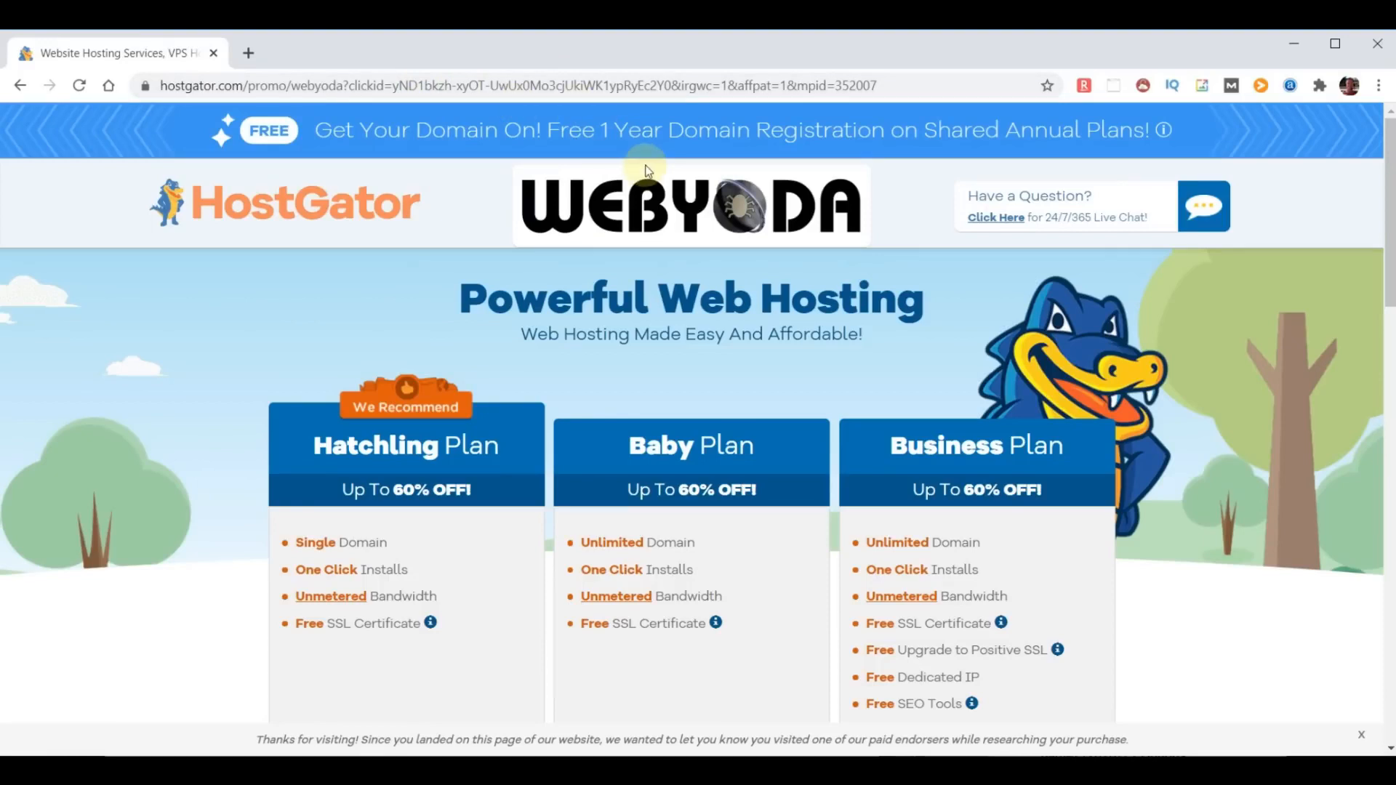
- Compare the features and starting prices of the Hatchling, Baby and Business hosting plans
{"action": "scroll", "coordinate": [466, 496], "scroll_direction": "down", "scroll_amount": 1}
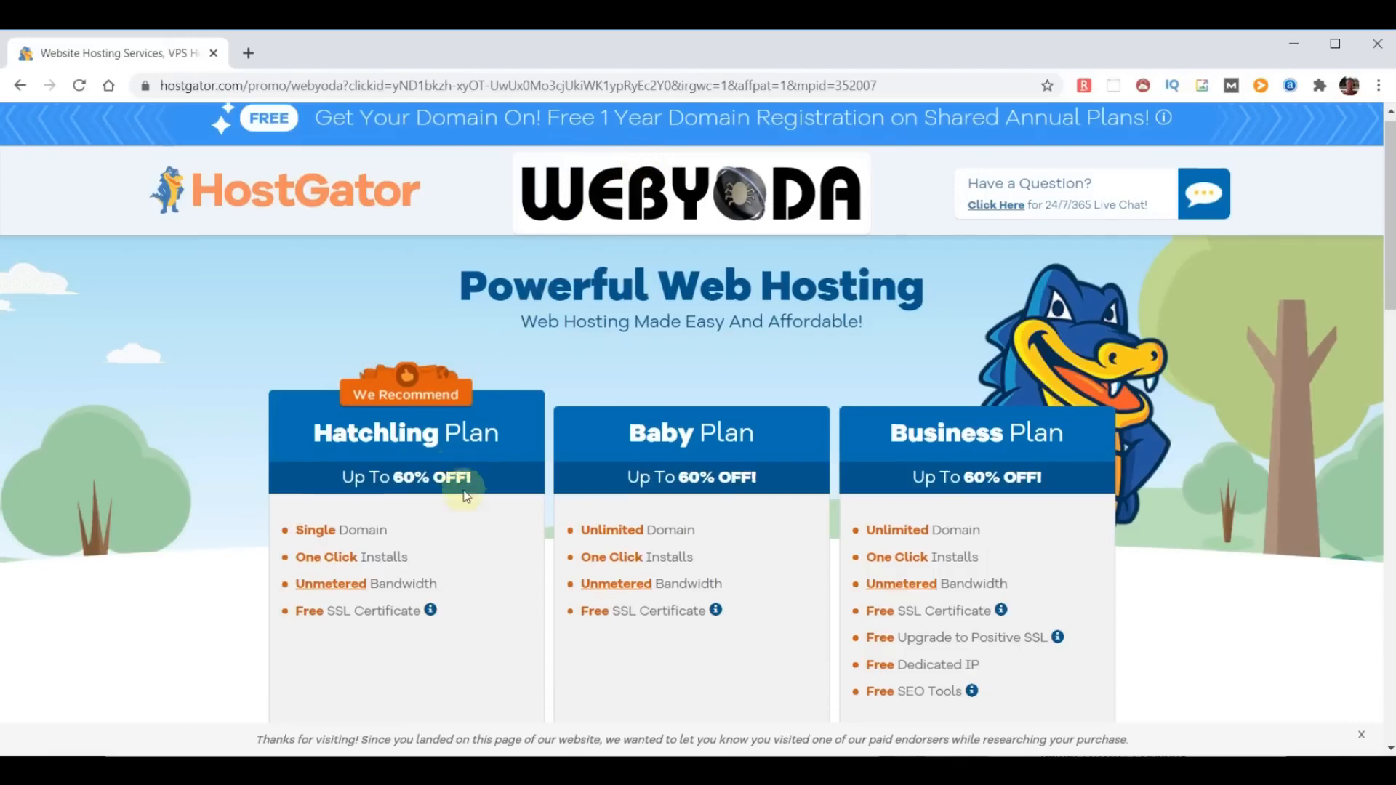
{"action": "scroll", "coordinate": [466, 496], "scroll_direction": "down", "scroll_amount": 2}
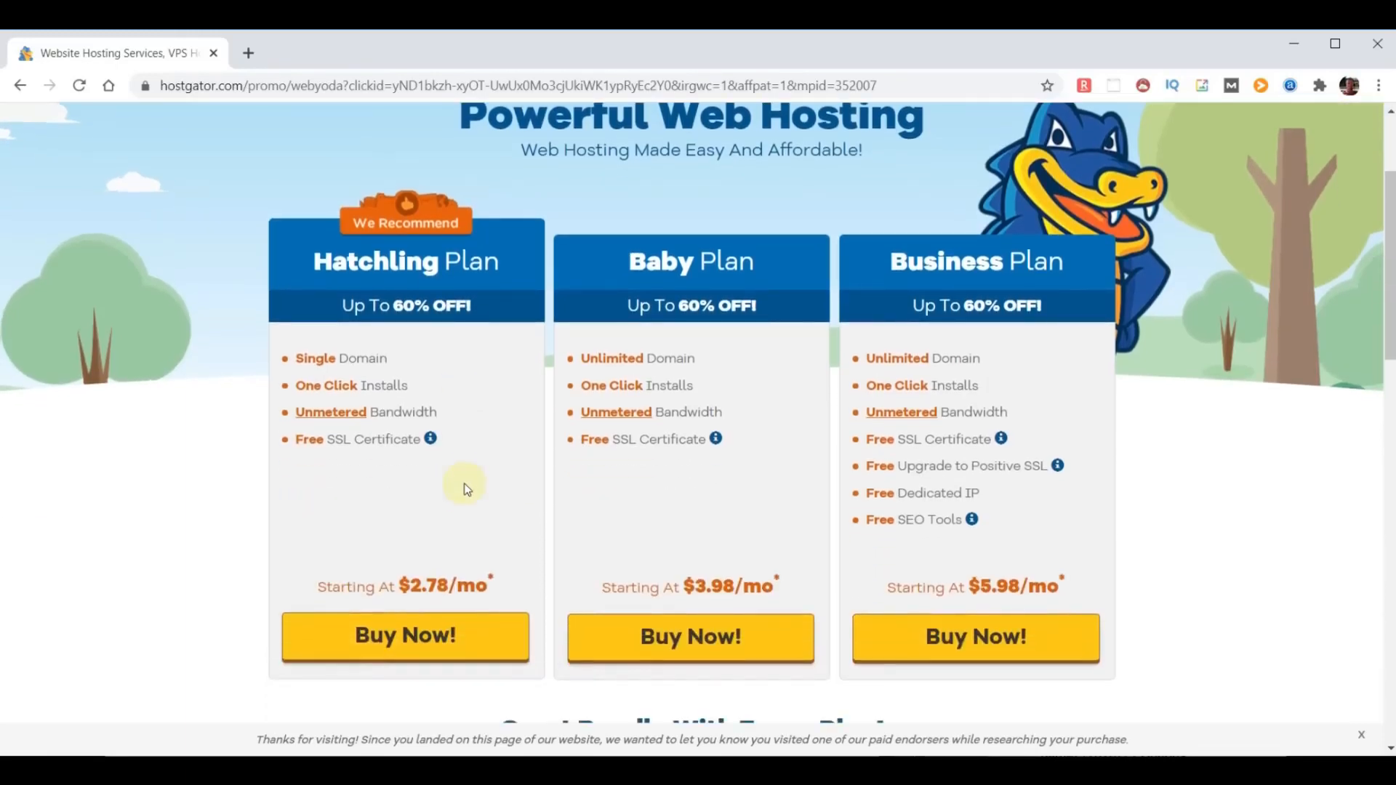
{"action": "left_click_drag", "start_coordinate": [417, 390], "coordinate": [293, 386]}
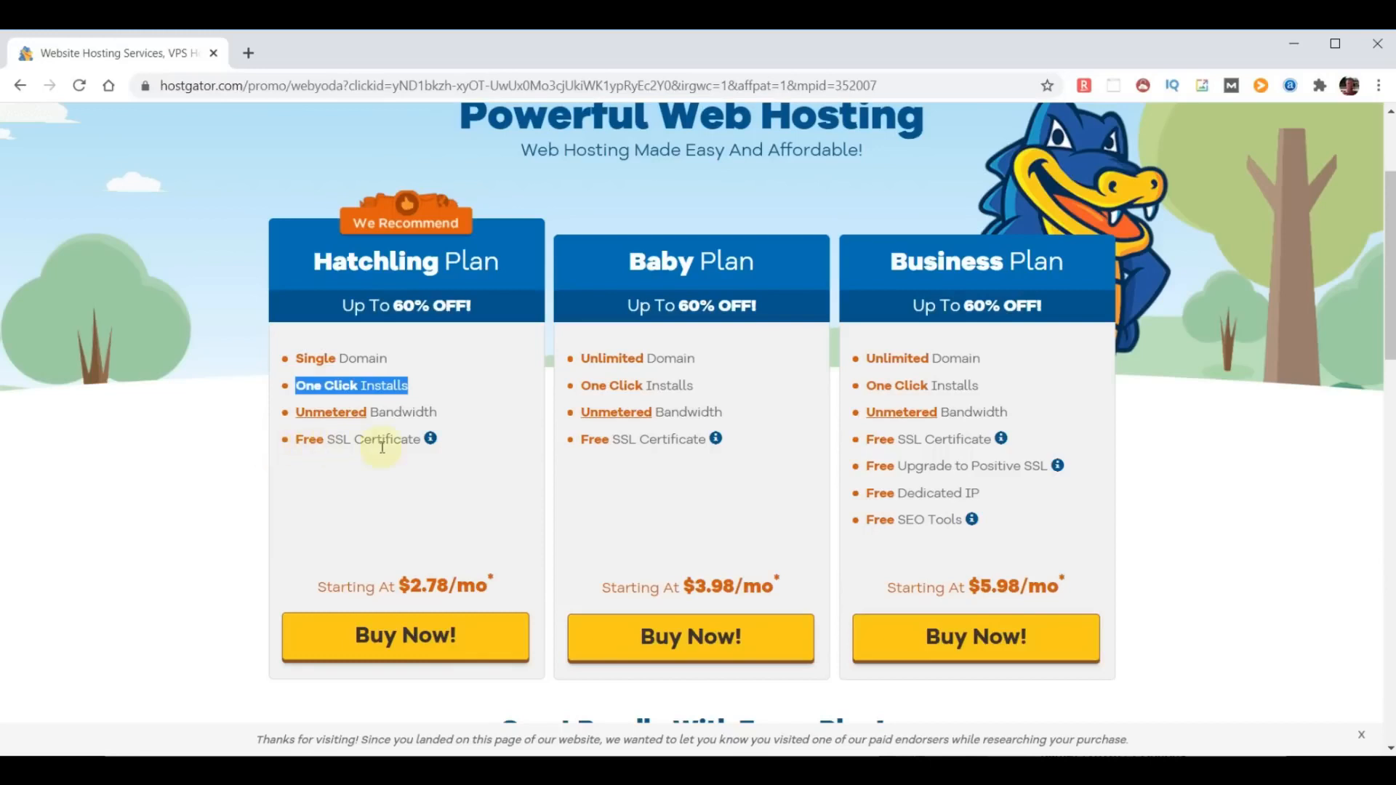
{"action": "left_click_drag", "start_coordinate": [439, 414], "coordinate": [296, 413]}
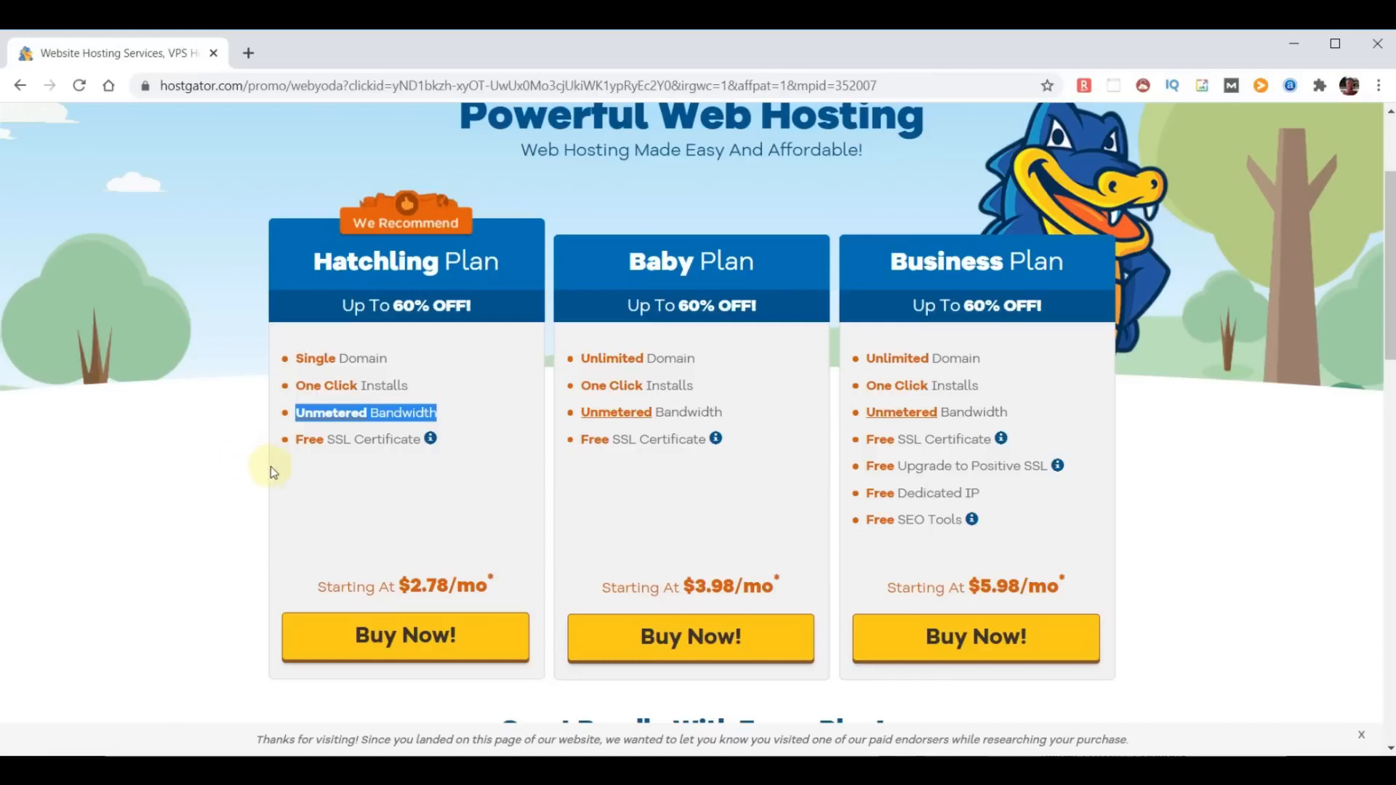
{"action": "left_click_drag", "start_coordinate": [421, 443], "coordinate": [297, 442]}
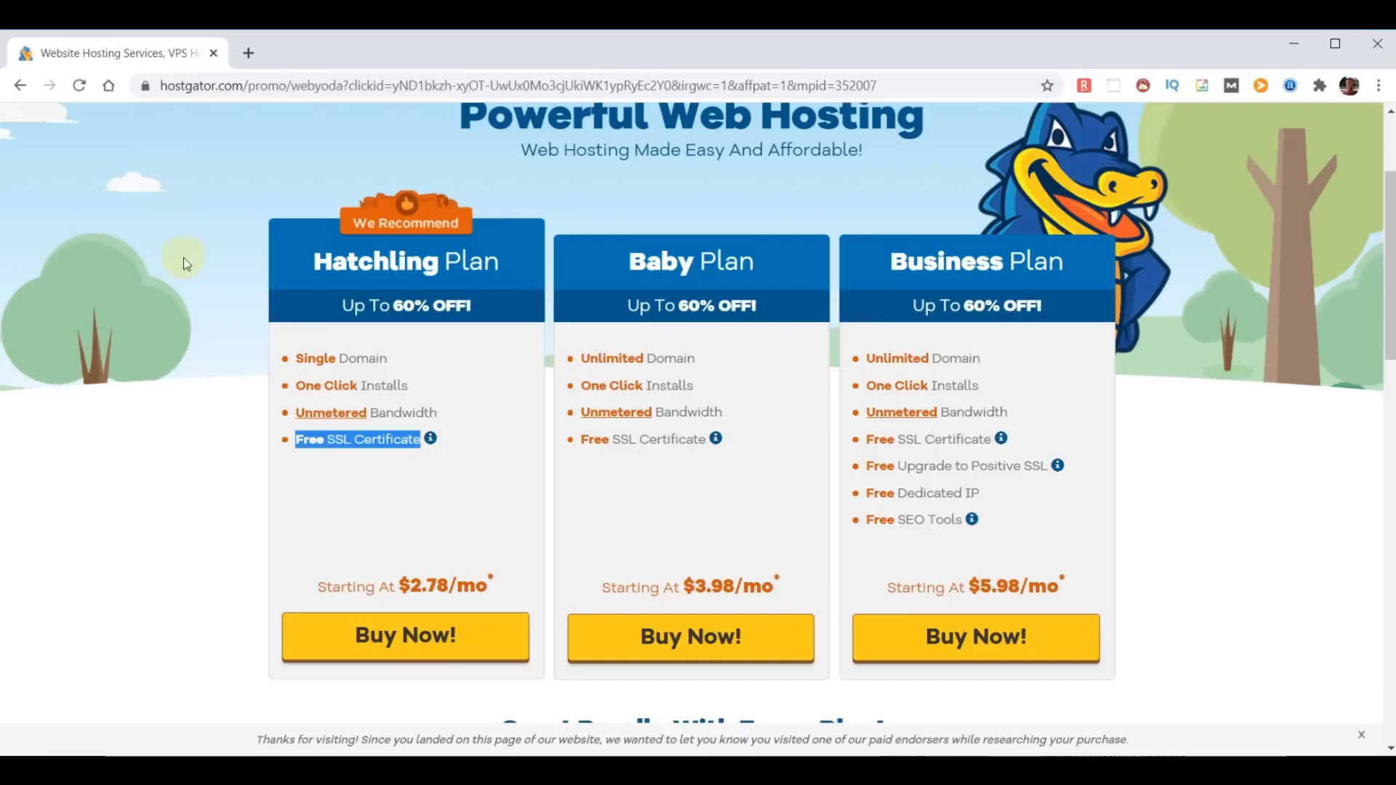
{"action": "left_click_drag", "start_coordinate": [315, 262], "coordinate": [513, 258]}
{"action": "left_click_drag", "start_coordinate": [623, 266], "coordinate": [770, 264]}
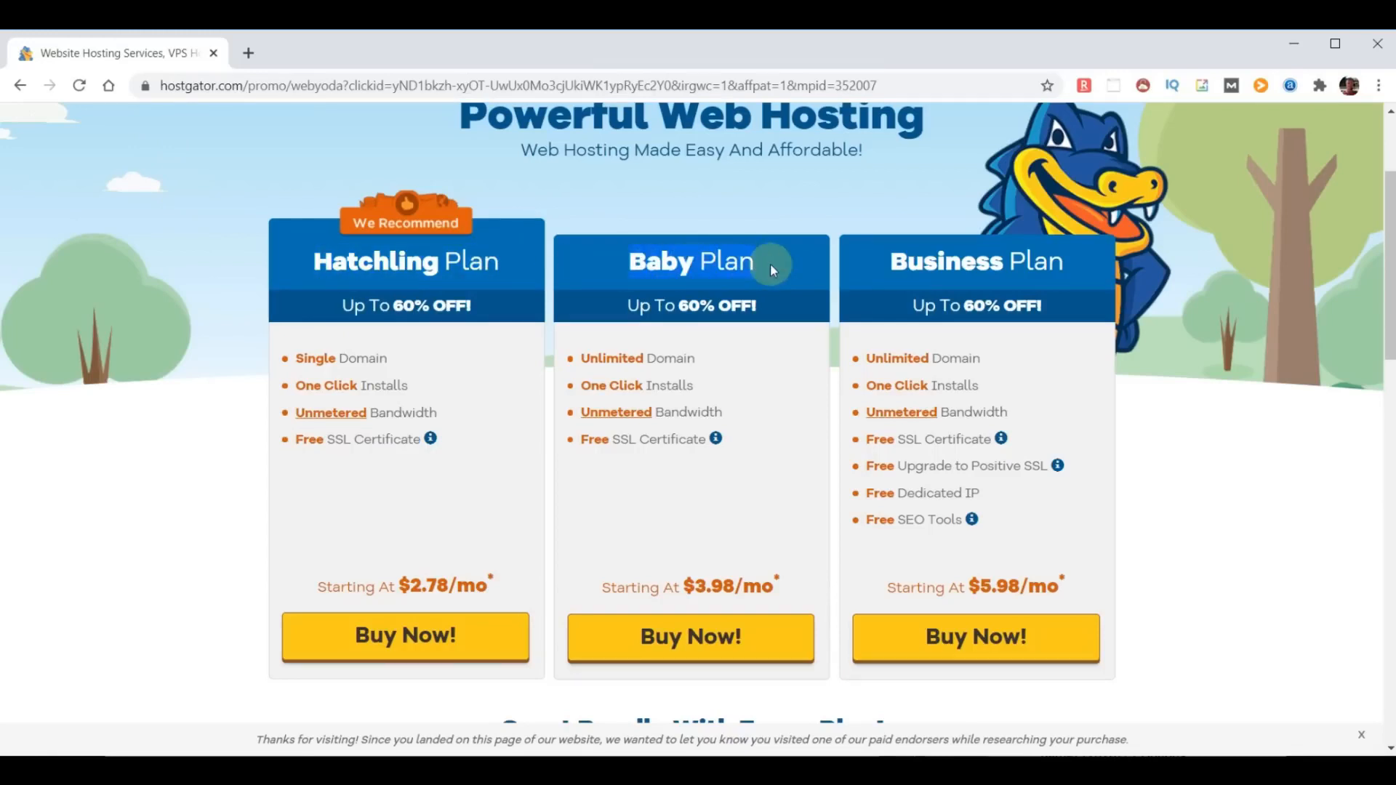
{"action": "left_click_drag", "start_coordinate": [892, 260], "coordinate": [1074, 271]}
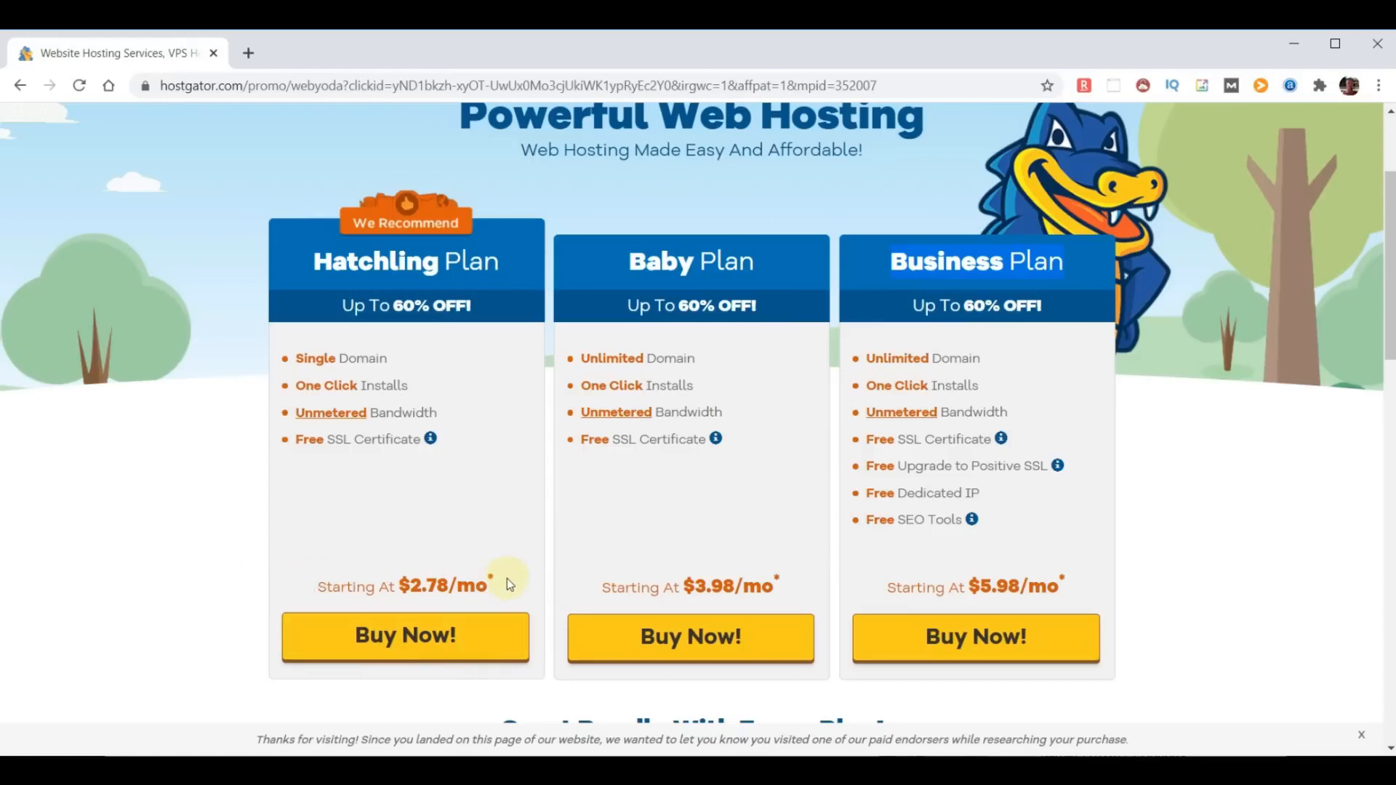
- Start buying the Hatchling plan and search for choosemydomainname with the com extension as a new domain to register
{"action": "left_click", "coordinate": [405, 635]}
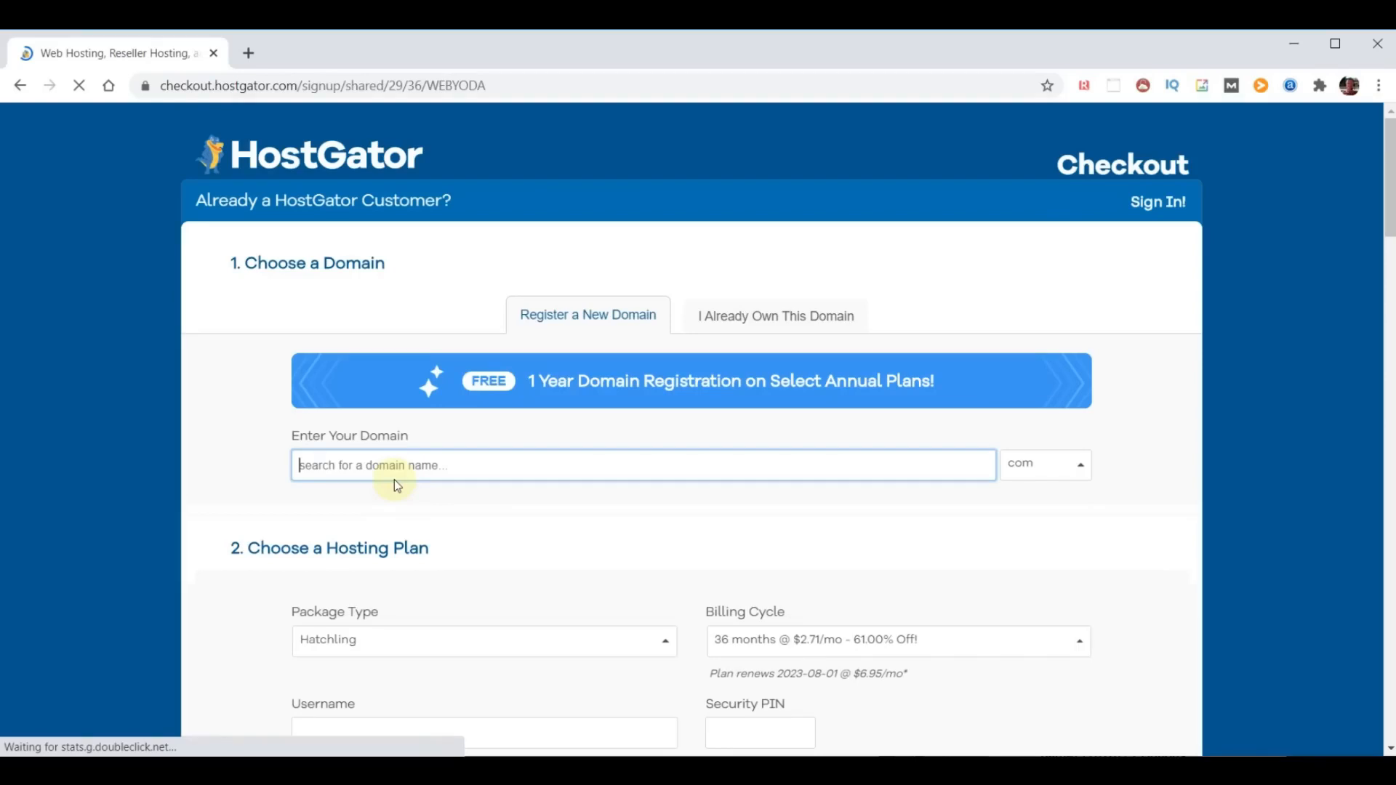
{"action": "type", "text": "choosemydomainname"}
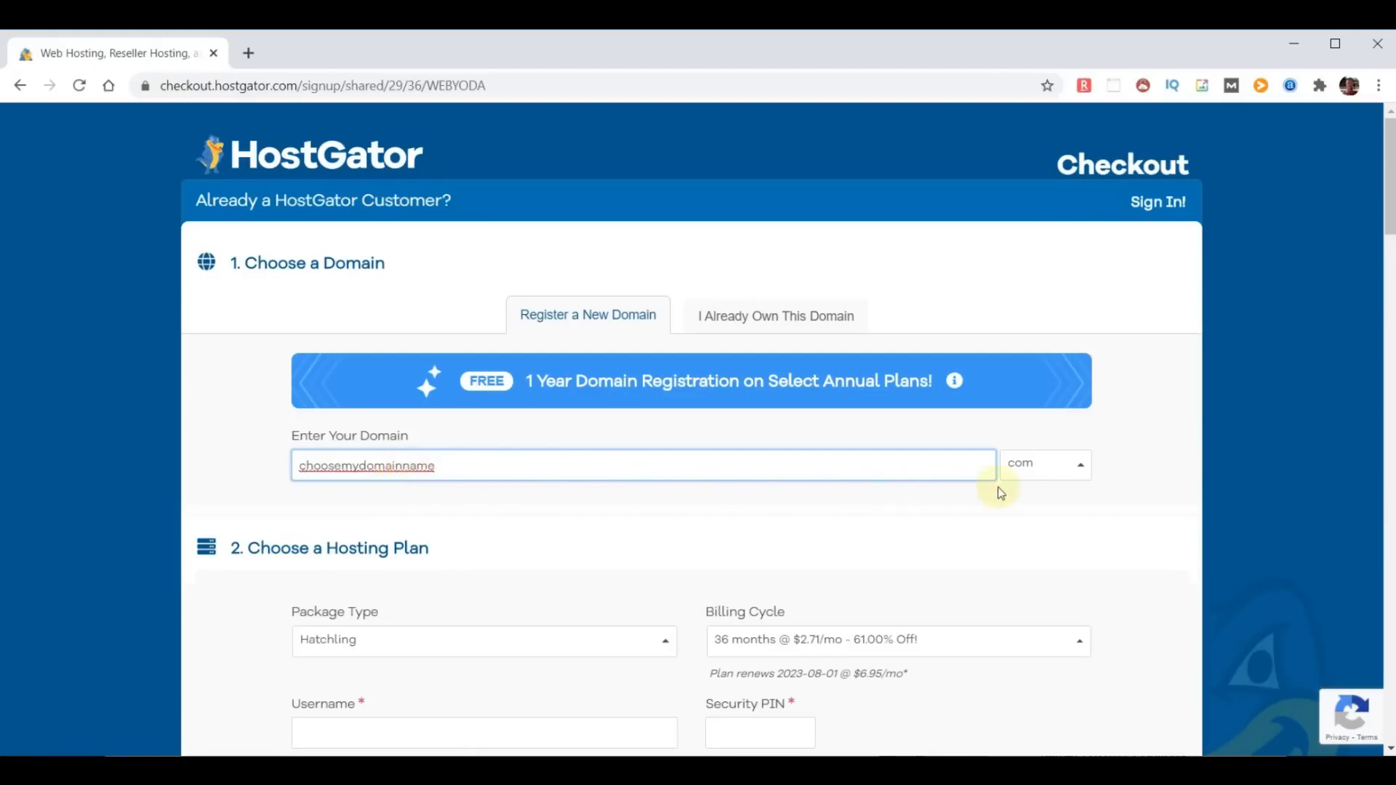
{"action": "left_click", "coordinate": [1136, 469]}
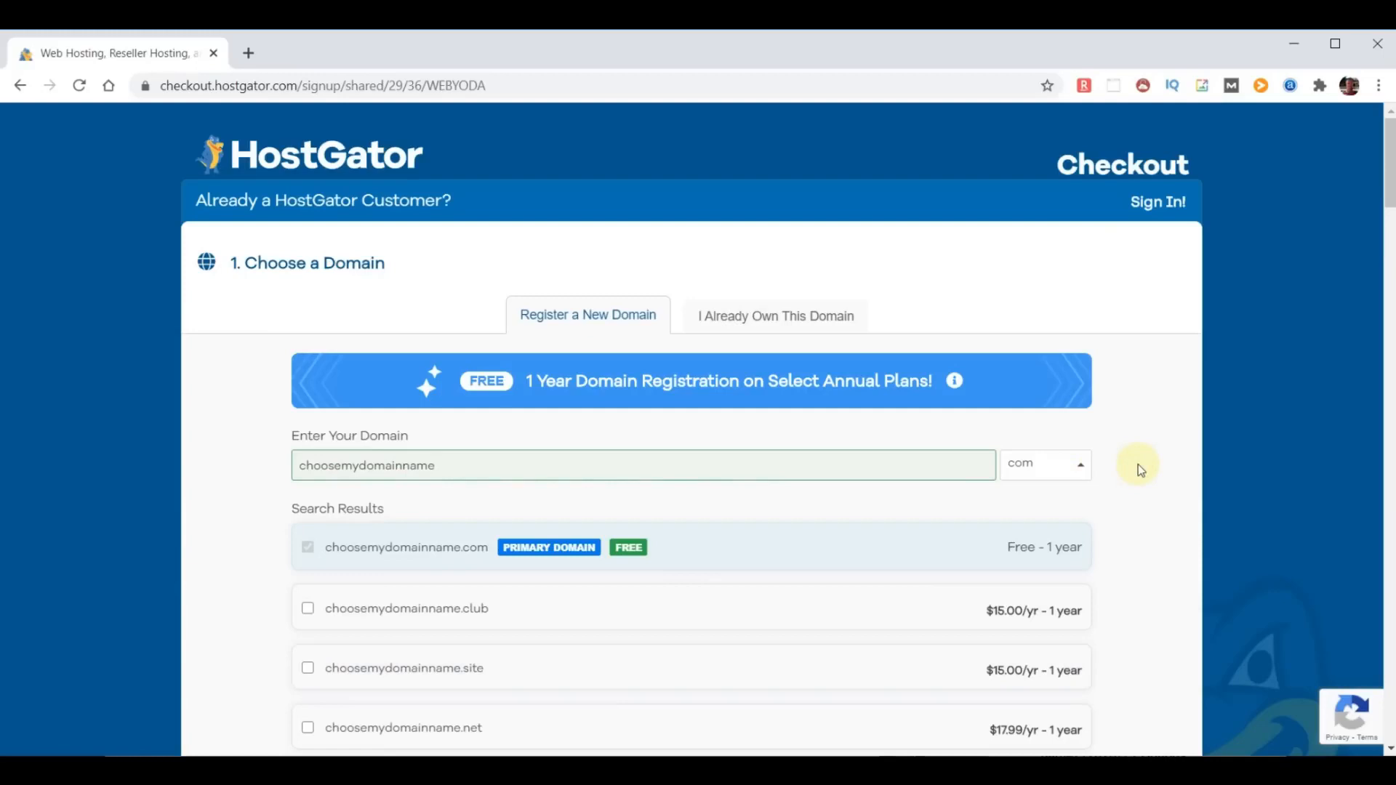
- Remove the Domain Privacy Protection add-on for choosemydomainname.com
{"action": "scroll", "coordinate": [759, 512], "scroll_direction": "down", "scroll_amount": 5}
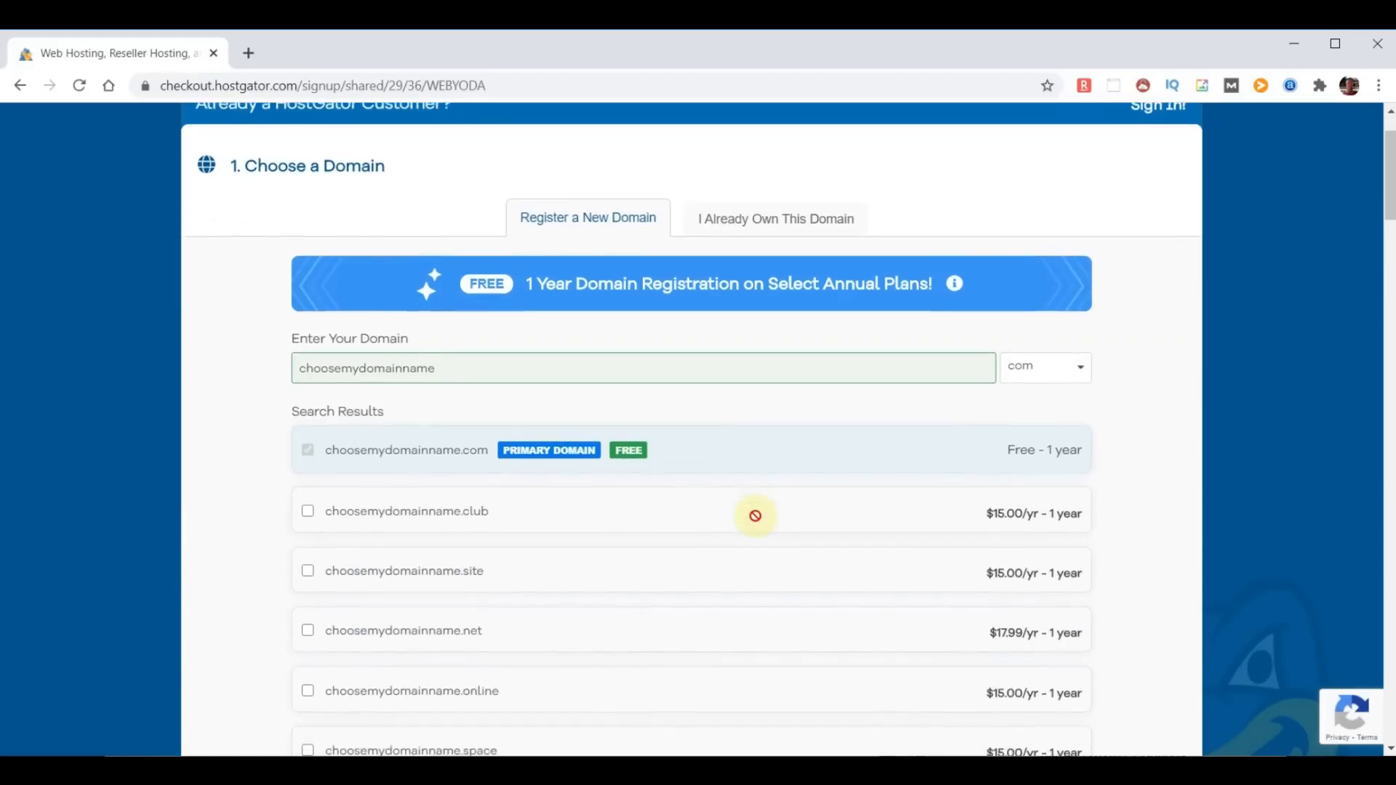
{"action": "scroll", "coordinate": [752, 523], "scroll_direction": "down", "scroll_amount": 8}
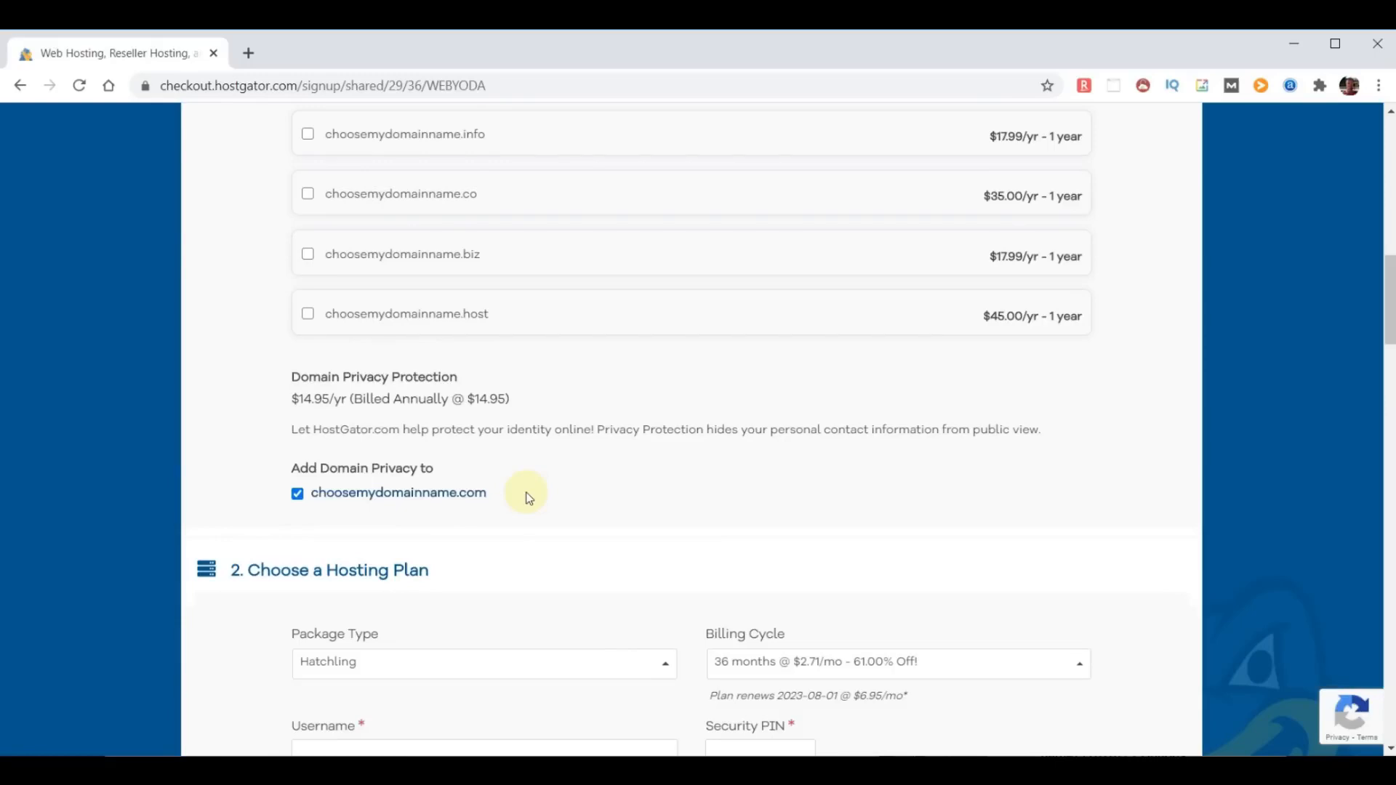
{"action": "left_click", "coordinate": [298, 494]}
- Set the hosting plan's billing cycle to 12 months @ $2.58/mo
{"action": "scroll", "coordinate": [773, 483], "scroll_direction": "down", "scroll_amount": 5}
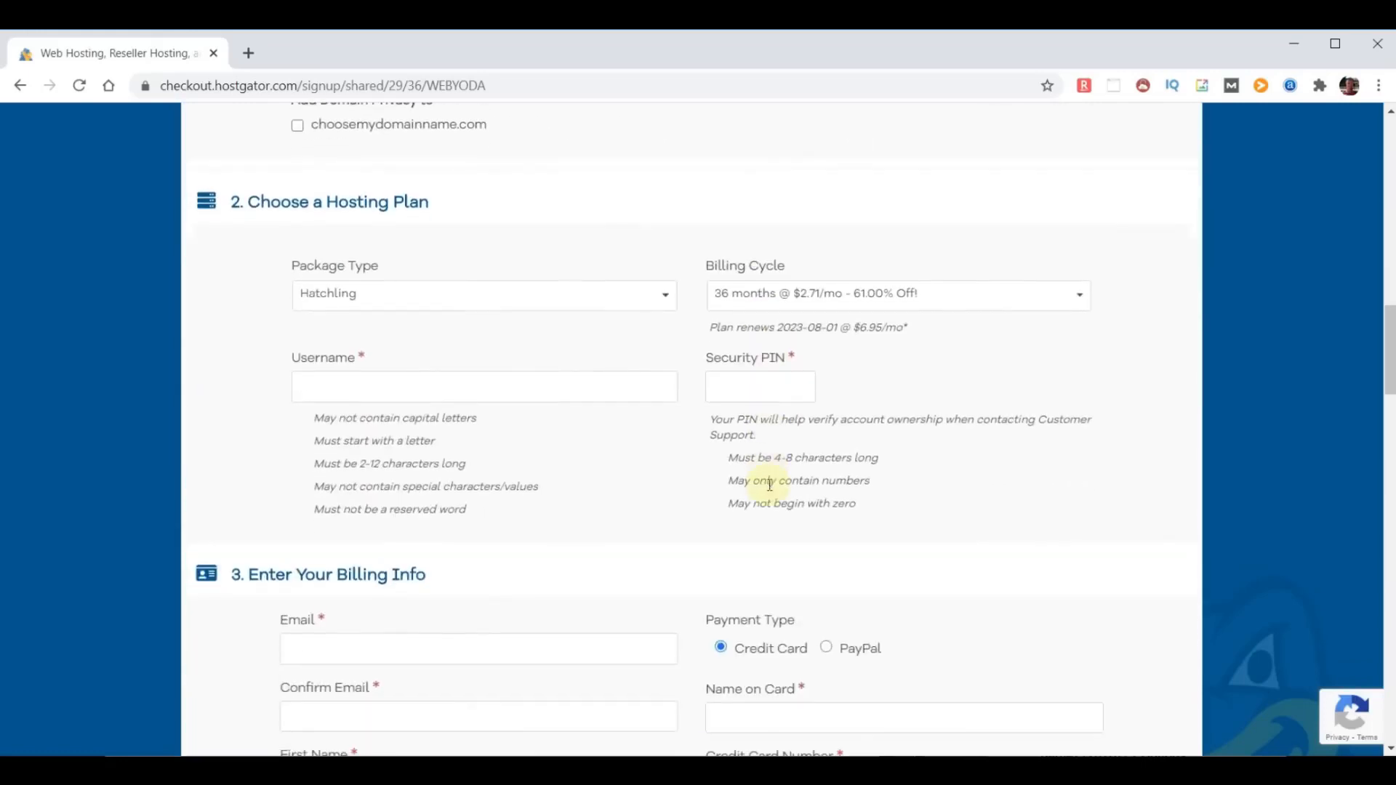
{"action": "left_click", "coordinate": [1082, 299]}
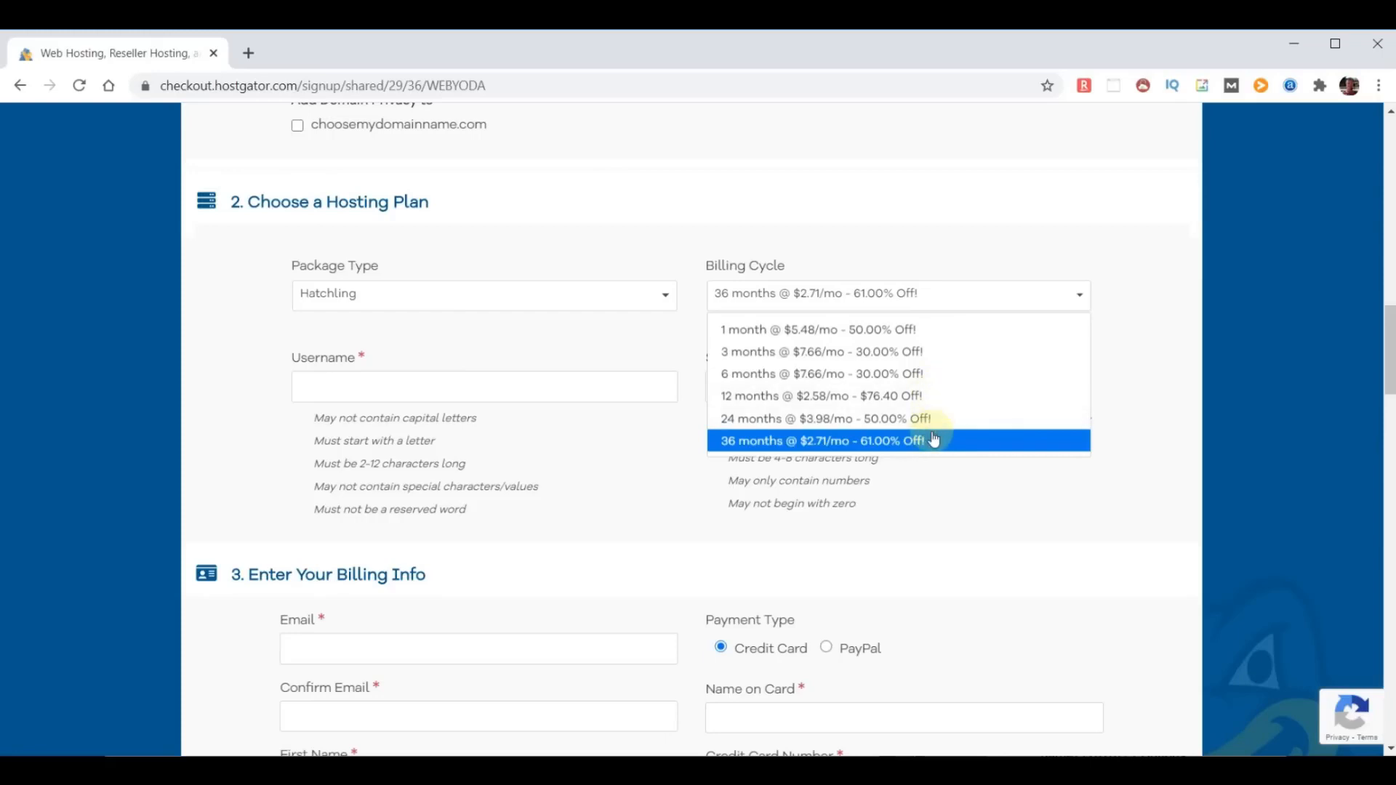
{"action": "left_click", "coordinate": [909, 395]}
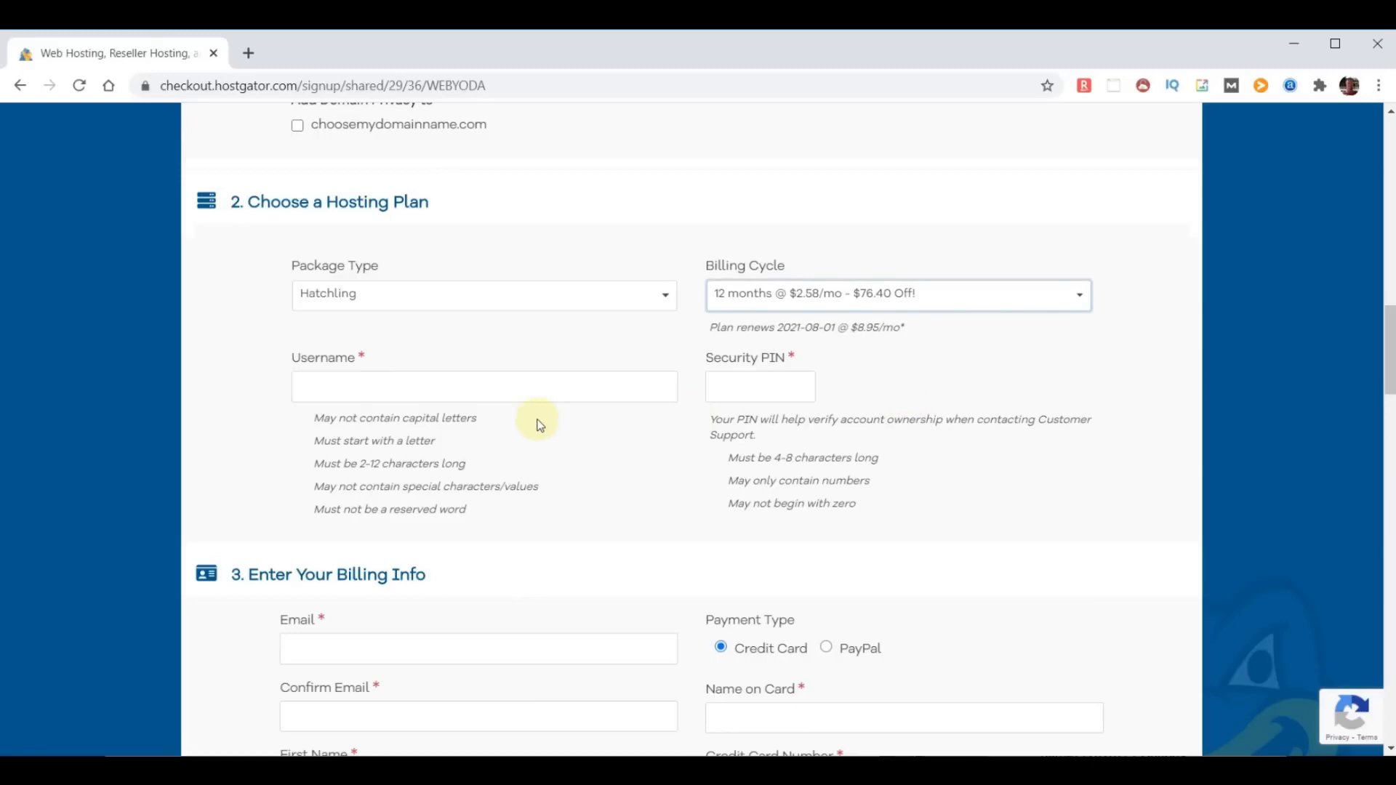
{"action": "left_click", "coordinate": [427, 387]}
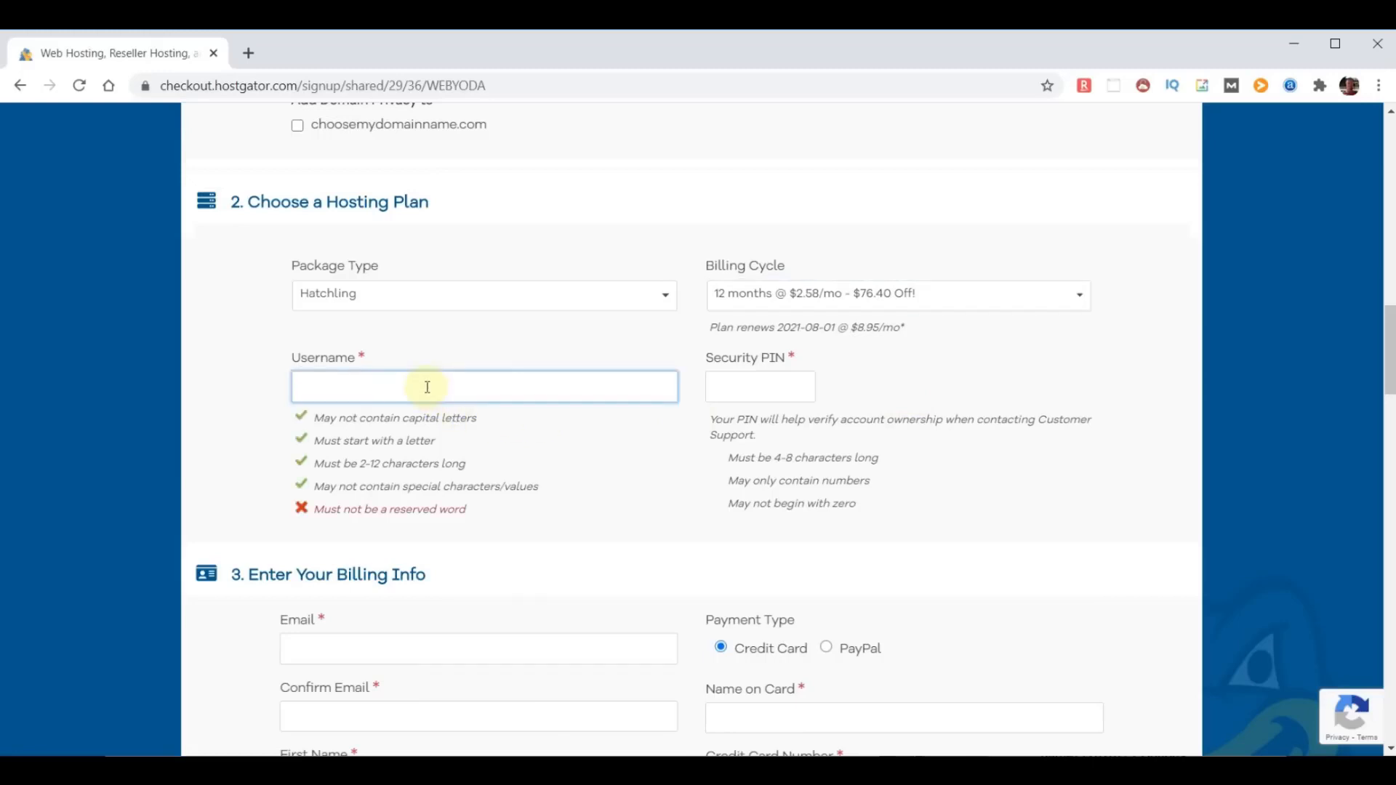
{"action": "type", "text": "adminyoda"}
{"action": "double_click", "coordinate": [631, 391]}
{"action": "left_click", "coordinate": [743, 387]}
{"action": "type", "text": "1234"}
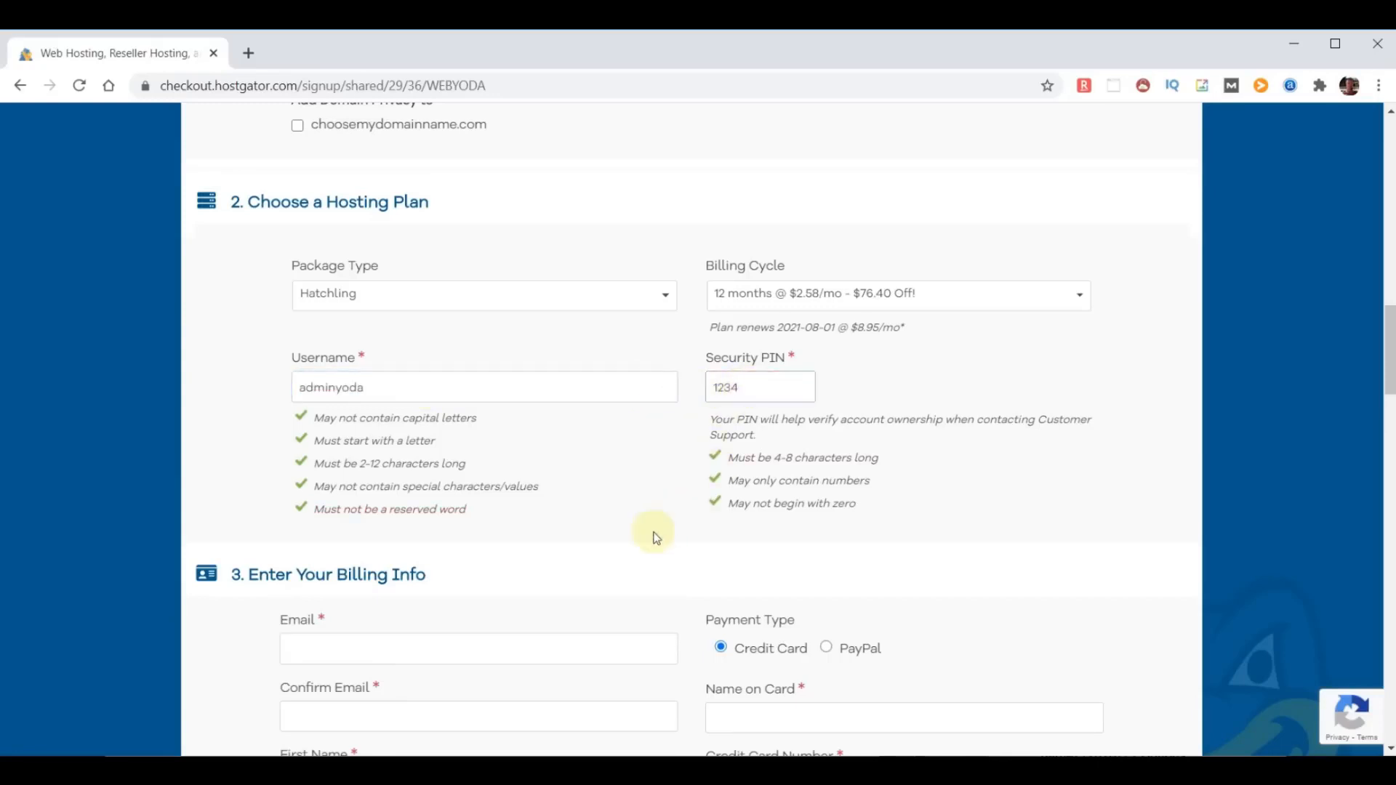
- Deselect the SiteLock Essentials and CodeGuard Site Backup additional services
{"action": "scroll", "coordinate": [630, 540], "scroll_direction": "down", "scroll_amount": 8}
{"action": "scroll", "coordinate": [630, 539], "scroll_direction": "down", "scroll_amount": 10}
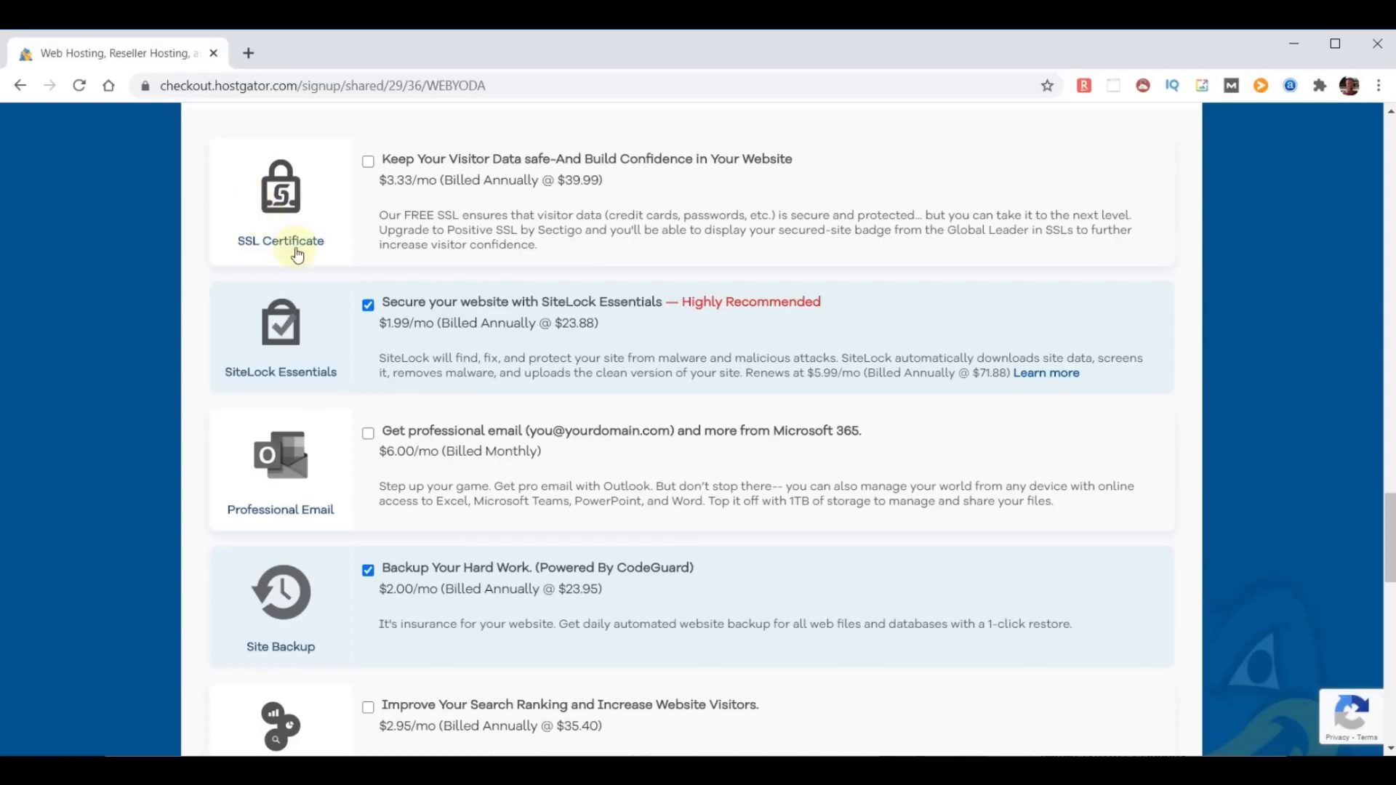
{"action": "left_click", "coordinate": [368, 305]}
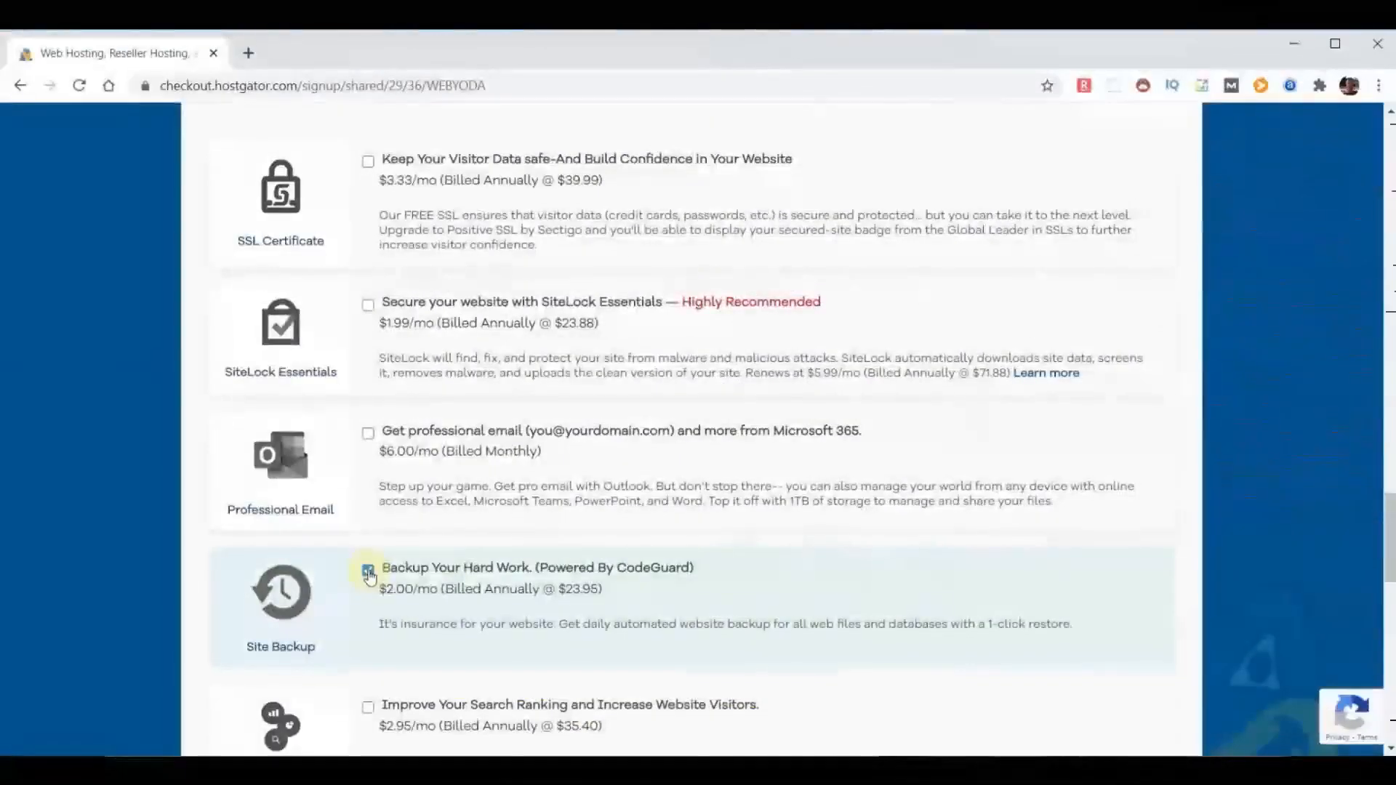
{"action": "left_click", "coordinate": [369, 571]}
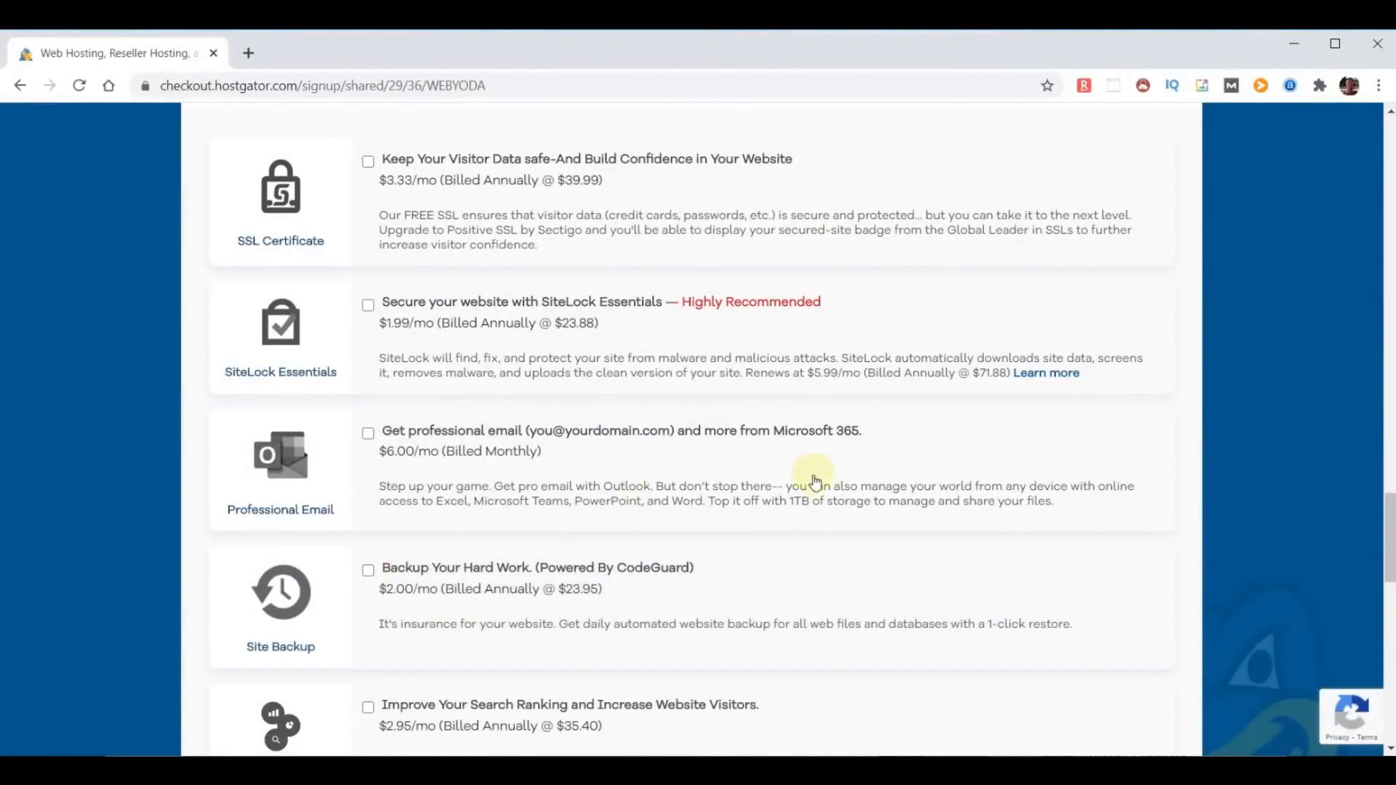
- Review the remaining additional services, the coupon code and the order details, including the domain registration and money-back guarantee
{"action": "scroll", "coordinate": [843, 483], "scroll_direction": "down", "scroll_amount": 1}
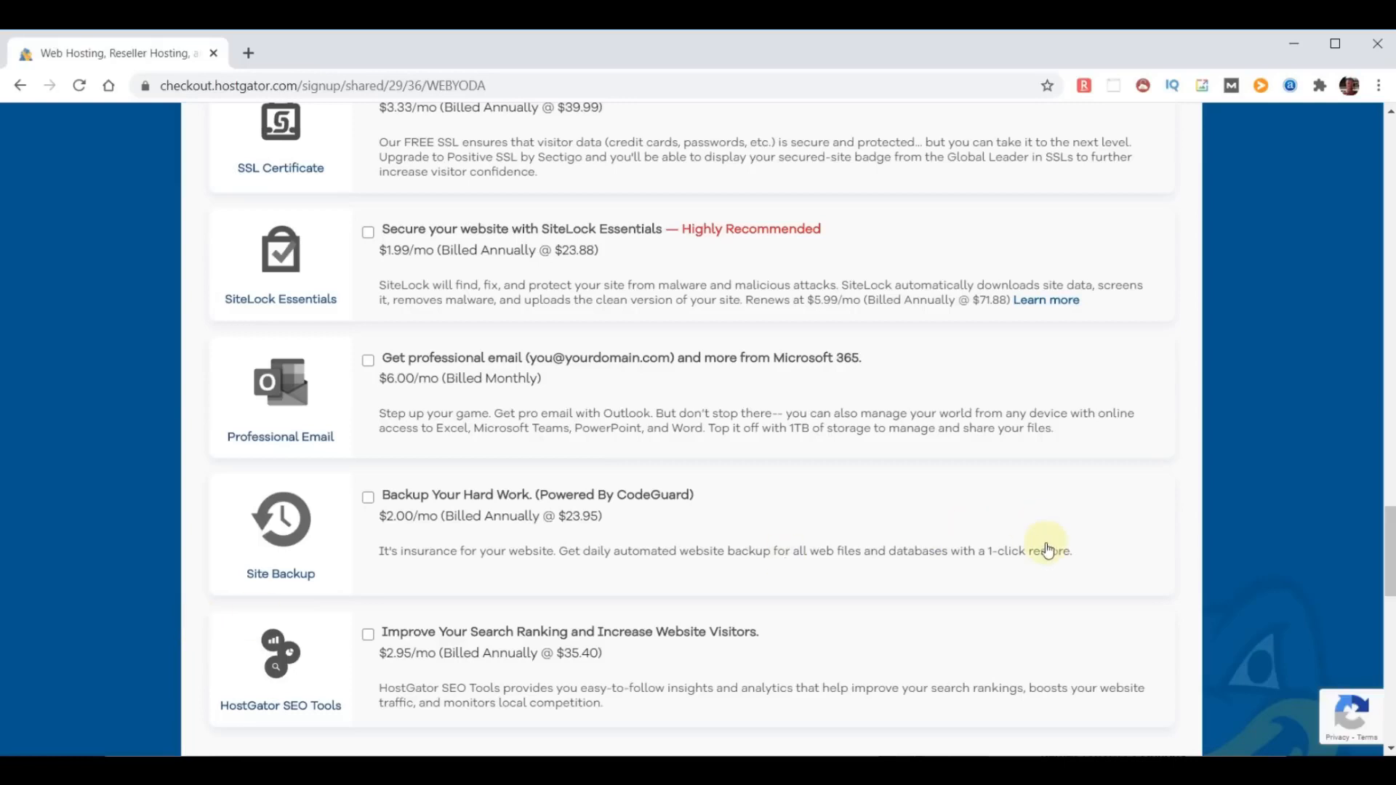
{"action": "scroll", "coordinate": [1047, 549], "scroll_direction": "down", "scroll_amount": 6}
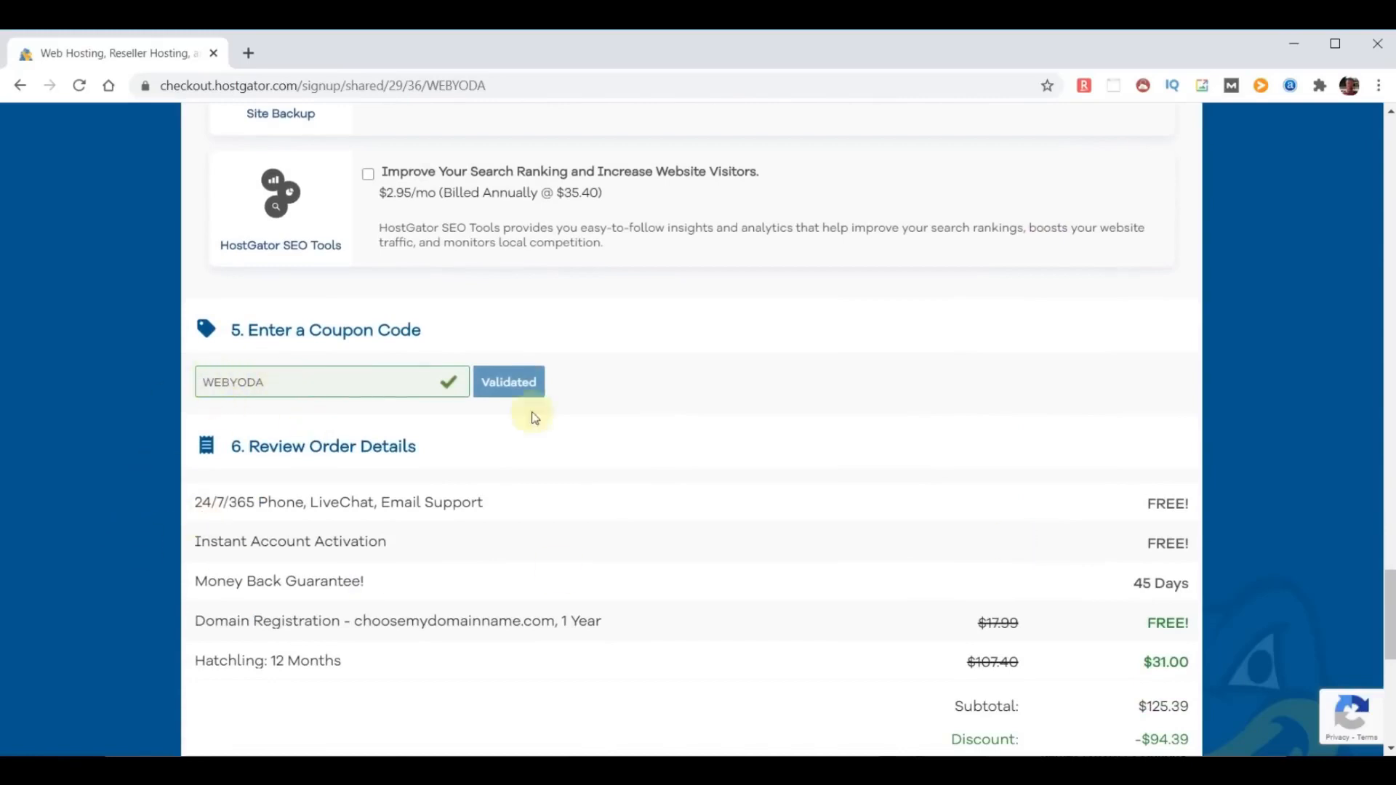
{"action": "scroll", "coordinate": [841, 469], "scroll_direction": "down", "scroll_amount": 3}
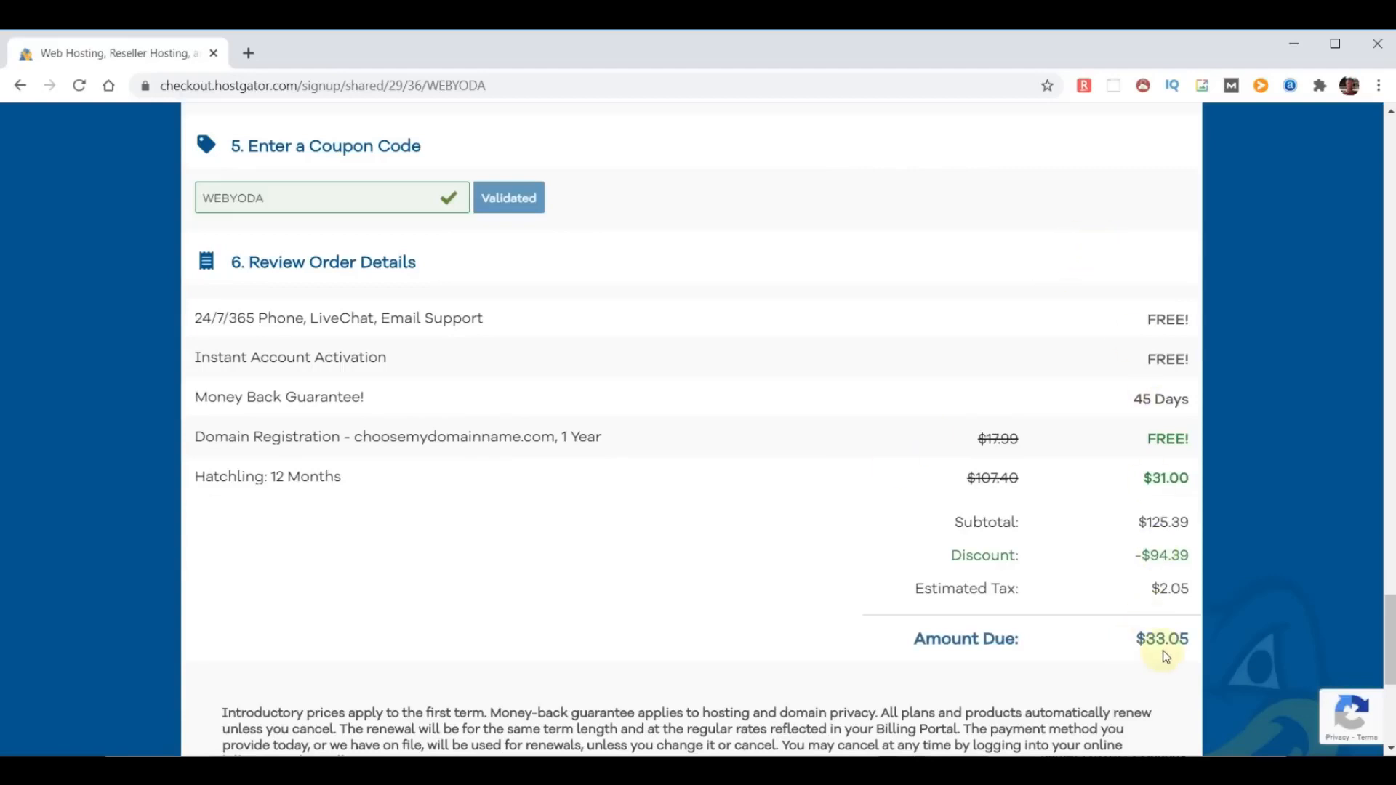
{"action": "left_click_drag", "start_coordinate": [200, 438], "coordinate": [639, 455]}
{"action": "left_click", "coordinate": [1152, 440]}
{"action": "scroll", "coordinate": [873, 444], "scroll_direction": "down", "scroll_amount": 1}
{"action": "left_click_drag", "start_coordinate": [198, 306], "coordinate": [517, 317]}
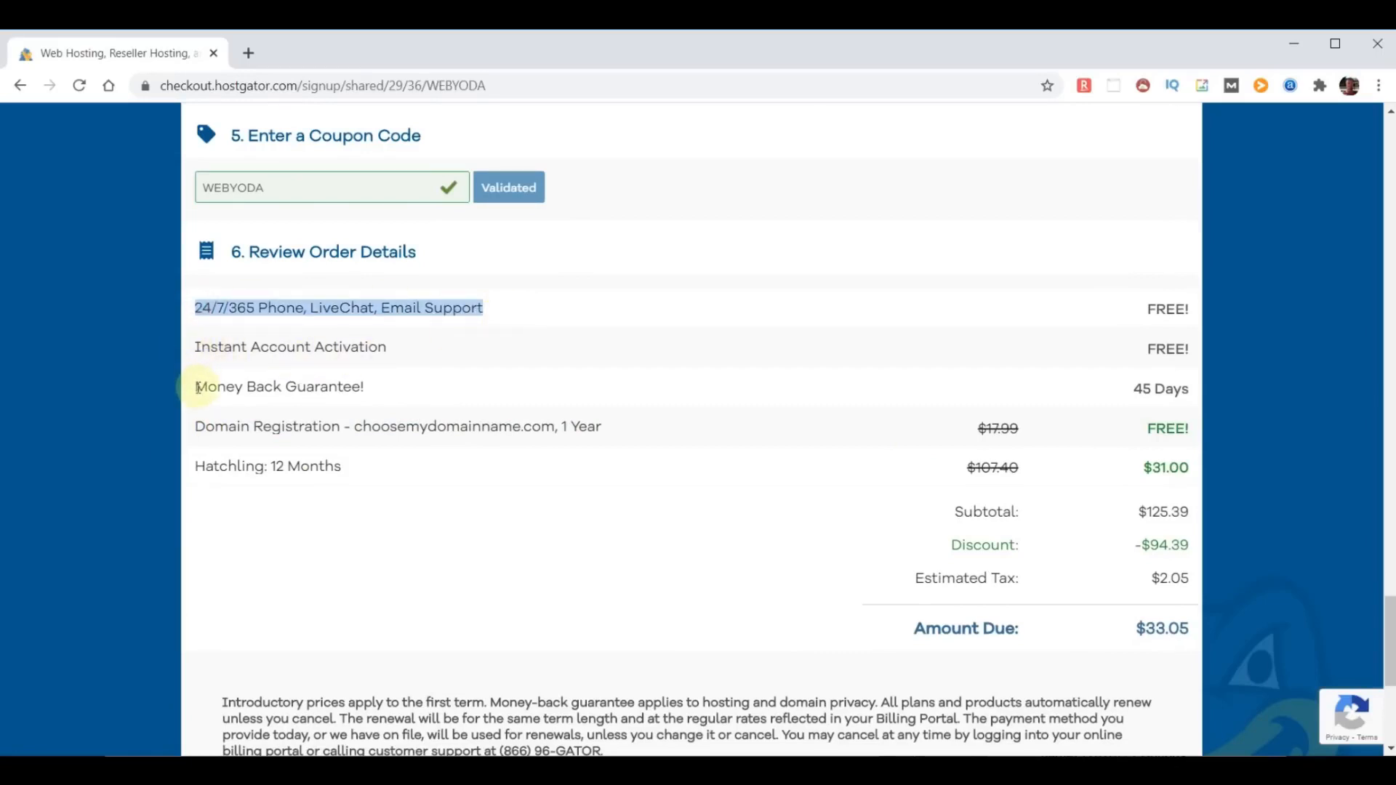
{"action": "left_click_drag", "start_coordinate": [195, 387], "coordinate": [433, 384]}
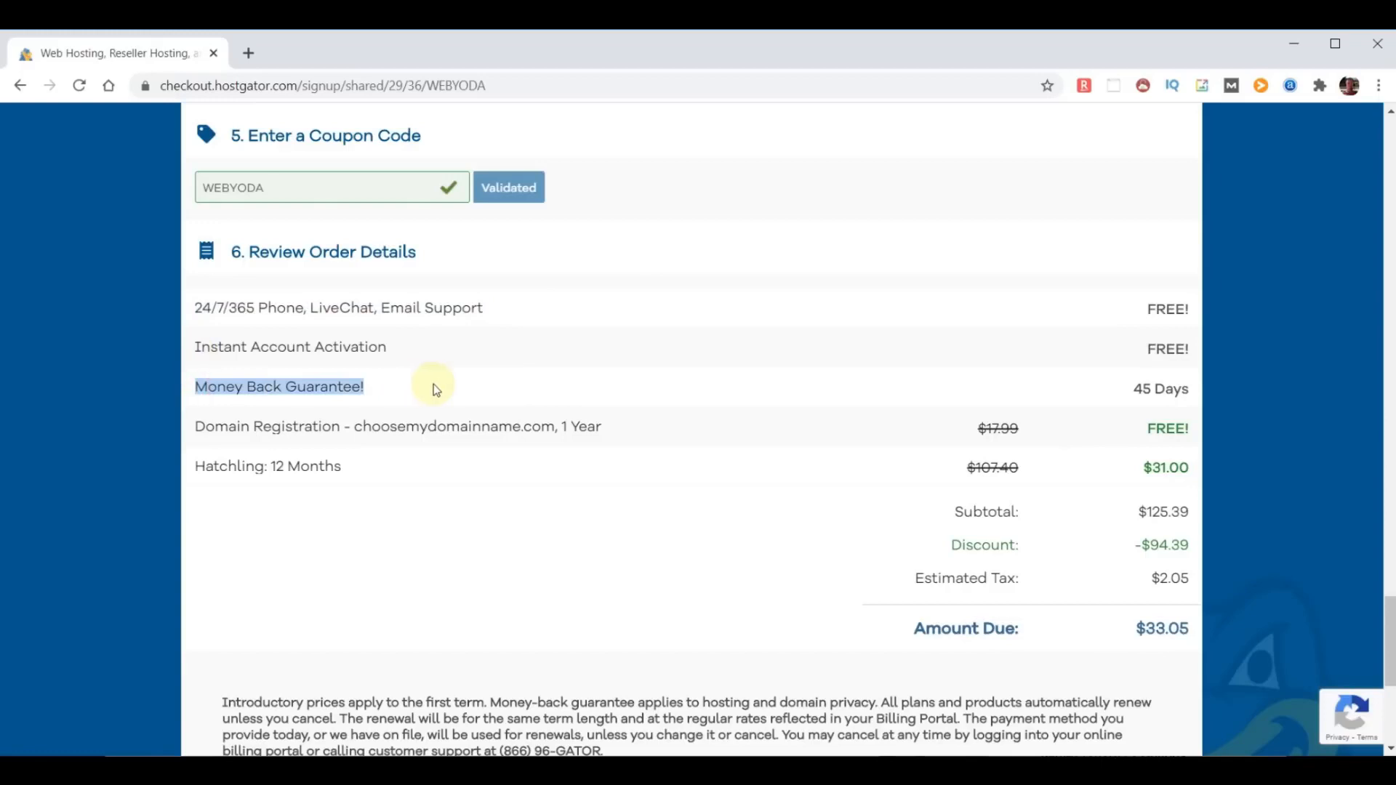
{"action": "left_click", "coordinate": [381, 465]}
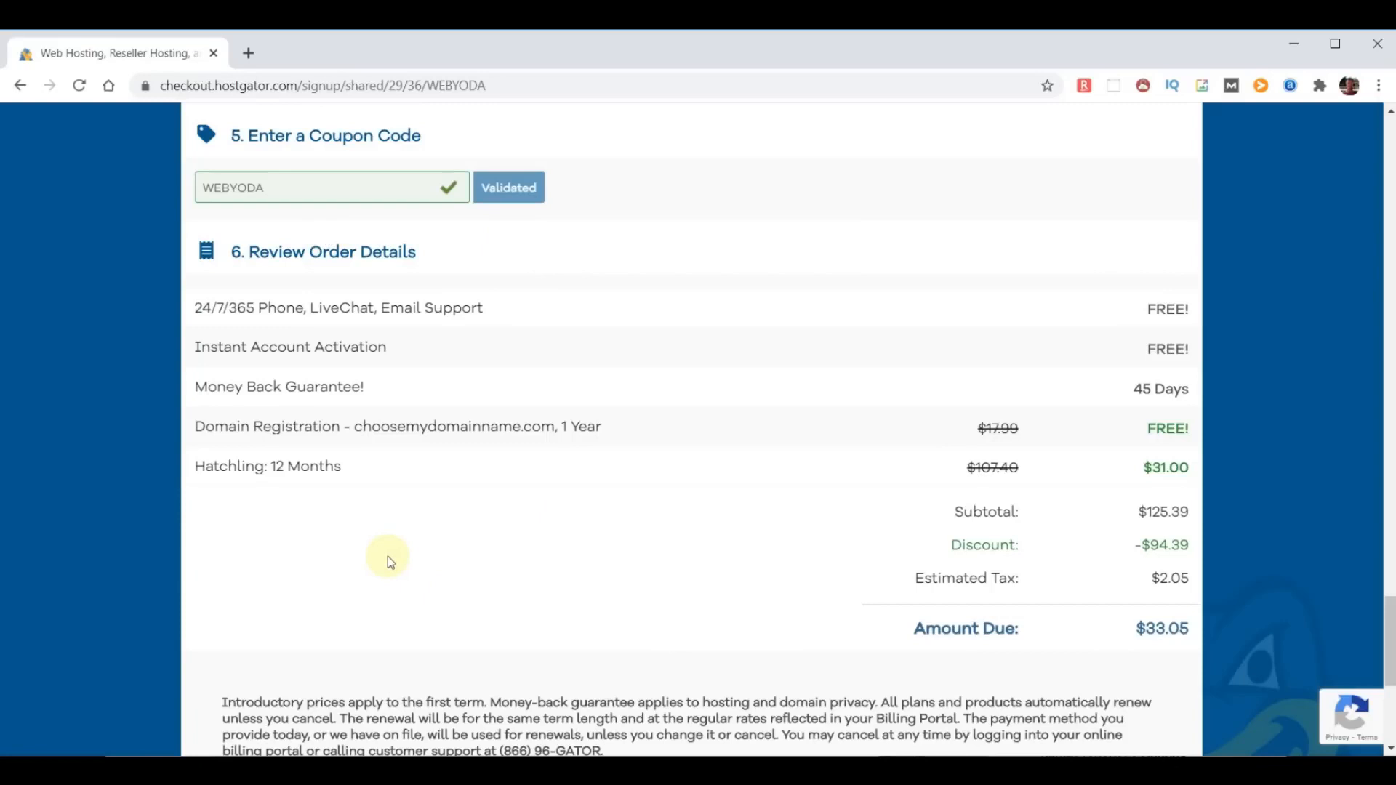
- Agree to HostGator's Terms of Service and Cancellation Policy and acknowledge the Privacy Policy
{"action": "scroll", "coordinate": [509, 538], "scroll_direction": "down", "scroll_amount": 5}
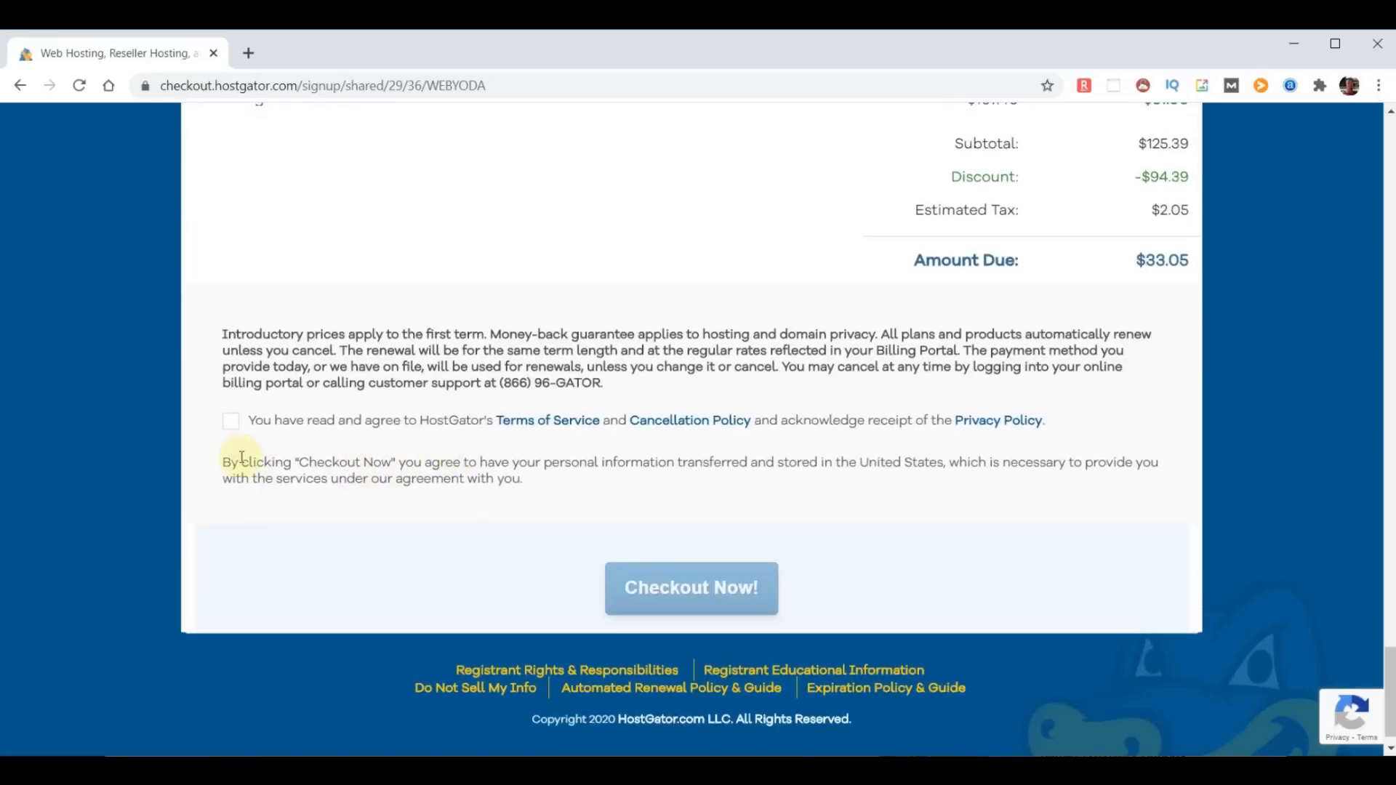
{"action": "left_click", "coordinate": [230, 421]}
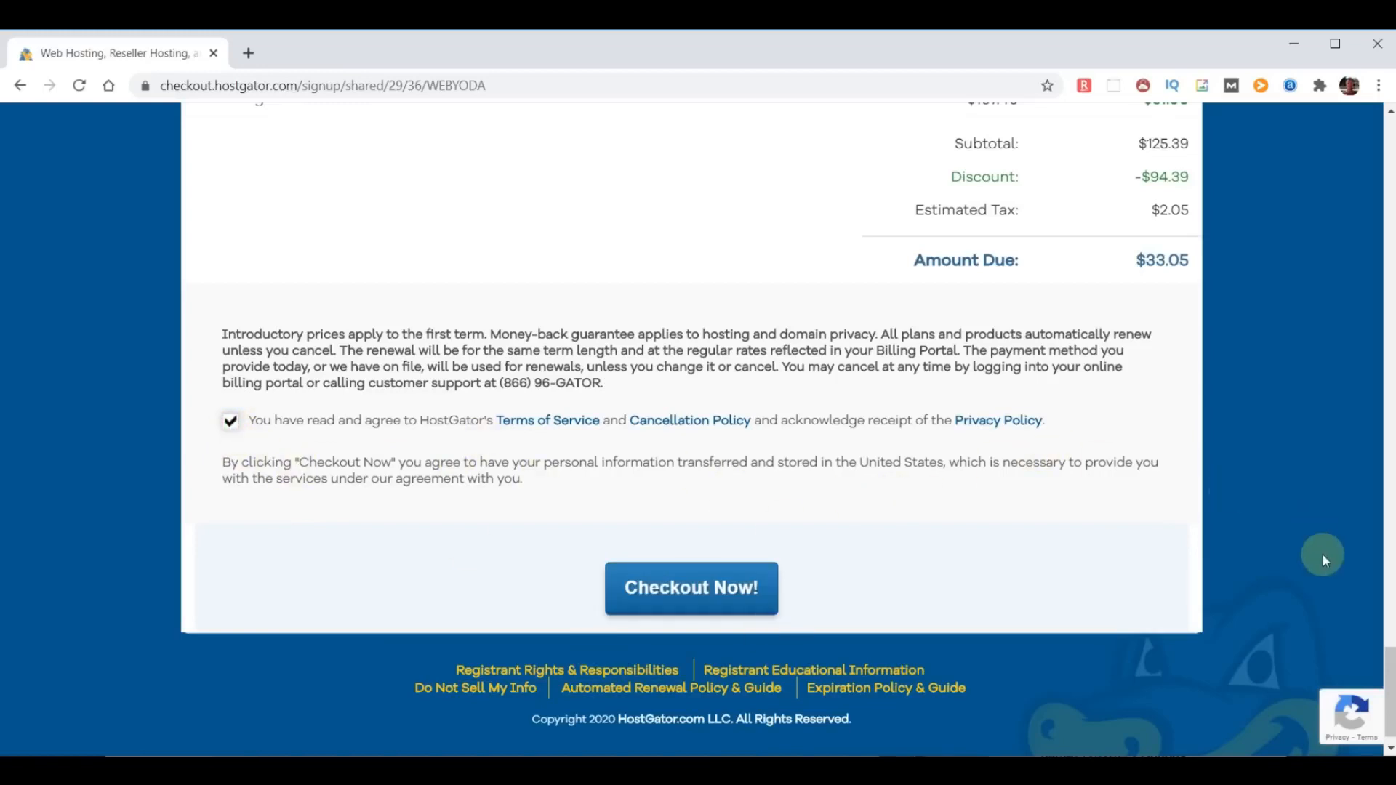
- Switch the domain choice to one already owned and set the domain to chooseyourdomainname.com
{"action": "left_click_drag", "start_coordinate": [1392, 704], "coordinate": [1390, 173]}
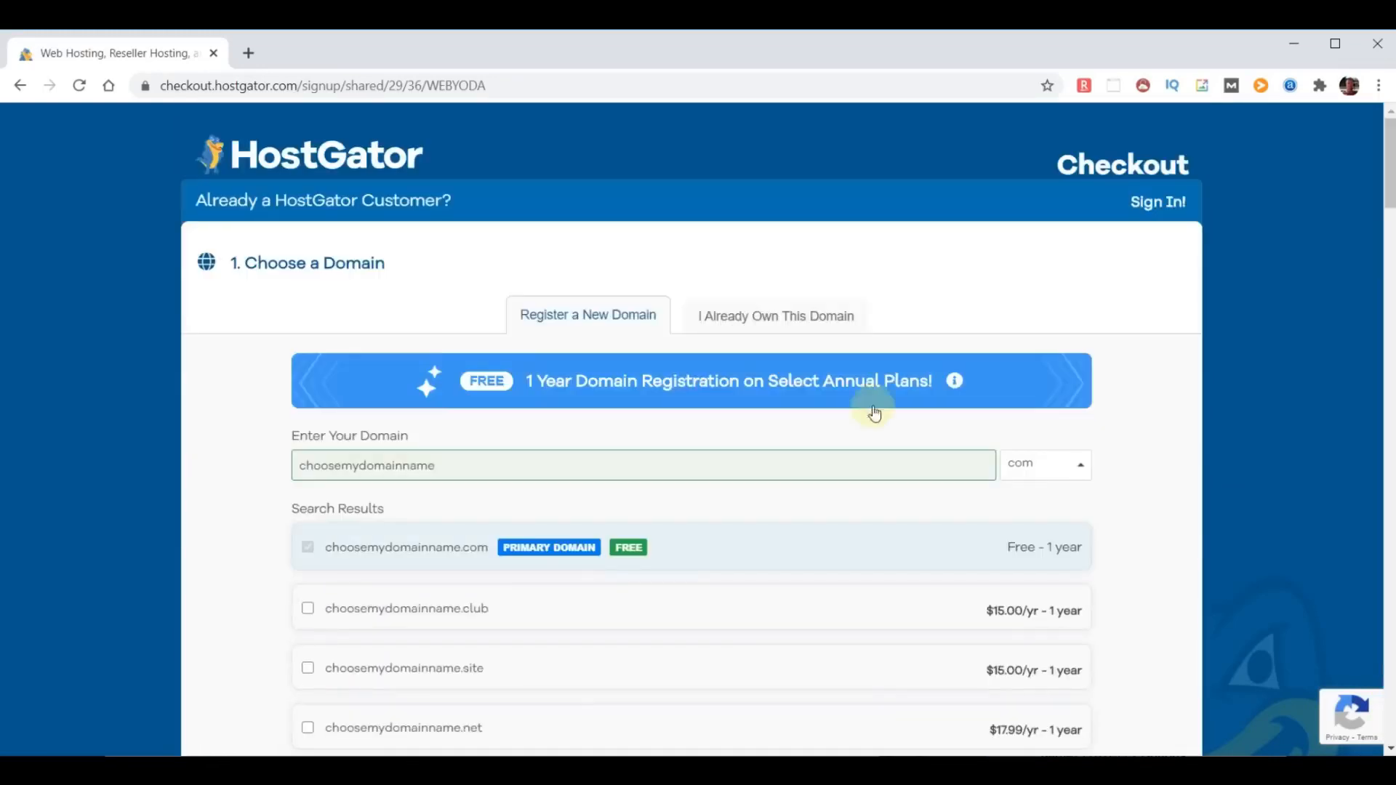
{"action": "left_click", "coordinate": [764, 318]}
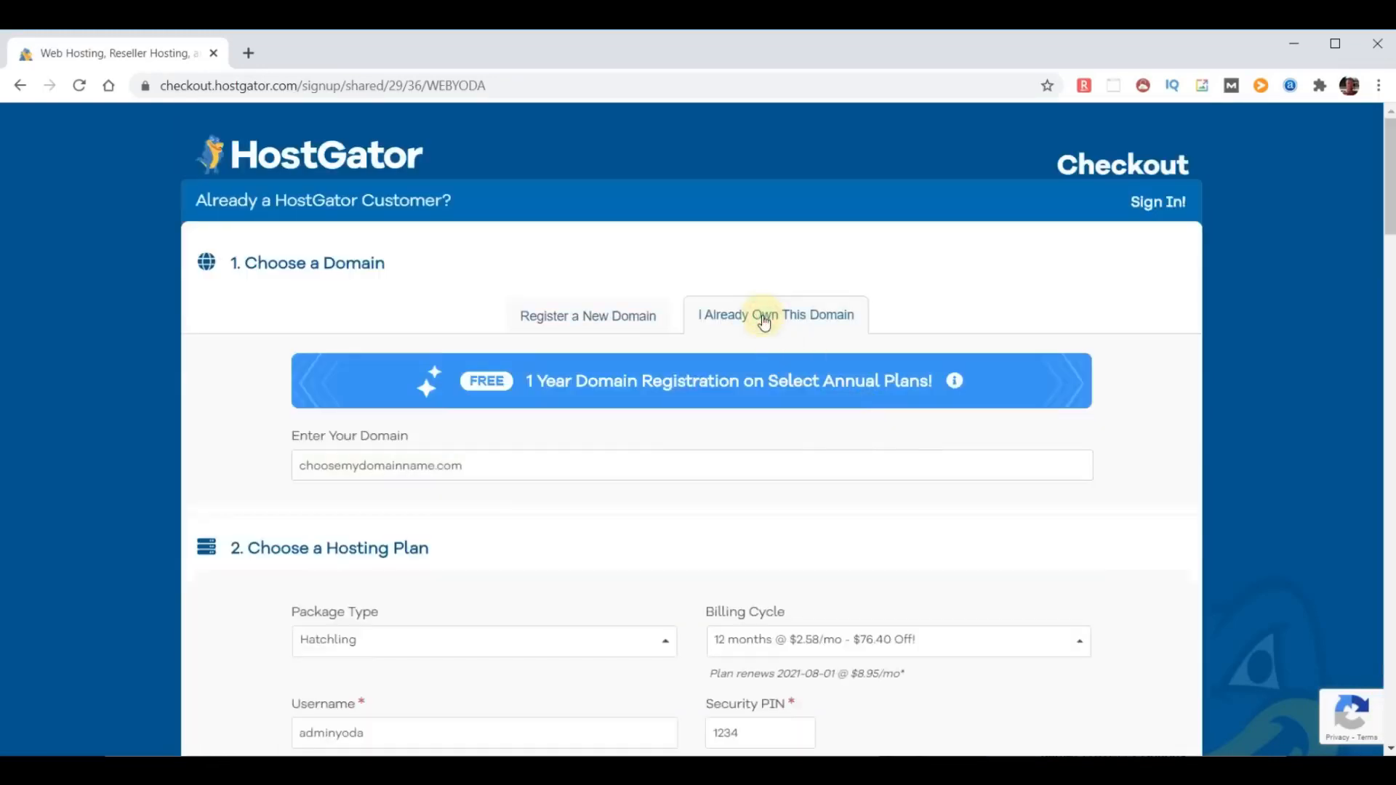
{"action": "left_click", "coordinate": [364, 473]}
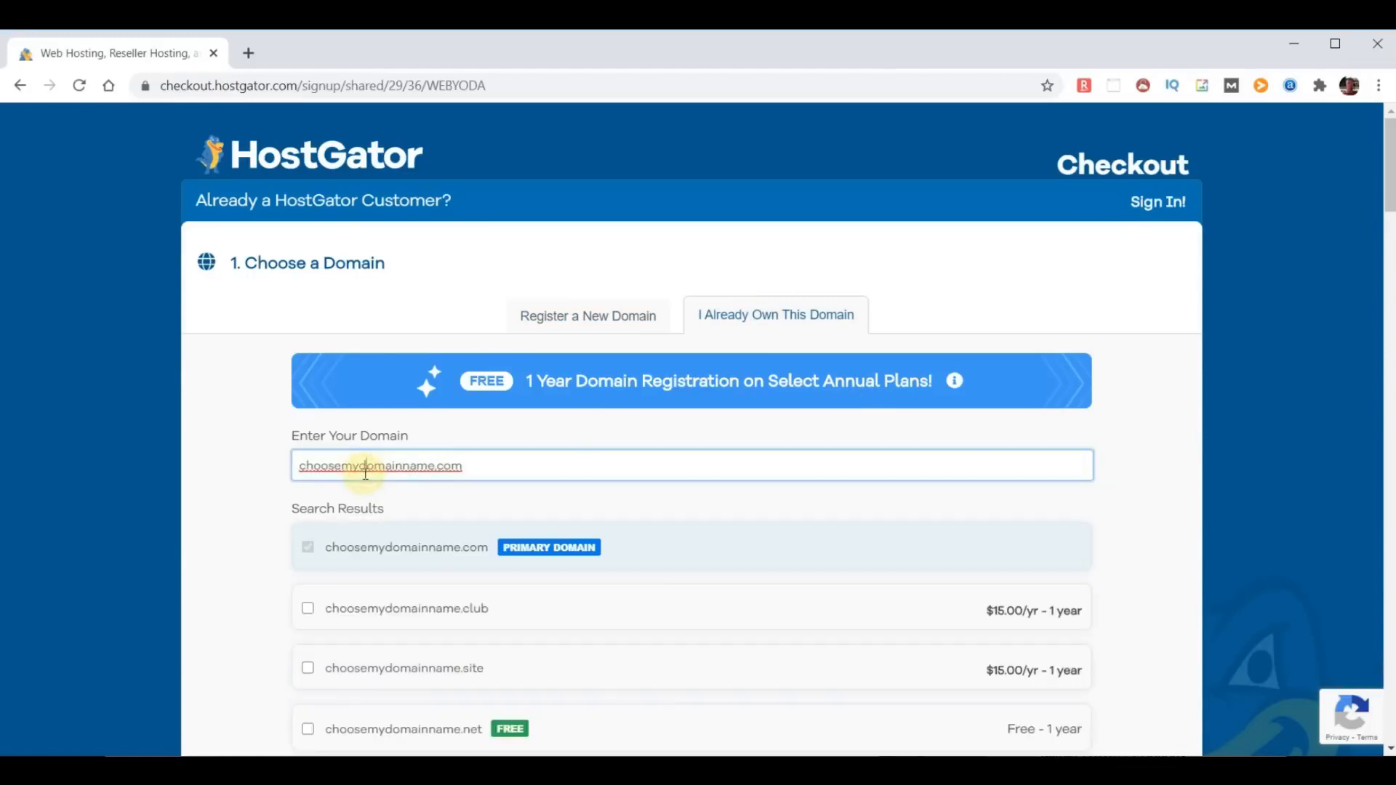
{"action": "key", "text": "BackSpace"}
{"action": "key", "text": "BackSpace"}
{"action": "type", "text": "your"}
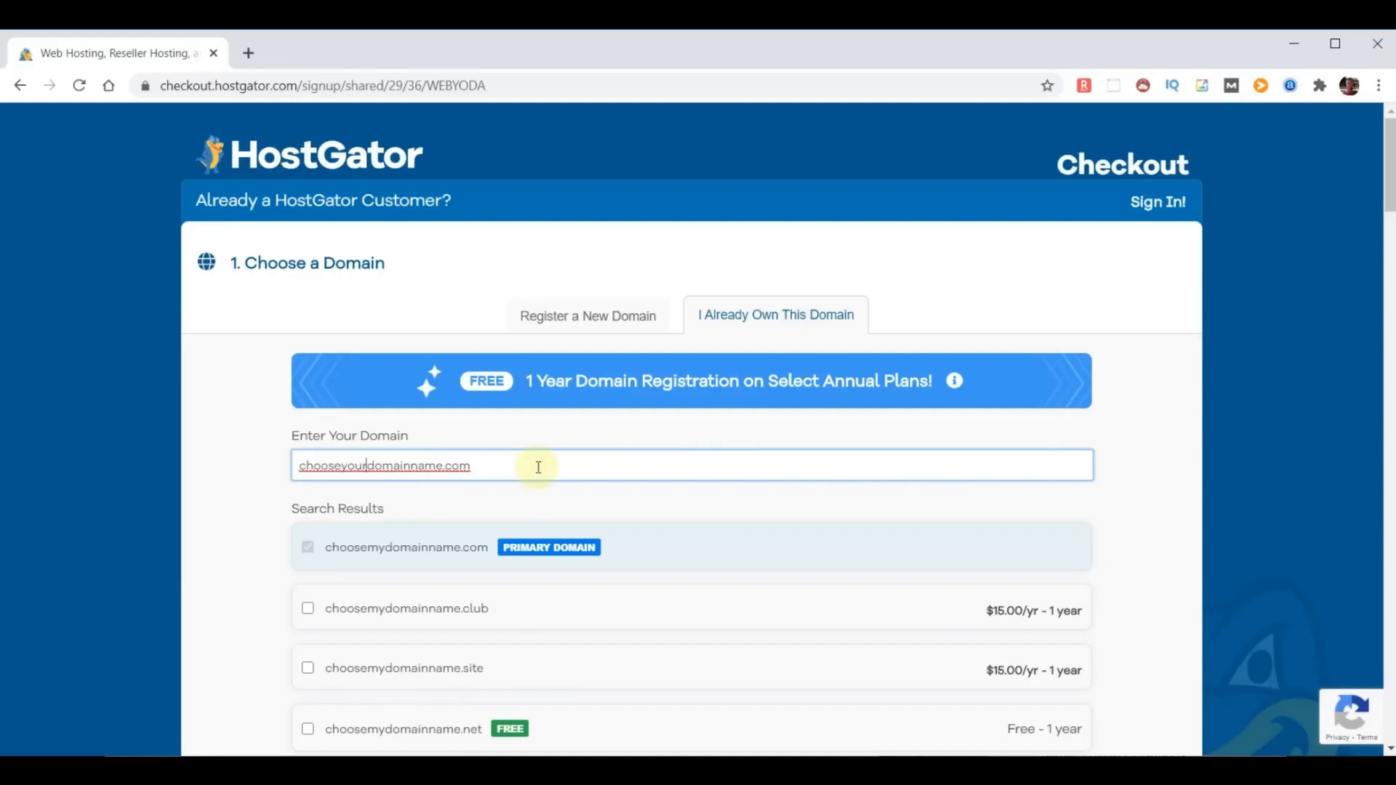
{"action": "left_click", "coordinate": [1166, 489]}
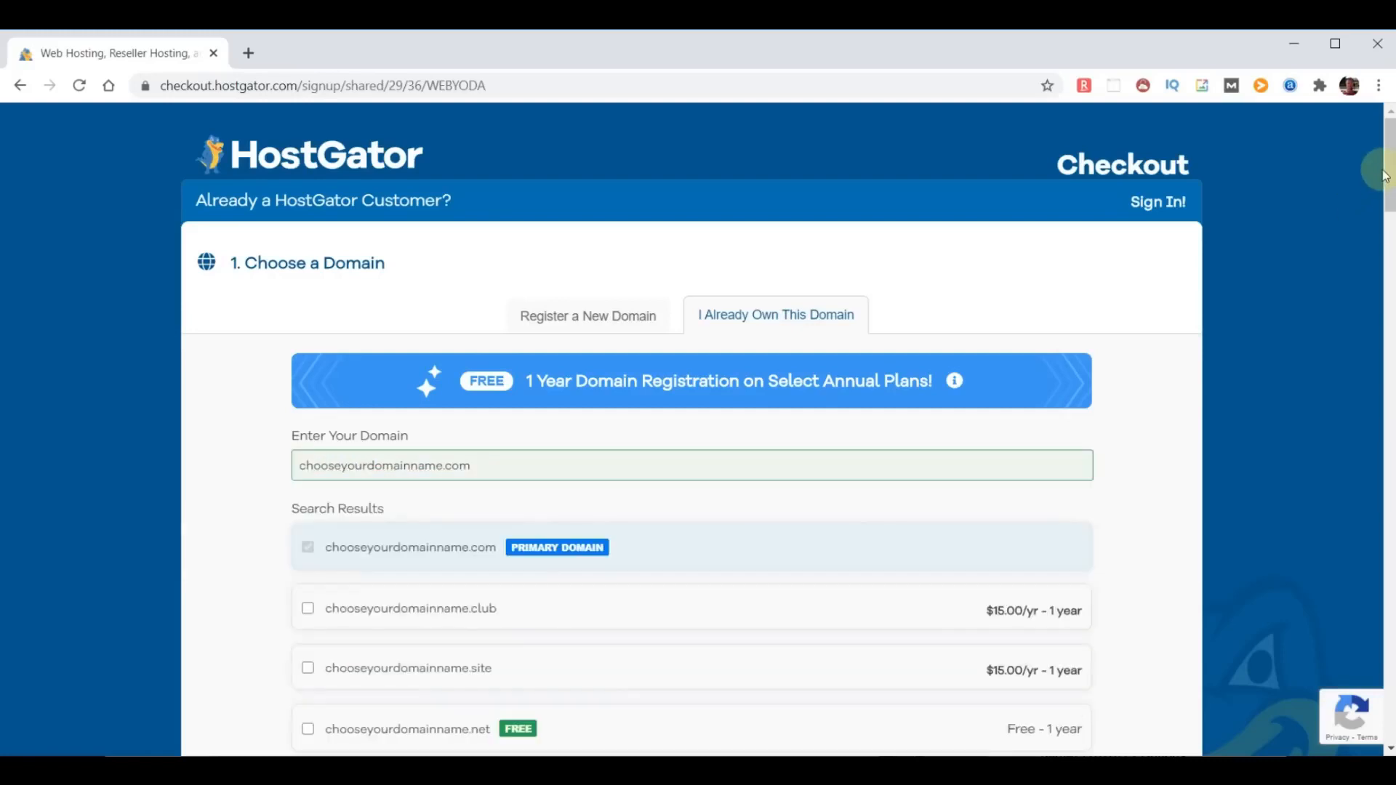
- Submit the hosting order at the end of the checkout form
{"action": "left_click_drag", "start_coordinate": [1385, 161], "coordinate": [1385, 698]}
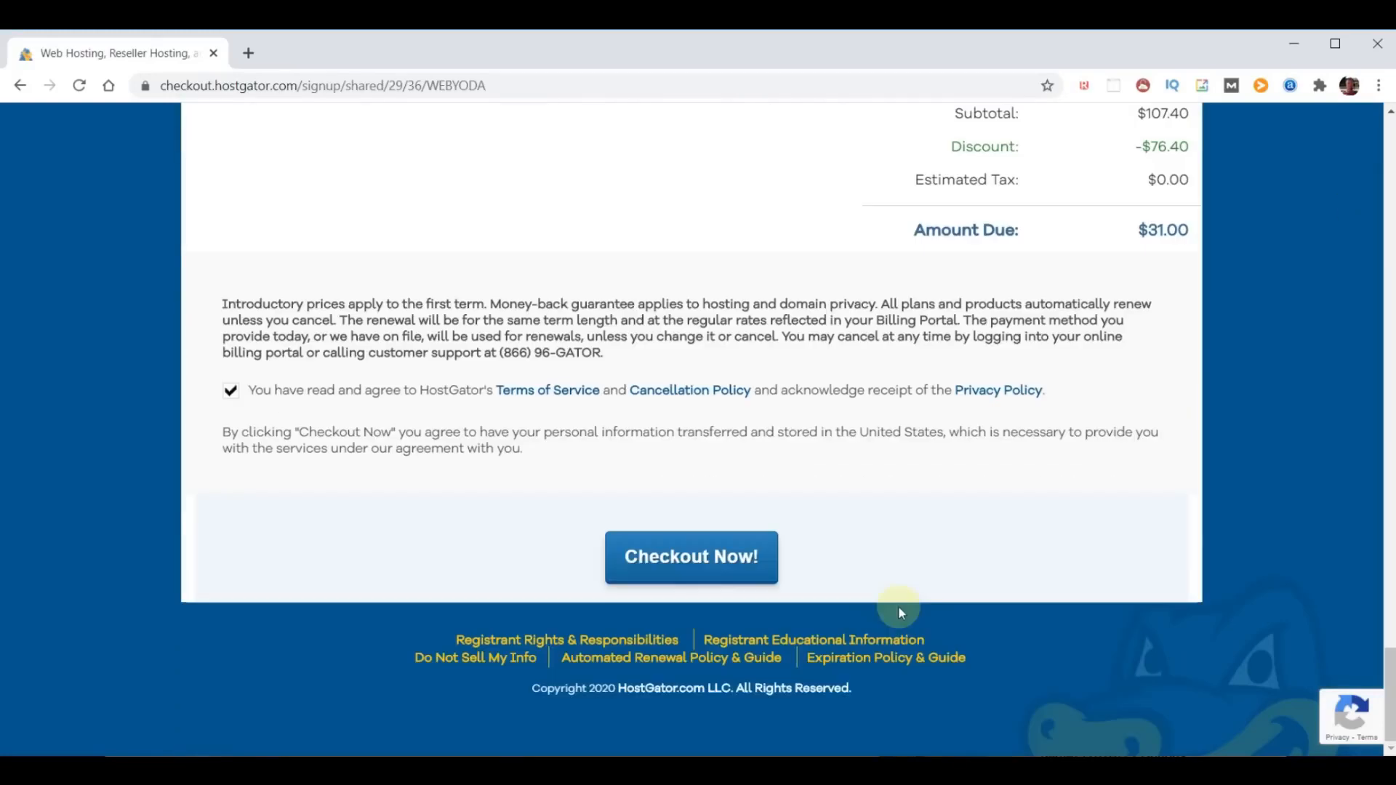
{"action": "left_click", "coordinate": [646, 566]}
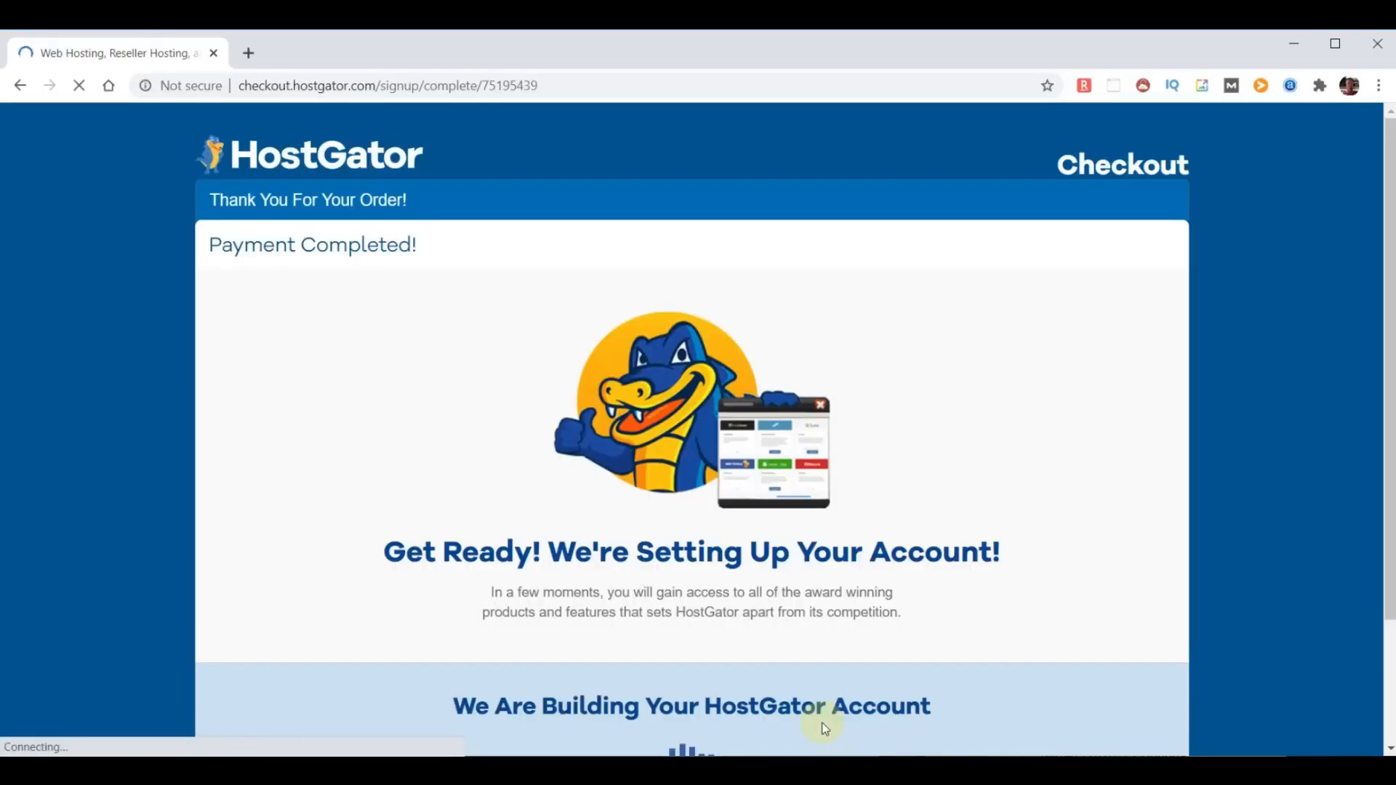
- Review the order completion page, then switch to Gmail and highlight the HostGator account email's subject and its two nameserver lines
{"action": "scroll", "coordinate": [962, 644], "scroll_direction": "down", "scroll_amount": 1}
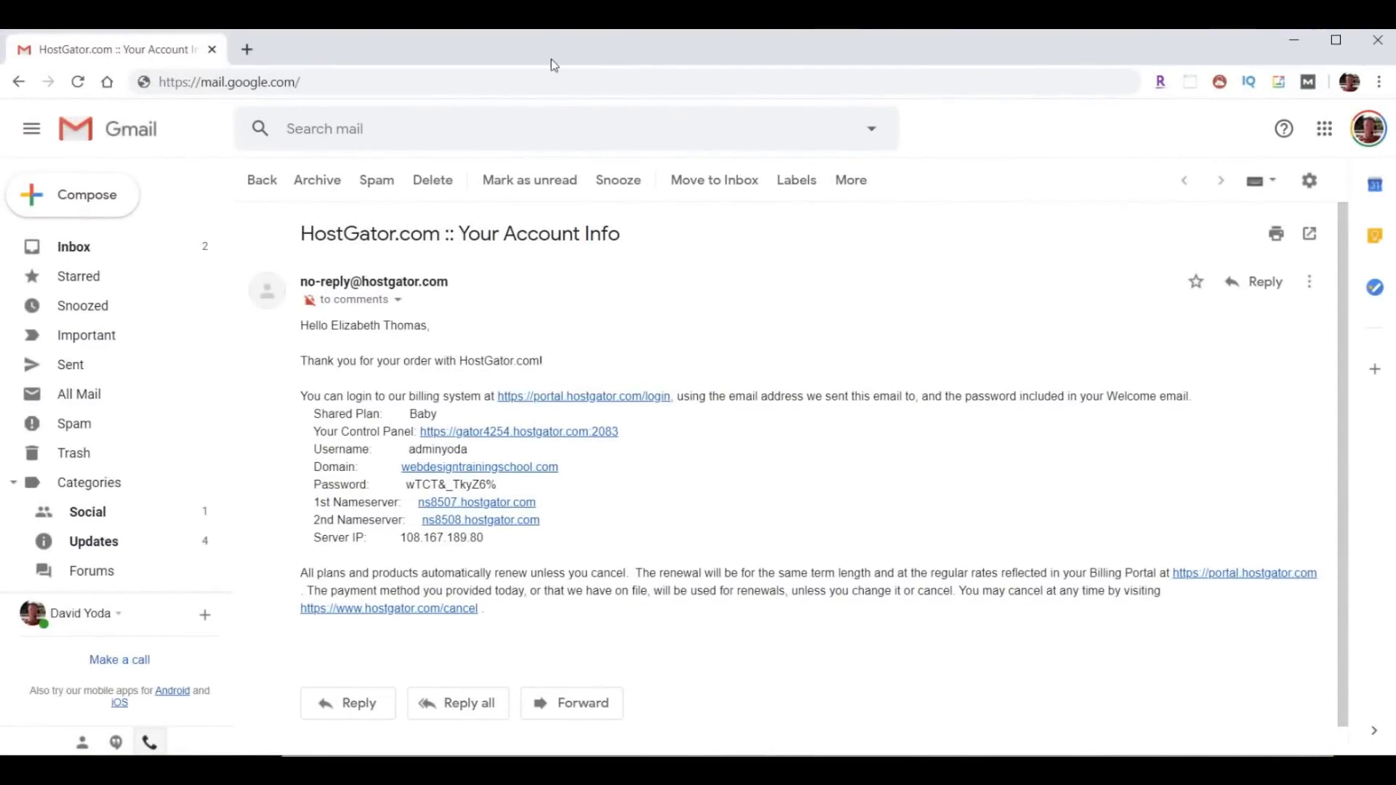
{"action": "left_click_drag", "start_coordinate": [301, 234], "coordinate": [651, 250]}
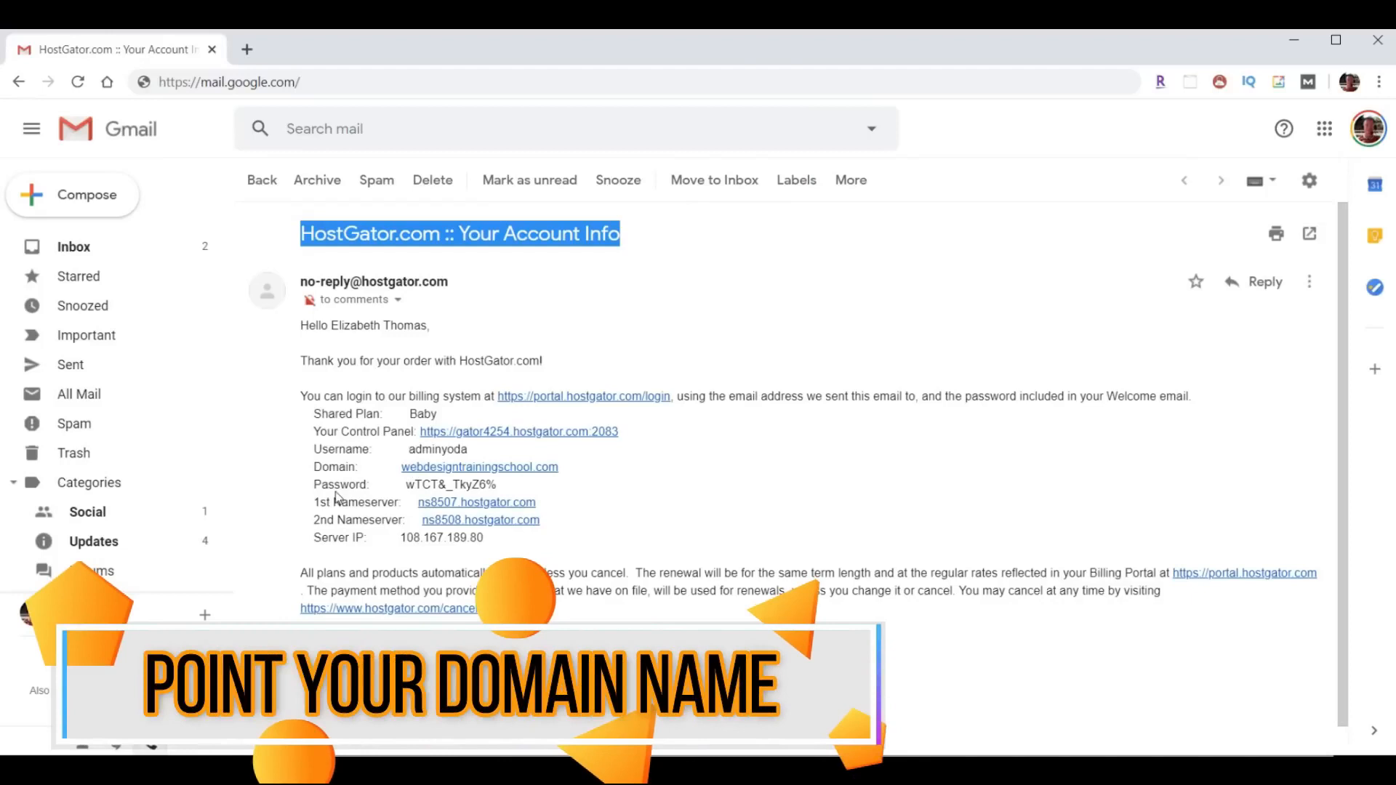
{"action": "left_click_drag", "start_coordinate": [311, 503], "coordinate": [624, 530]}
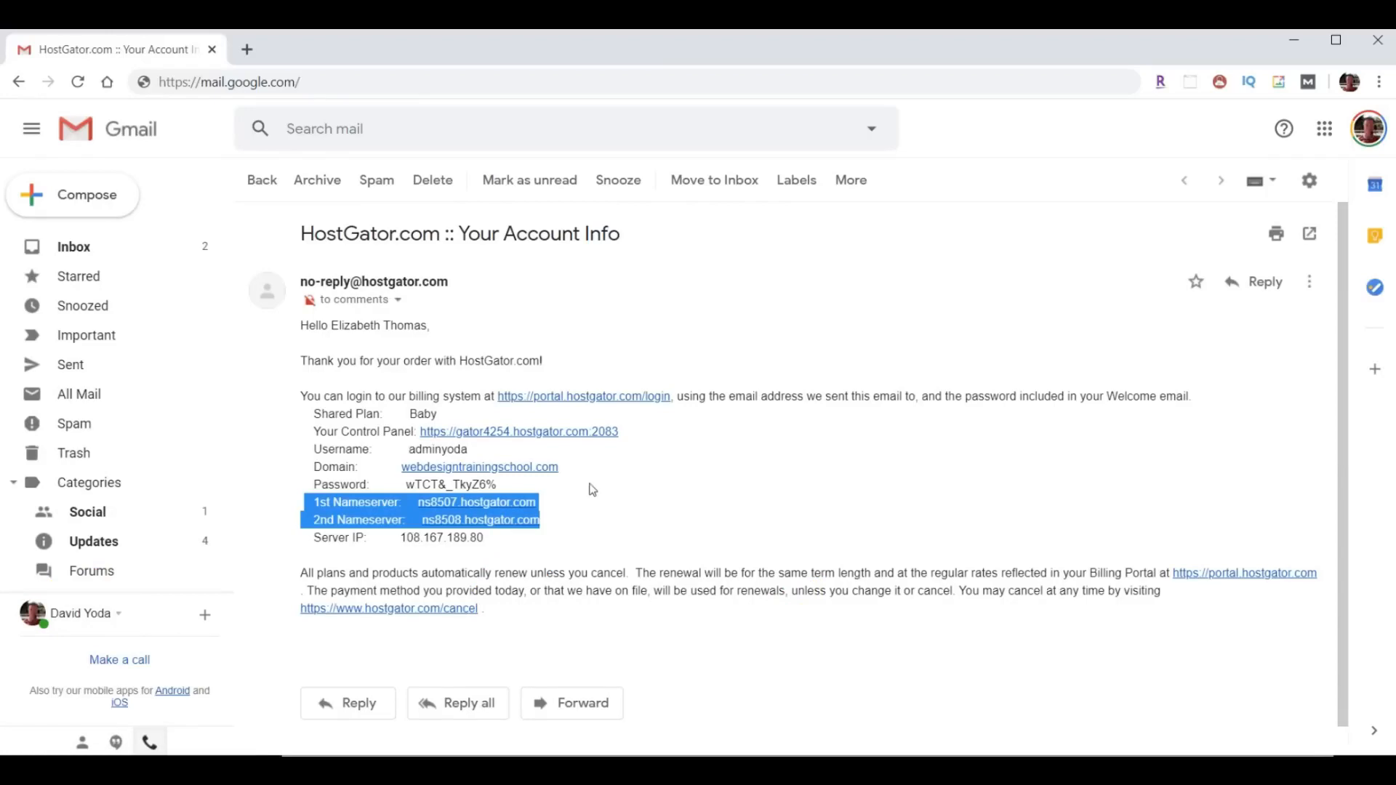
- Copy the account password from the HostGator account info email
{"action": "left_click_drag", "start_coordinate": [412, 451], "coordinate": [408, 485]}
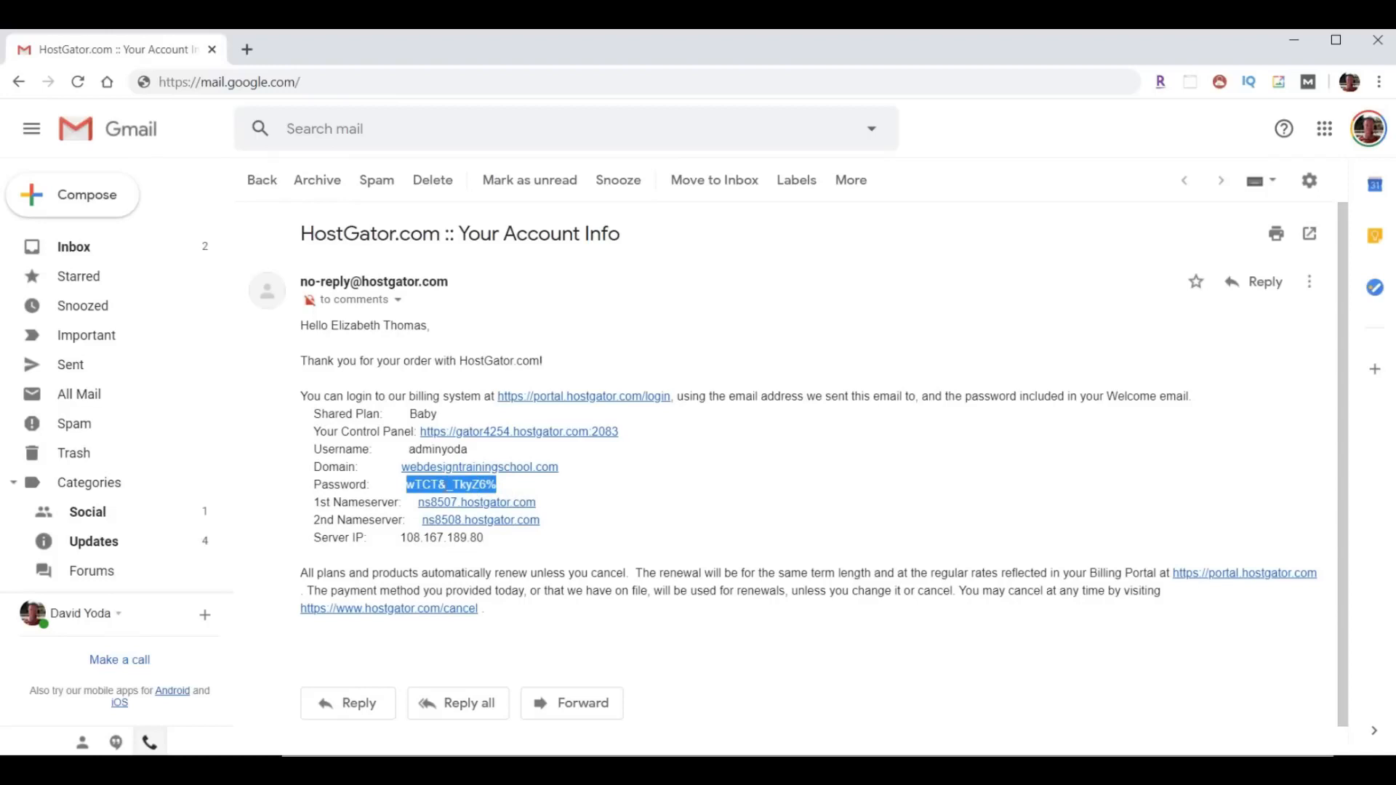
{"action": "right_click", "coordinate": [436, 485]}
{"action": "left_click", "coordinate": [465, 501]}
- Open the control panel link from the account email and log in to cPanel with the prefilled credentials
{"action": "left_click_drag", "start_coordinate": [311, 431], "coordinate": [412, 431]}
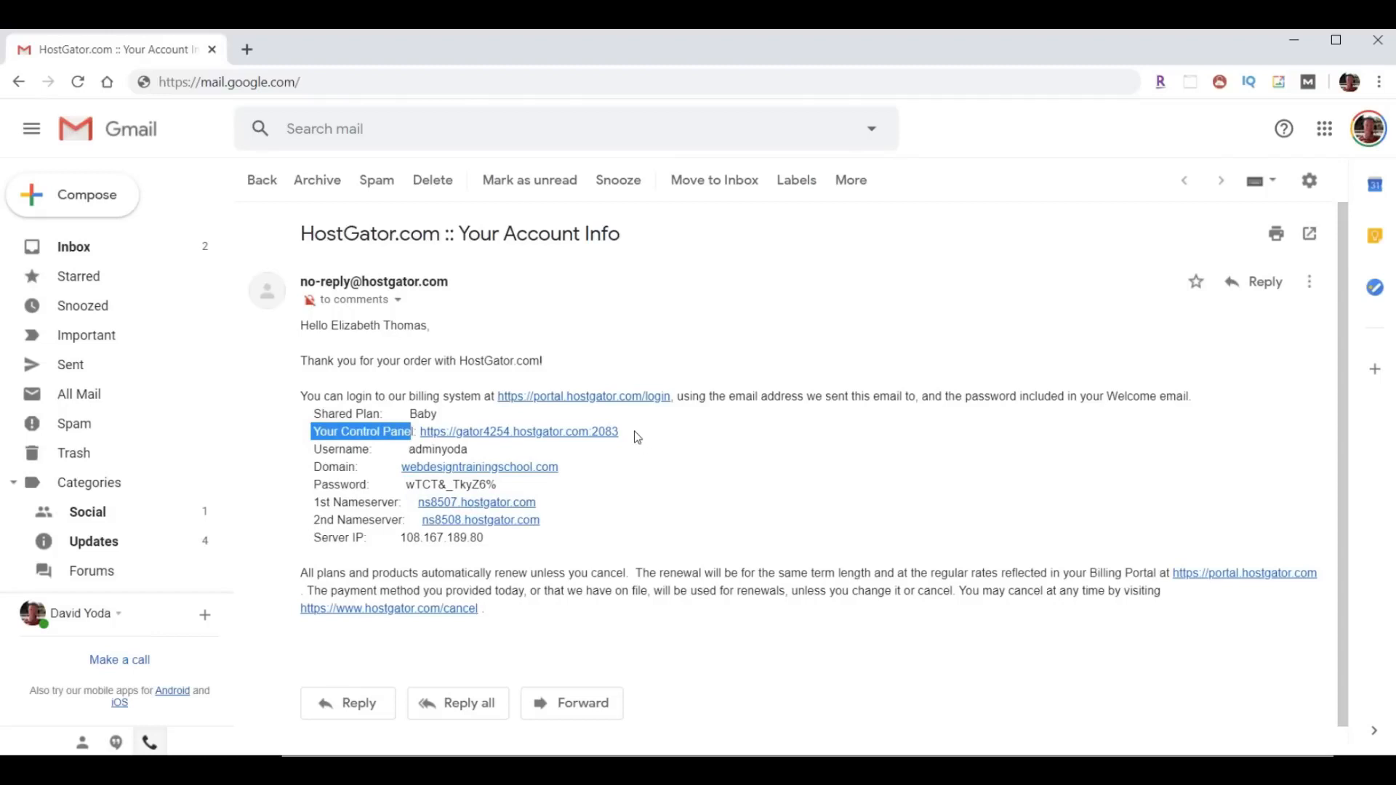
{"action": "left_click", "coordinate": [532, 434]}
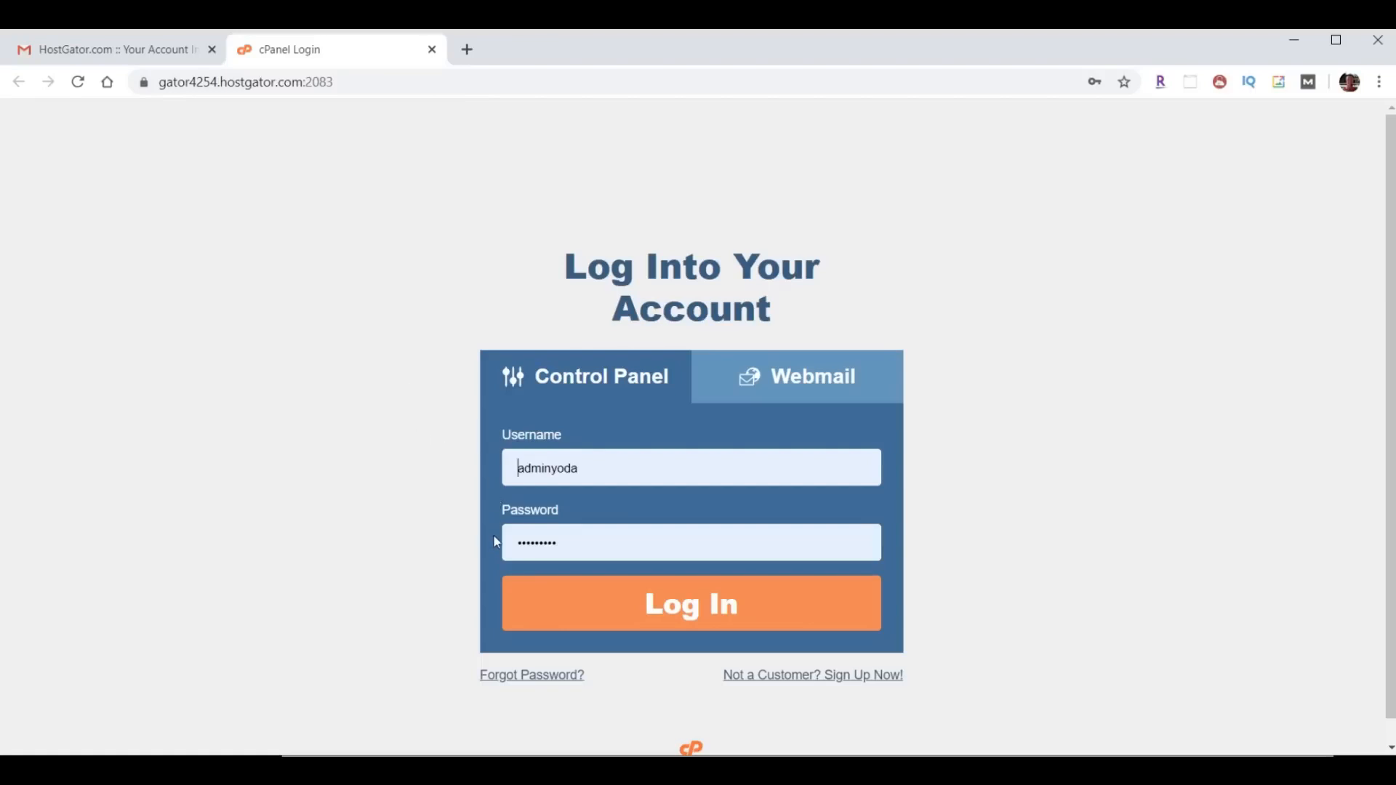
{"action": "left_click", "coordinate": [711, 618]}
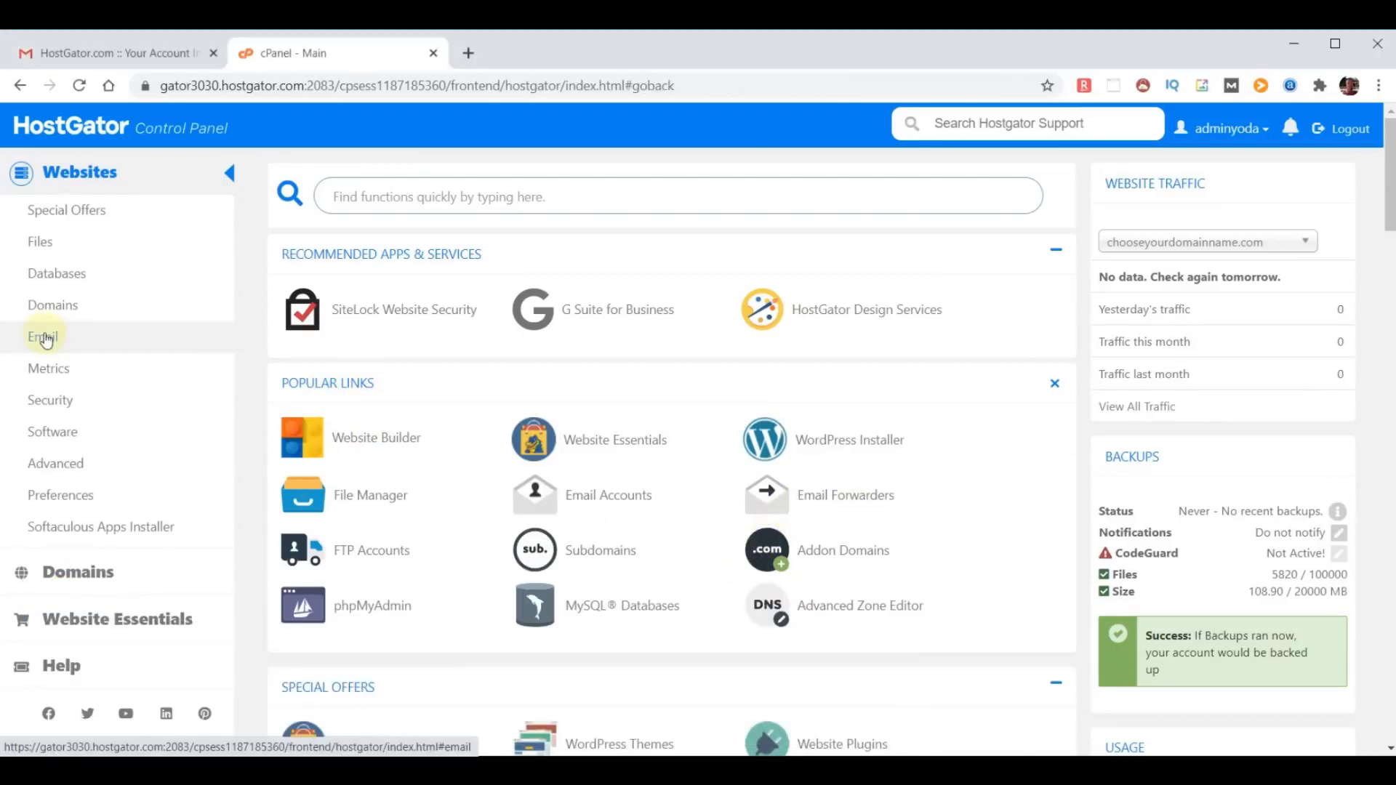
- Add an email forwarder on chooseyourdomainname.com, entering the address to forward and the destination email address
{"action": "left_click", "coordinate": [45, 337]}
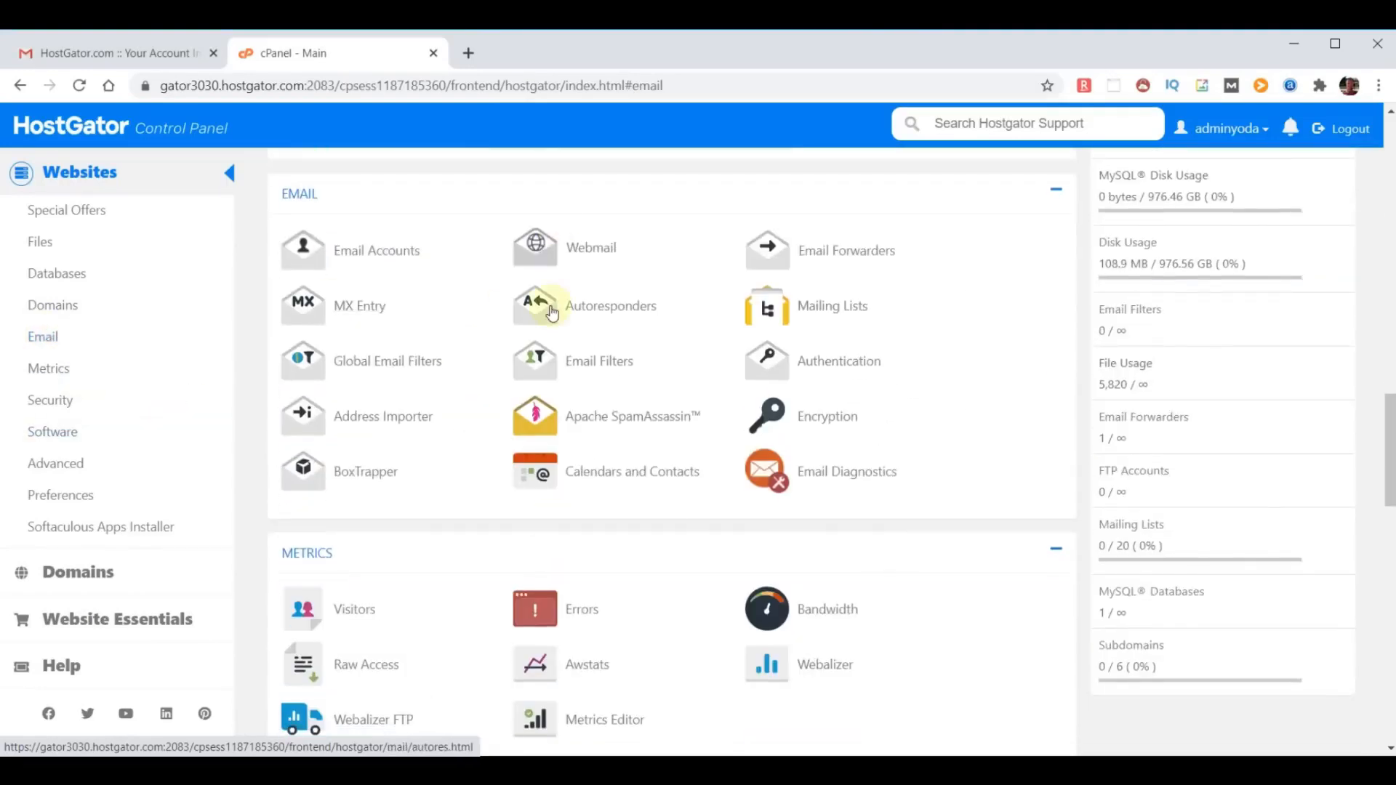
{"action": "left_click", "coordinate": [825, 258]}
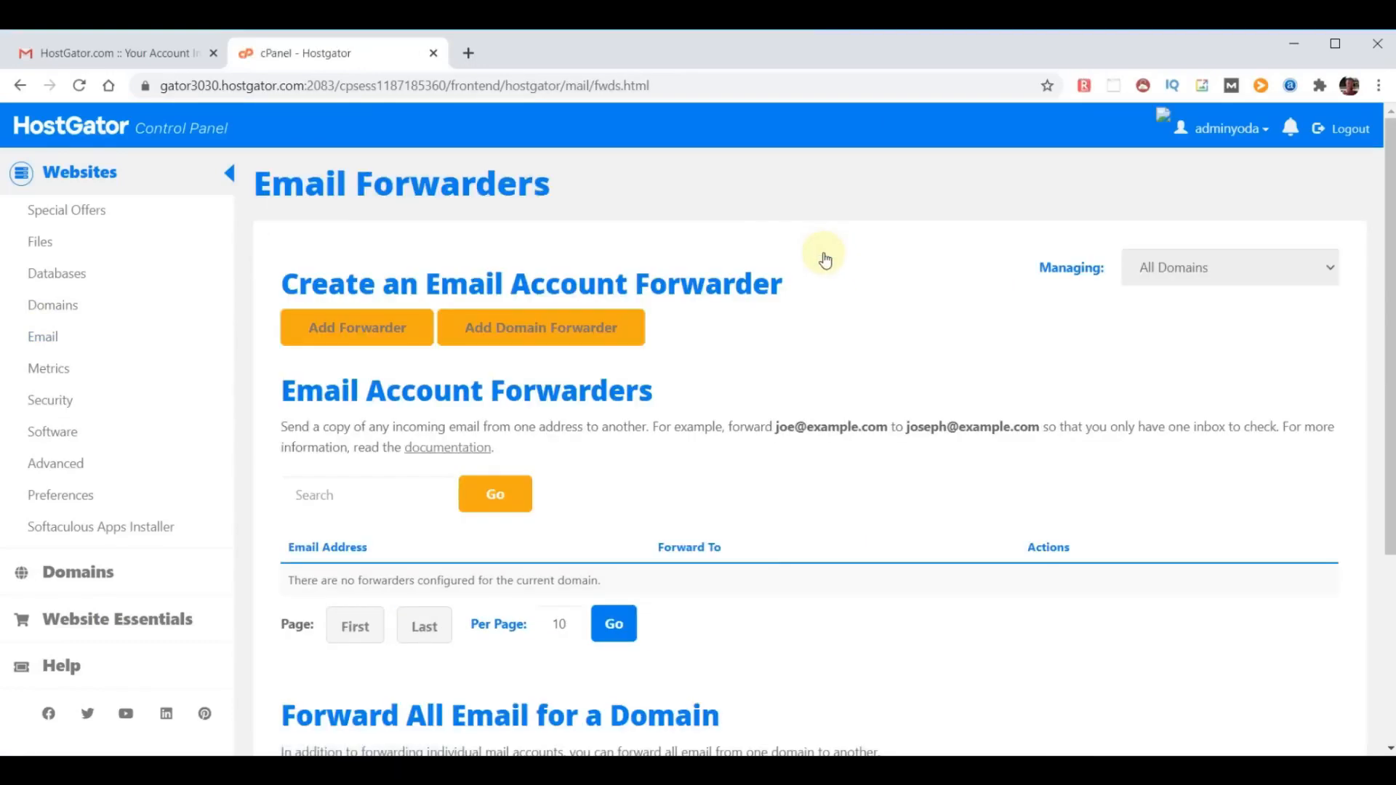
{"action": "left_click", "coordinate": [365, 320]}
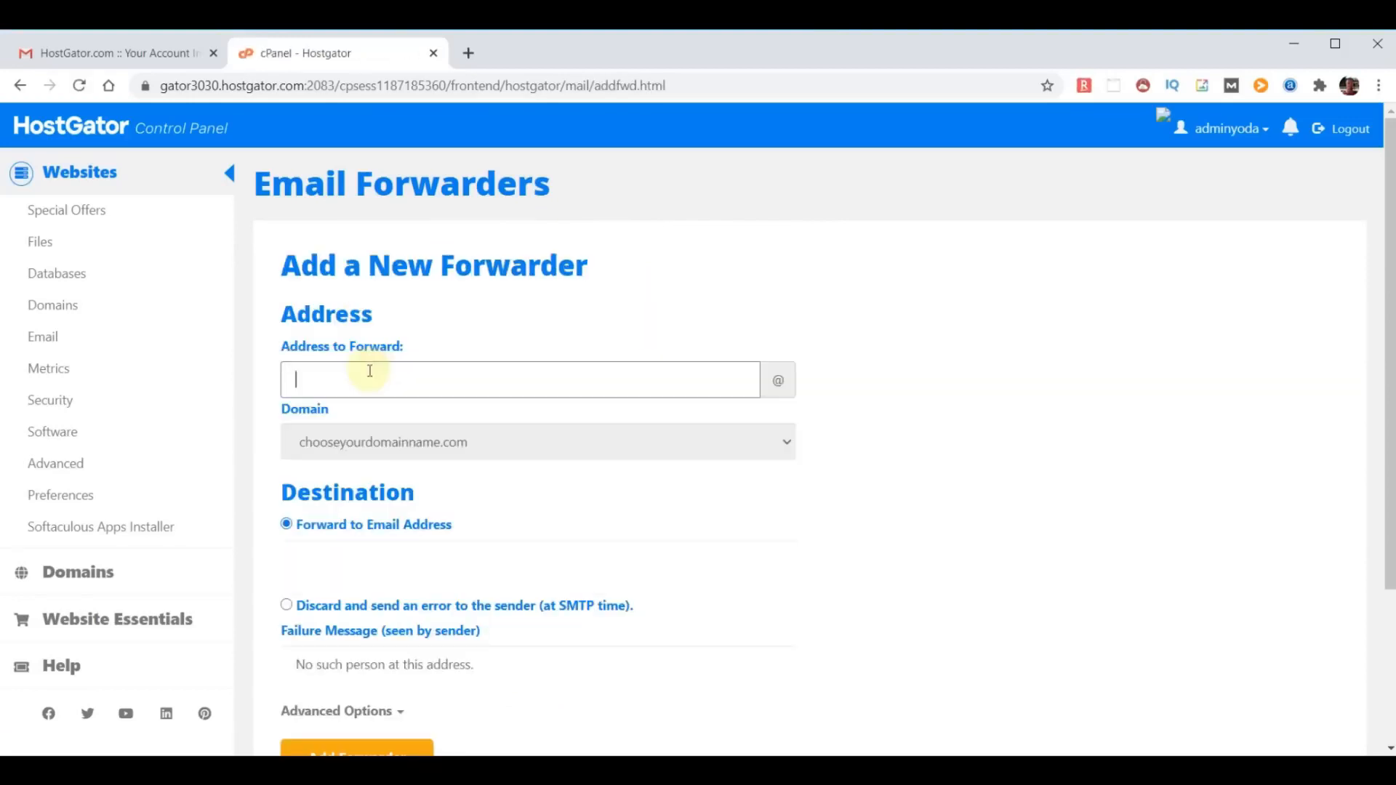
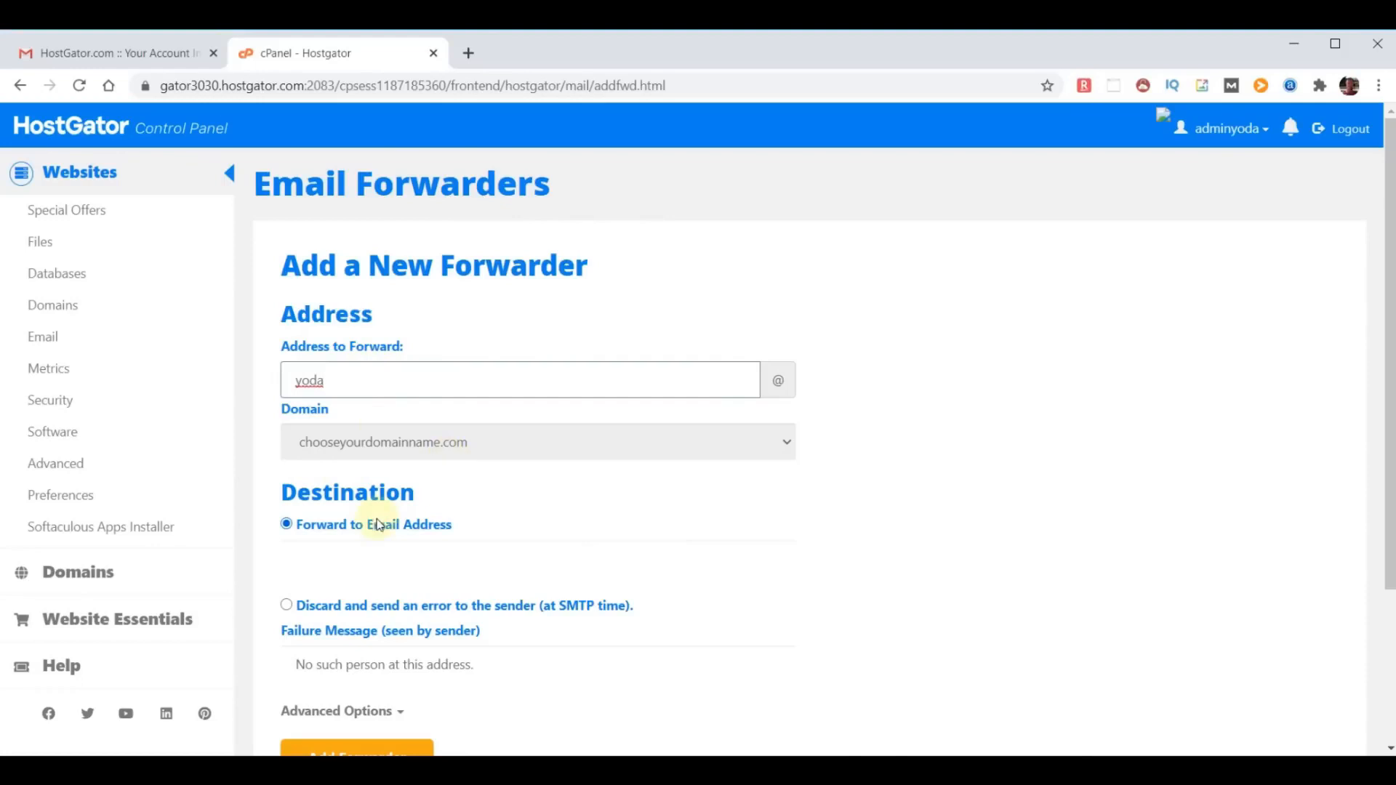
{"action": "left_click", "coordinate": [357, 557]}
{"action": "key", "text": "ctrl+v"}
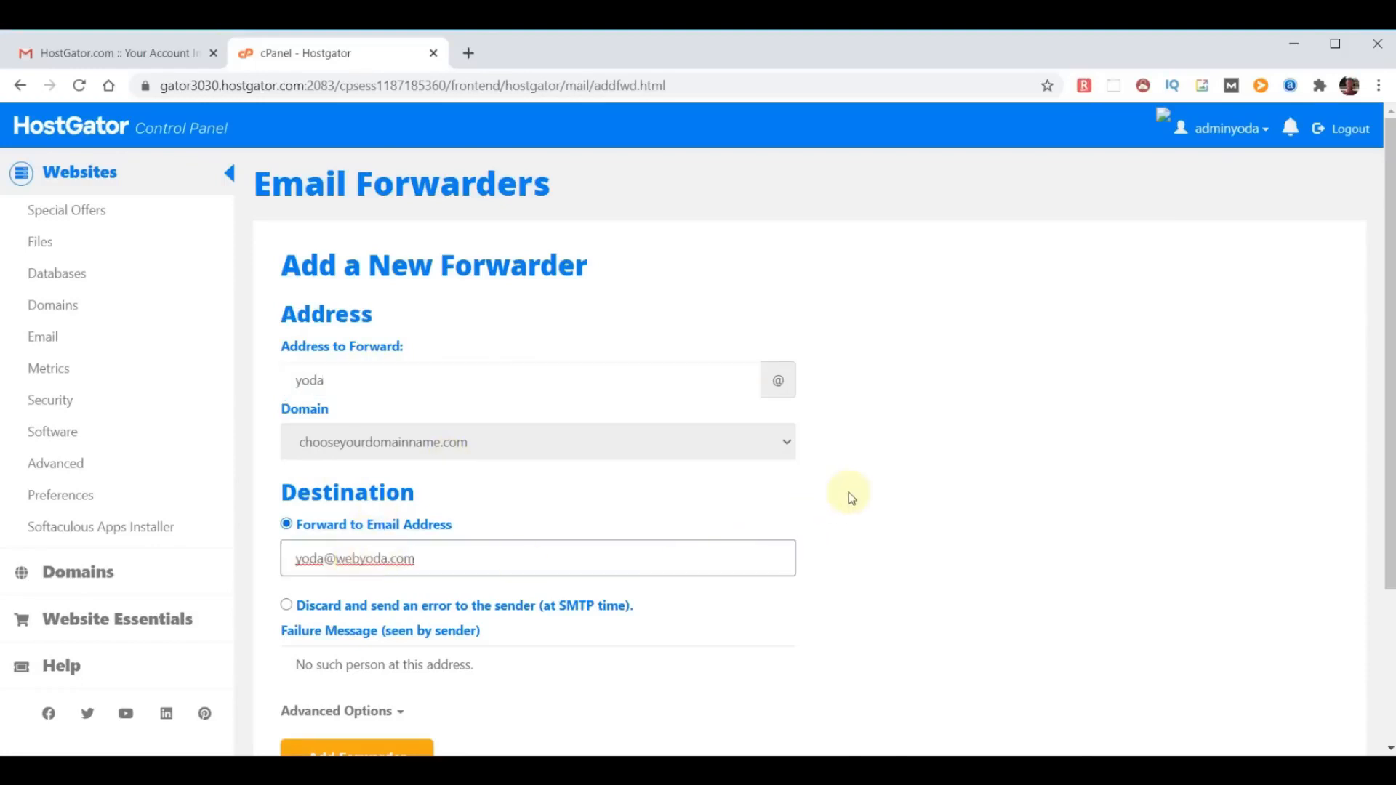
{"action": "scroll", "coordinate": [836, 499], "scroll_direction": "down", "scroll_amount": 1}
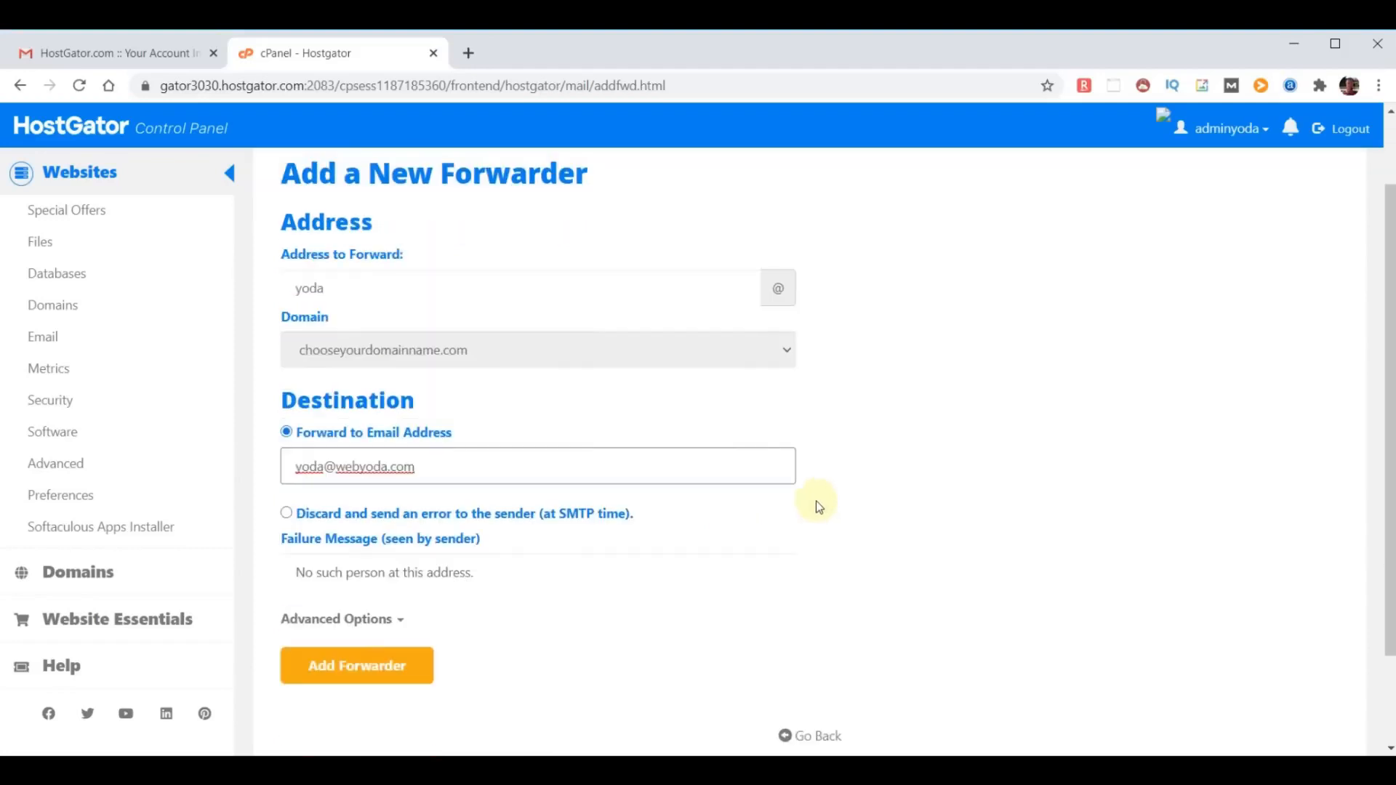
{"action": "left_click", "coordinate": [354, 665]}
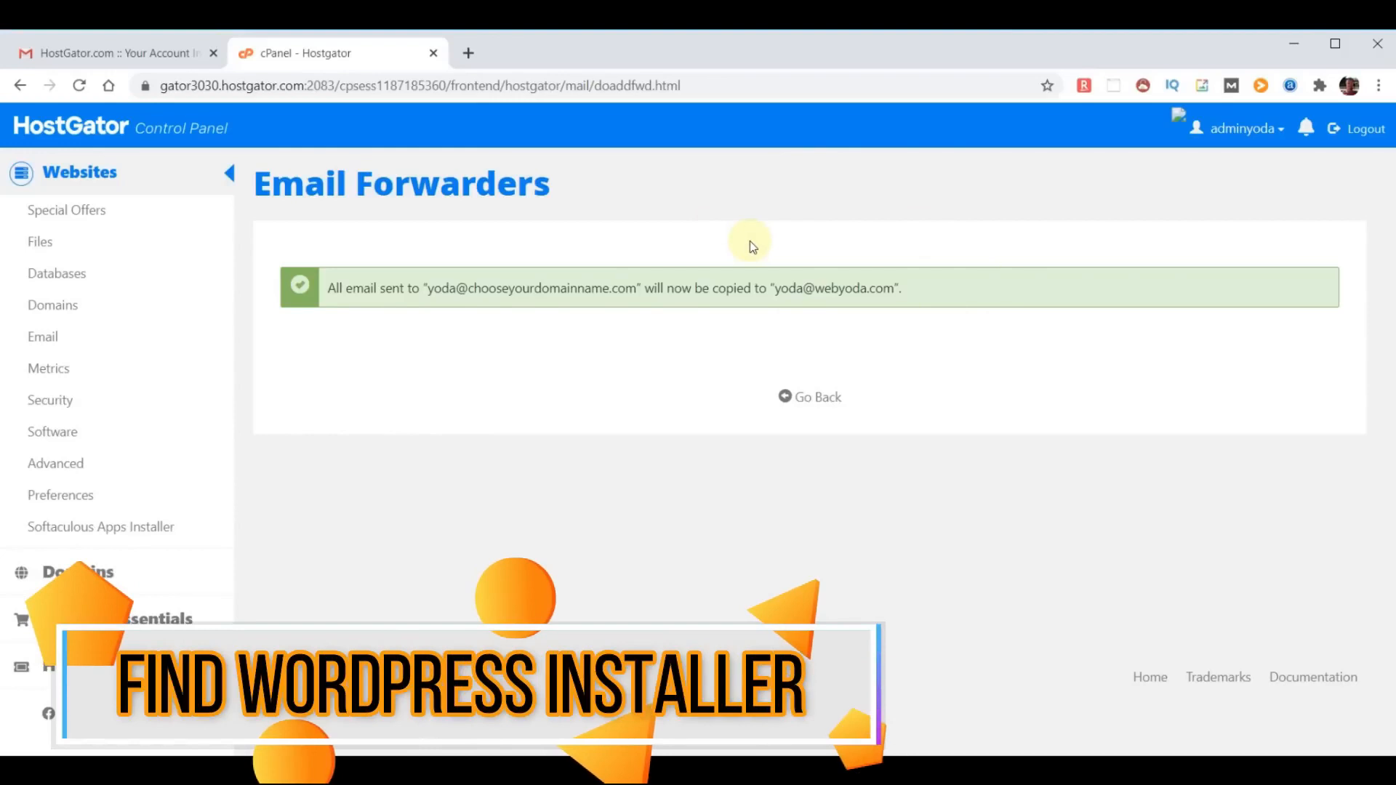
- Return to the control panel home and open WordPress from the Softaculous Apps Installer scripts
{"action": "left_click", "coordinate": [66, 126]}
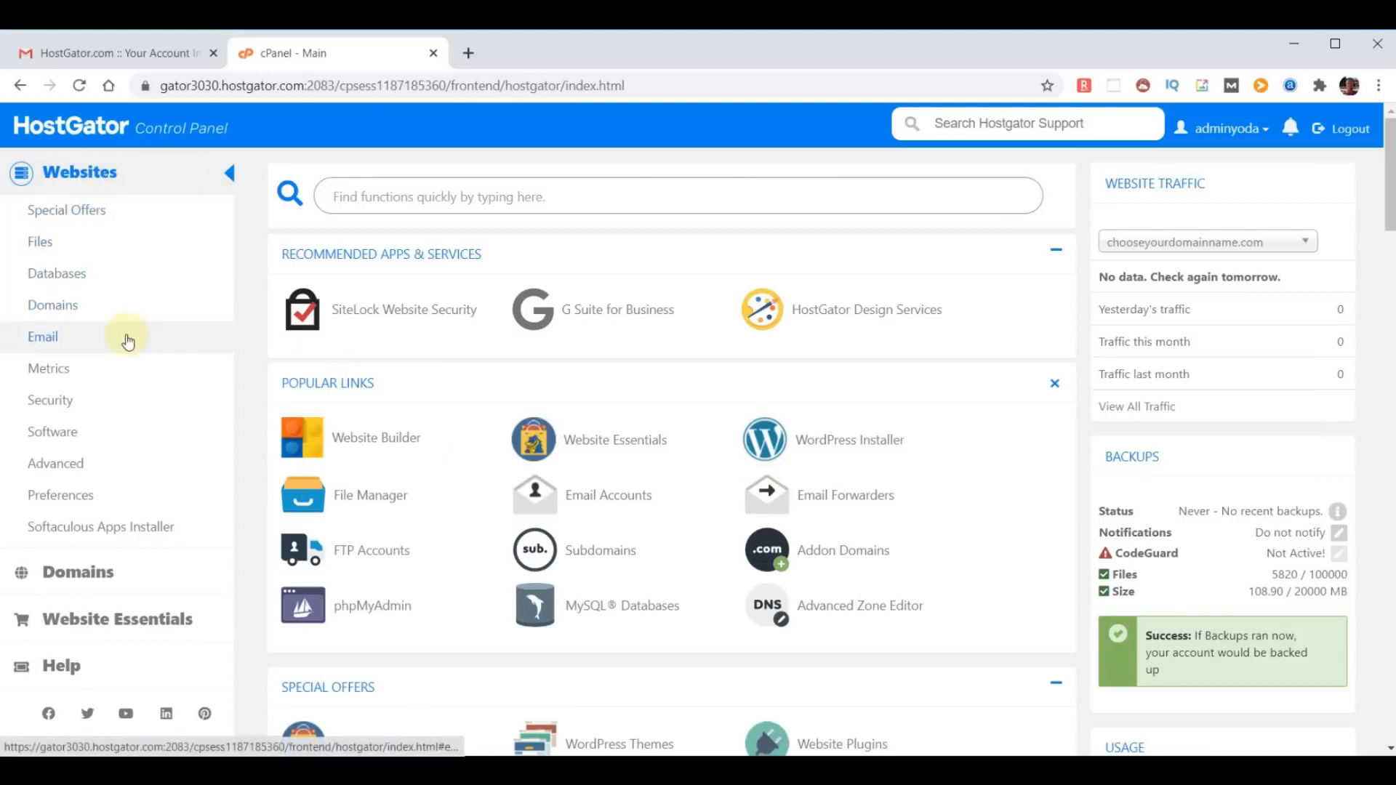
{"action": "left_click", "coordinate": [99, 535]}
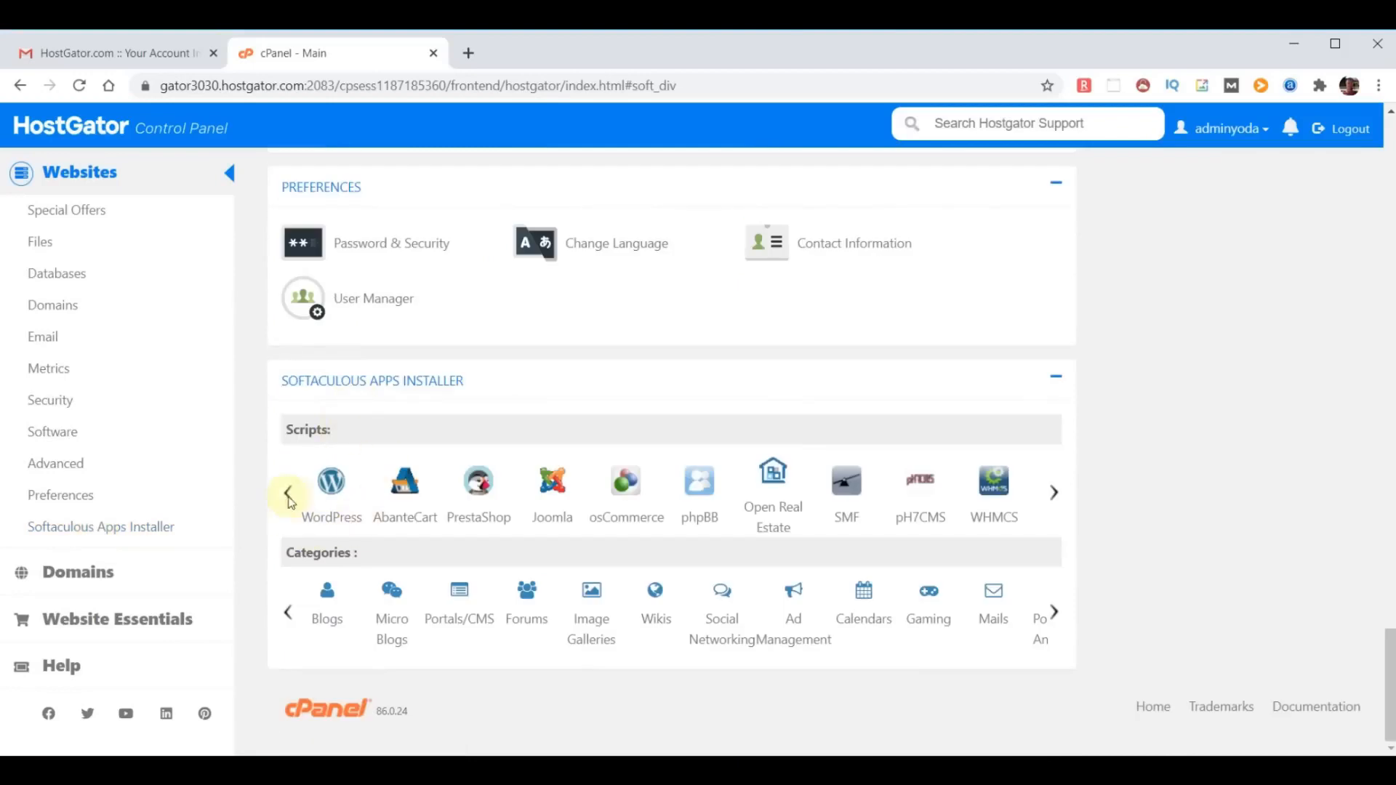
{"action": "left_click", "coordinate": [330, 515]}
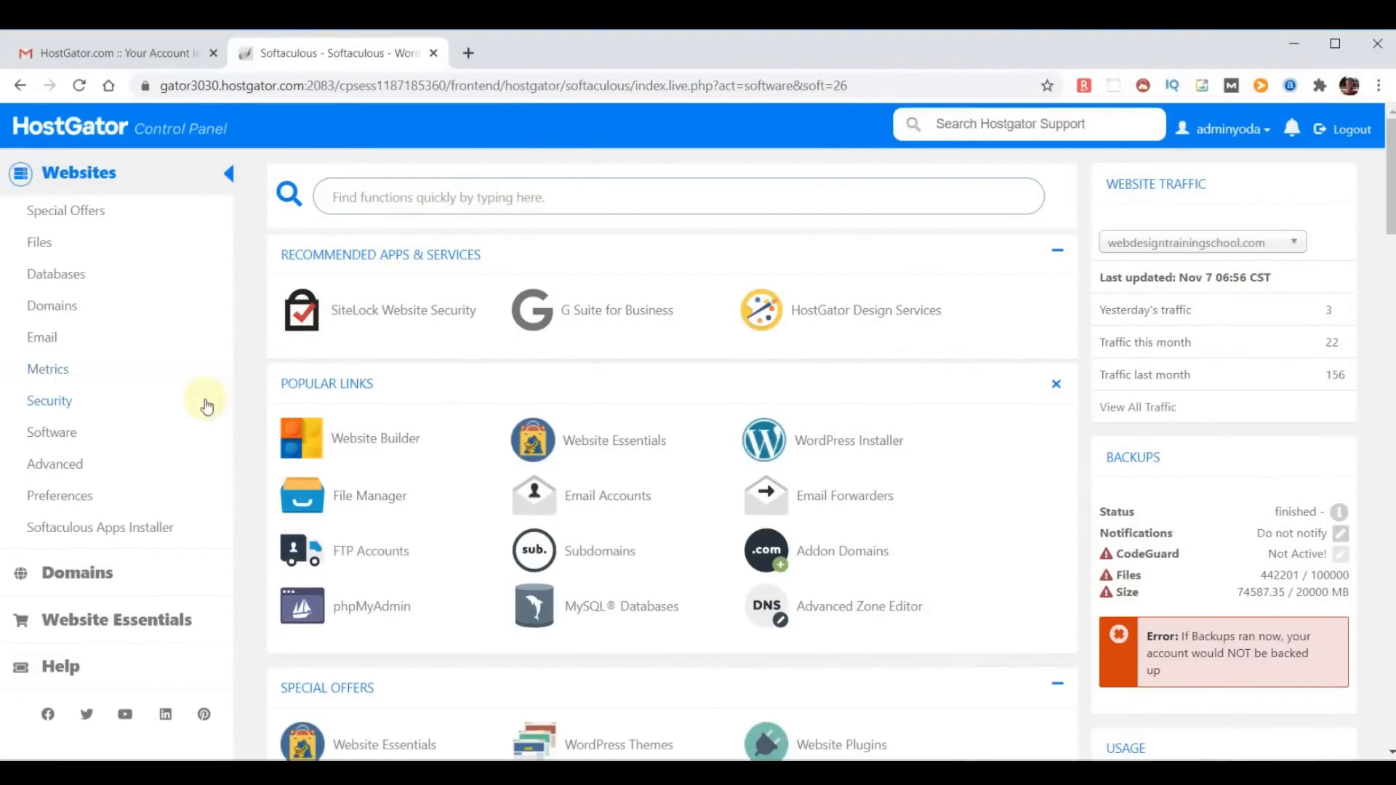
- Open PrestaShop from the Softaculous Apps Installer, search the scripts for "wordpress" and open the WordPress script page
{"action": "left_click", "coordinate": [128, 525]}
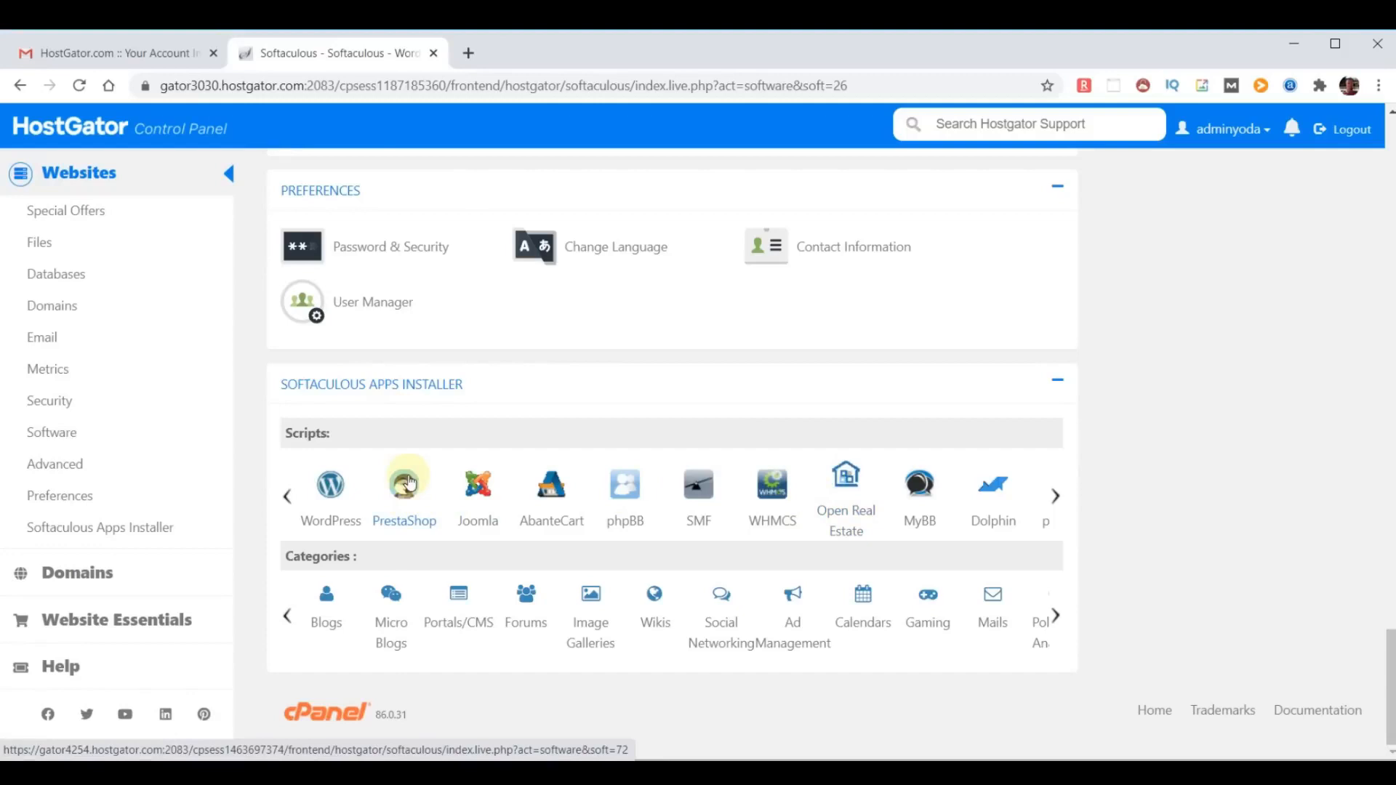
{"action": "left_click", "coordinate": [407, 484]}
{"action": "left_click", "coordinate": [151, 209]}
{"action": "type", "text": "wordpress"}
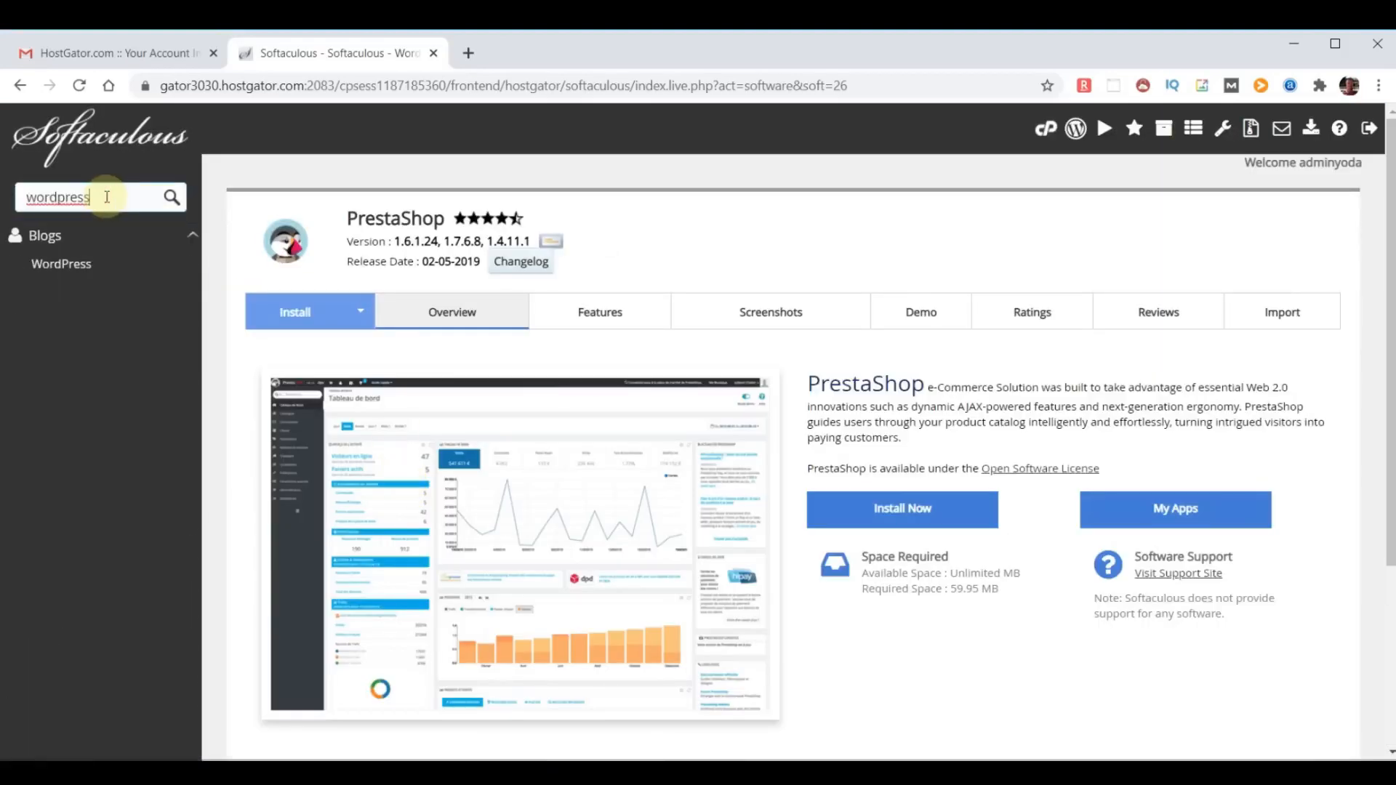
{"action": "left_click", "coordinate": [85, 262]}
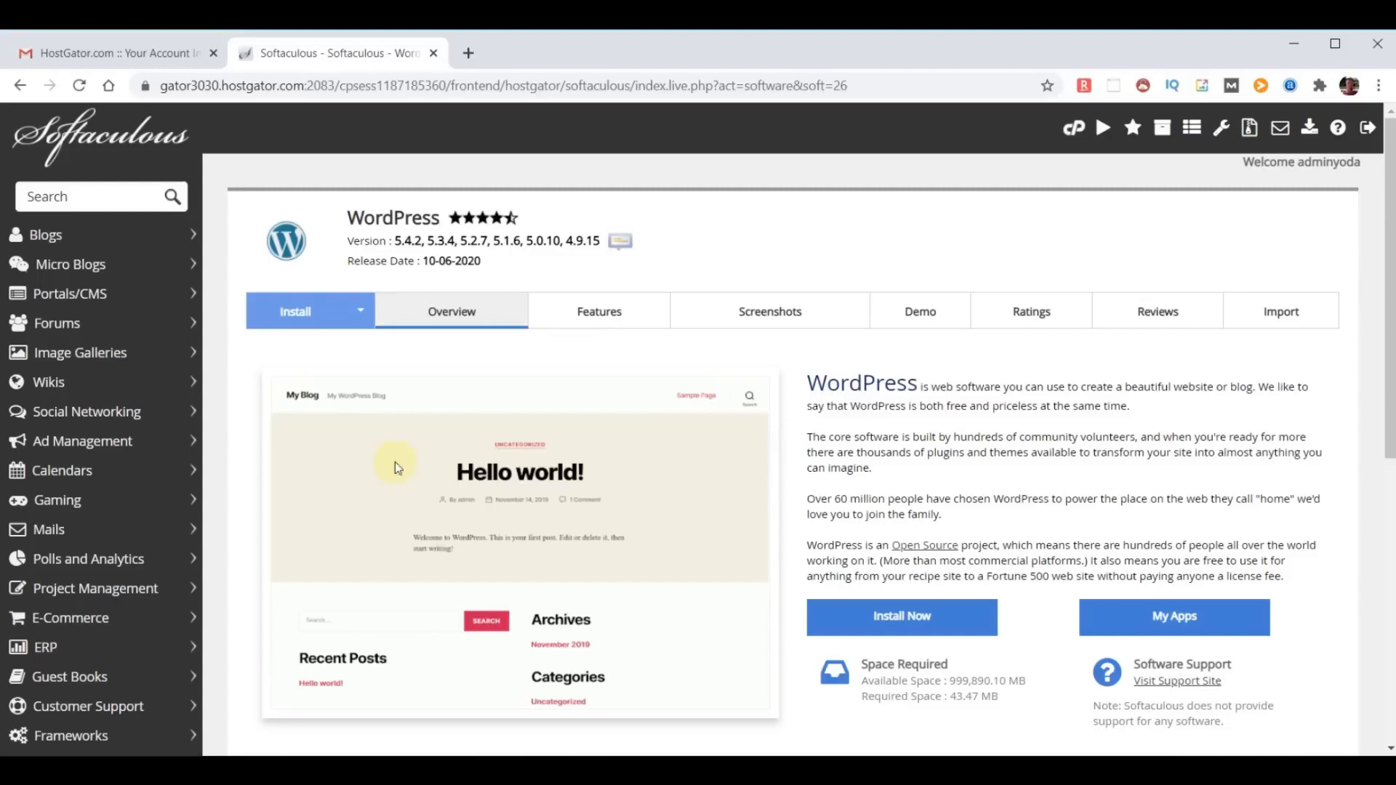
{"action": "left_click", "coordinate": [902, 616]}
{"action": "scroll", "coordinate": [862, 500], "scroll_direction": "down", "scroll_amount": 20}
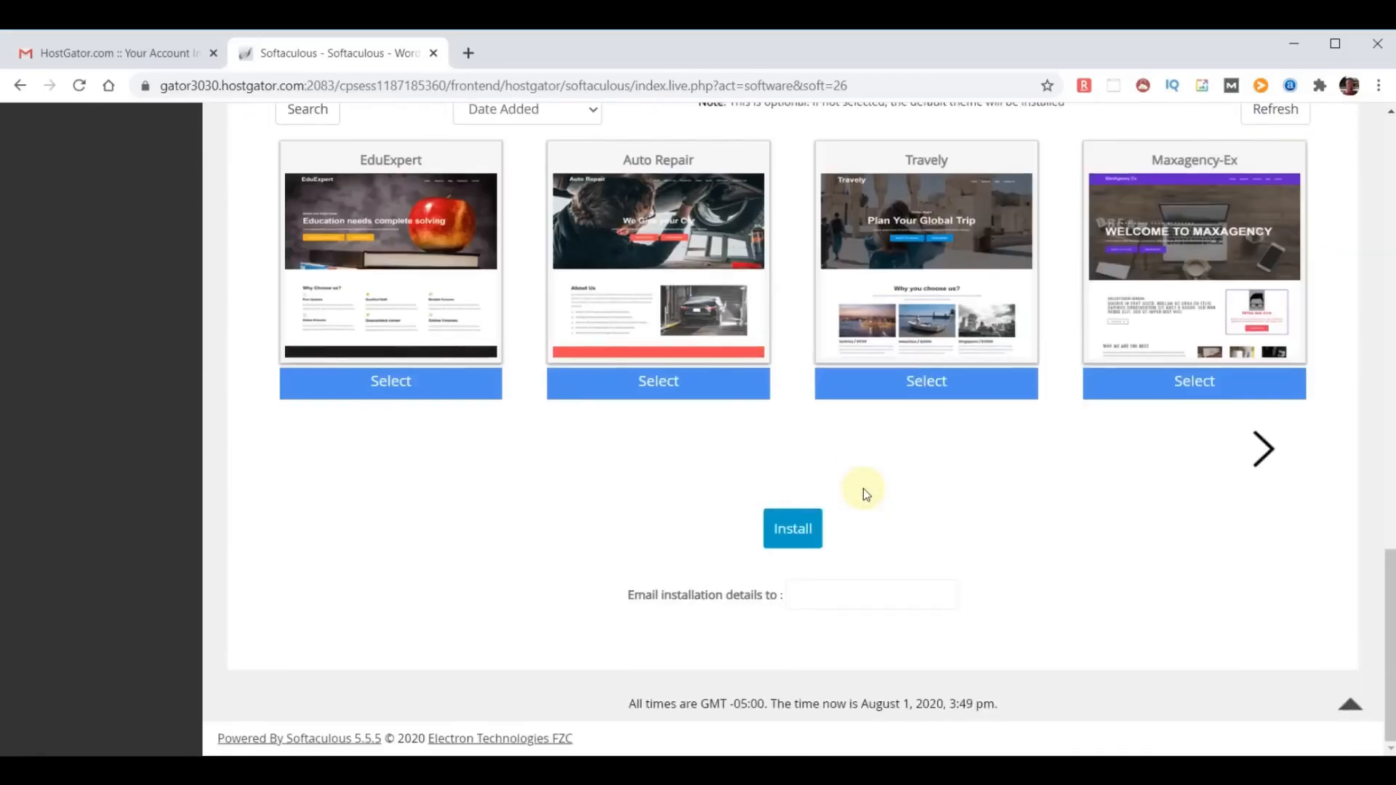
{"action": "left_click", "coordinate": [789, 529]}
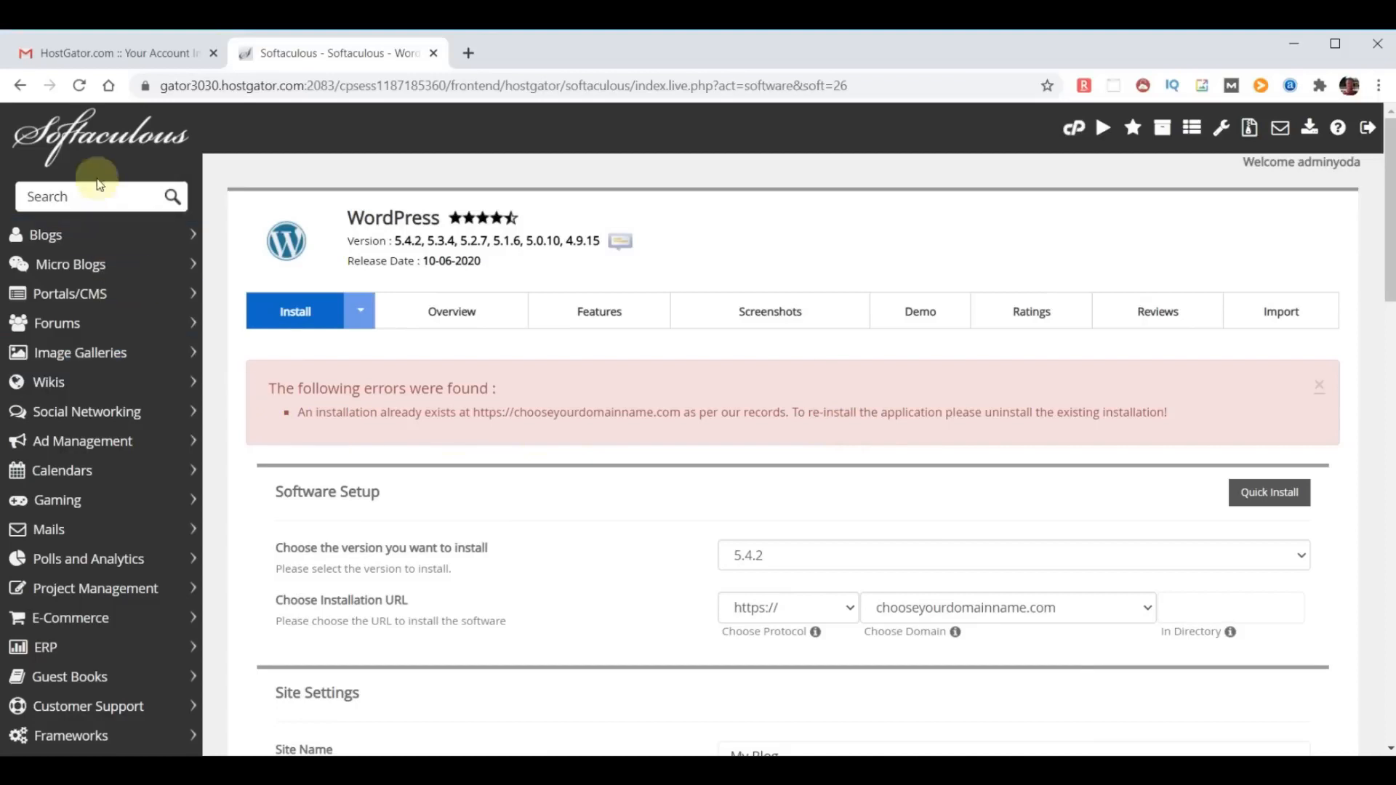
{"action": "left_click", "coordinate": [98, 138]}
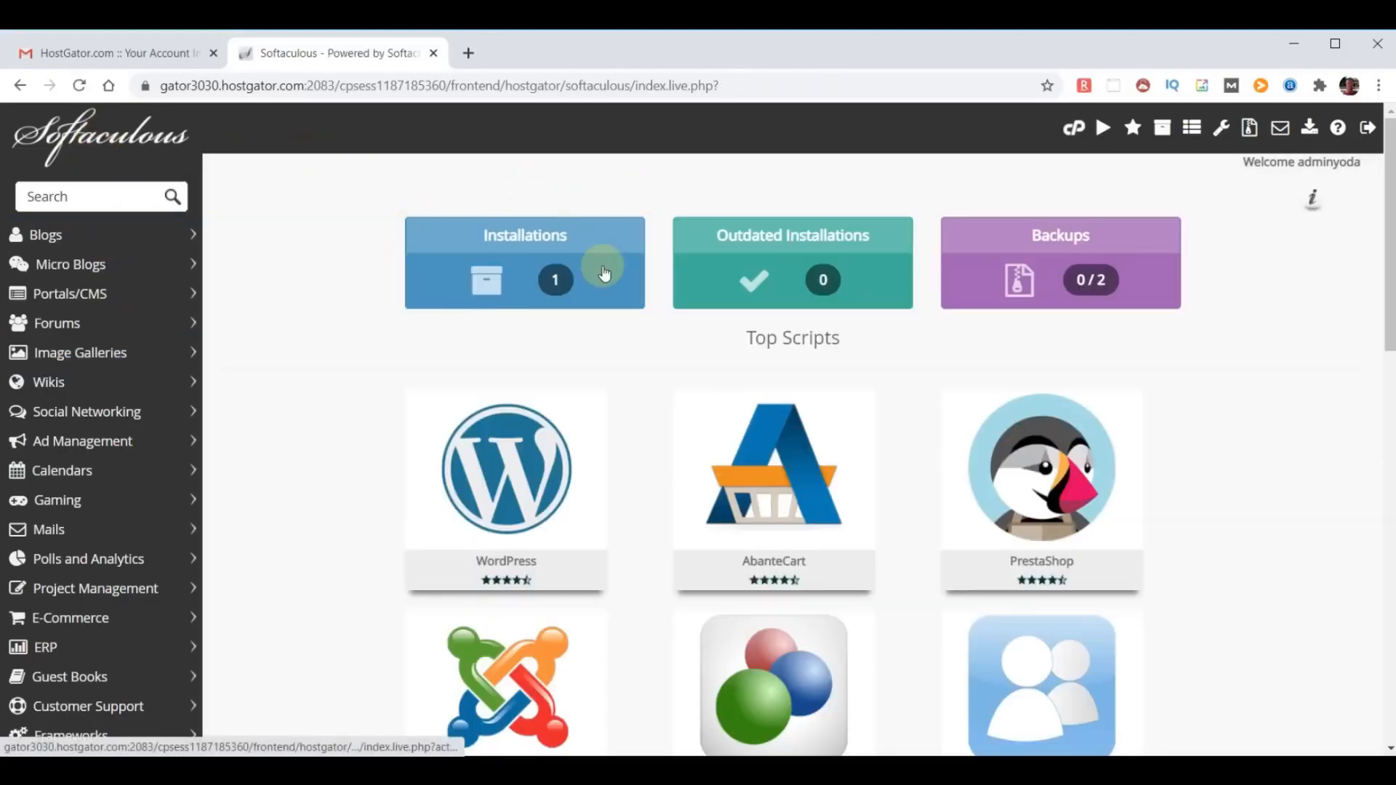
{"action": "left_click", "coordinate": [542, 275]}
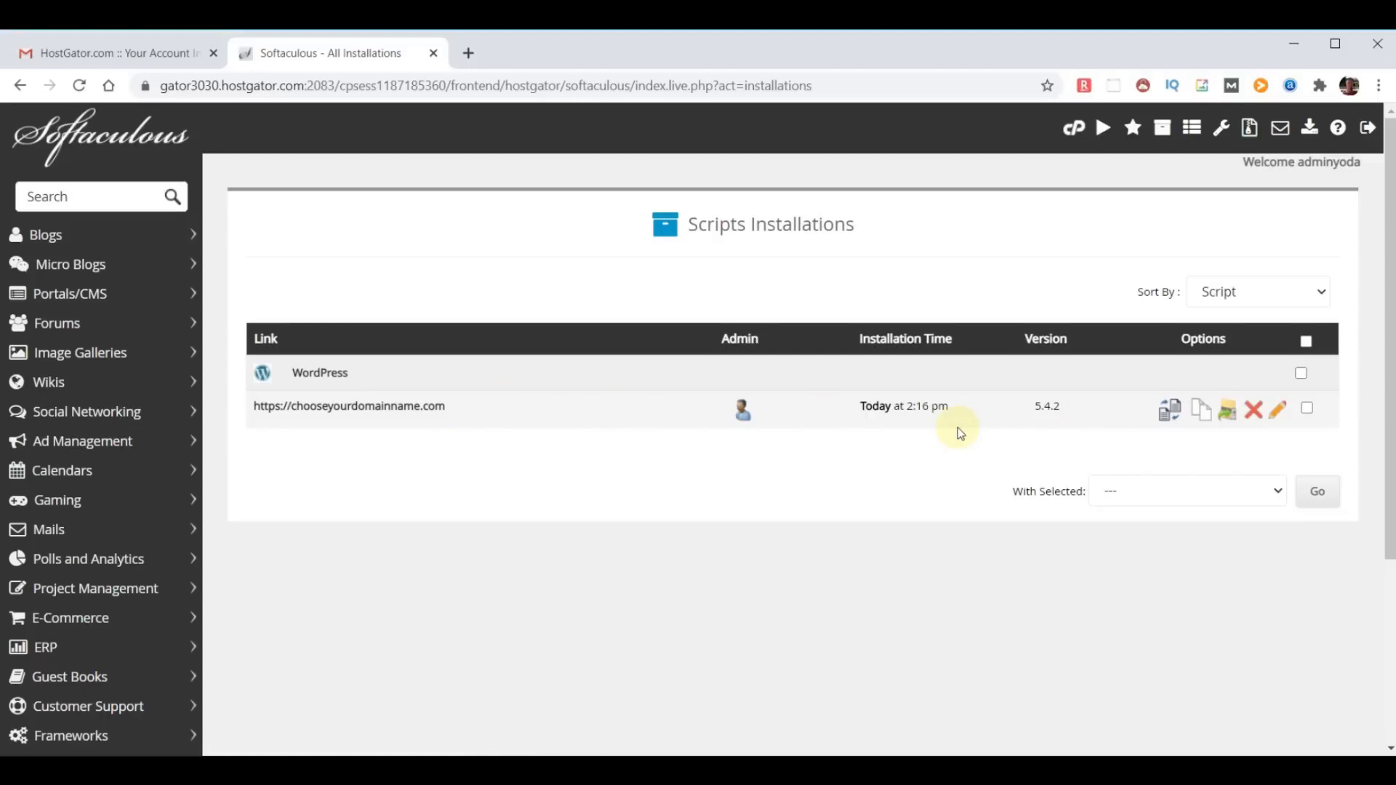
{"action": "left_click", "coordinate": [1253, 415]}
{"action": "scroll", "coordinate": [1093, 394], "scroll_direction": "down", "scroll_amount": 5}
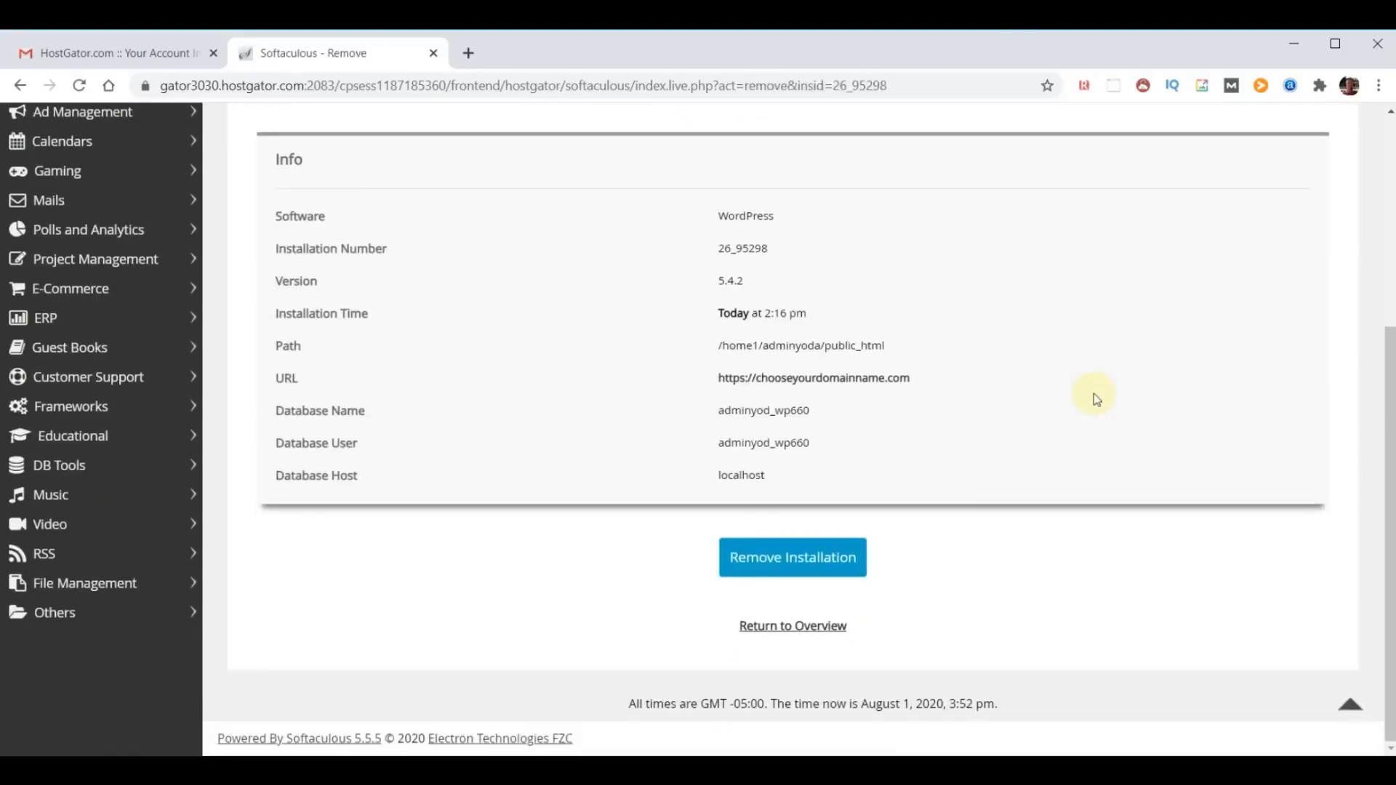
{"action": "left_click", "coordinate": [778, 560]}
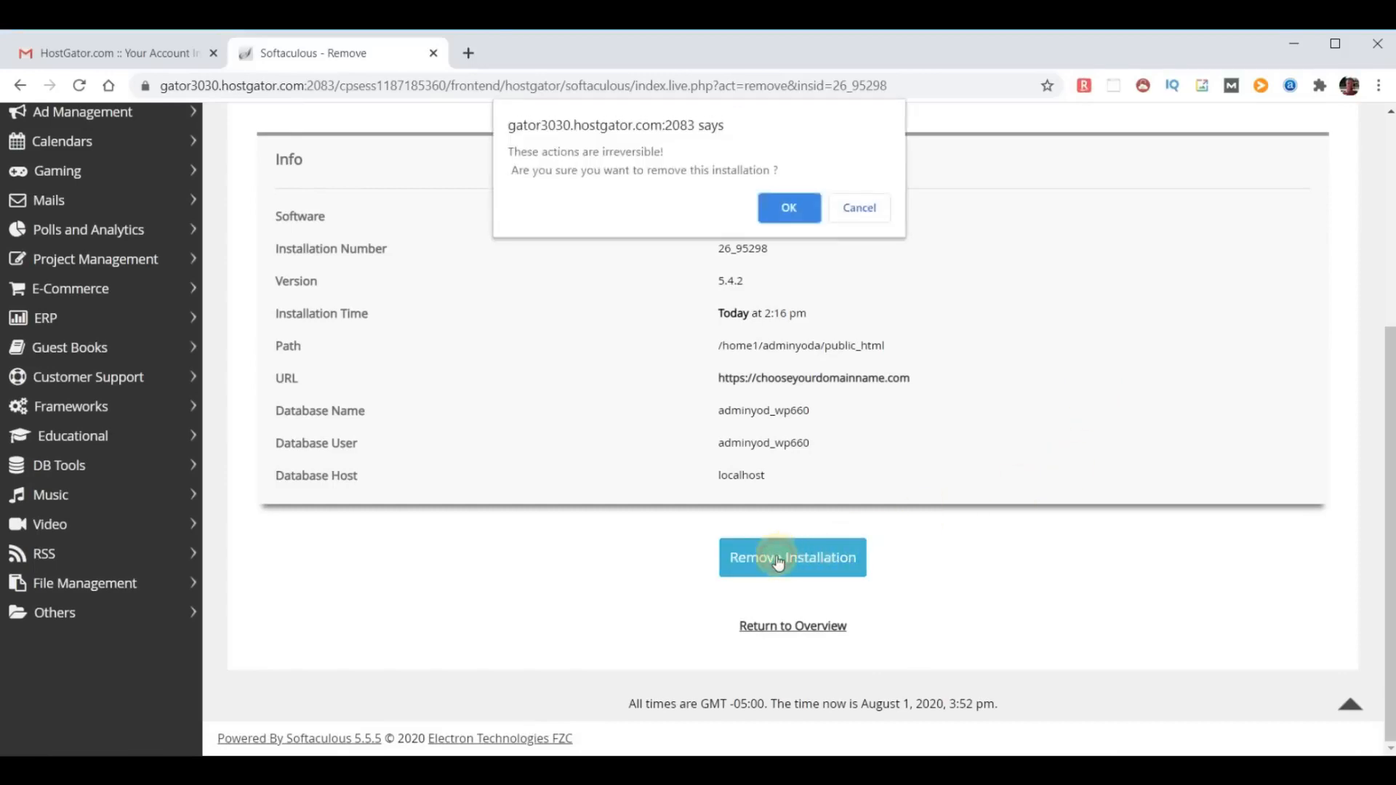
{"action": "left_click", "coordinate": [790, 208]}
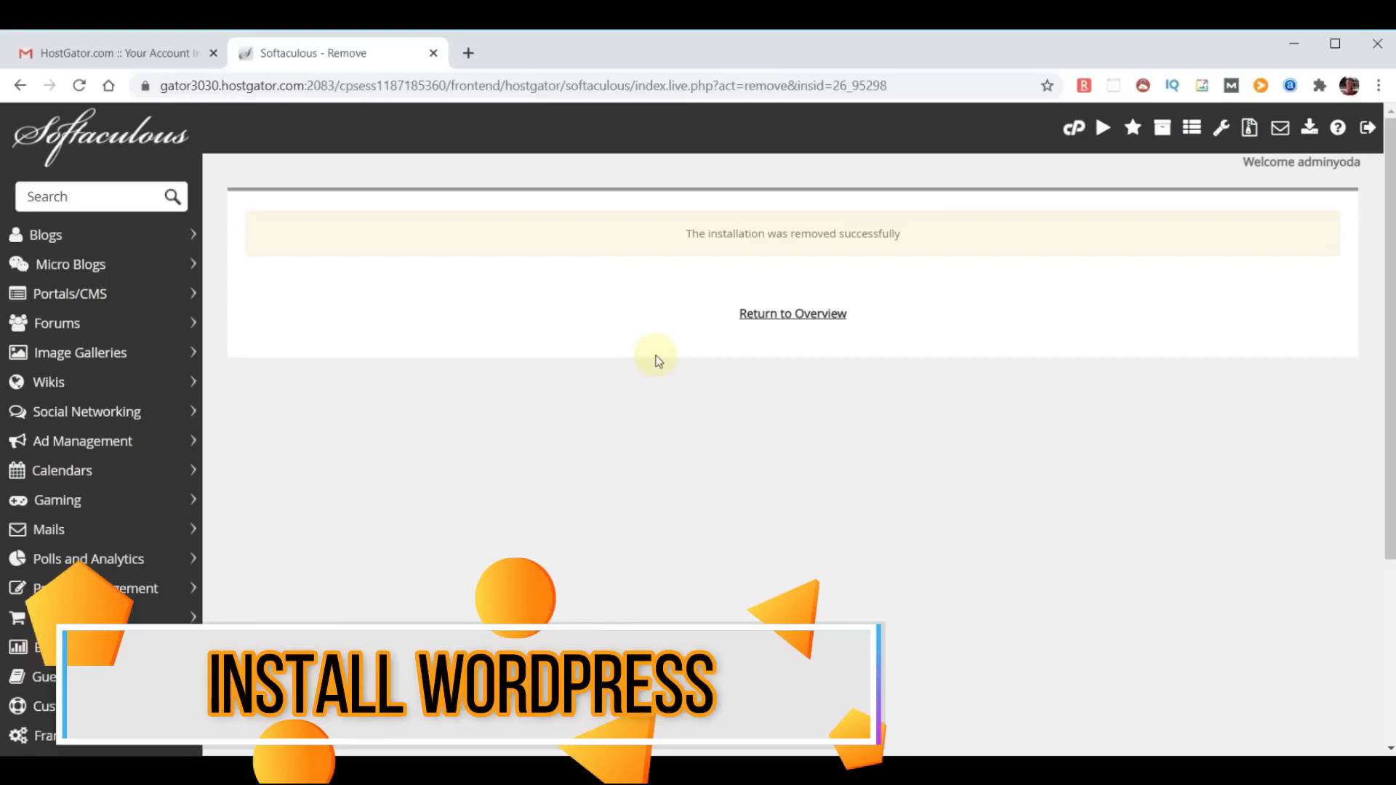
- Return to the Softaculous home page and open the WordPress installation form
{"action": "left_click", "coordinate": [82, 129]}
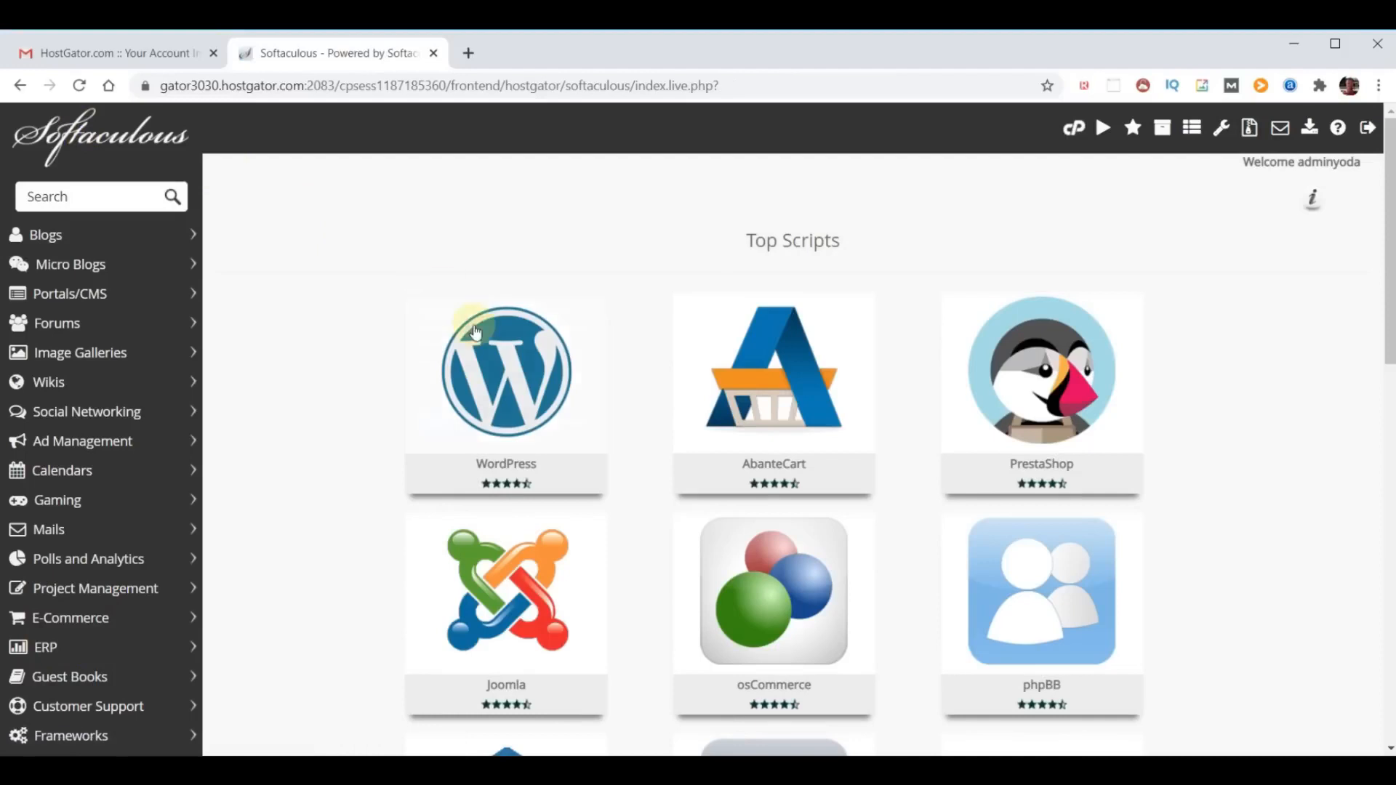
{"action": "left_click", "coordinate": [492, 367]}
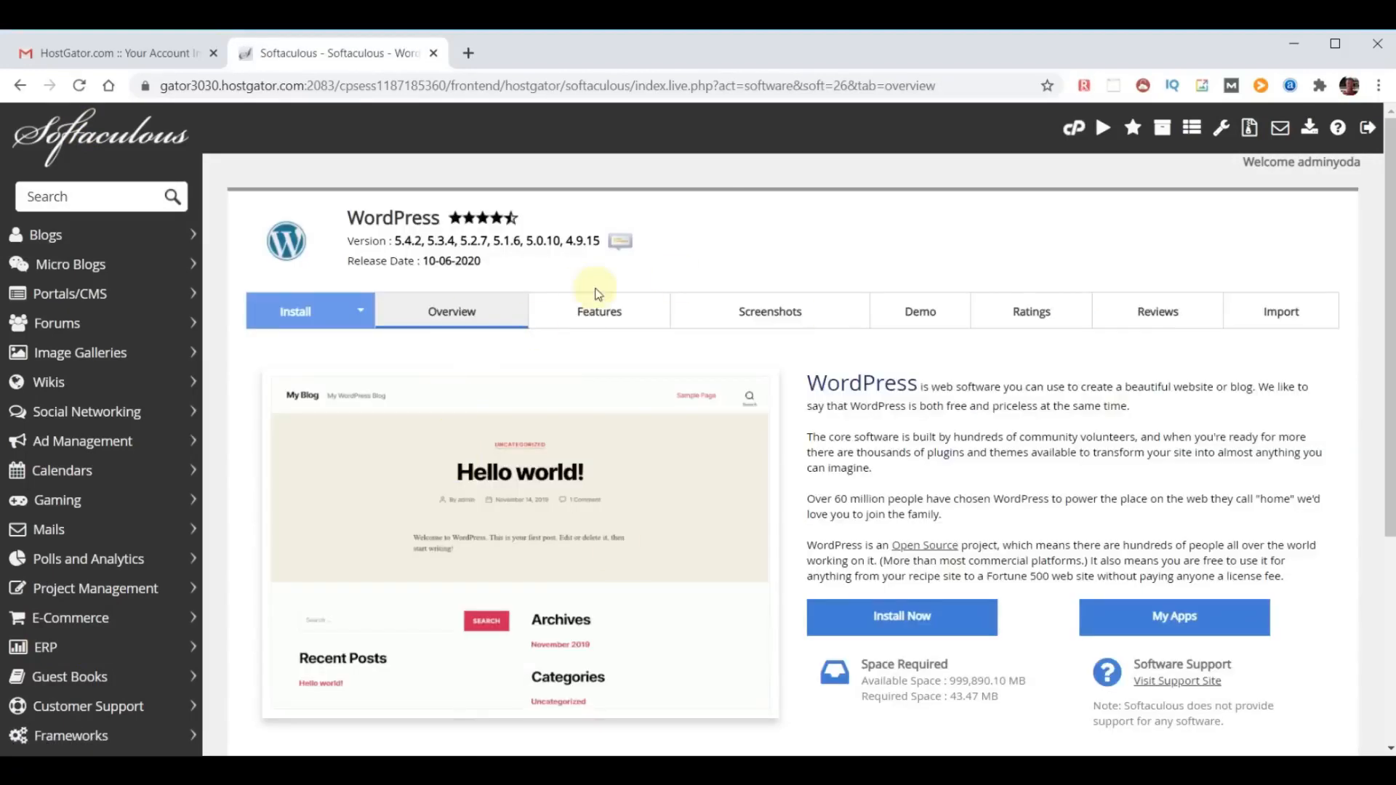
{"action": "left_click", "coordinate": [904, 618]}
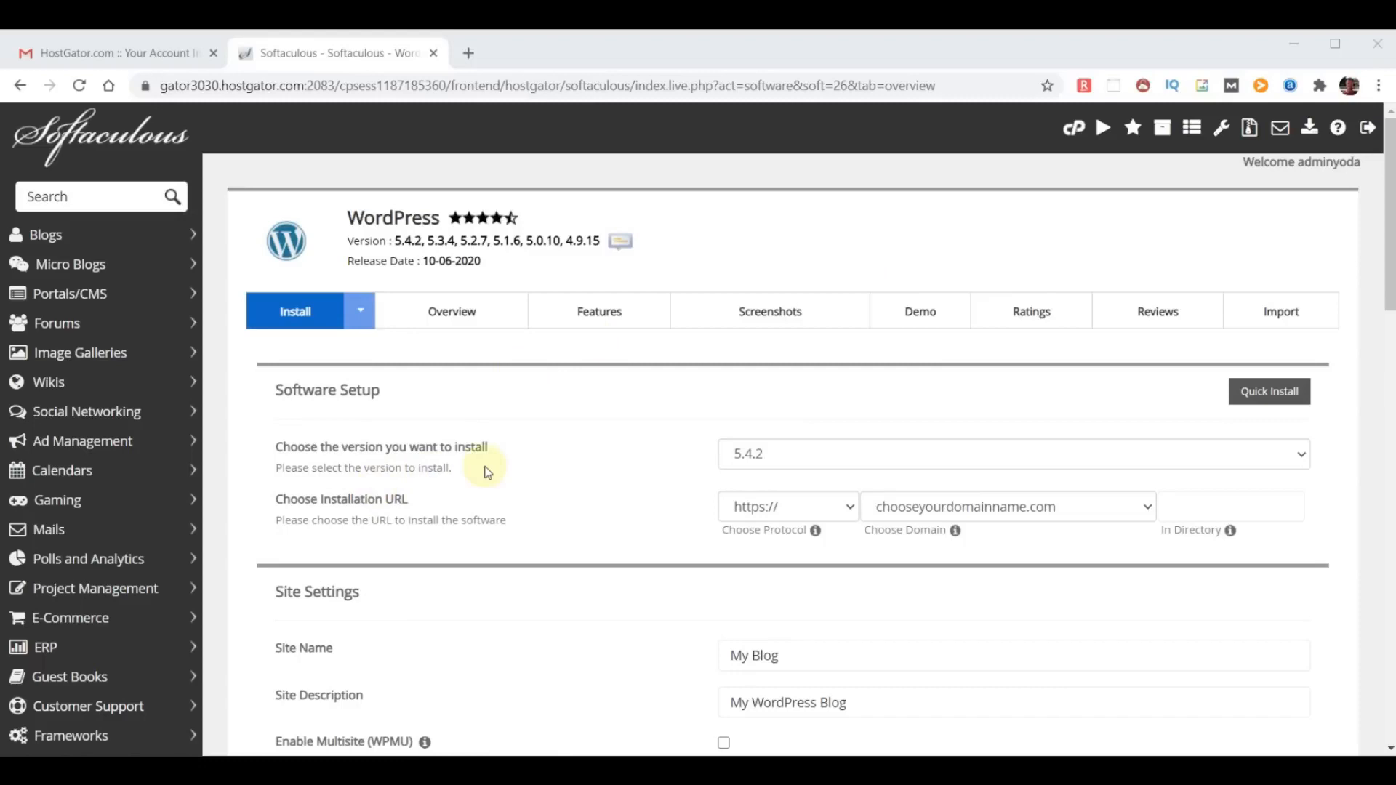
{"action": "left_click", "coordinate": [938, 469]}
{"action": "left_click", "coordinate": [941, 468]}
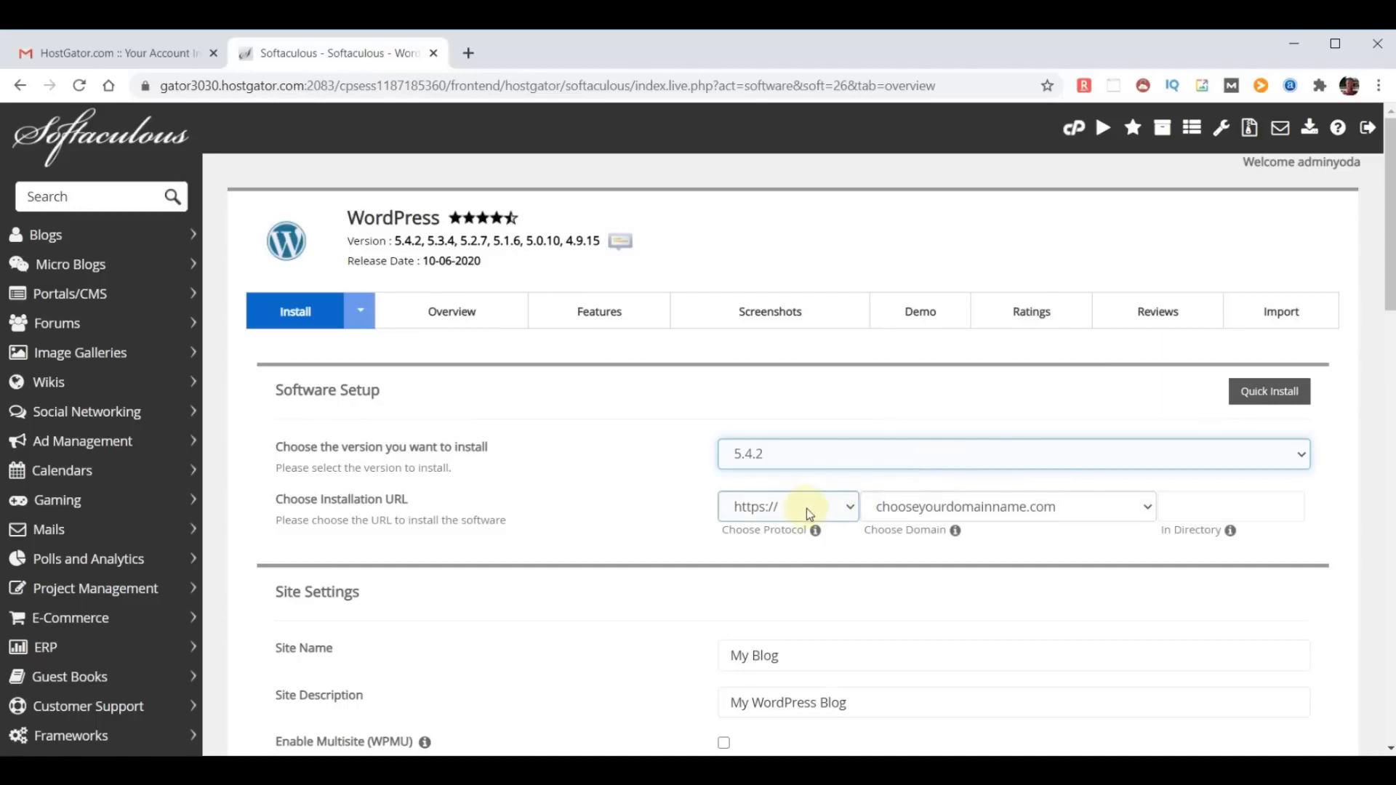
{"action": "left_click", "coordinate": [1145, 508]}
{"action": "left_click", "coordinate": [1148, 509]}
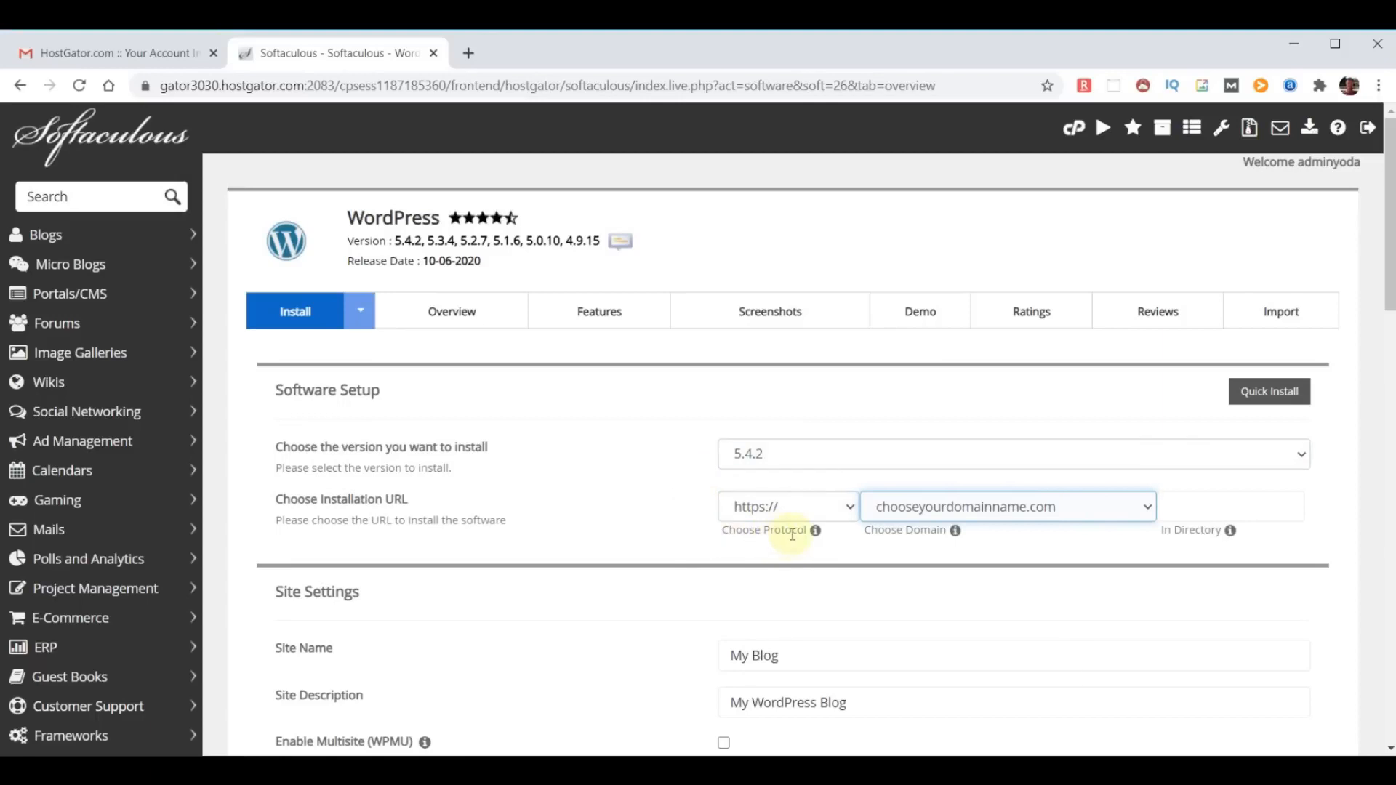
{"action": "left_click", "coordinate": [849, 508]}
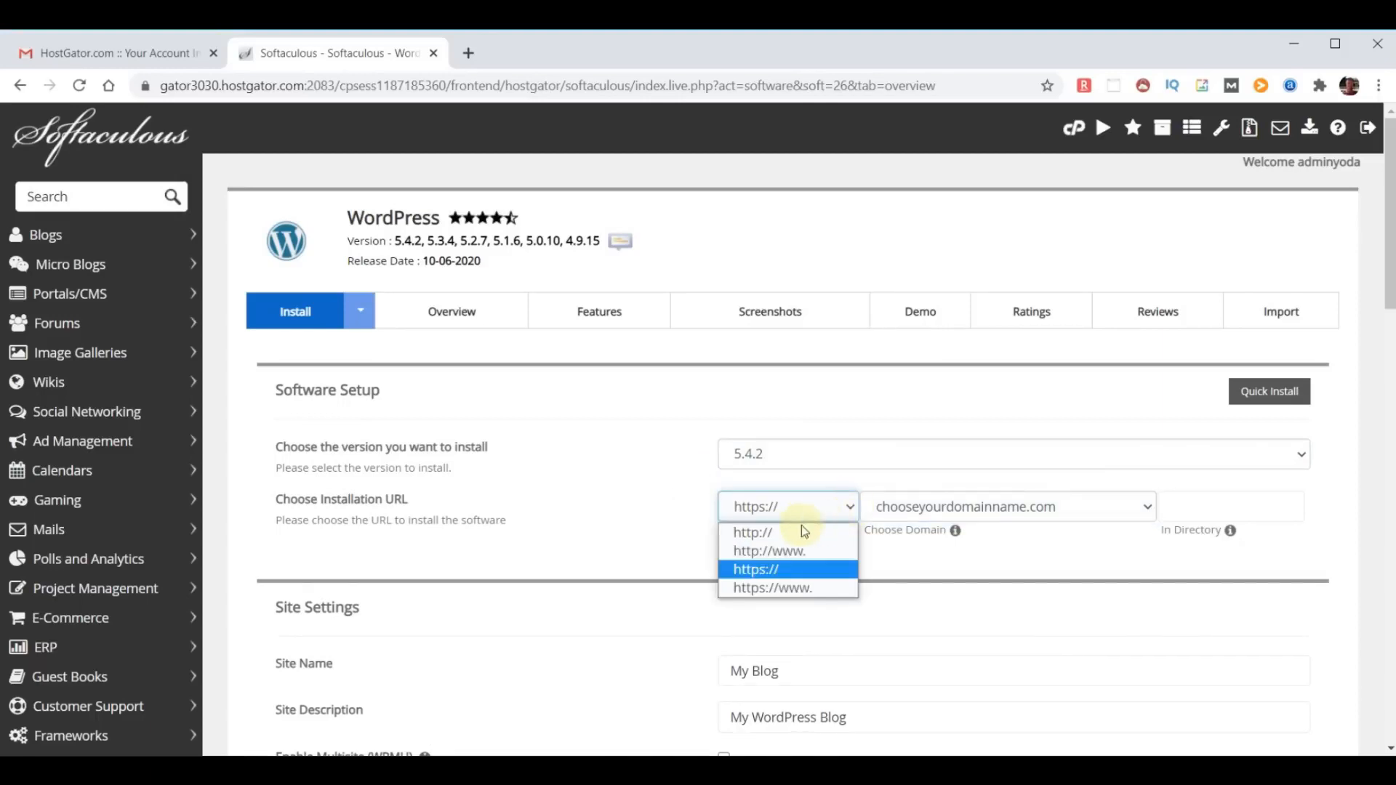
{"action": "left_click", "coordinate": [772, 533]}
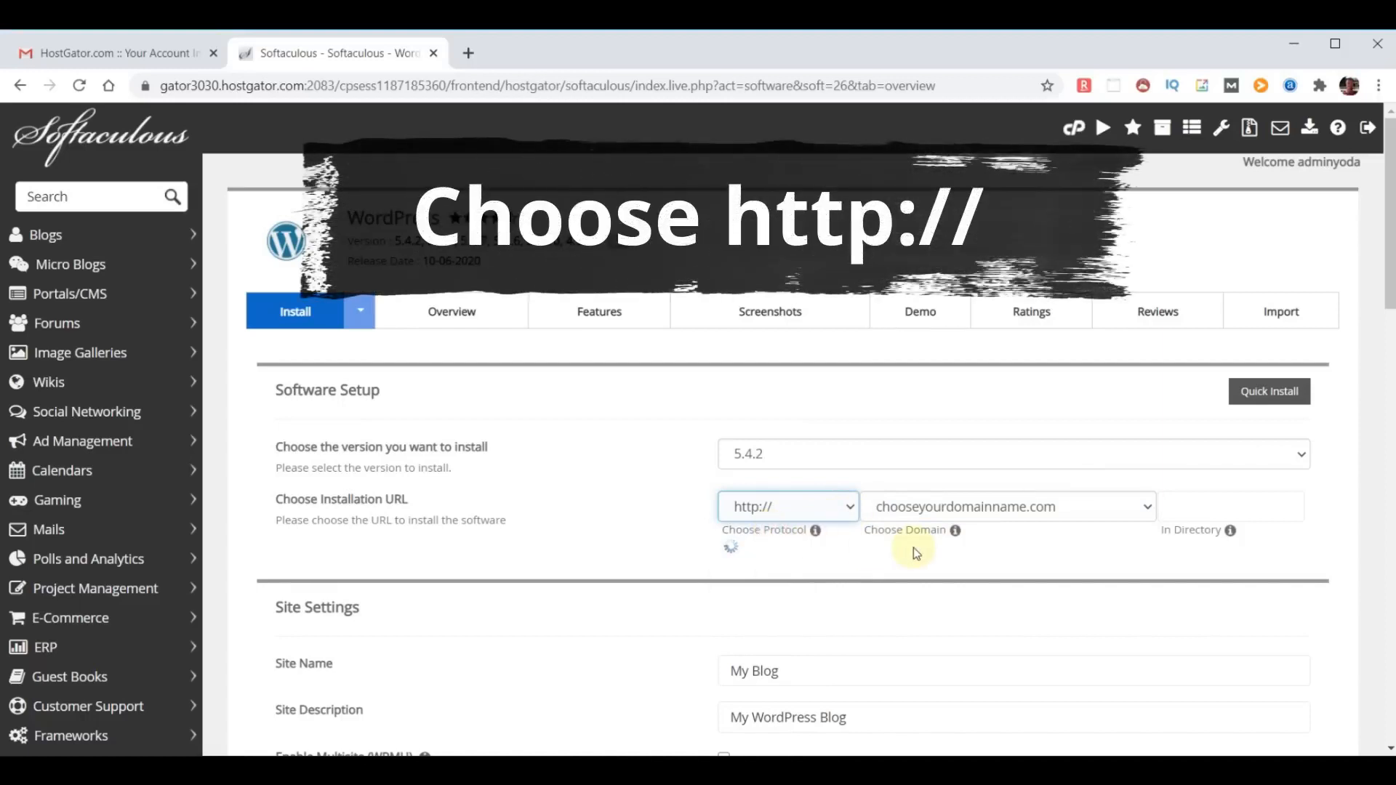
{"action": "scroll", "coordinate": [927, 405], "scroll_direction": "down", "scroll_amount": 3}
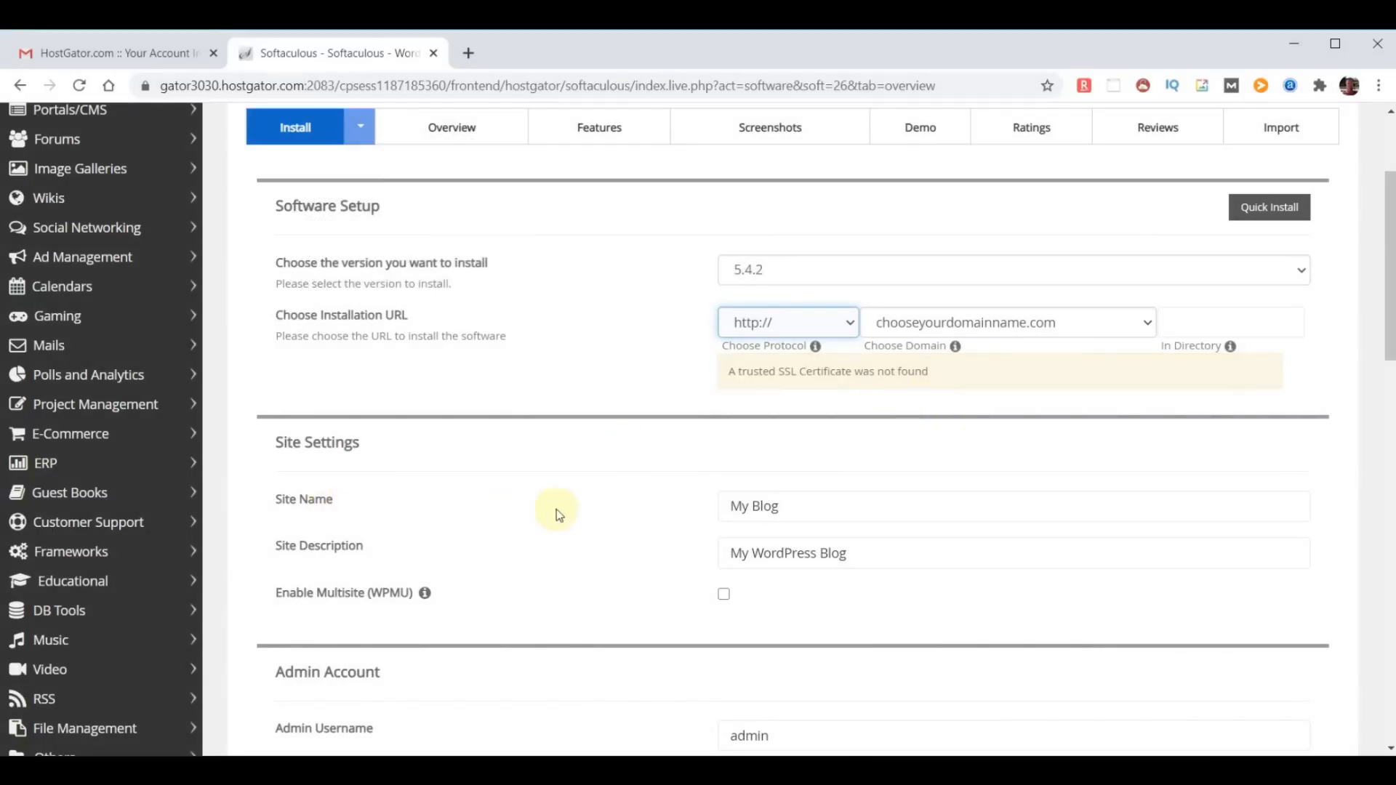
- Set the site name to WebYoda and the site description to Free Online Courses
{"action": "left_click_drag", "start_coordinate": [817, 506], "coordinate": [653, 508]}
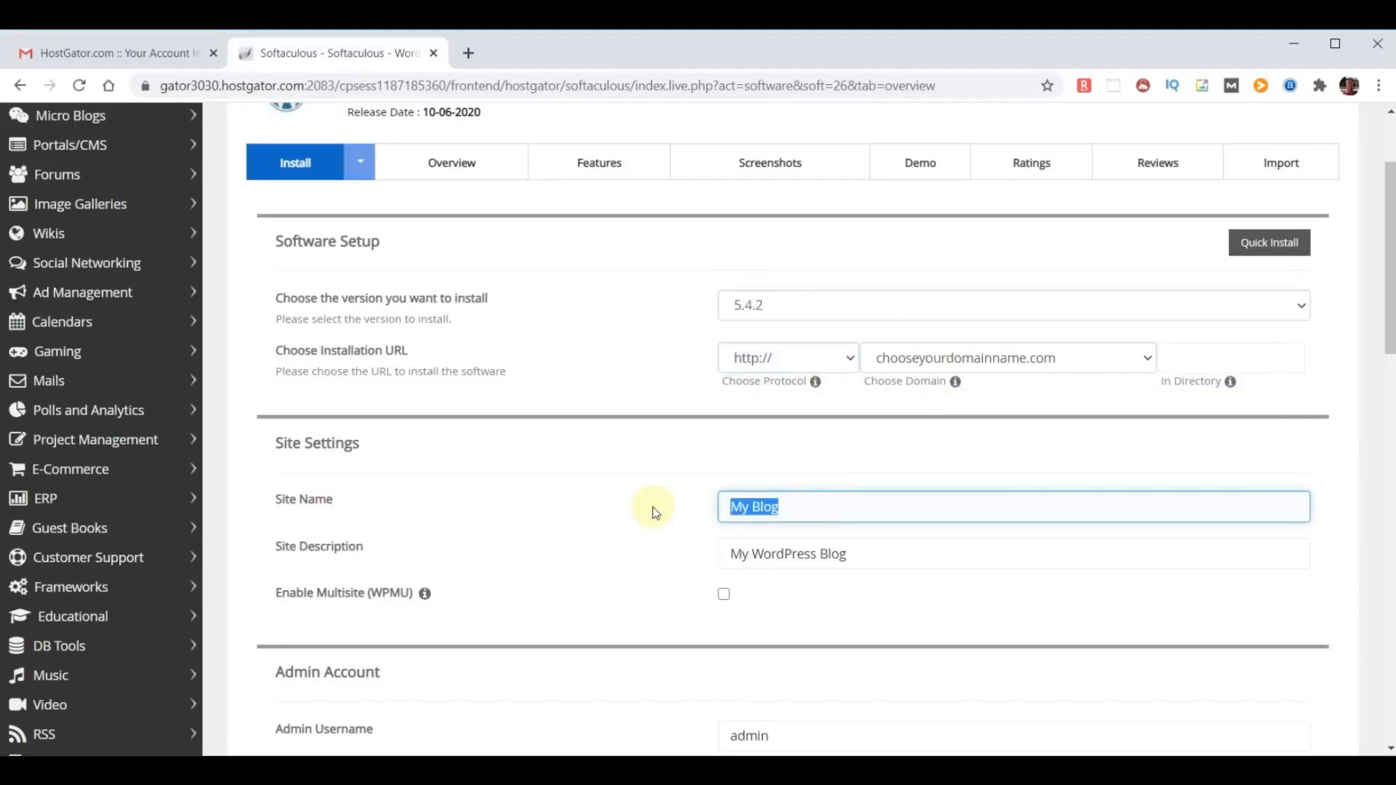
{"action": "type", "text": "WebYoda"}
{"action": "left_click", "coordinate": [901, 553]}
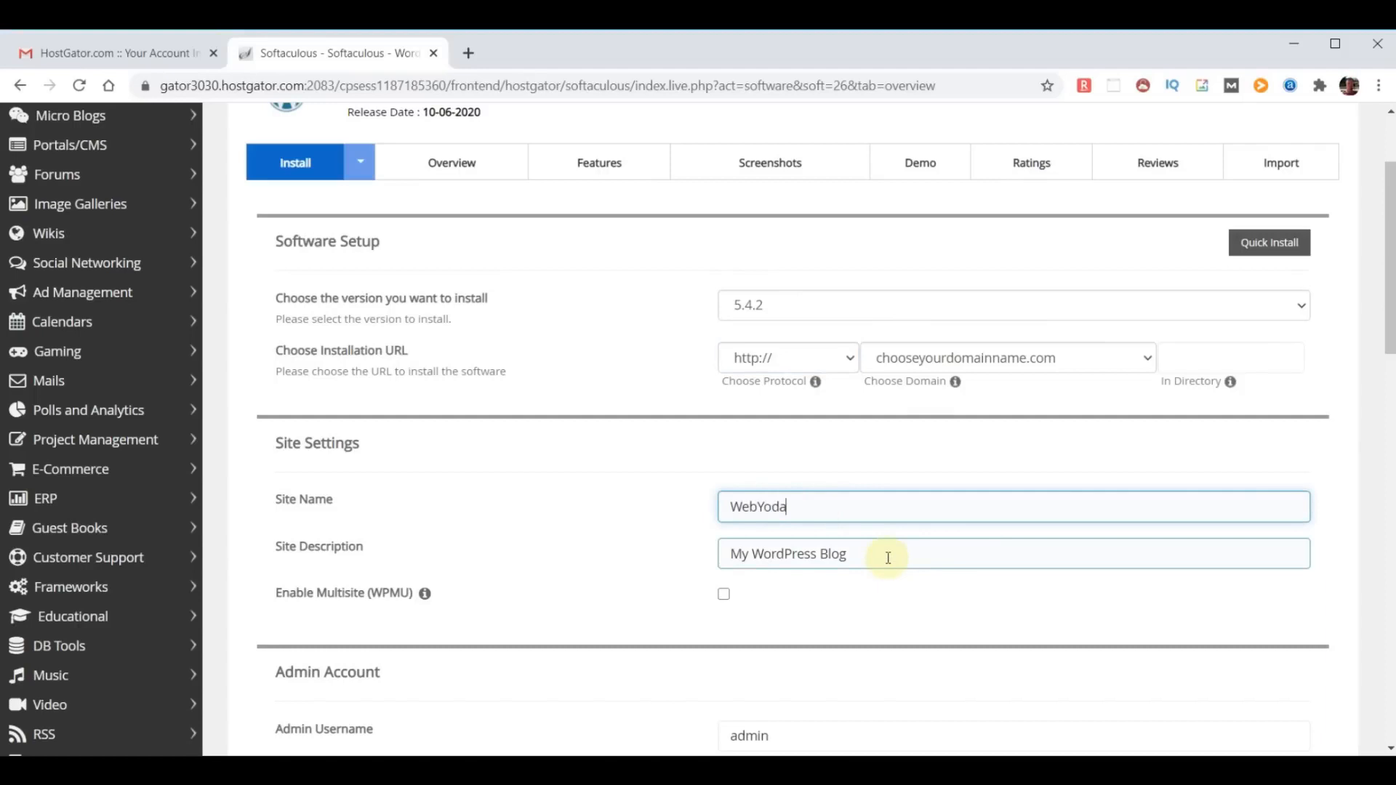
{"action": "left_click_drag", "start_coordinate": [888, 558], "coordinate": [545, 533]}
{"action": "type", "text": "Free Online"}
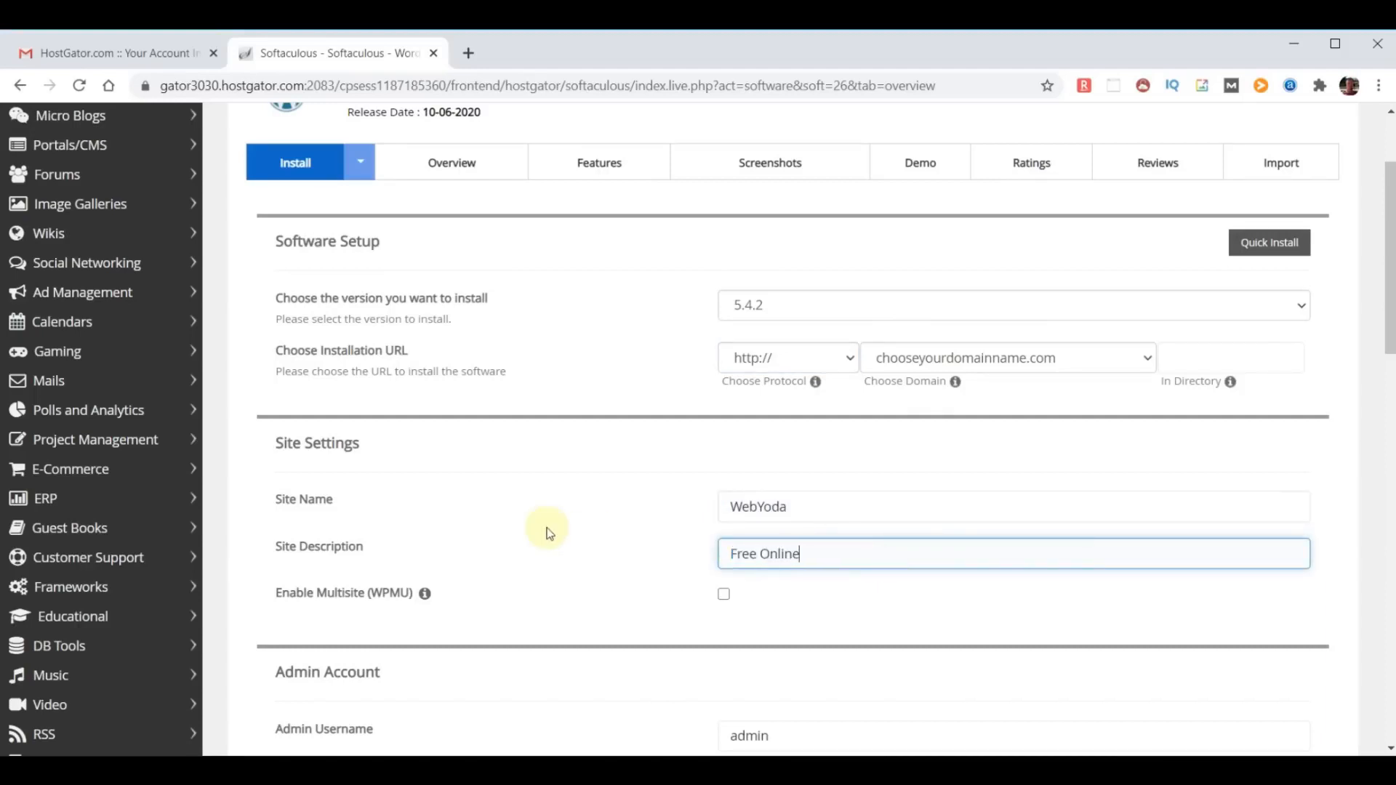
{"action": "type", "text": " Courses"}
- Set the admin username to yodauser, mask the admin password and replace it with a strong one
{"action": "scroll", "coordinate": [928, 589], "scroll_direction": "down", "scroll_amount": 3}
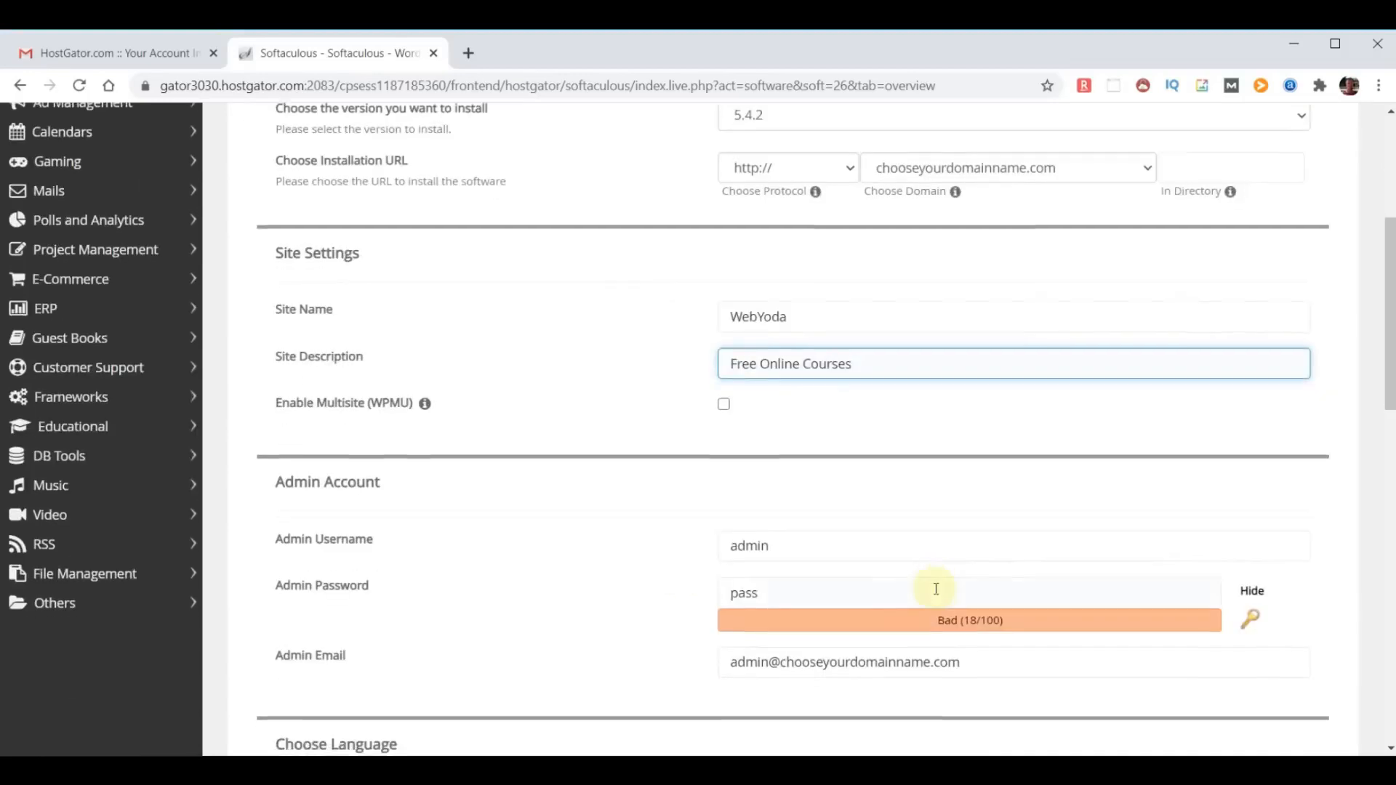
{"action": "scroll", "coordinate": [936, 589], "scroll_direction": "down", "scroll_amount": 3}
{"action": "left_click", "coordinate": [818, 369]}
{"action": "key", "text": "ctrl+a"}
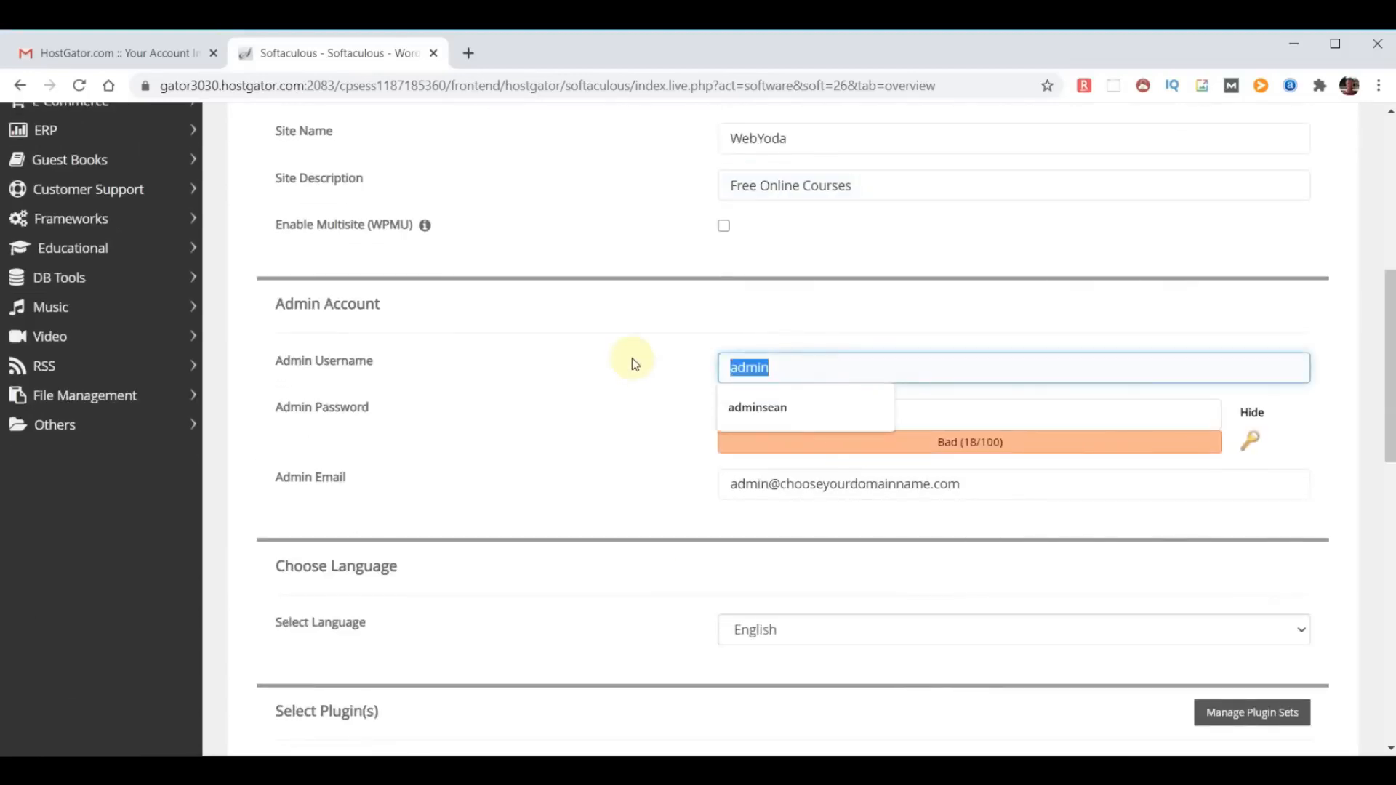
{"action": "type", "text": "yodauser"}
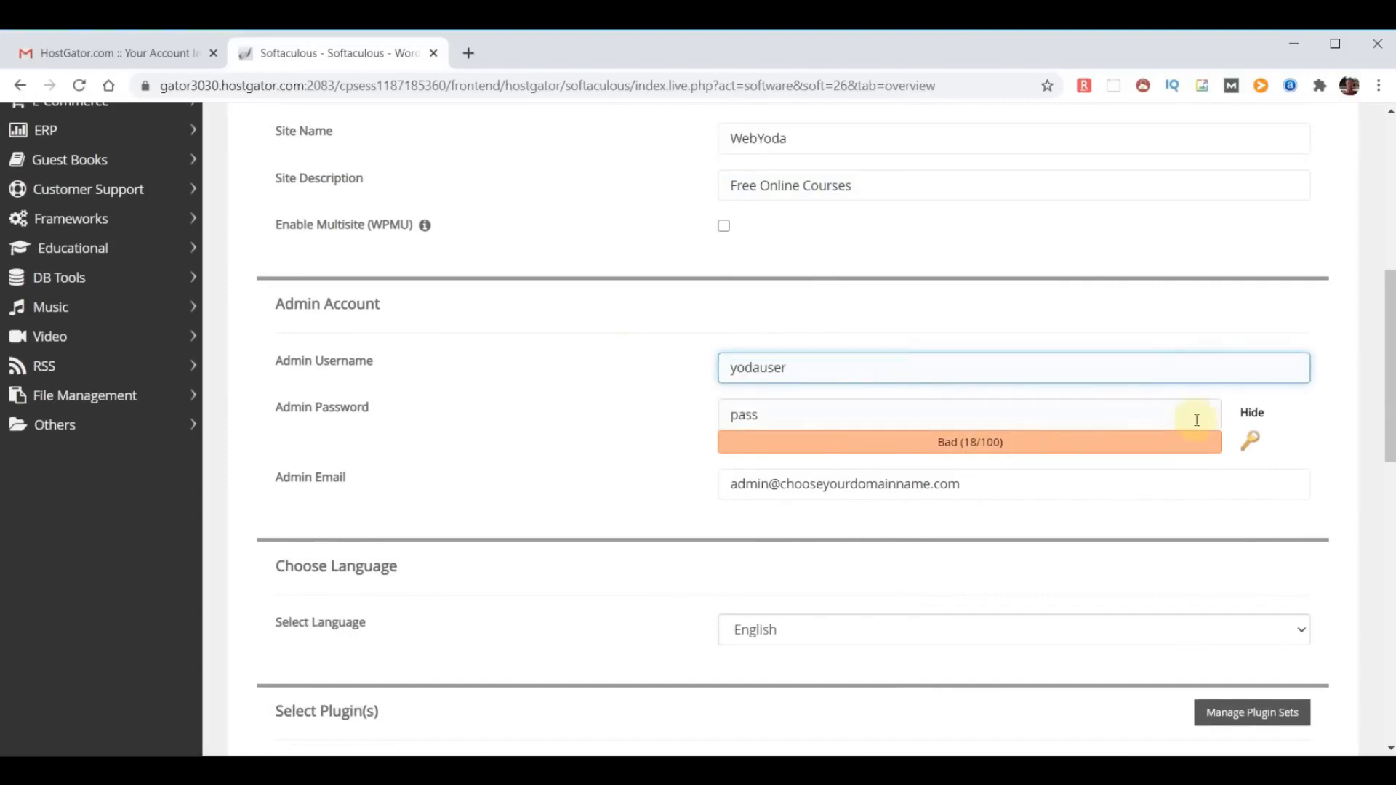
{"action": "left_click", "coordinate": [1252, 414]}
{"action": "left_click_drag", "start_coordinate": [773, 414], "coordinate": [639, 415]}
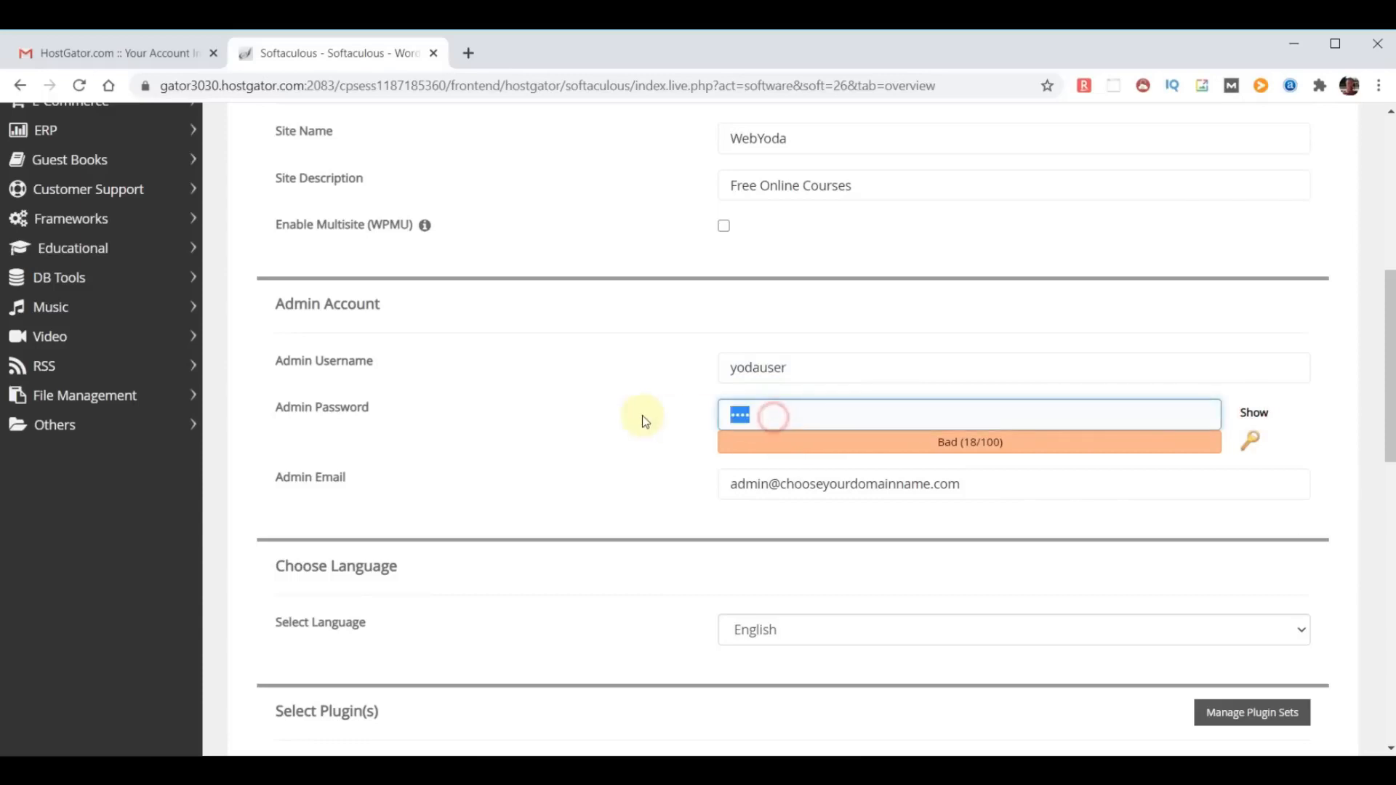
{"action": "key", "text": "ctrl+v"}
{"action": "left_click", "coordinate": [610, 535]}
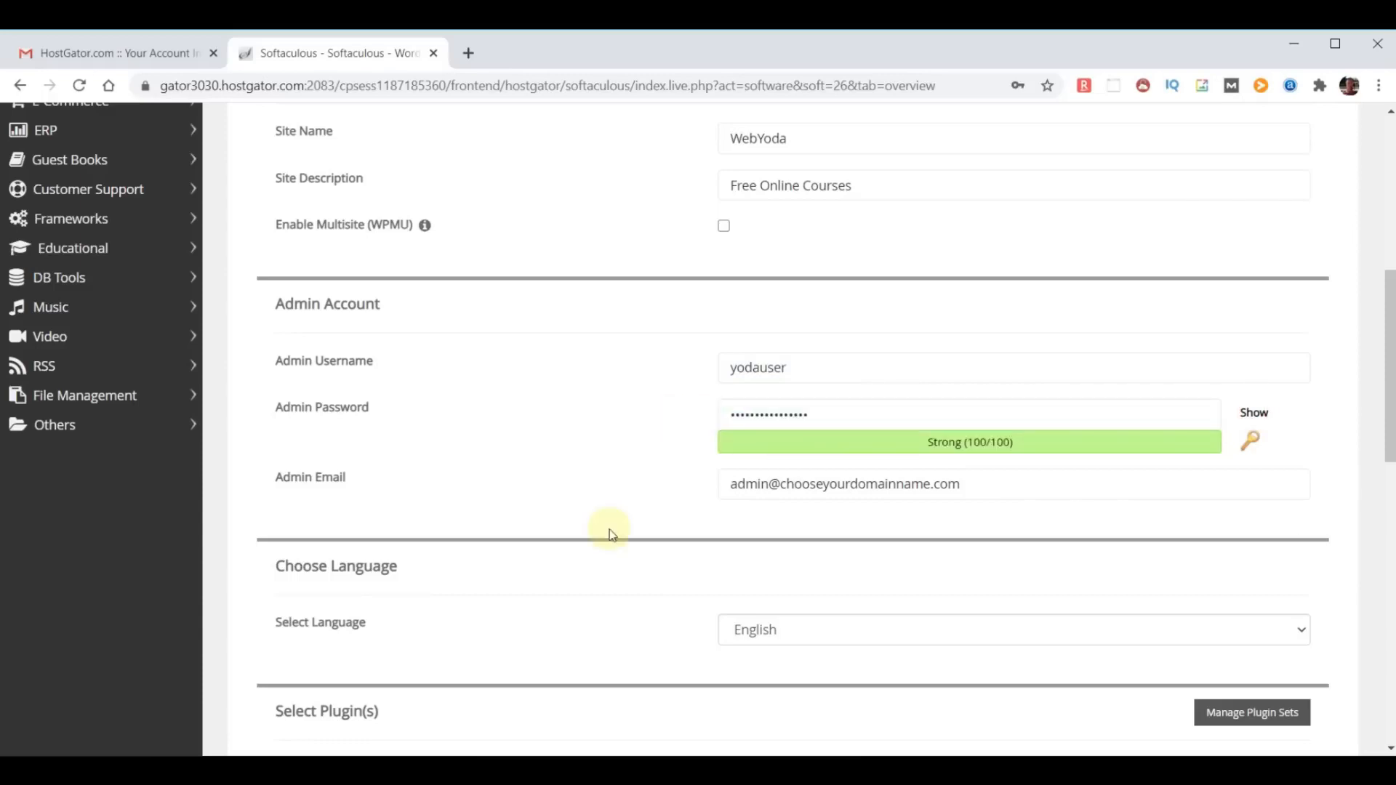
- Replace the default admin email with the site owner's email address
{"action": "left_click_drag", "start_coordinate": [277, 481], "coordinate": [443, 484]}
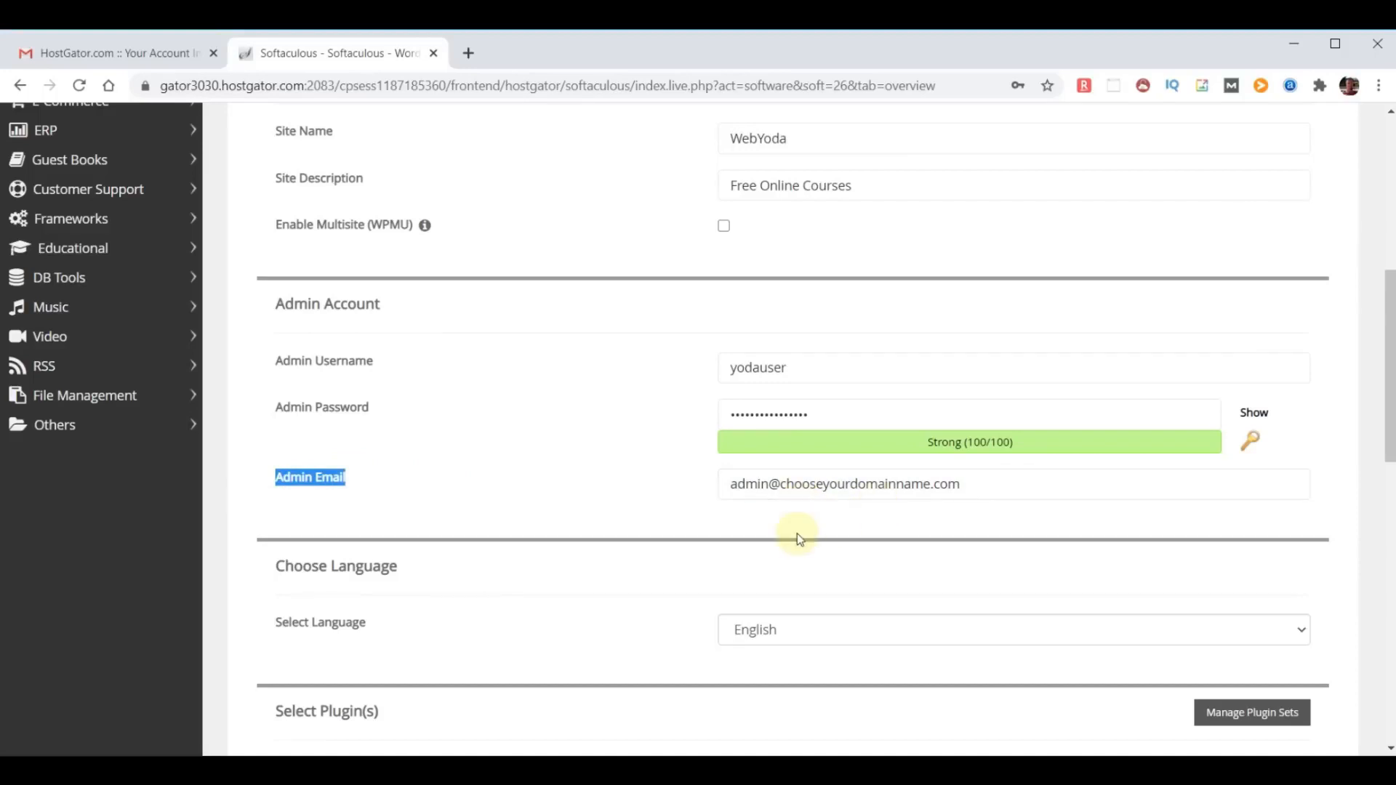
{"action": "left_click", "coordinate": [848, 523]}
{"action": "left_click_drag", "start_coordinate": [1013, 485], "coordinate": [404, 467]}
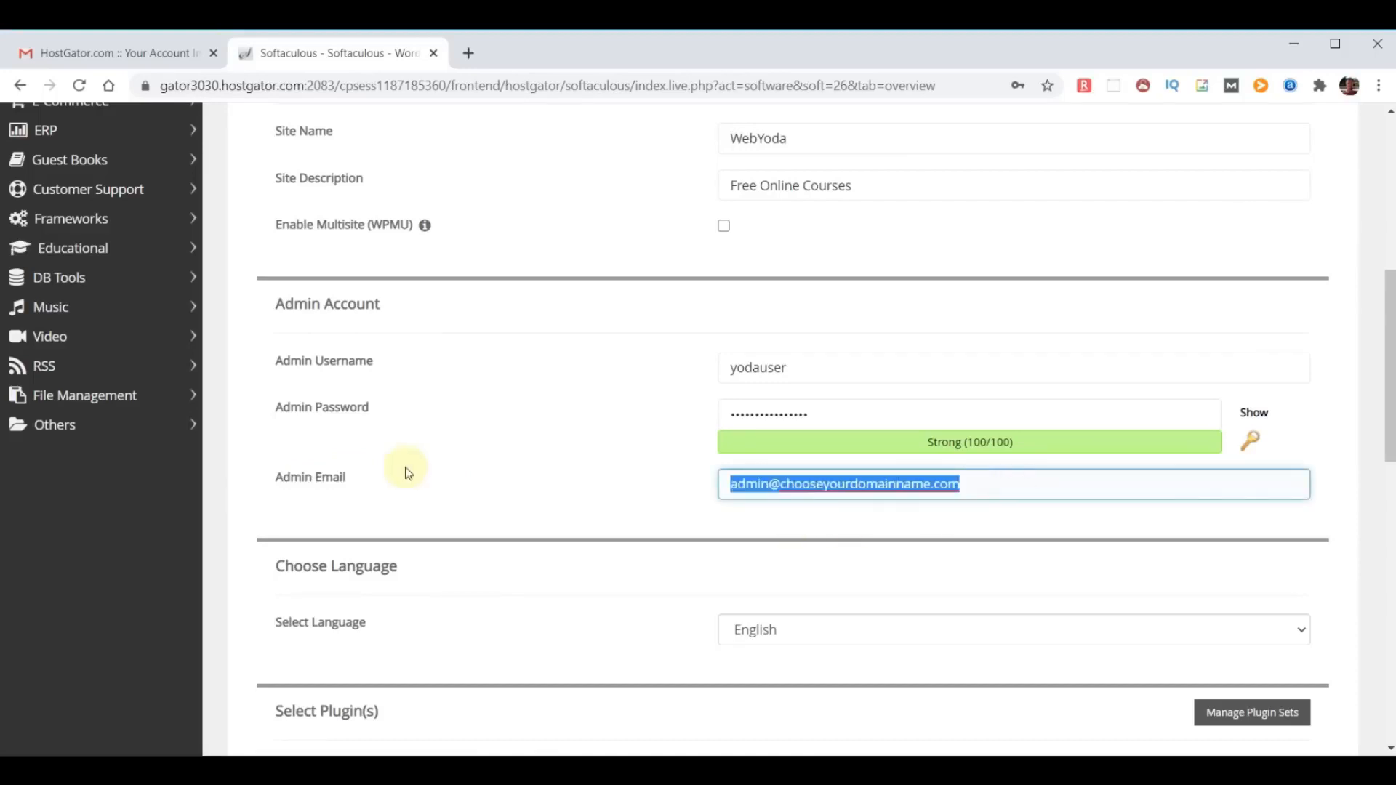
{"action": "key", "text": "ctrl+v"}
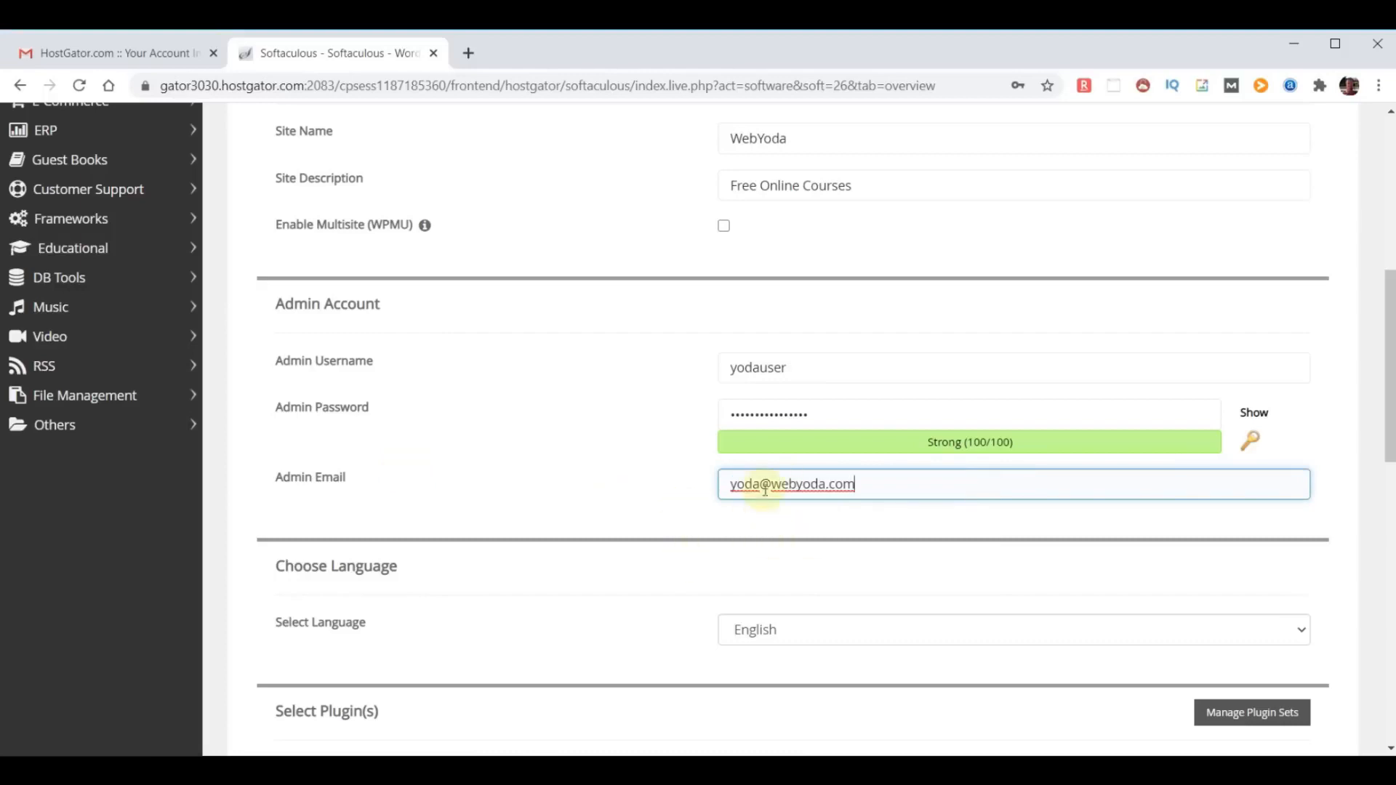
- Enter the owner's email address as recipient of the installation details and install WordPress without extra plugins or a theme
{"action": "scroll", "coordinate": [664, 433], "scroll_direction": "down", "scroll_amount": 2}
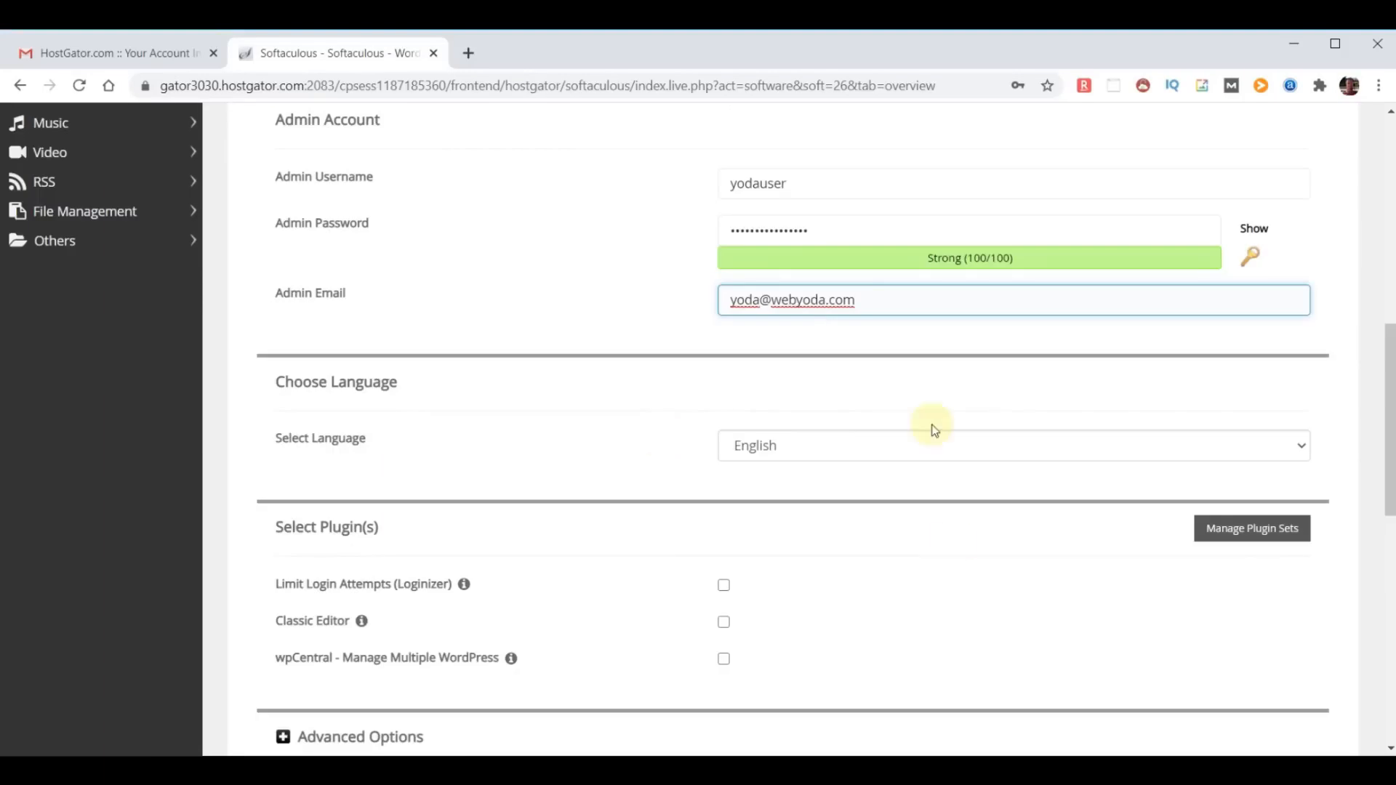
{"action": "scroll", "coordinate": [1027, 536], "scroll_direction": "down", "scroll_amount": 2}
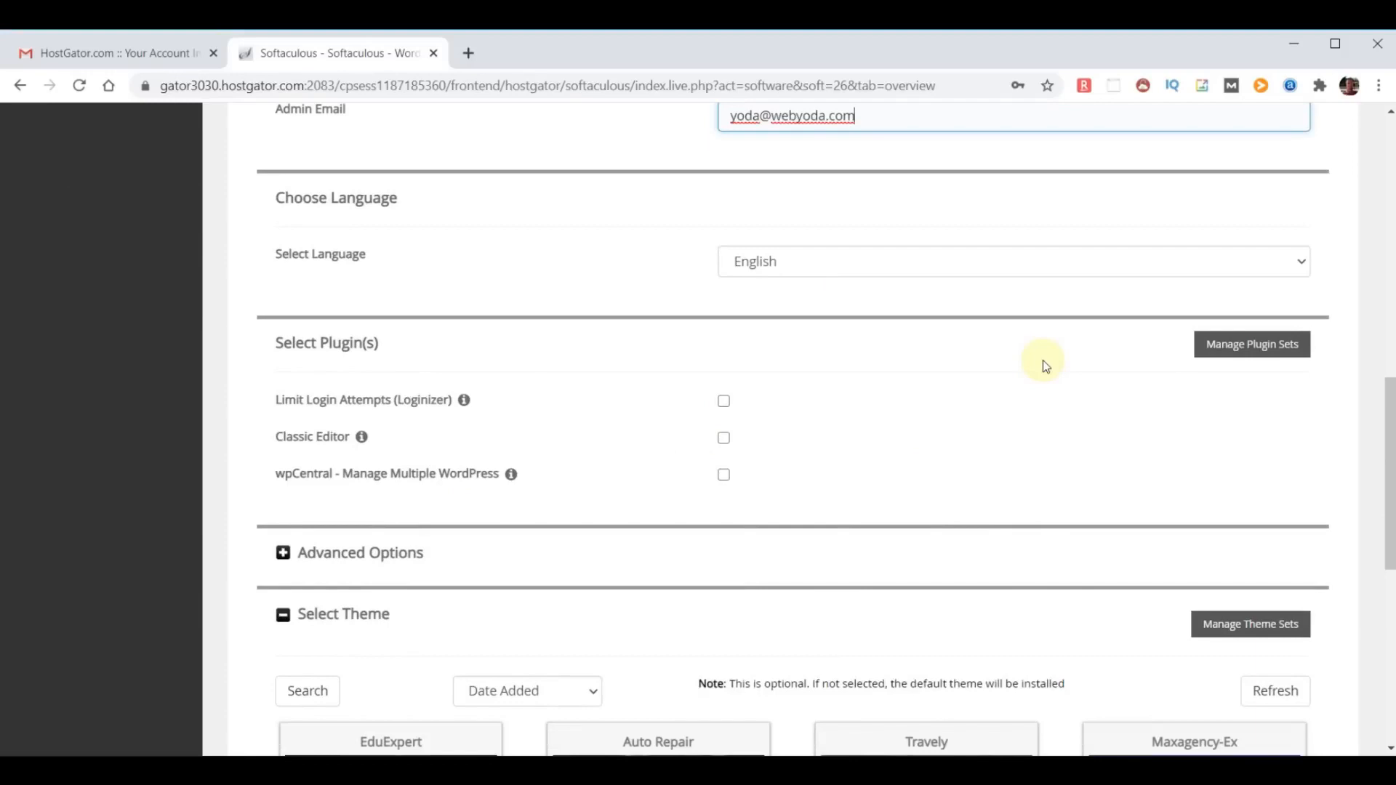
{"action": "scroll", "coordinate": [1045, 365], "scroll_direction": "down", "scroll_amount": 2}
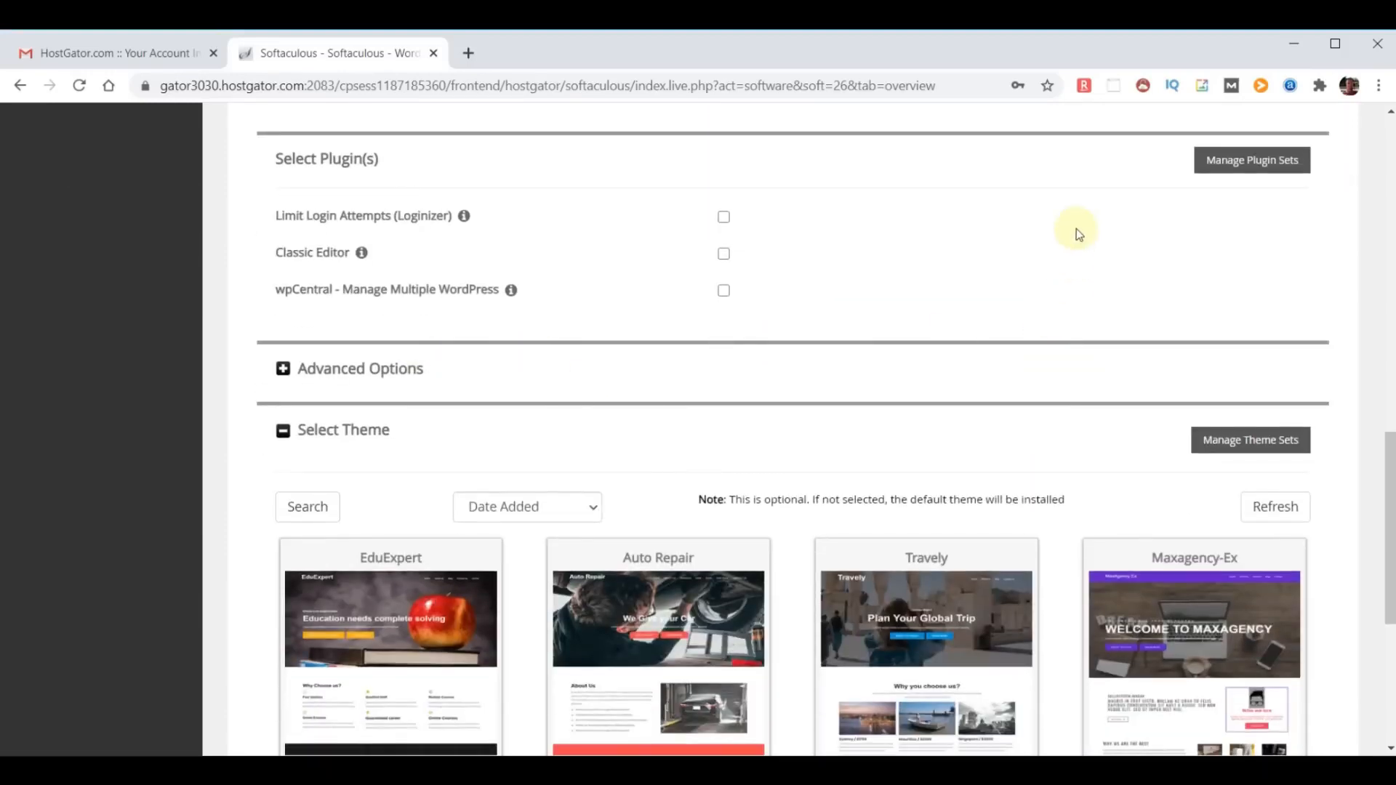
{"action": "scroll", "coordinate": [1076, 230], "scroll_direction": "down", "scroll_amount": 3}
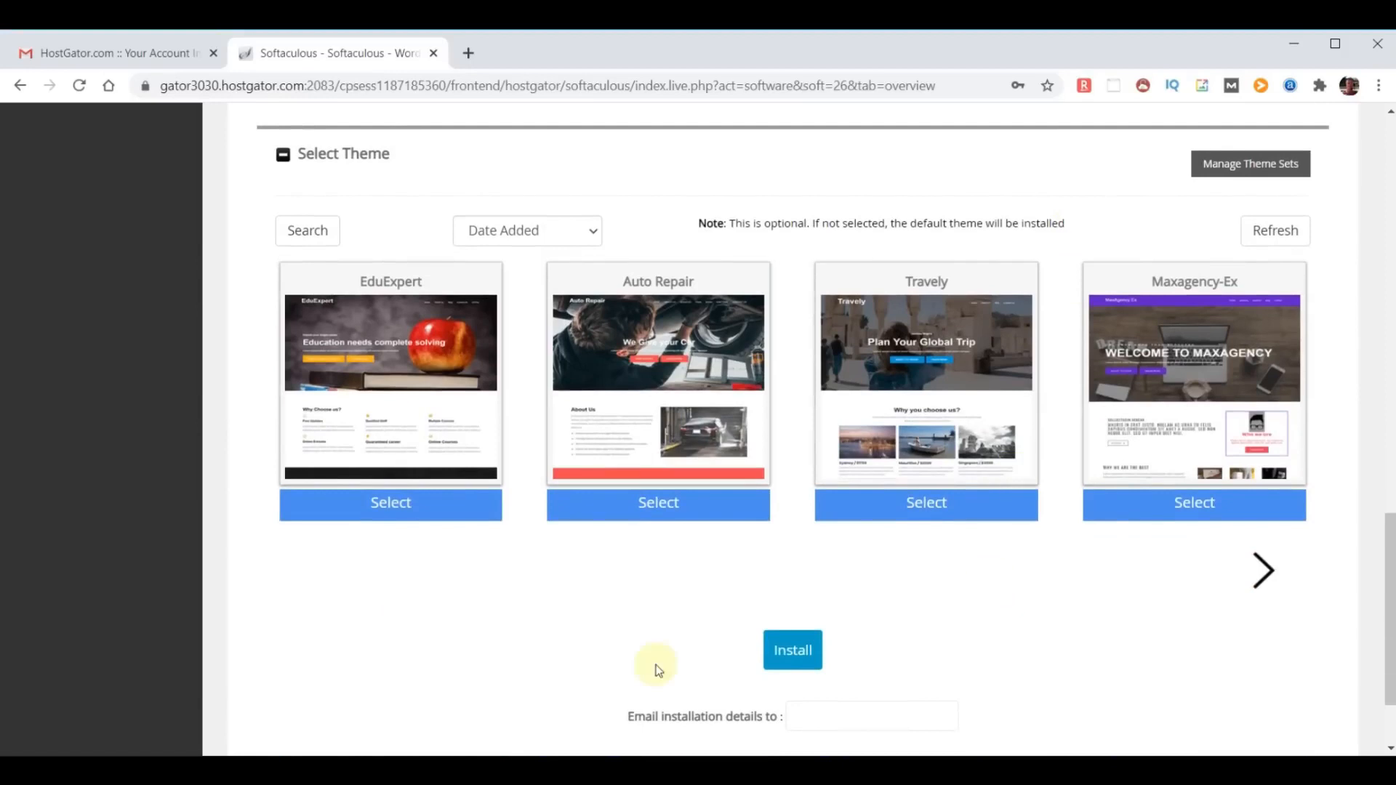
{"action": "mouse_move", "coordinate": [1108, 394]}
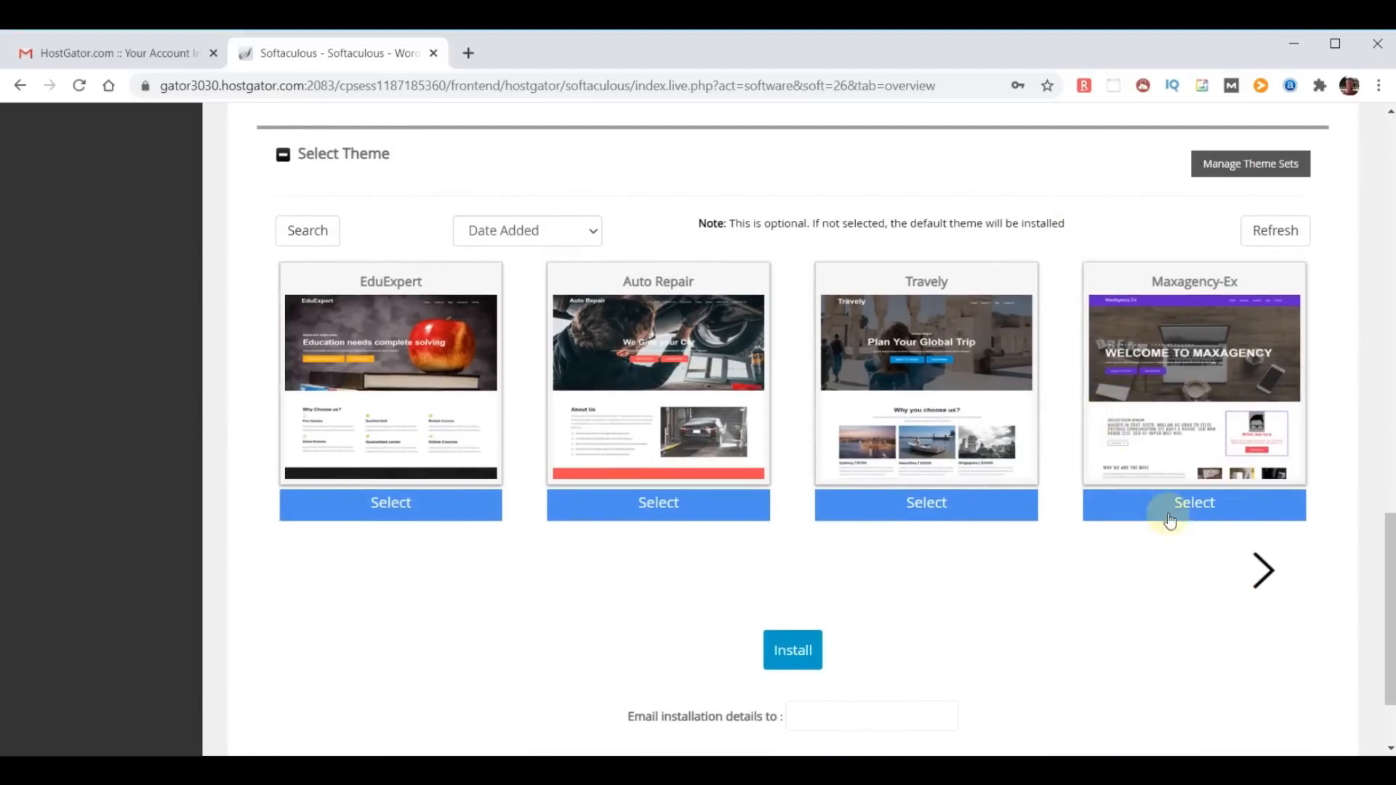
{"action": "scroll", "coordinate": [1201, 505], "scroll_direction": "down", "scroll_amount": 2}
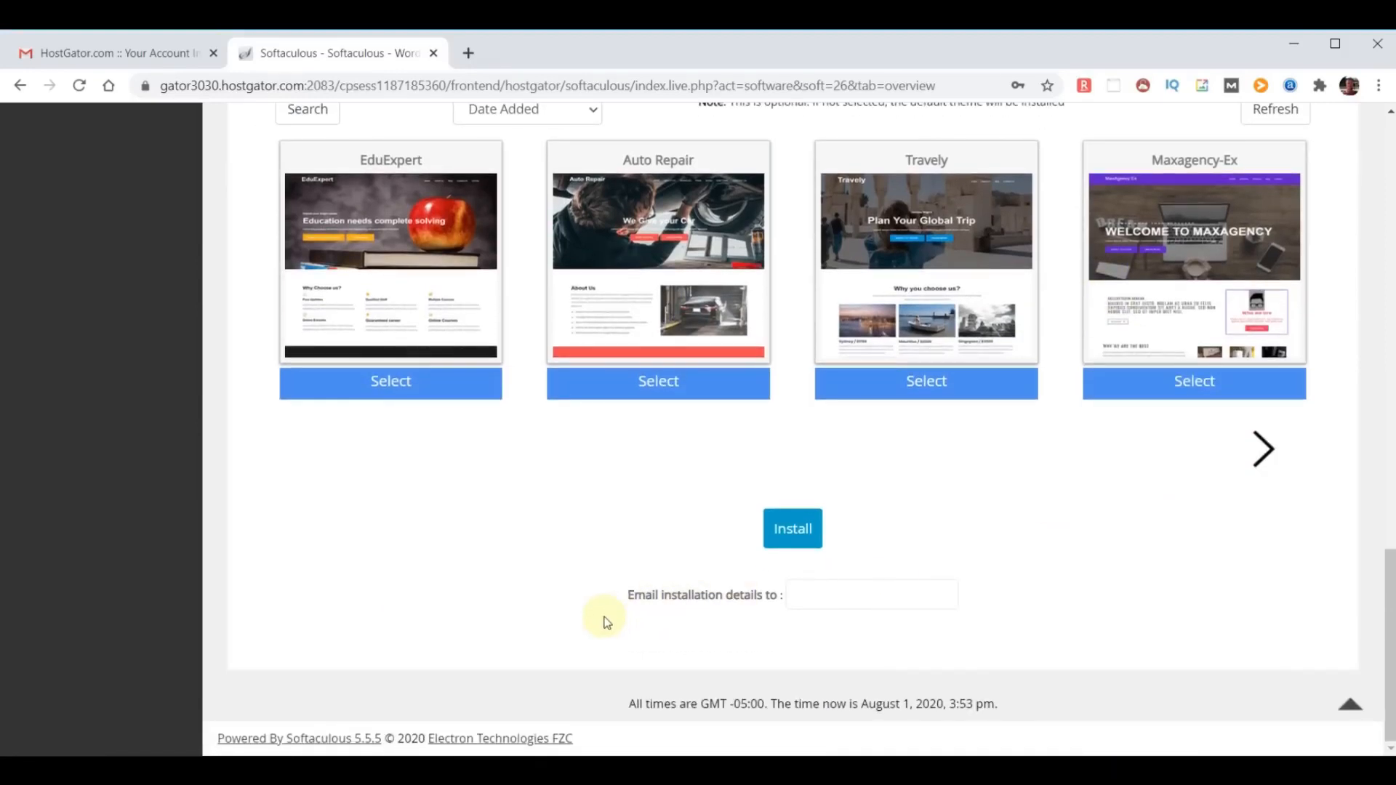
{"action": "left_click", "coordinate": [836, 593]}
{"action": "key", "text": "ctrl+v"}
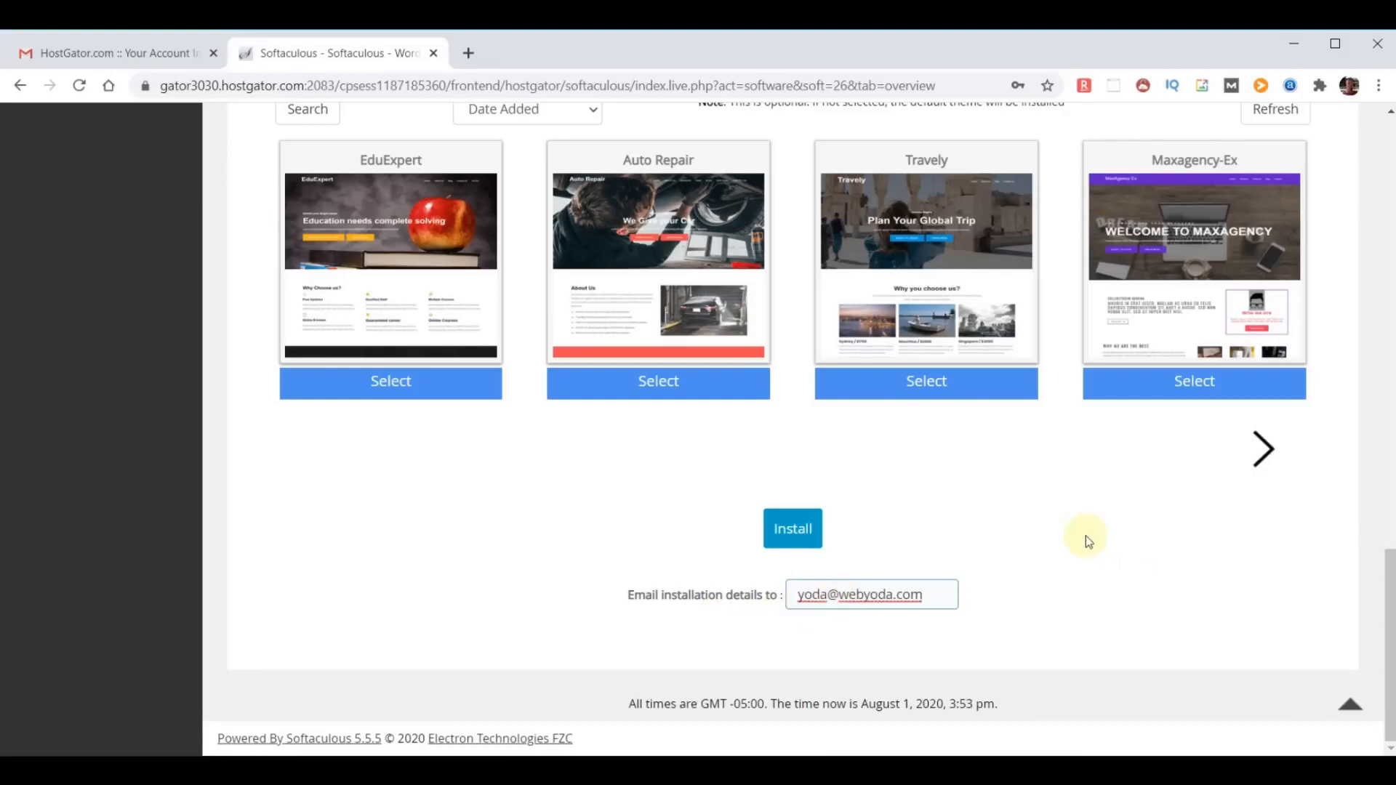
{"action": "left_click", "coordinate": [803, 531]}
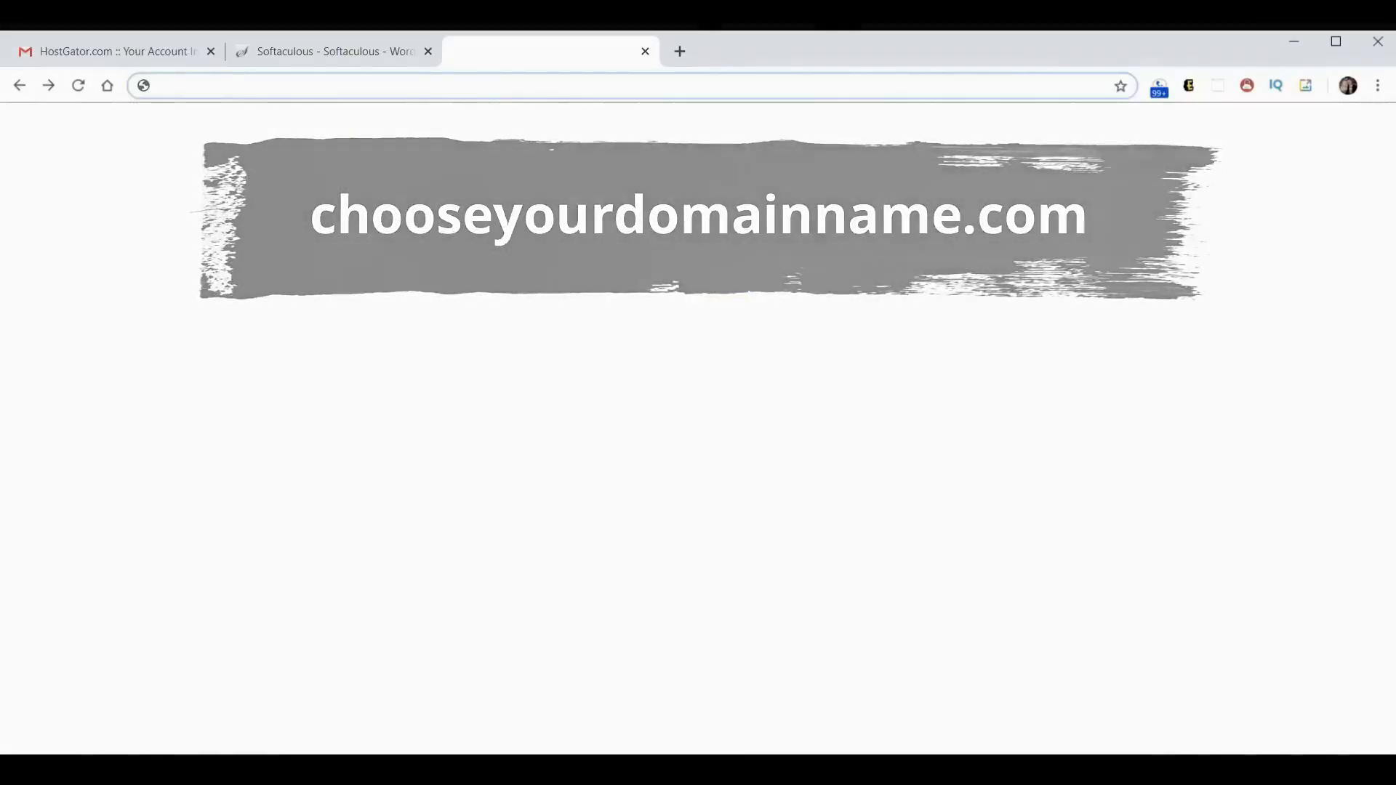
- Open chooseyourdomainname.com in a new browser tab to view the newly installed site
{"action": "type", "text": "chooseyourdomainname.com"}
{"action": "key", "text": "Return"}
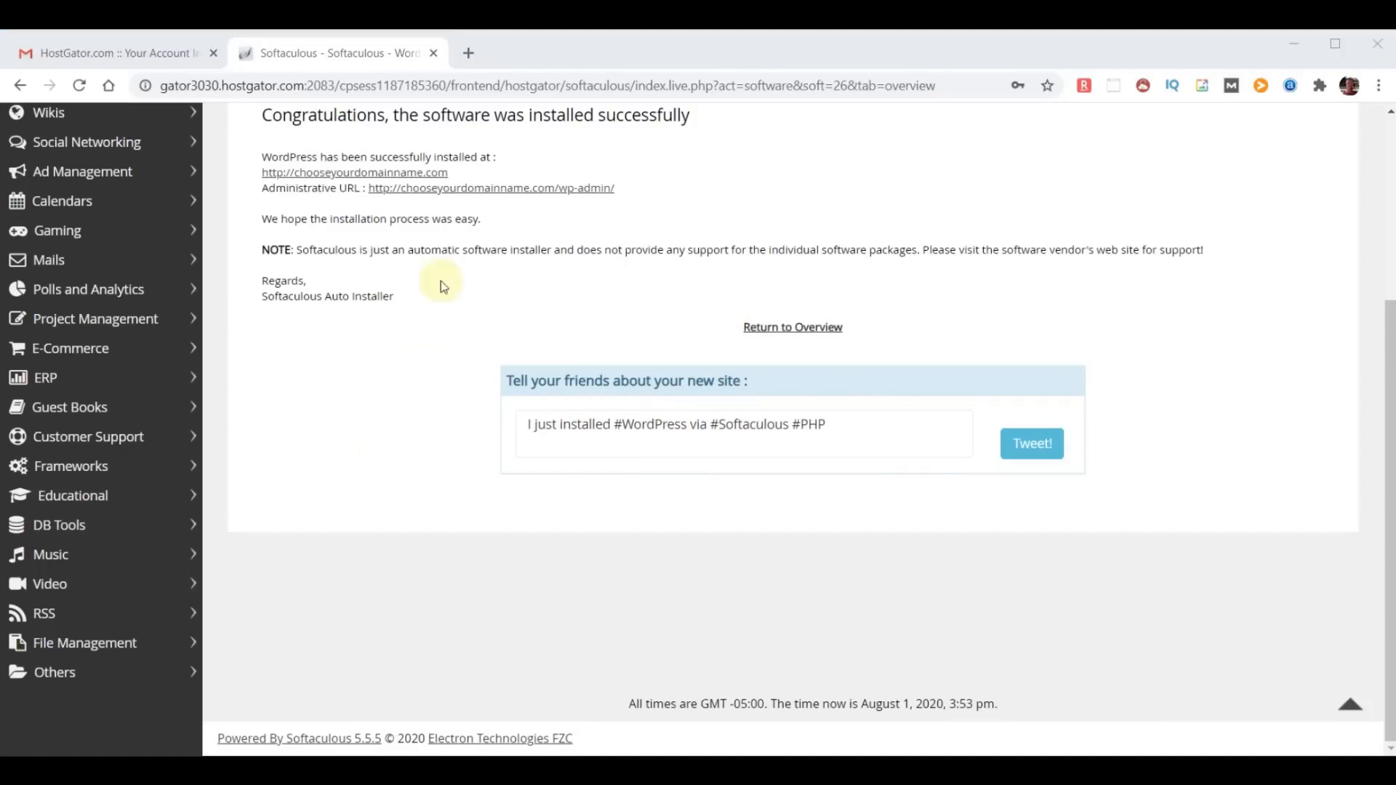
{"action": "left_click", "coordinate": [470, 54]}
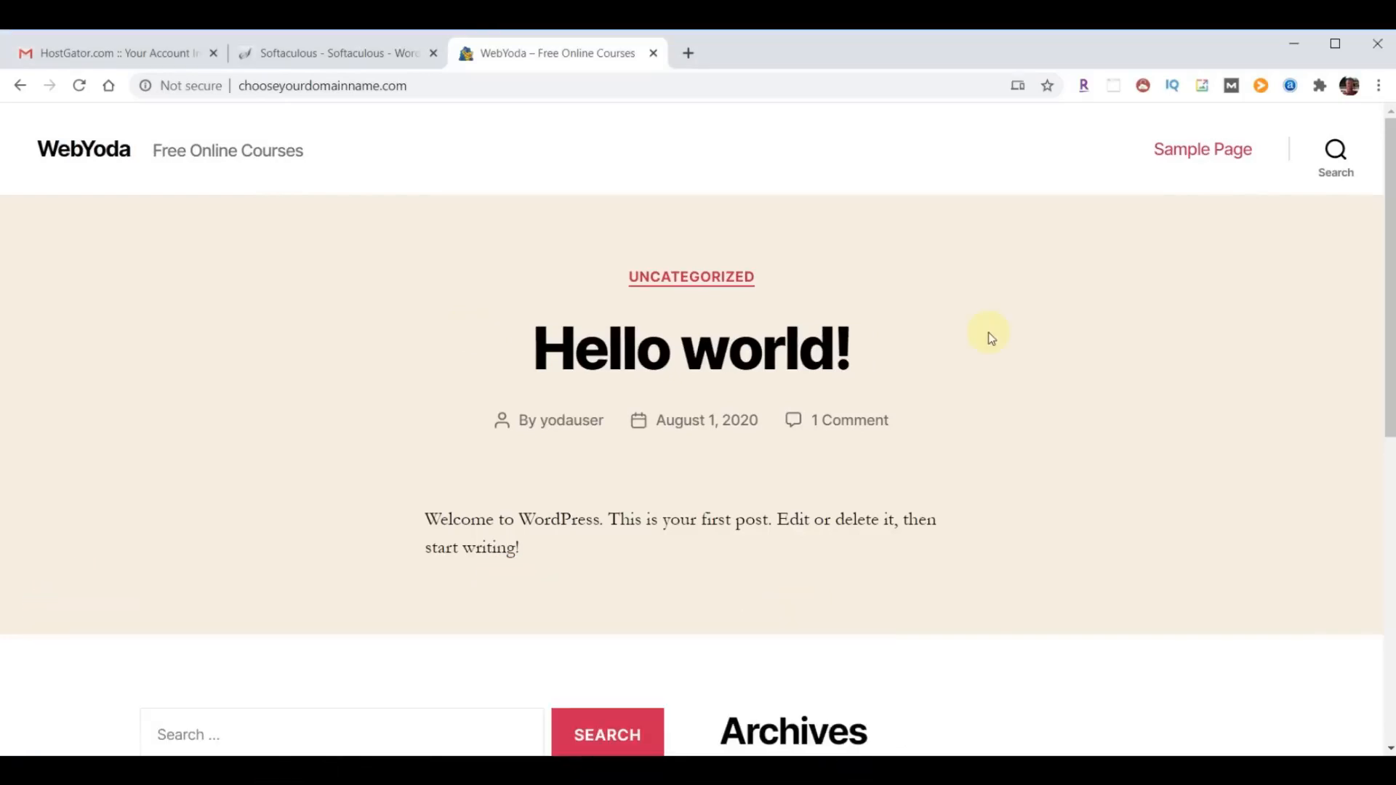
- Go to the WordPress login page at chooseyourdomainname.com/wp-admin
{"action": "left_click", "coordinate": [458, 85]}
{"action": "left_click", "coordinate": [458, 85]}
{"action": "type", "text": "/"}
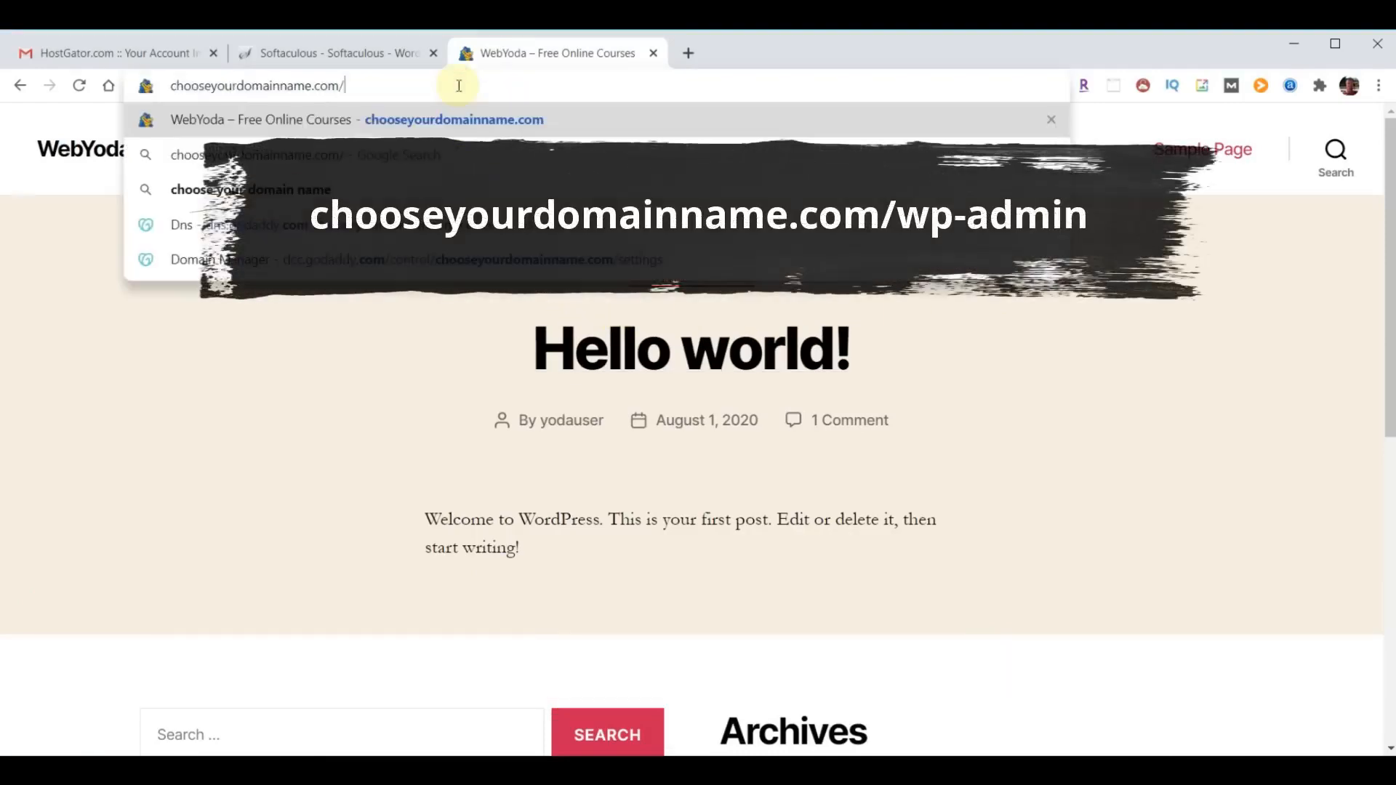
{"action": "type", "text": "wp-admin"}
{"action": "key", "text": "Return"}
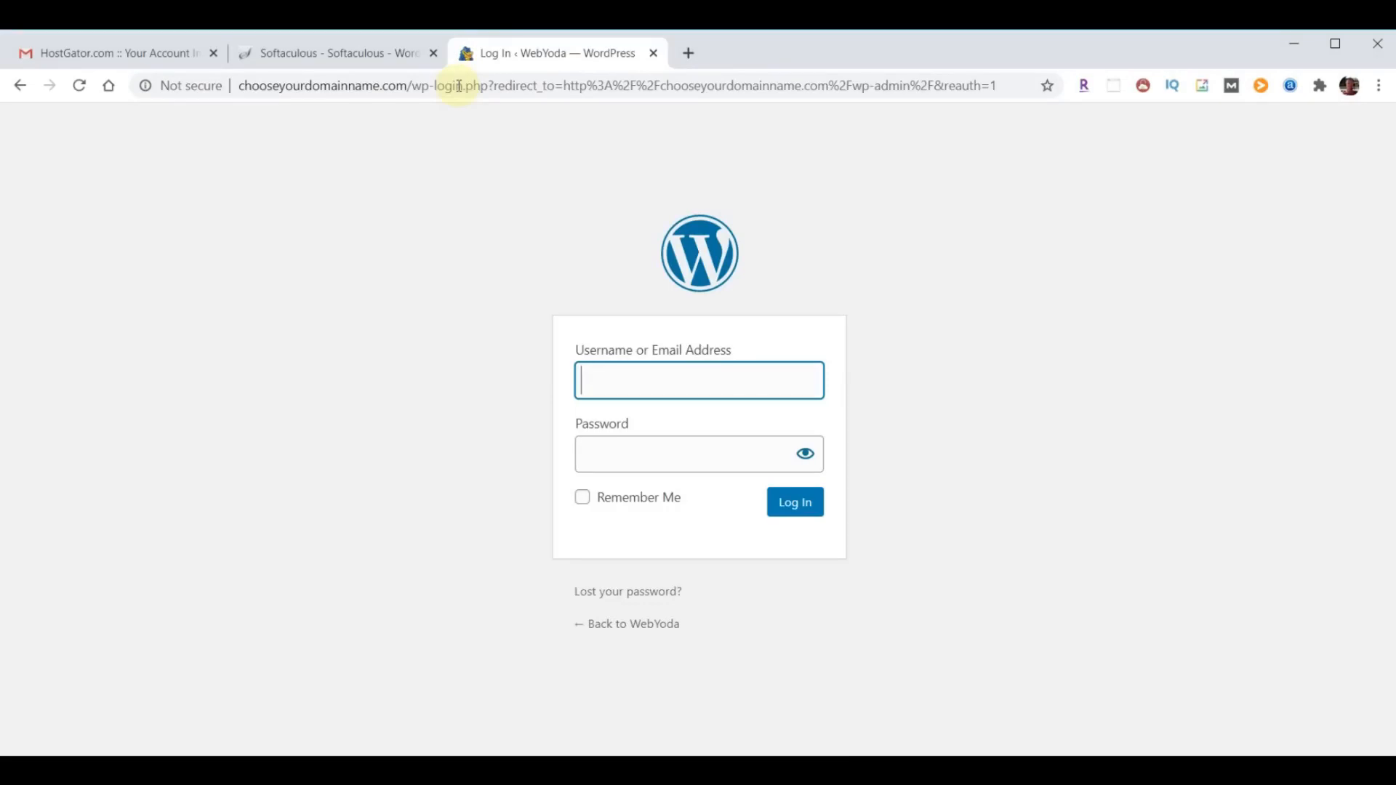
- Log in to WordPress as yodauser with the account password
{"action": "type", "text": "yodauser"}
{"action": "key", "text": "Tab"}
{"action": "key", "text": "ctrl+v"}
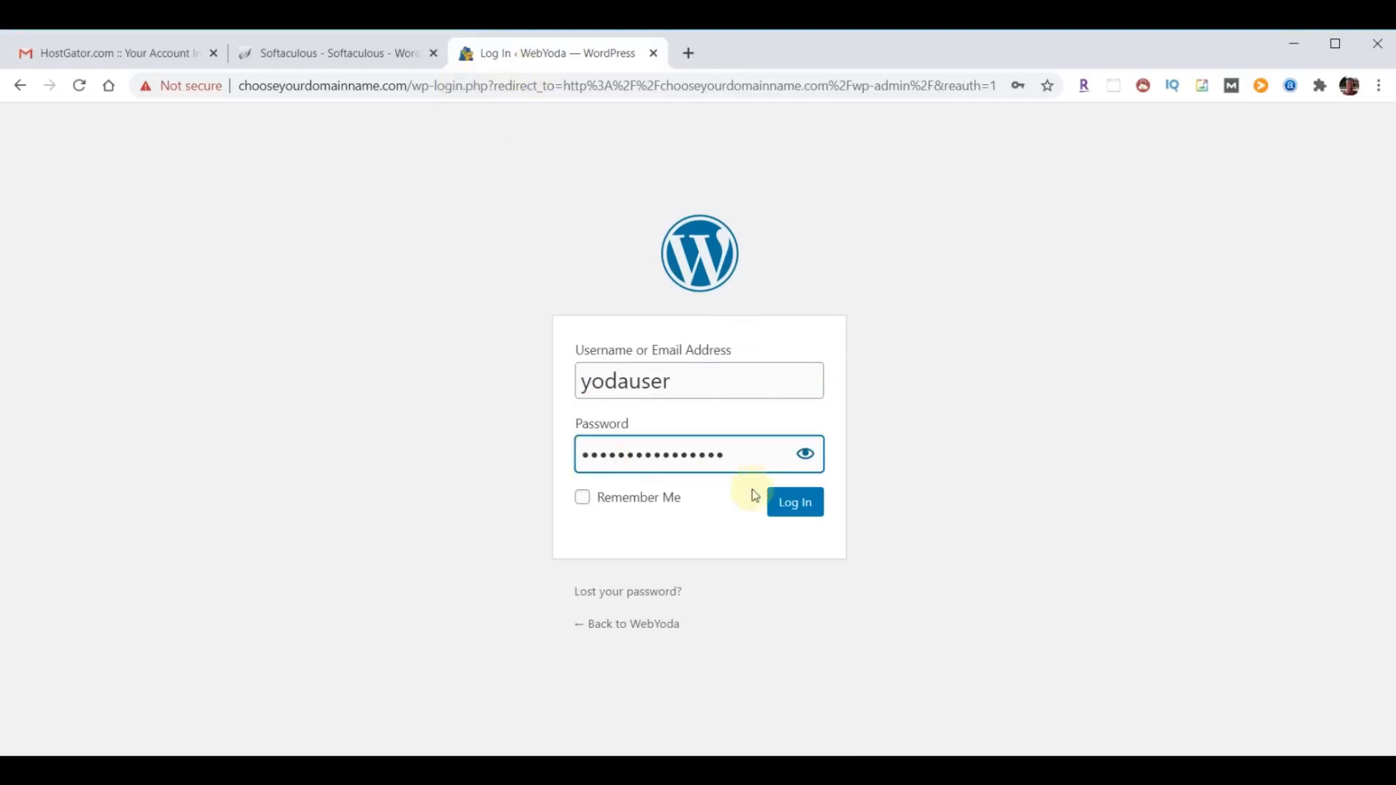
{"action": "left_click", "coordinate": [797, 503]}
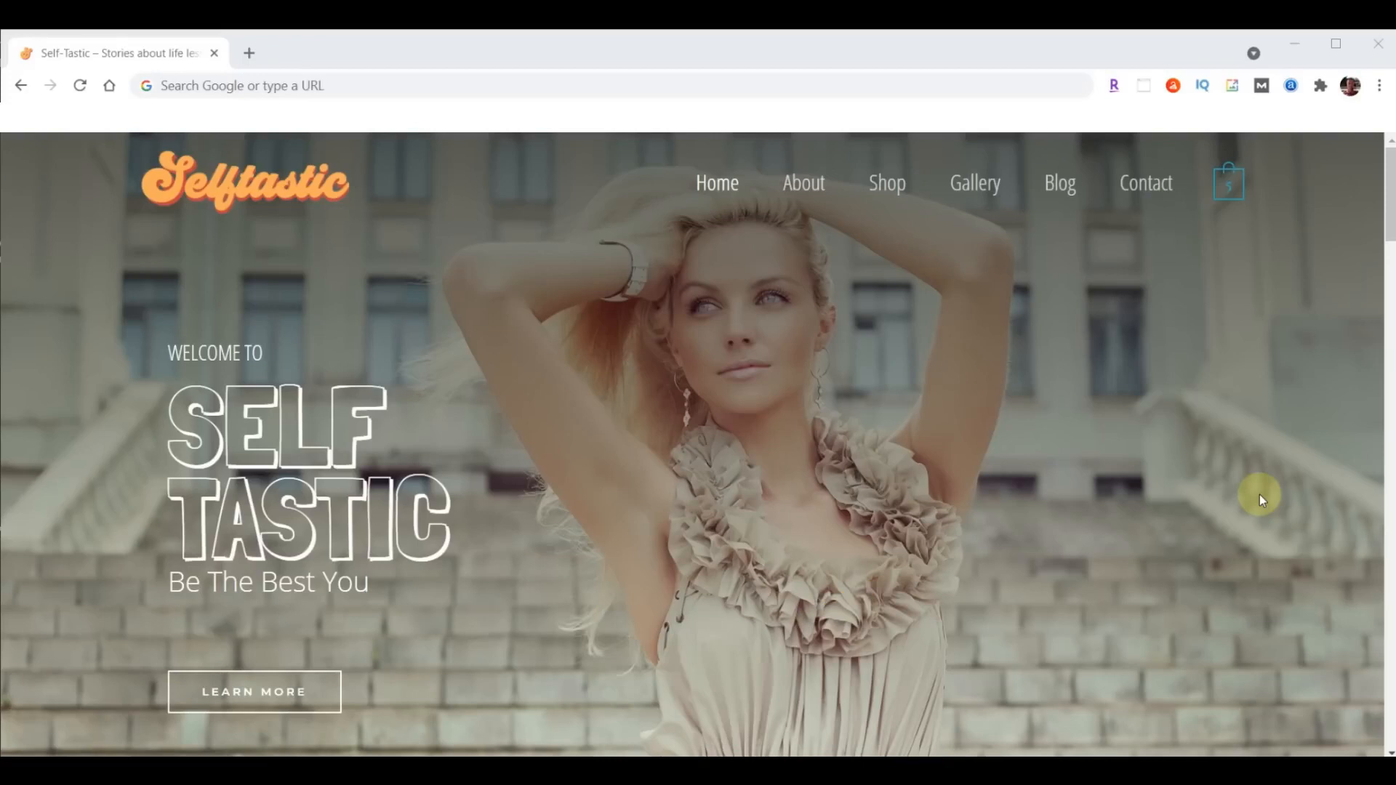
- Go to sample.self-tastic.com/wp-admin and log in to its WordPress dashboard with the account password
{"action": "left_click", "coordinate": [358, 85]}
{"action": "type", "text": "sample.self-tastic.com/wp-admin"}
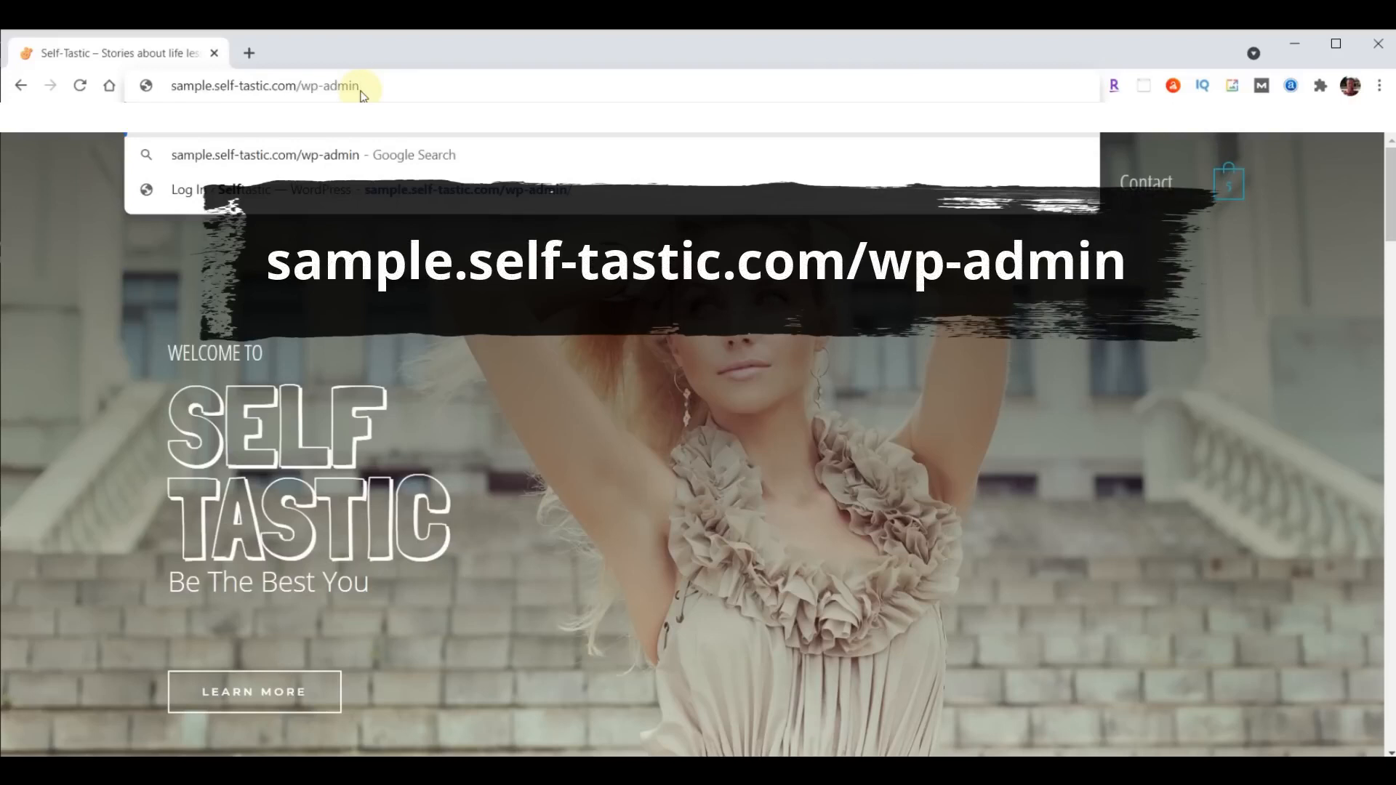
{"action": "key", "text": "Return"}
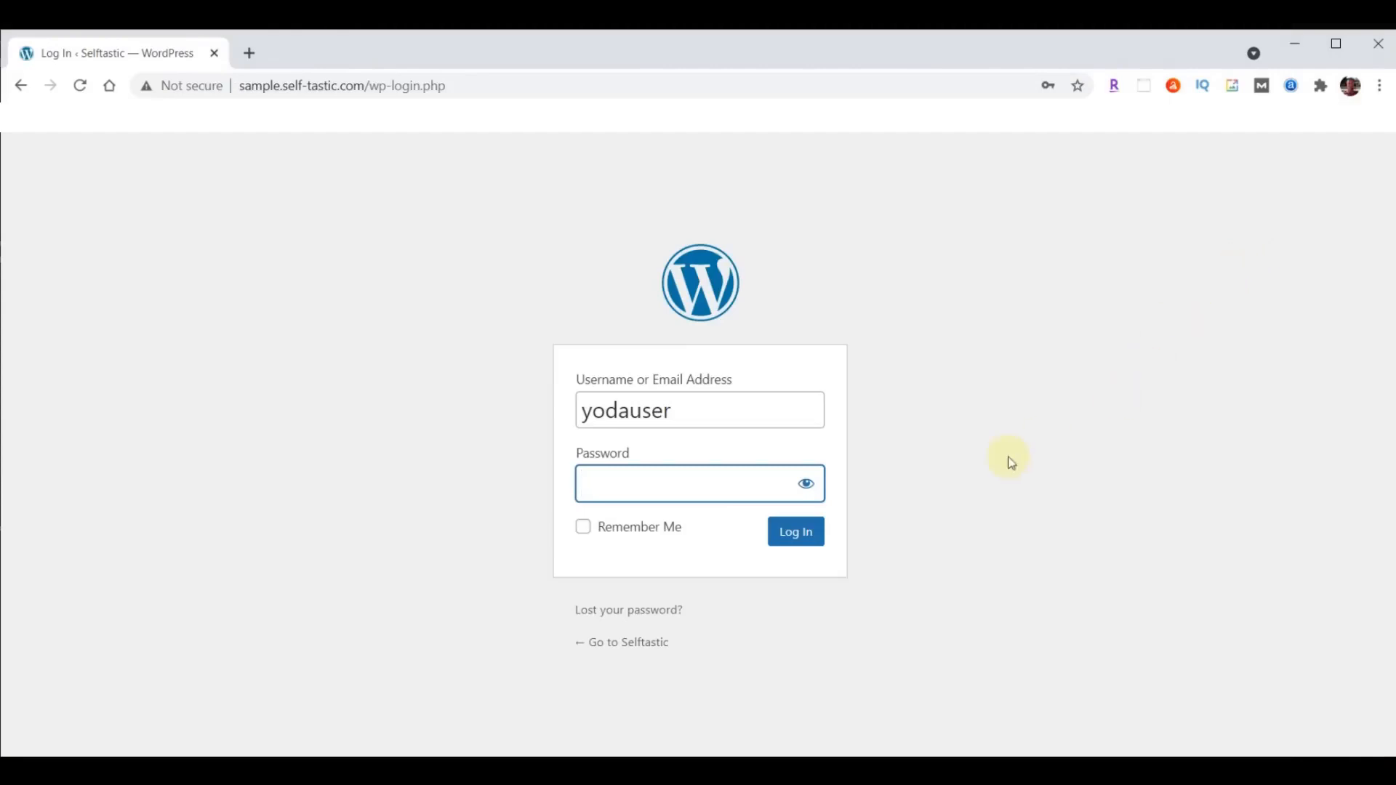
{"action": "key", "text": "ctrl+v"}
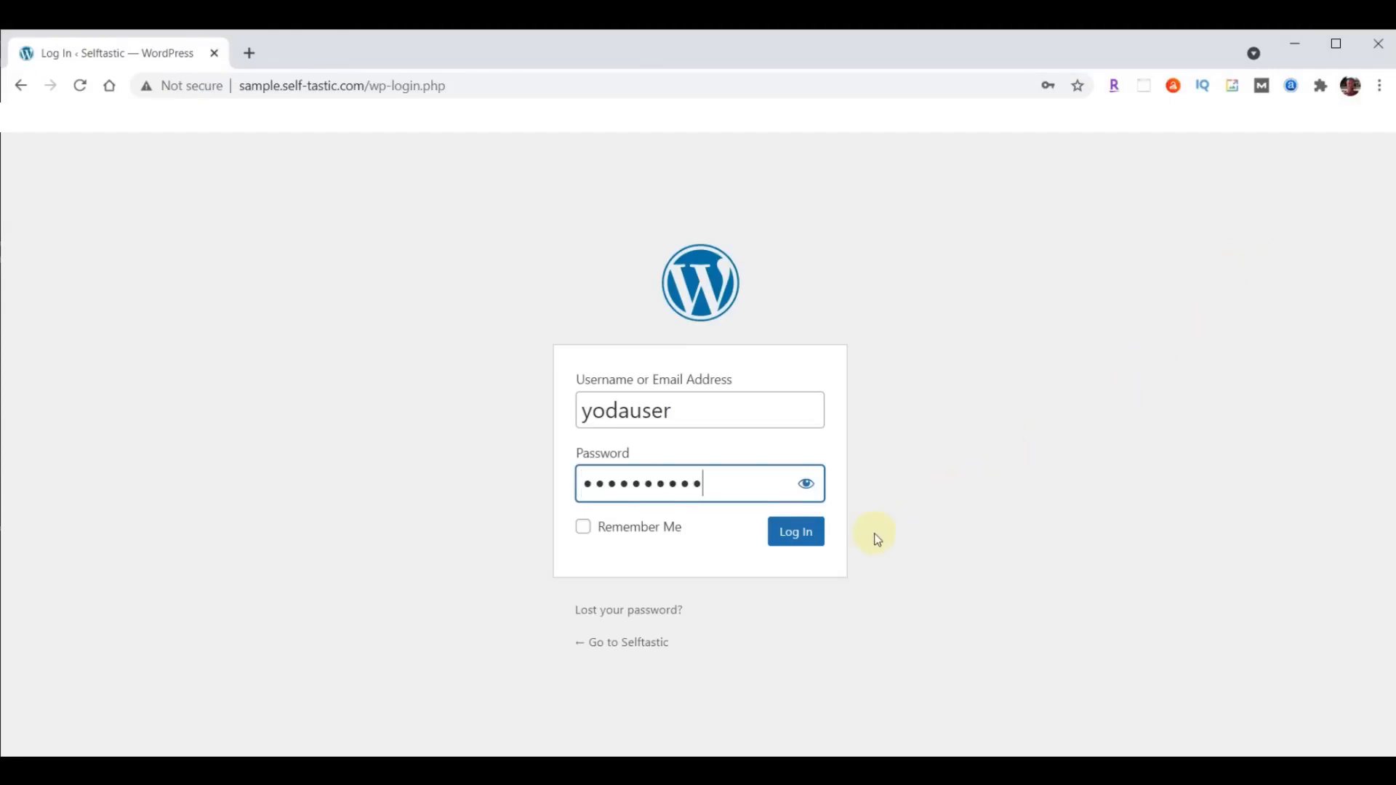
{"action": "left_click", "coordinate": [773, 540]}
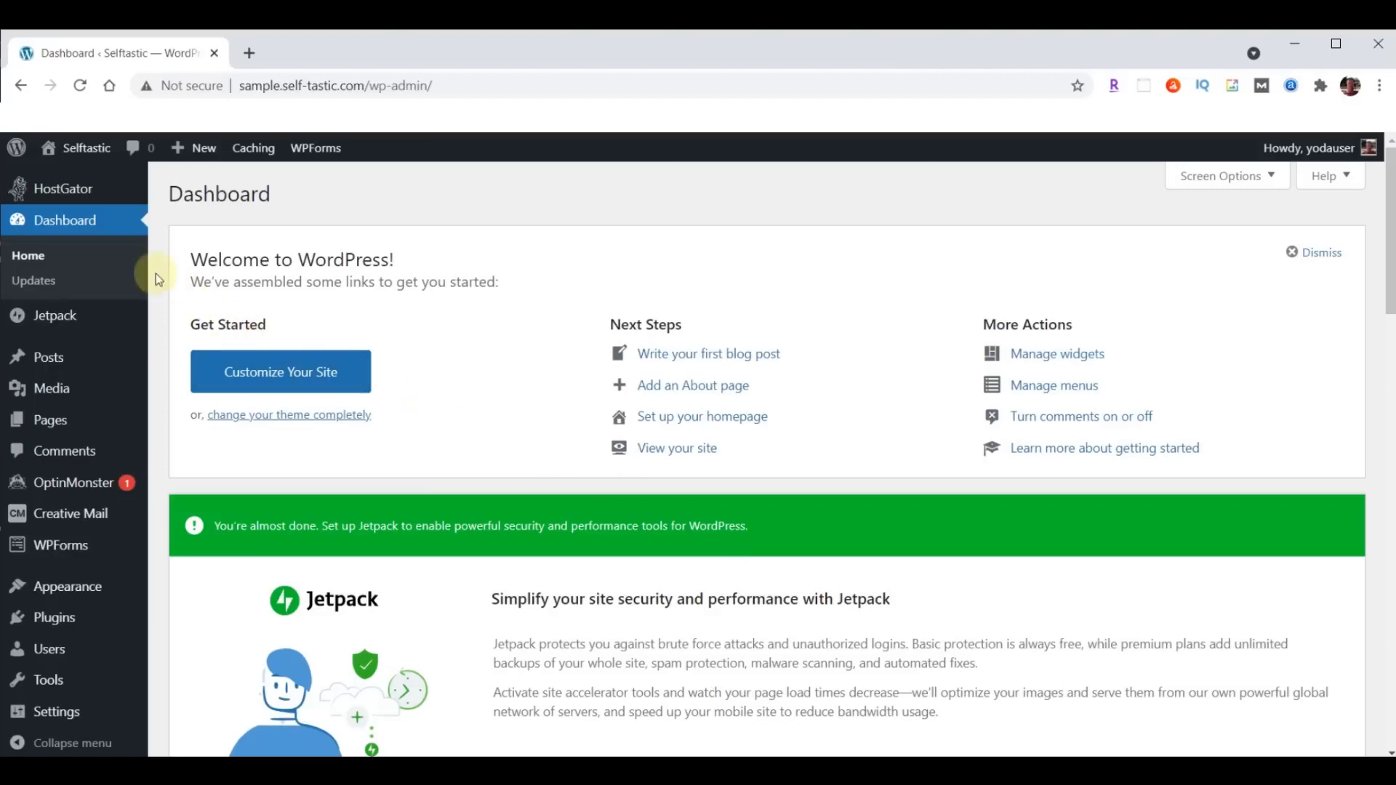
- Open the live Selftastic site from the dashboard in a new browser tab and view it
{"action": "mouse_move", "coordinate": [86, 150]}
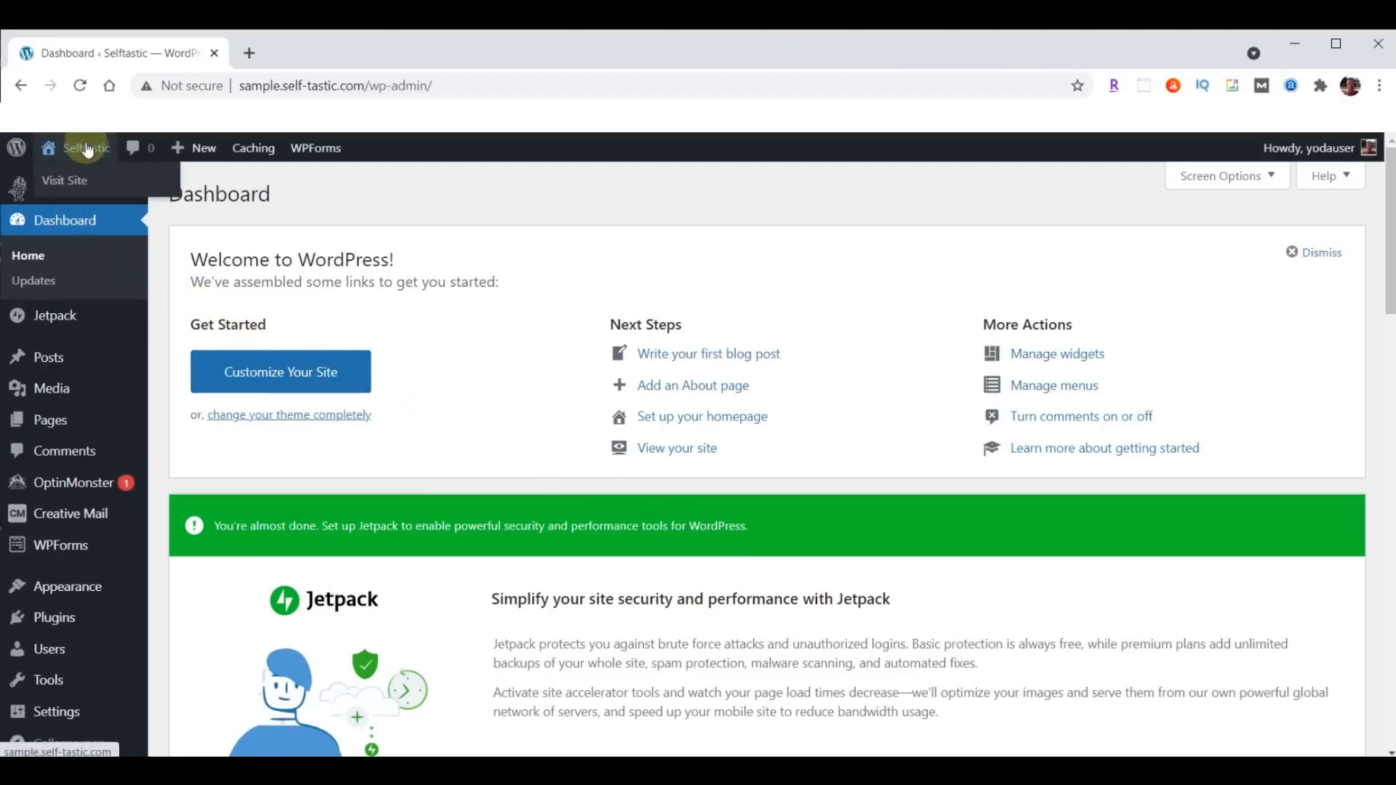
{"action": "right_click", "coordinate": [76, 180]}
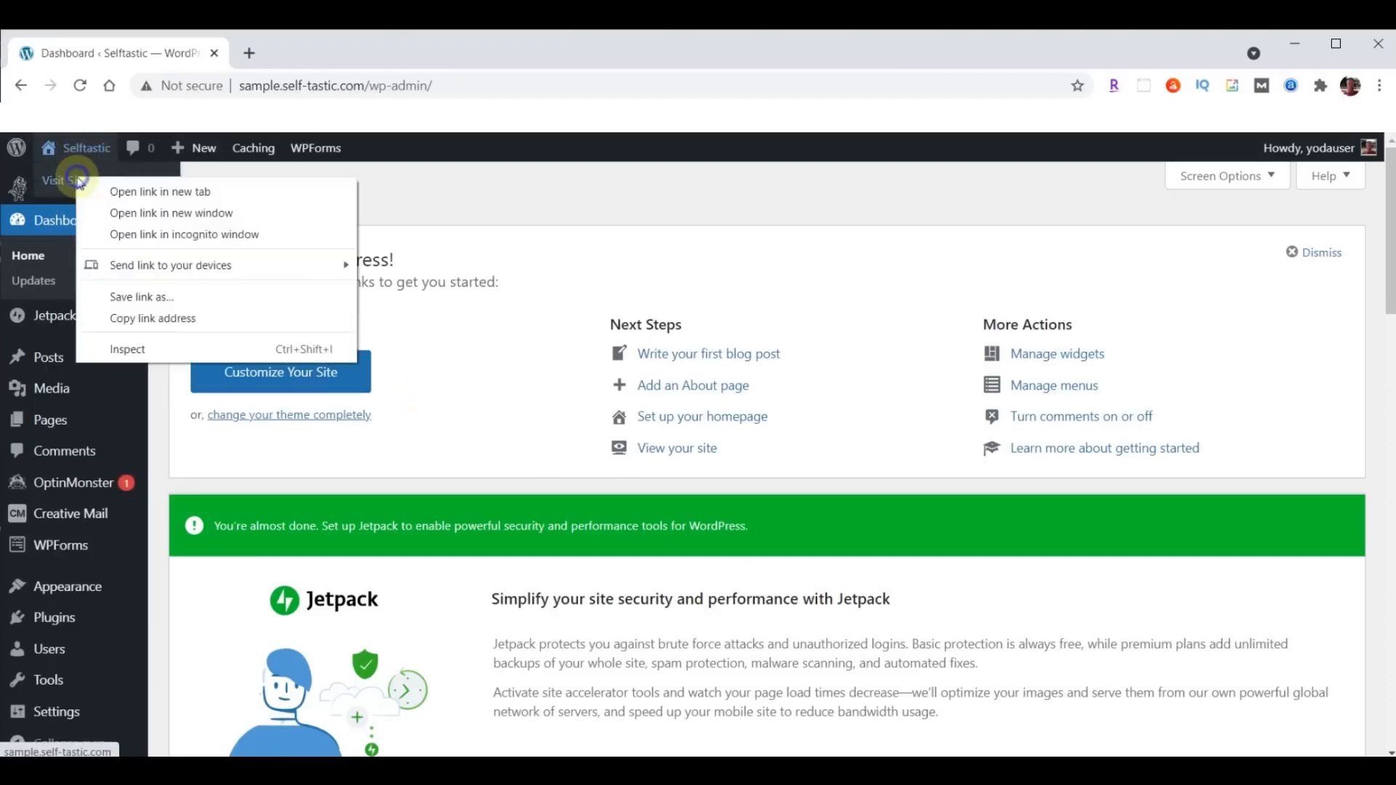
{"action": "left_click", "coordinate": [156, 194]}
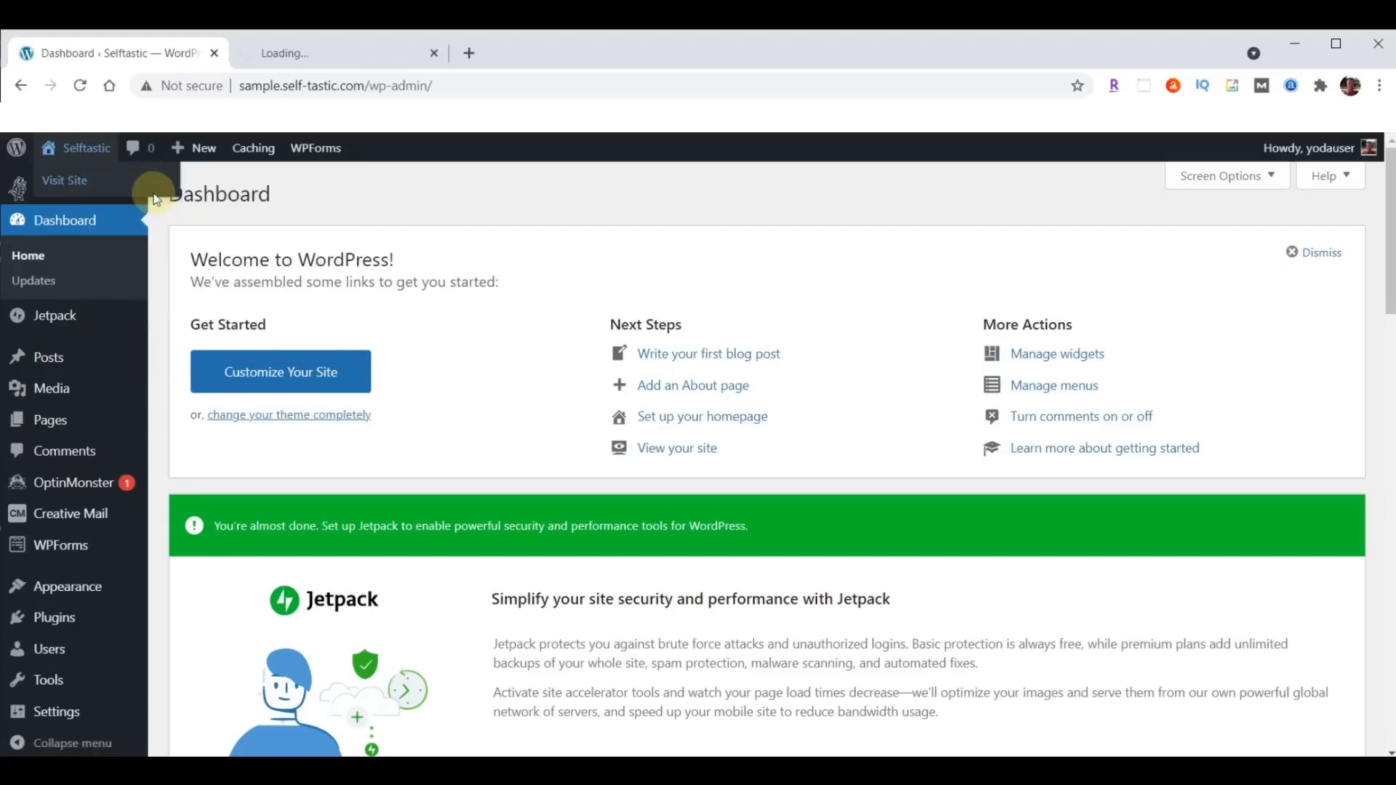
{"action": "left_click", "coordinate": [326, 52]}
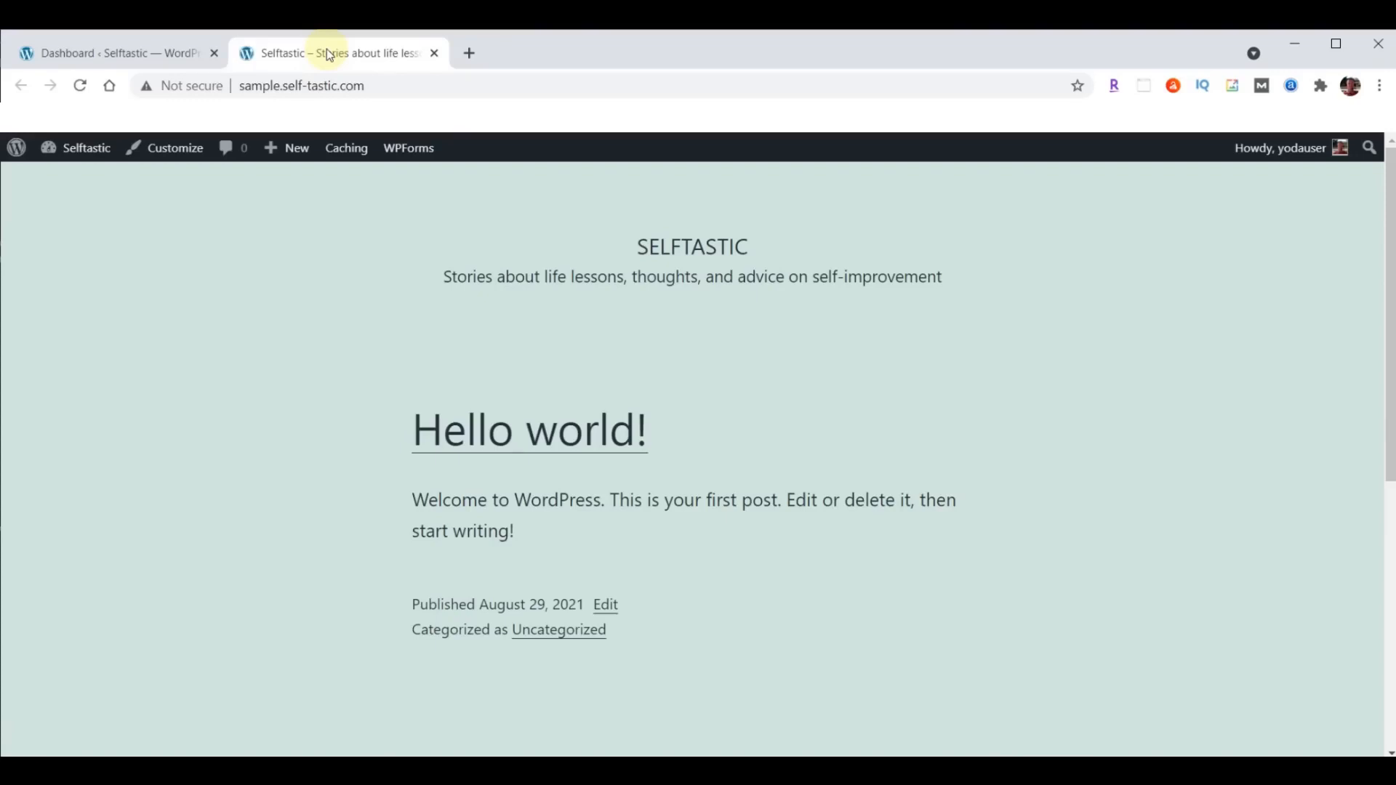
- Open the finished example site self-tastic.com in another new browser tab to compare it with the sample site
{"action": "left_click_drag", "start_coordinate": [283, 85], "coordinate": [373, 85]}
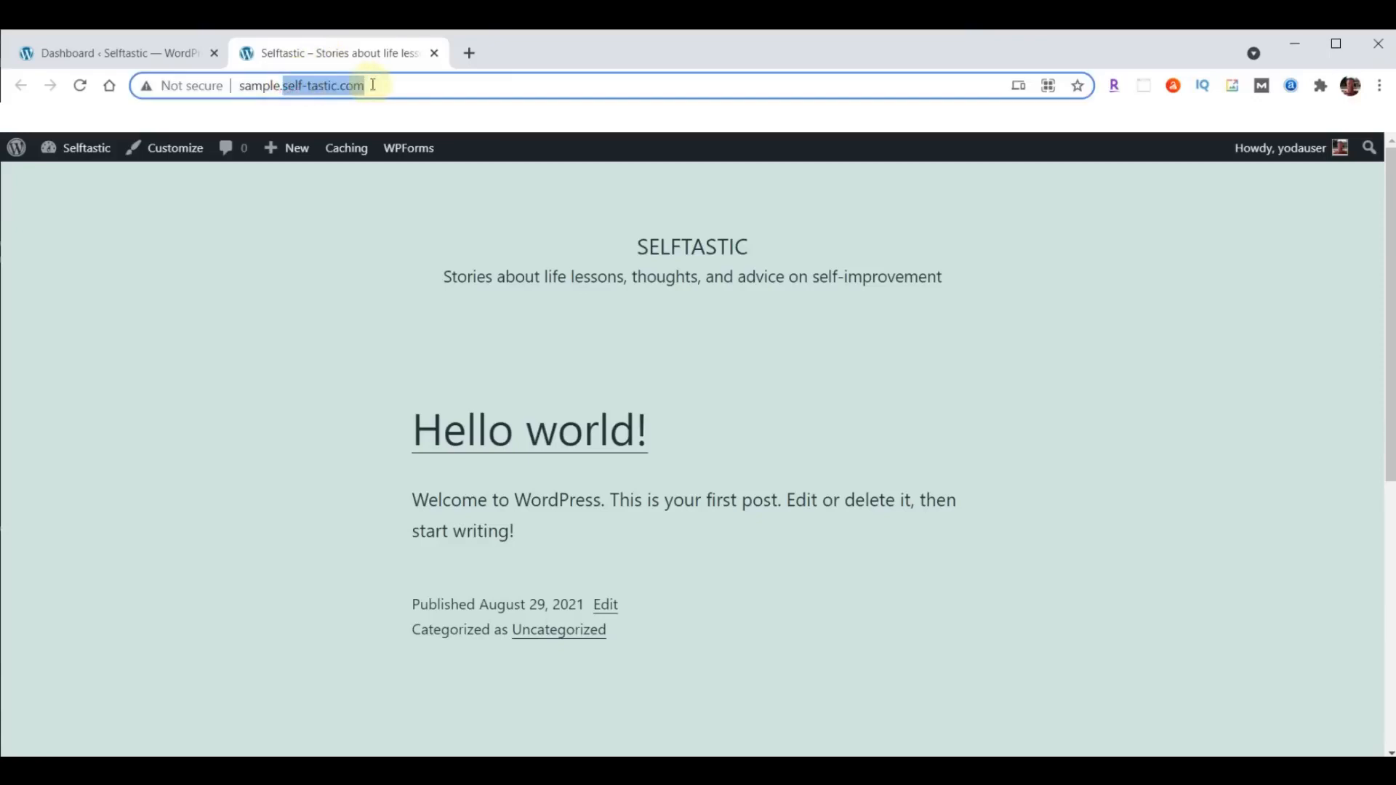
{"action": "left_click", "coordinate": [469, 52]}
{"action": "left_click", "coordinate": [427, 88]}
{"action": "type", "text": "self-tastic.com/"}
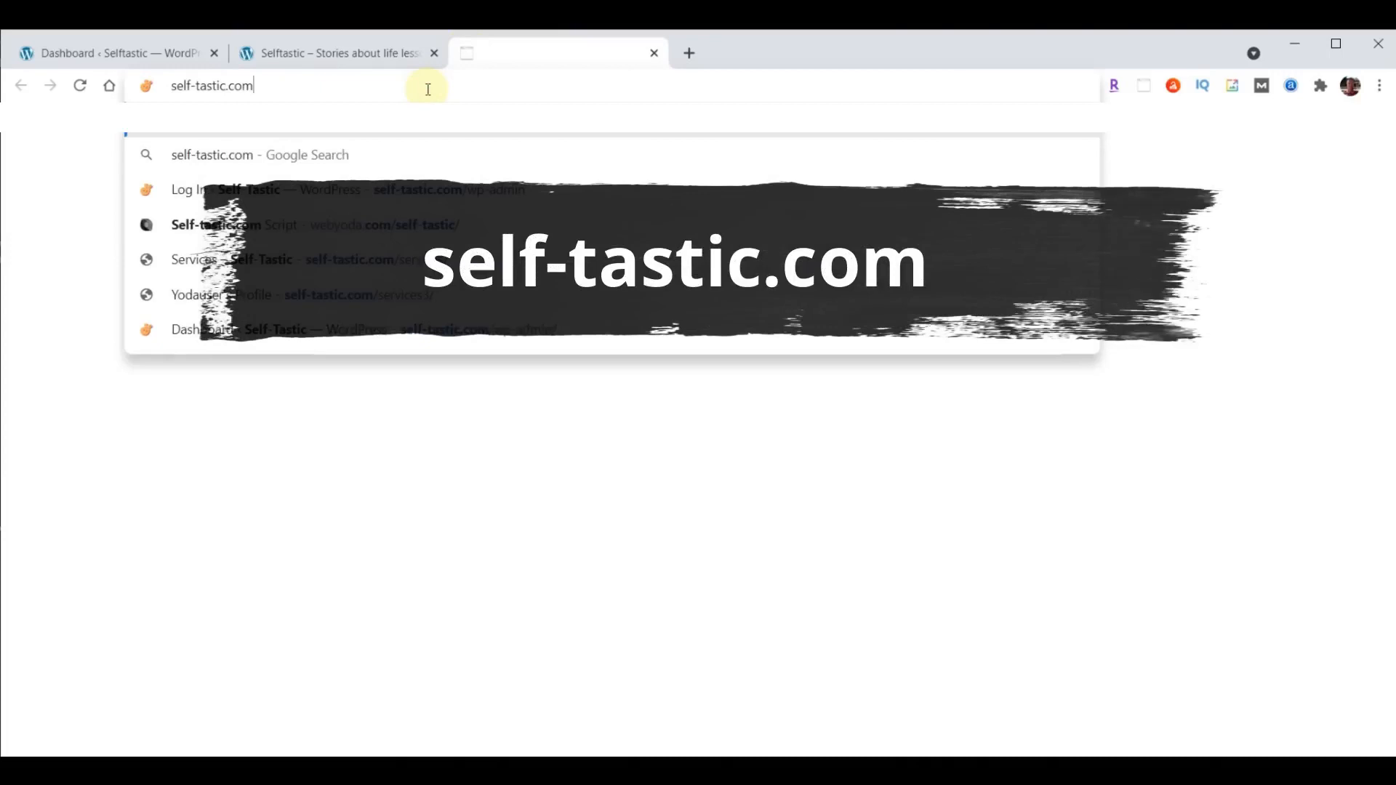
{"action": "key", "text": "Return"}
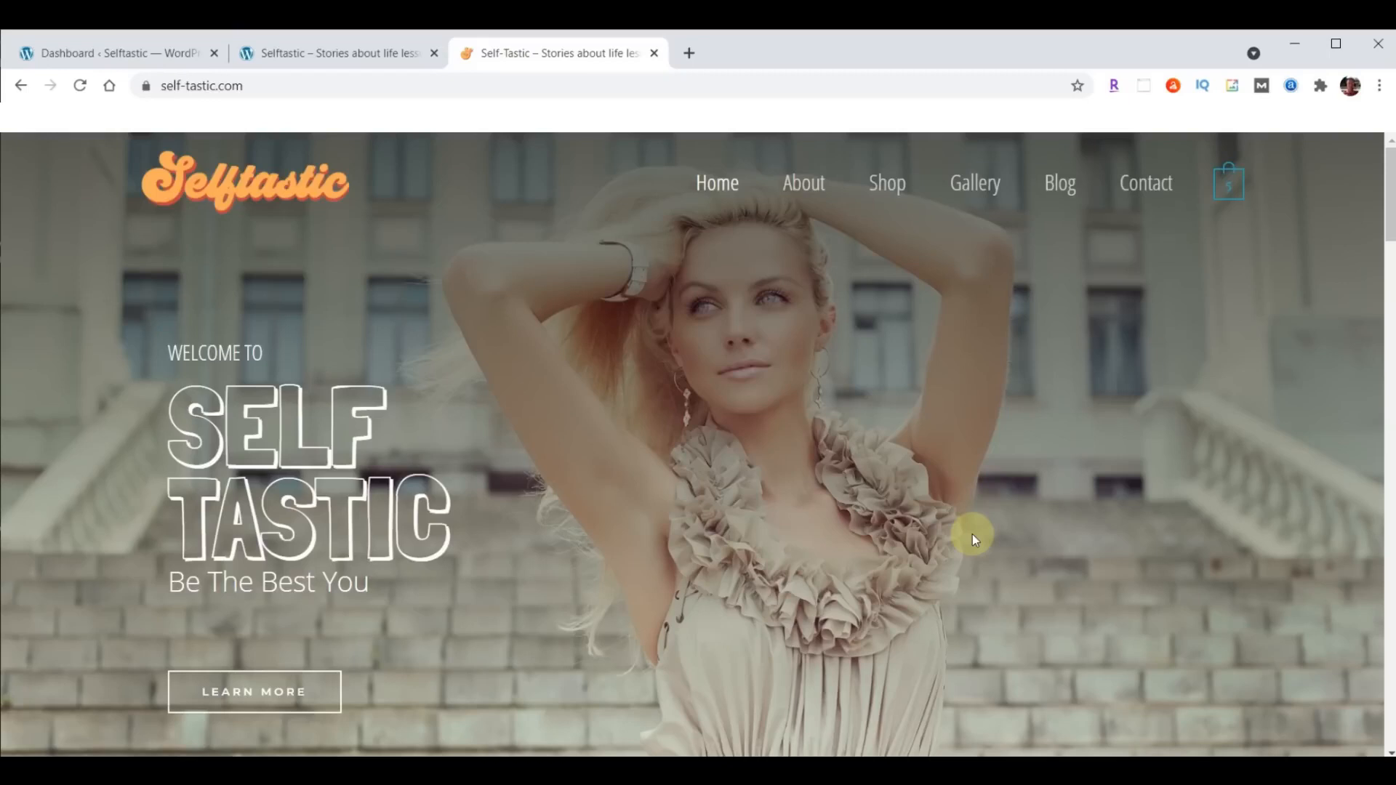
- Open the Self-Tastic.com Script document at webyoda.com/selftastic in a new browser tab
{"action": "left_click", "coordinate": [687, 55]}
{"action": "type", "text": "webyoda.com/selftastic"}
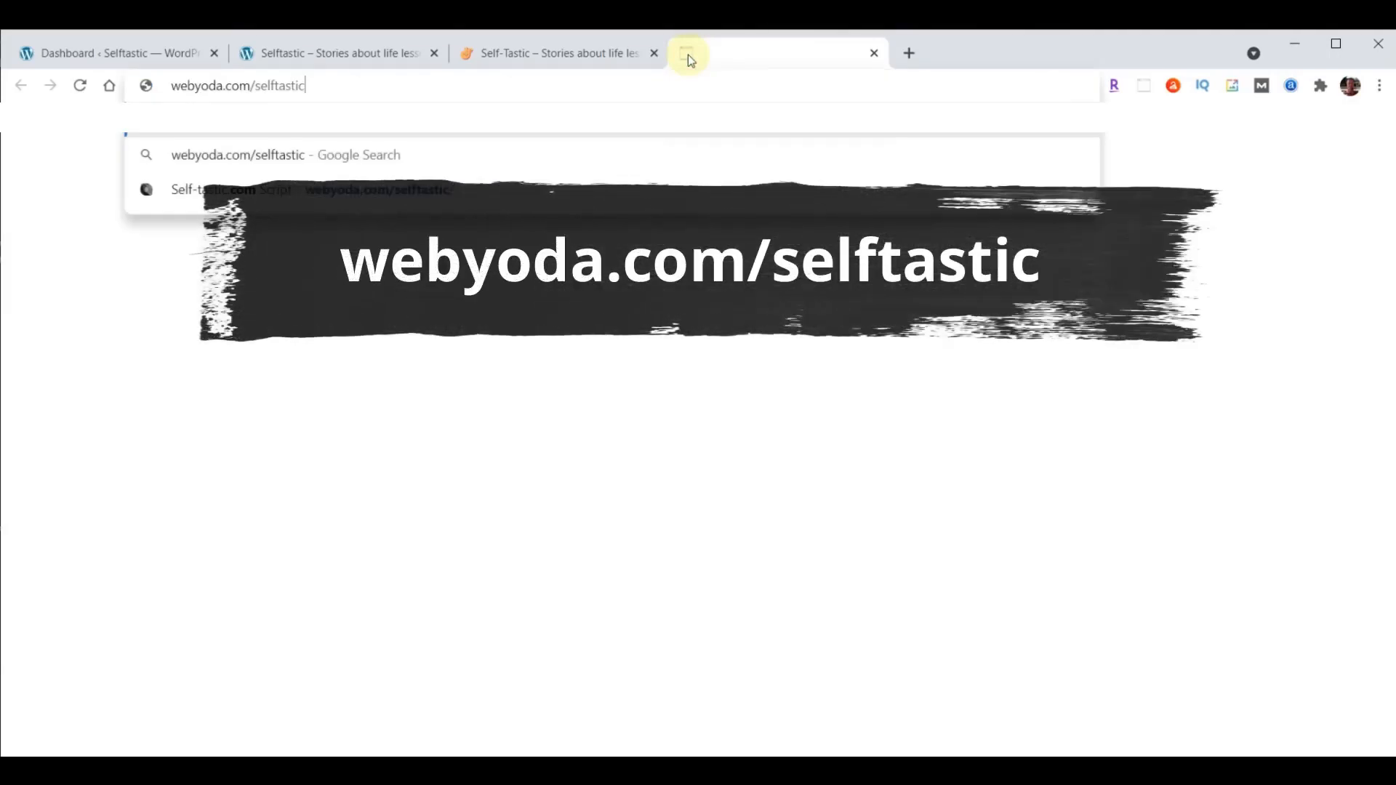
{"action": "key", "text": "Return"}
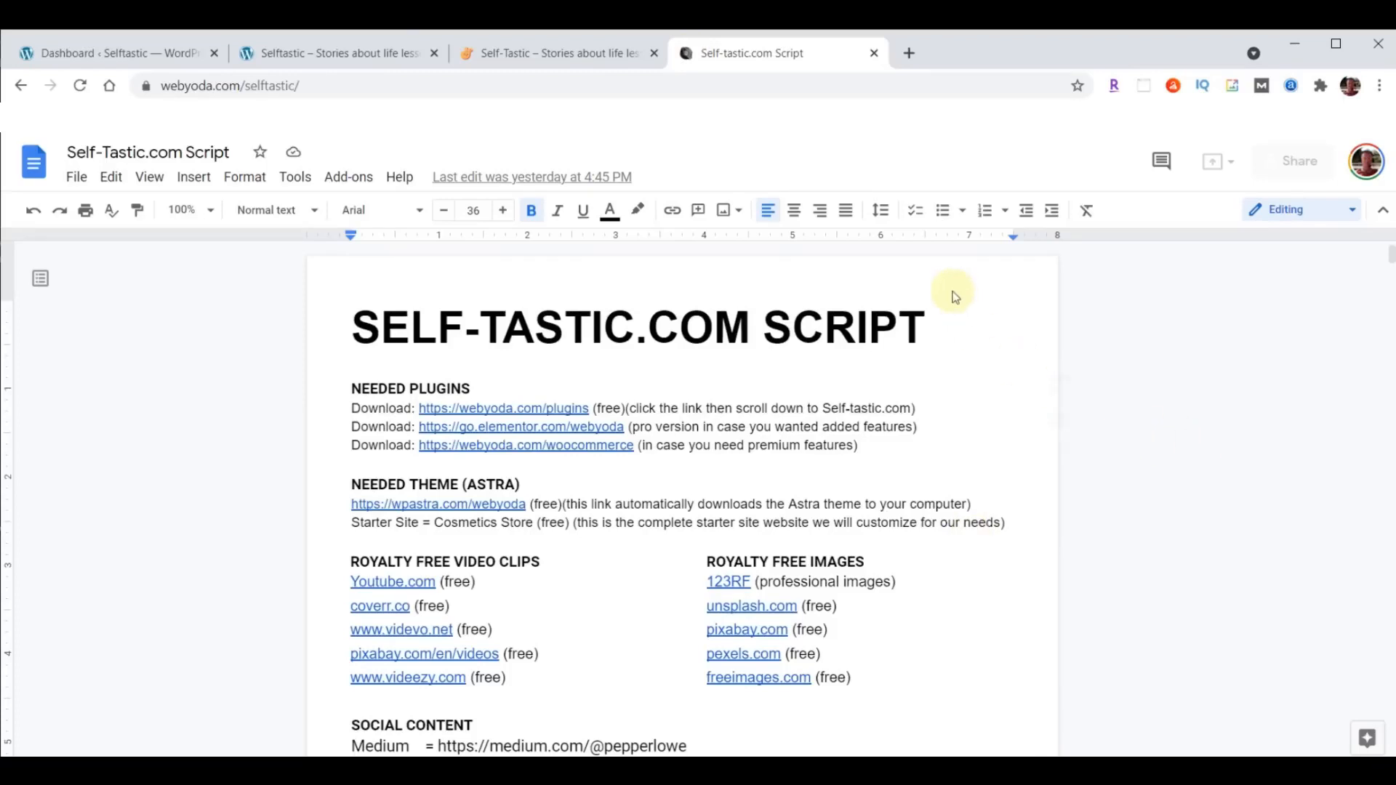
- Open webyoda.com/content in another new browser tab and download content-selftastic.zip from its Self-tastic.com section
{"action": "left_click", "coordinate": [907, 55]}
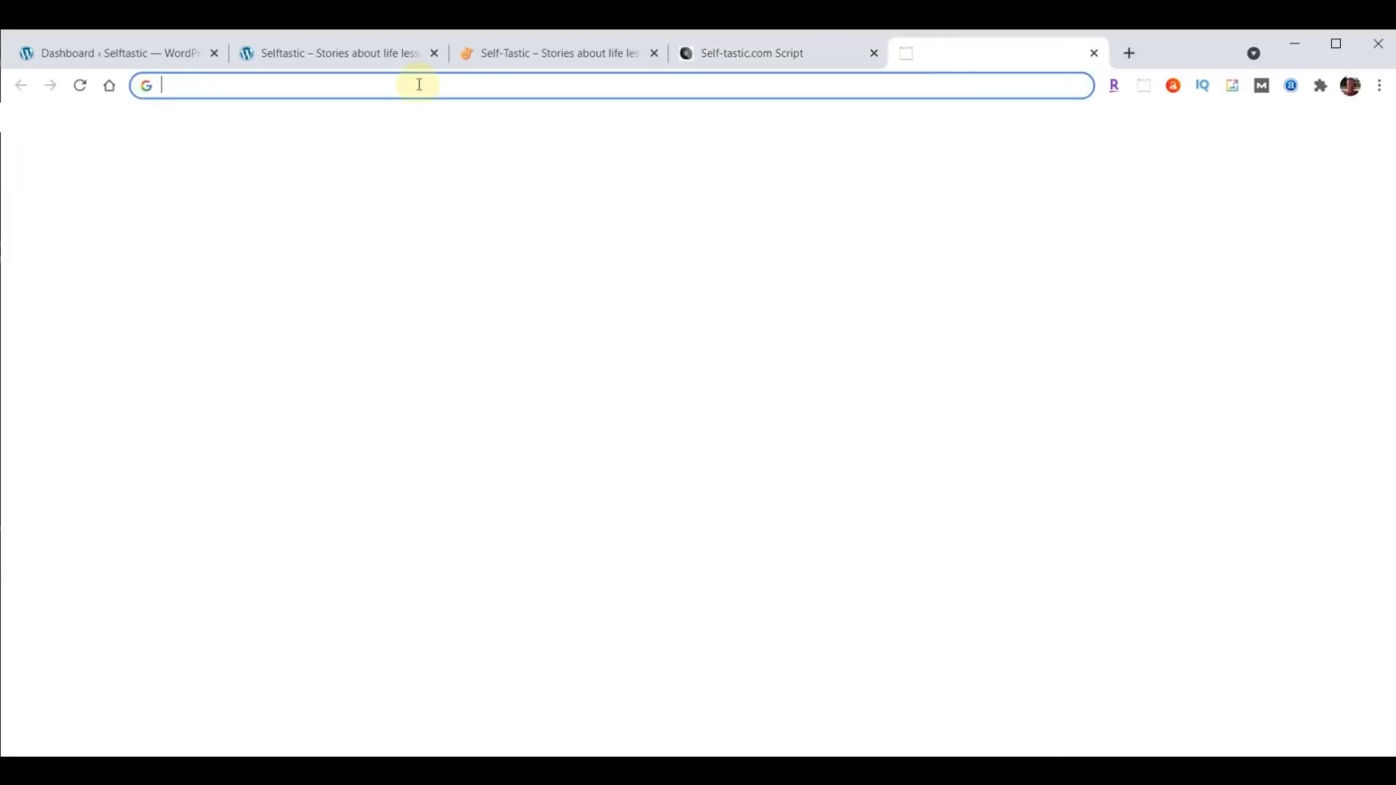
{"action": "type", "text": "webyoda.com/content"}
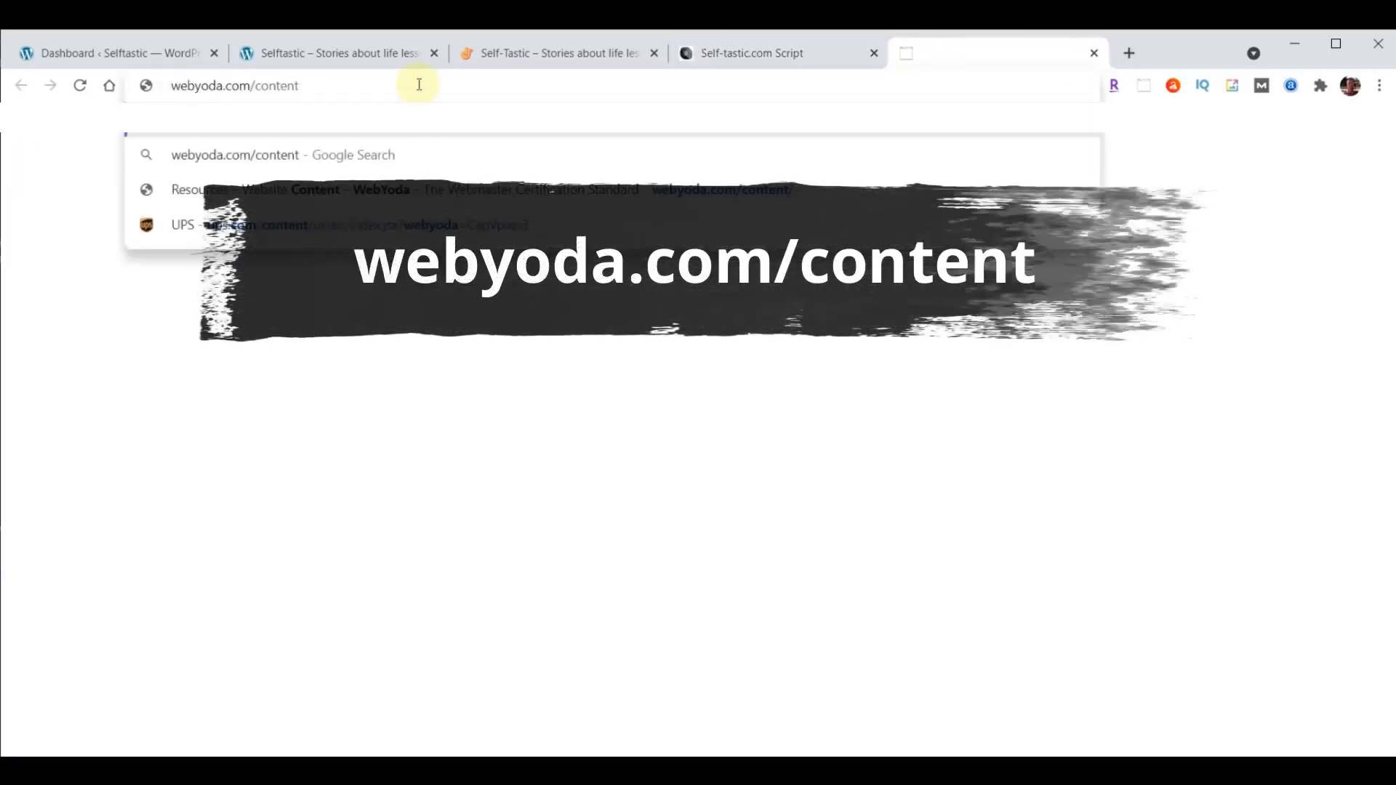
{"action": "key", "text": "Return"}
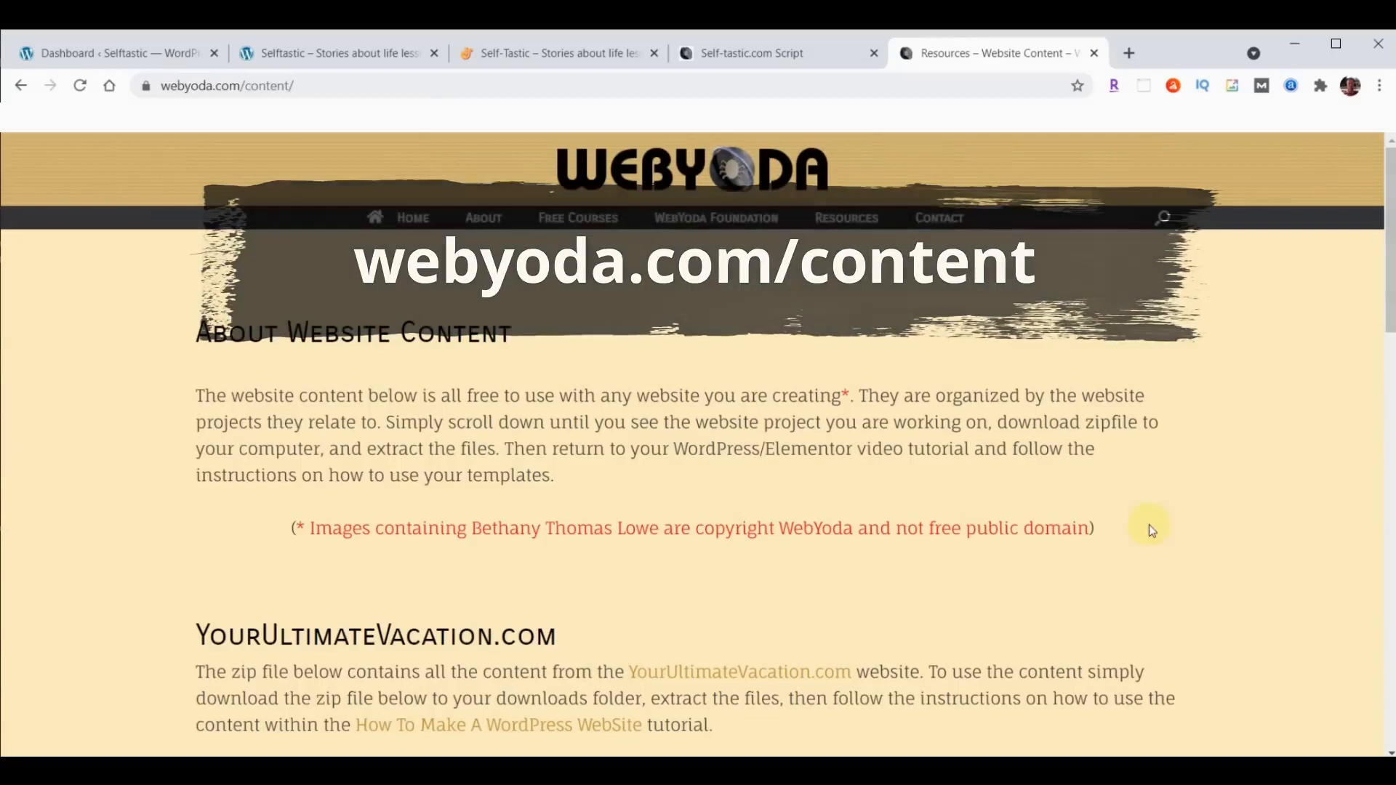
{"action": "scroll", "coordinate": [1263, 388], "scroll_direction": "down", "scroll_amount": 6}
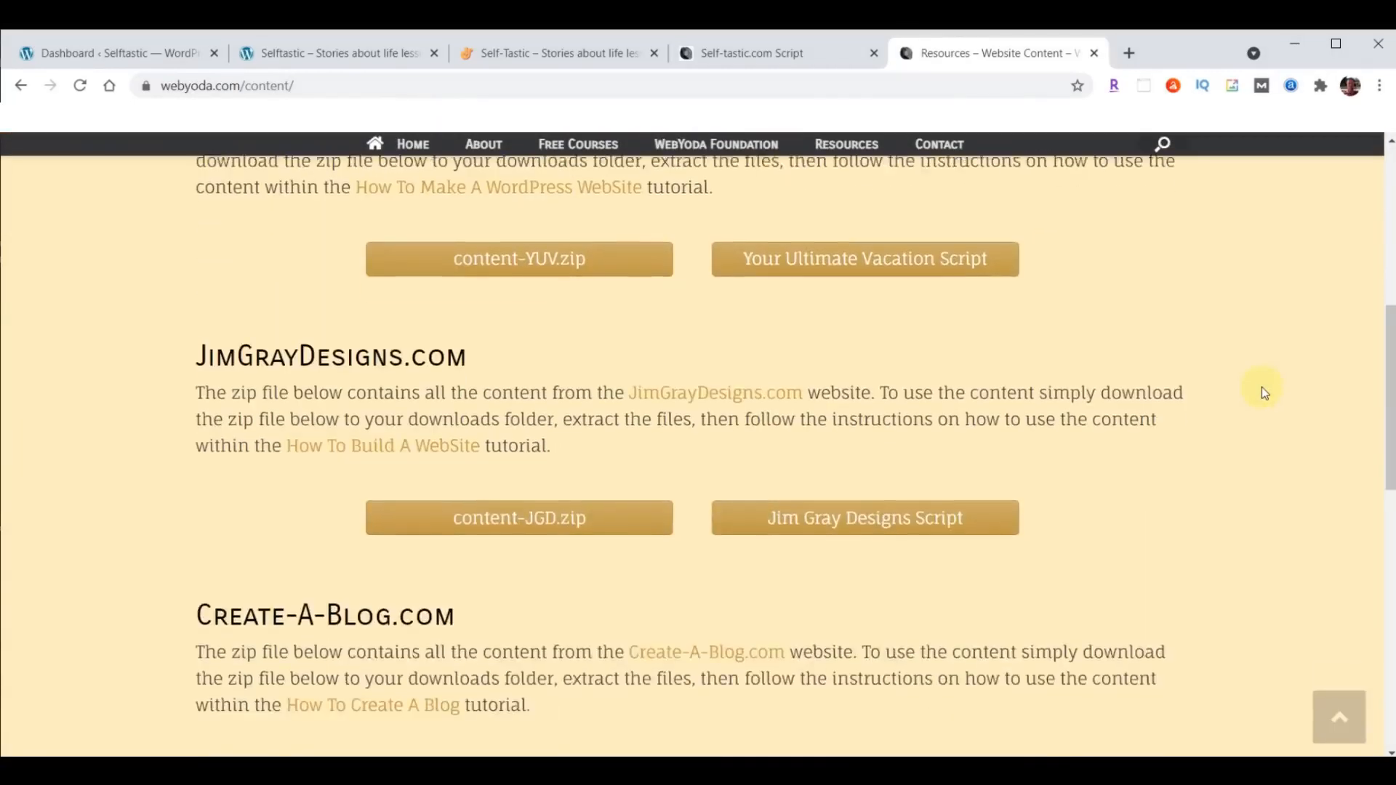
{"action": "scroll", "coordinate": [1263, 393], "scroll_direction": "down", "scroll_amount": 4}
{"action": "scroll", "coordinate": [1263, 392], "scroll_direction": "down", "scroll_amount": 5}
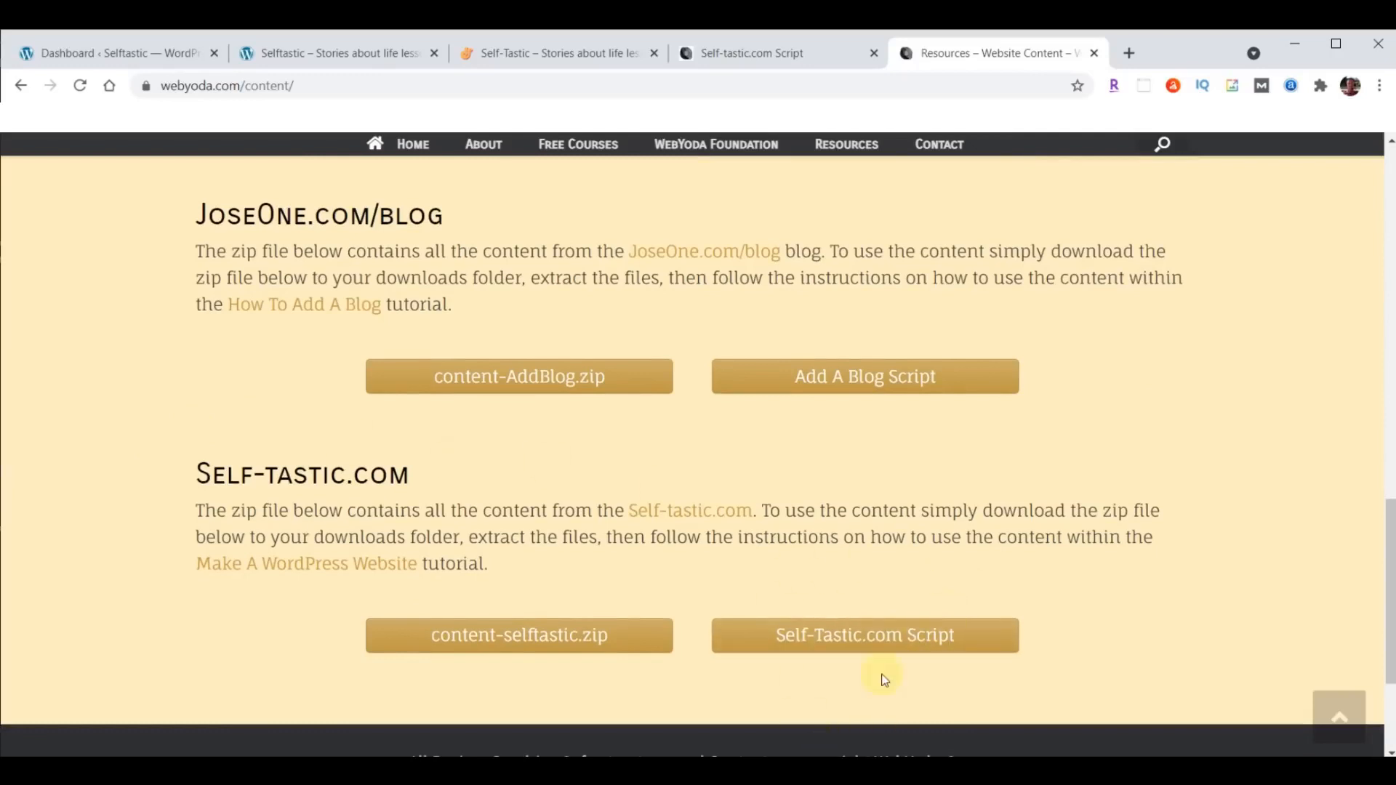
{"action": "left_click", "coordinate": [522, 634]}
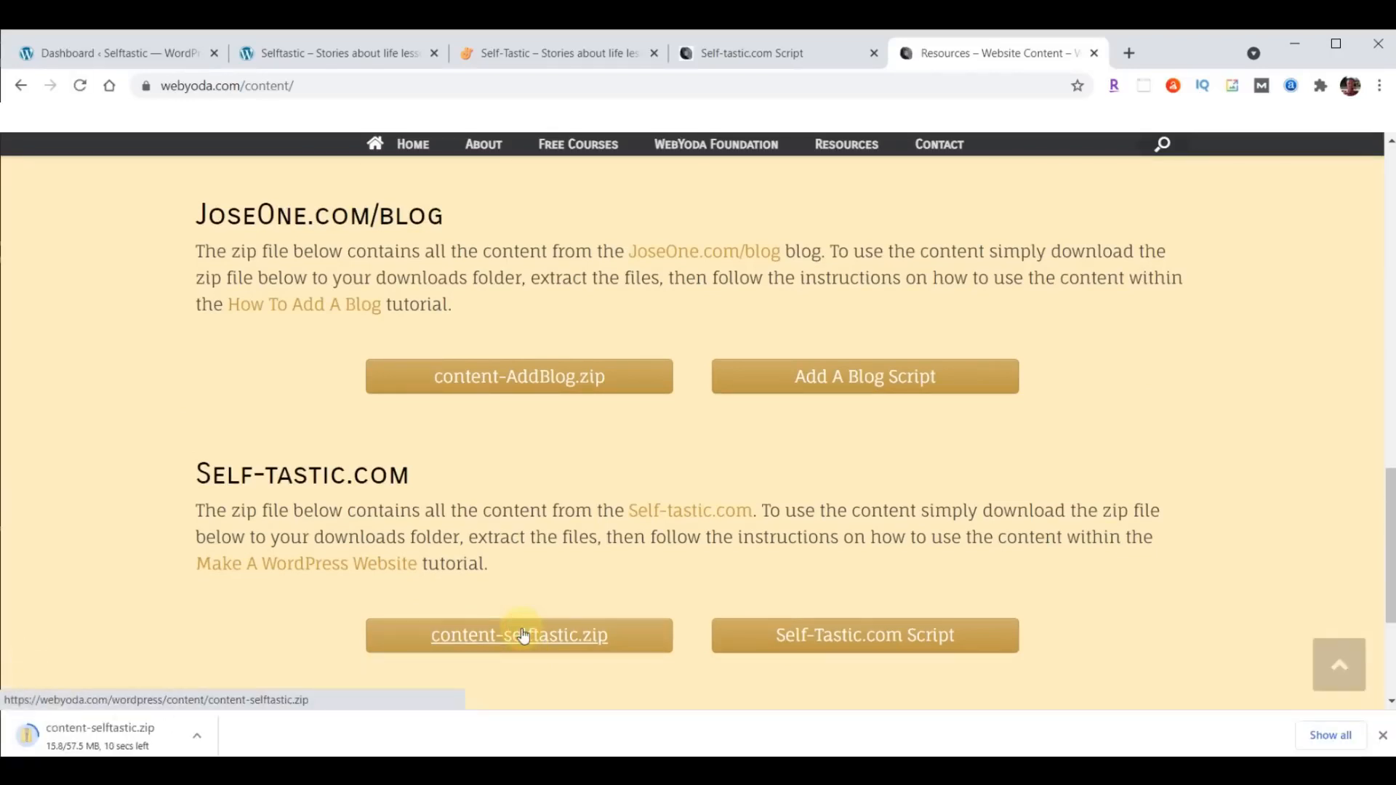
- Show the downloaded content-selftastic.zip in its folder and extract all its files to Downloads\content-selftastic
{"action": "left_click", "coordinate": [197, 738]}
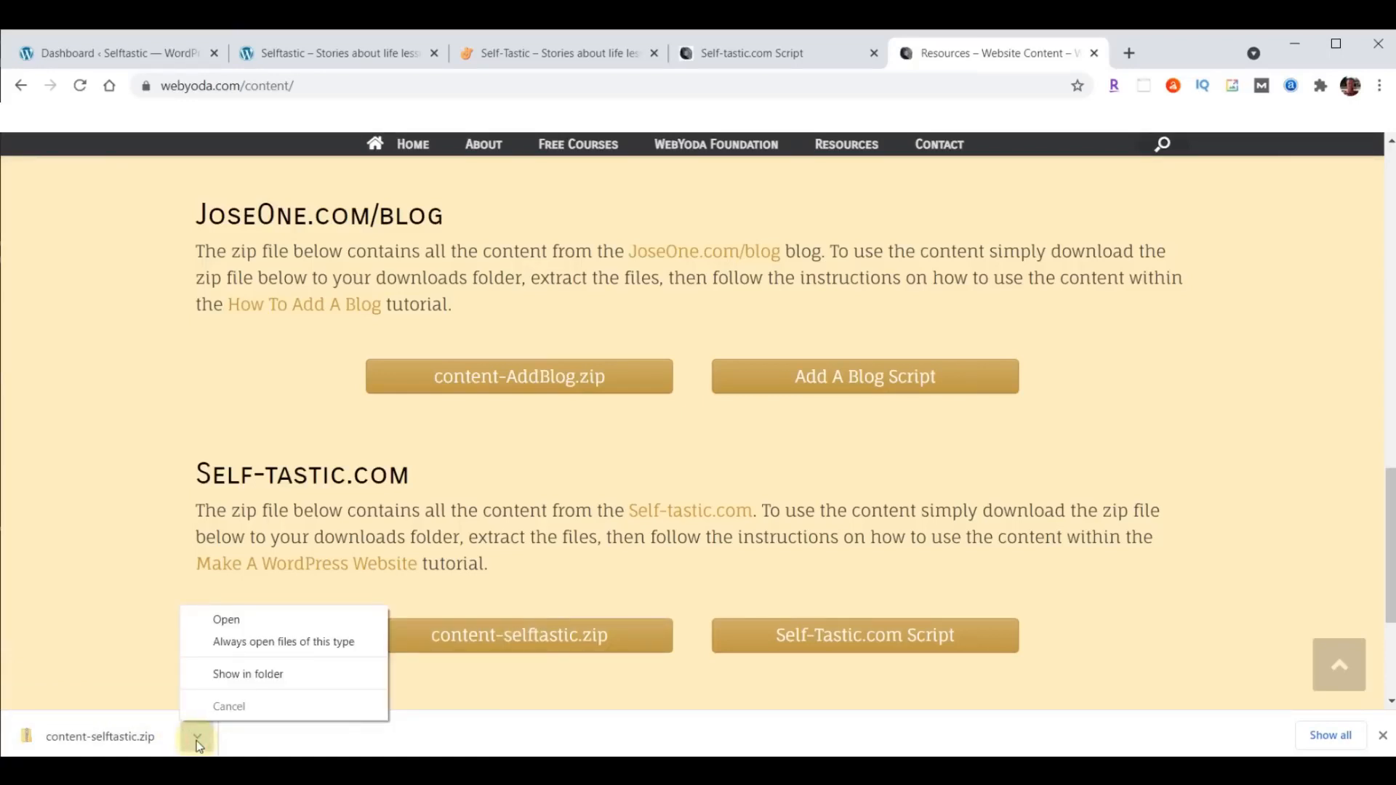
{"action": "left_click", "coordinate": [233, 674]}
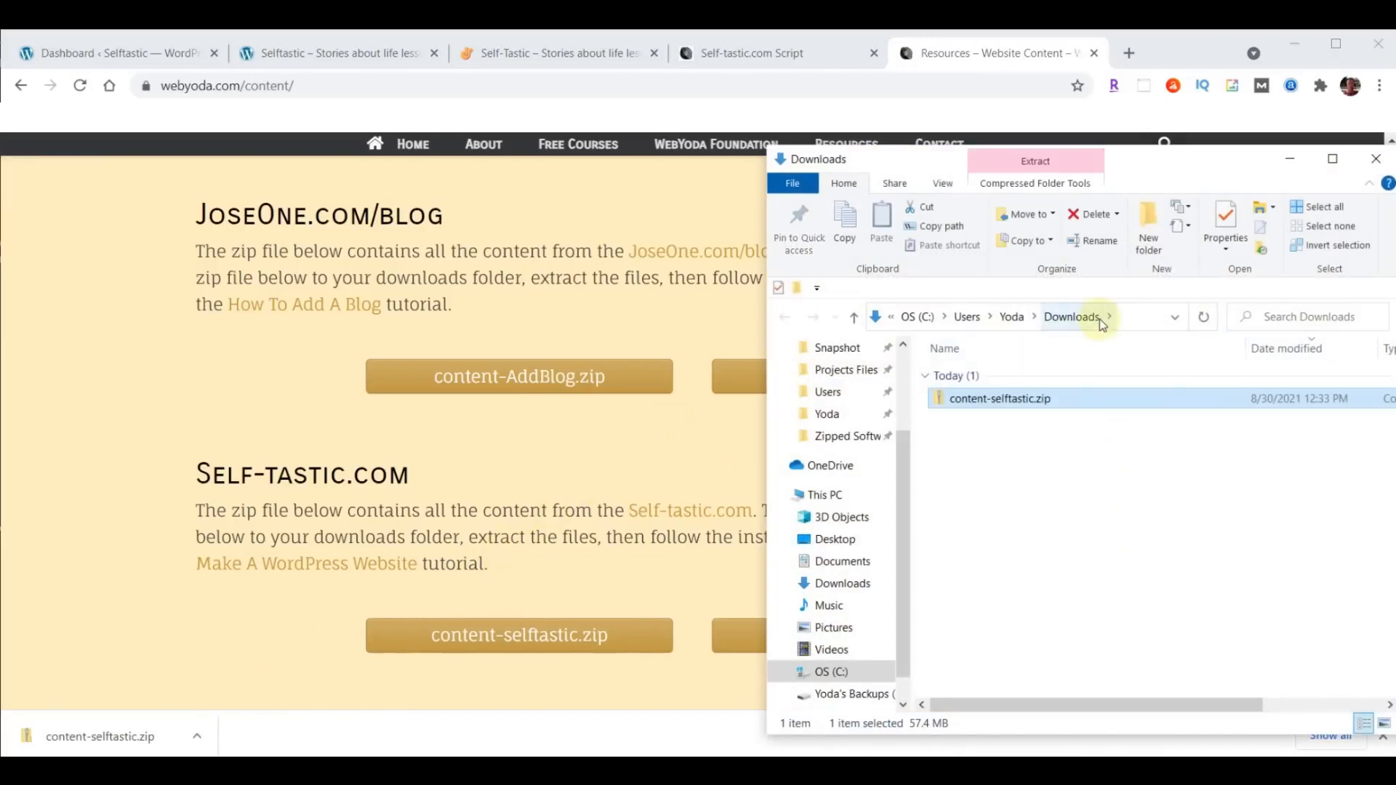
{"action": "right_click", "coordinate": [976, 399]}
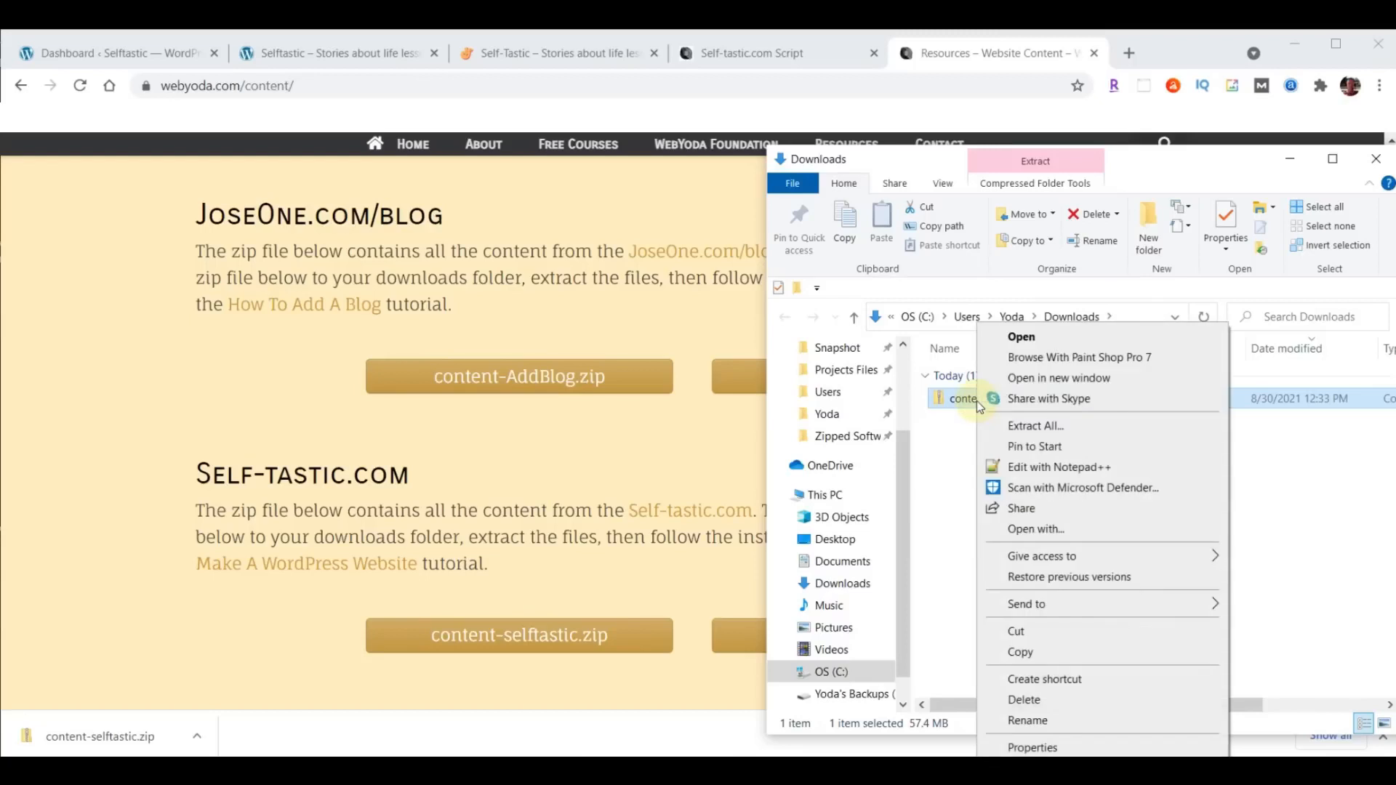
{"action": "left_click", "coordinate": [1034, 426]}
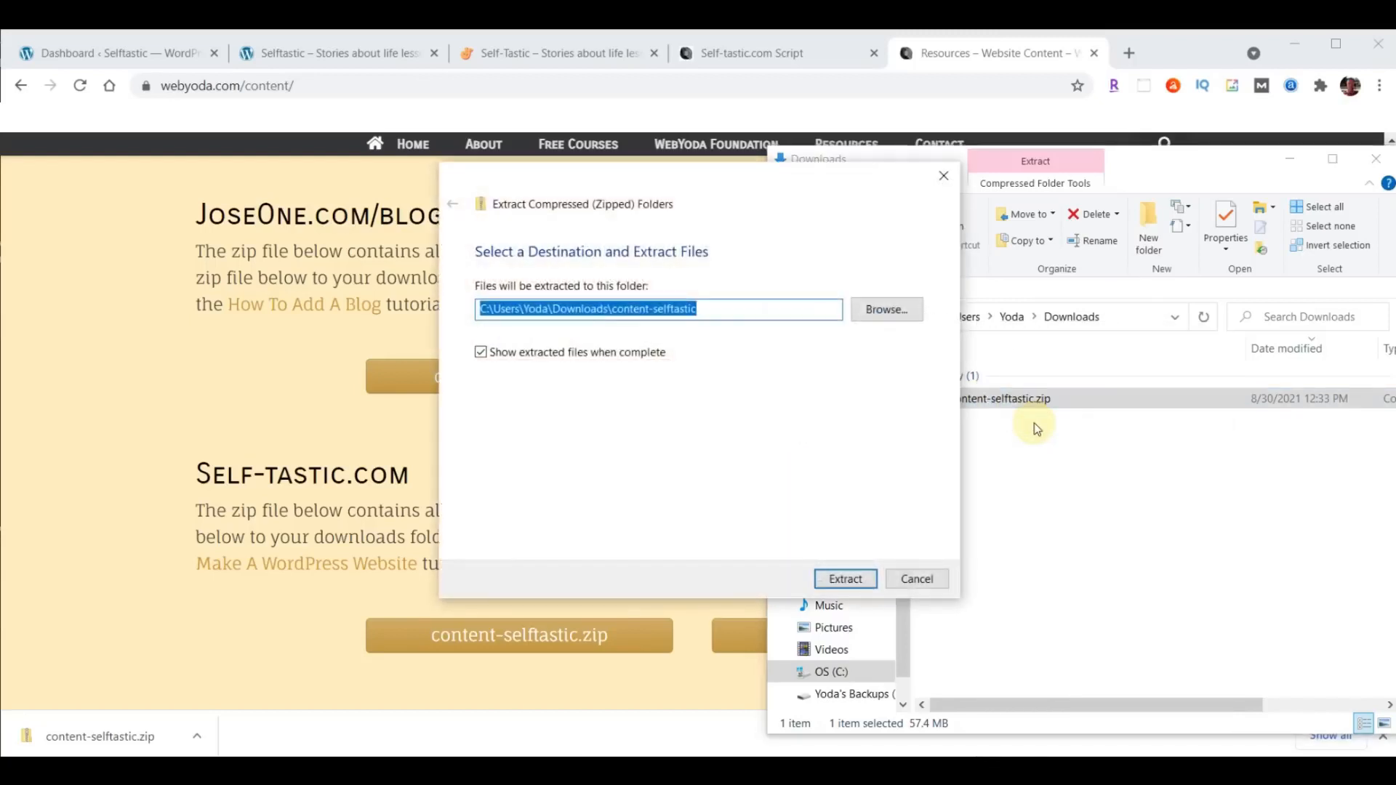
{"action": "left_click", "coordinate": [841, 580]}
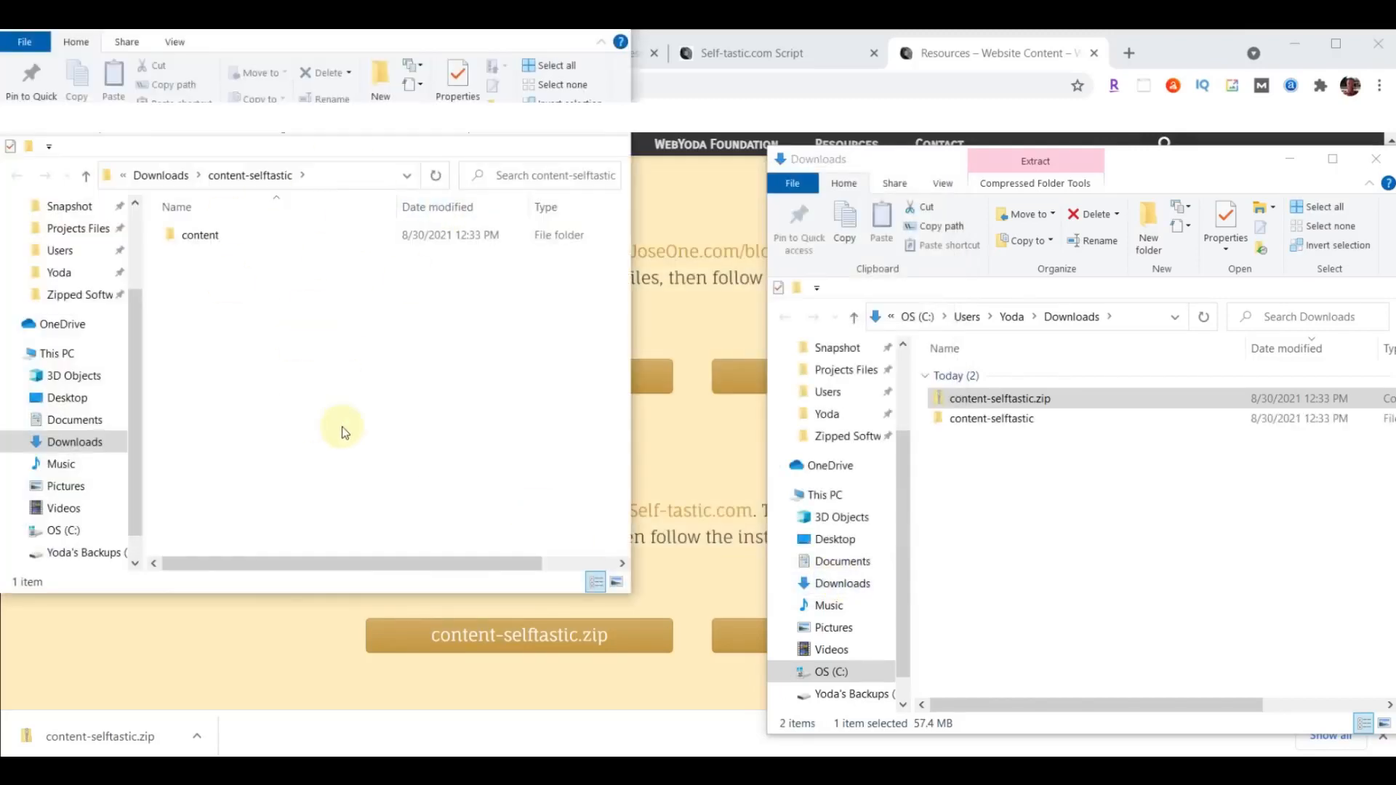
- Look through the images in the extracted content folder and close the Downloads window and the website content tab
{"action": "left_click", "coordinate": [1376, 159]}
{"action": "left_click_drag", "start_coordinate": [441, 38], "coordinate": [1151, 134]}
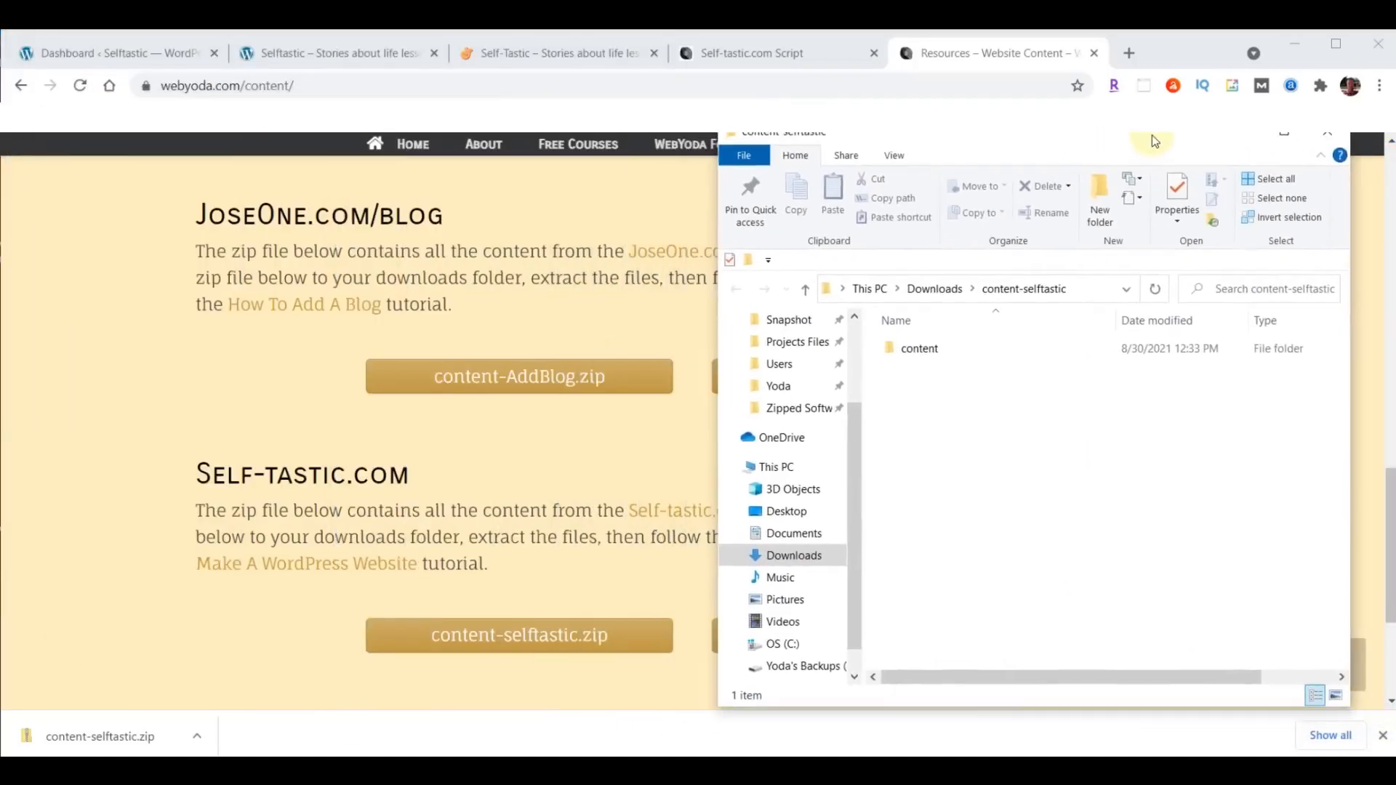
{"action": "double_click", "coordinate": [915, 349]}
{"action": "scroll", "coordinate": [1272, 476], "scroll_direction": "down", "scroll_amount": 20}
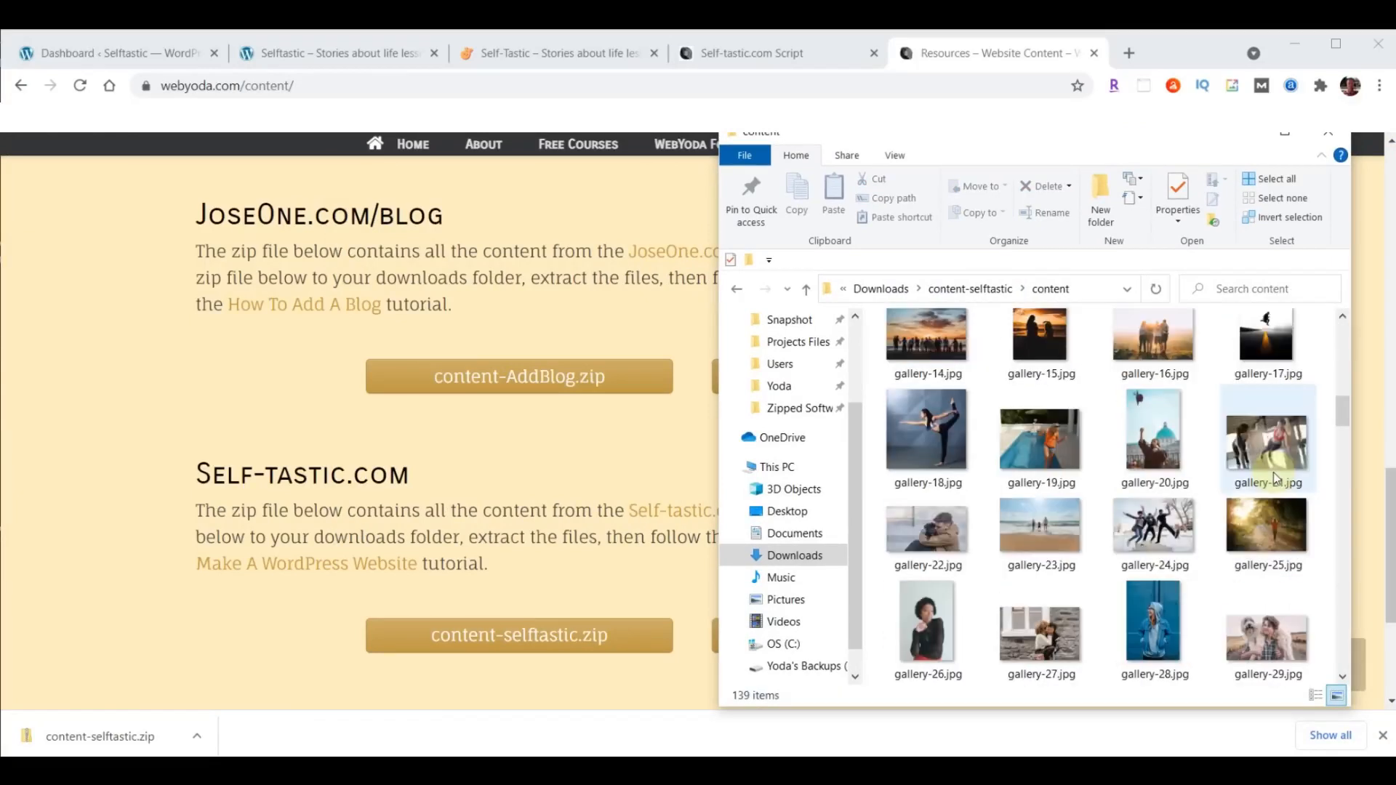
{"action": "scroll", "coordinate": [1274, 478], "scroll_direction": "up", "scroll_amount": 20}
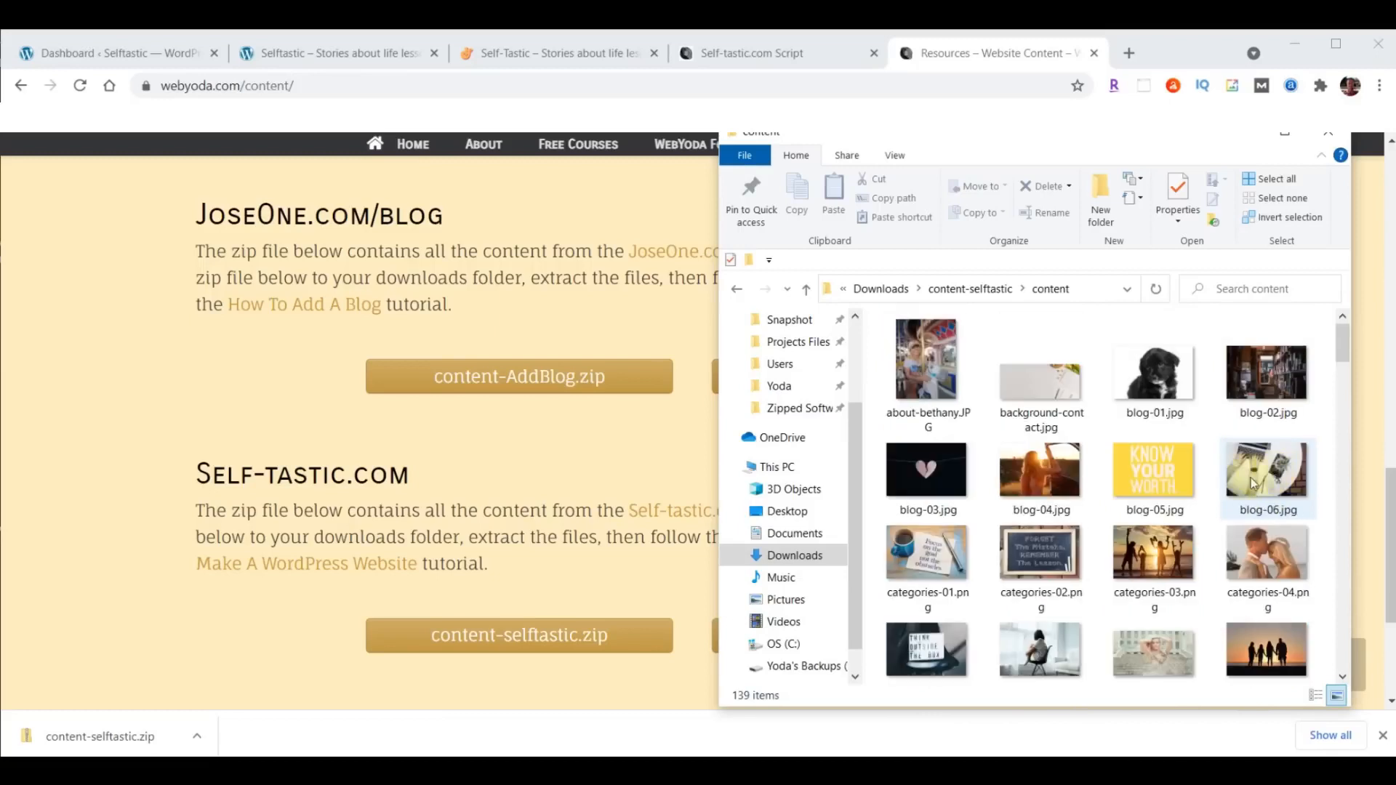
{"action": "left_click", "coordinate": [1094, 53]}
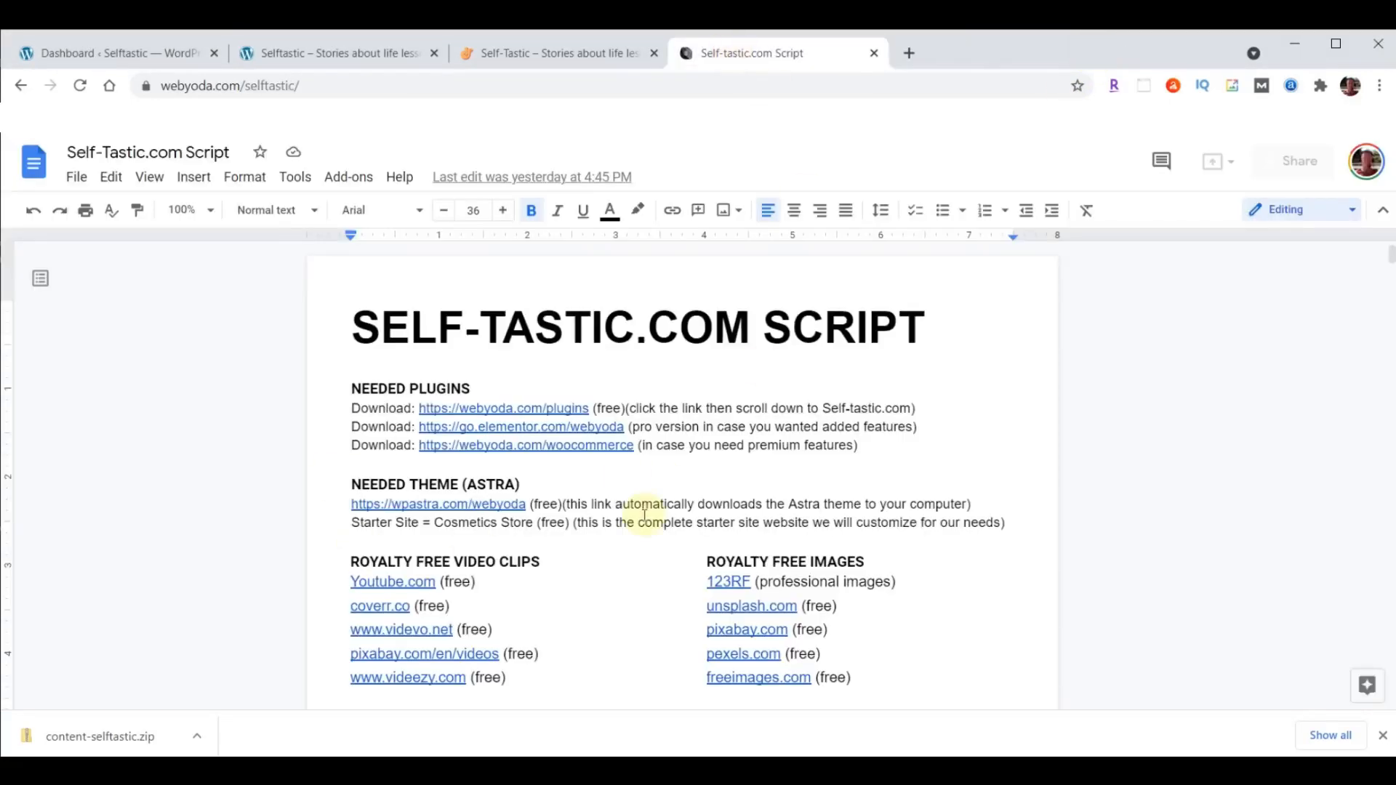
- View the finished self-tastic.com example and the sample site again, and return to the WordPress dashboard
{"action": "left_click", "coordinate": [532, 54]}
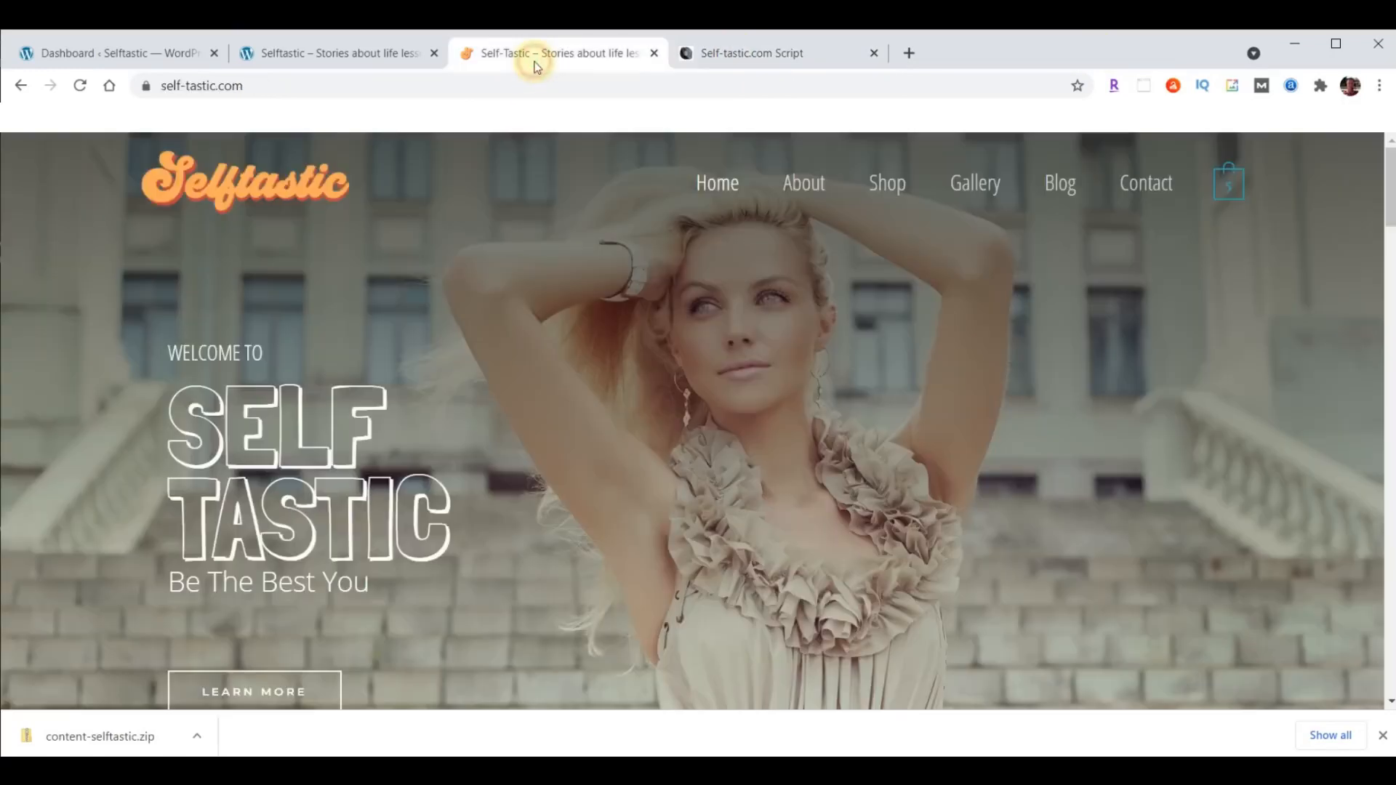
{"action": "left_click", "coordinate": [298, 45]}
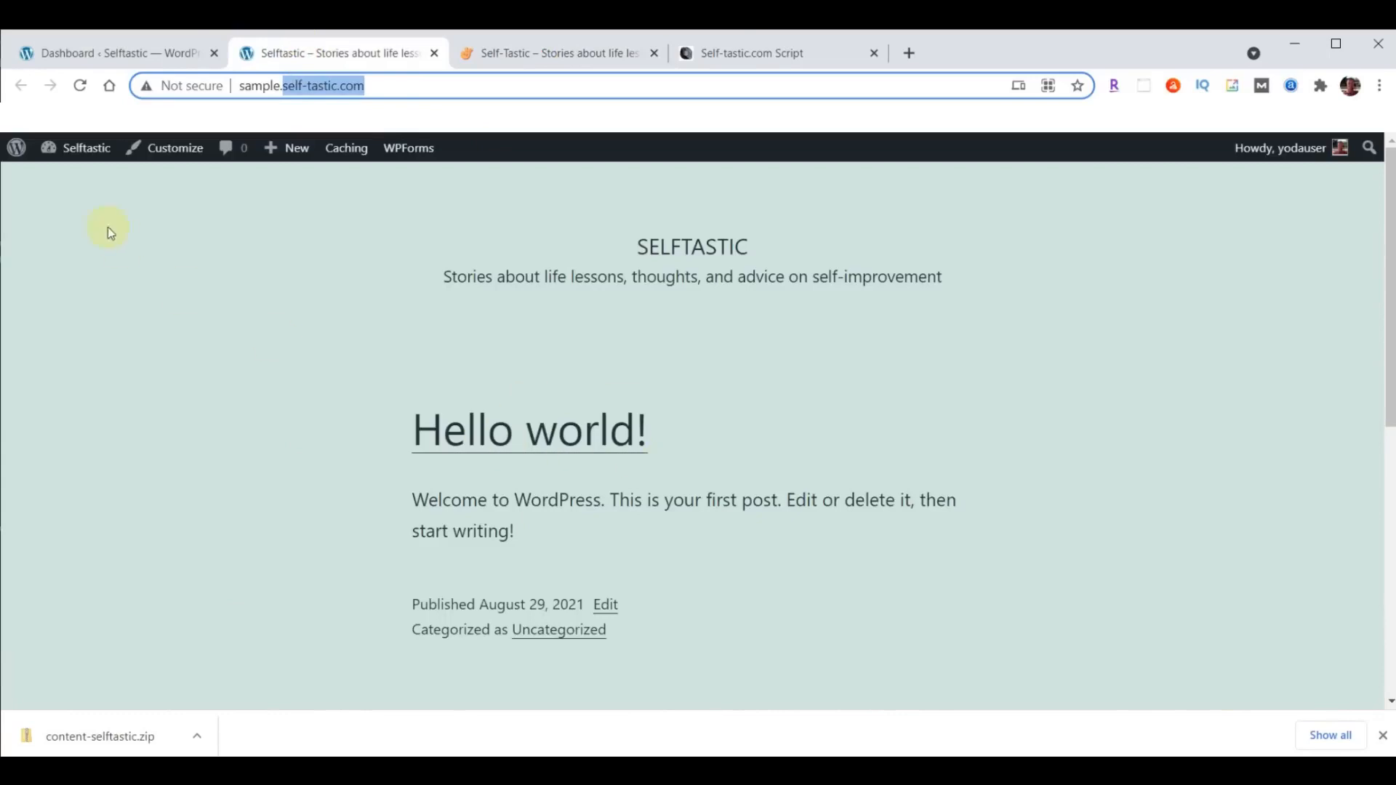
{"action": "left_click", "coordinate": [83, 53]}
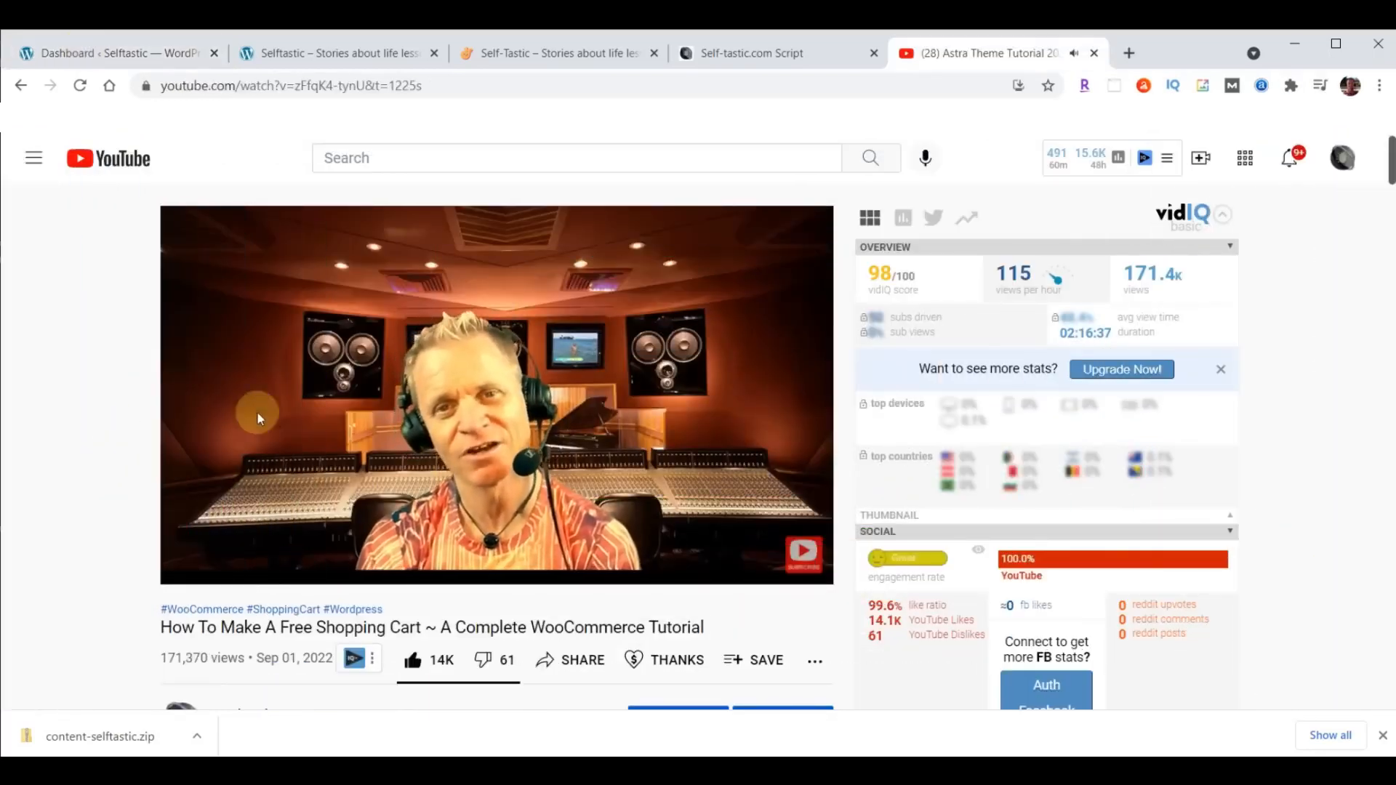
- Try the 0.75 playback speed on the YouTube tutorial video and set it back to Normal
{"action": "mouse_move", "coordinate": [669, 512]}
{"action": "left_click", "coordinate": [657, 567]}
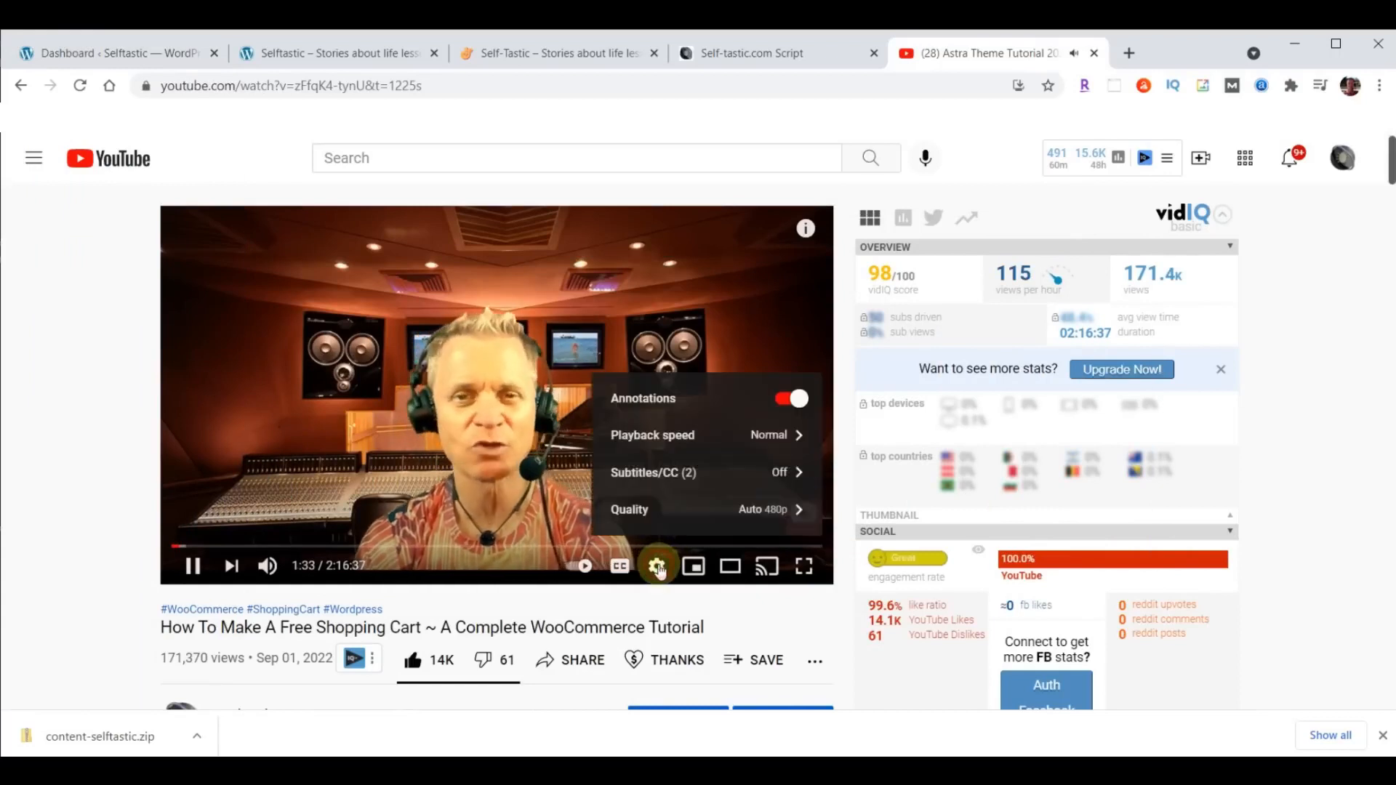
{"action": "left_click", "coordinate": [666, 435]}
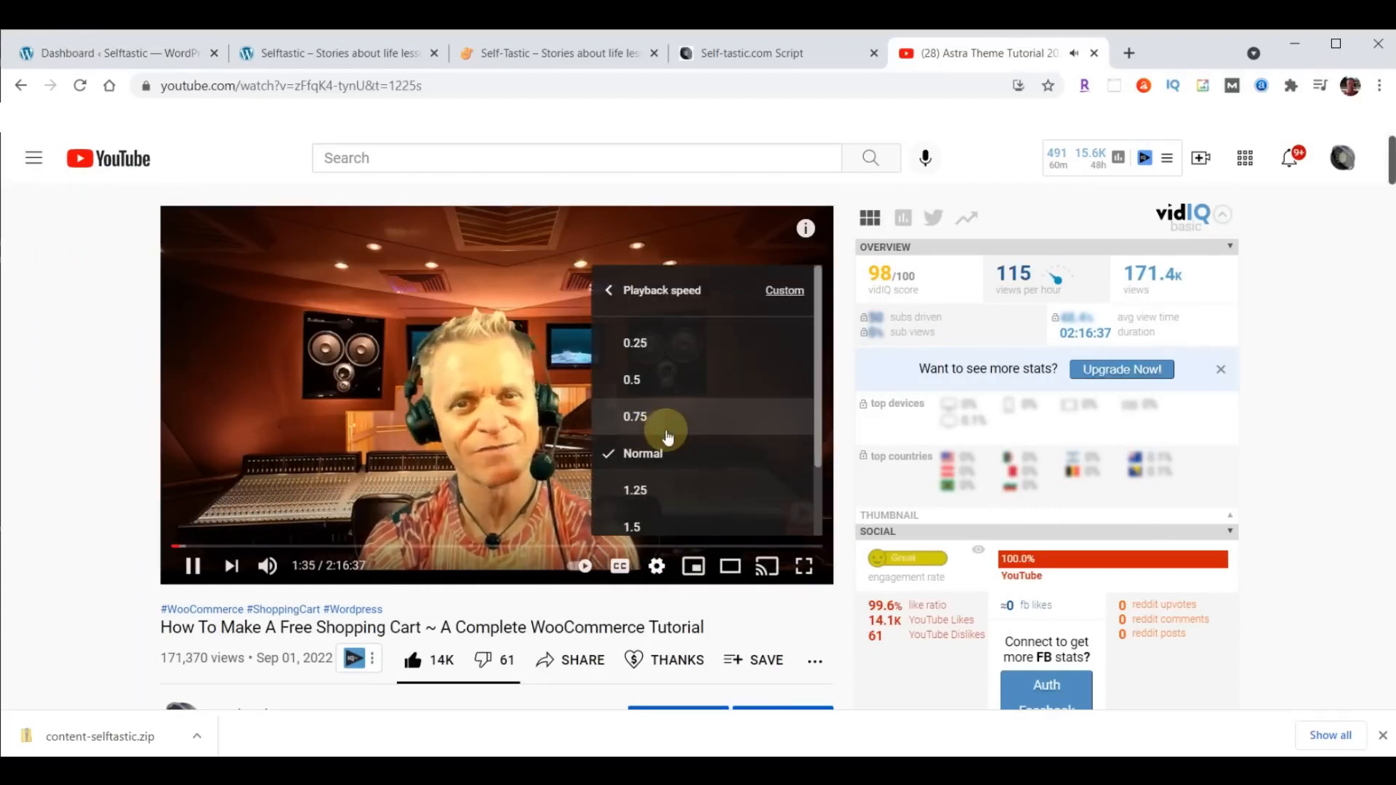
{"action": "left_click", "coordinate": [659, 425]}
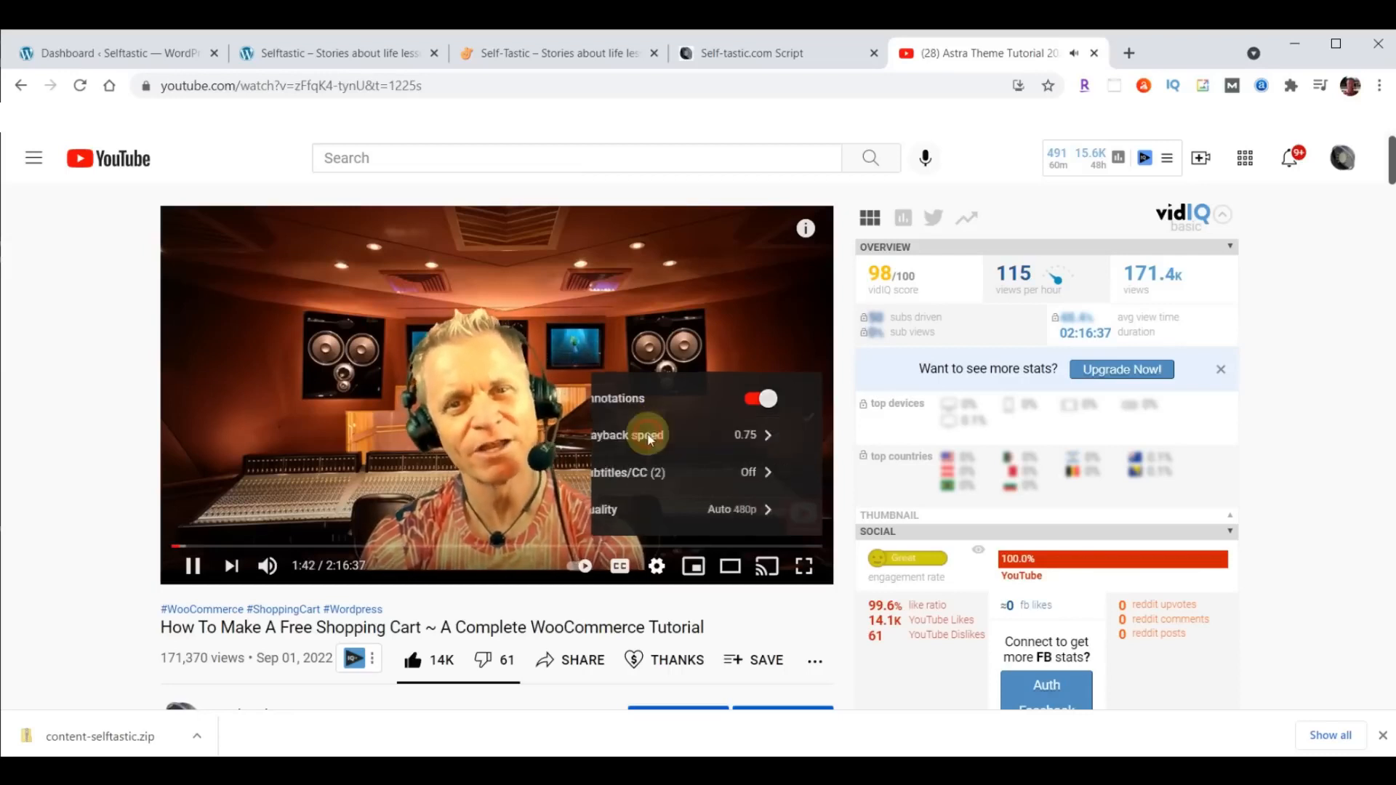
{"action": "left_click", "coordinate": [650, 439]}
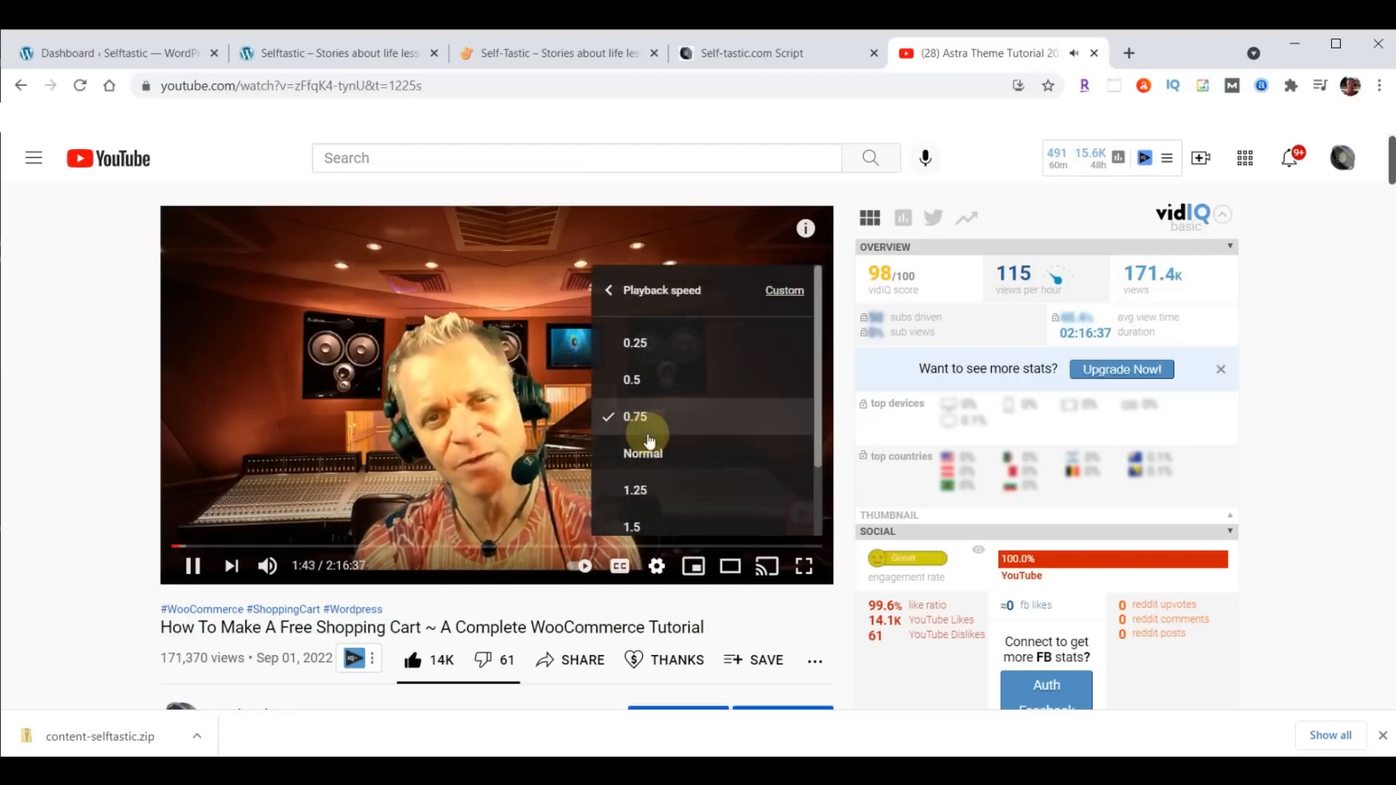
{"action": "left_click", "coordinate": [646, 450]}
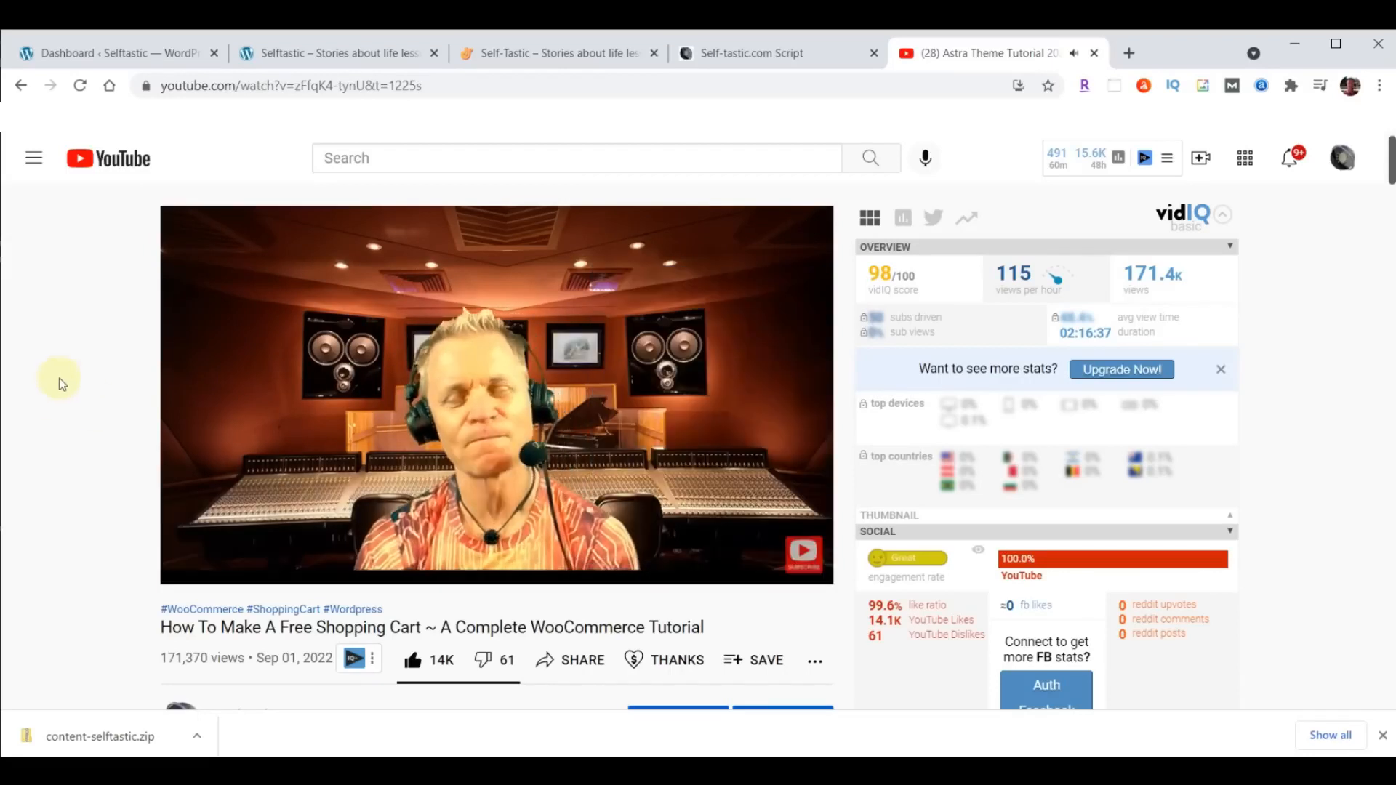
- Review the links and the step timestamps in the YouTube video's description and close the video's tab
{"action": "scroll", "coordinate": [51, 389], "scroll_direction": "down", "scroll_amount": 10}
{"action": "scroll", "coordinate": [61, 384], "scroll_direction": "down", "scroll_amount": 1}
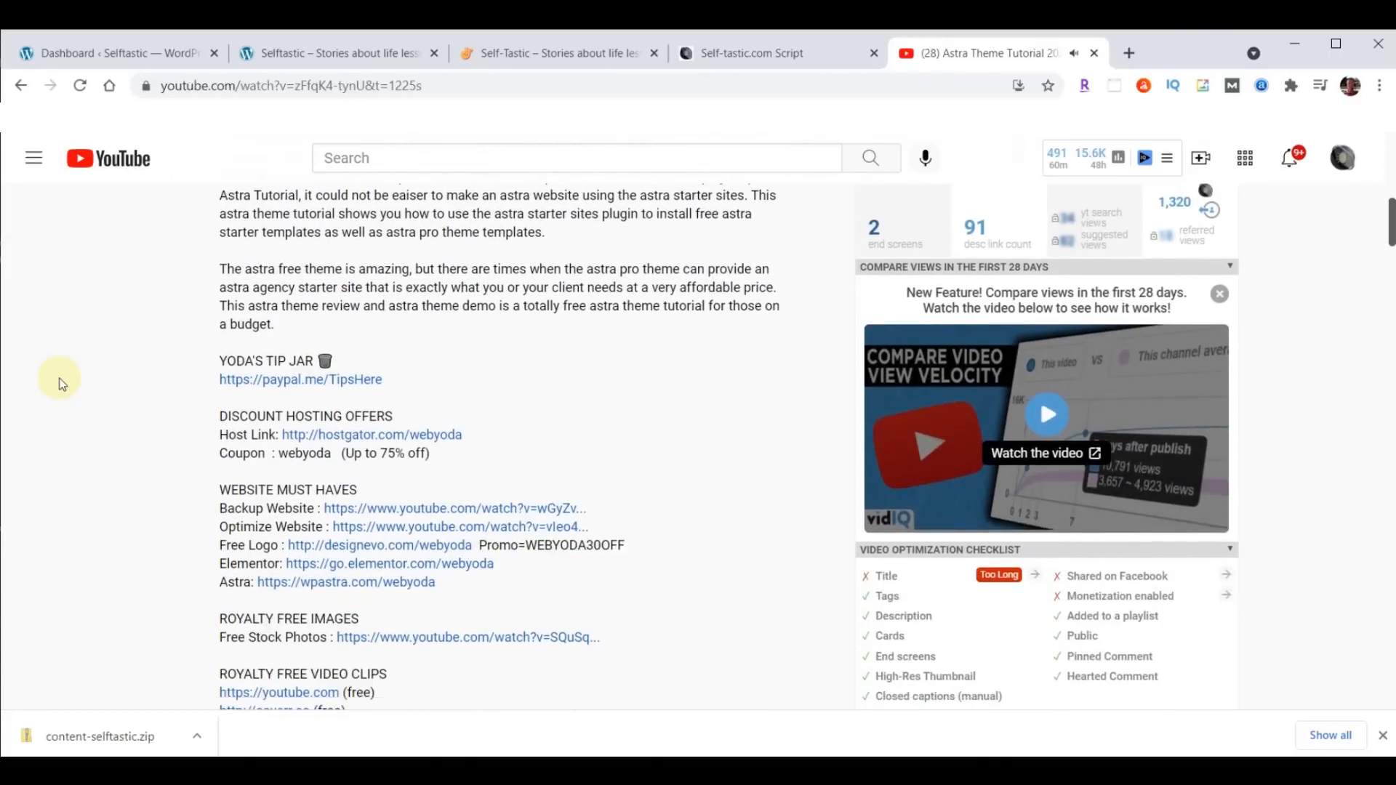
{"action": "scroll", "coordinate": [520, 365], "scroll_direction": "down", "scroll_amount": 8}
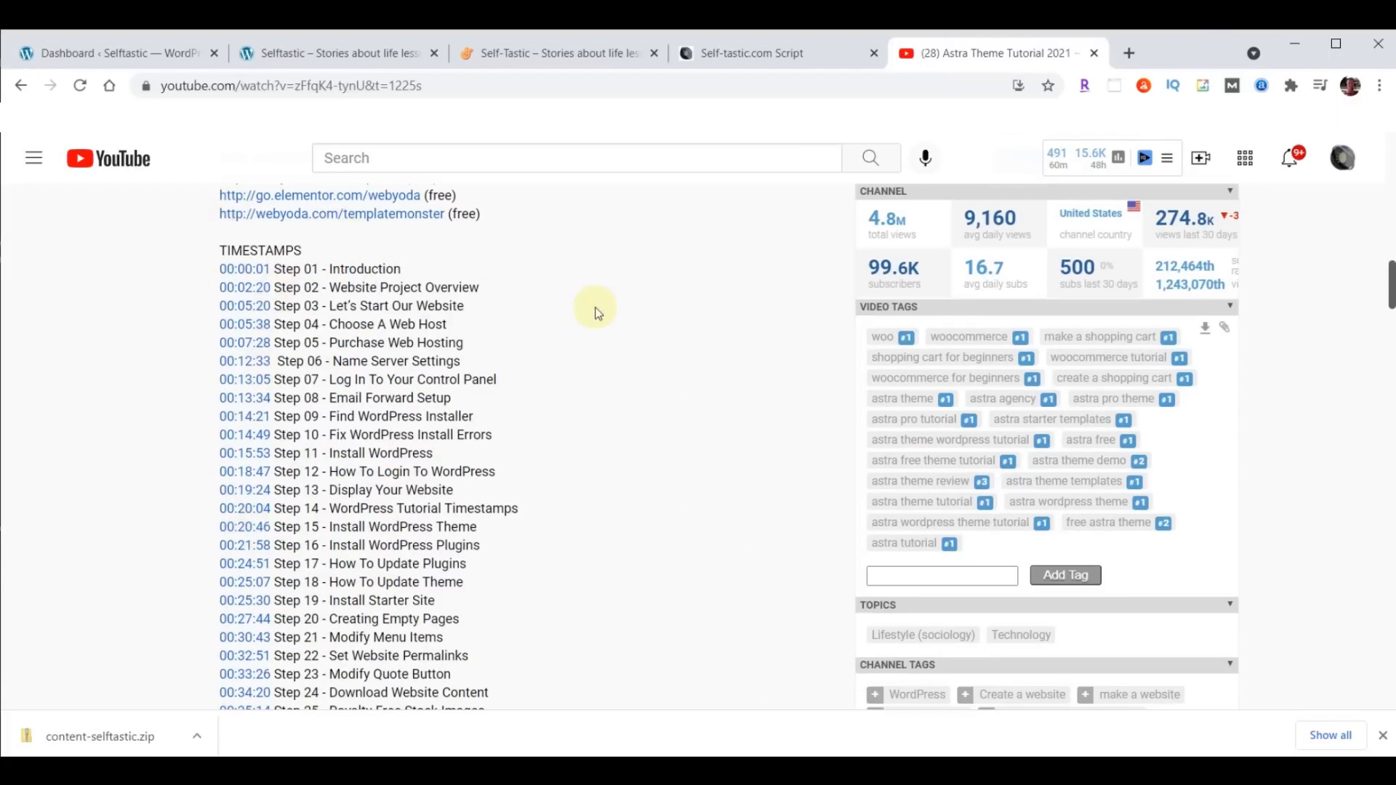
{"action": "left_click", "coordinate": [1095, 53]}
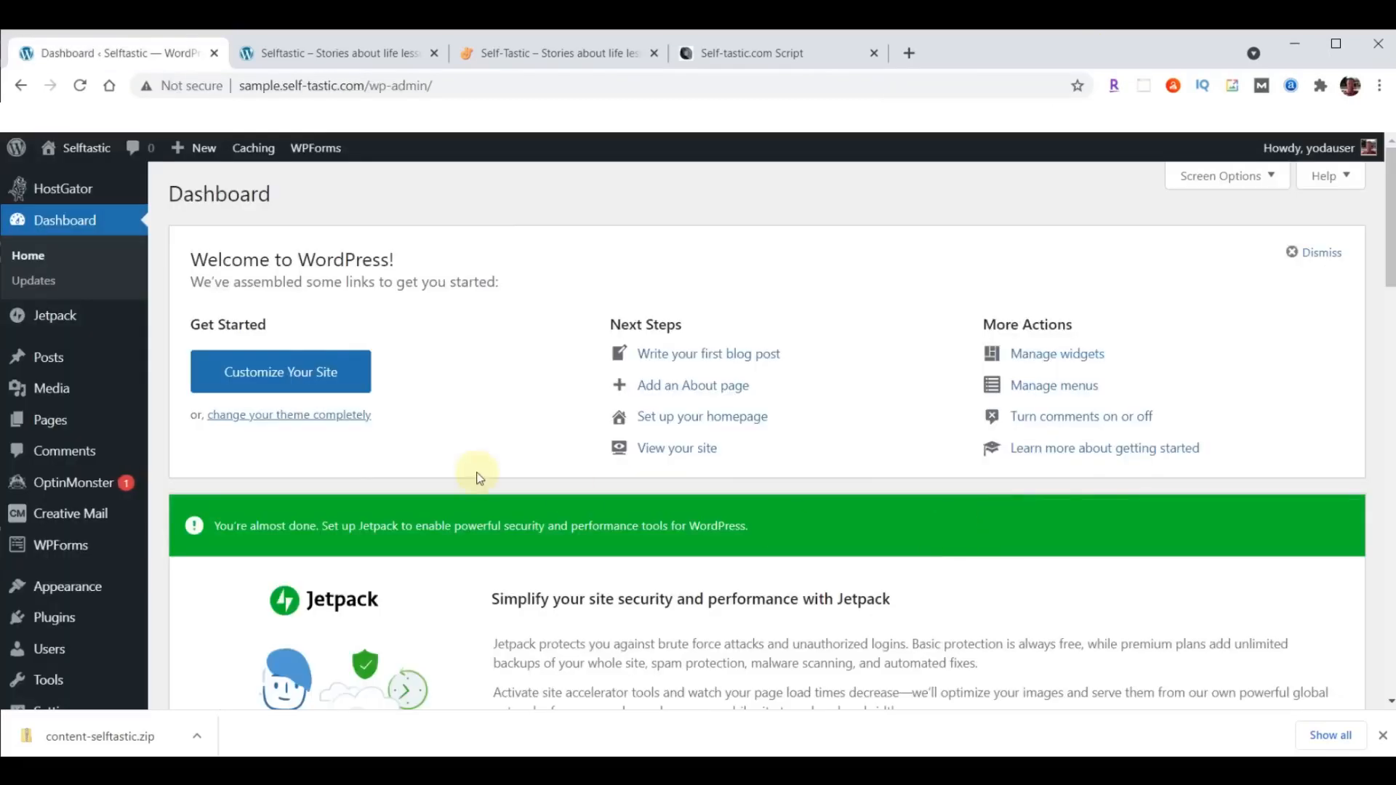
- Open the Hex color picker link under Selftastic Colors in the script document and pick the orange-red colour #de3d1d
{"action": "left_click", "coordinate": [760, 54]}
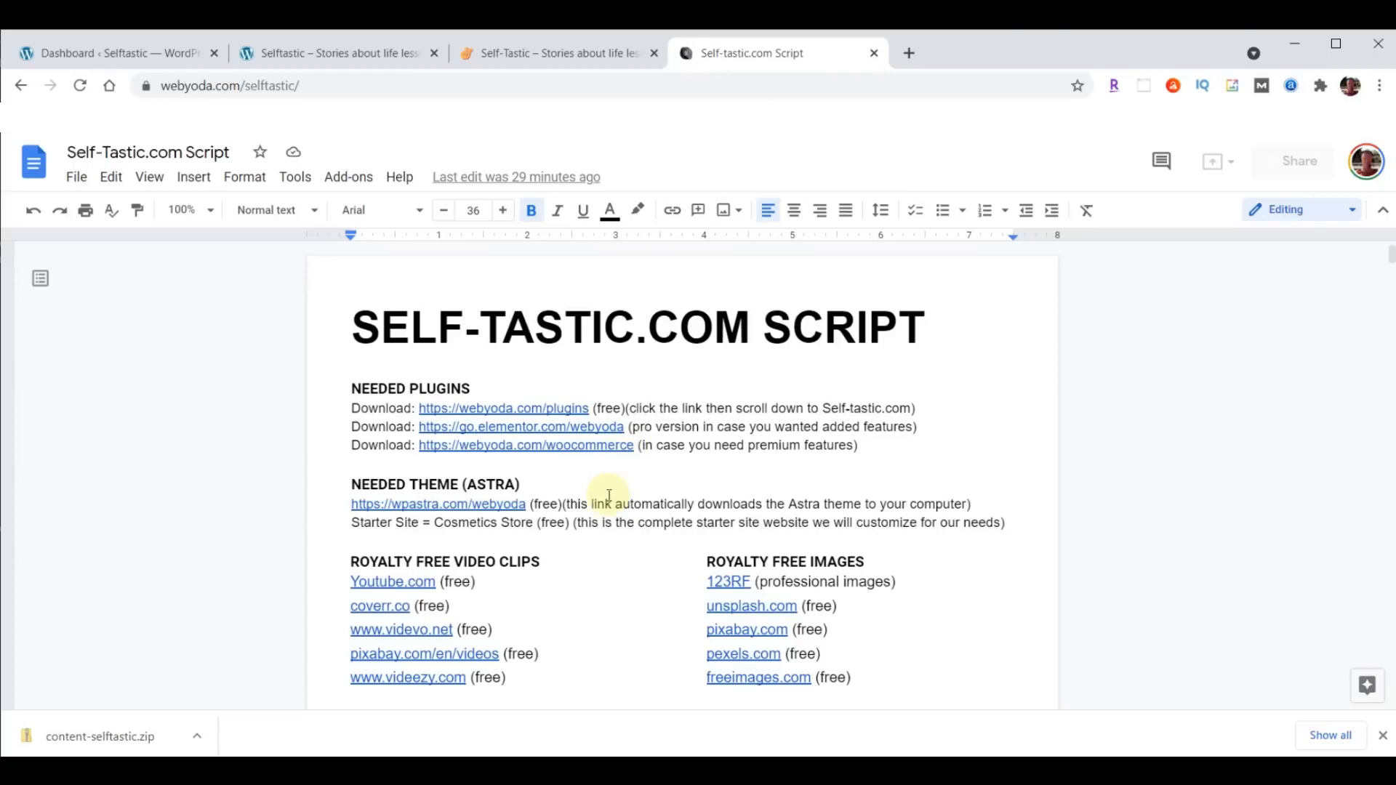
{"action": "scroll", "coordinate": [1092, 426], "scroll_direction": "down", "scroll_amount": 1}
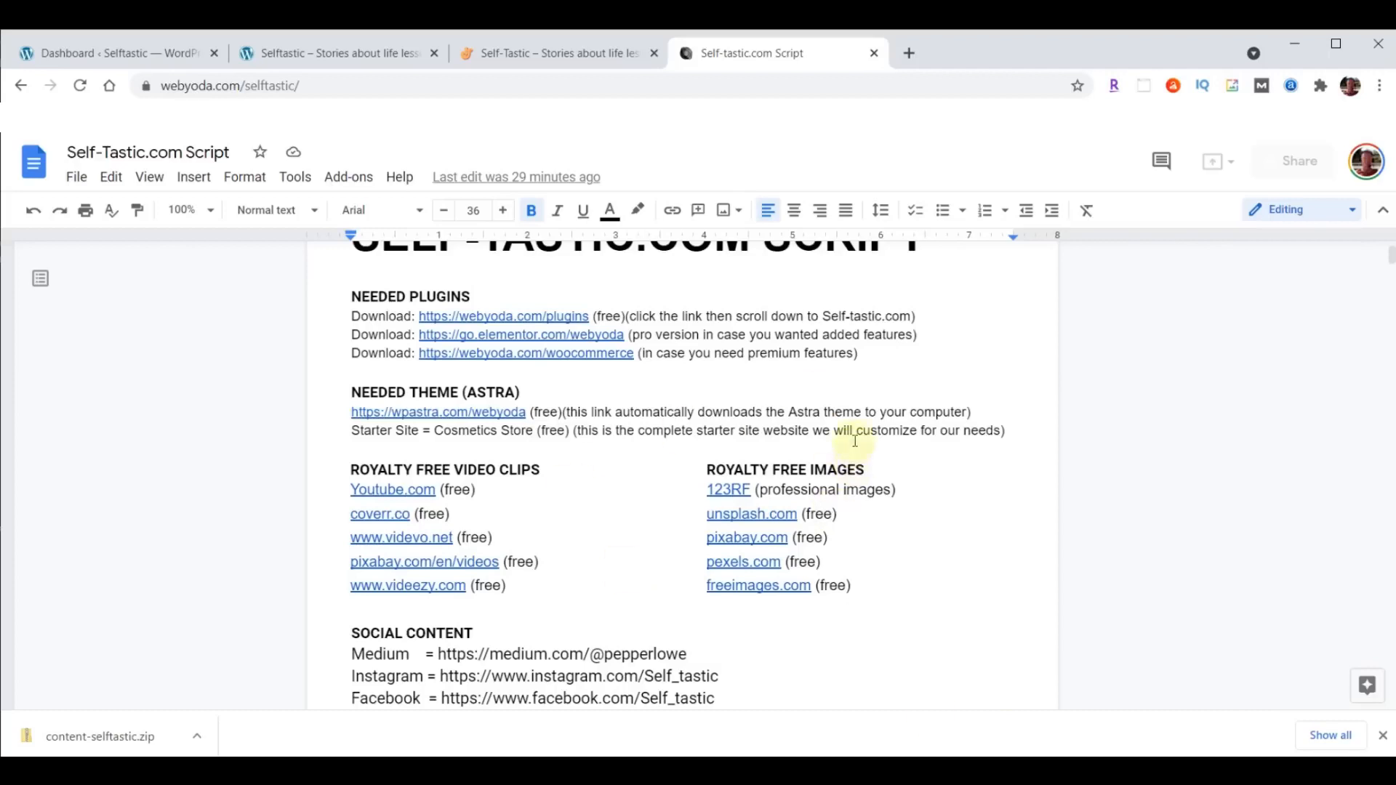
{"action": "scroll", "coordinate": [854, 441], "scroll_direction": "down", "scroll_amount": 3}
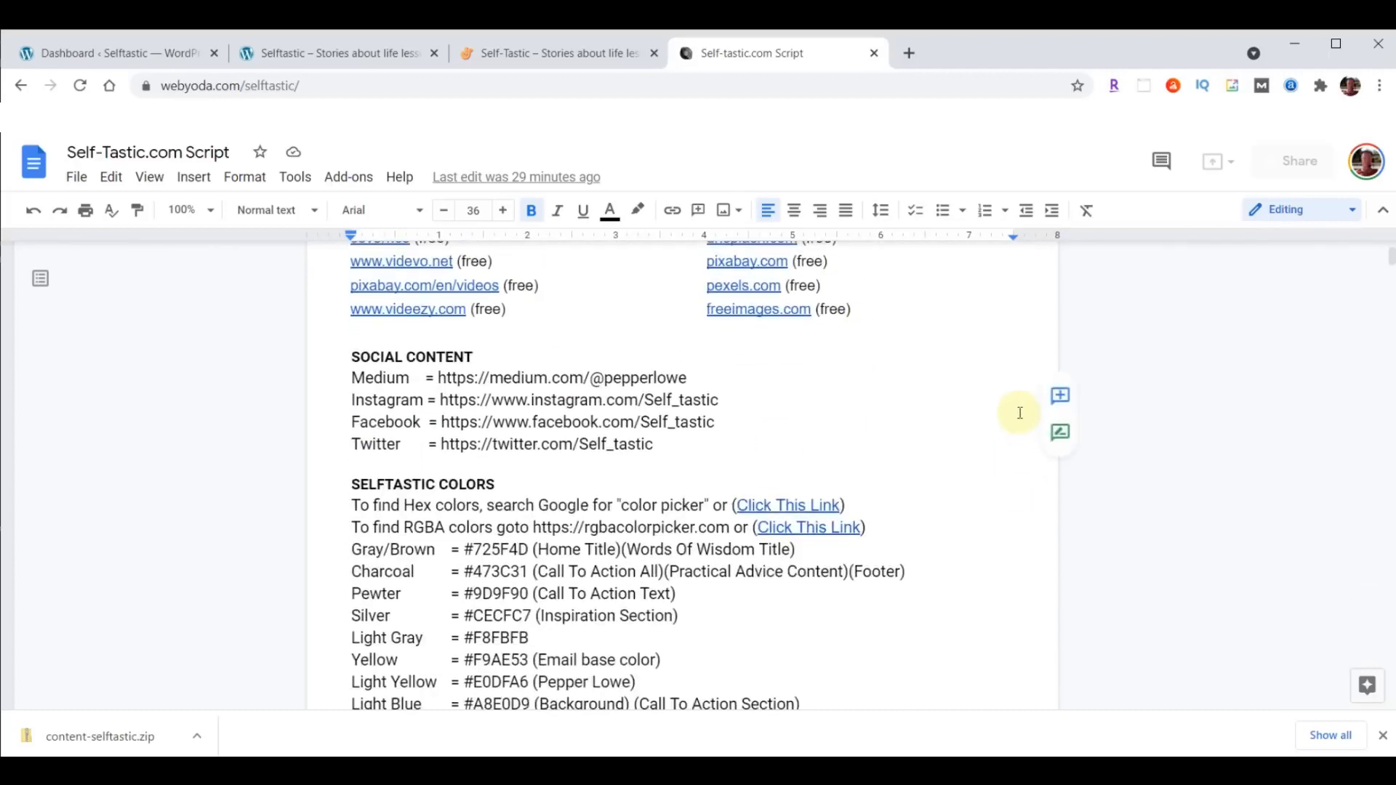
{"action": "scroll", "coordinate": [993, 402], "scroll_direction": "down", "scroll_amount": 2}
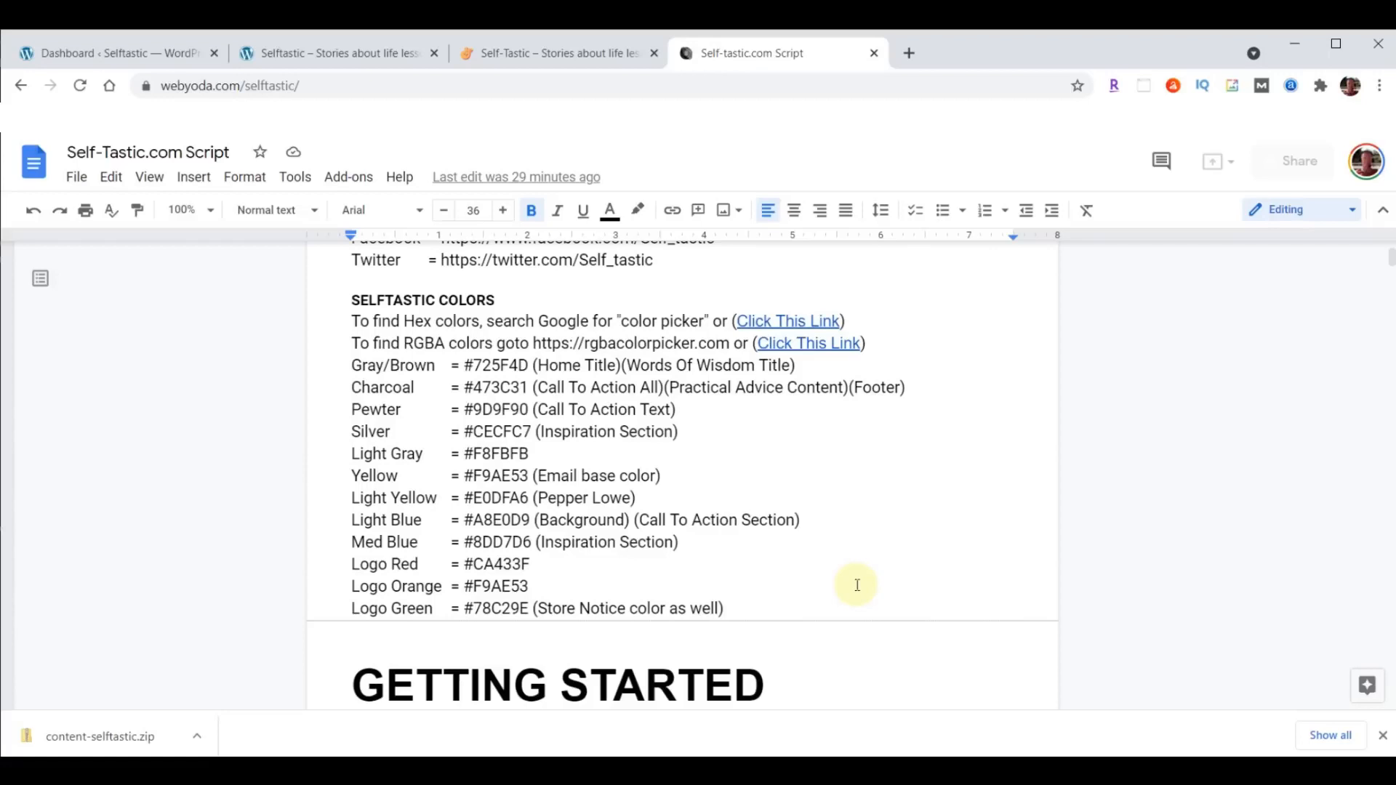
{"action": "right_click", "coordinate": [804, 320]}
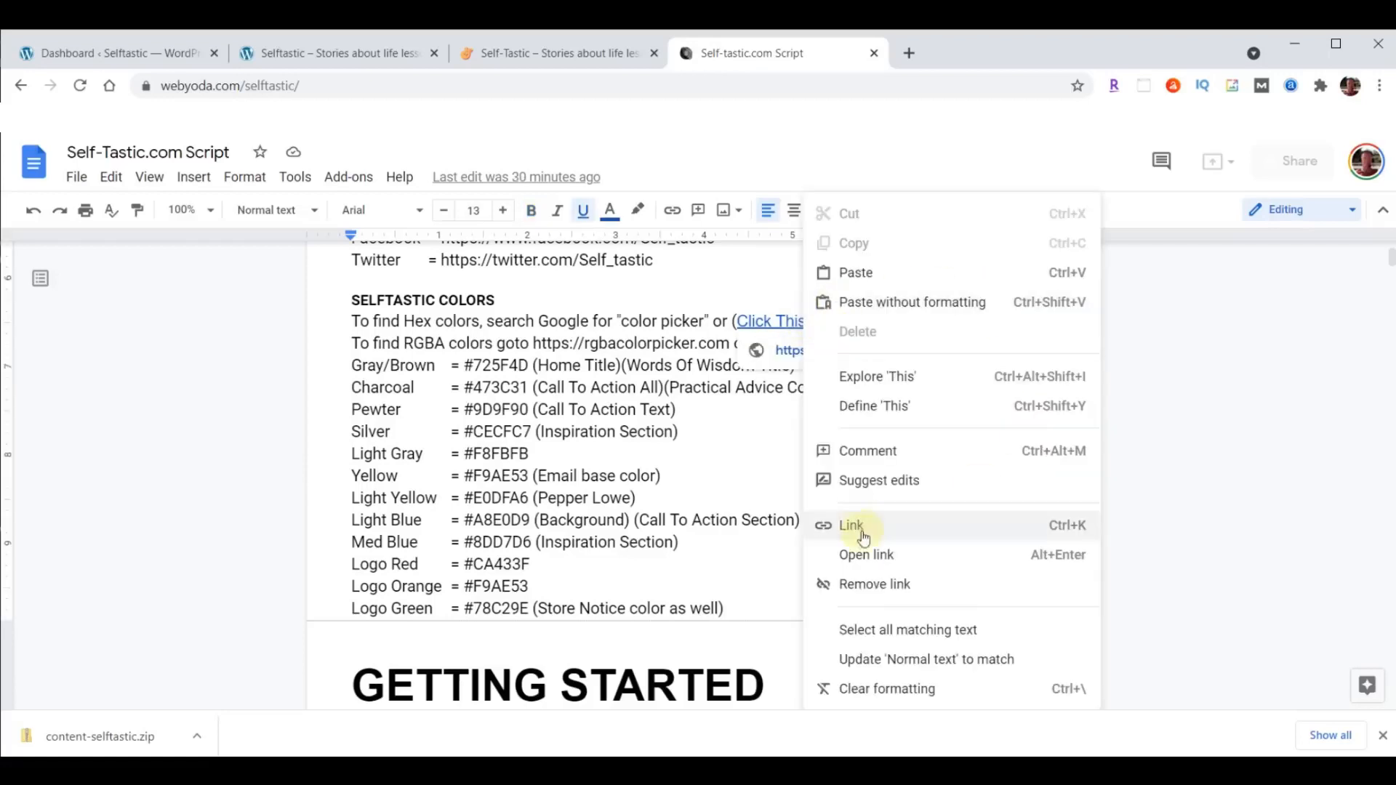
{"action": "left_click", "coordinate": [849, 554]}
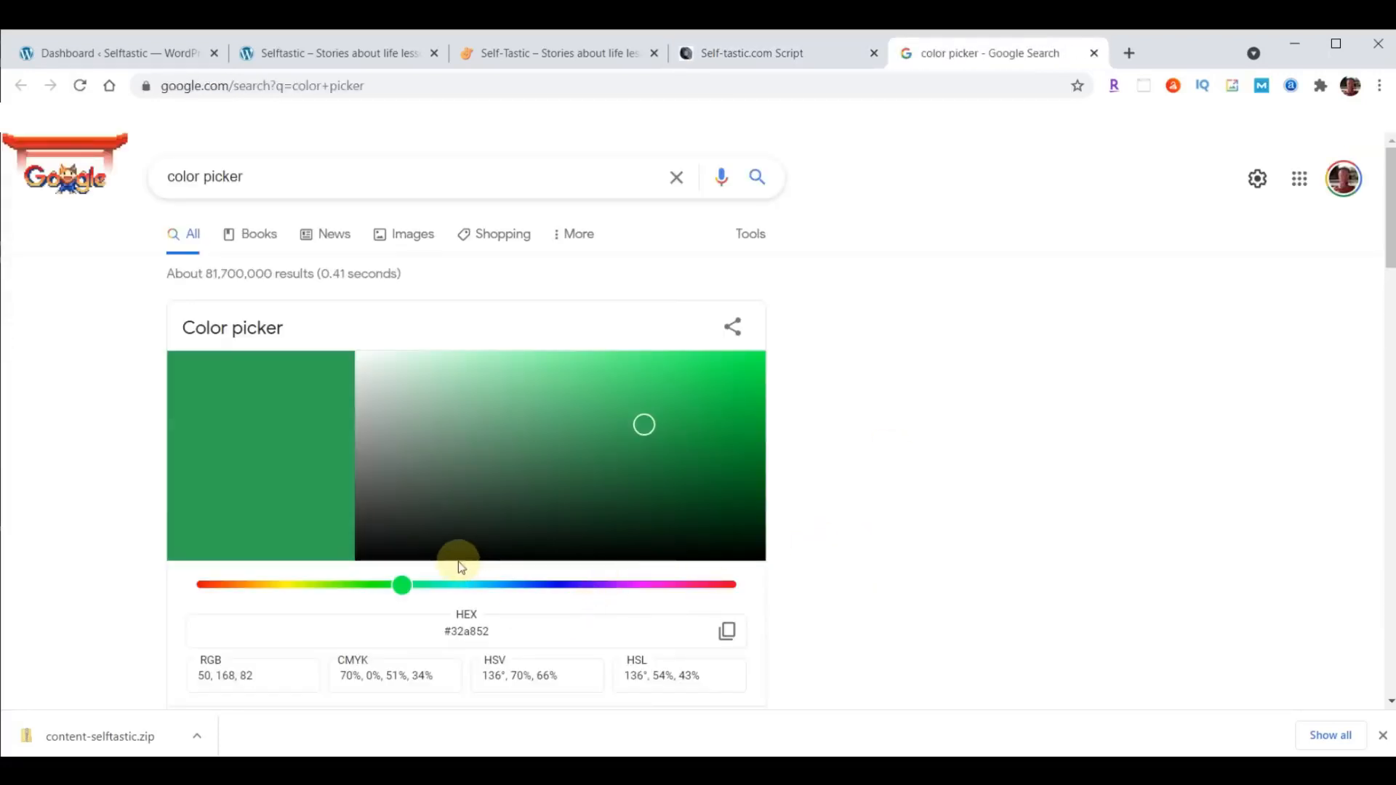
{"action": "left_click", "coordinate": [225, 585]}
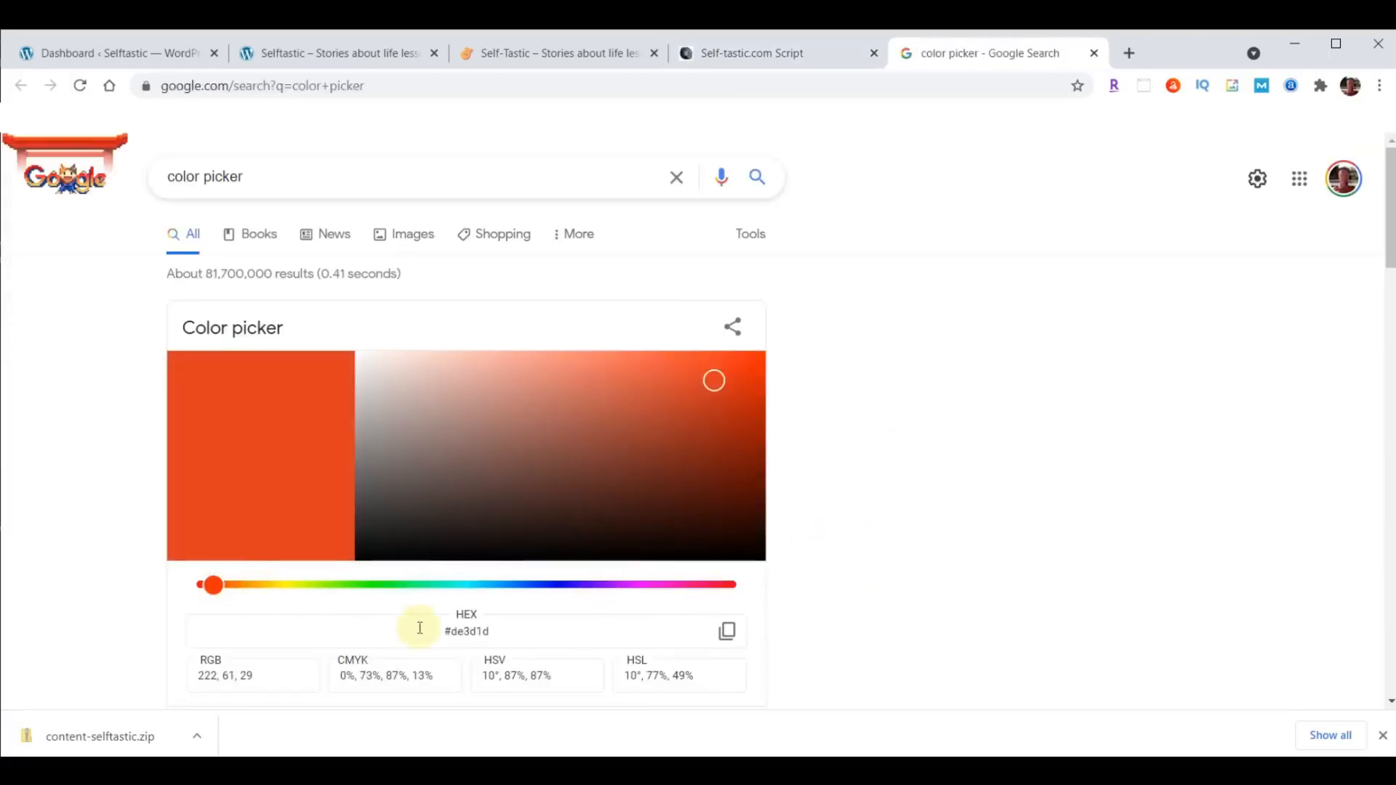
{"action": "left_click_drag", "start_coordinate": [432, 637], "coordinate": [451, 634]}
- Copy the hex code #de3d1d from the Google color picker and close its browser tab
{"action": "left_click", "coordinate": [433, 629]}
{"action": "left_click", "coordinate": [727, 632]}
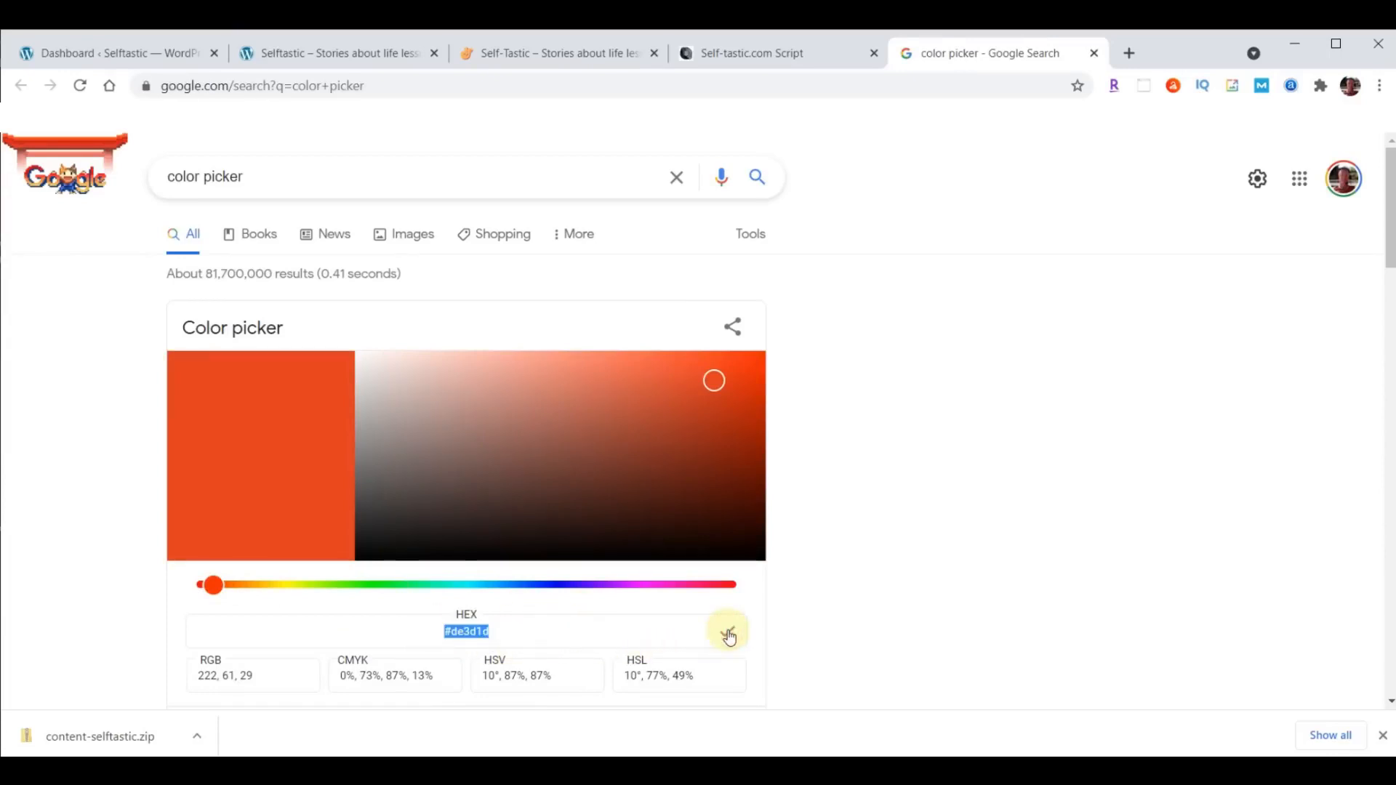
{"action": "left_click", "coordinate": [1094, 54]}
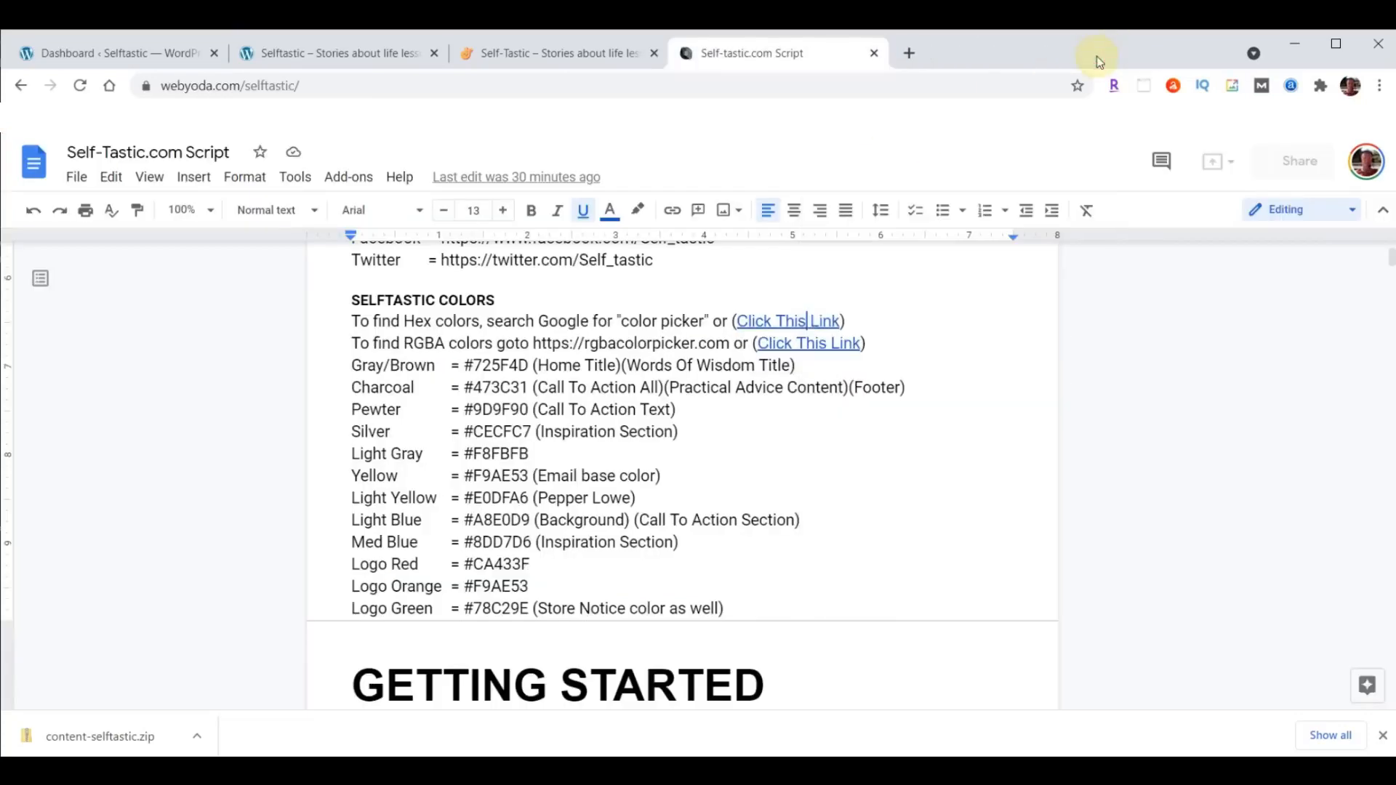
- Open the RGBA color picker link from the script, try alpha values of 0.25 and 0.88 on the yellow, and close its tab
{"action": "right_click", "coordinate": [807, 347]}
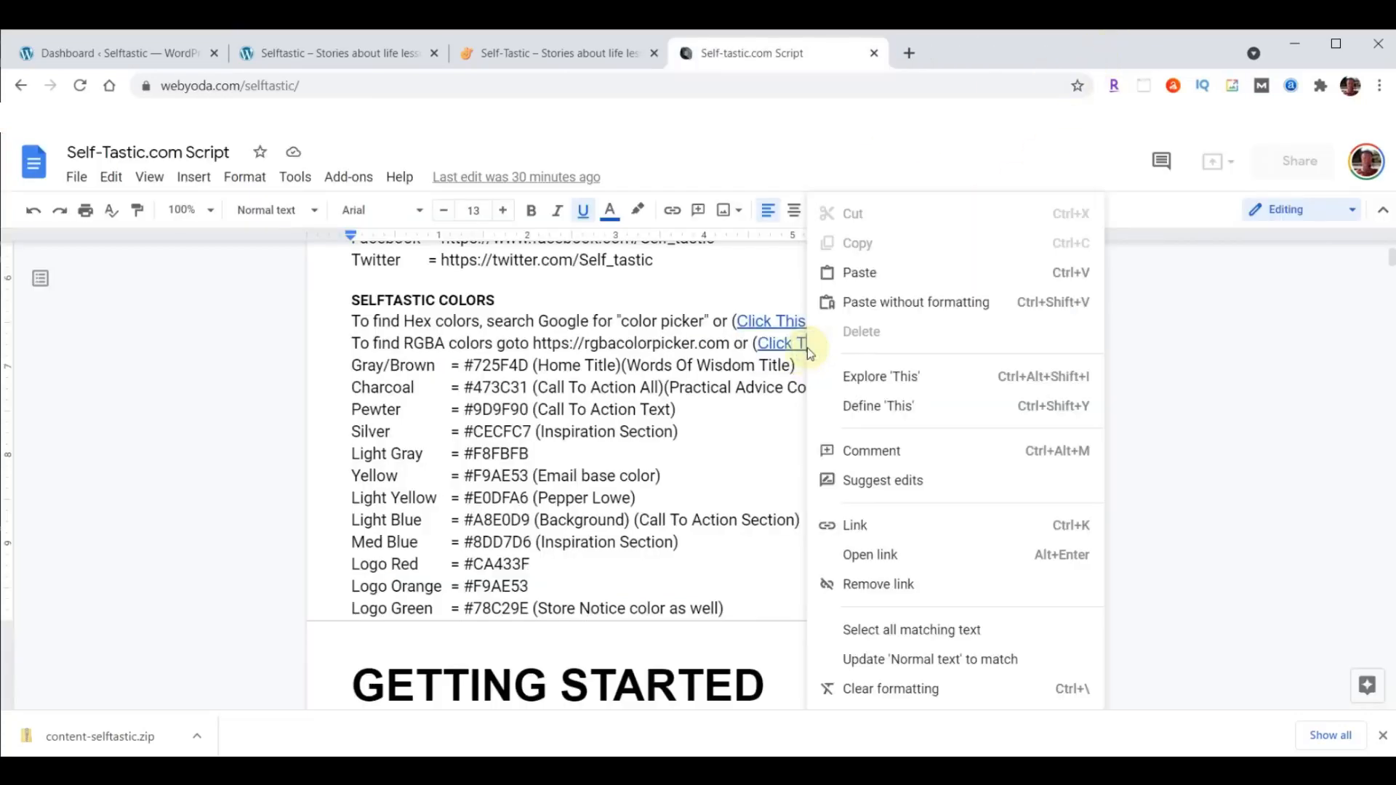
{"action": "left_click", "coordinate": [861, 555]}
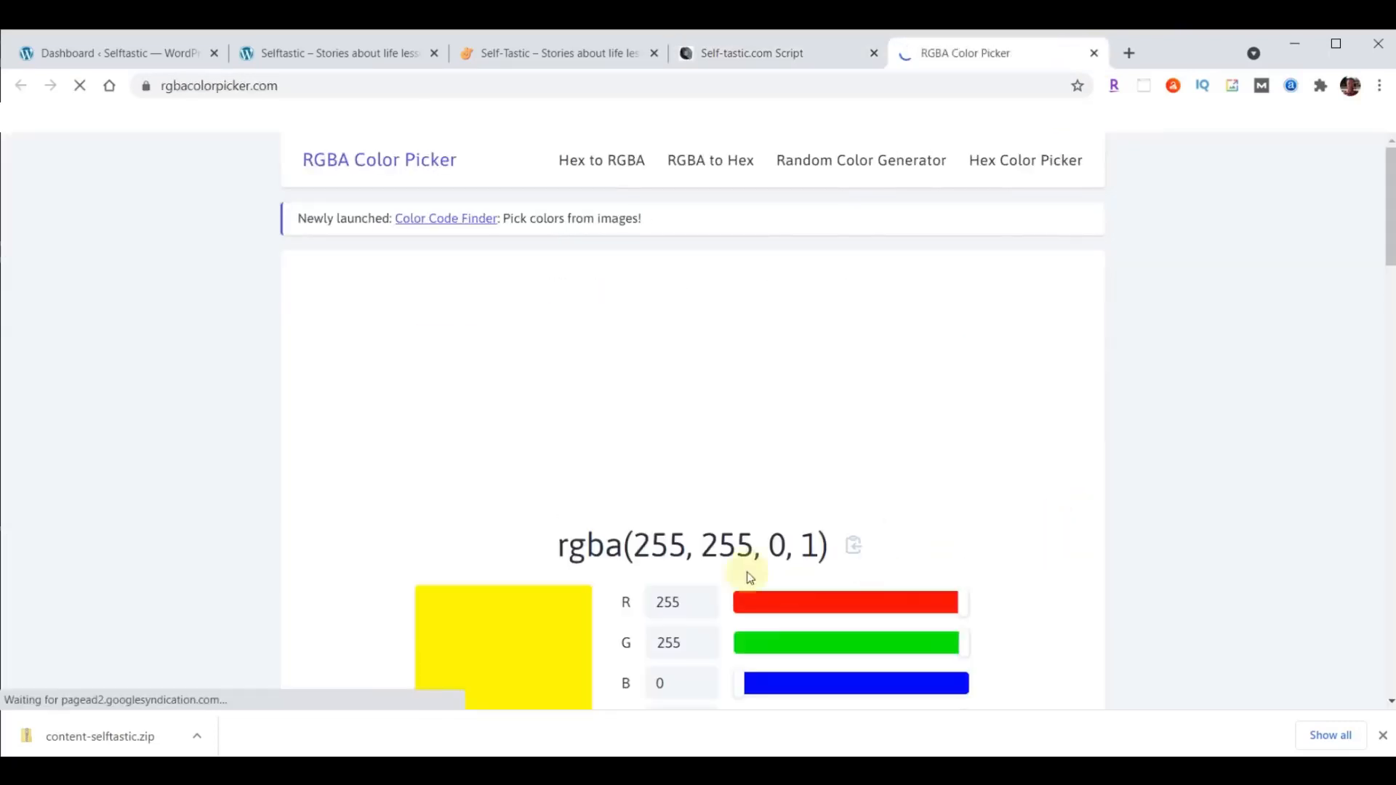
{"action": "double_click", "coordinate": [807, 549]}
{"action": "scroll", "coordinate": [1220, 430], "scroll_direction": "down", "scroll_amount": 1}
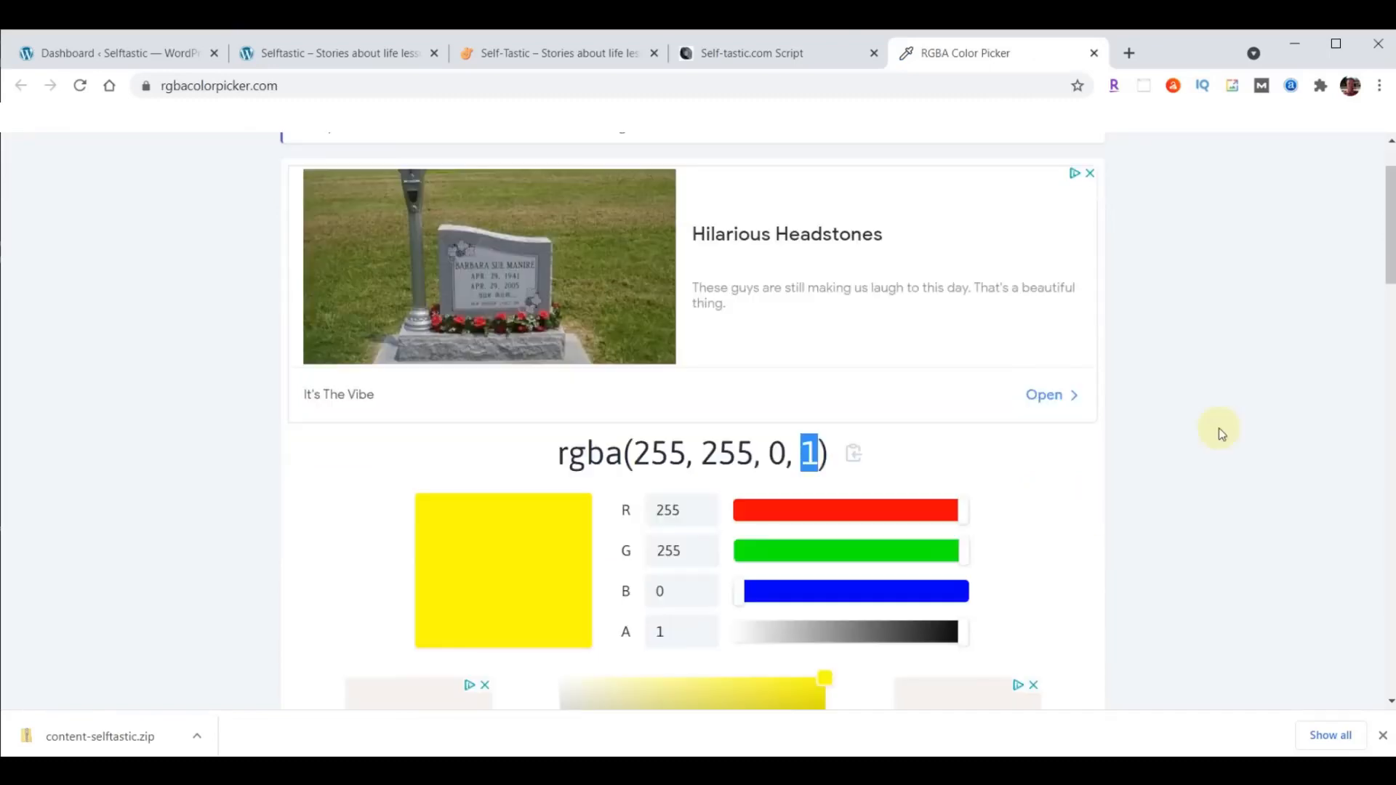
{"action": "left_click_drag", "start_coordinate": [964, 640], "coordinate": [795, 643]}
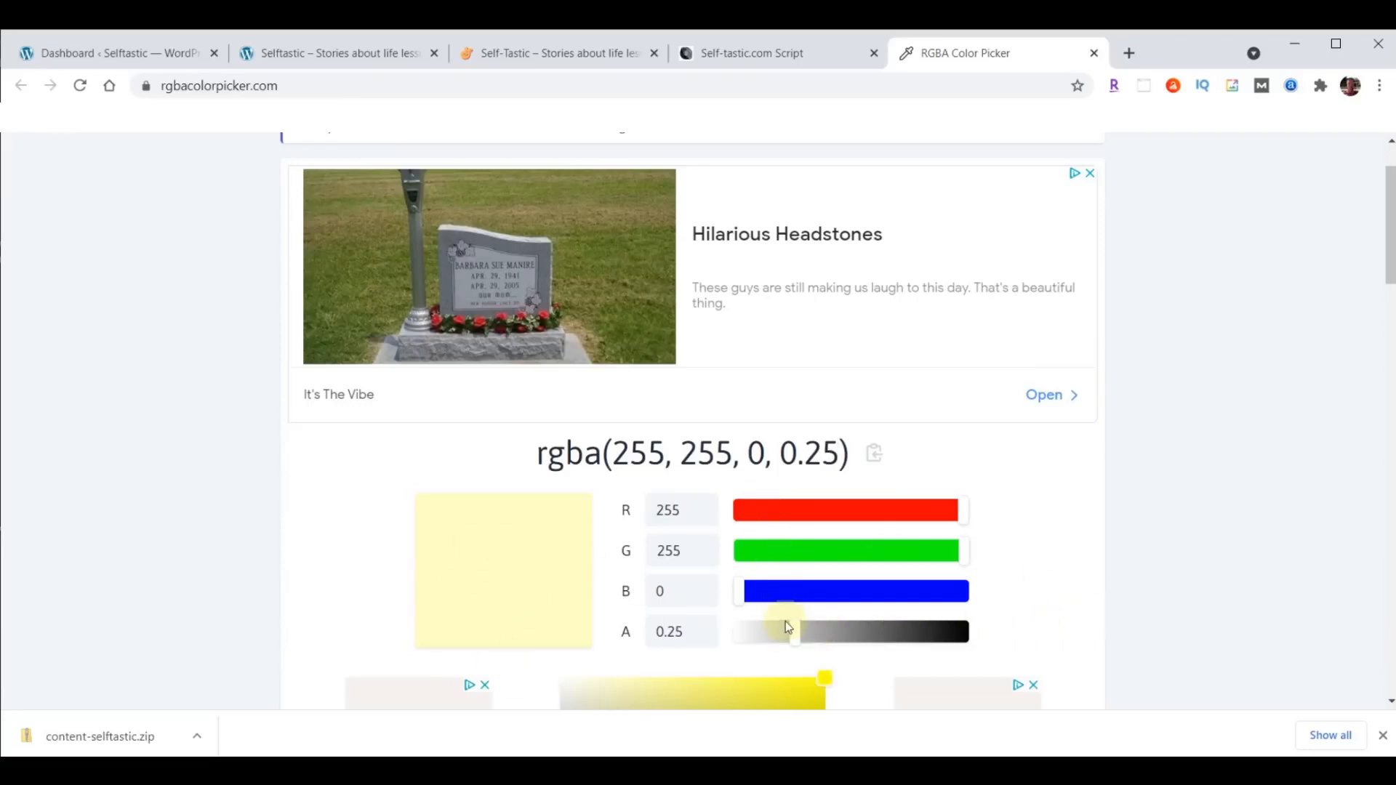
{"action": "left_click_drag", "start_coordinate": [794, 636], "coordinate": [936, 631]}
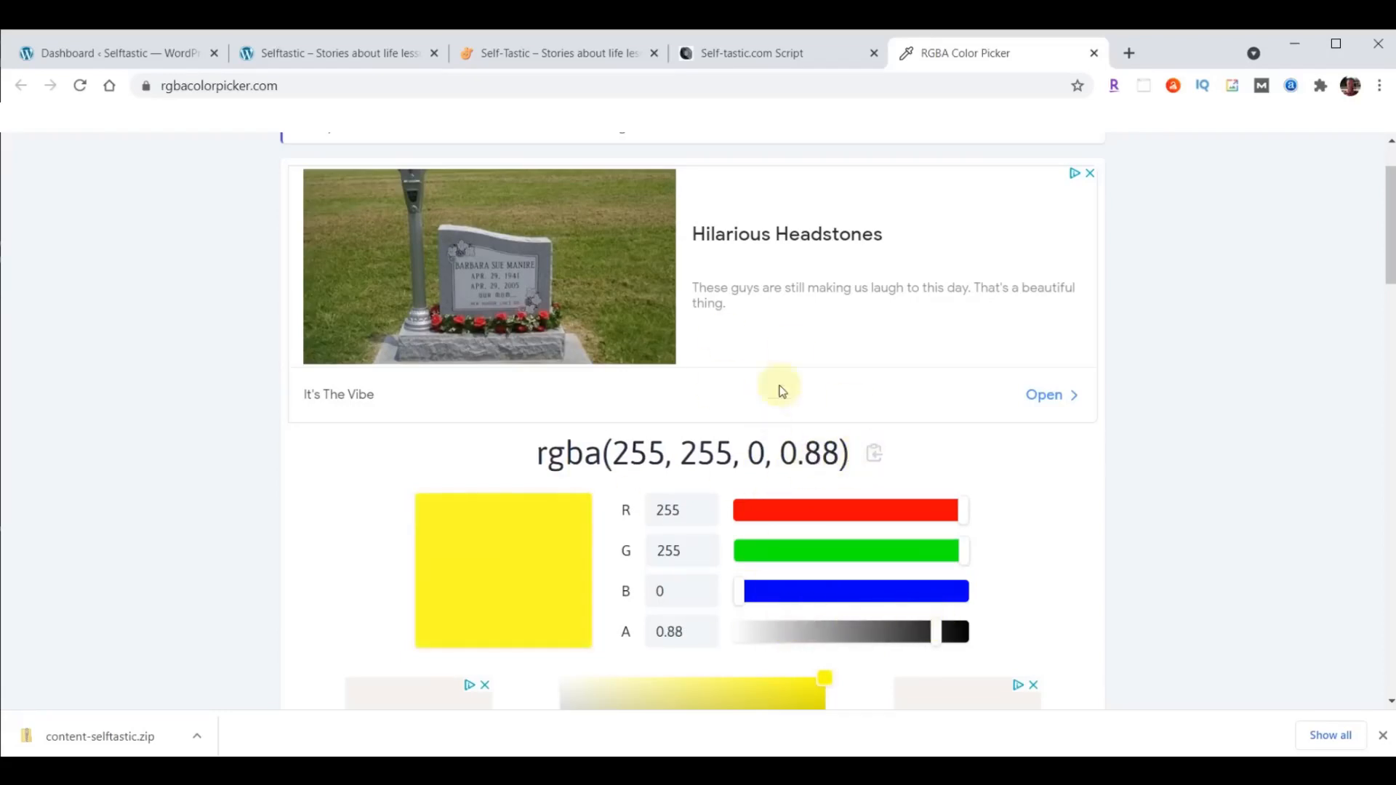
{"action": "left_click", "coordinate": [1094, 52]}
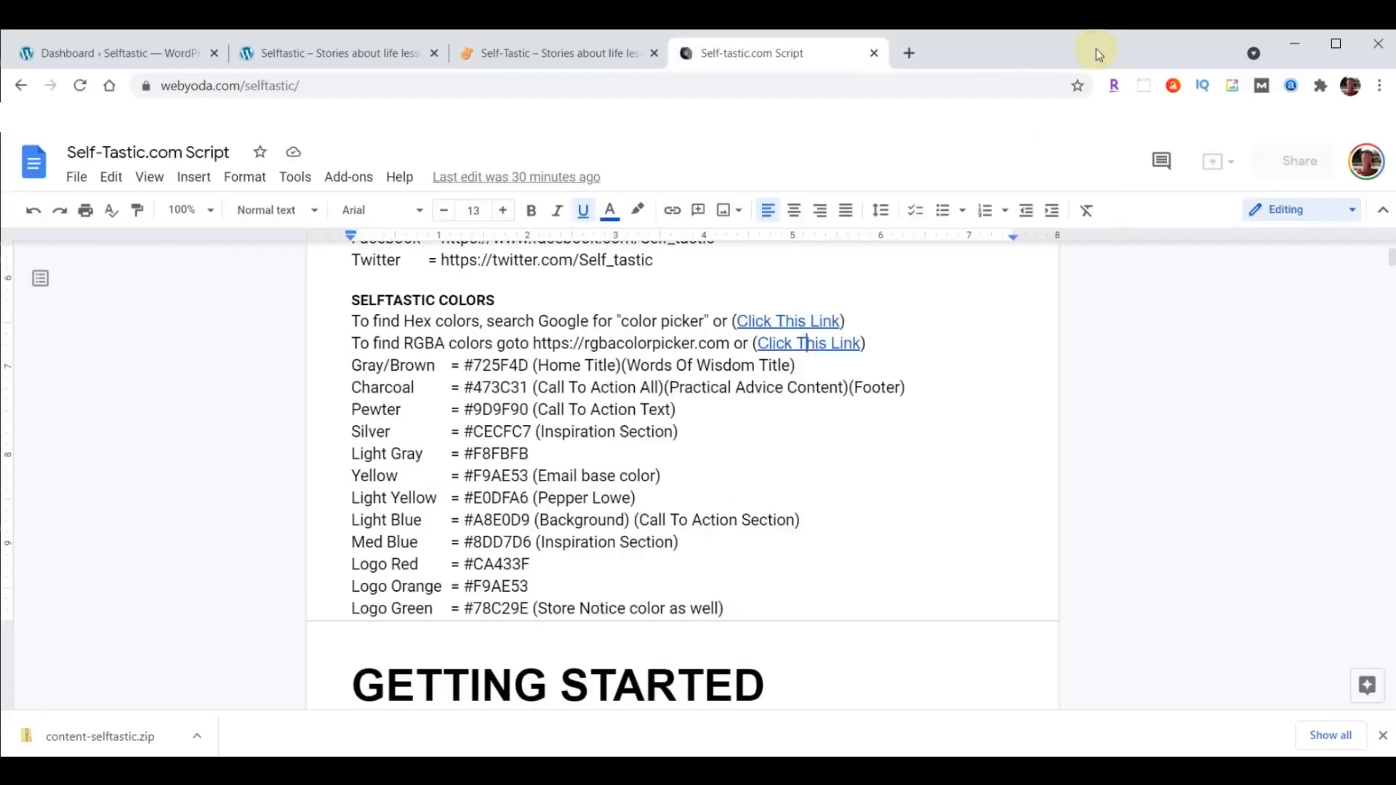
- Read the script from the Getting Started section, including the note on talking too fast, through to the Theme & Plugins section
{"action": "scroll", "coordinate": [909, 296], "scroll_direction": "down", "scroll_amount": 5}
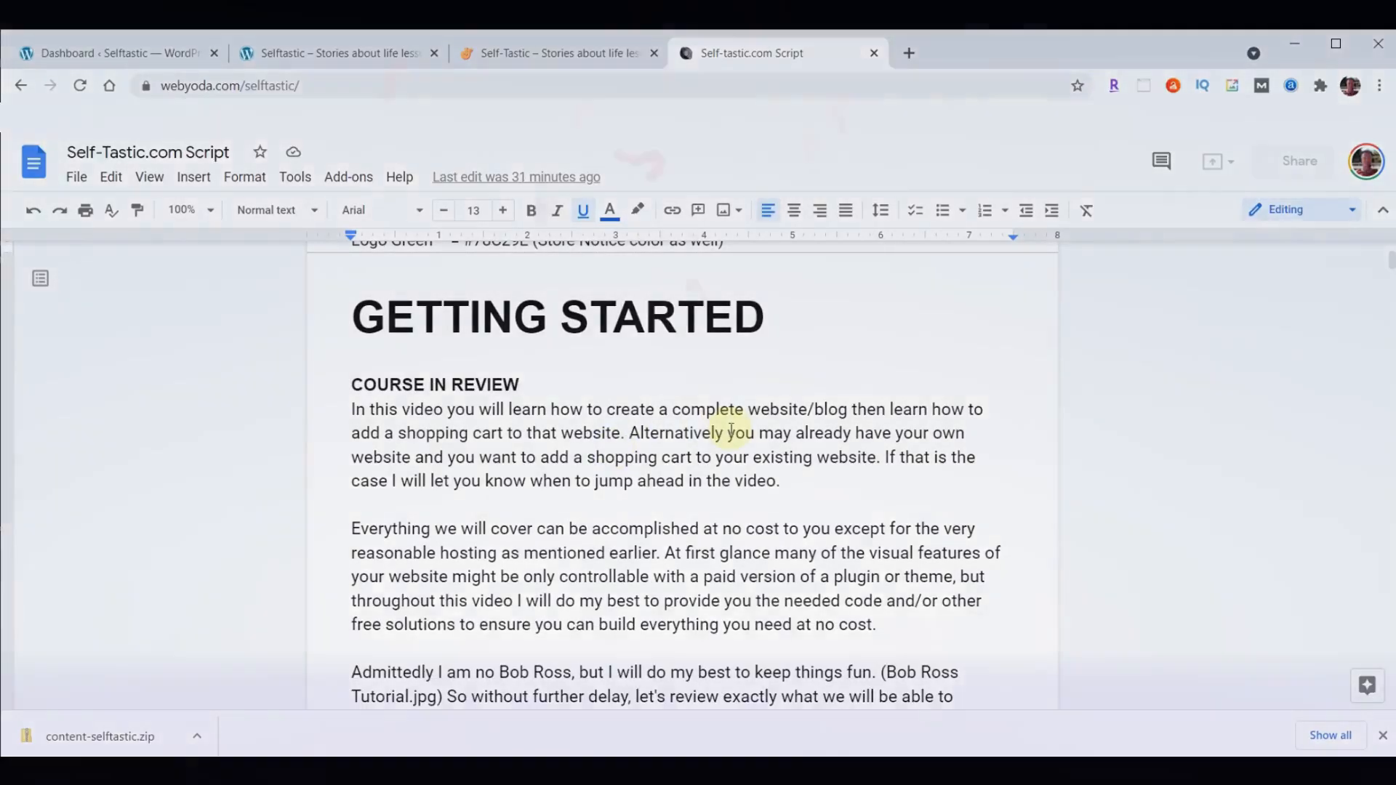
{"action": "scroll", "coordinate": [823, 436], "scroll_direction": "down", "scroll_amount": 5}
{"action": "scroll", "coordinate": [823, 436], "scroll_direction": "down", "scroll_amount": 6}
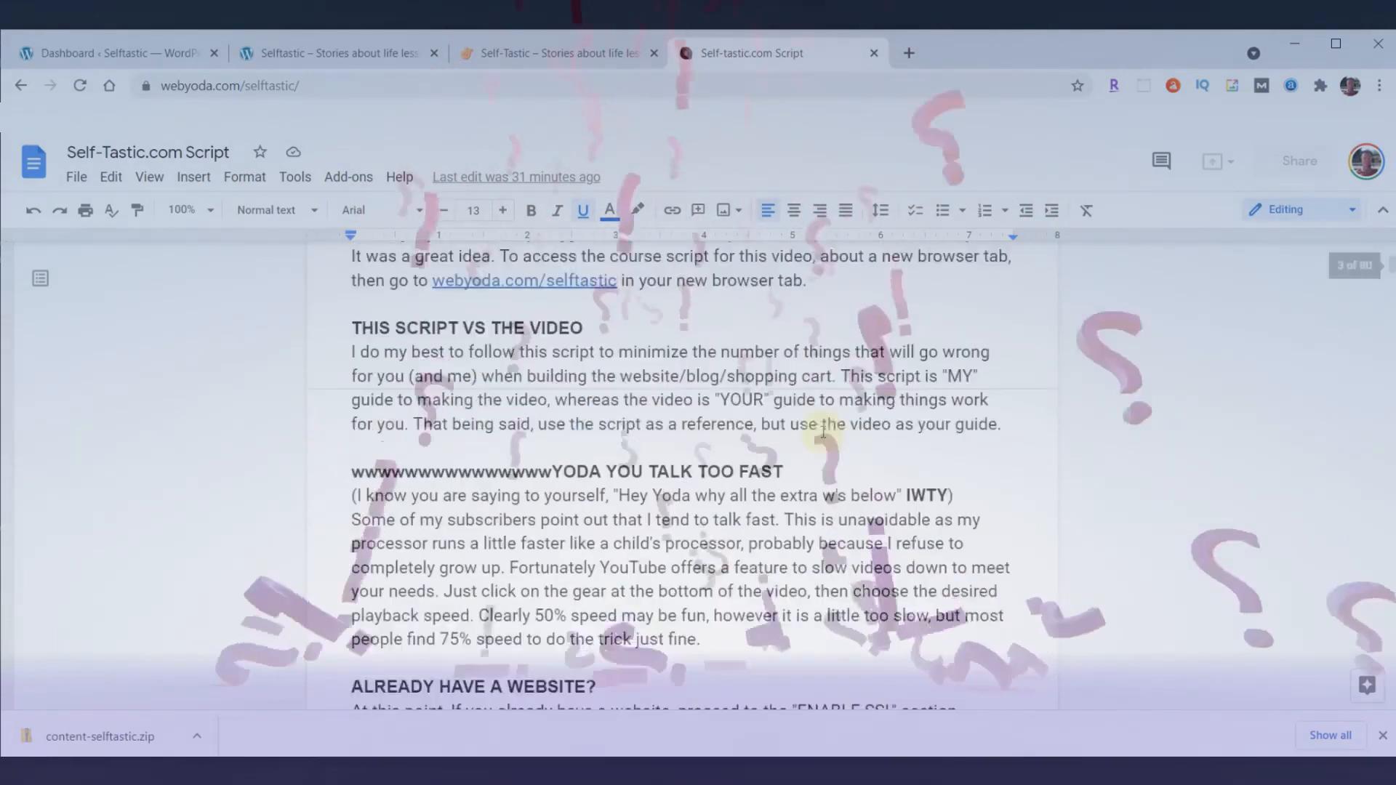
{"action": "left_click", "coordinate": [351, 346]}
{"action": "left_click_drag", "start_coordinate": [351, 346], "coordinate": [554, 340]}
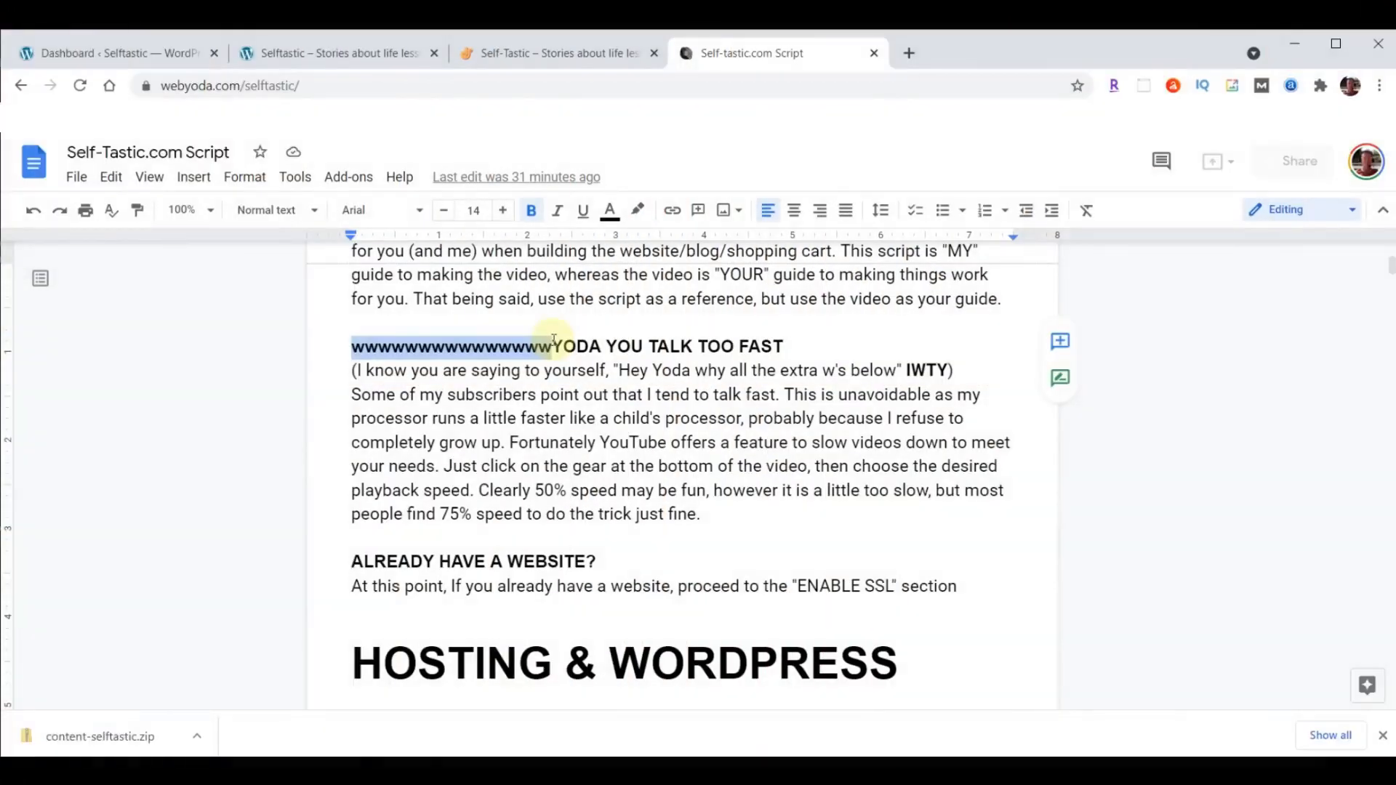
{"action": "left_click", "coordinate": [651, 458]}
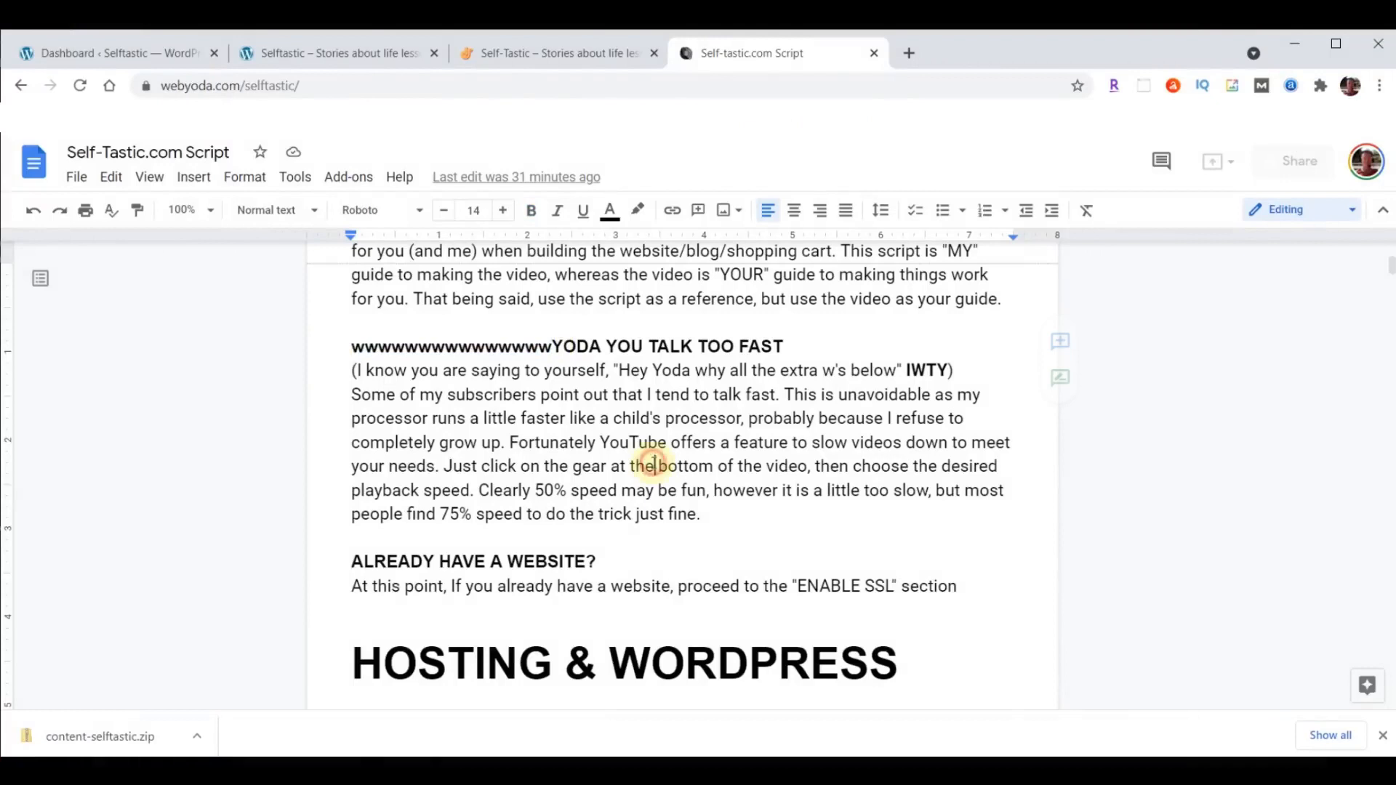
{"action": "scroll", "coordinate": [753, 450], "scroll_direction": "down", "scroll_amount": 5}
{"action": "scroll", "coordinate": [752, 450], "scroll_direction": "down", "scroll_amount": 8}
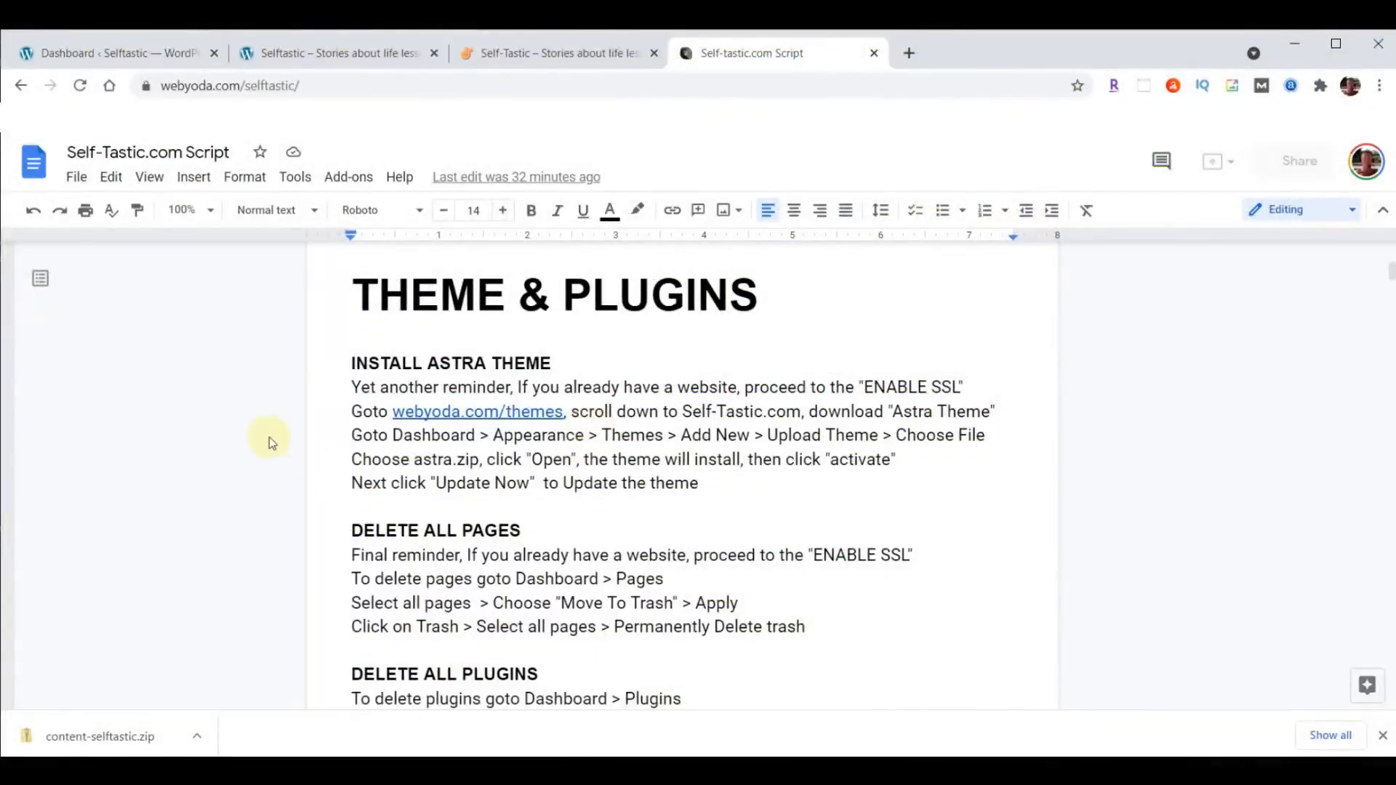
- Return to the WordPress dashboard and move all pages, Privacy Policy and Sample Page, to the Trash
{"action": "left_click", "coordinate": [76, 52]}
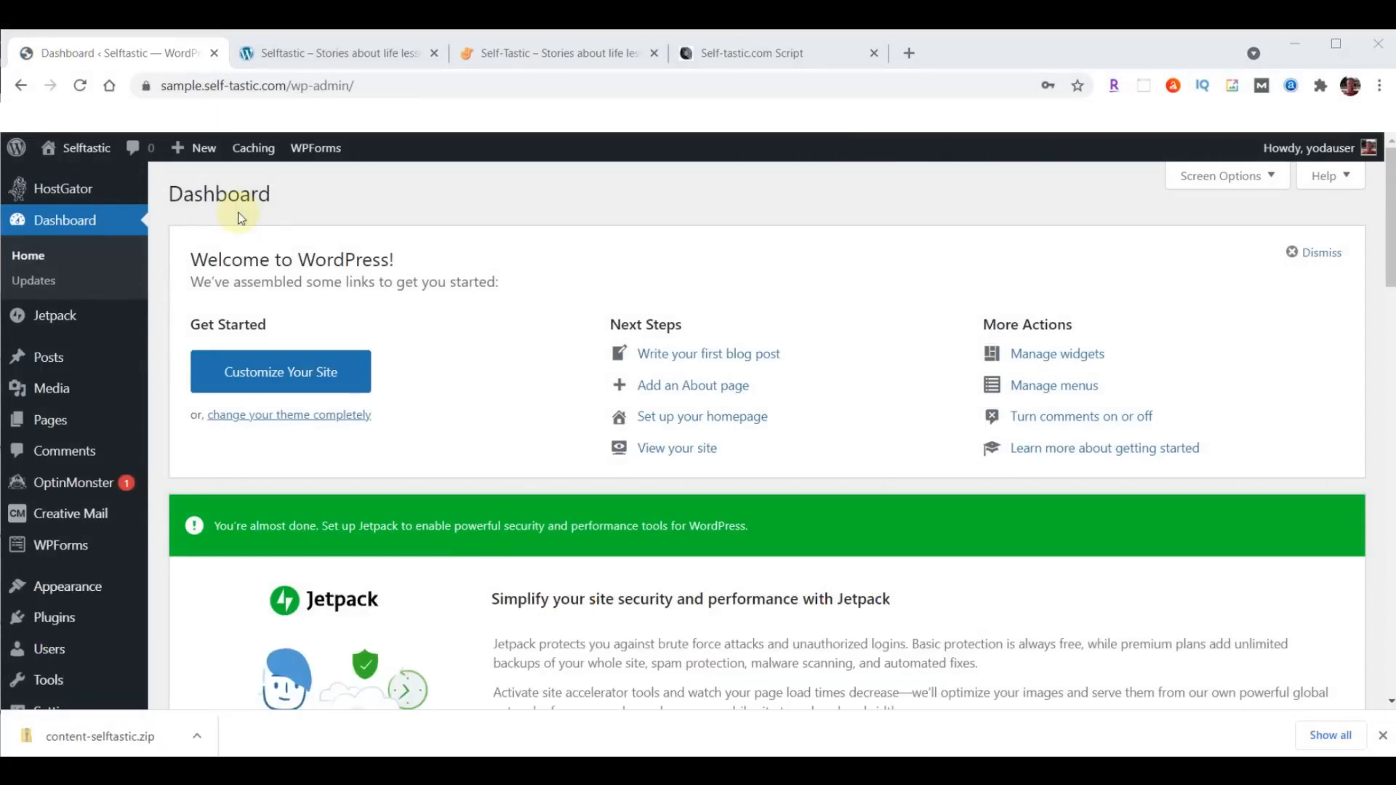
{"action": "left_click", "coordinate": [42, 425]}
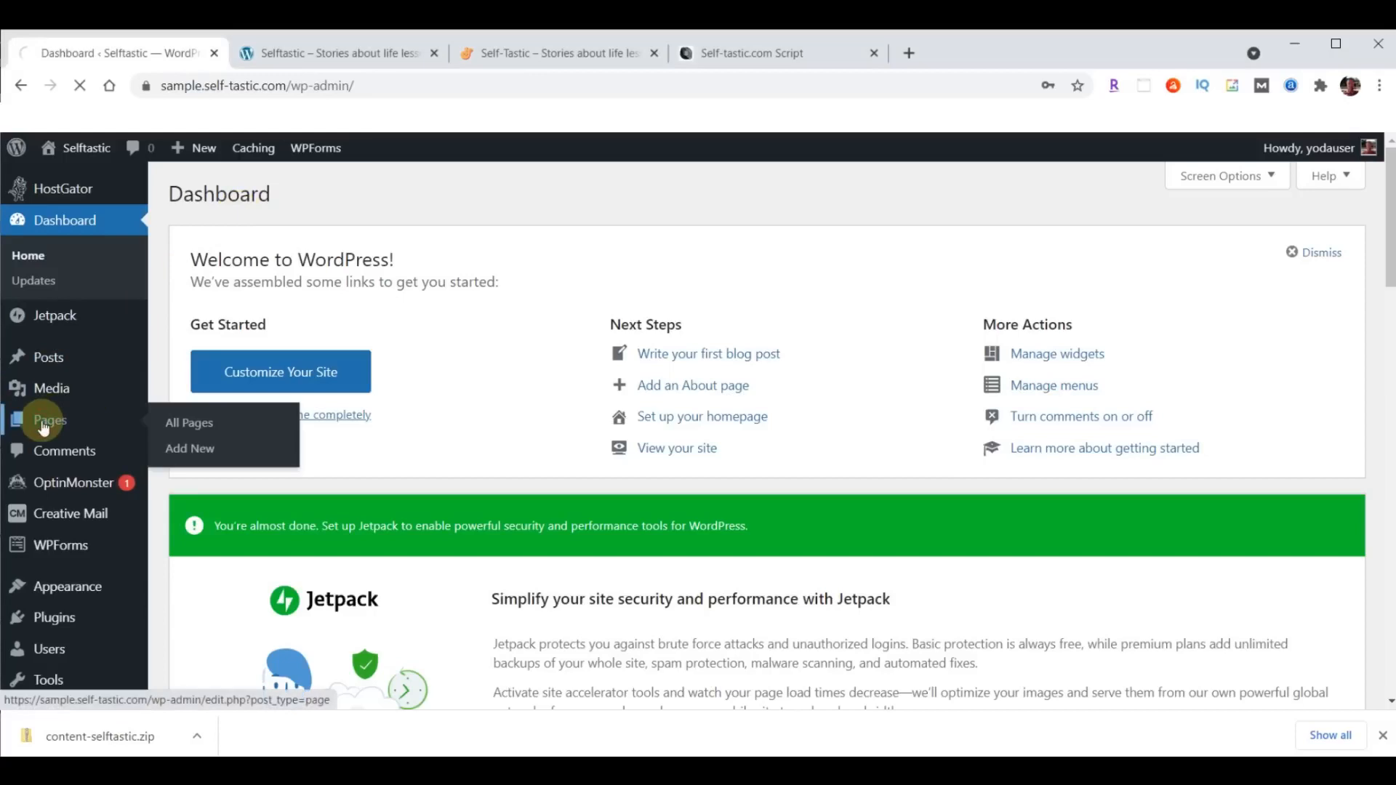
{"action": "left_click", "coordinate": [187, 419]}
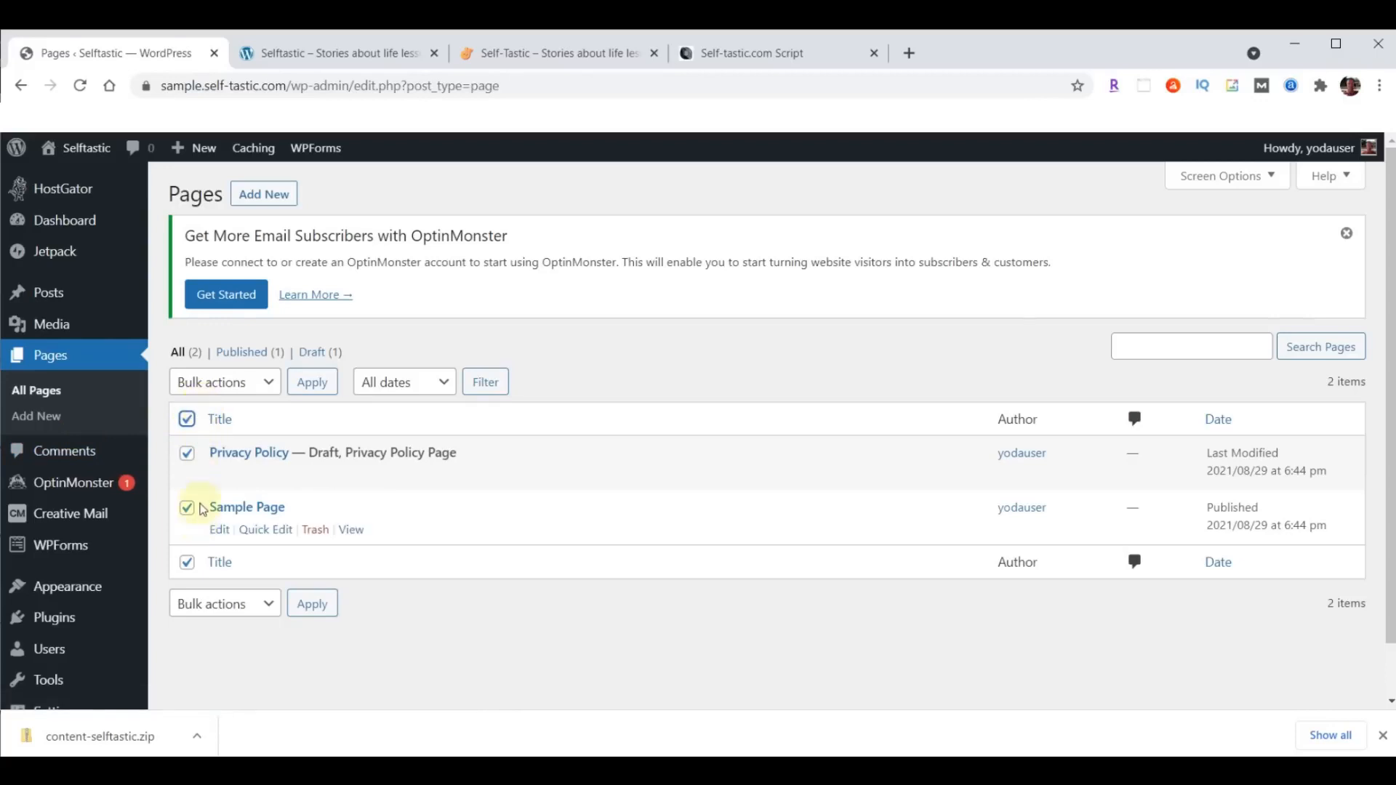
{"action": "left_click", "coordinate": [269, 381]}
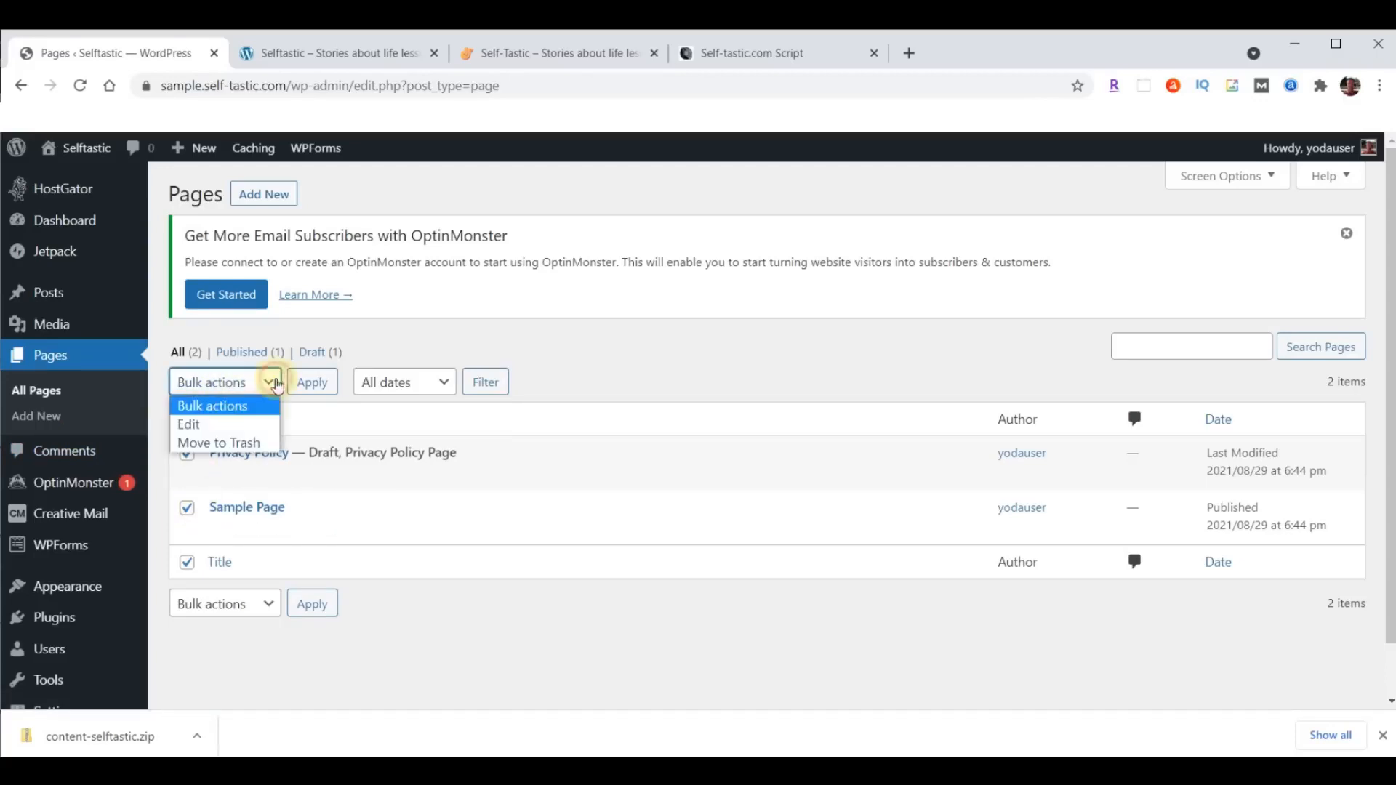
{"action": "left_click", "coordinate": [222, 442]}
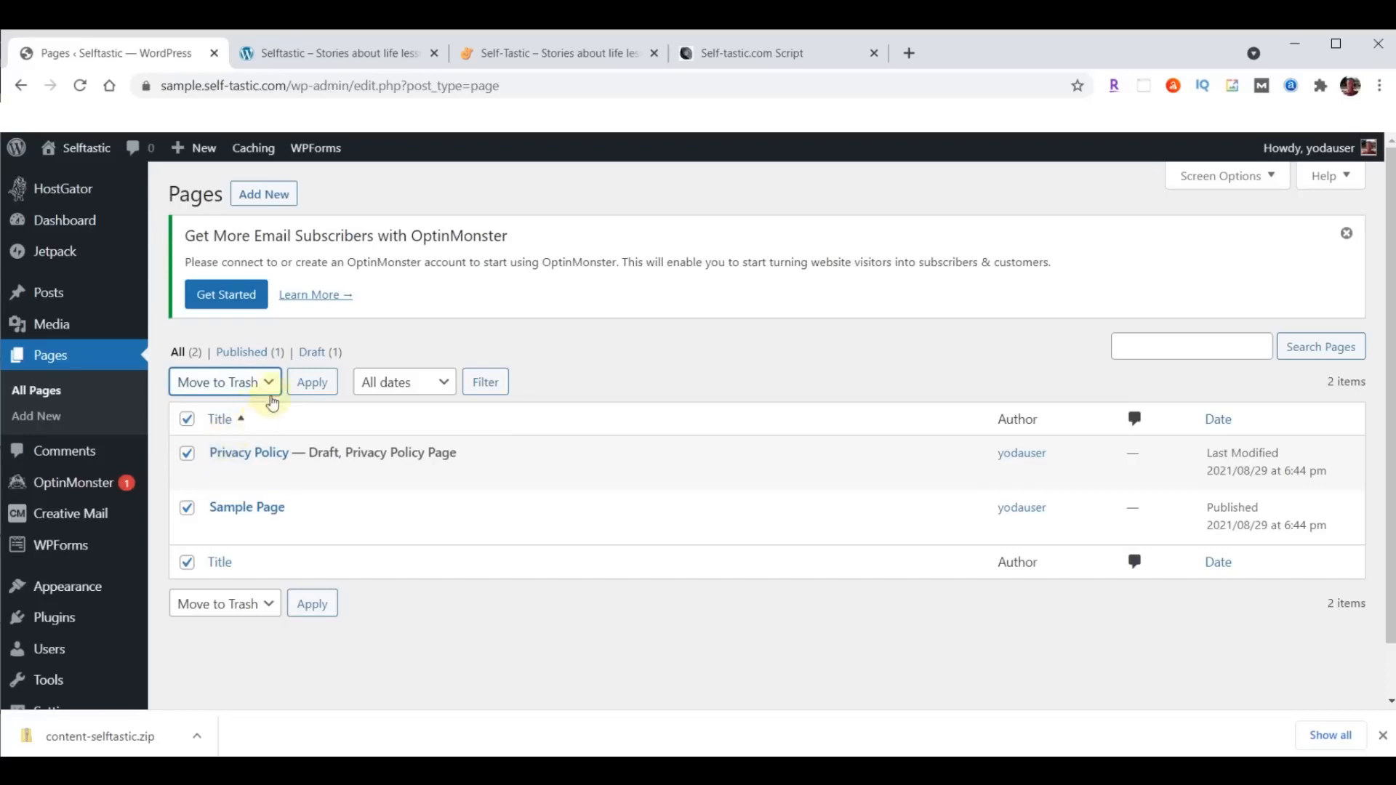
{"action": "left_click", "coordinate": [311, 383]}
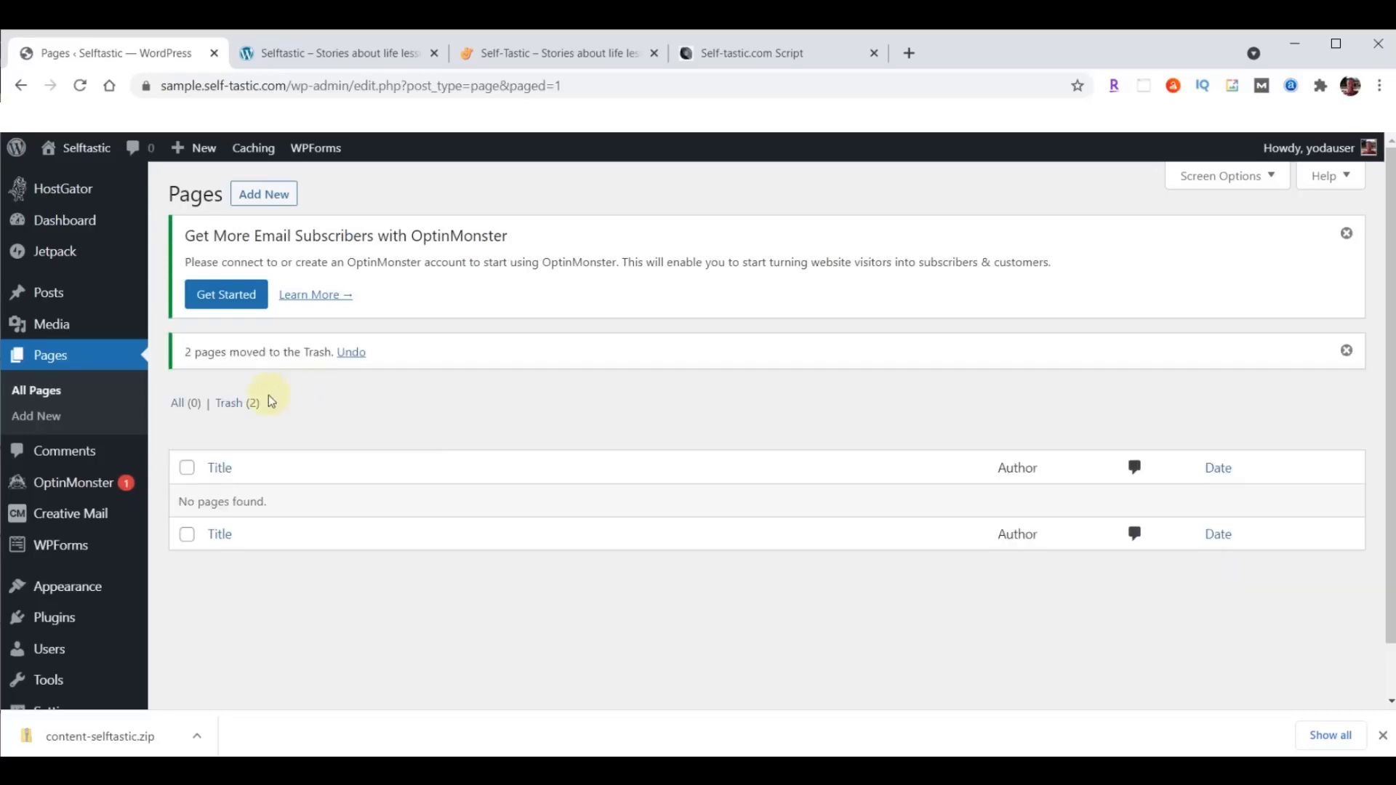
- Permanently delete the Privacy Policy and Sample Page from the pages Trash
{"action": "left_click", "coordinate": [225, 412]}
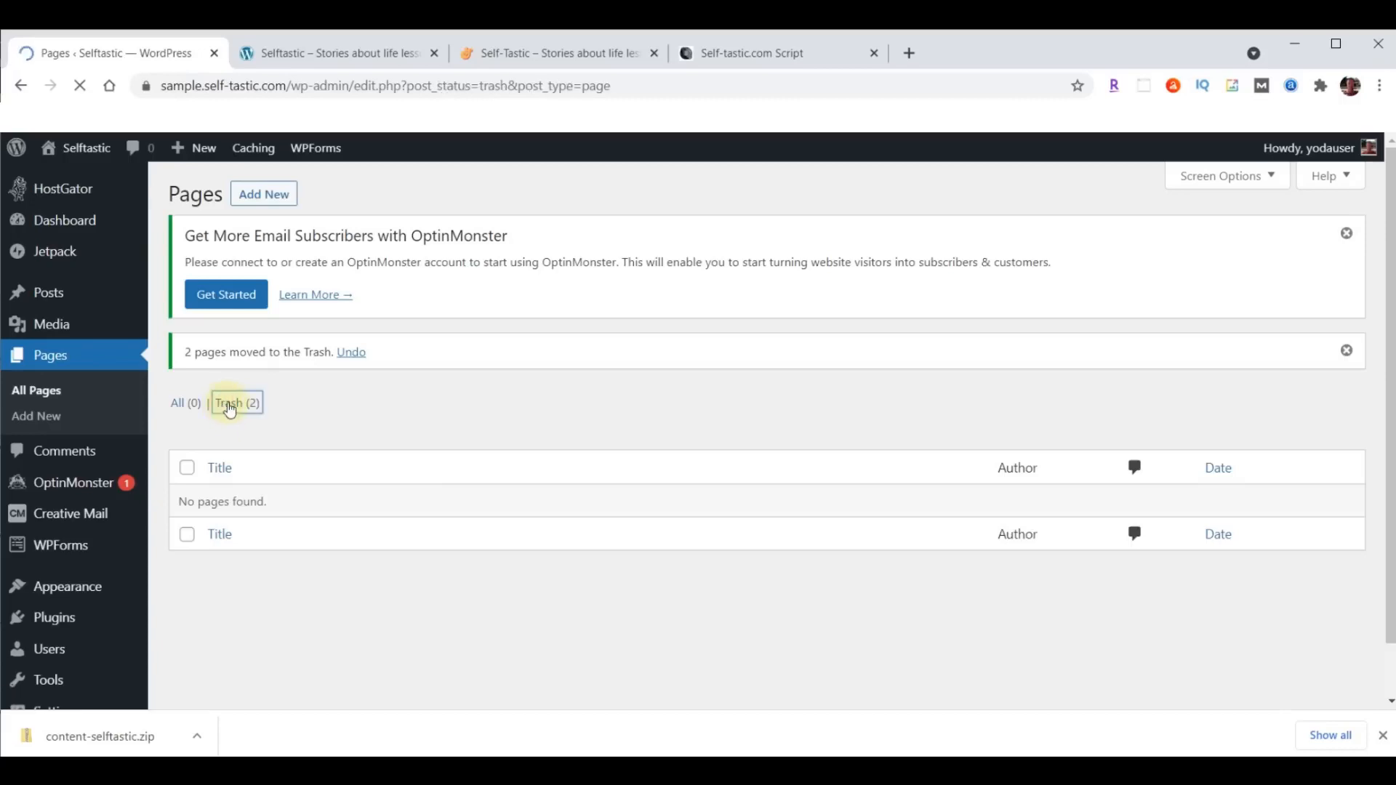
{"action": "left_click", "coordinate": [186, 418]}
{"action": "left_click", "coordinate": [279, 386]}
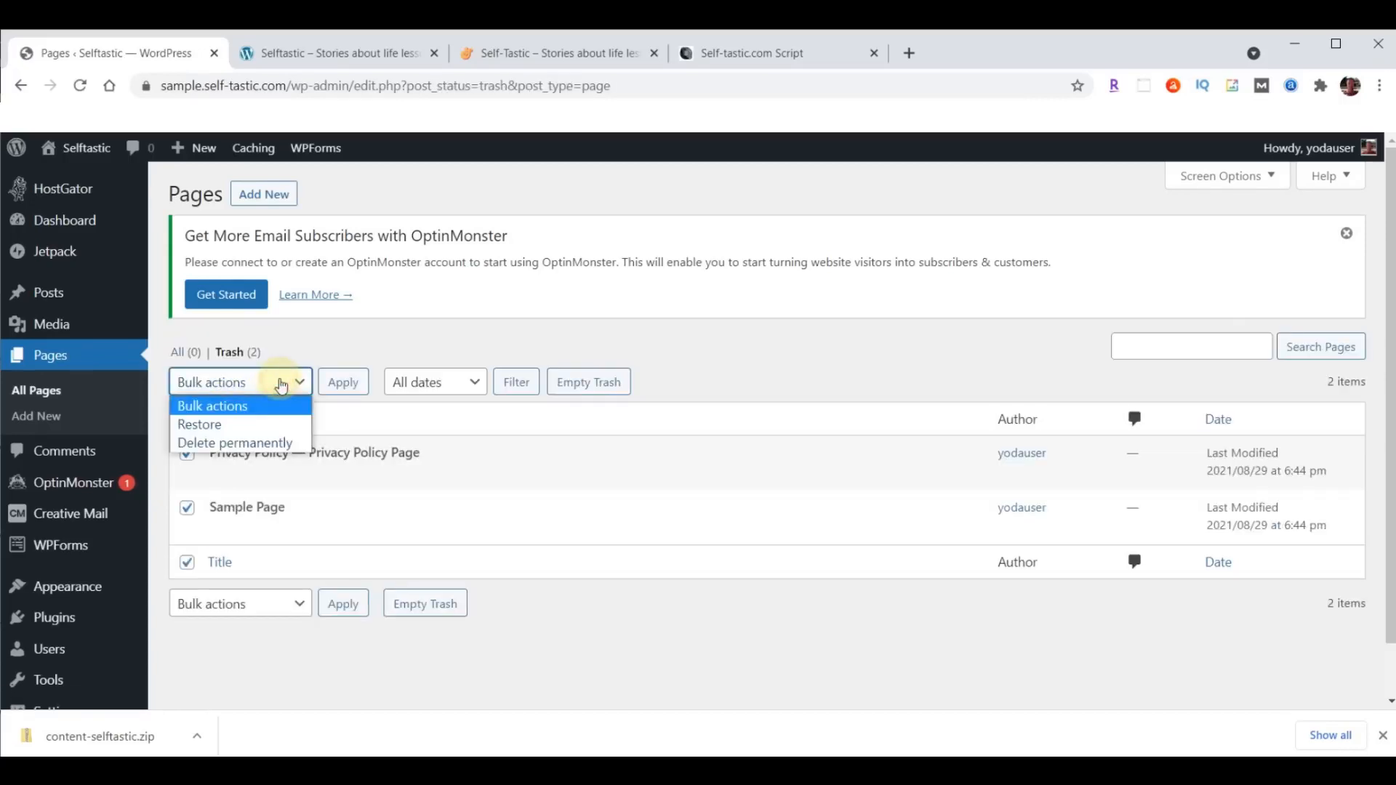
{"action": "left_click", "coordinate": [244, 442]}
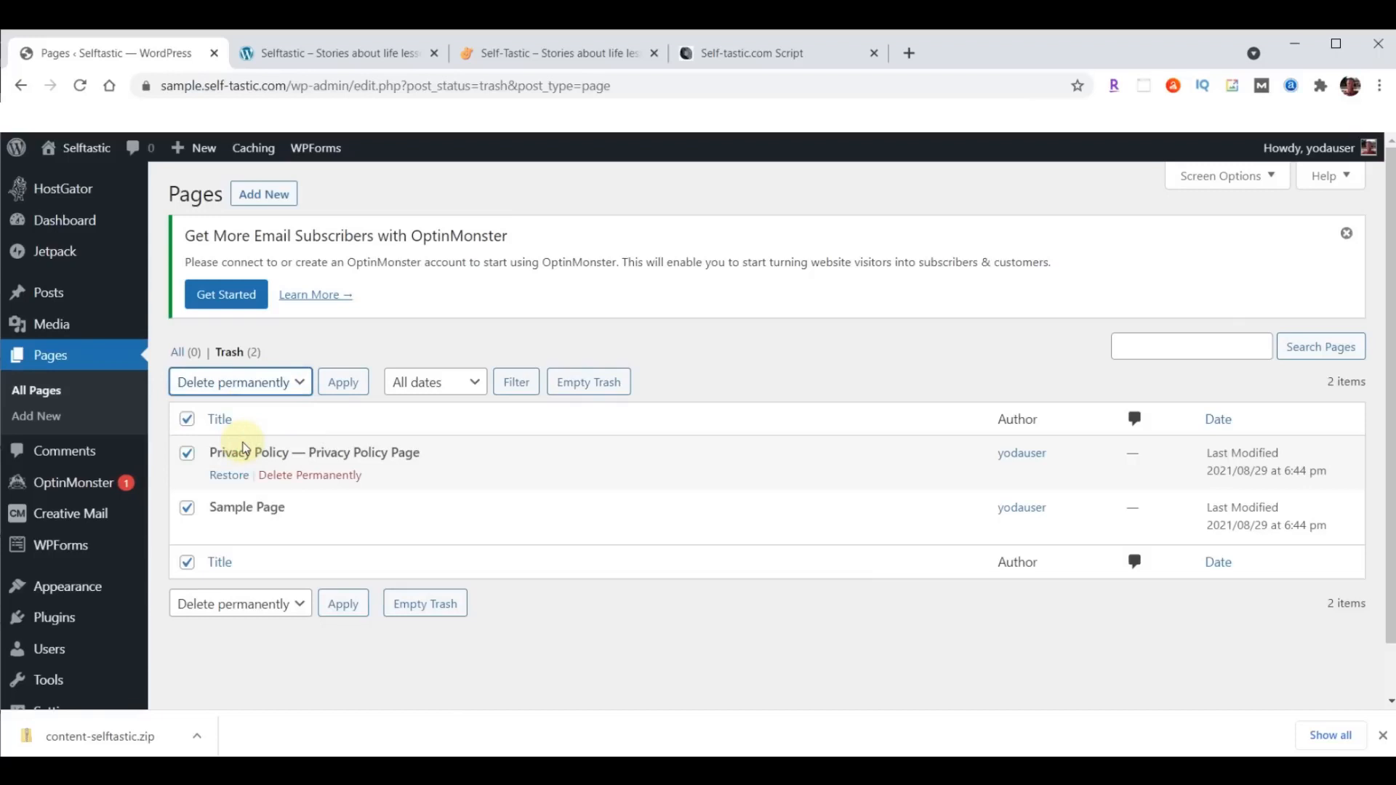
{"action": "left_click", "coordinate": [332, 384]}
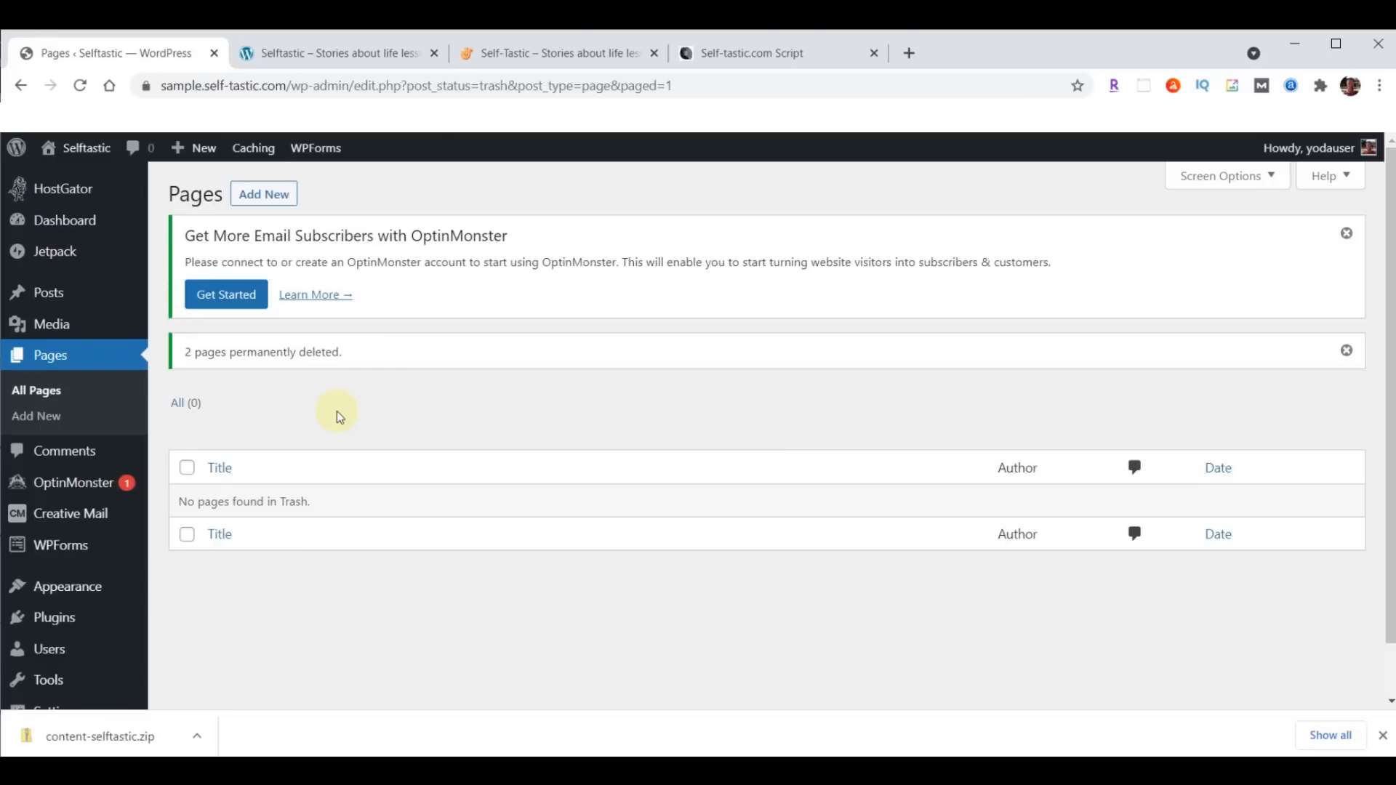
- Select all installed plugins in WordPress and deactivate them with a bulk action
{"action": "left_click", "coordinate": [49, 624]}
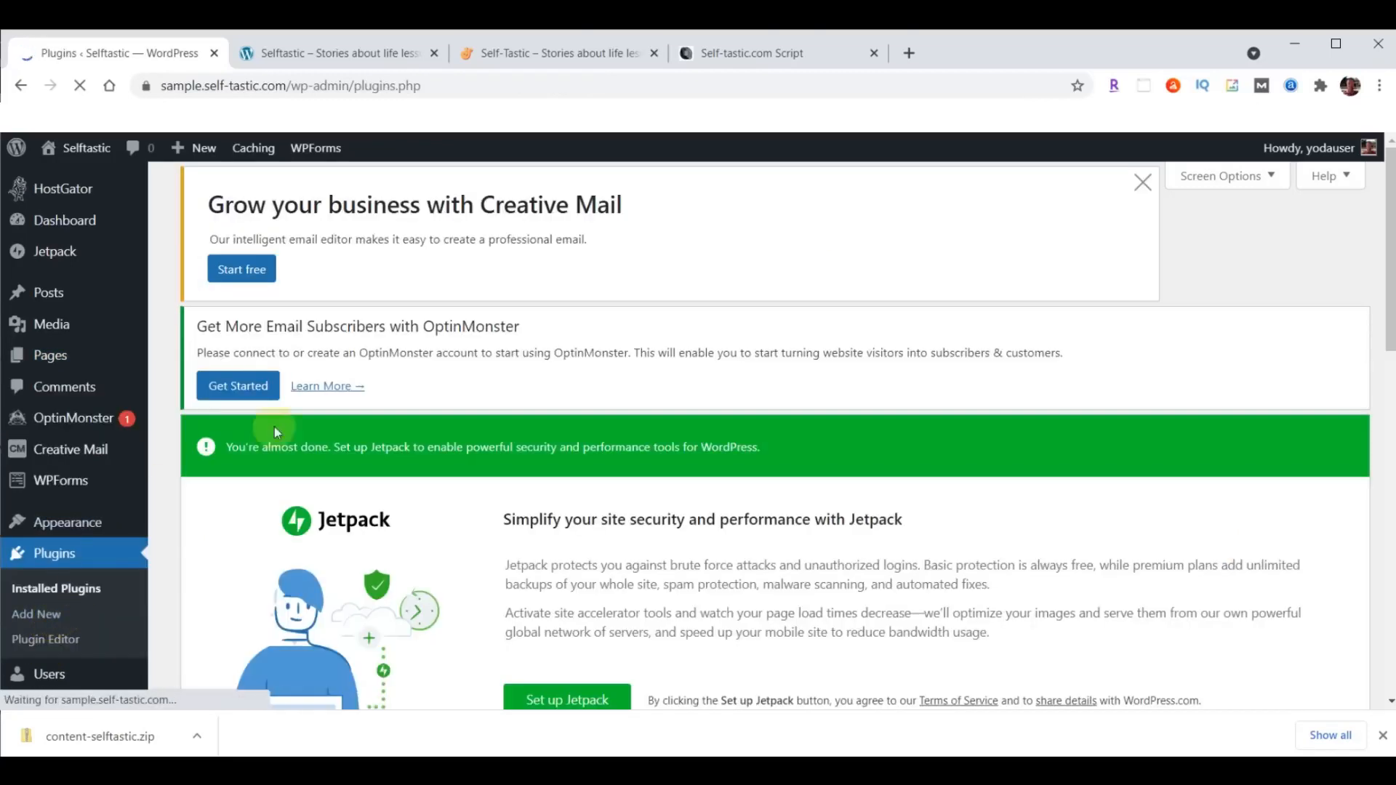
{"action": "scroll", "coordinate": [660, 335], "scroll_direction": "down", "scroll_amount": 10}
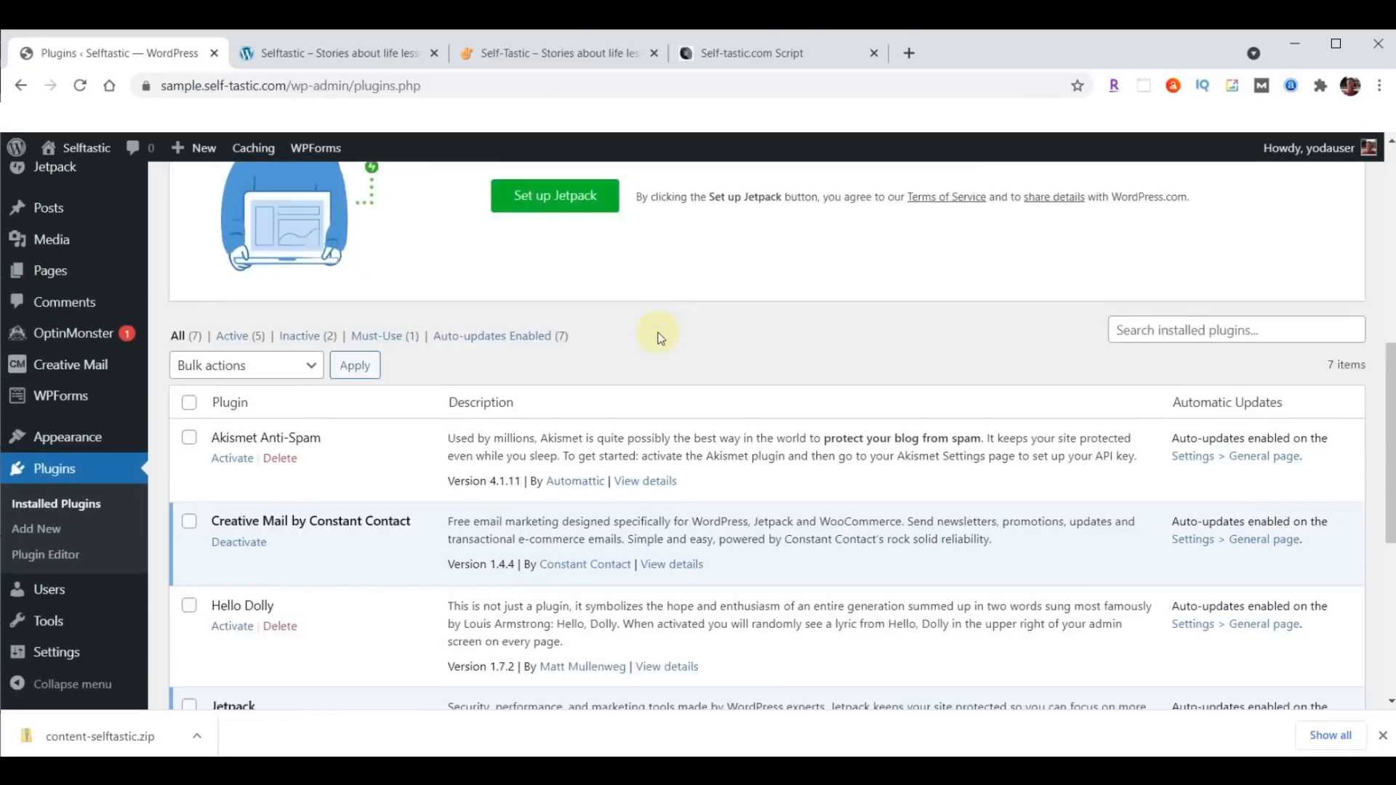
{"action": "scroll", "coordinate": [326, 301], "scroll_direction": "up", "scroll_amount": 1}
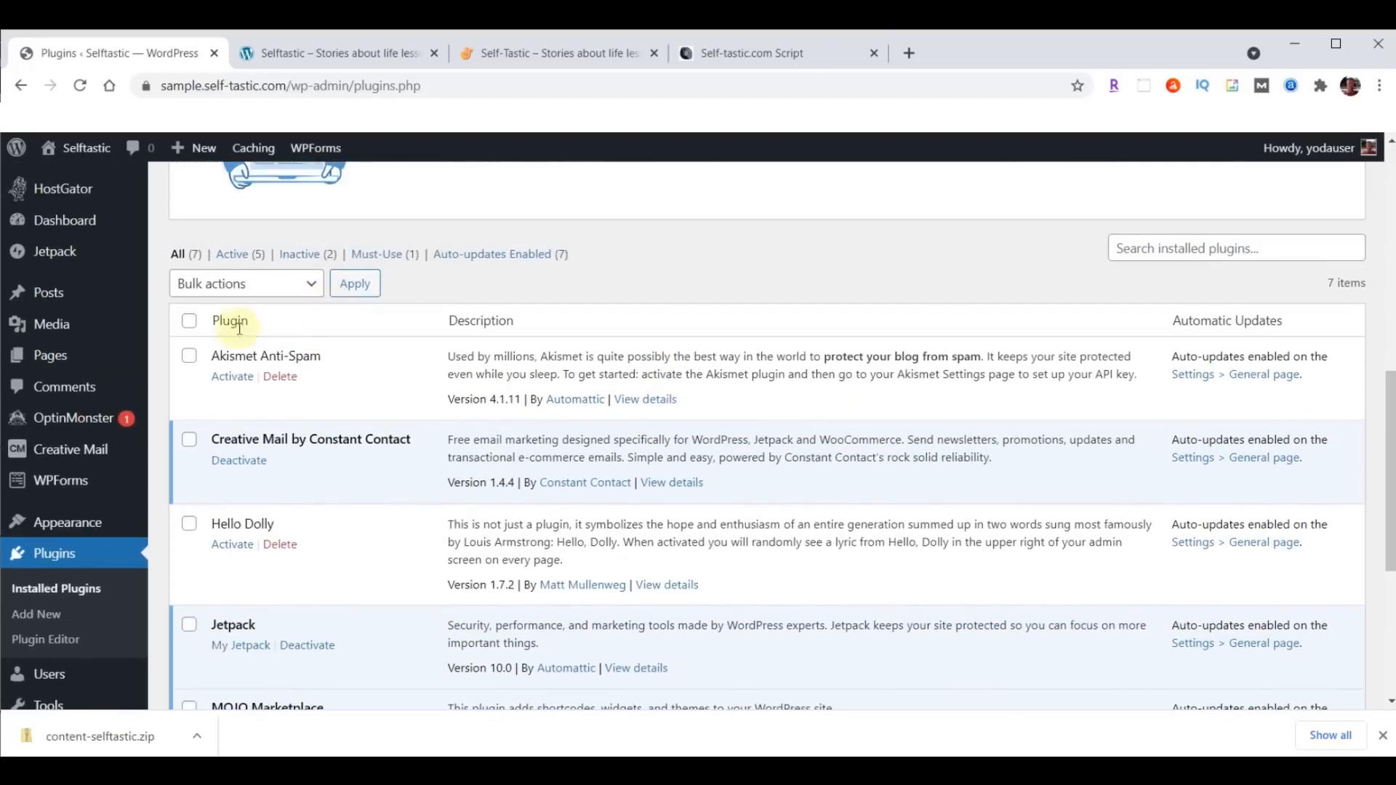
{"action": "left_click", "coordinate": [190, 323]}
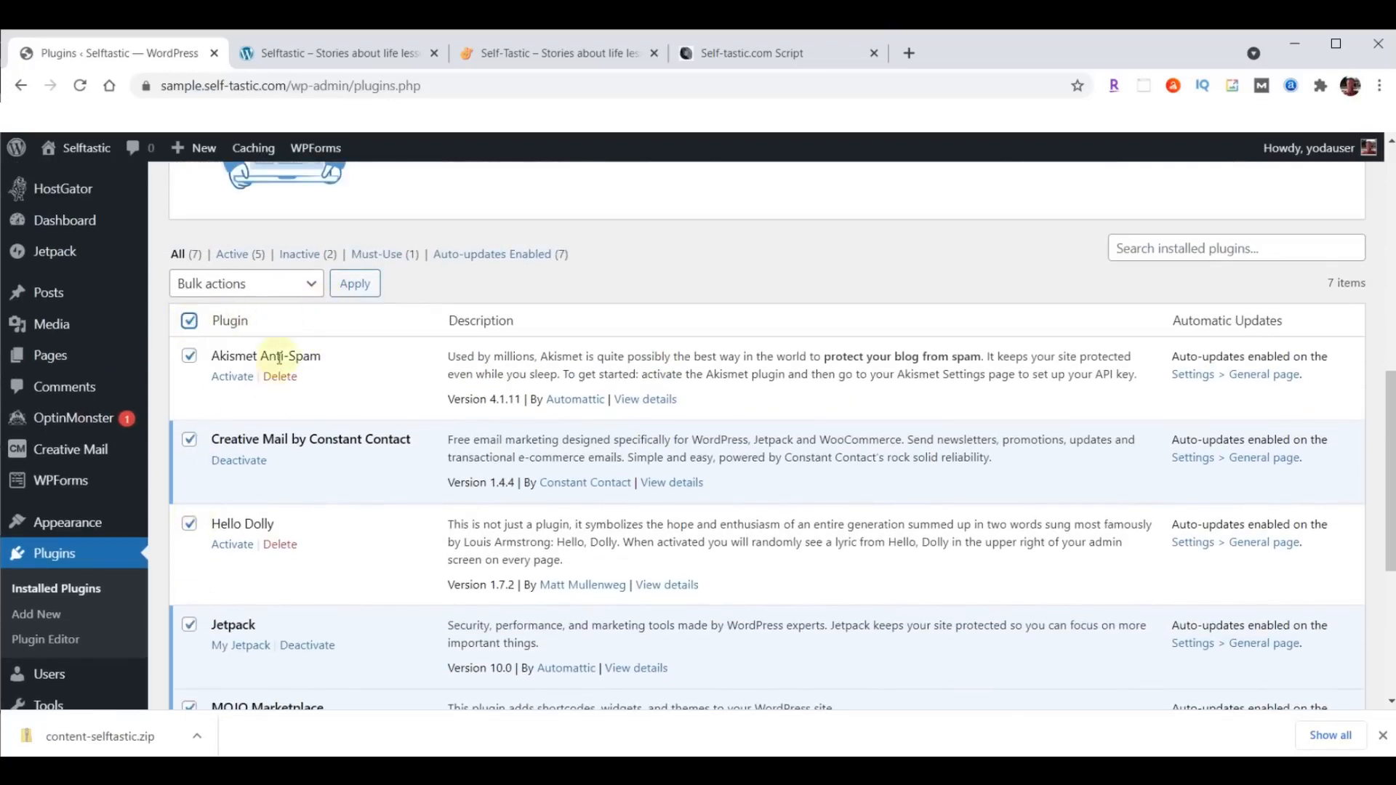
{"action": "left_click", "coordinate": [312, 291]}
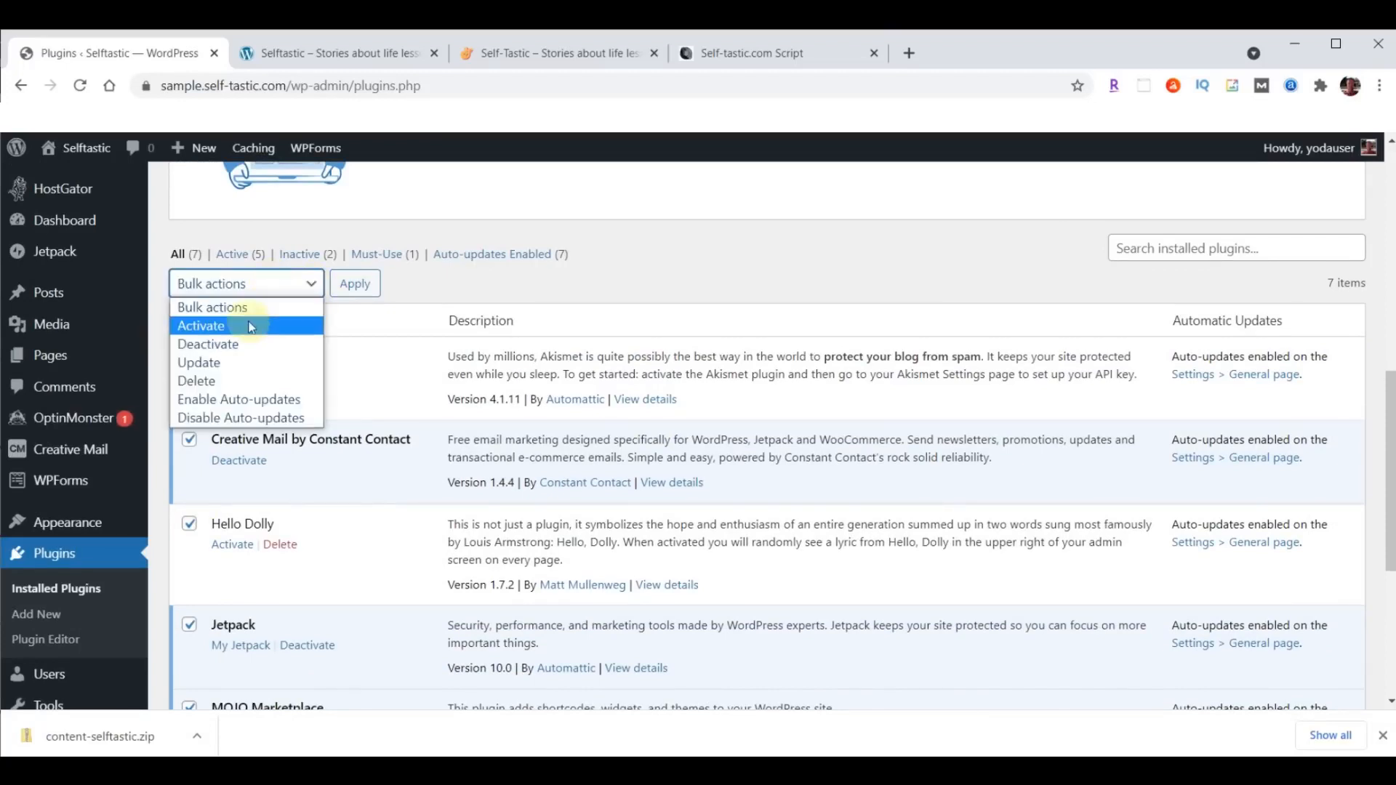
{"action": "left_click", "coordinate": [208, 345]}
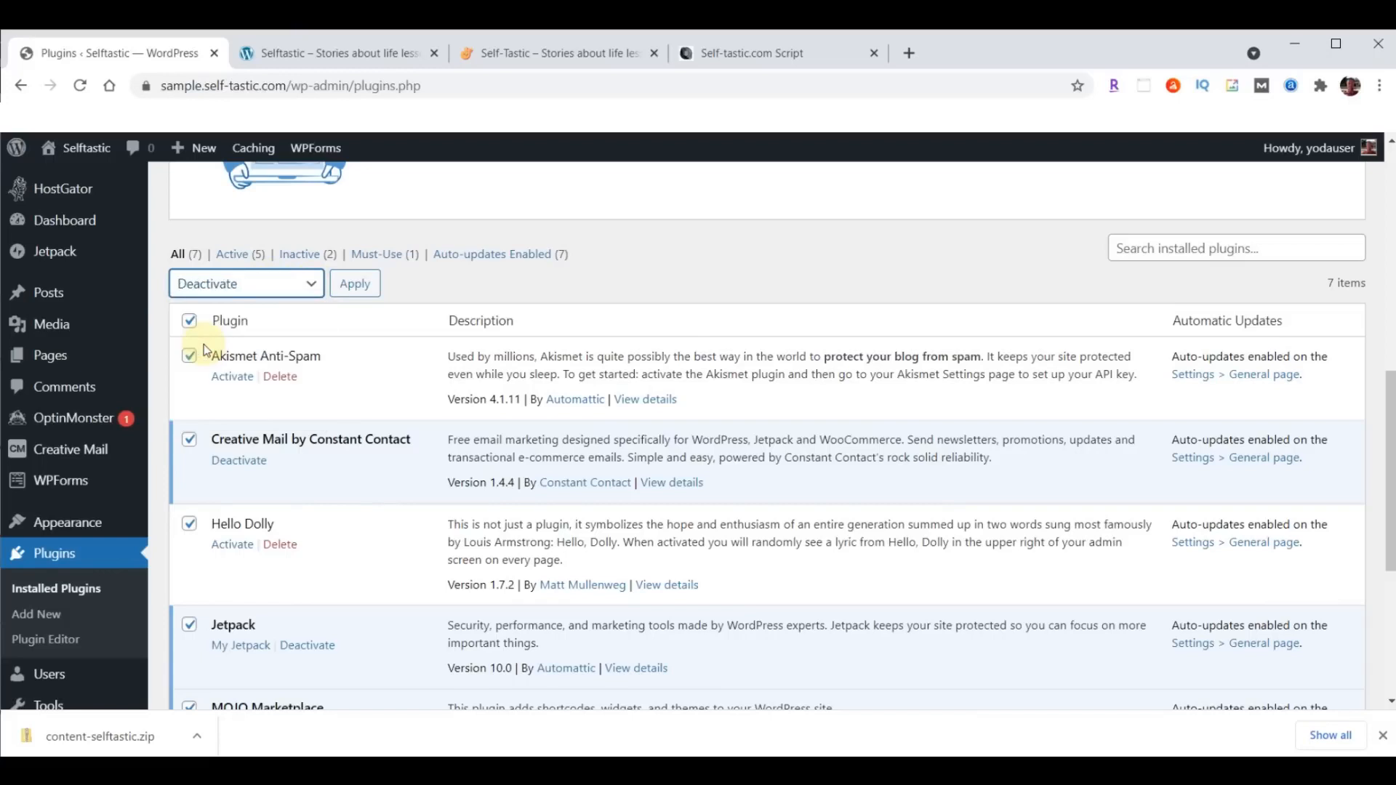
{"action": "left_click", "coordinate": [356, 283]}
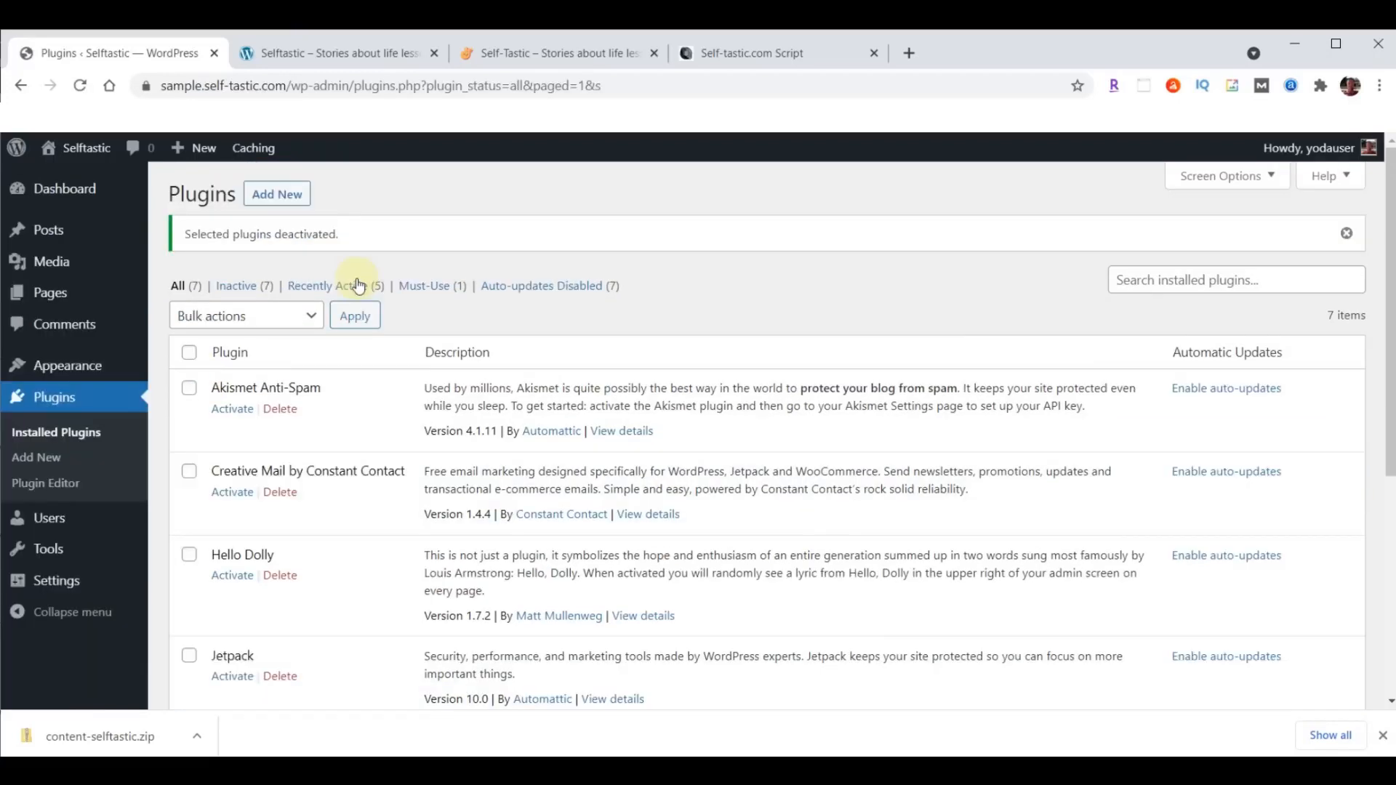
- Delete all the deactivated plugins together with their data using a bulk action, accepting the confirmation
{"action": "left_click", "coordinate": [190, 355]}
{"action": "left_click", "coordinate": [283, 315]}
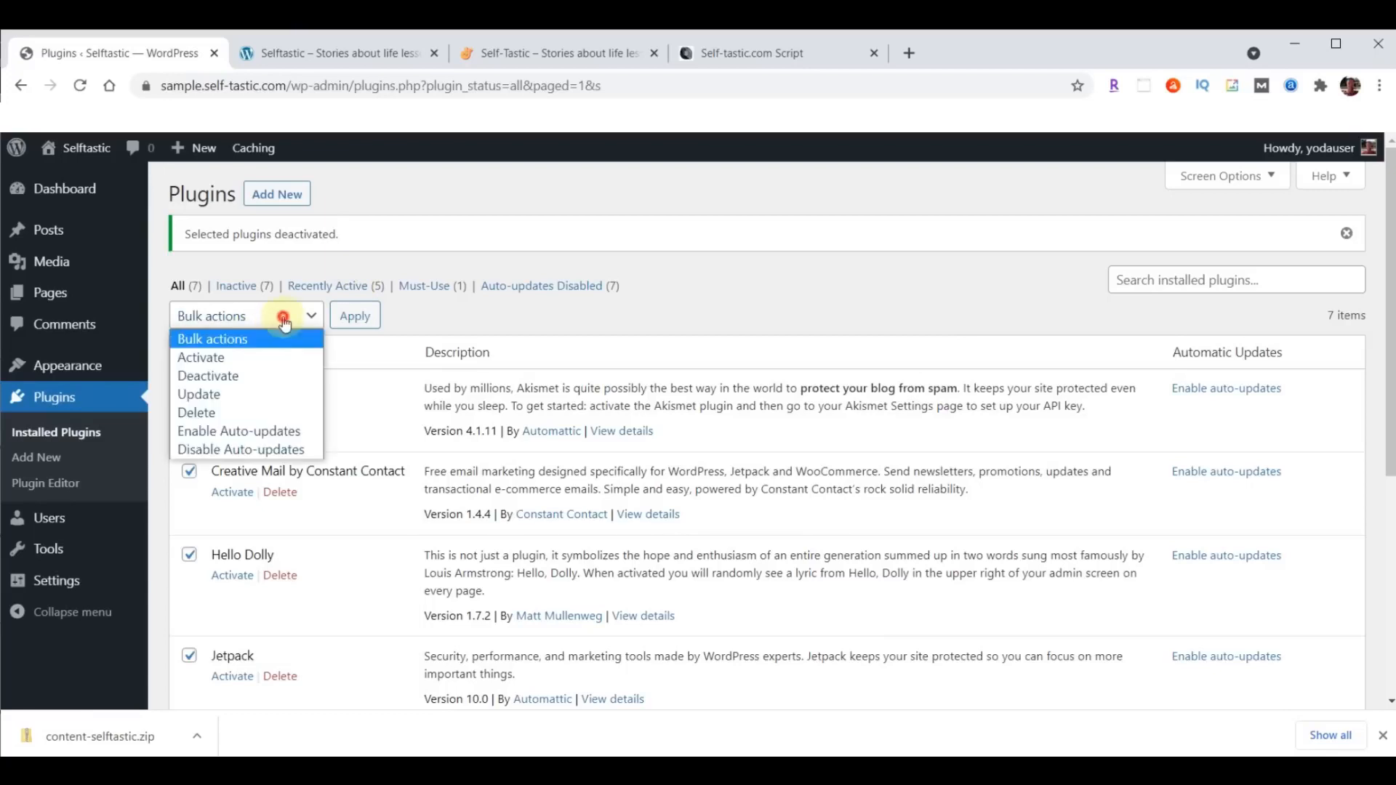
{"action": "left_click", "coordinate": [202, 412]}
{"action": "left_click", "coordinate": [356, 318]}
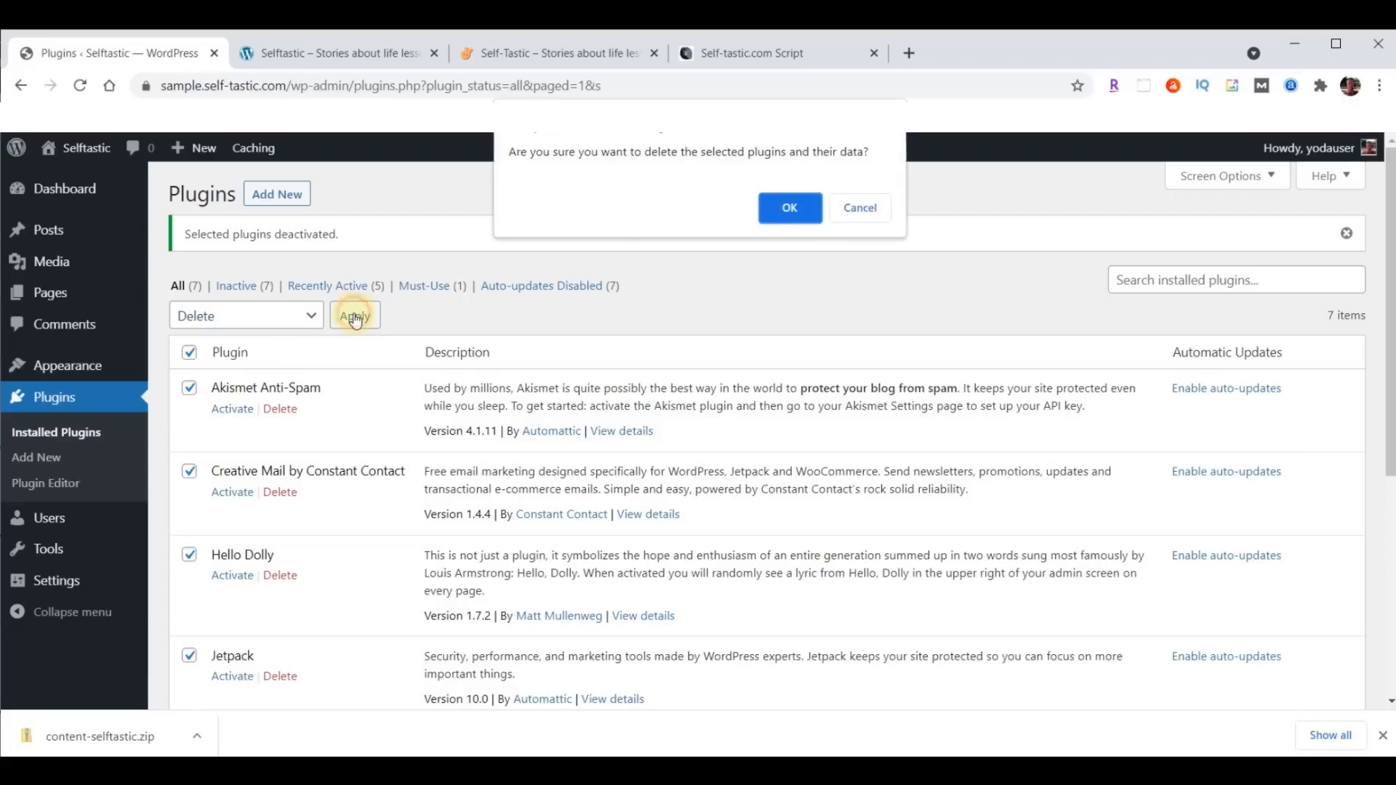
{"action": "left_click", "coordinate": [788, 210]}
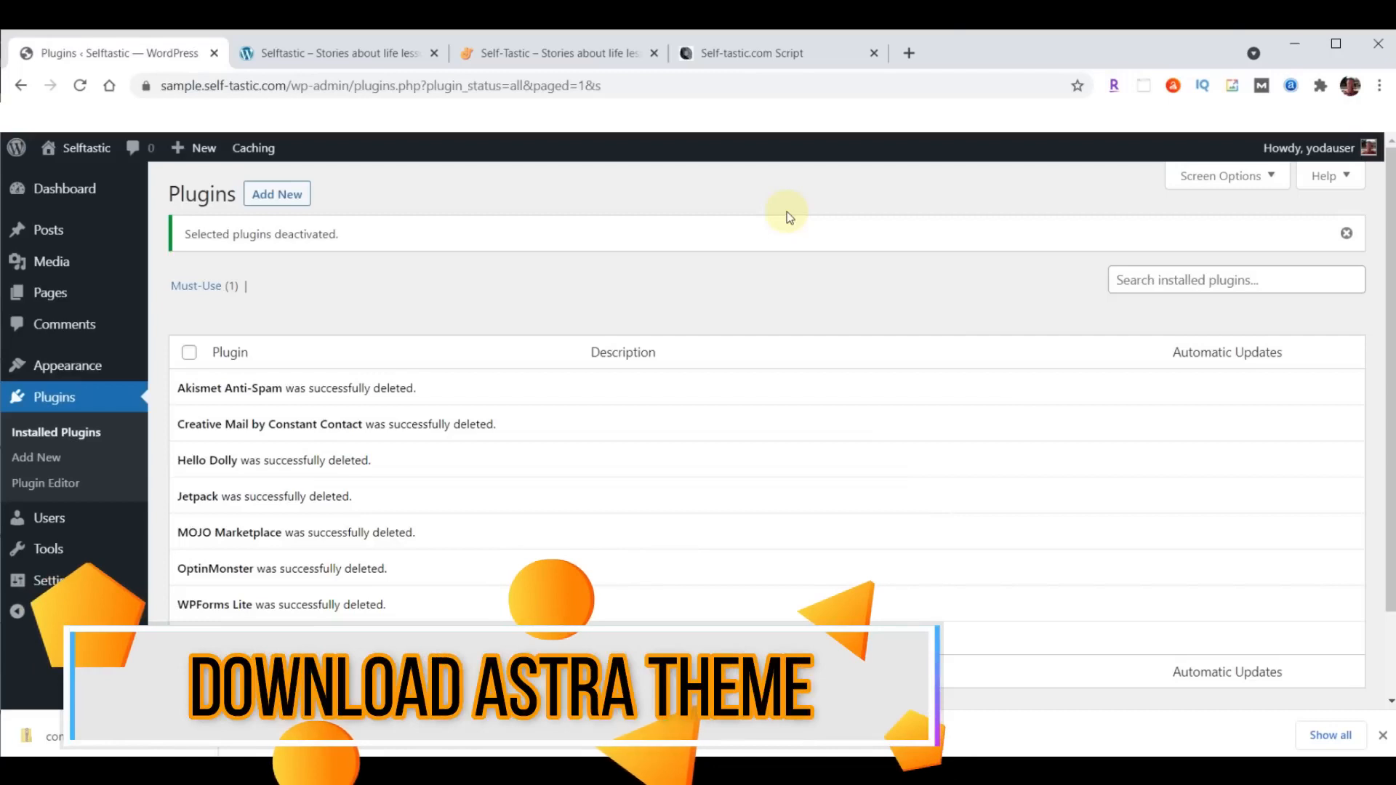
- Open the WordPress theme management area and go to the page for adding new themes
{"action": "left_click", "coordinate": [49, 368]}
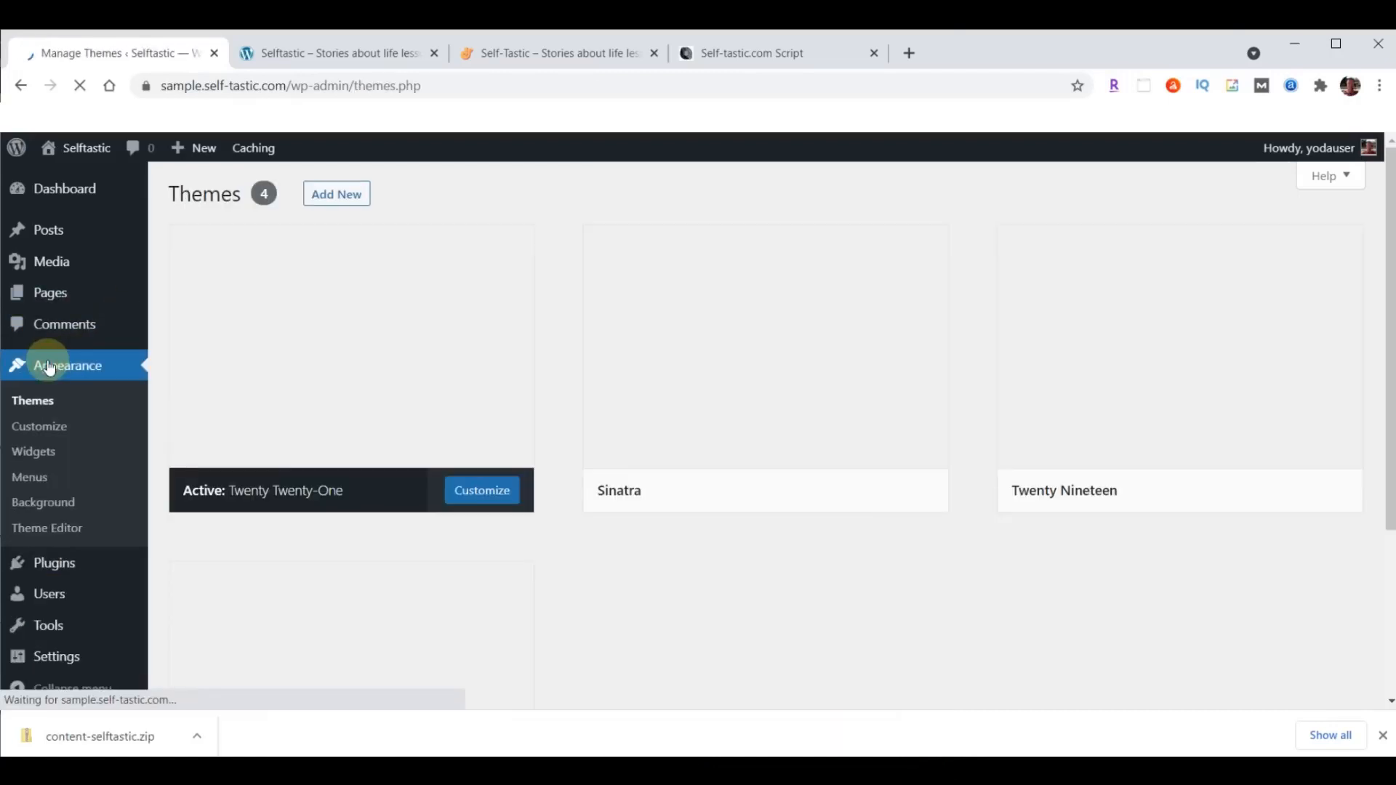
{"action": "left_click", "coordinate": [45, 400]}
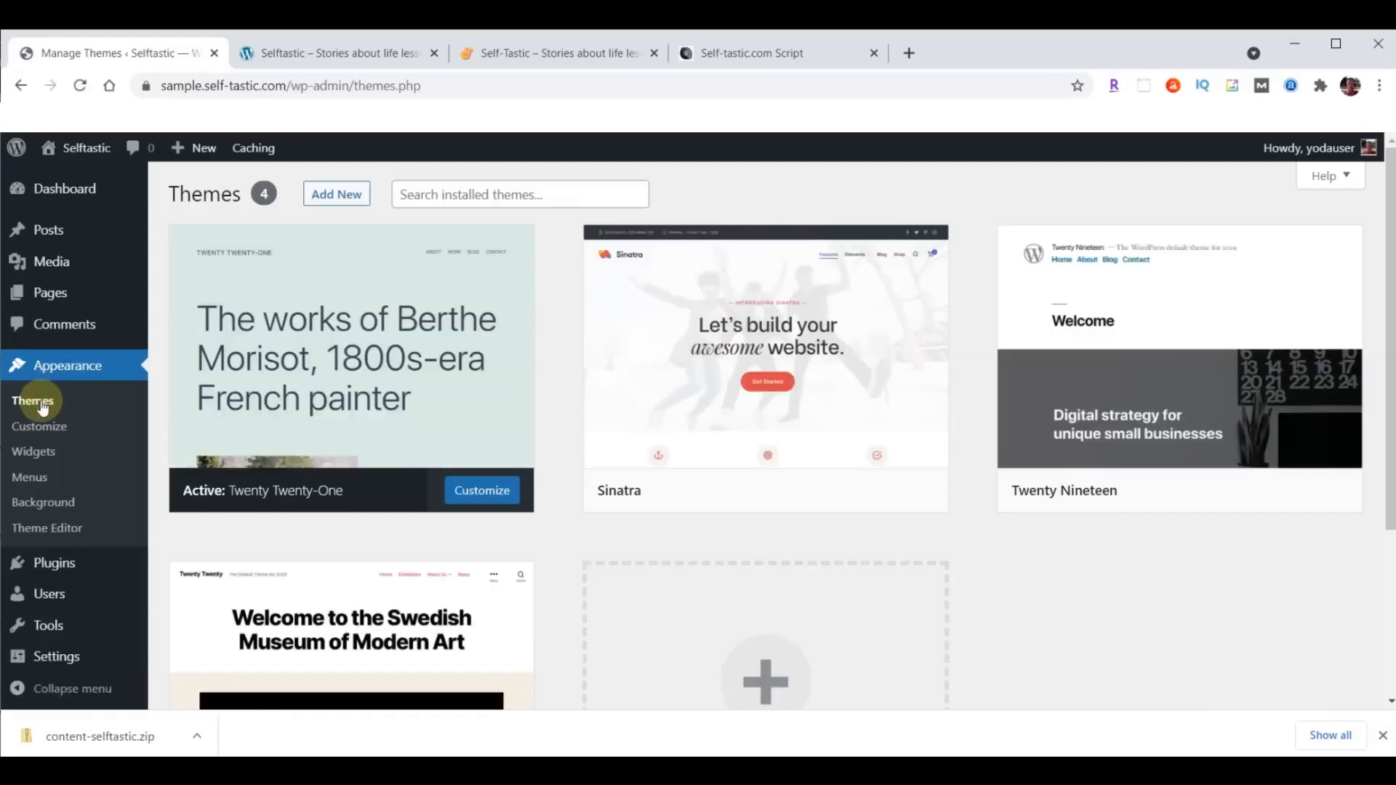
{"action": "left_click", "coordinate": [342, 195]}
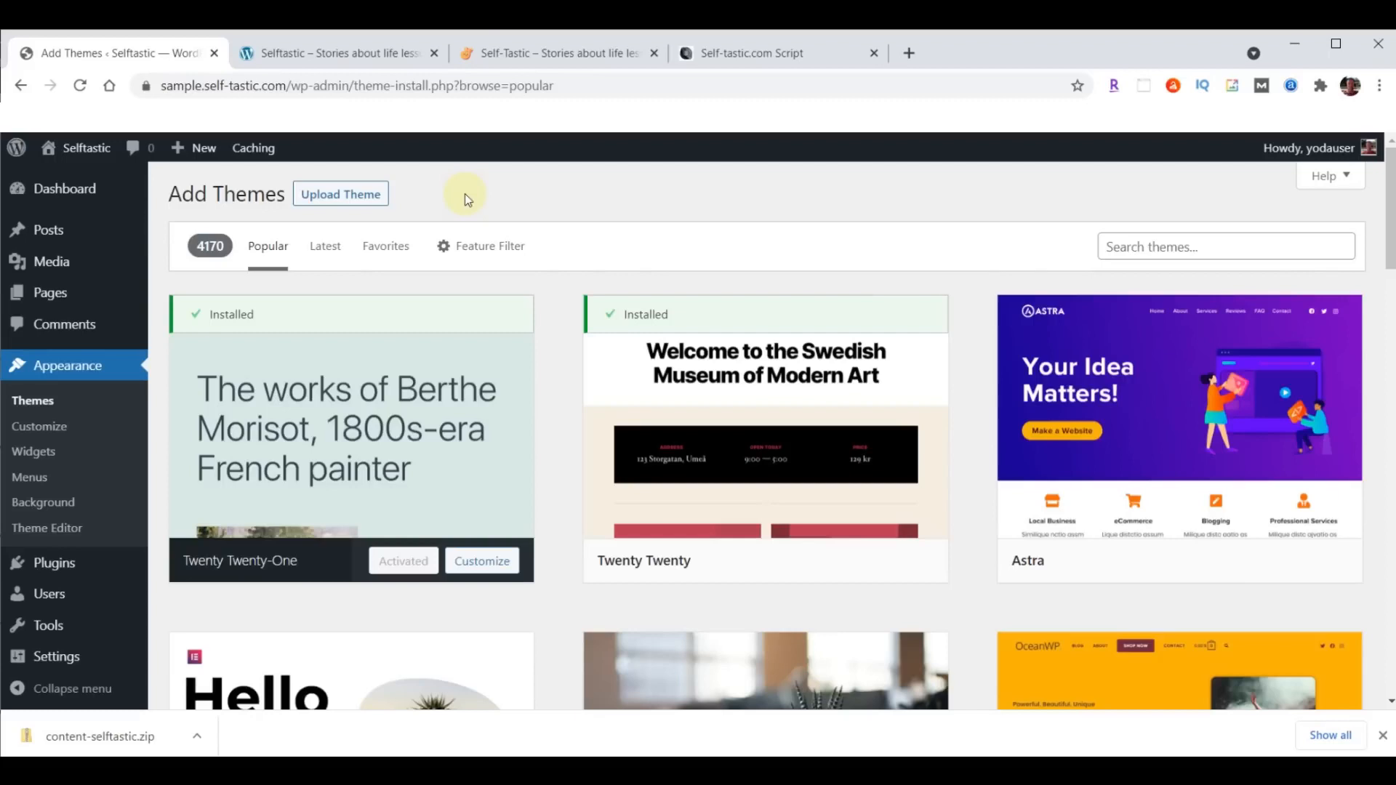
- Open webyoda.com/themes in a new browser tab and download the Astra theme listed for Self-Tastic.com, dismissing the downloads bar
{"action": "left_click", "coordinate": [910, 53]}
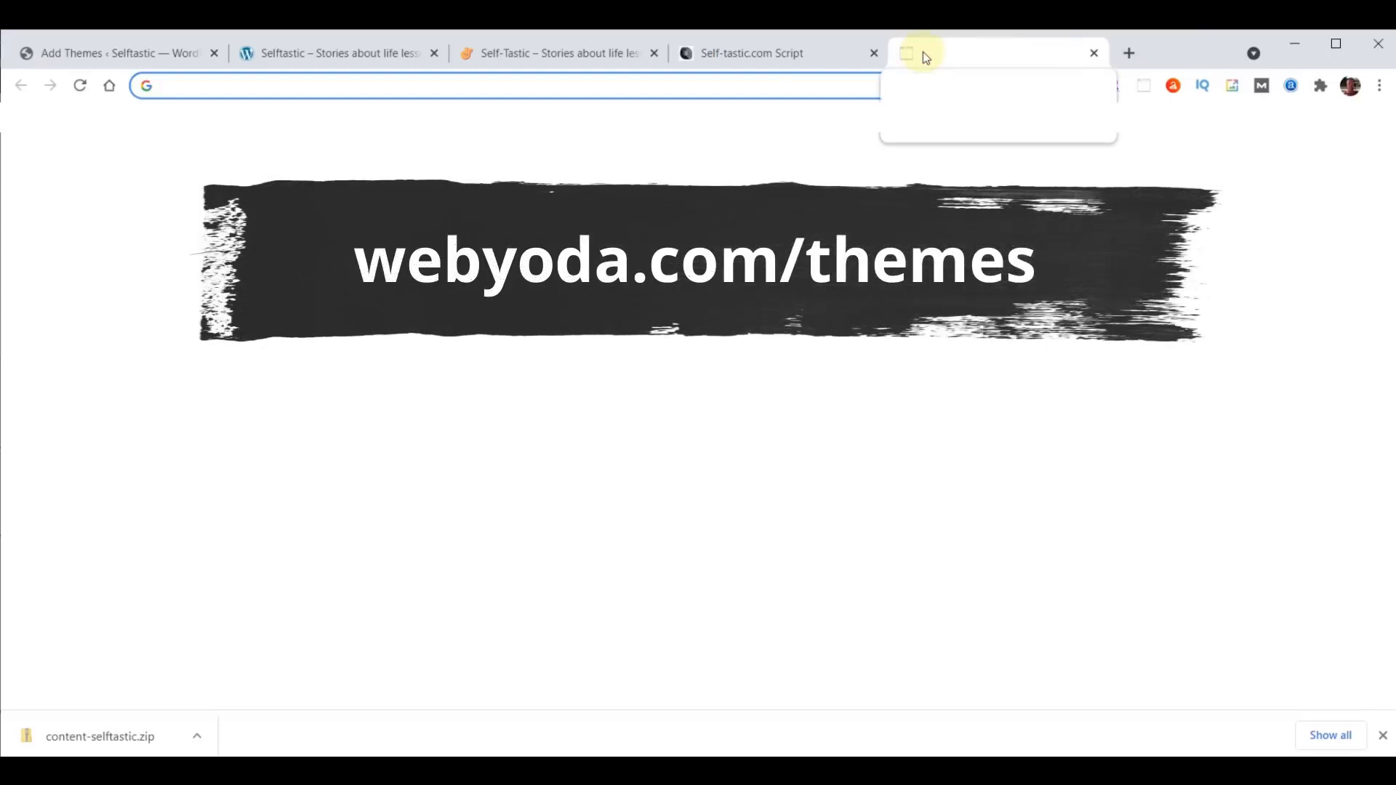
{"action": "type", "text": "webyoda.com/themes"}
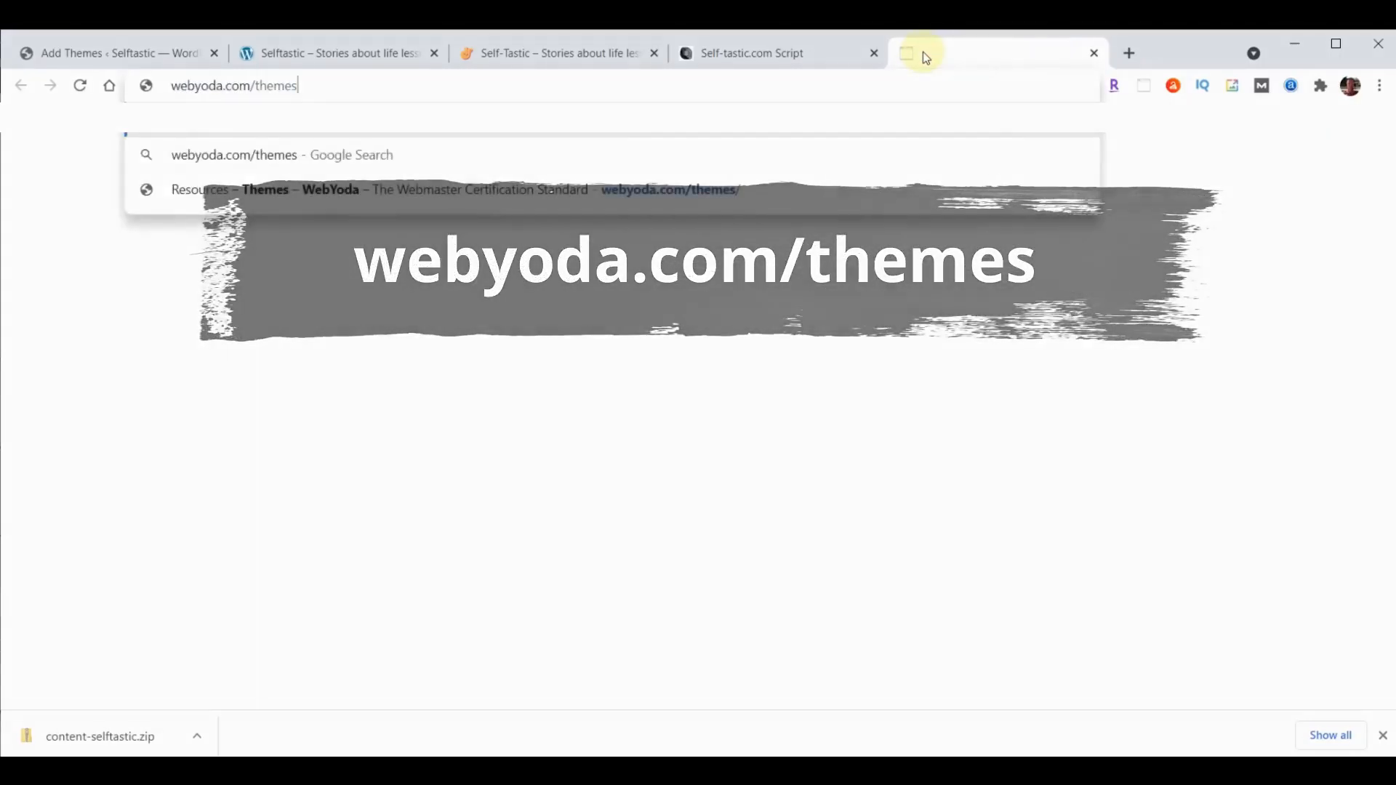
{"action": "key", "text": "Return"}
{"action": "scroll", "coordinate": [1116, 399], "scroll_direction": "down", "scroll_amount": 10}
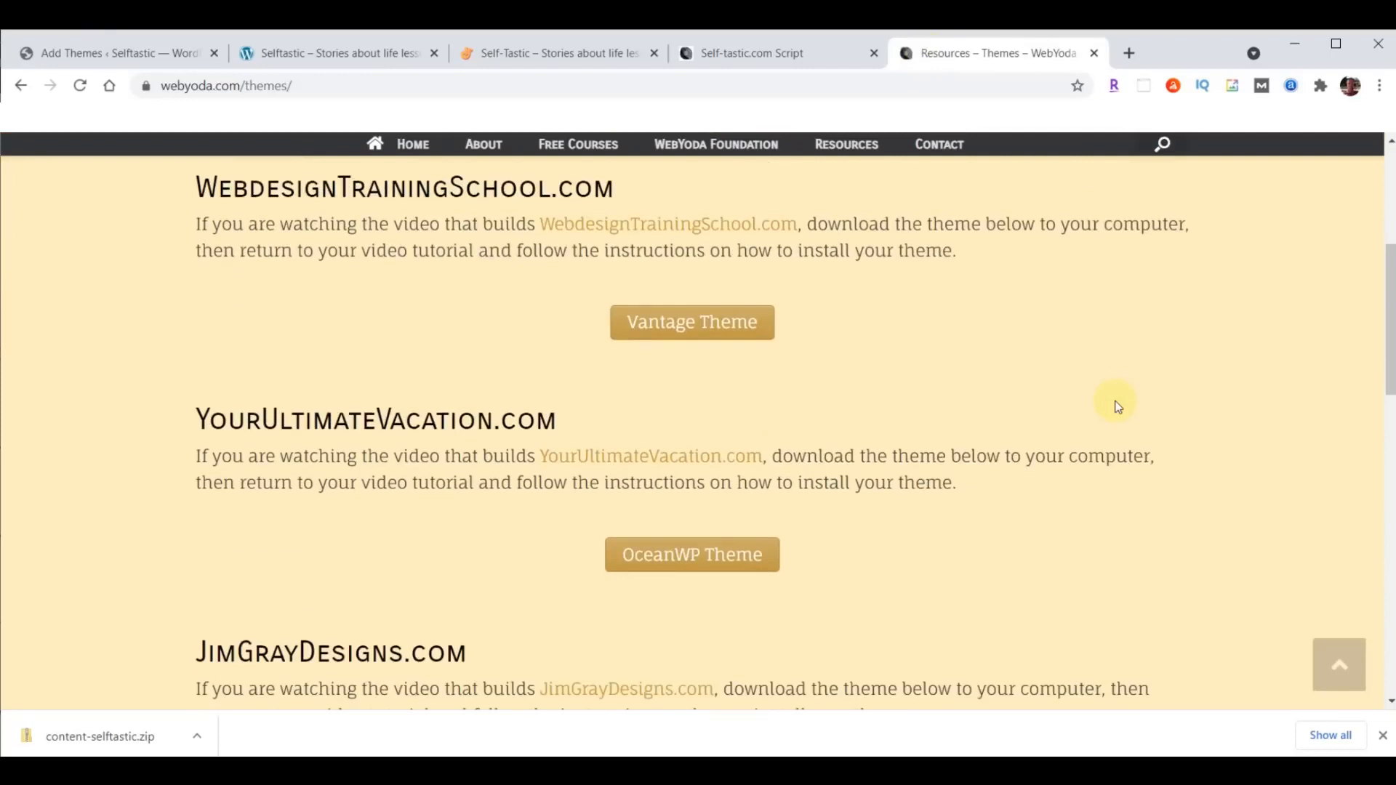
{"action": "scroll", "coordinate": [1116, 401], "scroll_direction": "down", "scroll_amount": 6}
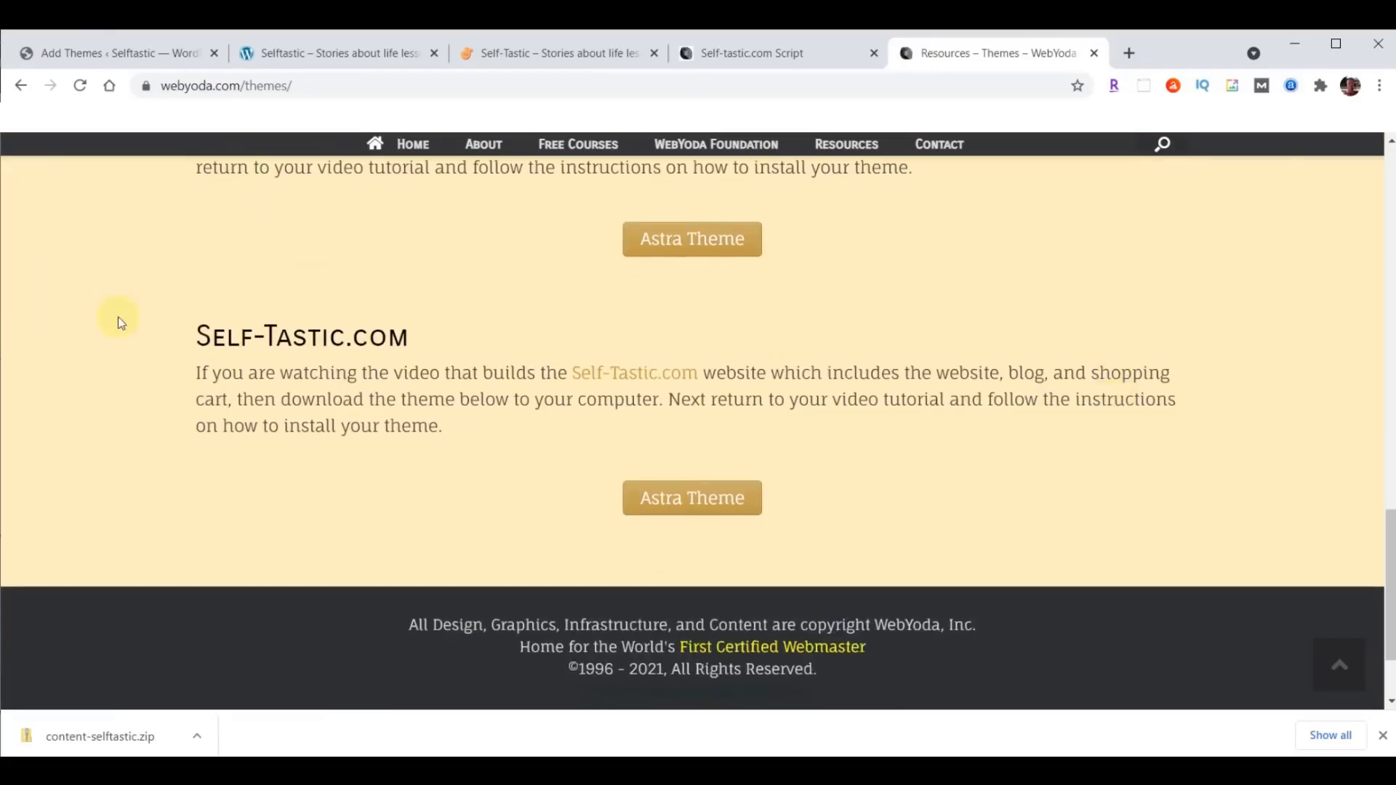
{"action": "left_click", "coordinate": [717, 498]}
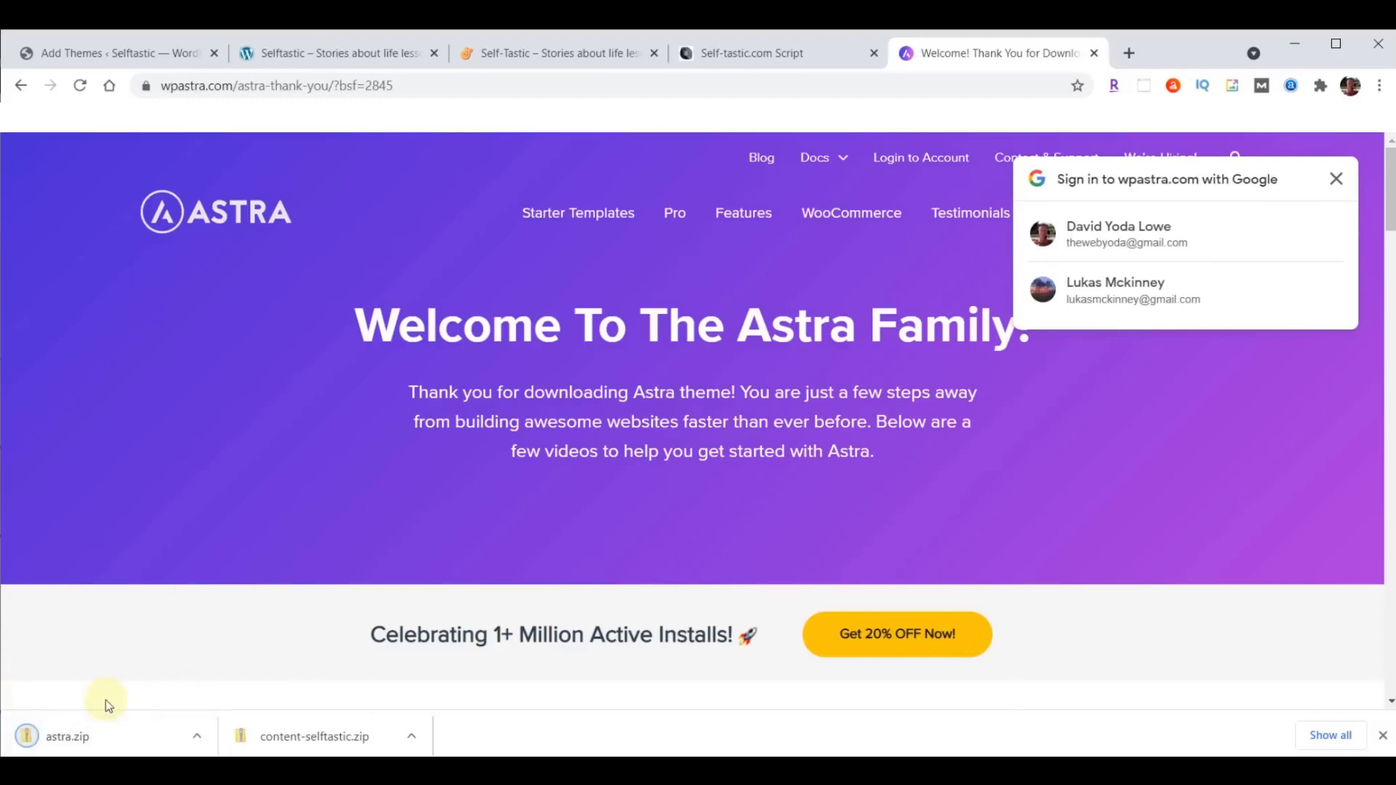
{"action": "left_click", "coordinate": [1382, 735]}
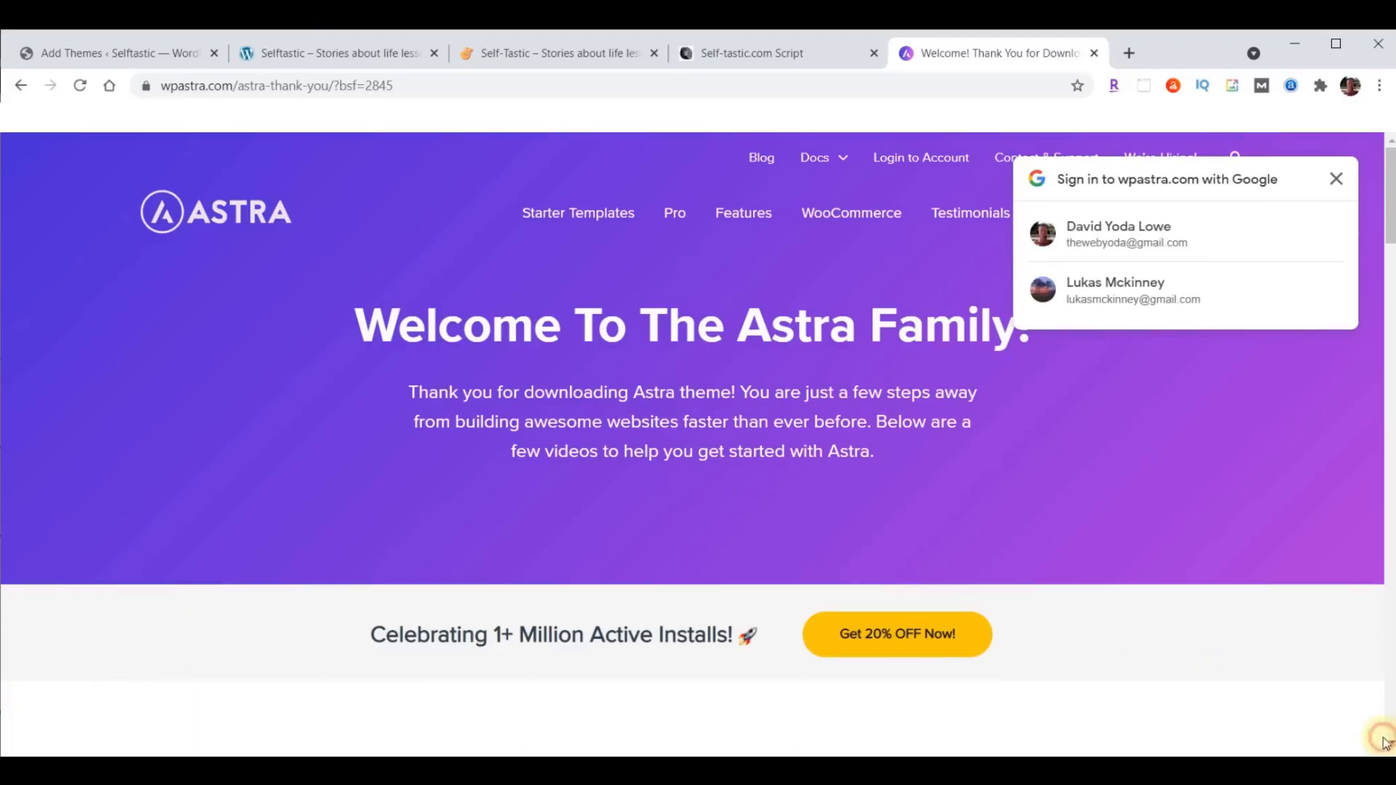
- Load webyoda.com/plugins in the same tab and find the plugin downloads for the Self-Tastic.com project
{"action": "left_click", "coordinate": [569, 88]}
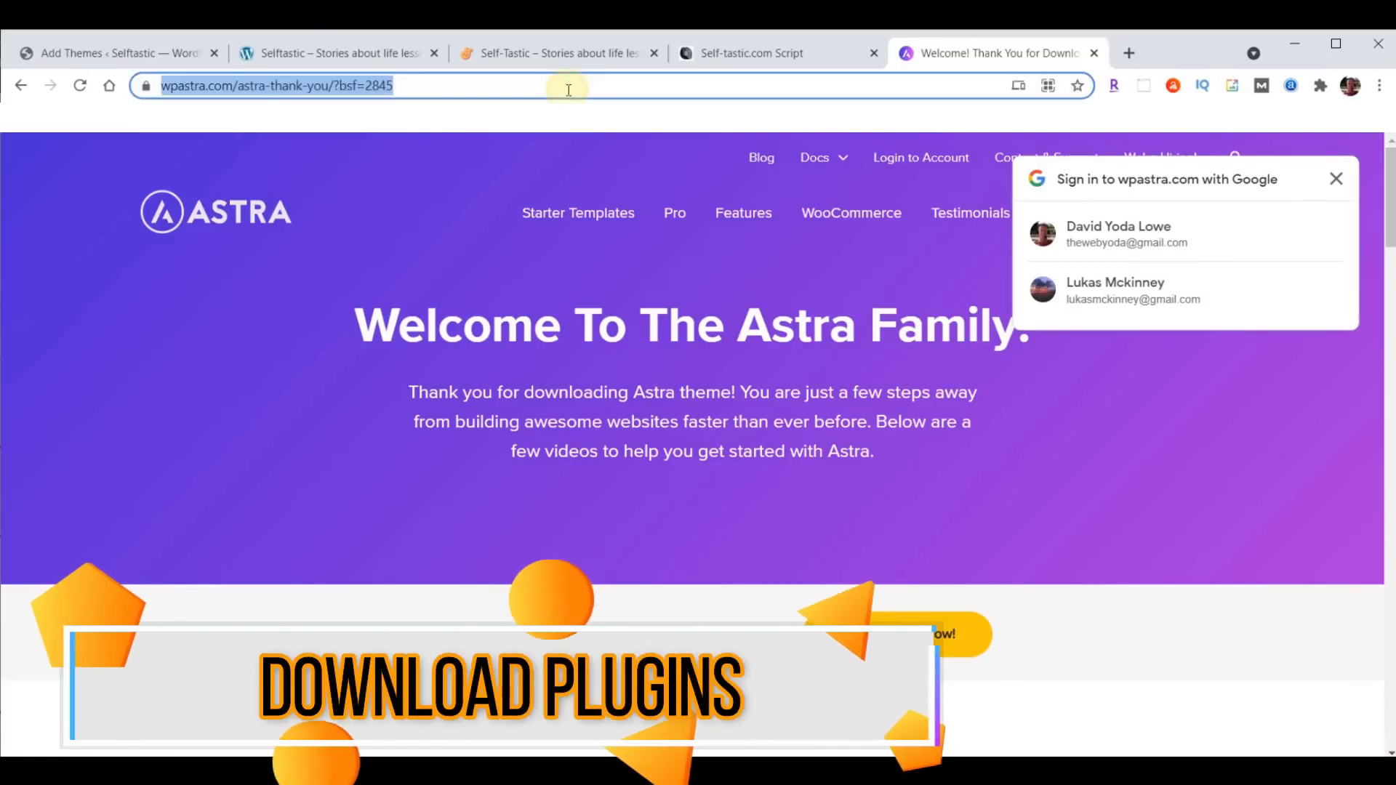
{"action": "type", "text": "webyoda.com/pl"}
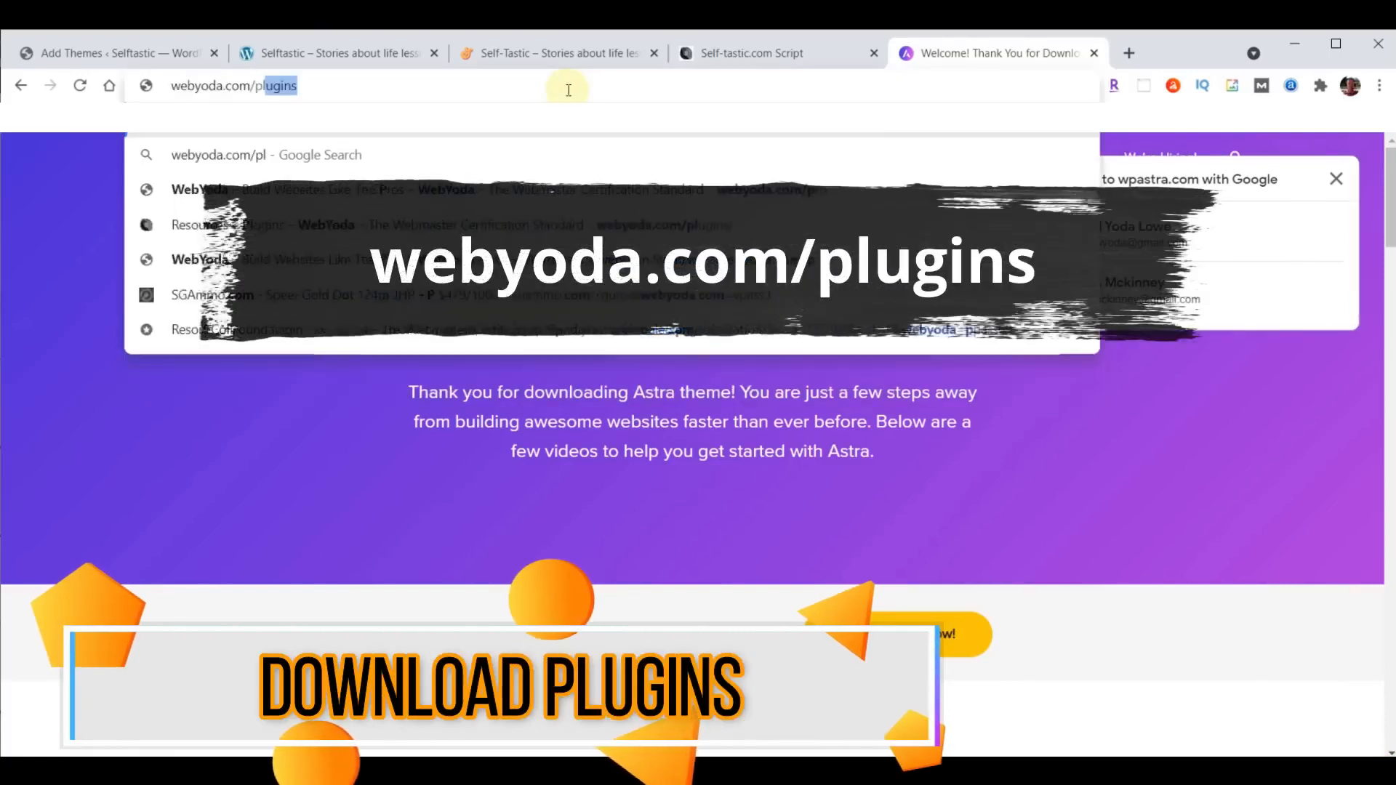
{"action": "type", "text": "ugins"}
{"action": "key", "text": "Return"}
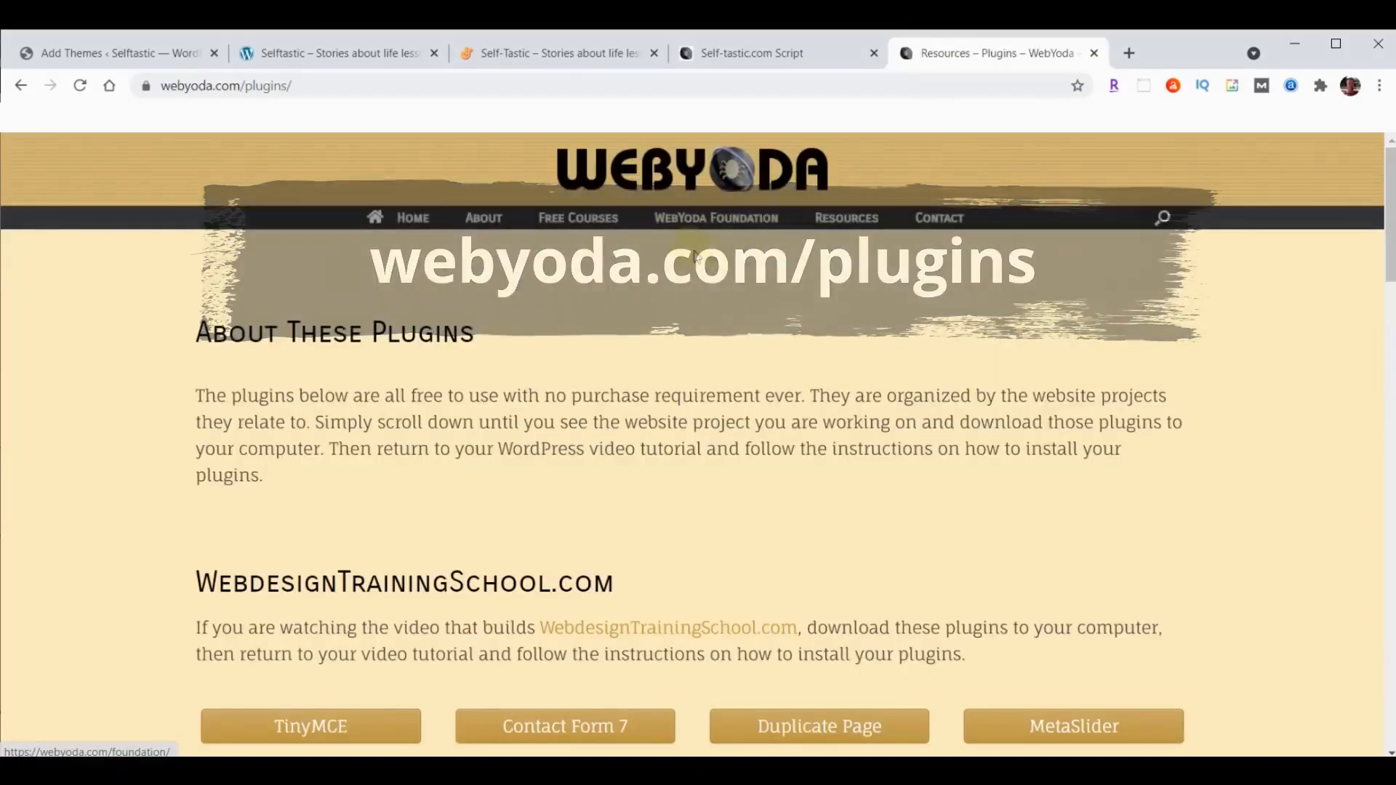
{"action": "scroll", "coordinate": [748, 260], "scroll_direction": "down", "scroll_amount": 15}
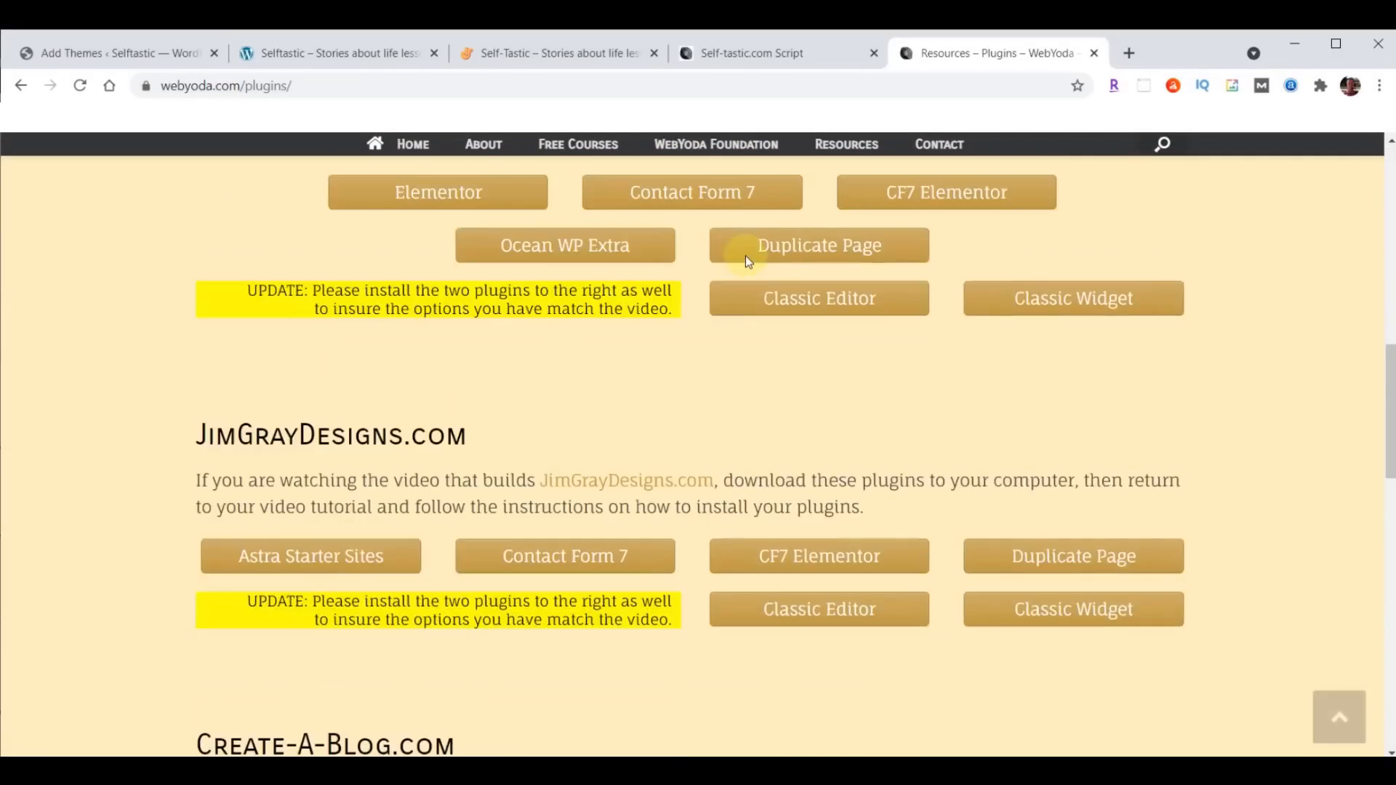
{"action": "scroll", "coordinate": [744, 256], "scroll_direction": "down", "scroll_amount": 7}
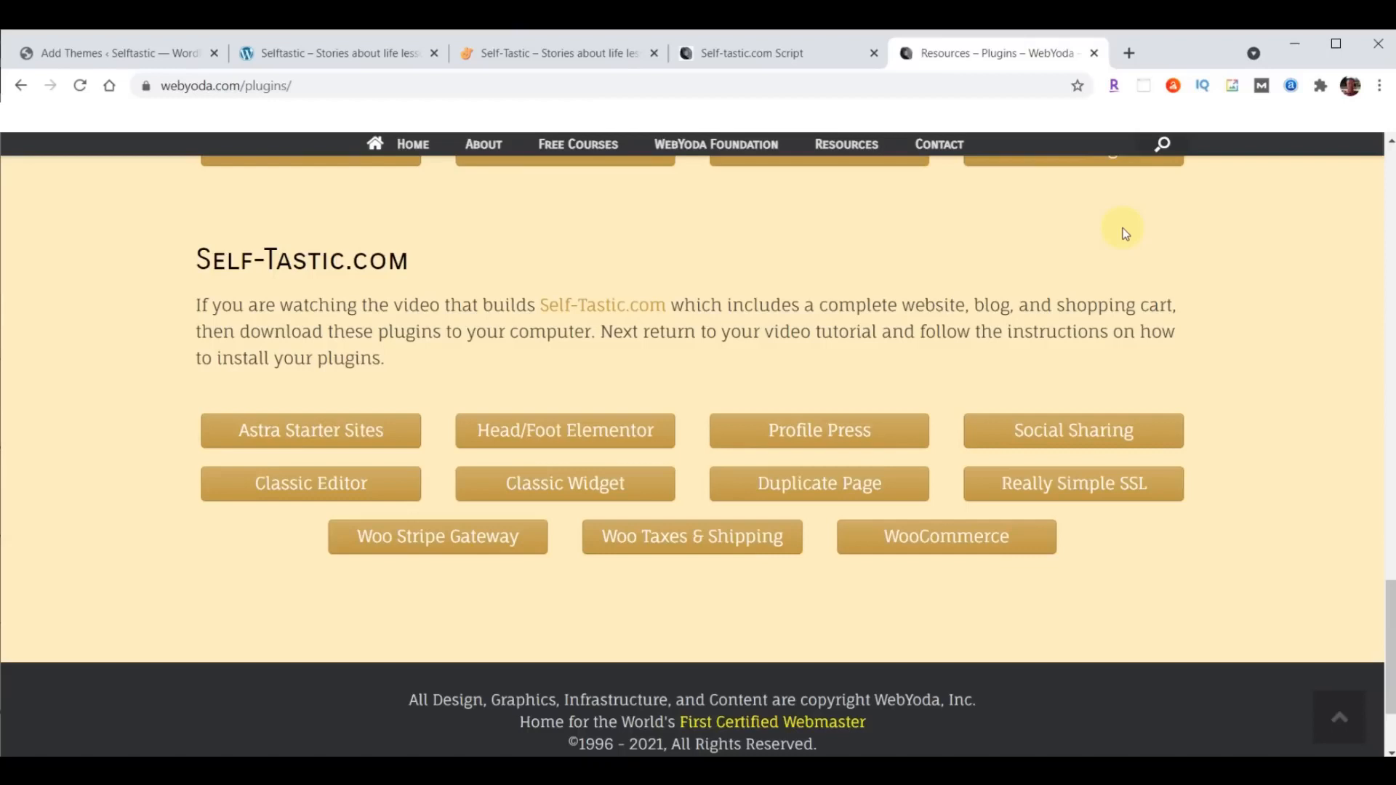
- Download the Astra Starter Sites, Head/Foot Elementor, Profile Press and Social Sharing plugins for Self-Tastic.com
{"action": "left_click", "coordinate": [295, 438]}
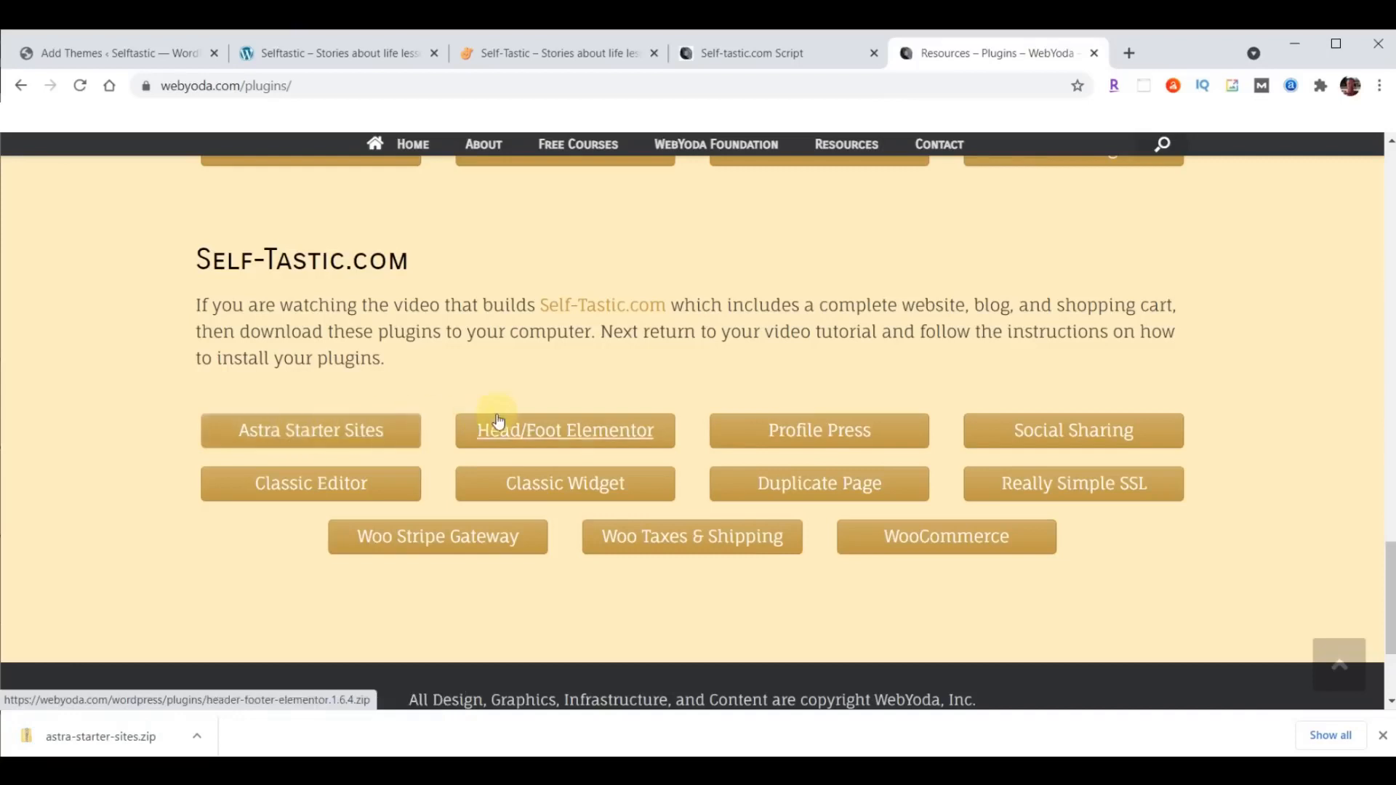
{"action": "left_click", "coordinate": [608, 431]}
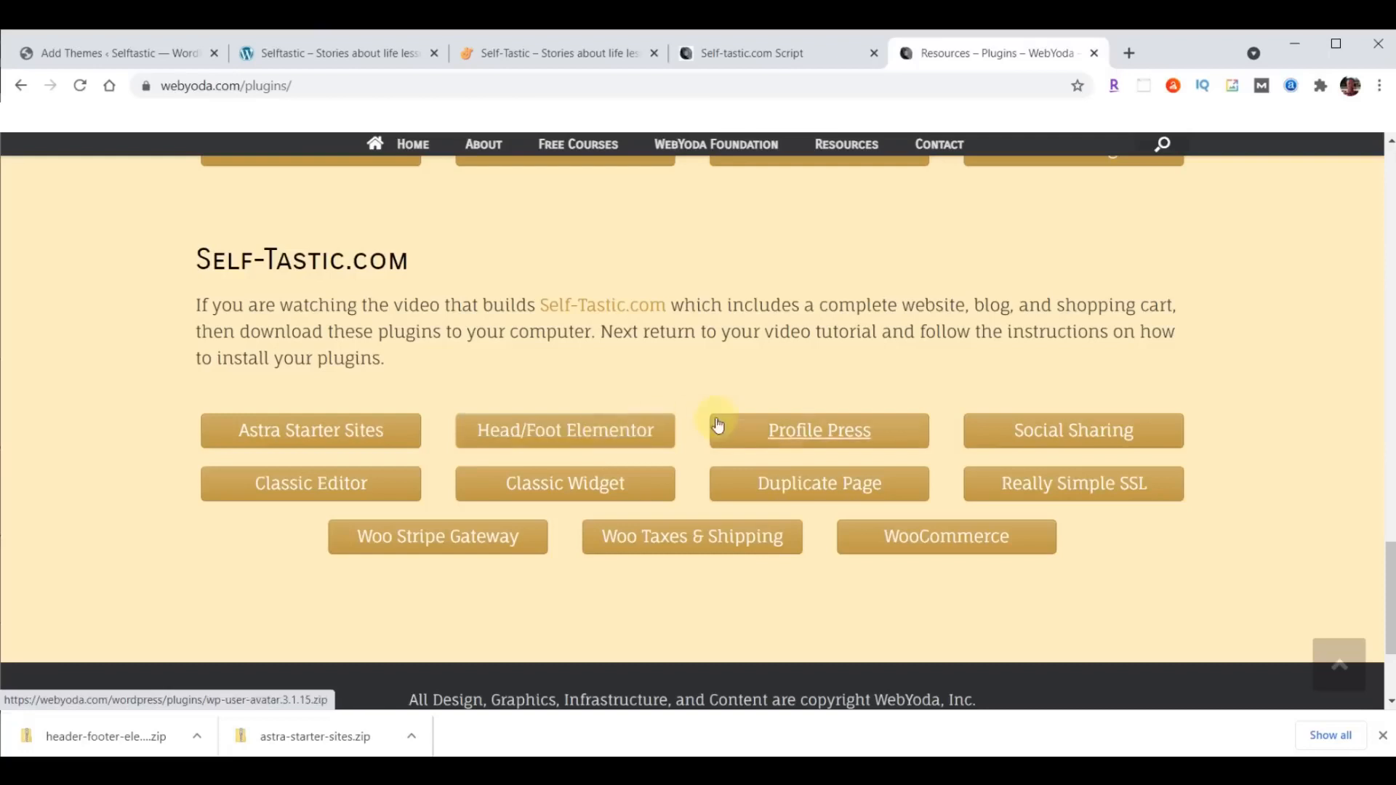
{"action": "left_click", "coordinate": [845, 432]}
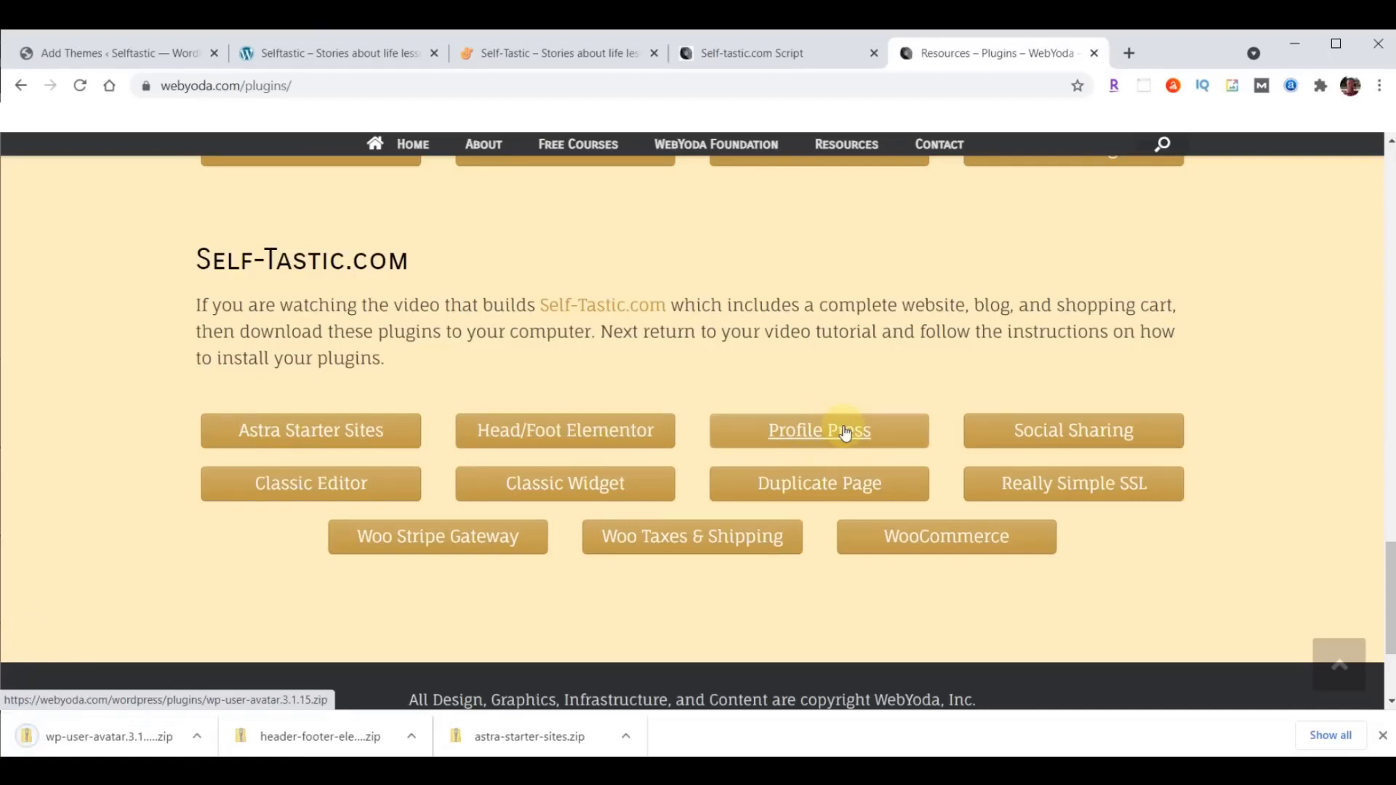
{"action": "left_click", "coordinate": [1100, 430]}
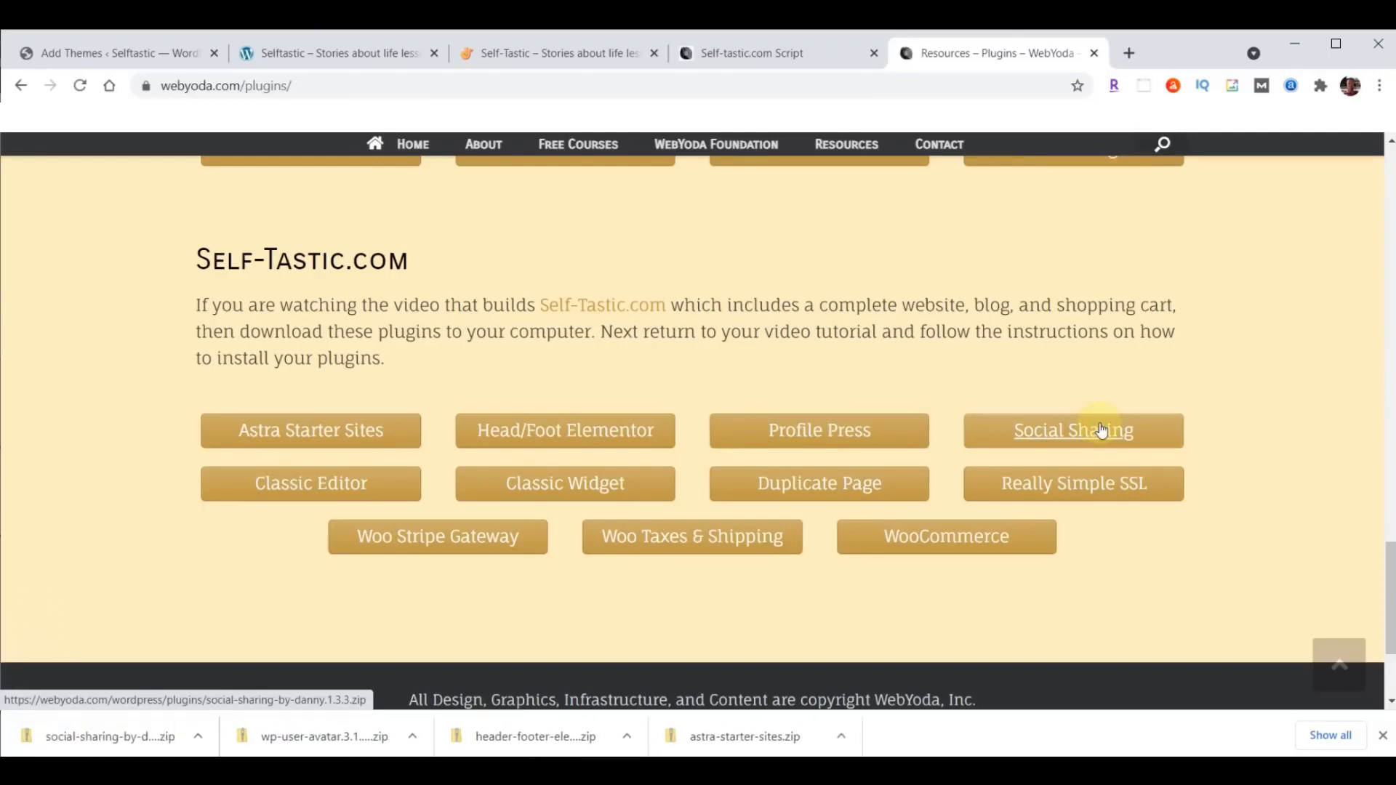
- Download the Classic Editor, Classic Widget, Duplicate Page and Really Simple SSL plugins for Self-Tastic.com
{"action": "left_click", "coordinate": [306, 493]}
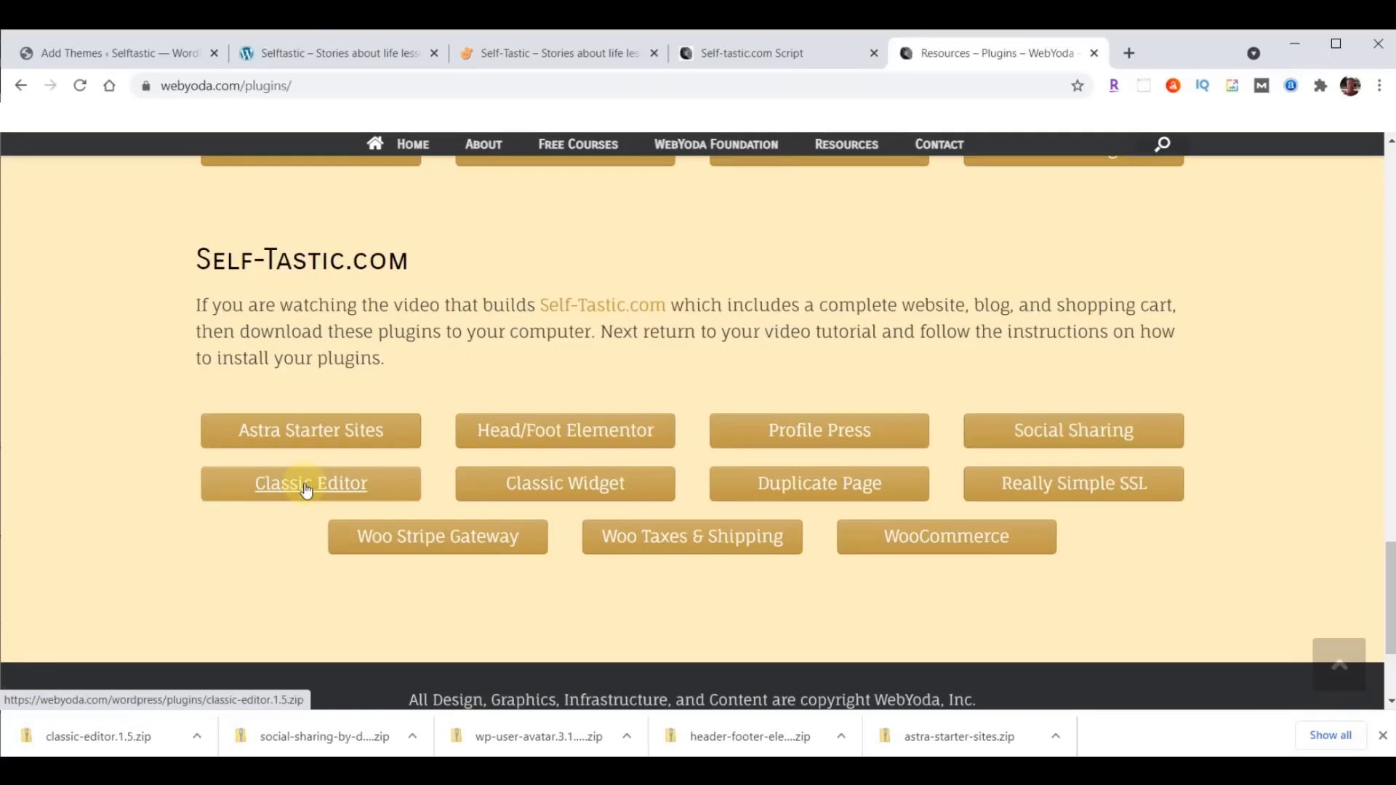
{"action": "left_click", "coordinate": [568, 487]}
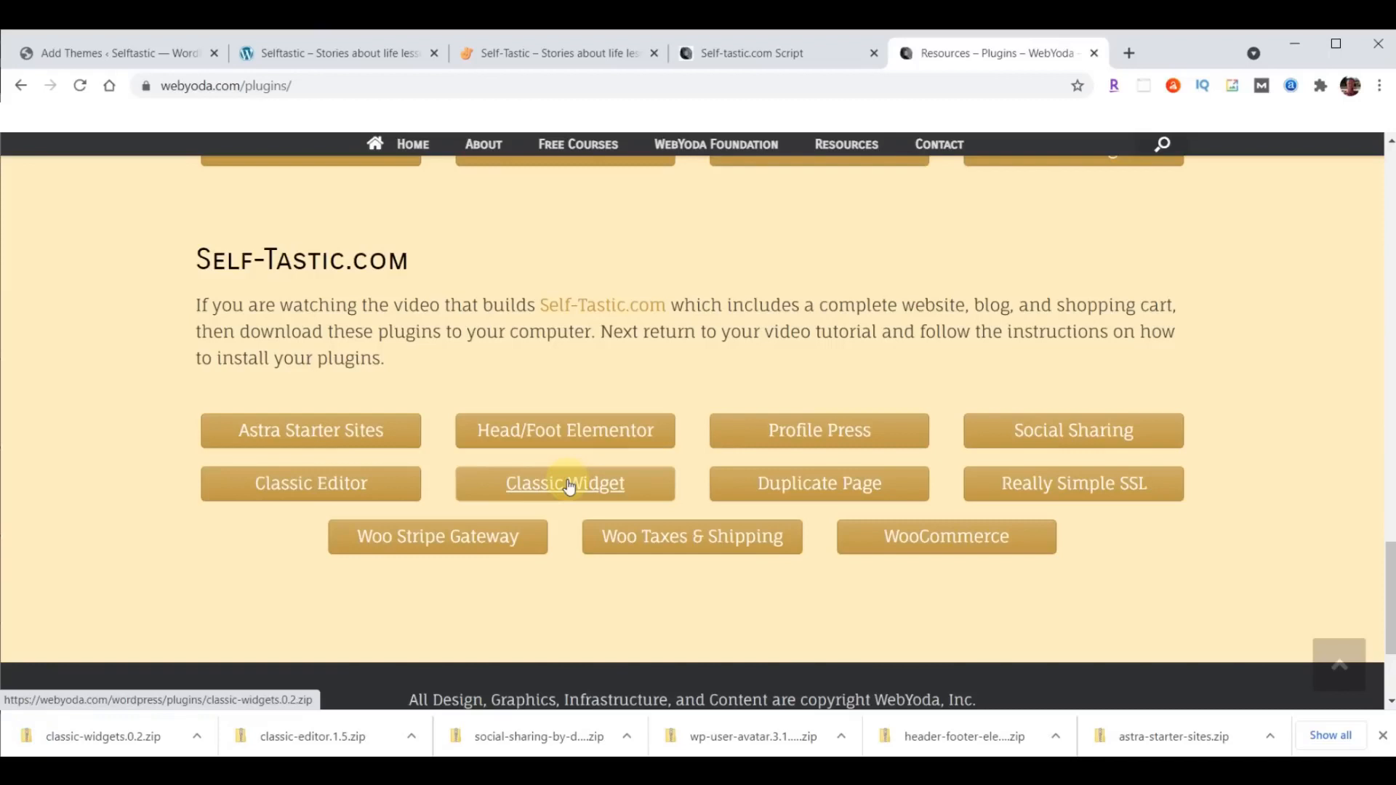
{"action": "left_click", "coordinate": [819, 488]}
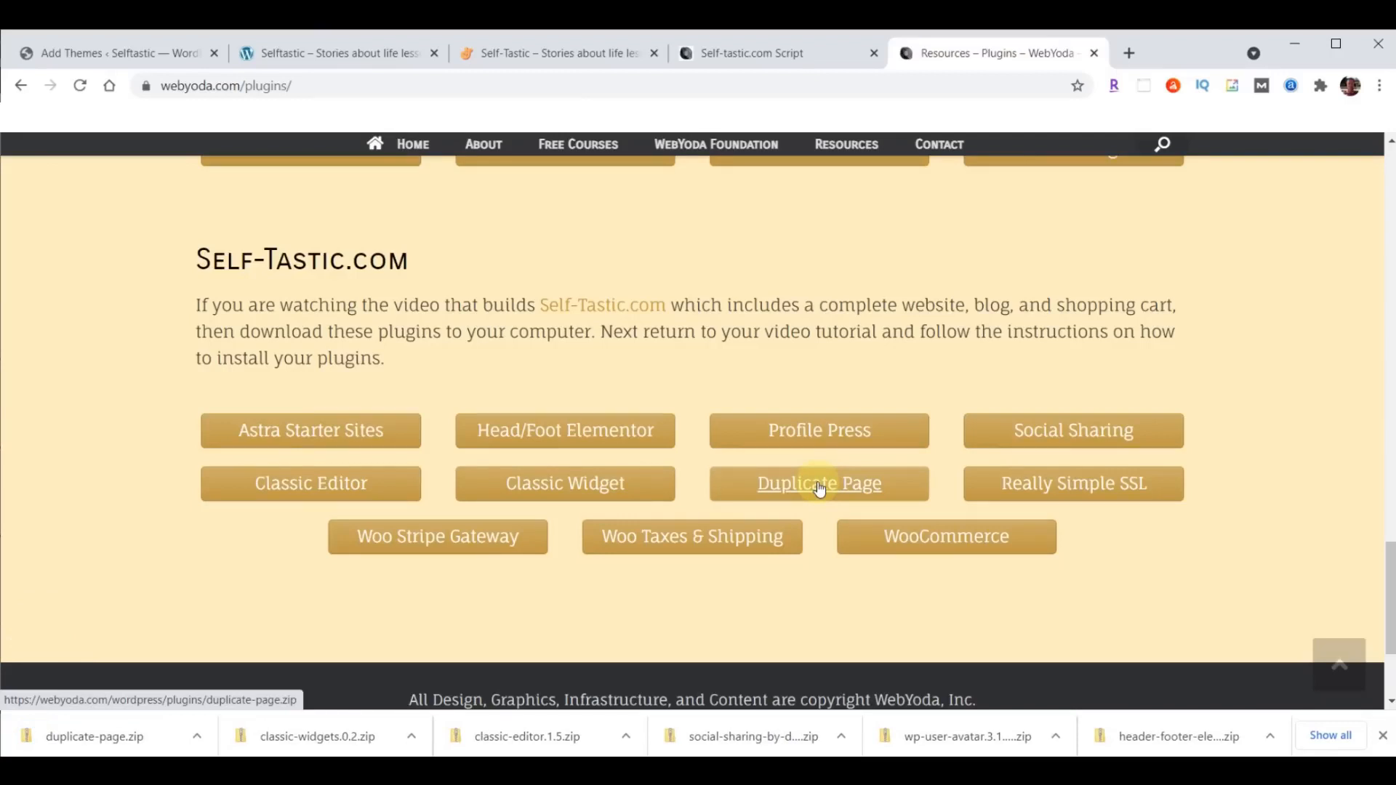
{"action": "left_click", "coordinate": [1073, 486]}
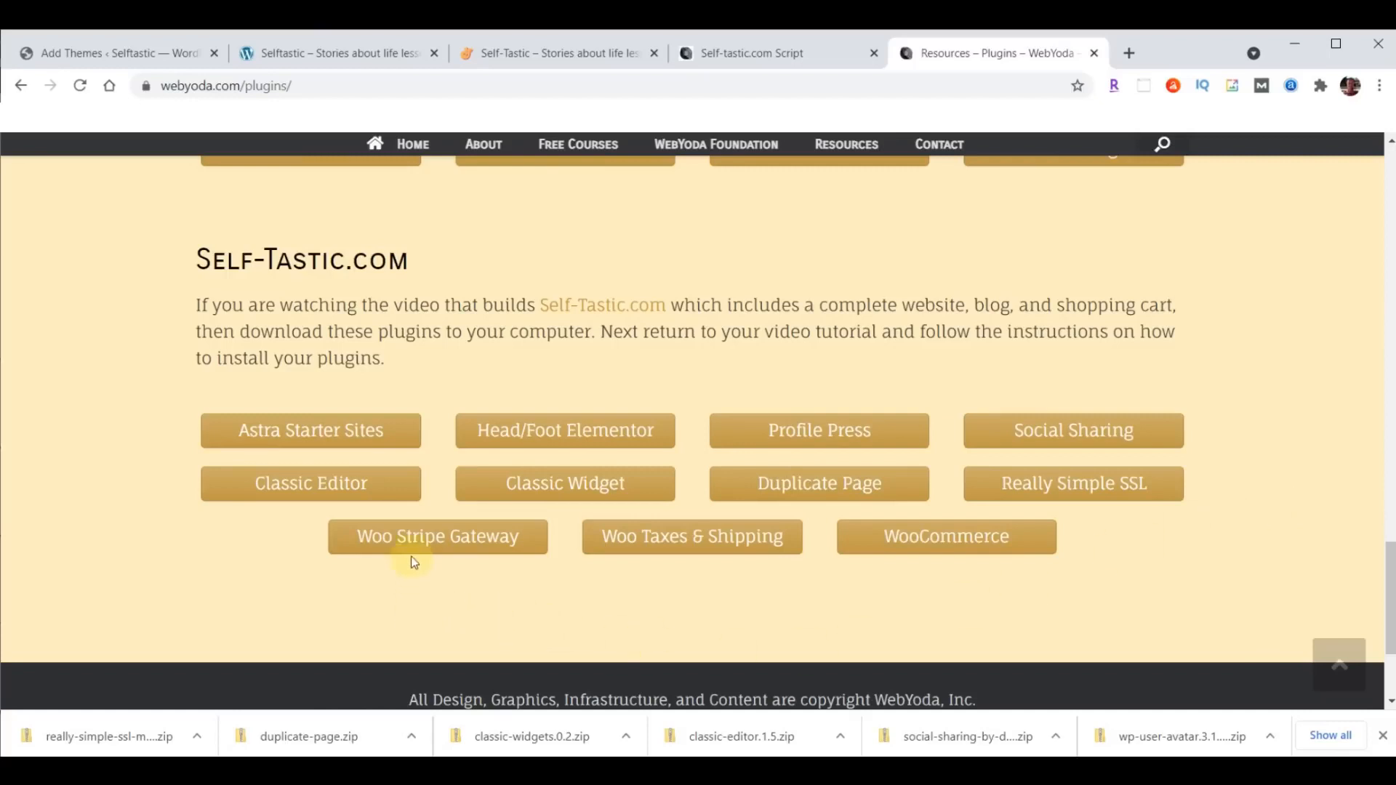
- Download the Woo Stripe Gateway, Woo Taxes & Shipping and WooCommerce plugins, and review the Downloads folder in File Explorer sorted by date modified
{"action": "left_click", "coordinate": [419, 540]}
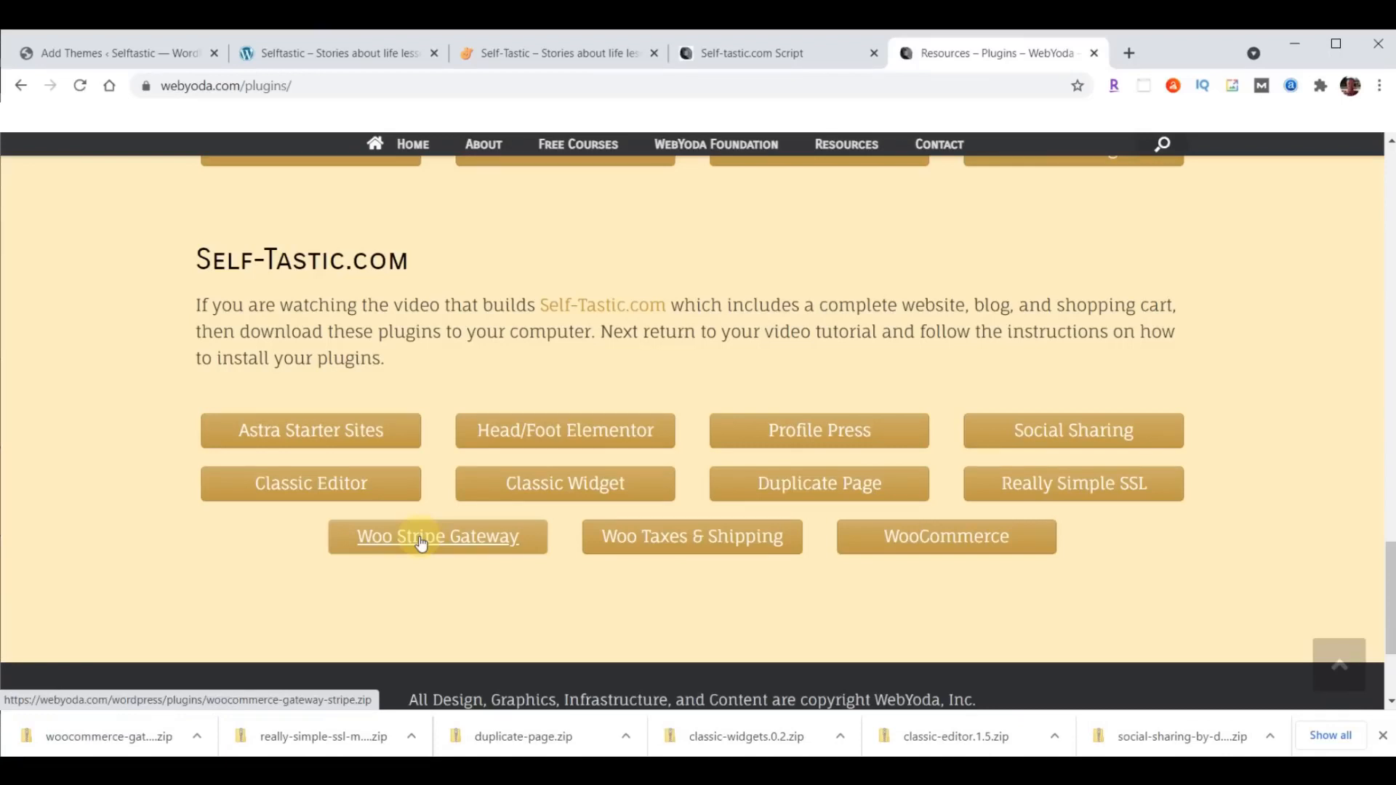
{"action": "left_click", "coordinate": [697, 544]}
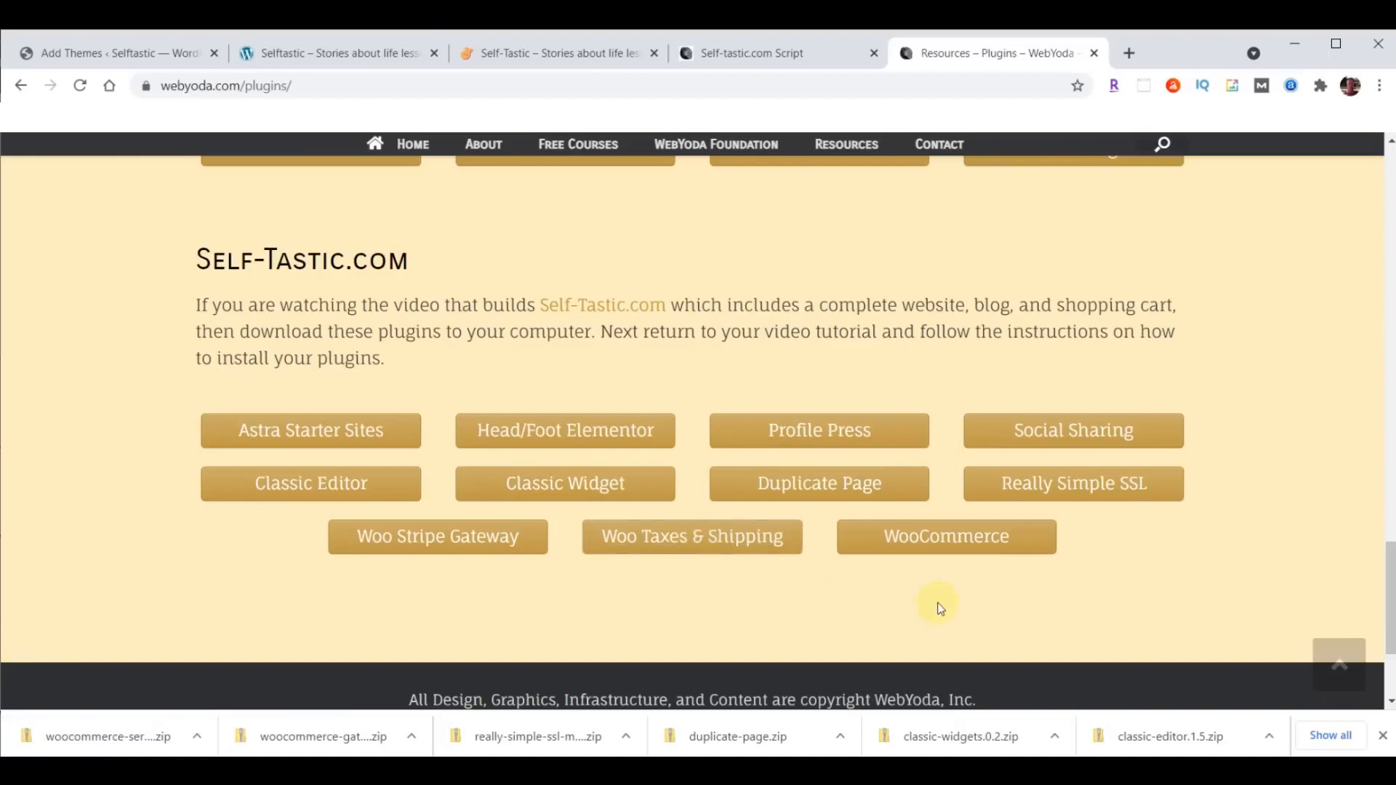
{"action": "left_click", "coordinate": [949, 538]}
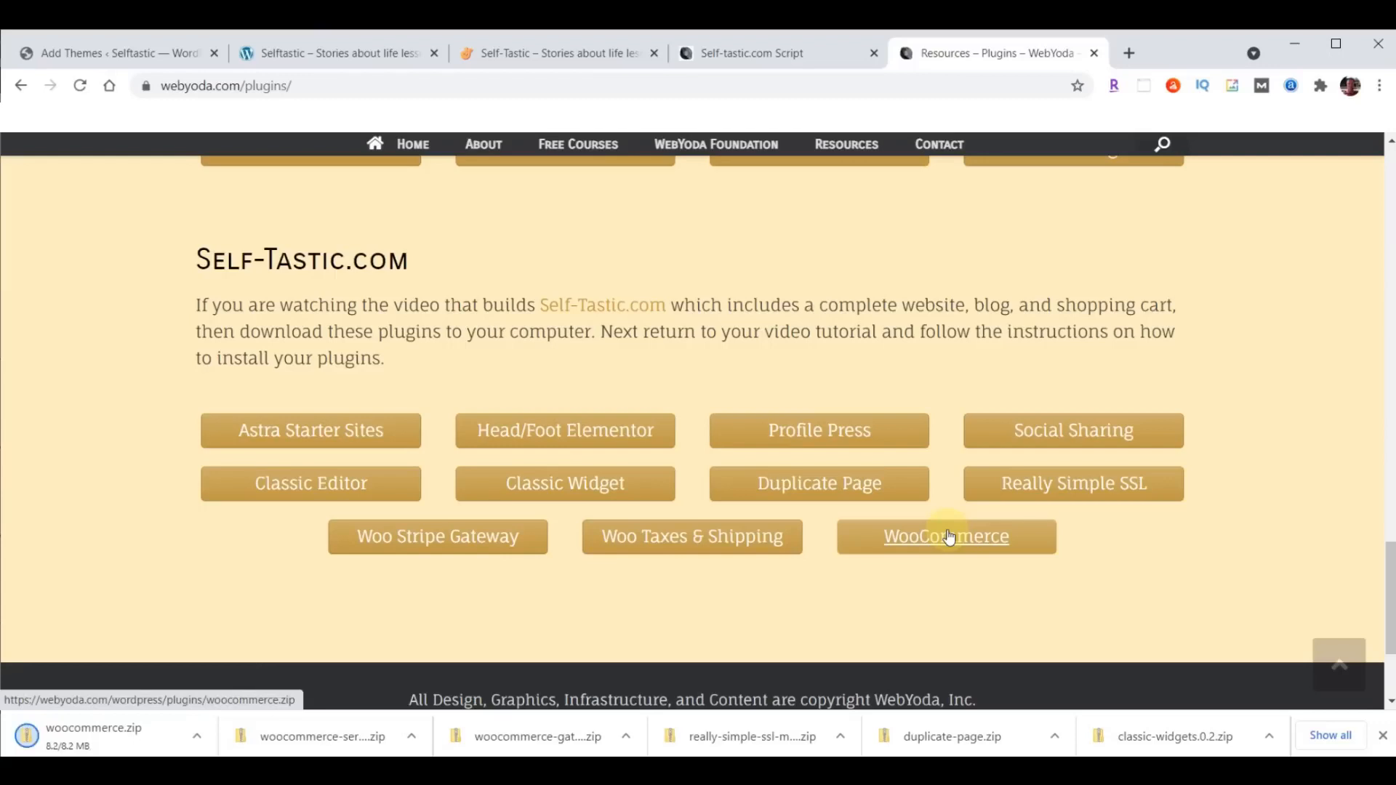
{"action": "left_click", "coordinate": [1382, 736]}
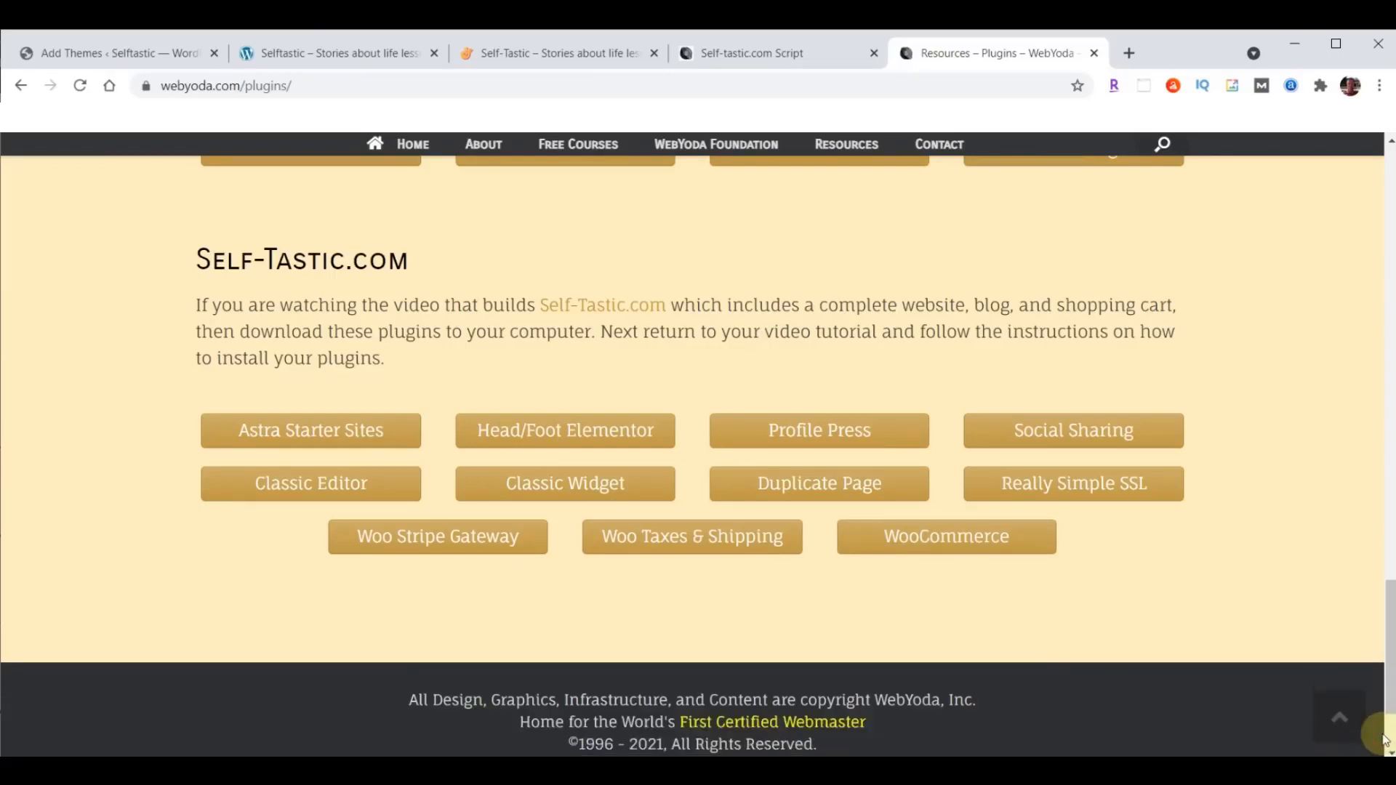
{"action": "key", "text": "alt+Tab"}
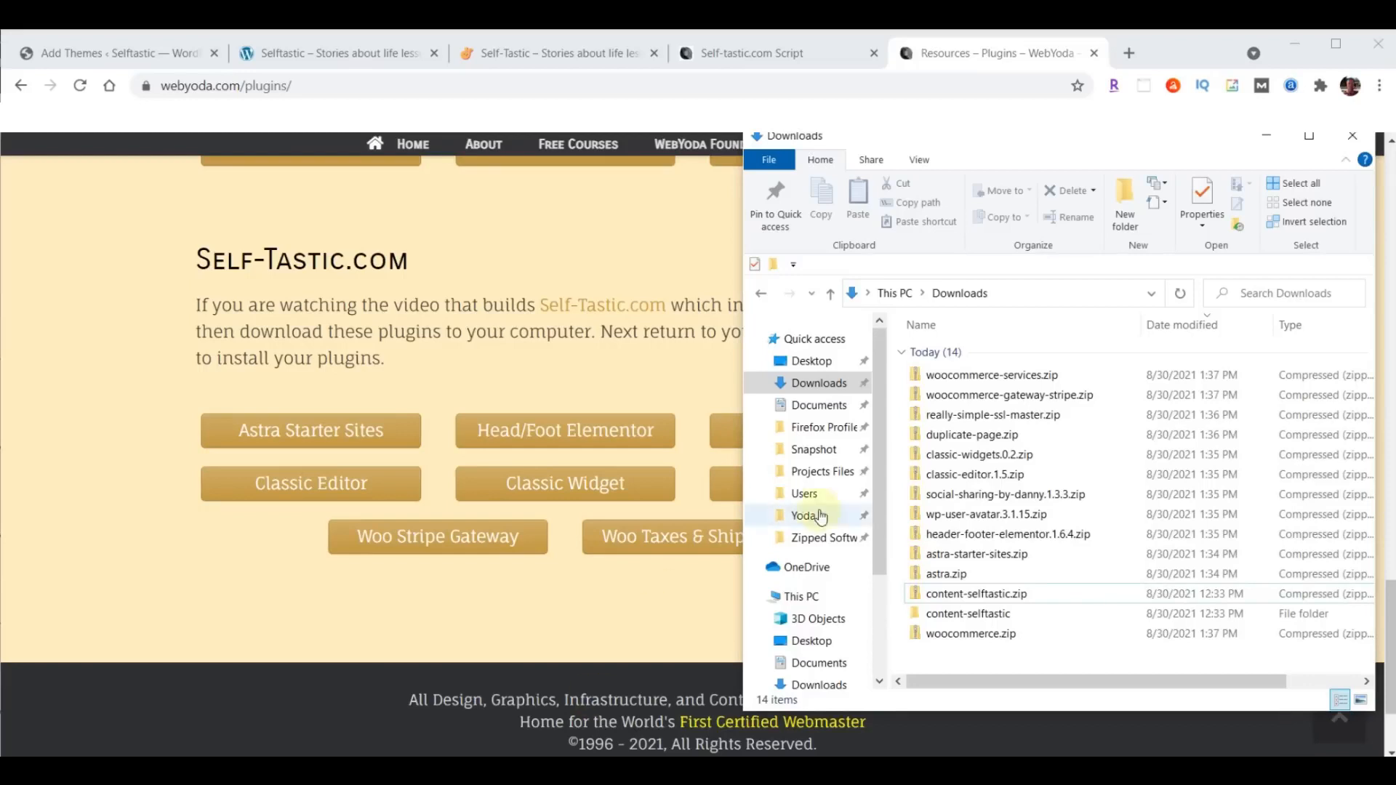
{"action": "left_click", "coordinate": [1173, 325]}
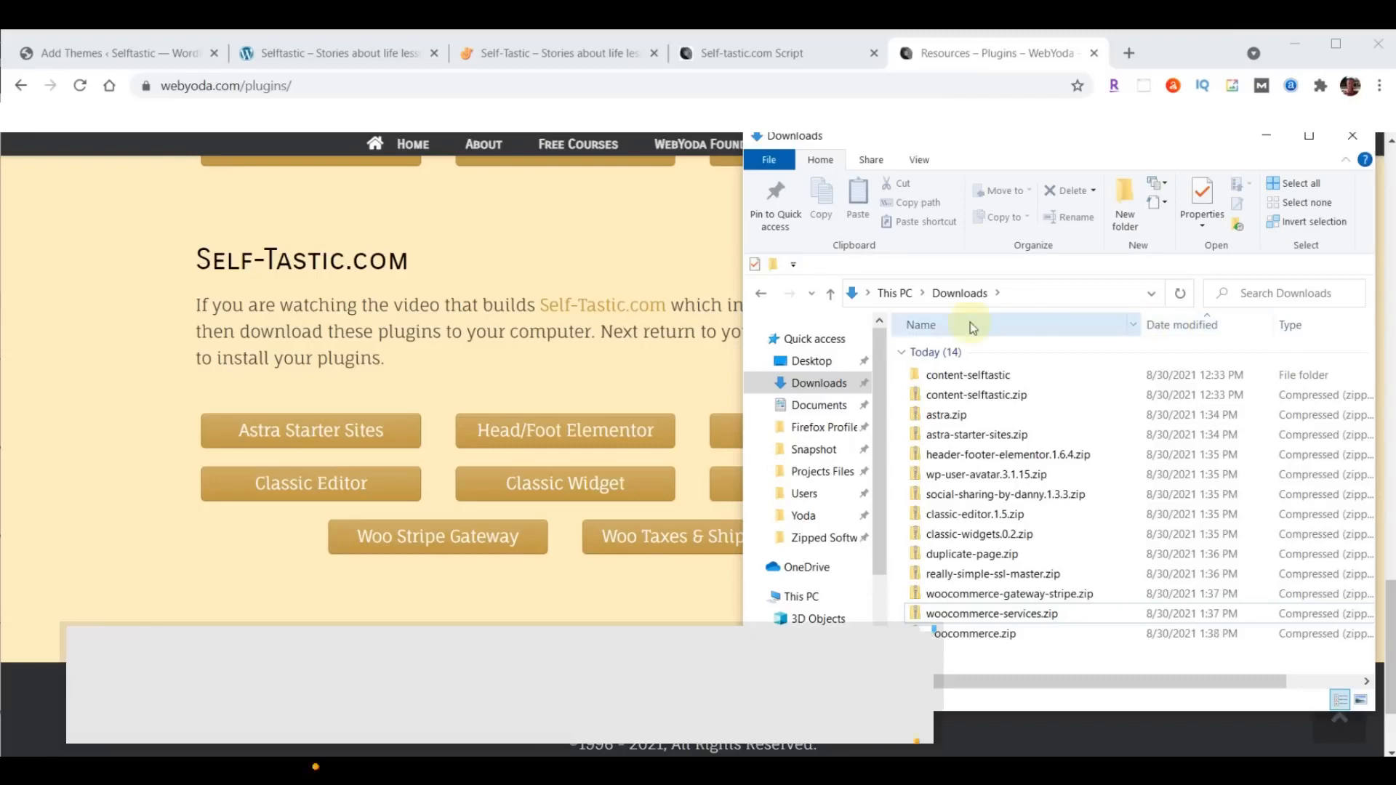
- Return to the WordPress Add Themes page, upload and install astra.zip from the Downloads folder, and activate the theme
{"action": "left_click", "coordinate": [95, 65]}
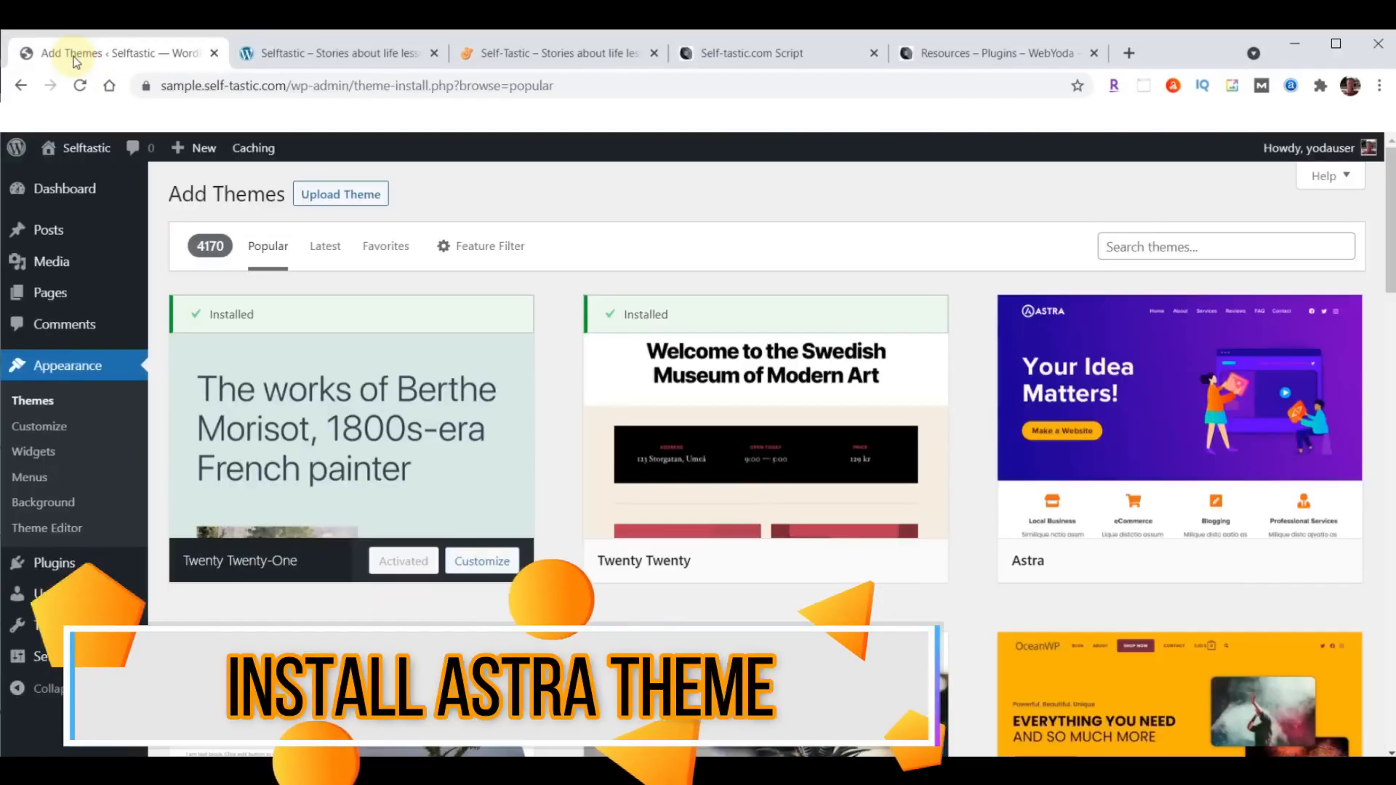
{"action": "left_click", "coordinate": [327, 204]}
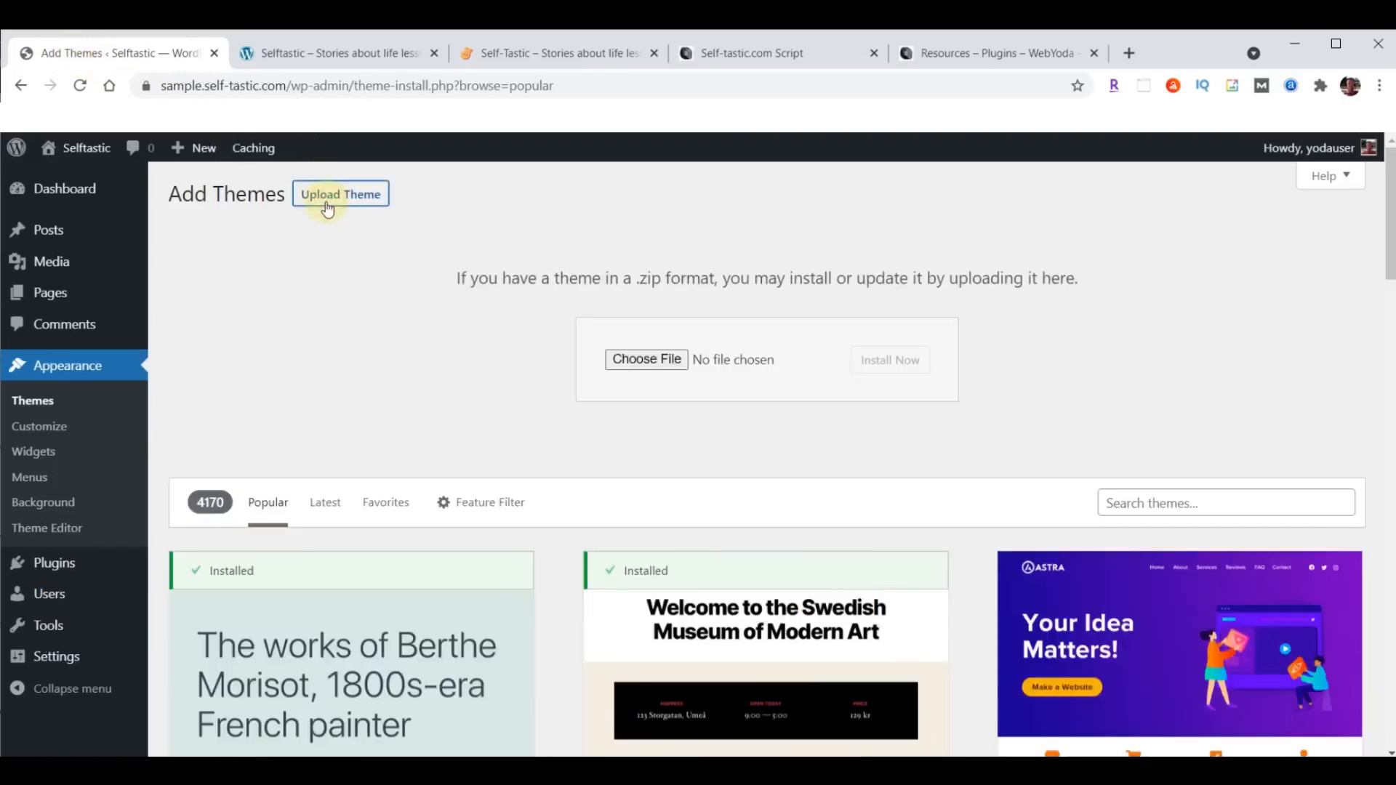
{"action": "left_click", "coordinate": [630, 359]}
{"action": "left_click", "coordinate": [67, 262]}
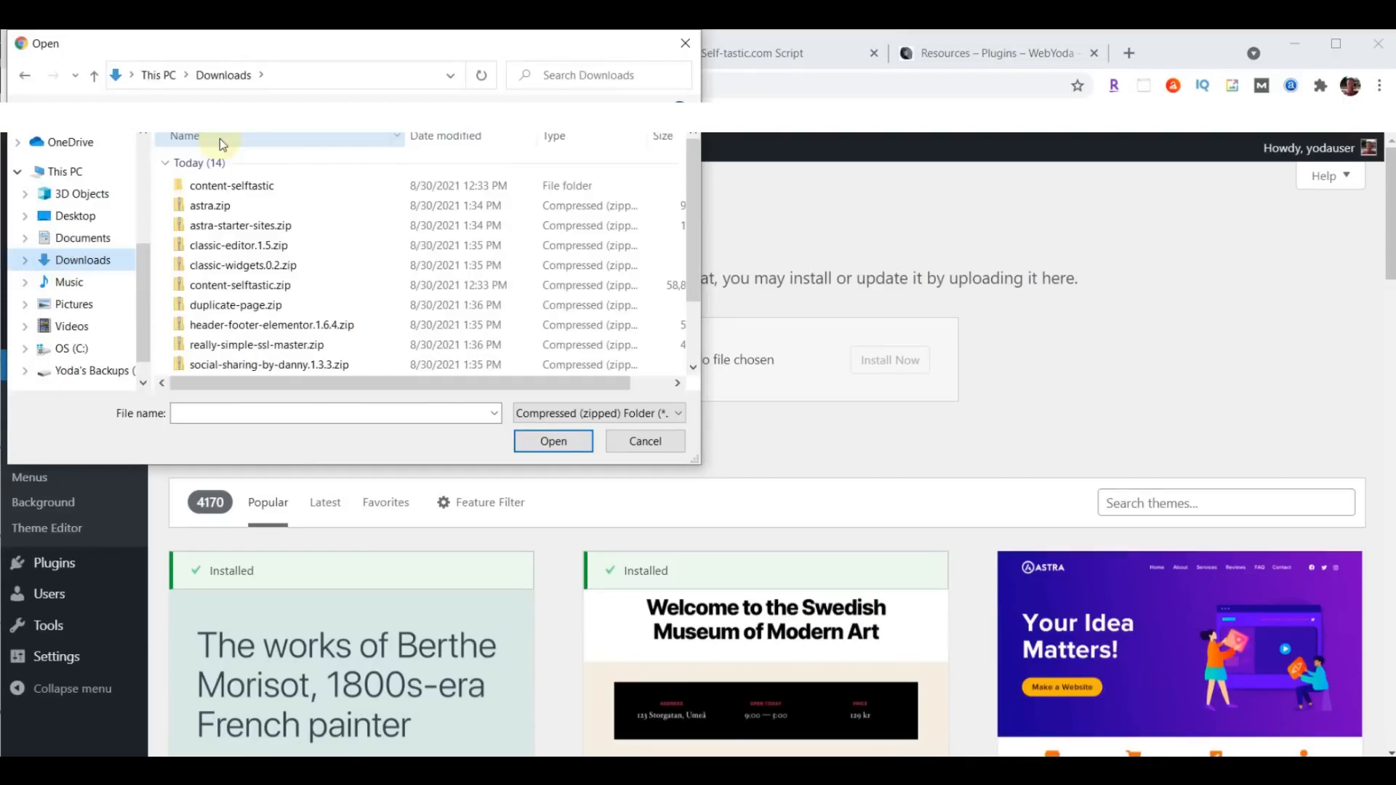
{"action": "left_click", "coordinate": [226, 207]}
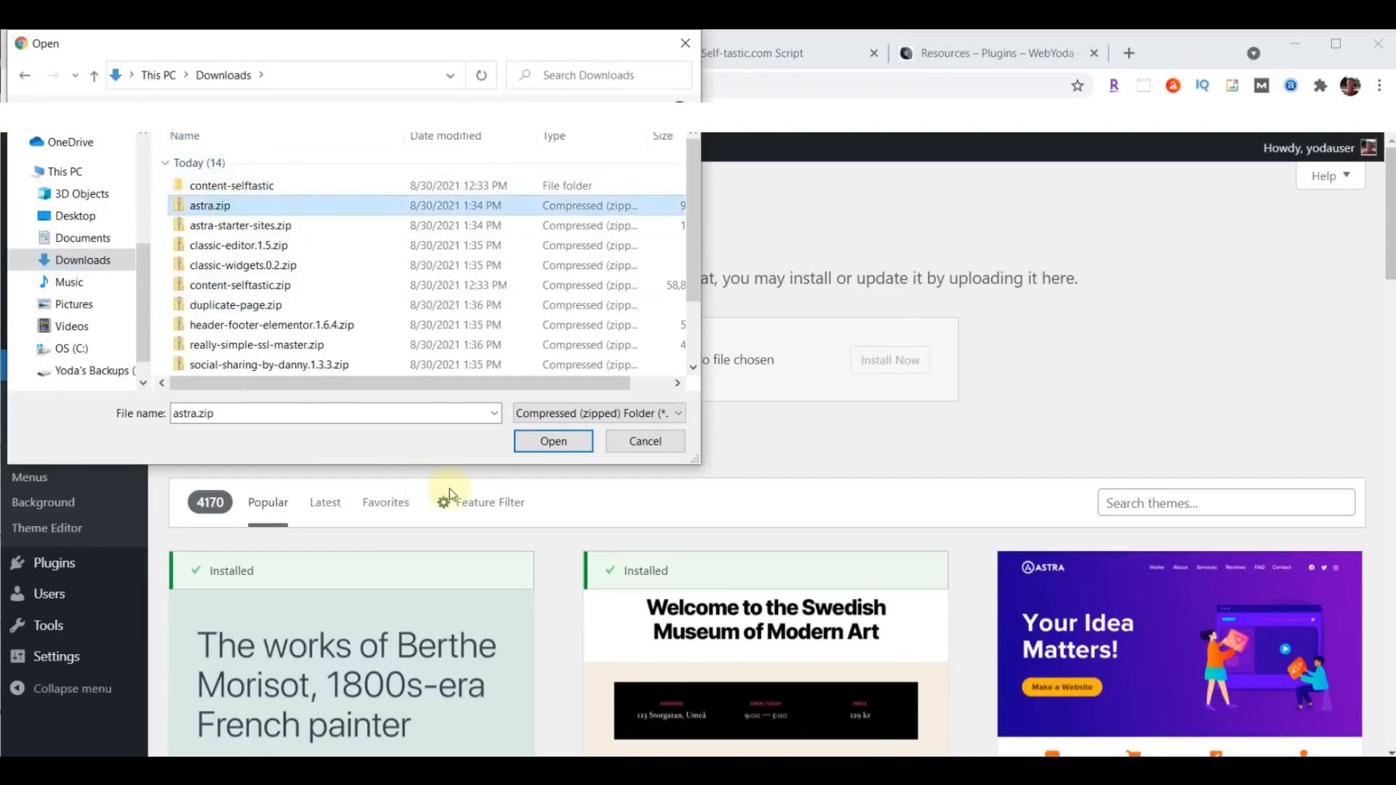
{"action": "left_click", "coordinate": [548, 441]}
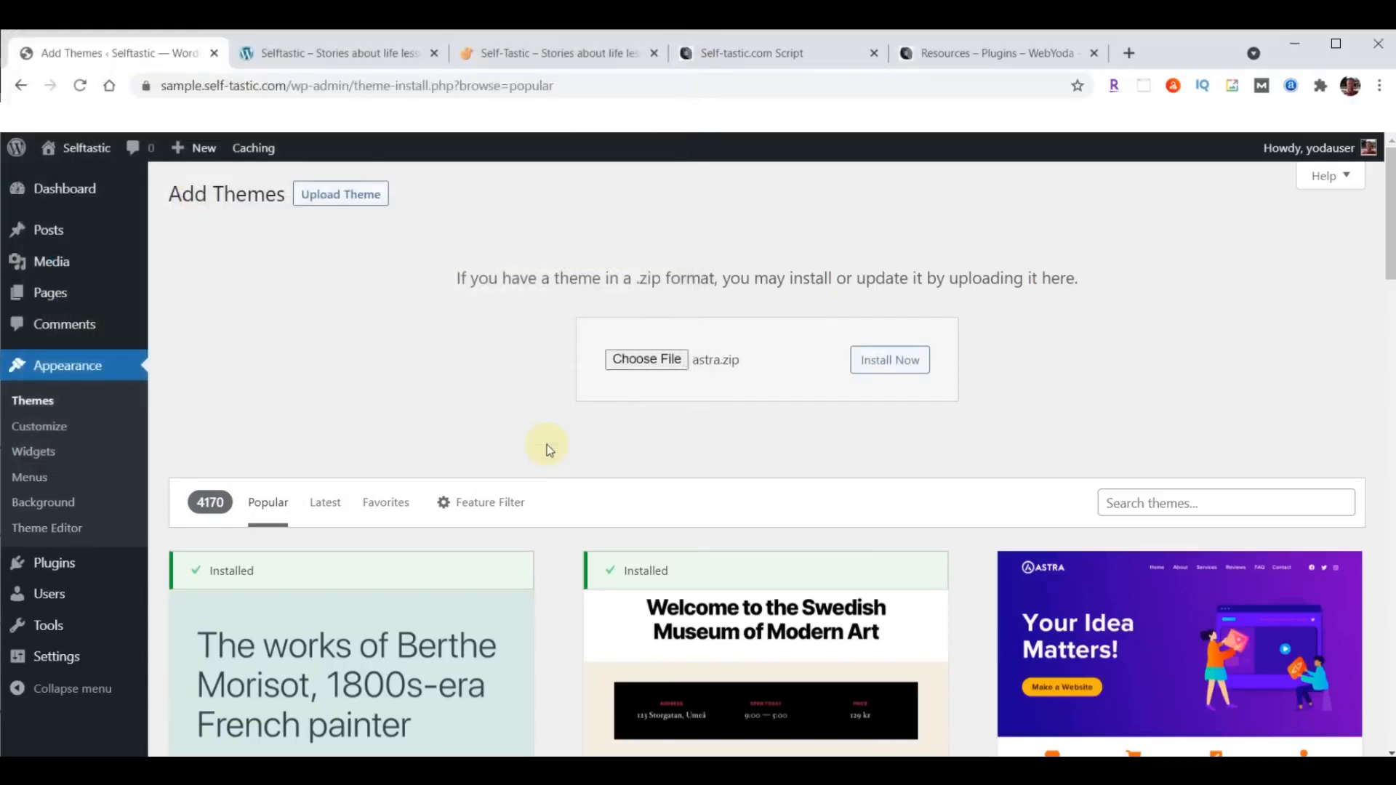
{"action": "left_click", "coordinate": [905, 367]}
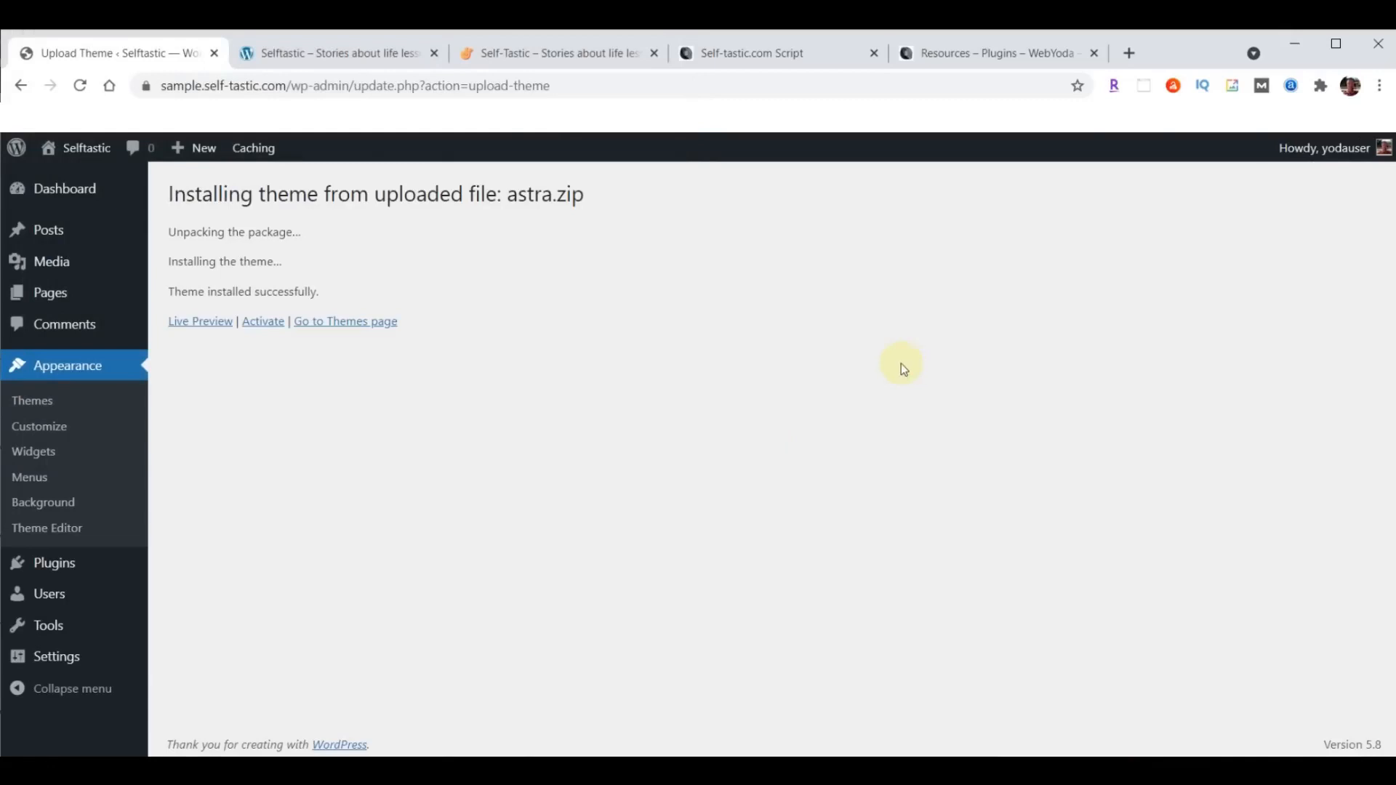
{"action": "left_click", "coordinate": [259, 325]}
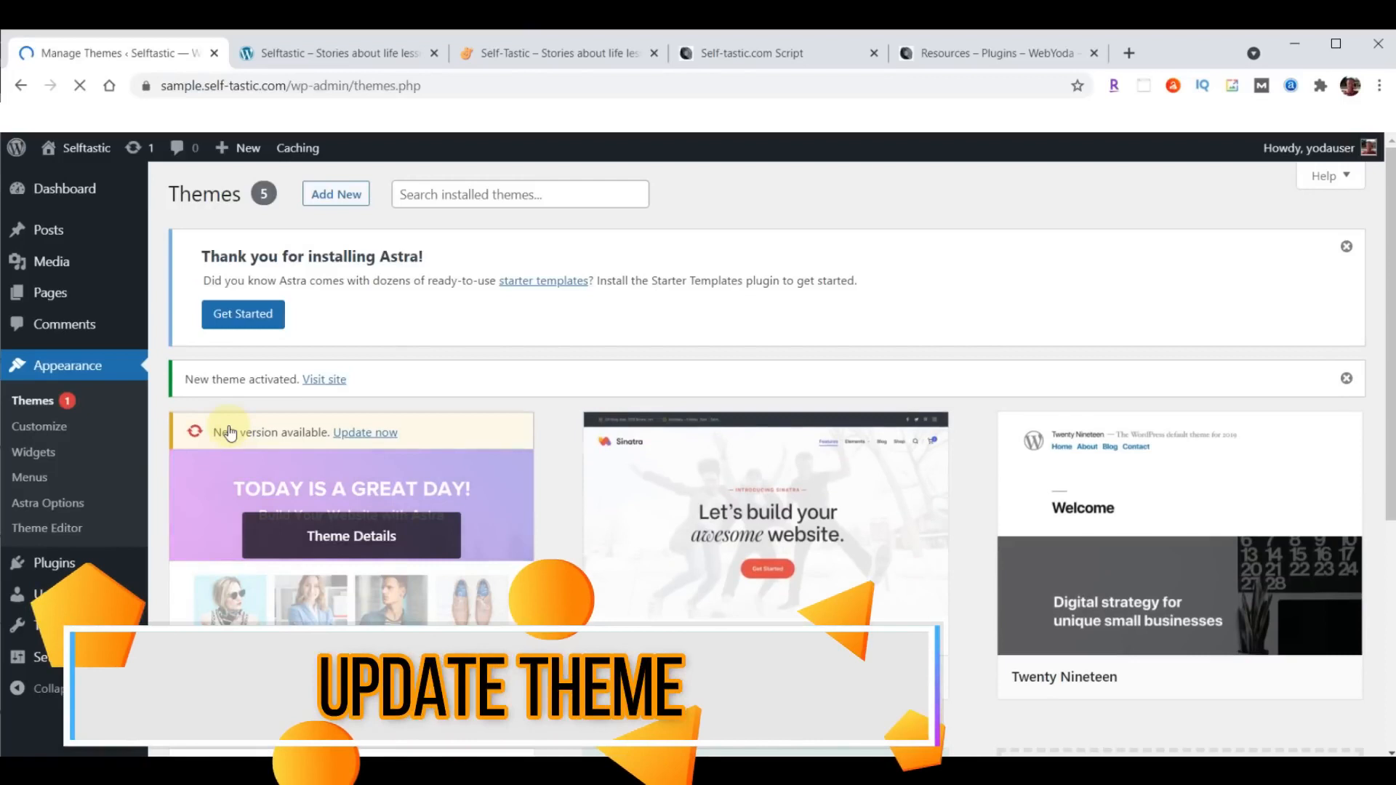
- Update the Astra theme, then reload the sample site's front page and compare it with the finished self-tastic.com site
{"action": "left_click", "coordinate": [365, 433]}
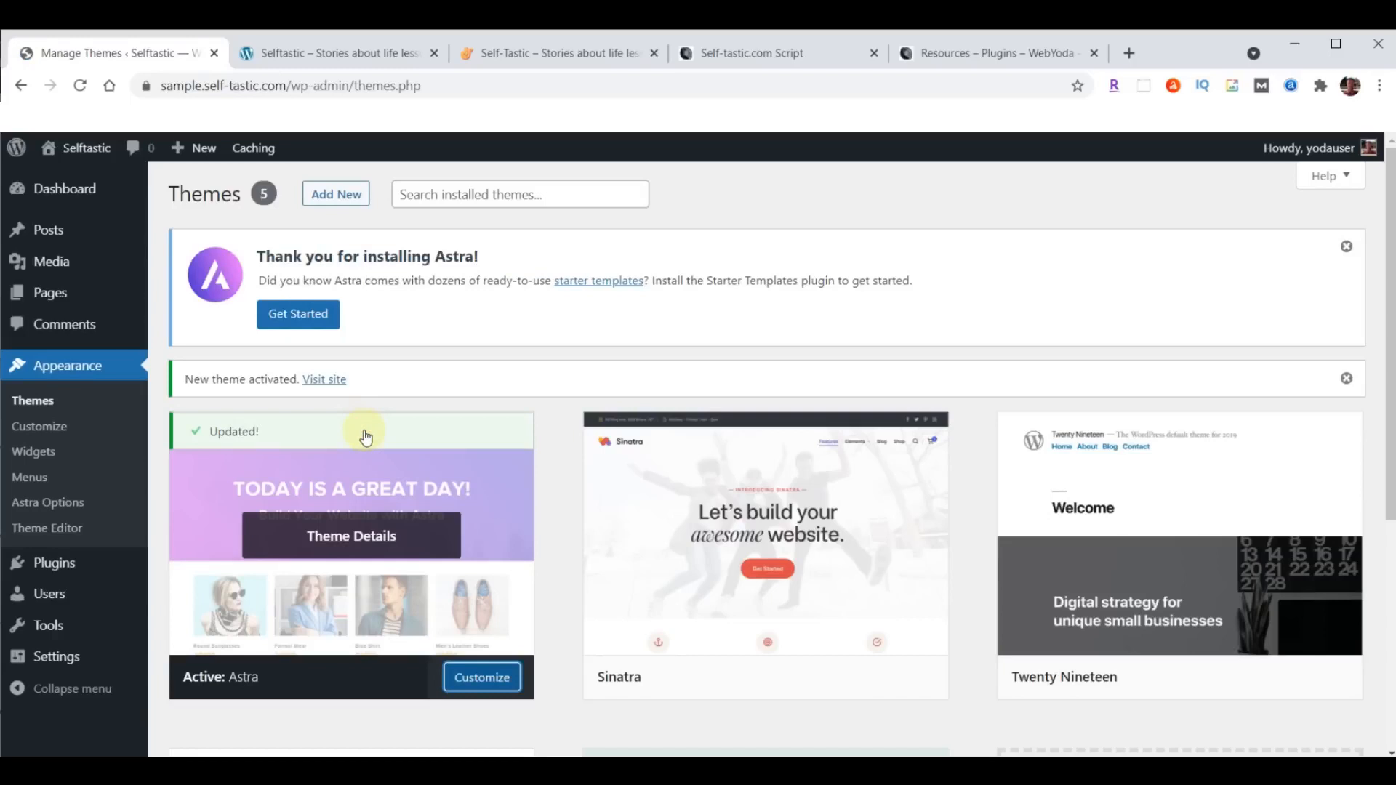
{"action": "left_click", "coordinate": [333, 48]}
{"action": "left_click", "coordinate": [82, 92]}
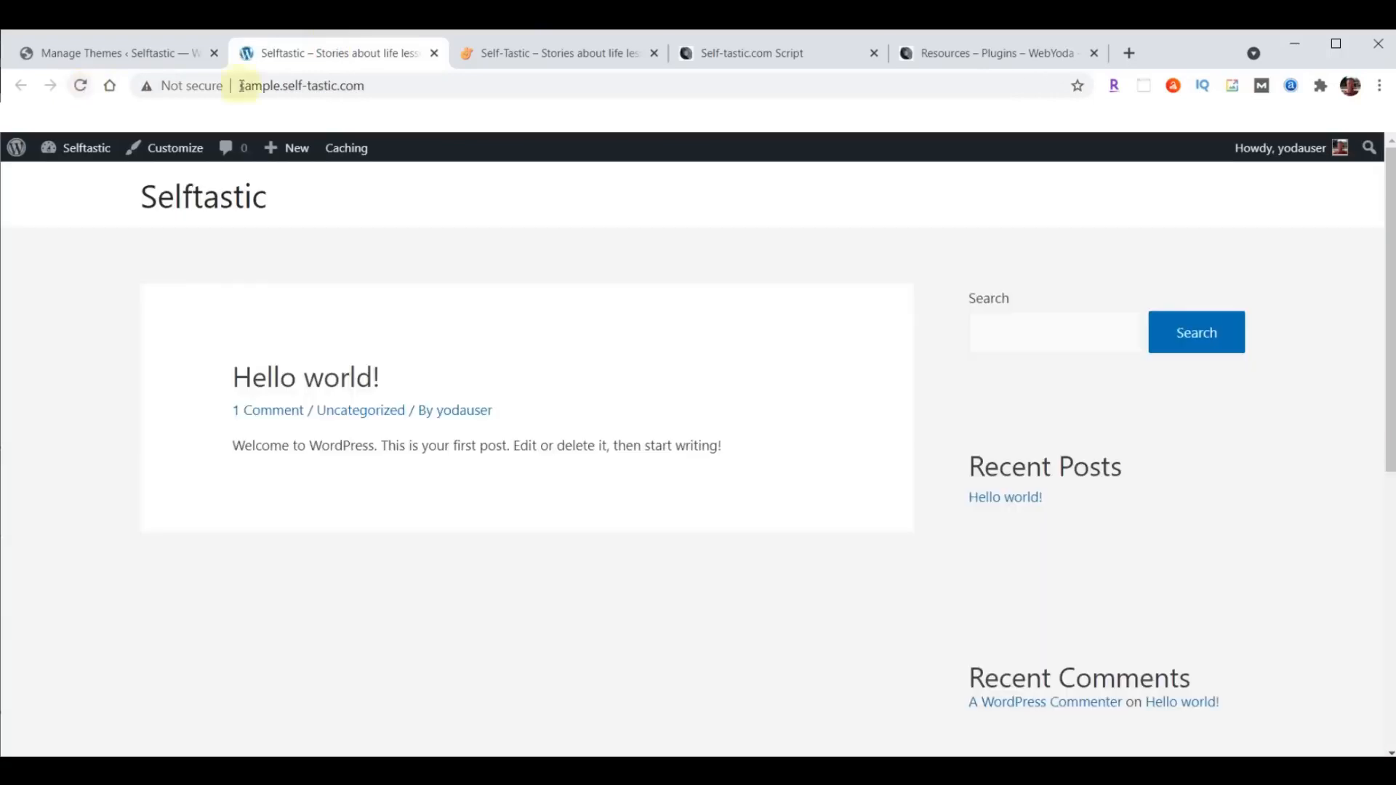
{"action": "left_click", "coordinate": [574, 58]}
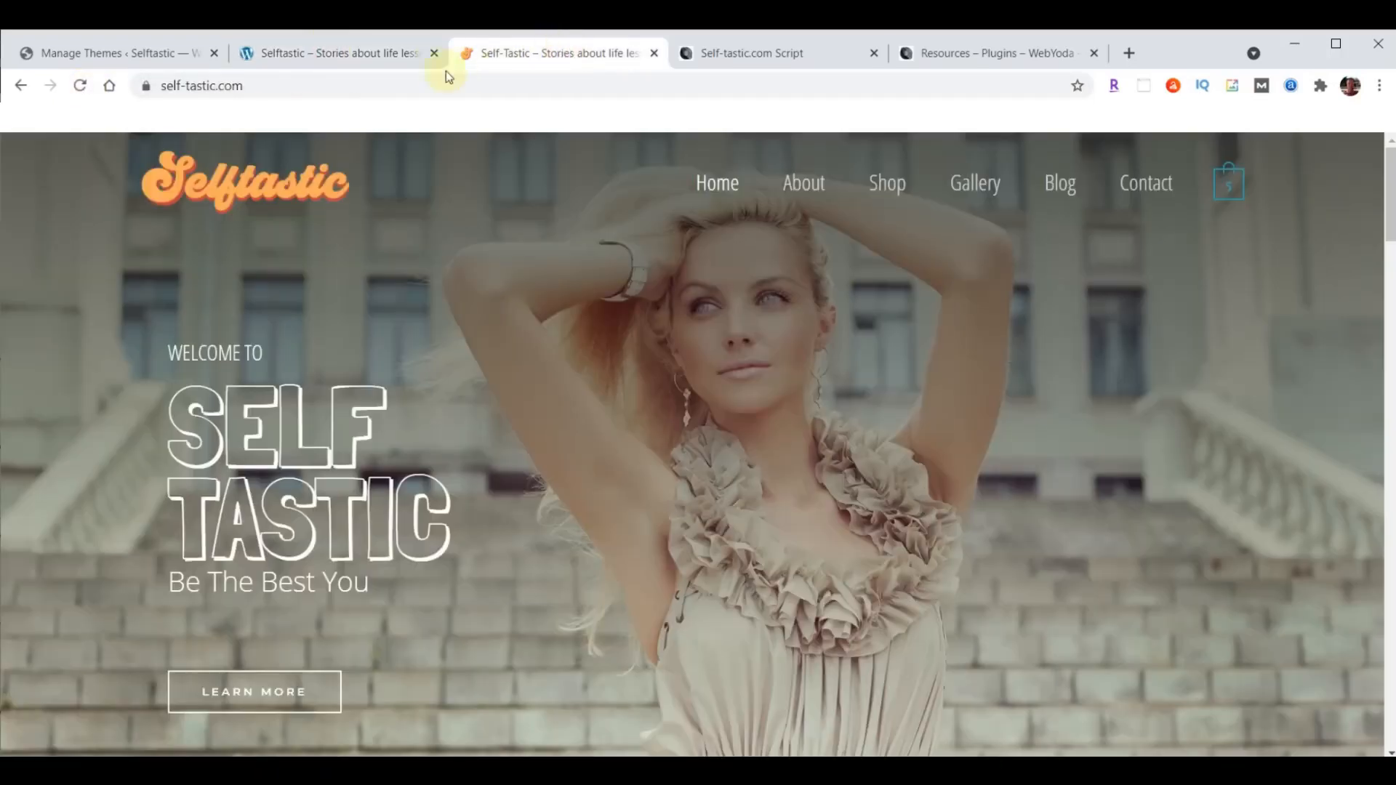
{"action": "left_click", "coordinate": [336, 60]}
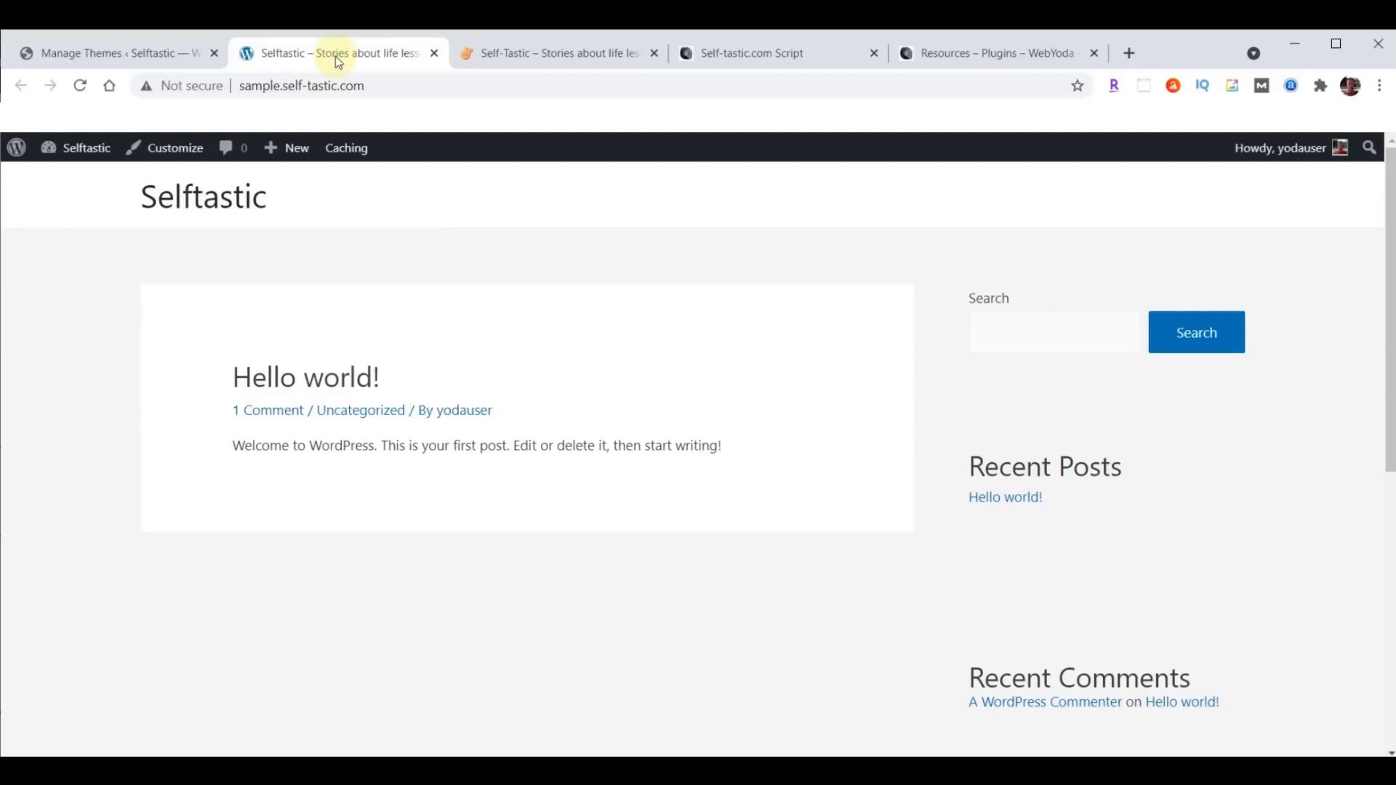
- Return to the WordPress admin, upload astra-starter-sites.zip from the Downloads folder as a new plugin, install it and activate it
{"action": "left_click", "coordinate": [96, 54]}
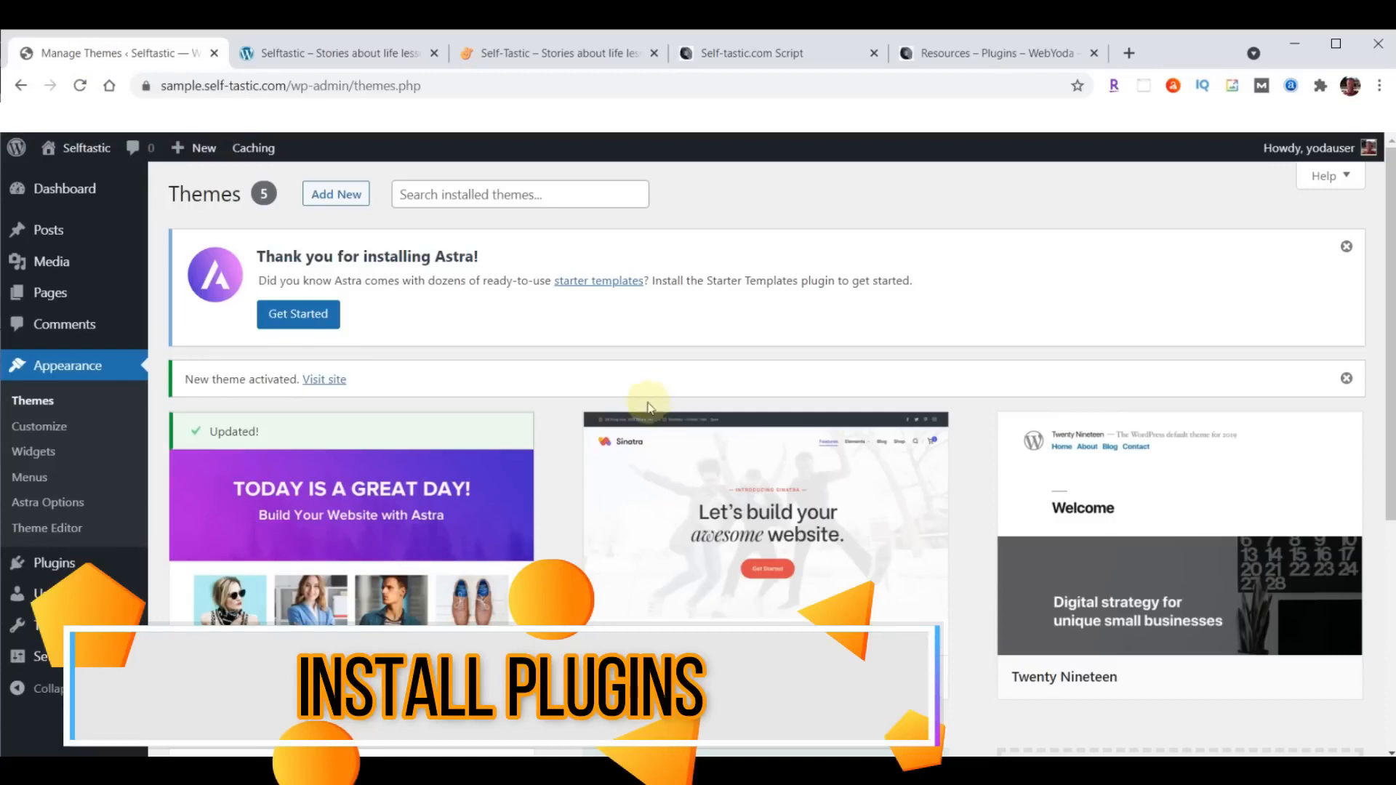
{"action": "mouse_move", "coordinate": [58, 571]}
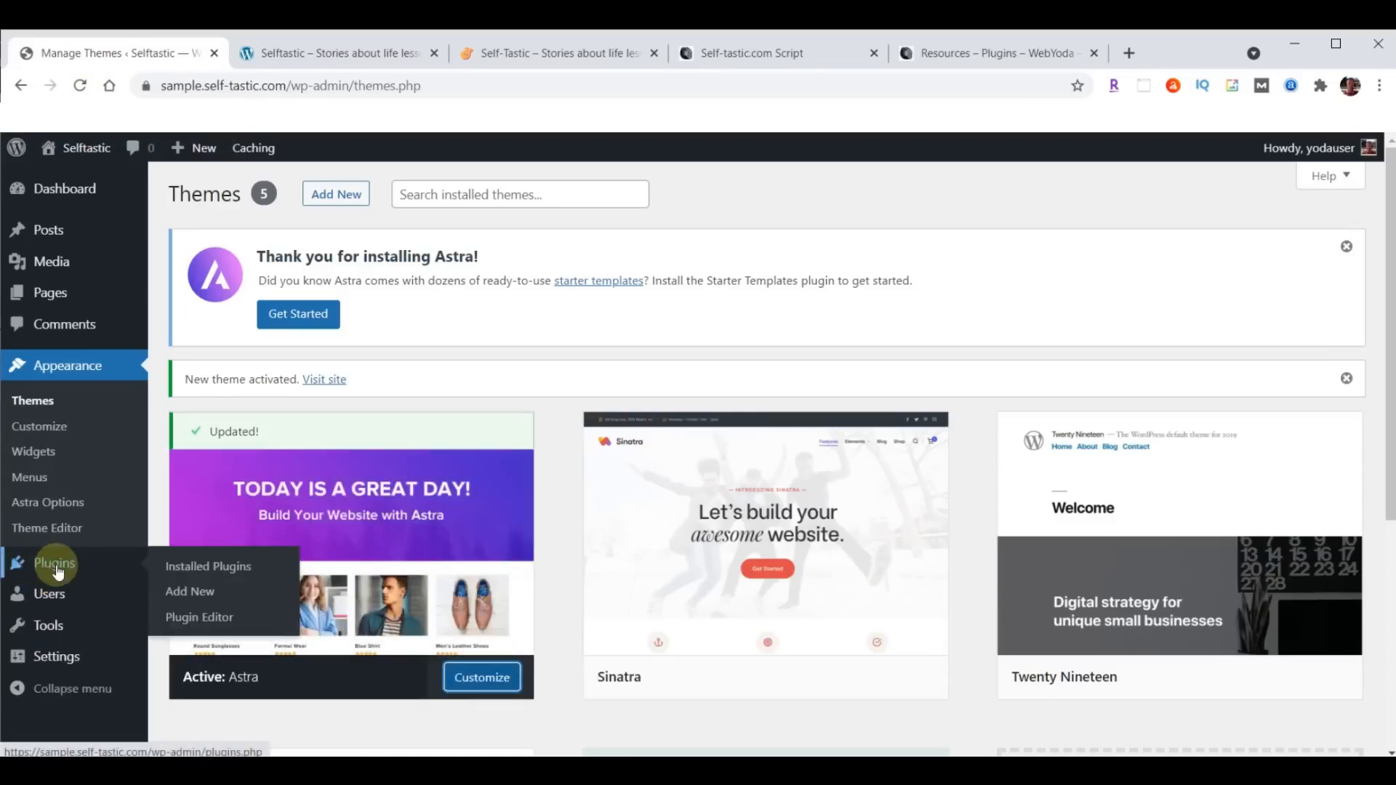
{"action": "left_click", "coordinate": [190, 595]}
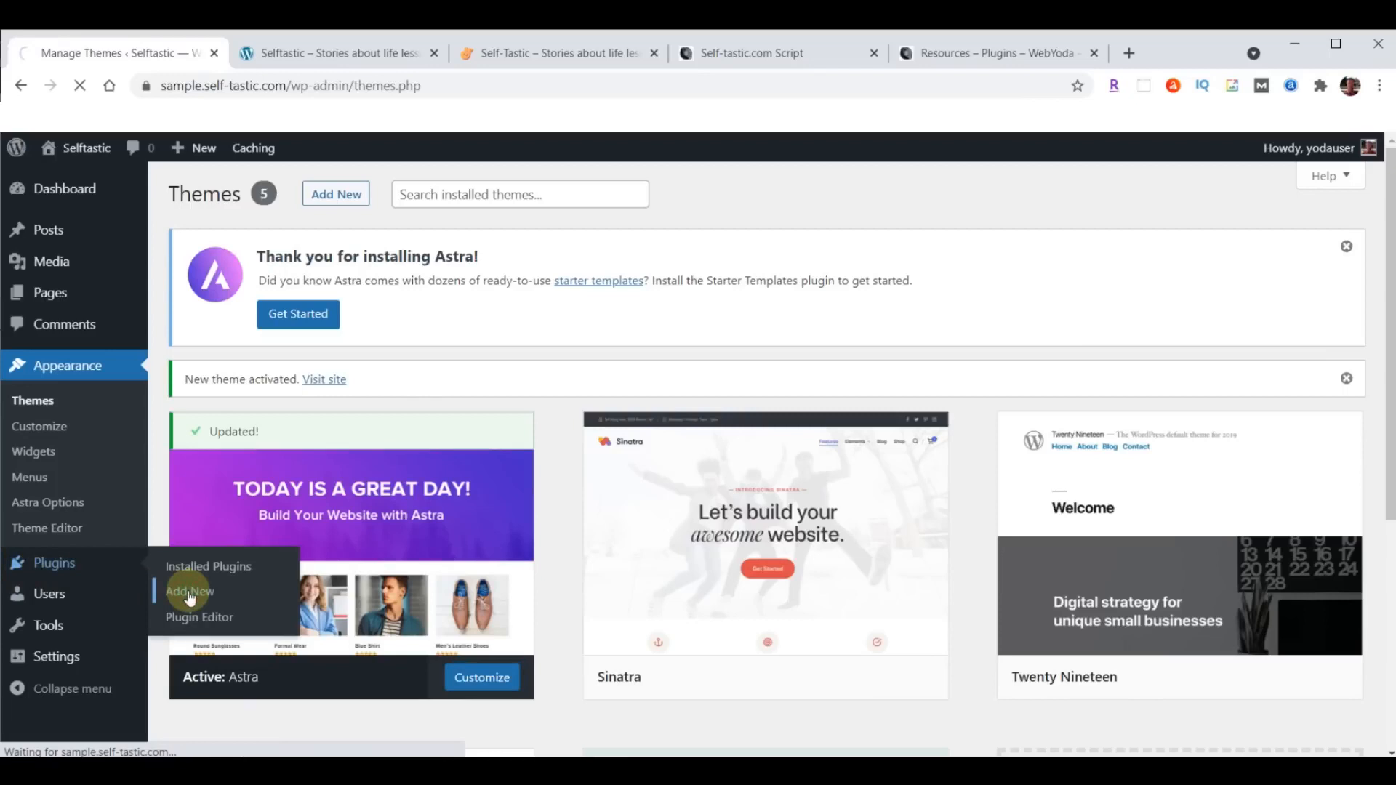
{"action": "left_click", "coordinate": [333, 198]}
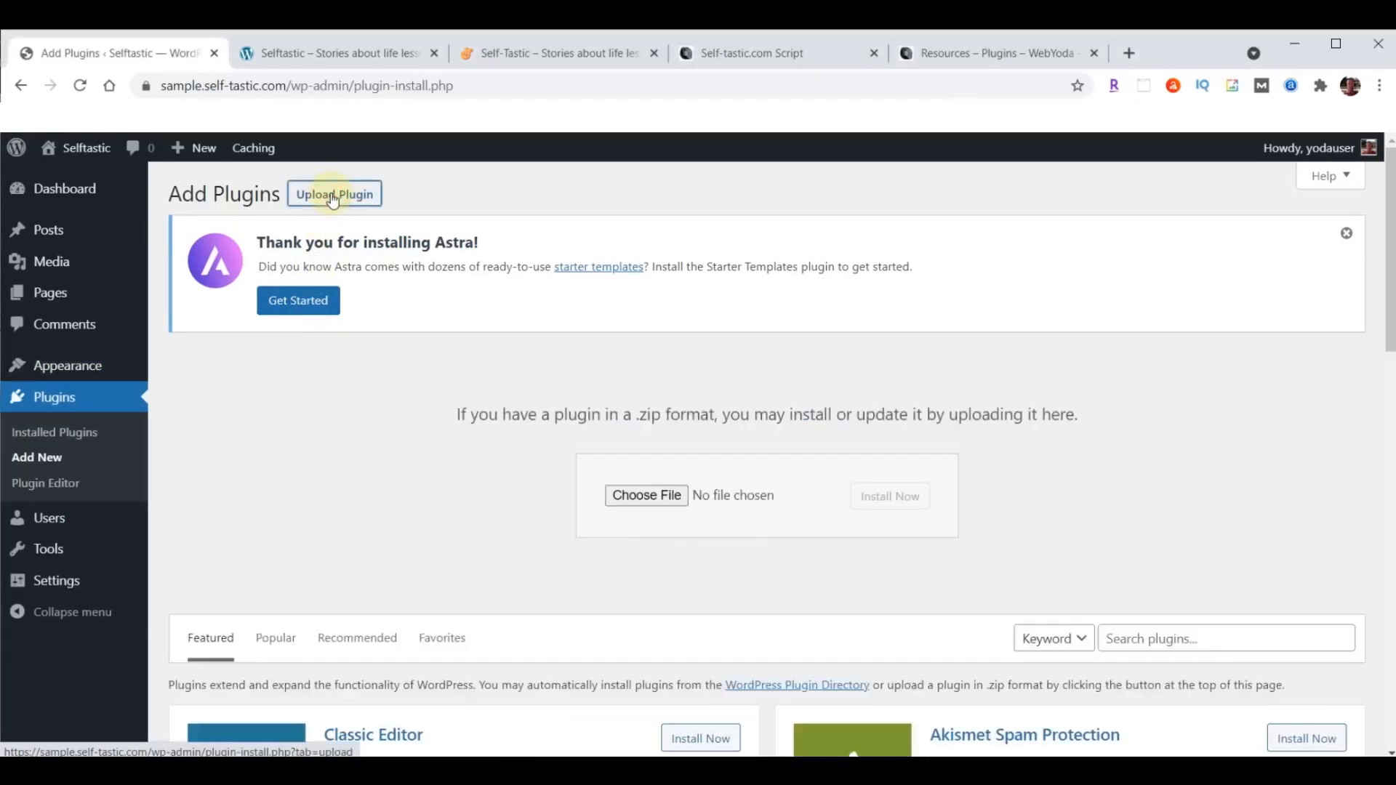
{"action": "left_click", "coordinate": [643, 496]}
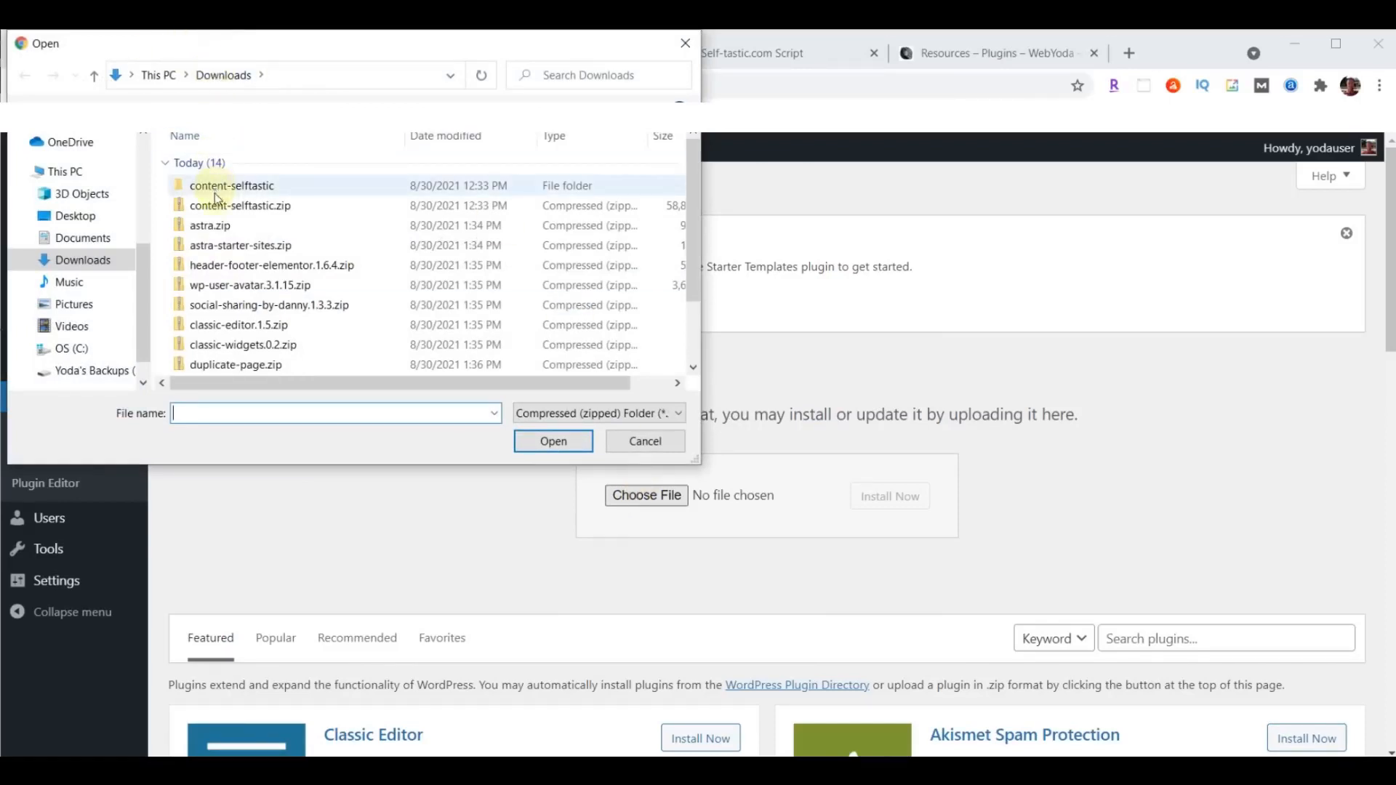
{"action": "left_click", "coordinate": [229, 249]}
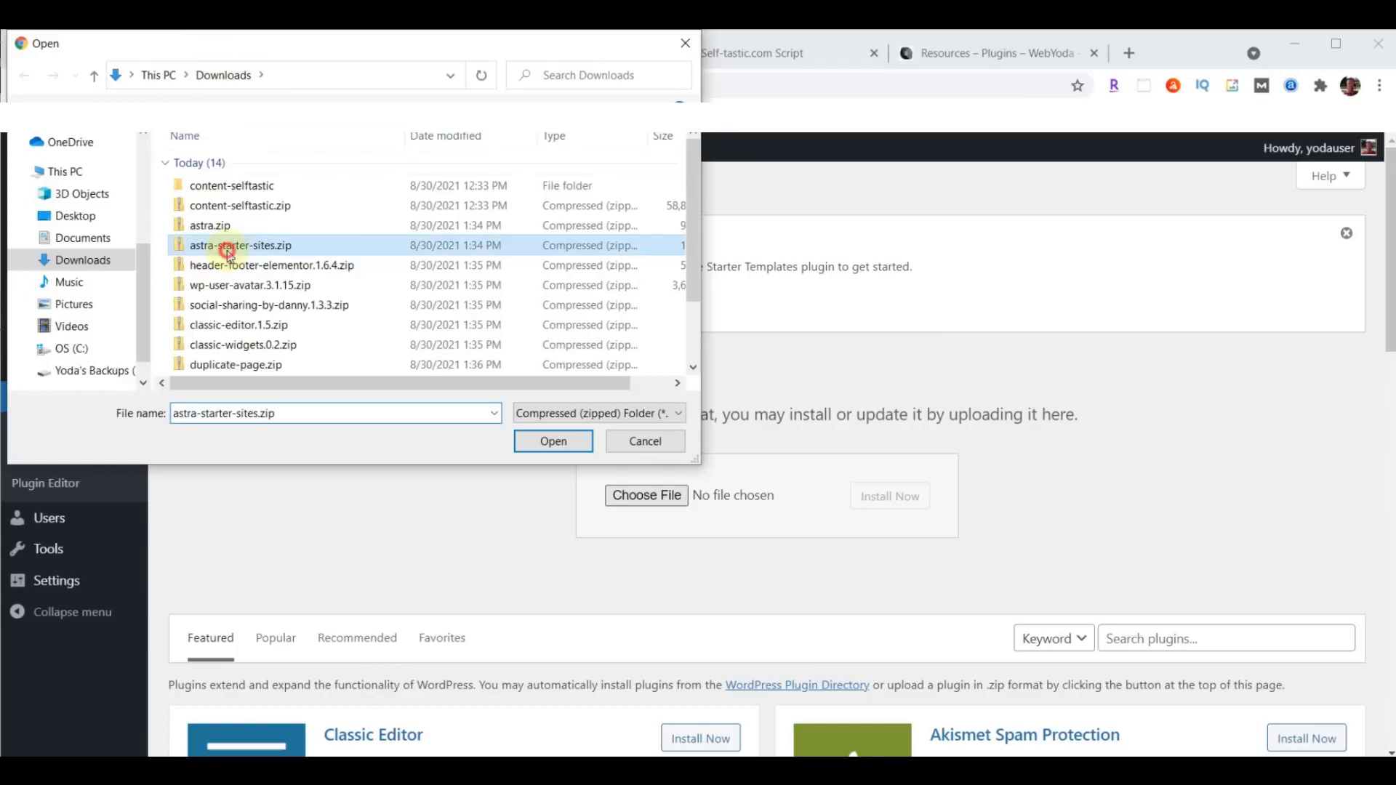
{"action": "left_click", "coordinate": [551, 444]}
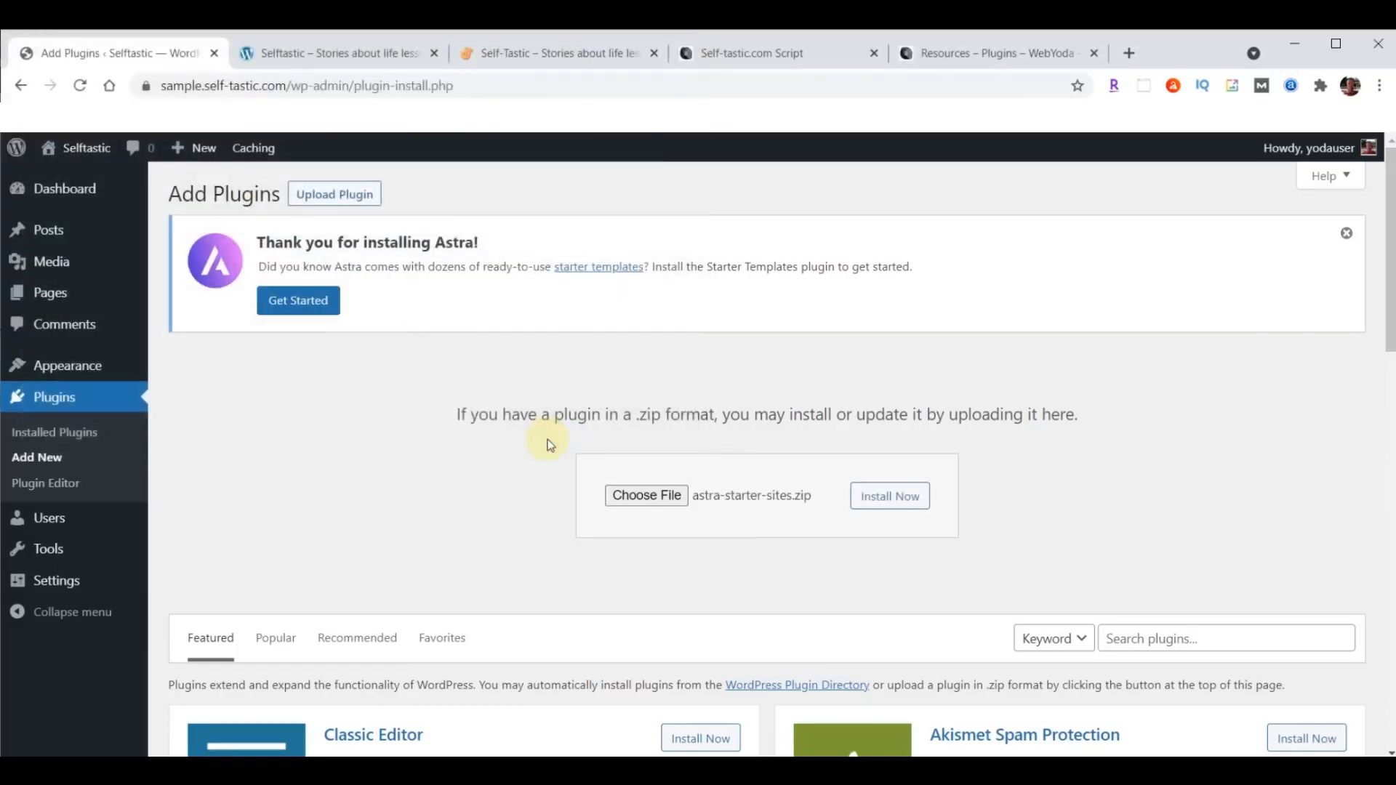
{"action": "left_click", "coordinate": [863, 490]}
{"action": "left_click", "coordinate": [883, 497]}
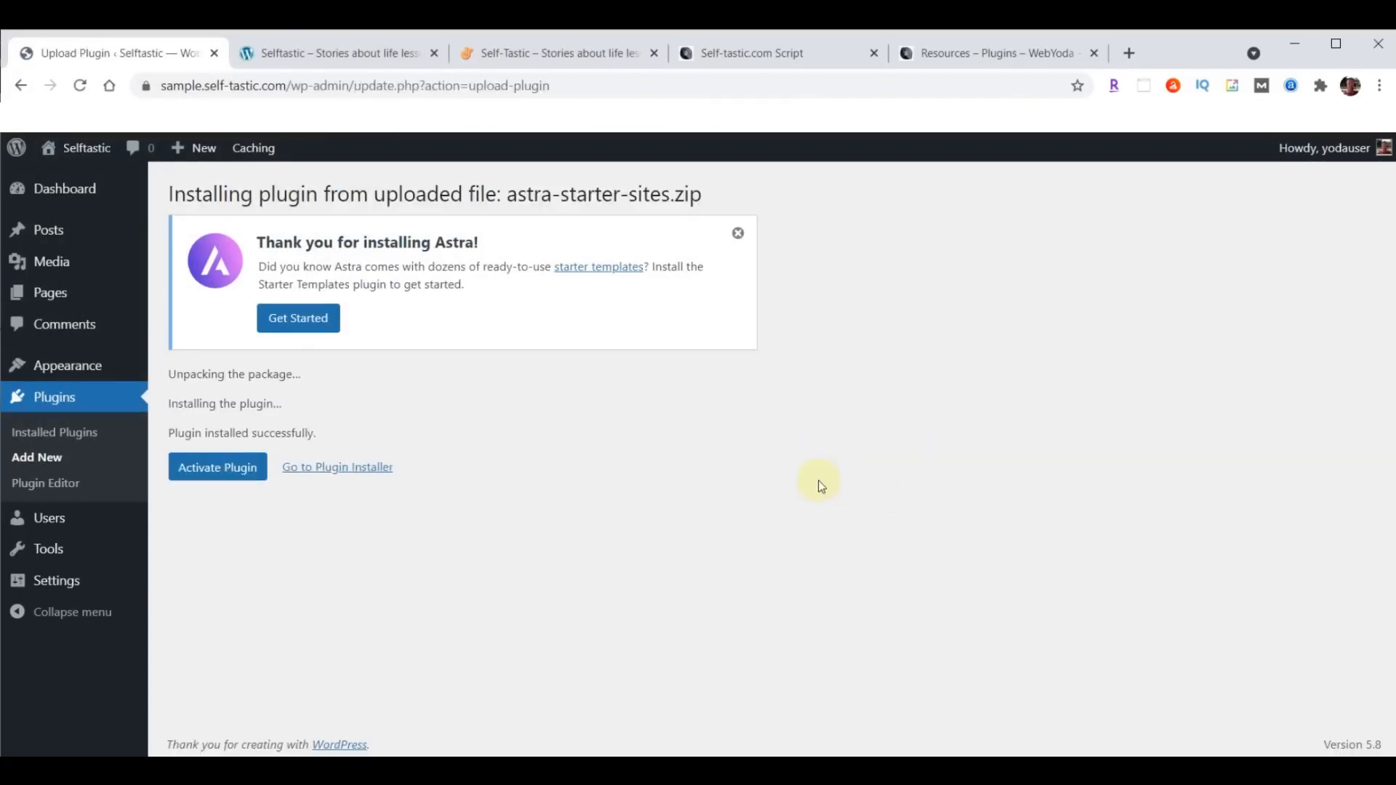
{"action": "left_click", "coordinate": [211, 472]}
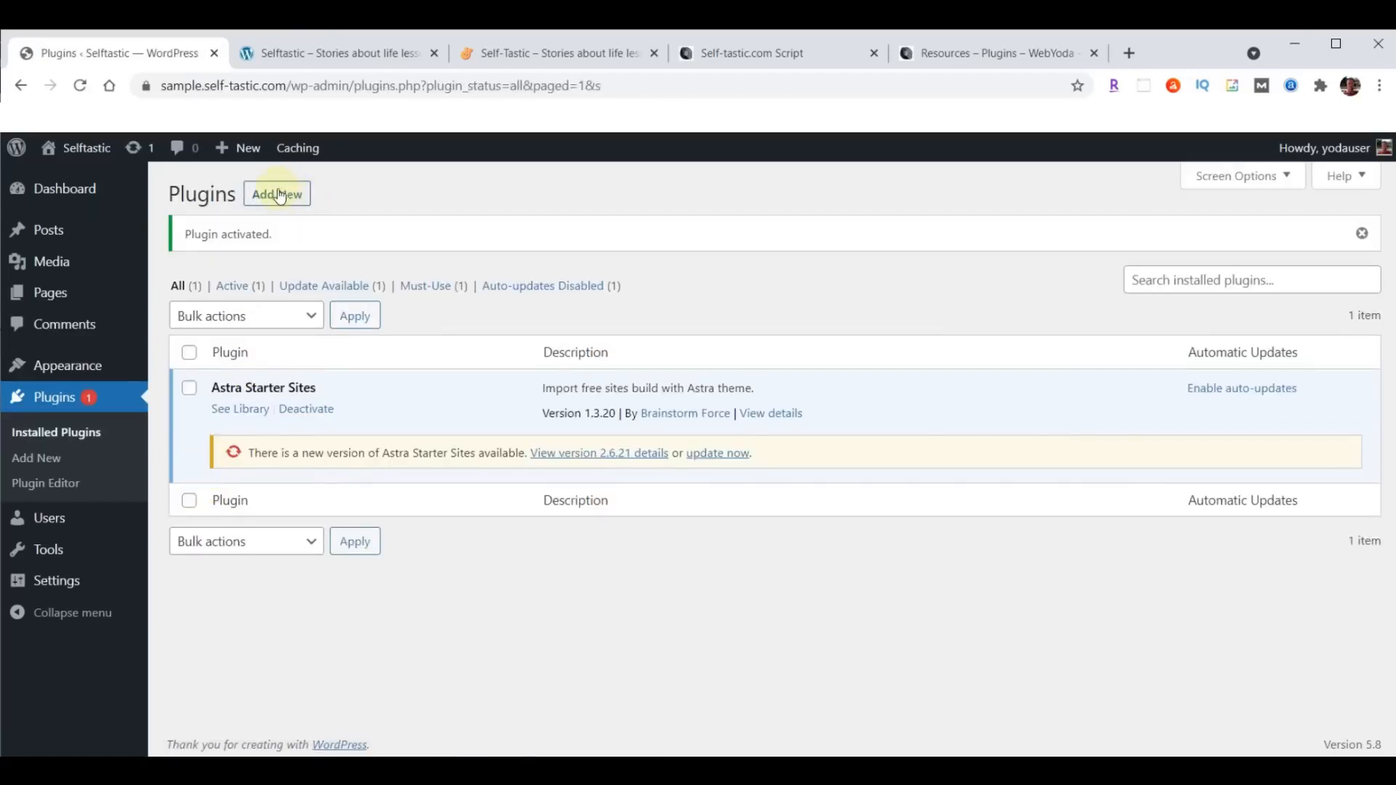
- Upload header-footer-elementor.1.6.4.zip from the Downloads folder as a new plugin, install it and activate it
{"action": "left_click", "coordinate": [279, 195]}
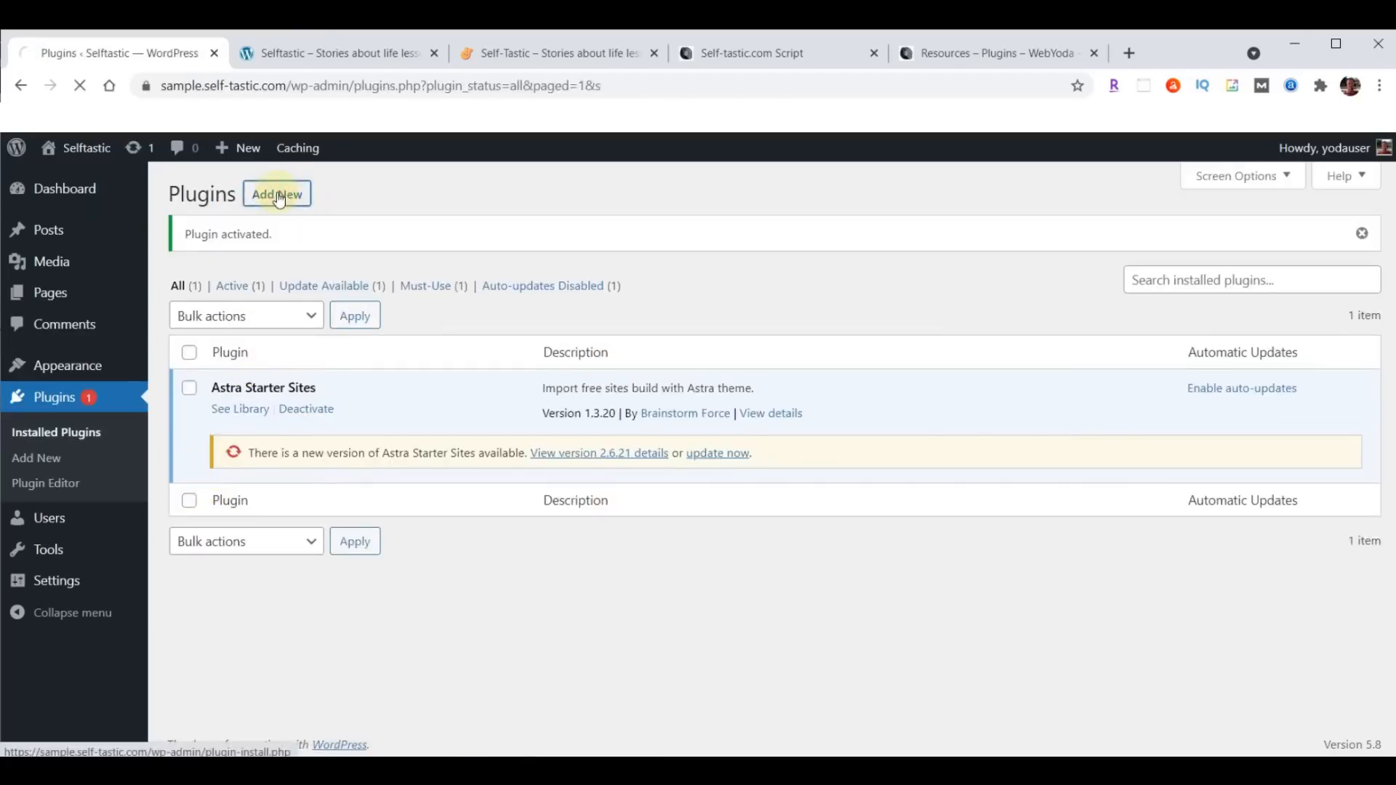
{"action": "left_click", "coordinate": [323, 195]}
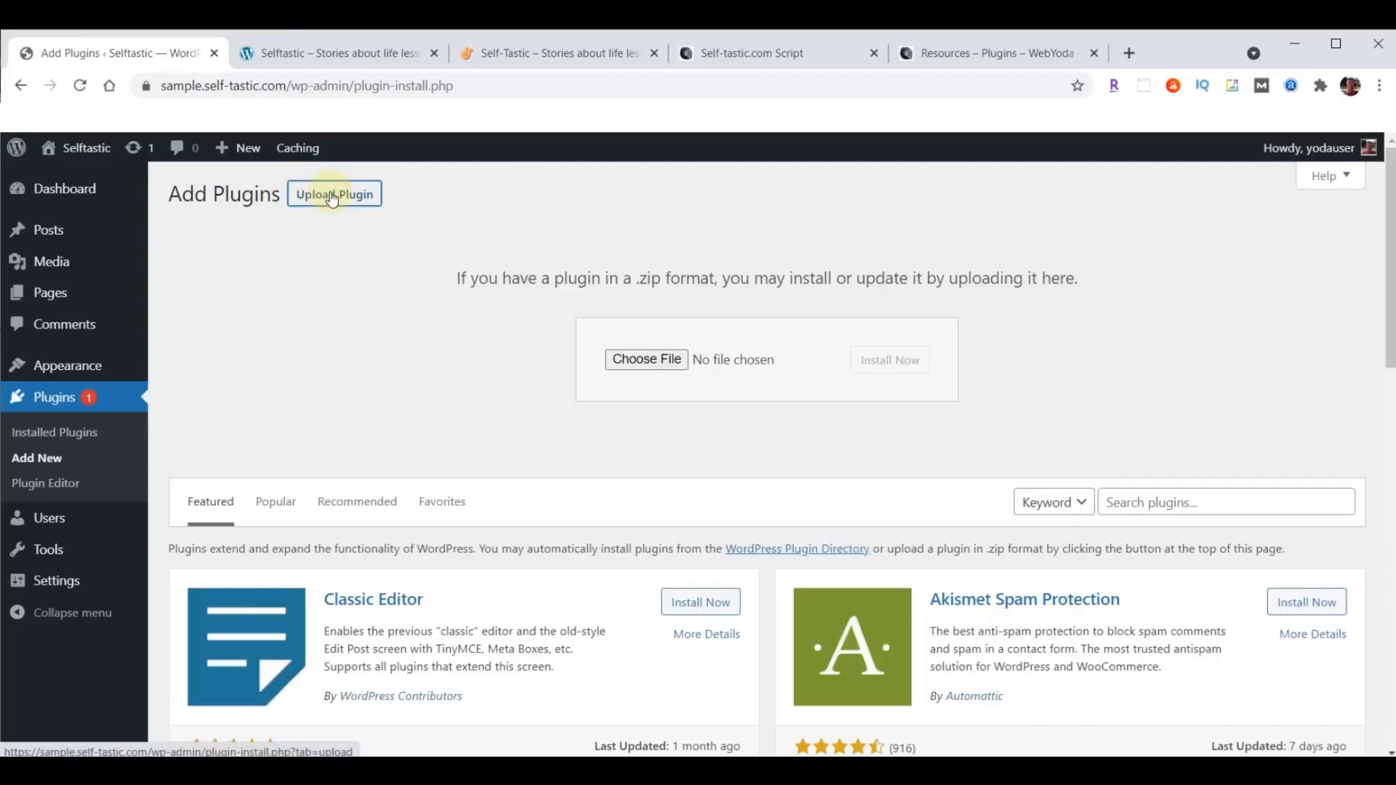
{"action": "left_click", "coordinate": [647, 361]}
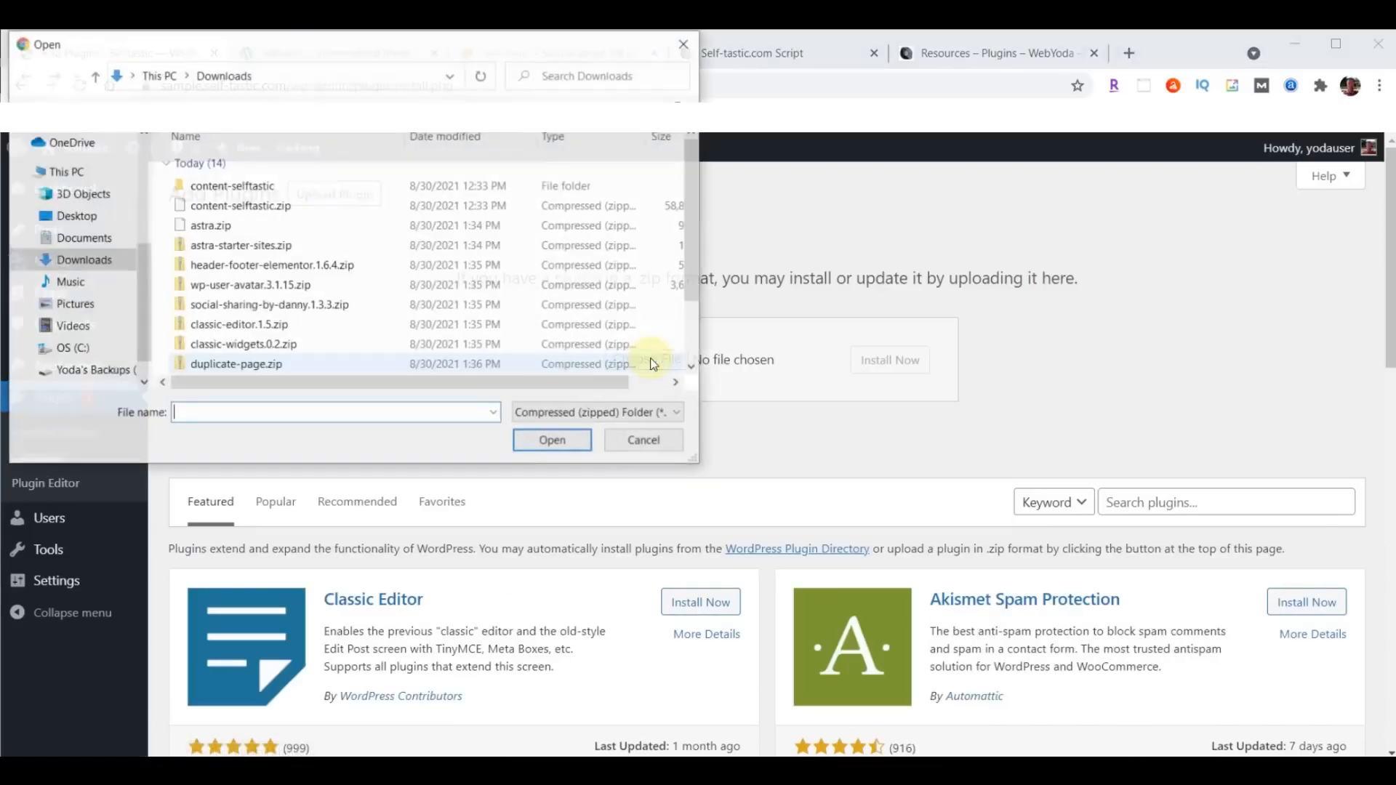
{"action": "left_click", "coordinate": [241, 269]}
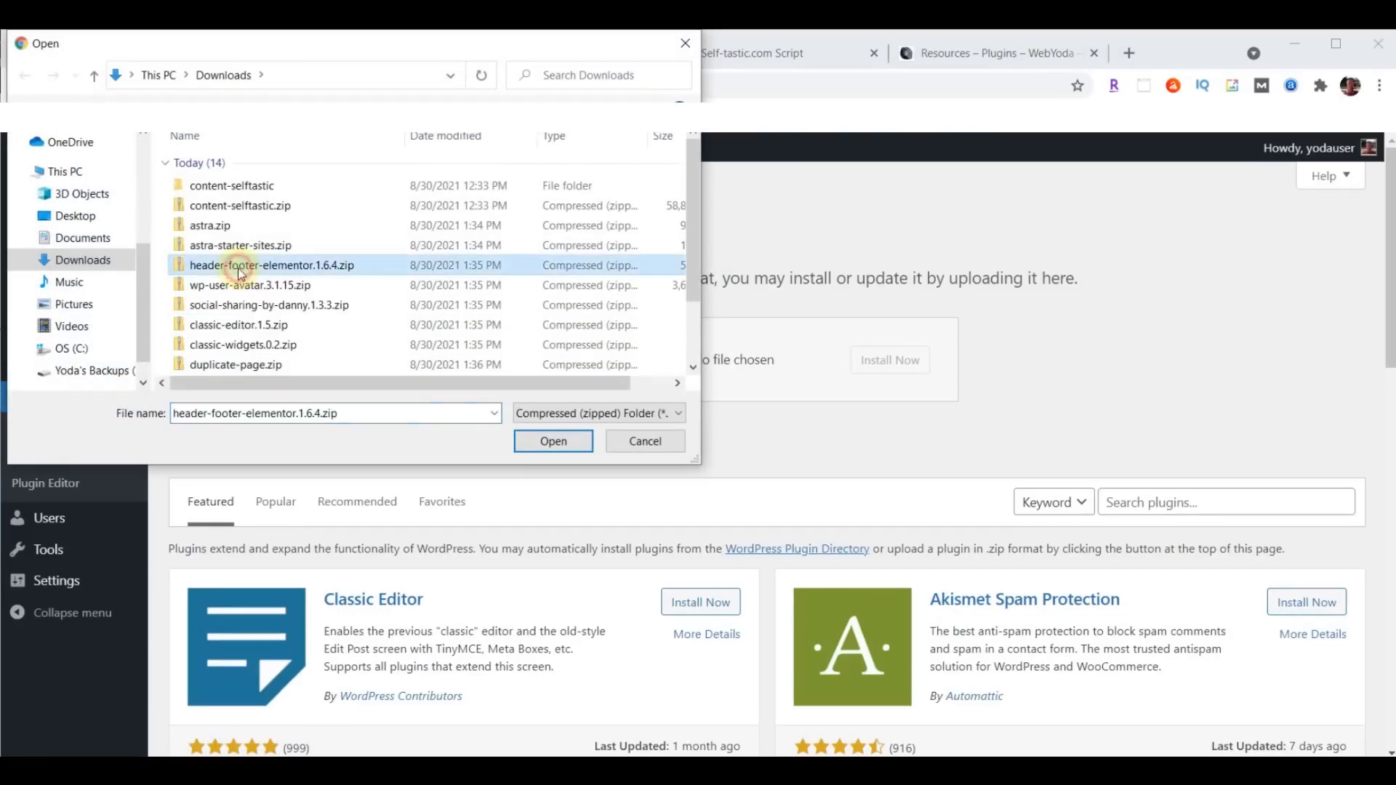
{"action": "left_click", "coordinate": [553, 441]}
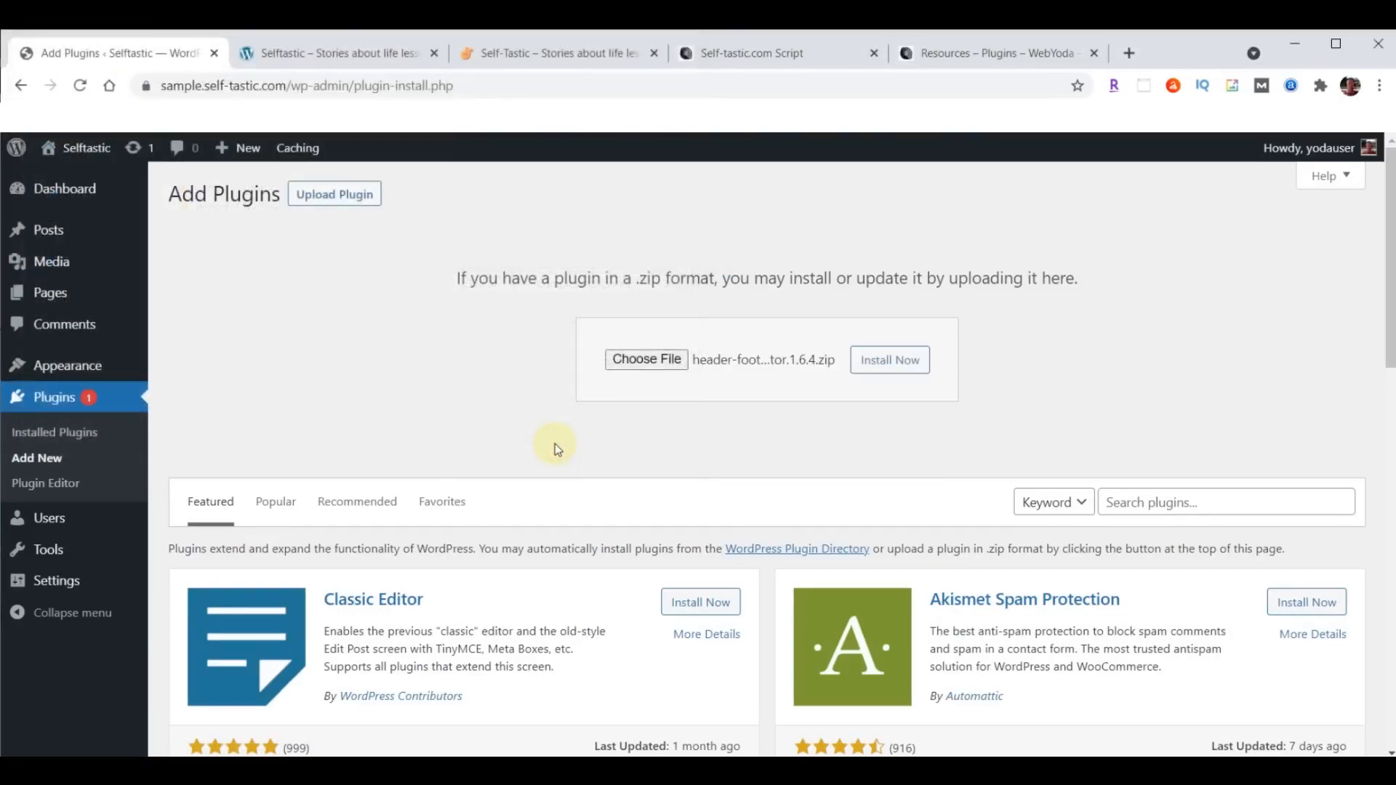
{"action": "left_click", "coordinate": [904, 363]}
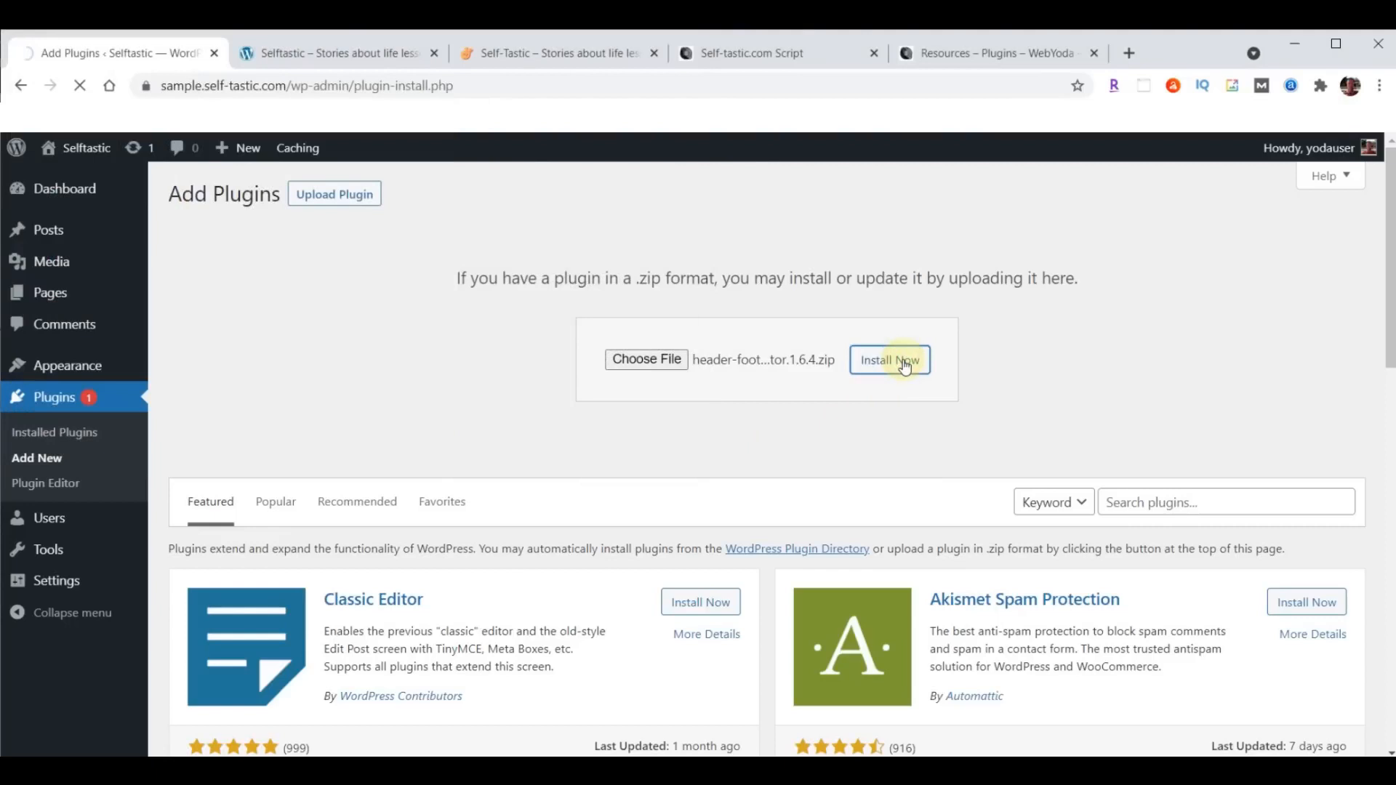
{"action": "left_click", "coordinate": [213, 354]}
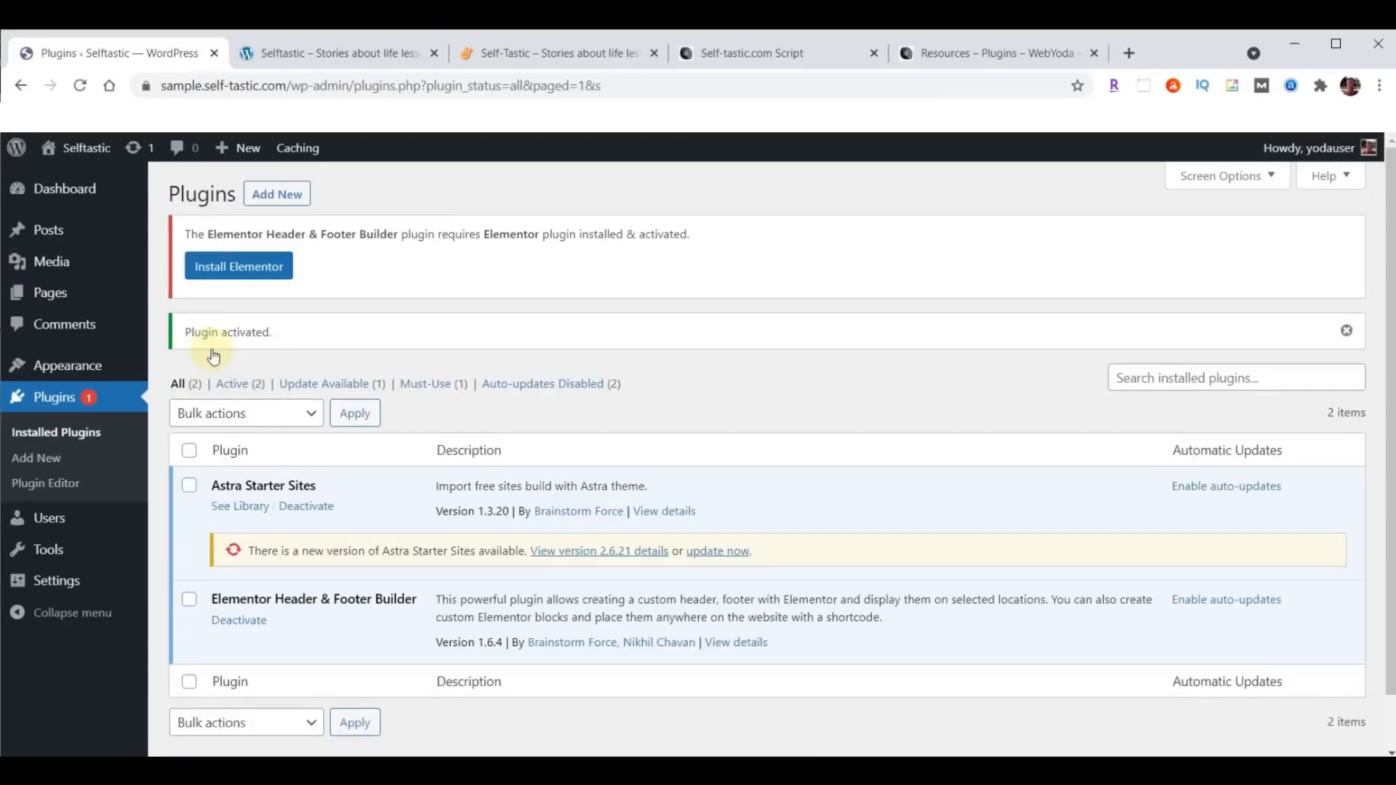
- Upload wp-user-avatar.3.1.15.zip from the Downloads folder as a new plugin, install it and activate it
{"action": "left_click", "coordinate": [277, 194]}
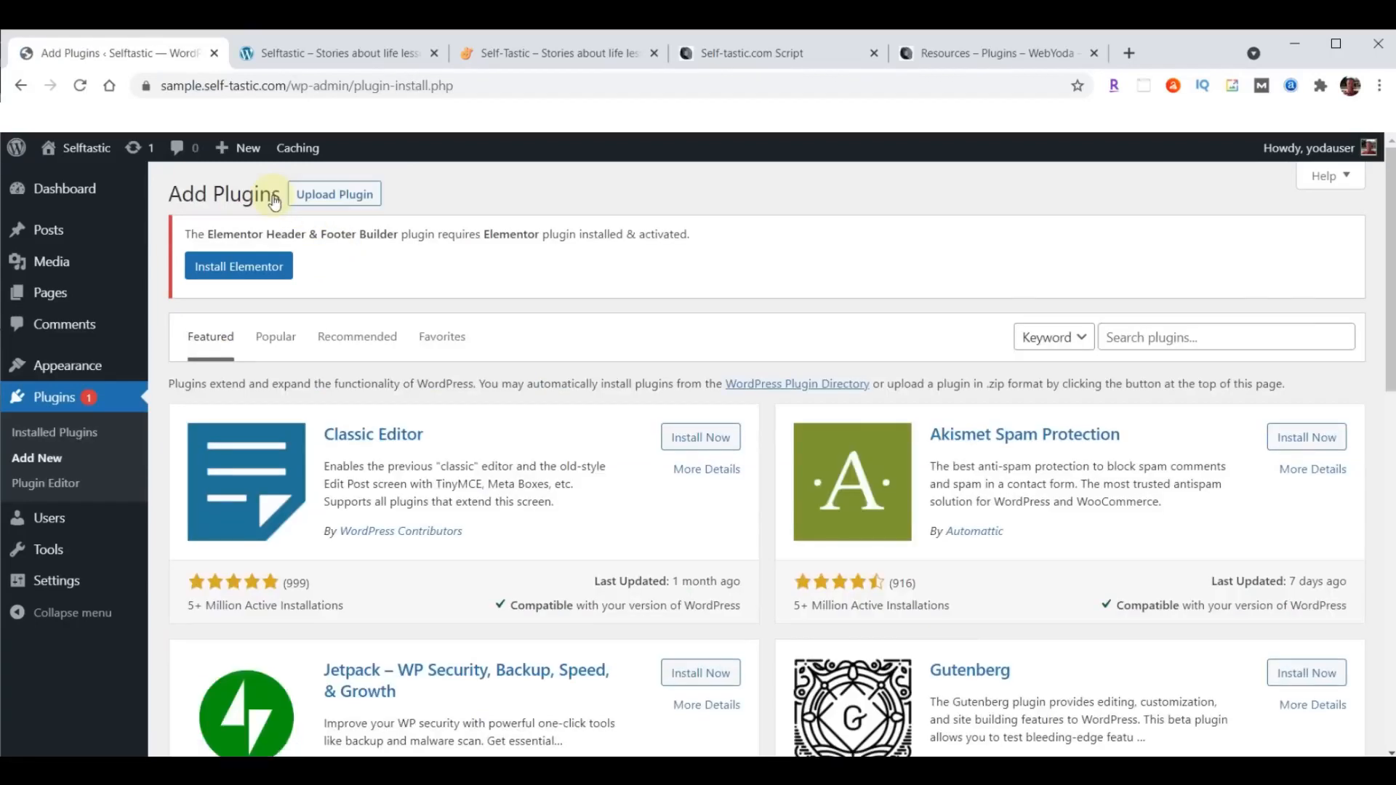
{"action": "left_click", "coordinate": [350, 194]}
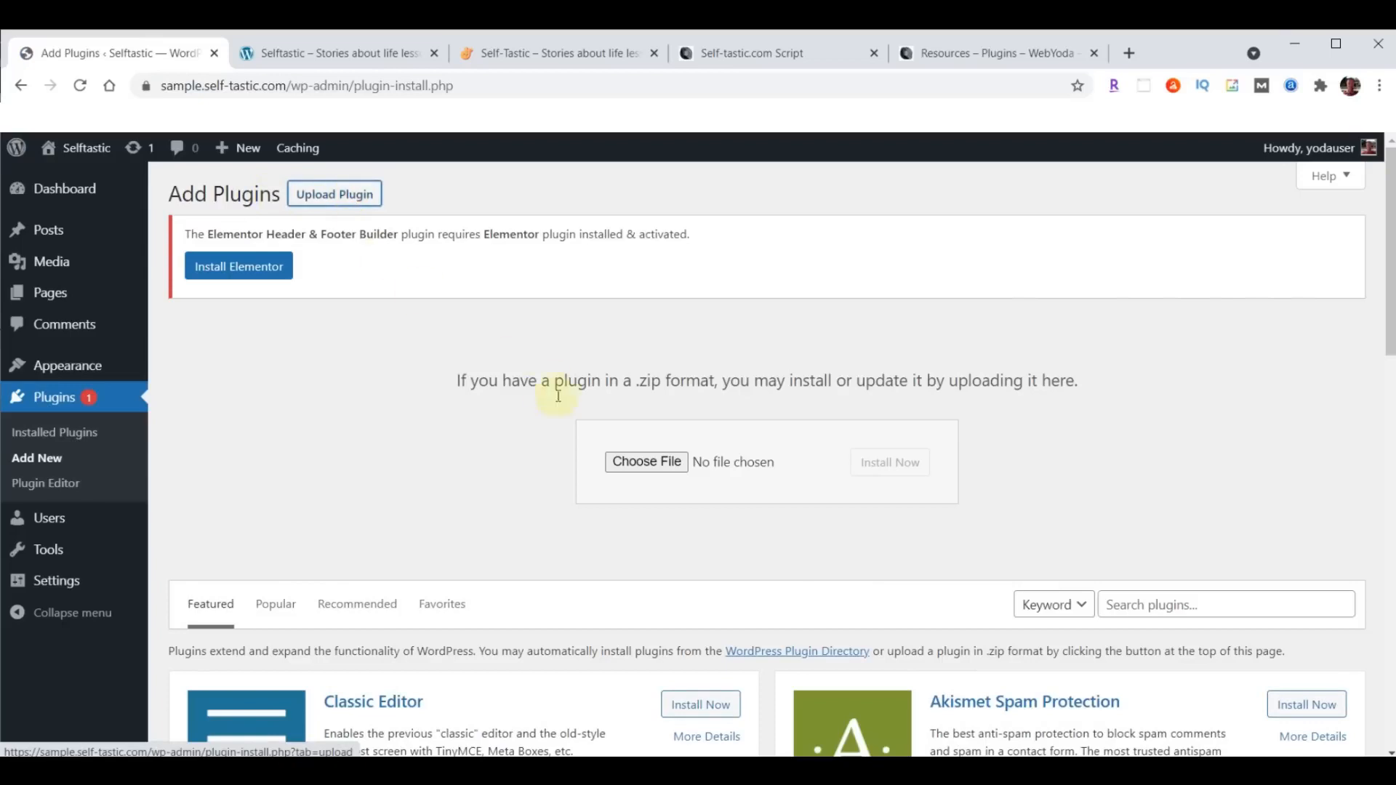
{"action": "left_click", "coordinate": [636, 461]}
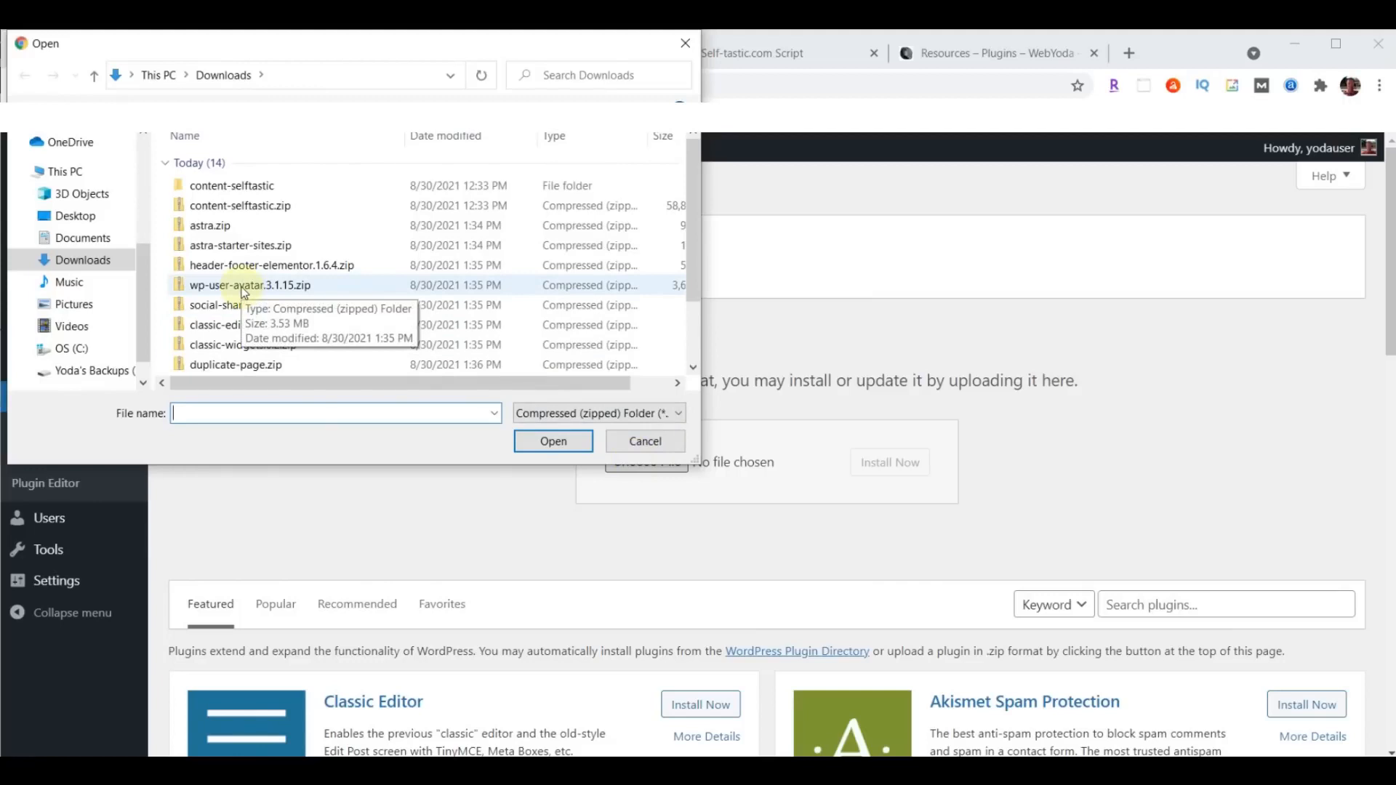
{"action": "left_click", "coordinate": [250, 291]}
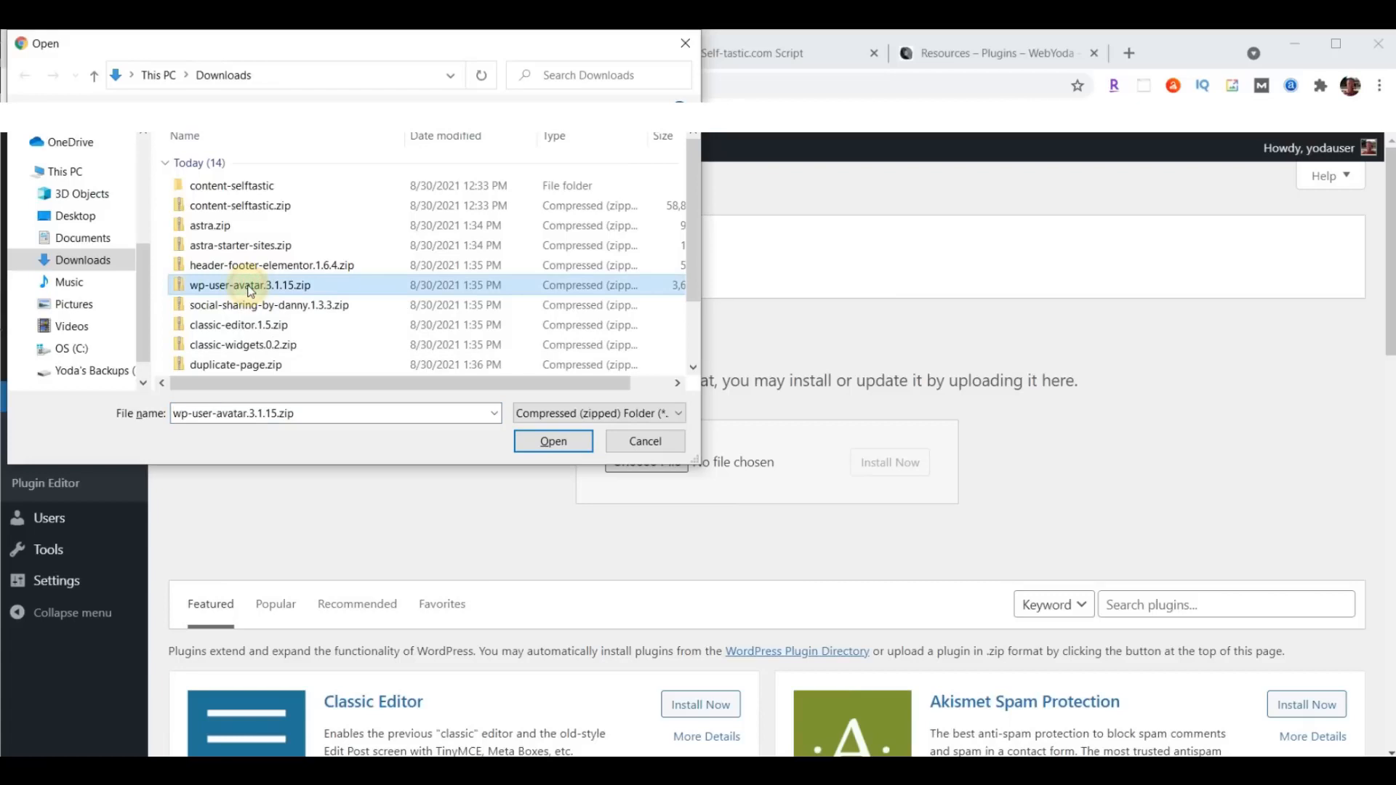
{"action": "left_click", "coordinate": [550, 442]}
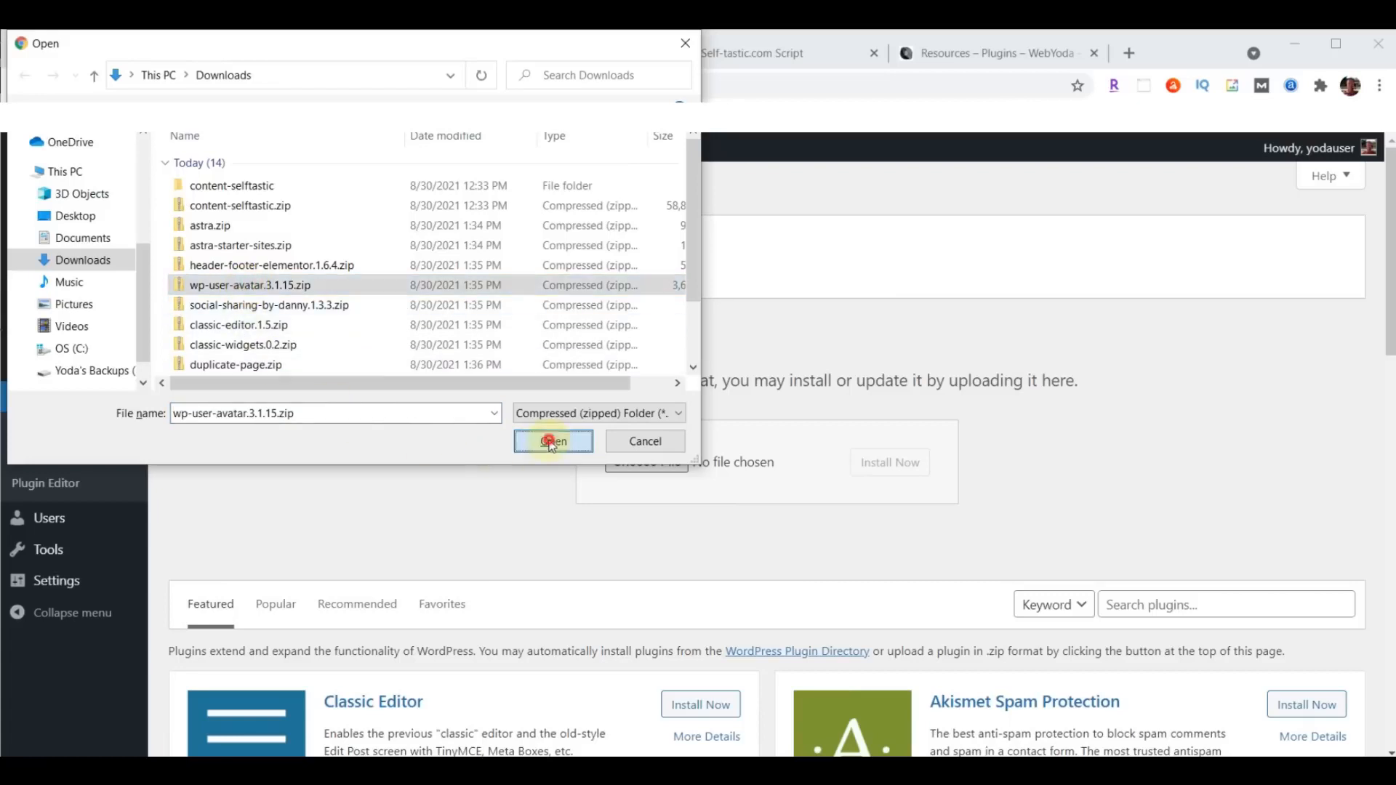
{"action": "left_click", "coordinate": [904, 465]}
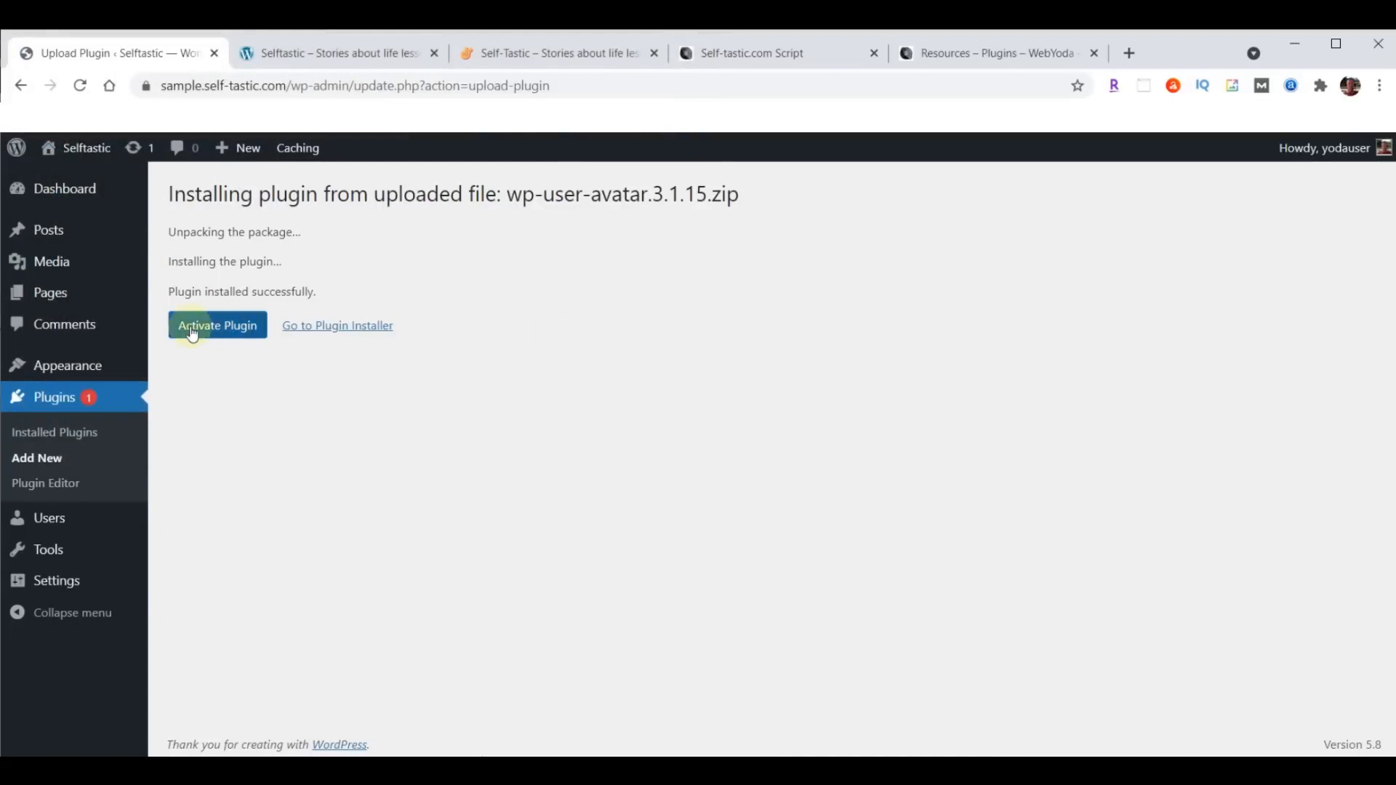
{"action": "left_click", "coordinate": [203, 331]}
{"action": "left_click", "coordinate": [206, 332]}
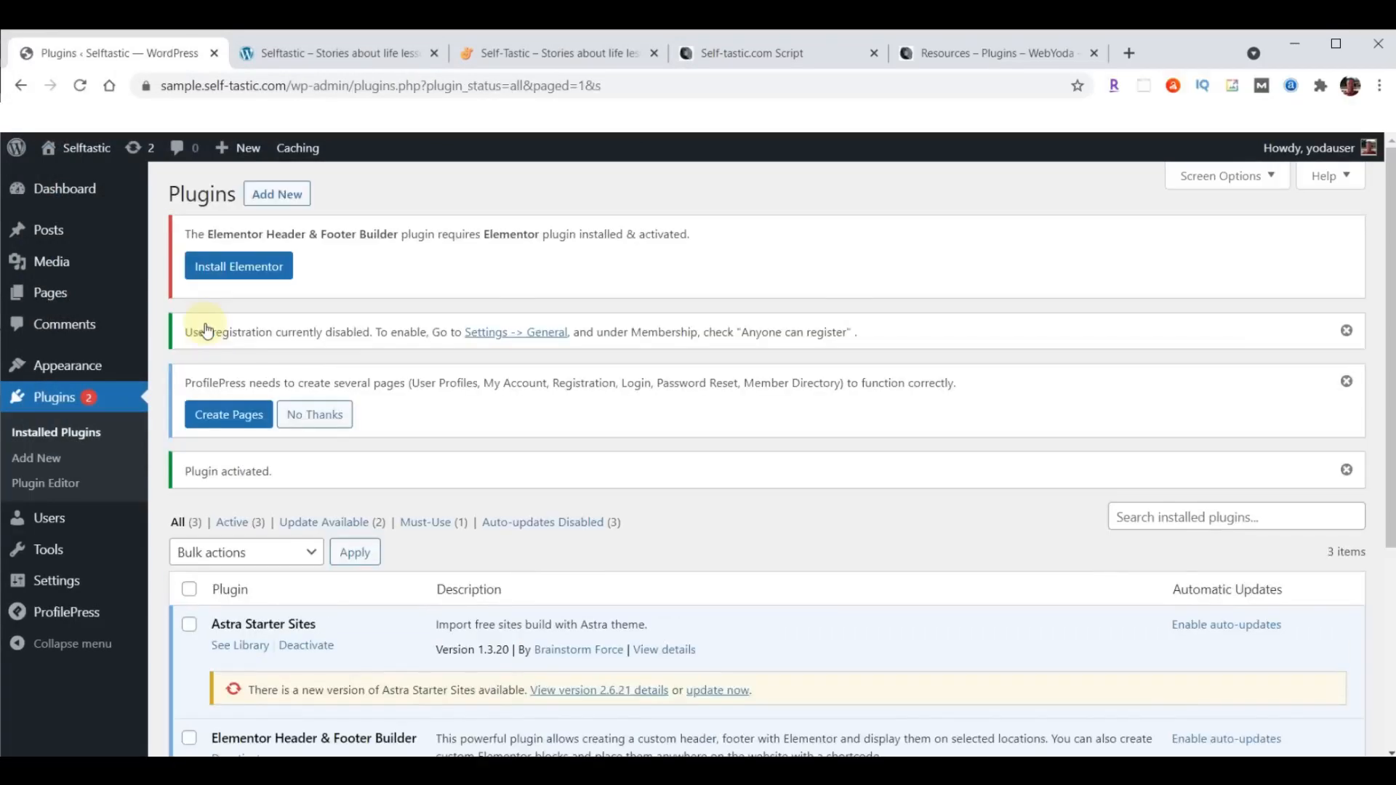
- Upload social-sharing-by-danny.1.3.3.zip from the Downloads folder as a new plugin, install it and activate it
{"action": "left_click", "coordinate": [280, 200]}
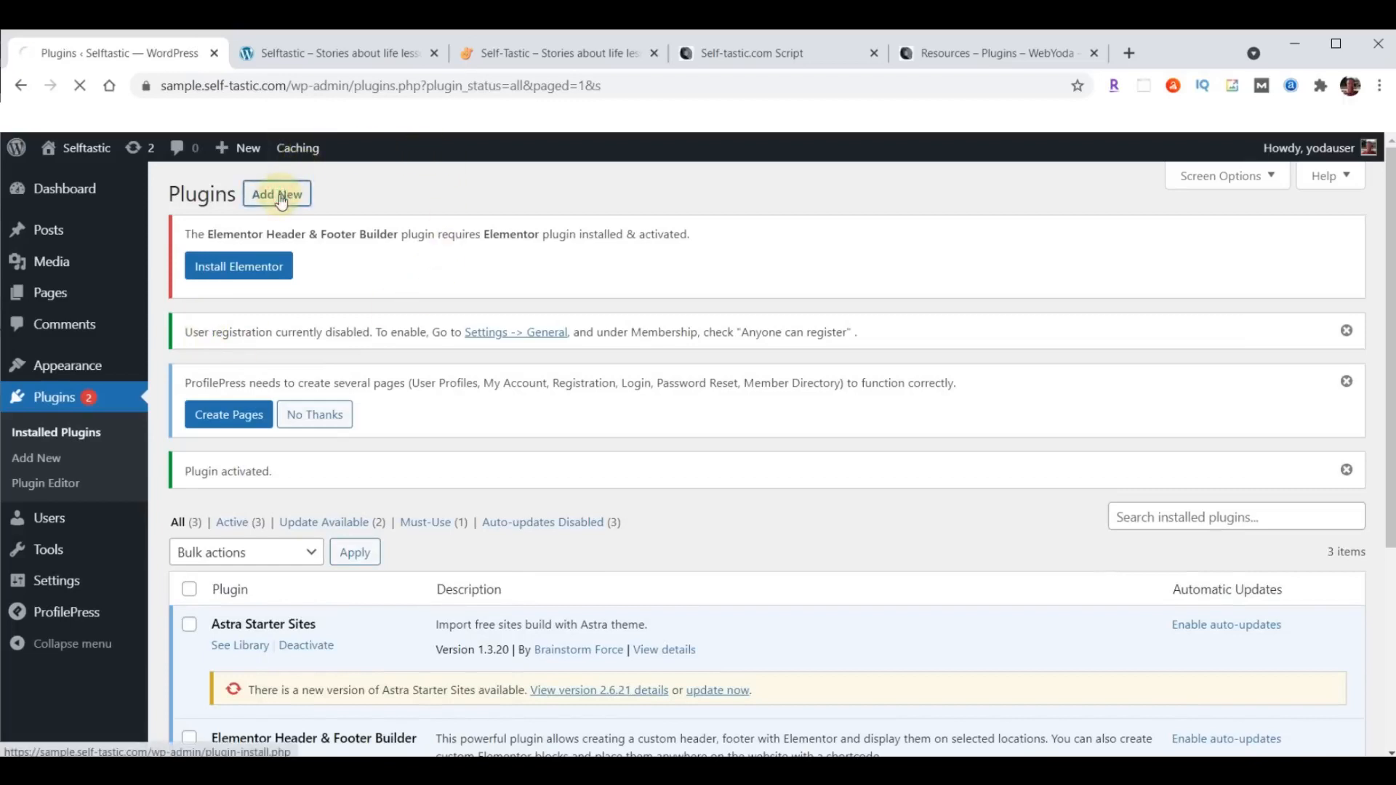
{"action": "left_click", "coordinate": [296, 201]}
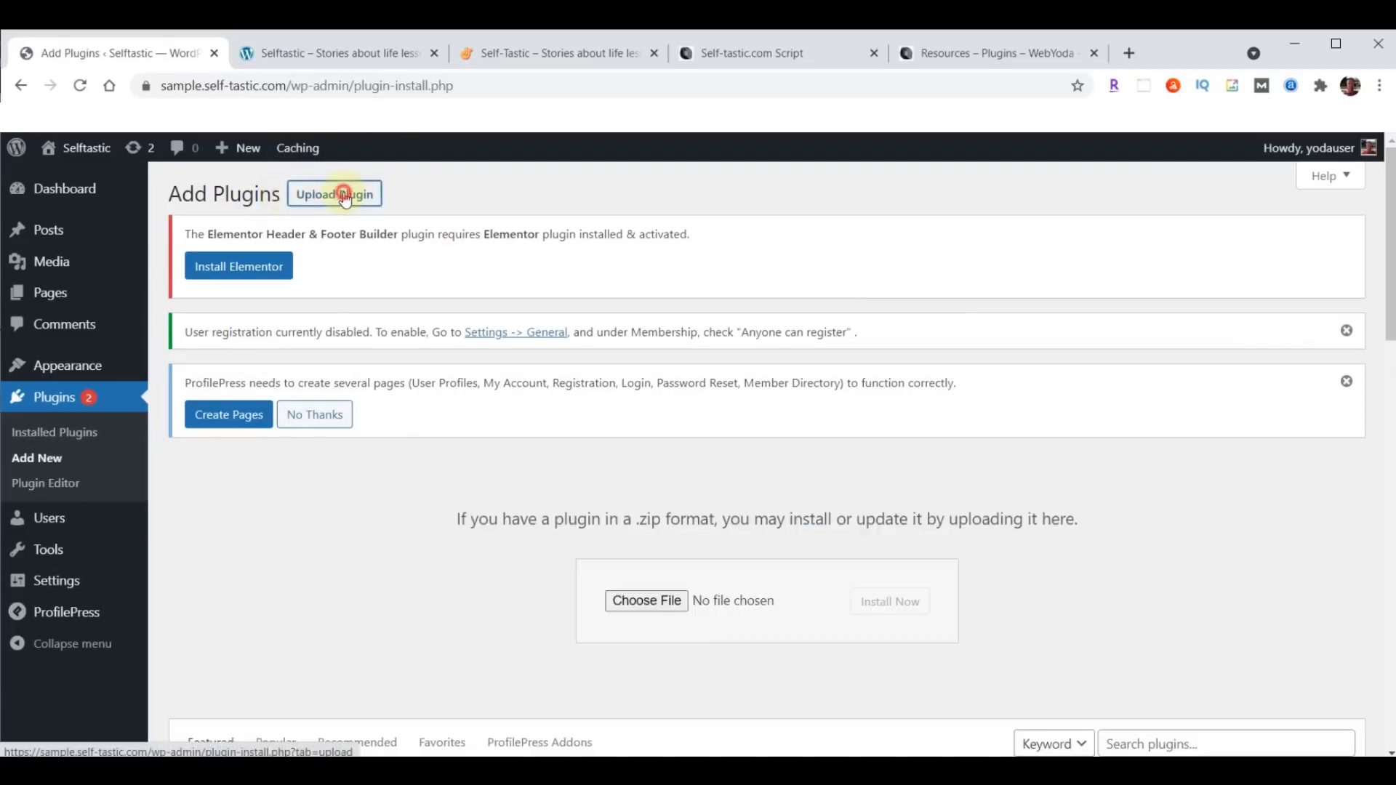
{"action": "left_click", "coordinate": [635, 601]}
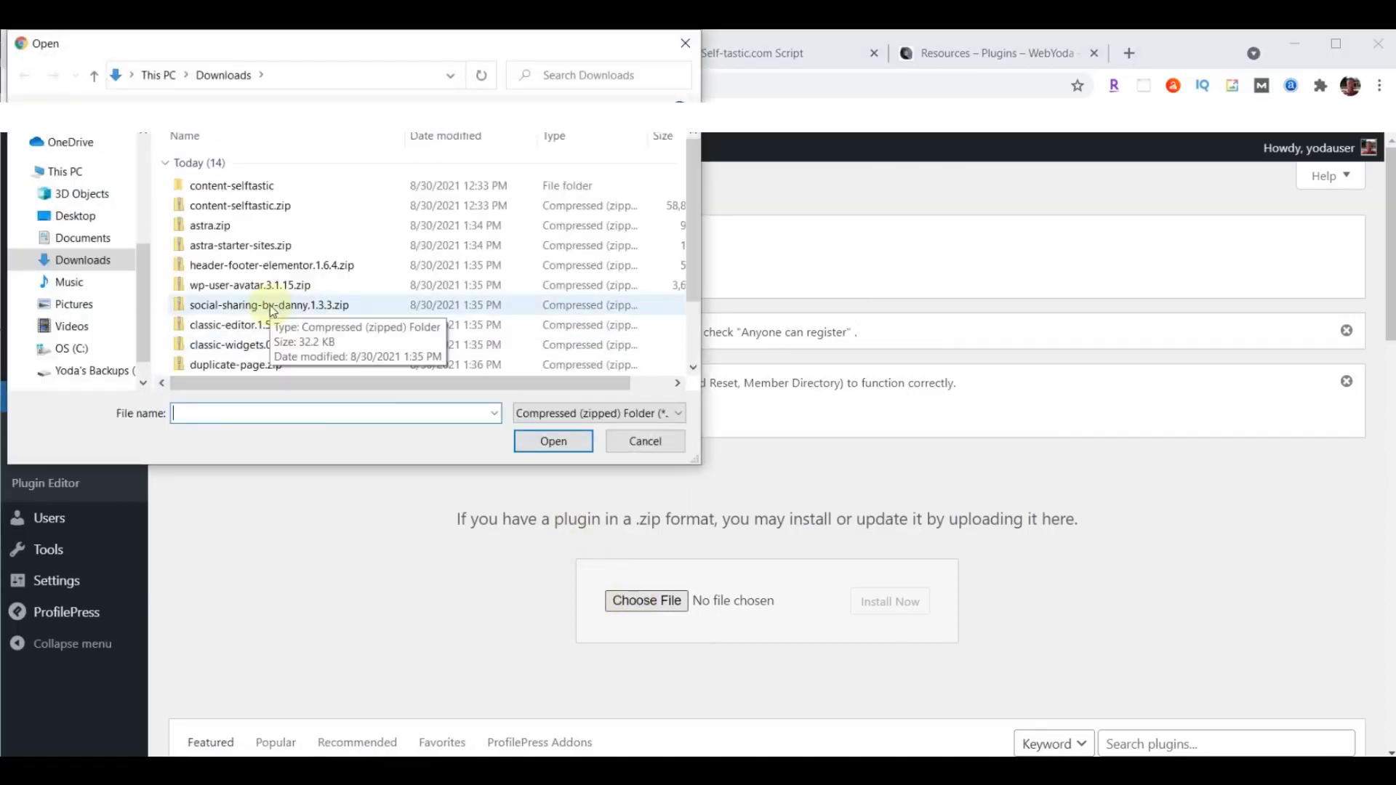
{"action": "left_click", "coordinate": [274, 311]}
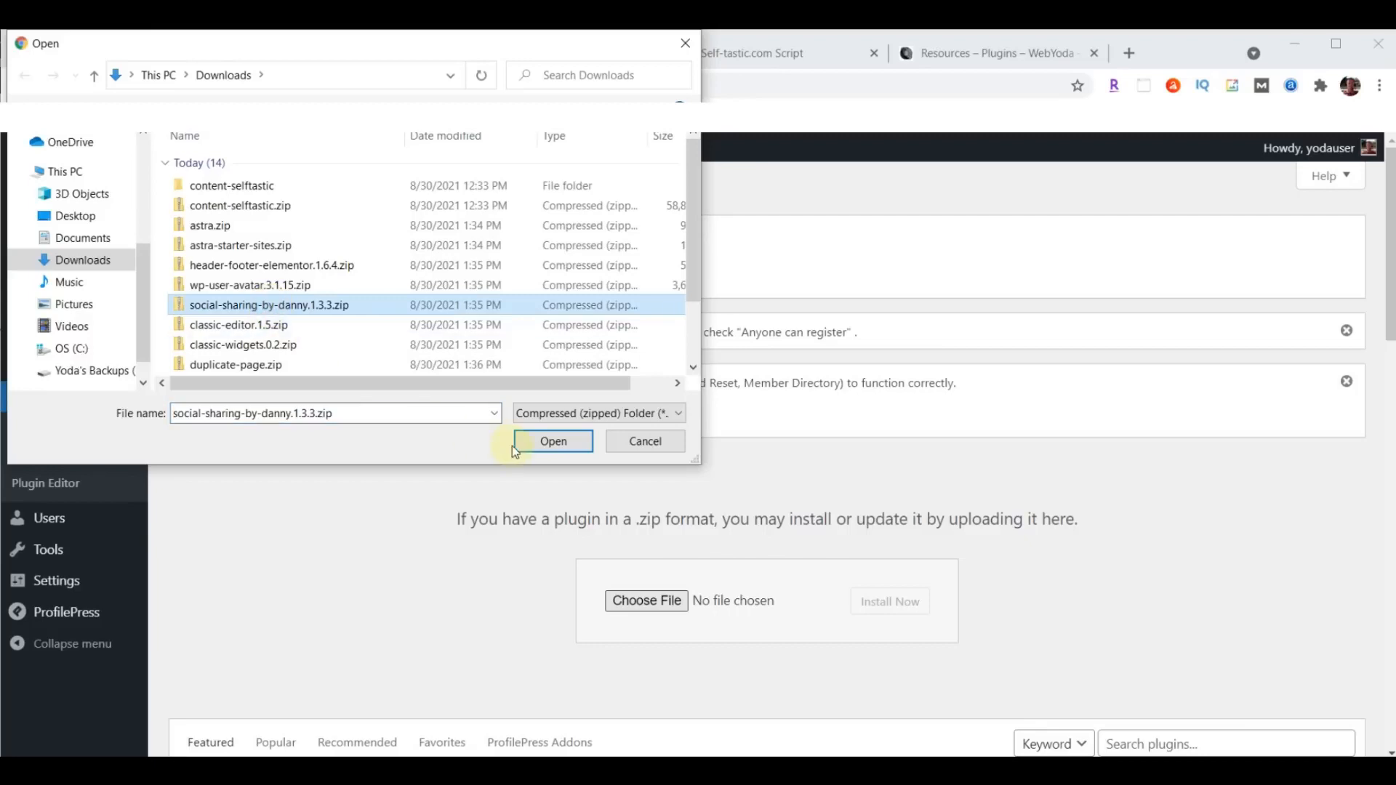
{"action": "left_click", "coordinate": [542, 443]}
{"action": "left_click", "coordinate": [888, 602]}
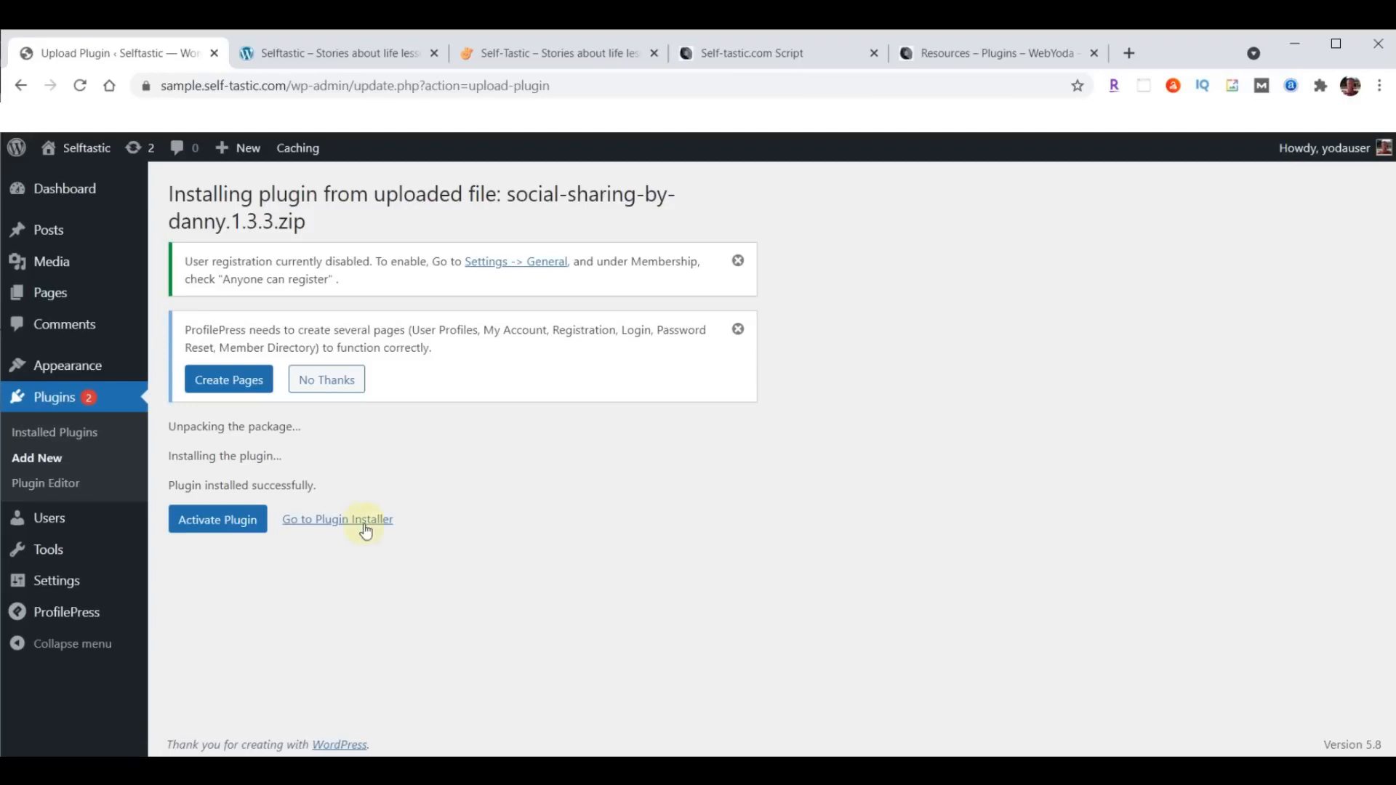
{"action": "left_click", "coordinate": [228, 526]}
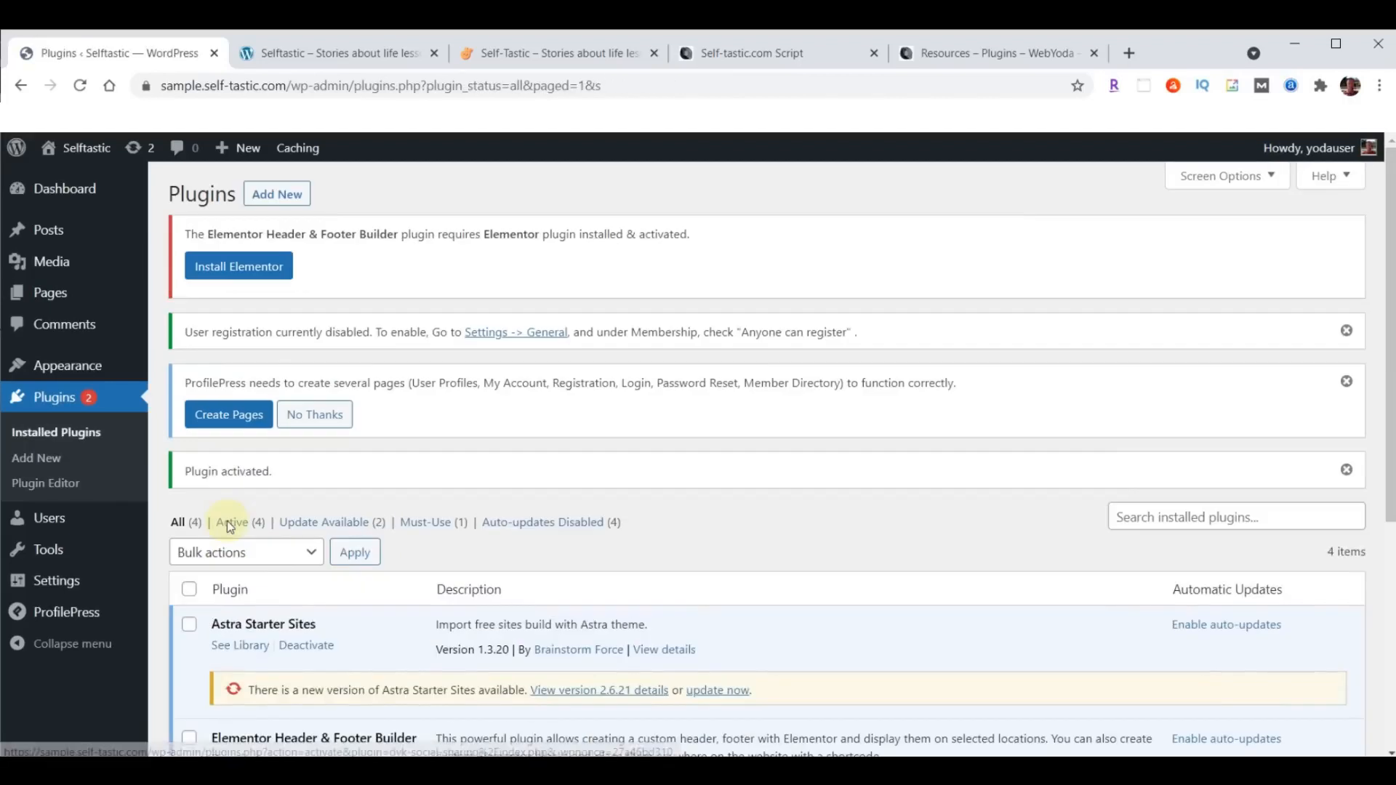
- Upload classic-editor.1.5.zip from the Downloads folder as a new plugin, install it and activate it
{"action": "left_click", "coordinate": [285, 195]}
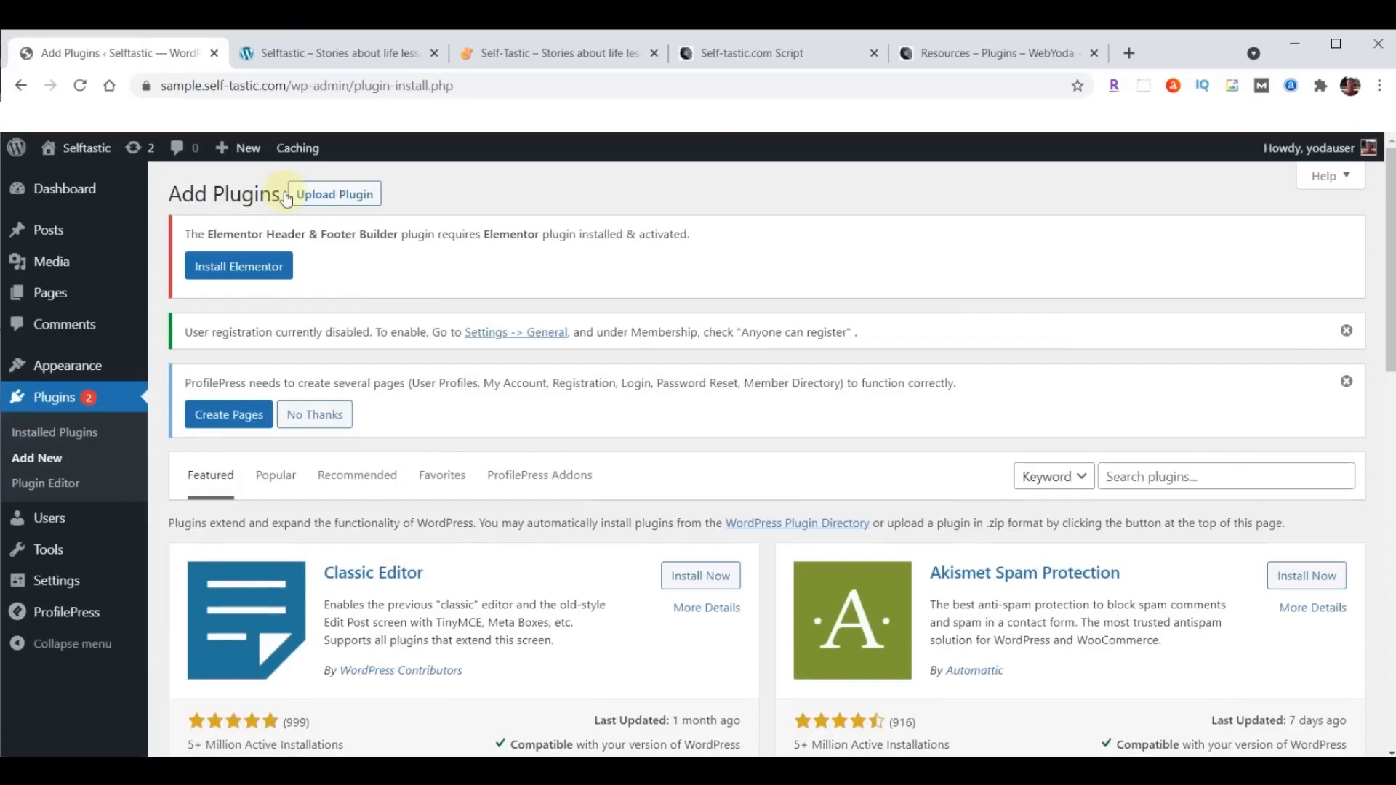
{"action": "left_click", "coordinate": [338, 196]}
{"action": "left_click", "coordinate": [663, 600]}
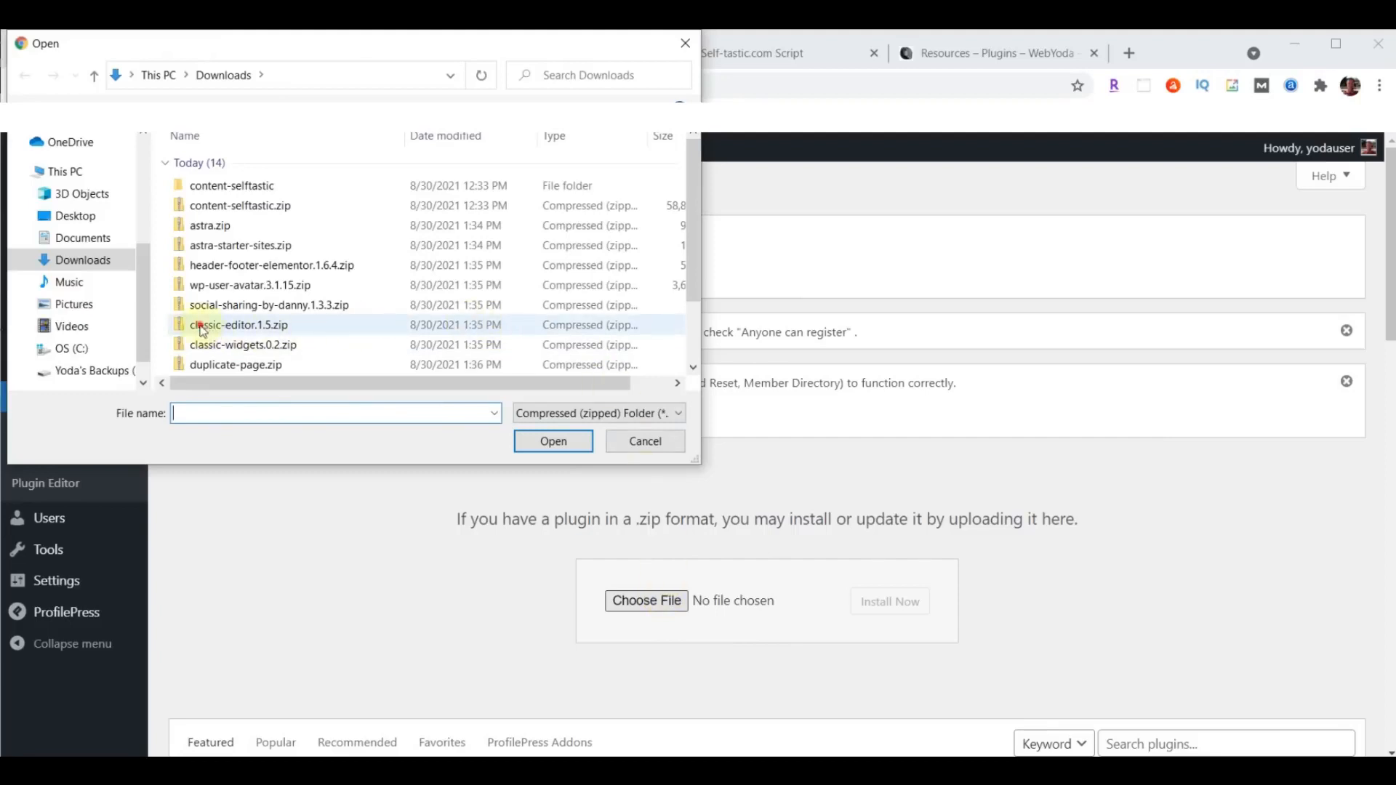
{"action": "left_click", "coordinate": [203, 330]}
{"action": "left_click", "coordinate": [554, 441]}
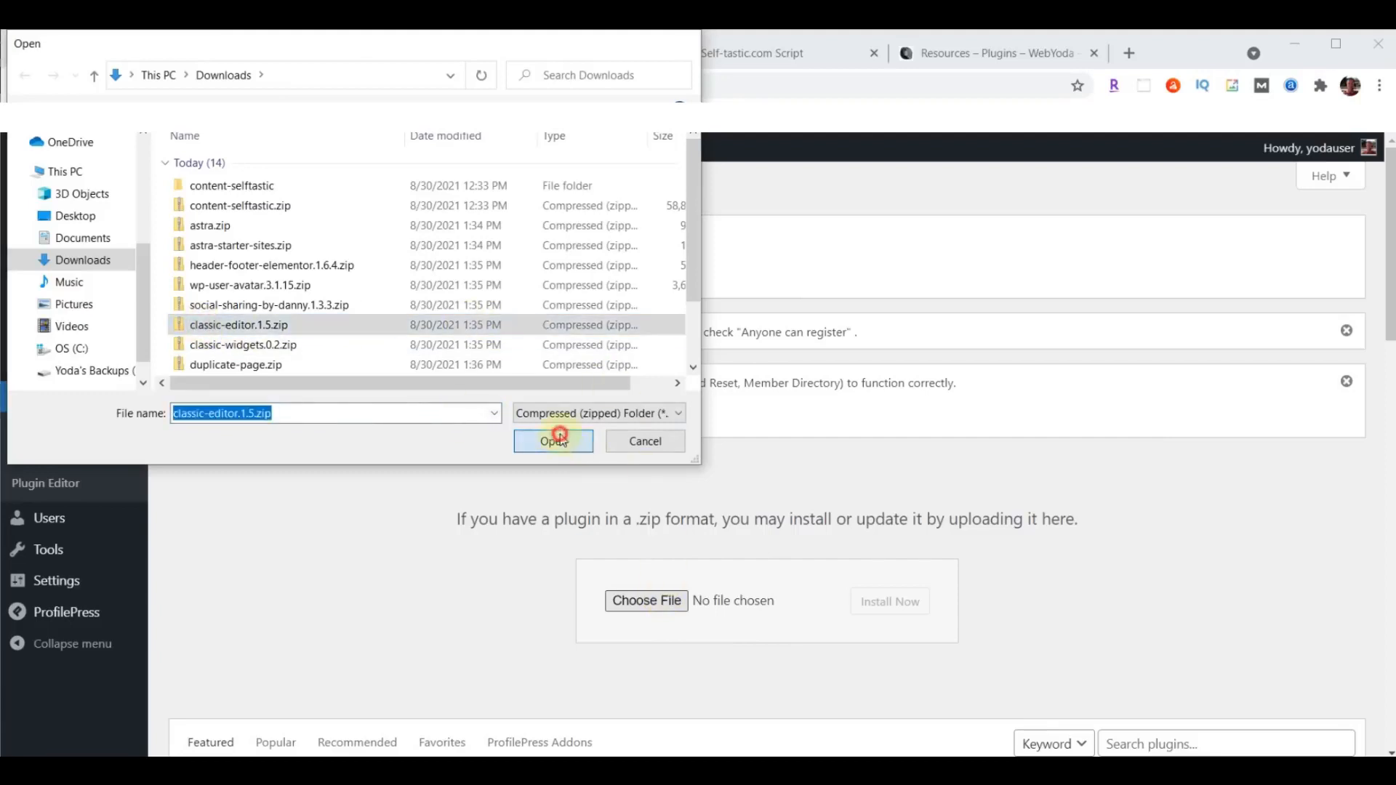
{"action": "left_click", "coordinate": [875, 603]}
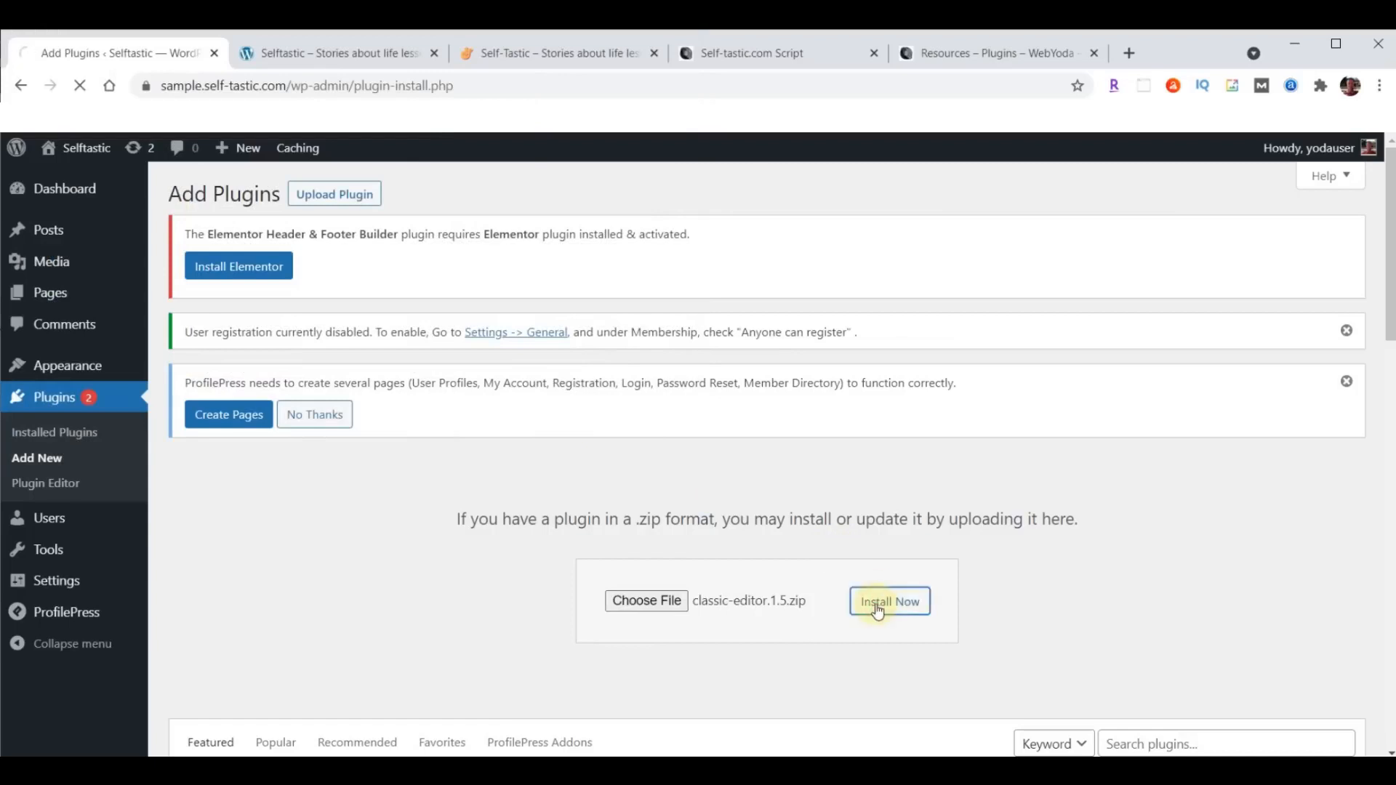
{"action": "left_click", "coordinate": [210, 491]}
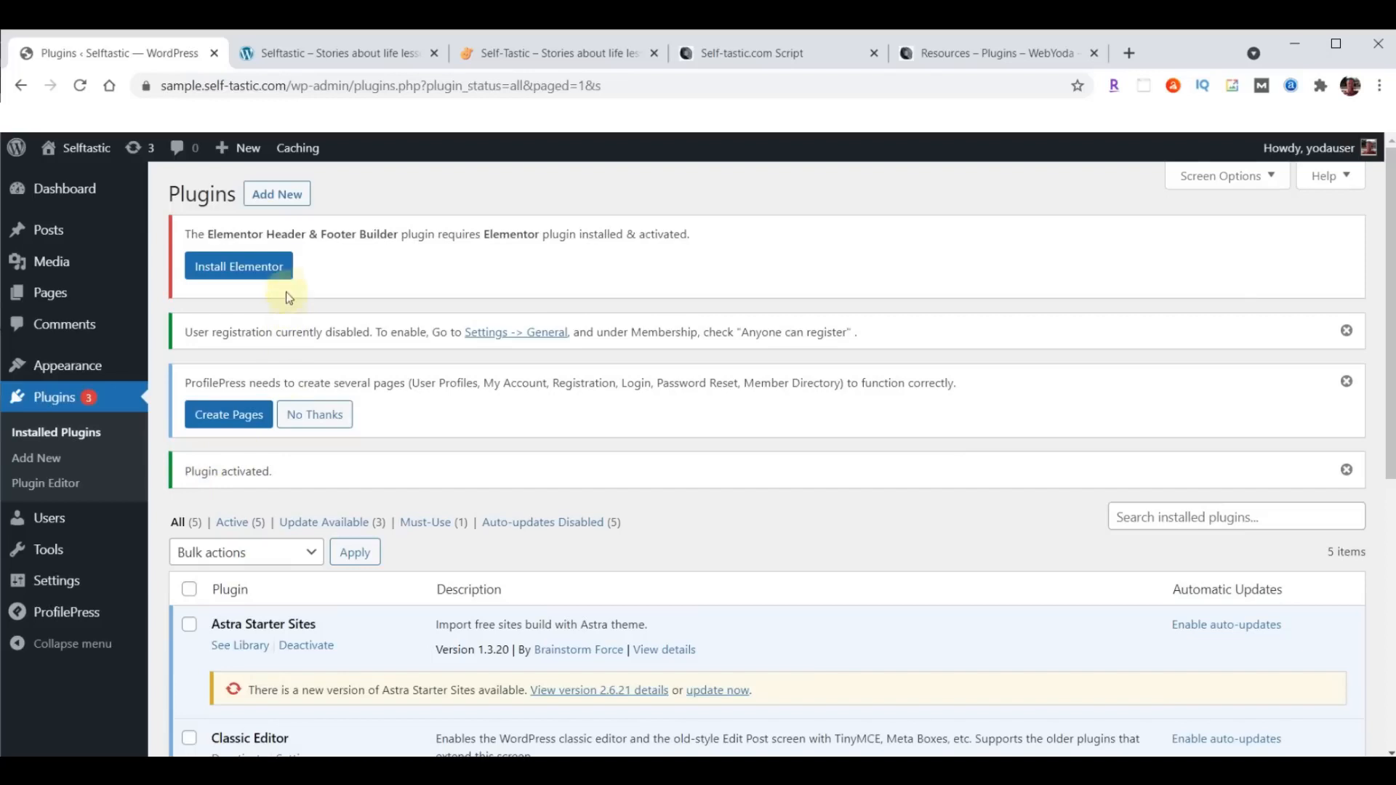
- Upload classic-widgets.0.2.zip from the Downloads folder as a new plugin, install it and activate it
{"action": "left_click", "coordinate": [277, 194]}
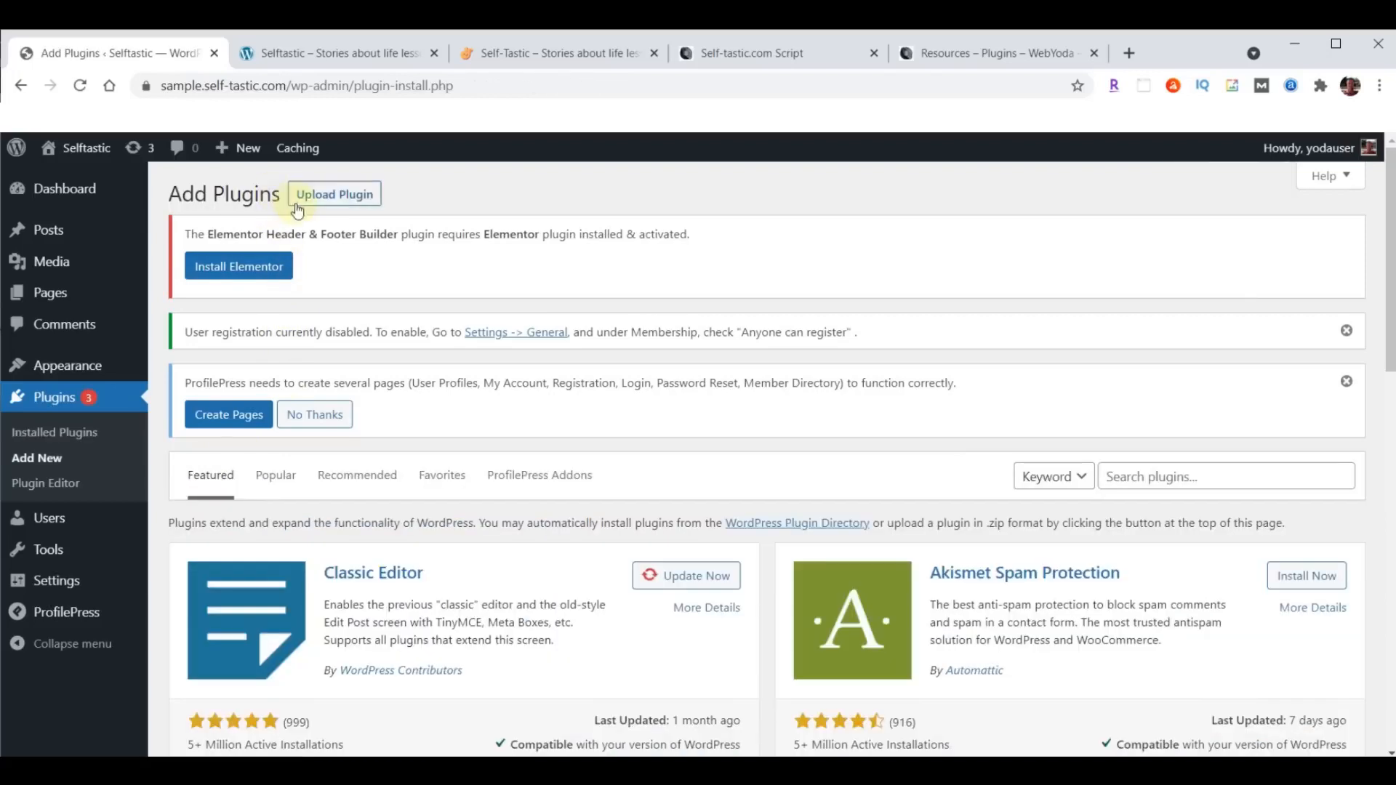
{"action": "left_click", "coordinate": [344, 195]}
{"action": "left_click", "coordinate": [647, 603]}
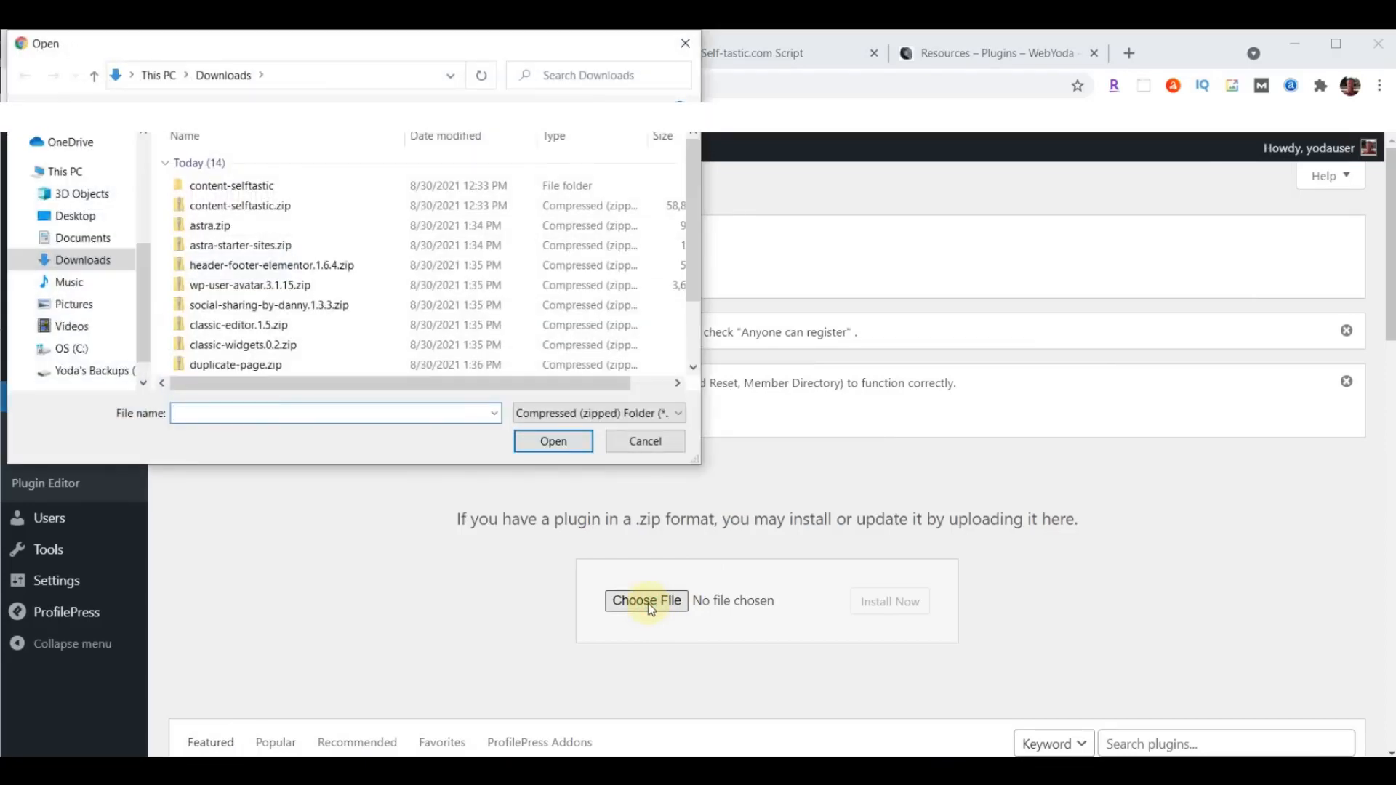
{"action": "left_click", "coordinate": [251, 345]}
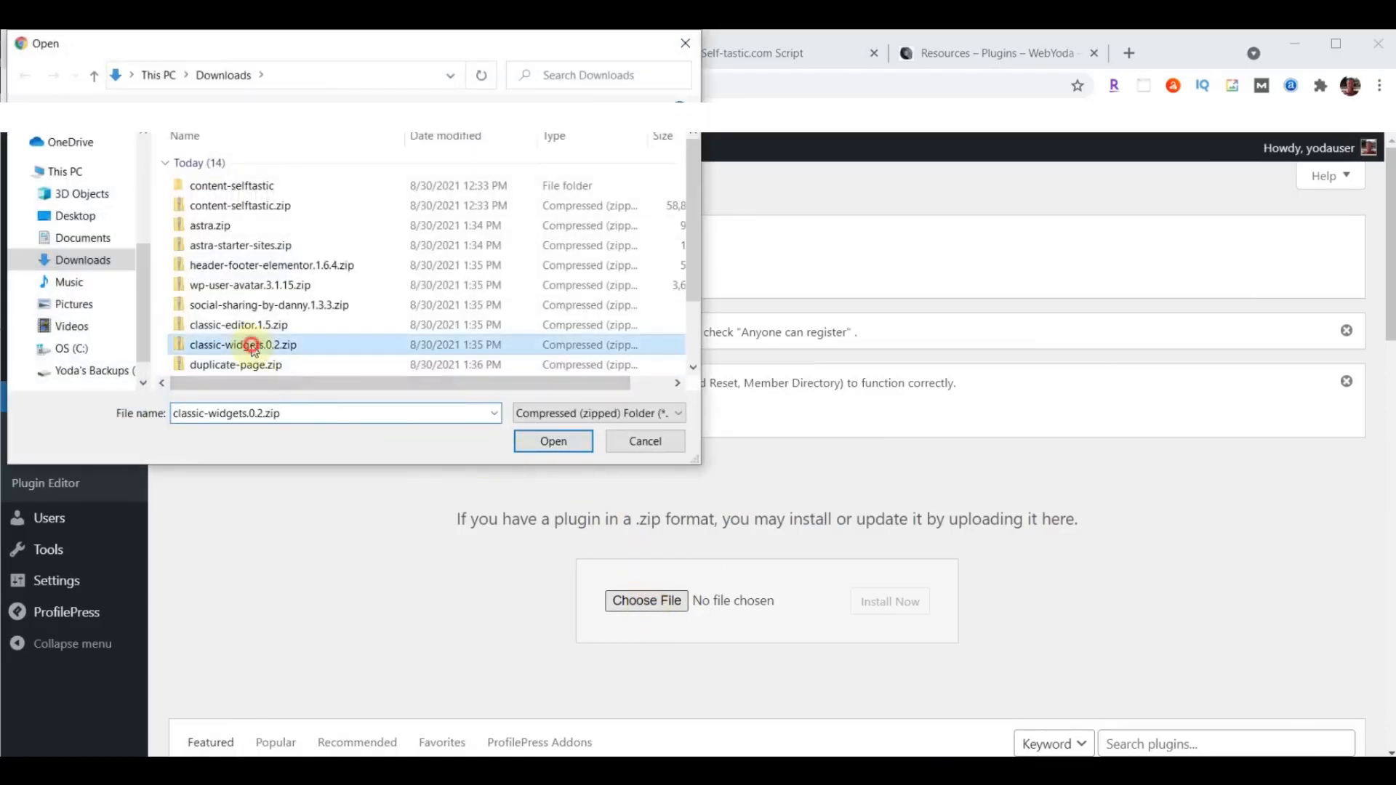
{"action": "left_click", "coordinate": [554, 442]}
{"action": "left_click", "coordinate": [895, 613]}
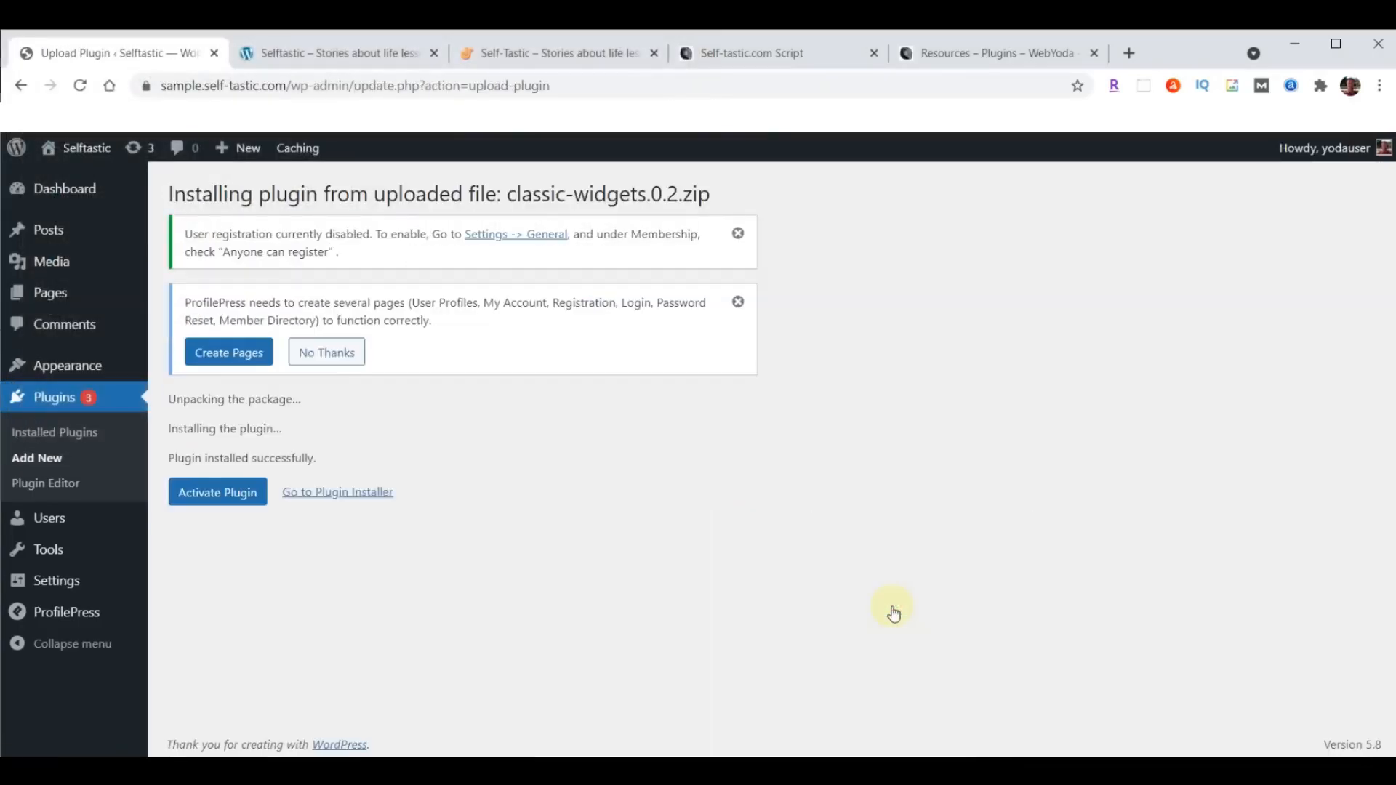
{"action": "left_click", "coordinate": [225, 492]}
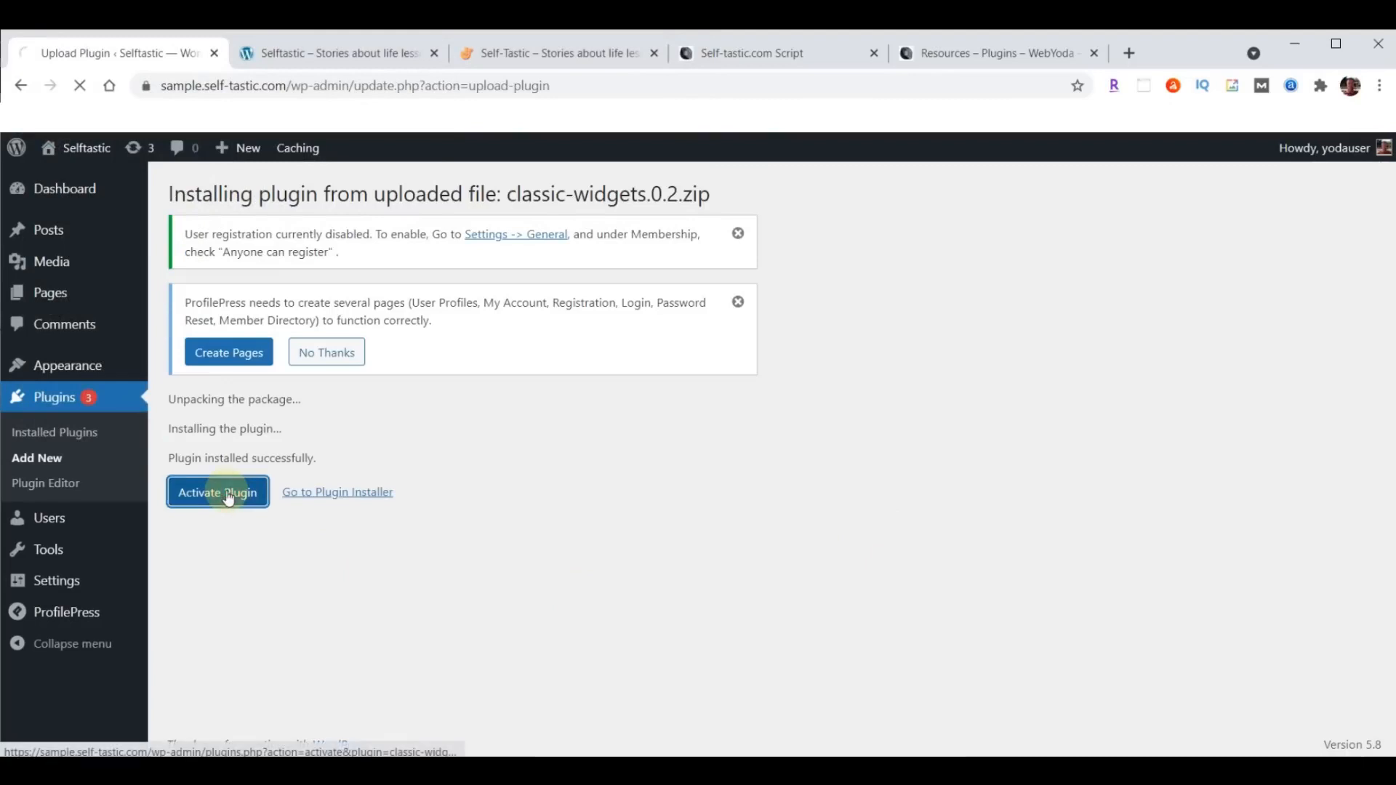
- Upload duplicate-page.zip from the Downloads folder as a new plugin, install it and activate it
{"action": "left_click", "coordinate": [263, 195]}
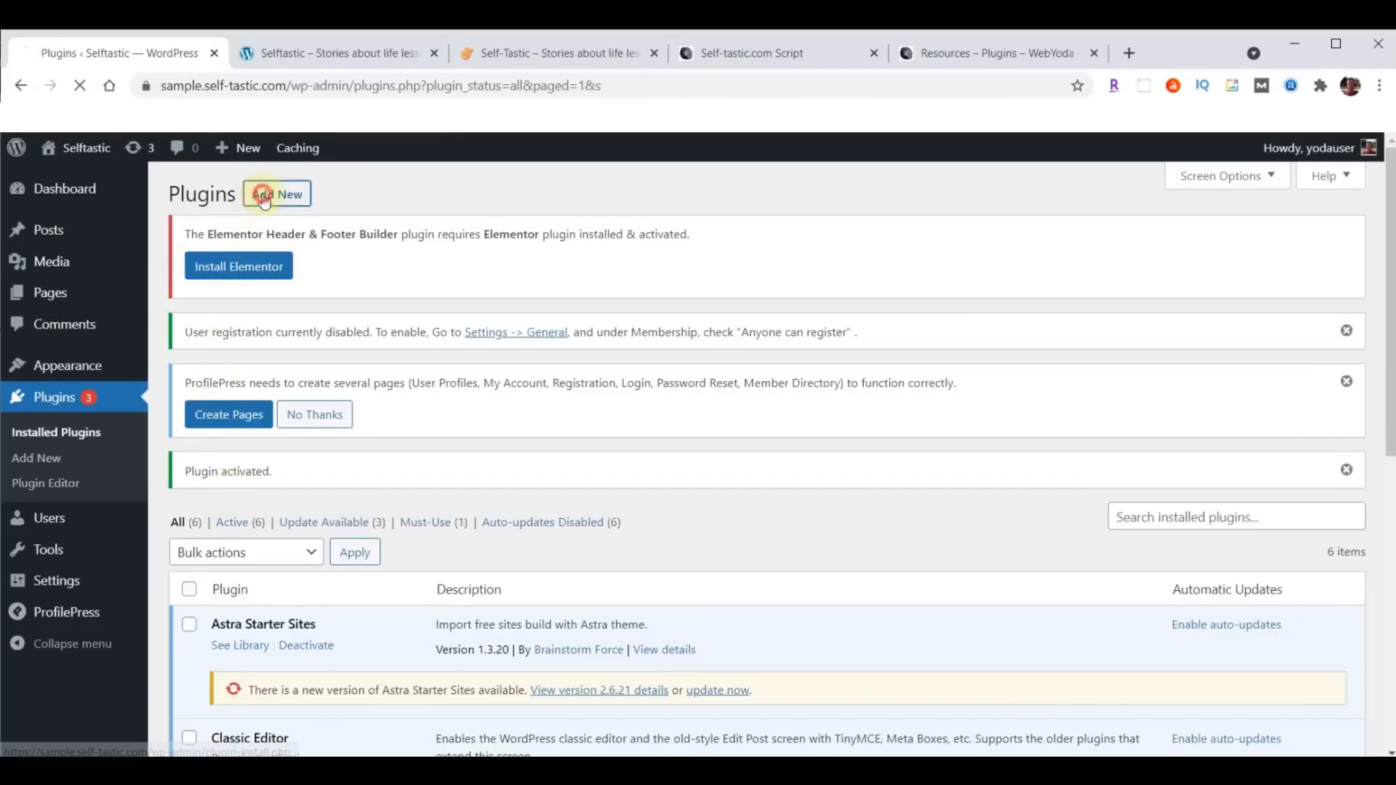
{"action": "left_click", "coordinate": [351, 205]}
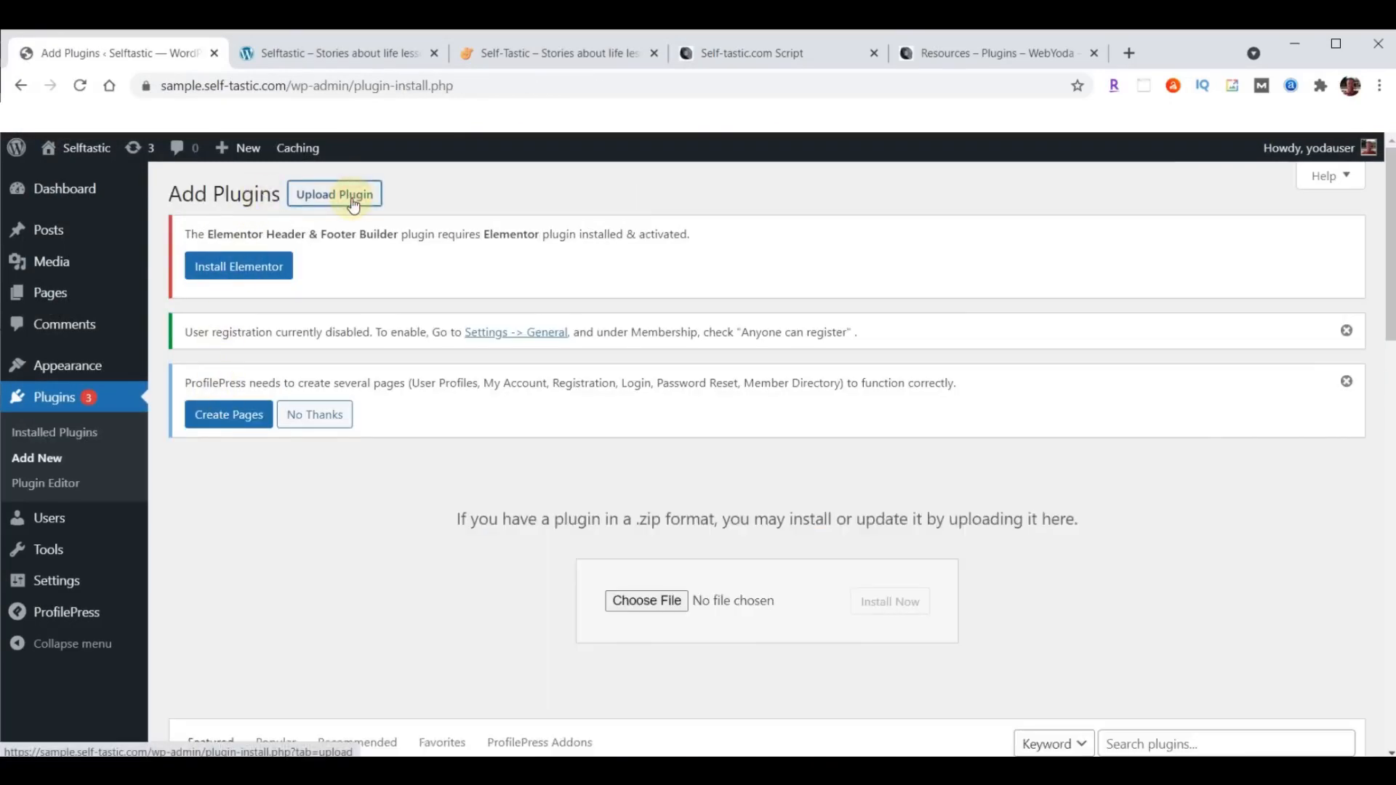
{"action": "left_click", "coordinate": [646, 602]}
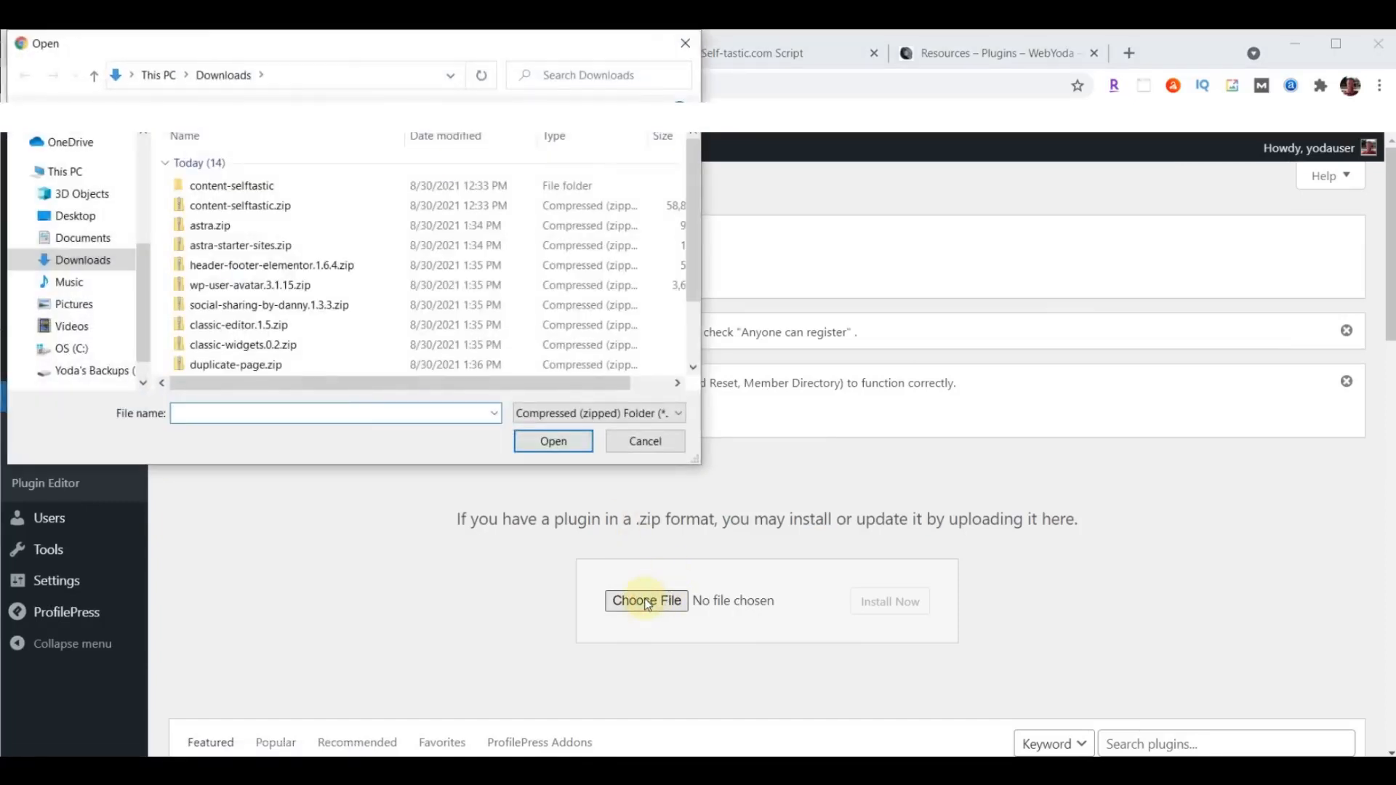
{"action": "left_click", "coordinate": [274, 368]}
{"action": "left_click", "coordinate": [562, 440]}
{"action": "left_click", "coordinate": [904, 608]}
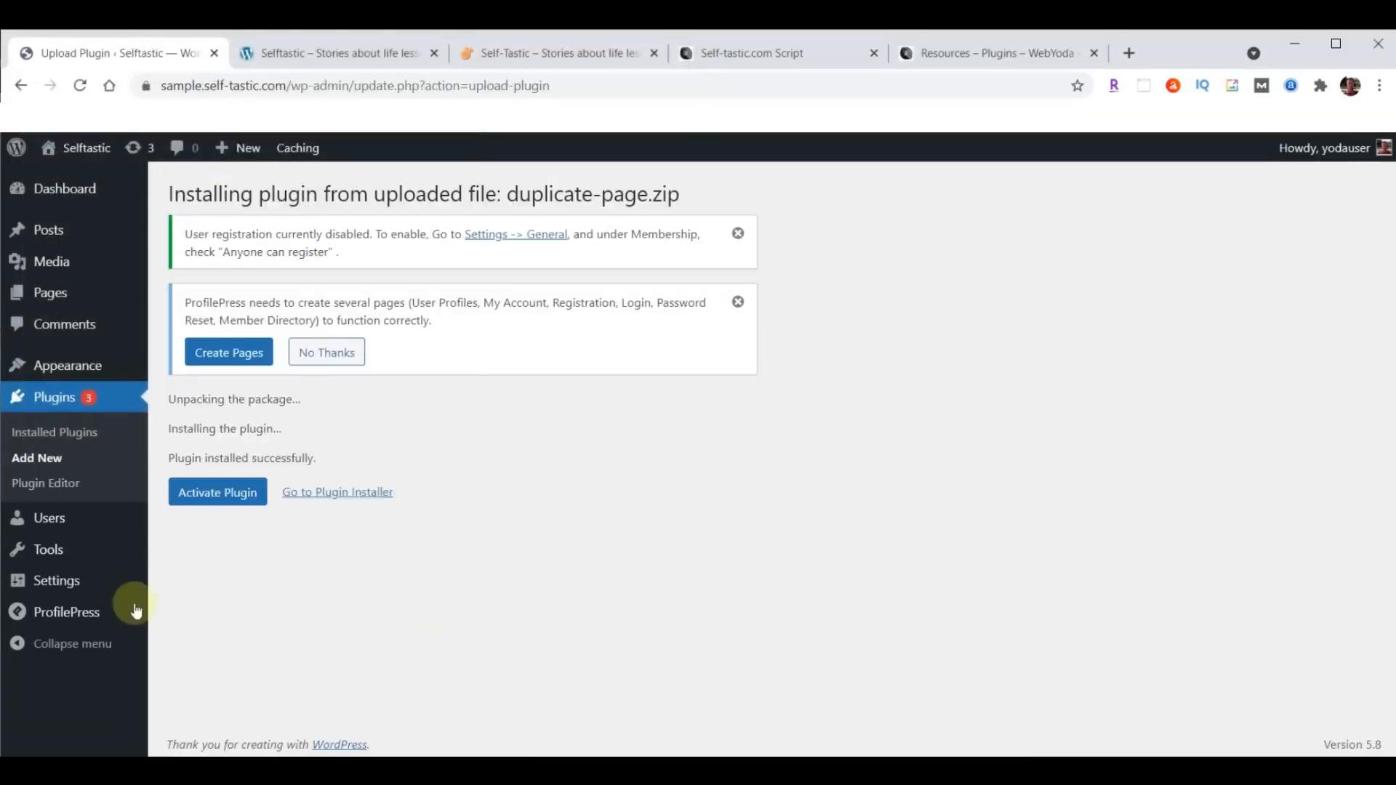
{"action": "left_click", "coordinate": [207, 497]}
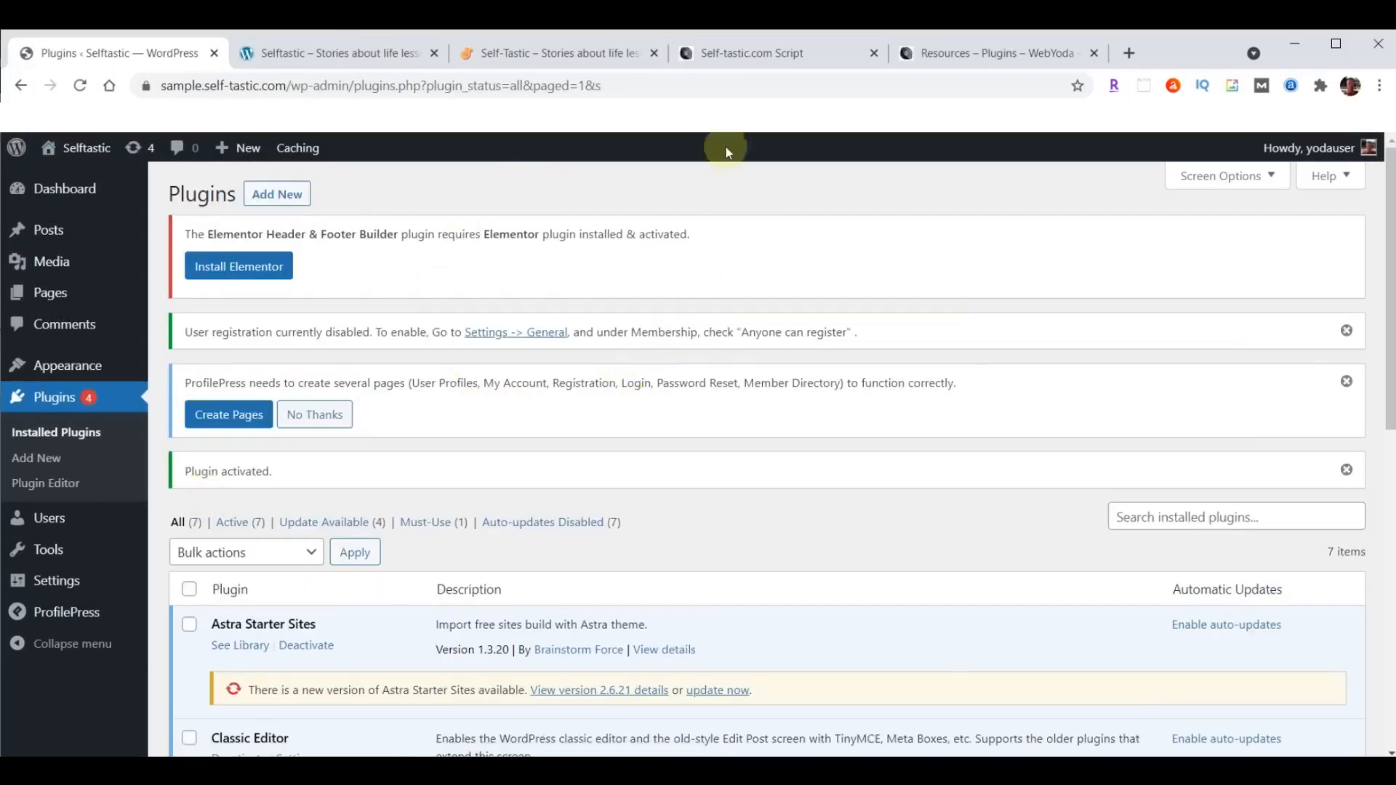
- Check the Self-Tastic.com script for the plugins marked not to install and the note on the ProfilePress pages
{"action": "left_click", "coordinate": [739, 54]}
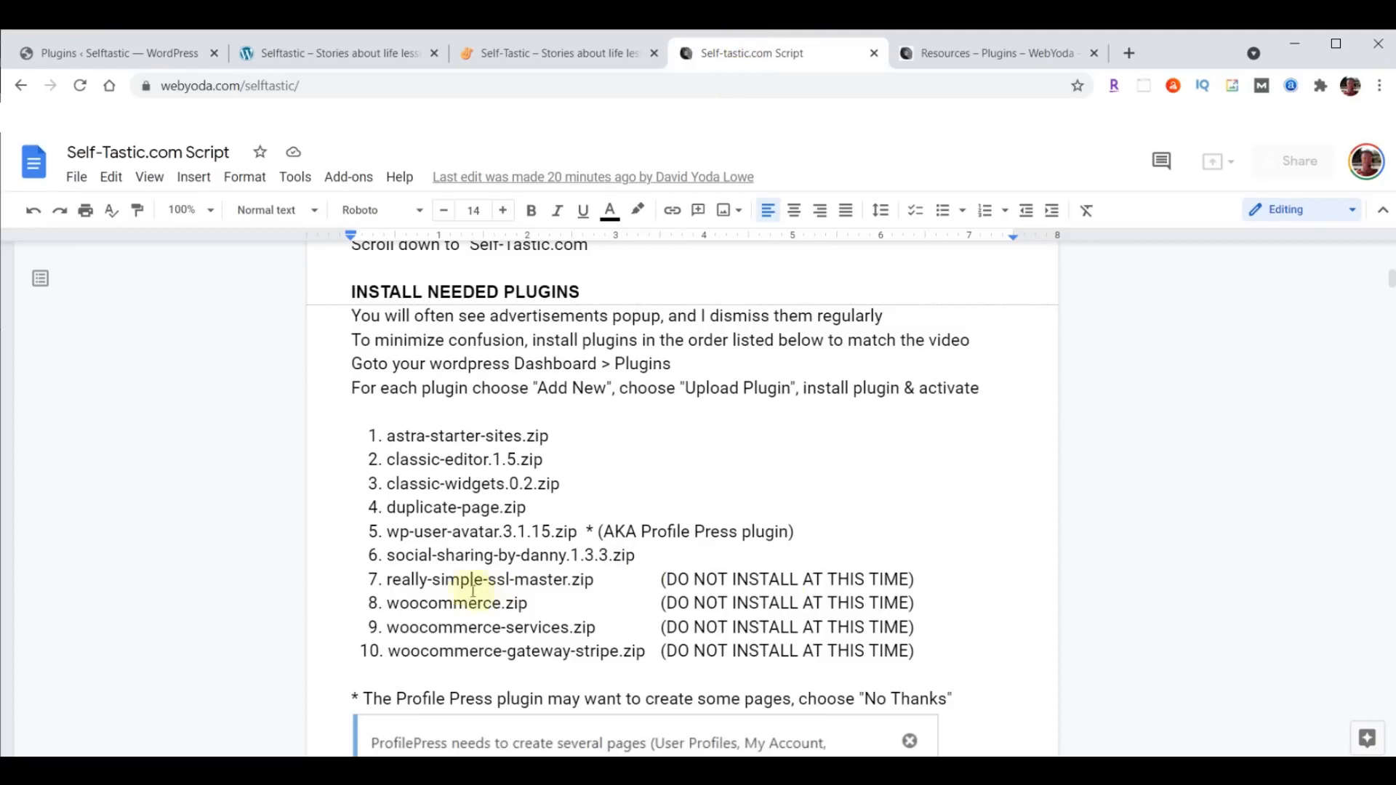
{"action": "left_click_drag", "start_coordinate": [367, 579], "coordinate": [926, 650]}
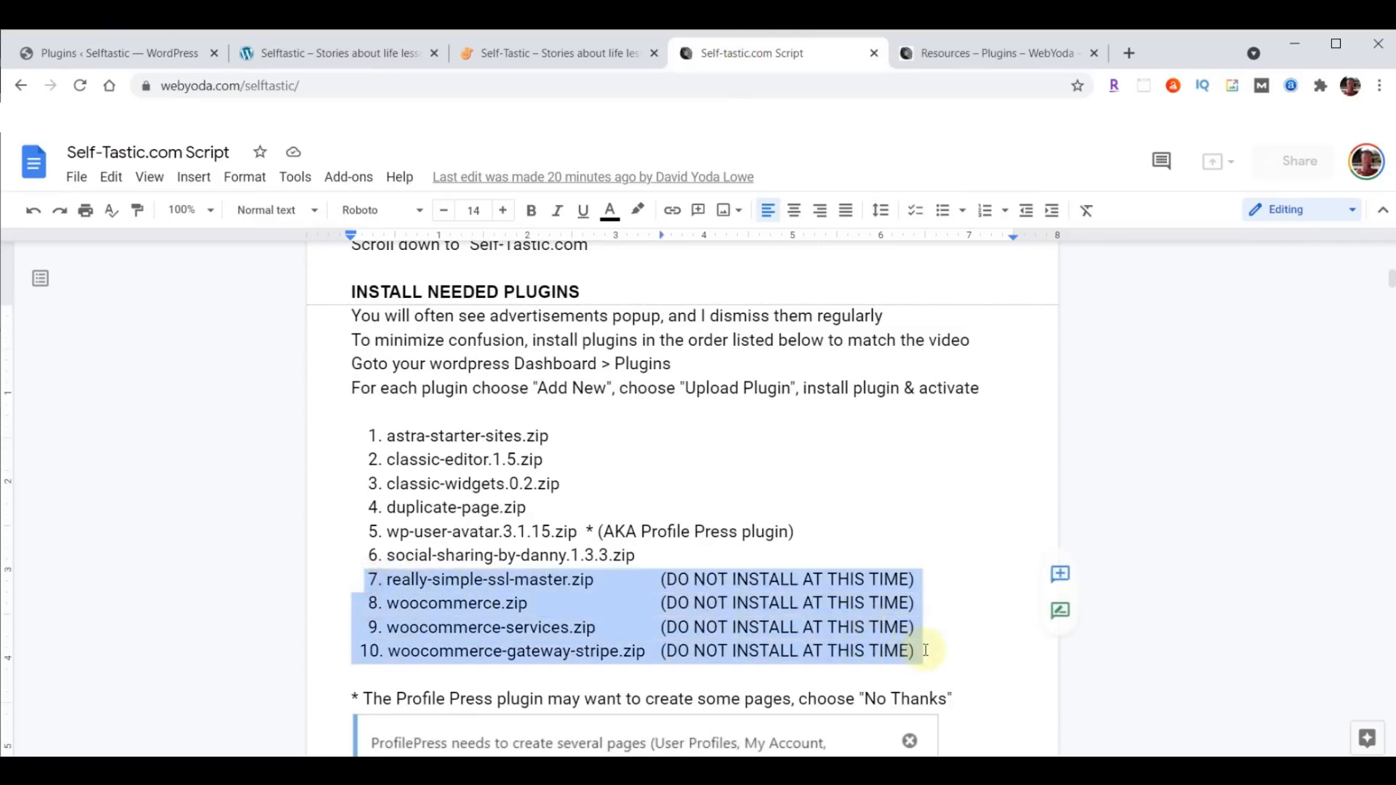
{"action": "left_click", "coordinate": [543, 630]}
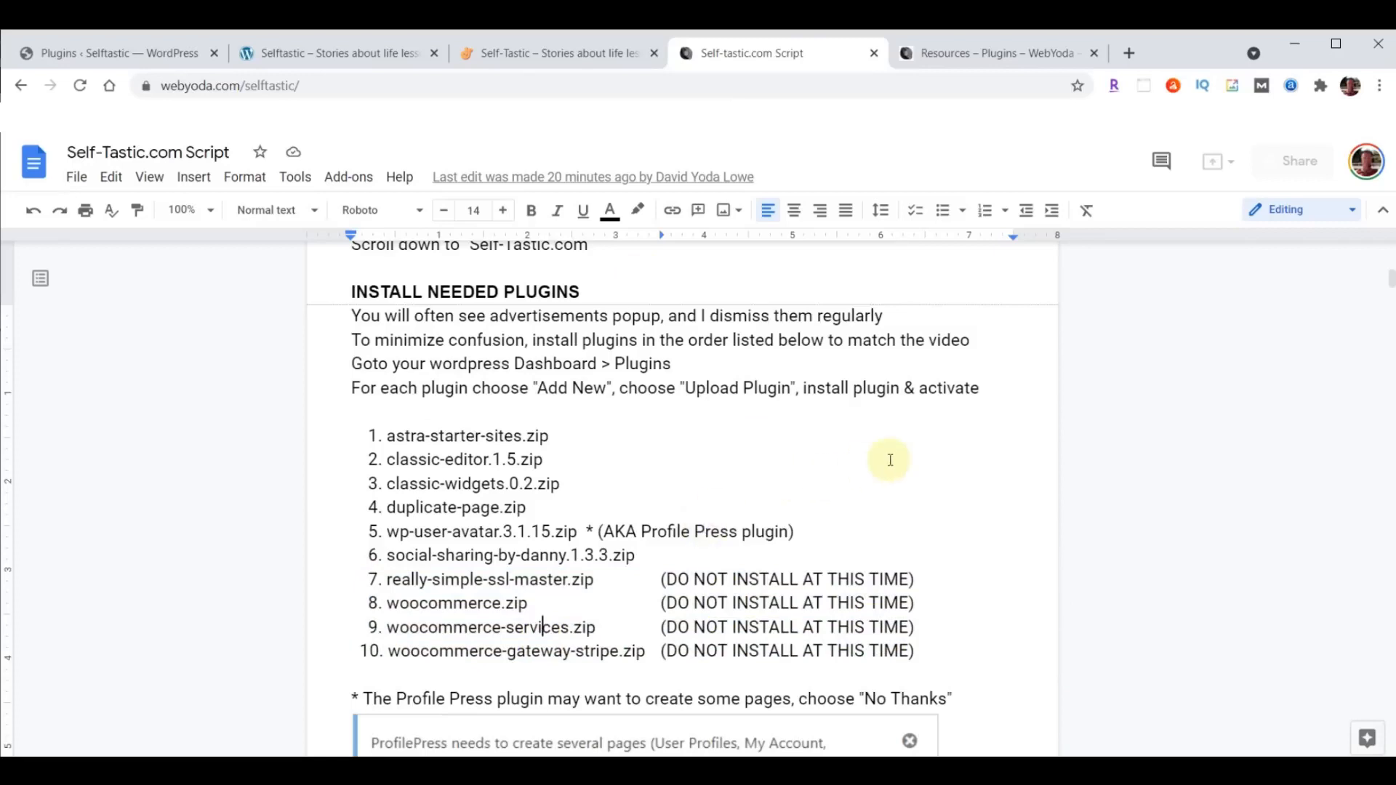
{"action": "scroll", "coordinate": [897, 459], "scroll_direction": "down", "scroll_amount": 3}
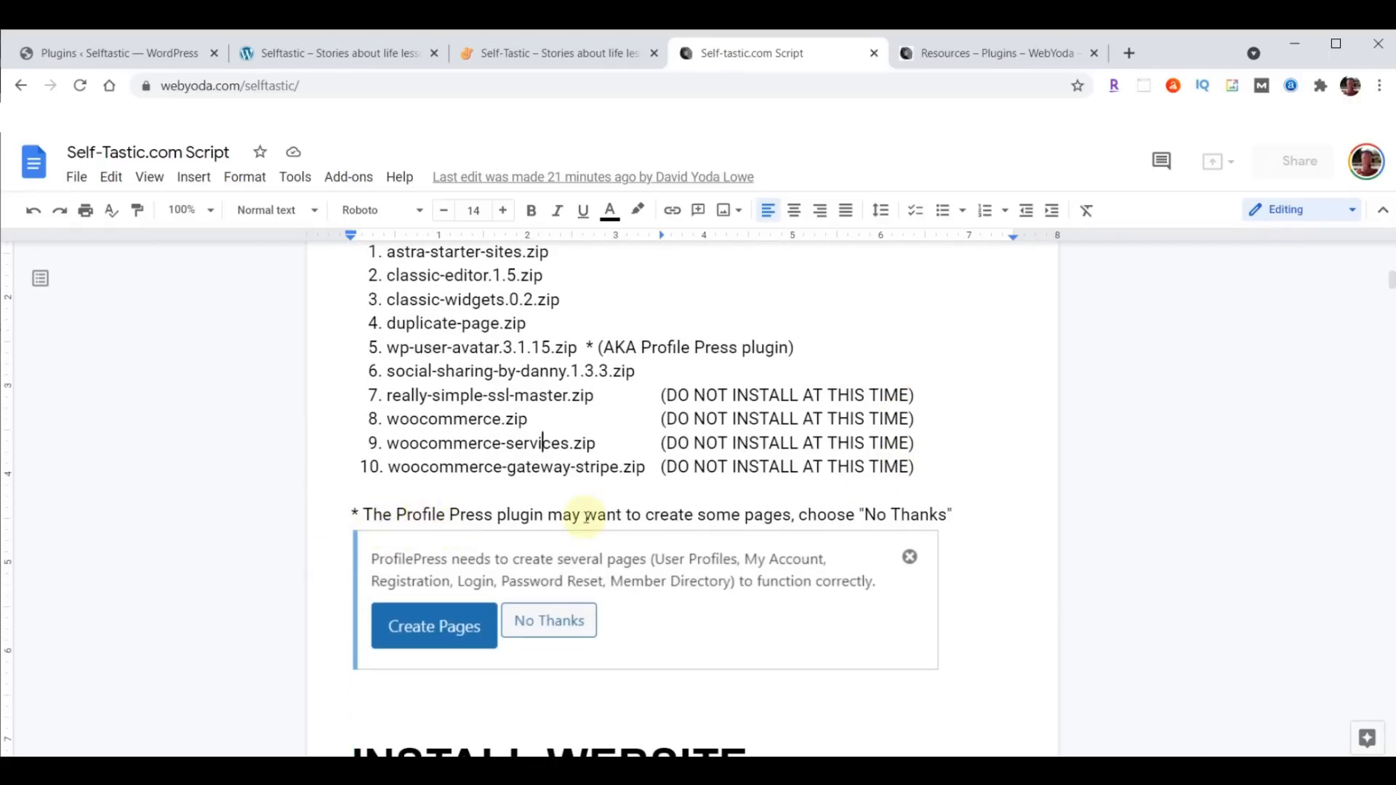
- Return to the WordPress plugins page and dismiss the user registration, ProfilePress pages and plugin activation notices
{"action": "left_click", "coordinate": [96, 50]}
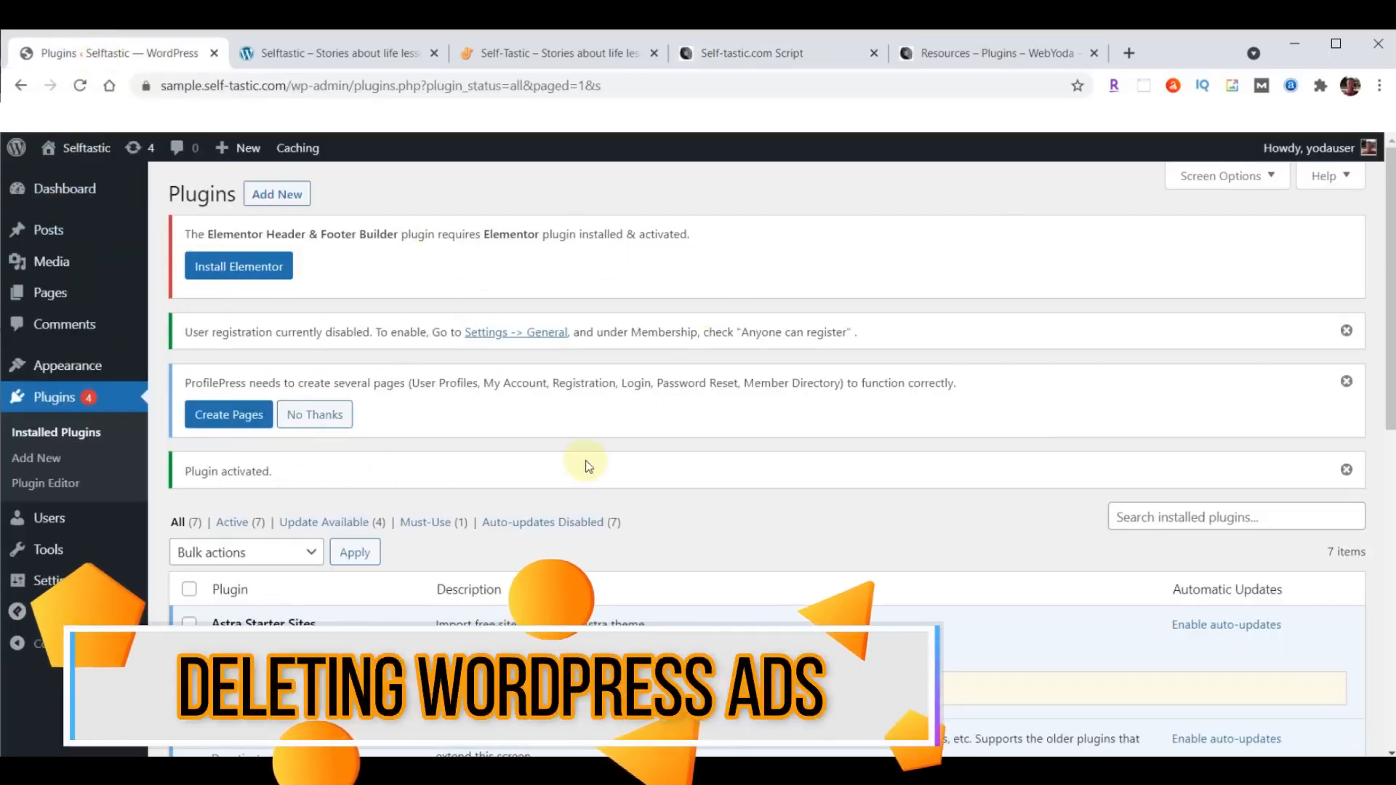
{"action": "left_click", "coordinate": [1346, 331]}
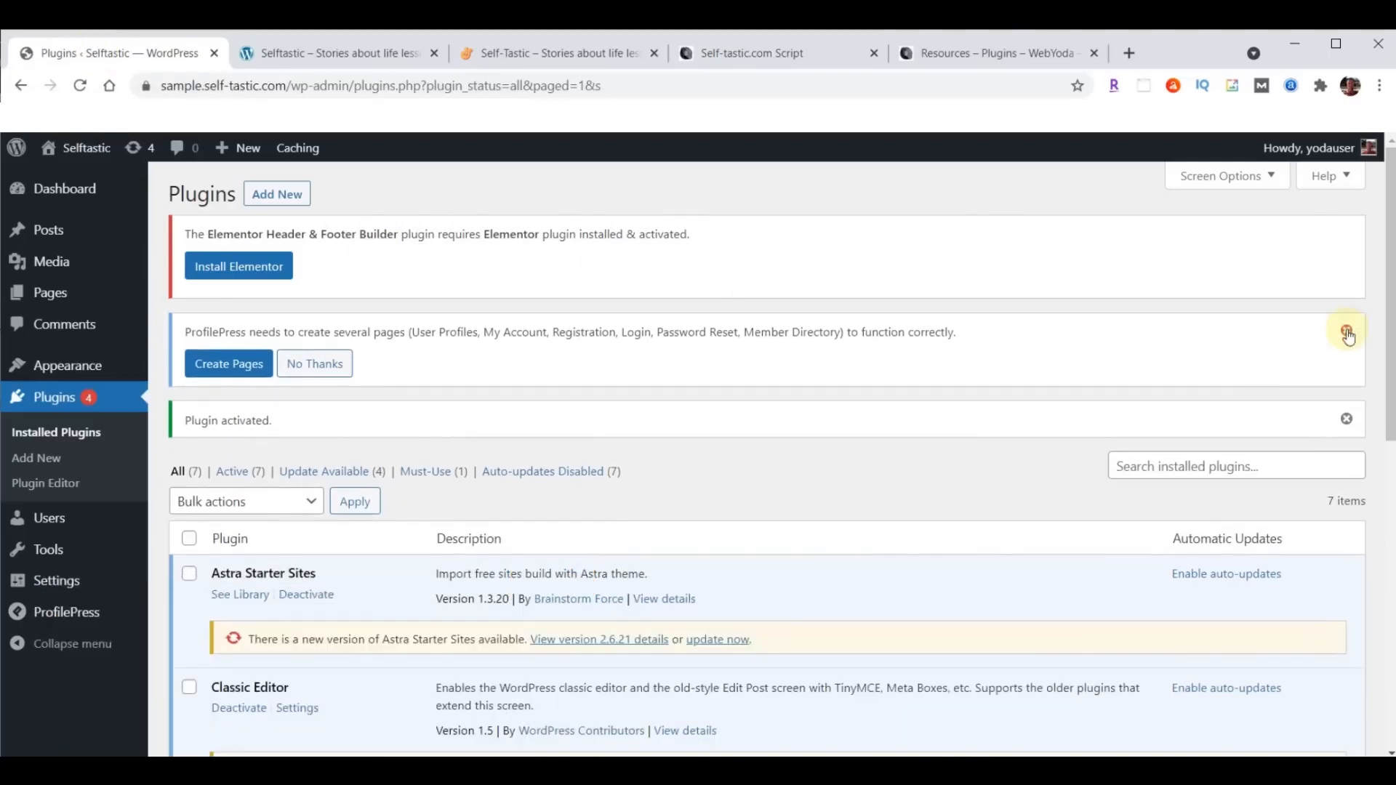
{"action": "left_click", "coordinate": [1346, 332]}
{"action": "left_click", "coordinate": [1347, 332]}
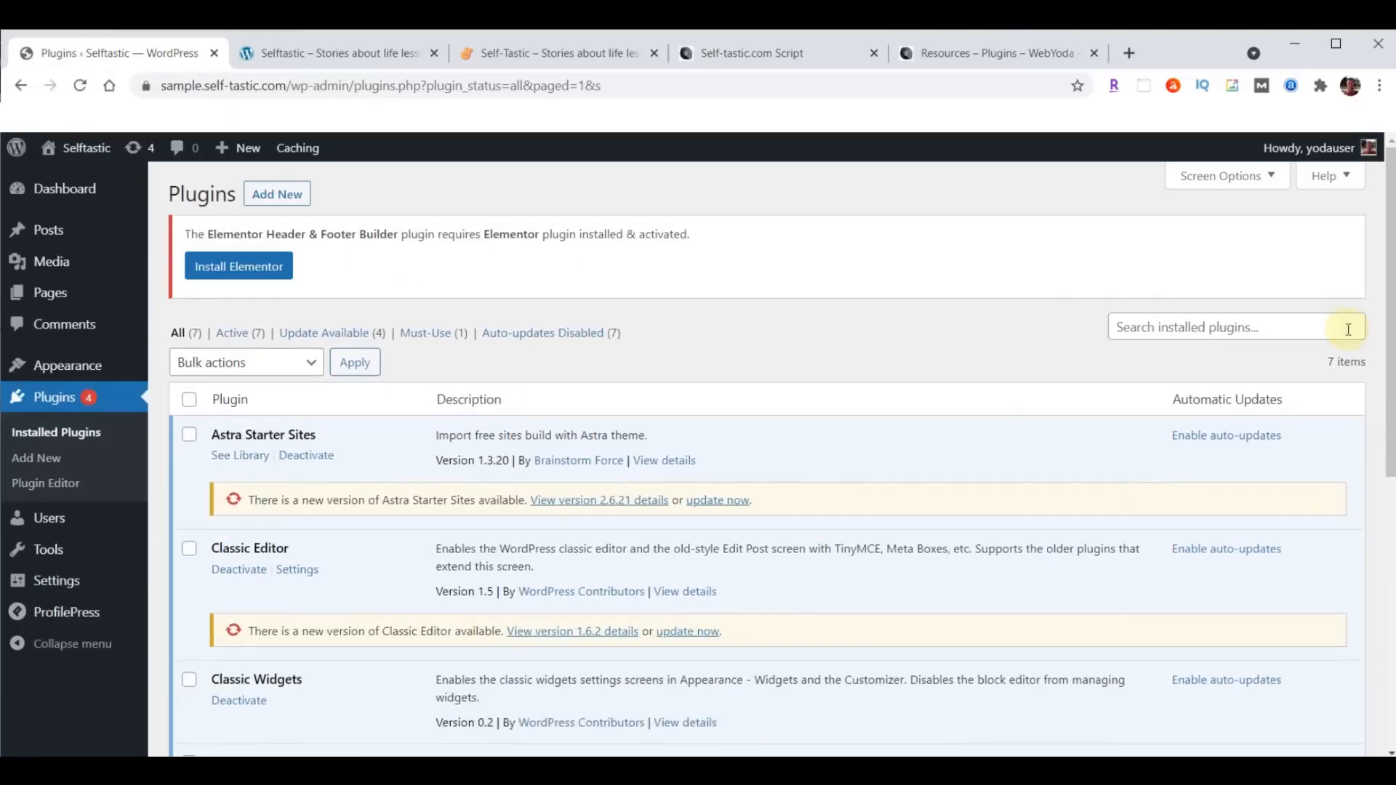
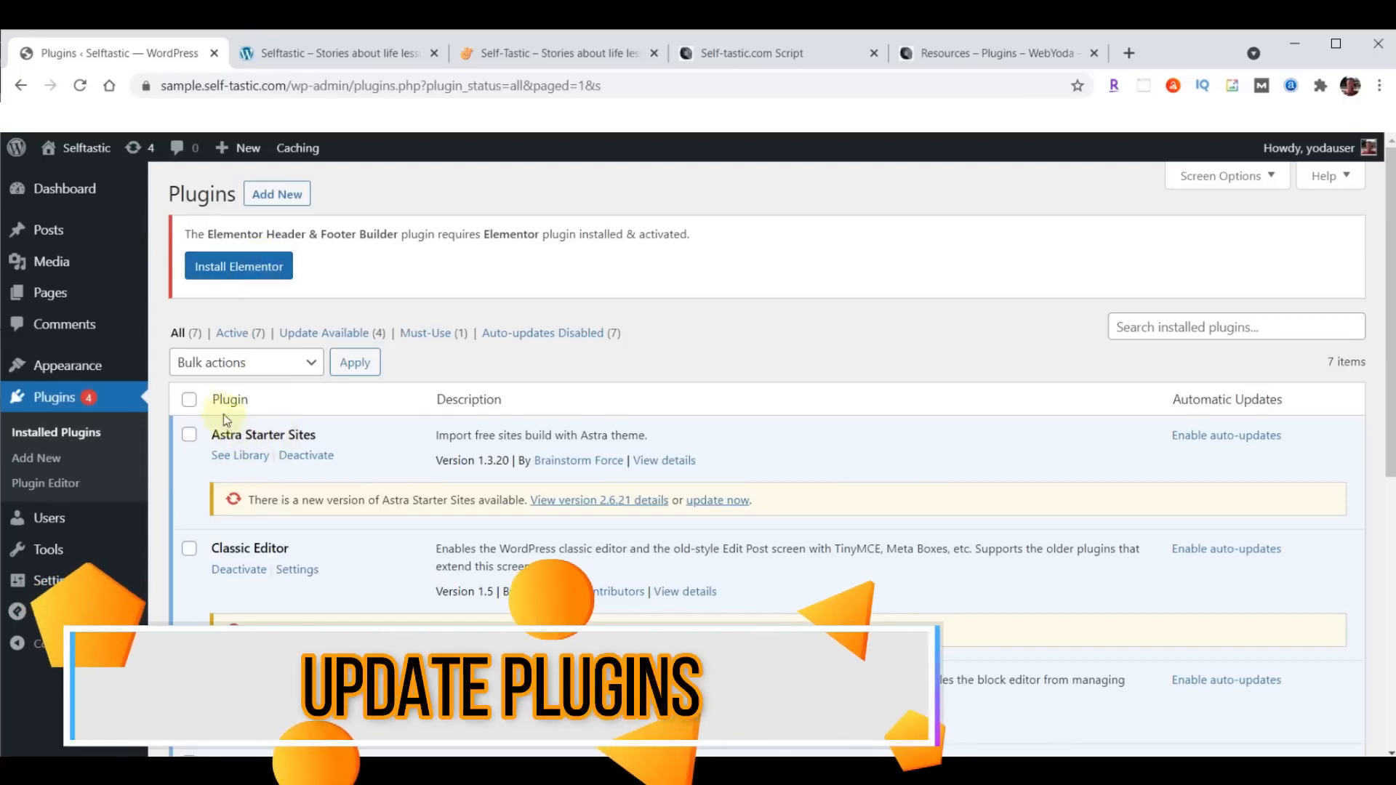
- Select all installed plugins, run the bulk Update on them and check the update status down the list
{"action": "left_click", "coordinate": [189, 401]}
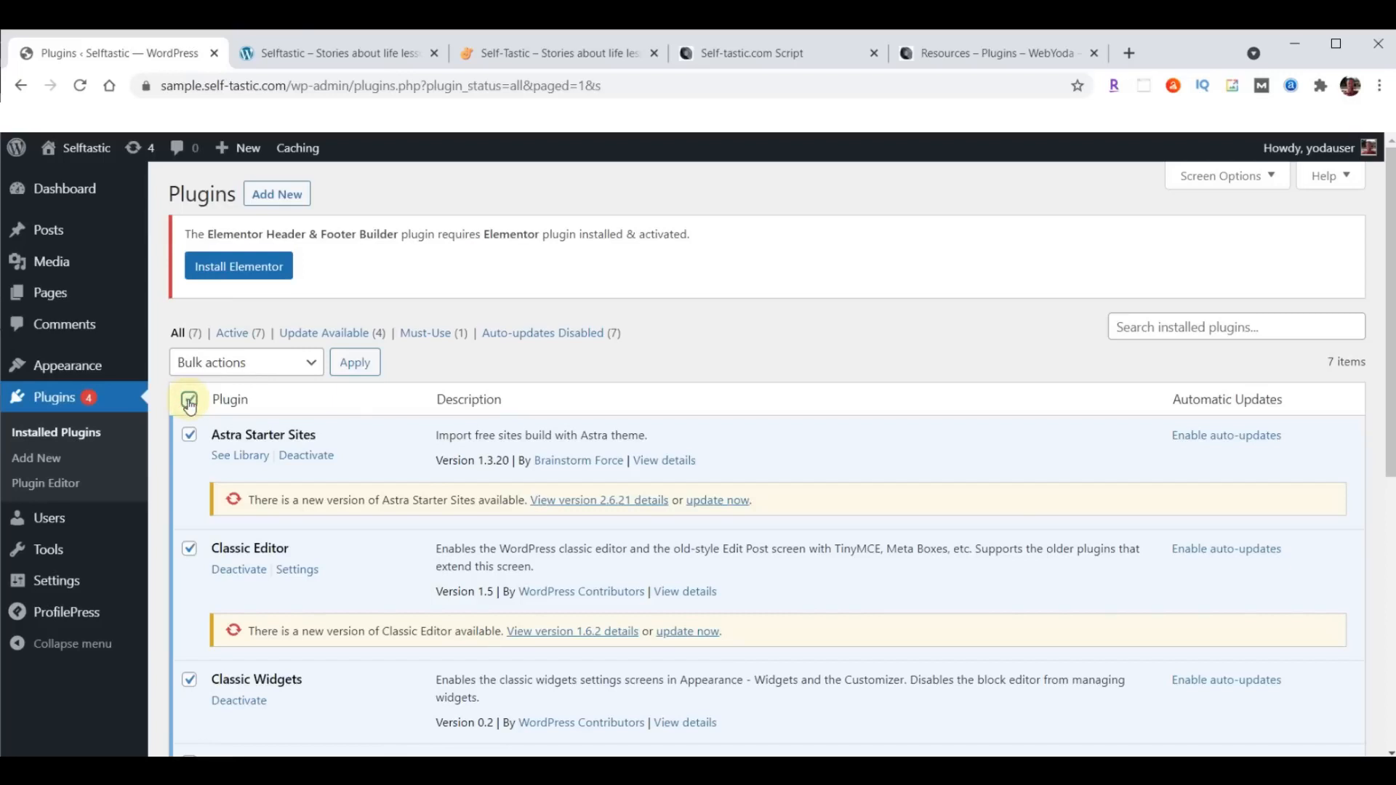
{"action": "left_click", "coordinate": [231, 365]}
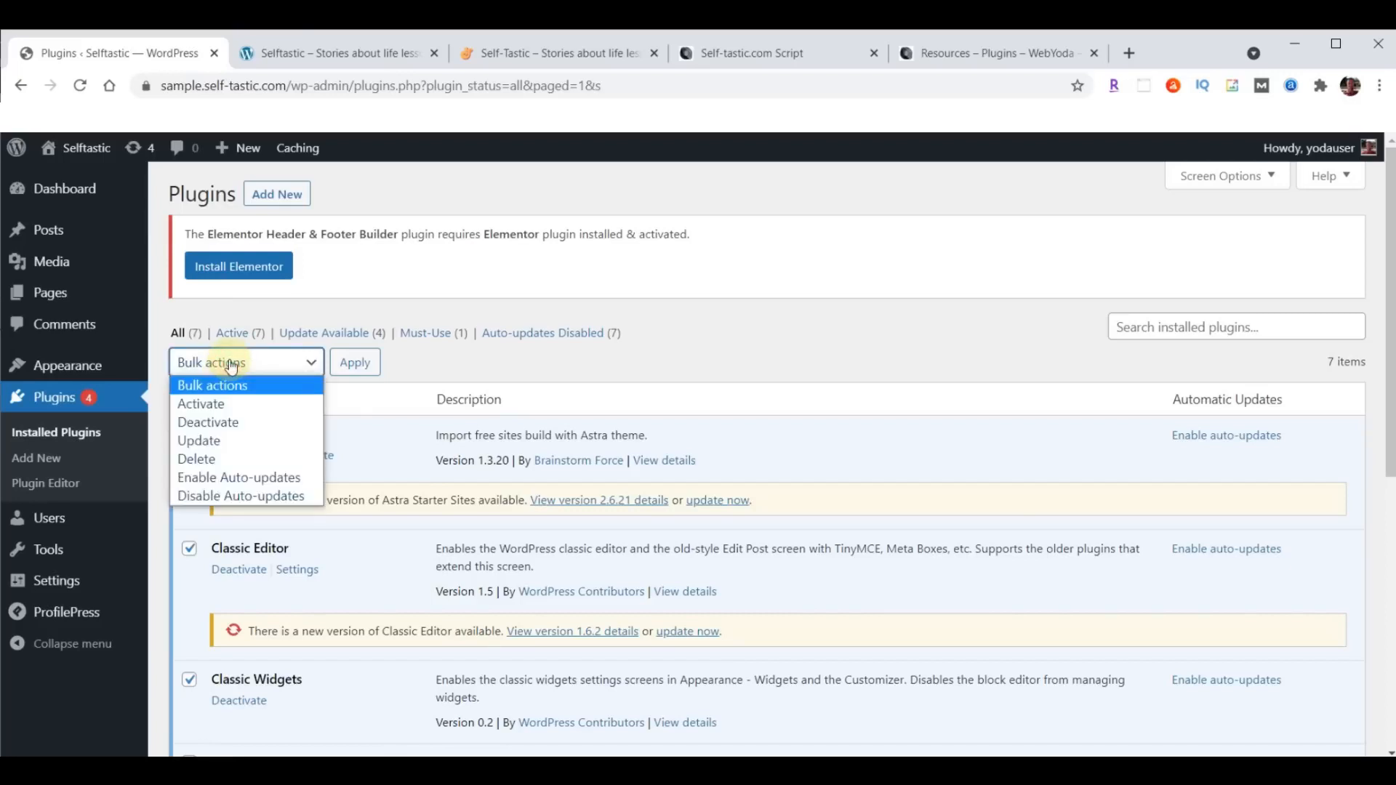
{"action": "left_click", "coordinate": [215, 438]}
{"action": "left_click", "coordinate": [355, 362]}
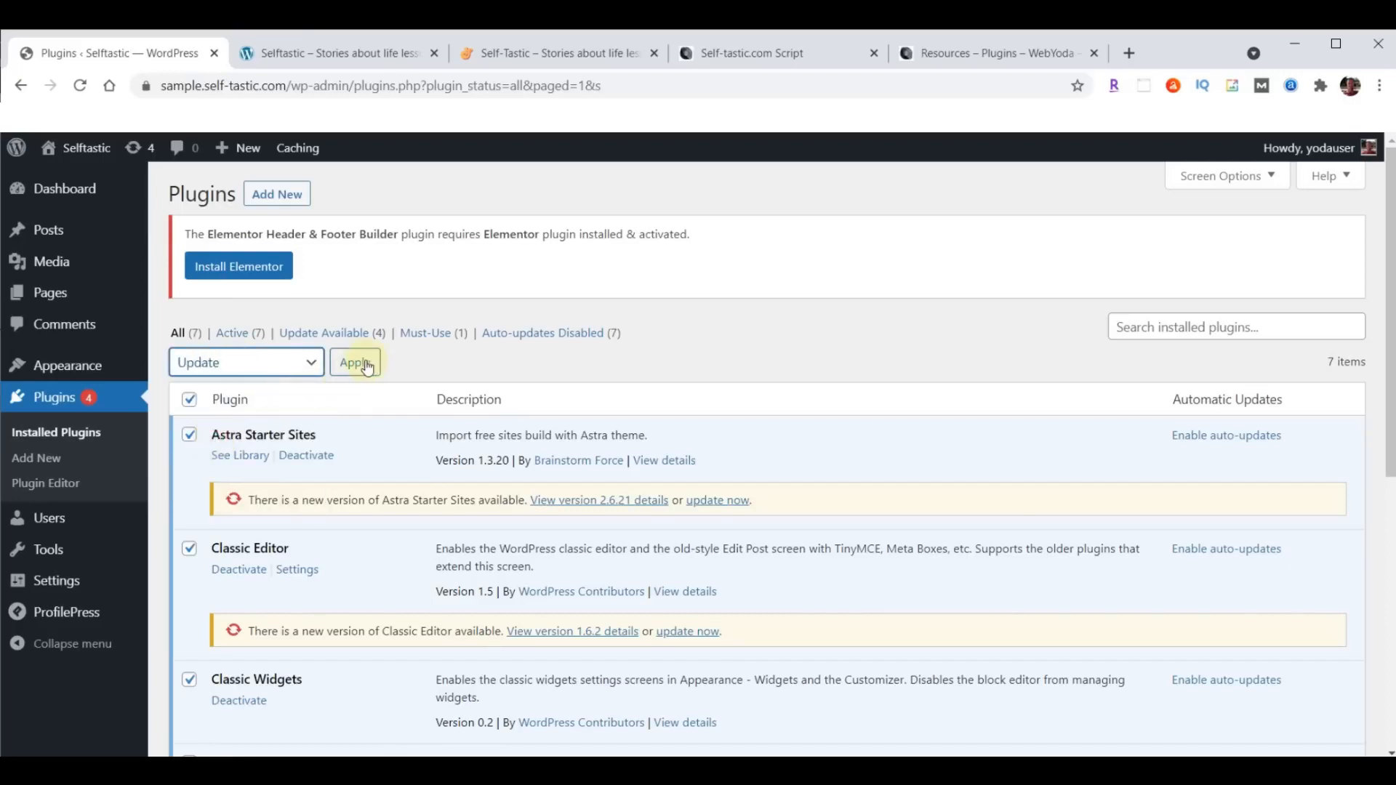
{"action": "scroll", "coordinate": [782, 392], "scroll_direction": "down", "scroll_amount": 3}
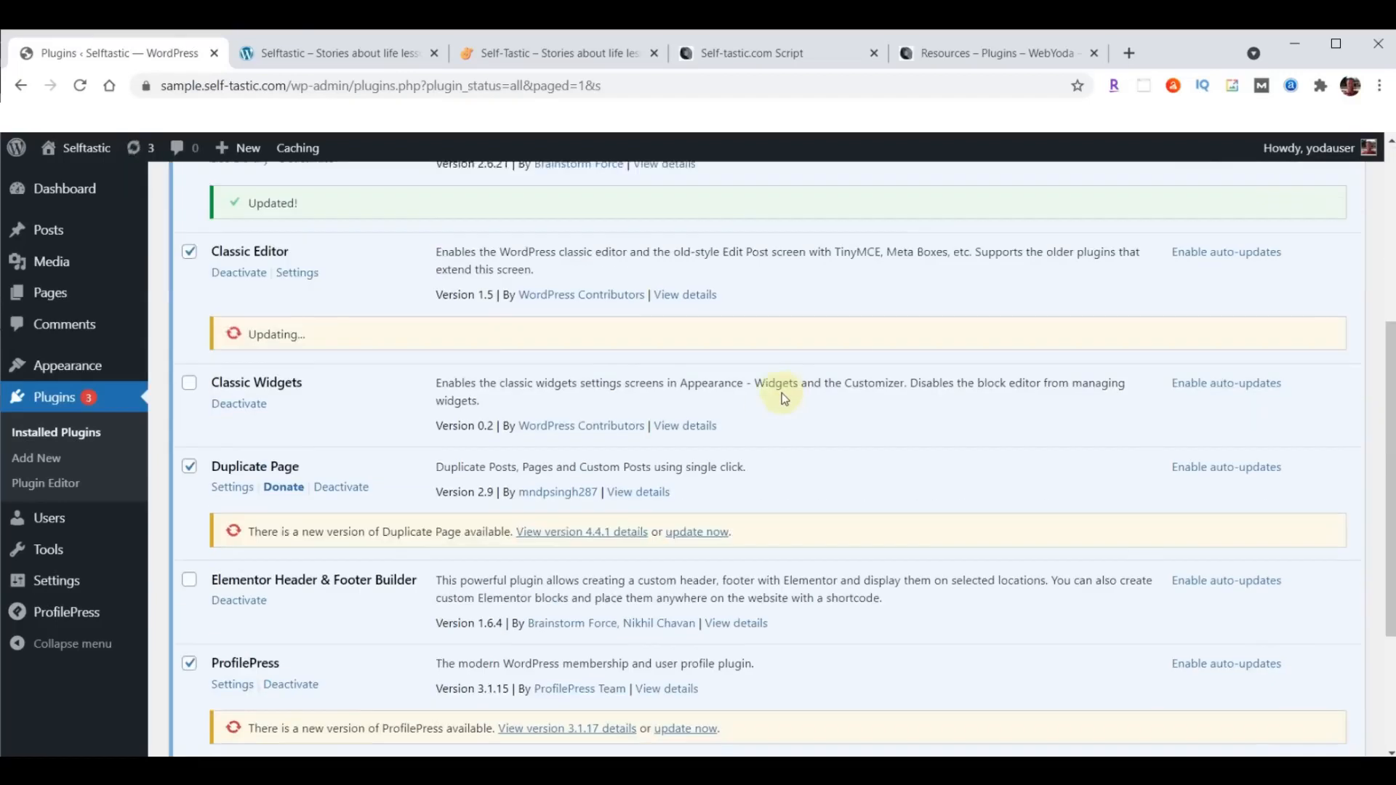
{"action": "scroll", "coordinate": [782, 393], "scroll_direction": "down", "scroll_amount": 3}
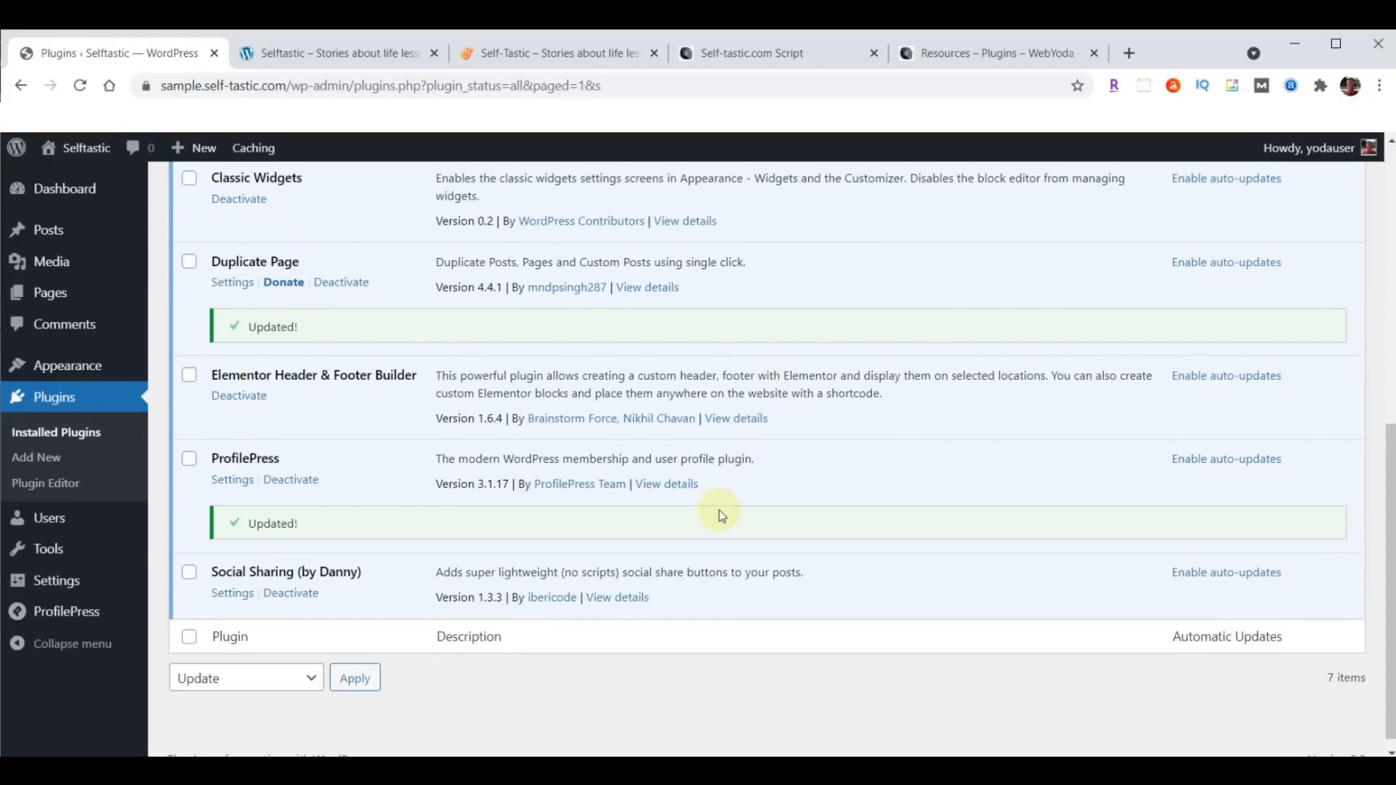
{"action": "scroll", "coordinate": [722, 516], "scroll_direction": "up", "scroll_amount": 6}
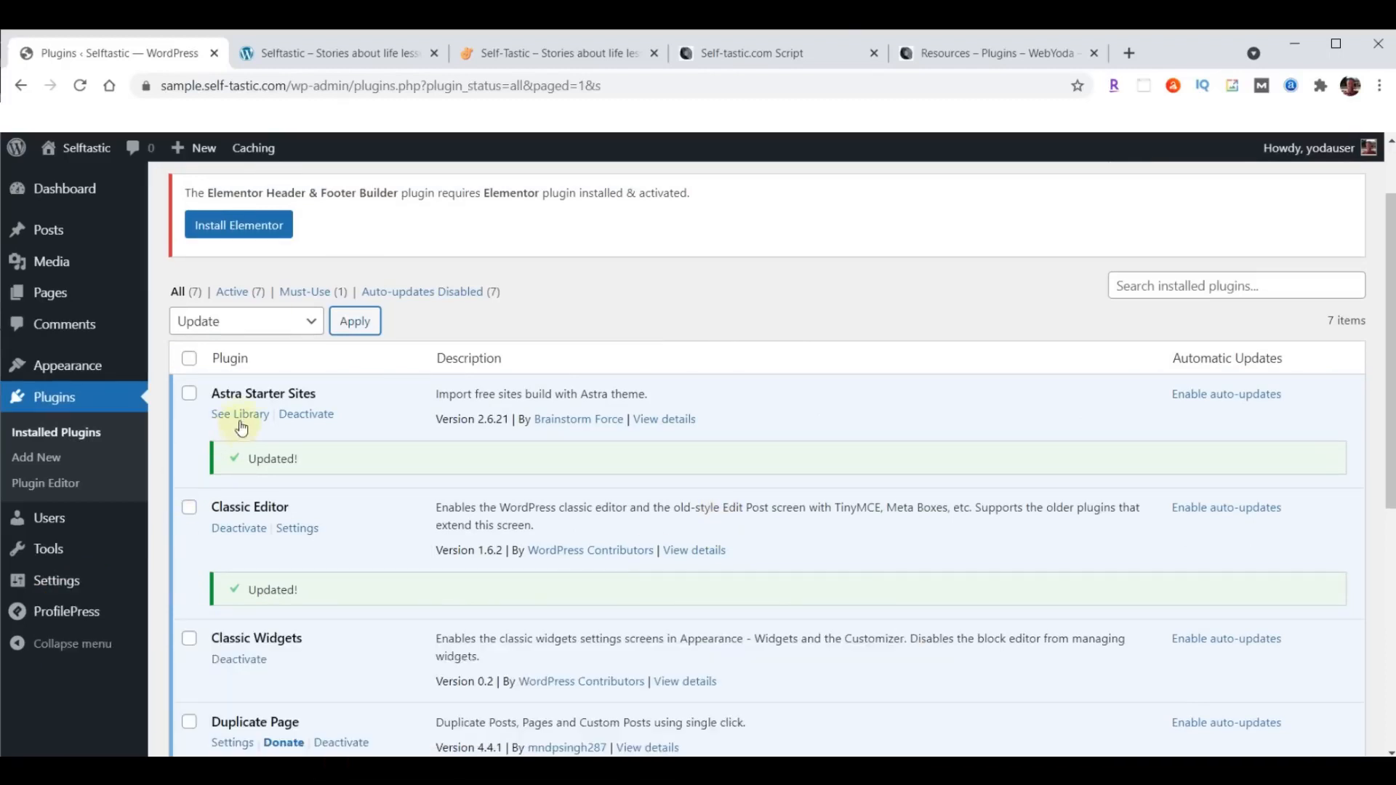
- Open the Starter Templates plugin's library, start building the website and select Elementor as the page builder
{"action": "left_click", "coordinate": [241, 419]}
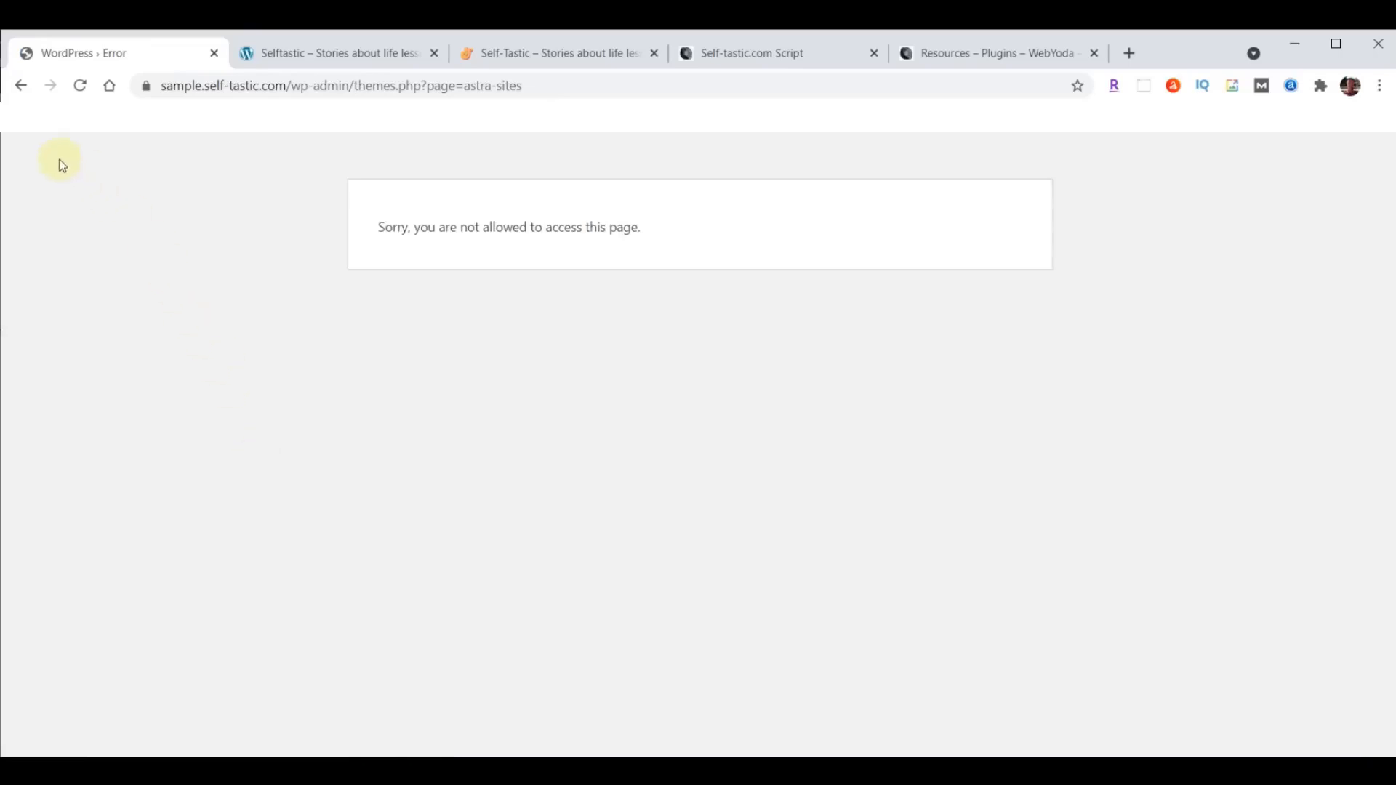
{"action": "left_click", "coordinate": [21, 88]}
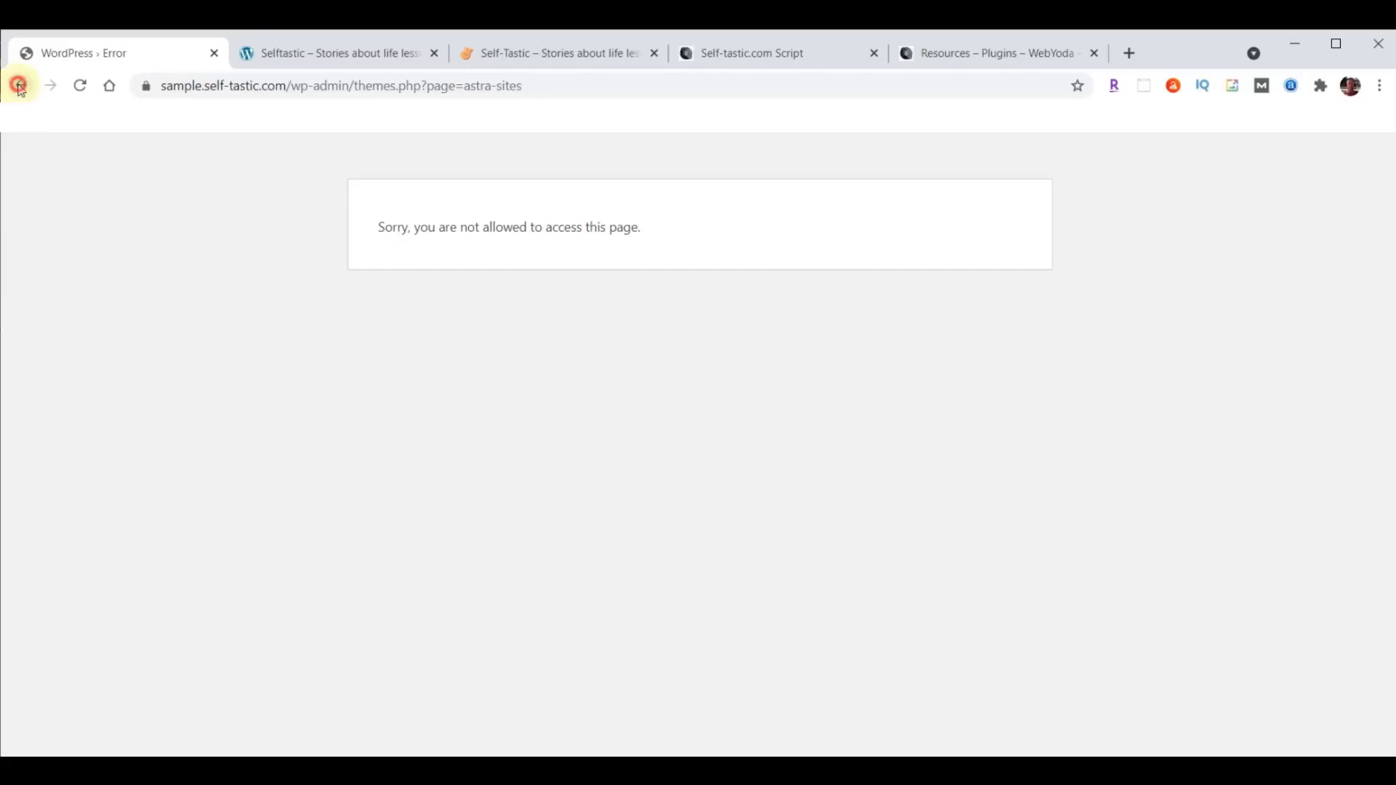
{"action": "scroll", "coordinate": [458, 482], "scroll_direction": "down", "scroll_amount": 3}
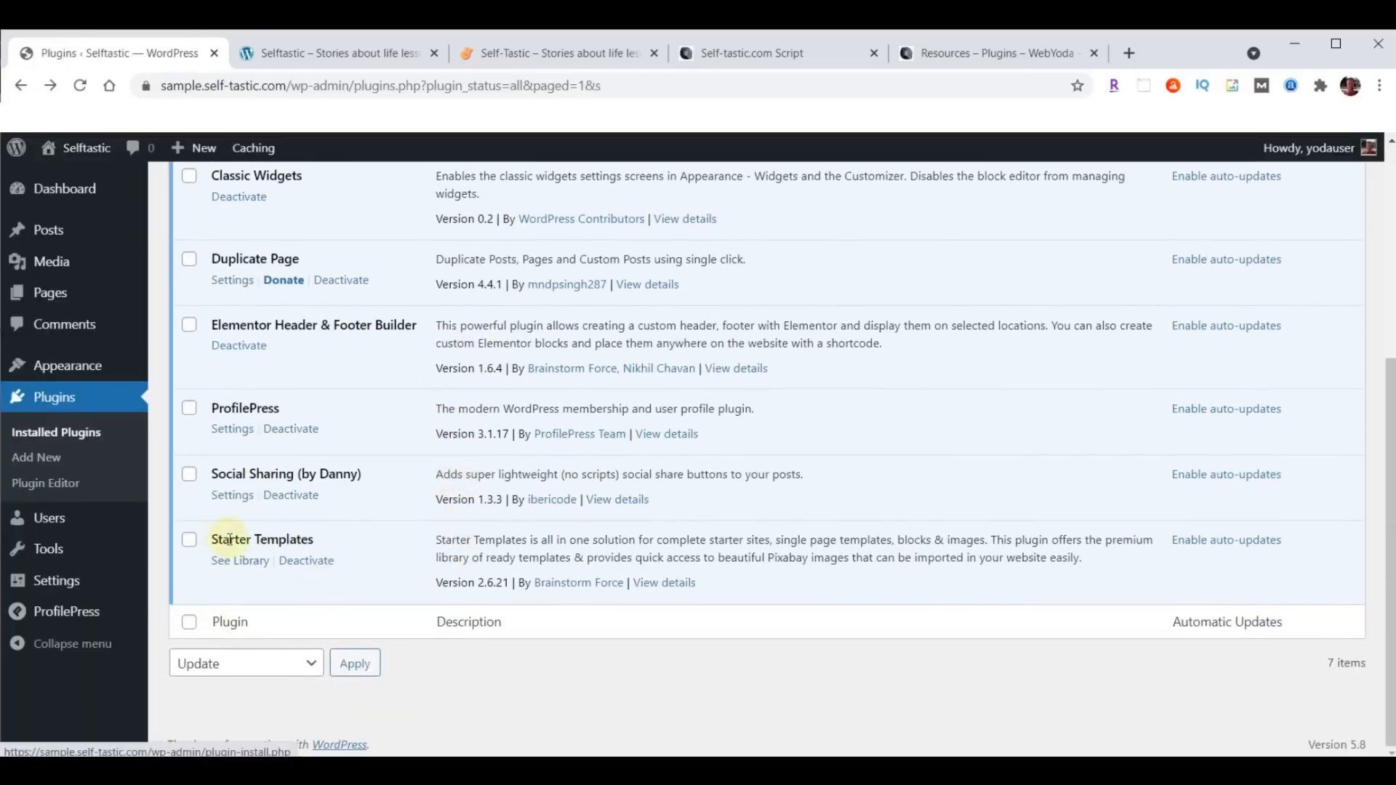
{"action": "left_click", "coordinate": [241, 569]}
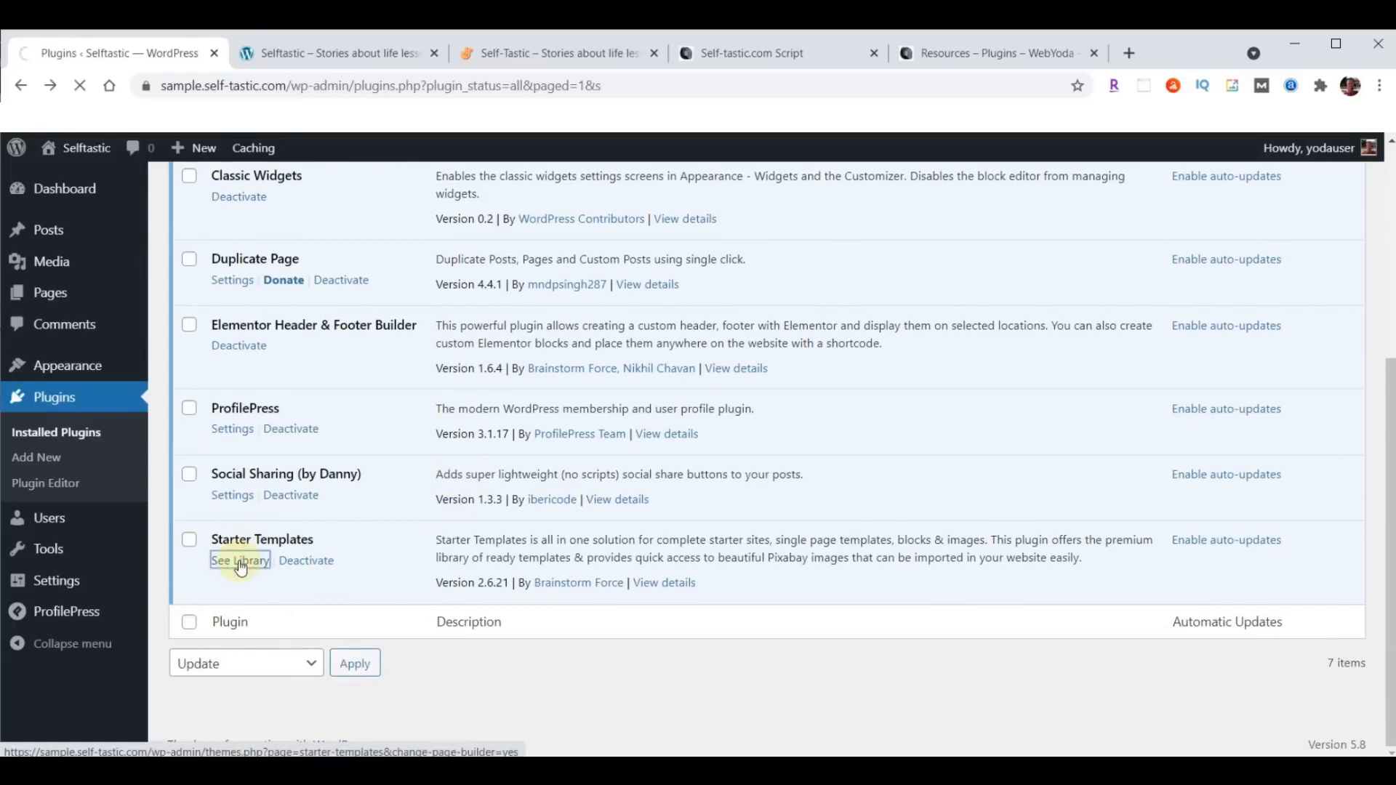
{"action": "scroll", "coordinate": [1162, 255], "scroll_direction": "down", "scroll_amount": 2}
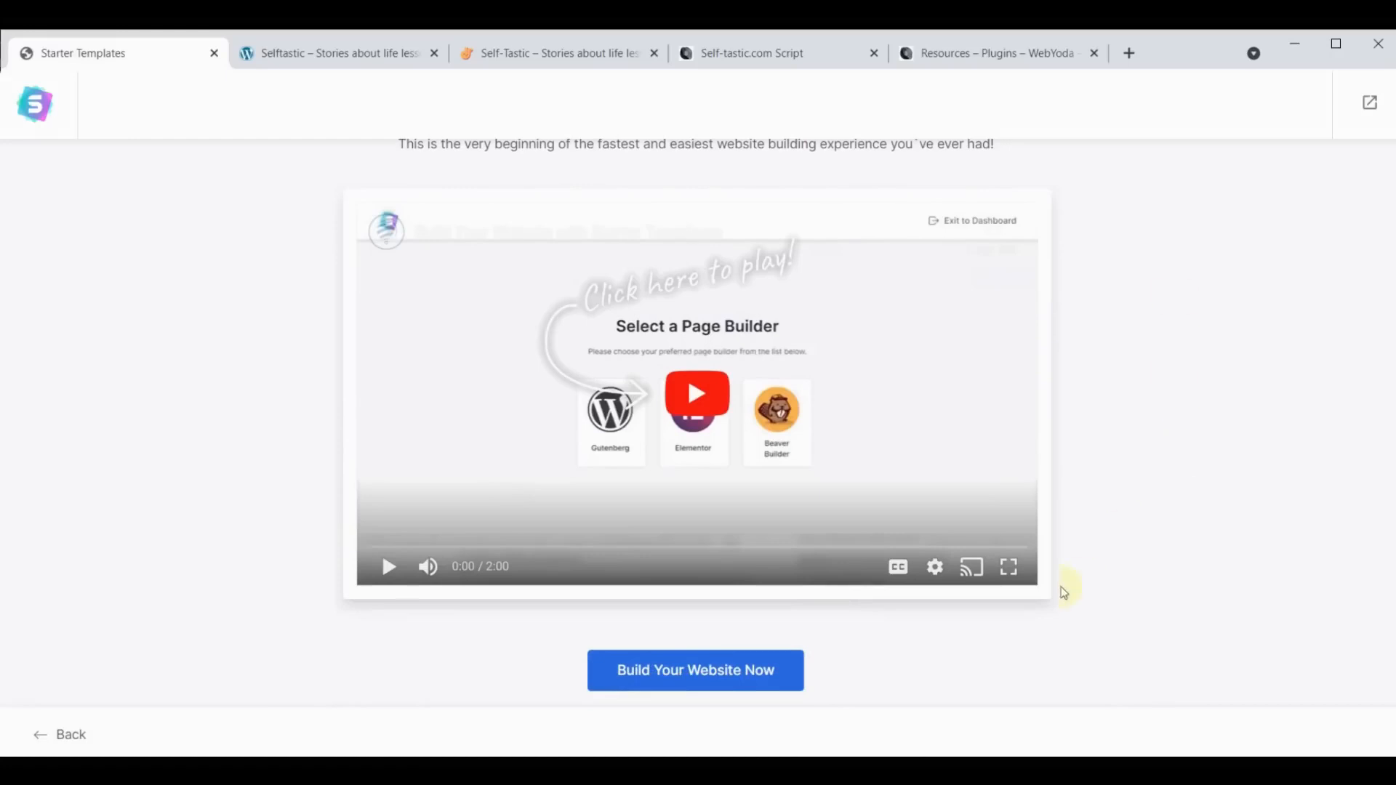
{"action": "left_click", "coordinate": [713, 667]}
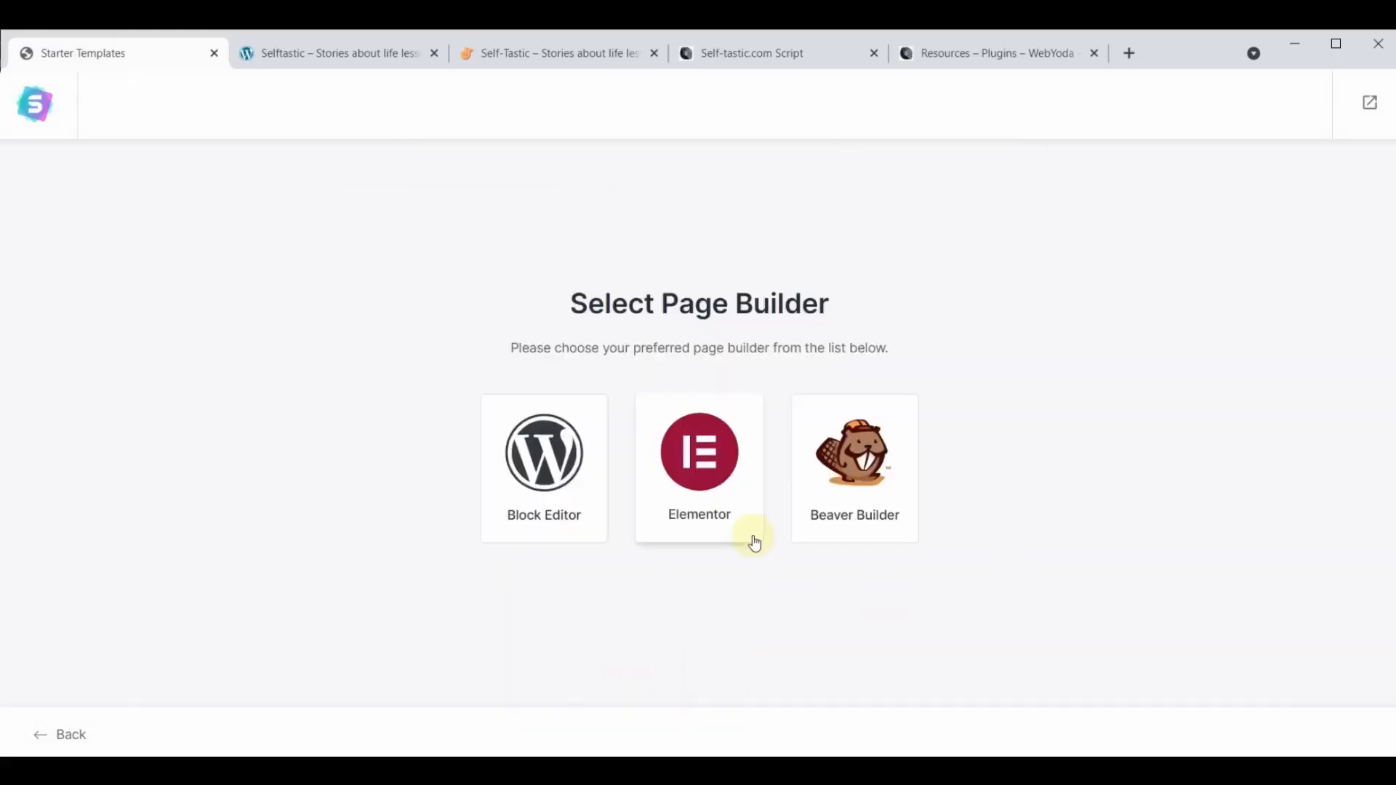
{"action": "left_click", "coordinate": [691, 451]}
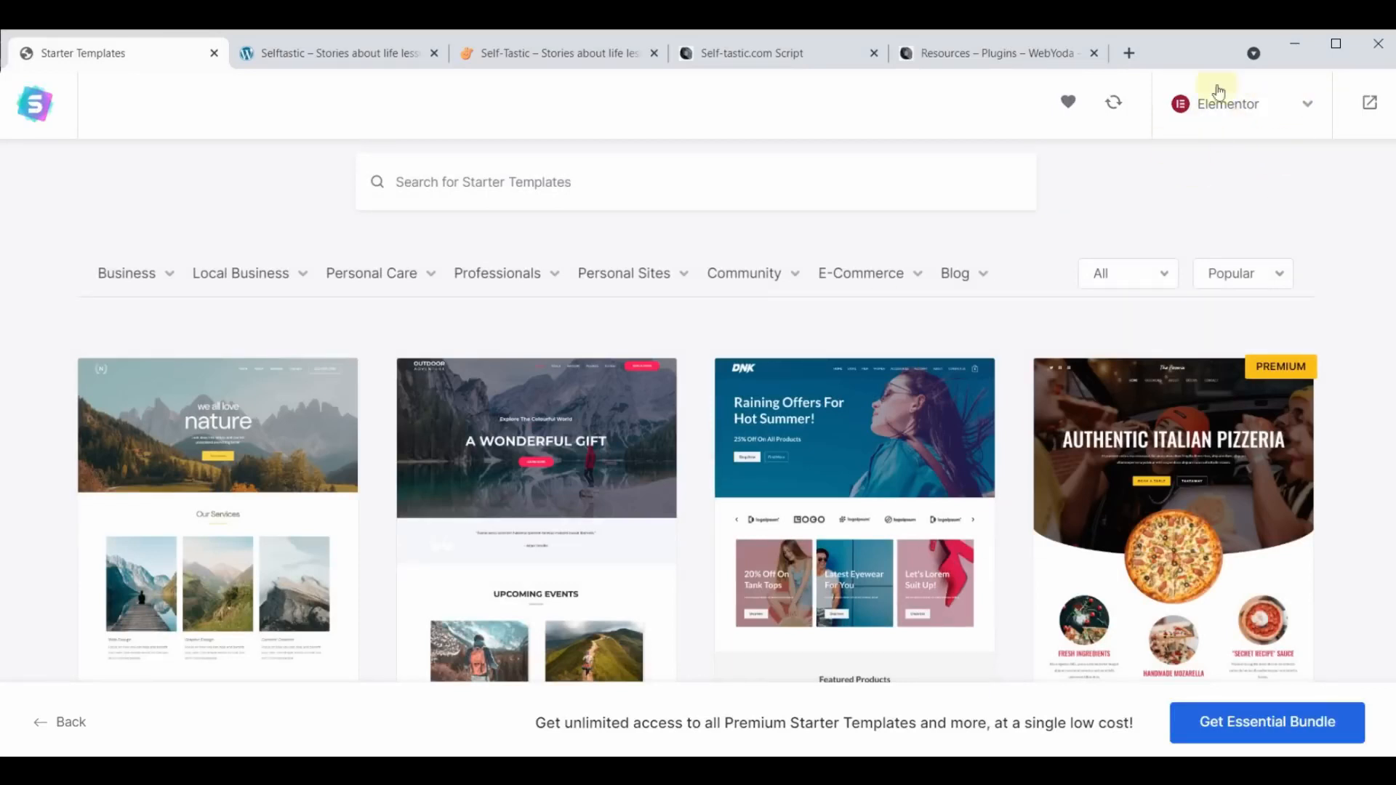
- Browse the full gallery of Elementor starter templates to see which designs are available
{"action": "scroll", "coordinate": [835, 461], "scroll_direction": "down", "scroll_amount": 5}
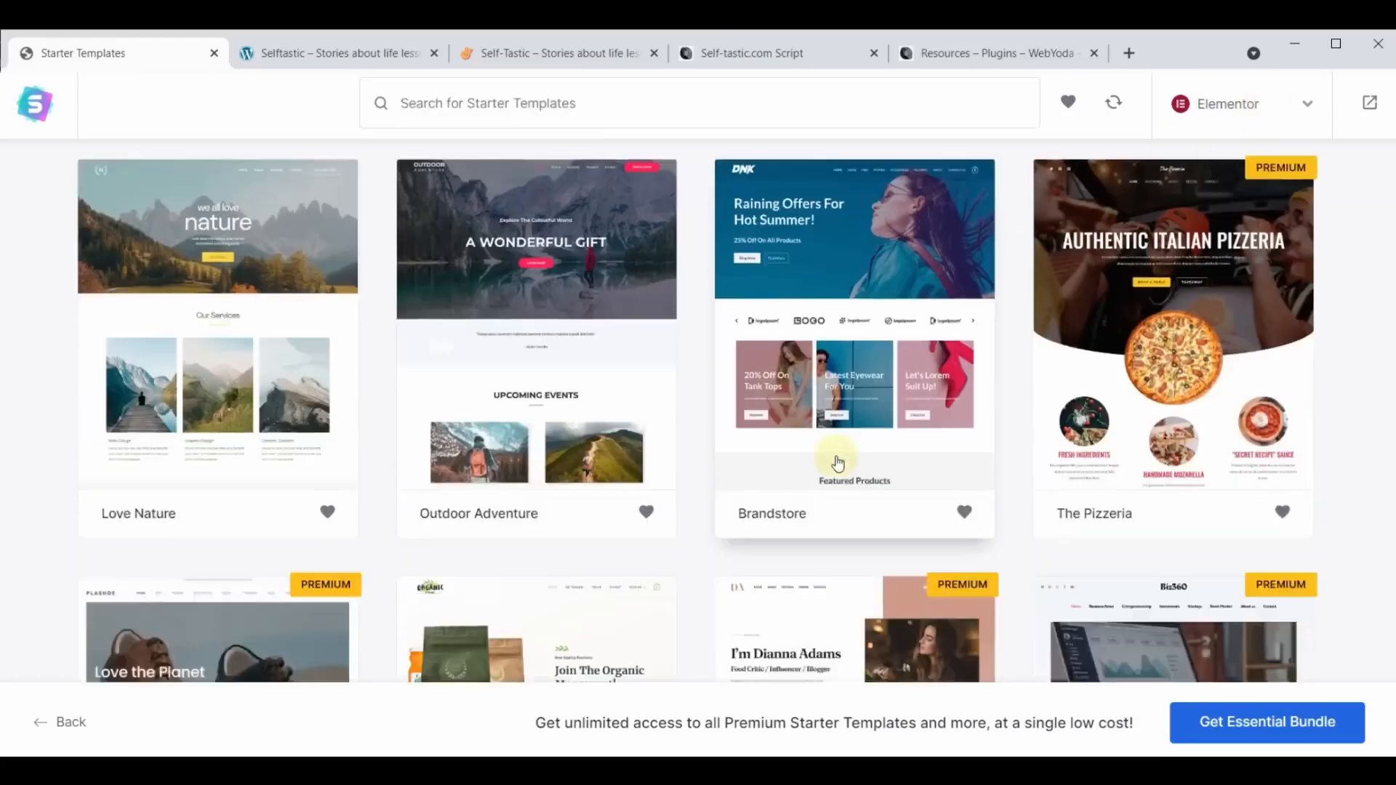
{"action": "scroll", "coordinate": [838, 463], "scroll_direction": "down", "scroll_amount": 15}
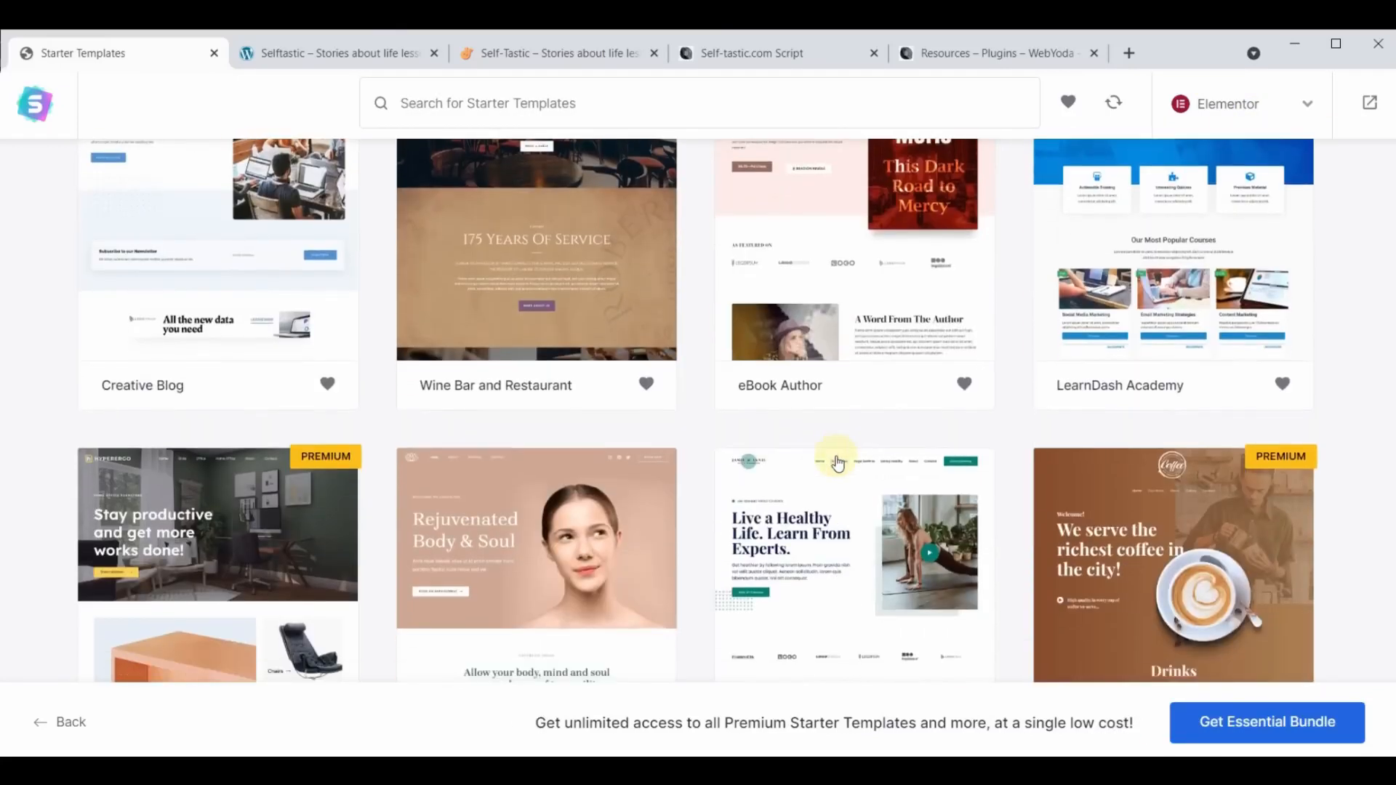
{"action": "scroll", "coordinate": [837, 462], "scroll_direction": "down", "scroll_amount": 12}
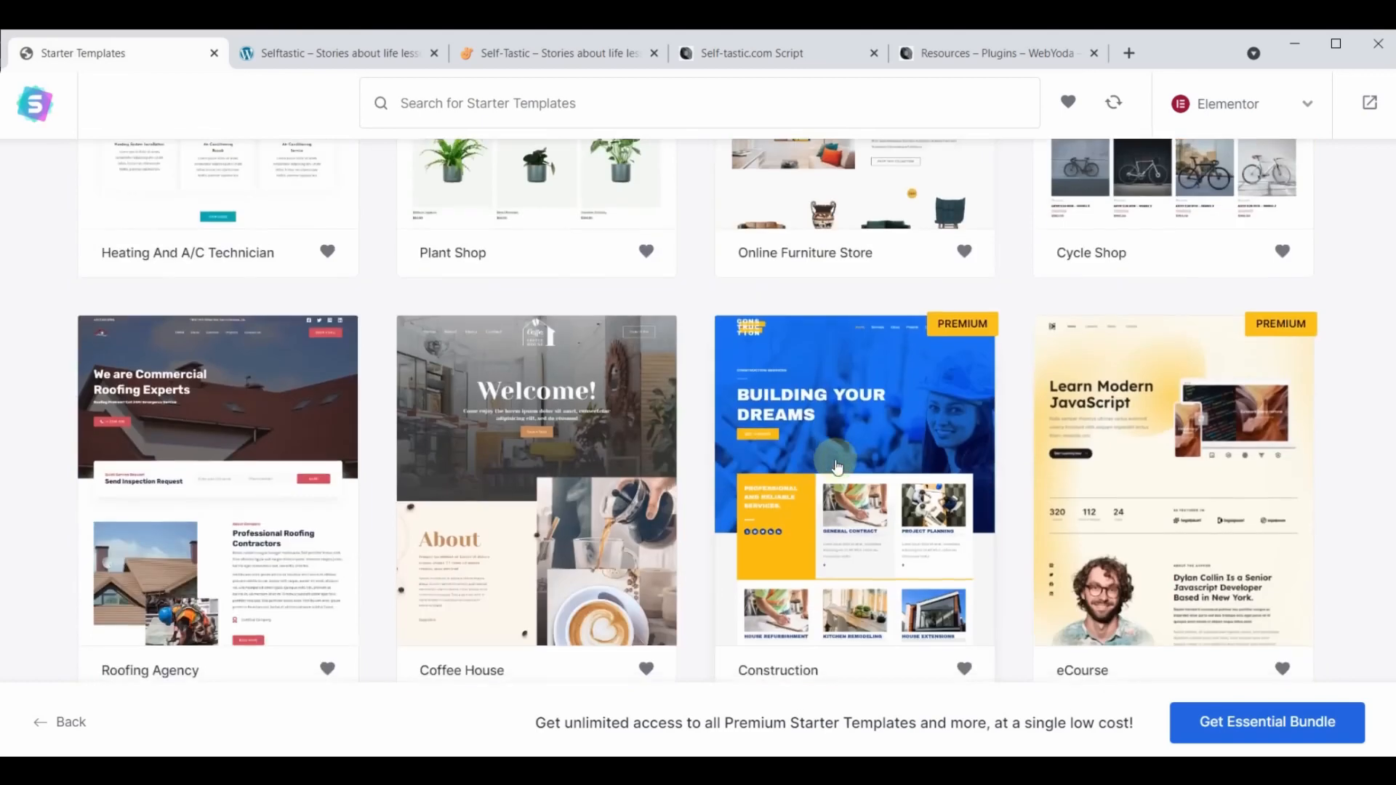
{"action": "scroll", "coordinate": [838, 466], "scroll_direction": "down", "scroll_amount": 14}
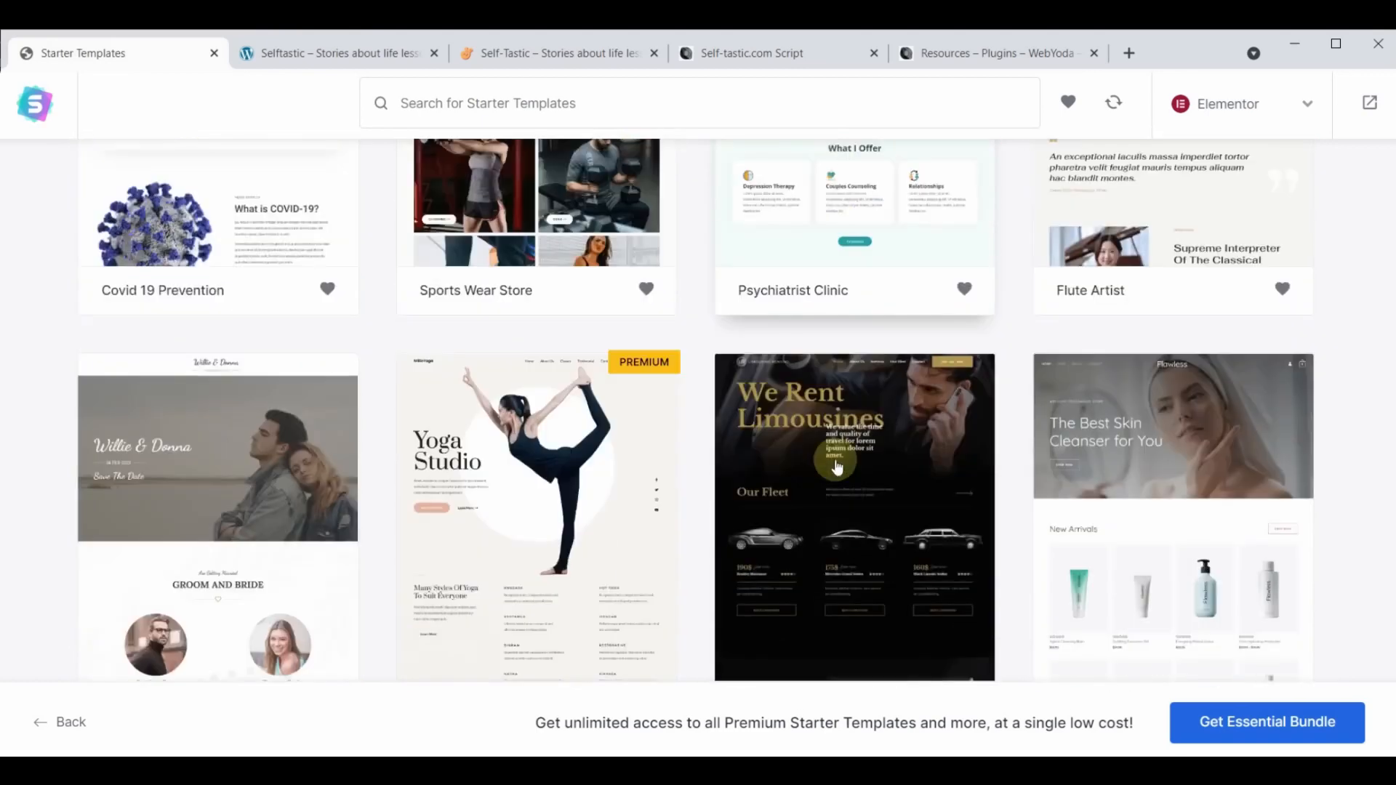
{"action": "scroll", "coordinate": [838, 466], "scroll_direction": "up", "scroll_amount": 15}
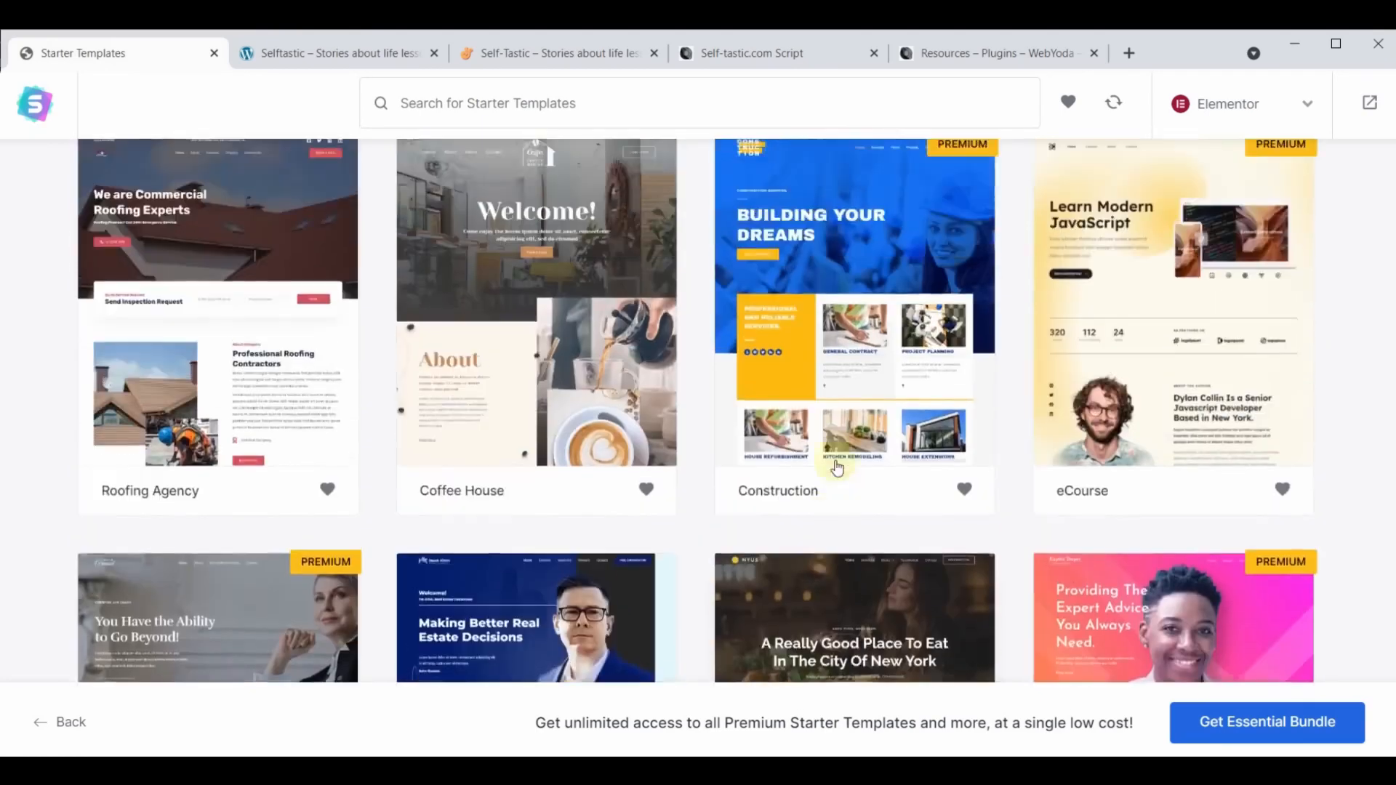
{"action": "scroll", "coordinate": [837, 469], "scroll_direction": "up", "scroll_amount": 15}
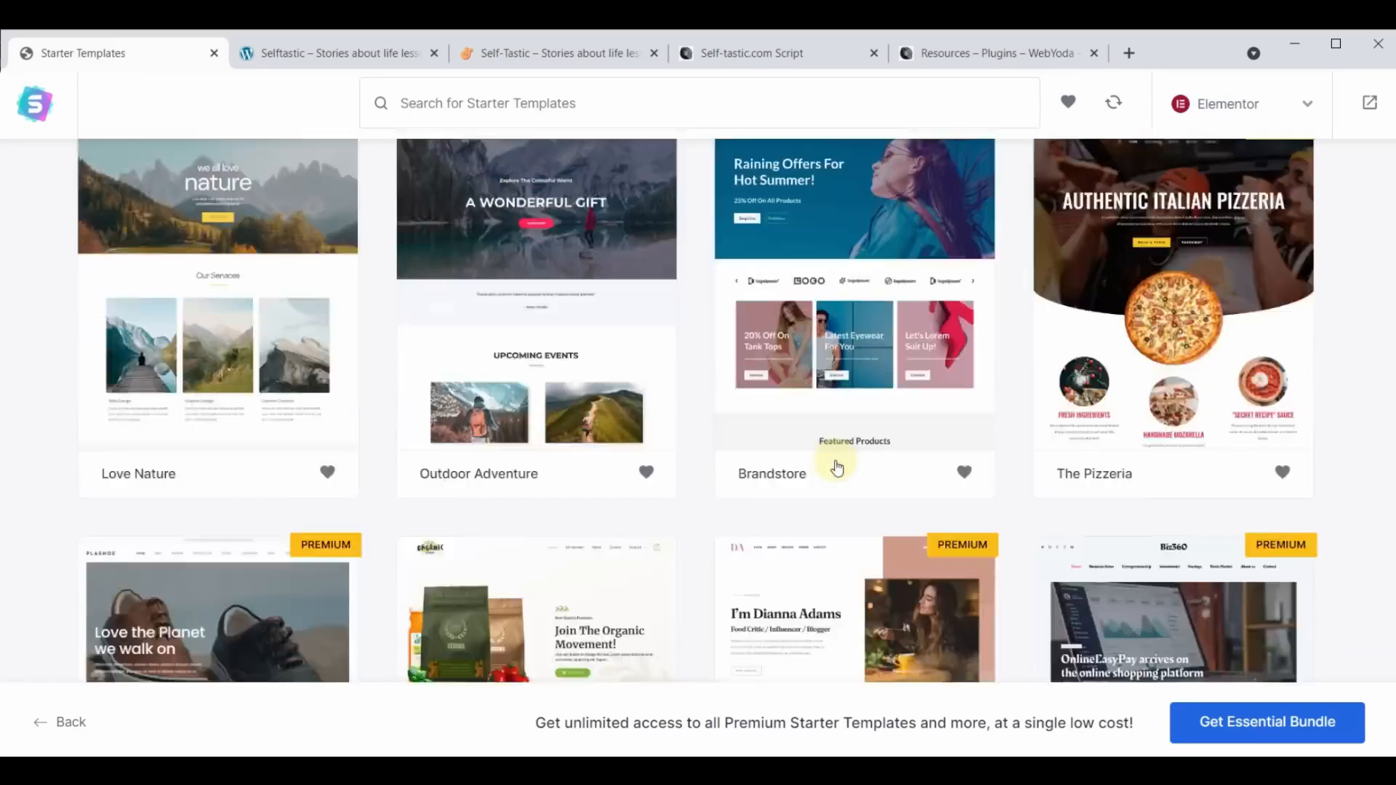
{"action": "scroll", "coordinate": [837, 467], "scroll_direction": "up", "scroll_amount": 1}
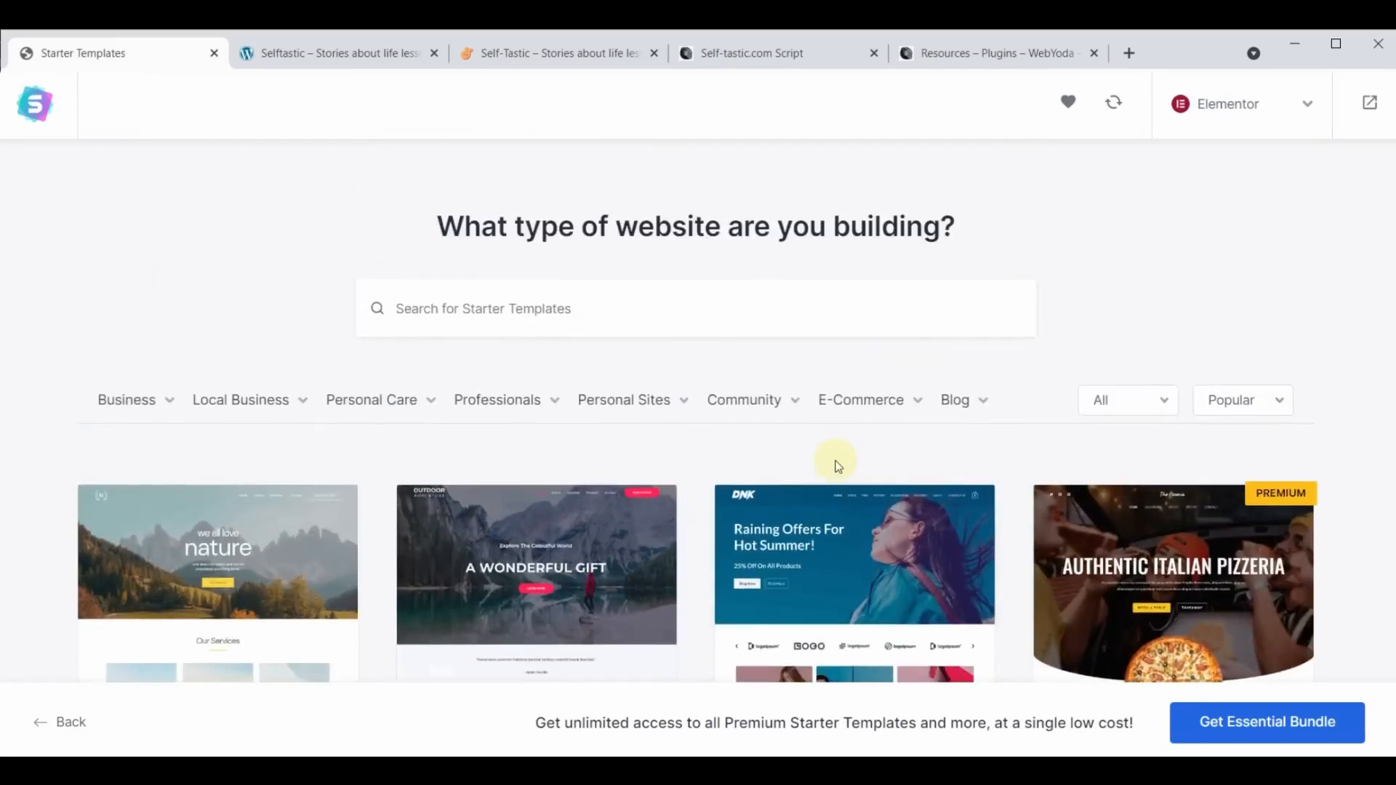
- Filter the starter templates to Premium and look through the premium designs
{"action": "left_click", "coordinate": [1166, 402]}
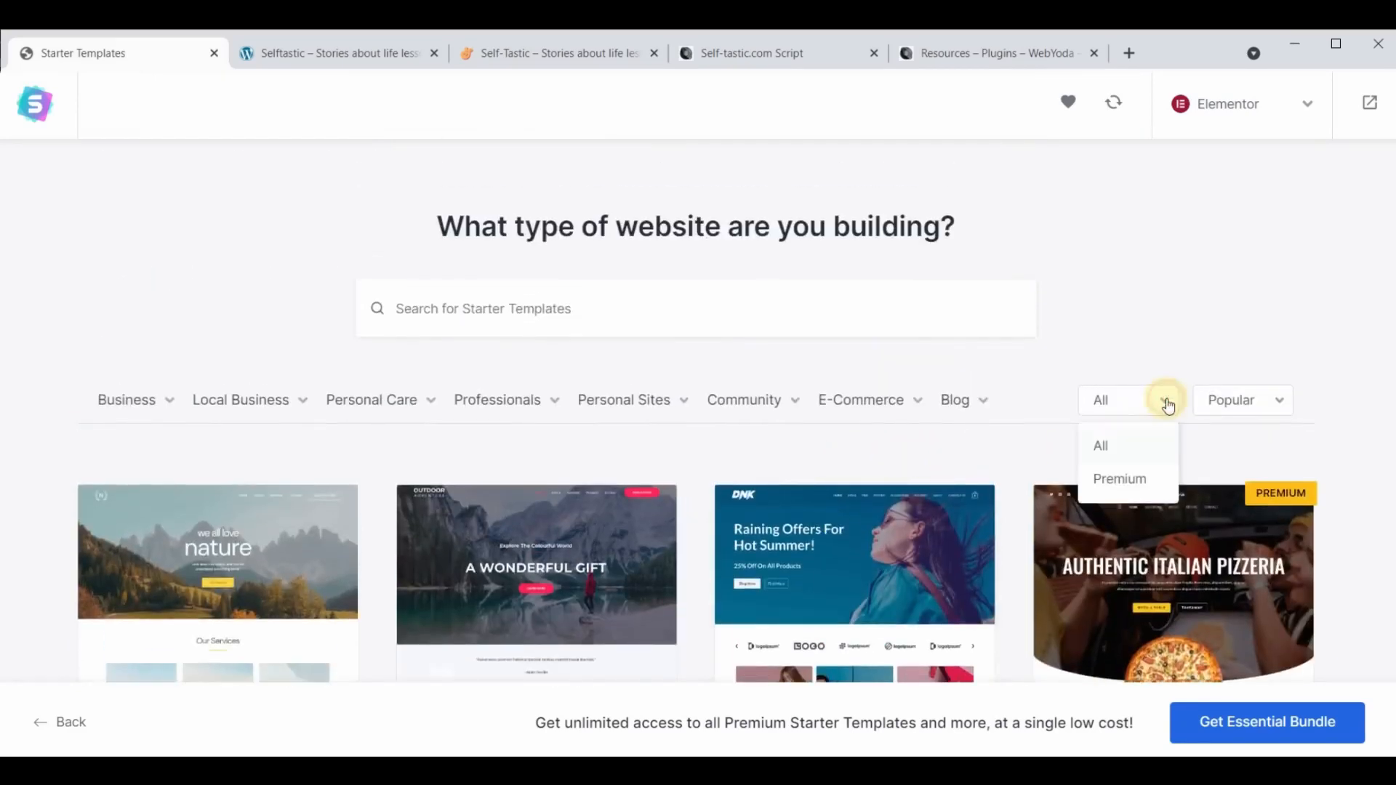
{"action": "left_click", "coordinate": [1118, 480]}
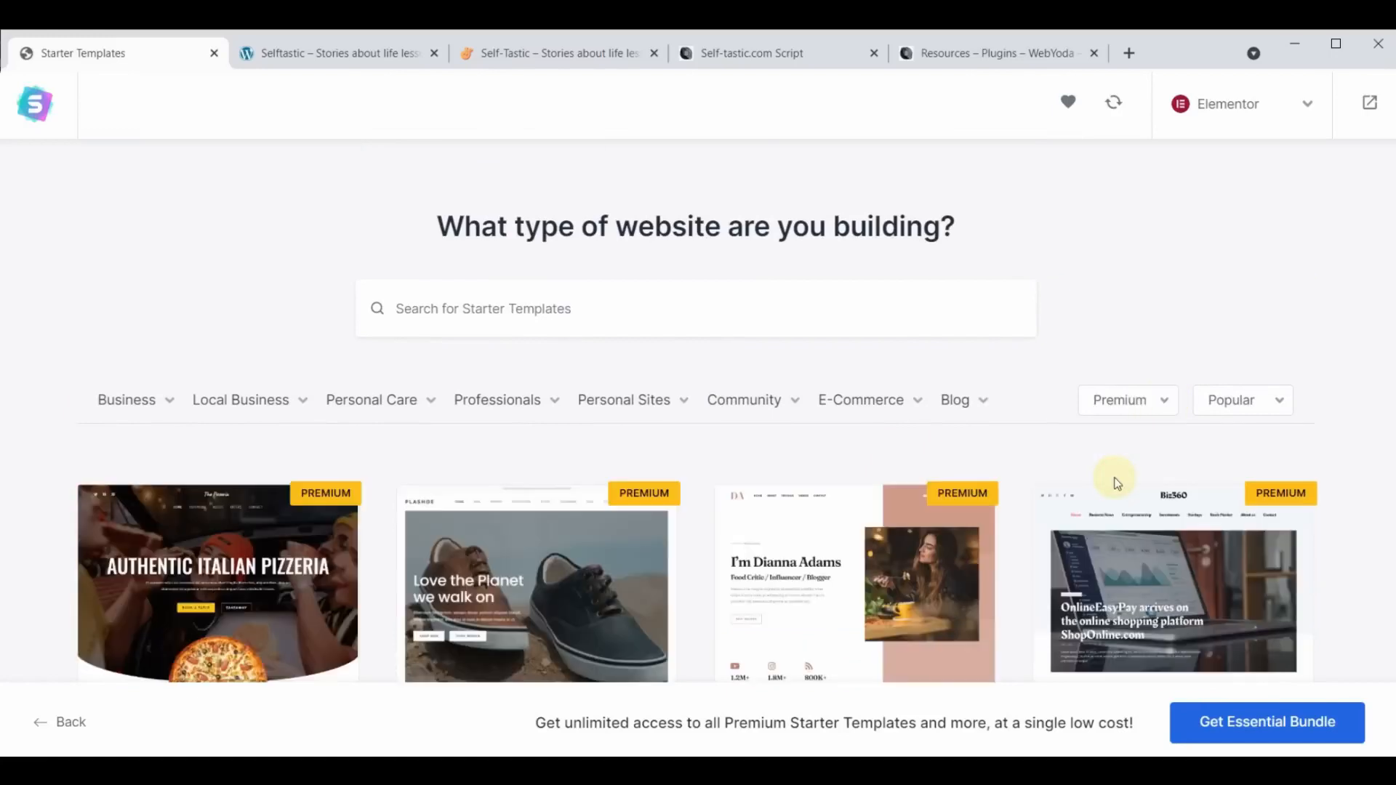
{"action": "scroll", "coordinate": [772, 447], "scroll_direction": "down", "scroll_amount": 15}
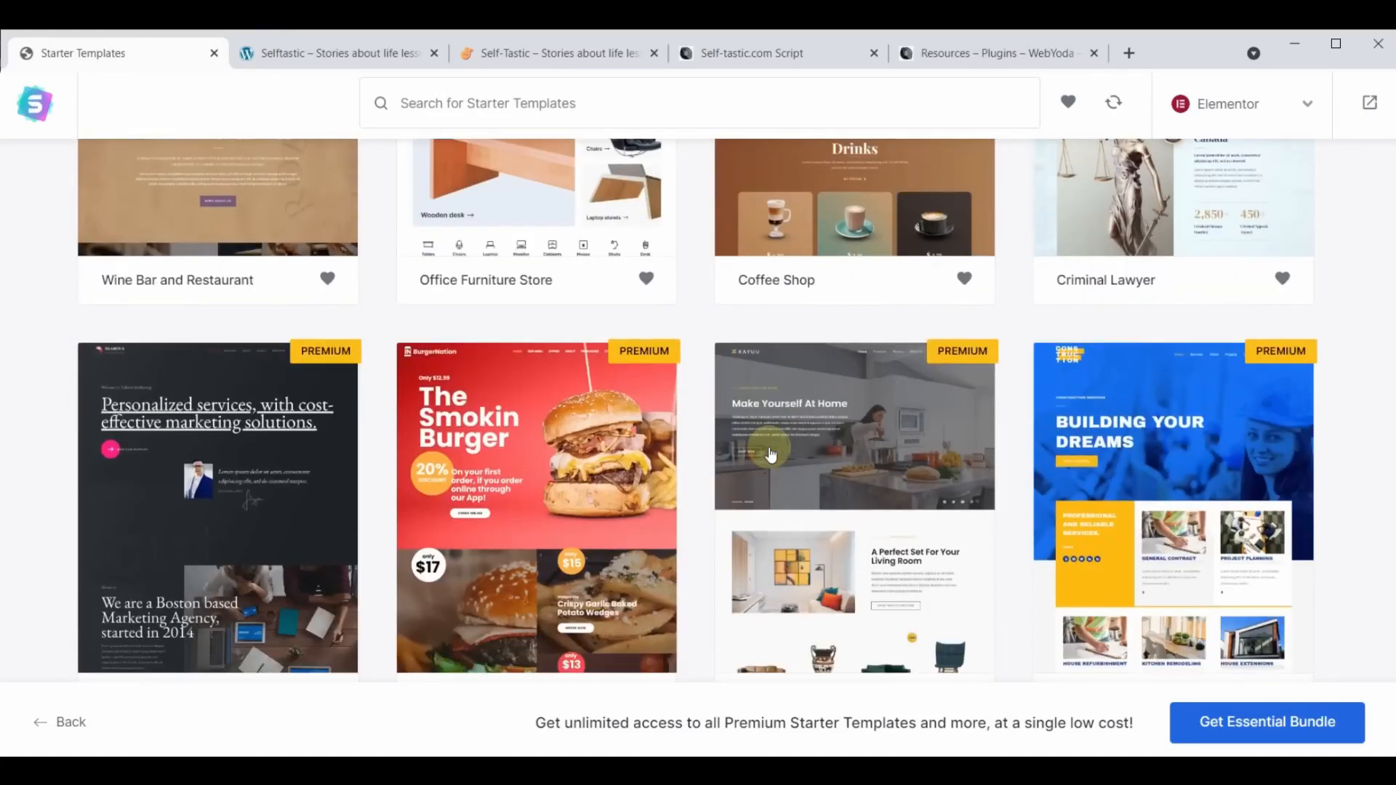
{"action": "scroll", "coordinate": [771, 454], "scroll_direction": "down", "scroll_amount": 10}
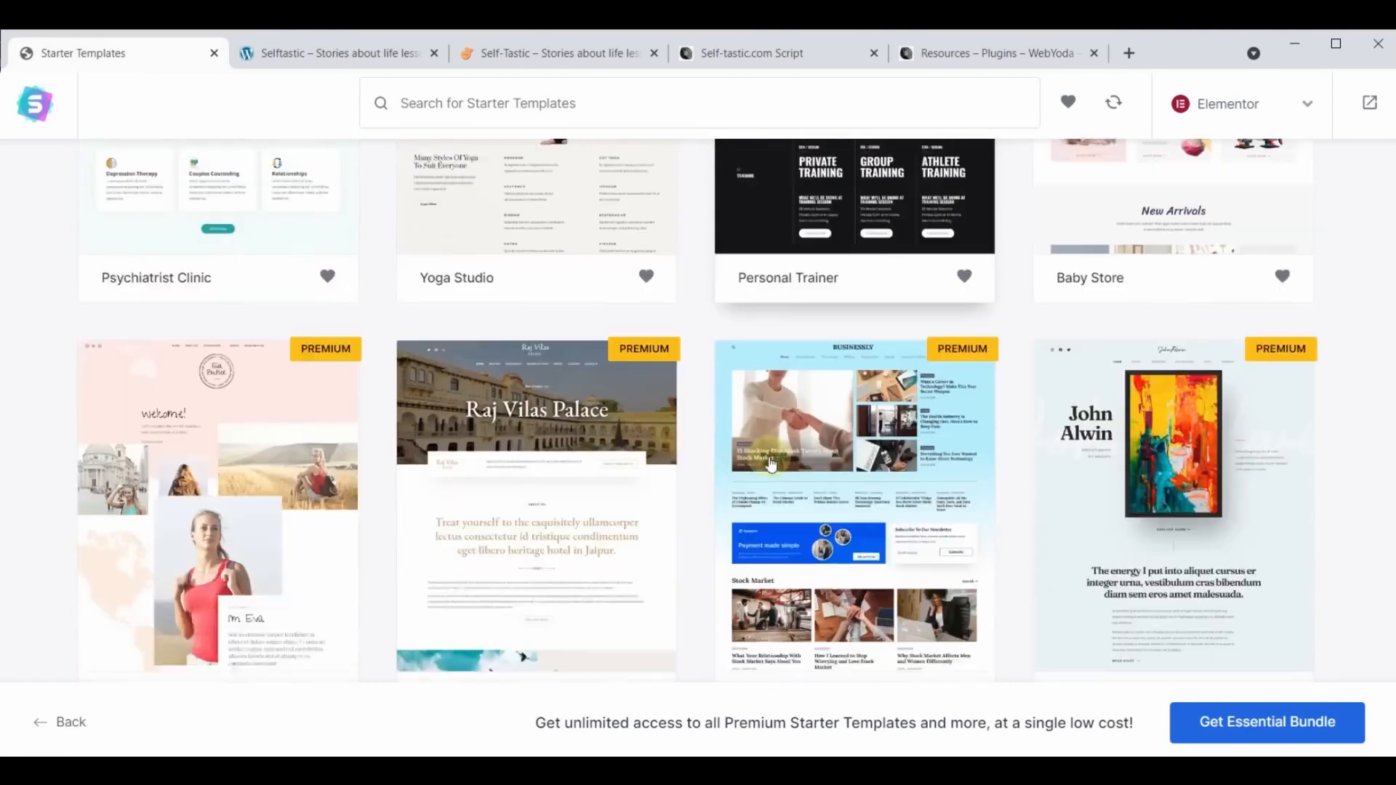
{"action": "scroll", "coordinate": [771, 464], "scroll_direction": "down", "scroll_amount": 5}
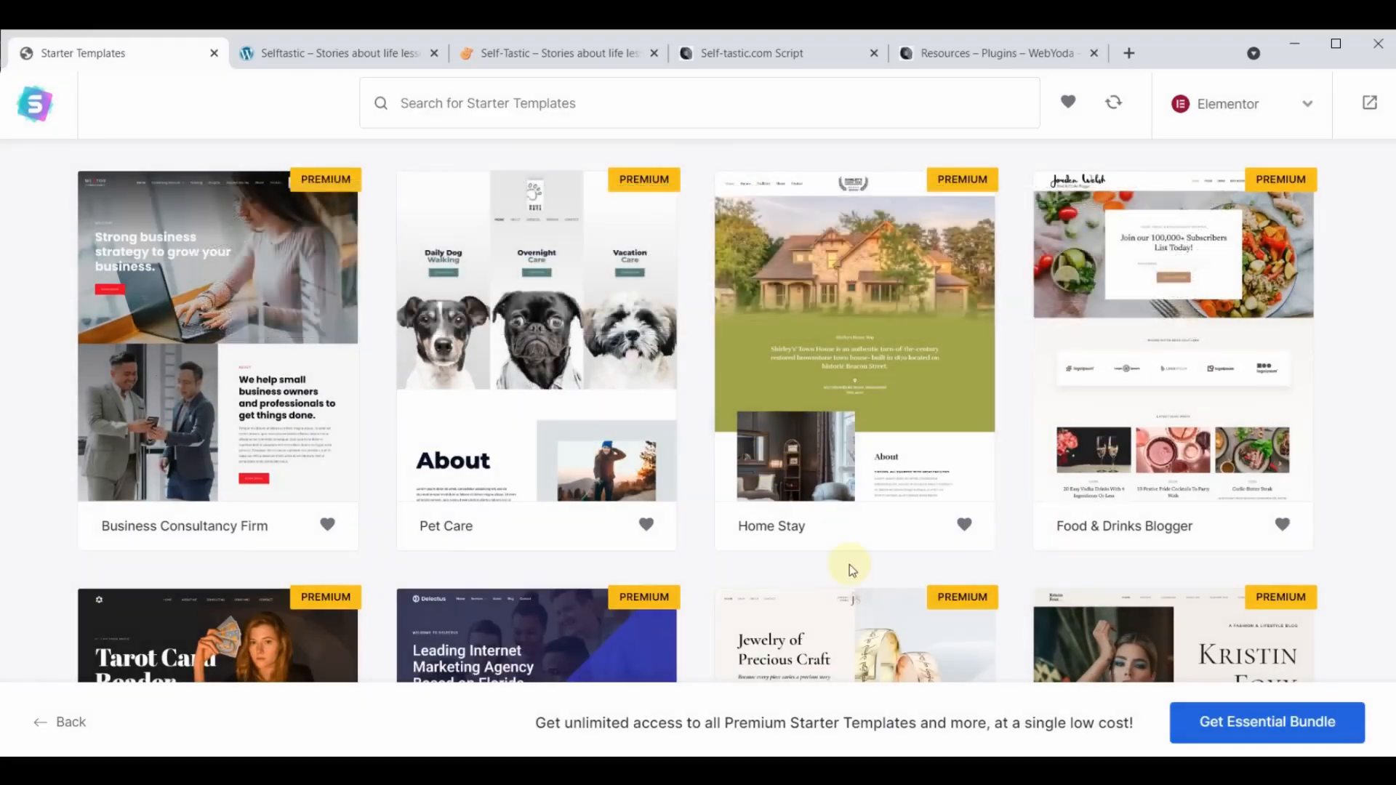
{"action": "scroll", "coordinate": [850, 564], "scroll_direction": "up", "scroll_amount": 5}
{"action": "scroll", "coordinate": [849, 564], "scroll_direction": "down", "scroll_amount": 20}
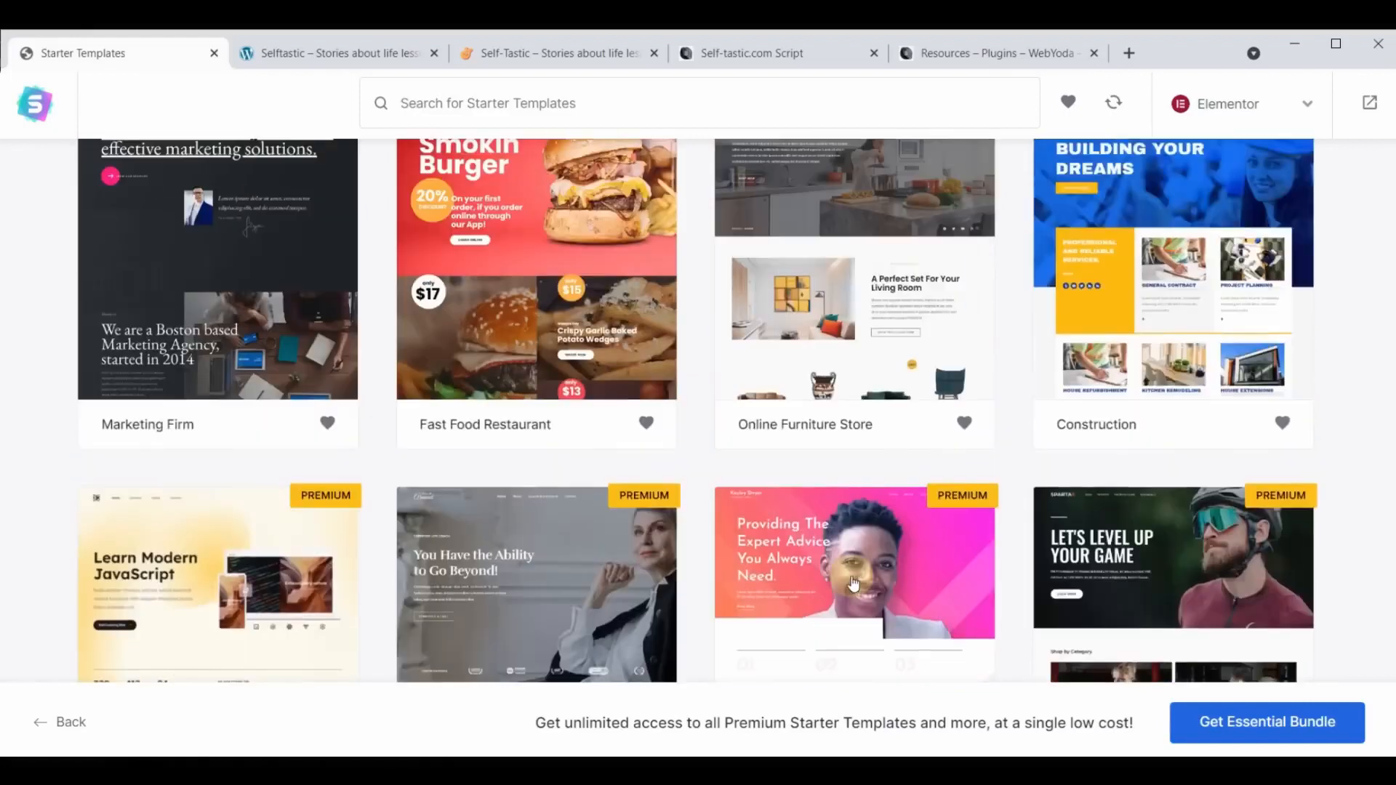
{"action": "scroll", "coordinate": [847, 561], "scroll_direction": "up", "scroll_amount": 20}
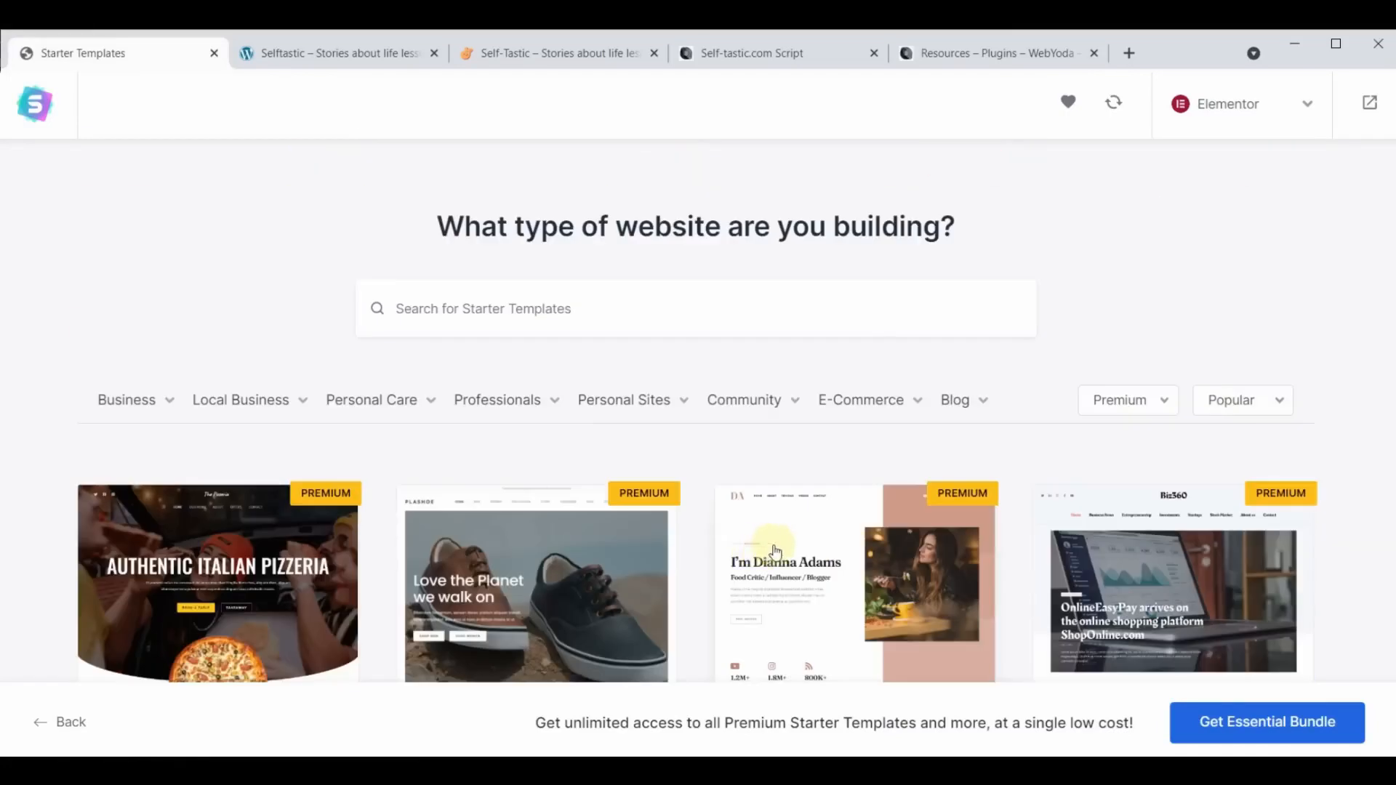
- Set the template filter back to All and look over the website categories and their subcategories
{"action": "left_click", "coordinate": [1145, 408]}
{"action": "left_click", "coordinate": [1116, 446]}
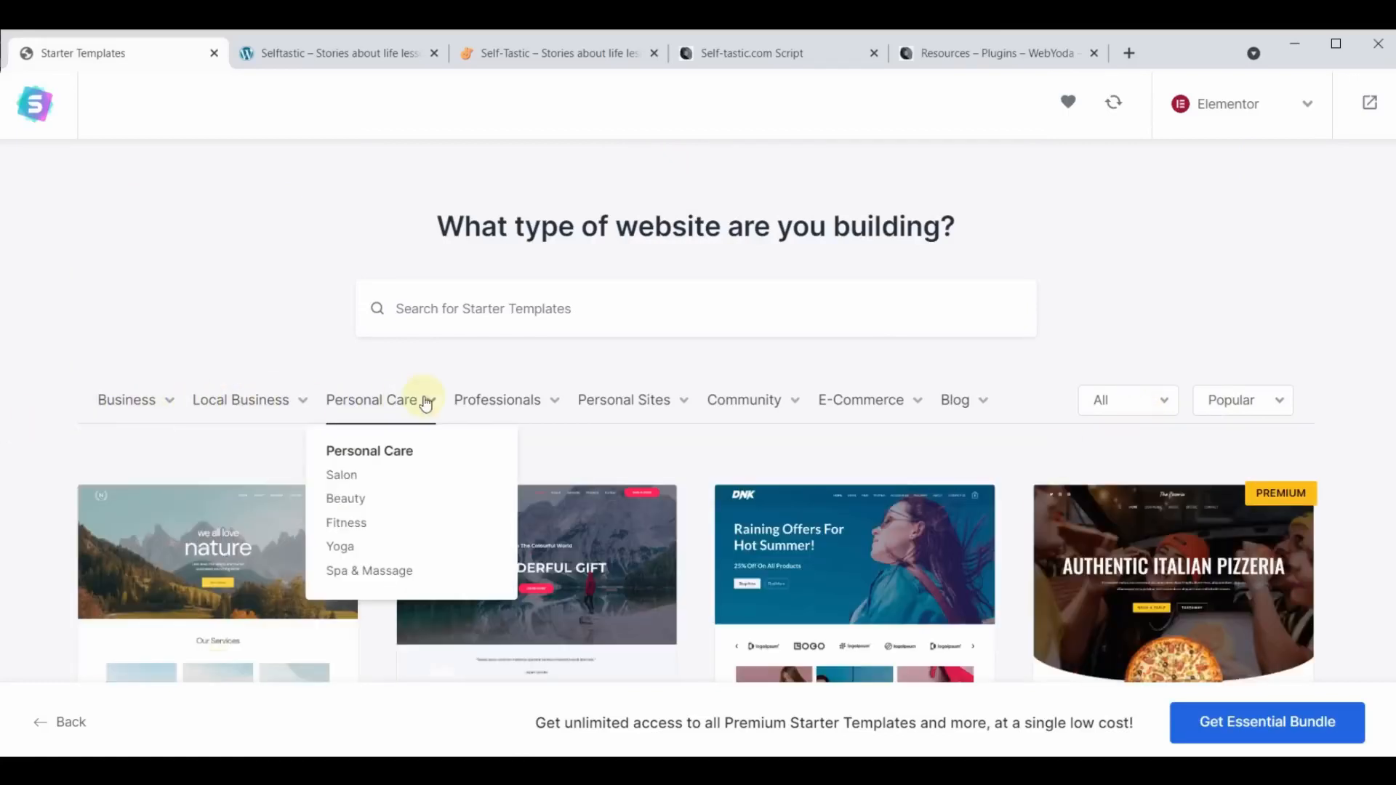
{"action": "mouse_move", "coordinate": [594, 407]}
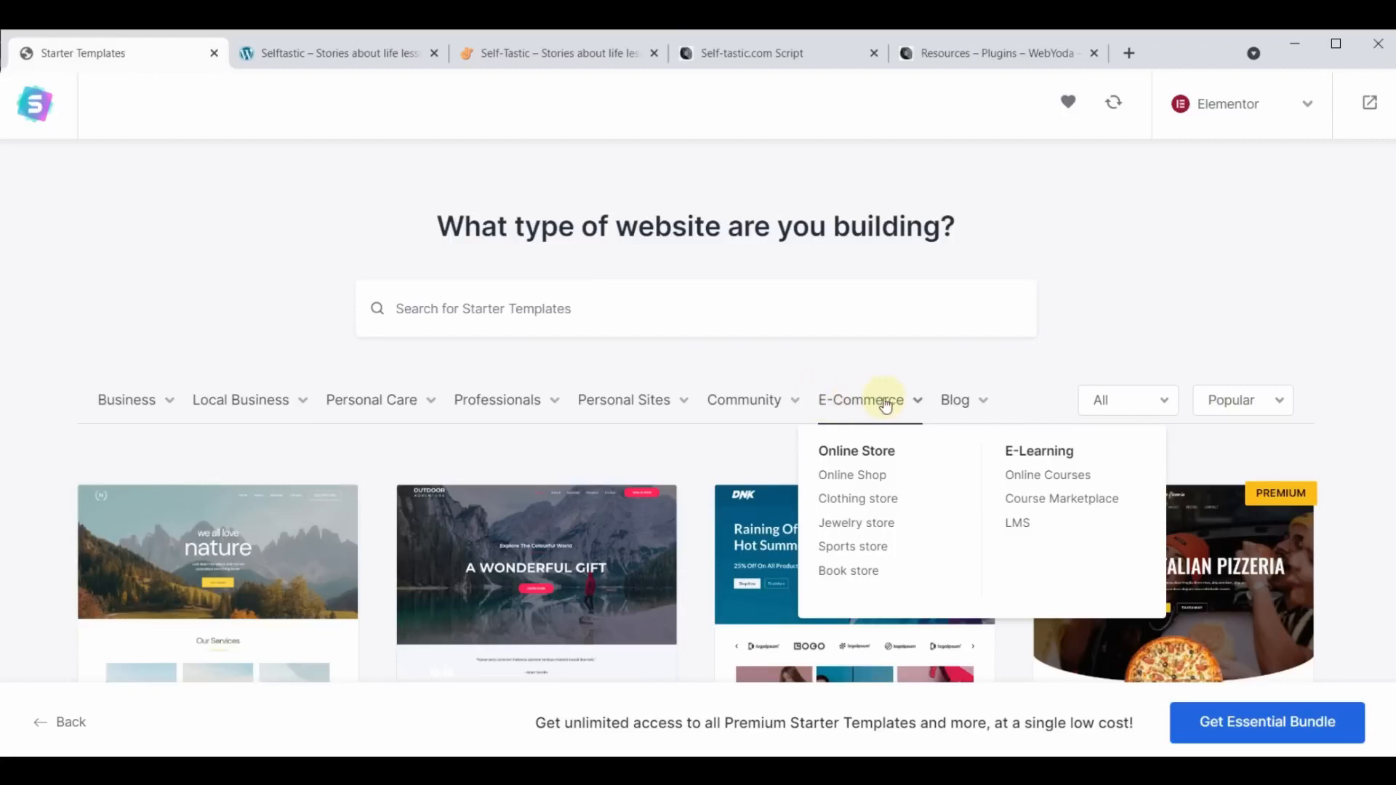
{"action": "mouse_move", "coordinate": [961, 407]}
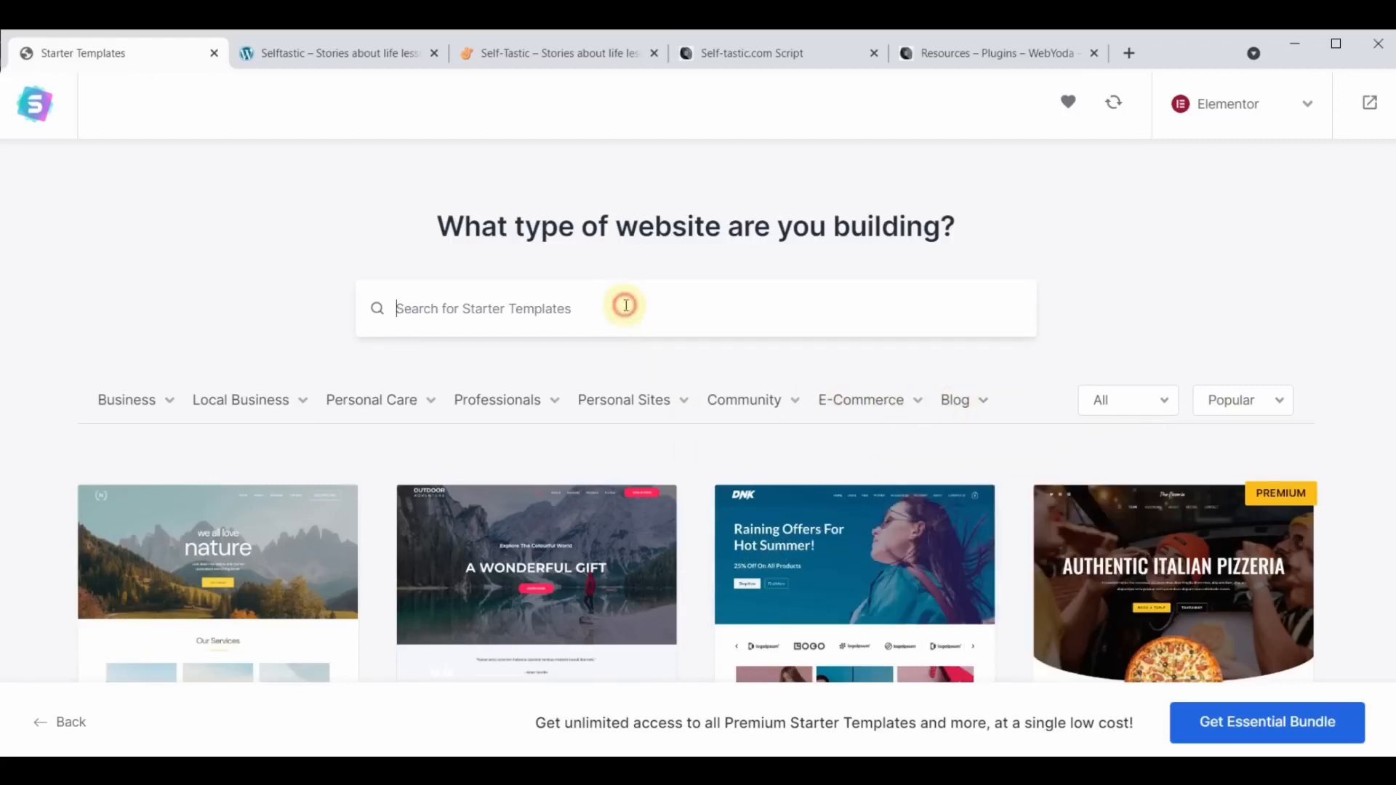
- Search the starter templates for "cosmetics" and look through the matching designs
{"action": "type", "text": "cos"}
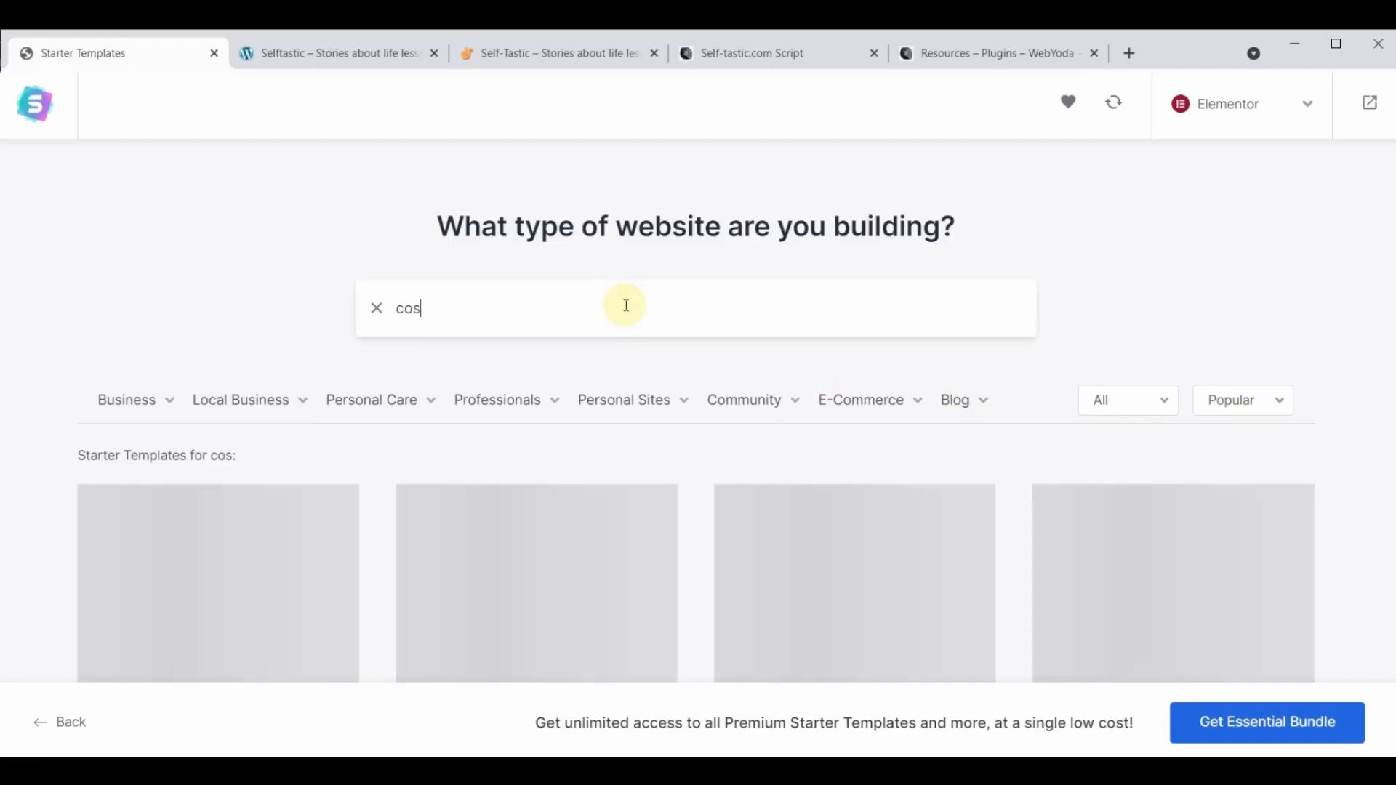
{"action": "type", "text": "metics"}
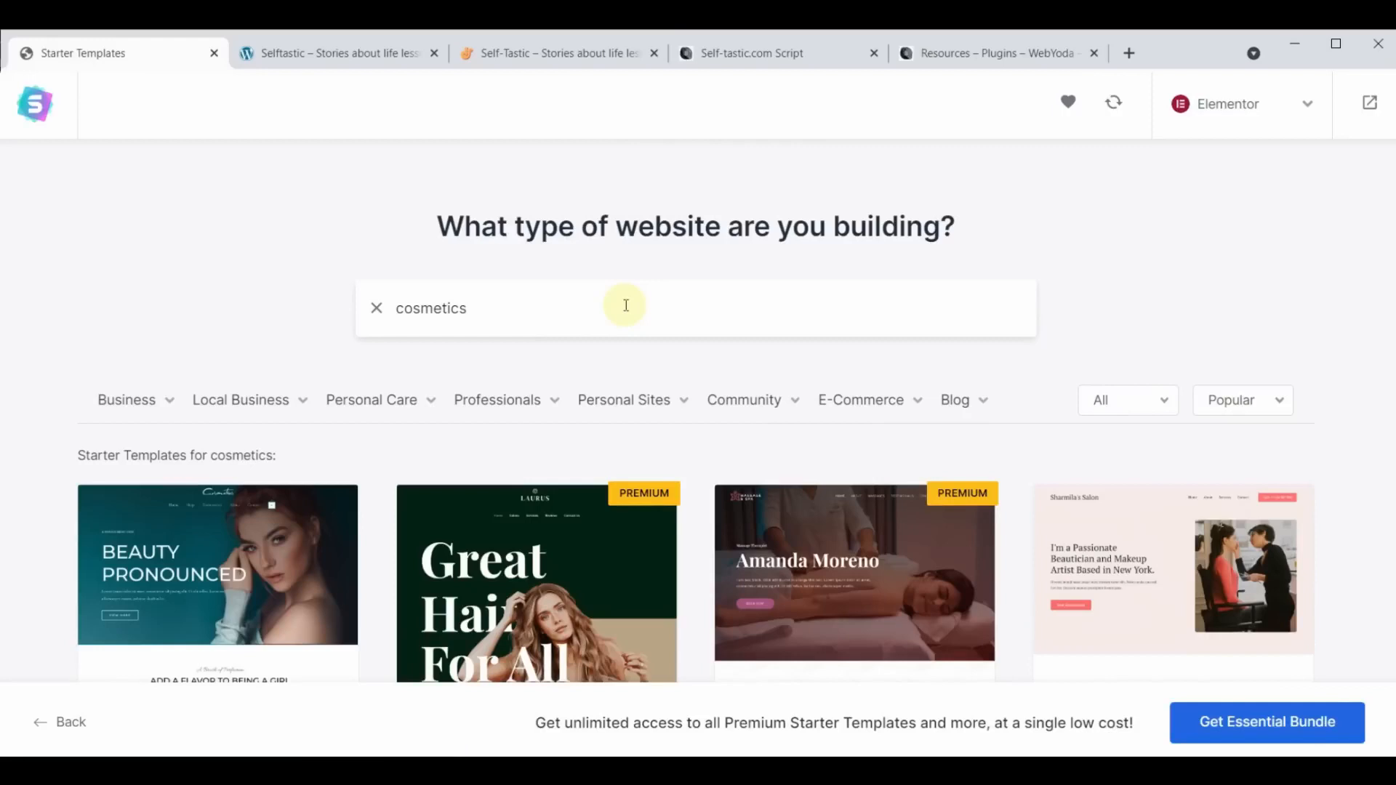
{"action": "scroll", "coordinate": [625, 305], "scroll_direction": "down", "scroll_amount": 7}
{"action": "scroll", "coordinate": [648, 560], "scroll_direction": "up", "scroll_amount": 7}
{"action": "scroll", "coordinate": [654, 567], "scroll_direction": "down", "scroll_amount": 3}
{"action": "scroll", "coordinate": [129, 554], "scroll_direction": "up", "scroll_amount": 2}
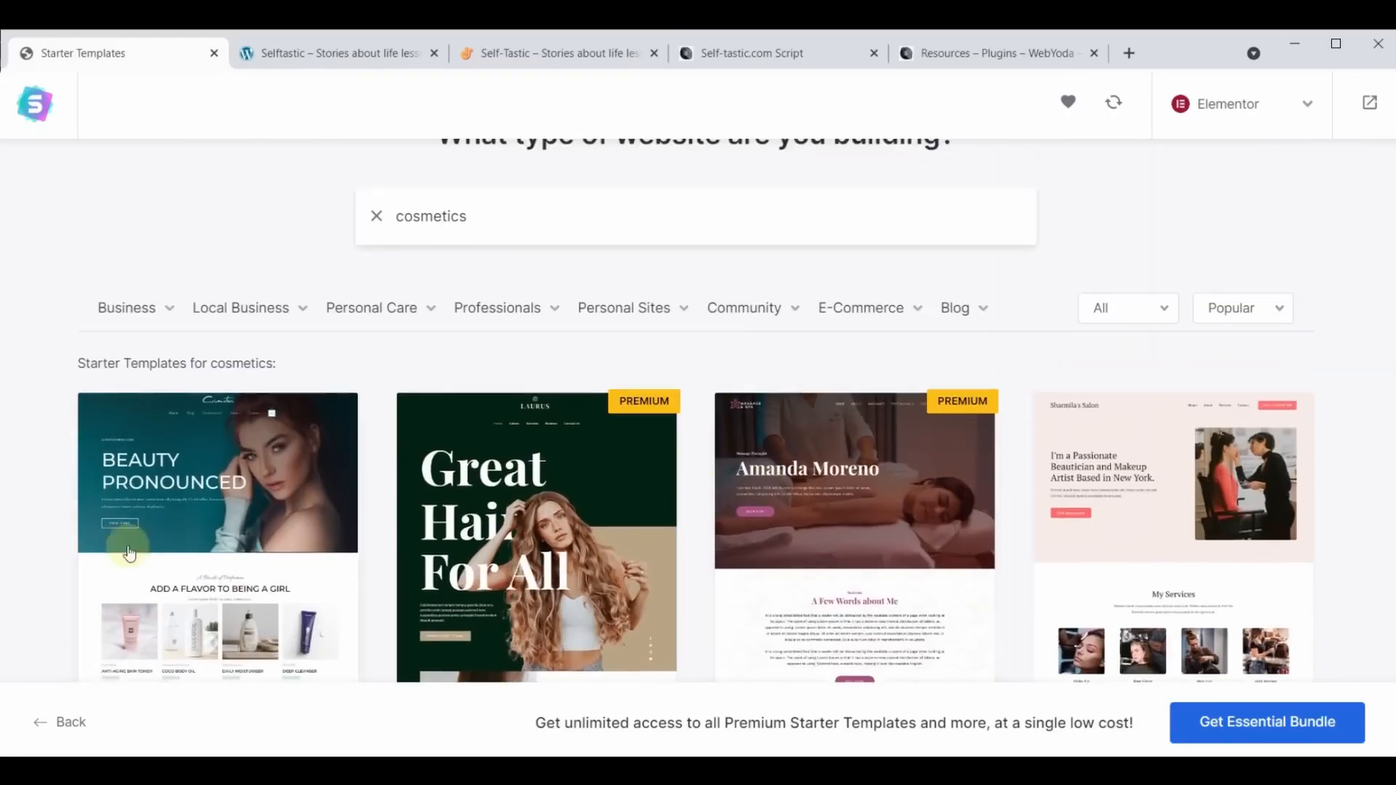
{"action": "scroll", "coordinate": [723, 408], "scroll_direction": "down", "scroll_amount": 10}
{"action": "scroll", "coordinate": [711, 436], "scroll_direction": "up", "scroll_amount": 6}
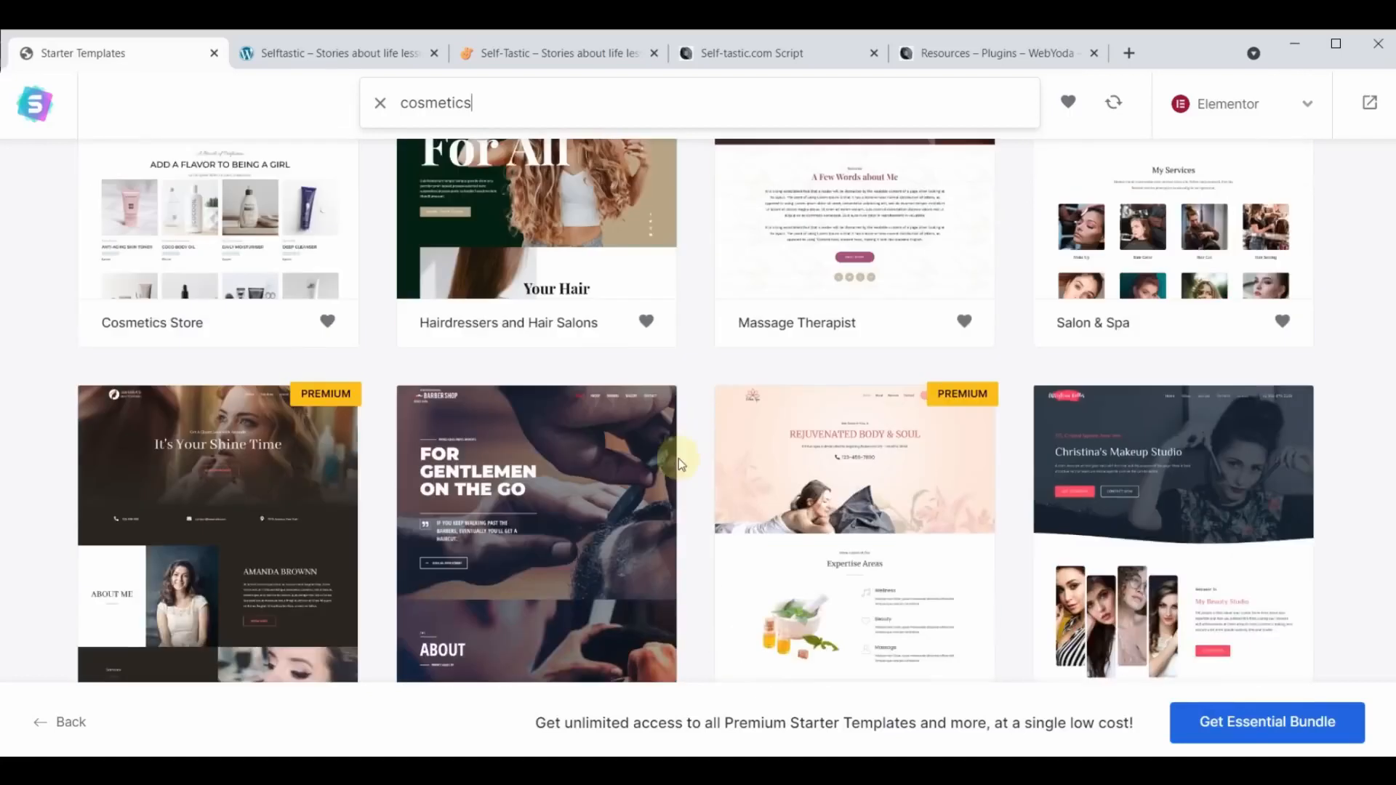
{"action": "scroll", "coordinate": [678, 458], "scroll_direction": "up", "scroll_amount": 4}
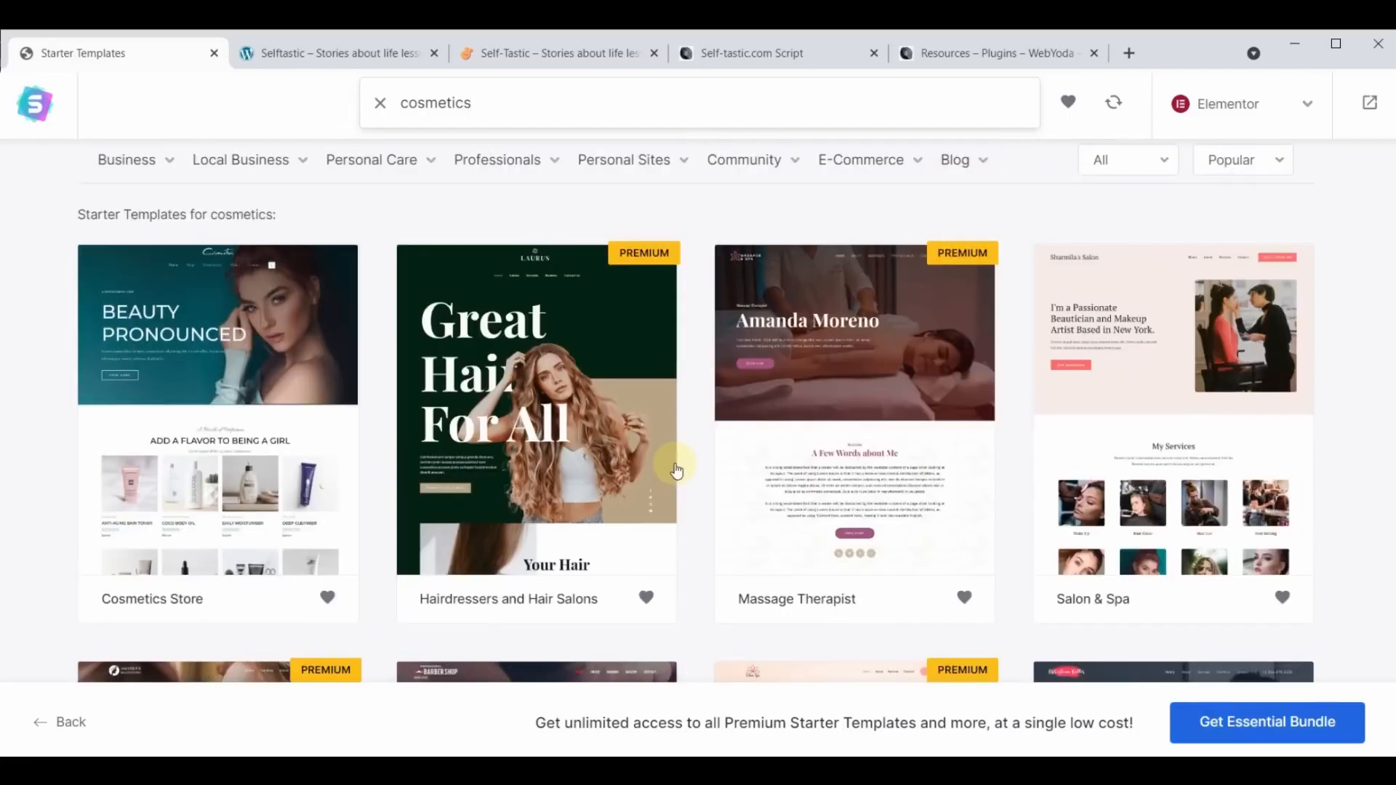
- Choose the Cosmetics Store starter template, skip the logo upload, and keep the default colors and Montserrat / Cabin fonts
{"action": "left_click", "coordinate": [178, 336]}
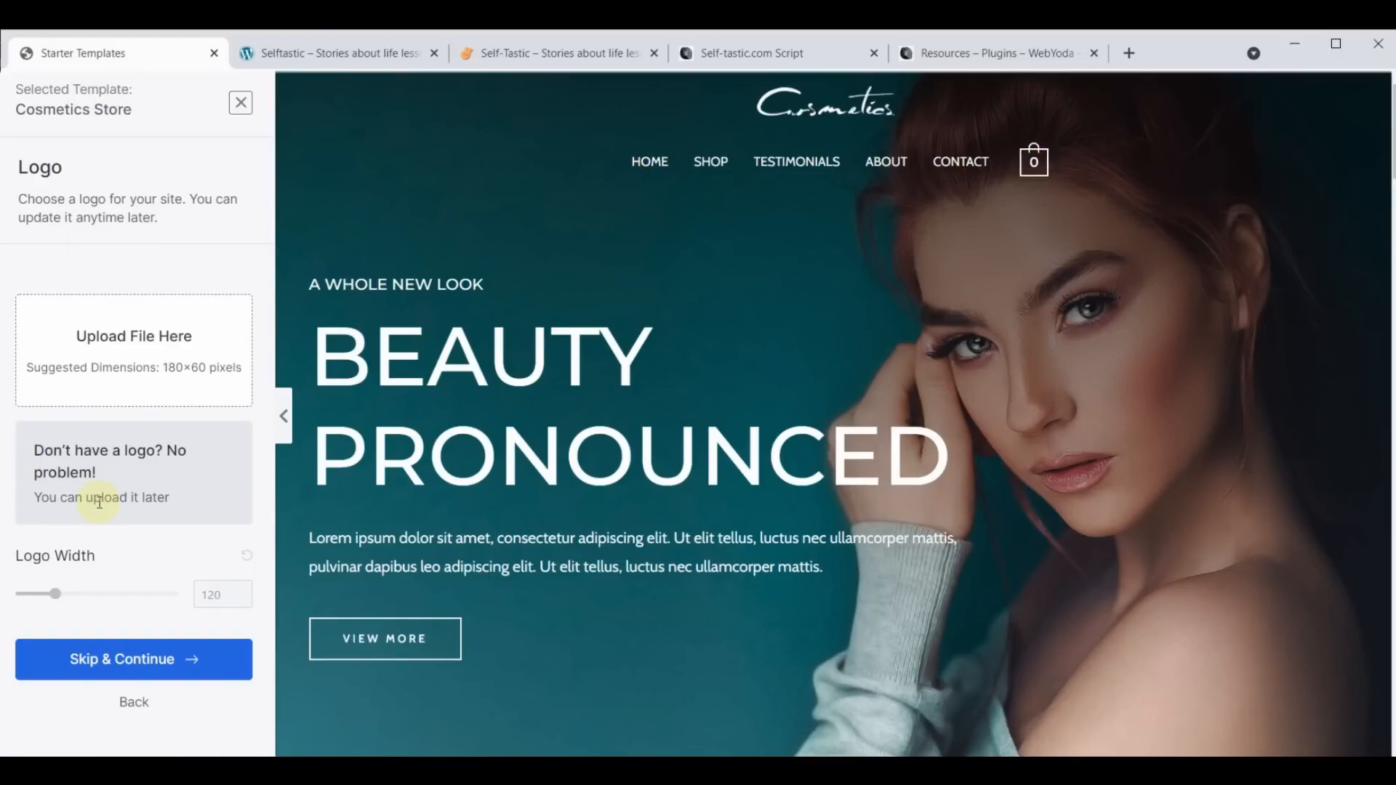
{"action": "left_click", "coordinate": [128, 668]}
{"action": "scroll", "coordinate": [128, 671], "scroll_direction": "down", "scroll_amount": 3}
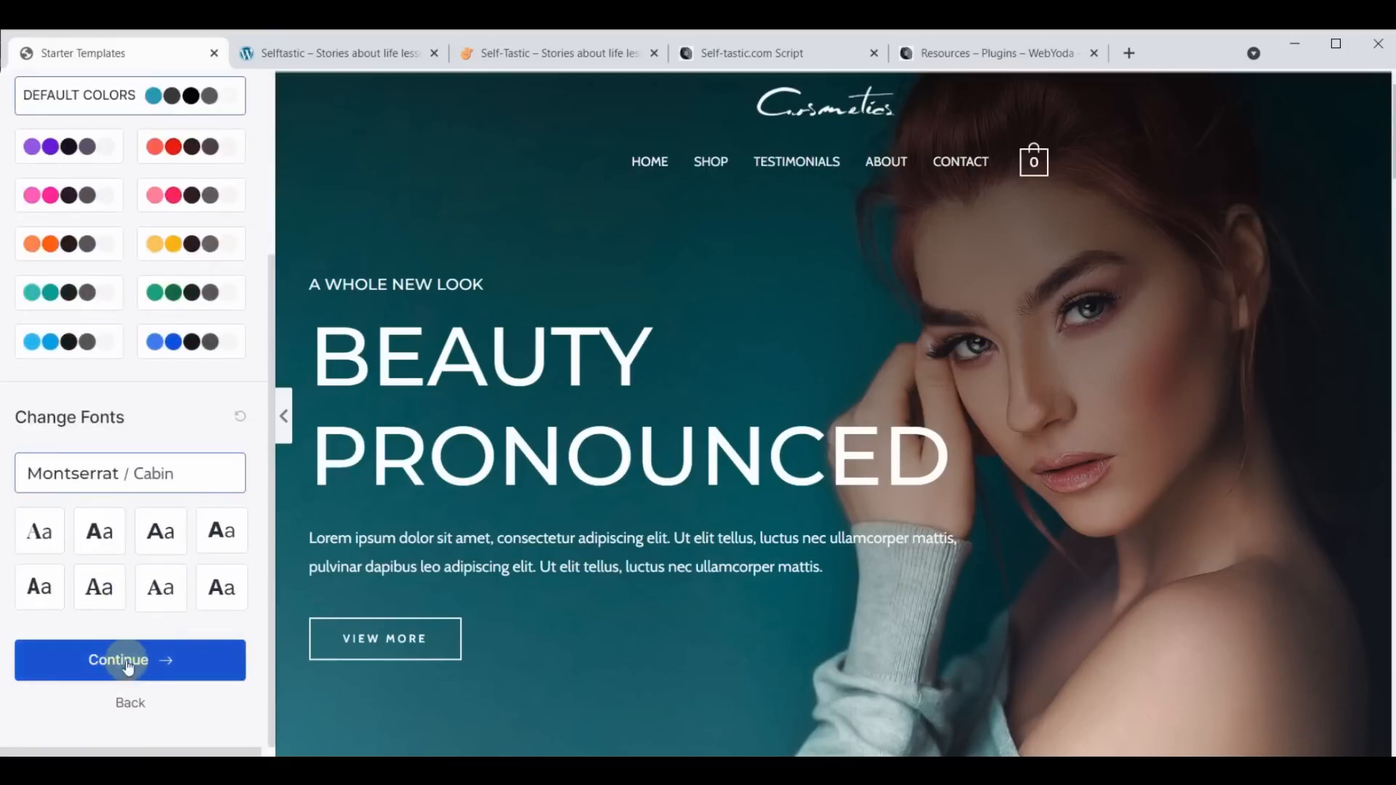
{"action": "left_click", "coordinate": [128, 666]}
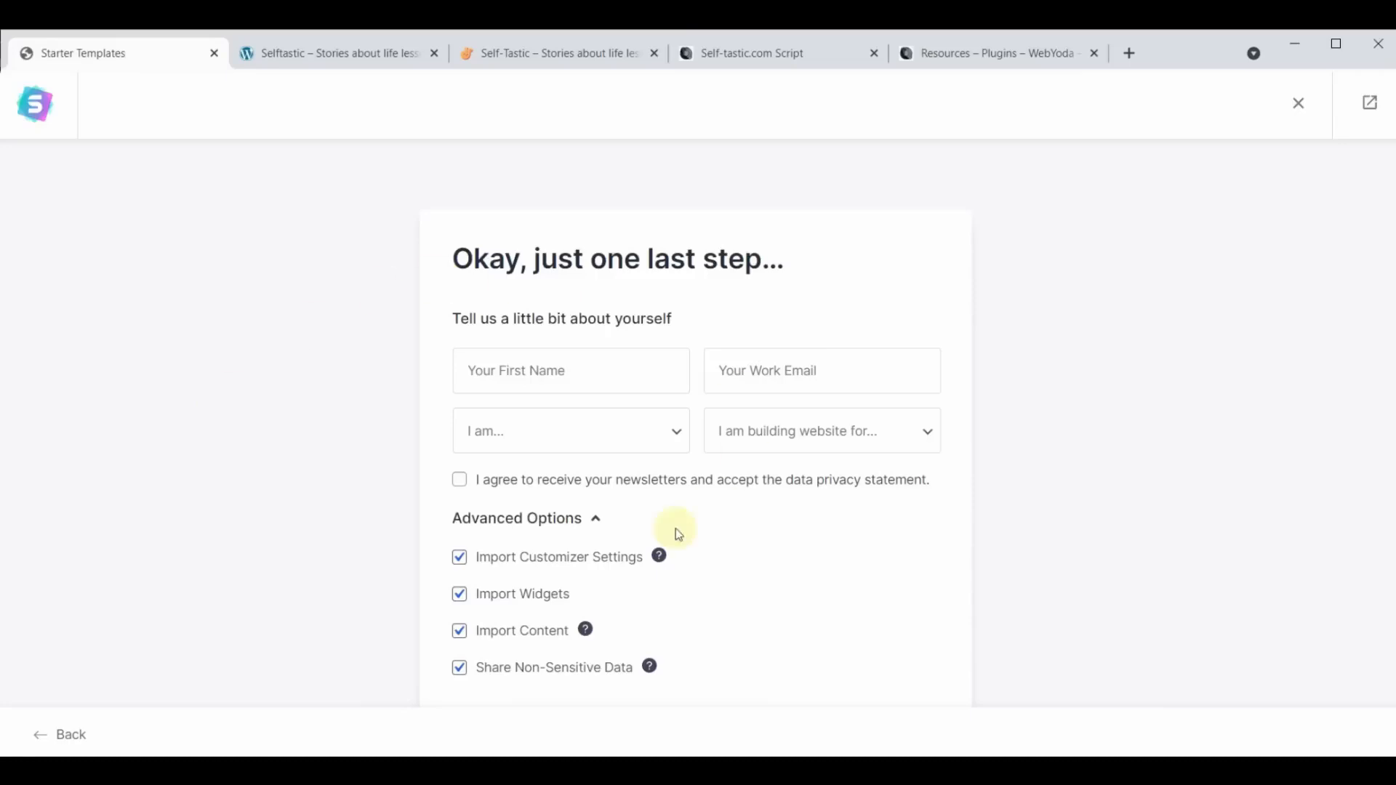
- Fill in the first name and work e-mail in the form for building the website
{"action": "left_click", "coordinate": [537, 364]}
{"action": "type", "text": "Yoda"}
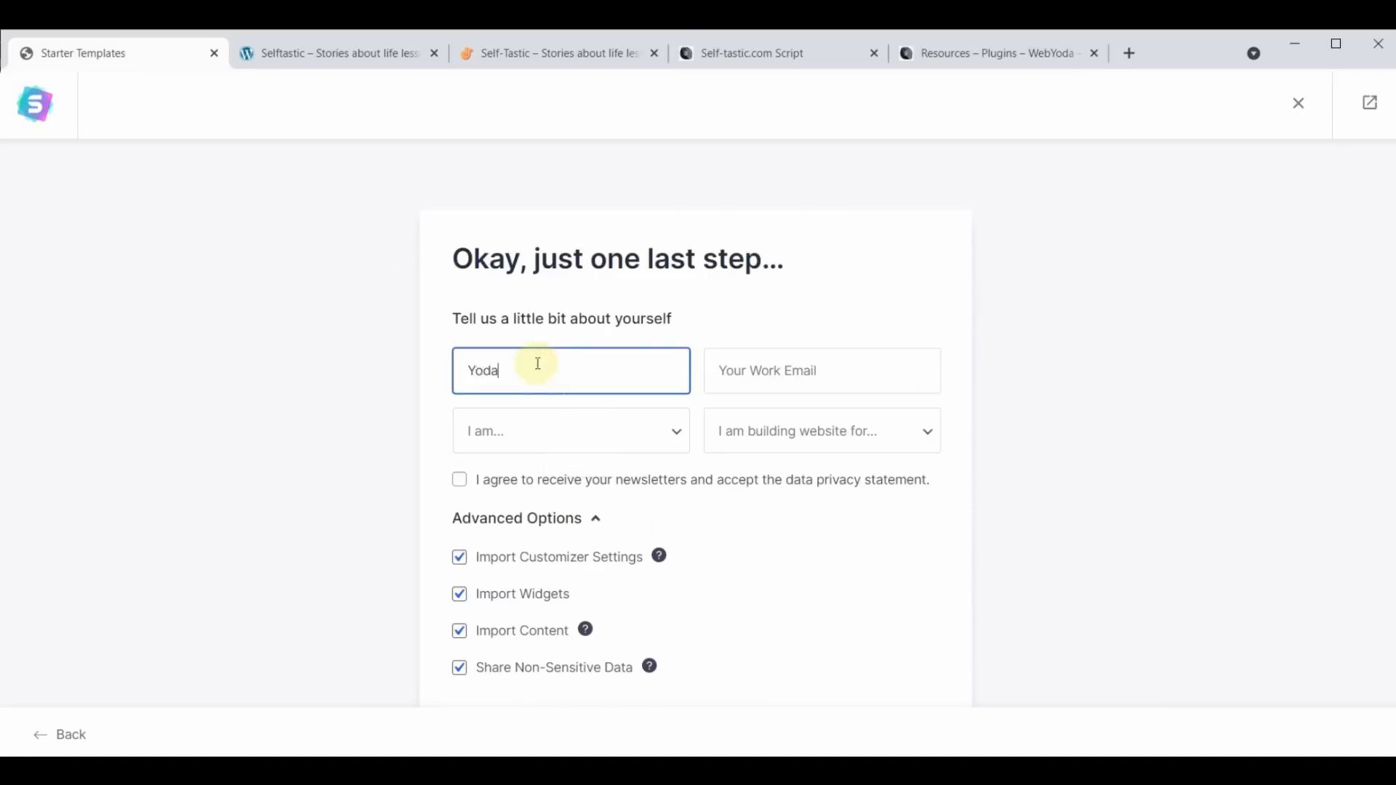
{"action": "left_click", "coordinate": [818, 367]}
{"action": "type", "text": "yoda"}
{"action": "left_click", "coordinate": [870, 452]}
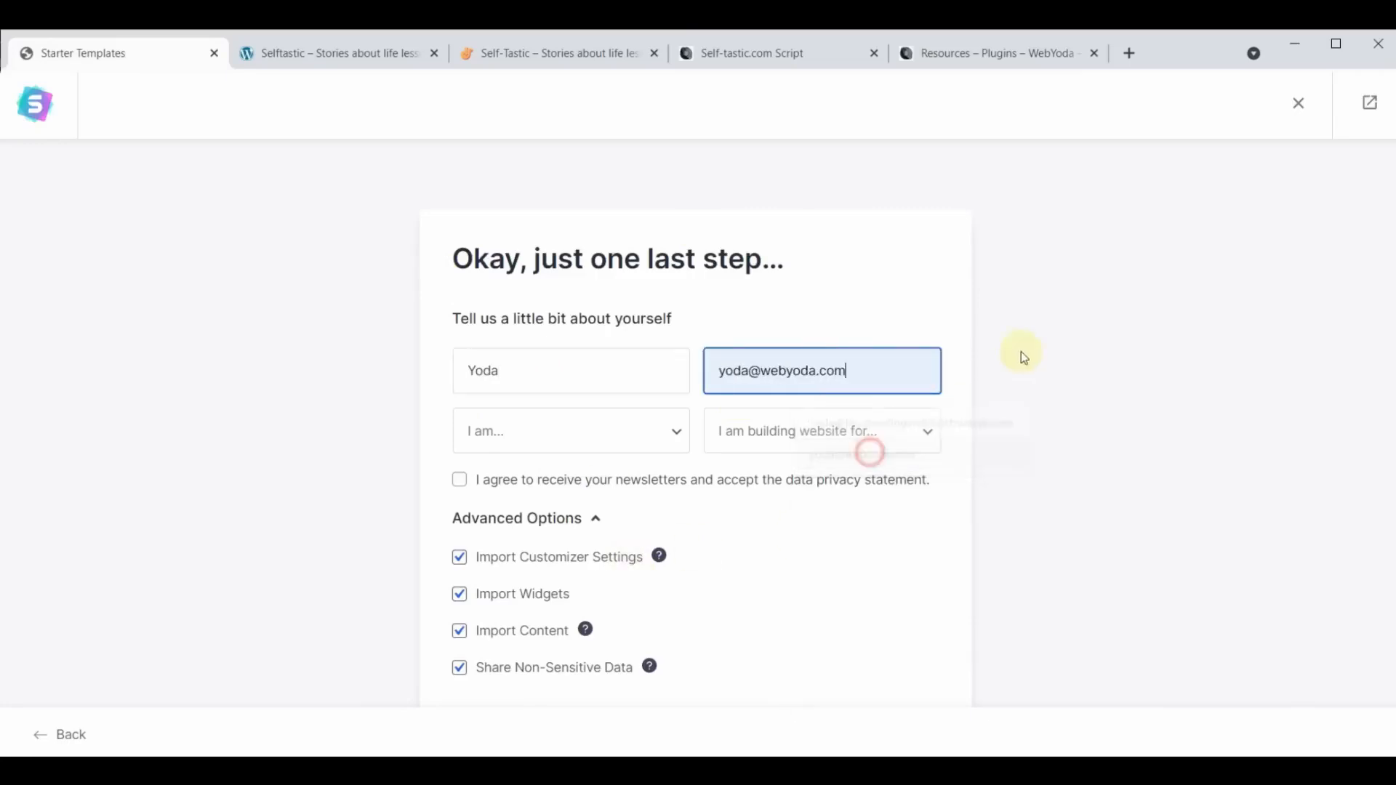
- Set the experience level to Intermediate and the website's purpose to Myself/My Company, and submit the form to build the website
{"action": "left_click", "coordinate": [676, 431]}
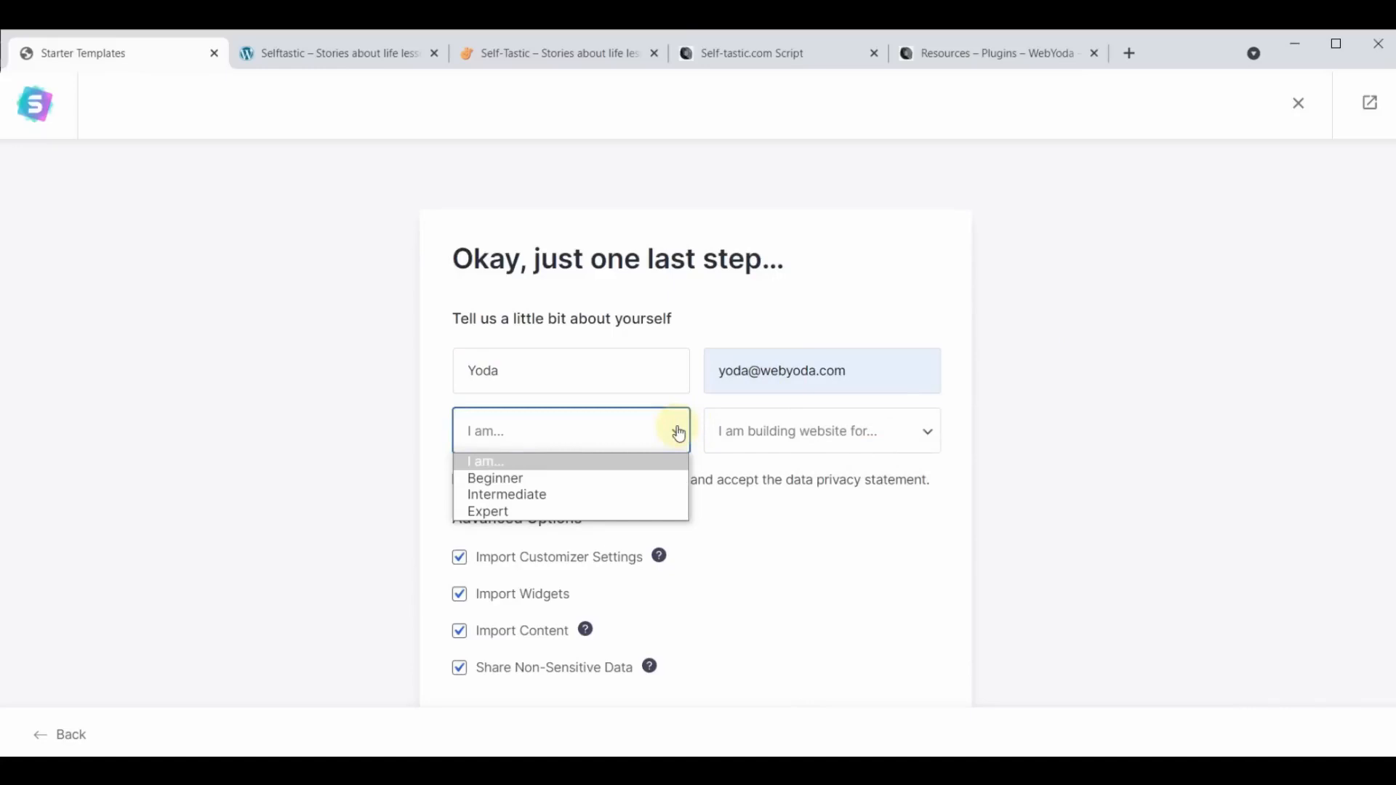
{"action": "left_click", "coordinate": [523, 497]}
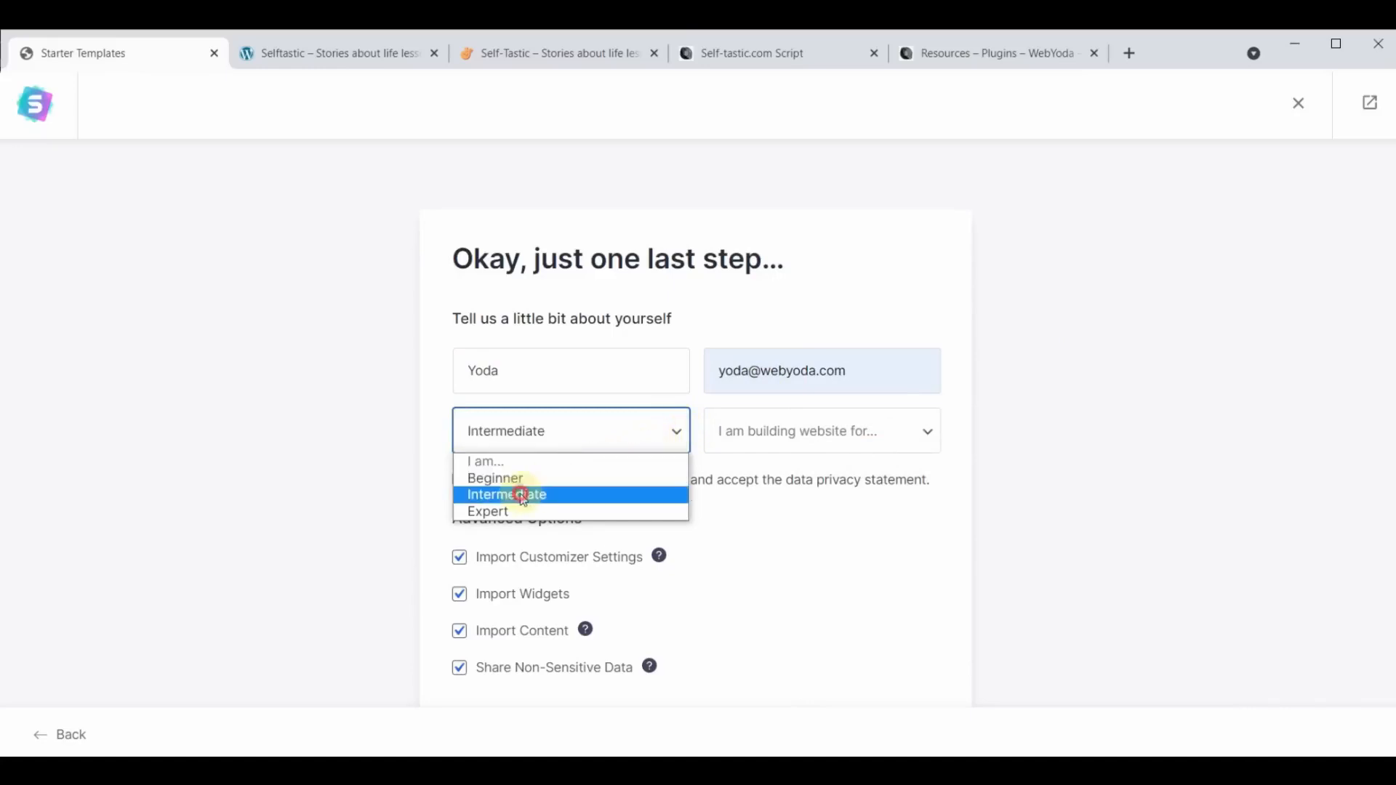
{"action": "left_click", "coordinate": [874, 447]}
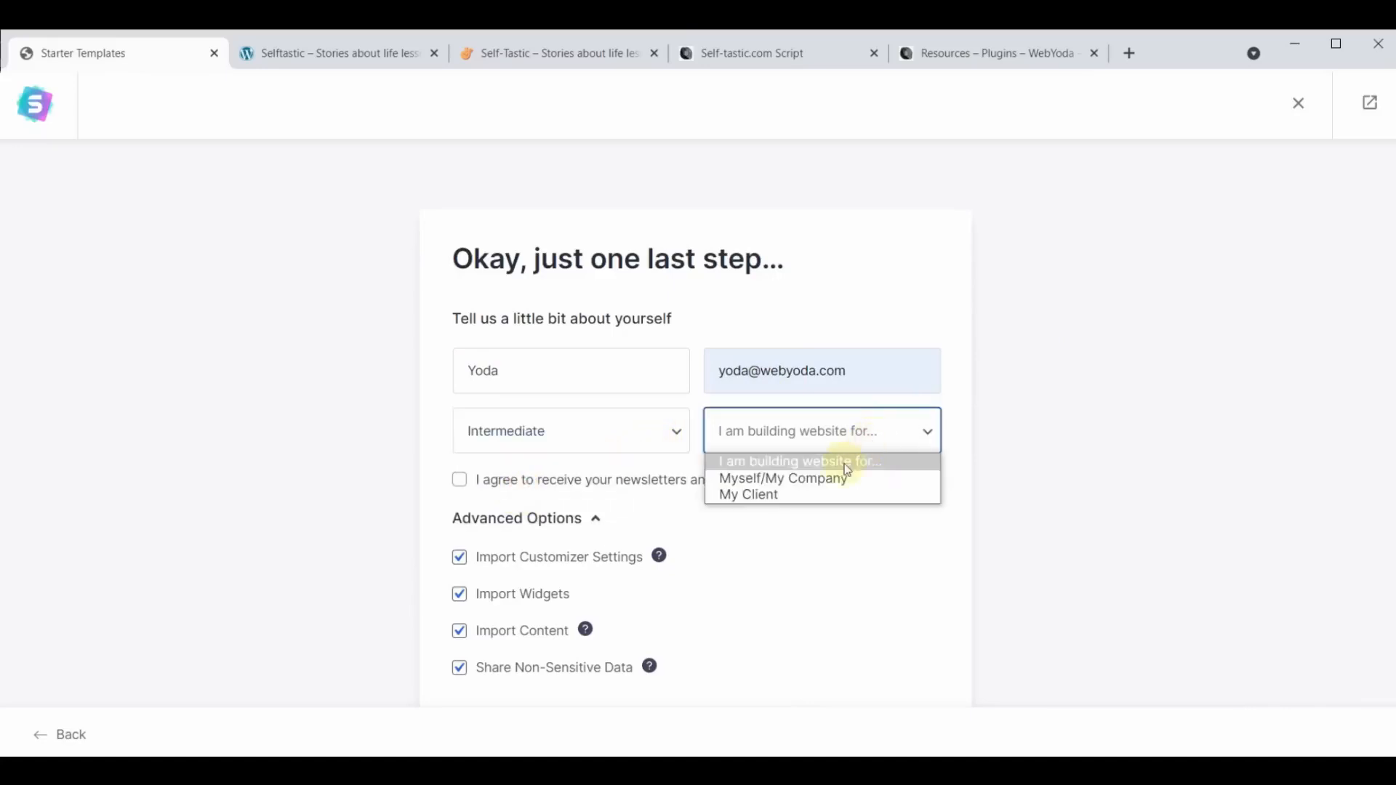
{"action": "left_click", "coordinate": [817, 479]}
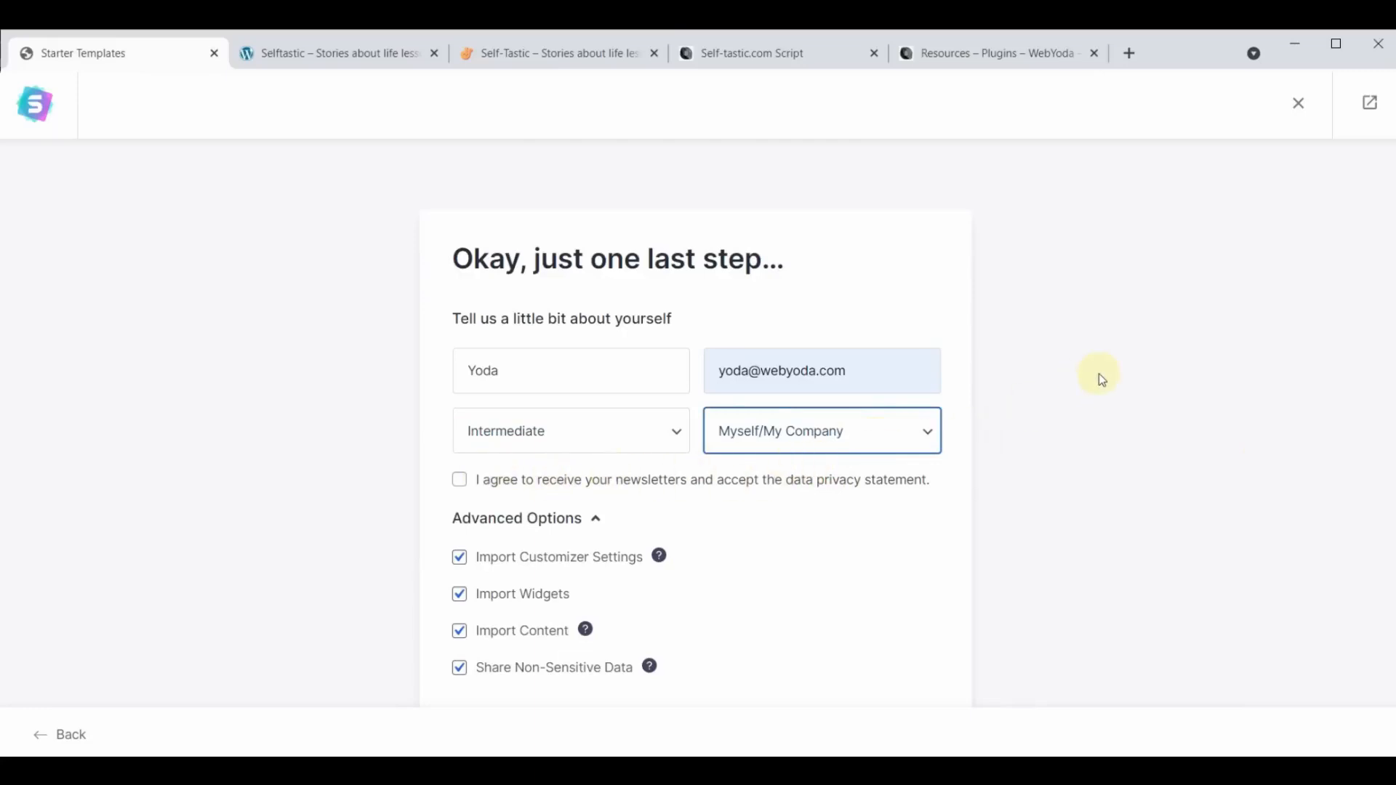
{"action": "scroll", "coordinate": [1098, 374], "scroll_direction": "down", "scroll_amount": 2}
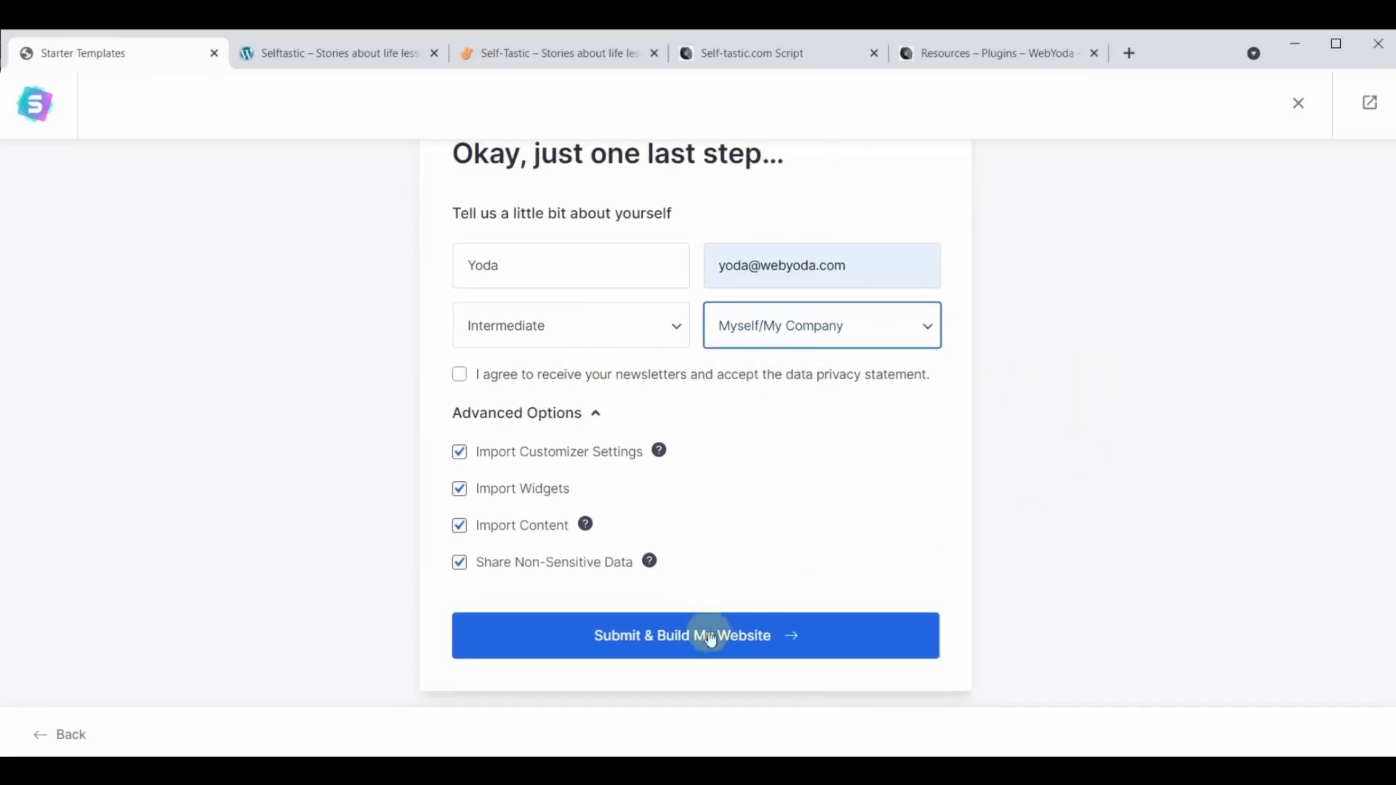
{"action": "left_click", "coordinate": [674, 644]}
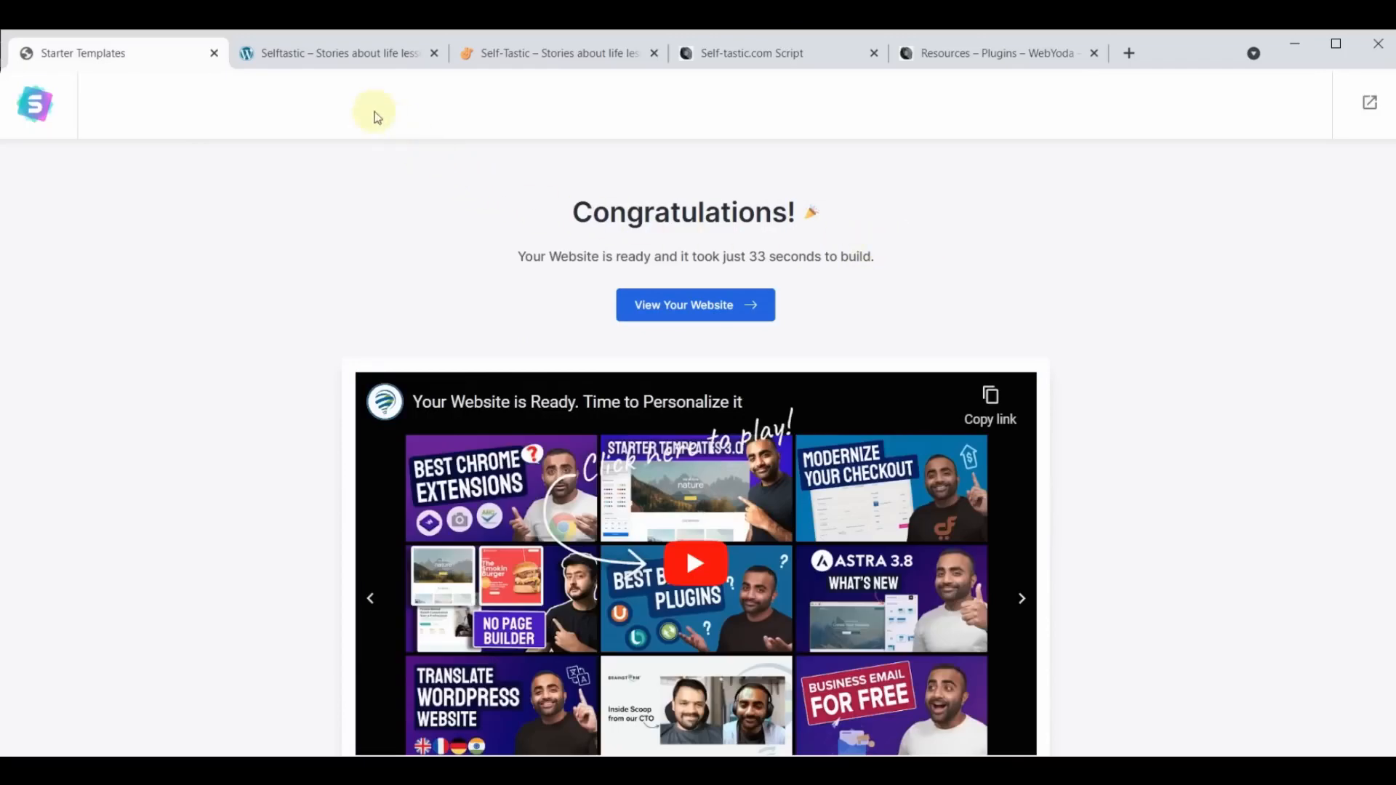
- Reload the sample.self-tastic.com site and look through the imported home page, including its cart and page sections
{"action": "left_click", "coordinate": [327, 53]}
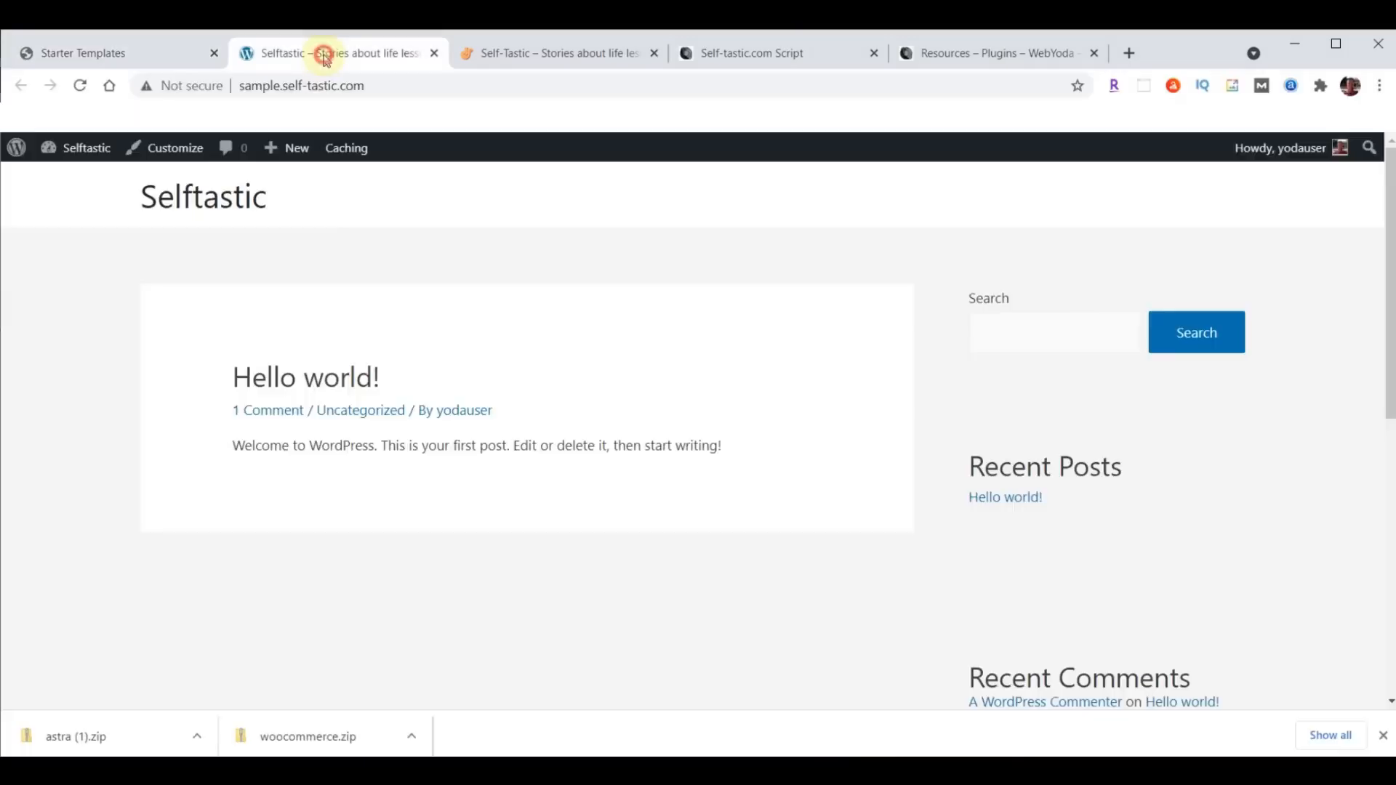
{"action": "left_click", "coordinate": [82, 85]}
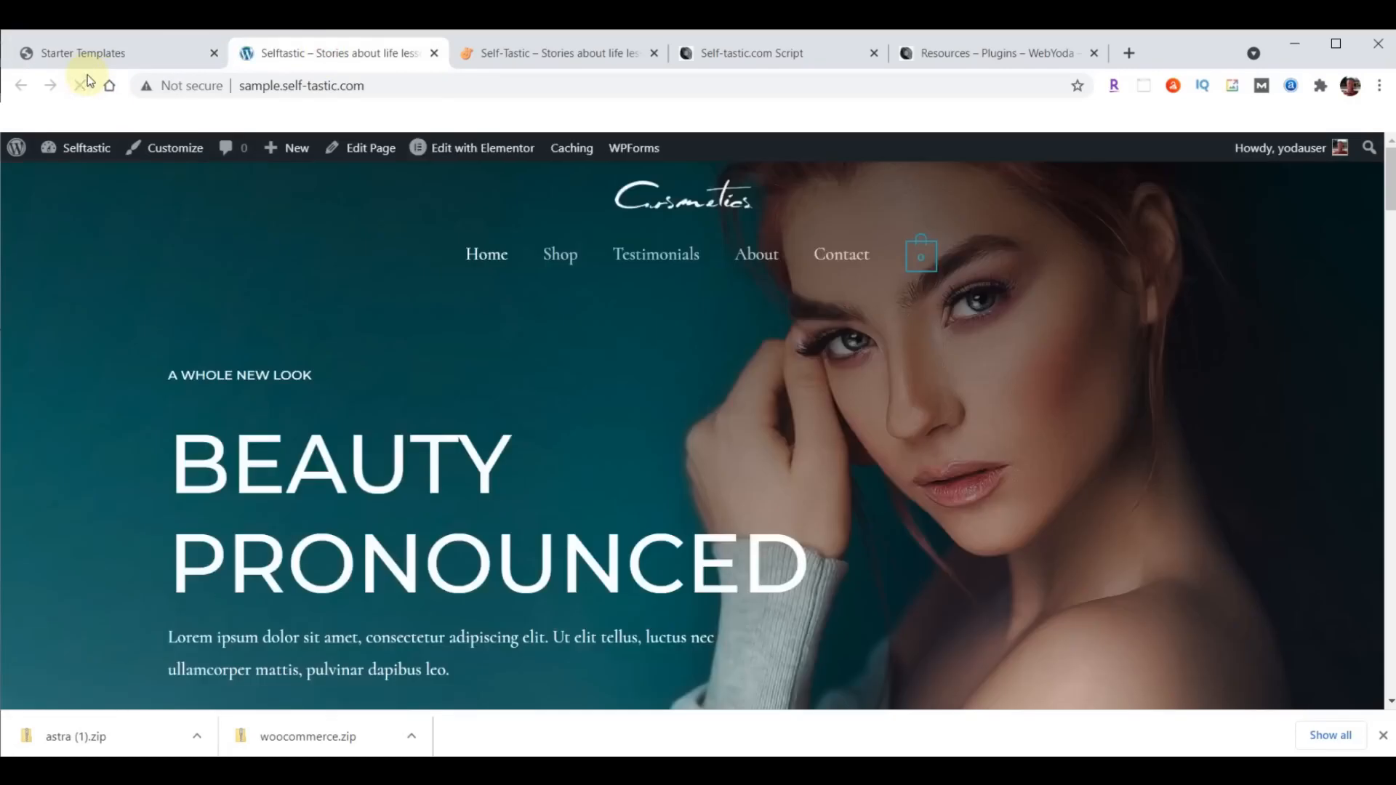
{"action": "mouse_move", "coordinate": [933, 273]}
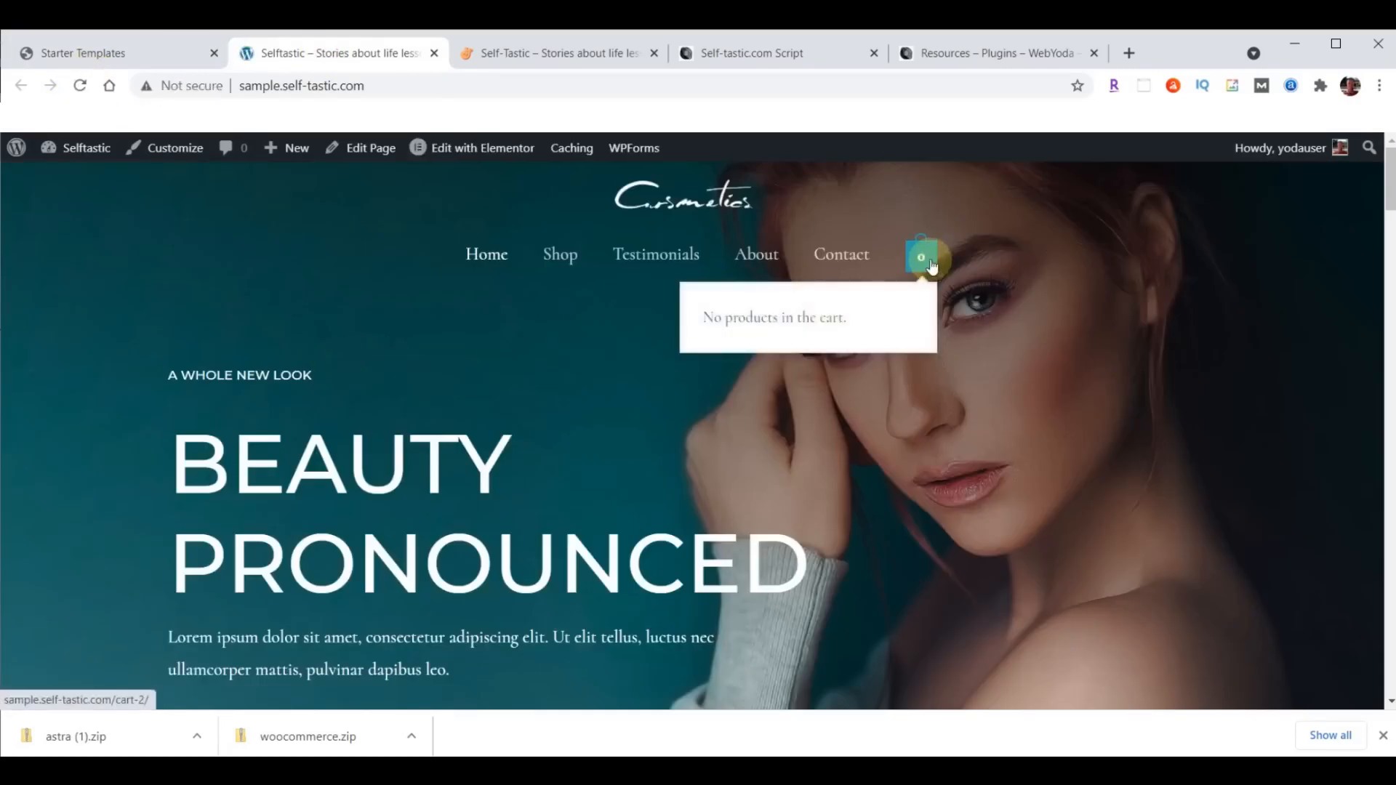
{"action": "scroll", "coordinate": [426, 360], "scroll_direction": "down", "scroll_amount": 12}
{"action": "scroll", "coordinate": [427, 372], "scroll_direction": "down", "scroll_amount": 12}
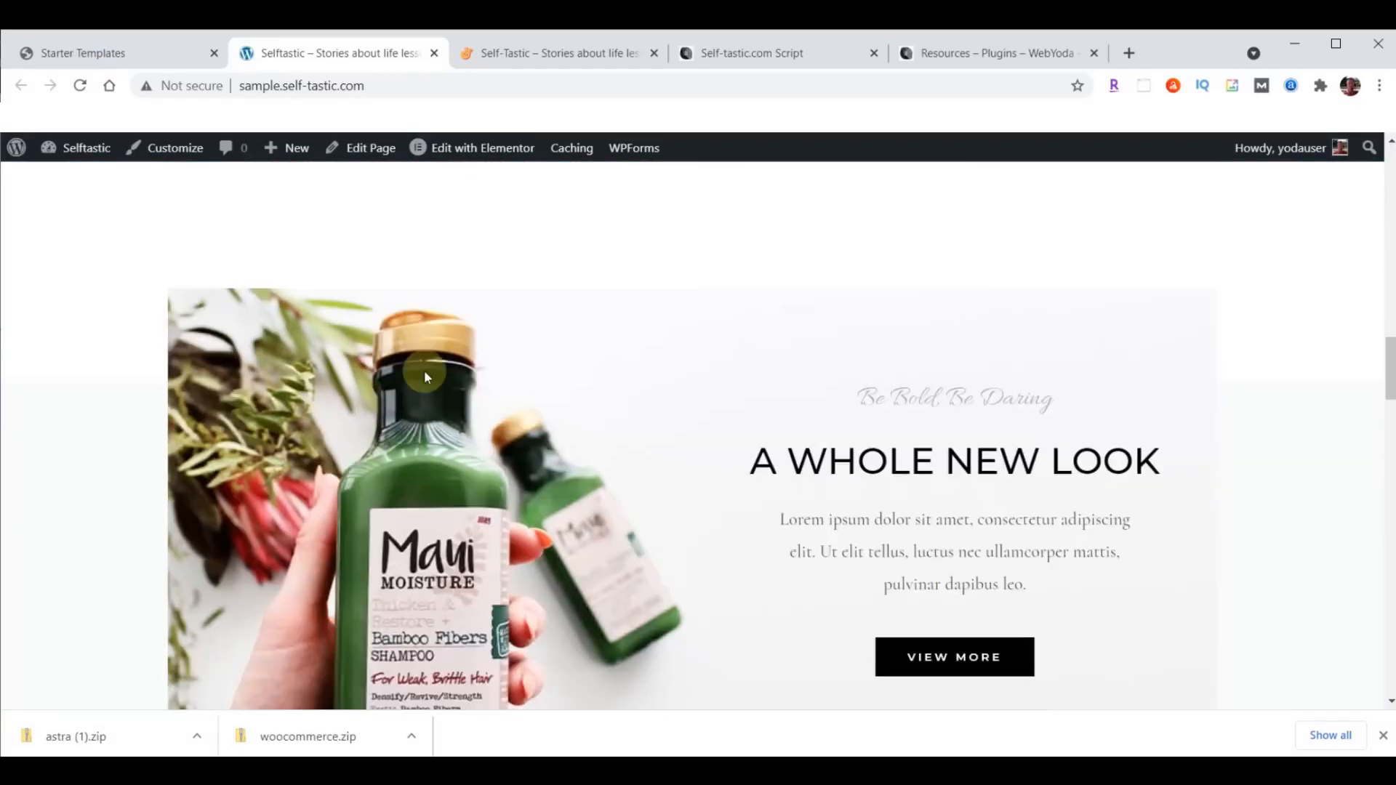
{"action": "scroll", "coordinate": [421, 483], "scroll_direction": "up", "scroll_amount": 15}
{"action": "scroll", "coordinate": [422, 498], "scroll_direction": "up", "scroll_amount": 8}
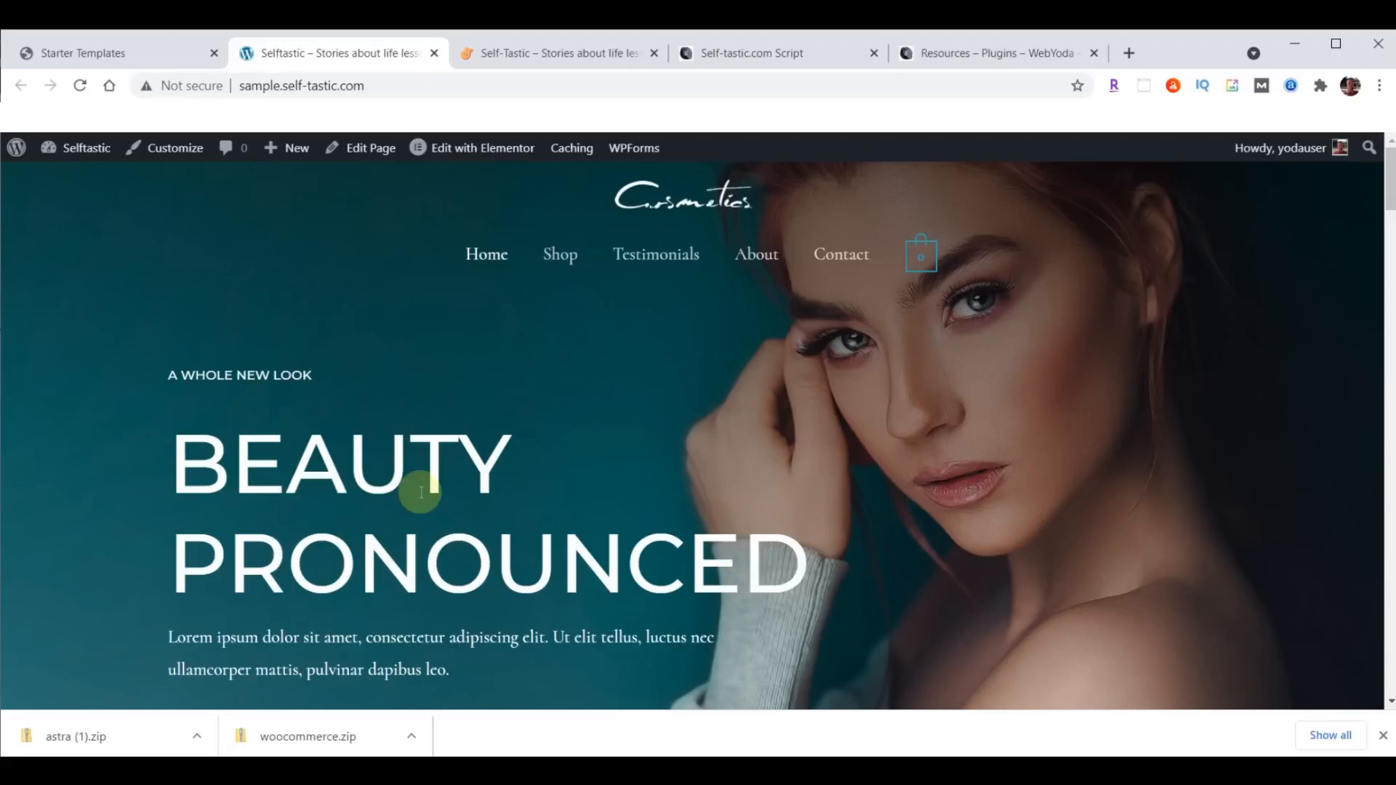
{"action": "scroll", "coordinate": [524, 451], "scroll_direction": "down", "scroll_amount": 8}
{"action": "scroll", "coordinate": [551, 469], "scroll_direction": "up", "scroll_amount": 8}
- Look over the self-tastic.com reference home page and compare it with the imported sample site
{"action": "left_click", "coordinate": [552, 45]}
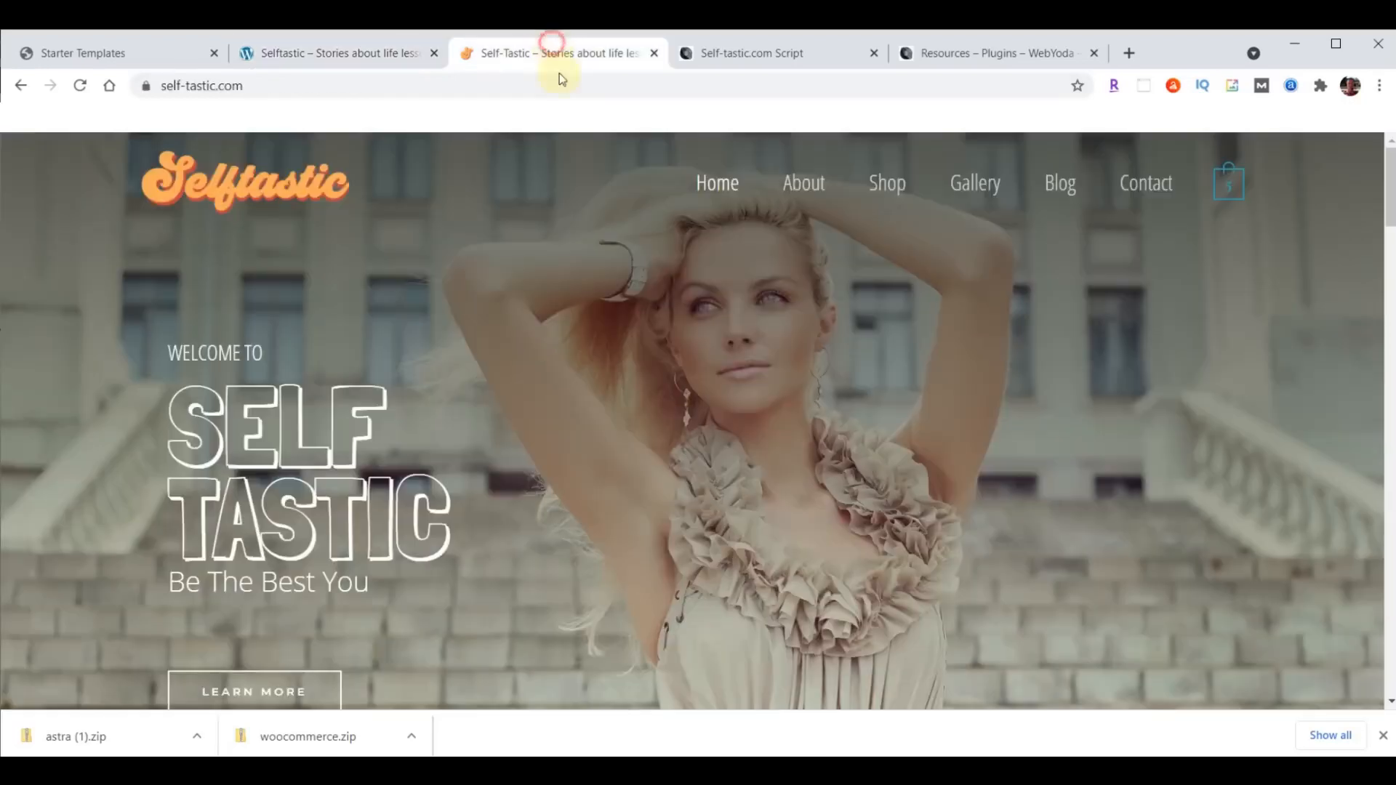
{"action": "scroll", "coordinate": [852, 421], "scroll_direction": "down", "scroll_amount": 15}
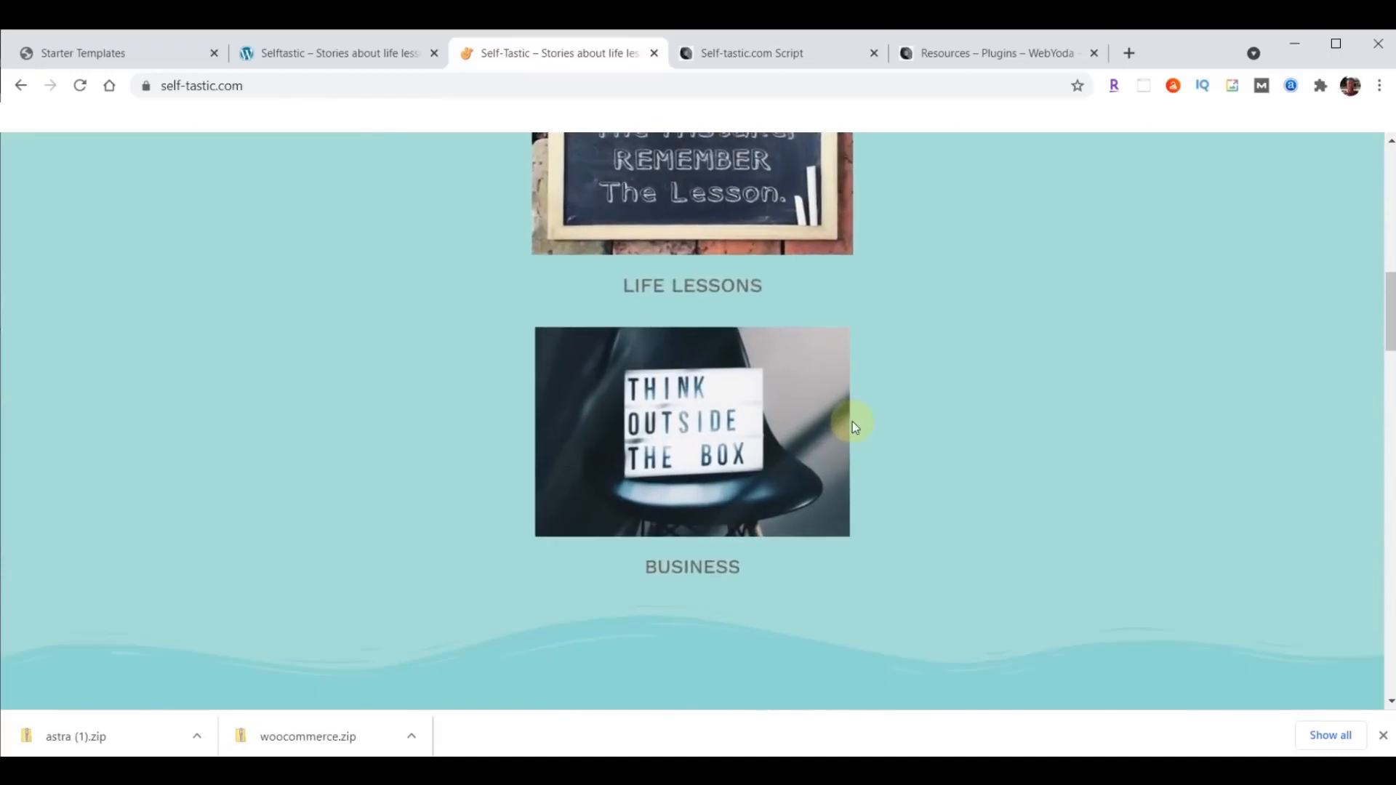
{"action": "scroll", "coordinate": [853, 421], "scroll_direction": "up", "scroll_amount": 15}
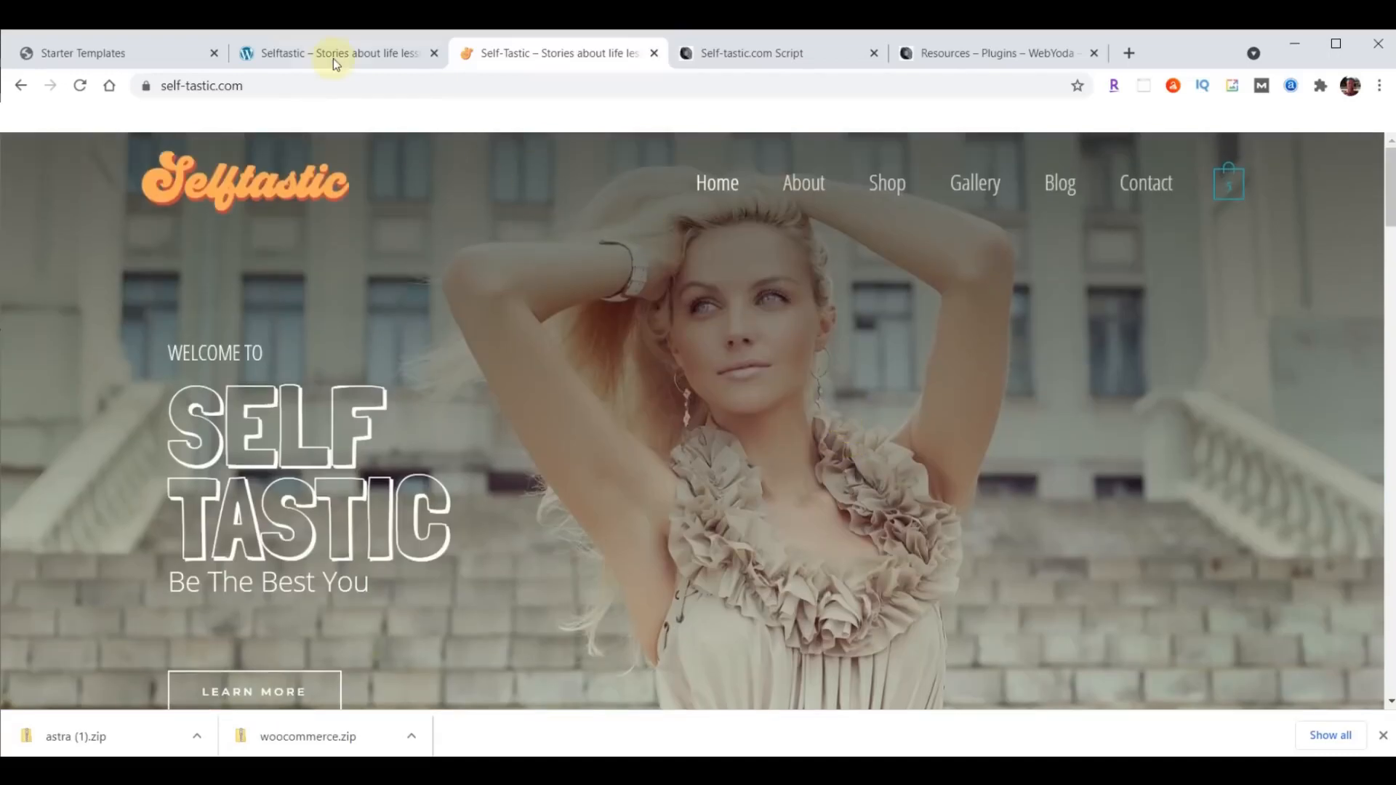
{"action": "left_click", "coordinate": [333, 56]}
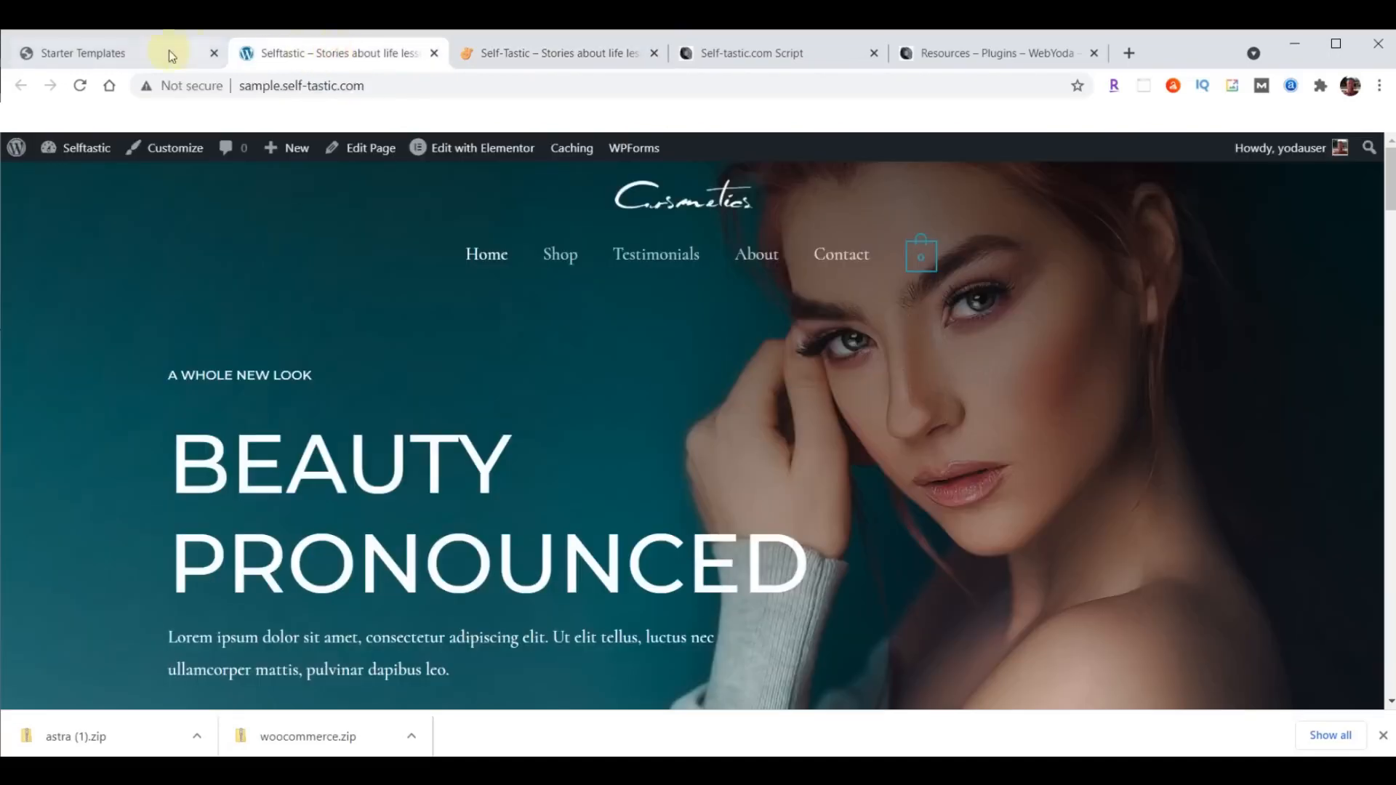
- Go to the installed plugins in the WordPress admin and deactivate WooCommerce
{"action": "left_click", "coordinate": [99, 54]}
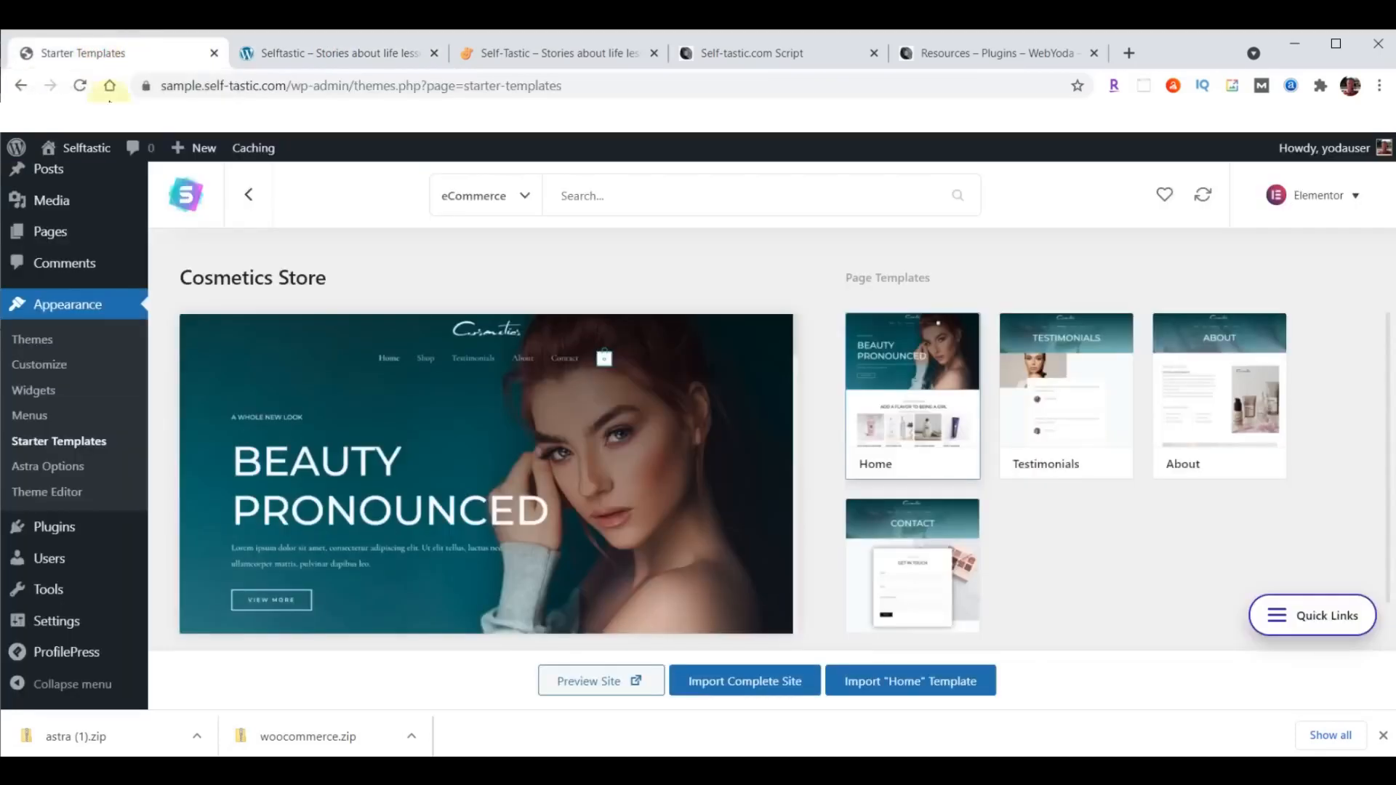
{"action": "left_click", "coordinate": [1384, 737]}
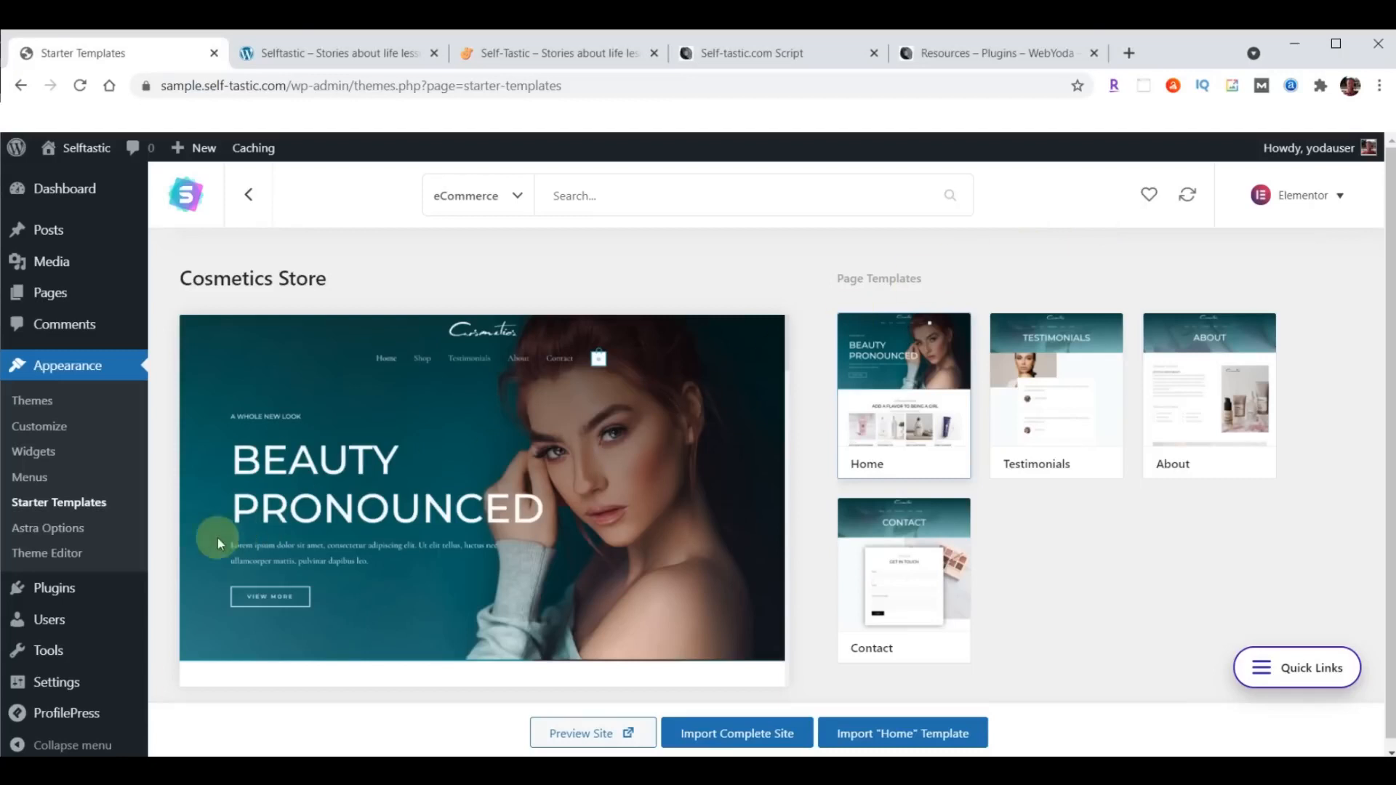
{"action": "left_click", "coordinate": [54, 591]}
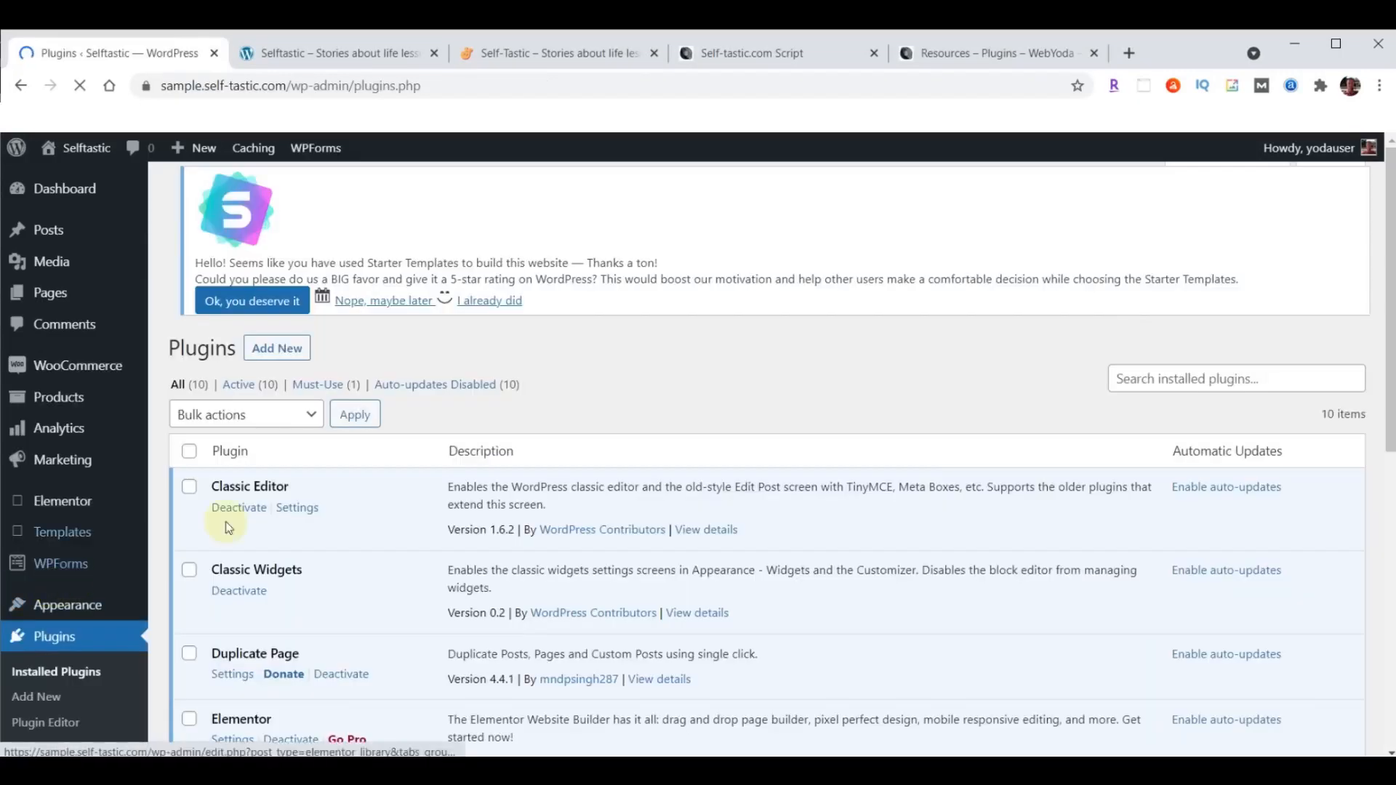
{"action": "scroll", "coordinate": [404, 436], "scroll_direction": "down", "scroll_amount": 5}
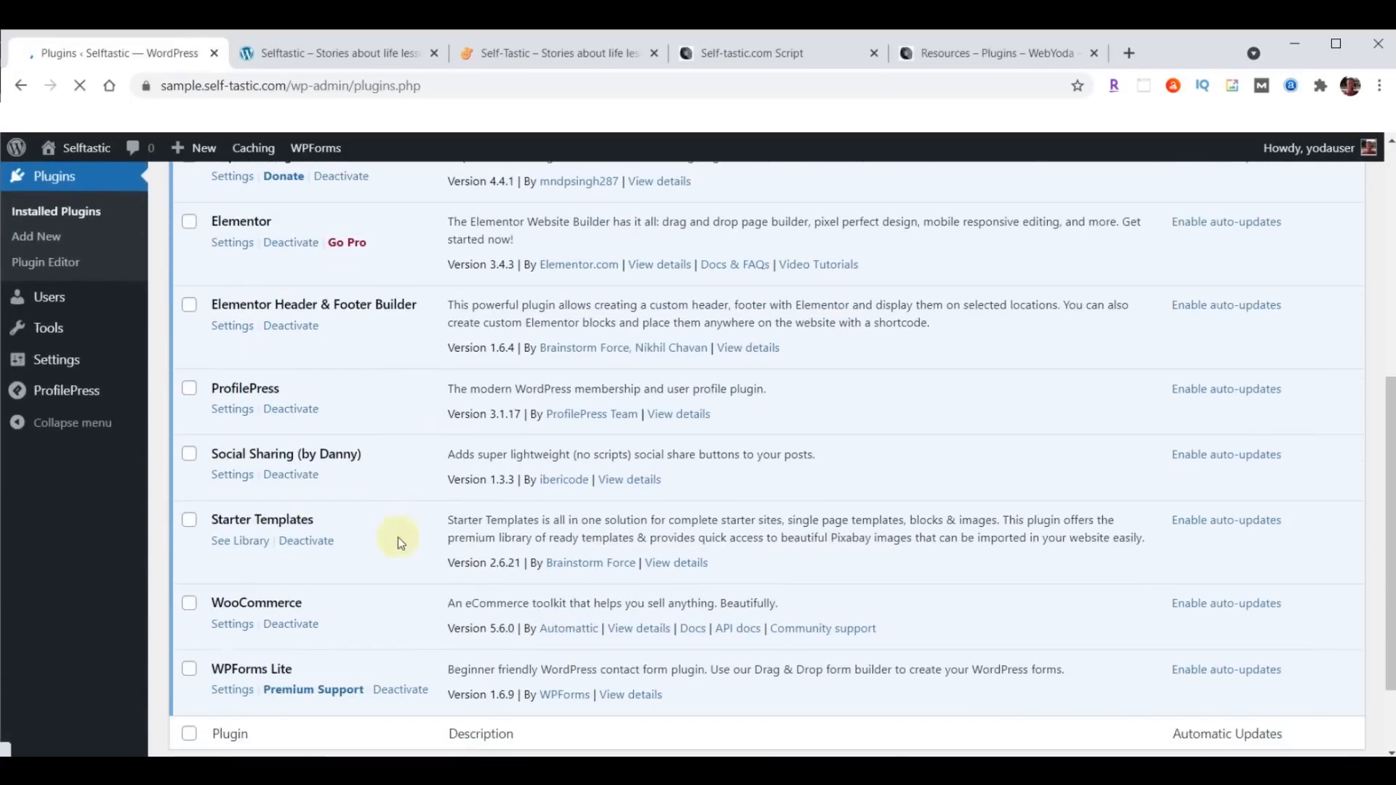
{"action": "left_click", "coordinate": [292, 626]}
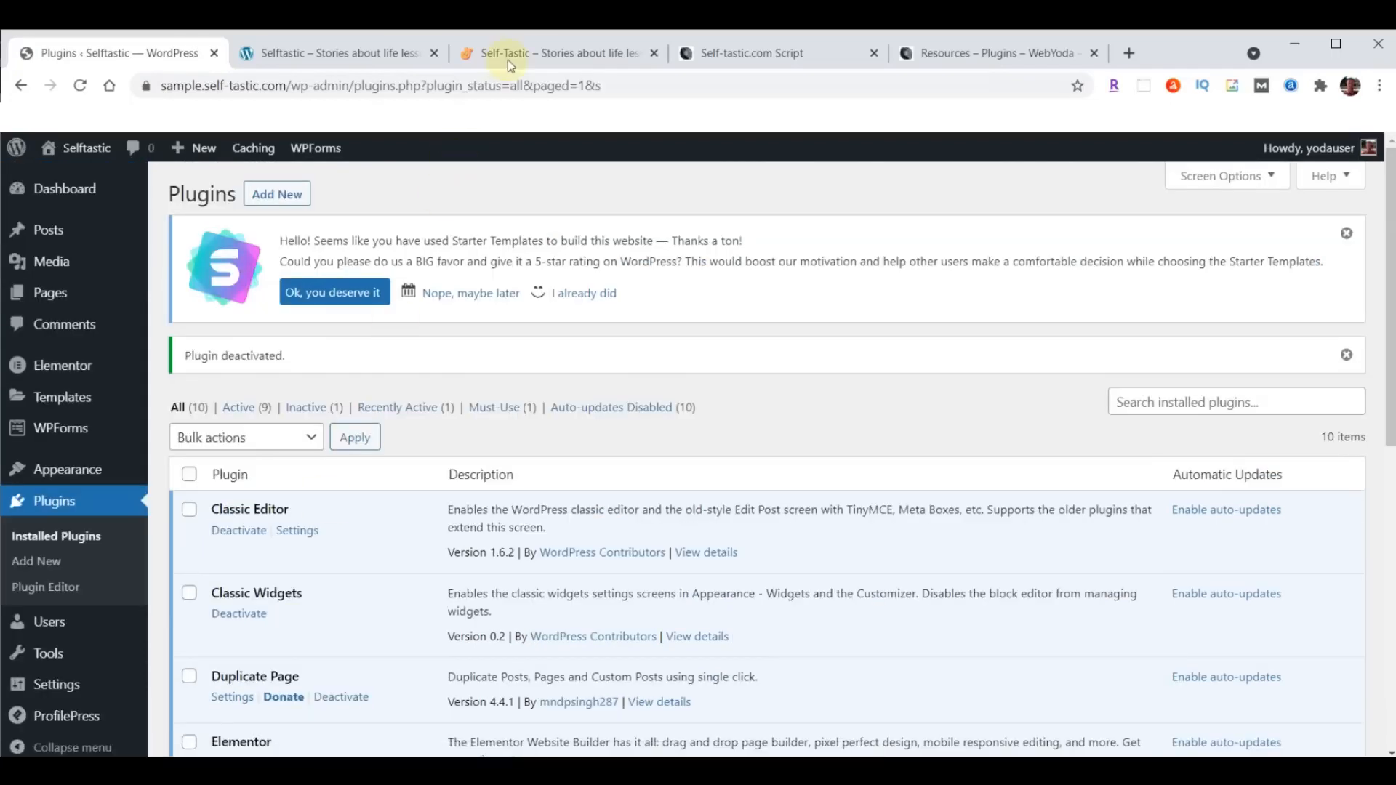
- Compare the navigation menus of the self-tastic.com reference site and the sample site, and return to the WordPress admin
{"action": "left_click", "coordinate": [507, 59]}
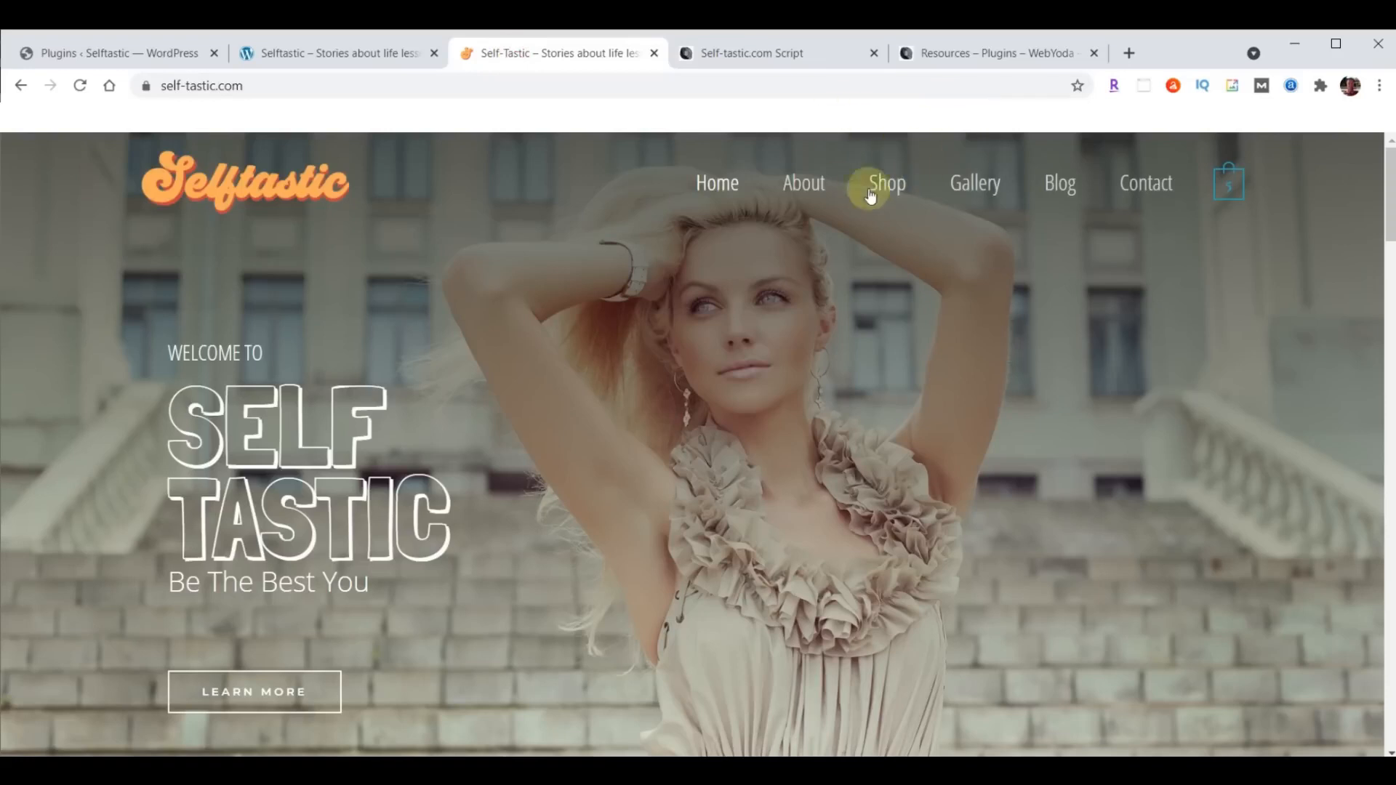
{"action": "left_click", "coordinate": [374, 53]}
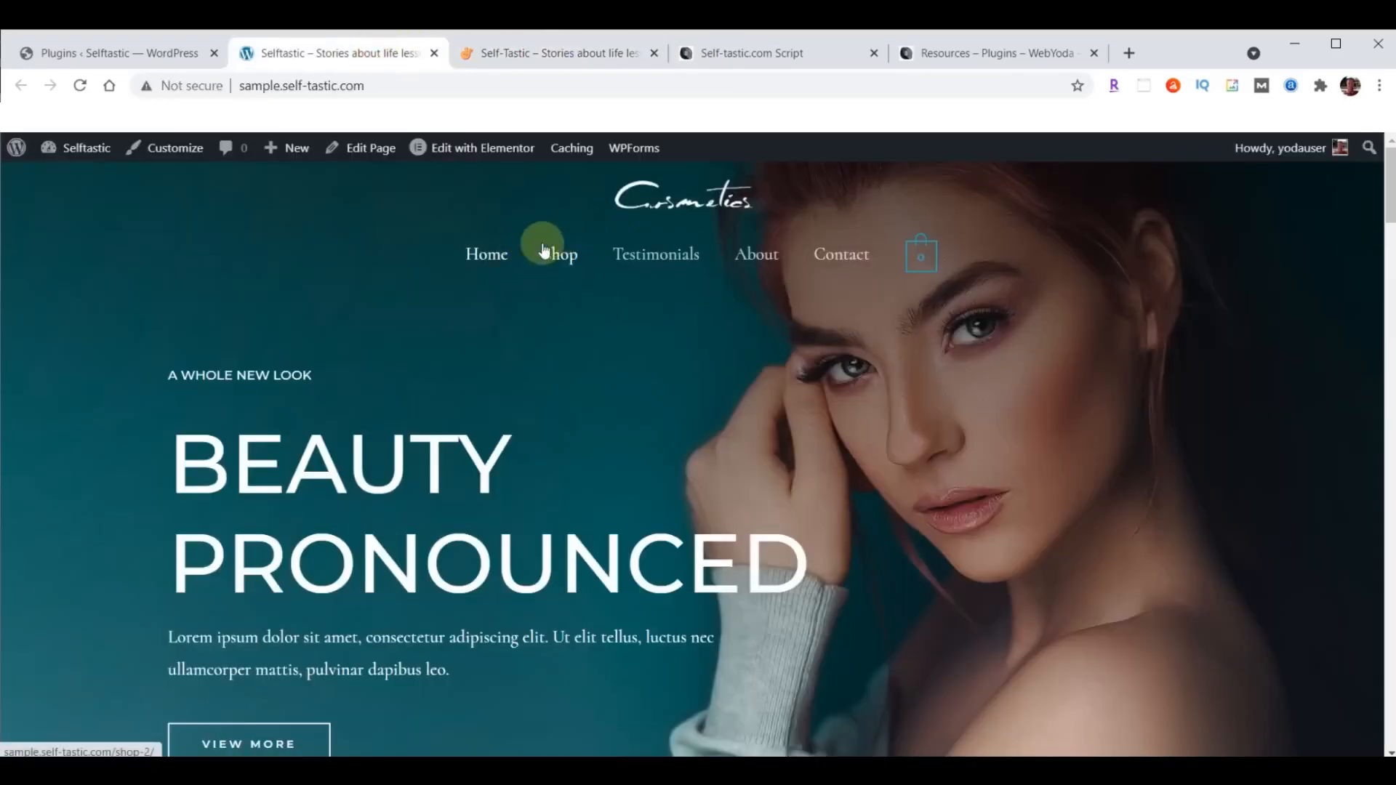
{"action": "left_click", "coordinate": [105, 53]}
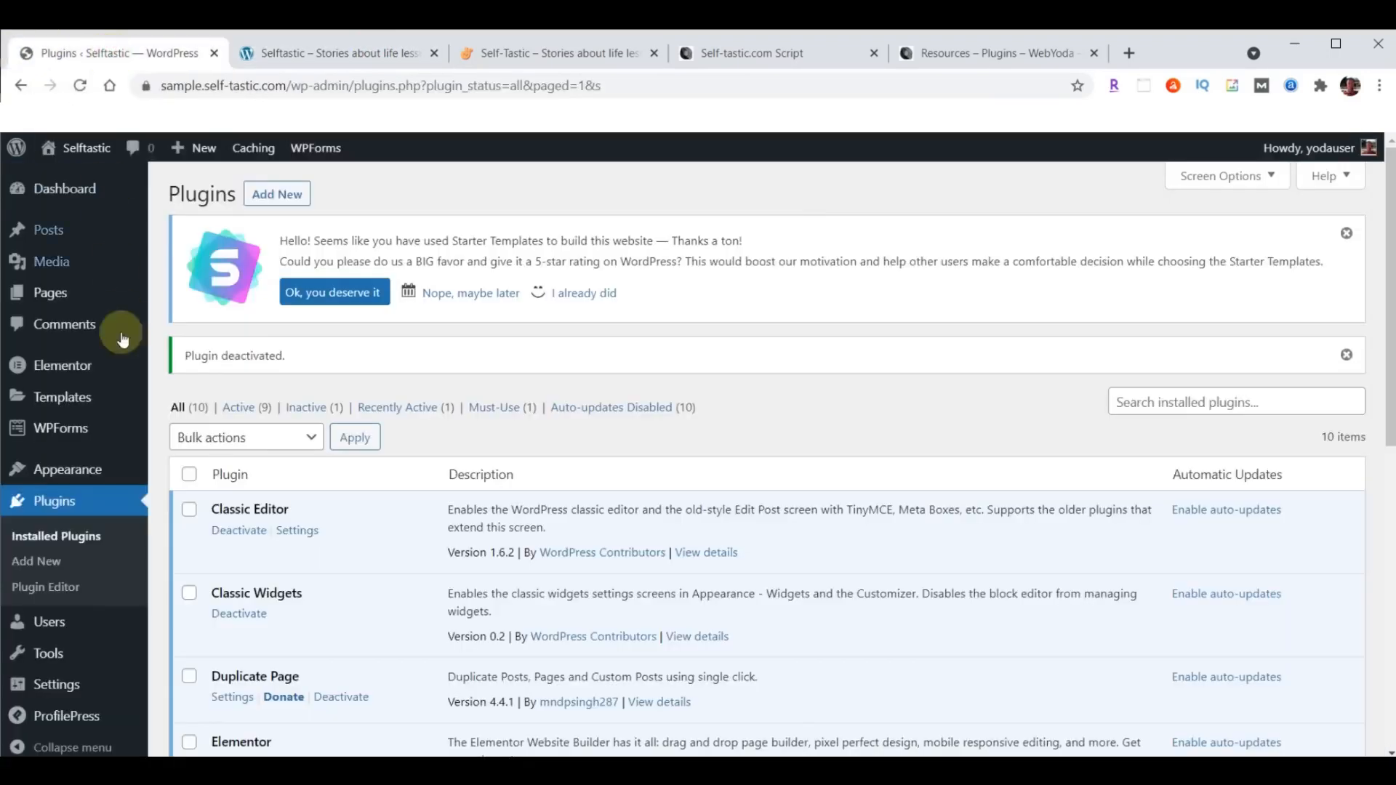
- Go to the WordPress menu editor and load Menu (Primary Menu) for editing
{"action": "mouse_move", "coordinate": [83, 478]}
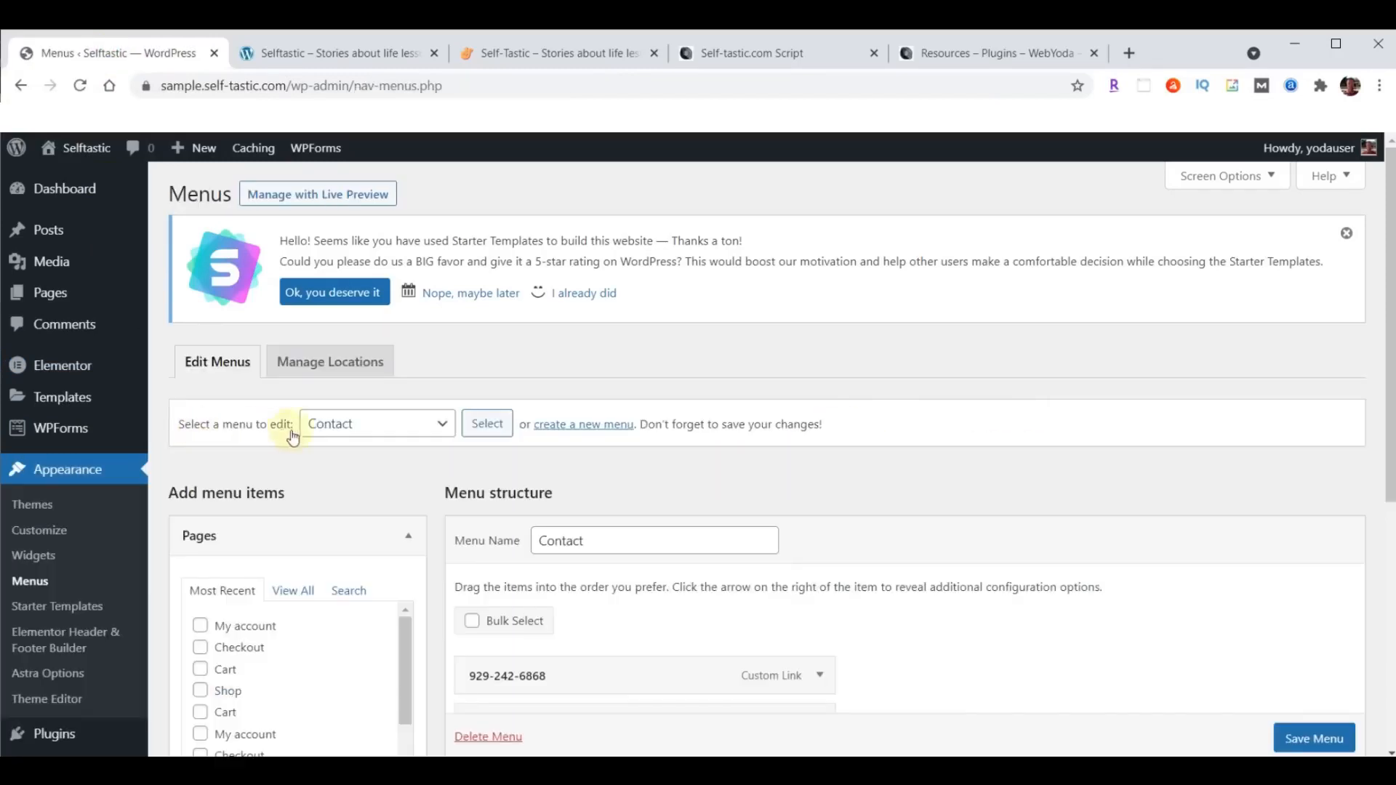
{"action": "left_click", "coordinate": [443, 427]}
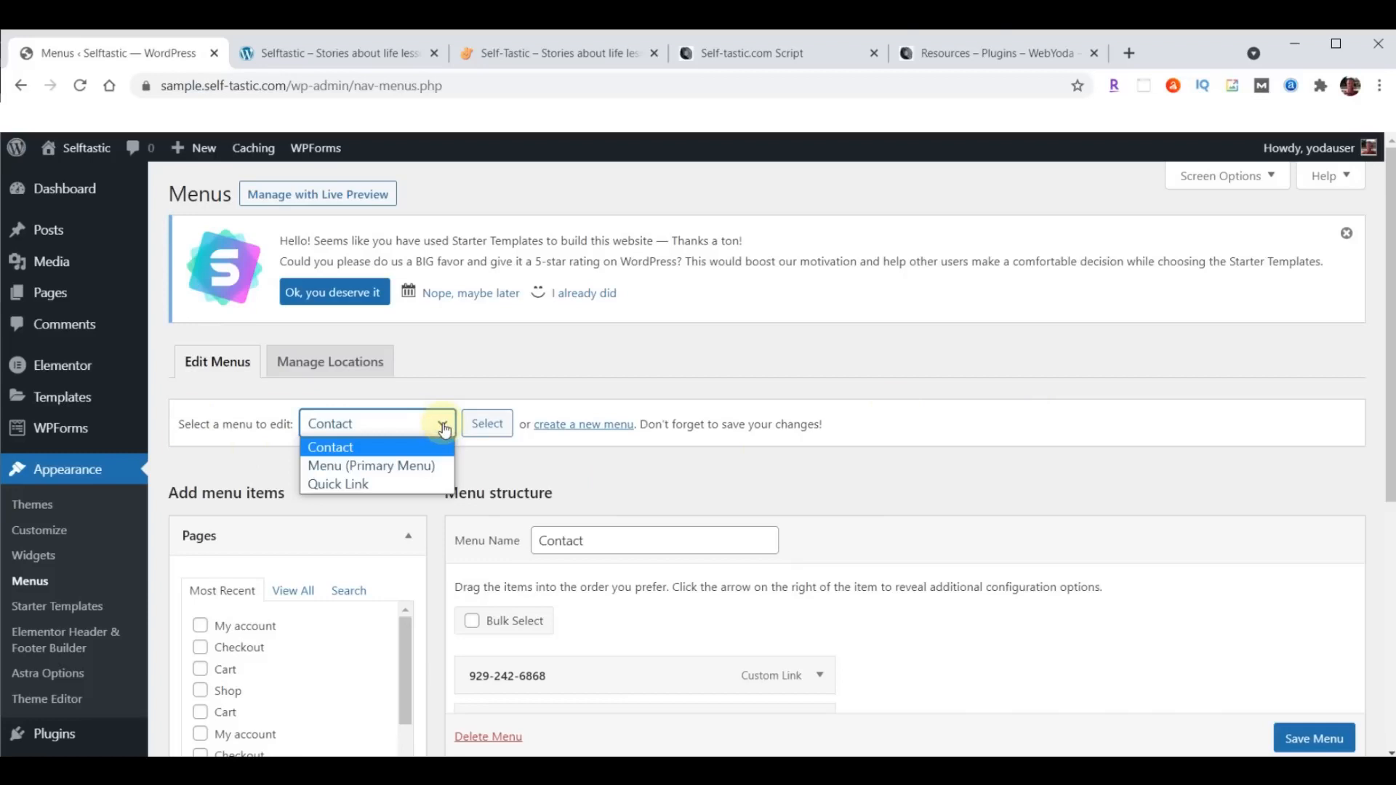
{"action": "left_click", "coordinate": [385, 466]}
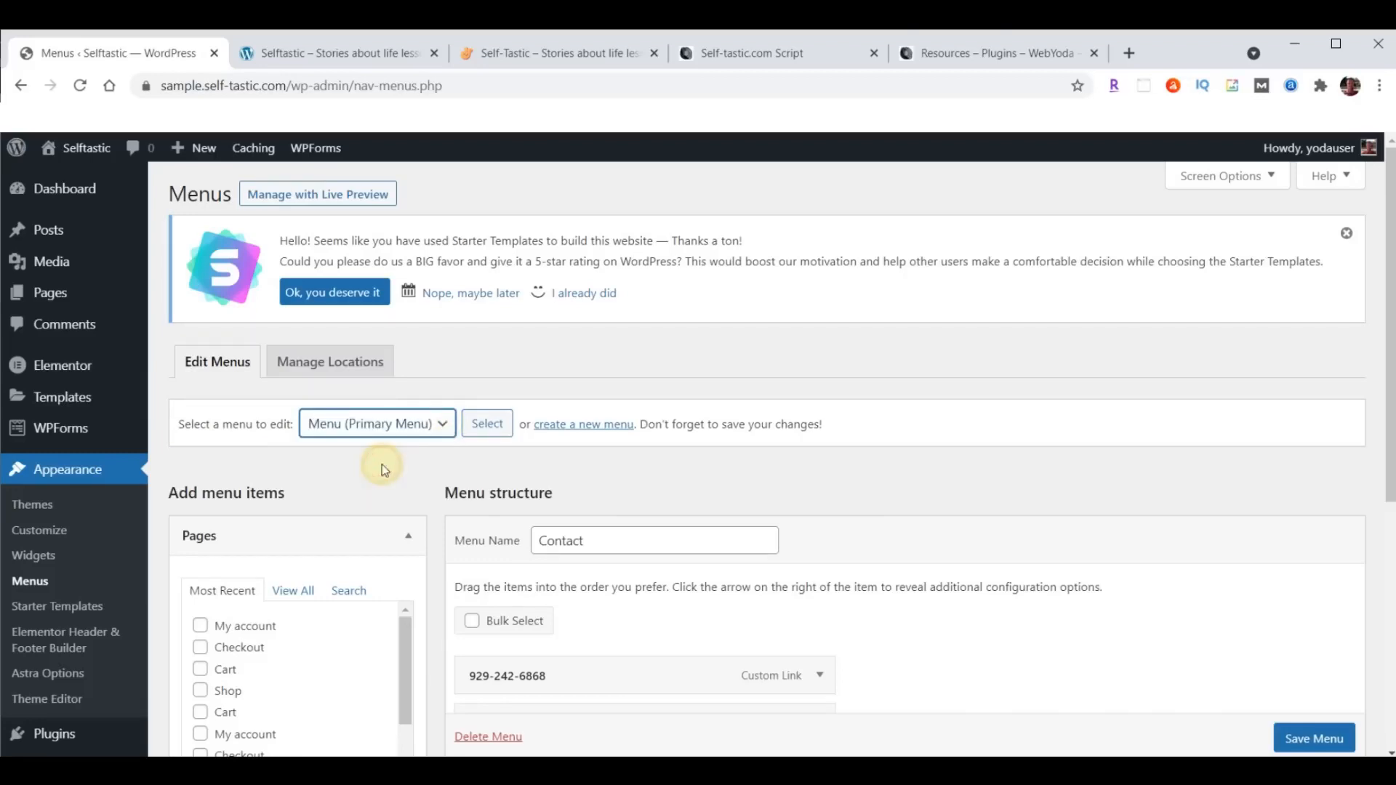
{"action": "left_click", "coordinate": [487, 423]}
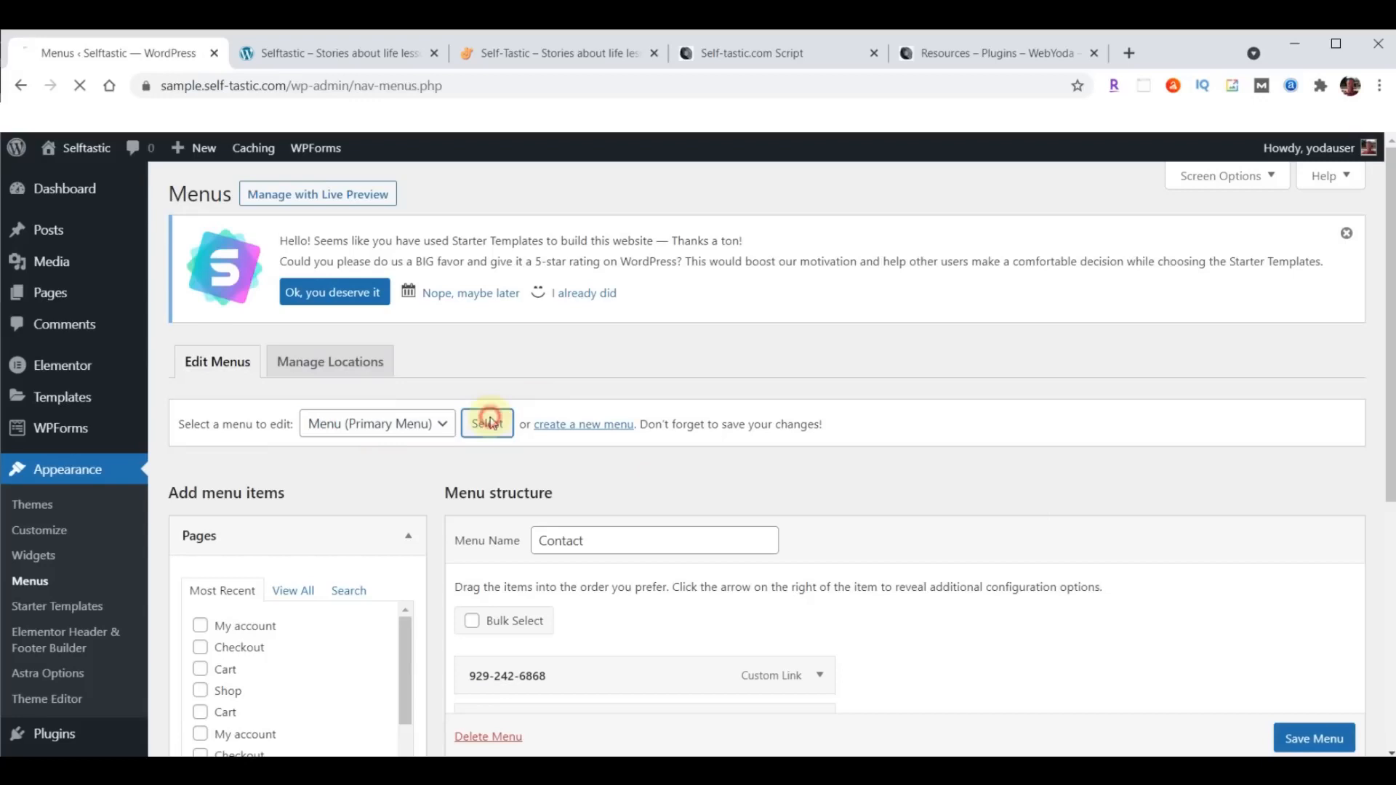
- Remove the Shop item from the primary menu and save the menu
{"action": "scroll", "coordinate": [1229, 355], "scroll_direction": "down", "scroll_amount": 5}
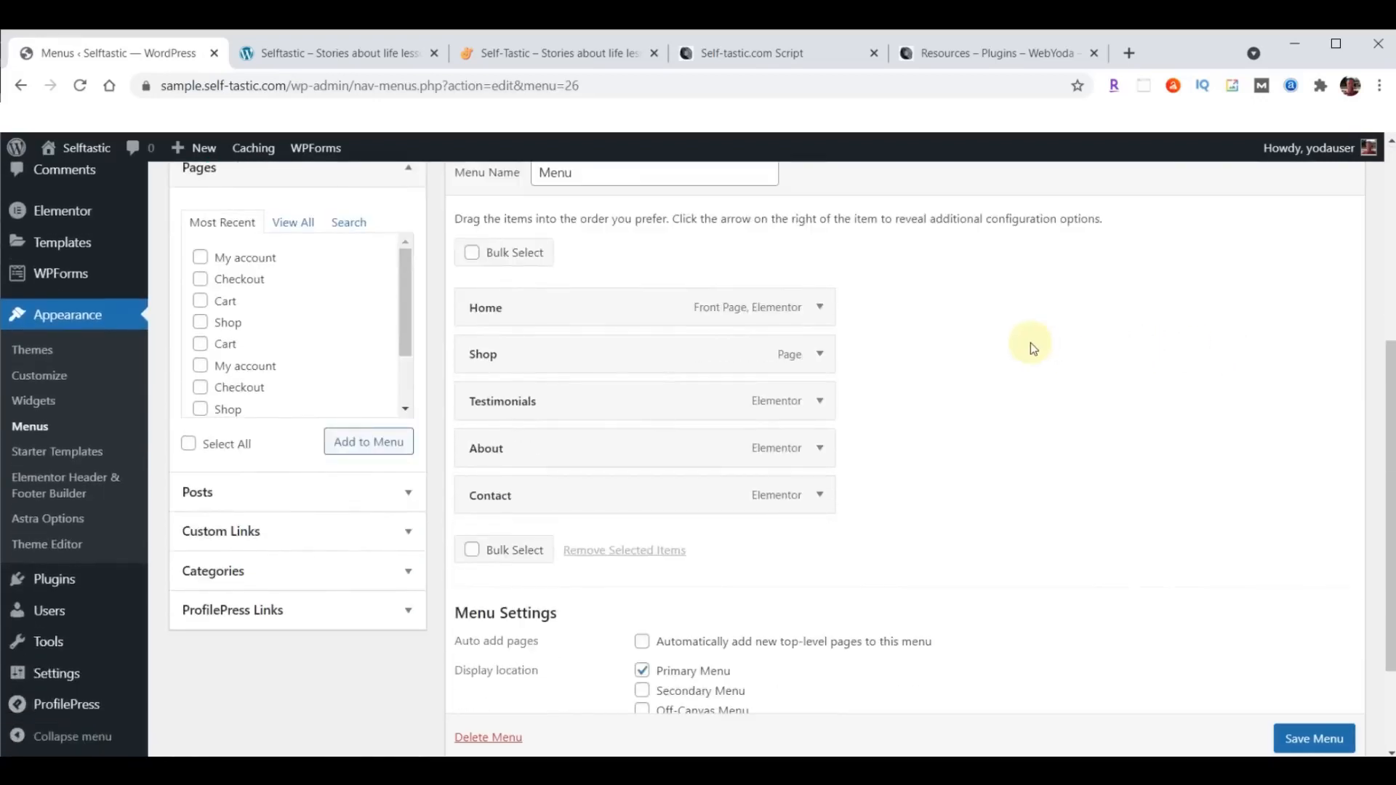
{"action": "left_click", "coordinate": [820, 356]}
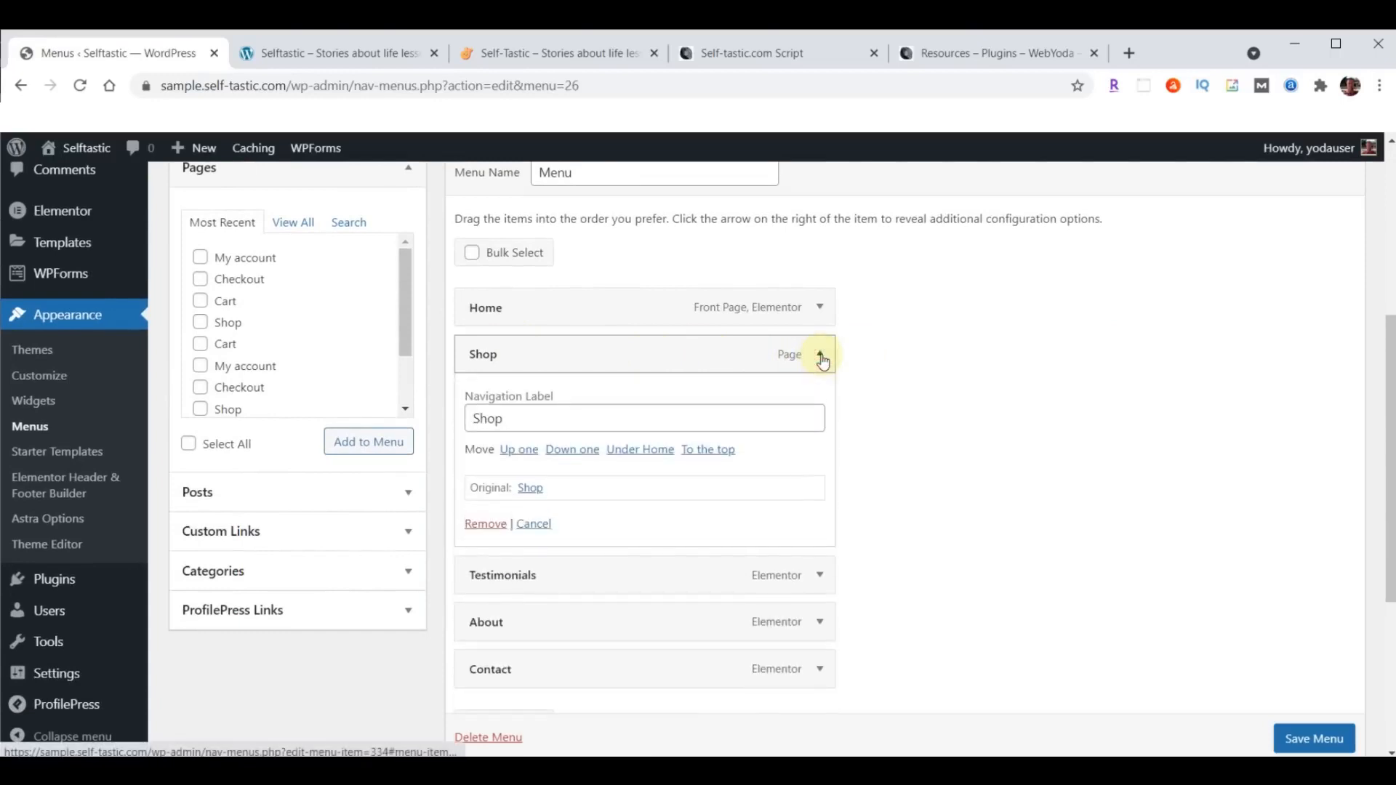
{"action": "left_click", "coordinate": [482, 524]}
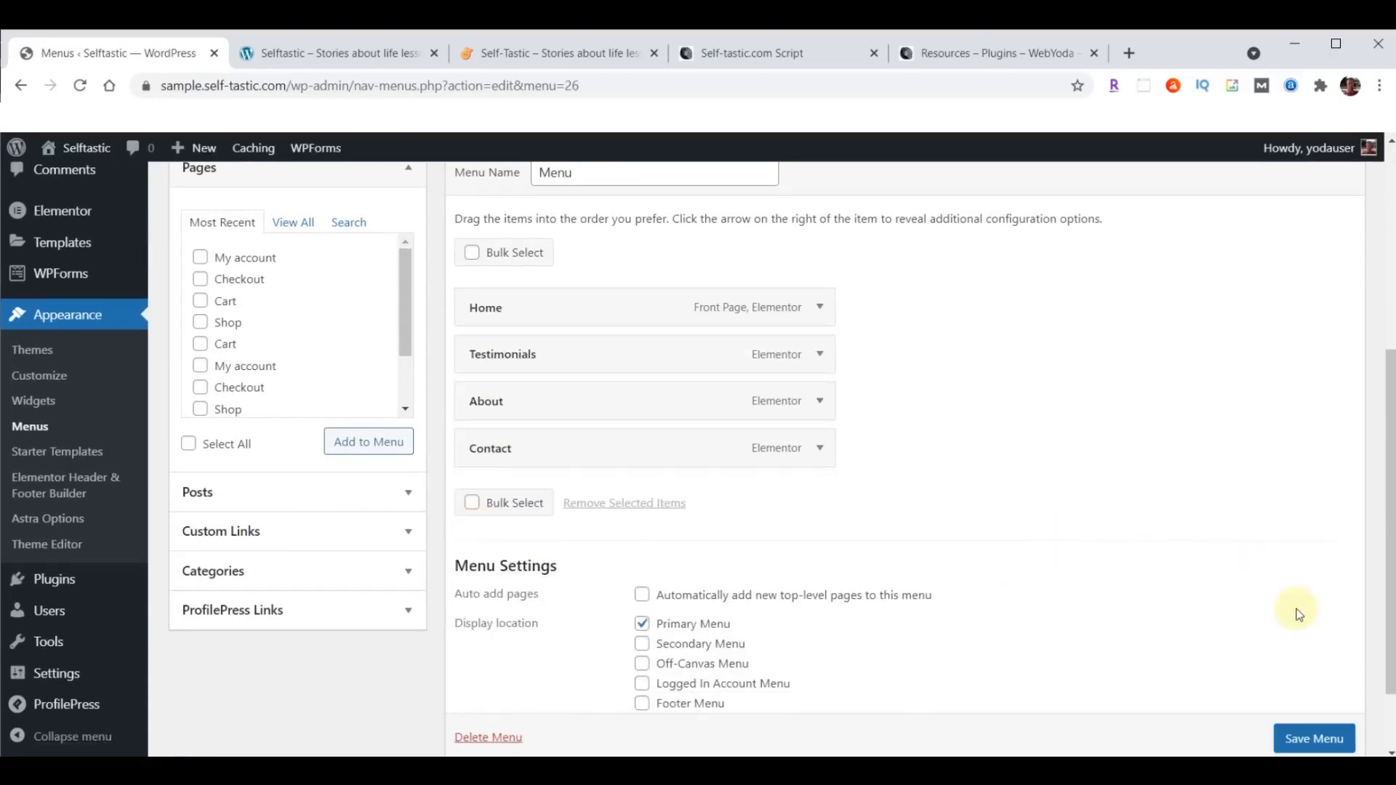
{"action": "scroll", "coordinate": [1262, 530], "scroll_direction": "down", "scroll_amount": 2}
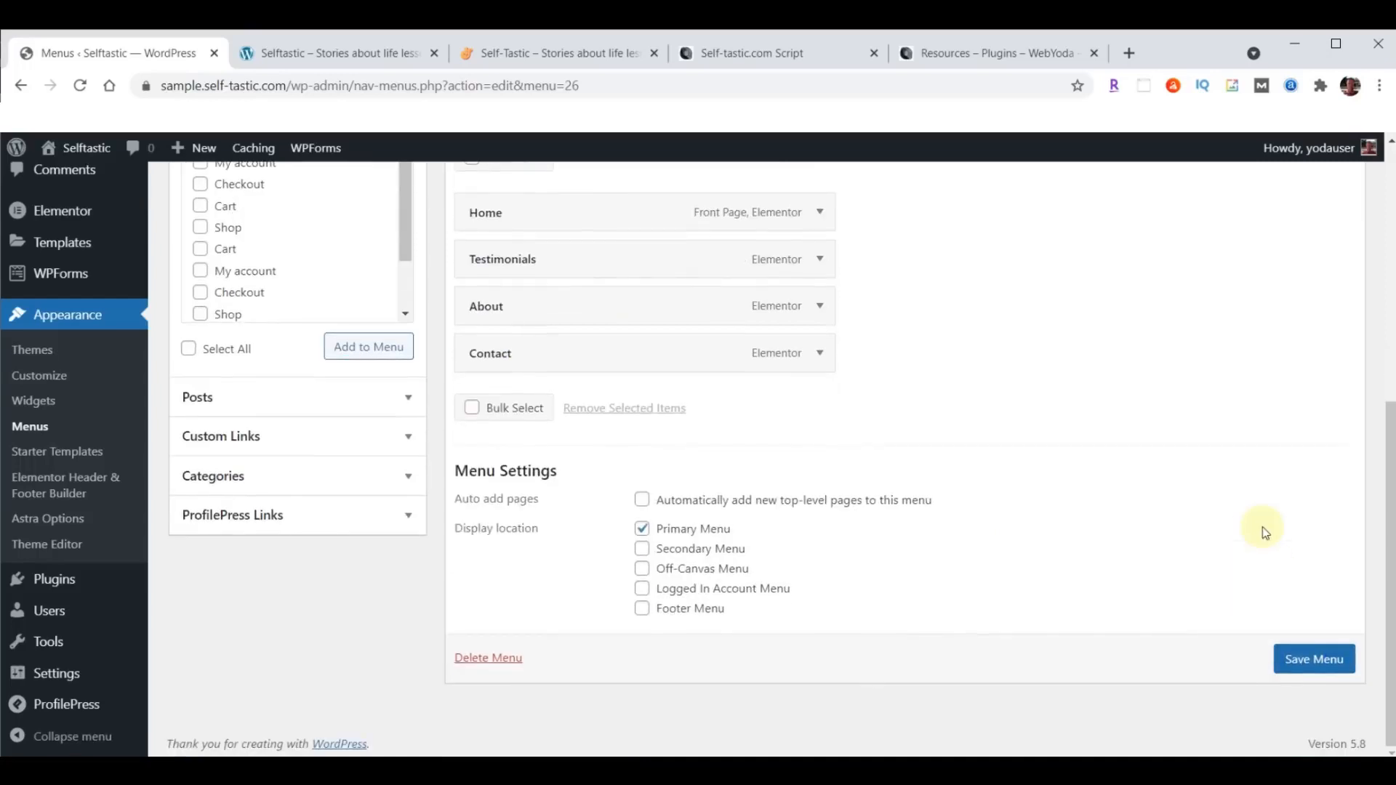
{"action": "left_click", "coordinate": [1314, 660]}
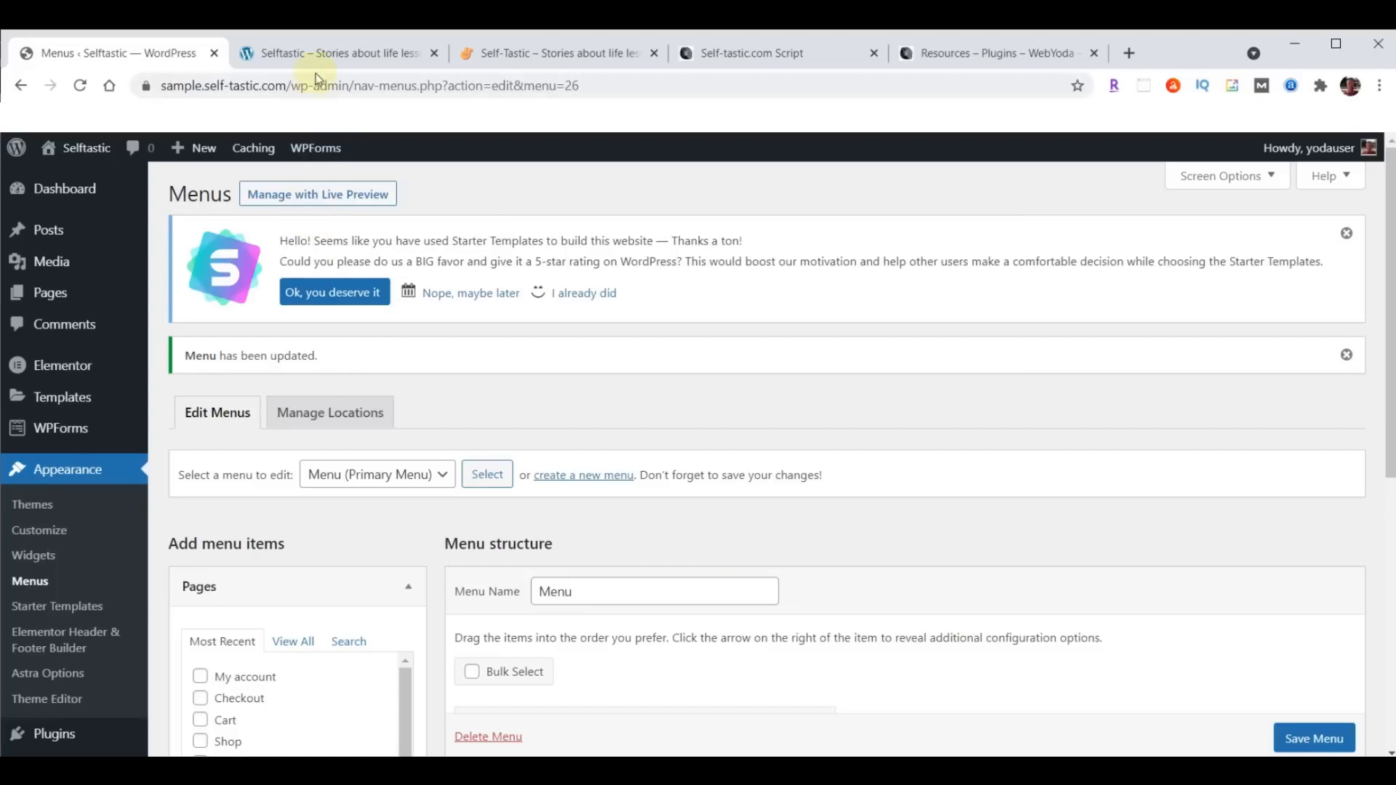
- Reload the sample site's home page to check its navigation menu, and return to the WordPress menu editor and reload it
{"action": "left_click", "coordinate": [314, 56]}
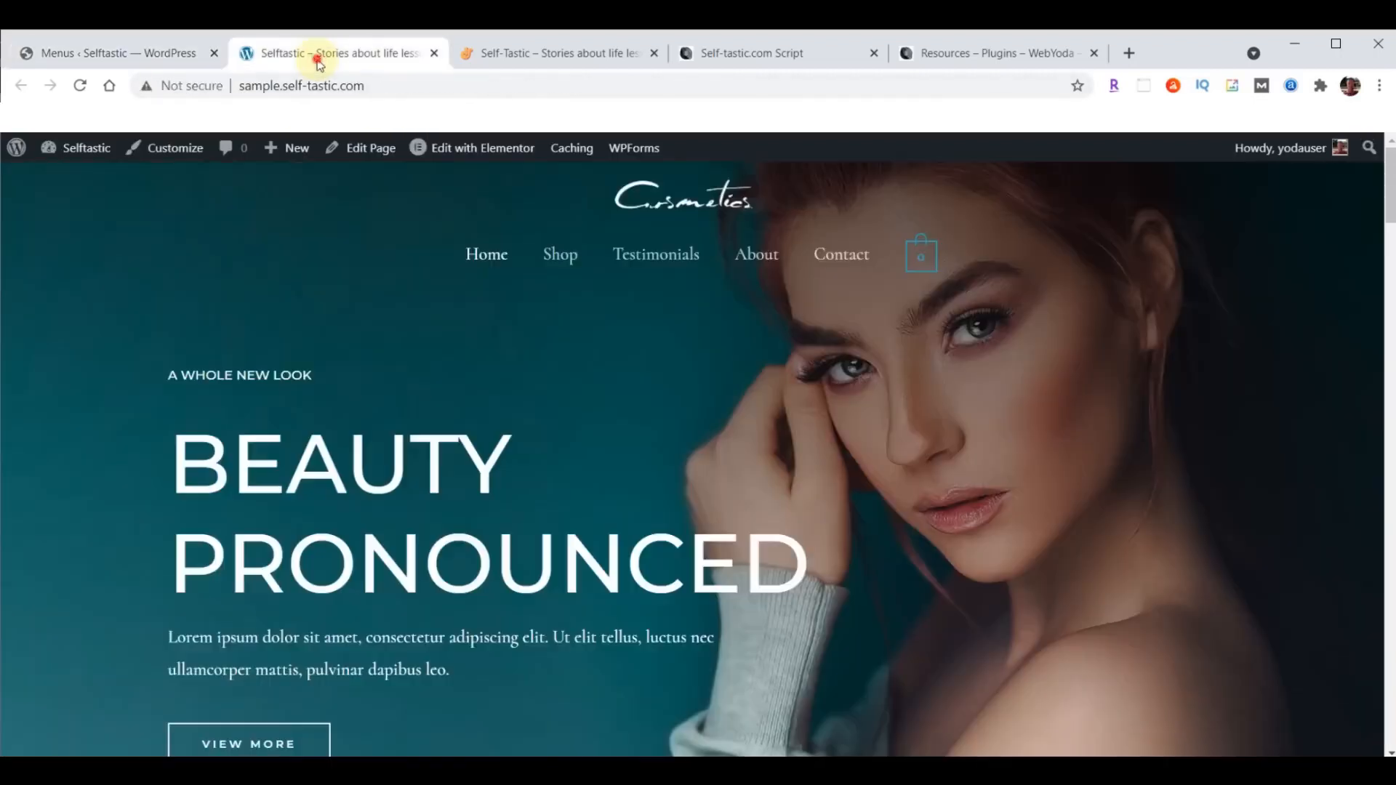
{"action": "left_click", "coordinate": [80, 85]}
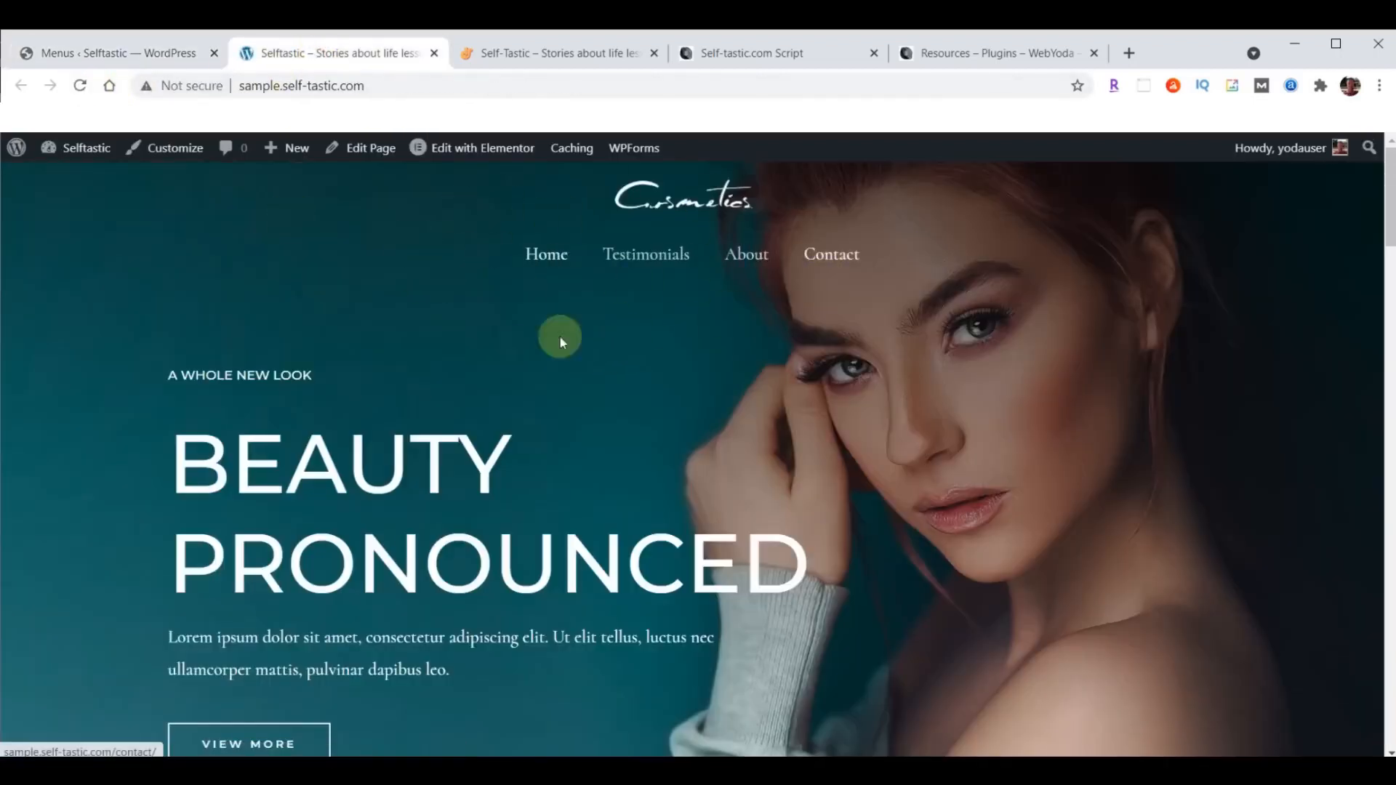
{"action": "left_click", "coordinate": [86, 53]}
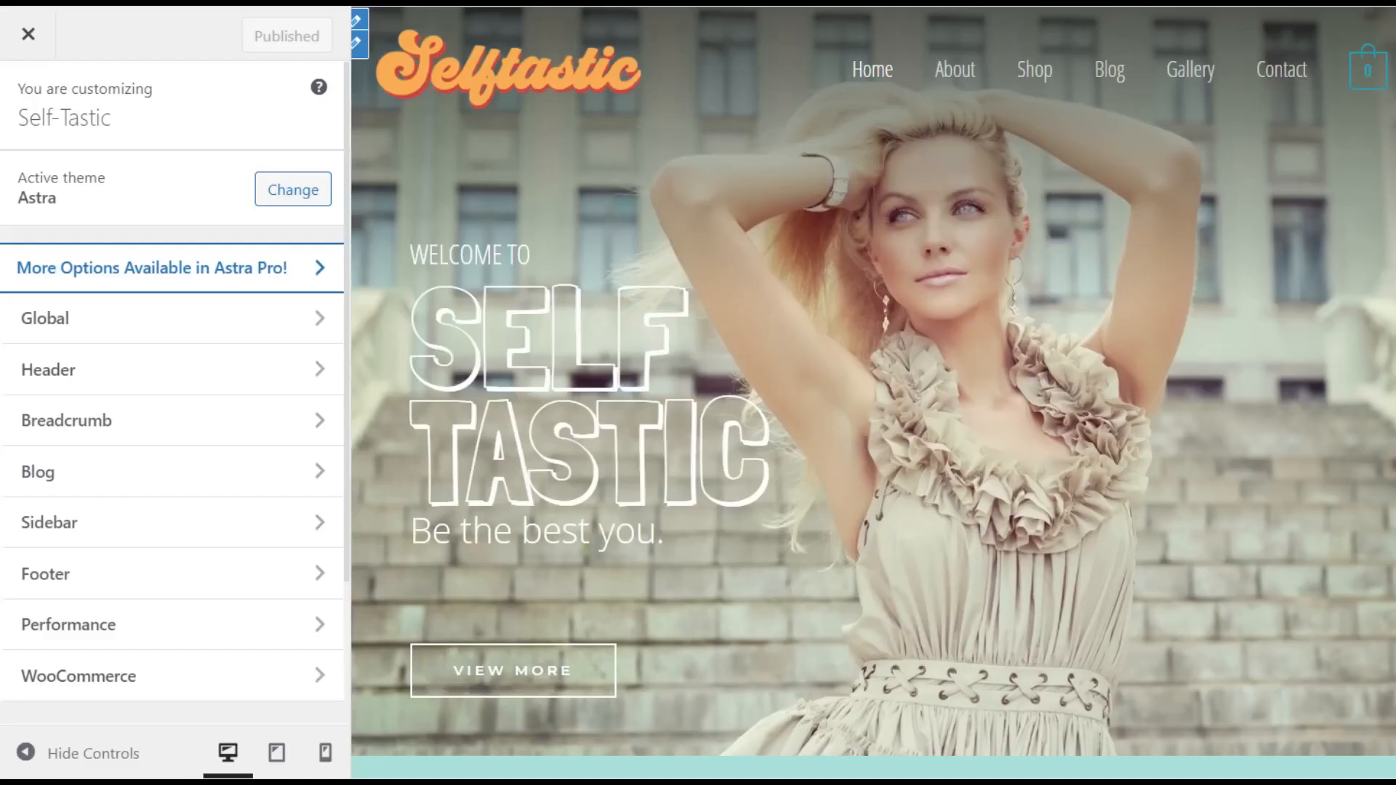
{"action": "scroll", "coordinate": [172, 436], "scroll_direction": "down", "scroll_amount": 5}
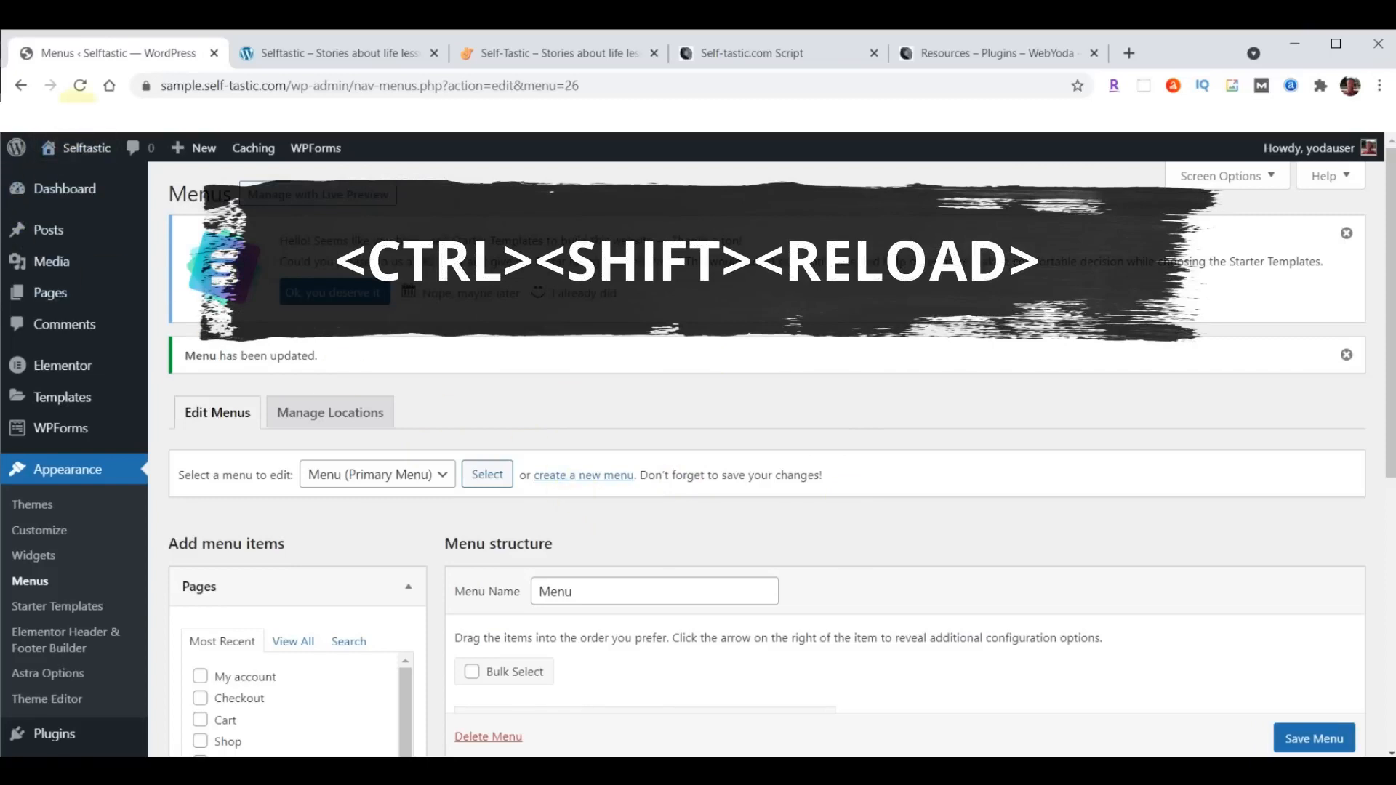
{"action": "left_click", "coordinate": [80, 86], "text": "ctrl+shift"}
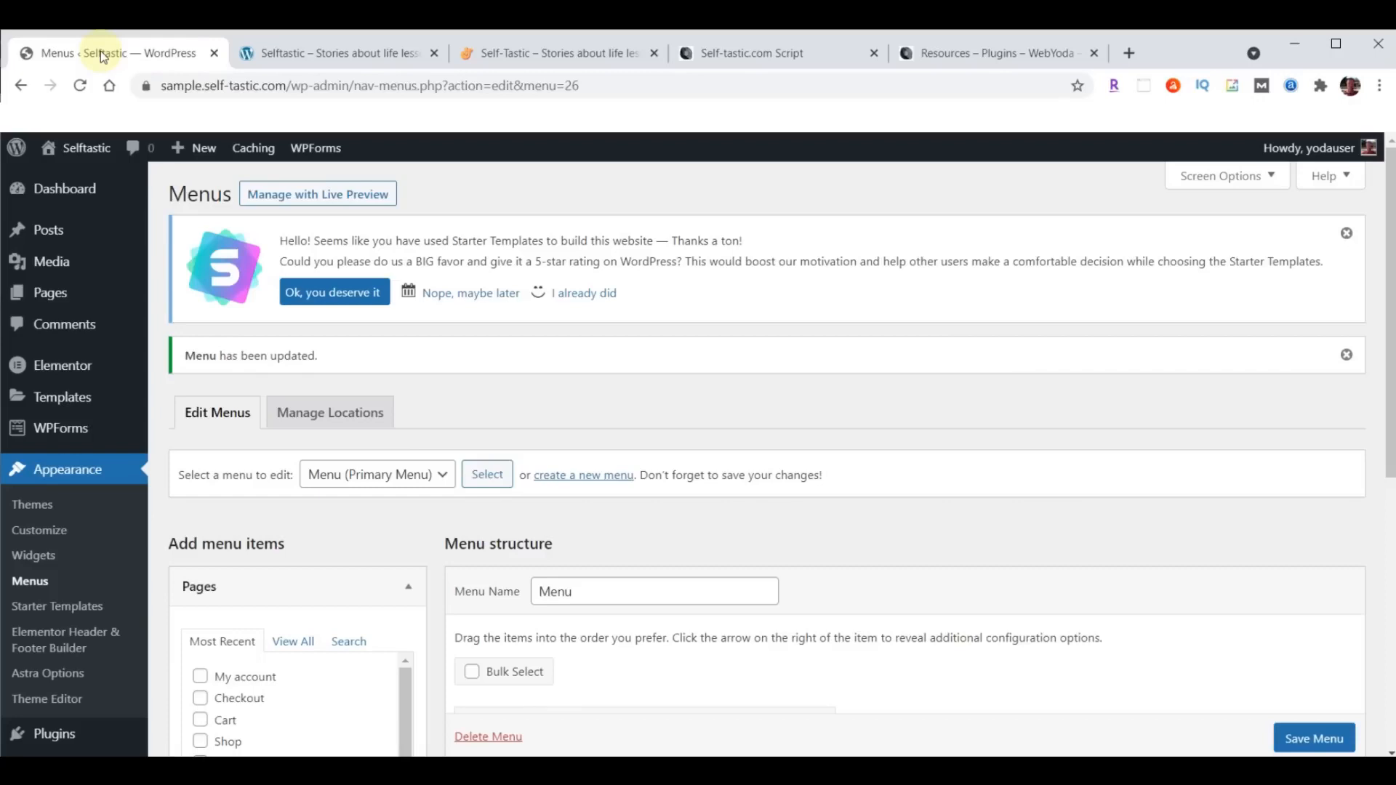
{"action": "key", "text": "ctrl+shift+b"}
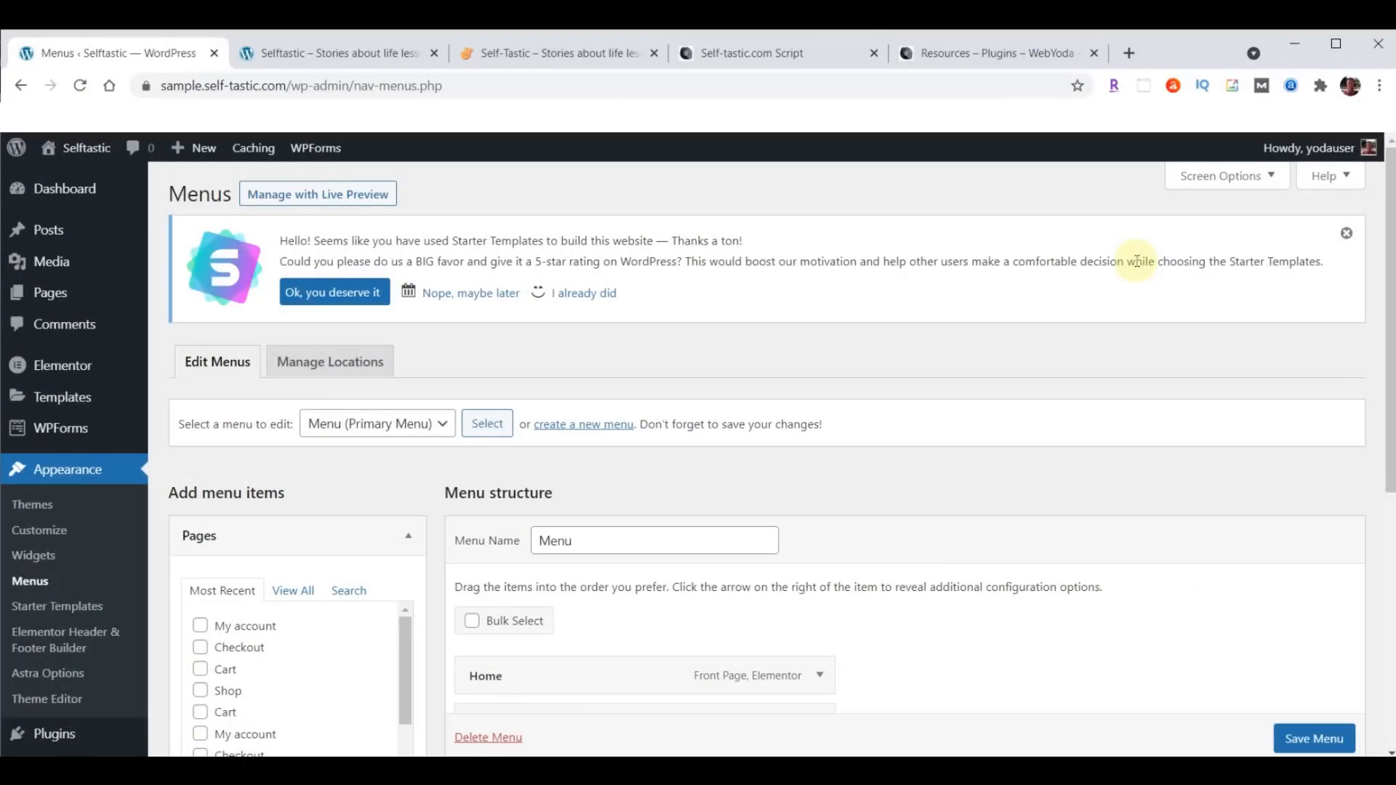
- Run a Complete Backup of the site with BackupBuddy and download the backup file
{"action": "scroll", "coordinate": [116, 567], "scroll_direction": "down", "scroll_amount": 5}
{"action": "mouse_move", "coordinate": [122, 576]}
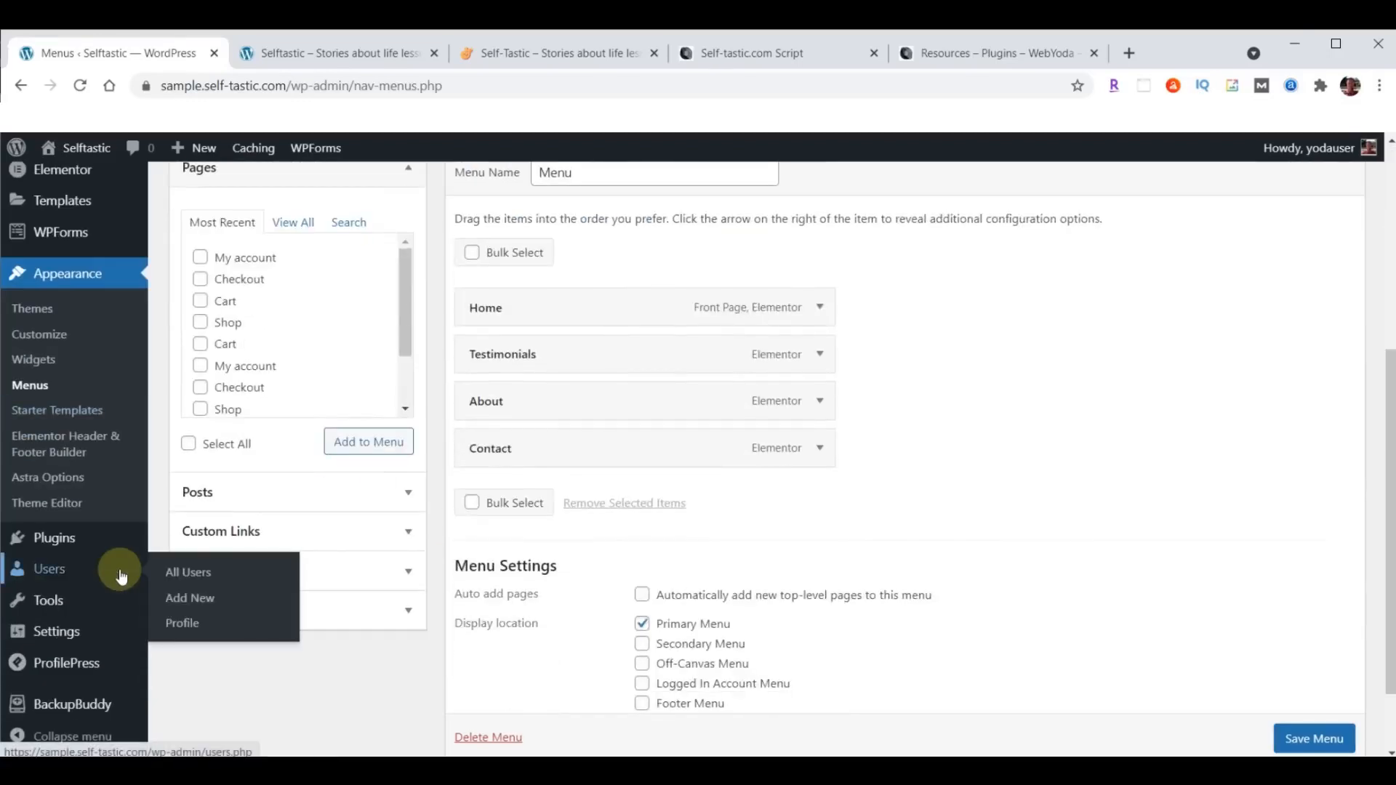
{"action": "left_click", "coordinate": [72, 705]}
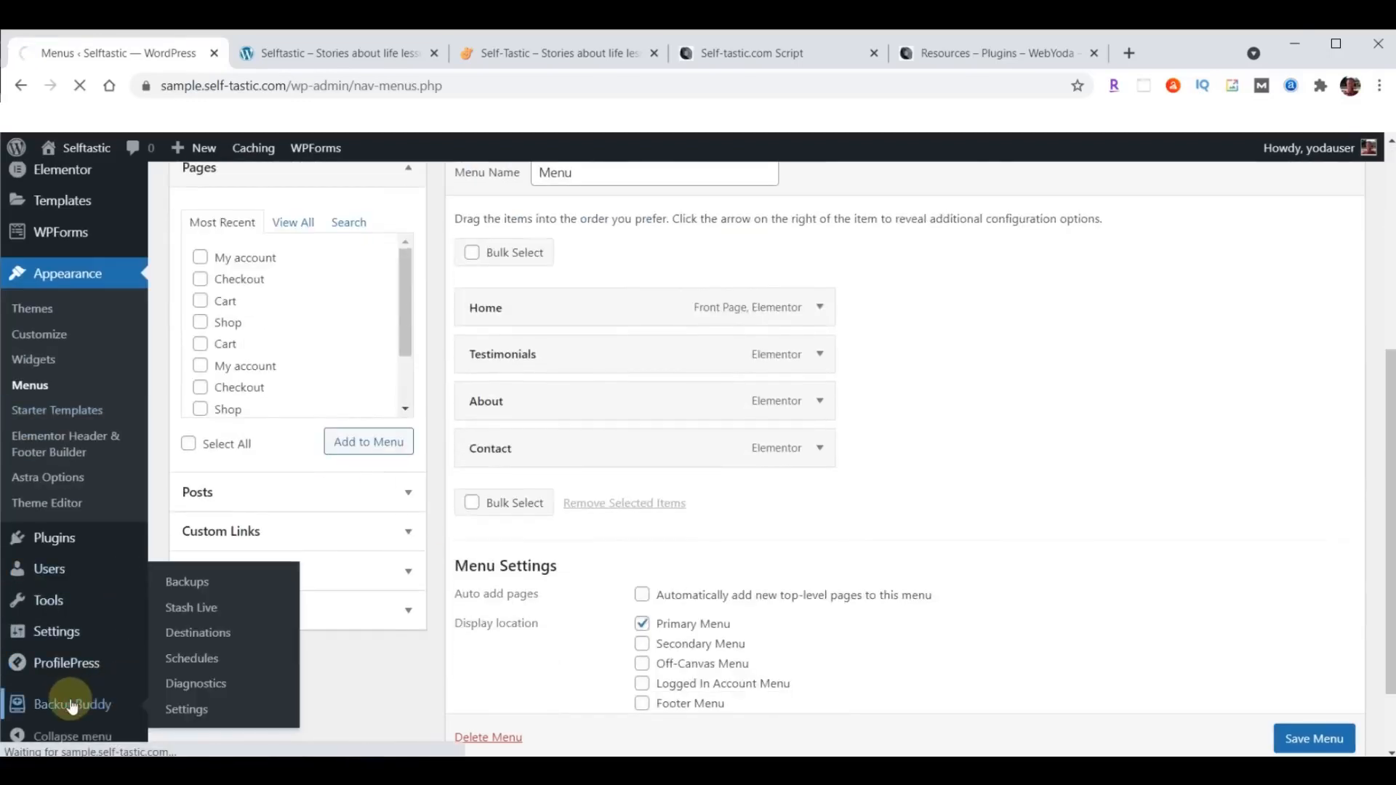
{"action": "left_click", "coordinate": [311, 509]}
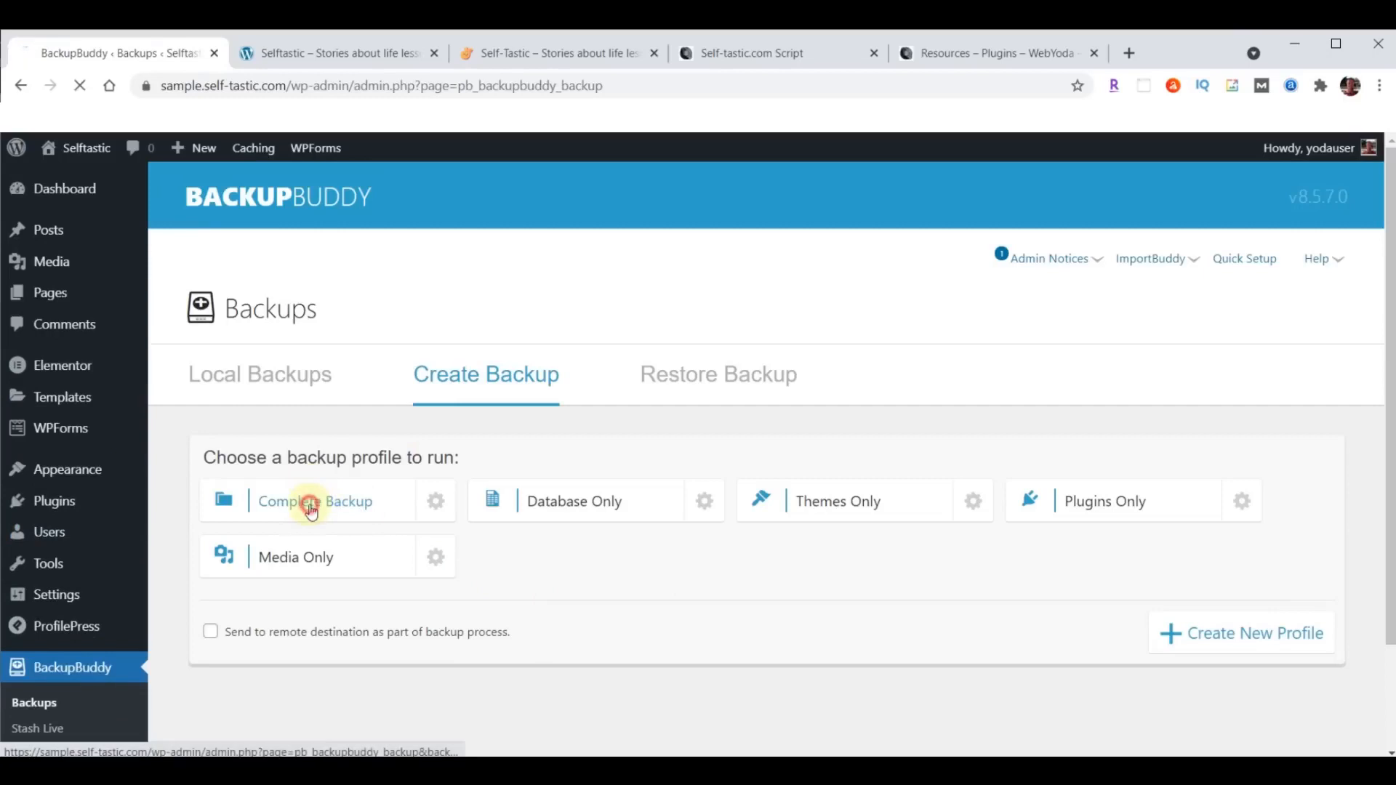
{"action": "scroll", "coordinate": [1143, 516], "scroll_direction": "down", "scroll_amount": 4}
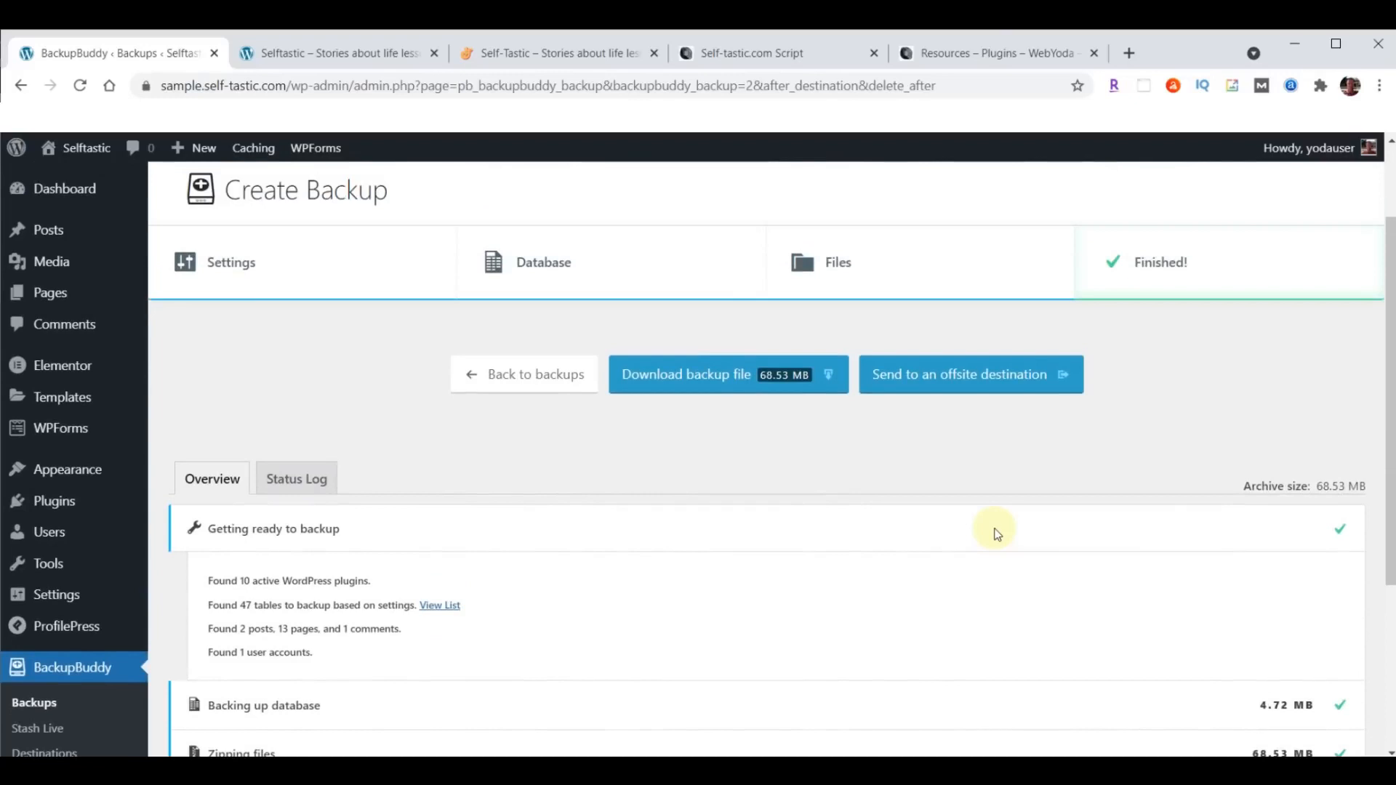
{"action": "left_click", "coordinate": [737, 381]}
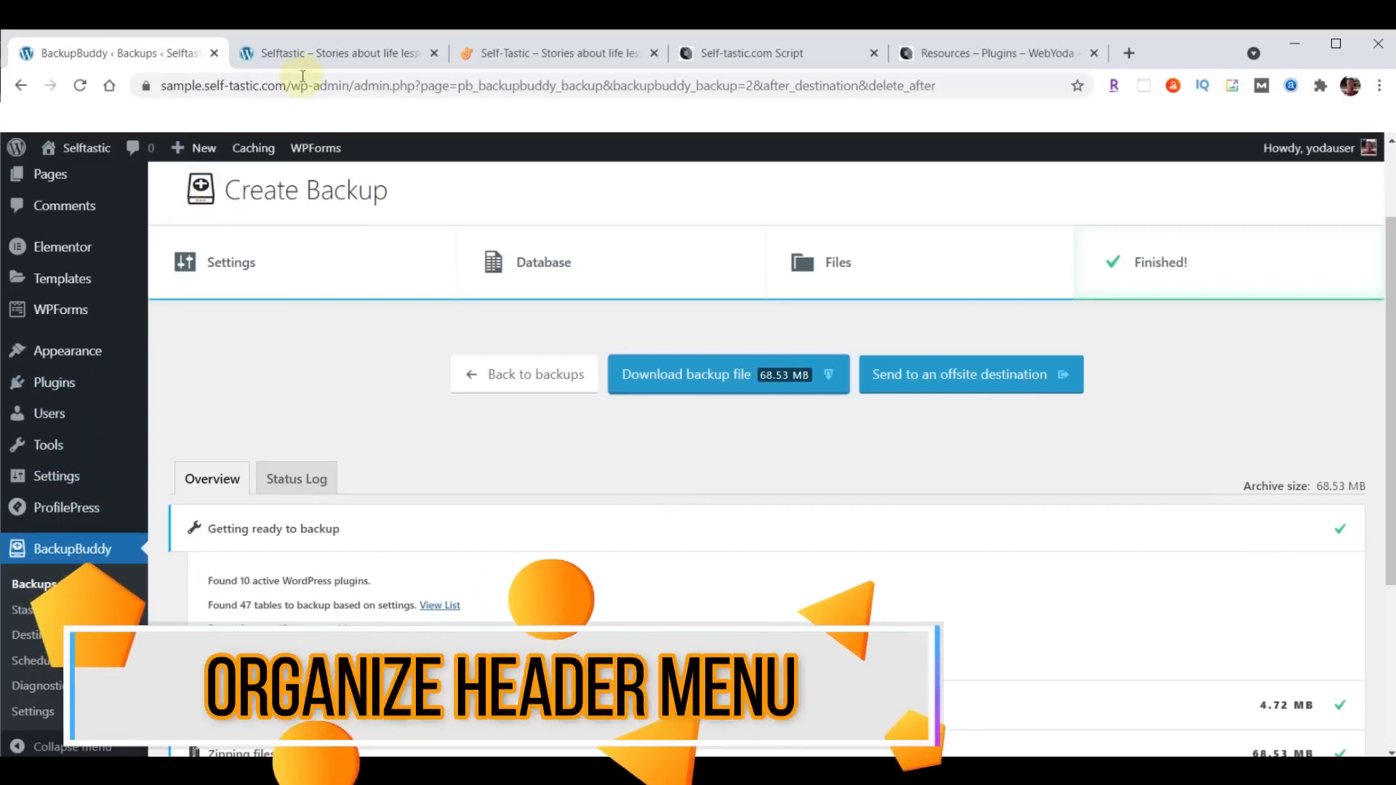
- Compare the logo and menu placement in the self-tastic.com header with the sample site's header, and return to the WordPress admin
{"action": "left_click", "coordinate": [572, 57]}
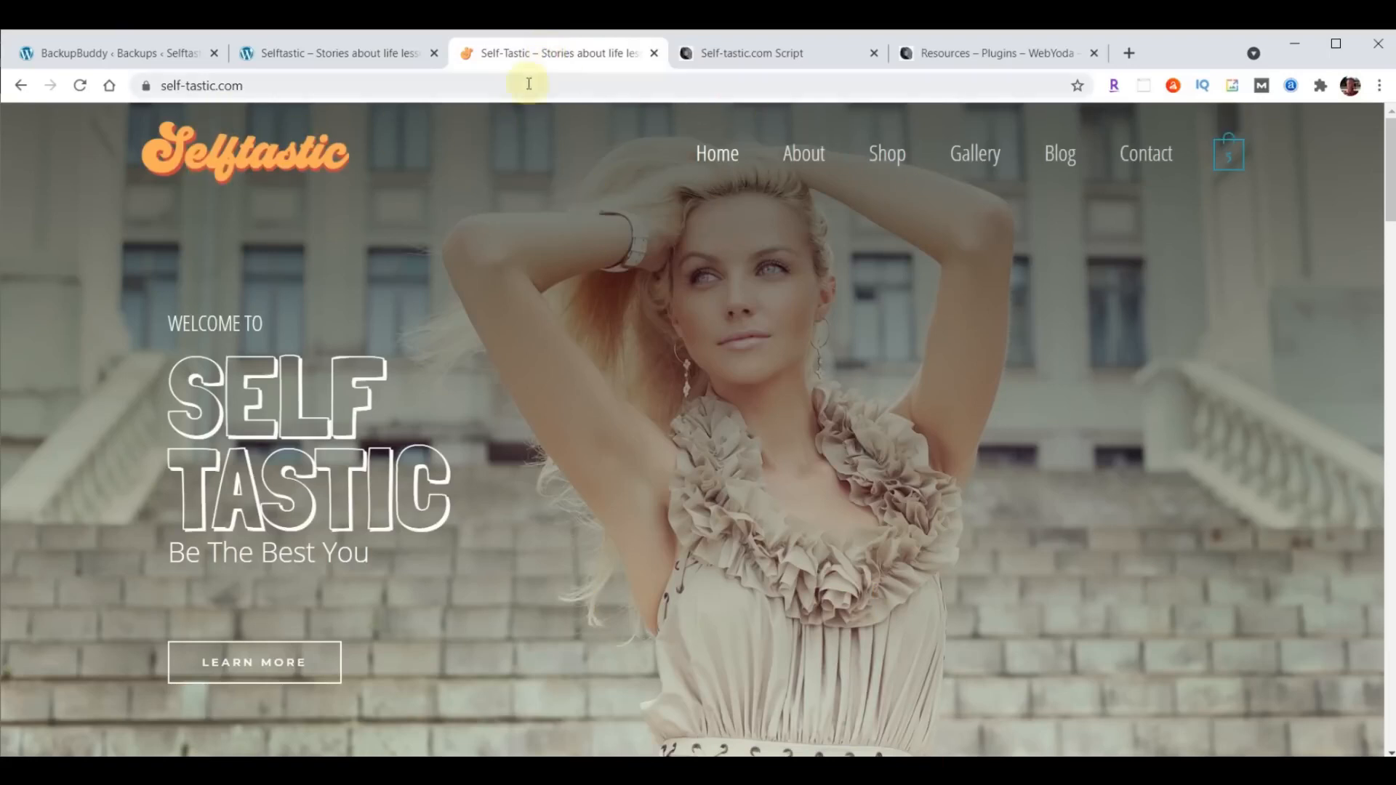
{"action": "left_click", "coordinate": [316, 55]}
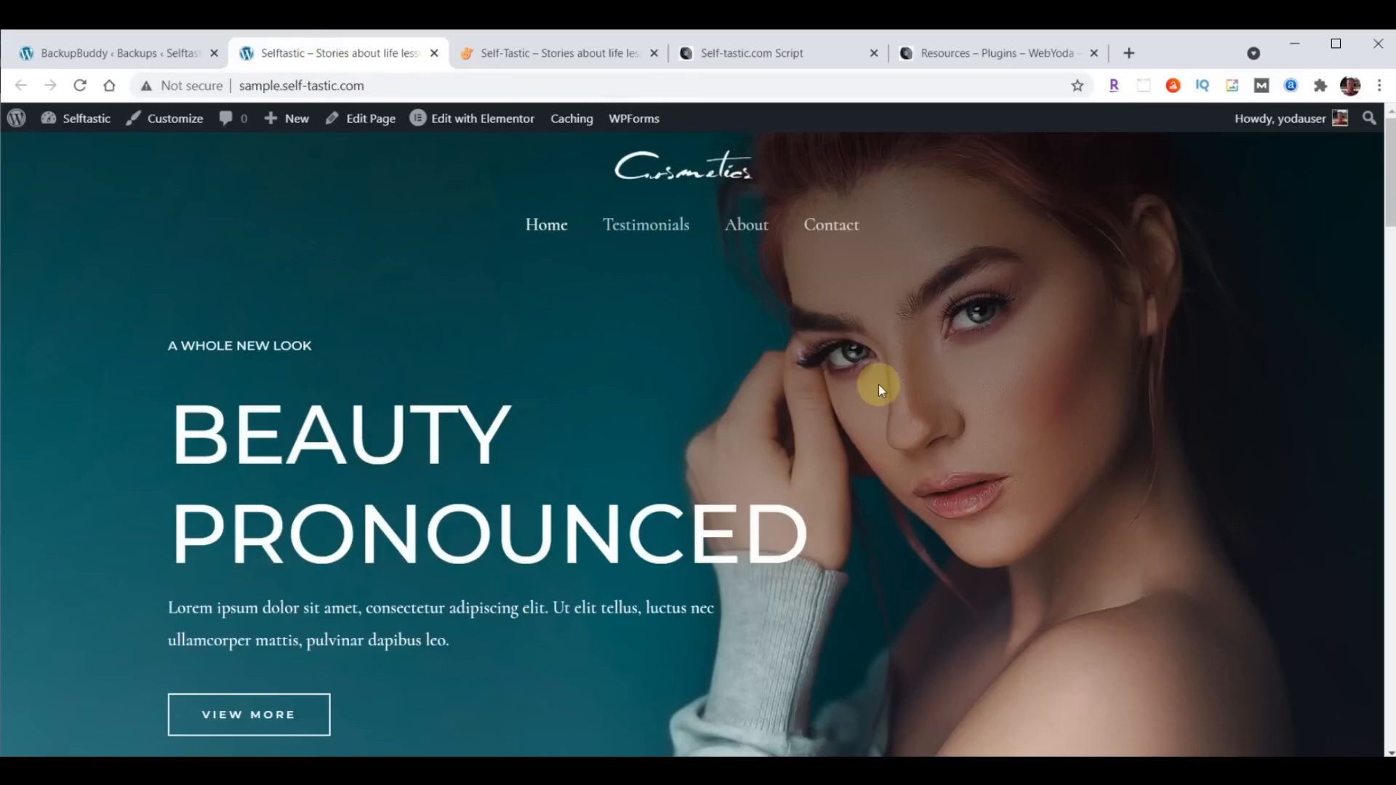
{"action": "left_click", "coordinate": [113, 53]}
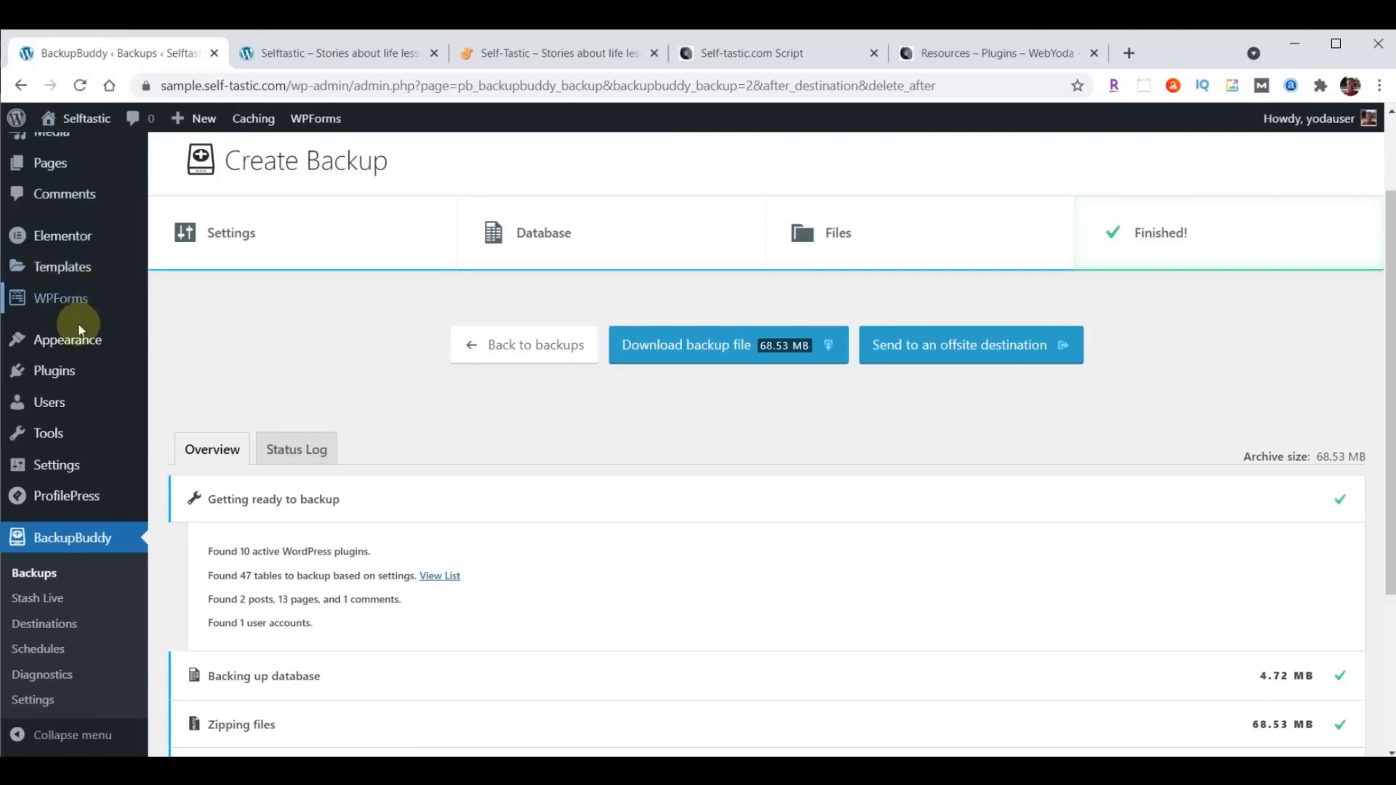
- In the Customizer's Header Builder, move Site Identity & Logo to the left section of the middle row and Primary Menu to its right section
{"action": "mouse_move", "coordinate": [76, 340]}
{"action": "left_click", "coordinate": [179, 372]}
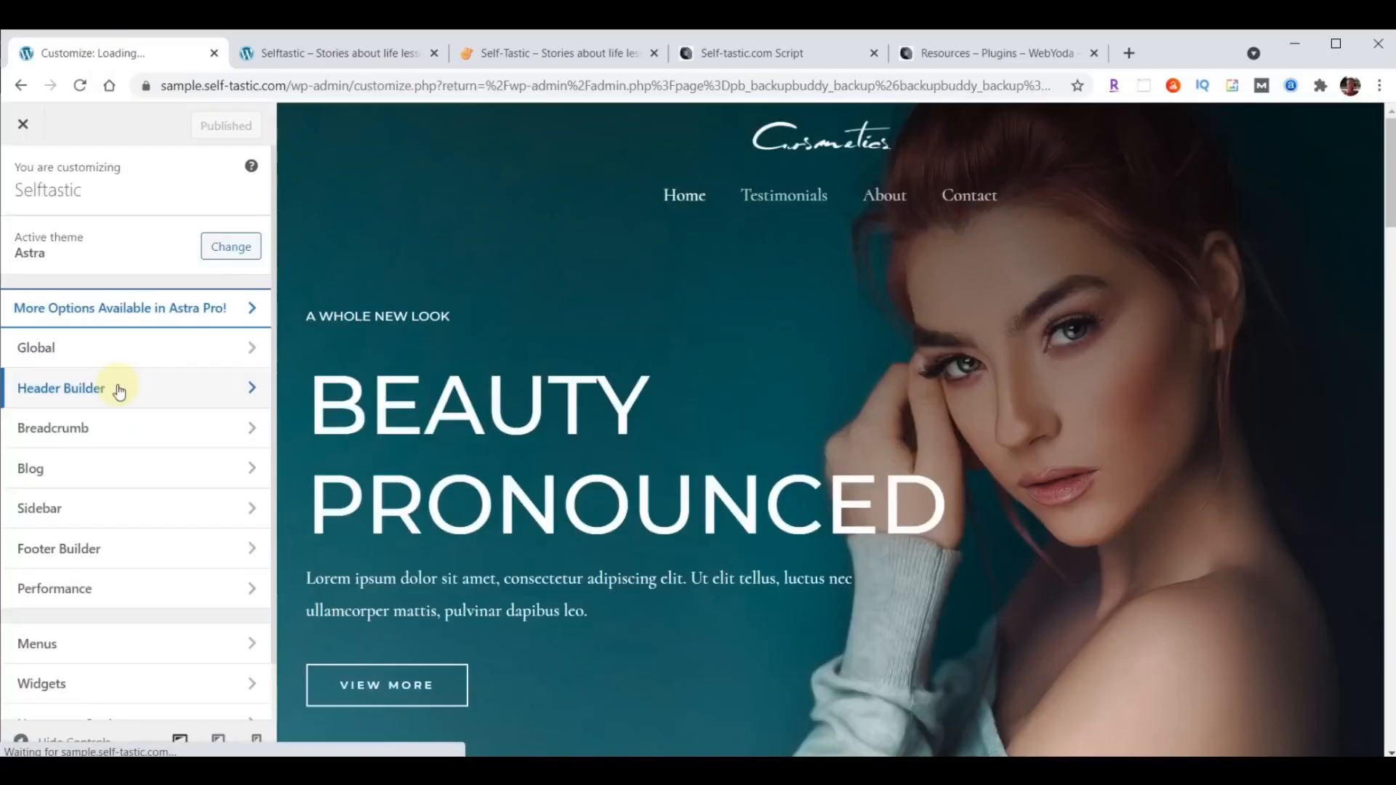
{"action": "left_click", "coordinate": [118, 390]}
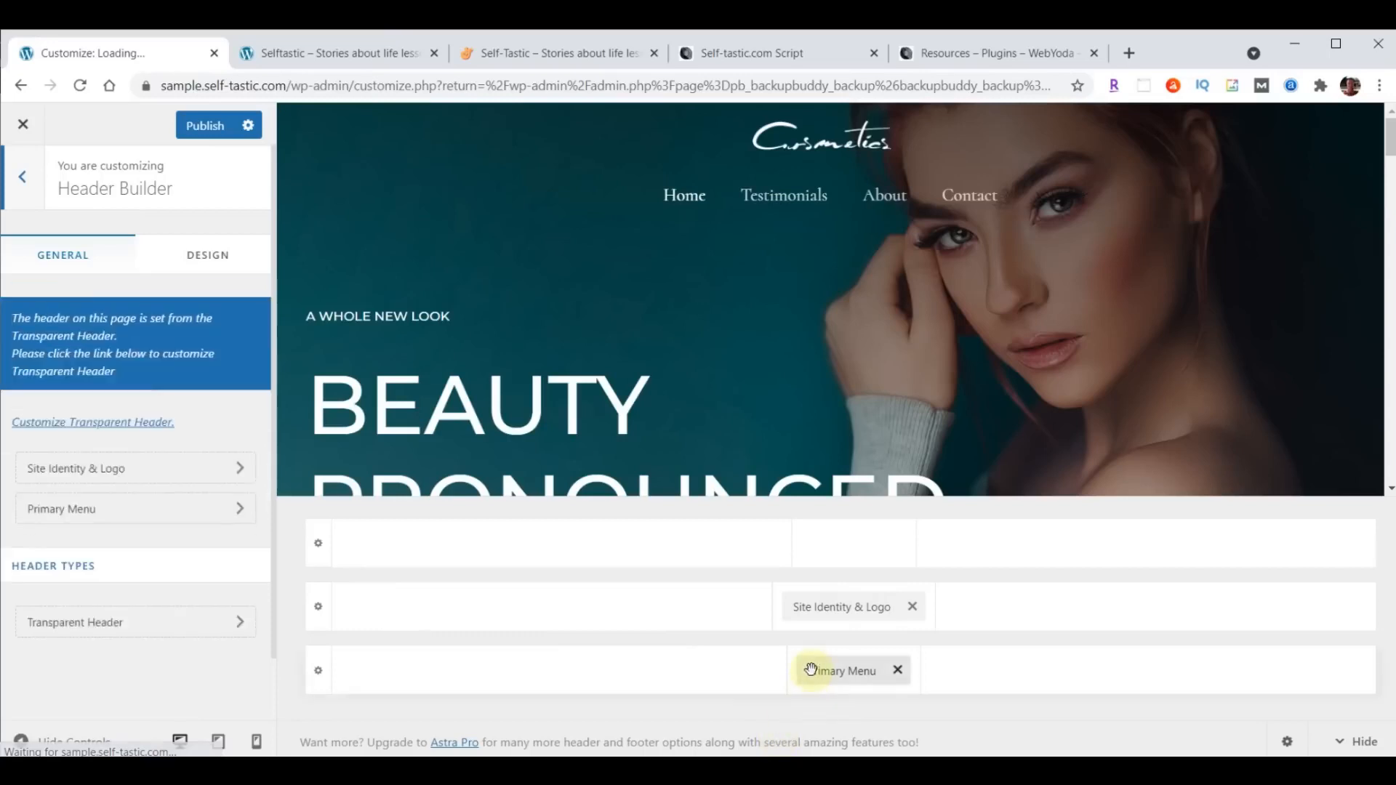
{"action": "left_click_drag", "start_coordinate": [837, 607], "coordinate": [431, 643]}
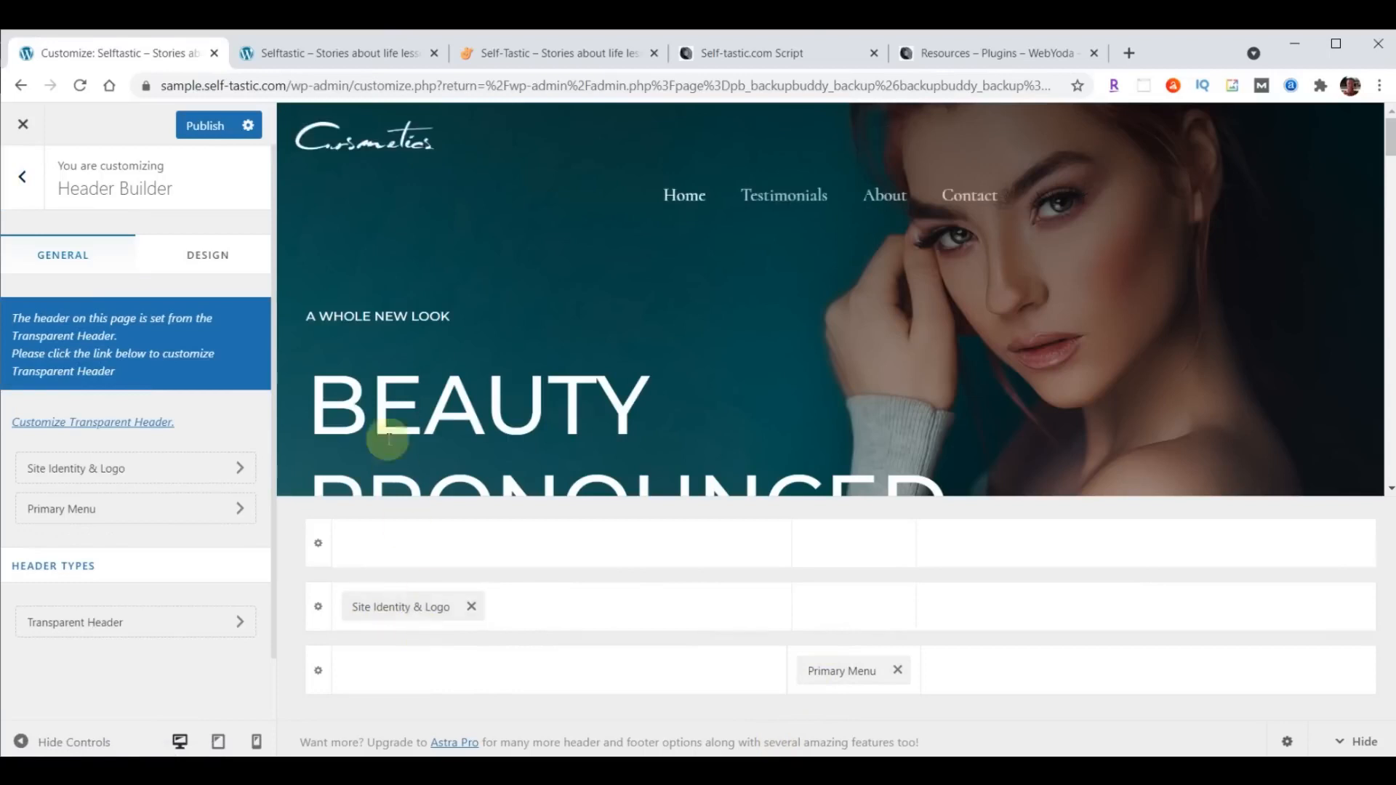
{"action": "left_click_drag", "start_coordinate": [839, 677], "coordinate": [1240, 640]}
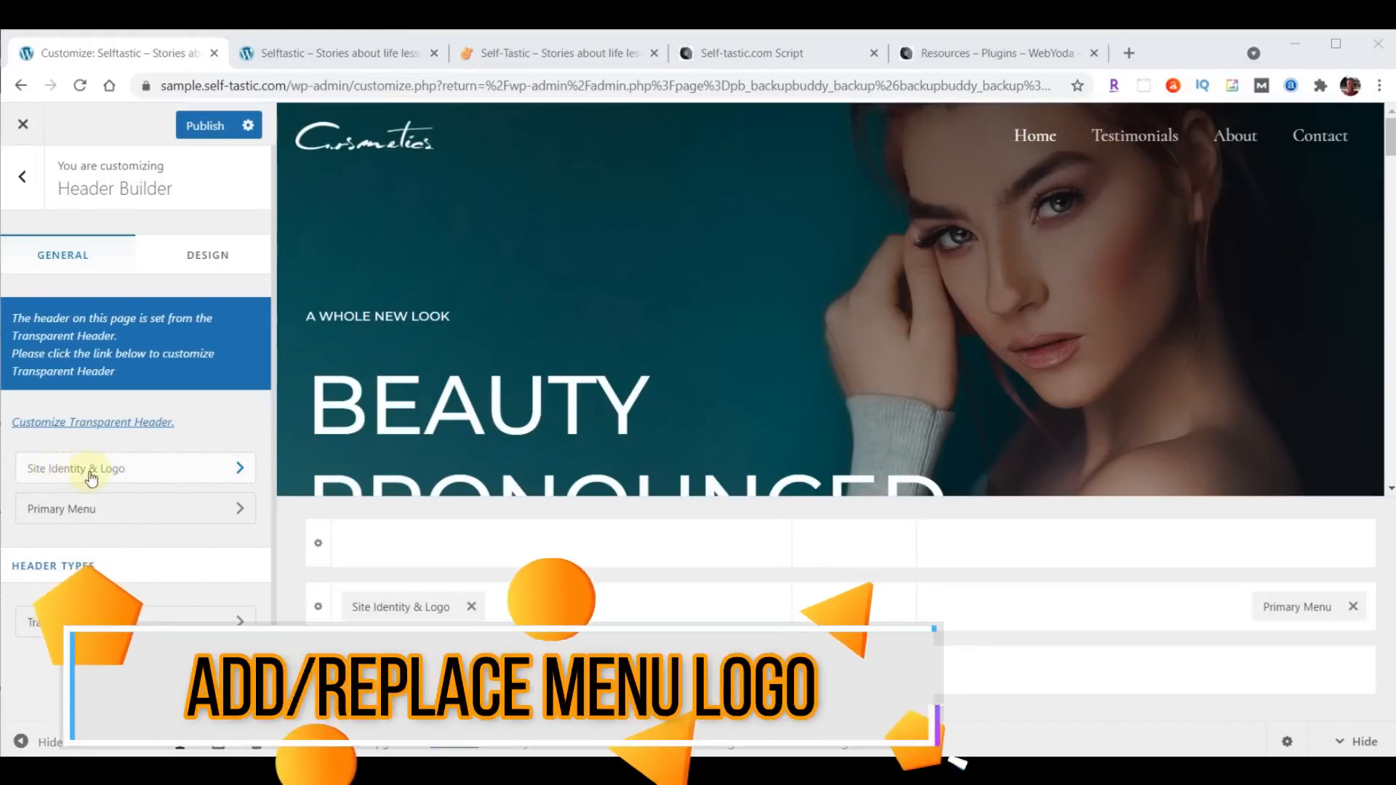
- Open the Site Identity & Logo settings and begin changing the main logo with an uploaded file
{"action": "left_click", "coordinate": [148, 475]}
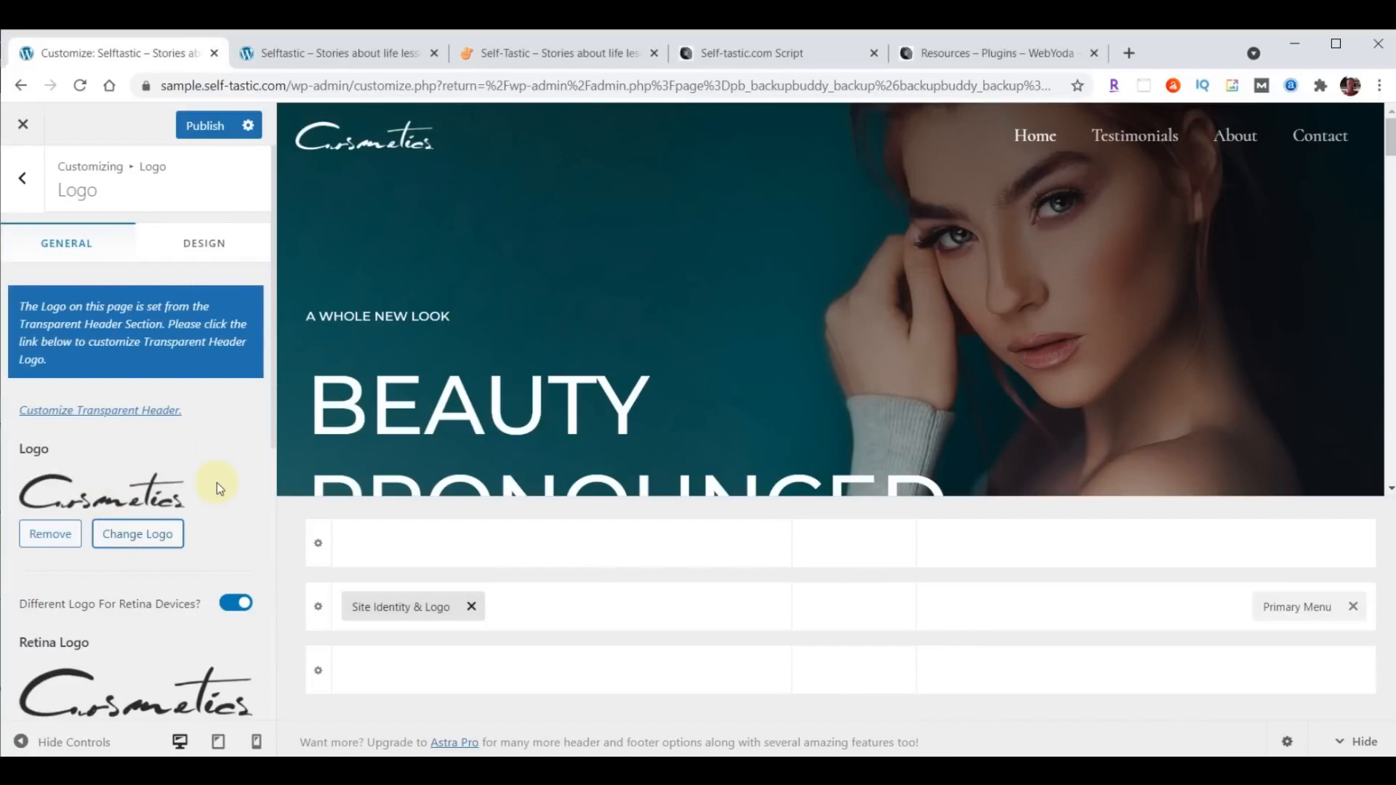
{"action": "left_click", "coordinate": [145, 534]}
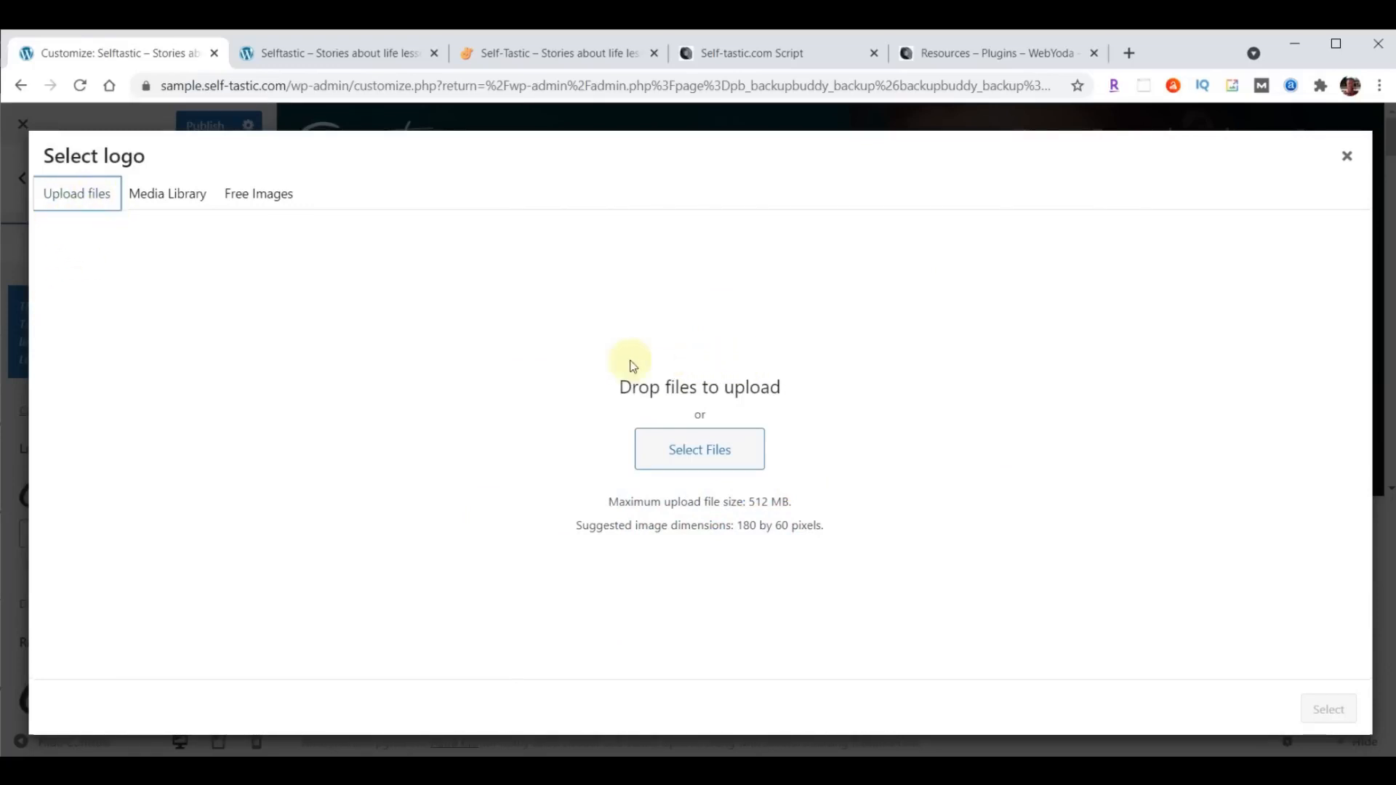
{"action": "left_click", "coordinate": [166, 201]}
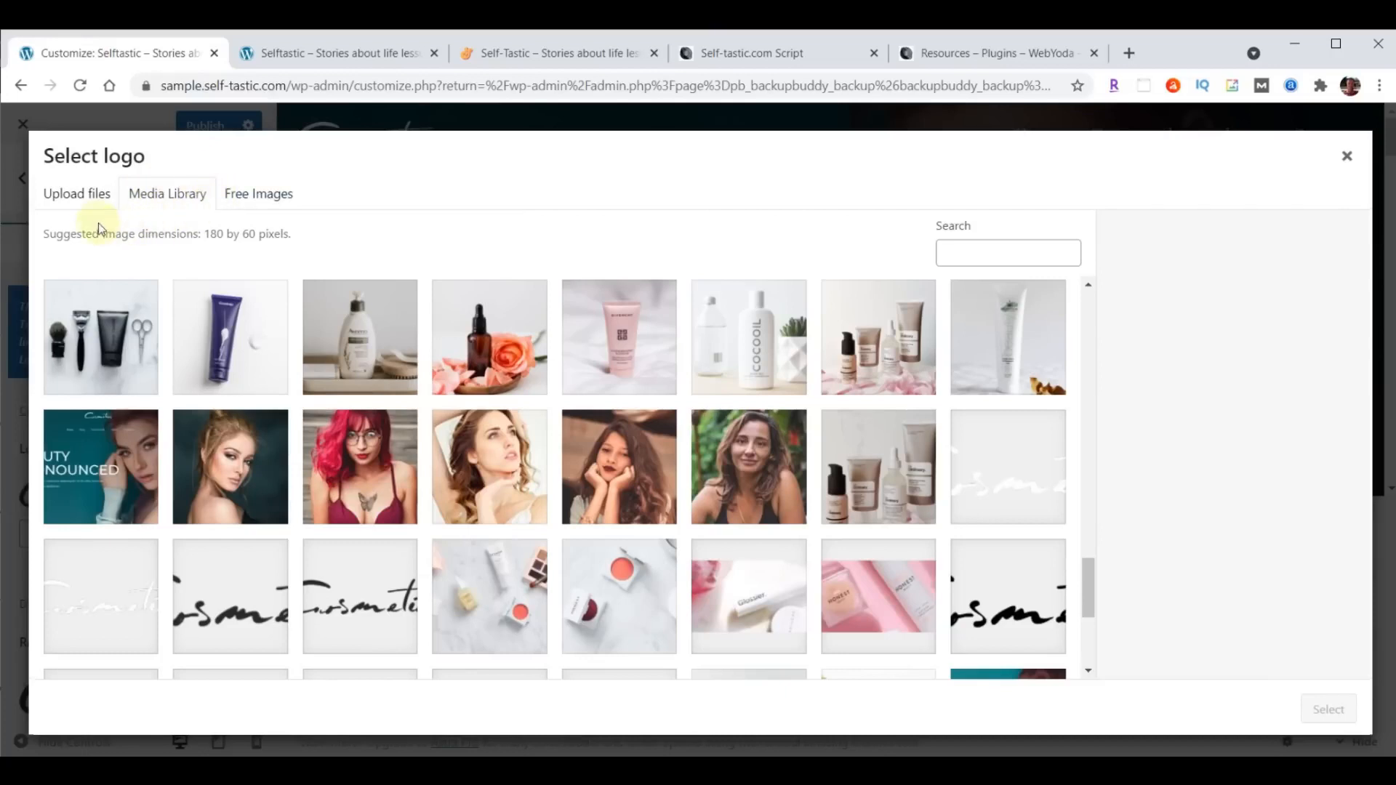
{"action": "left_click", "coordinate": [82, 203]}
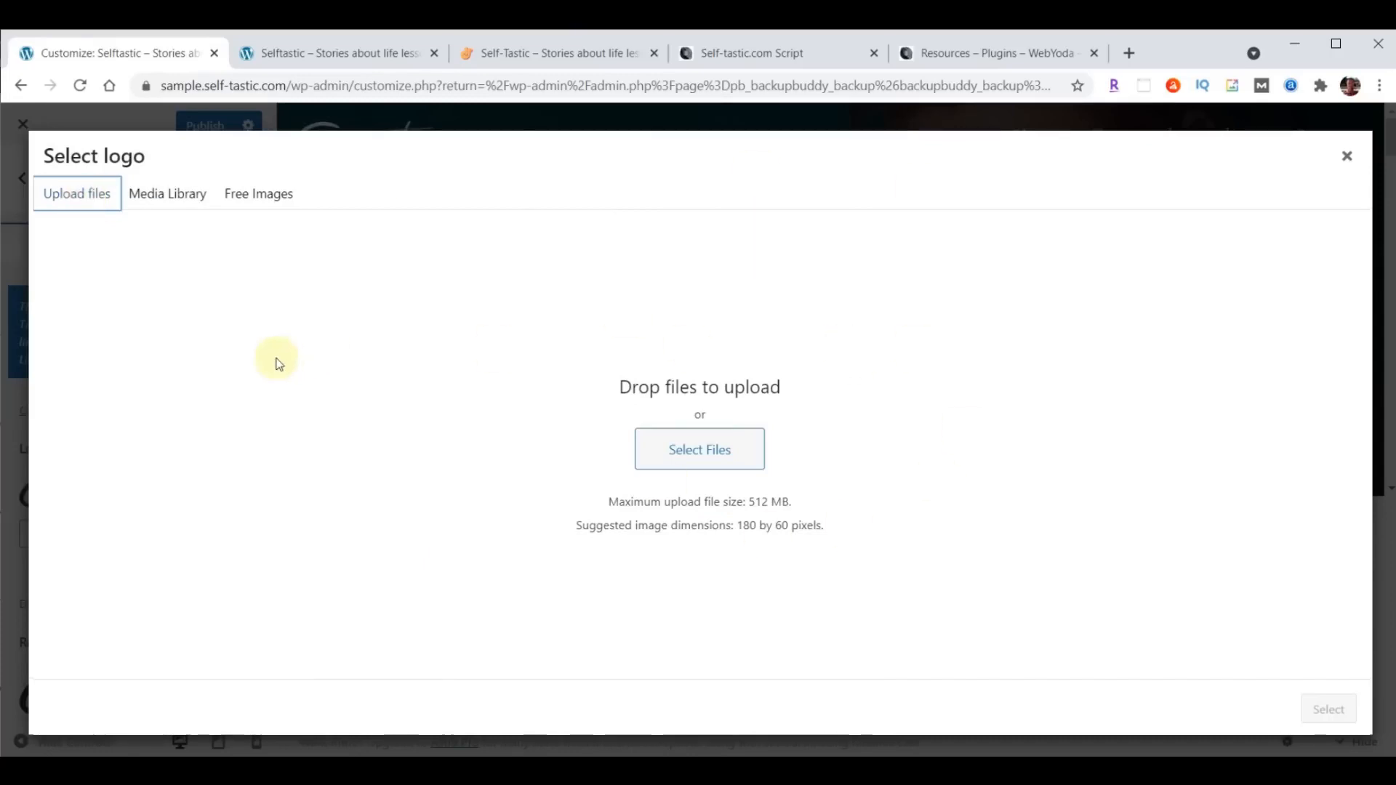
{"action": "left_click", "coordinate": [169, 196]}
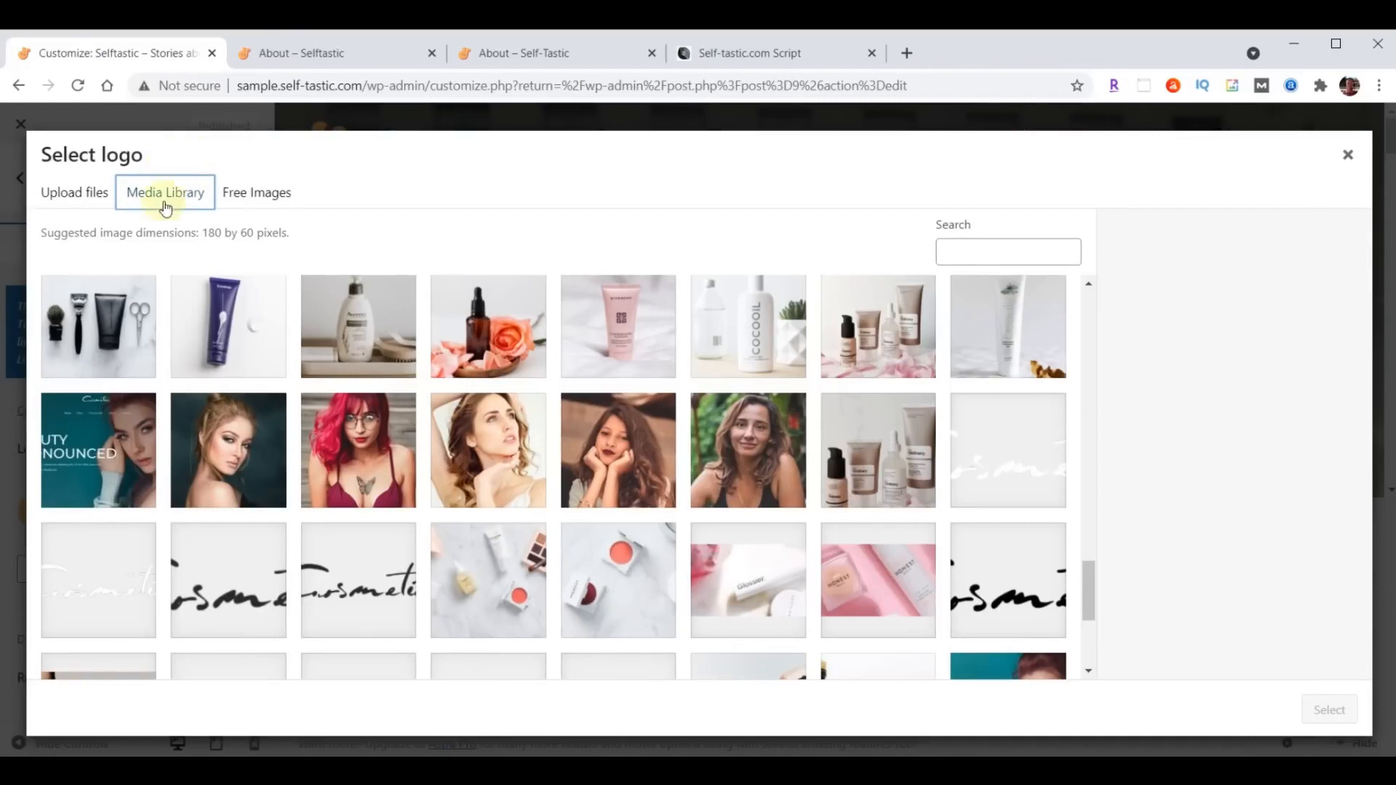
{"action": "left_click", "coordinate": [76, 193]}
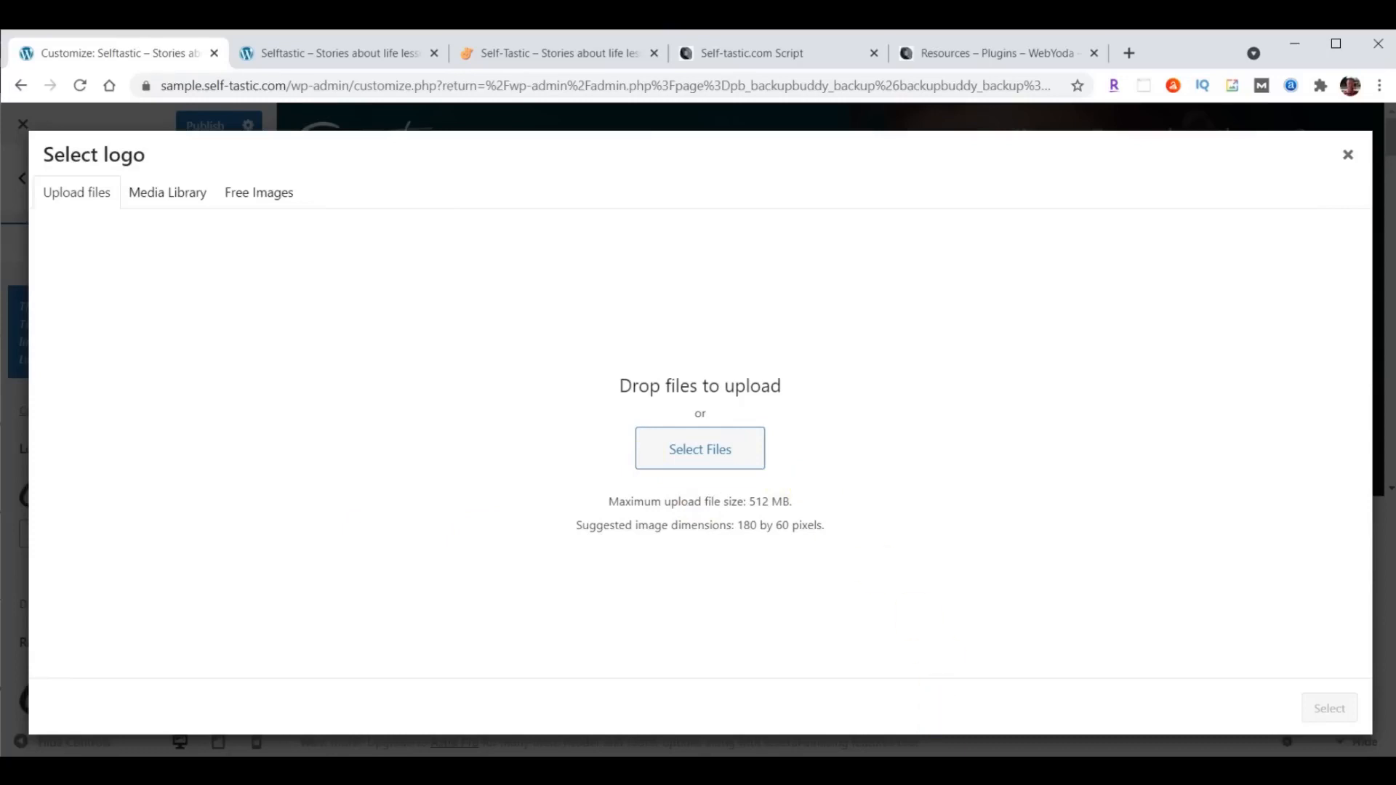
- Upload logo-menu.png from the content-selftastic content folder and set it as the main logo without cropping
{"action": "key", "text": "alt+Tab"}
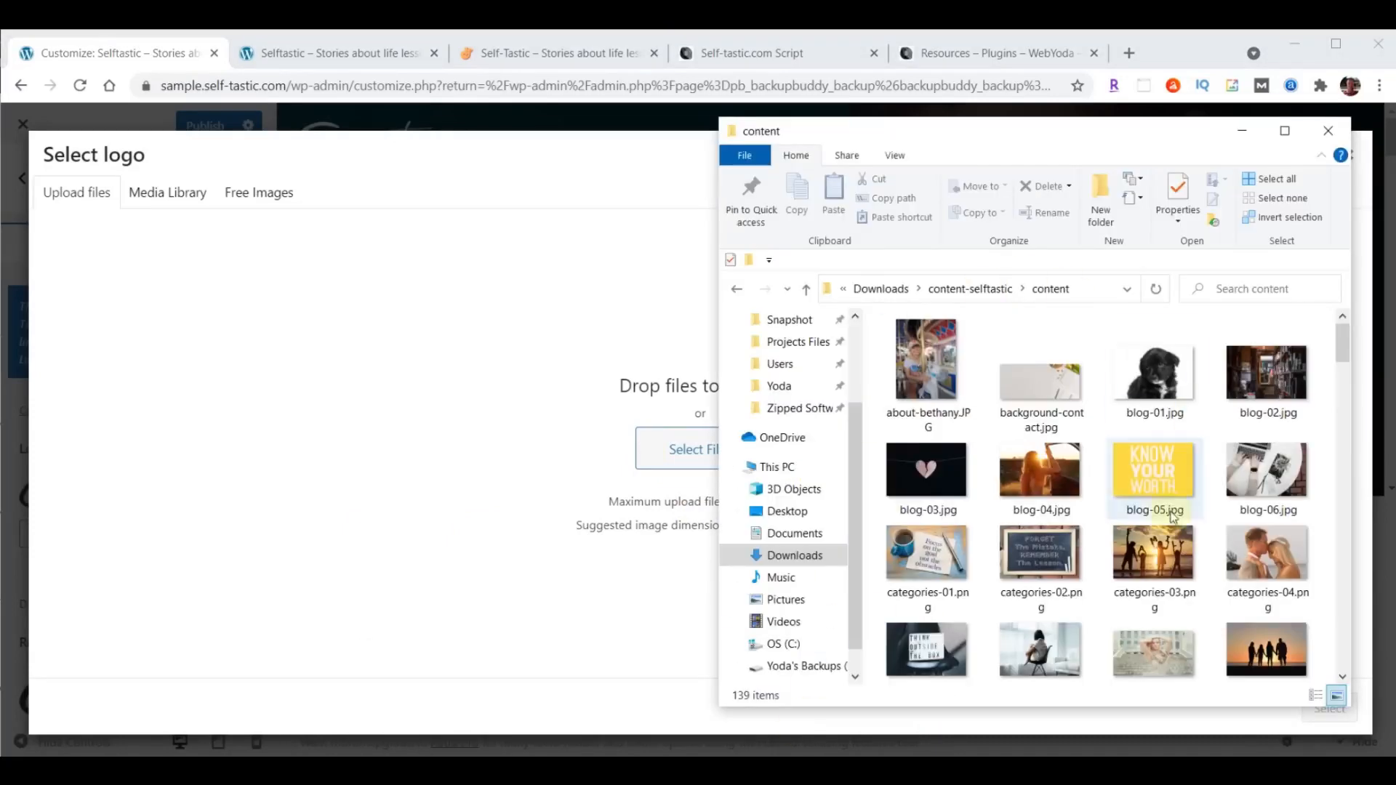
{"action": "left_click_drag", "start_coordinate": [1087, 140], "coordinate": [1128, 132]}
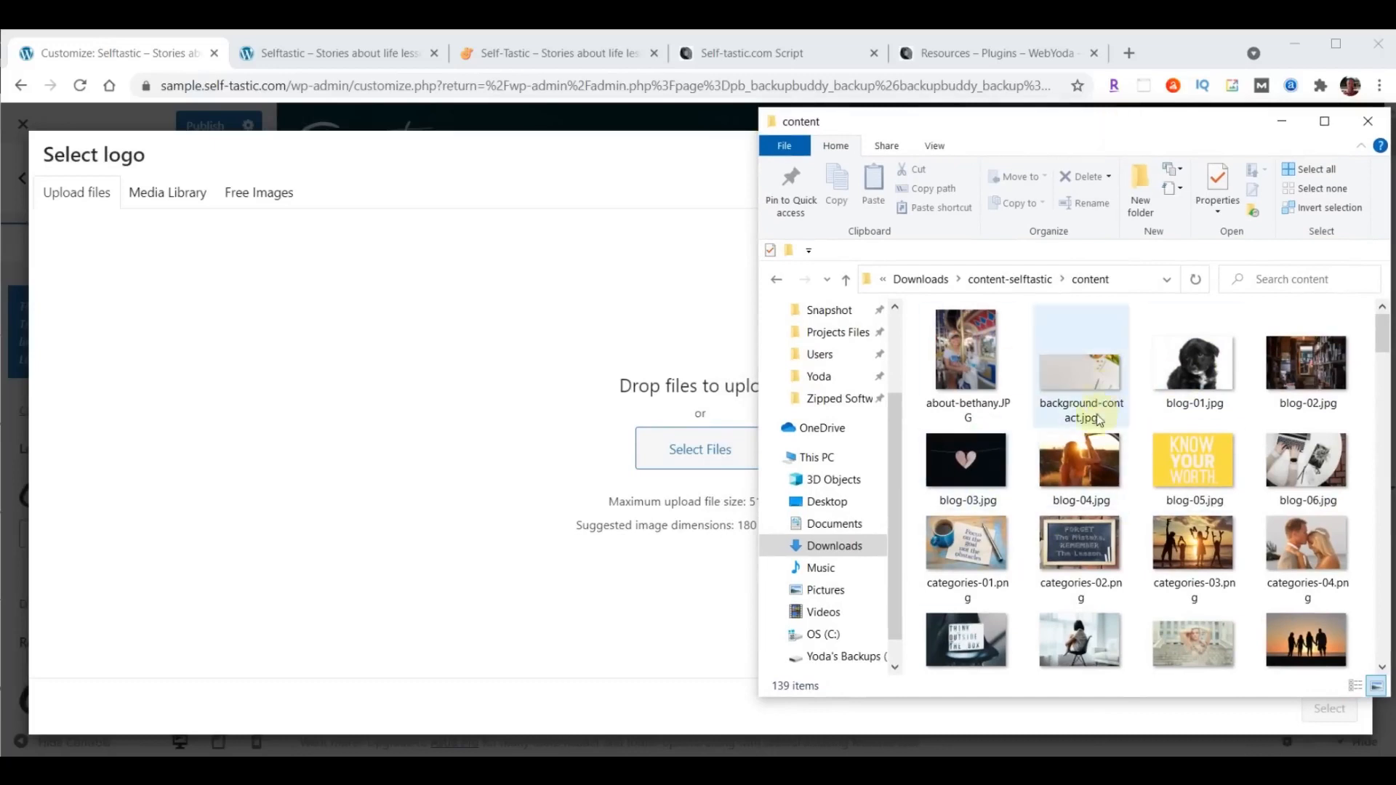
{"action": "scroll", "coordinate": [1171, 440], "scroll_direction": "down", "scroll_amount": 12}
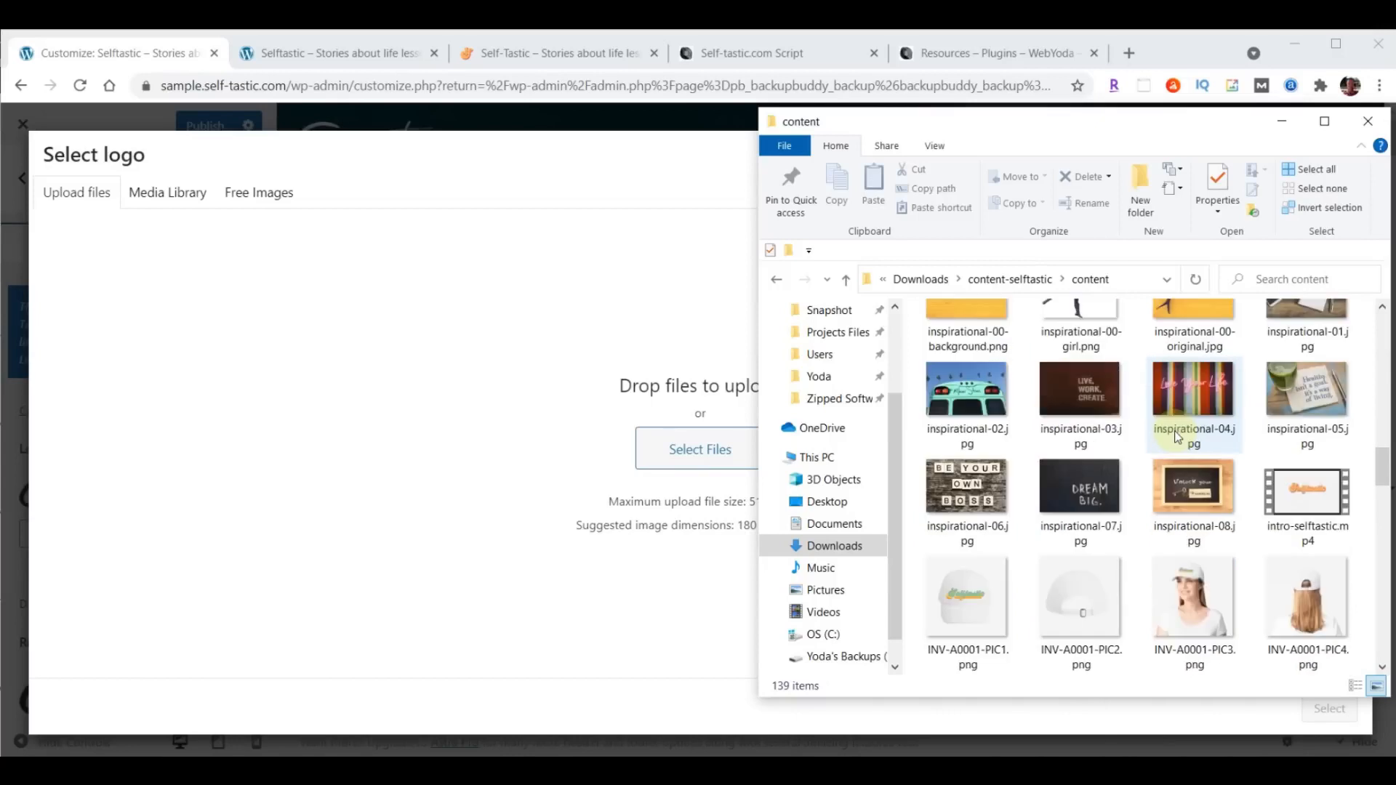
{"action": "scroll", "coordinate": [1178, 436], "scroll_direction": "down", "scroll_amount": 10}
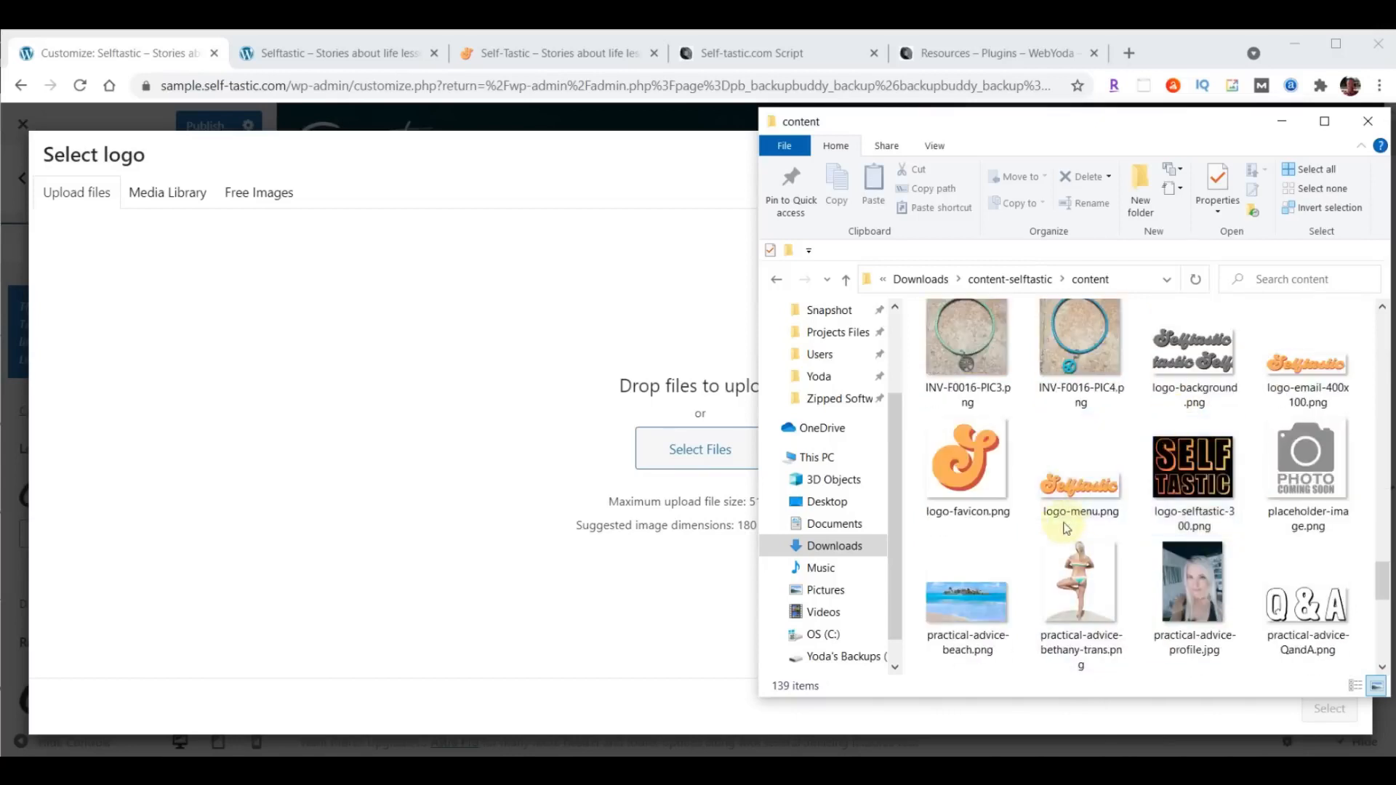
{"action": "left_click_drag", "start_coordinate": [1067, 523], "coordinate": [664, 440]}
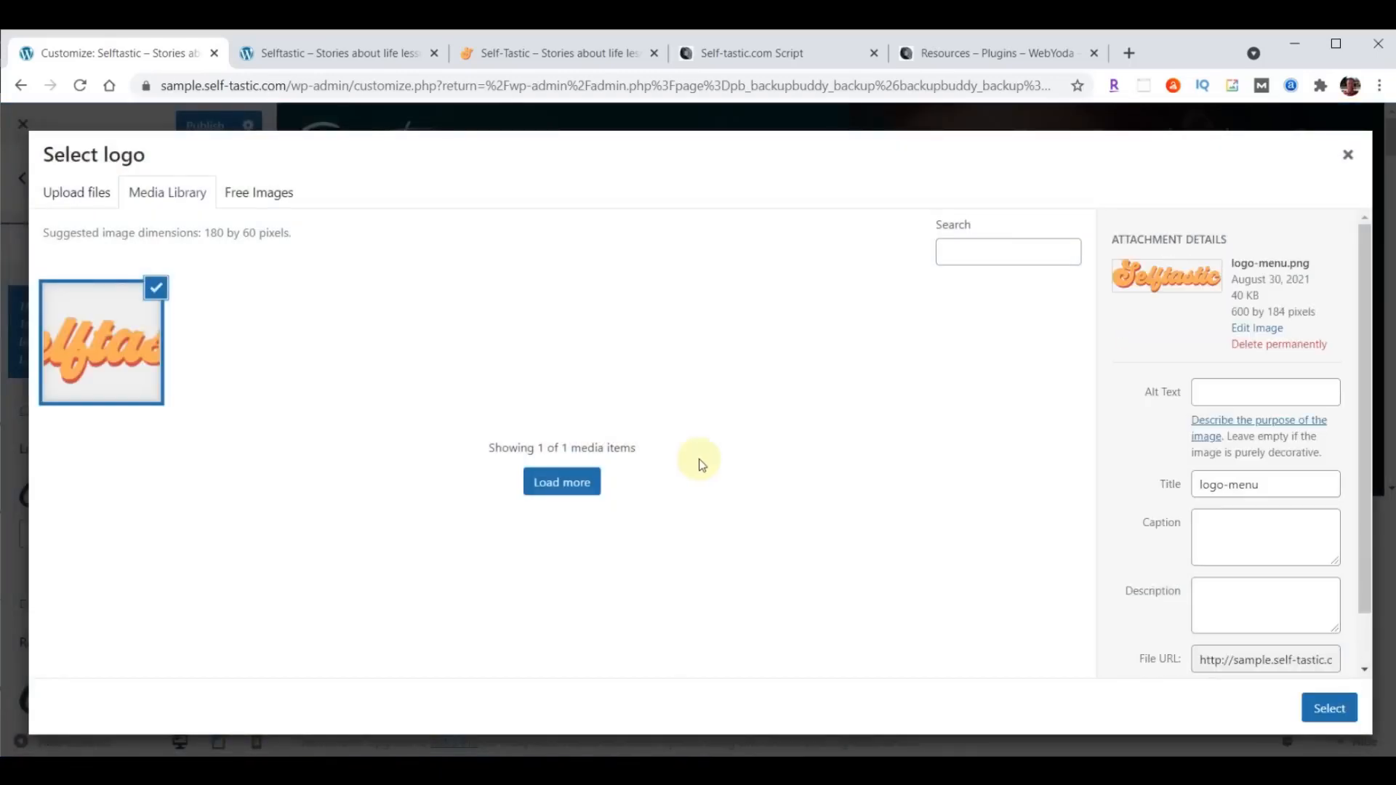
{"action": "left_click", "coordinate": [1328, 709]}
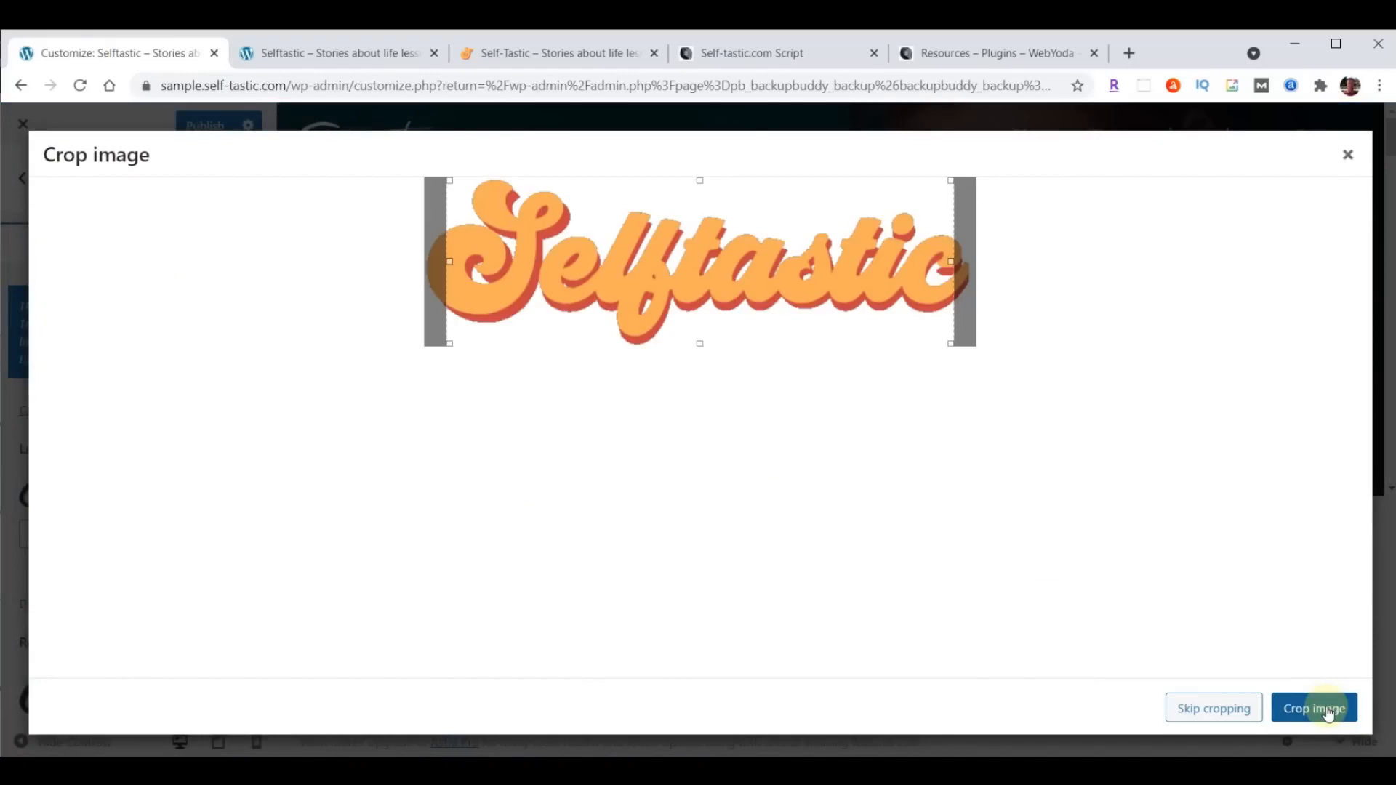
{"action": "left_click", "coordinate": [1210, 709]}
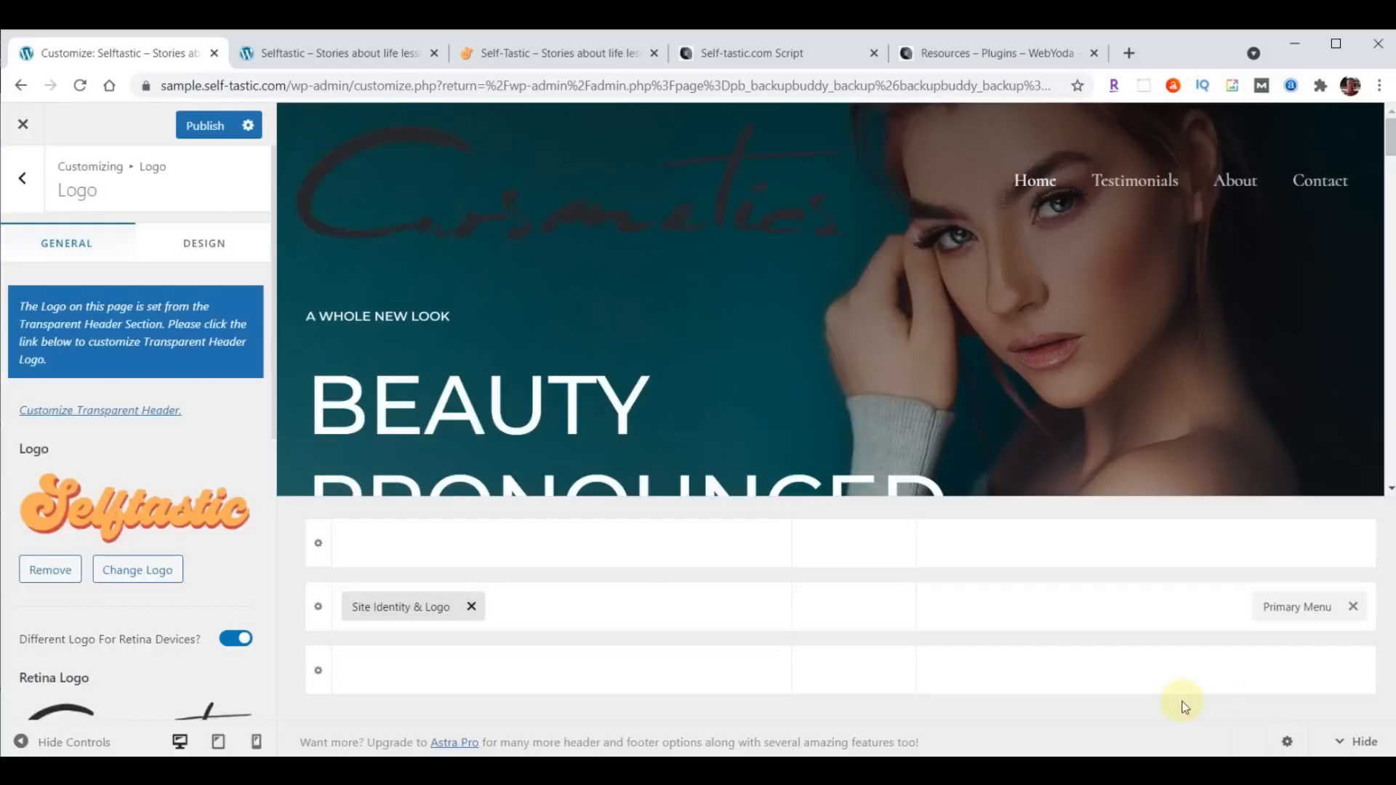
- Replace the retina logo with logo-menu.png from the media library
{"action": "scroll", "coordinate": [157, 415], "scroll_direction": "down", "scroll_amount": 2}
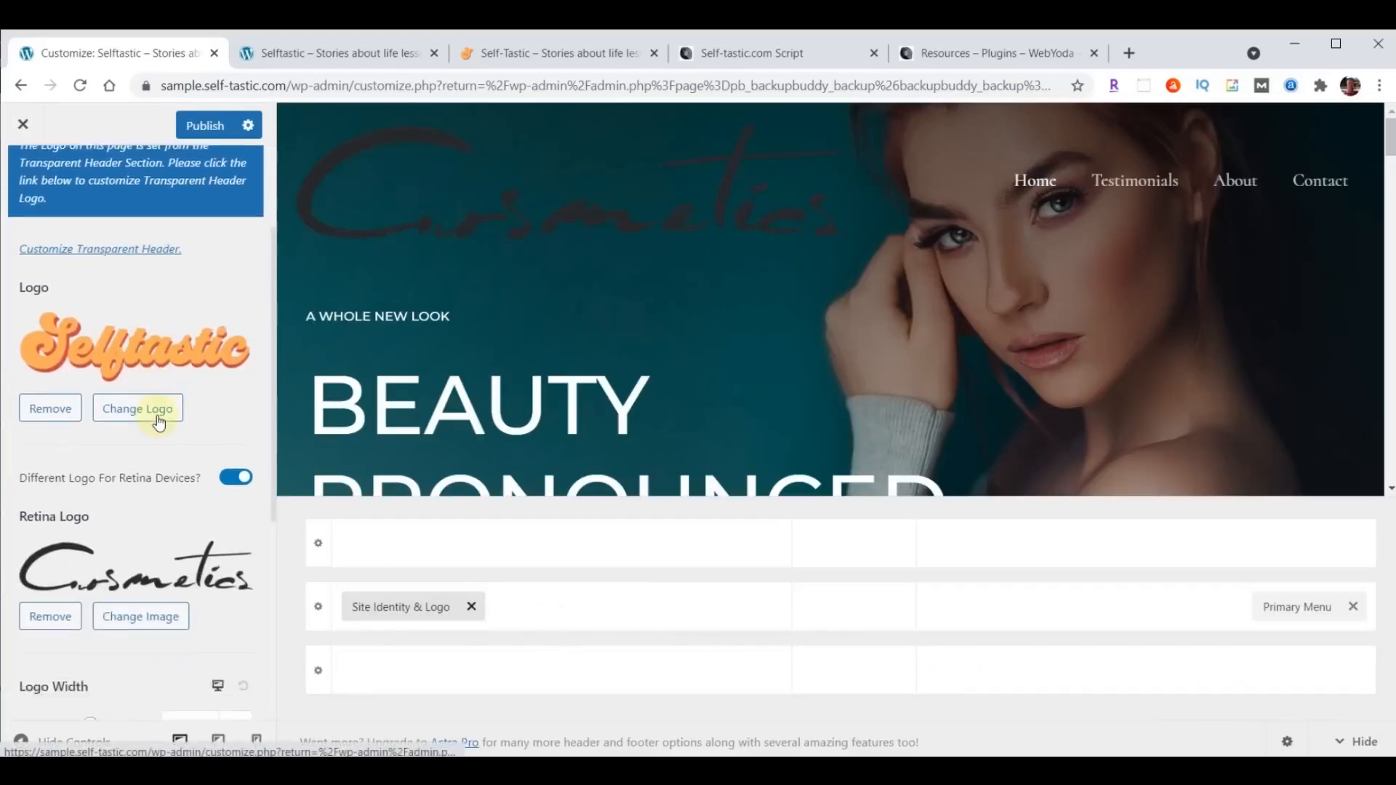
{"action": "left_click", "coordinate": [140, 595]}
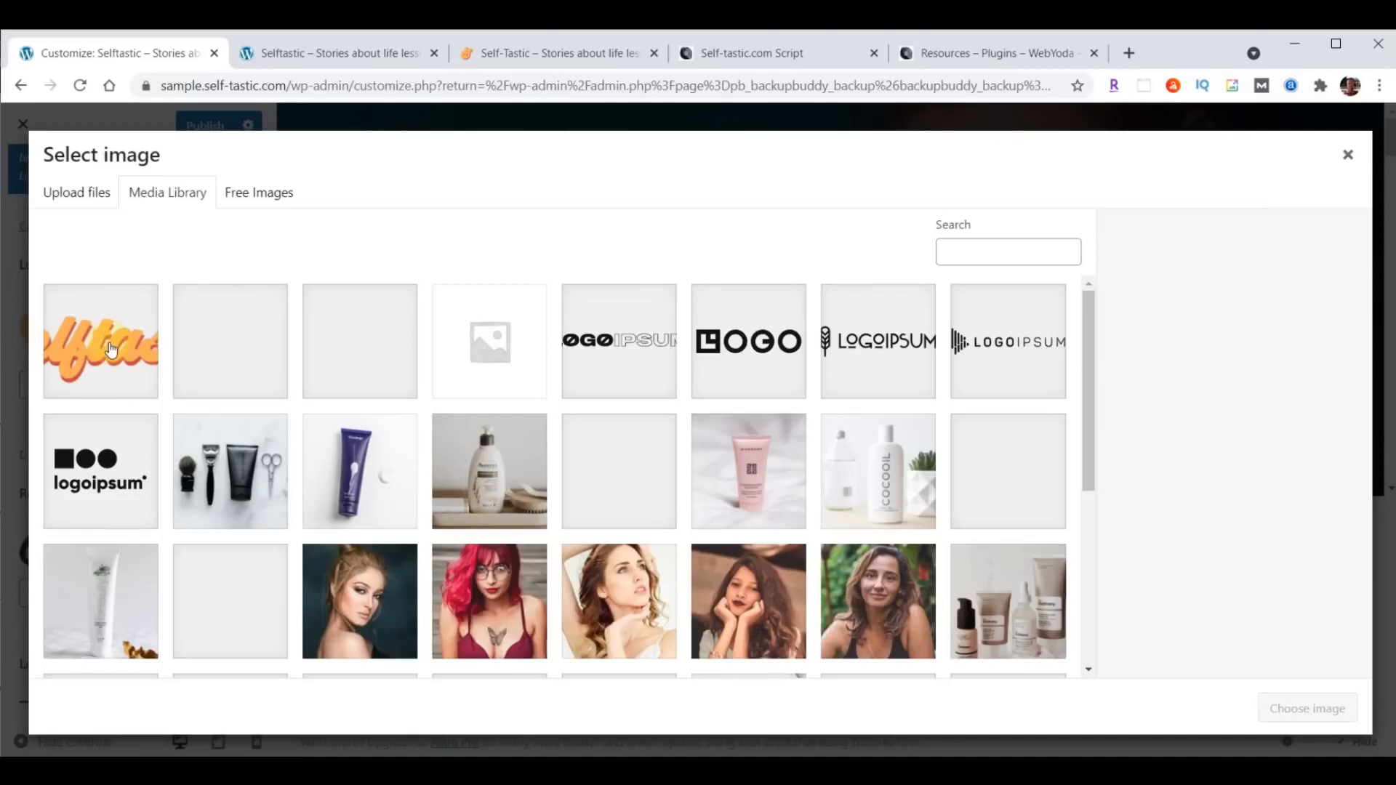
{"action": "left_click", "coordinate": [110, 350]}
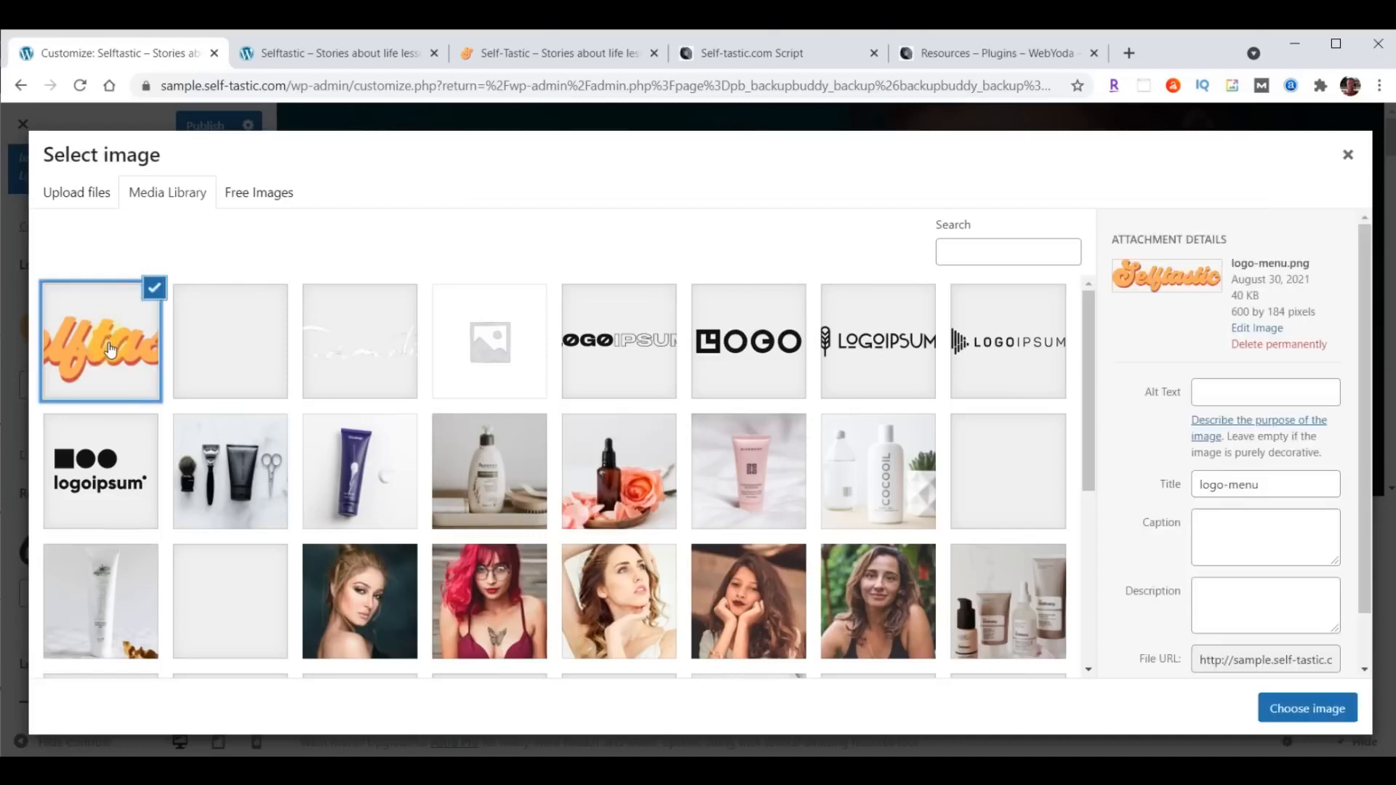
{"action": "left_click", "coordinate": [1308, 709]}
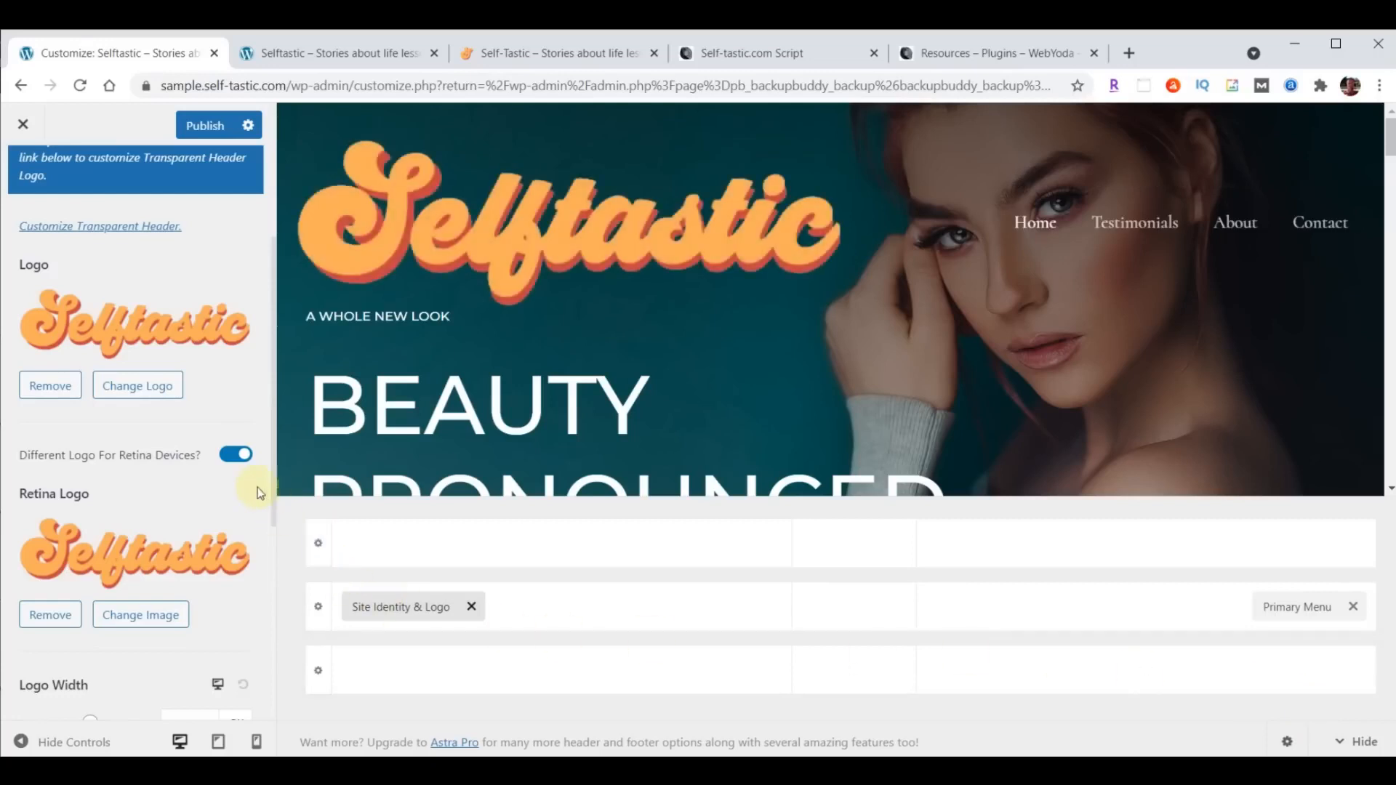
- Set the desktop logo width to 230 px
{"action": "scroll", "coordinate": [251, 484], "scroll_direction": "down", "scroll_amount": 4}
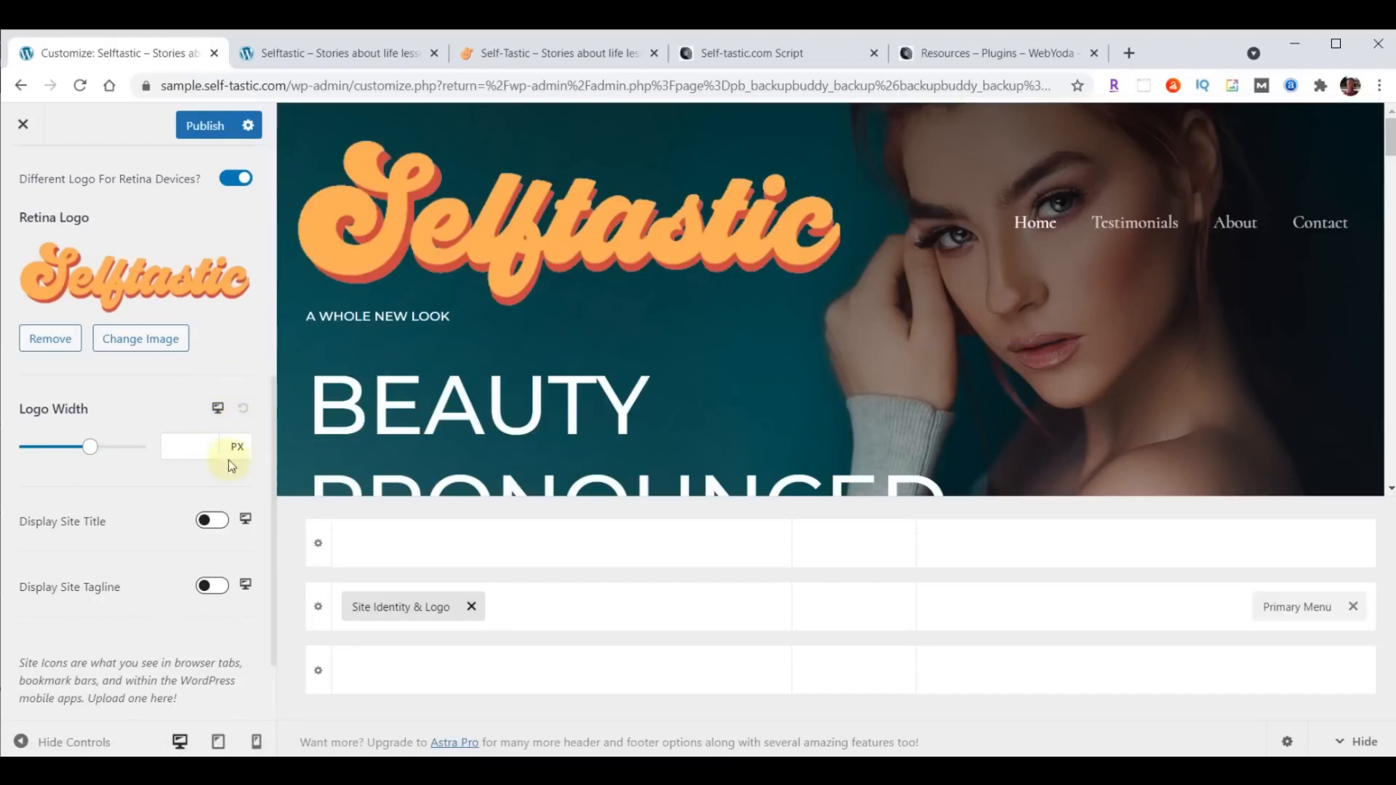
{"action": "left_click", "coordinate": [182, 445]}
{"action": "type", "text": "230"}
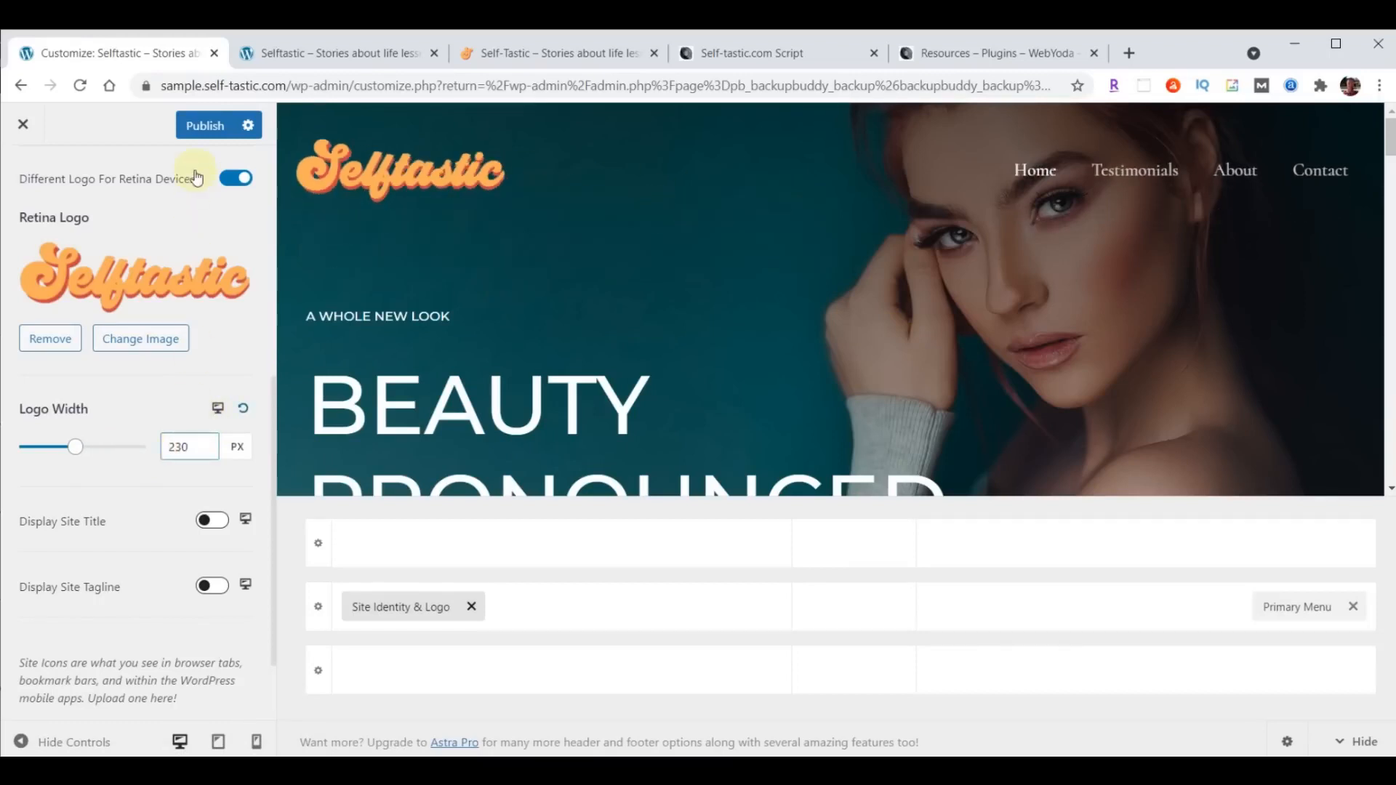
- For tablet, set the logo width to 200 px and place Site Identity & Logo left and Toggle Button right in the header's middle row
{"action": "left_click", "coordinate": [218, 408]}
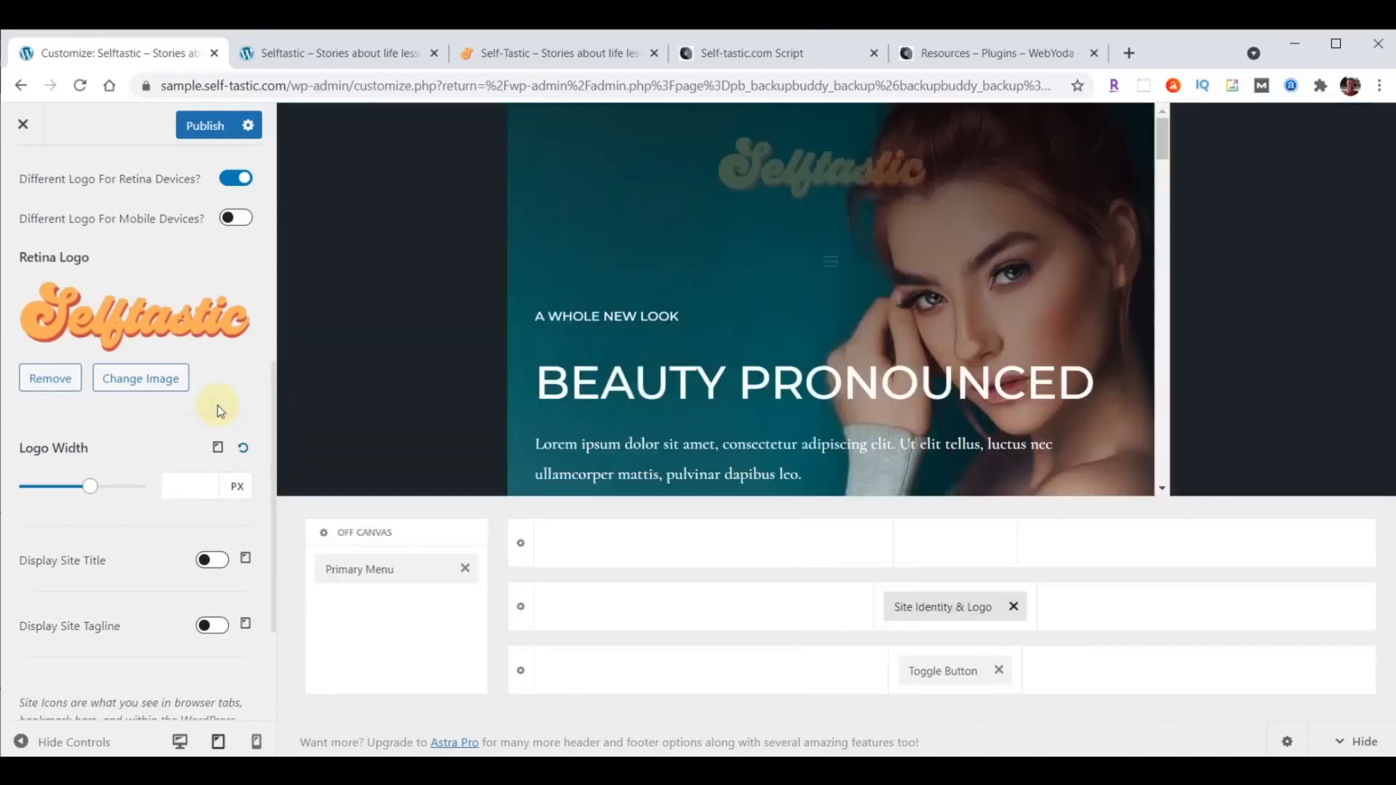
{"action": "left_click", "coordinate": [195, 487]}
{"action": "left_click", "coordinate": [183, 479]}
{"action": "type", "text": "200"}
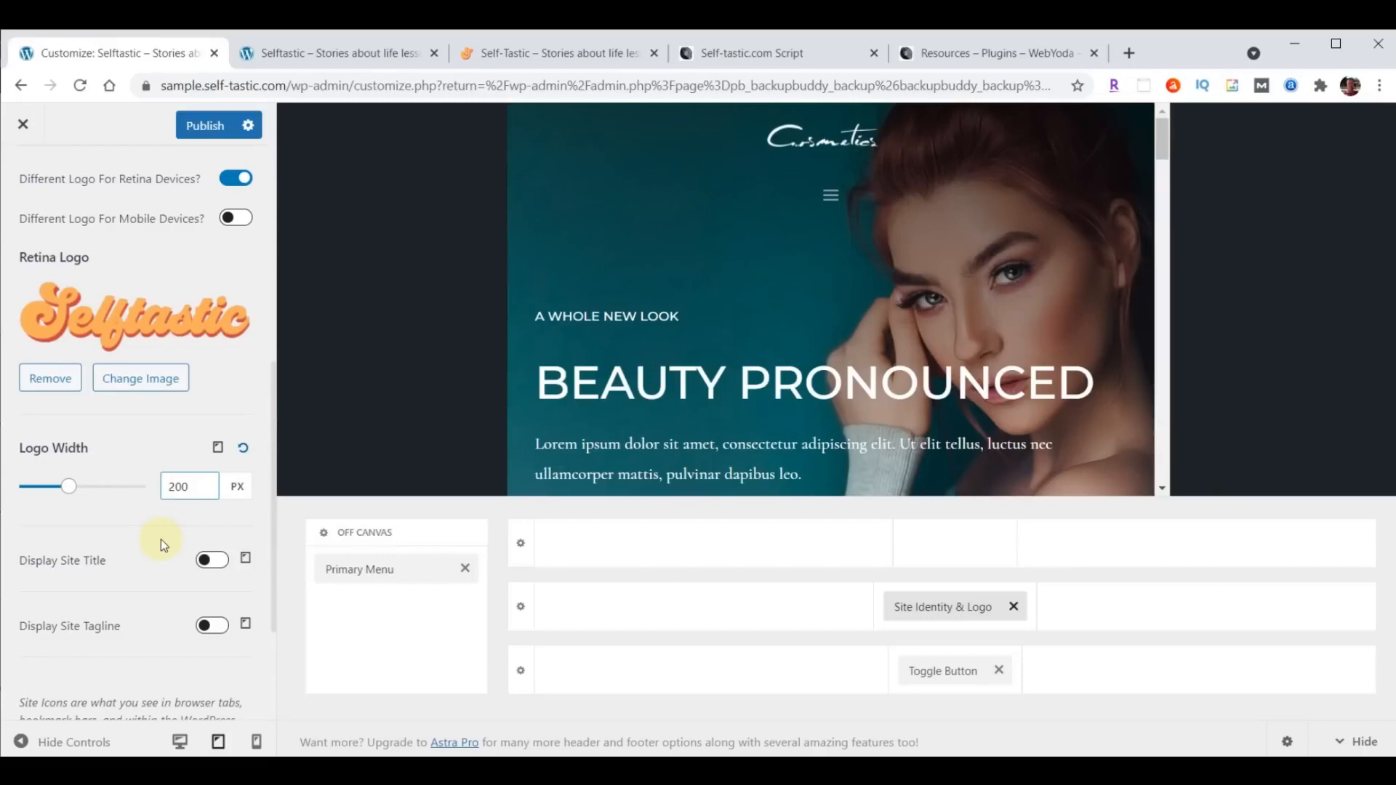
{"action": "left_click_drag", "start_coordinate": [932, 607], "coordinate": [639, 617]}
{"action": "left_click_drag", "start_coordinate": [979, 686], "coordinate": [1184, 626]}
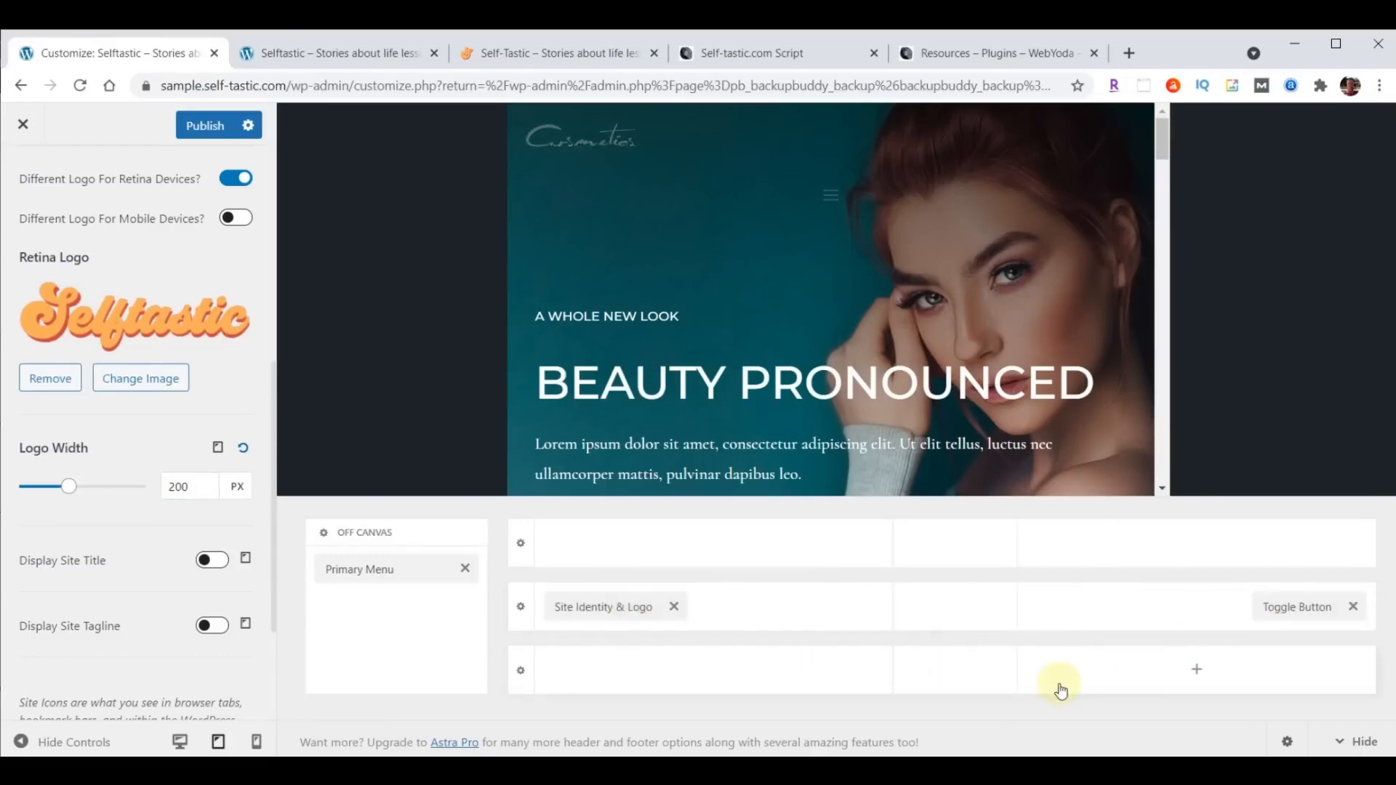
- Set the mobile logo width to 180 px
{"action": "left_click", "coordinate": [218, 450]}
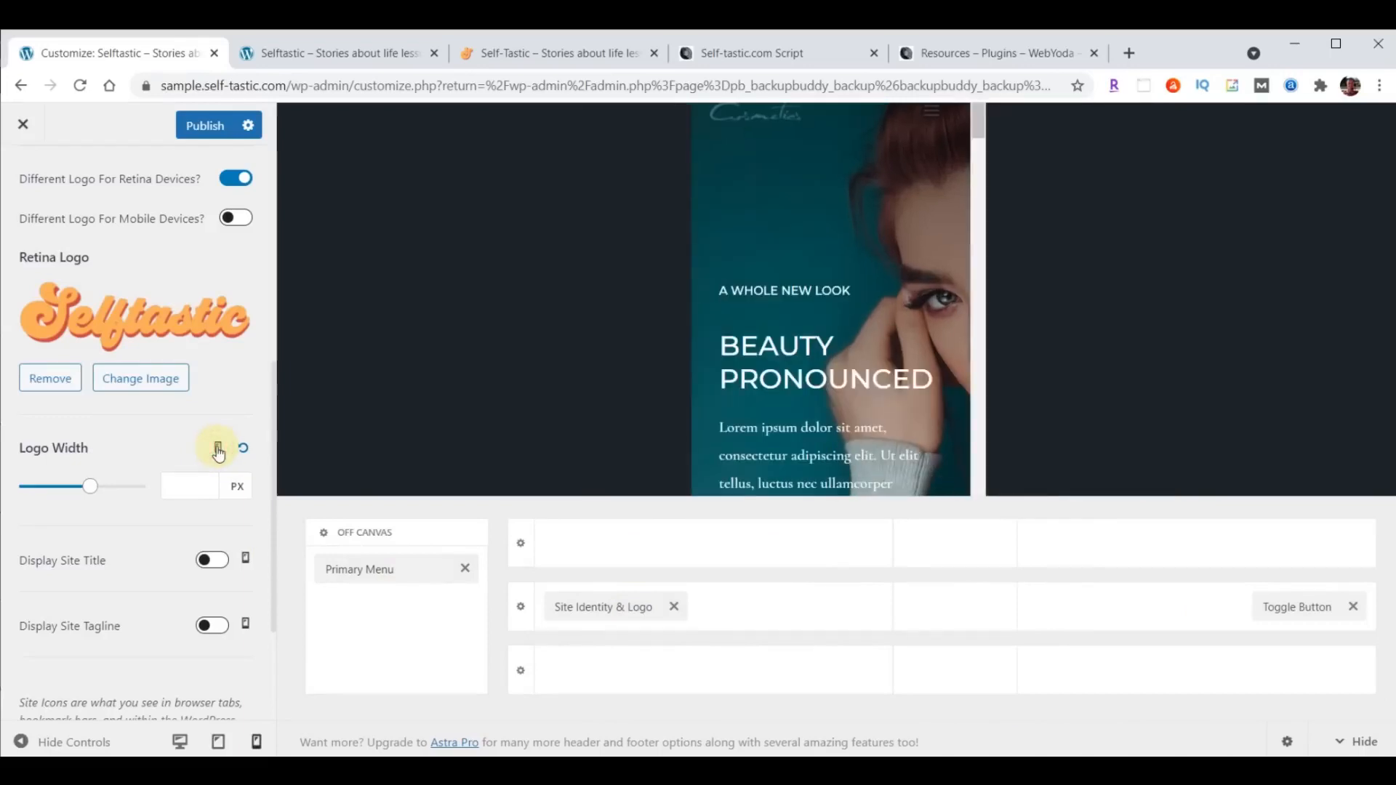
{"action": "left_click", "coordinate": [193, 483]}
{"action": "type", "text": "180"}
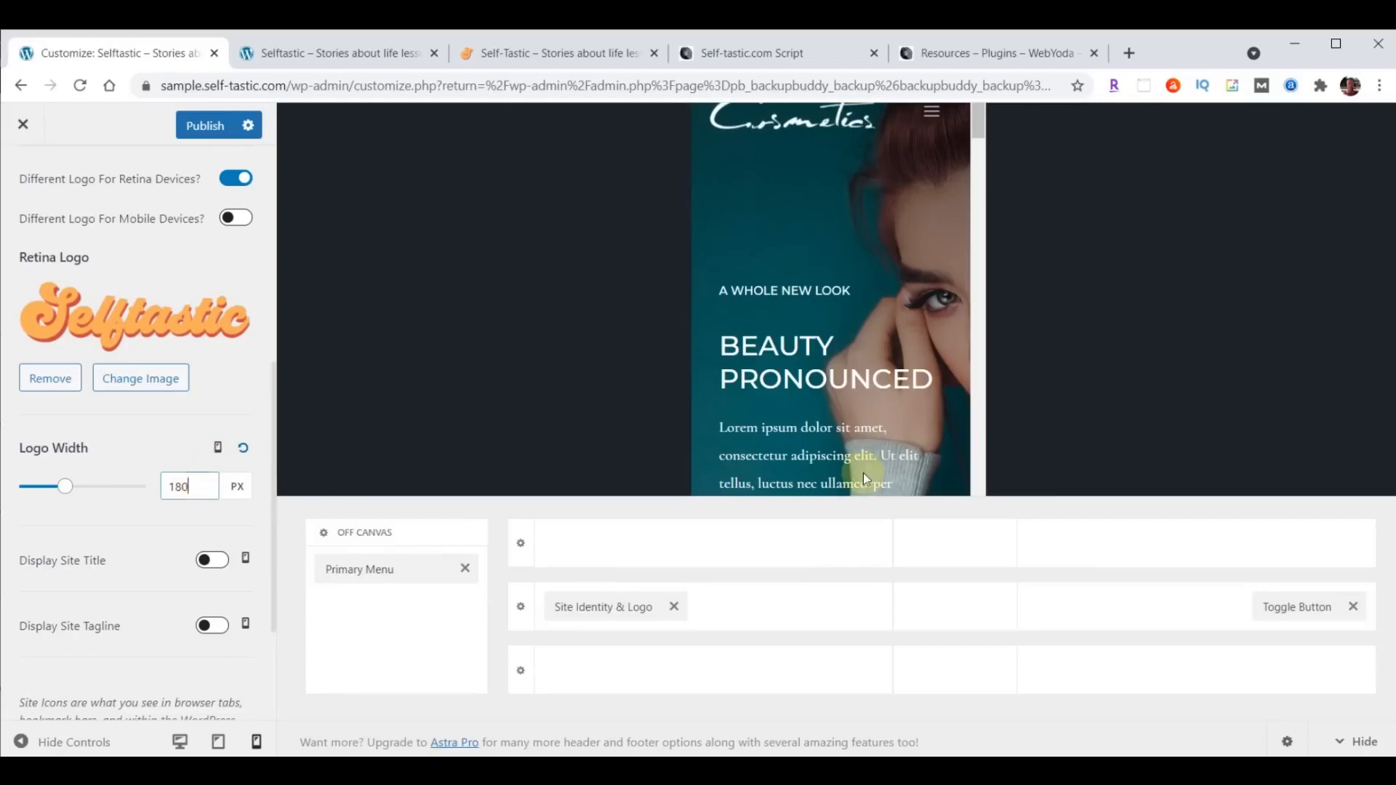
- Upload logo-favicon.png from the content folder and set it as the site icon, keeping the proposed crop
{"action": "scroll", "coordinate": [109, 527], "scroll_direction": "down", "scroll_amount": 1}
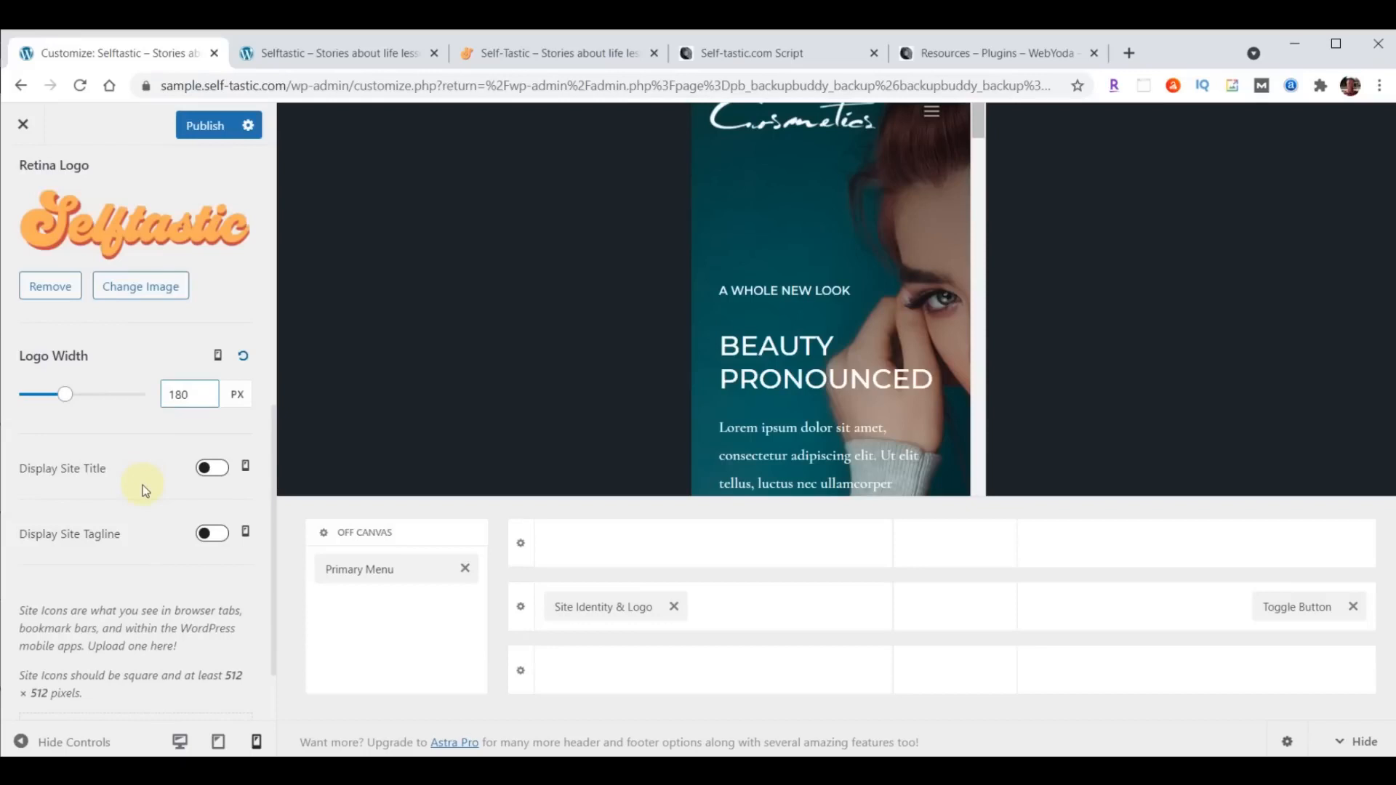
{"action": "scroll", "coordinate": [143, 485], "scroll_direction": "down", "scroll_amount": 1}
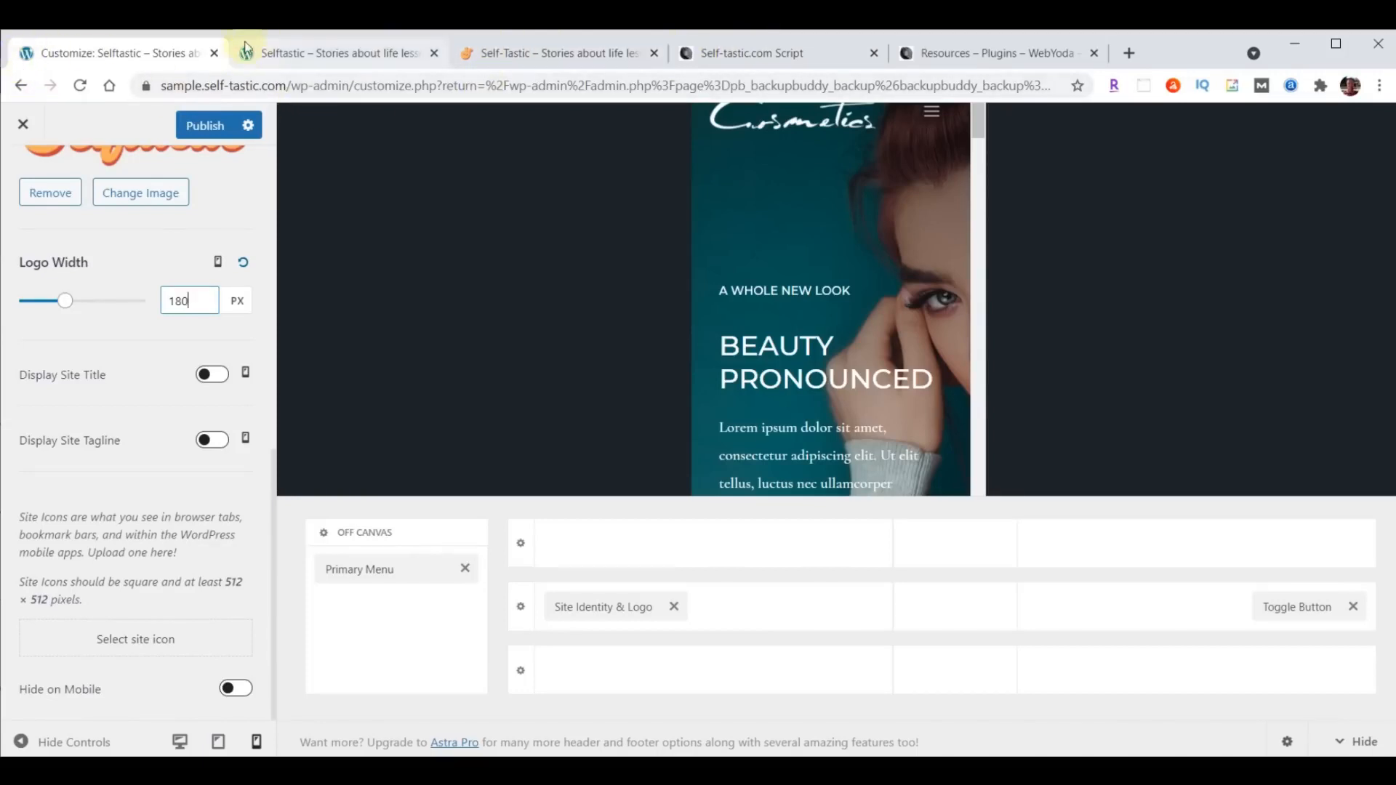
{"action": "left_click", "coordinate": [131, 641]}
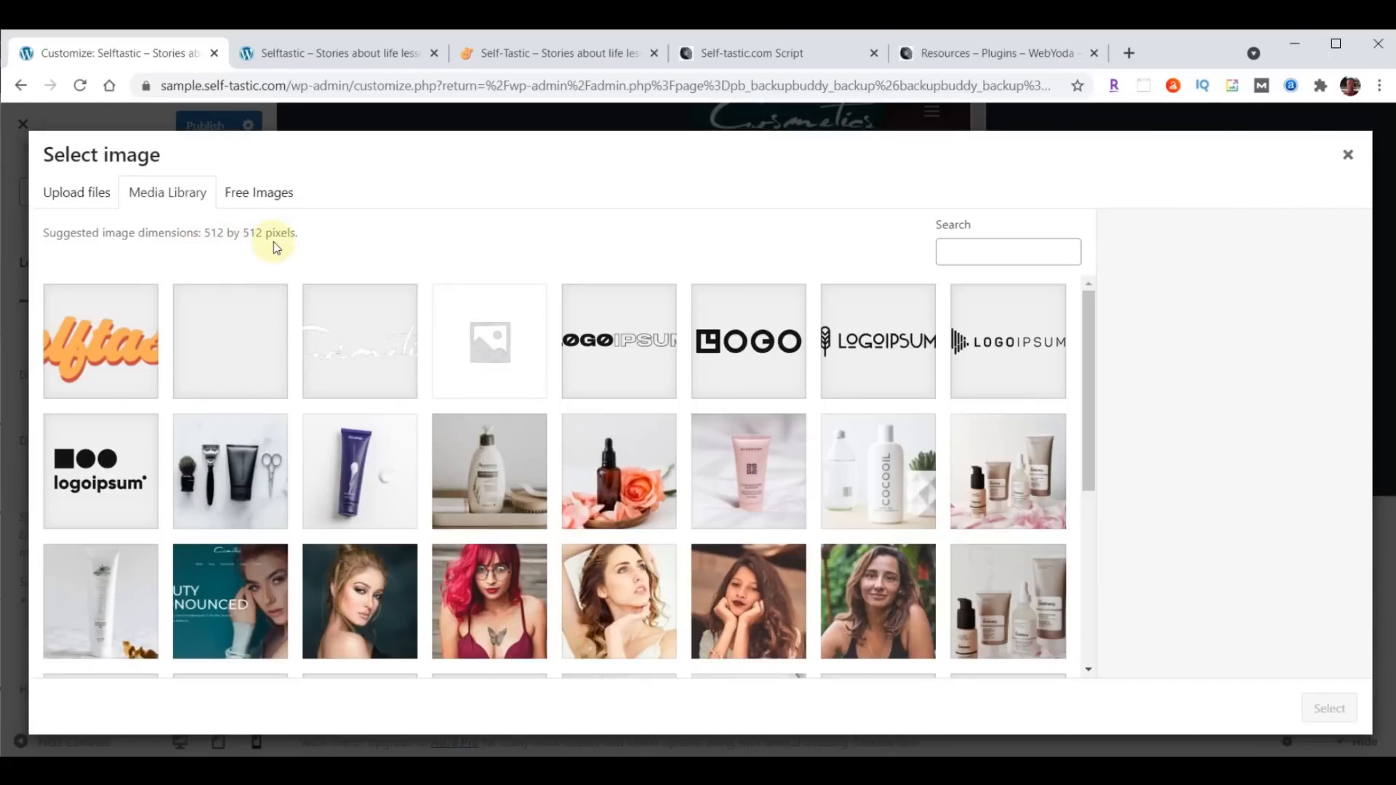
{"action": "key", "text": "alt+Tab"}
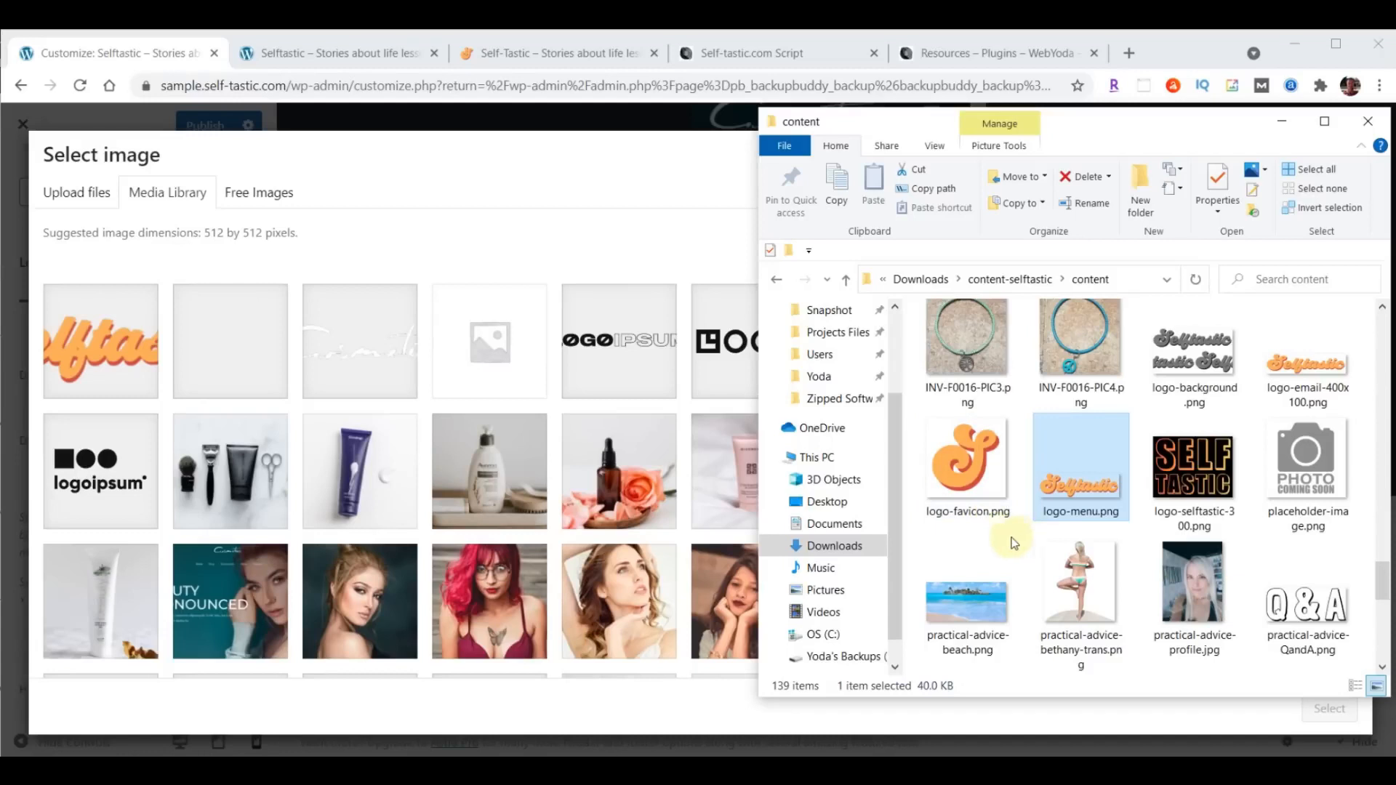
{"action": "left_click_drag", "start_coordinate": [959, 457], "coordinate": [451, 415]}
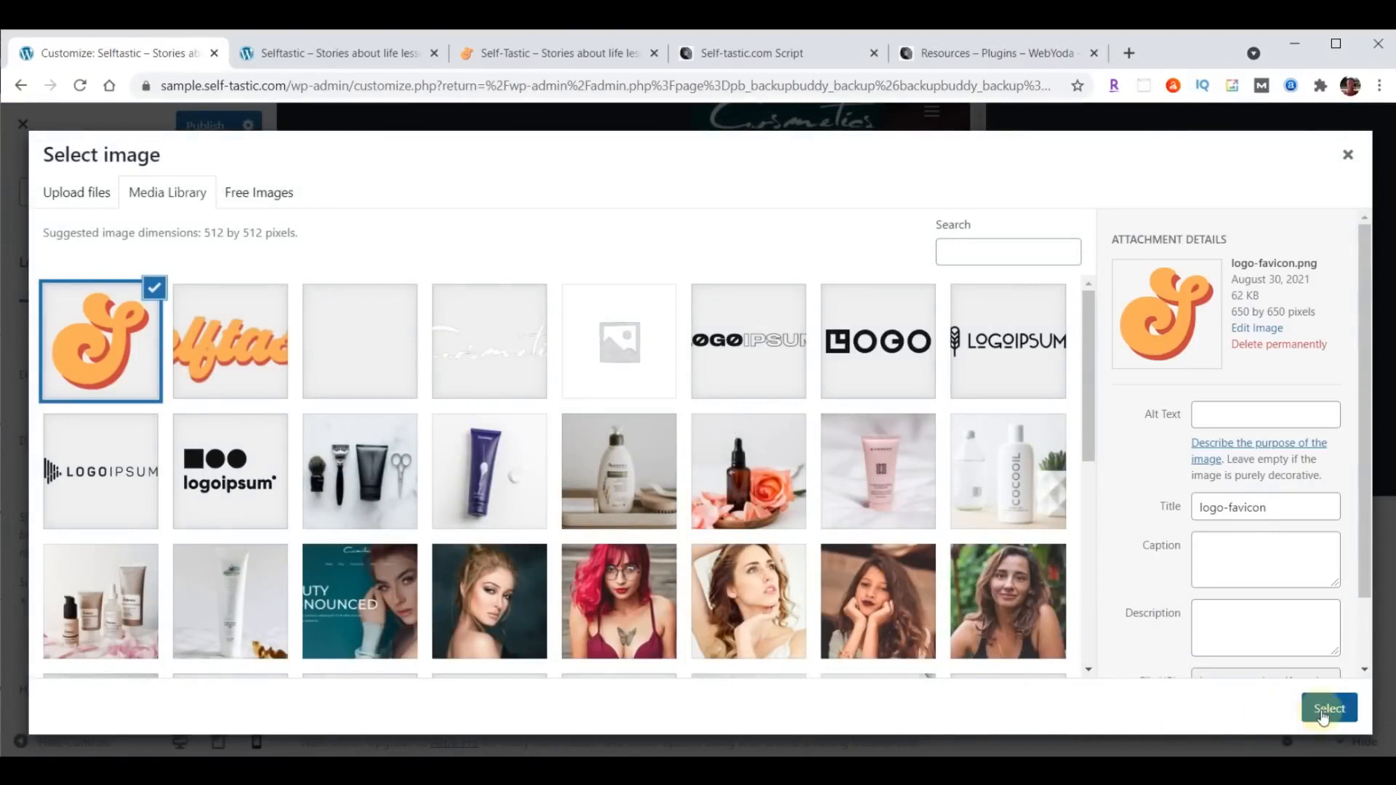
{"action": "left_click", "coordinate": [1328, 708]}
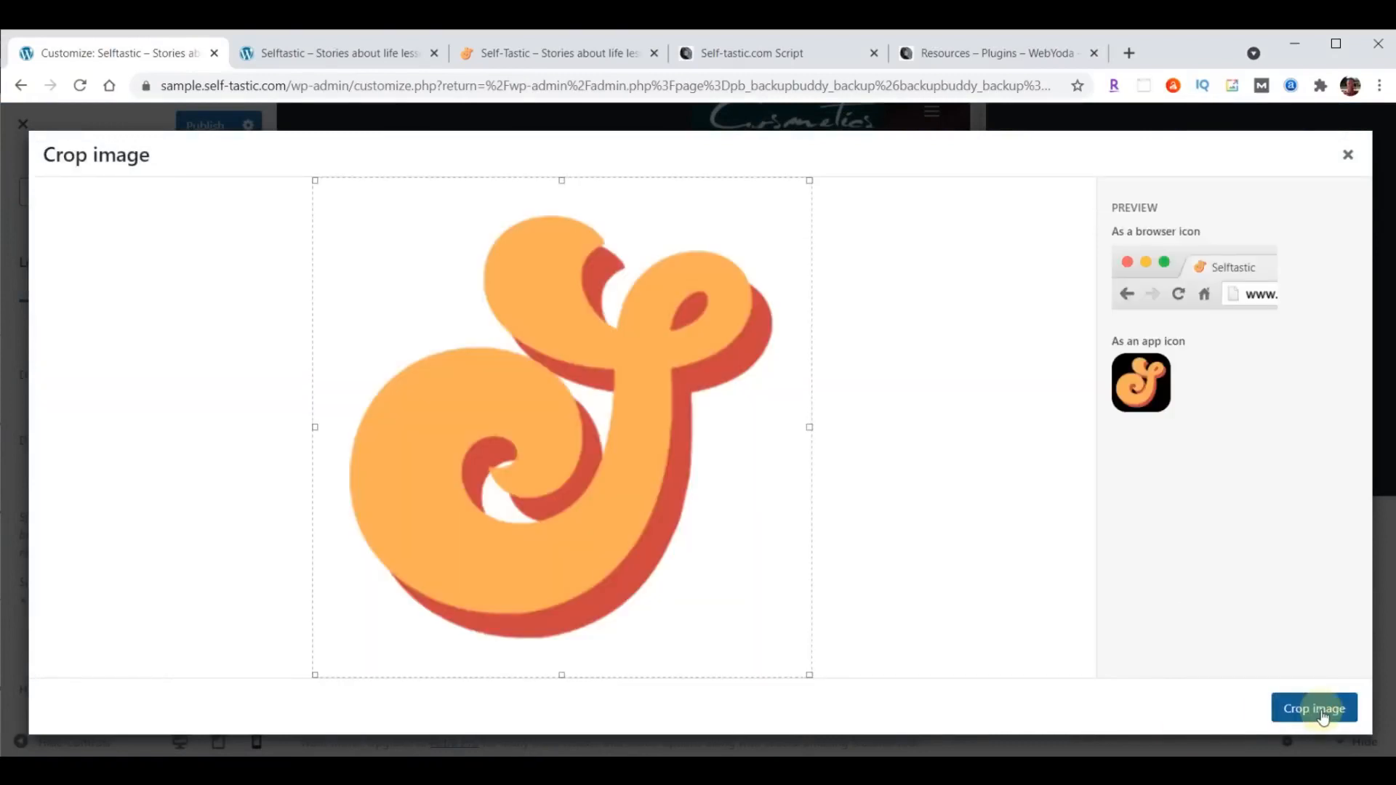
{"action": "left_click", "coordinate": [1322, 714]}
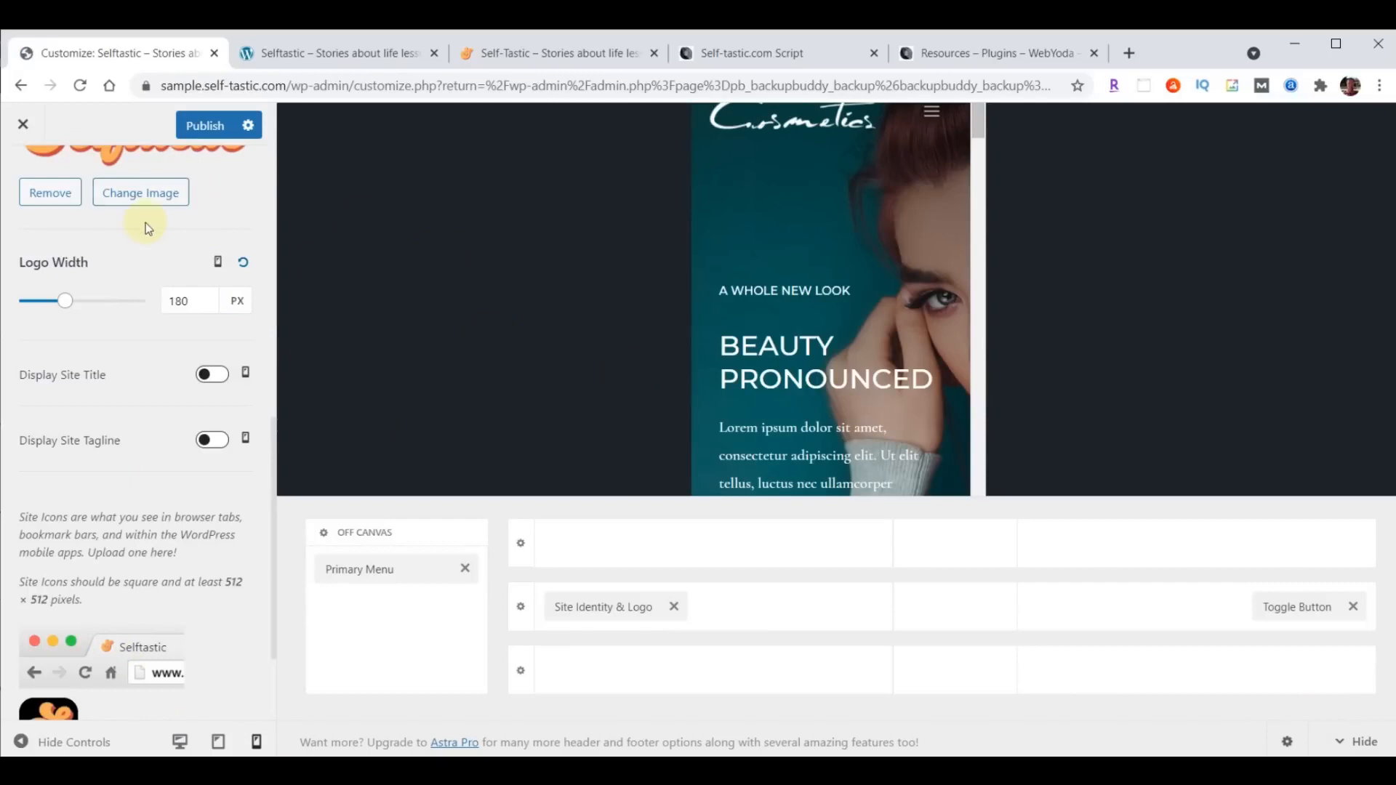
- Publish the Customizer changes and reload the sample site's home page to check the header and site icon
{"action": "left_click", "coordinate": [201, 128]}
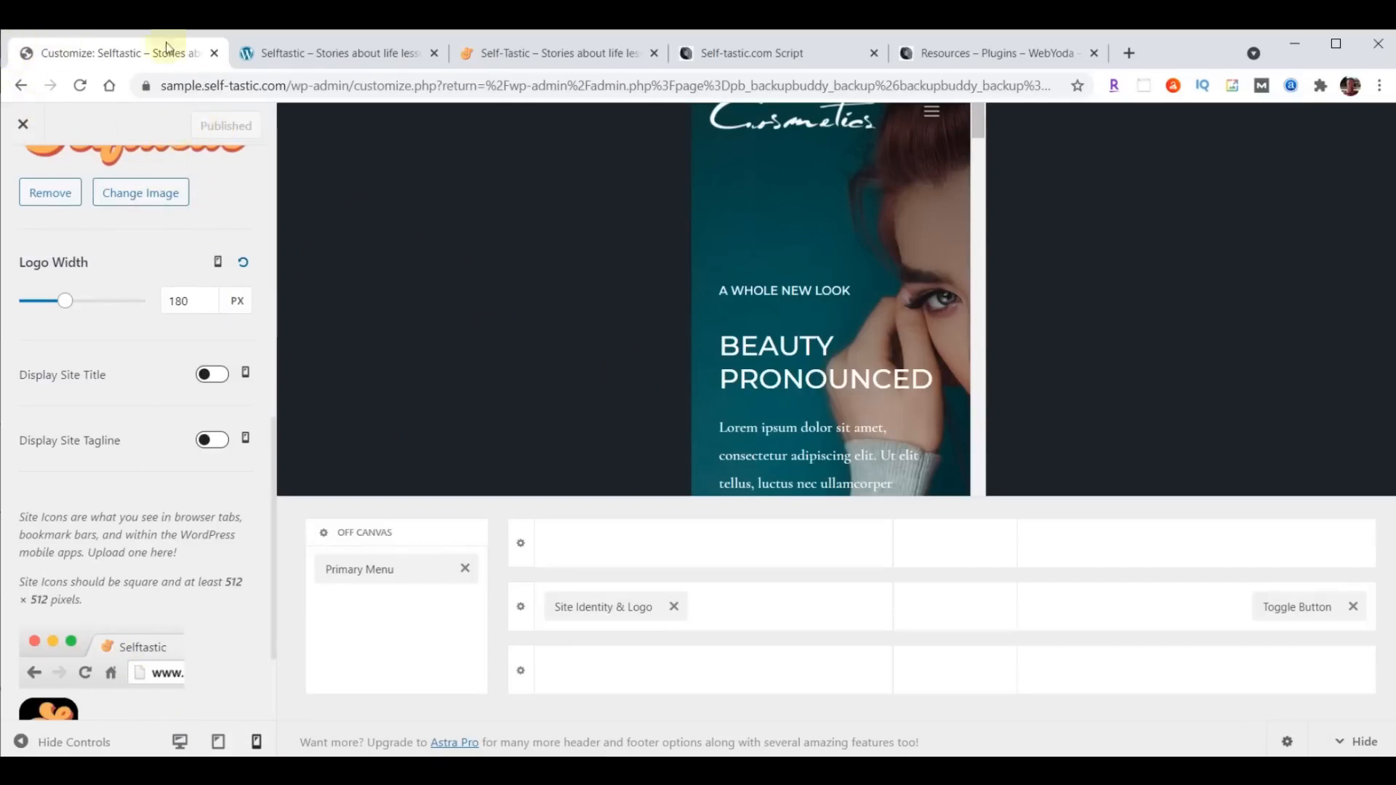
{"action": "left_click", "coordinate": [324, 53]}
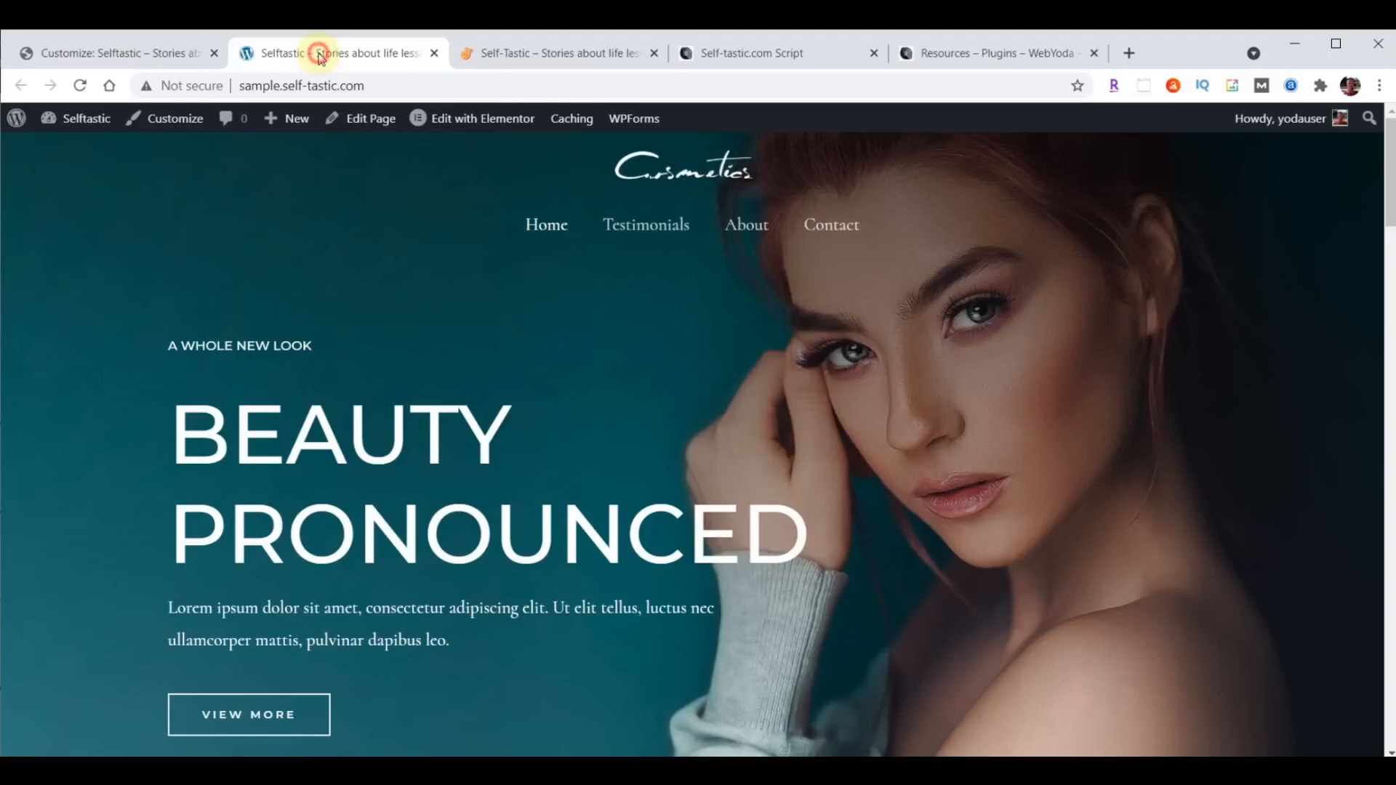
{"action": "left_click", "coordinate": [82, 85]}
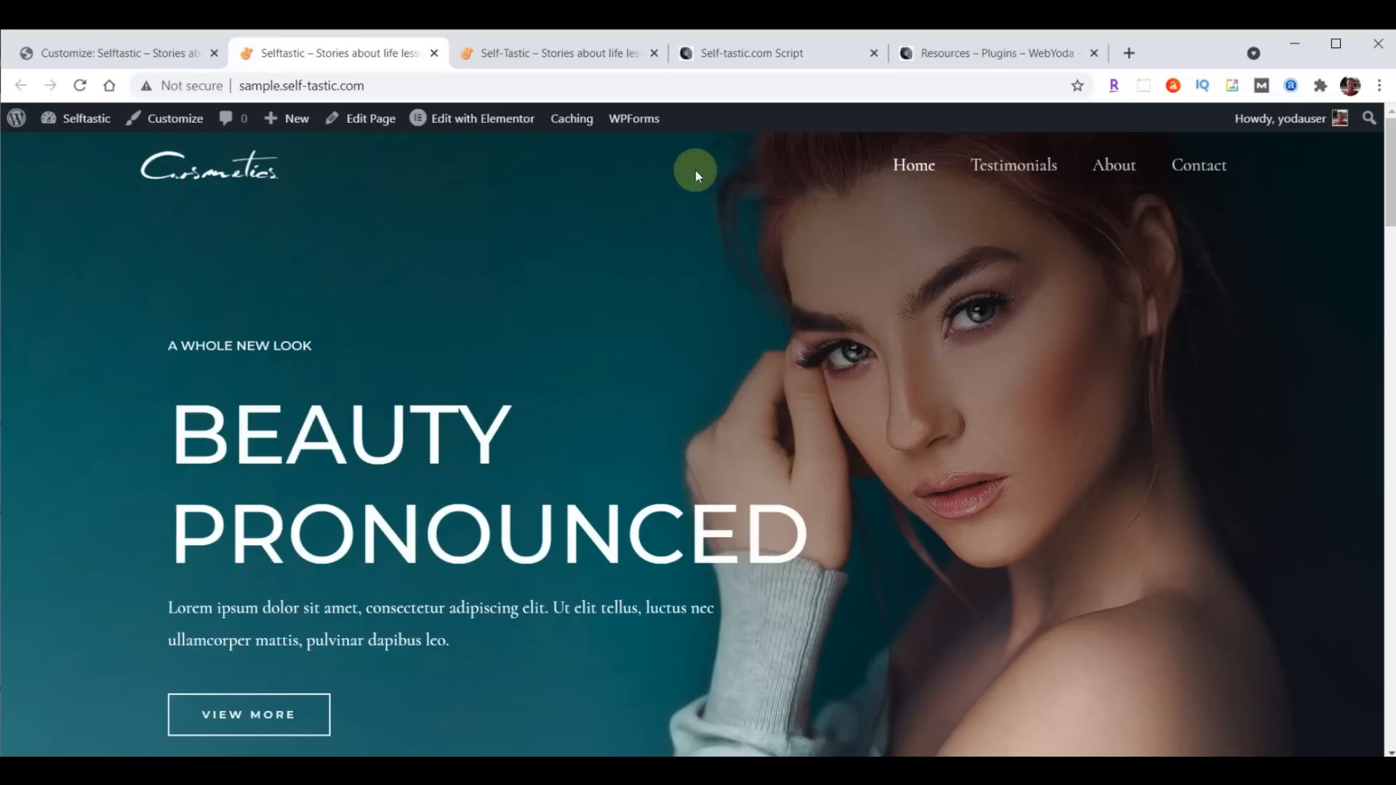
- In the Customizer's transparent header settings, replace the Cosmetics logo with logo-menu.png from the media library
{"action": "left_click", "coordinate": [111, 47]}
{"action": "scroll", "coordinate": [119, 451], "scroll_direction": "up", "scroll_amount": 8}
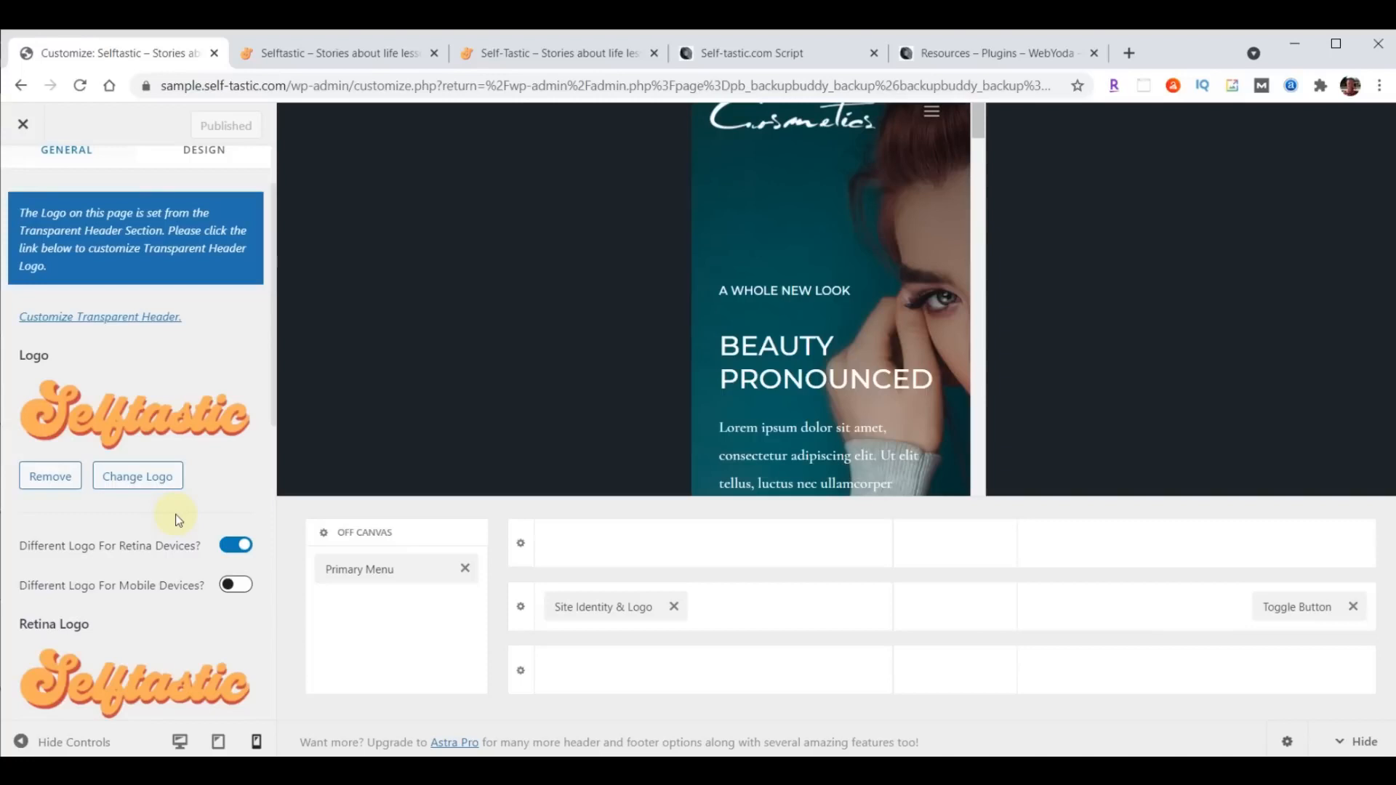
{"action": "scroll", "coordinate": [153, 546], "scroll_direction": "up", "scroll_amount": 3}
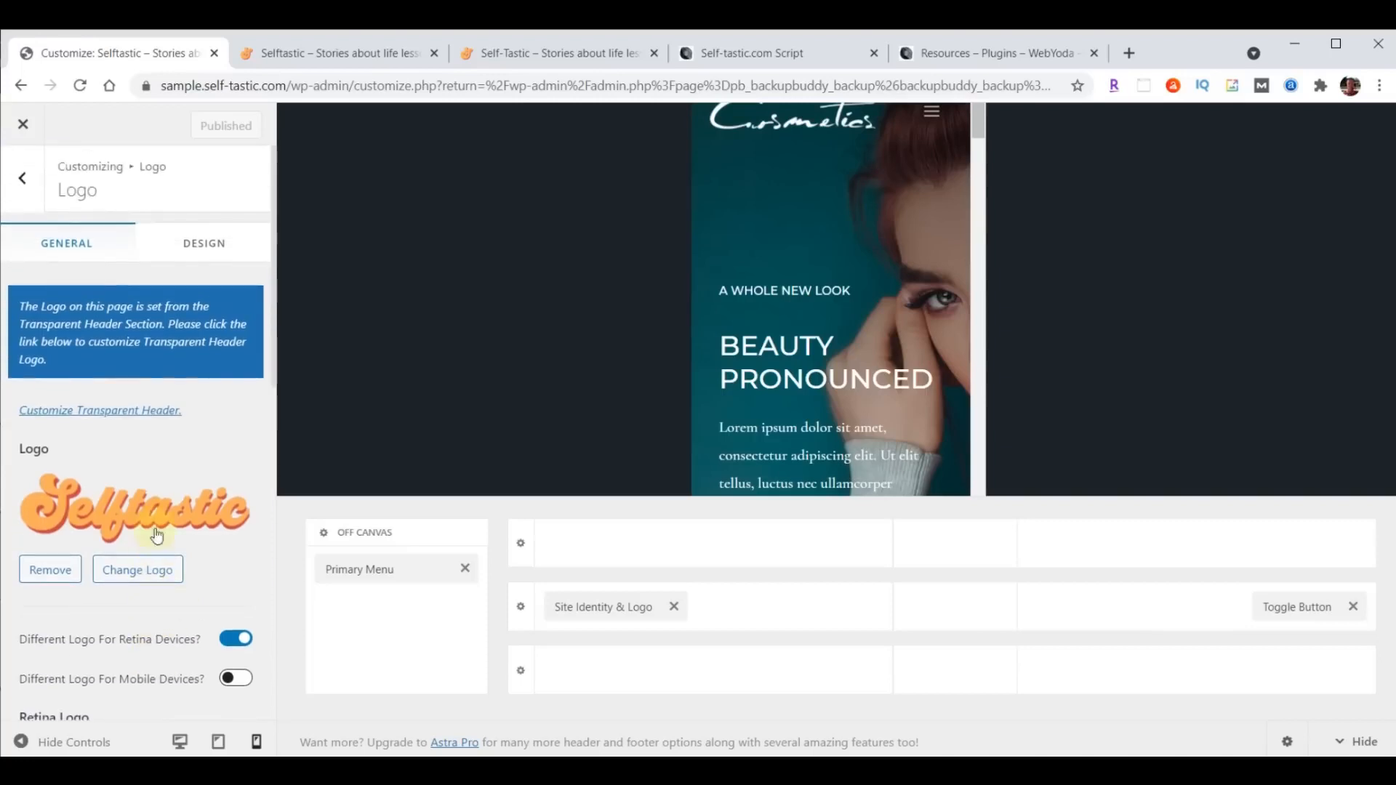
{"action": "left_click", "coordinate": [115, 413]}
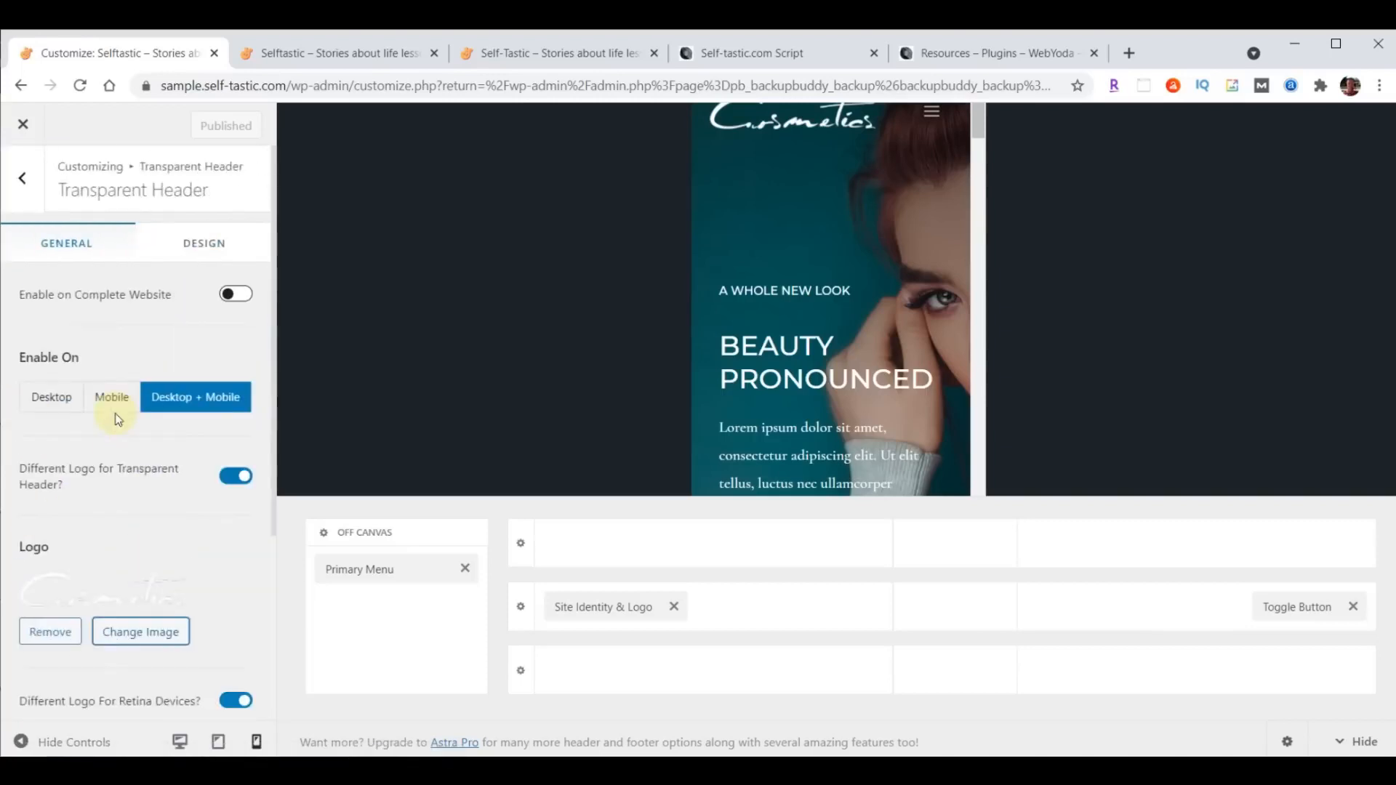
{"action": "scroll", "coordinate": [123, 408], "scroll_direction": "down", "scroll_amount": 4}
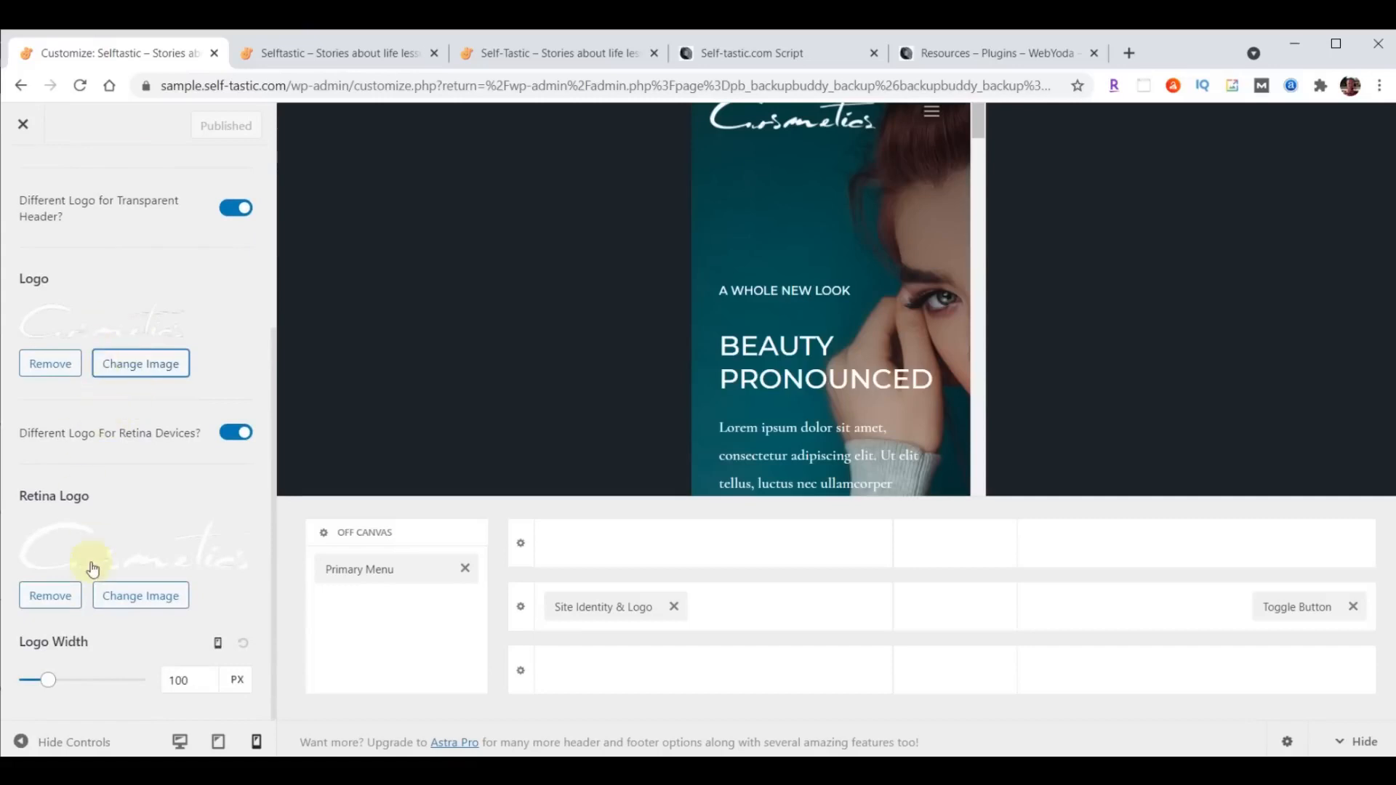
{"action": "left_click", "coordinate": [144, 374]}
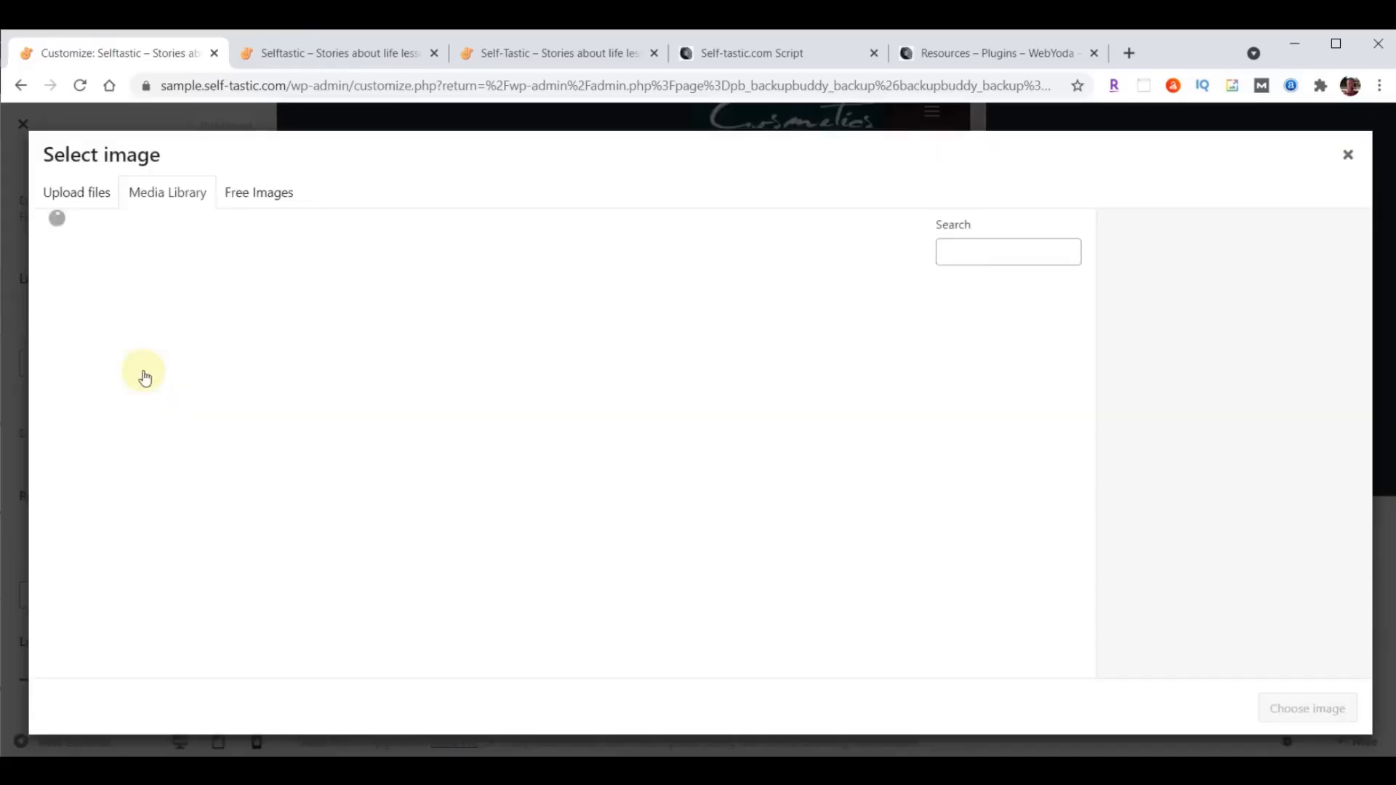
{"action": "left_click", "coordinate": [347, 358]}
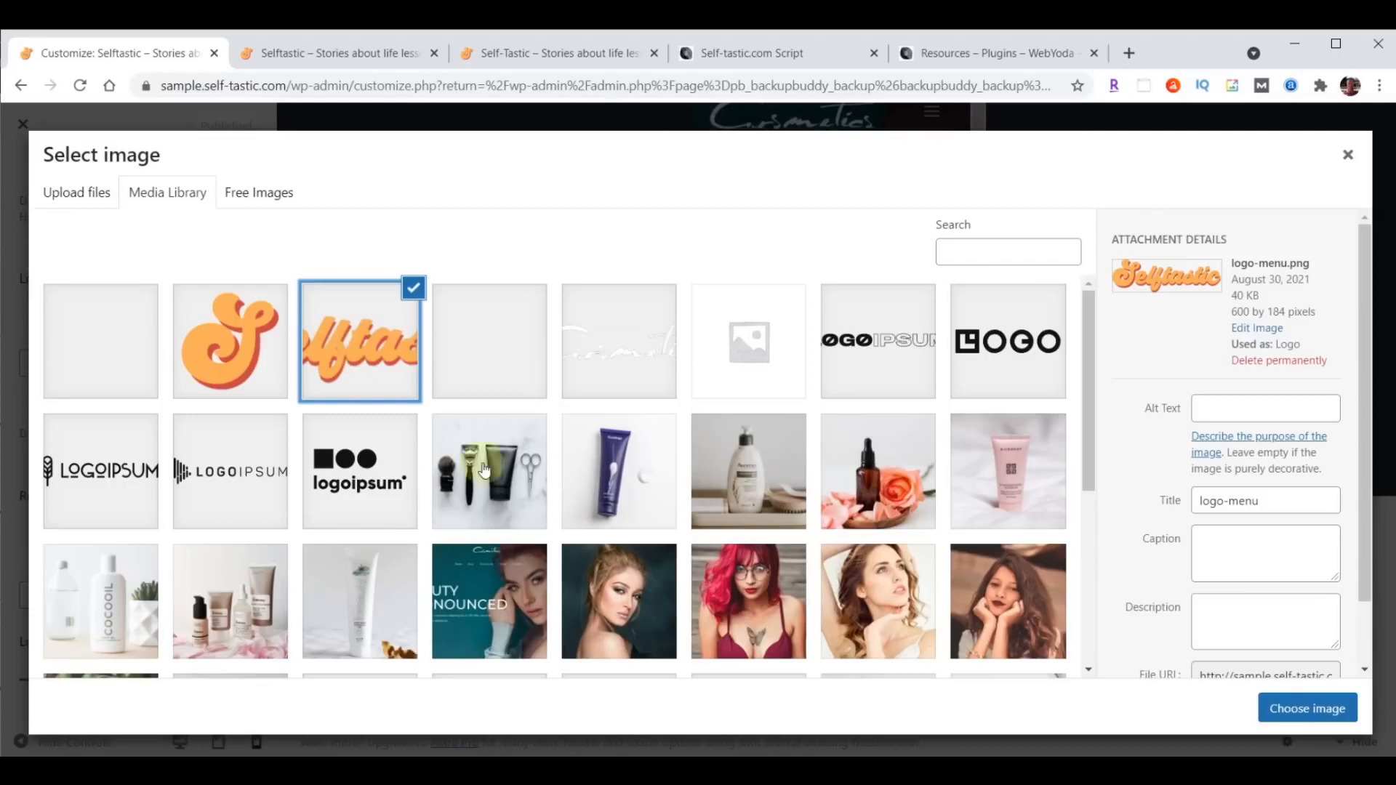
{"action": "left_click", "coordinate": [1306, 710]}
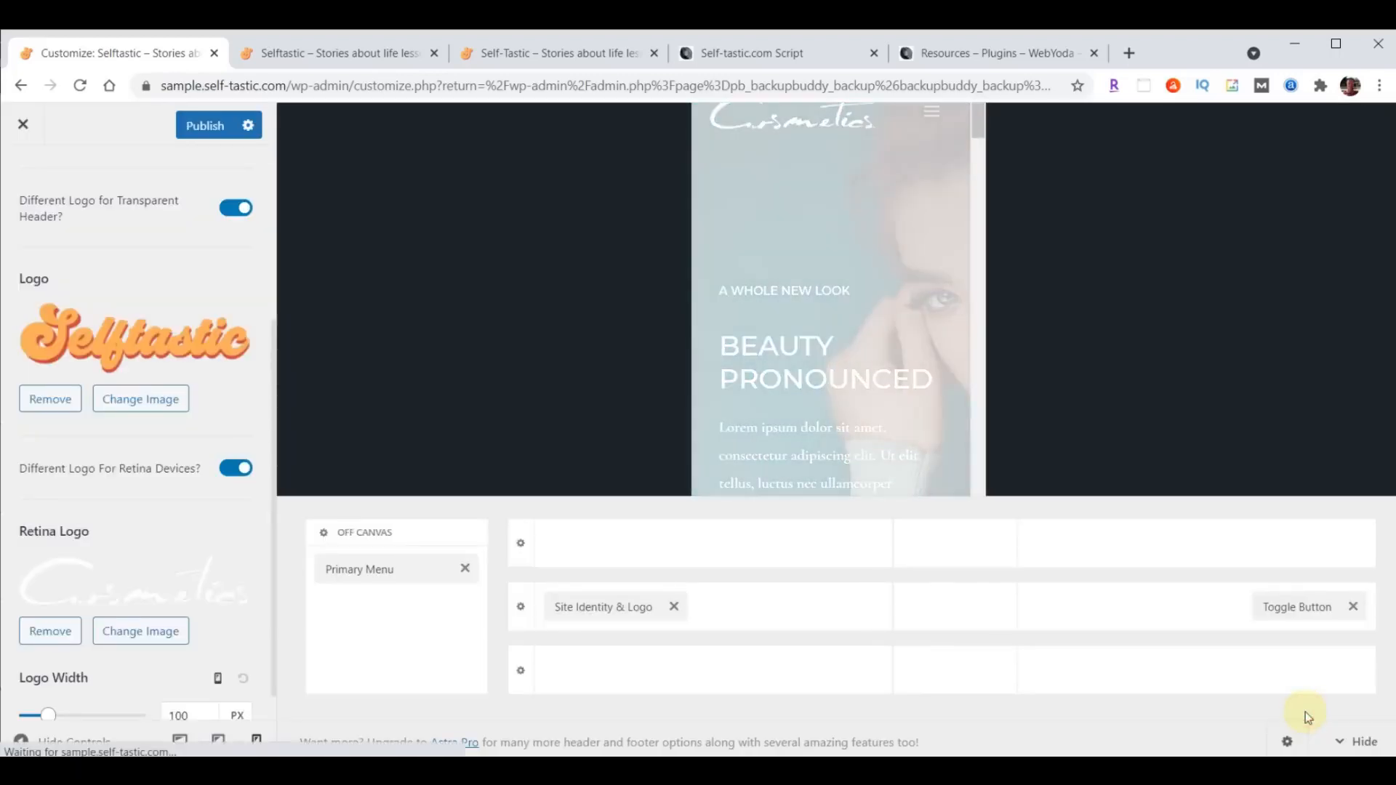
- Replace the transparent header's retina logo with logo-menu.png from the media library
{"action": "left_click", "coordinate": [133, 631]}
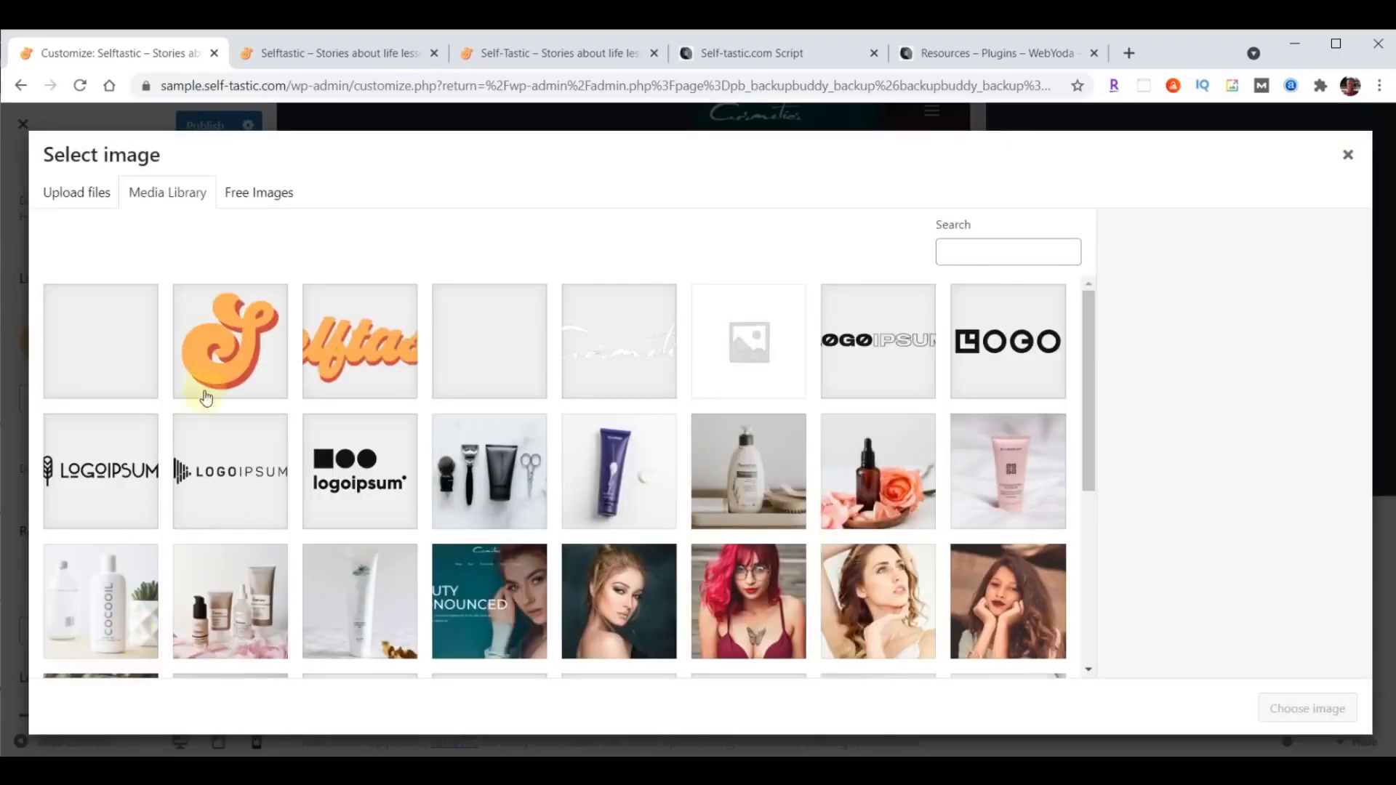
{"action": "left_click", "coordinate": [343, 355]}
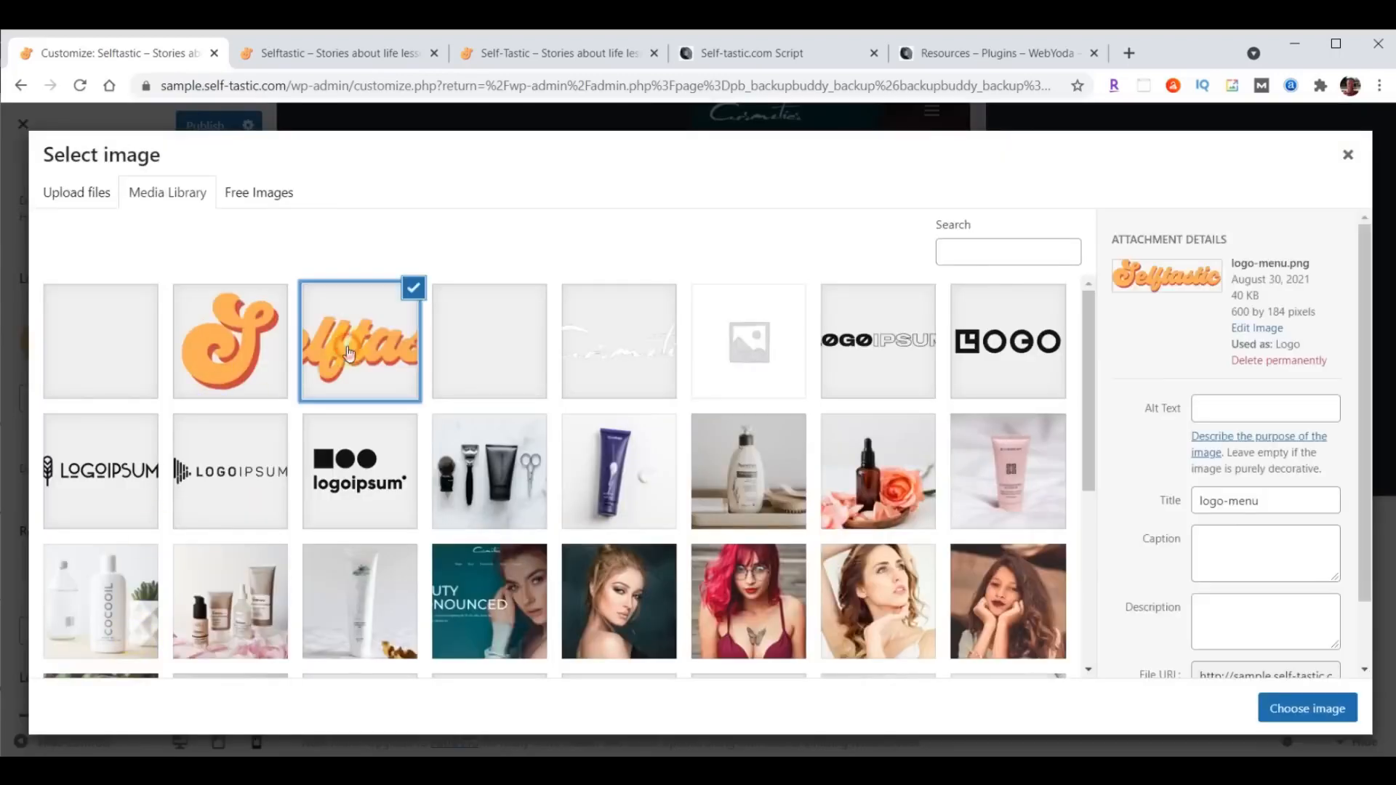
{"action": "left_click", "coordinate": [1301, 704]}
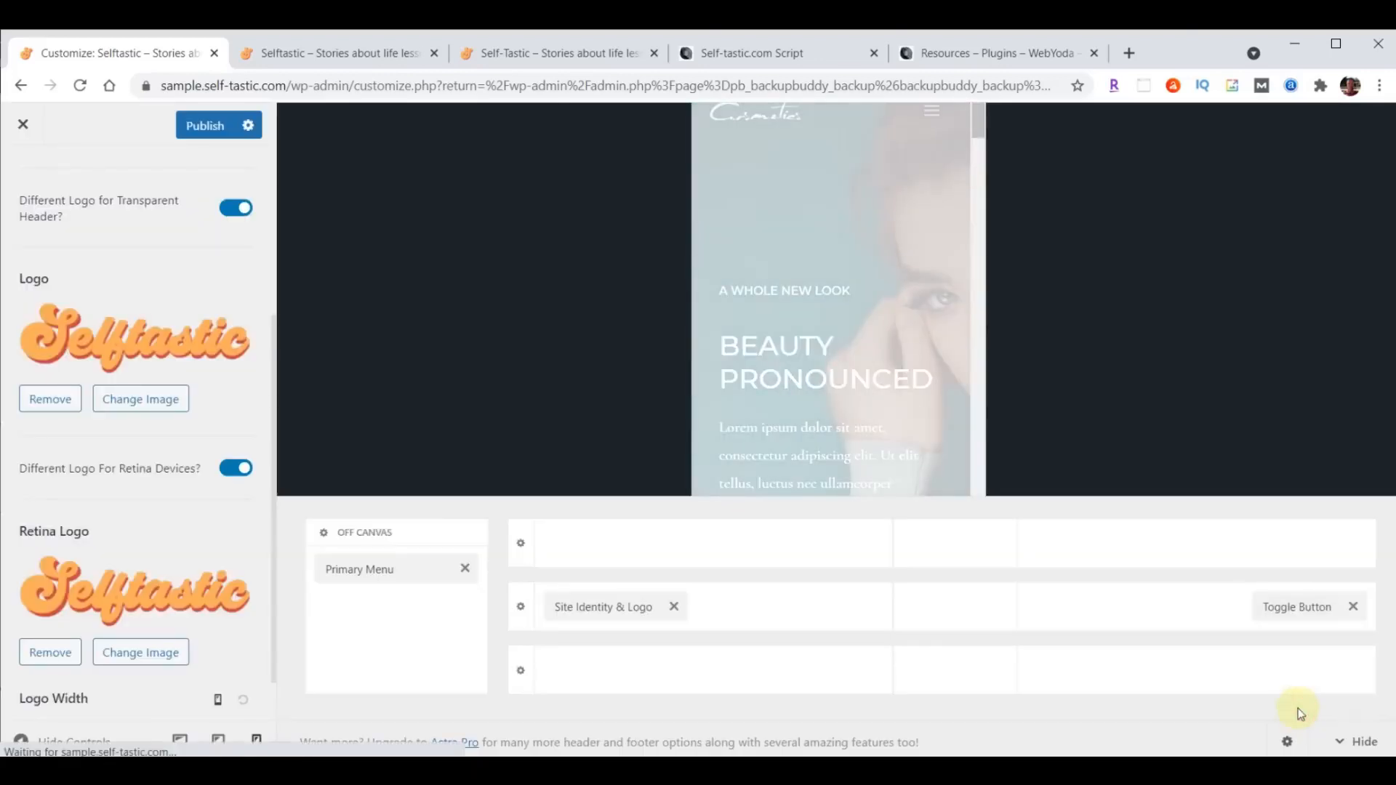
- Set the transparent header's logo width to 230 px for desktop, 200 px for tablet and 180 px for mobile
{"action": "scroll", "coordinate": [168, 463], "scroll_direction": "down", "scroll_amount": 1}
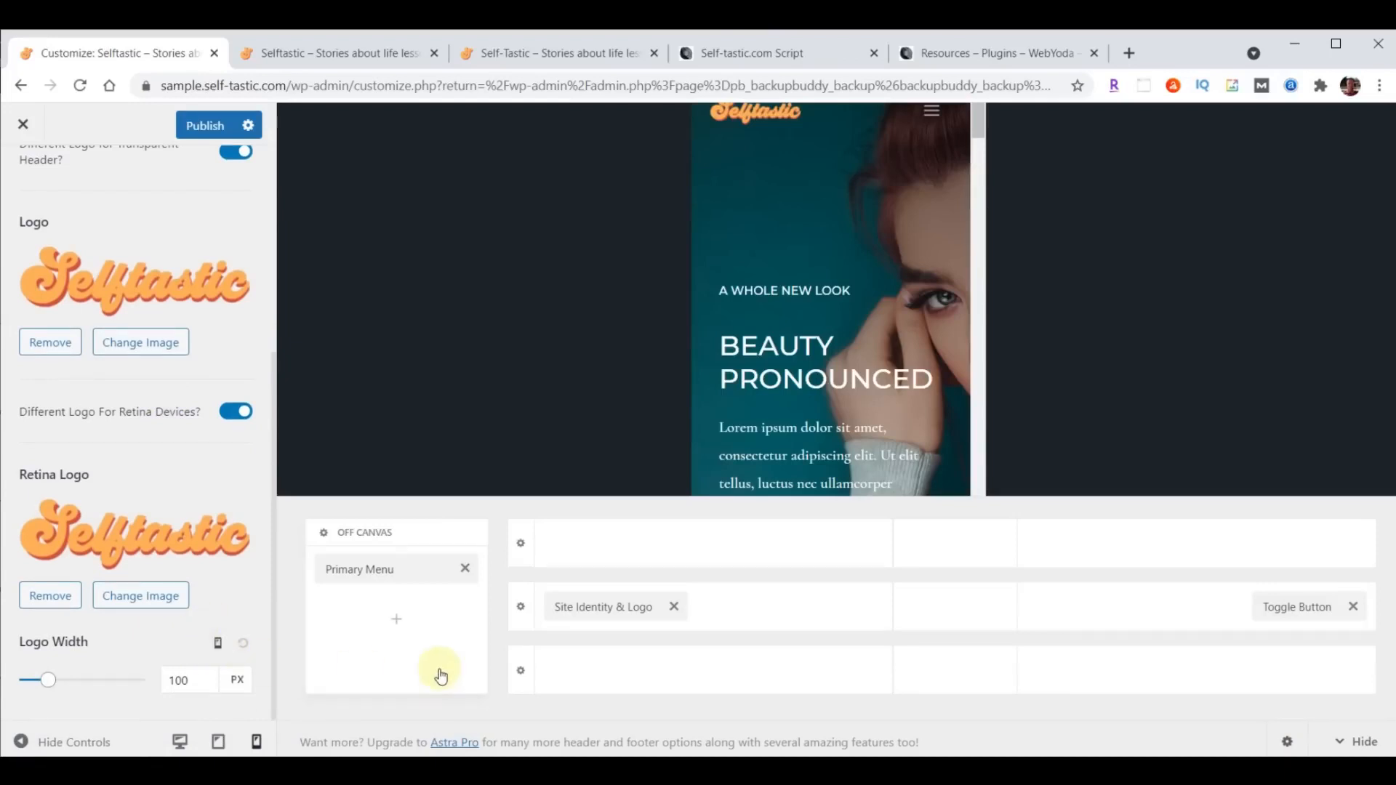
{"action": "left_click", "coordinate": [218, 645]}
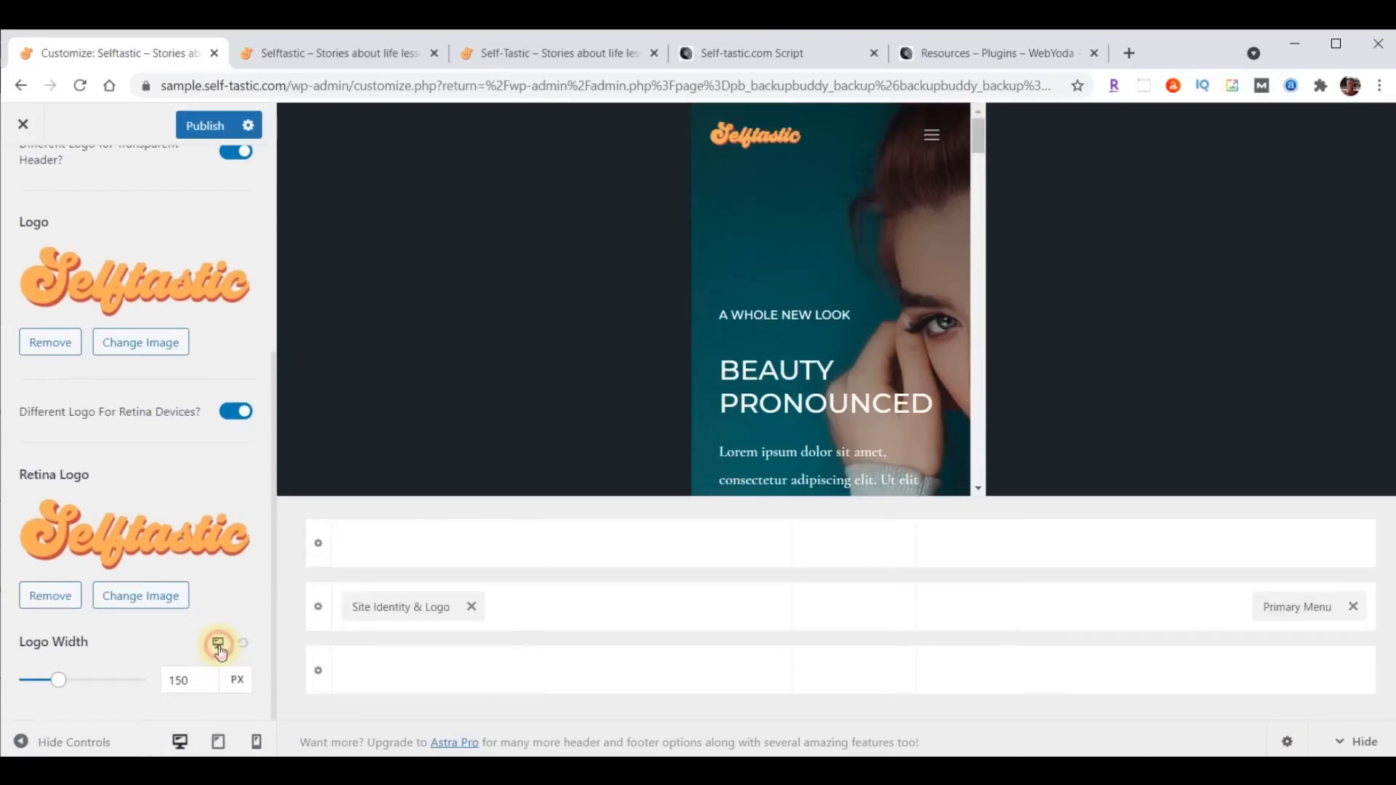
{"action": "left_click_drag", "start_coordinate": [198, 680], "coordinate": [140, 686]}
{"action": "type", "text": "230"}
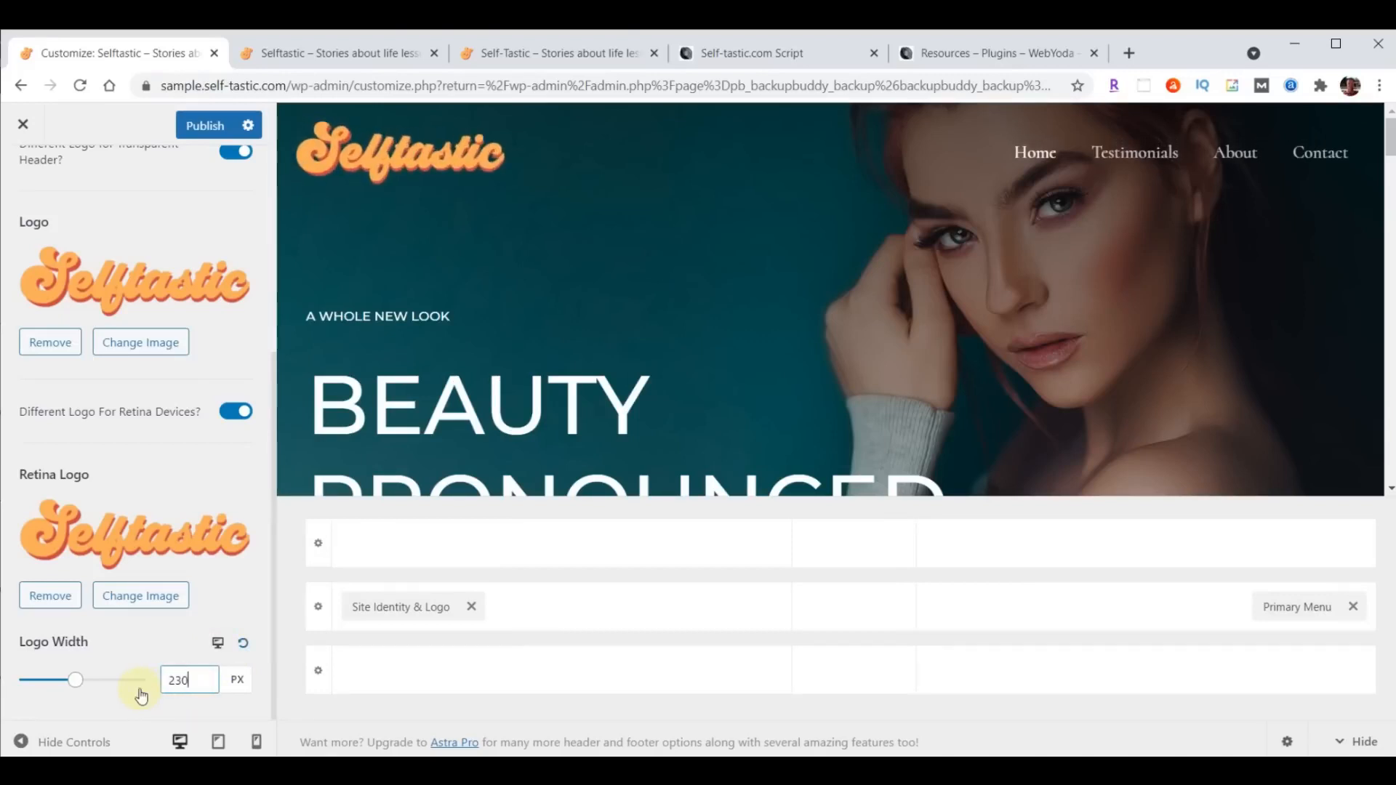
{"action": "left_click", "coordinate": [217, 643]}
{"action": "left_click_drag", "start_coordinate": [198, 679], "coordinate": [151, 679]}
{"action": "type", "text": "200"}
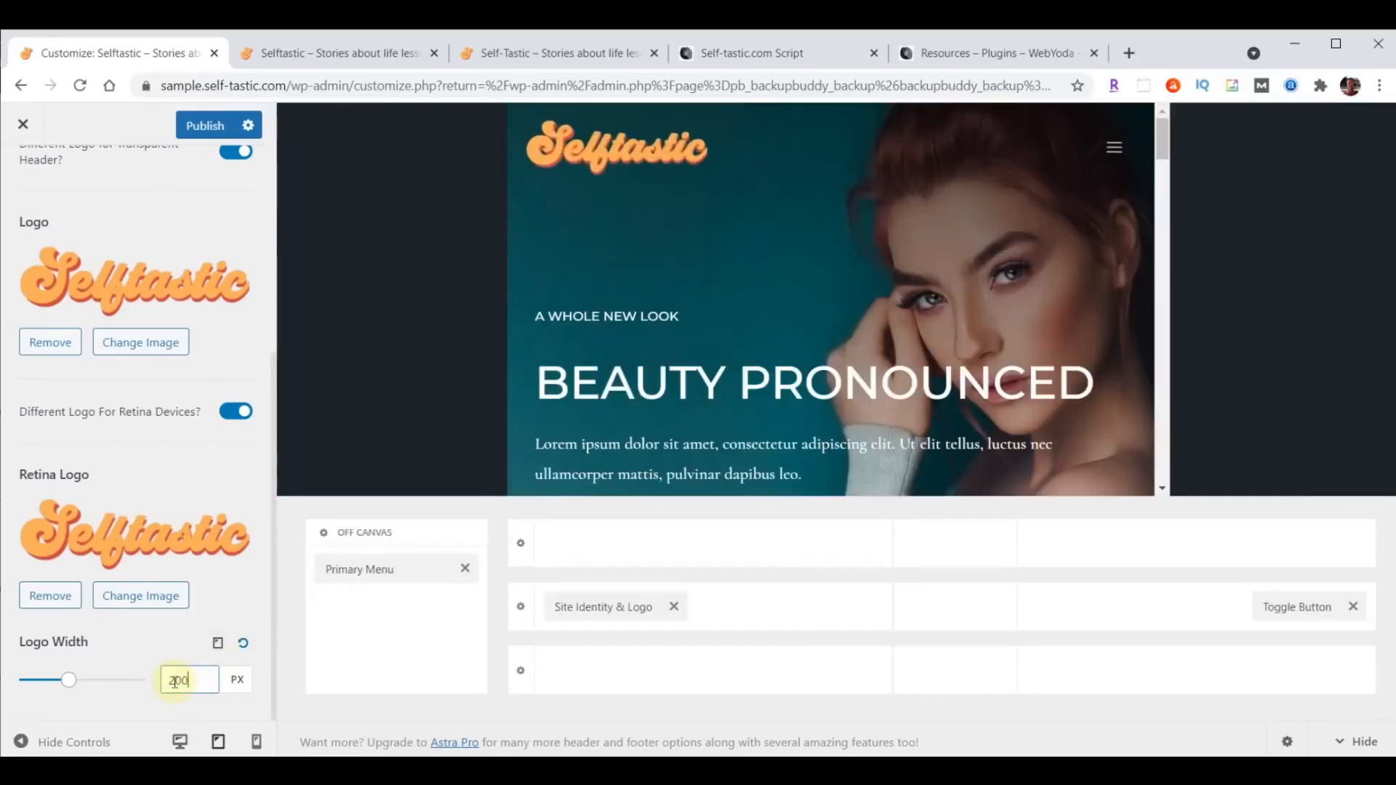
{"action": "left_click", "coordinate": [217, 643]}
{"action": "left_click_drag", "start_coordinate": [194, 679], "coordinate": [149, 679]}
{"action": "type", "text": "180"}
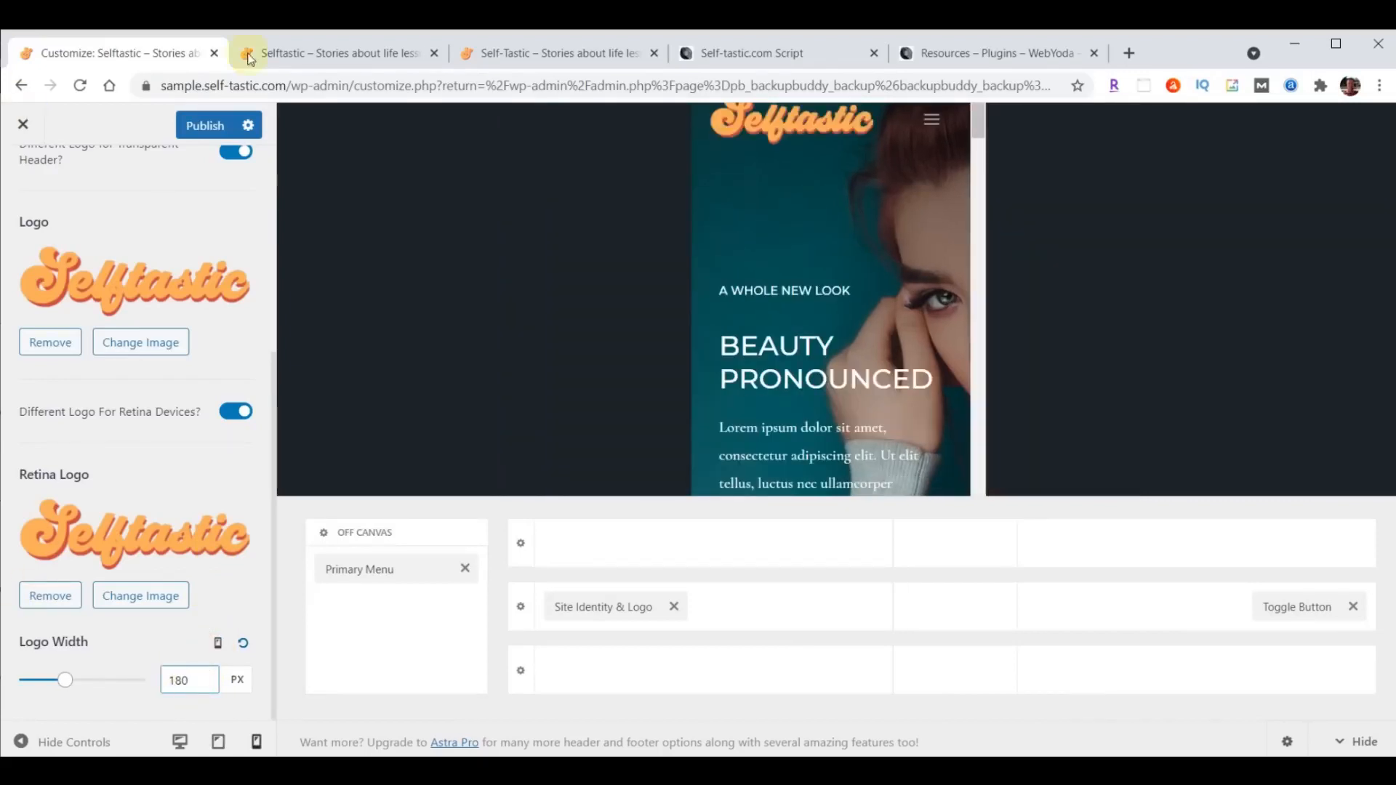
- Publish the transparent header logo changes and reload the sample site's home page to check the logo
{"action": "left_click", "coordinate": [203, 127]}
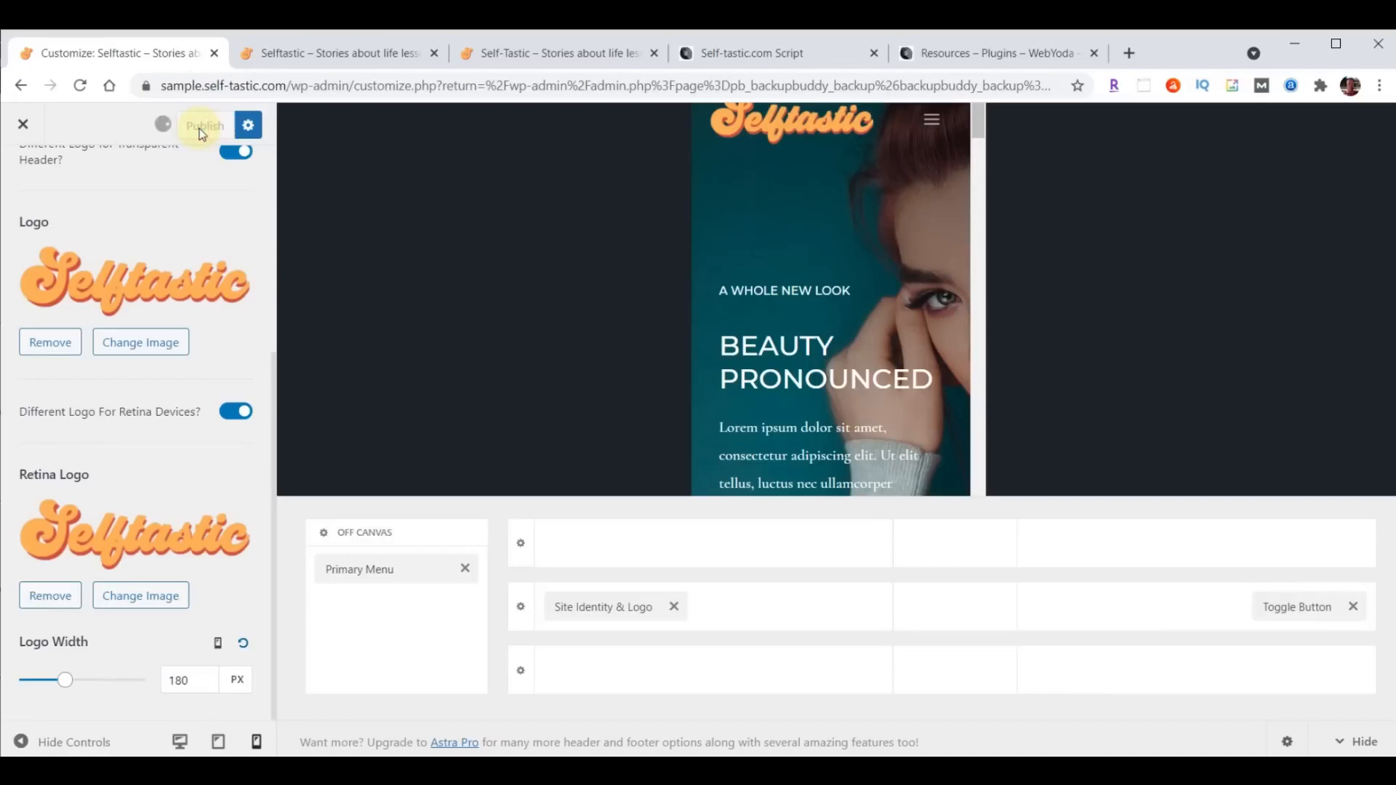
{"action": "left_click", "coordinate": [276, 53]}
{"action": "left_click", "coordinate": [80, 86]}
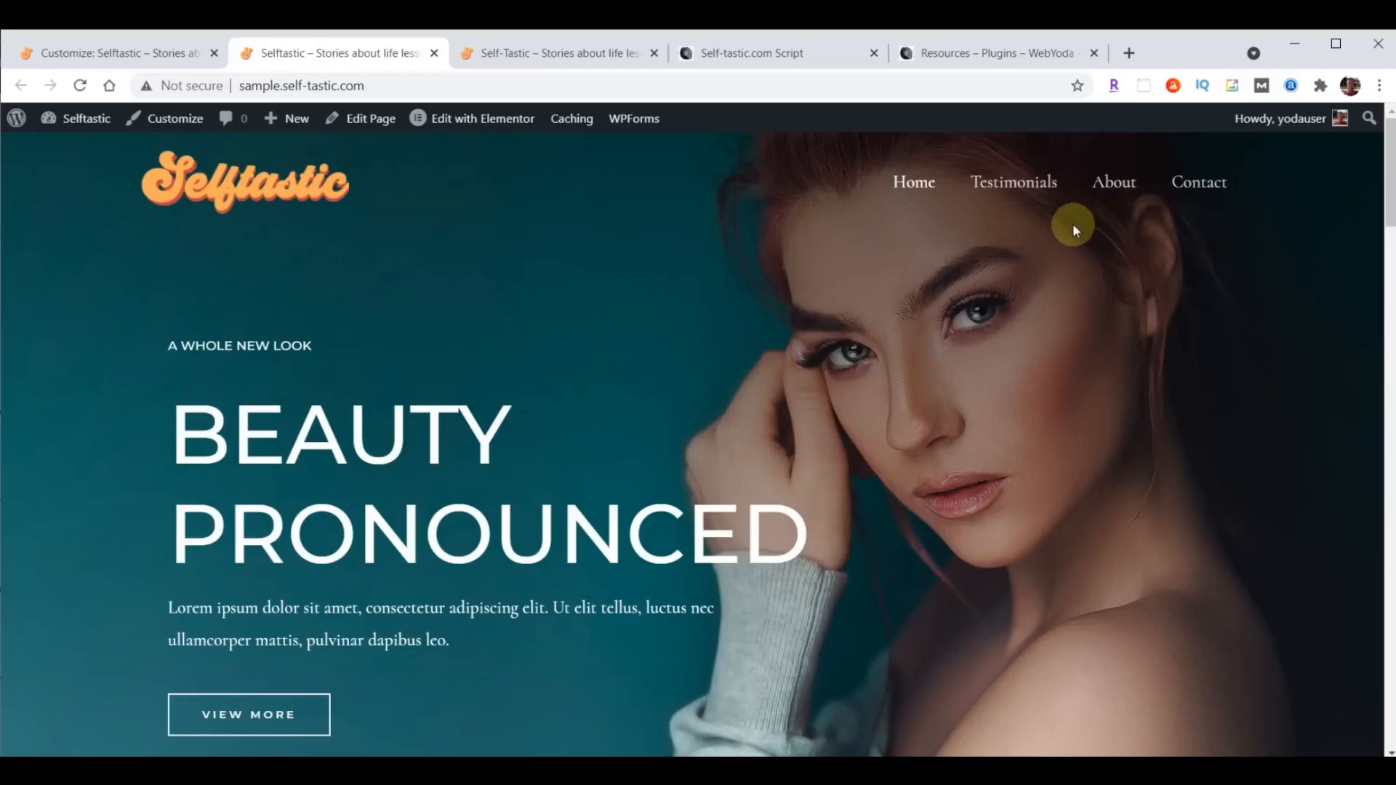
- Exit and reopen the Customizer, and bring up the Header Builder's design settings for the Primary Menu
{"action": "left_click", "coordinate": [117, 55]}
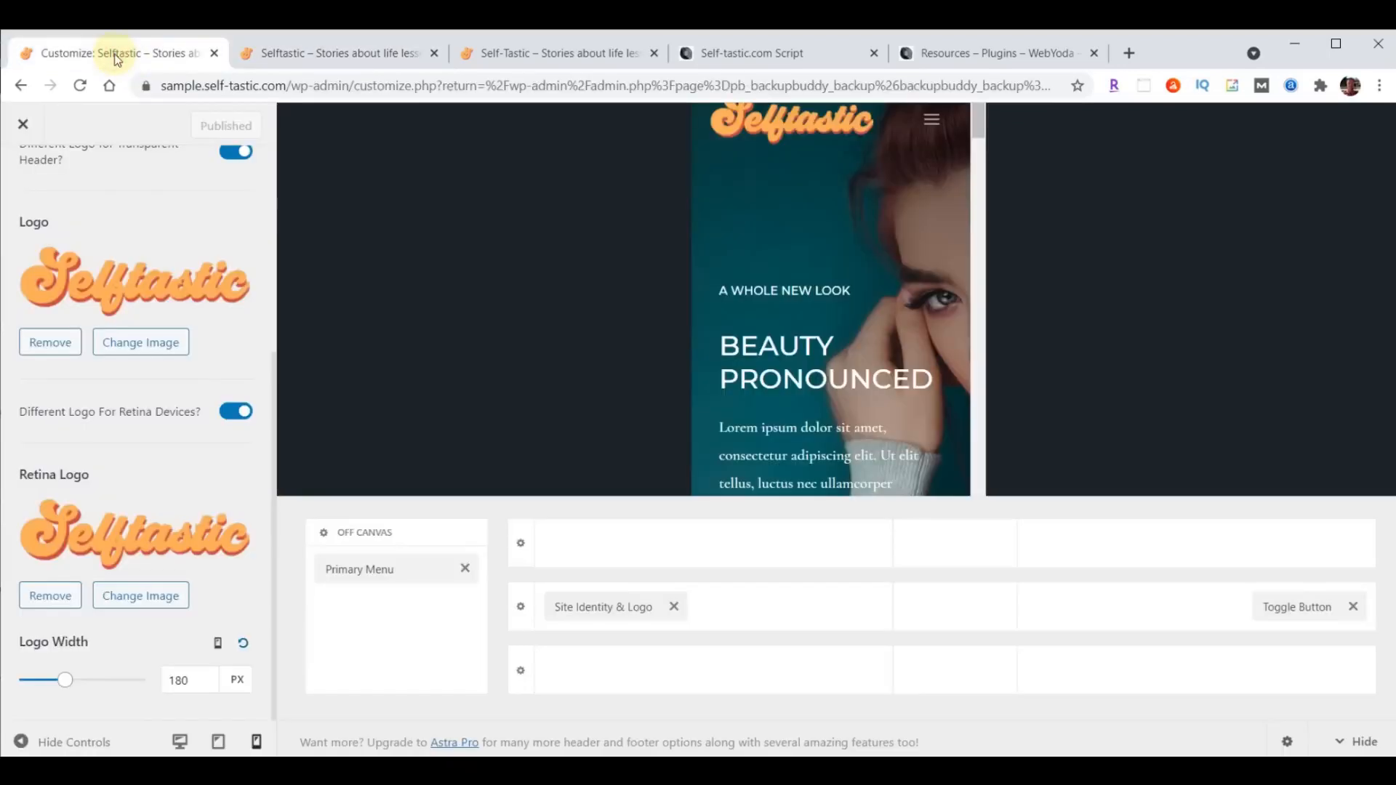
{"action": "left_click", "coordinate": [21, 125]}
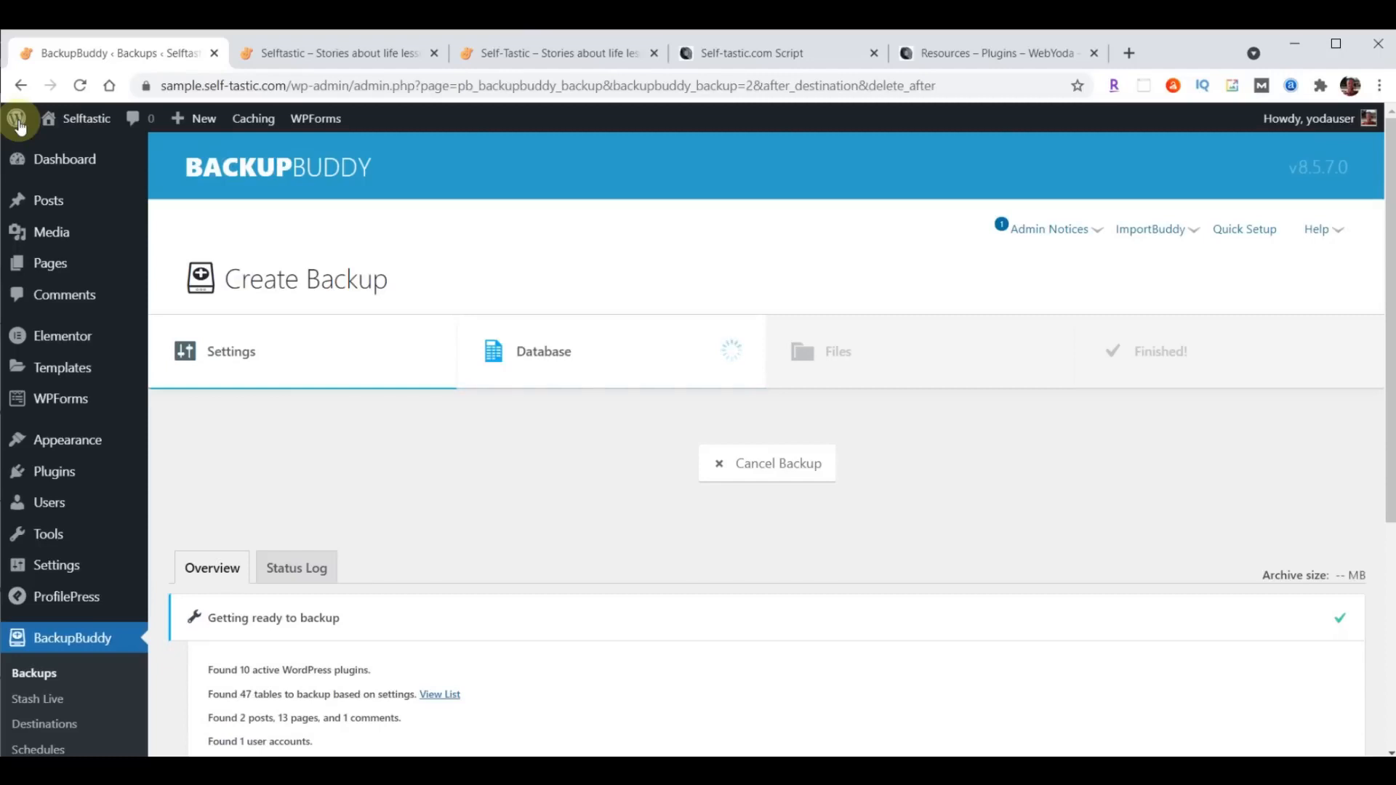
{"action": "mouse_move", "coordinate": [60, 444]}
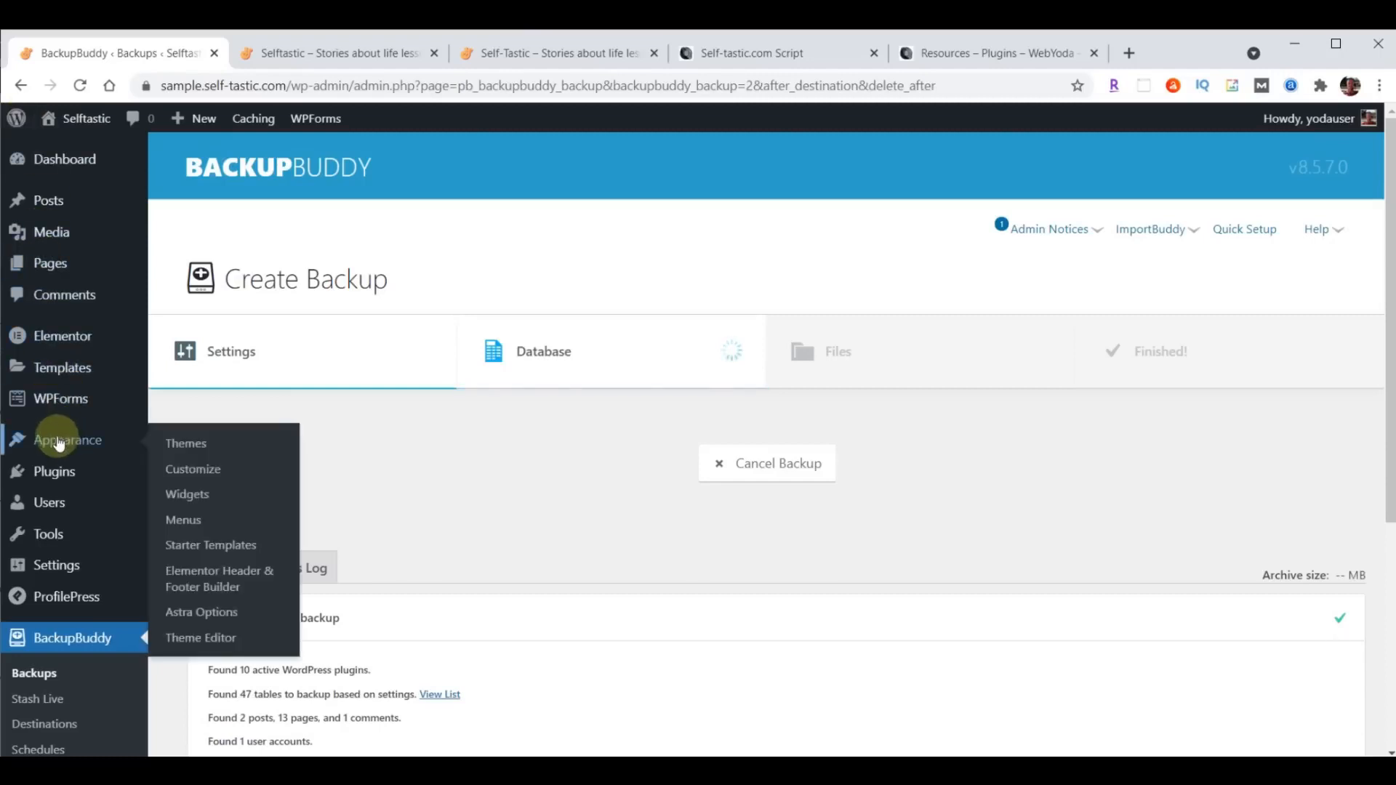
{"action": "left_click", "coordinate": [191, 469]}
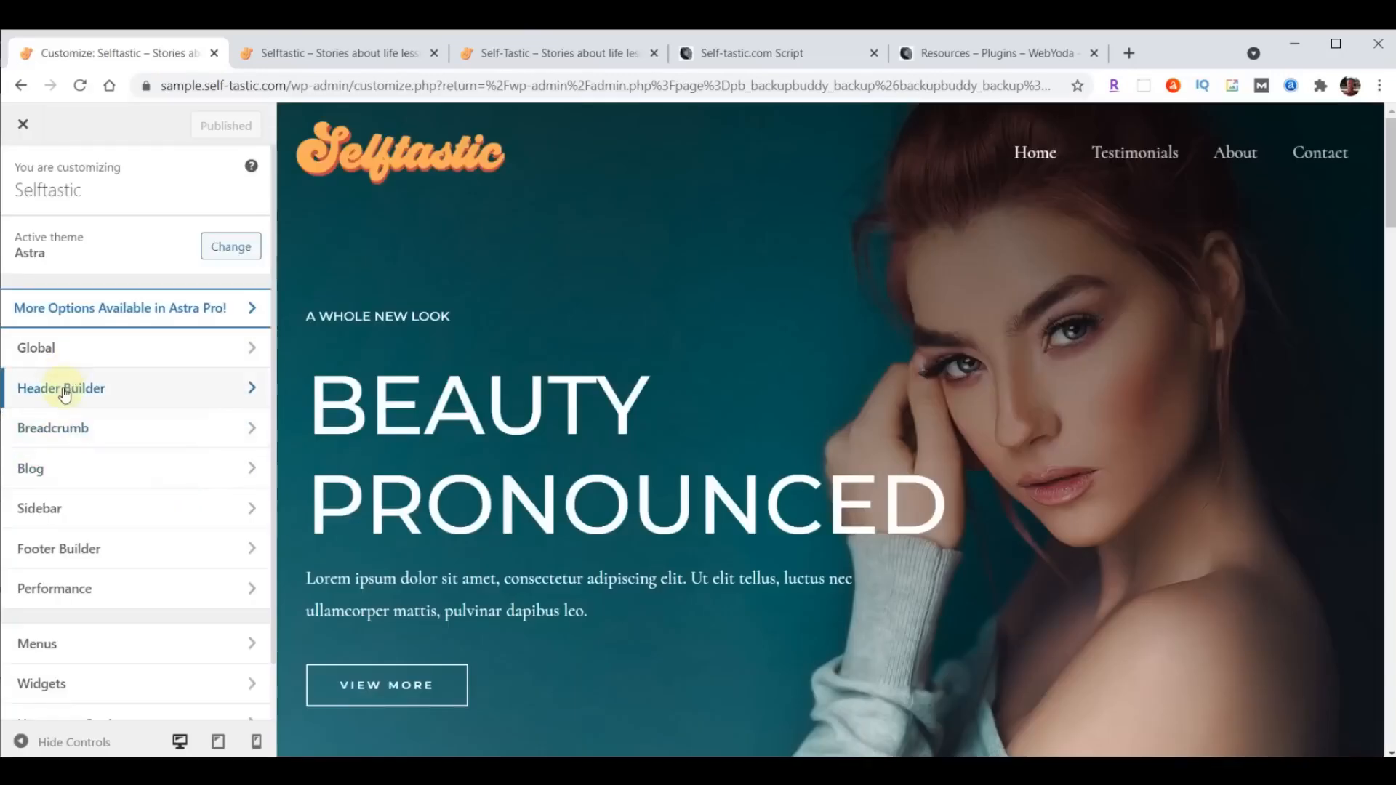
{"action": "left_click", "coordinate": [63, 393]}
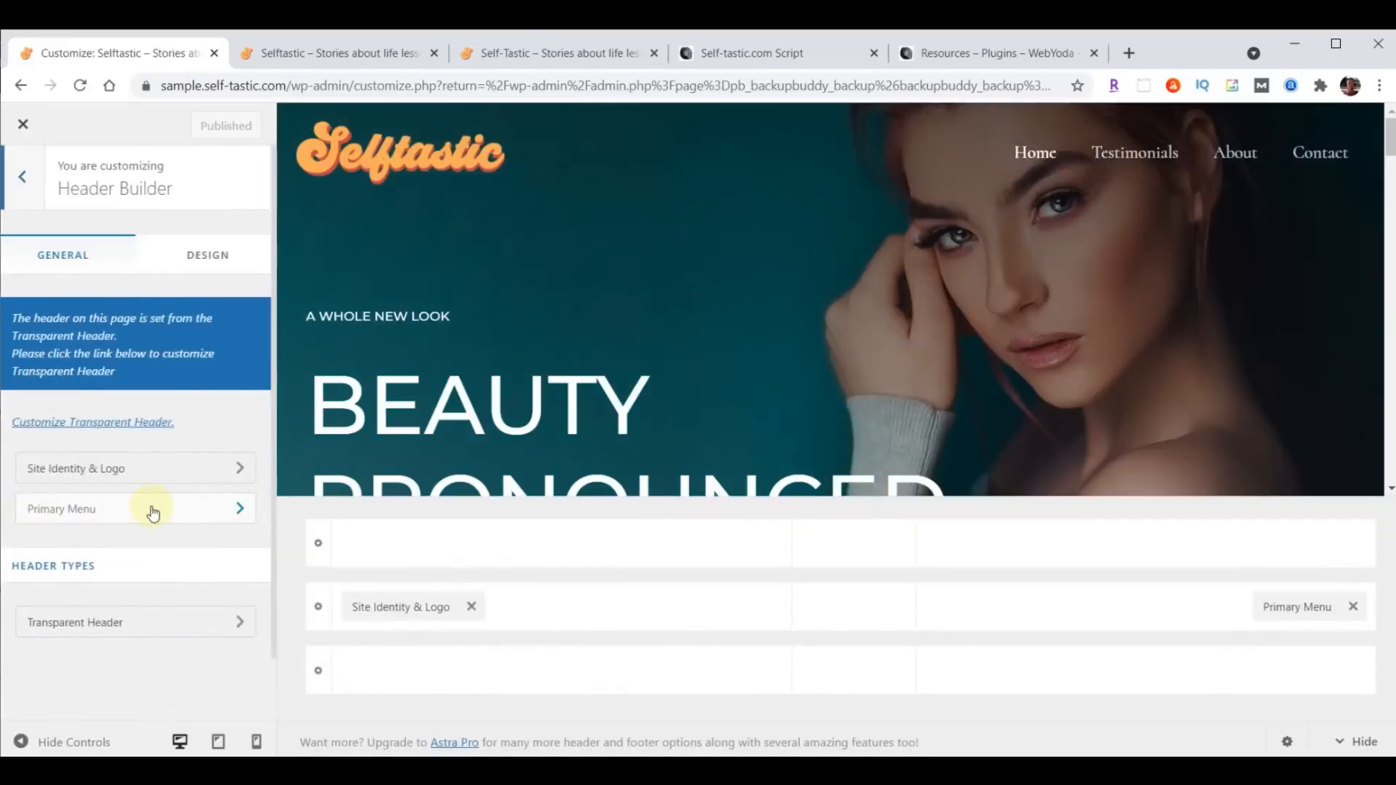
{"action": "left_click", "coordinate": [81, 509]}
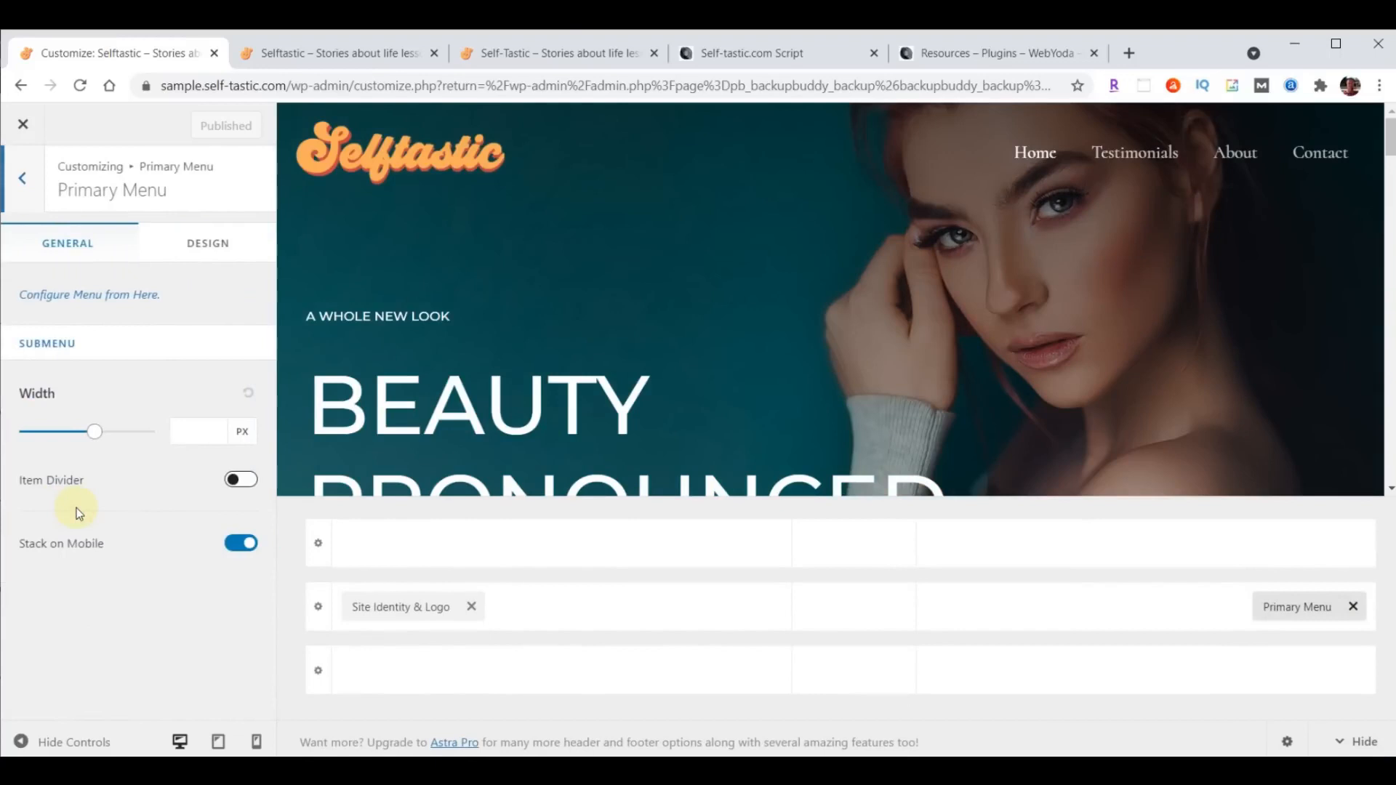
{"action": "left_click", "coordinate": [204, 247]}
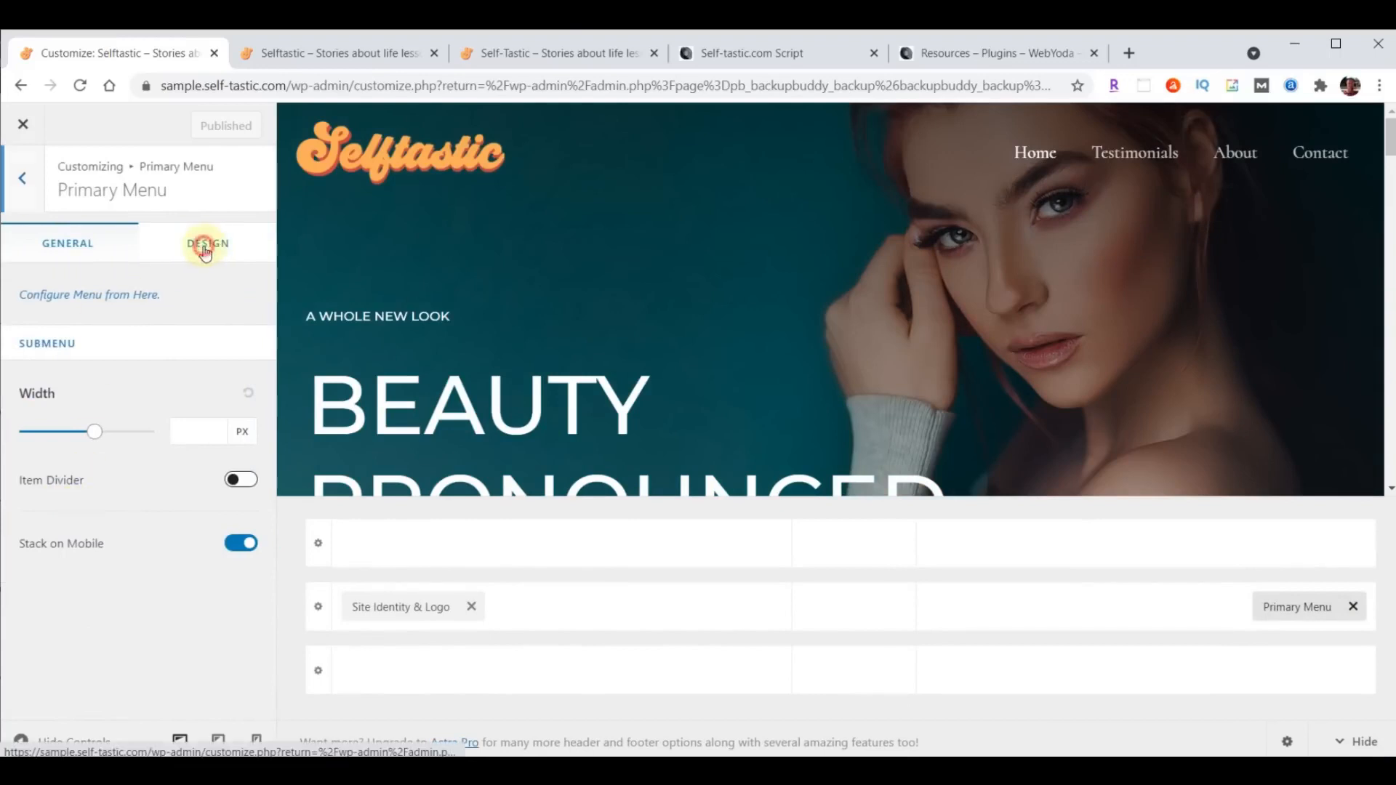
- Set the primary menu font to Open Sans Condensed at 24 px
{"action": "scroll", "coordinate": [205, 327], "scroll_direction": "down", "scroll_amount": 5}
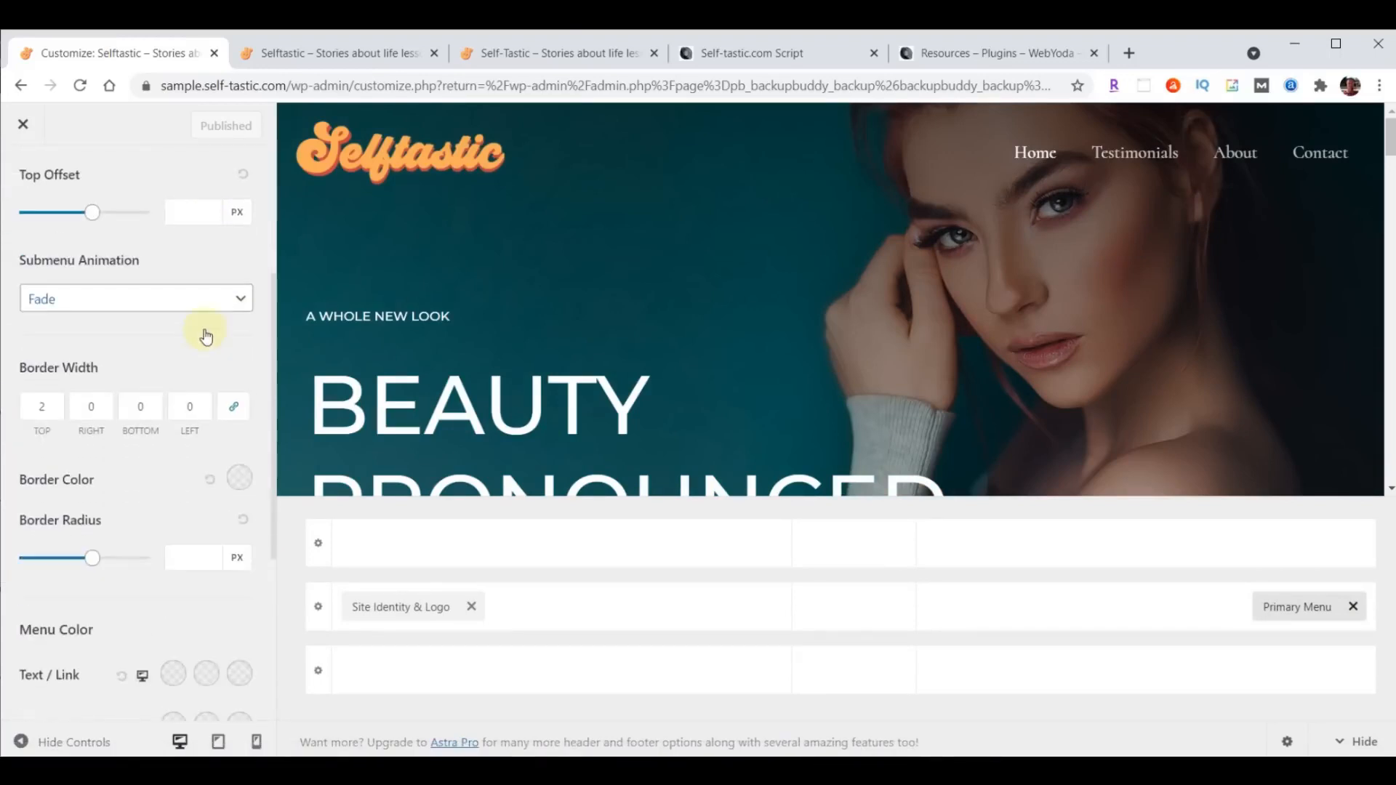
{"action": "scroll", "coordinate": [204, 329], "scroll_direction": "down", "scroll_amount": 1}
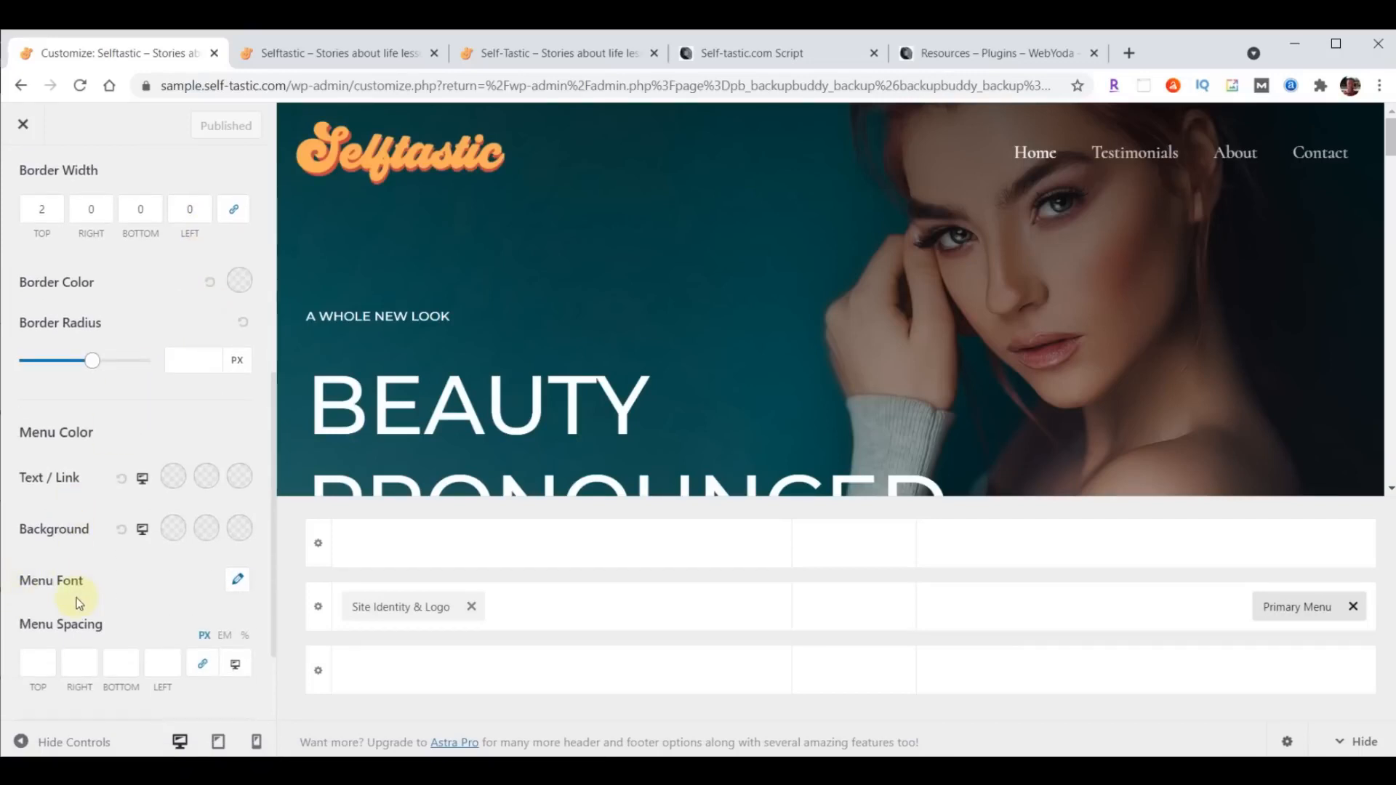
{"action": "left_click", "coordinate": [237, 589]}
{"action": "scroll", "coordinate": [237, 556], "scroll_direction": "down", "scroll_amount": 2}
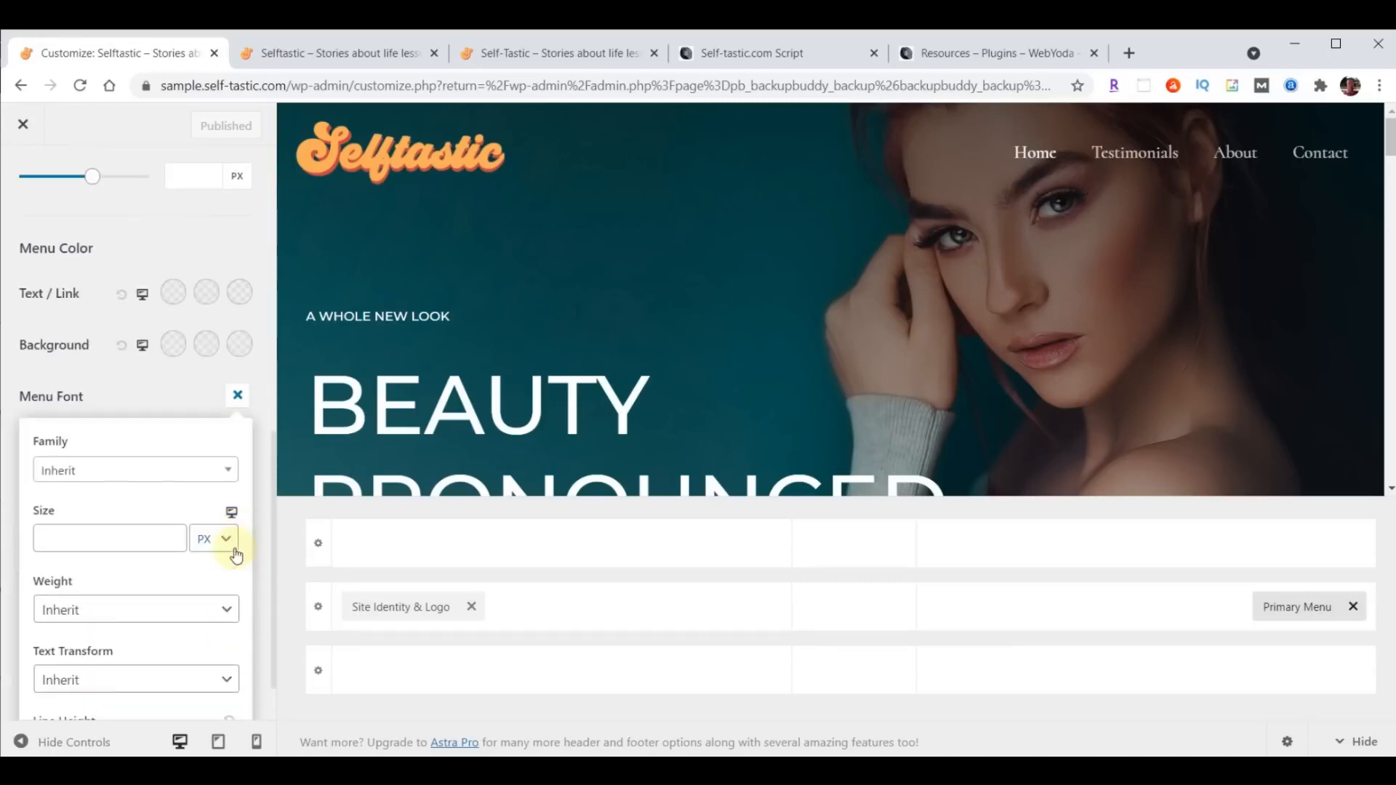
{"action": "left_click", "coordinate": [109, 473]}
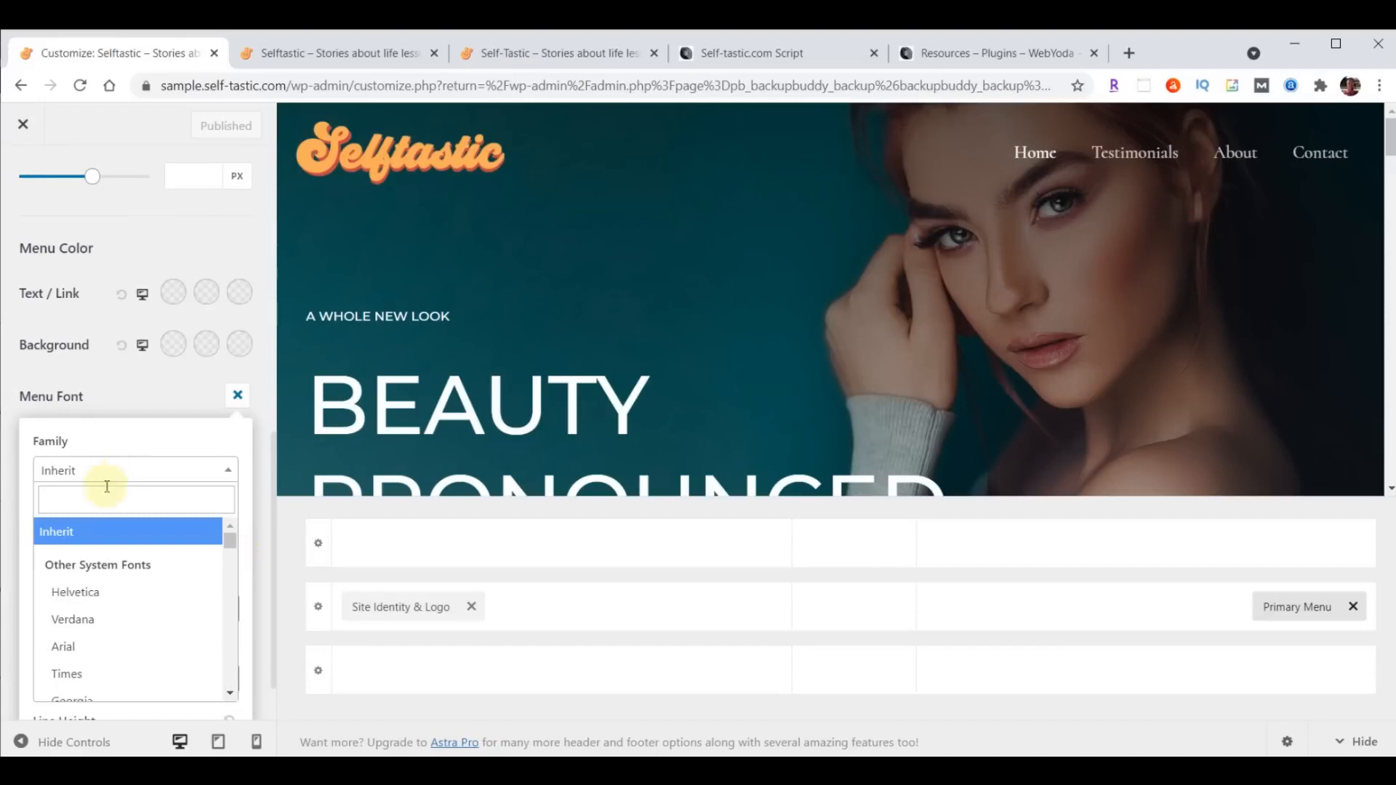
{"action": "type", "text": "open"}
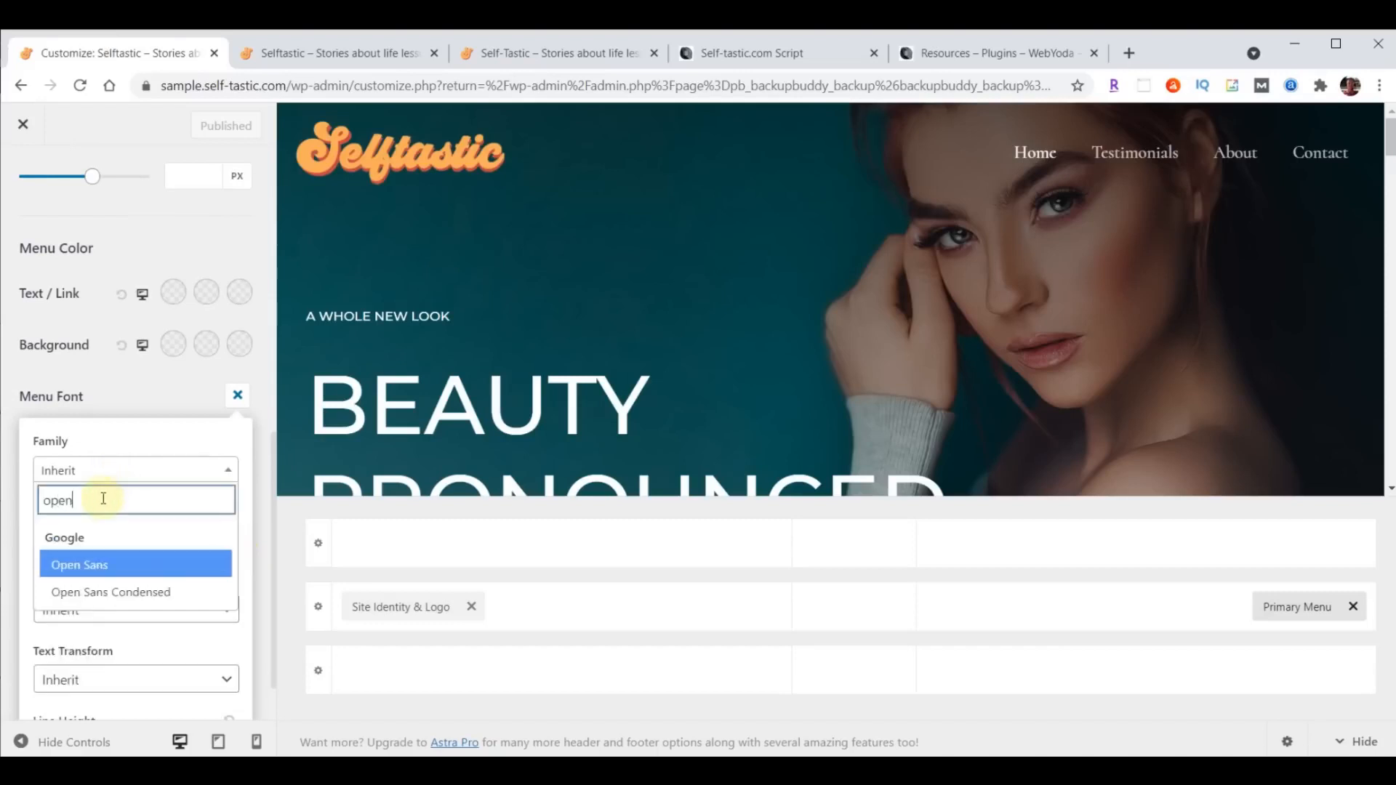
{"action": "left_click", "coordinate": [99, 593]}
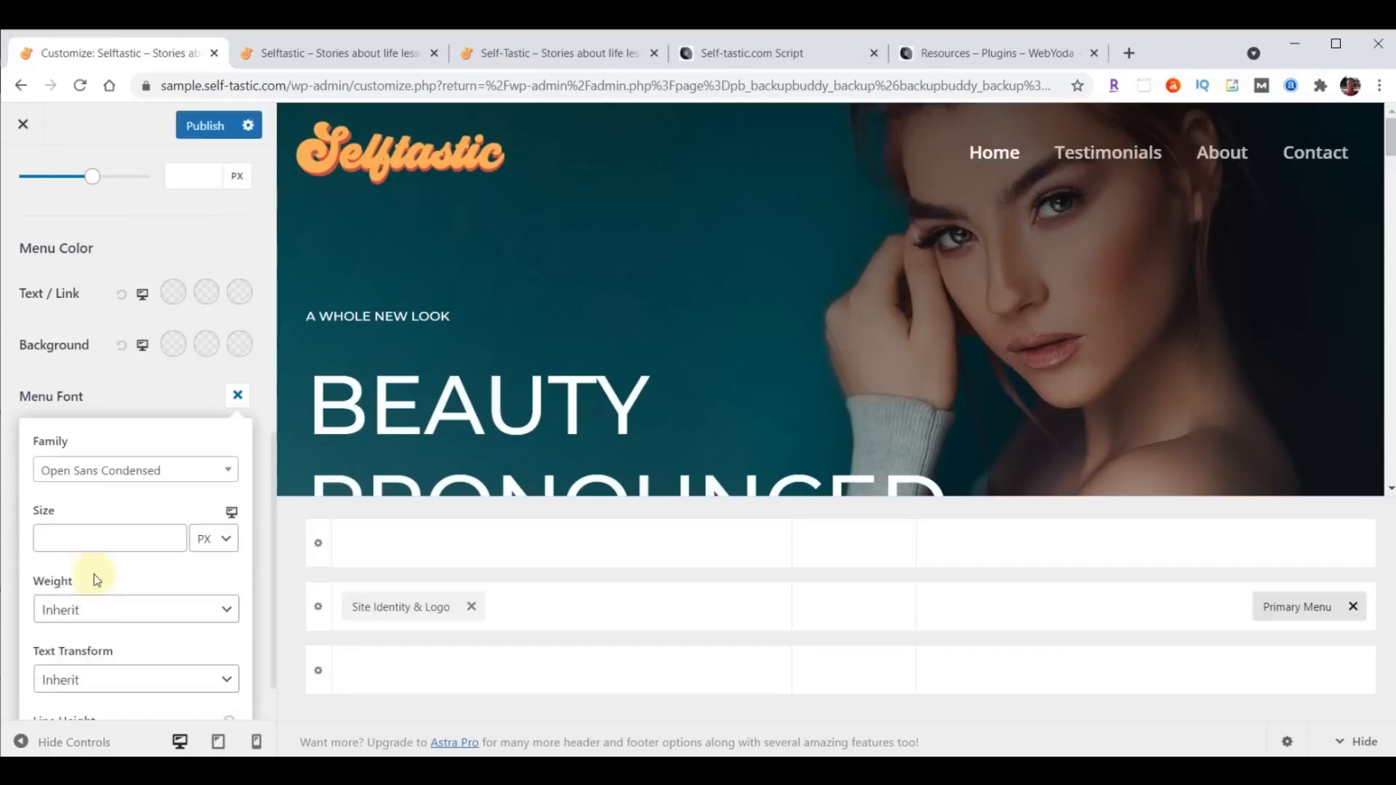
{"action": "left_click", "coordinate": [92, 541]}
{"action": "type", "text": "24"}
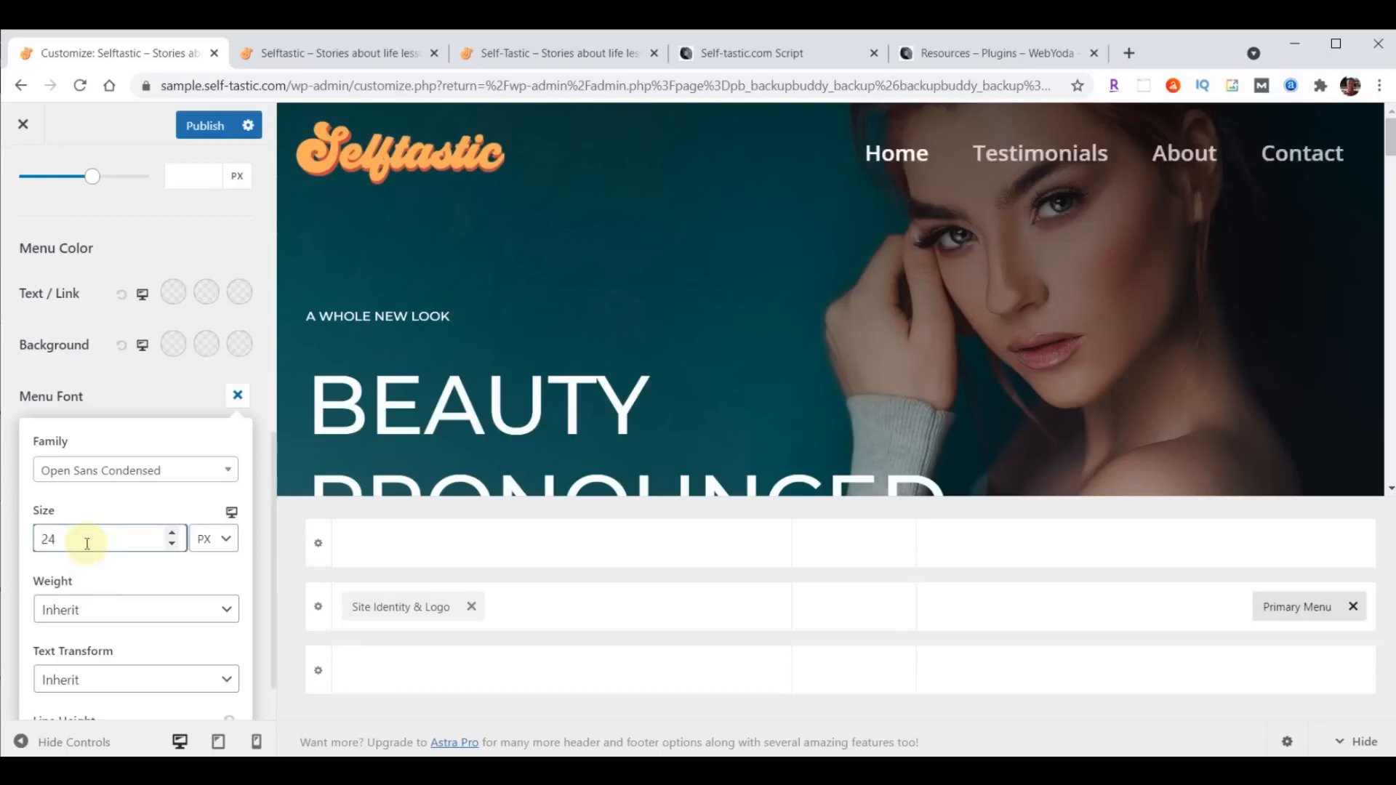
- Publish the menu font change, reload the sample site's home page to check it, and return to the Customizer
{"action": "left_click", "coordinate": [199, 129]}
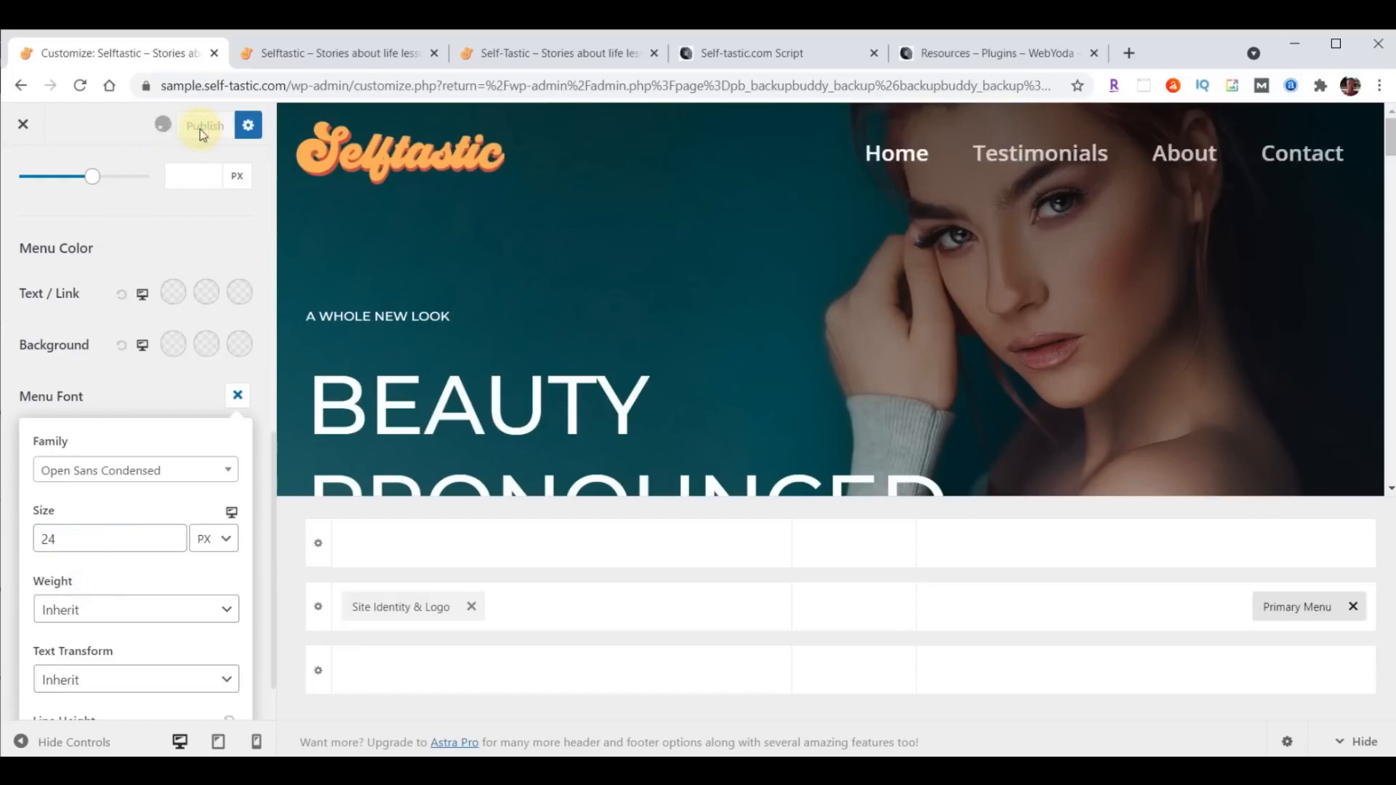
{"action": "left_click", "coordinate": [338, 53]}
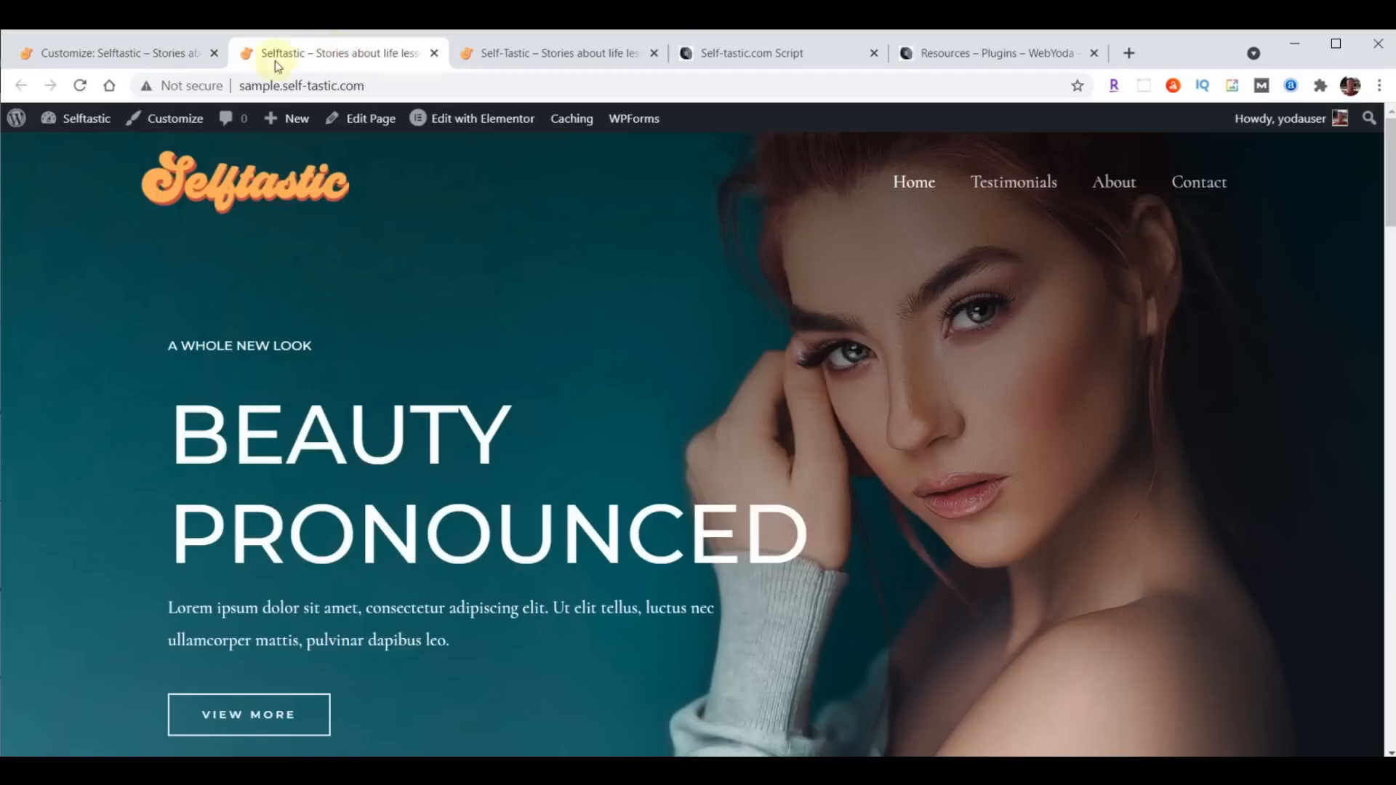
{"action": "left_click", "coordinate": [83, 86]}
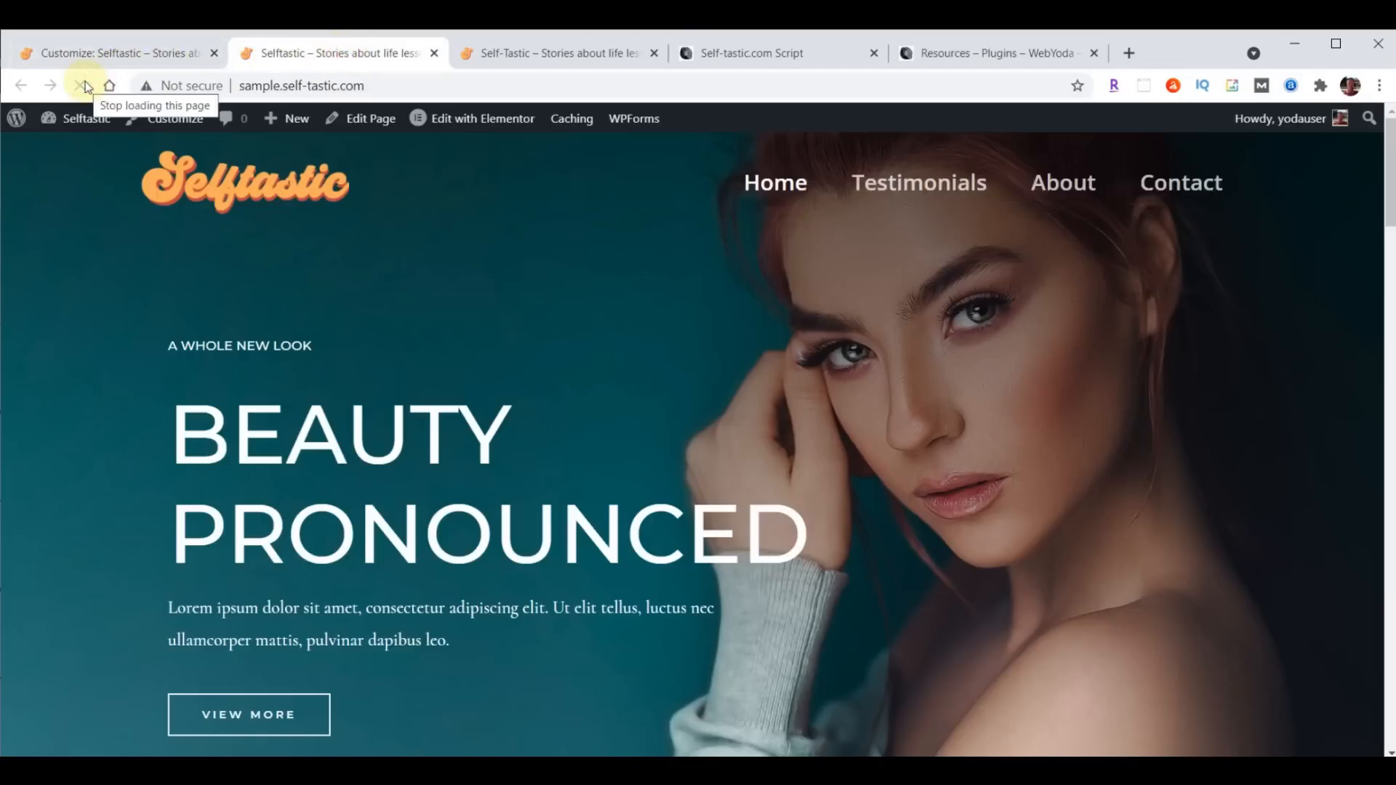
{"action": "left_click", "coordinate": [85, 55]}
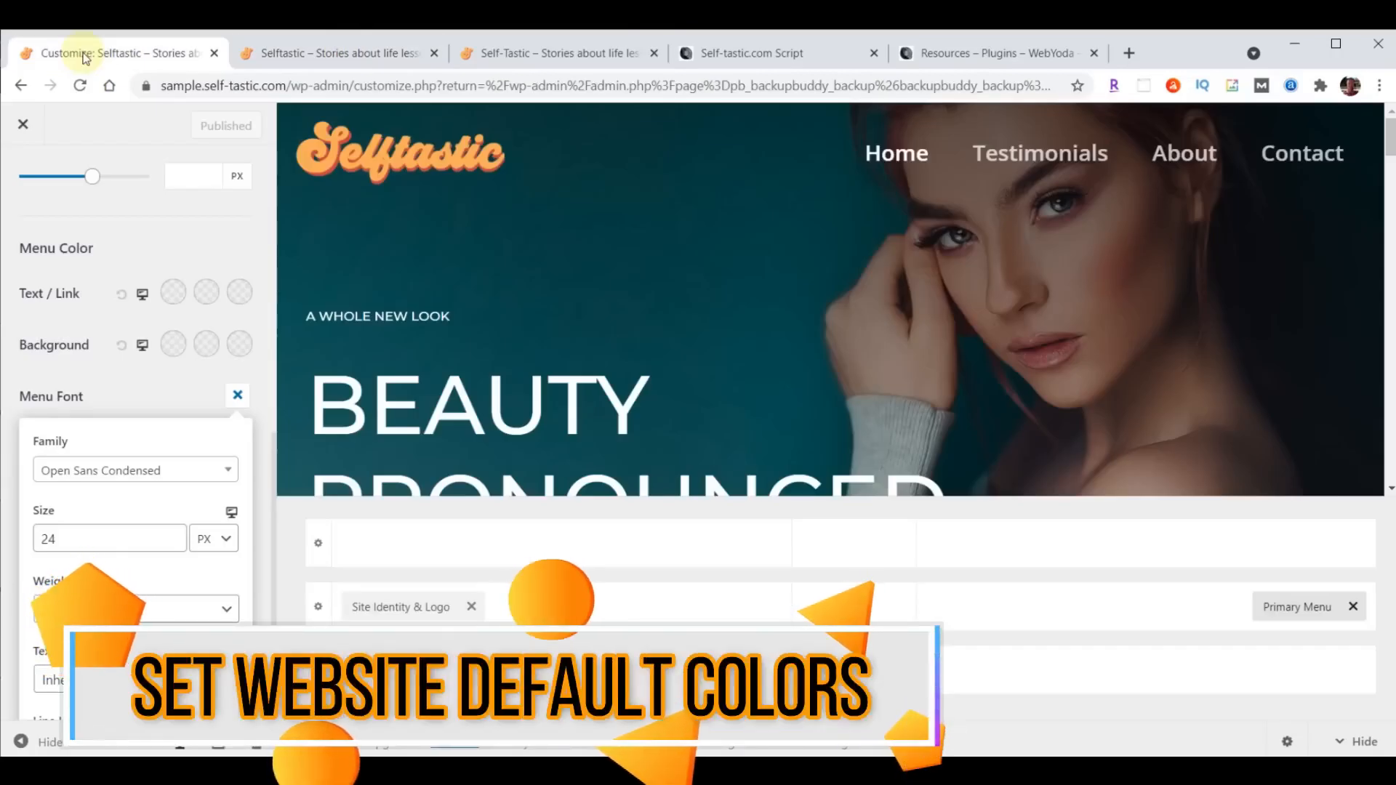
- Exit and reopen the Customizer, and bring up the Global Colors settings
{"action": "left_click", "coordinate": [24, 124]}
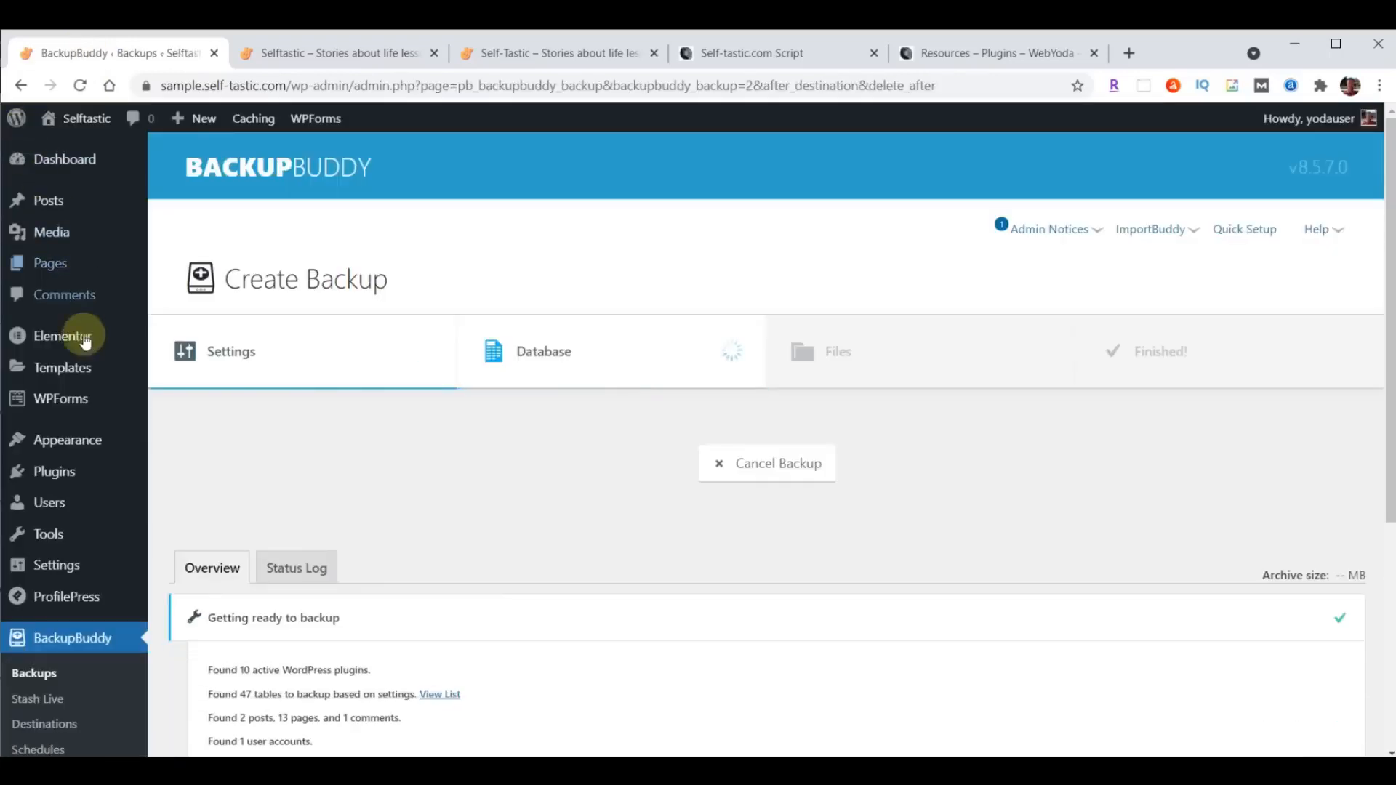
{"action": "mouse_move", "coordinate": [53, 440]}
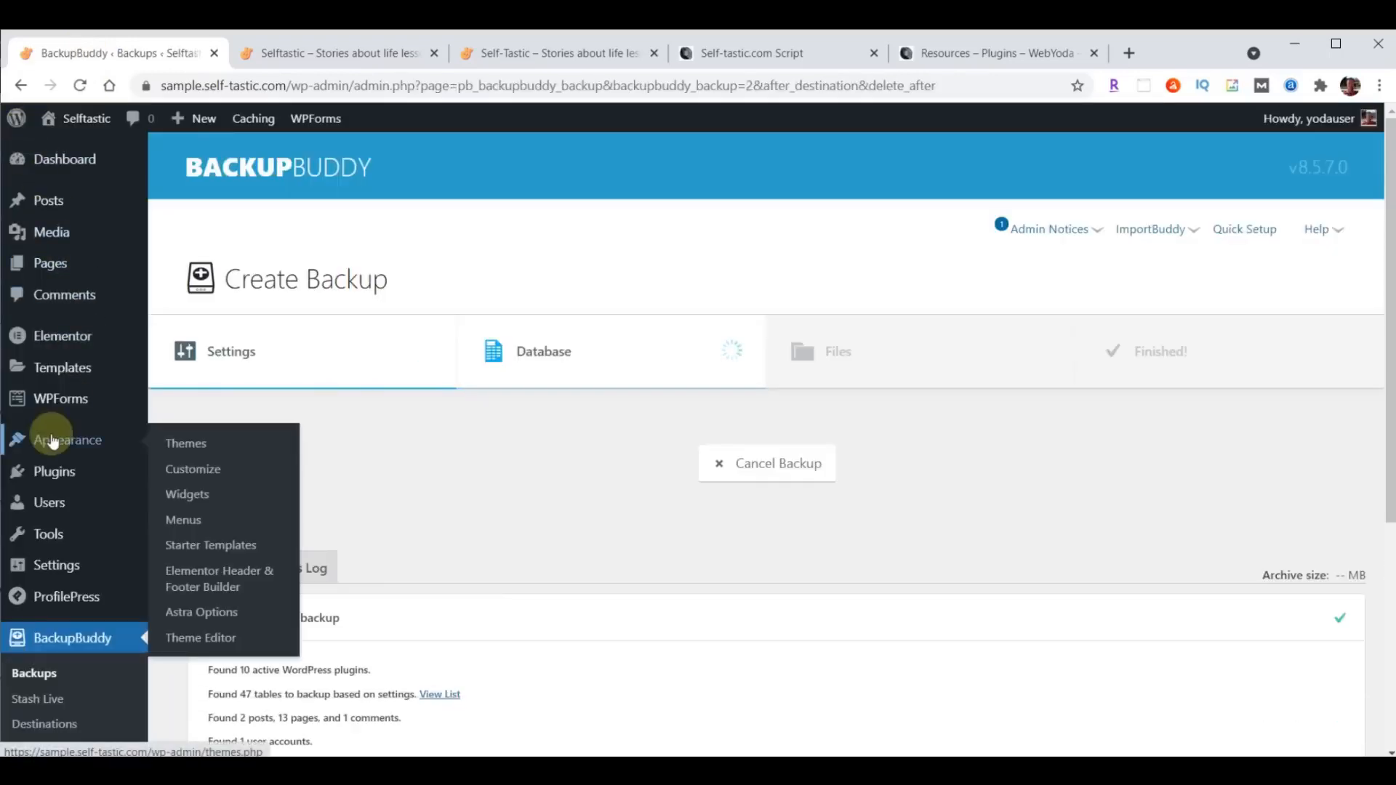
{"action": "left_click", "coordinate": [185, 465]}
{"action": "left_click", "coordinate": [66, 349]}
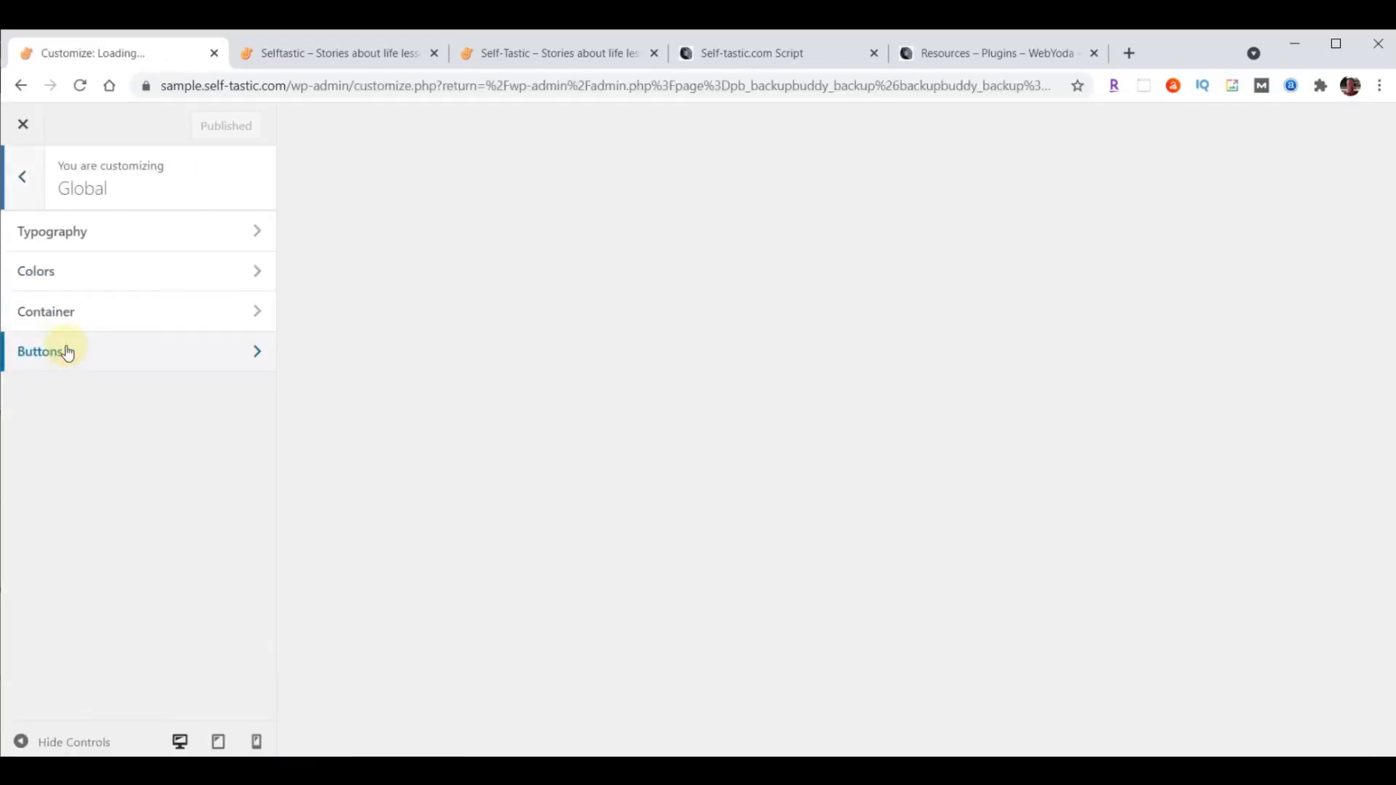
{"action": "left_click", "coordinate": [67, 272]}
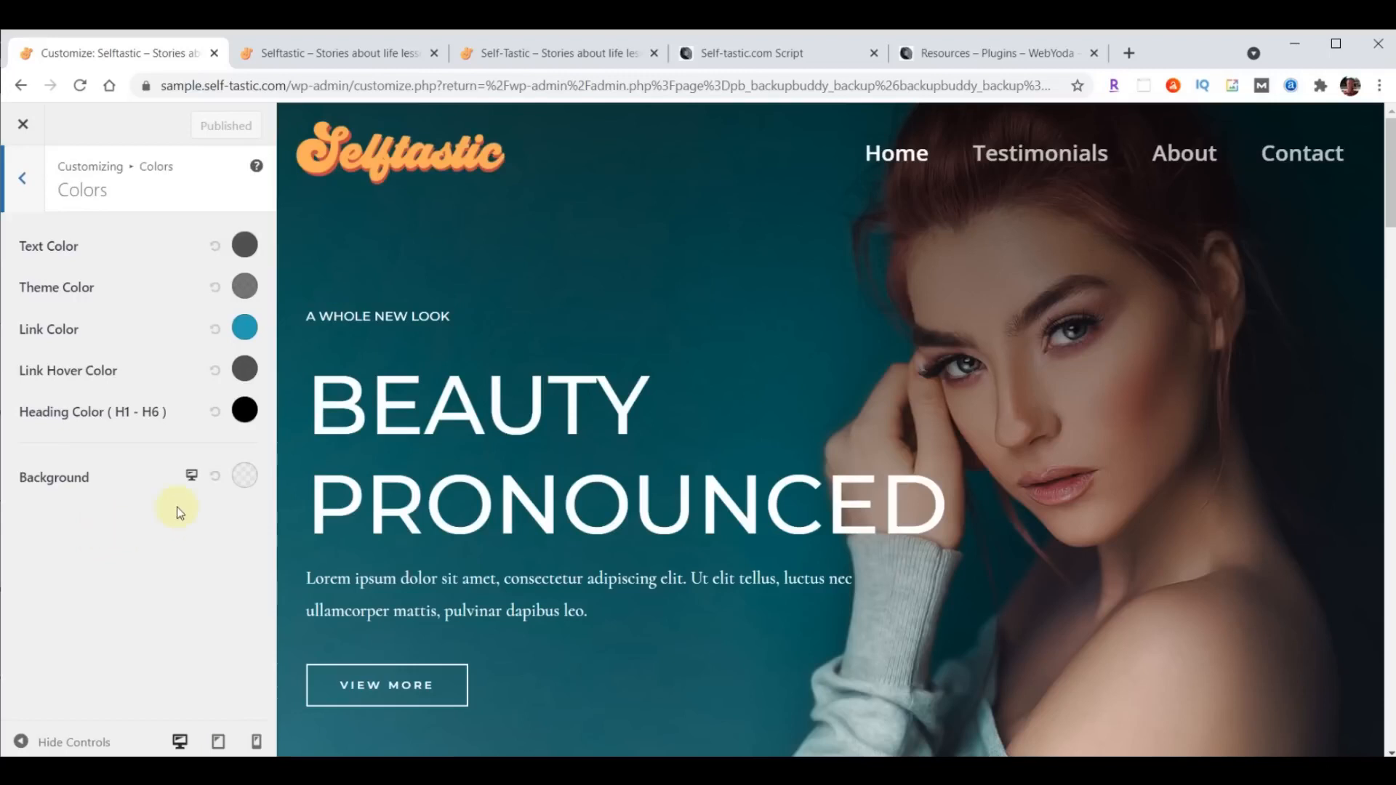
- Set the site's global background color to #a8e0d9
{"action": "left_click", "coordinate": [243, 479]}
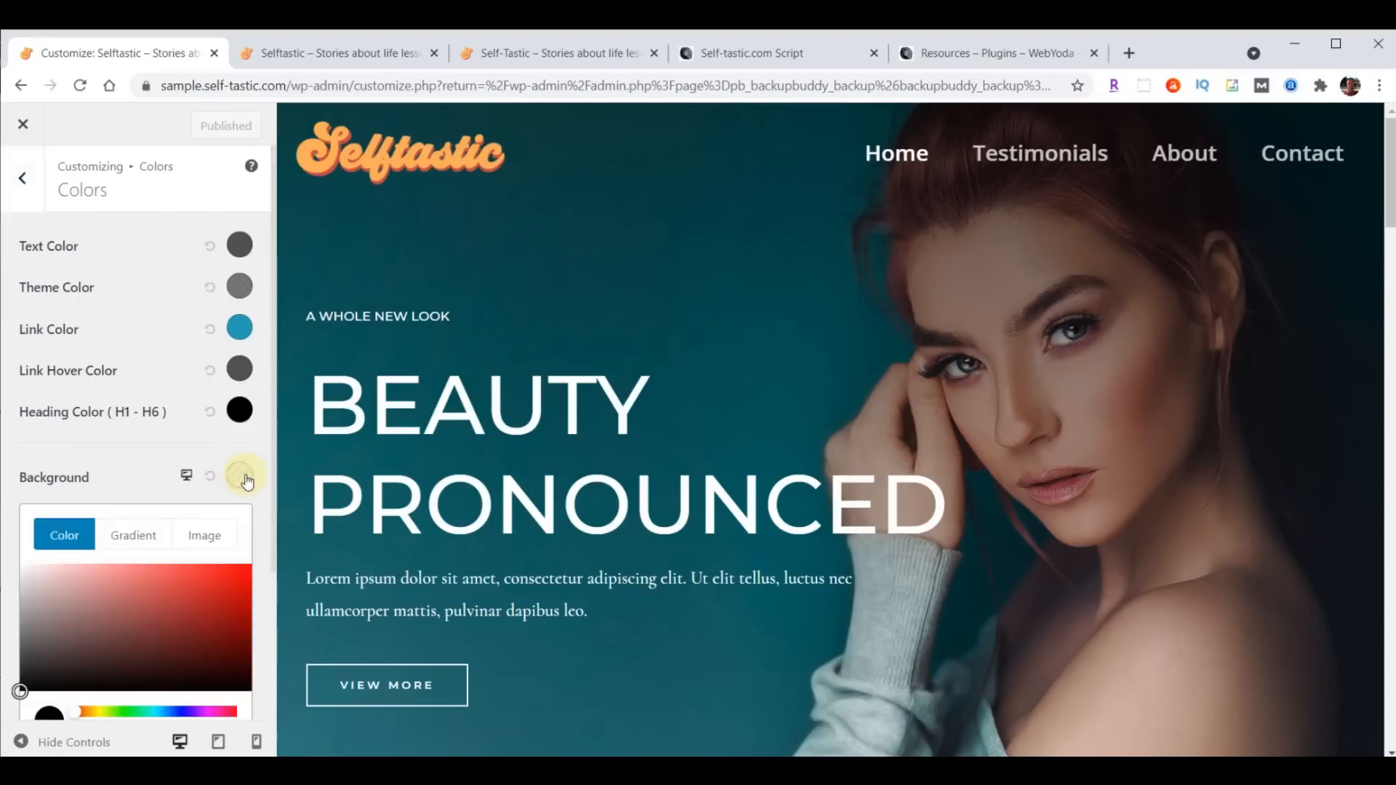
{"action": "scroll", "coordinate": [181, 518], "scroll_direction": "down", "scroll_amount": 3}
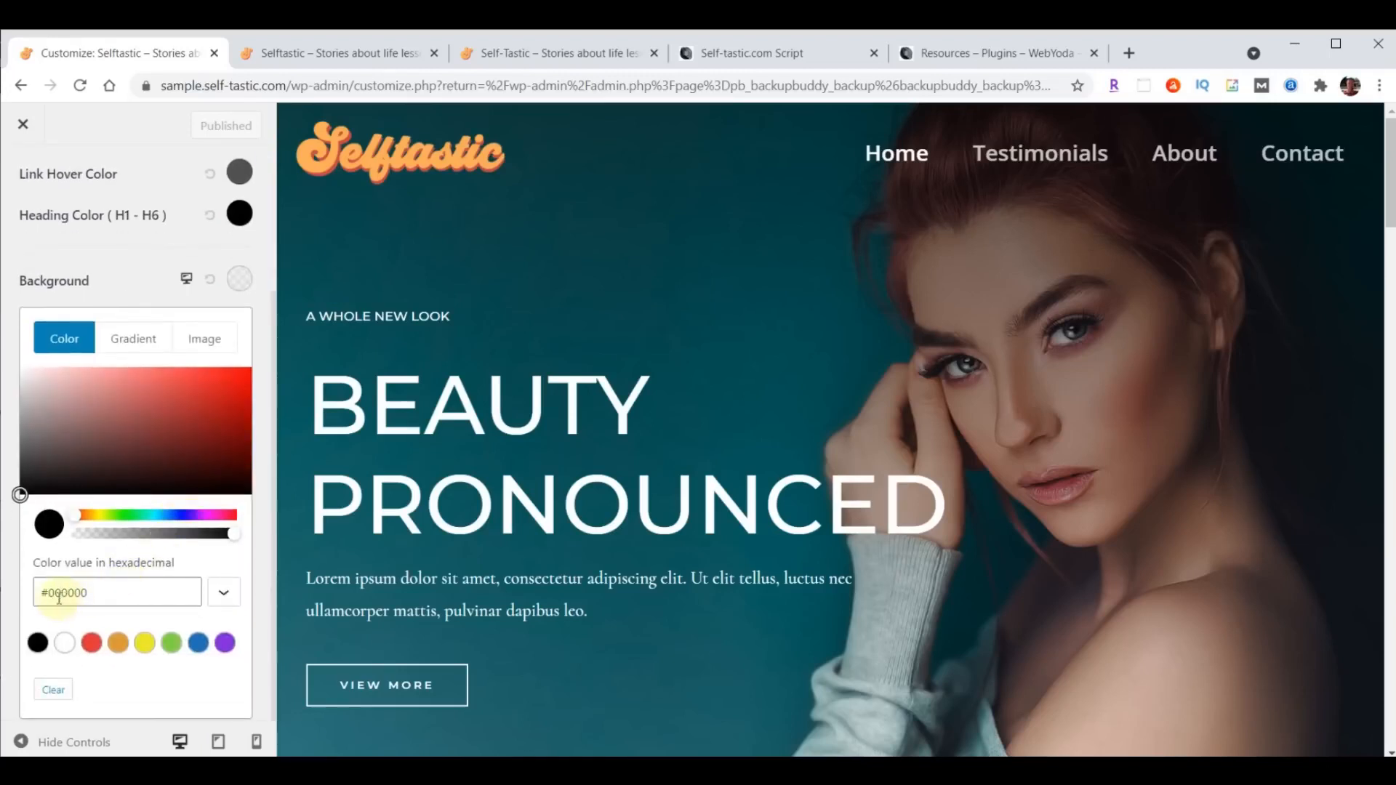
{"action": "left_click_drag", "start_coordinate": [36, 592], "coordinate": [117, 592]}
{"action": "type", "text": "#a8e0d9"}
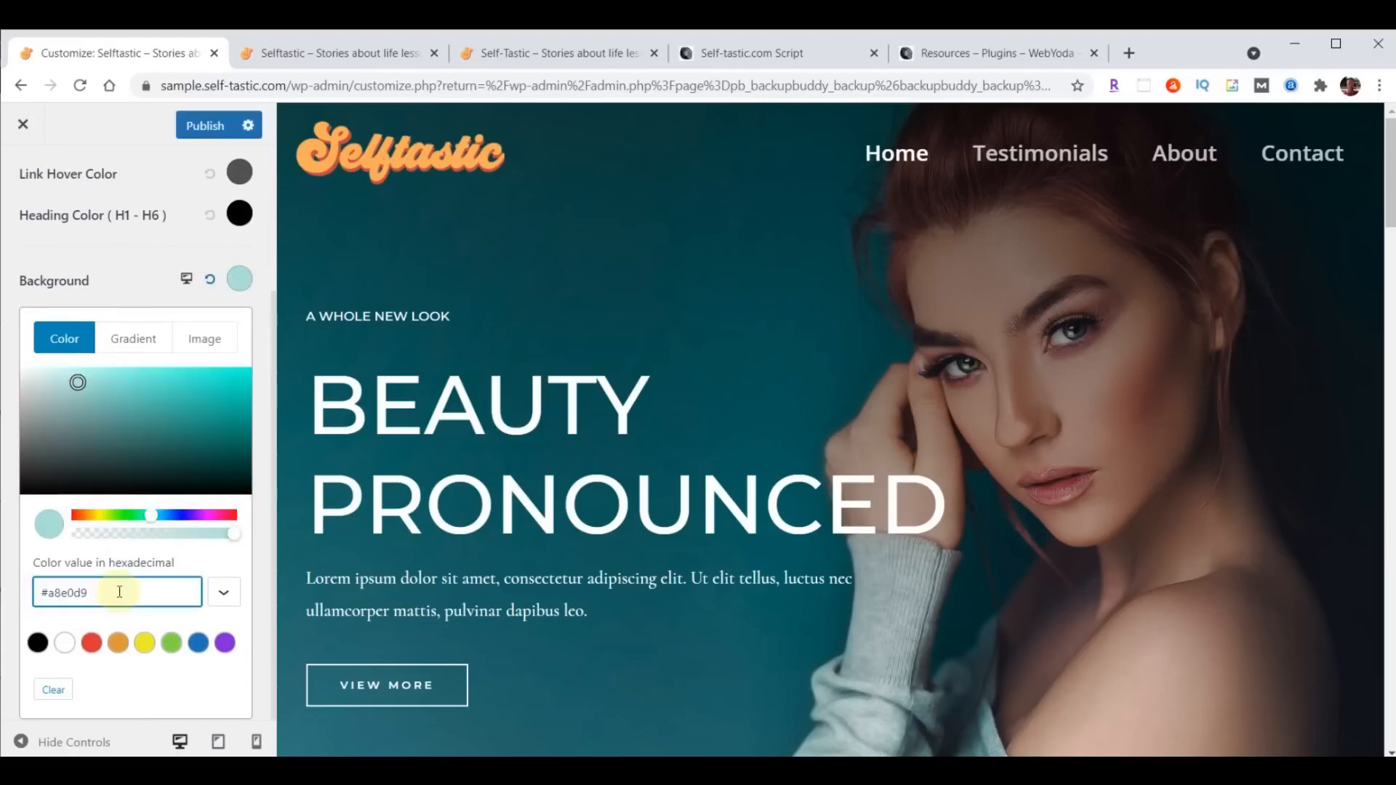
- Look up the Light Blue background hex code in the Self-tastic.com Script document's Selftastic Colors list, and return to the Customizer
{"action": "left_click", "coordinate": [742, 55]}
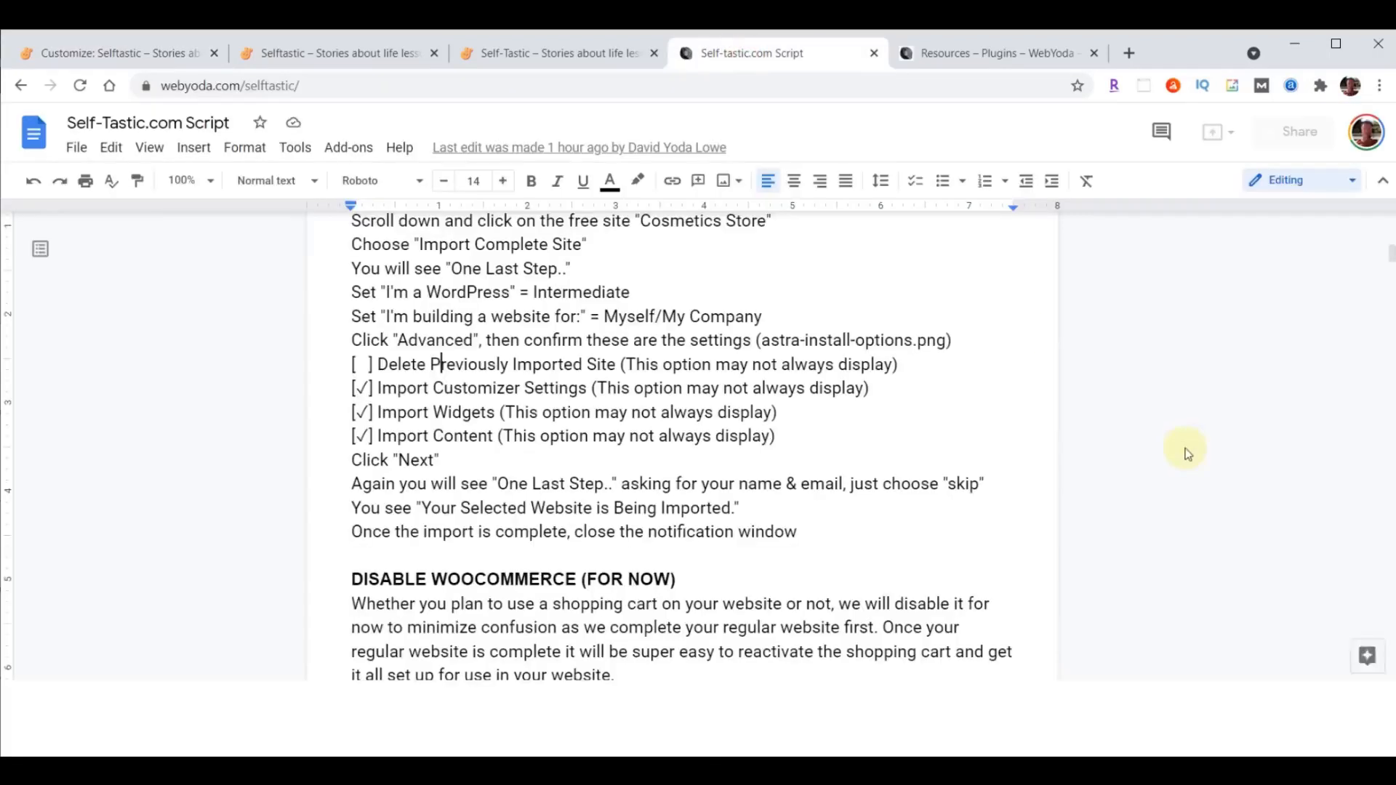
{"action": "scroll", "coordinate": [1308, 498], "scroll_direction": "up", "scroll_amount": 20}
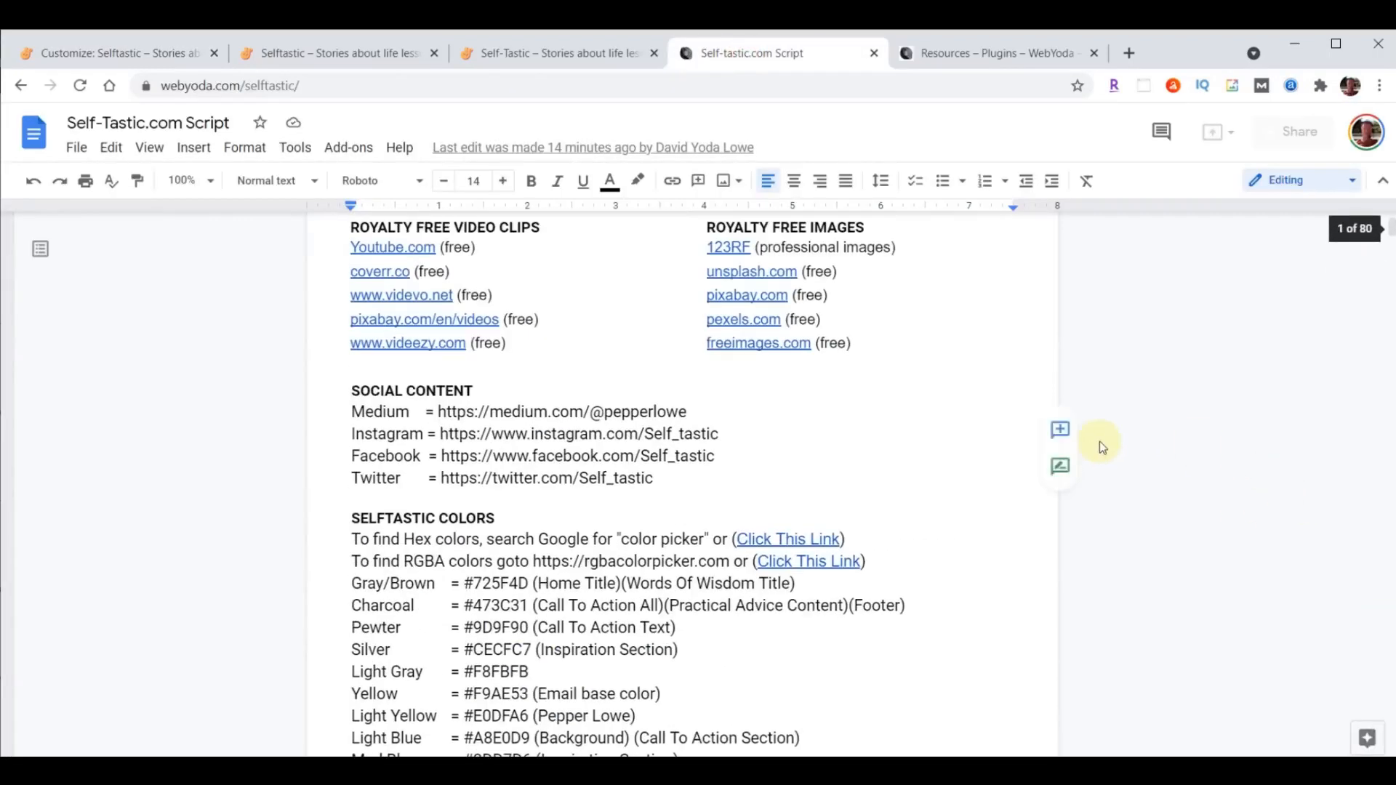
{"action": "scroll", "coordinate": [735, 546], "scroll_direction": "down", "scroll_amount": 5}
{"action": "scroll", "coordinate": [766, 468], "scroll_direction": "up", "scroll_amount": 3}
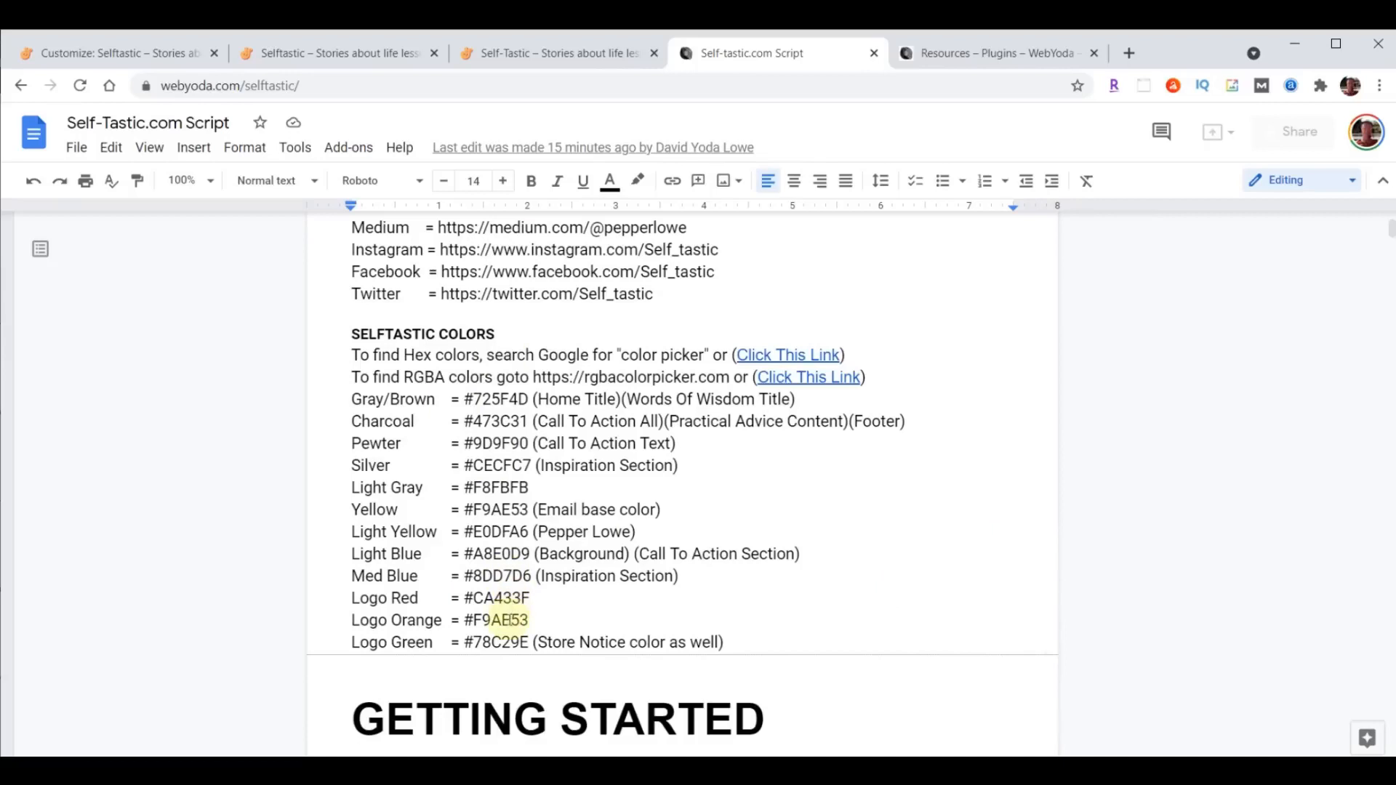
{"action": "left_click_drag", "start_coordinate": [351, 556], "coordinate": [901, 556]}
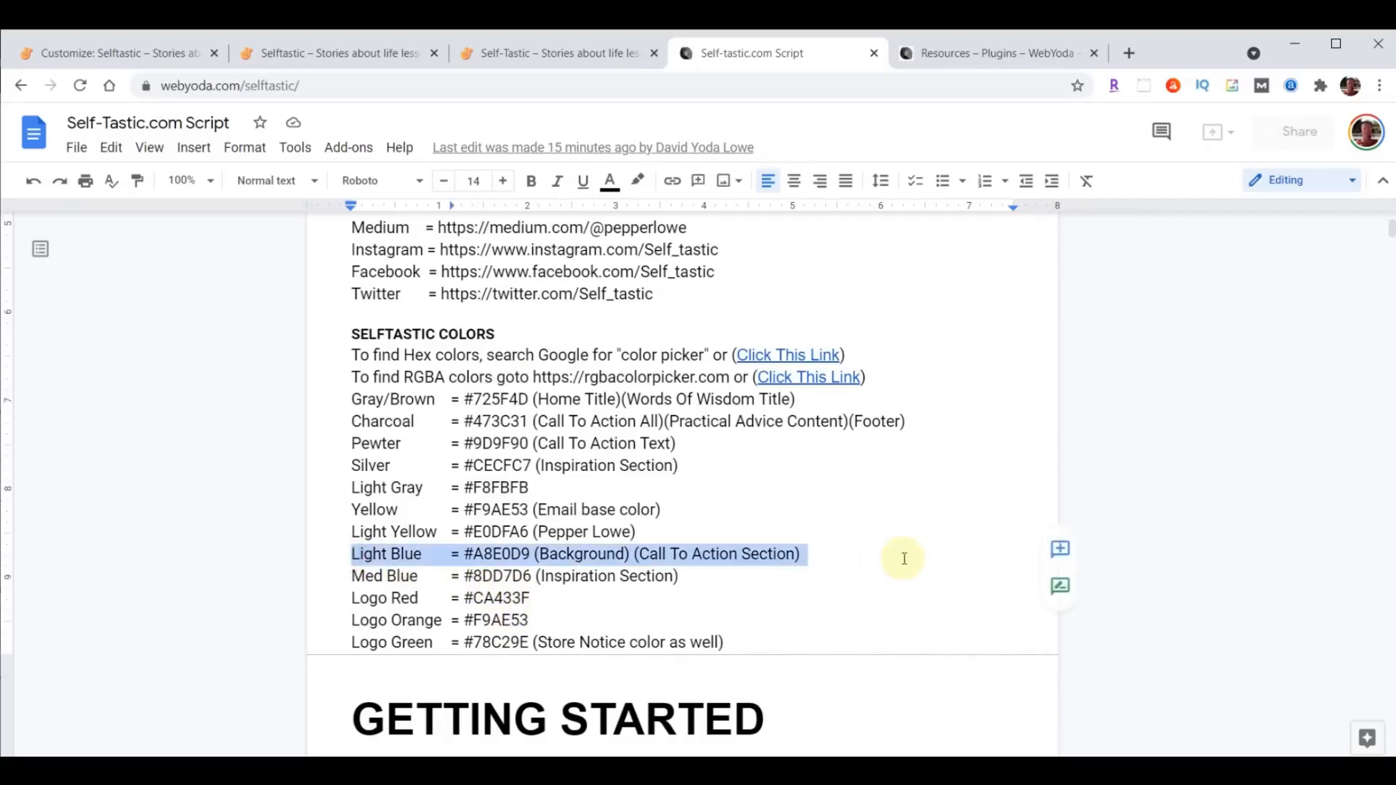
{"action": "left_click_drag", "start_coordinate": [465, 554], "coordinate": [530, 554]}
{"action": "left_click", "coordinate": [128, 49]}
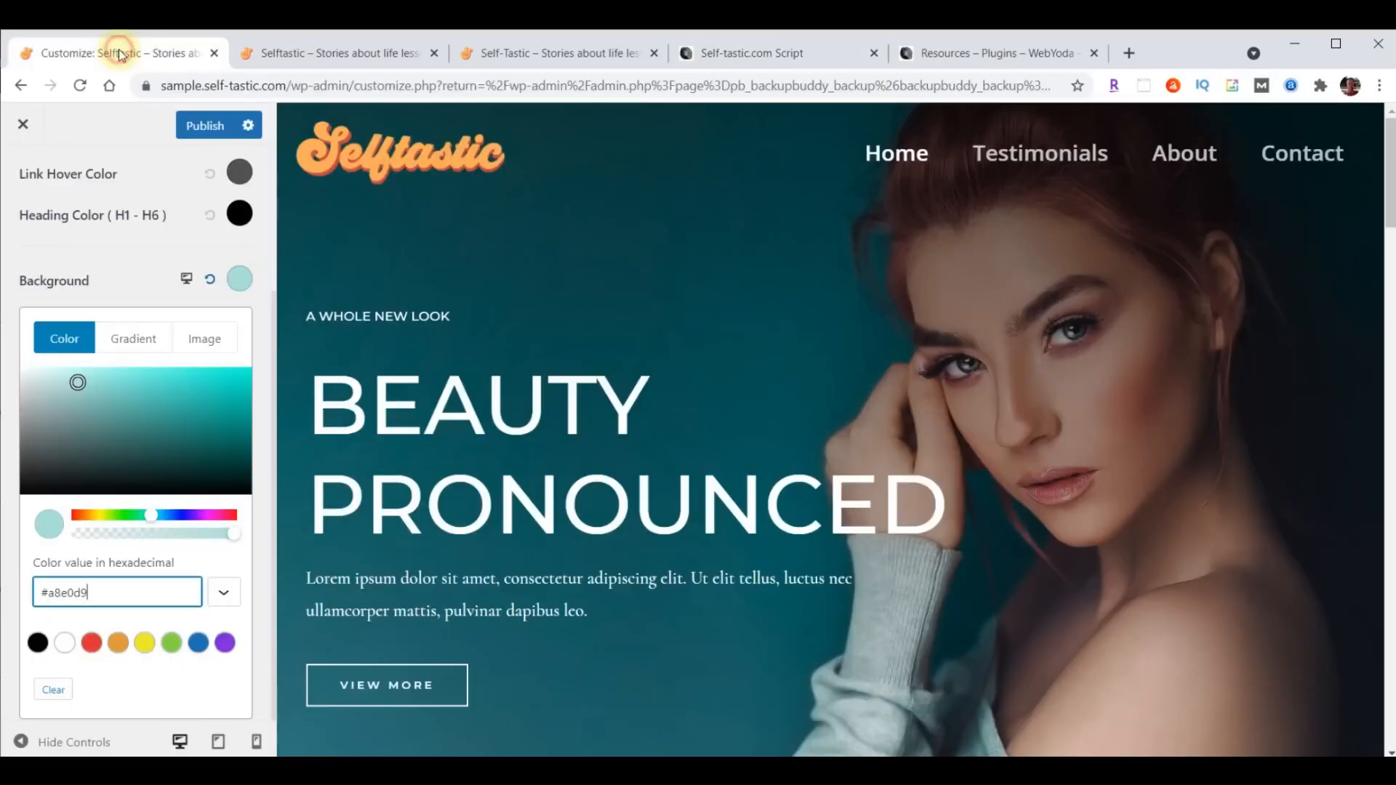
- Publish the background color change, exit the Customizer, and open the Testimonials page on the sample site
{"action": "left_click", "coordinate": [204, 127]}
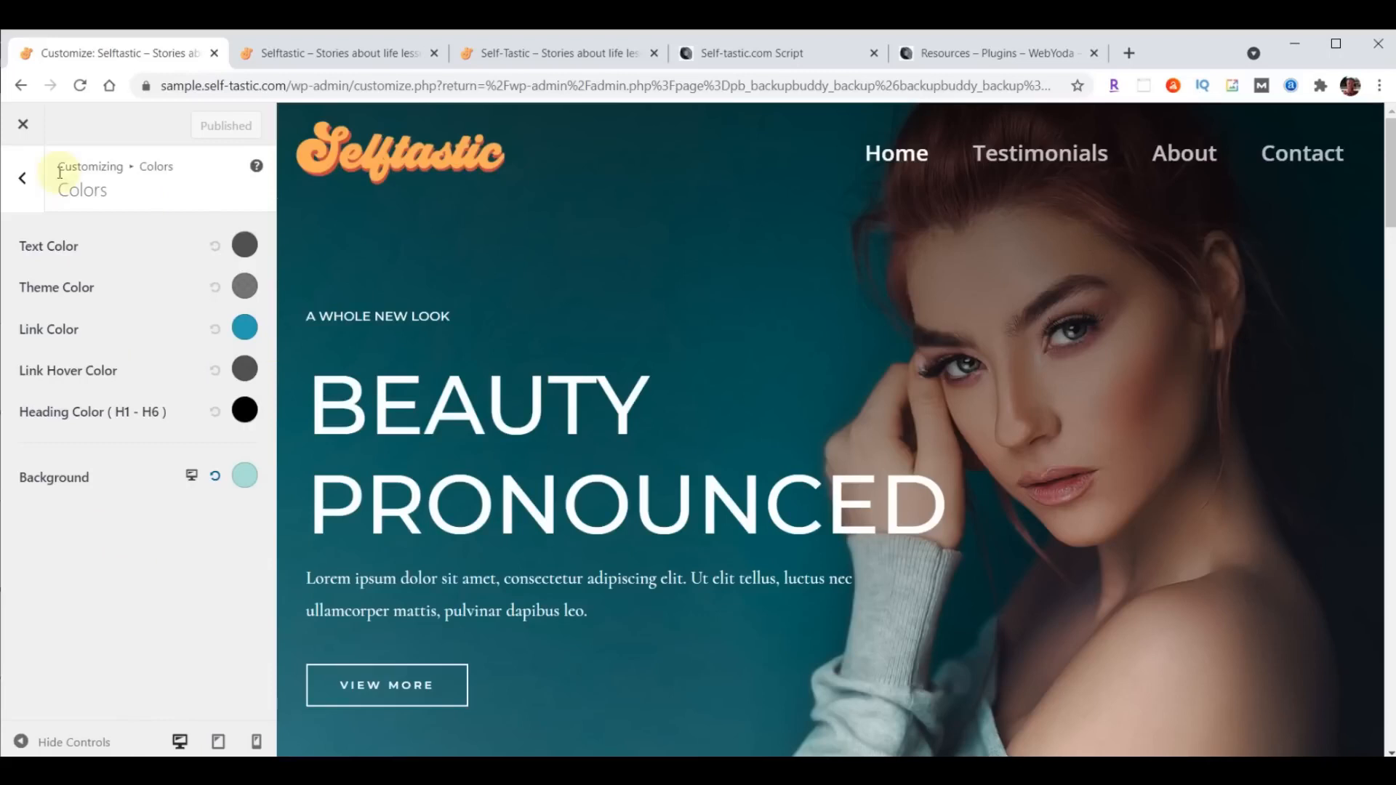
{"action": "left_click", "coordinate": [24, 128]}
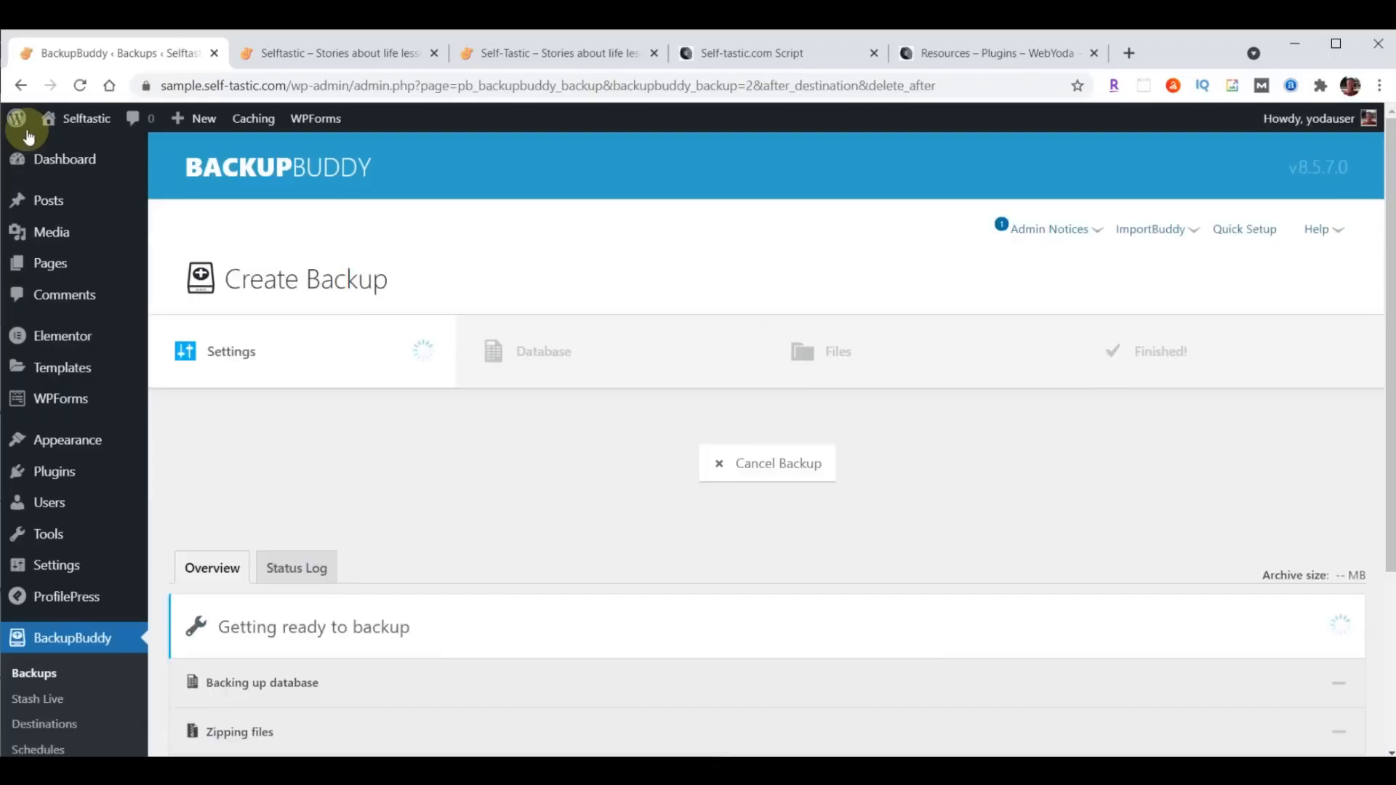
{"action": "left_click", "coordinate": [364, 55]}
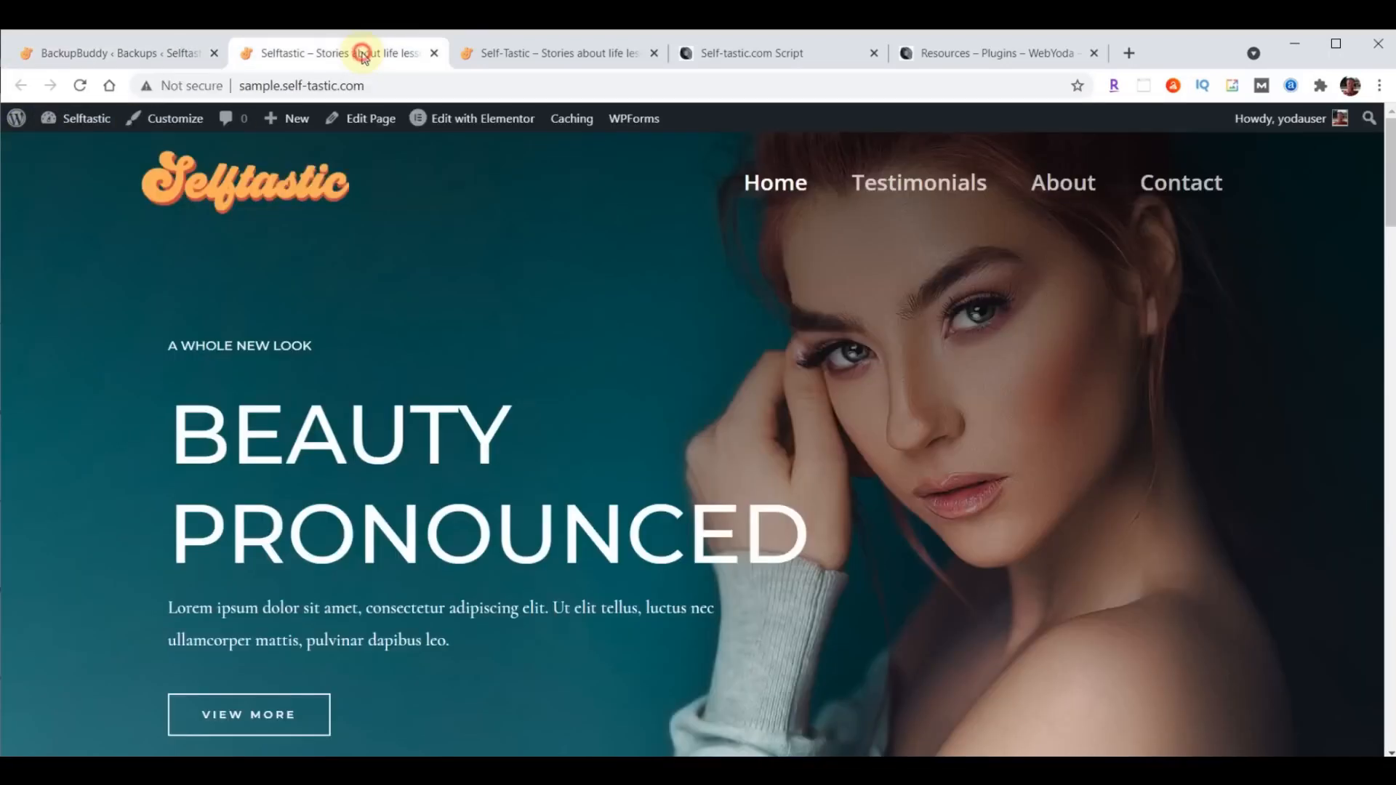
{"action": "left_click", "coordinate": [910, 190]}
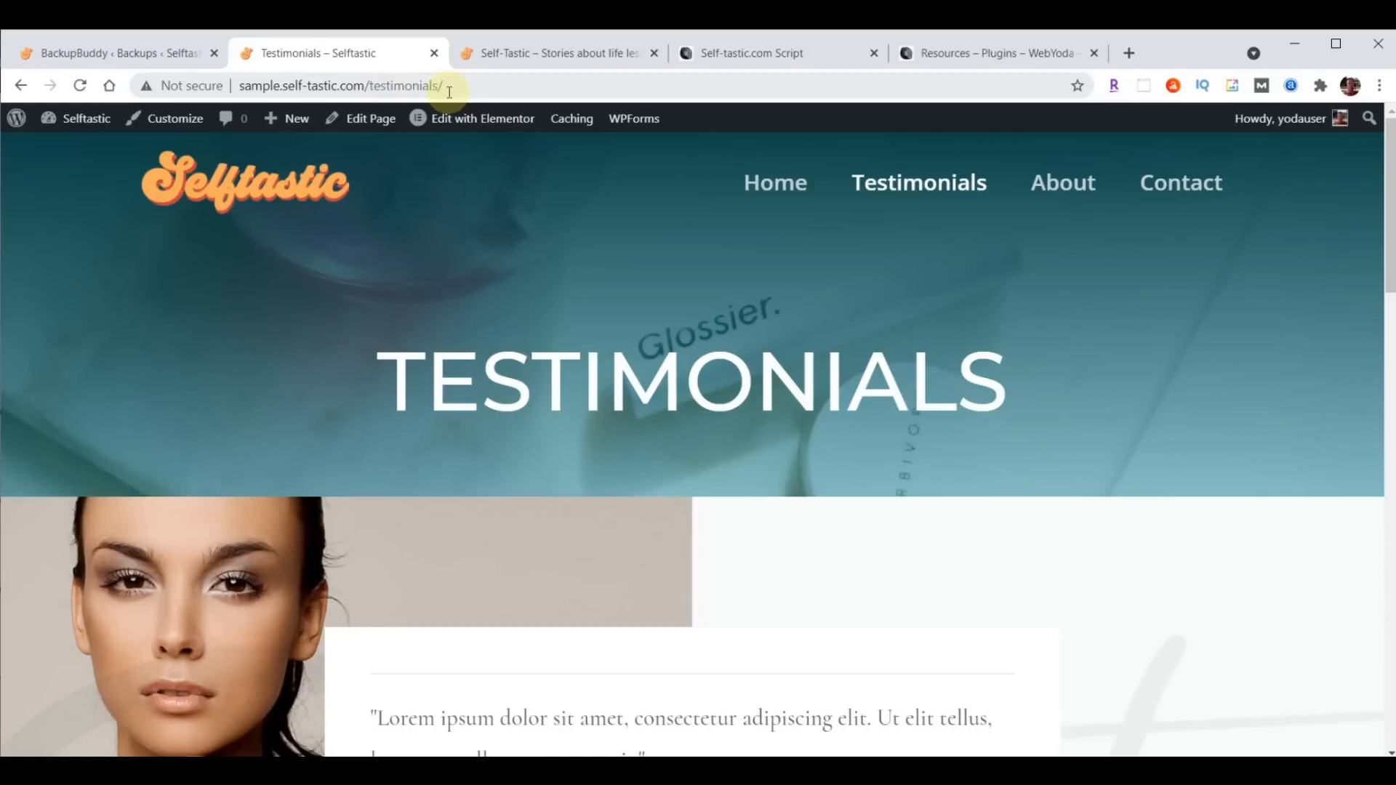
- Save the WordPress permalink settings with the Post name structure
{"action": "left_click", "coordinate": [76, 52]}
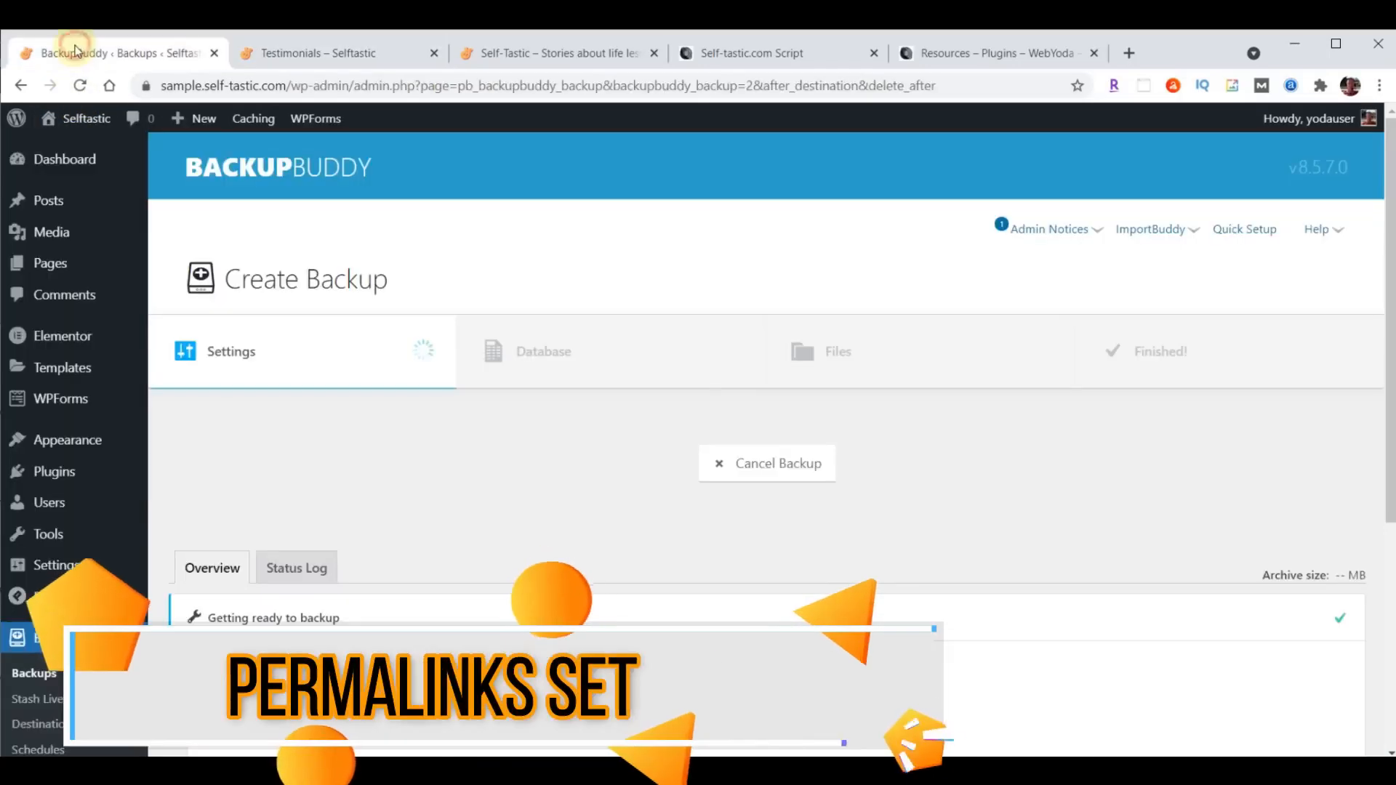
{"action": "left_click", "coordinate": [53, 571]}
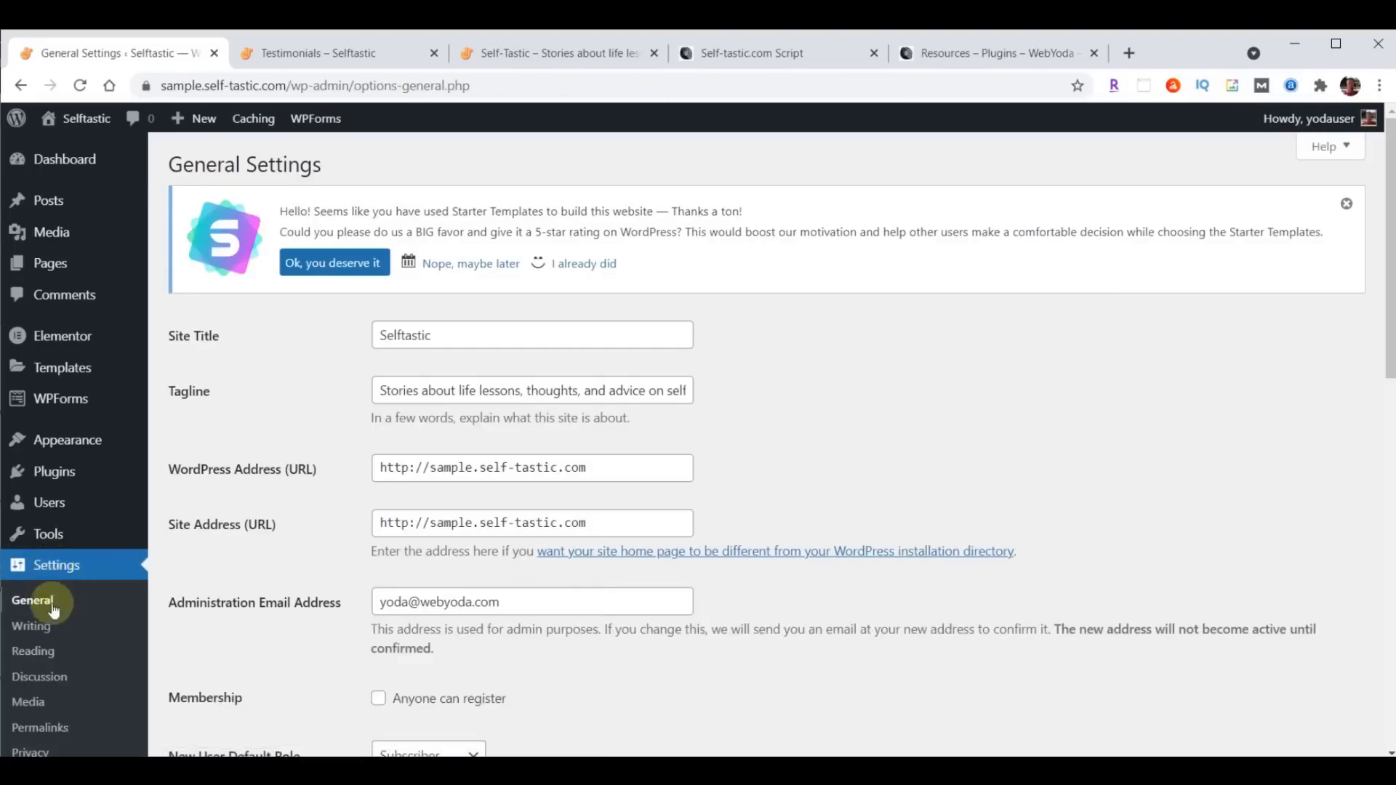
{"action": "left_click", "coordinate": [43, 729]}
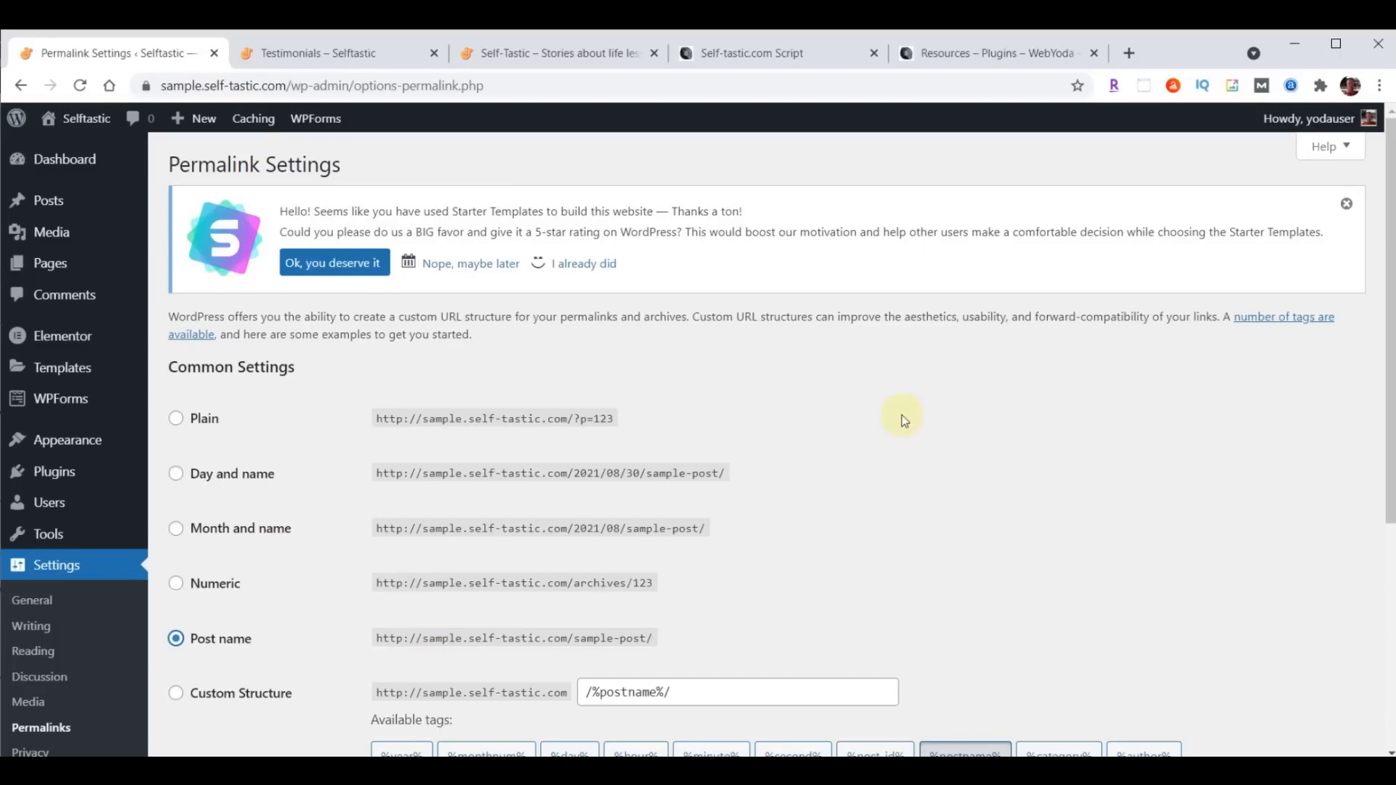
{"action": "scroll", "coordinate": [904, 415], "scroll_direction": "down", "scroll_amount": 5}
{"action": "left_click", "coordinate": [169, 666]}
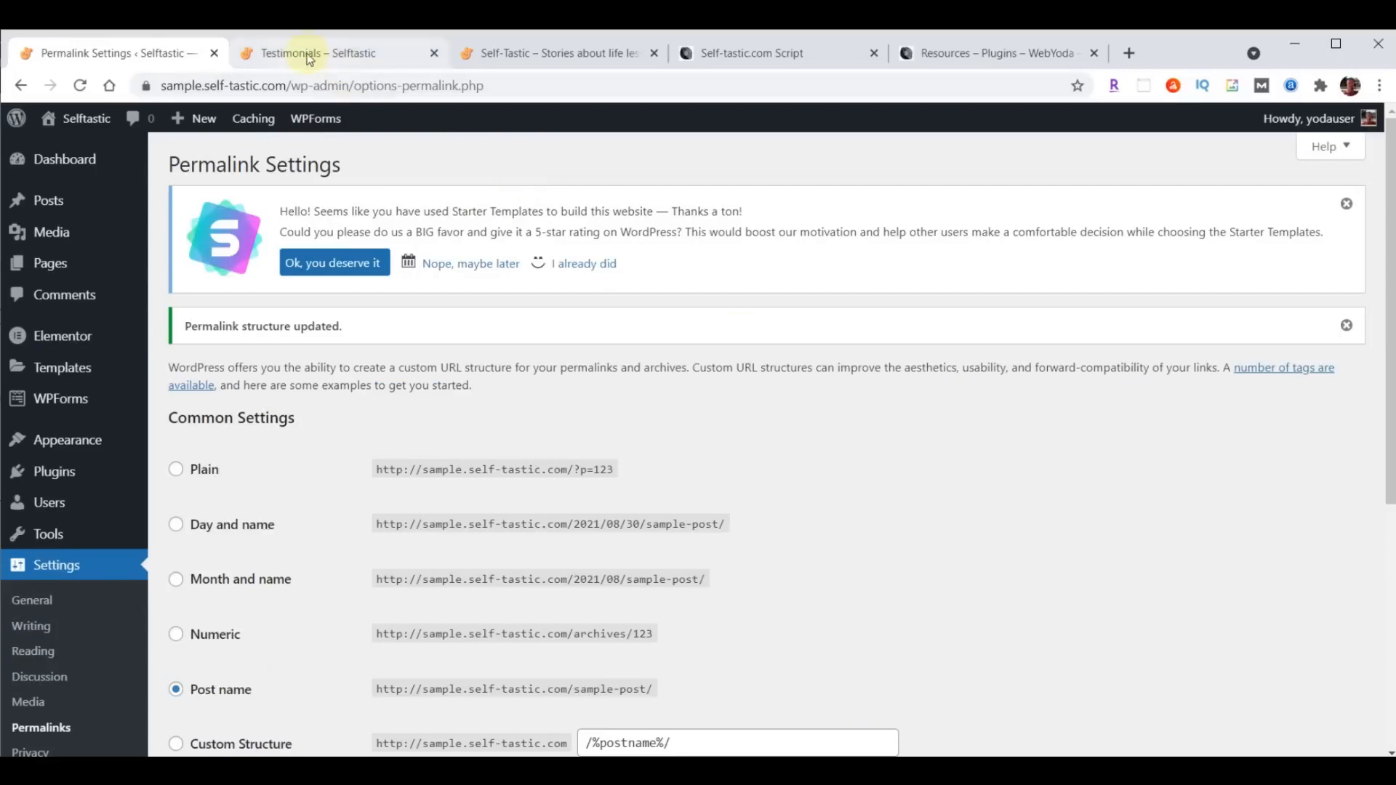
- Go from the sample site's Testimonials page to its home page and compare it with the finished Self-Tastic site
{"action": "left_click", "coordinate": [307, 55]}
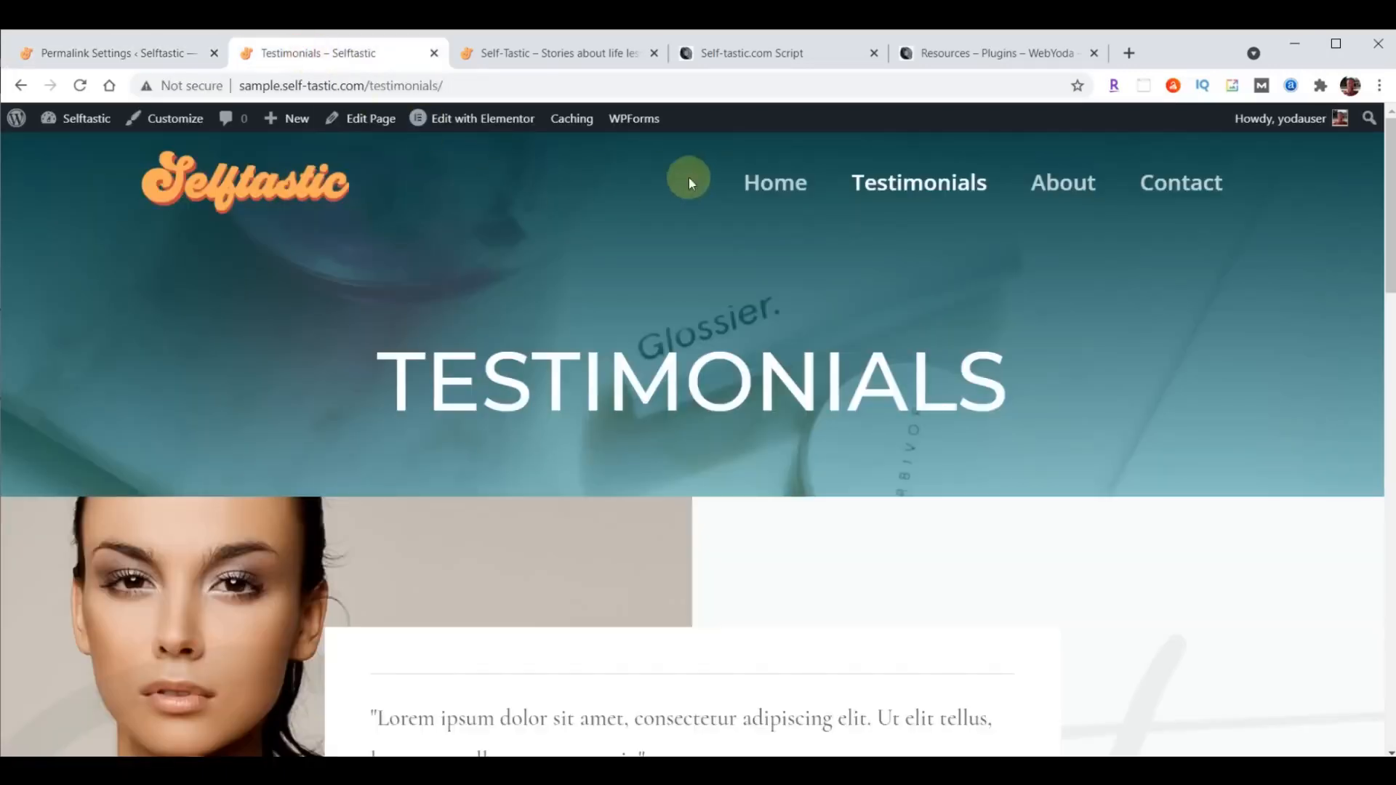
{"action": "left_click", "coordinate": [757, 181]}
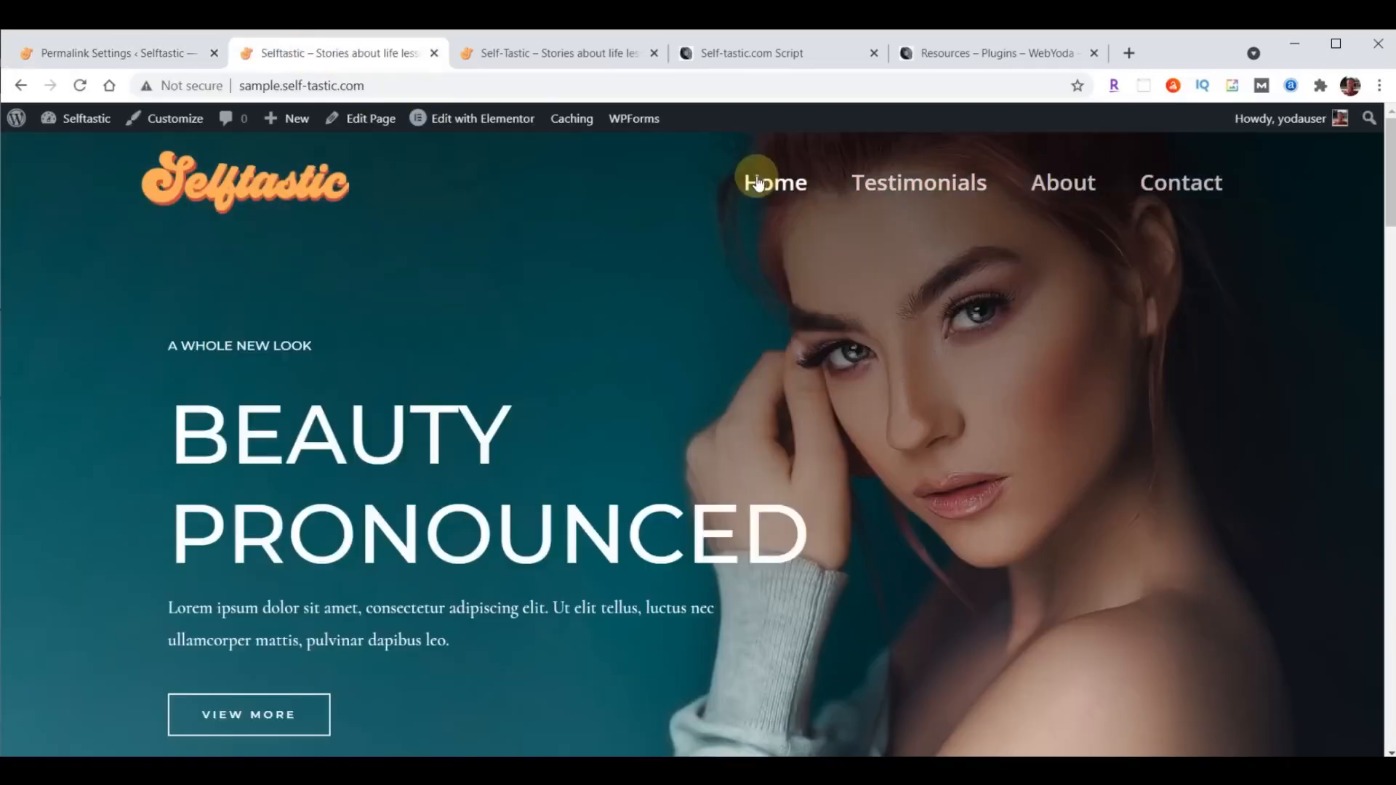
{"action": "left_click", "coordinate": [562, 54]}
{"action": "left_click", "coordinate": [357, 55]}
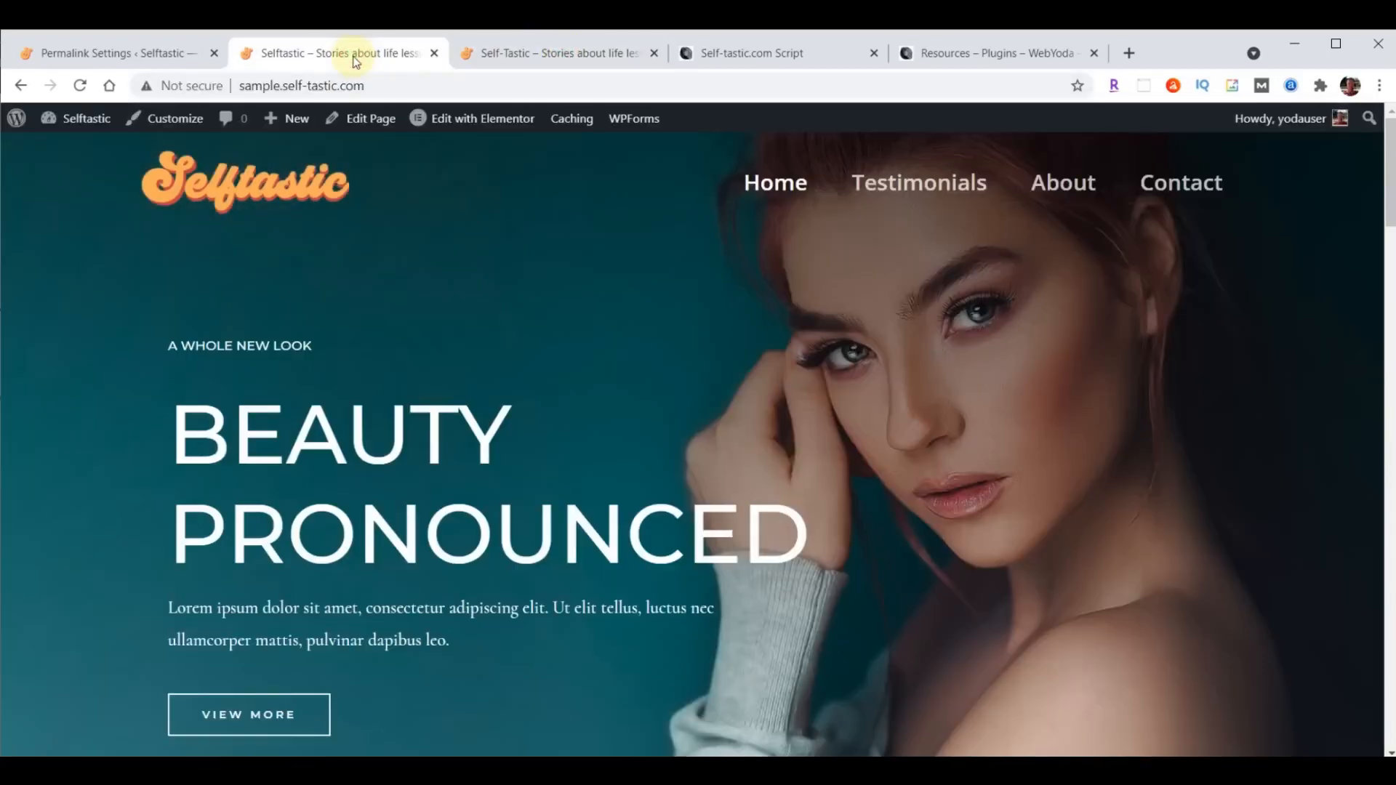
- Return to the WordPress admin and open the Home page for editing with Elementor
{"action": "left_click", "coordinate": [117, 55]}
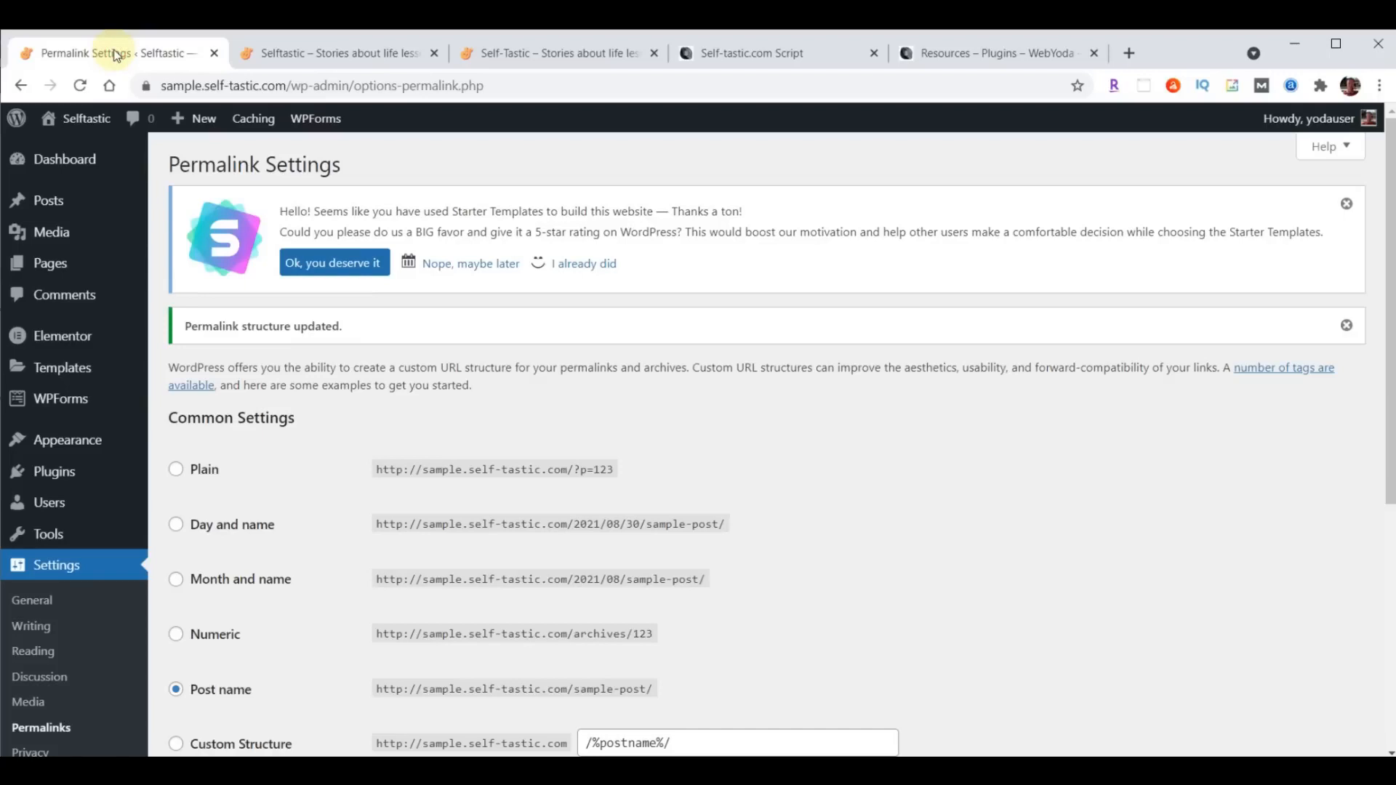
{"action": "left_click", "coordinate": [51, 265]}
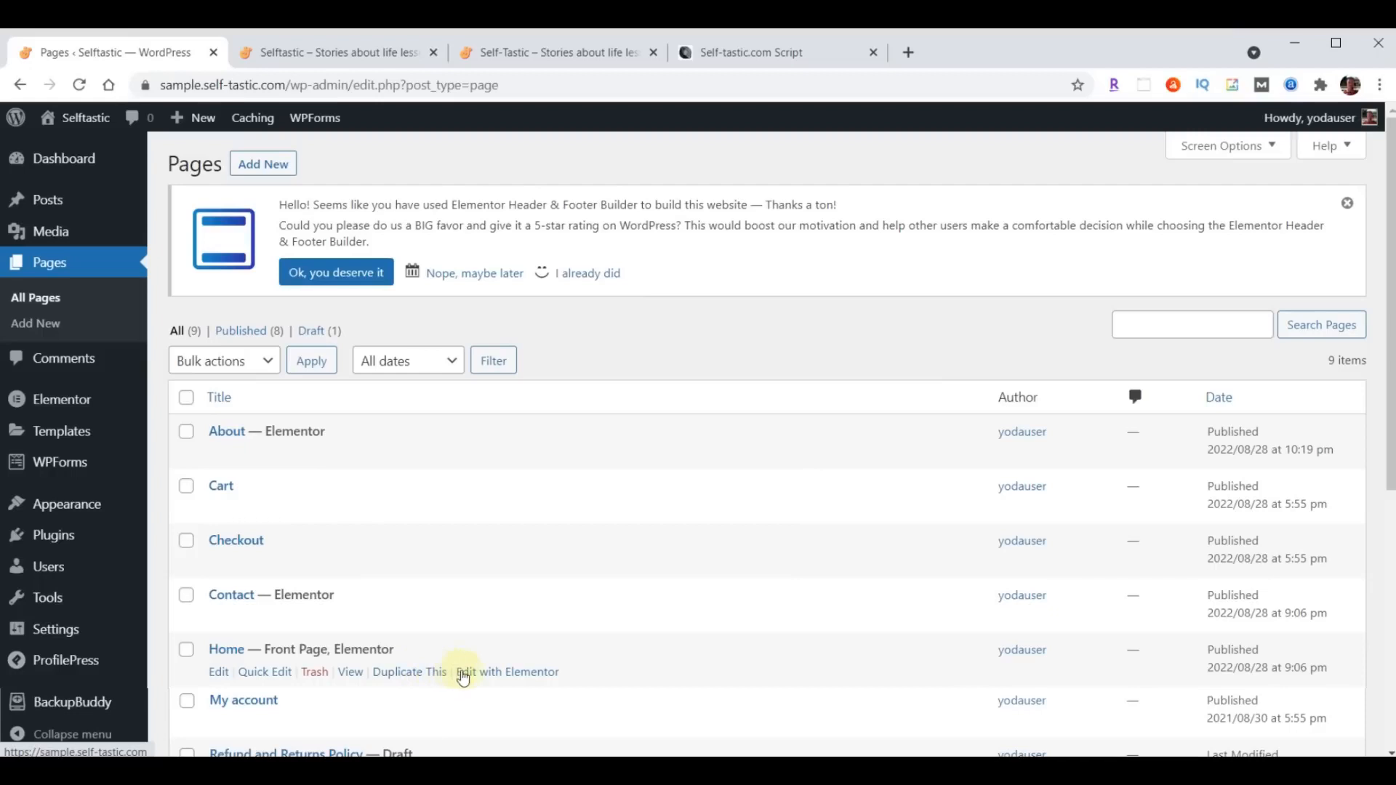
{"action": "left_click", "coordinate": [507, 680]}
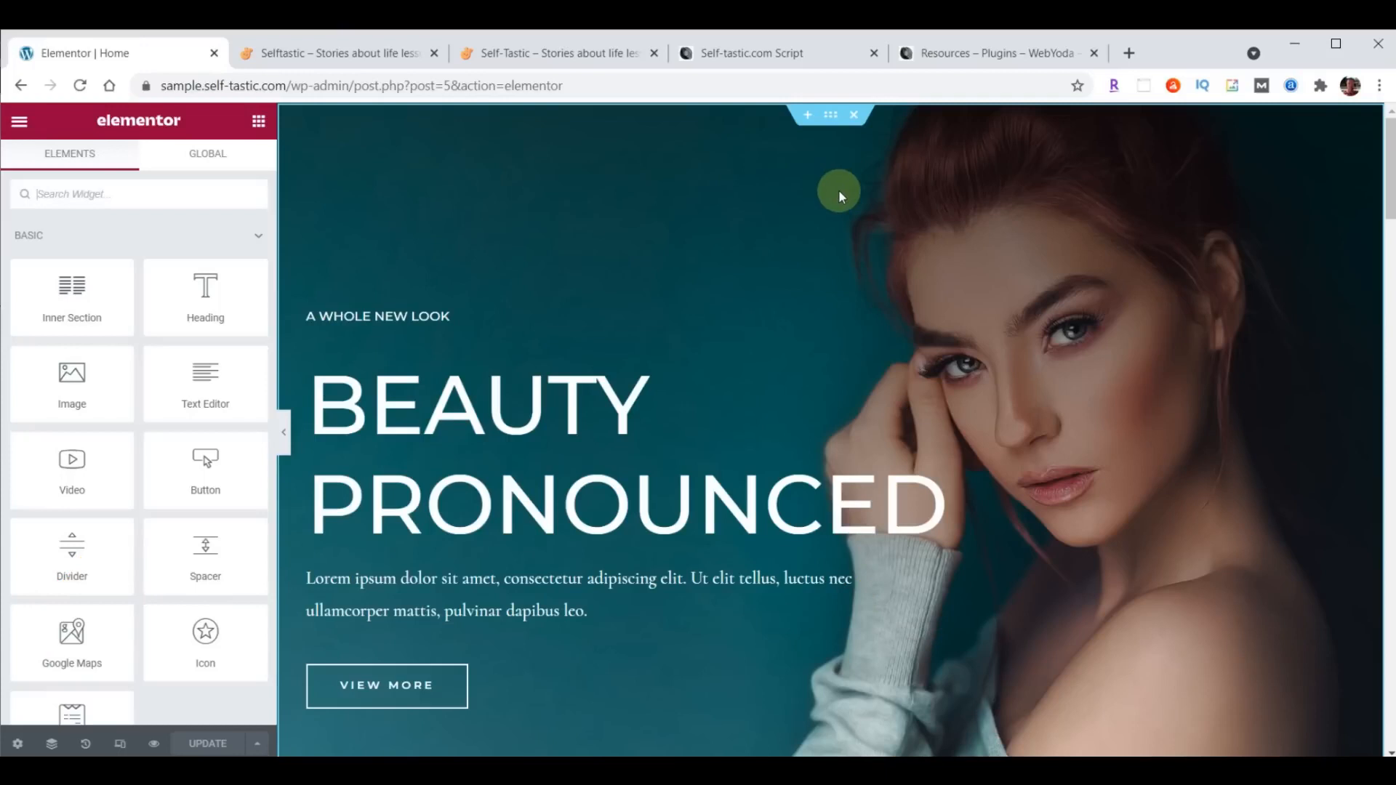
- Examine the Home page's section structure, opening the settings of the hero section, the product inner section and the logo section
{"action": "left_click", "coordinate": [832, 120]}
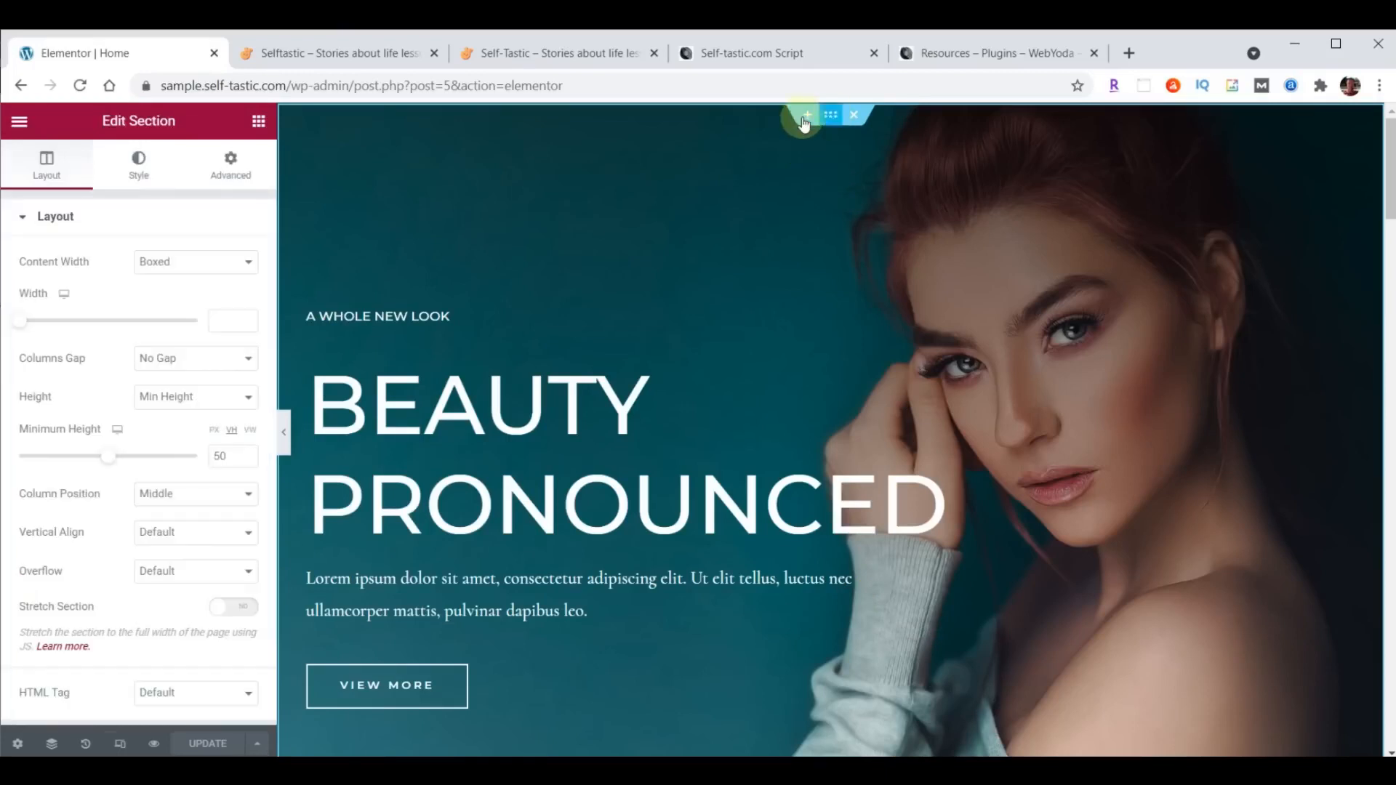
{"action": "left_click", "coordinate": [830, 117]}
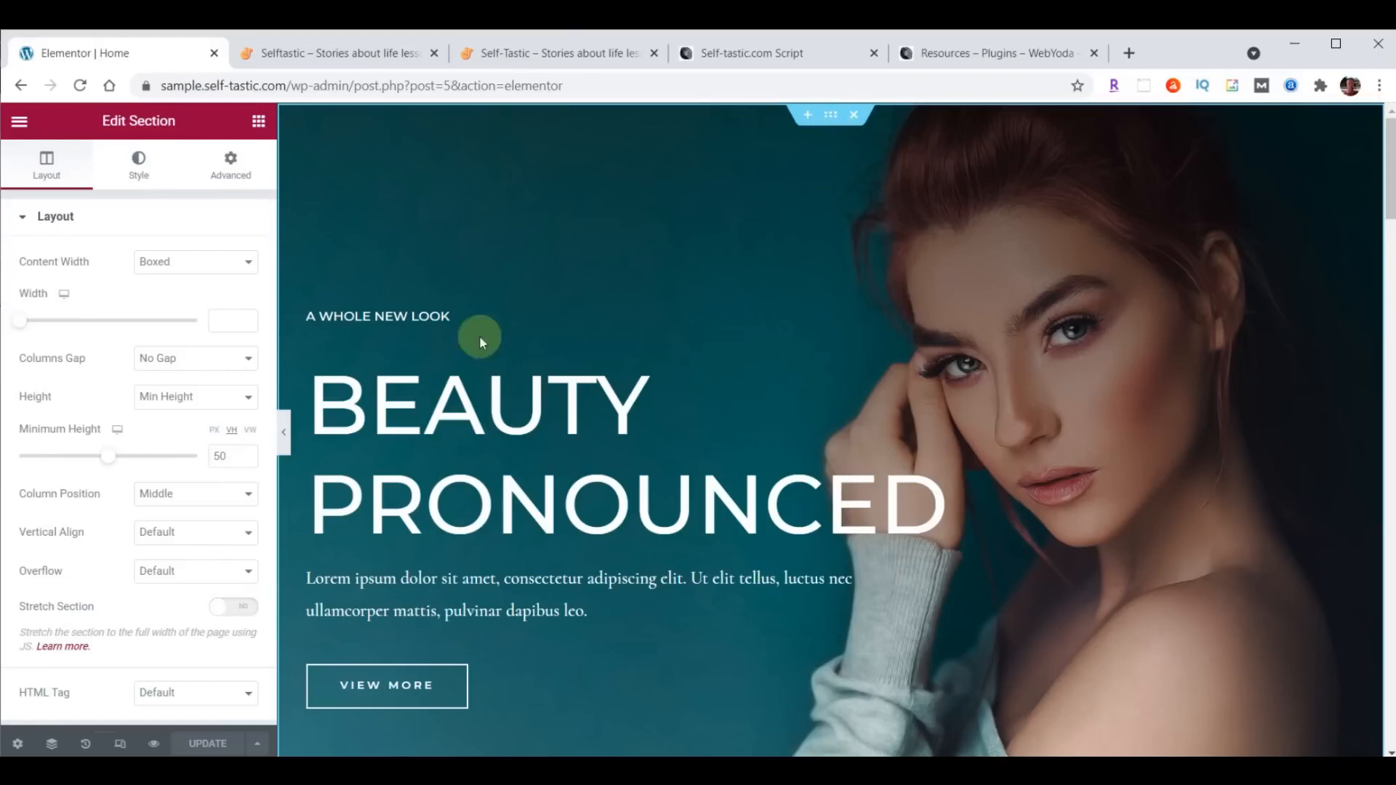
{"action": "scroll", "coordinate": [736, 469], "scroll_direction": "down", "scroll_amount": 4}
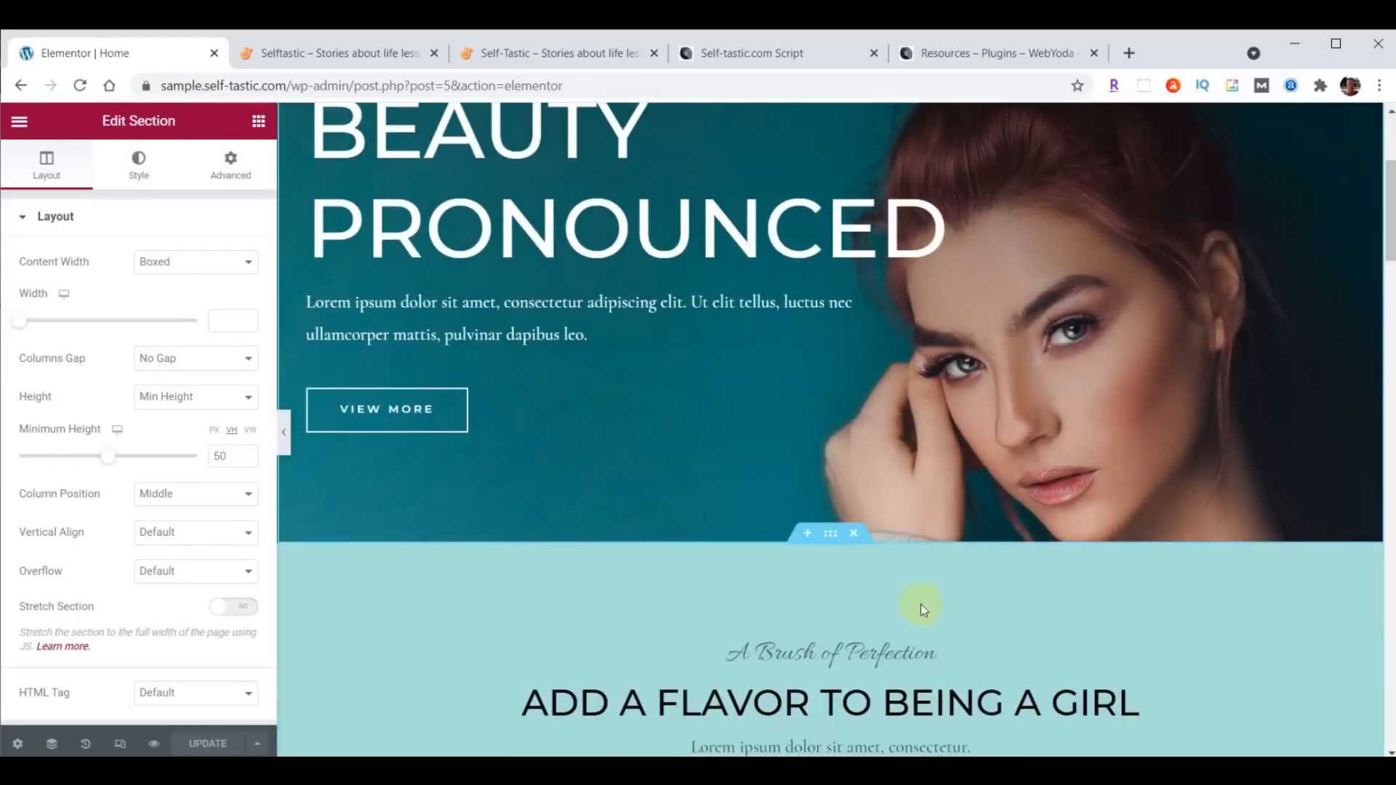
{"action": "scroll", "coordinate": [919, 600], "scroll_direction": "down", "scroll_amount": 3}
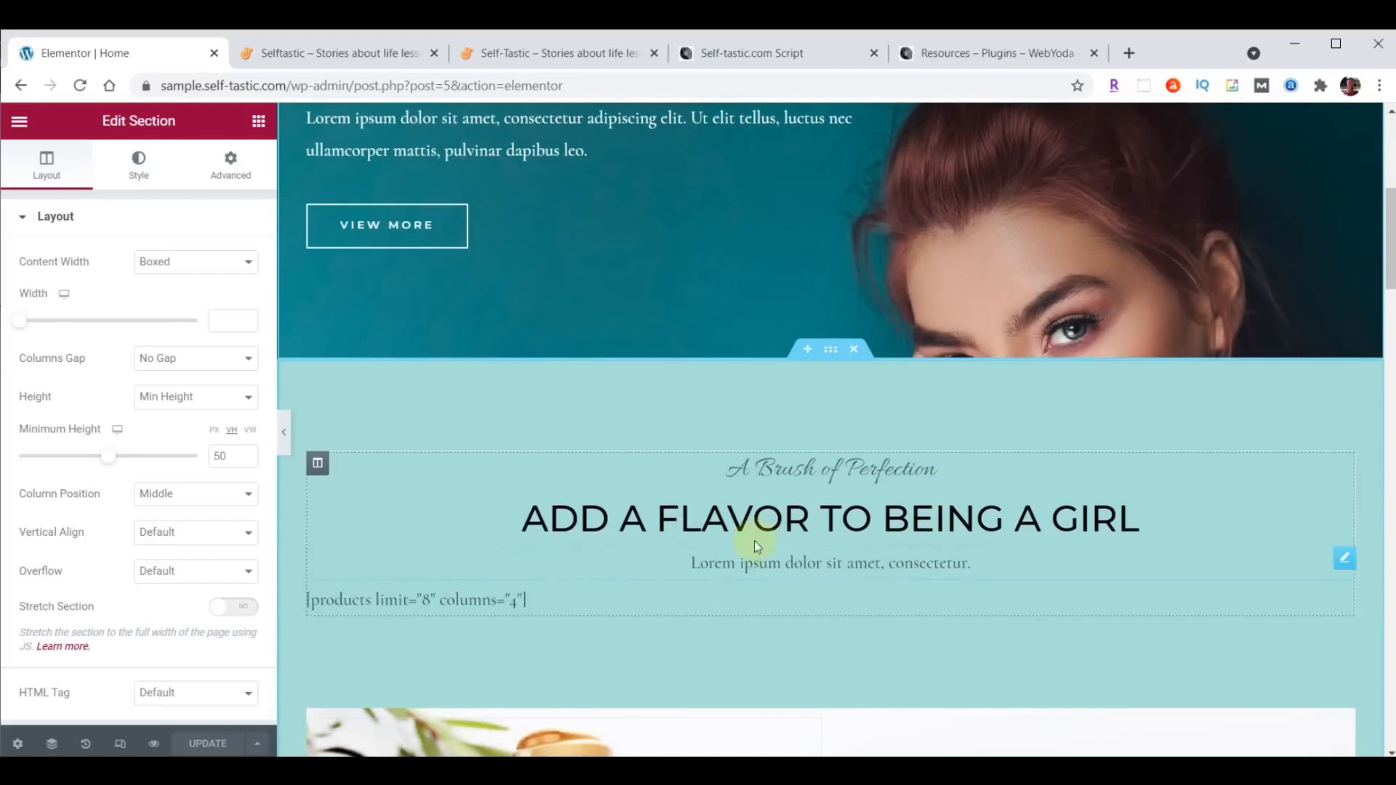
{"action": "scroll", "coordinate": [962, 436], "scroll_direction": "down", "scroll_amount": 5}
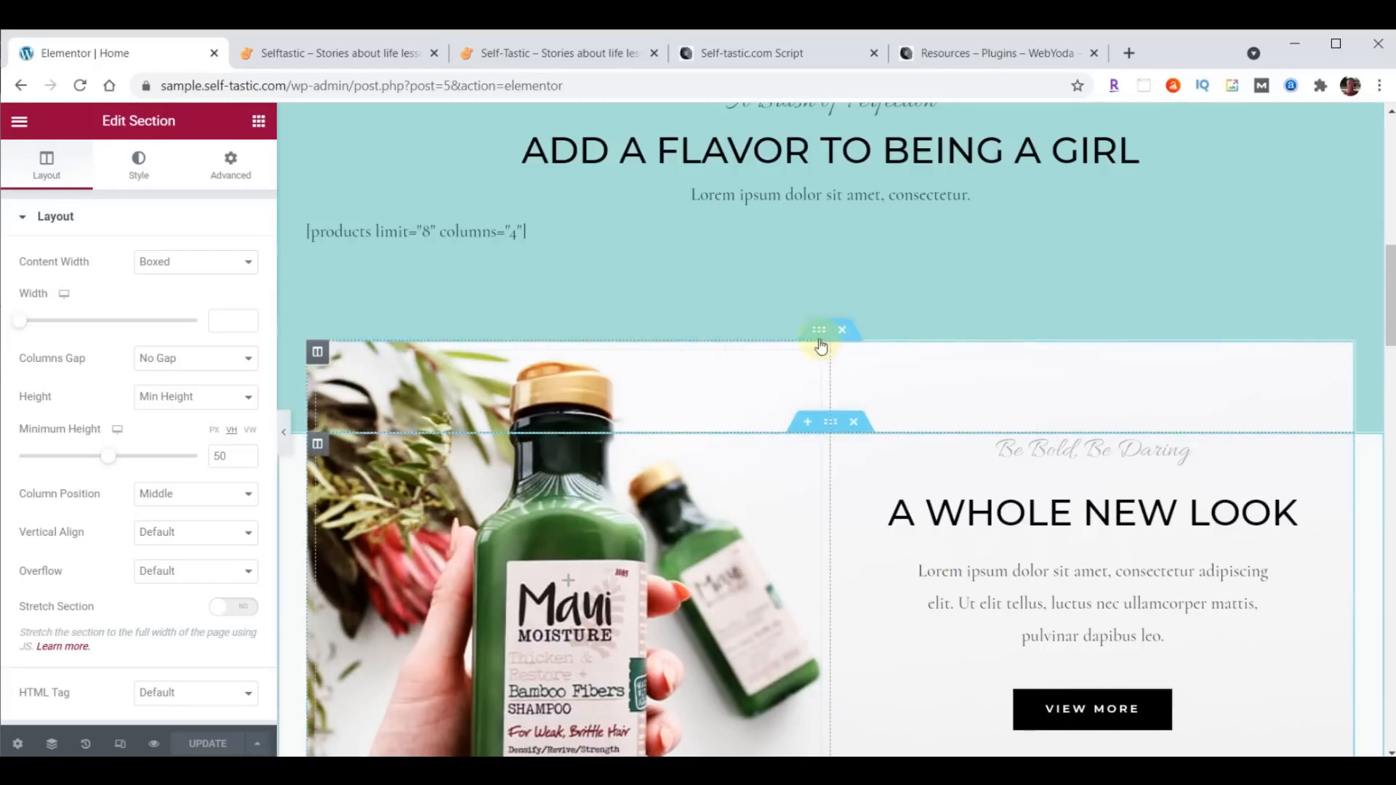
{"action": "left_click", "coordinate": [815, 336]}
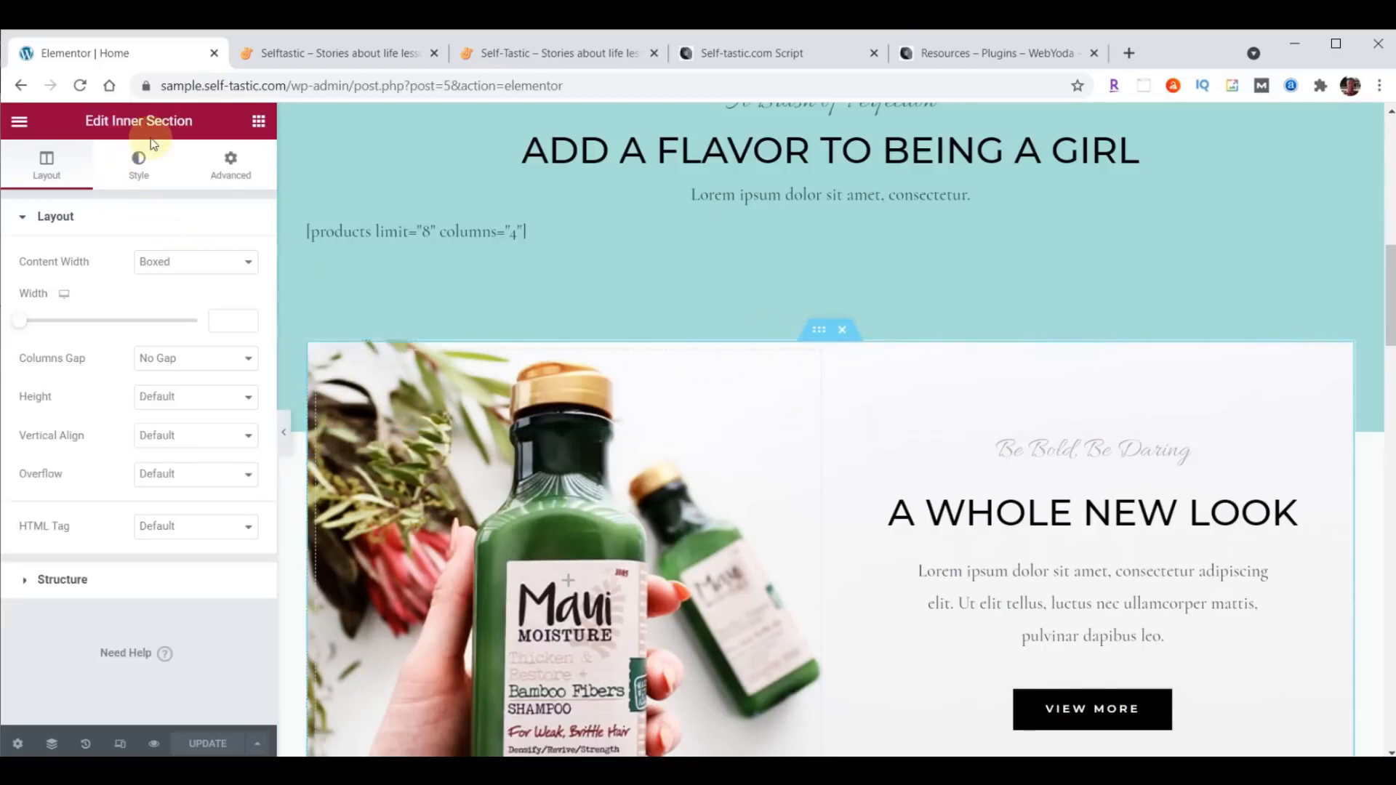
{"action": "scroll", "coordinate": [944, 399], "scroll_direction": "down", "scroll_amount": 10}
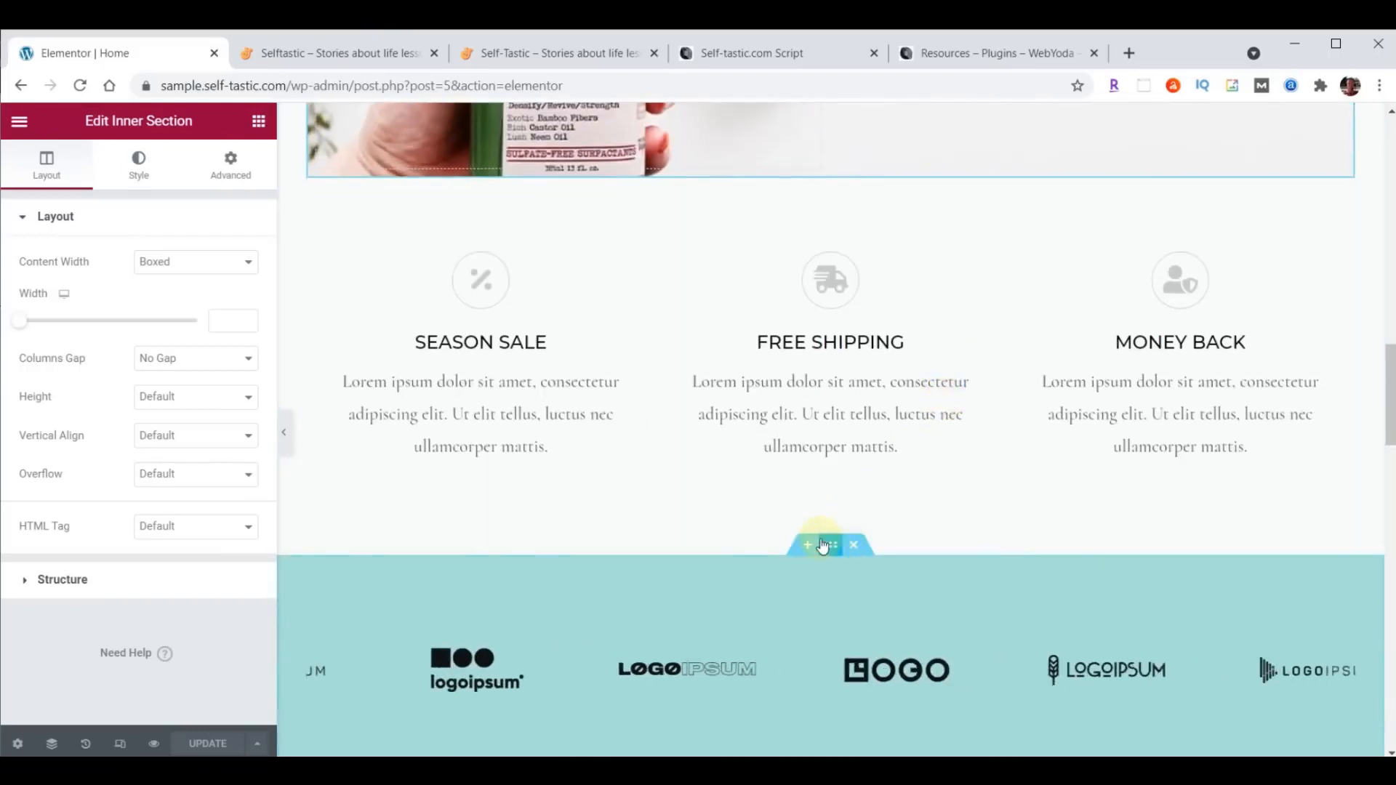
{"action": "left_click", "coordinate": [829, 545]}
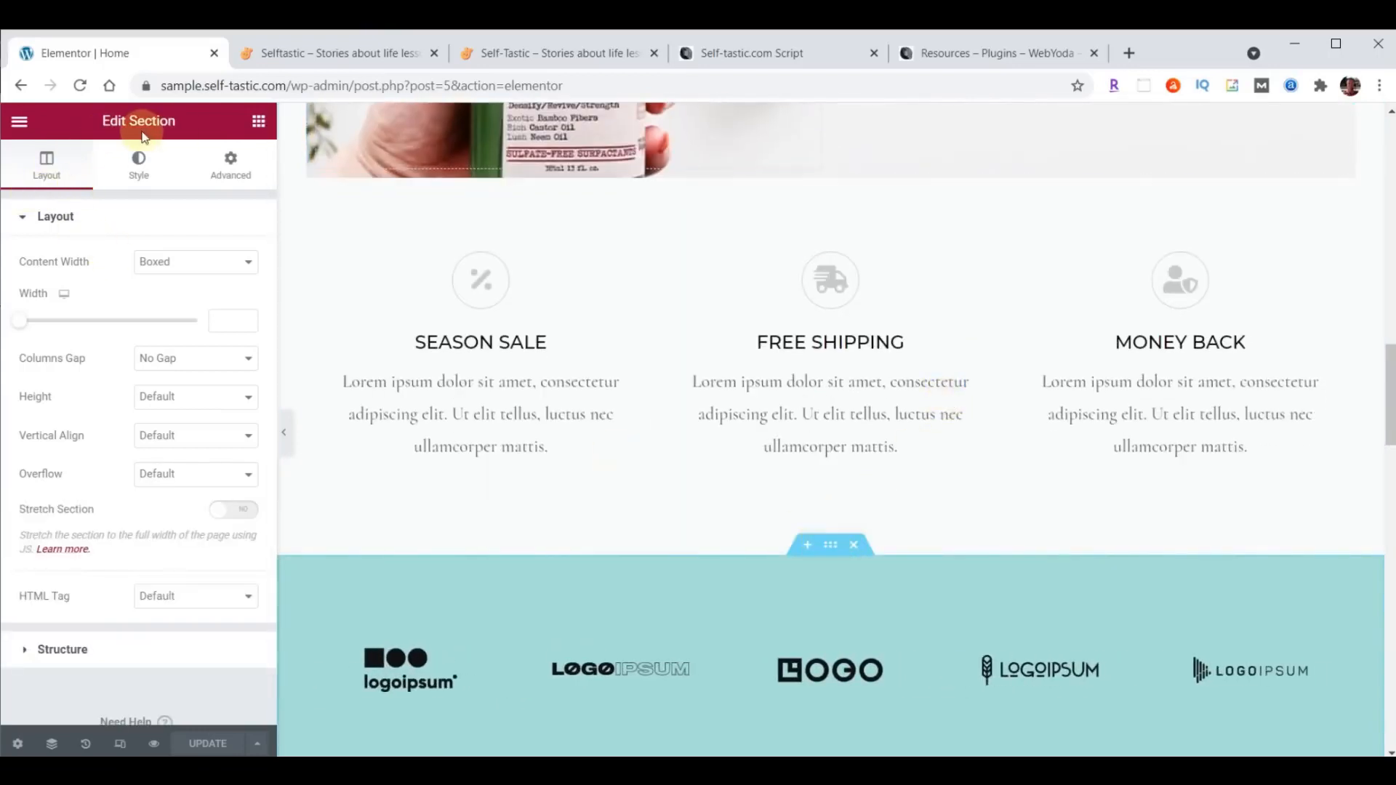
{"action": "scroll", "coordinate": [1074, 351], "scroll_direction": "down", "scroll_amount": 4}
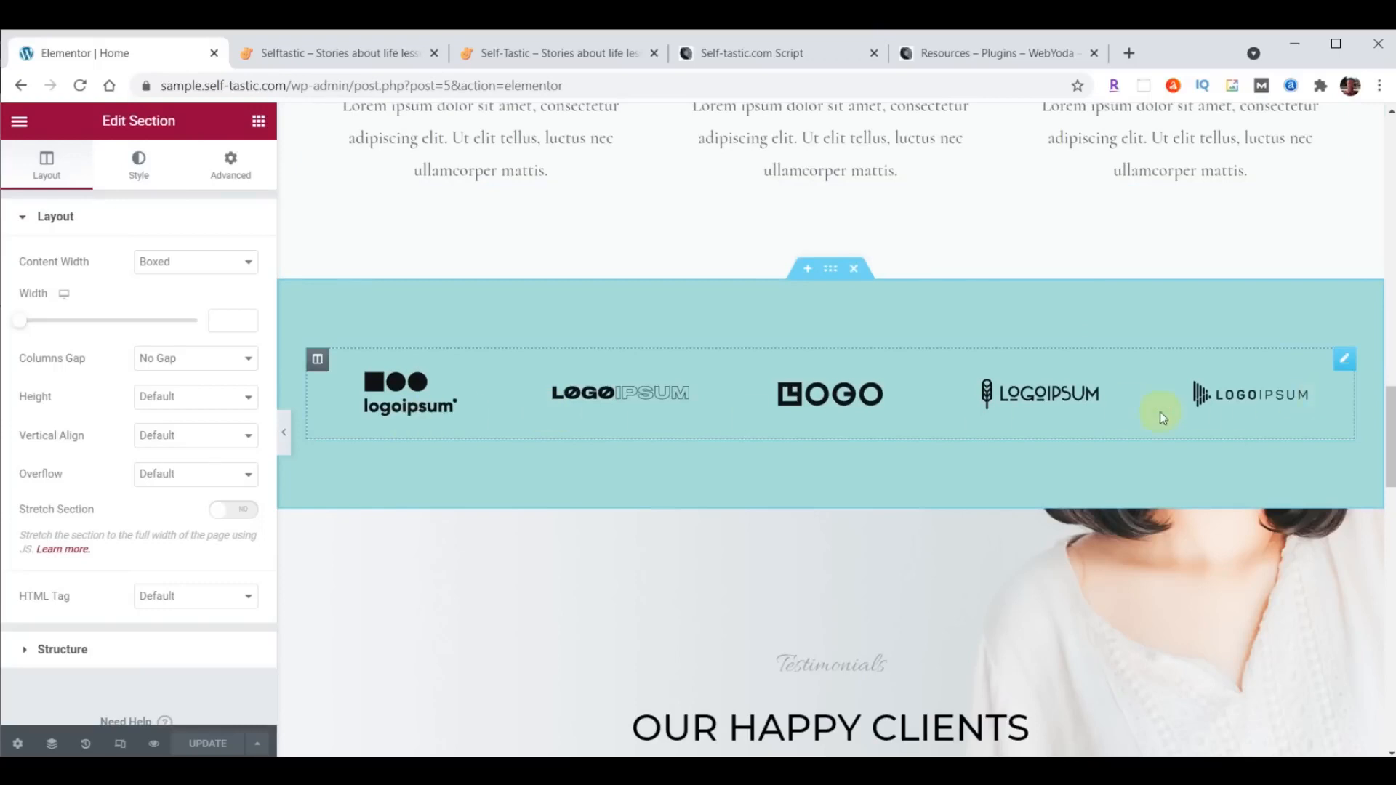
{"action": "scroll", "coordinate": [1159, 411], "scroll_direction": "down", "scroll_amount": 4}
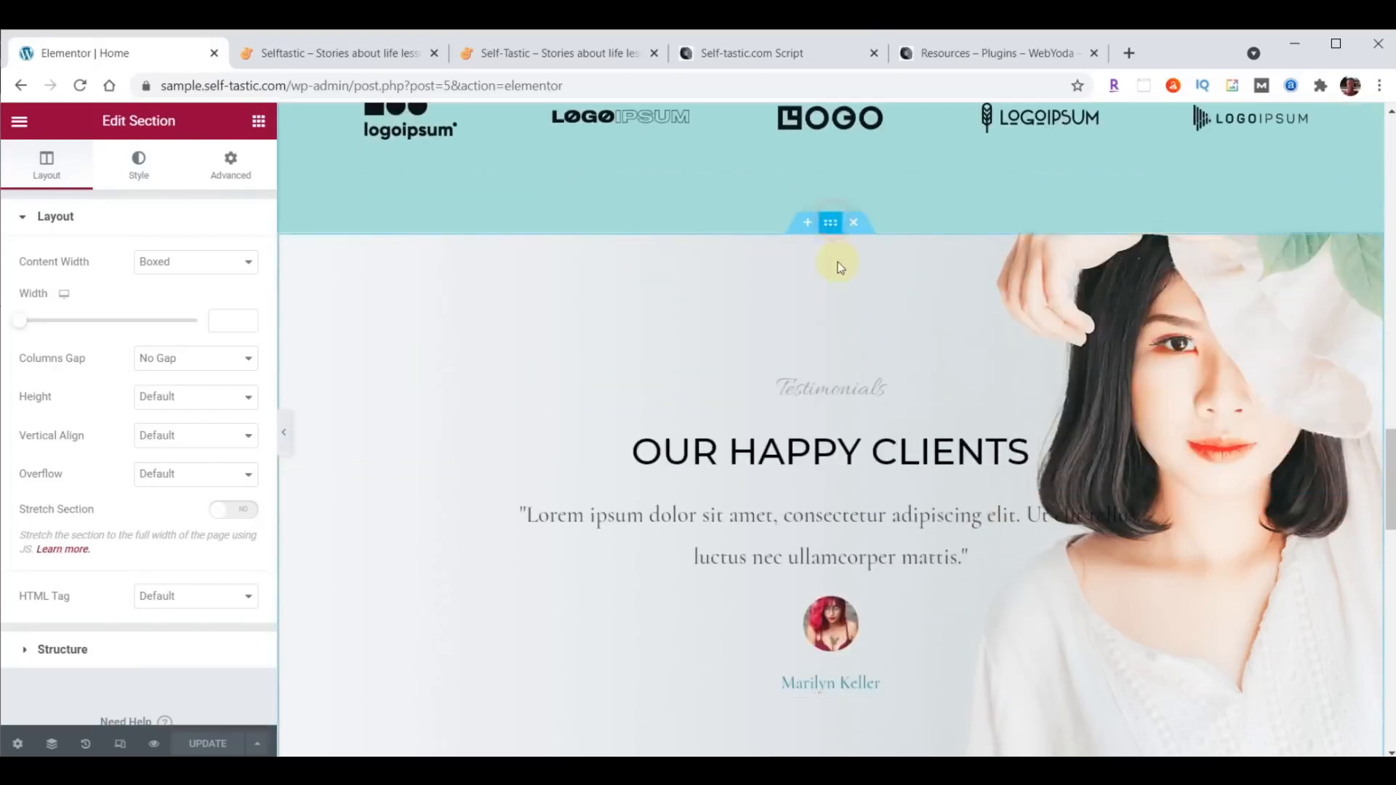
- Review the page from the hero downward and open the settings of the inner section holding the three feature boxes
{"action": "scroll", "coordinate": [850, 395], "scroll_direction": "up", "scroll_amount": 15}
{"action": "scroll", "coordinate": [849, 395], "scroll_direction": "up", "scroll_amount": 3}
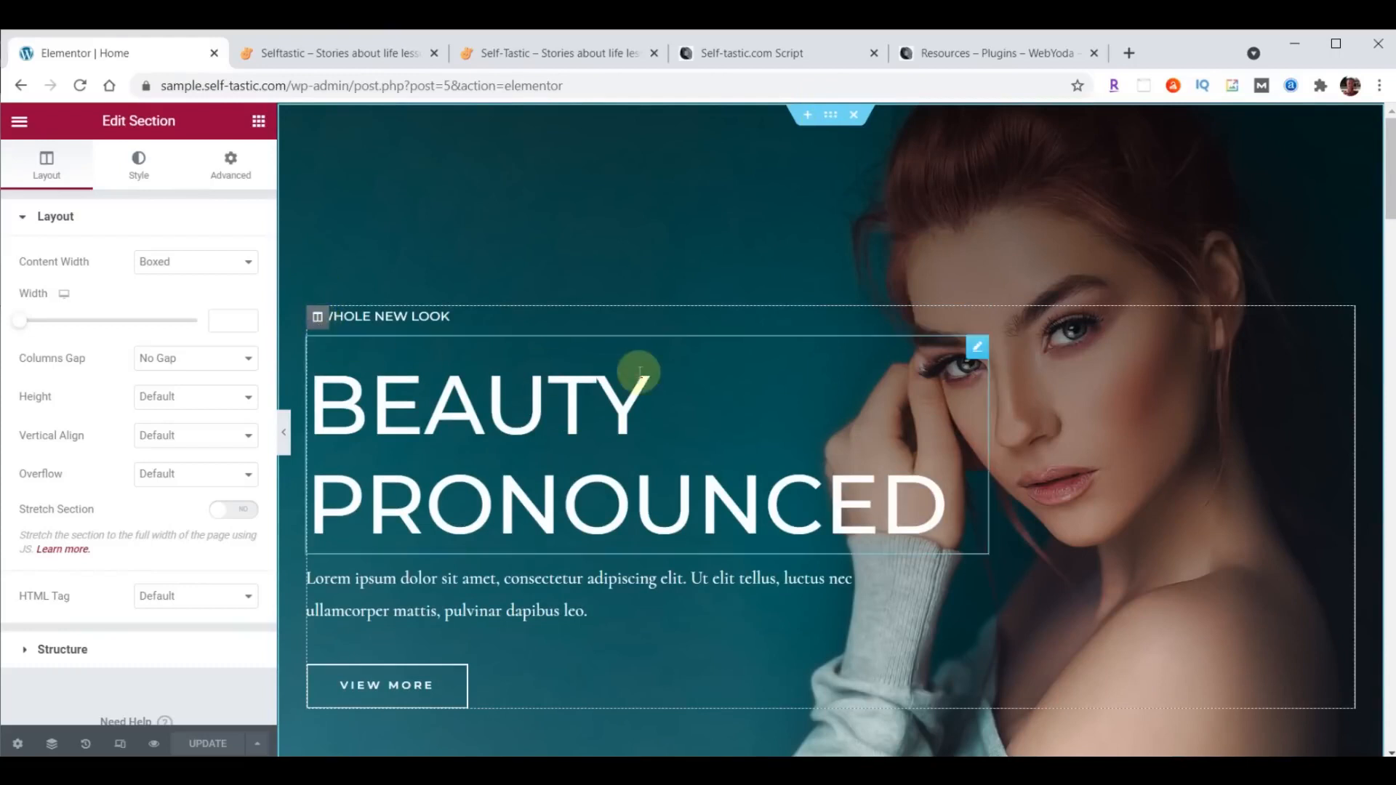
{"action": "scroll", "coordinate": [640, 374], "scroll_direction": "down", "scroll_amount": 12}
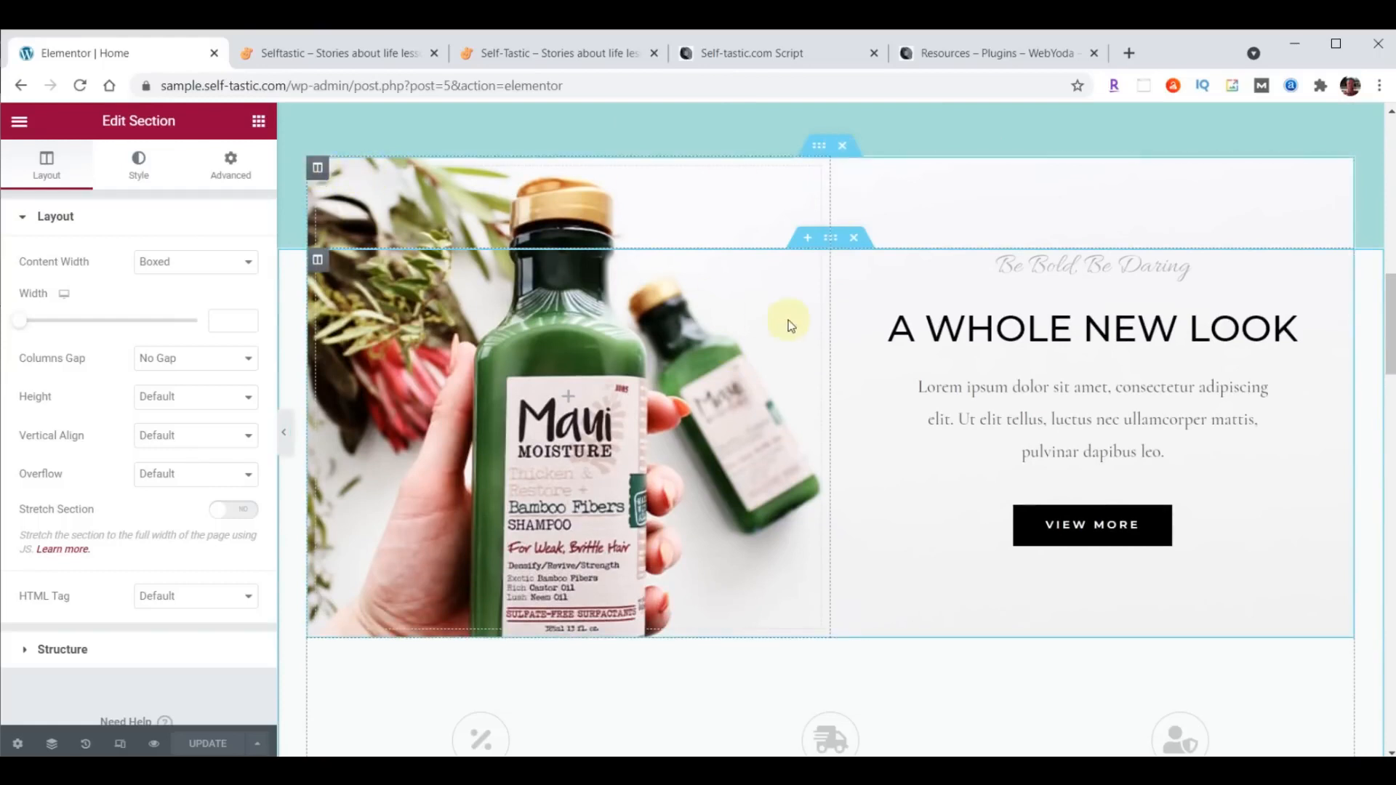
{"action": "scroll", "coordinate": [791, 321], "scroll_direction": "down", "scroll_amount": 6}
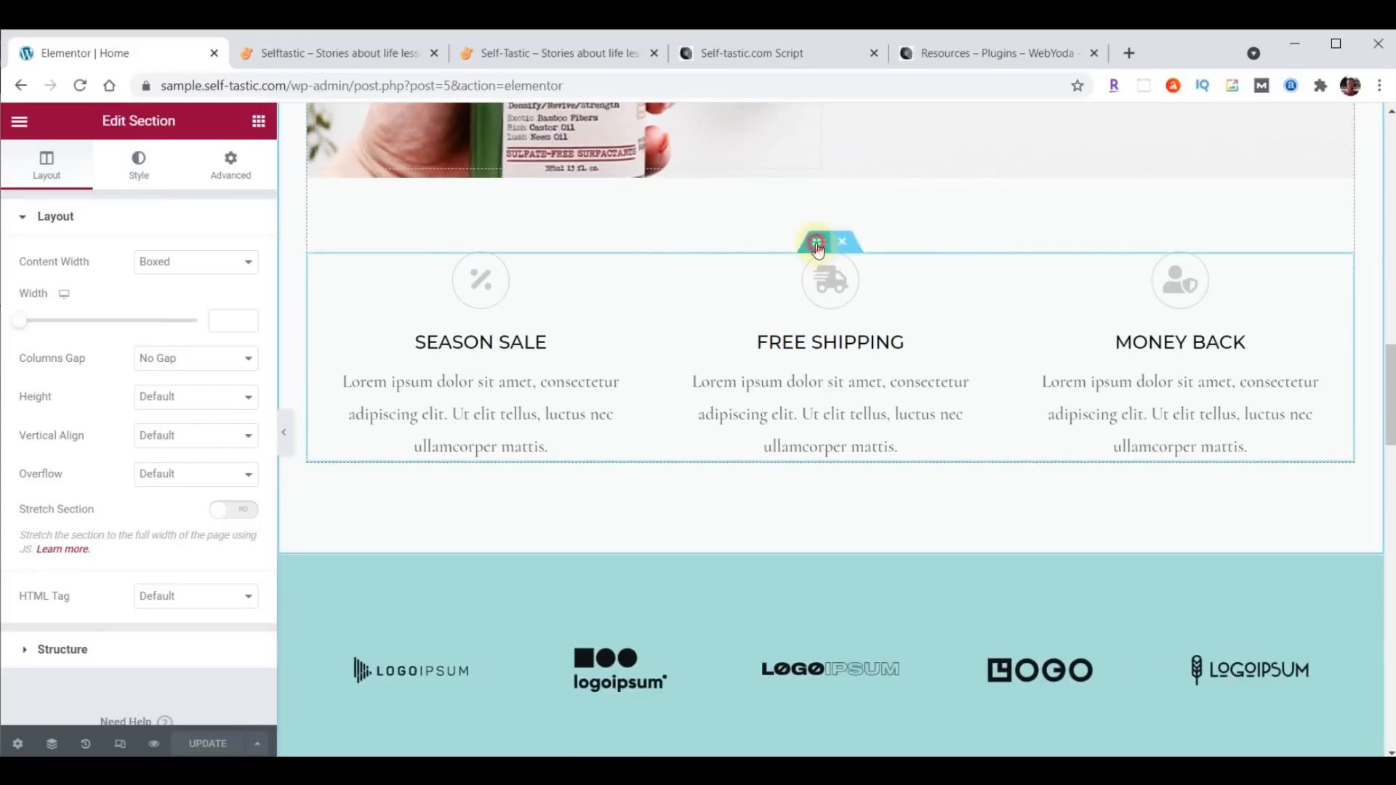
{"action": "left_click", "coordinate": [824, 240]}
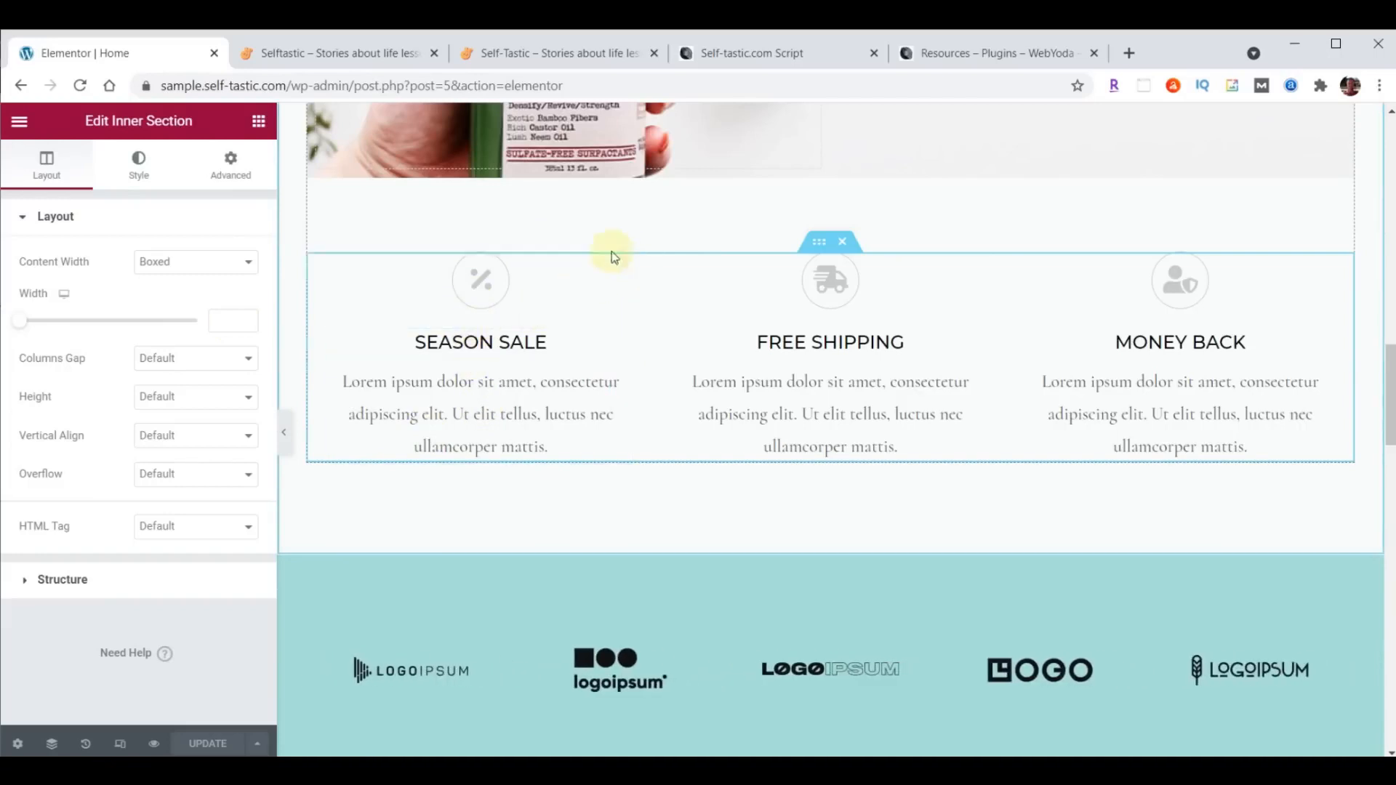
{"action": "scroll", "coordinate": [692, 336], "scroll_direction": "down", "scroll_amount": 9}
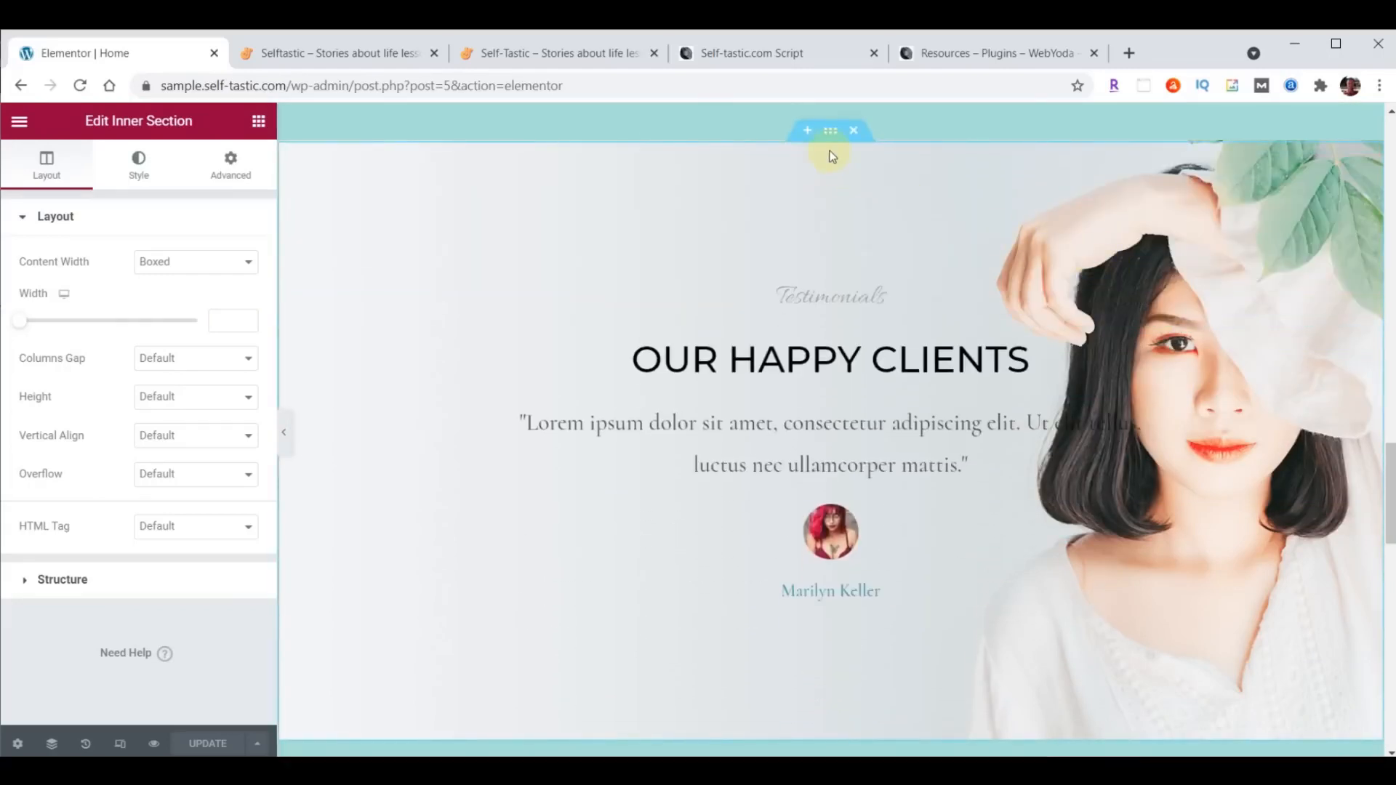
- Inspect the "Our Happy Clients" section's building blocks by opening its section, column, heading and testimonial widget settings
{"action": "left_click", "coordinate": [830, 130]}
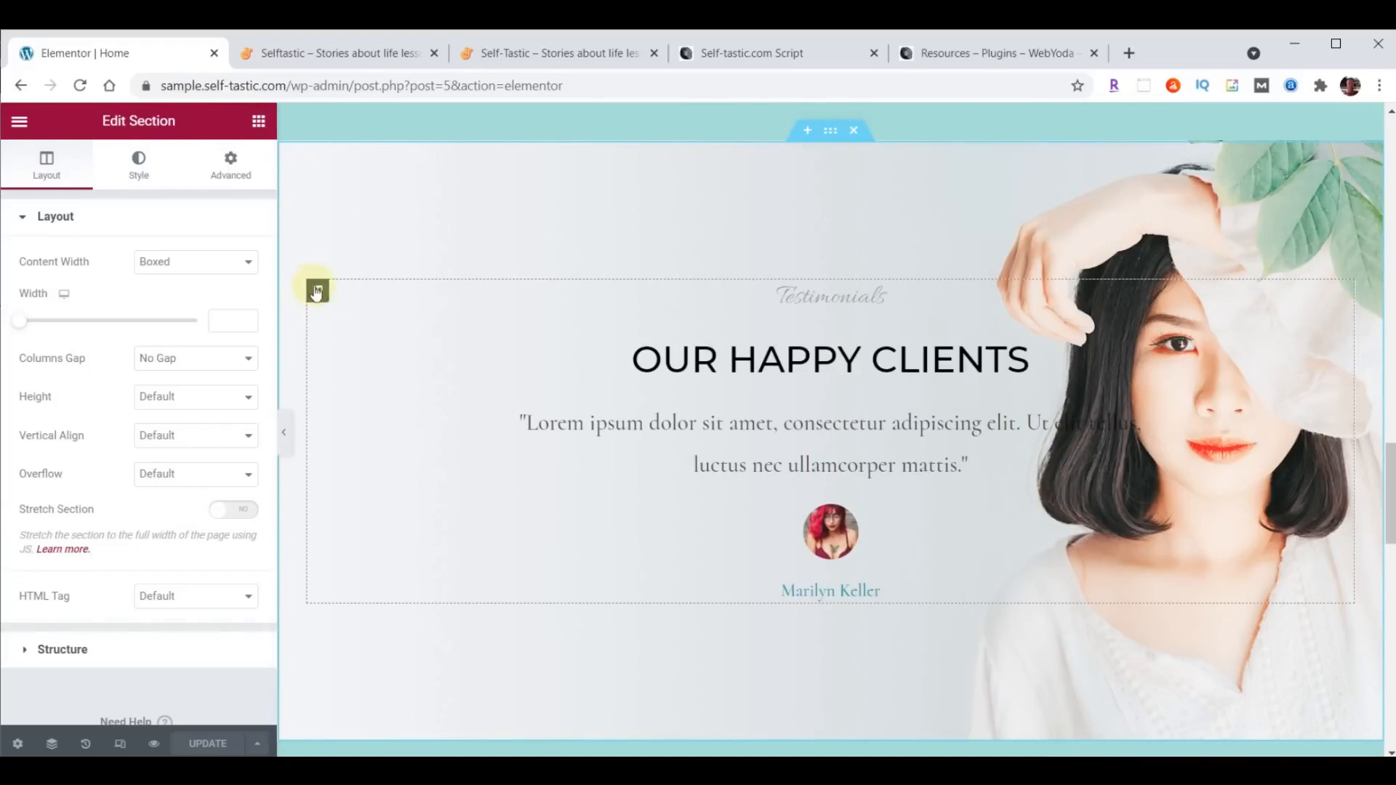
{"action": "left_click", "coordinate": [316, 291]}
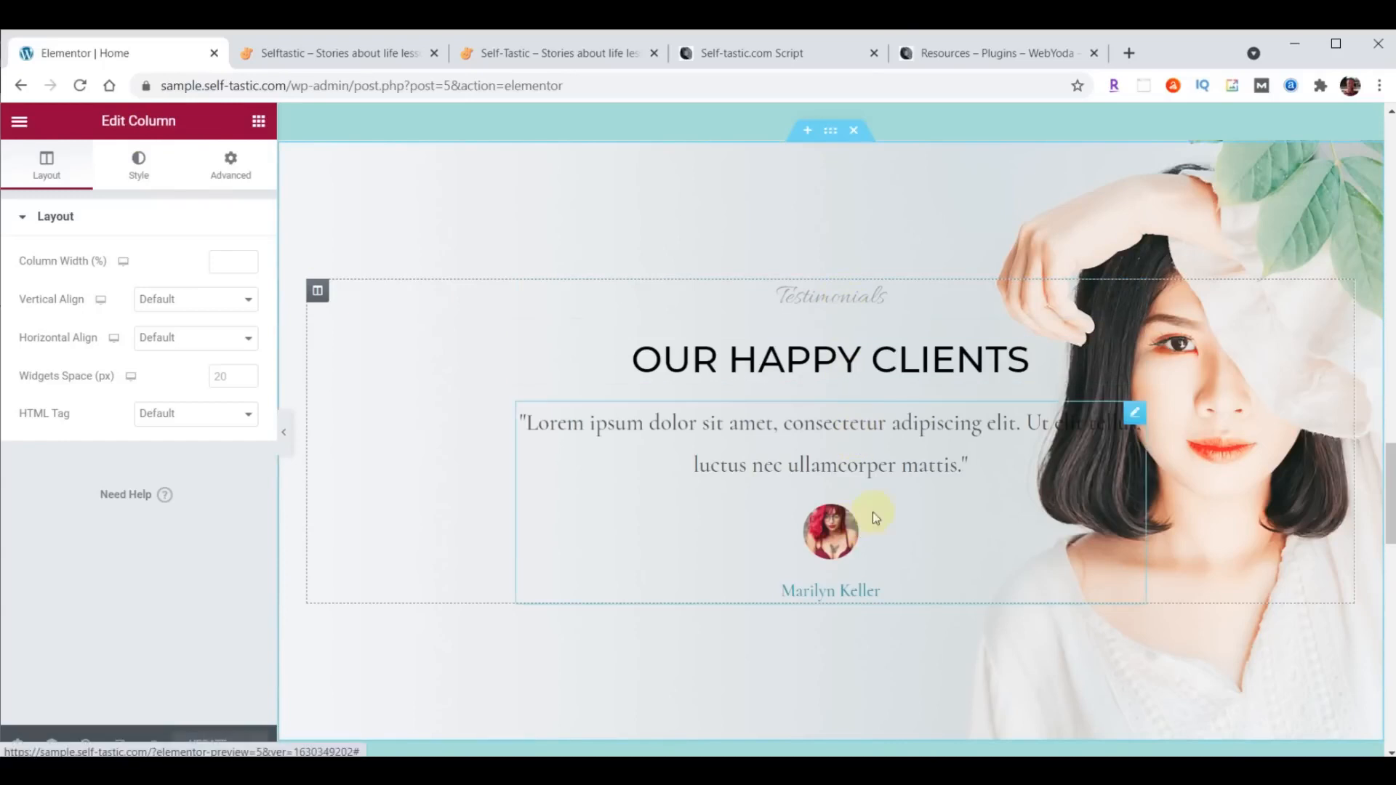
{"action": "left_click", "coordinate": [1134, 293]}
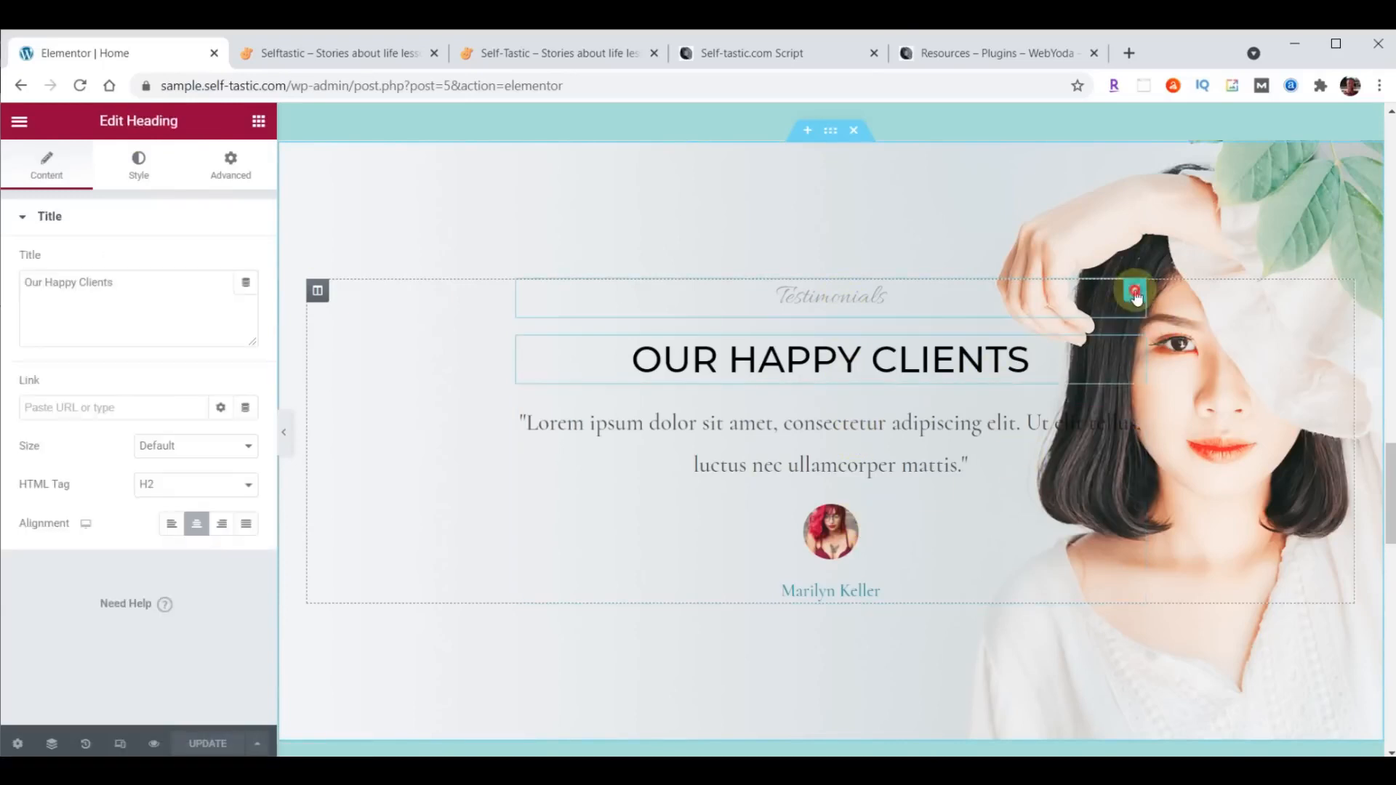
{"action": "left_click", "coordinate": [1133, 353]}
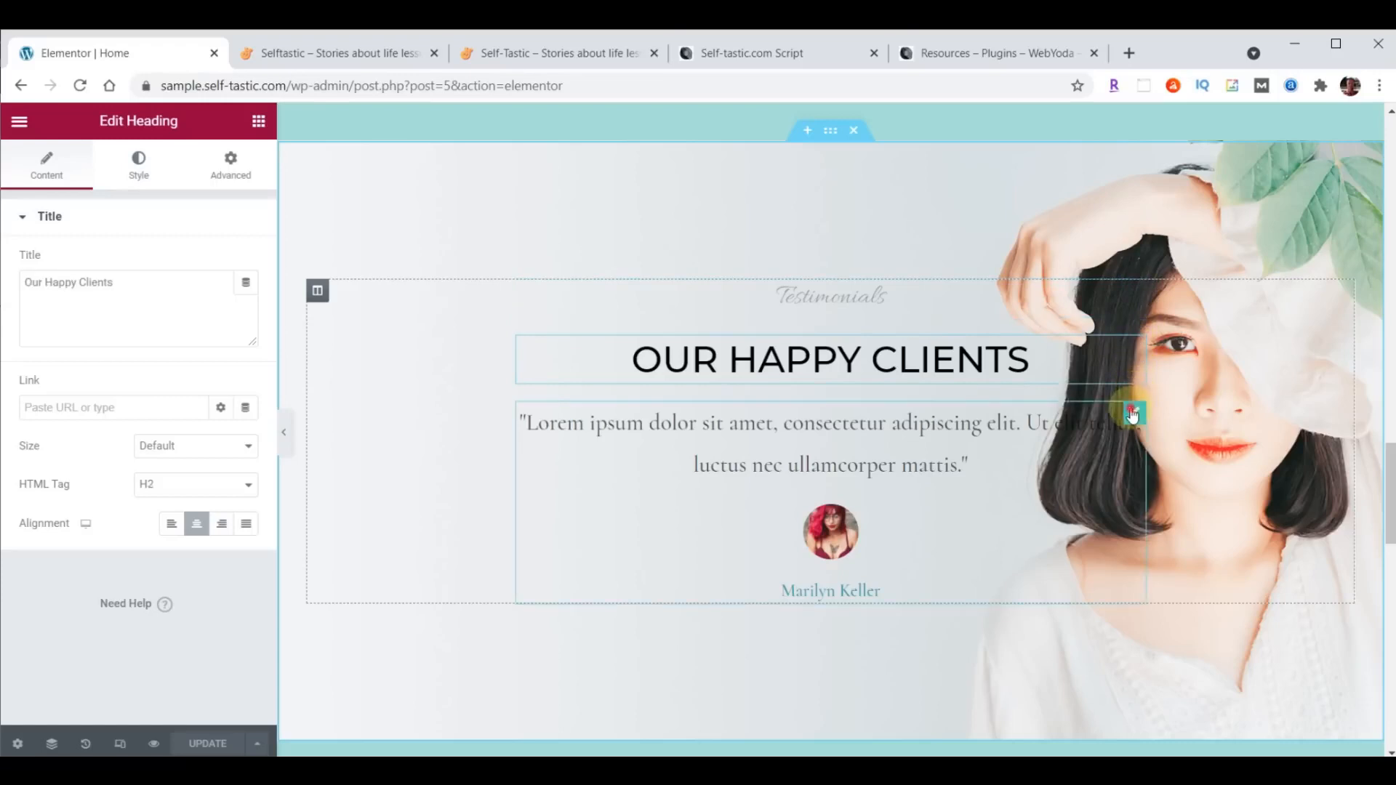
{"action": "left_click", "coordinate": [1132, 413]}
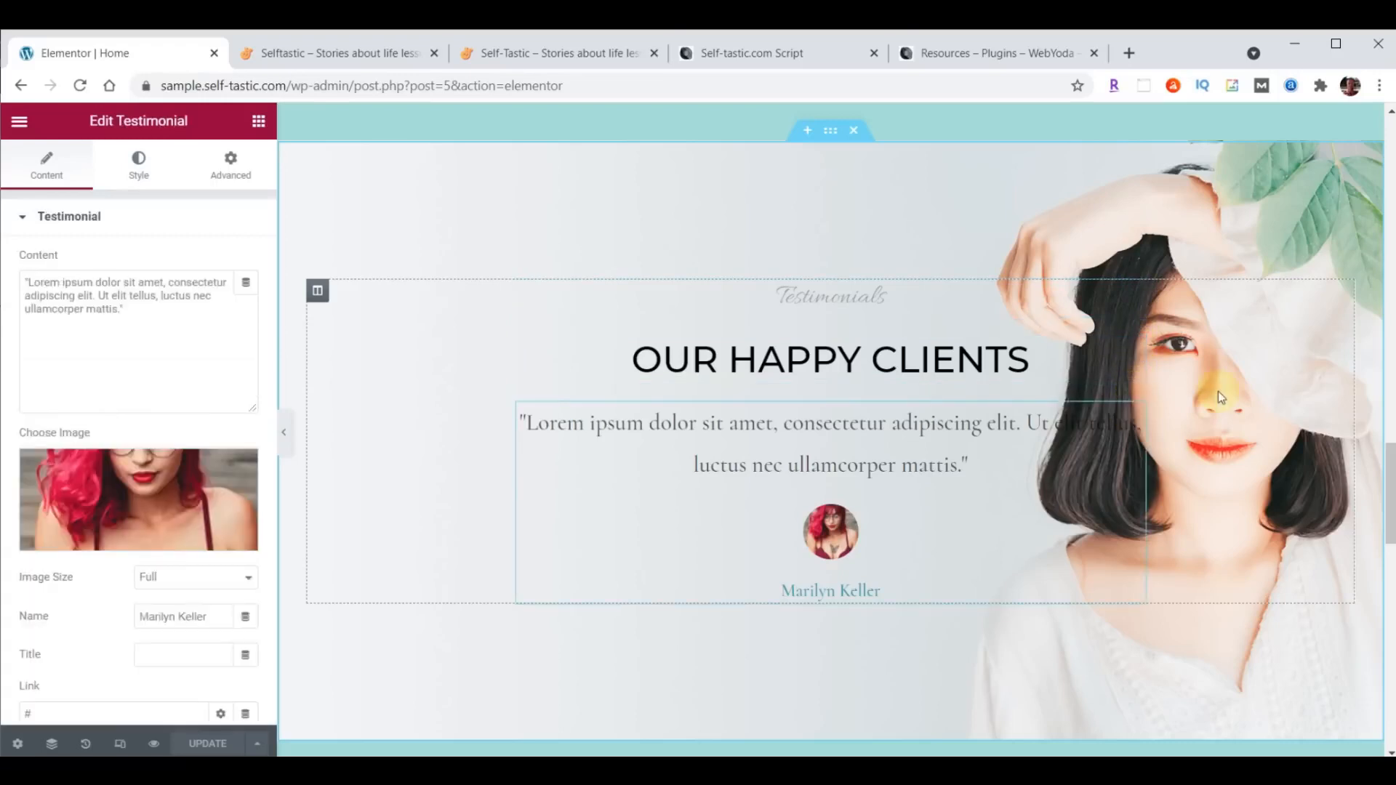
- Revisit the testimonials section and both its headings, and examine the "Our Happy Clients" heading's content, style and advanced settings
{"action": "left_click", "coordinate": [831, 135]}
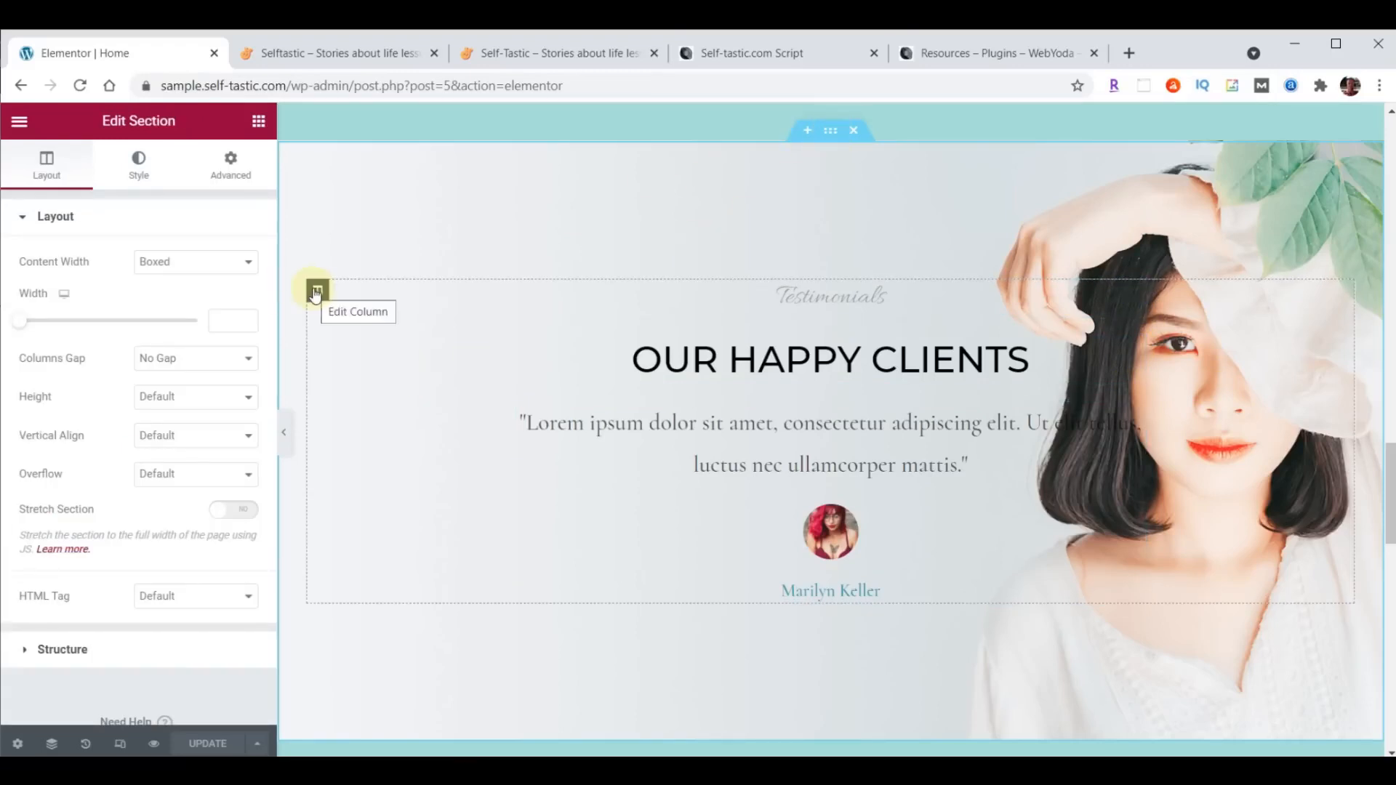
{"action": "left_click", "coordinate": [1135, 292]}
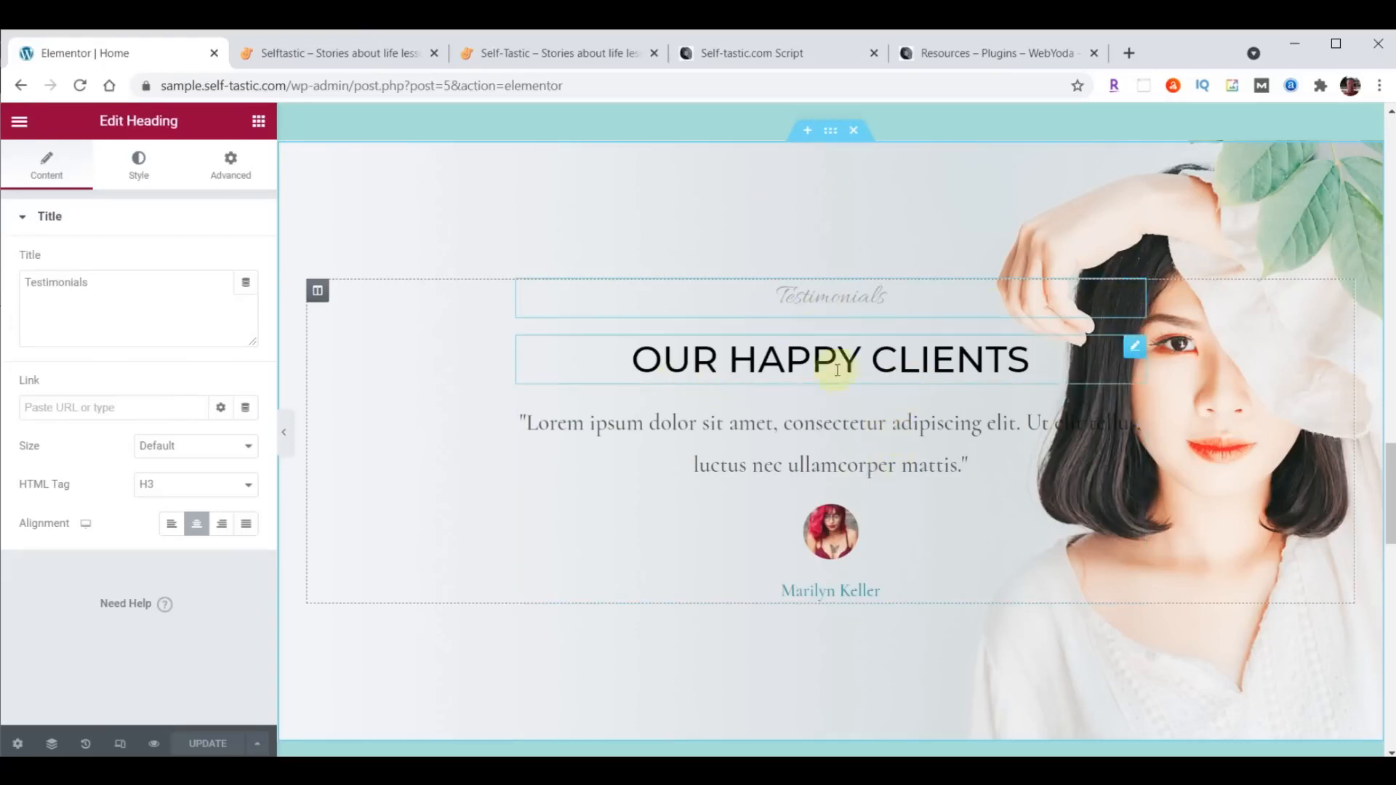
{"action": "left_click", "coordinate": [1135, 350]}
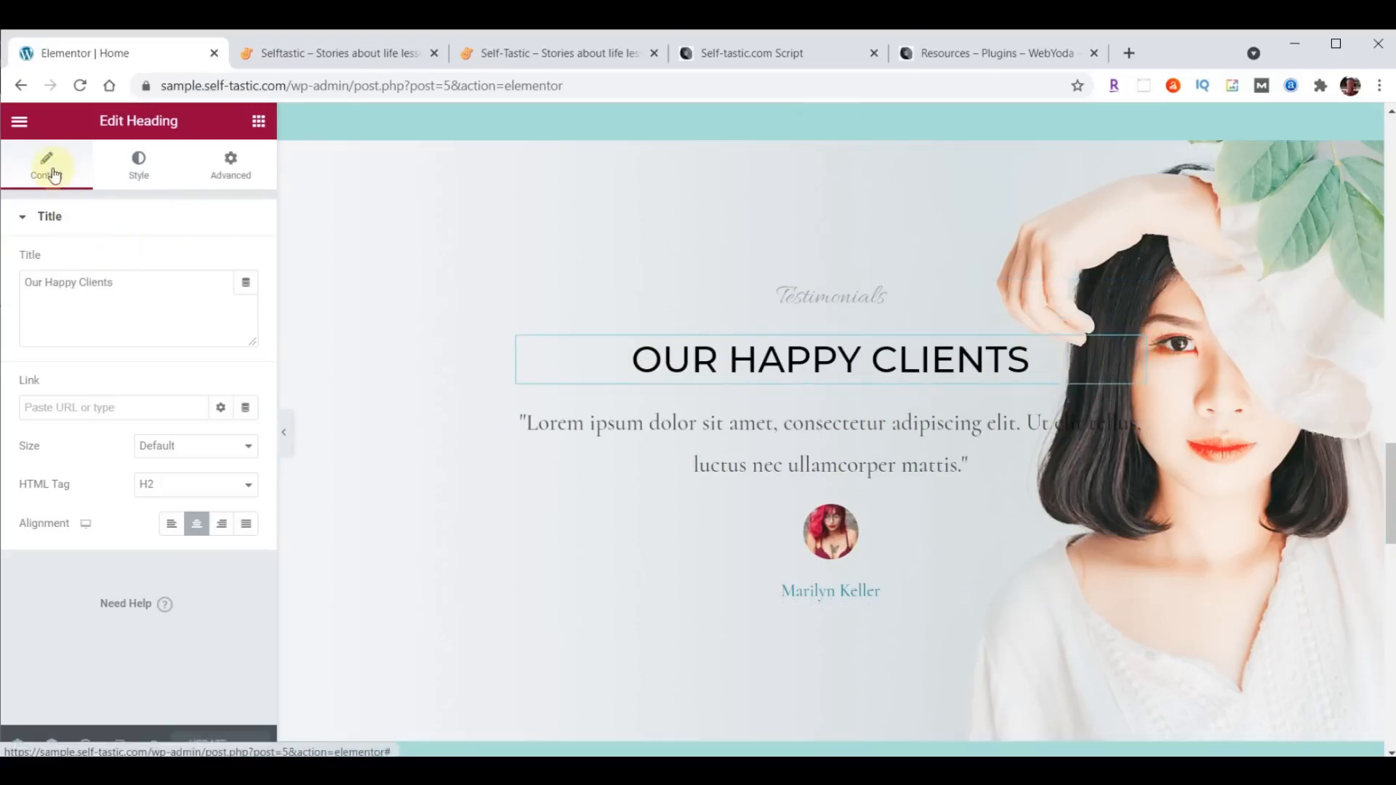
{"action": "left_click", "coordinate": [137, 281]}
{"action": "left_click", "coordinate": [140, 176]}
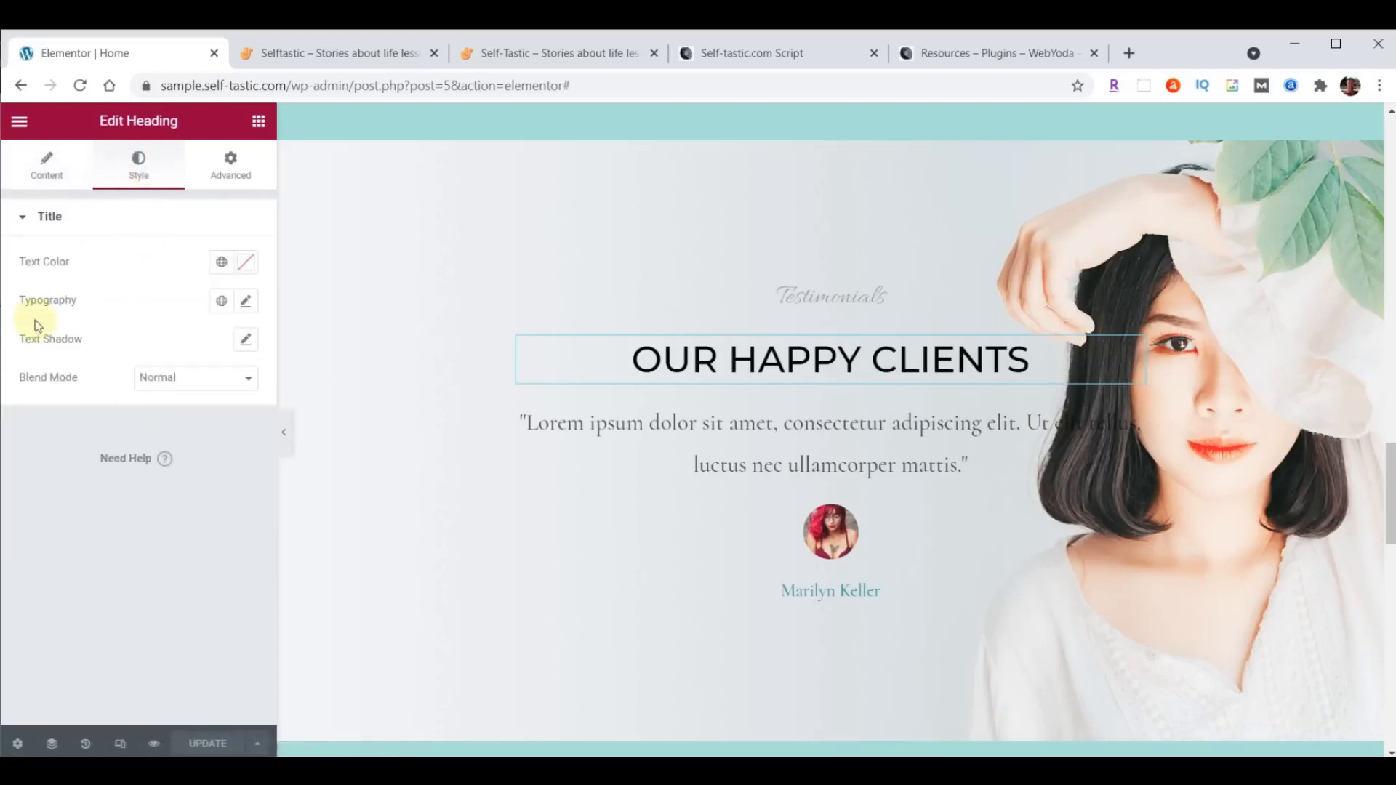
{"action": "left_click", "coordinate": [231, 178]}
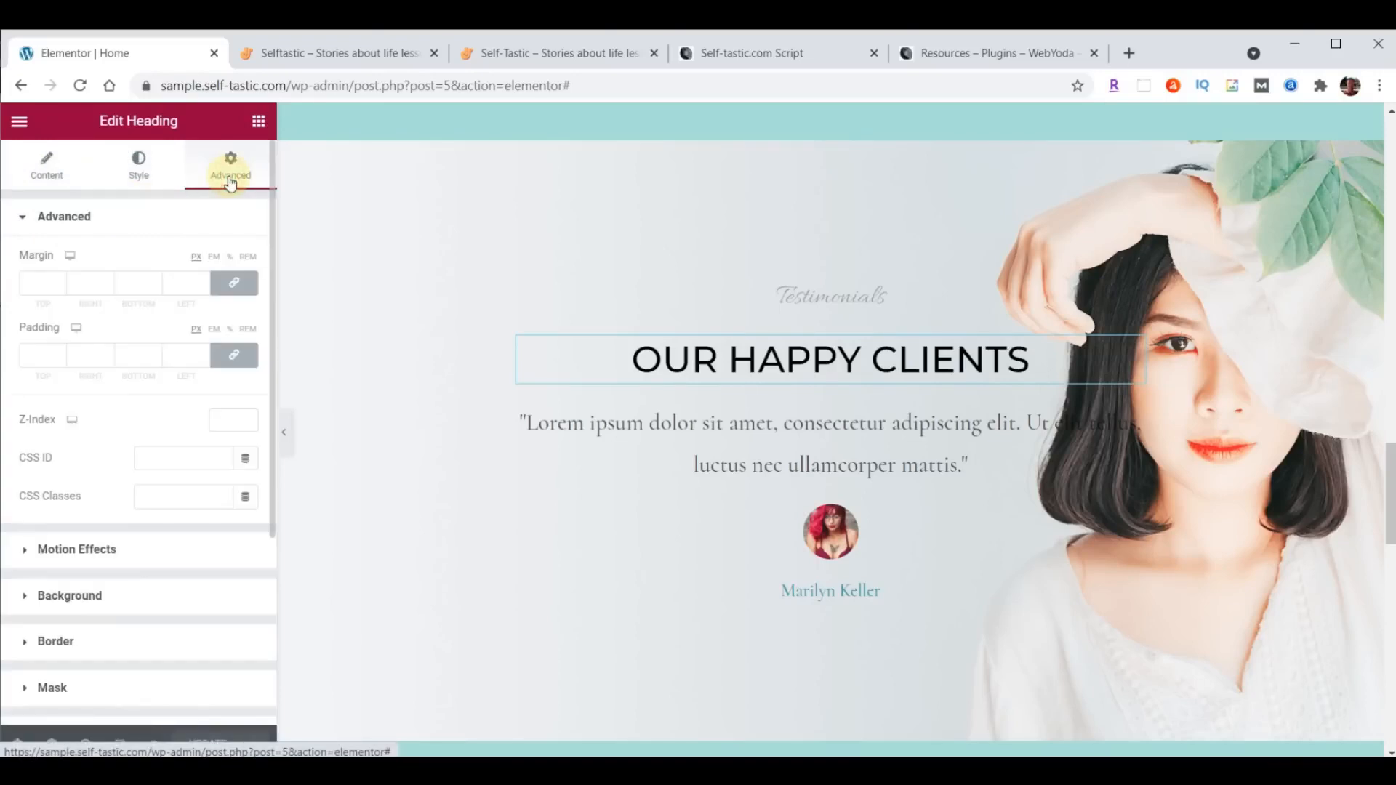
- Examine the layout, style and advanced settings of the "Beauty Pronounced" hero section and of its column
{"action": "scroll", "coordinate": [993, 400], "scroll_direction": "up", "scroll_amount": 15}
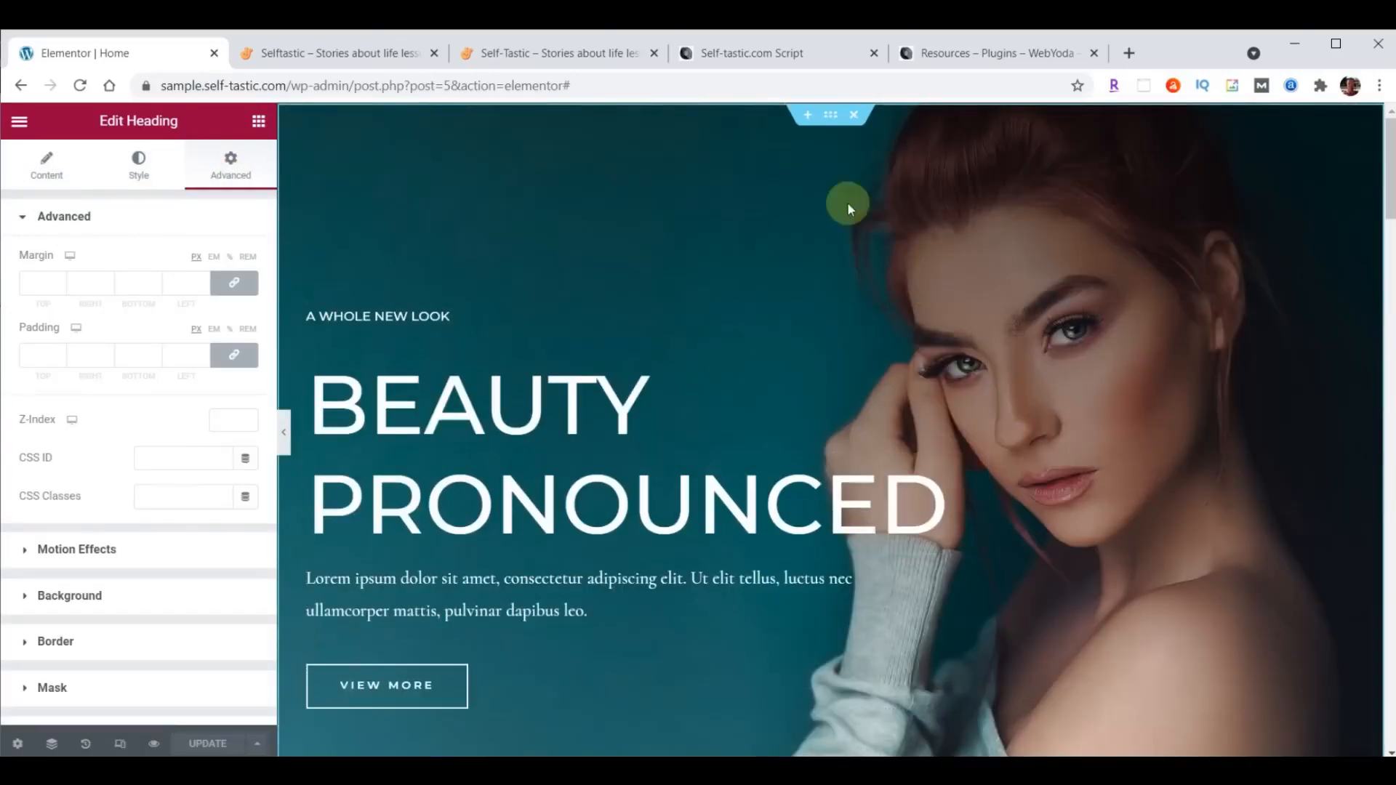
{"action": "left_click", "coordinate": [829, 120]}
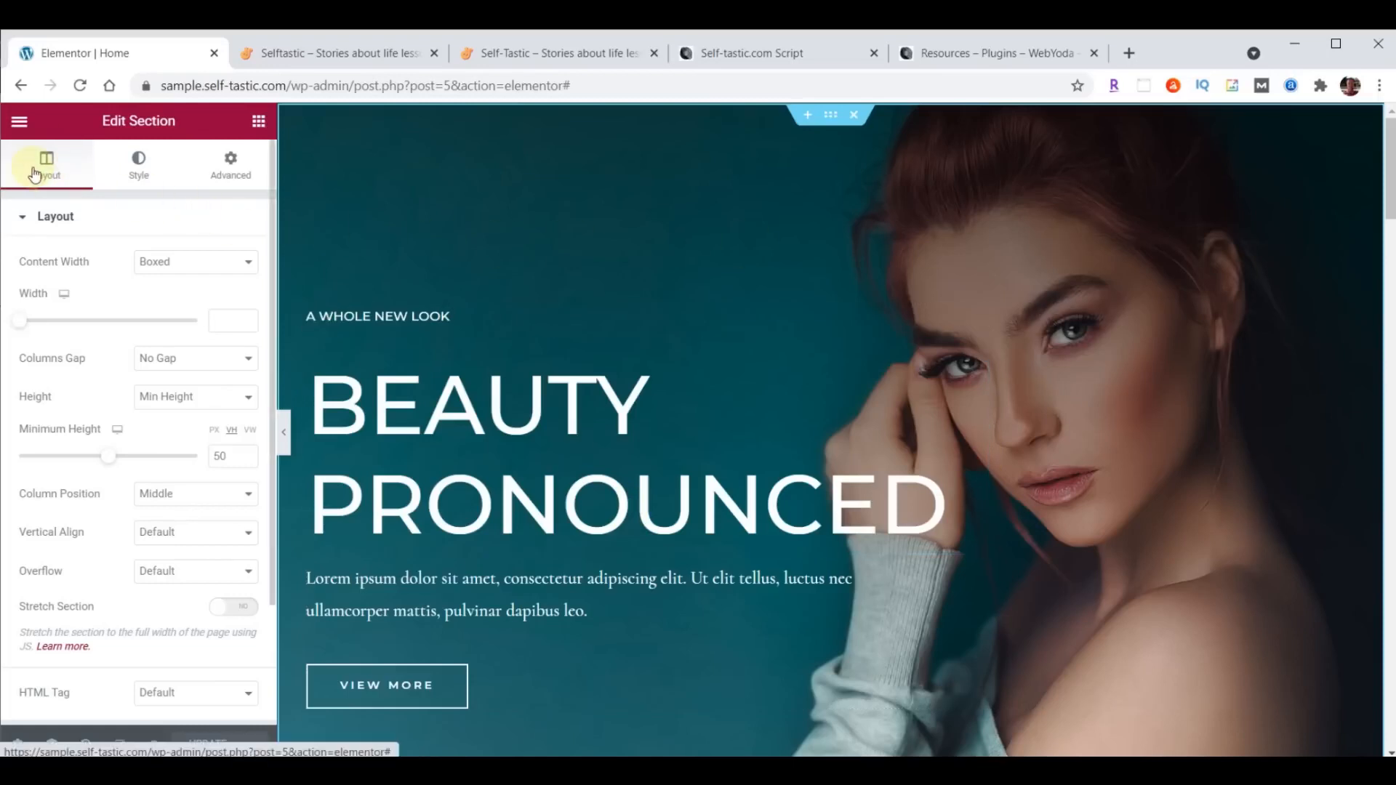
{"action": "left_click", "coordinate": [135, 162]}
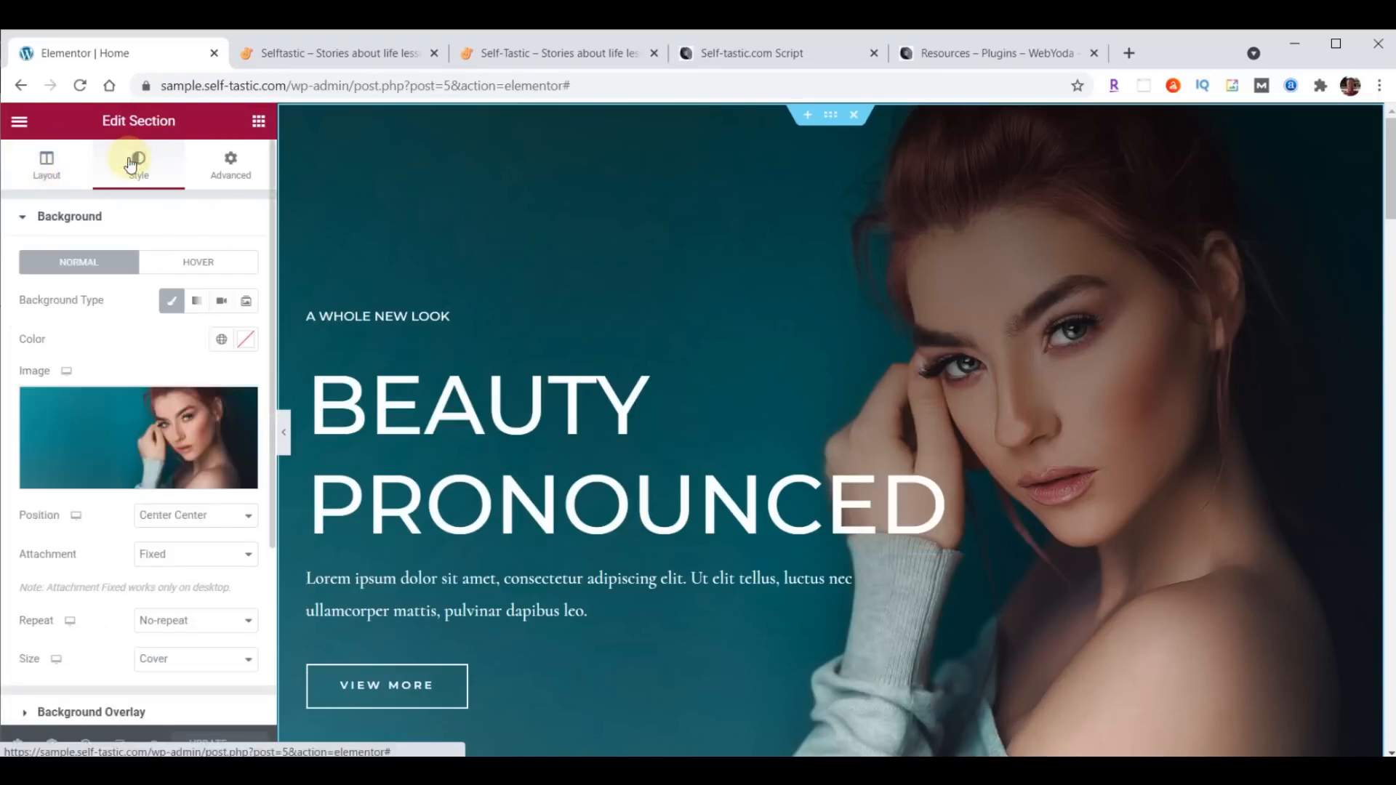
{"action": "left_click", "coordinate": [231, 168]}
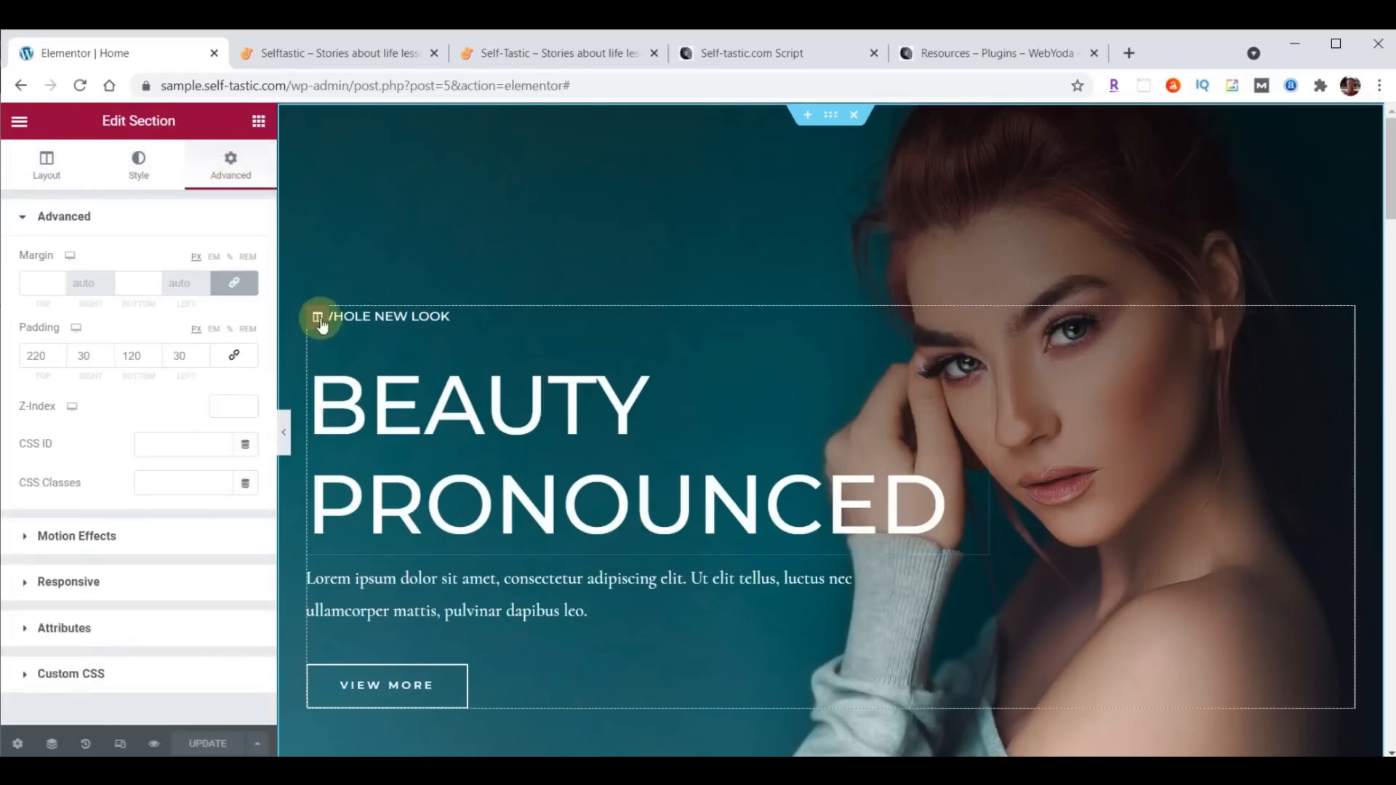
{"action": "left_click", "coordinate": [317, 318]}
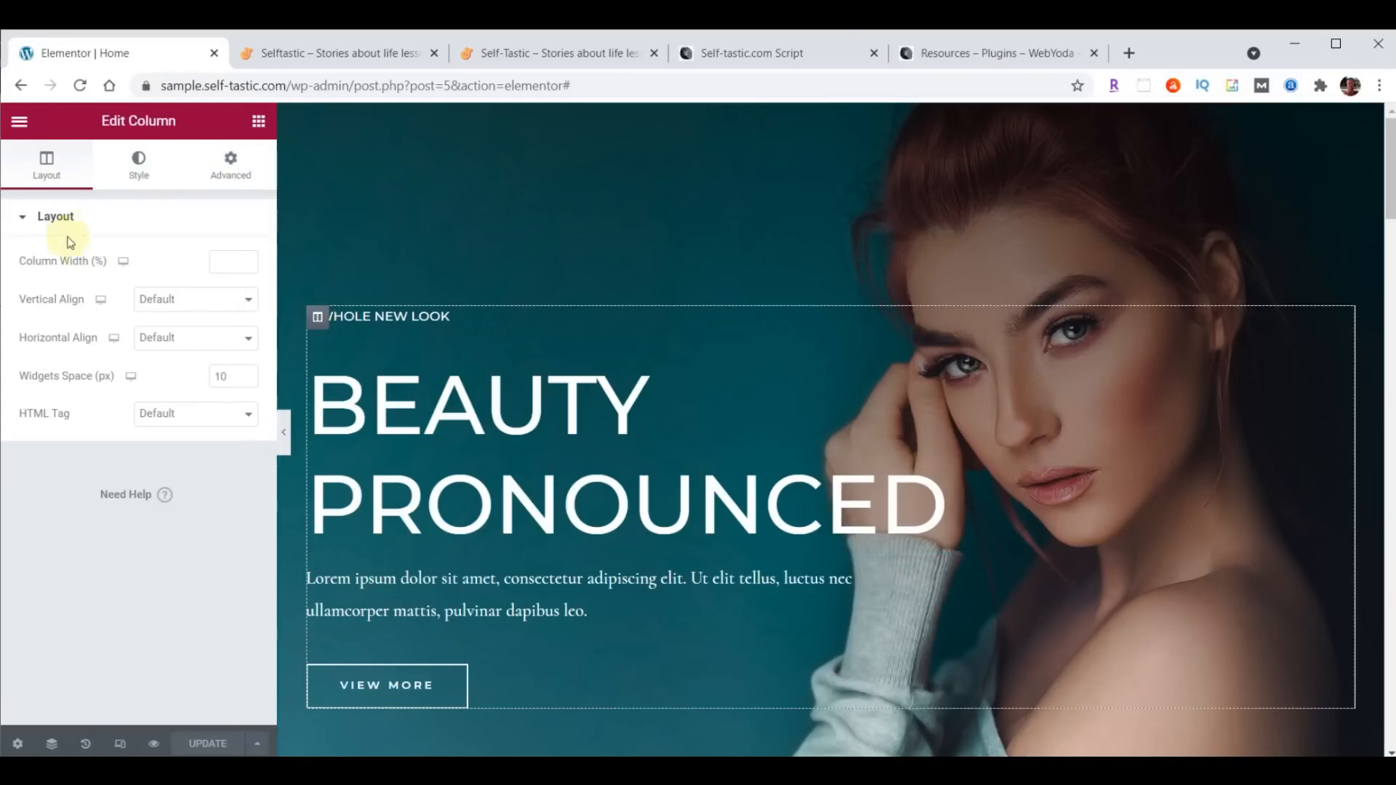
{"action": "left_click", "coordinate": [140, 168]}
{"action": "left_click", "coordinate": [232, 164]}
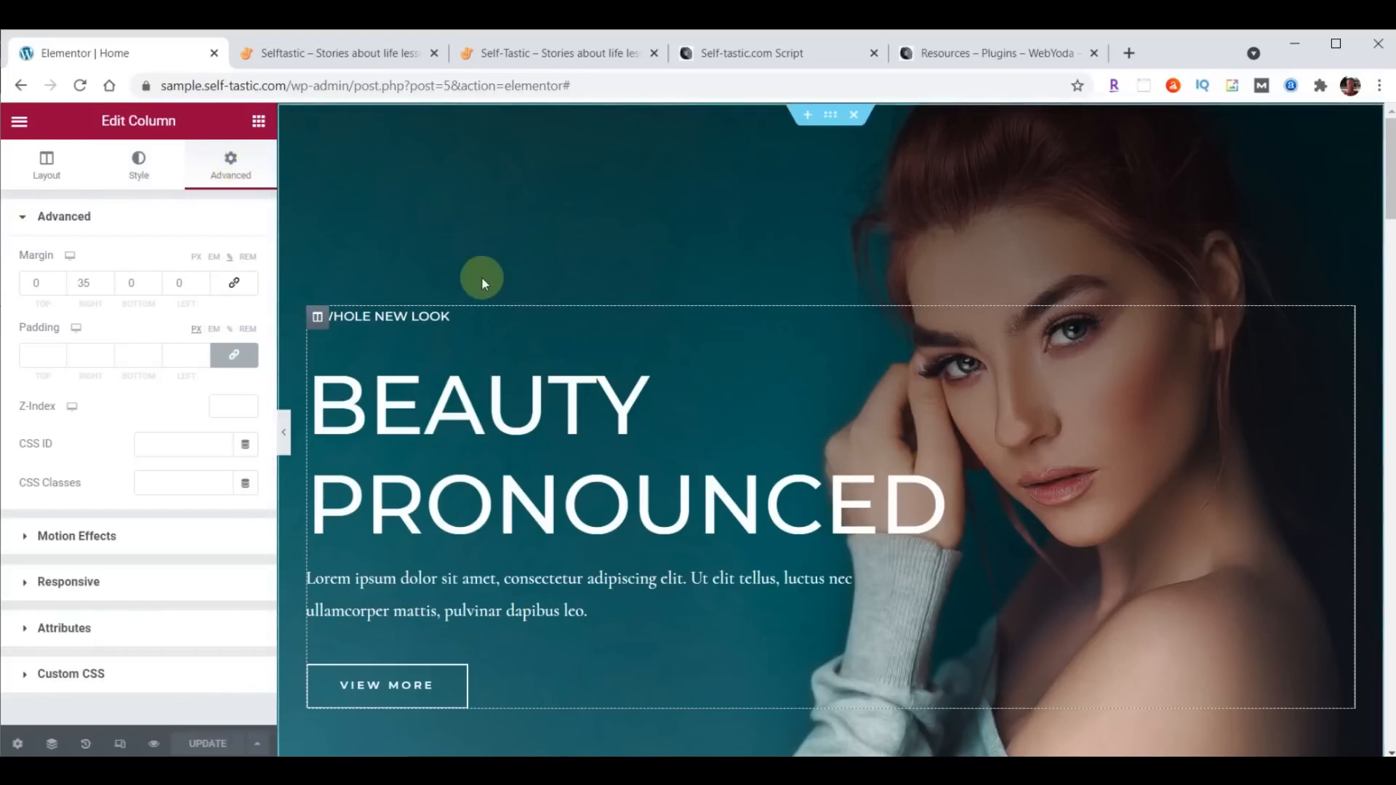
- Examine the content, style and advanced settings of the "Beauty Pronounced" heading in the hero section
{"action": "left_click", "coordinate": [976, 345]}
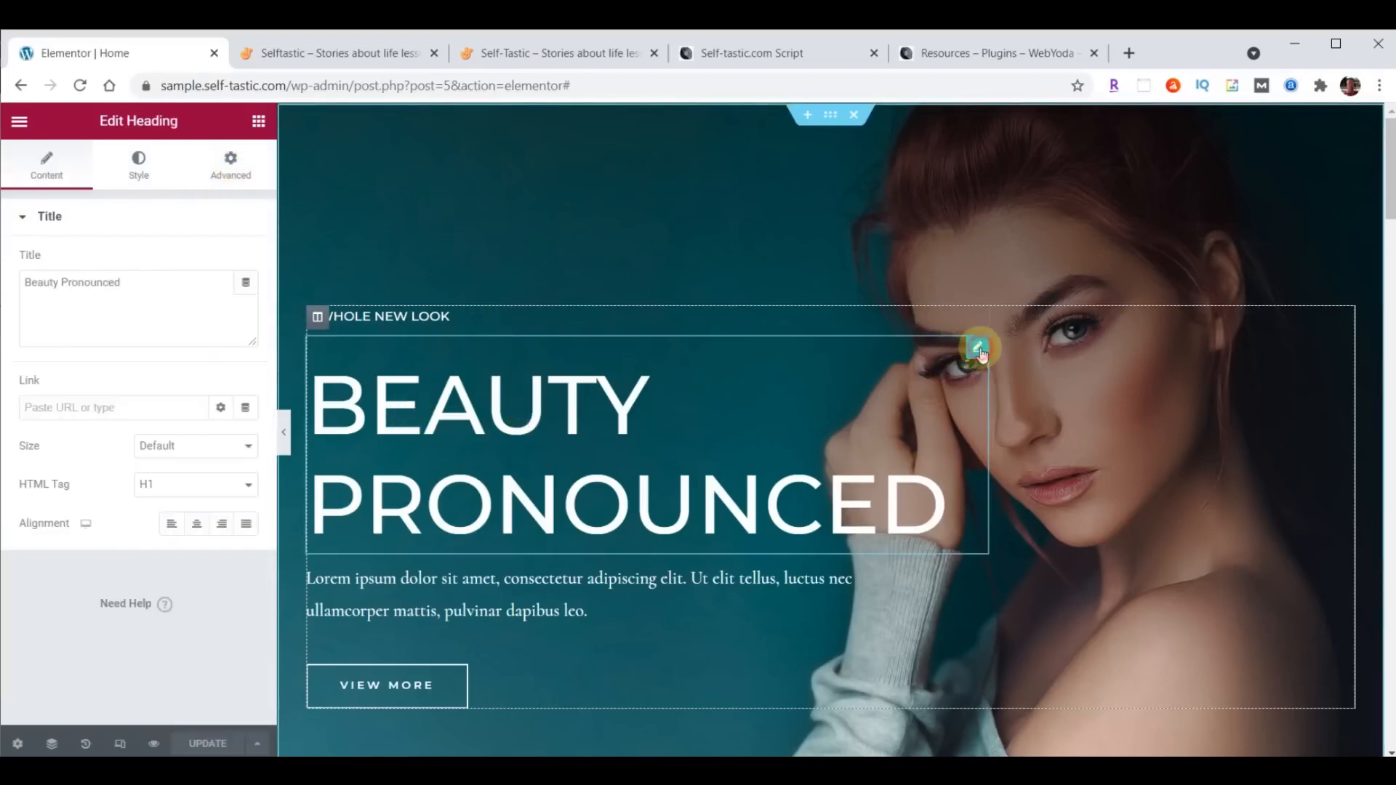
{"action": "left_click", "coordinate": [58, 154]}
{"action": "left_click", "coordinate": [133, 167]}
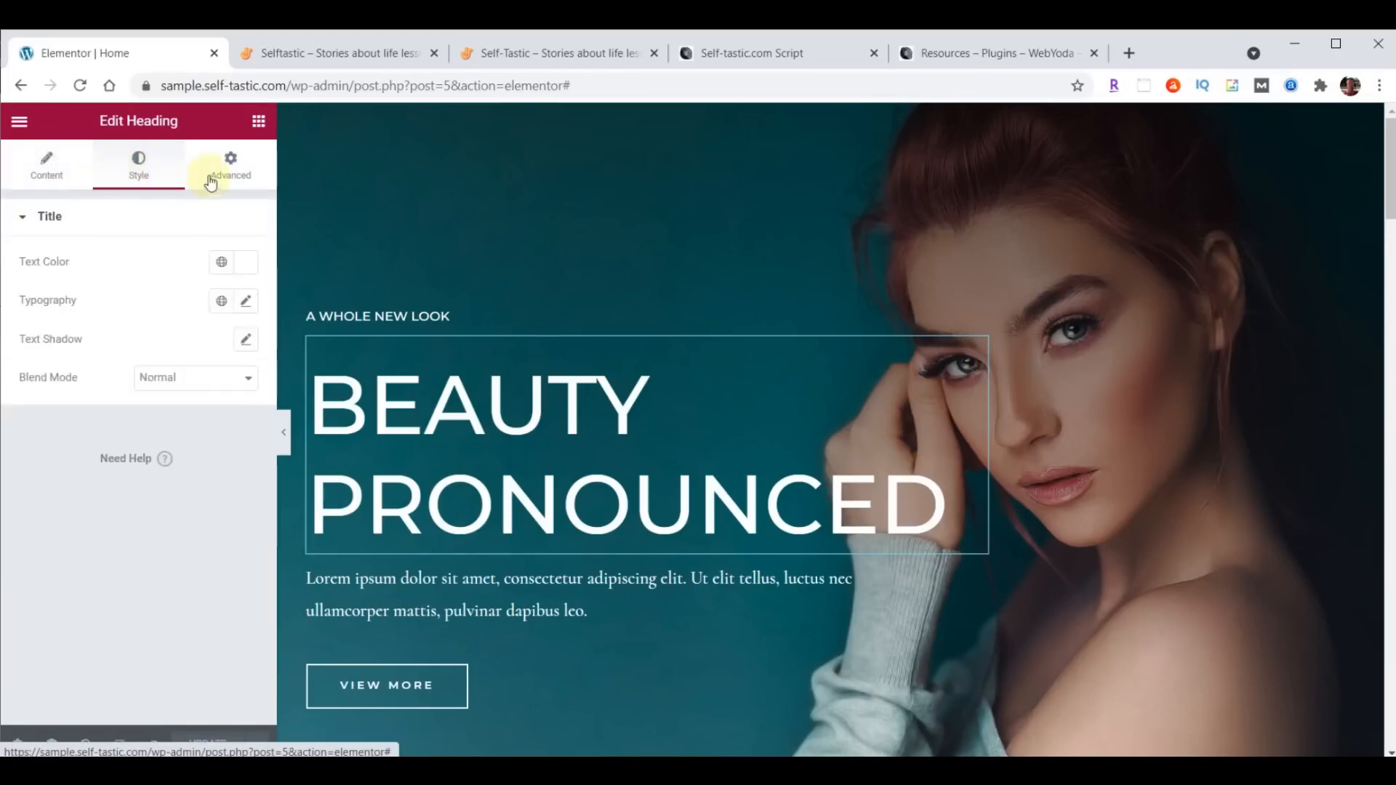
{"action": "left_click", "coordinate": [230, 163]}
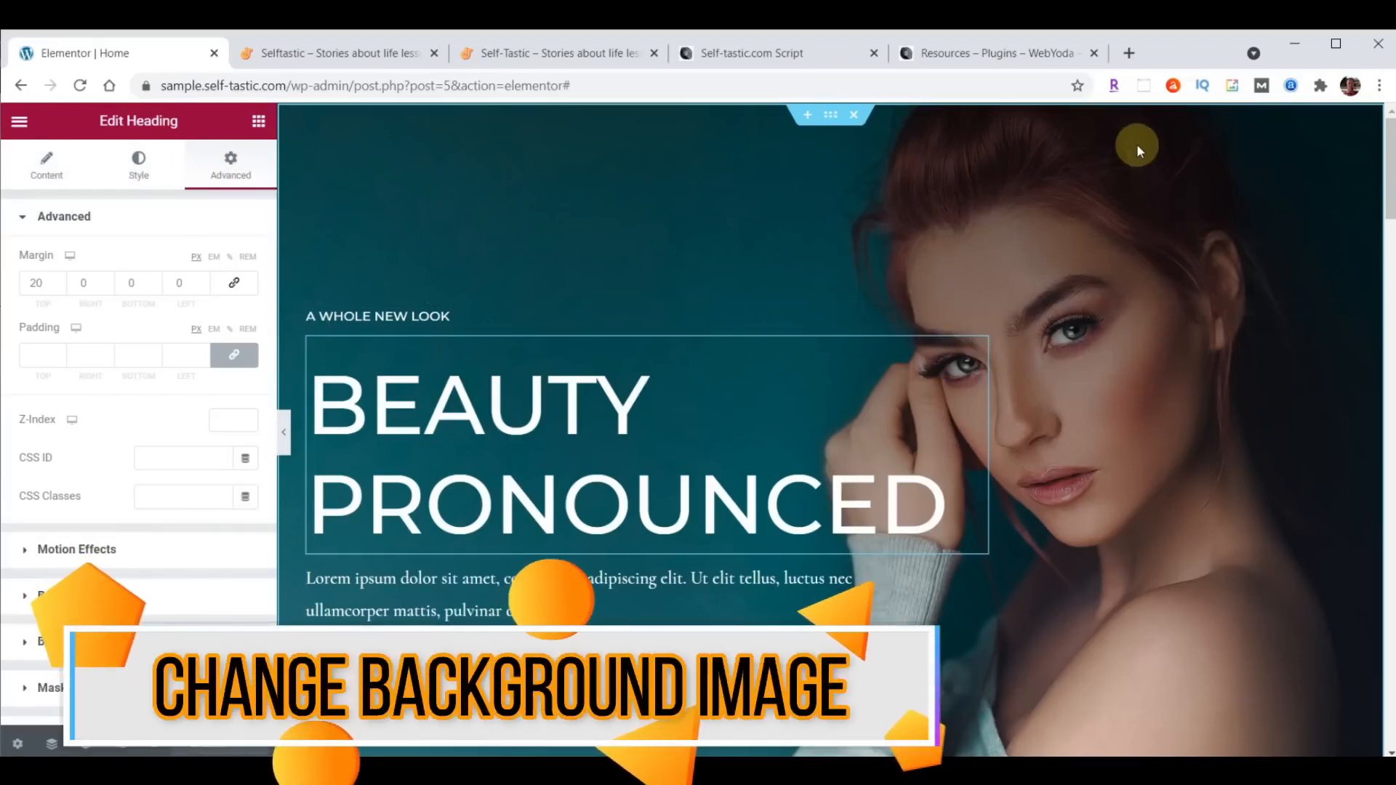
- Open the media library for choosing the background image of the "Beauty Pronounced" hero section
{"action": "left_click", "coordinate": [833, 120]}
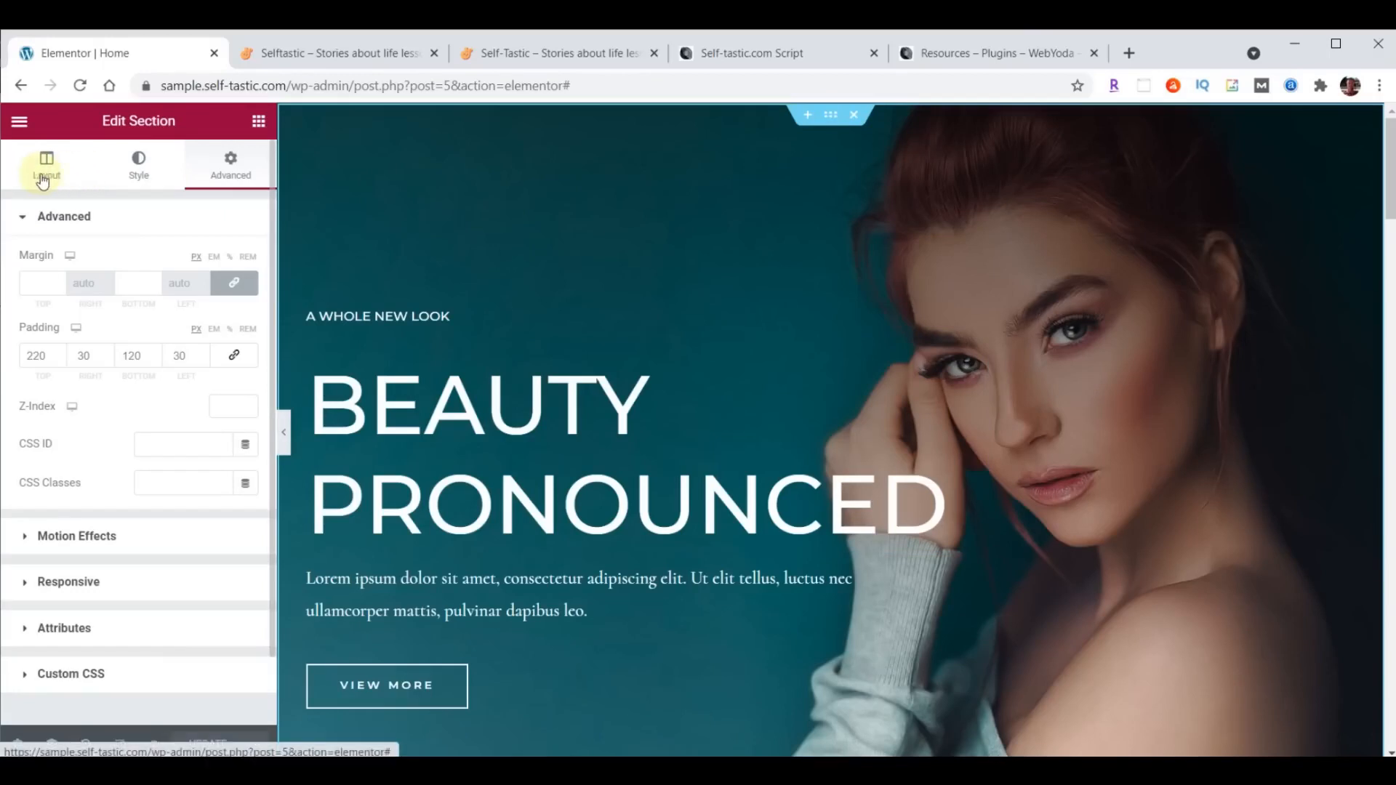
{"action": "left_click", "coordinate": [143, 173]}
{"action": "mouse_move", "coordinate": [184, 450]}
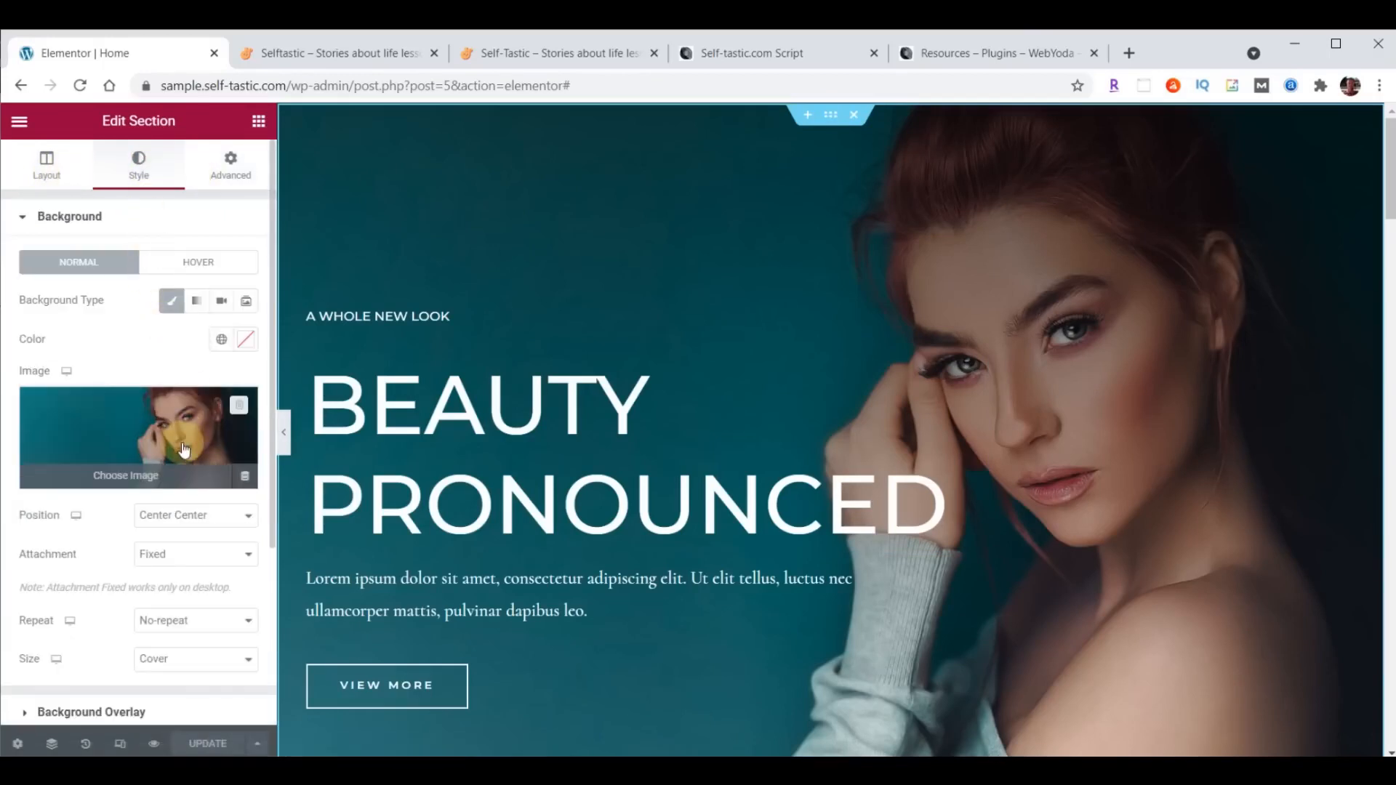
{"action": "scroll", "coordinate": [130, 310], "scroll_direction": "down", "scroll_amount": 2}
{"action": "left_click", "coordinate": [131, 311]}
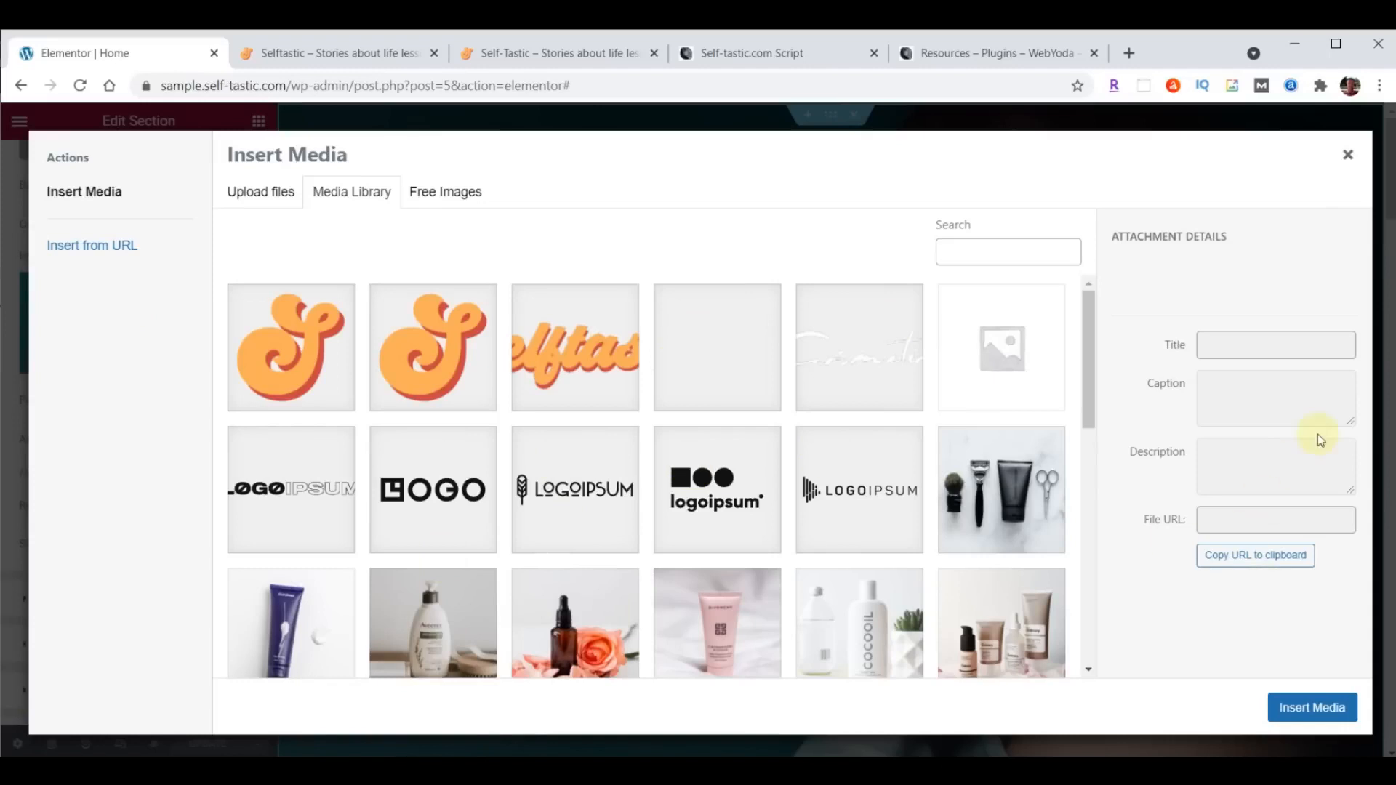
- Upload cover-home.jpg from the content folder inside content-selftastic and insert it as the hero section's background image
{"action": "key", "text": "alt+Tab"}
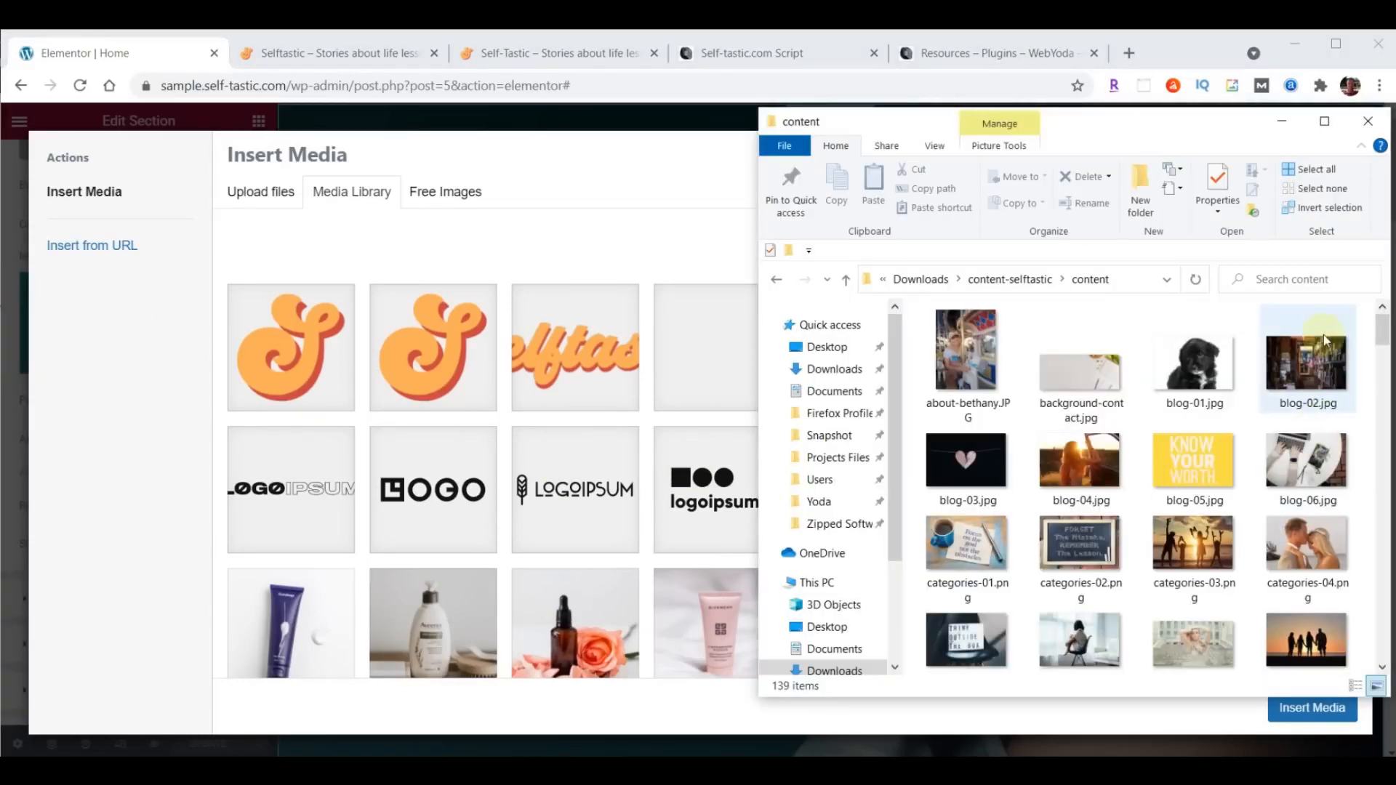
{"action": "scroll", "coordinate": [1299, 315], "scroll_direction": "down", "scroll_amount": 5}
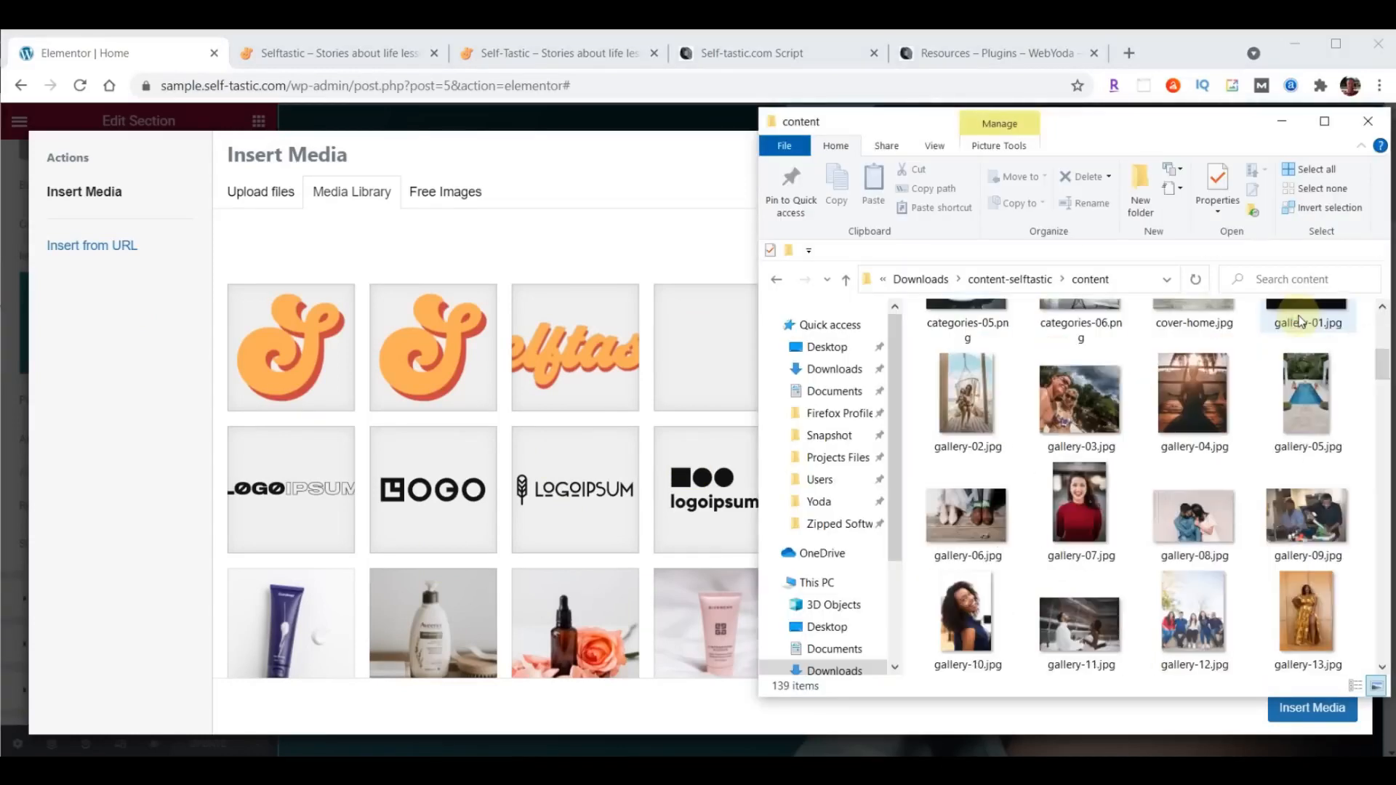
{"action": "scroll", "coordinate": [1298, 315], "scroll_direction": "up", "scroll_amount": 2}
{"action": "left_click", "coordinate": [1189, 436]}
{"action": "left_click_drag", "start_coordinate": [1190, 437], "coordinate": [569, 441]}
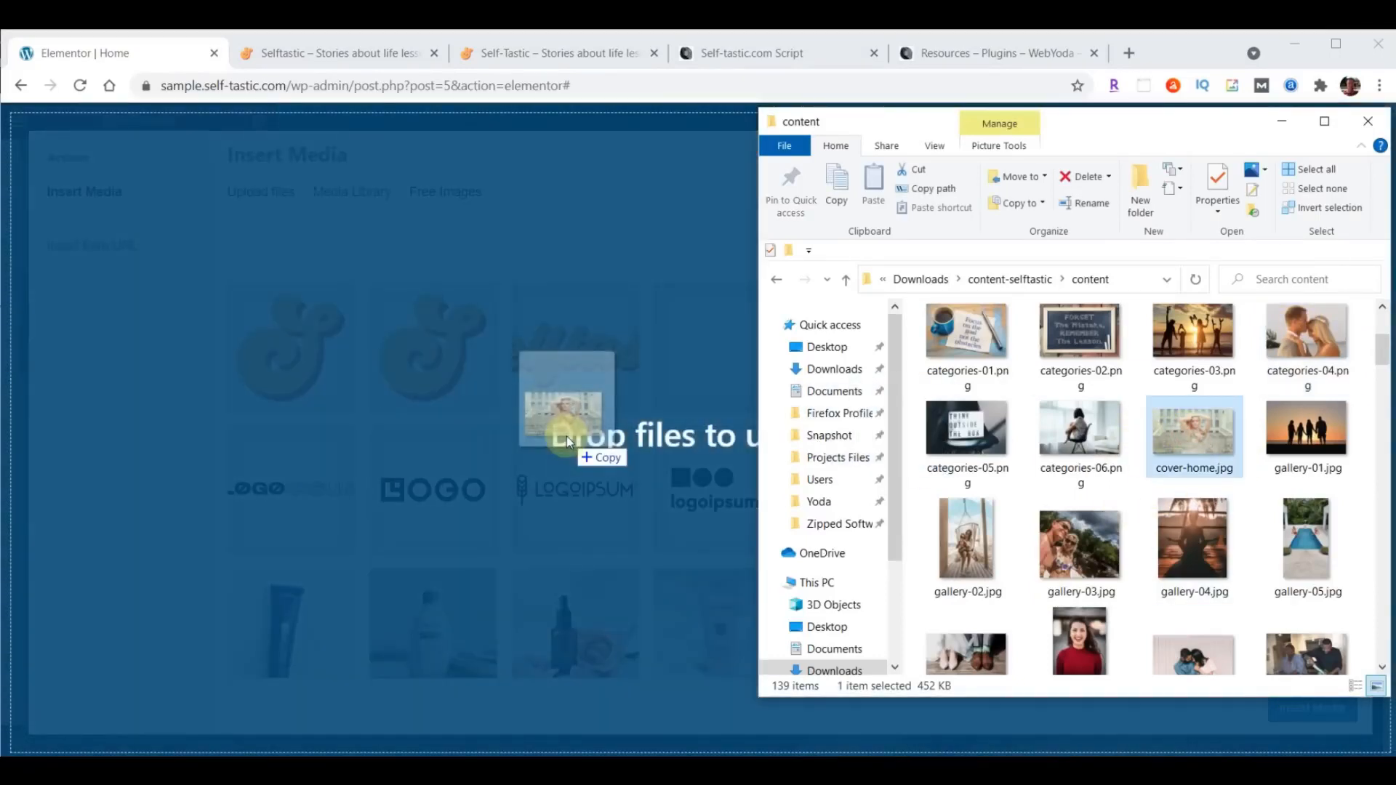
{"action": "left_click_drag", "start_coordinate": [570, 441], "coordinate": [569, 442]}
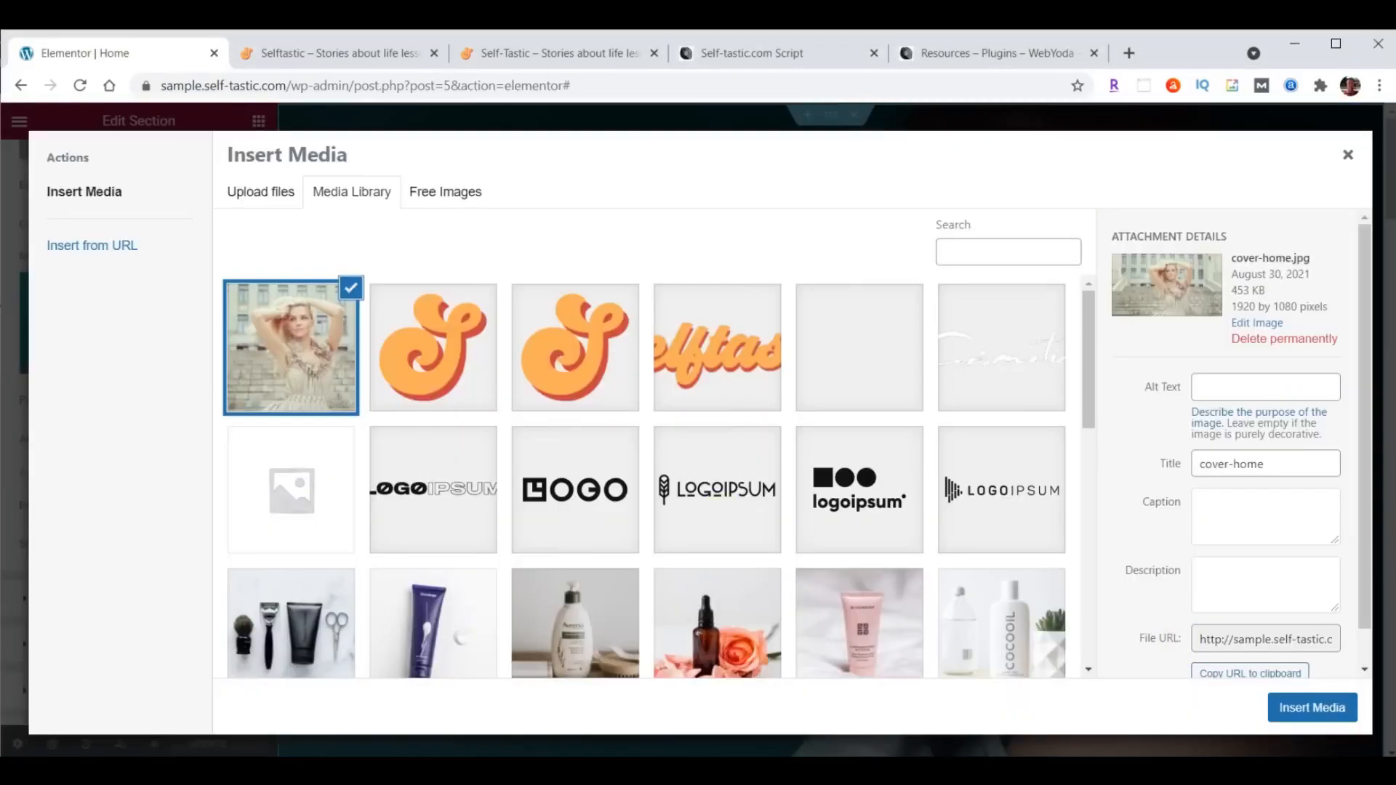
{"action": "left_click", "coordinate": [1315, 712]}
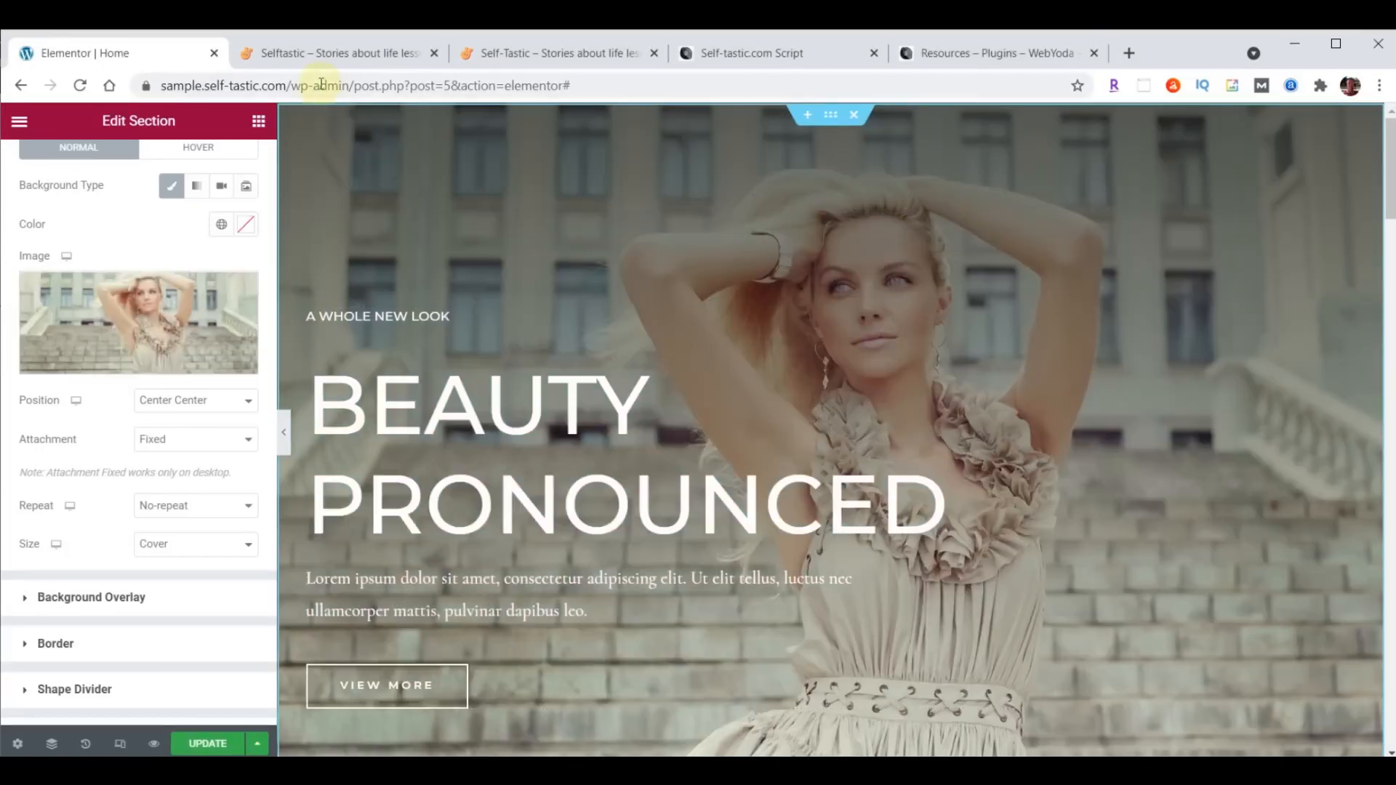
- Update the Home page, check the hero background on the reloaded live site, and return to the editor
{"action": "left_click", "coordinate": [207, 745]}
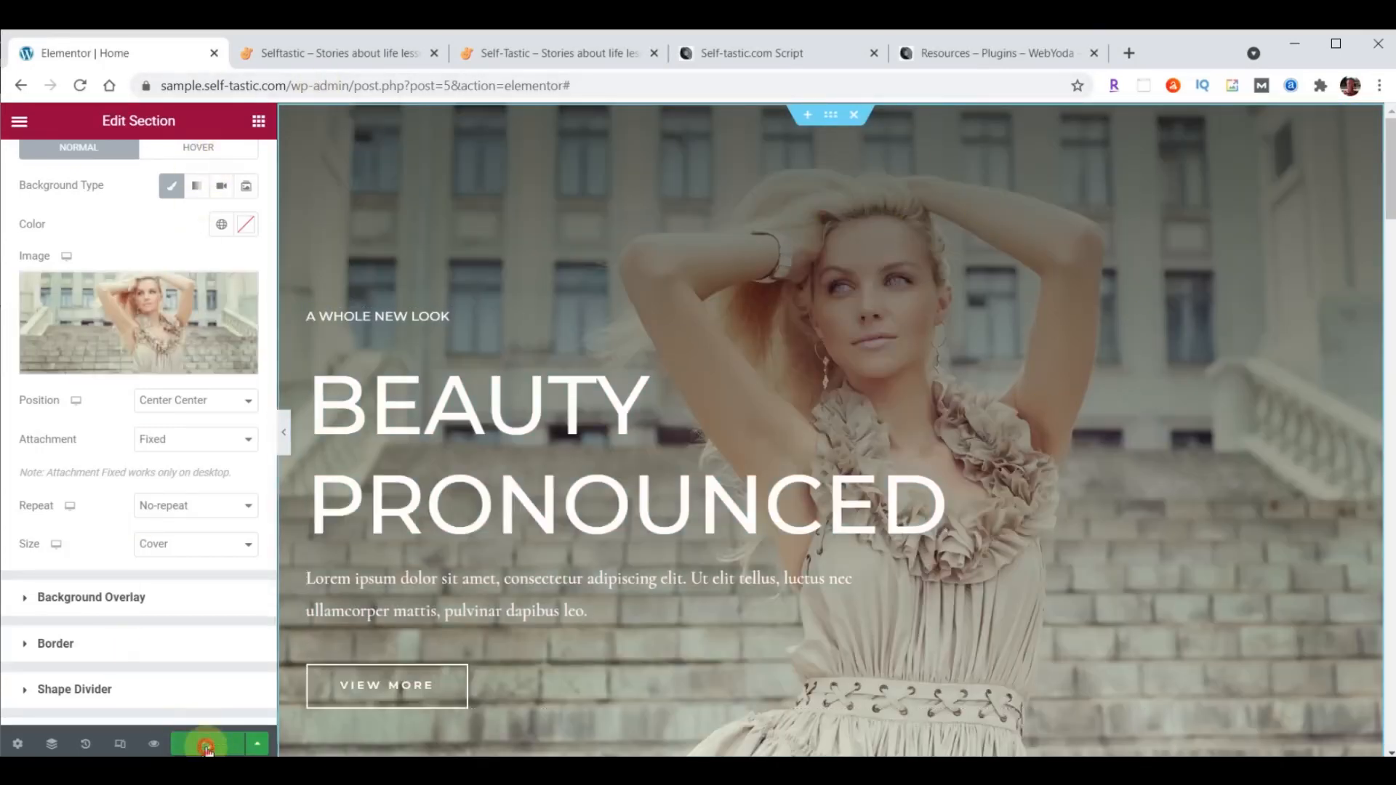
{"action": "left_click", "coordinate": [349, 53]}
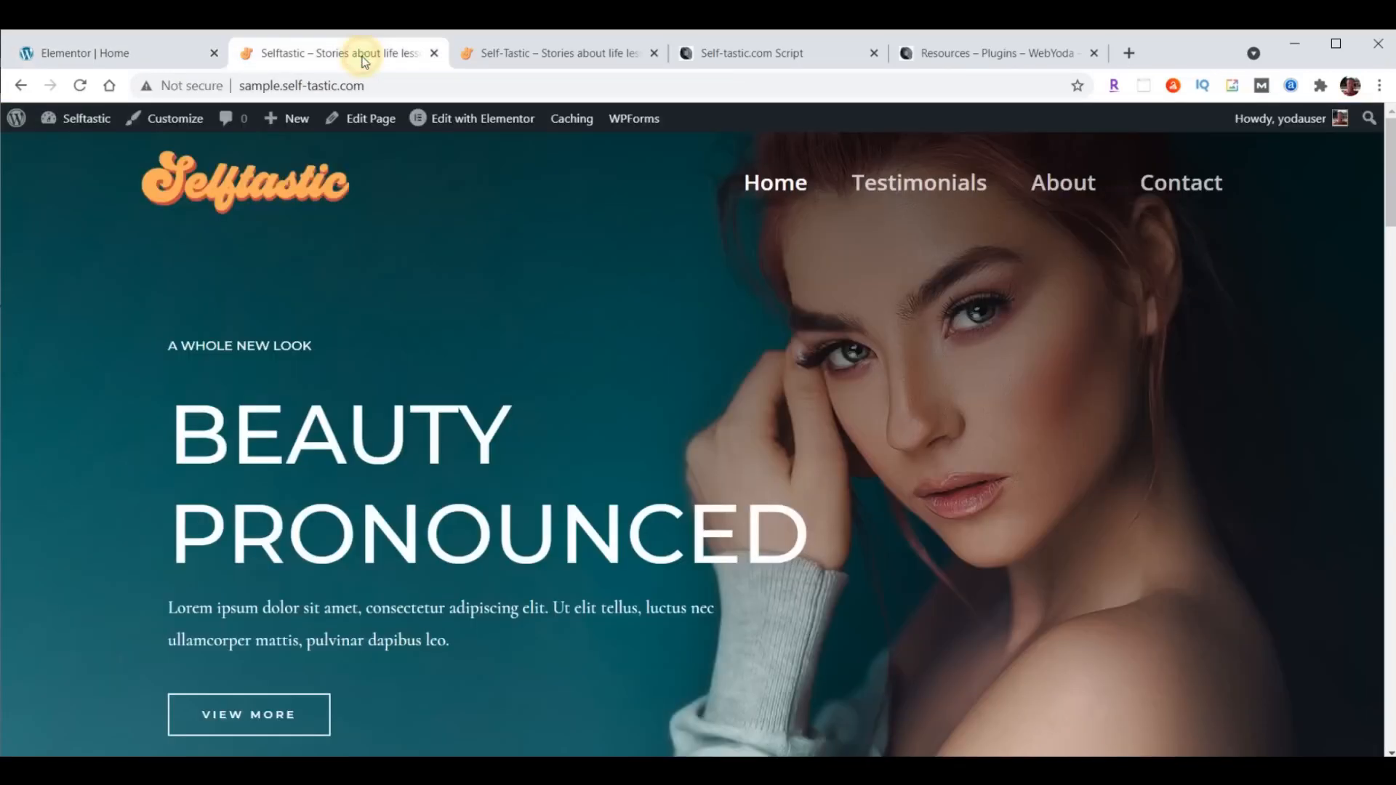
{"action": "left_click", "coordinate": [86, 84]}
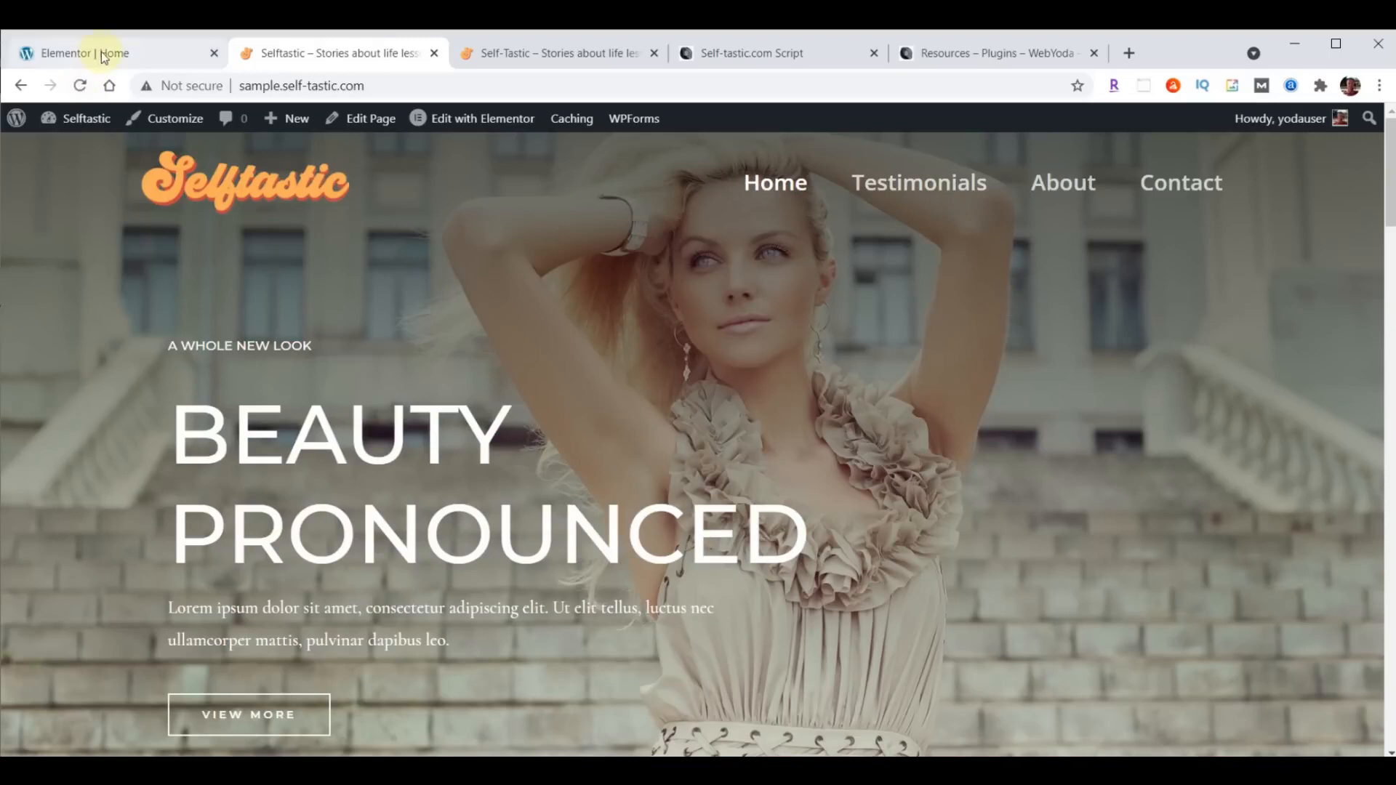
{"action": "left_click", "coordinate": [103, 55]}
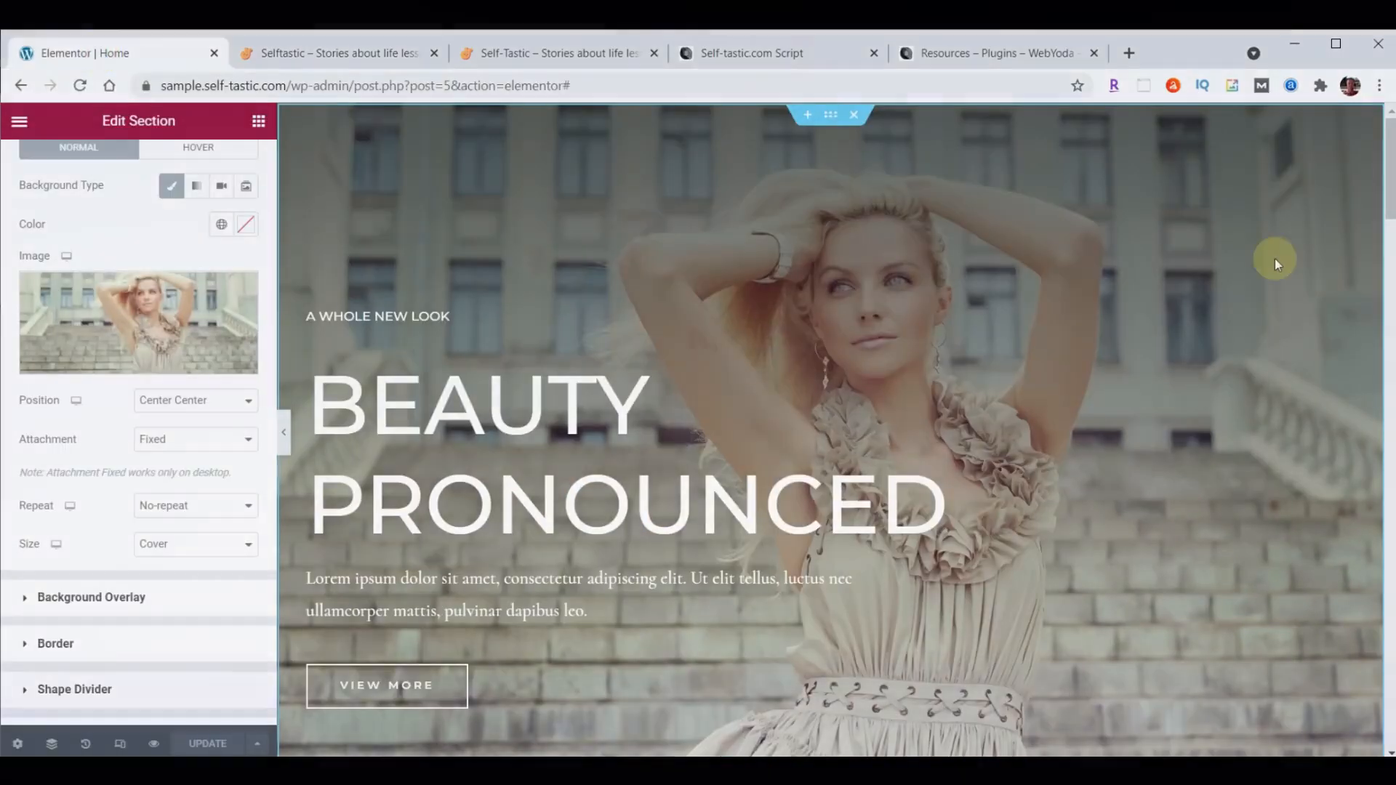
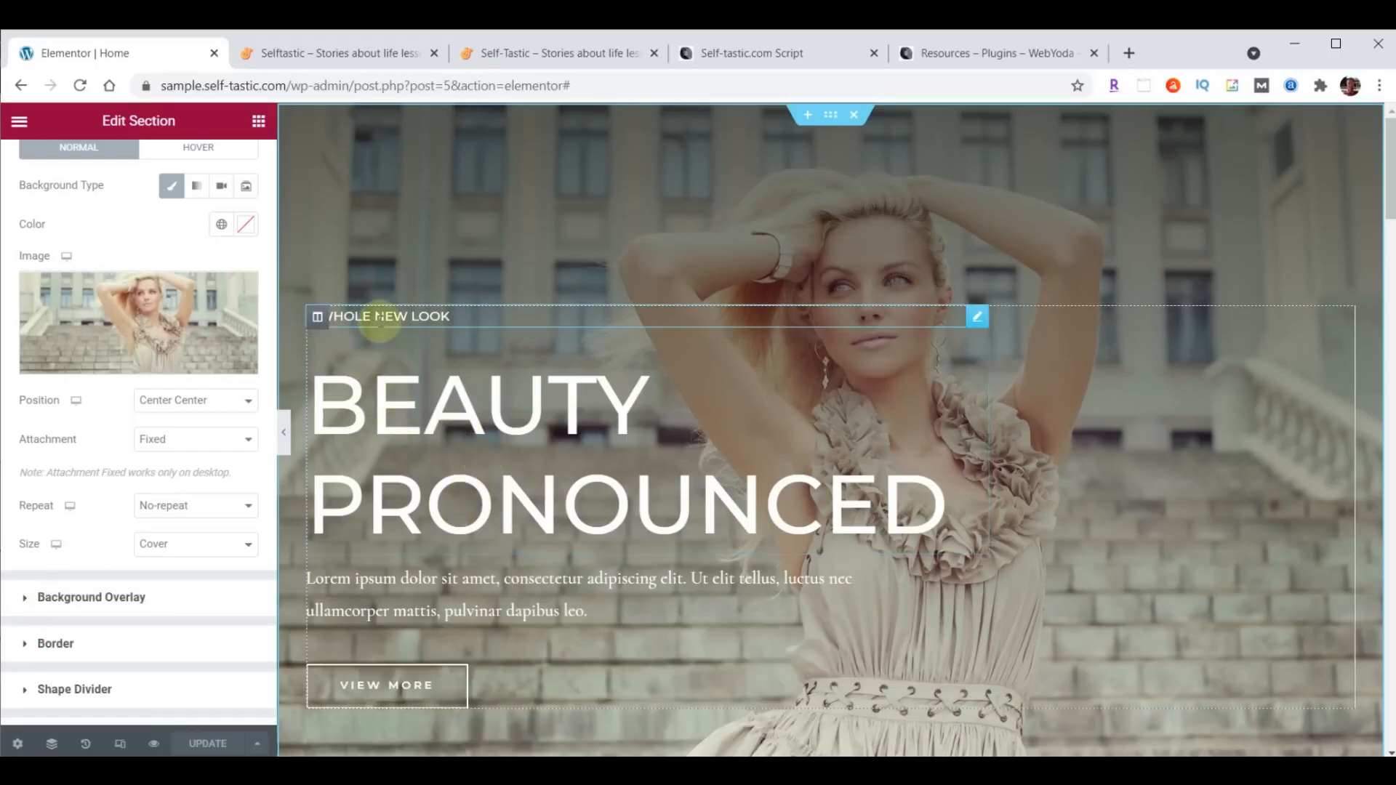
- Change the small "A Whole New Look" heading above "Beauty Pronounced" to "WELCOME TO"
{"action": "left_click", "coordinate": [980, 320]}
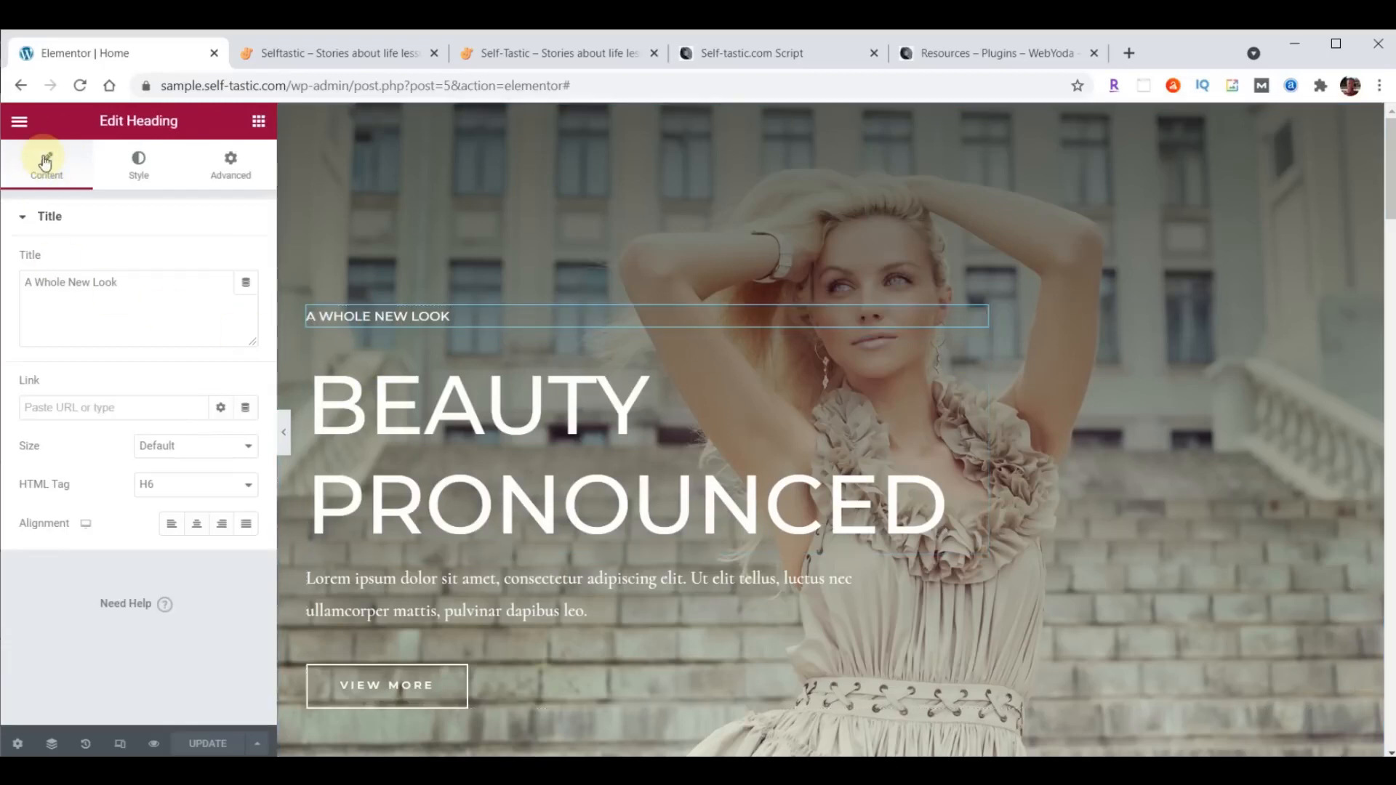
{"action": "left_click", "coordinate": [26, 283]}
{"action": "left_click_drag", "start_coordinate": [25, 283], "coordinate": [165, 282]}
{"action": "type", "text": "WELCOME TO"}
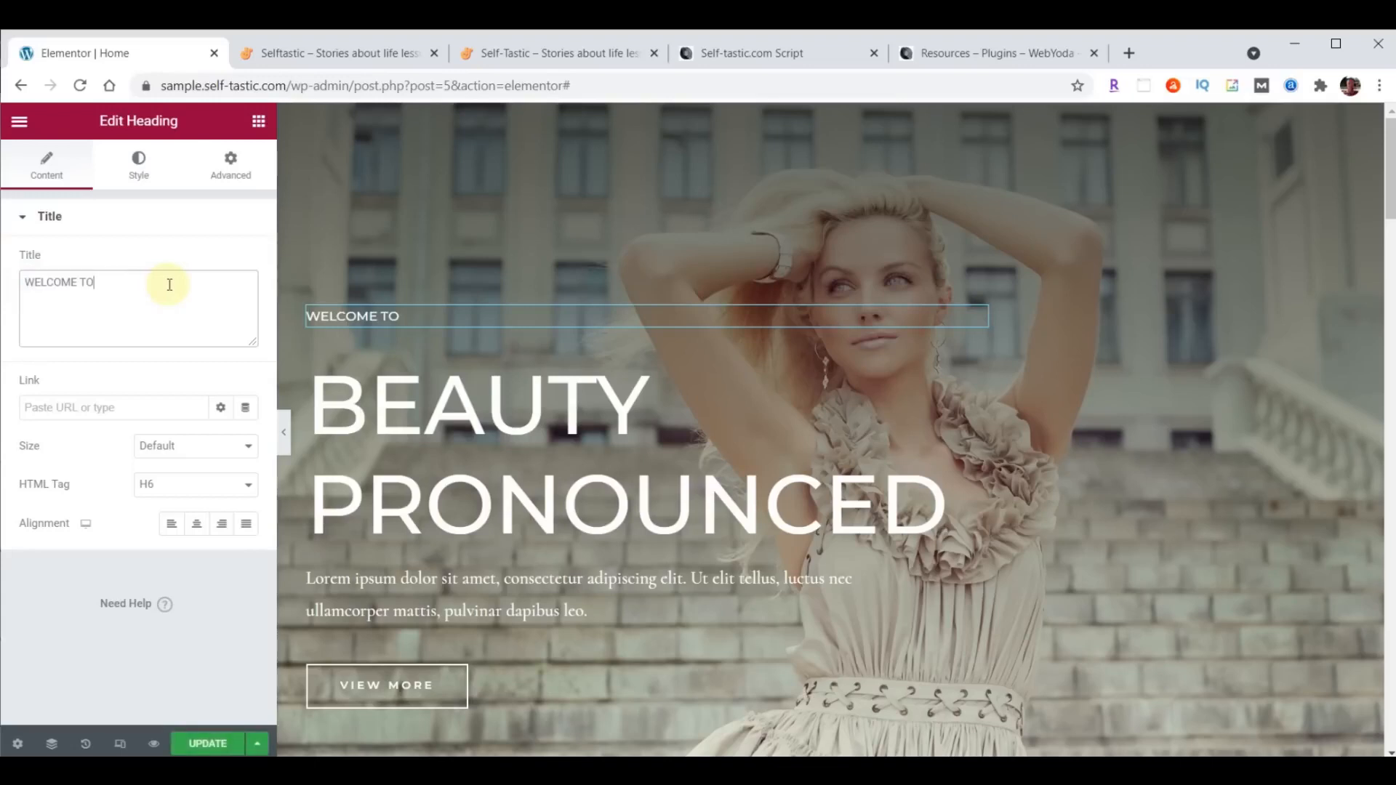
- Set the "WELCOME TO" heading's typography to Open Sans Condensed, size 23 px, weight 100
{"action": "left_click", "coordinate": [138, 167]}
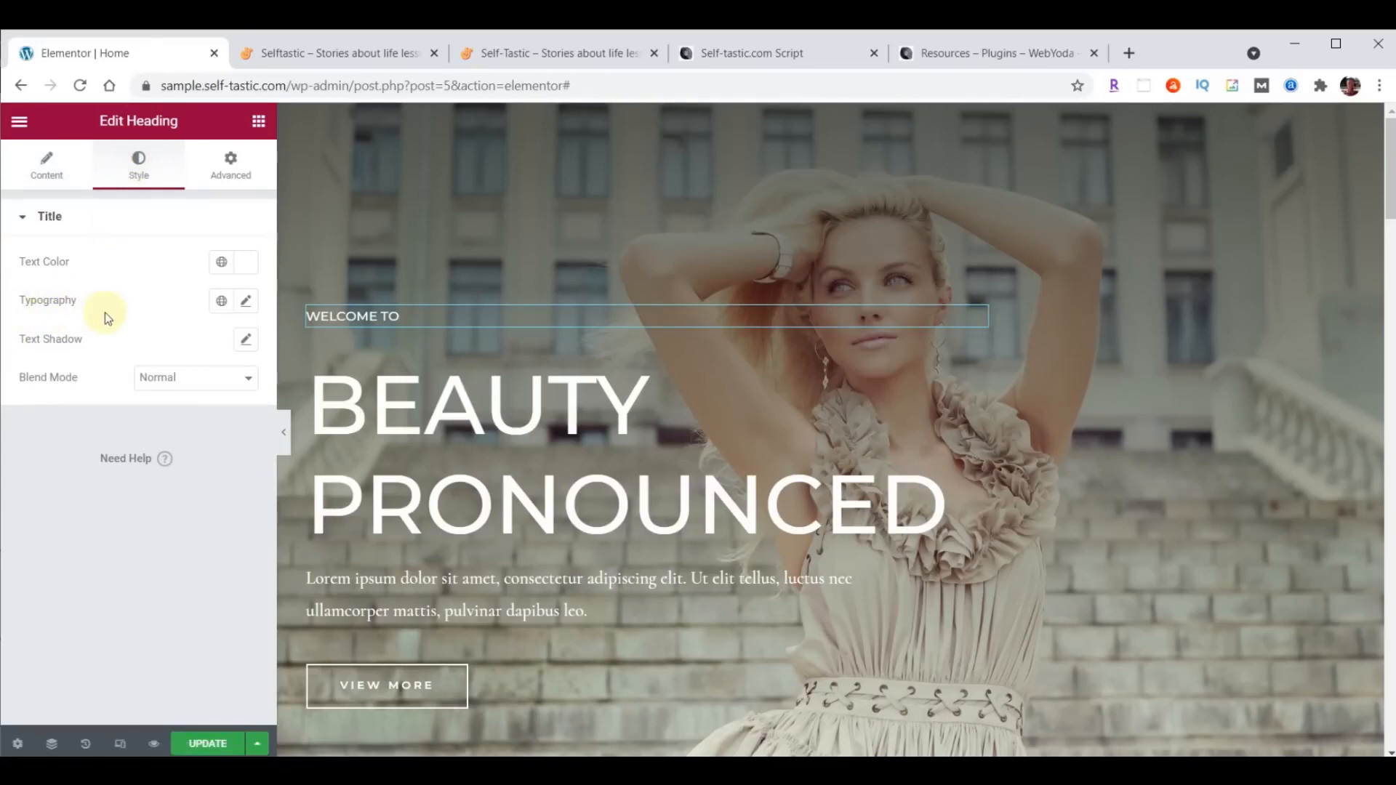
{"action": "left_click", "coordinate": [247, 305]}
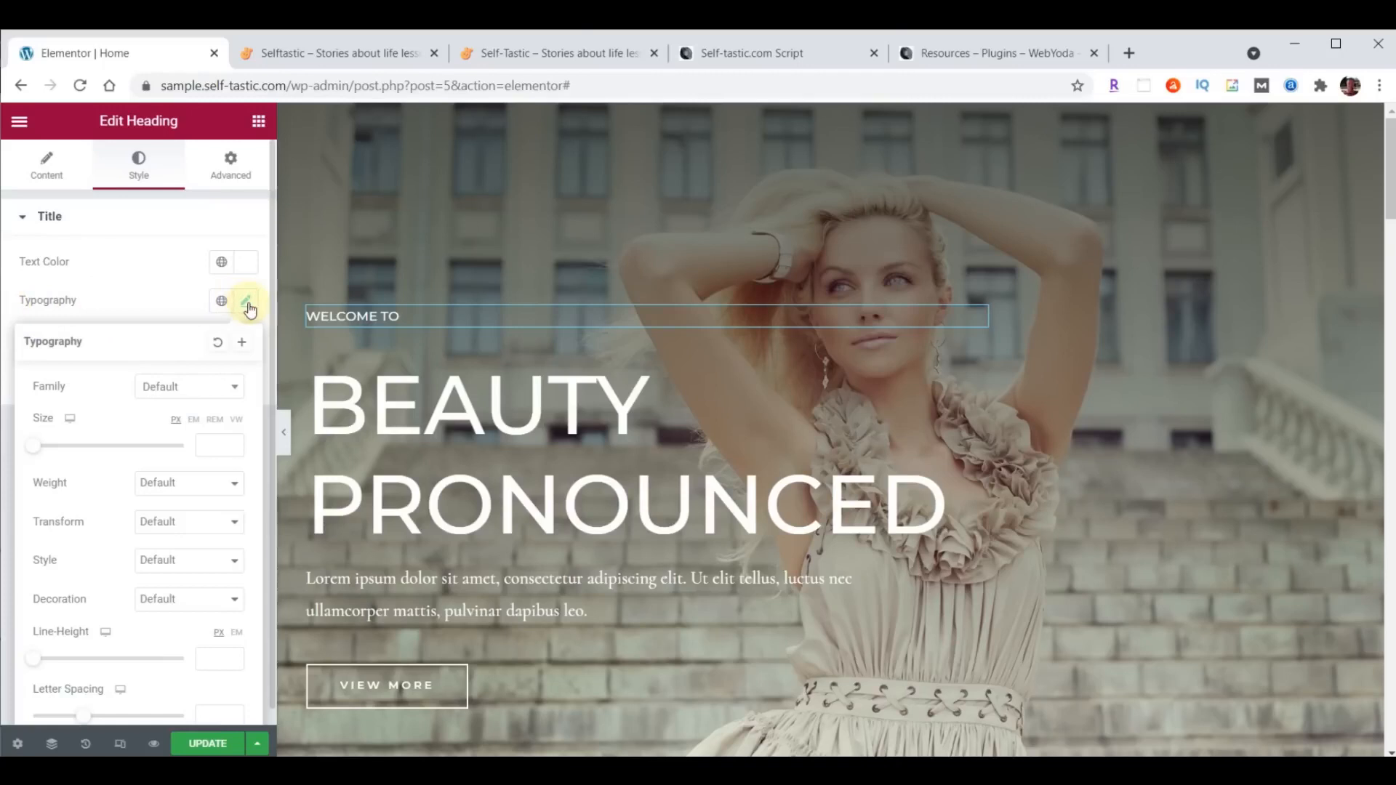
{"action": "left_click", "coordinate": [200, 383]}
{"action": "type", "text": "Open"}
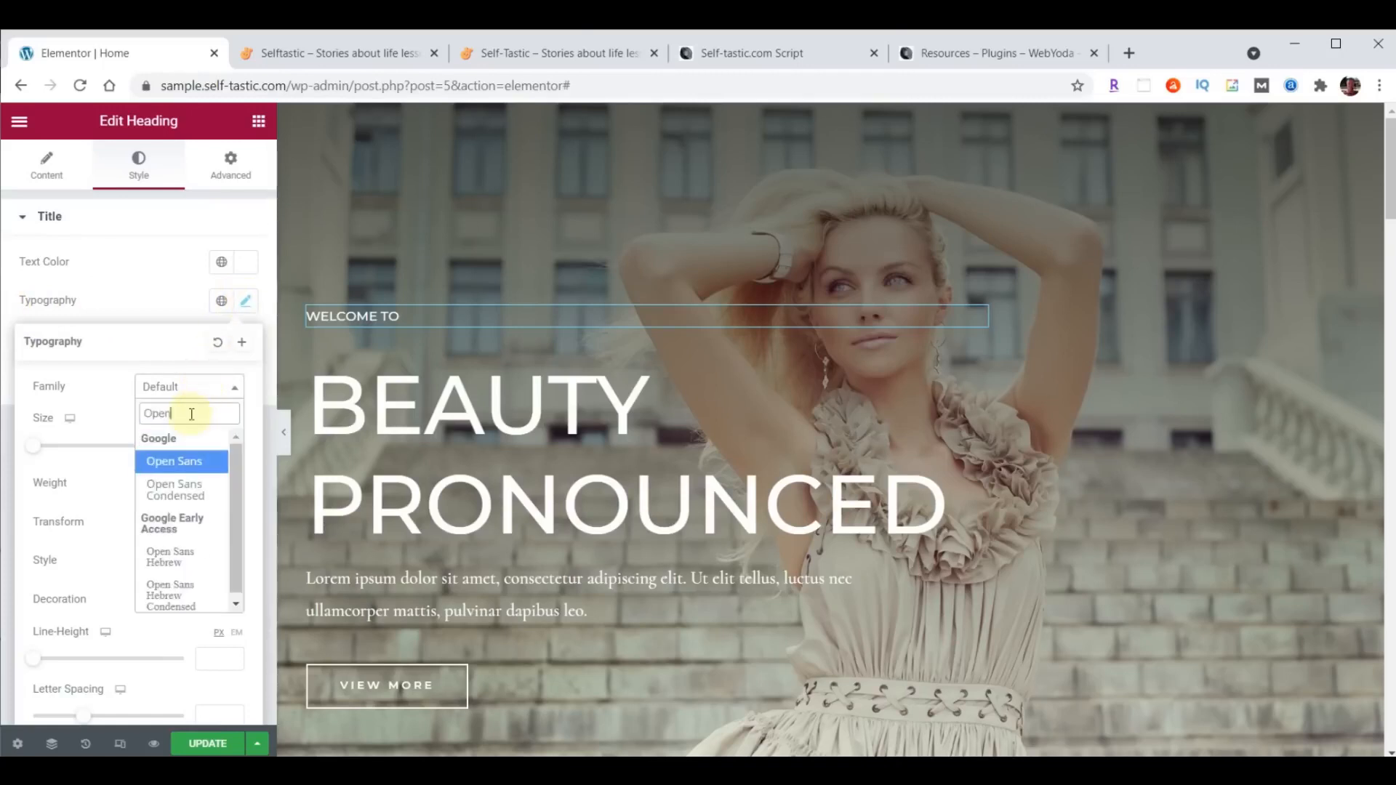
{"action": "left_click", "coordinate": [173, 490]}
{"action": "left_click", "coordinate": [215, 443]}
{"action": "type", "text": "23"}
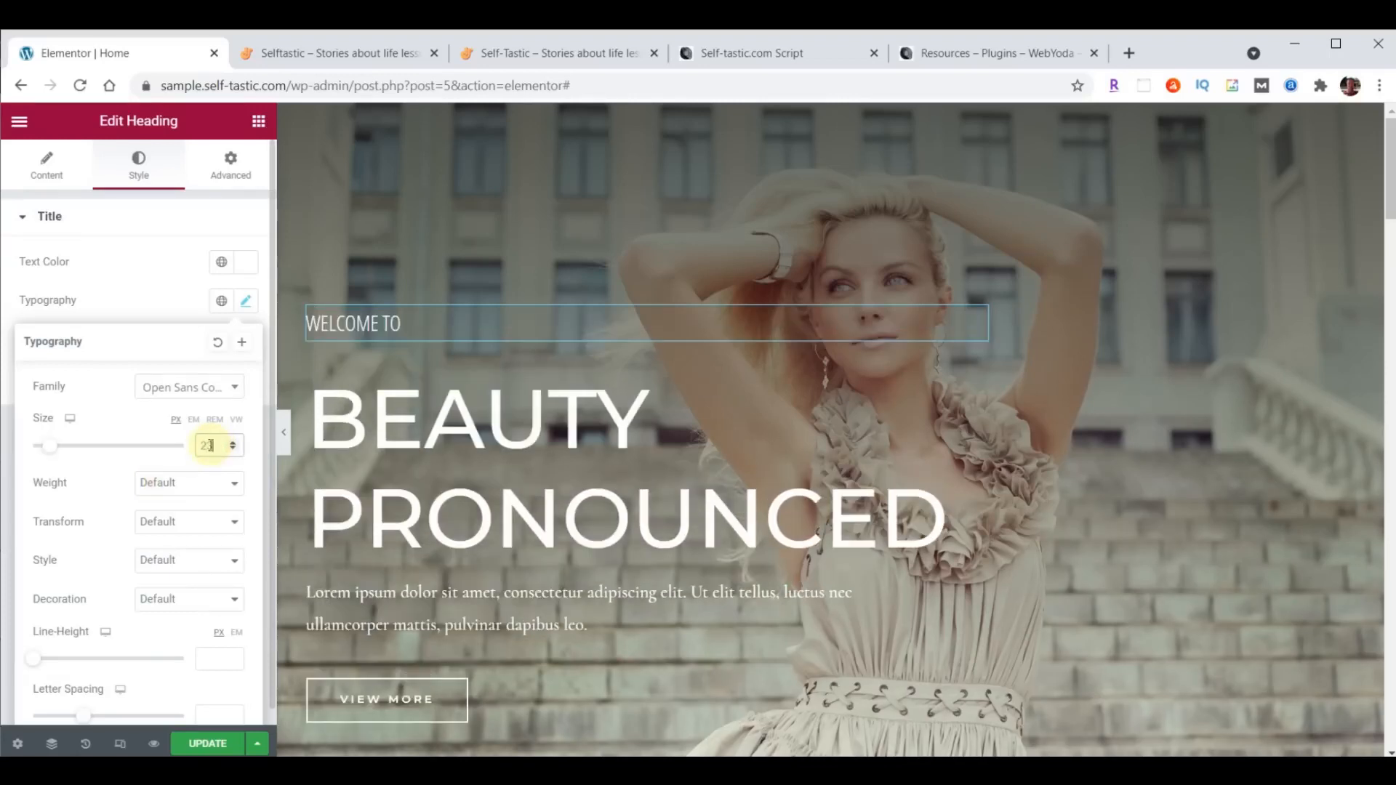
{"action": "left_click", "coordinate": [169, 484]}
{"action": "left_click", "coordinate": [161, 505]}
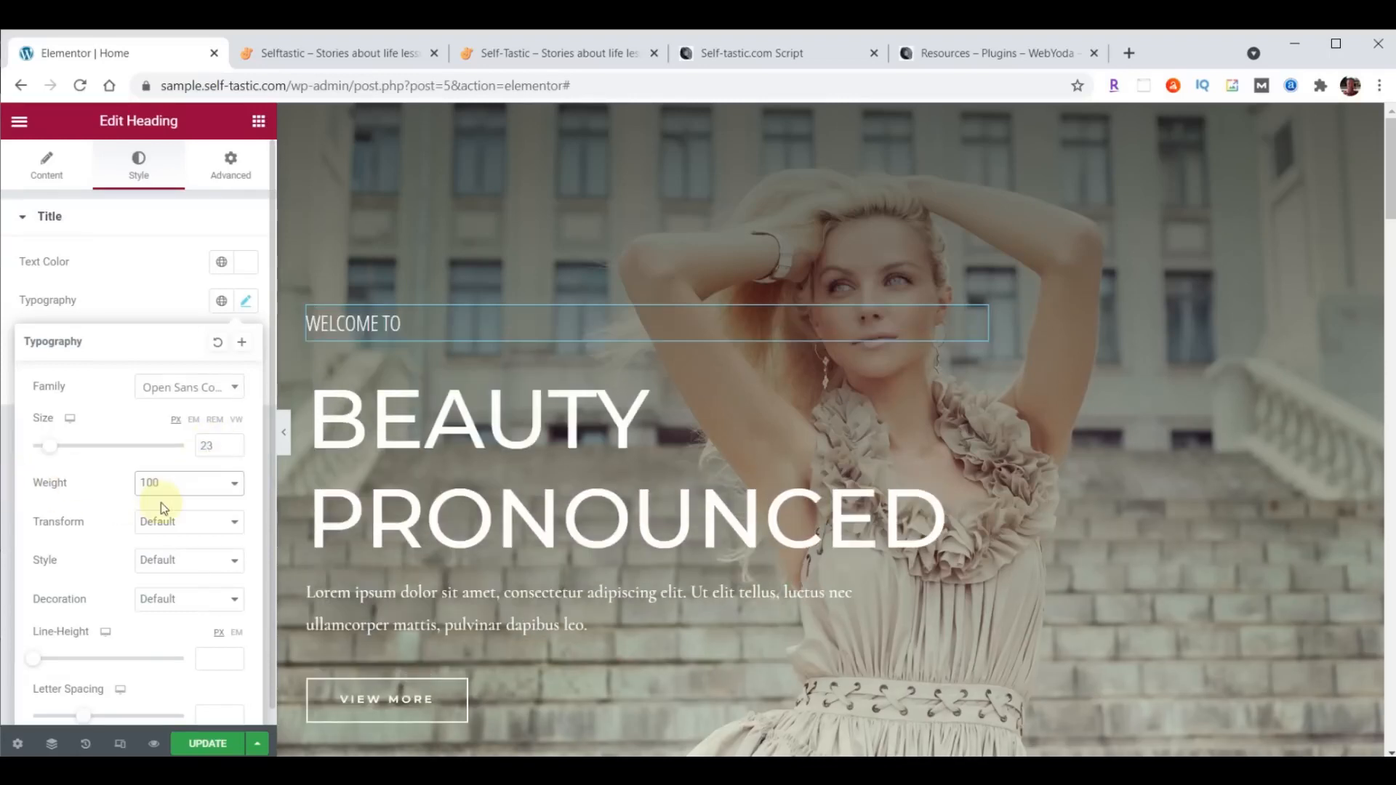
- Try font weights 900 and 600 on the "WELCOME TO" heading and set the weight back to 100
{"action": "left_click", "coordinate": [161, 486]}
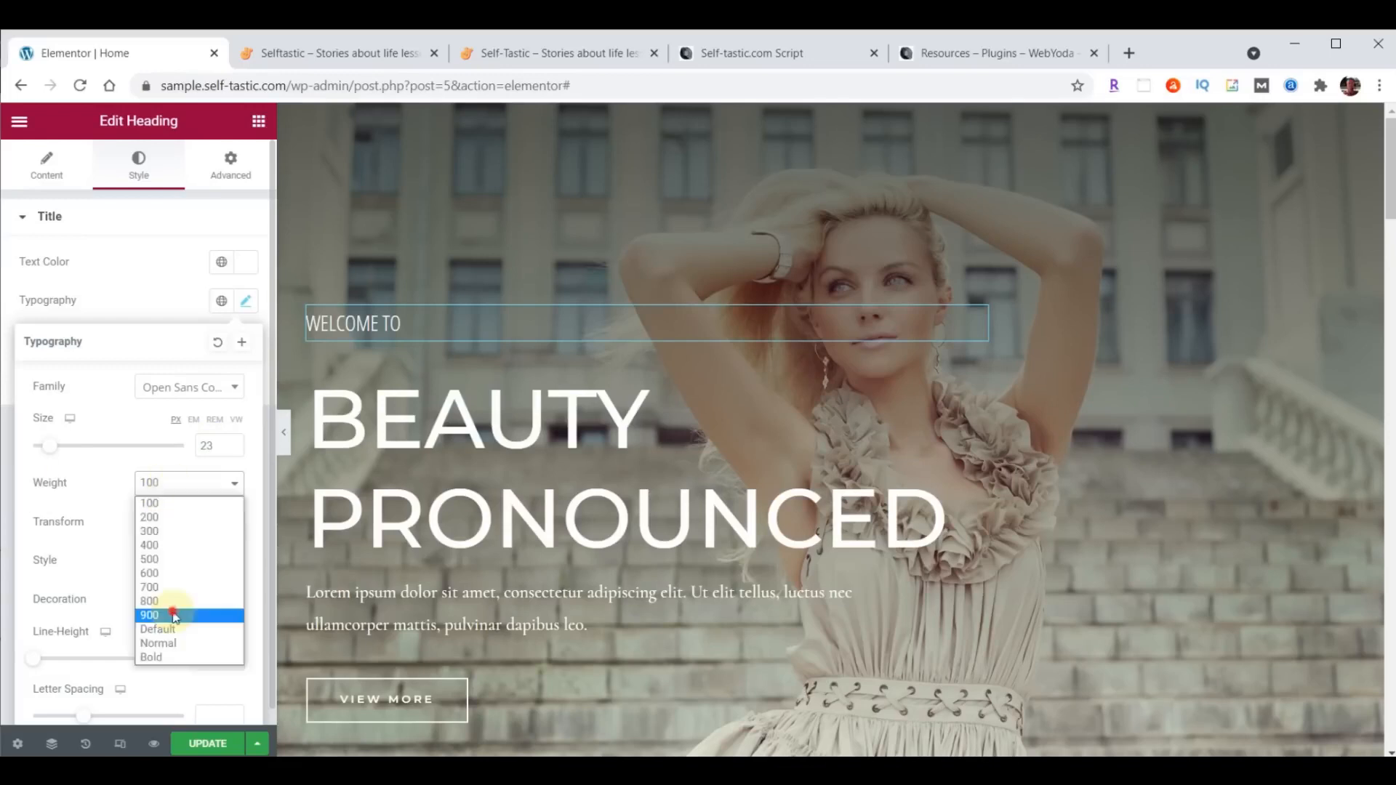
{"action": "left_click", "coordinate": [171, 617]}
{"action": "left_click", "coordinate": [165, 482]}
{"action": "left_click", "coordinate": [167, 579]}
{"action": "left_click", "coordinate": [172, 482]}
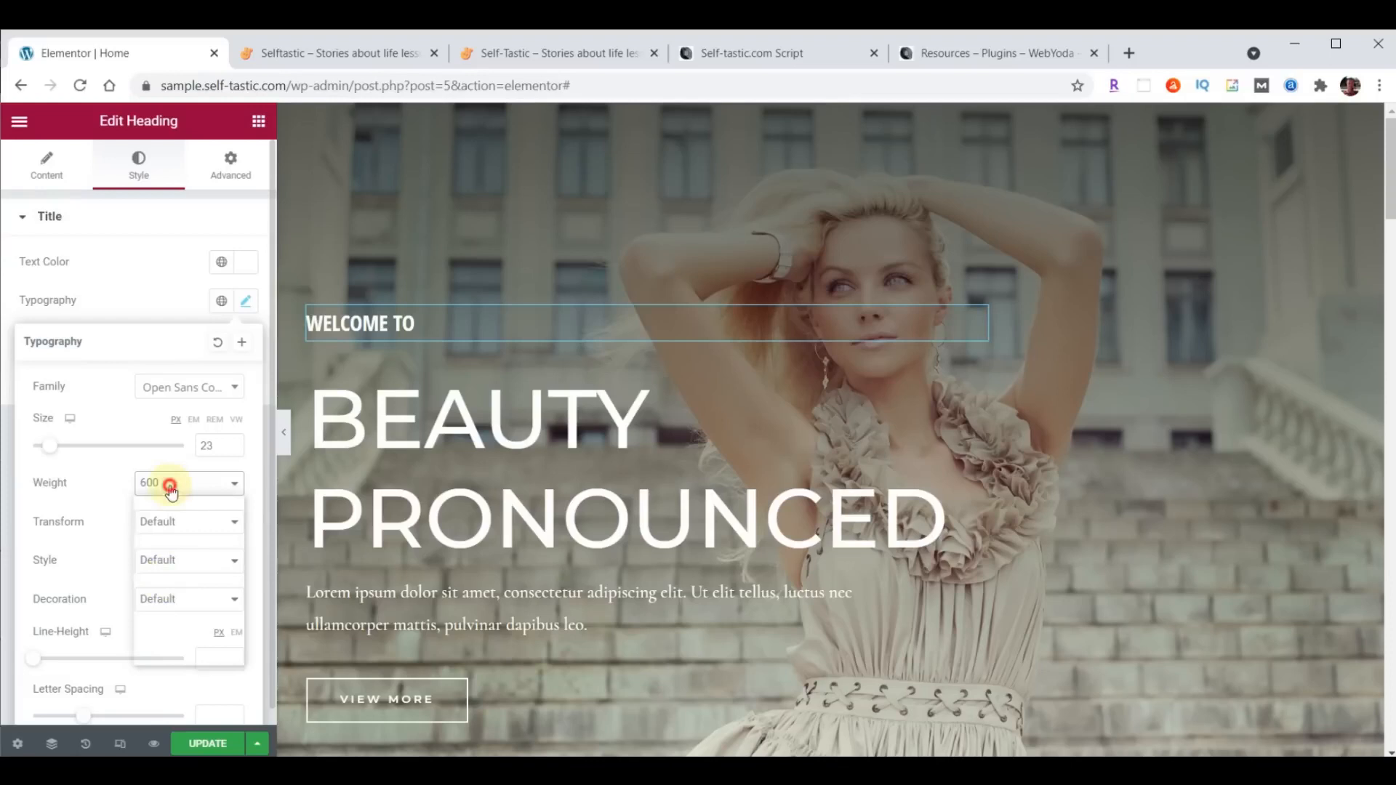
{"action": "left_click", "coordinate": [167, 503]}
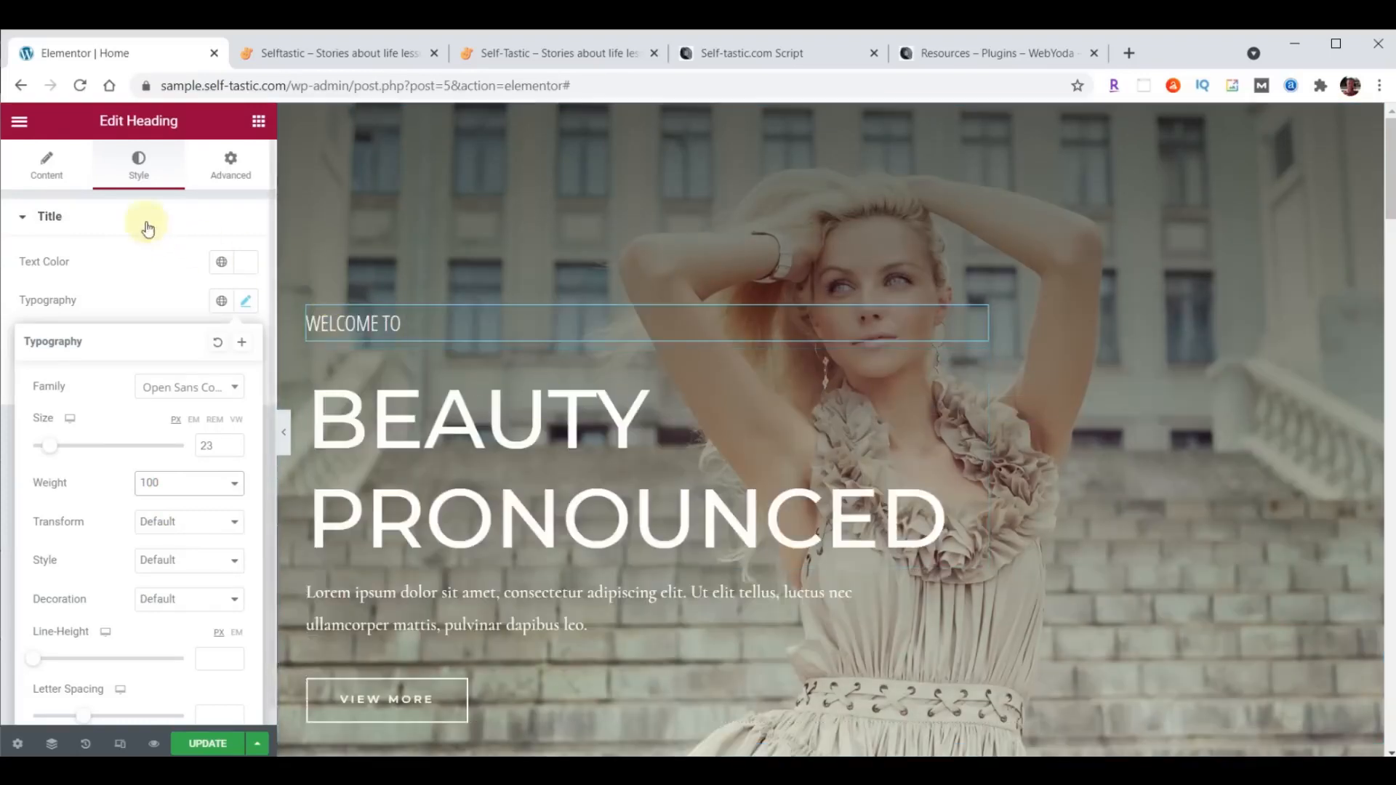
- Replace the "Beauty Pronounced" heading with SELFTASTIC, split onto two lines as "SELF<BR>TASTIC"
{"action": "left_click", "coordinate": [48, 175]}
{"action": "left_click_drag", "start_coordinate": [29, 282], "coordinate": [172, 274]}
{"action": "type", "text": "SELFTASTIC"}
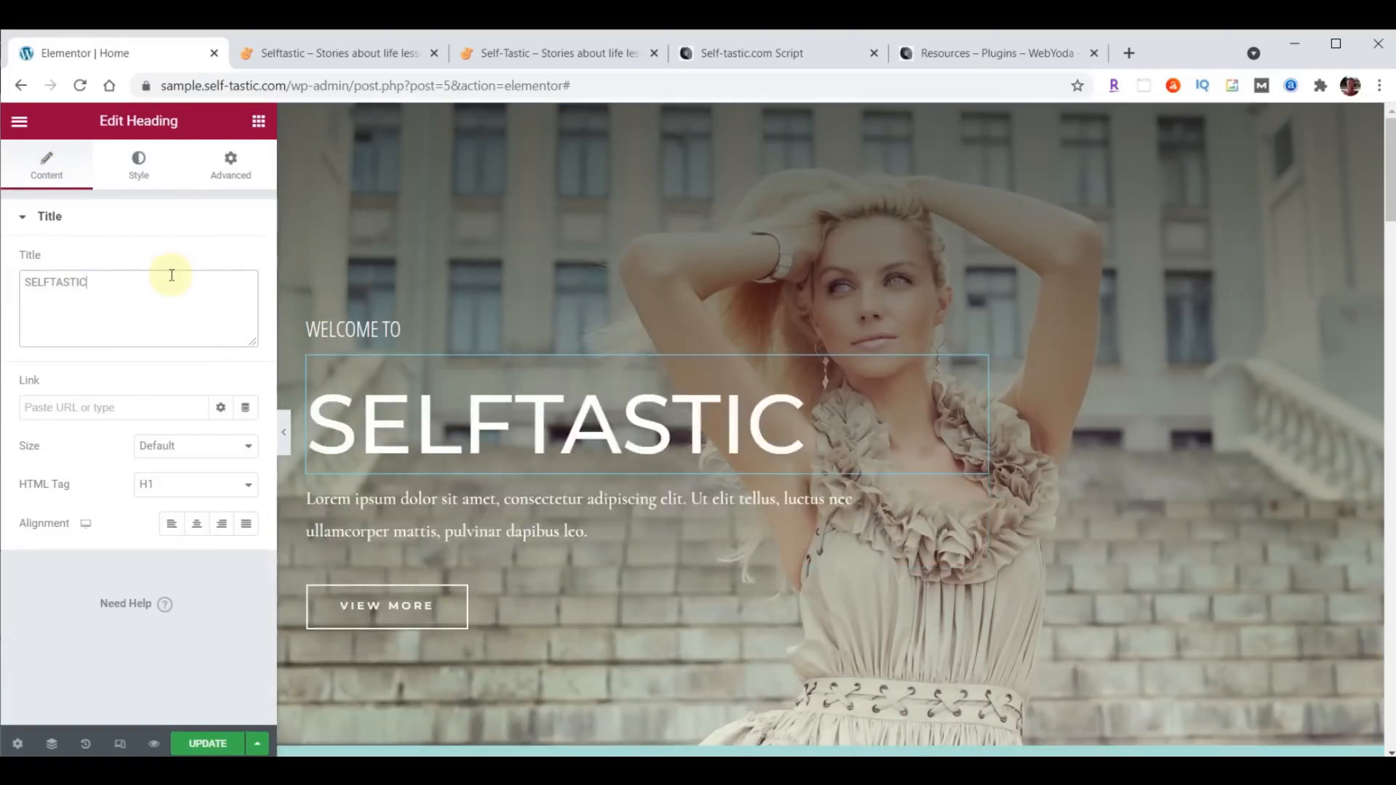
{"action": "left_click", "coordinate": [52, 283]}
{"action": "type", "text": "<"}
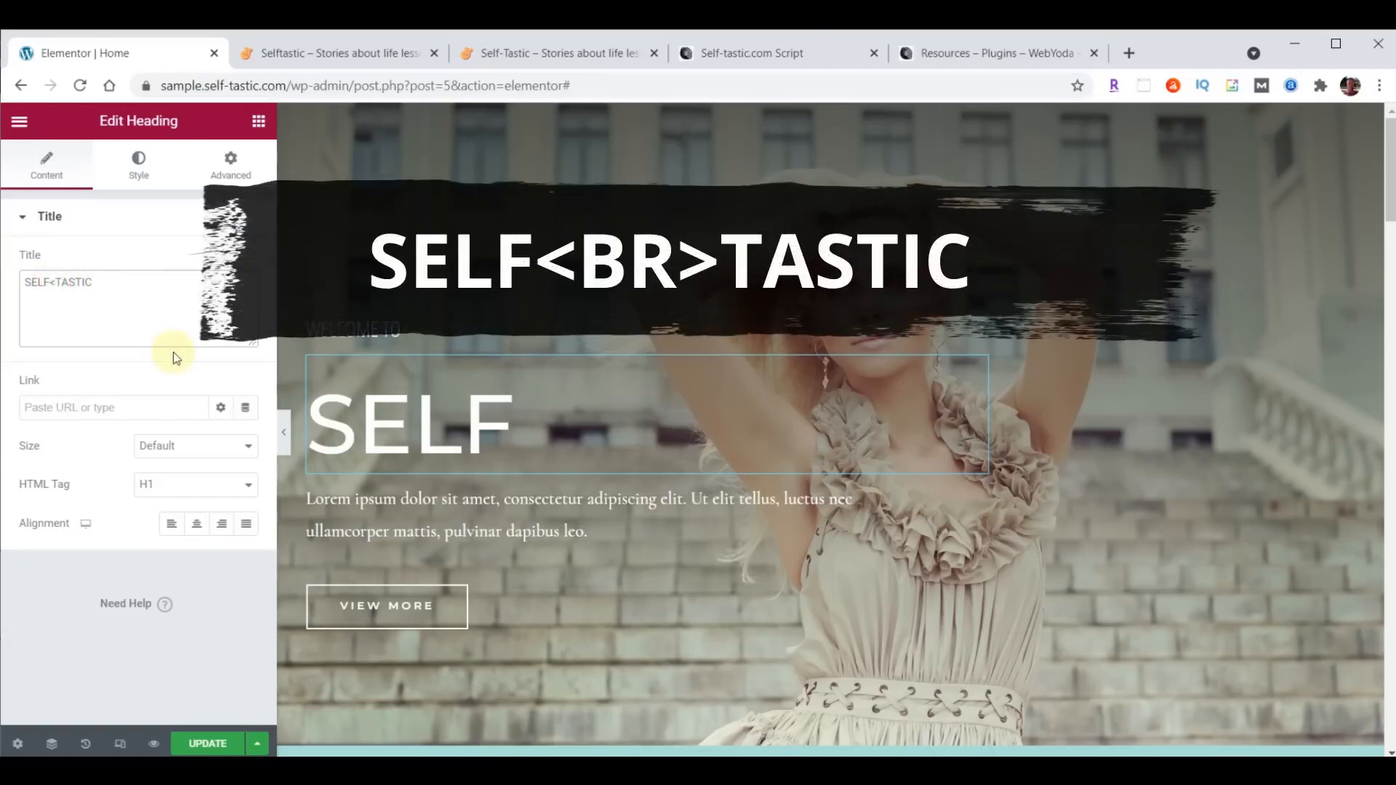
{"action": "type", "text": "BR>"}
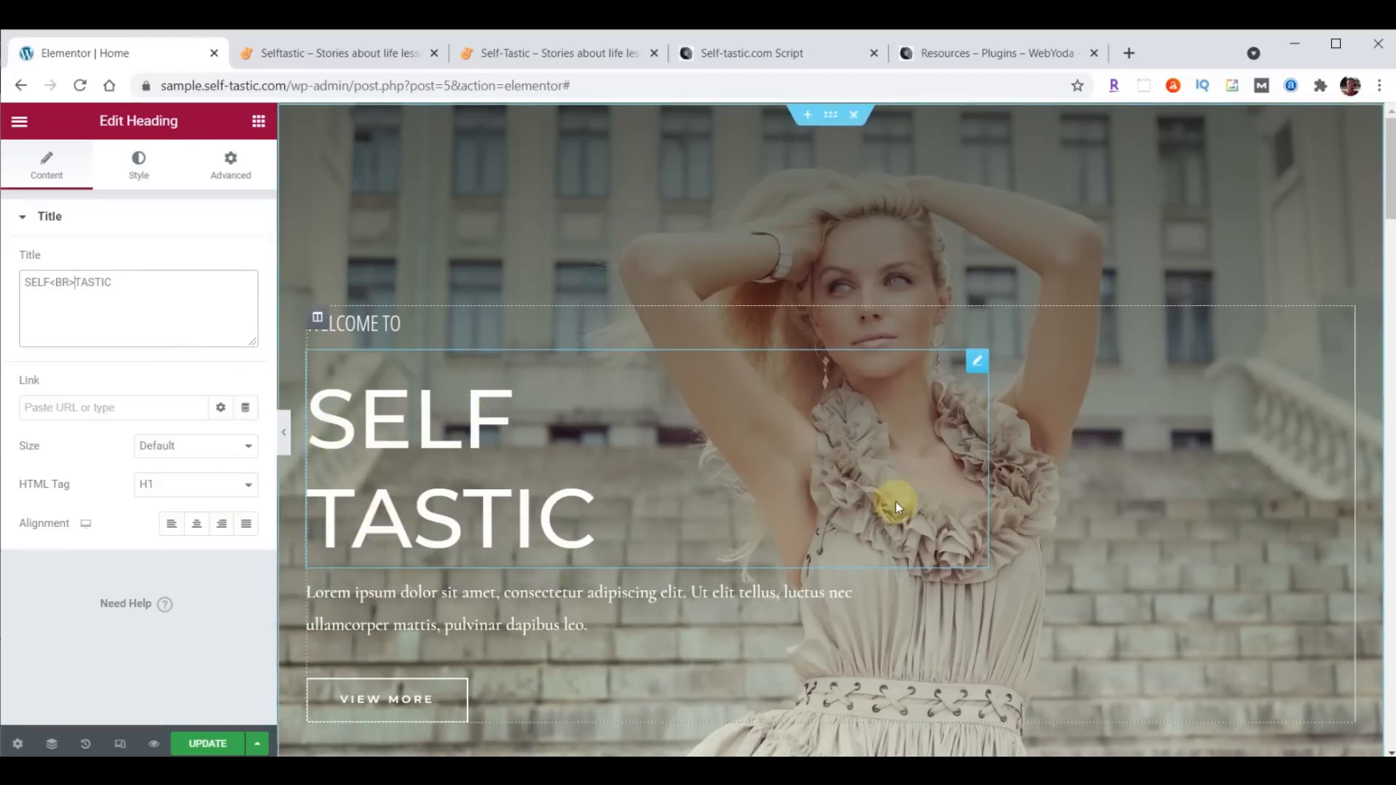
- Set the SELF TASTIC heading's typography to Londrina Shadow, size 122 px, with a line height of 100 px
{"action": "left_click", "coordinate": [127, 164]}
{"action": "left_click", "coordinate": [244, 303]}
{"action": "left_click", "coordinate": [177, 387]}
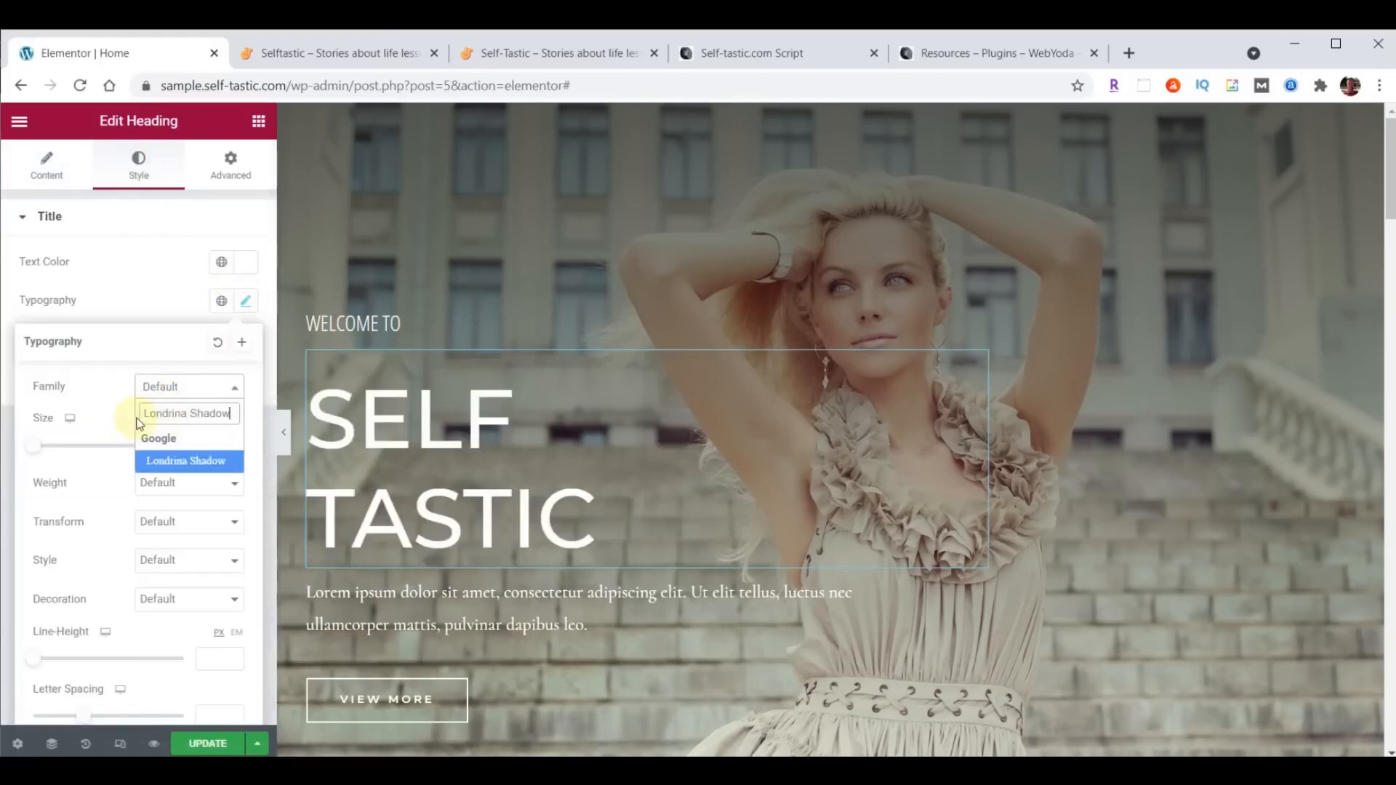
{"action": "left_click", "coordinate": [176, 459]}
{"action": "left_click", "coordinate": [208, 442]}
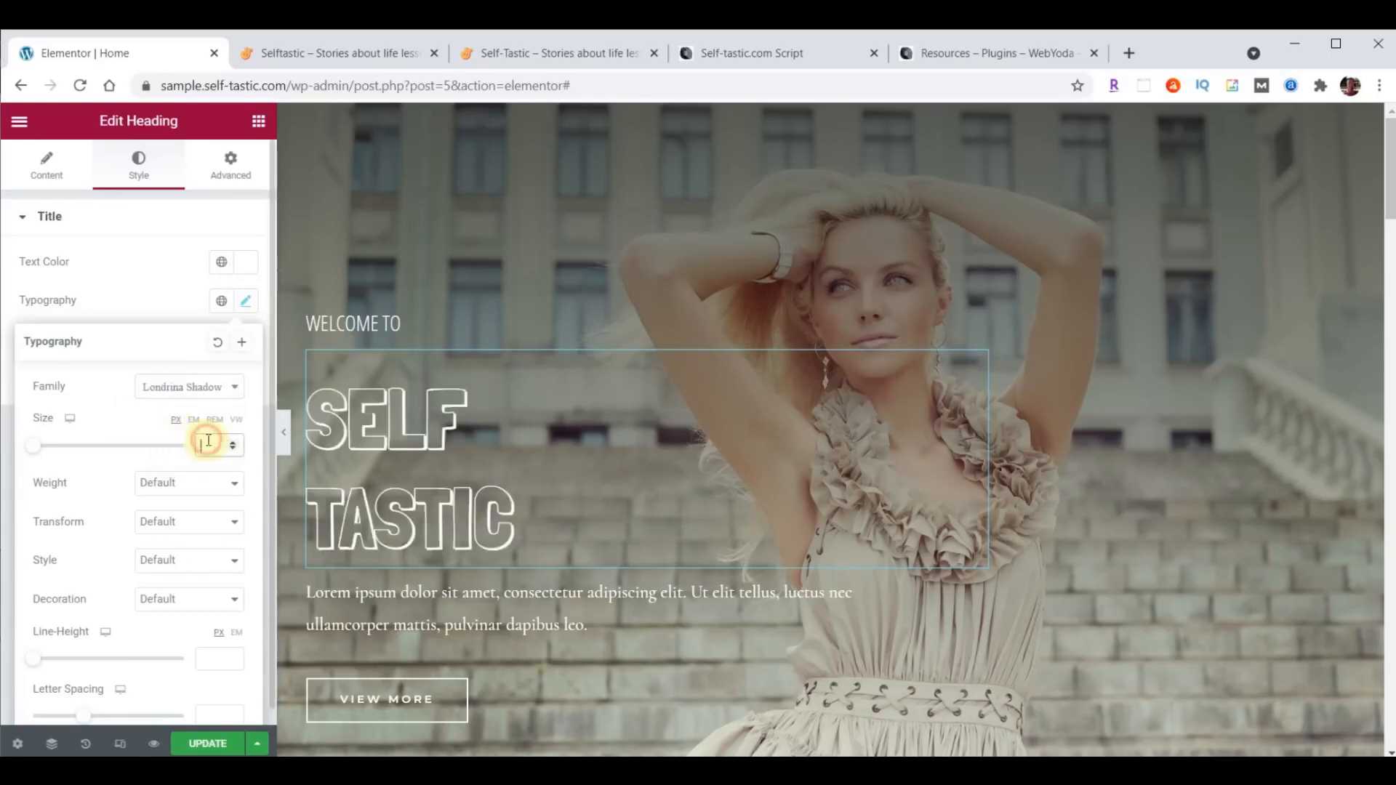
{"action": "type", "text": "122"}
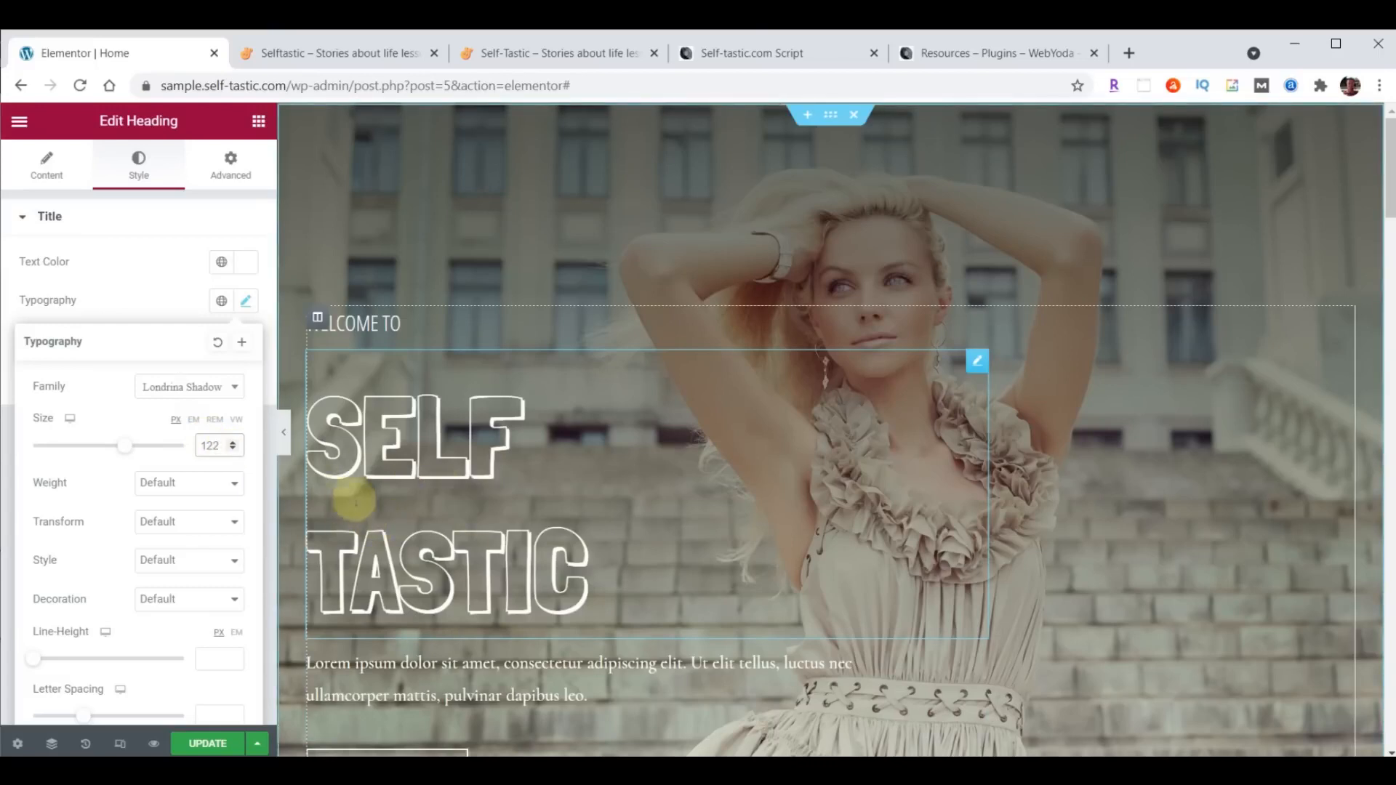
{"action": "key", "text": "alt+Tab"}
{"action": "key", "text": "alt+Tab"}
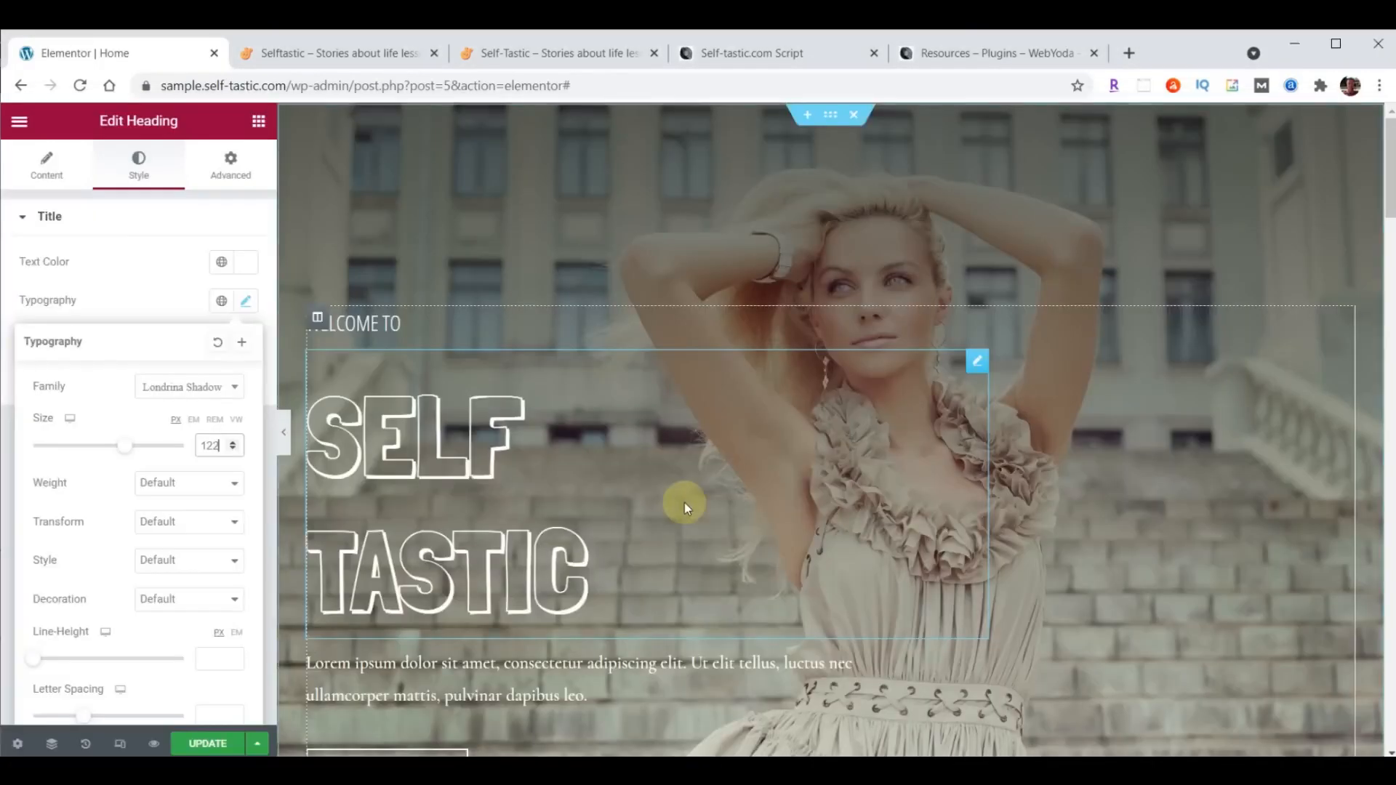
{"action": "scroll", "coordinate": [102, 534], "scroll_direction": "down", "scroll_amount": 1}
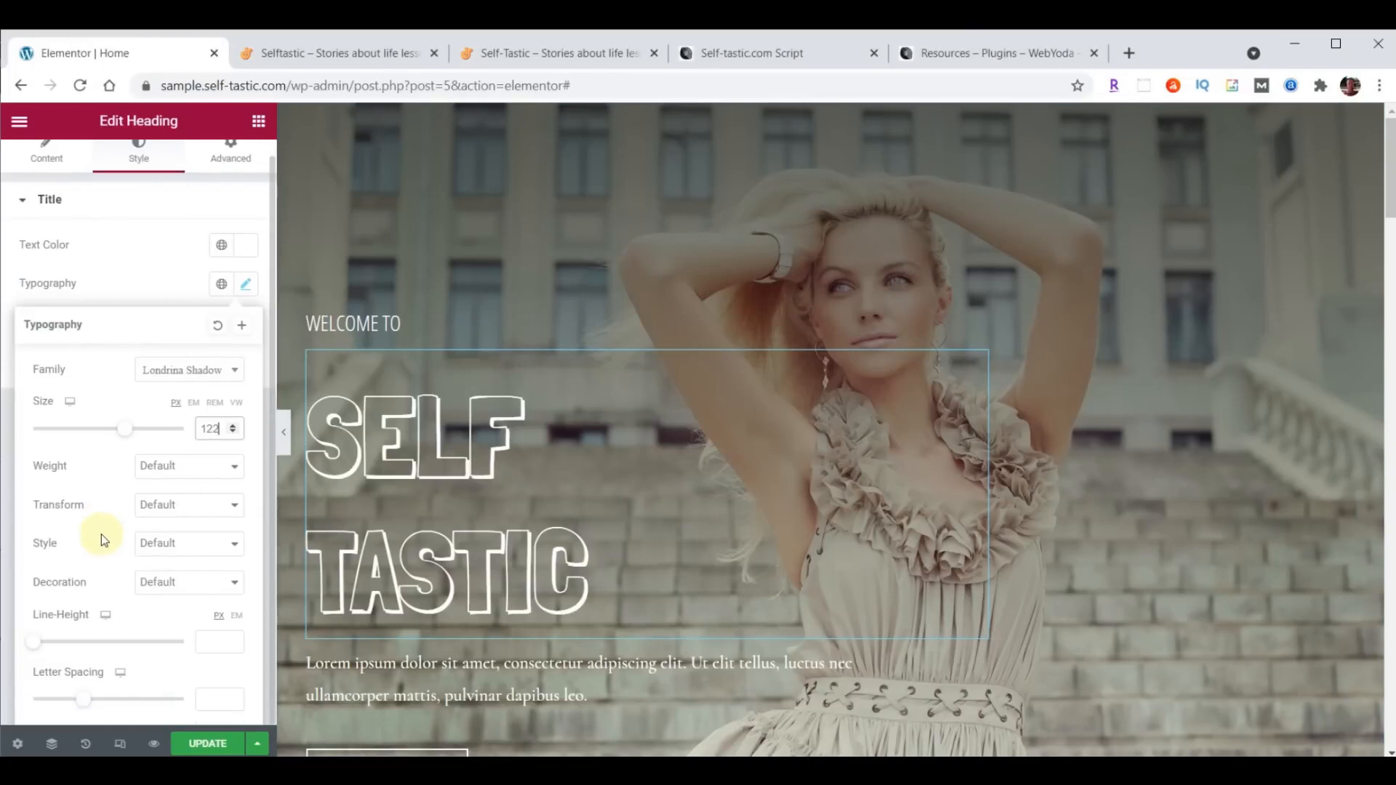
{"action": "left_click", "coordinate": [213, 642]}
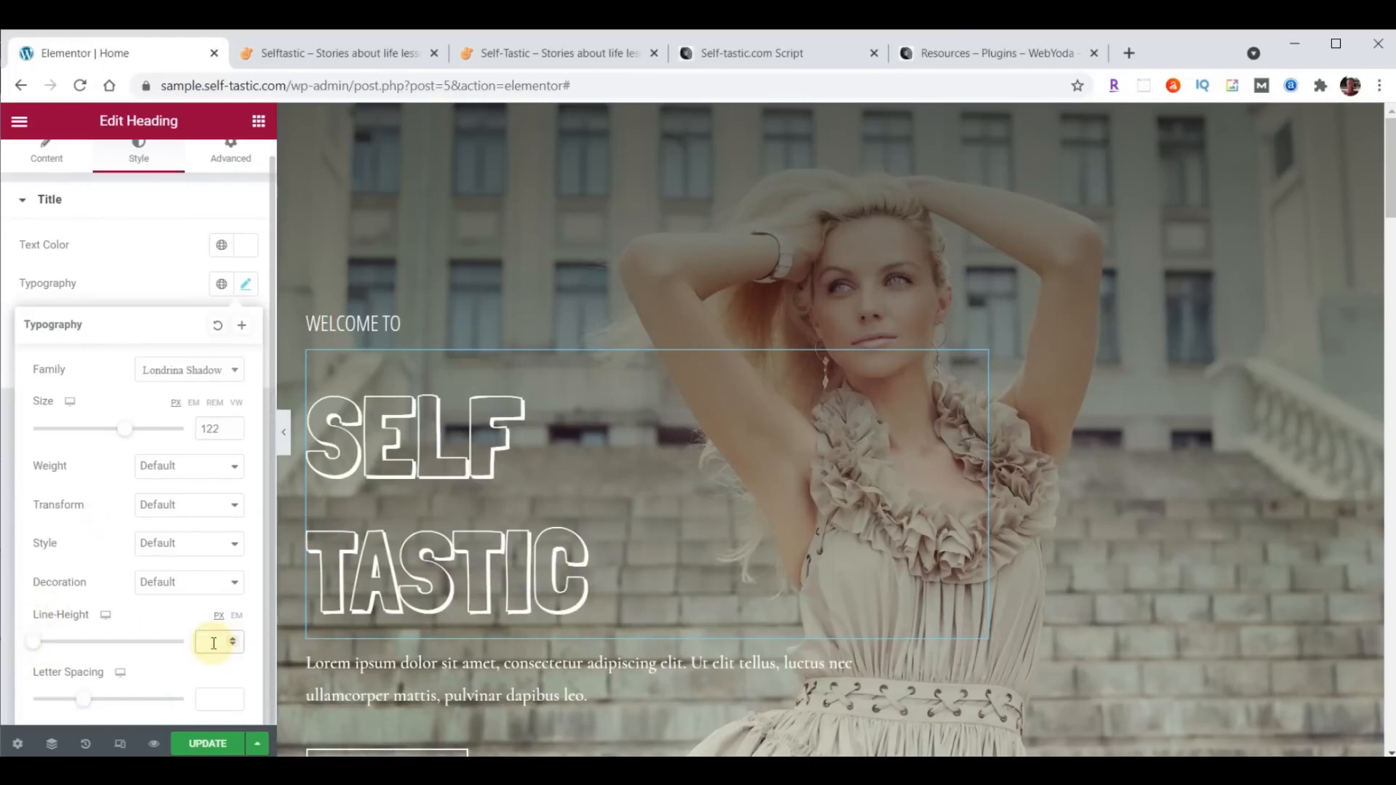
{"action": "type", "text": "100"}
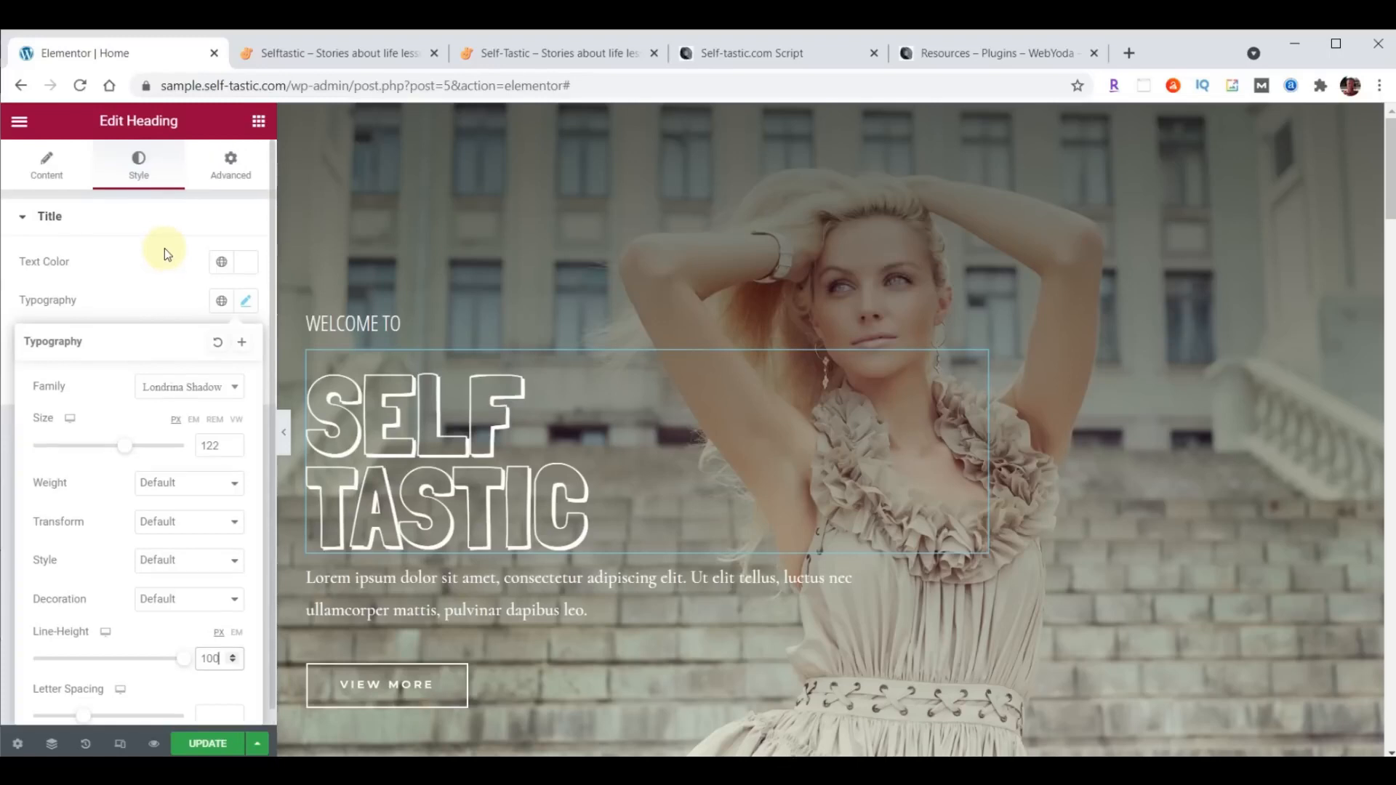
- Set the SELF TASTIC heading's top margin to 0
{"action": "left_click", "coordinate": [227, 169]}
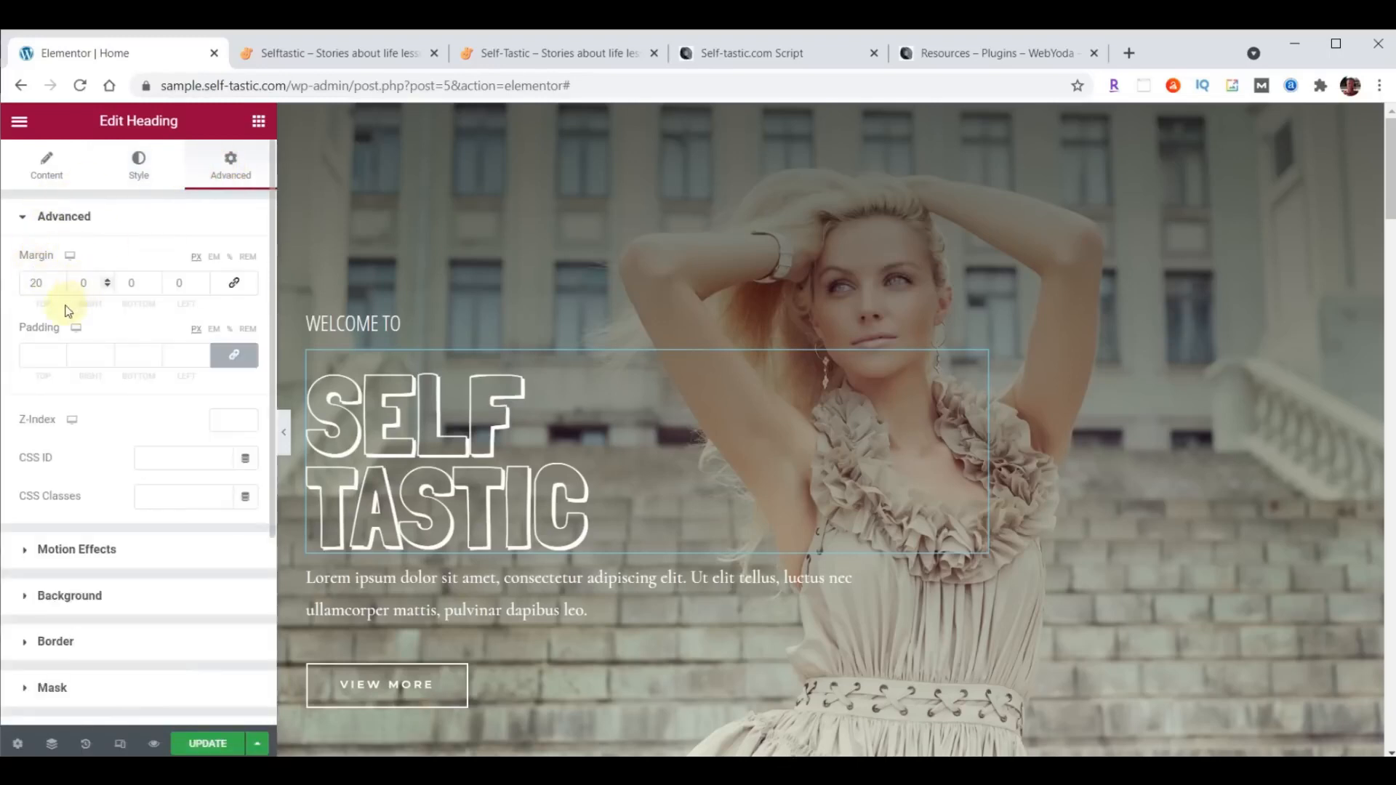
{"action": "double_click", "coordinate": [36, 284]}
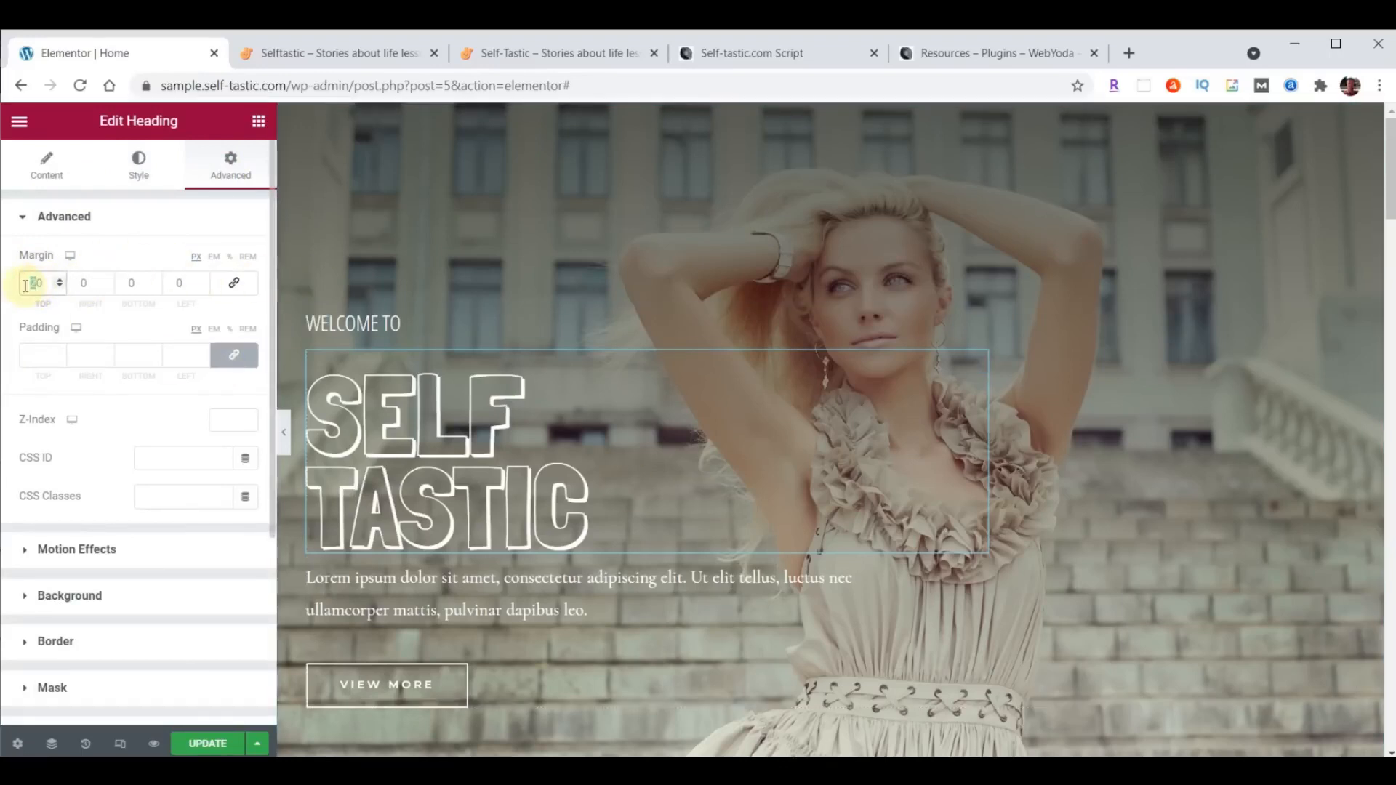
{"action": "type", "text": "00"}
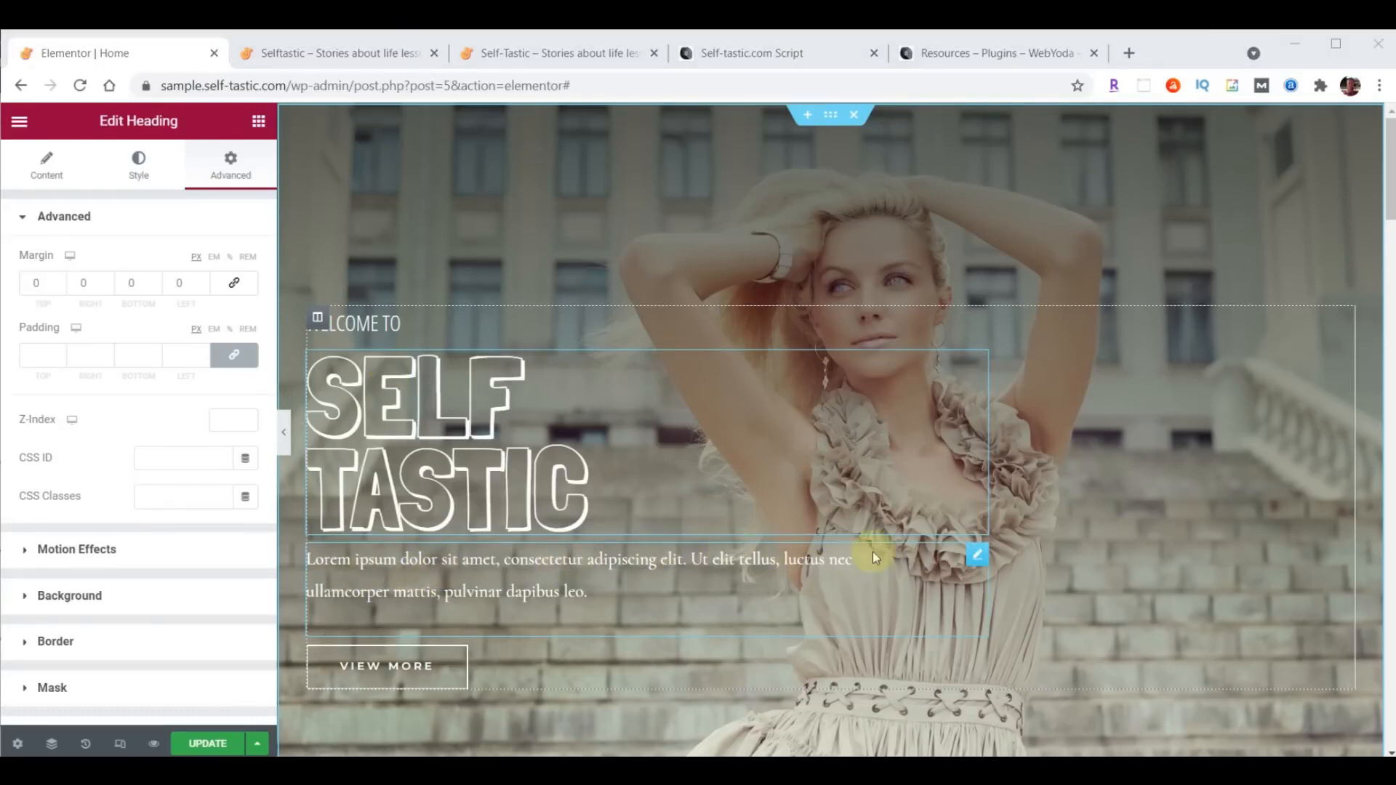
- Replace the lorem ipsum paragraph below the SELF TASTIC heading with "Be The Best You"
{"action": "left_click", "coordinate": [976, 558]}
{"action": "left_click_drag", "start_coordinate": [37, 377], "coordinate": [184, 524]}
{"action": "type", "text": "Be The Best You"}
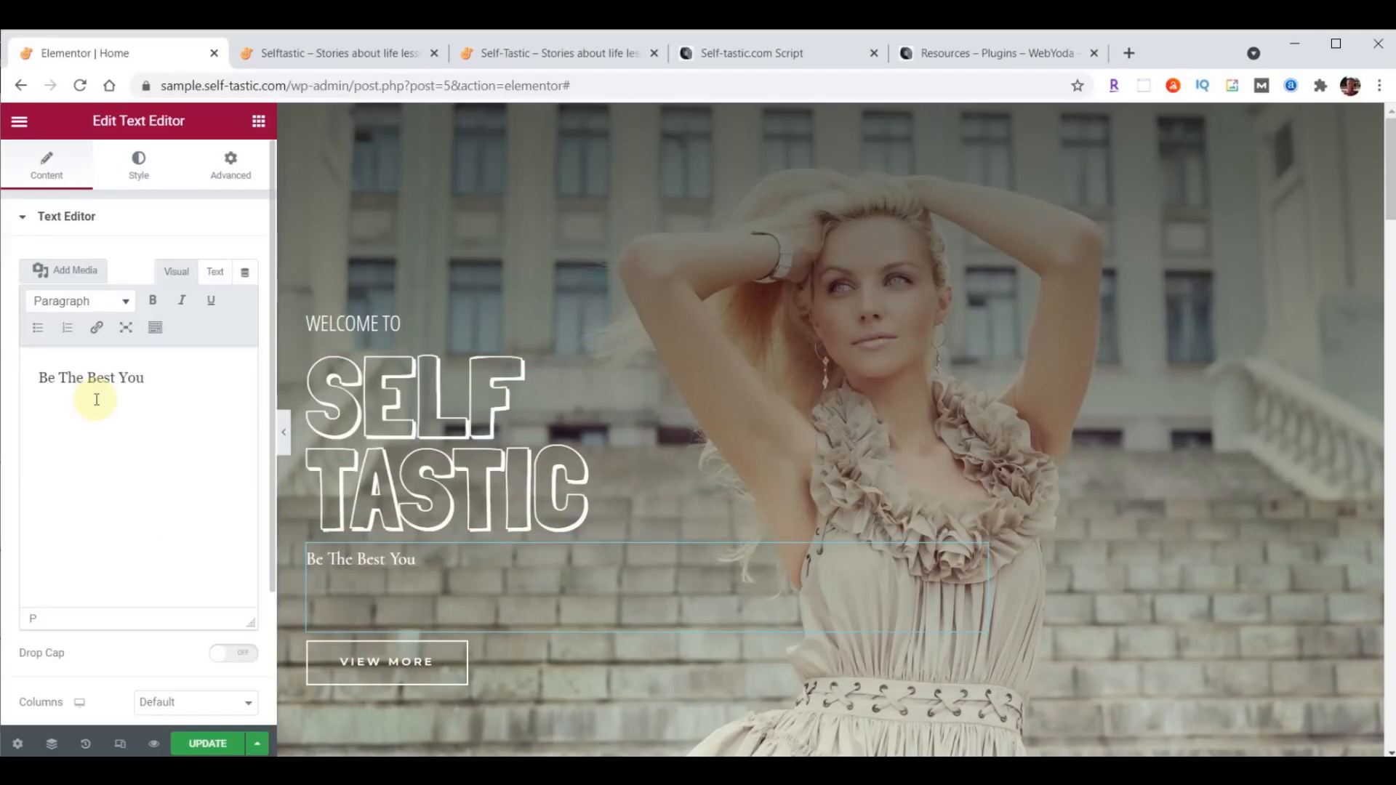
- Set the "Be The Best You" text's typography to Open Sans Condensed, size 30 px, weight 100, line height 19 px
{"action": "left_click", "coordinate": [139, 173]}
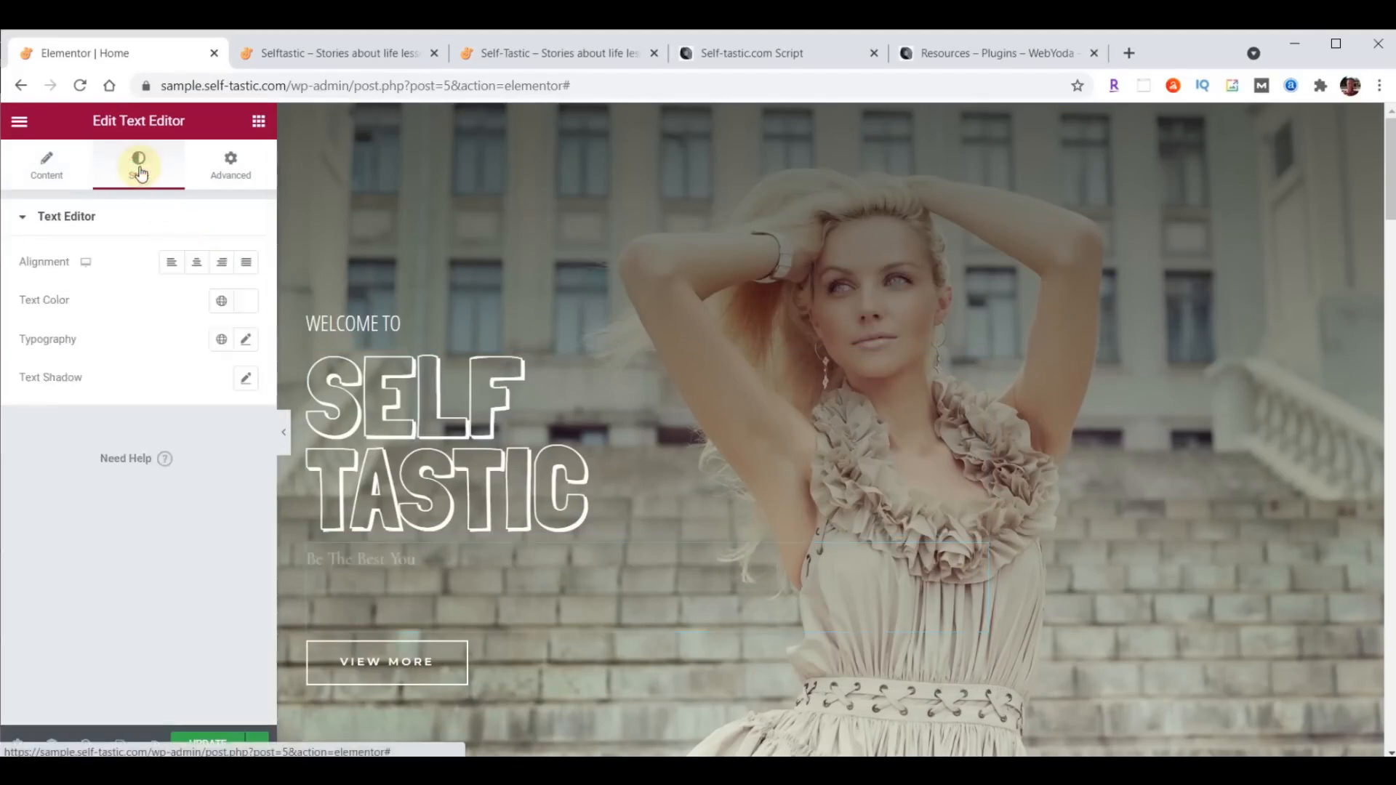
{"action": "left_click", "coordinate": [245, 339]}
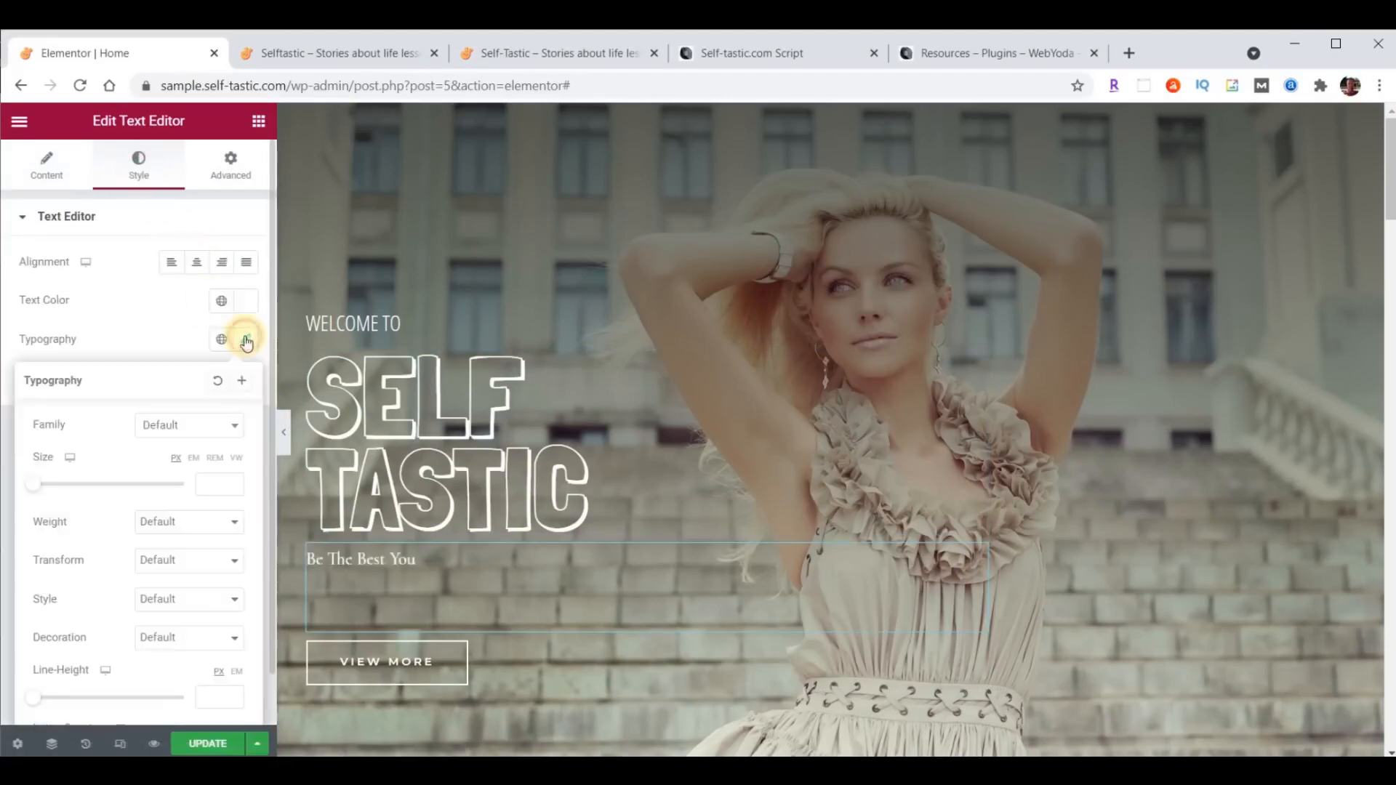
{"action": "left_click", "coordinate": [205, 421]}
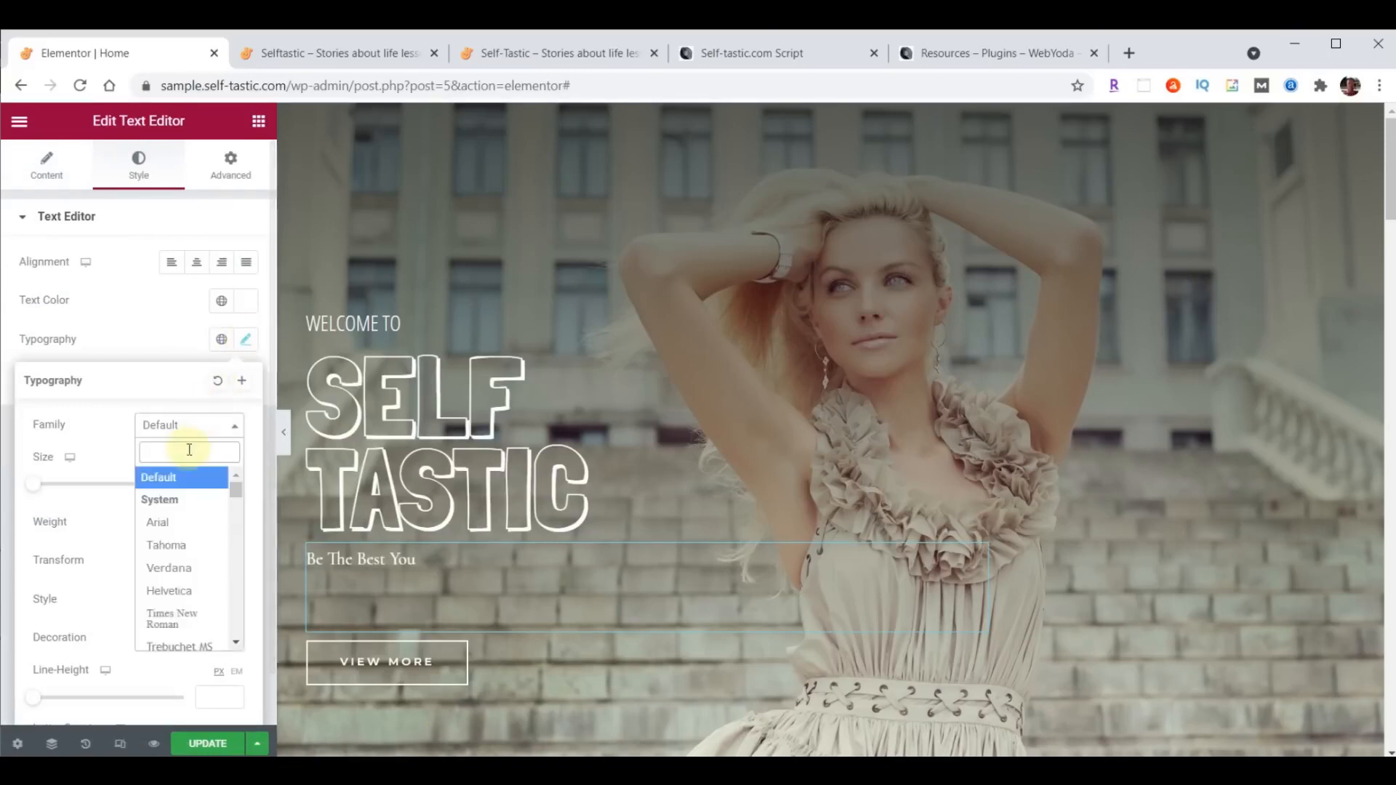
{"action": "type", "text": "open"}
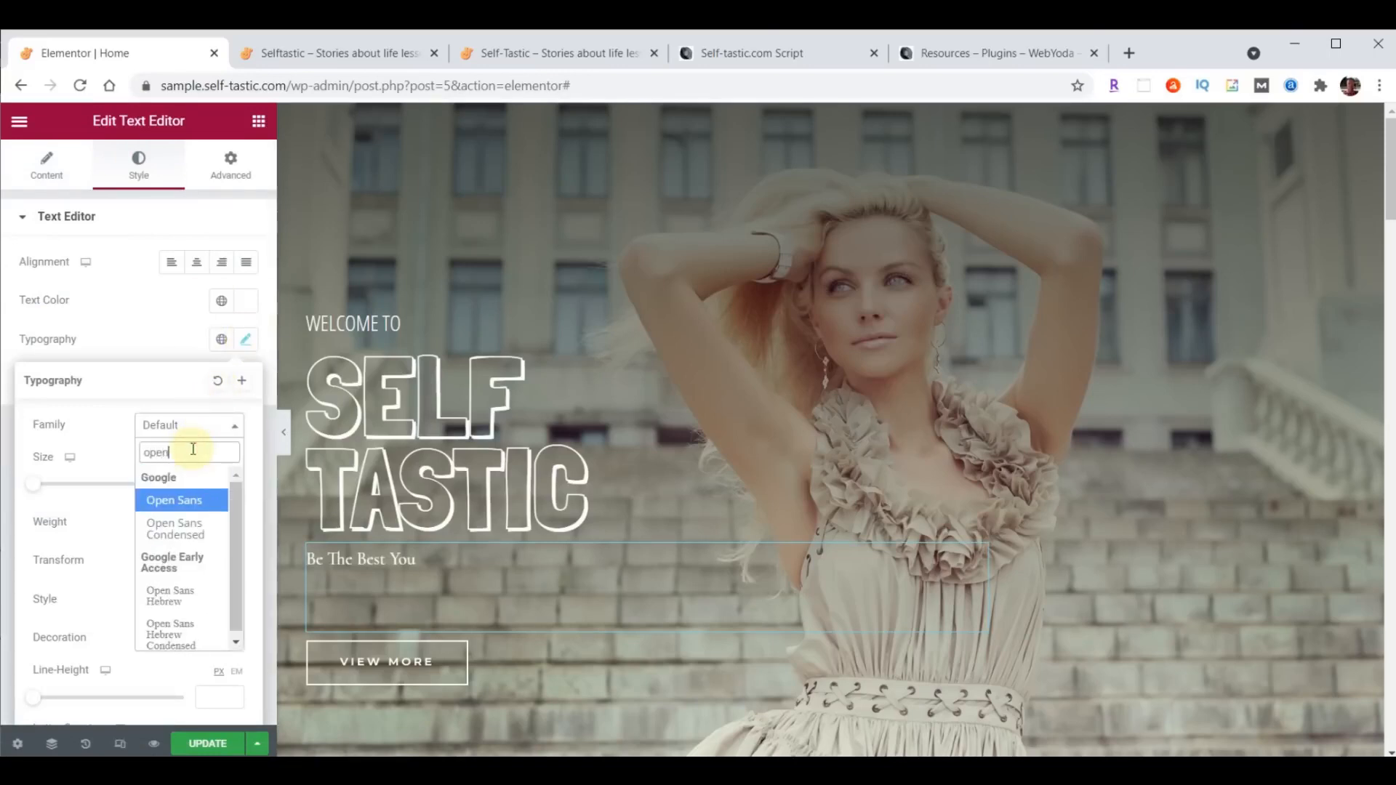
{"action": "left_click", "coordinate": [184, 539]}
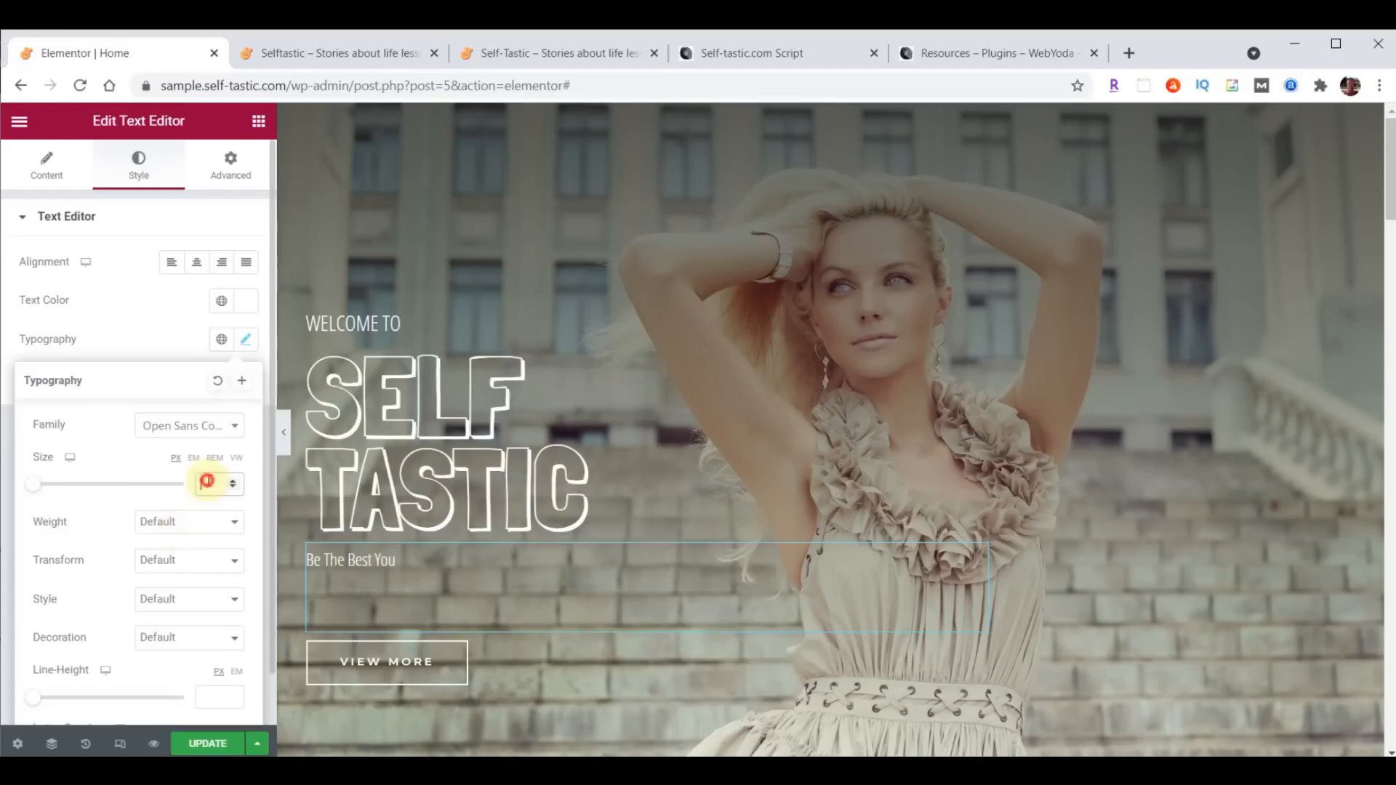
{"action": "left_click", "coordinate": [209, 481]}
{"action": "type", "text": "30"}
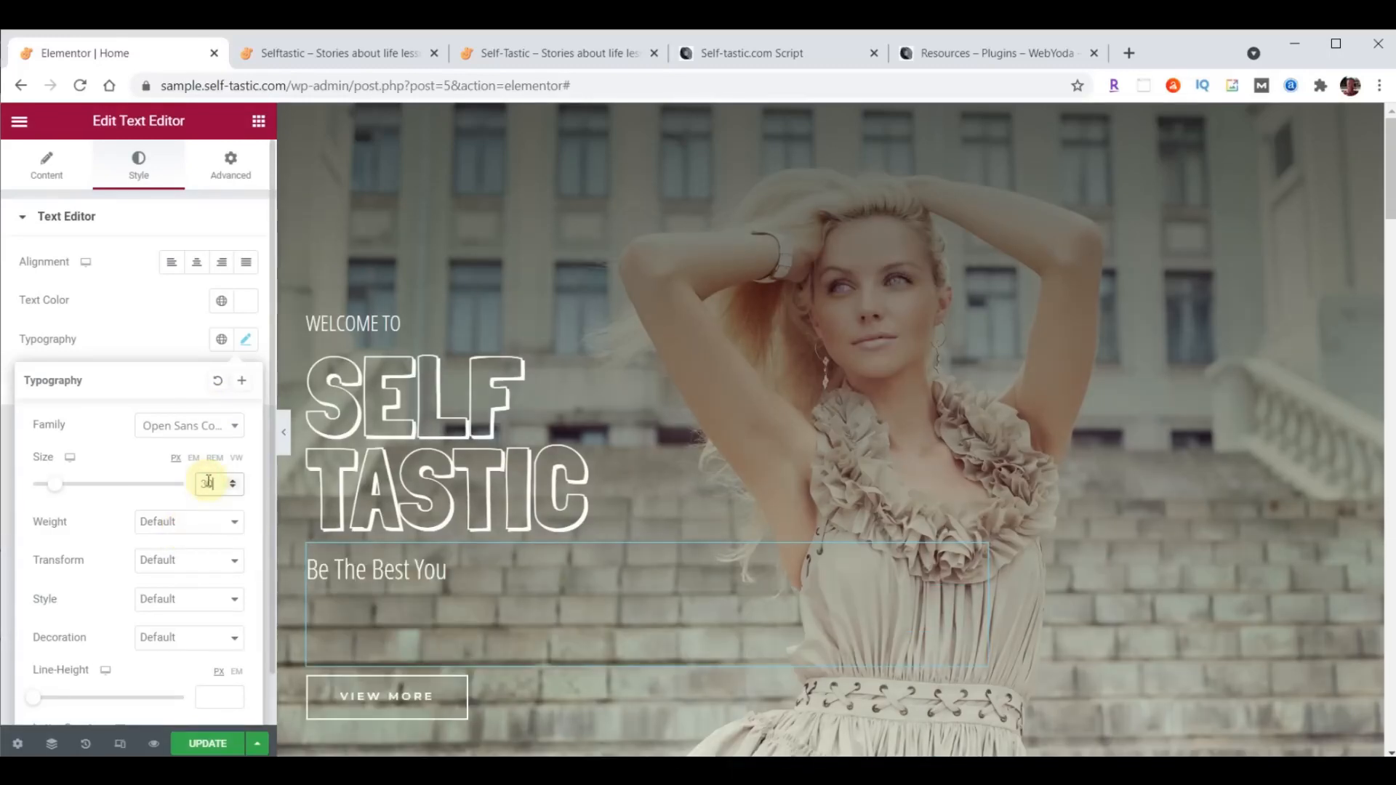
{"action": "left_click", "coordinate": [163, 522]}
{"action": "left_click", "coordinate": [153, 545]}
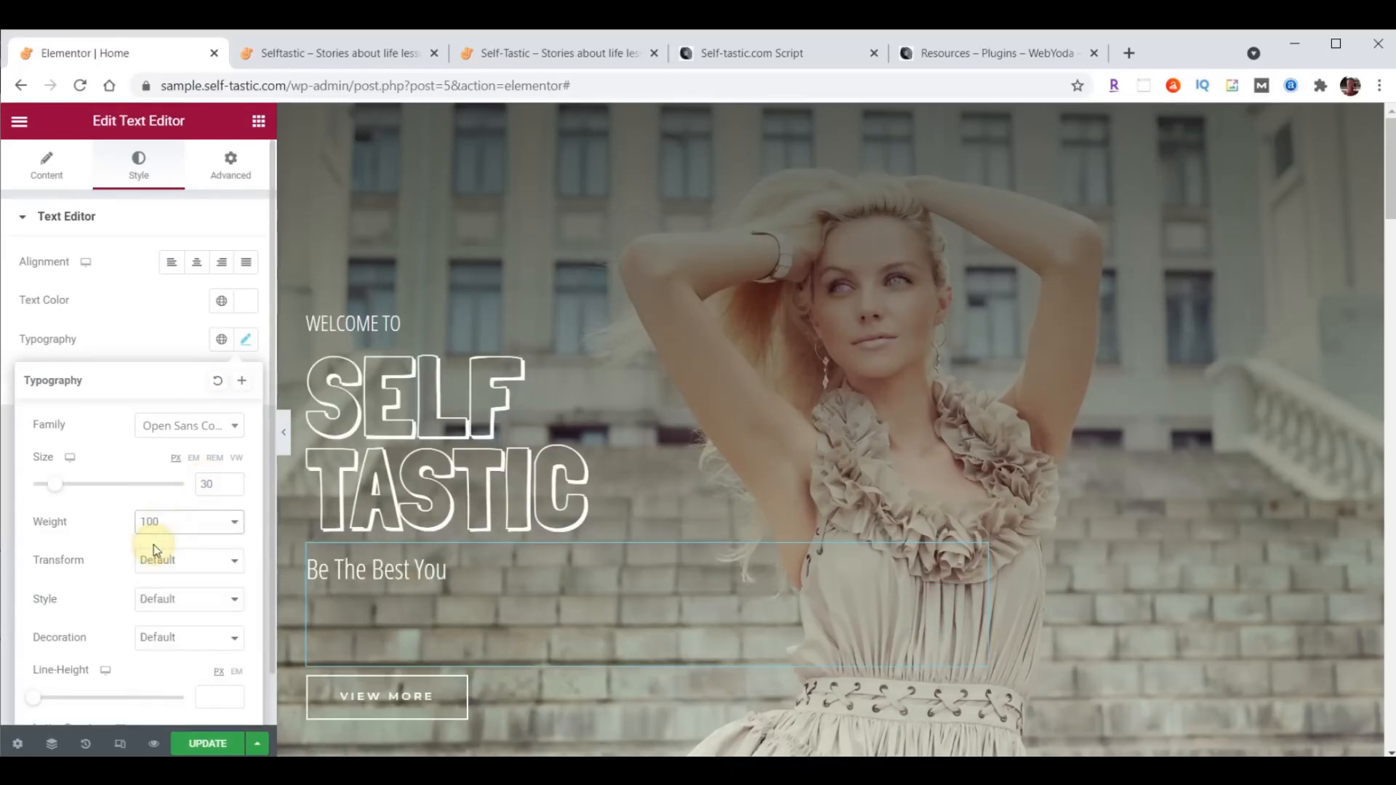
{"action": "scroll", "coordinate": [125, 632], "scroll_direction": "down", "scroll_amount": 1}
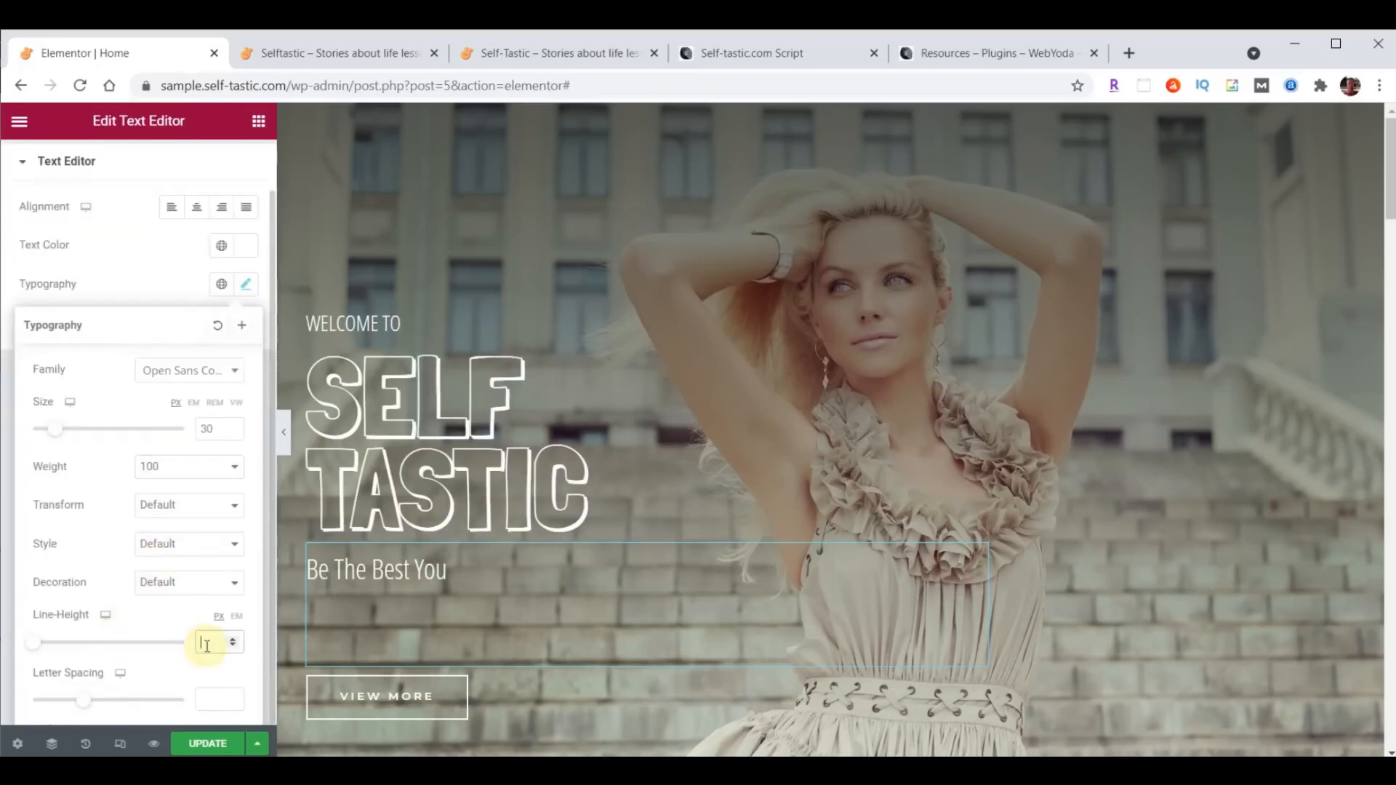
{"action": "type", "text": "19"}
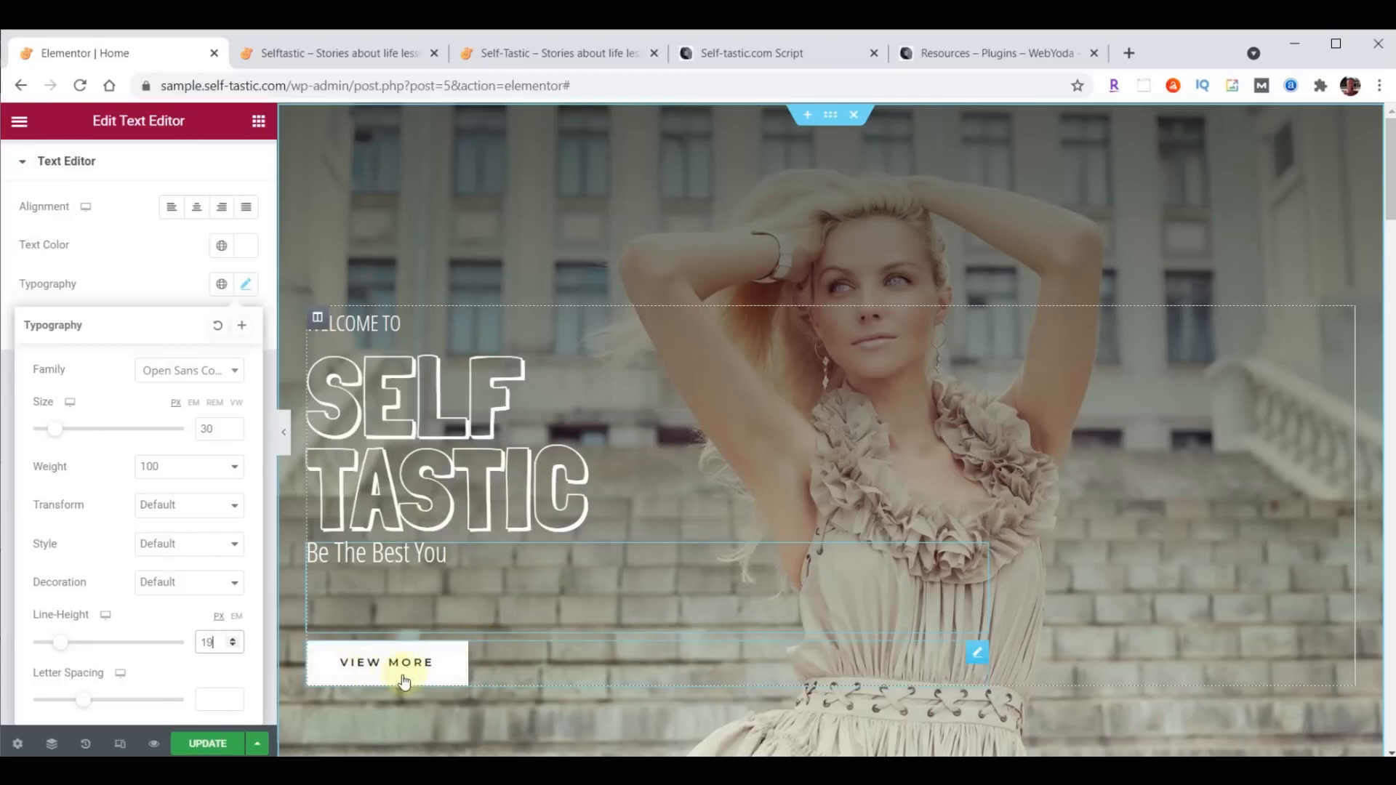
- Change the hero section's "View More" button text to "Learn More" and its link to /about
{"action": "left_click", "coordinate": [978, 658]}
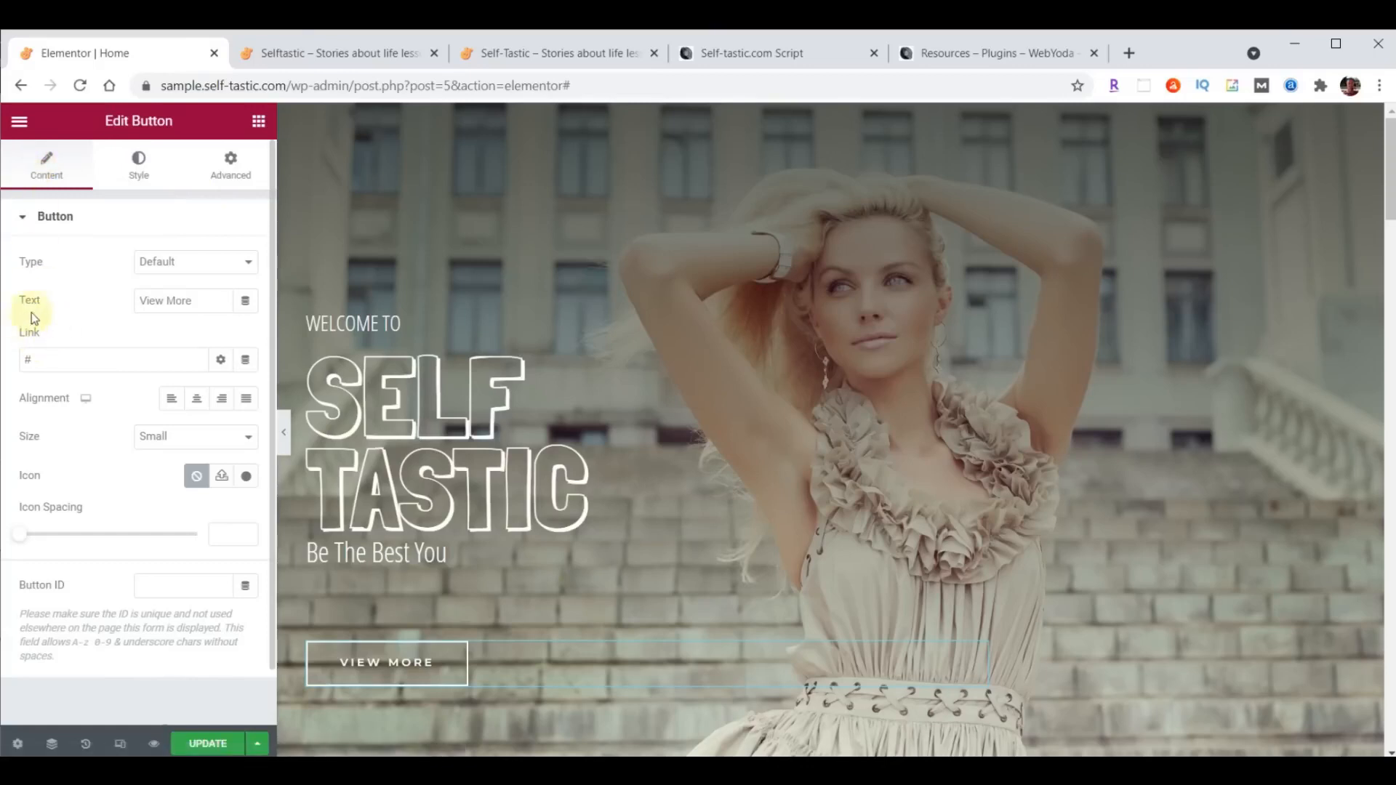
{"action": "left_click_drag", "start_coordinate": [194, 301], "coordinate": [95, 313]}
{"action": "type", "text": "Learn More"}
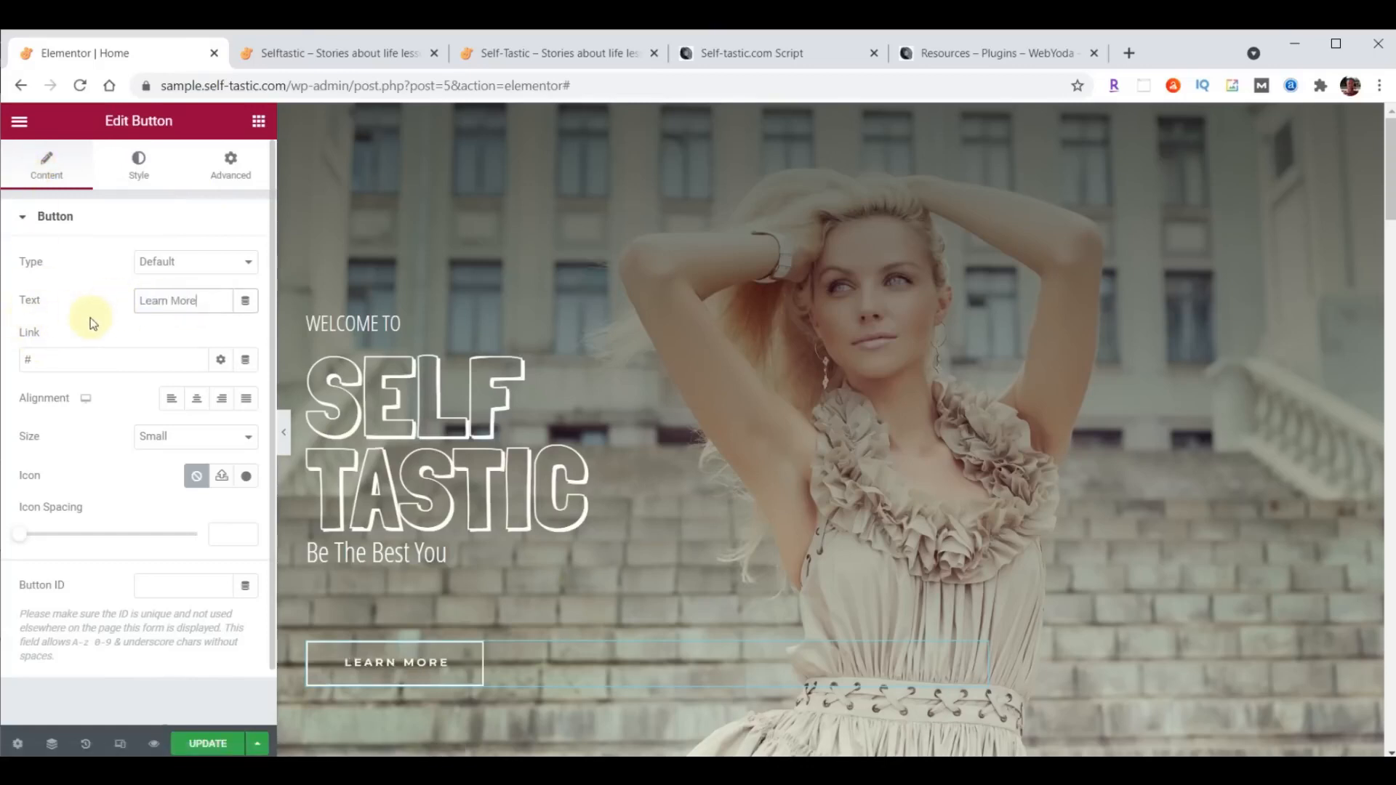
{"action": "left_click_drag", "start_coordinate": [56, 357], "coordinate": [3, 354]}
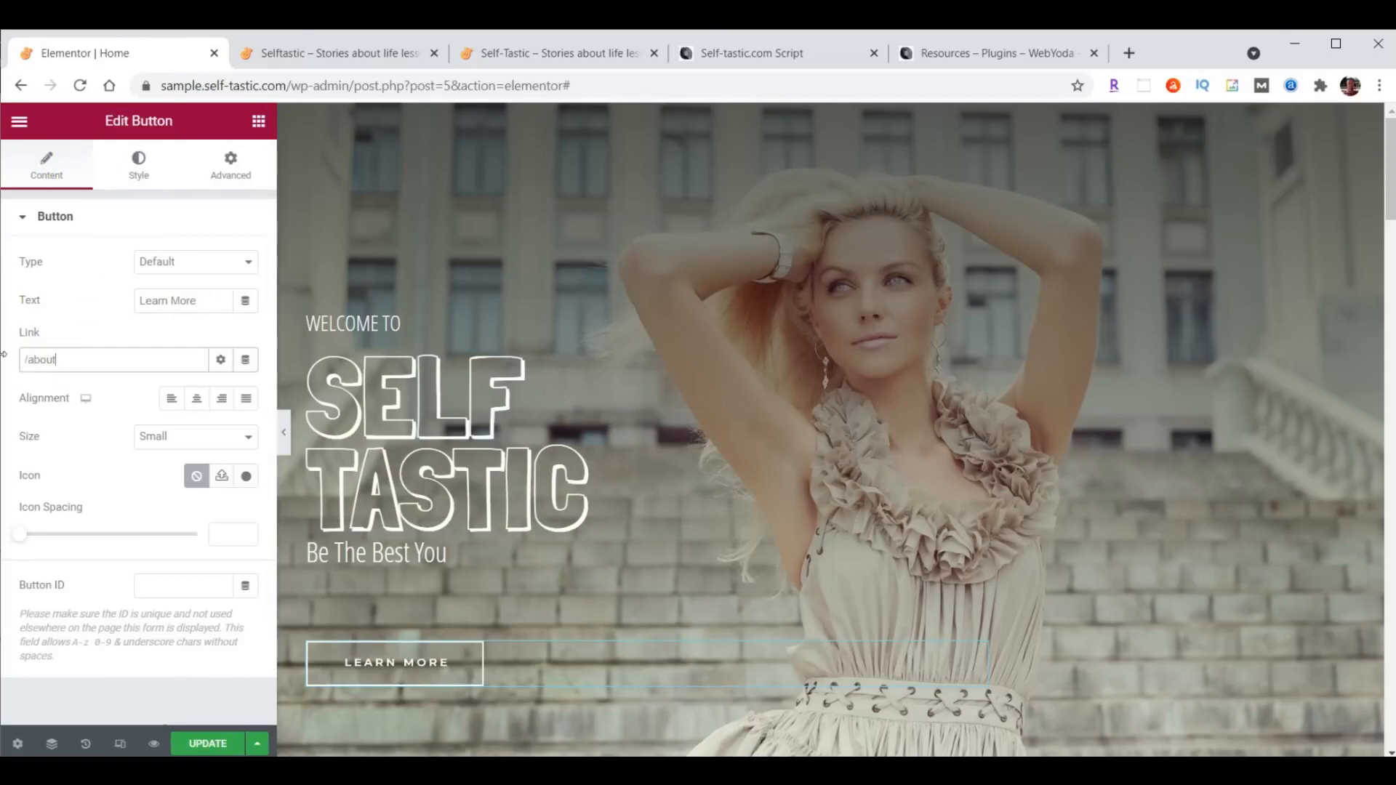
- Set the Learn More button's link to /about/ and save the Home page
{"action": "type", "text": "/about/"}
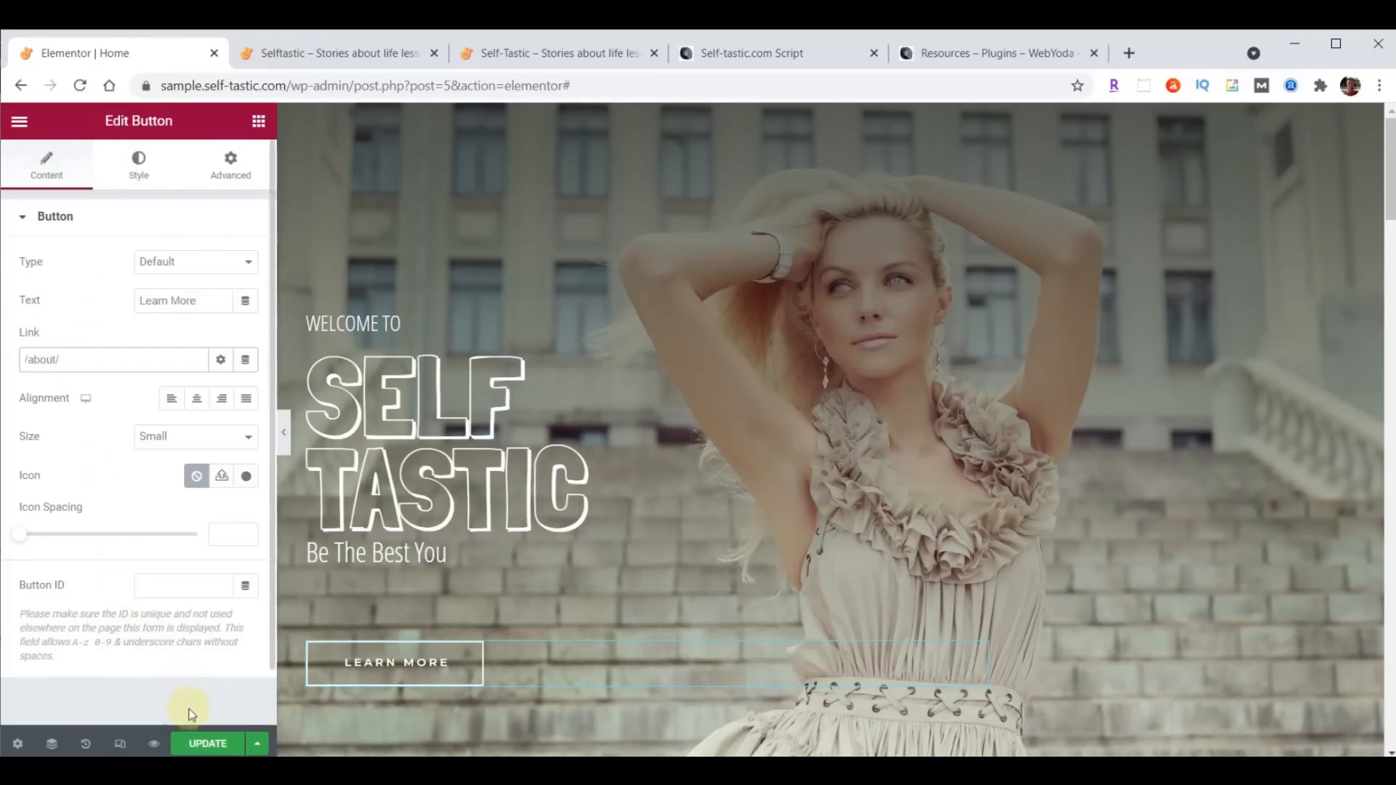
{"action": "left_click", "coordinate": [190, 743]}
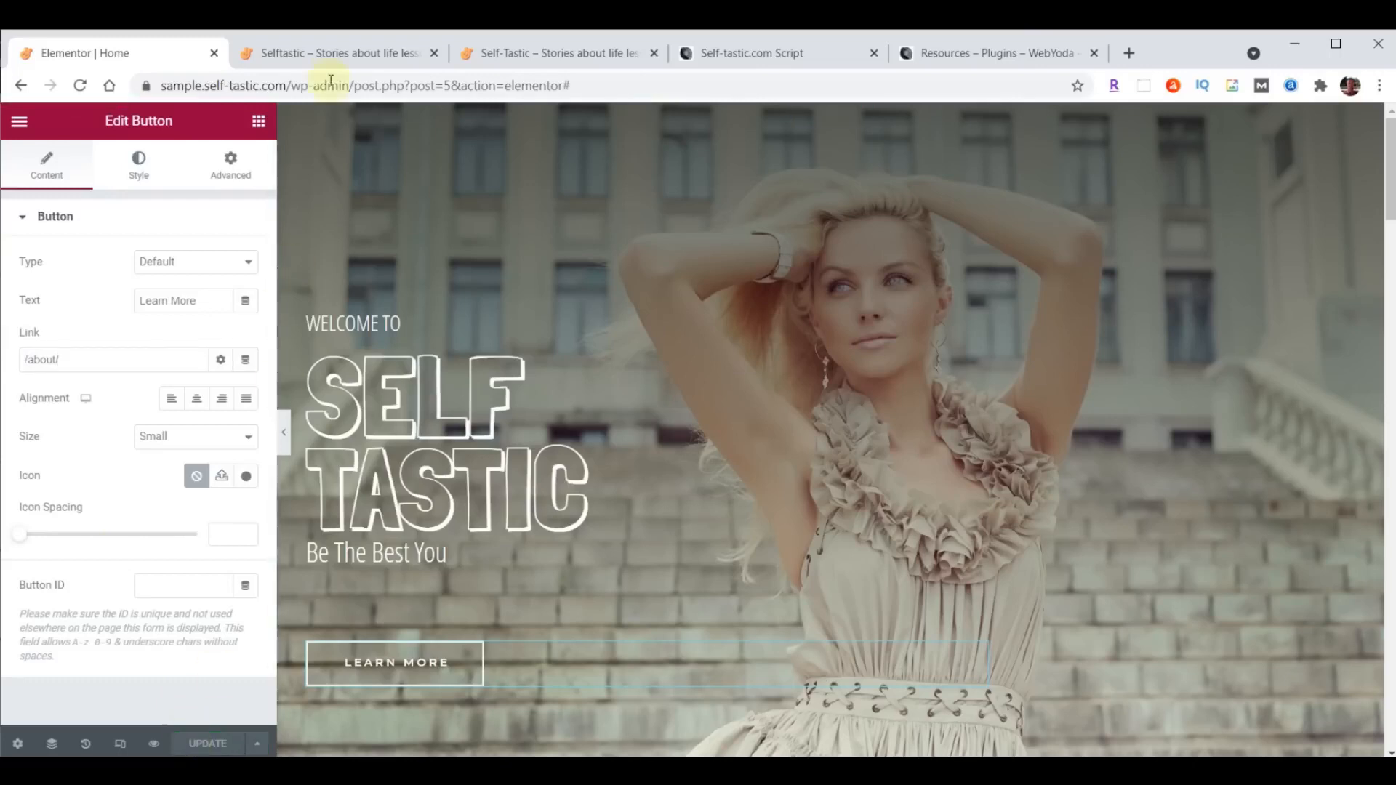
- Reload the live sample site to check the hero changes, then return to the Elementor editor
{"action": "left_click", "coordinate": [338, 55]}
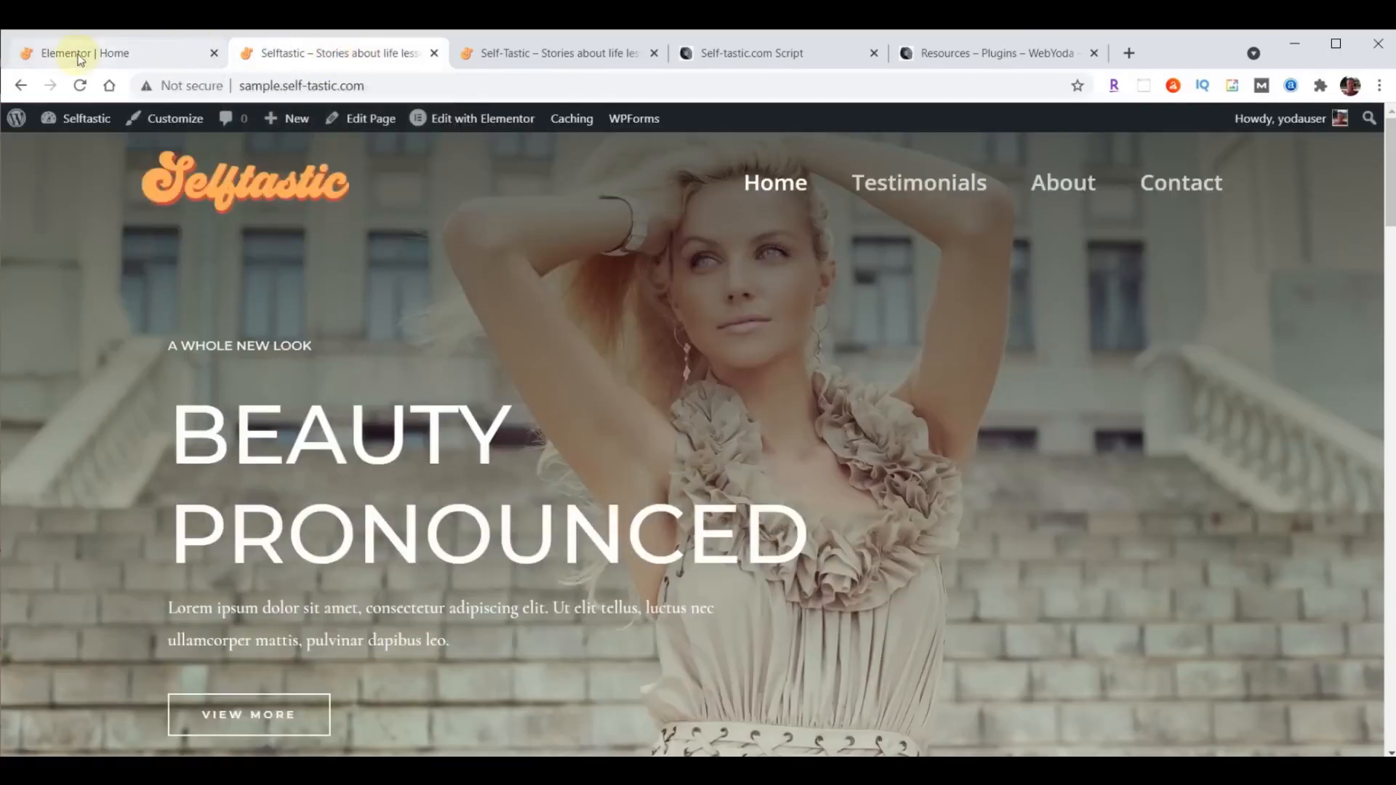
{"action": "left_click", "coordinate": [81, 85]}
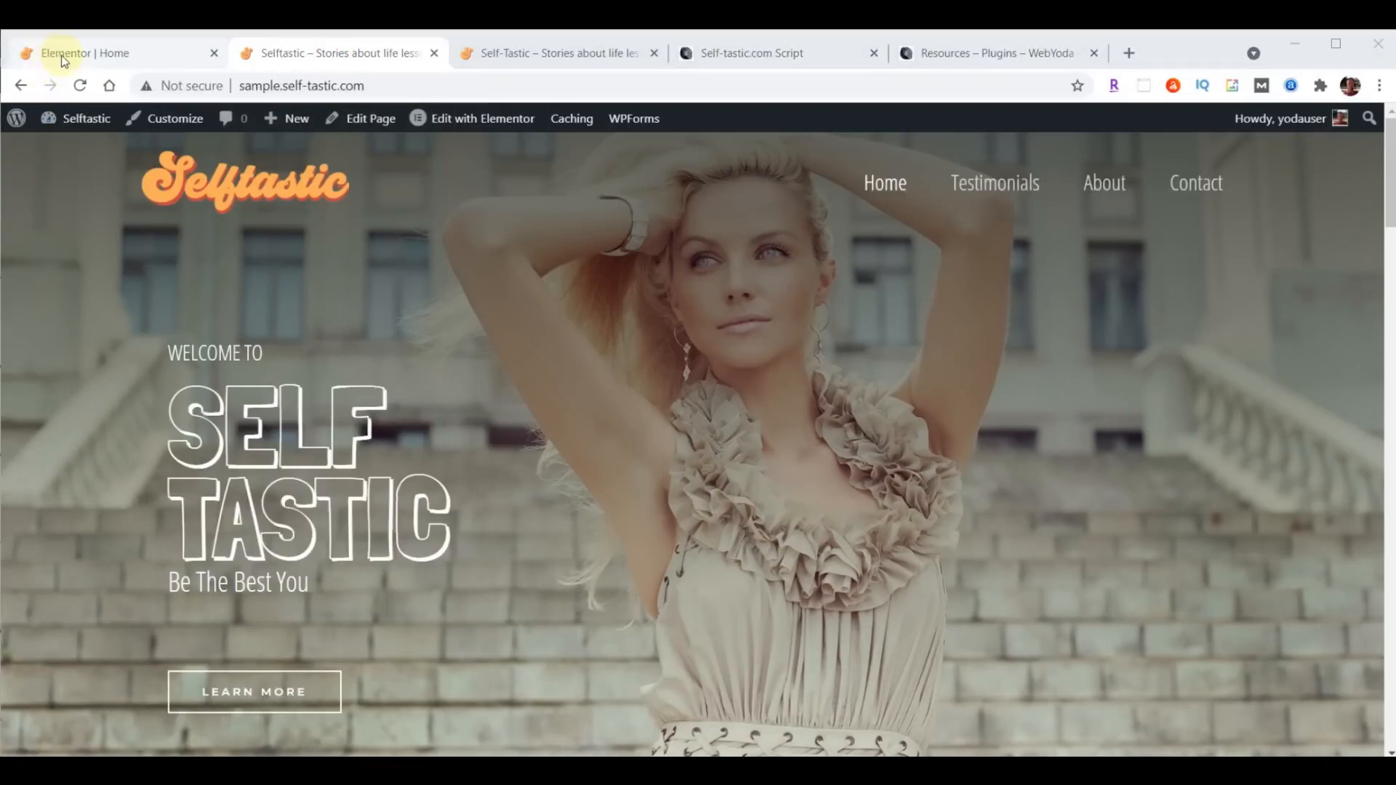
{"action": "left_click", "coordinate": [64, 57]}
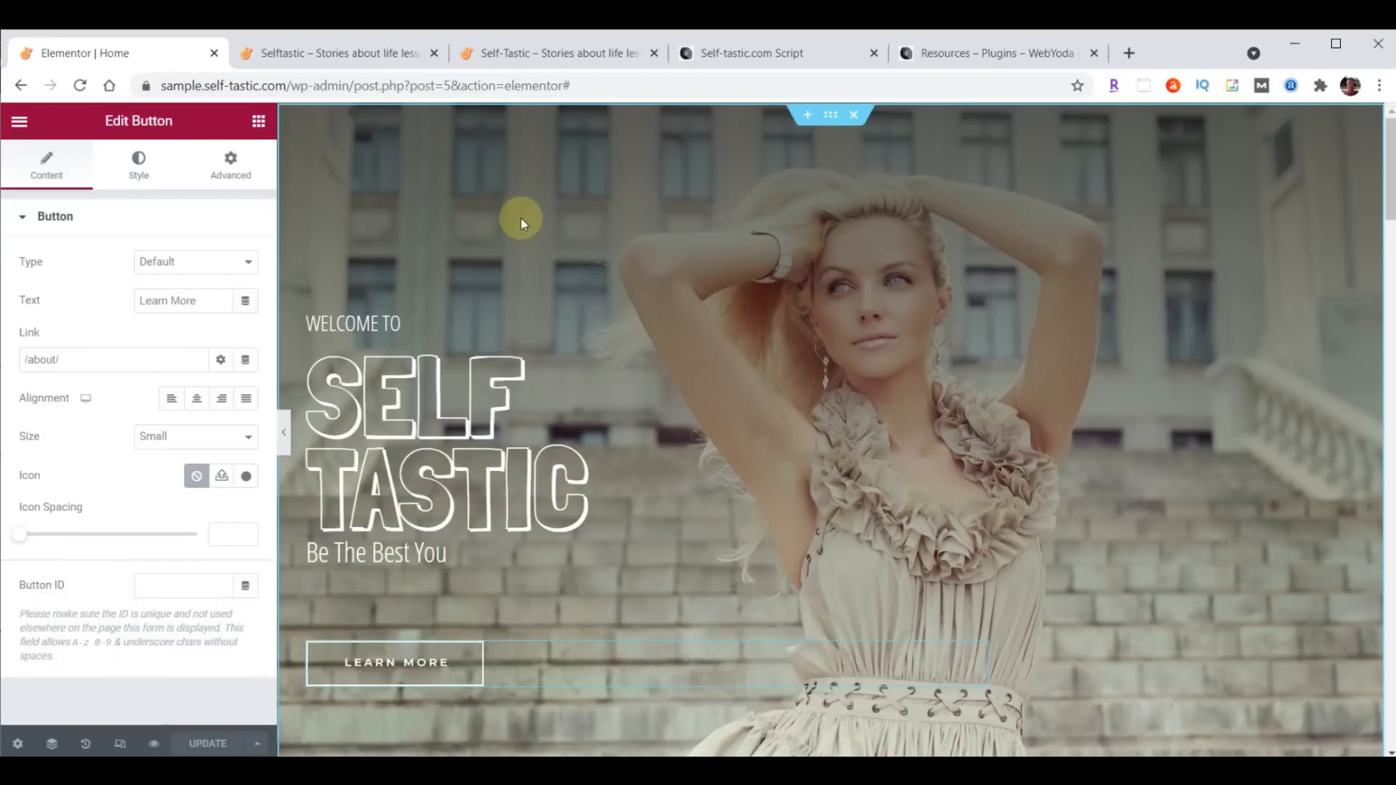
- Exit Elementor to the dashboard and upload intro-selftastic.mp4 from the content folder to the Media Library
{"action": "left_click", "coordinate": [20, 122]}
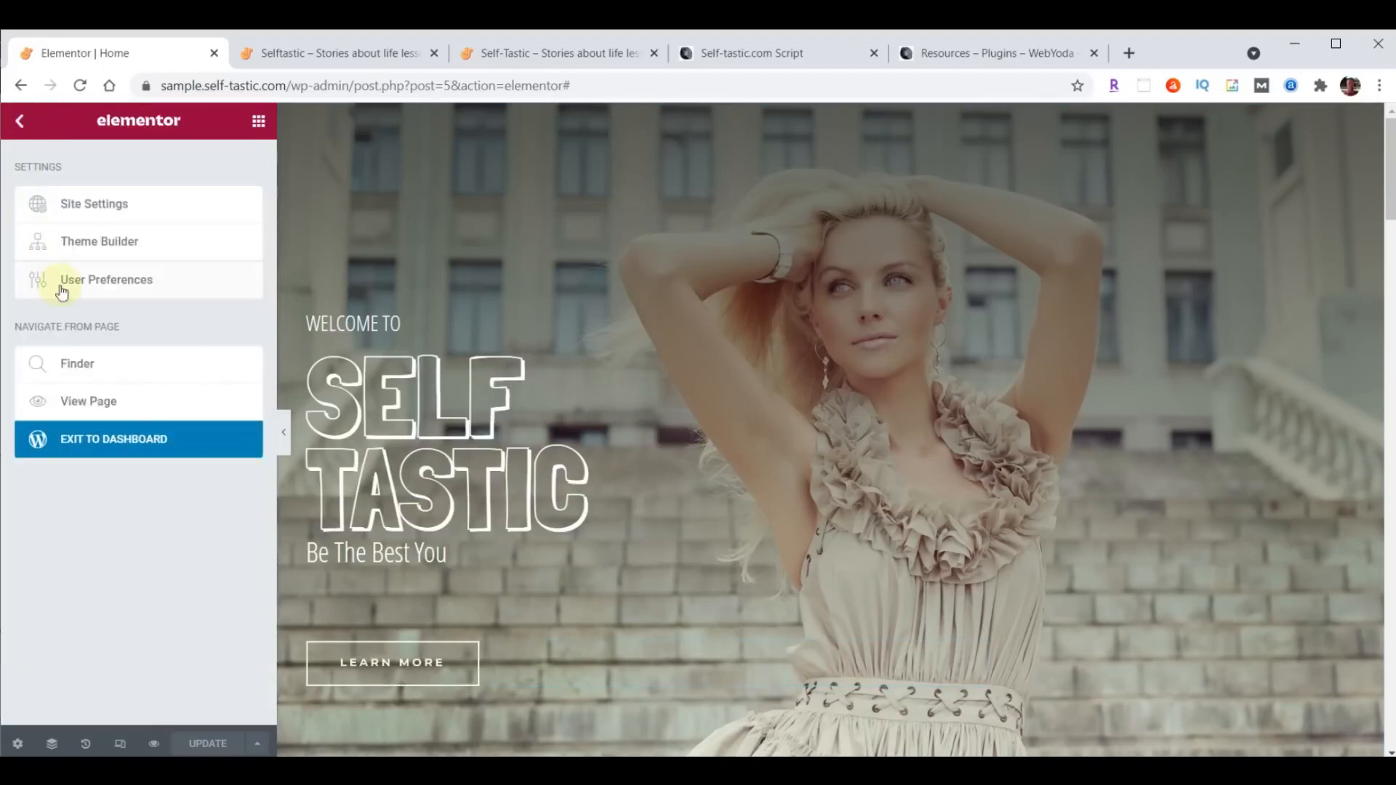
{"action": "left_click", "coordinate": [114, 443]}
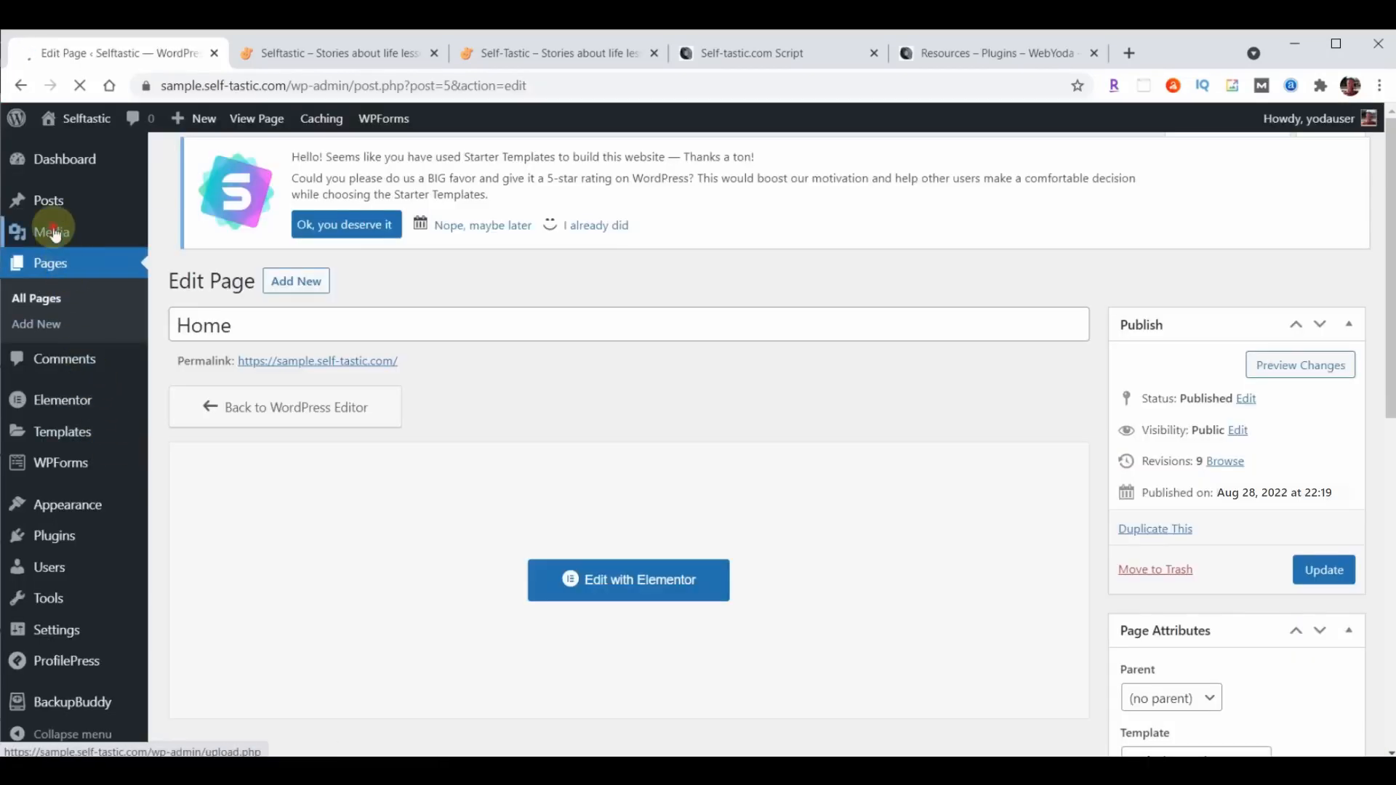
{"action": "mouse_move", "coordinate": [55, 233]}
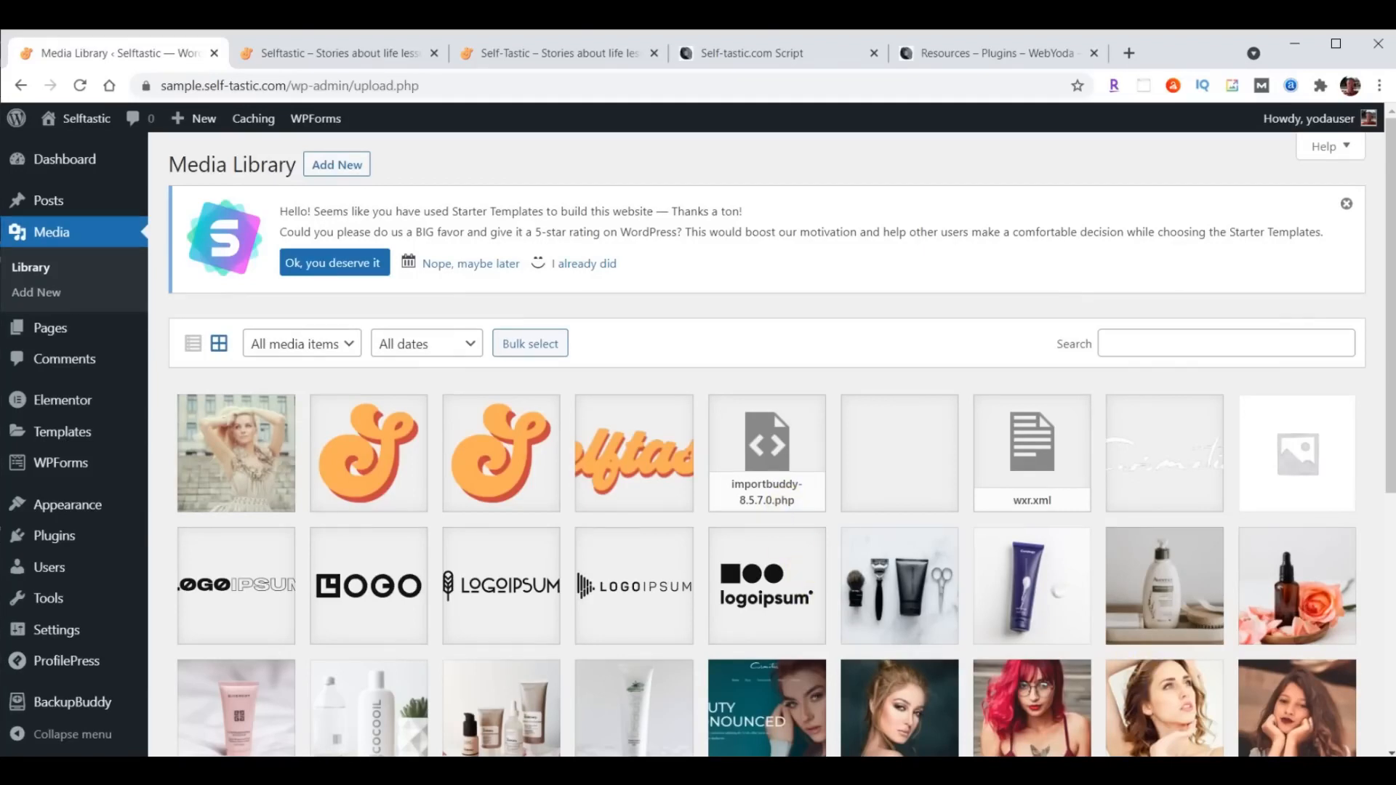
{"action": "key", "text": "alt+Tab"}
{"action": "scroll", "coordinate": [1236, 371], "scroll_direction": "down", "scroll_amount": 10}
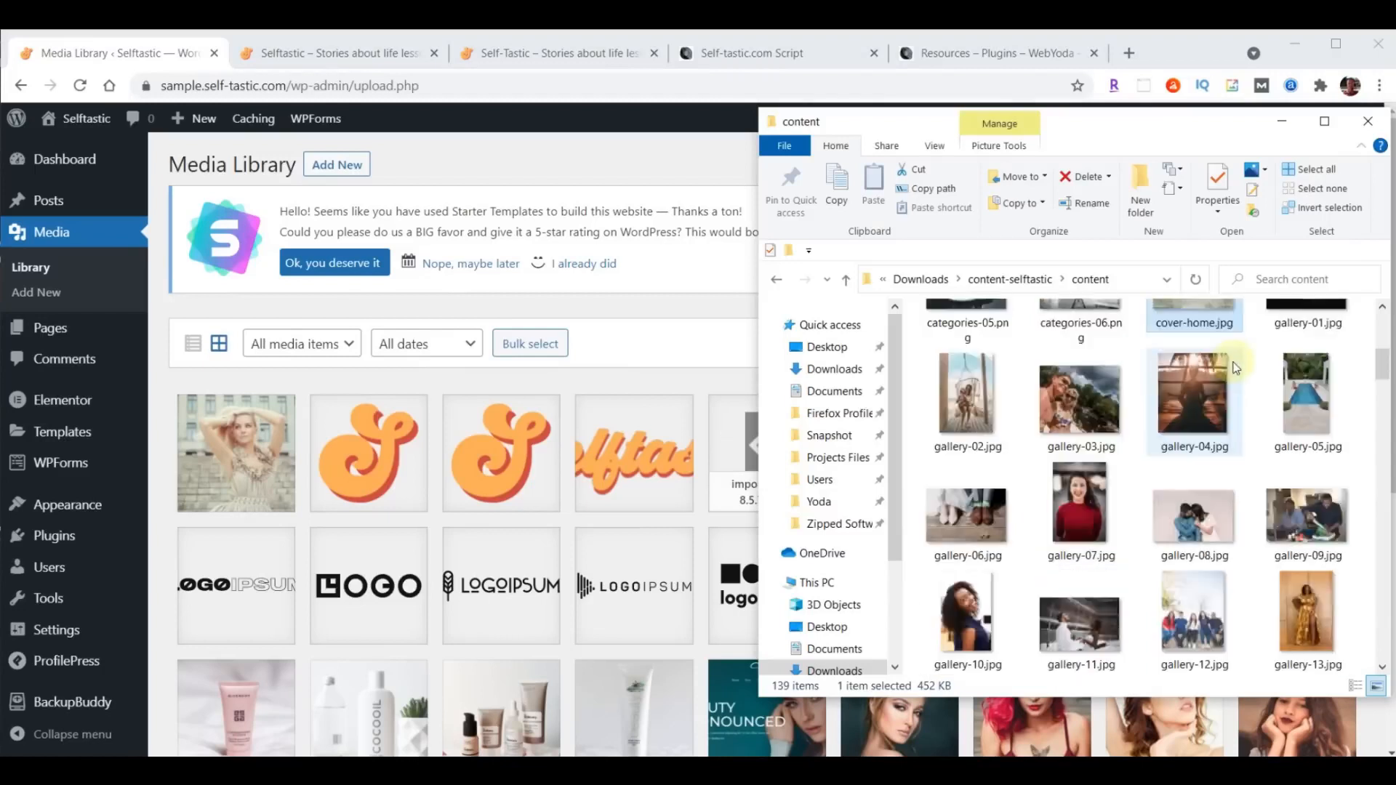
{"action": "scroll", "coordinate": [1237, 371], "scroll_direction": "down", "scroll_amount": 5}
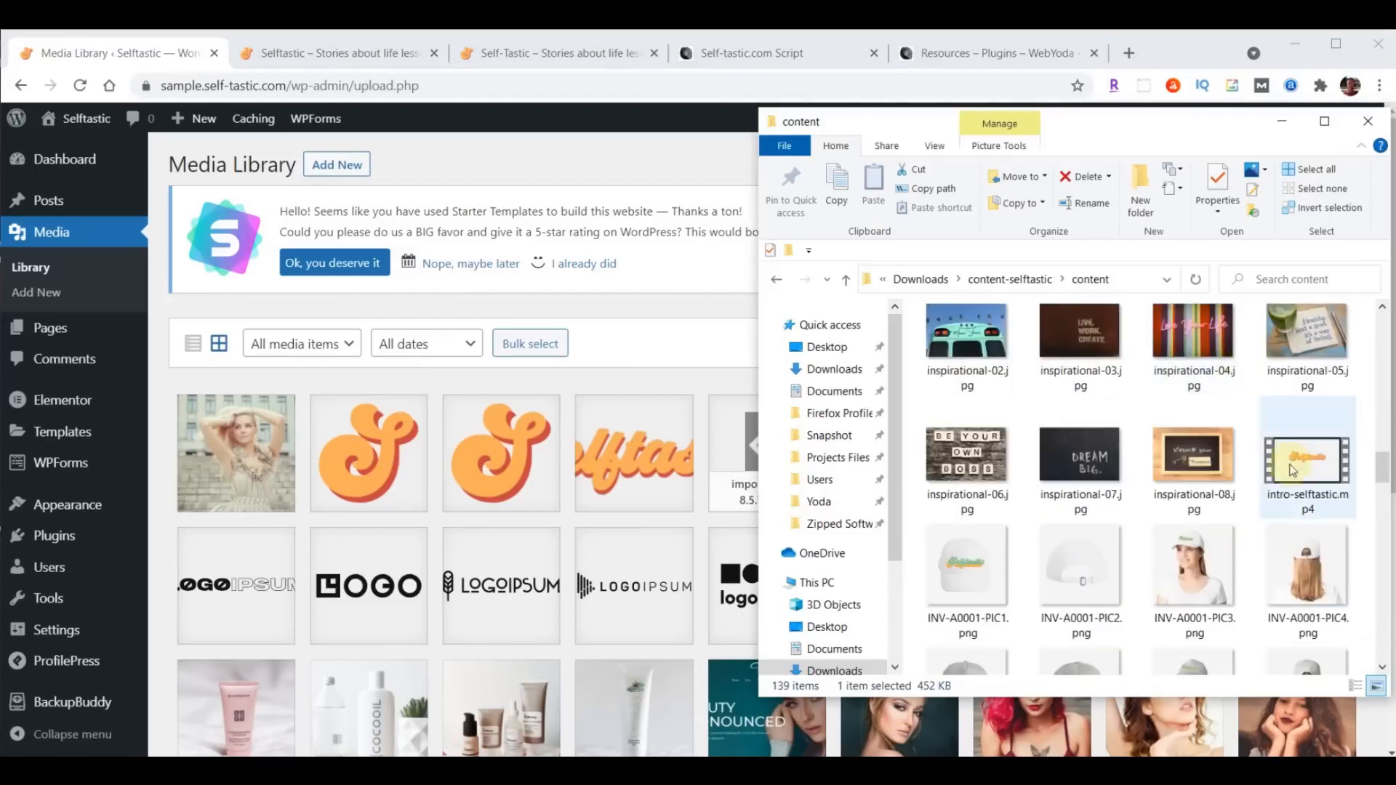
{"action": "left_click_drag", "start_coordinate": [1279, 447], "coordinate": [494, 490]}
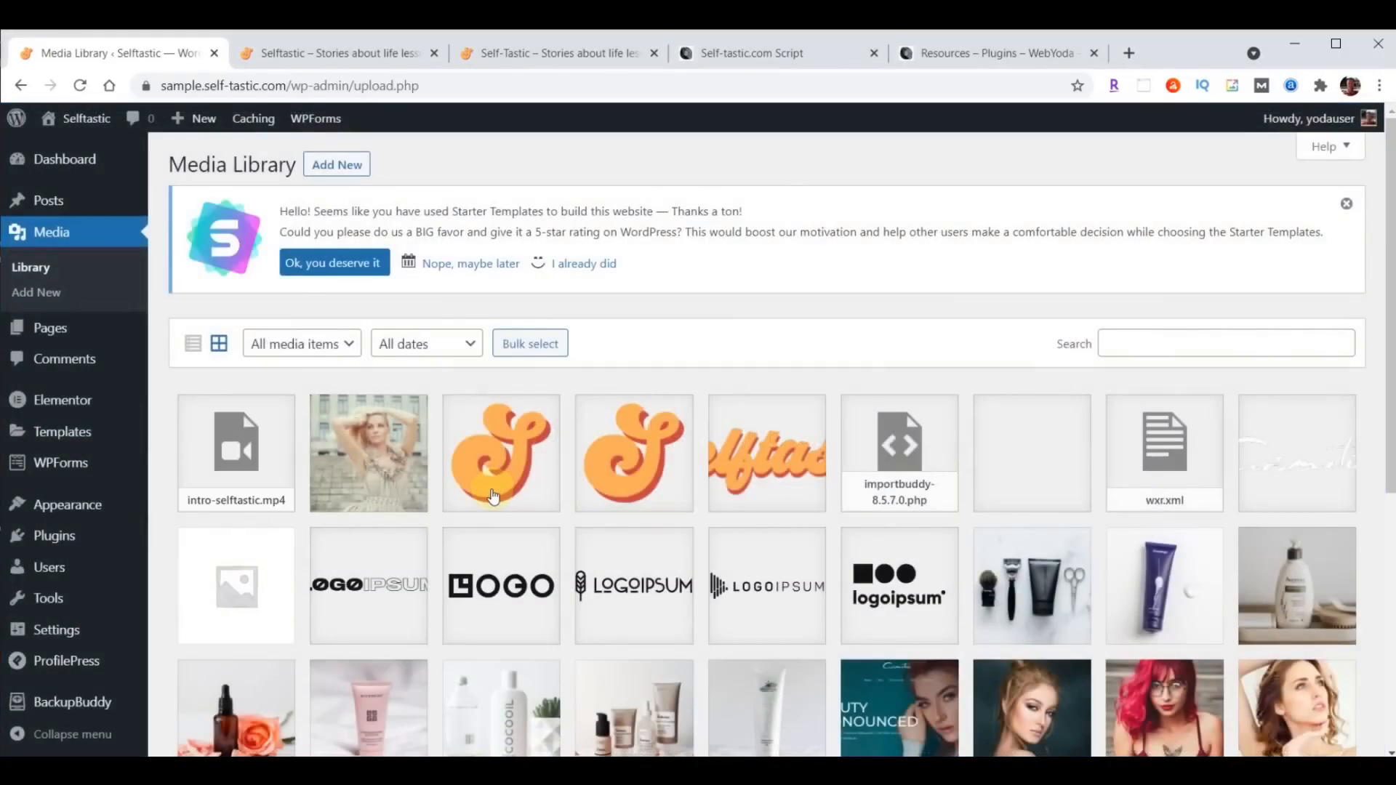
- Copy the file URL of the uploaded intro-selftastic.mp4 video from its attachment details
{"action": "left_click", "coordinate": [262, 461]}
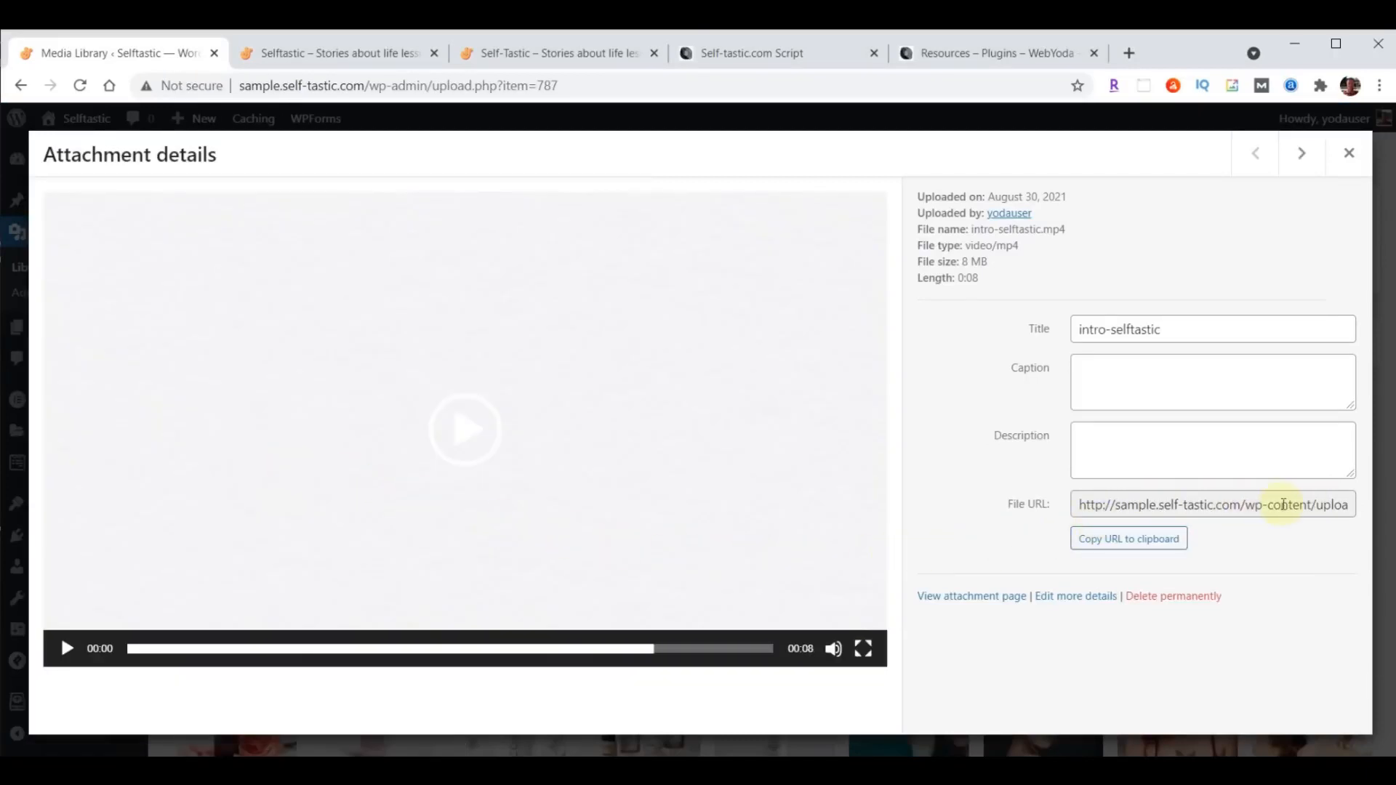
{"action": "left_click", "coordinate": [1121, 541]}
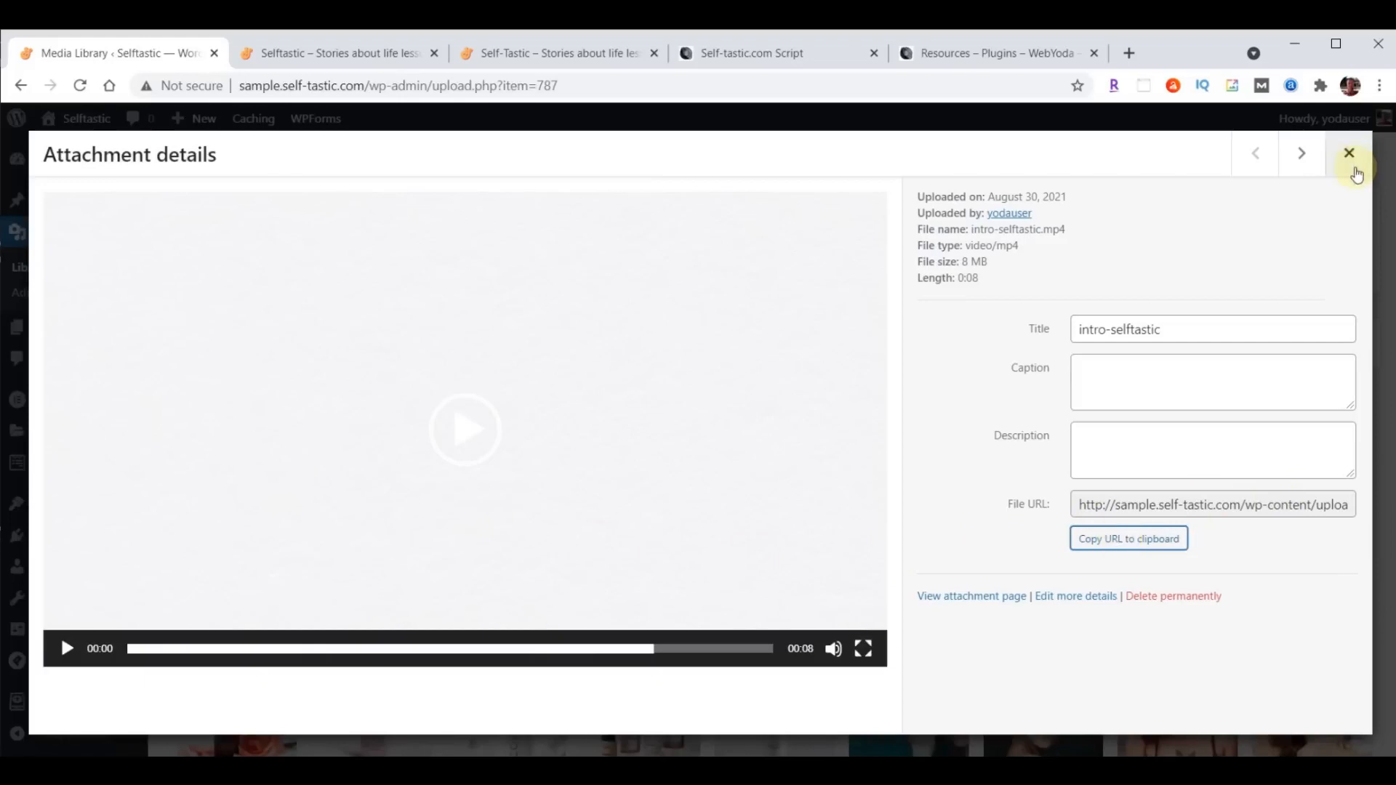
{"action": "left_click", "coordinate": [1349, 153]}
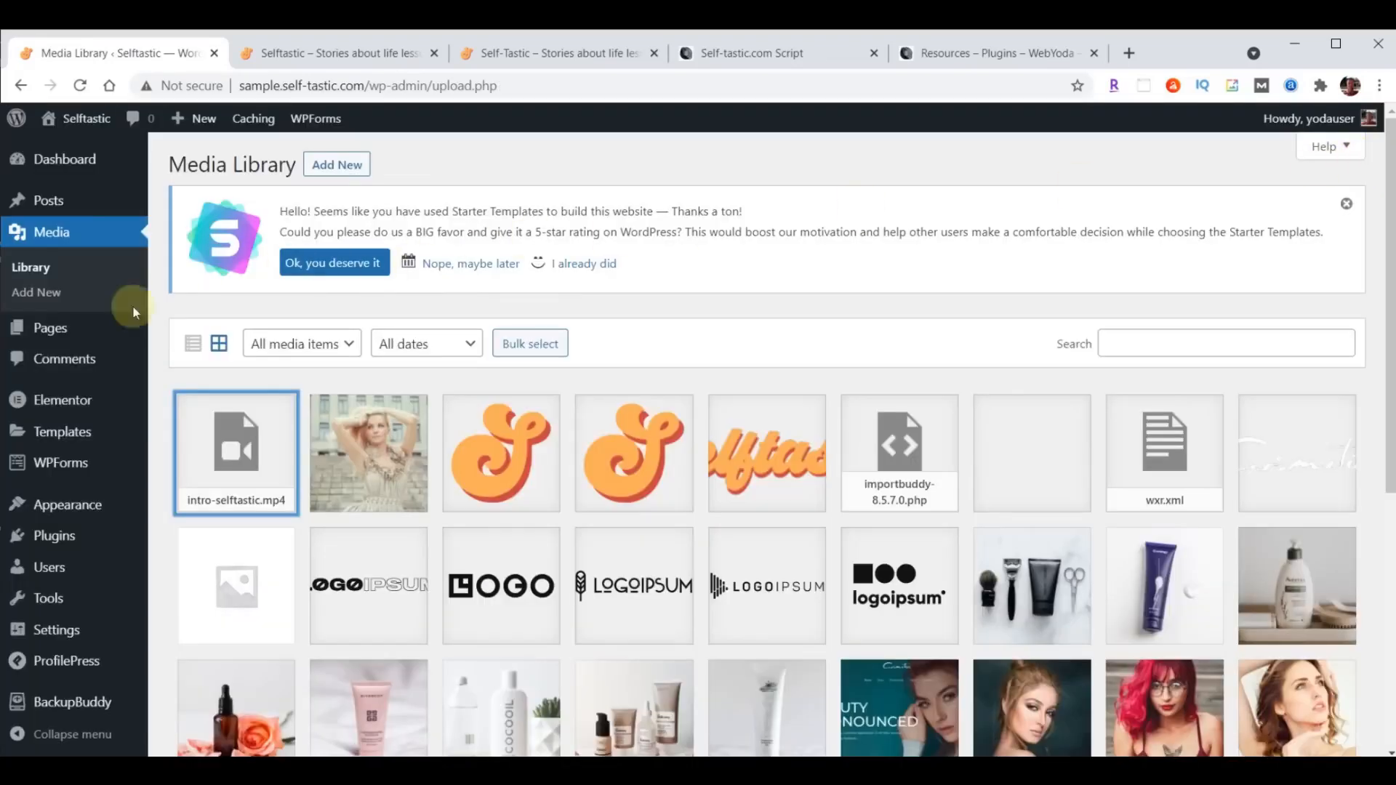
- Reopen the Home page in Elementor and give the hero section a video background using the copied file URL, with Play Once enabled
{"action": "left_click", "coordinate": [48, 332]}
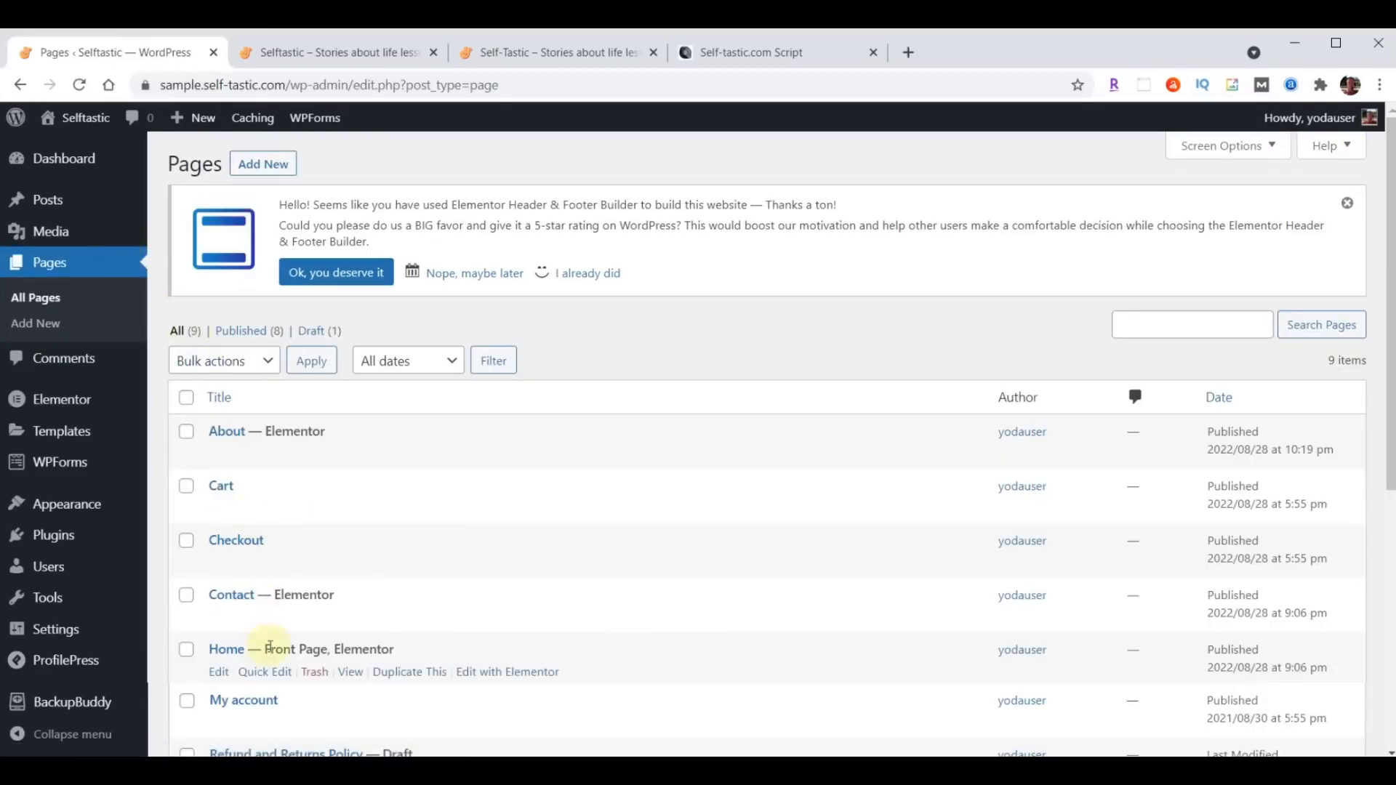
{"action": "left_click", "coordinate": [508, 671]}
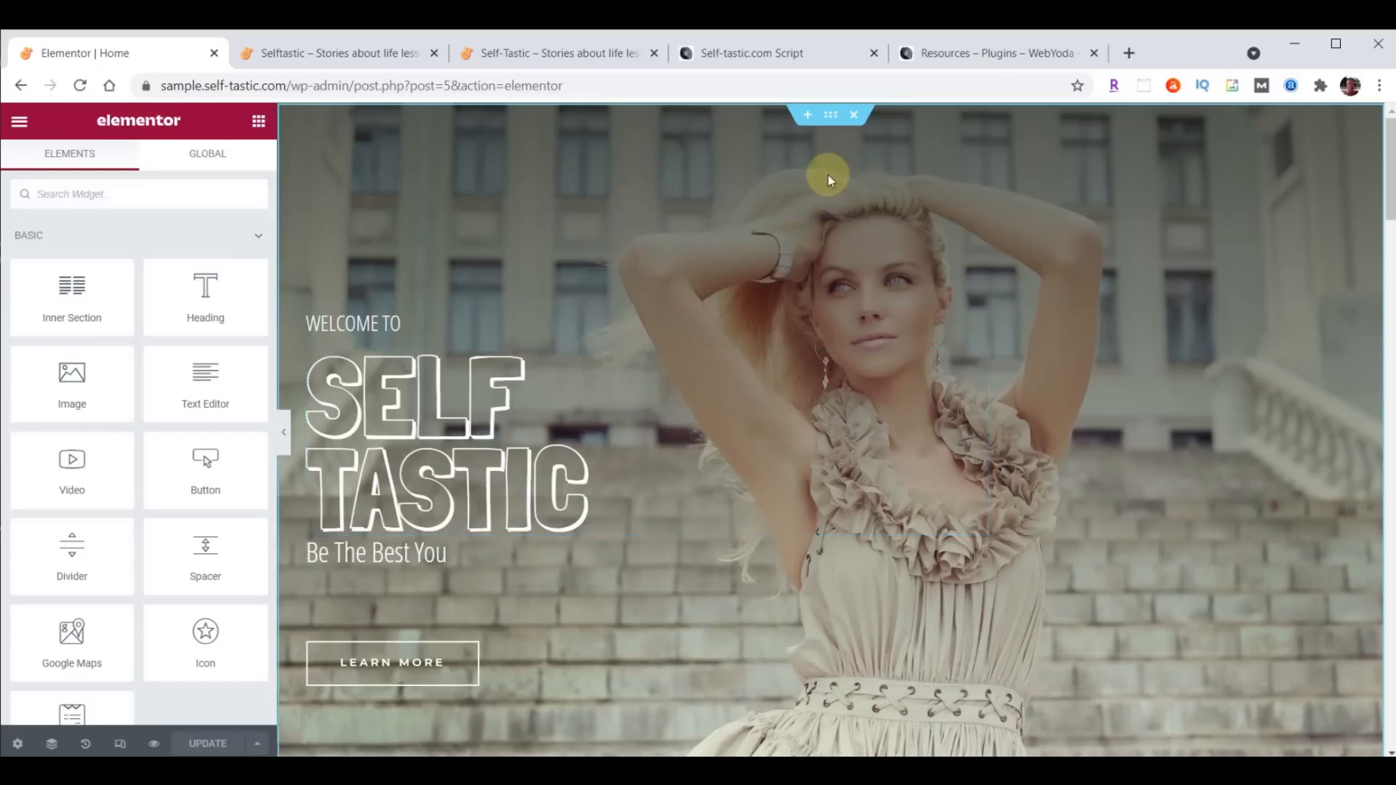
{"action": "left_click", "coordinate": [831, 115]}
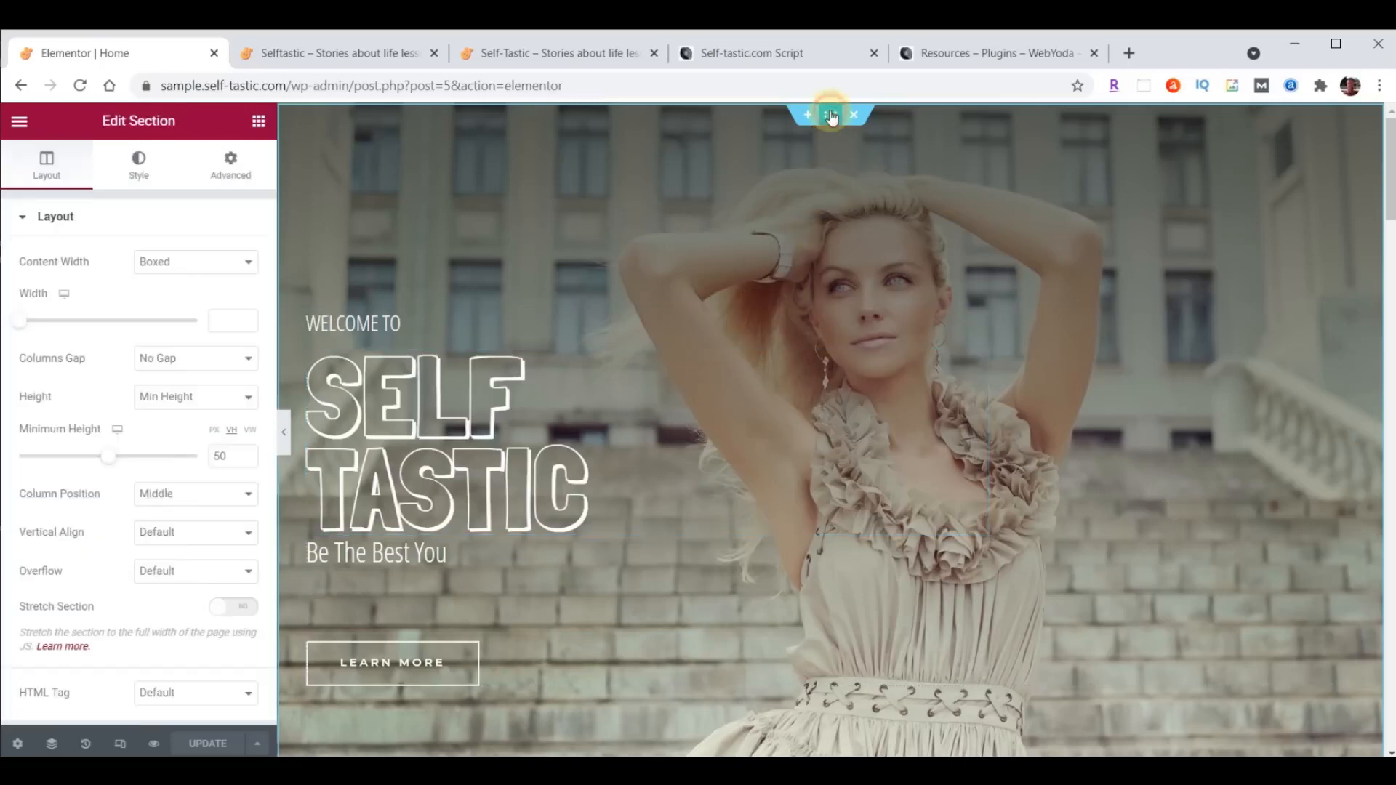
{"action": "left_click", "coordinate": [140, 169]}
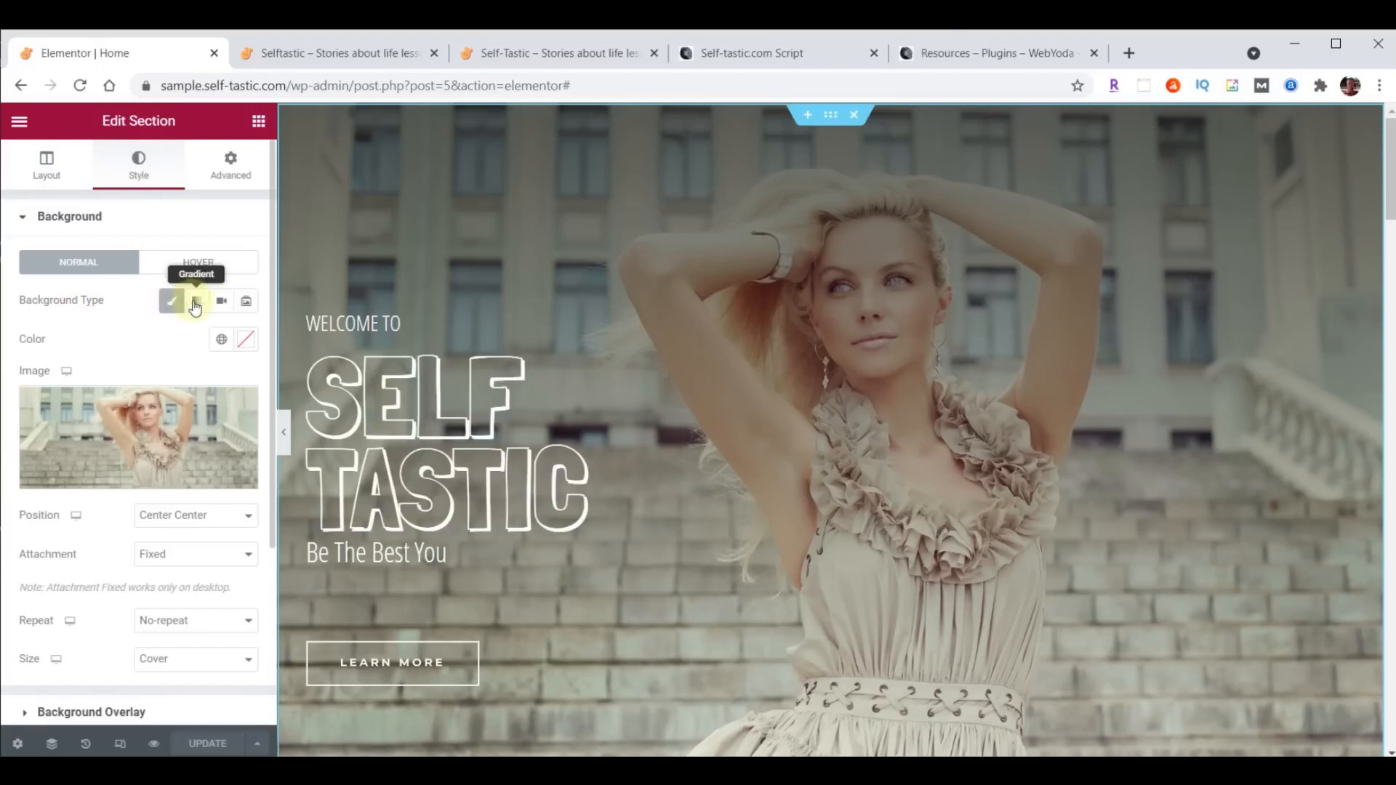
{"action": "left_click", "coordinate": [221, 305]}
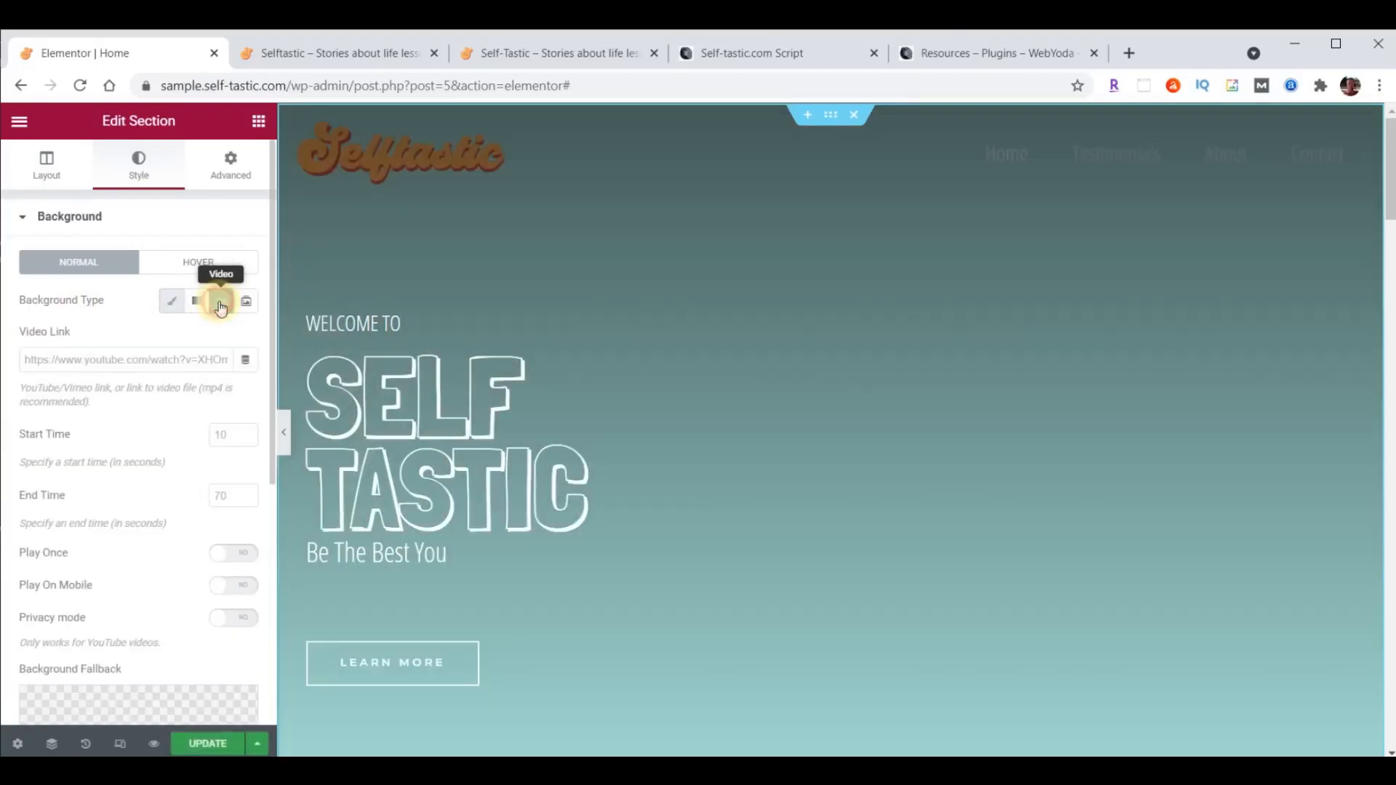
{"action": "left_click", "coordinate": [114, 356]}
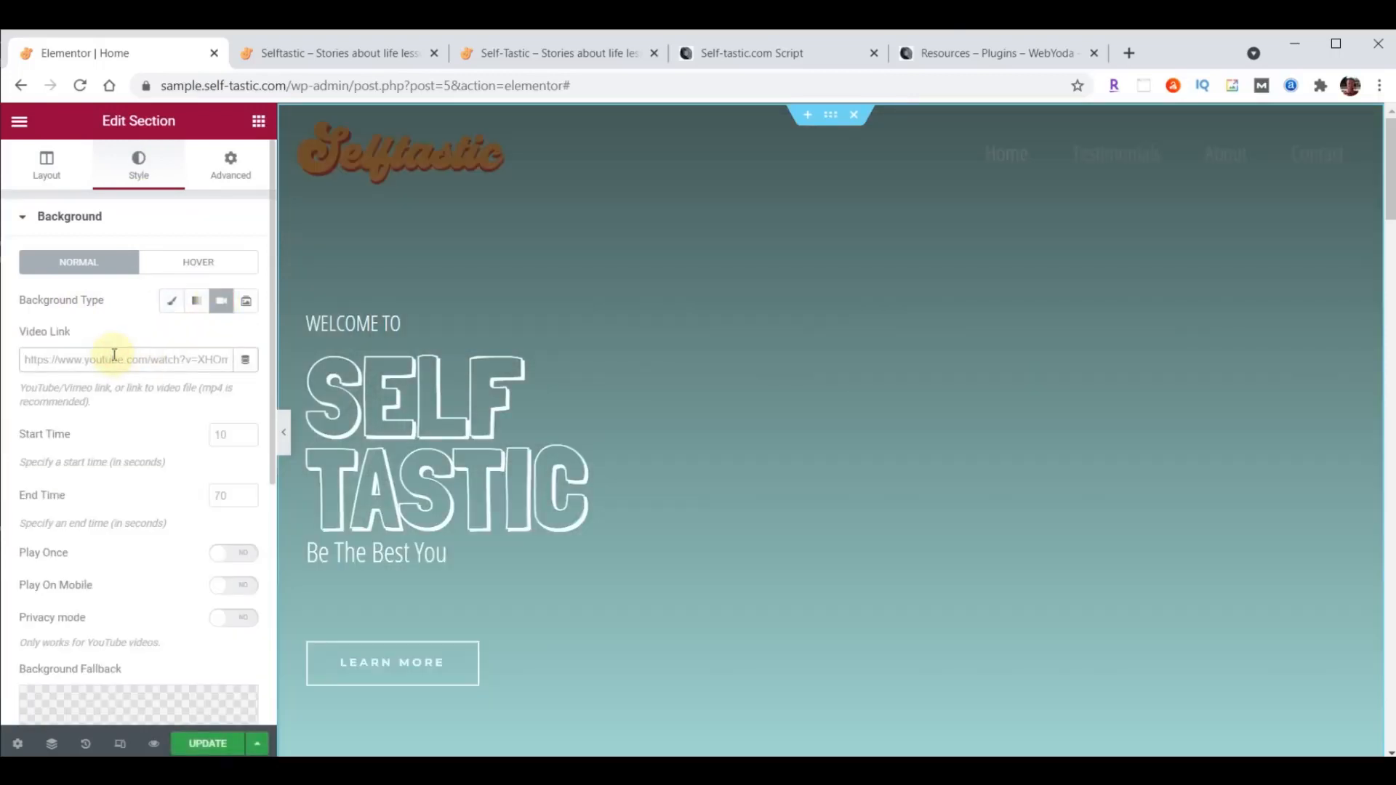
{"action": "key", "text": "ctrl+v"}
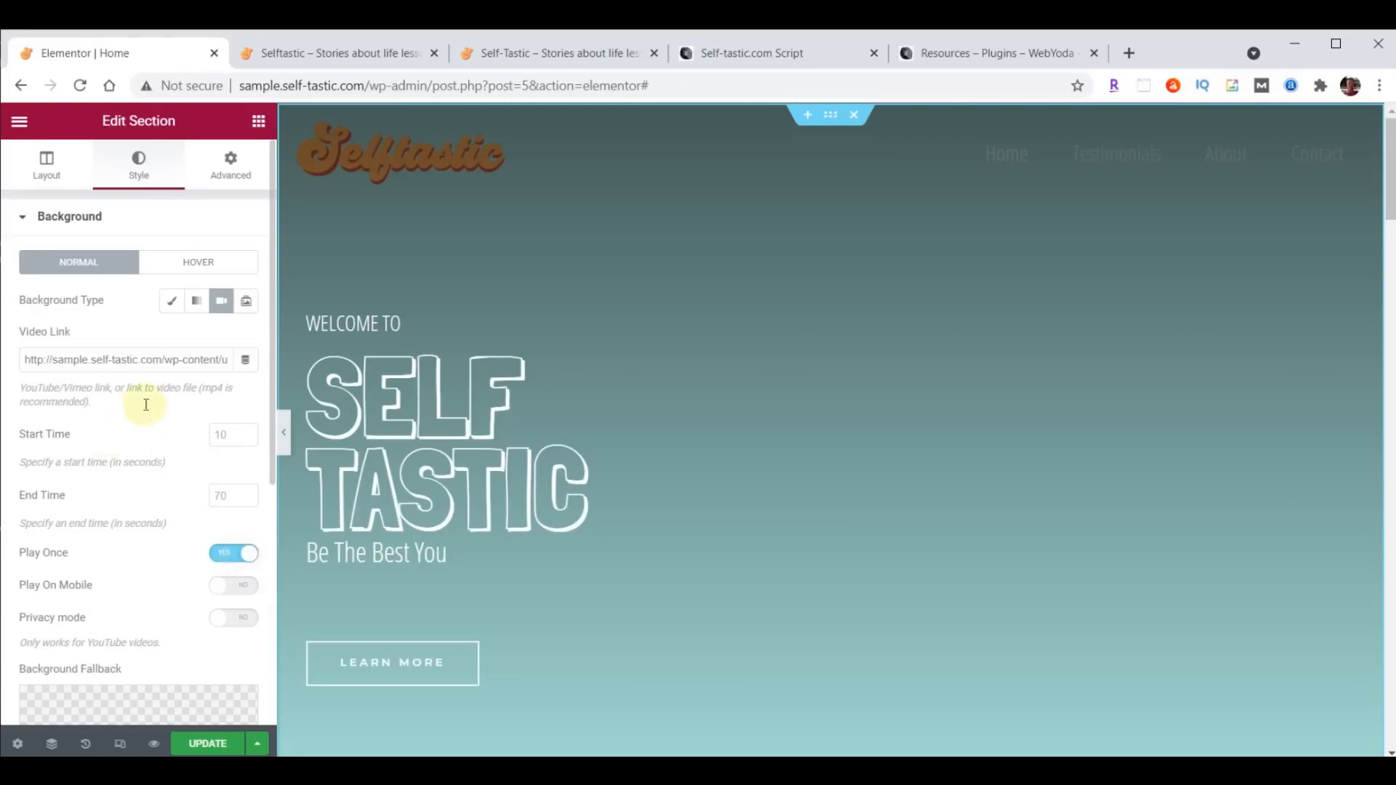
- Set cover-home.jpg as the hero video's background fallback image and save the page
{"action": "scroll", "coordinate": [146, 404], "scroll_direction": "down", "scroll_amount": 5}
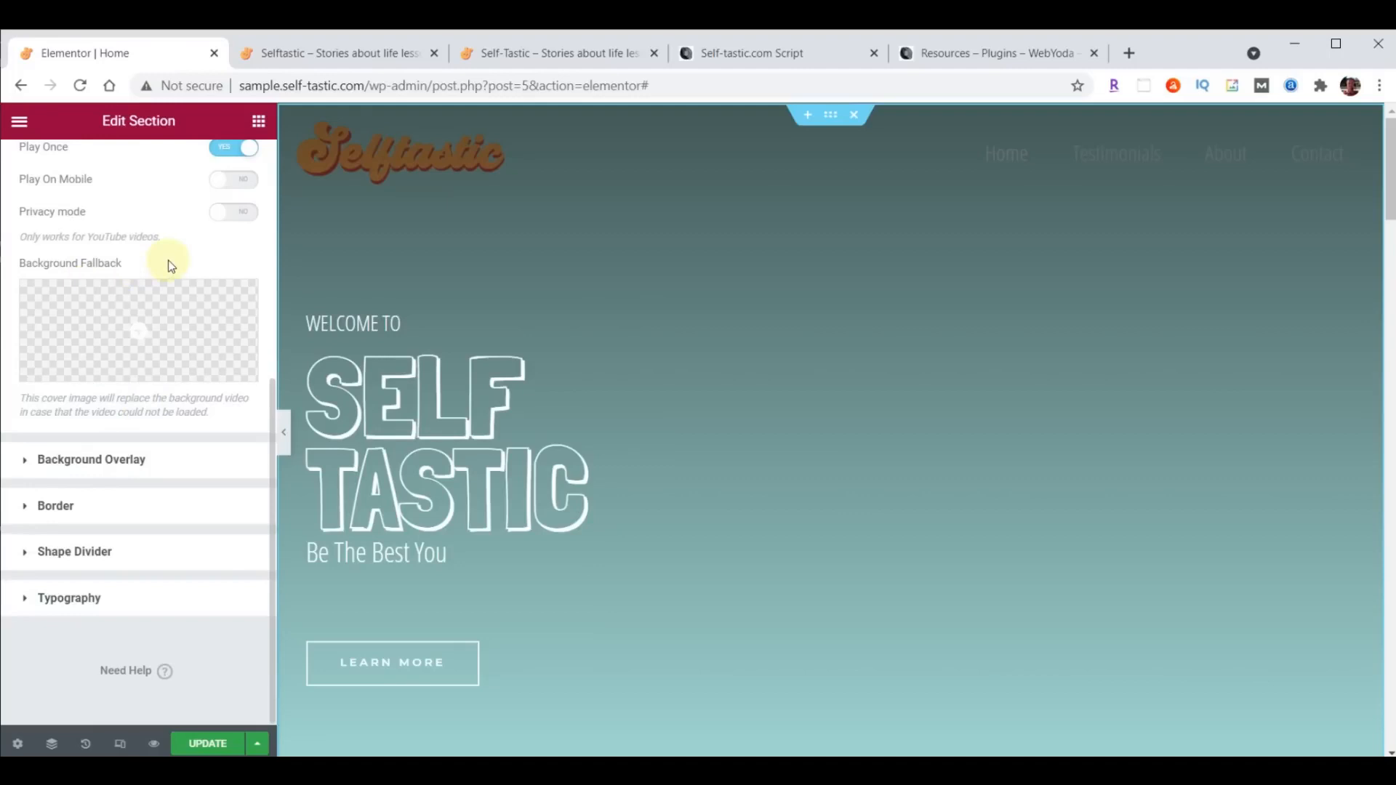
{"action": "left_click", "coordinate": [140, 332]}
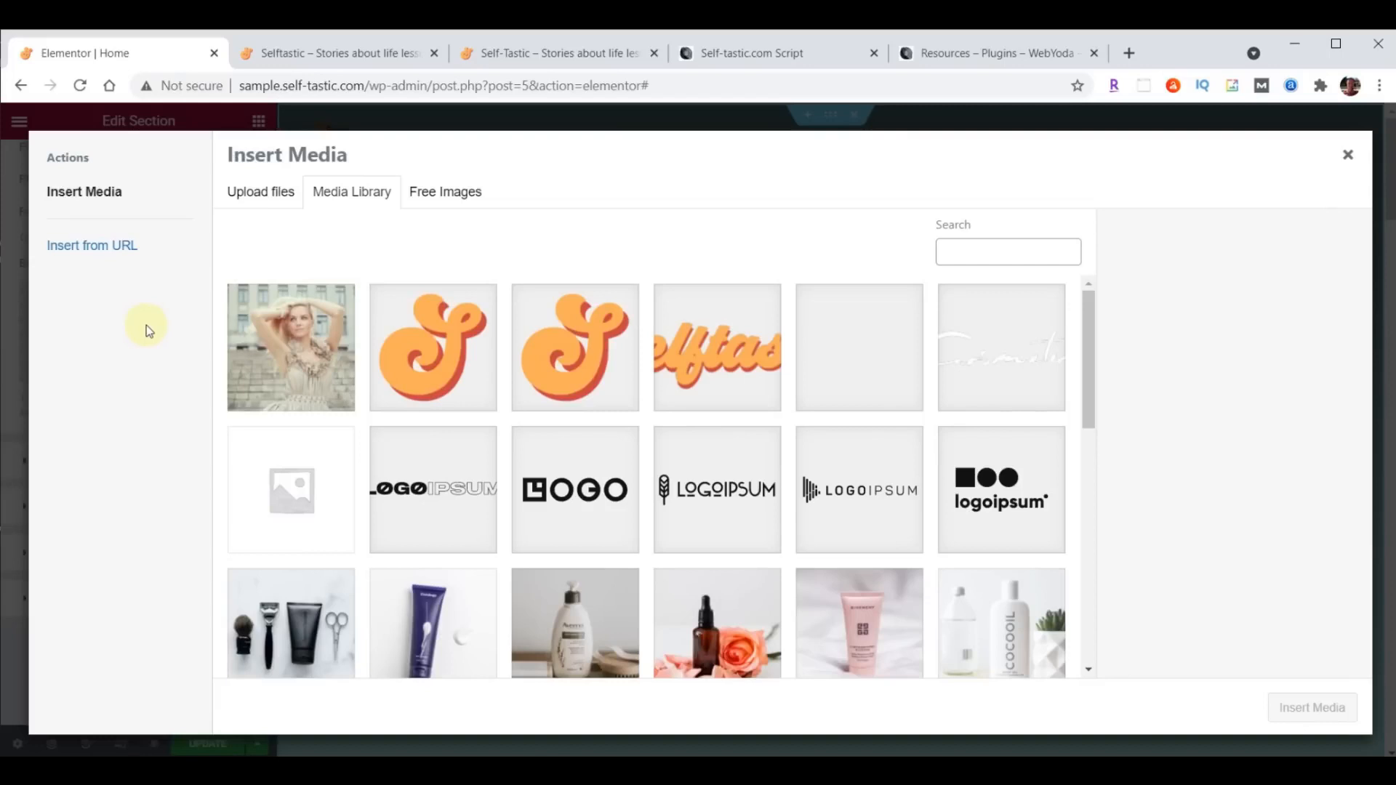
{"action": "left_click", "coordinate": [309, 355]}
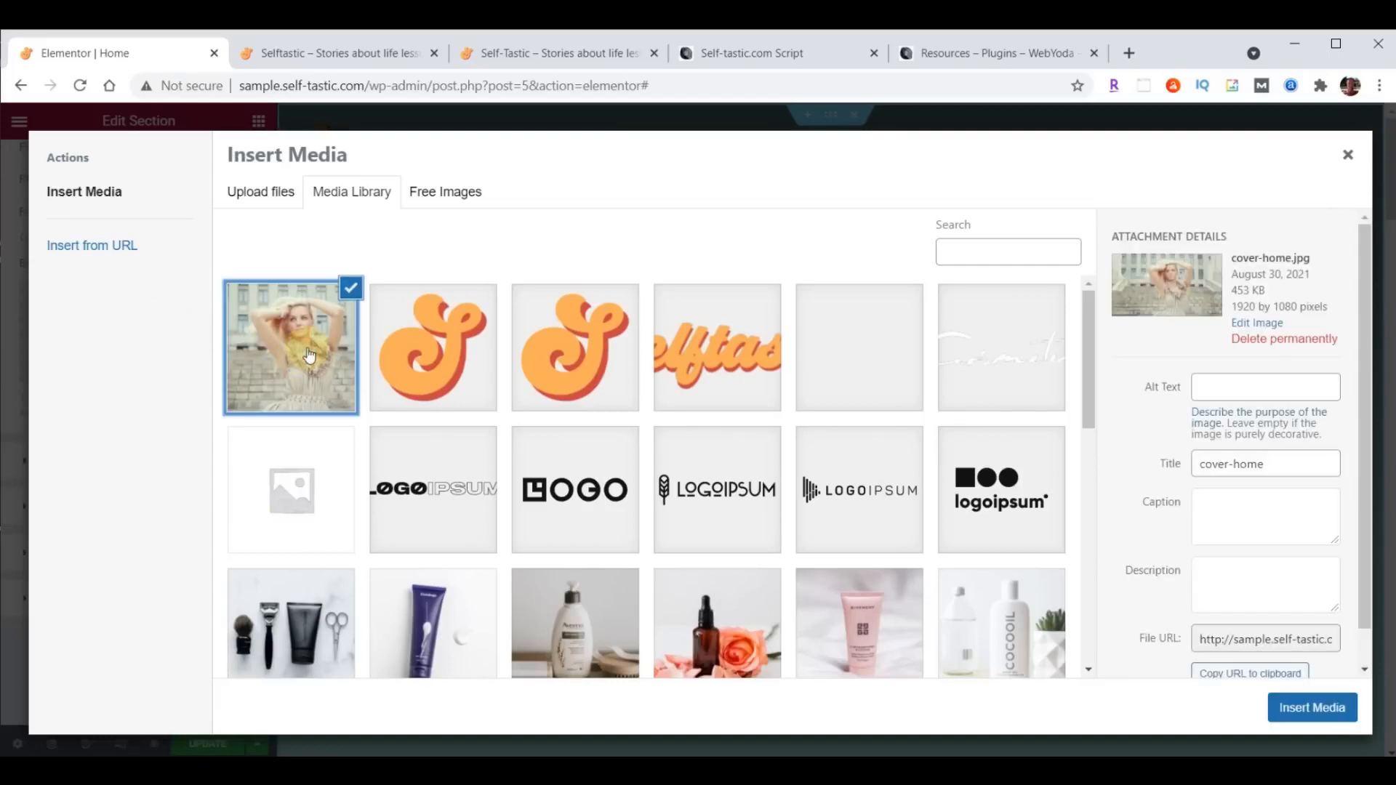
{"action": "left_click", "coordinate": [1317, 708]}
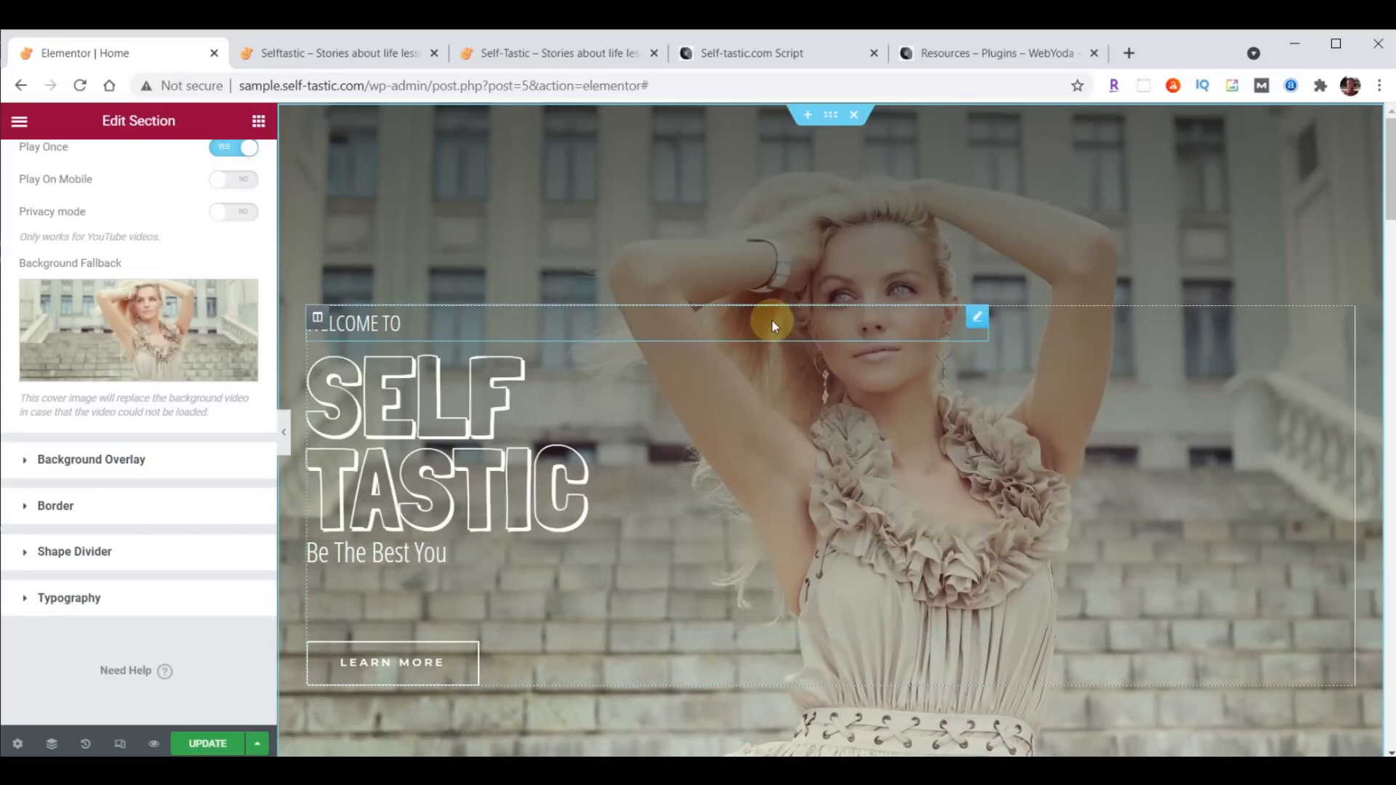
{"action": "left_click", "coordinate": [206, 743]}
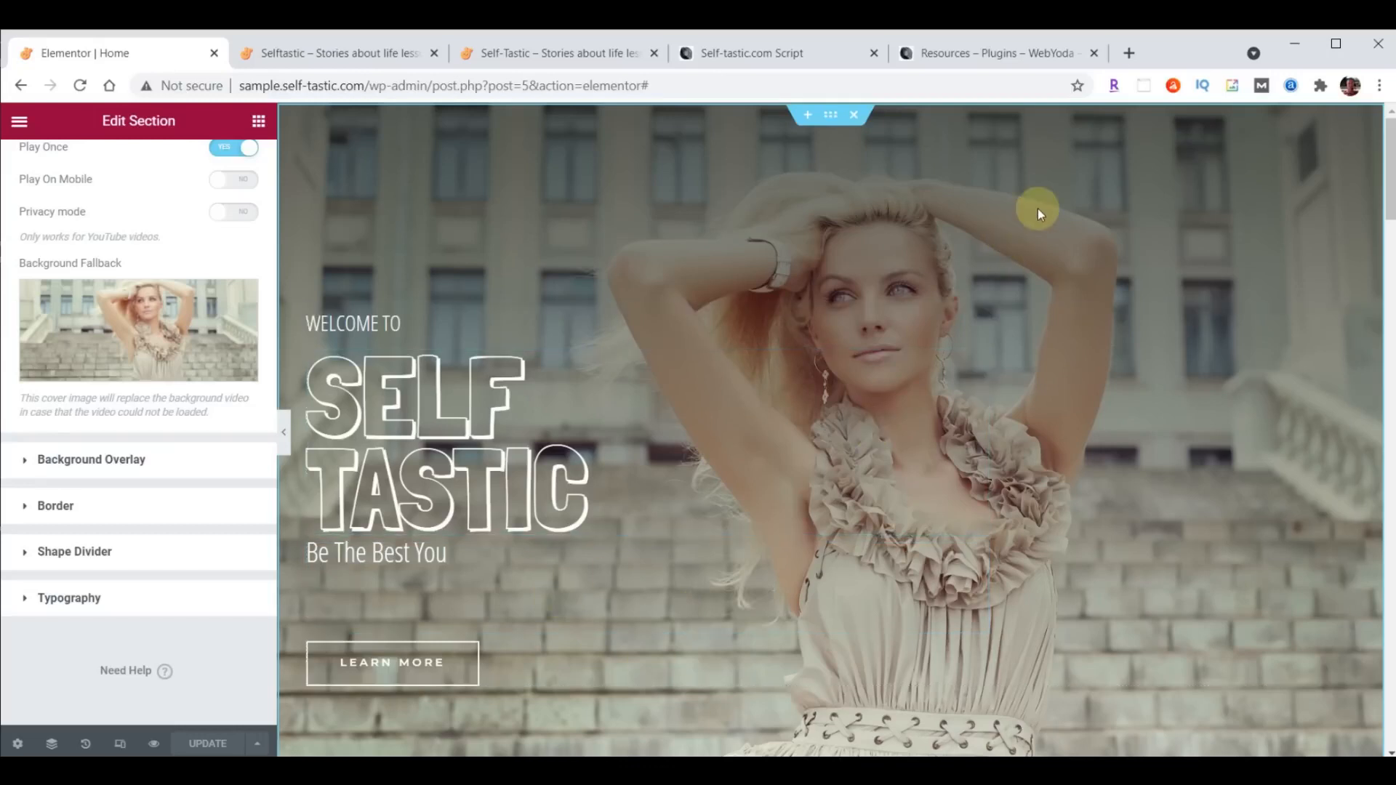
- Reload the sample site and the reference self-tastic.com site to compare how their hero sections load
{"action": "left_click", "coordinate": [327, 52]}
{"action": "left_click", "coordinate": [80, 86]}
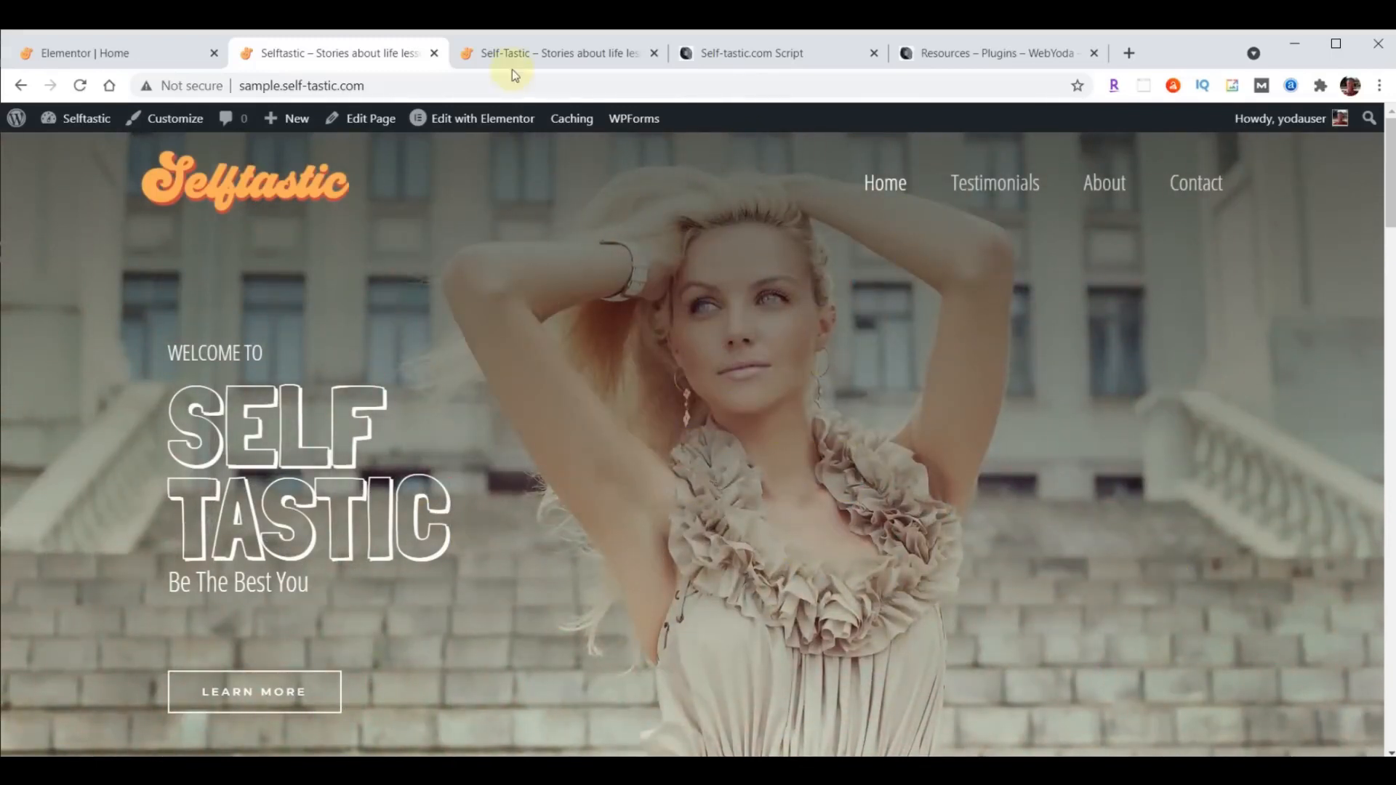
{"action": "left_click", "coordinate": [493, 45]}
{"action": "left_click", "coordinate": [81, 85]}
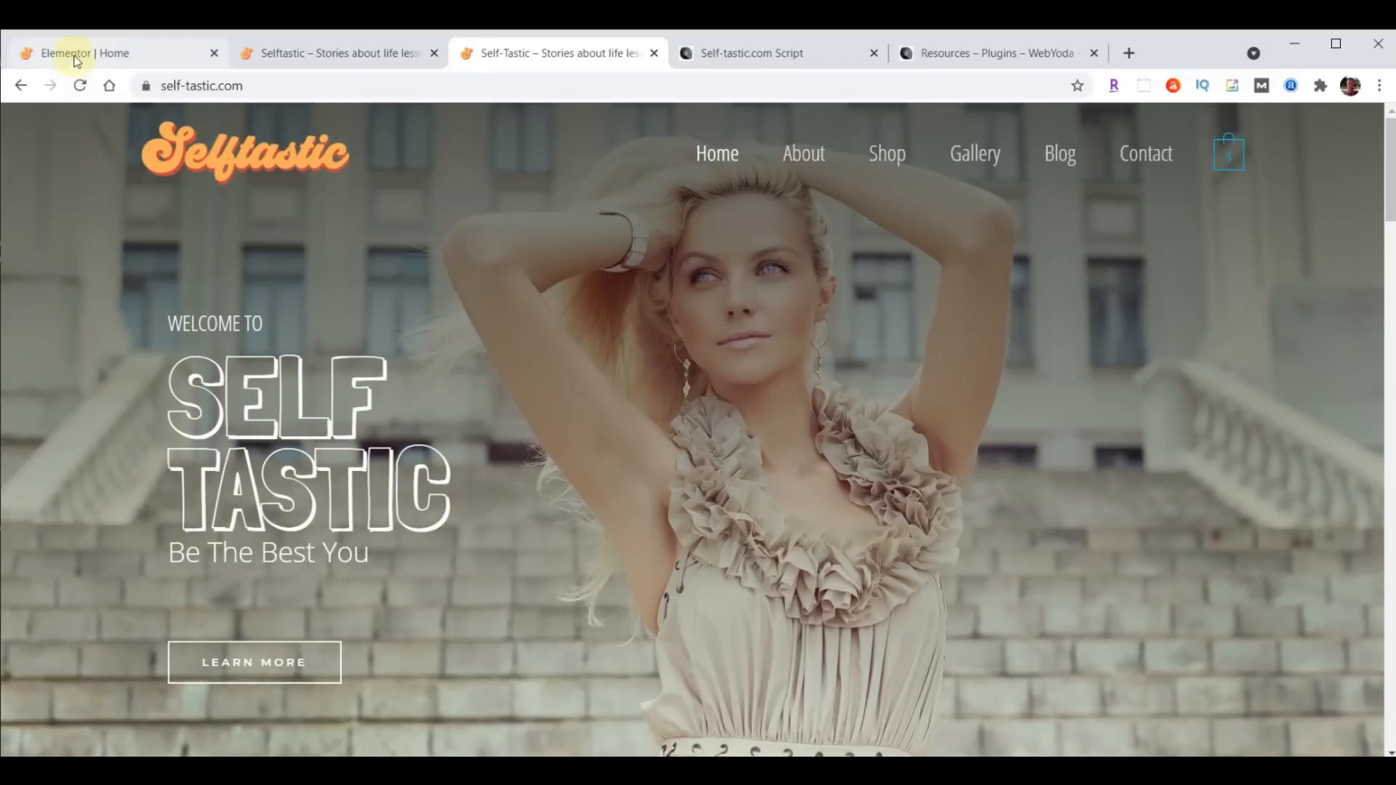
{"action": "left_click", "coordinate": [80, 55]}
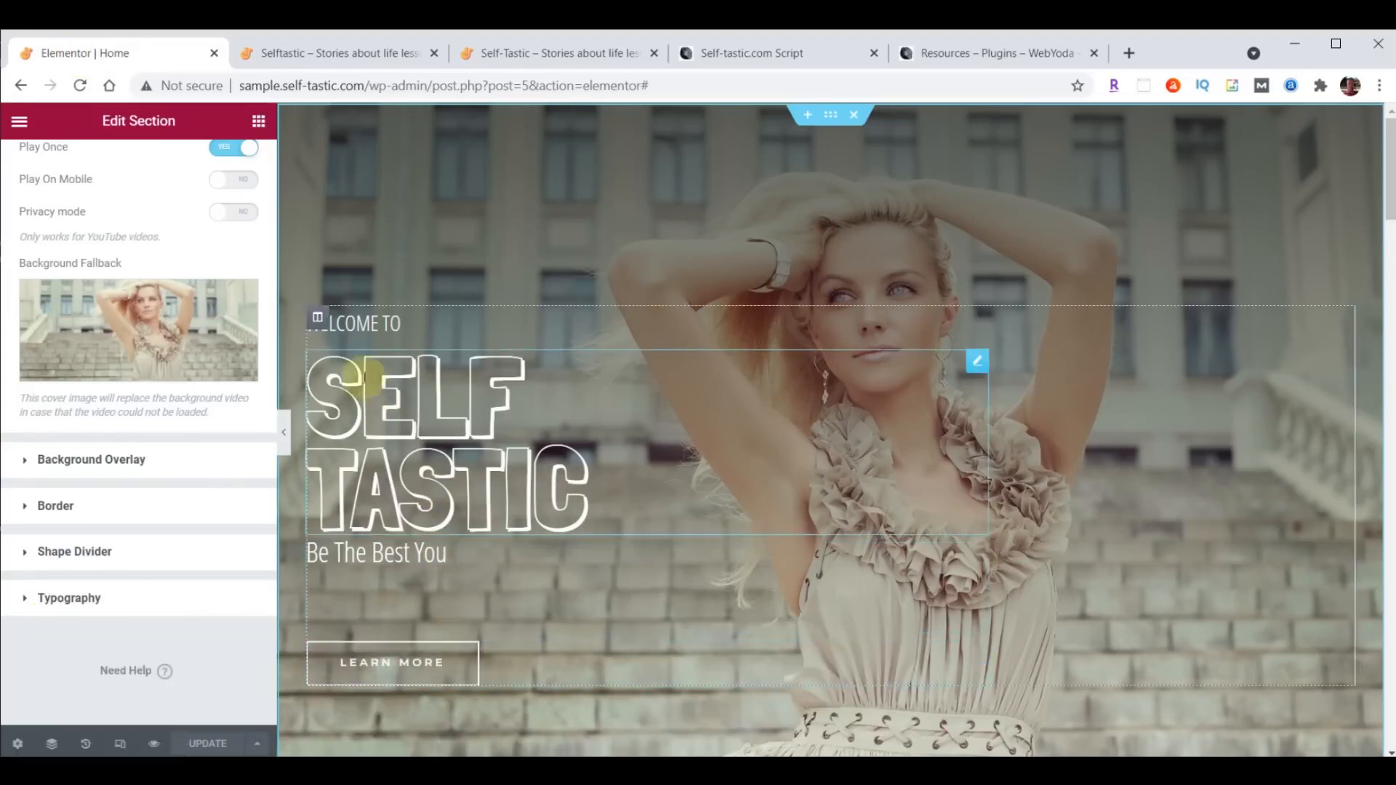
- Give the hero text column a Fade In Left entrance animation with an 8000 ms delay and save the page
{"action": "left_click", "coordinate": [317, 320]}
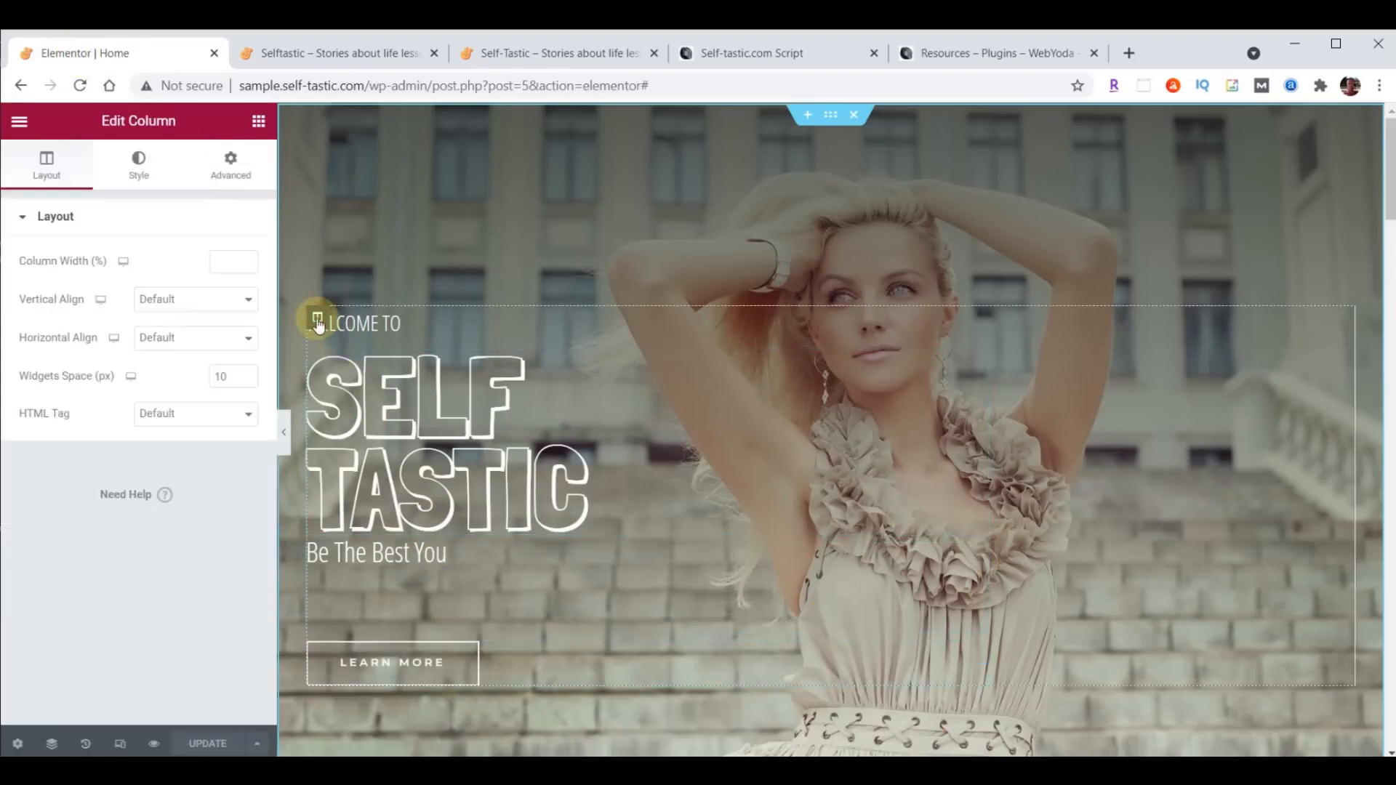
{"action": "left_click", "coordinate": [234, 173]}
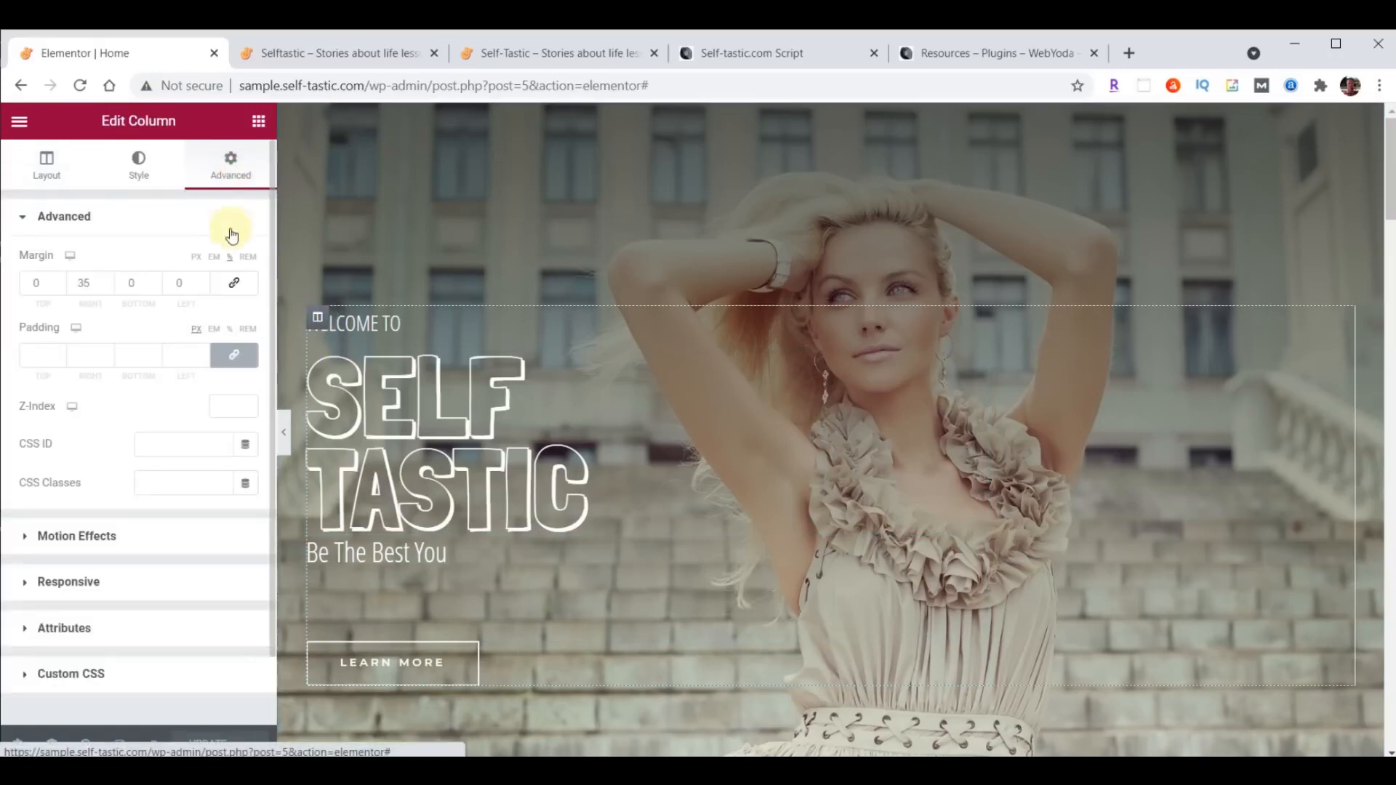
{"action": "left_click", "coordinate": [56, 538]}
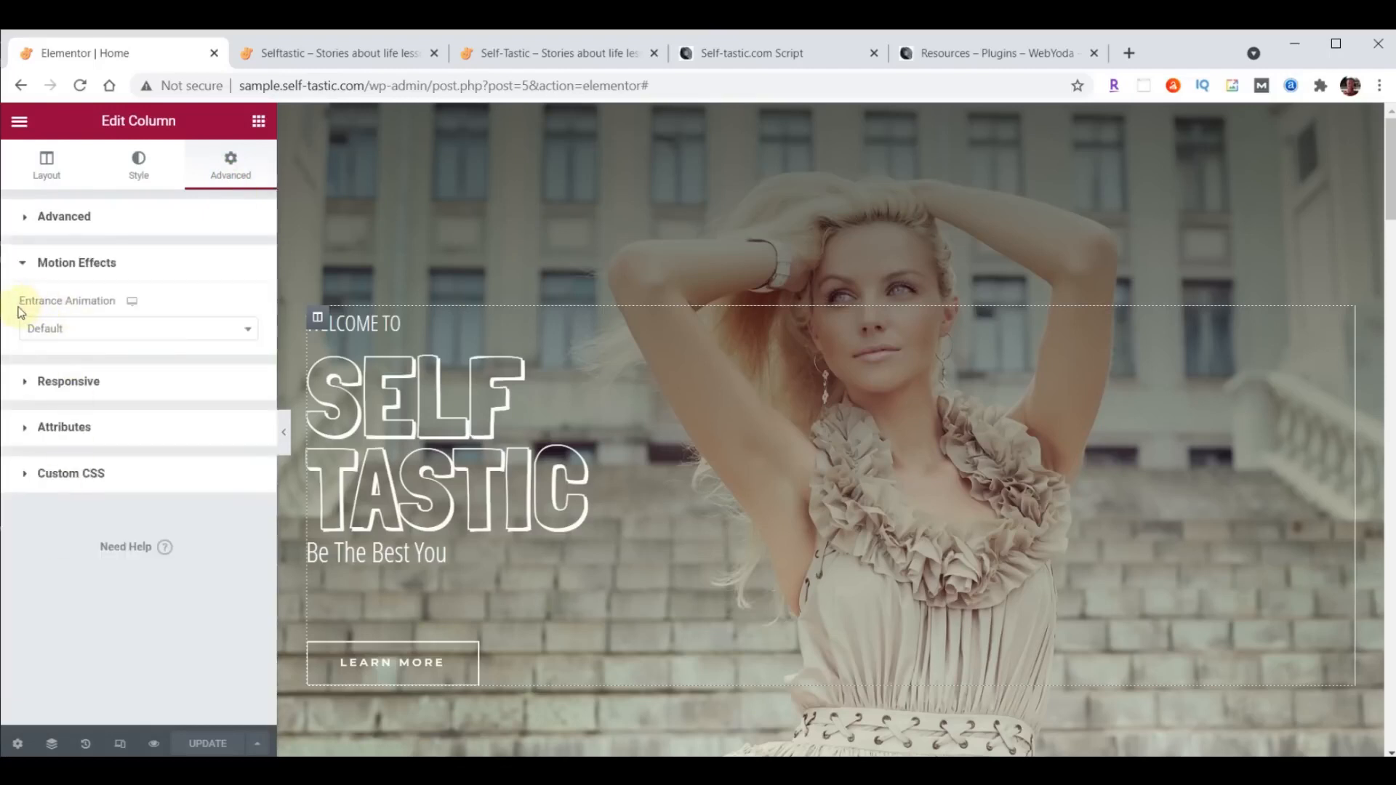
{"action": "left_click", "coordinate": [248, 329]}
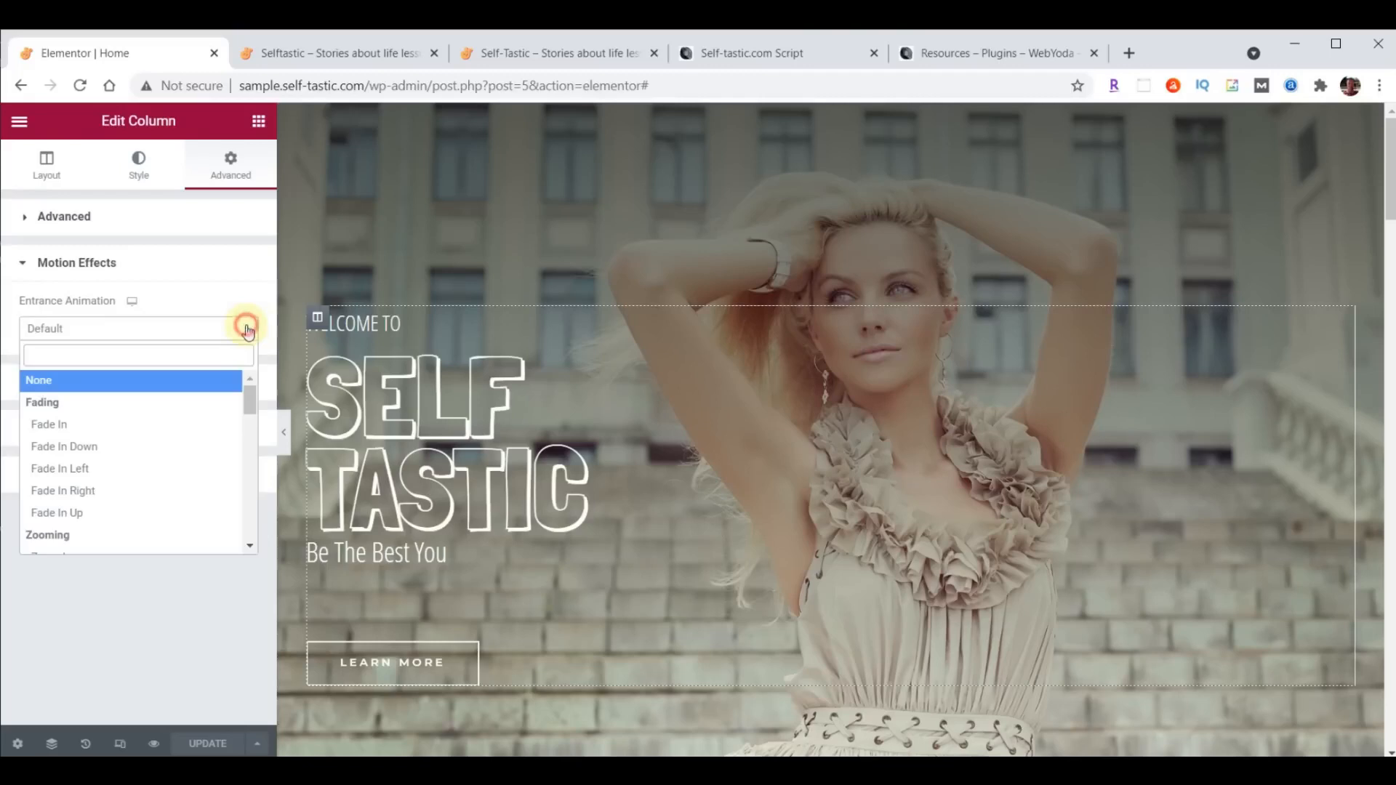
{"action": "left_click", "coordinate": [80, 474]}
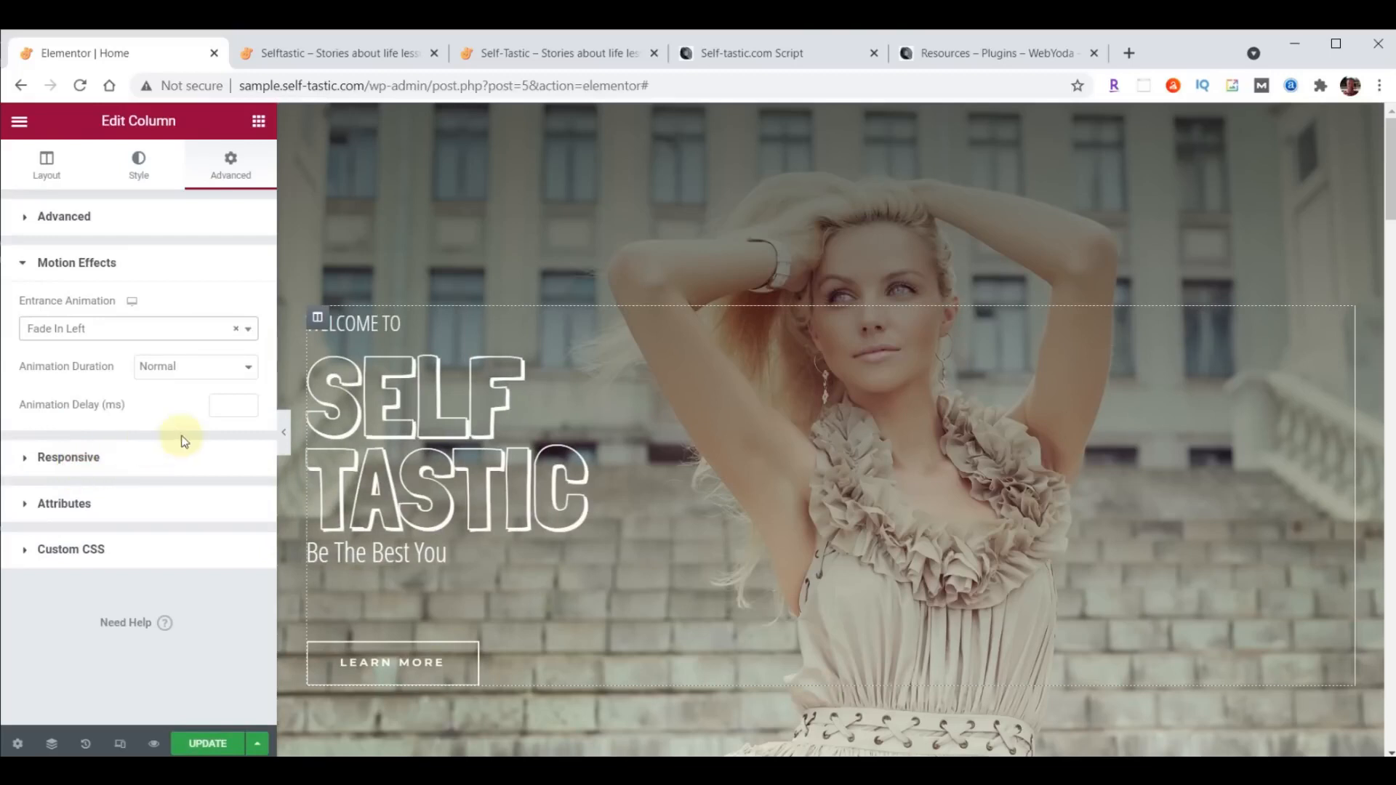
{"action": "left_click", "coordinate": [227, 407]}
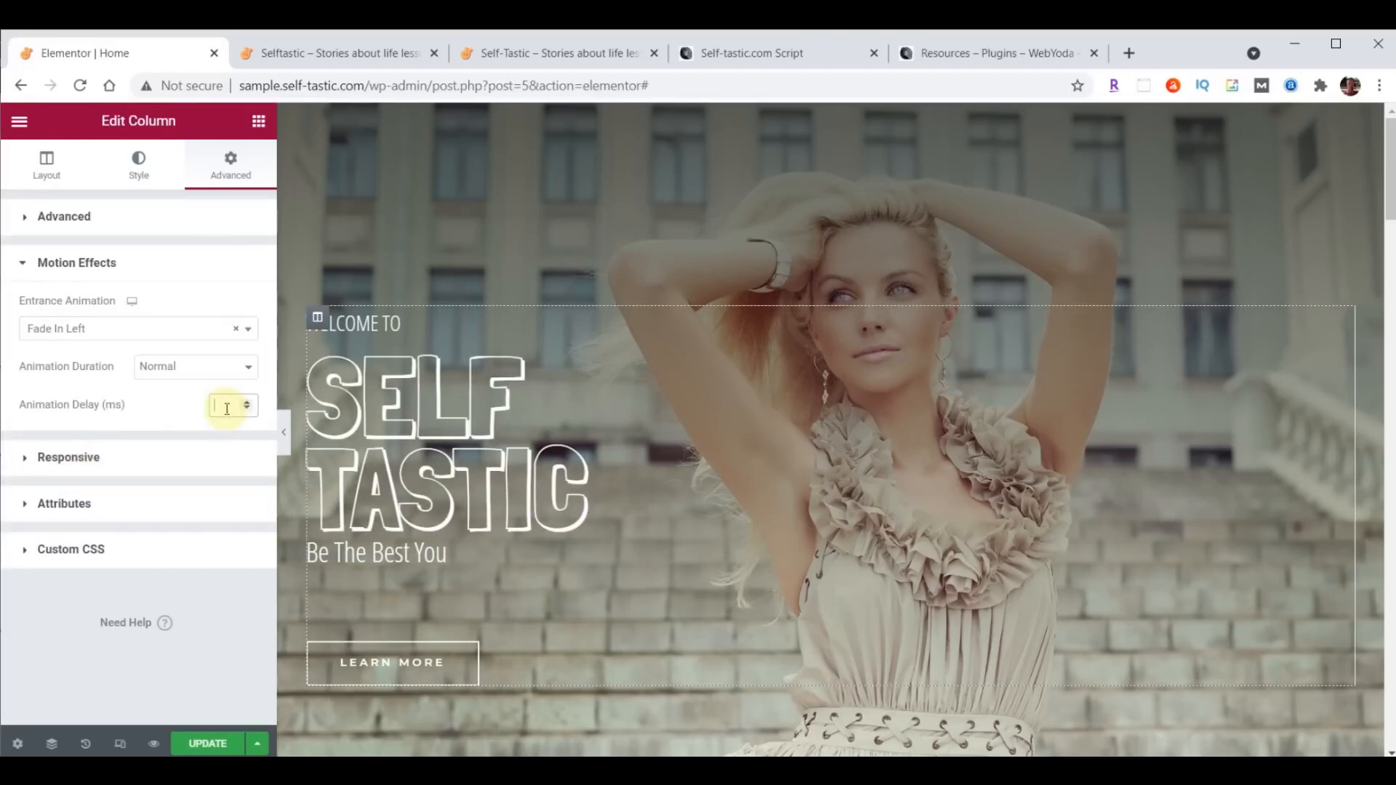
{"action": "type", "text": "80"}
{"action": "left_click", "coordinate": [208, 737]}
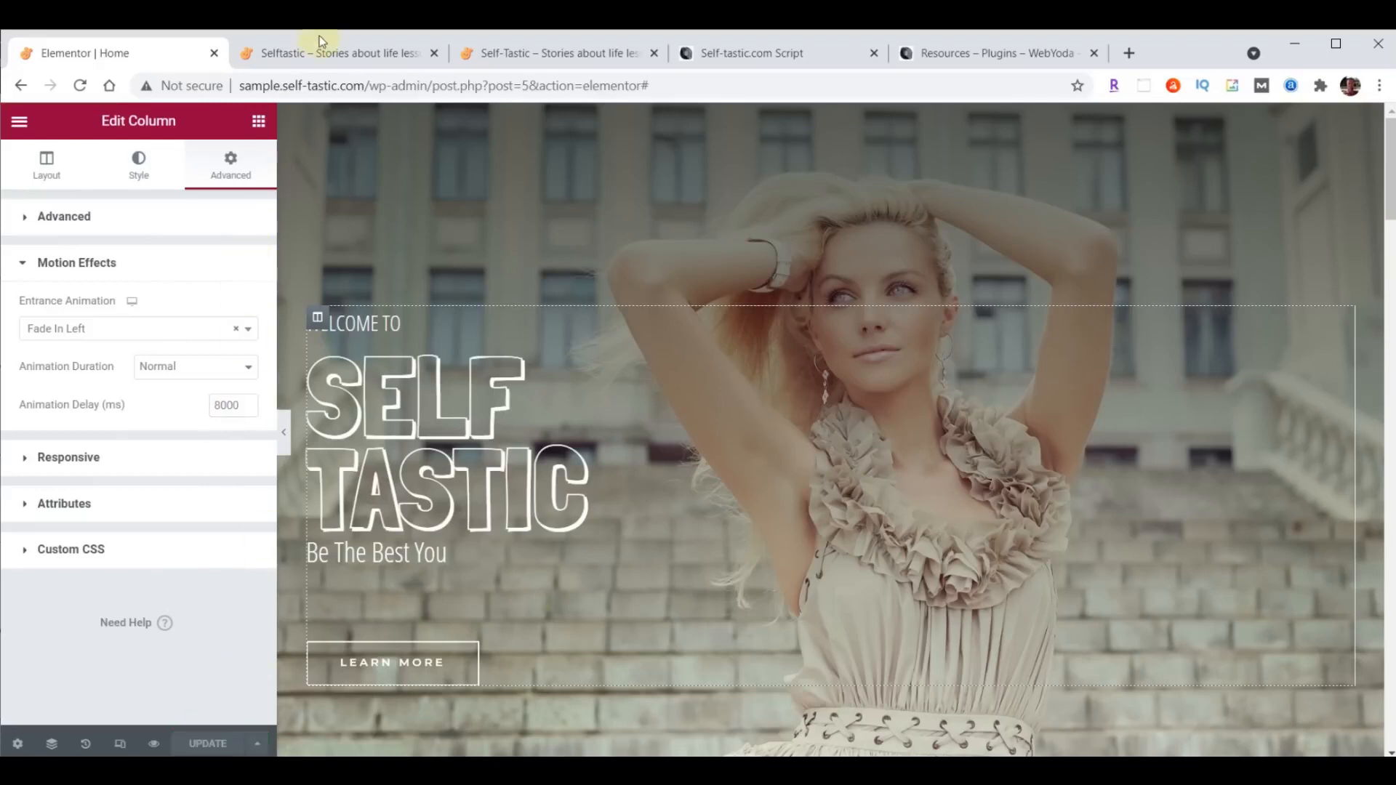
- Reload the sample site to check the hero text's entrance animation over the video background
{"action": "left_click", "coordinate": [322, 41]}
{"action": "left_click", "coordinate": [80, 87]}
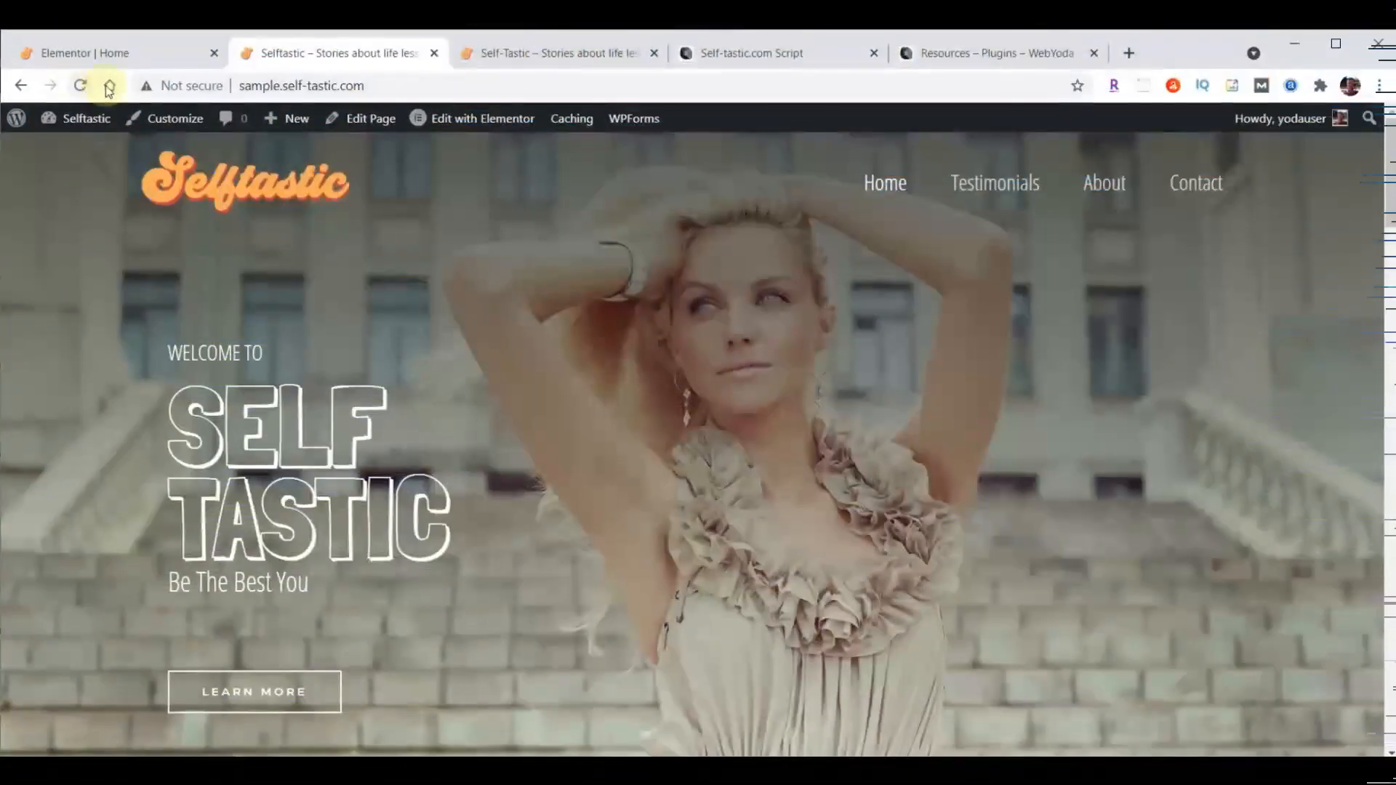
{"action": "mouse_move", "coordinate": [86, 118]}
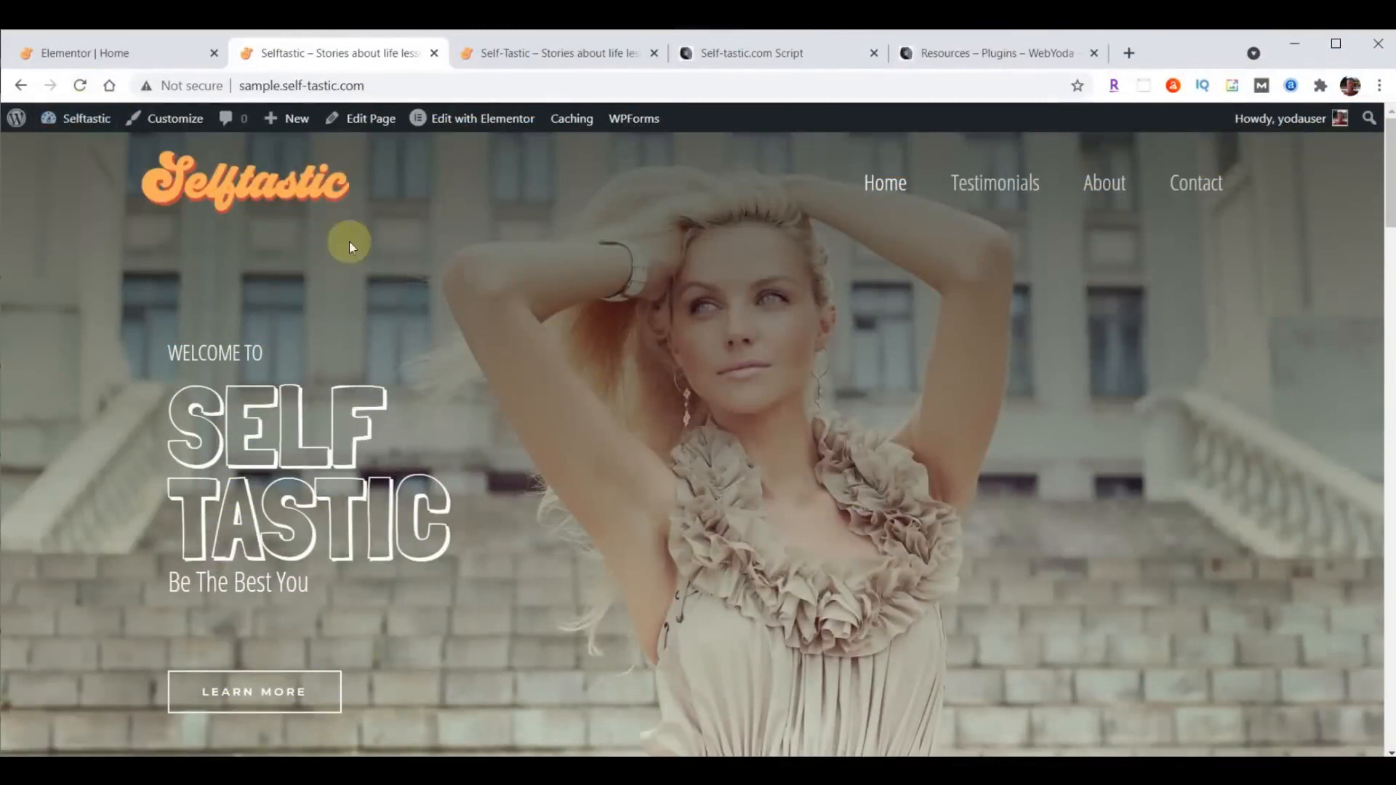
- Back in the Elementor editor, delete the products shortcode and the "A Brush of Perfection" heading from the teal section below the hero
{"action": "left_click", "coordinate": [115, 52]}
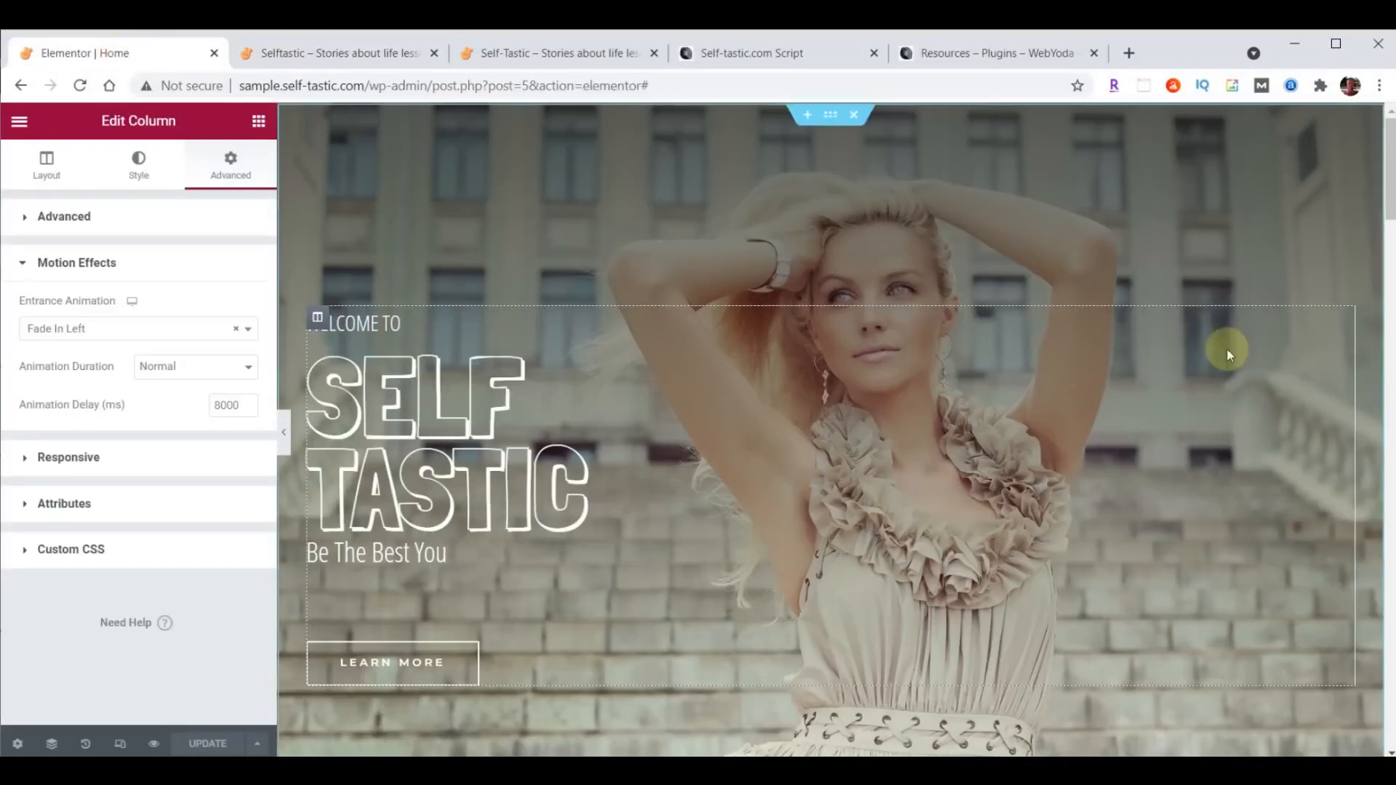
{"action": "scroll", "coordinate": [1257, 312], "scroll_direction": "down", "scroll_amount": 7}
{"action": "scroll", "coordinate": [1258, 312], "scroll_direction": "down", "scroll_amount": 3}
{"action": "scroll", "coordinate": [1258, 312], "scroll_direction": "up", "scroll_amount": 3}
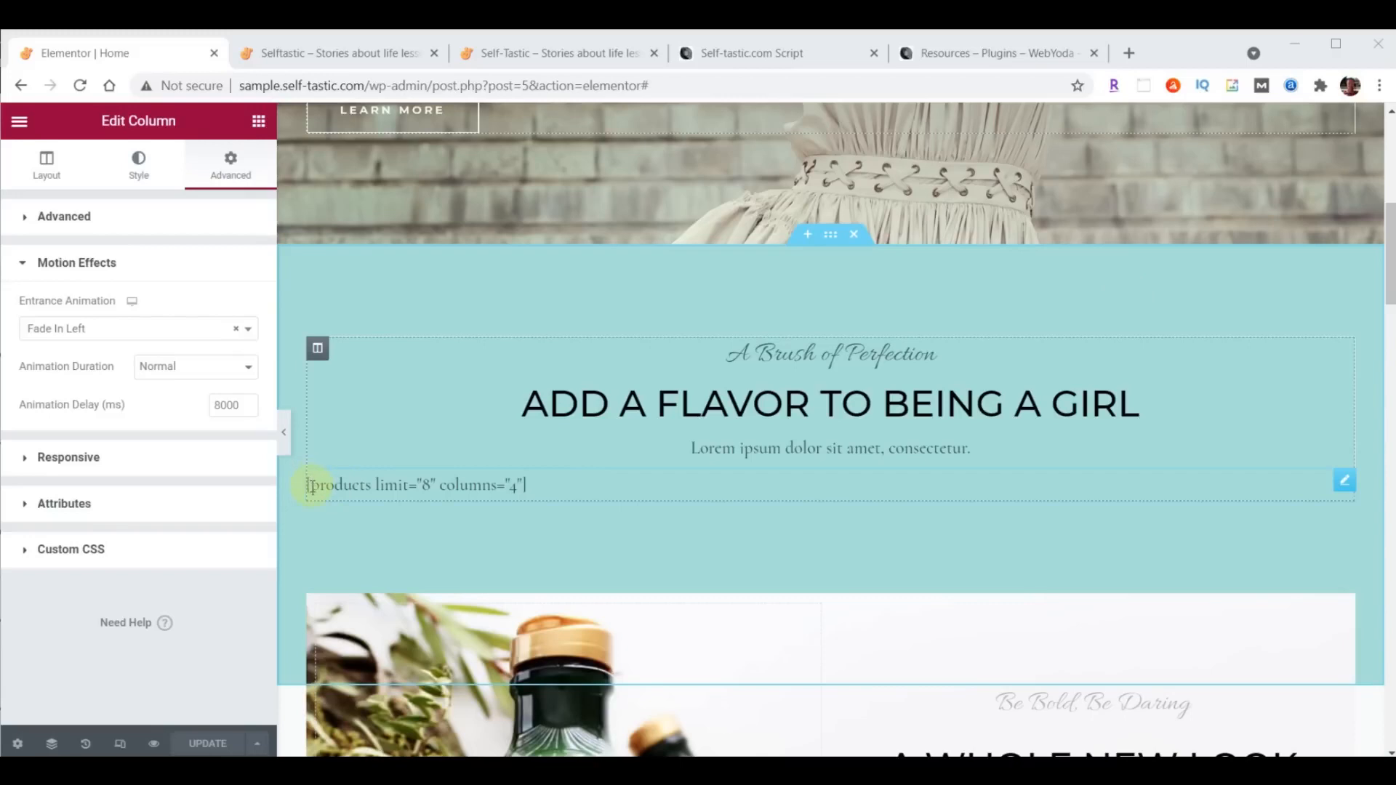
{"action": "right_click", "coordinate": [1345, 480]}
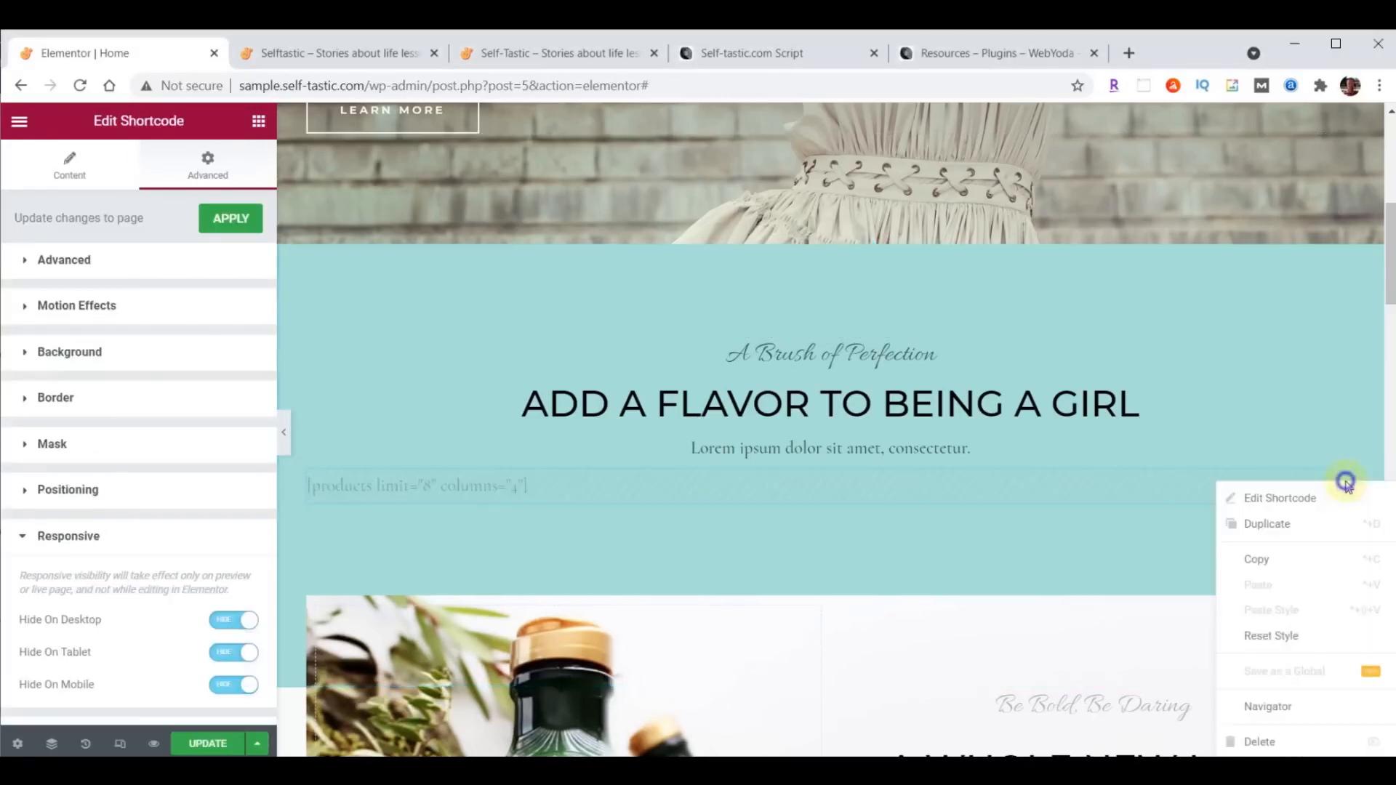
{"action": "left_click", "coordinate": [1262, 743]}
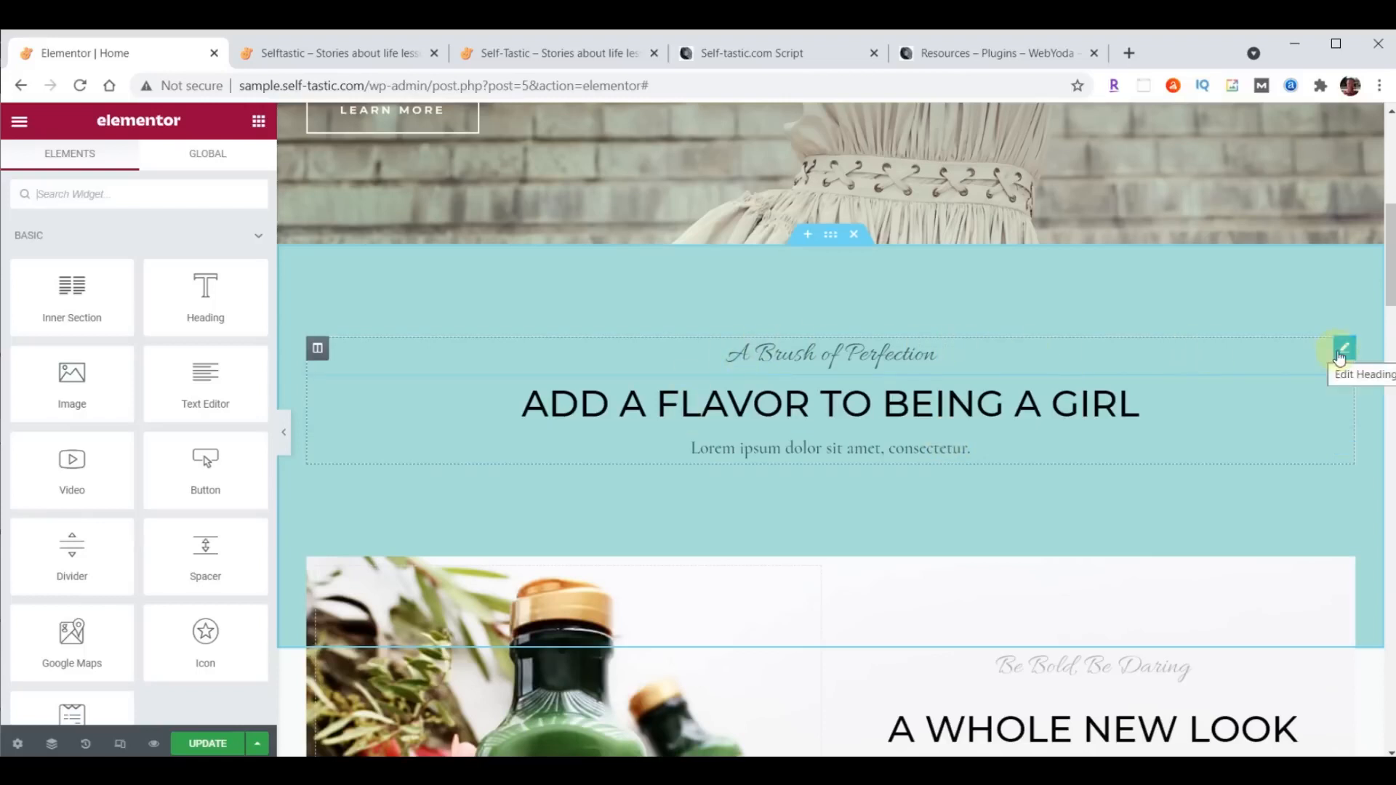
{"action": "right_click", "coordinate": [1342, 355]}
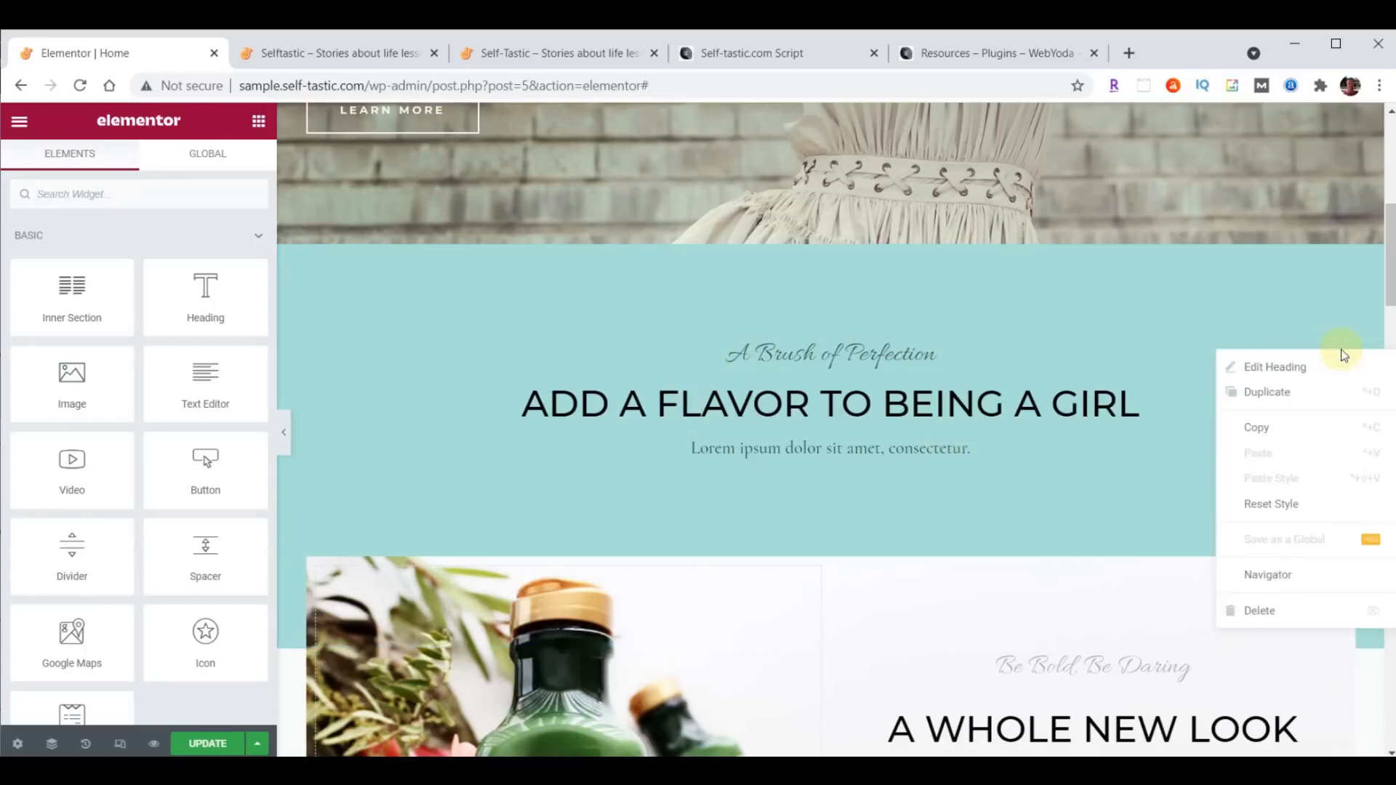
{"action": "left_click", "coordinate": [1260, 610]}
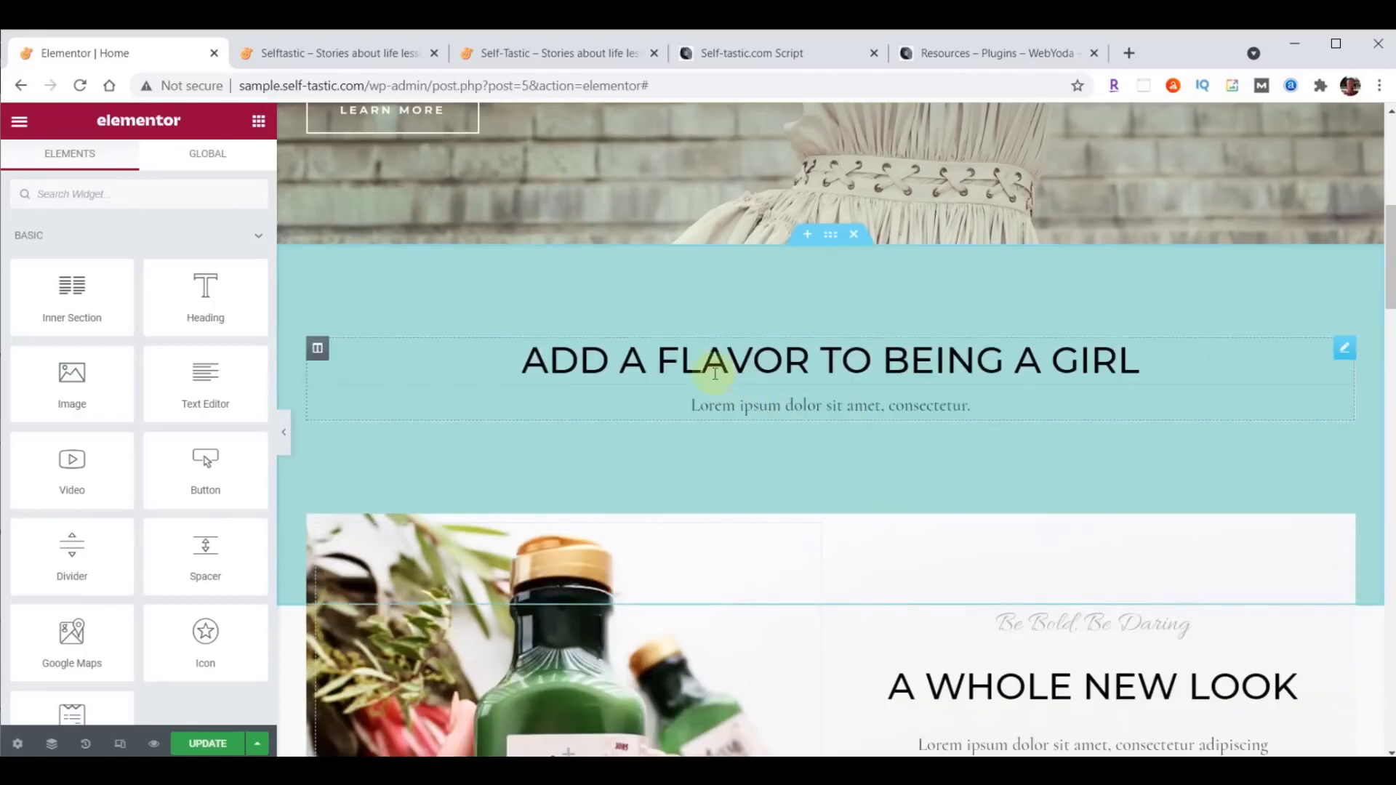
- Replace the teal section's "Add a Flavor to Being a Girl" heading text with "Advice and encouragement on improving yourself"
{"action": "left_click", "coordinate": [771, 362]}
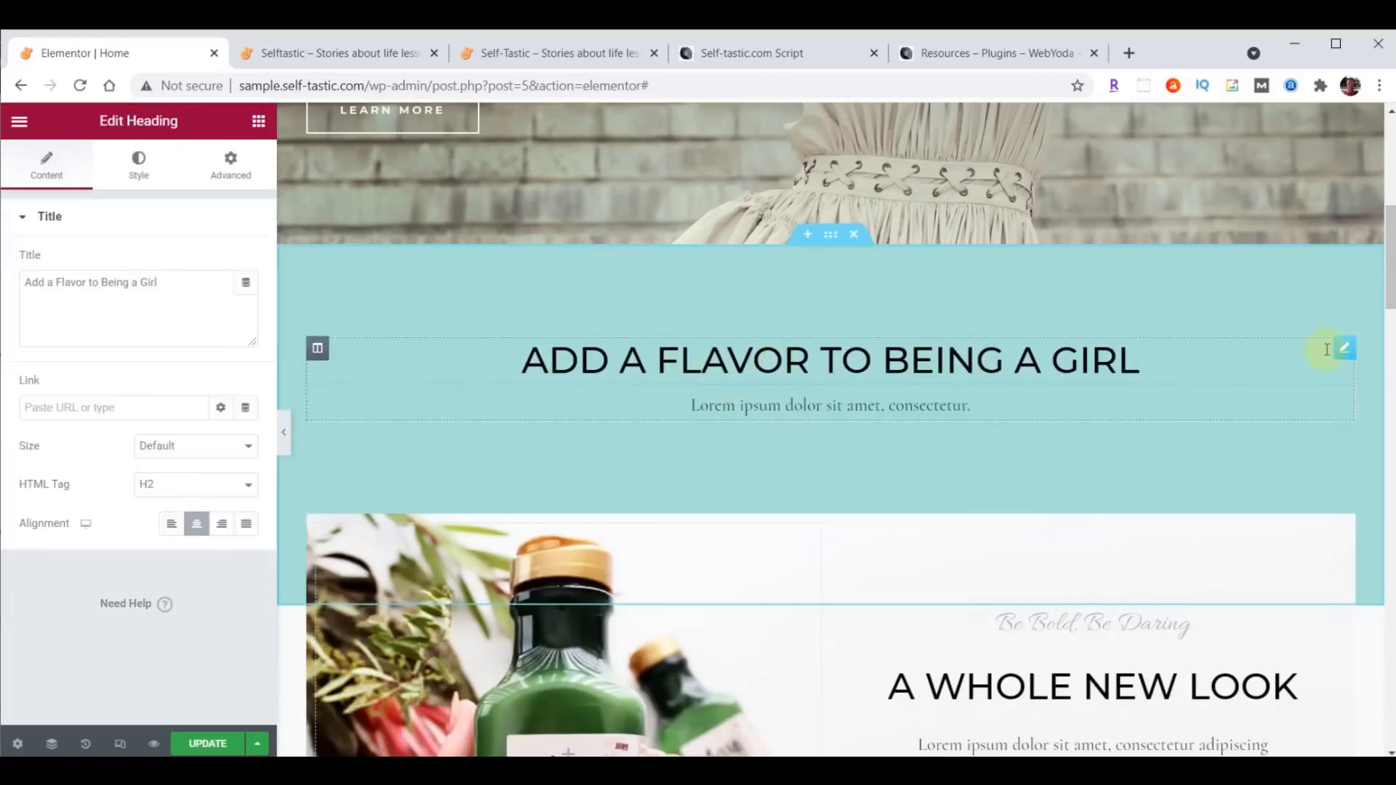
{"action": "triple_click", "coordinate": [28, 287]}
{"action": "type", "text": "Advice and encouragement on improving yourself"}
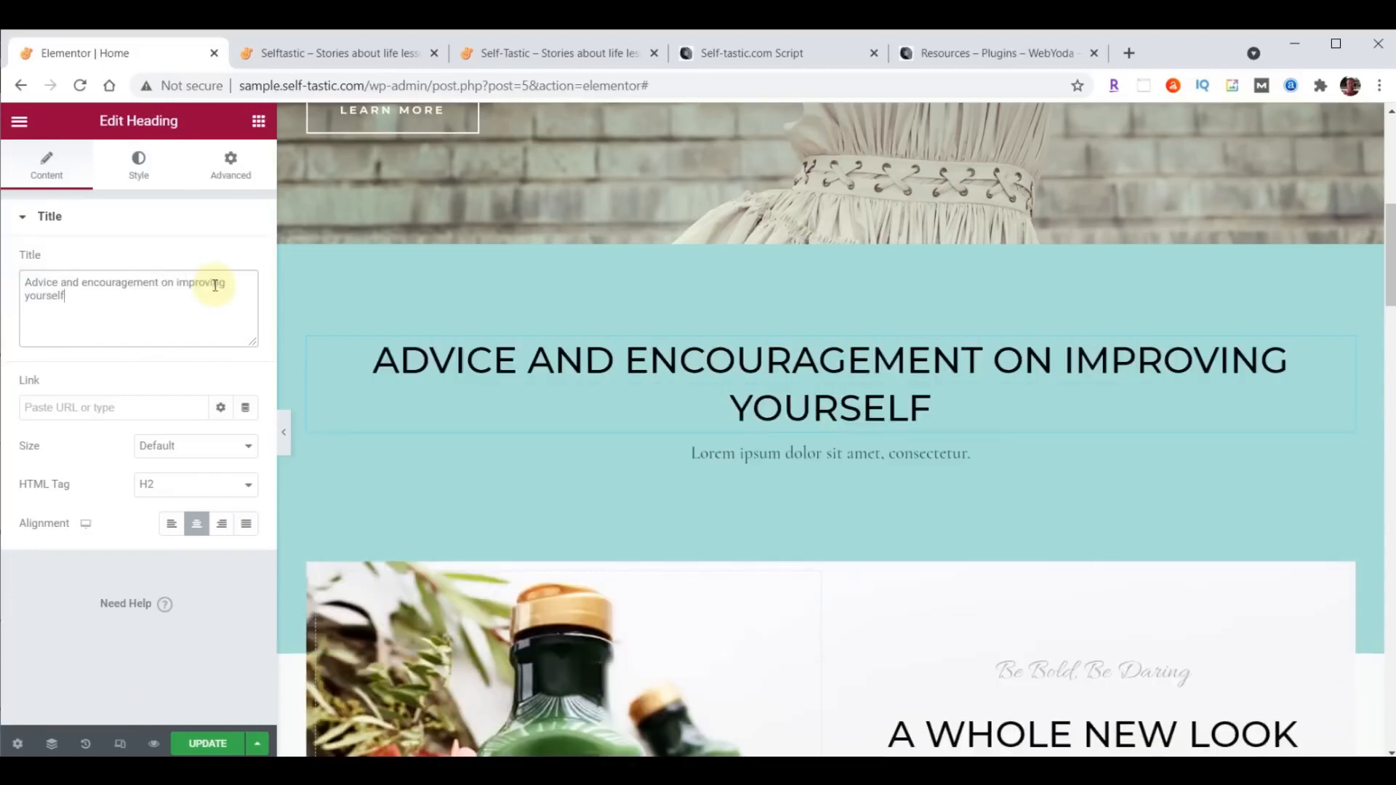
- Set the teal section heading's text color to 725F4D
{"action": "left_click", "coordinate": [142, 169]}
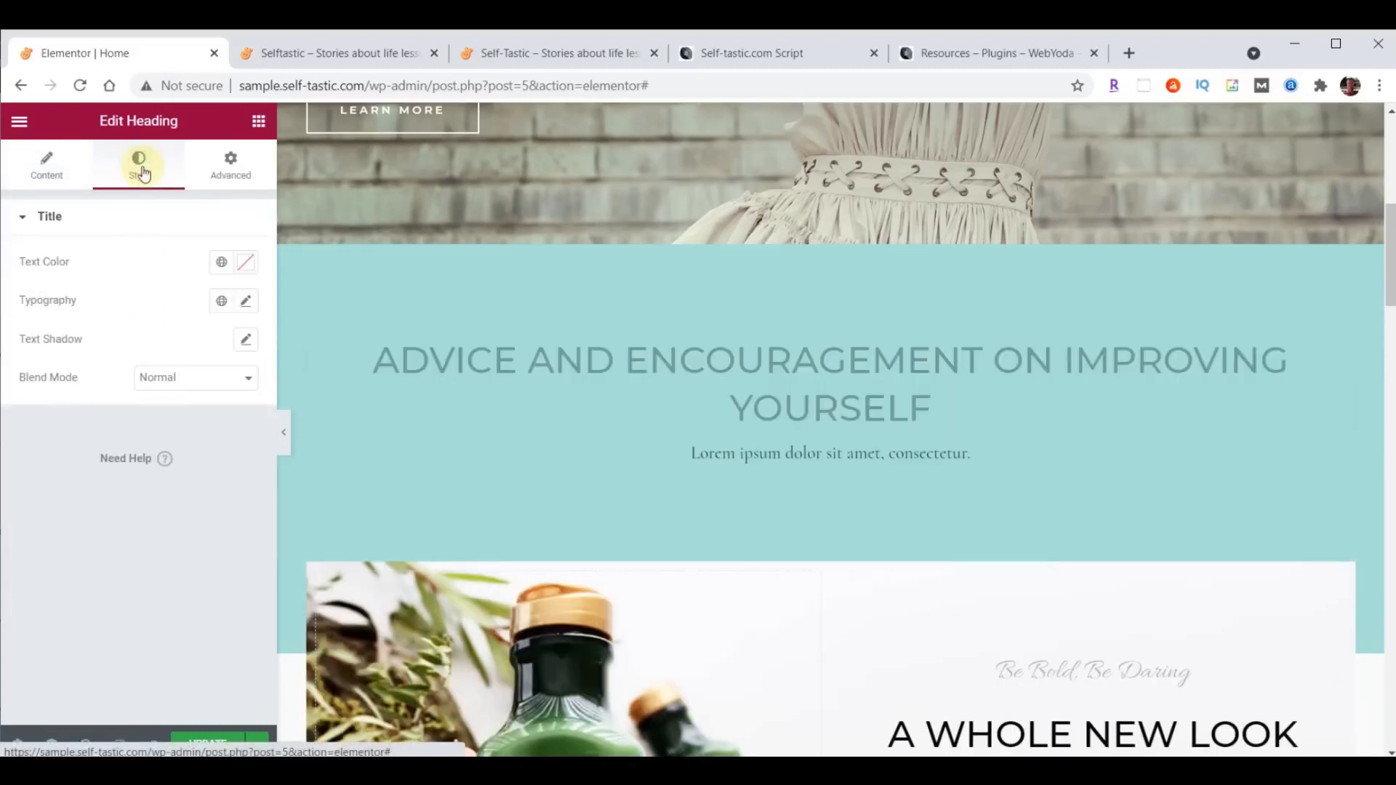
{"action": "left_click", "coordinate": [251, 263]}
{"action": "type", "text": "725F4D"}
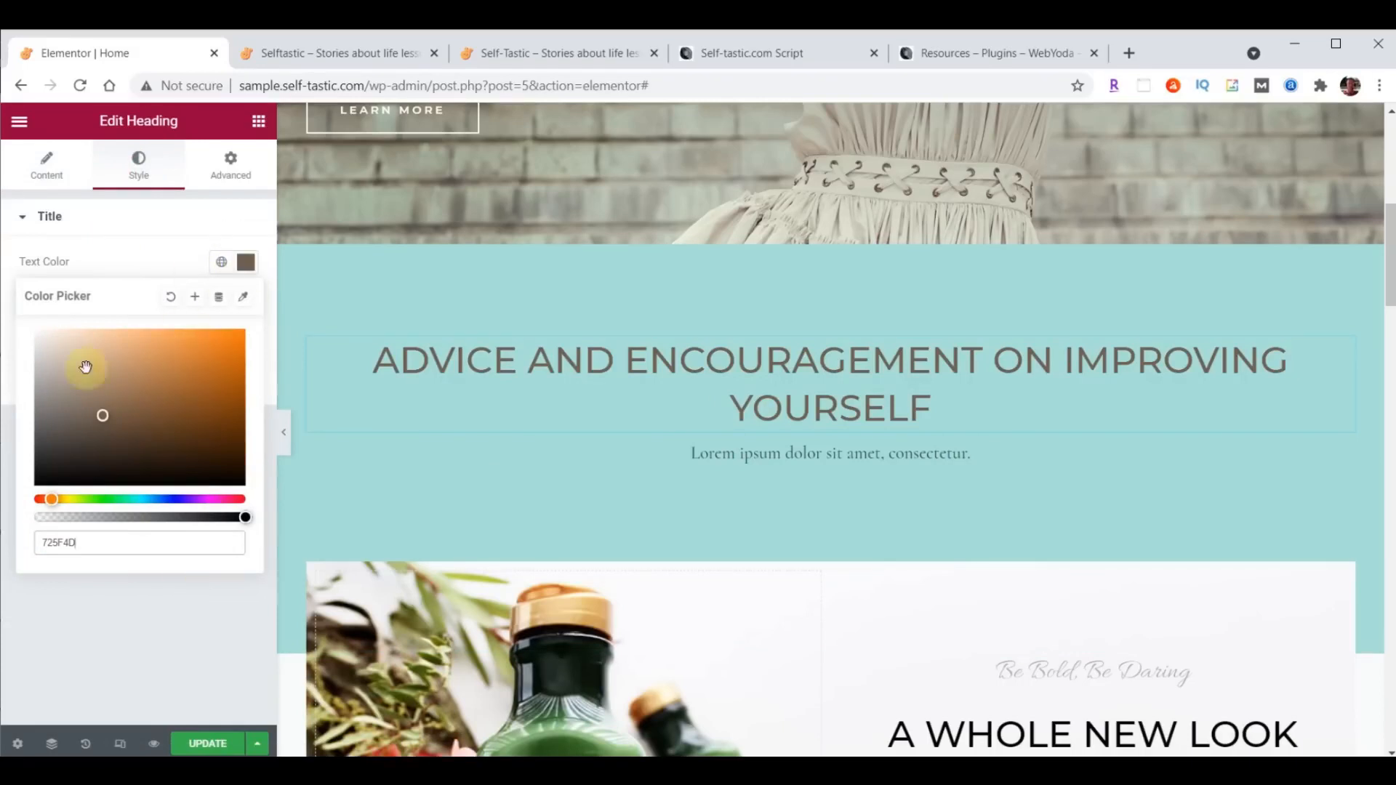
{"action": "left_click", "coordinate": [249, 264]}
{"action": "left_click", "coordinate": [249, 265]}
{"action": "left_click", "coordinate": [248, 264]}
{"action": "left_click", "coordinate": [249, 265]}
{"action": "left_click", "coordinate": [249, 265]}
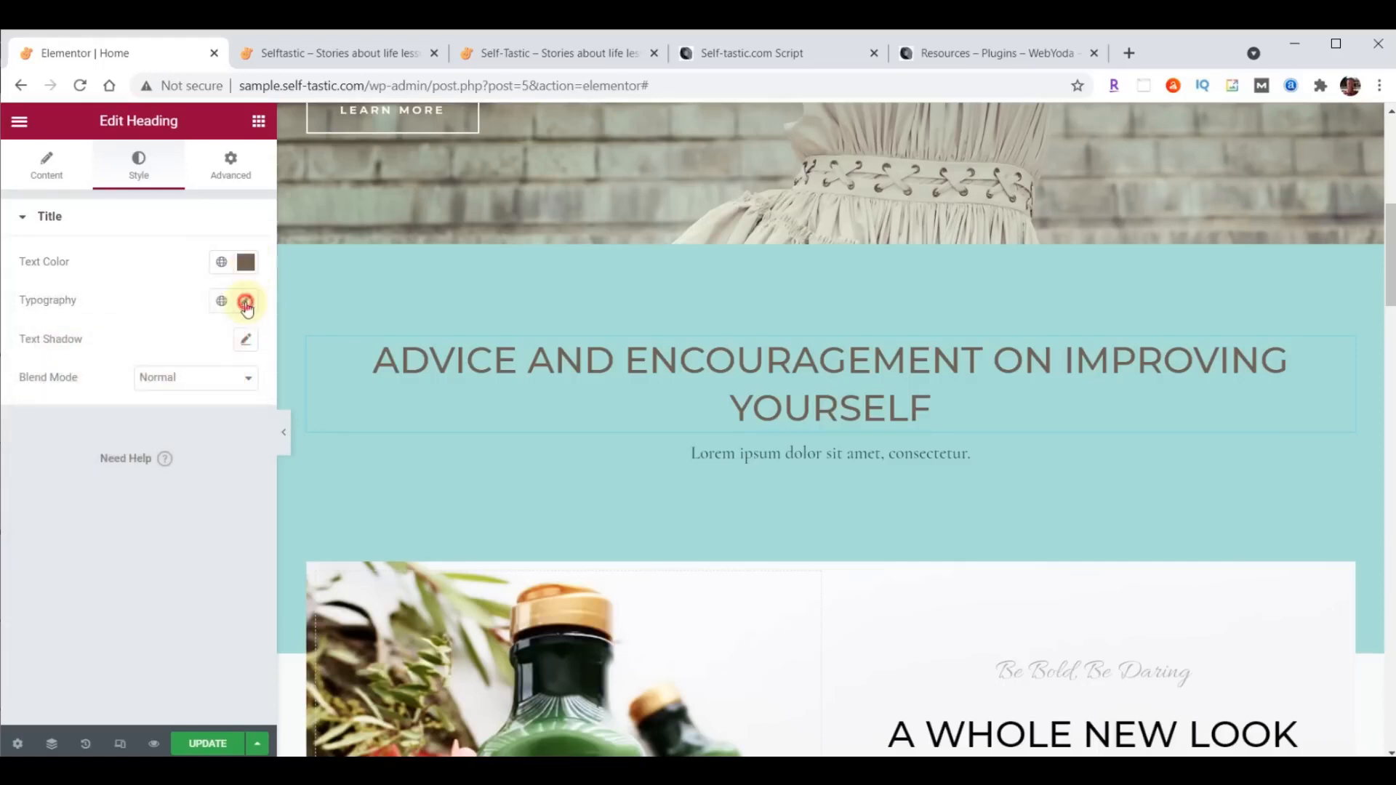
- Change the teal section heading's font family to Open Sans Condensed
{"action": "left_click", "coordinate": [246, 303]}
{"action": "left_click", "coordinate": [185, 390]}
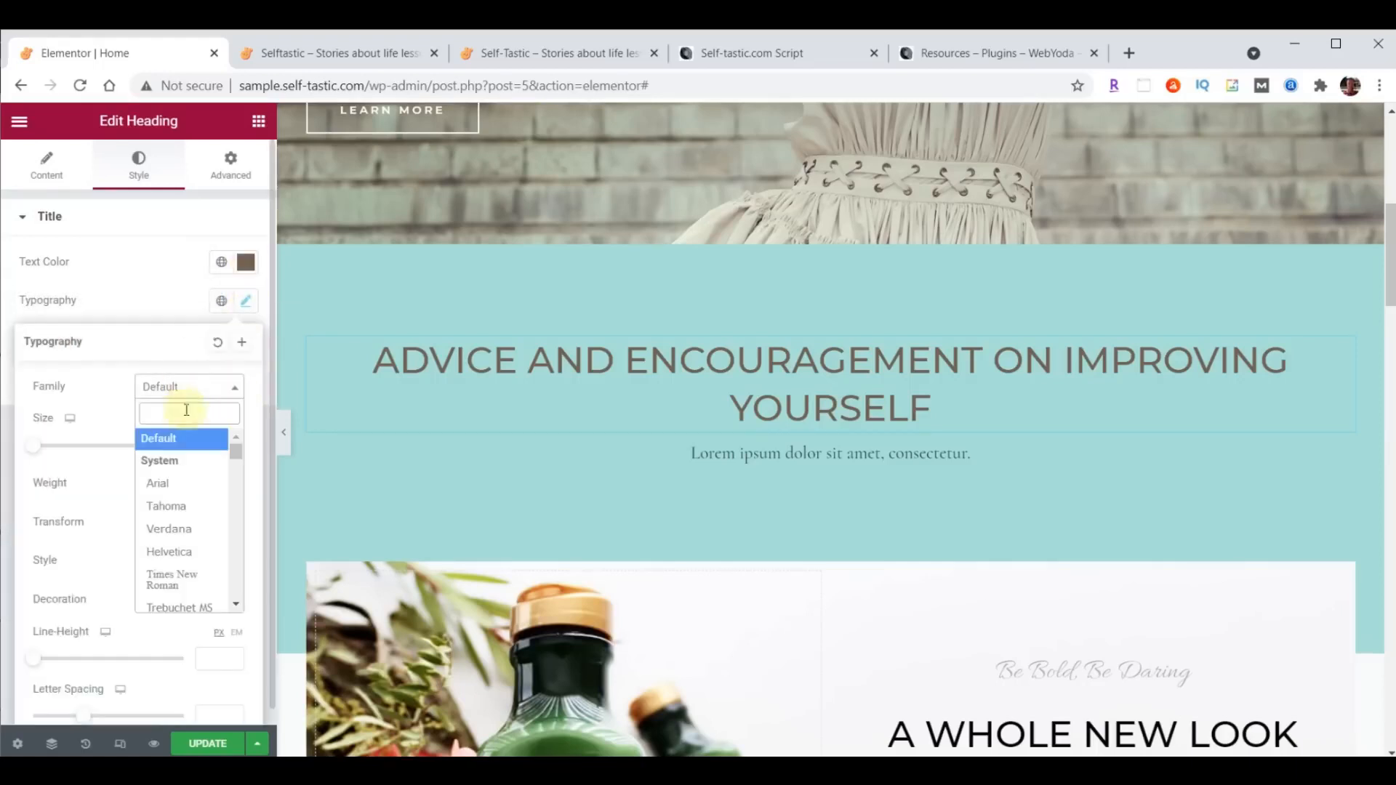
{"action": "left_click", "coordinate": [181, 410]}
{"action": "type", "text": "Open"}
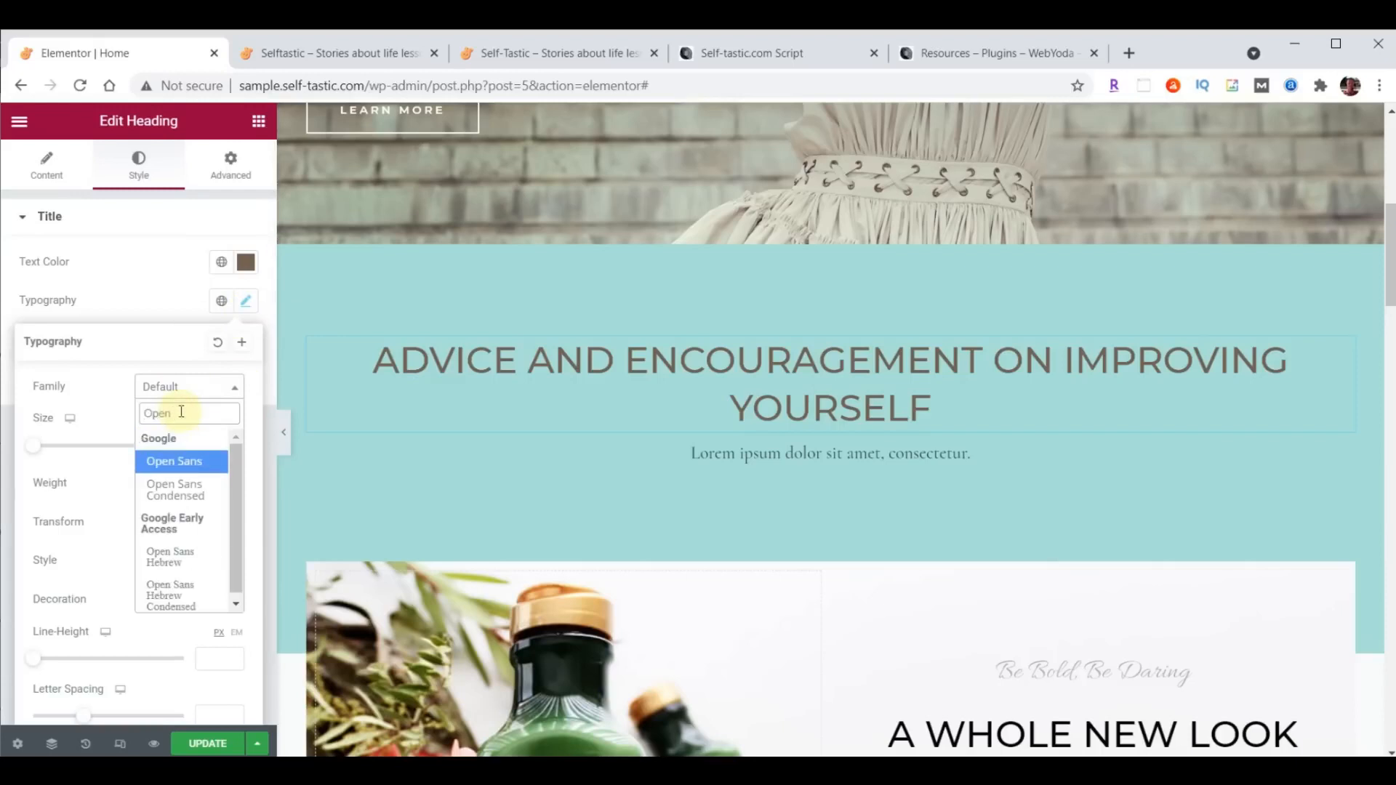
{"action": "left_click", "coordinate": [175, 490]}
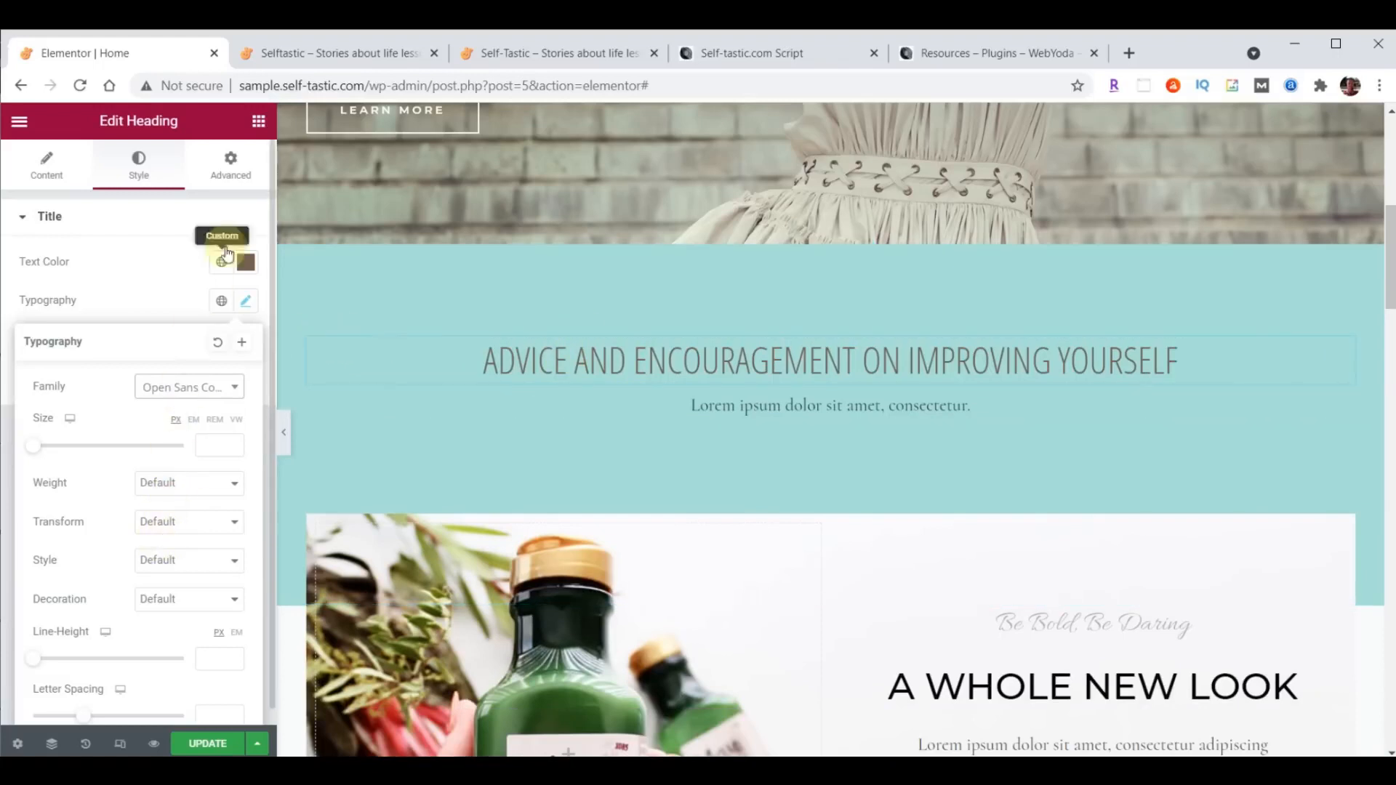
- Set the teal section heading's padding to 20 px on all sides with the values linked
{"action": "left_click", "coordinate": [231, 168]}
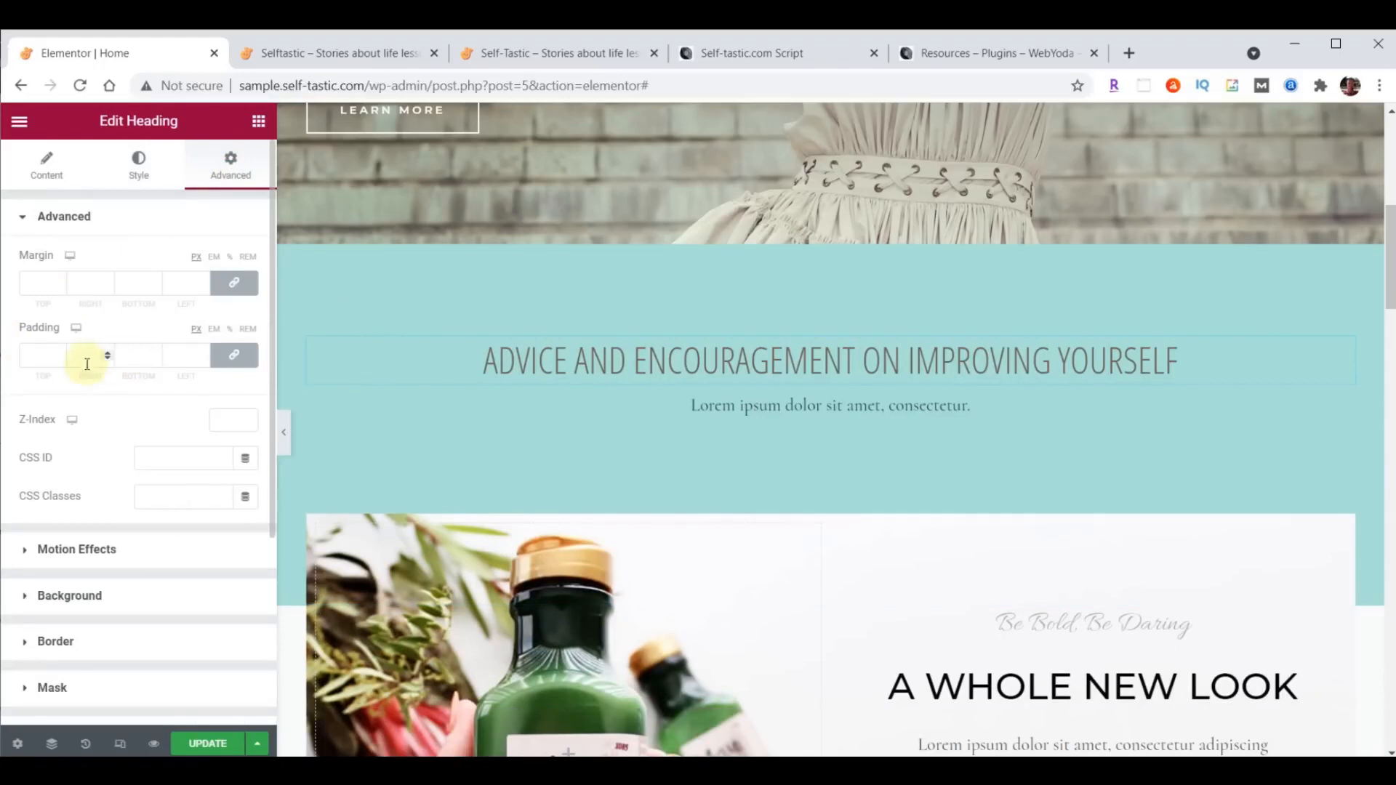
{"action": "left_click", "coordinate": [236, 356]}
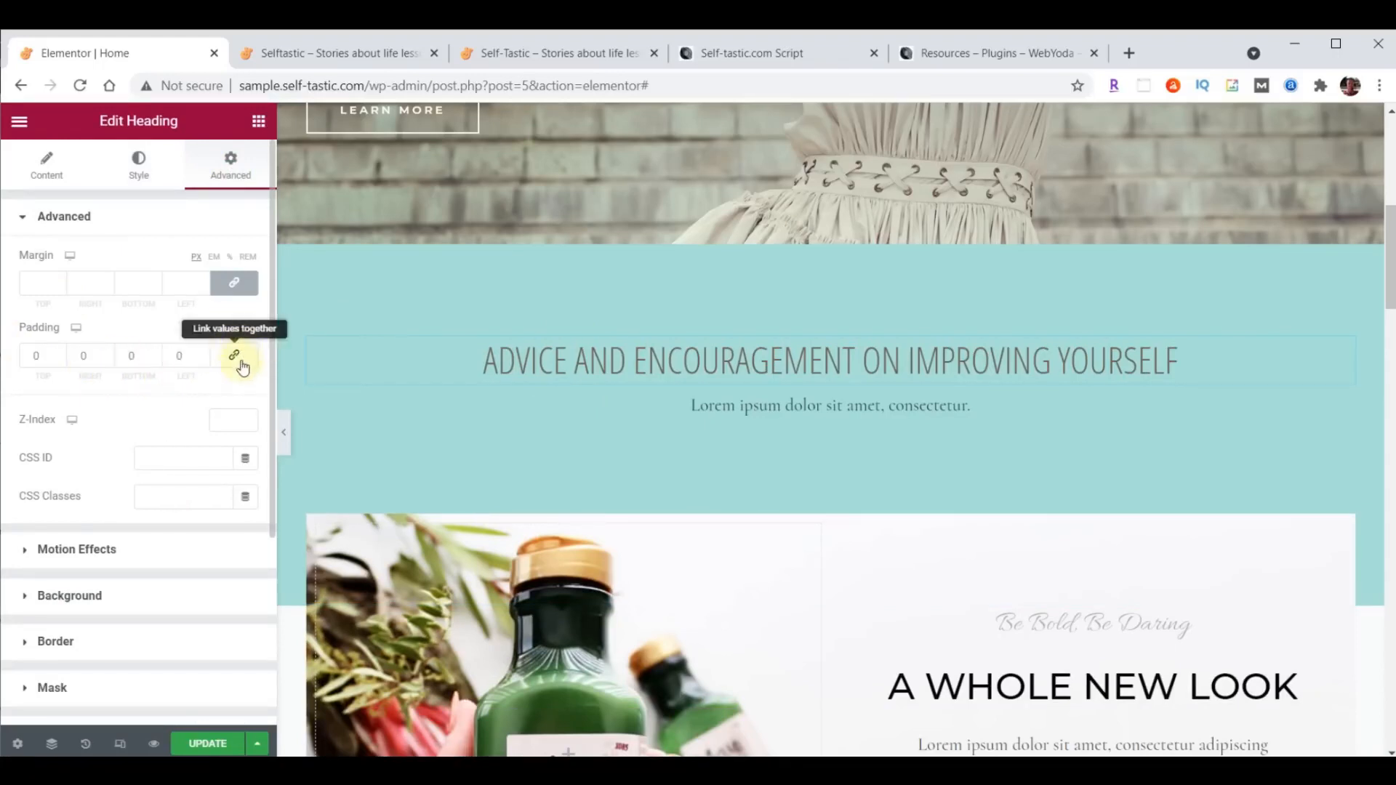
{"action": "left_click", "coordinate": [237, 365]}
{"action": "left_click", "coordinate": [237, 365]}
{"action": "left_click", "coordinate": [237, 365]}
{"action": "left_click", "coordinate": [61, 354]}
{"action": "left_click", "coordinate": [61, 354]}
{"action": "left_click", "coordinate": [62, 354]}
{"action": "left_click", "coordinate": [61, 354]}
{"action": "left_click", "coordinate": [61, 354]}
{"action": "left_click", "coordinate": [245, 363]}
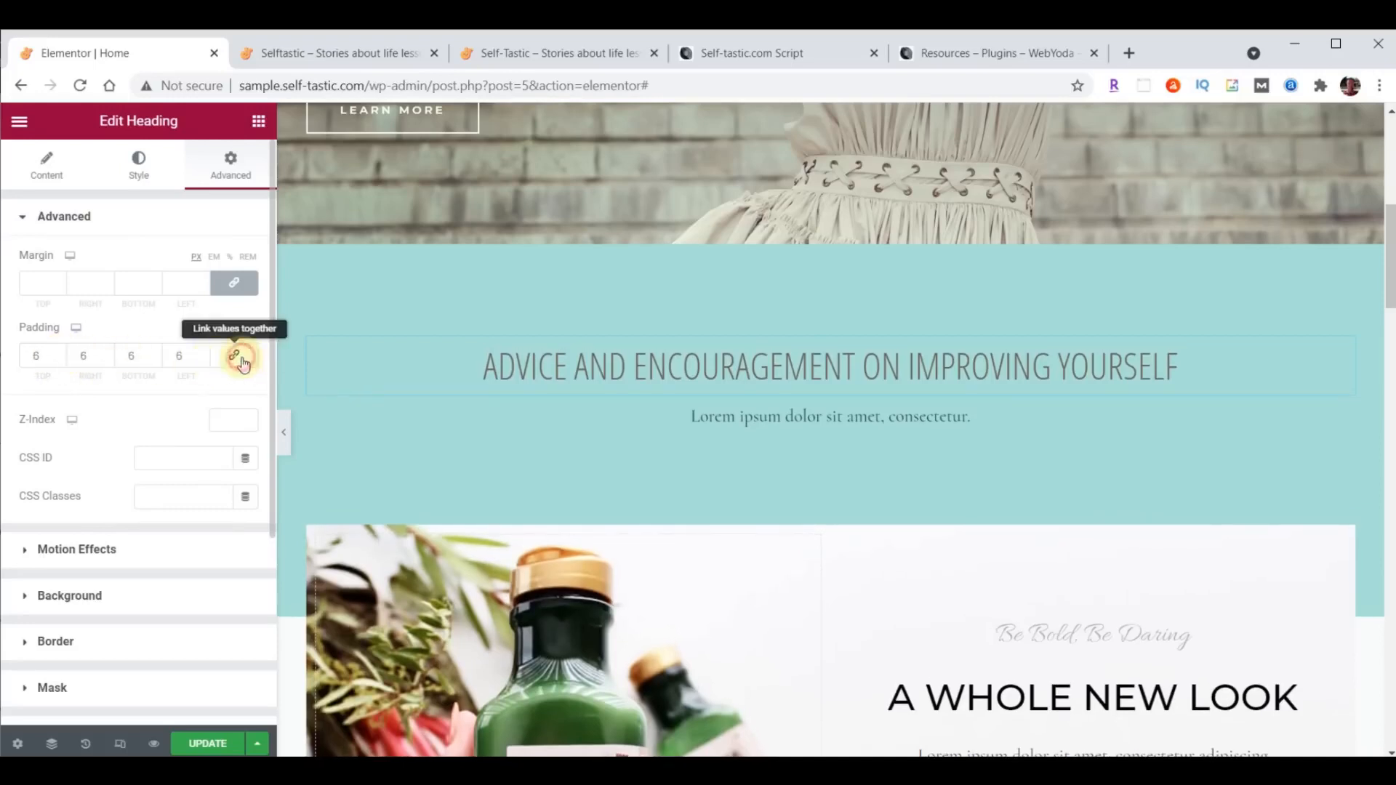
{"action": "left_click", "coordinate": [61, 361]}
{"action": "left_click", "coordinate": [61, 361]}
{"action": "left_click", "coordinate": [62, 361]}
{"action": "left_click", "coordinate": [61, 361]}
{"action": "left_click", "coordinate": [61, 362]}
{"action": "left_click", "coordinate": [62, 362]}
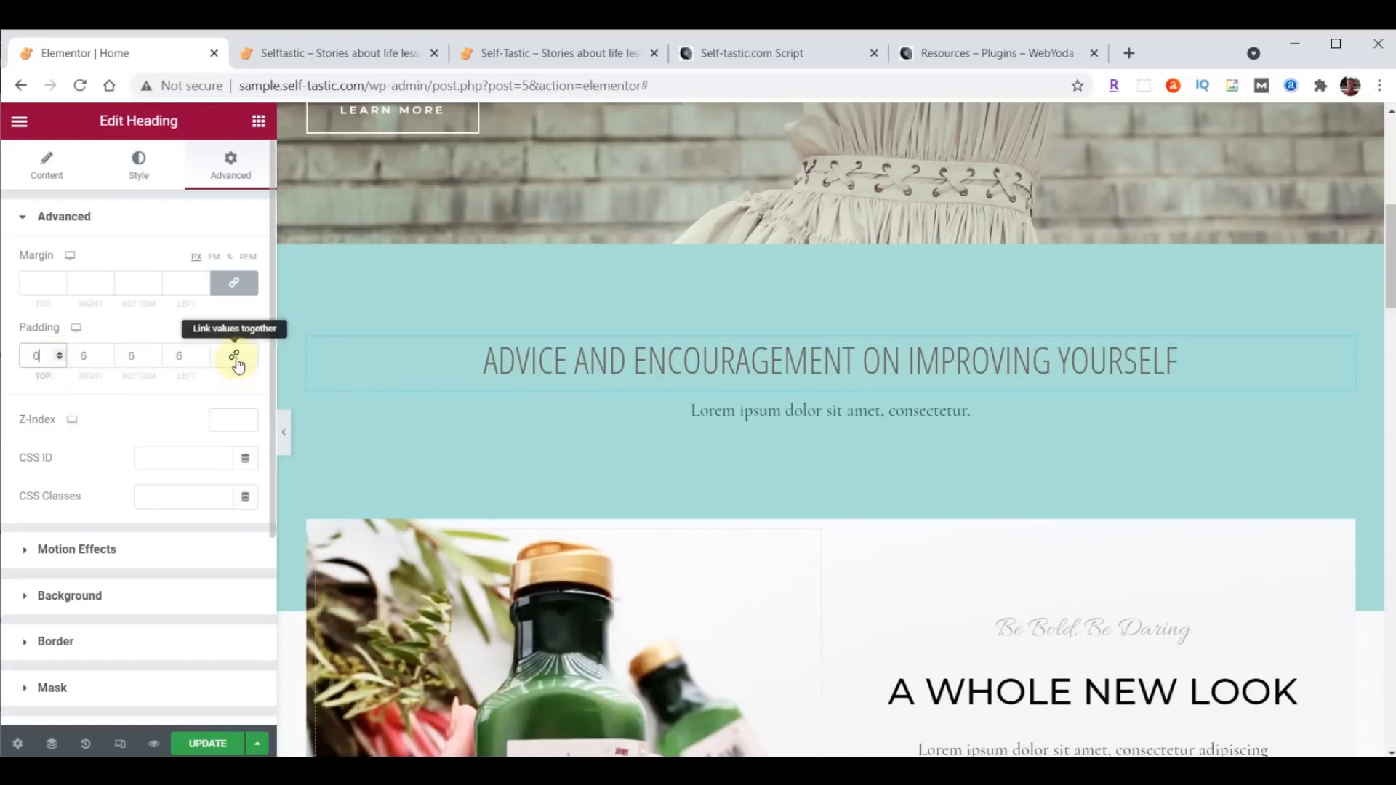
{"action": "left_click", "coordinate": [235, 359]}
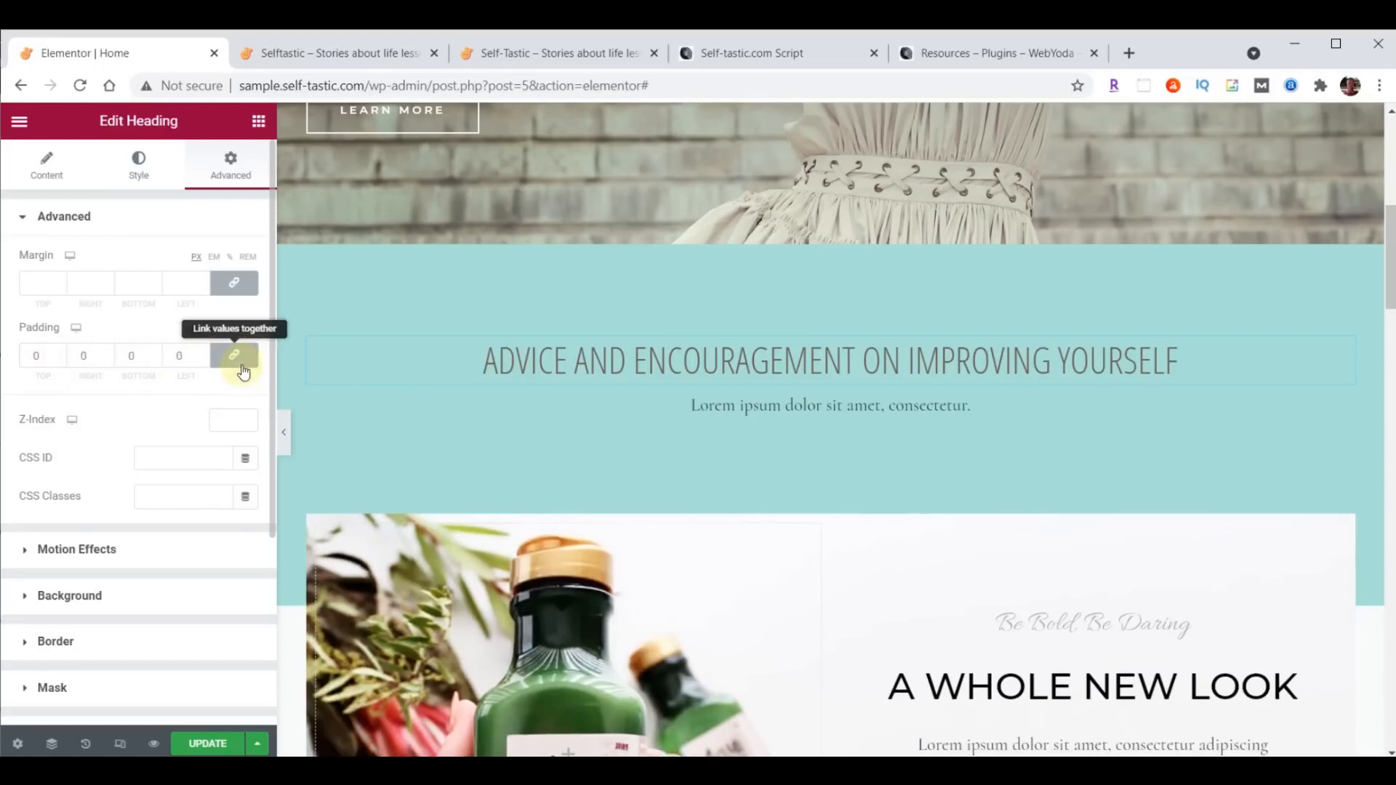
{"action": "double_click", "coordinate": [37, 357]}
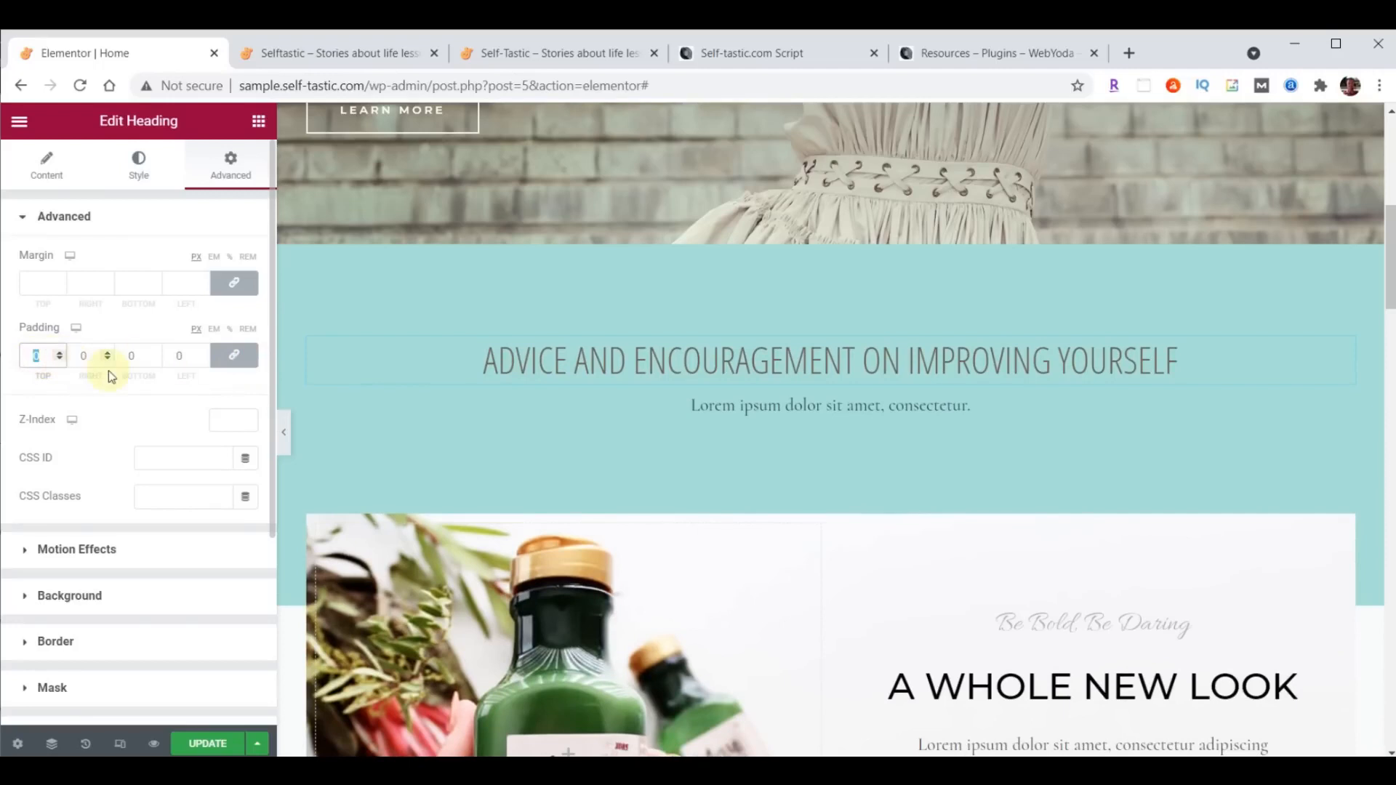
{"action": "type", "text": "20"}
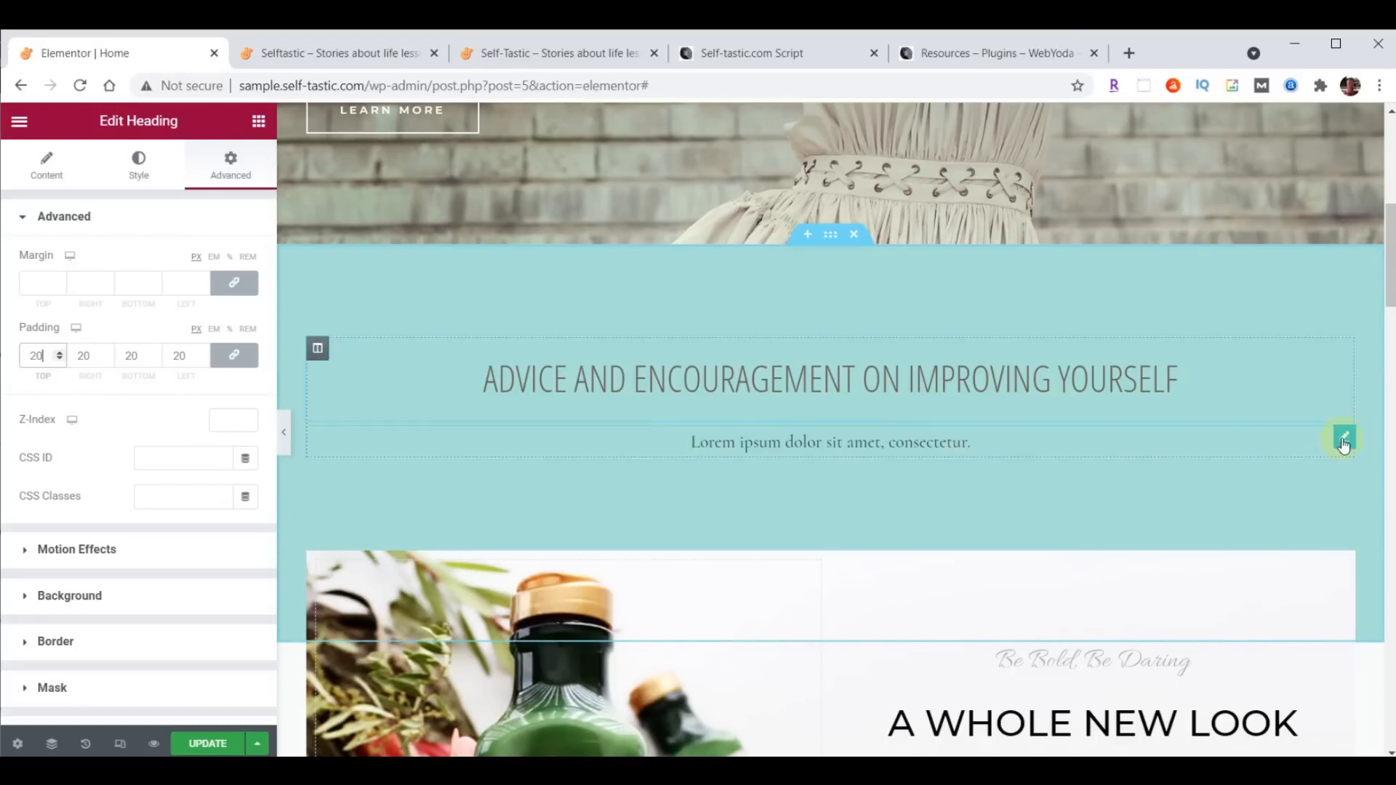
- Delete the Lorem ipsum text below the teal section's heading
{"action": "right_click", "coordinate": [1343, 445]}
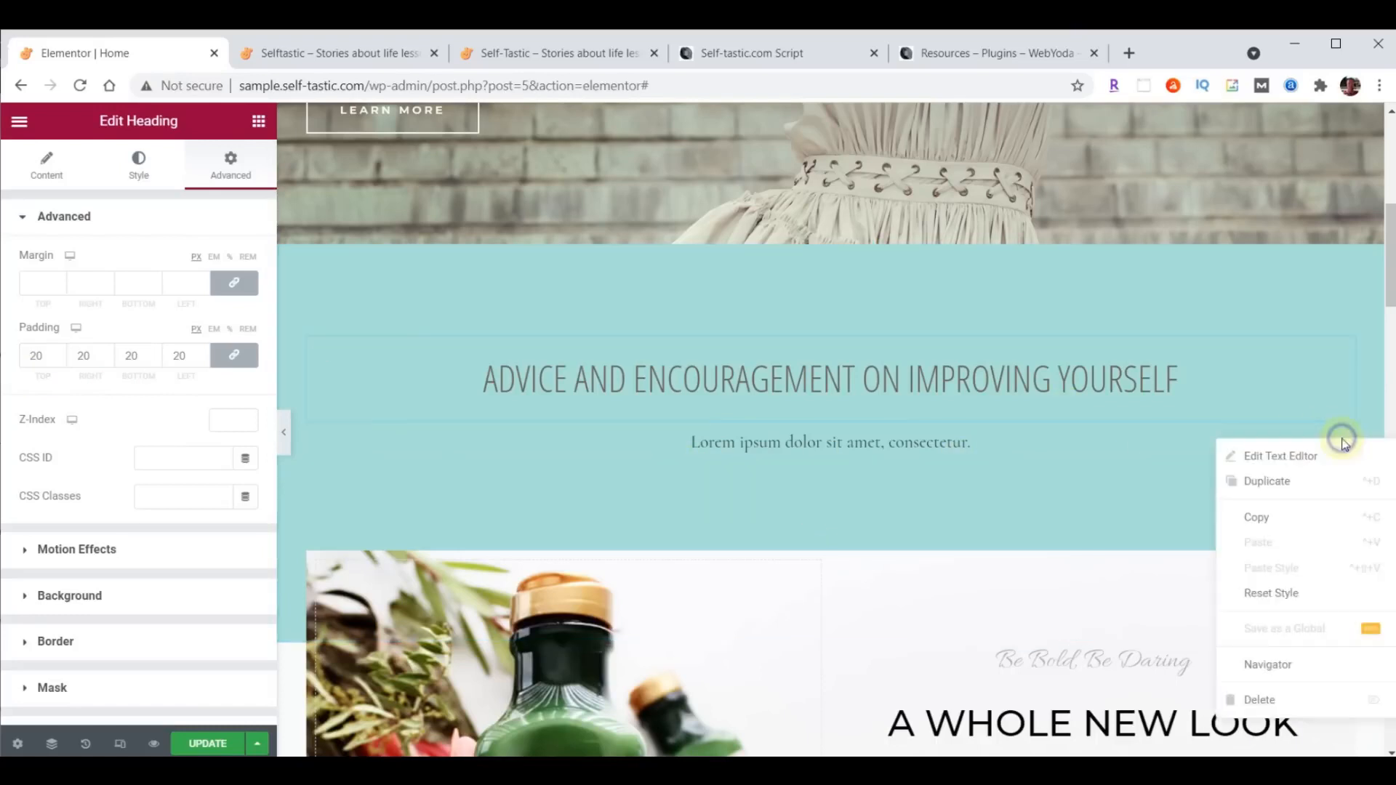
{"action": "left_click", "coordinate": [1279, 698]}
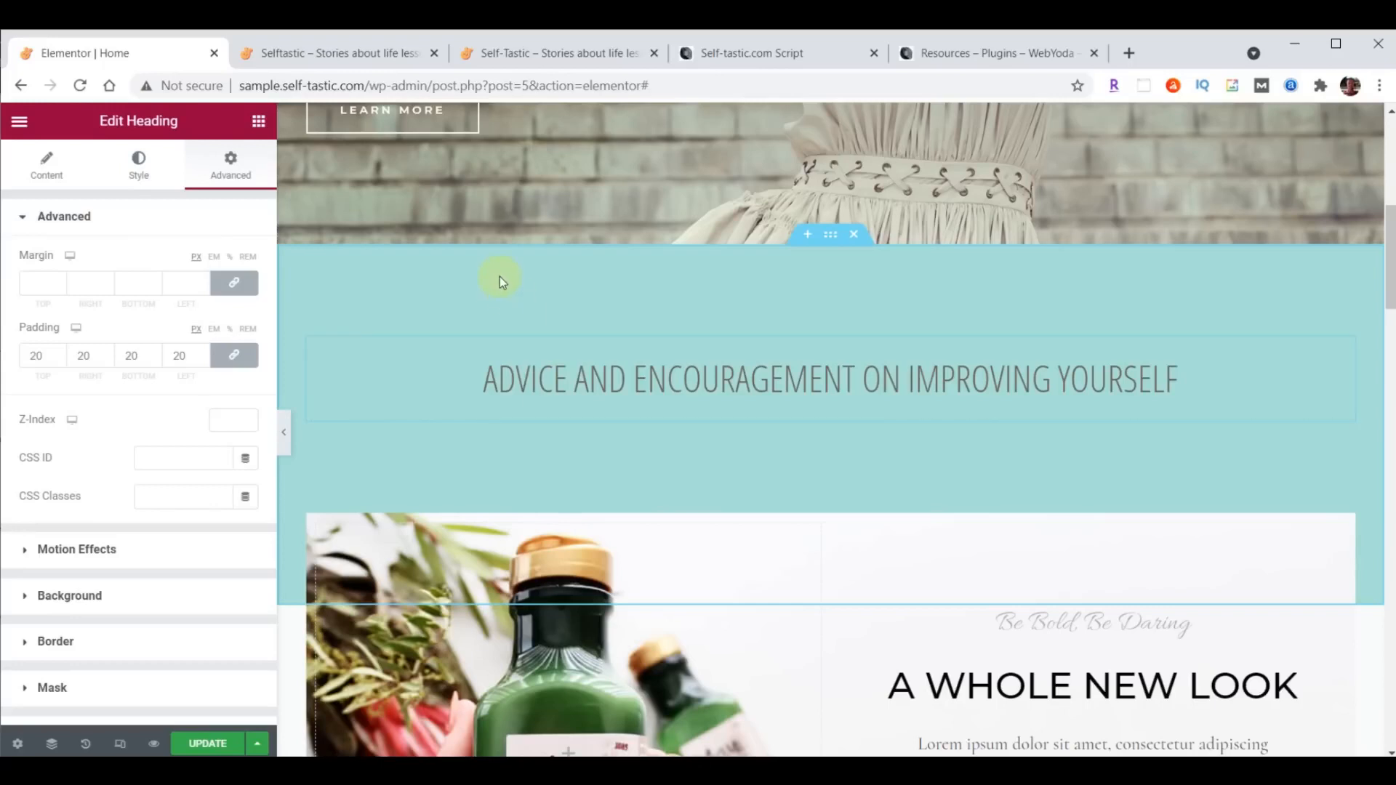
- Add an Inner Section directly below the heading in the teal section
{"action": "left_click", "coordinate": [259, 122]}
{"action": "scroll", "coordinate": [203, 422], "scroll_direction": "down", "scroll_amount": 20}
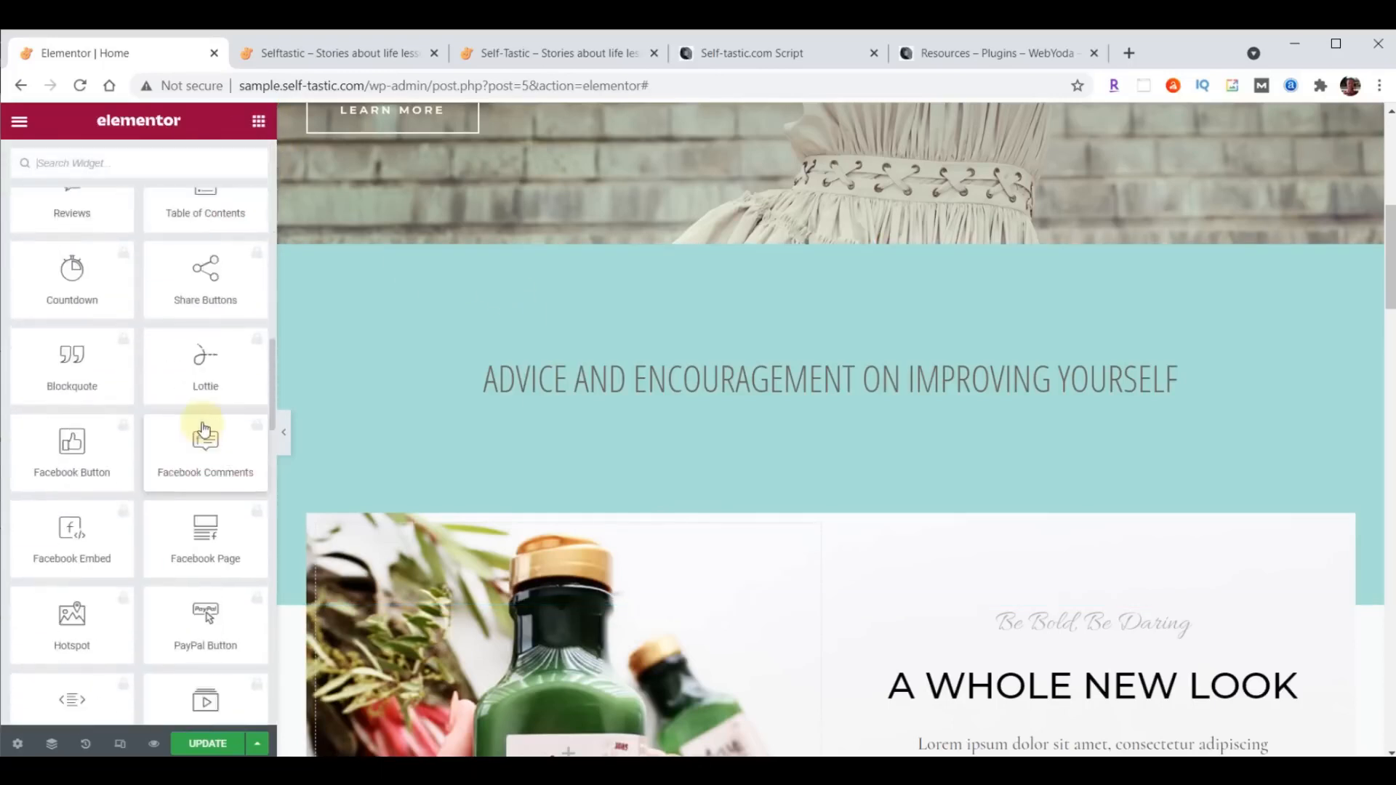
{"action": "scroll", "coordinate": [205, 428], "scroll_direction": "down", "scroll_amount": 15}
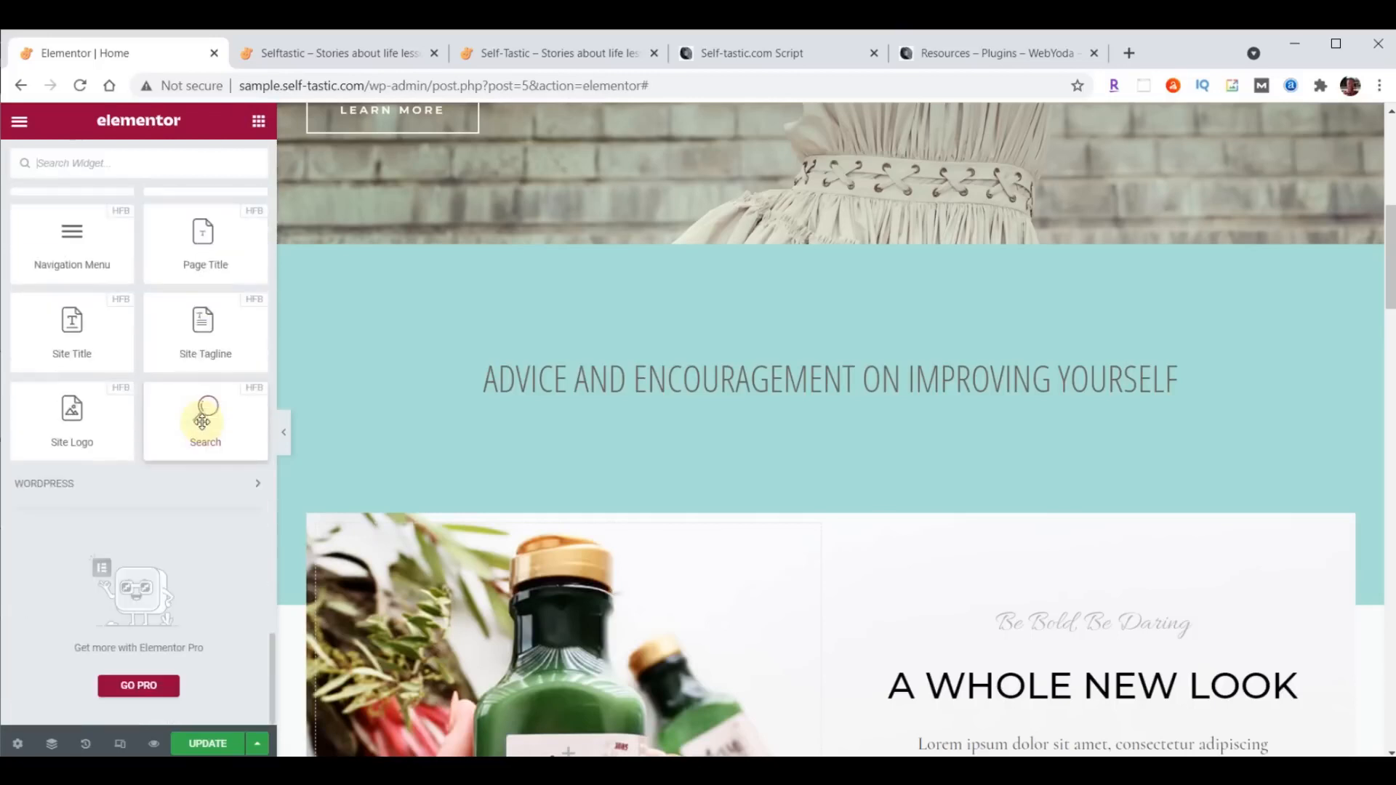
{"action": "scroll", "coordinate": [205, 427], "scroll_direction": "up", "scroll_amount": 15}
{"action": "scroll", "coordinate": [205, 427], "scroll_direction": "down", "scroll_amount": 10}
{"action": "scroll", "coordinate": [205, 427], "scroll_direction": "down", "scroll_amount": 5}
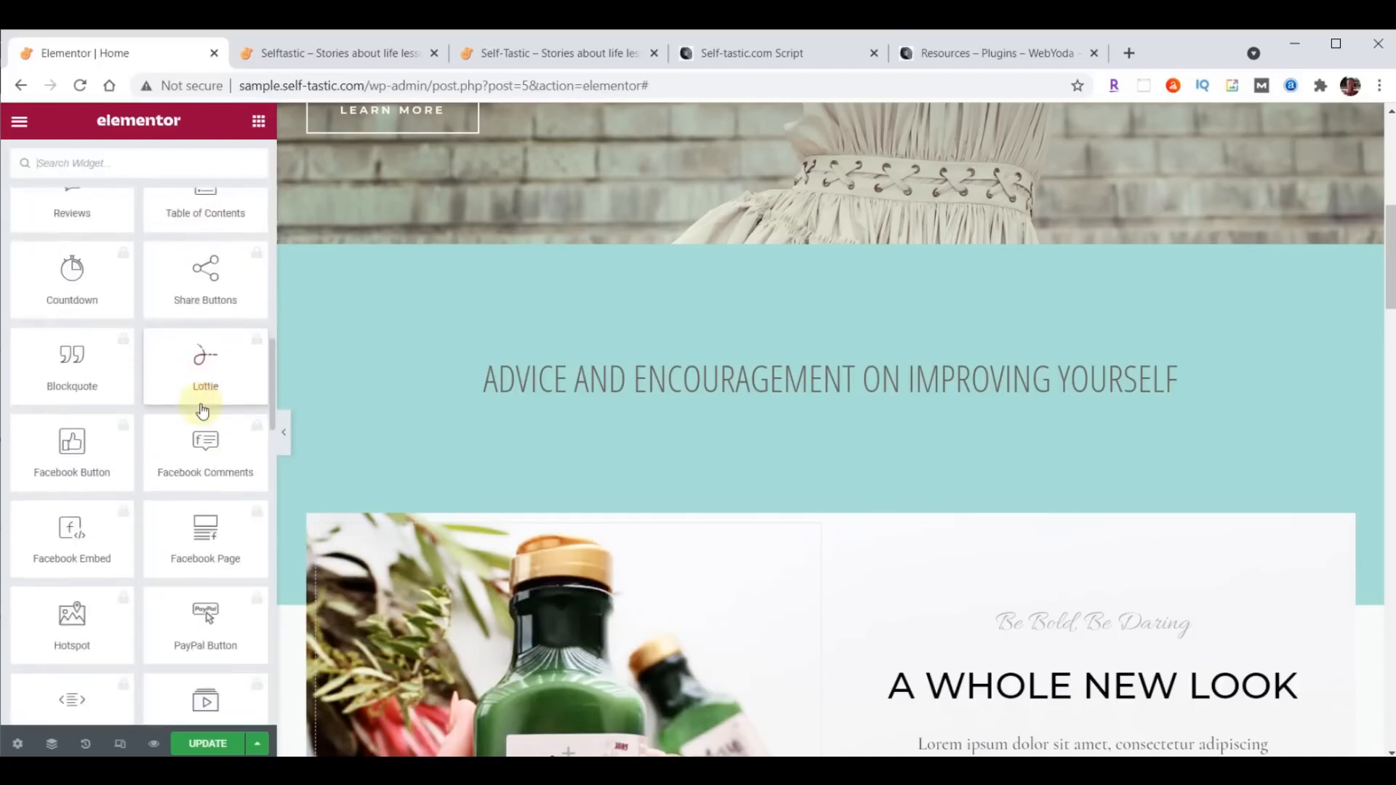
{"action": "scroll", "coordinate": [197, 538], "scroll_direction": "up", "scroll_amount": 20}
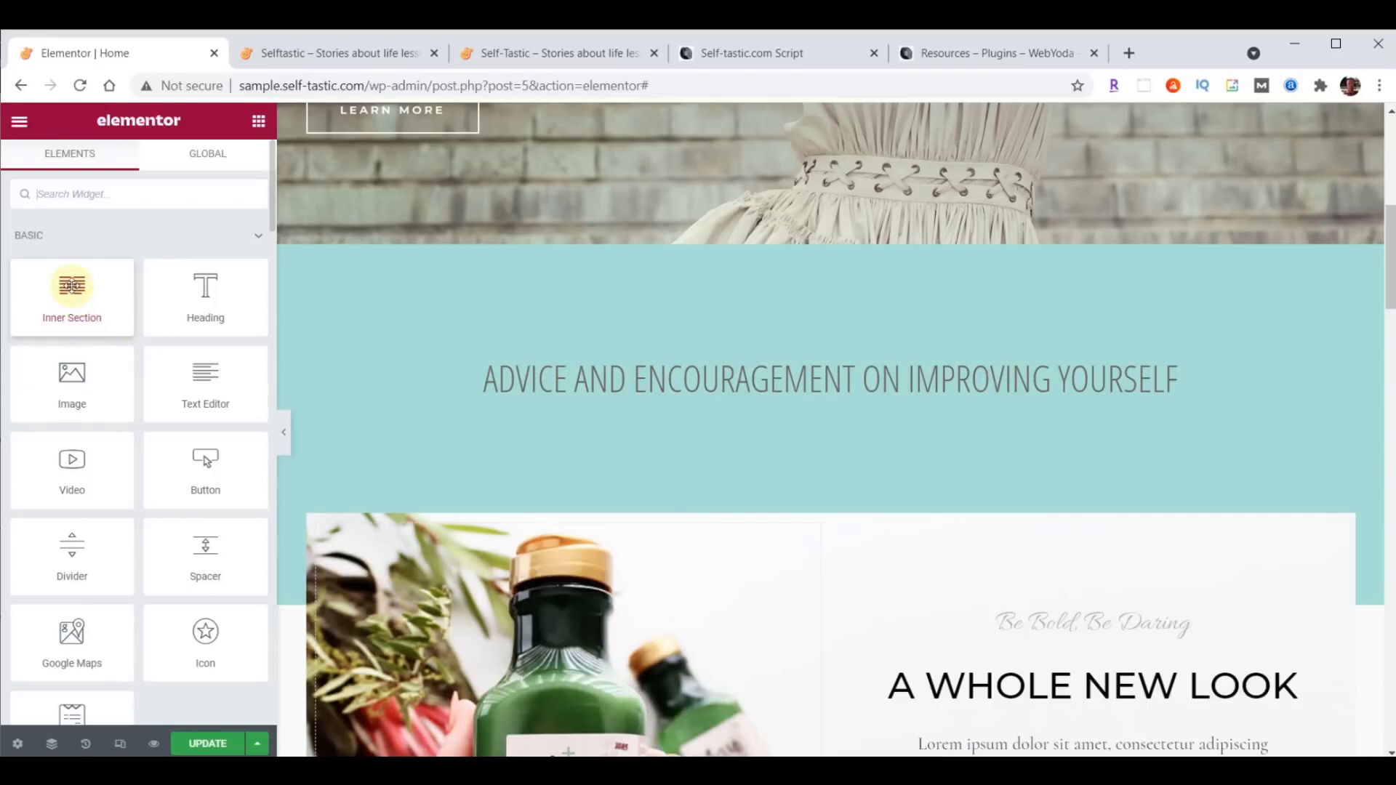
{"action": "left_click_drag", "start_coordinate": [71, 285], "coordinate": [856, 397]}
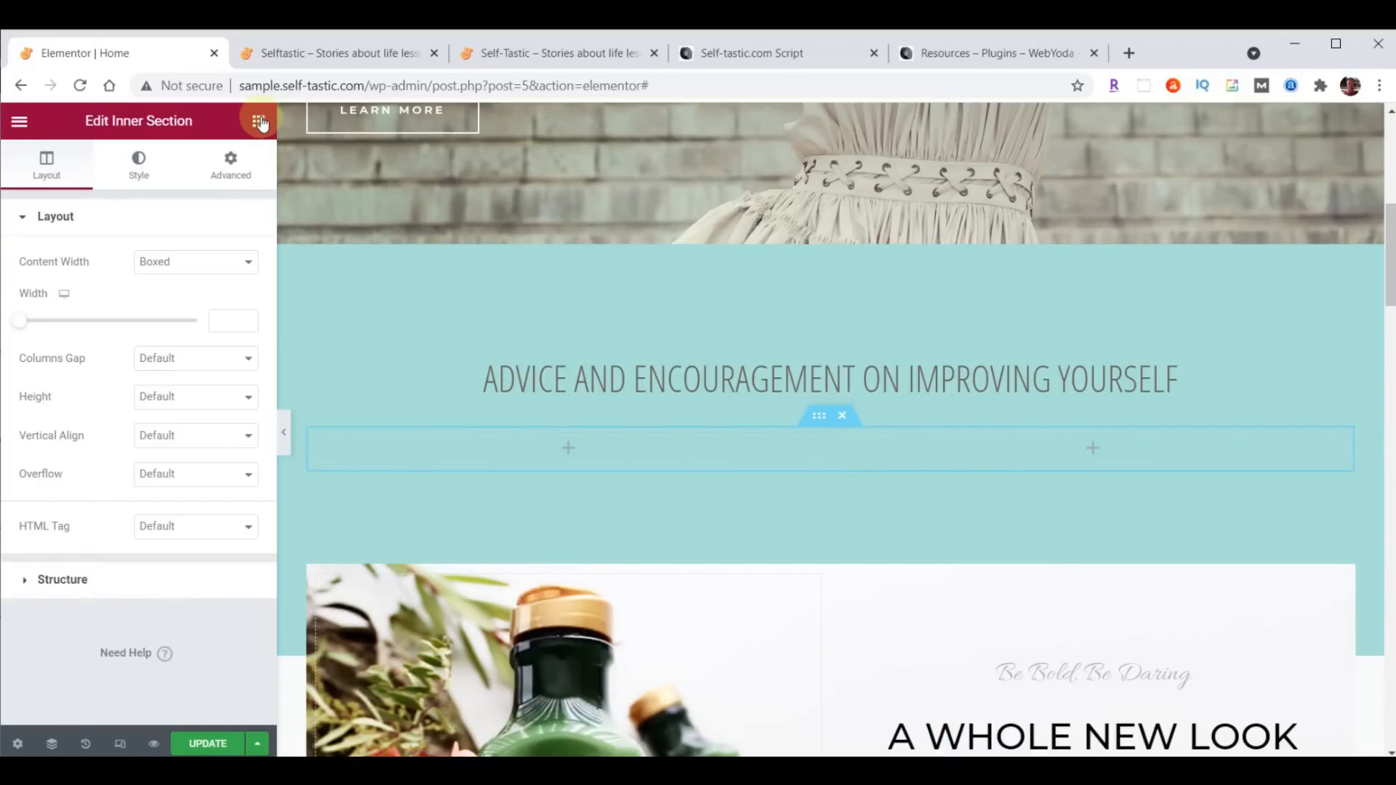
- Add an Image widget to the inner section's first column and open the media library for it
{"action": "left_click", "coordinate": [259, 122]}
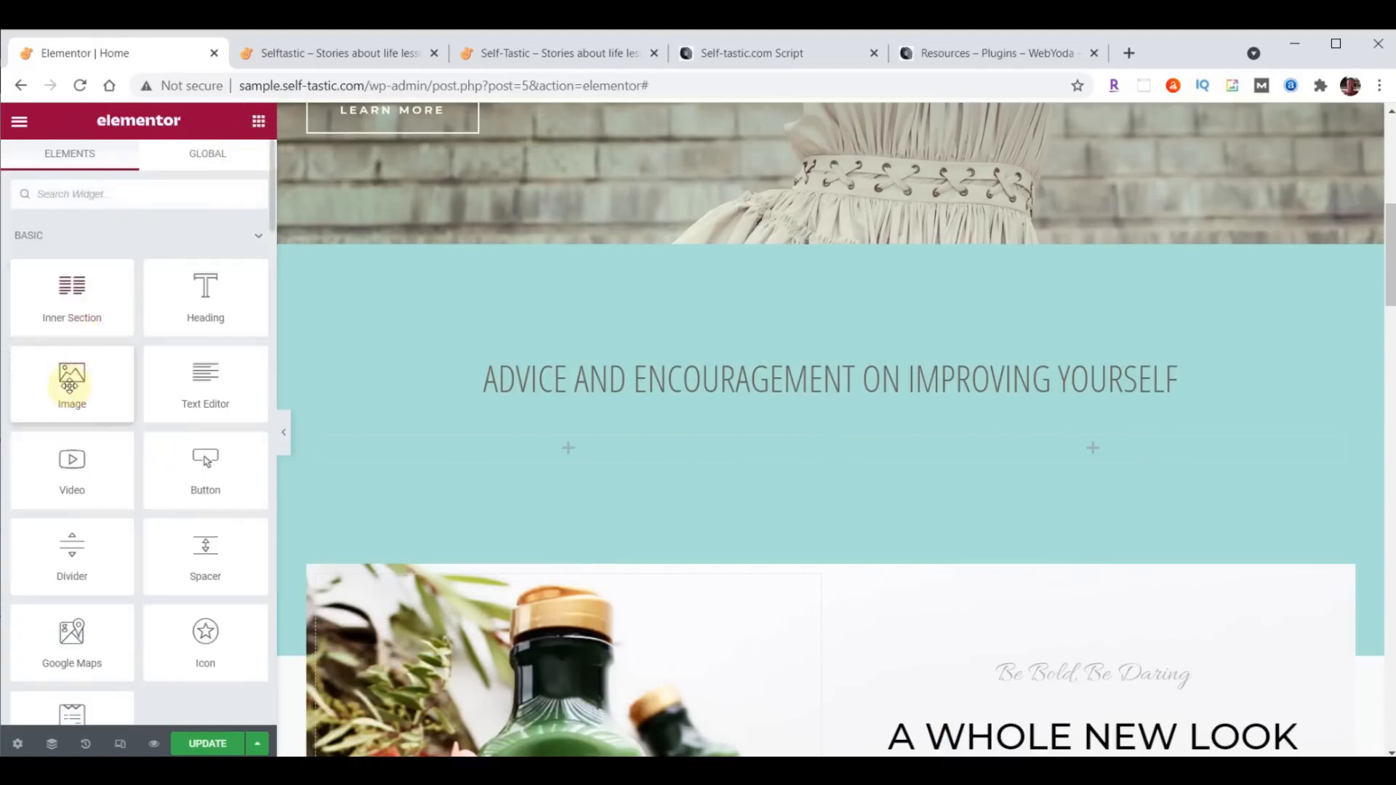
{"action": "left_click_drag", "start_coordinate": [66, 386], "coordinate": [558, 448]}
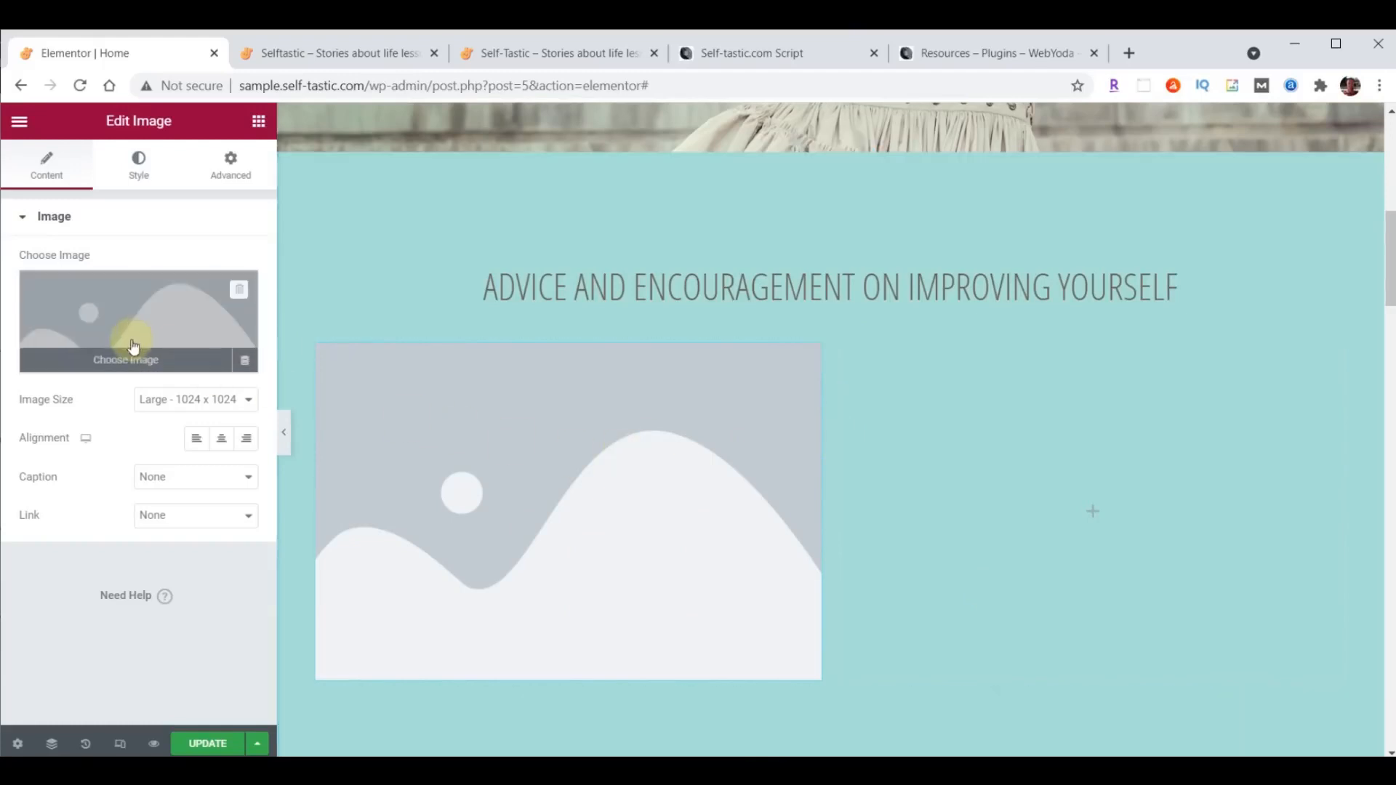
{"action": "left_click", "coordinate": [131, 313]}
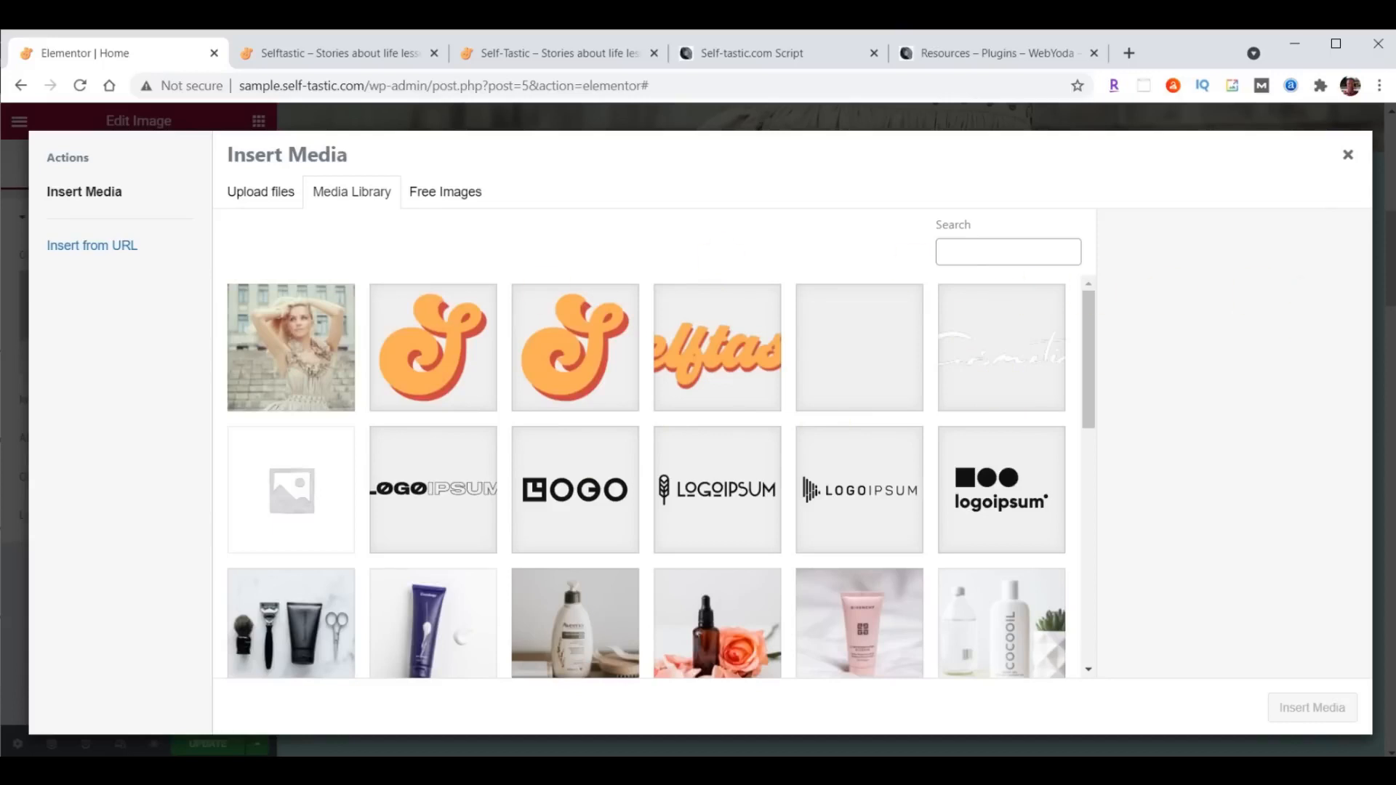
- Upload categories-01.png through categories-06.png from the content-selftastic content folder to the media library
{"action": "key", "text": "alt+Tab"}
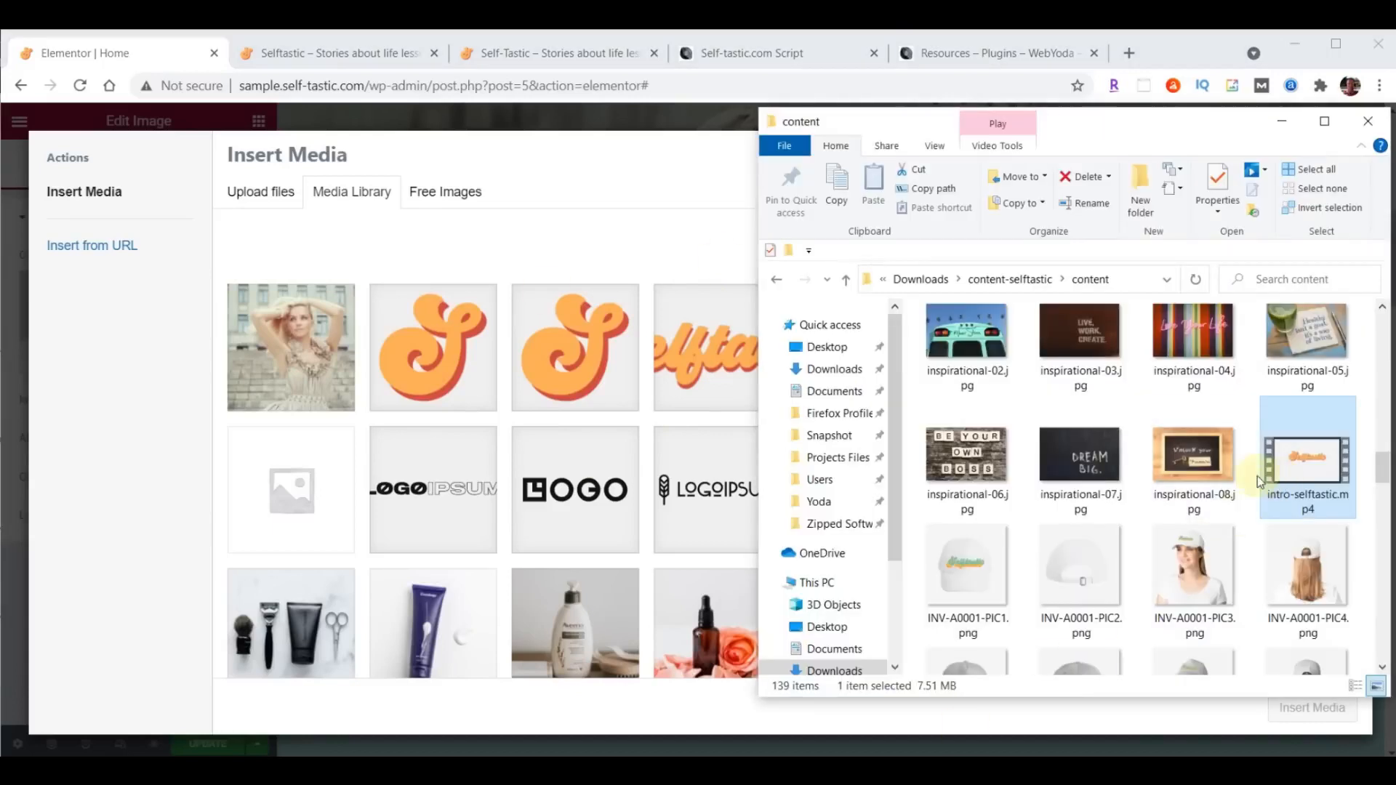
{"action": "scroll", "coordinate": [1258, 477], "scroll_direction": "up", "scroll_amount": 10}
{"action": "scroll", "coordinate": [1259, 481], "scroll_direction": "up", "scroll_amount": 5}
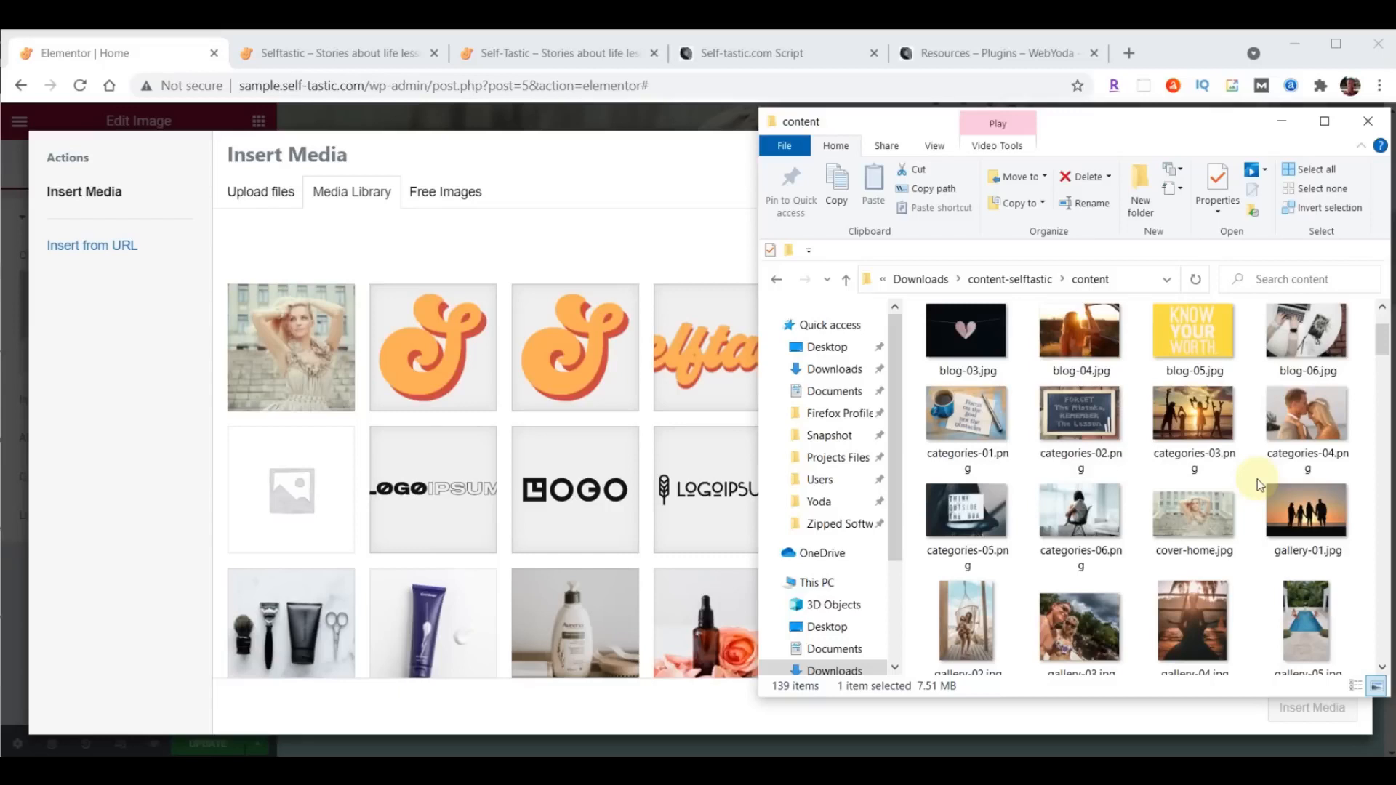
{"action": "left_click", "coordinate": [970, 425]}
{"action": "left_click", "coordinate": [1075, 522], "text": "shift"}
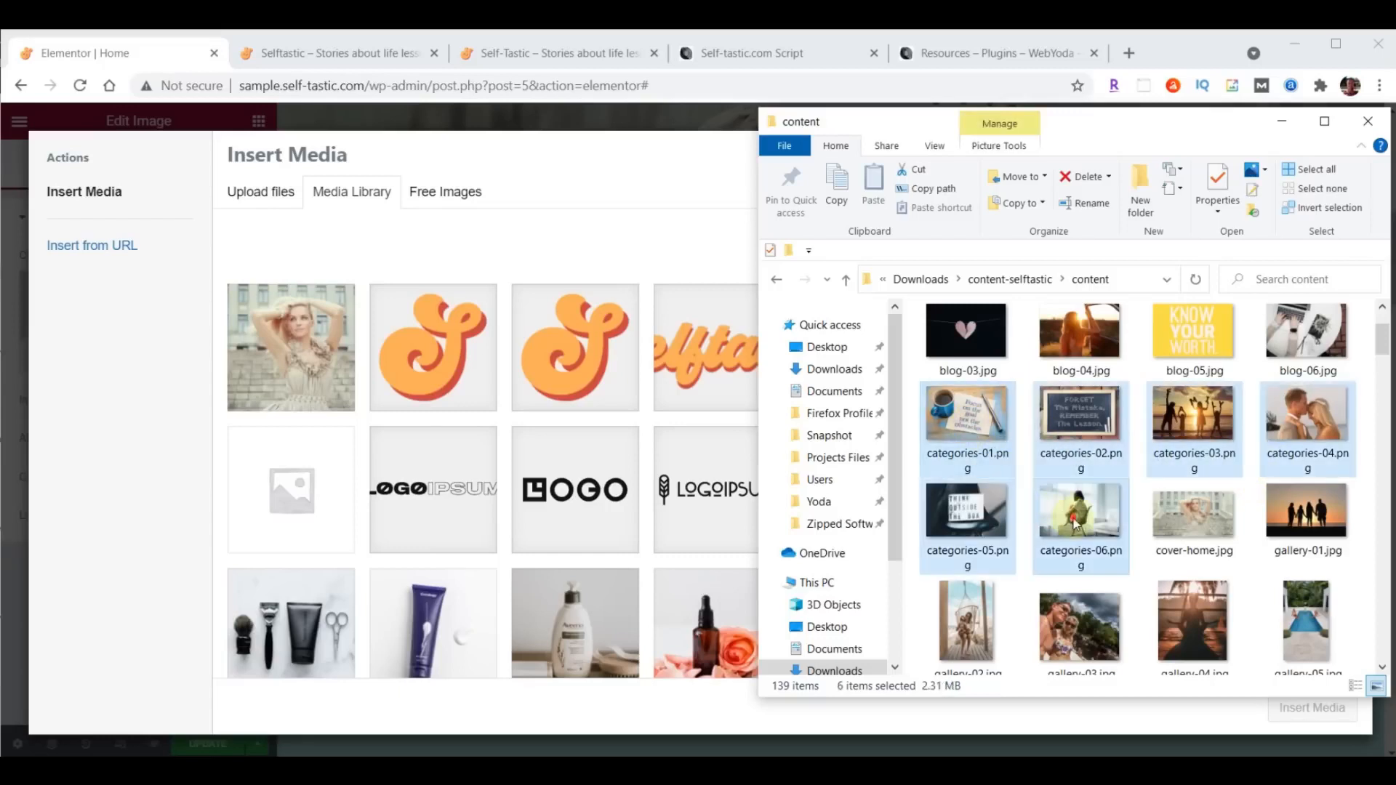
{"action": "left_click_drag", "start_coordinate": [1068, 413], "coordinate": [543, 427]}
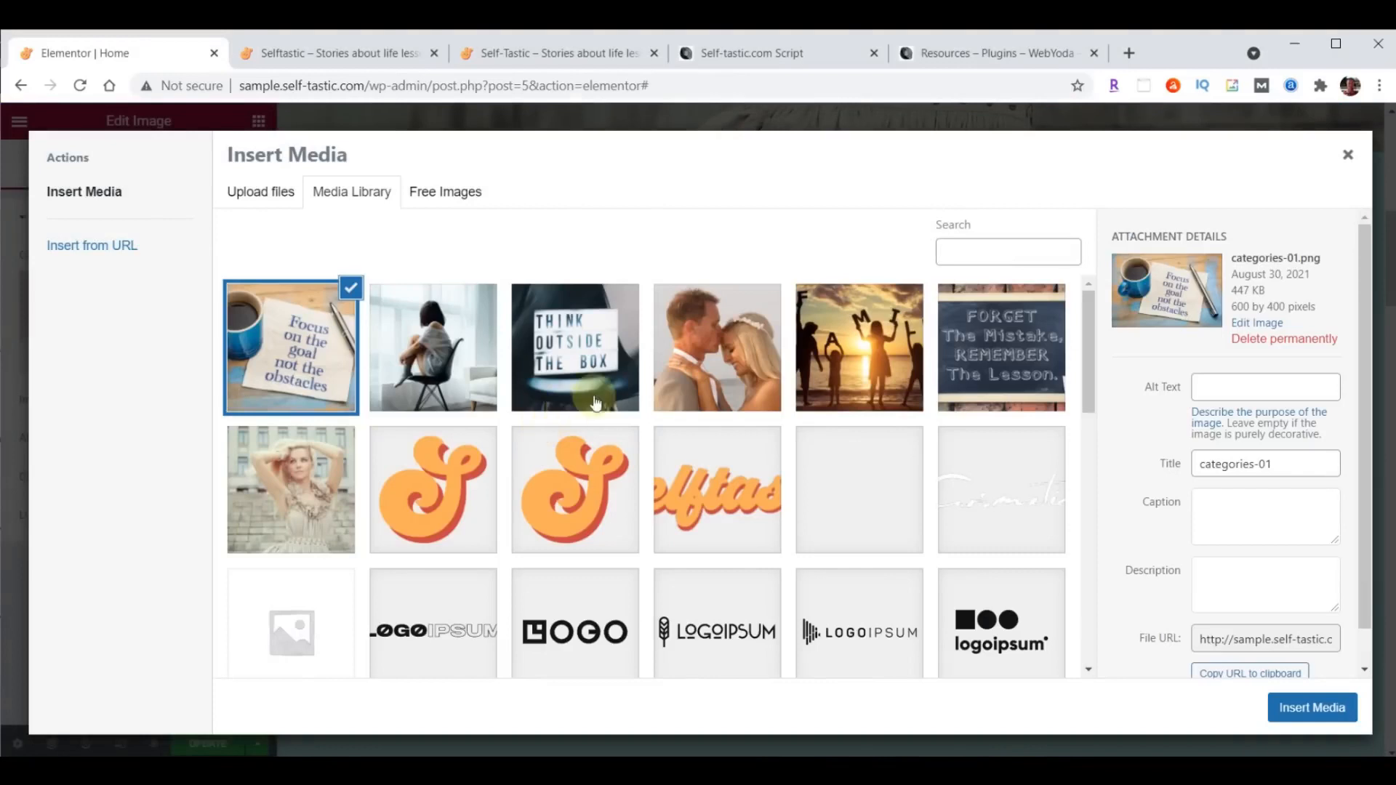
- Look through the uploaded category images and insert categories-01.png into the first column's Image widget
{"action": "left_click", "coordinate": [449, 352]}
{"action": "left_click", "coordinate": [565, 349]}
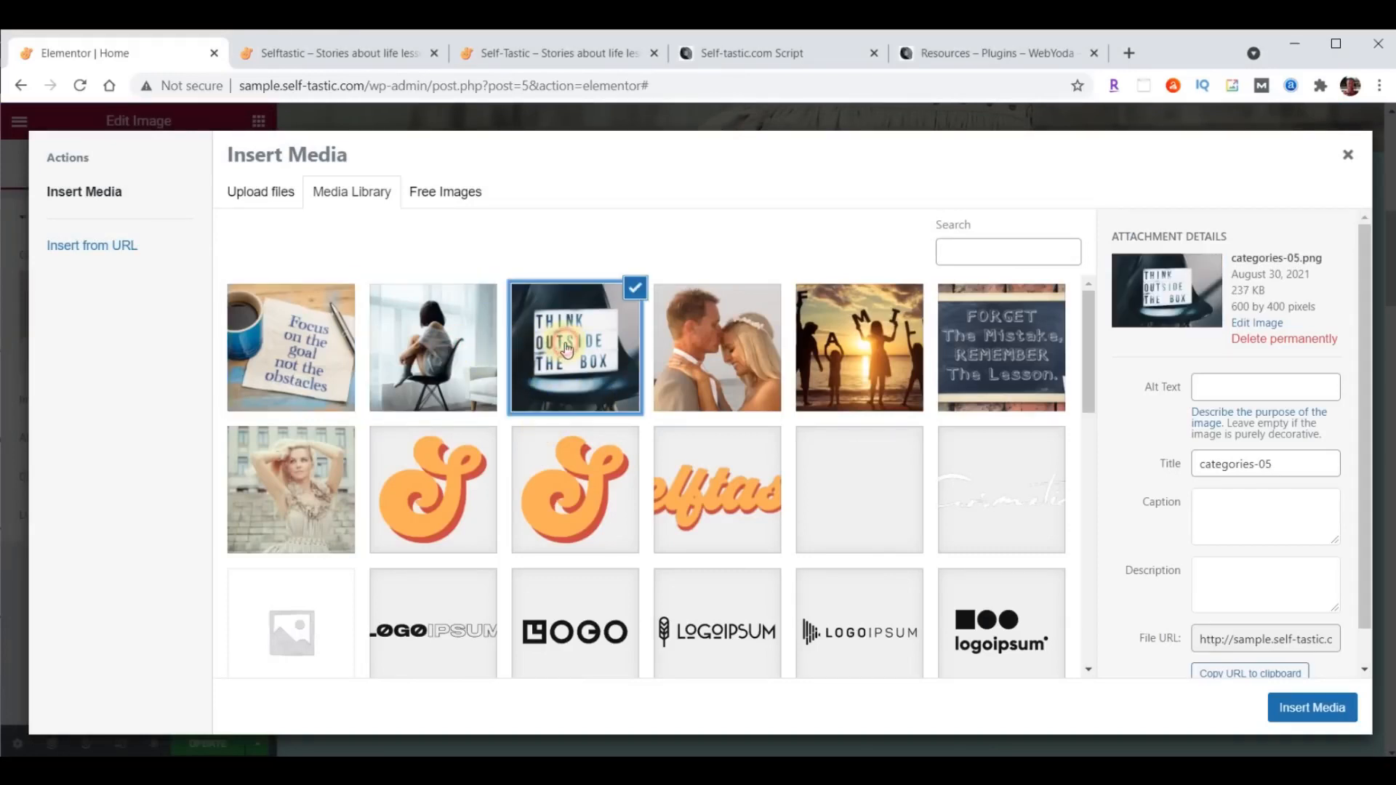
{"action": "left_click", "coordinate": [708, 342]}
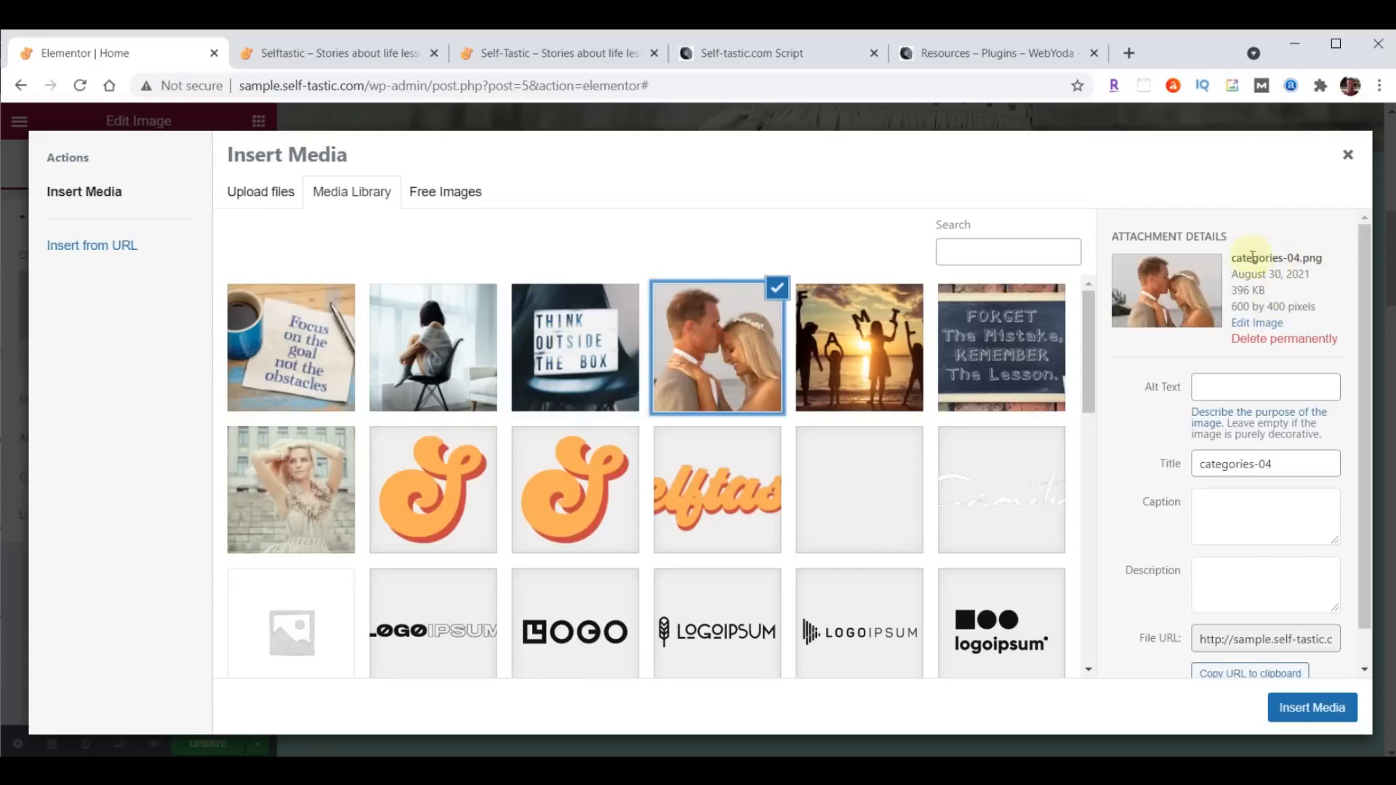
{"action": "left_click", "coordinate": [837, 348]}
{"action": "left_click", "coordinate": [985, 337]}
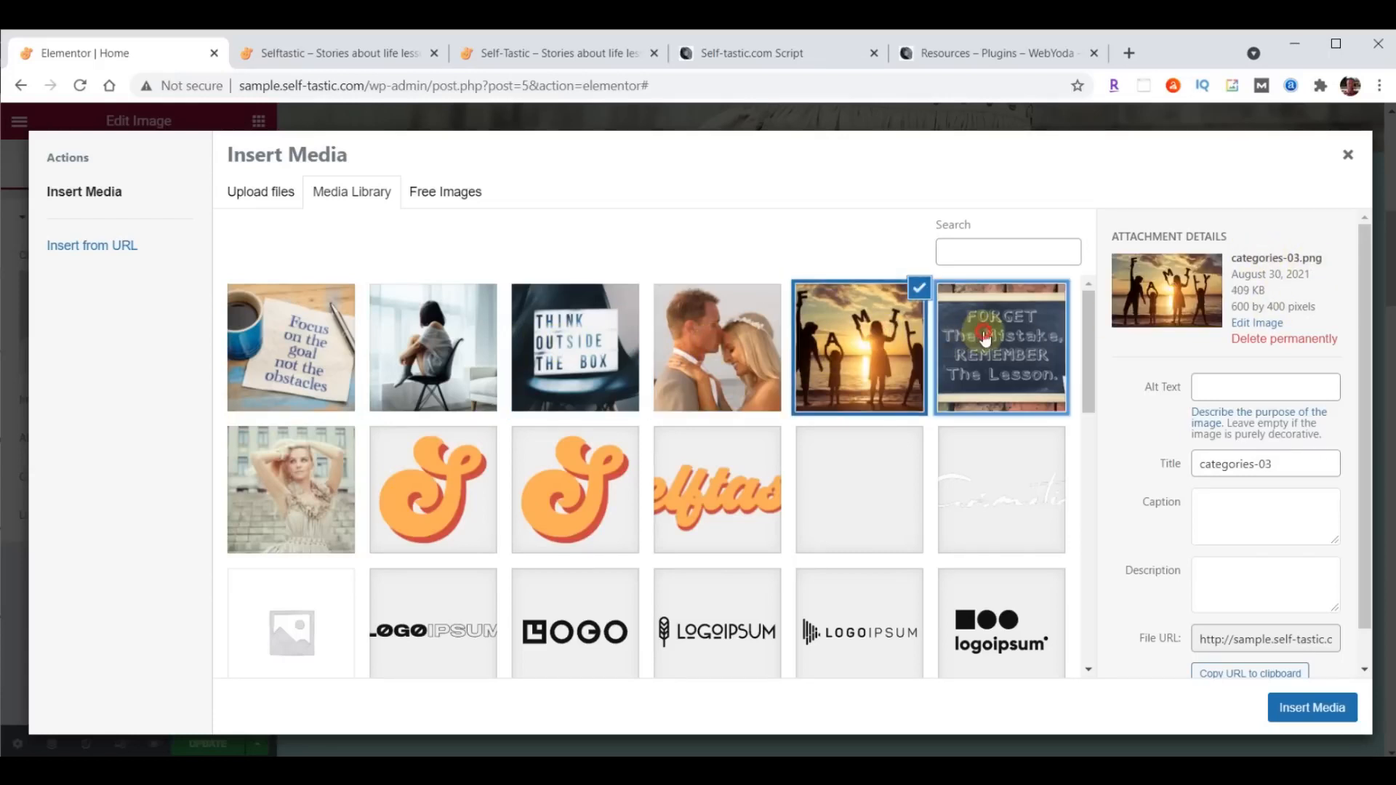
{"action": "left_click", "coordinate": [263, 342]}
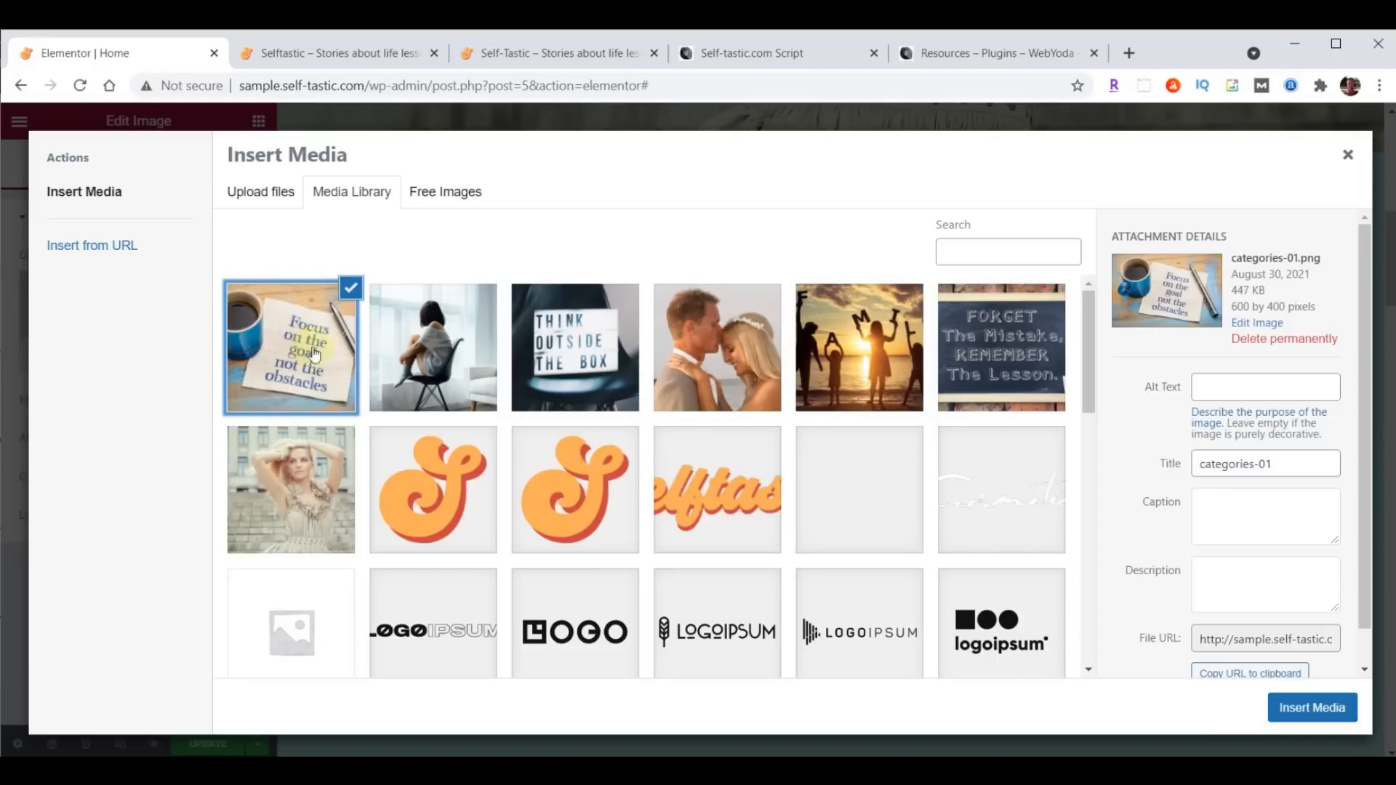
{"action": "left_click", "coordinate": [1314, 710]}
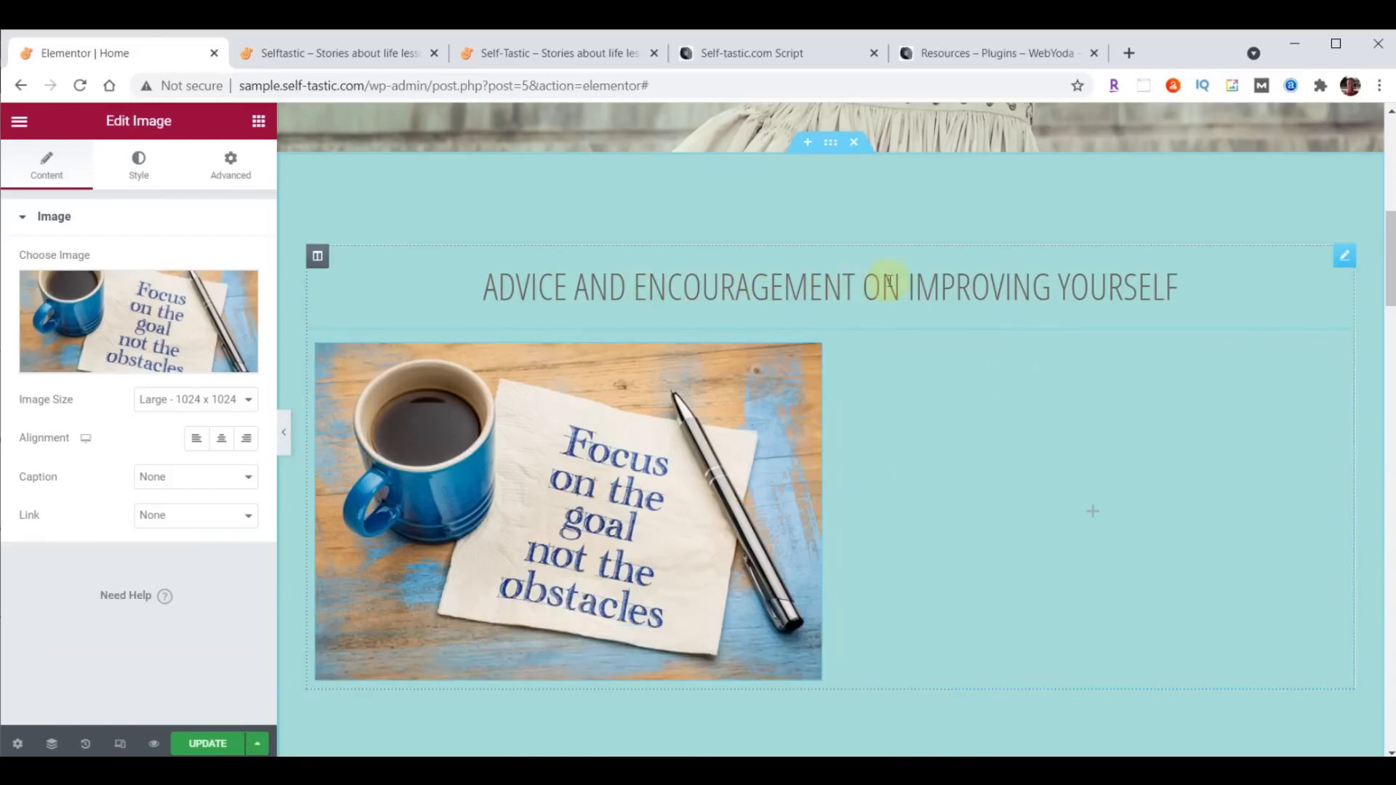
- Duplicate the teal section's heading and move the copy below the image in the inner section's first column
{"action": "left_click", "coordinate": [1346, 262]}
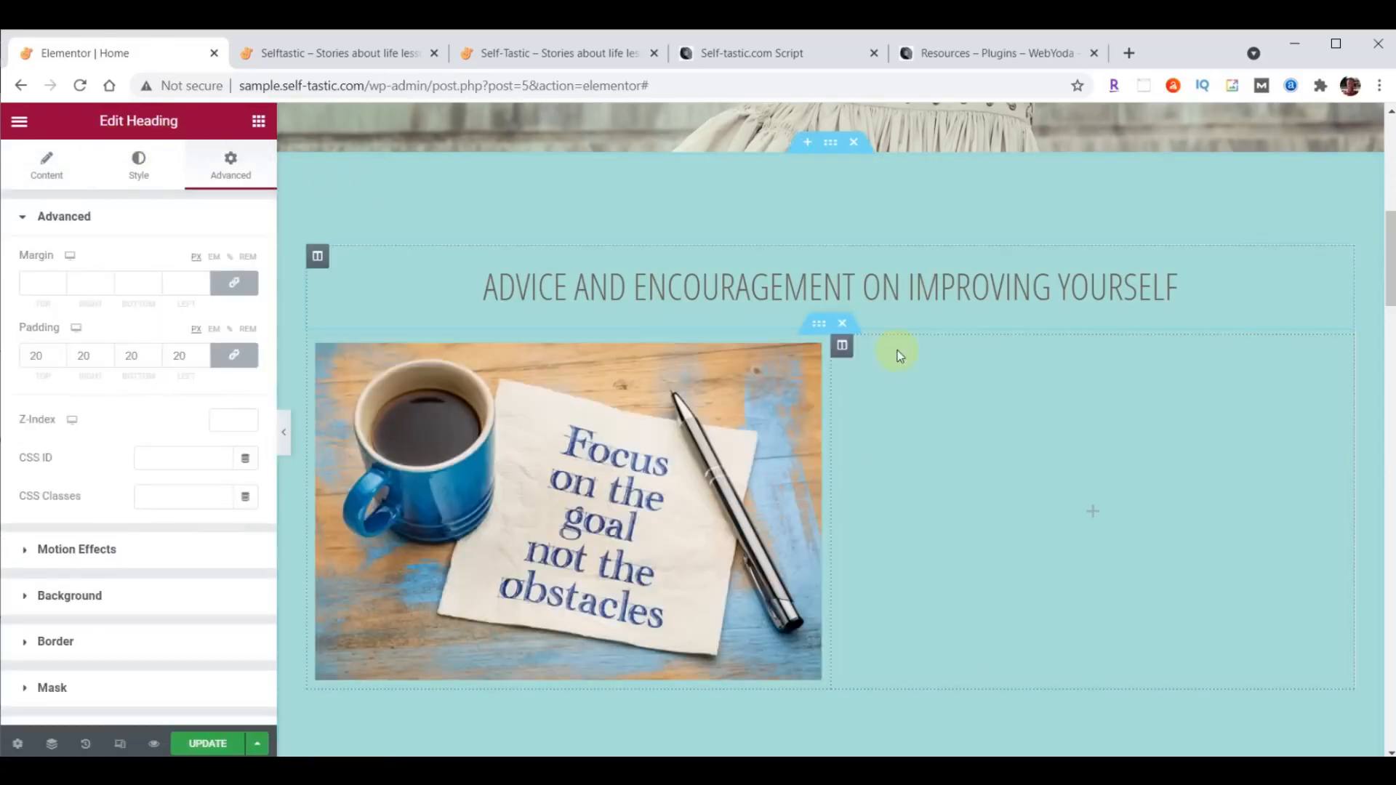
{"action": "right_click", "coordinate": [1345, 265]}
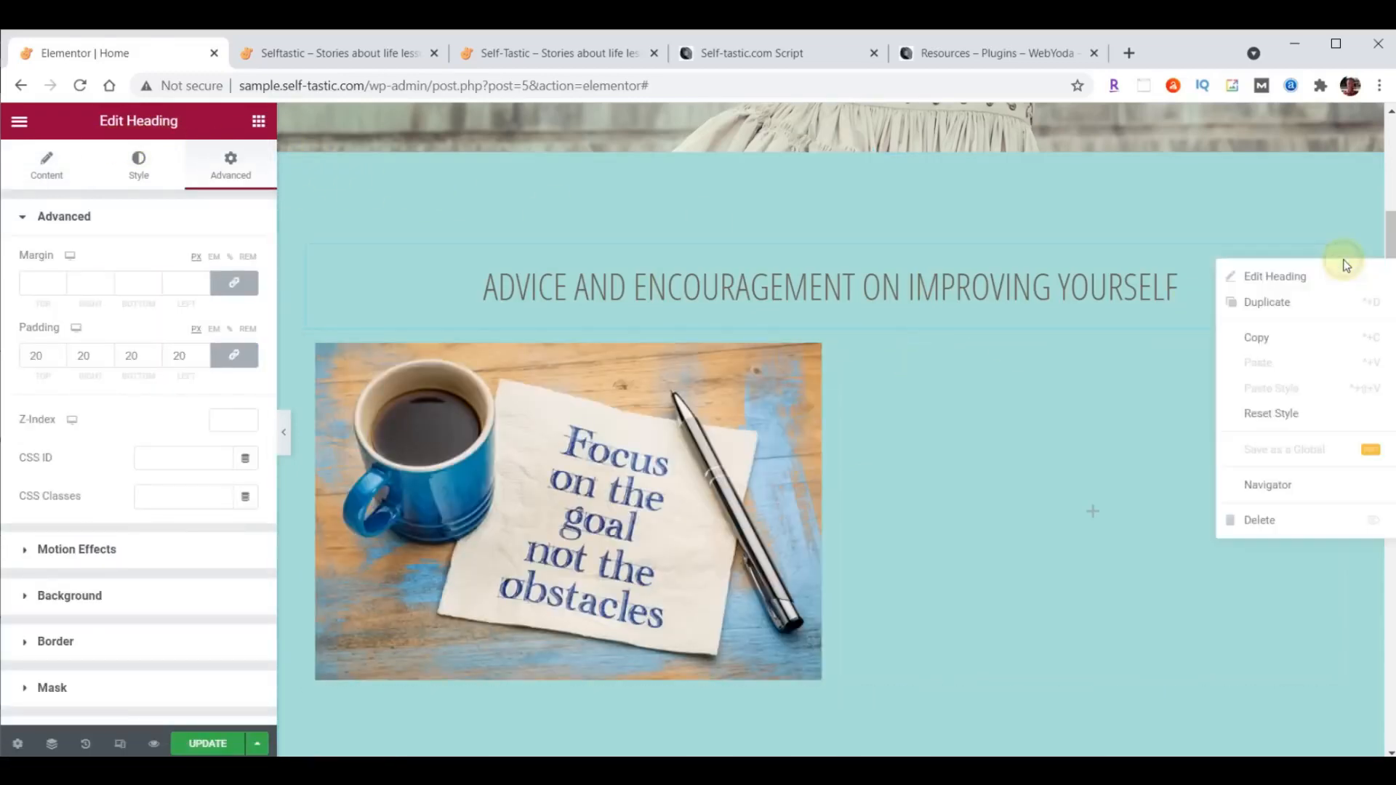
{"action": "left_click", "coordinate": [1287, 298]}
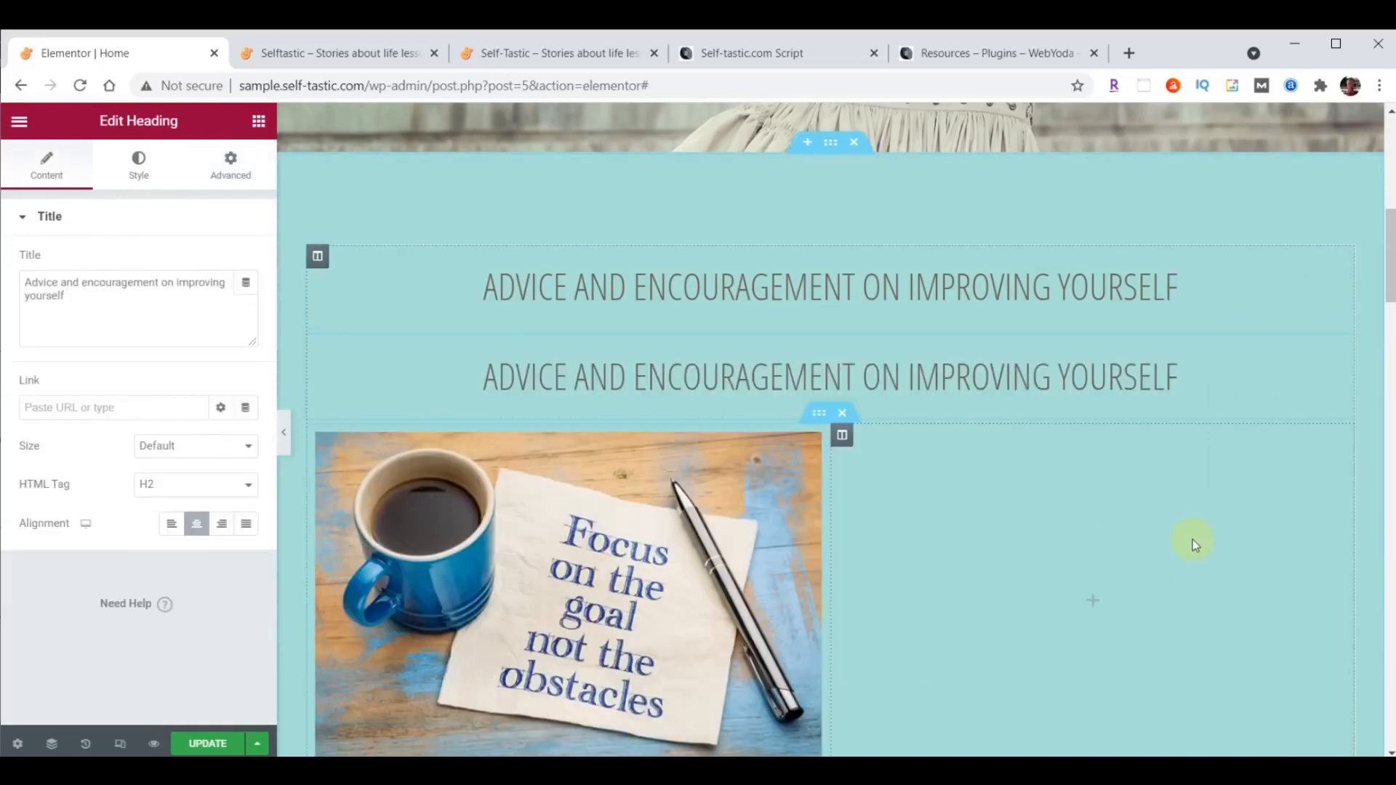
{"action": "scroll", "coordinate": [1193, 539], "scroll_direction": "down", "scroll_amount": 1}
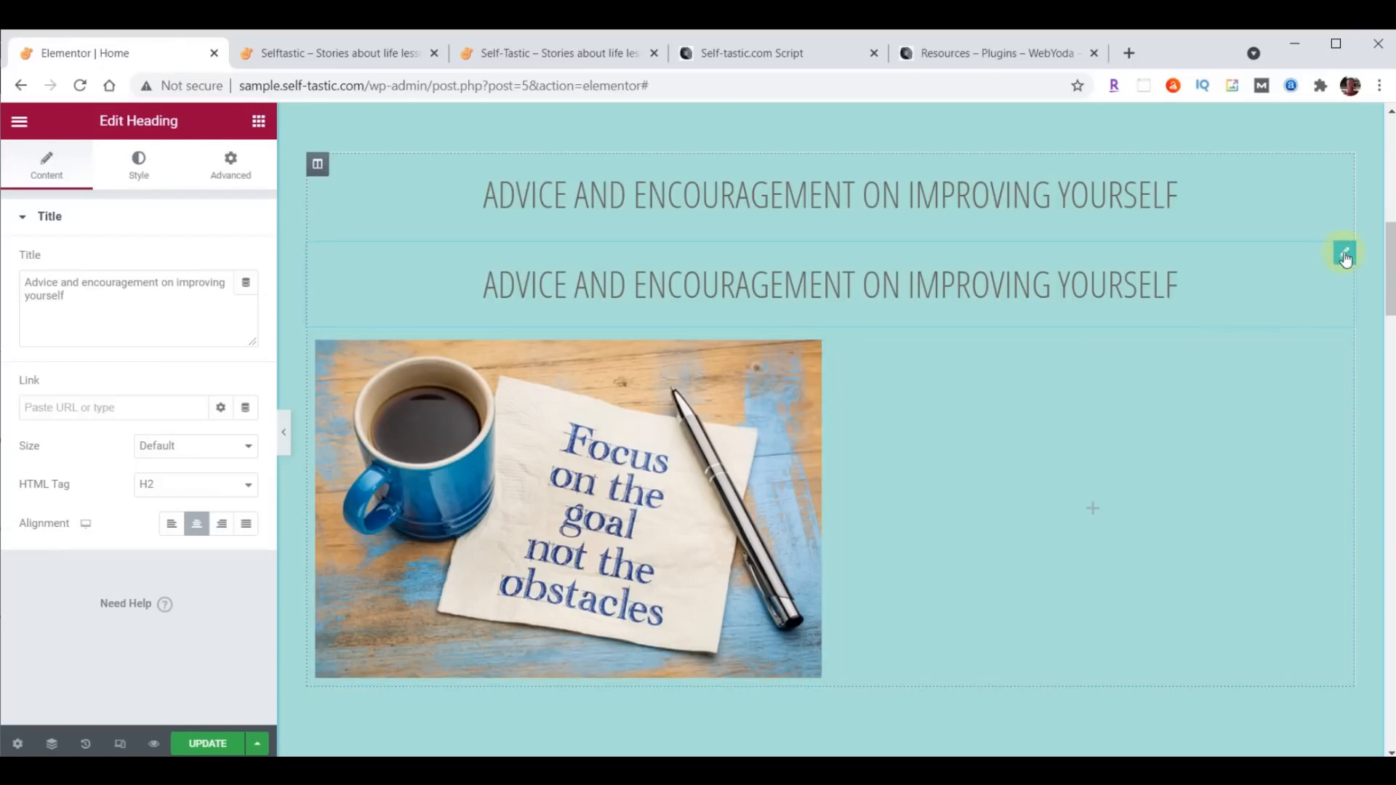
{"action": "left_click_drag", "start_coordinate": [1348, 258], "coordinate": [547, 589]}
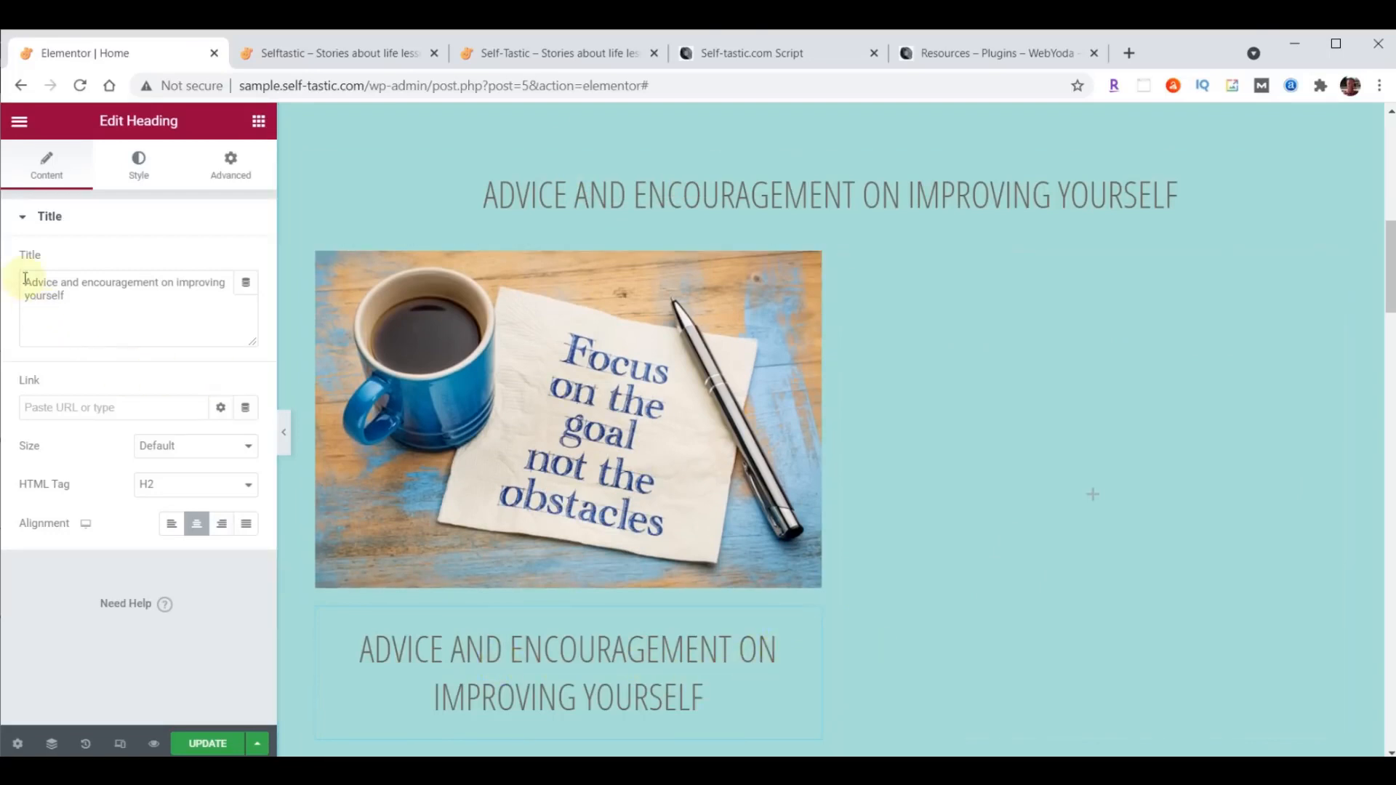
- Retitle the heading below the image to Personal Development and set its typography to Work Sans at 22 px
{"action": "left_click_drag", "start_coordinate": [24, 285], "coordinate": [172, 343]}
{"action": "type", "text": "Personal Development"}
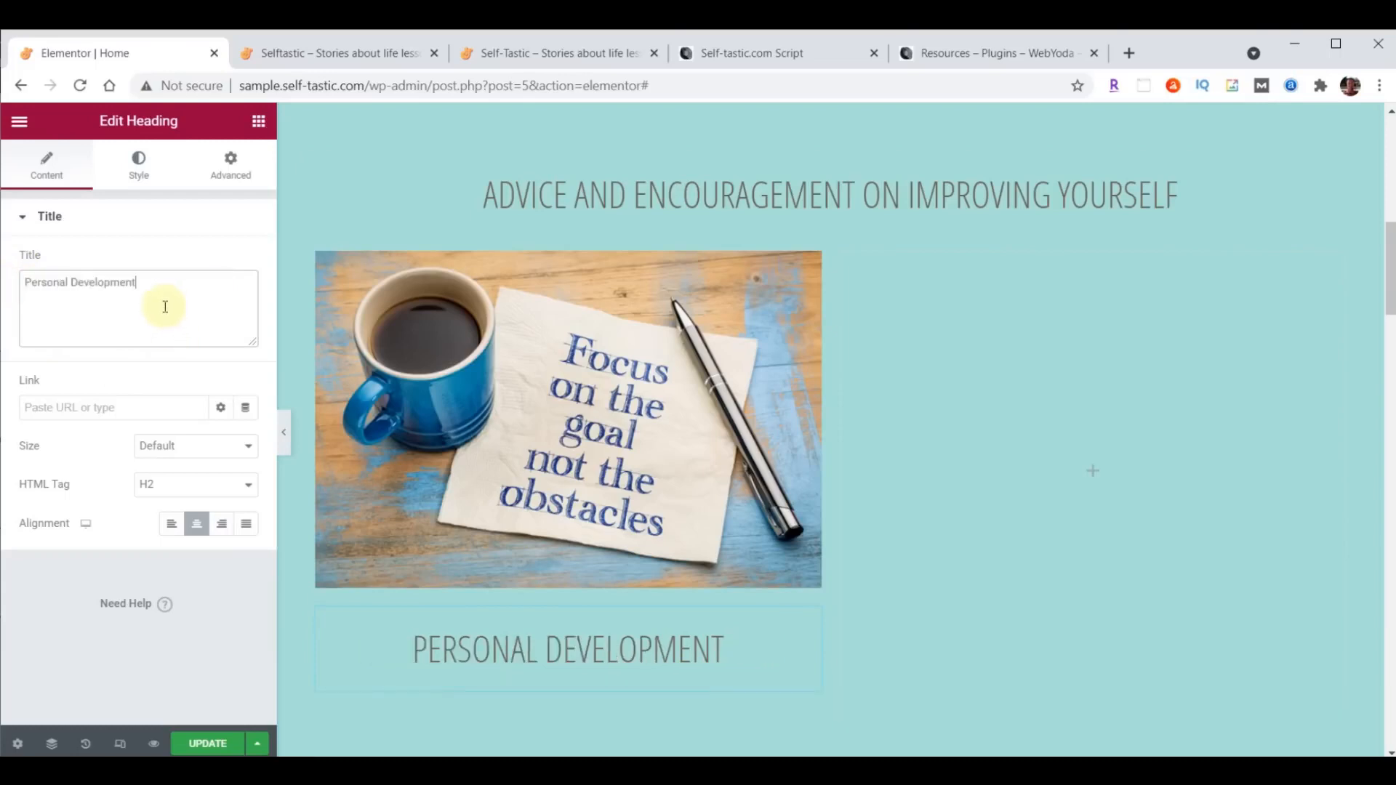
{"action": "left_click", "coordinate": [136, 161]}
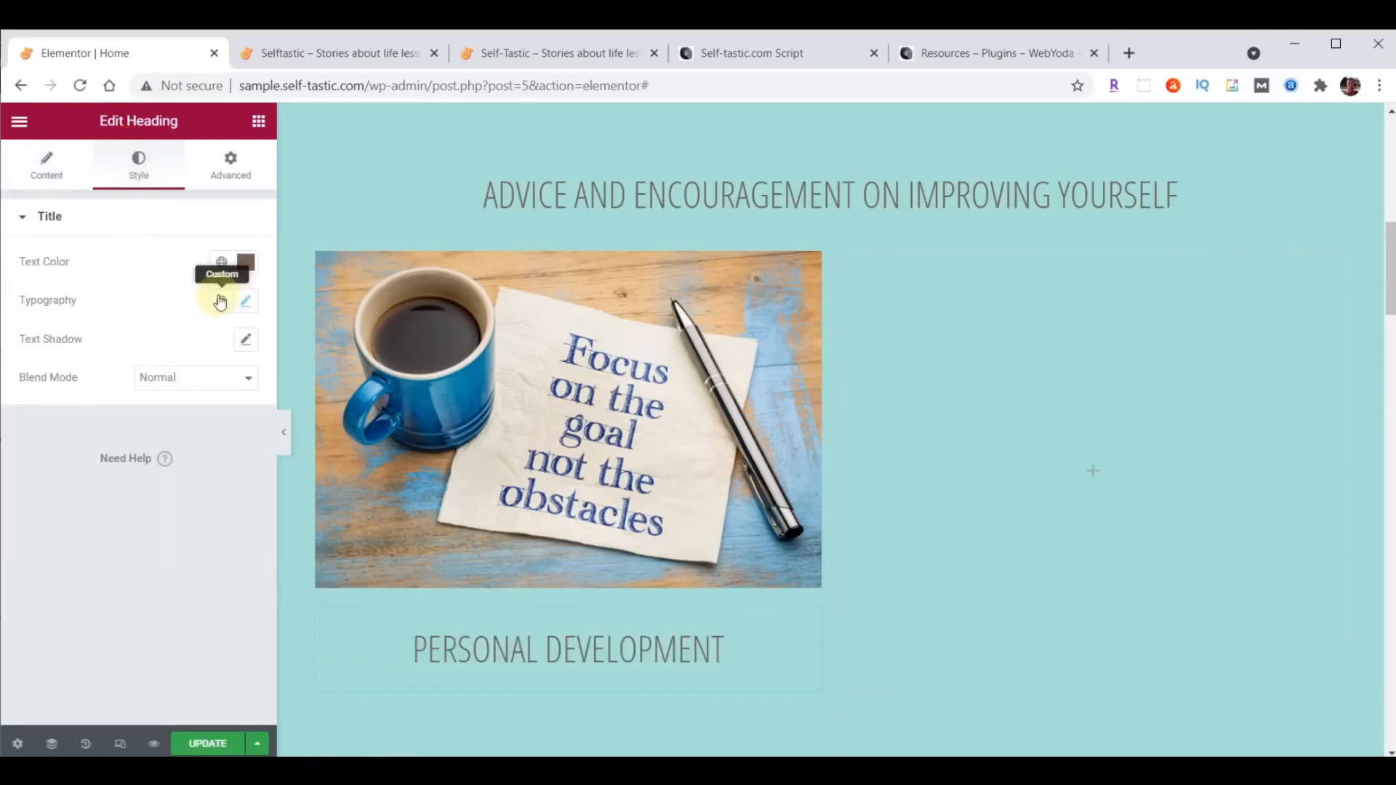
{"action": "left_click", "coordinate": [246, 301]}
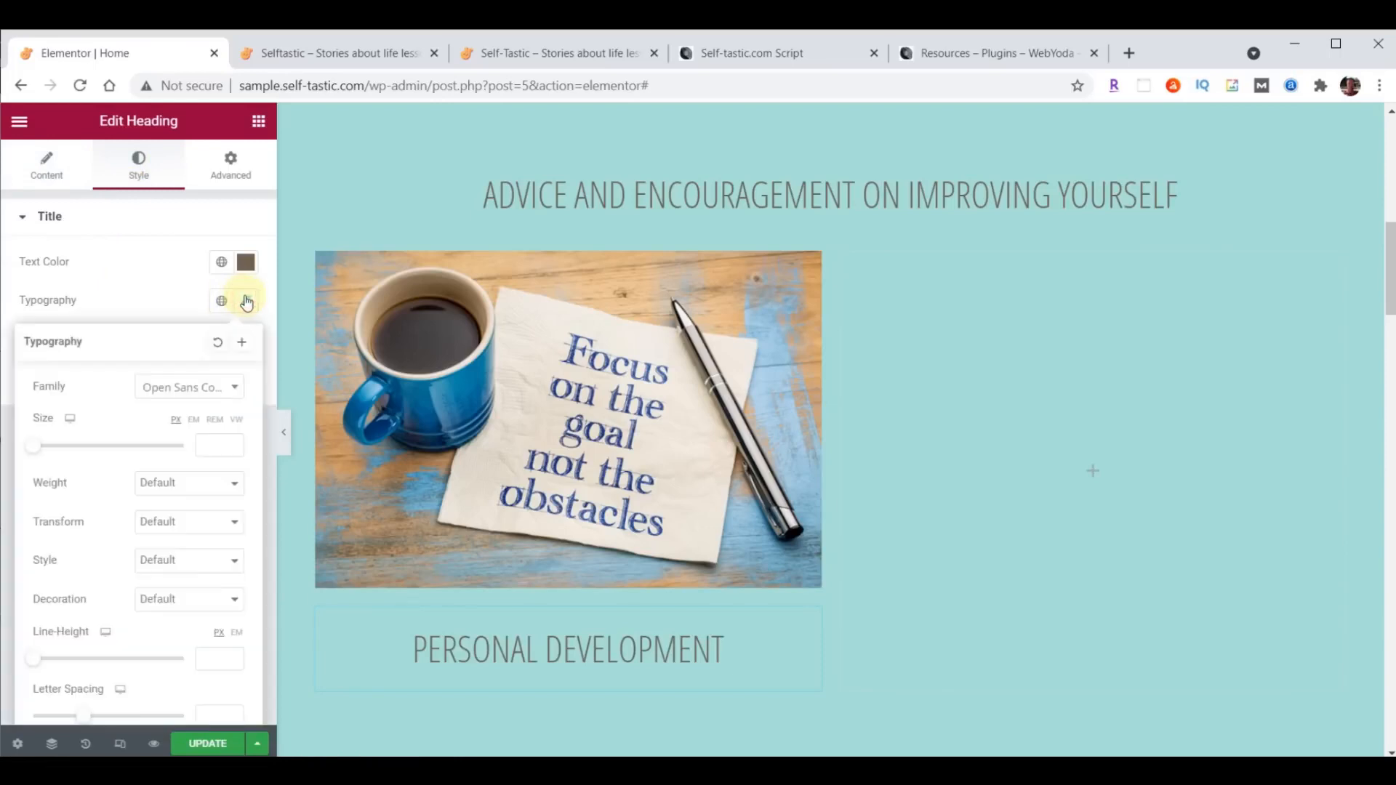
{"action": "left_click", "coordinate": [173, 389]}
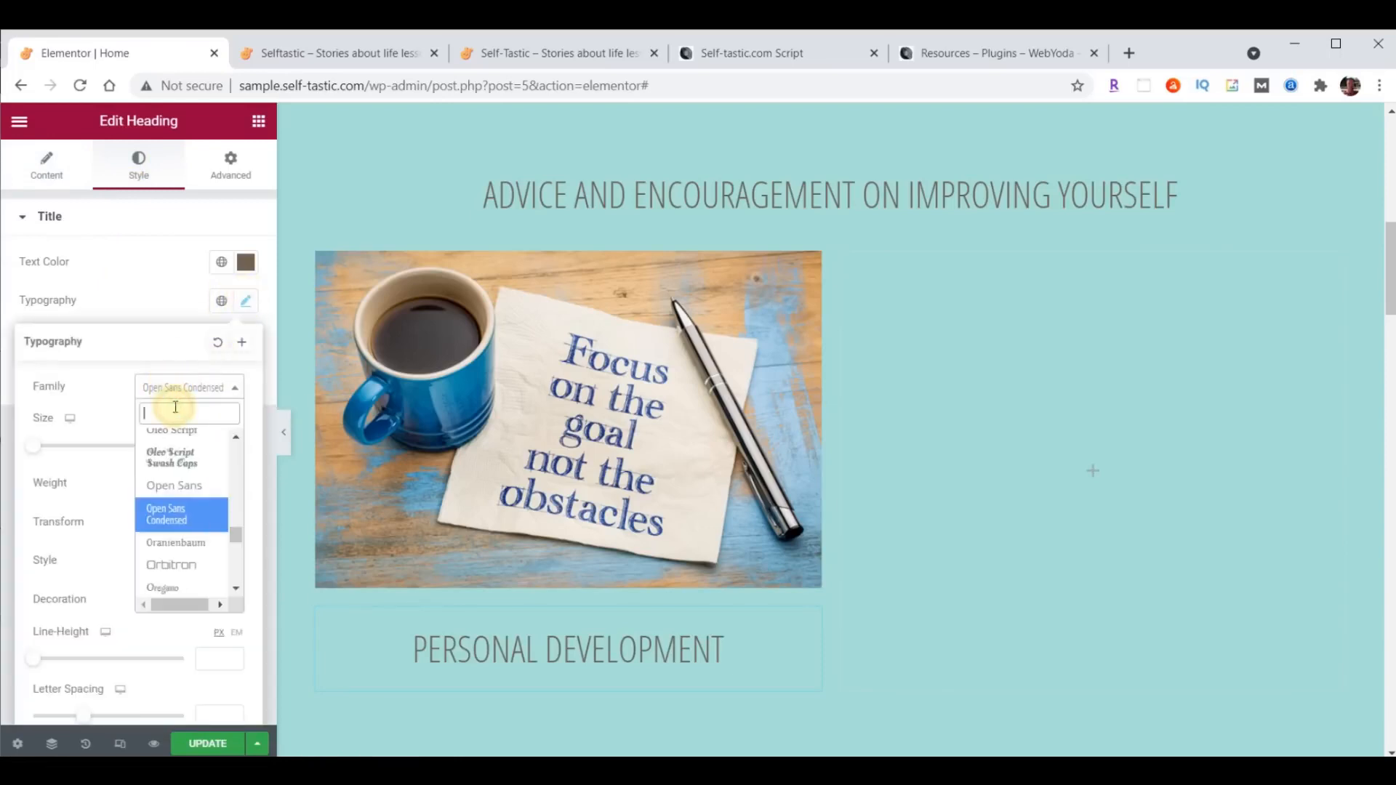
{"action": "type", "text": "wor"}
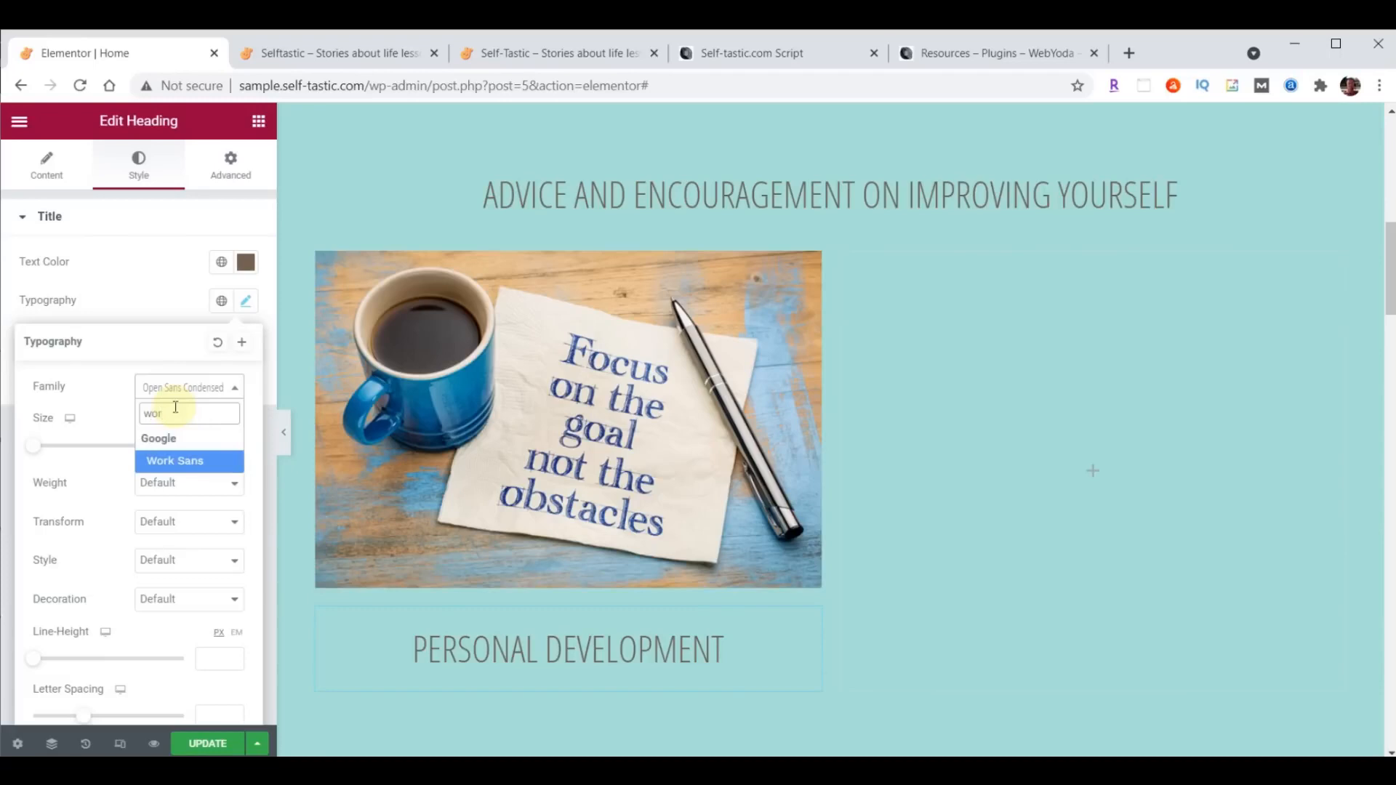
{"action": "left_click", "coordinate": [173, 461]}
{"action": "left_click", "coordinate": [221, 443]}
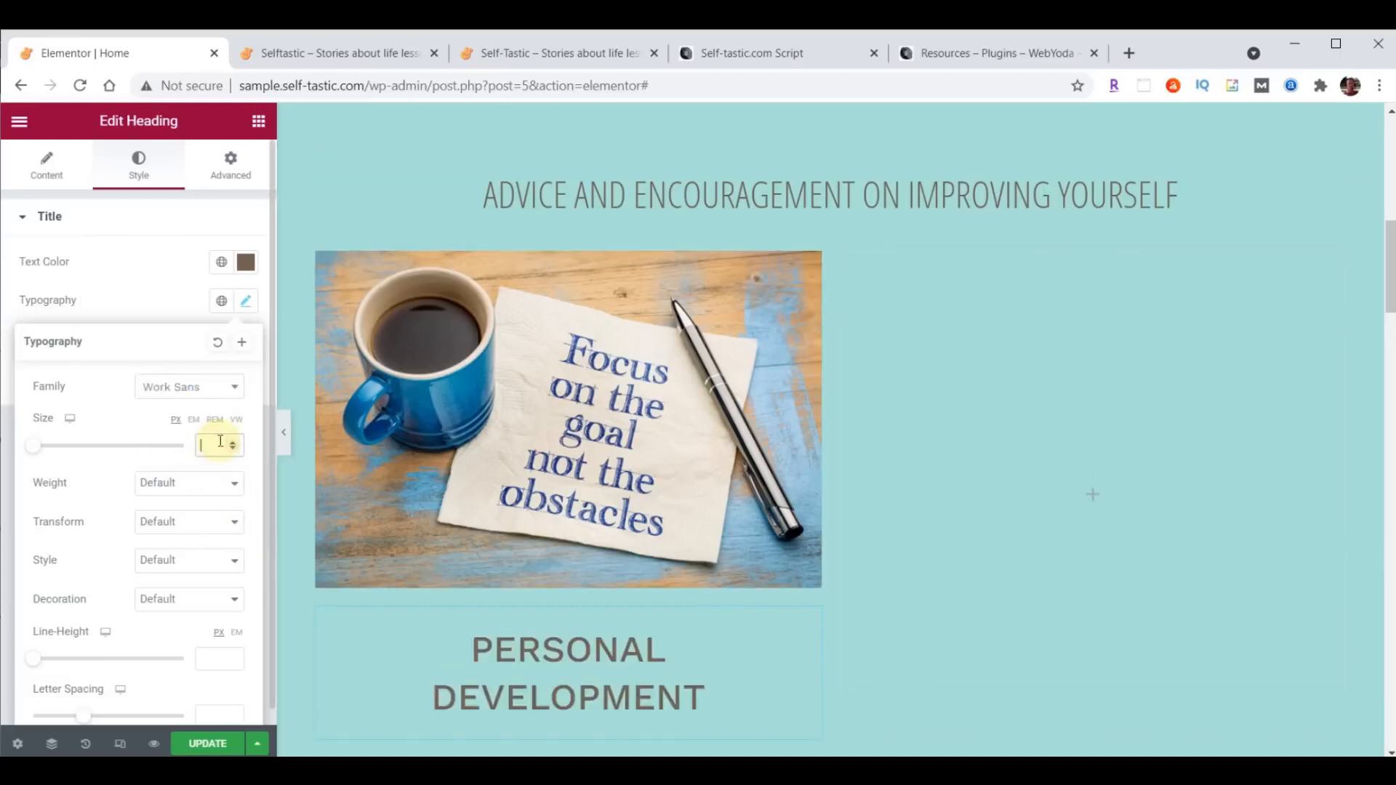
{"action": "type", "text": "22"}
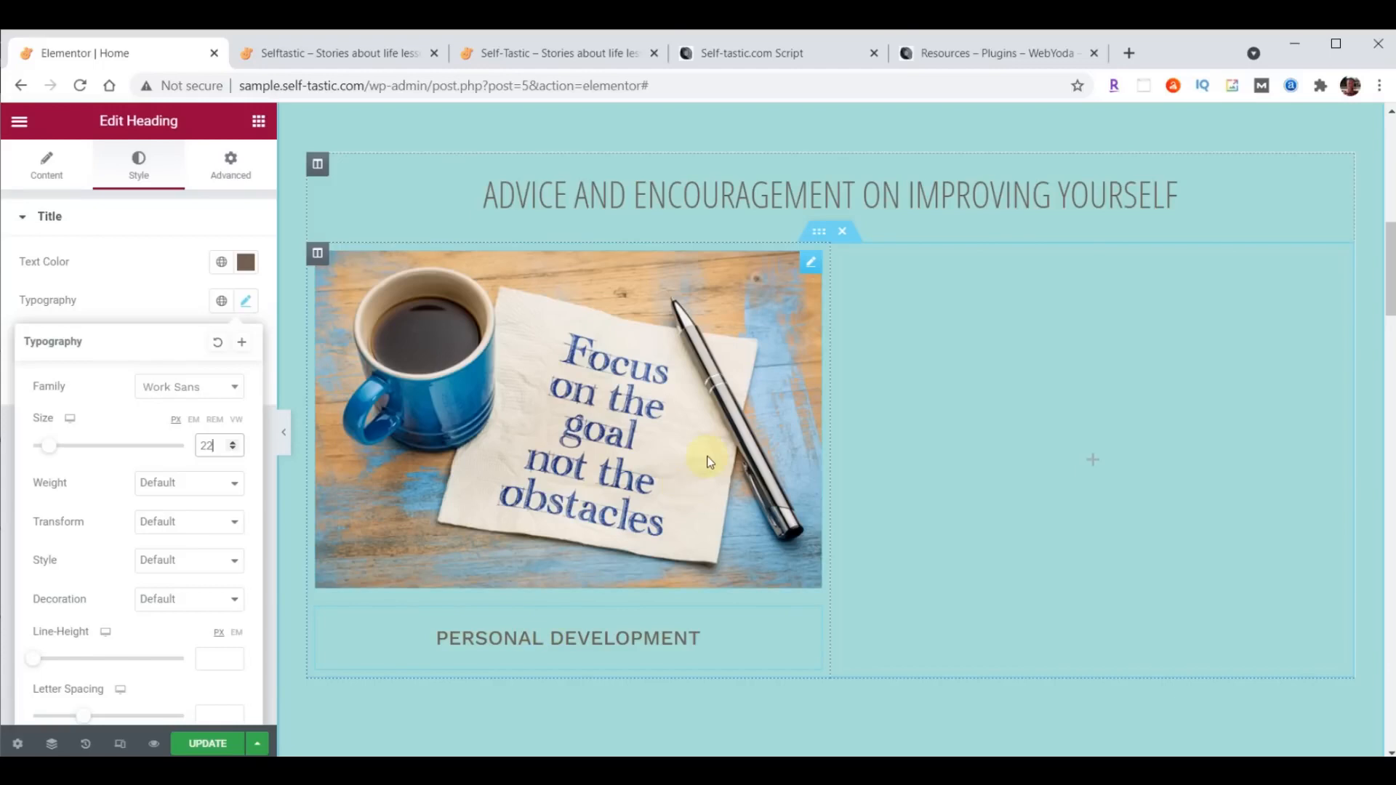
{"action": "right_click", "coordinate": [809, 264]}
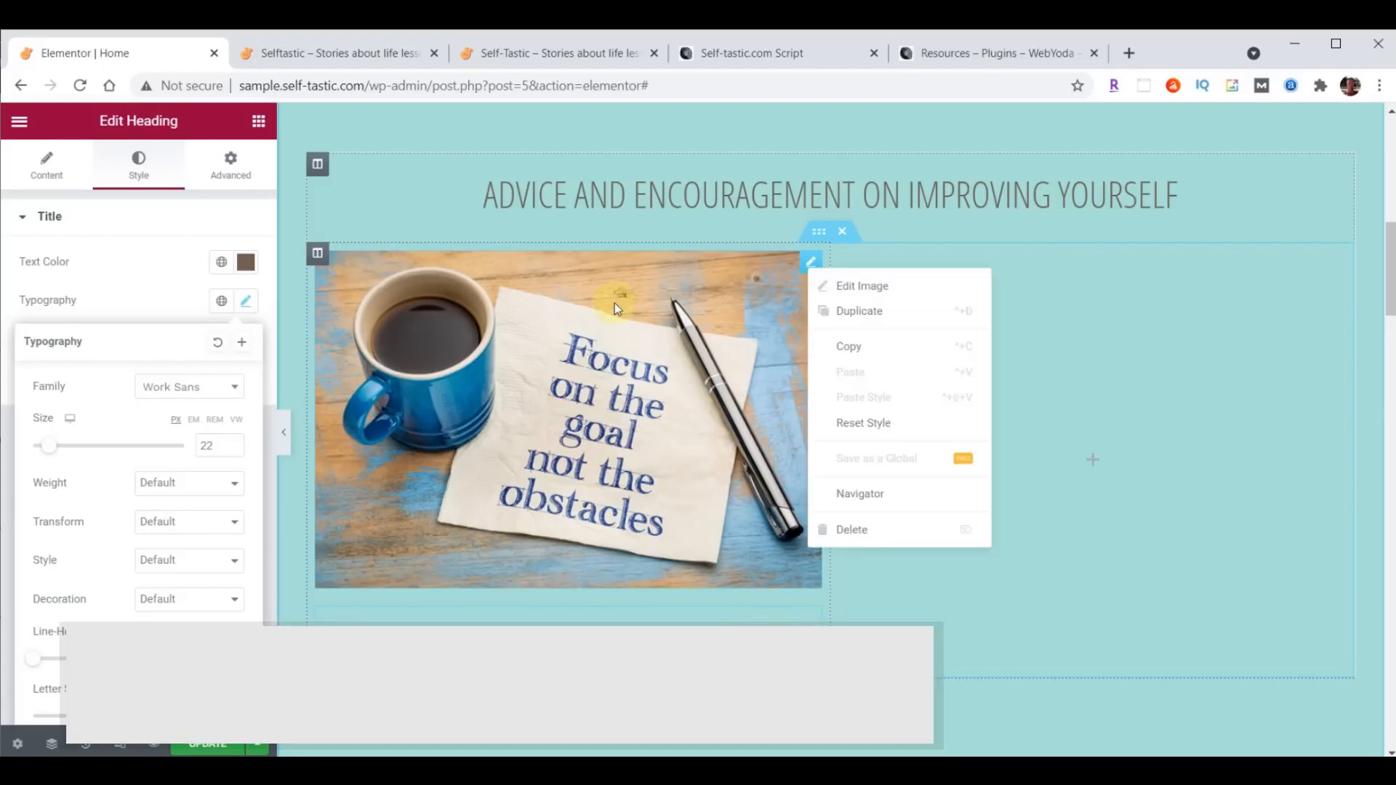
{"action": "left_click", "coordinate": [614, 303]}
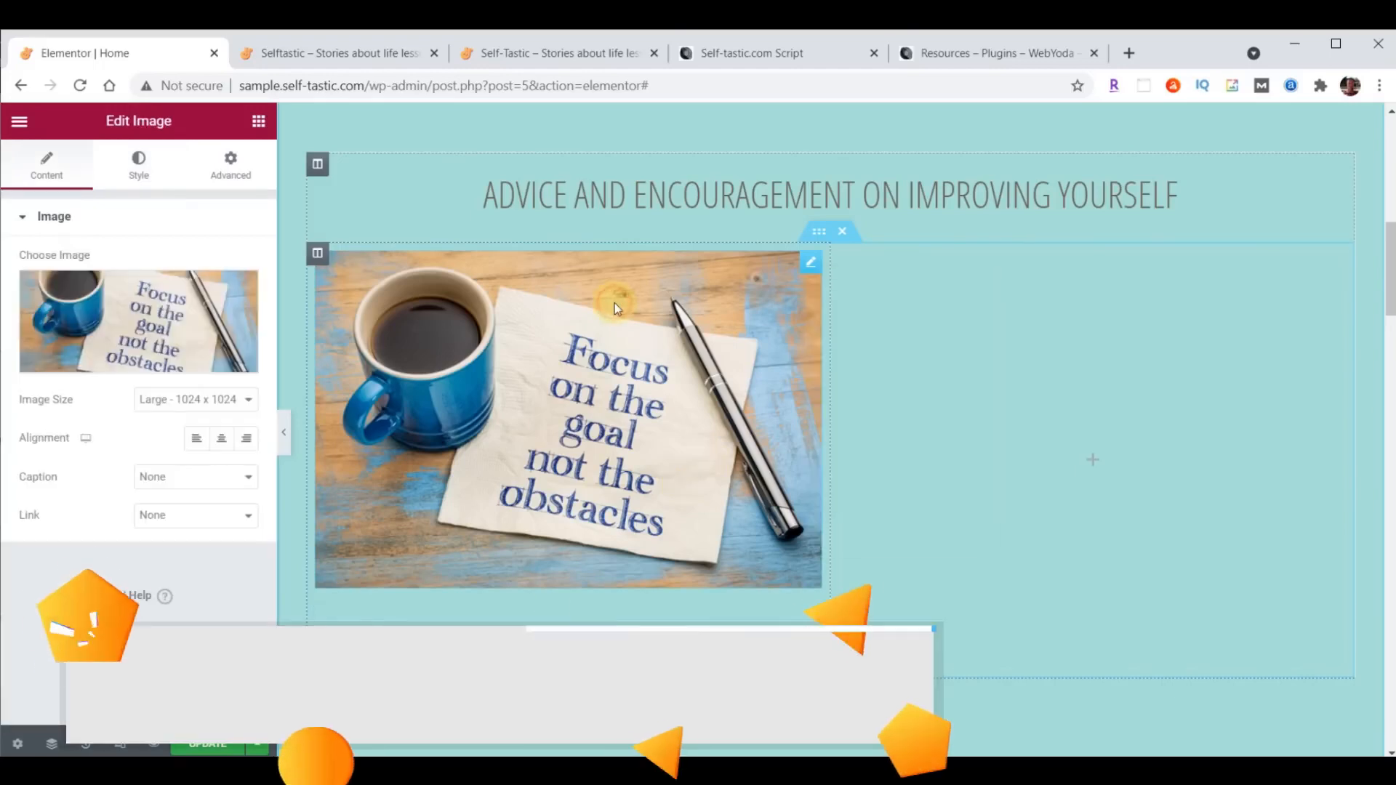
{"action": "right_click", "coordinate": [808, 266]}
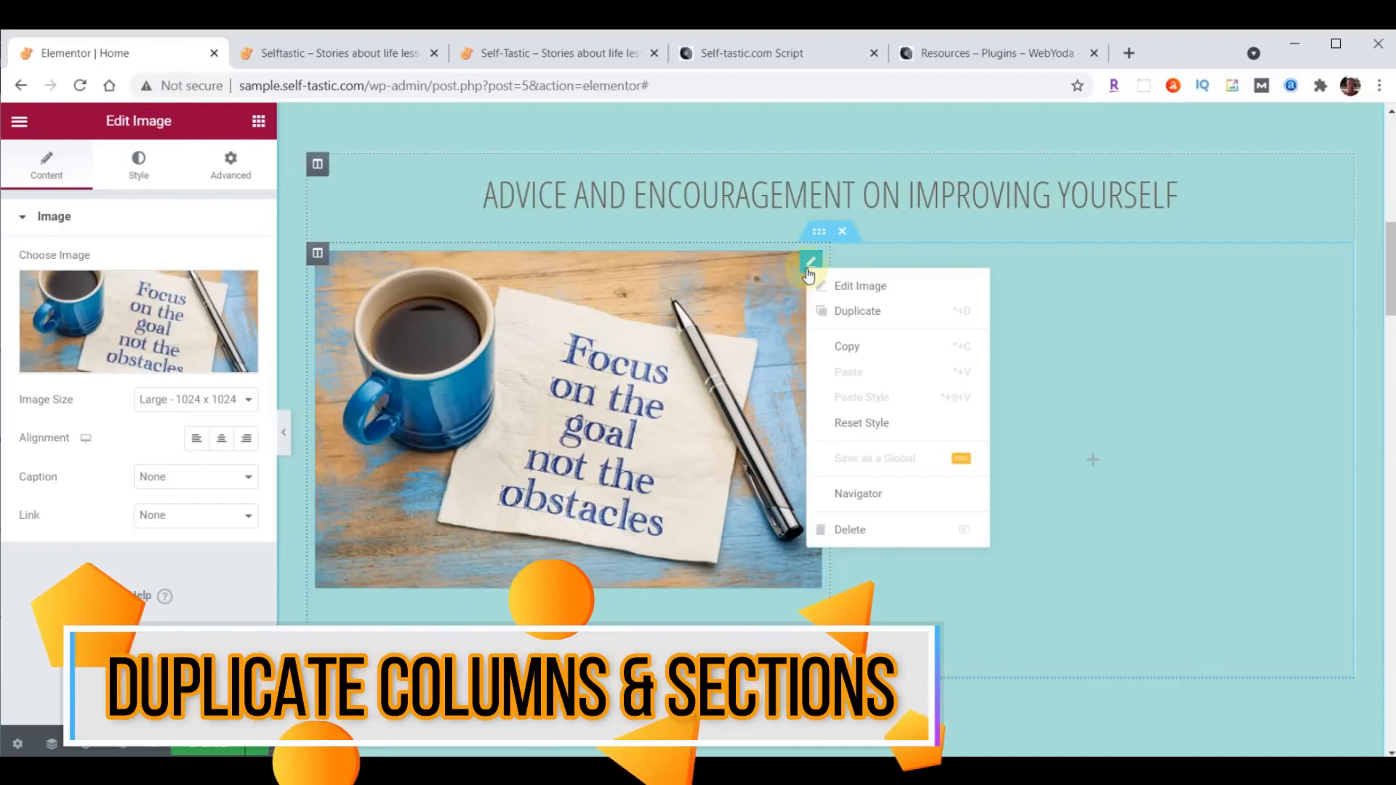
{"action": "left_click", "coordinate": [506, 390]}
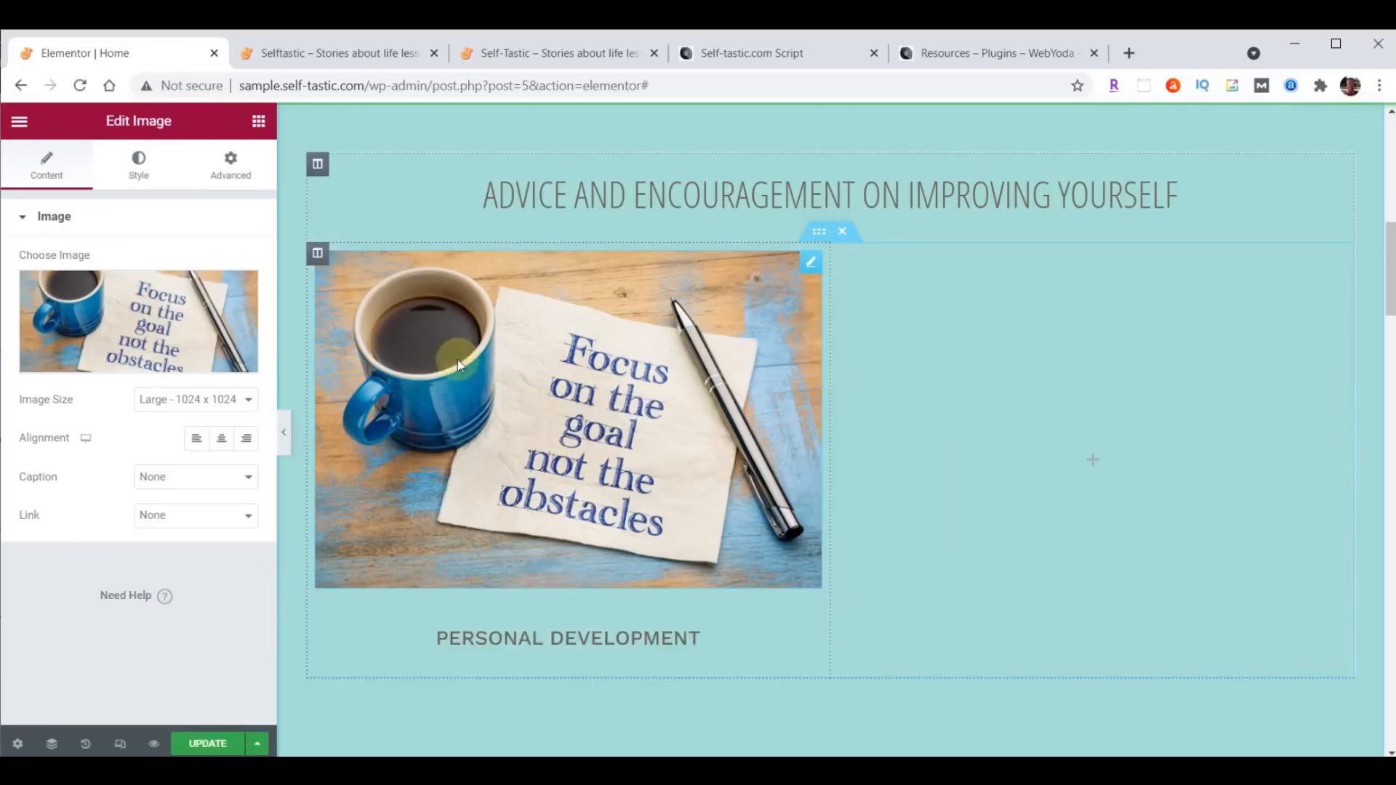
- Duplicate the inner section's first column with its image and Personal Development heading
{"action": "right_click", "coordinate": [316, 255]}
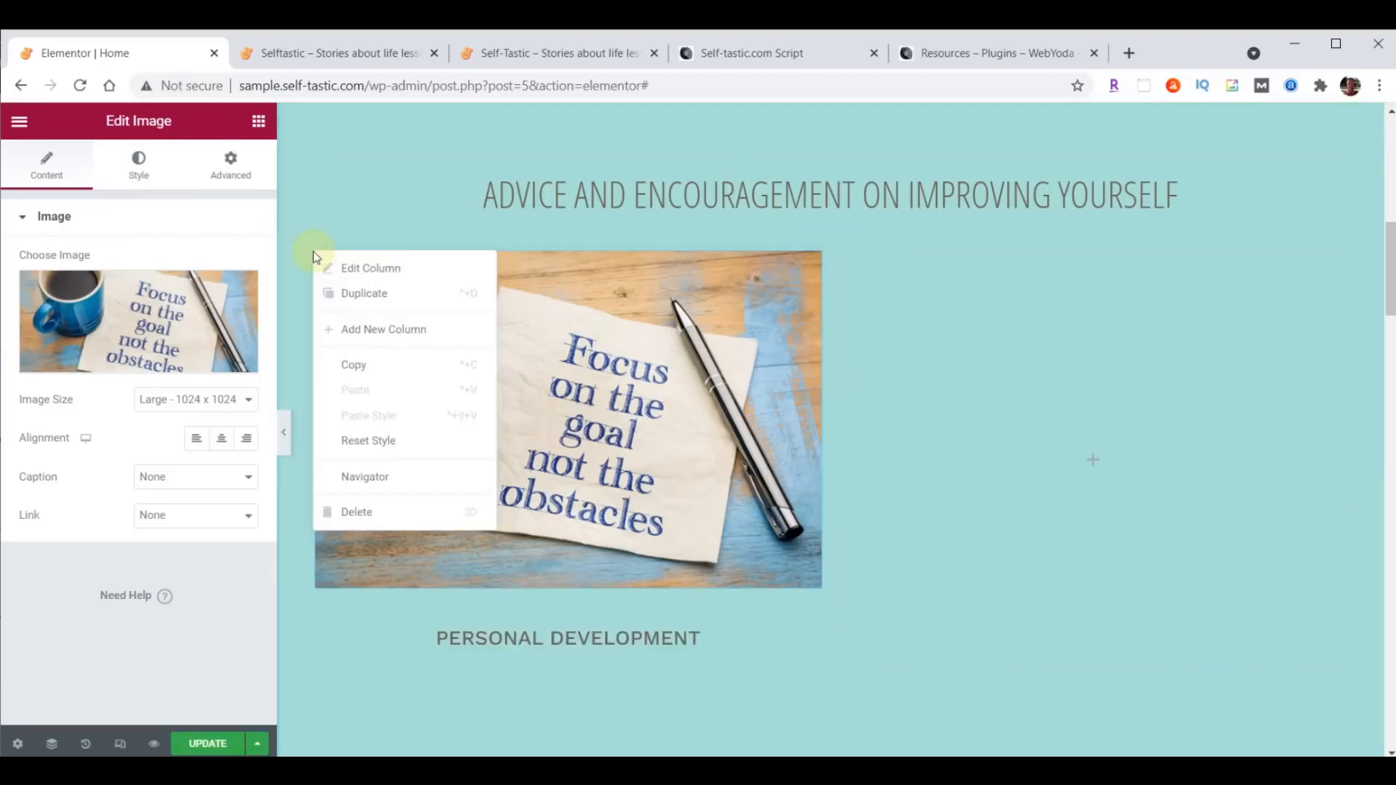
{"action": "left_click", "coordinate": [347, 289]}
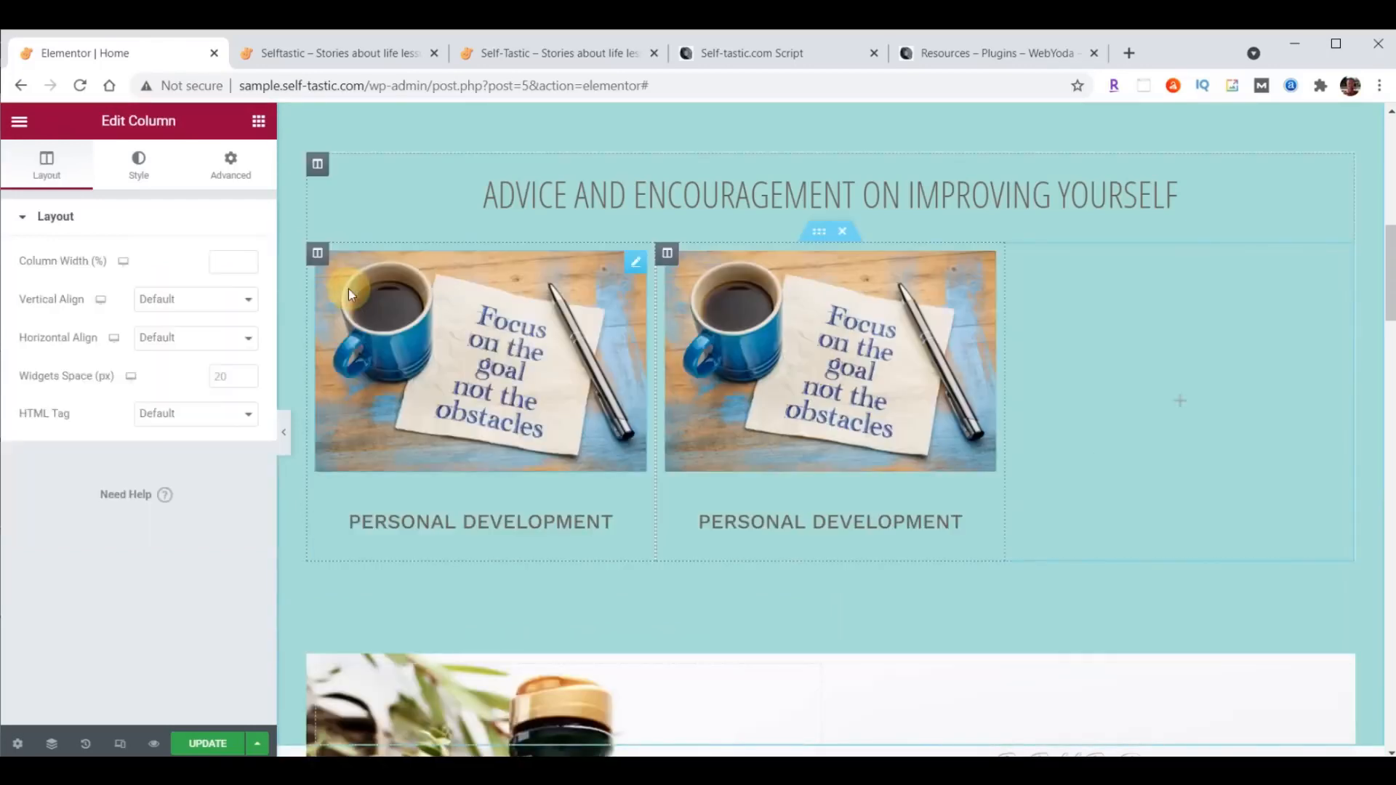
- Duplicate the inner section's first column once more and delete the empty column at the end of the row
{"action": "right_click", "coordinate": [317, 254]}
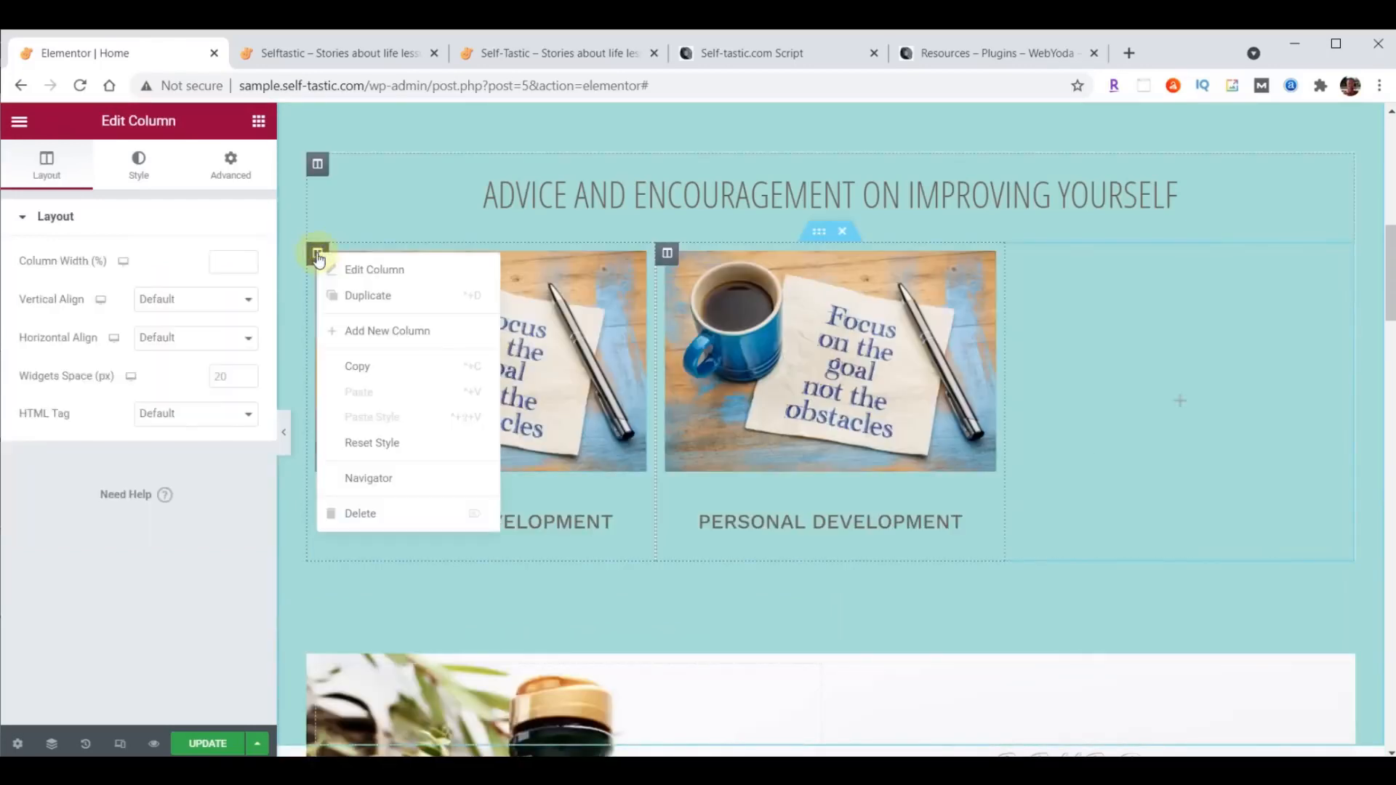
{"action": "left_click", "coordinate": [363, 297]}
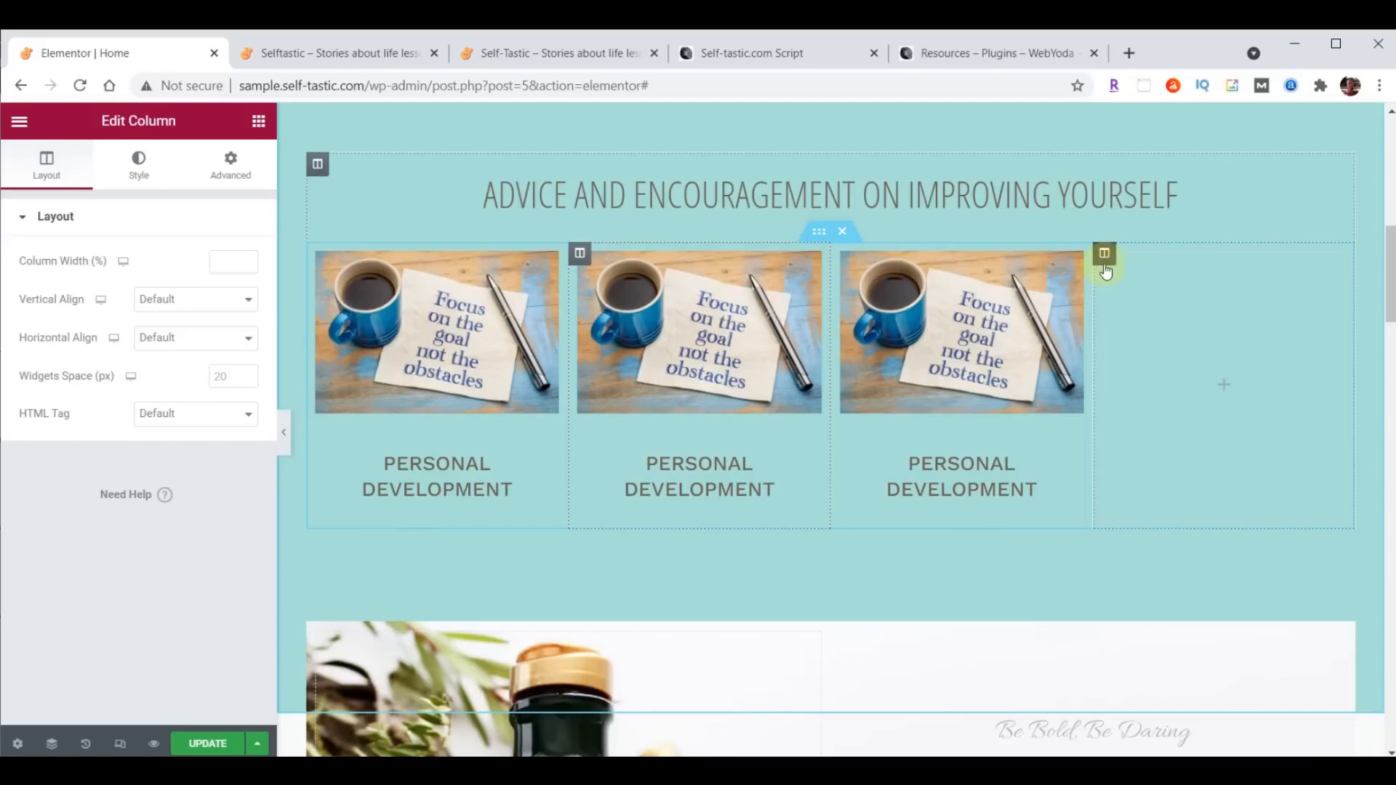
{"action": "right_click", "coordinate": [1104, 256]}
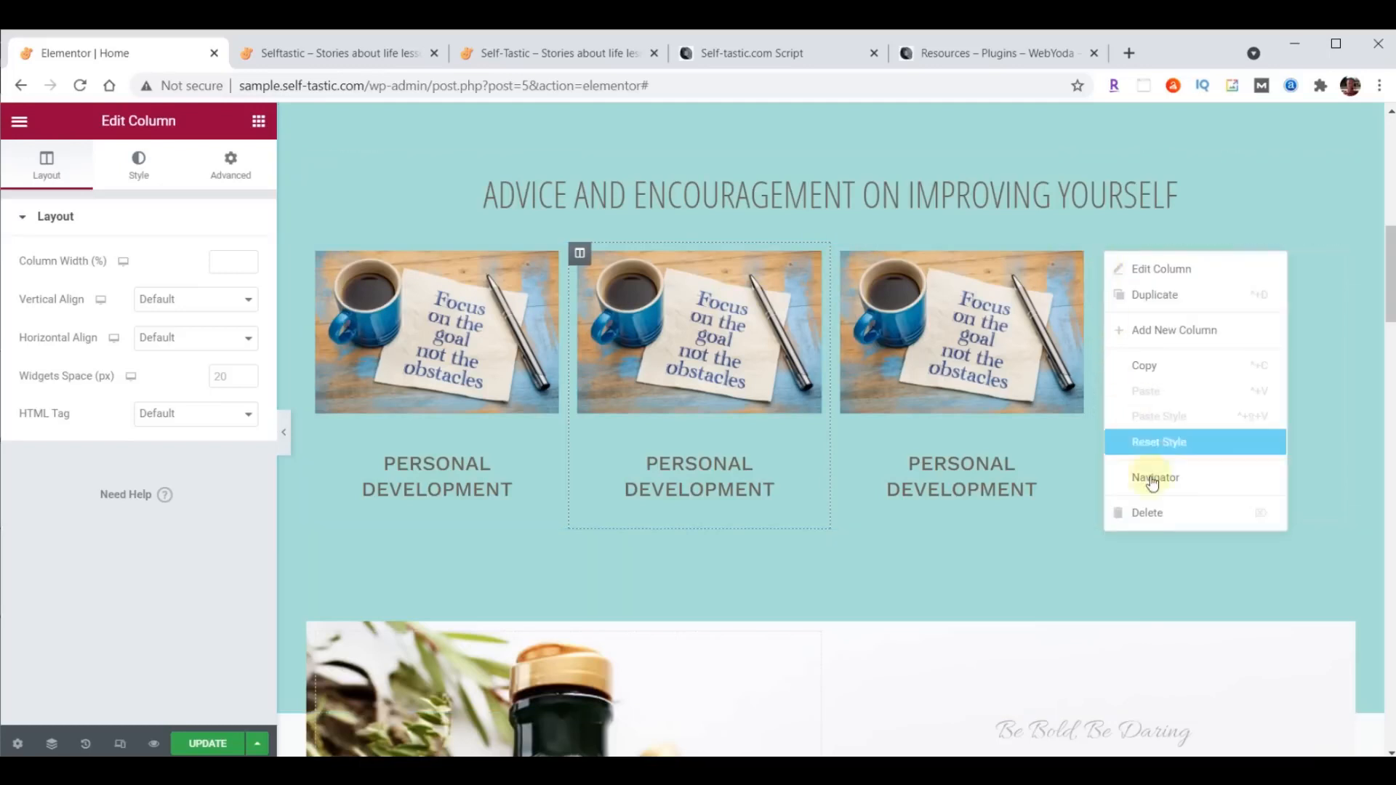
{"action": "left_click", "coordinate": [1152, 514]}
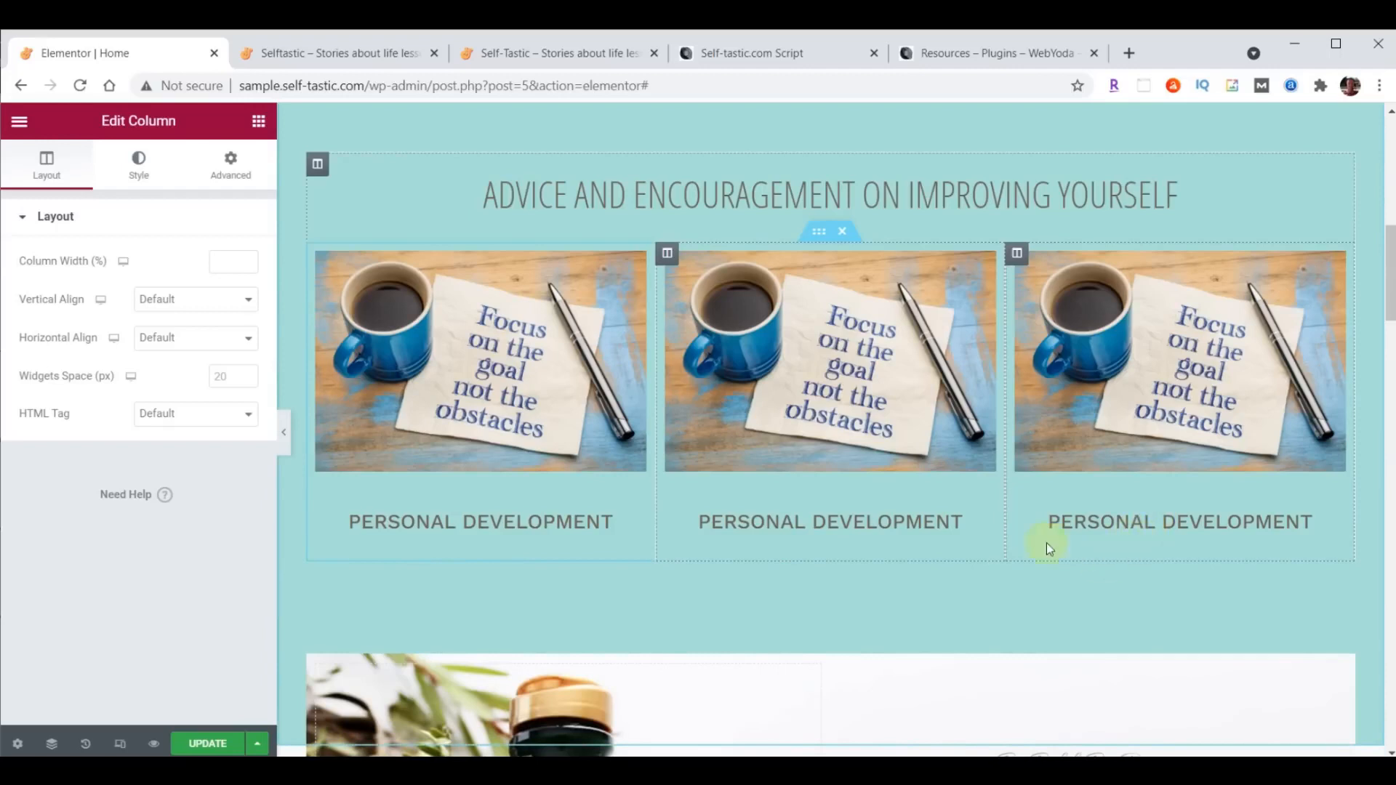
- Duplicate the three-column inner section to add a second row of category images
{"action": "right_click", "coordinate": [819, 234]}
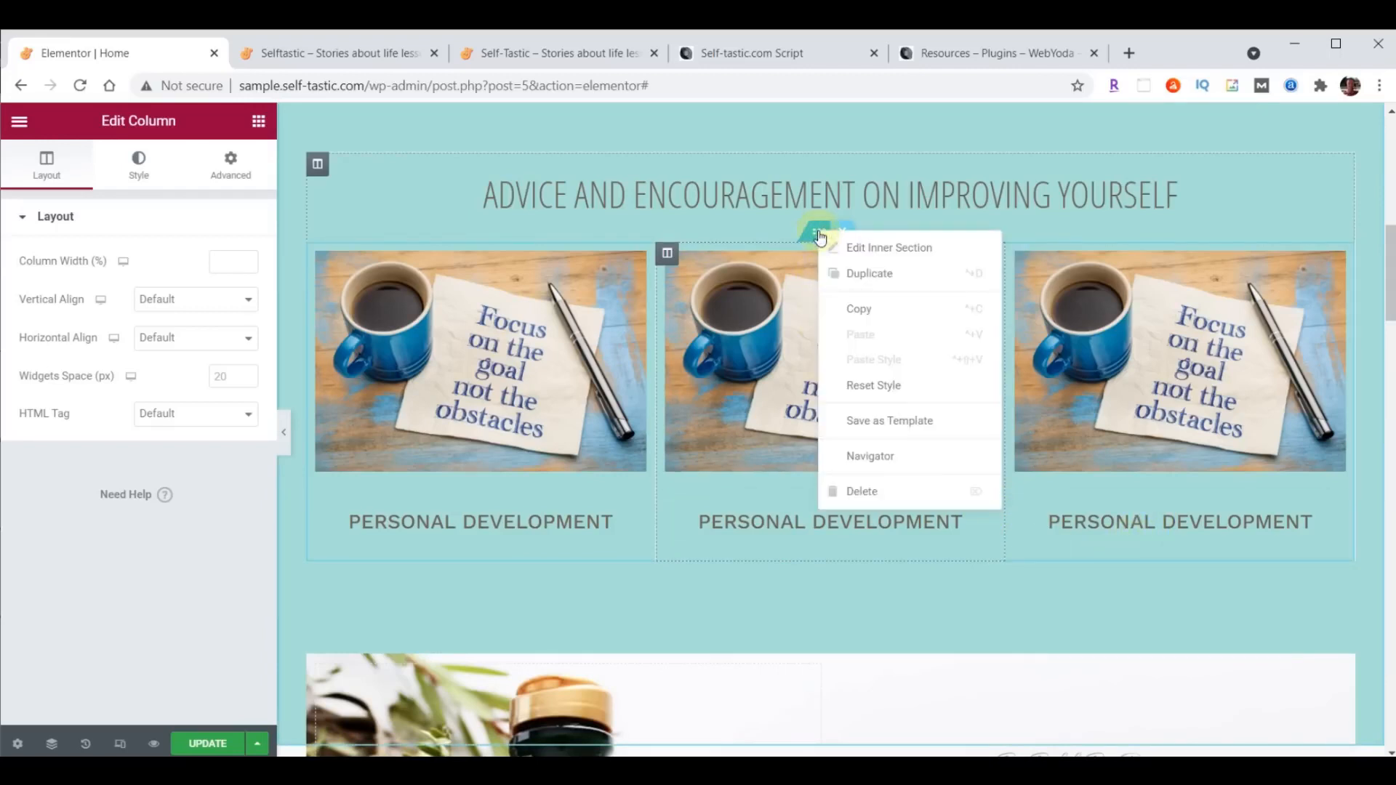
{"action": "left_click", "coordinate": [854, 270]}
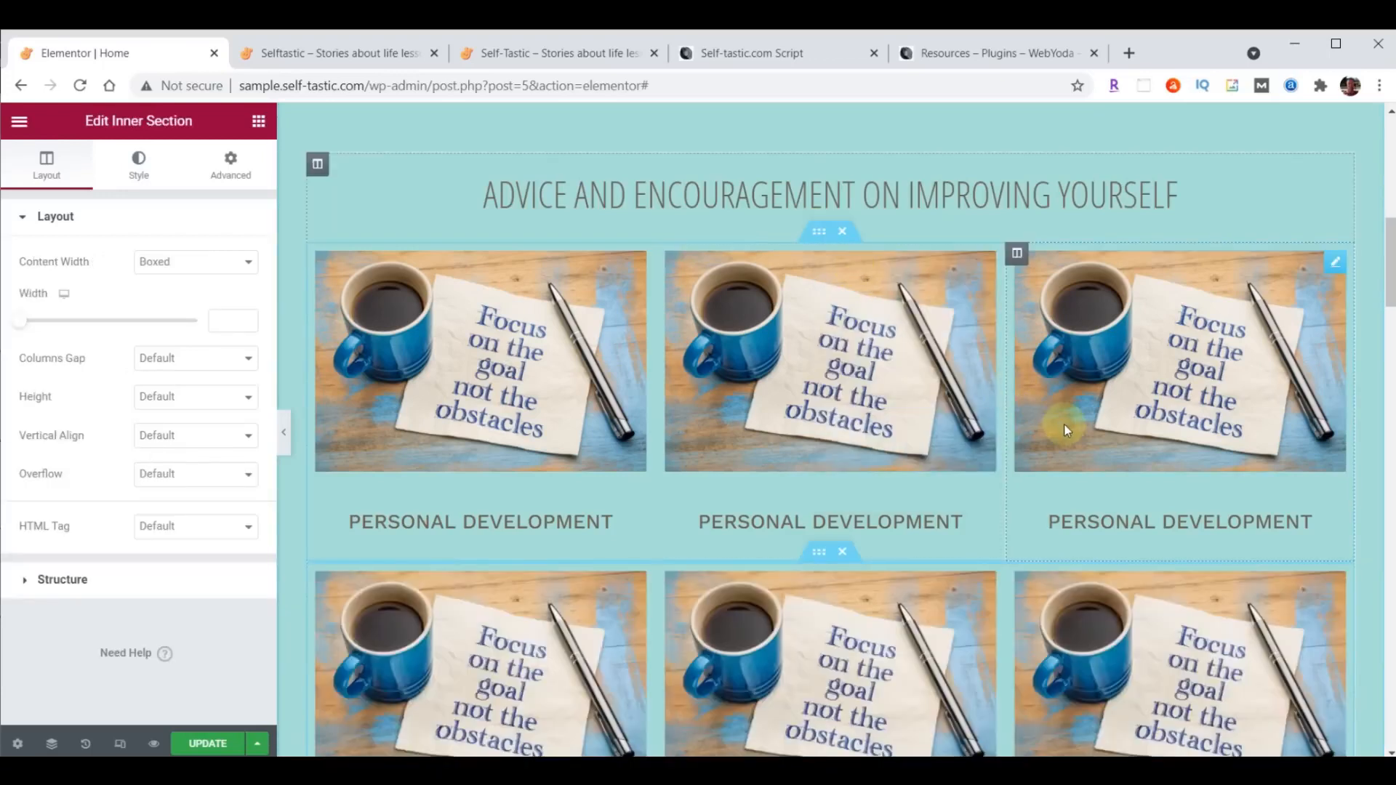
{"action": "scroll", "coordinate": [1066, 430], "scroll_direction": "down", "scroll_amount": 1}
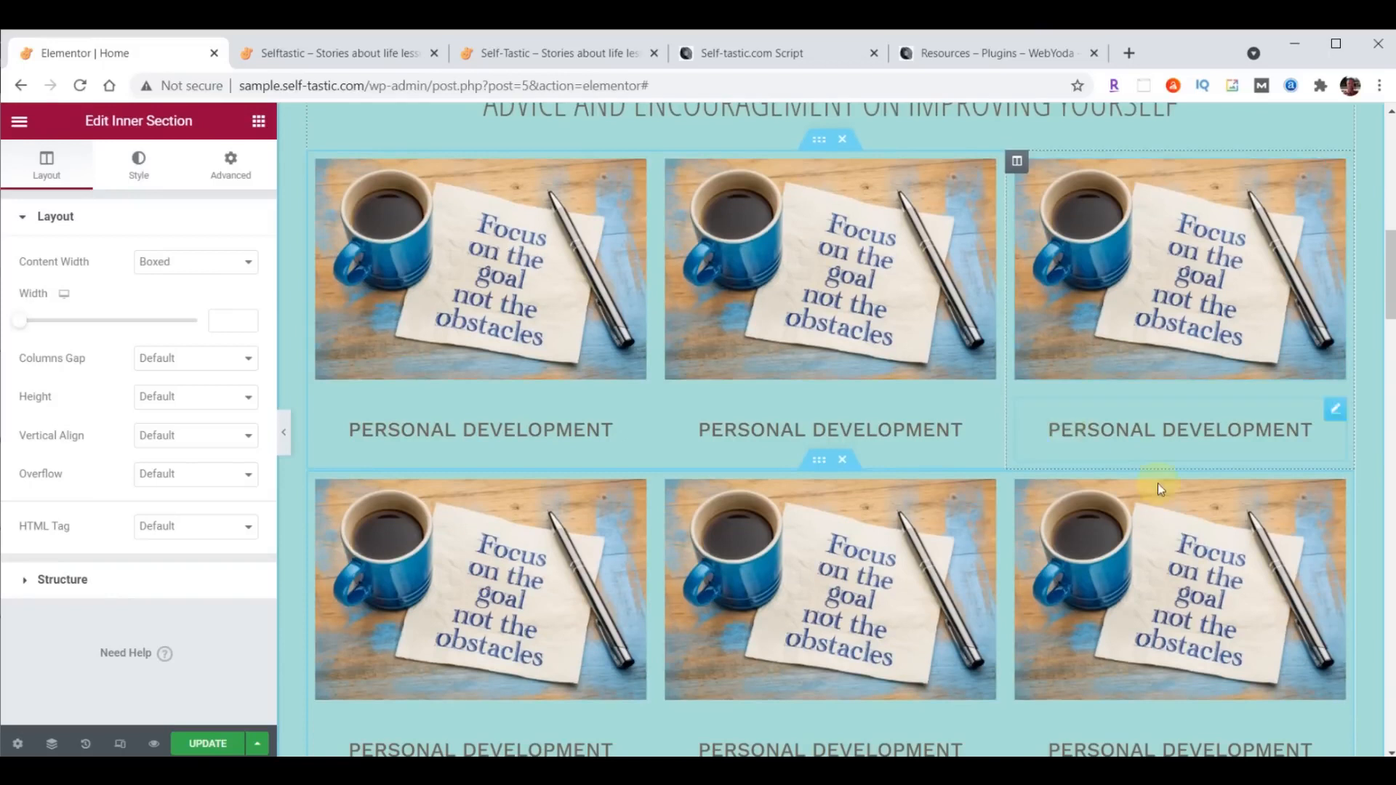
{"action": "left_click_drag", "start_coordinate": [1390, 274], "coordinate": [1390, 281]}
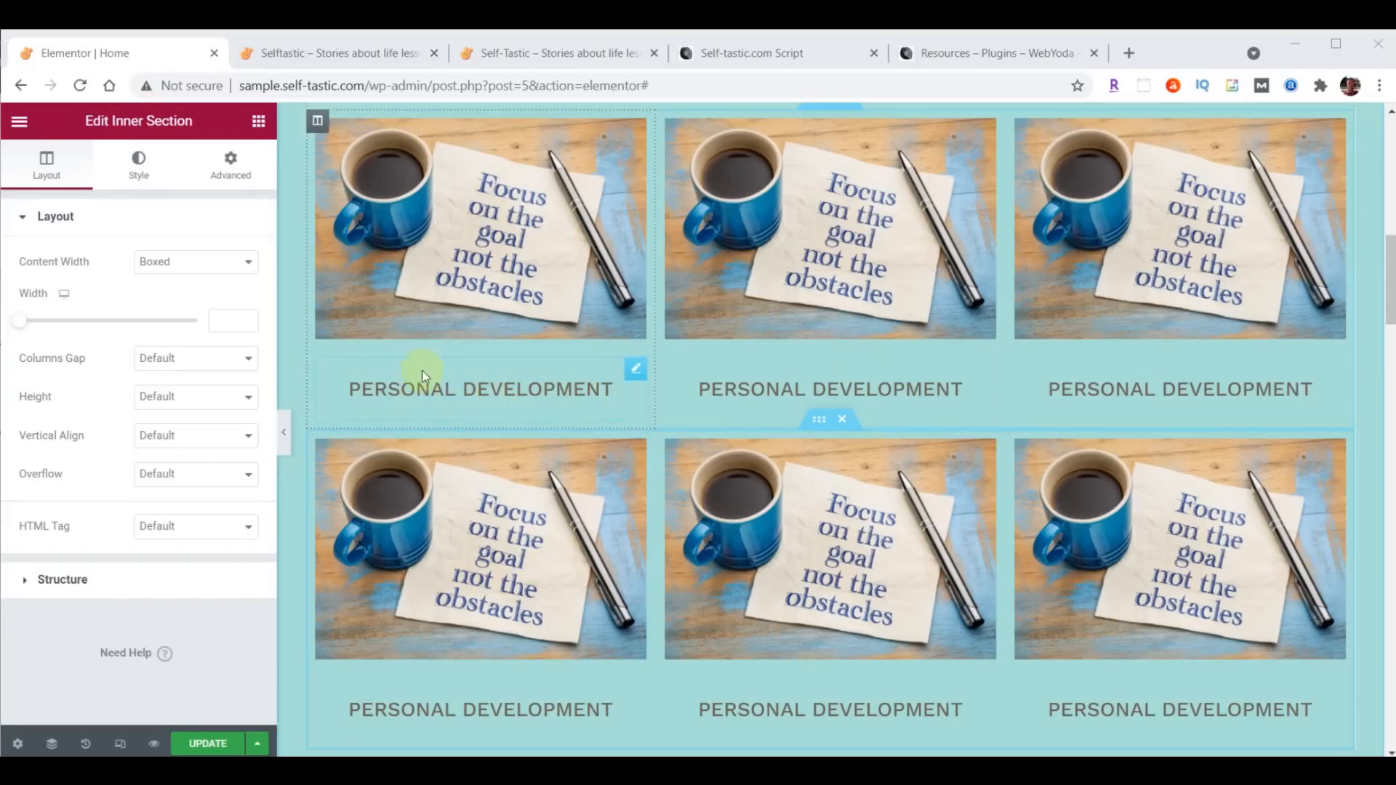
- Set the first Personal Development heading's padding to 0 on the top, right and left and 20 px on the bottom, with the values unlinked
{"action": "left_click", "coordinate": [635, 373]}
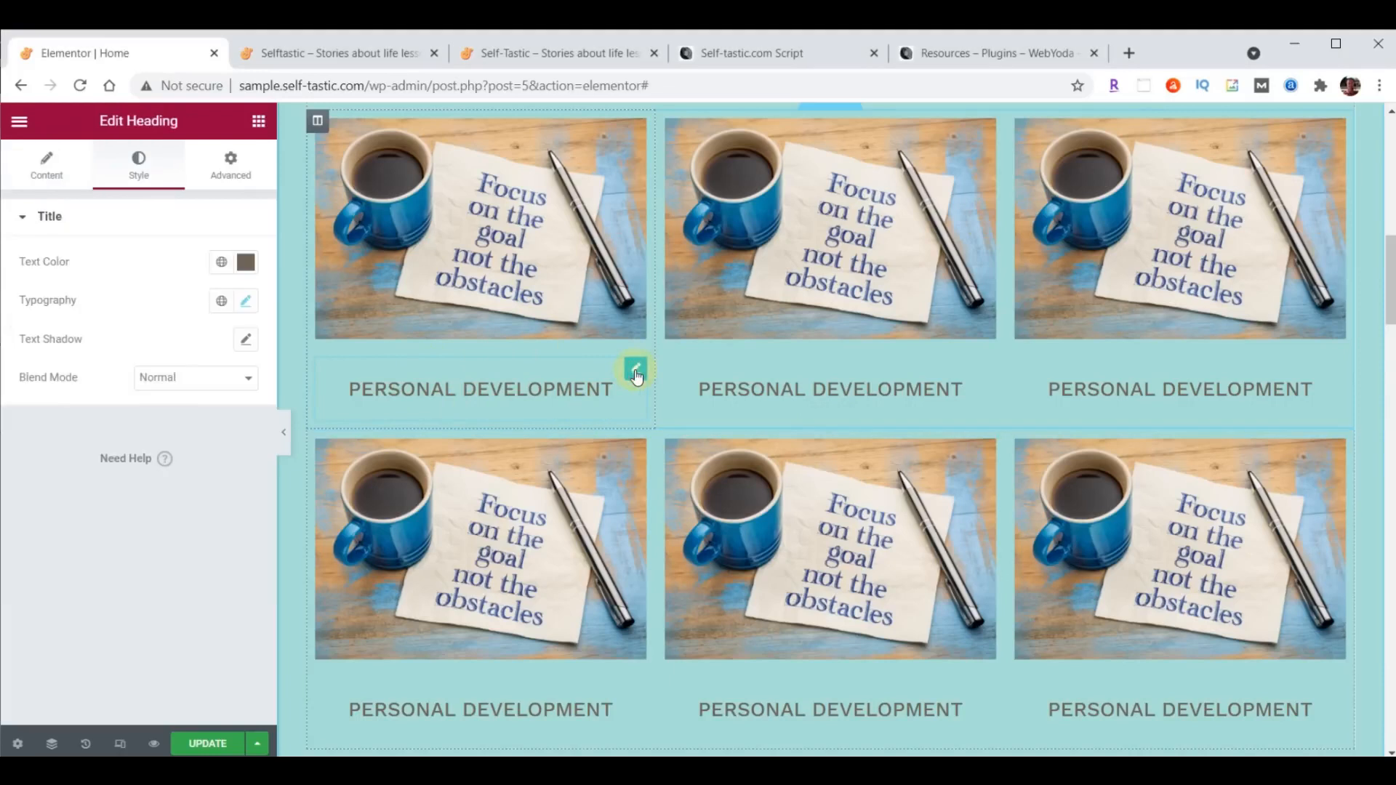
{"action": "left_click", "coordinate": [227, 182]}
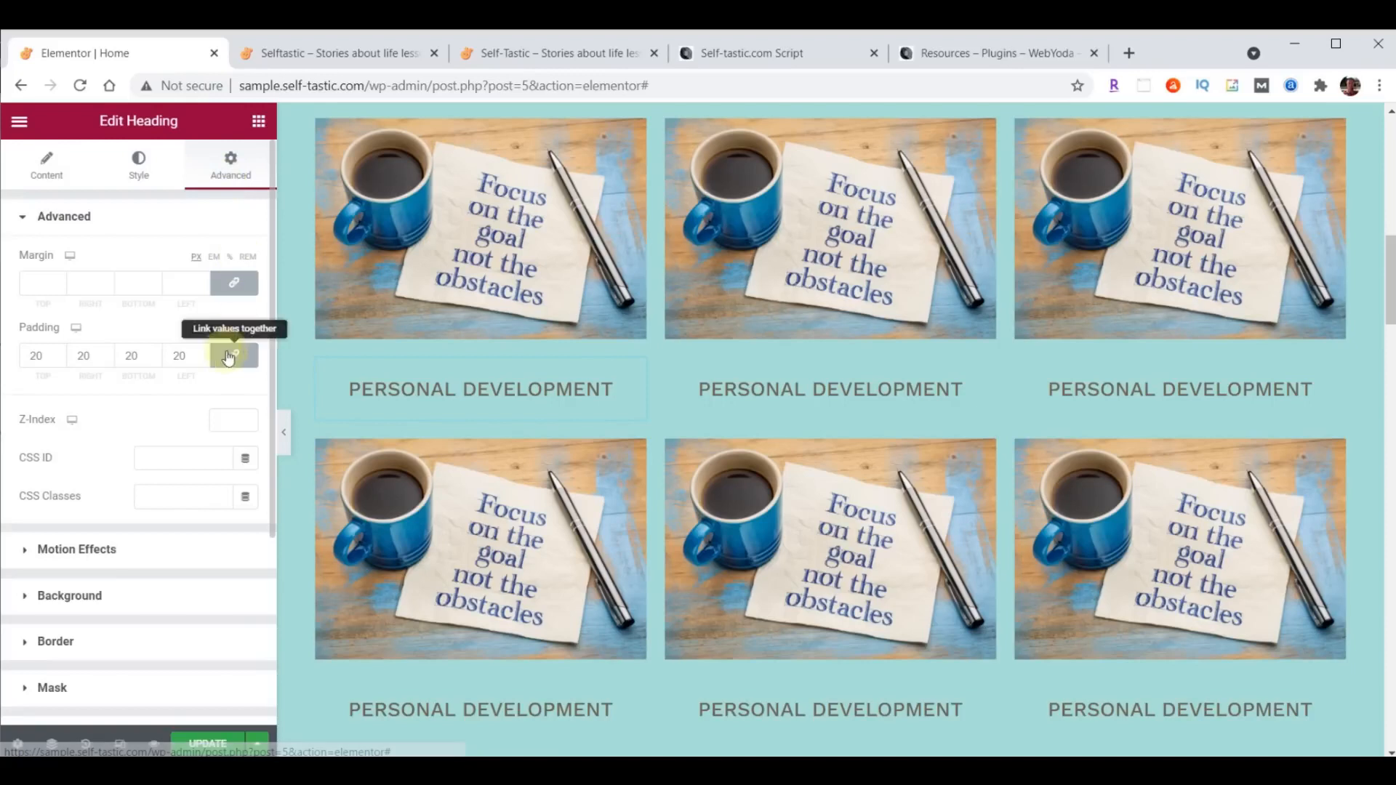
{"action": "left_click_drag", "start_coordinate": [44, 365], "coordinate": [30, 363]}
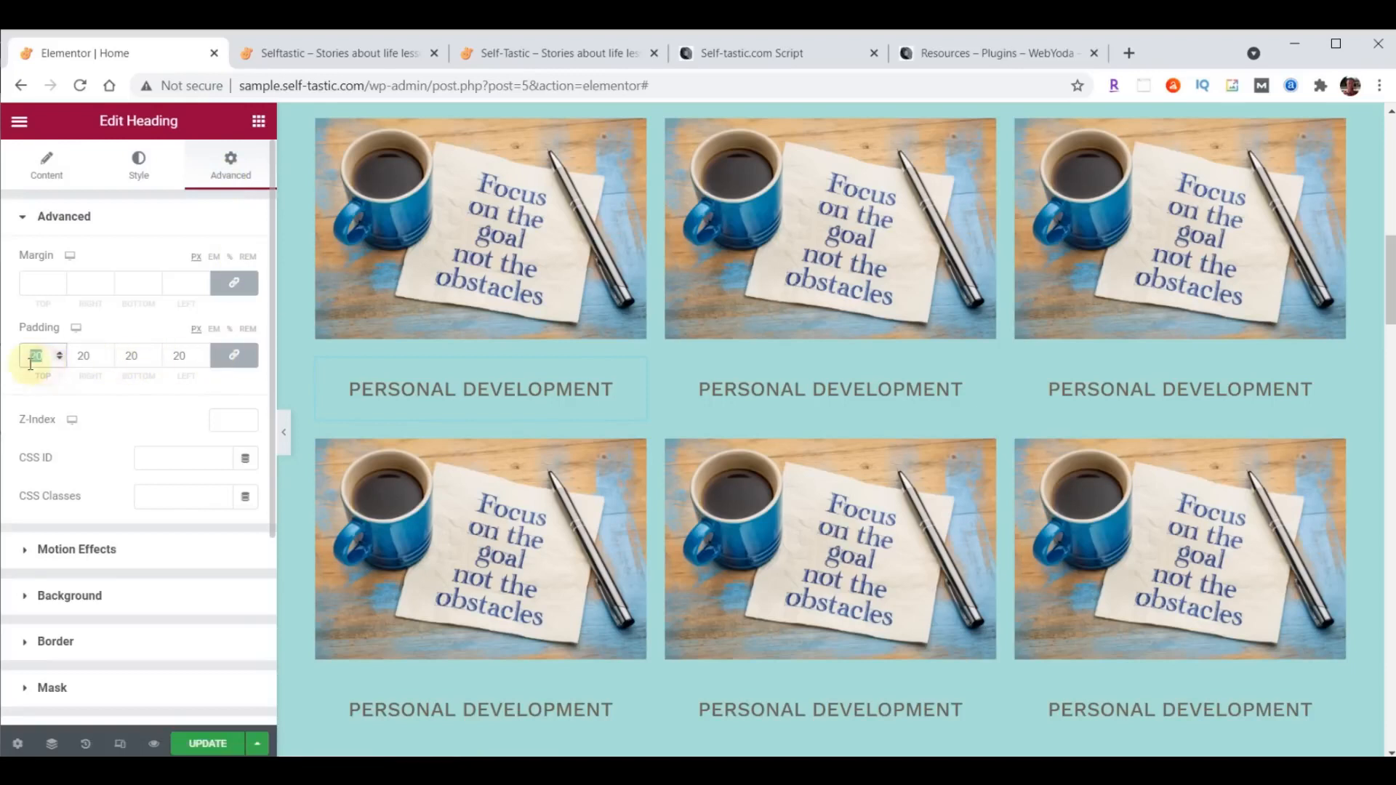
{"action": "scroll", "coordinate": [935, 390], "scroll_direction": "up", "scroll_amount": 1}
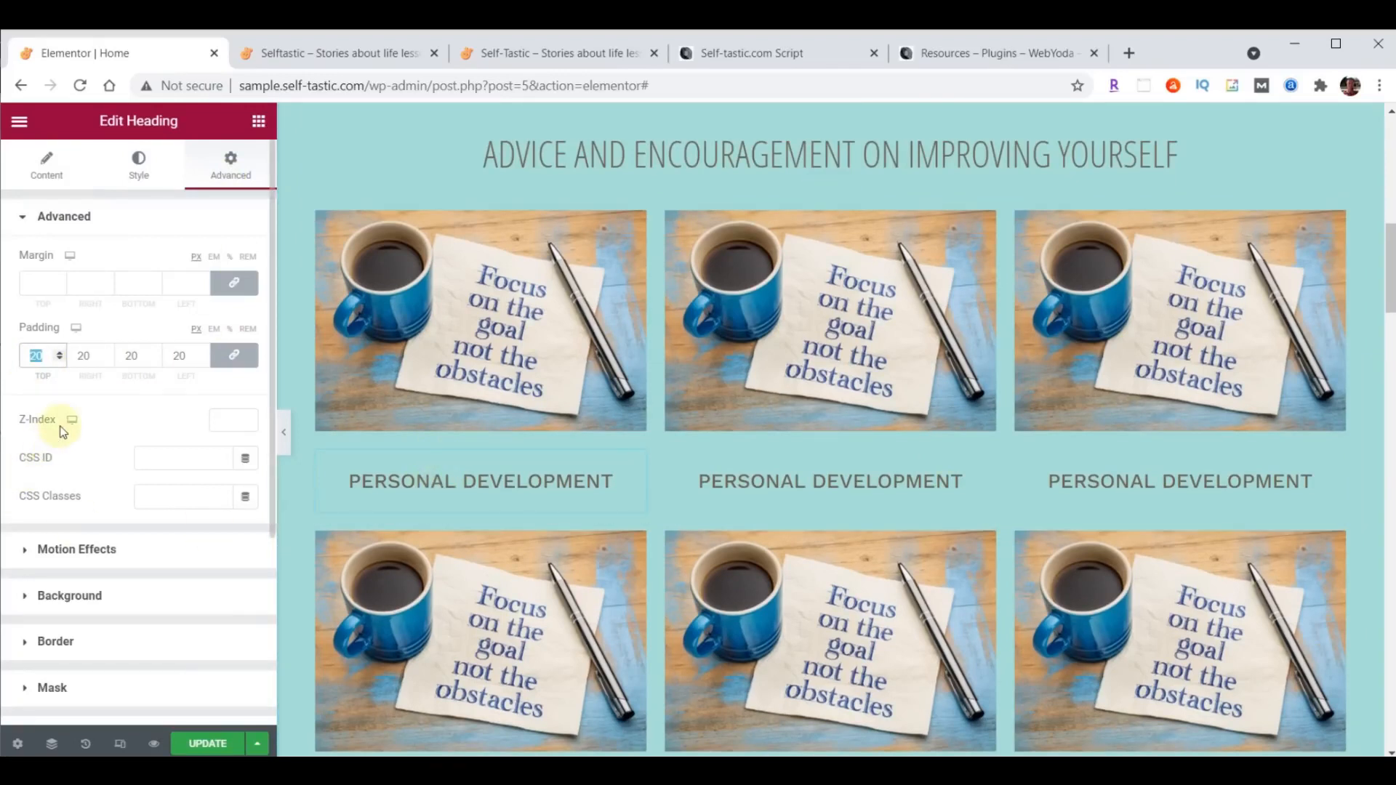
{"action": "type", "text": "0"}
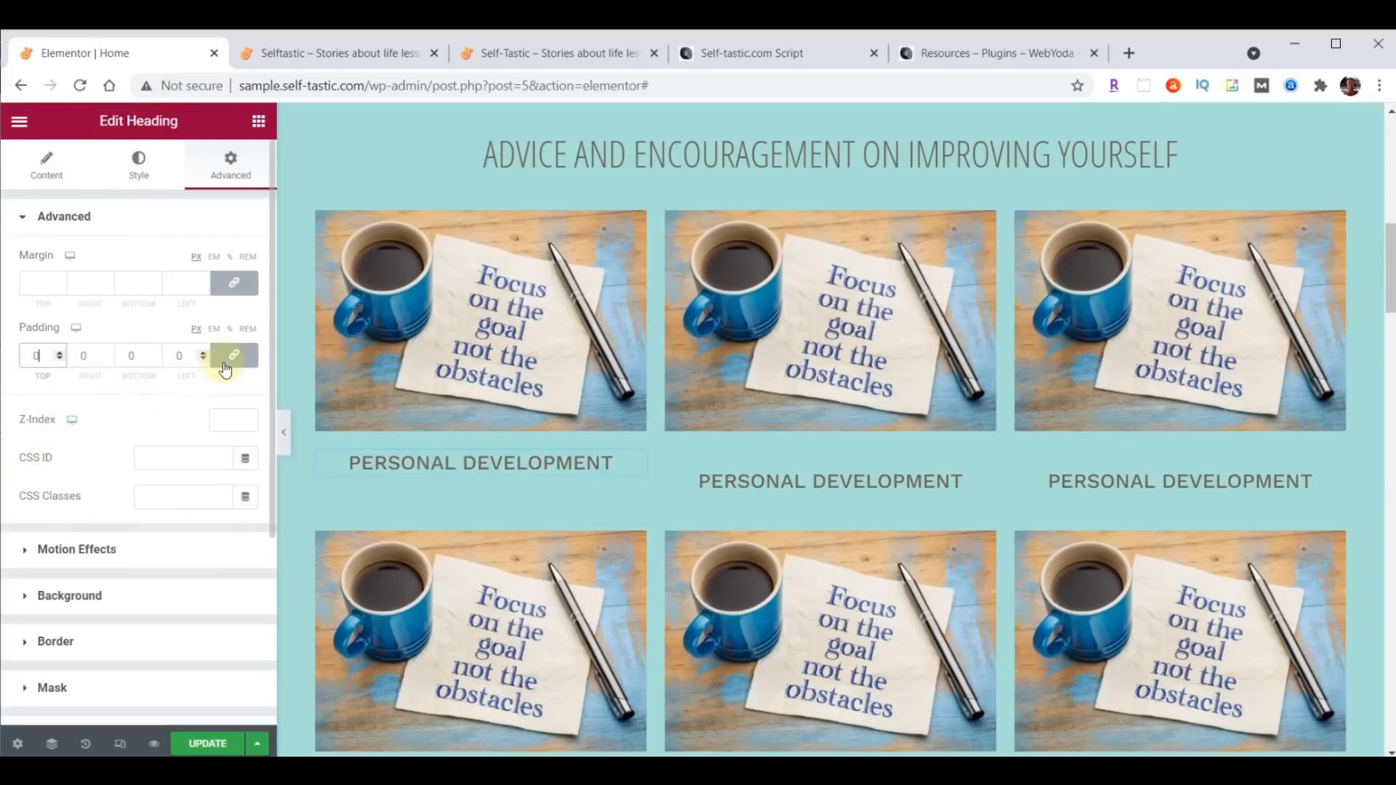
{"action": "left_click", "coordinate": [234, 359]}
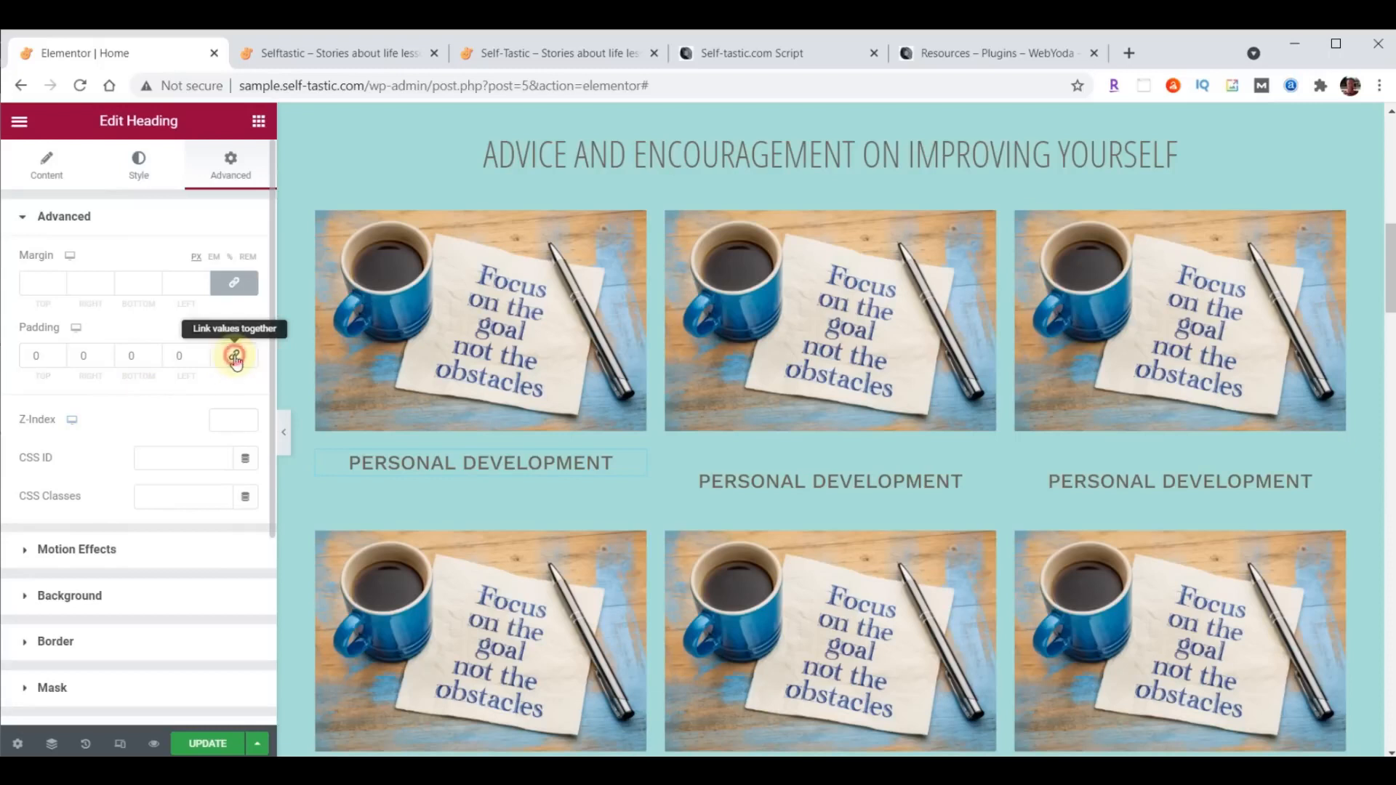
{"action": "left_click", "coordinate": [156, 355]}
{"action": "type", "text": "3"}
{"action": "left_click", "coordinate": [154, 354]}
{"action": "left_click", "coordinate": [154, 353]}
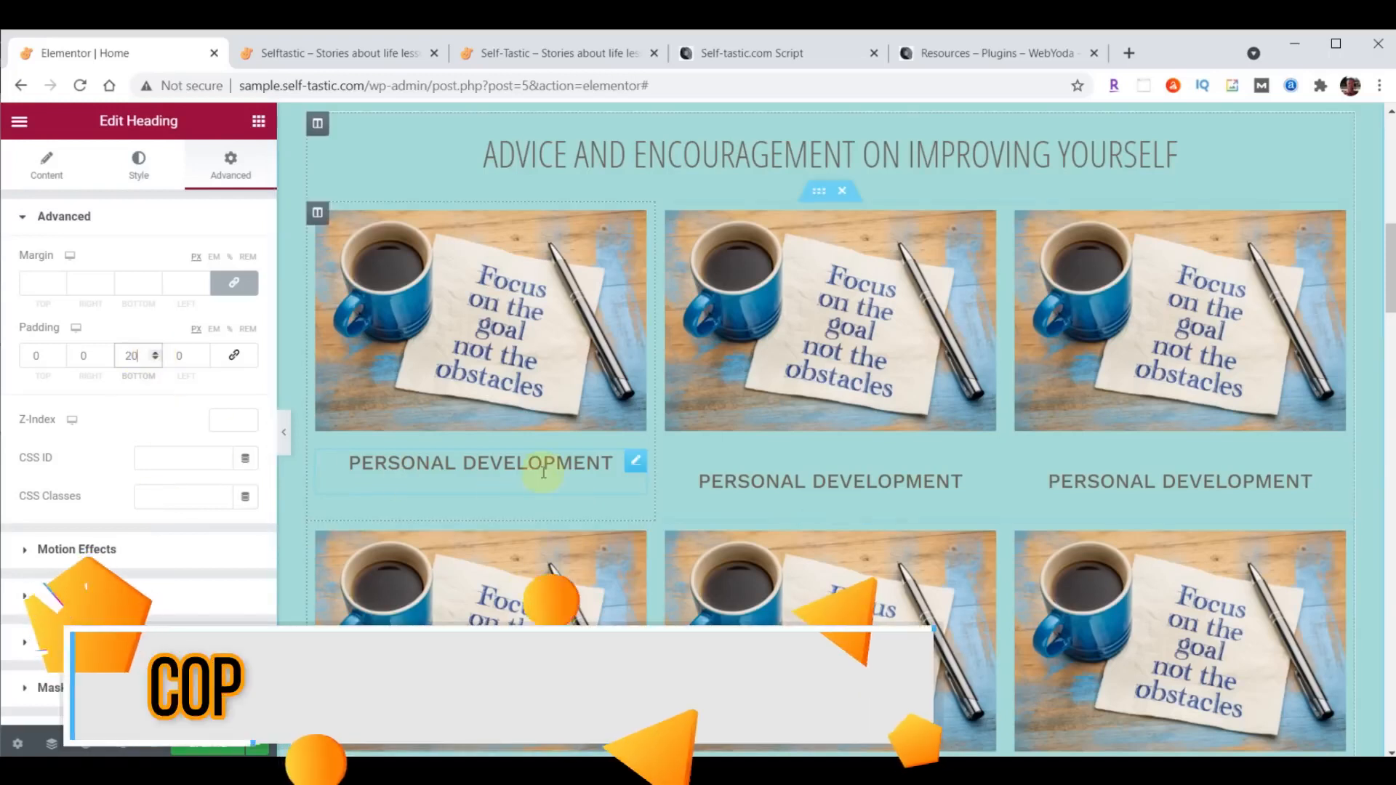
- Copy the first column's heading and paste its style onto the other two headings in the upper row
{"action": "scroll", "coordinate": [1076, 484], "scroll_direction": "down", "scroll_amount": 2}
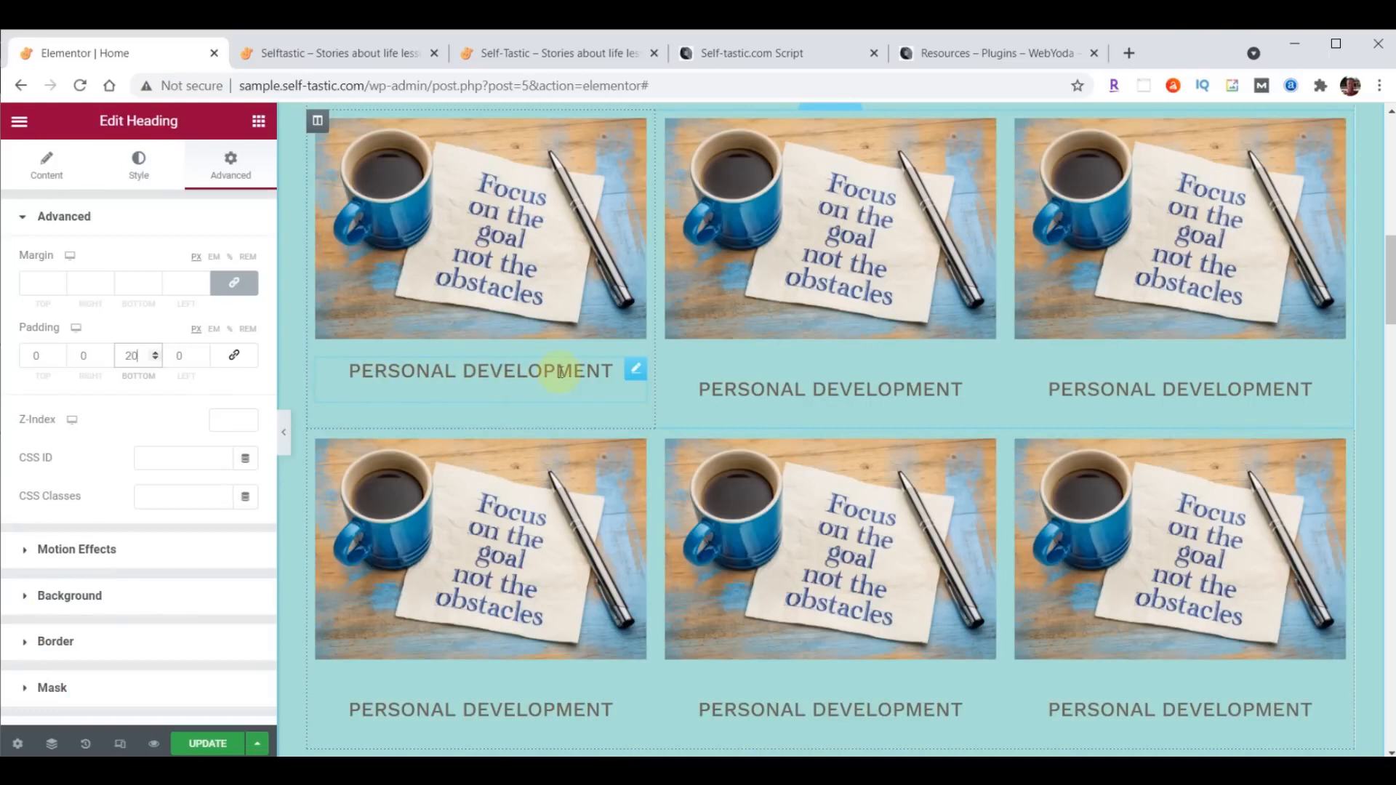
{"action": "left_click", "coordinate": [639, 375]}
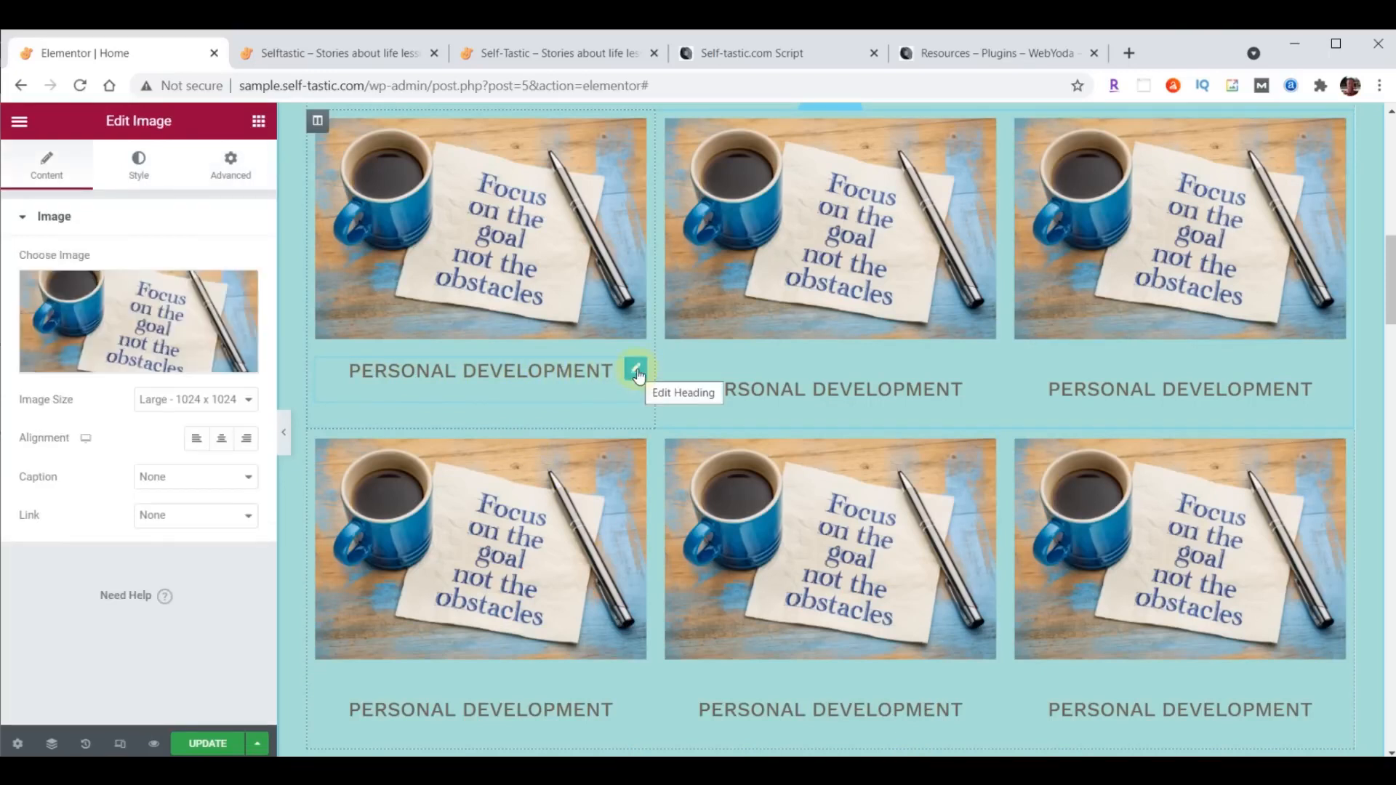
{"action": "right_click", "coordinate": [636, 372]}
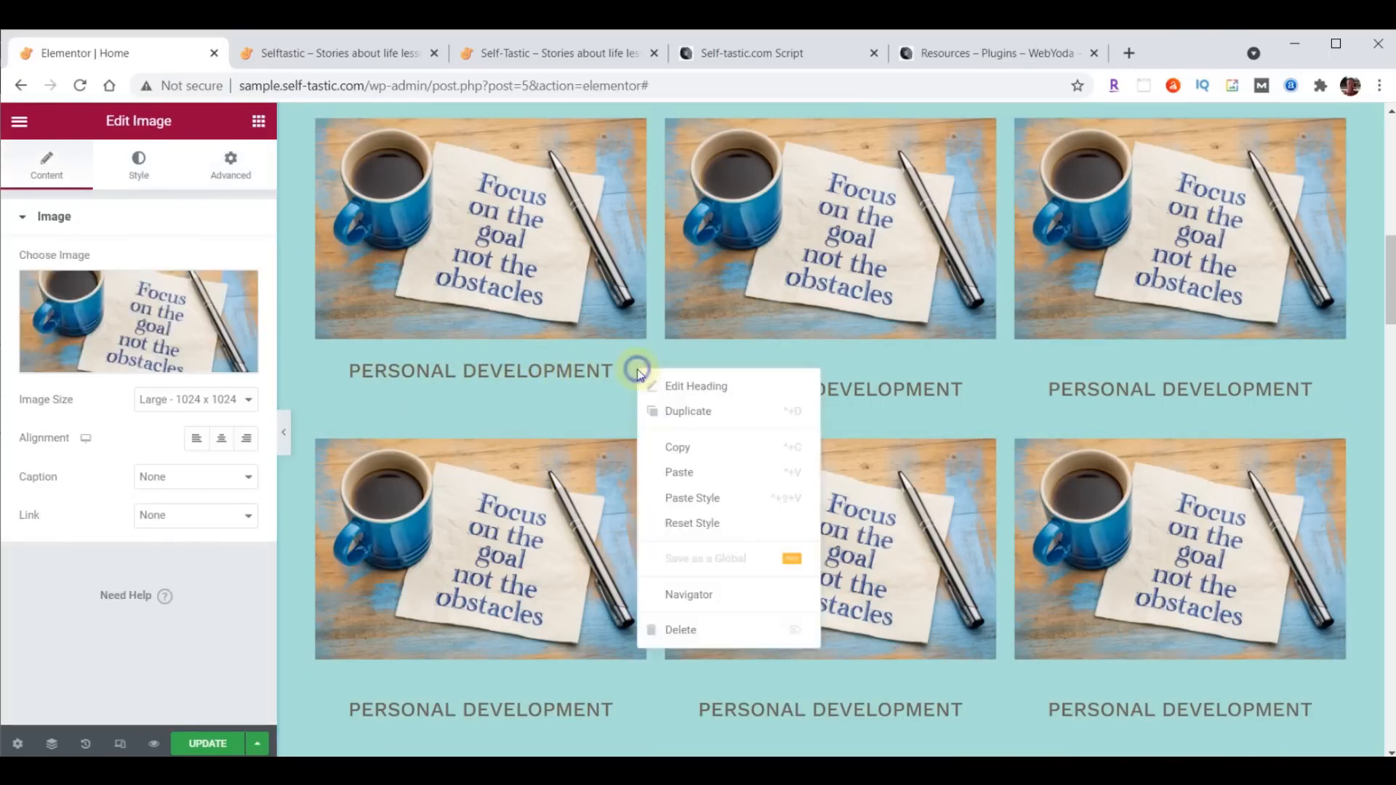
{"action": "left_click", "coordinate": [669, 446]}
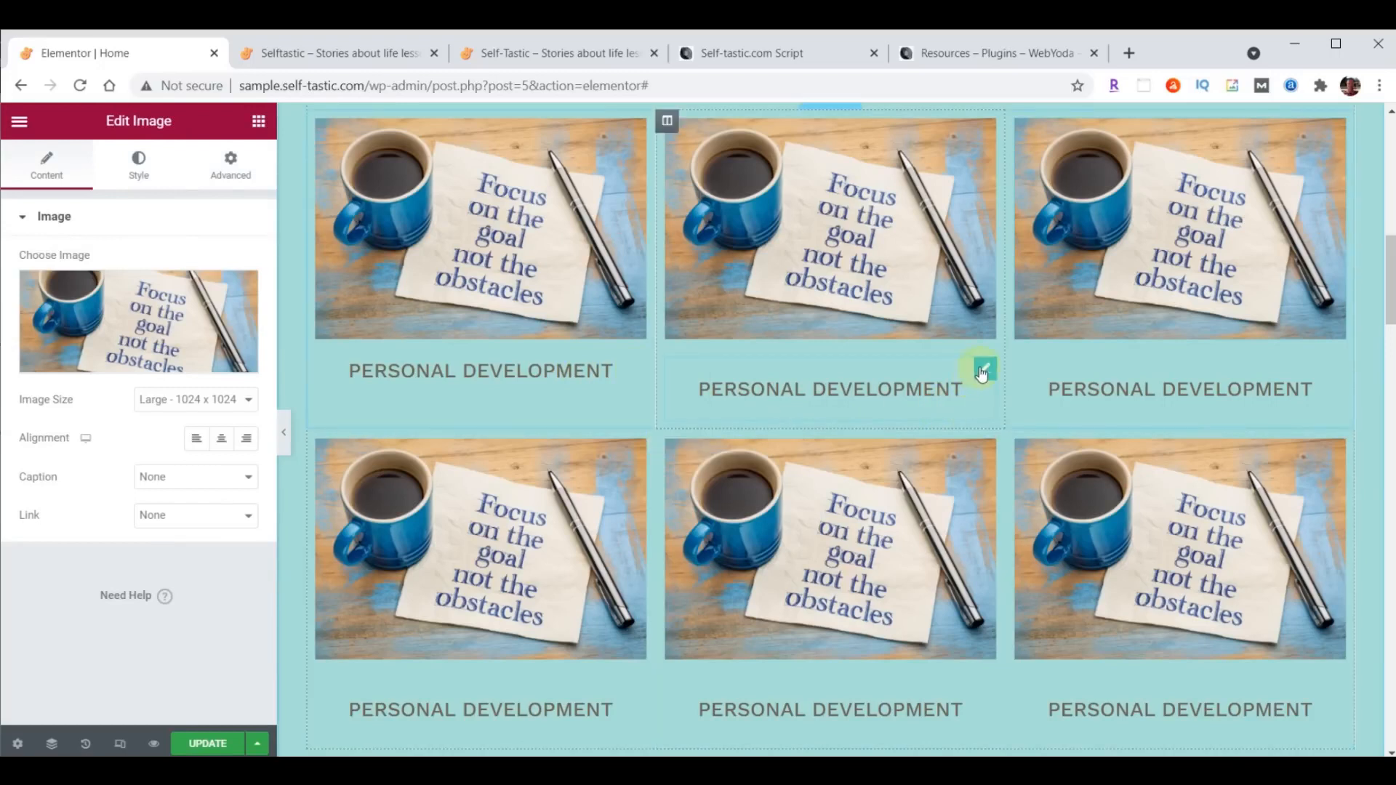
{"action": "right_click", "coordinate": [982, 372]}
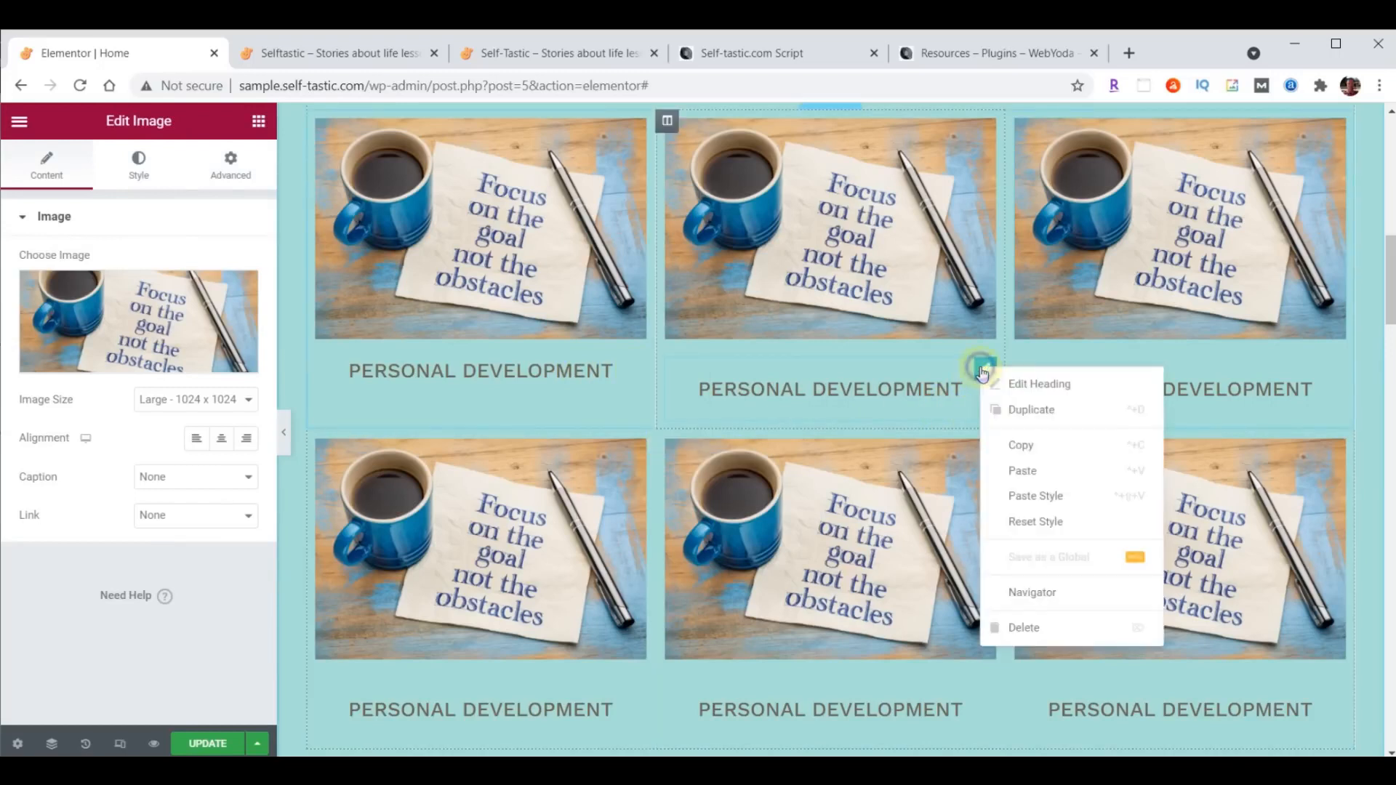
{"action": "left_click", "coordinate": [1033, 497]}
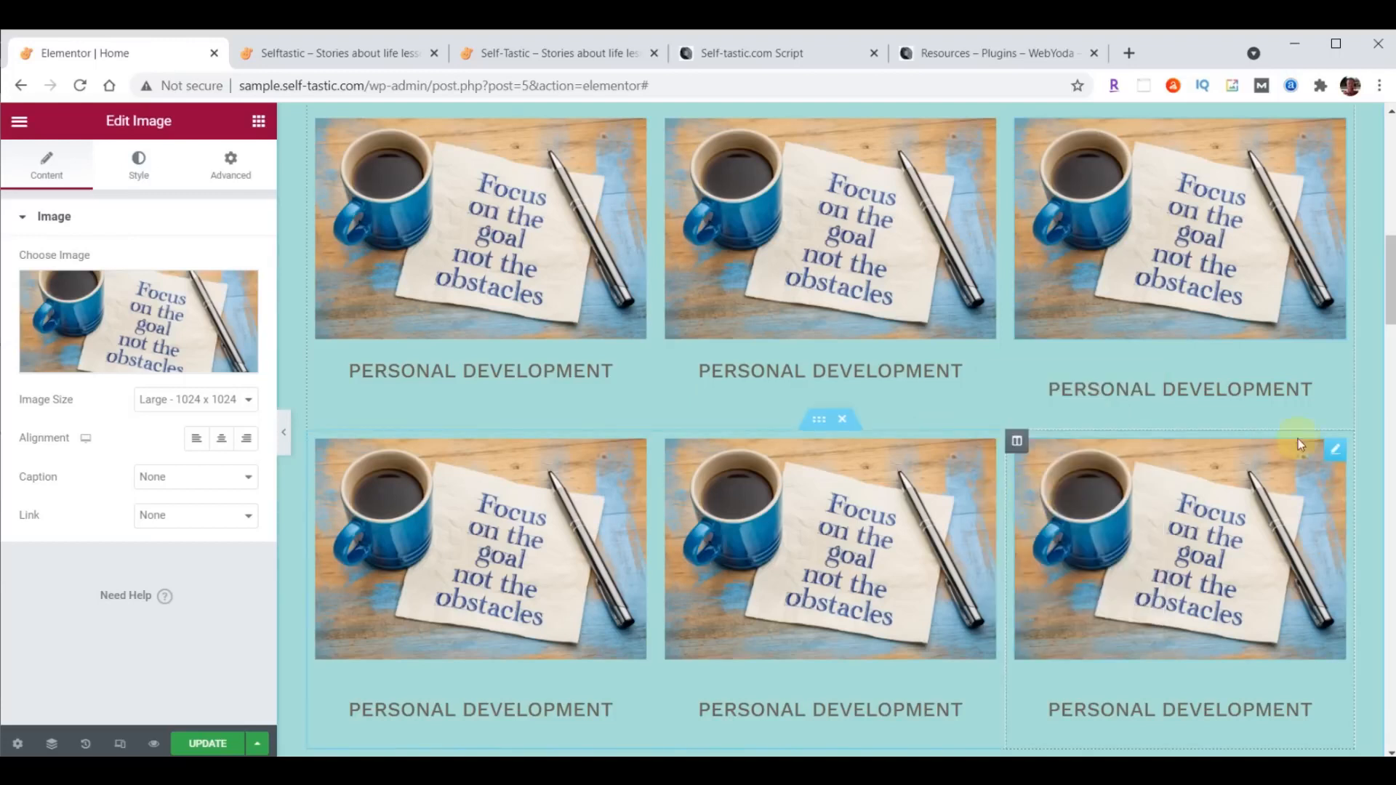
{"action": "right_click", "coordinate": [1333, 374]}
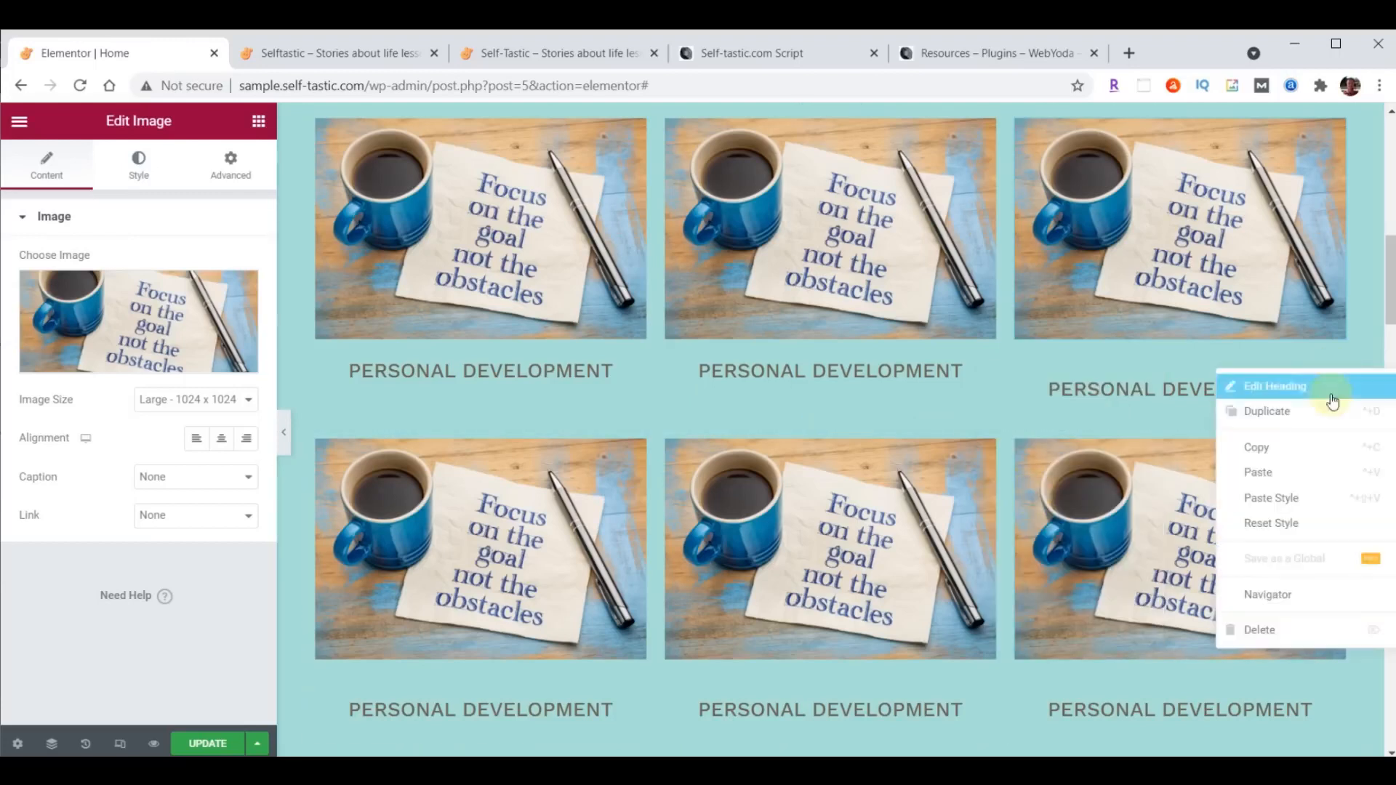
{"action": "left_click", "coordinate": [1302, 492]}
- Paste the copied heading style onto all three Personal Development headings in the lower row
{"action": "right_click", "coordinate": [1328, 673]}
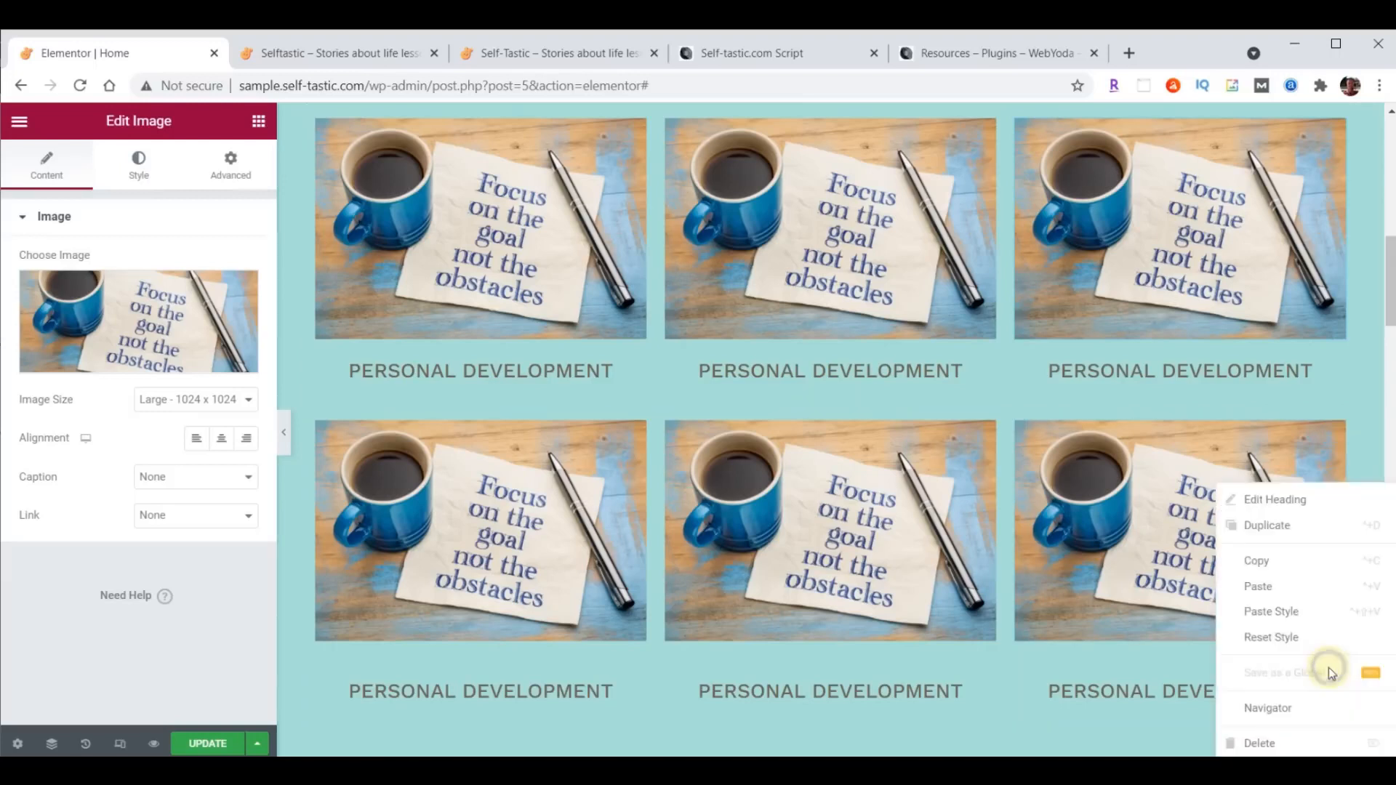
{"action": "left_click", "coordinate": [1300, 614]}
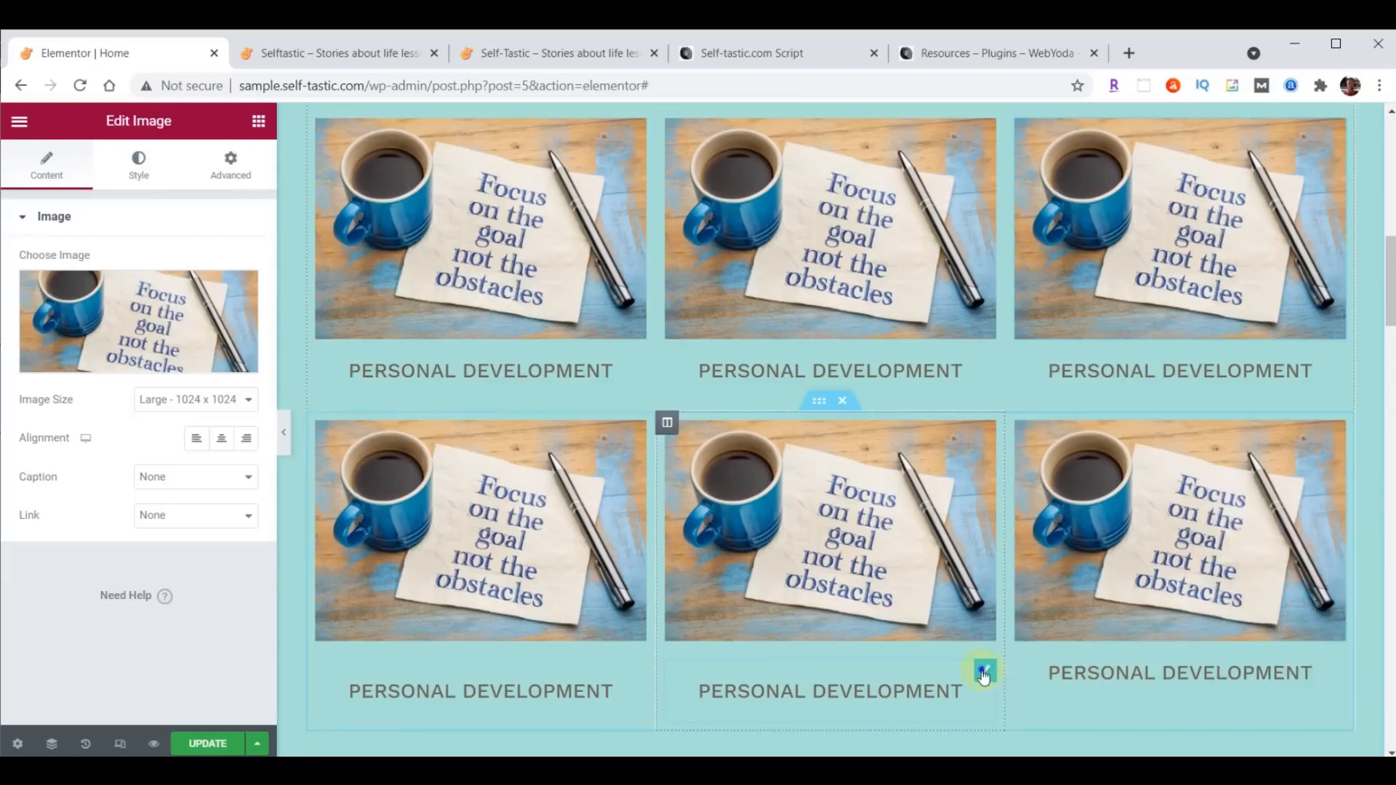
{"action": "right_click", "coordinate": [983, 683]}
{"action": "left_click", "coordinate": [1023, 614]}
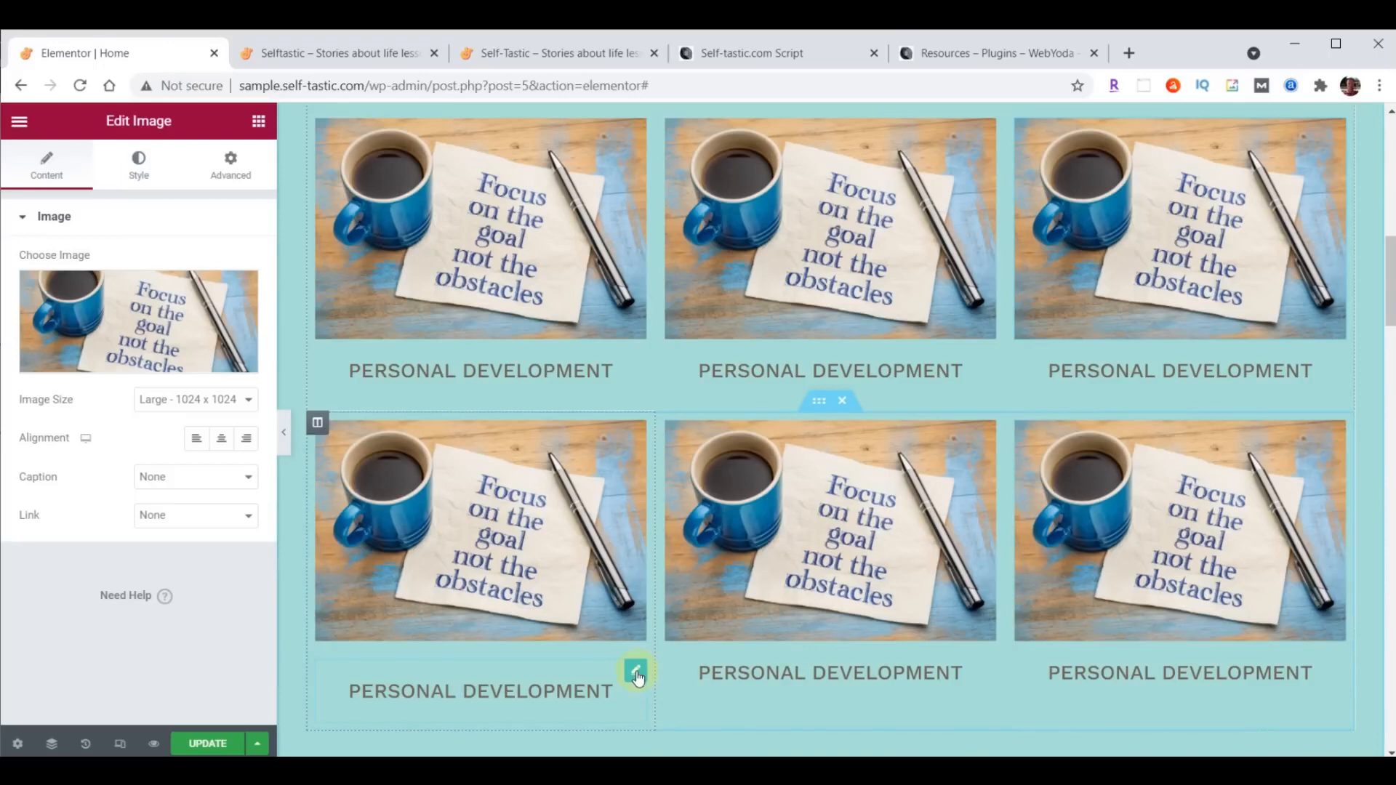
{"action": "right_click", "coordinate": [636, 669]}
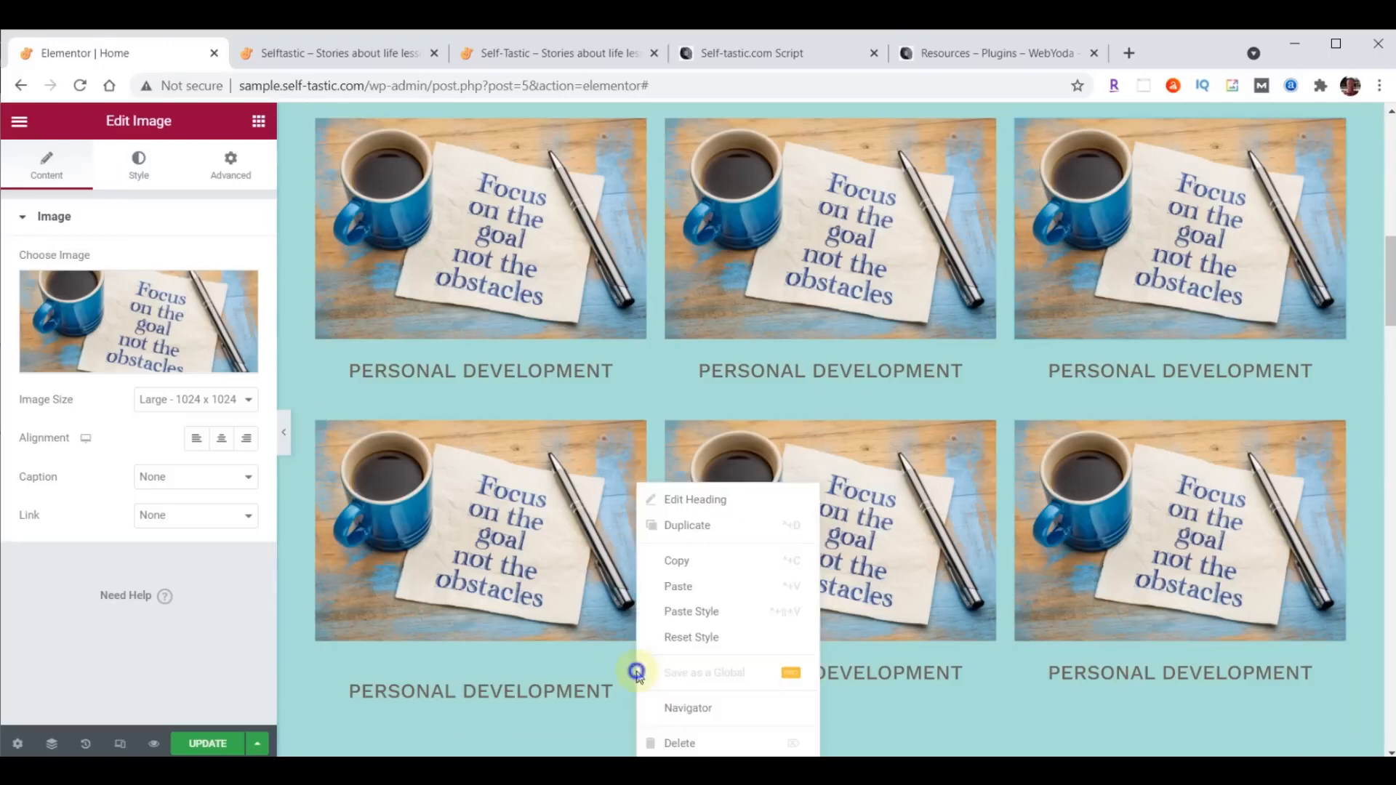
{"action": "left_click", "coordinate": [674, 617]}
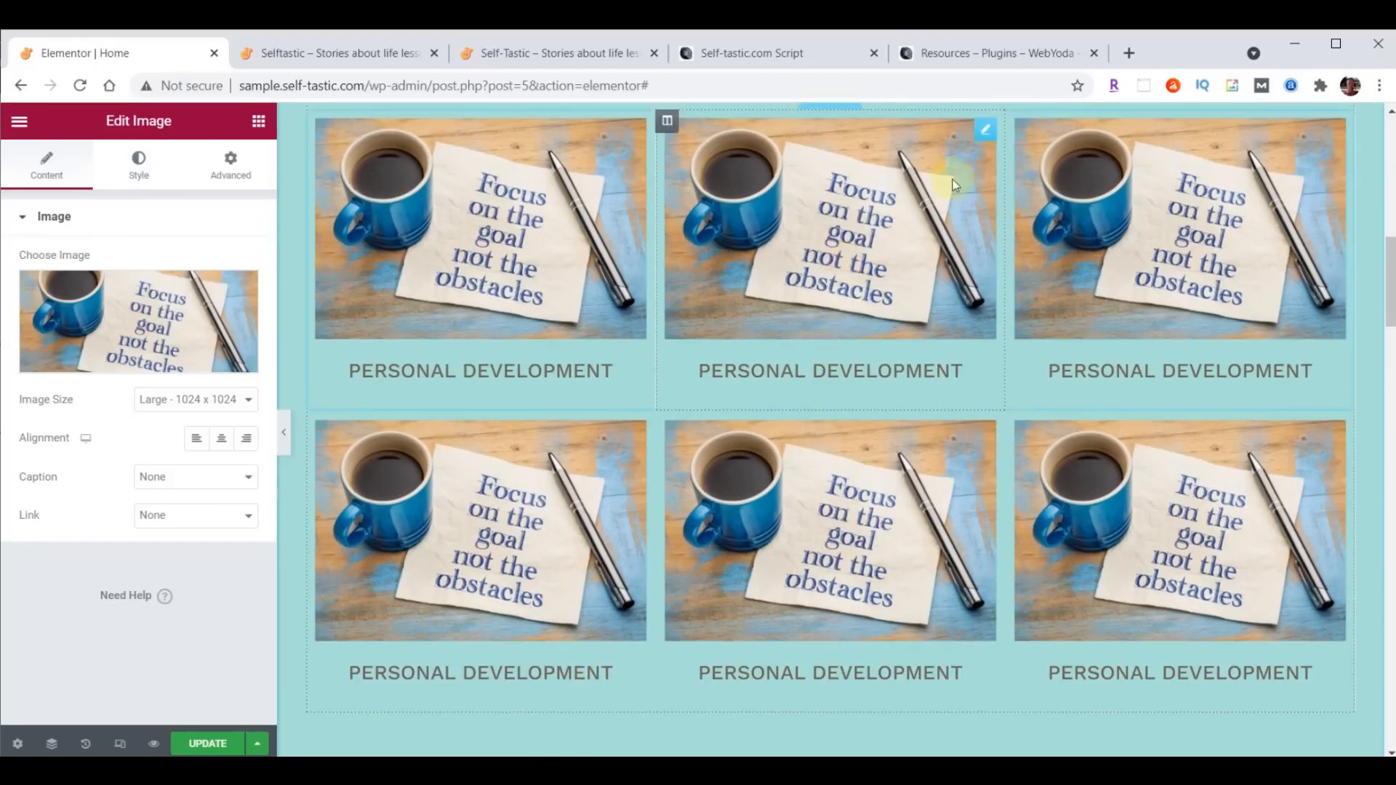
- Replace the upper row's middle image with categories-02.png and retitle the heading below it to Life Lessons
{"action": "left_click", "coordinate": [61, 362]}
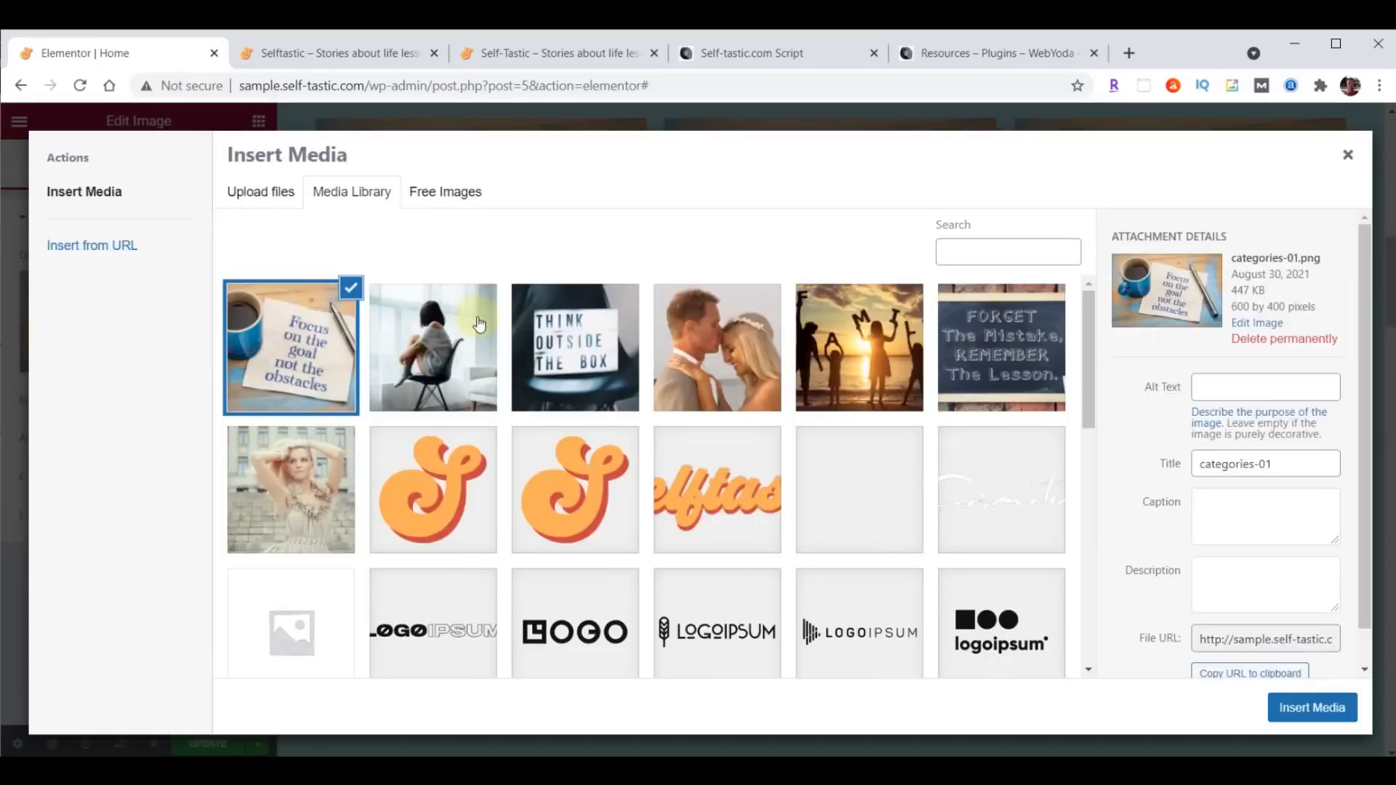
{"action": "left_click", "coordinate": [996, 342]}
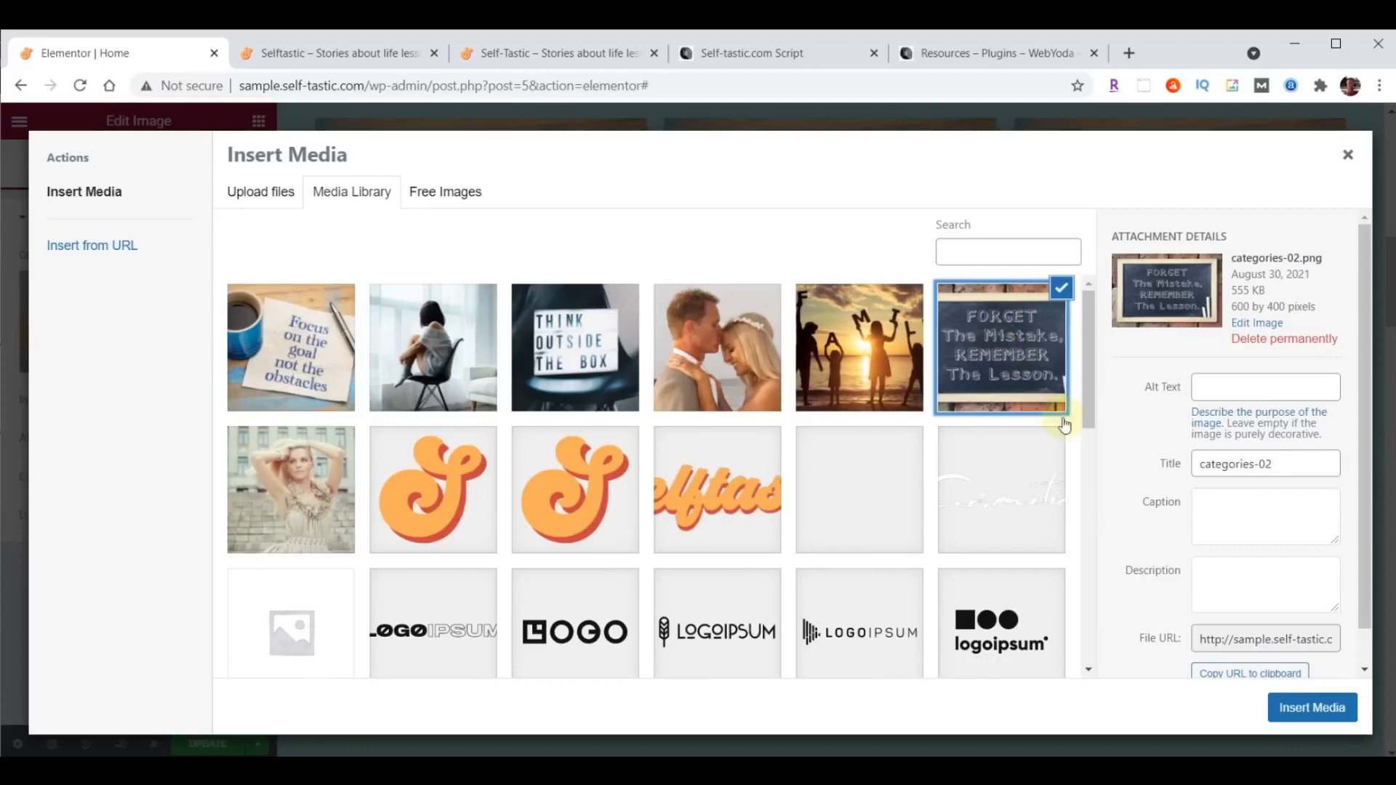
{"action": "left_click", "coordinate": [1294, 709]}
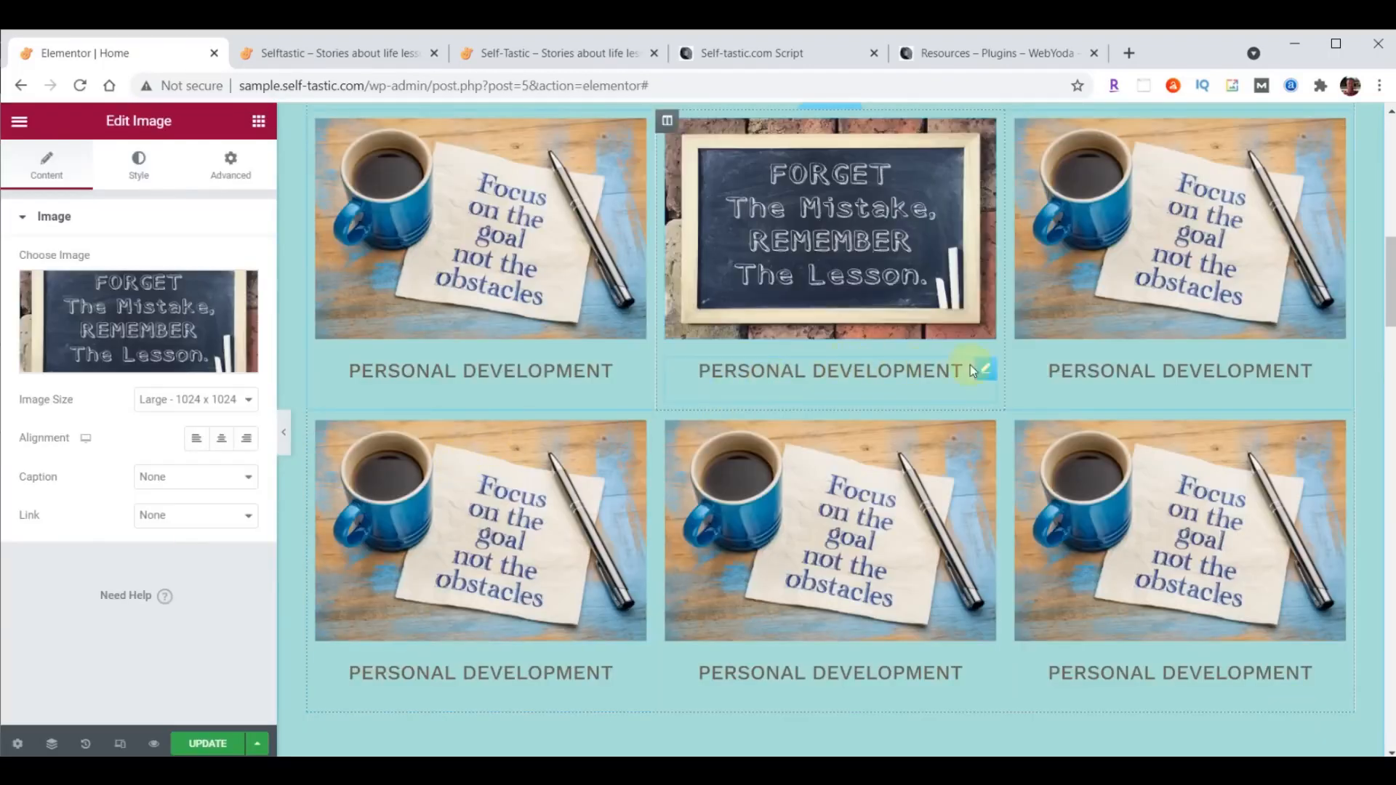
{"action": "left_click", "coordinate": [986, 372]}
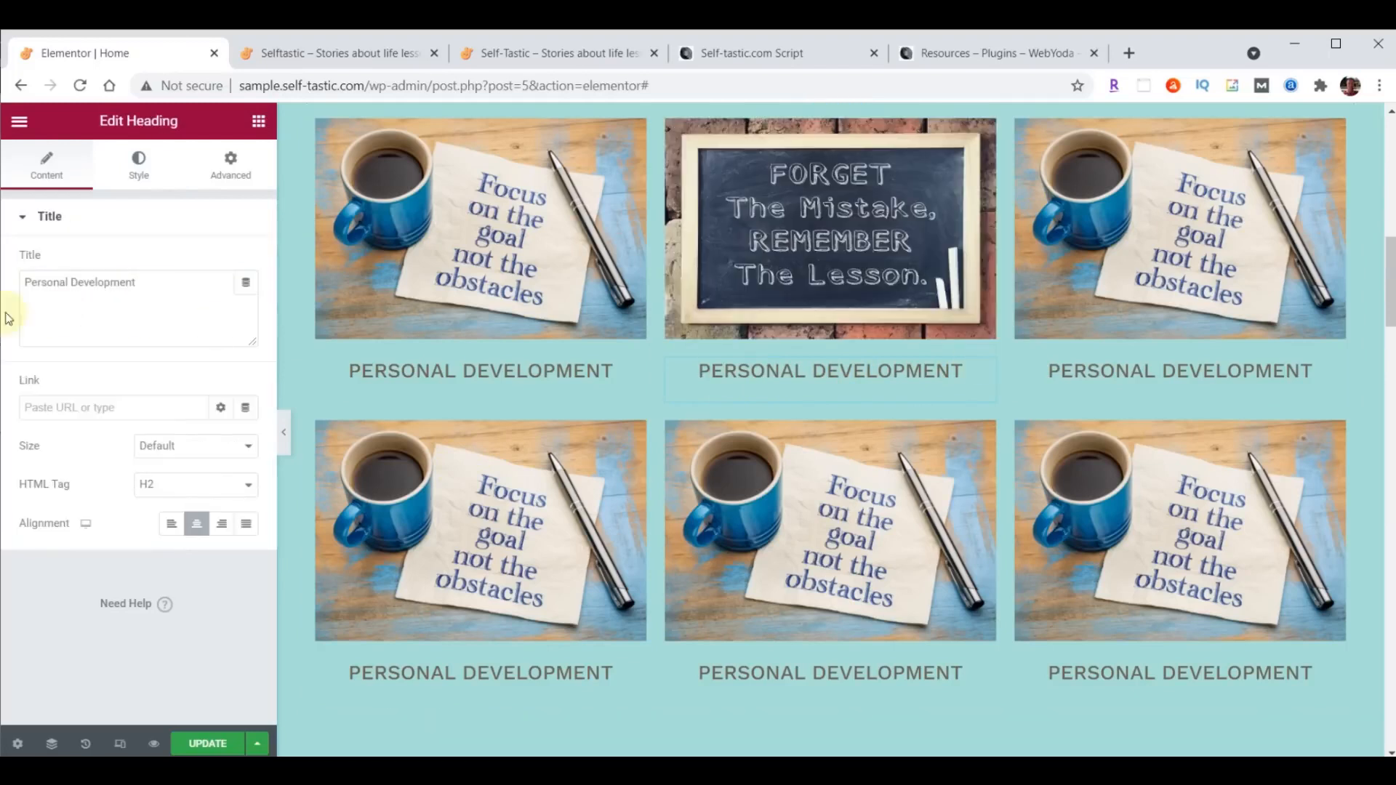
{"action": "left_click_drag", "start_coordinate": [25, 280], "coordinate": [162, 276]}
{"action": "type", "text": "Life Lessons"}
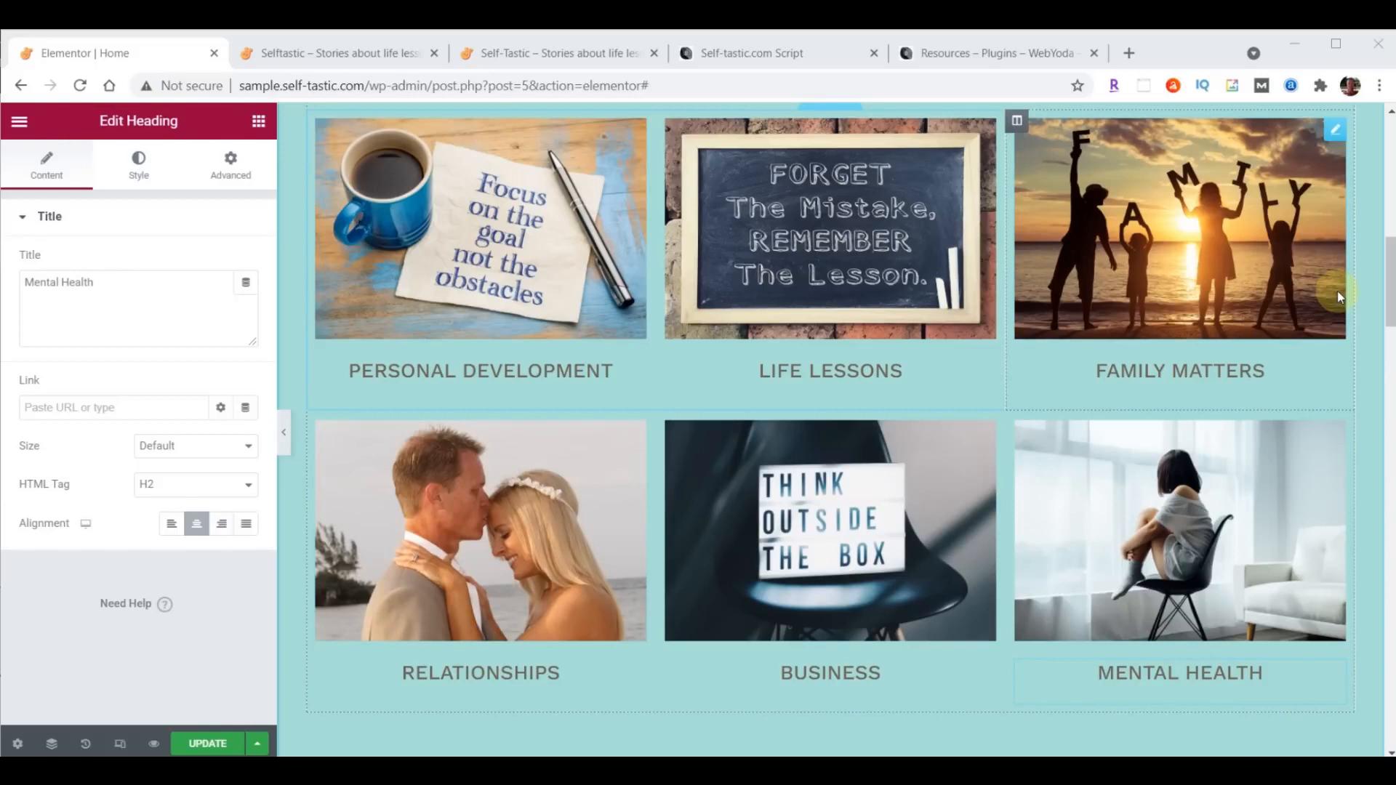
- Save the Home page changes and reload the live Selftastic site in its browser tab
{"action": "left_click", "coordinate": [207, 743]}
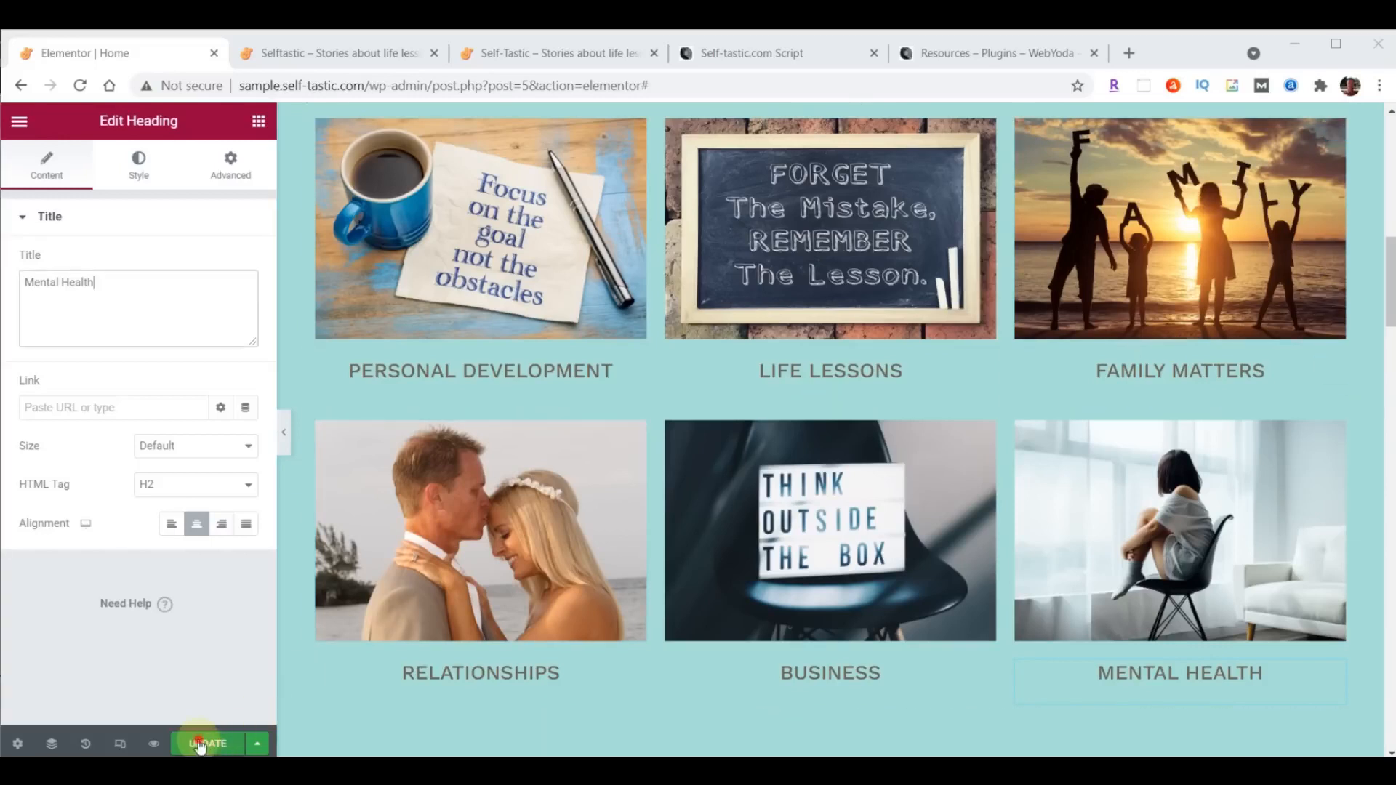
{"action": "left_click", "coordinate": [358, 53]}
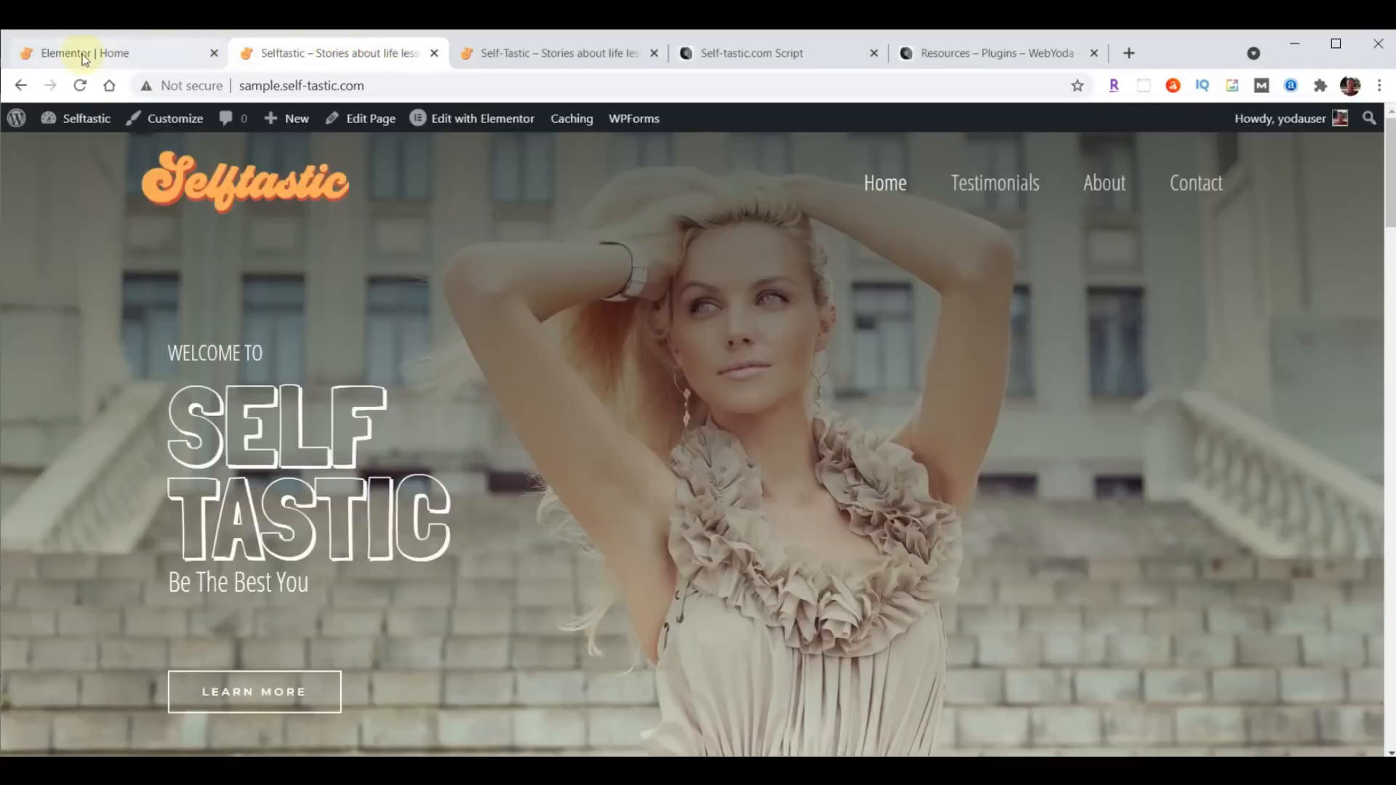
{"action": "left_click", "coordinate": [80, 86]}
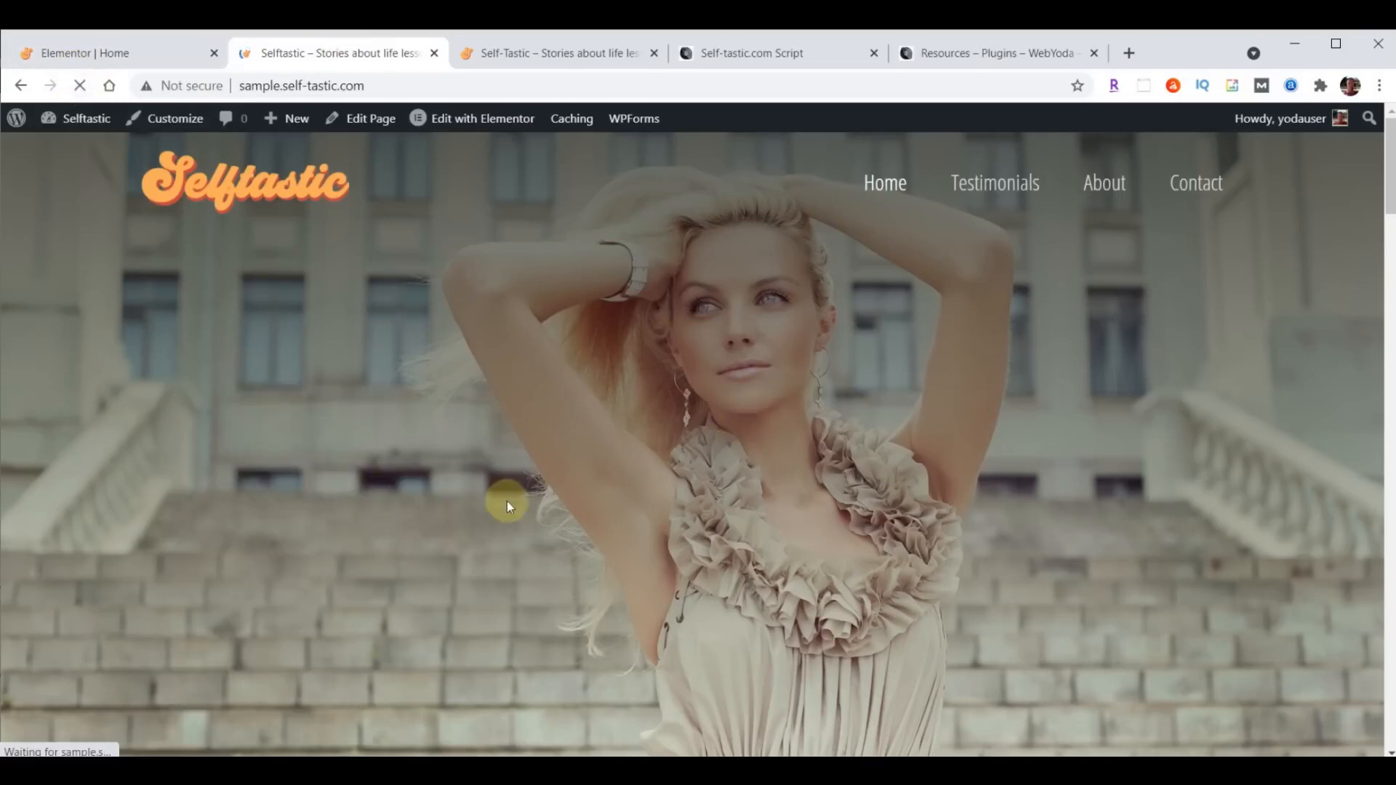
- Examine the category image grid on the sample site, and reload the reference self-tastic.com home page to compare its grid
{"action": "scroll", "coordinate": [941, 303], "scroll_direction": "down", "scroll_amount": 5}
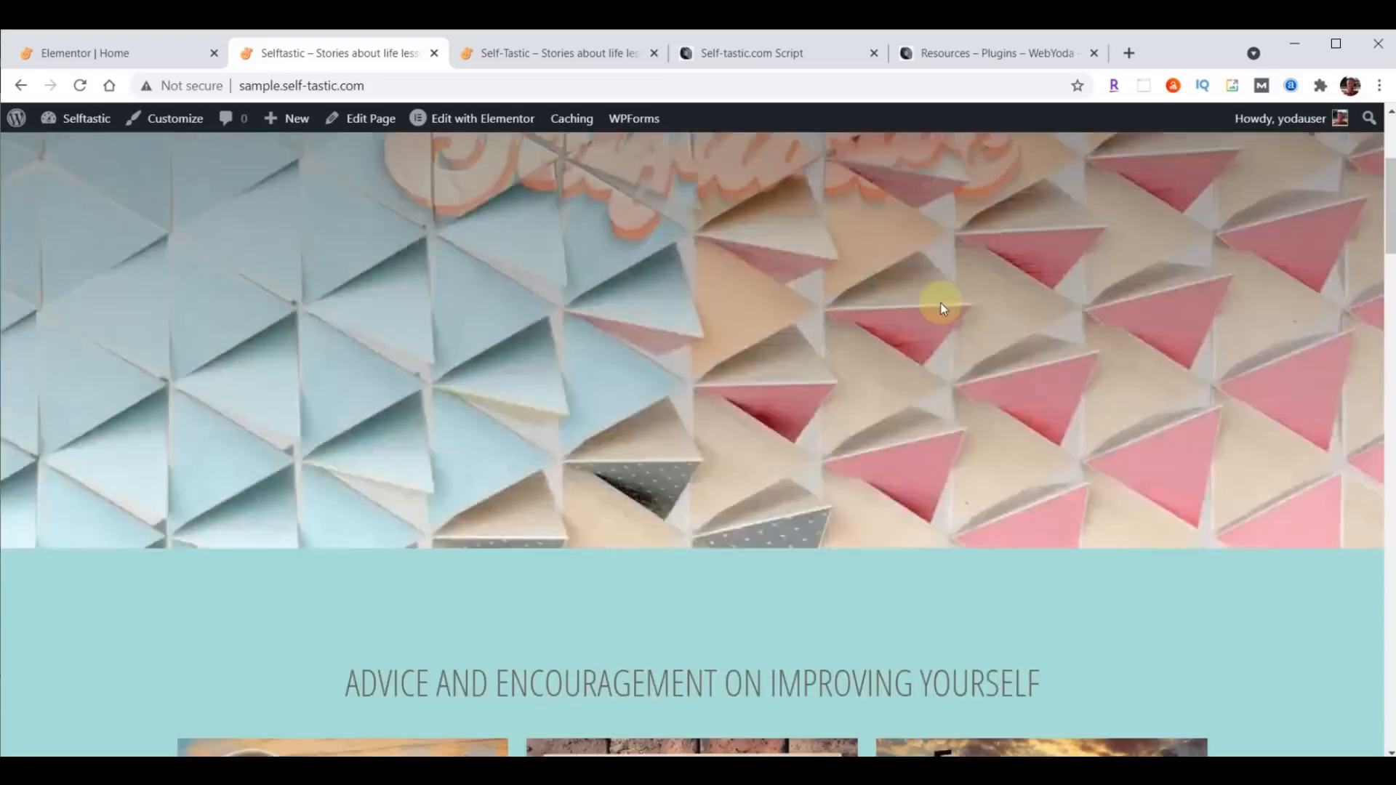
{"action": "scroll", "coordinate": [940, 302], "scroll_direction": "down", "scroll_amount": 5}
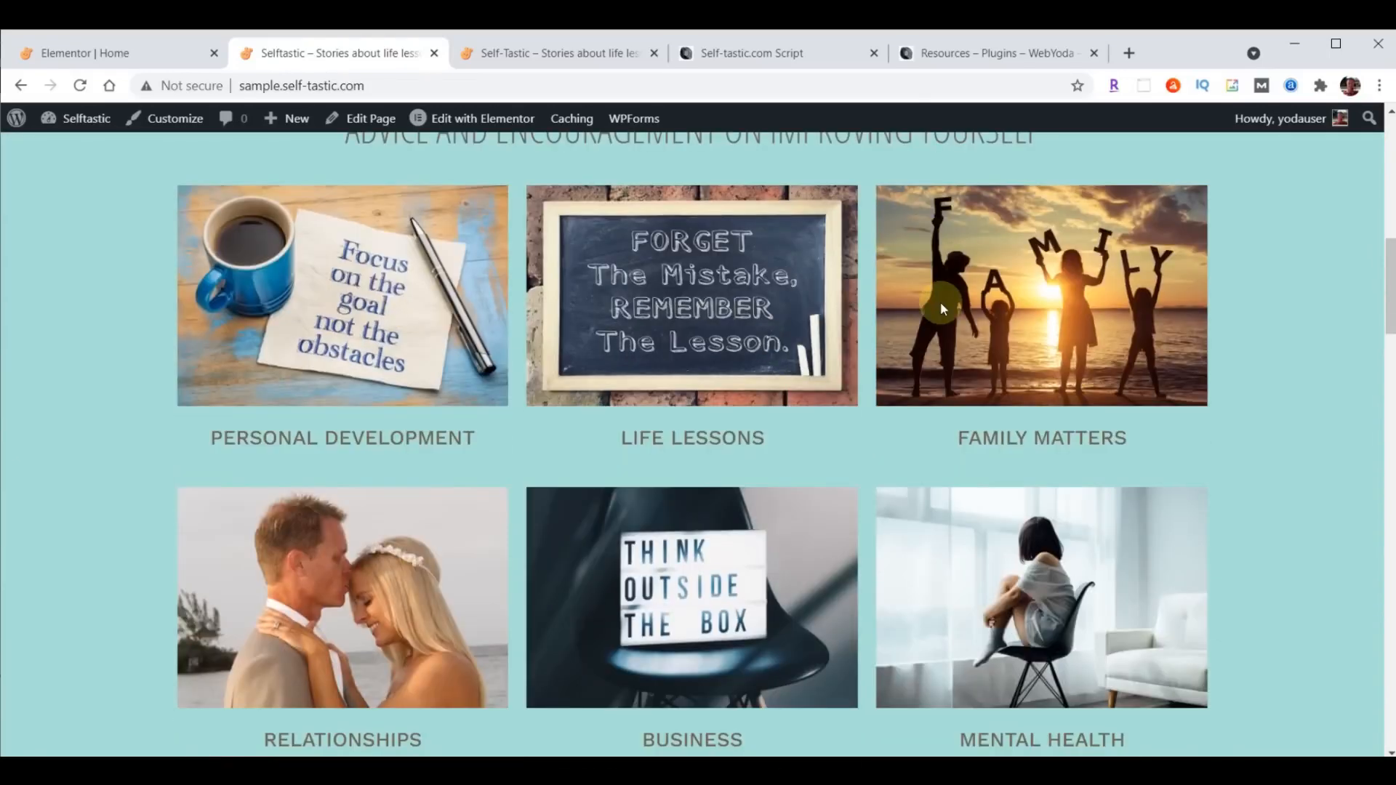
{"action": "left_click", "coordinate": [589, 53]}
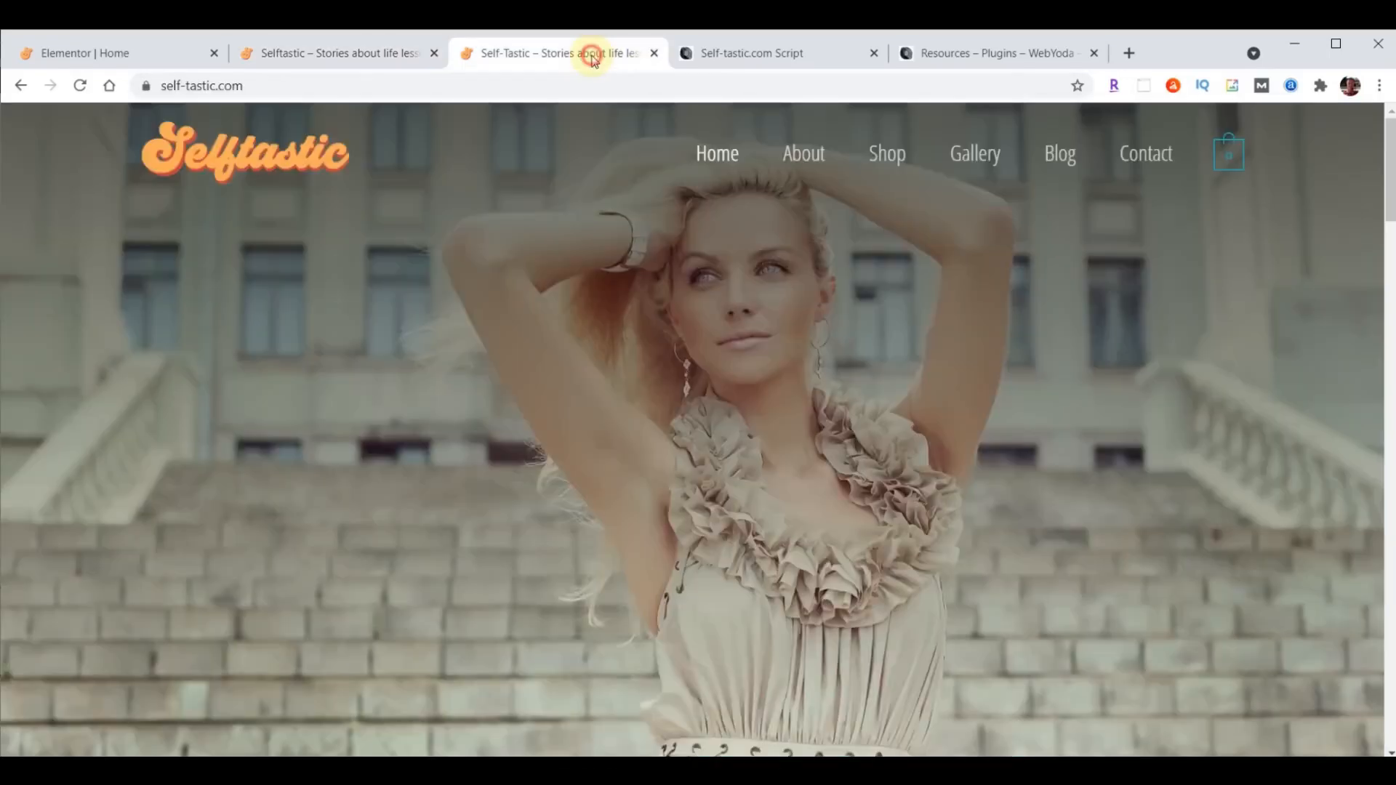
{"action": "left_click", "coordinate": [82, 86]}
{"action": "scroll", "coordinate": [826, 357], "scroll_direction": "down", "scroll_amount": 10}
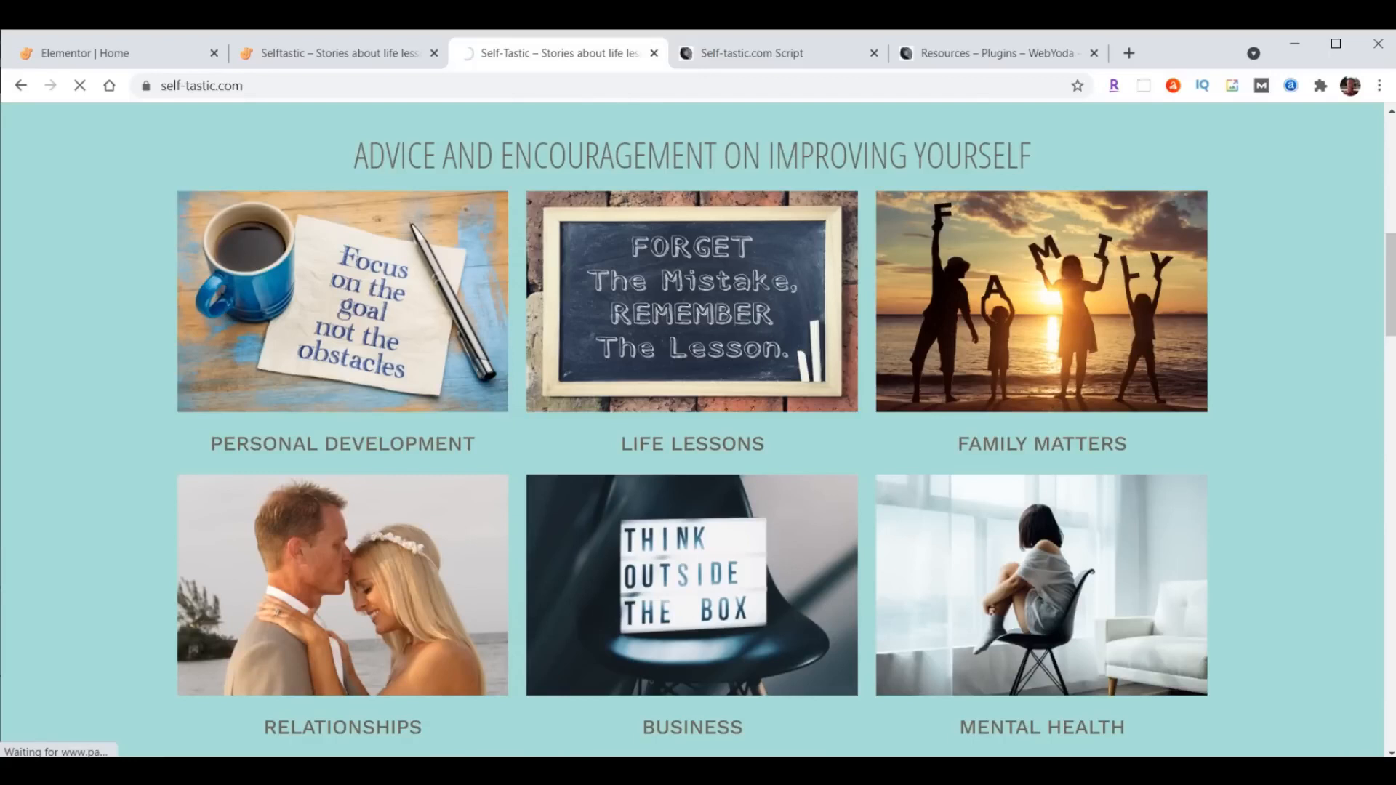
- In the Elementor editor, give the Personal Development column a Slide In Right entrance animation with a 1000 ms delay
{"action": "left_click", "coordinate": [70, 48]}
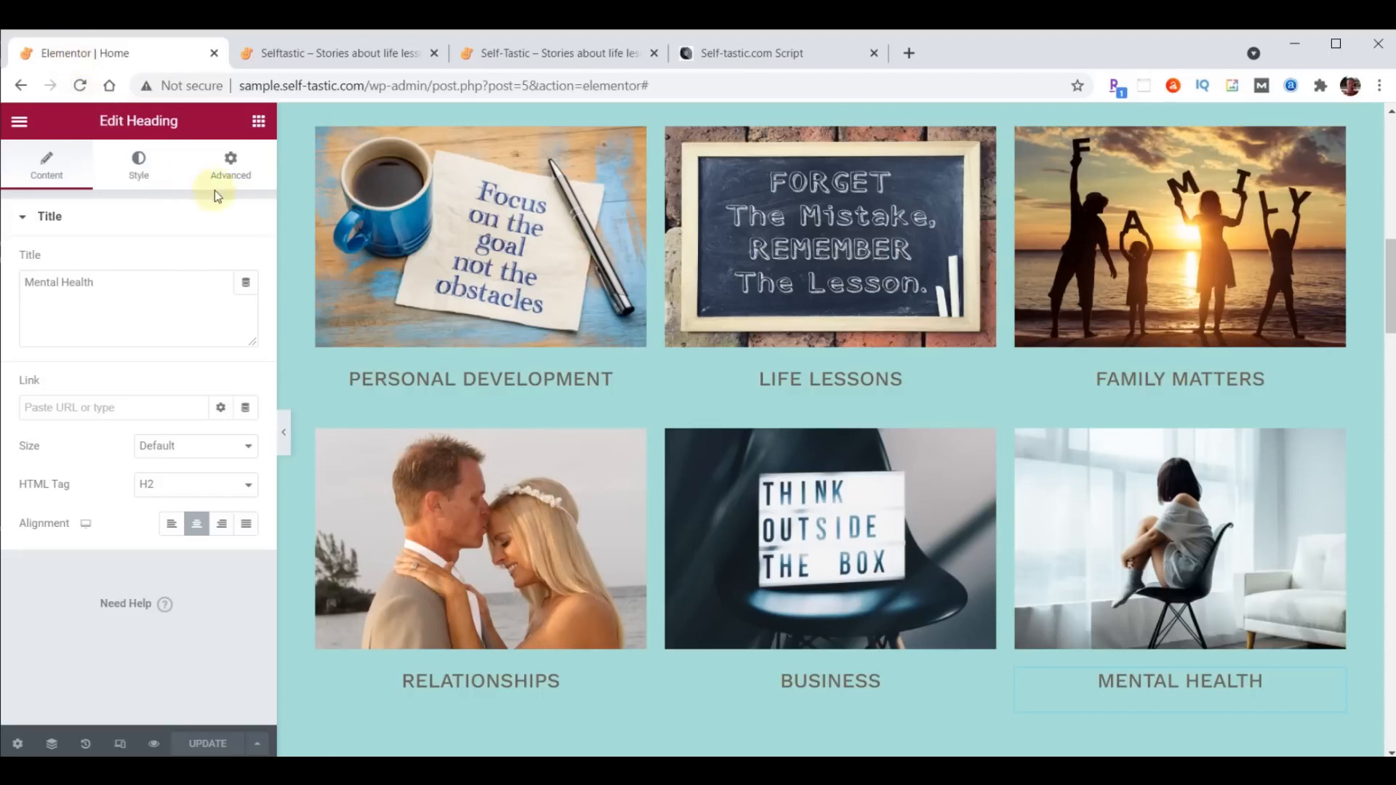
{"action": "mouse_move", "coordinate": [317, 138]}
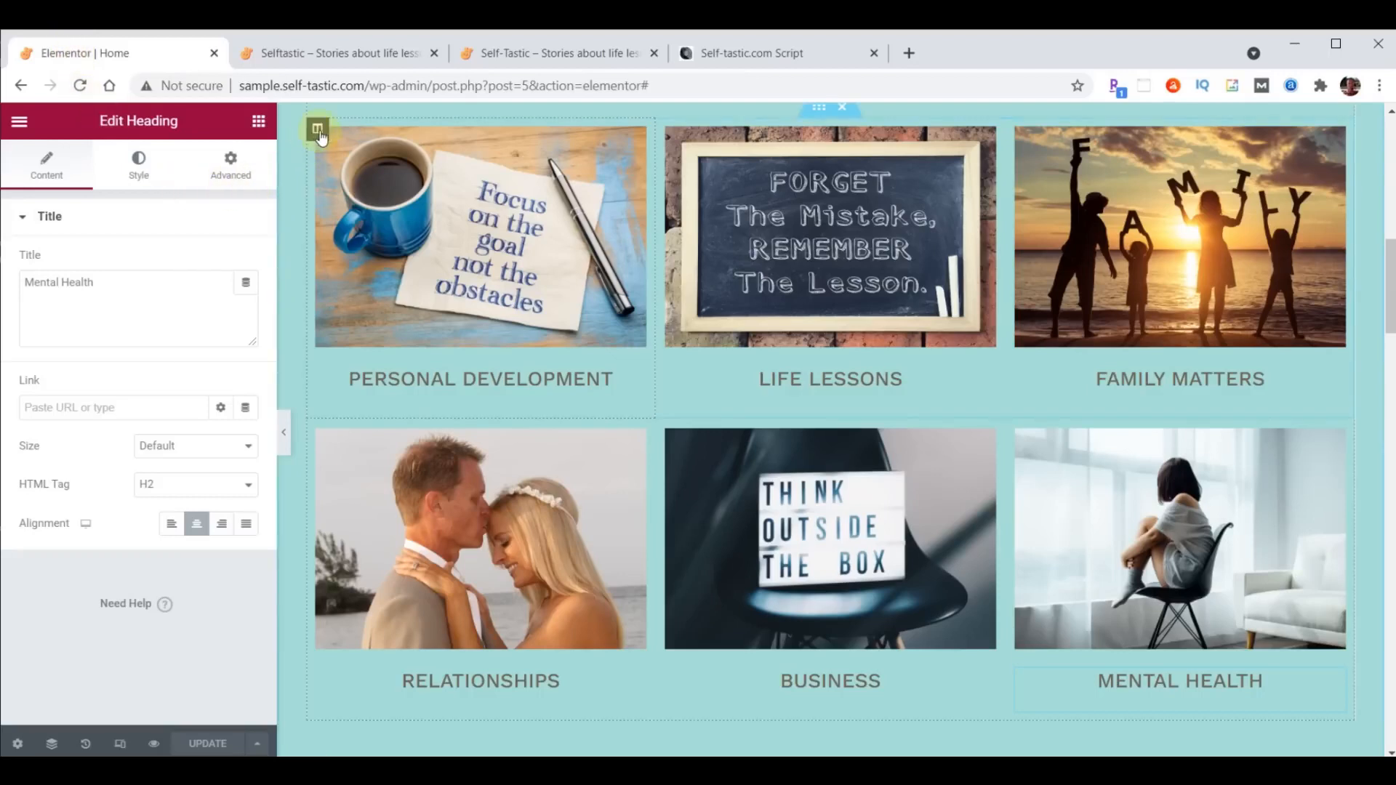
{"action": "left_click", "coordinate": [317, 131]}
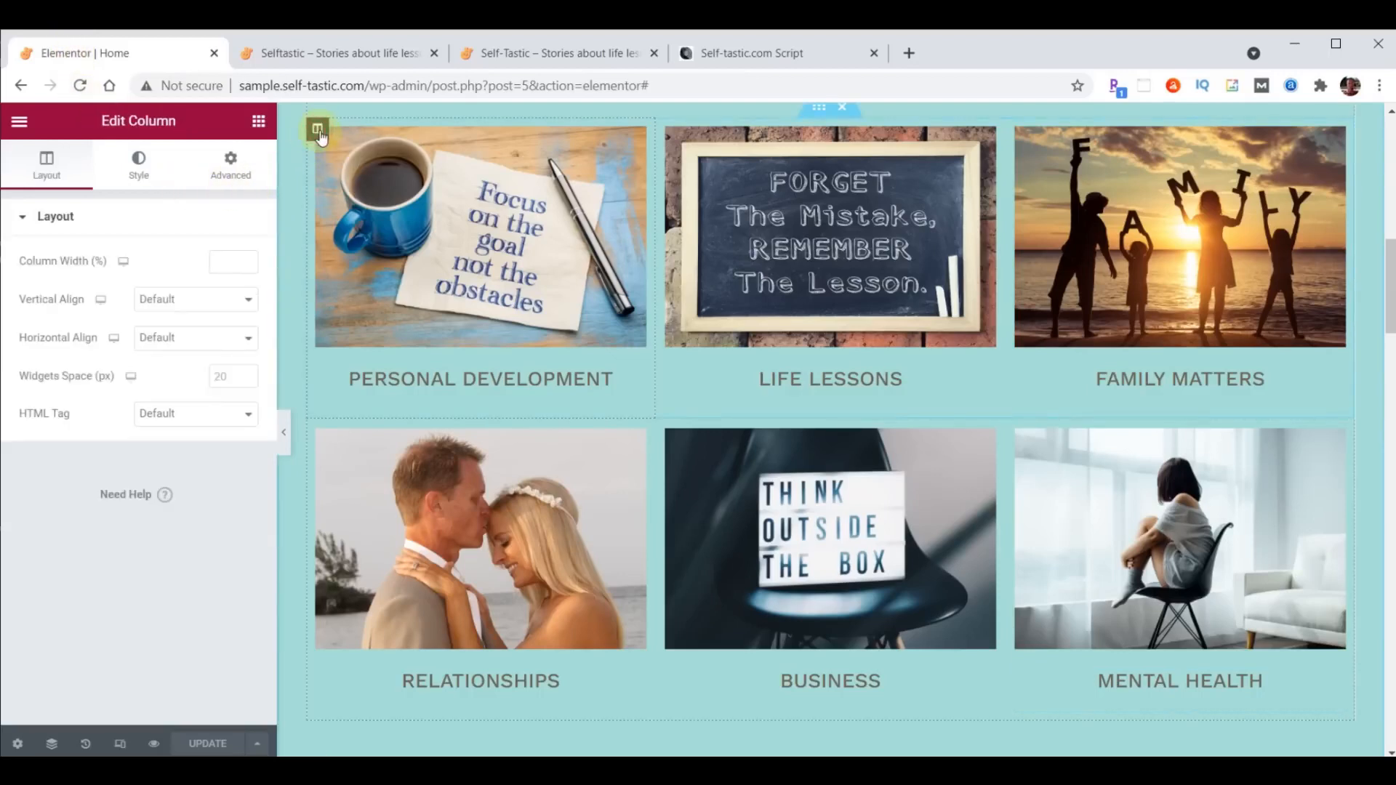
{"action": "left_click", "coordinate": [232, 166]}
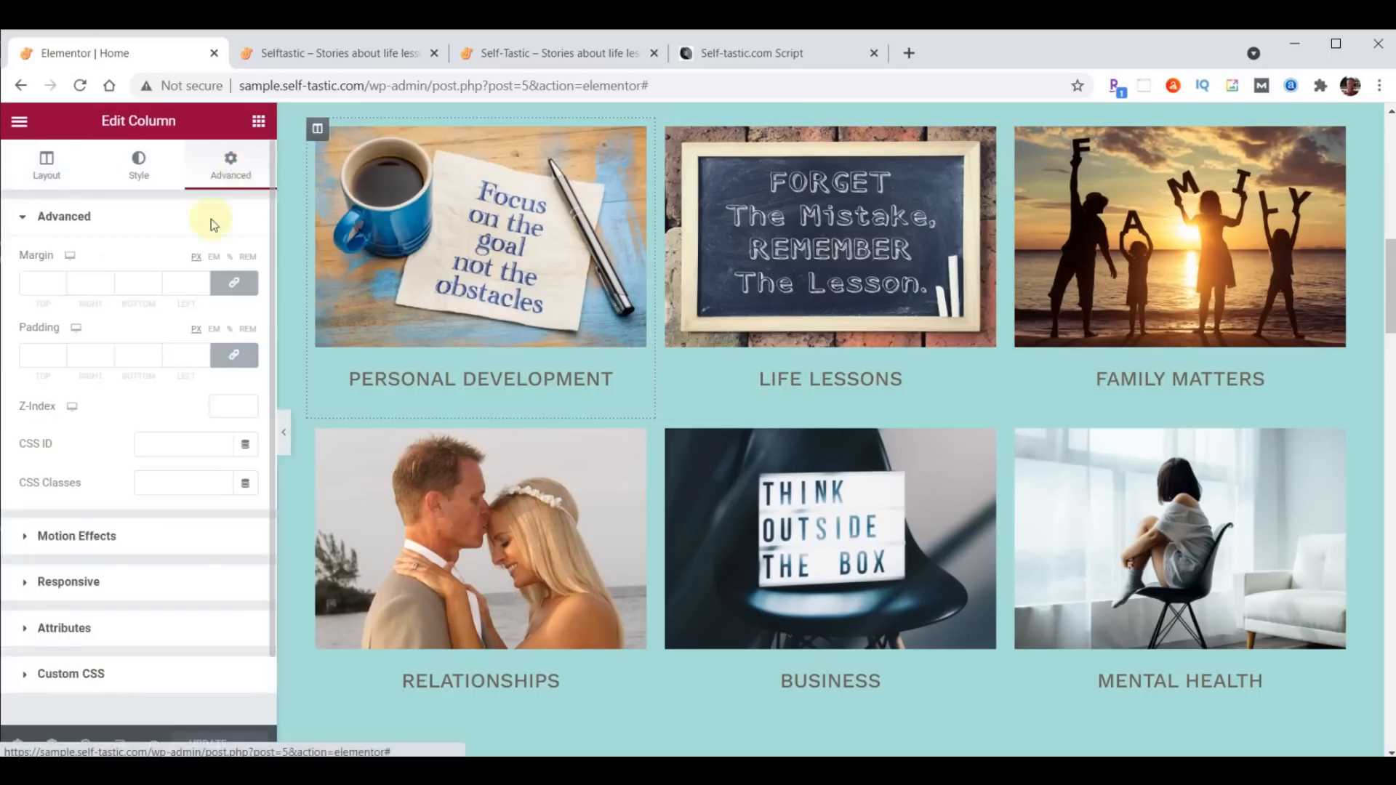
{"action": "left_click", "coordinate": [95, 534]}
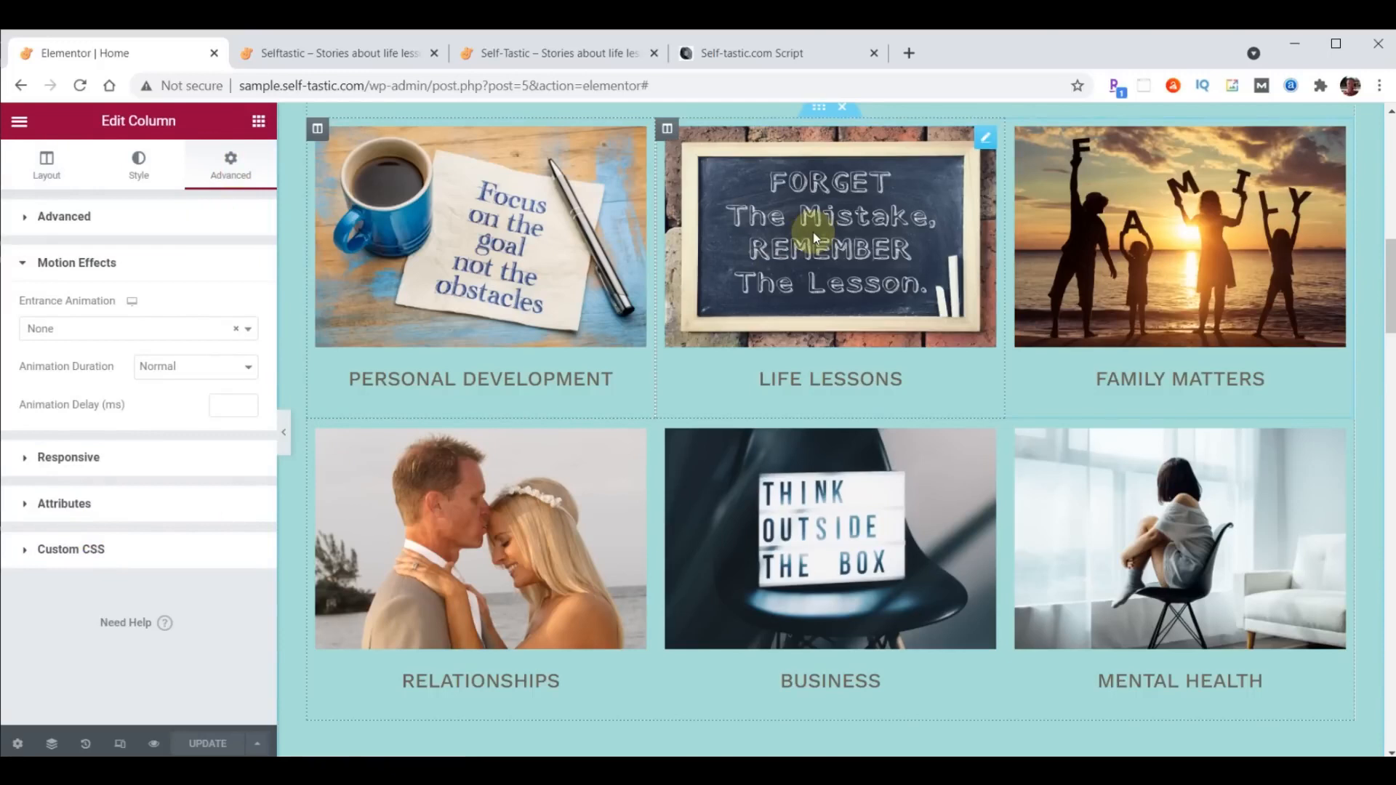
{"action": "left_click", "coordinate": [111, 331]}
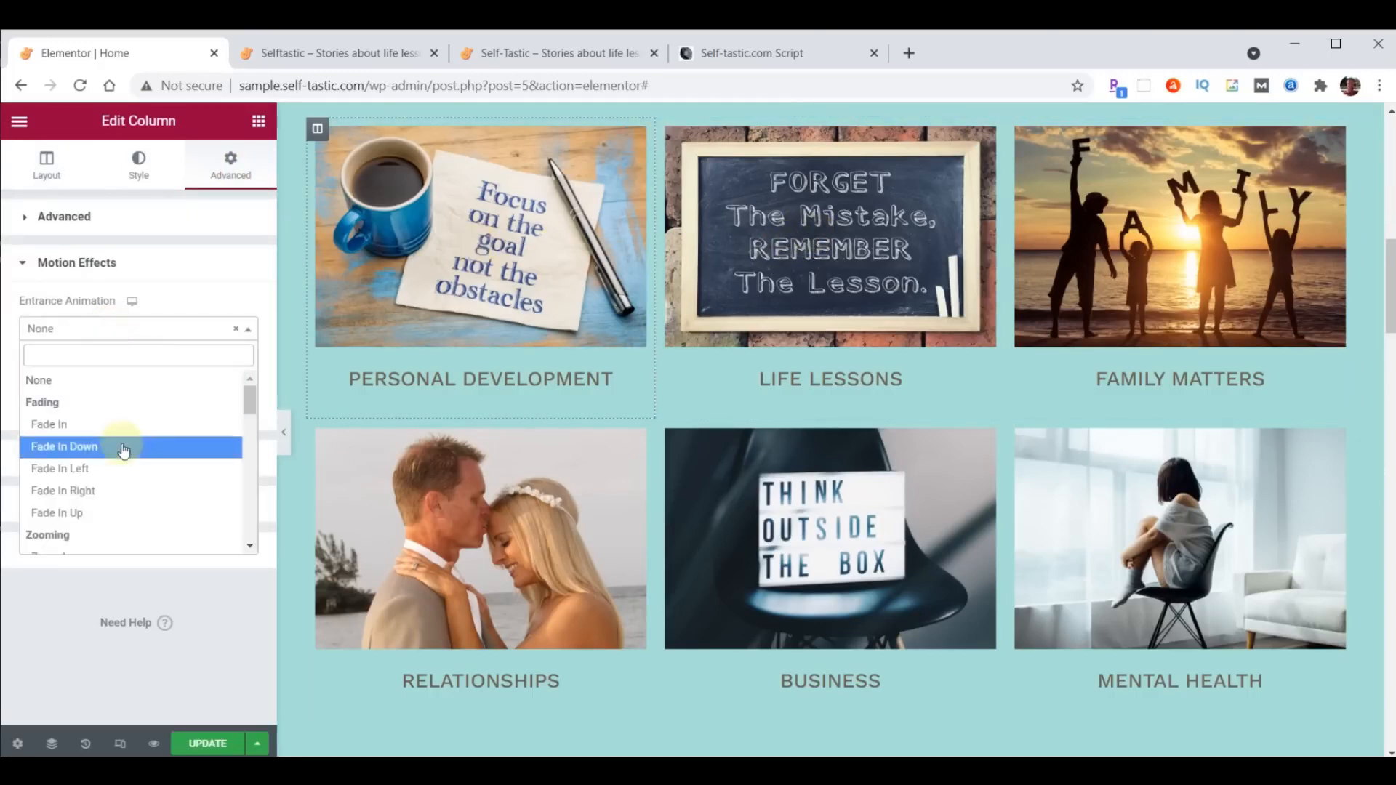
{"action": "scroll", "coordinate": [120, 445], "scroll_direction": "down", "scroll_amount": 3}
{"action": "scroll", "coordinate": [124, 451], "scroll_direction": "down", "scroll_amount": 1}
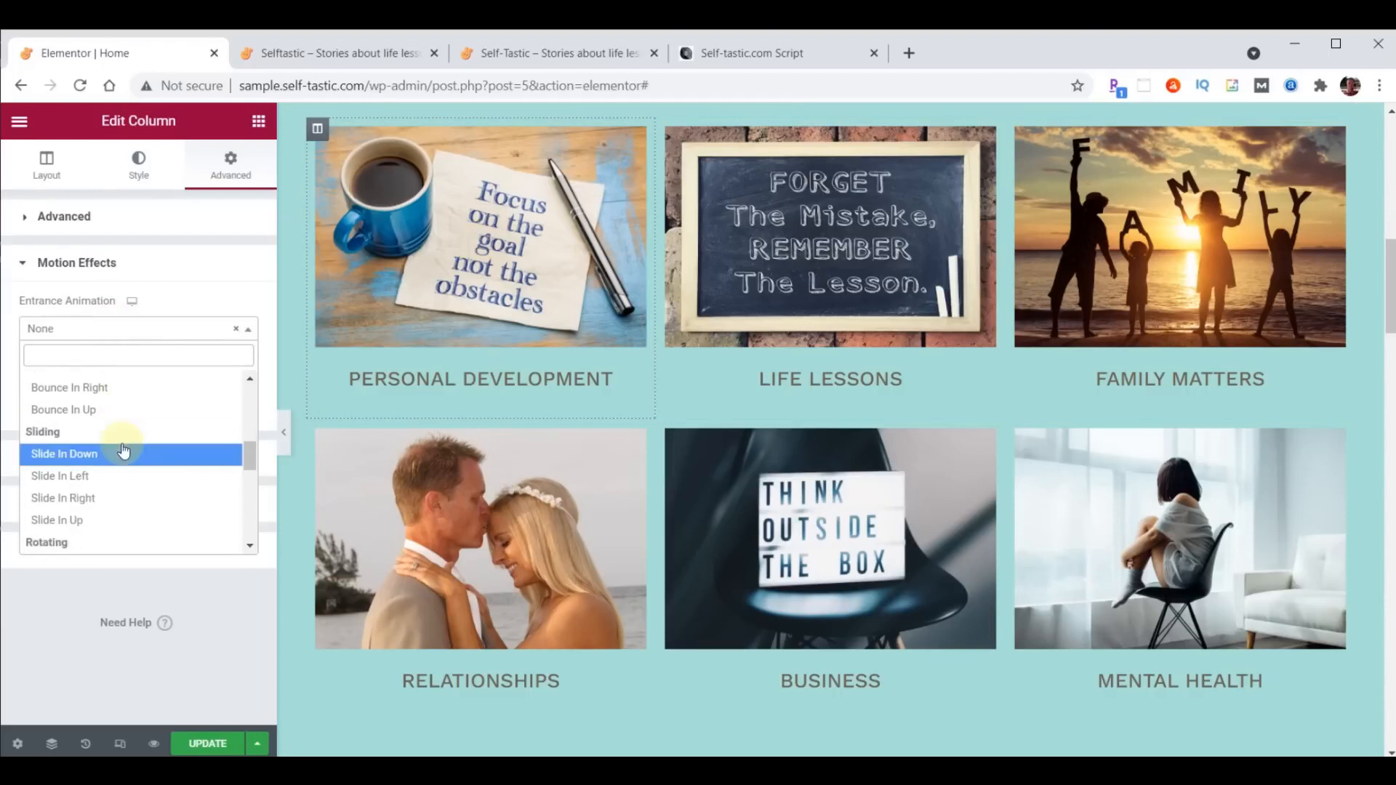
{"action": "left_click", "coordinate": [86, 498]}
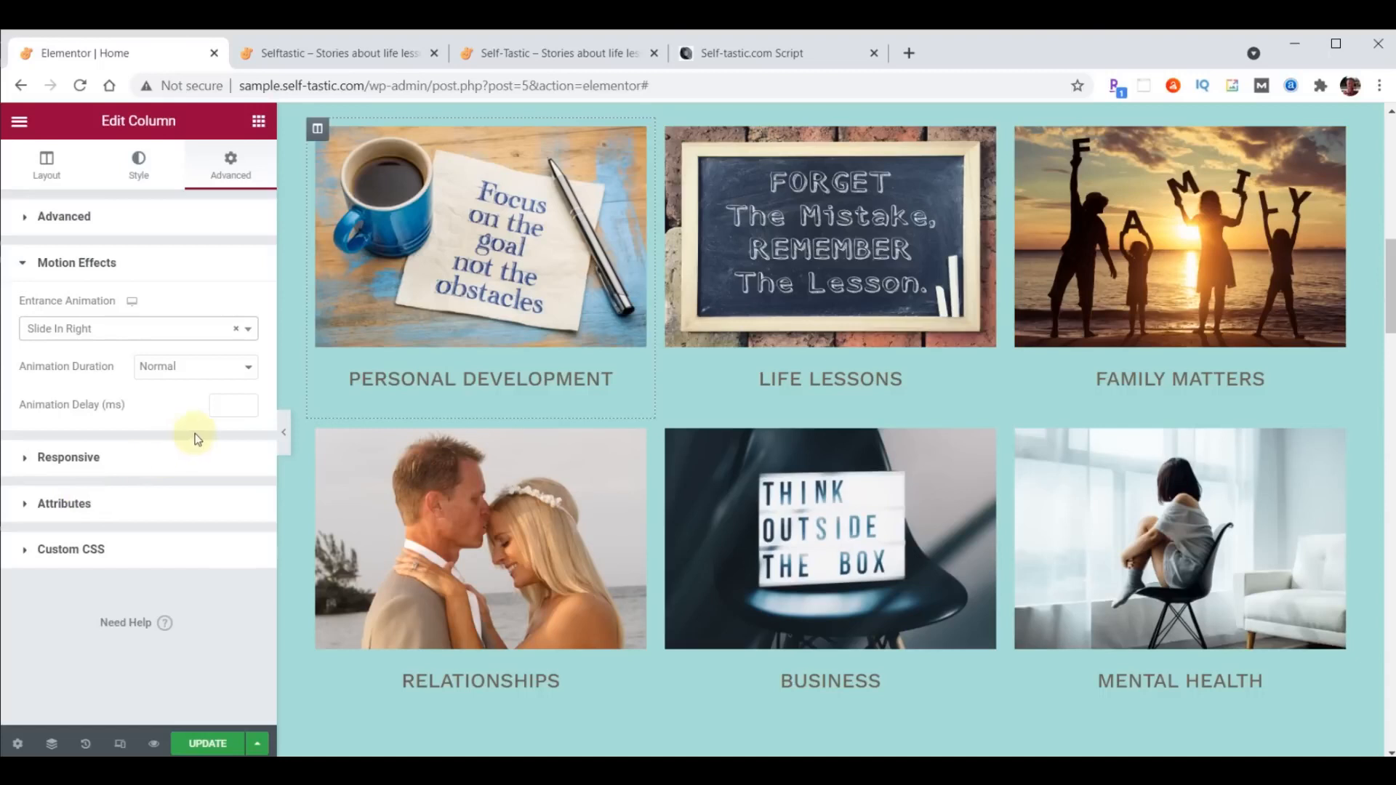
{"action": "left_click", "coordinate": [225, 406]}
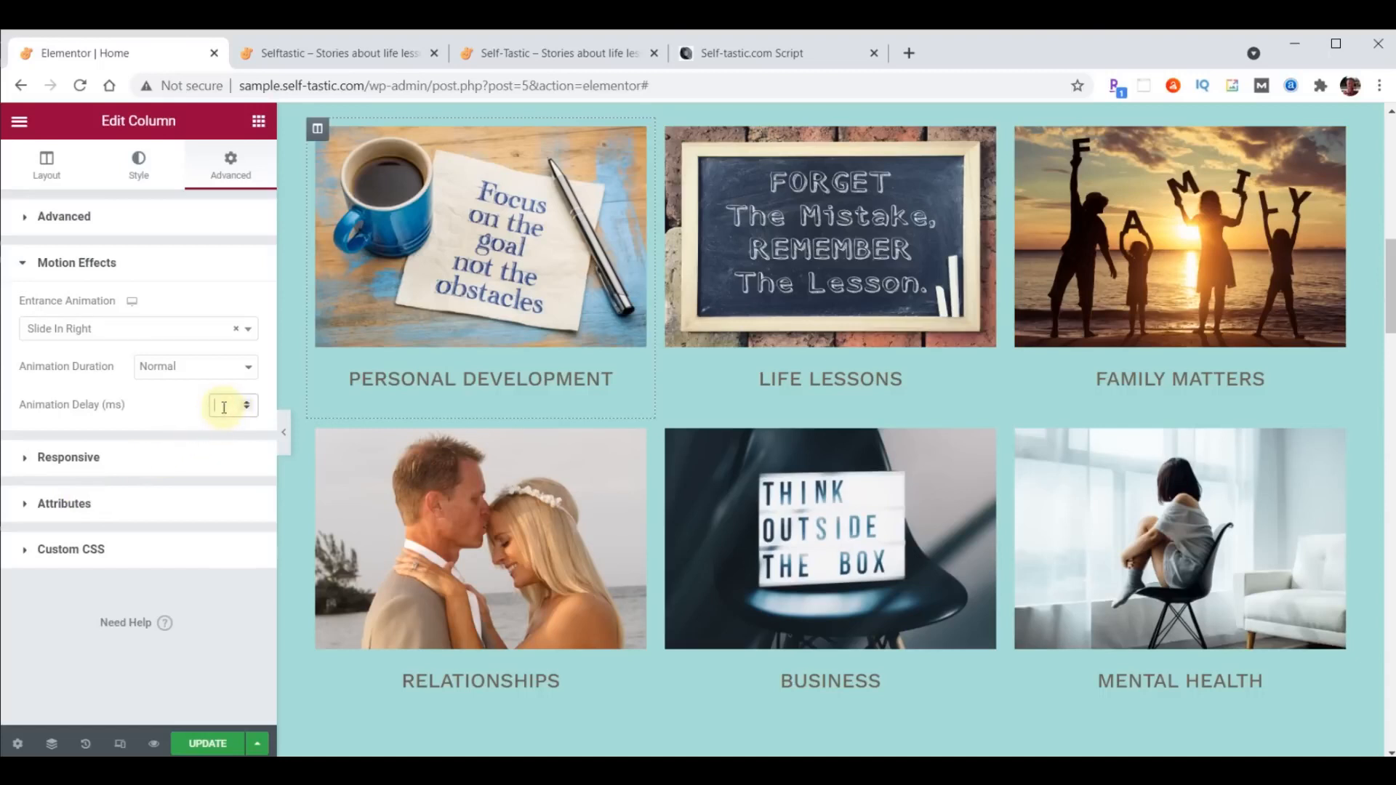
{"action": "type", "text": "1000"}
- Copy the Personal Development column and paste its style onto the Relationships column below it
{"action": "right_click", "coordinate": [320, 135]}
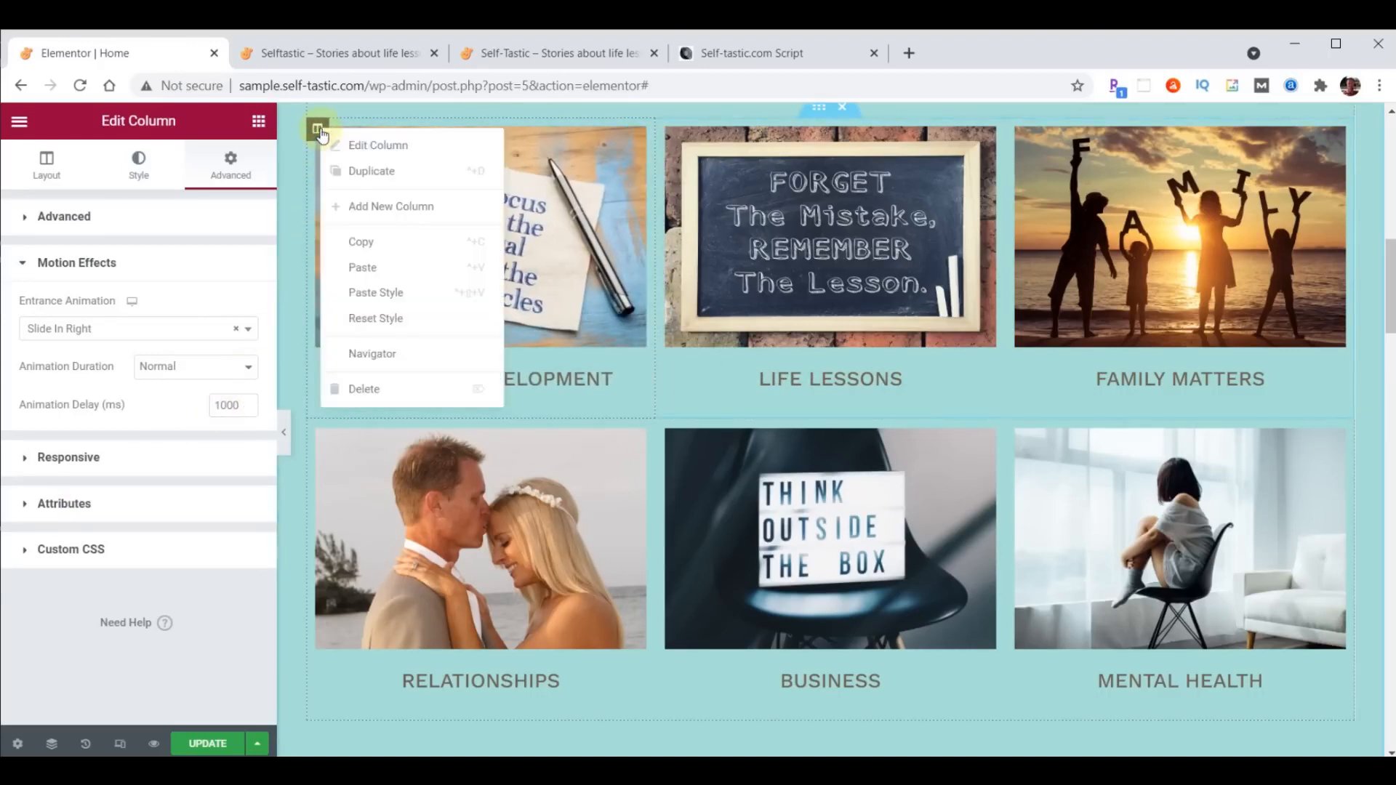
{"action": "left_click", "coordinate": [358, 240]}
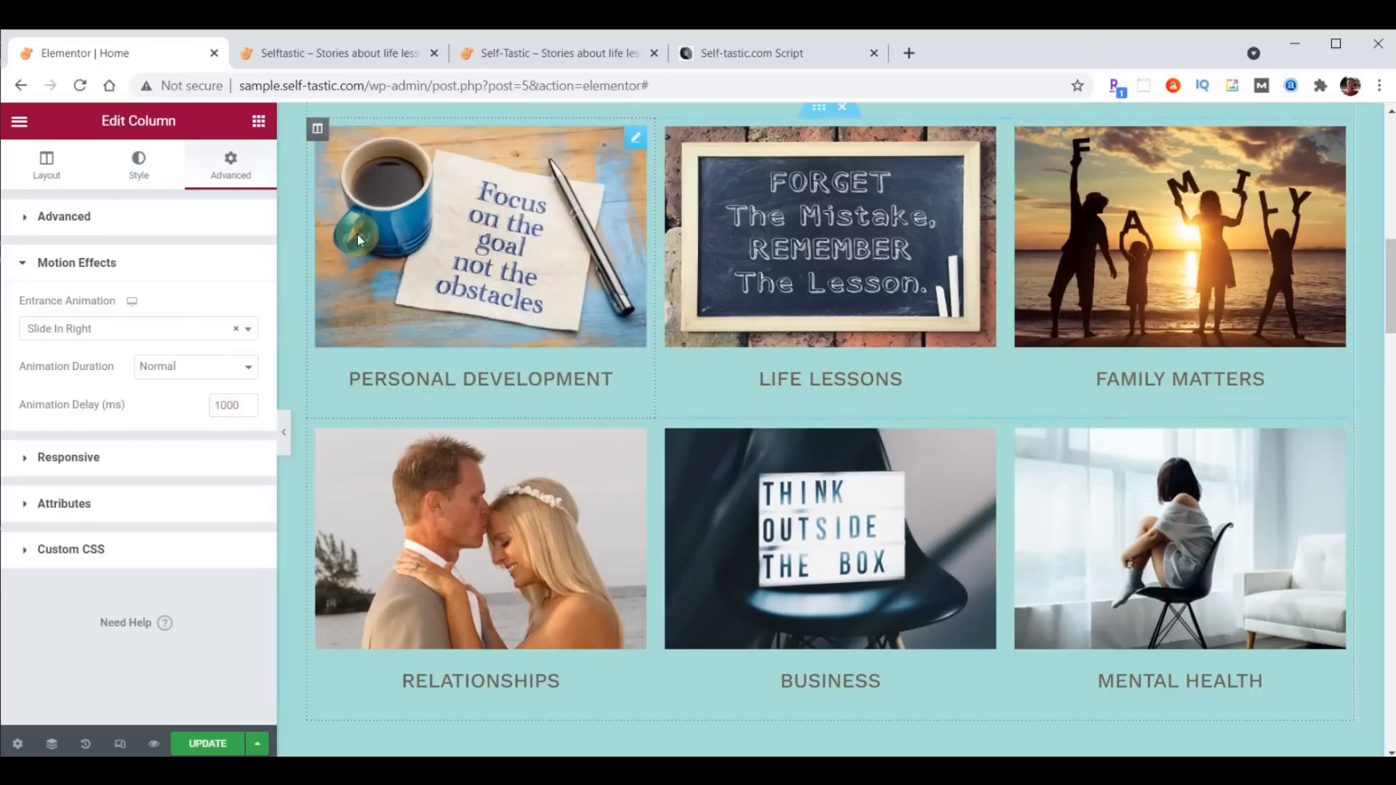
{"action": "right_click", "coordinate": [325, 433]}
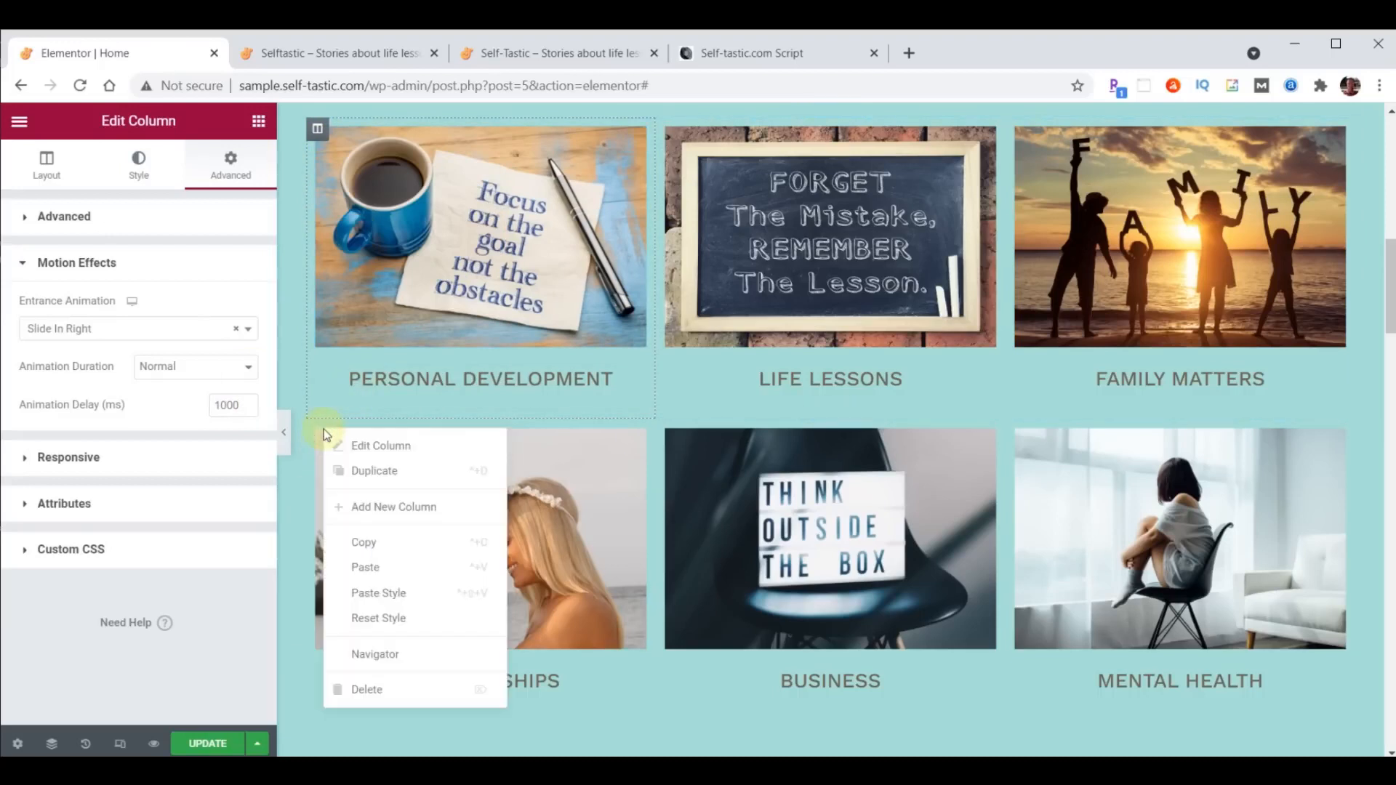
{"action": "left_click", "coordinate": [391, 589]}
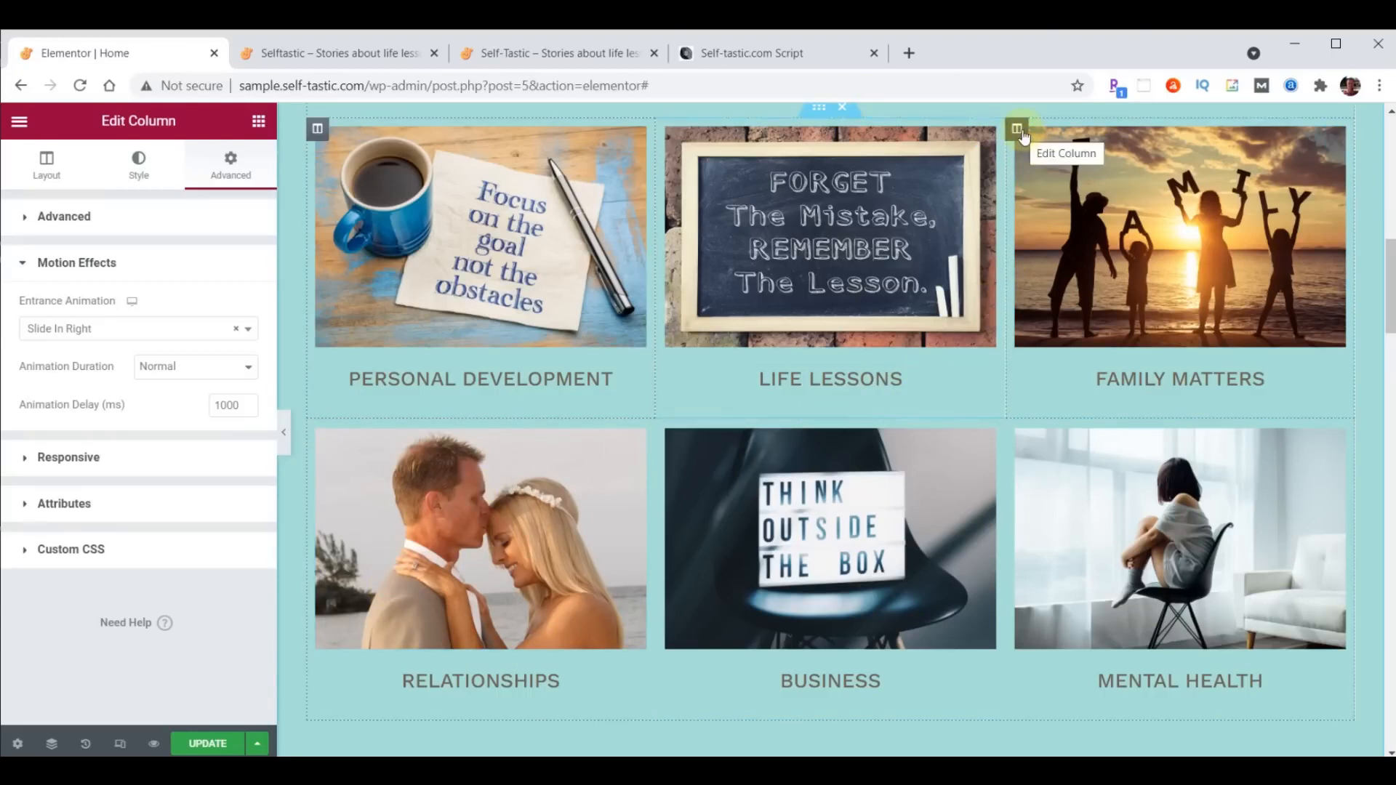
- Give the Family Matters column a Slide In Left entrance animation with a 1000 ms delay
{"action": "left_click", "coordinate": [1023, 136]}
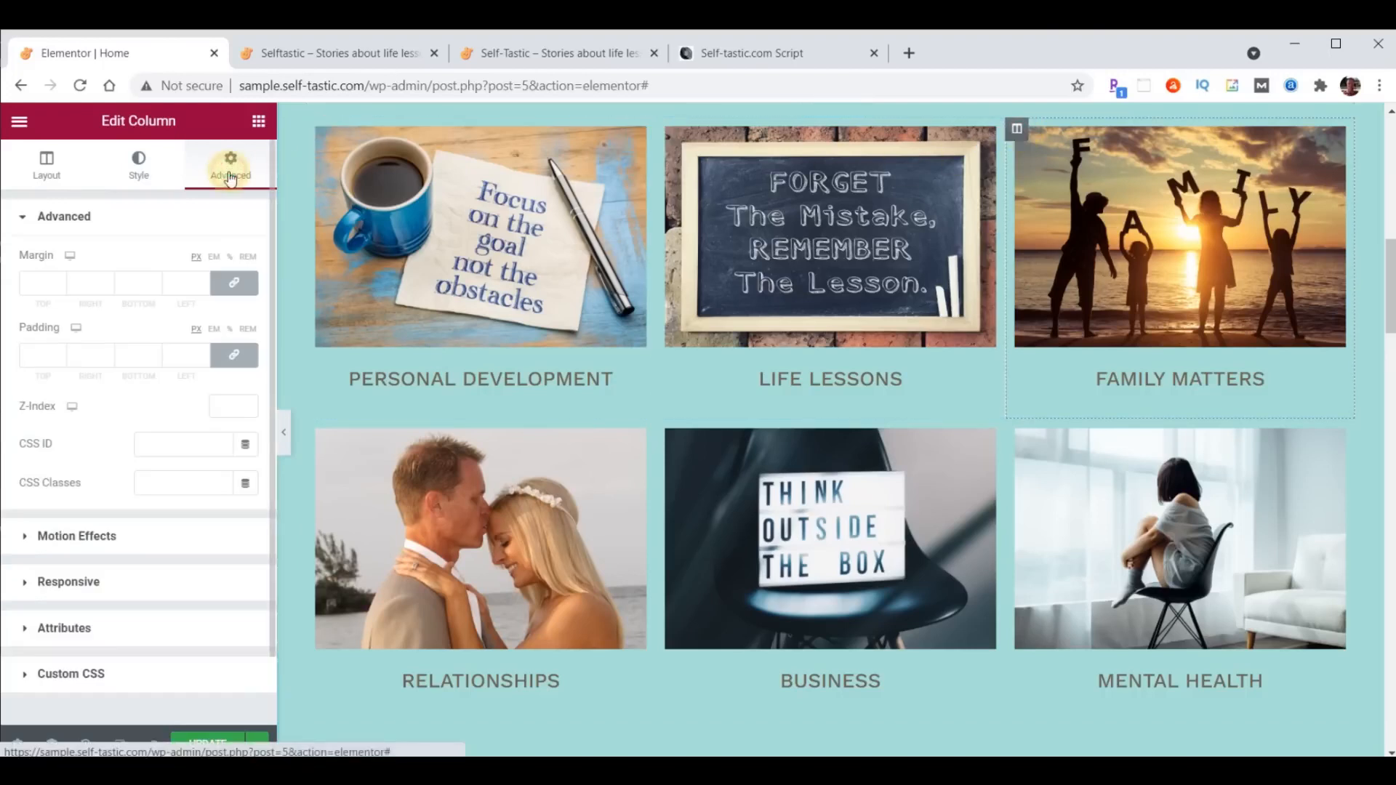
{"action": "left_click", "coordinate": [76, 535]}
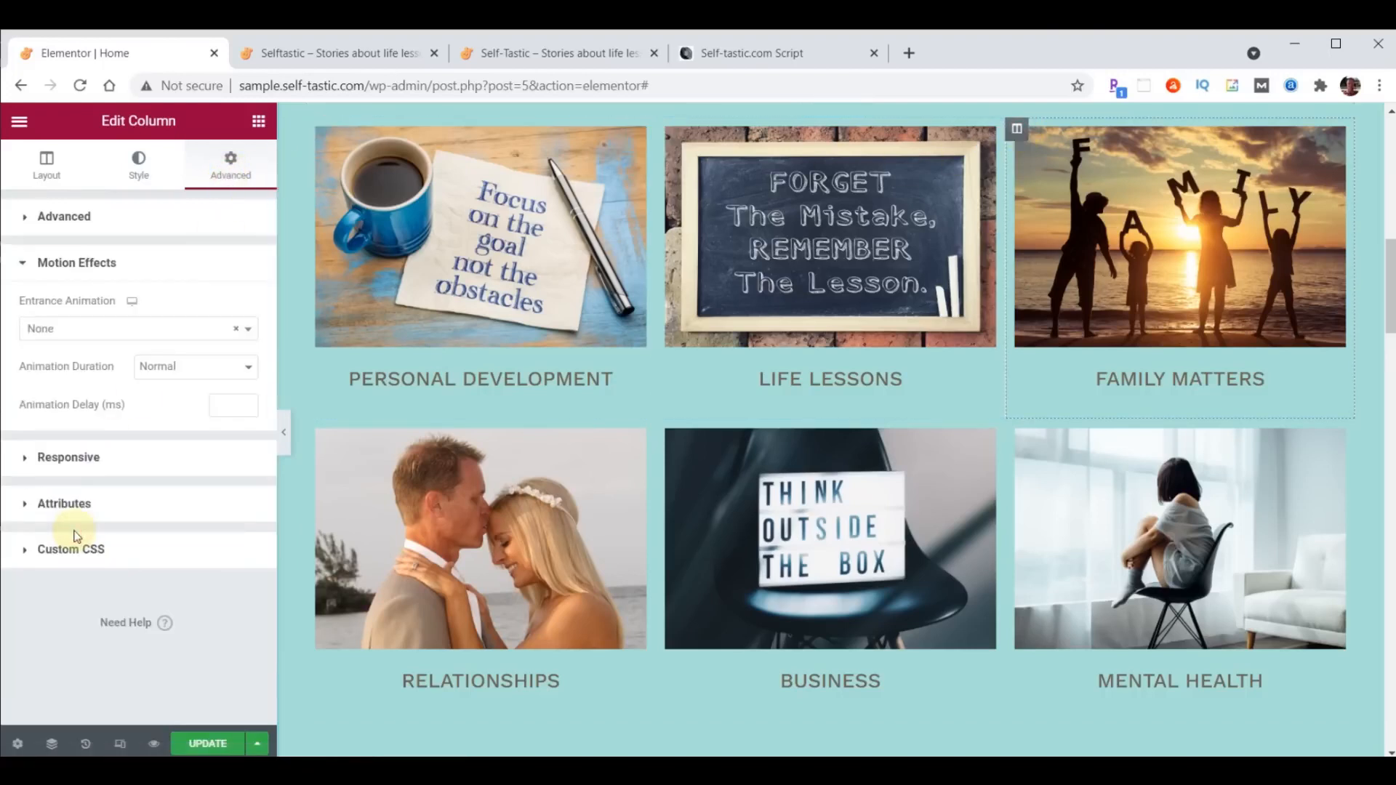
{"action": "left_click", "coordinate": [111, 328]}
{"action": "scroll", "coordinate": [108, 437], "scroll_direction": "down", "scroll_amount": 5}
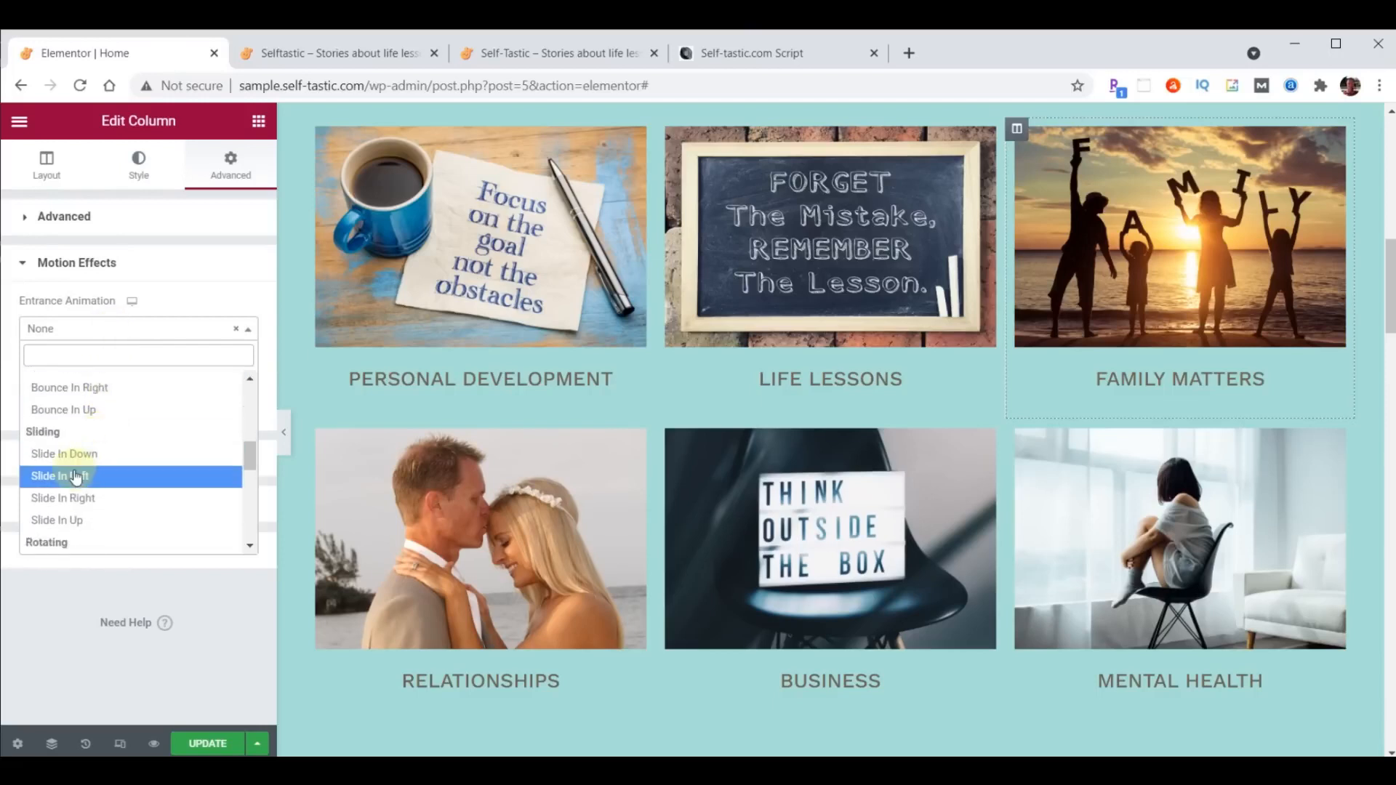
{"action": "left_click", "coordinate": [80, 475]}
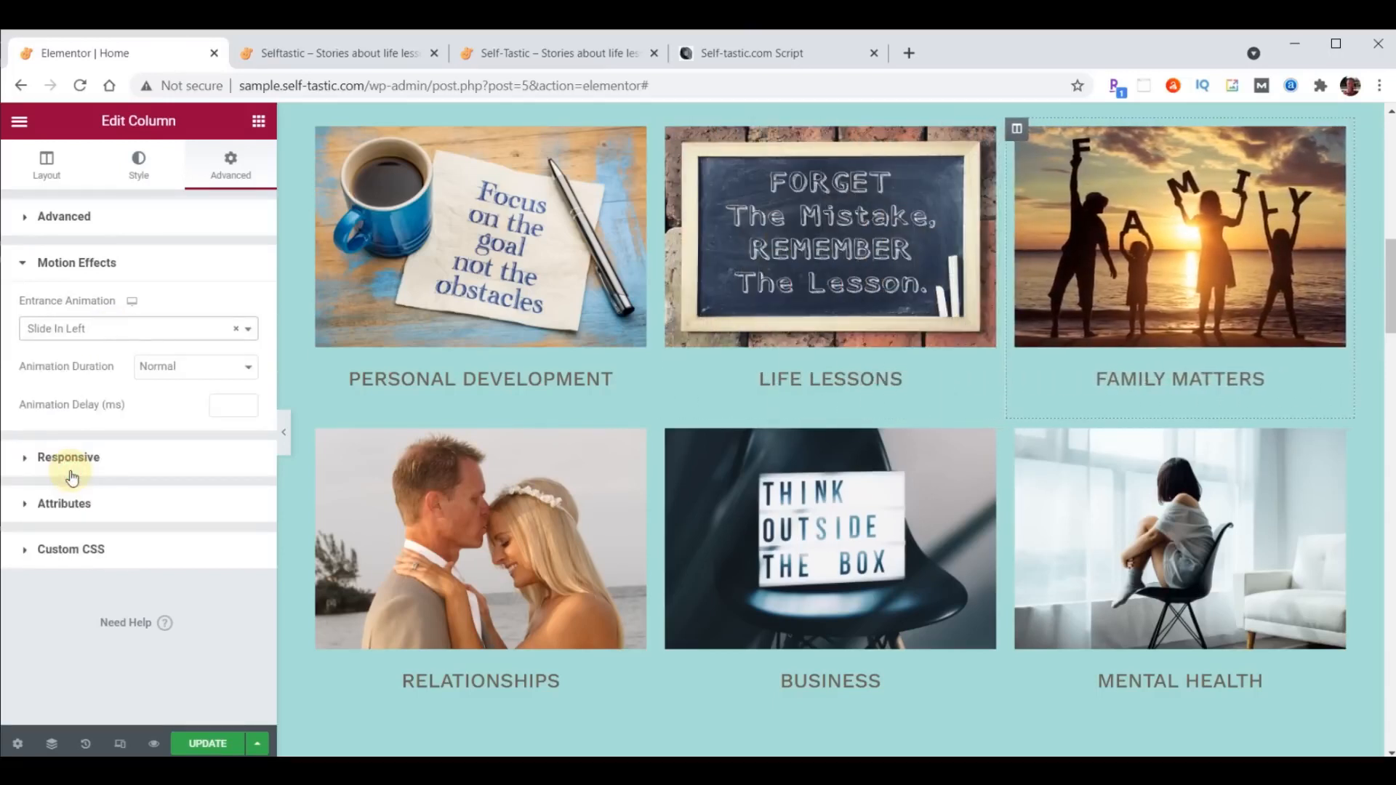
{"action": "left_click", "coordinate": [224, 398]}
{"action": "type", "text": "1000"}
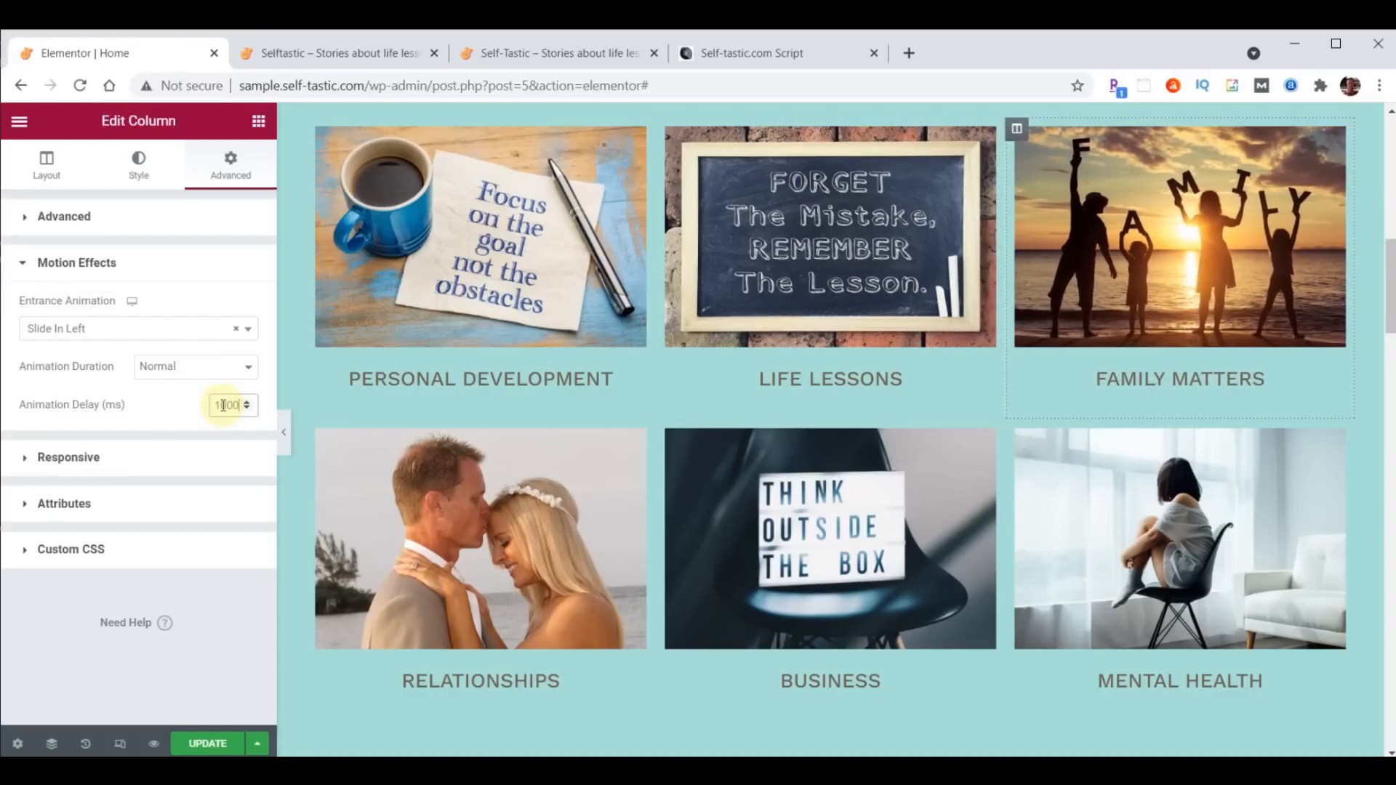
- Copy the Family Matters column and paste its style onto the Mental Health column below it
{"action": "right_click", "coordinate": [1016, 129]}
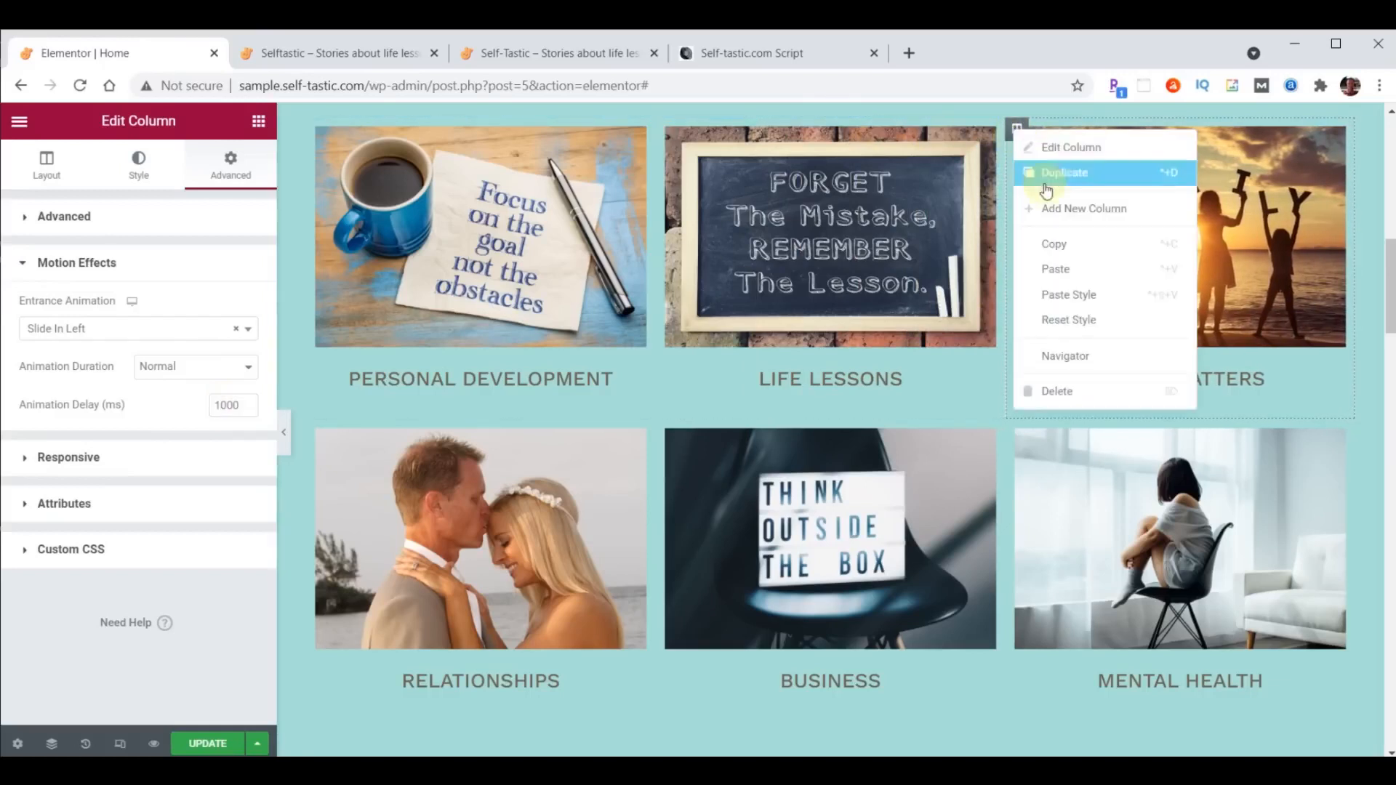
{"action": "left_click", "coordinate": [1062, 254]}
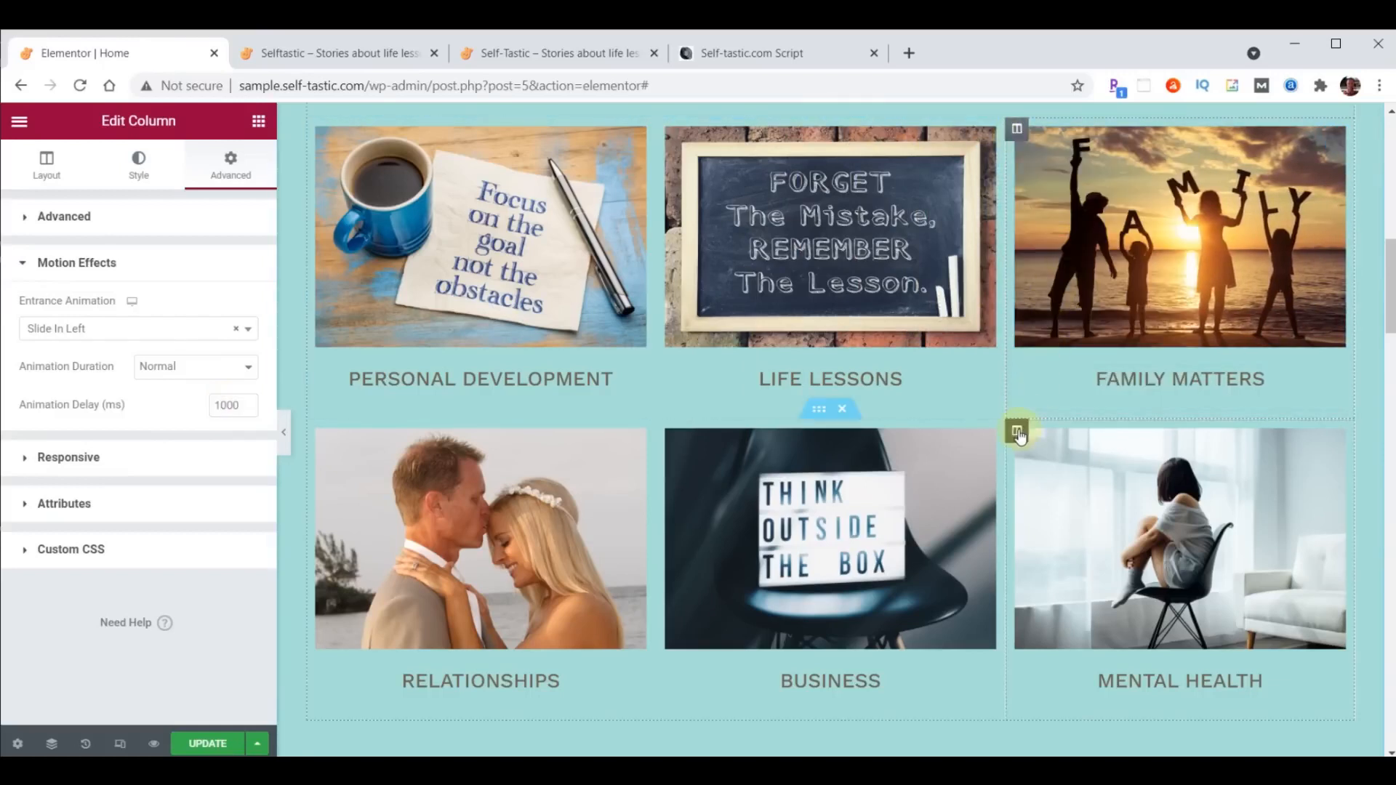
{"action": "right_click", "coordinate": [1018, 433]}
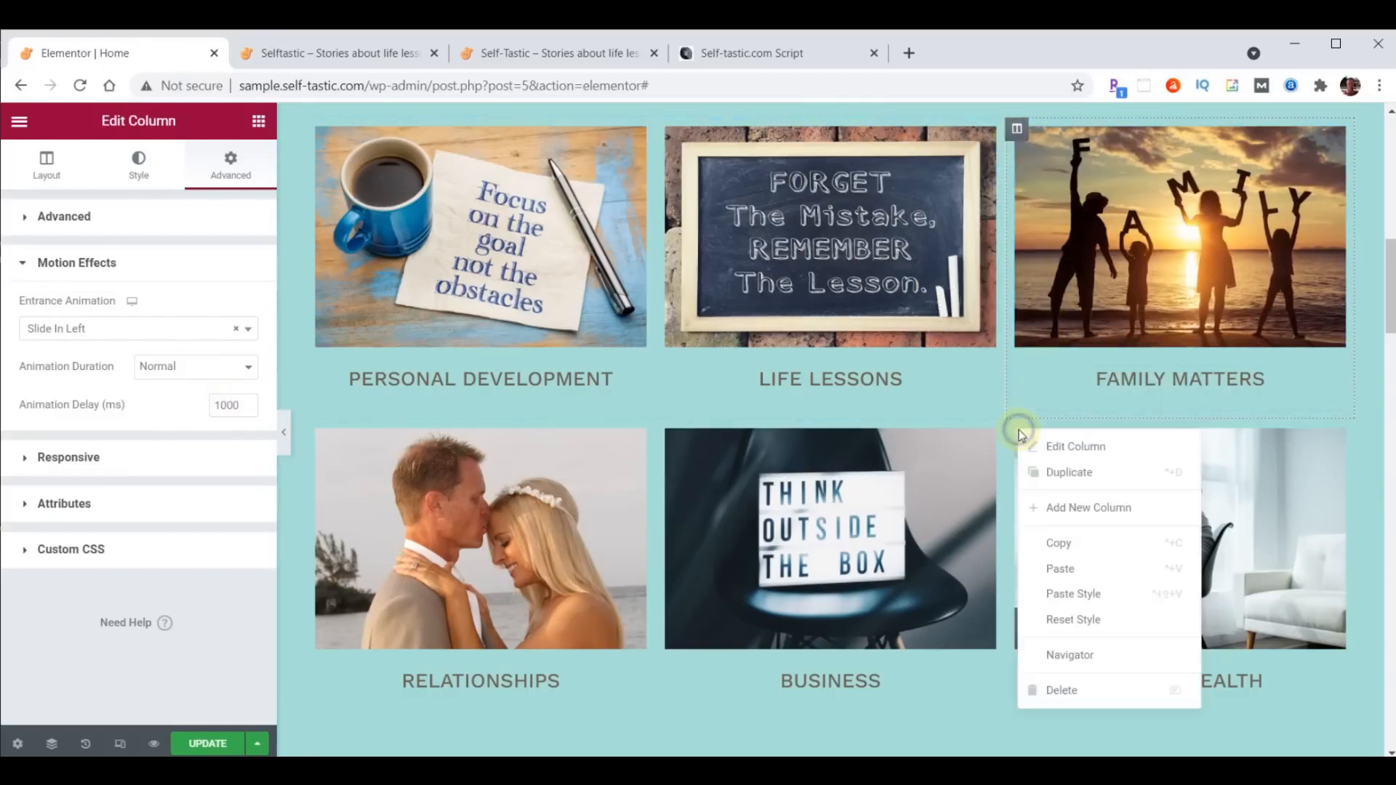
{"action": "left_click", "coordinate": [1066, 593]}
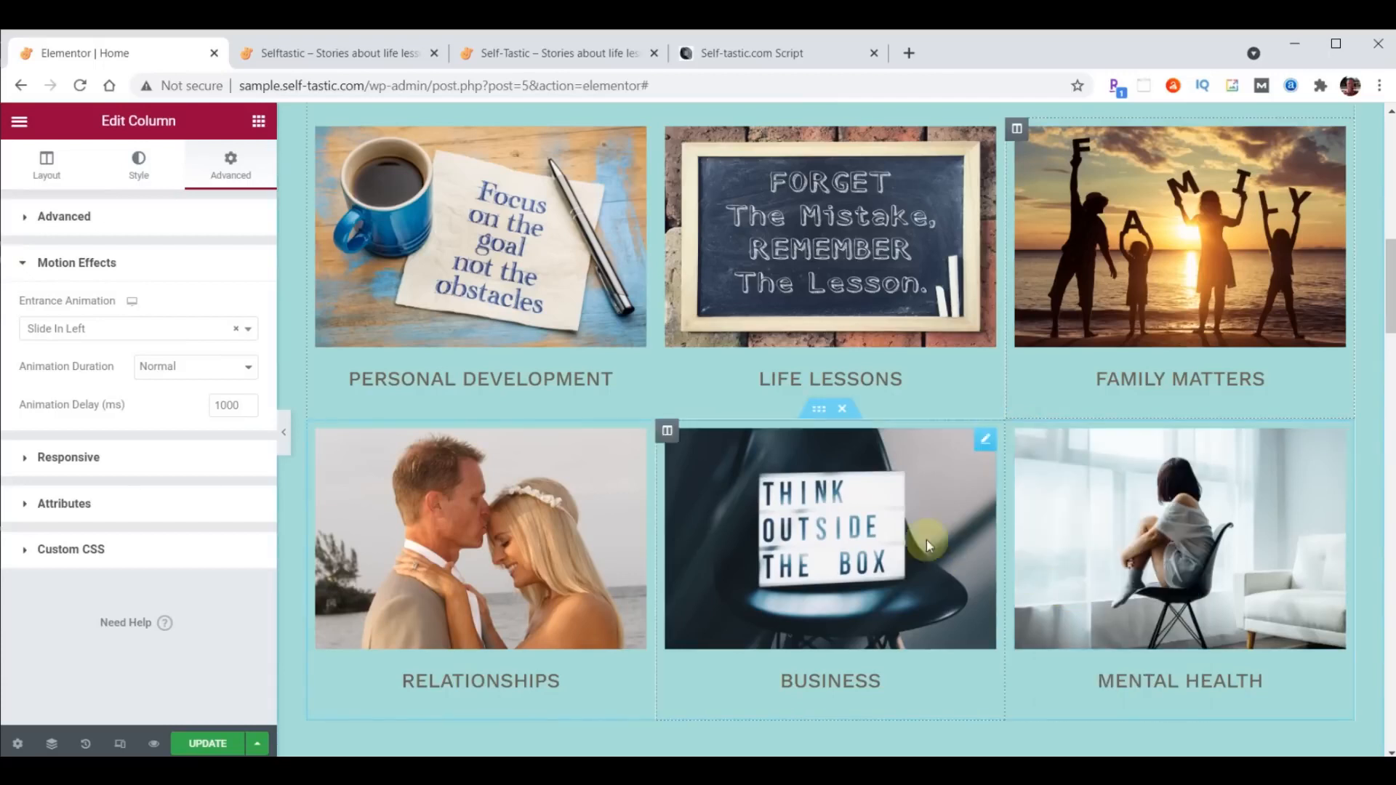
- Give the Life Lessons column a Zoom In entrance animation with a 1000 ms delay
{"action": "left_click", "coordinate": [667, 130]}
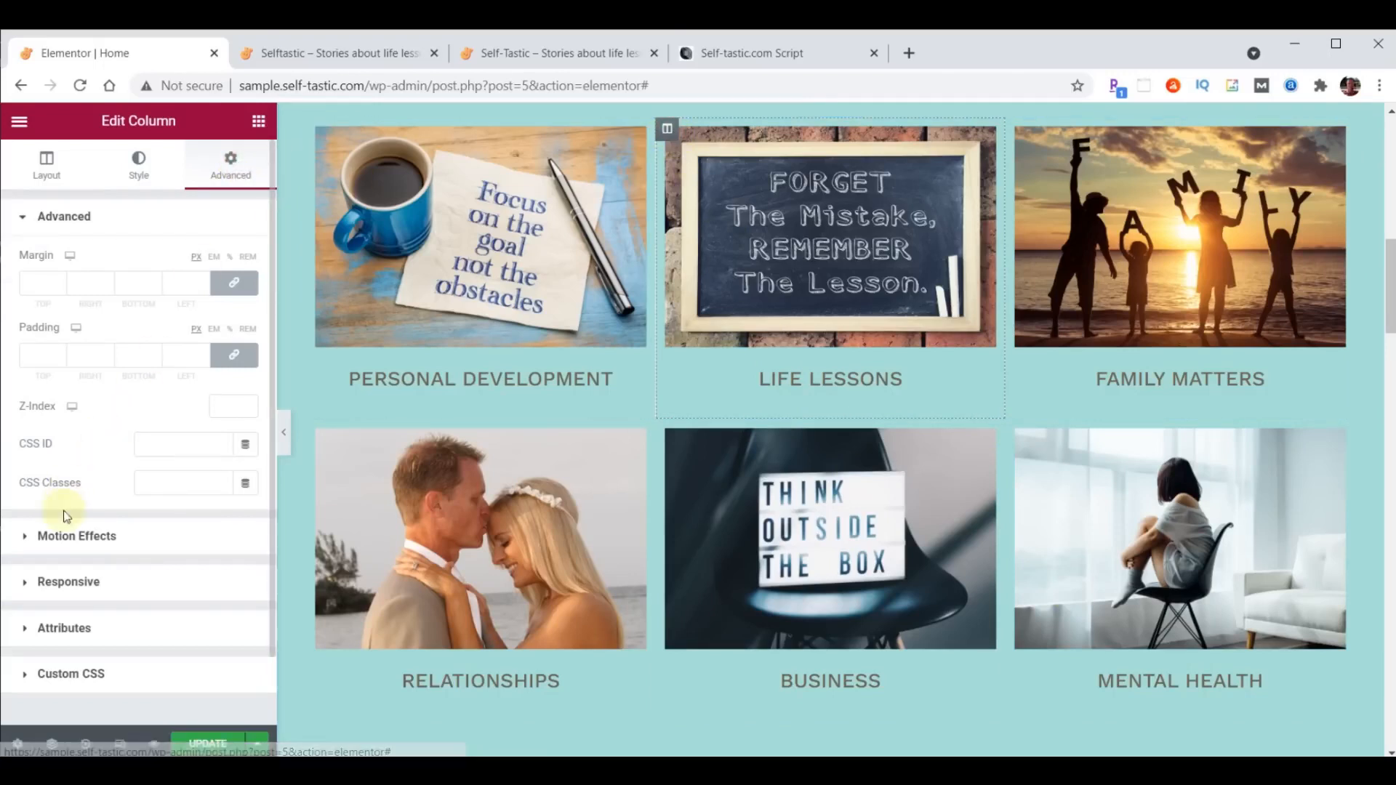
{"action": "left_click", "coordinate": [66, 538]}
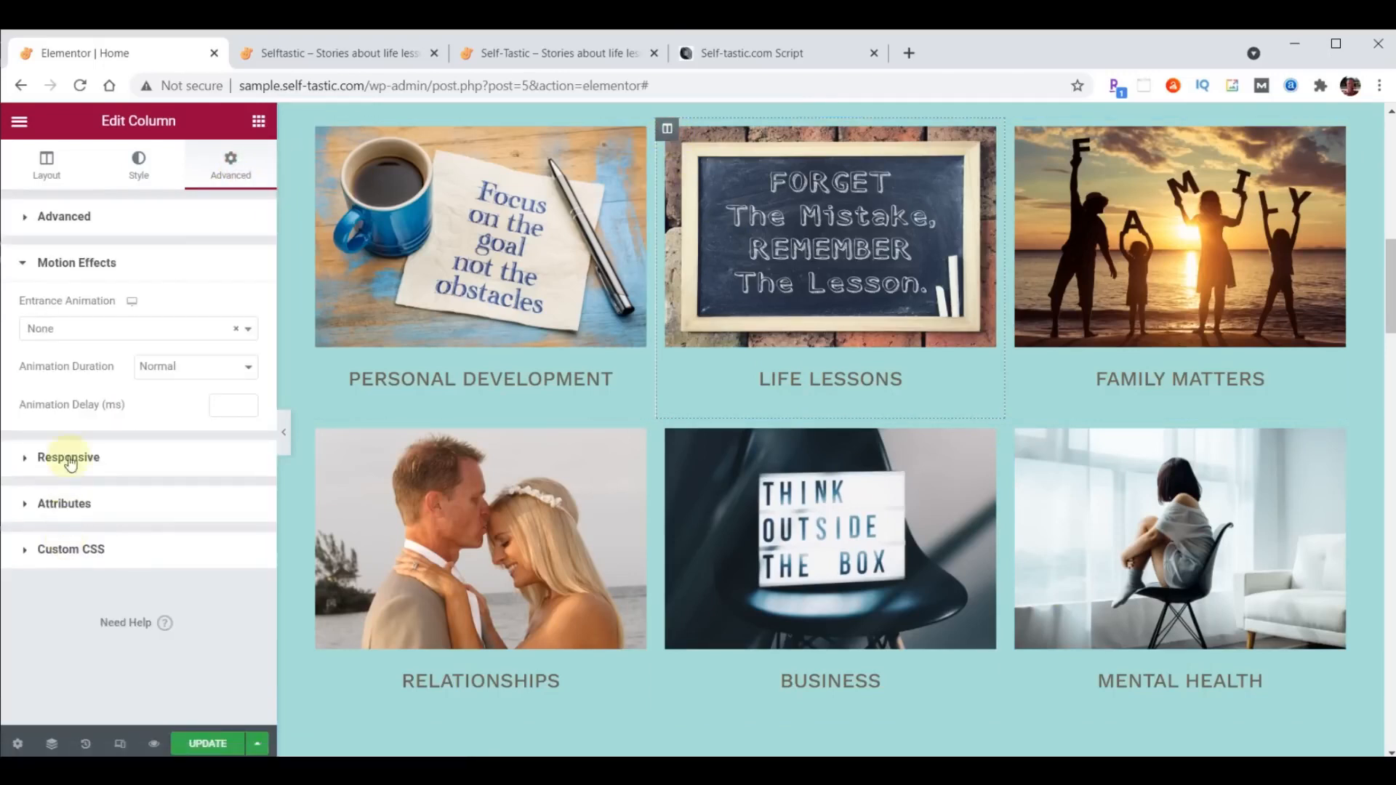
{"action": "left_click", "coordinate": [91, 330]}
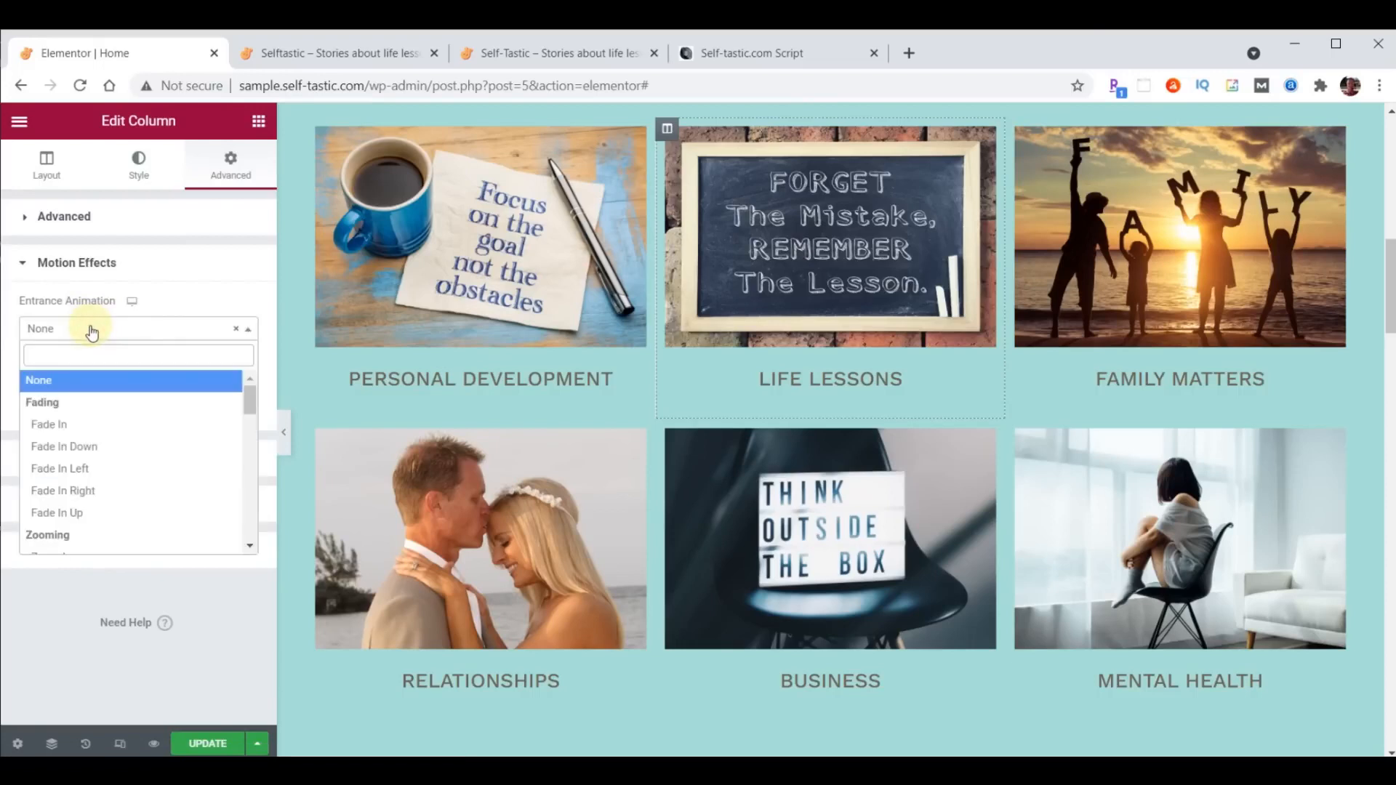
{"action": "scroll", "coordinate": [100, 399], "scroll_direction": "down", "scroll_amount": 2}
{"action": "left_click", "coordinate": [77, 464]}
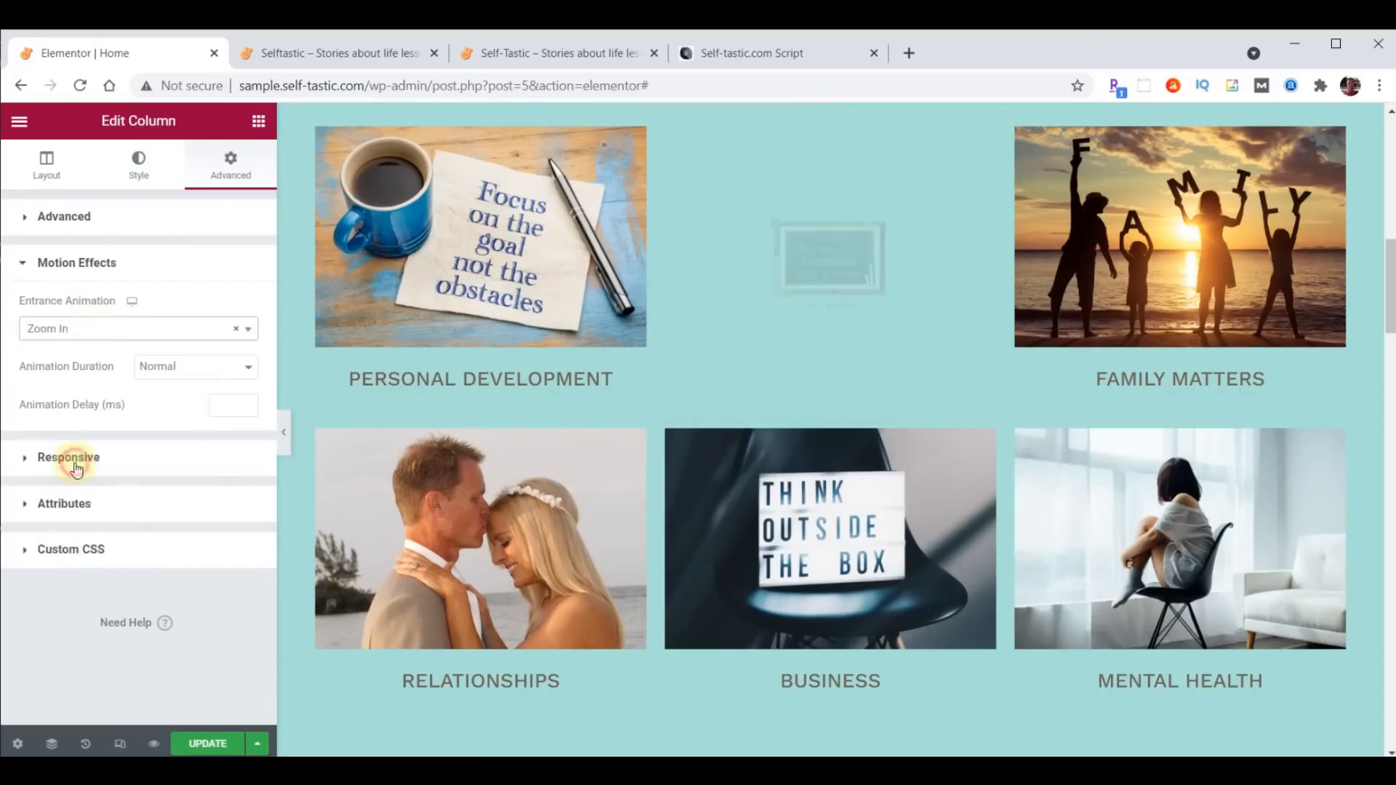
{"action": "left_click", "coordinate": [220, 410]}
{"action": "type", "text": "1000"}
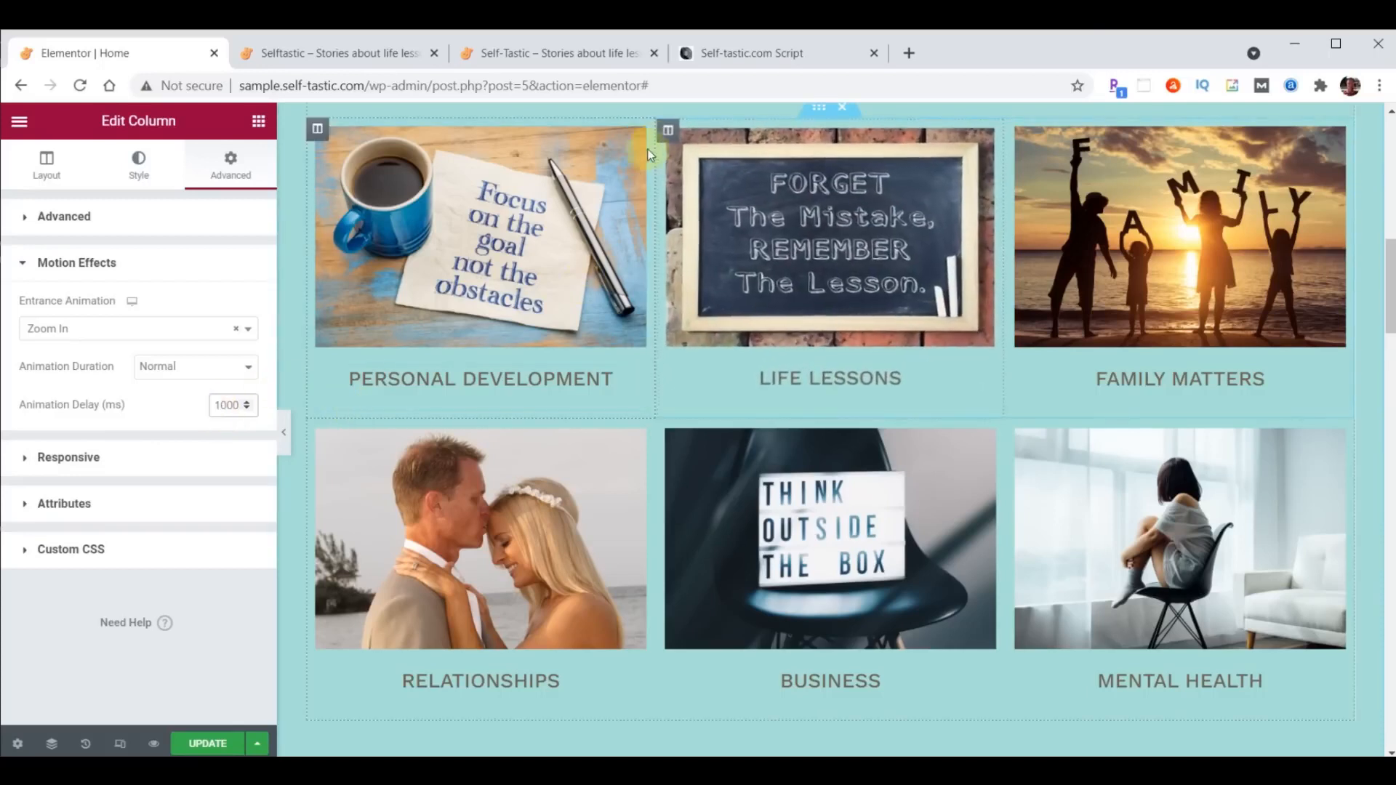
- Copy the Life Lessons column, paste its style onto the Business column, and save the Home page changes
{"action": "right_click", "coordinate": [670, 133]}
{"action": "left_click", "coordinate": [710, 240]}
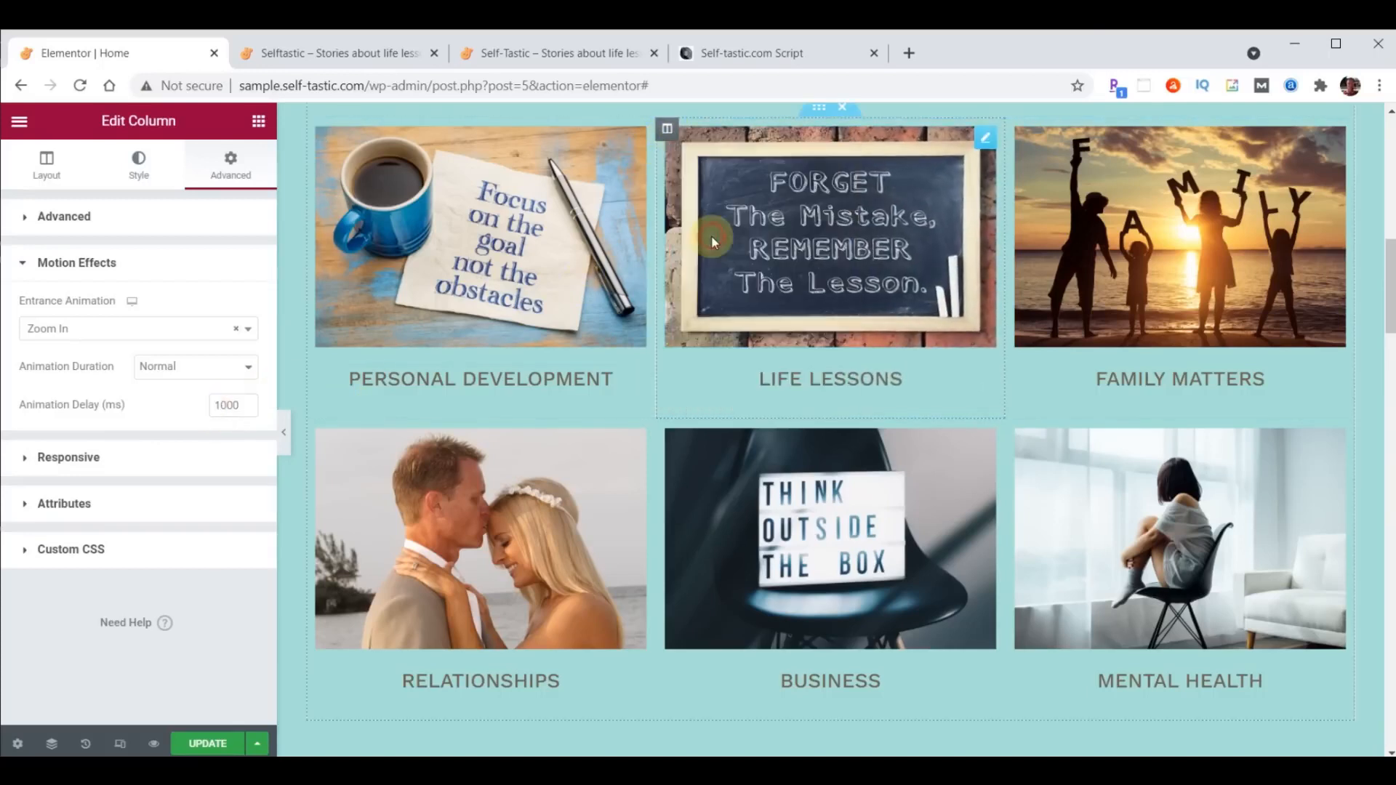
{"action": "right_click", "coordinate": [668, 431]}
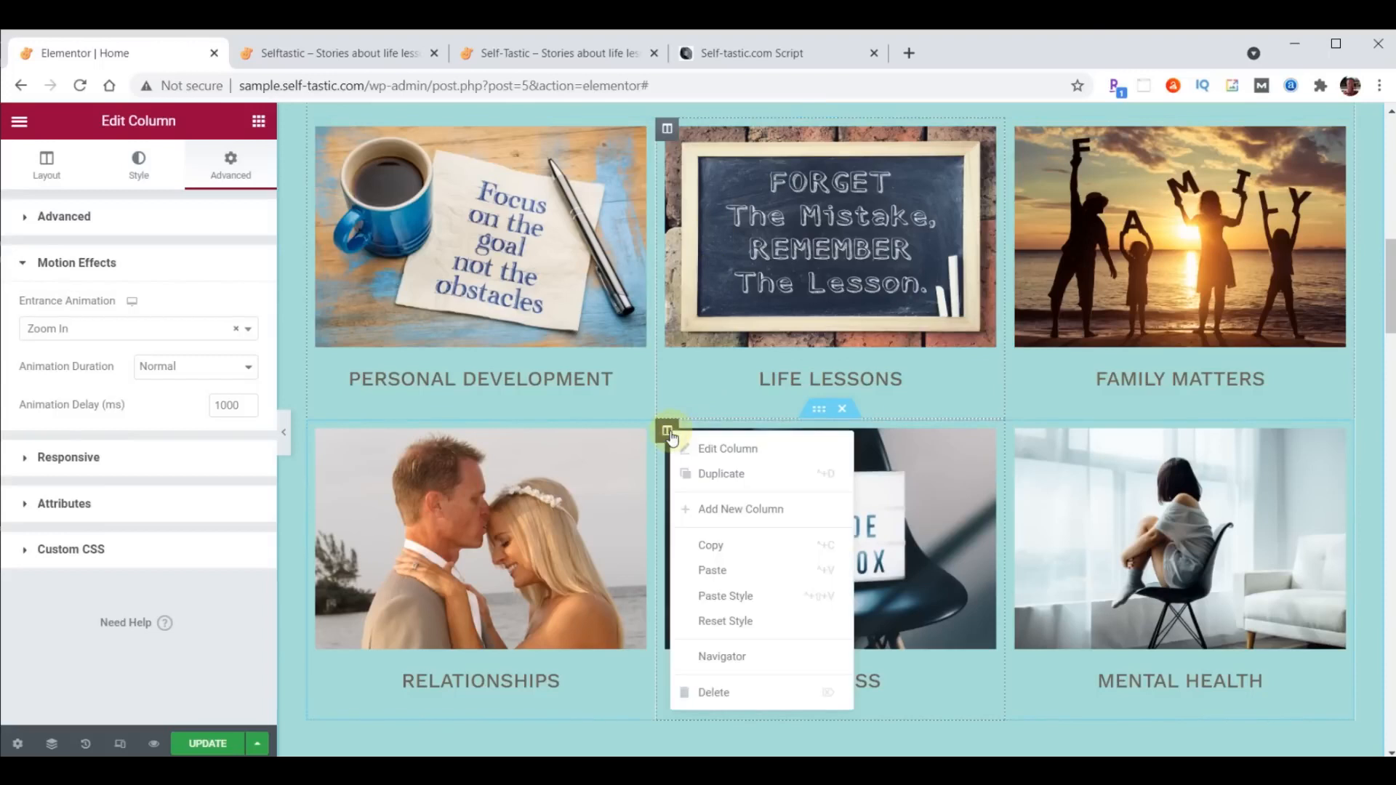
{"action": "left_click", "coordinate": [725, 601]}
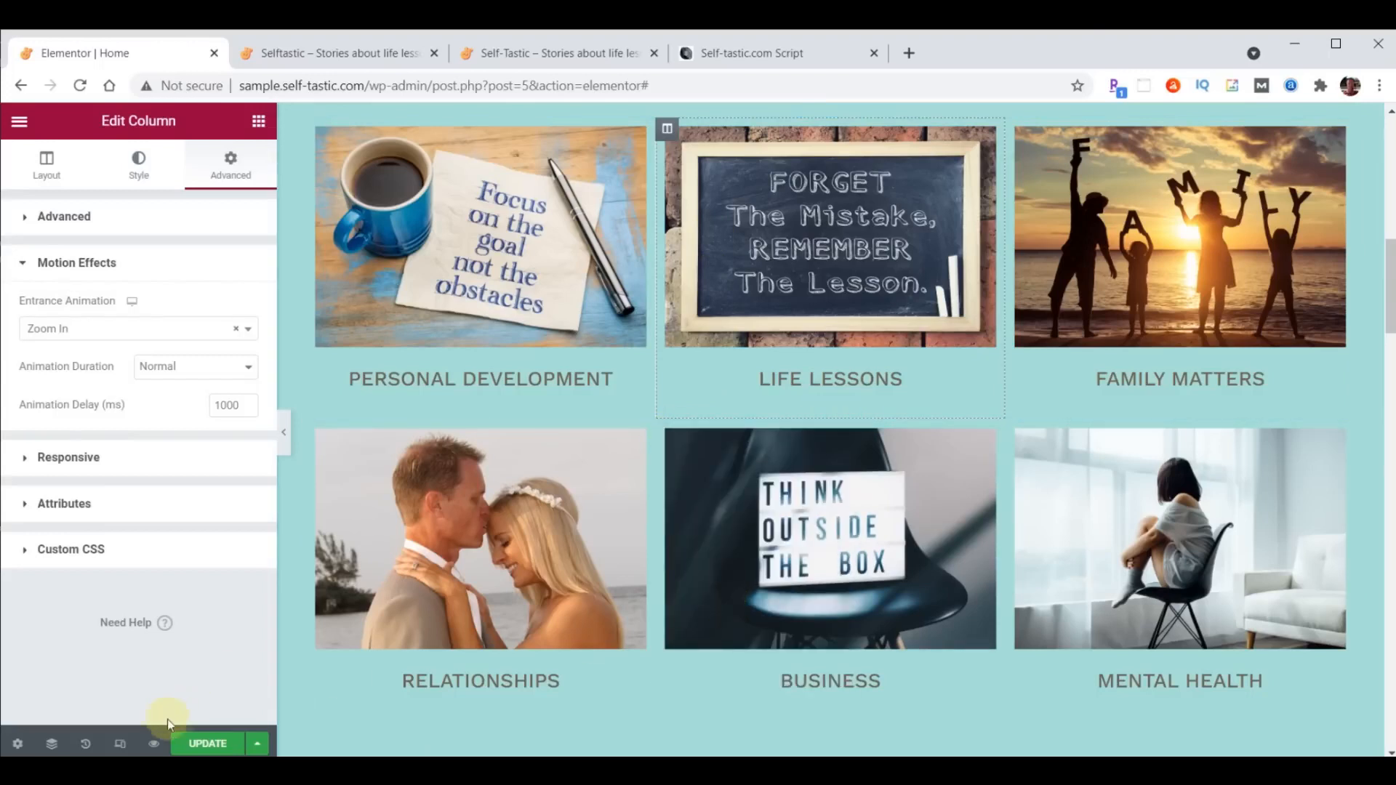
{"action": "left_click", "coordinate": [208, 743]}
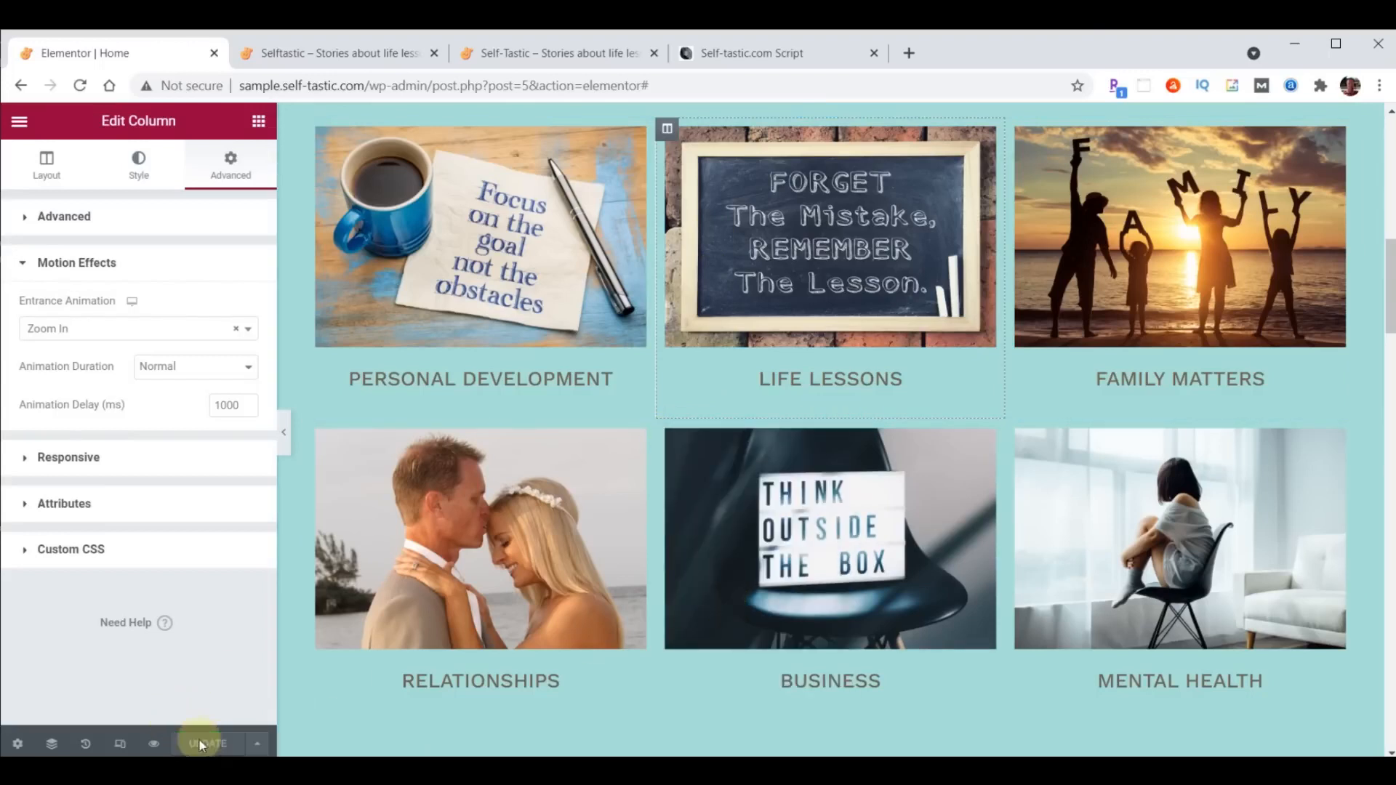
- Reload the sample site's live home page and check the entrance animations on the category grid
{"action": "left_click", "coordinate": [308, 56]}
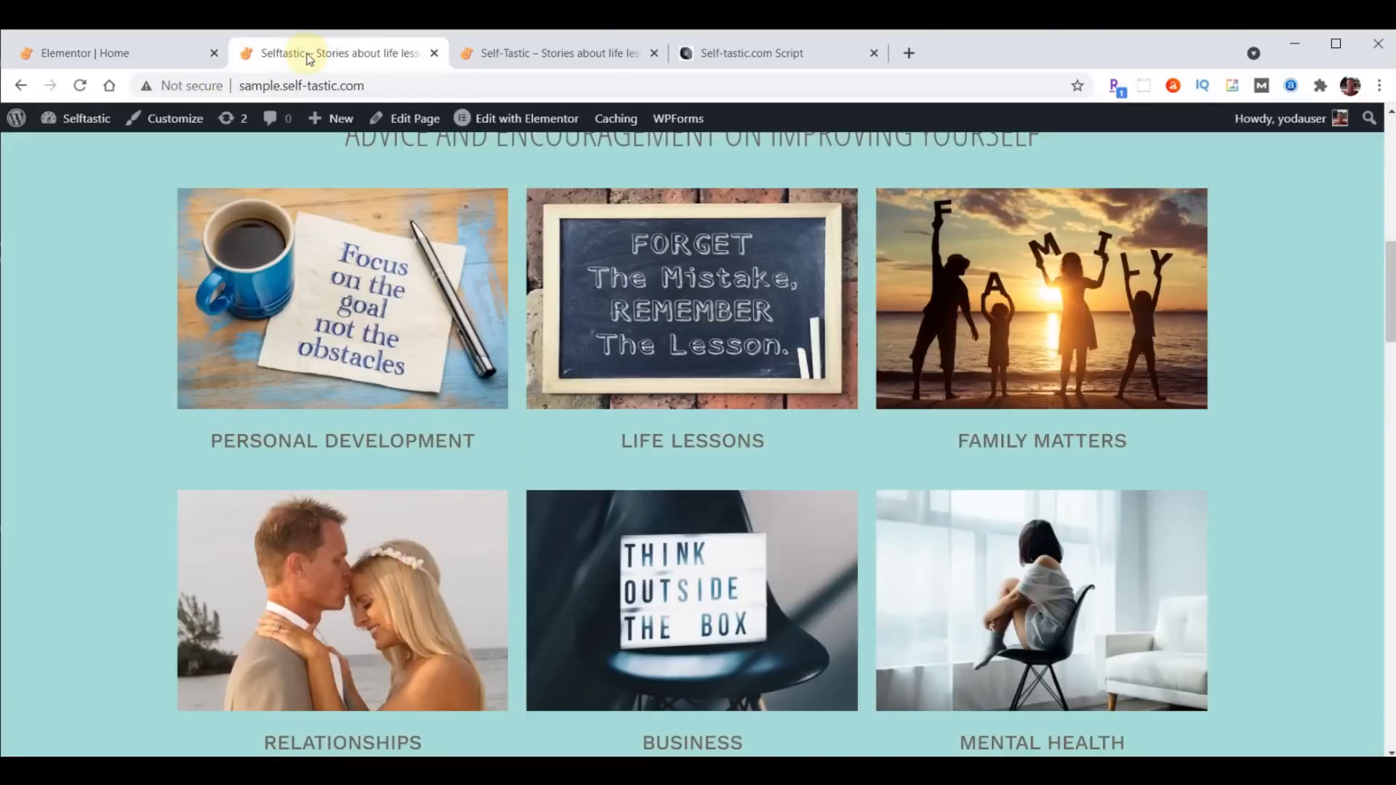
{"action": "left_click", "coordinate": [80, 85]}
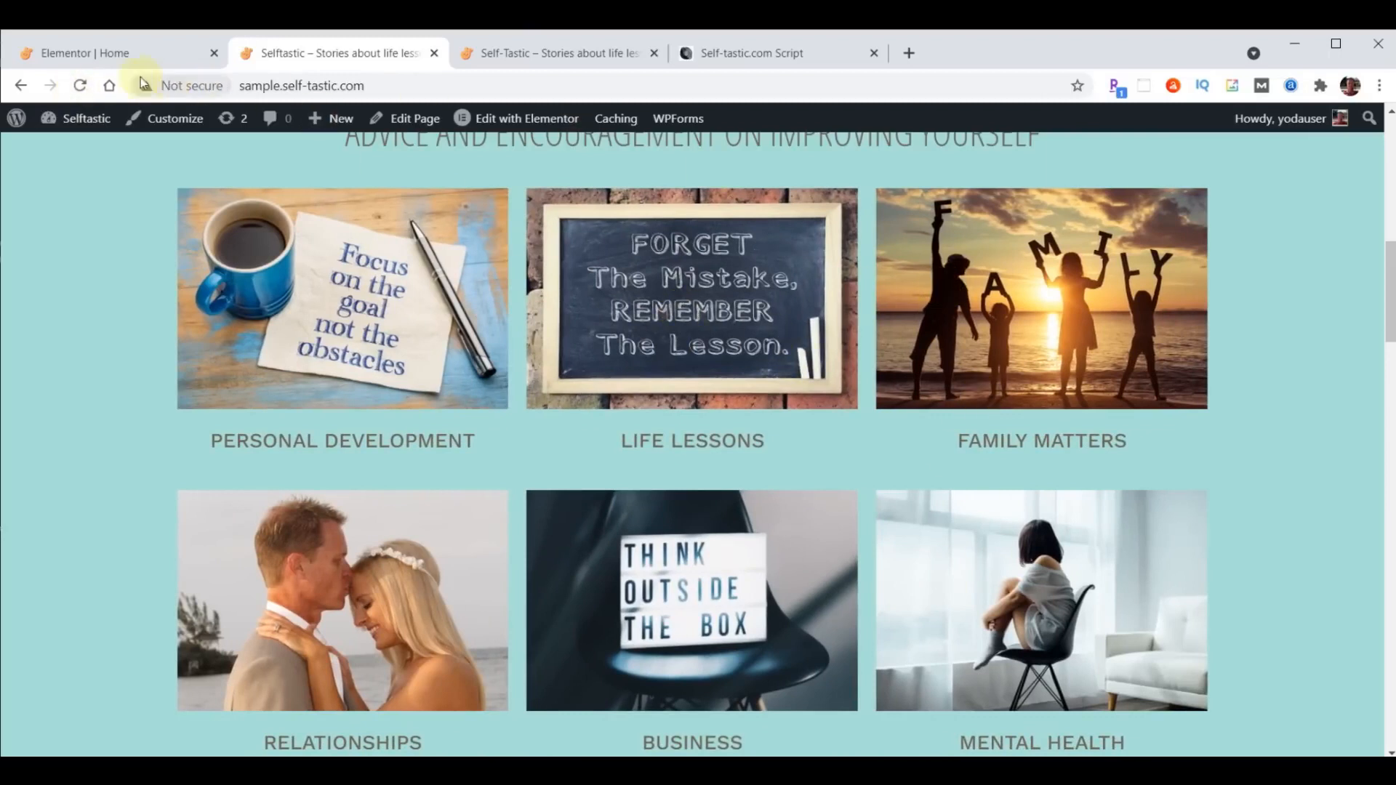
{"action": "left_click", "coordinate": [82, 86]}
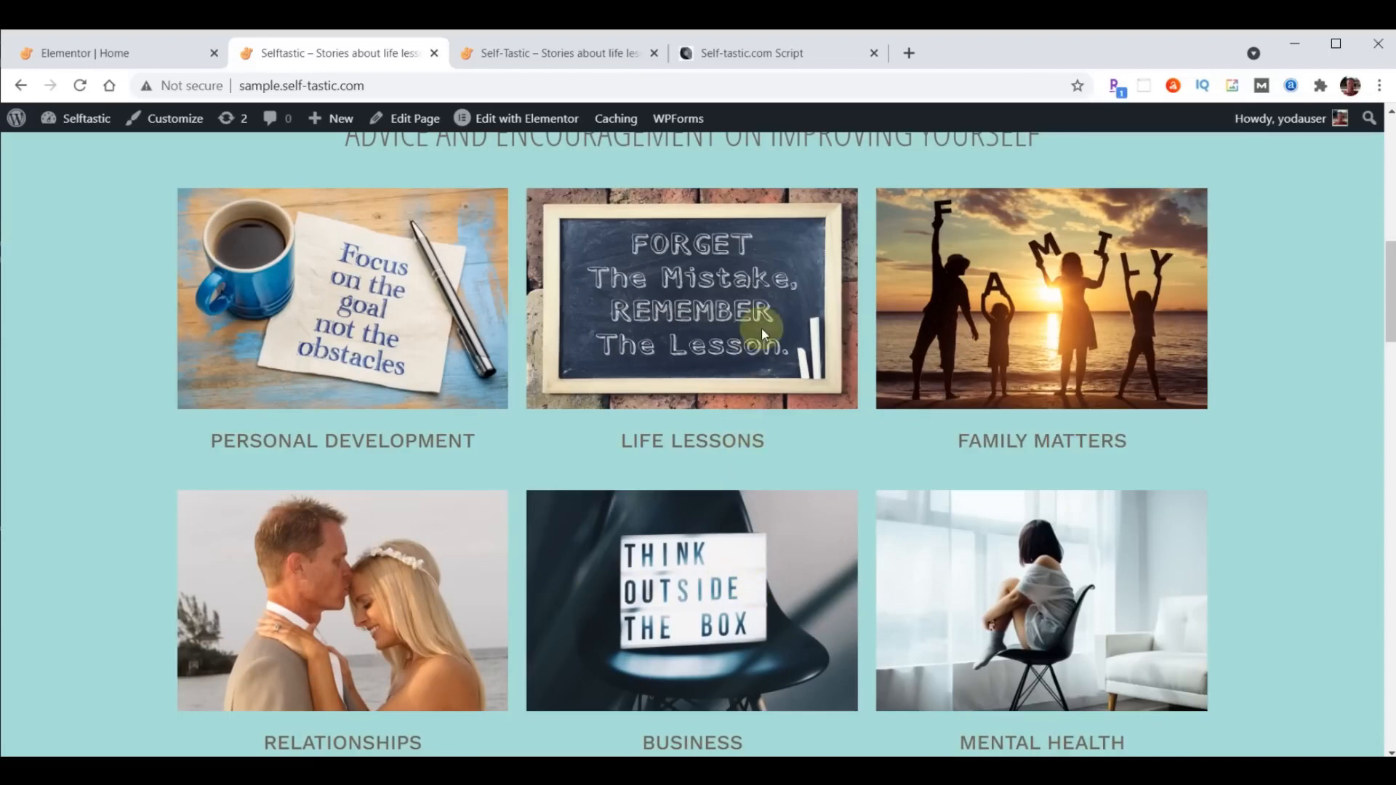
- Set the Z-Index of both the Life Lessons and Business columns to 1 and save the Home page changes
{"action": "left_click", "coordinate": [86, 57]}
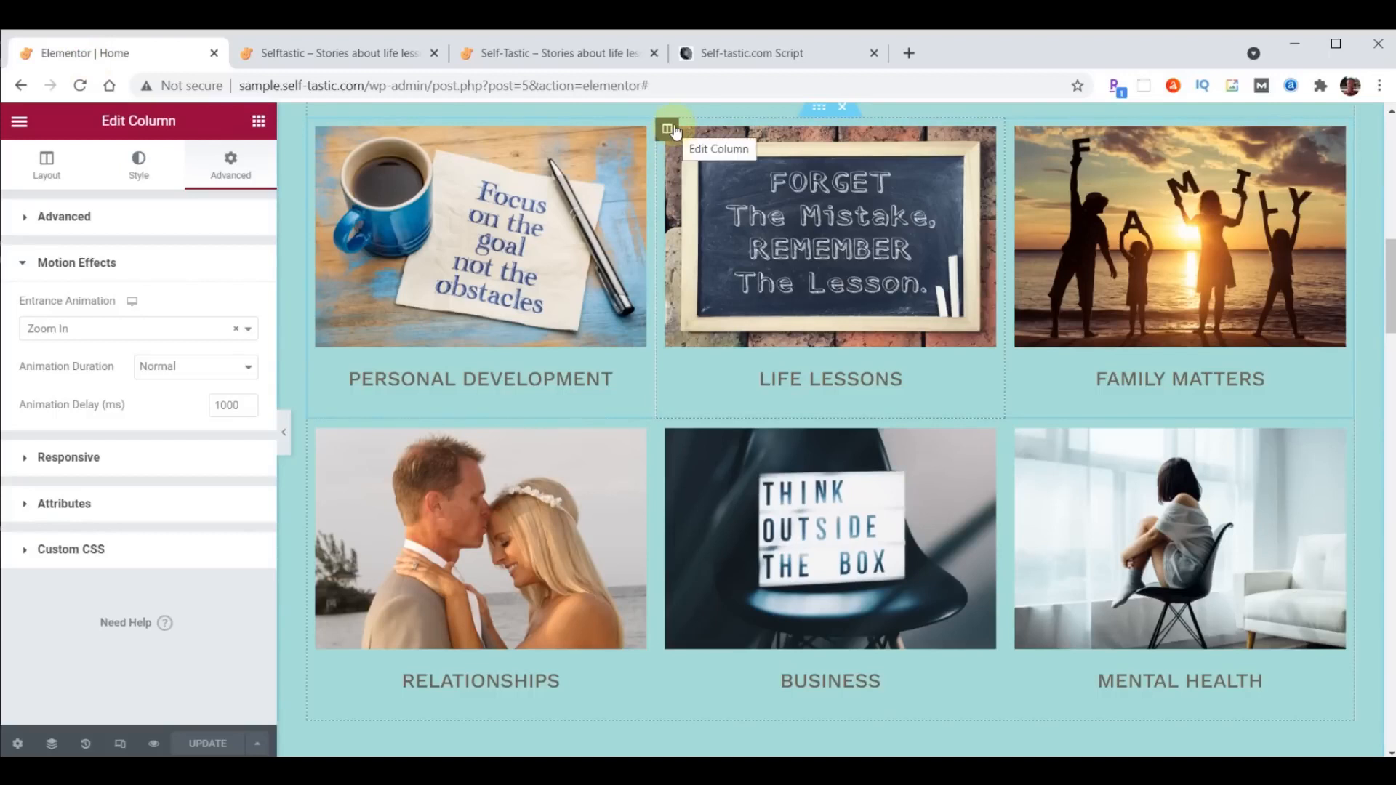
{"action": "left_click", "coordinate": [24, 219]}
{"action": "left_click", "coordinate": [223, 404]}
{"action": "type", "text": "1"}
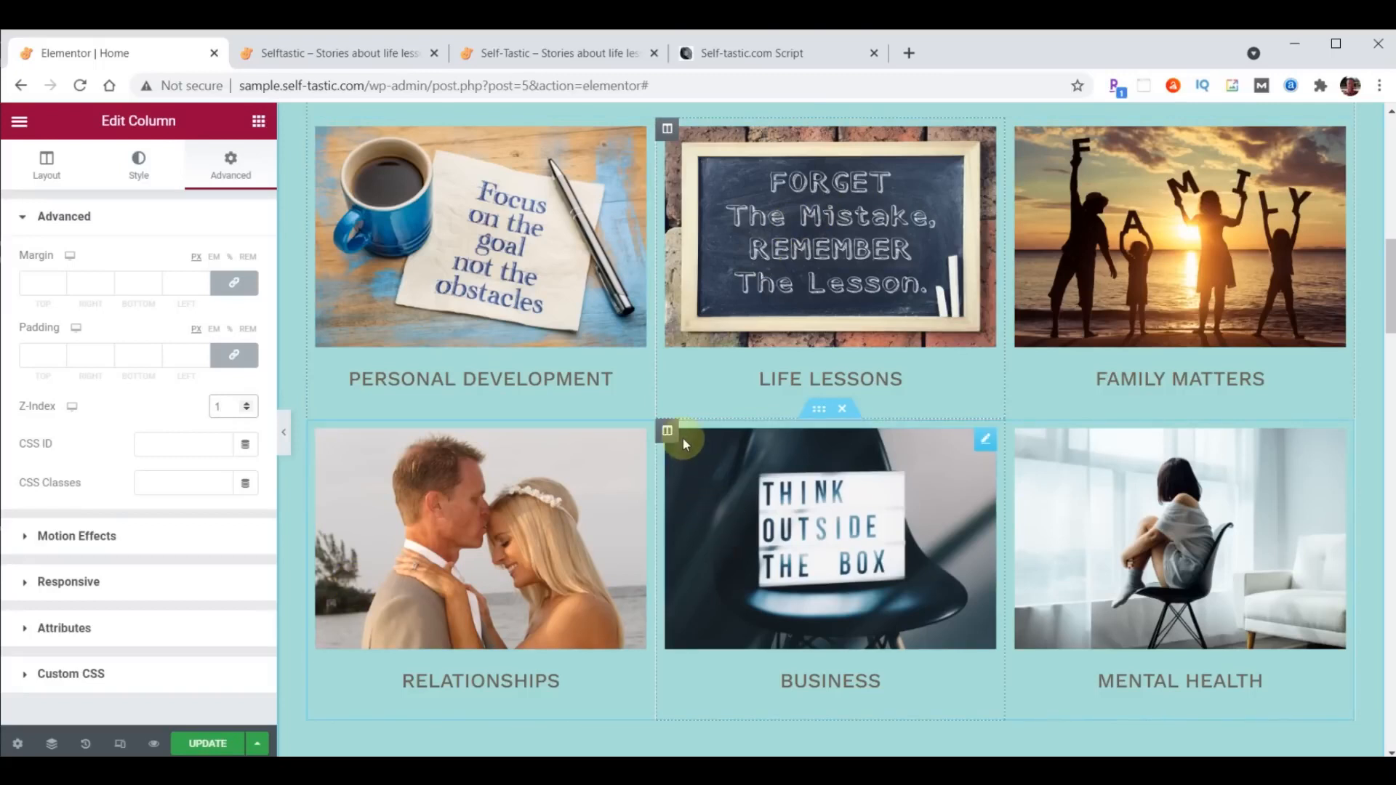
{"action": "left_click", "coordinate": [666, 430]}
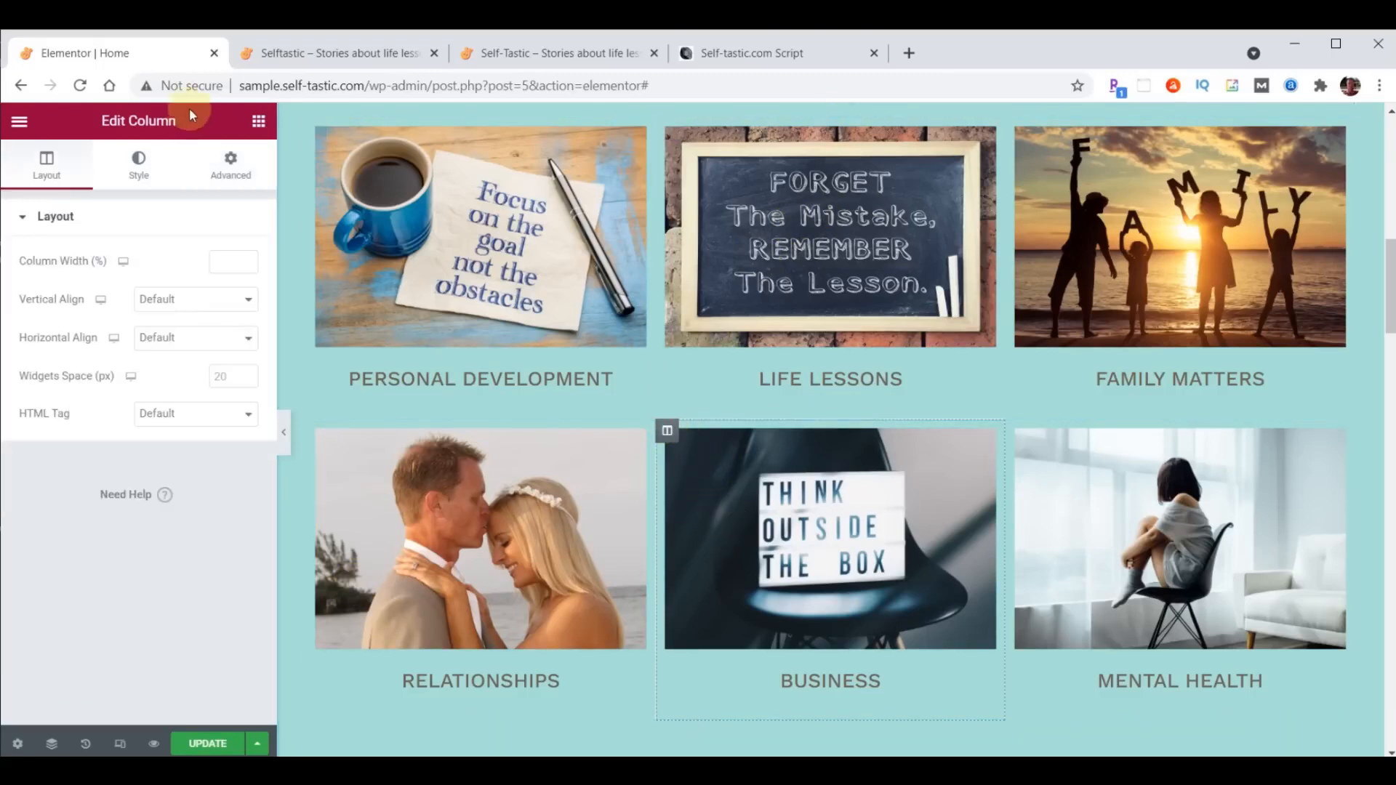
{"action": "left_click", "coordinate": [242, 172]}
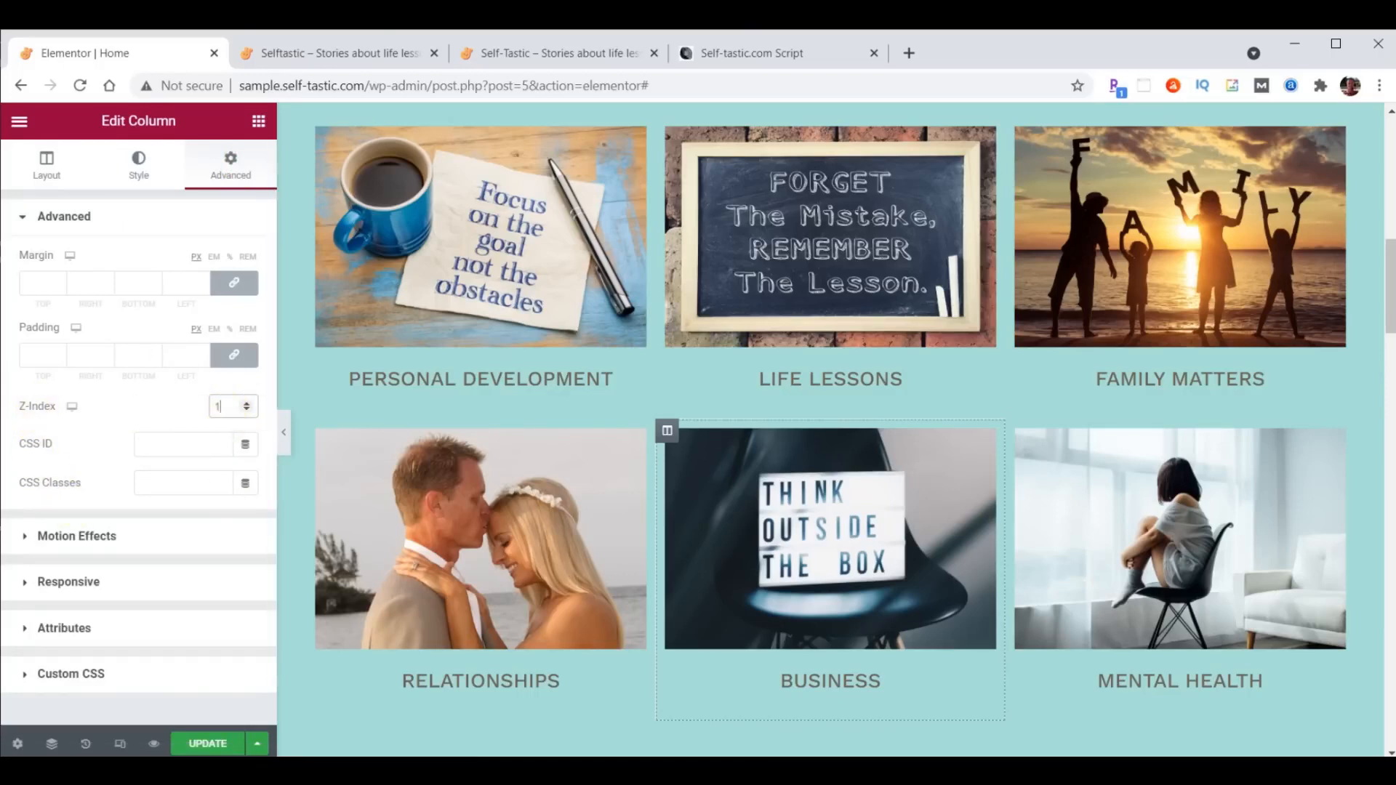
{"action": "left_click", "coordinate": [204, 745]}
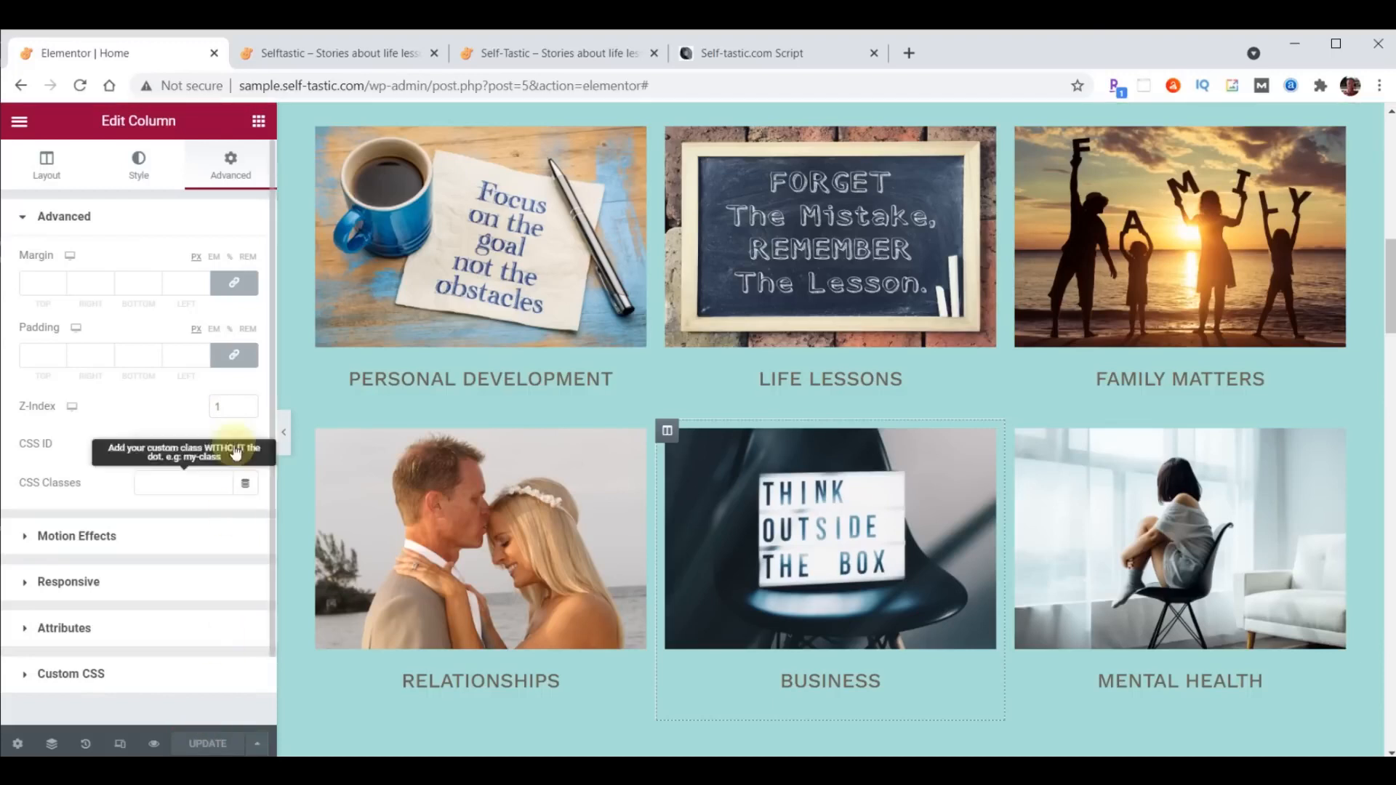
- Recheck the category animations on the reloaded sample home page, and examine the Be Inspired section on the self-tastic.com reference site
{"action": "left_click", "coordinate": [343, 58]}
{"action": "left_click", "coordinate": [82, 86]}
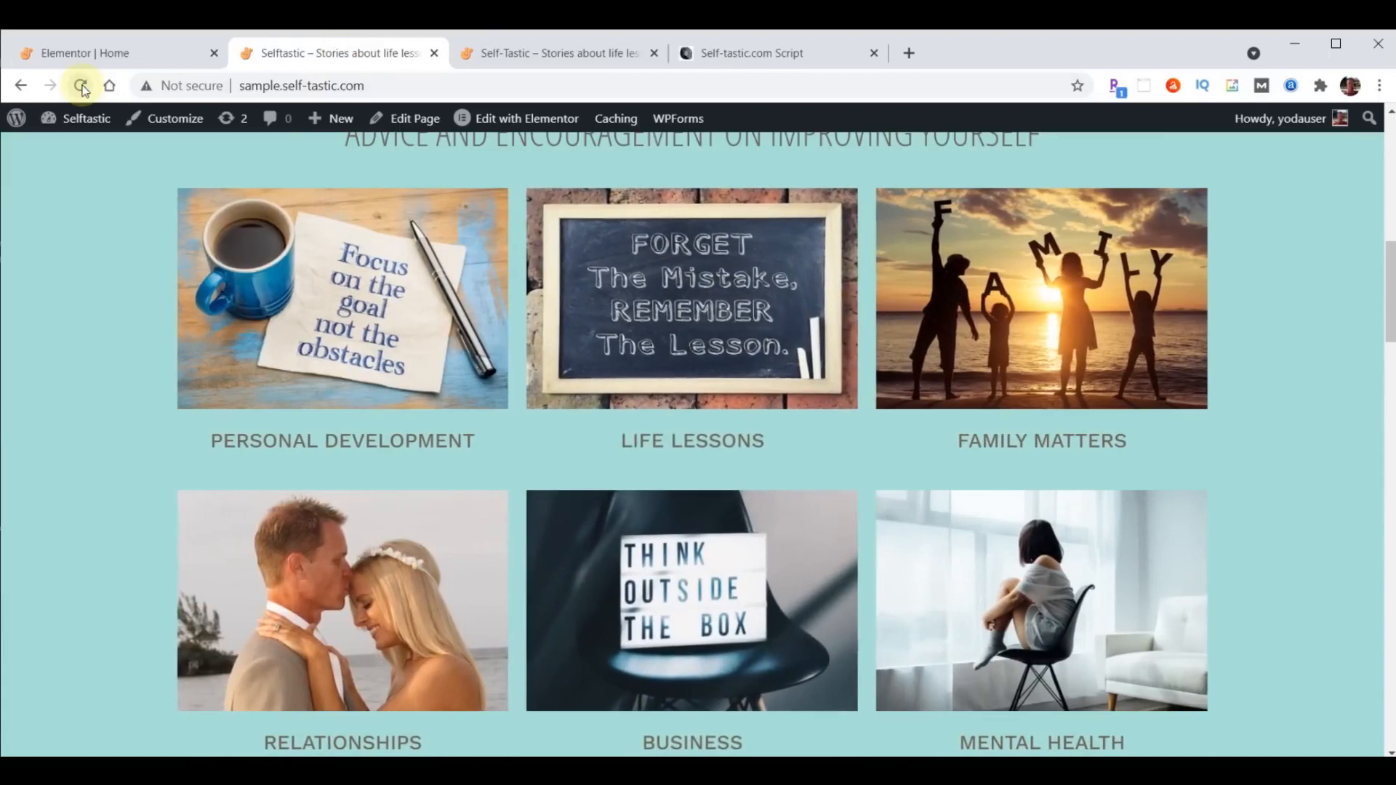
{"action": "left_click", "coordinate": [555, 56]}
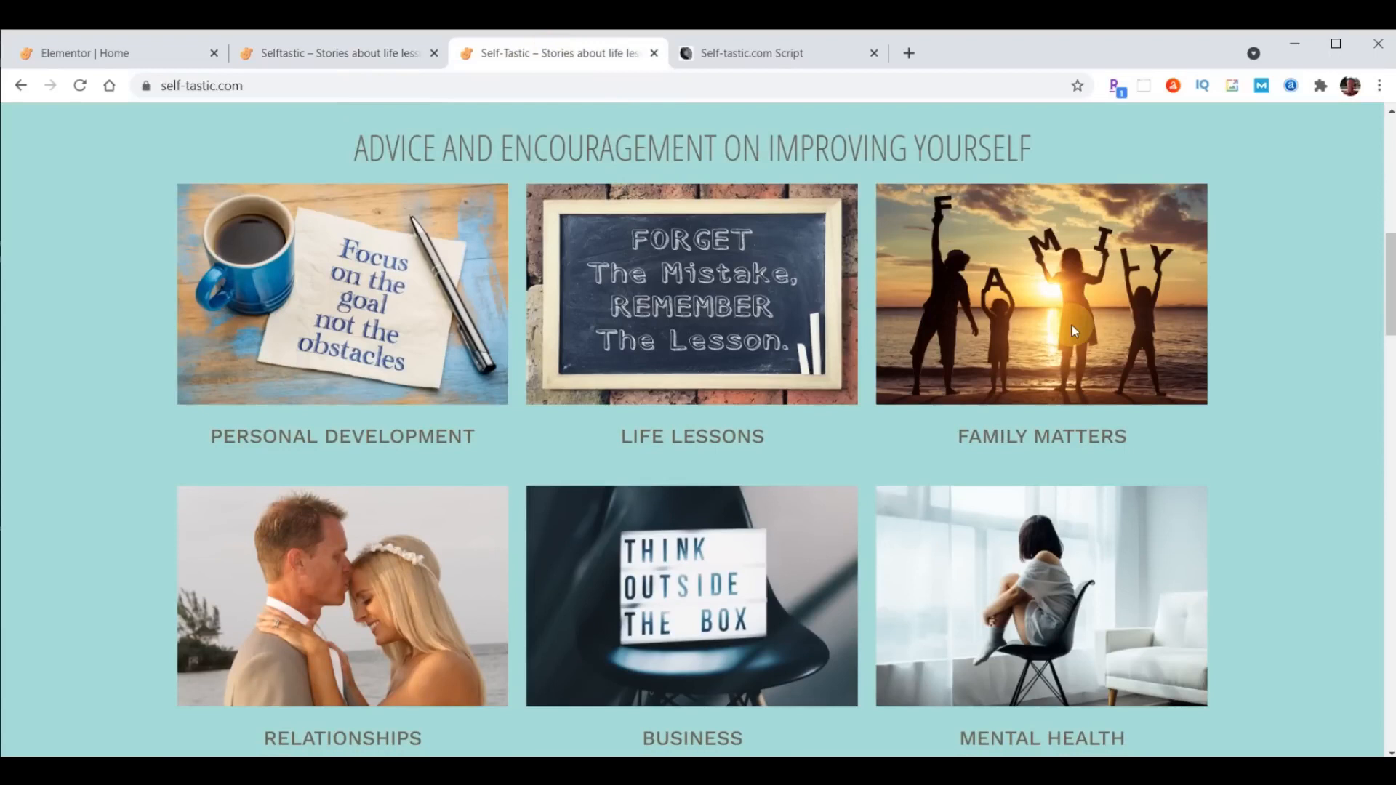
{"action": "scroll", "coordinate": [866, 250], "scroll_direction": "down", "scroll_amount": 8}
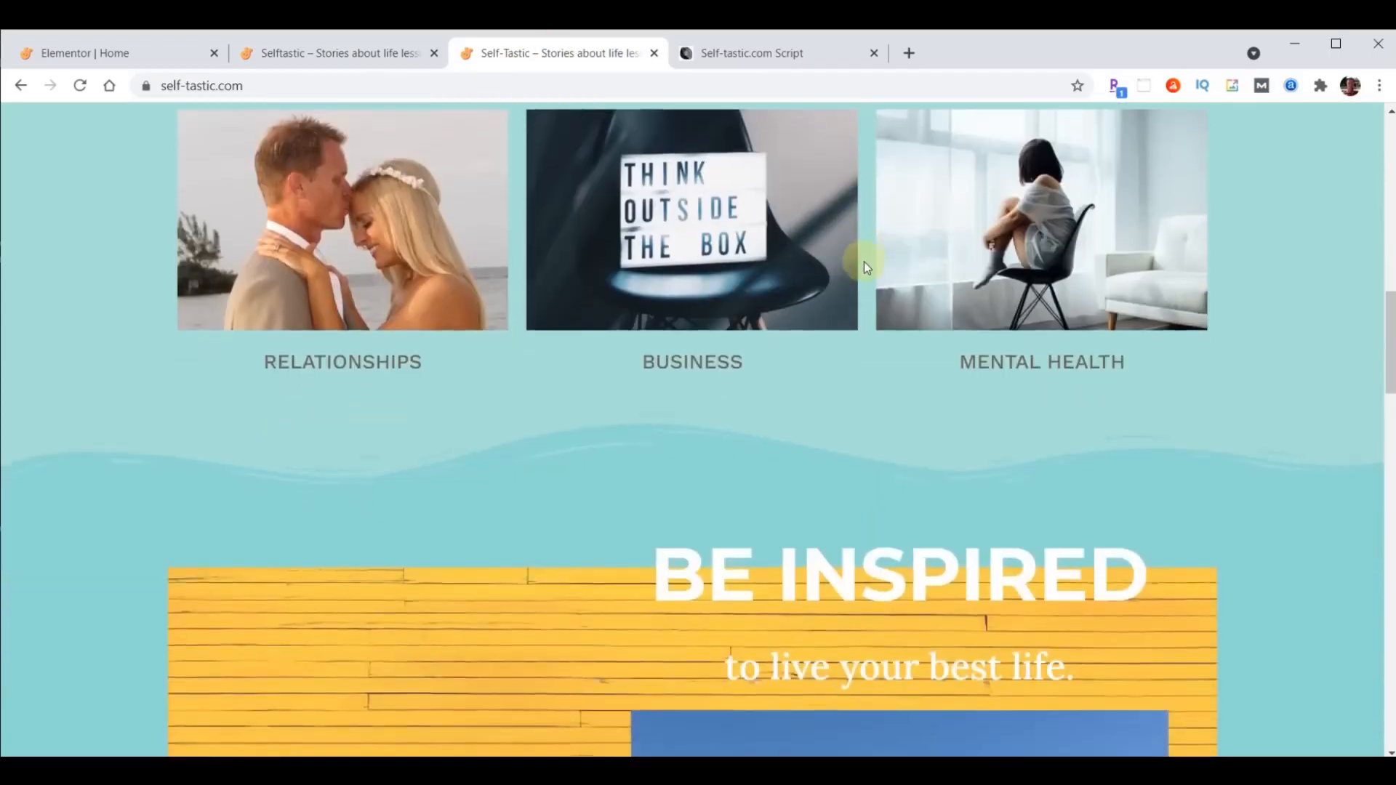
{"action": "scroll", "coordinate": [862, 263], "scroll_direction": "down", "scroll_amount": 1}
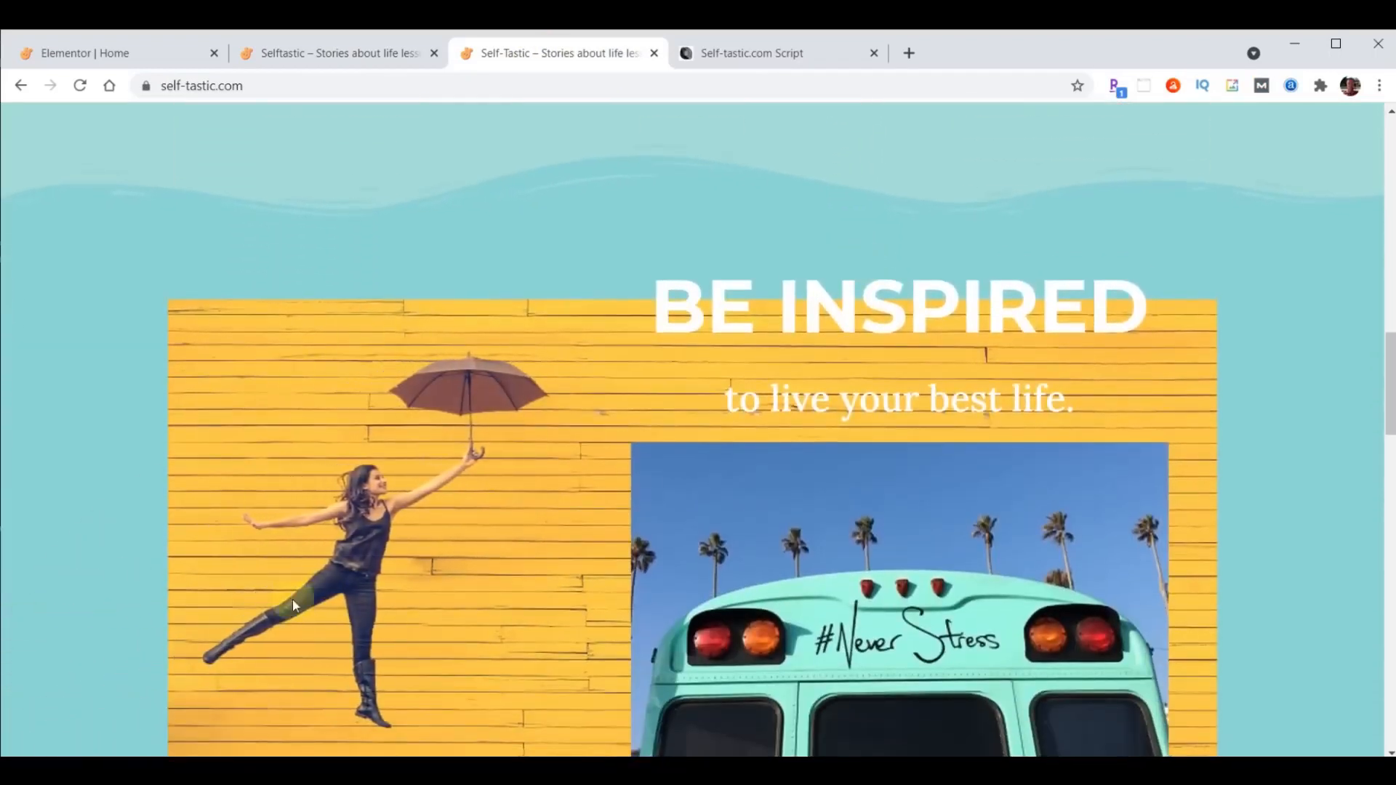
{"action": "scroll", "coordinate": [569, 492], "scroll_direction": "down", "scroll_amount": 1}
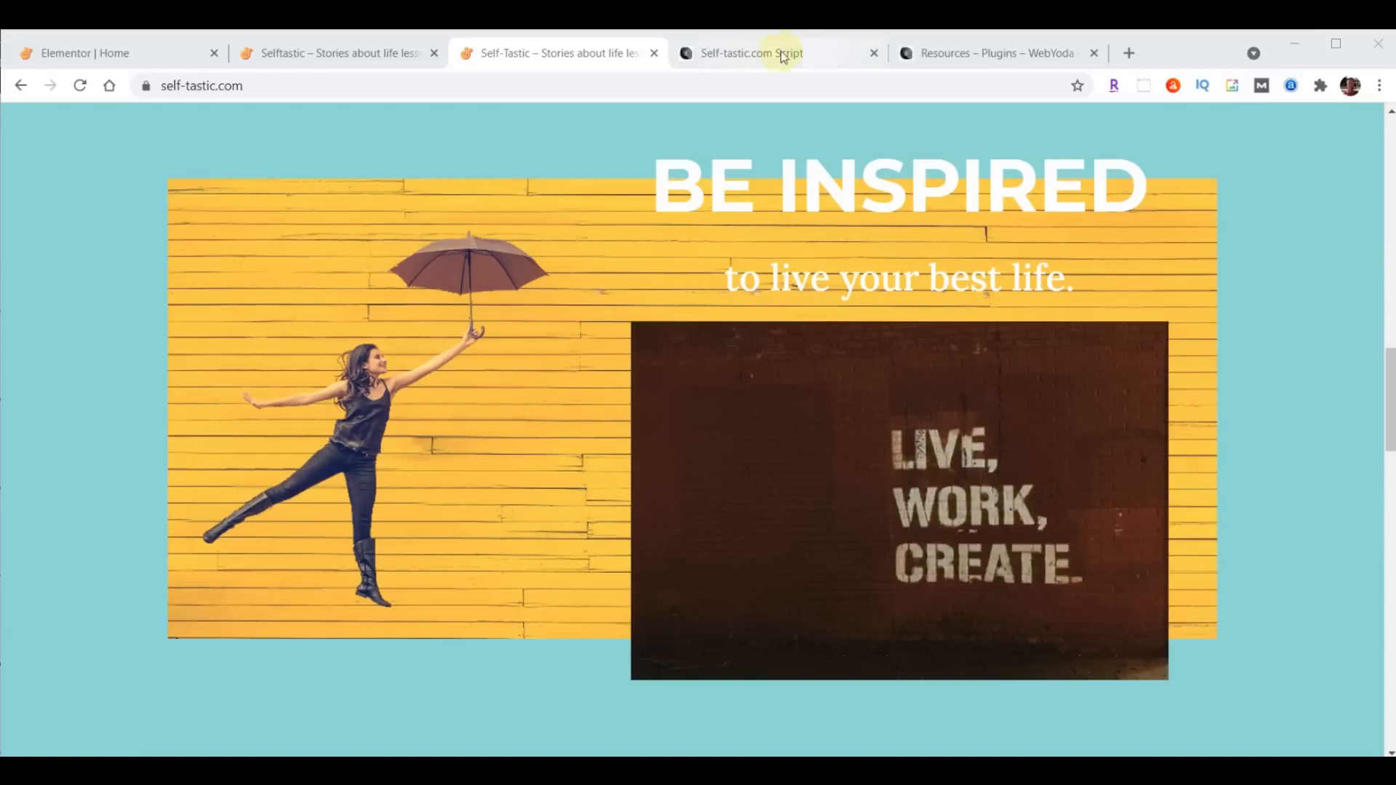
- Consult the script's Inspiration Section notes and search unsplash.com for "girl umbrella yellow"
{"action": "left_click", "coordinate": [741, 52]}
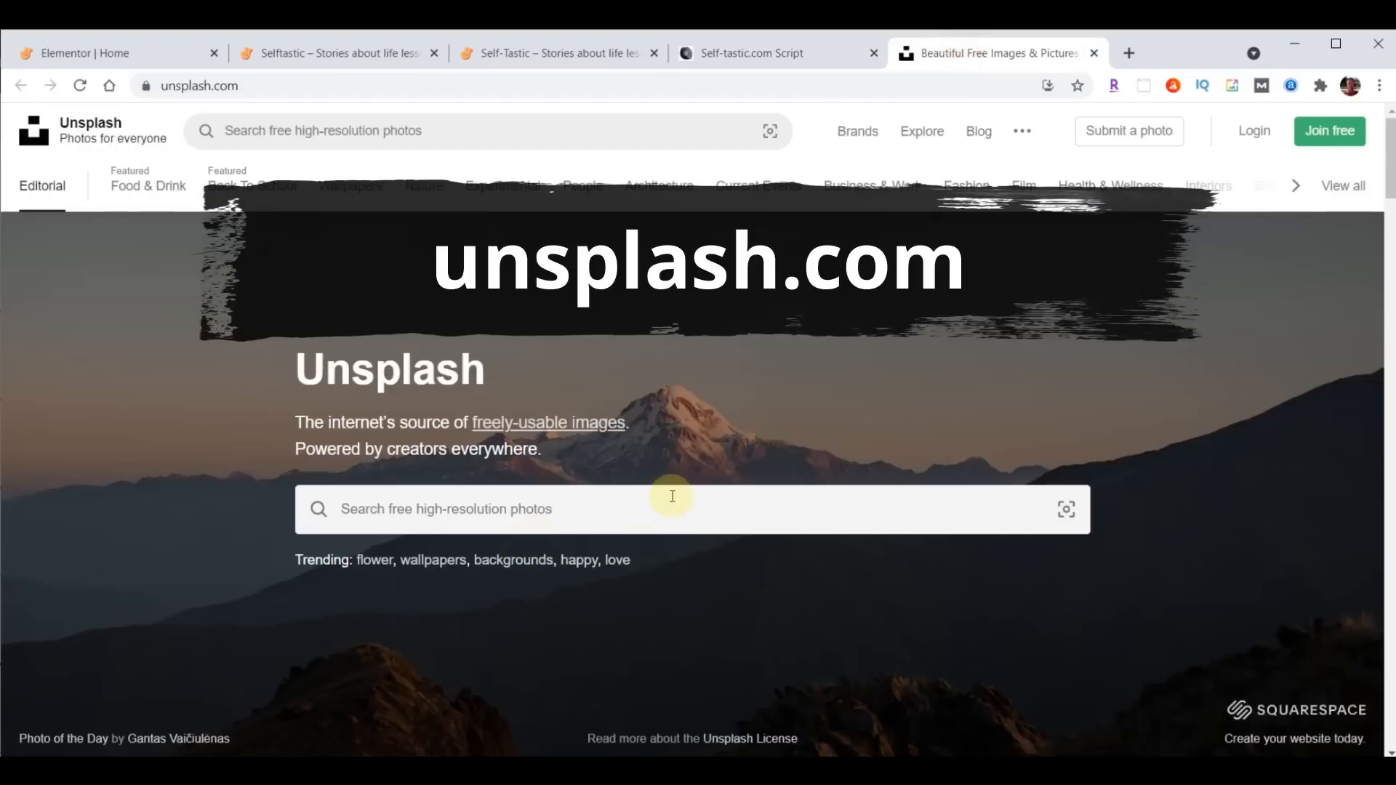
{"action": "left_click", "coordinate": [673, 497]}
{"action": "type", "text": "girl umbrella yellow"}
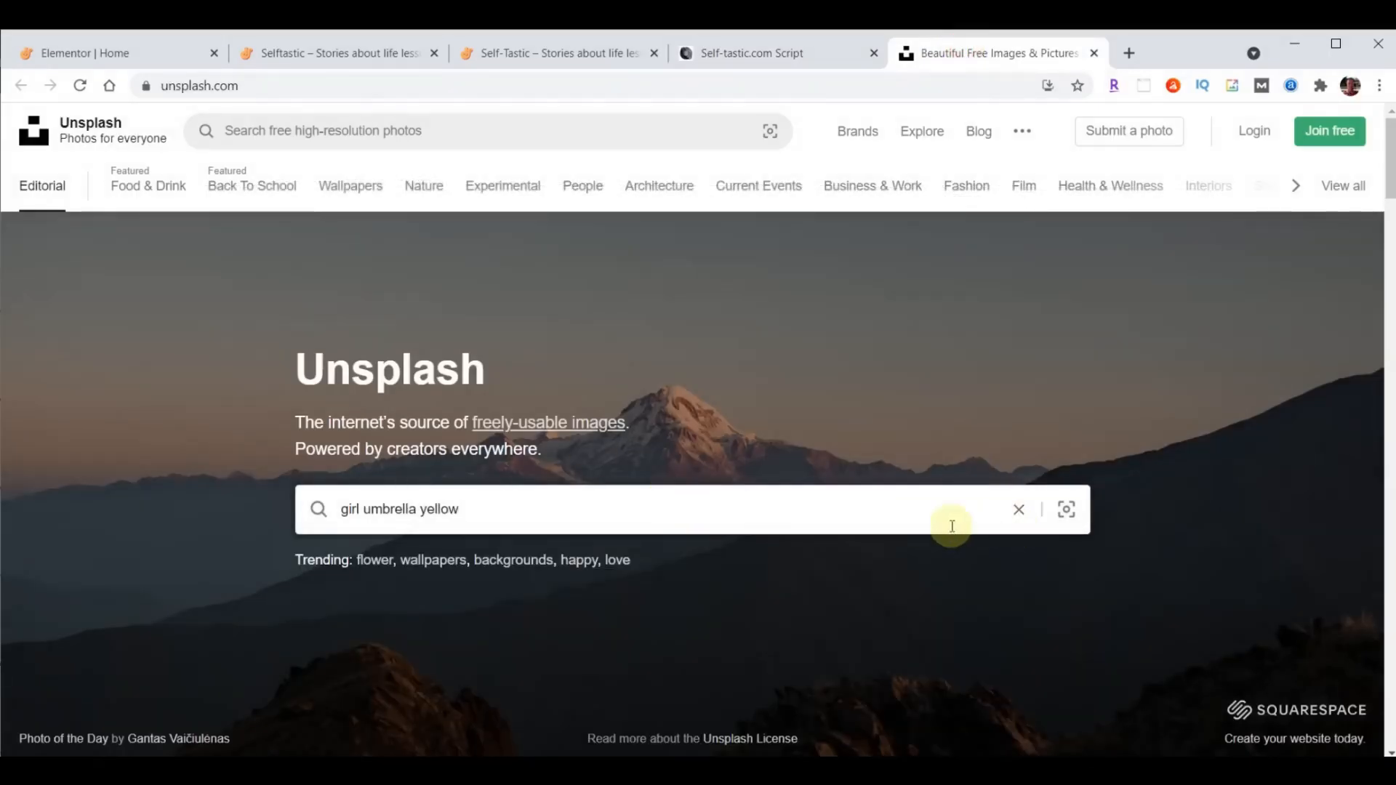
{"action": "key", "text": "Return"}
{"action": "scroll", "coordinate": [538, 648], "scroll_direction": "down", "scroll_amount": 1}
{"action": "scroll", "coordinate": [538, 647], "scroll_direction": "down", "scroll_amount": 2}
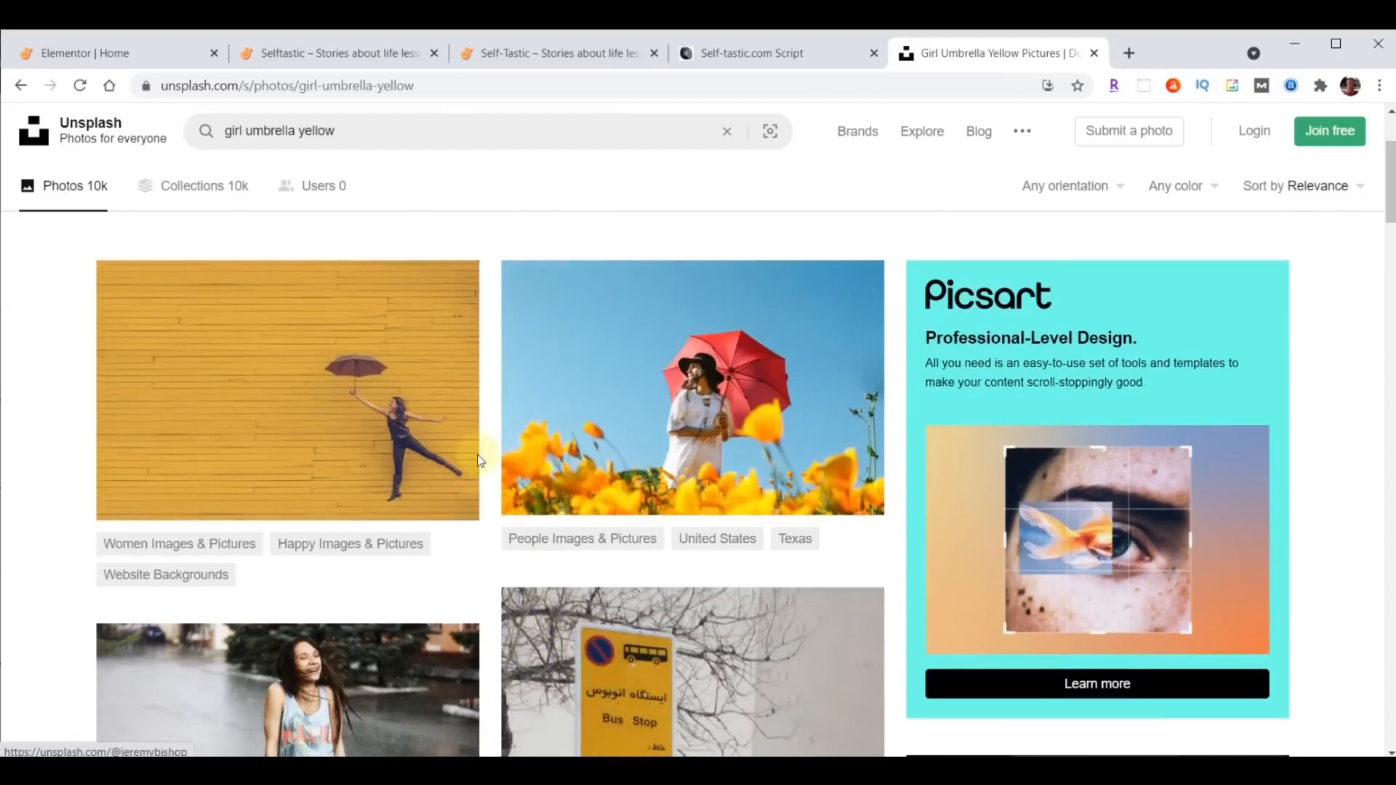
- Download the photo of the woman with an umbrella against the yellow wall and show the file in the Downloads folder
{"action": "left_click", "coordinate": [442, 489]}
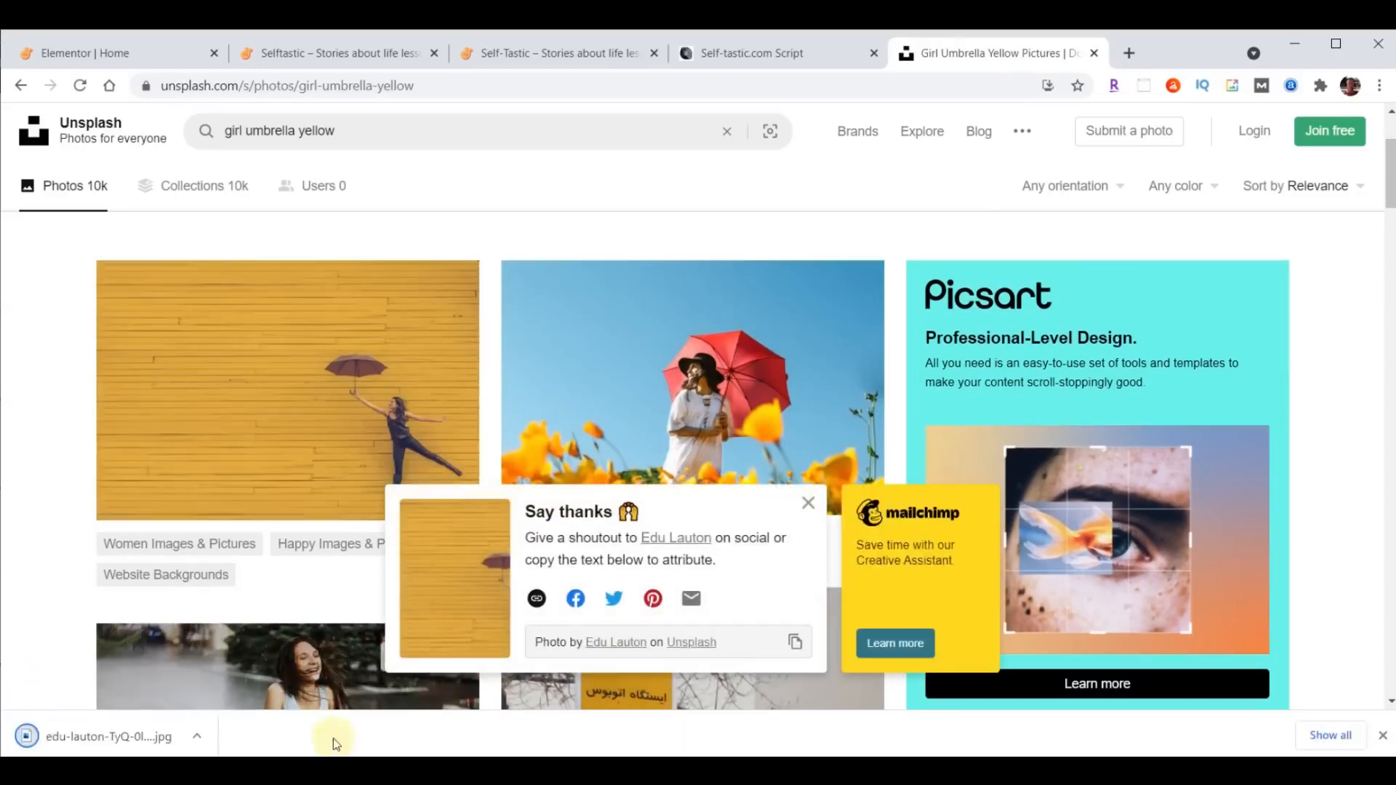
{"action": "left_click", "coordinate": [133, 749]}
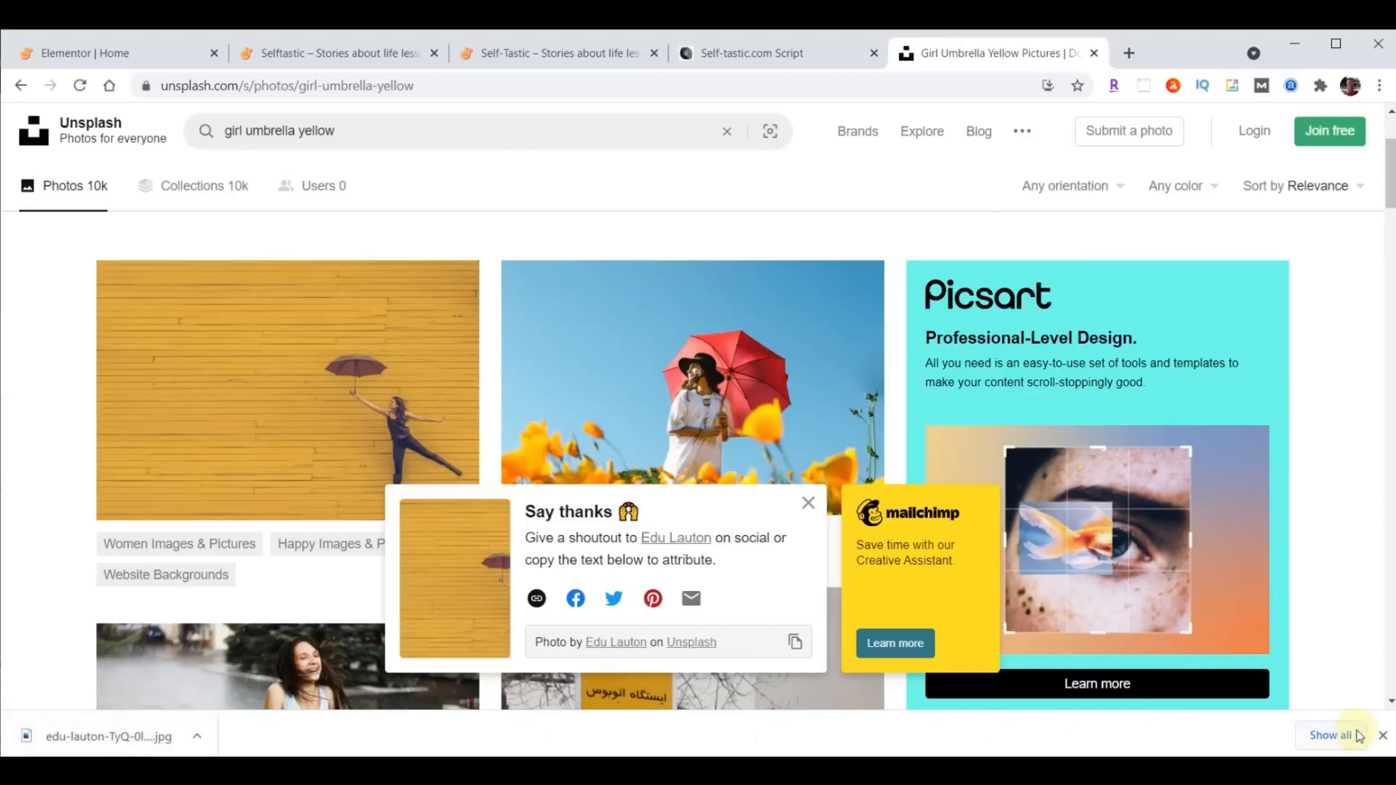
{"action": "left_click", "coordinate": [1383, 735]}
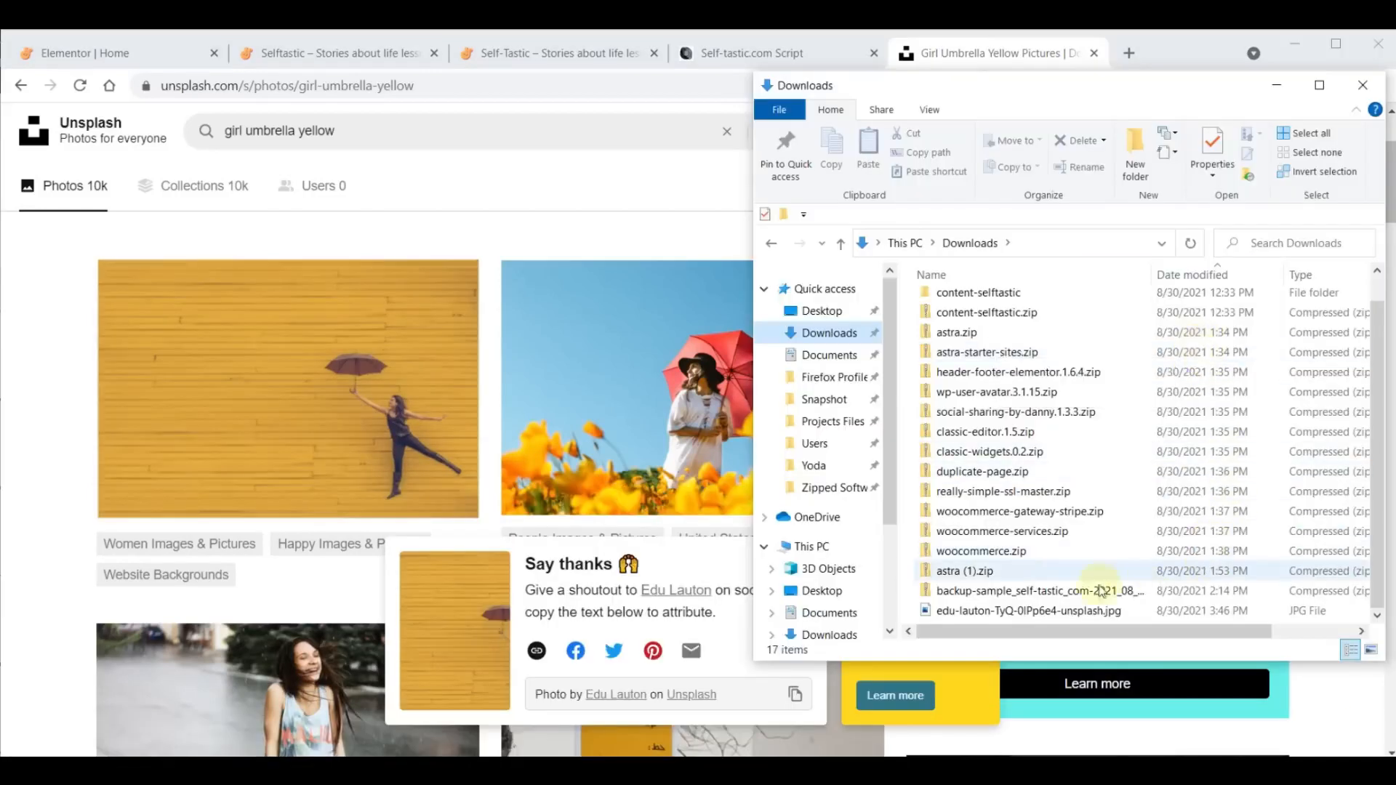
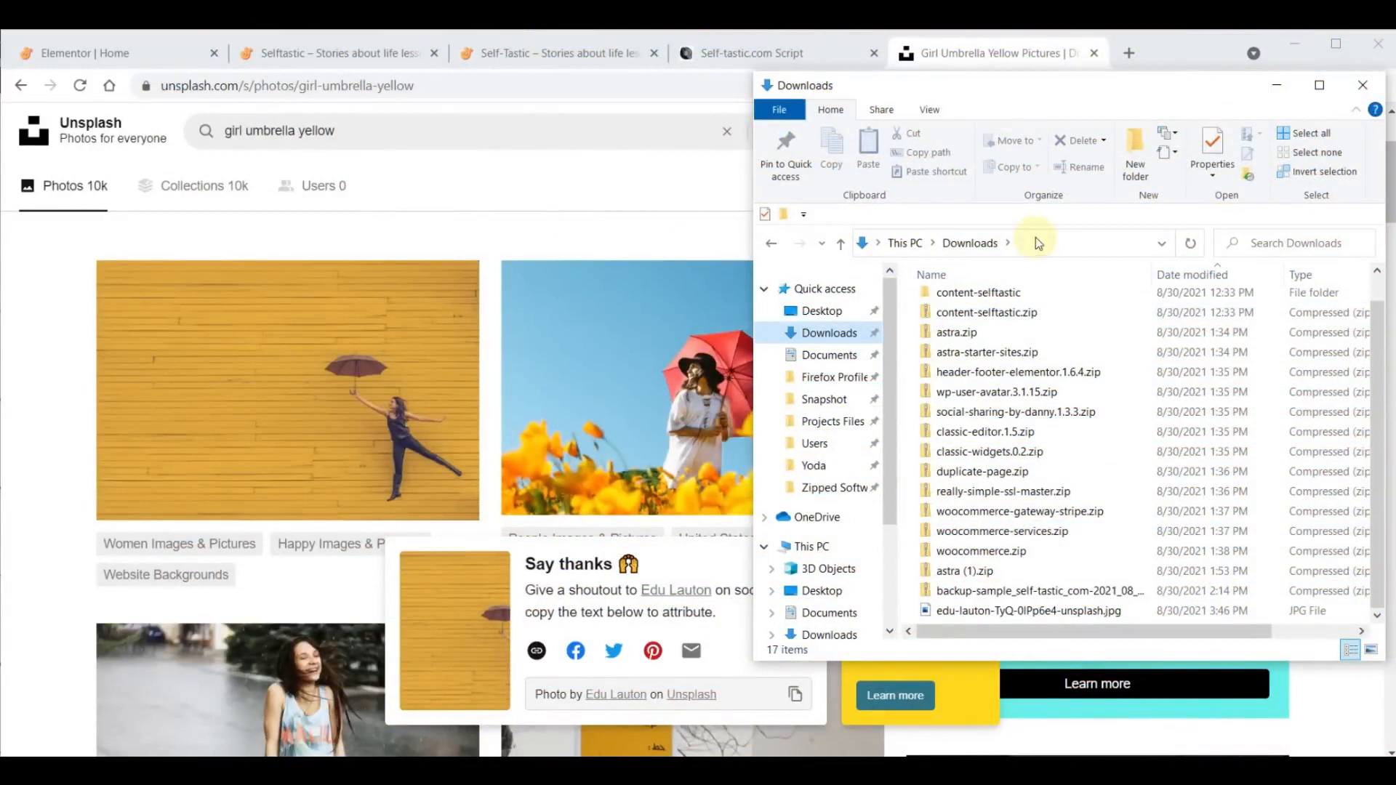
- Open photoscissors.com from the script's Inspiration Section and upload the downloaded umbrella photo for background removal
{"action": "left_click", "coordinate": [995, 64]}
{"action": "left_click", "coordinate": [1094, 53]}
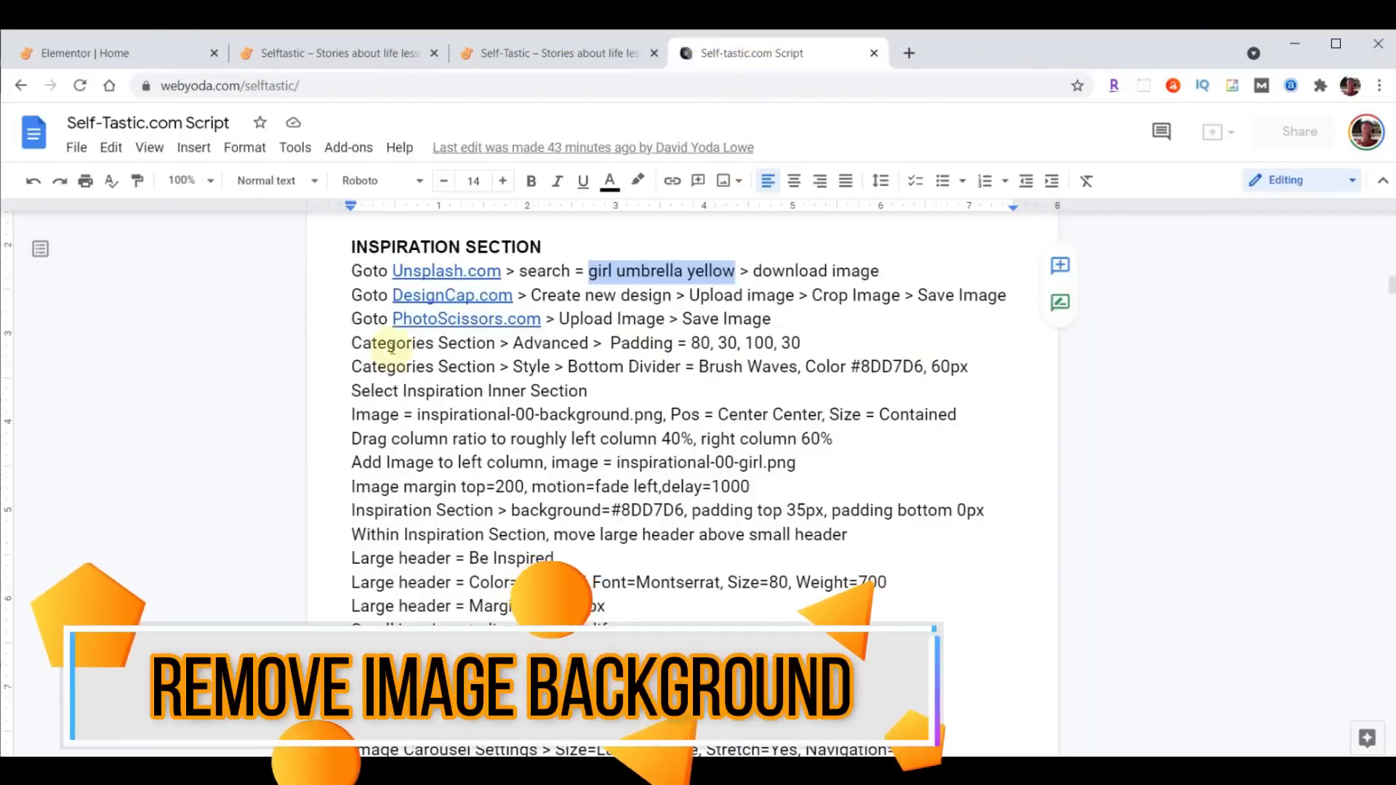
{"action": "left_click", "coordinate": [466, 320]}
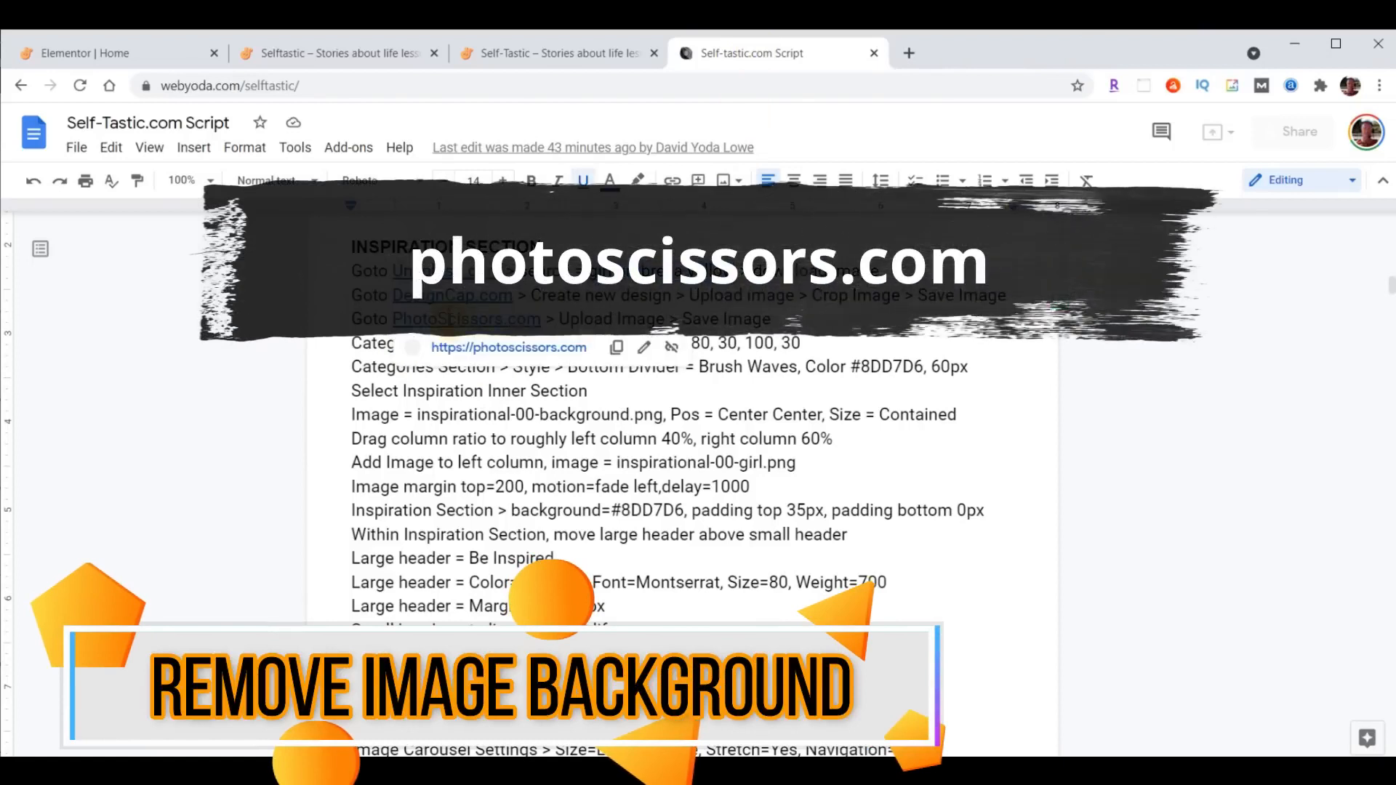
{"action": "left_click", "coordinate": [499, 349]}
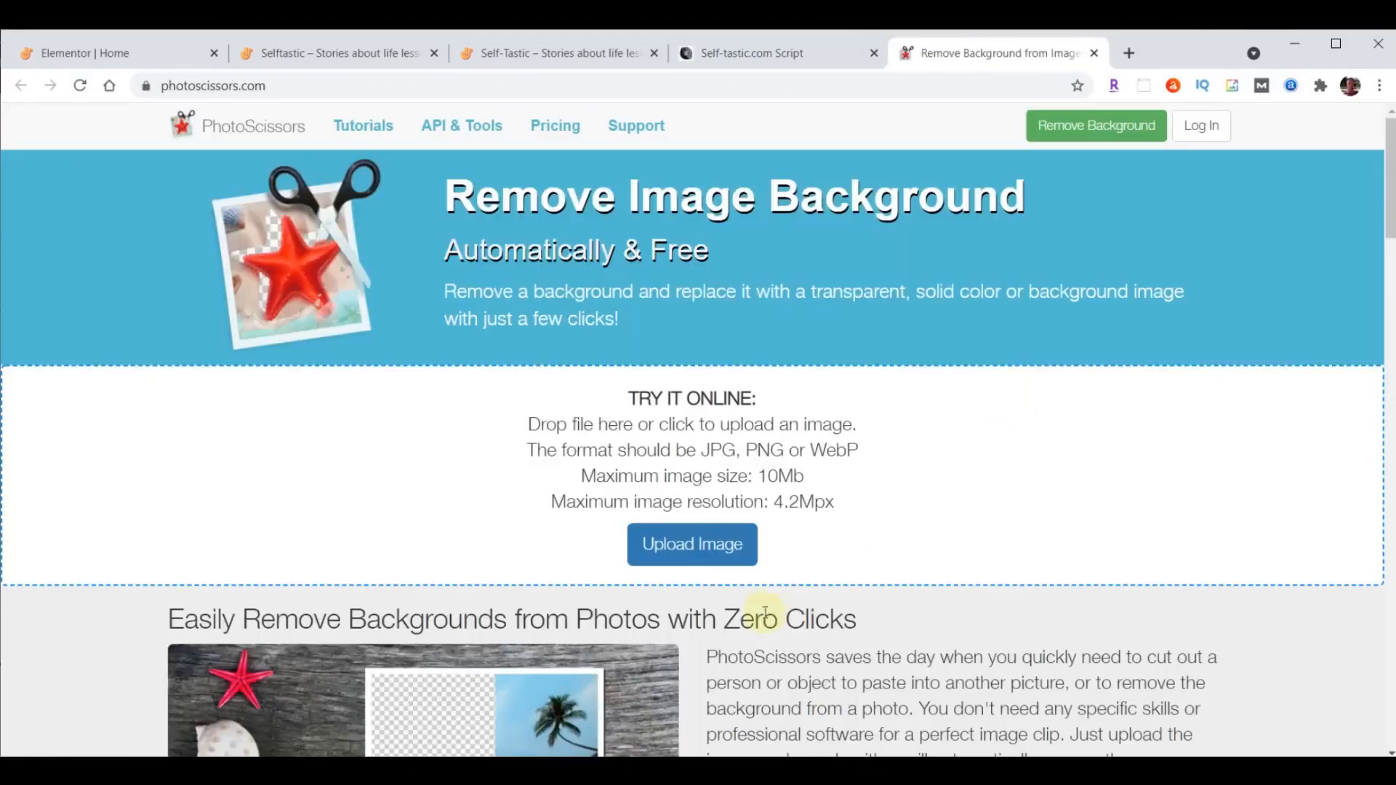
{"action": "left_click", "coordinate": [688, 550]}
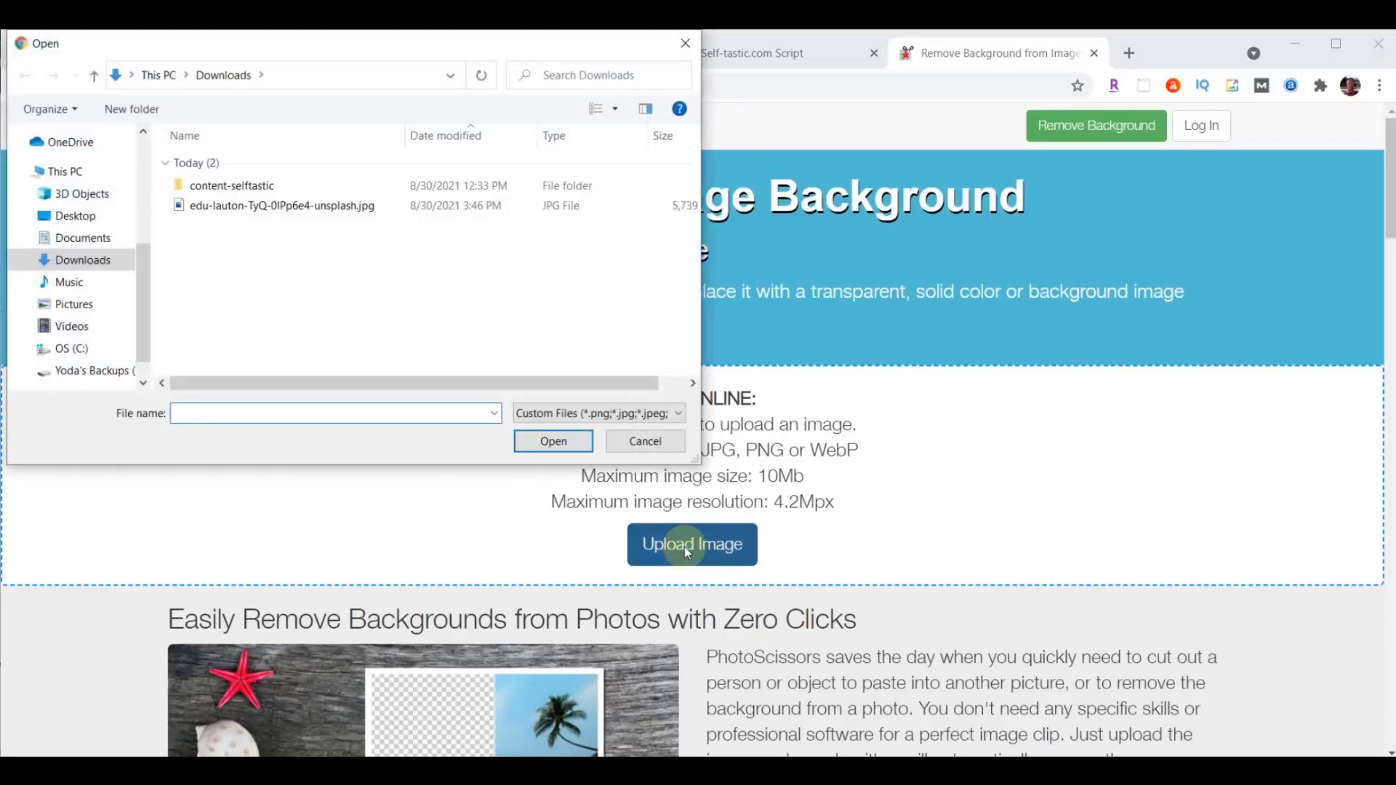
{"action": "left_click", "coordinate": [239, 206]}
{"action": "left_click", "coordinate": [554, 441]}
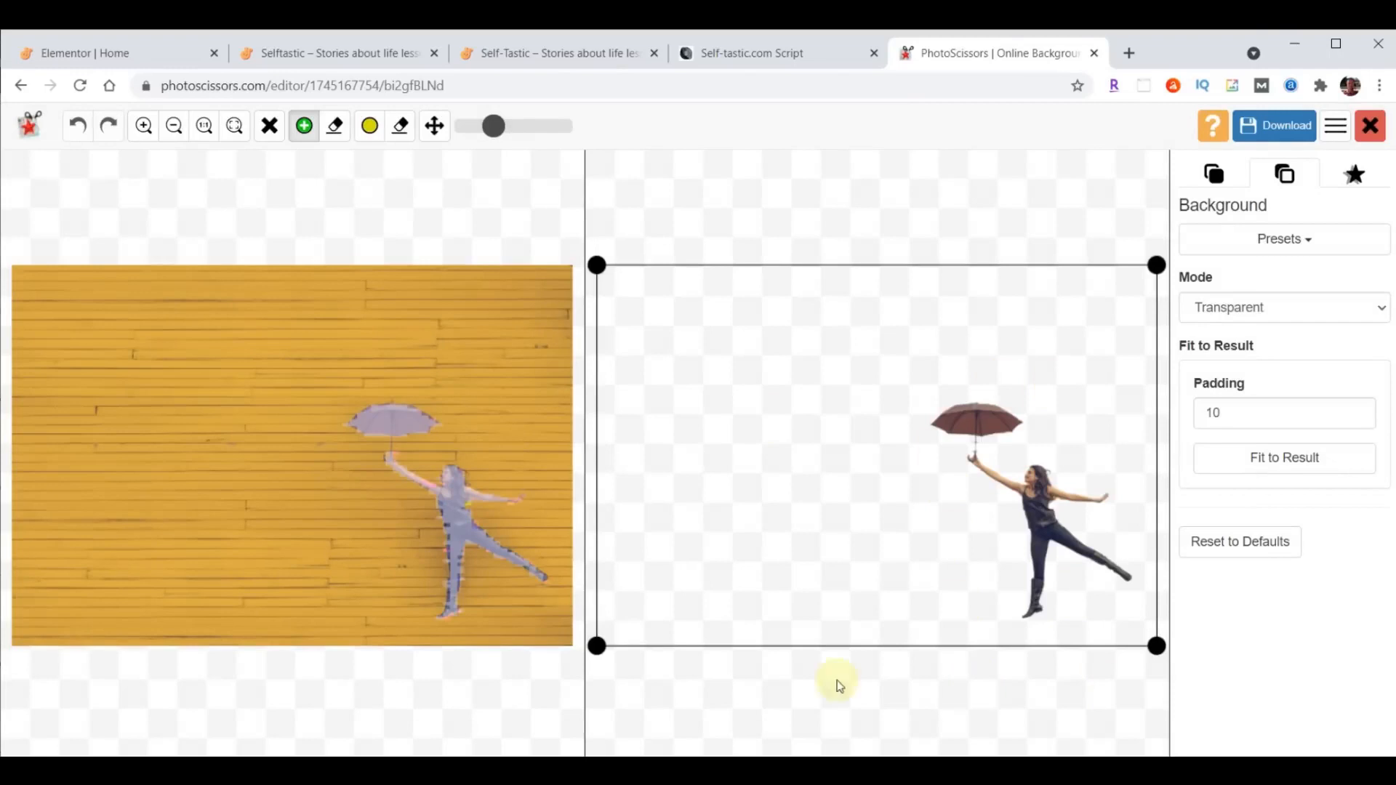
- Crop the transparent cutout closely around the woman and umbrella, download it in low resolution, and close PhotoScissors
{"action": "left_click_drag", "start_coordinate": [596, 645], "coordinate": [905, 628]}
{"action": "left_click_drag", "start_coordinate": [905, 266], "coordinate": [914, 376]}
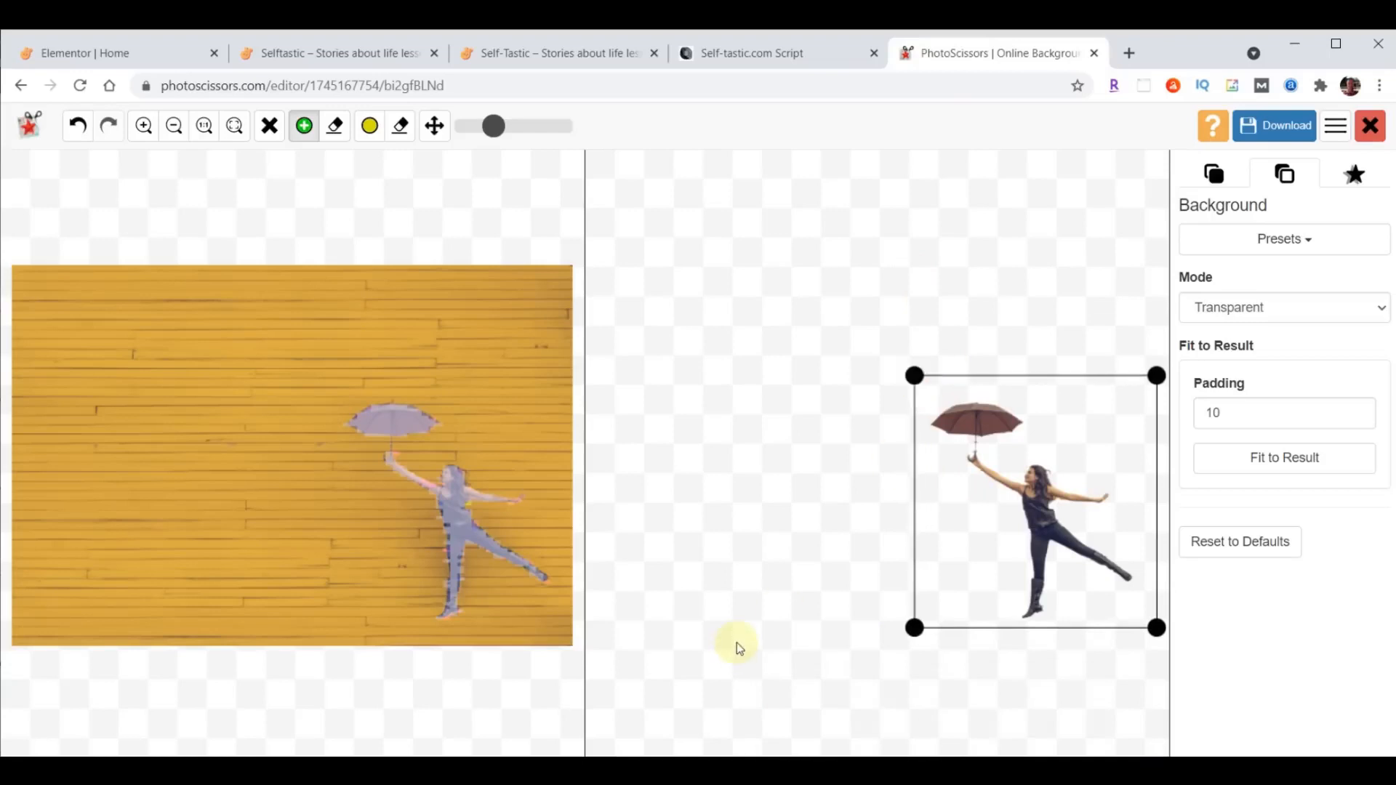
{"action": "left_click", "coordinate": [1263, 130]}
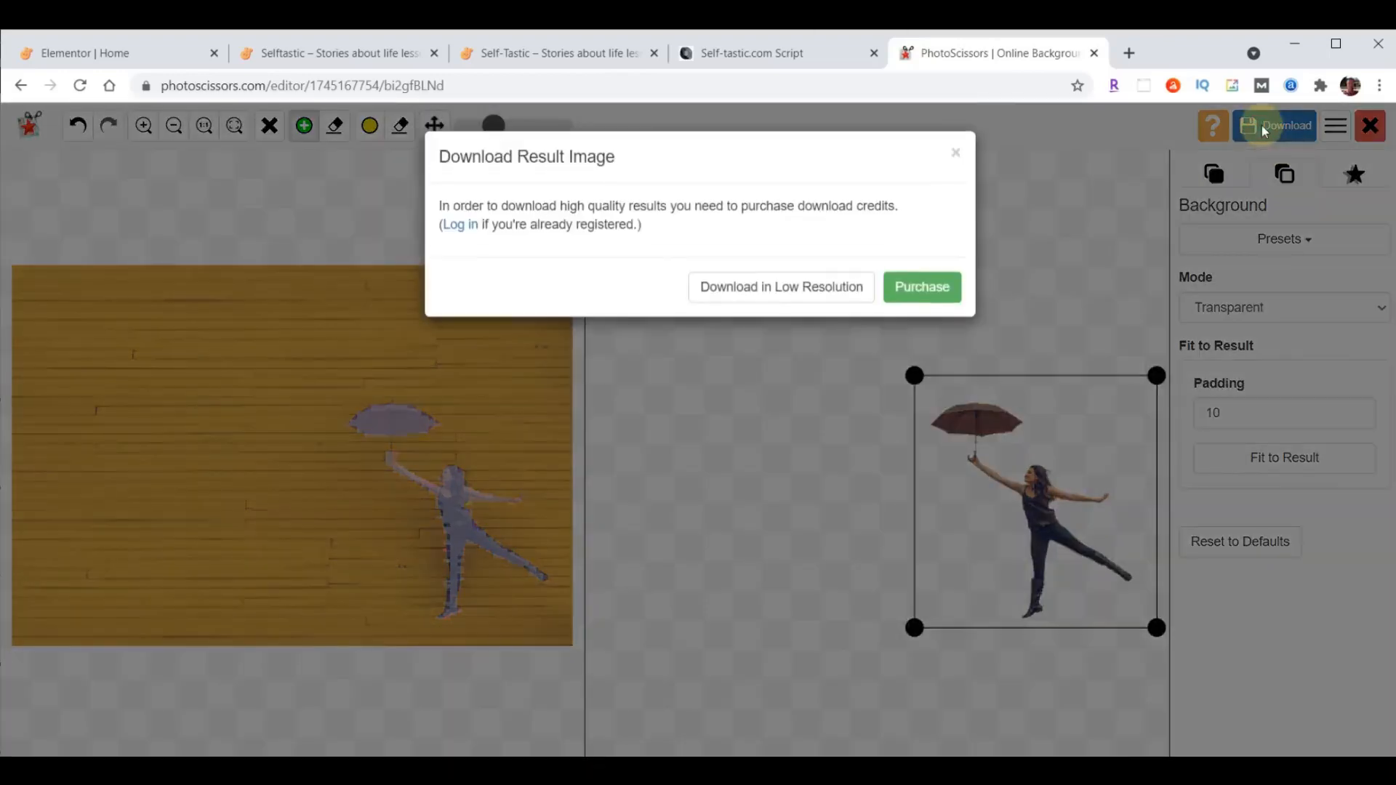
{"action": "left_click", "coordinate": [812, 283]}
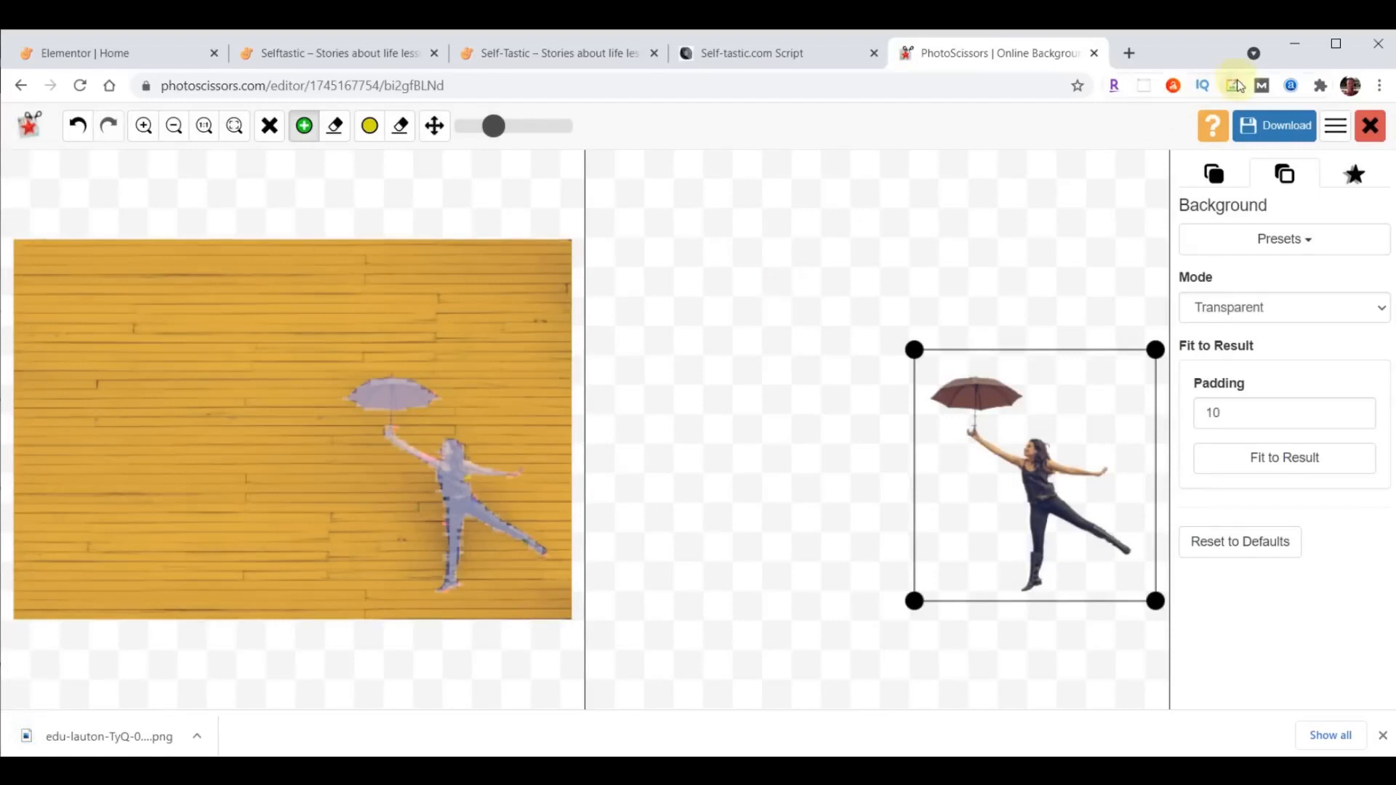
{"action": "left_click", "coordinate": [1095, 54]}
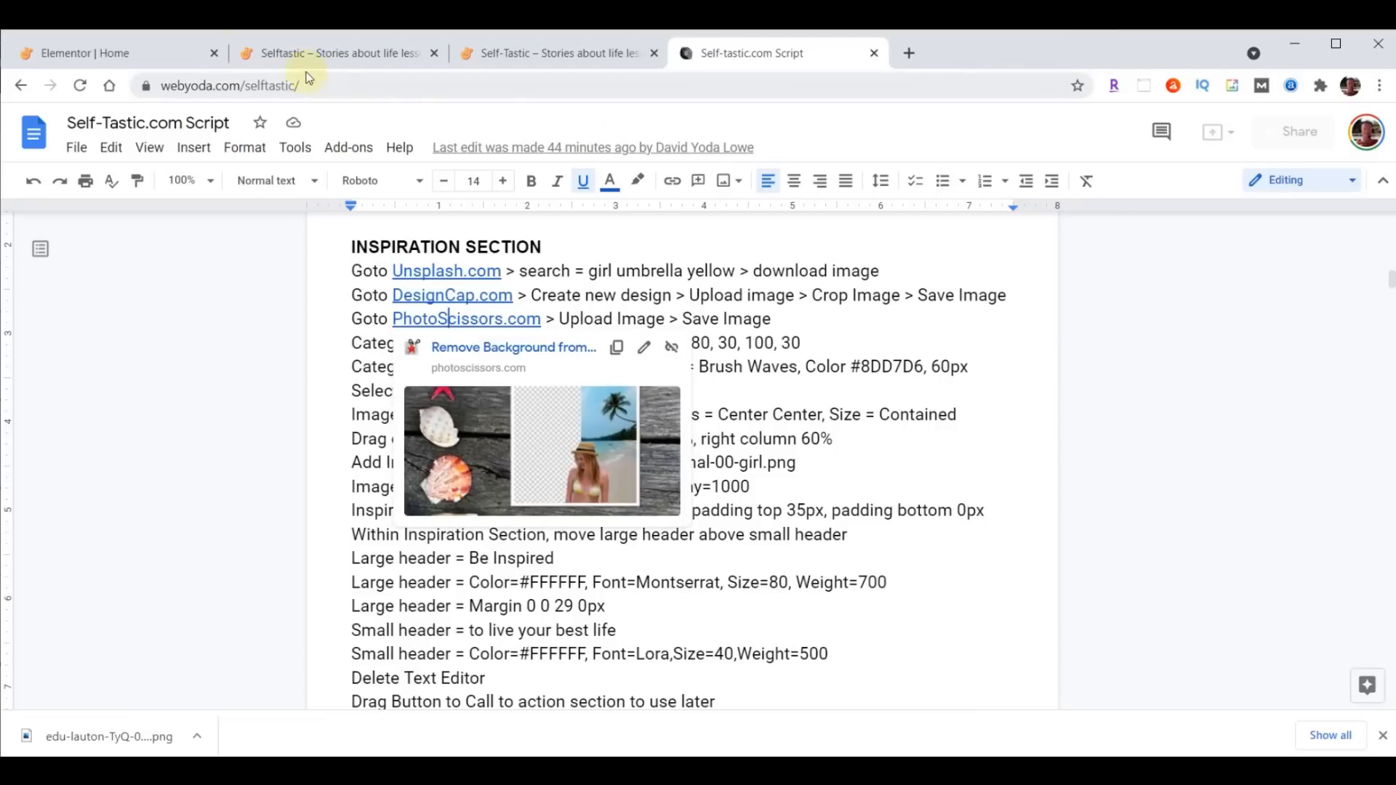
- In the Elementor Home page, set the "A Whole New Look" inner section's background to inspirational-00-background.png with size Contain
{"action": "left_click", "coordinate": [121, 55]}
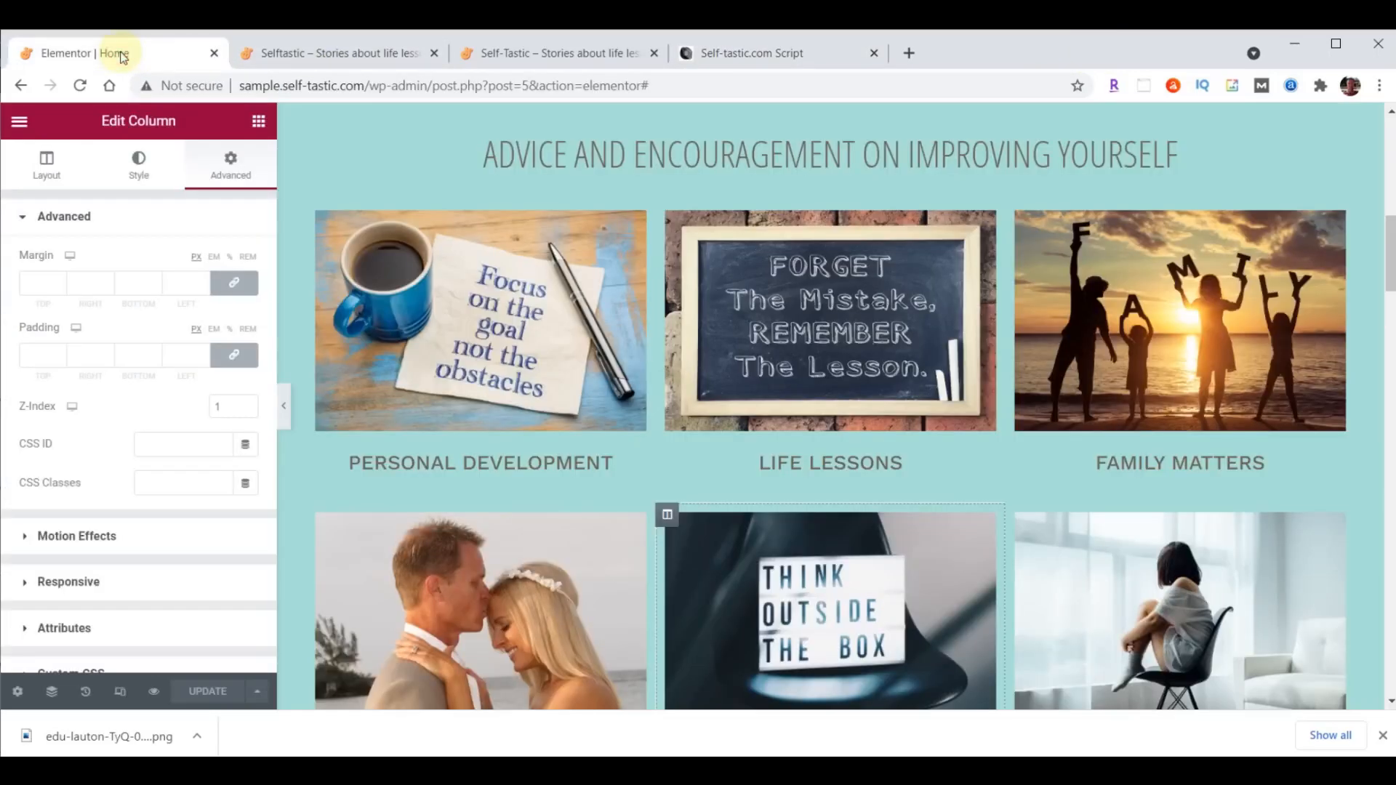
{"action": "scroll", "coordinate": [996, 416], "scroll_direction": "down", "scroll_amount": 9}
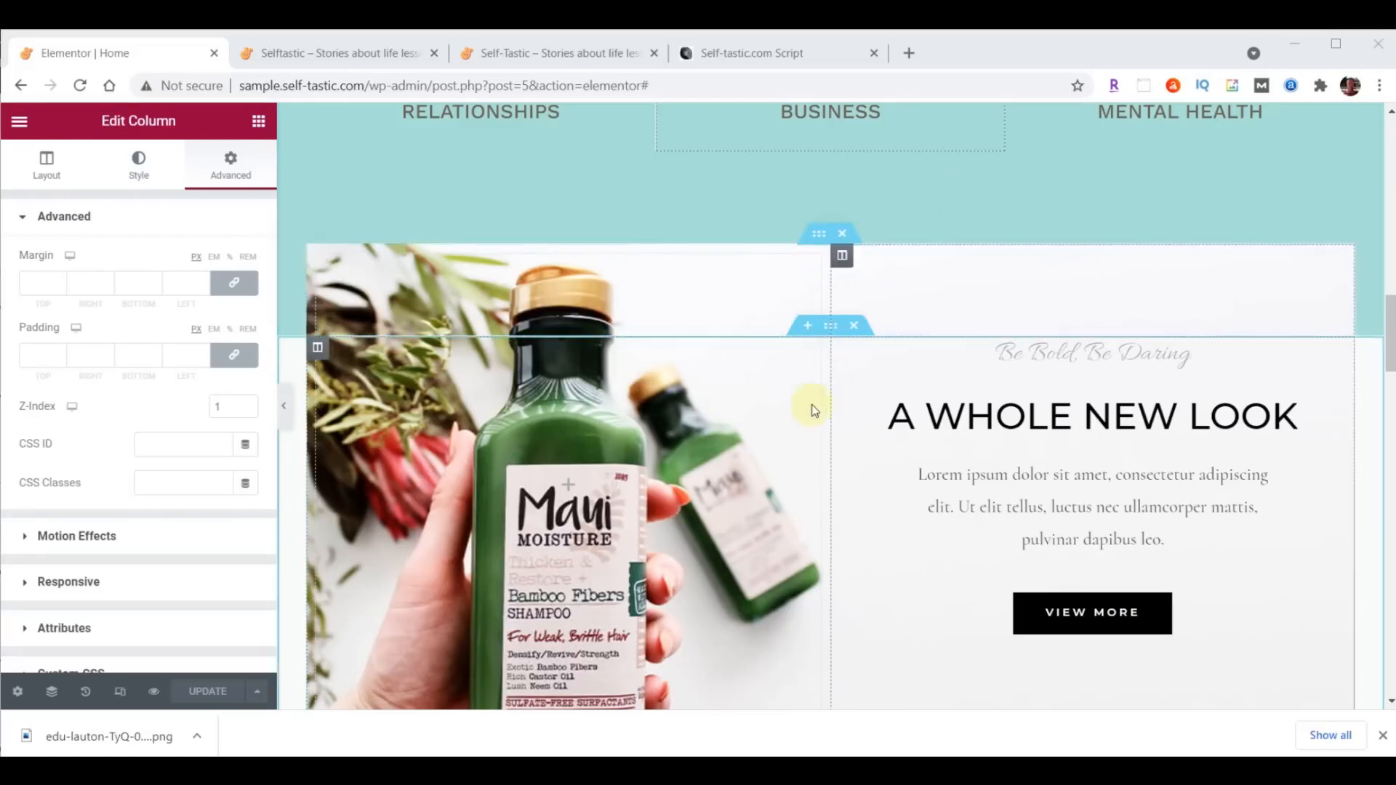
{"action": "left_click", "coordinate": [820, 234]}
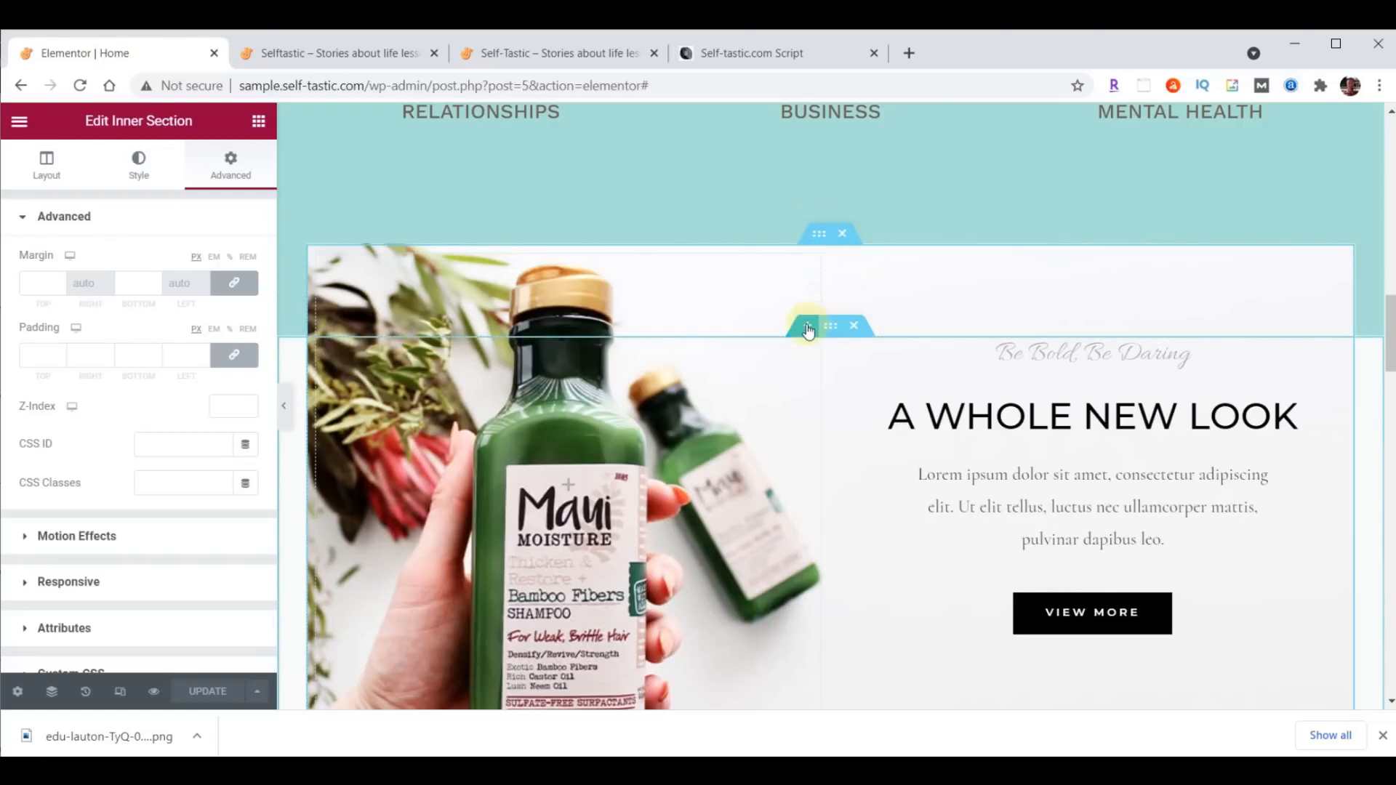
{"action": "left_click", "coordinate": [812, 233]}
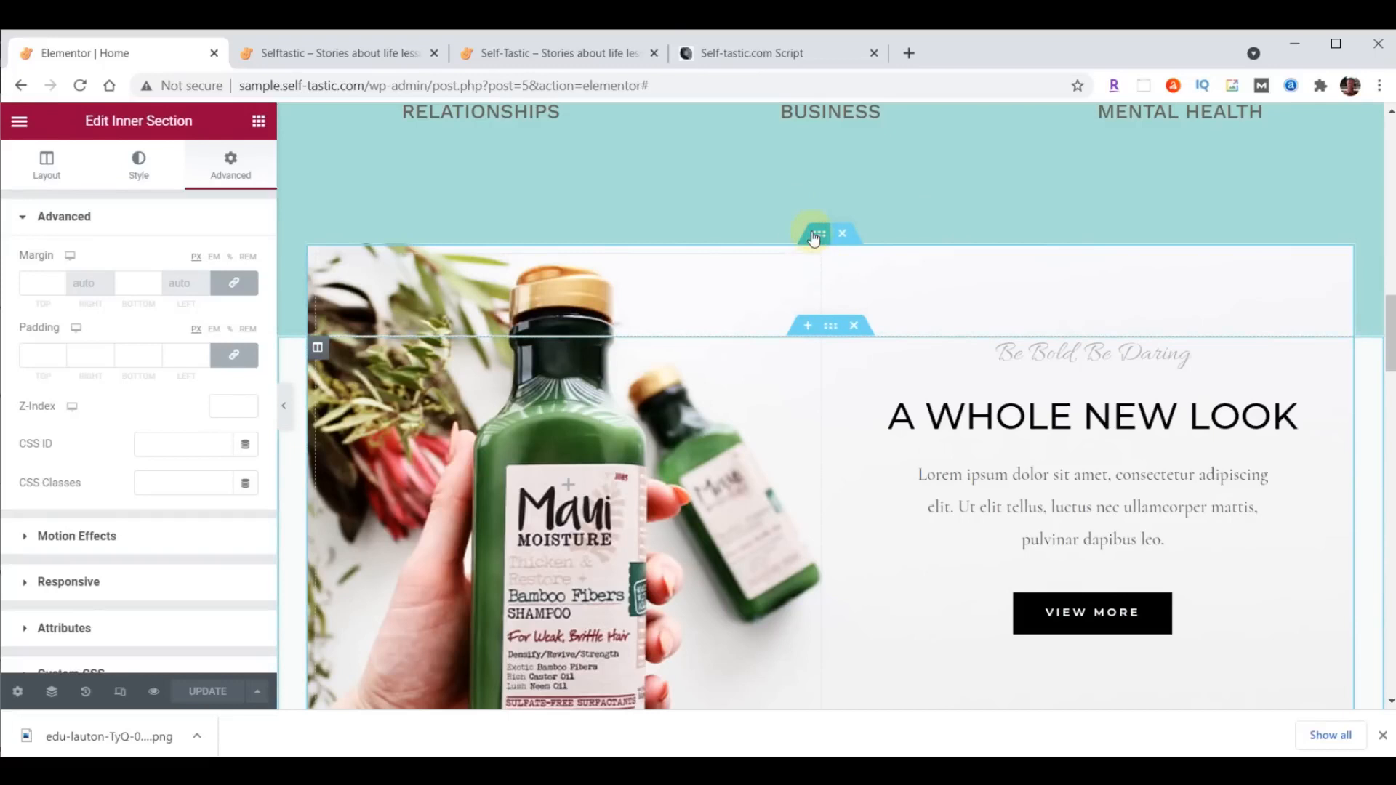
{"action": "left_click", "coordinate": [138, 166]}
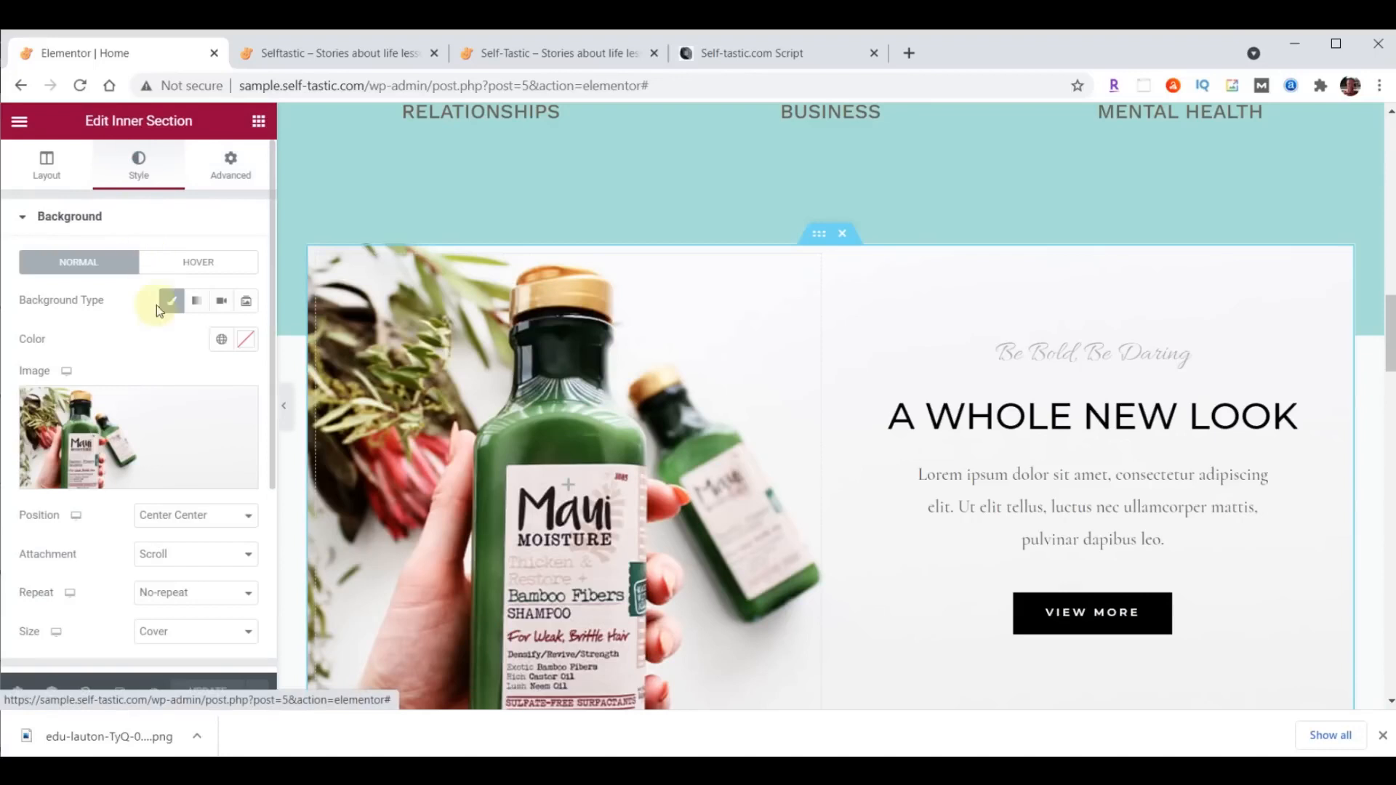
{"action": "left_click", "coordinate": [145, 424]}
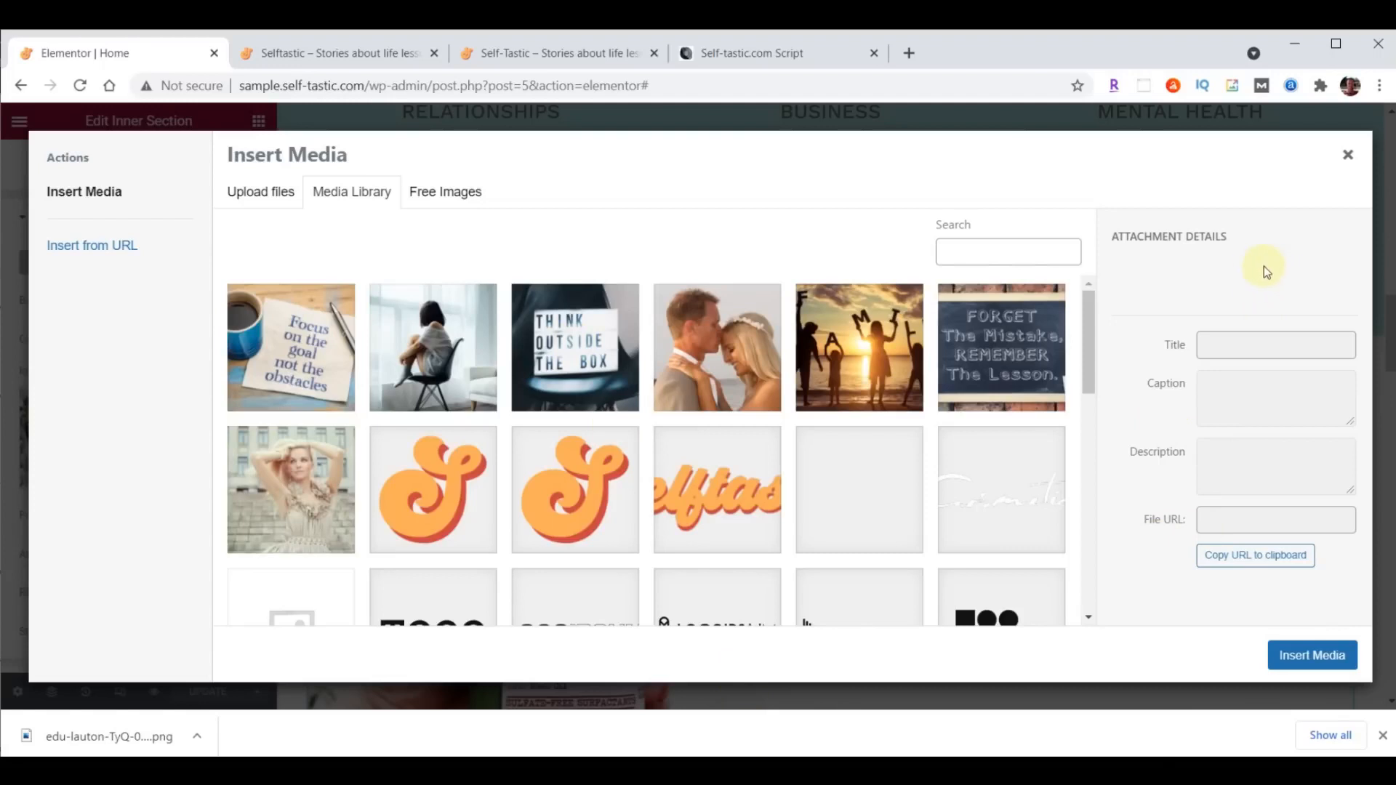
{"action": "key", "text": "alt+Tab"}
{"action": "scroll", "coordinate": [1269, 338], "scroll_direction": "down", "scroll_amount": 10}
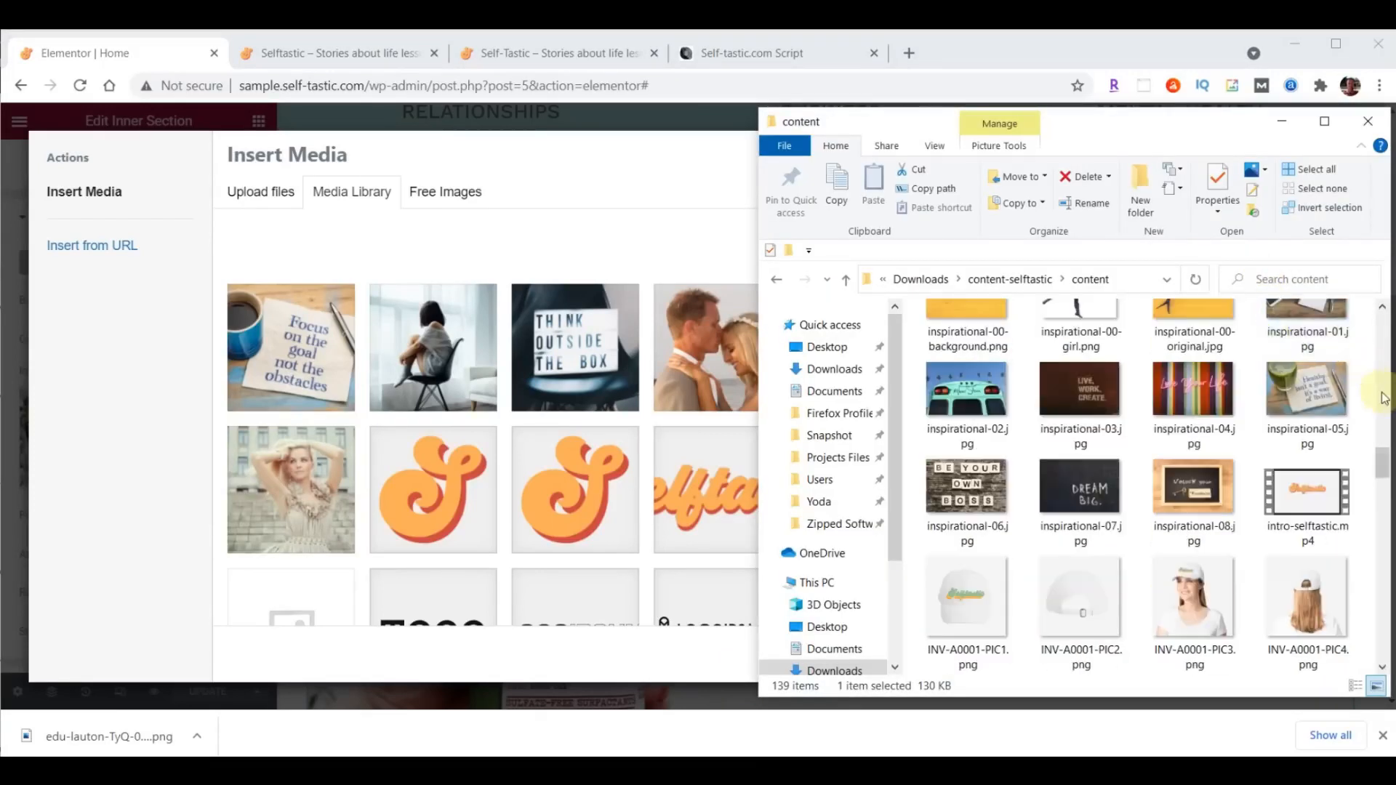
{"action": "scroll", "coordinate": [1384, 465], "scroll_direction": "up", "scroll_amount": 1}
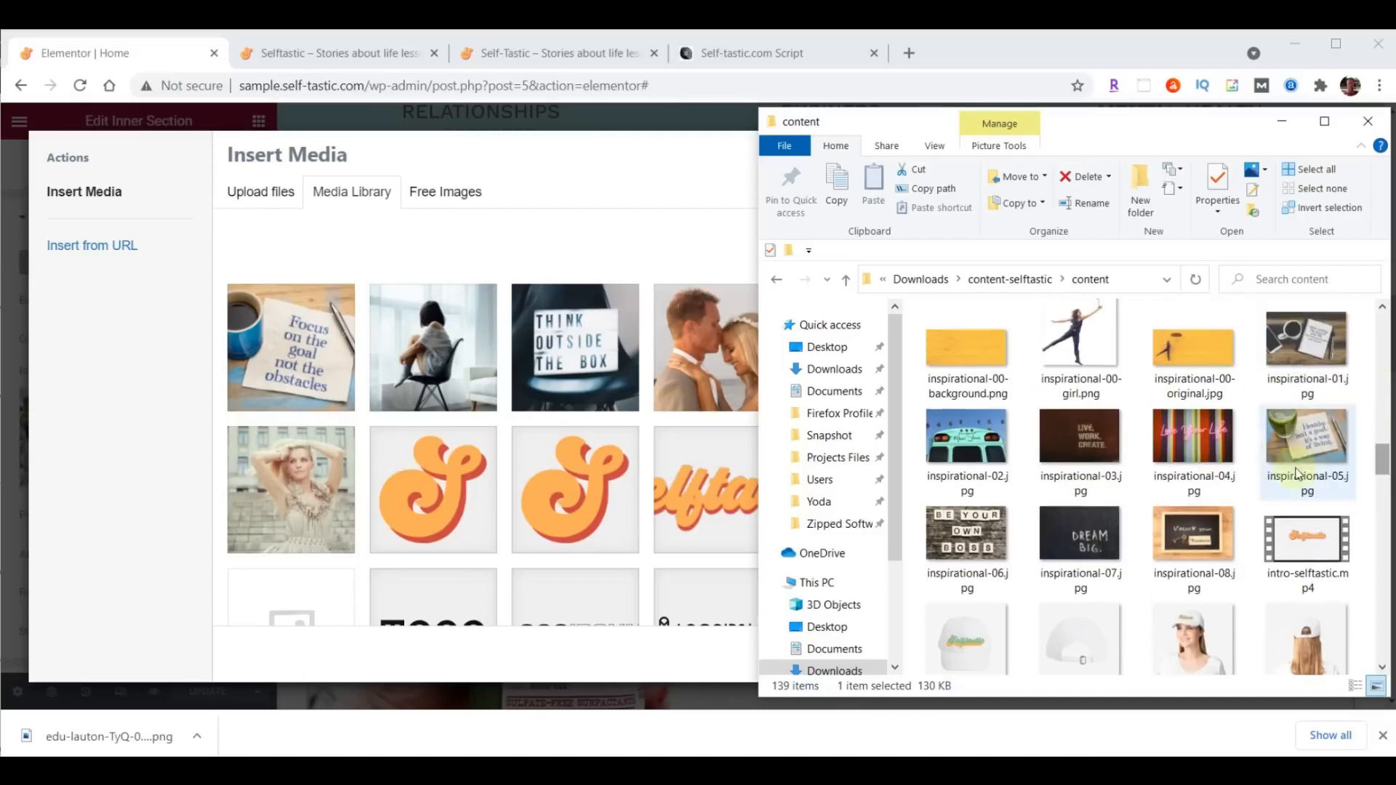
{"action": "left_click_drag", "start_coordinate": [938, 385], "coordinate": [491, 377]}
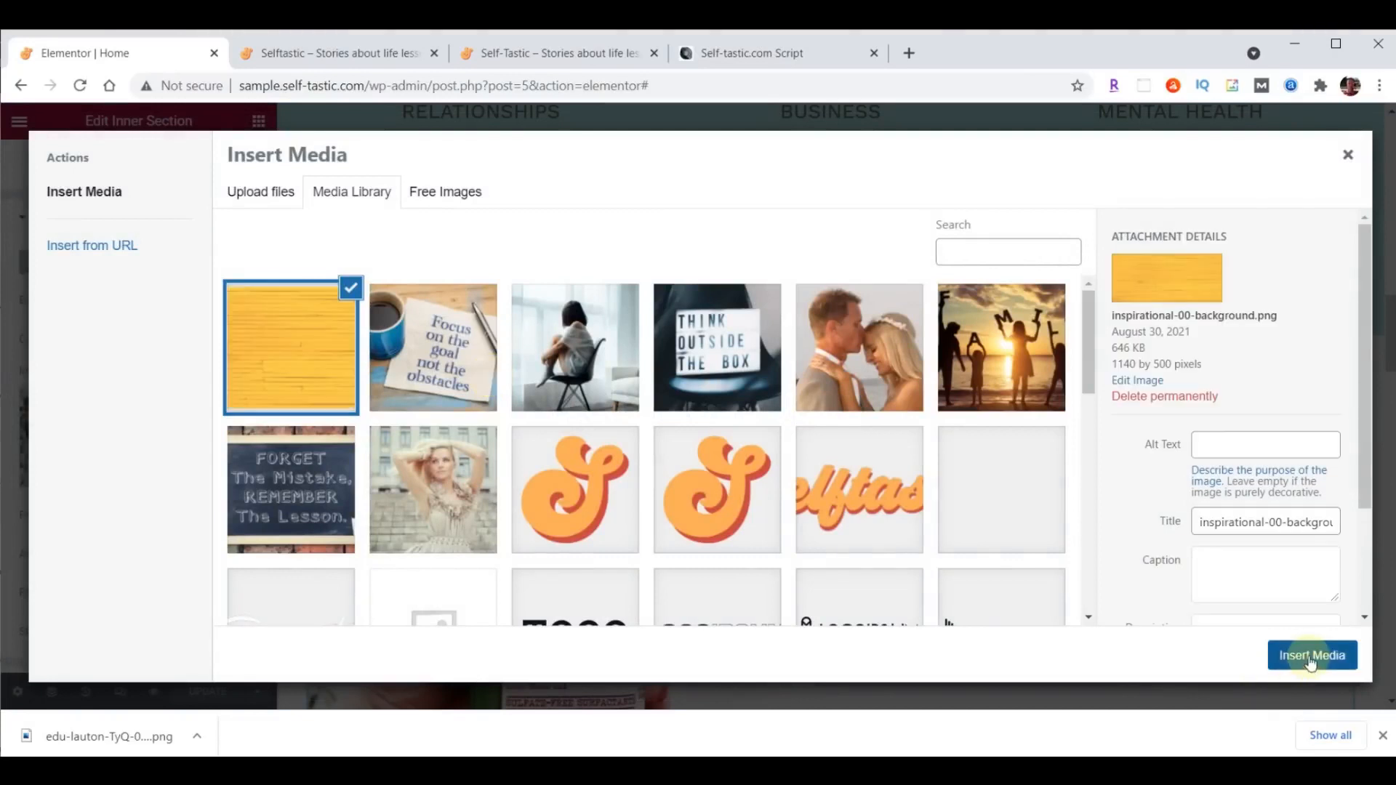
{"action": "left_click", "coordinate": [1310, 657]}
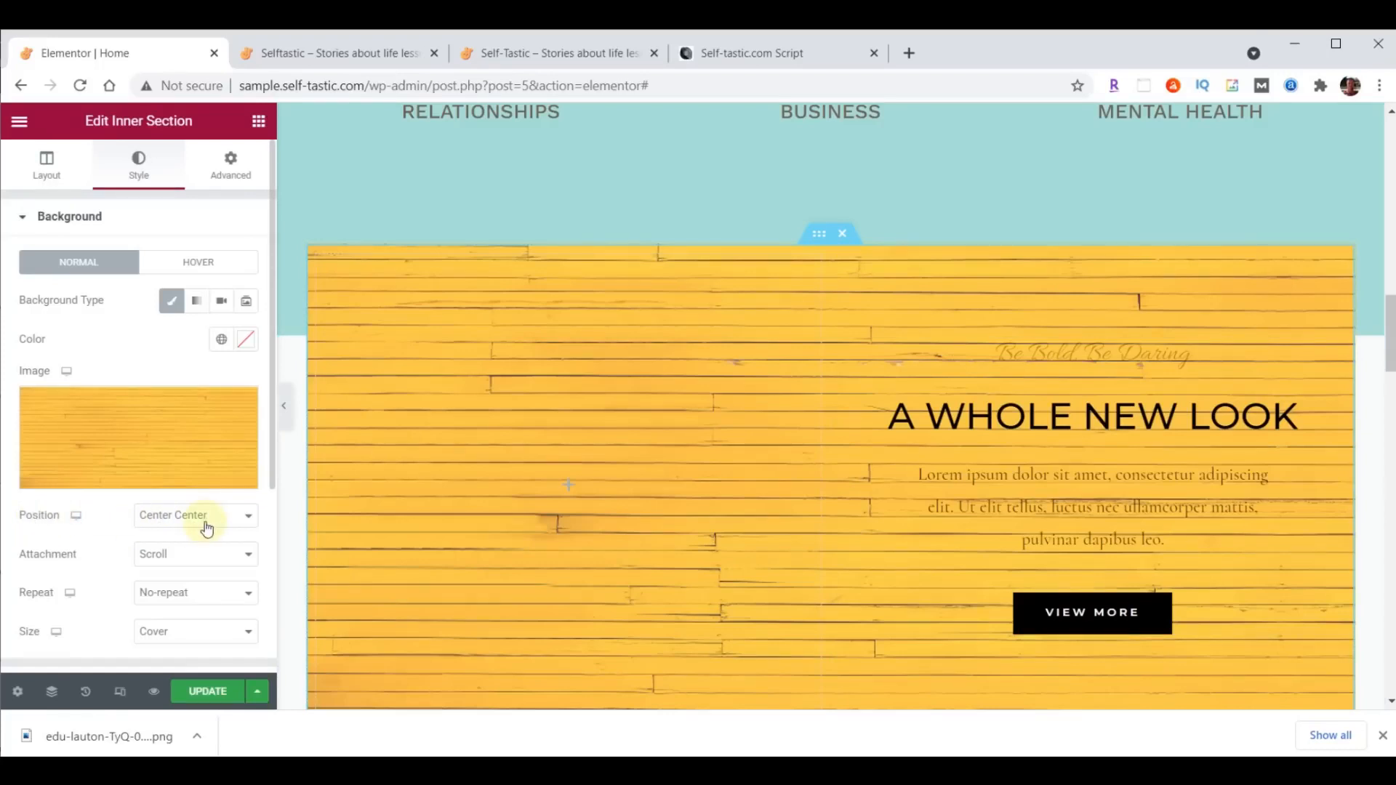
{"action": "left_click", "coordinate": [167, 632]}
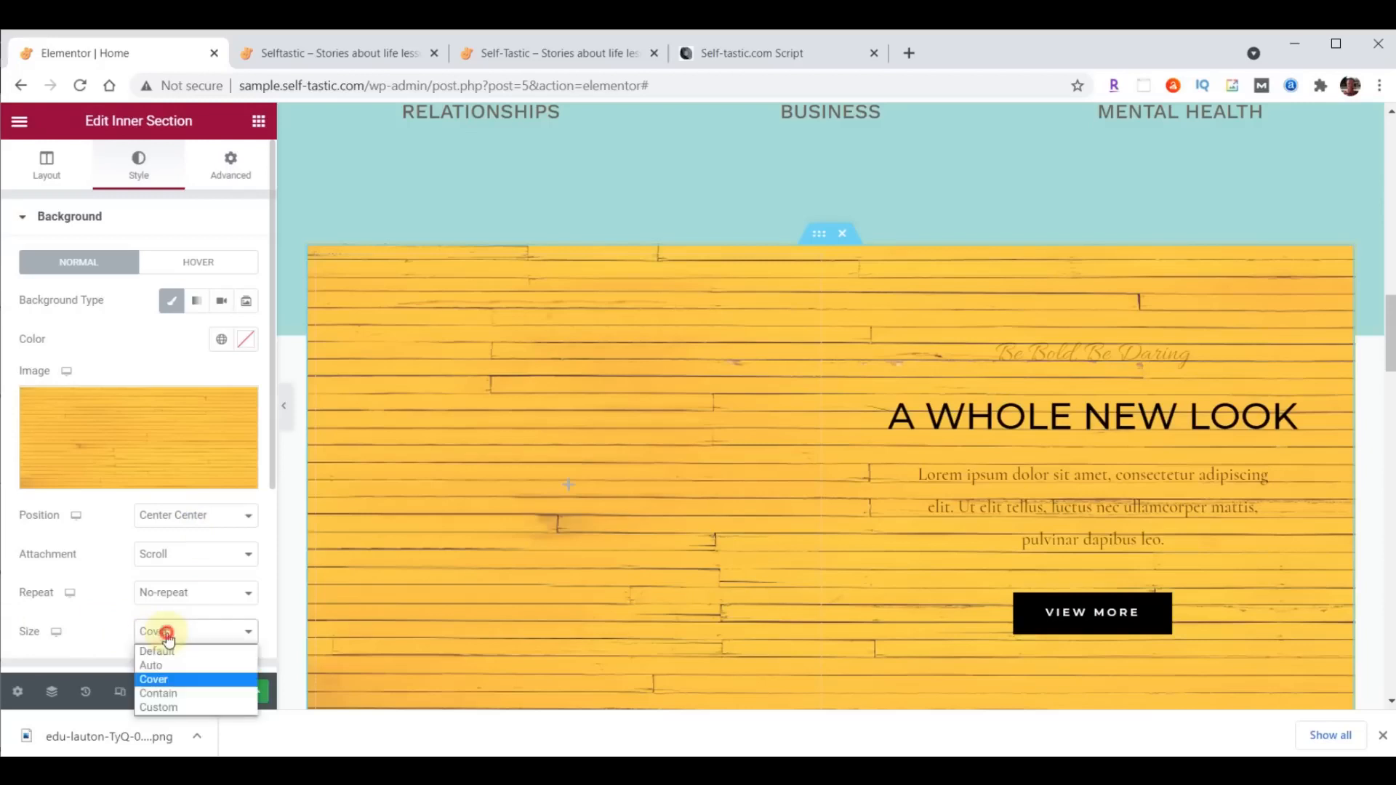
{"action": "left_click", "coordinate": [168, 698]}
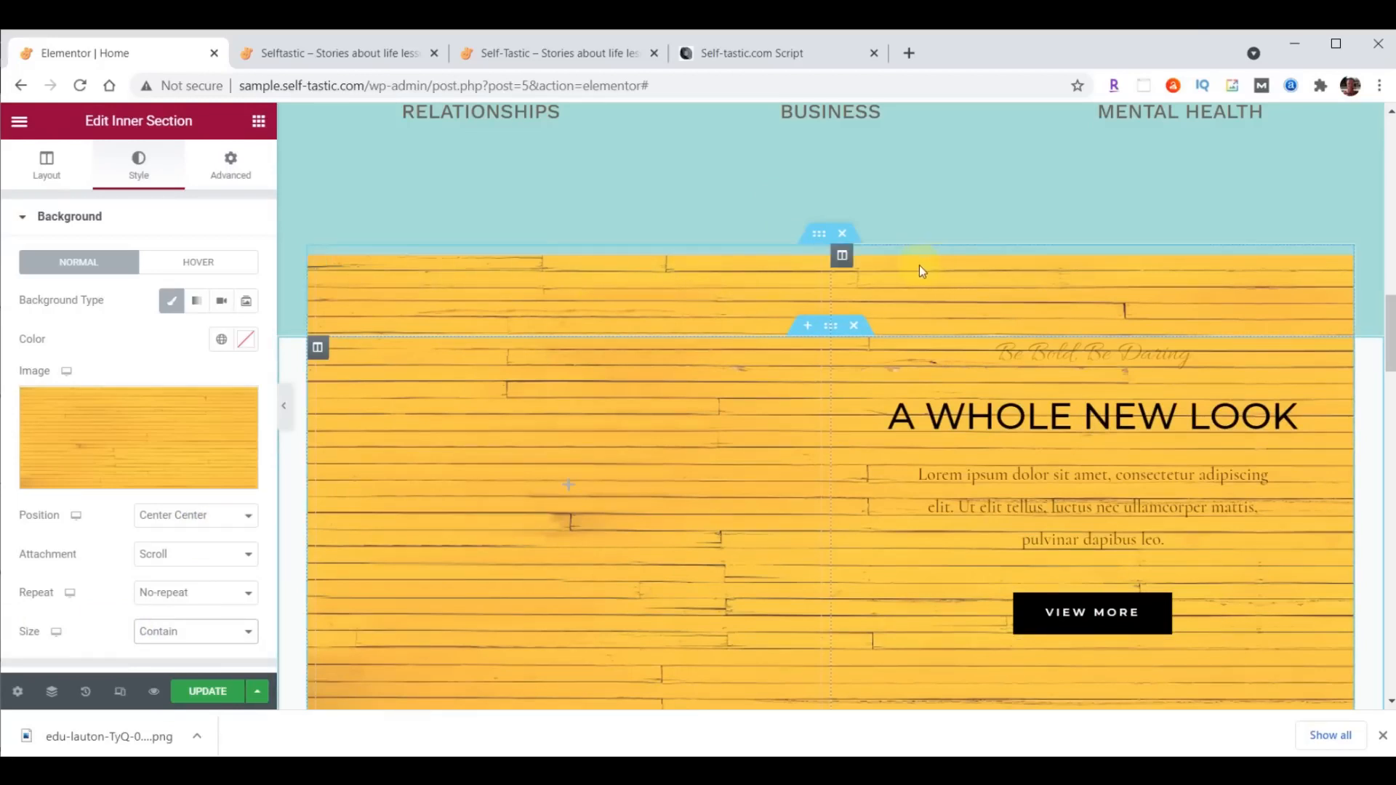
- Narrow the empty left column of the yellow inner section to a width of 40%
{"action": "left_click_drag", "start_coordinate": [831, 279], "coordinate": [735, 280]}
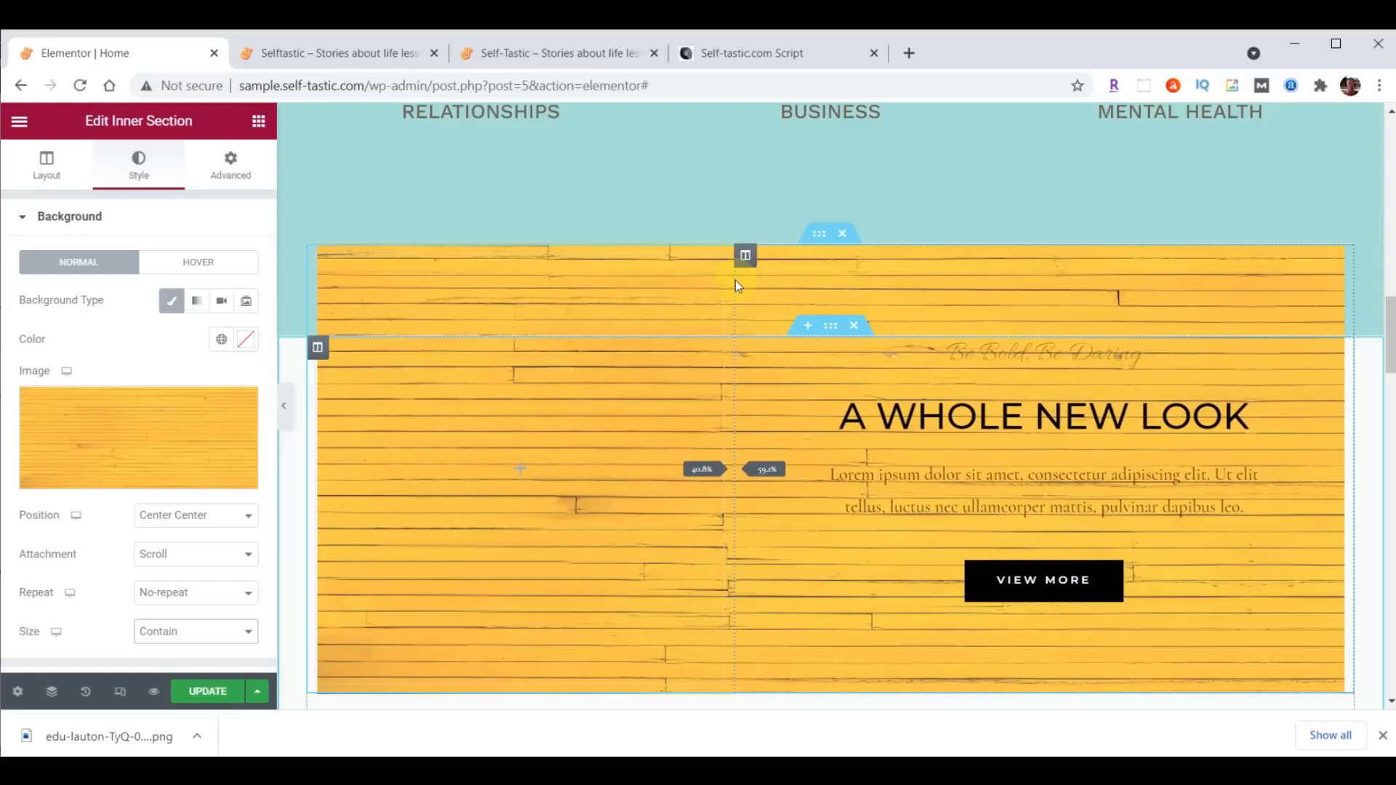
{"action": "left_click_drag", "start_coordinate": [735, 281], "coordinate": [735, 279]}
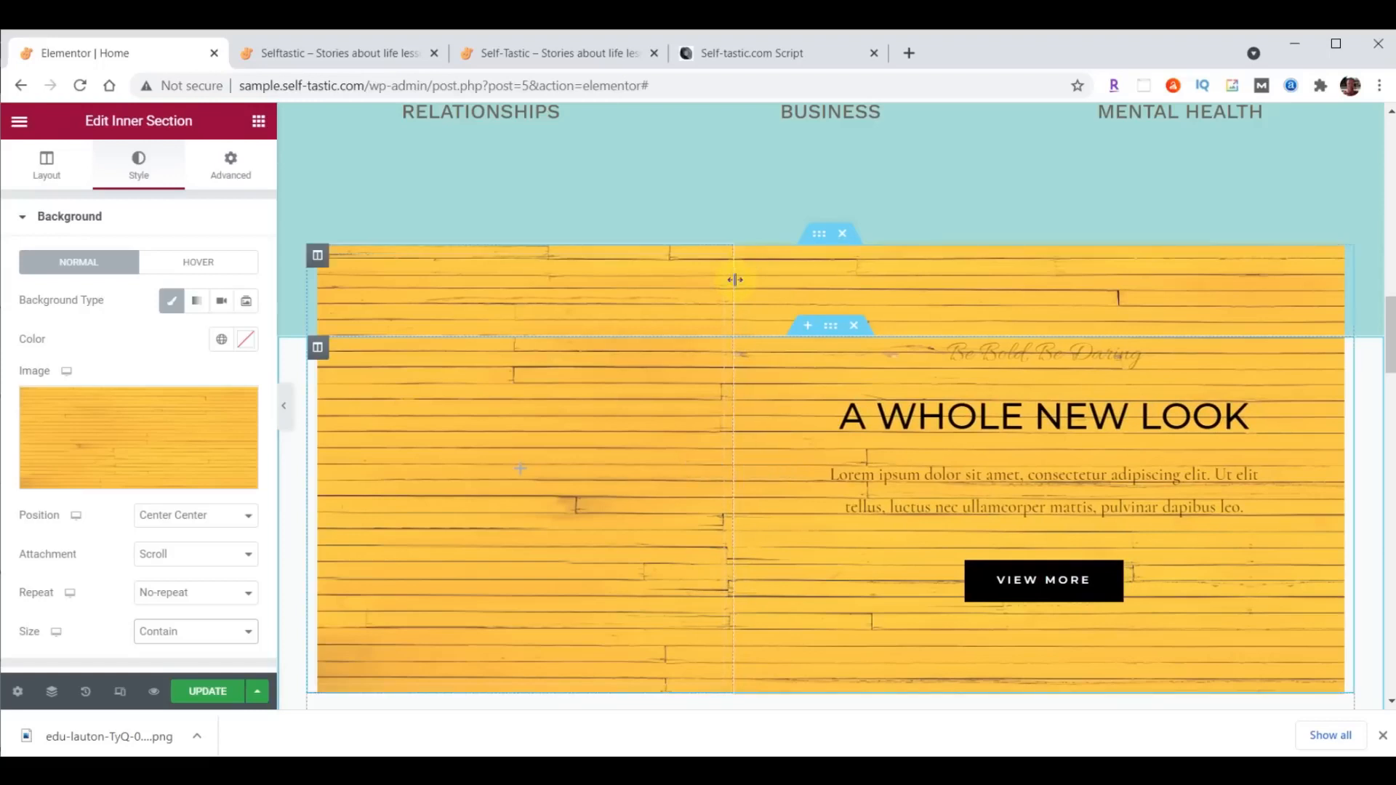
{"action": "left_click", "coordinate": [317, 255]}
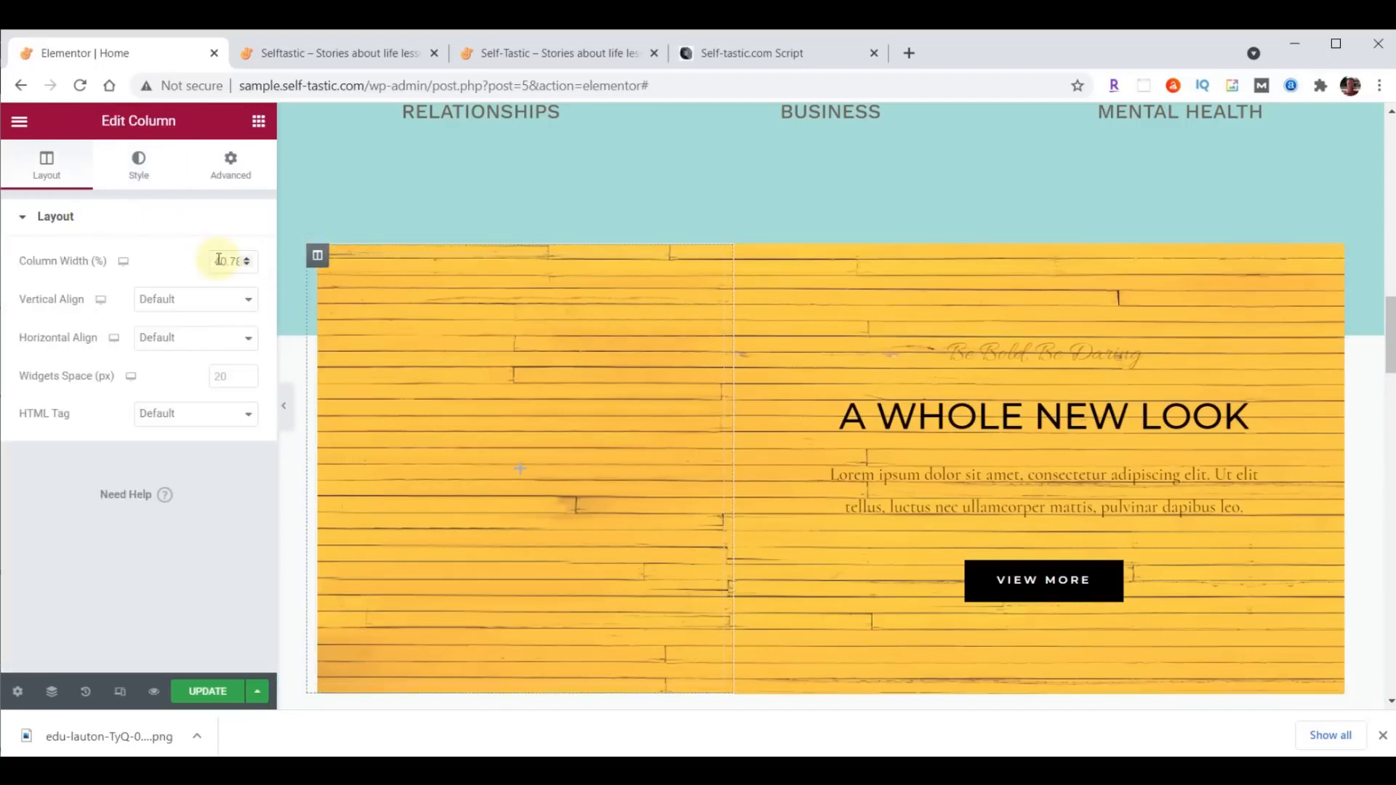
{"action": "type", "text": "40"}
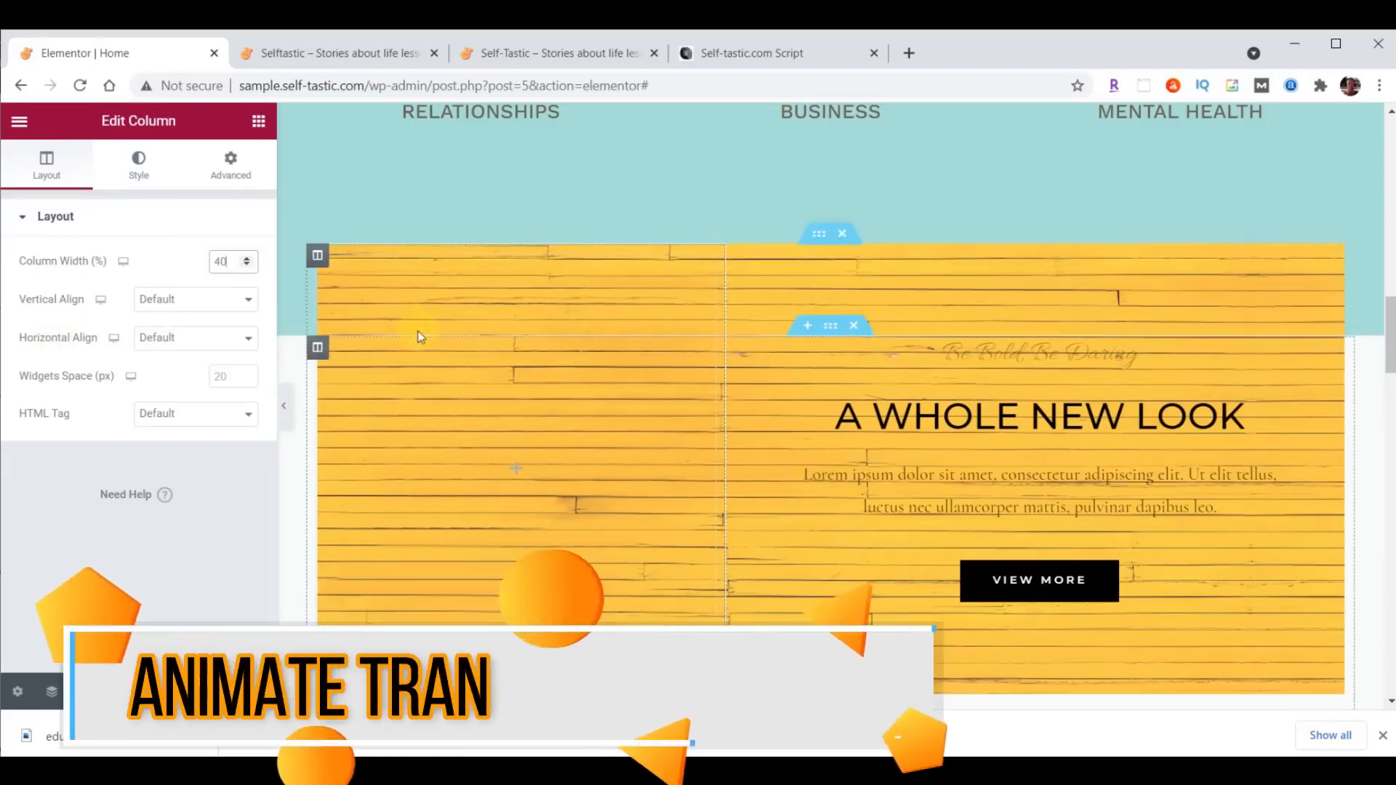
- Add an Image widget to the empty left column and fill it with inspirational-00-girl.png from the content folder
{"action": "left_click", "coordinate": [258, 124]}
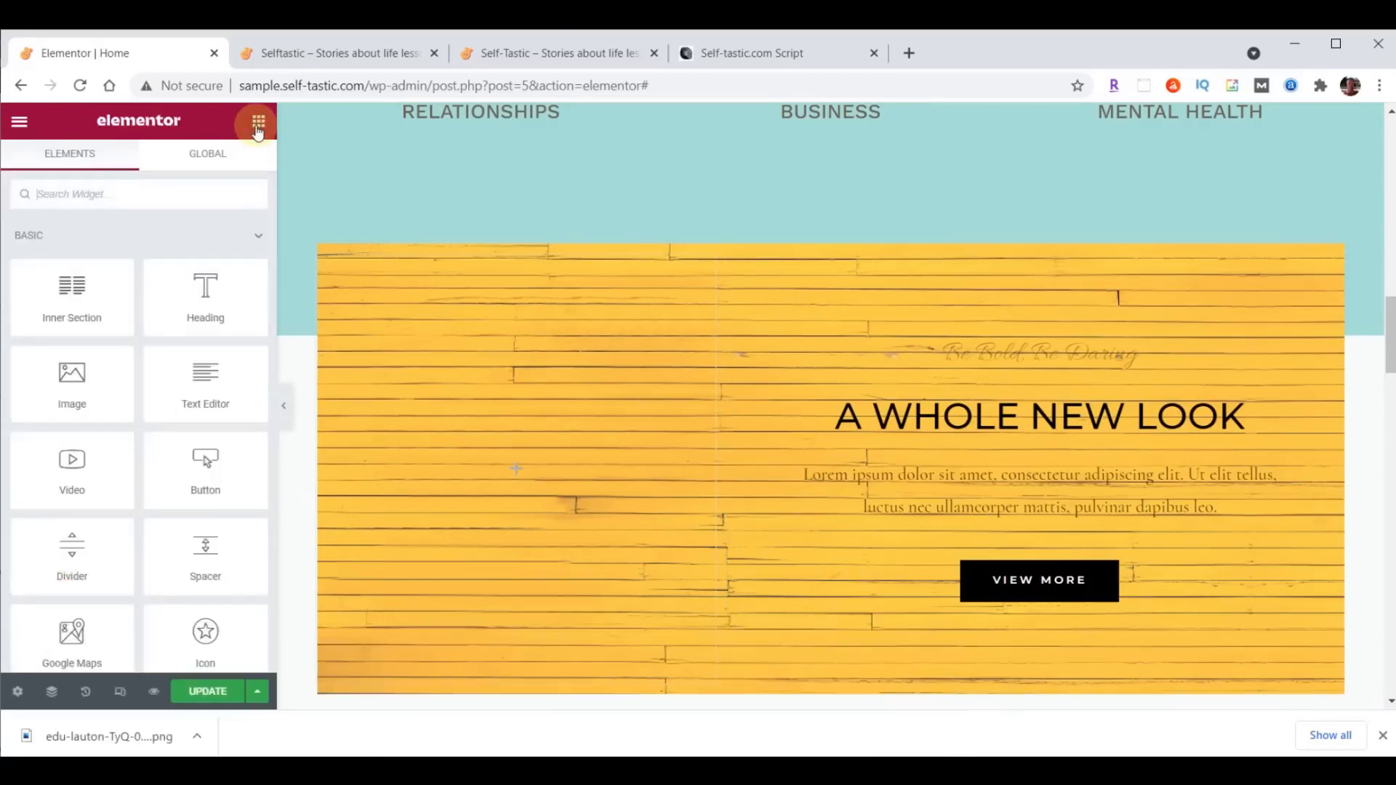
{"action": "left_click_drag", "start_coordinate": [84, 378], "coordinate": [505, 464]}
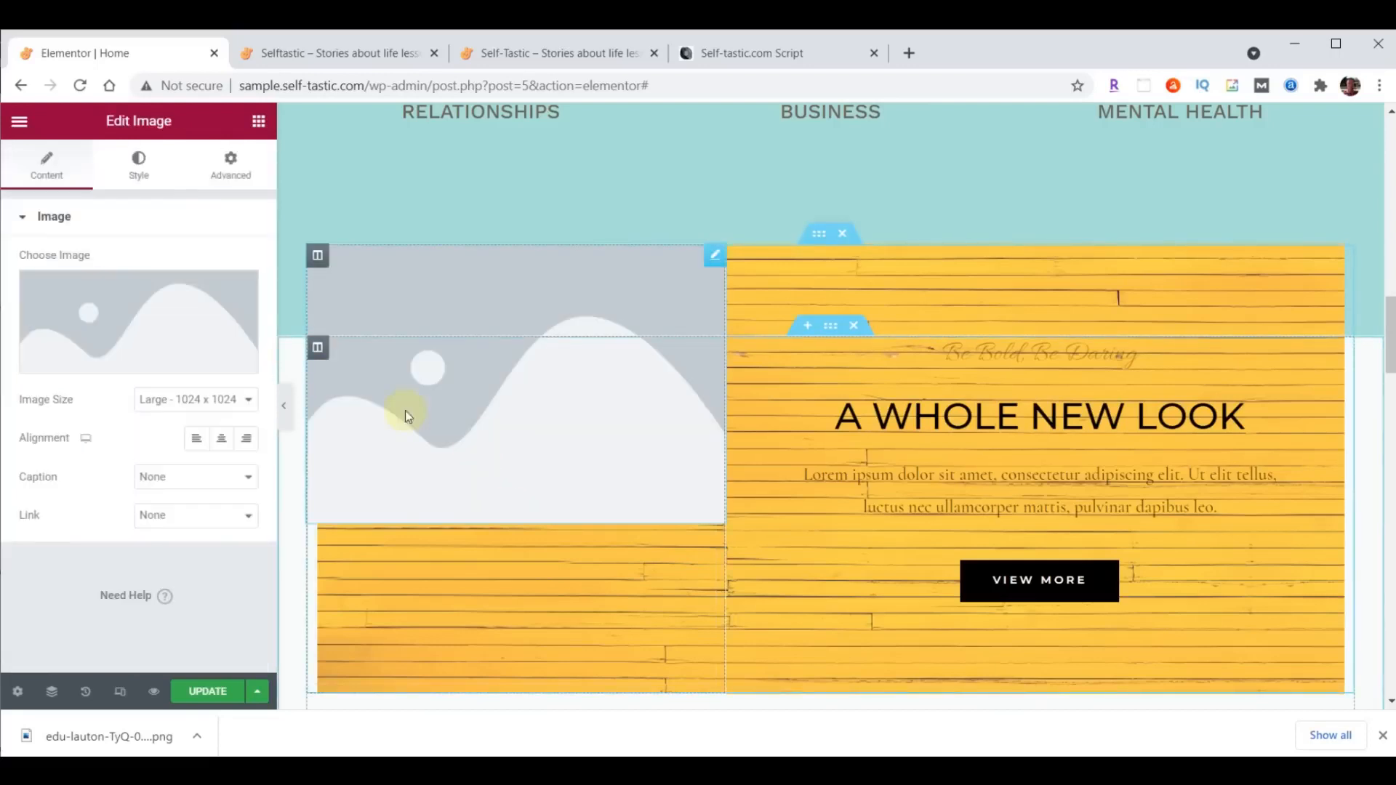
{"action": "left_click", "coordinate": [138, 310]}
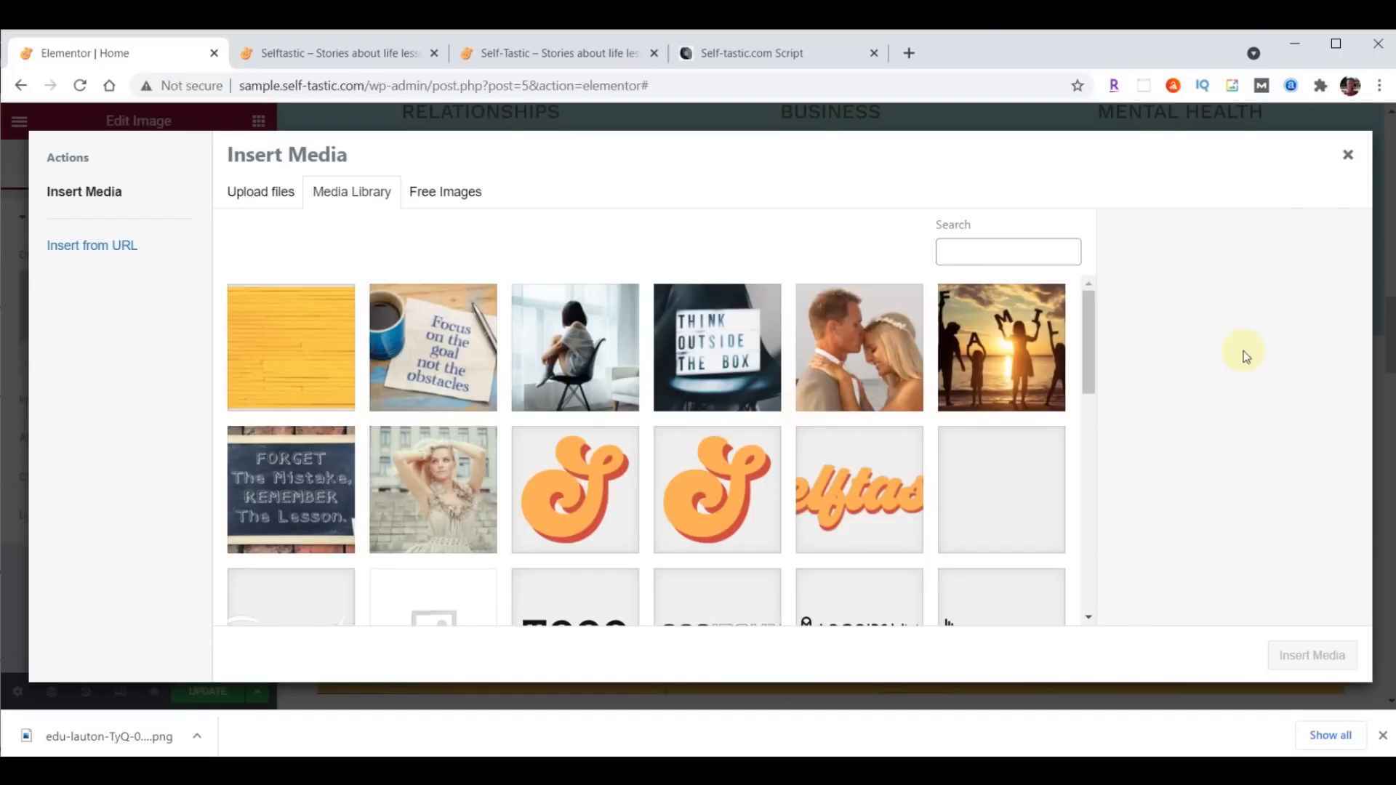
{"action": "key", "text": "alt+Tab"}
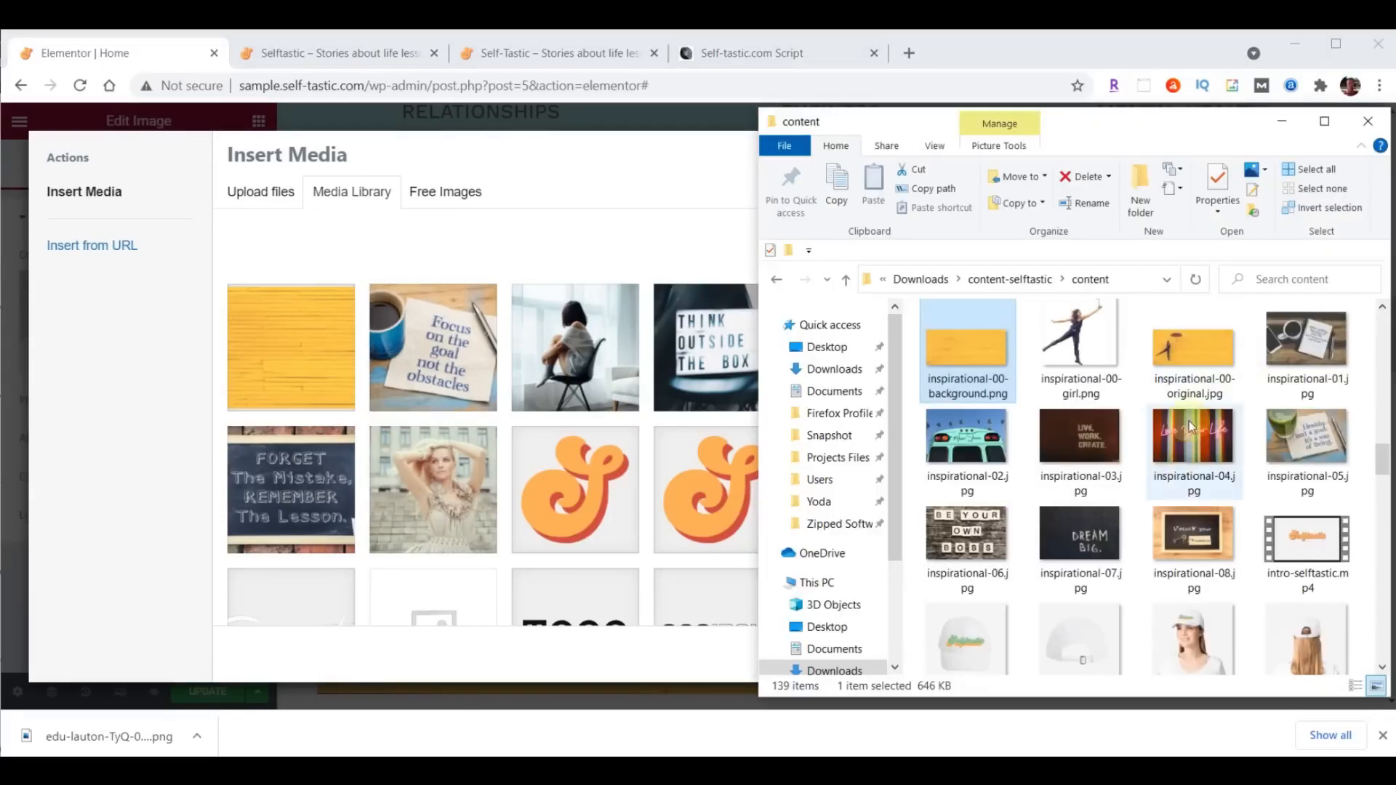
{"action": "left_click_drag", "start_coordinate": [1090, 342], "coordinate": [475, 374]}
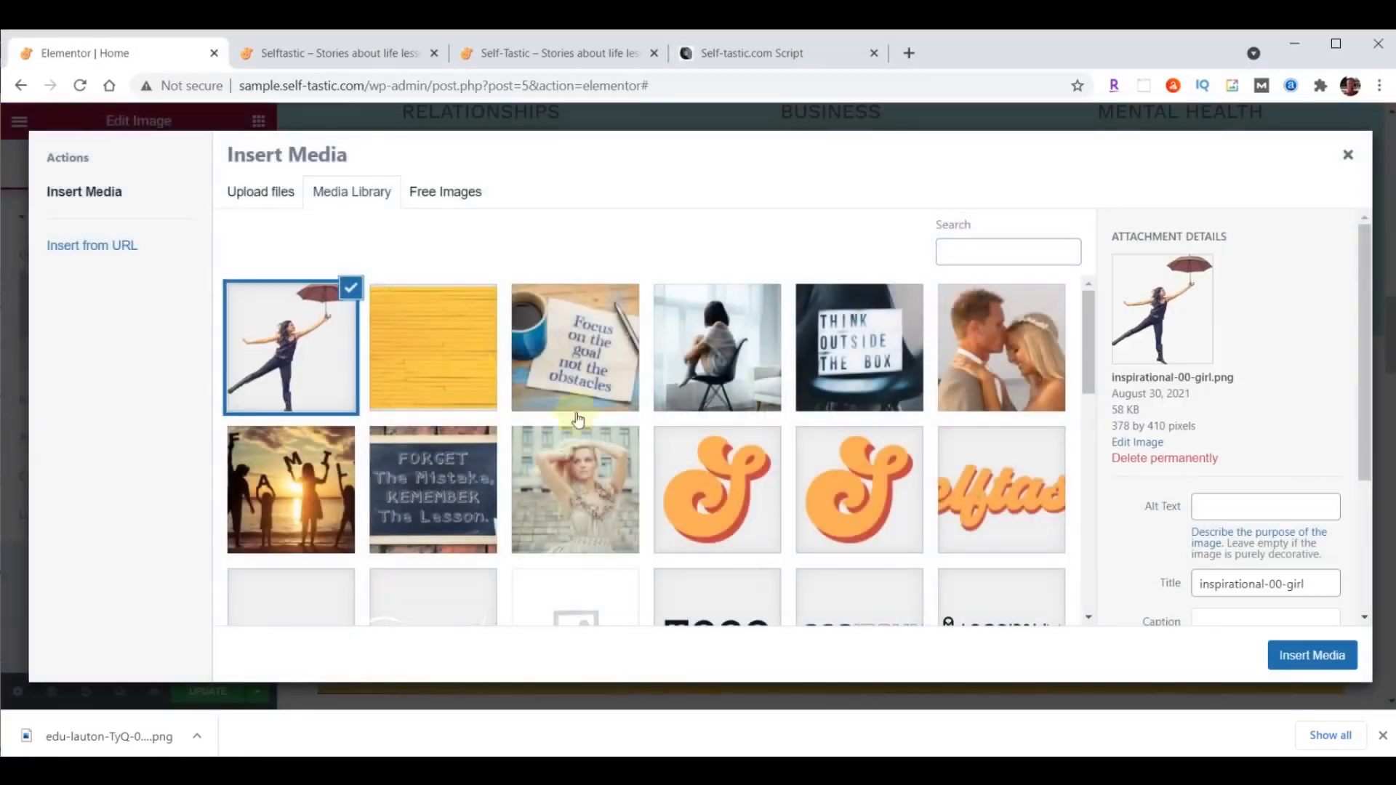
{"action": "left_click", "coordinate": [1309, 658]}
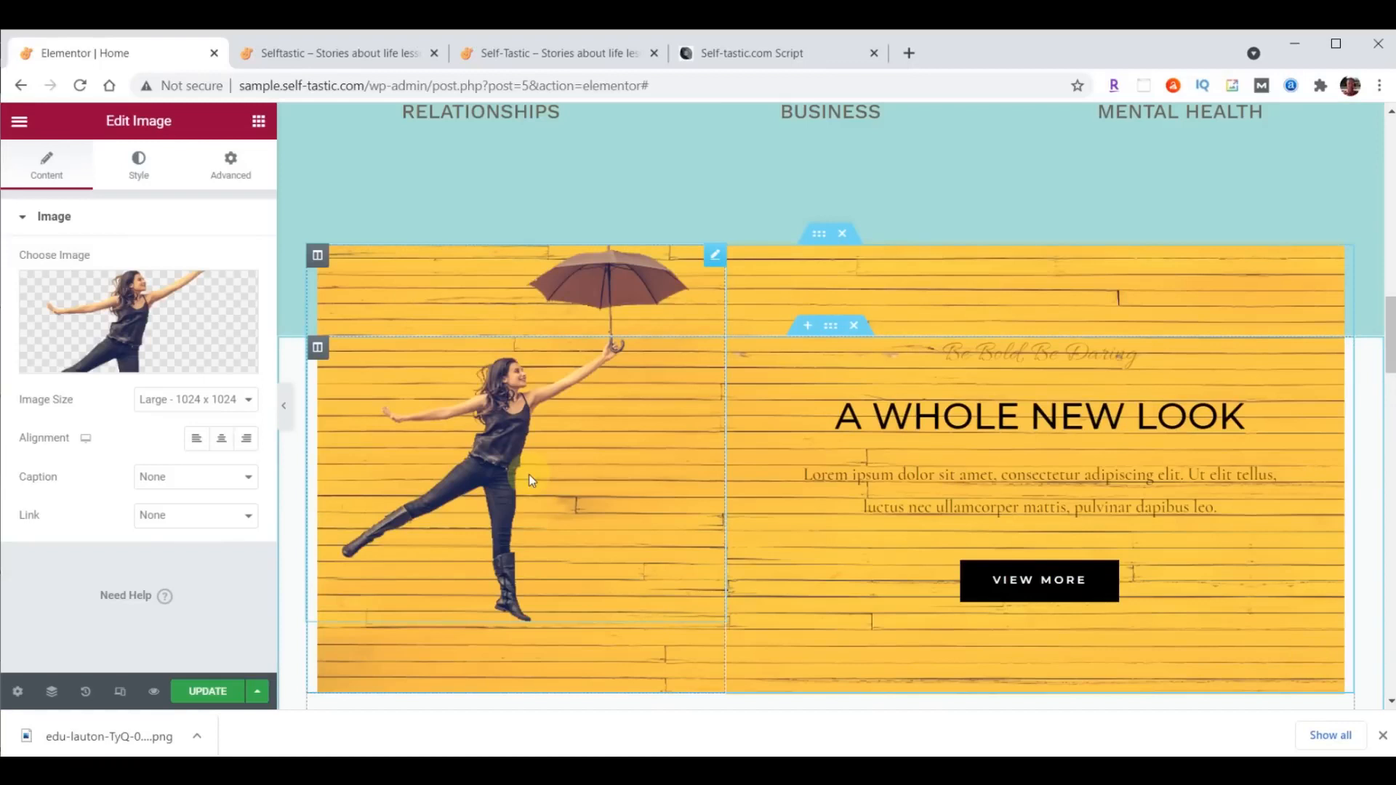
- Give the umbrella girl image 200 px of top padding, with the four padding values unlinked
{"action": "left_click", "coordinate": [231, 162]}
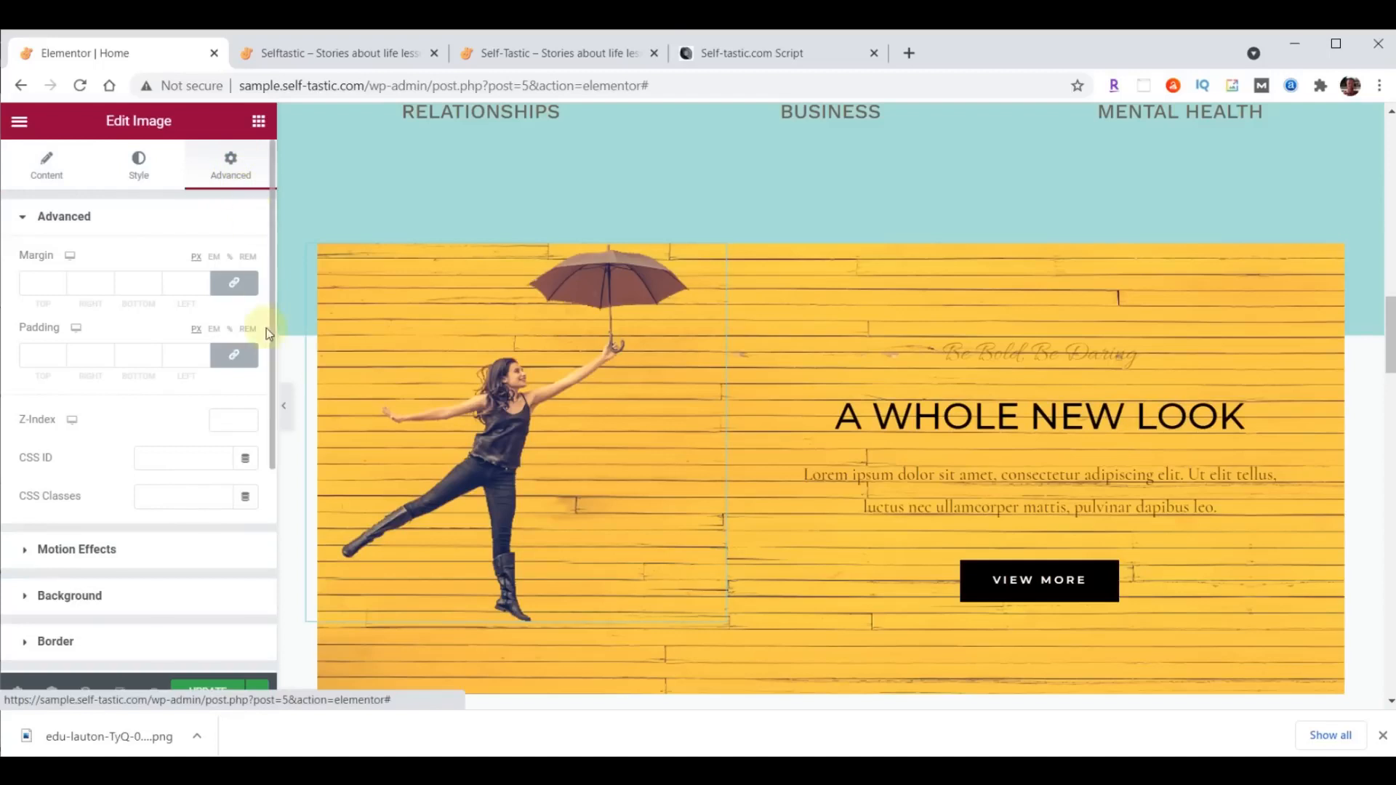
{"action": "left_click", "coordinate": [233, 354]}
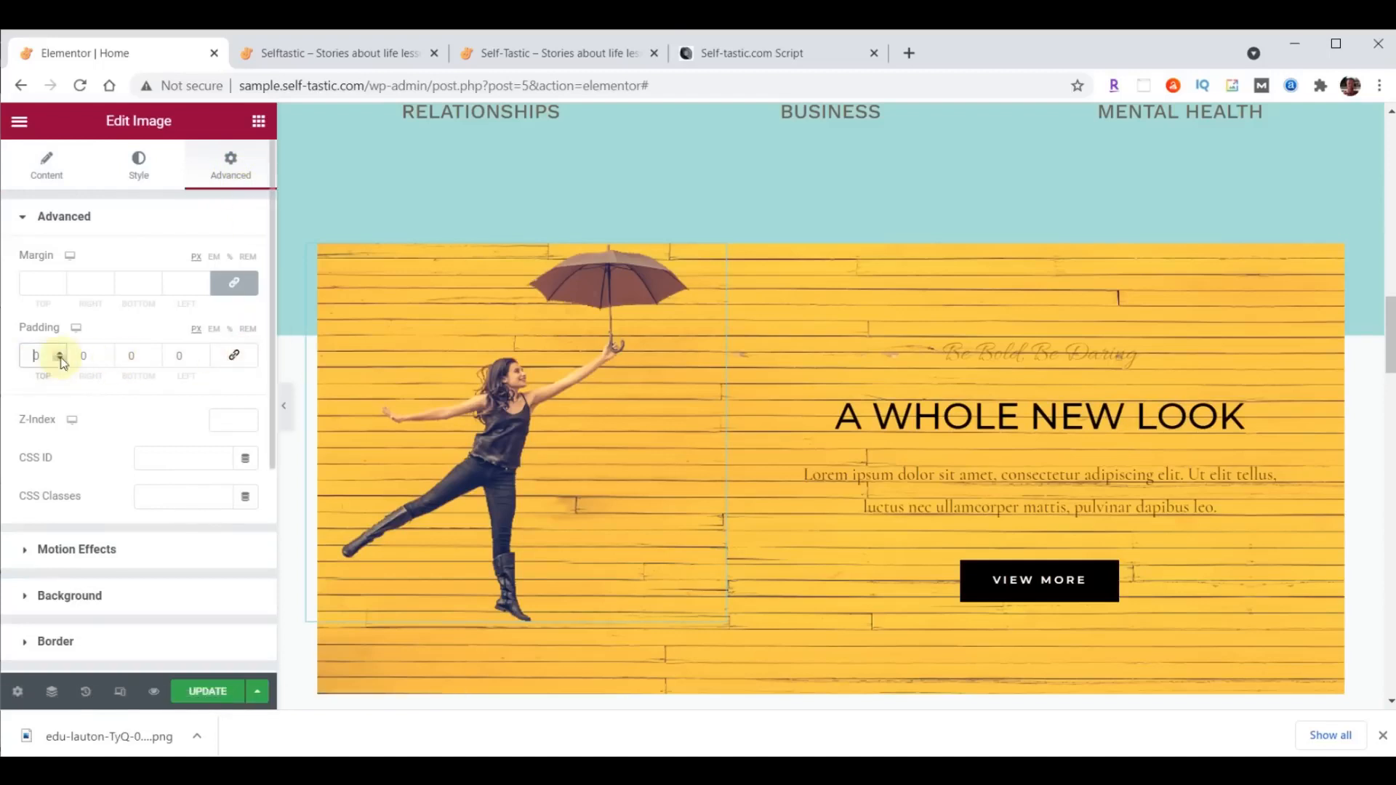
{"action": "type", "text": "200"}
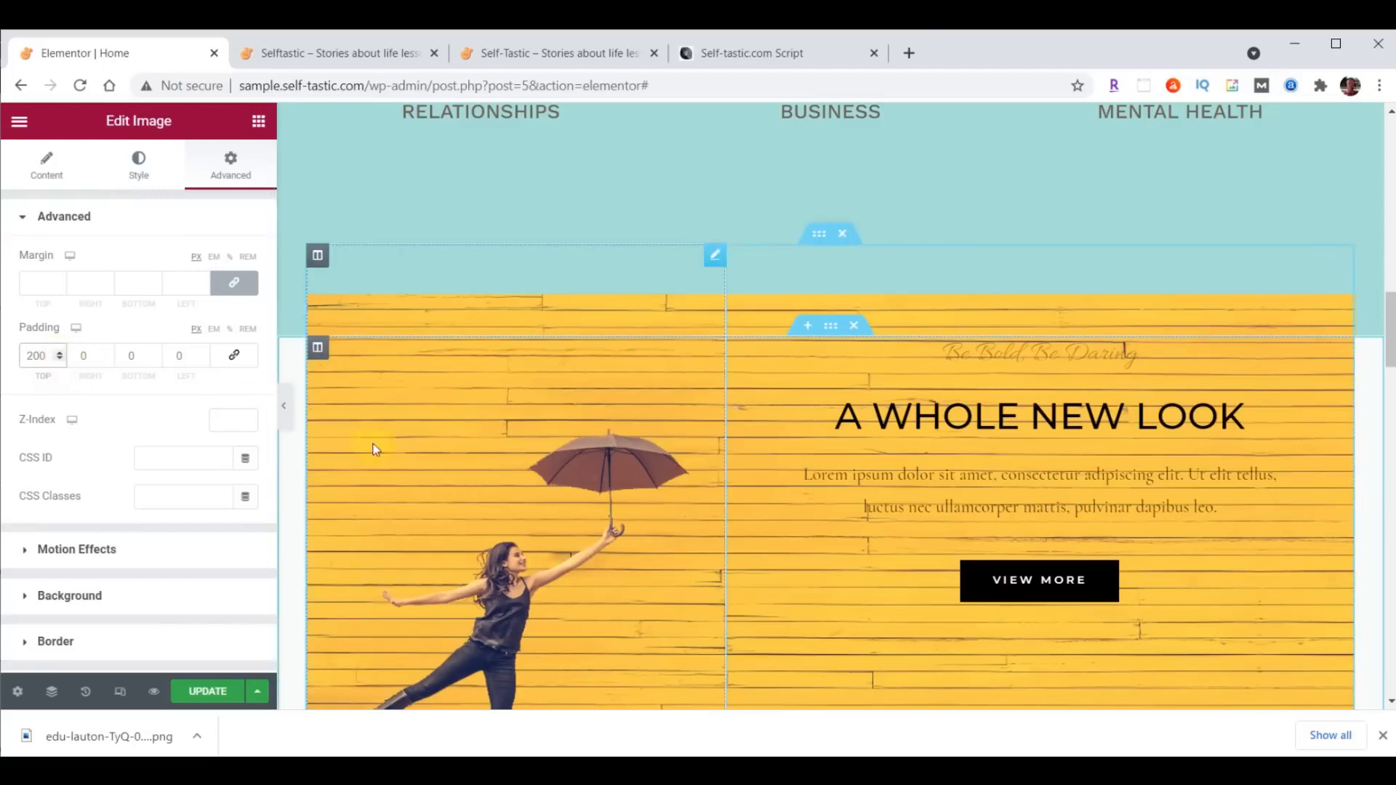
- Give the girl image a Fade In Left entrance animation with Slow duration and 1000 ms delay, and update the page
{"action": "left_click", "coordinate": [47, 549]}
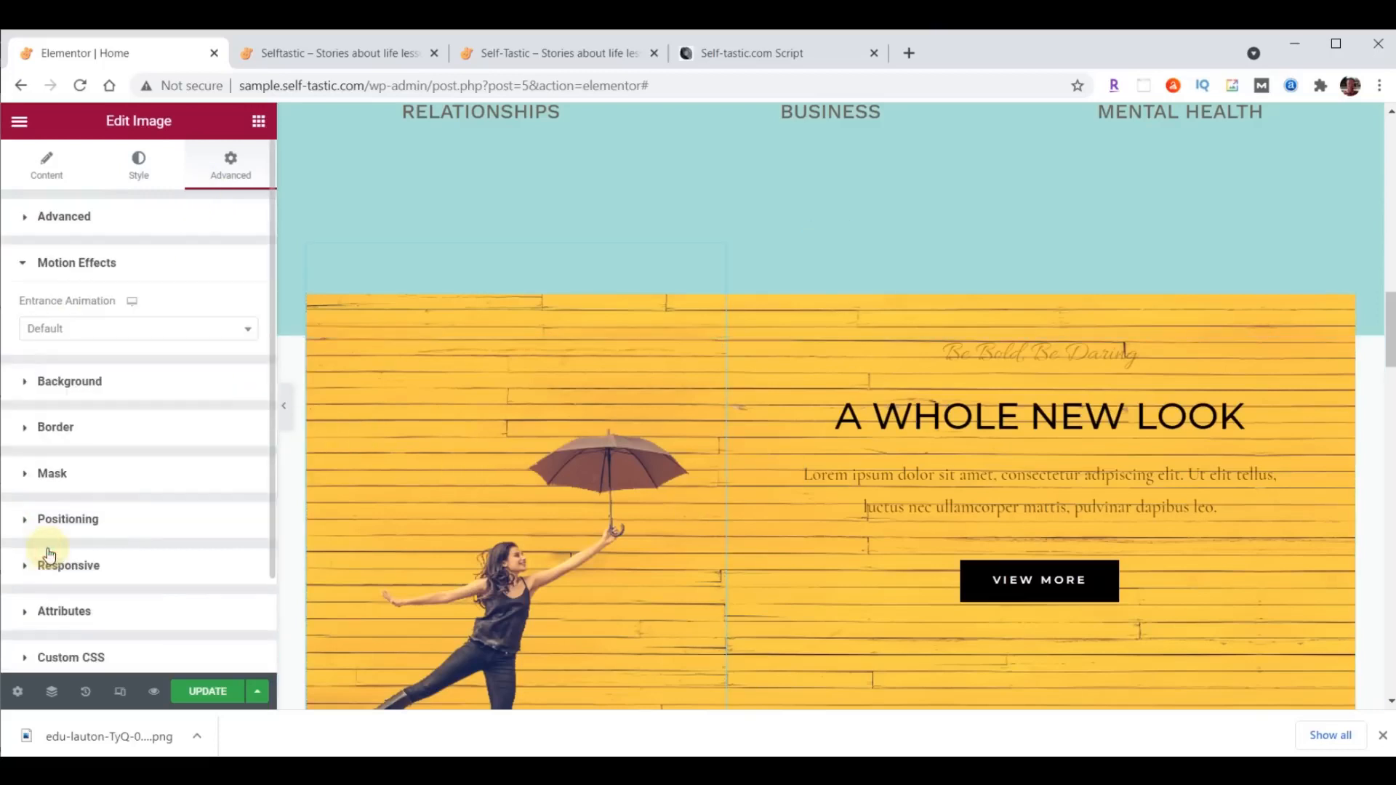
{"action": "left_click", "coordinate": [128, 333]}
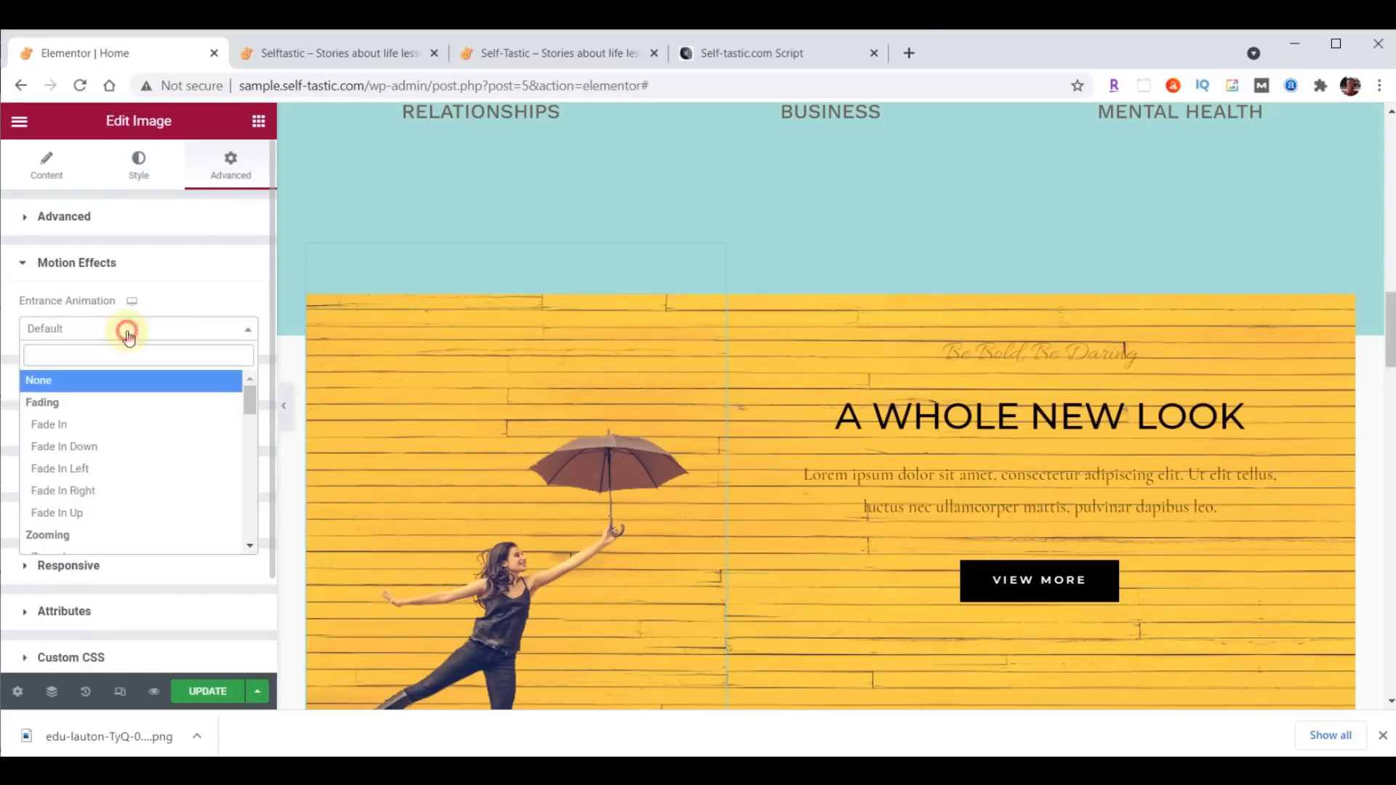
{"action": "left_click", "coordinate": [71, 470]}
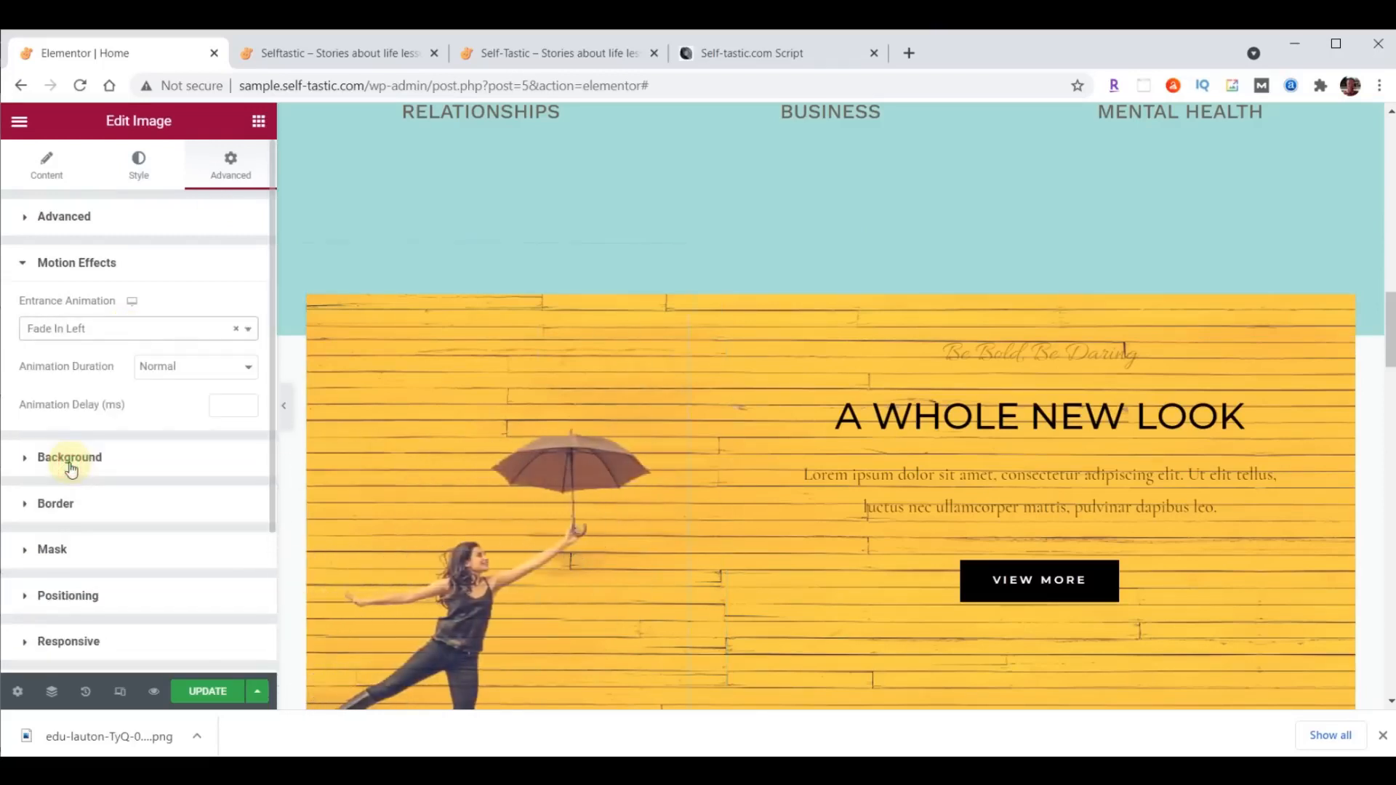
{"action": "left_click", "coordinate": [221, 405]}
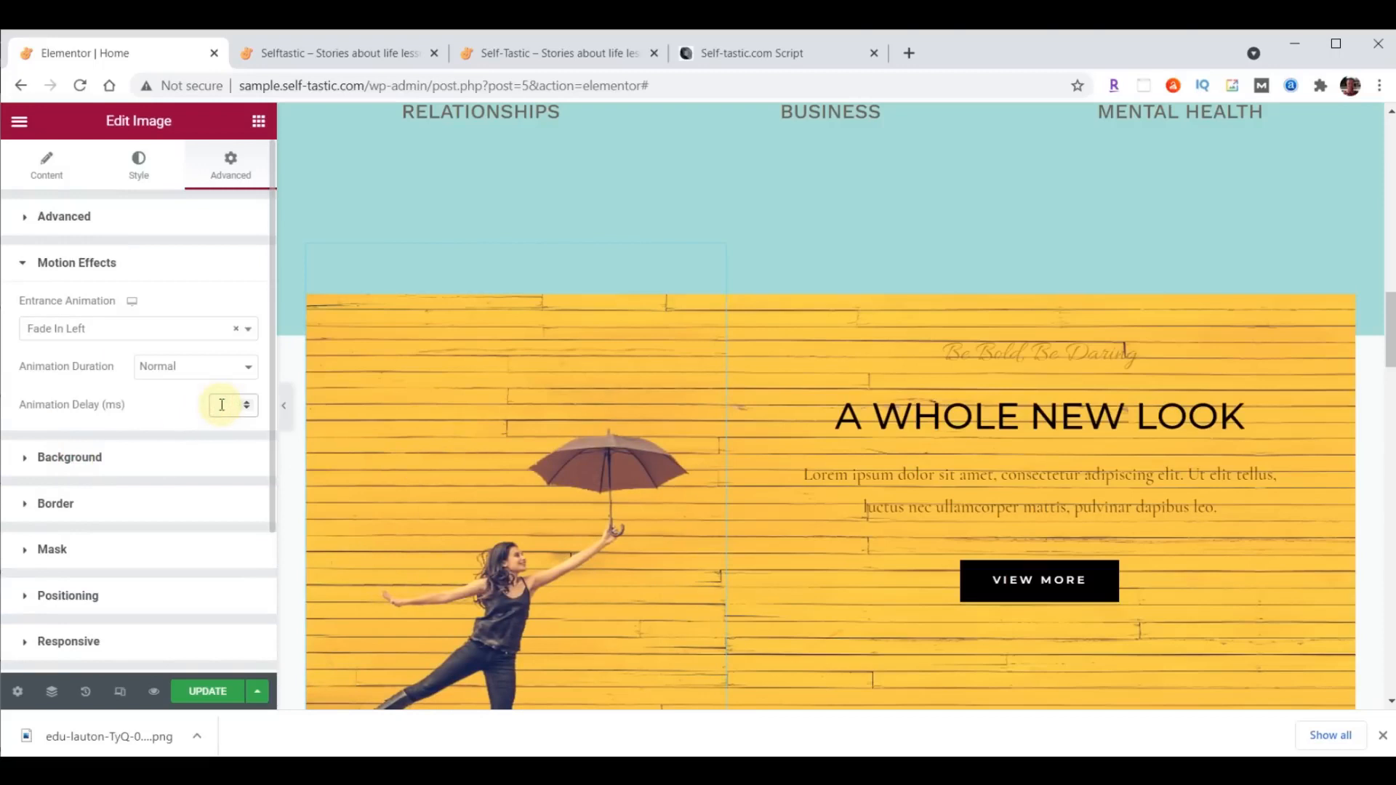
{"action": "type", "text": "1000"}
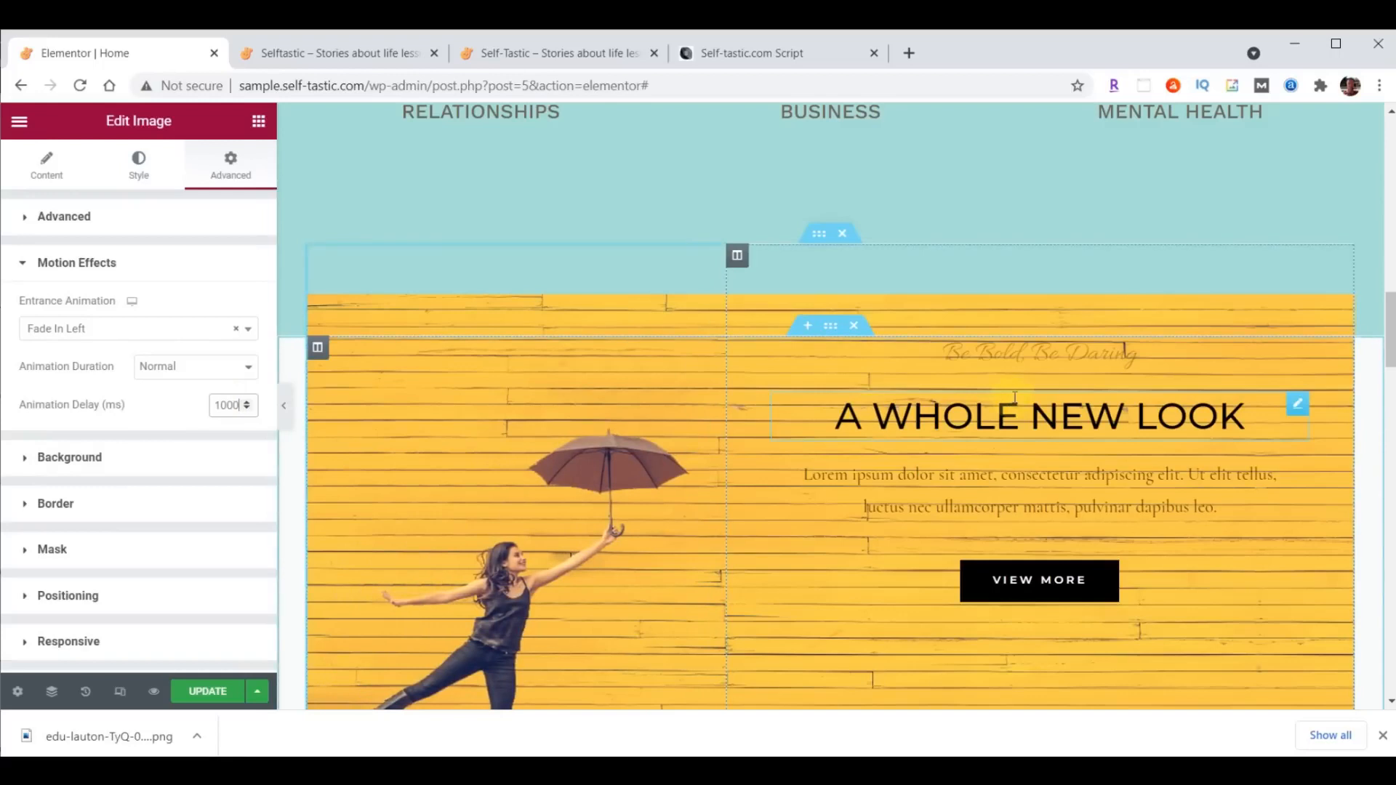
{"action": "left_click", "coordinate": [192, 369]}
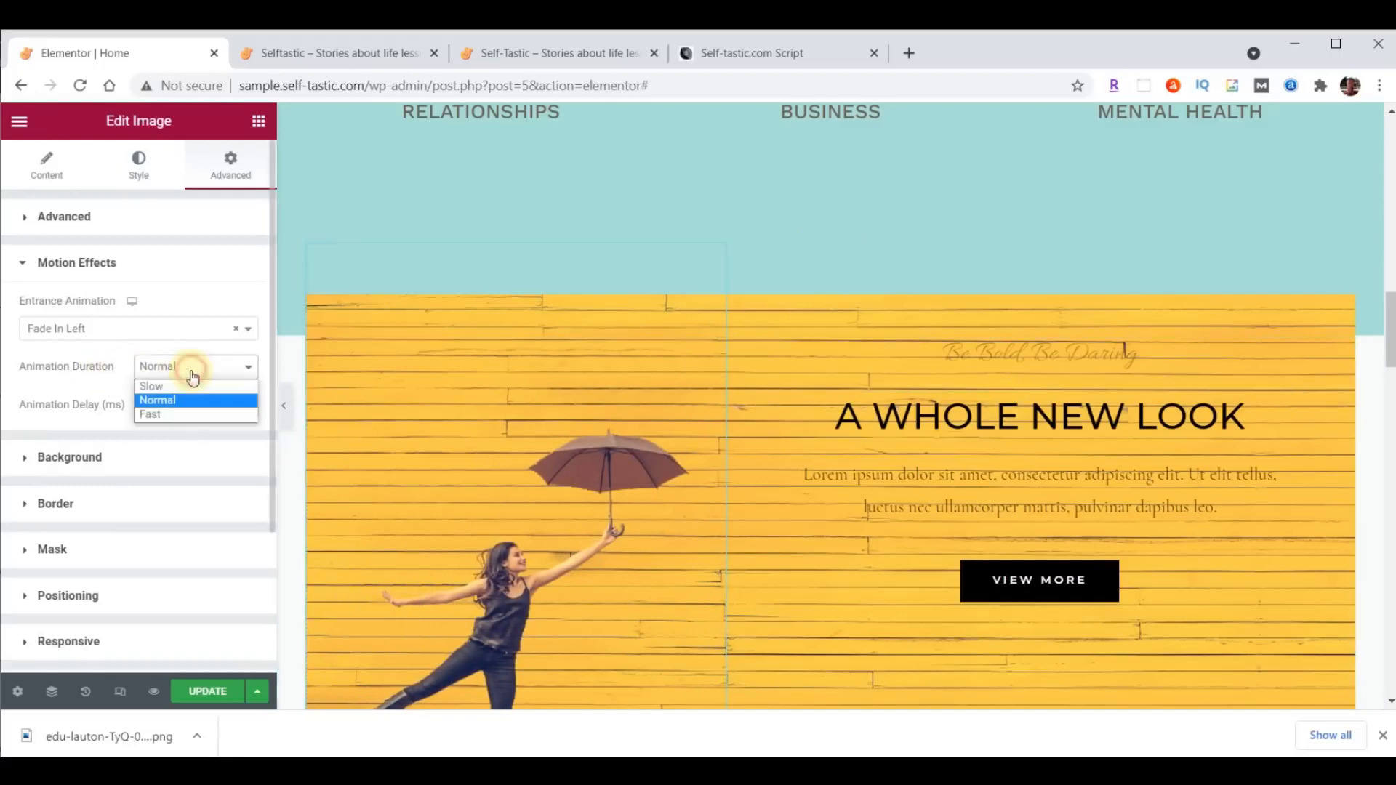
{"action": "left_click", "coordinate": [191, 385]}
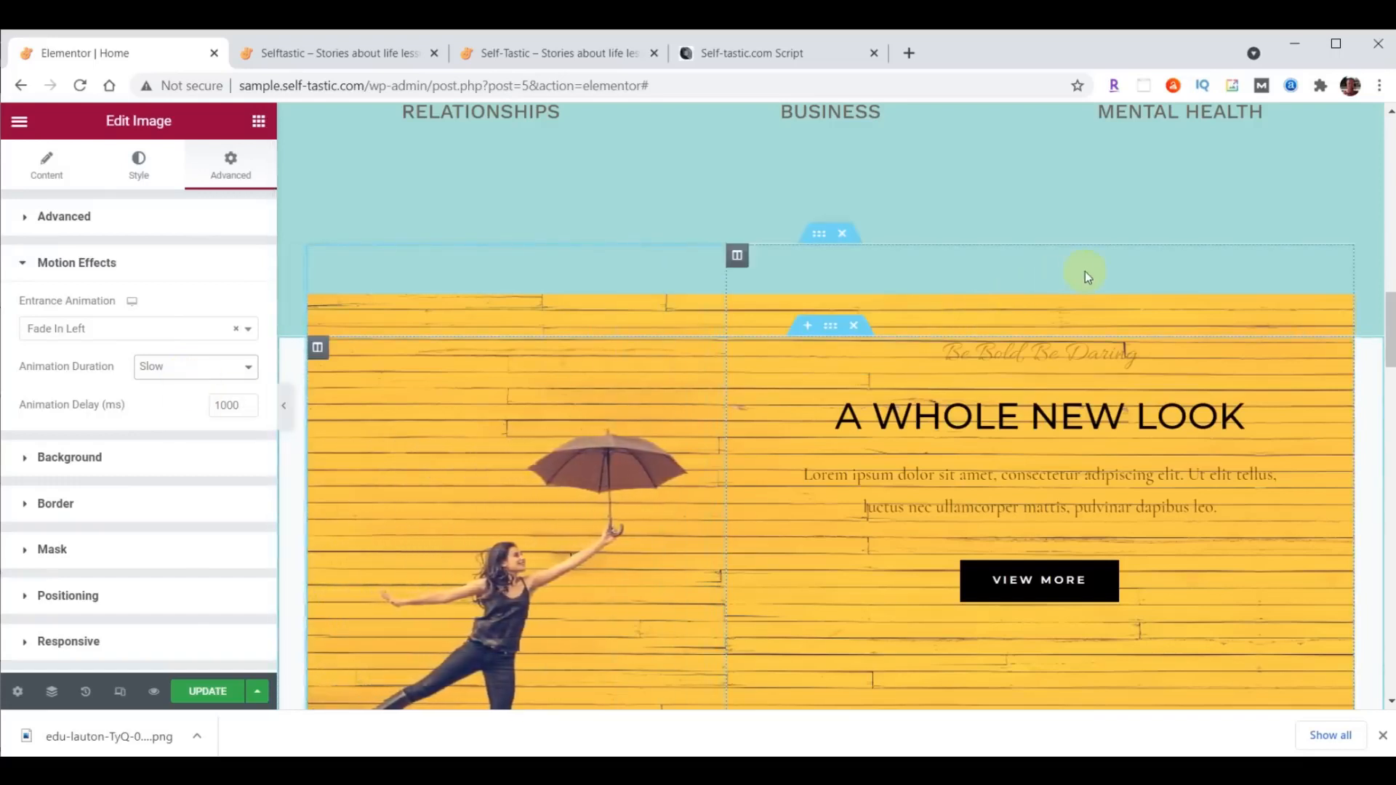
{"action": "left_click", "coordinate": [201, 694]}
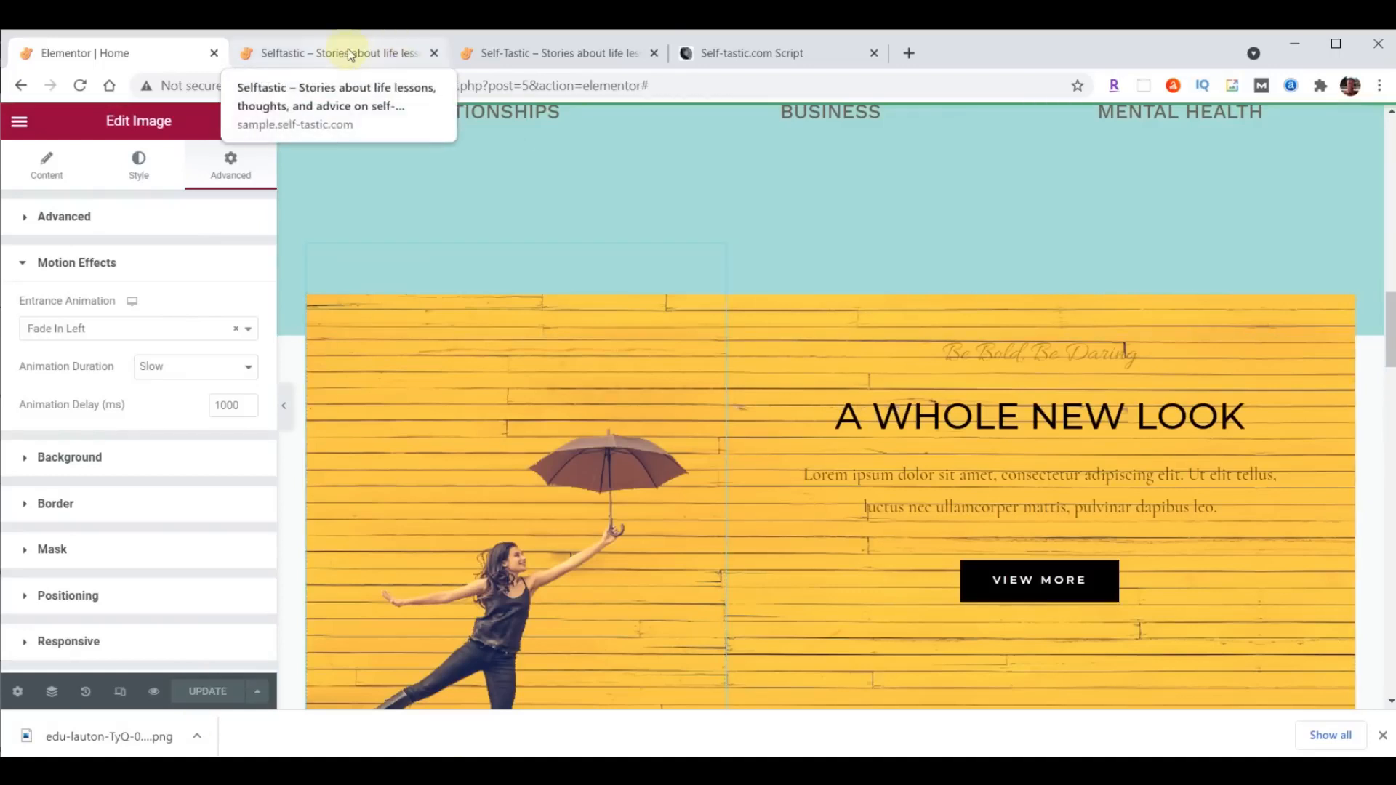
- Reload the sample site's live home page and examine the girl image's entrance animation over the yellow background
{"action": "left_click", "coordinate": [348, 53]}
{"action": "left_click", "coordinate": [80, 85]}
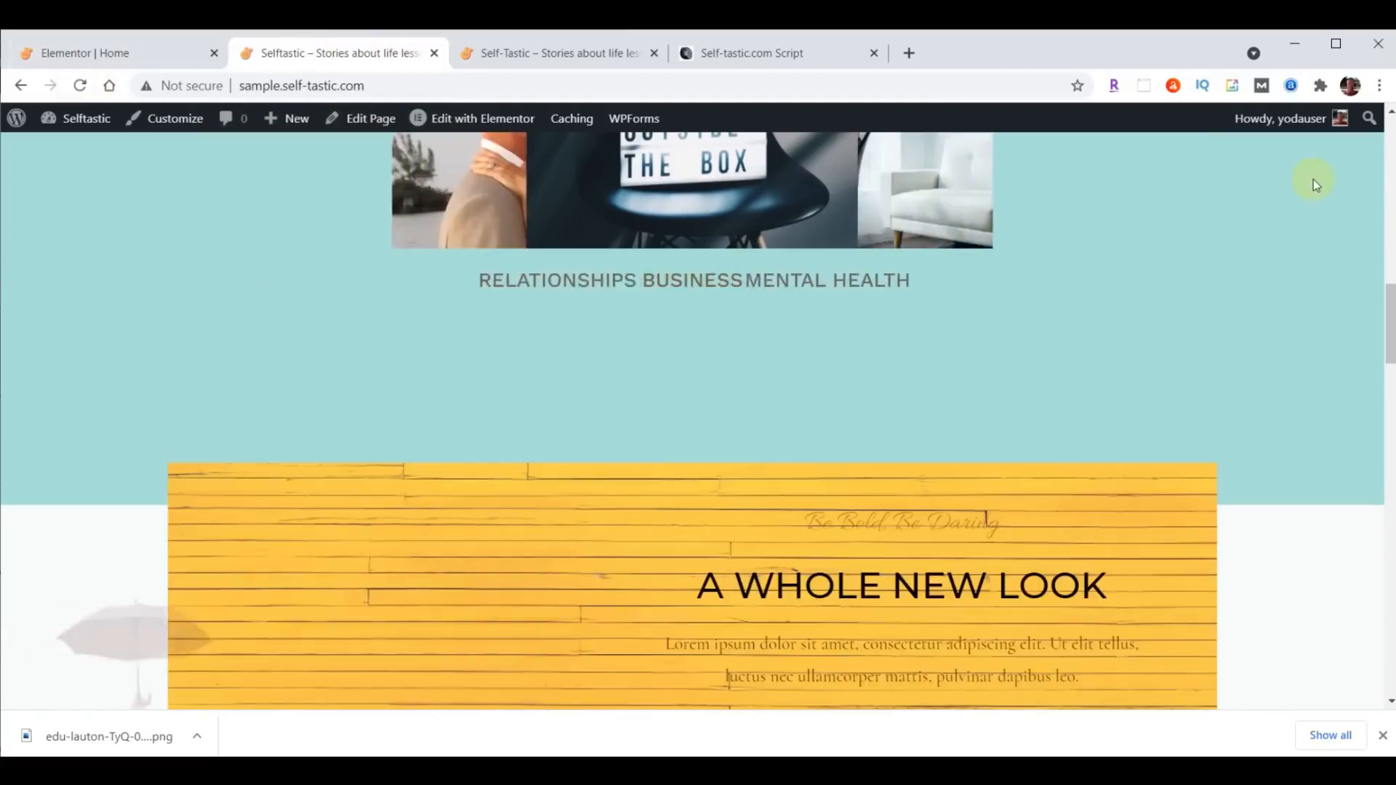
{"action": "scroll", "coordinate": [1313, 179], "scroll_direction": "down", "scroll_amount": 4}
{"action": "scroll", "coordinate": [1313, 178], "scroll_direction": "up", "scroll_amount": 2}
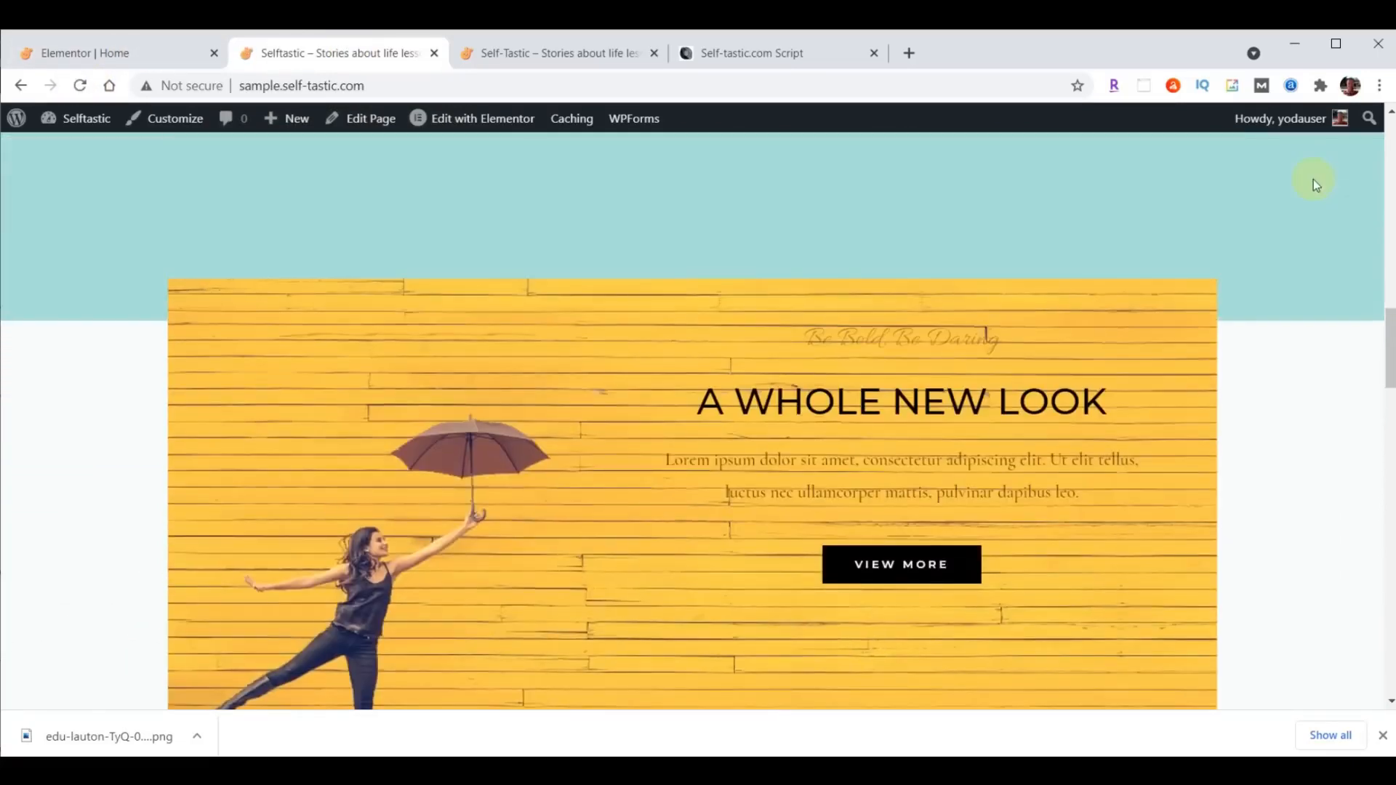
{"action": "scroll", "coordinate": [1313, 179], "scroll_direction": "up", "scroll_amount": 3}
{"action": "scroll", "coordinate": [1313, 179], "scroll_direction": "down", "scroll_amount": 3}
{"action": "scroll", "coordinate": [1390, 349], "scroll_direction": "up", "scroll_amount": 1}
- Back in the Elementor editor, set the background color of the outer section around "A Whole New Look" to #8DD7D6
{"action": "left_click", "coordinate": [131, 56]}
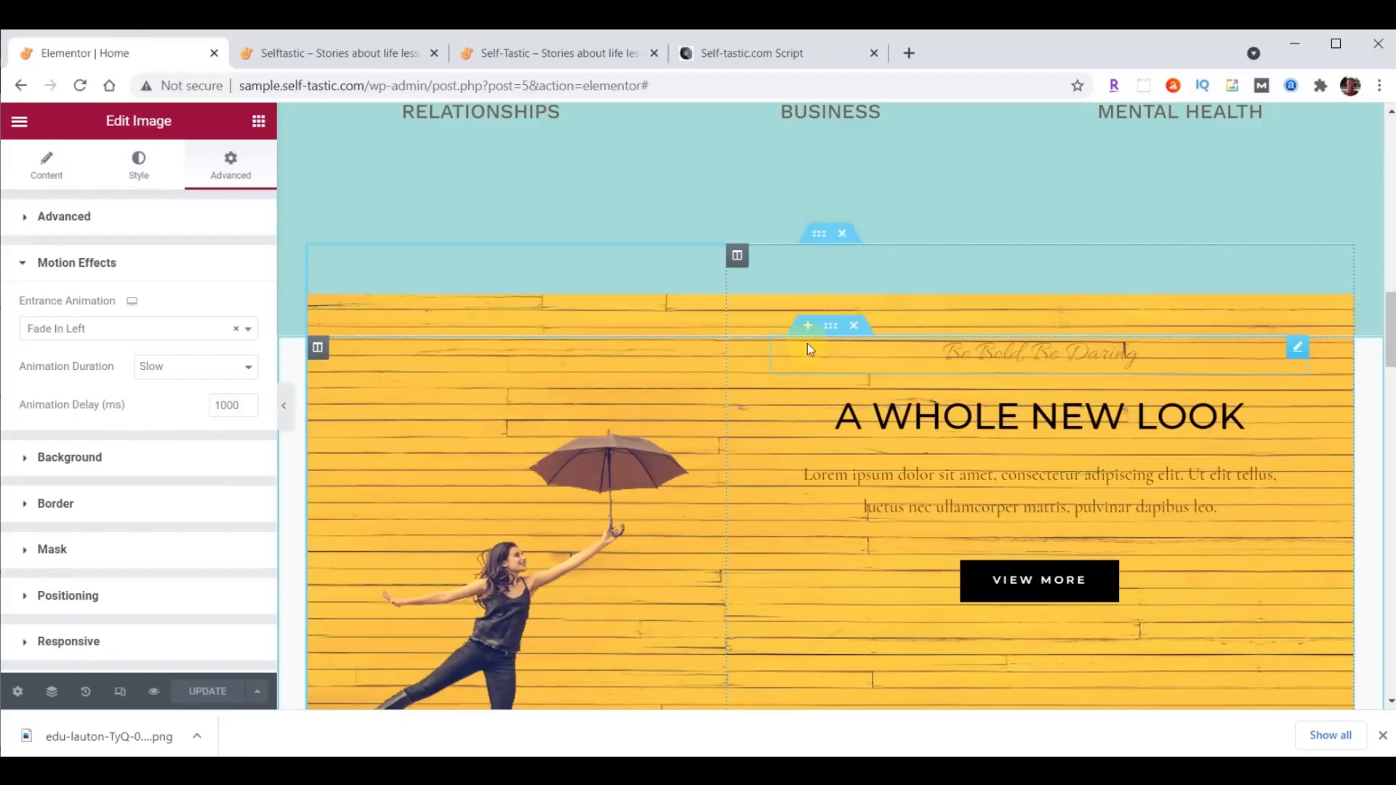
{"action": "left_click", "coordinate": [832, 329]}
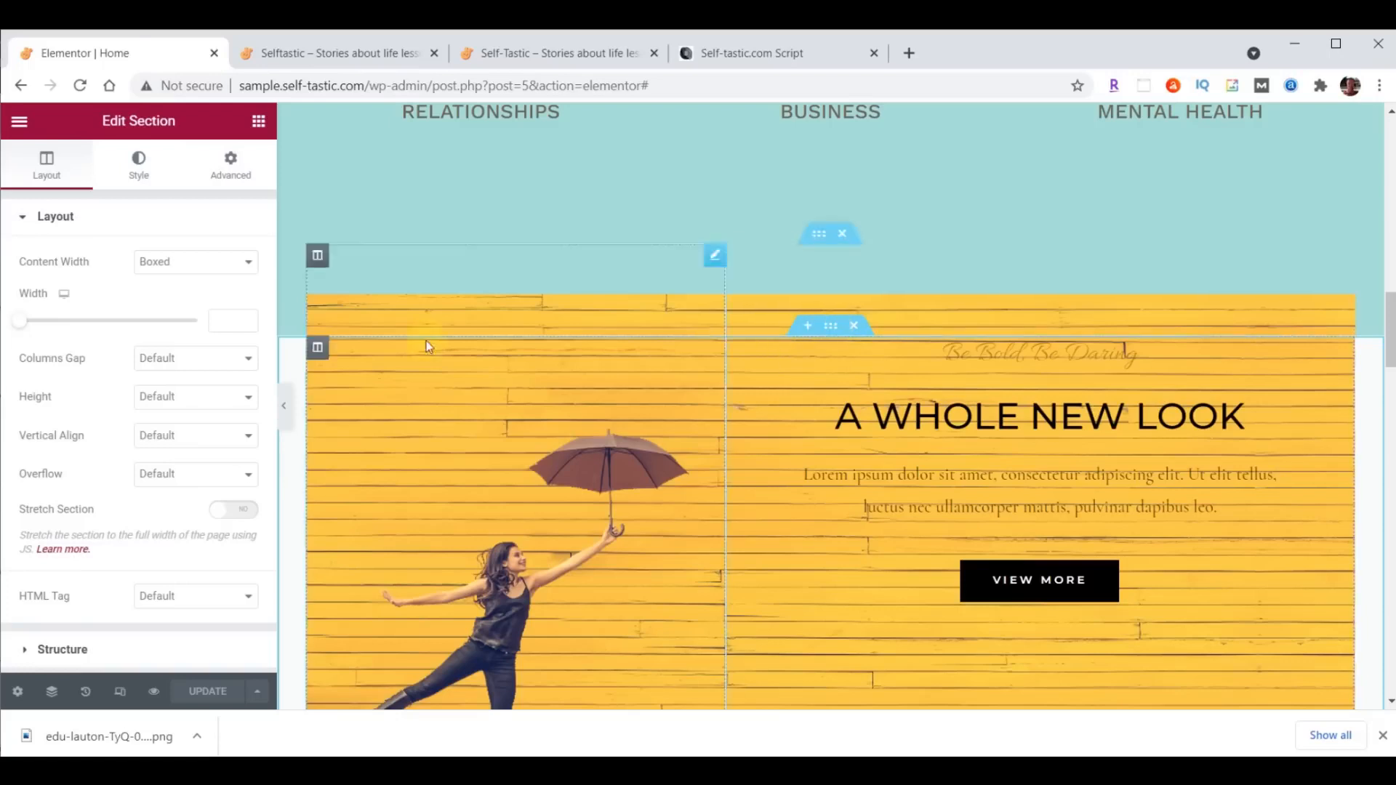
{"action": "left_click", "coordinate": [140, 168]}
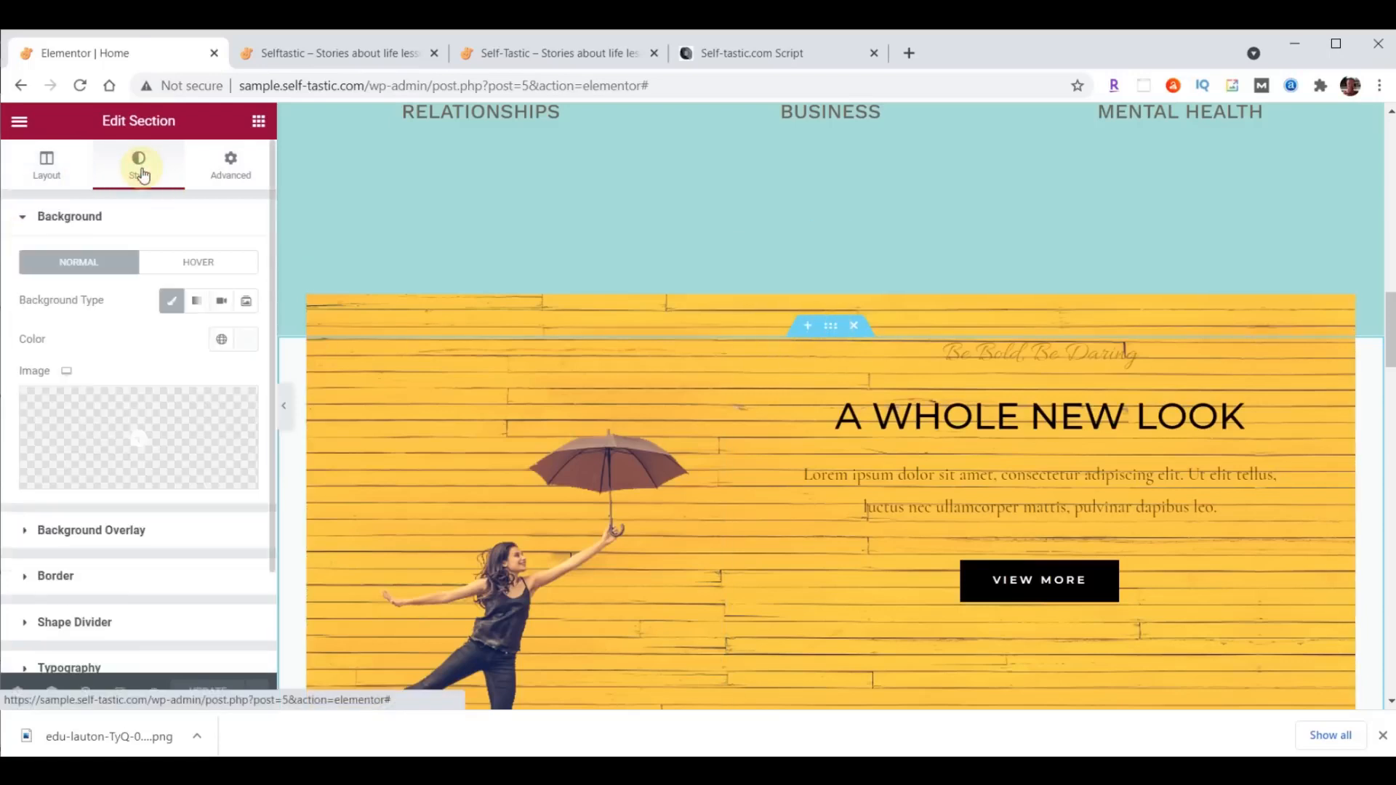
{"action": "left_click", "coordinate": [240, 339]}
{"action": "type", "text": "#8DD7D6"}
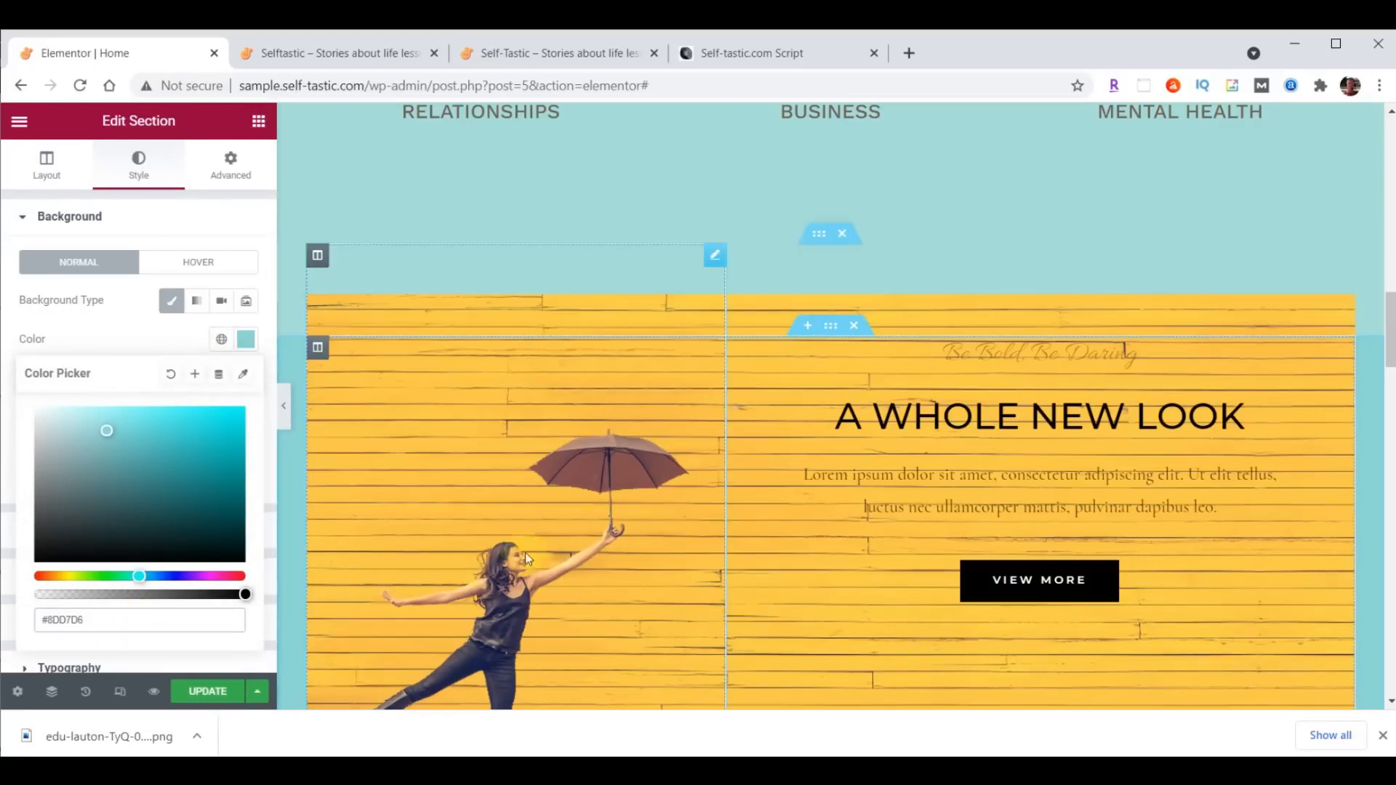
- Set the same section's padding to 35 px at the top and 0 at the bottom
{"action": "left_click", "coordinate": [228, 163]}
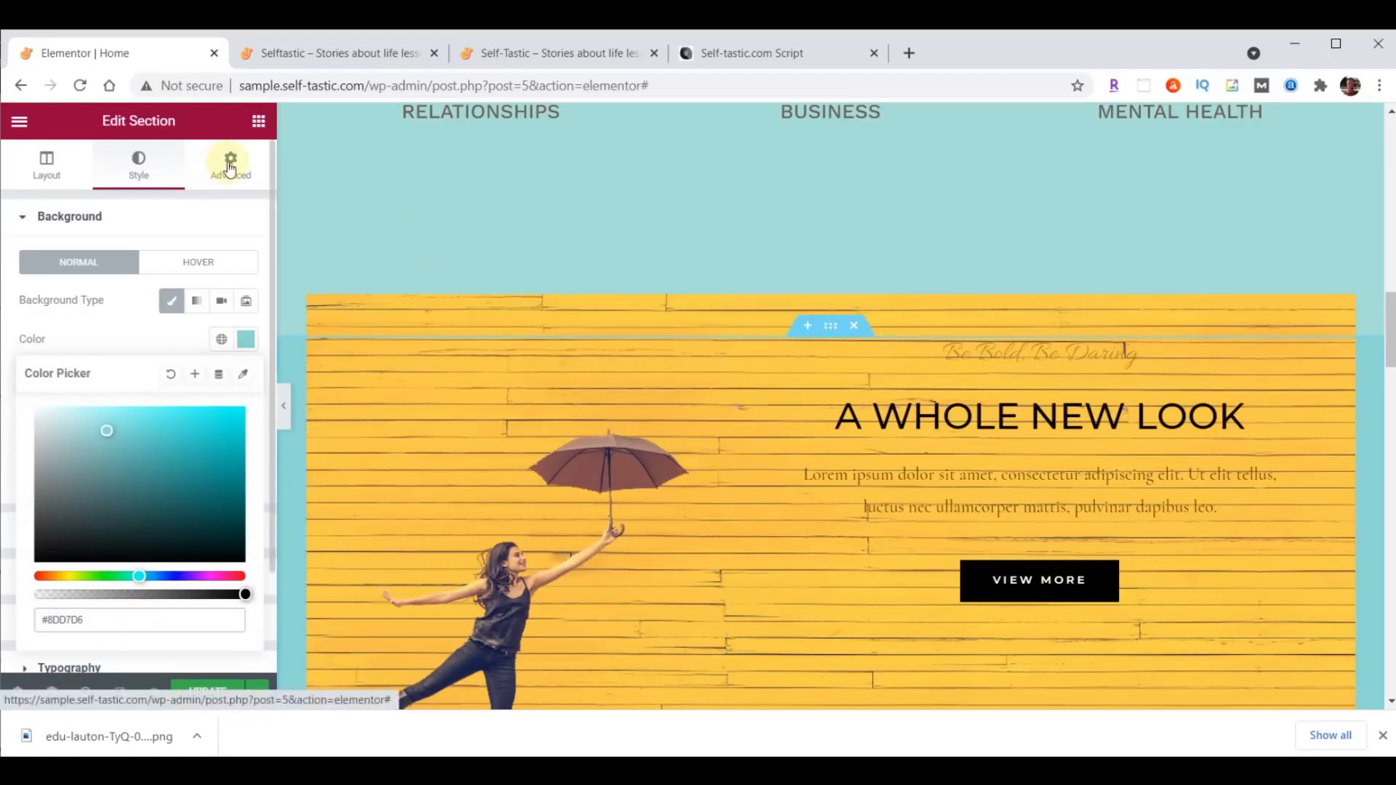
{"action": "left_click", "coordinate": [32, 355]}
{"action": "left_click_drag", "start_coordinate": [44, 355], "coordinate": [13, 362]}
{"action": "type", "text": "35"}
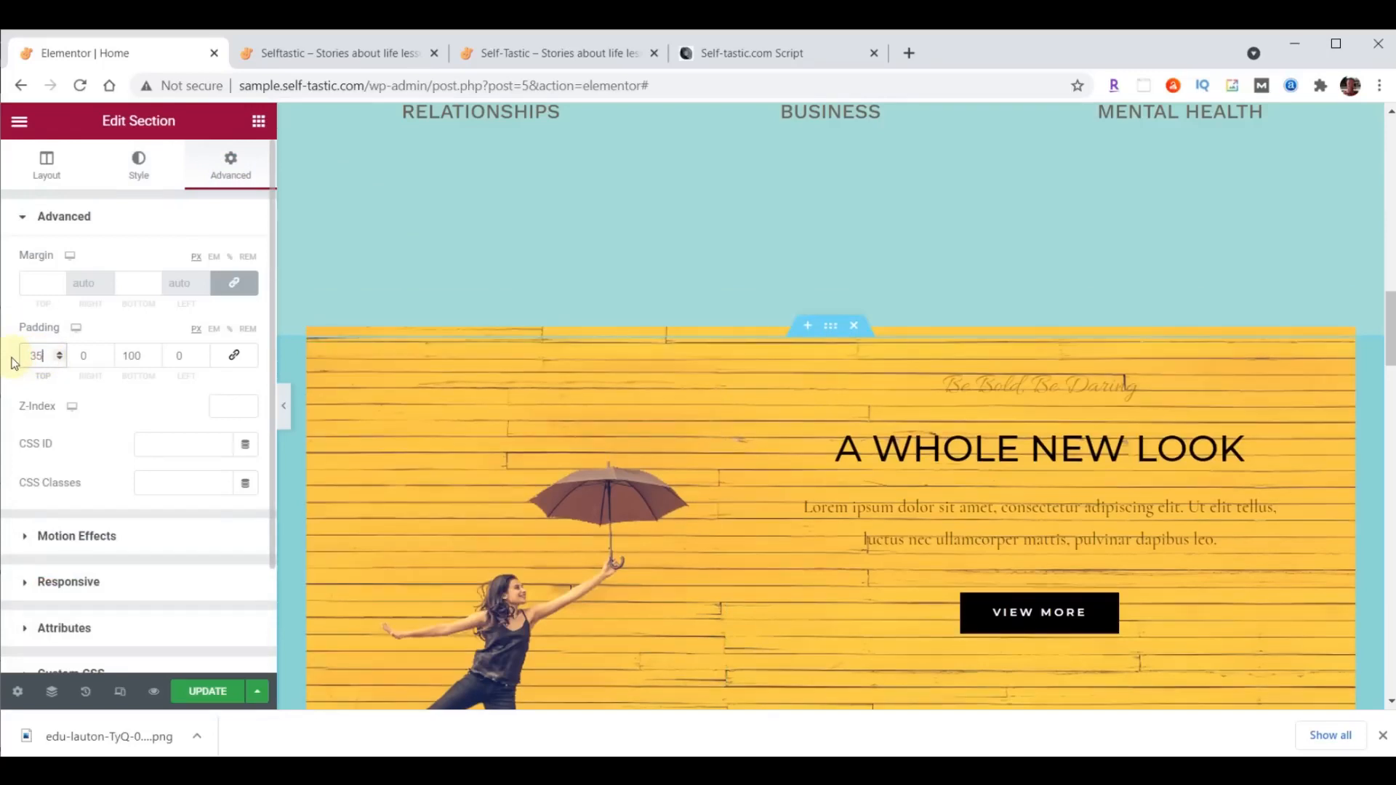
{"action": "double_click", "coordinate": [128, 358]}
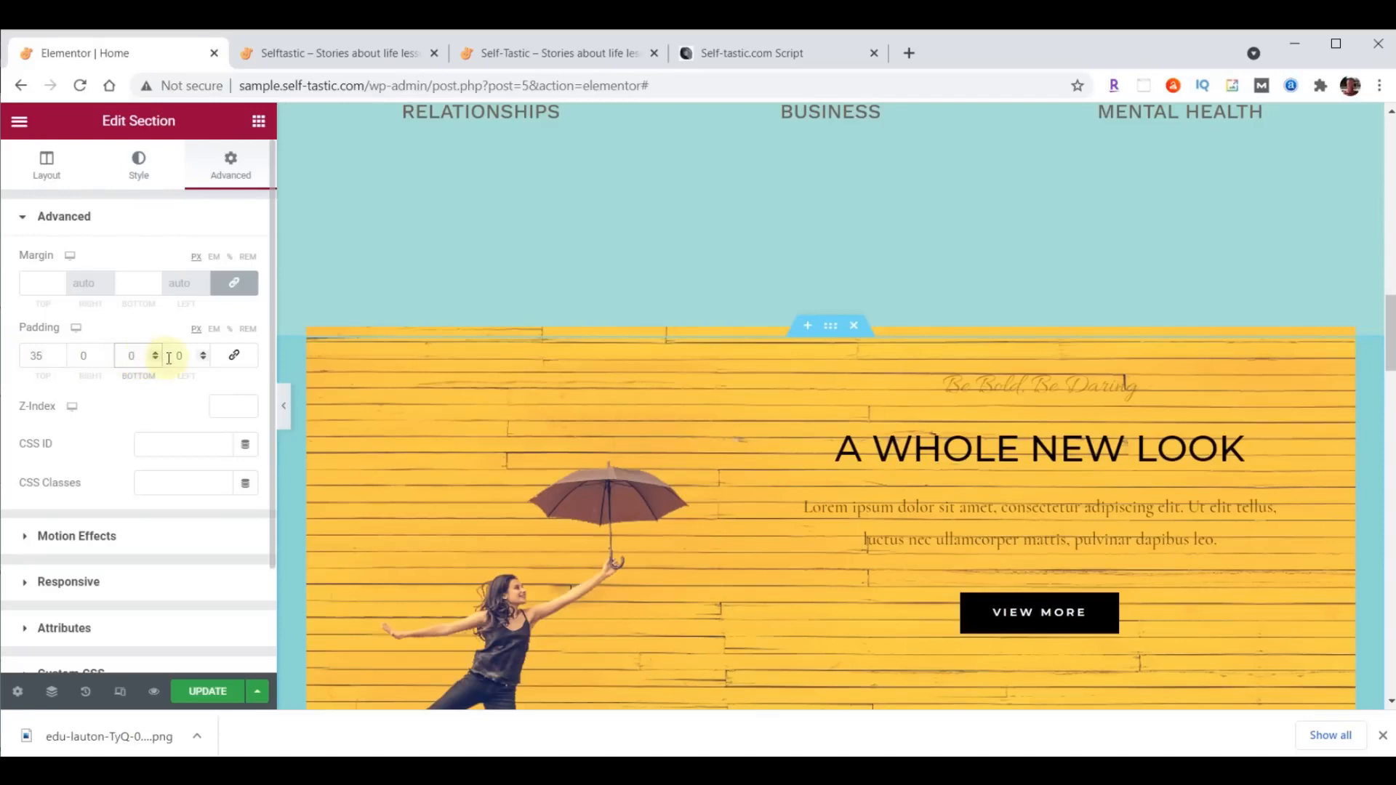
- Check the divider on the reference self-tastic.com site and add a Waves Brush bottom shape divider to the "Advice and Encouragement" section
{"action": "left_click", "coordinate": [534, 51]}
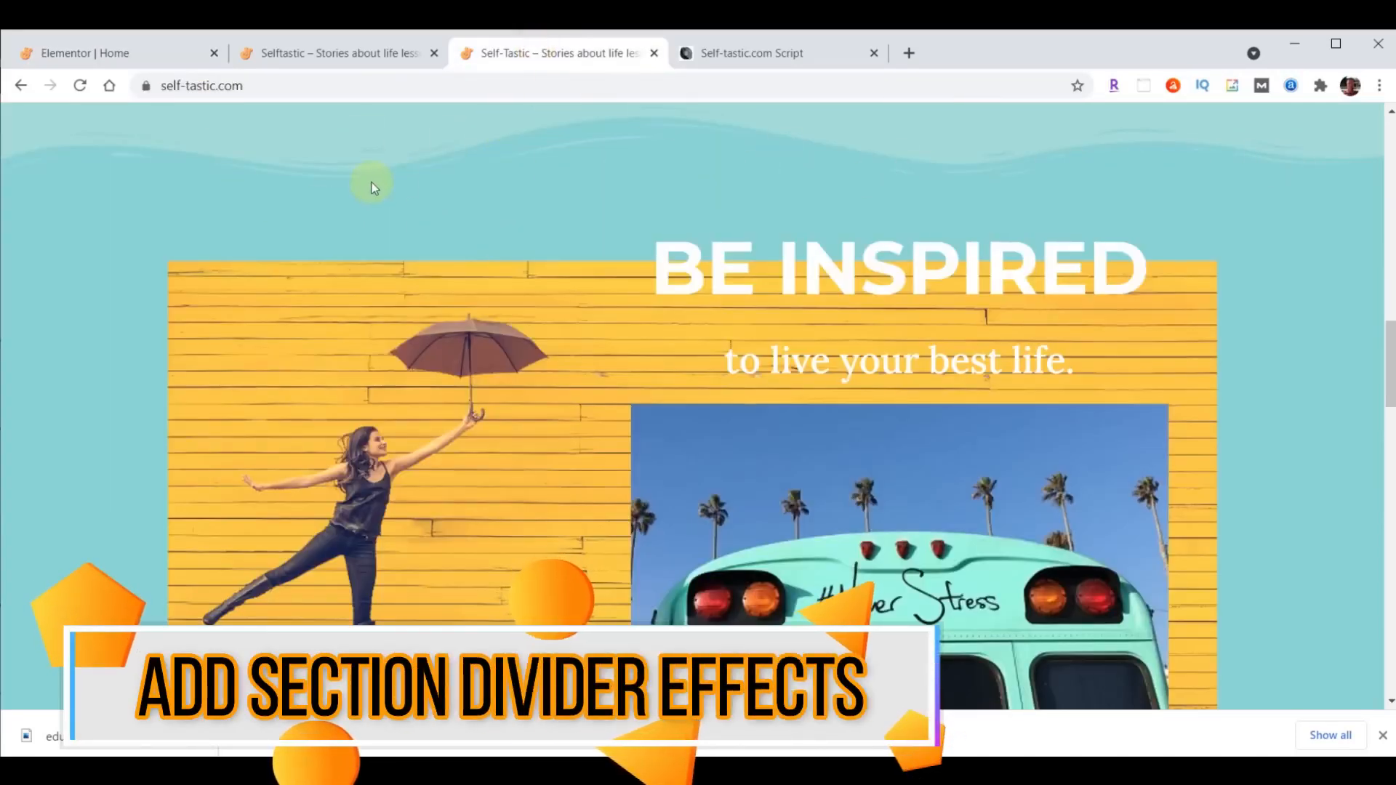
{"action": "left_click", "coordinate": [150, 46]}
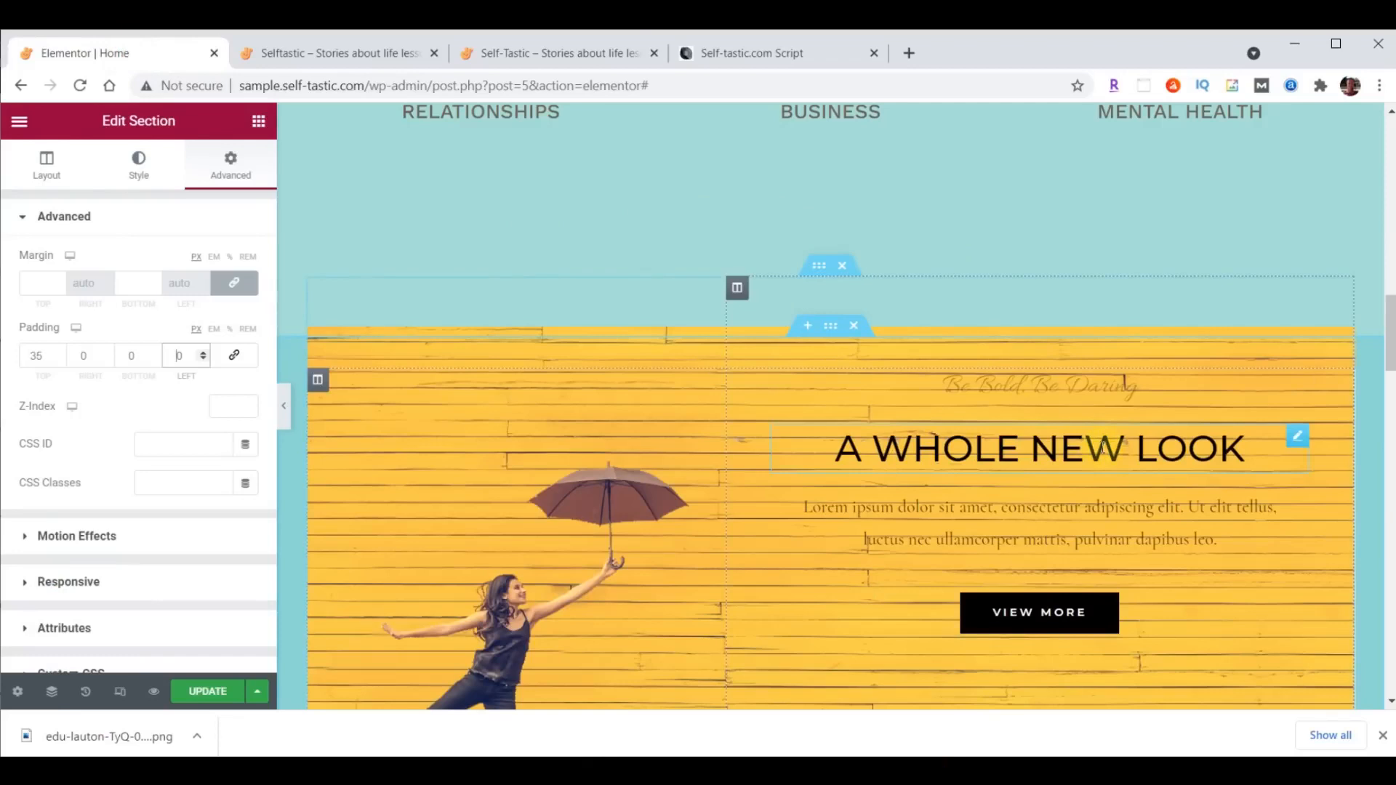
{"action": "scroll", "coordinate": [1076, 468], "scroll_direction": "up", "scroll_amount": 8}
{"action": "scroll", "coordinate": [1076, 469], "scroll_direction": "up", "scroll_amount": 3}
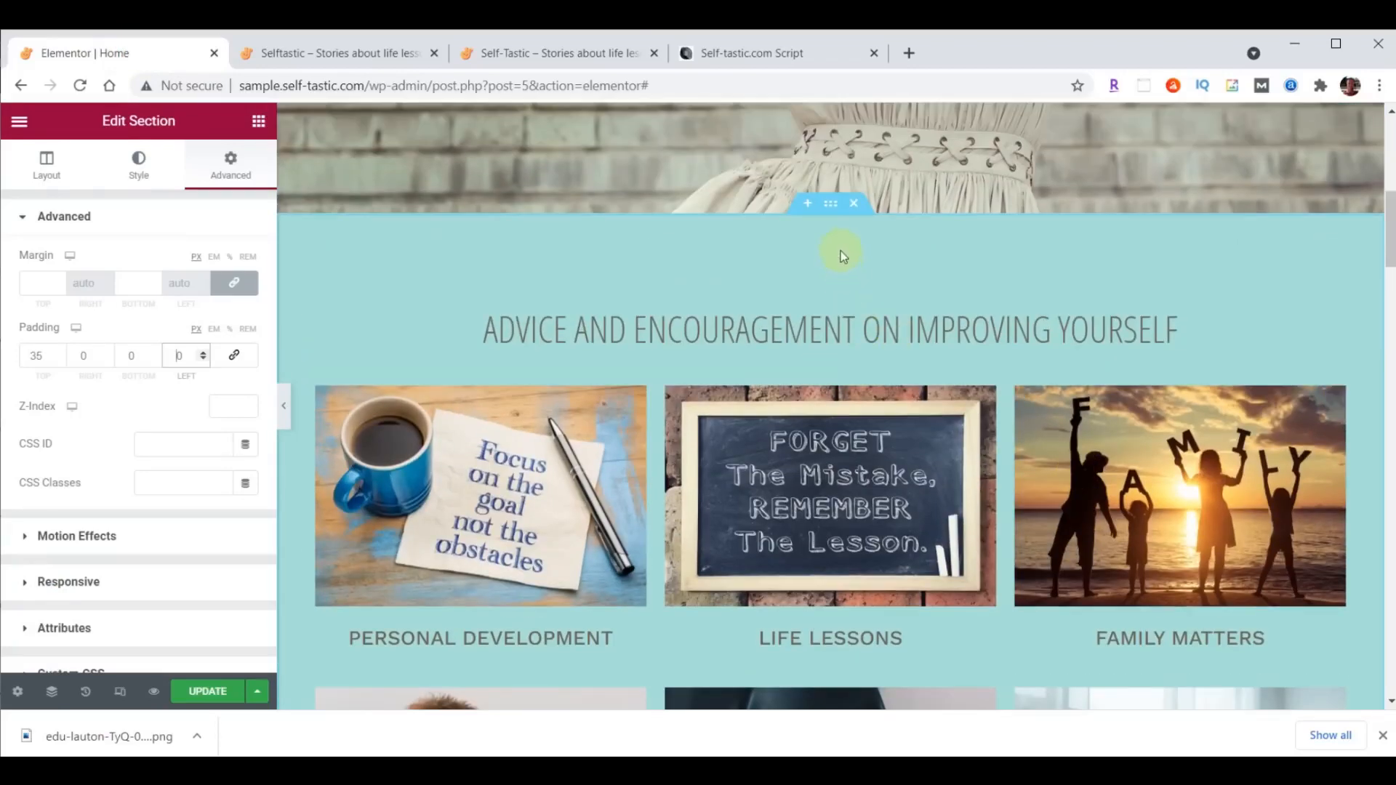
{"action": "left_click", "coordinate": [833, 206]}
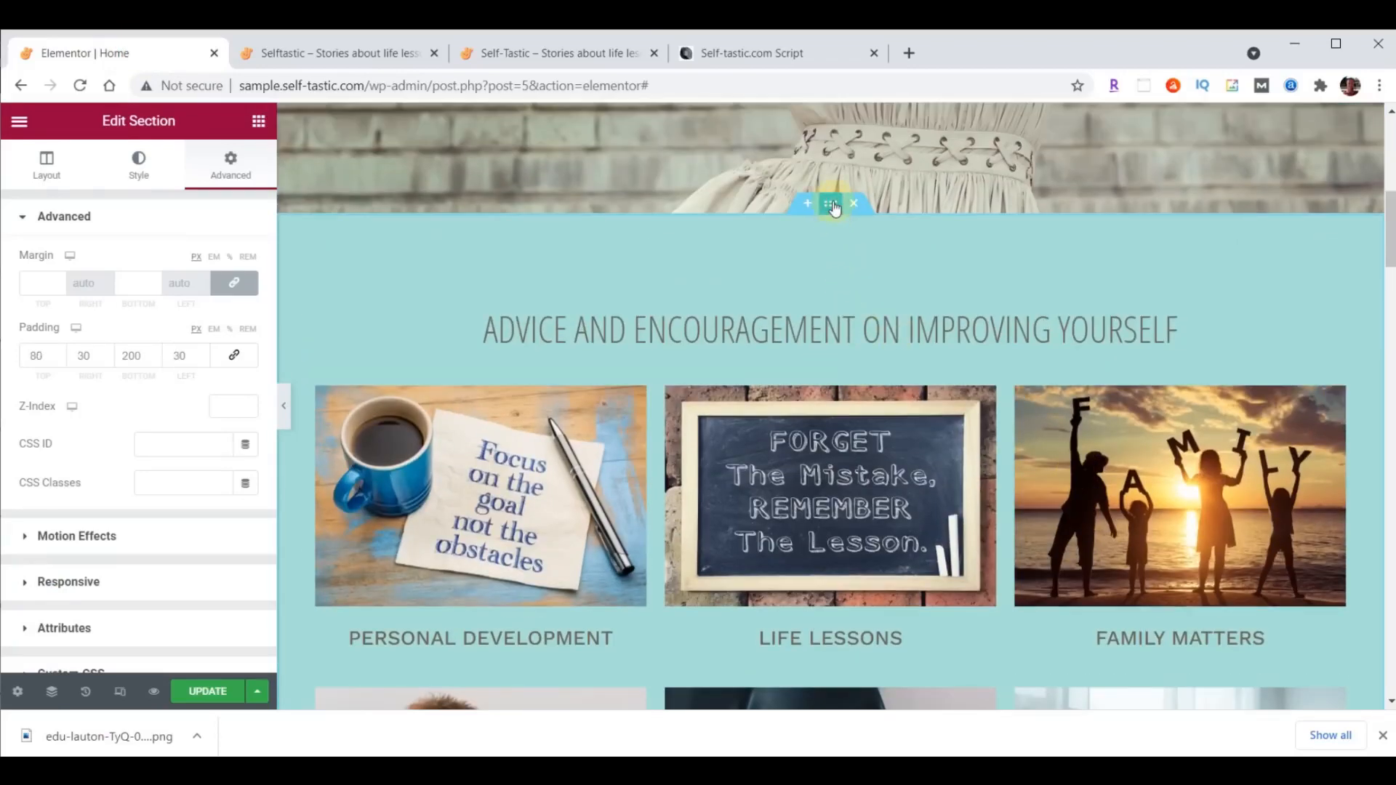
{"action": "left_click", "coordinate": [139, 173]}
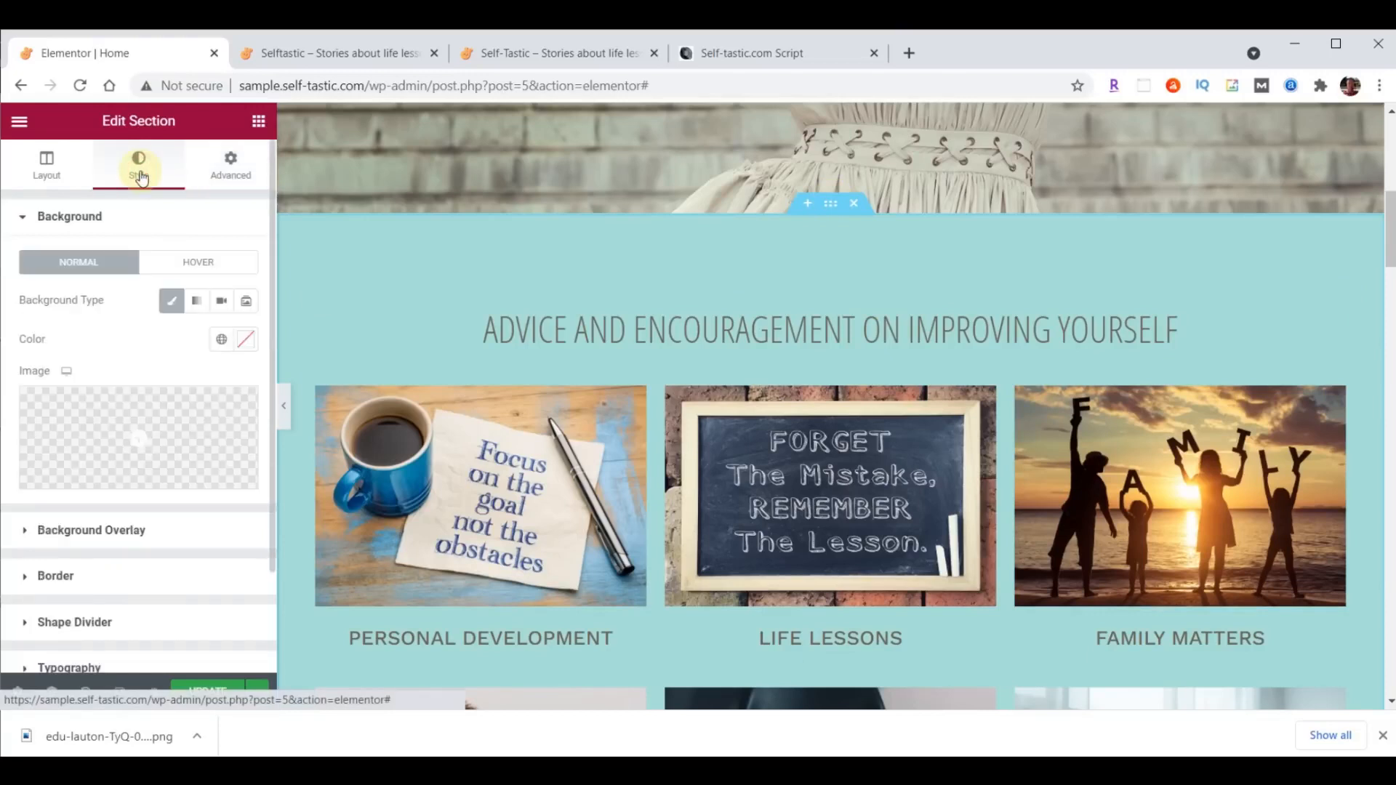
{"action": "left_click", "coordinate": [109, 624]}
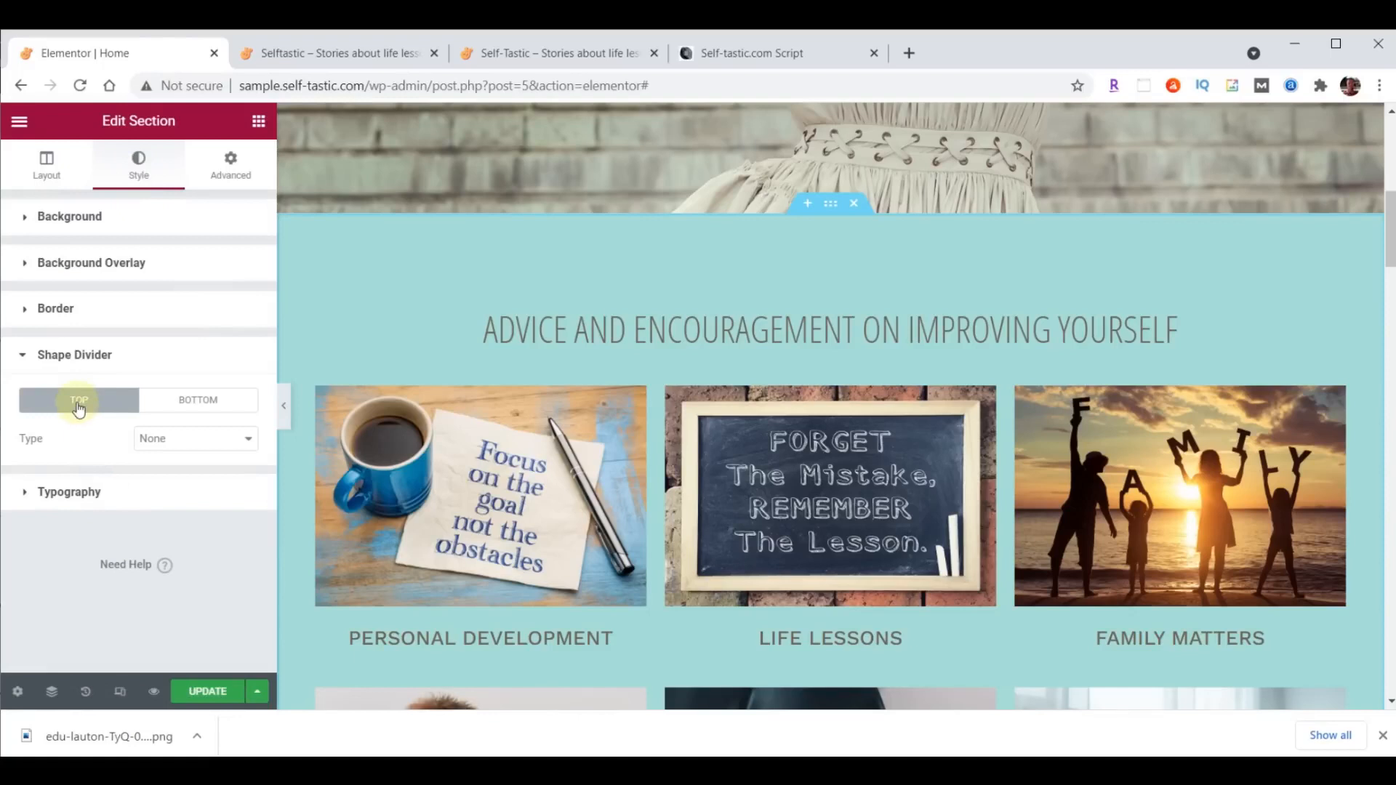
{"action": "left_click", "coordinate": [188, 404]}
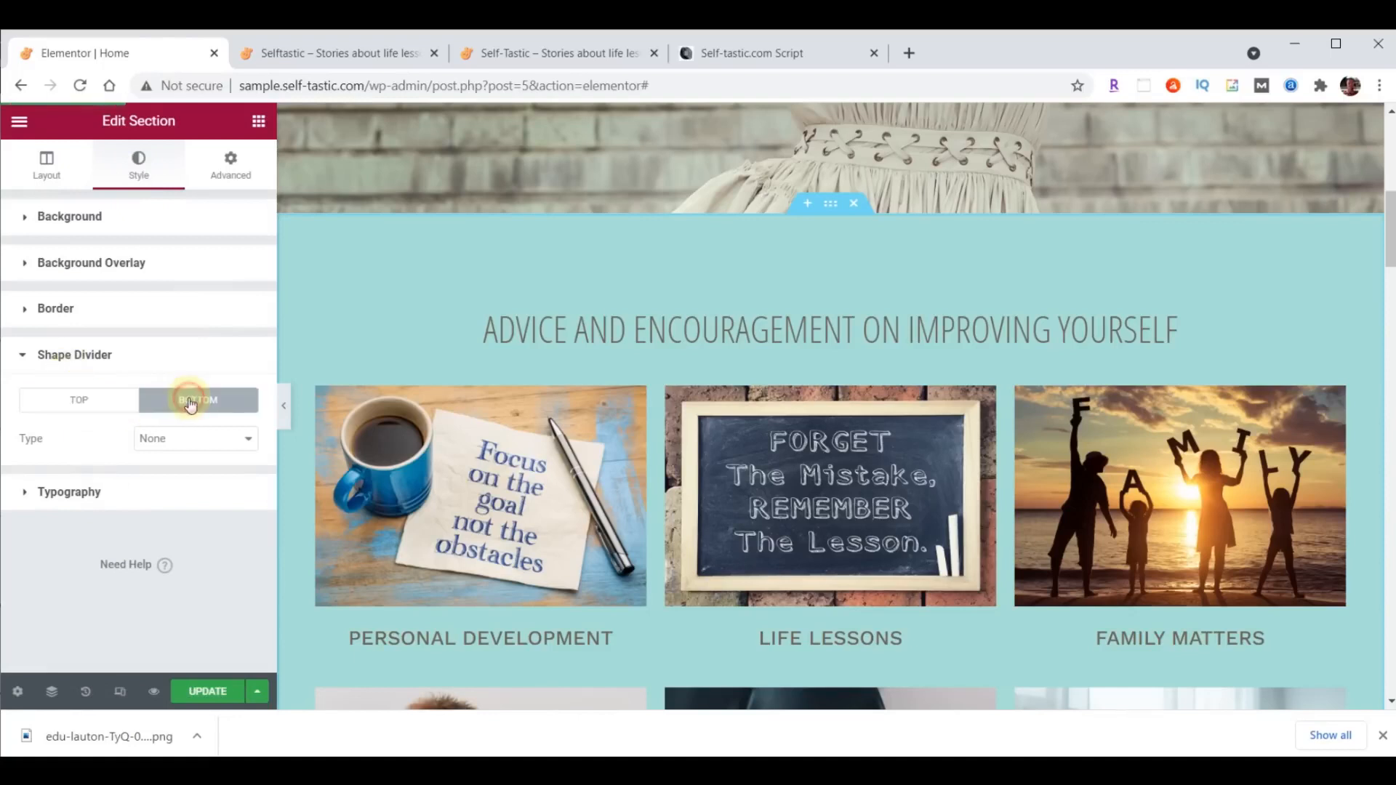
{"action": "left_click", "coordinate": [195, 438]}
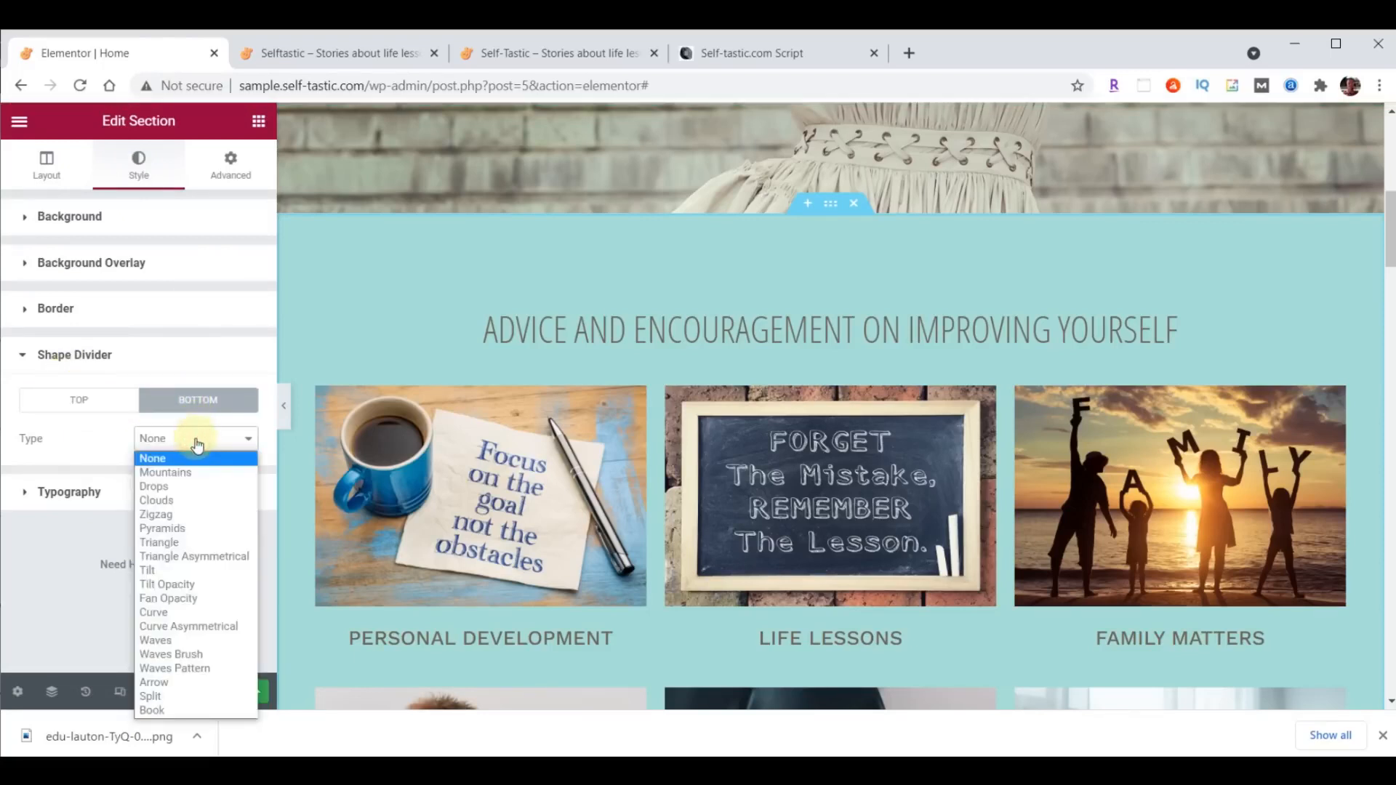
{"action": "left_click", "coordinate": [198, 655]}
{"action": "scroll", "coordinate": [574, 475], "scroll_direction": "down", "scroll_amount": 6}
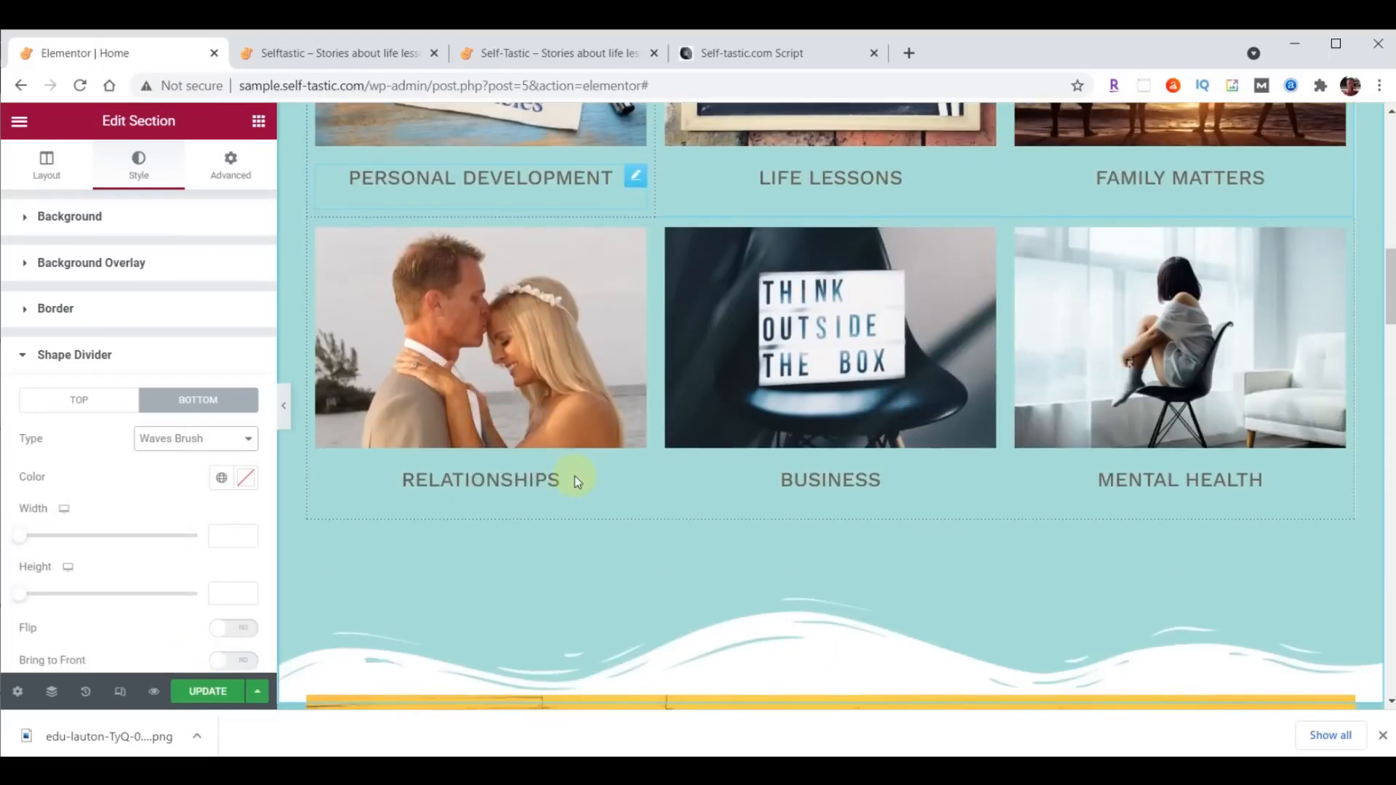
- Try other bottom shape divider types on the section, including Drops, Pyramids, Triangle Asymmetrical and Fan Opacity
{"action": "scroll", "coordinate": [576, 481], "scroll_direction": "down", "scroll_amount": 1}
{"action": "left_click", "coordinate": [187, 440]}
{"action": "left_click", "coordinate": [178, 484]}
{"action": "left_click", "coordinate": [178, 444]}
{"action": "left_click", "coordinate": [177, 527]}
{"action": "left_click", "coordinate": [175, 440]}
{"action": "left_click", "coordinate": [187, 556]}
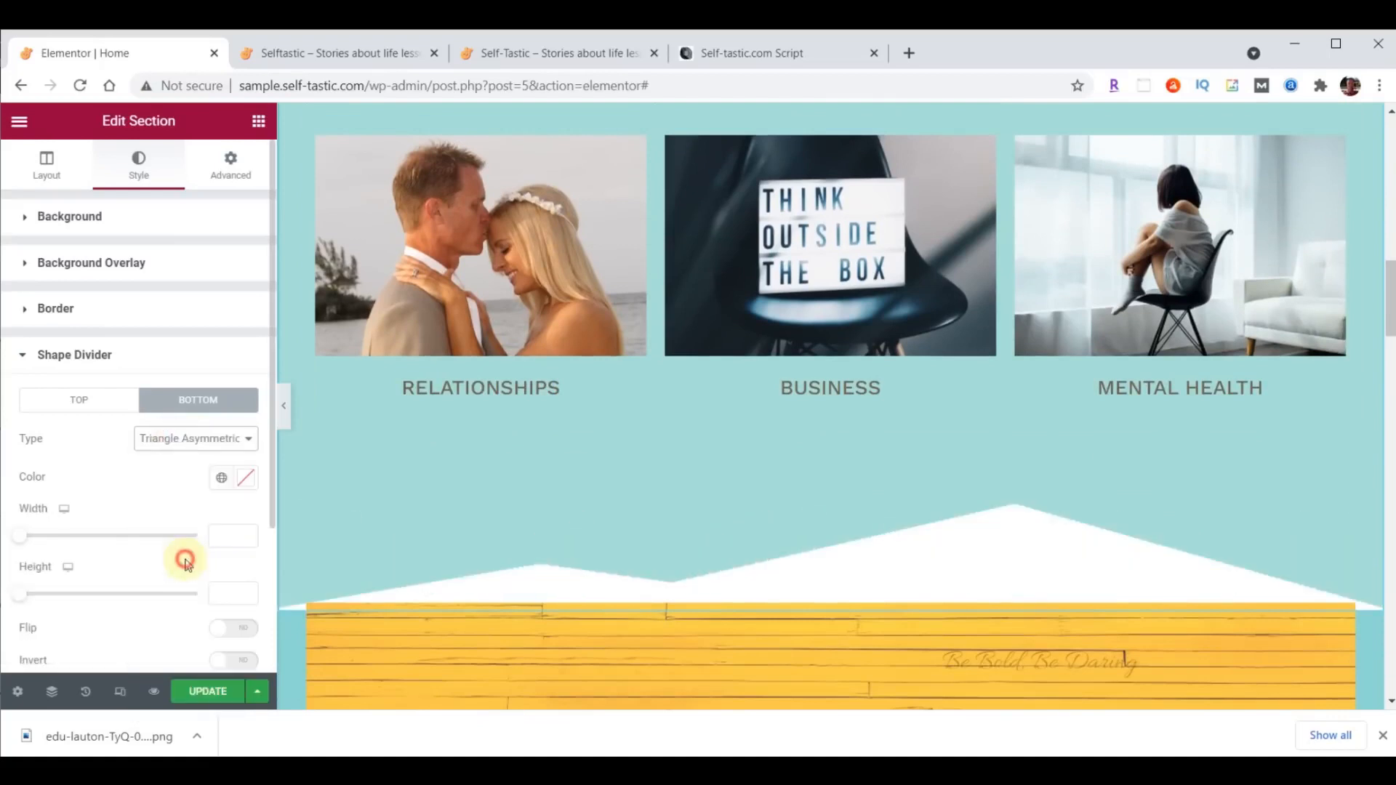
{"action": "left_click", "coordinate": [187, 440]}
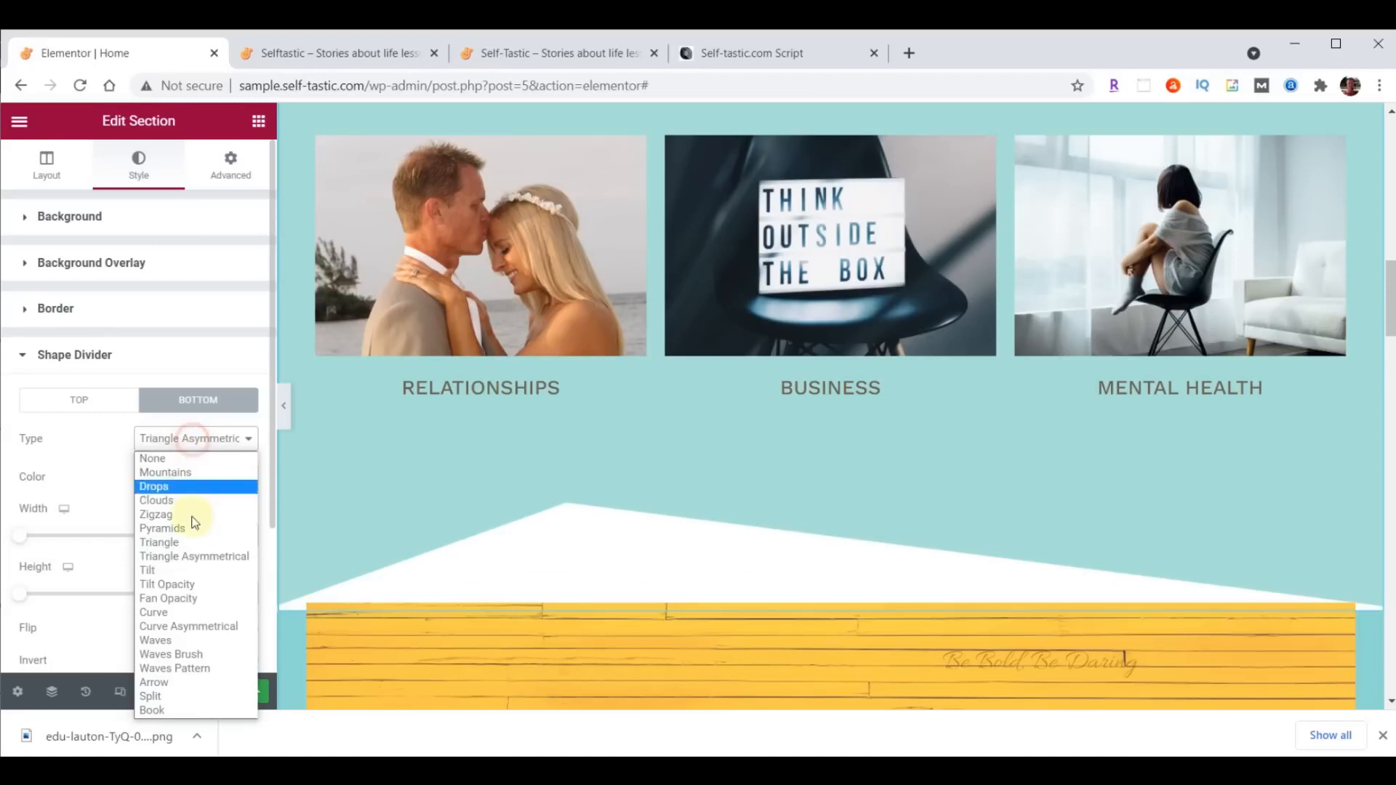
{"action": "left_click", "coordinate": [185, 597]}
{"action": "left_click", "coordinate": [181, 440]}
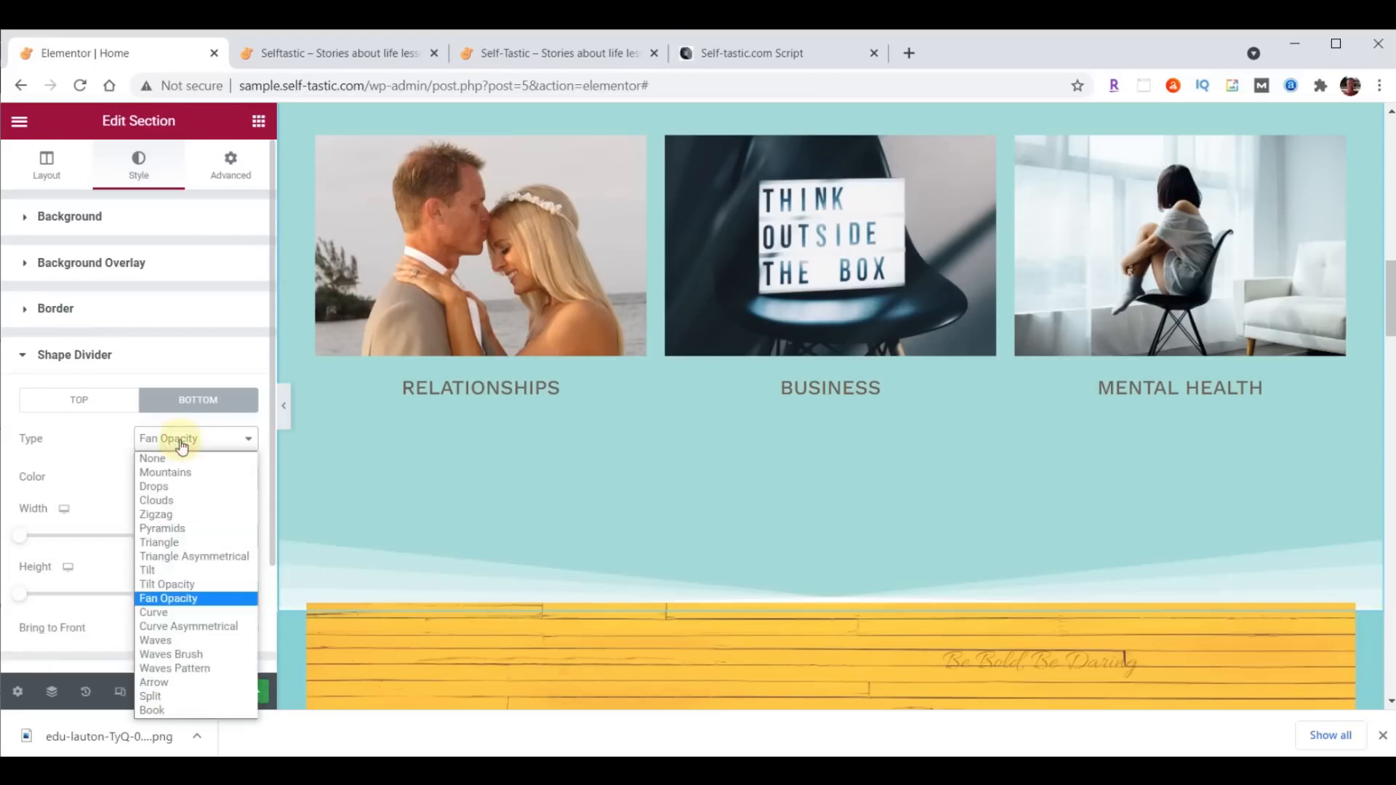
- Set the section's bottom shape divider to Waves Brush and its color to #8DD7D6
{"action": "left_click", "coordinate": [188, 655]}
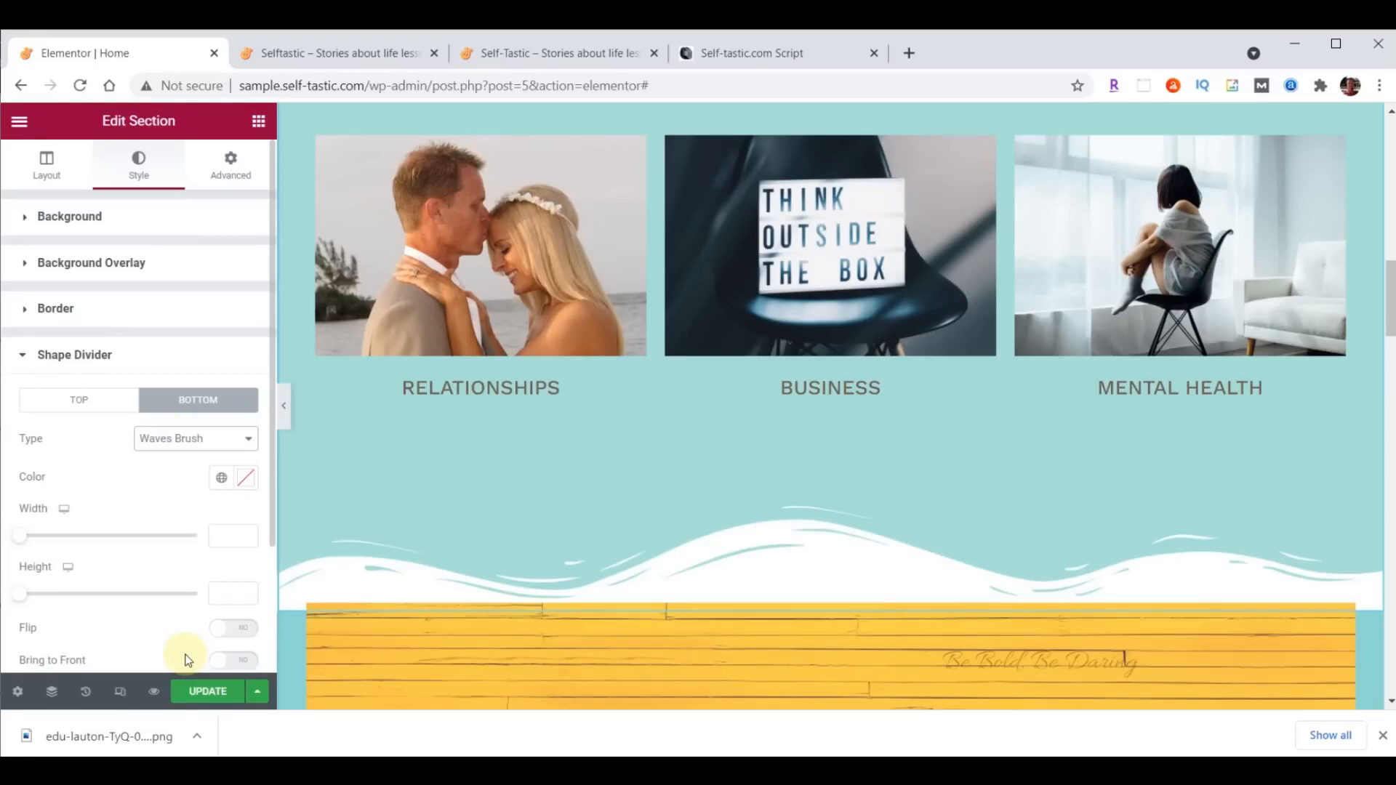
{"action": "left_click", "coordinate": [247, 480]}
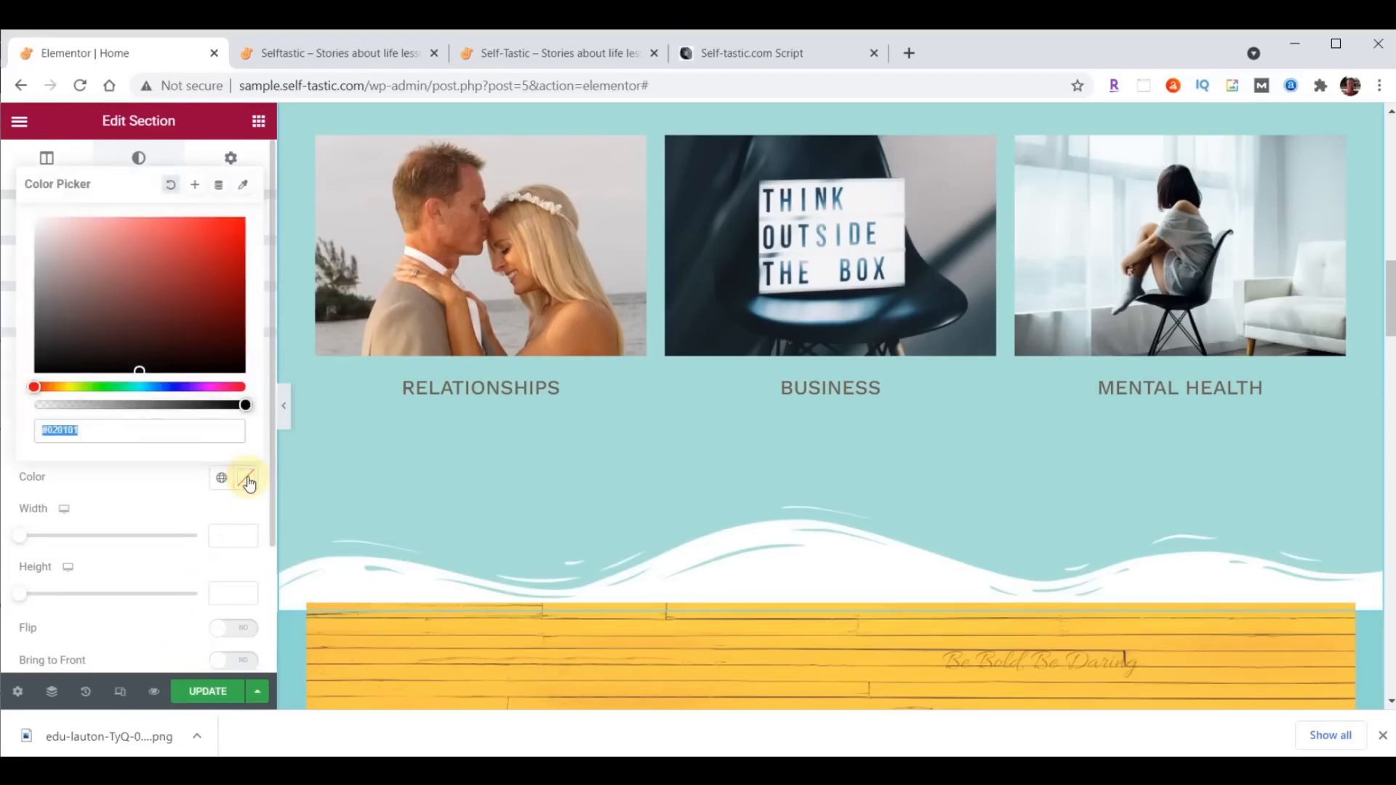
{"action": "type", "text": "#8DD7D6"}
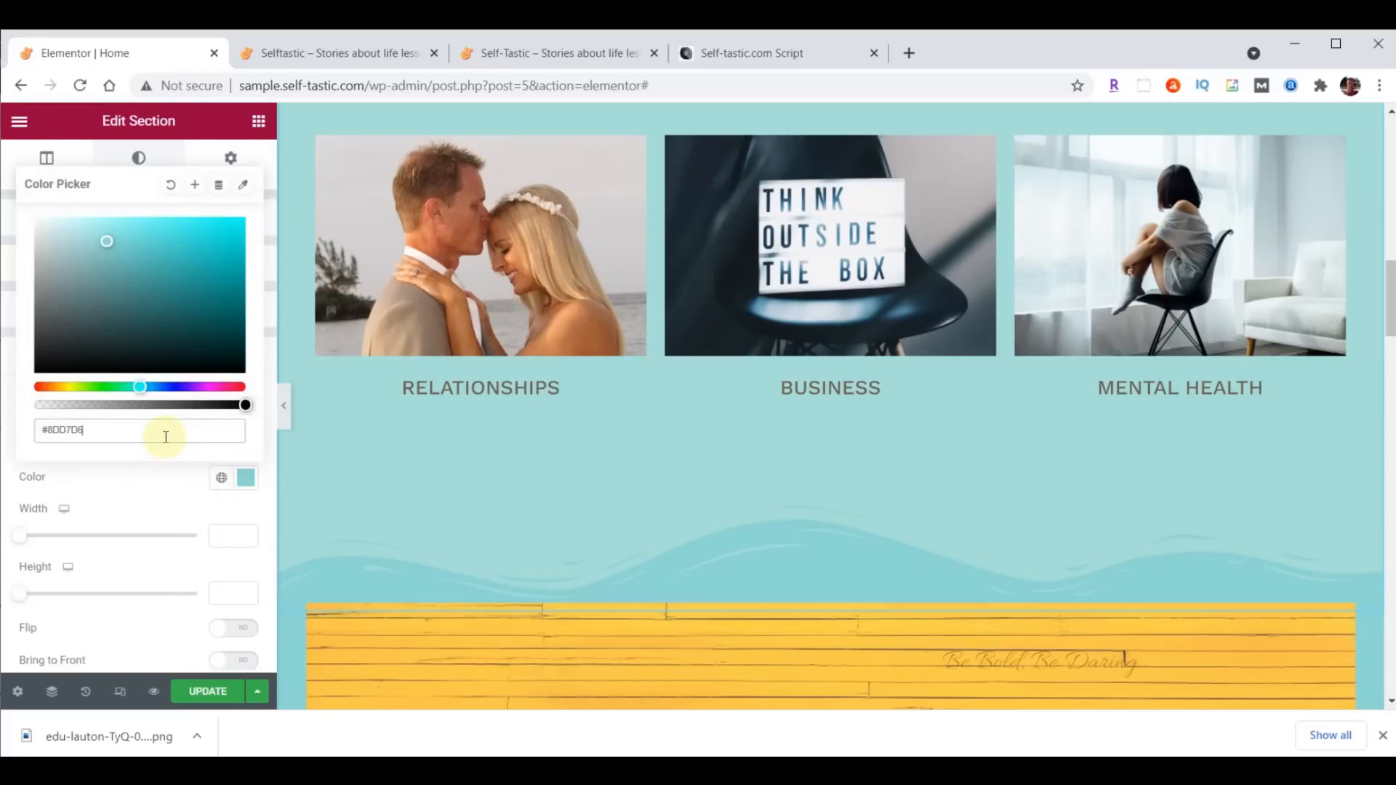
- Set the height of the section's bottom Waves Brush divider to 60
{"action": "scroll", "coordinate": [677, 618], "scroll_direction": "down", "scroll_amount": 3}
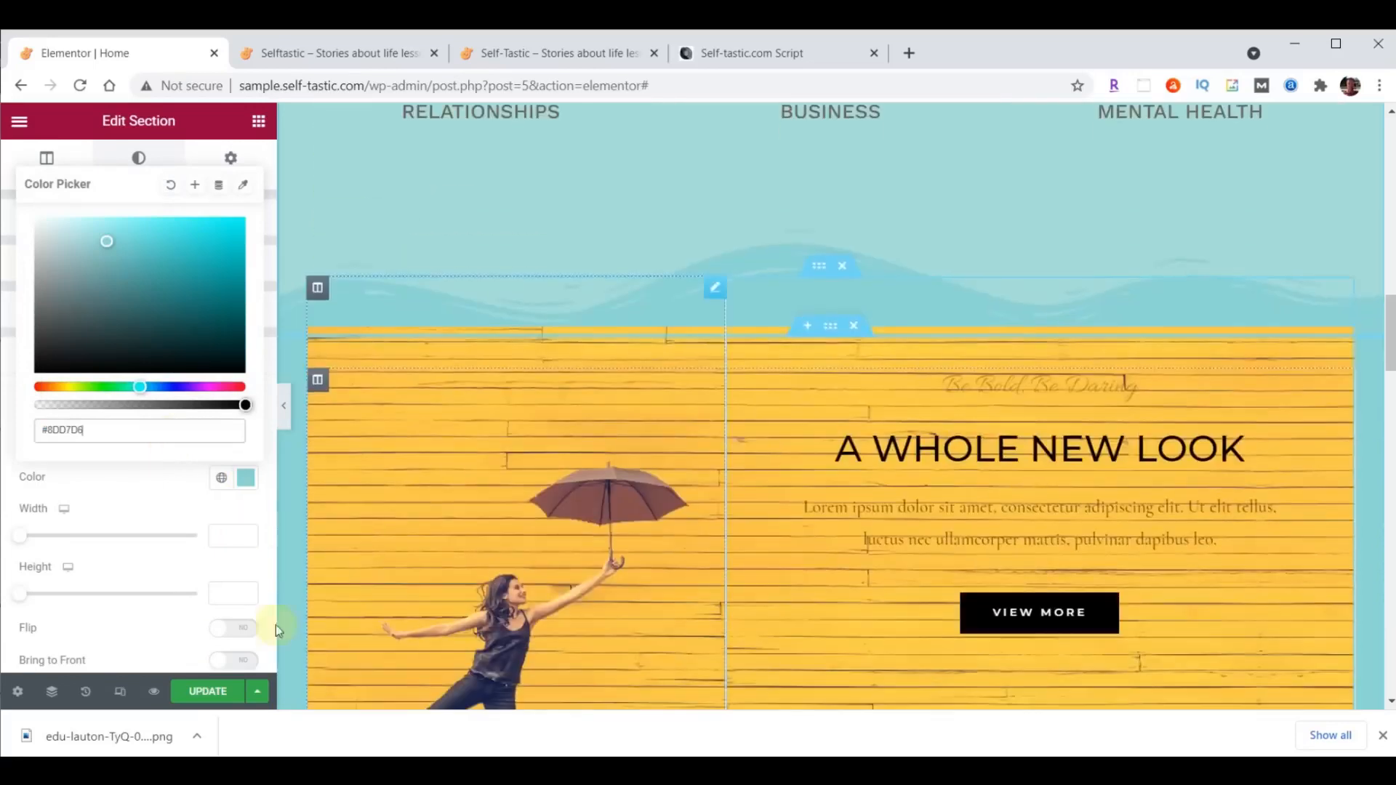
{"action": "scroll", "coordinate": [837, 348], "scroll_direction": "up", "scroll_amount": 1}
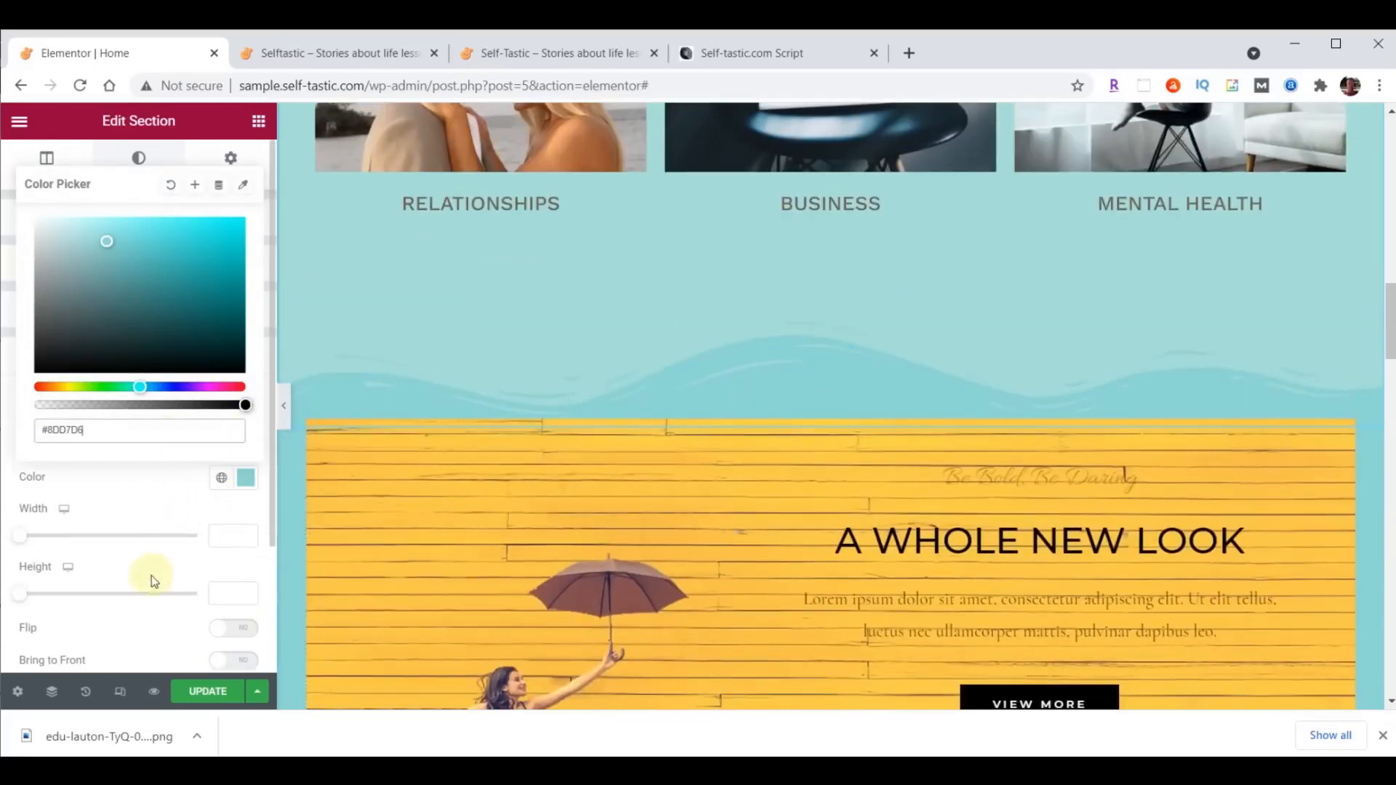
{"action": "left_click", "coordinate": [228, 590]}
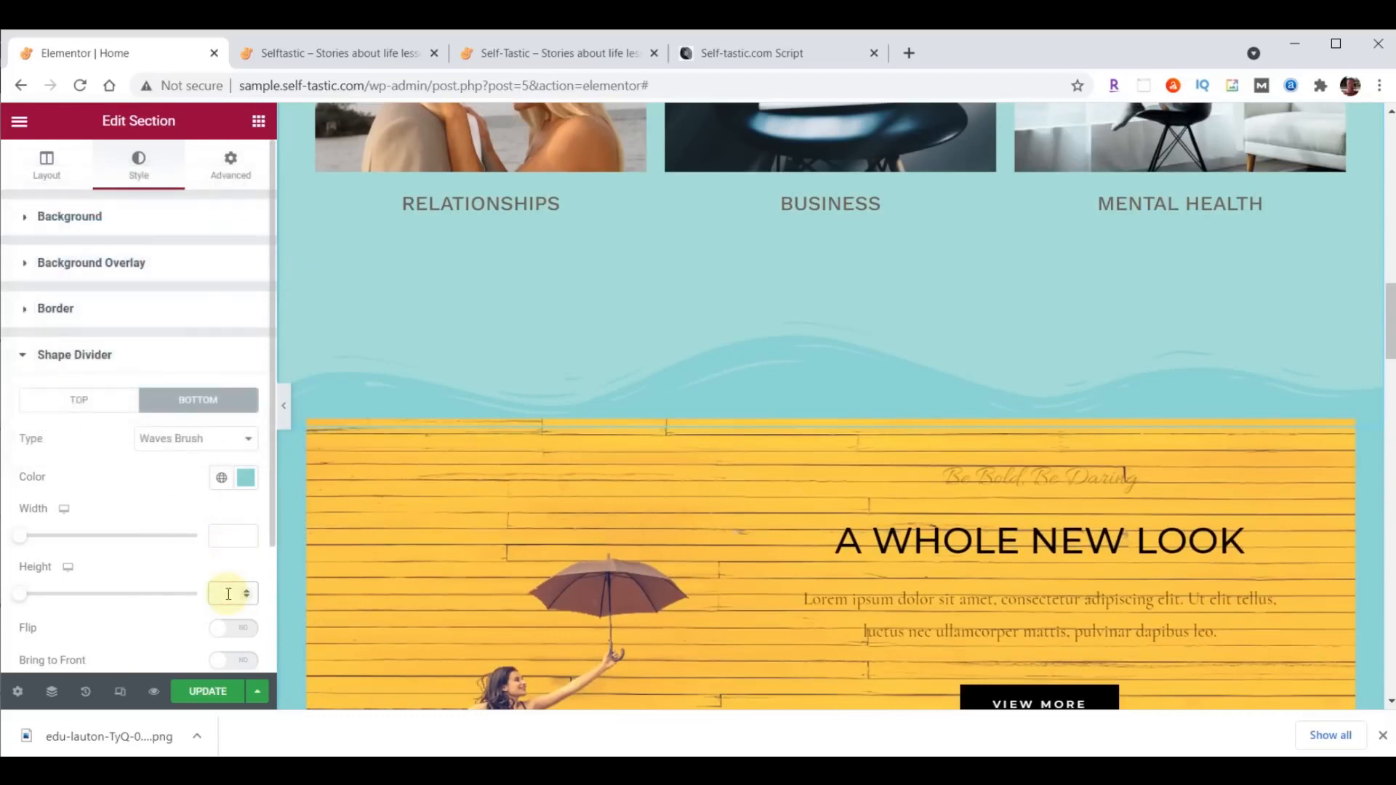
{"action": "type", "text": "60"}
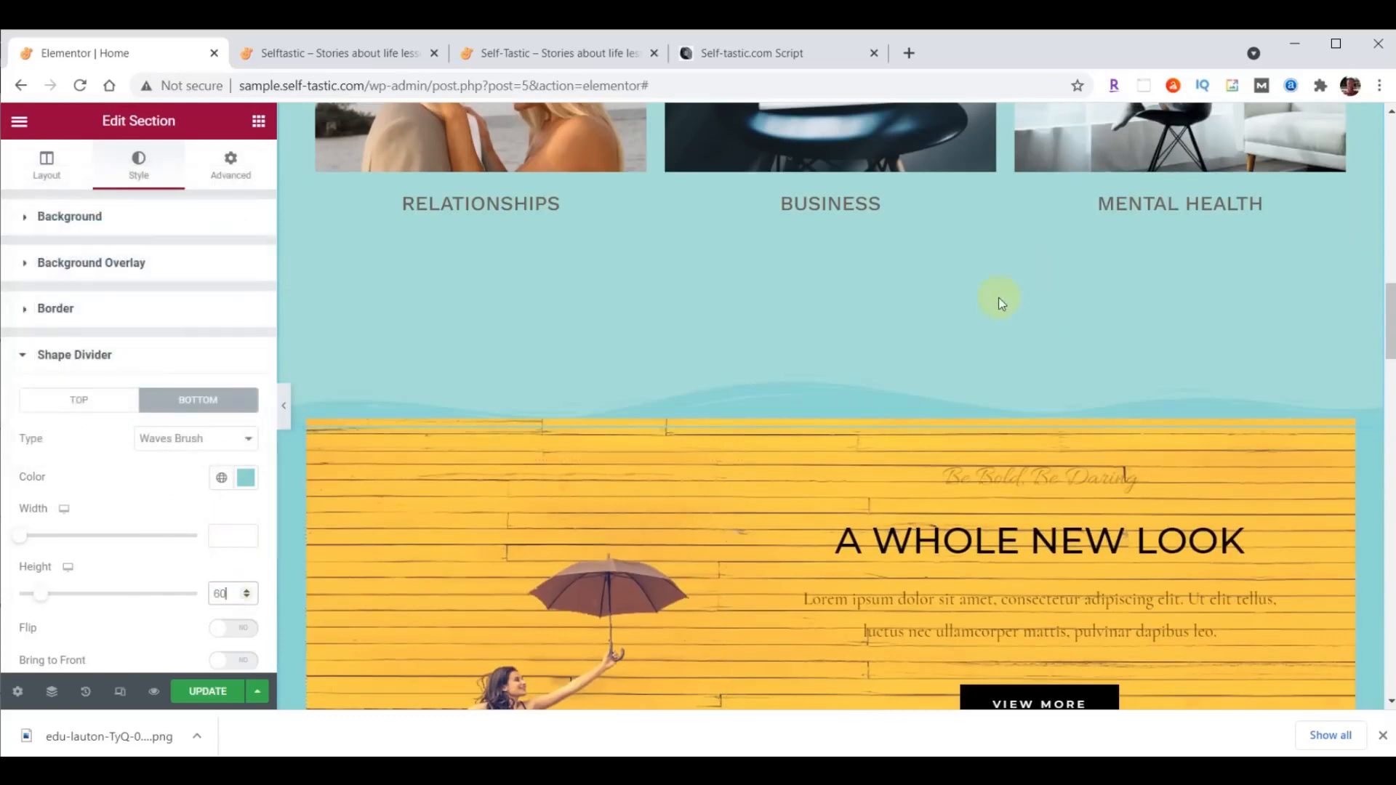
- Set the bottom padding of the "Advice and Encouragement" section to 100 px
{"action": "scroll", "coordinate": [996, 343], "scroll_direction": "up", "scroll_amount": 8}
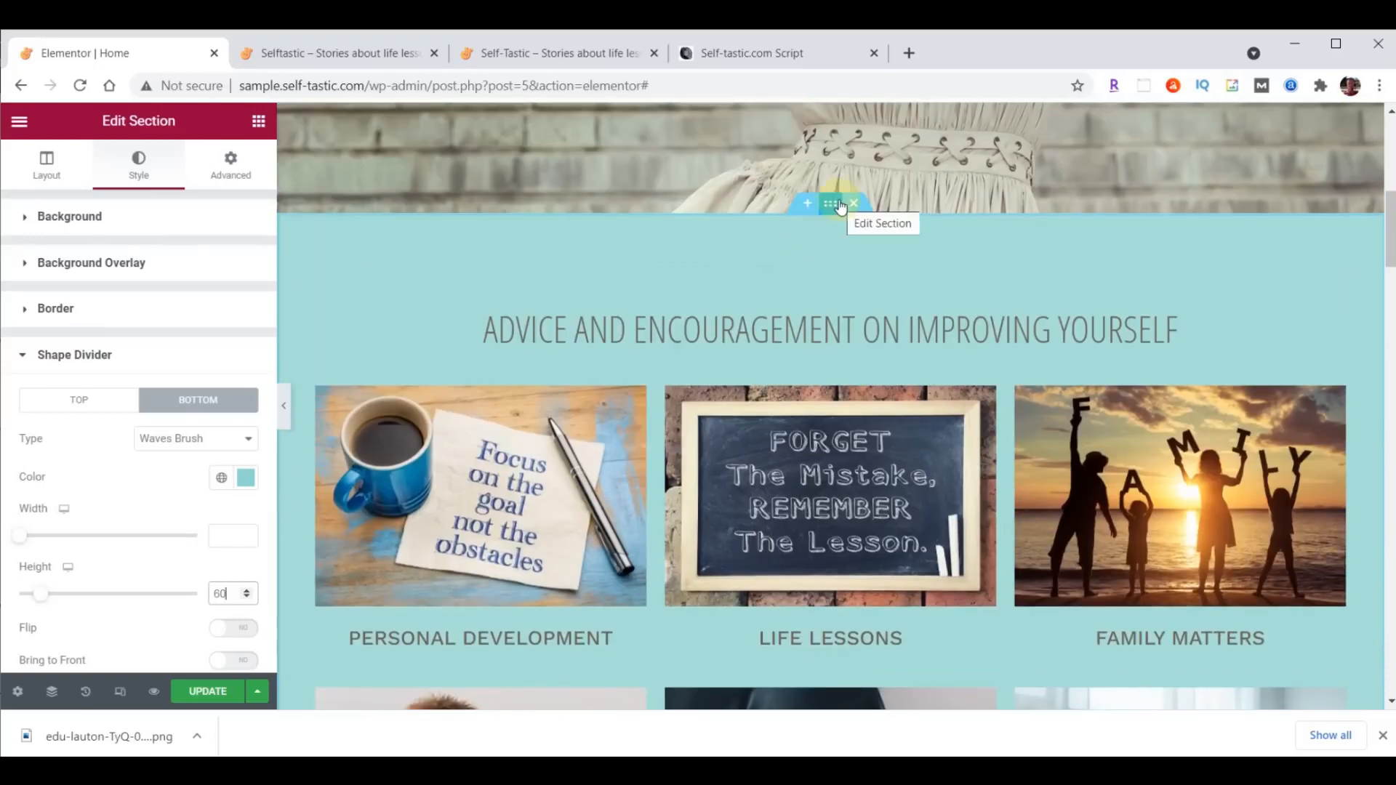
{"action": "left_click", "coordinate": [233, 165]}
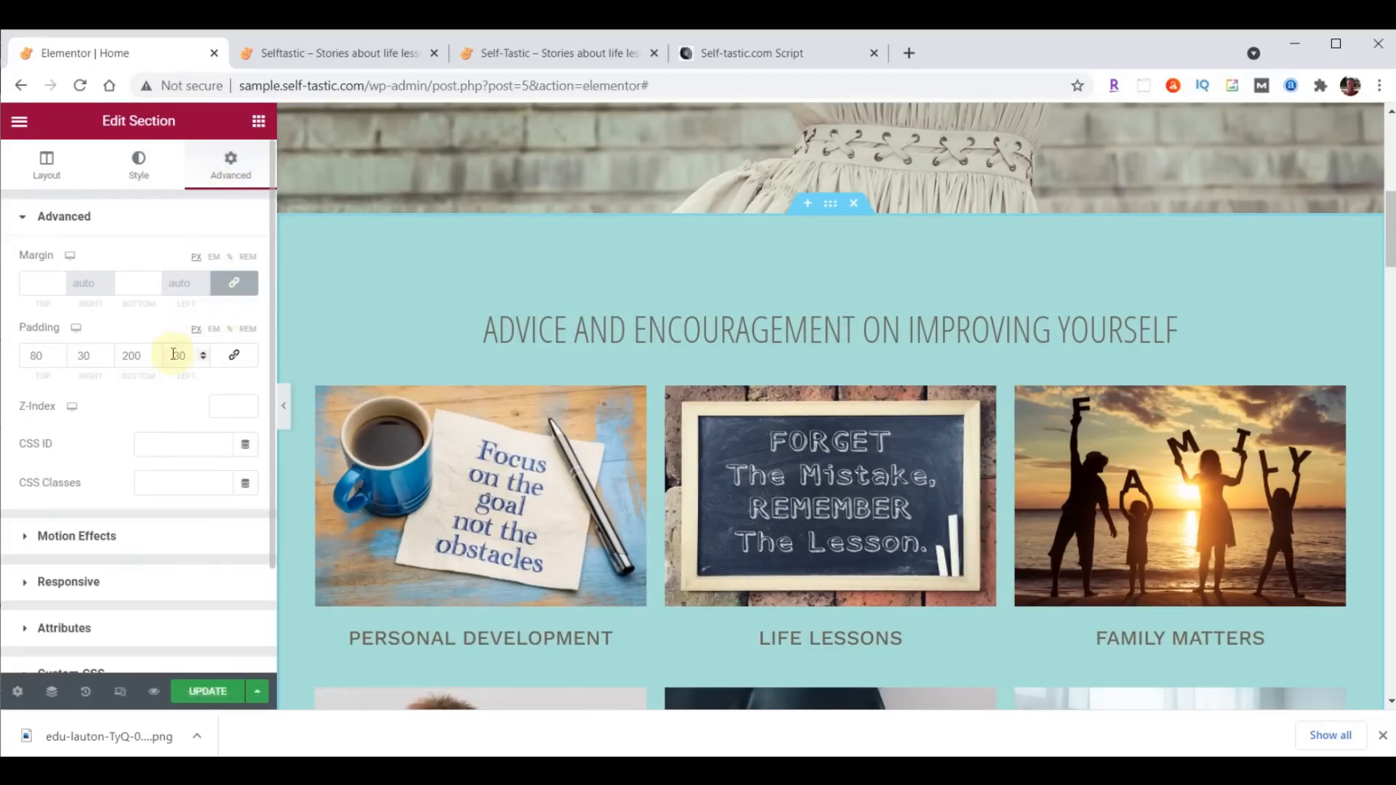
{"action": "left_click", "coordinate": [128, 356]}
{"action": "key", "text": "BackSpace"}
{"action": "type", "text": "1"}
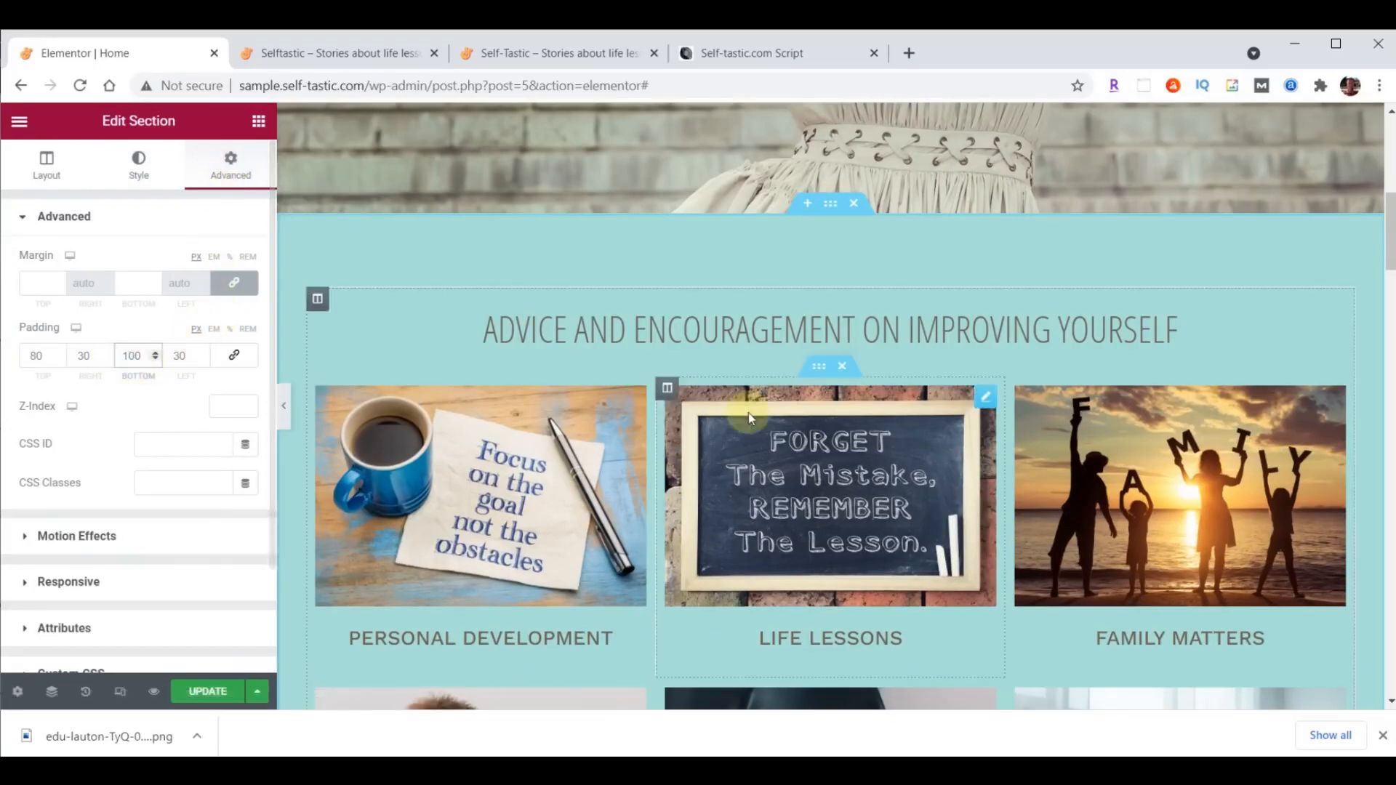
{"action": "scroll", "coordinate": [928, 362], "scroll_direction": "down", "scroll_amount": 8}
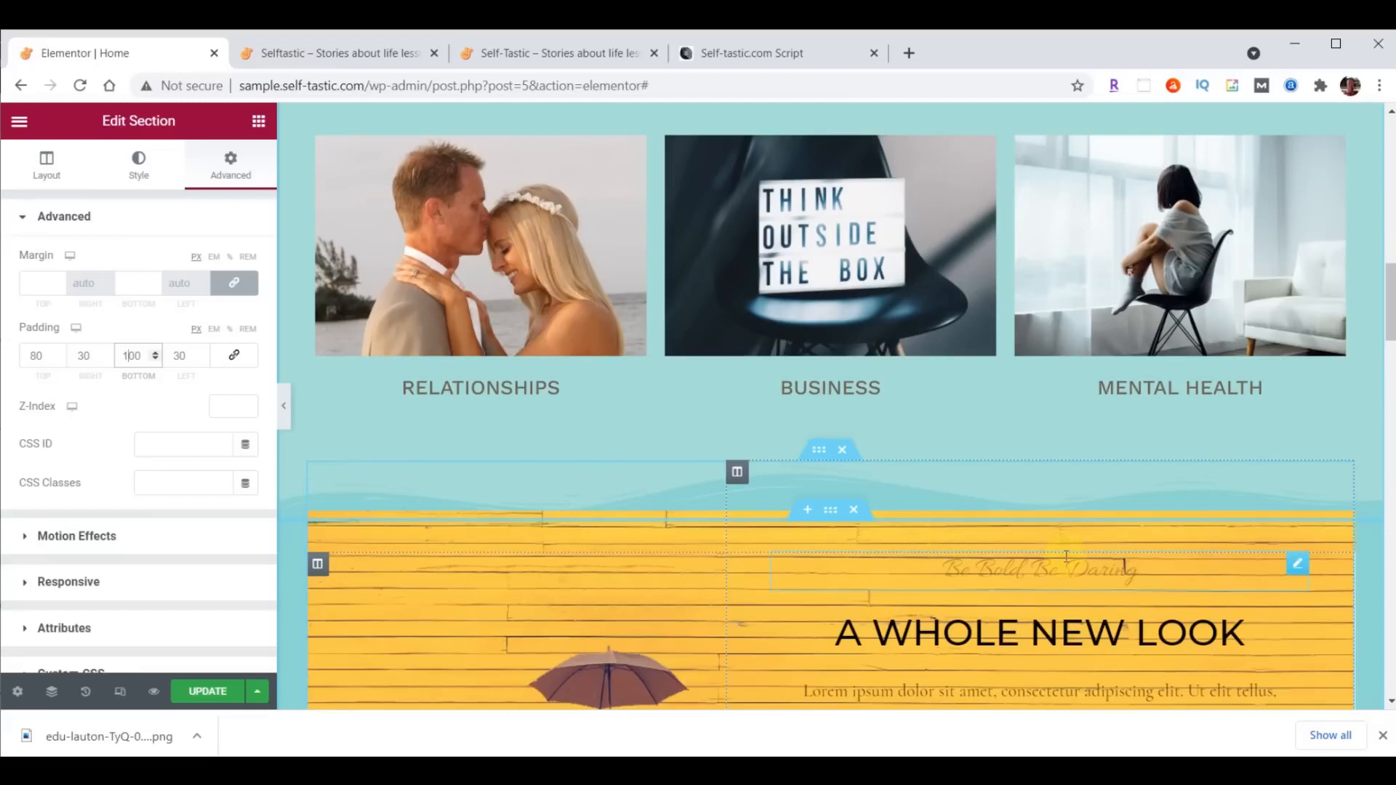
- Move the "Be Bold, Be Daring" heading below "A Whole New Look" and delete the lorem ipsum paragraph under it
{"action": "scroll", "coordinate": [1066, 556], "scroll_direction": "down", "scroll_amount": 2}
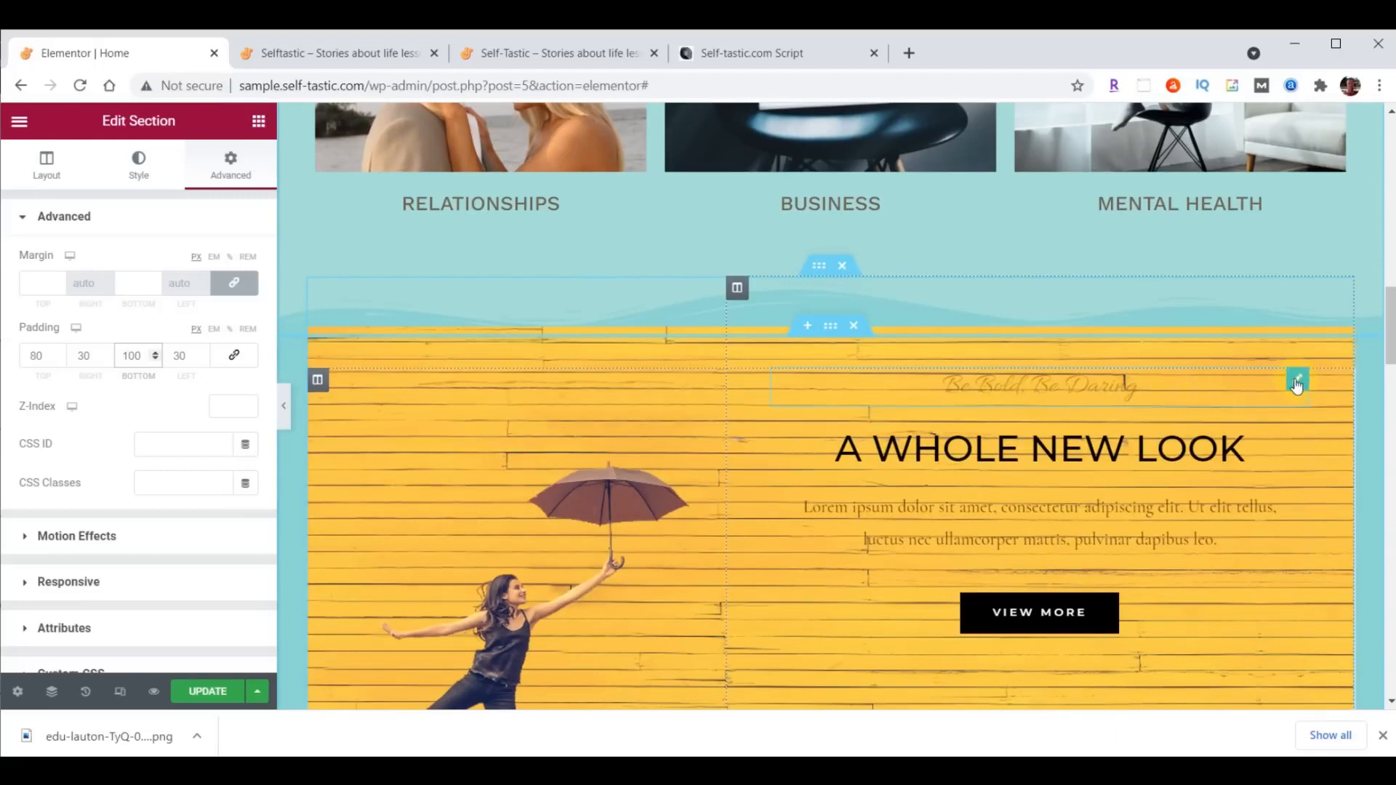
{"action": "left_click_drag", "start_coordinate": [1296, 385], "coordinate": [1287, 437]}
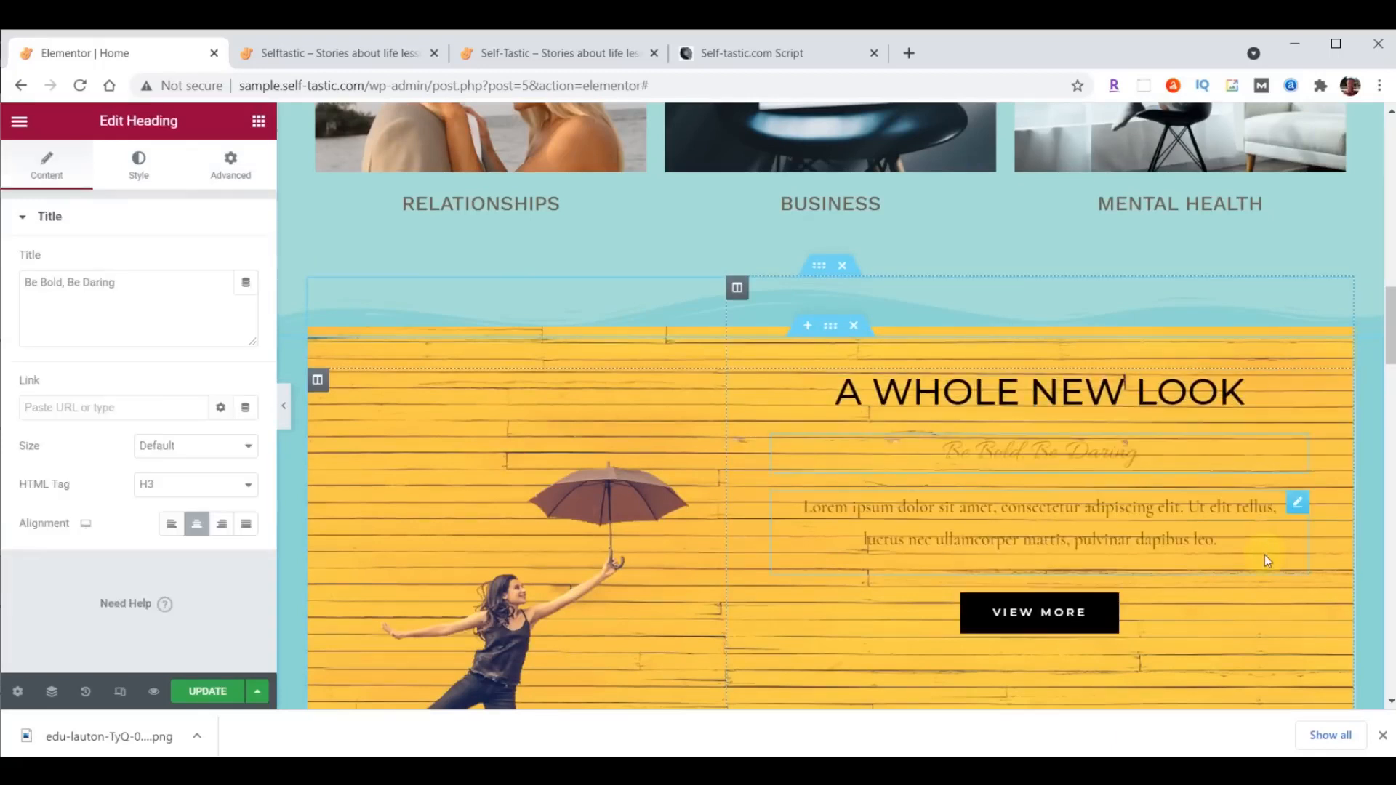
{"action": "left_click", "coordinate": [1295, 509]}
{"action": "right_click", "coordinate": [1295, 513]}
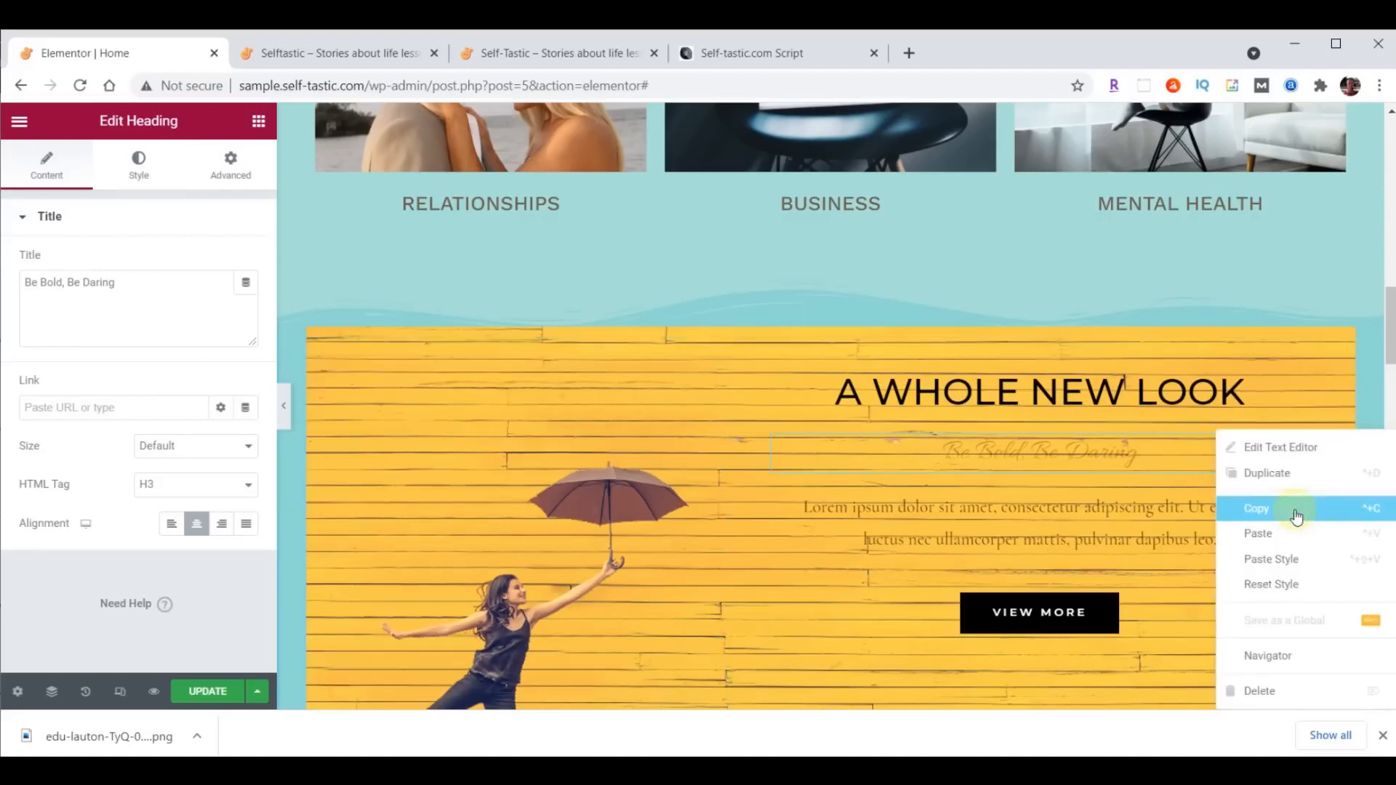
{"action": "left_click", "coordinate": [1274, 689]}
- Move the View More button from the yellow banner to below the Season Sale text
{"action": "scroll", "coordinate": [1262, 613], "scroll_direction": "down", "scroll_amount": 5}
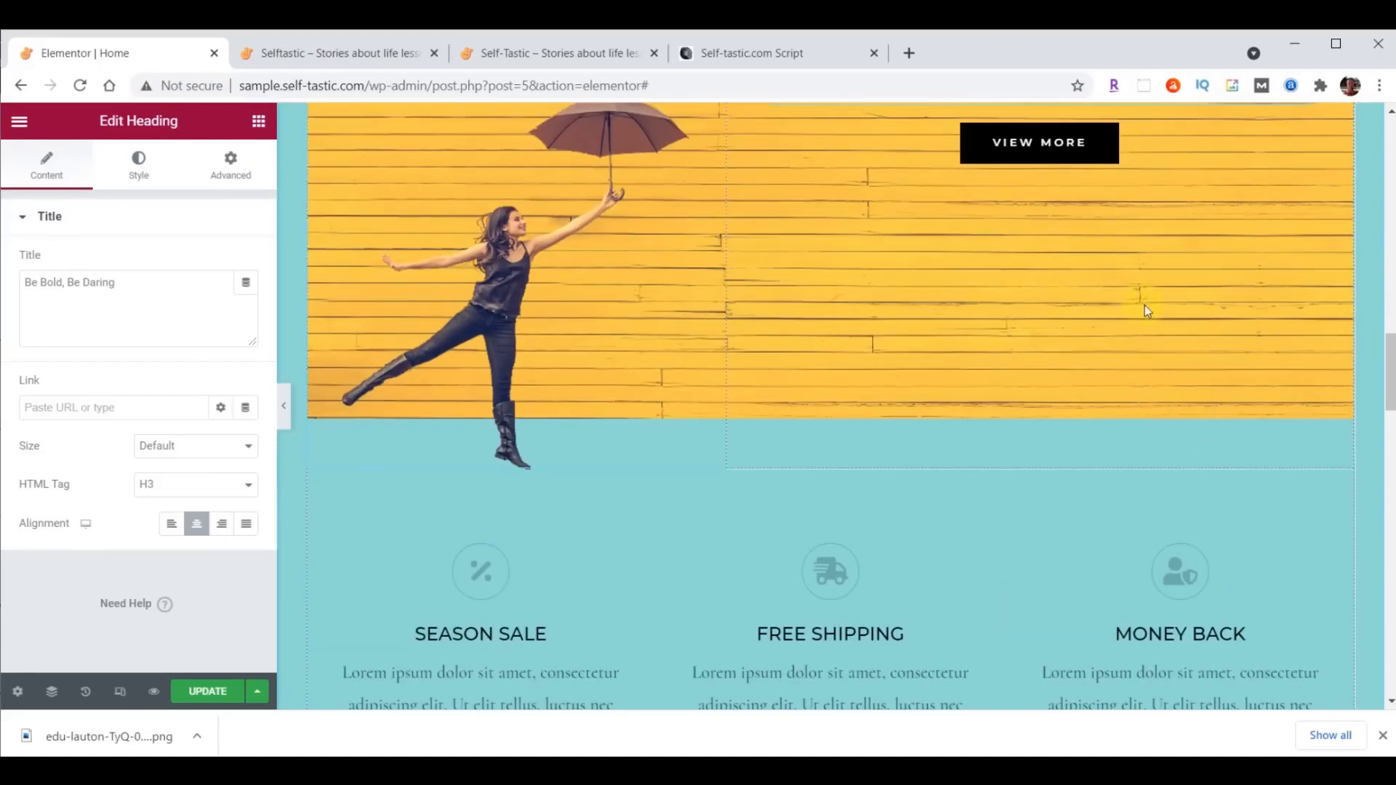
{"action": "left_click_drag", "start_coordinate": [1091, 146], "coordinate": [492, 519]}
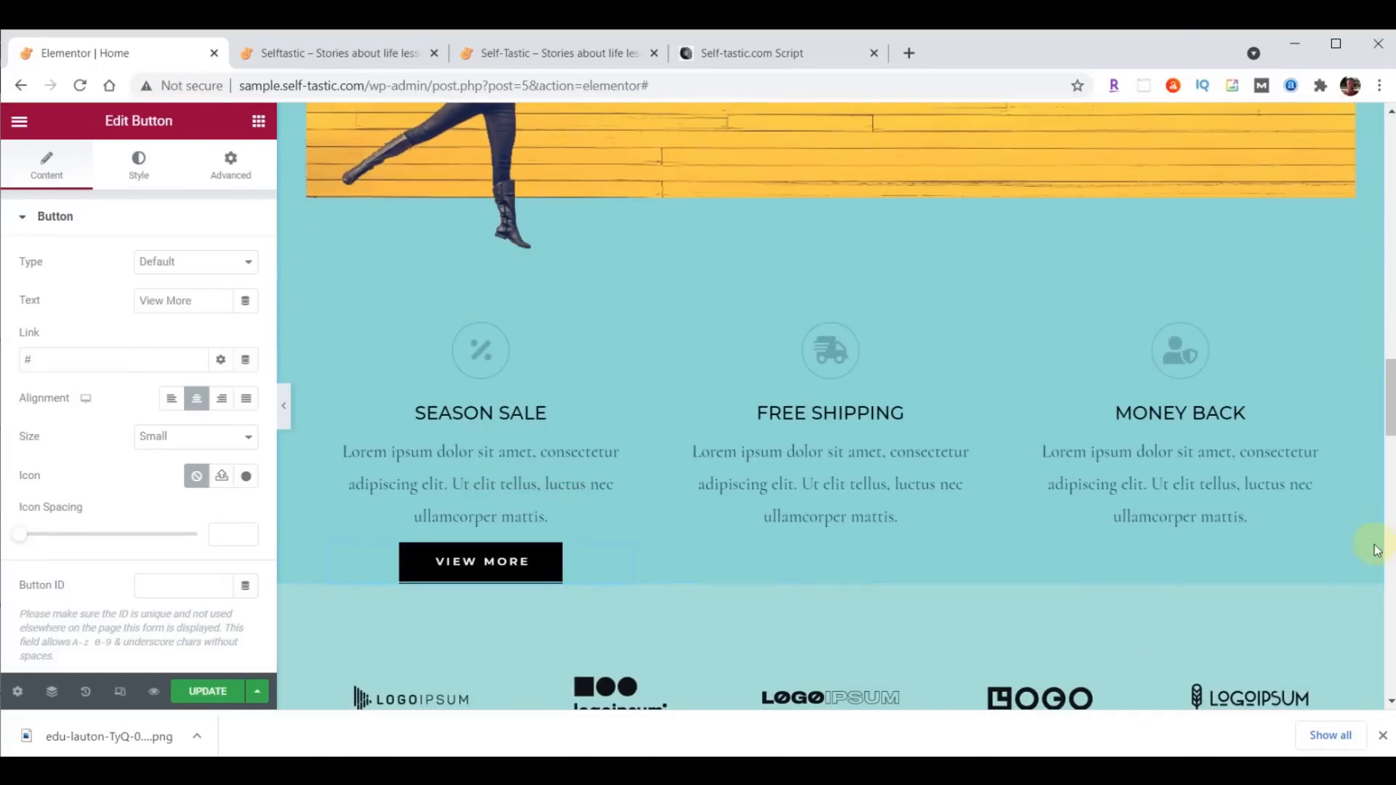
- Replace the "A Whole New Look" heading text in the yellow banner with "Be Inspired"
{"action": "scroll", "coordinate": [1351, 599], "scroll_direction": "up", "scroll_amount": 6}
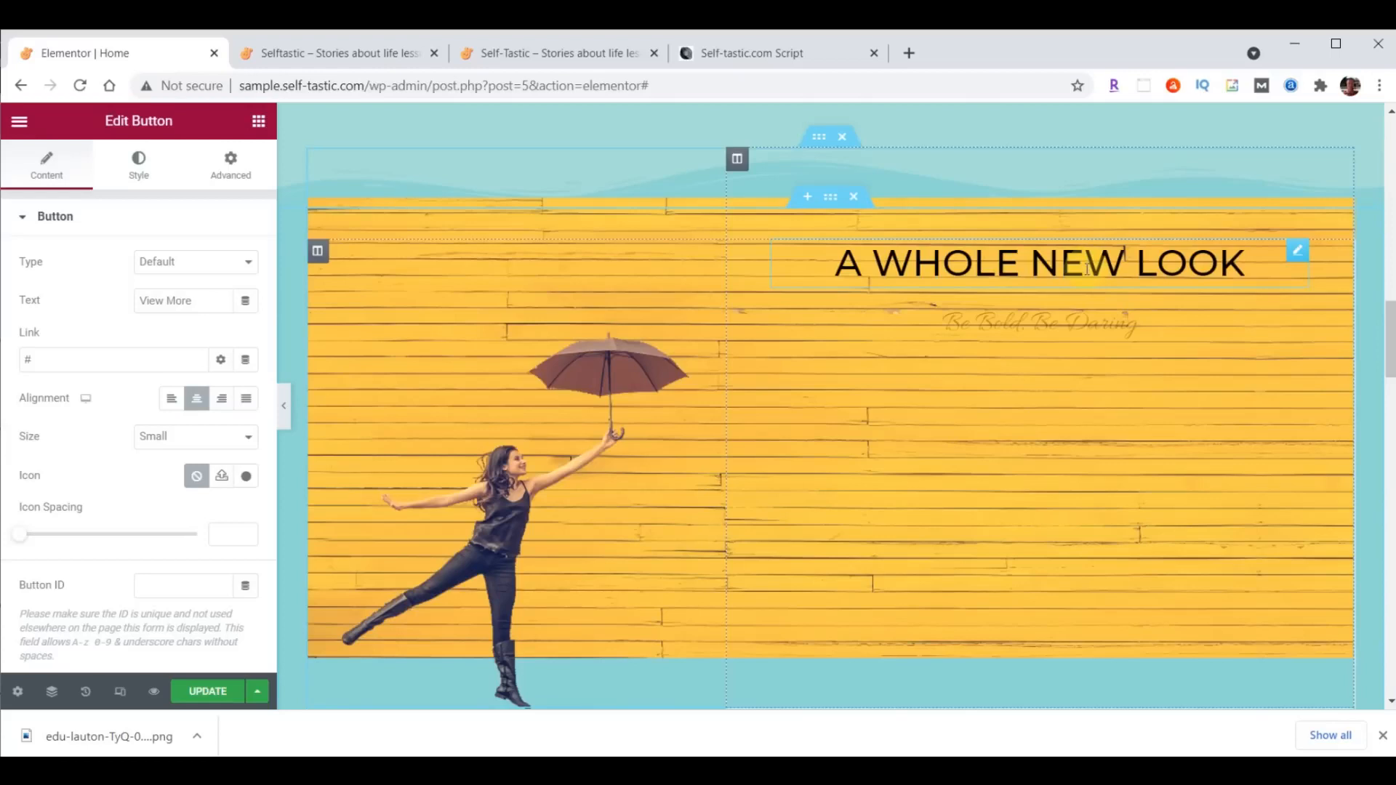
{"action": "left_click", "coordinate": [1087, 263]}
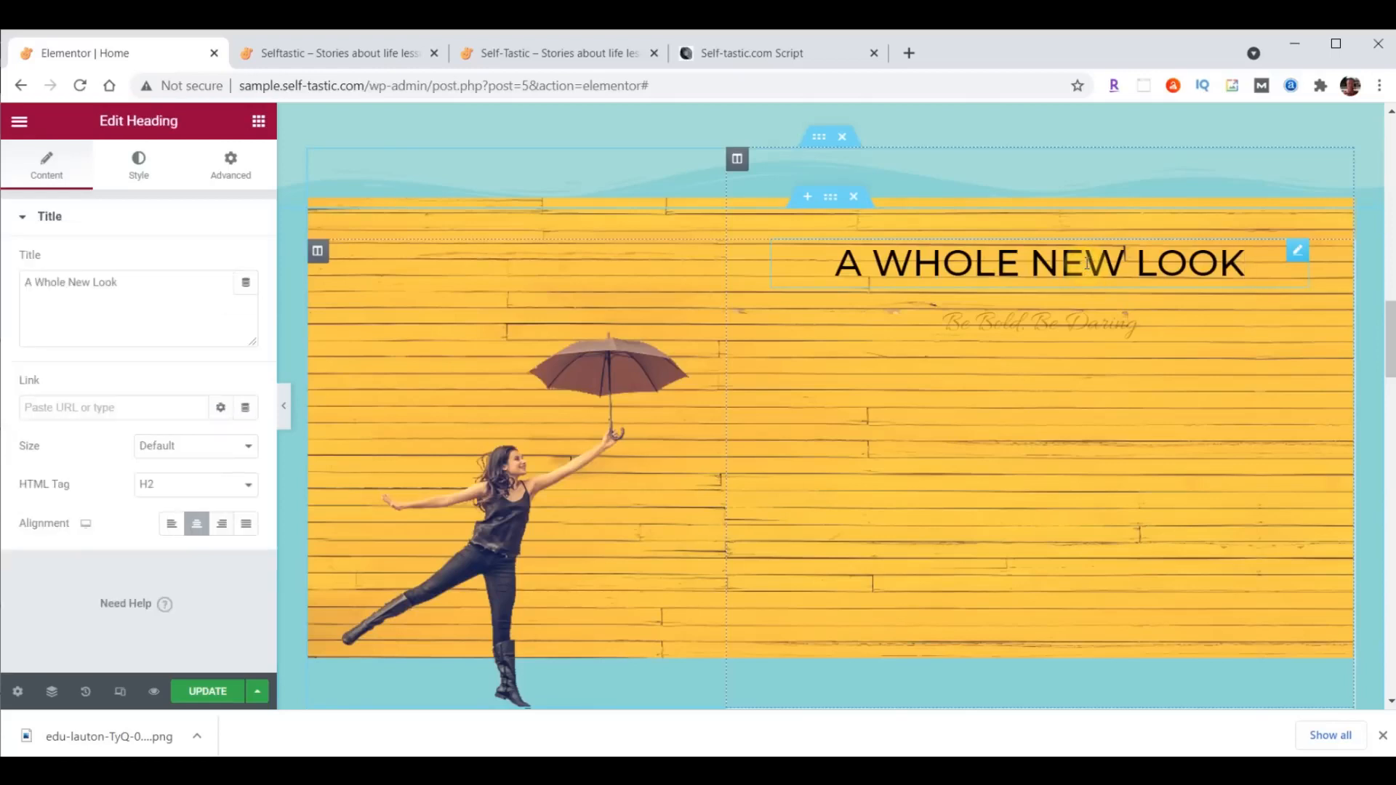
{"action": "left_click", "coordinate": [47, 296]}
{"action": "left_click_drag", "start_coordinate": [27, 289], "coordinate": [131, 286]}
{"action": "type", "text": "Be Inspired"}
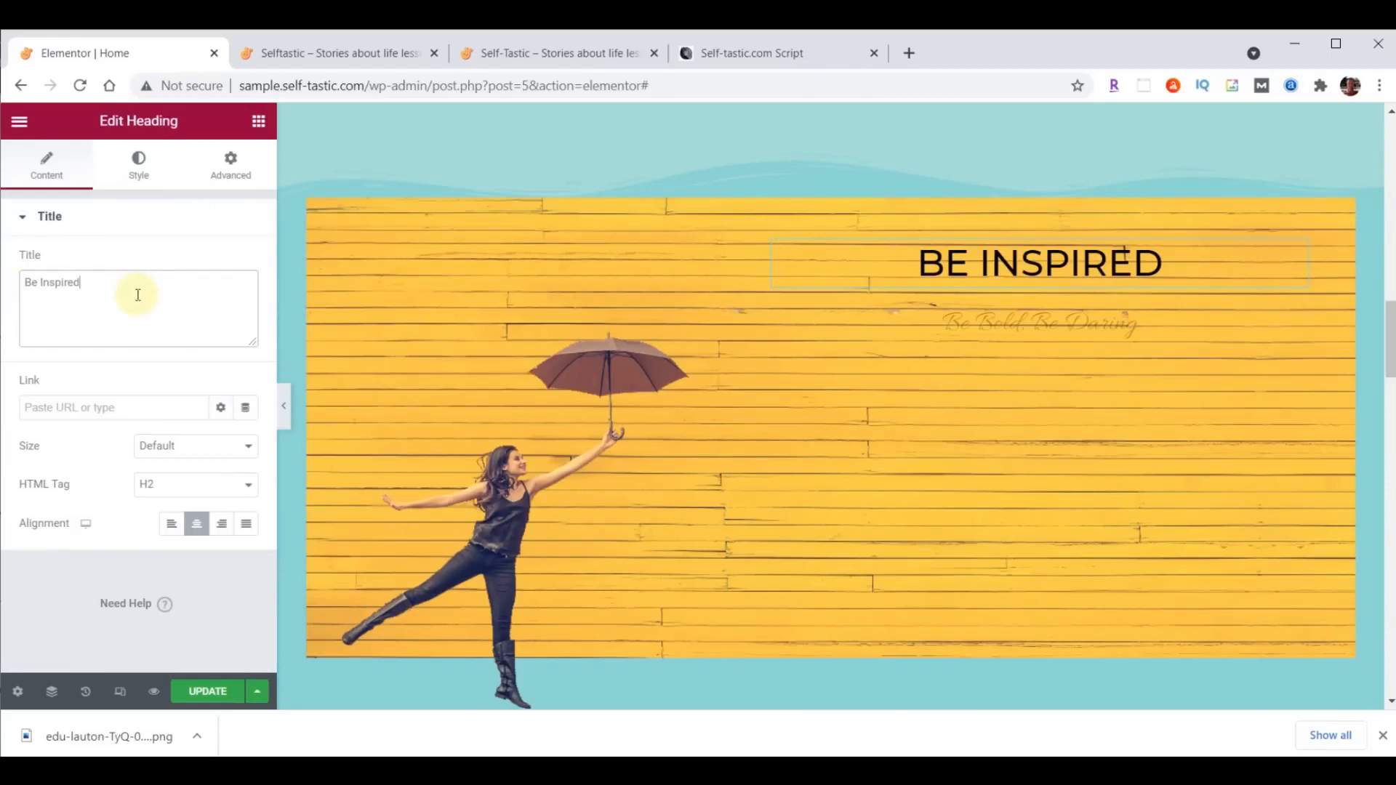
- Set the "Be Inspired" heading's text color to white, #FFFFFF
{"action": "left_click", "coordinate": [138, 163]}
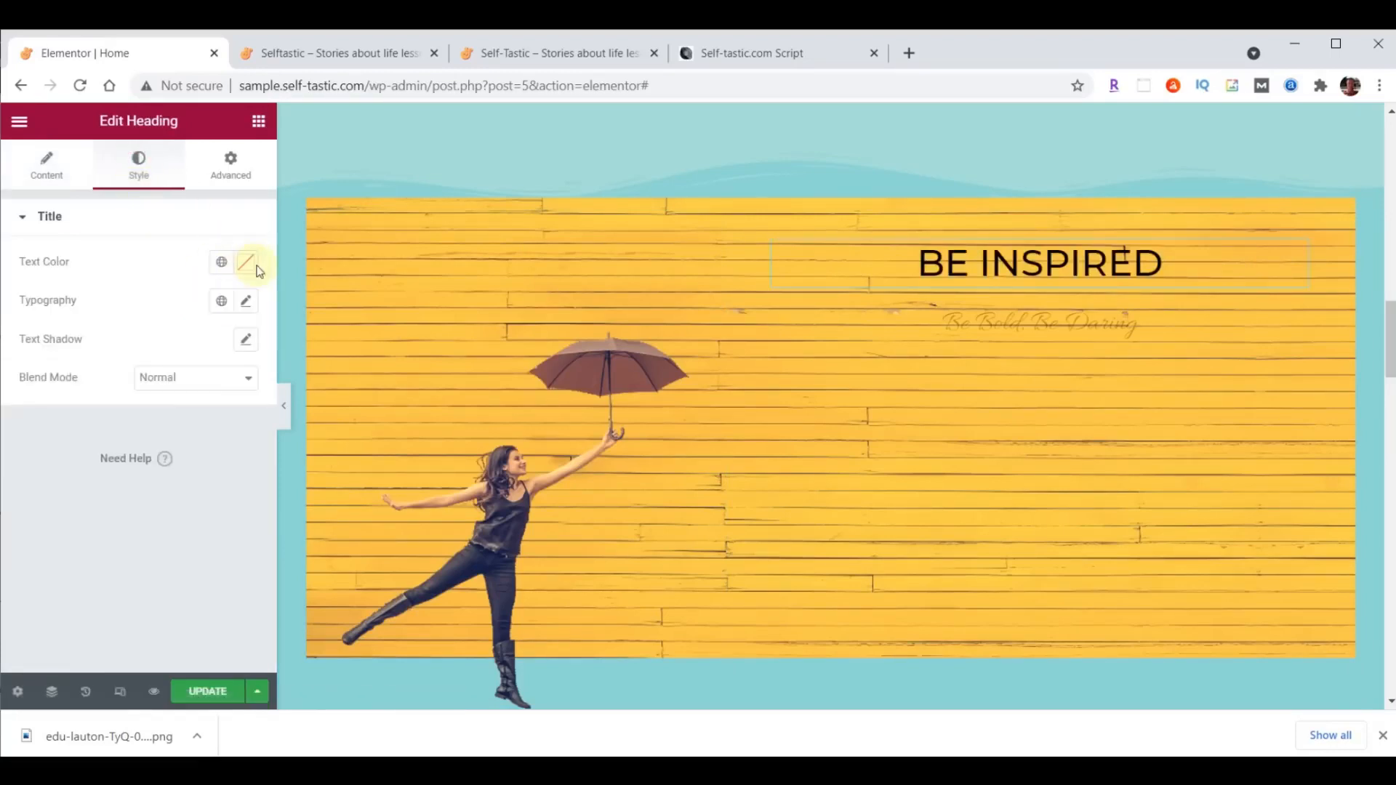
{"action": "left_click", "coordinate": [246, 263]}
{"action": "type", "text": "#FFFFFF"}
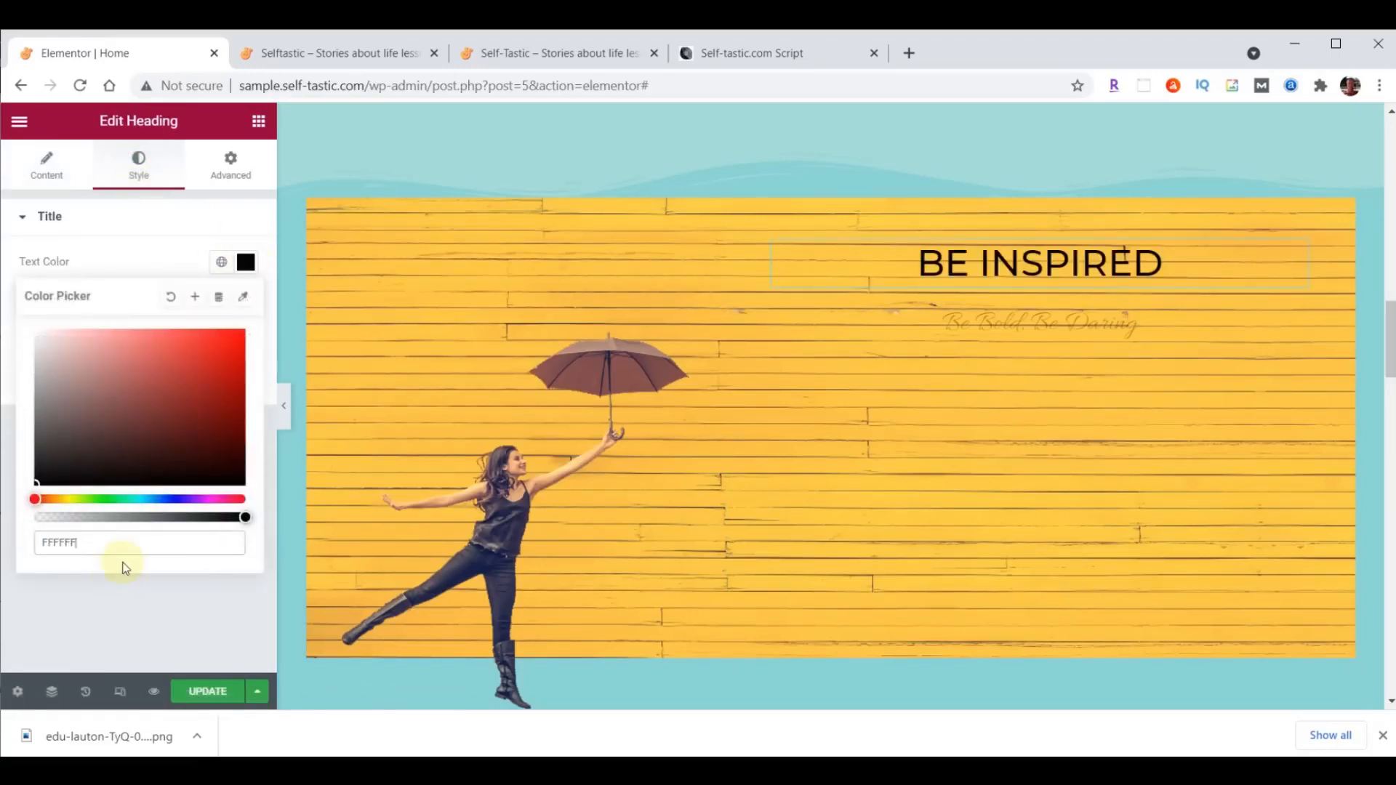
{"action": "left_click", "coordinate": [248, 268]}
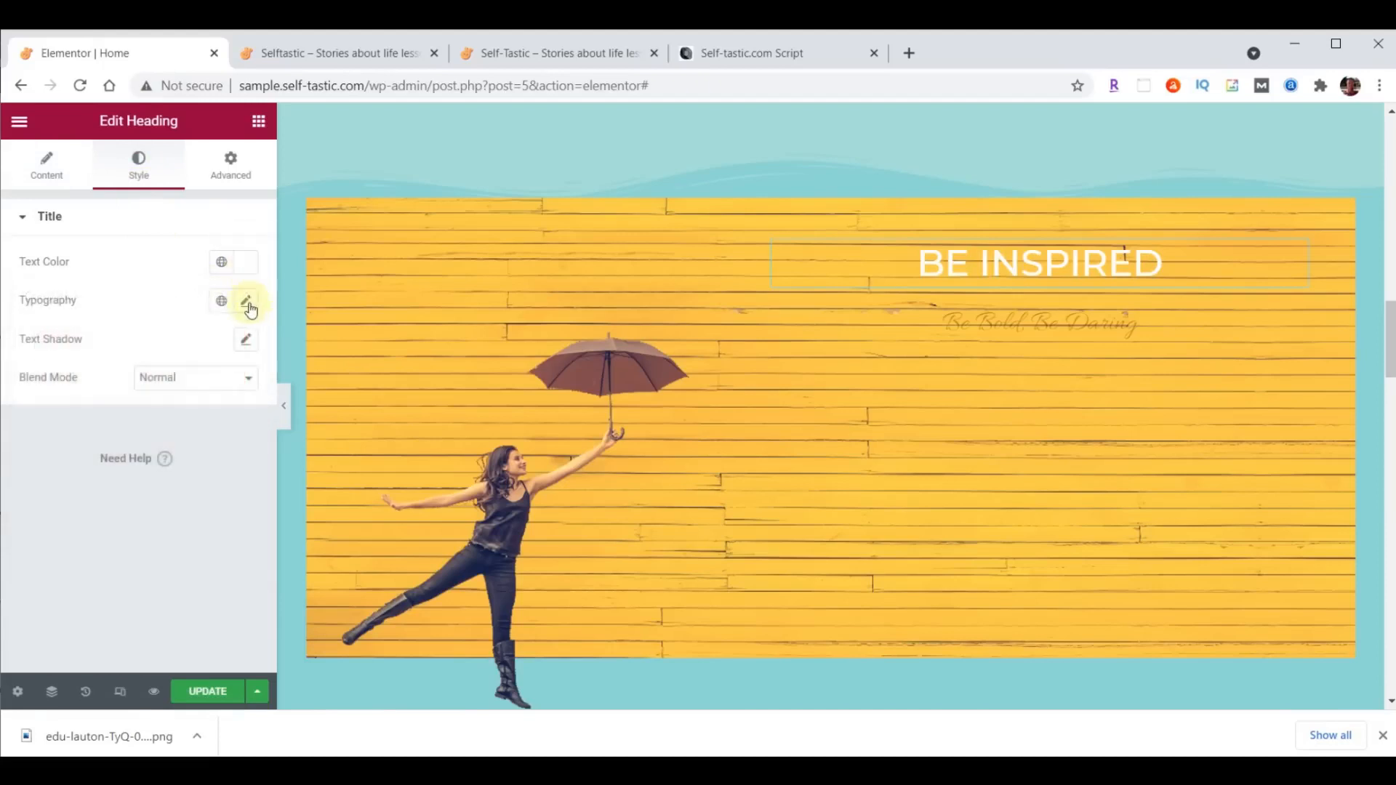
- Set the "Be Inspired" heading's typography to Montserrat, size 80 px and weight 700
{"action": "left_click", "coordinate": [245, 301]}
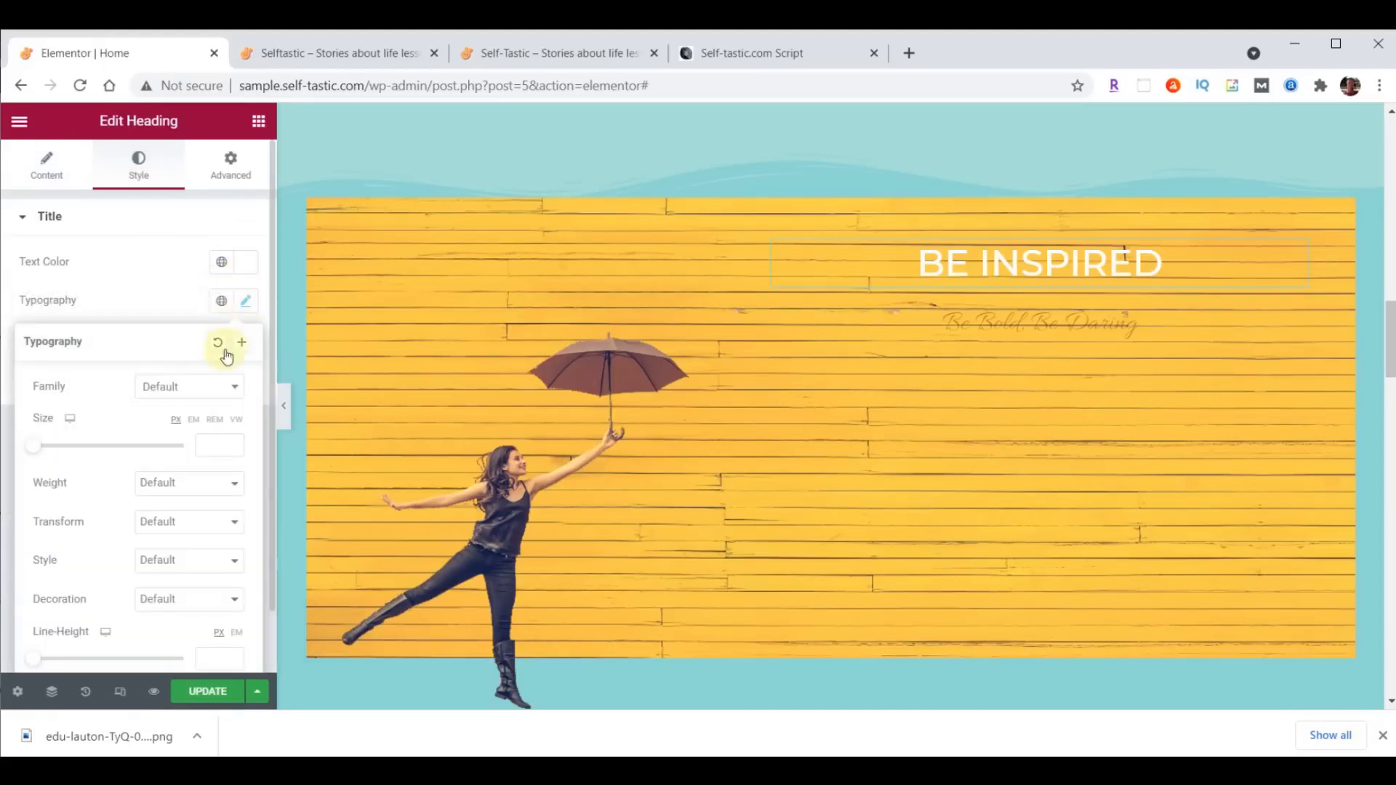
{"action": "left_click", "coordinate": [198, 389]}
{"action": "type", "text": "monts"}
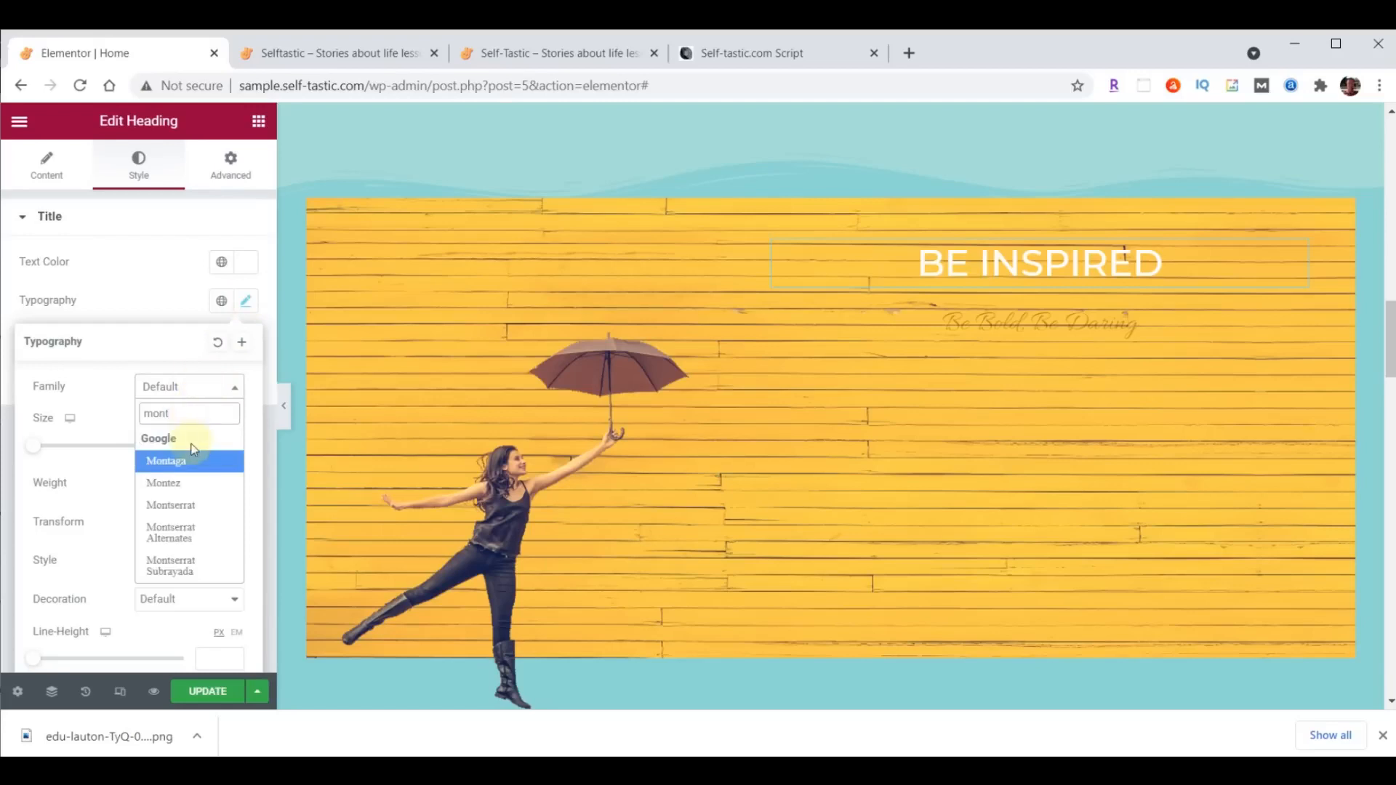
{"action": "left_click", "coordinate": [192, 507]}
{"action": "left_click", "coordinate": [208, 448]}
{"action": "type", "text": "80"}
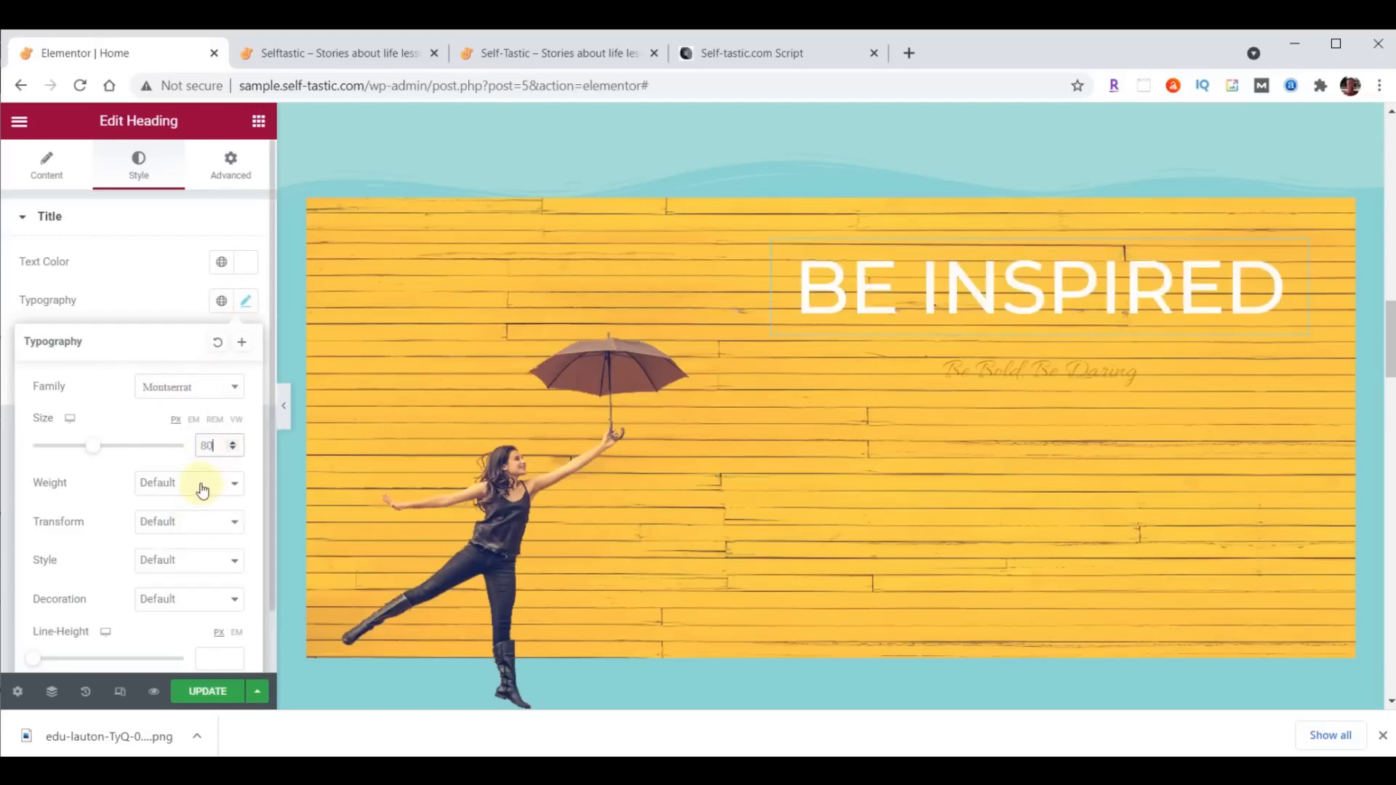
{"action": "left_click", "coordinate": [202, 493]}
{"action": "left_click", "coordinate": [171, 587]}
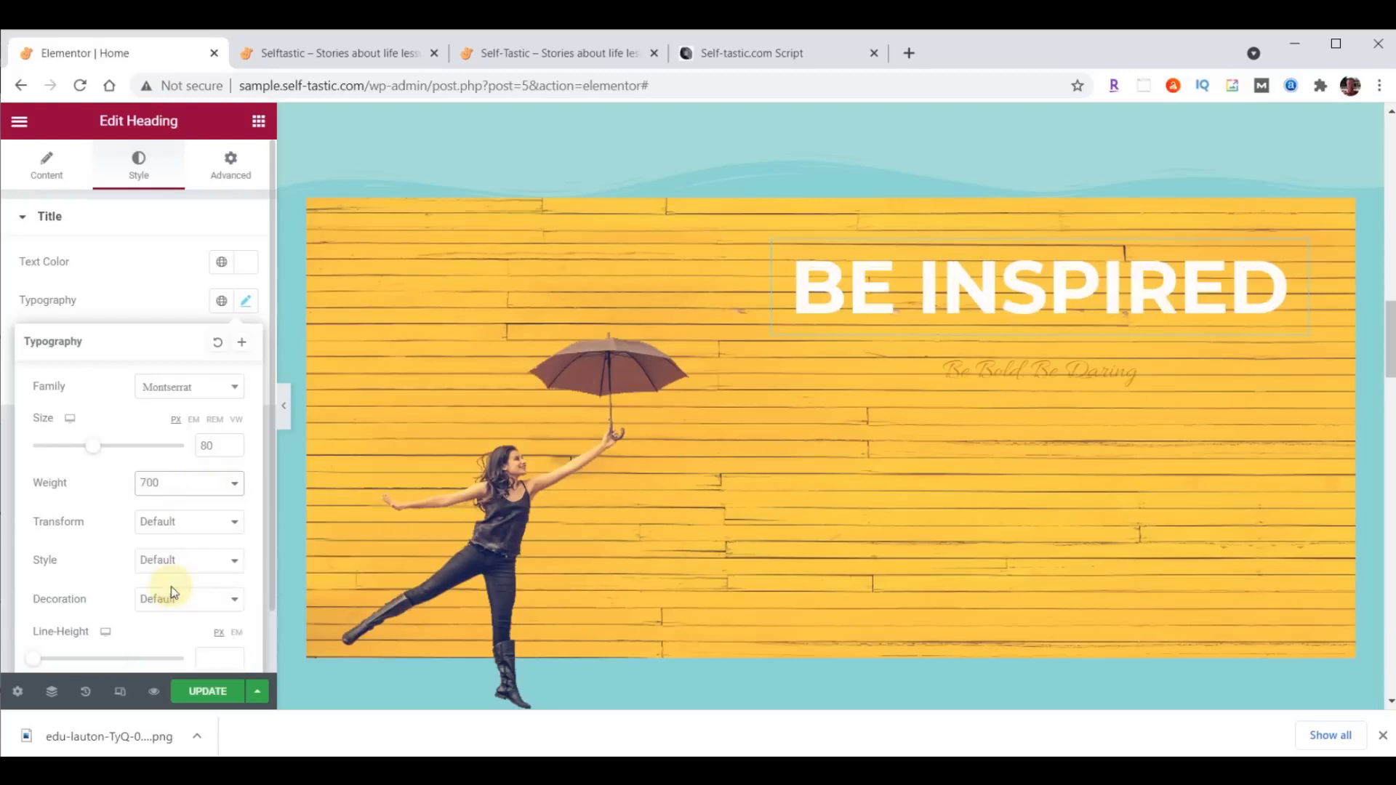
{"action": "left_click", "coordinate": [1297, 255]}
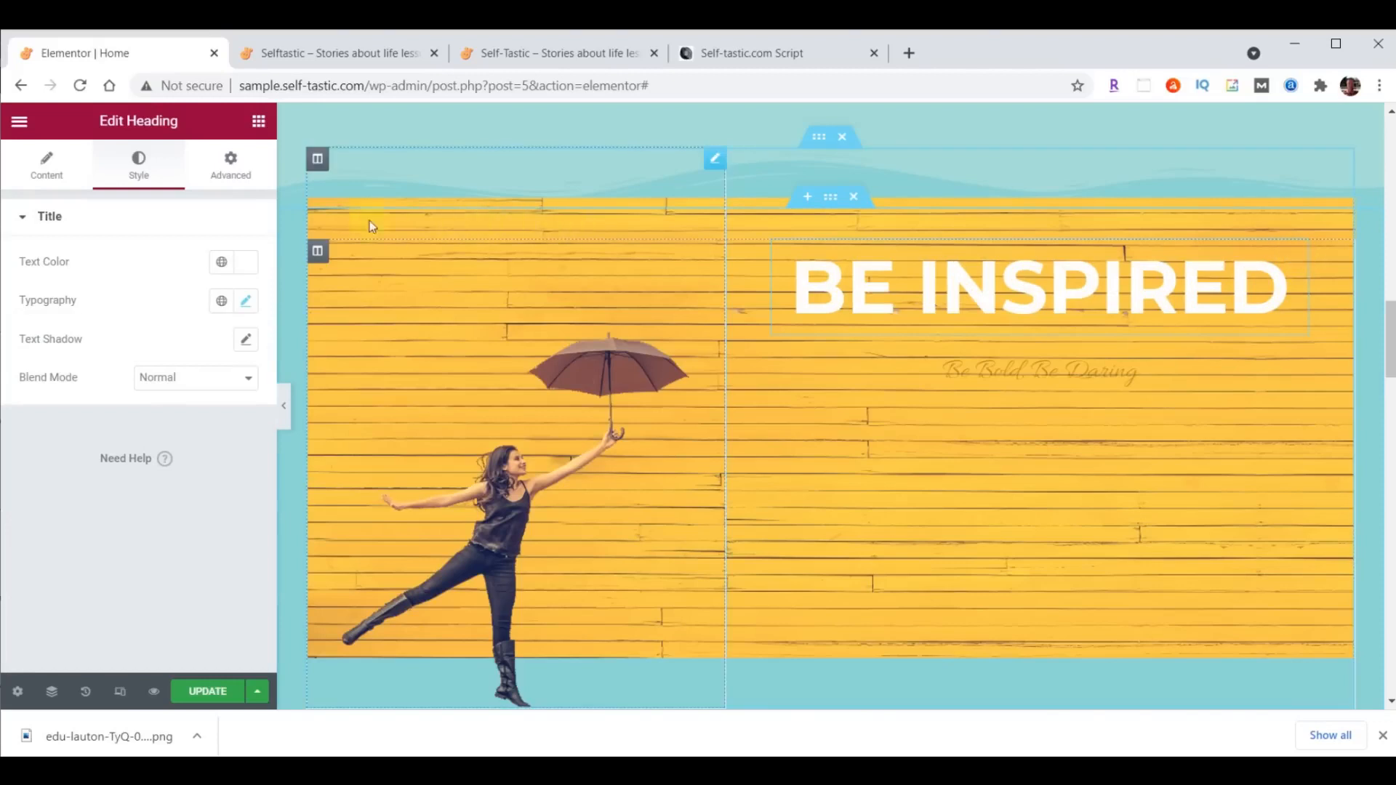
- Unlink the "Be Inspired" heading's margins and set its bottom margin to 29 px
{"action": "left_click", "coordinate": [236, 170]}
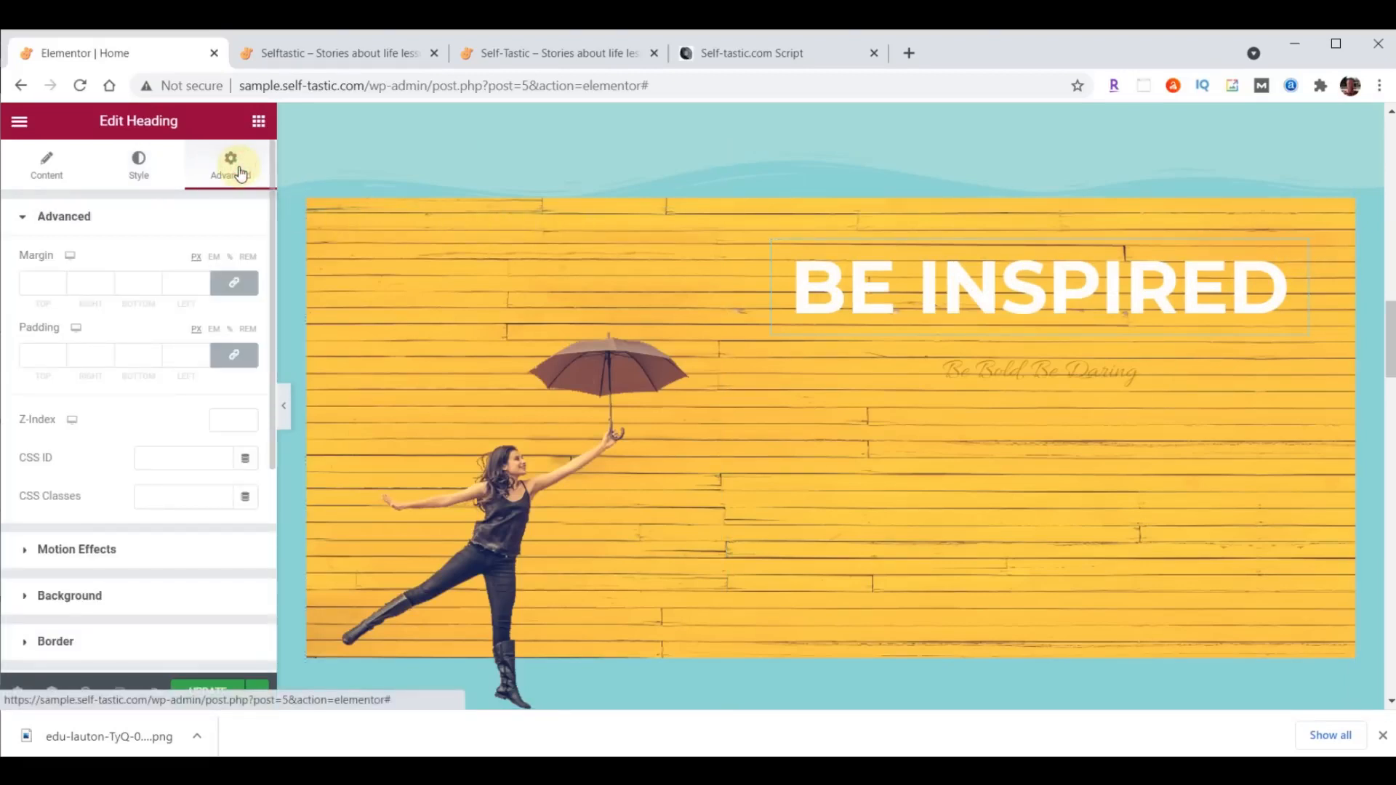
{"action": "left_click", "coordinate": [235, 283]}
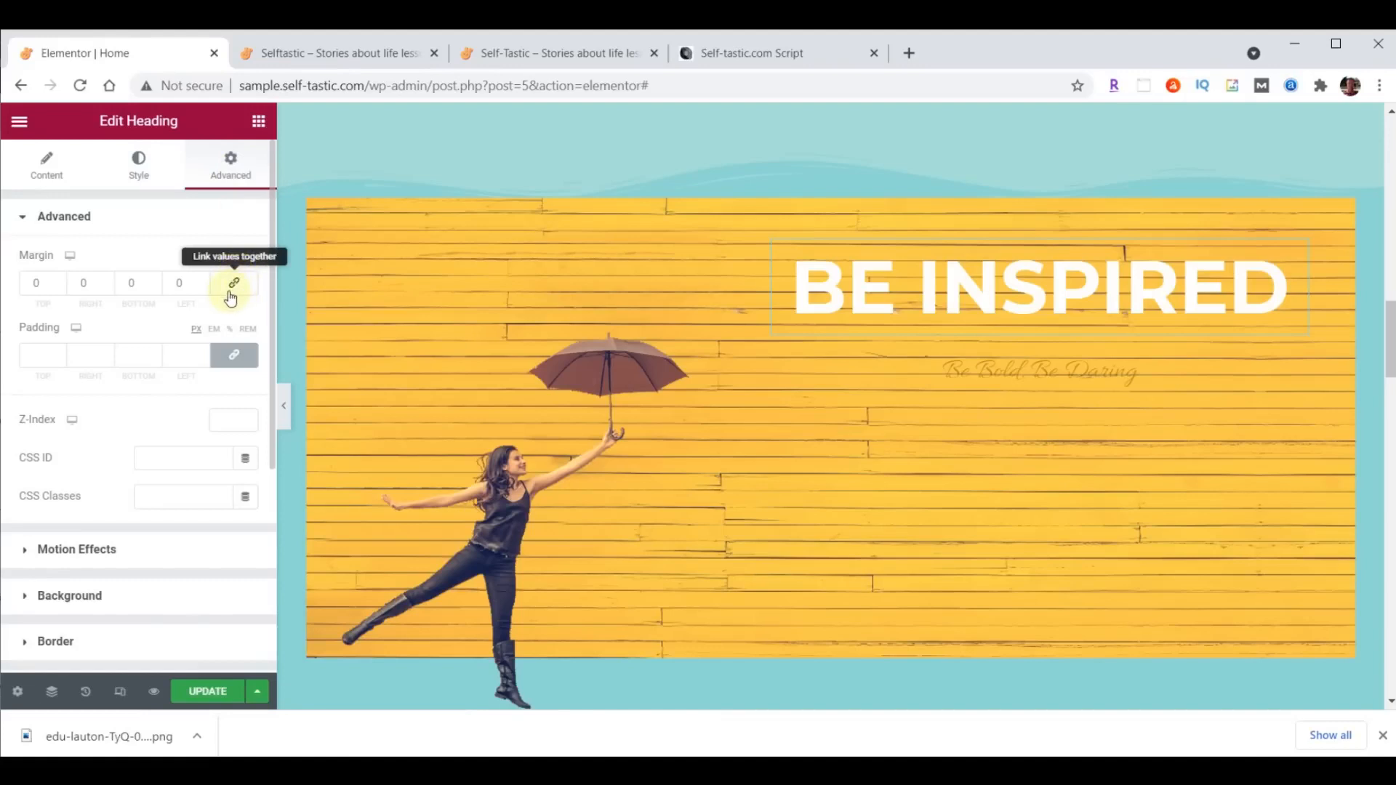
{"action": "double_click", "coordinate": [138, 283]}
{"action": "type", "text": "29"}
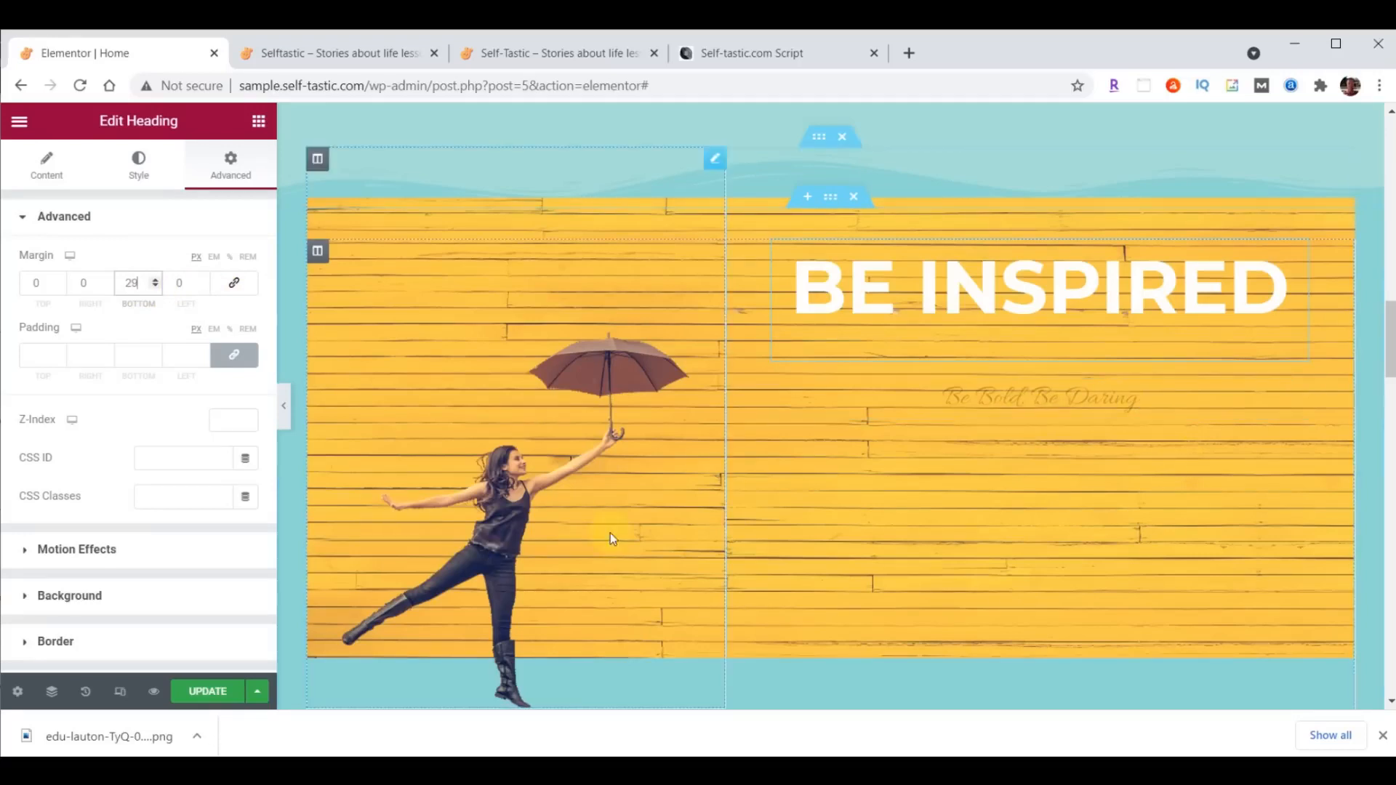
- Replace the "Be Bold, Be Daring" heading text with "to live your best life"
{"action": "left_click", "coordinate": [1080, 397]}
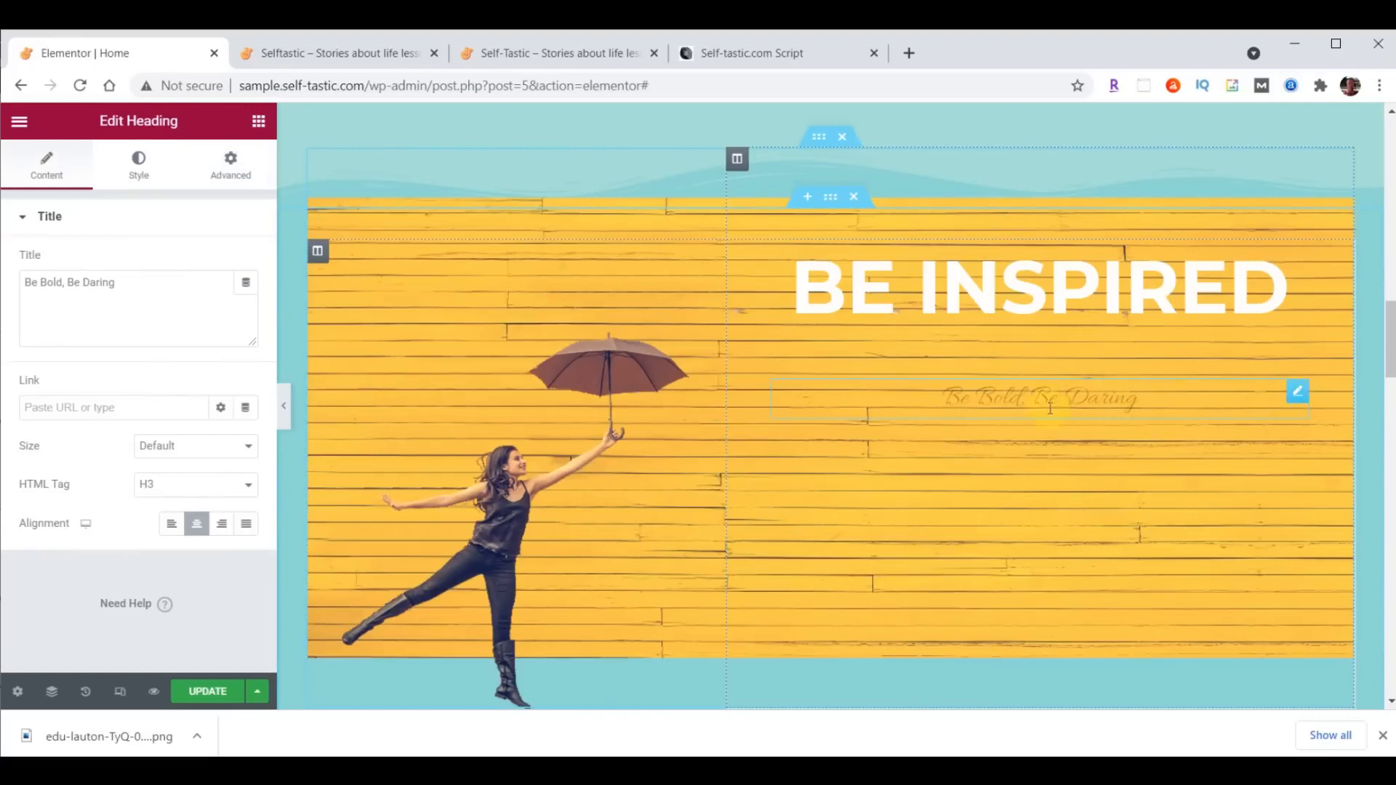
{"action": "left_click", "coordinate": [40, 310]}
{"action": "left_click_drag", "start_coordinate": [29, 282], "coordinate": [162, 275]}
{"action": "type", "text": "to live your best life"}
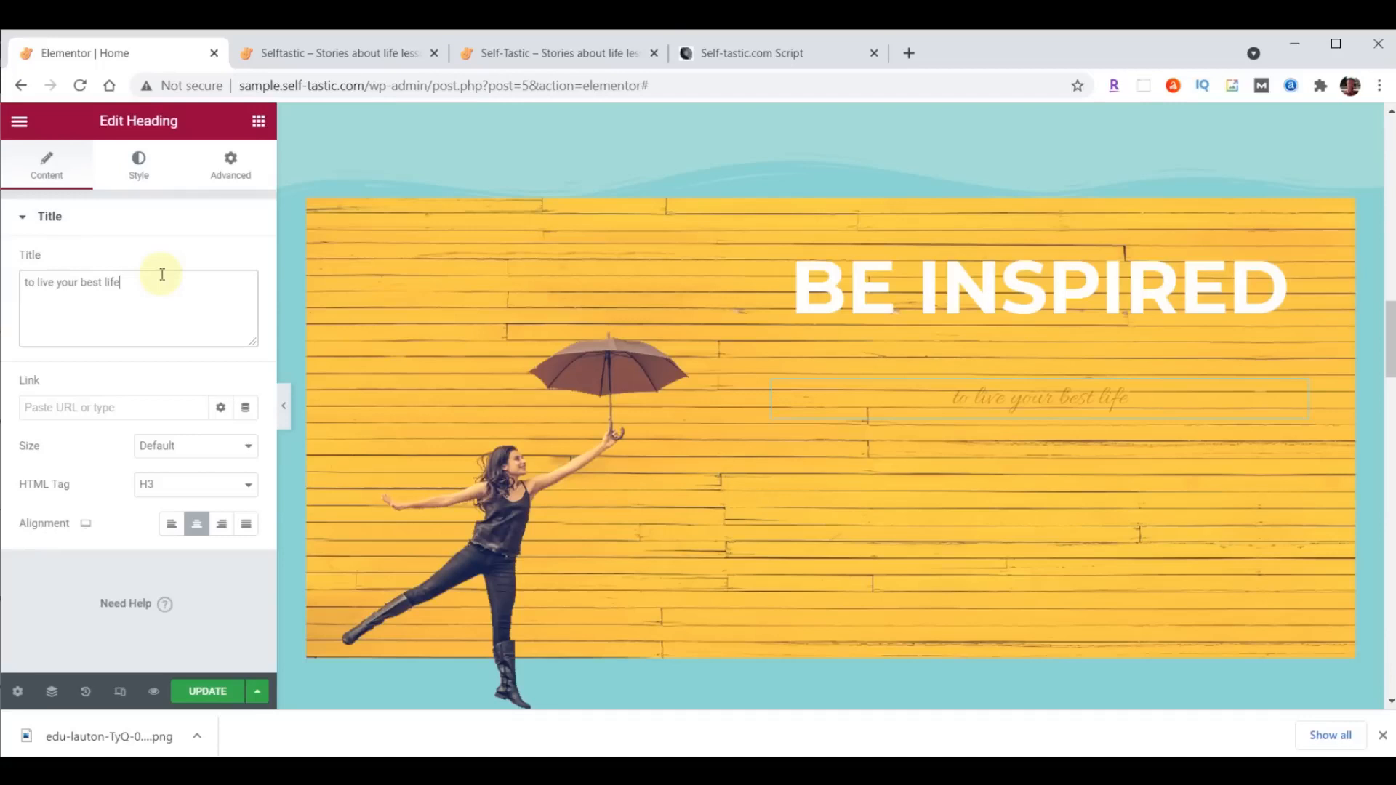
- Set the "to live your best life" heading's text color to #FFFFFF
{"action": "left_click", "coordinate": [153, 177]}
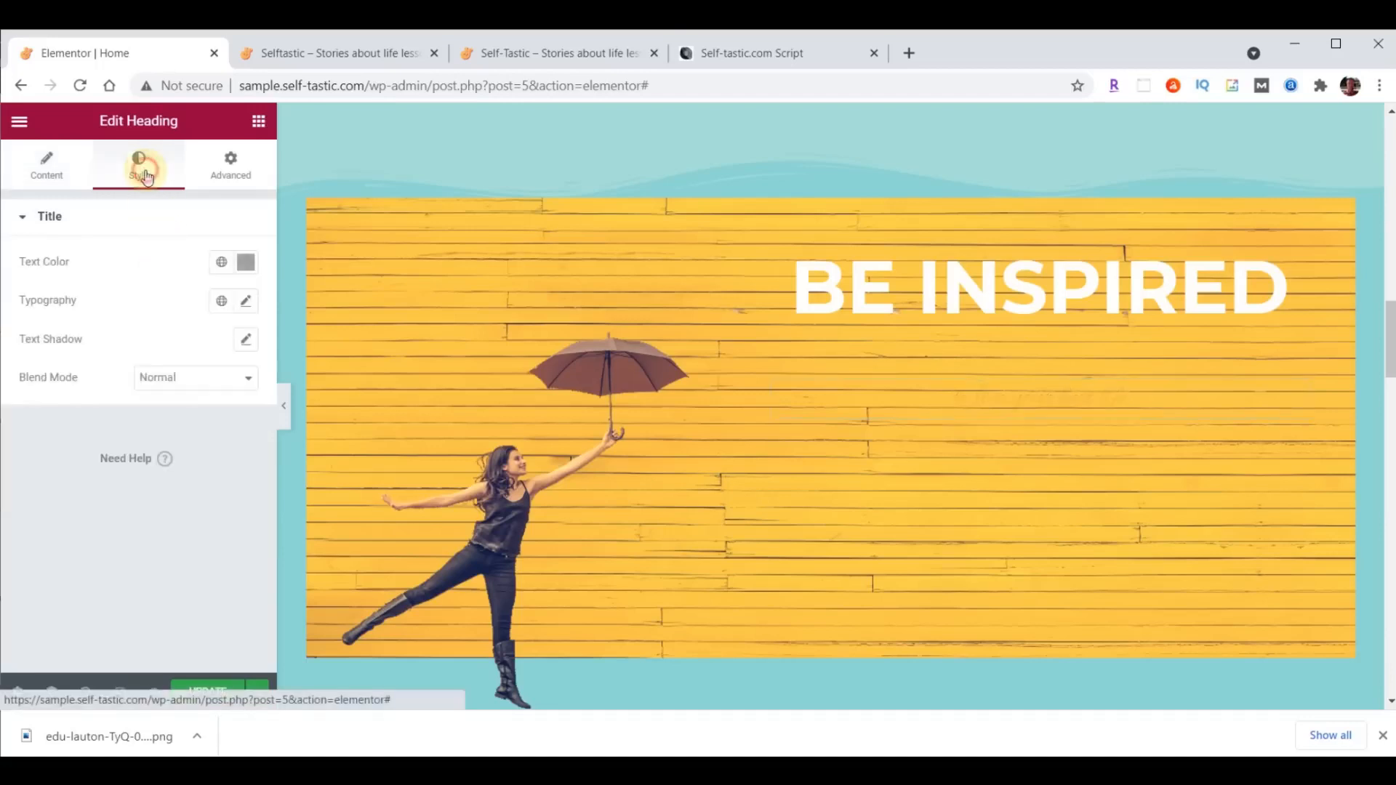
{"action": "left_click", "coordinate": [244, 264]}
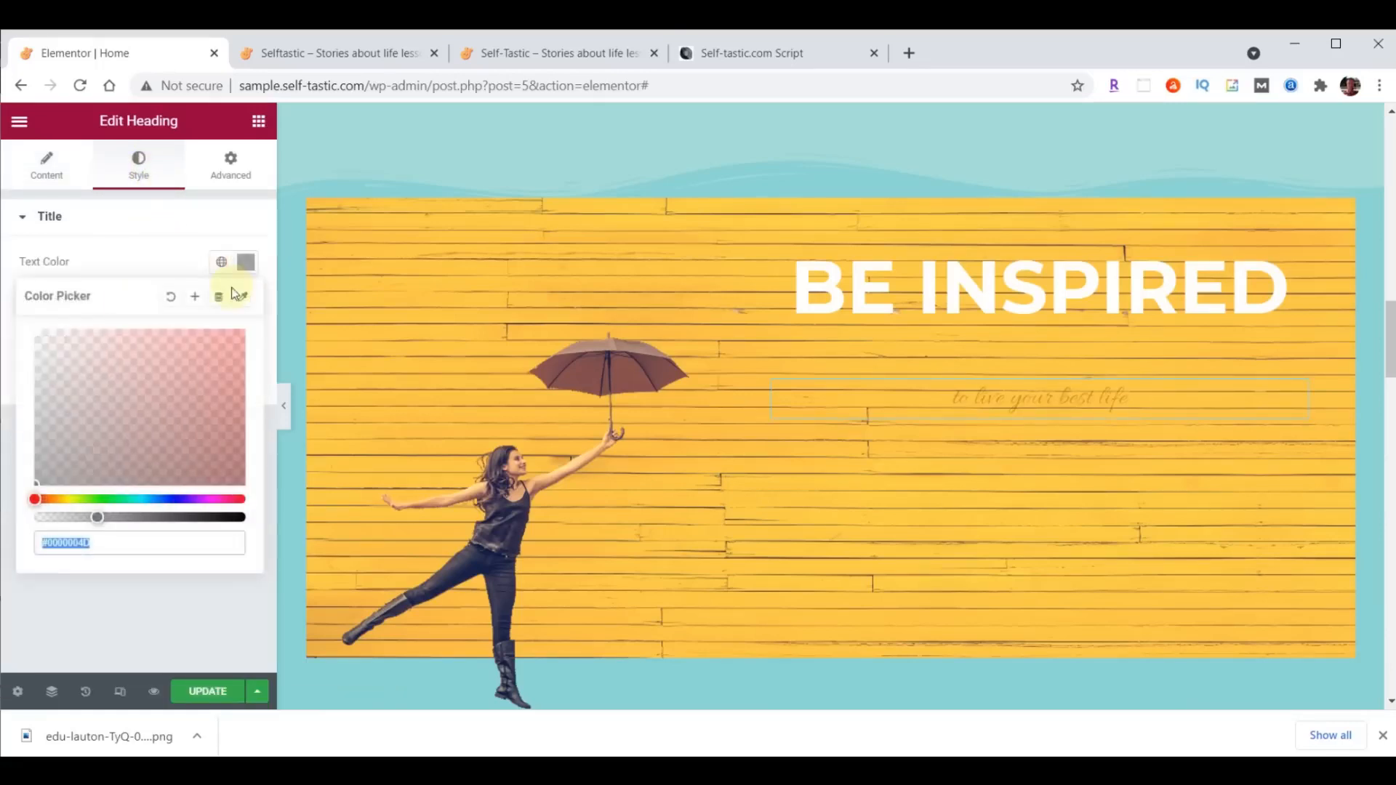
{"action": "type", "text": "#FFFFFF"}
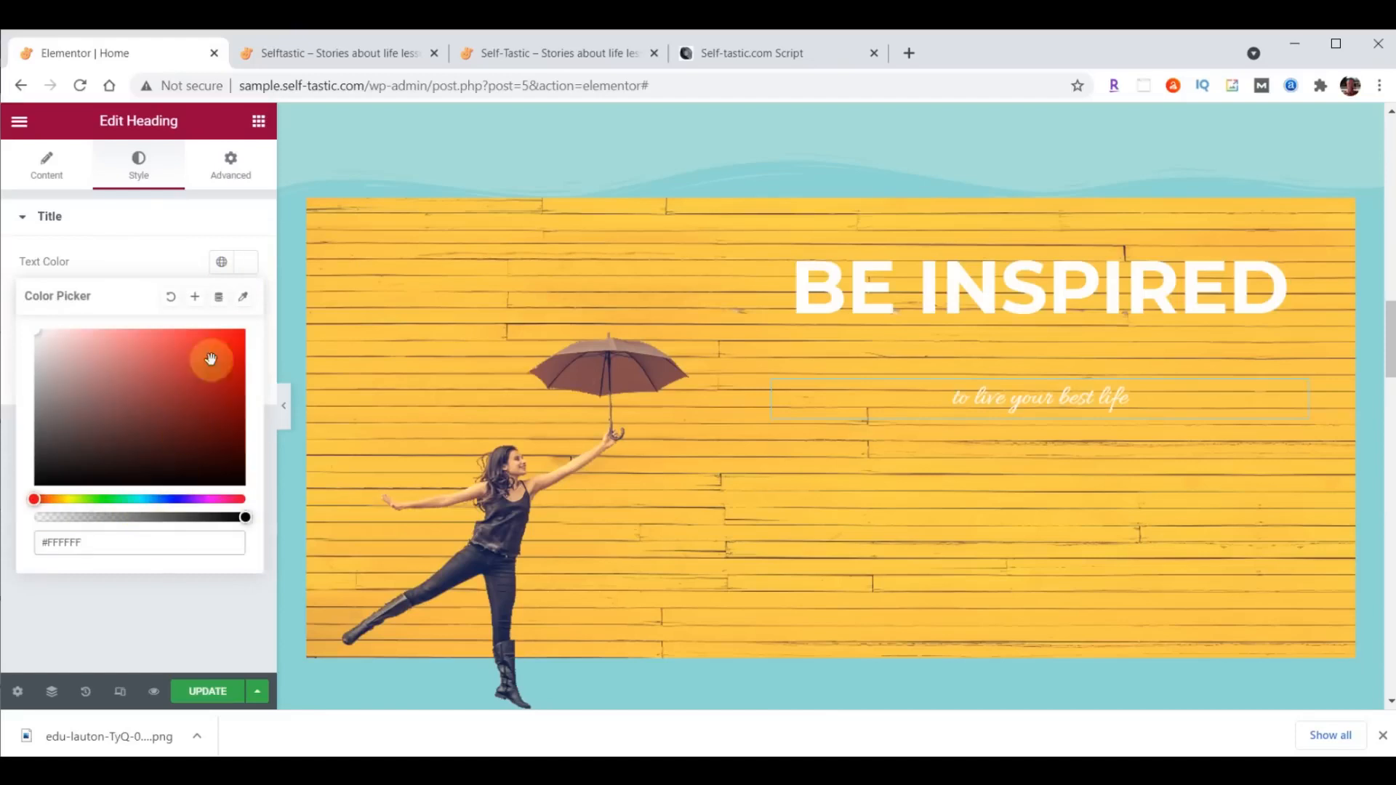
{"action": "left_click", "coordinate": [247, 262]}
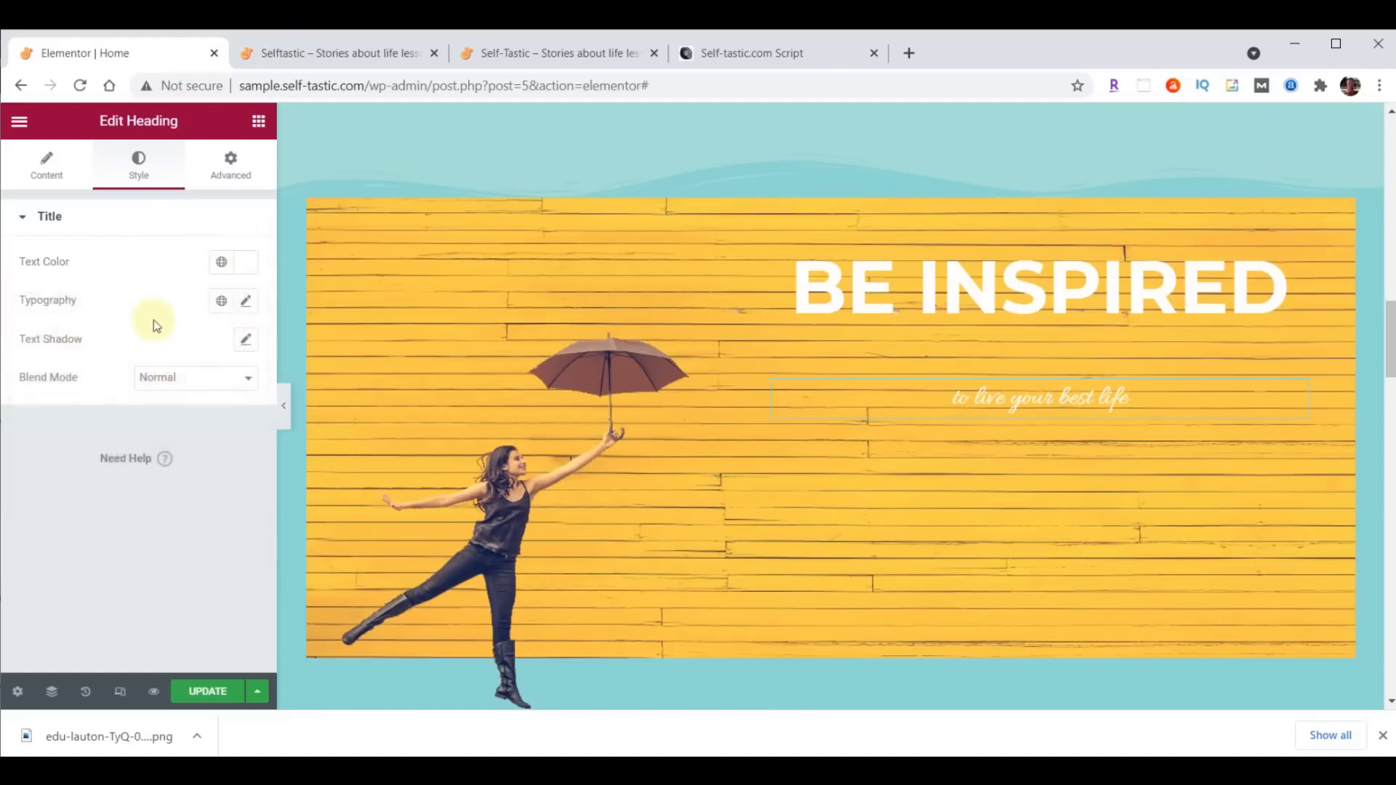
- Set the "to live your best life" heading's typography to Lora, size 40 px and weight 500
{"action": "left_click", "coordinate": [246, 300]}
{"action": "left_click", "coordinate": [187, 384]}
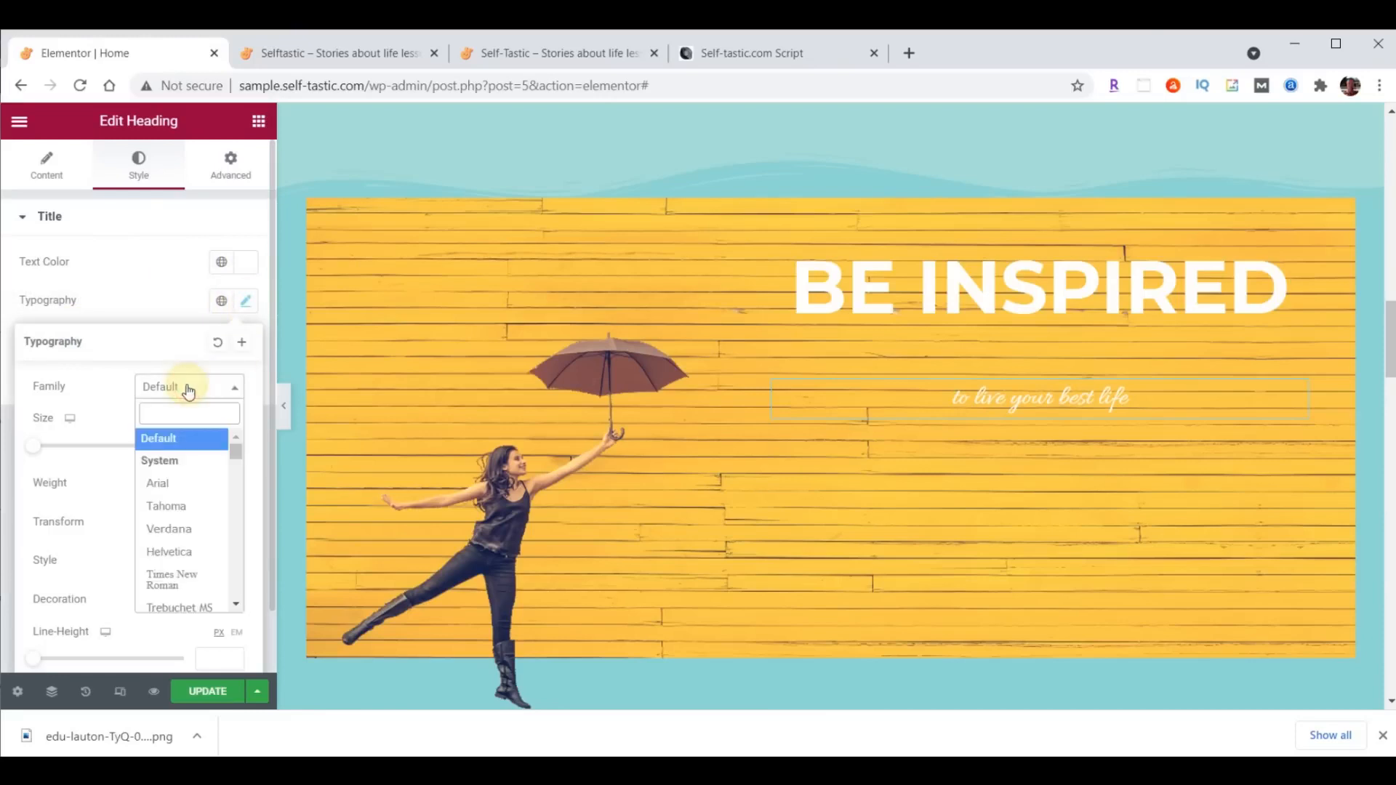
{"action": "type", "text": "lora"}
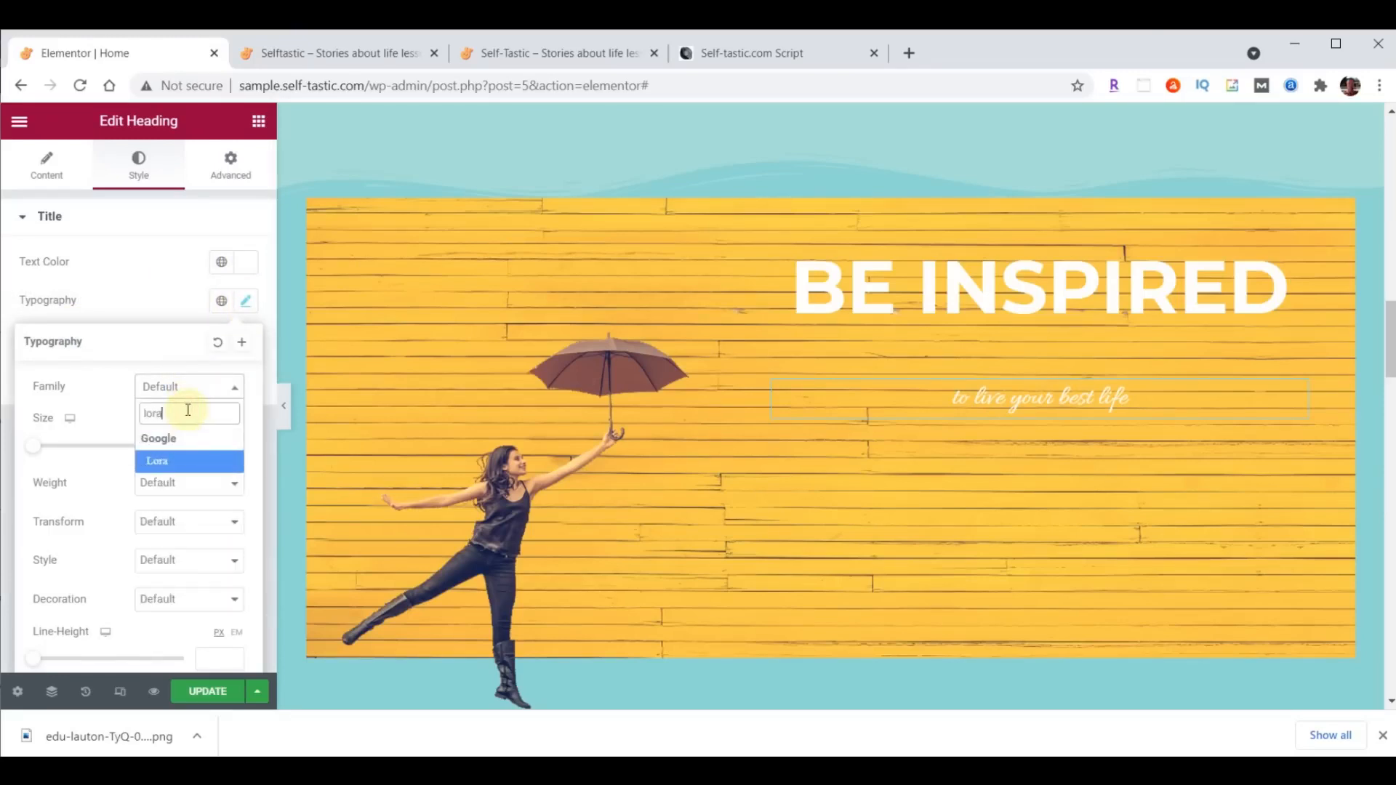
{"action": "left_click", "coordinate": [177, 451]}
{"action": "left_click", "coordinate": [219, 438]}
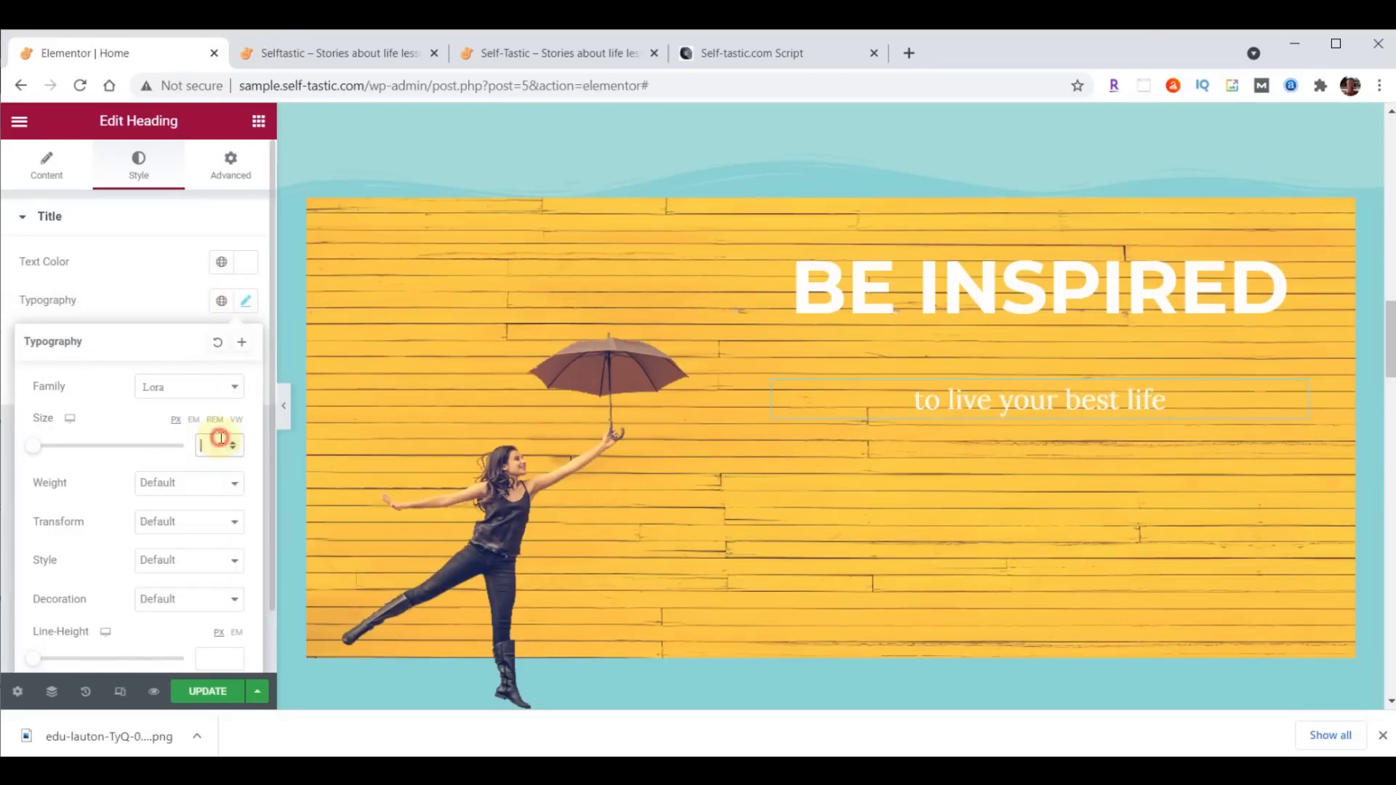
{"action": "type", "text": "40"}
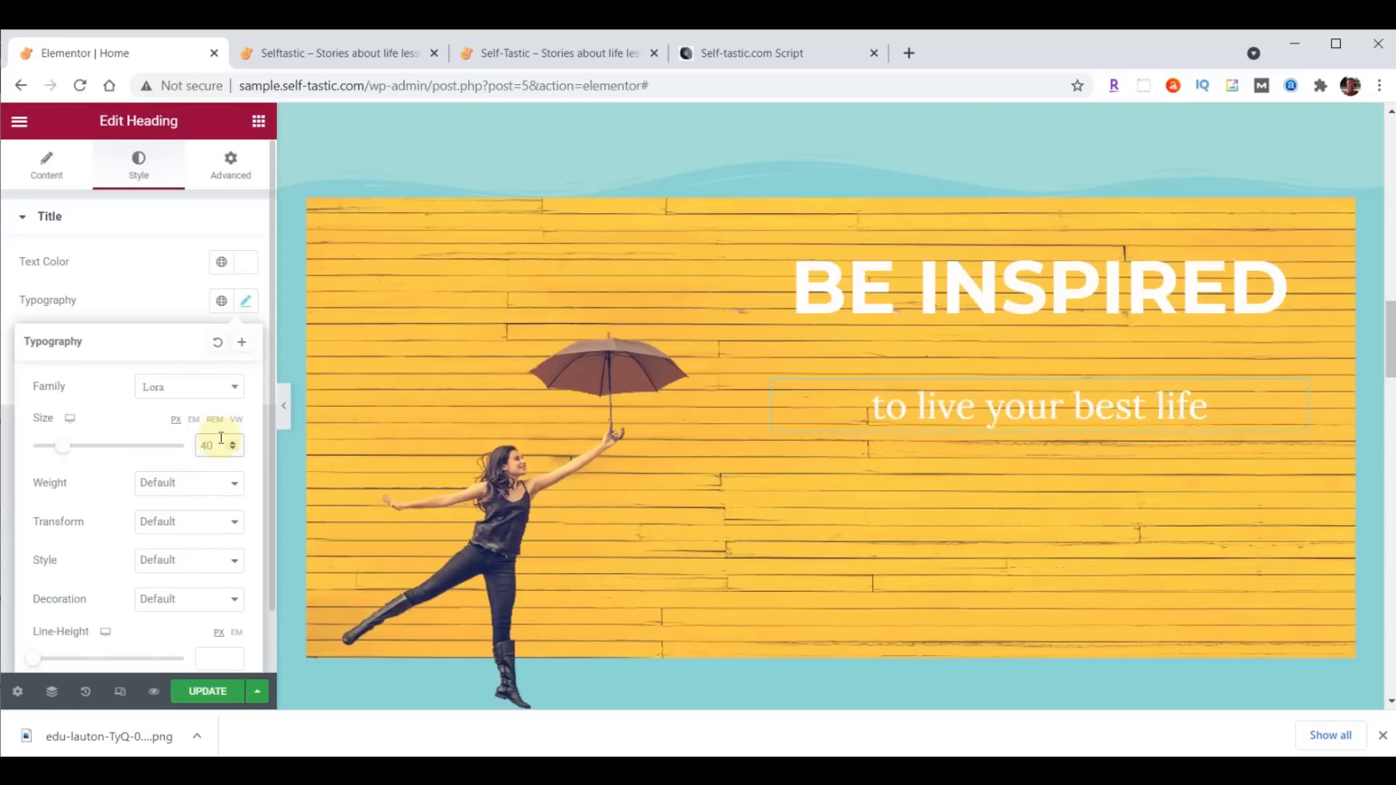
{"action": "left_click", "coordinate": [211, 487]}
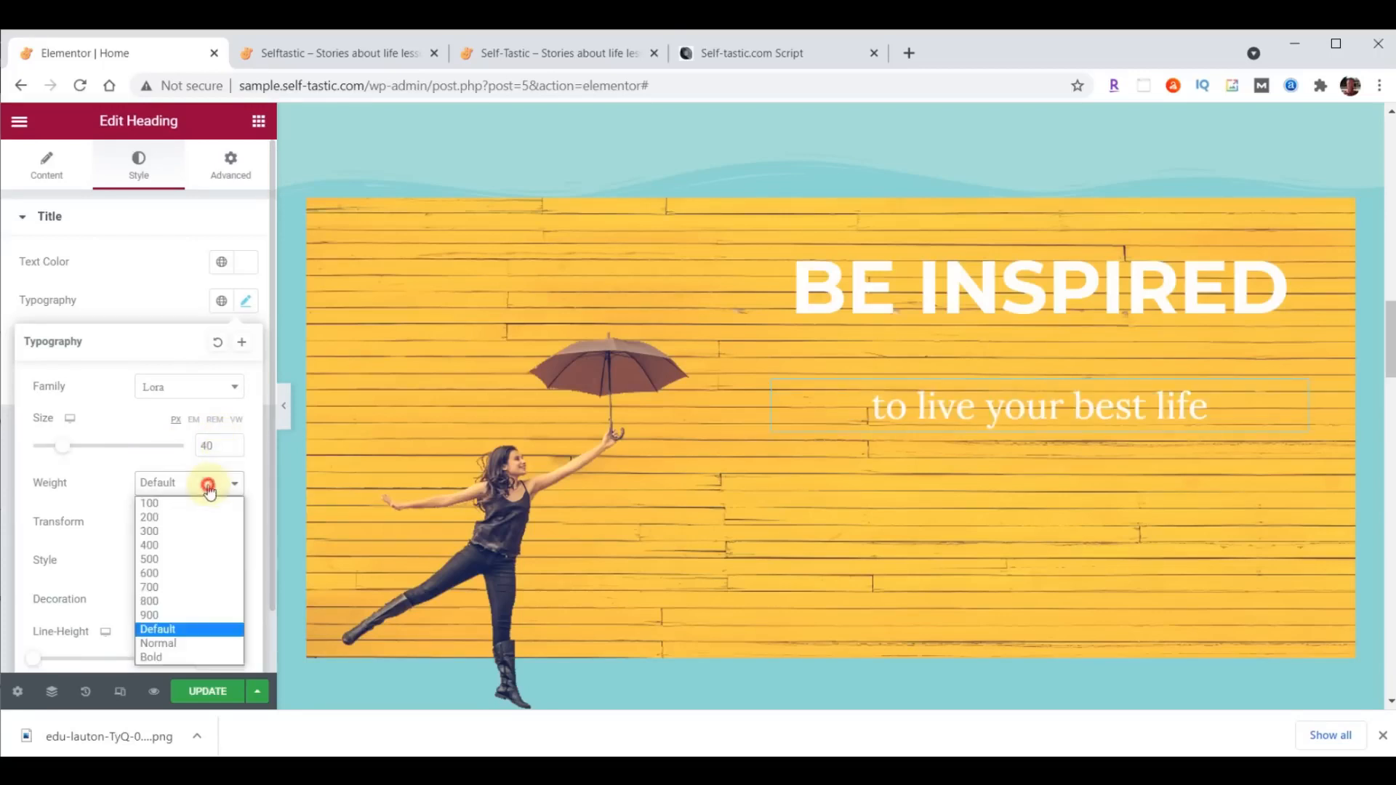
{"action": "left_click", "coordinate": [151, 561]}
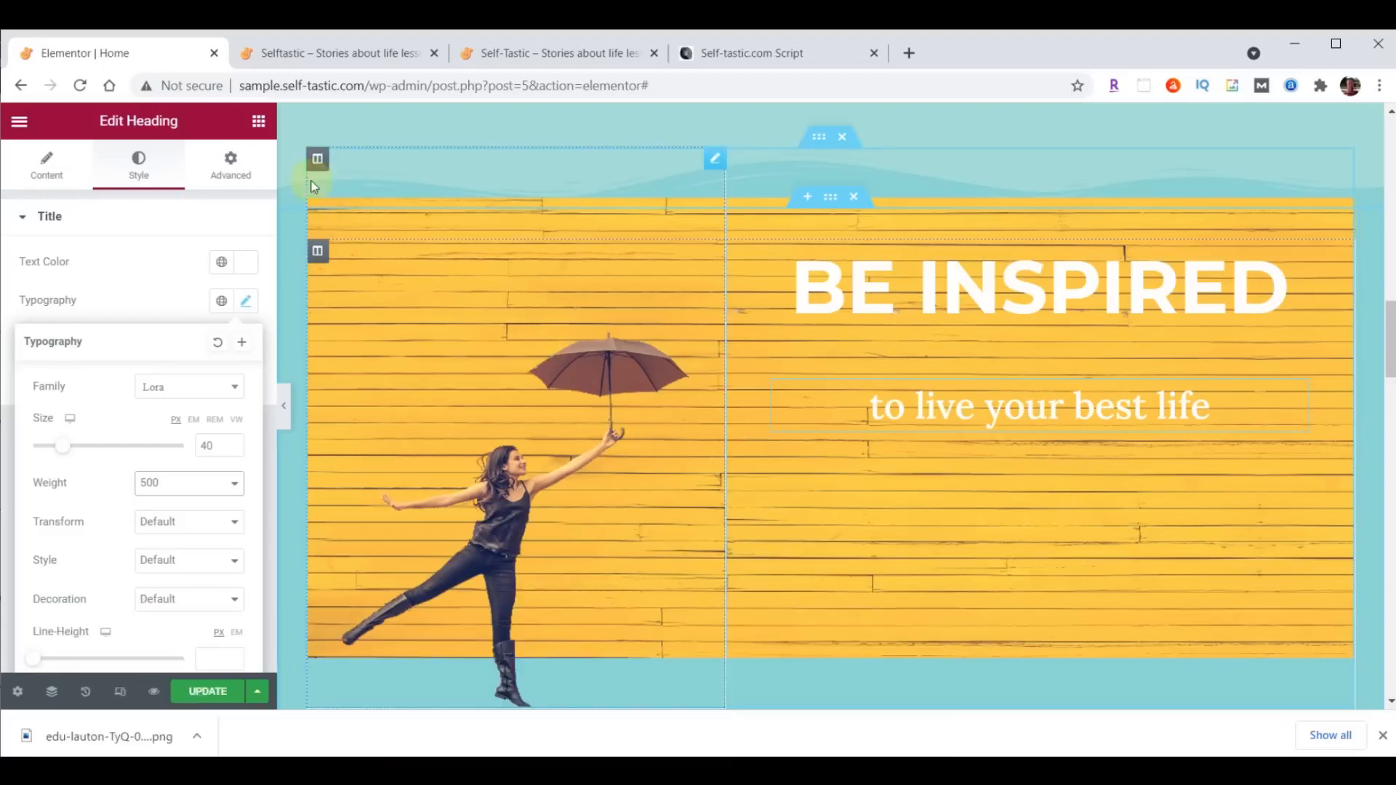
- Search the widgets for "image" and add an Image Carousel below the "to live your best life" heading
{"action": "left_click", "coordinate": [258, 121]}
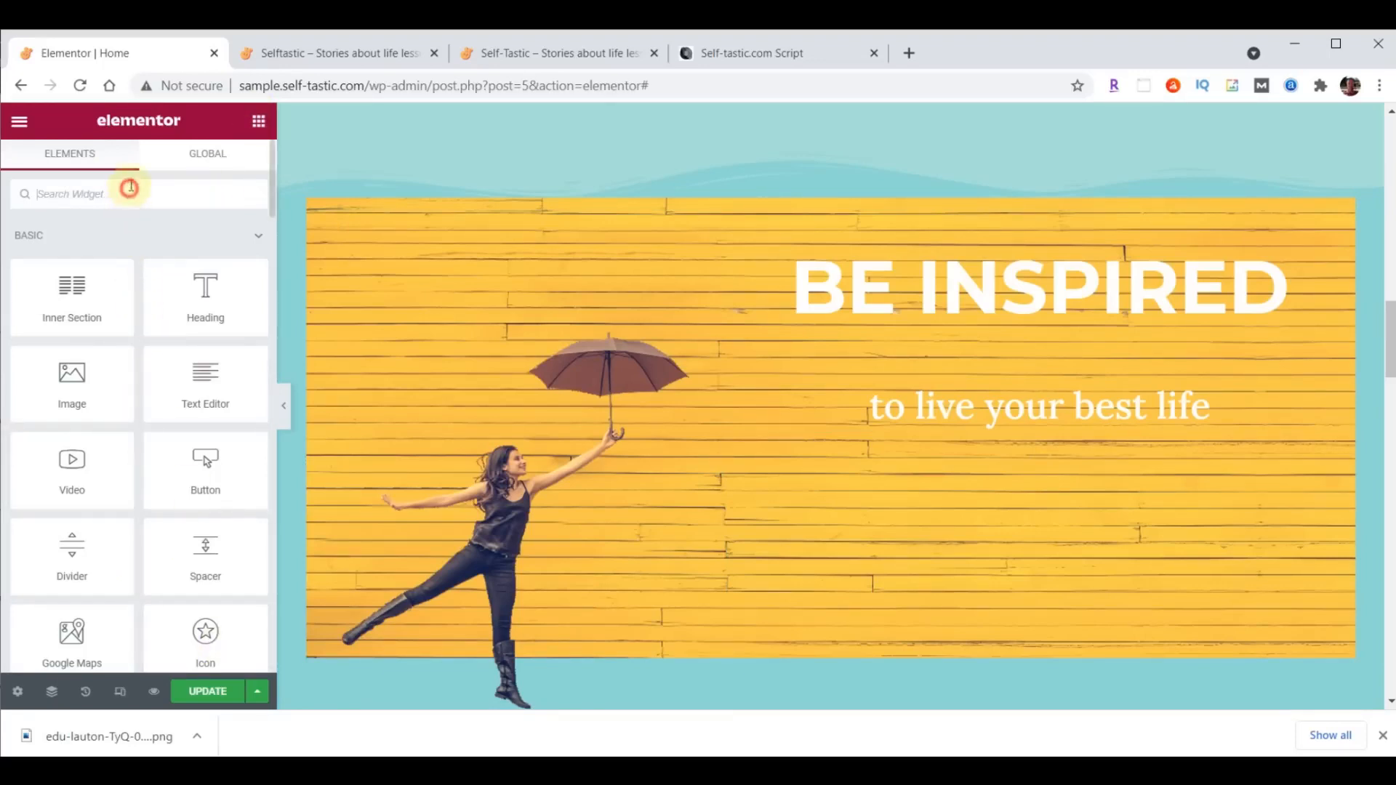
{"action": "type", "text": "image"}
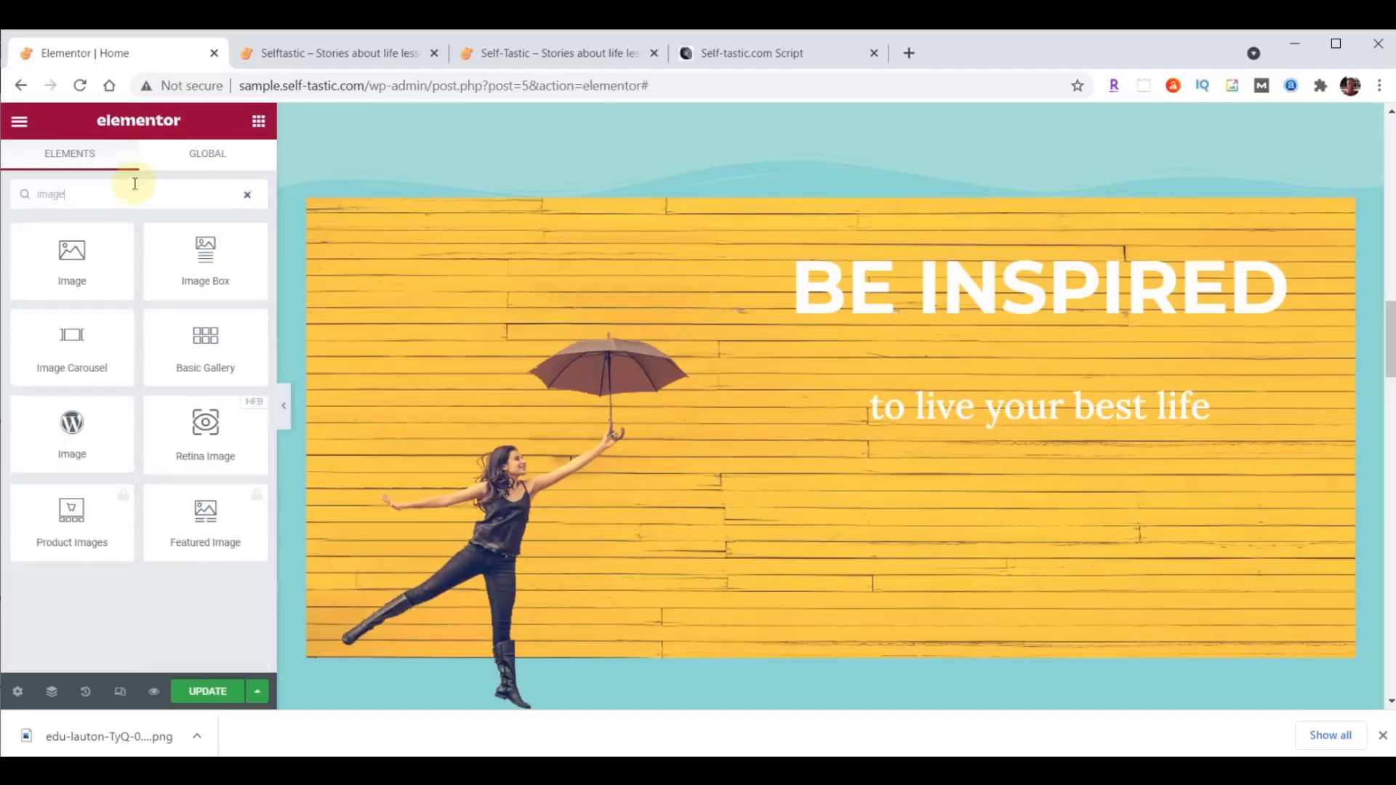
{"action": "left_click_drag", "start_coordinate": [66, 337], "coordinate": [1063, 427]}
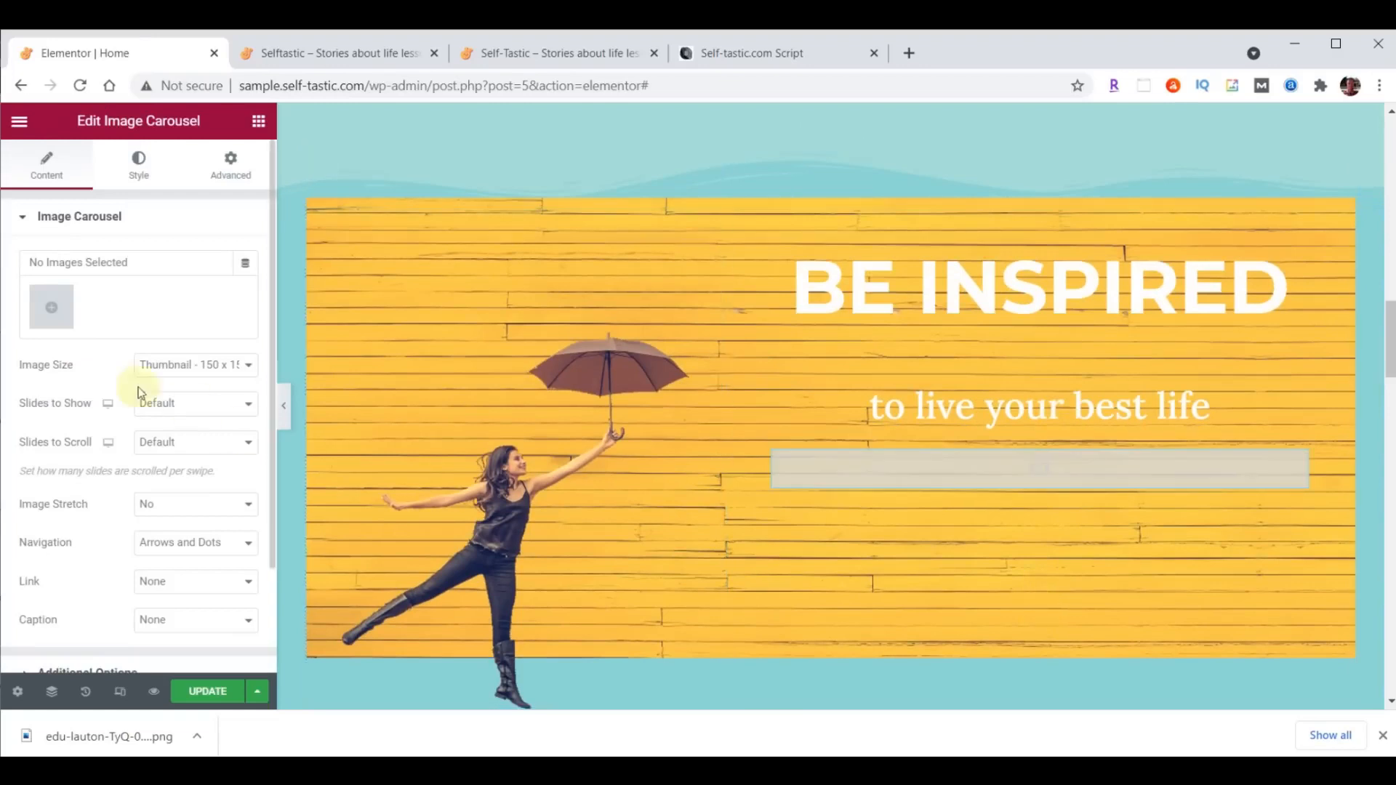
- Upload inspirational-01.jpg through inspirational-06.jpg from the content folder and insert them as the carousel's gallery
{"action": "left_click", "coordinate": [52, 307]}
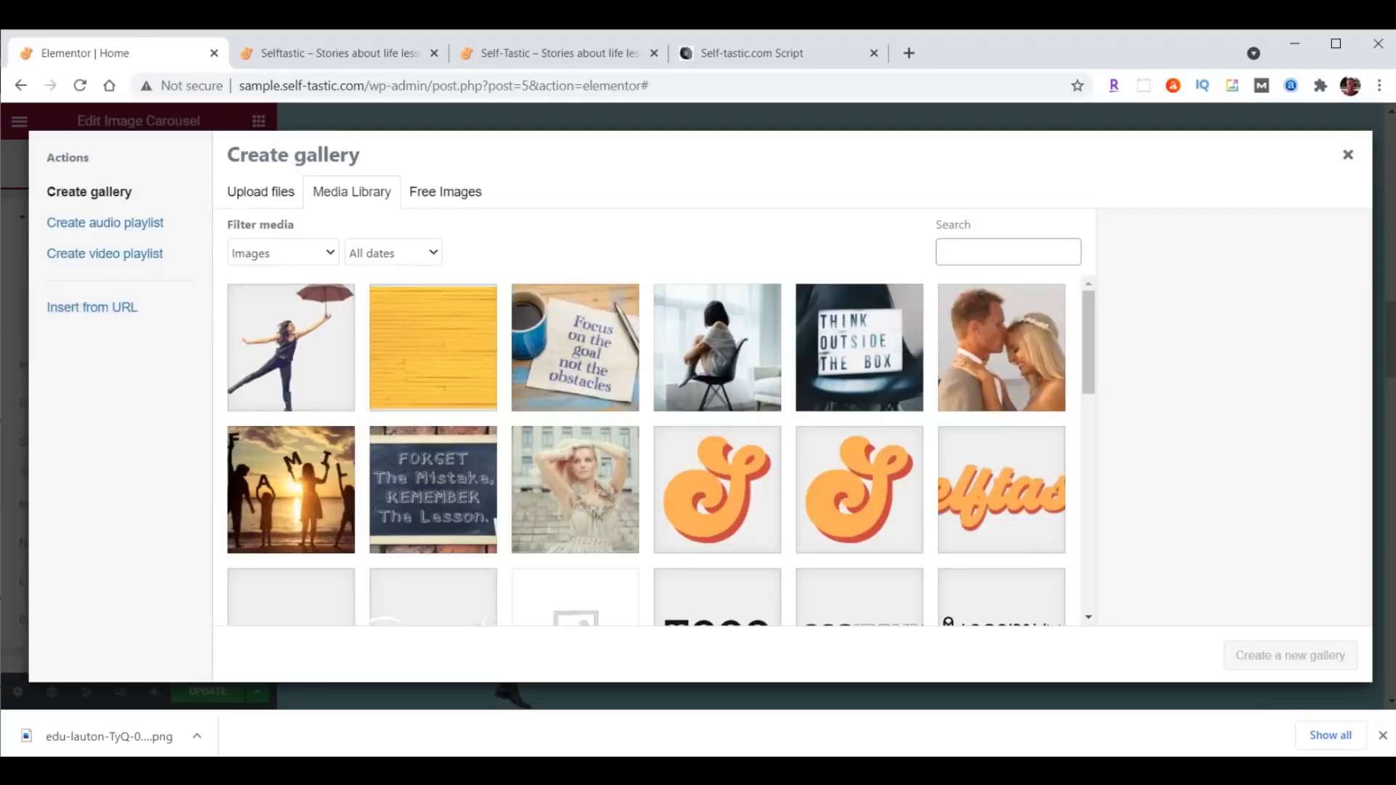
{"action": "key", "text": "alt+Tab"}
{"action": "left_click", "coordinate": [1307, 349]}
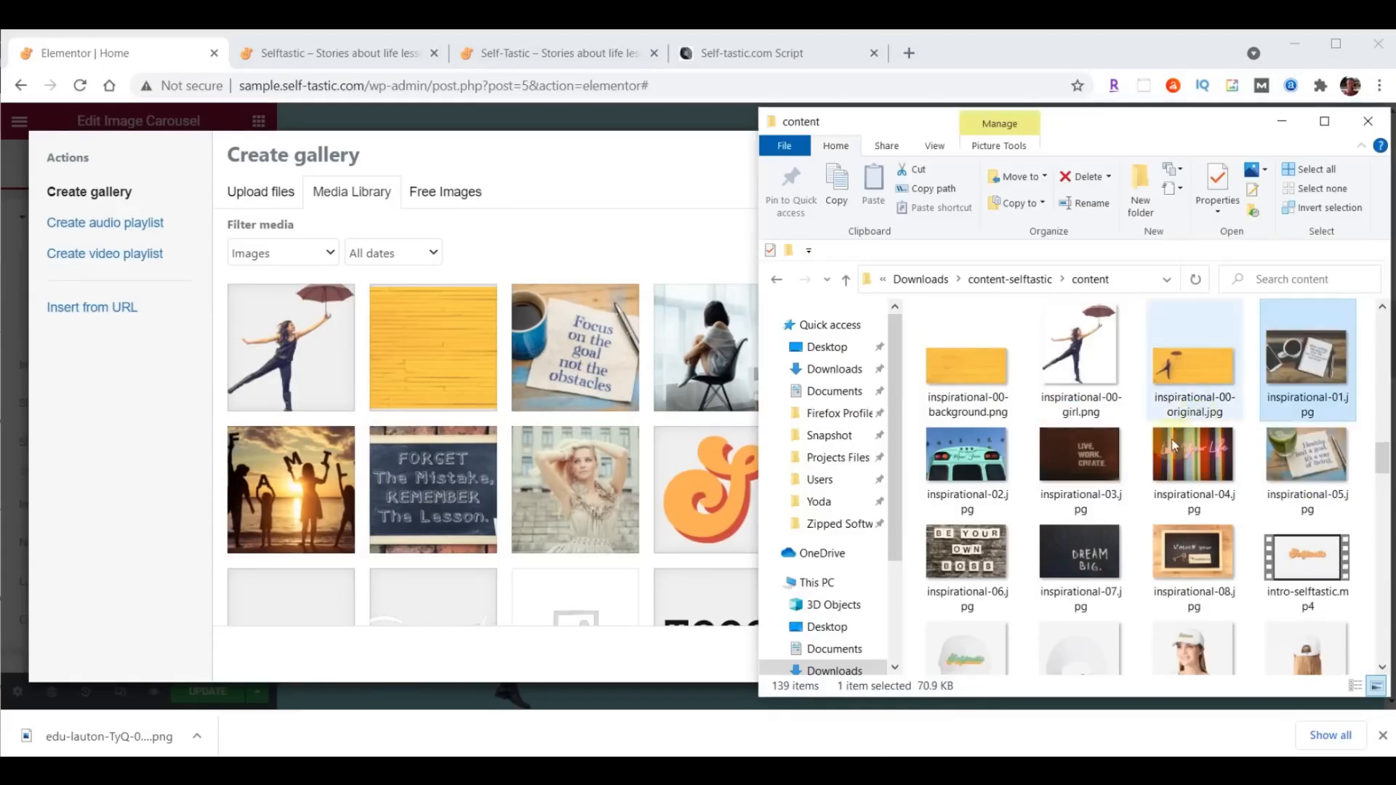
{"action": "left_click", "coordinate": [969, 560], "text": "shift"}
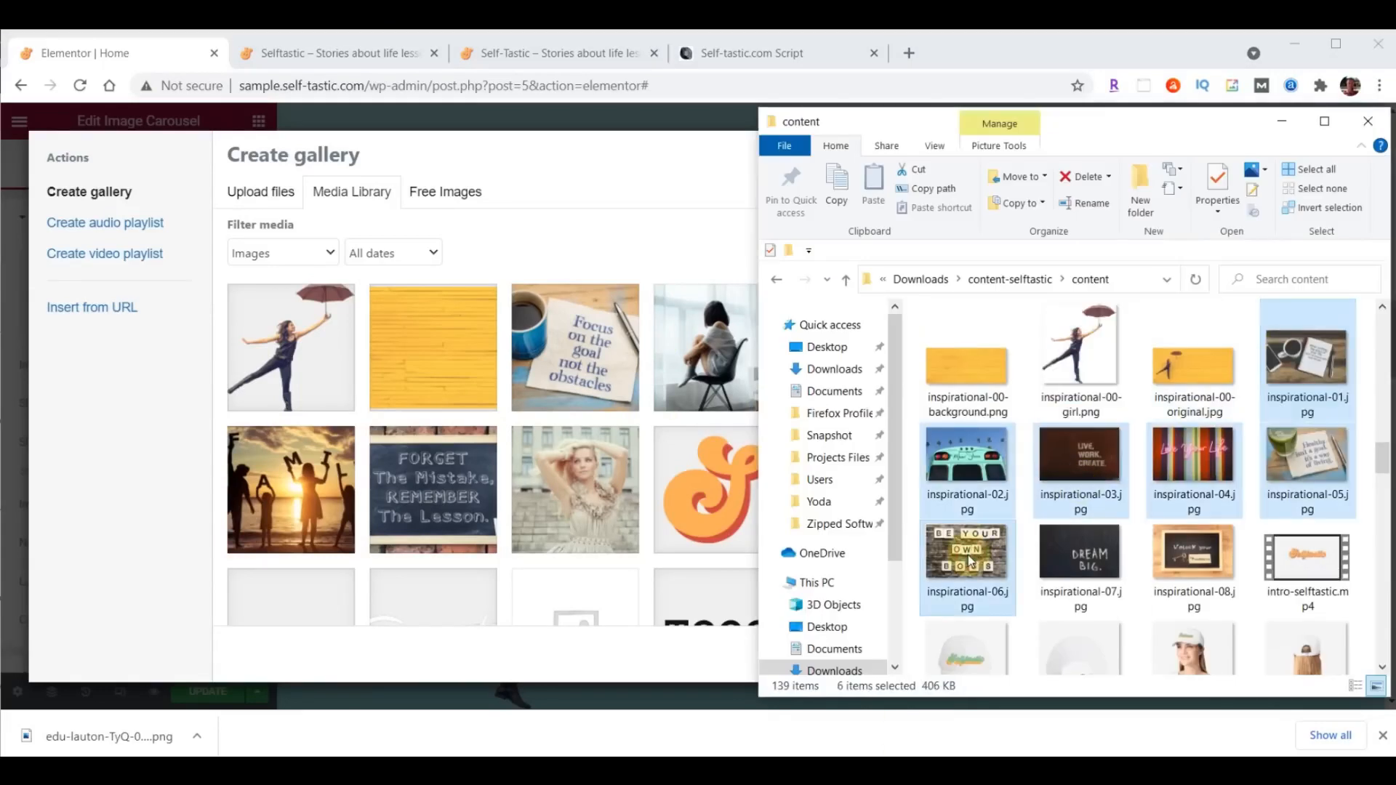
{"action": "left_click_drag", "start_coordinate": [970, 560], "coordinate": [444, 416]}
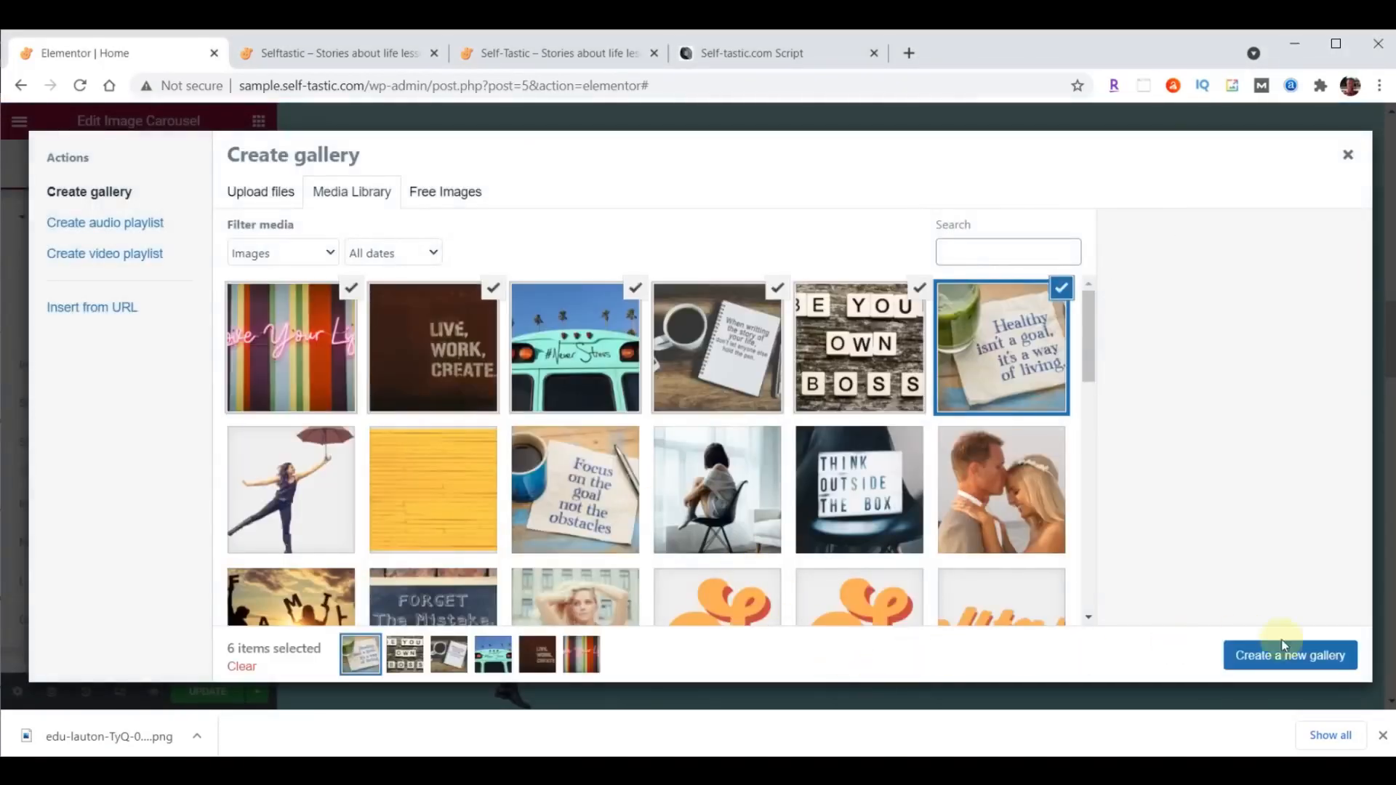
{"action": "left_click", "coordinate": [1298, 658]}
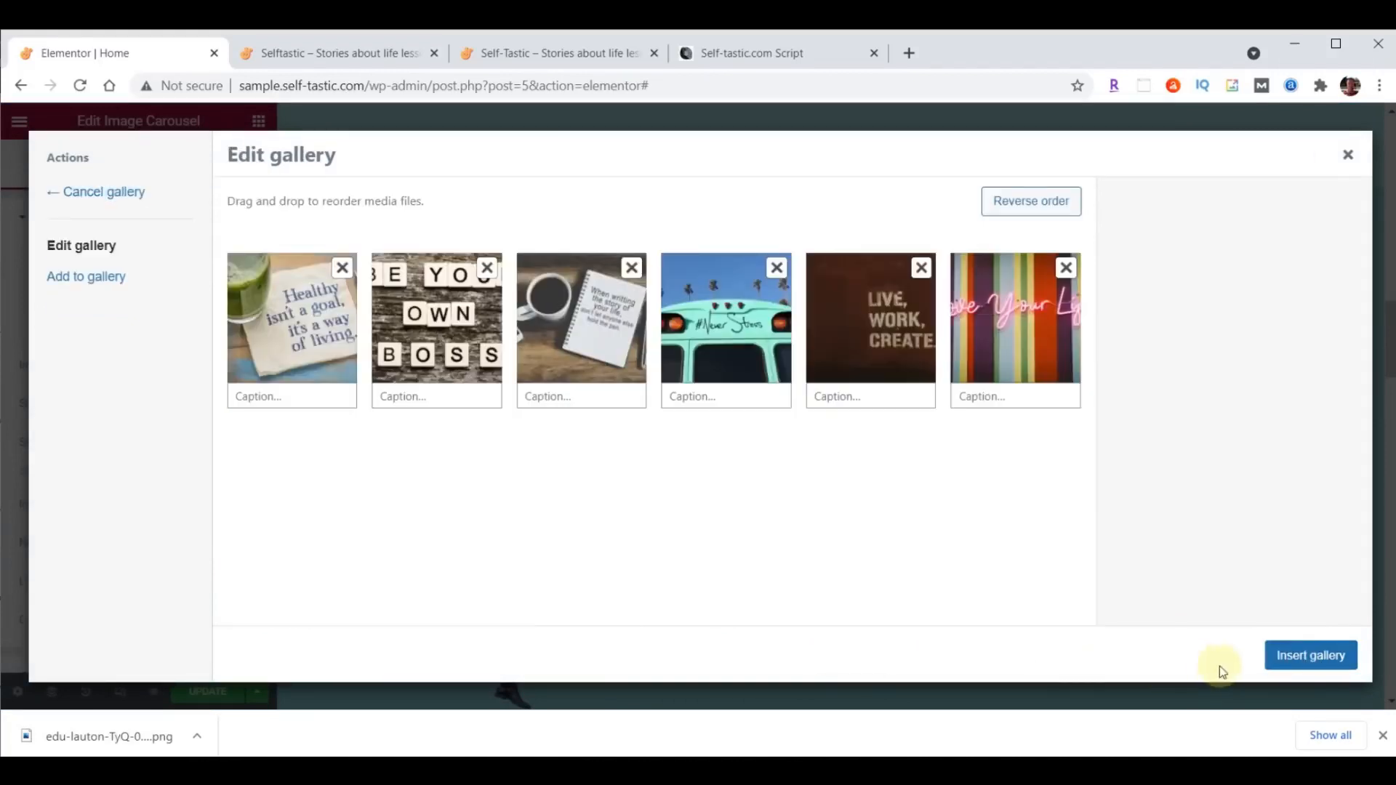
{"action": "left_click", "coordinate": [1324, 656]}
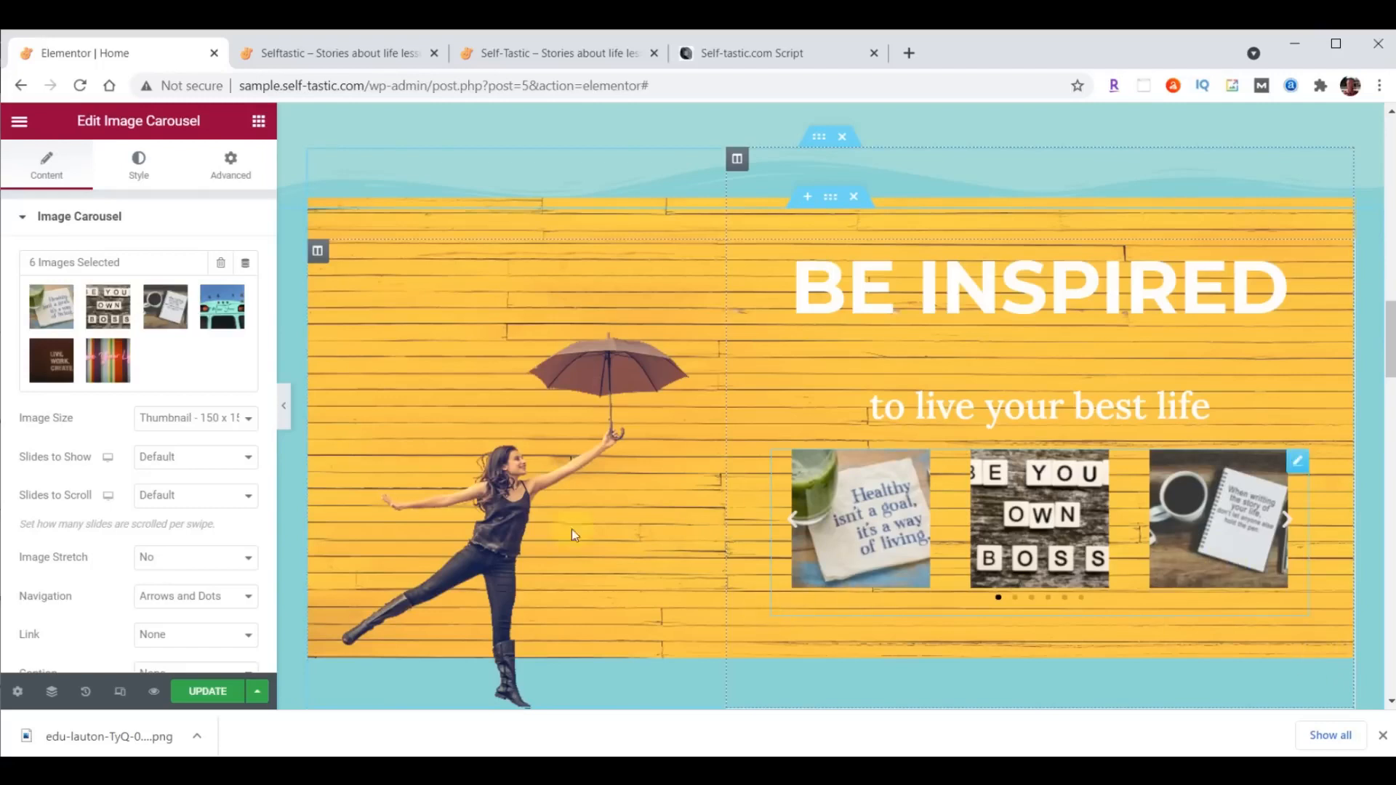
- Set the carousel's image size to Large - 1024 x 1024, slides to show to 1 and image stretch to Yes
{"action": "left_click", "coordinate": [154, 418]}
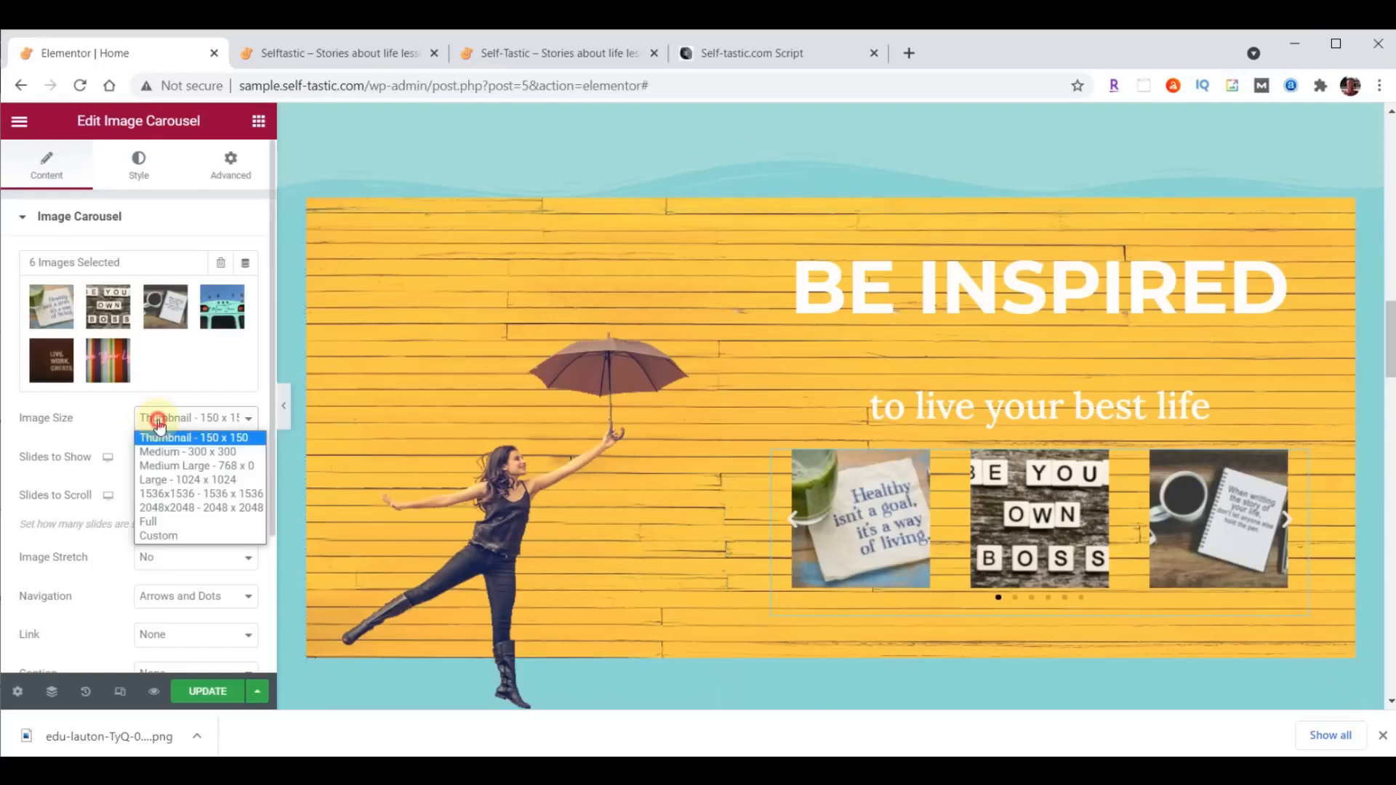
{"action": "left_click", "coordinate": [174, 480]}
{"action": "left_click", "coordinate": [173, 464]}
{"action": "left_click", "coordinate": [173, 478]}
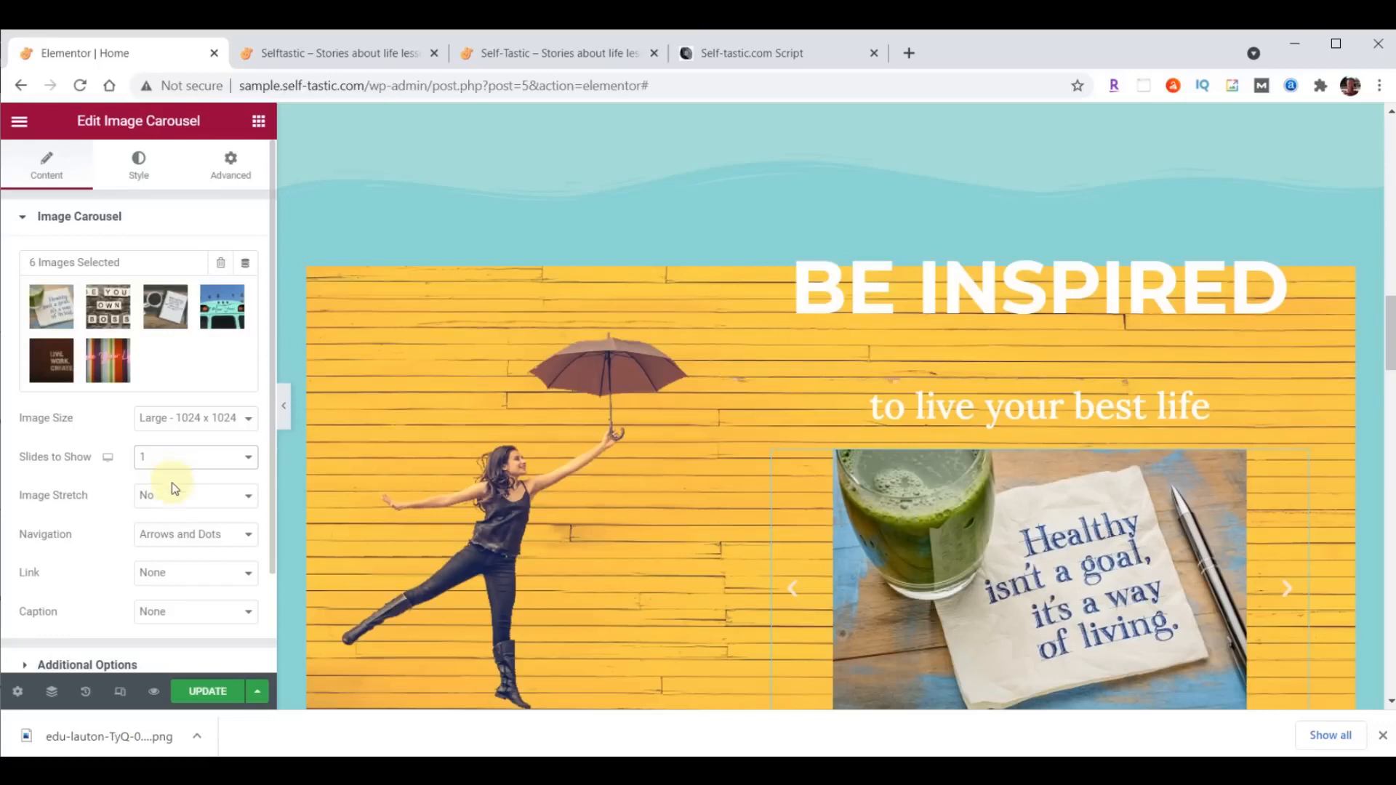
{"action": "left_click", "coordinate": [173, 500]}
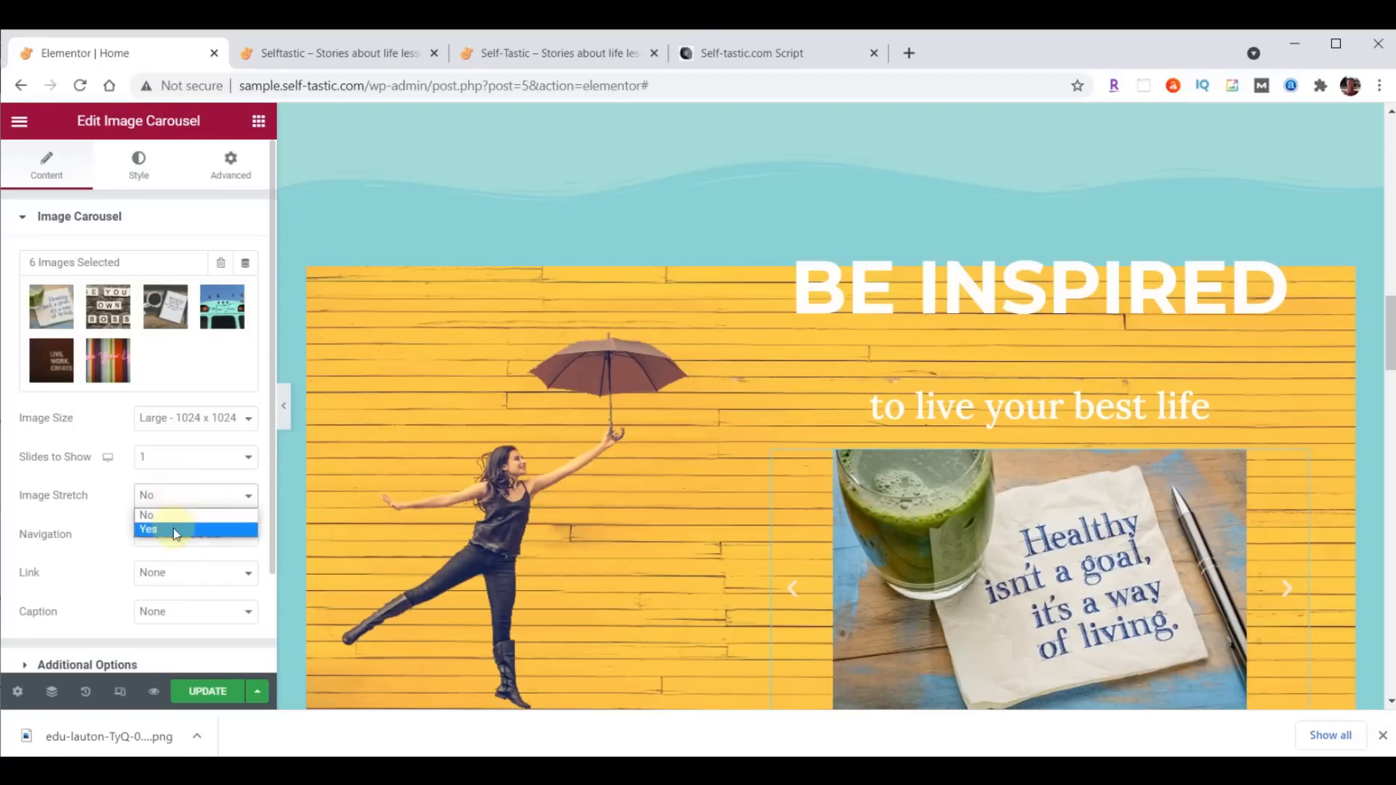
{"action": "left_click", "coordinate": [177, 529]}
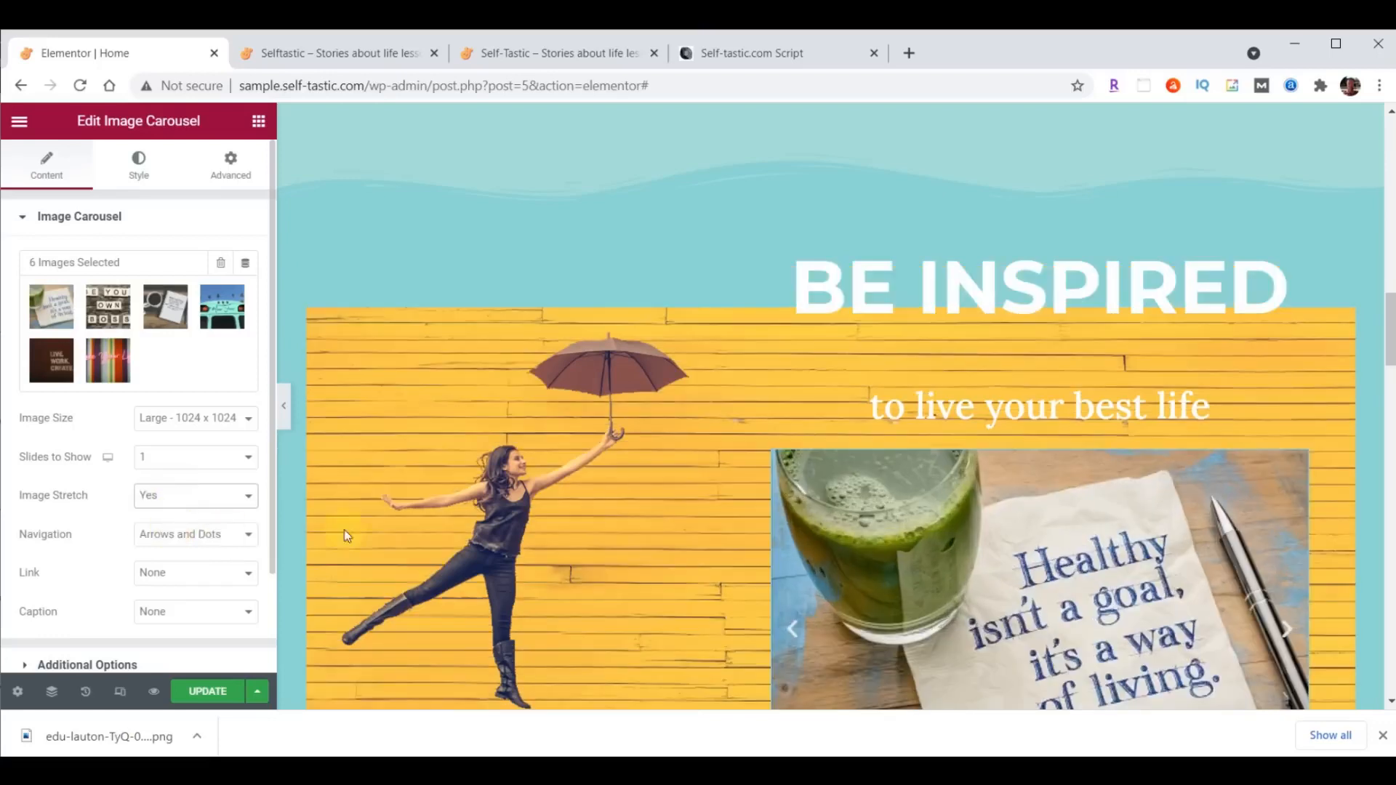
- Set the image carousel's navigation to None, removing its arrows and dots
{"action": "scroll", "coordinate": [623, 530], "scroll_direction": "down", "scroll_amount": 2}
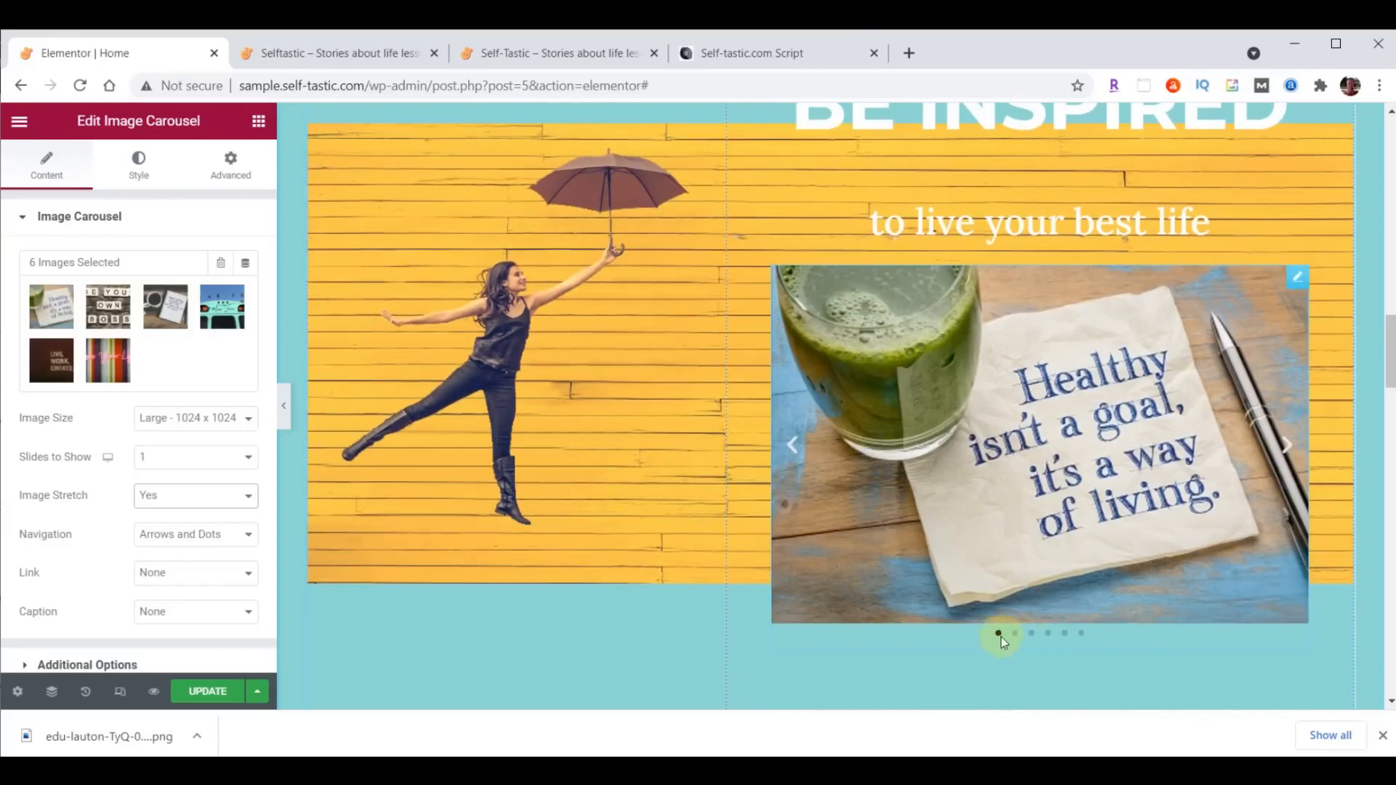
{"action": "left_click", "coordinate": [792, 446]}
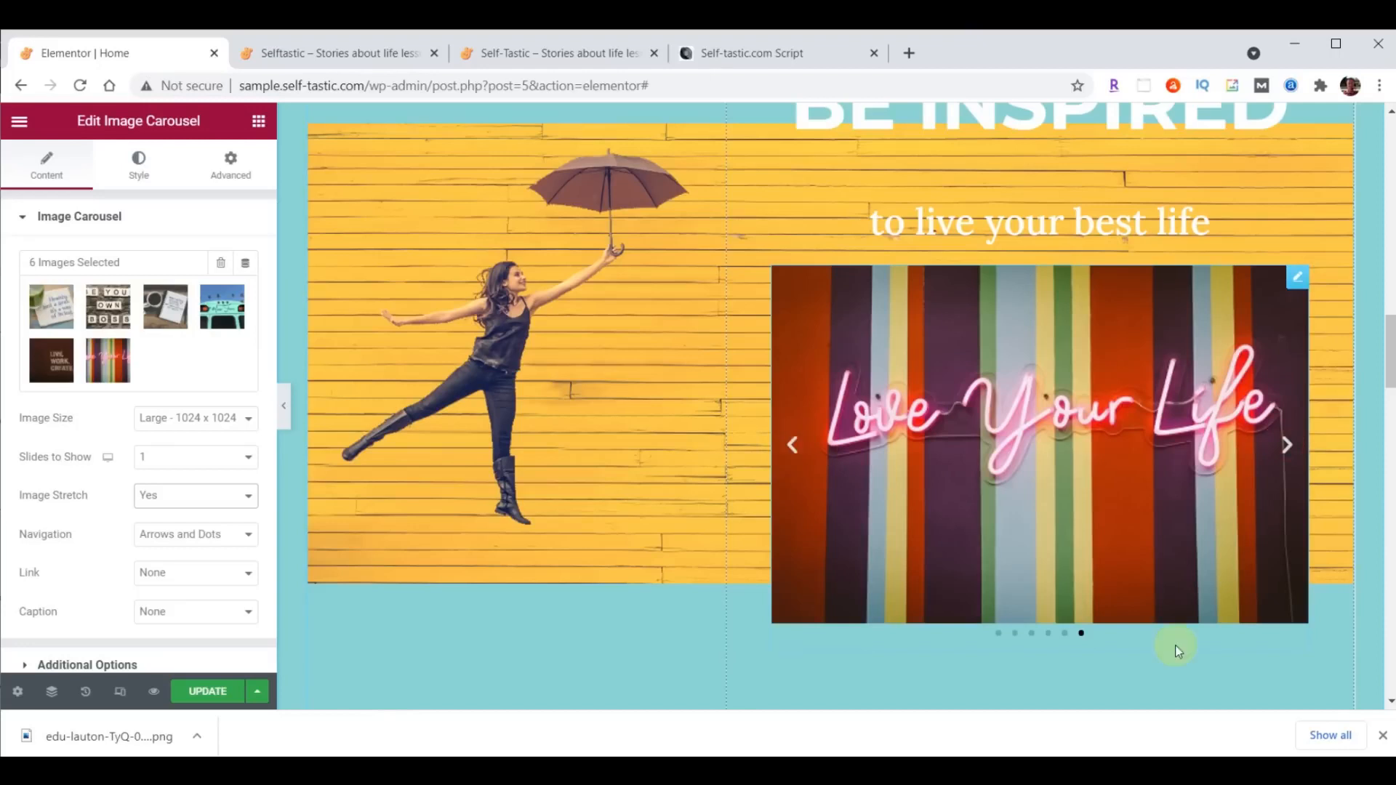
{"action": "left_click", "coordinate": [216, 542]}
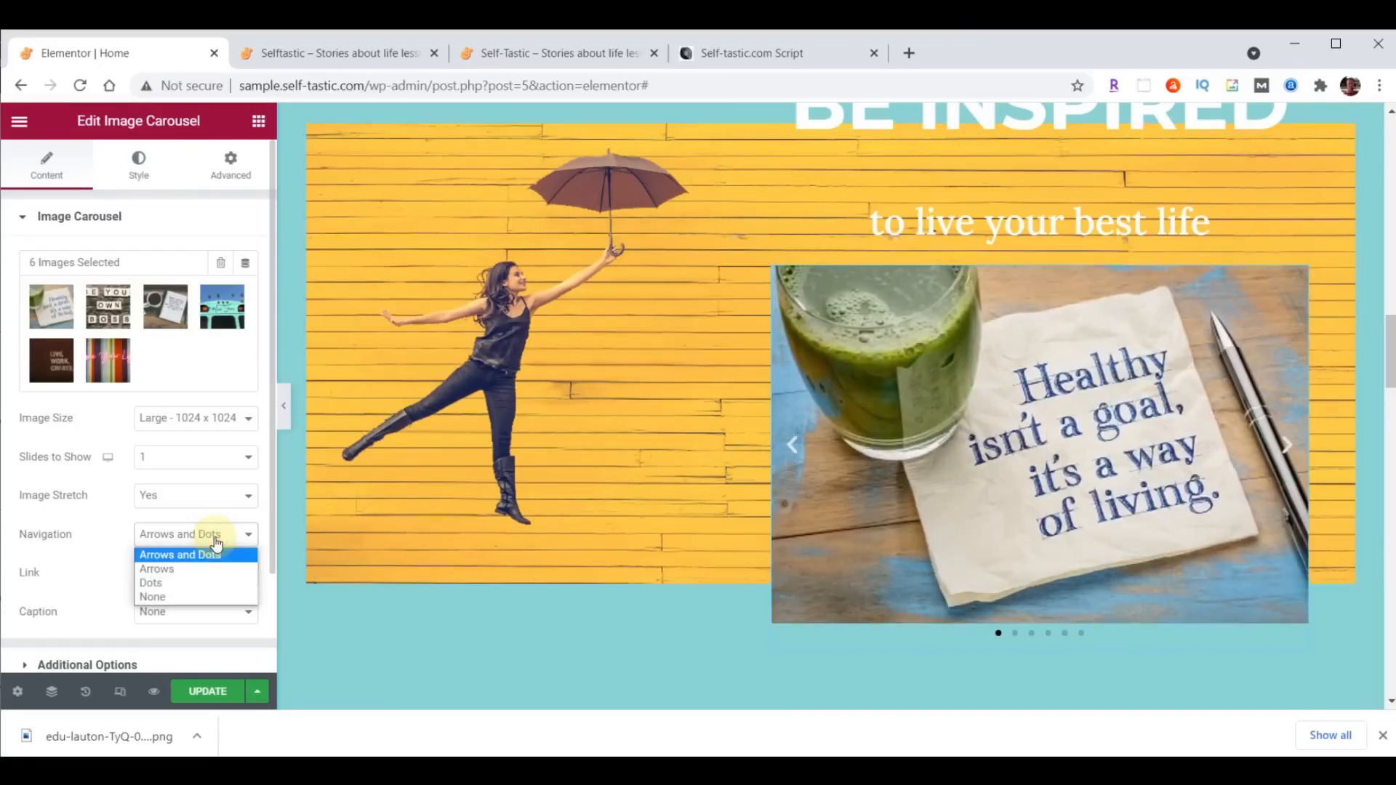
{"action": "left_click", "coordinate": [194, 597]}
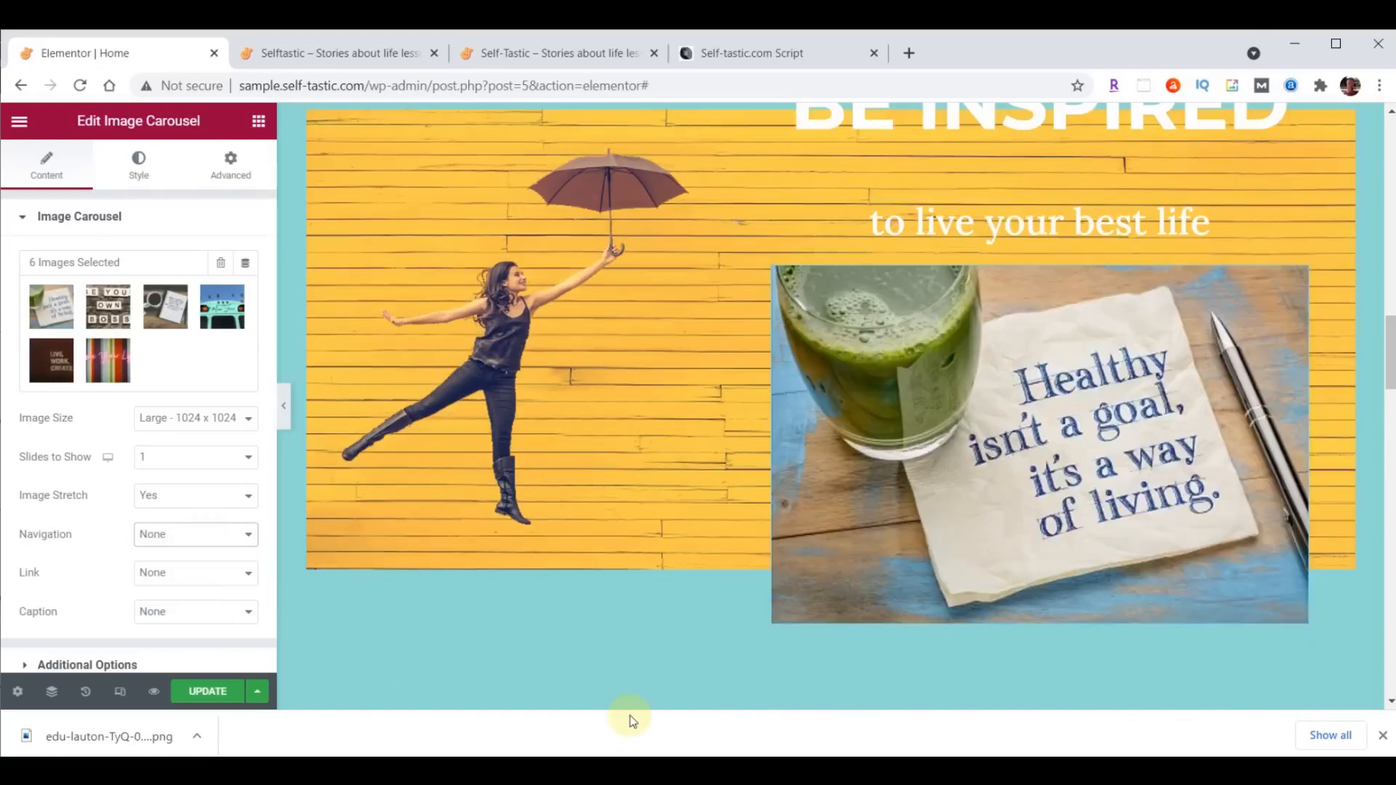
- Turn off the carousel's pause on hover, set its autoplay speed to 4000 and its effect to Fade
{"action": "scroll", "coordinate": [56, 538], "scroll_direction": "down", "scroll_amount": 2}
{"action": "left_click", "coordinate": [57, 539]}
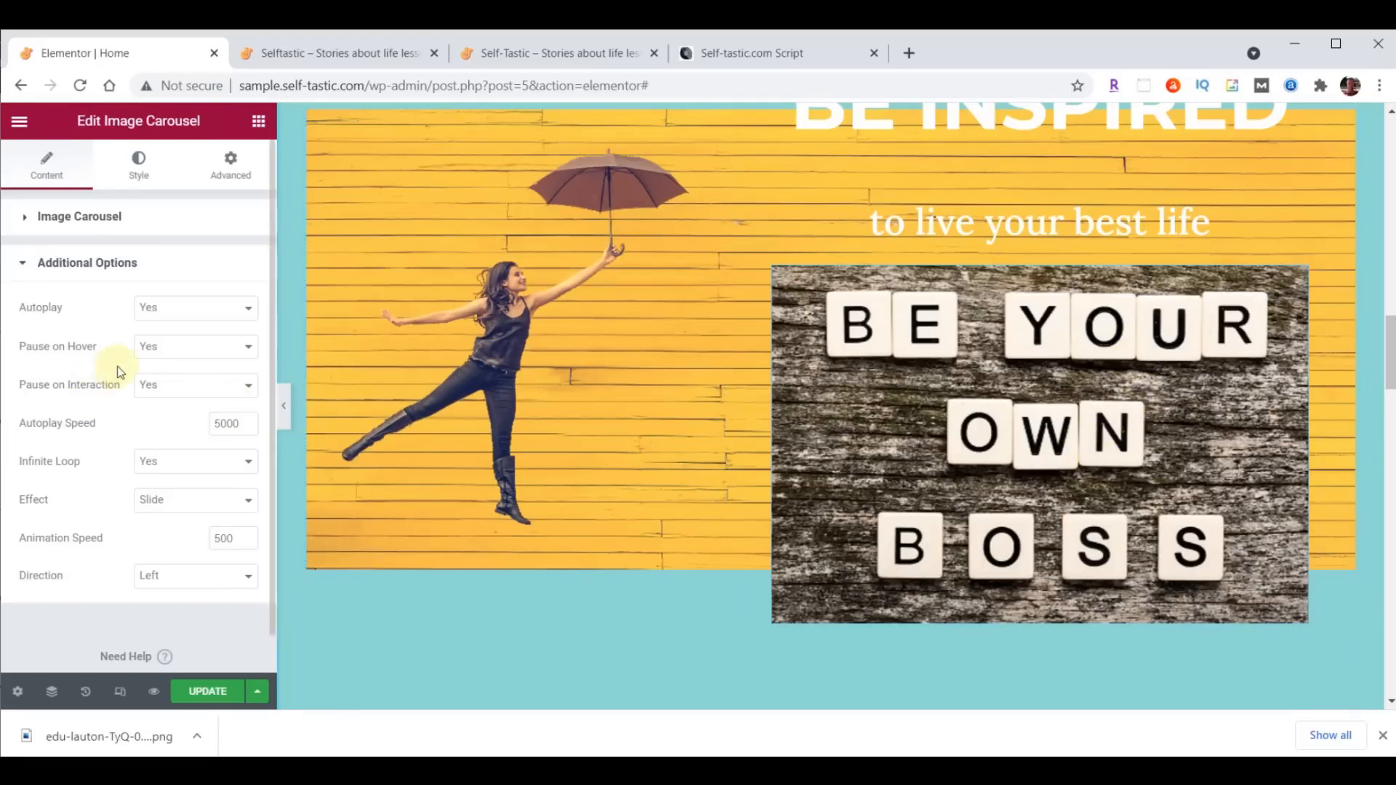
{"action": "left_click", "coordinate": [165, 346]}
{"action": "left_click", "coordinate": [167, 380]}
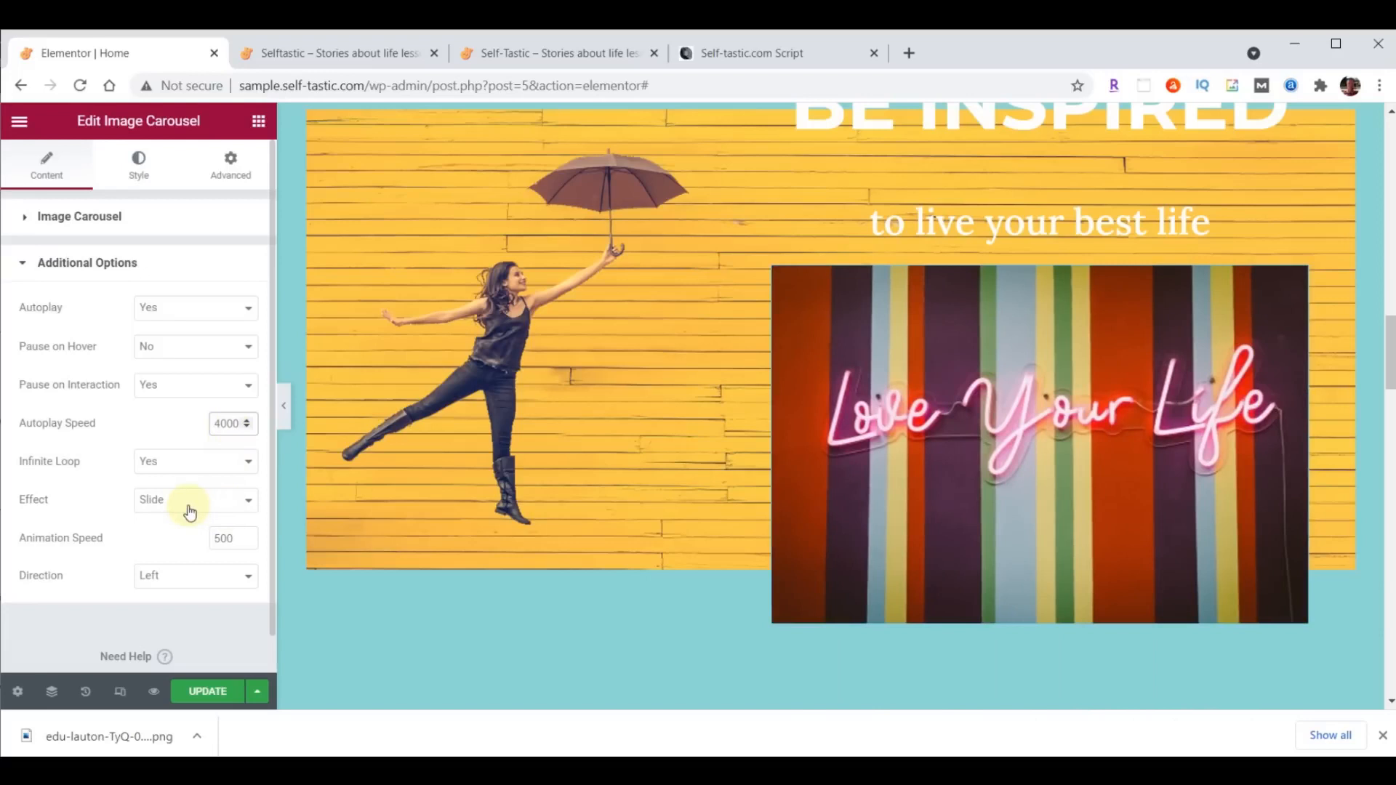
{"action": "left_click", "coordinate": [190, 501]}
{"action": "left_click", "coordinate": [182, 533]}
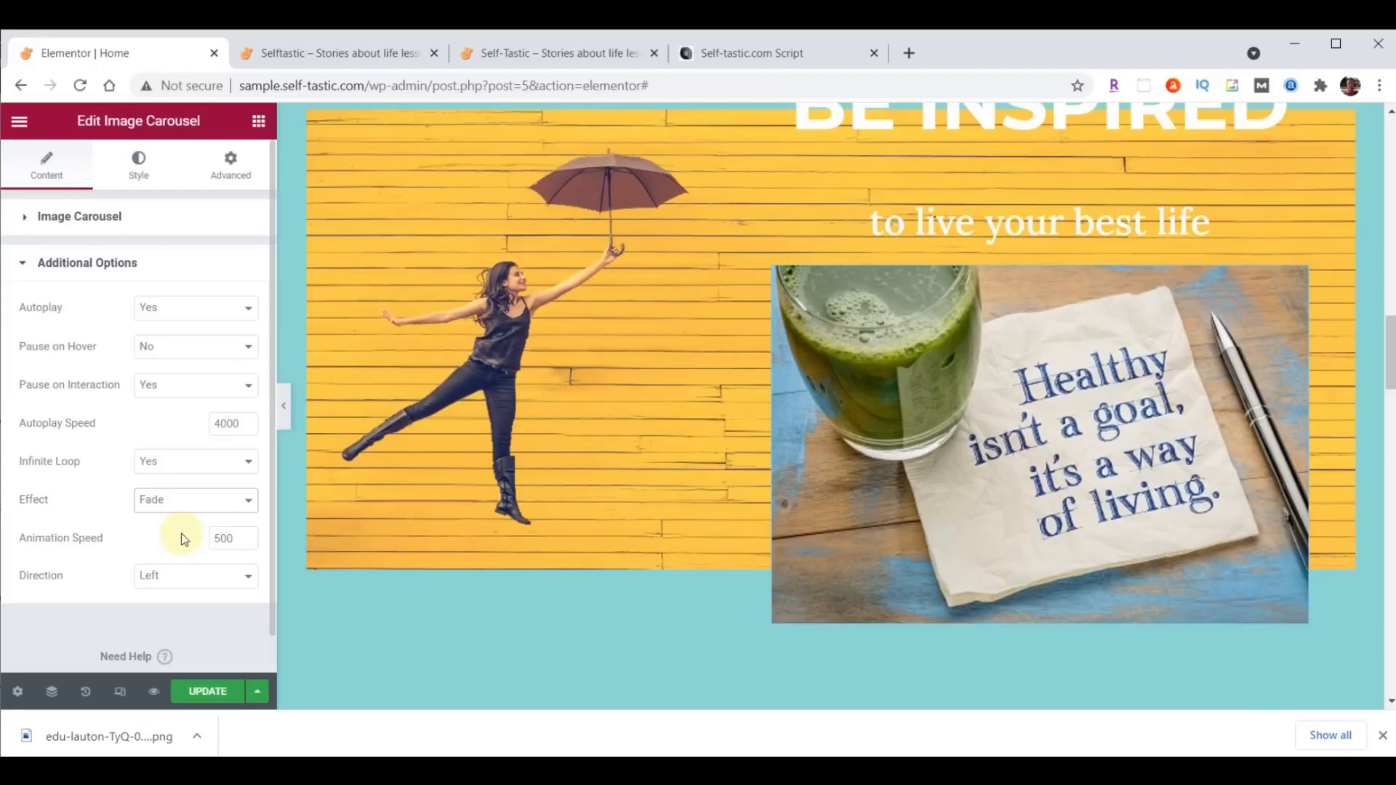
- Update the Home page and reload the live site to check the Be Inspired section
{"action": "scroll", "coordinate": [660, 543], "scroll_direction": "up", "scroll_amount": 6}
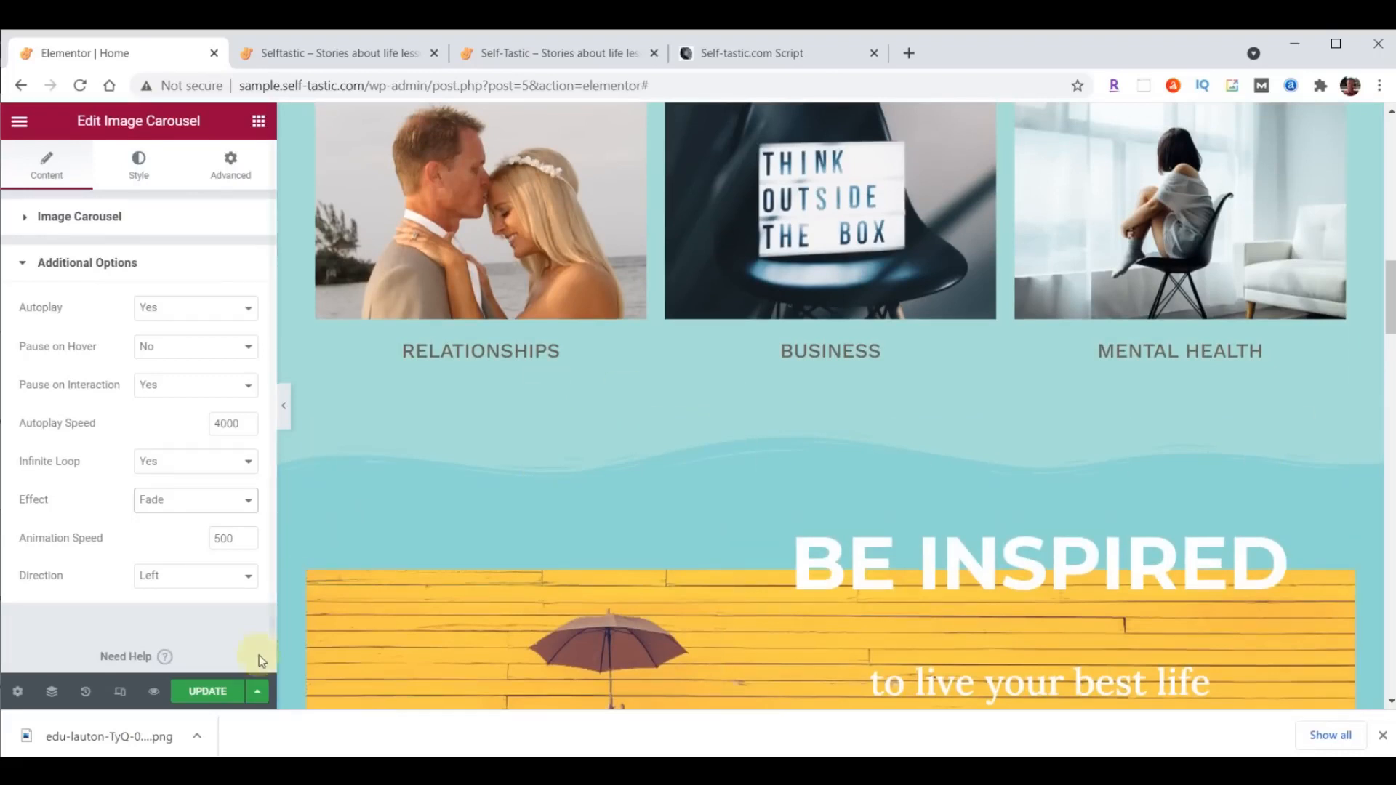
{"action": "left_click", "coordinate": [209, 691]}
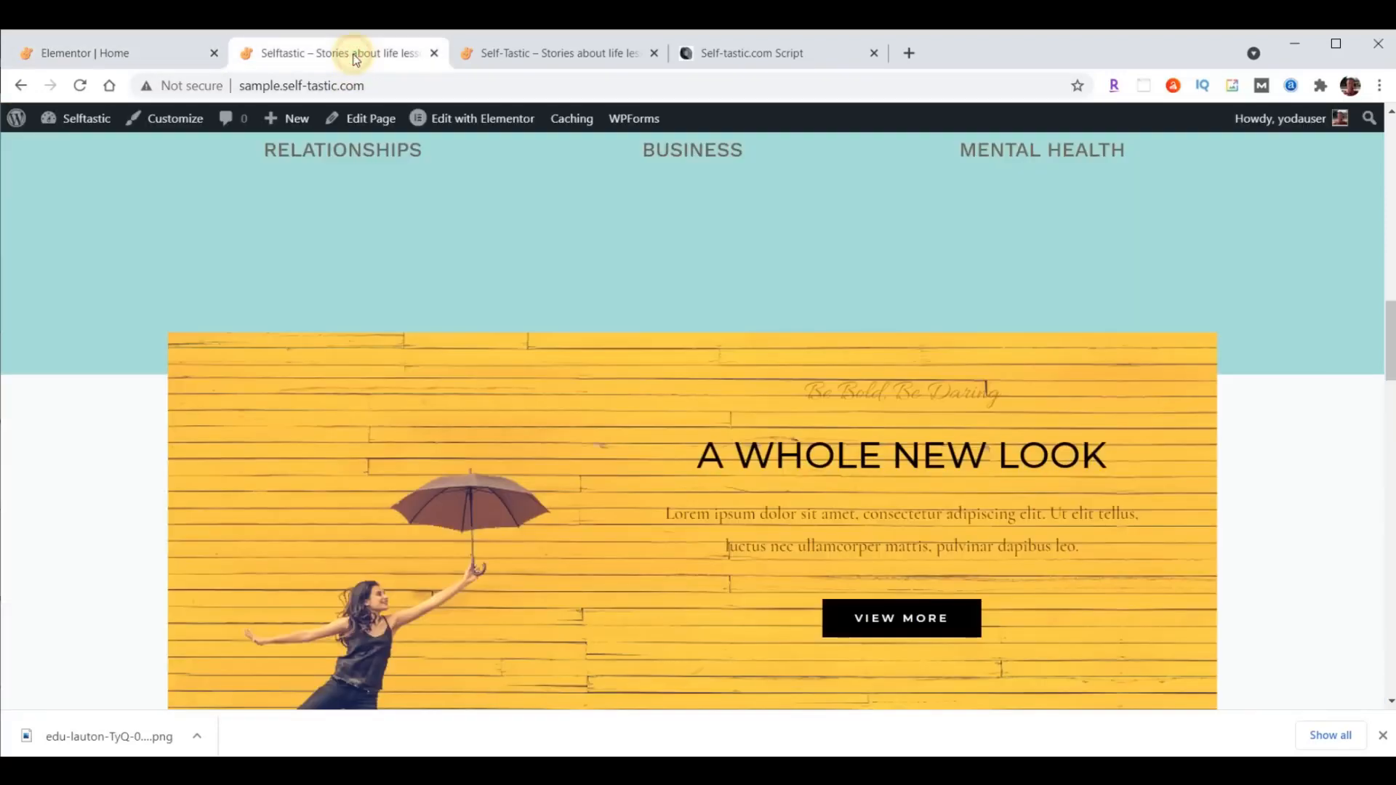
{"action": "left_click", "coordinate": [355, 58]}
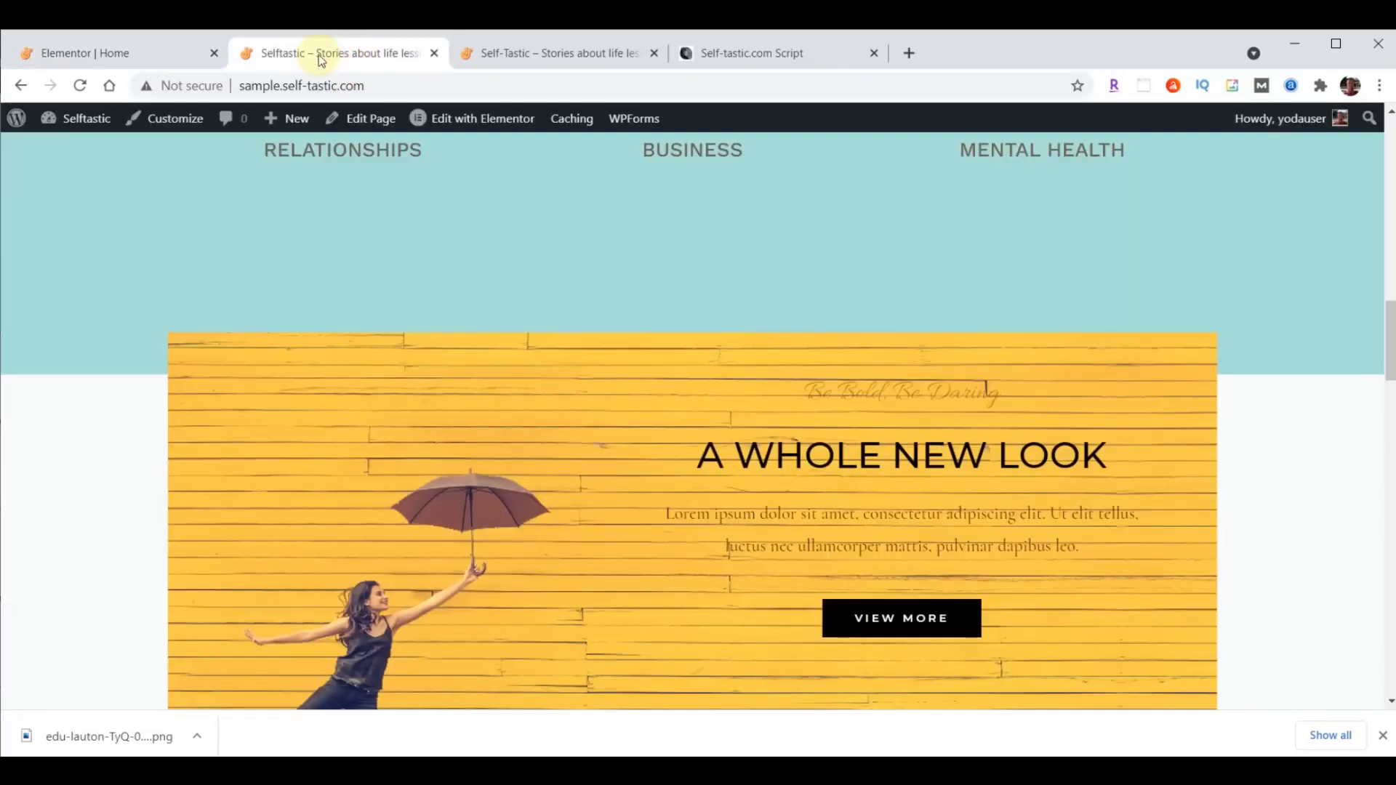
{"action": "left_click", "coordinate": [80, 86]}
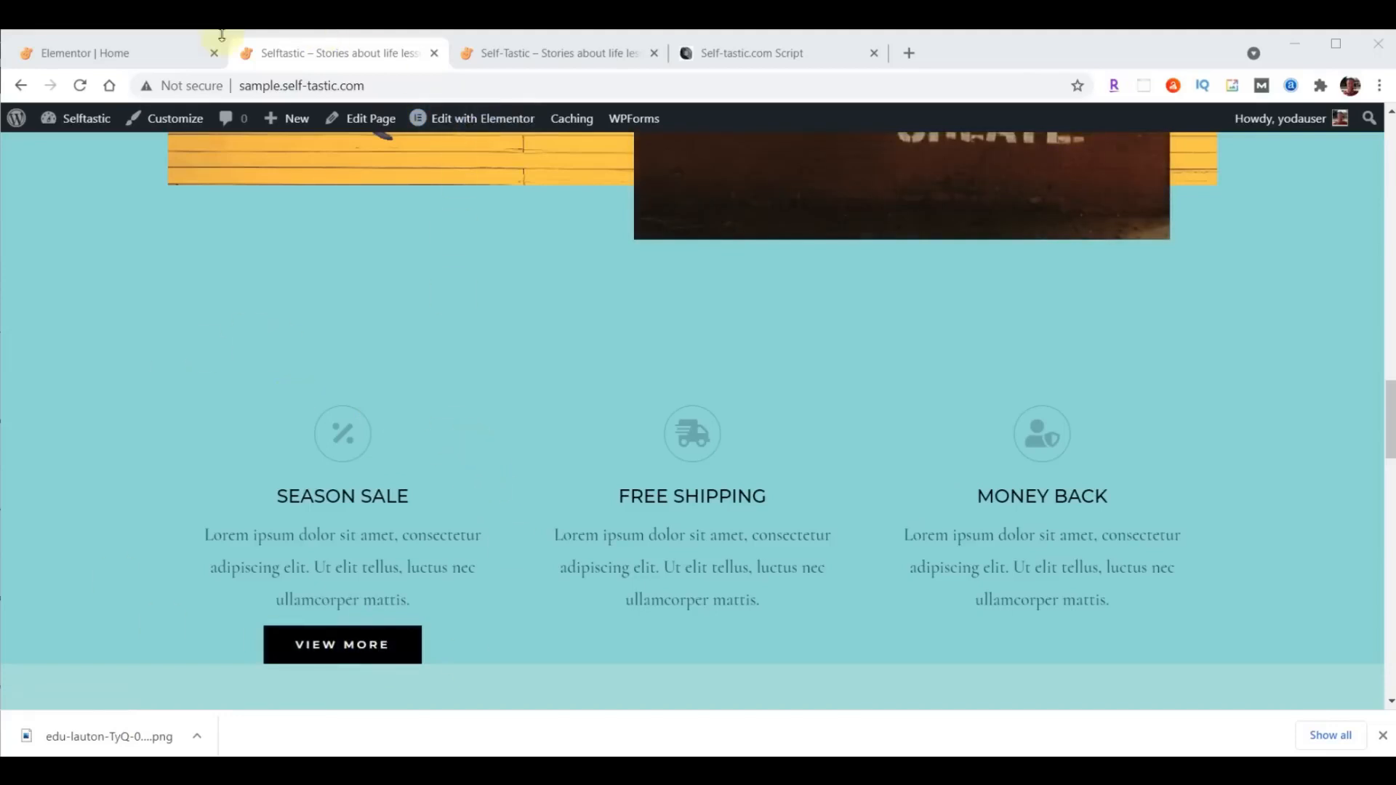
- Back in the Elementor editor, move the Season Sale, Free Shipping and Money Back inner section below the logos in the section underneath
{"action": "left_click", "coordinate": [109, 53]}
{"action": "scroll", "coordinate": [972, 460], "scroll_direction": "down", "scroll_amount": 10}
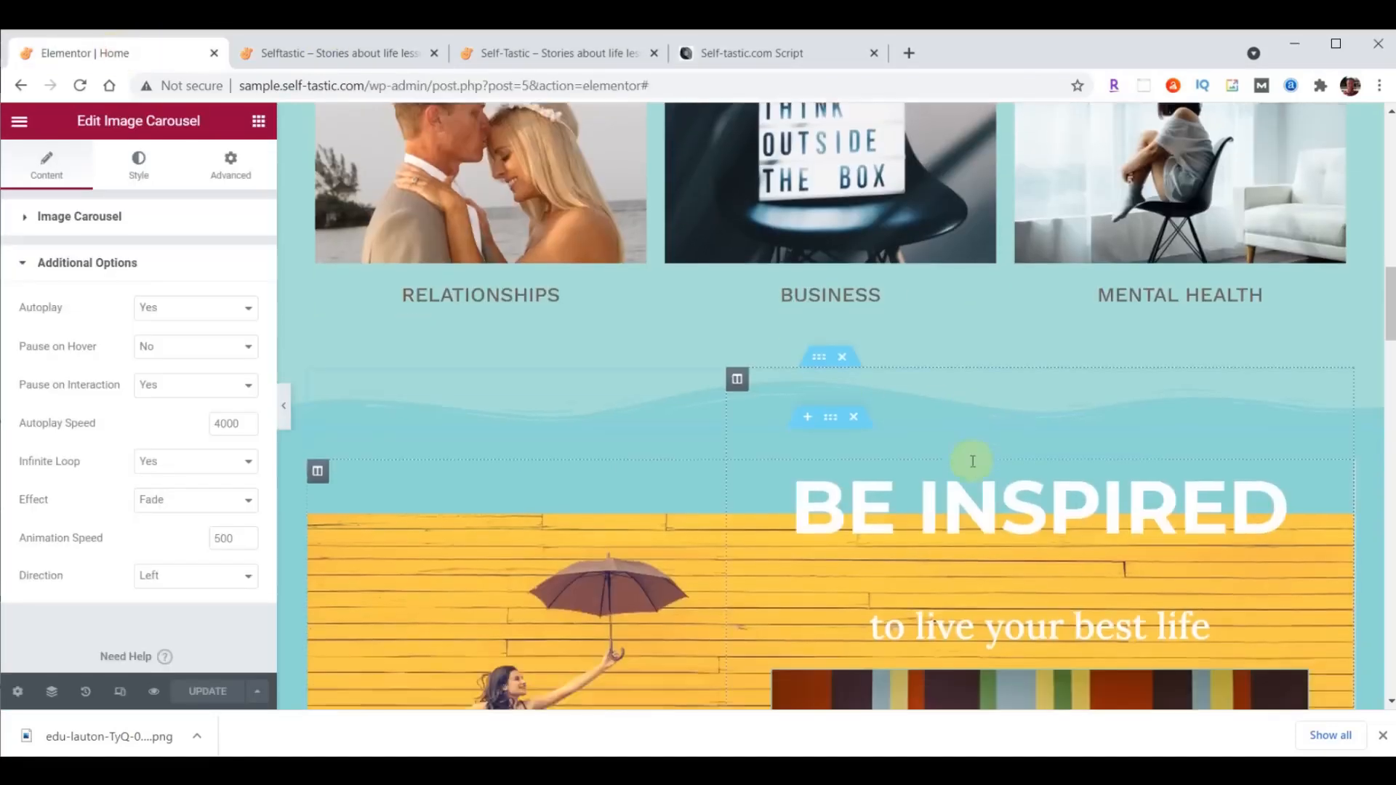
{"action": "scroll", "coordinate": [972, 461], "scroll_direction": "down", "scroll_amount": 2}
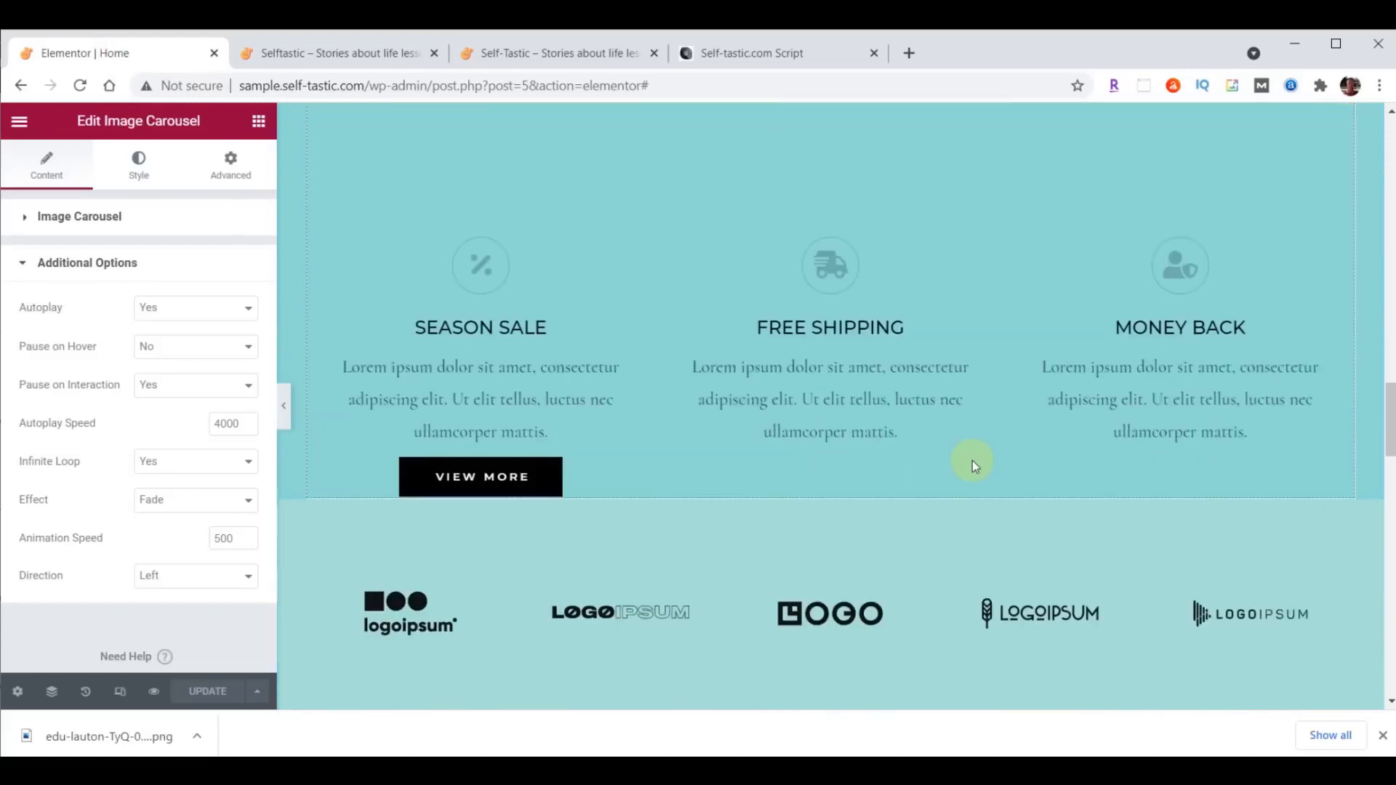
{"action": "left_click_drag", "start_coordinate": [807, 231], "coordinate": [827, 371]}
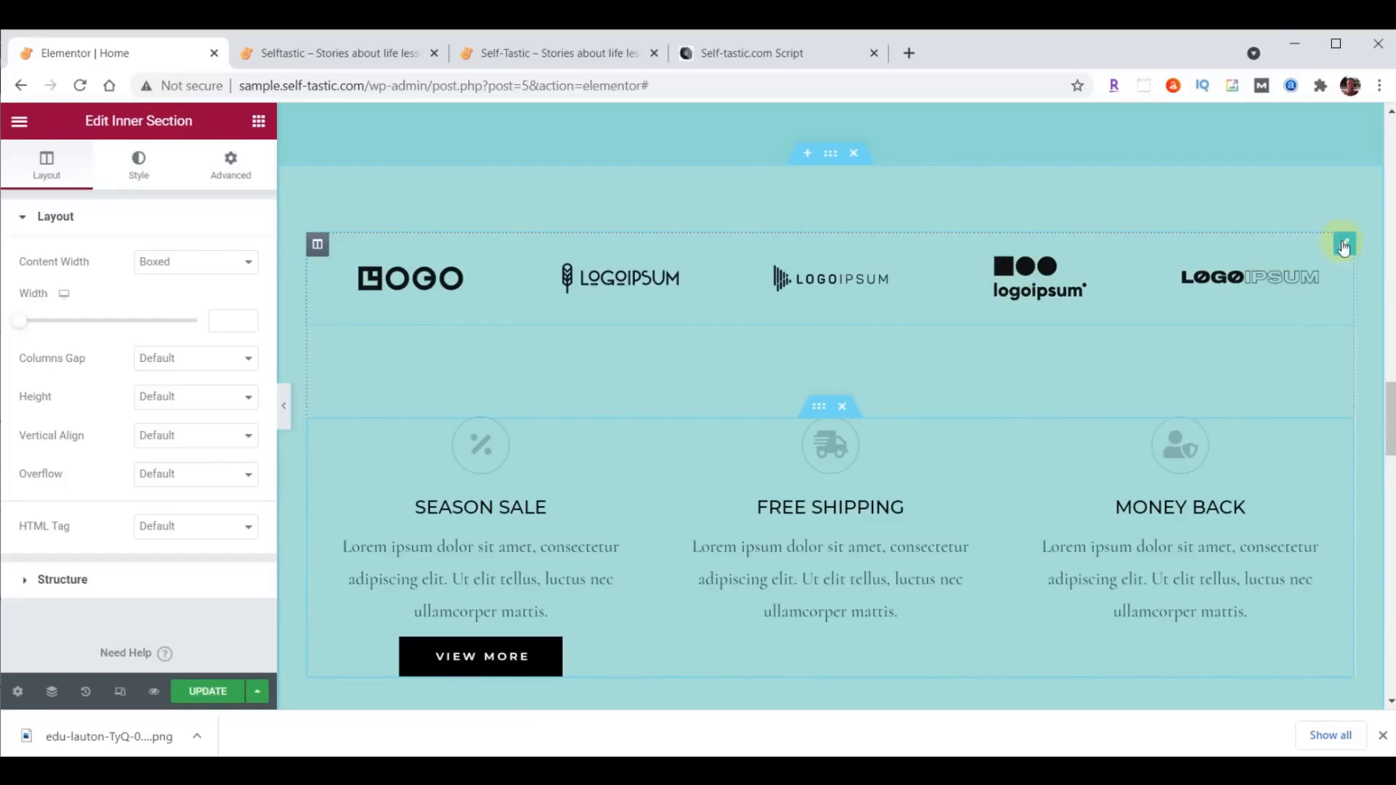
- Delete the inner section with the row of logos above the three feature boxes
{"action": "right_click", "coordinate": [1344, 247]}
{"action": "left_click", "coordinate": [1254, 497]}
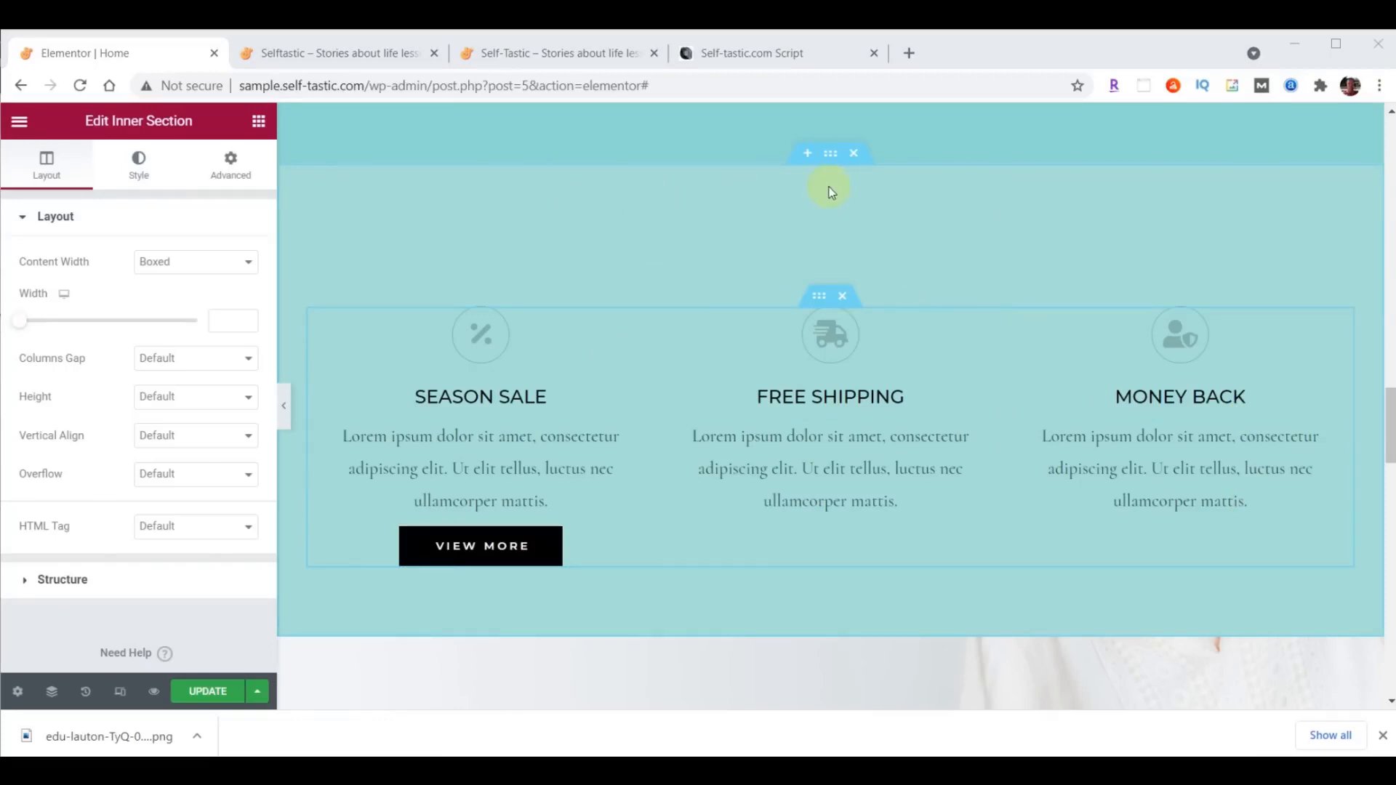
- Add a Waves Brush shape divider to the top of the section holding the three feature boxes
{"action": "left_click", "coordinate": [831, 156]}
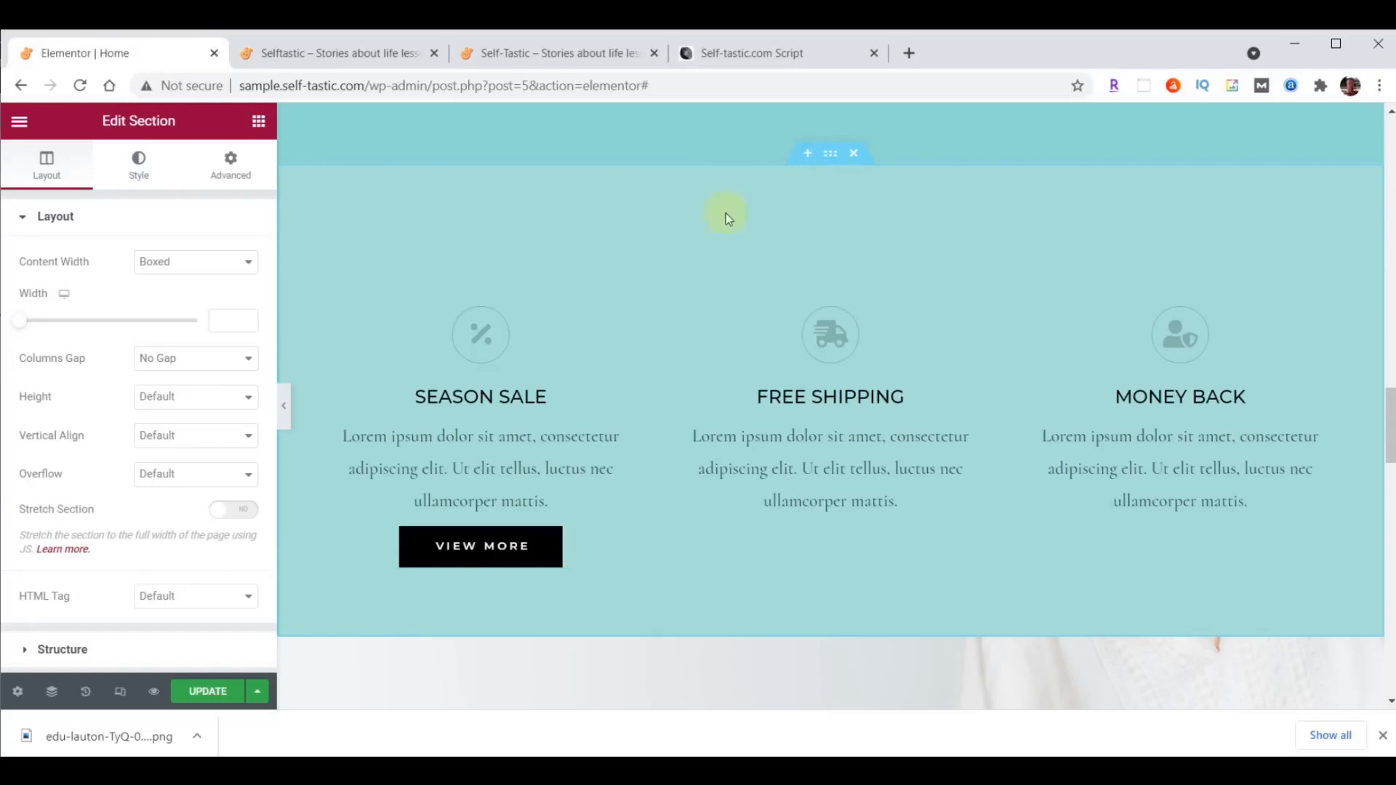
{"action": "left_click", "coordinate": [137, 169]}
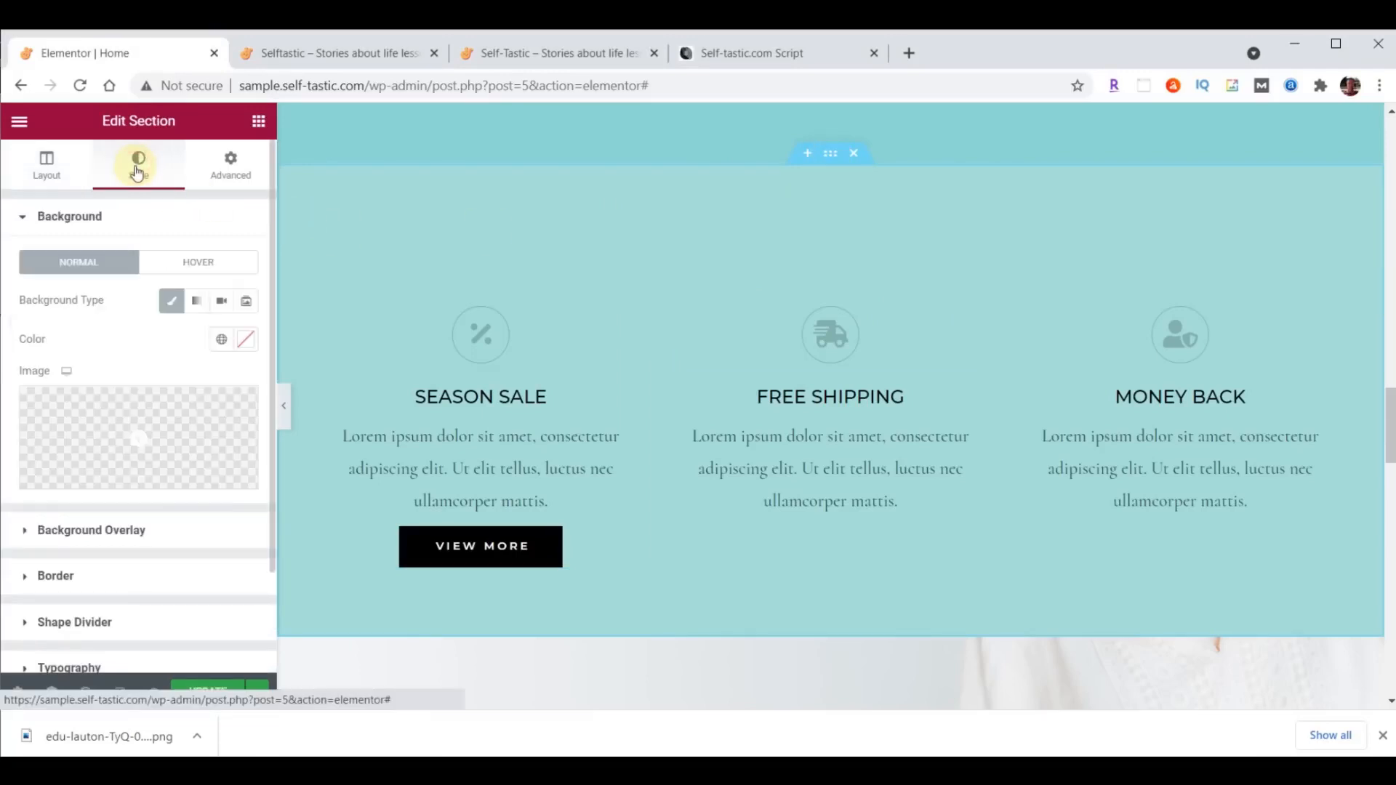
{"action": "left_click", "coordinate": [77, 622]}
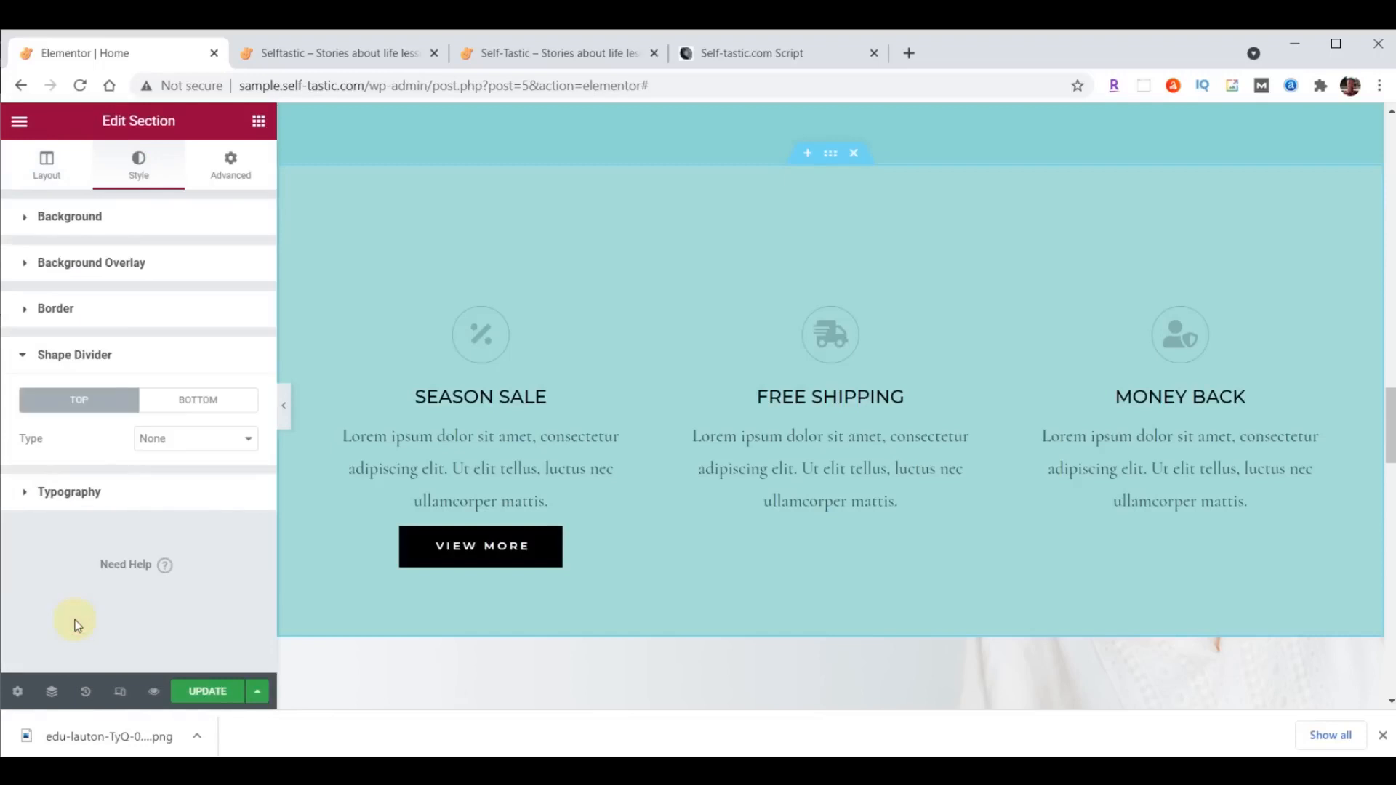
{"action": "left_click", "coordinate": [209, 440]}
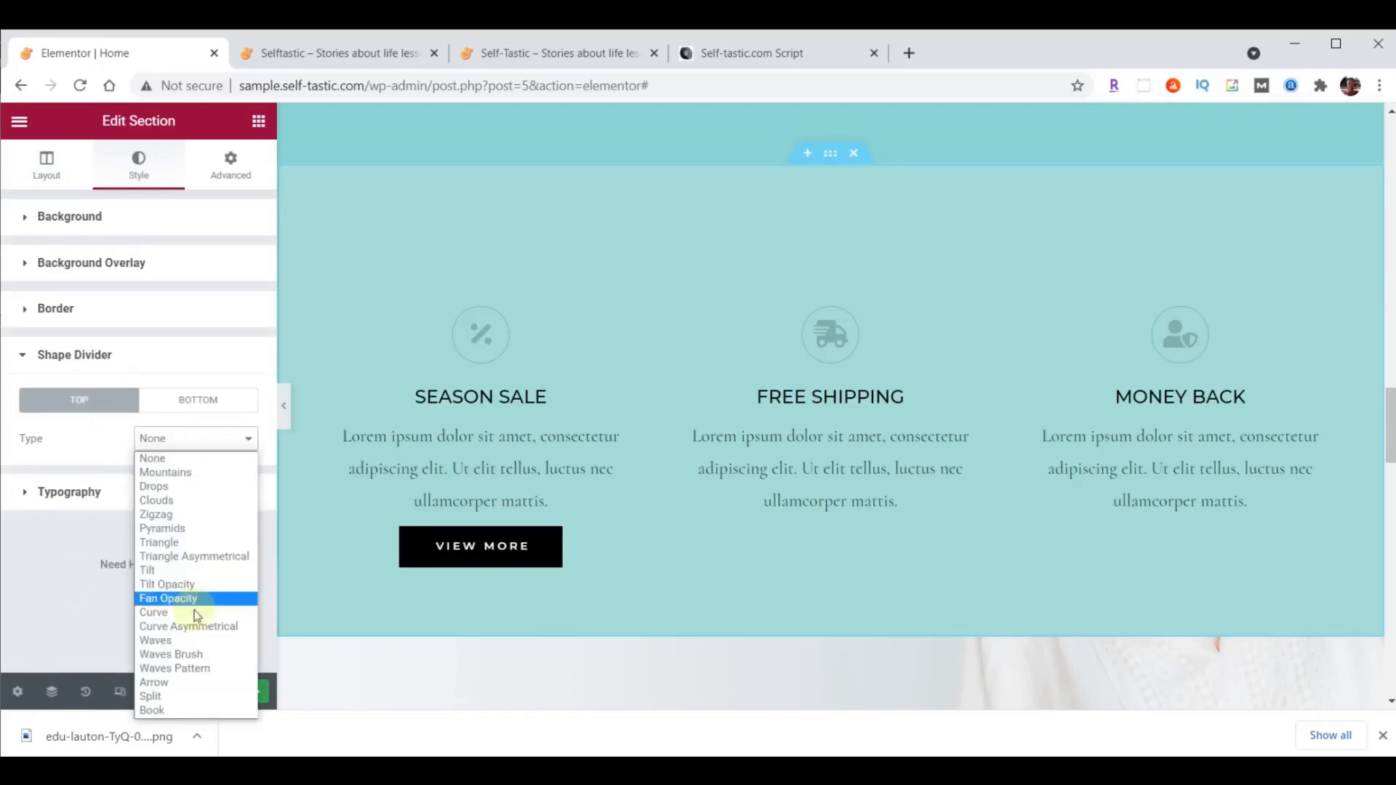
{"action": "left_click", "coordinate": [194, 654]}
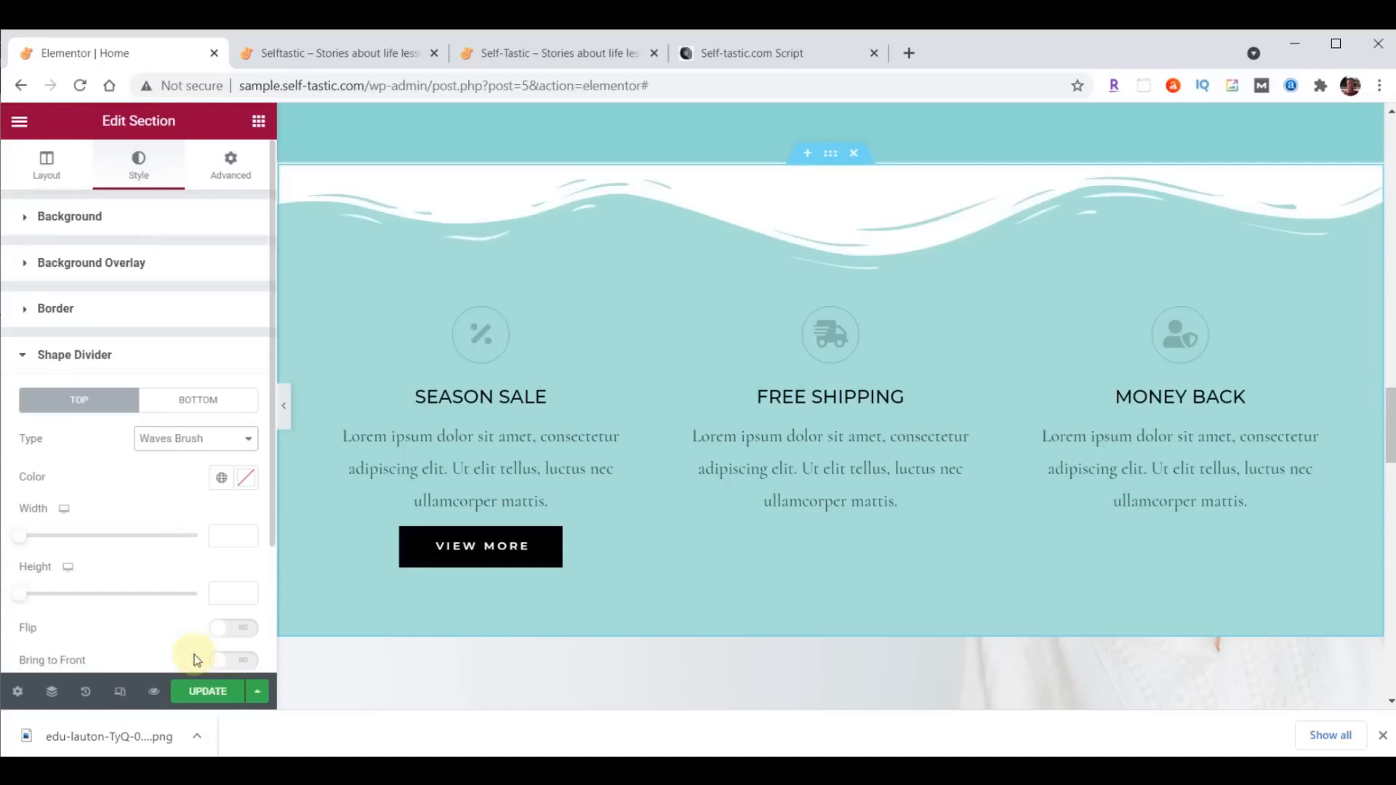
- Color the section's top shape divider #8DD7D6 and set its height to 60
{"action": "left_click", "coordinate": [245, 480]}
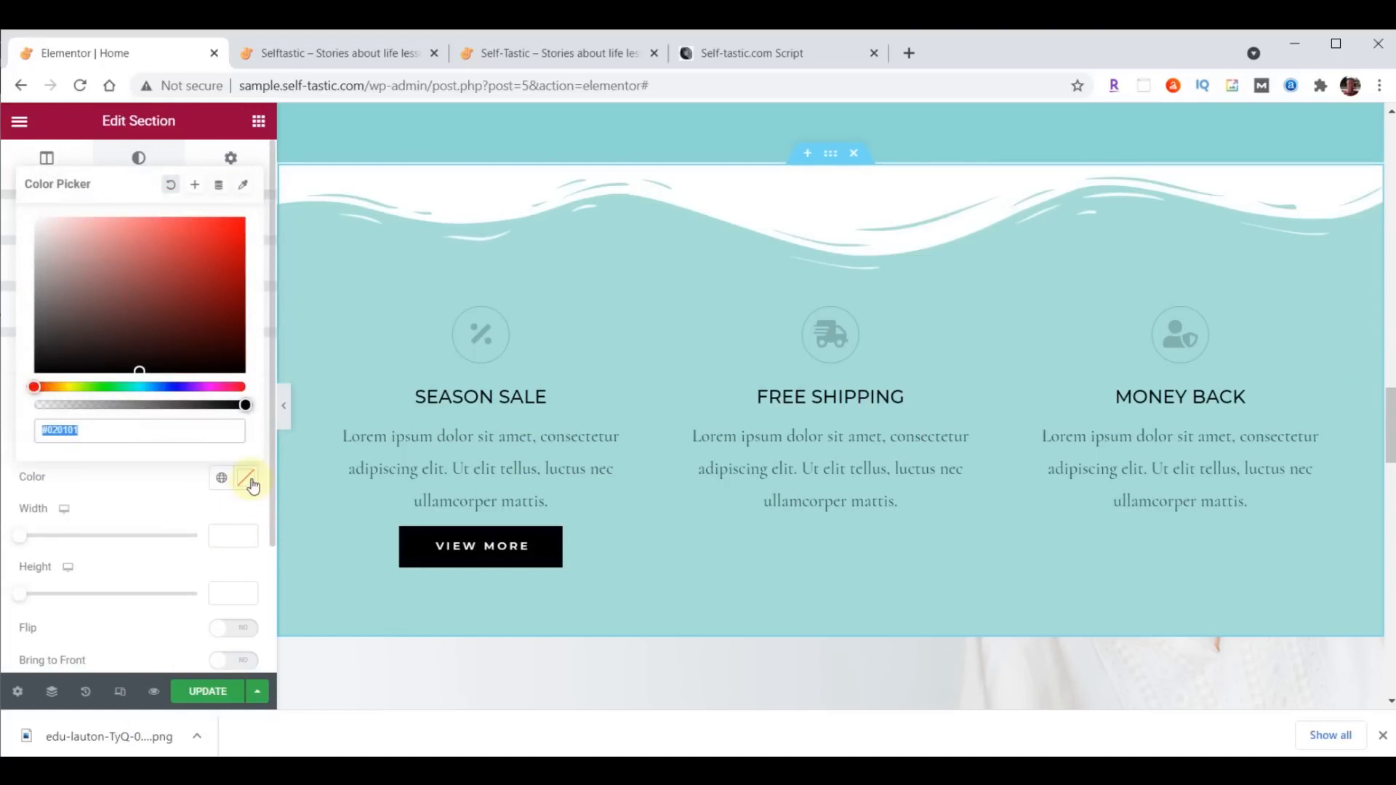
{"action": "type", "text": "#8DD7D6"}
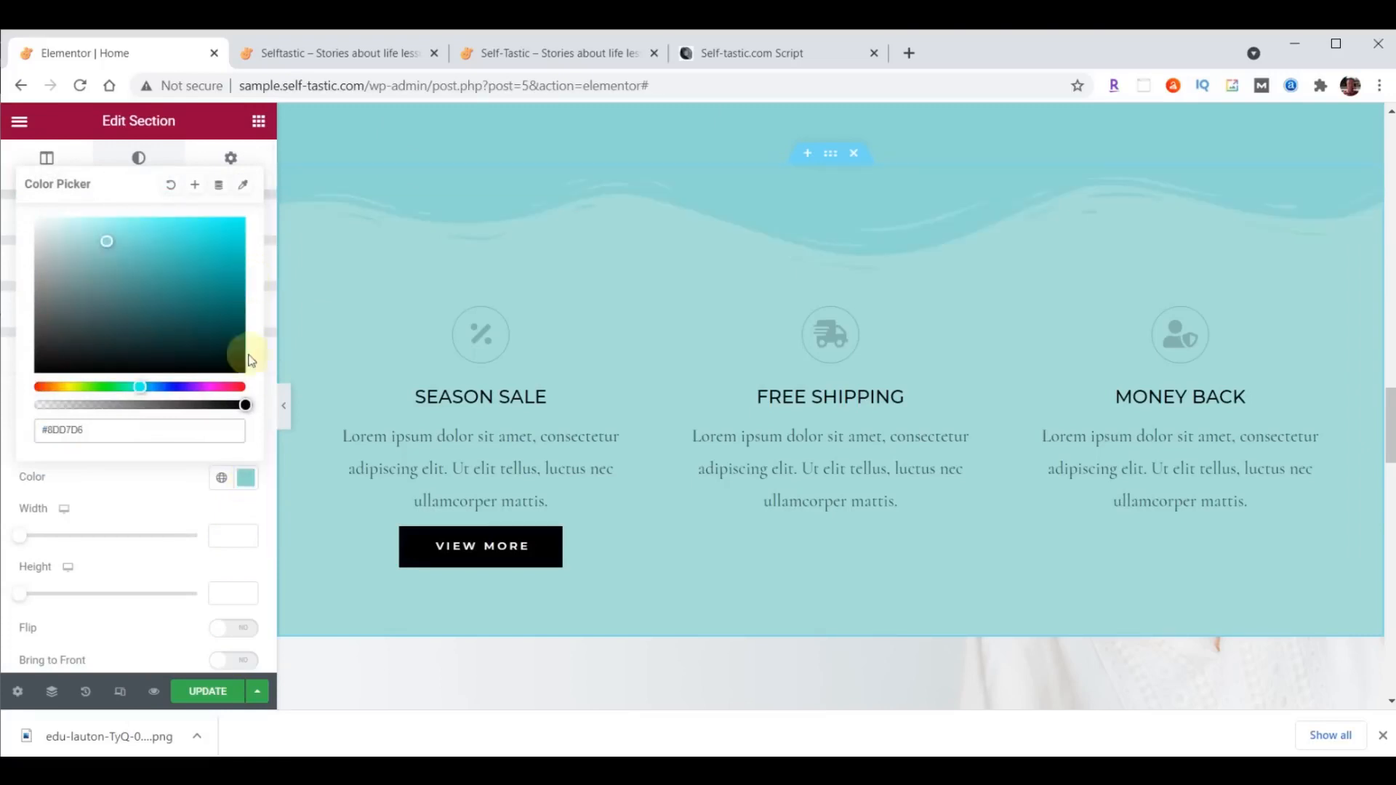
{"action": "left_click", "coordinate": [247, 478]}
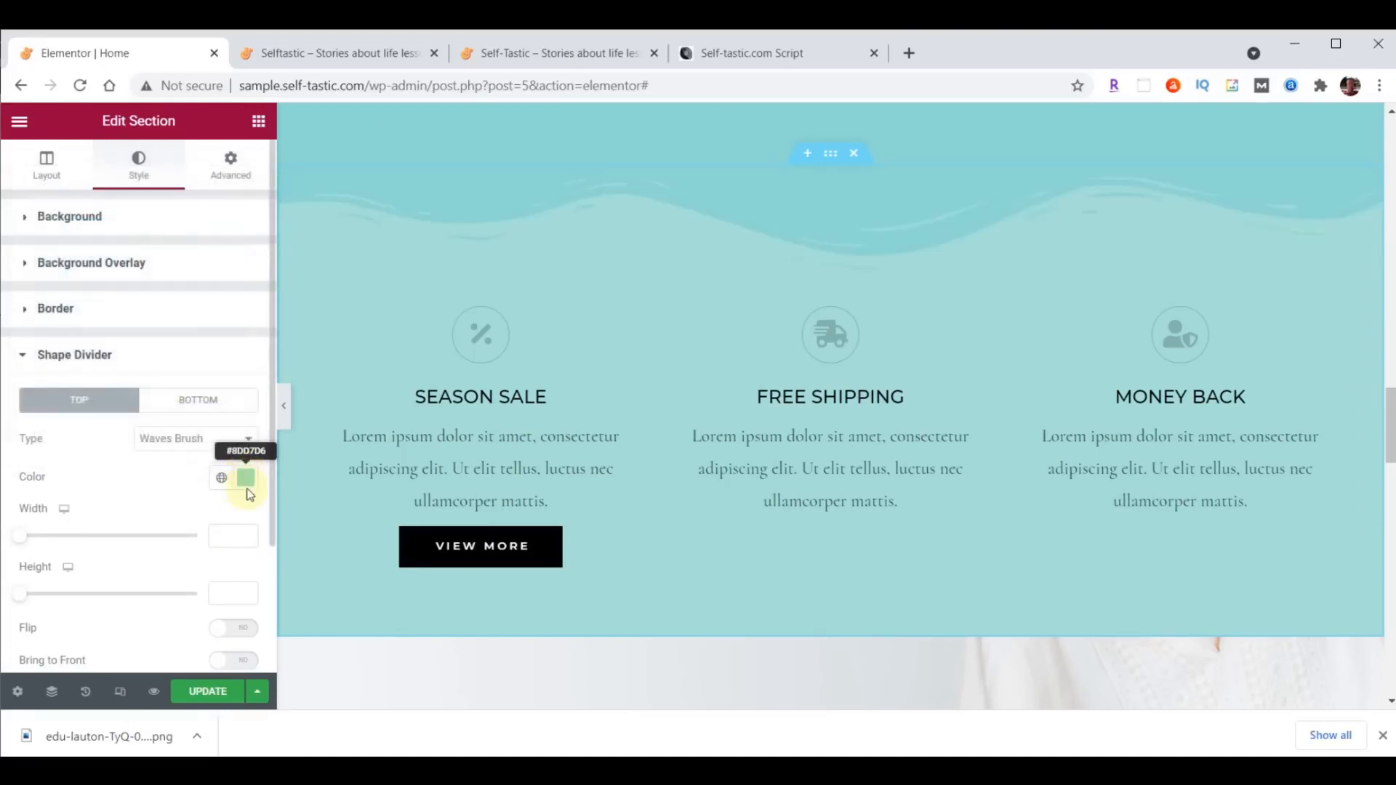
{"action": "left_click", "coordinate": [236, 591]}
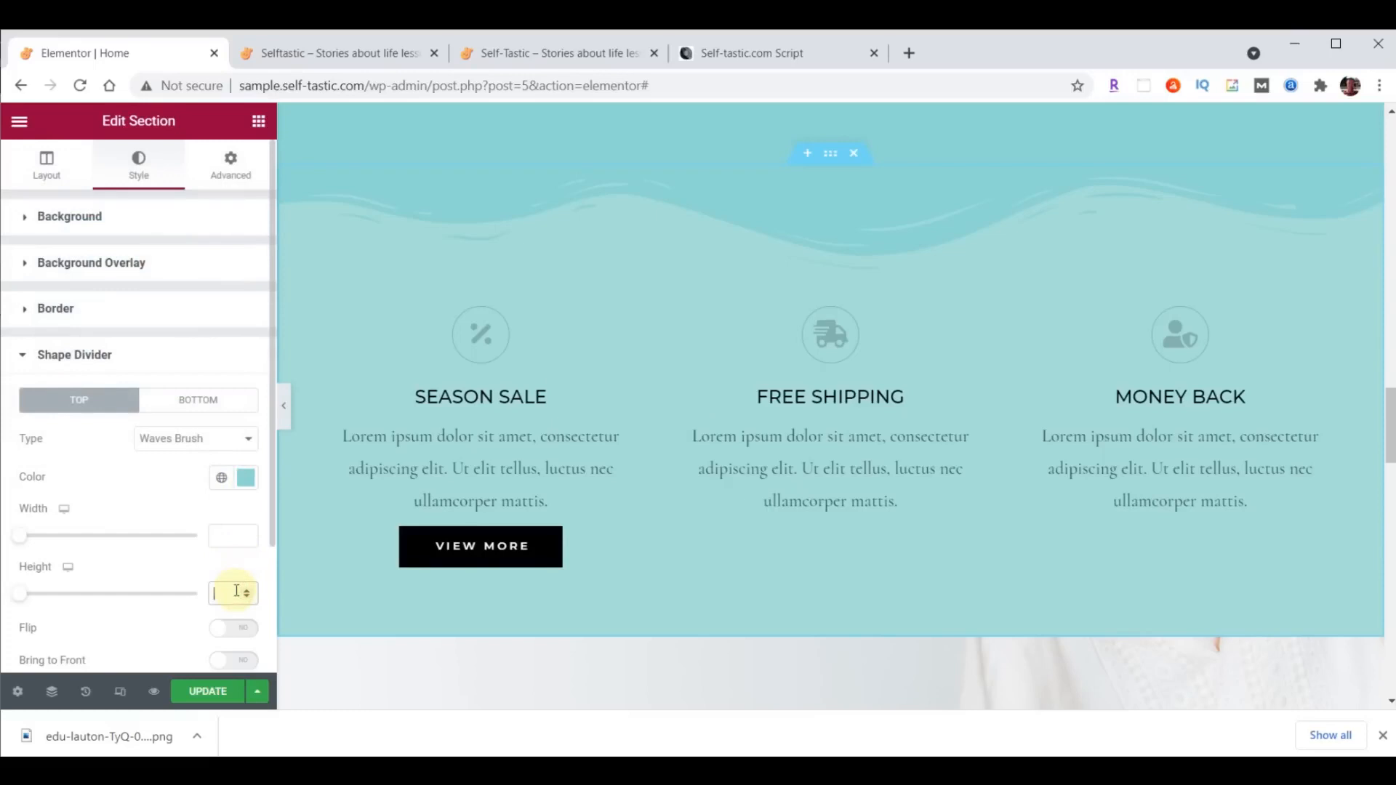
{"action": "type", "text": "60"}
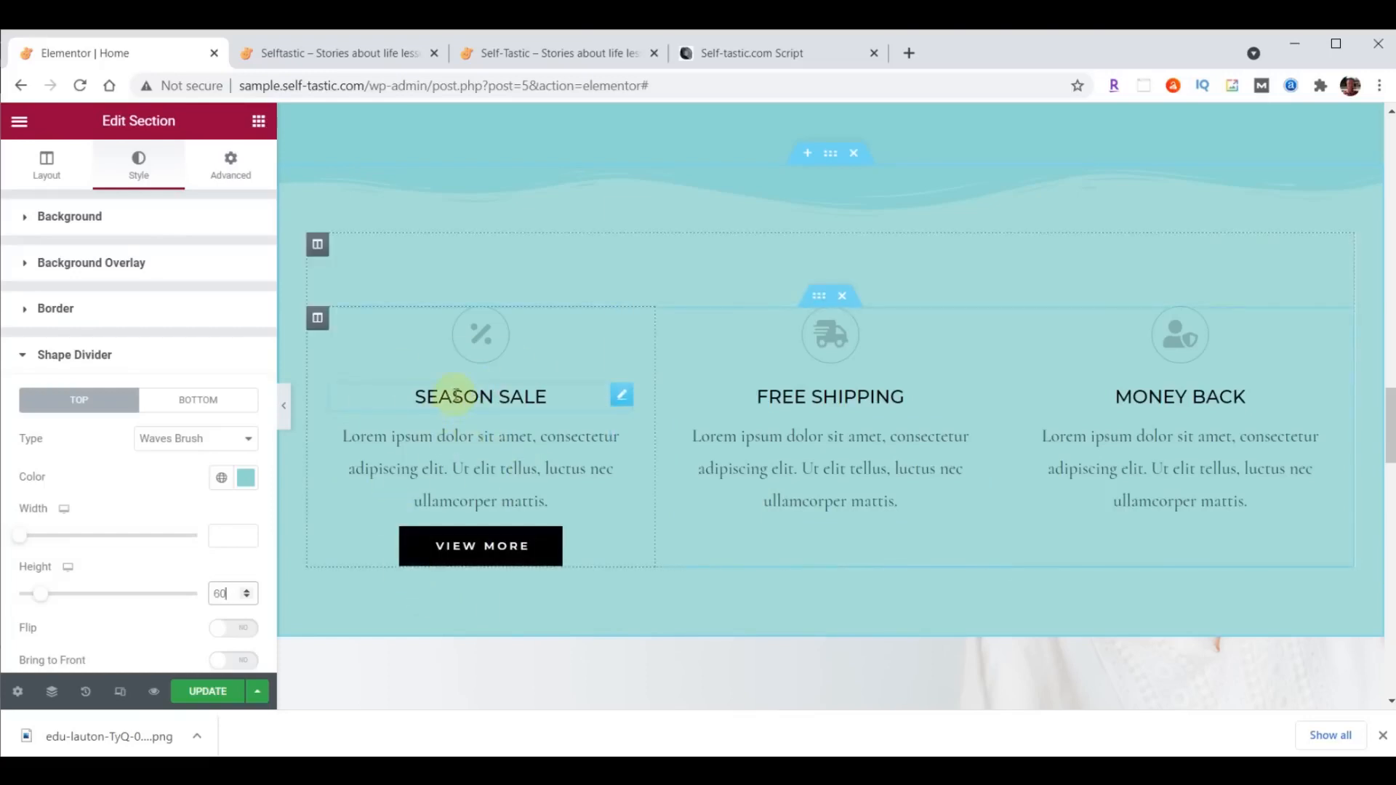
- Set the right and left padding of the Season Sale column to 20 px each
{"action": "left_click", "coordinate": [318, 320]}
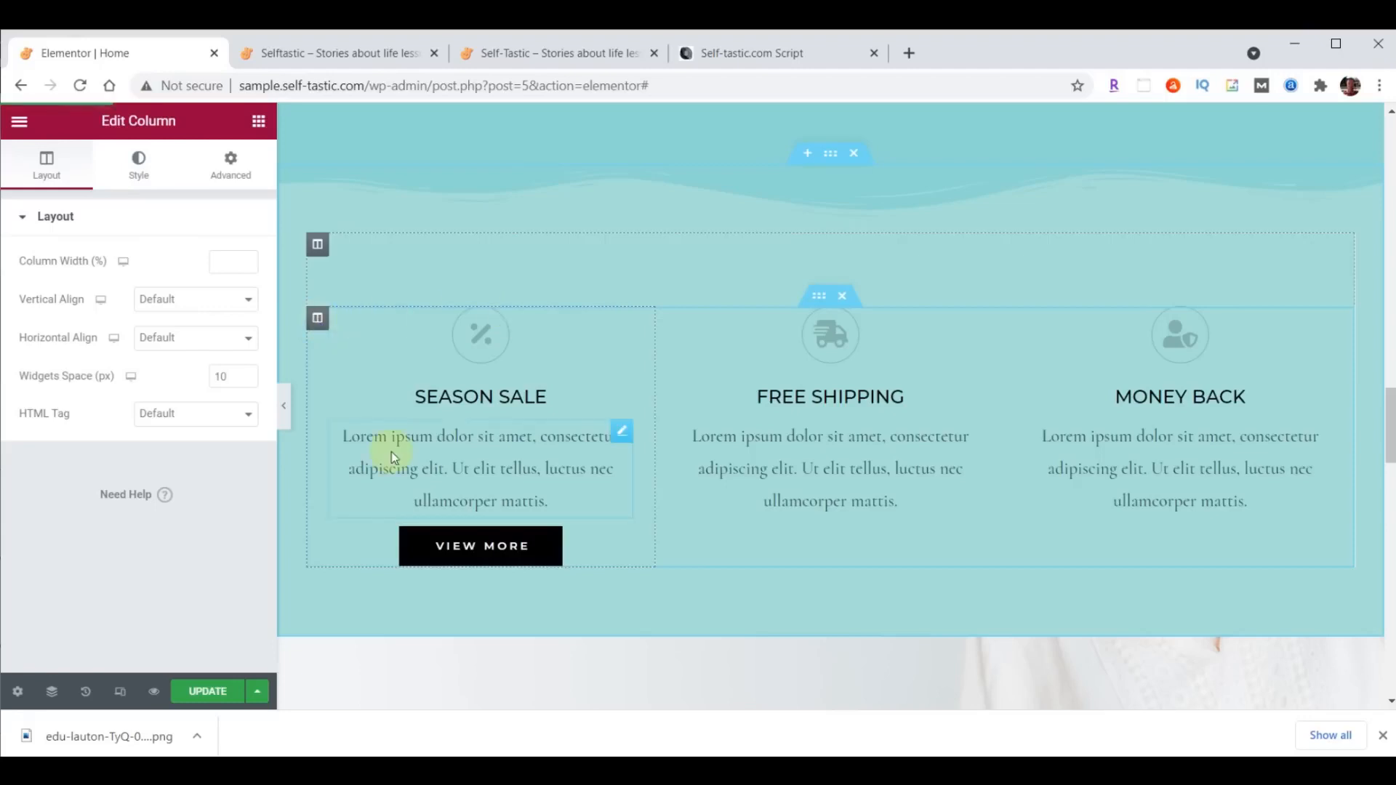
{"action": "left_click", "coordinate": [233, 173]}
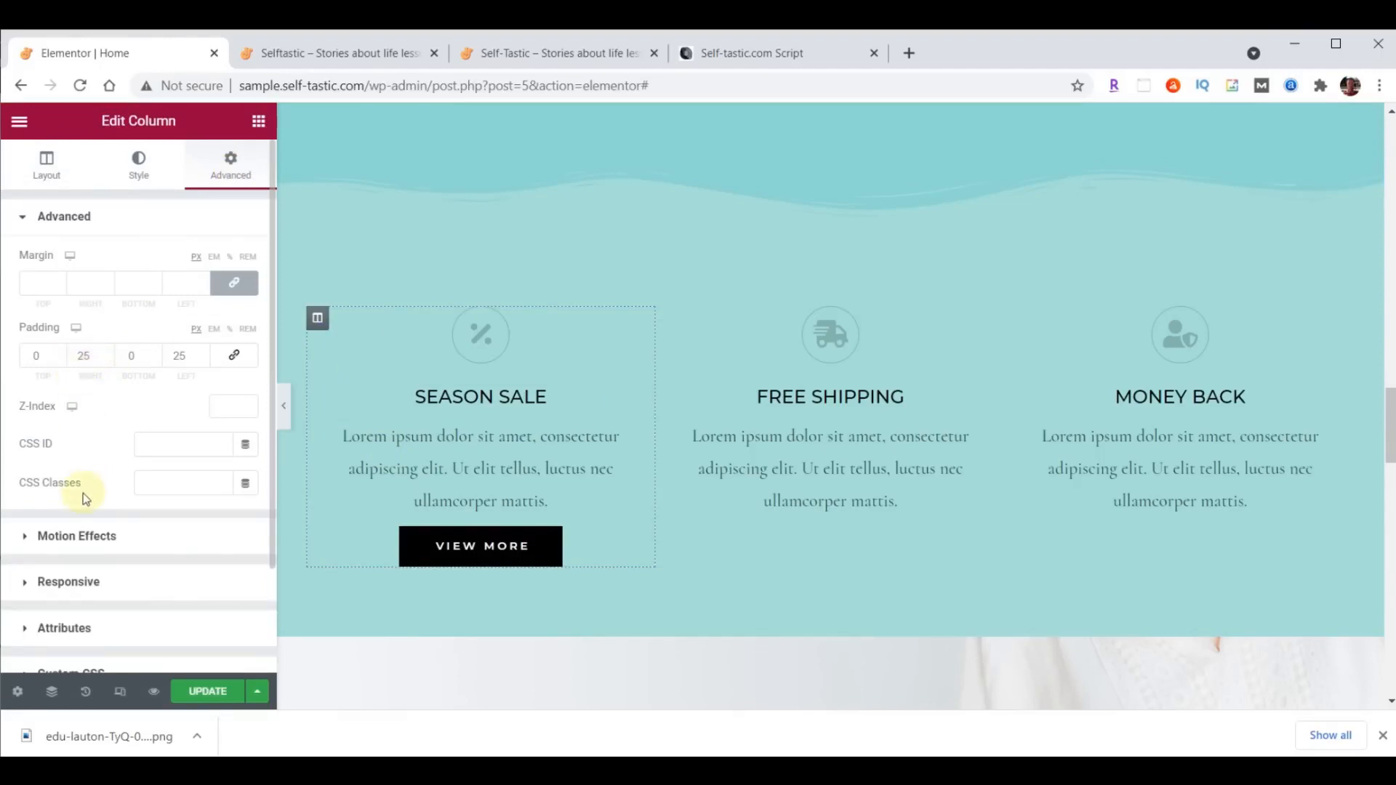
{"action": "left_click", "coordinate": [84, 356]}
{"action": "type", "text": "20"}
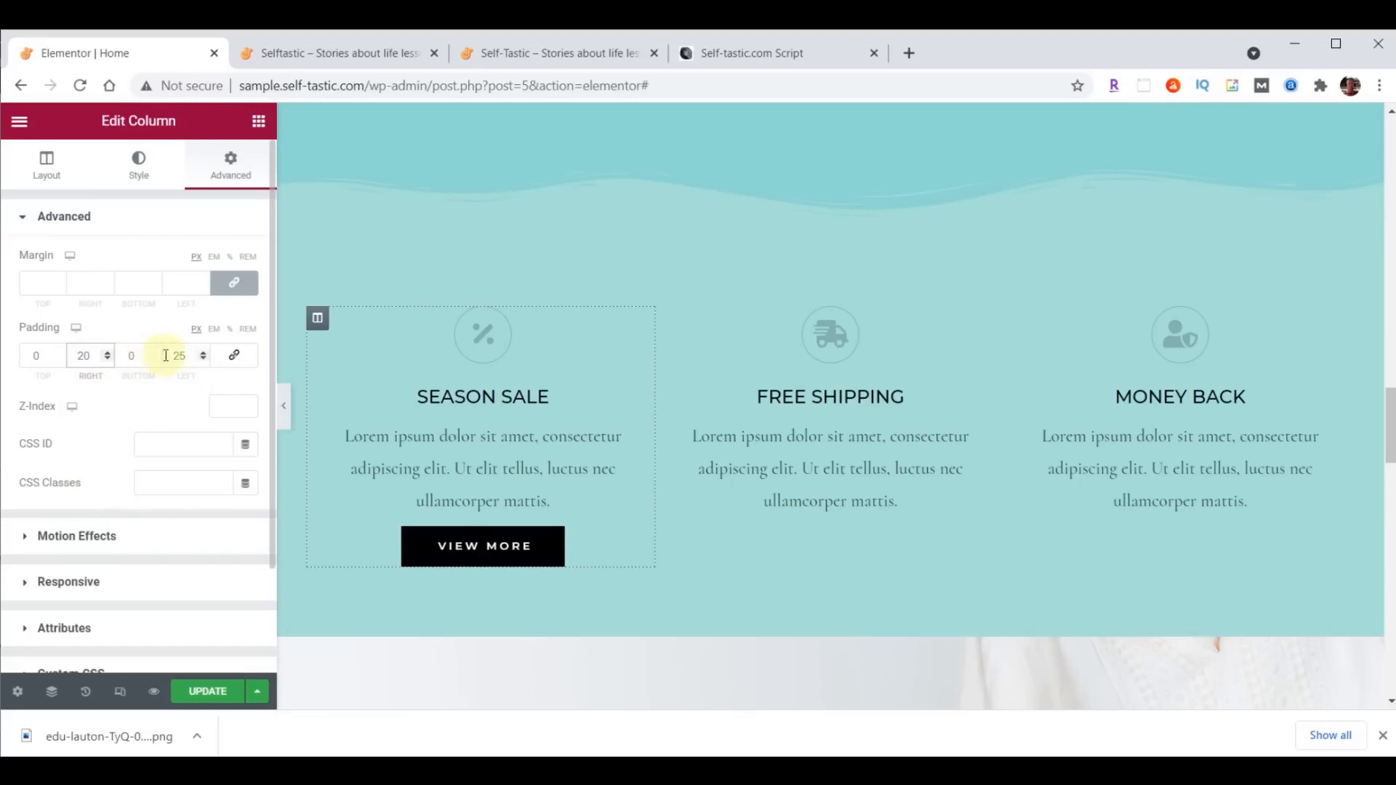
{"action": "left_click", "coordinate": [176, 355]}
{"action": "type", "text": "20"}
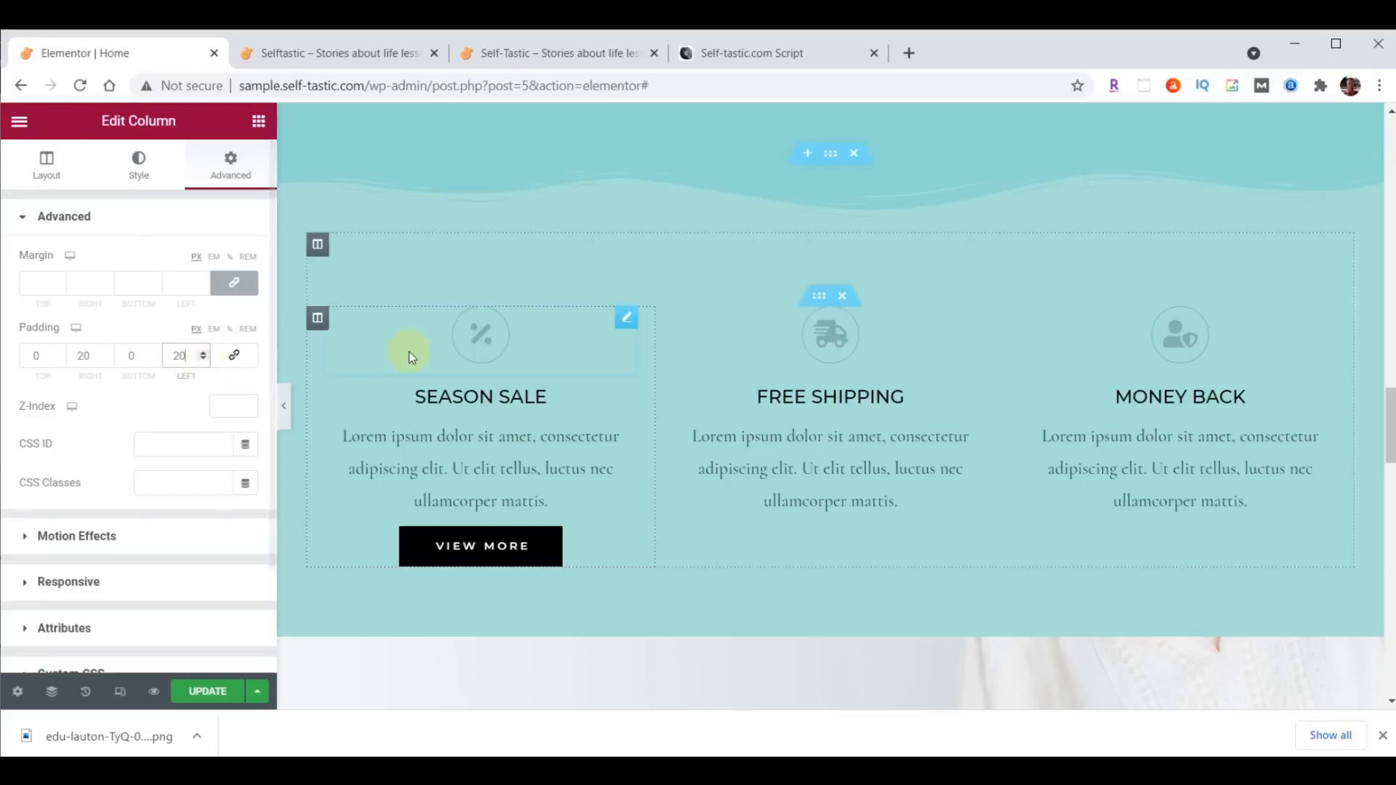
- Set the primary color of the percent icon above Season Sale to #473C31
{"action": "left_click", "coordinate": [625, 319]}
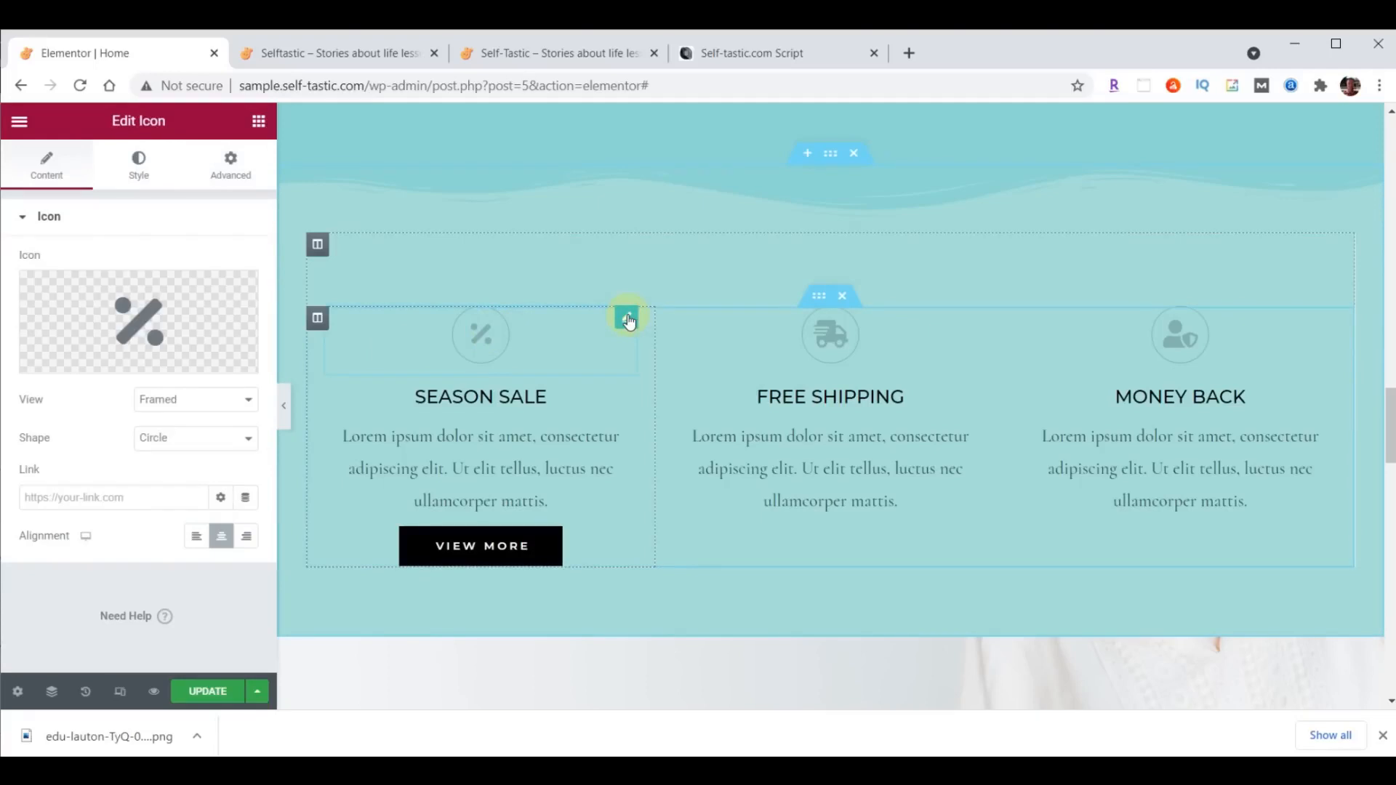
{"action": "left_click", "coordinate": [140, 169]}
{"action": "left_click", "coordinate": [246, 301]}
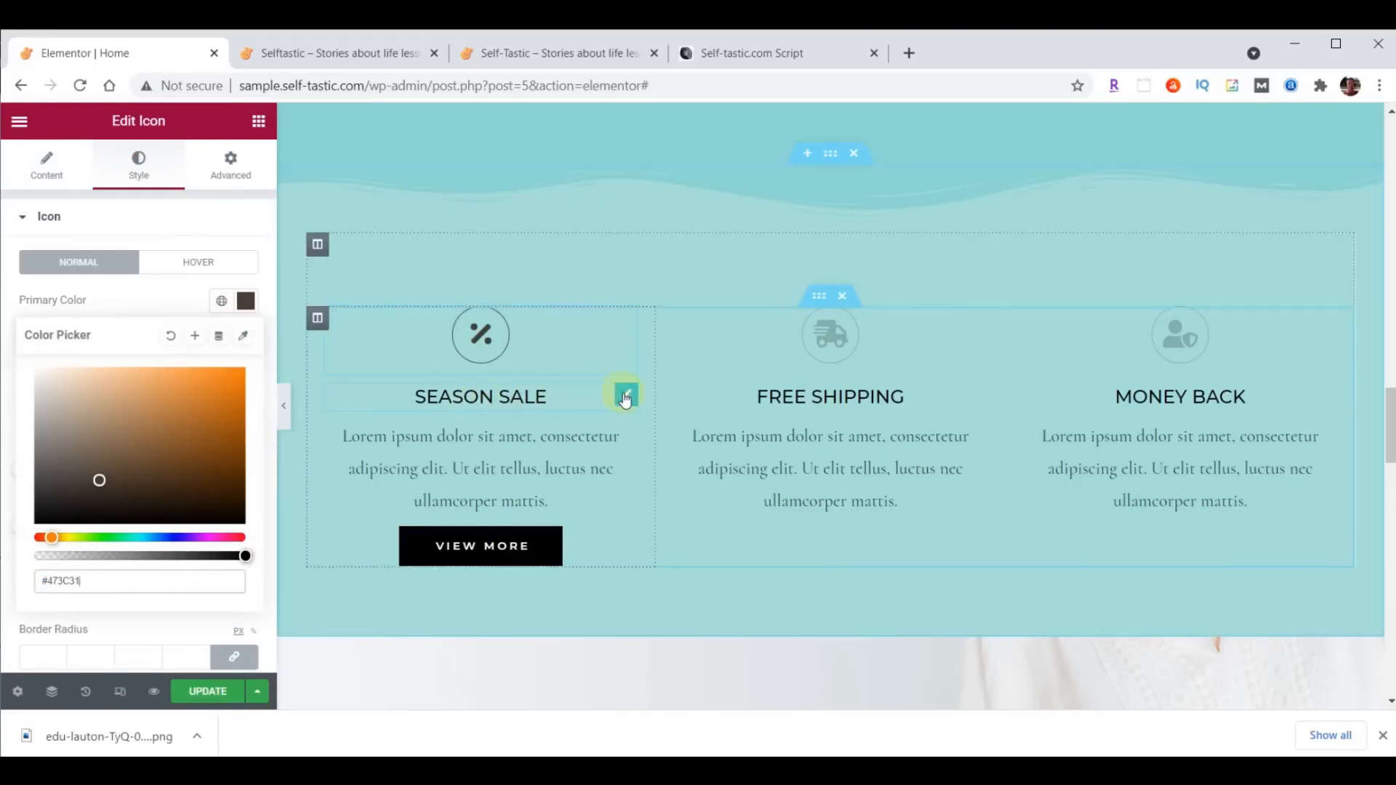
- Change the Season Sale heading's text color to #473C31
{"action": "left_click", "coordinate": [627, 397]}
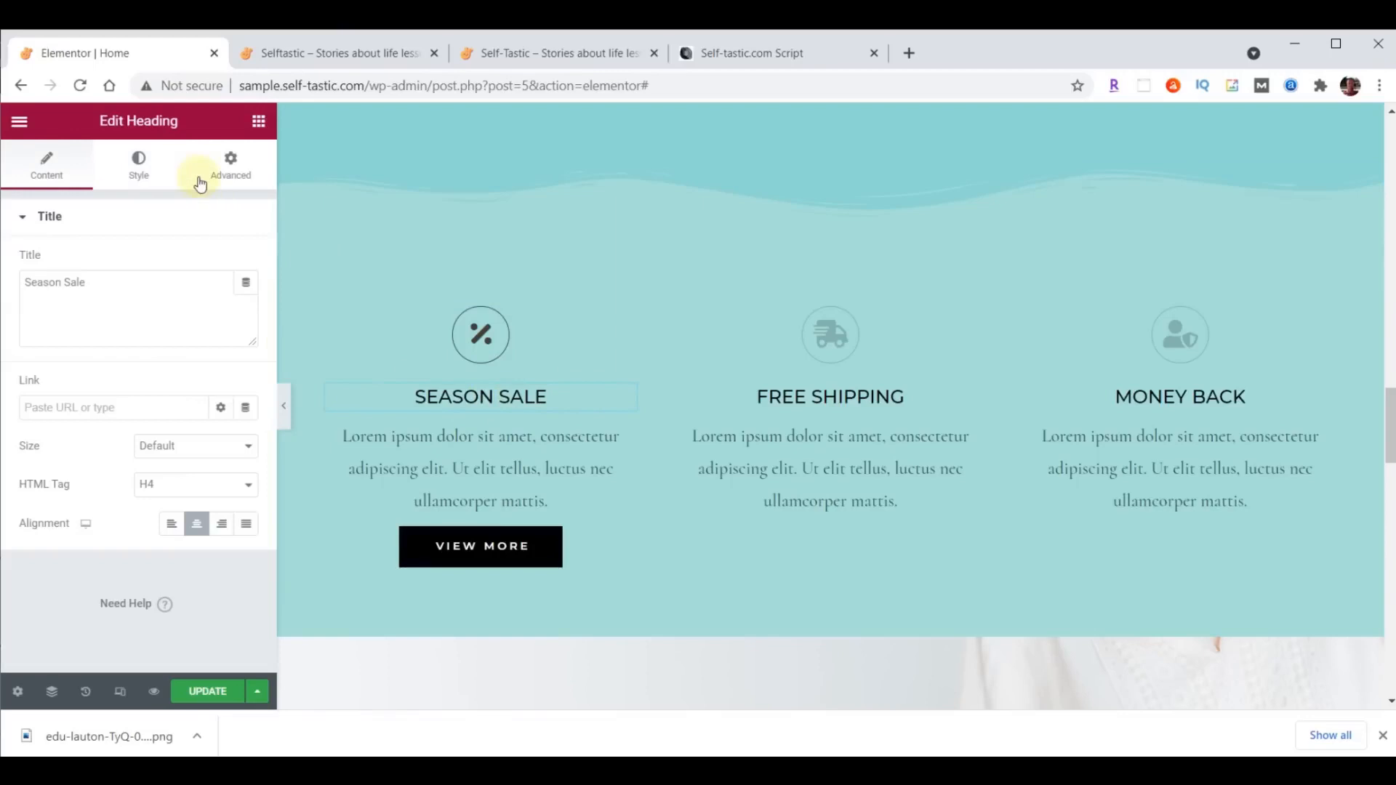
{"action": "left_click", "coordinate": [137, 166]}
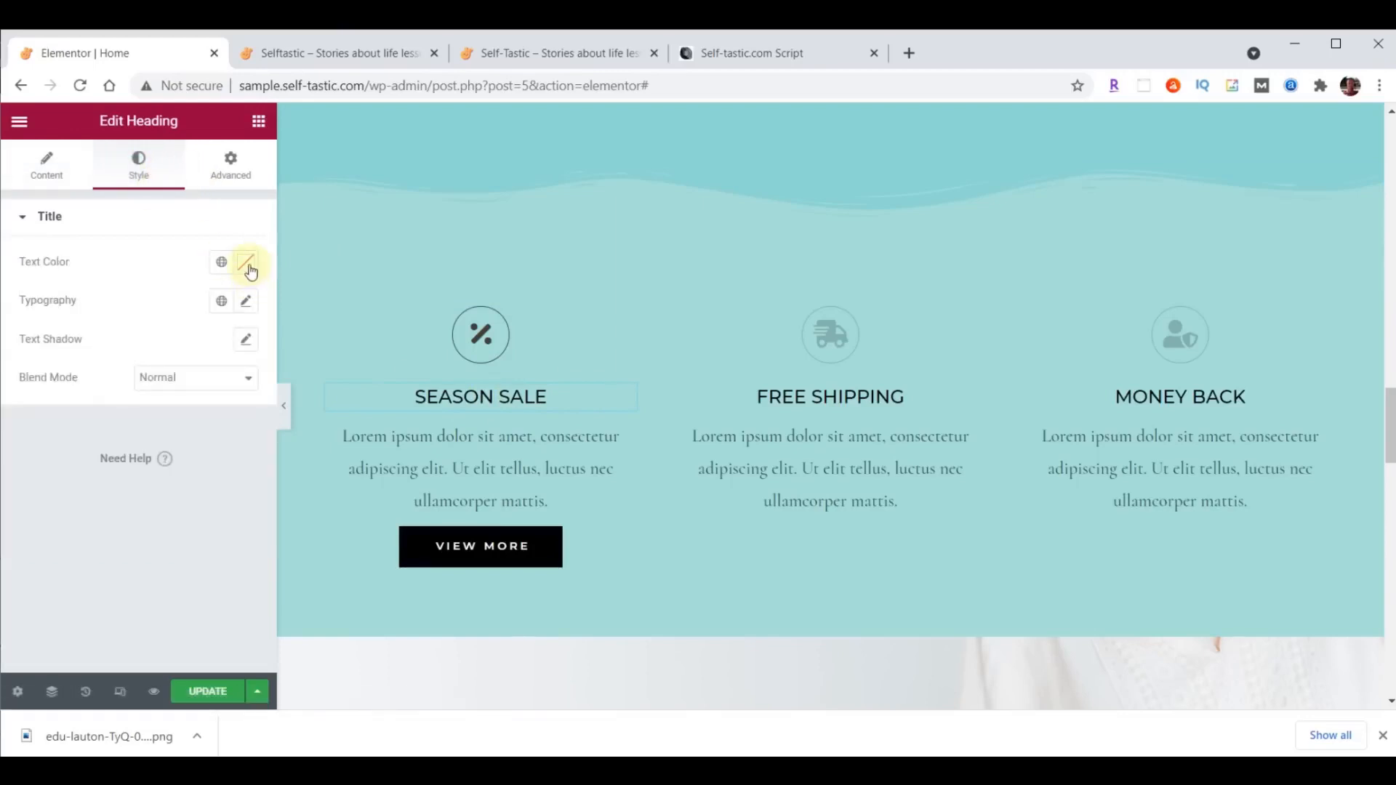
{"action": "left_click", "coordinate": [246, 262]}
{"action": "type", "text": "#473C31"}
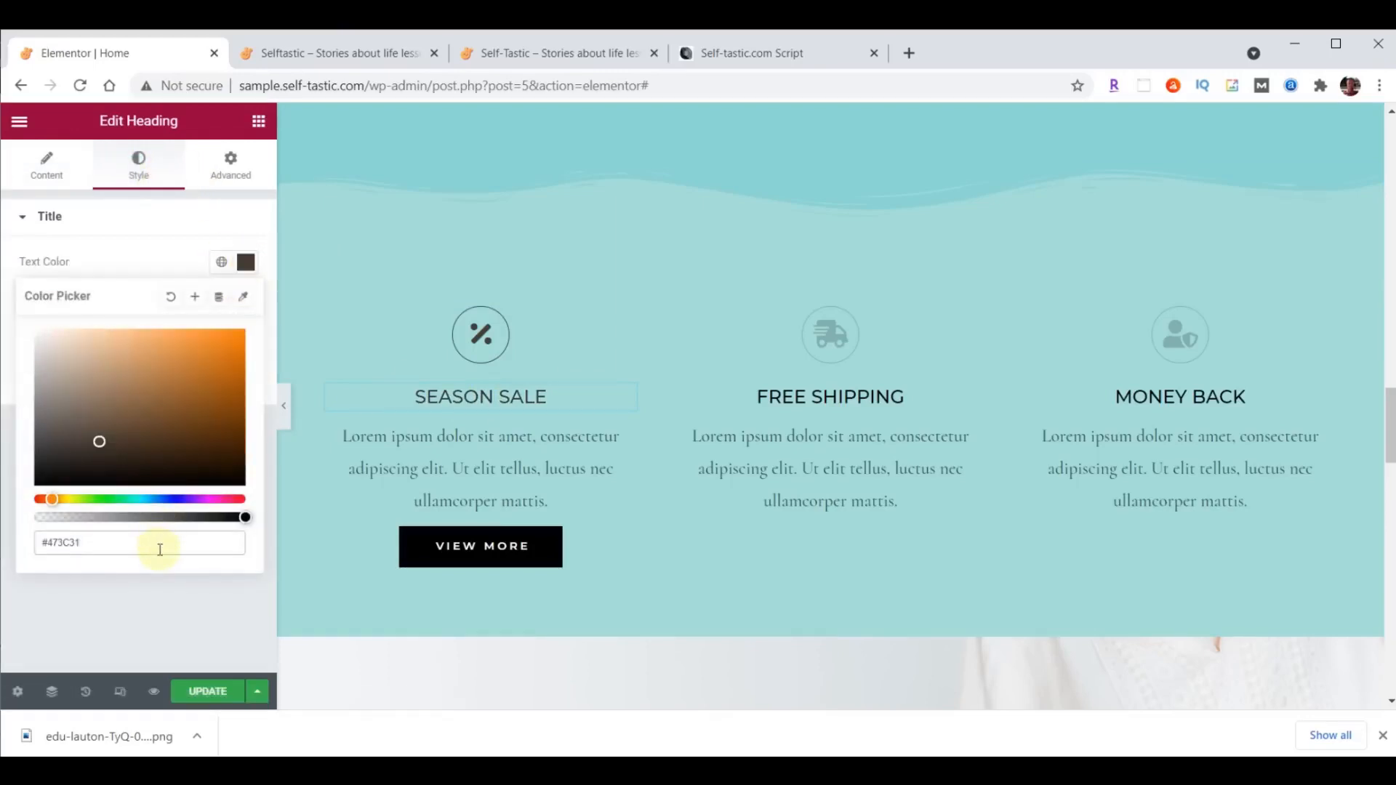
{"action": "left_click", "coordinate": [244, 261]}
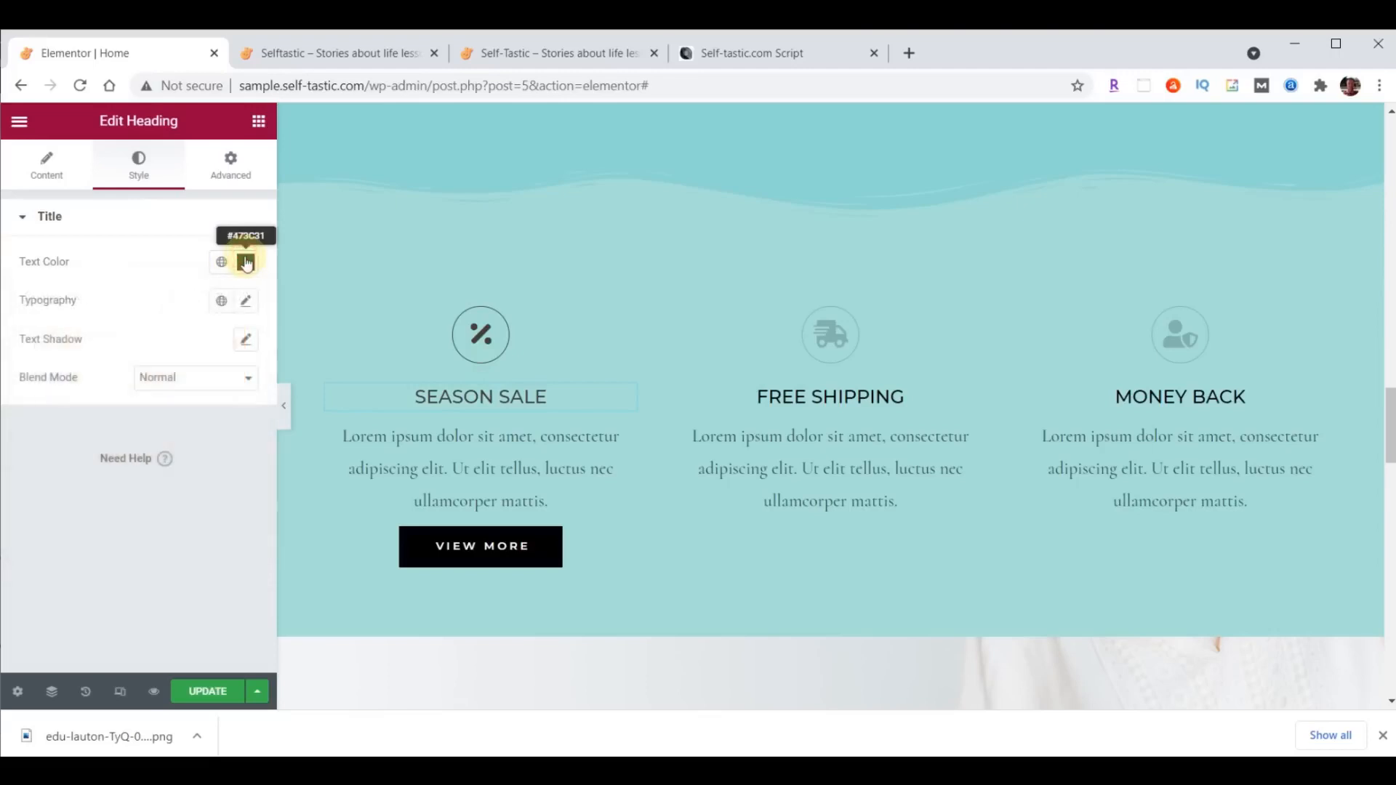
- Set the Season Sale heading's typography to Montserrat, size 32 px, weight 300
{"action": "left_click", "coordinate": [247, 302]}
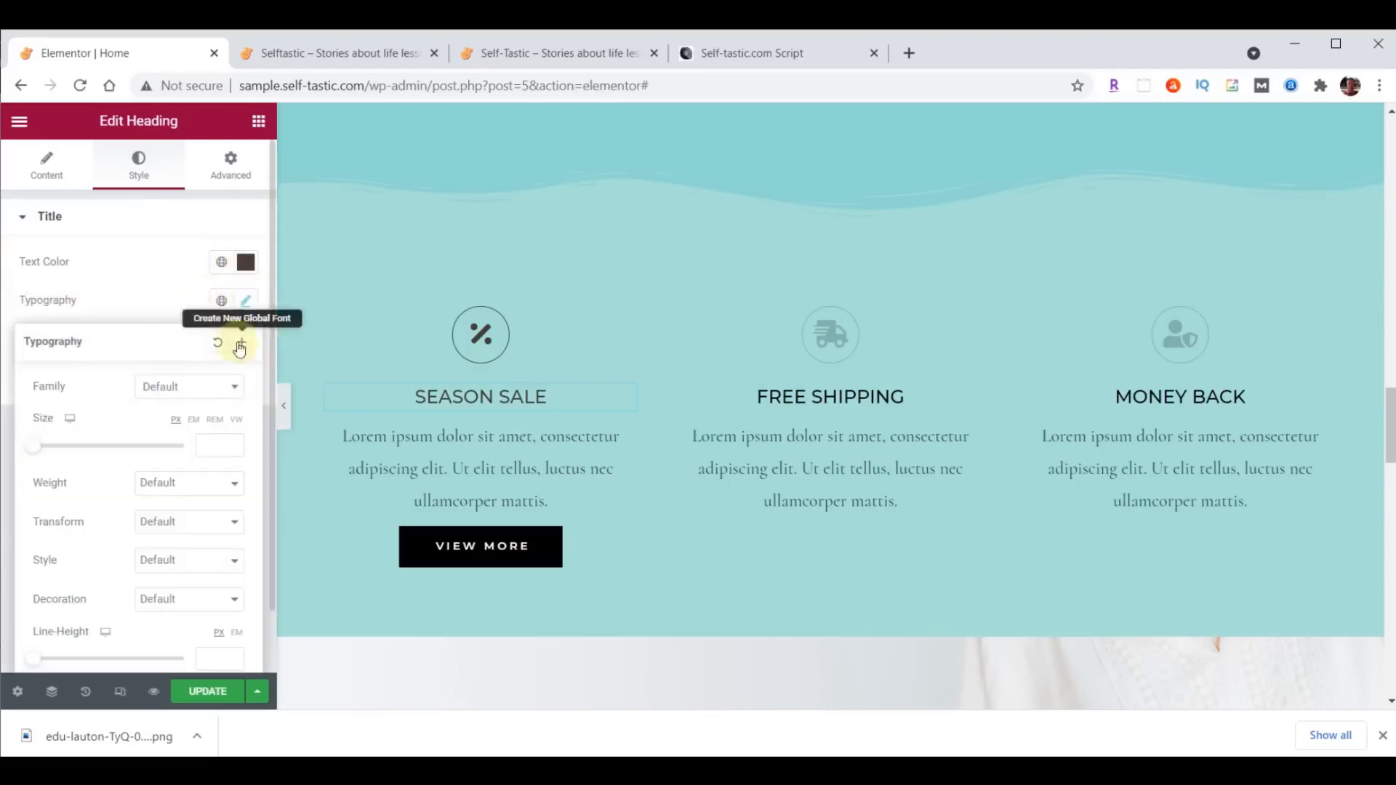
{"action": "left_click", "coordinate": [189, 391]}
{"action": "type", "text": "Mont"}
{"action": "left_click", "coordinate": [181, 509]}
{"action": "left_click", "coordinate": [221, 444]}
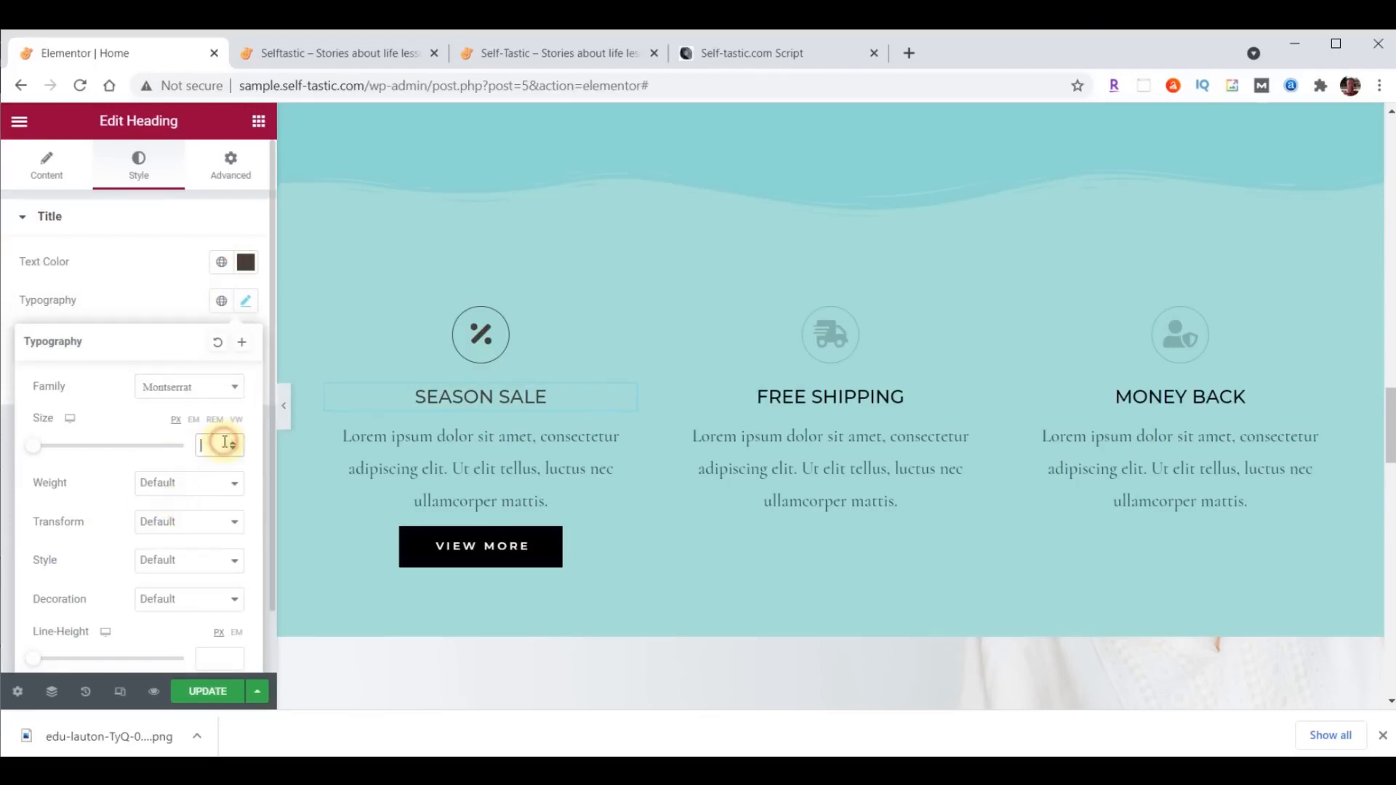
{"action": "type", "text": "32"}
{"action": "left_click", "coordinate": [208, 483]}
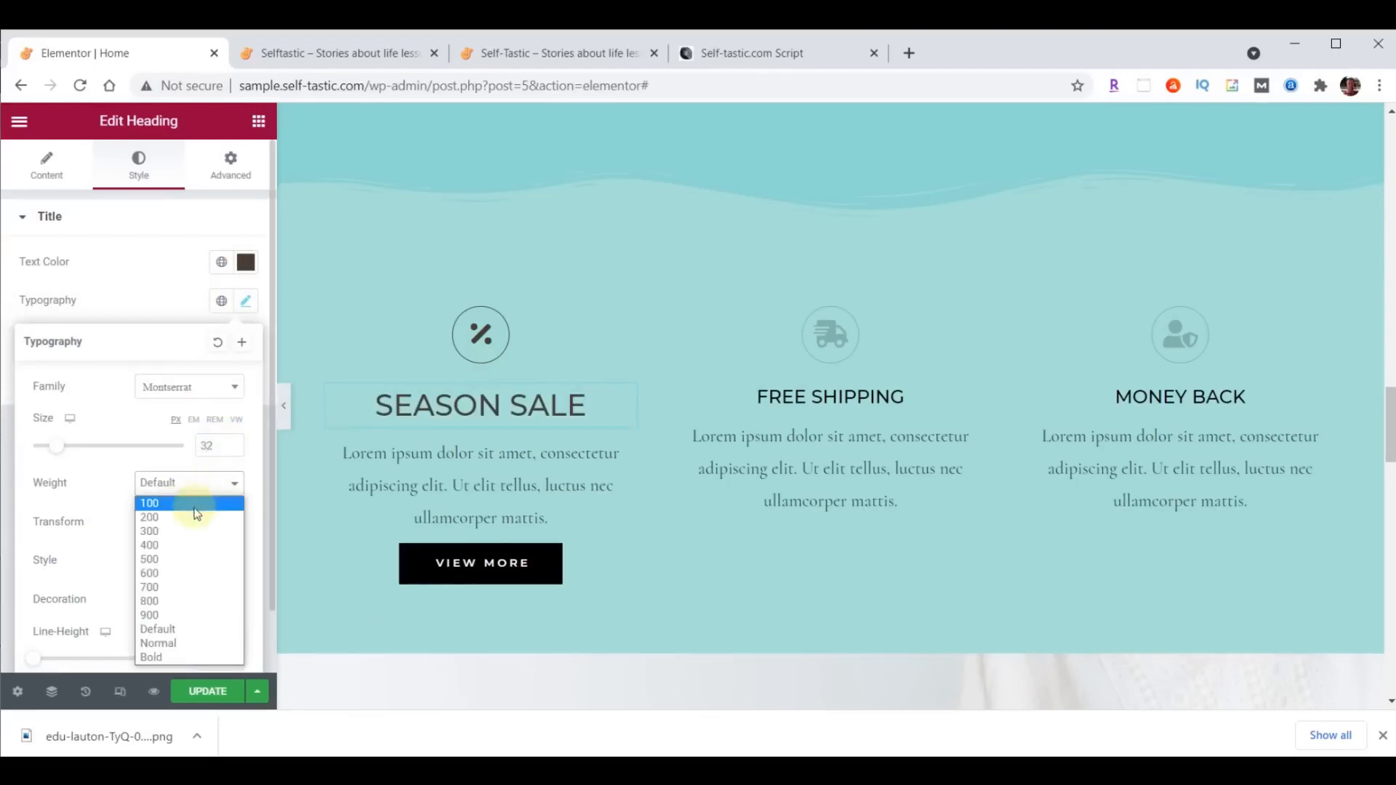
{"action": "left_click", "coordinate": [183, 532]}
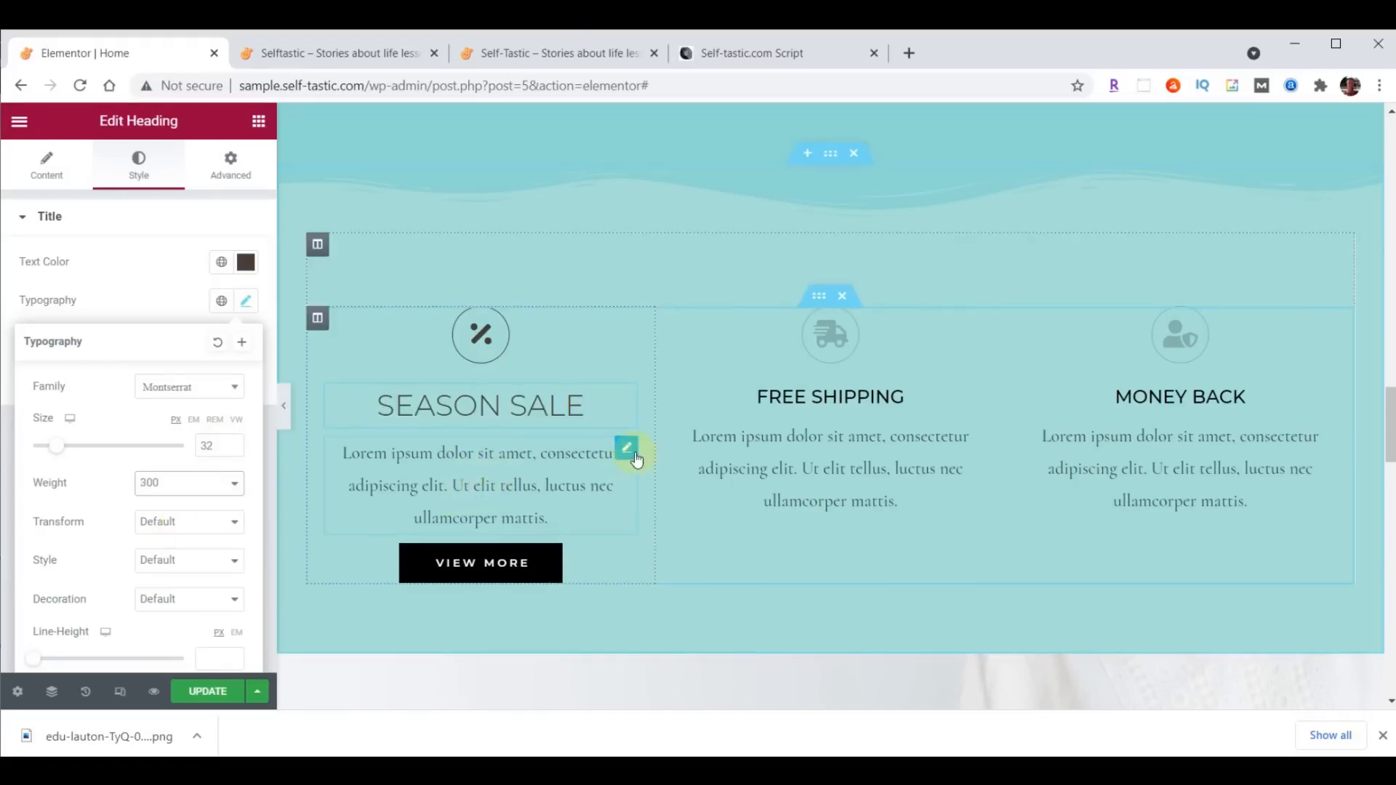
- Justify the paragraph text below the Season Sale heading
{"action": "left_click", "coordinate": [628, 456]}
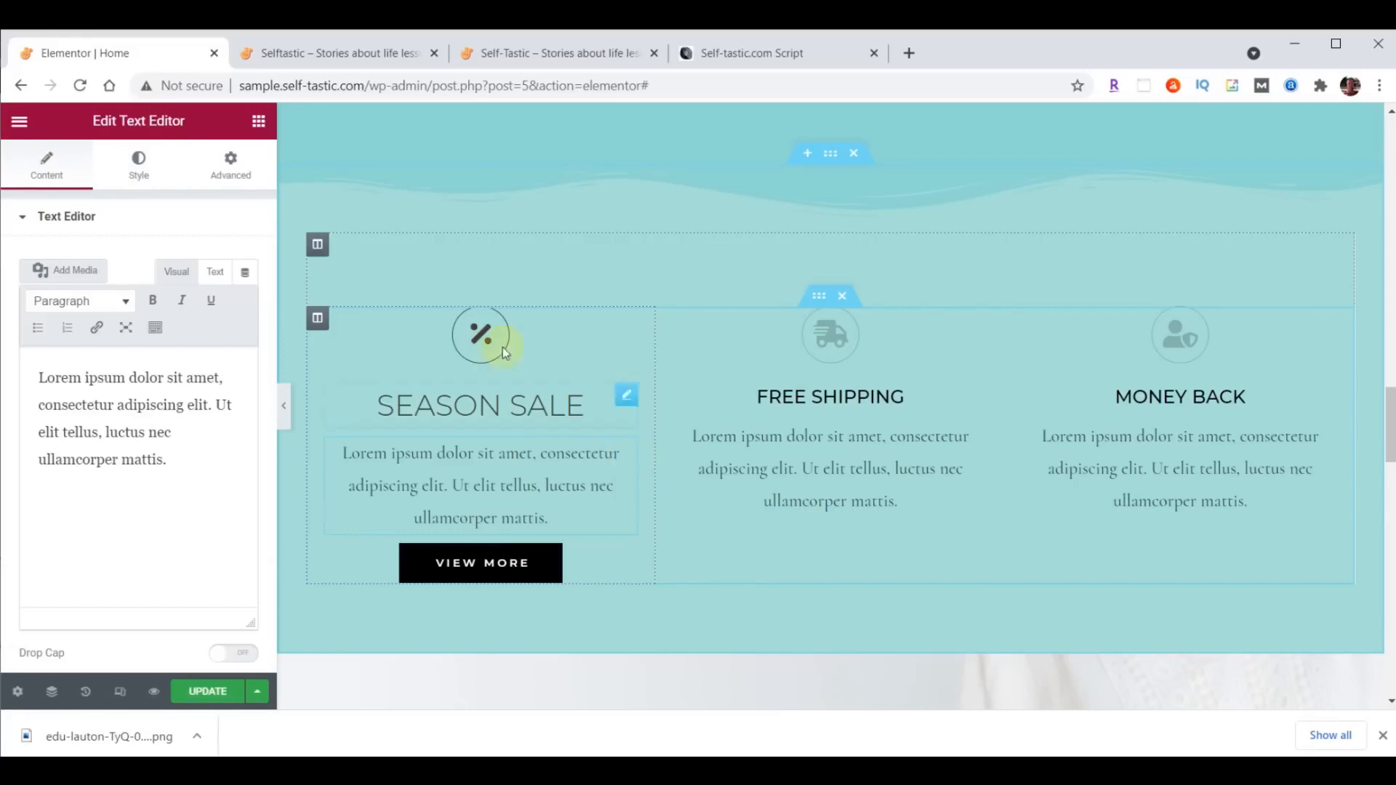
{"action": "left_click", "coordinate": [137, 173]}
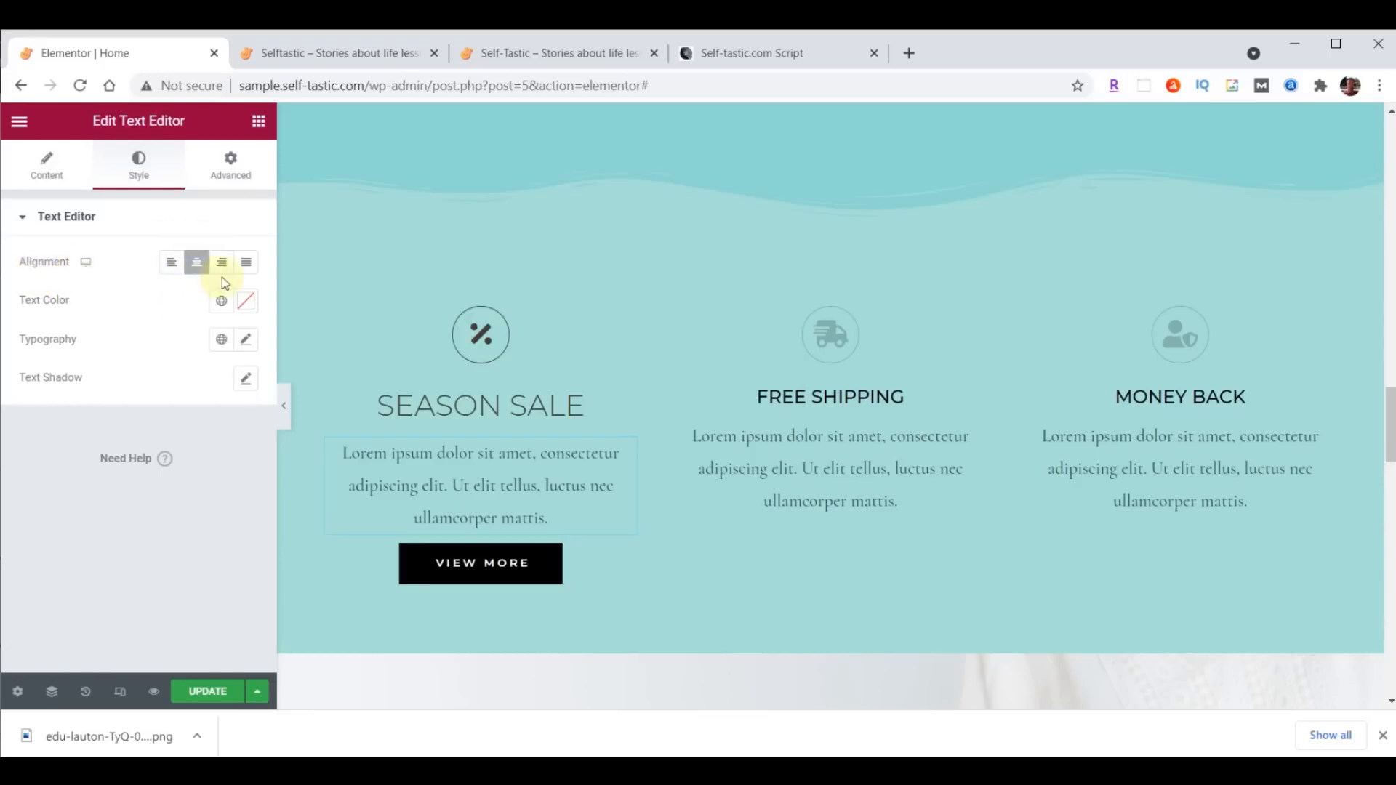
{"action": "left_click", "coordinate": [246, 277]}
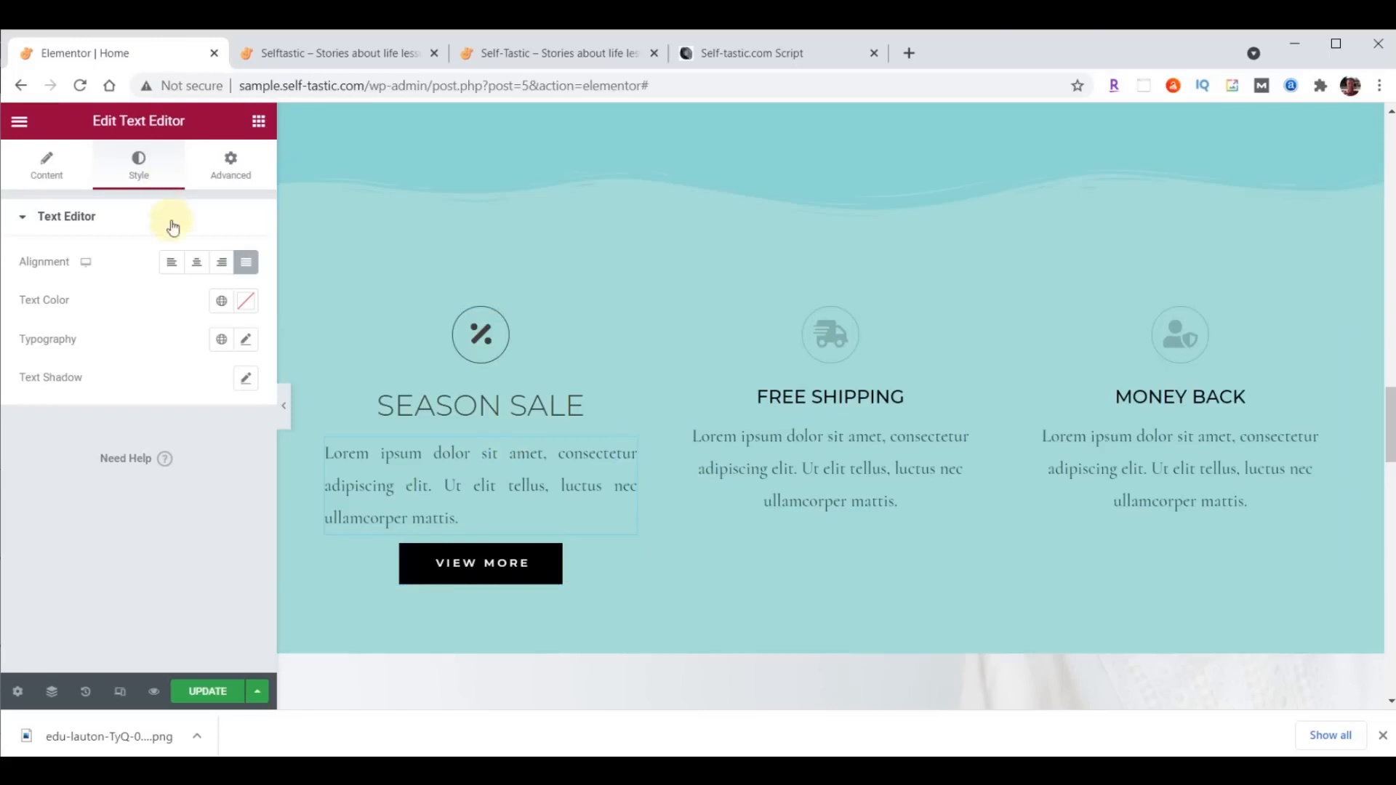
- Set the Season Sale paragraph's typography to Raleway, size 21 px, weight 200
{"action": "left_click", "coordinate": [248, 340]}
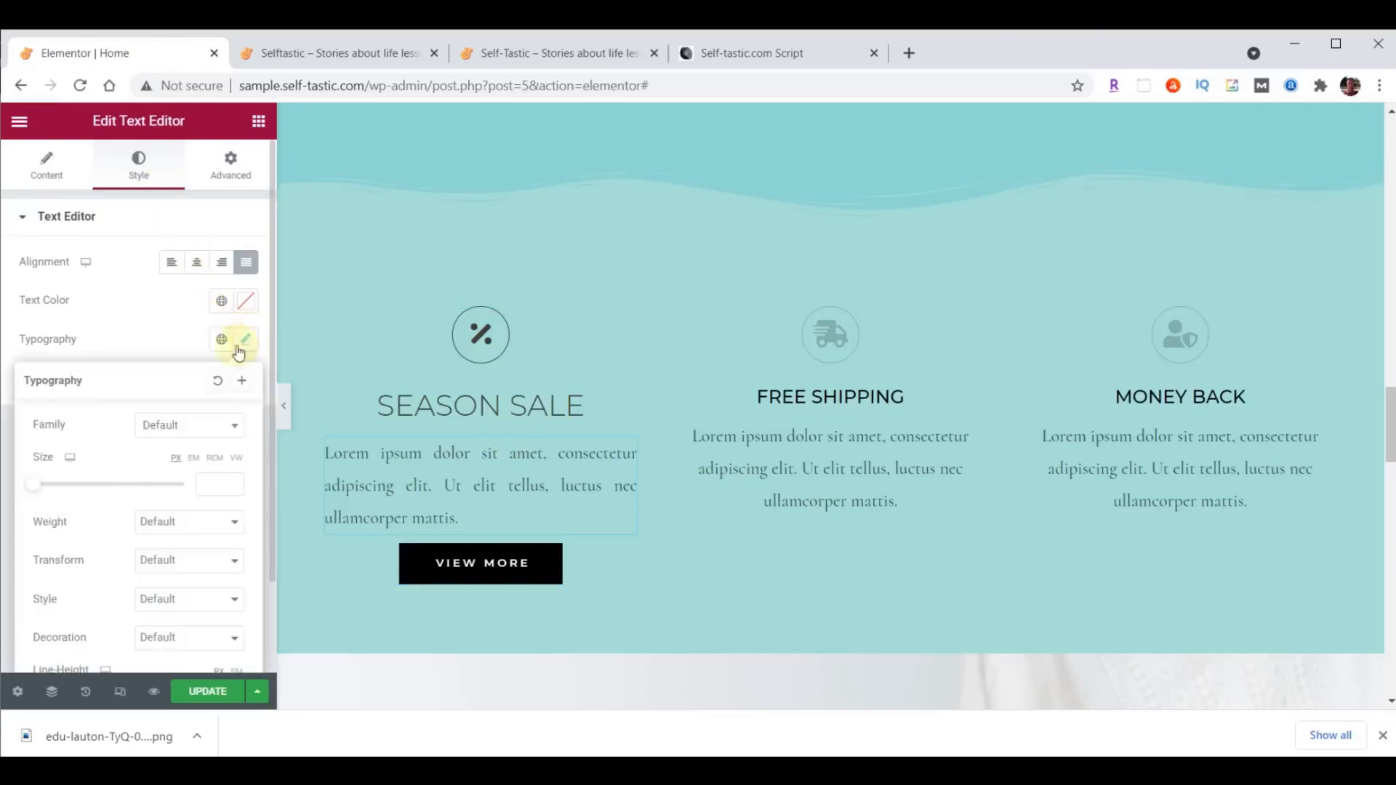
{"action": "left_click", "coordinate": [202, 425]}
{"action": "type", "text": "Rale"}
{"action": "left_click", "coordinate": [173, 522]}
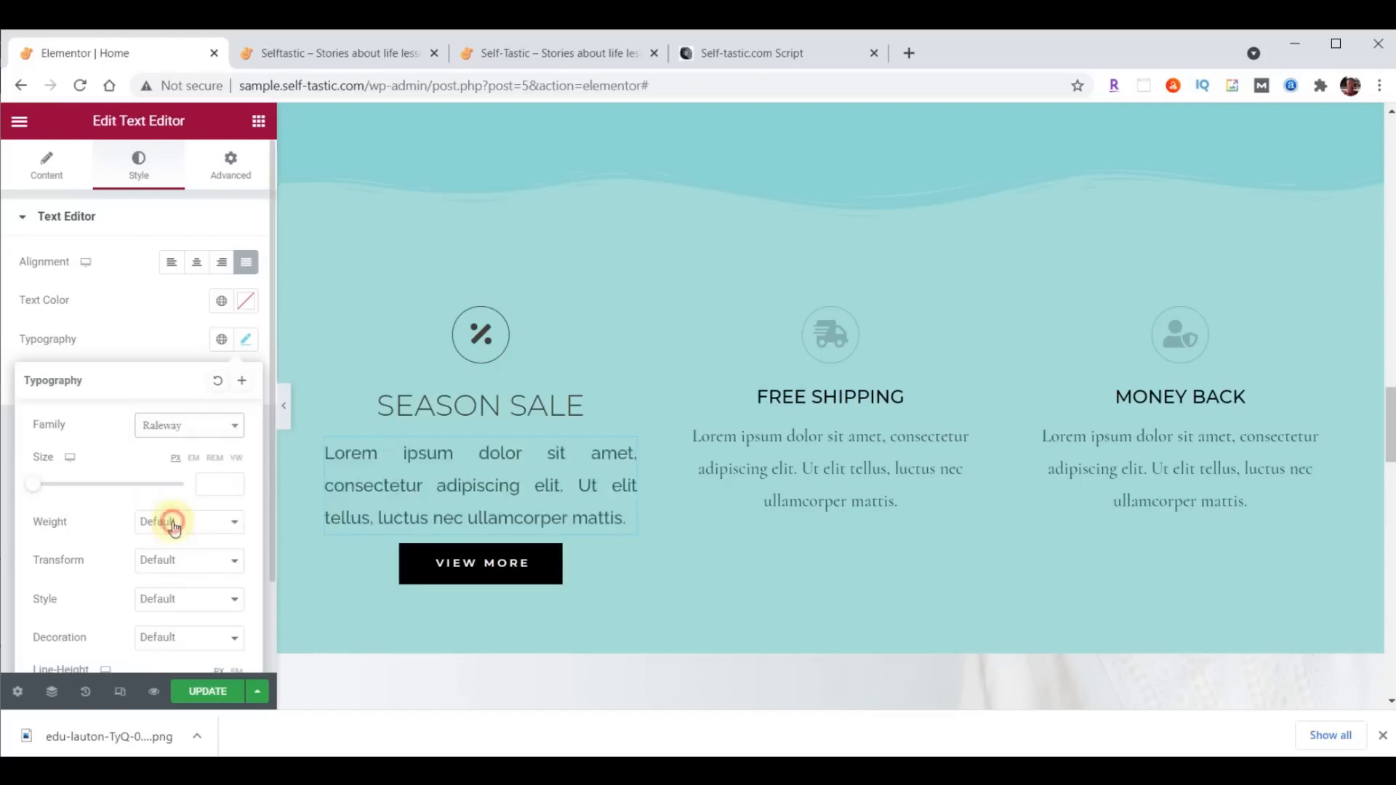
{"action": "left_click", "coordinate": [201, 484]}
{"action": "type", "text": "21"}
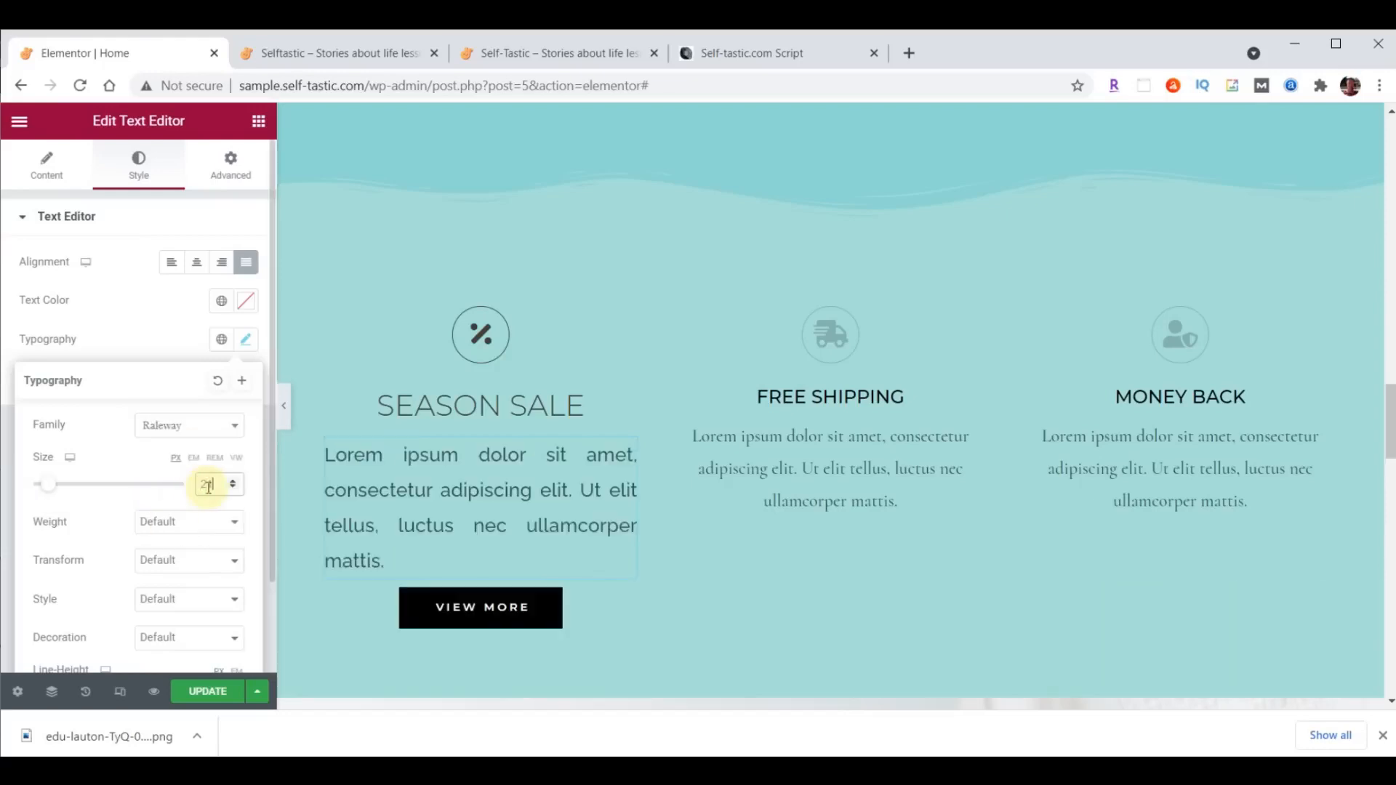
{"action": "left_click", "coordinate": [196, 525]}
{"action": "left_click", "coordinate": [191, 557]}
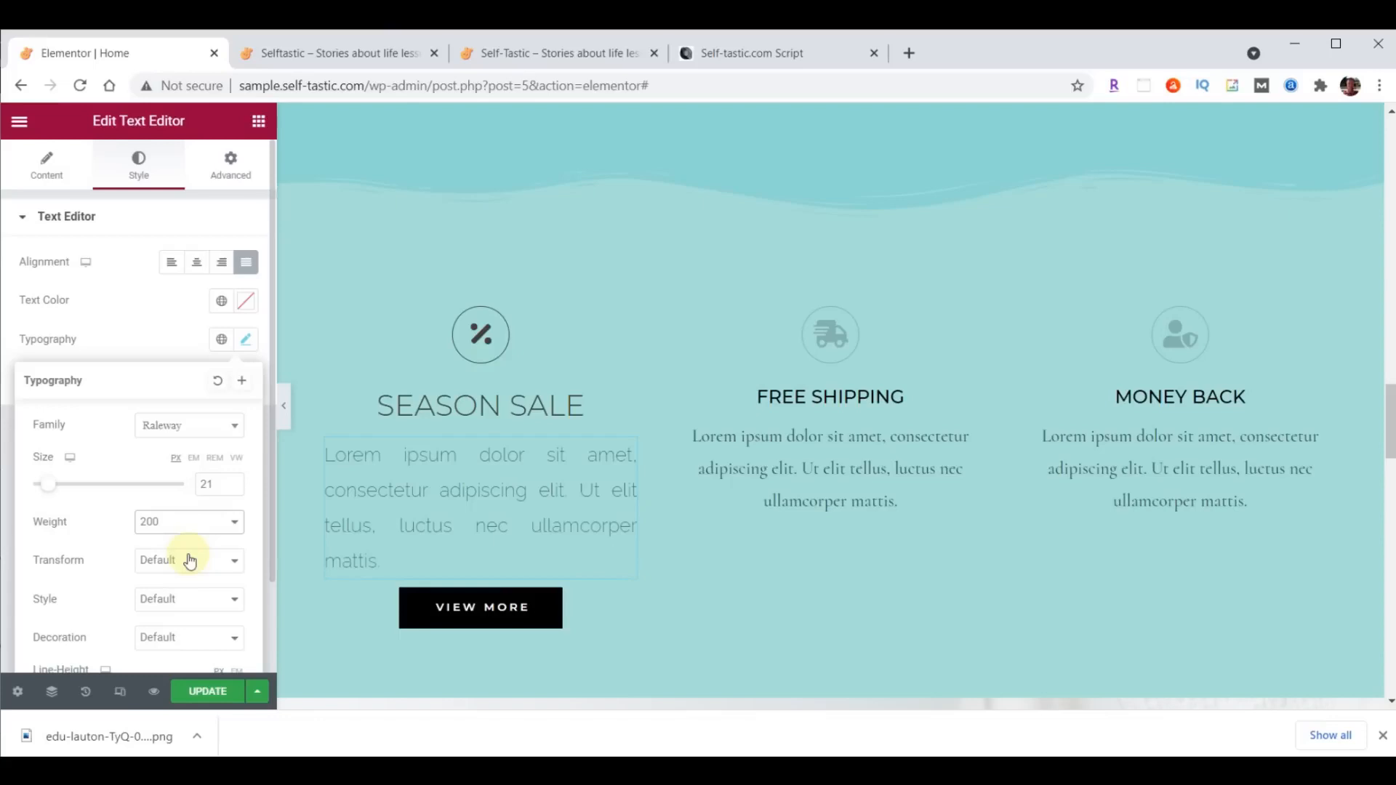
- Change the Season Sale paragraph's text color to #473C31
{"action": "left_click", "coordinate": [247, 304]}
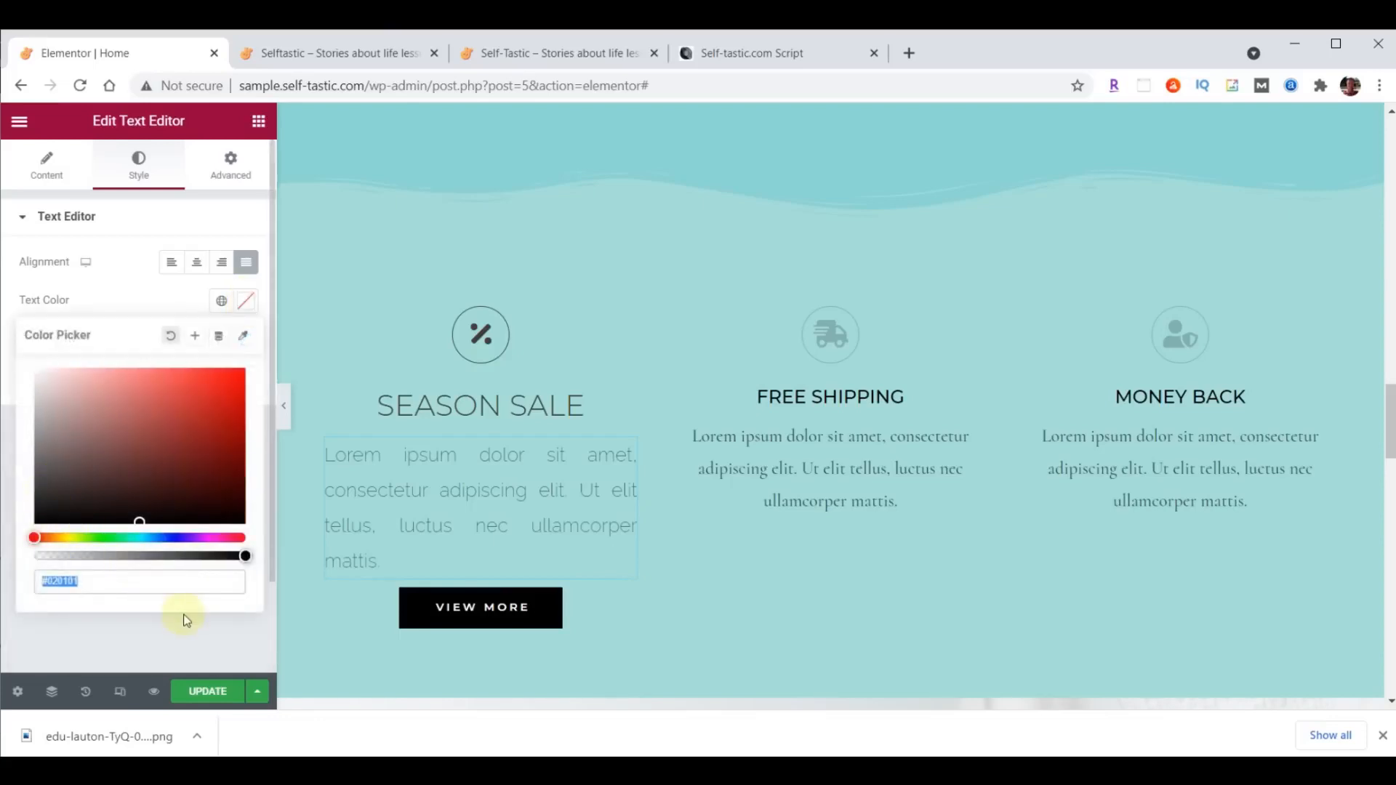
{"action": "type", "text": "#473C31"}
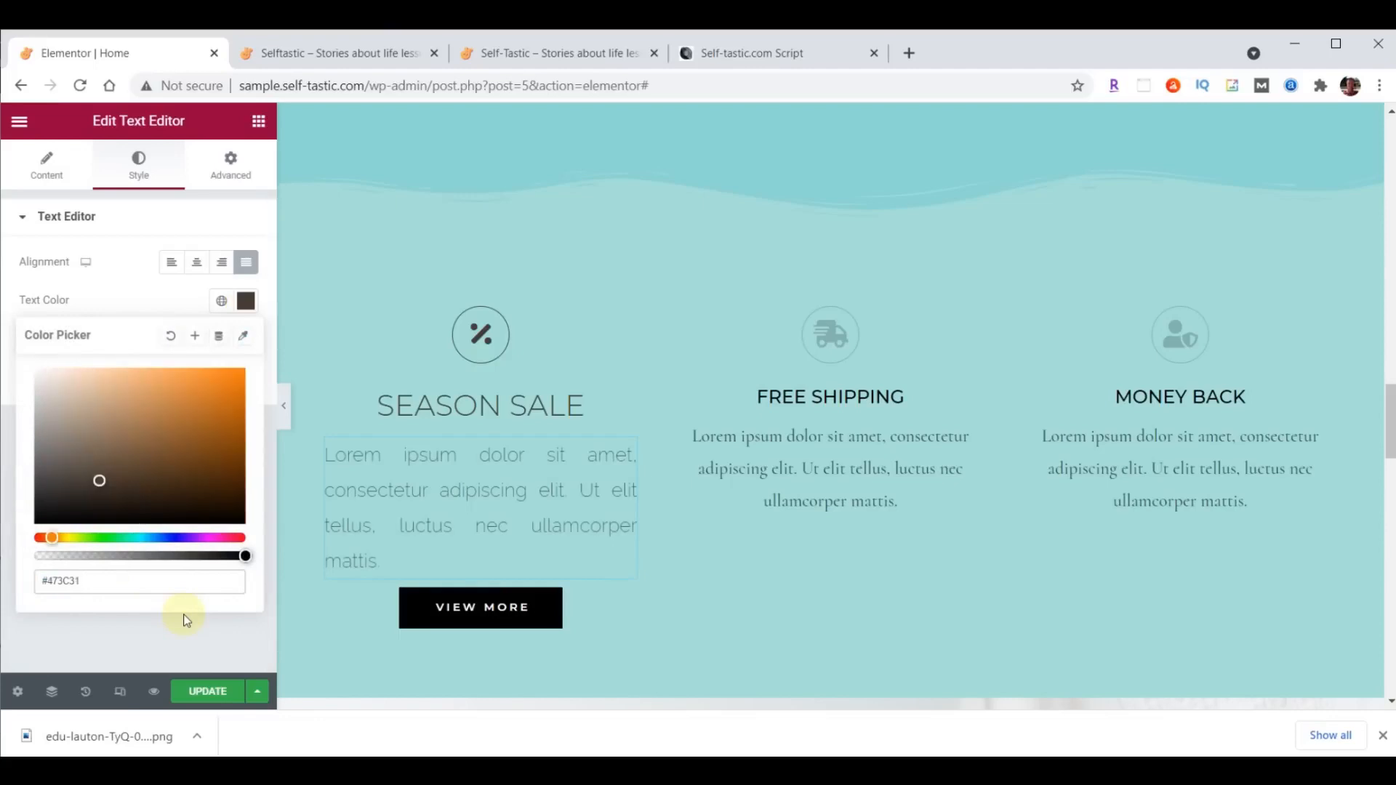
{"action": "left_click", "coordinate": [245, 300]}
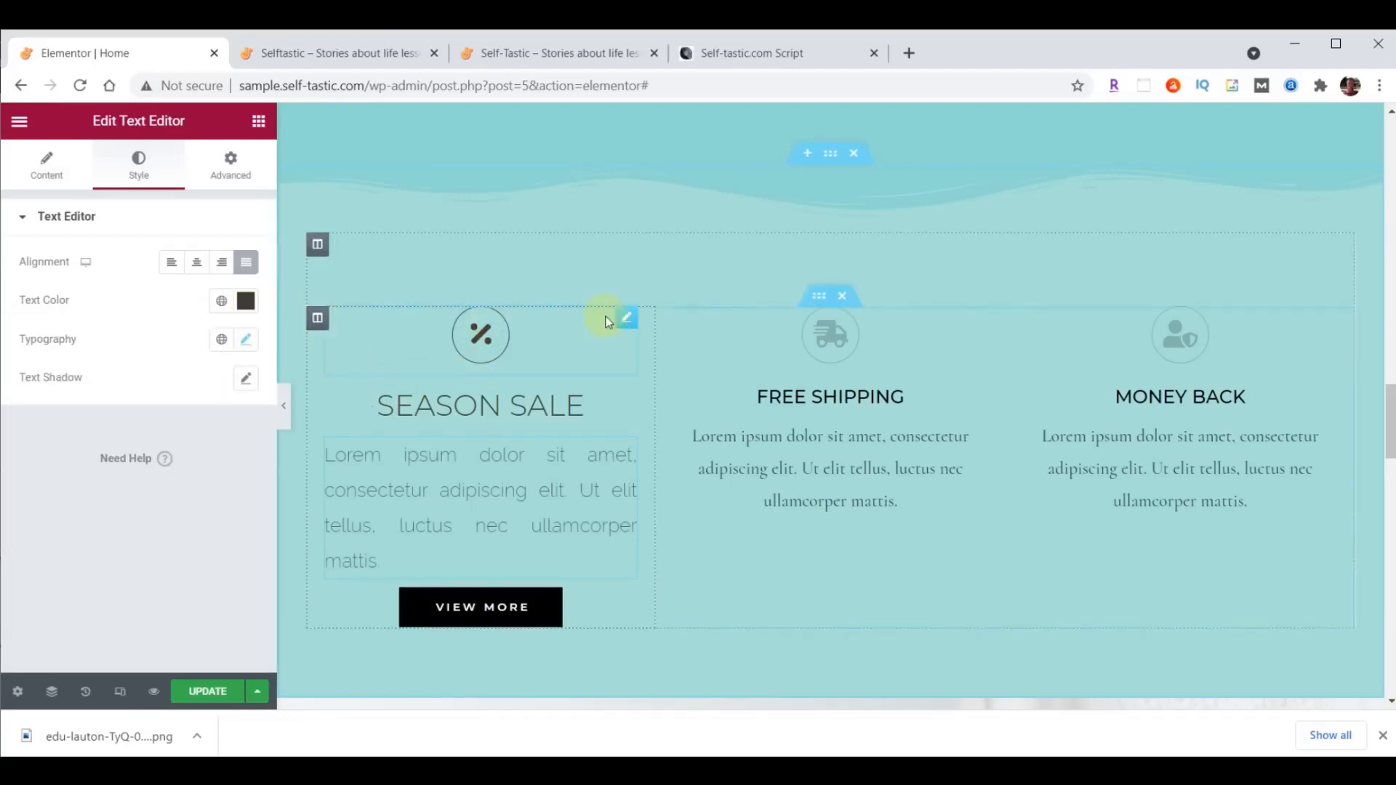
- Copy the Season Sale icon's style onto the Free Shipping and Money Back icons
{"action": "right_click", "coordinate": [633, 324]}
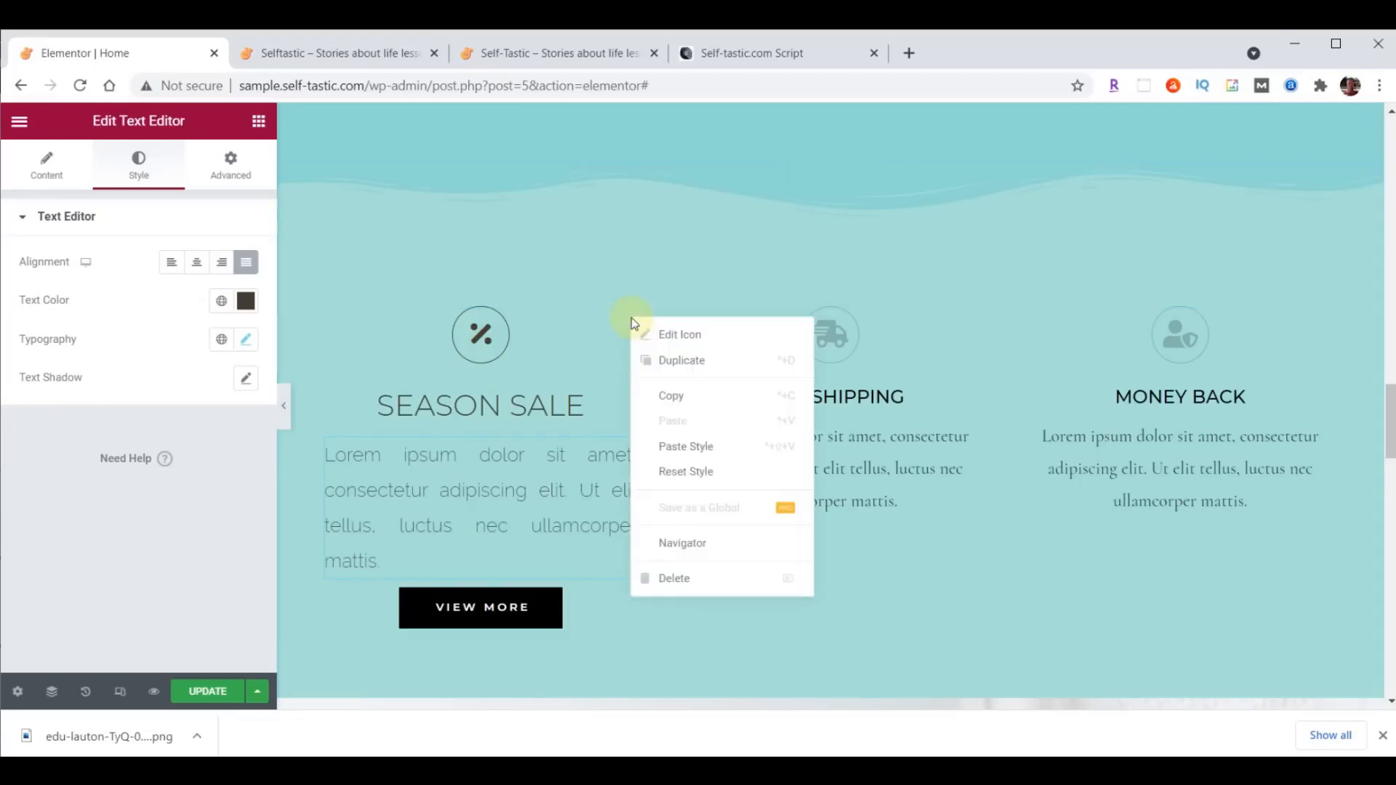
{"action": "left_click", "coordinate": [676, 397]}
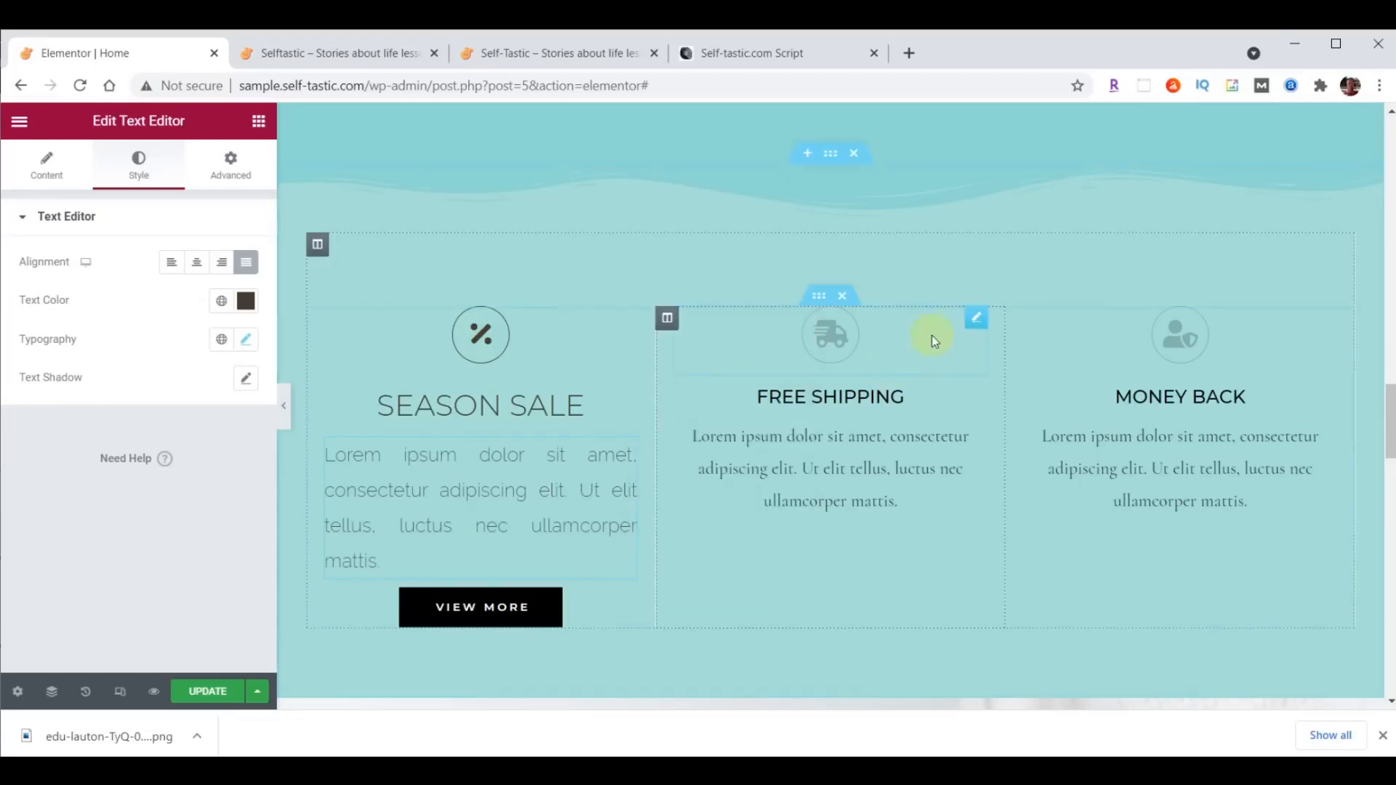
{"action": "right_click", "coordinate": [976, 324]}
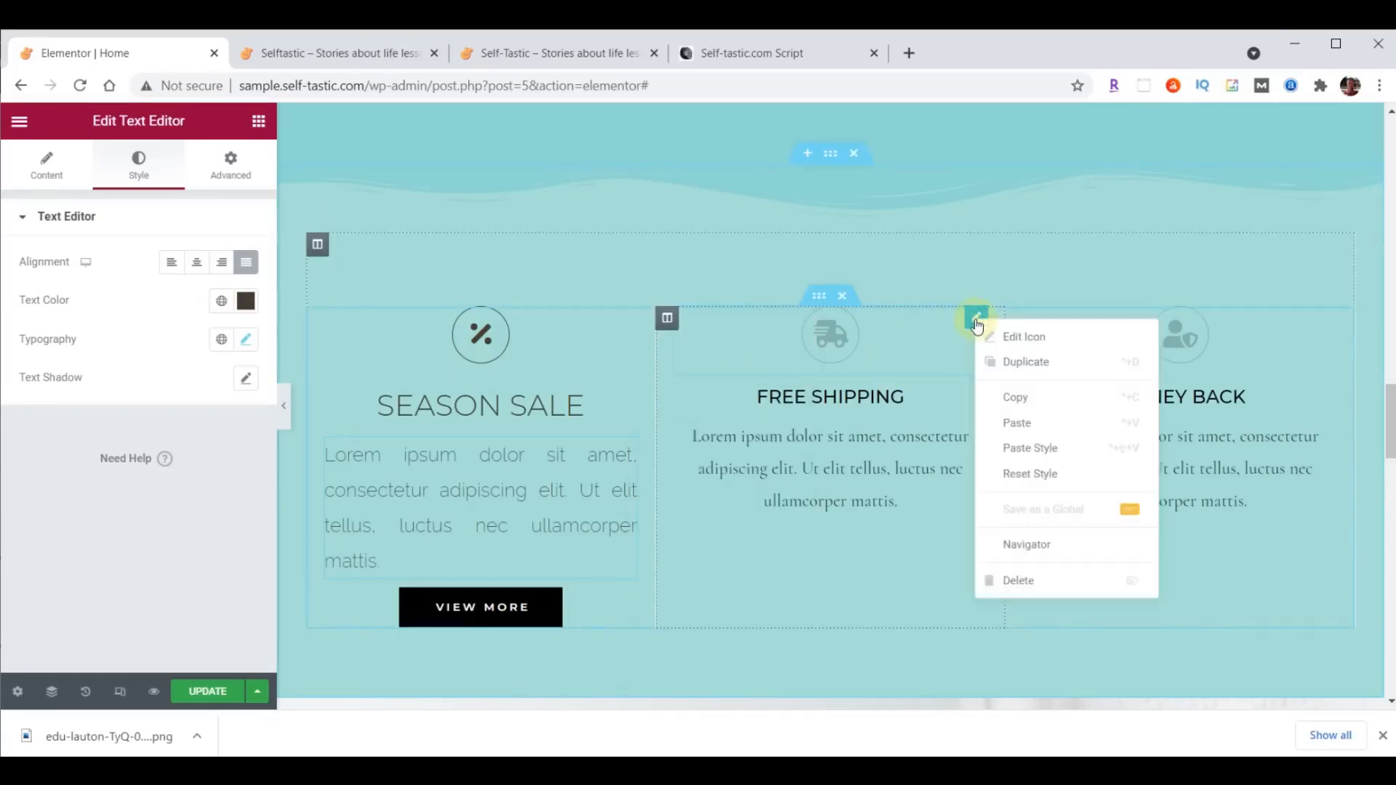
{"action": "left_click", "coordinate": [1025, 446]}
{"action": "right_click", "coordinate": [1320, 321]}
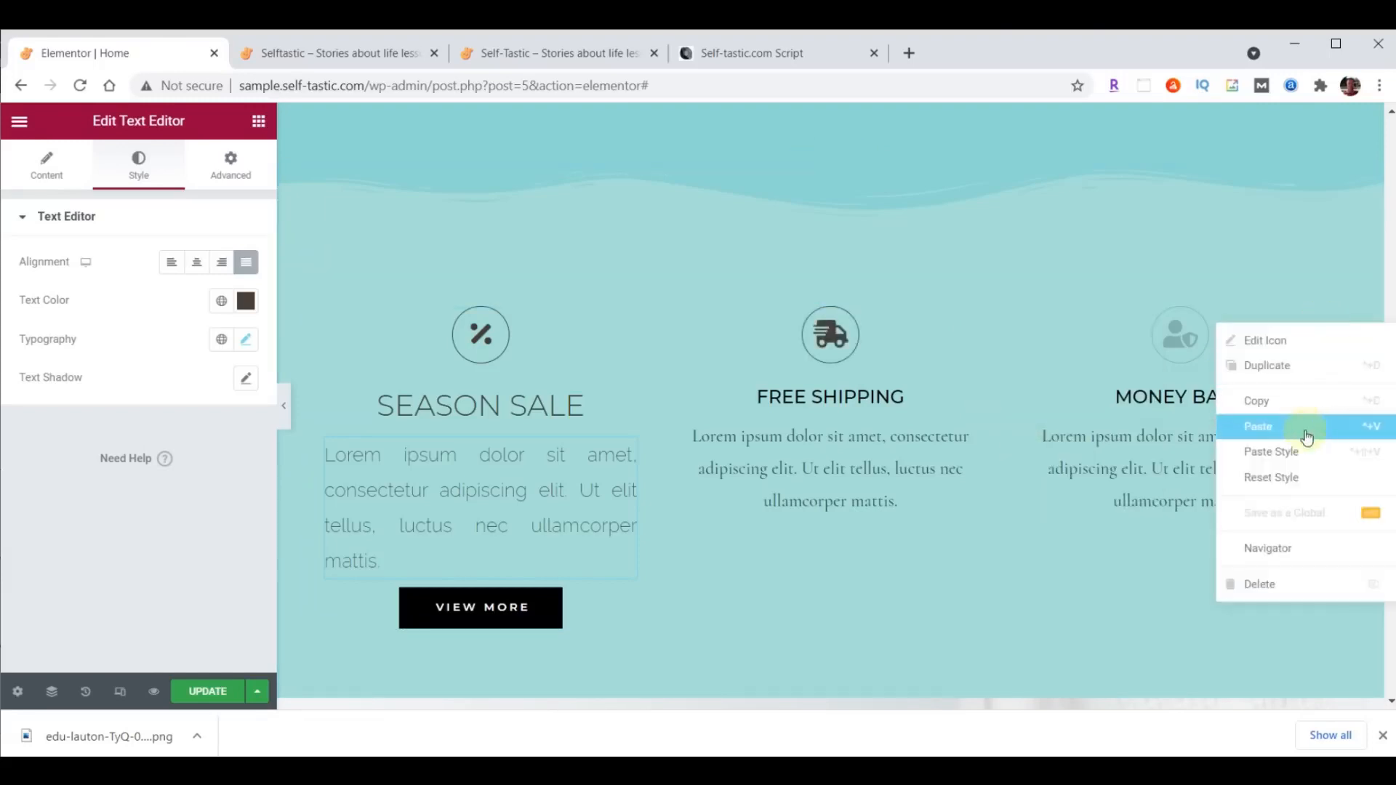
{"action": "left_click", "coordinate": [1296, 454]}
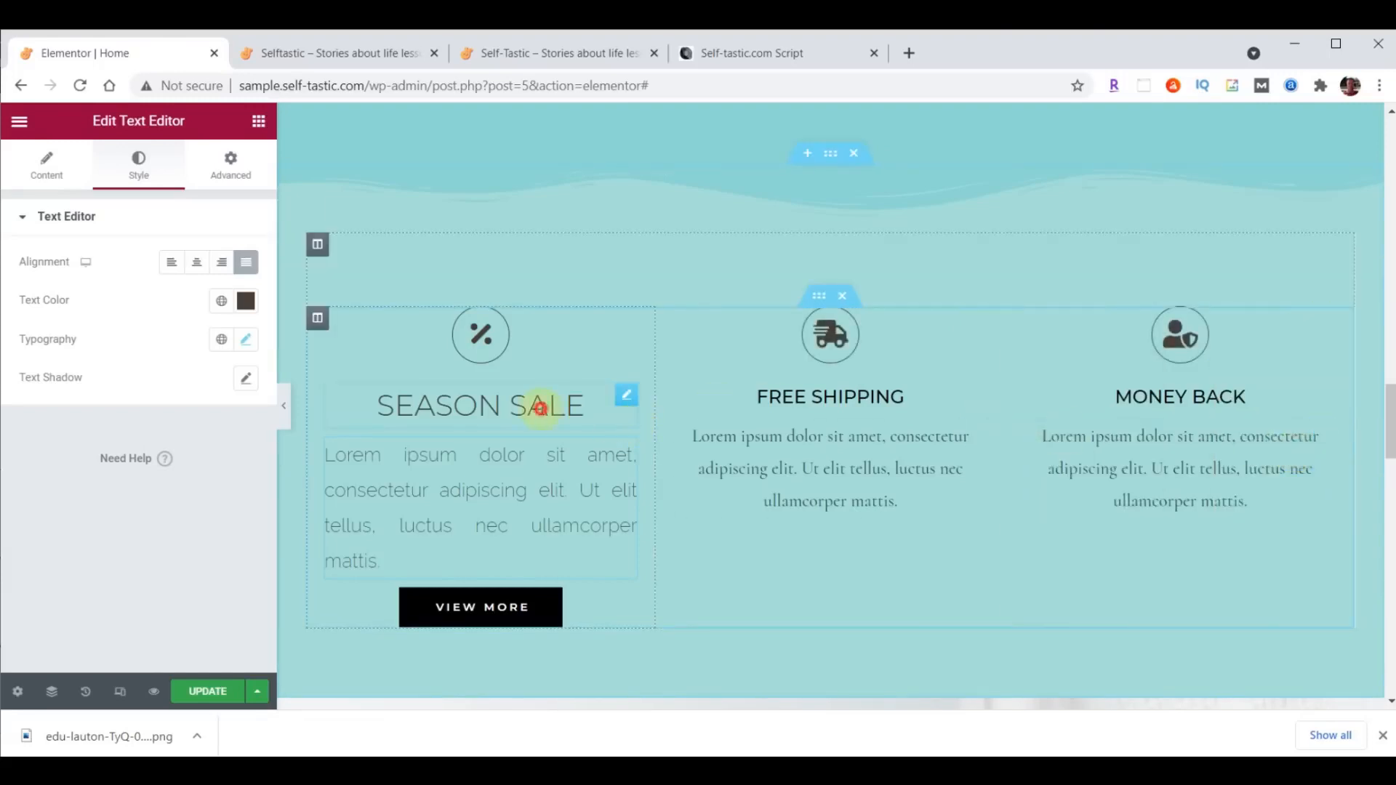
- Copy the Season Sale heading's style onto the Free Shipping and Money Back headings
{"action": "left_click", "coordinate": [540, 409]}
{"action": "right_click", "coordinate": [624, 396]}
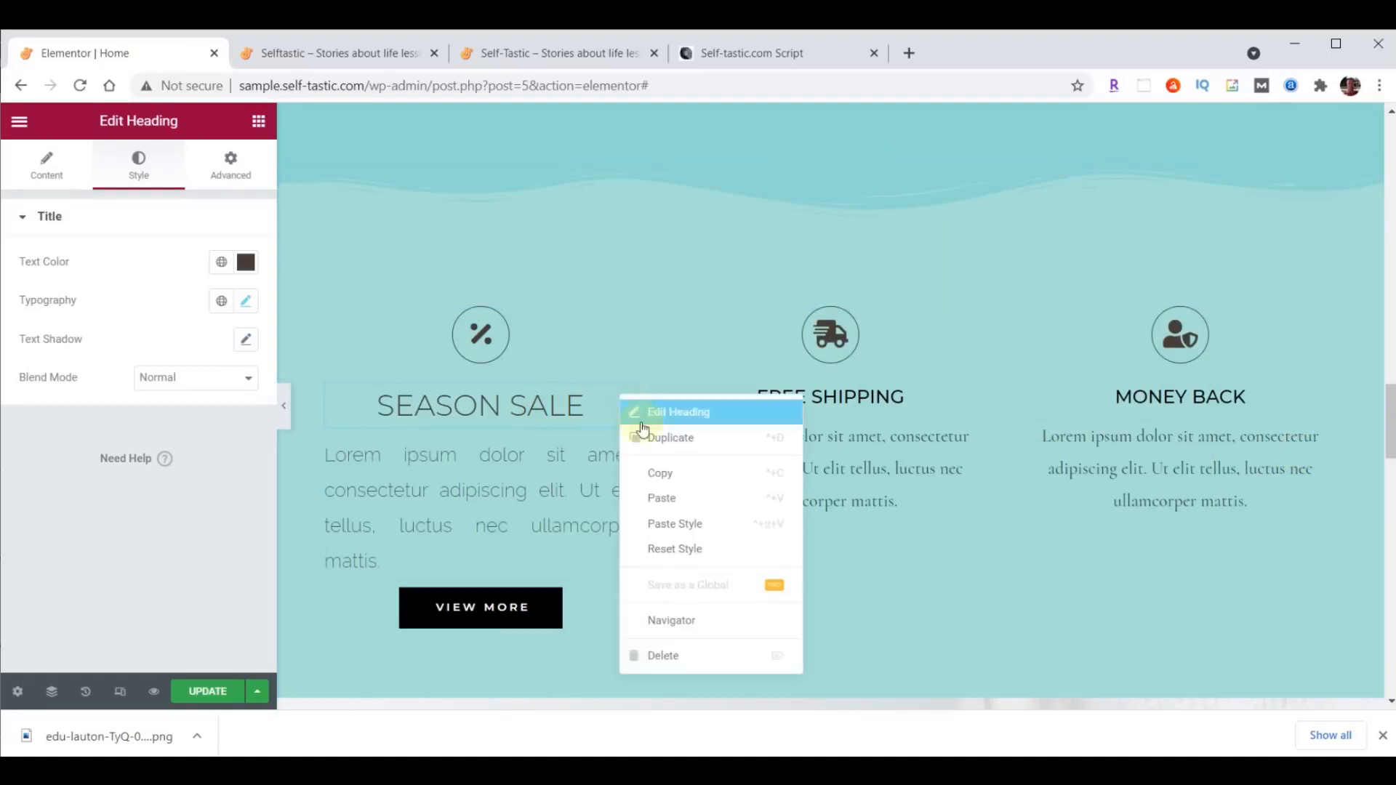
{"action": "left_click", "coordinate": [658, 476]}
{"action": "right_click", "coordinate": [976, 400]}
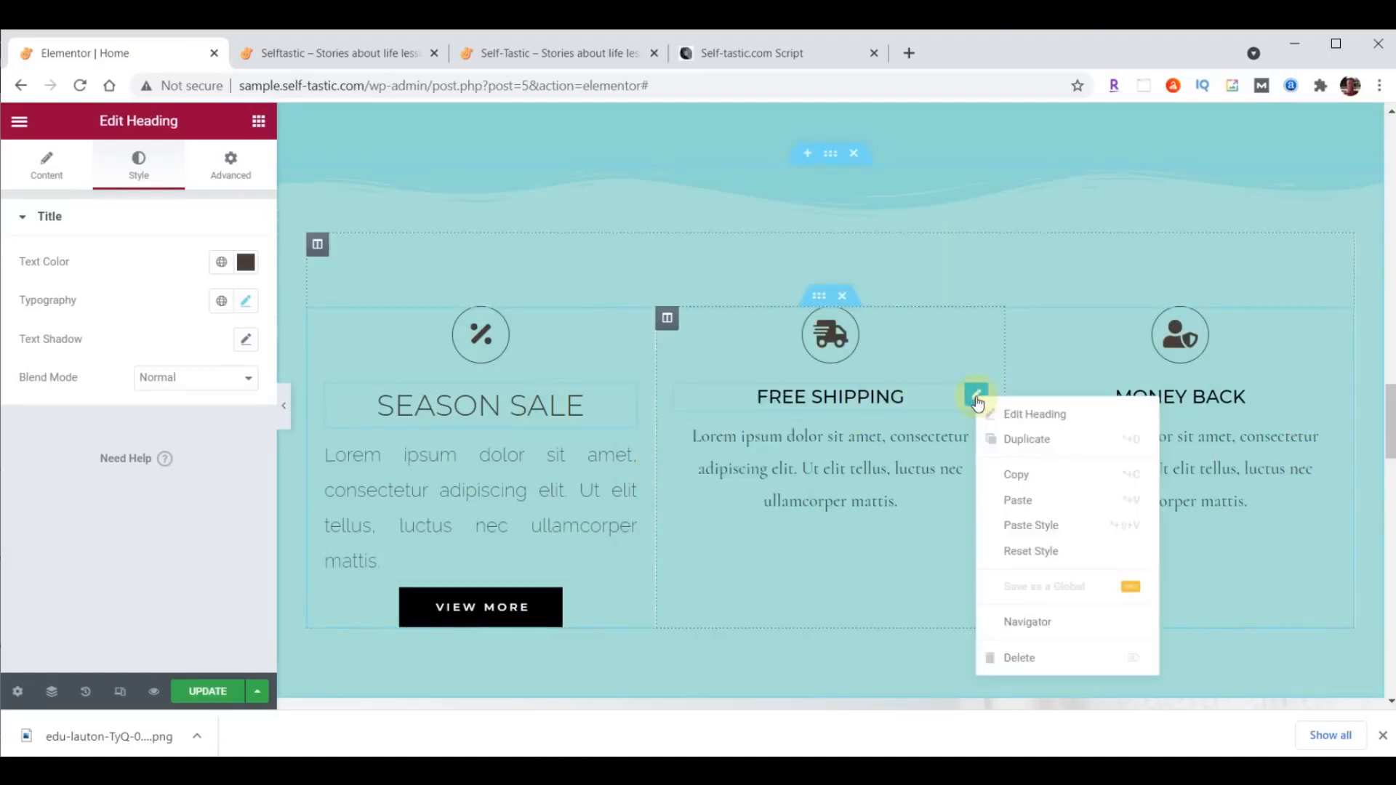
{"action": "left_click", "coordinate": [1040, 525]}
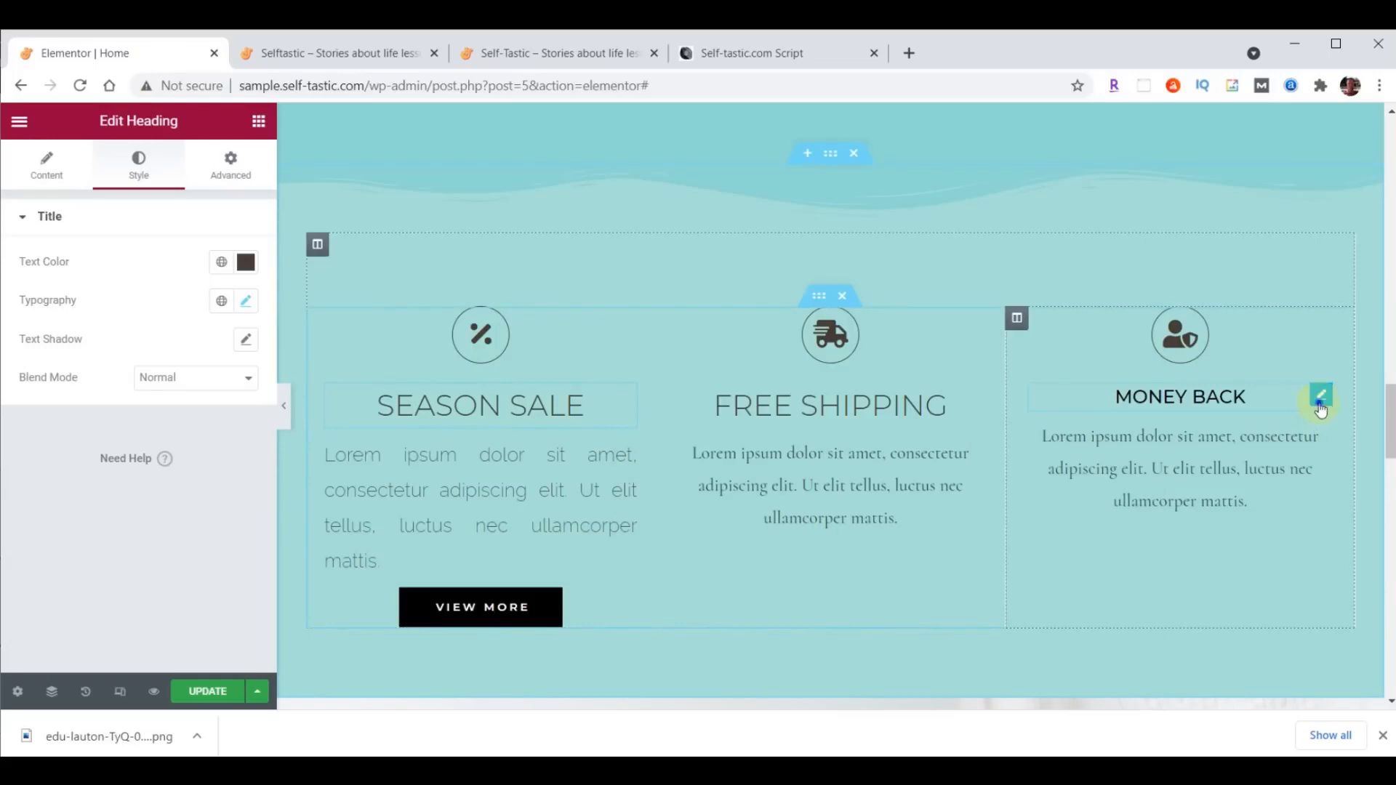
{"action": "right_click", "coordinate": [1320, 410]}
{"action": "left_click", "coordinate": [1301, 534]}
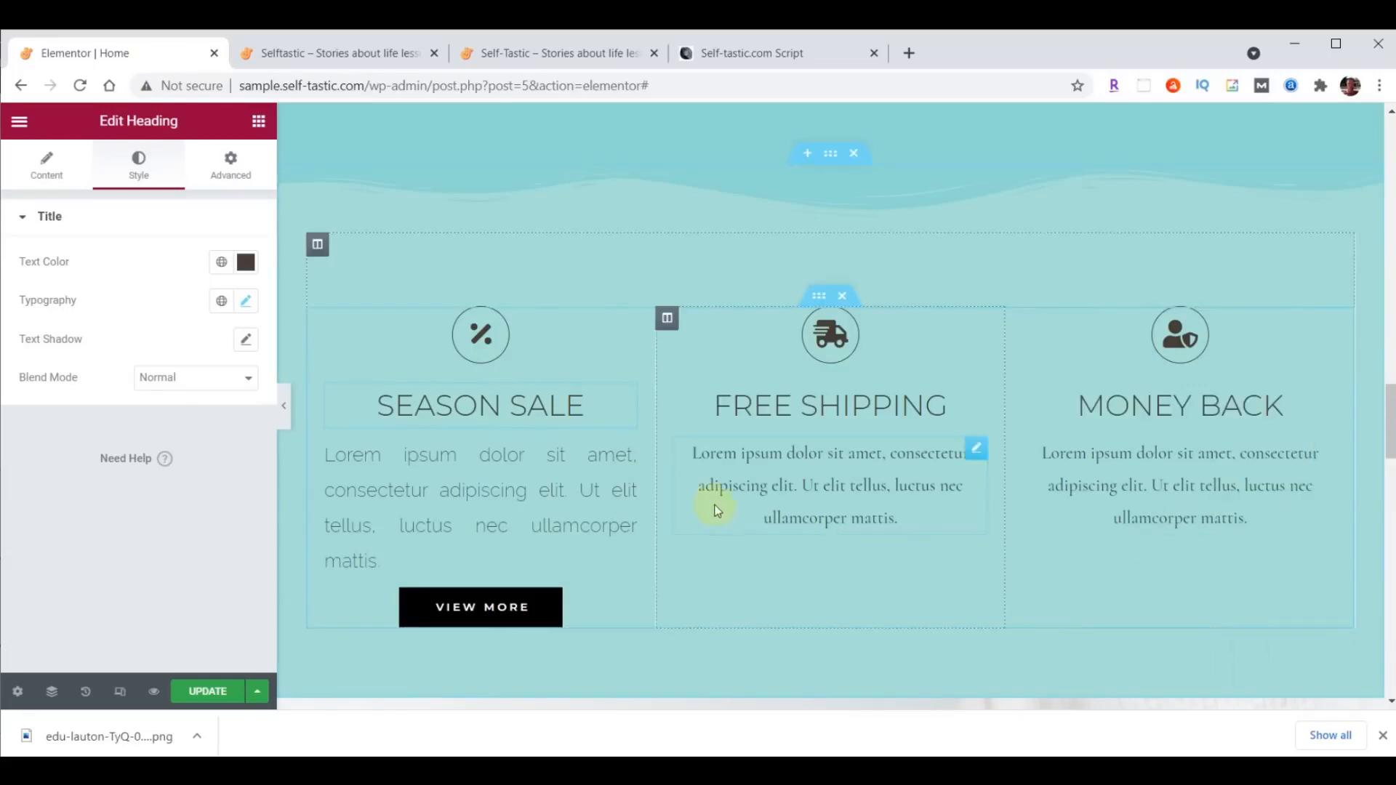
- Apply the Season Sale paragraph's style to the paragraphs under Free Shipping and Money Back
{"action": "left_click", "coordinate": [629, 458]}
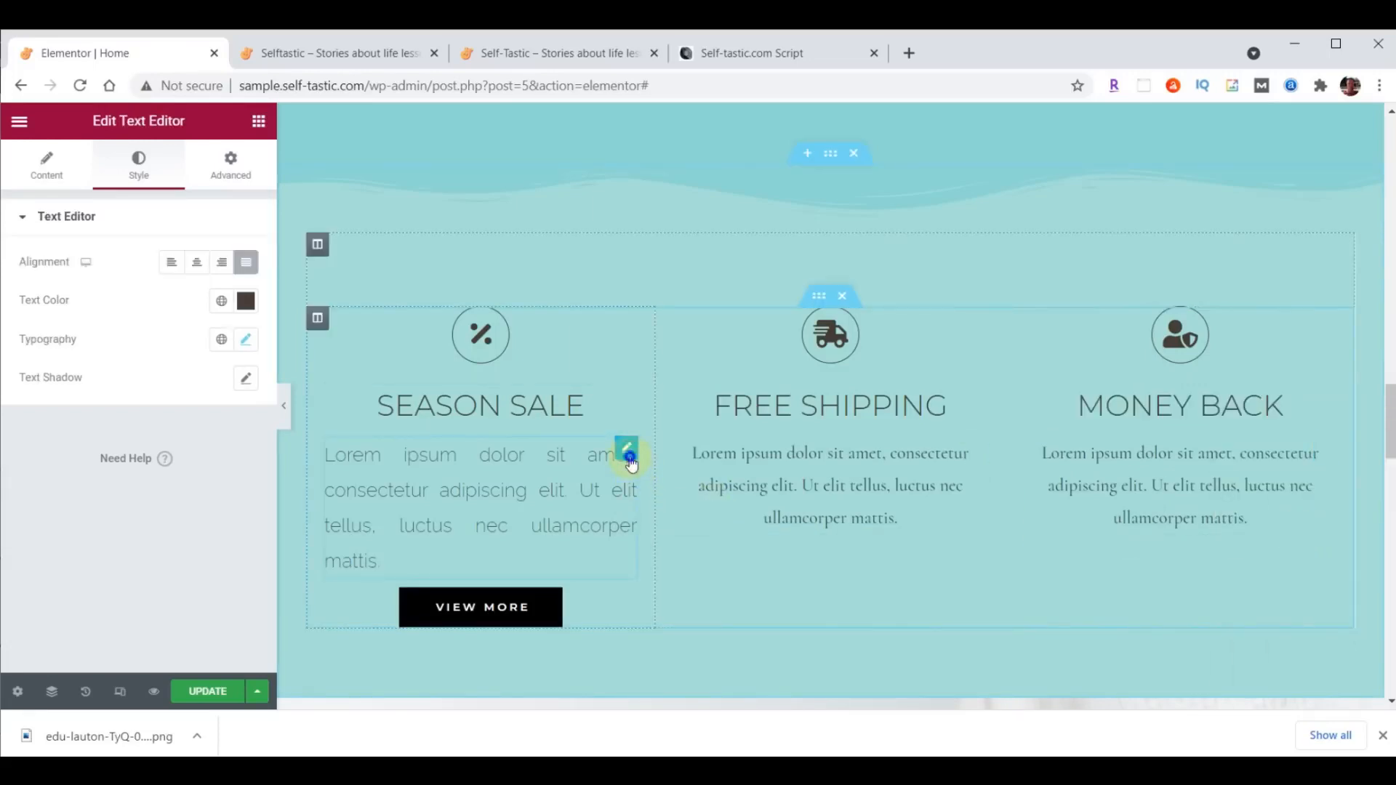
{"action": "right_click", "coordinate": [630, 459]}
{"action": "left_click", "coordinate": [669, 501]}
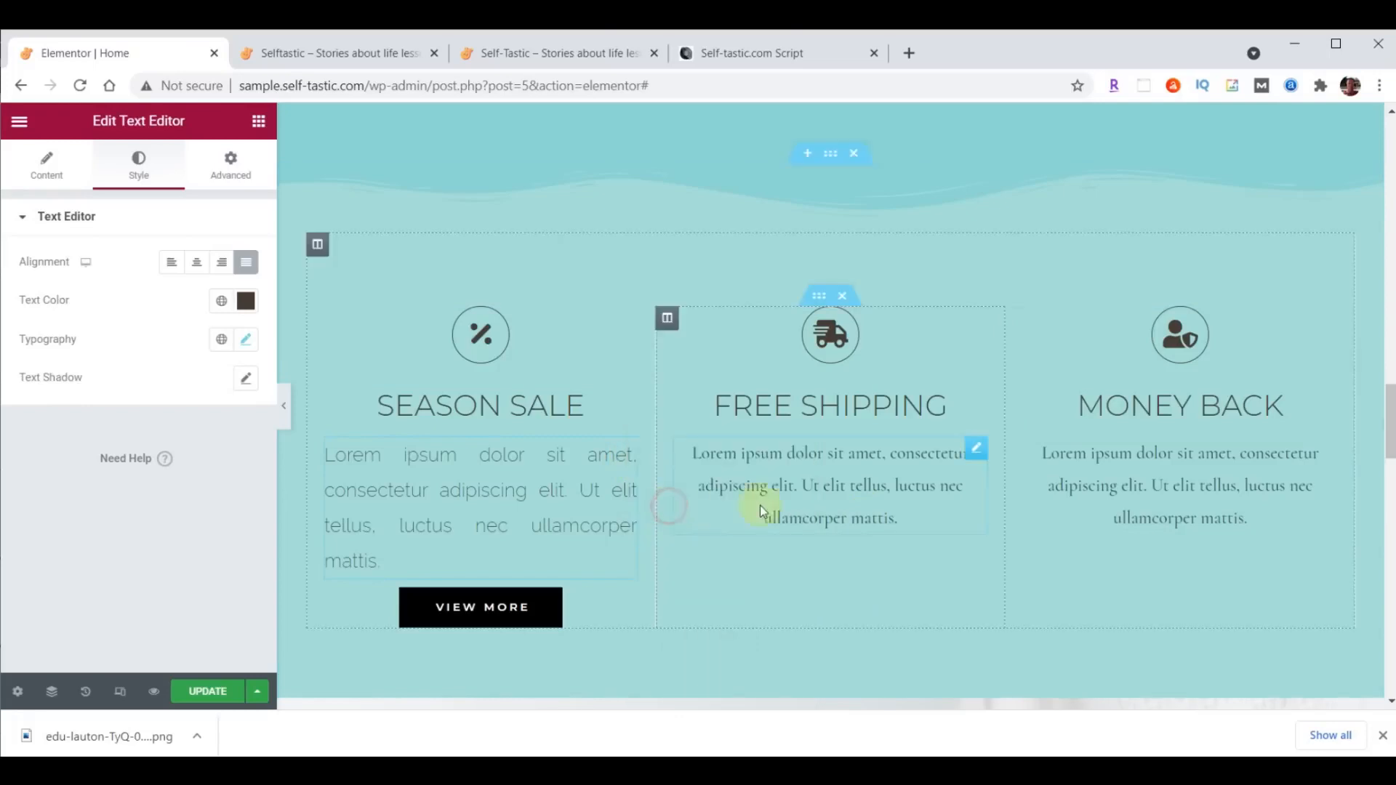
{"action": "right_click", "coordinate": [972, 449]}
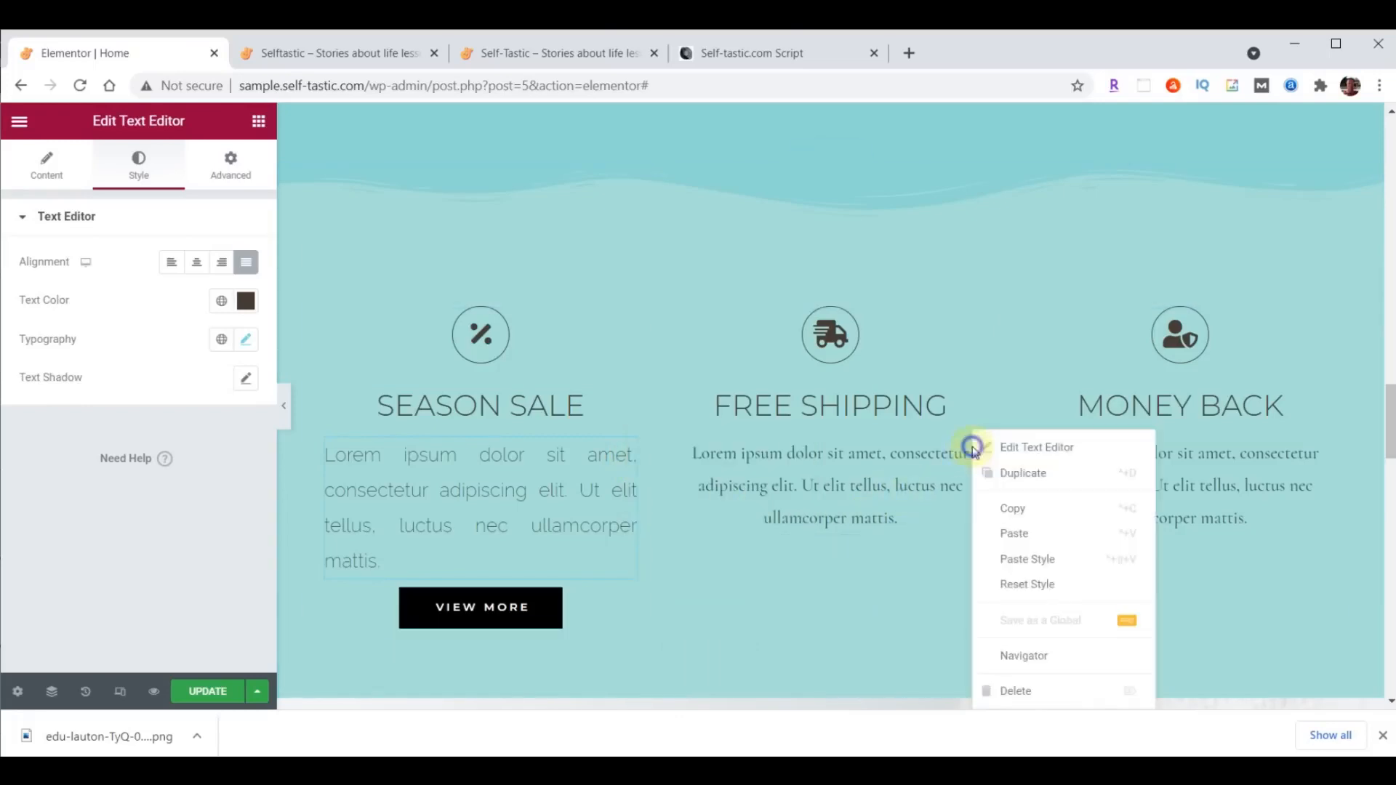
{"action": "left_click", "coordinate": [1041, 559]}
{"action": "right_click", "coordinate": [1312, 454]}
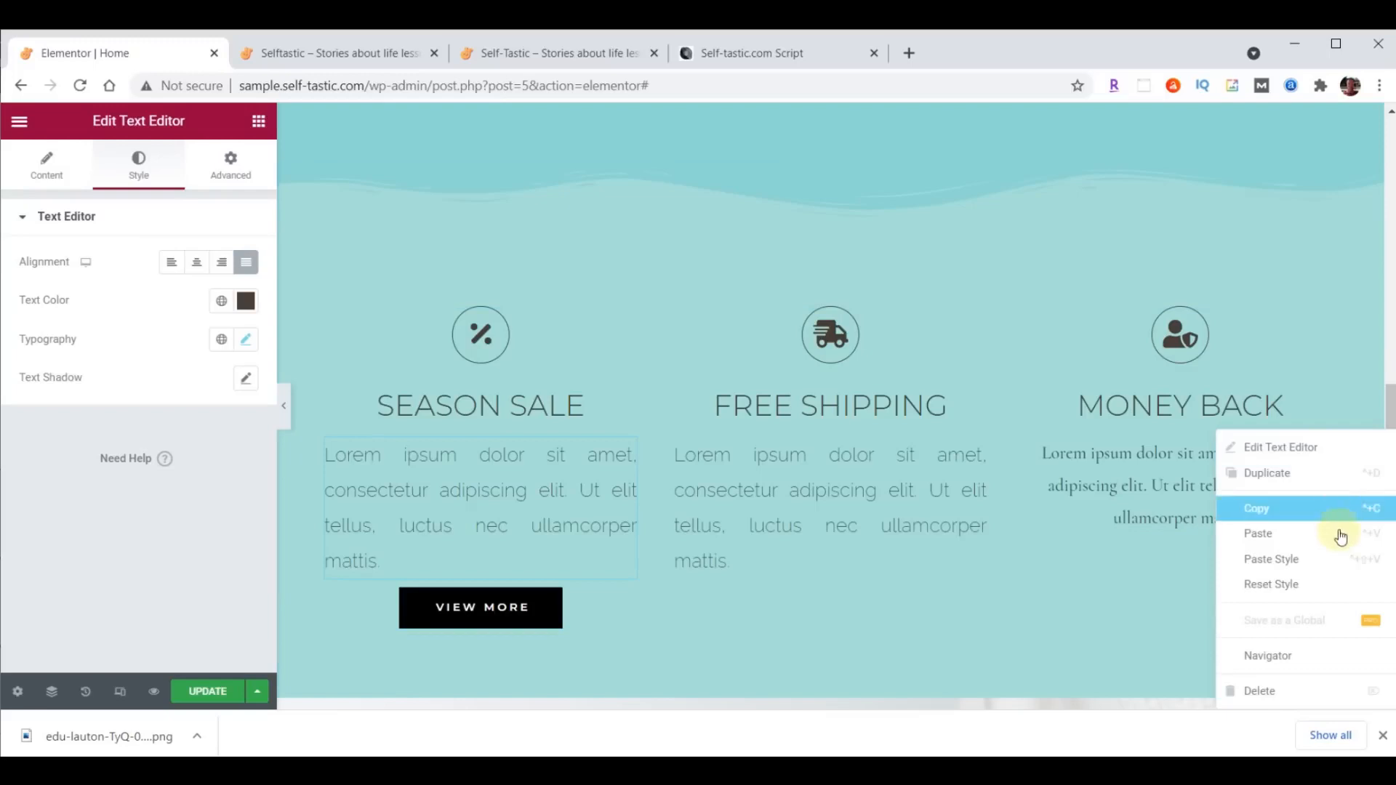
{"action": "left_click", "coordinate": [1321, 560]}
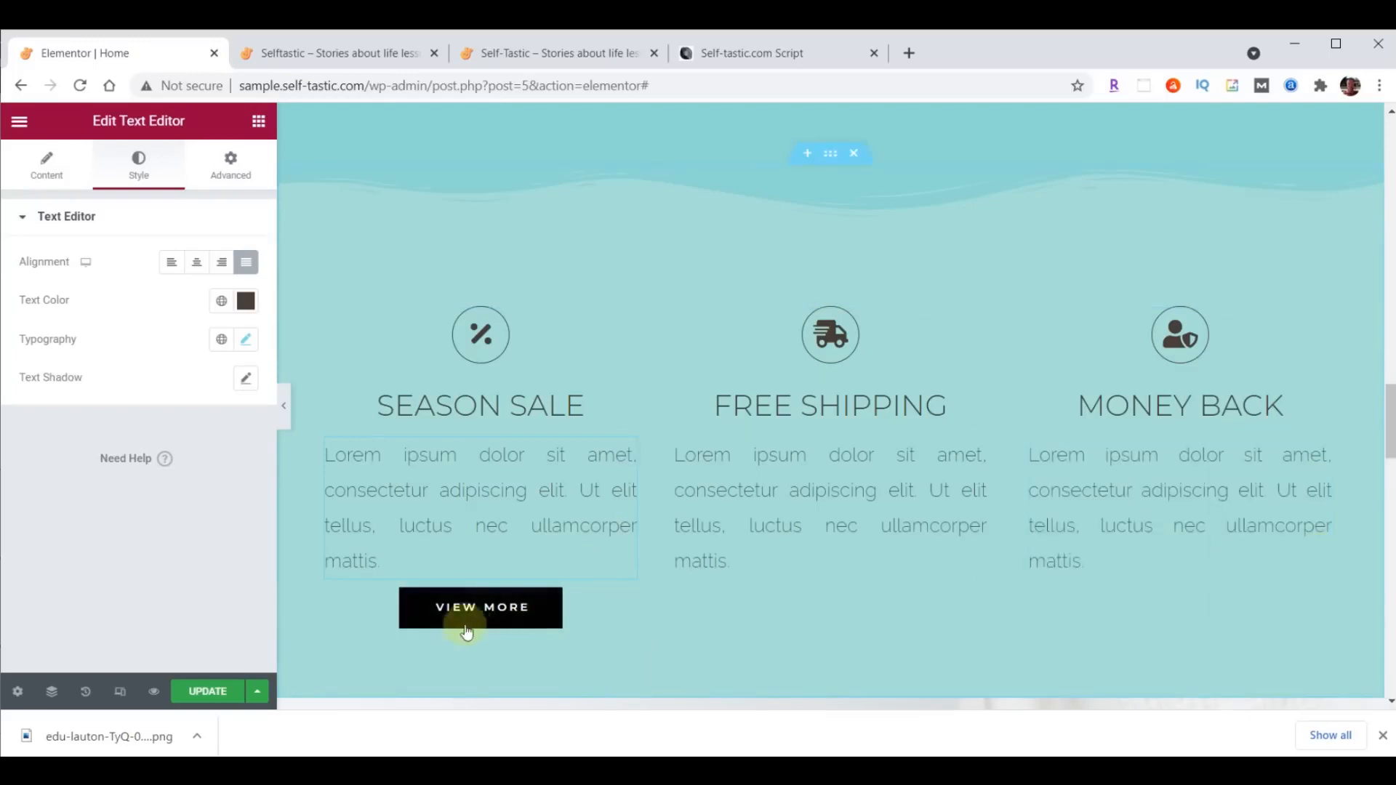
- Set the normal background color of the Season Sale column's View More button to #333333
{"action": "left_click", "coordinate": [627, 601]}
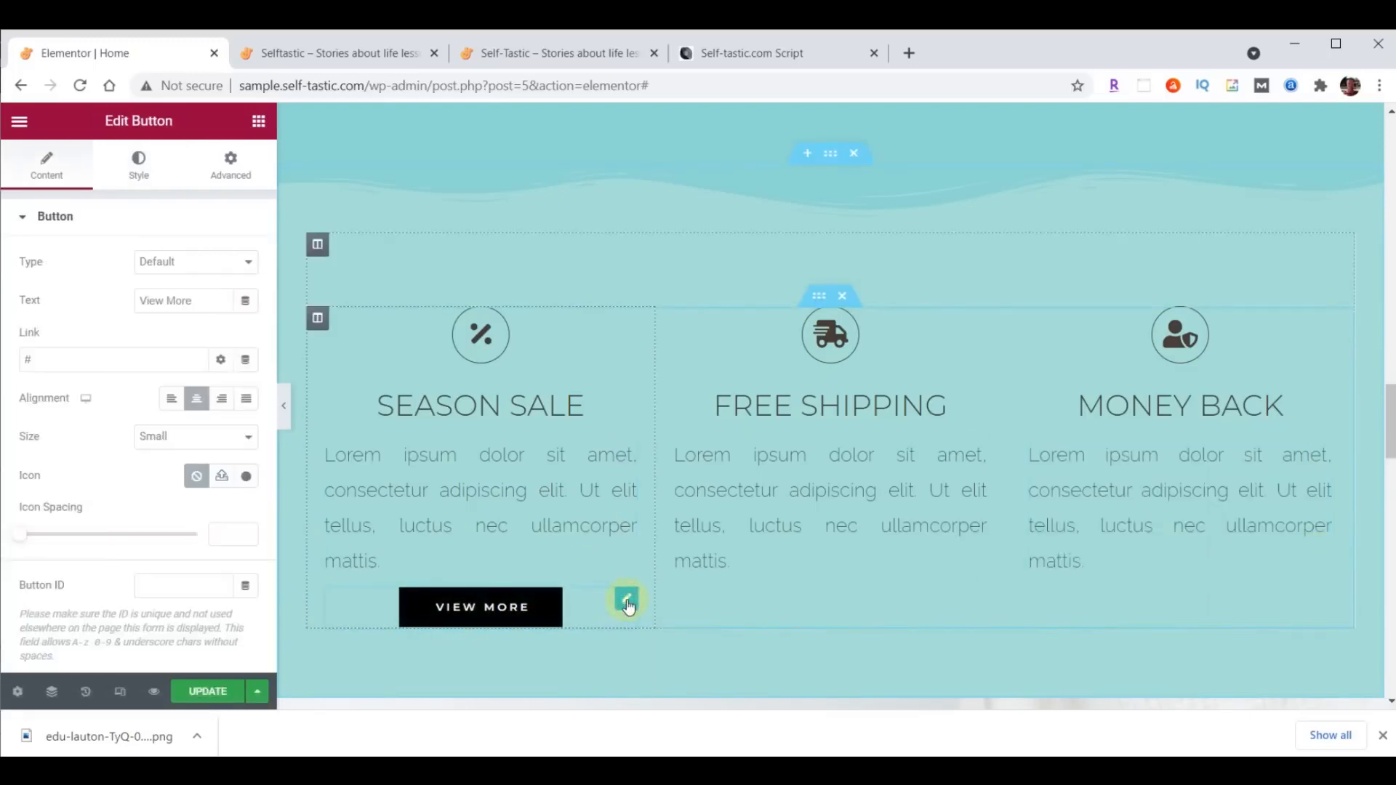
{"action": "left_click", "coordinate": [139, 166]}
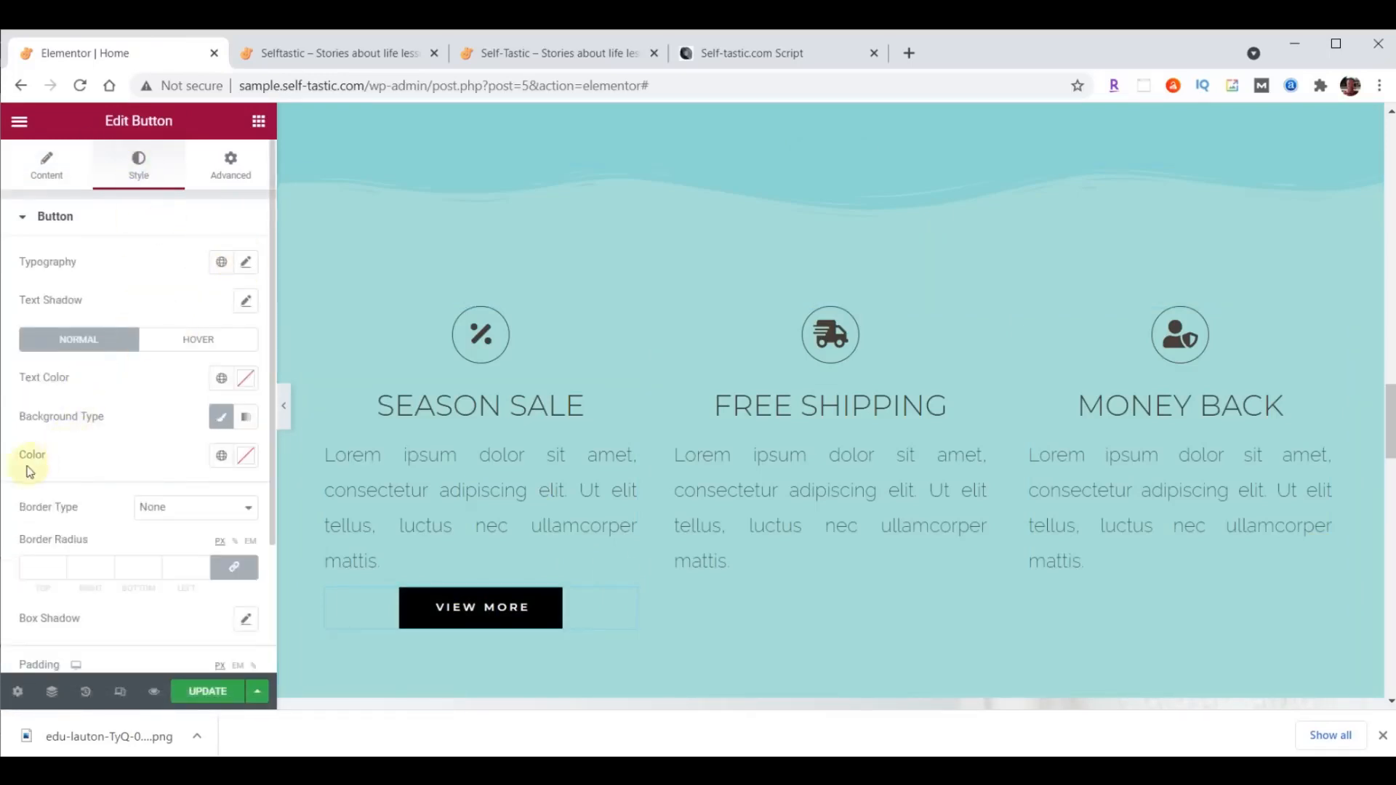
{"action": "left_click", "coordinate": [248, 457]}
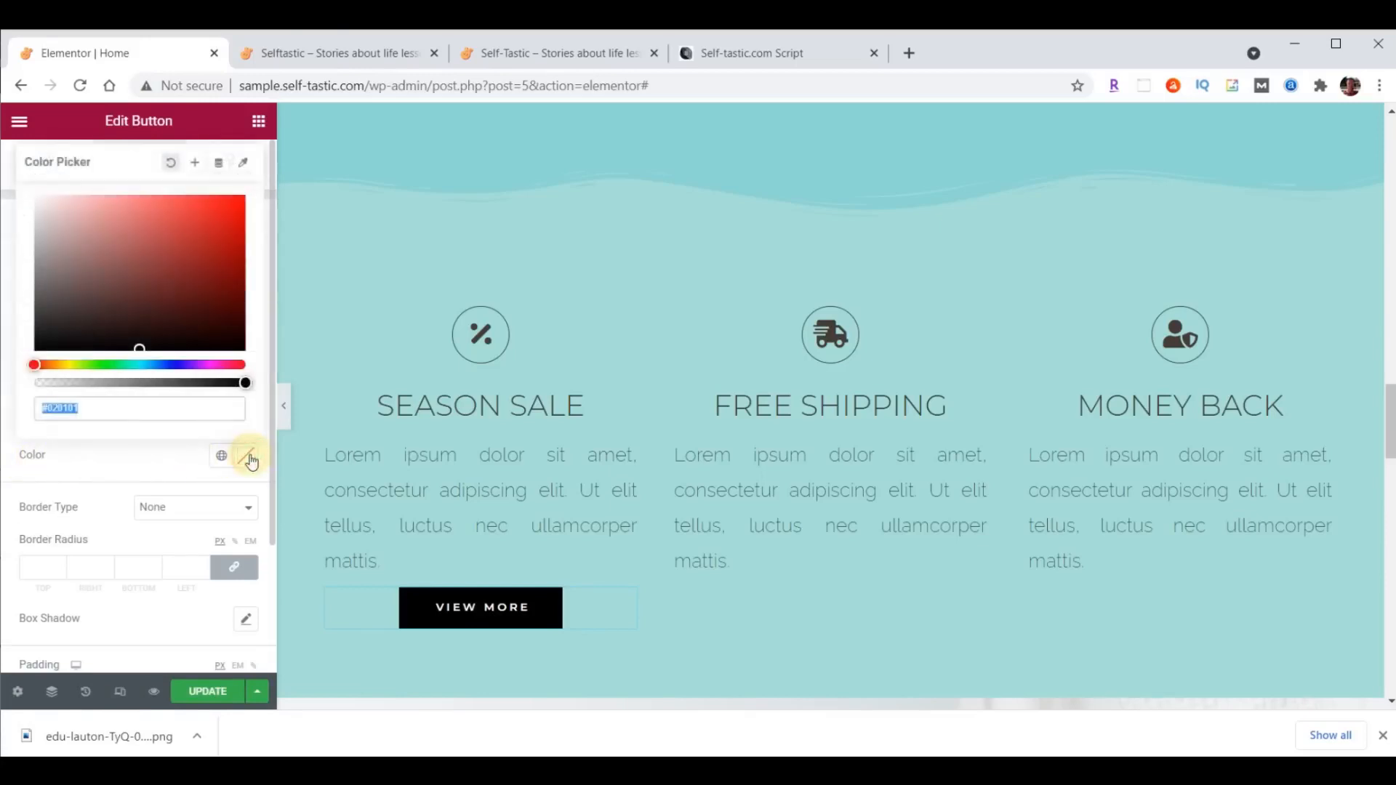
{"action": "key", "text": "ctrl+v"}
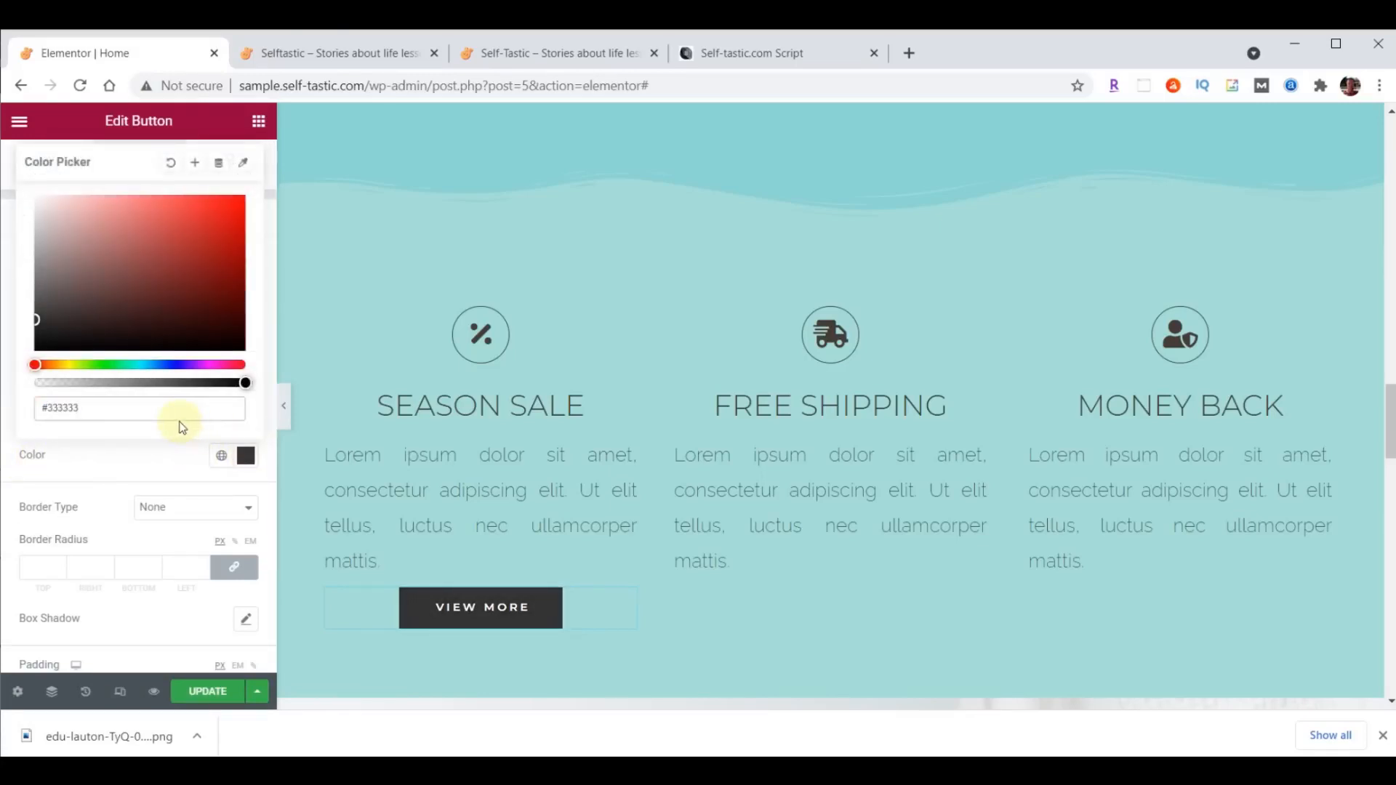
{"action": "left_click", "coordinate": [247, 456]}
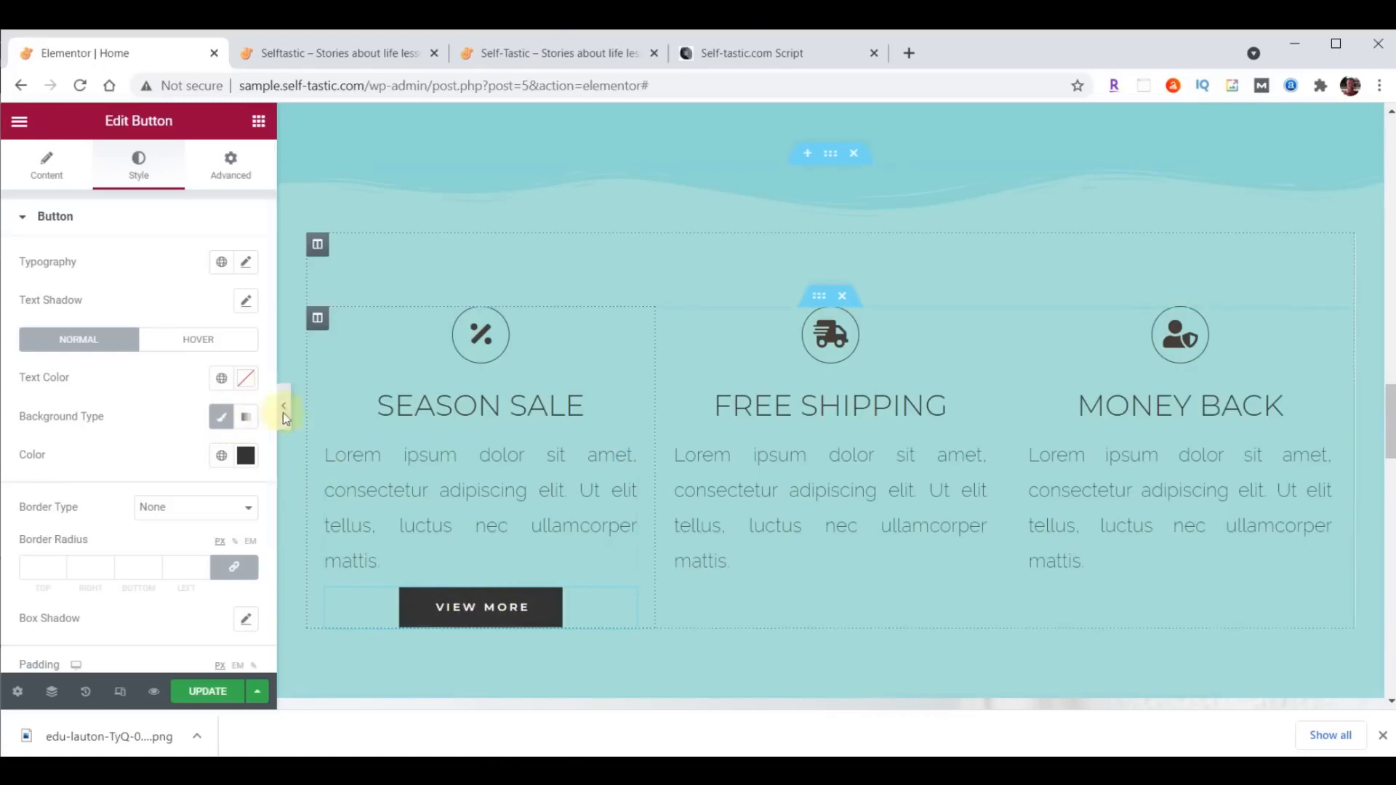
- Give the Season Sale column's View More button the Grow hover animation
{"action": "left_click", "coordinate": [198, 340]}
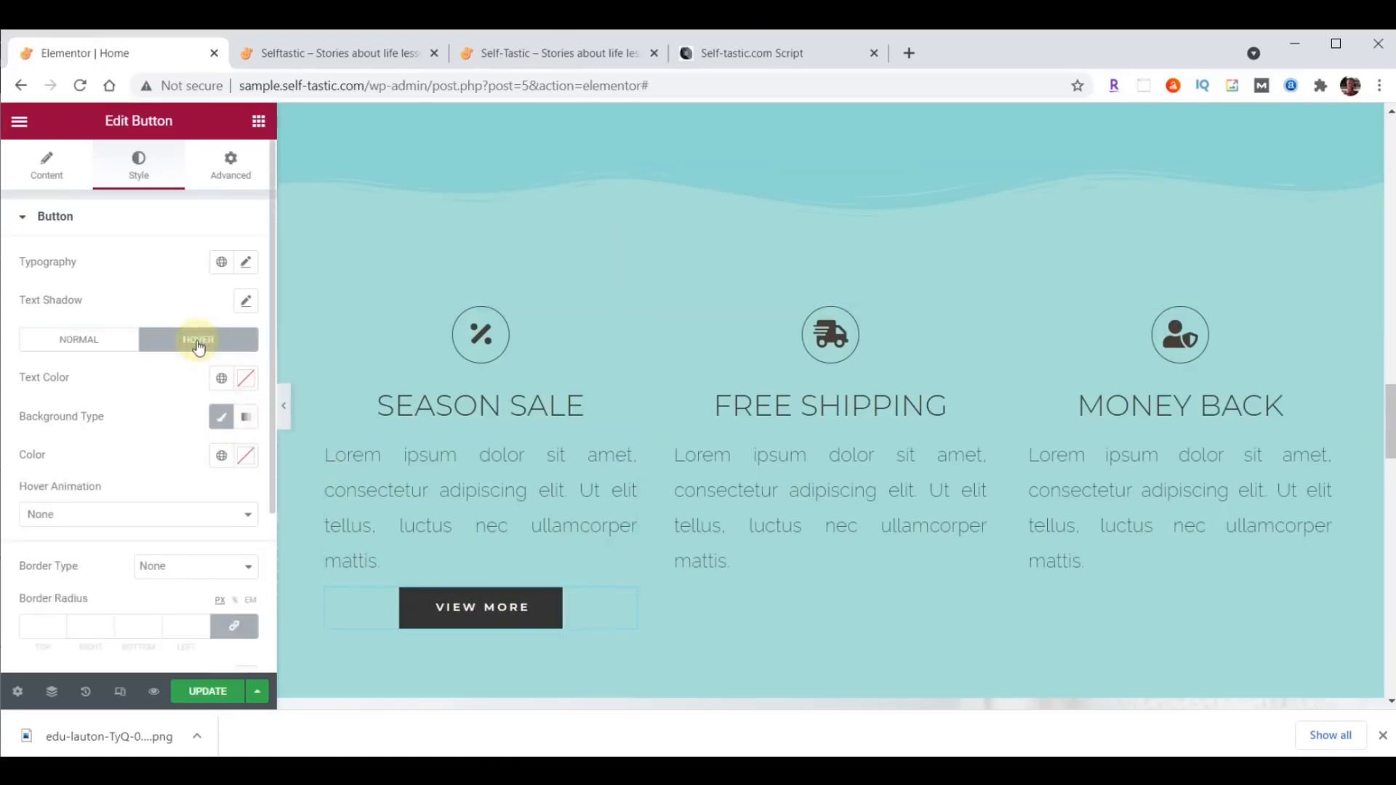
{"action": "left_click", "coordinate": [172, 515]}
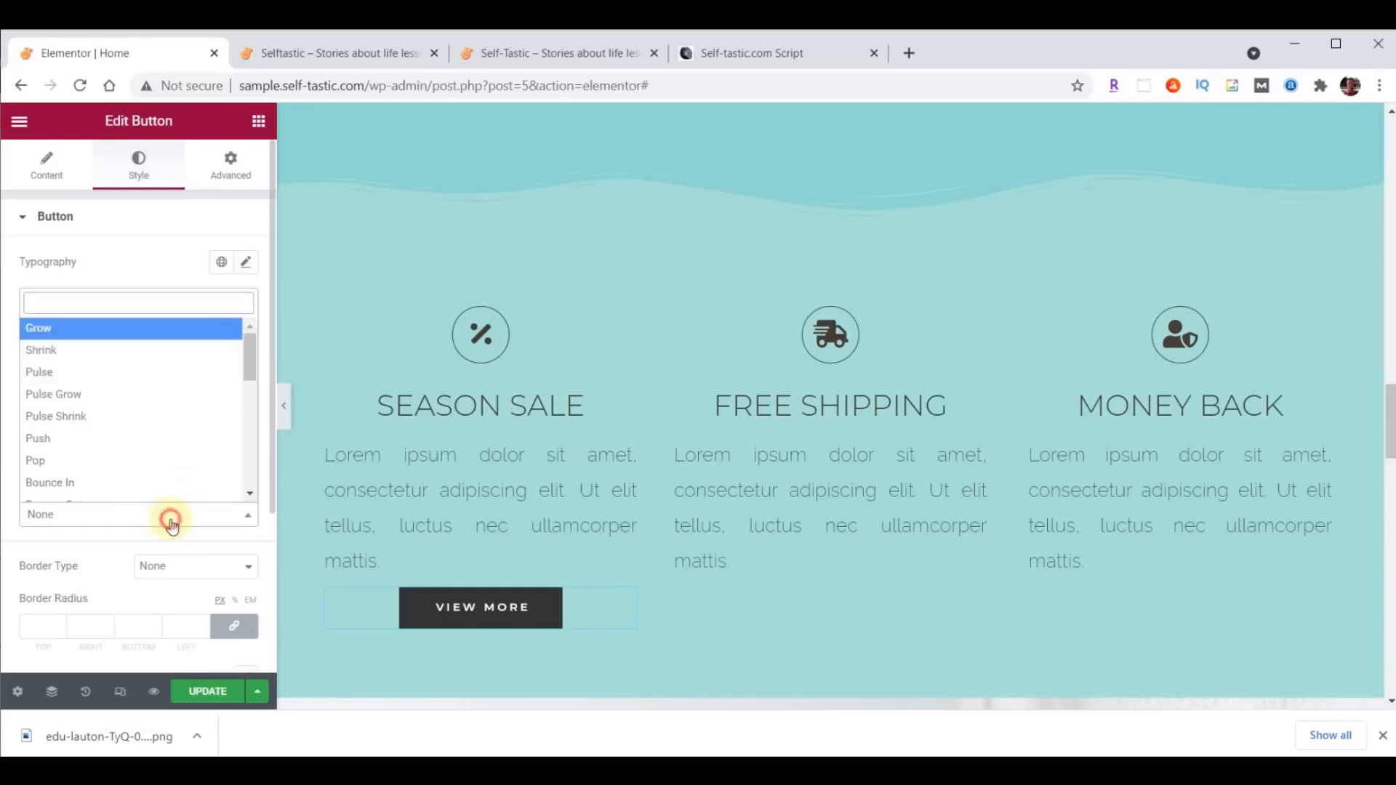
{"action": "left_click", "coordinate": [131, 328]}
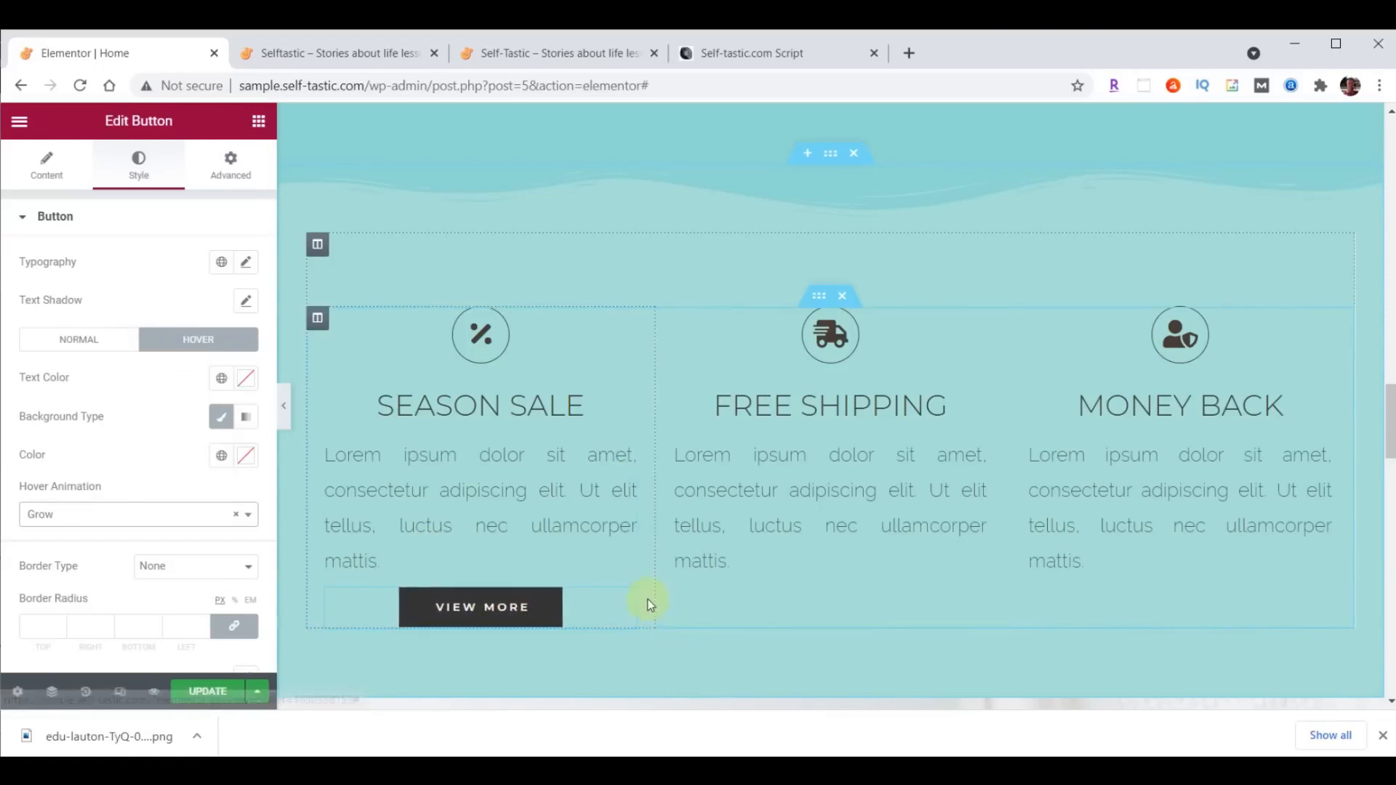
- Make two copies of the View More button and place one each below the Free Shipping and Money Back paragraphs
{"action": "right_click", "coordinate": [626, 601]}
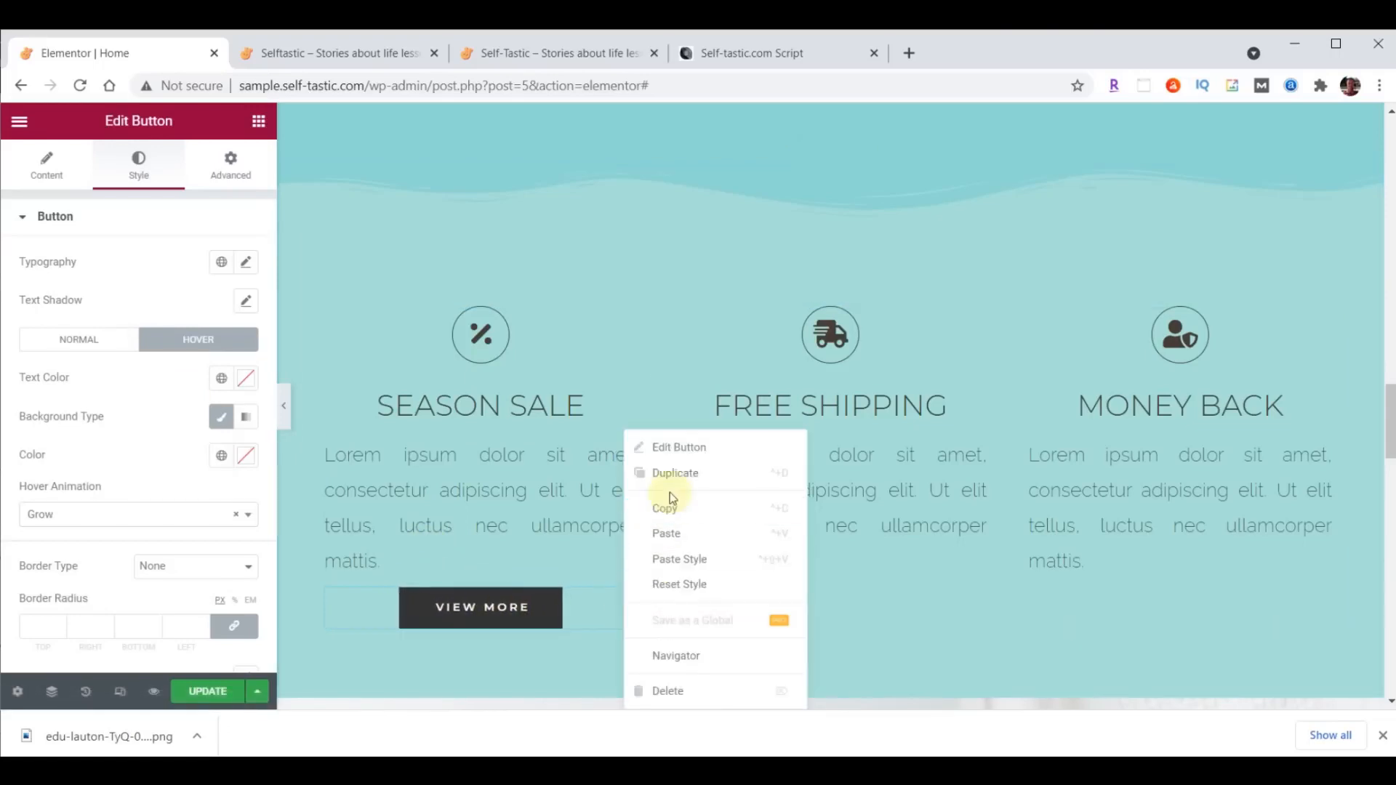
{"action": "left_click", "coordinate": [671, 510]}
{"action": "right_click", "coordinate": [623, 589]}
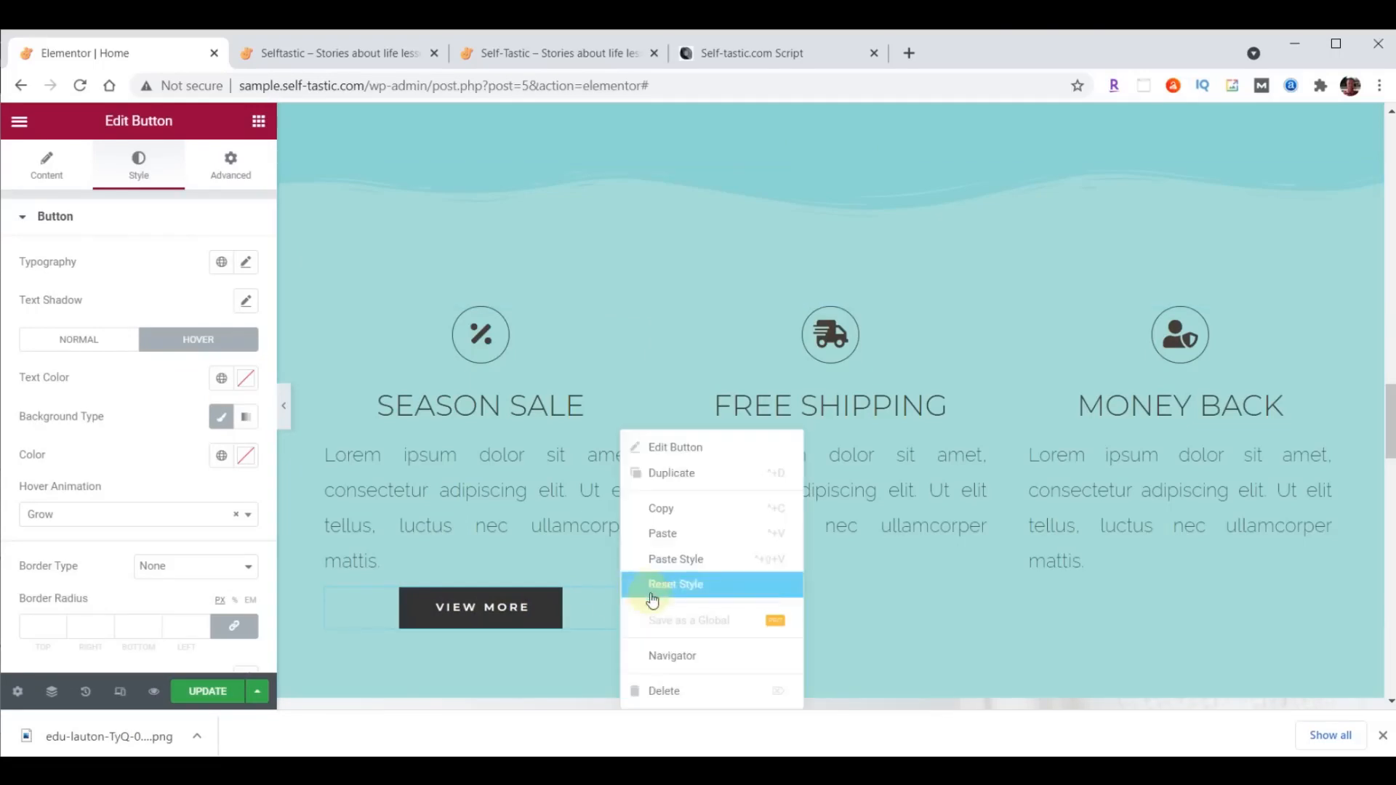
{"action": "left_click", "coordinate": [659, 527]}
{"action": "right_click", "coordinate": [633, 595]}
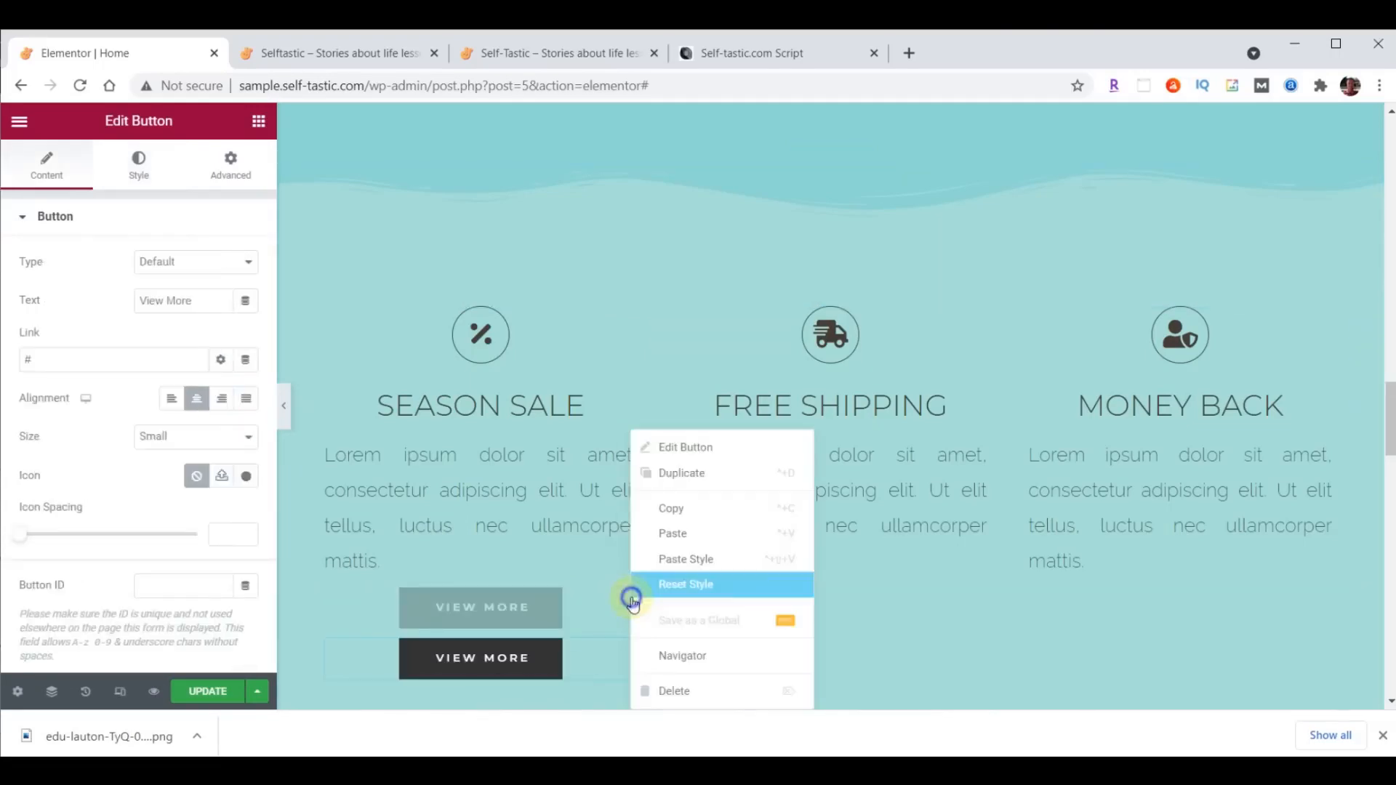
{"action": "left_click", "coordinate": [674, 538]}
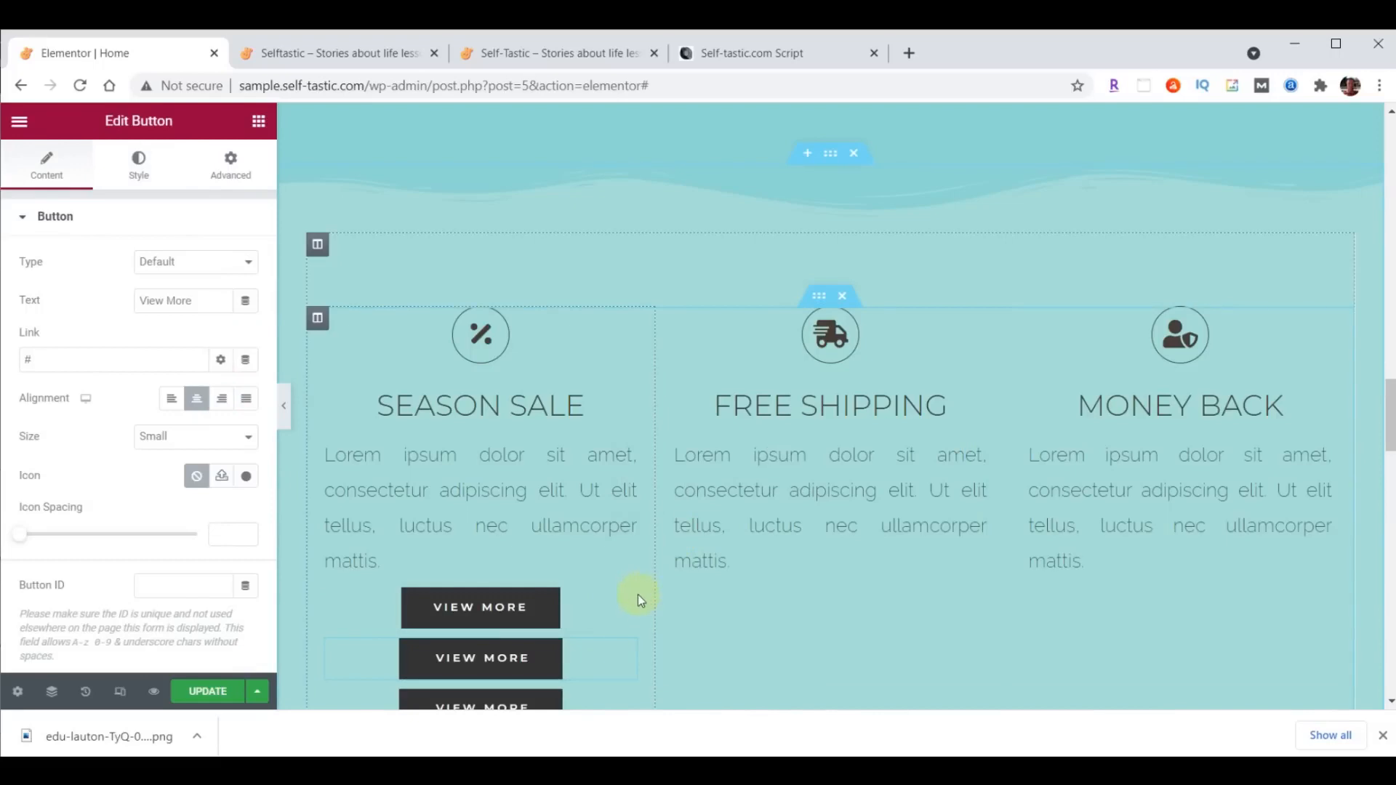
{"action": "left_click_drag", "start_coordinate": [621, 605], "coordinate": [1139, 590]}
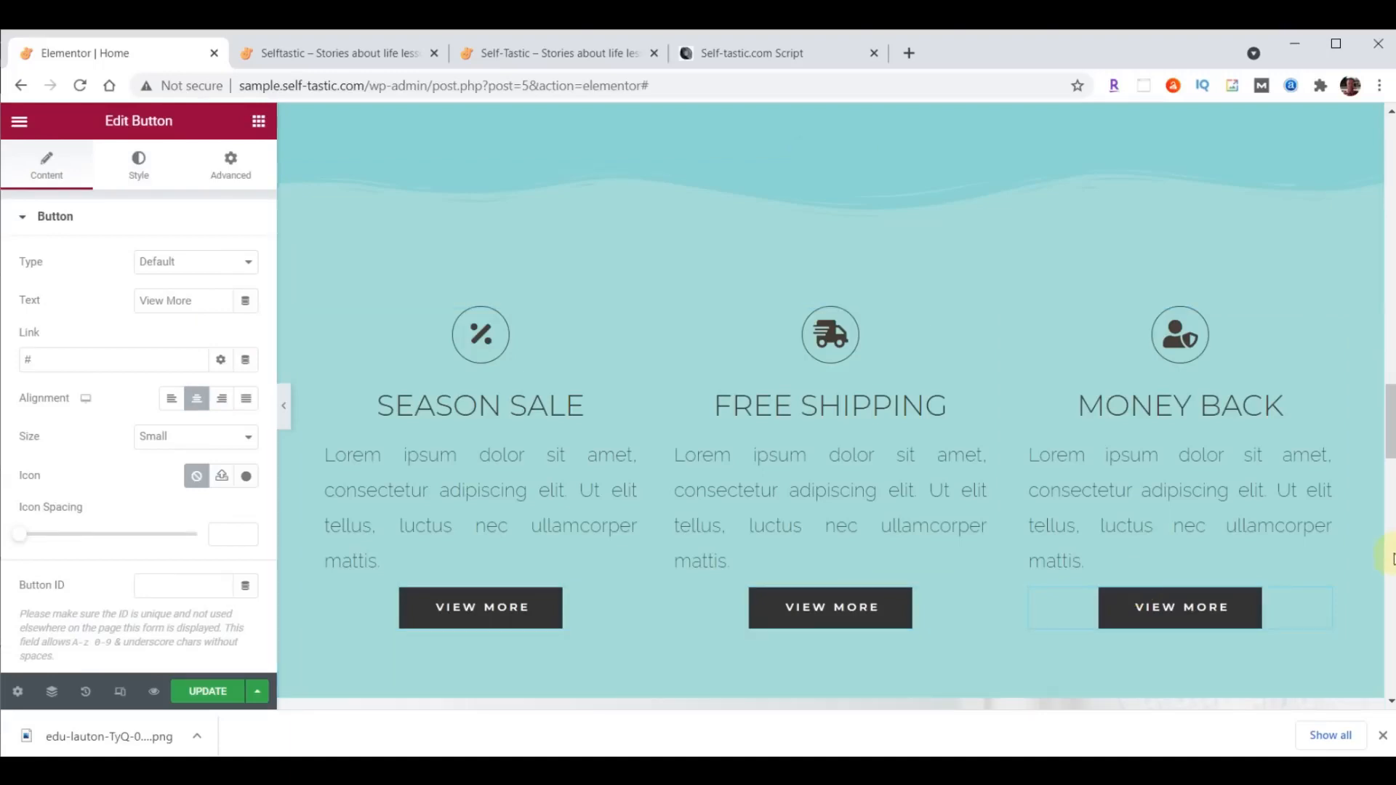
- Replace the percent icon above Season Sale with the solid Heart icon from the icon library
{"action": "left_click_drag", "start_coordinate": [1389, 418], "coordinate": [1391, 432]}
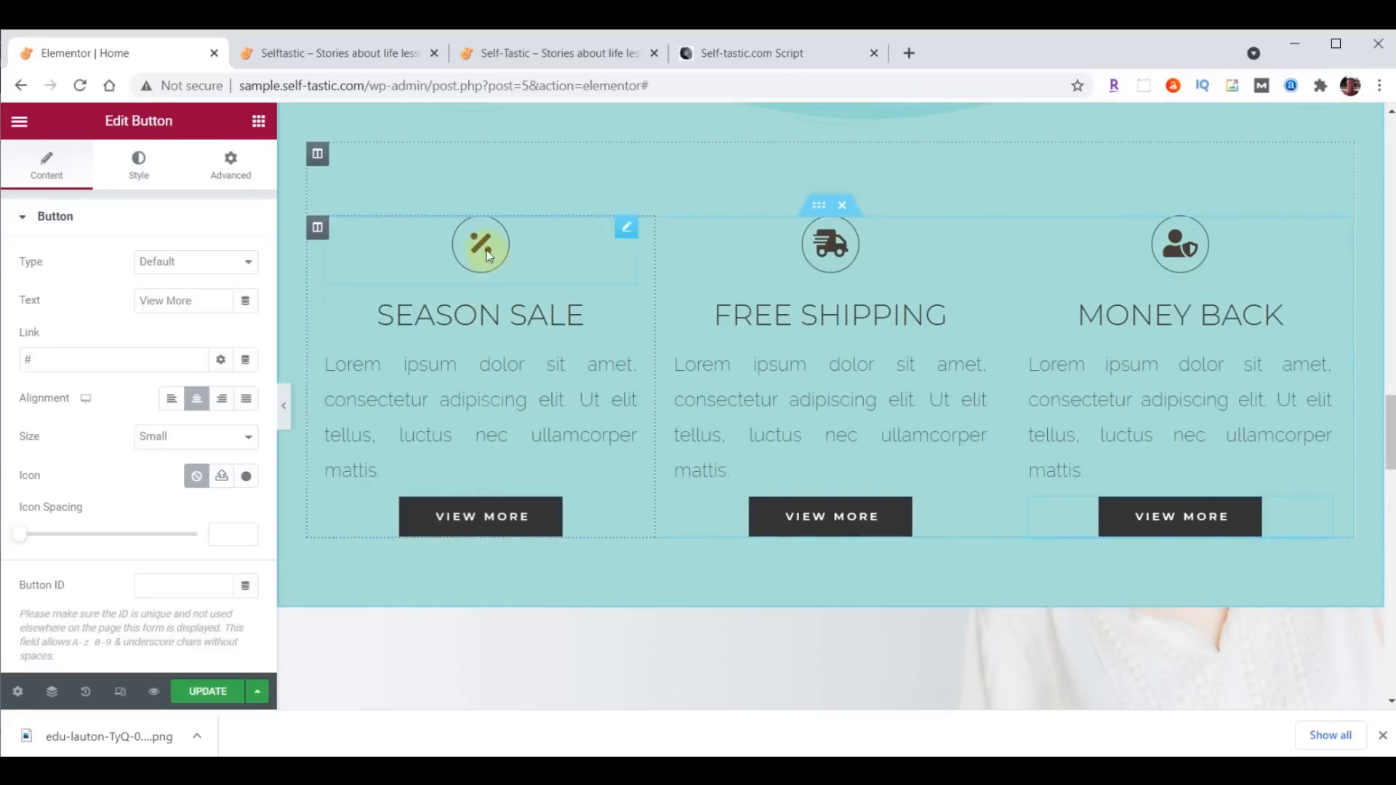
{"action": "left_click", "coordinate": [627, 230]}
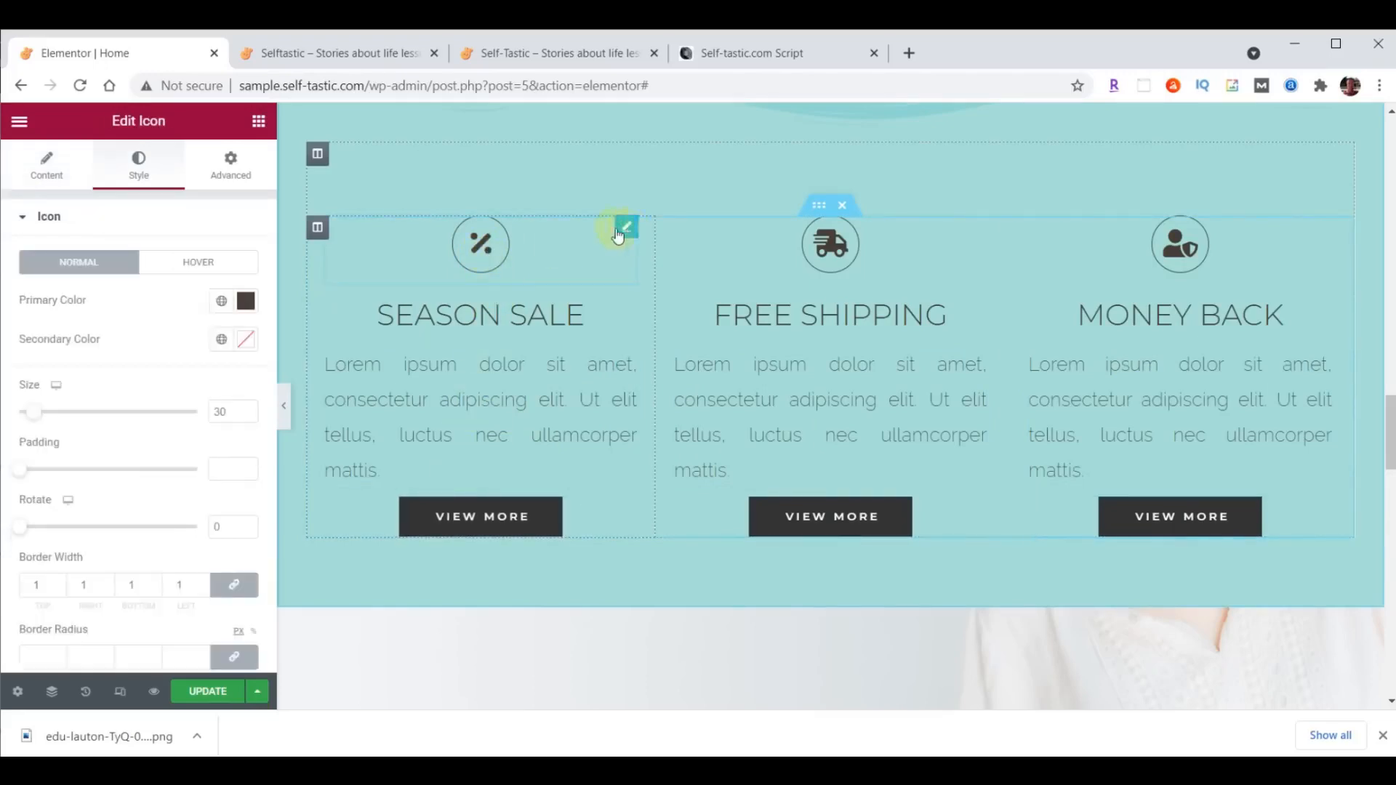
{"action": "left_click", "coordinate": [48, 167]}
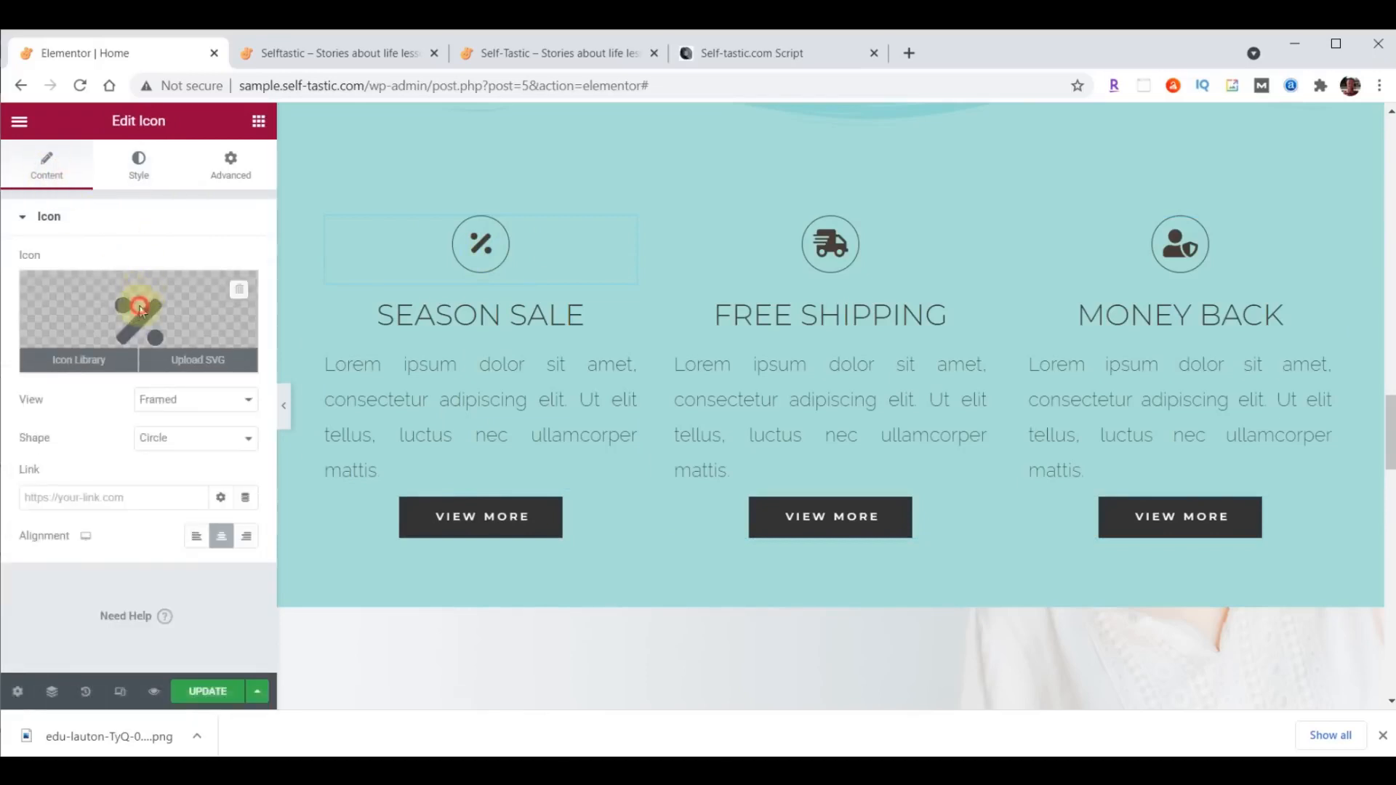
{"action": "left_click", "coordinate": [140, 311]}
{"action": "left_click", "coordinate": [550, 189]}
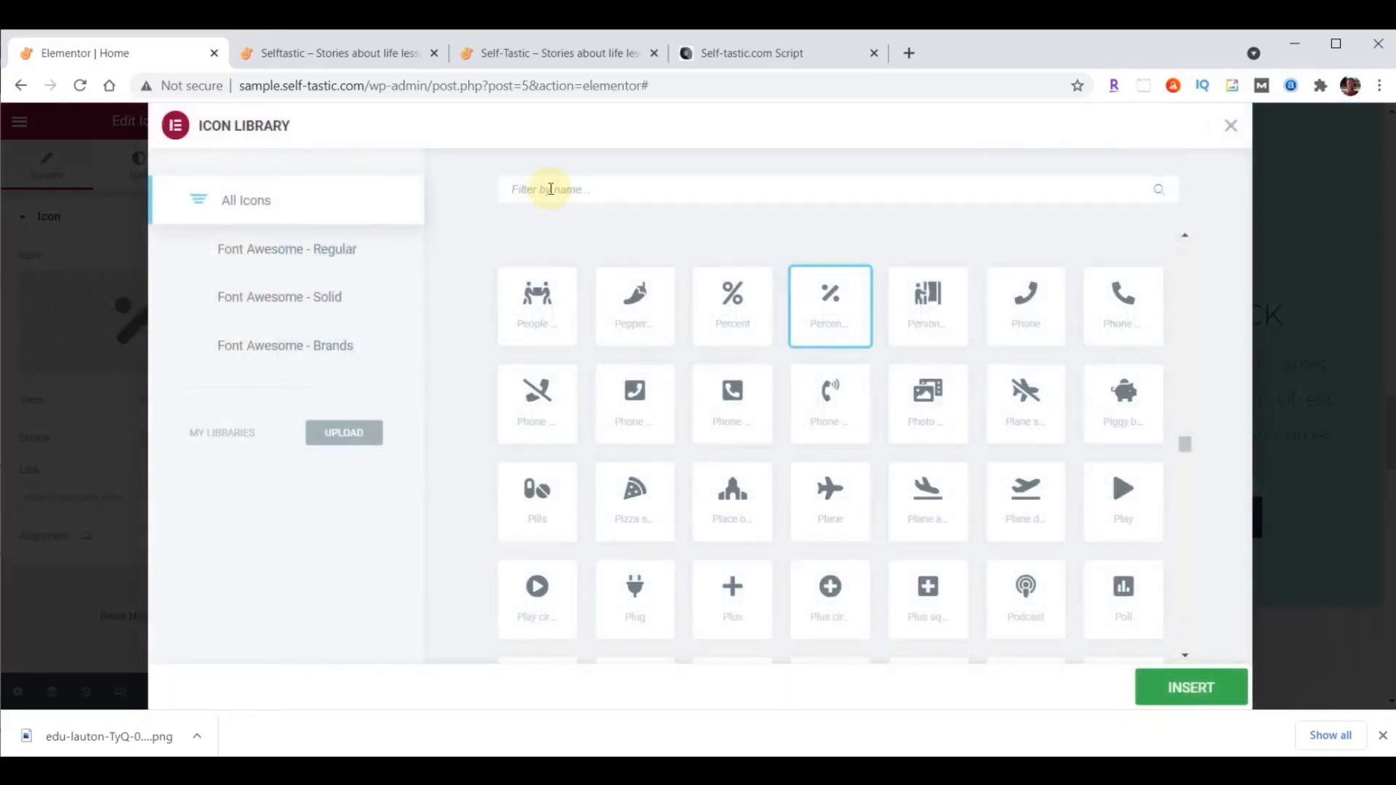
{"action": "type", "text": "Heart"}
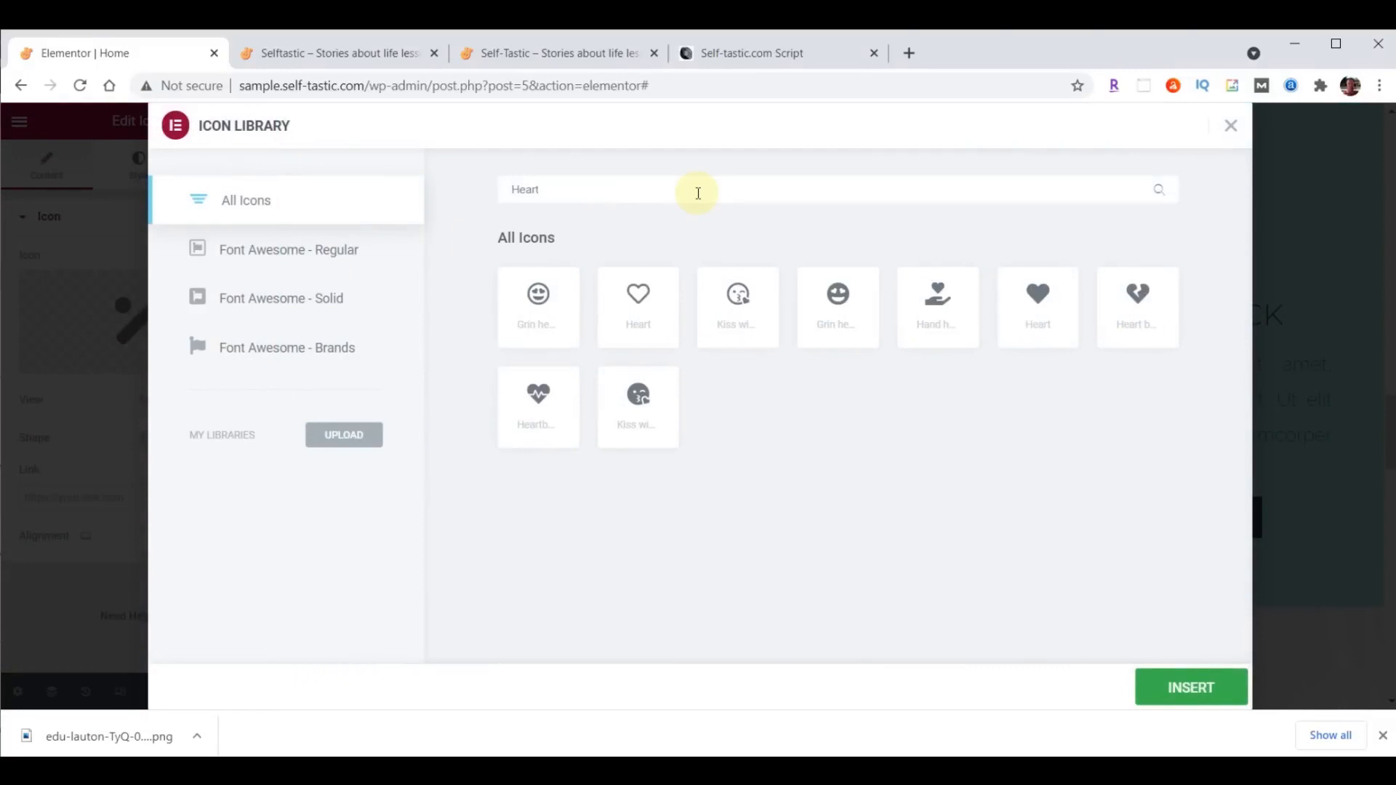
{"action": "double_click", "coordinate": [1043, 301]}
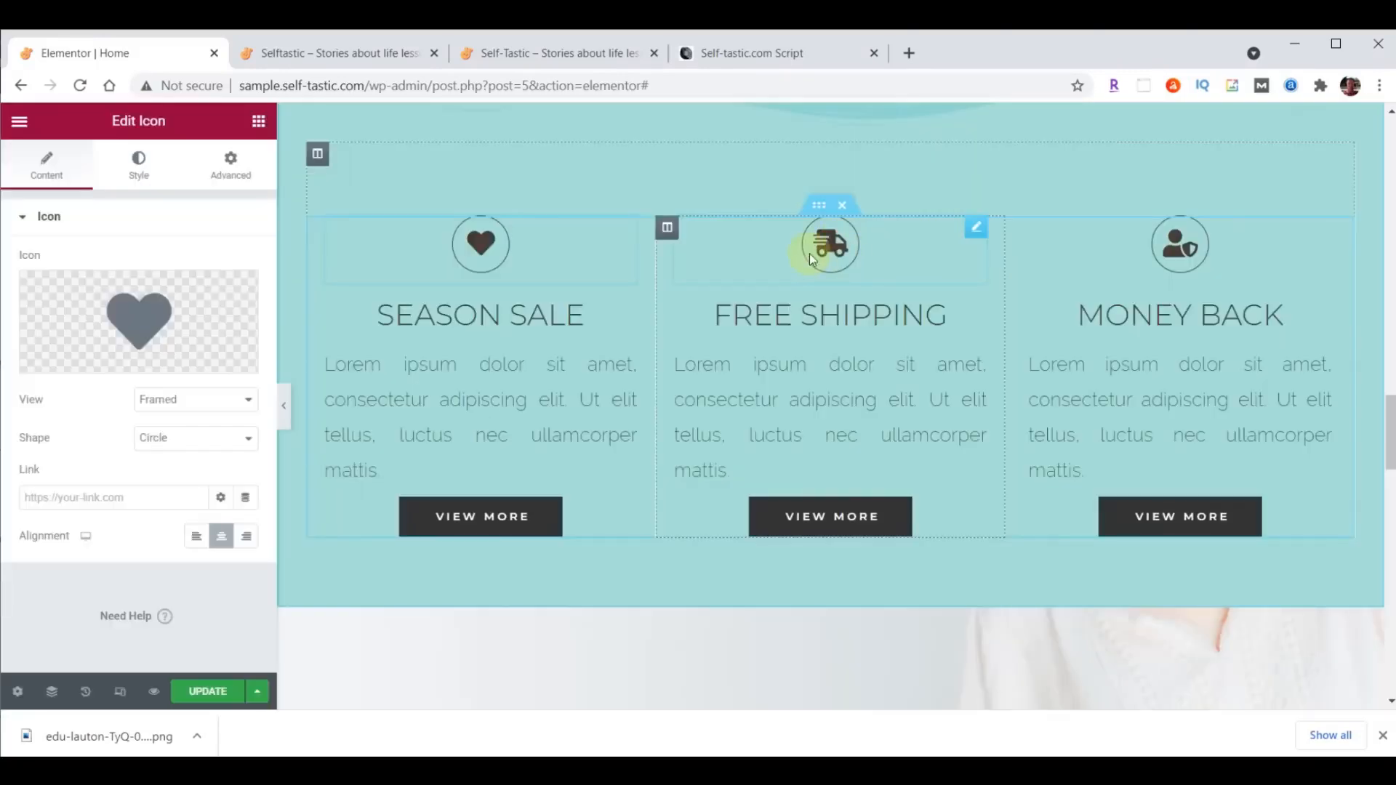
- Replace the truck icon above Free Shipping with the outlined comment bubble containing three dots from the icon library
{"action": "left_click", "coordinate": [831, 243]}
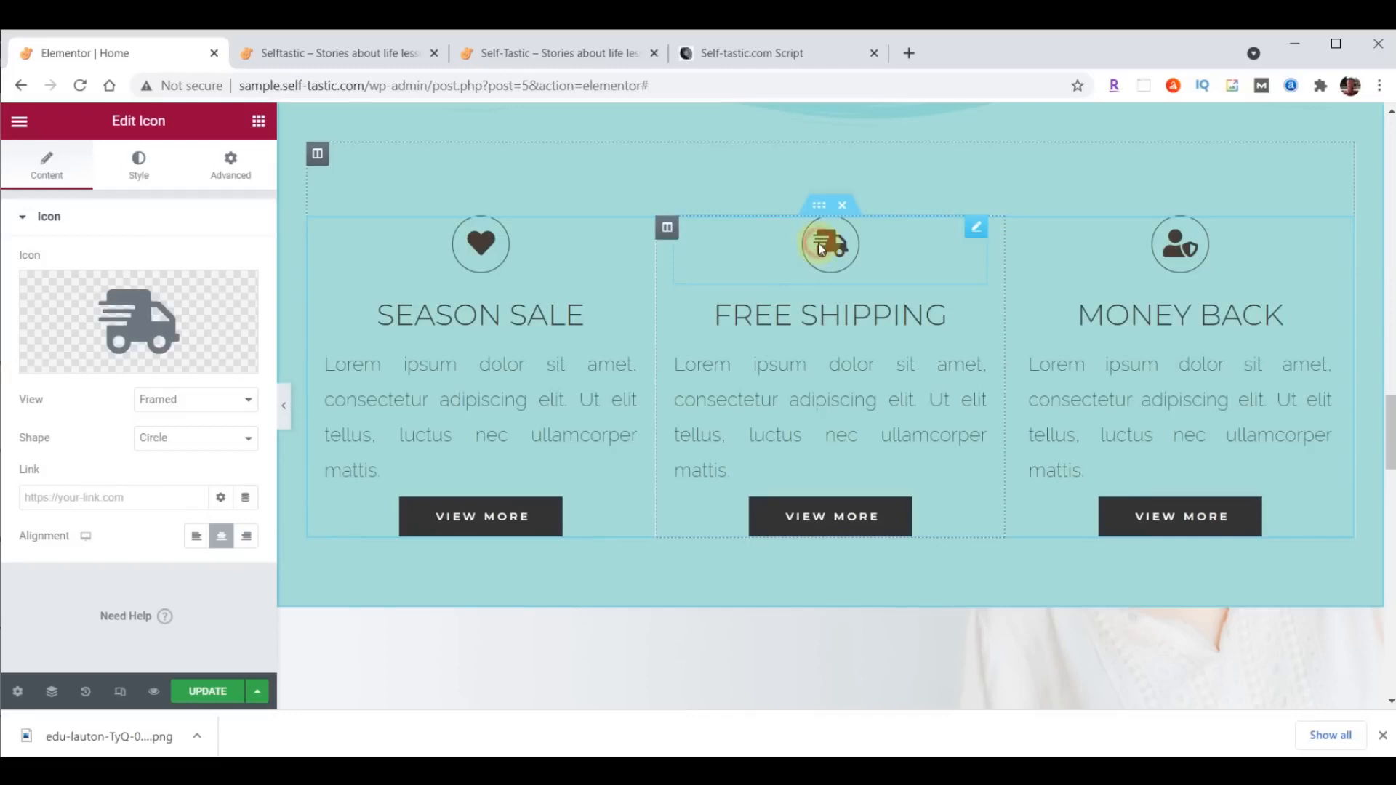
{"action": "left_click", "coordinate": [137, 320]}
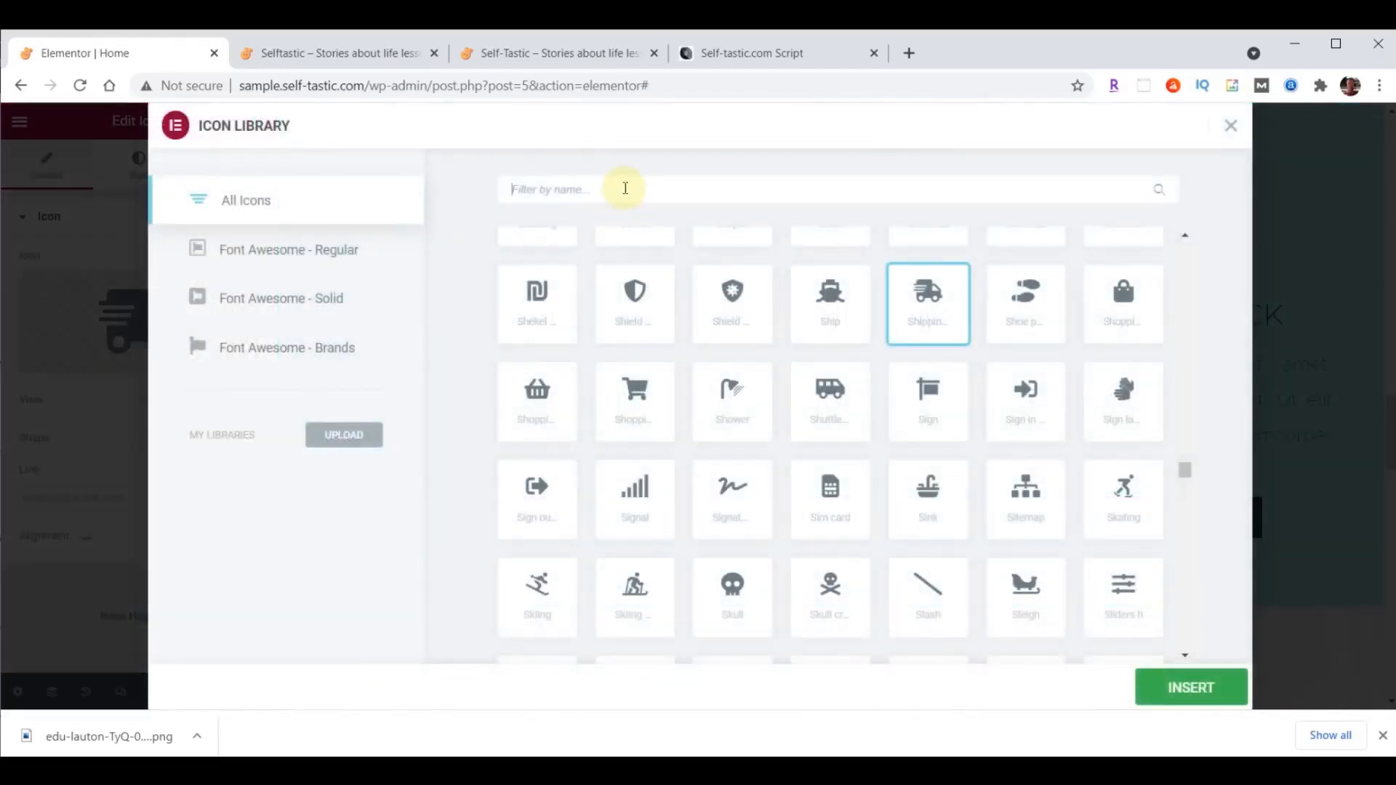
{"action": "type", "text": "comment"}
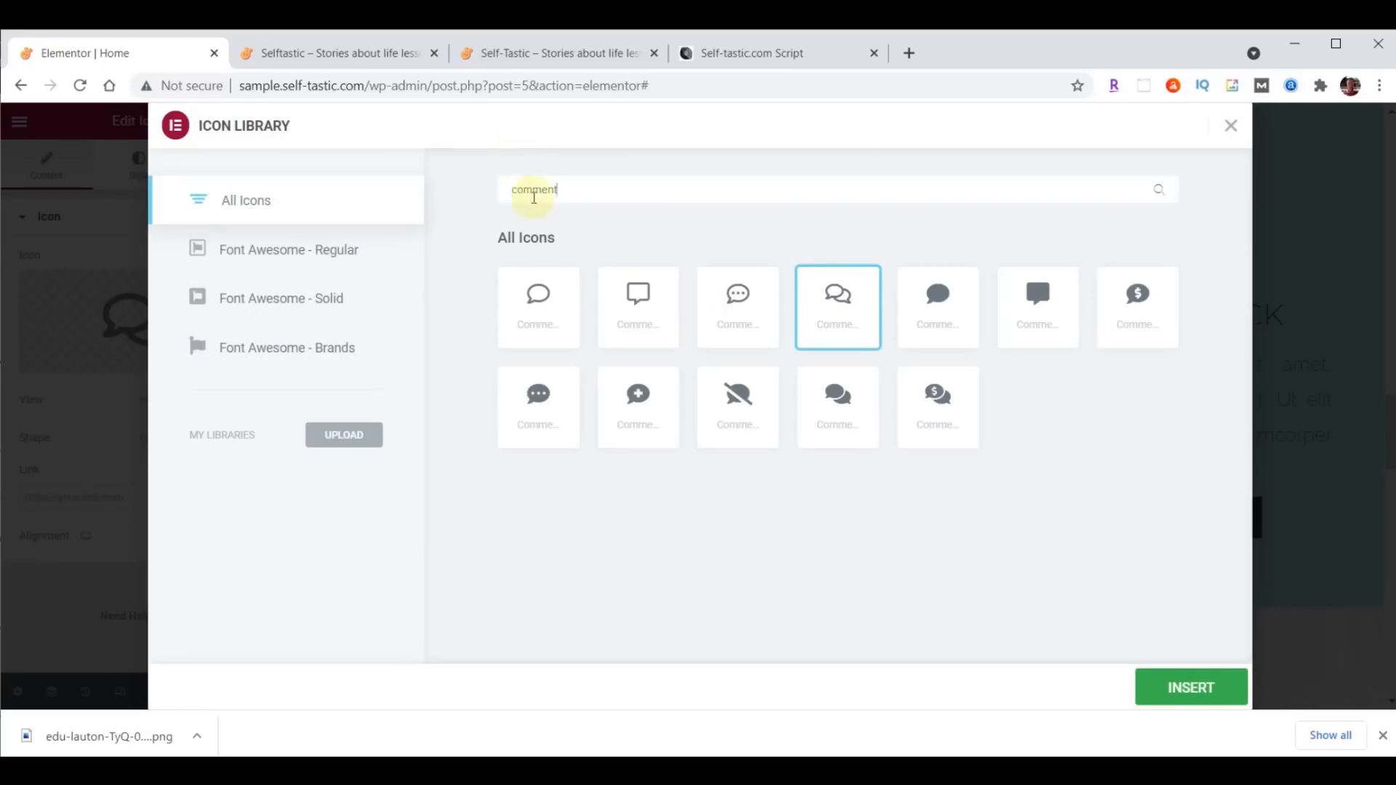
{"action": "left_click", "coordinate": [740, 295]}
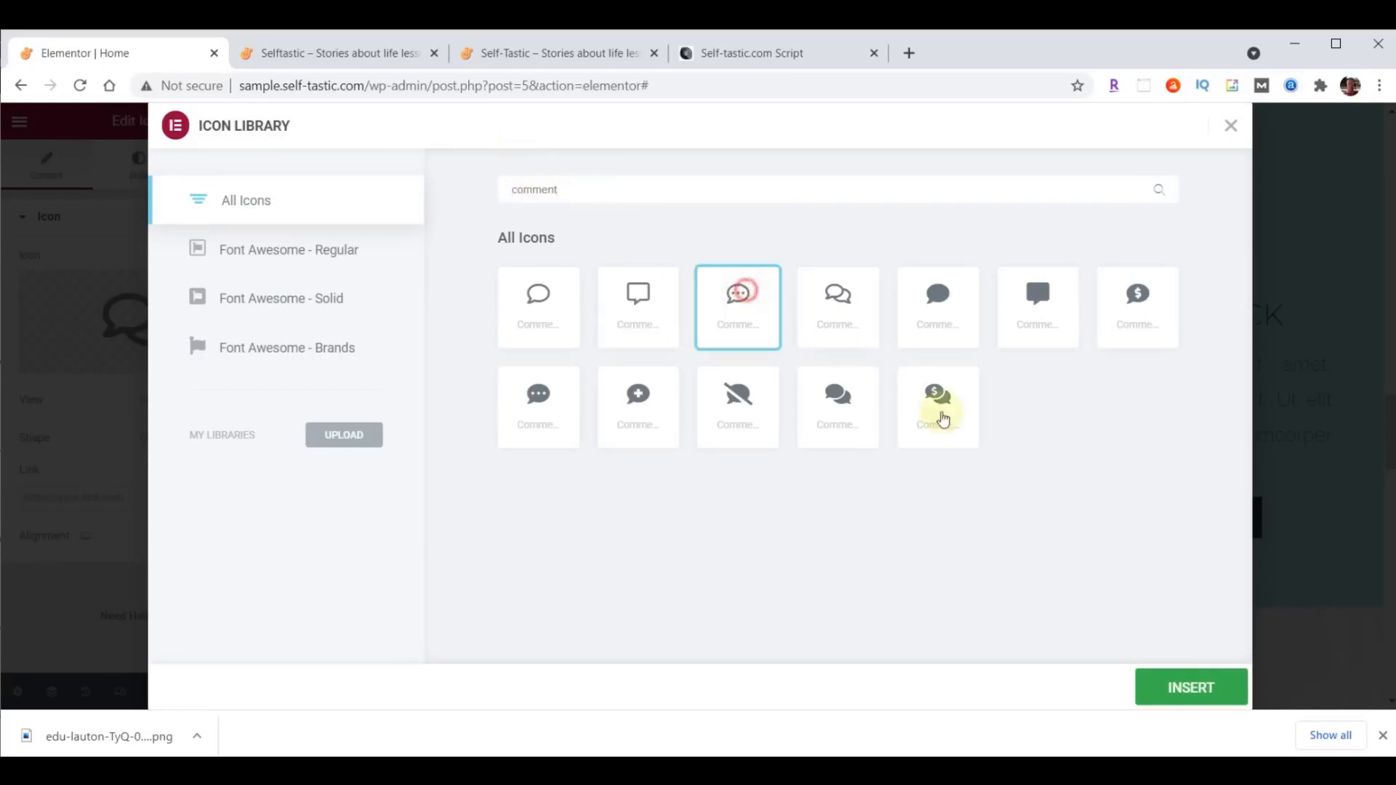
{"action": "left_click", "coordinate": [1188, 691]}
- Replace the user-shield icon above Money Back with the outlined, circled question mark from the icon library
{"action": "left_click", "coordinate": [1185, 250]}
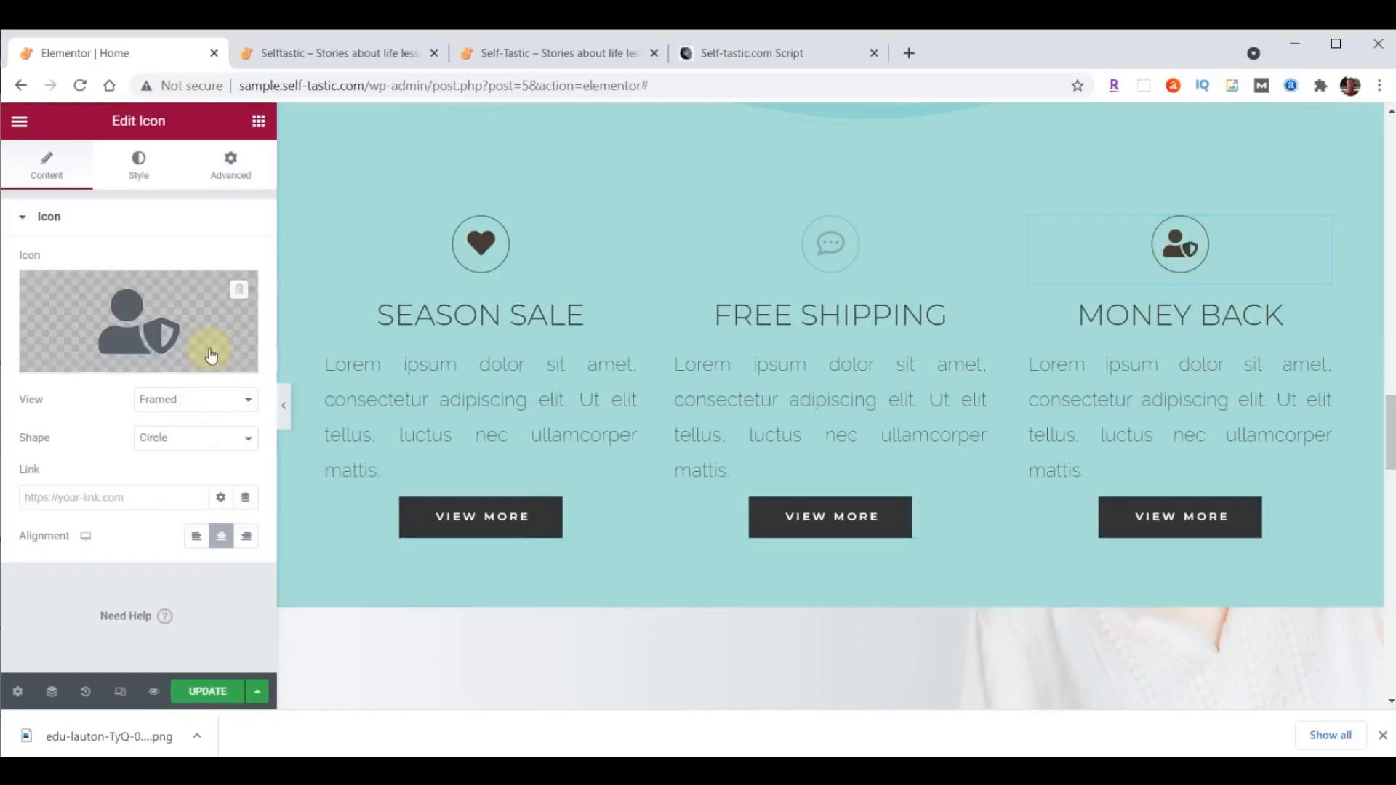
{"action": "left_click", "coordinate": [132, 322]}
{"action": "left_click", "coordinate": [644, 188]}
{"action": "type", "text": "Question"}
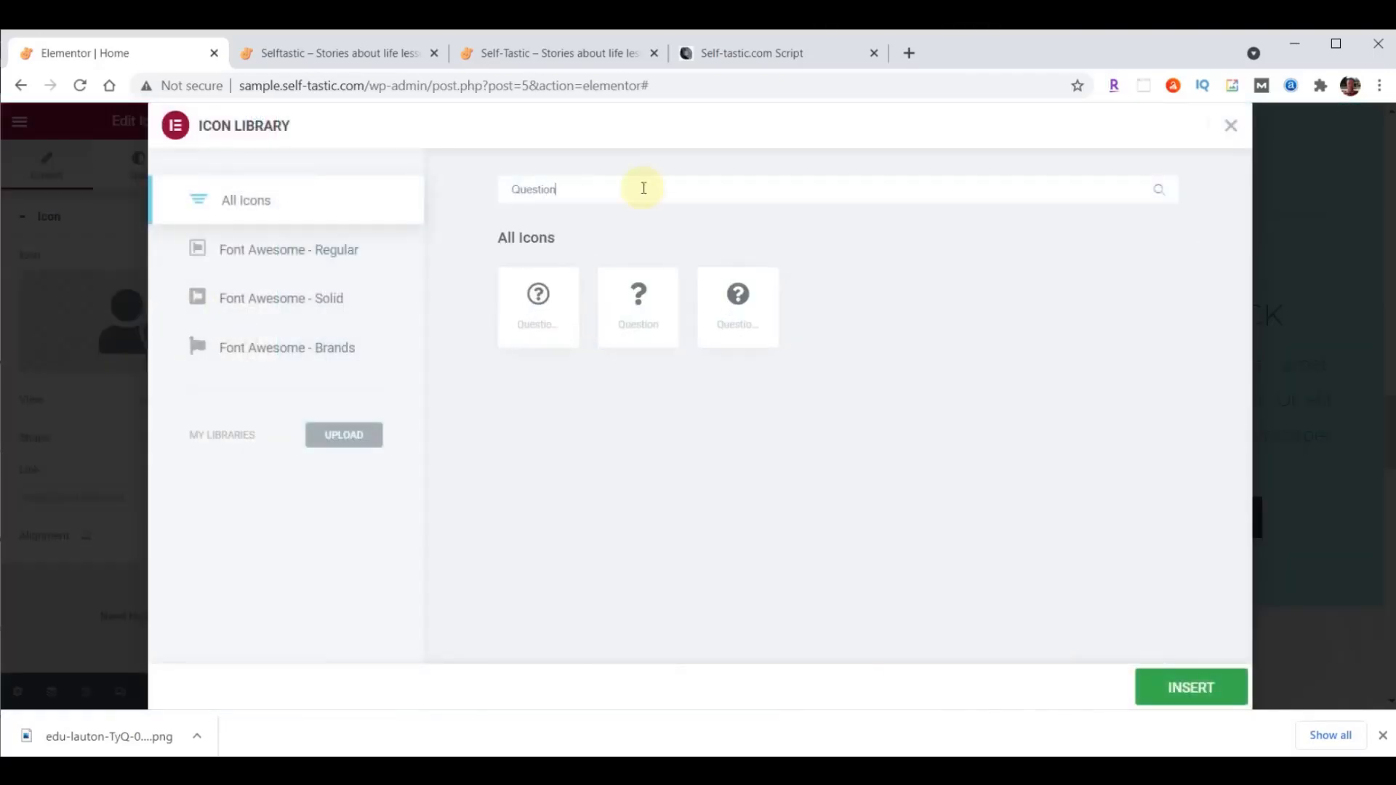
{"action": "left_click", "coordinate": [537, 296]}
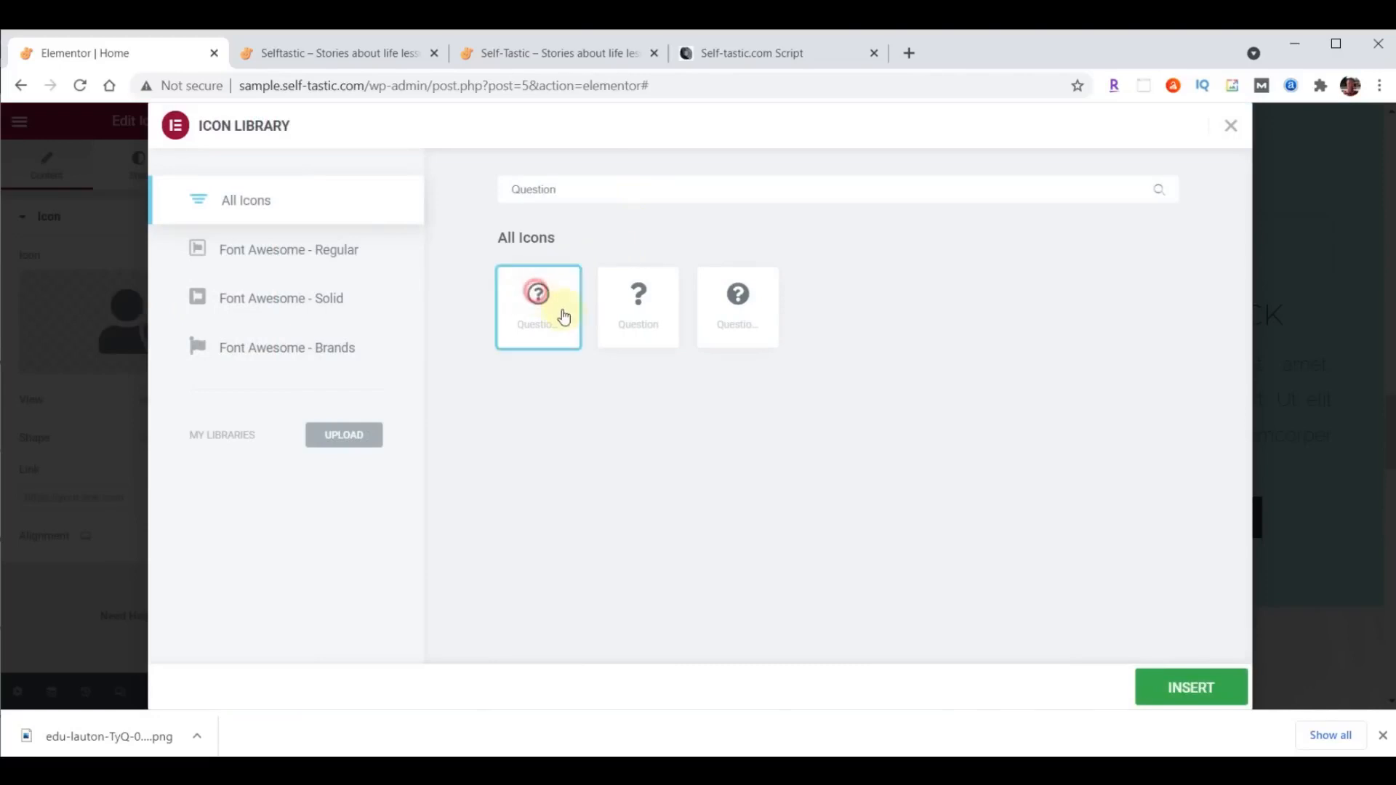
{"action": "left_click", "coordinate": [1178, 689]}
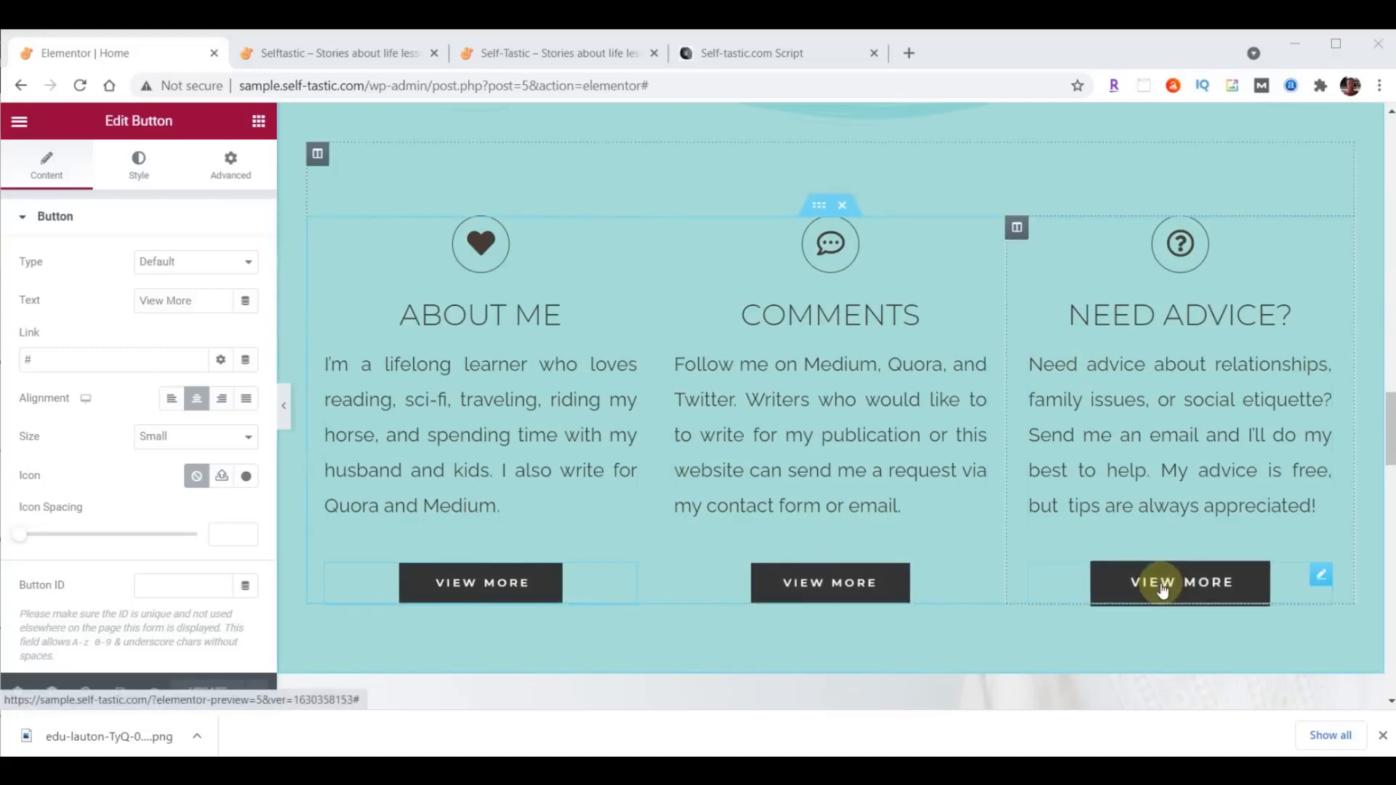
- Change the About Me column's button text to Learn More and link it to /about/
{"action": "left_click", "coordinate": [511, 594]}
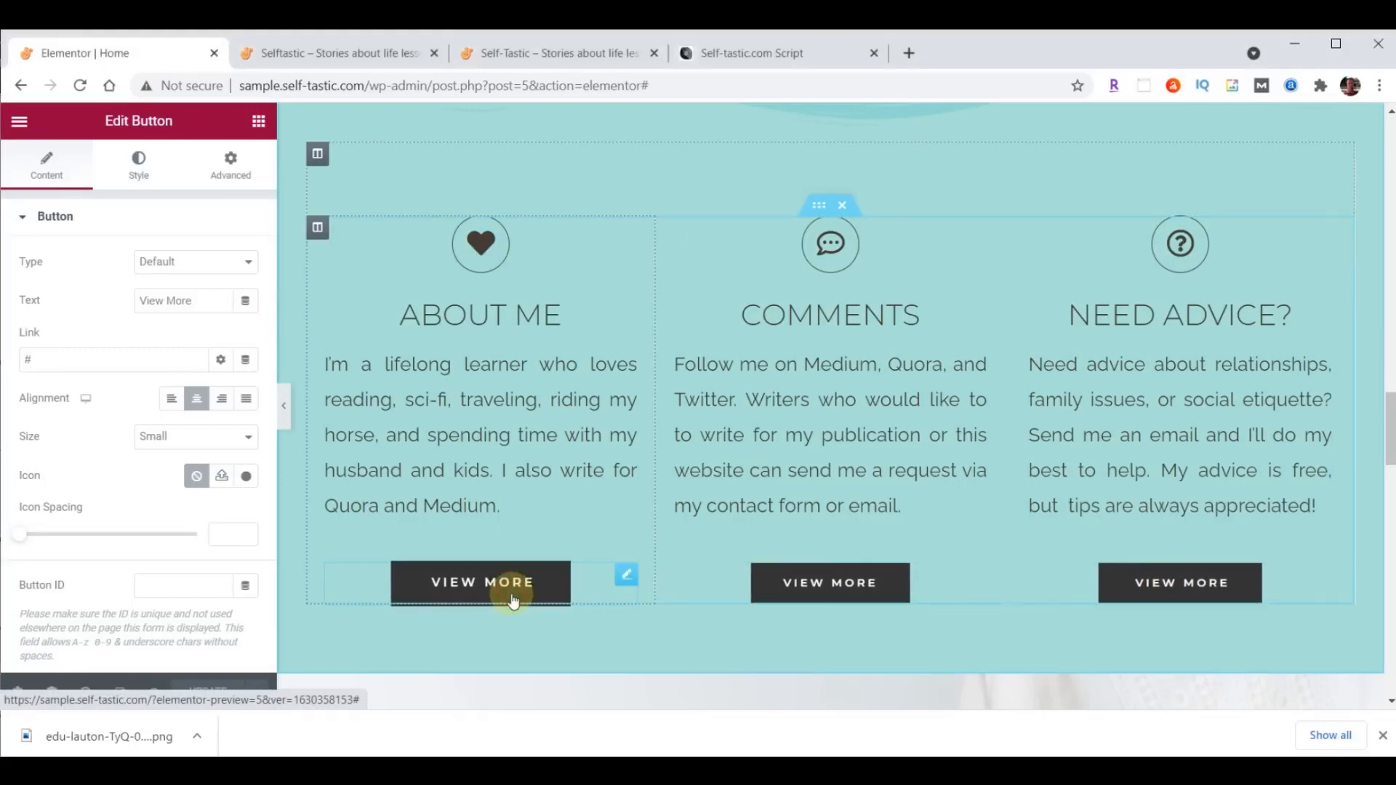
{"action": "left_click_drag", "start_coordinate": [194, 301], "coordinate": [97, 308]}
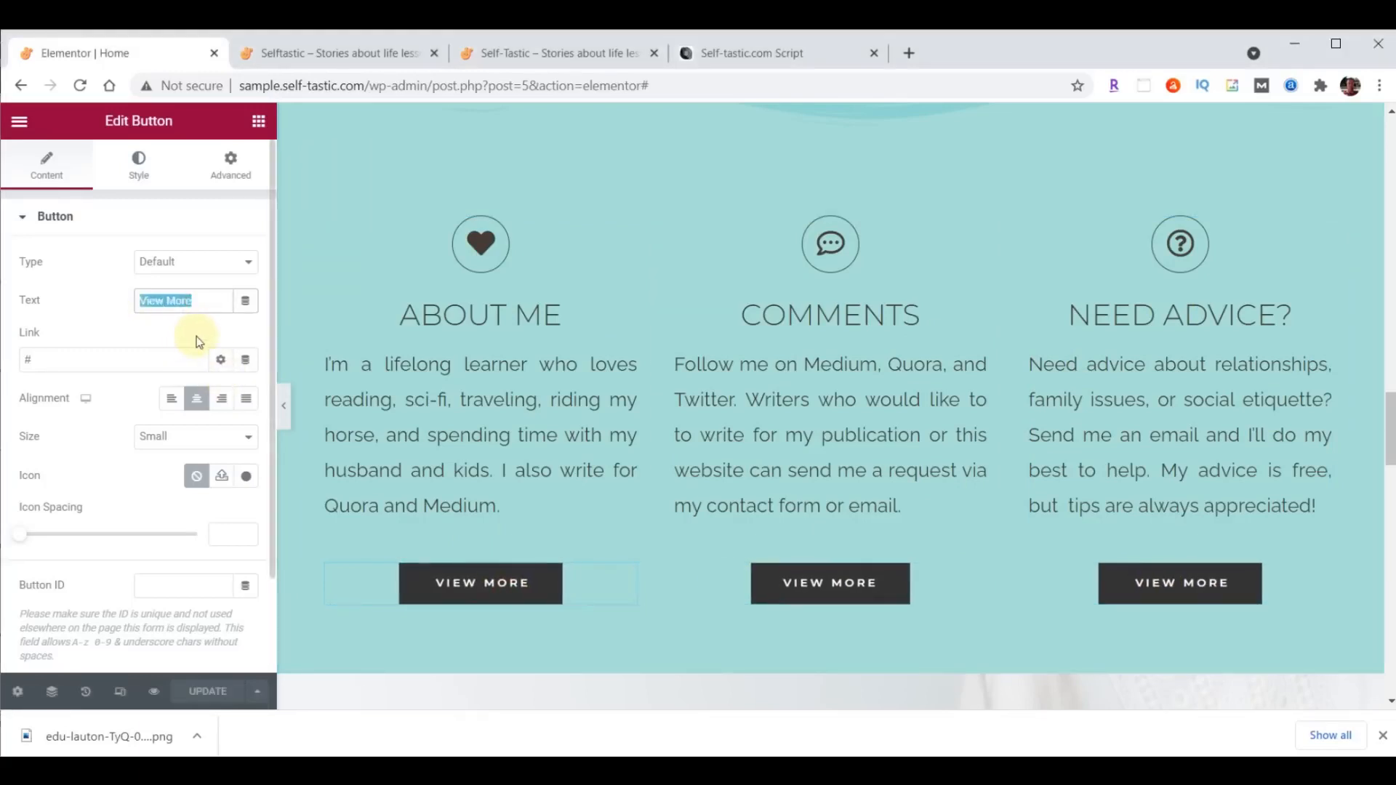
{"action": "type", "text": "Learn More"}
{"action": "left_click", "coordinate": [103, 356]}
{"action": "key", "text": "BackSpace"}
{"action": "type", "text": "/about/"}
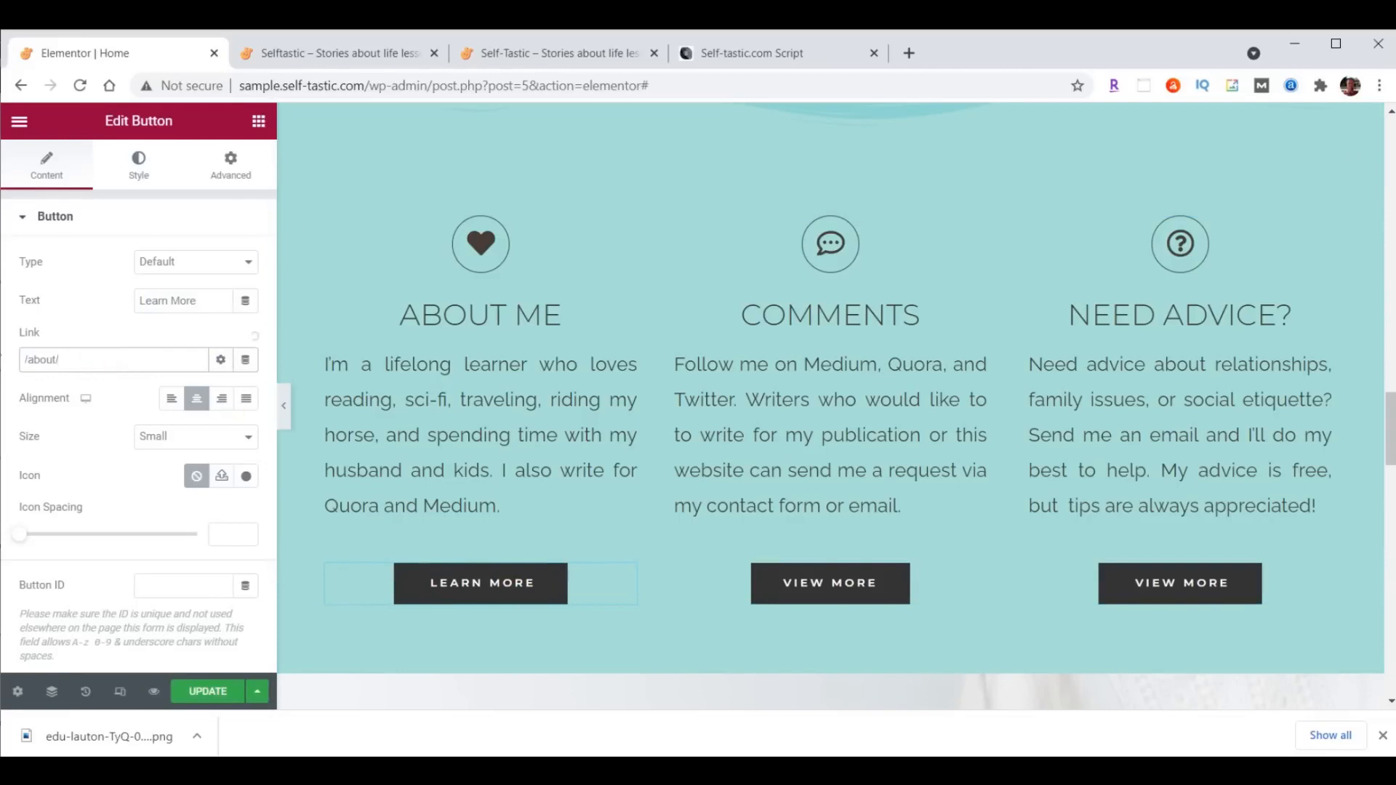
{"action": "left_click", "coordinate": [399, 580]}
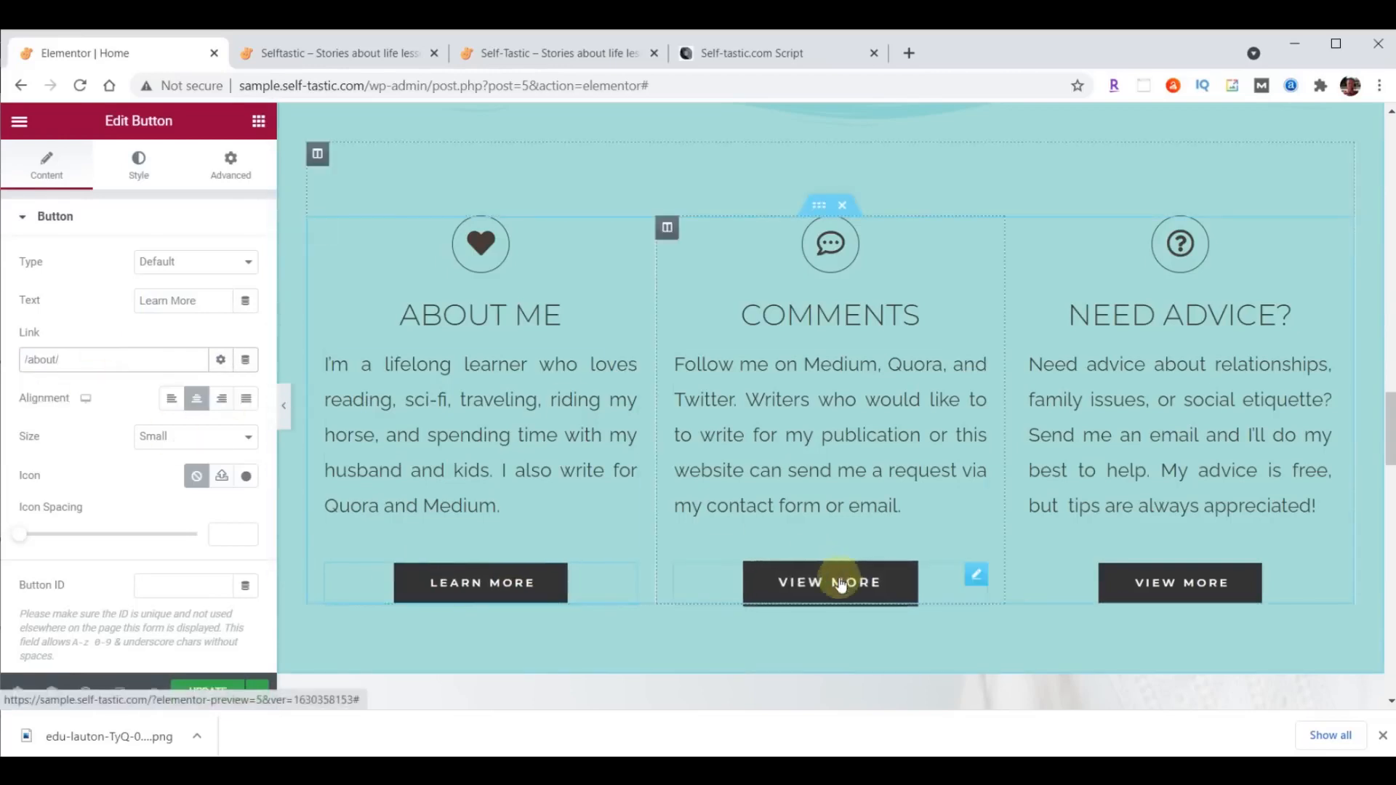
- Change the Comments column's button text to Contact Me and link it to /contact/
{"action": "left_click", "coordinate": [837, 582]}
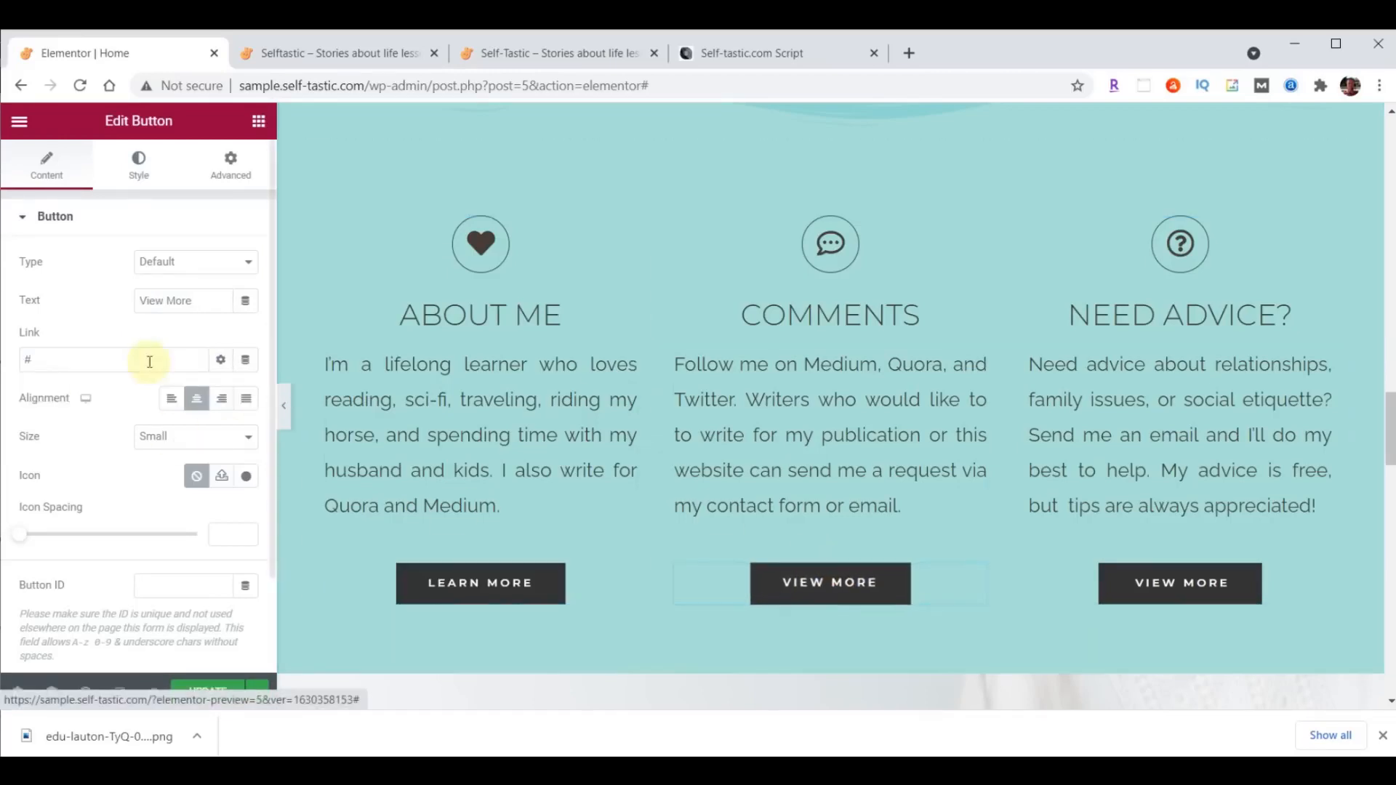
{"action": "left_click_drag", "start_coordinate": [203, 300], "coordinate": [93, 303]}
{"action": "type", "text": "Contact Me"}
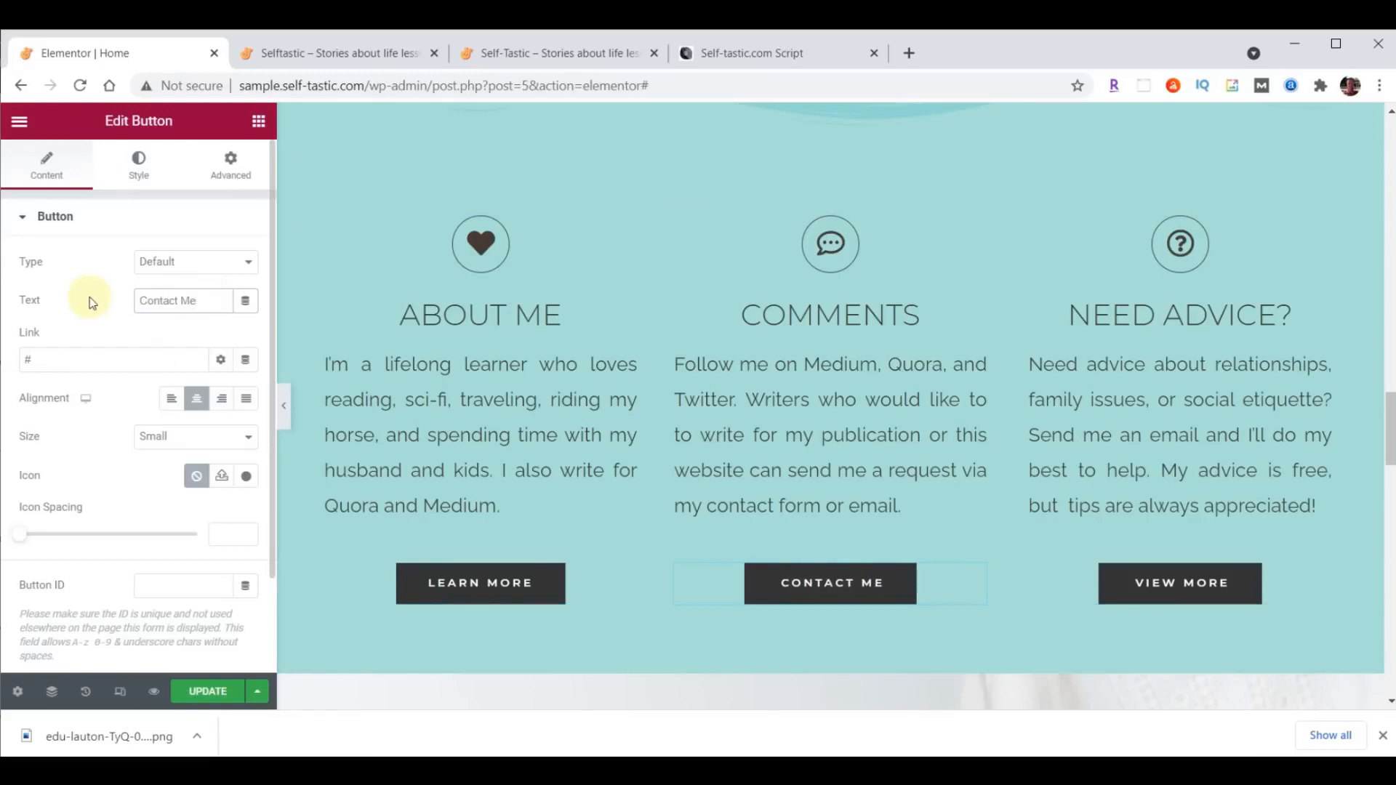
{"action": "left_click", "coordinate": [83, 360]}
{"action": "key", "text": "BackSpace"}
{"action": "type", "text": "/contact/"}
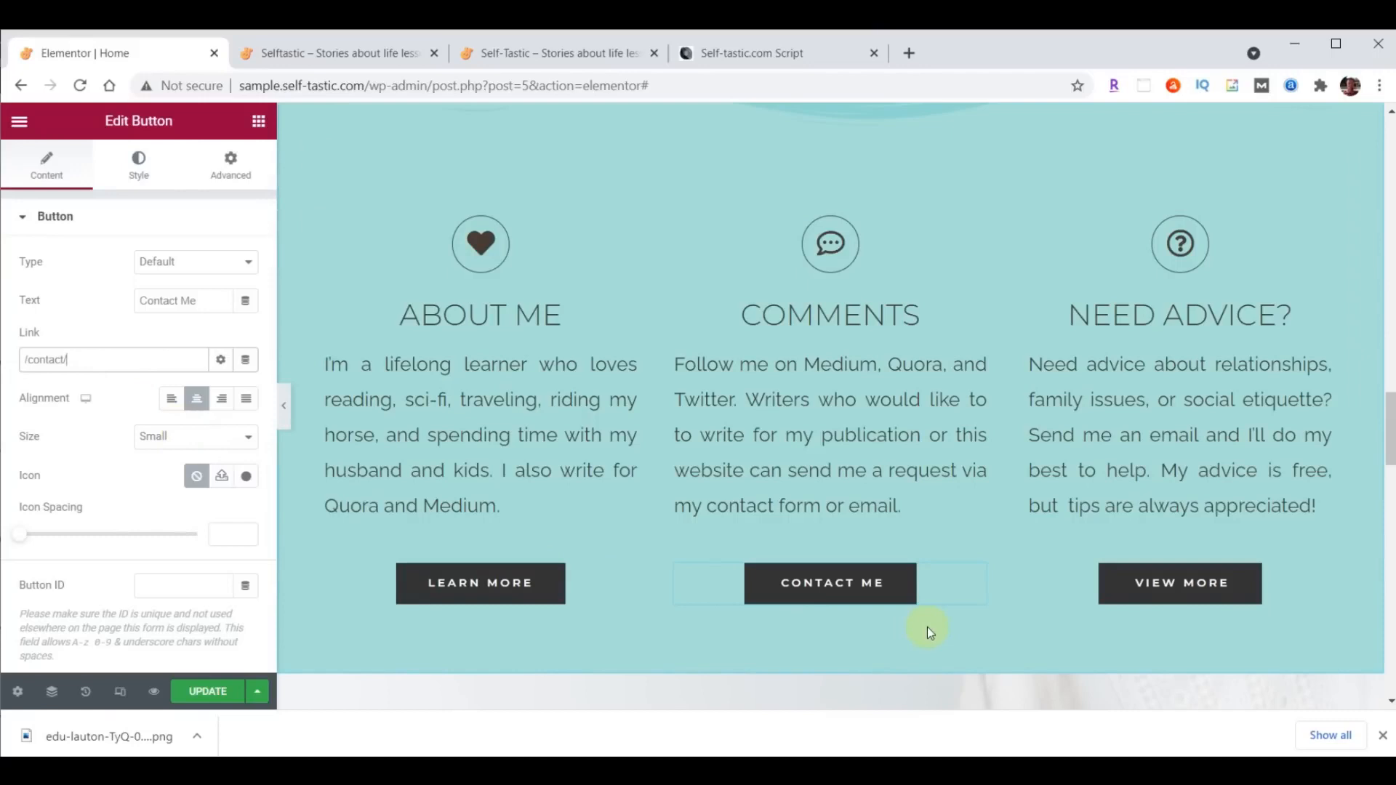
{"action": "left_click", "coordinate": [1159, 588]}
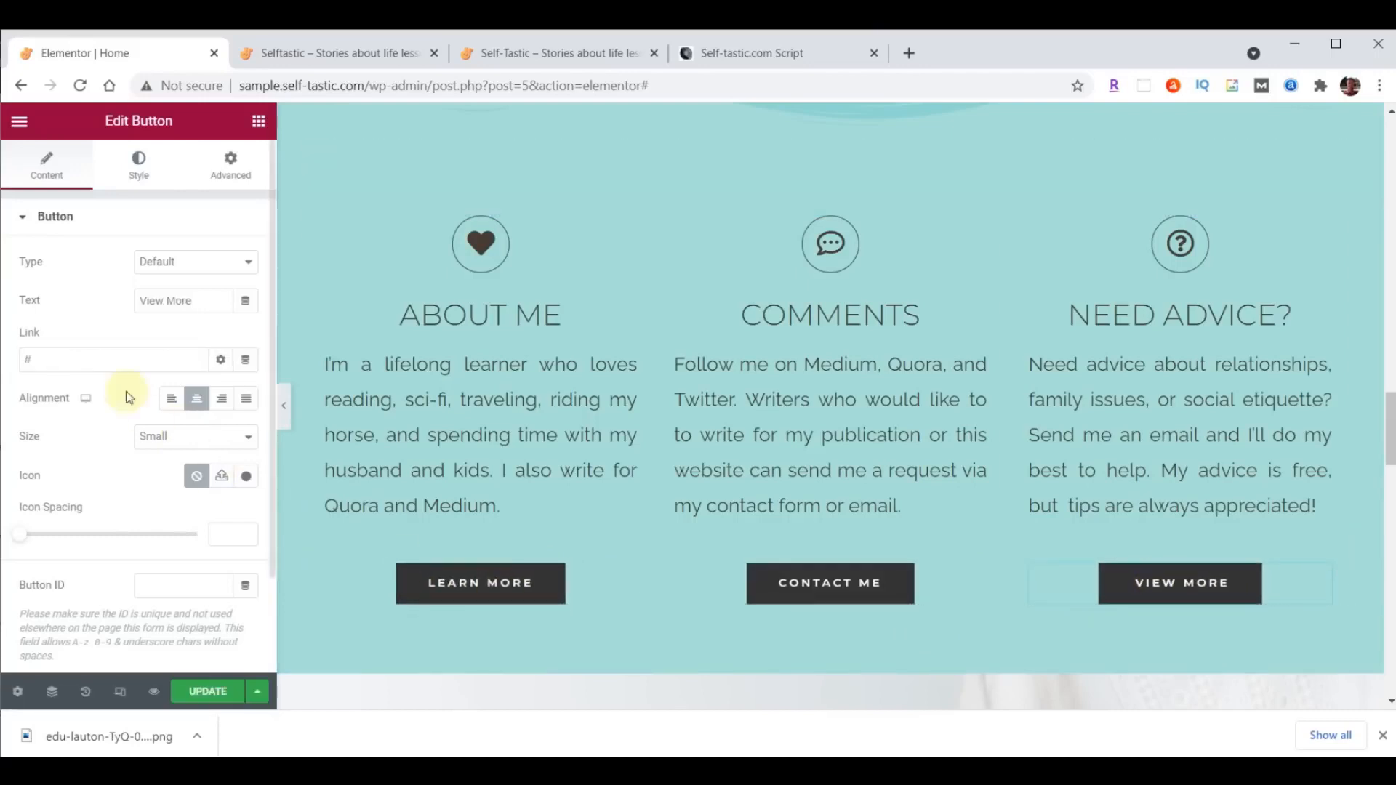
{"action": "left_click_drag", "start_coordinate": [205, 300], "coordinate": [115, 303]}
{"action": "type", "text": "Tips Here"}
{"action": "left_click", "coordinate": [62, 357]}
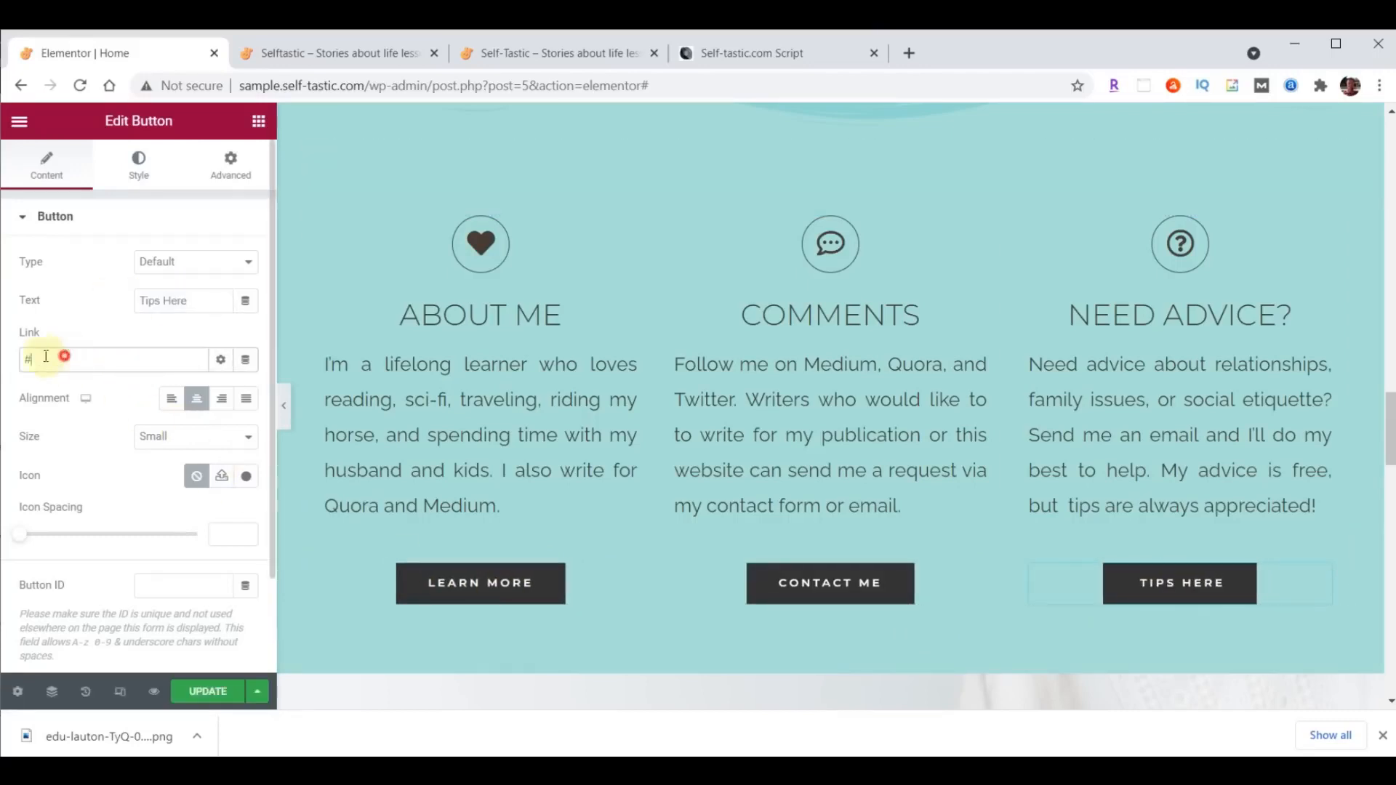
{"action": "type", "text": "https://paypal.me/TipsHere"}
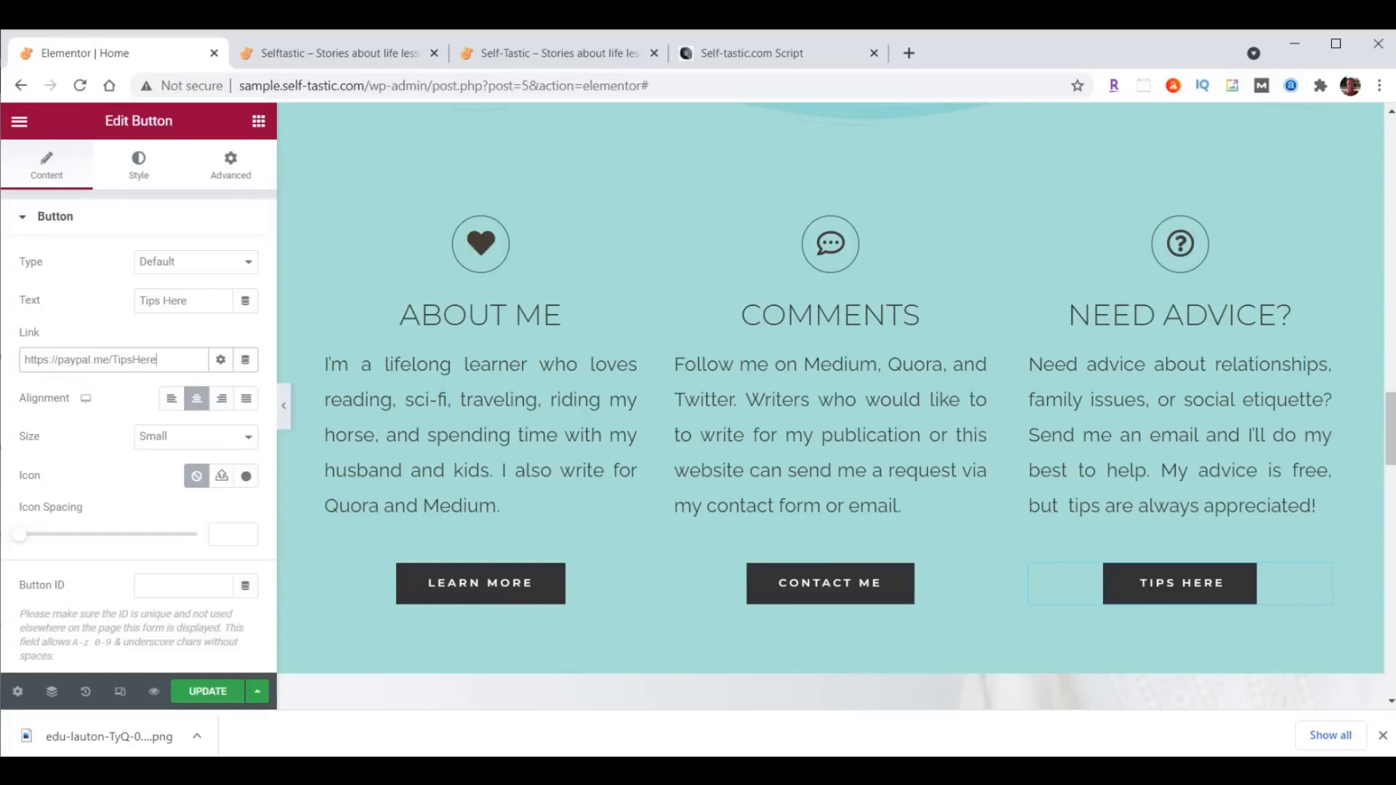
{"action": "left_click", "coordinate": [202, 691]}
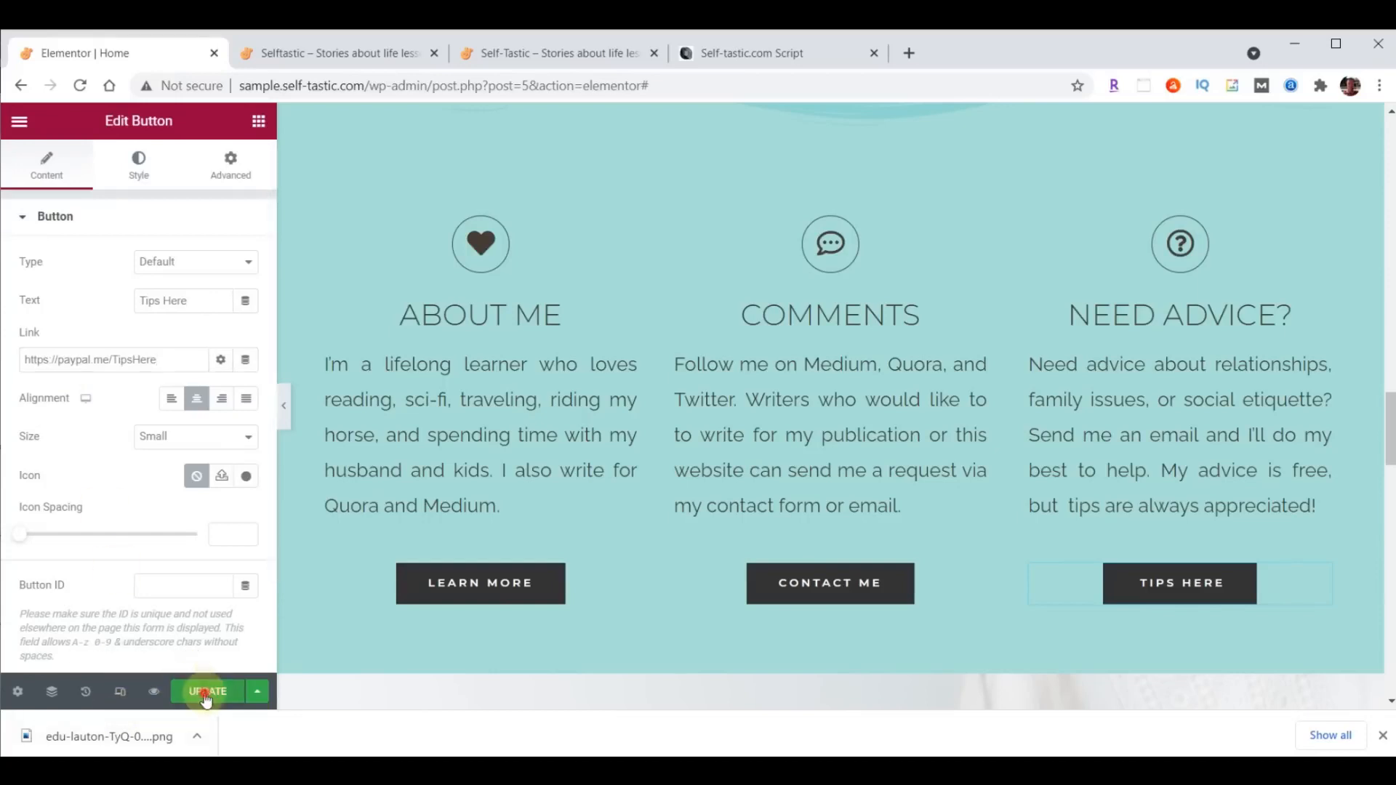
- Reload the live Selftastic home page and check its three feature boxes
{"action": "left_click", "coordinate": [342, 62]}
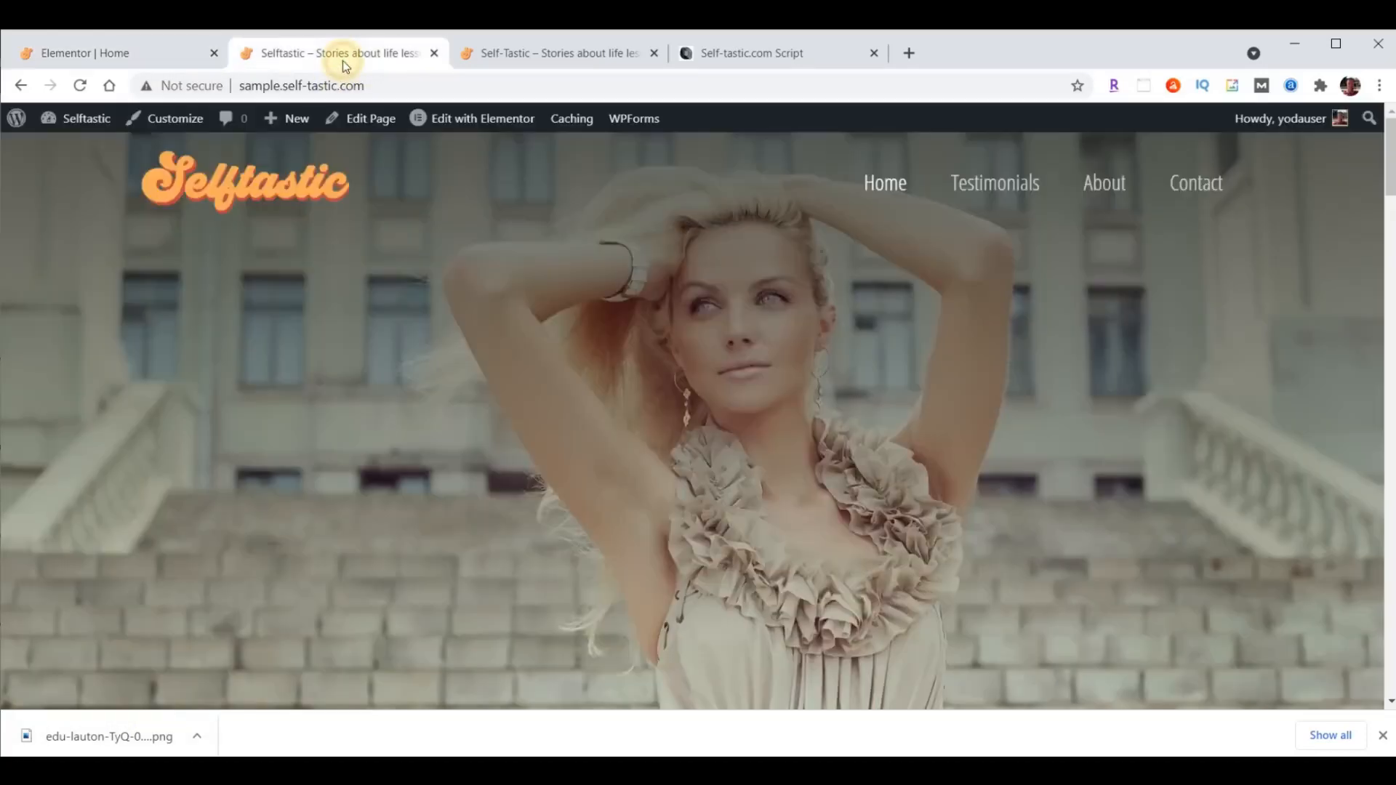
{"action": "left_click", "coordinate": [80, 86]}
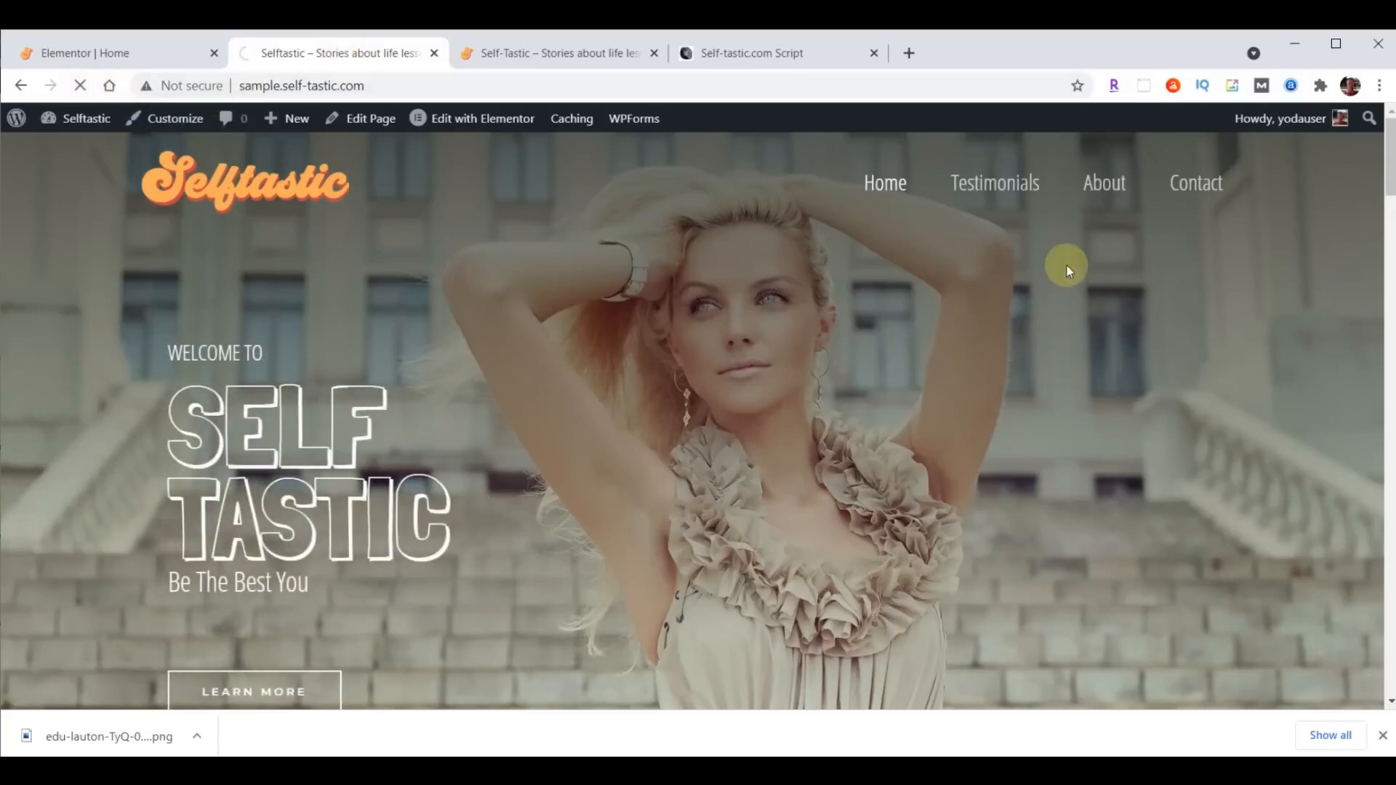
{"action": "scroll", "coordinate": [1053, 273], "scroll_direction": "down", "scroll_amount": 5}
{"action": "scroll", "coordinate": [1056, 279], "scroll_direction": "down", "scroll_amount": 20}
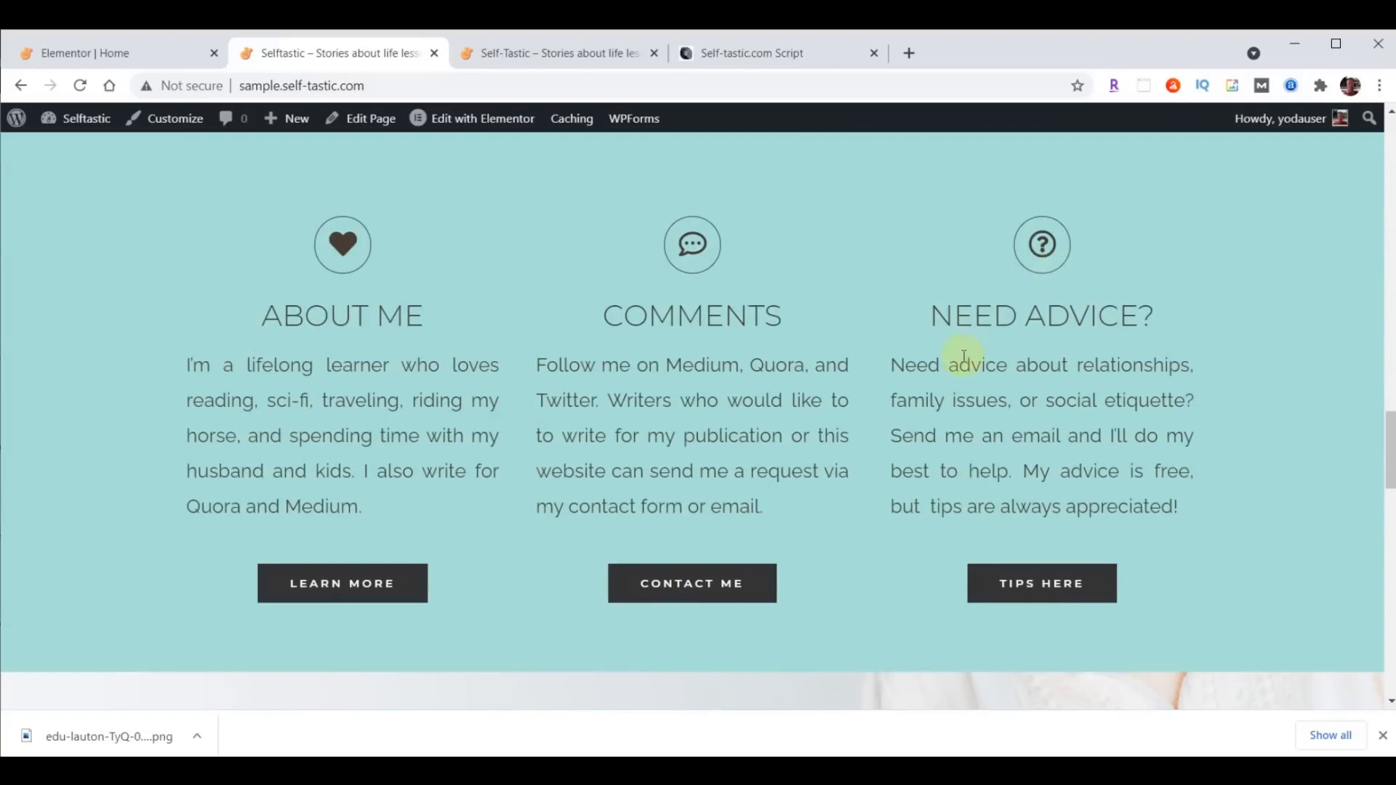
- Return to the Elementor editor and give the About Me column the Fade In Left entrance animation
{"action": "left_click", "coordinate": [94, 56]}
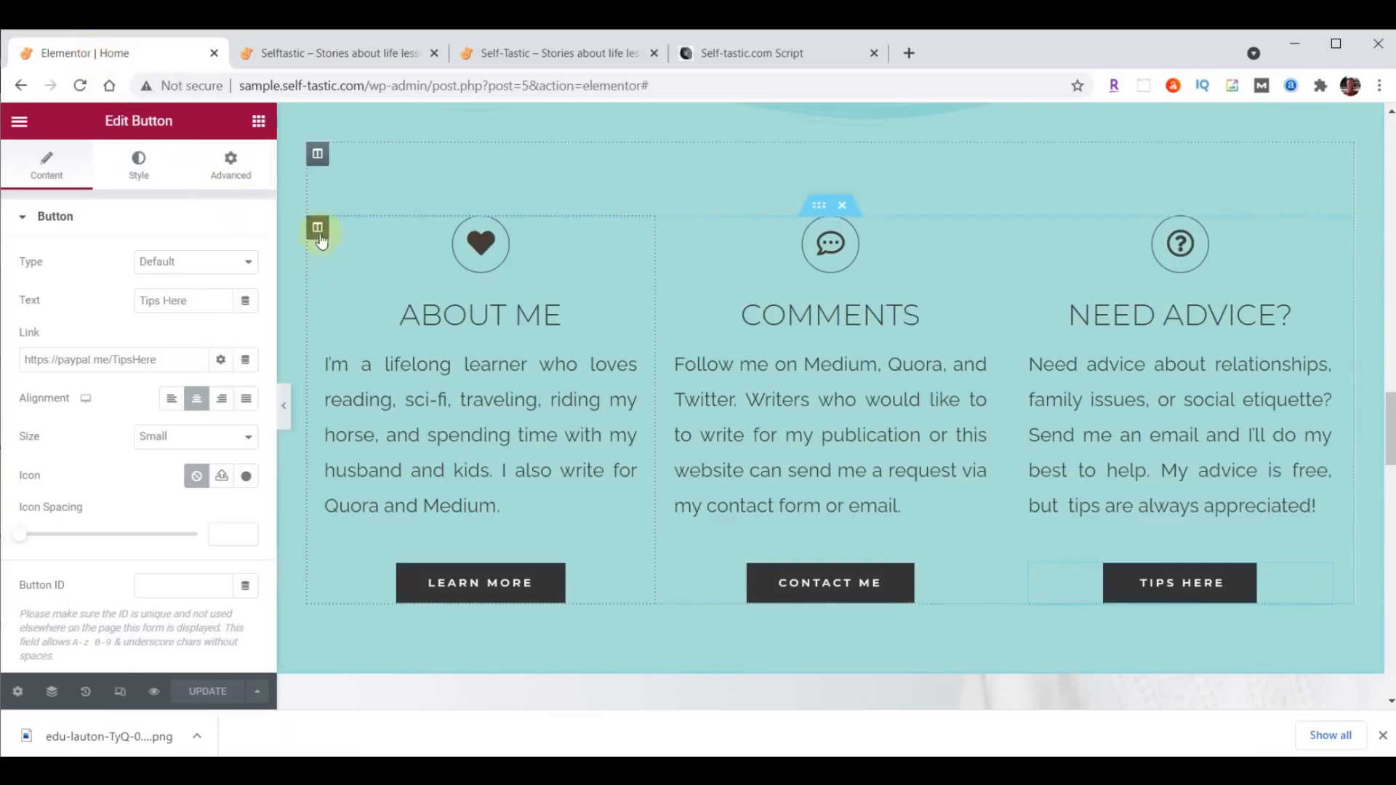
{"action": "left_click", "coordinate": [317, 229]}
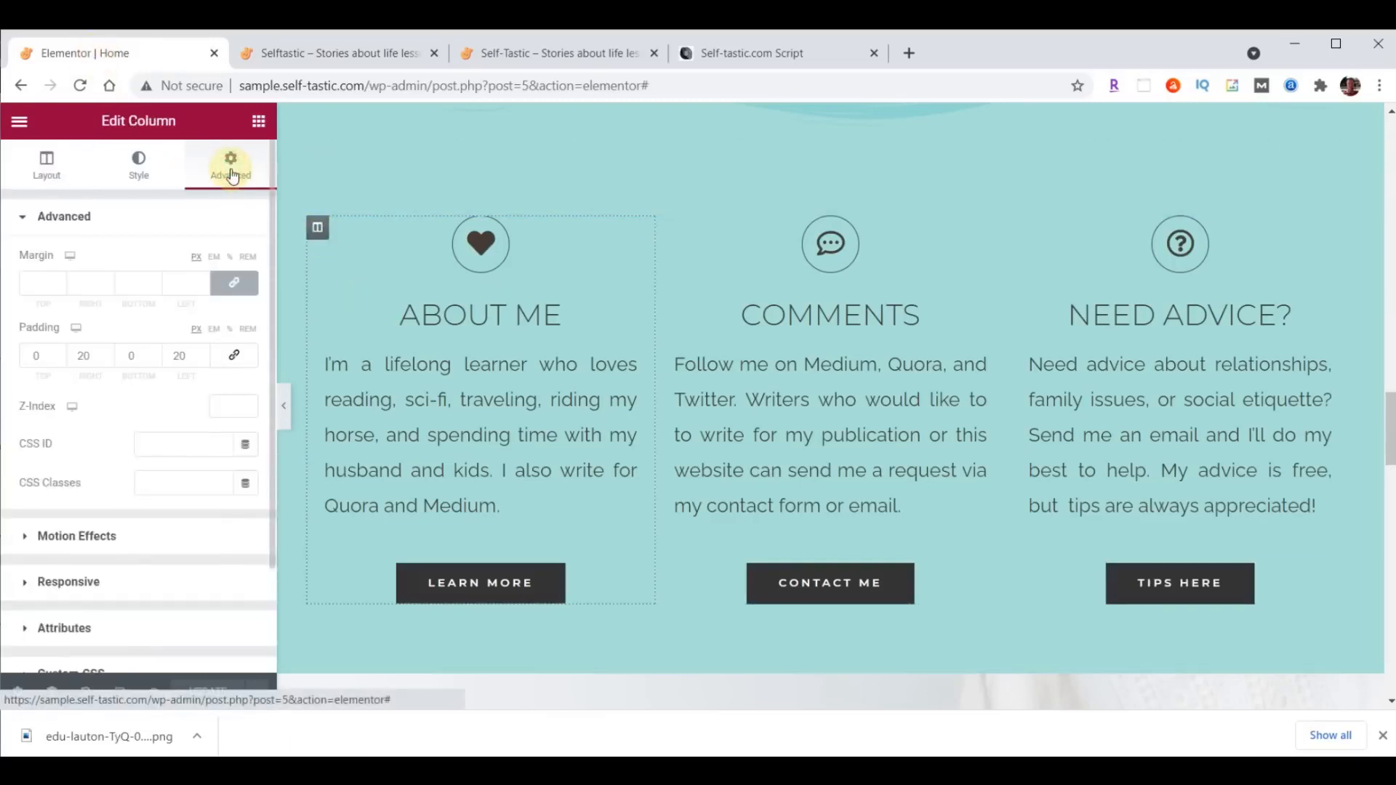
{"action": "left_click", "coordinate": [79, 540]}
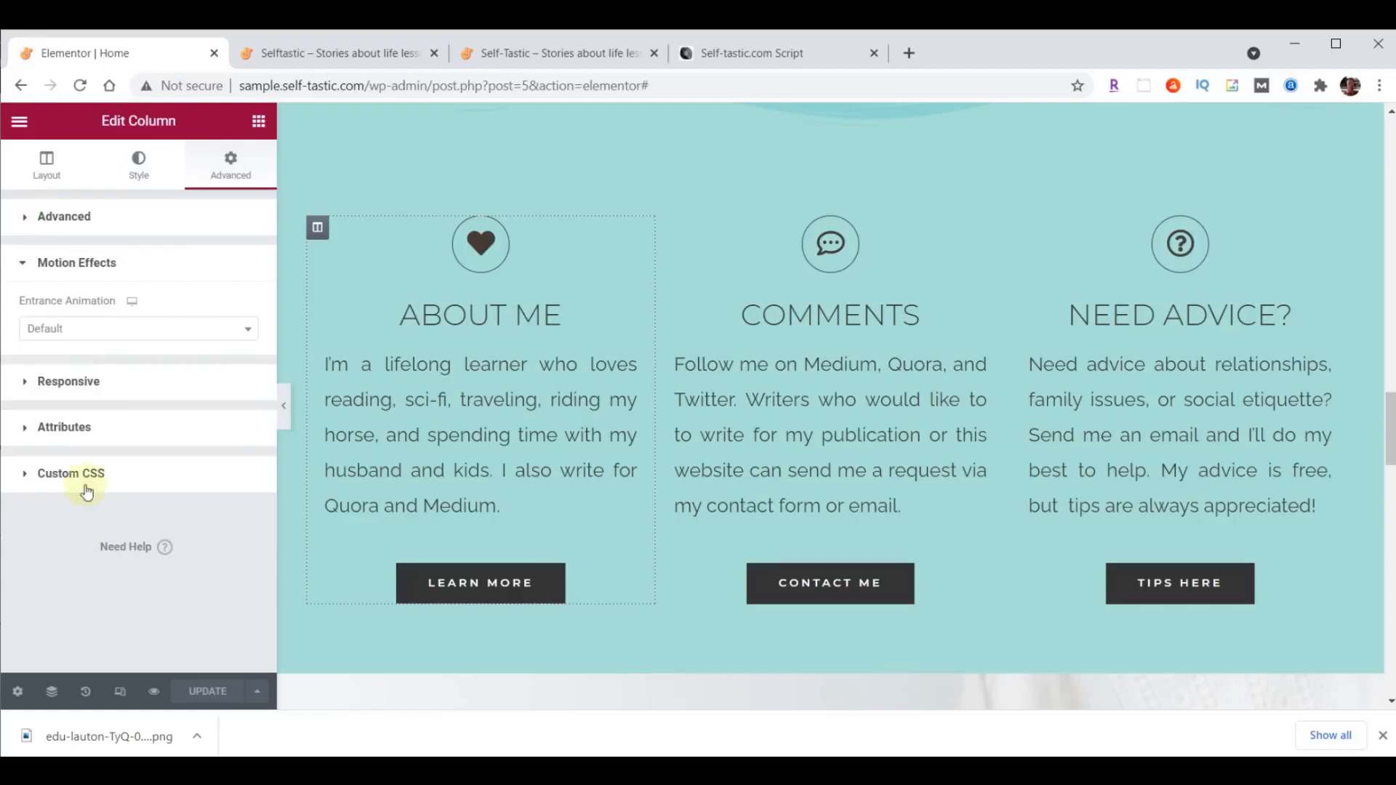
{"action": "left_click", "coordinate": [84, 336]}
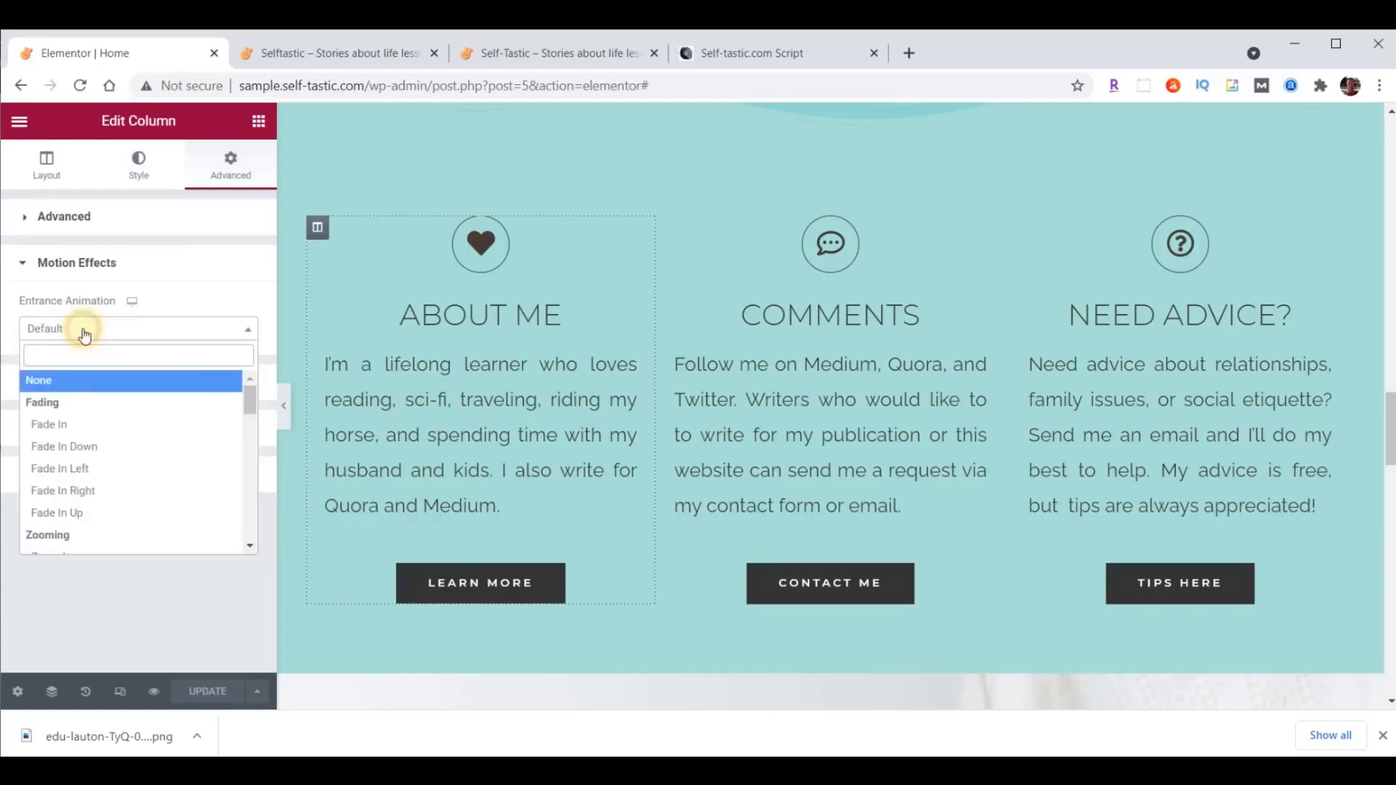
{"action": "left_click", "coordinate": [58, 472]}
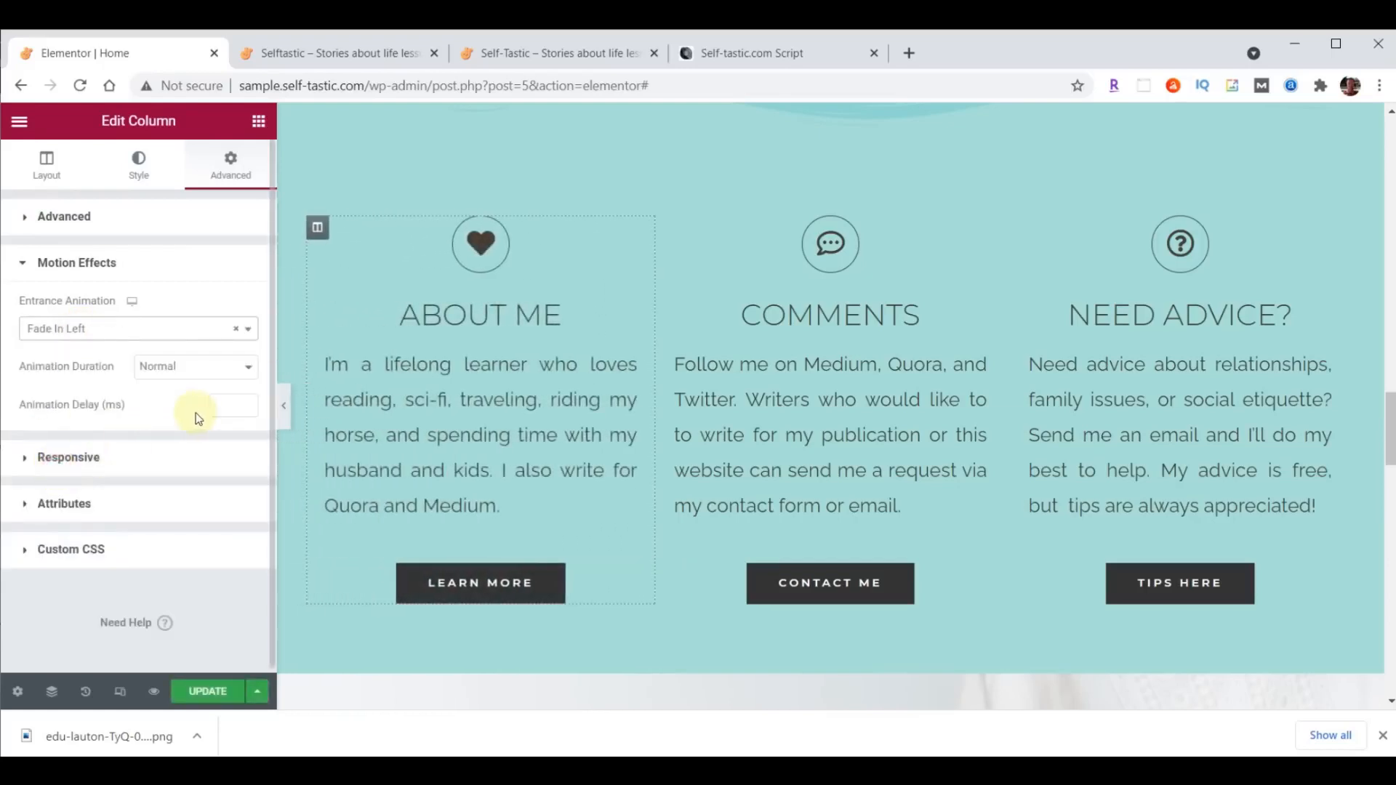
- Give the Need Advice? column the Fade In Right entrance animation
{"action": "left_click", "coordinate": [1018, 230]}
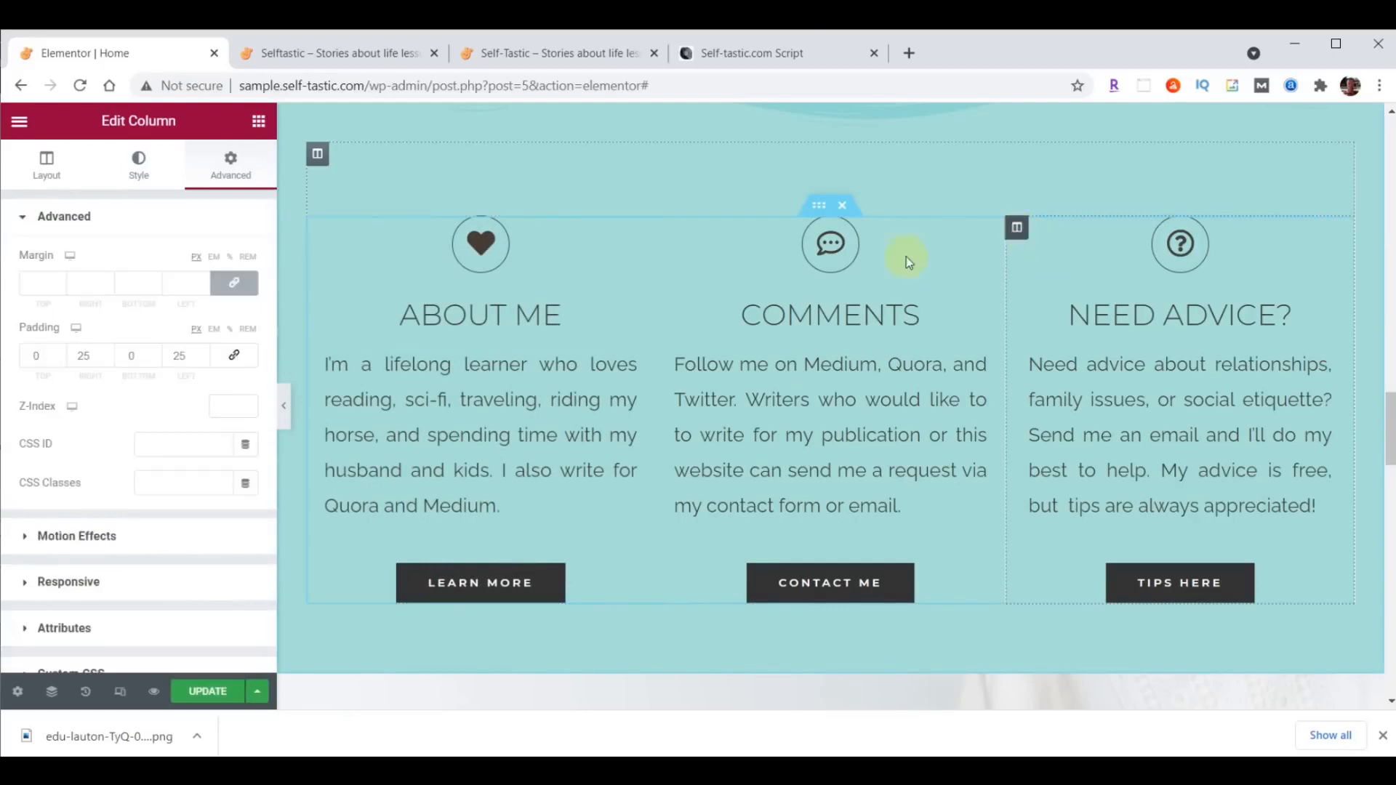
{"action": "left_click", "coordinate": [229, 172]}
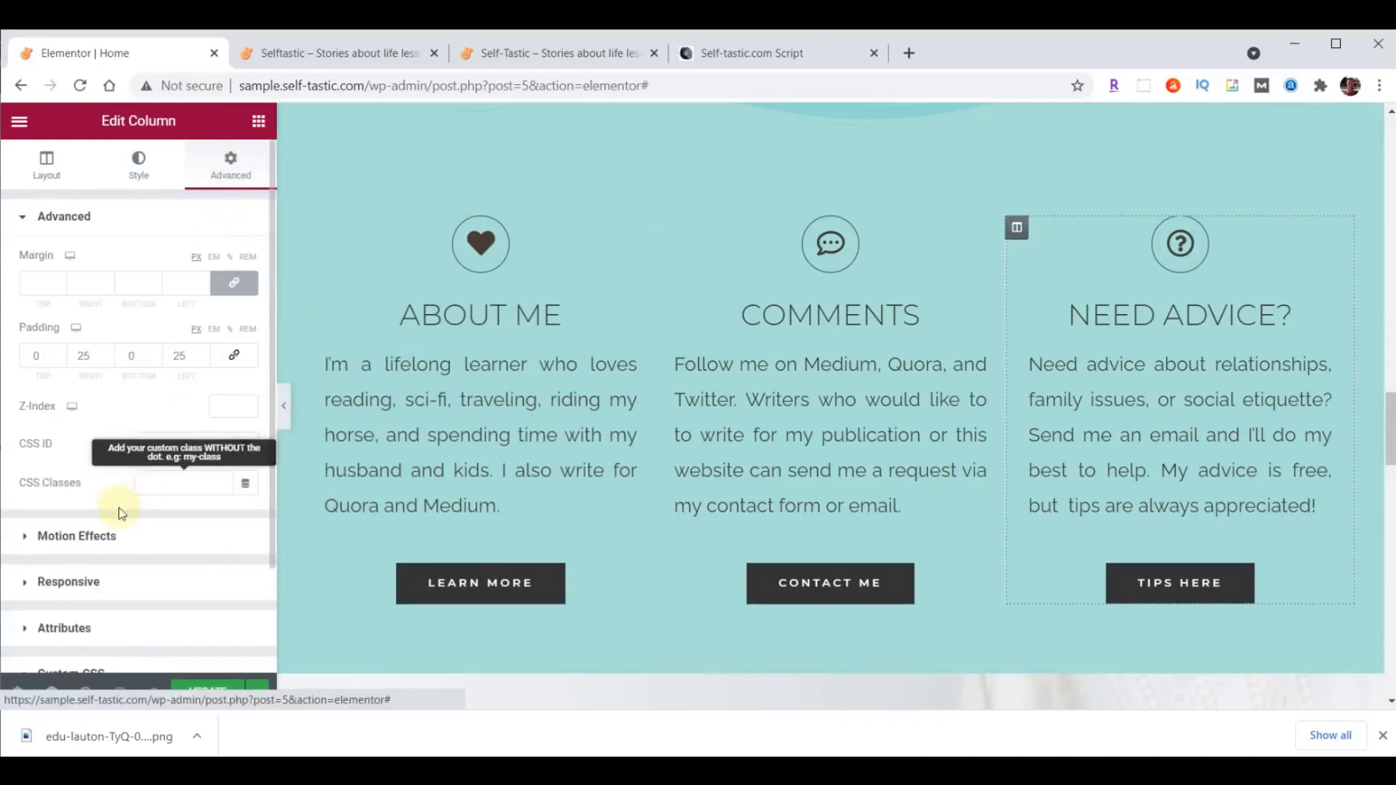
{"action": "left_click", "coordinate": [85, 537]}
{"action": "left_click", "coordinate": [66, 331]}
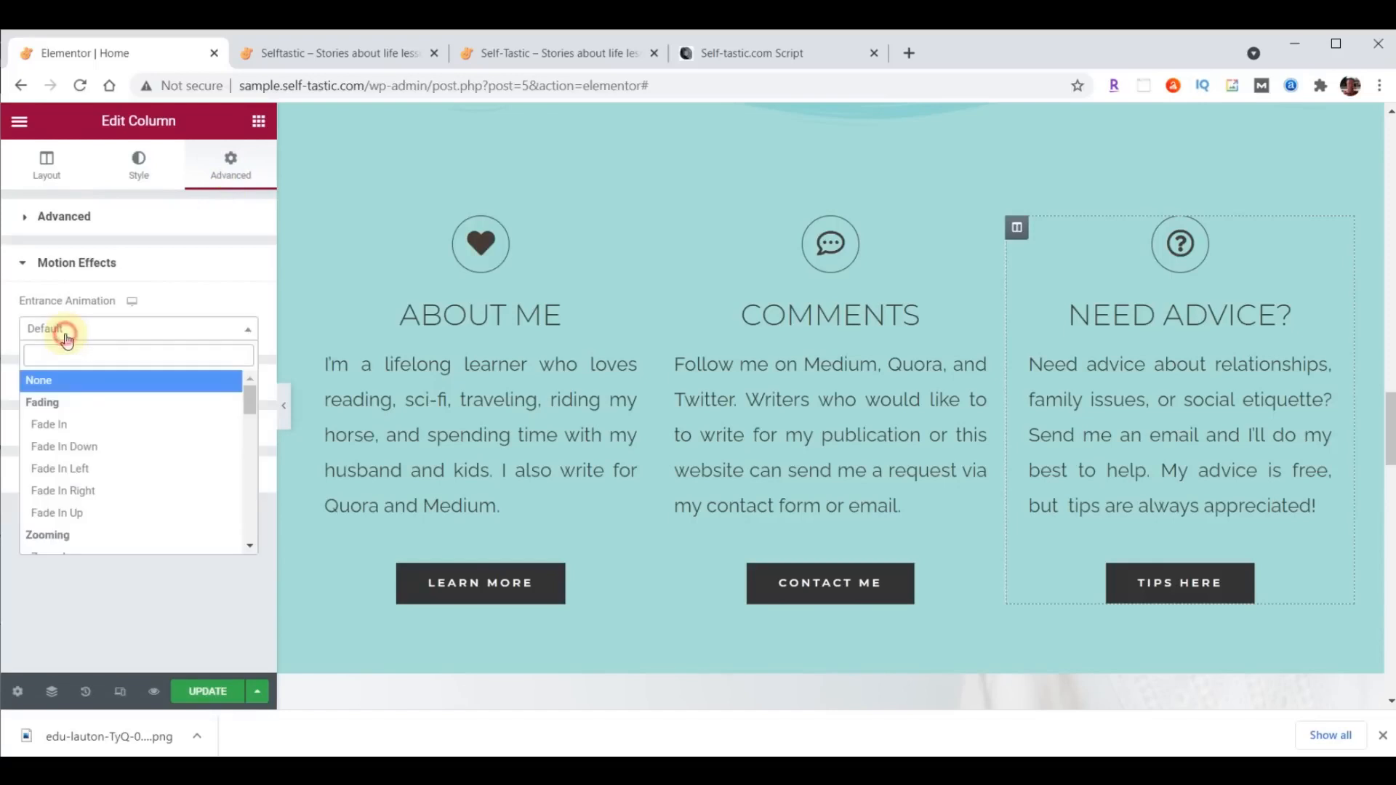
{"action": "left_click", "coordinate": [67, 491]}
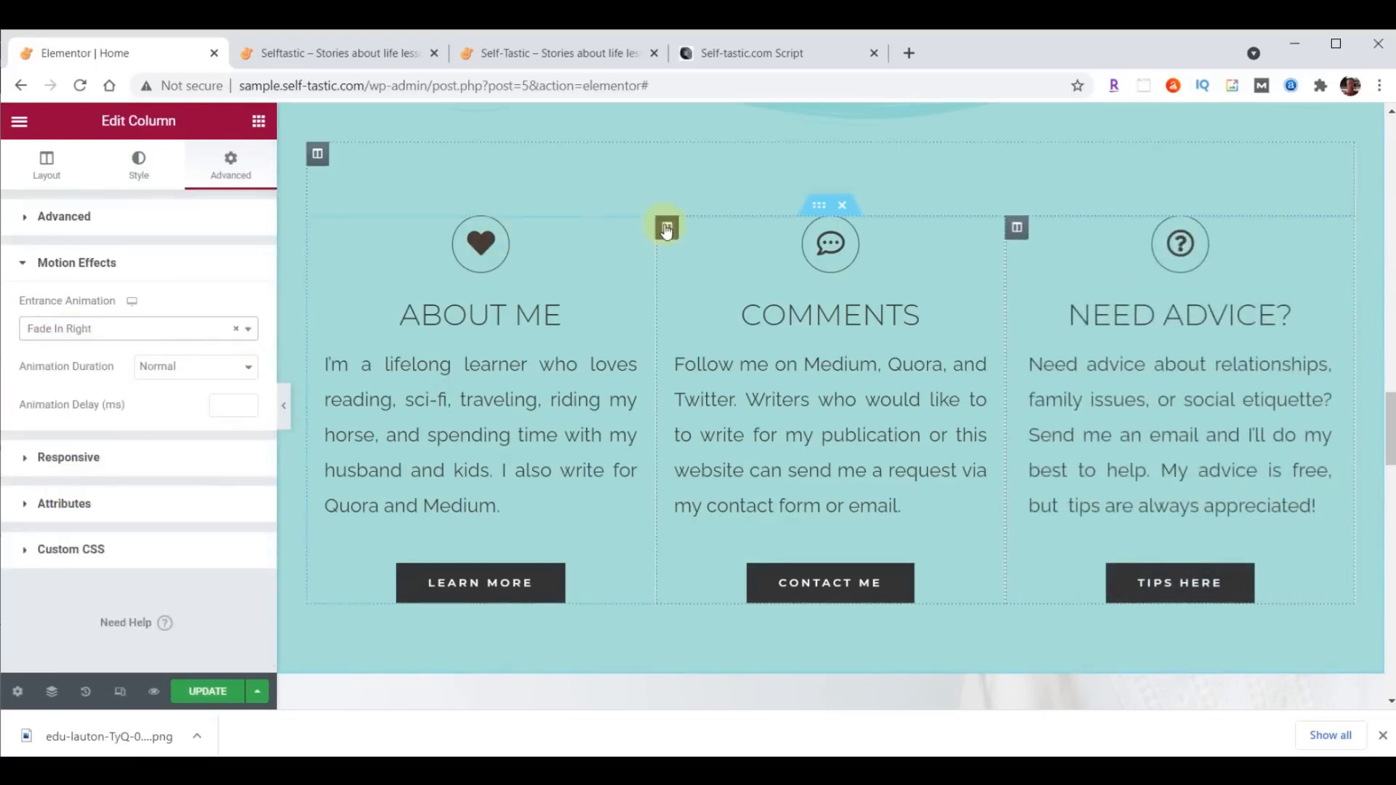
- Give the Comments column the Zoom In entrance animation and update the page
{"action": "left_click", "coordinate": [666, 228]}
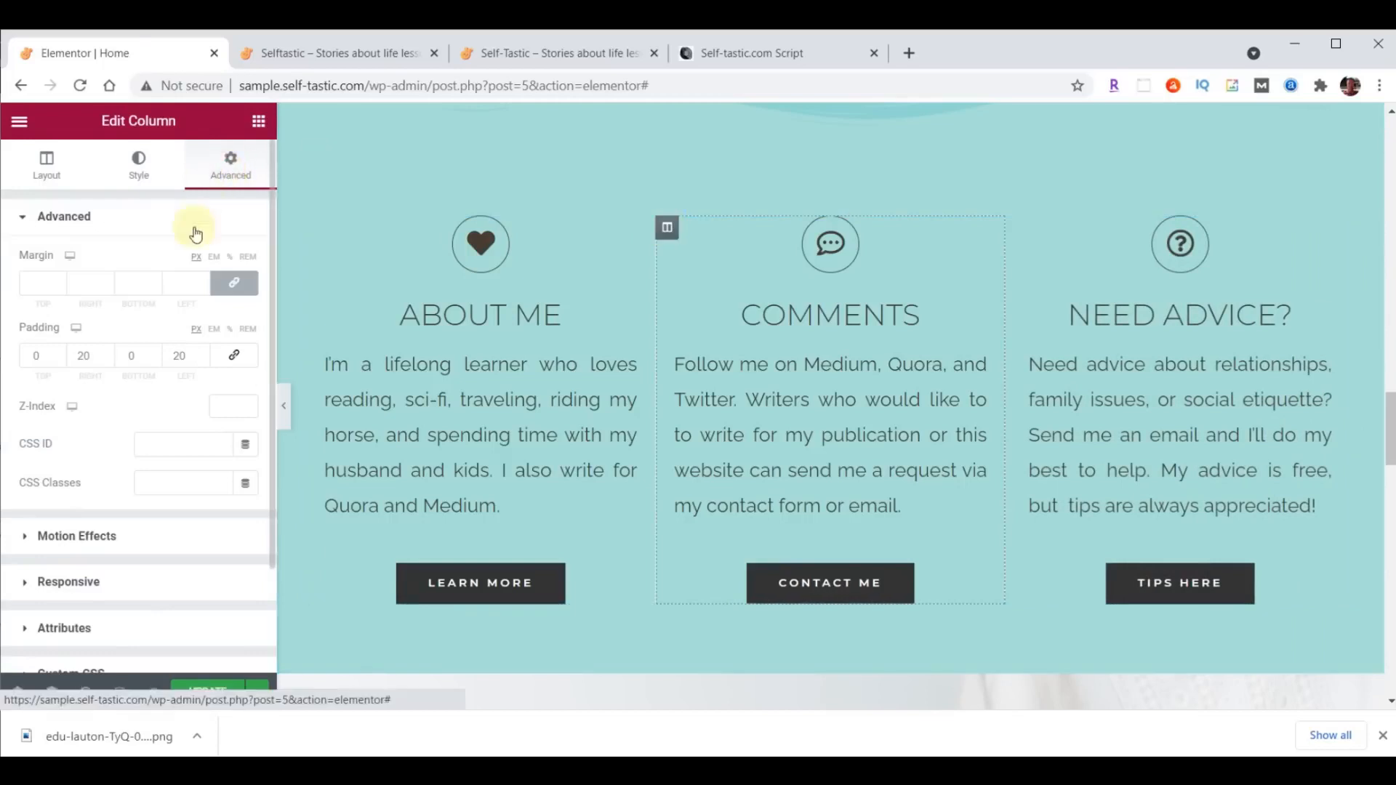
{"action": "left_click", "coordinate": [100, 536]}
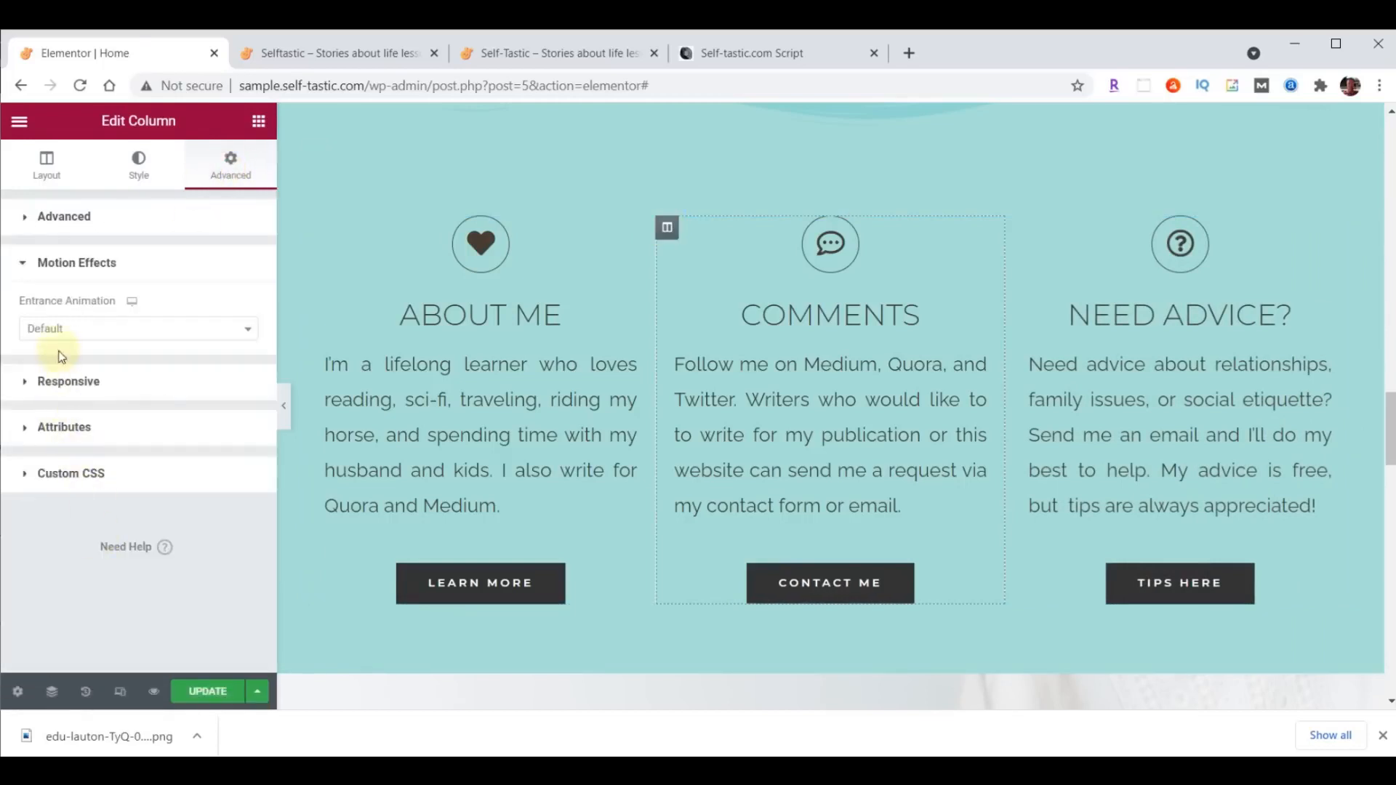
{"action": "left_click", "coordinate": [60, 331]}
{"action": "scroll", "coordinate": [92, 407], "scroll_direction": "down", "scroll_amount": 3}
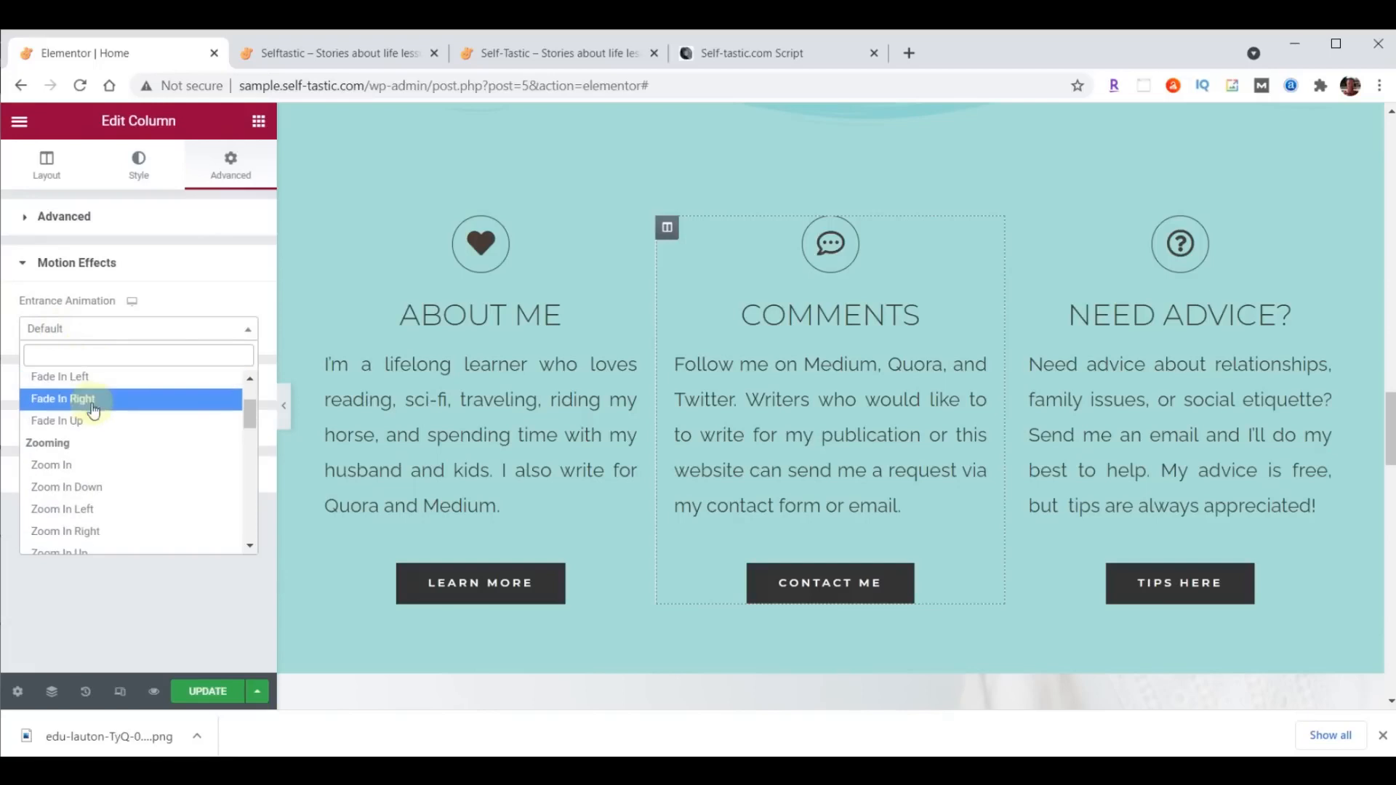
{"action": "left_click", "coordinate": [69, 466]}
{"action": "left_click", "coordinate": [213, 694]}
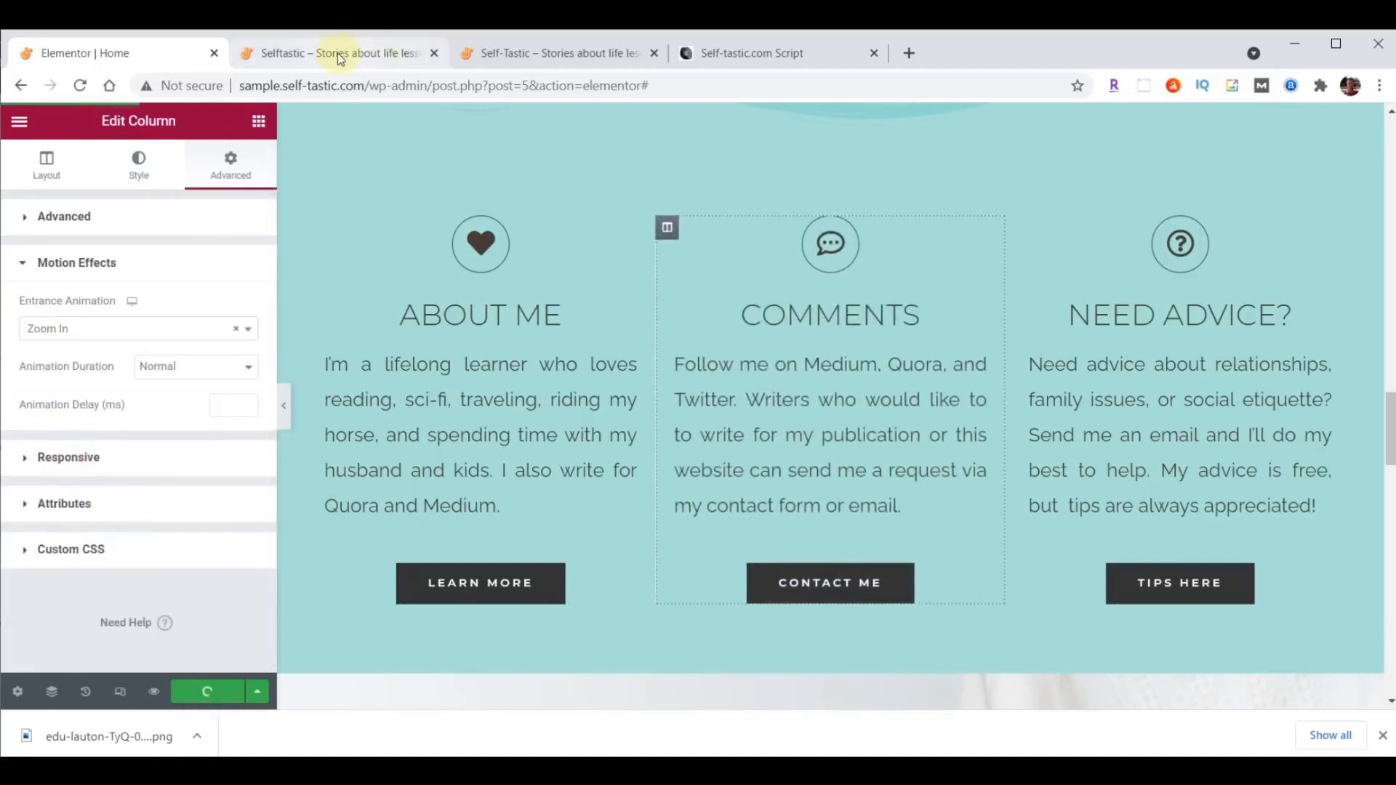
- Reload the live sample home page and compare its area below the feature boxes with the original self-tastic.com page
{"action": "left_click", "coordinate": [339, 56]}
{"action": "left_click", "coordinate": [82, 86]}
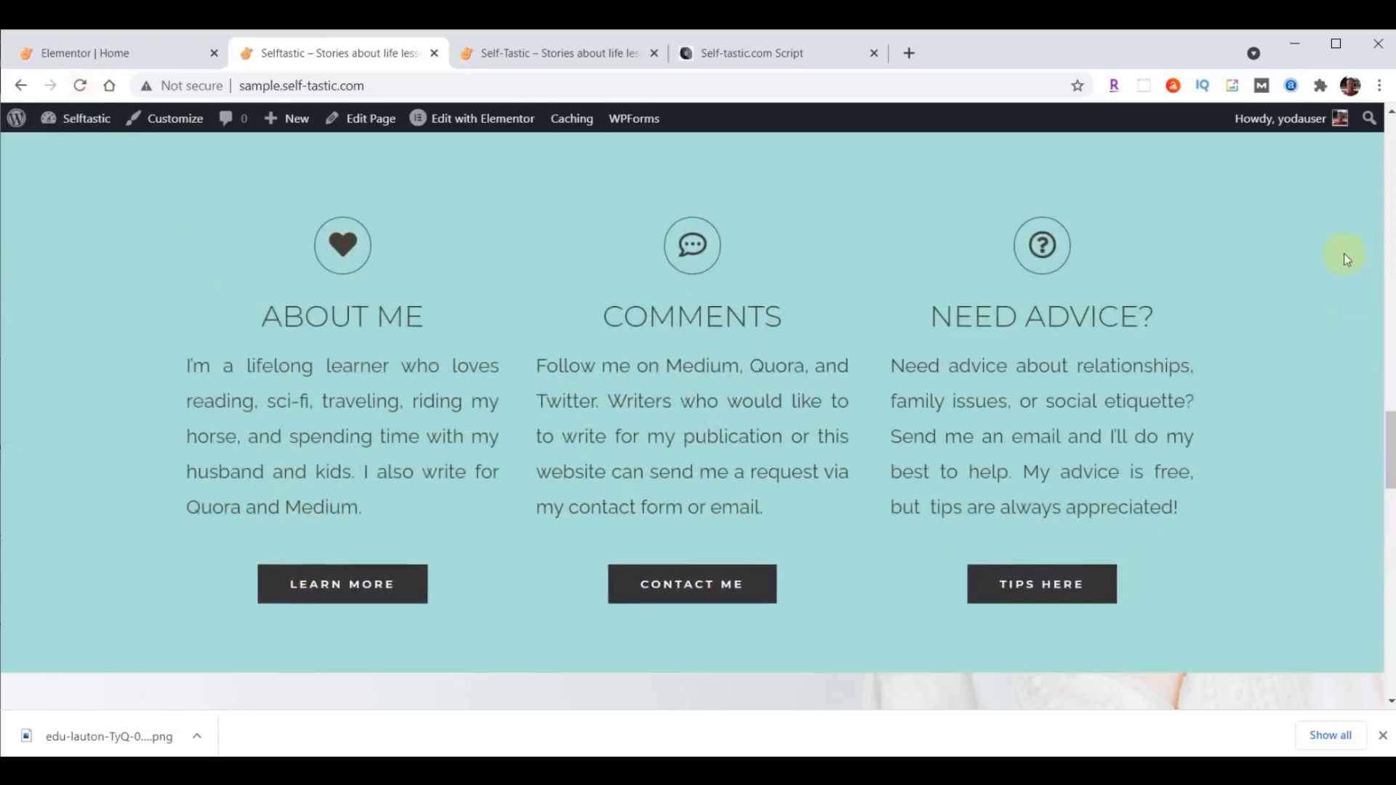
{"action": "left_click", "coordinate": [580, 54]}
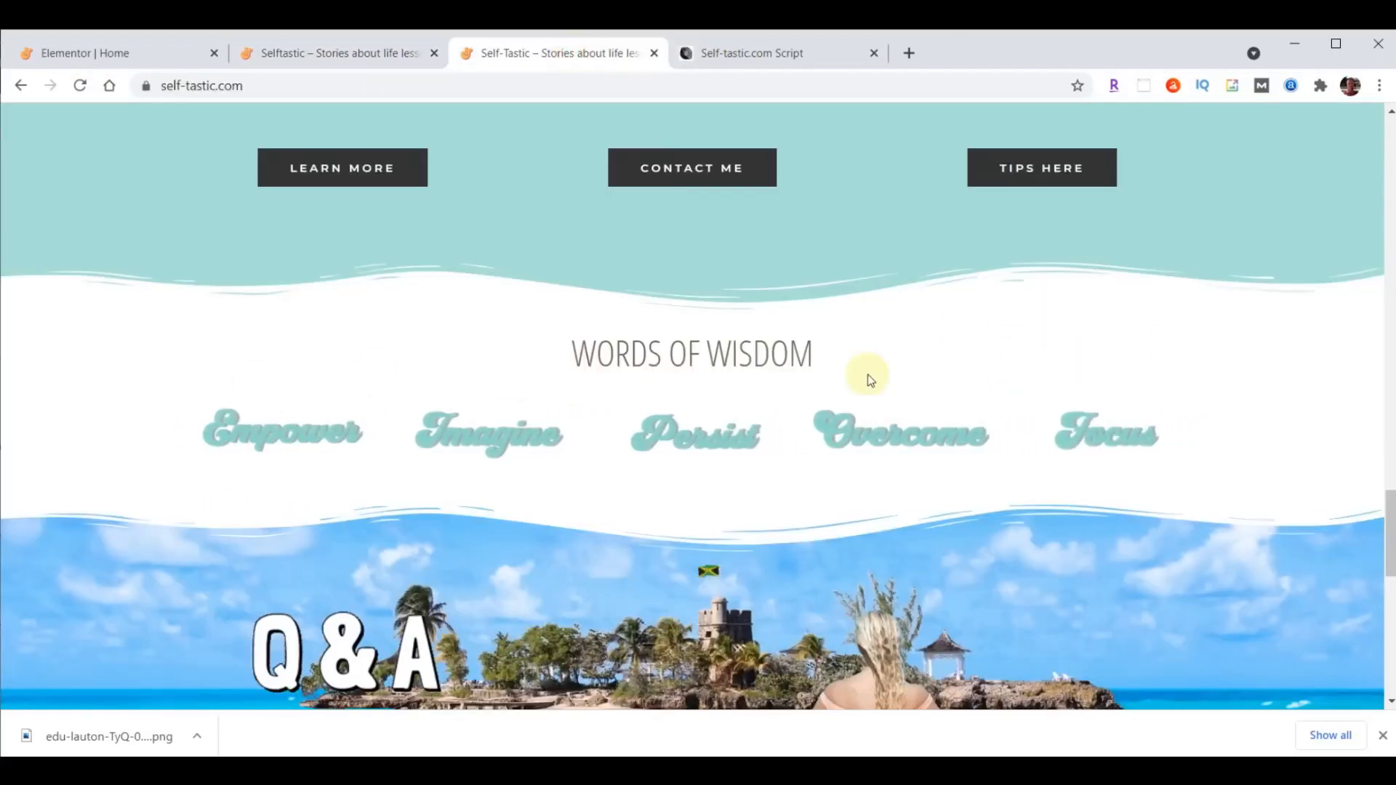
{"action": "left_click", "coordinate": [299, 53]}
{"action": "scroll", "coordinate": [768, 367], "scroll_direction": "down", "scroll_amount": 1}
{"action": "scroll", "coordinate": [769, 367], "scroll_direction": "down", "scroll_amount": 6}
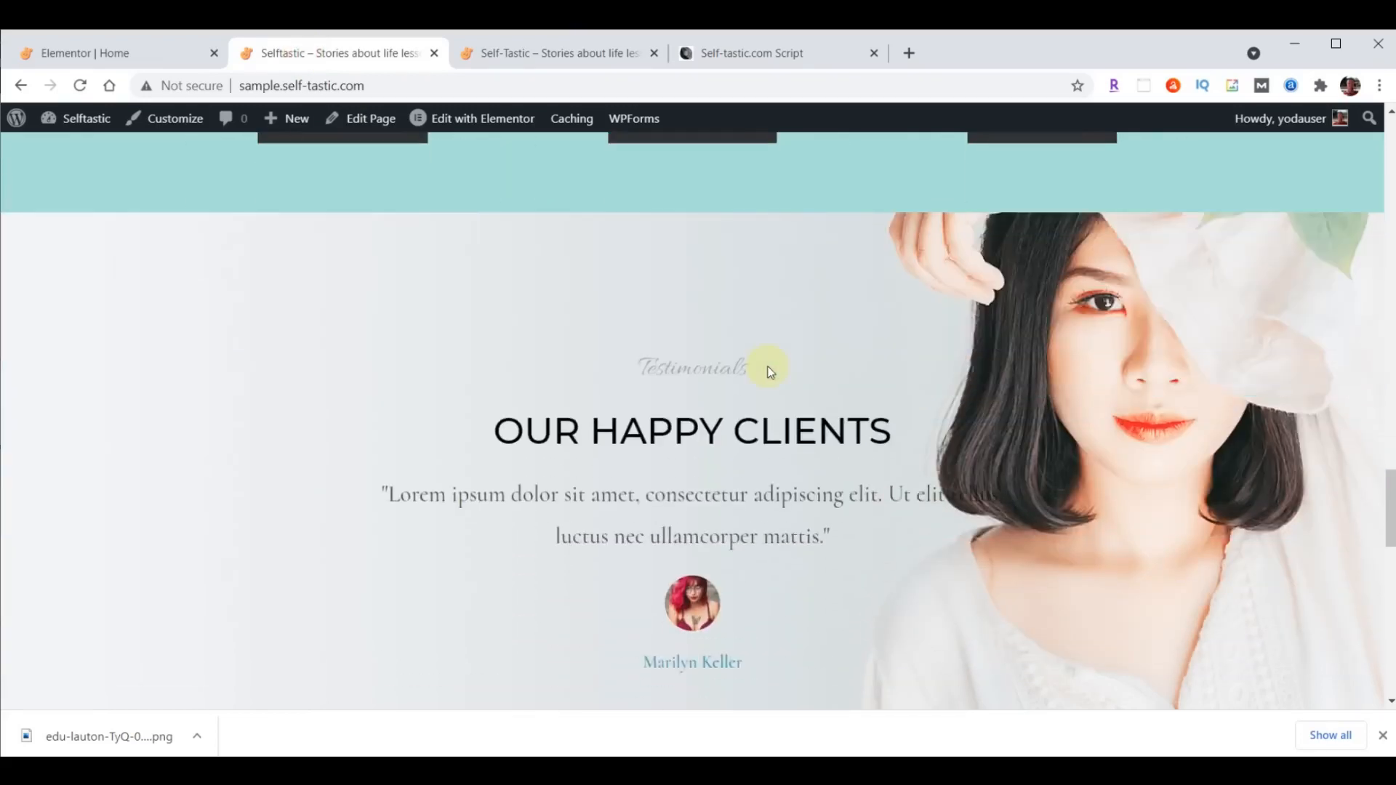
- Return to the Elementor editor and add a single-column section between the feature boxes and the Testimonials section
{"action": "left_click", "coordinate": [121, 54]}
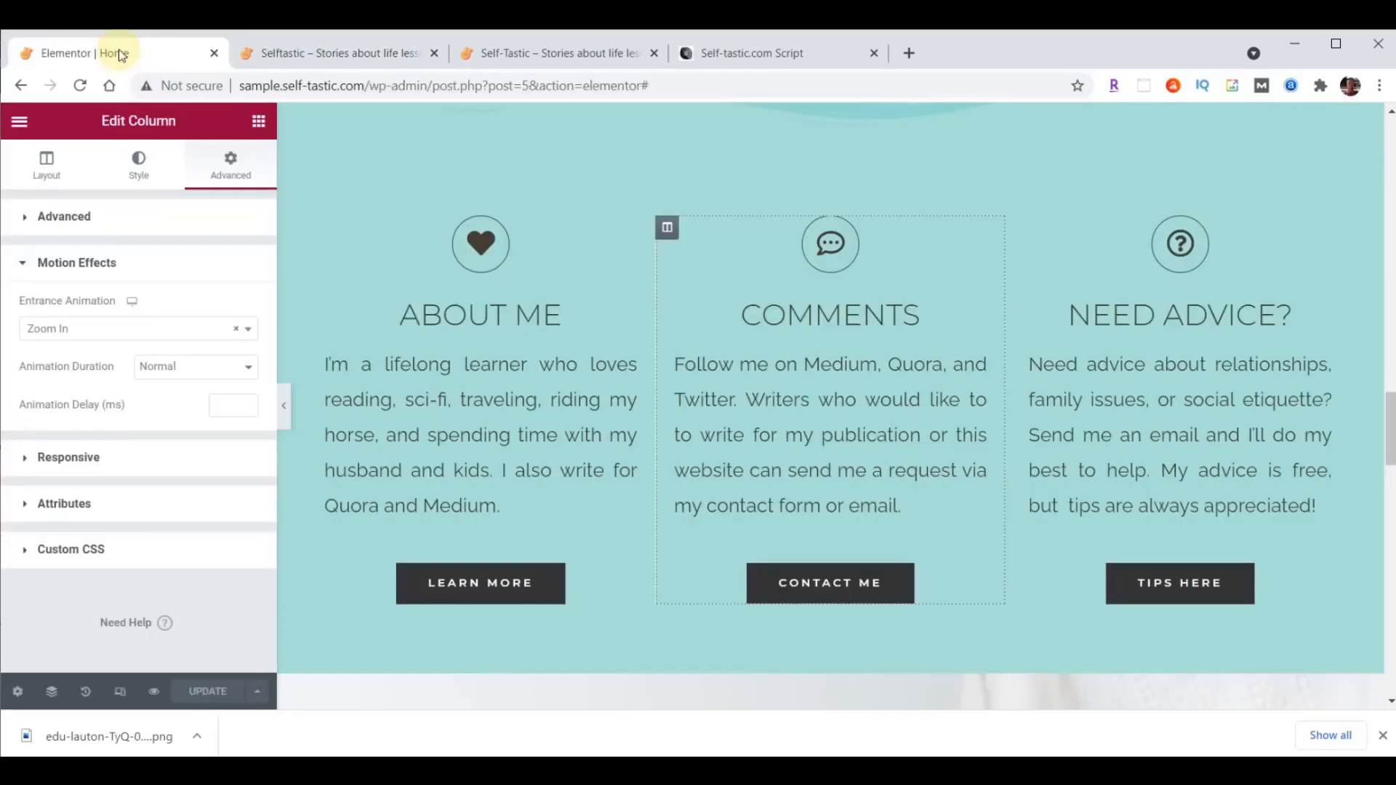
{"action": "scroll", "coordinate": [935, 284], "scroll_direction": "down", "scroll_amount": 6}
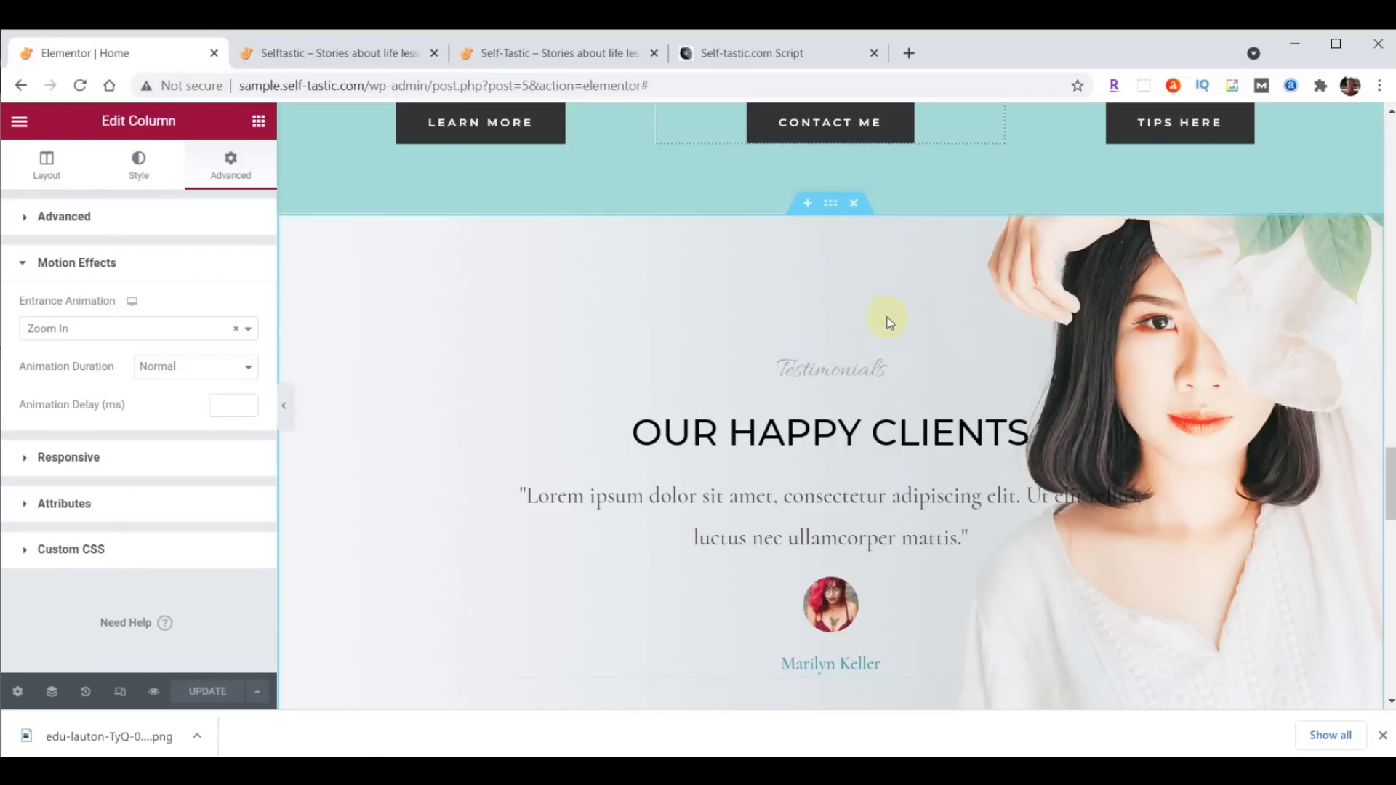
{"action": "left_click", "coordinate": [807, 203]}
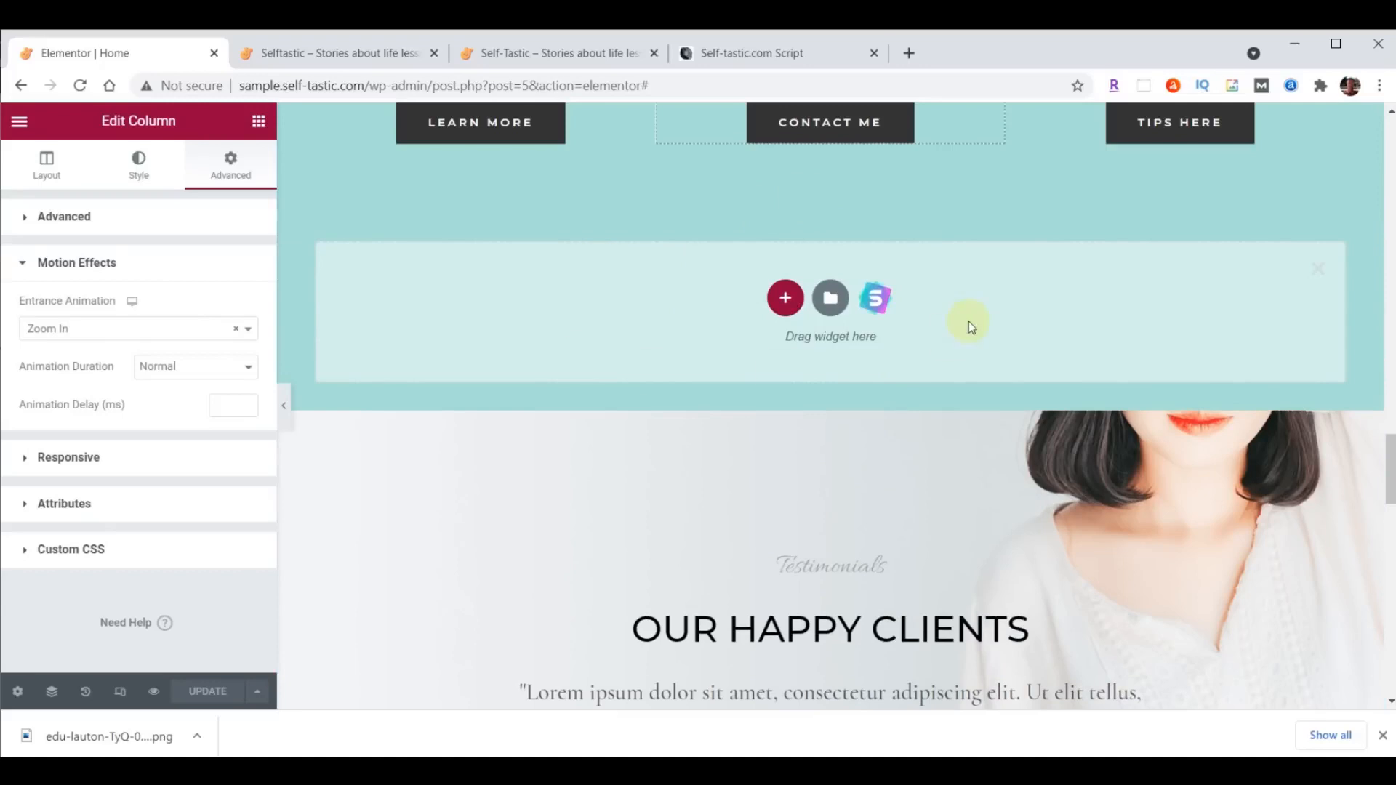
{"action": "left_click", "coordinate": [784, 299]}
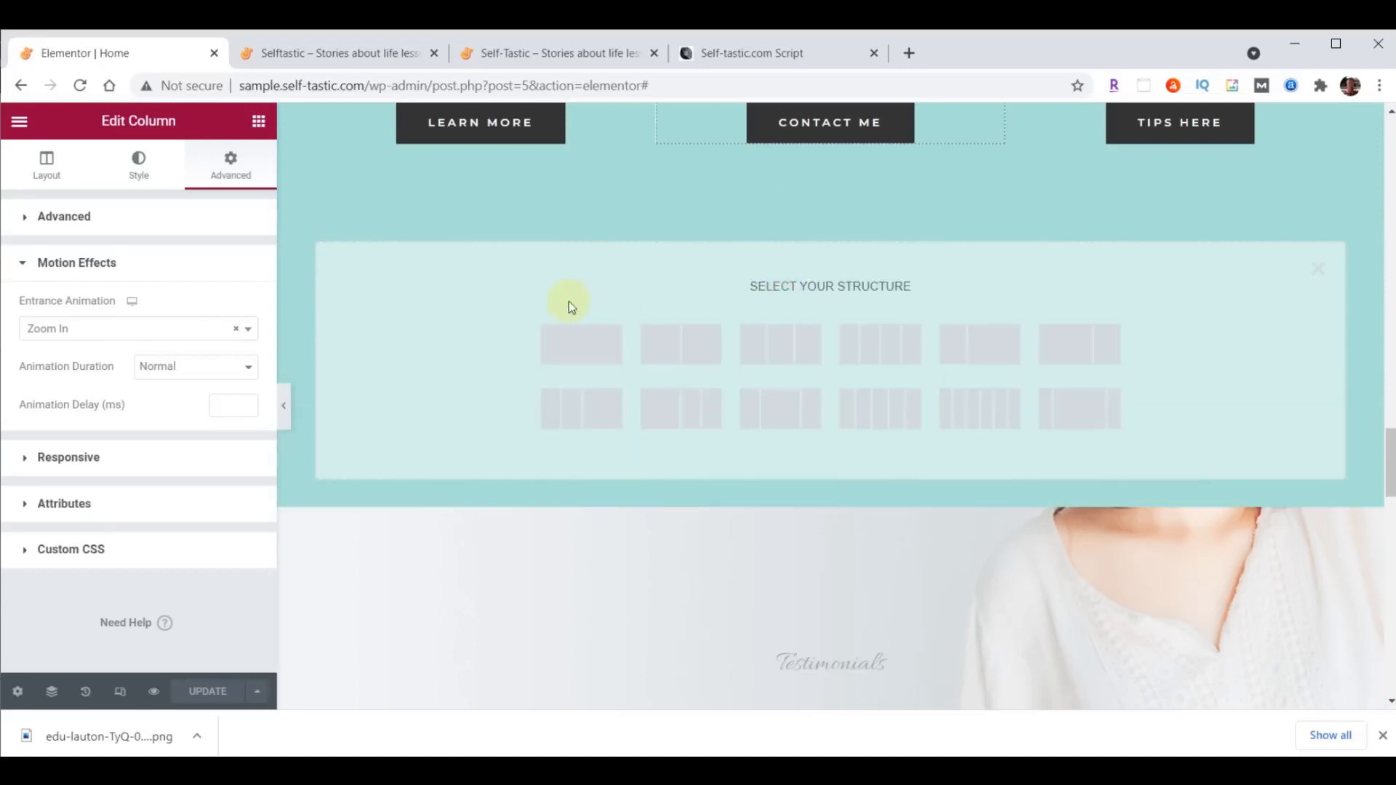
{"action": "left_click", "coordinate": [575, 338]}
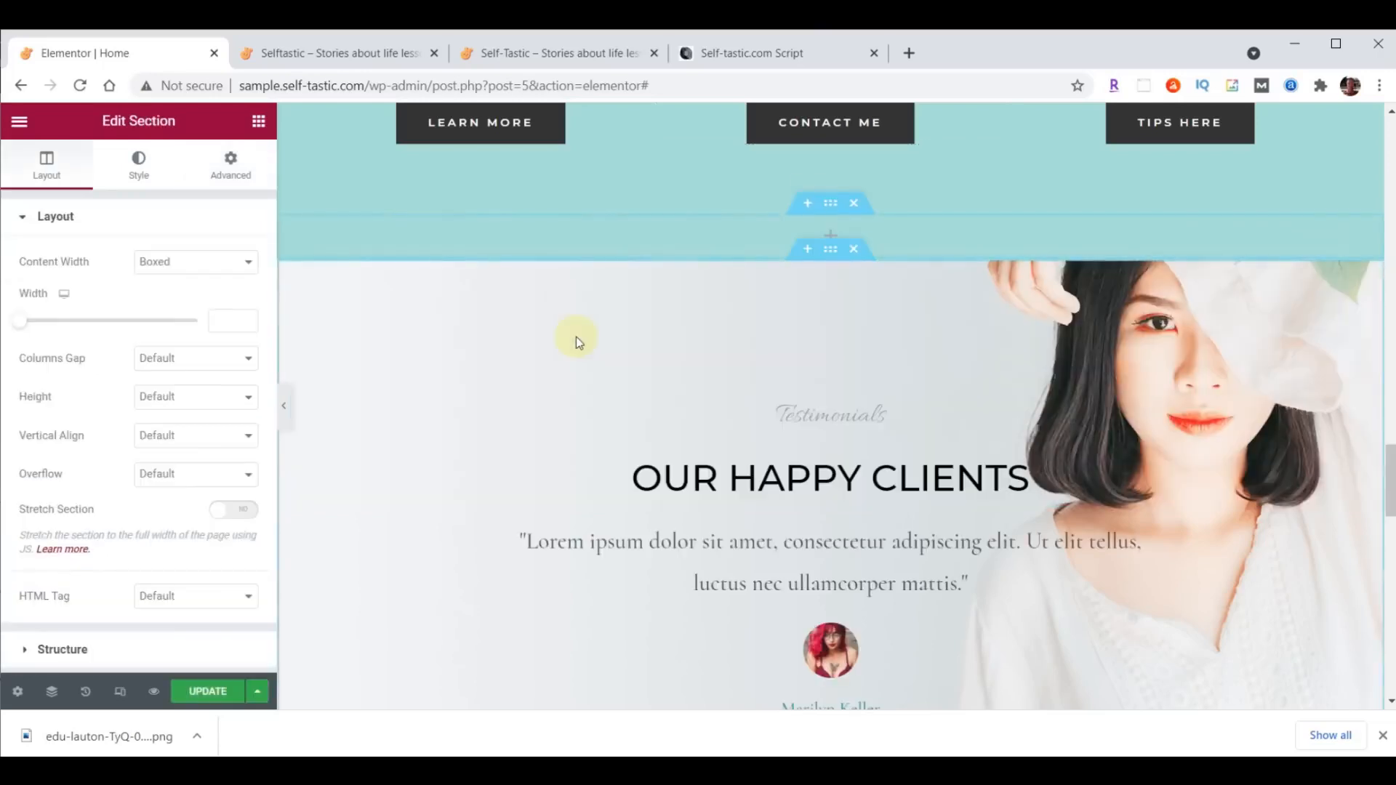
- Give the new empty section a classic background in the colour #FFFFFF
{"action": "left_click", "coordinate": [833, 205]}
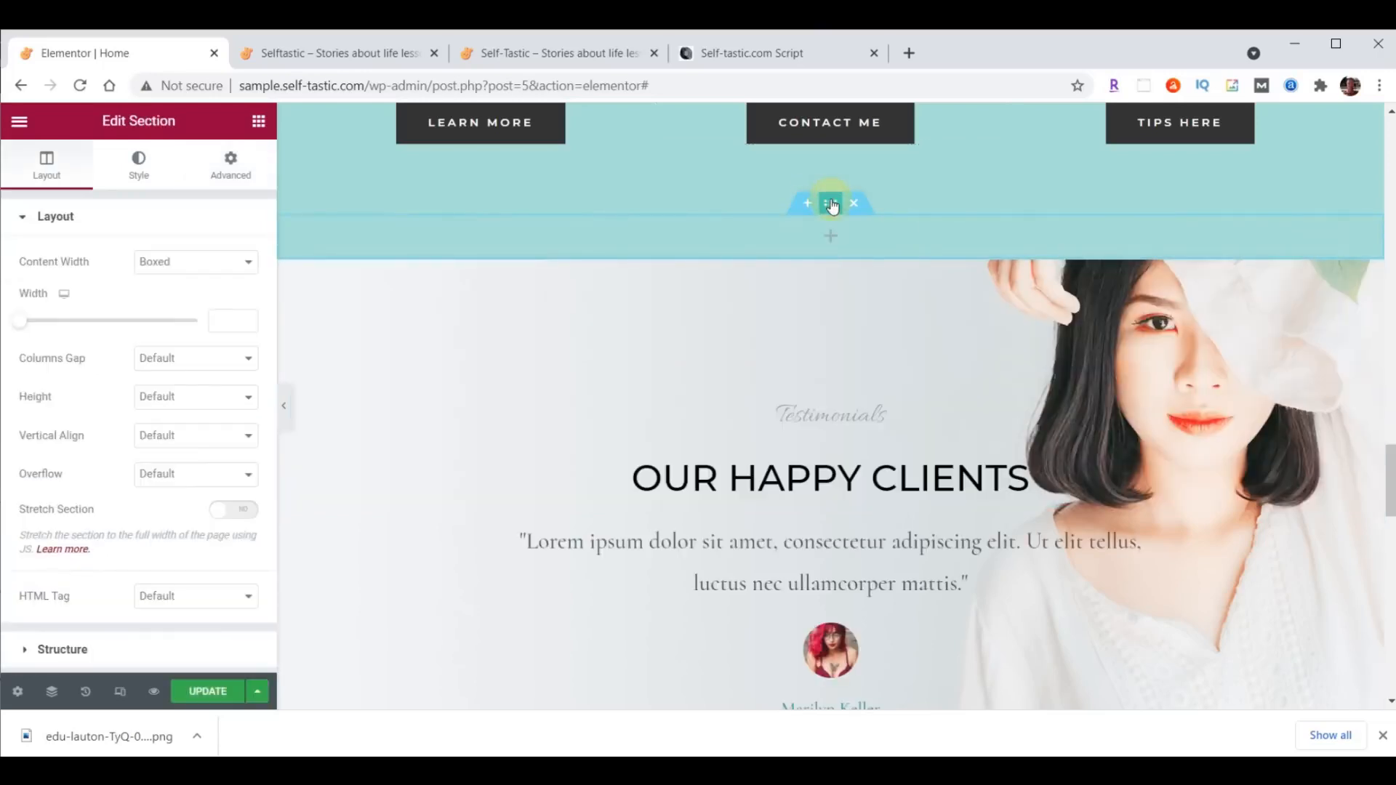
{"action": "left_click", "coordinate": [139, 165]}
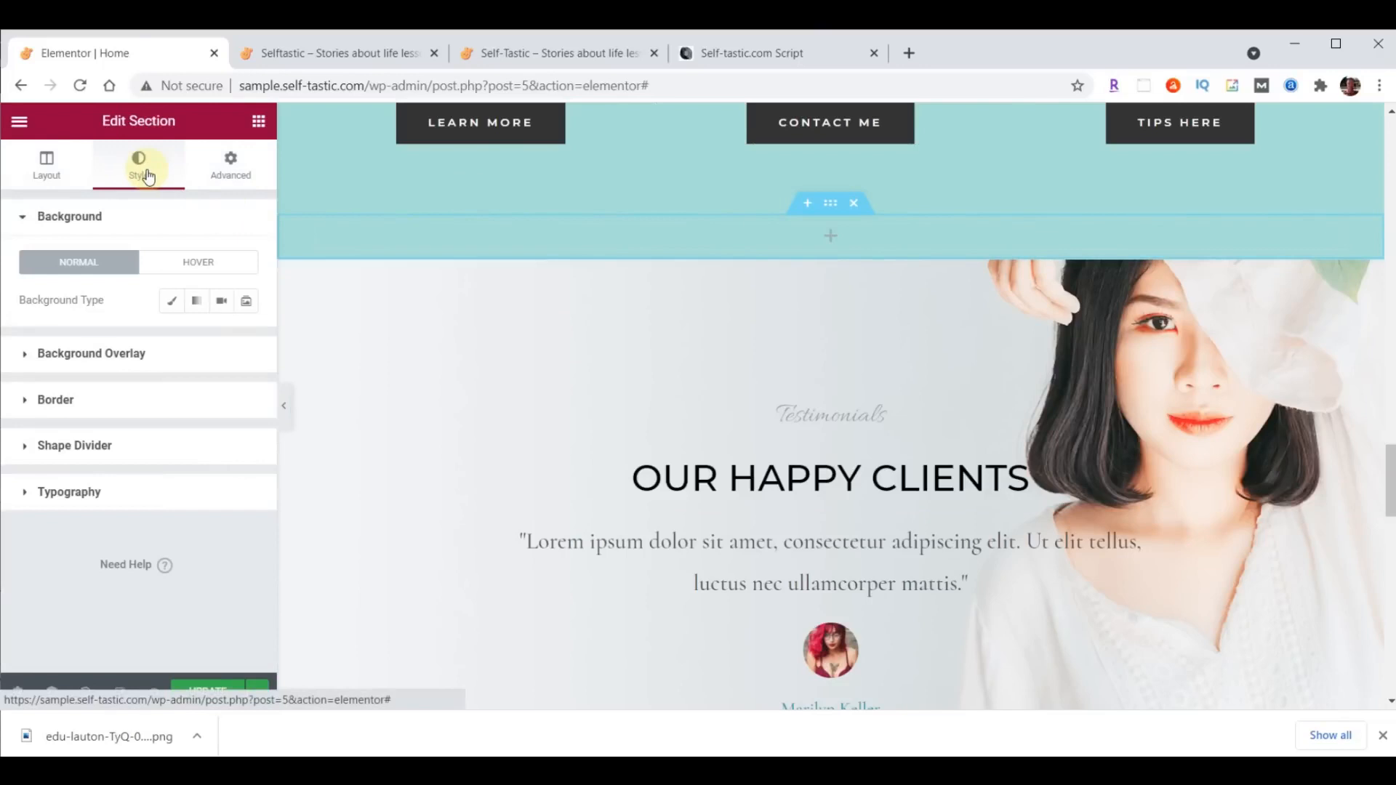
{"action": "left_click", "coordinate": [172, 301]}
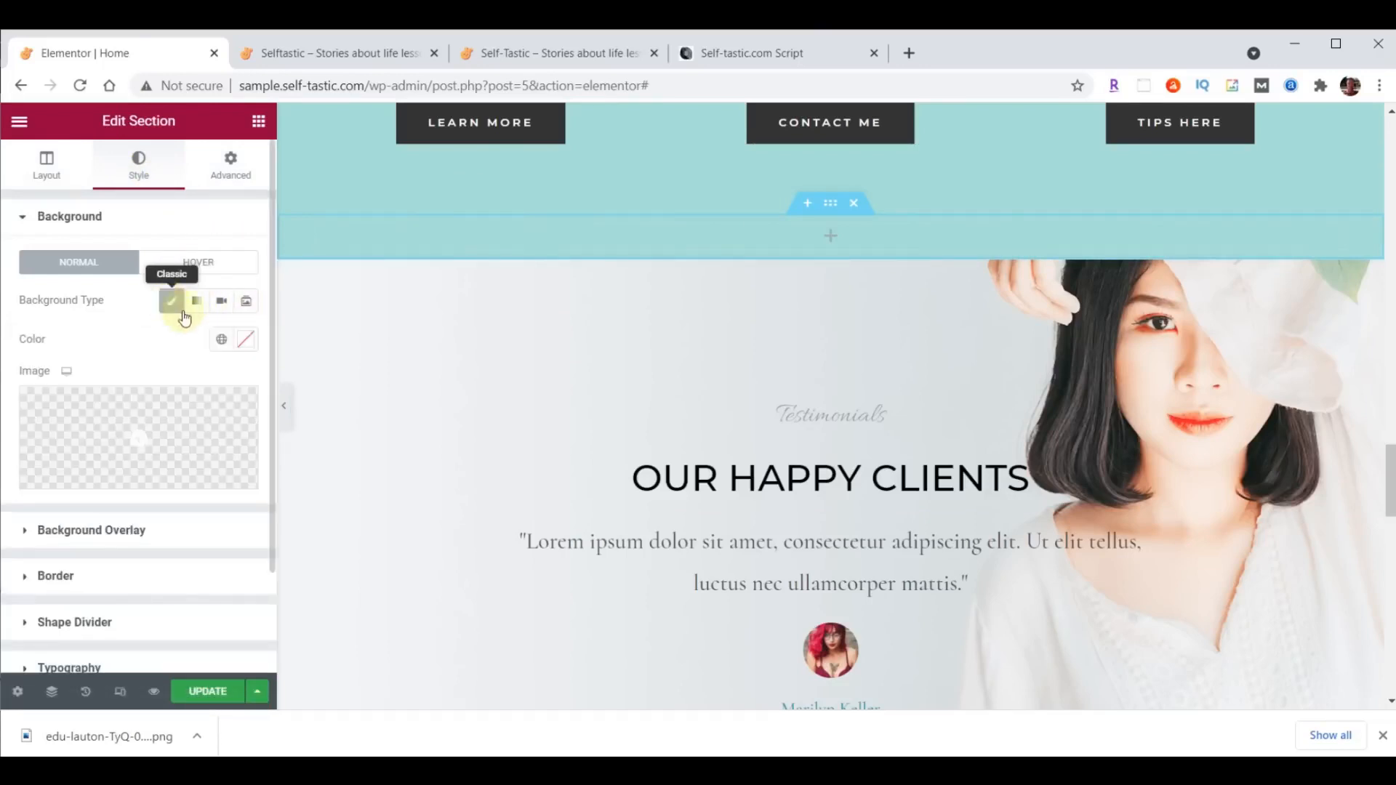
{"action": "left_click", "coordinate": [246, 341]}
{"action": "type", "text": "#FFFFFF"}
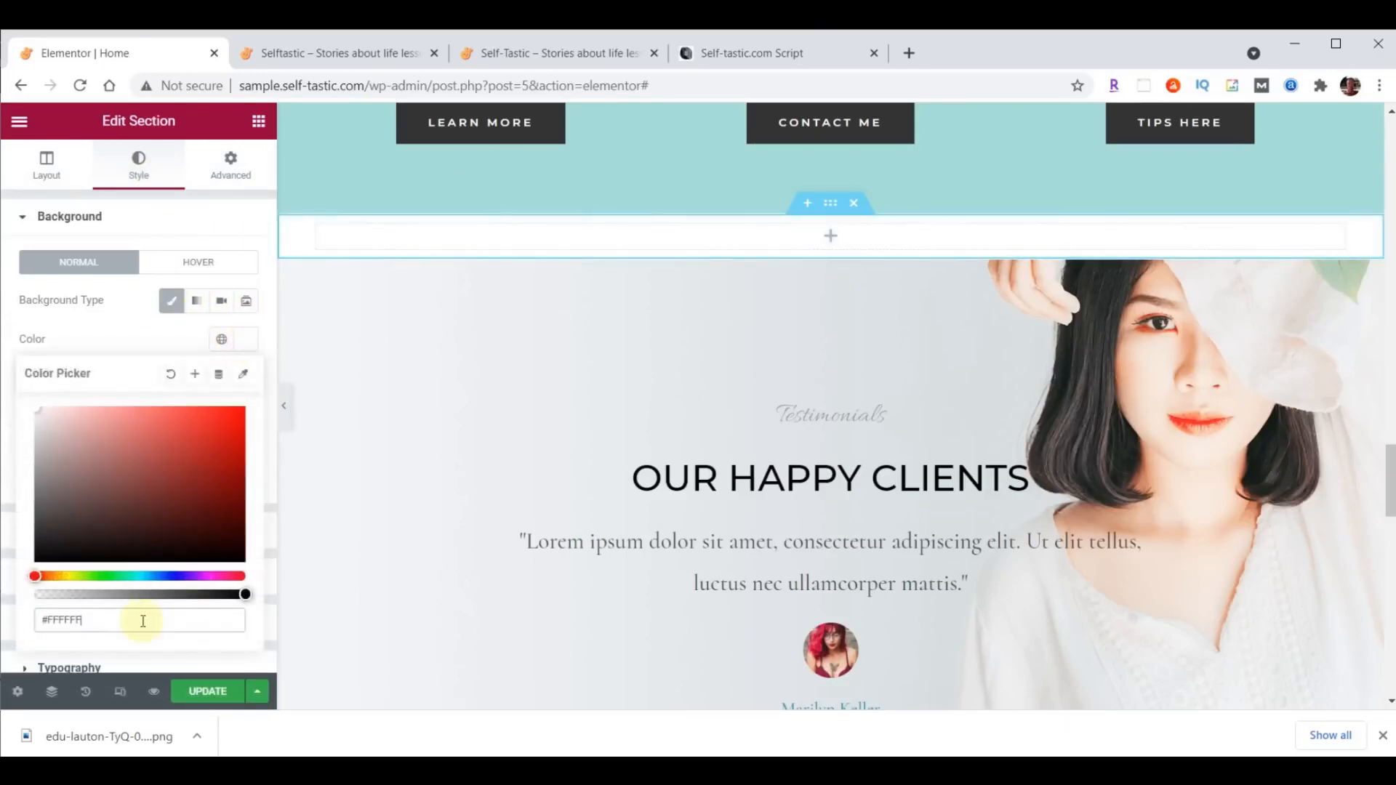
- Copy the "Advice and encouragement on improving yourself" heading and paste it into the new white section
{"action": "scroll", "coordinate": [1112, 381], "scroll_direction": "up", "scroll_amount": 10}
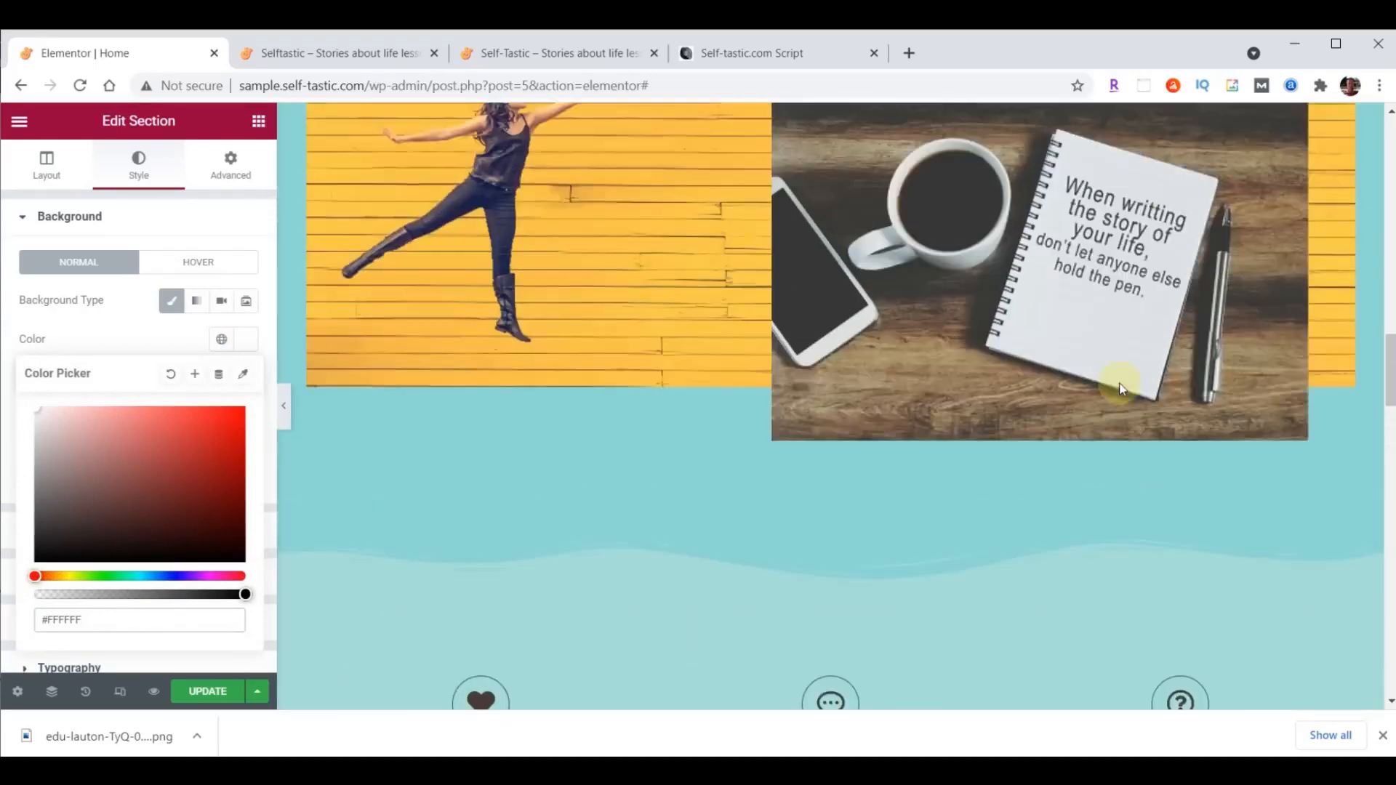
{"action": "scroll", "coordinate": [1120, 383], "scroll_direction": "up", "scroll_amount": 8}
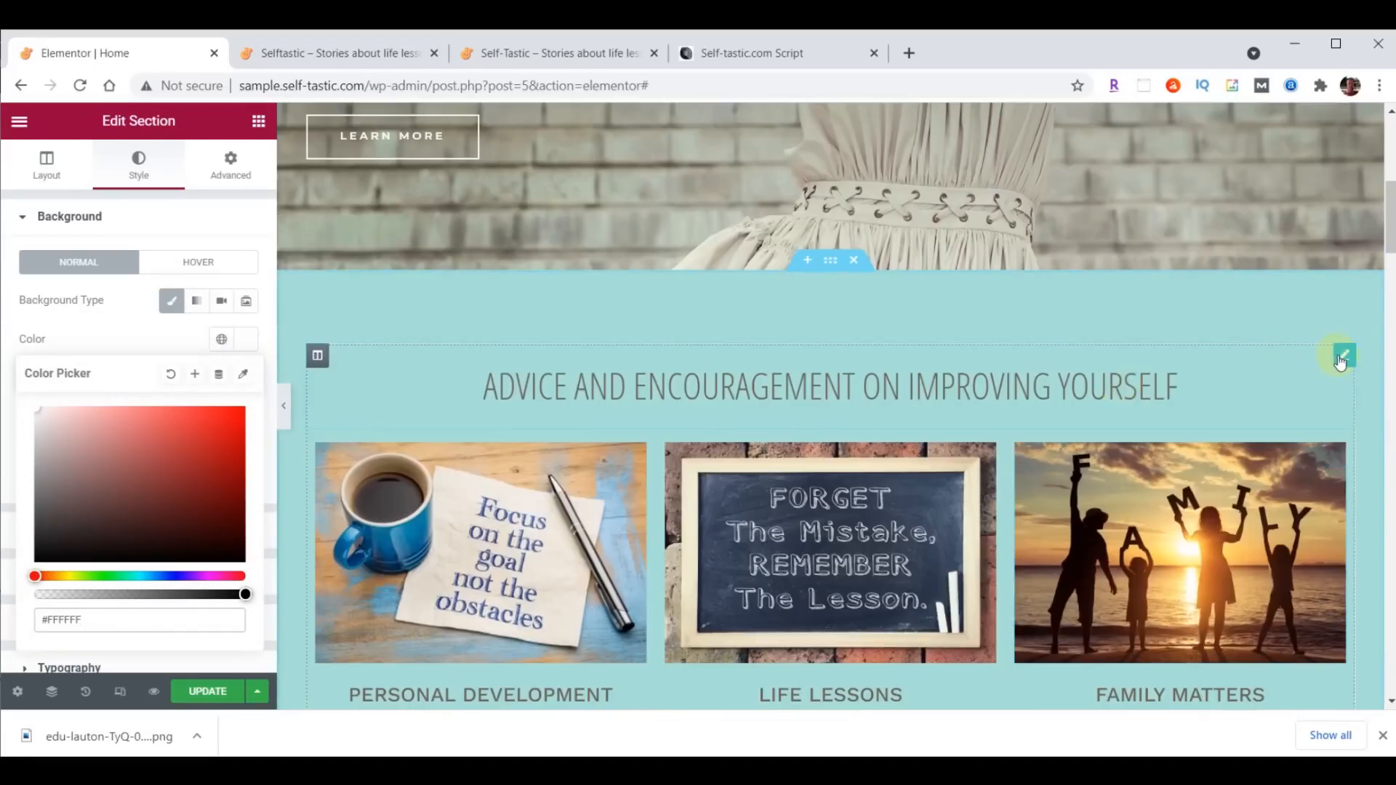
{"action": "right_click", "coordinate": [1343, 357]}
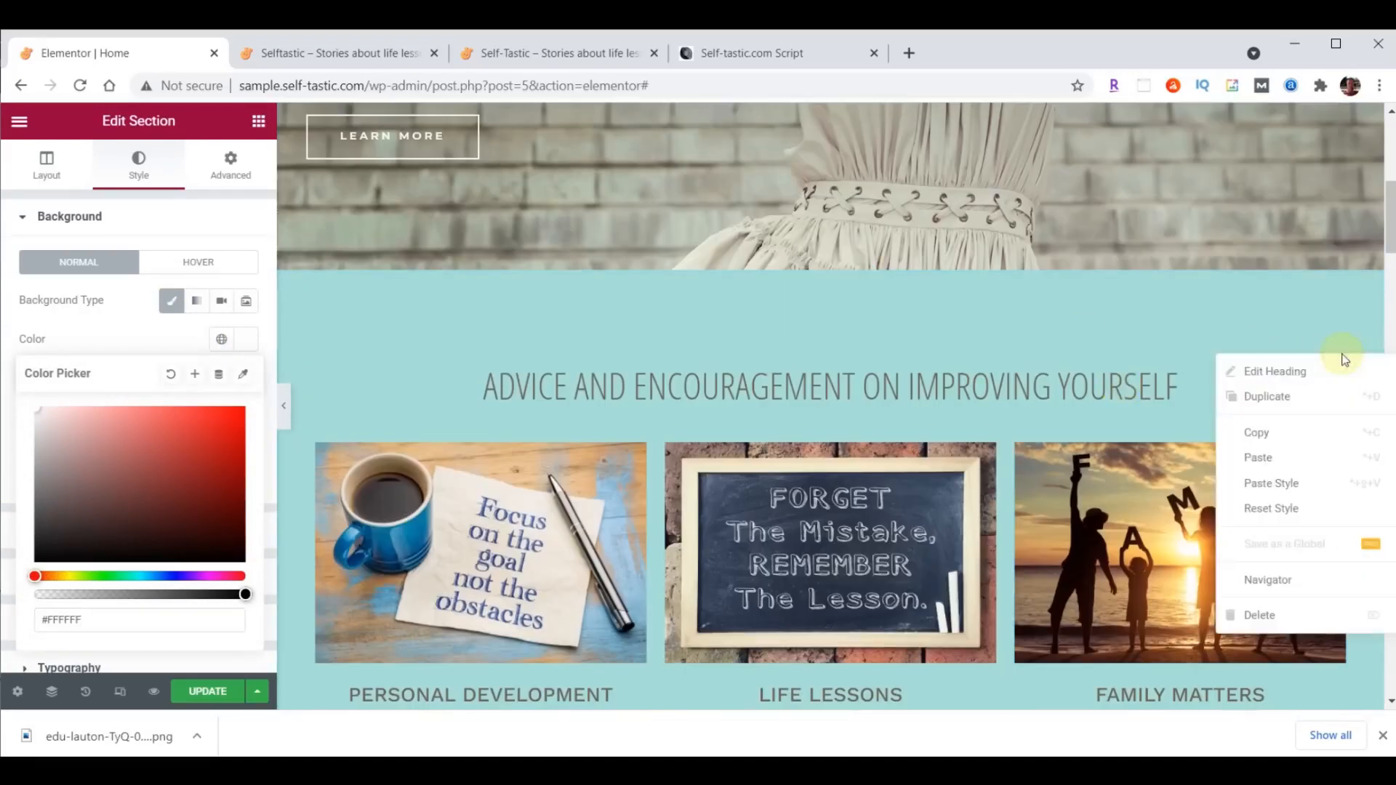
{"action": "left_click", "coordinate": [1277, 434]}
{"action": "scroll", "coordinate": [1078, 409], "scroll_direction": "down", "scroll_amount": 10}
{"action": "scroll", "coordinate": [1075, 407], "scroll_direction": "down", "scroll_amount": 8}
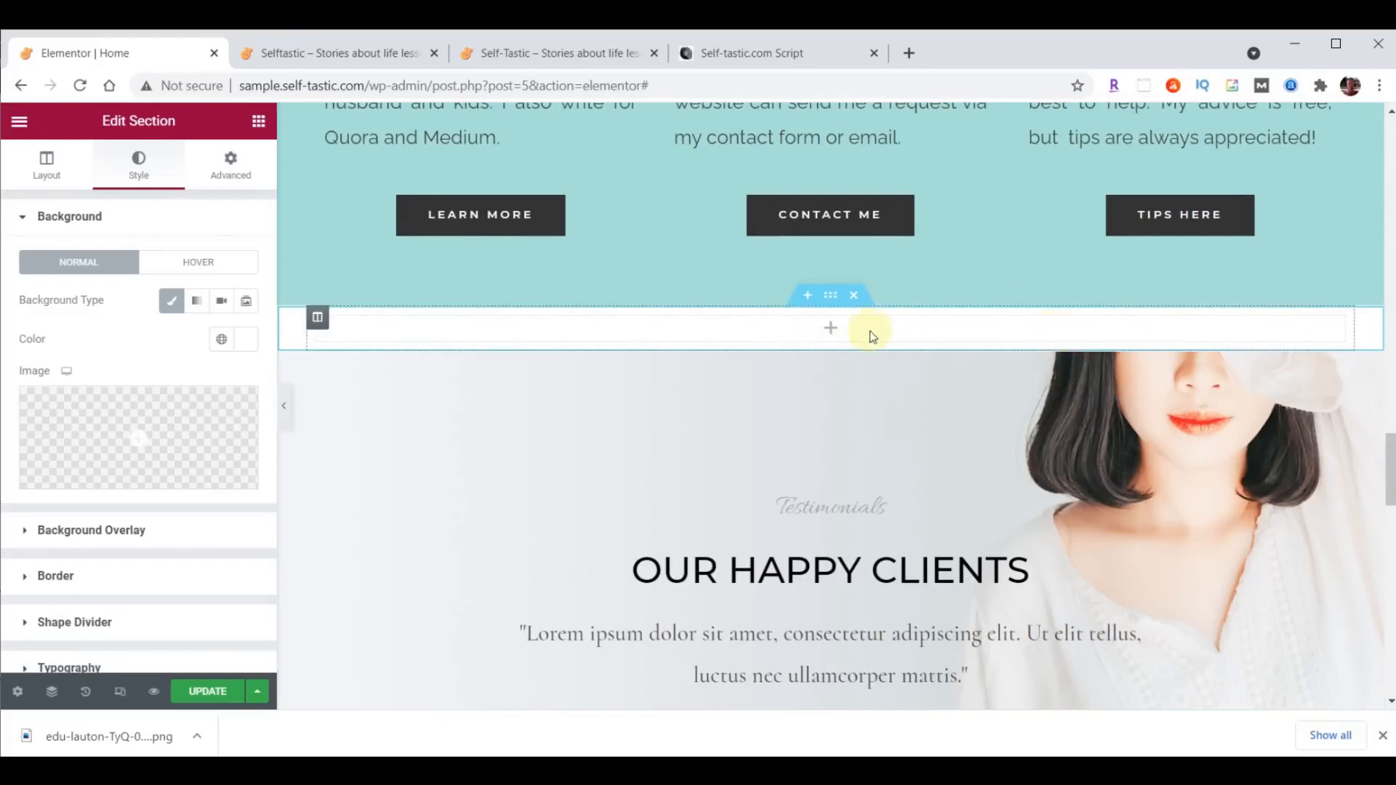
{"action": "right_click", "coordinate": [864, 334]}
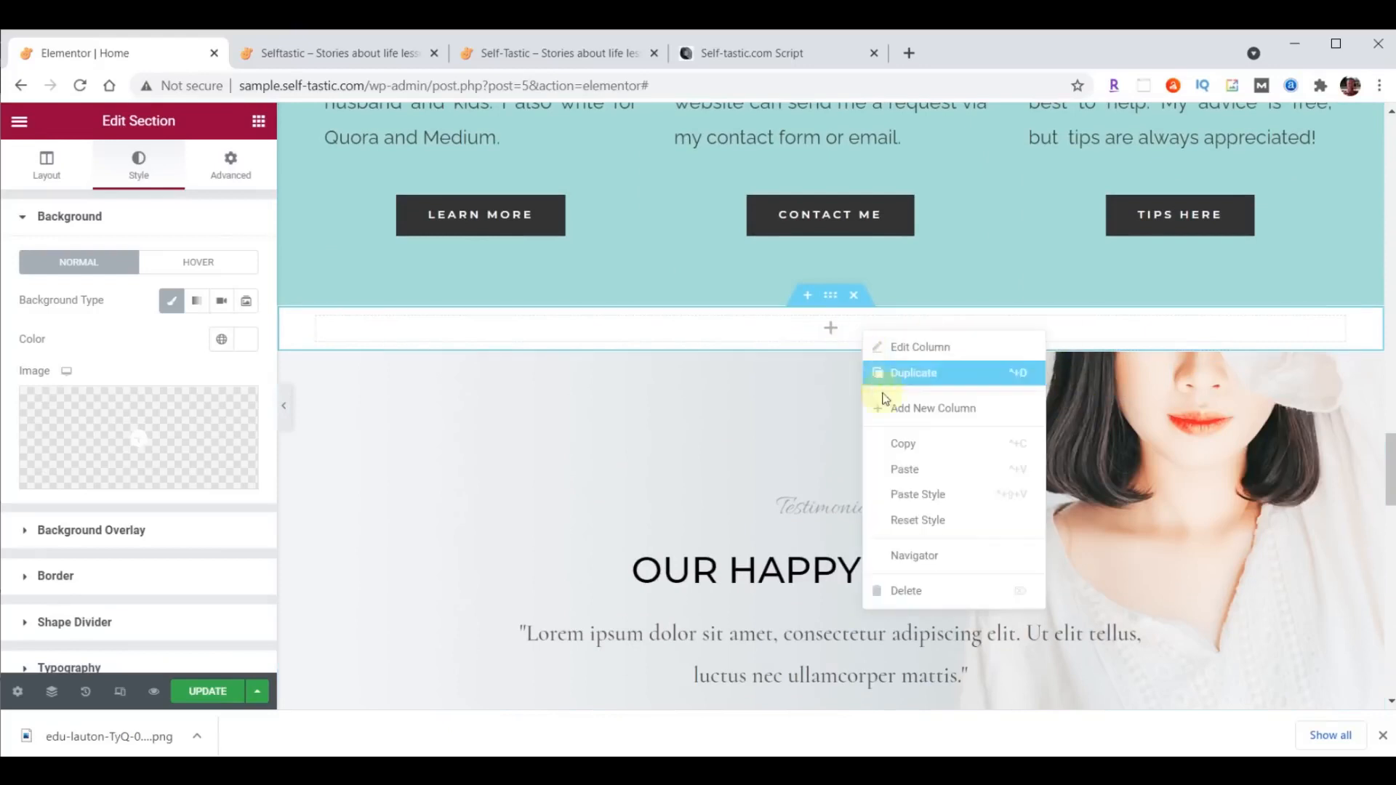
{"action": "left_click", "coordinate": [901, 467]}
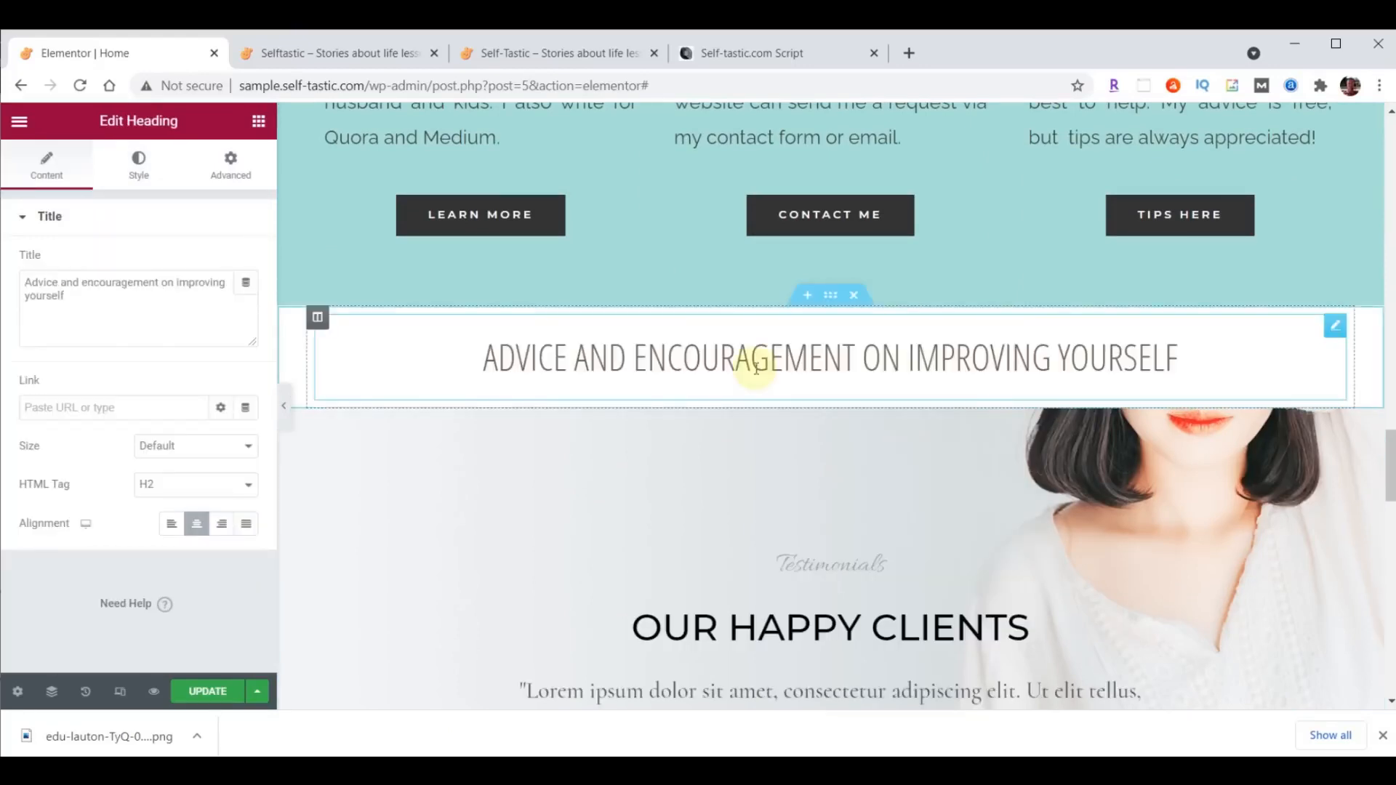
- Change the pasted heading's title to "Words Of Wisdom"
{"action": "triple_click", "coordinate": [45, 295]}
{"action": "left_click", "coordinate": [56, 295]}
{"action": "left_click_drag", "start_coordinate": [22, 281], "coordinate": [134, 305]}
{"action": "type", "text": "Words Of Wisdom"}
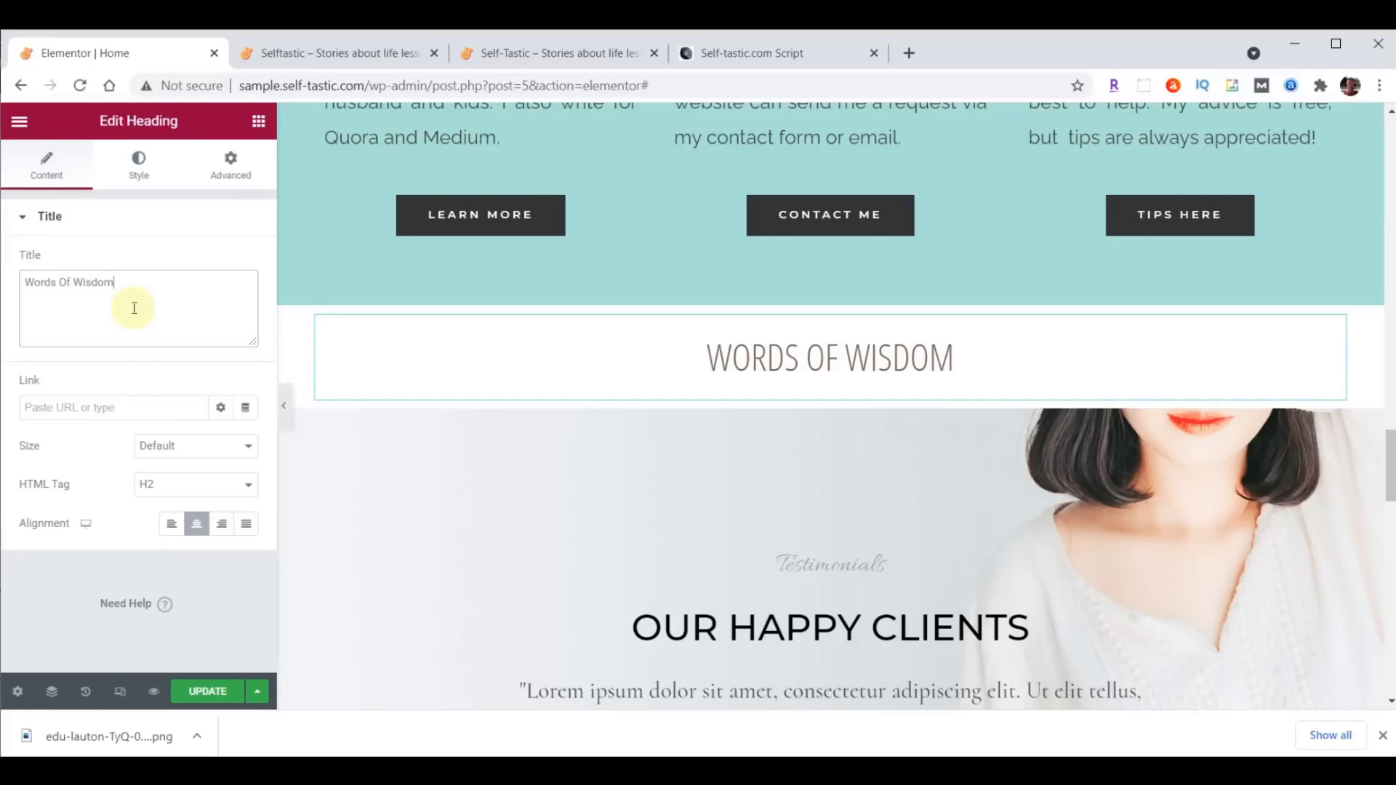
- Find the Image Carousel widget and place it below the Words Of Wisdom heading
{"action": "left_click", "coordinate": [259, 123]}
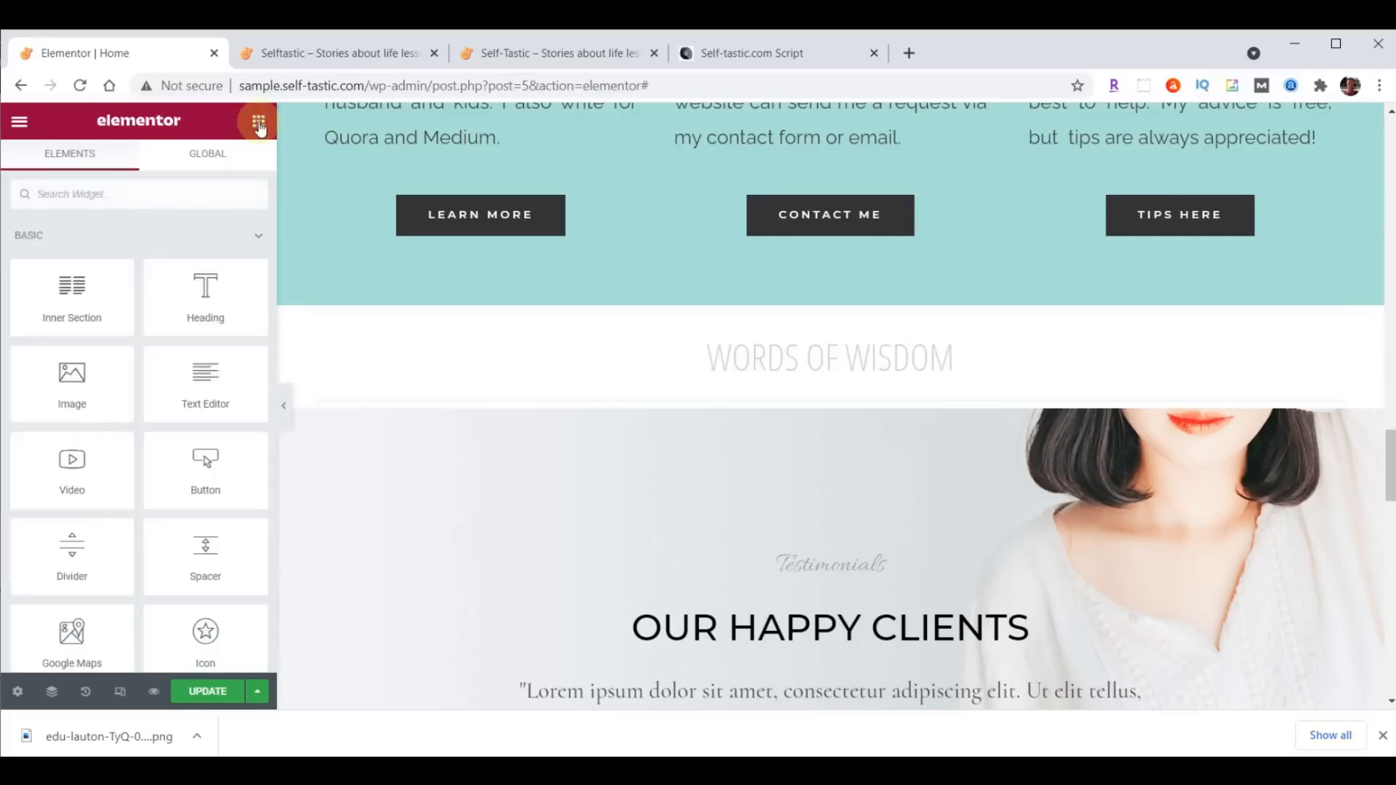
{"action": "left_click", "coordinate": [131, 197]}
{"action": "type", "text": "image"}
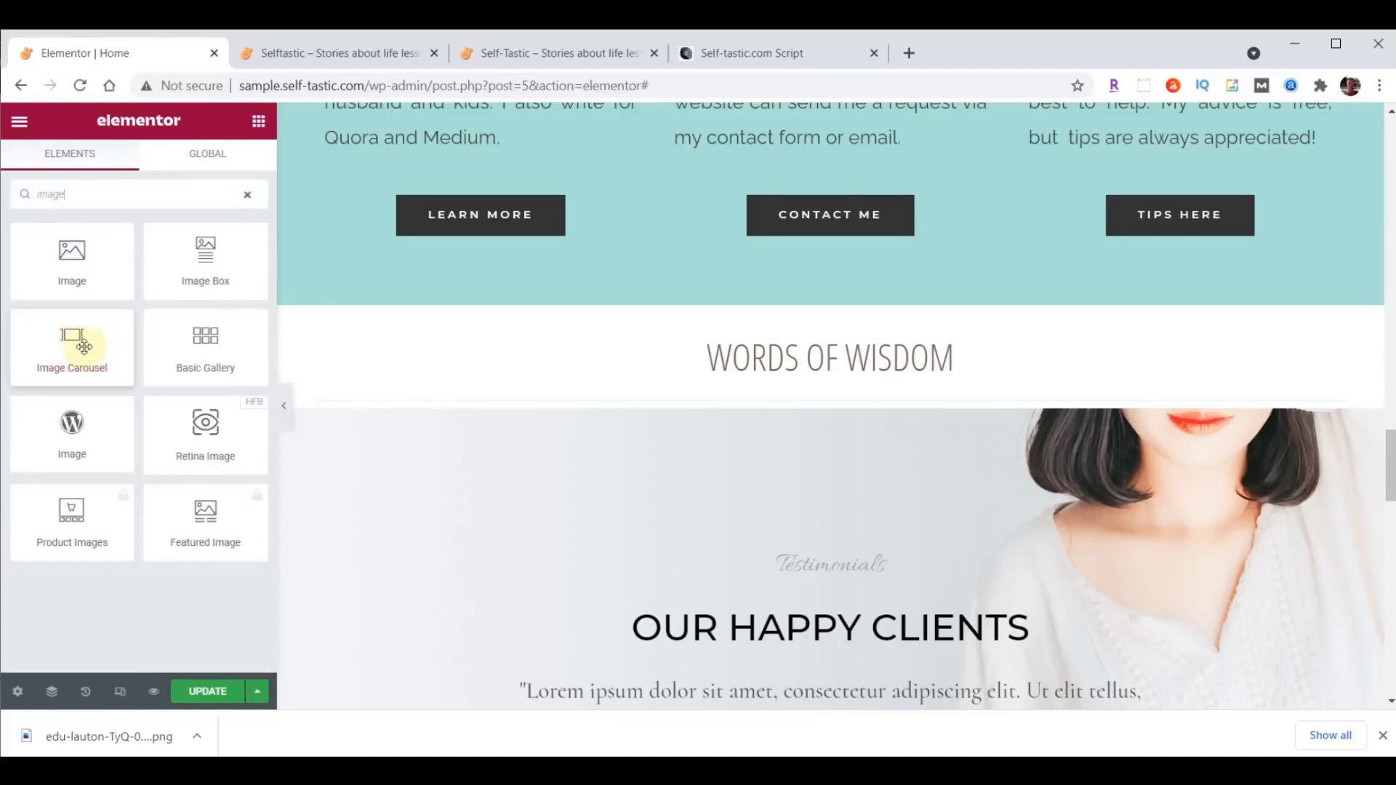
{"action": "left_click_drag", "start_coordinate": [87, 345], "coordinate": [816, 397]}
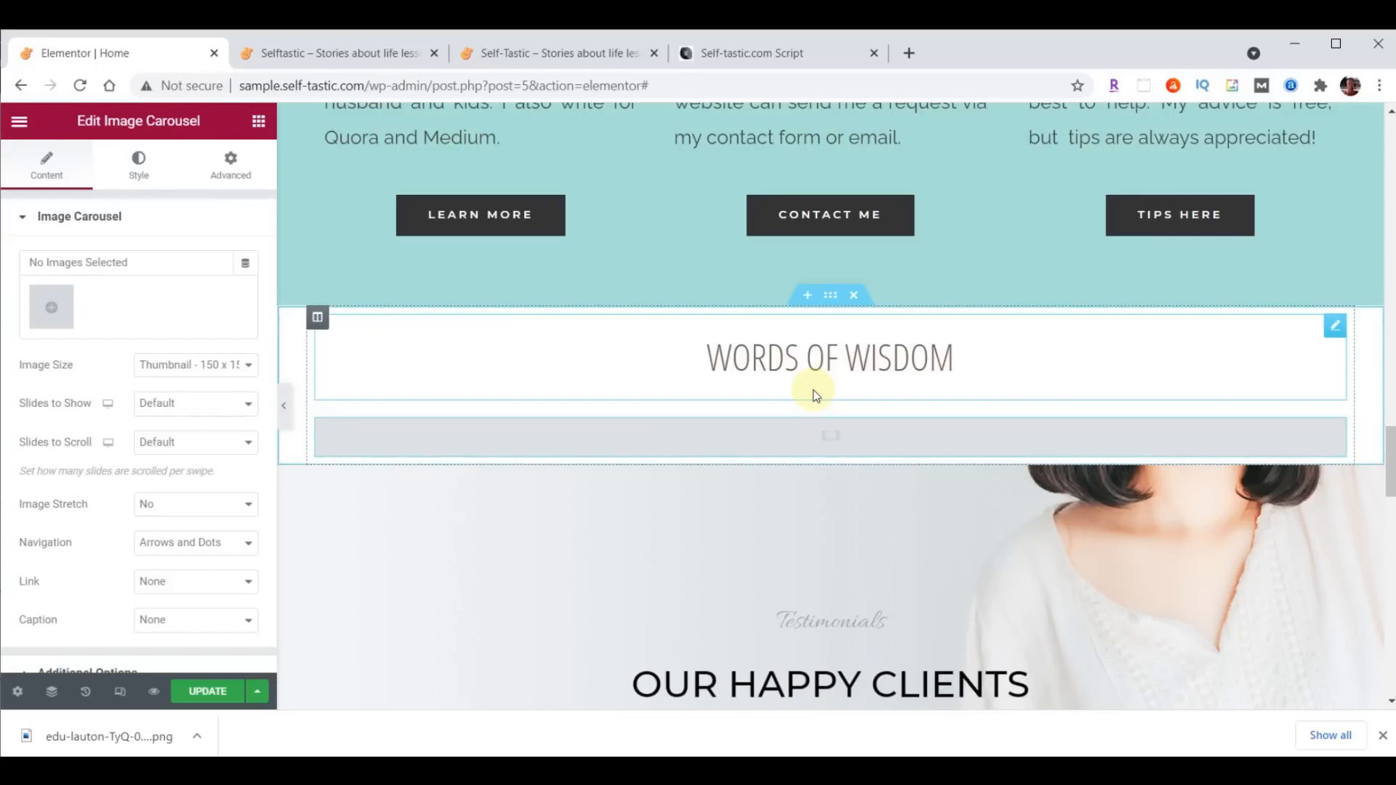
- Upload words-of-wisdom-01.gif through words-of-wisdom-14.gif from the content folder and insert them in the carousel as a new gallery
{"action": "left_click", "coordinate": [45, 309]}
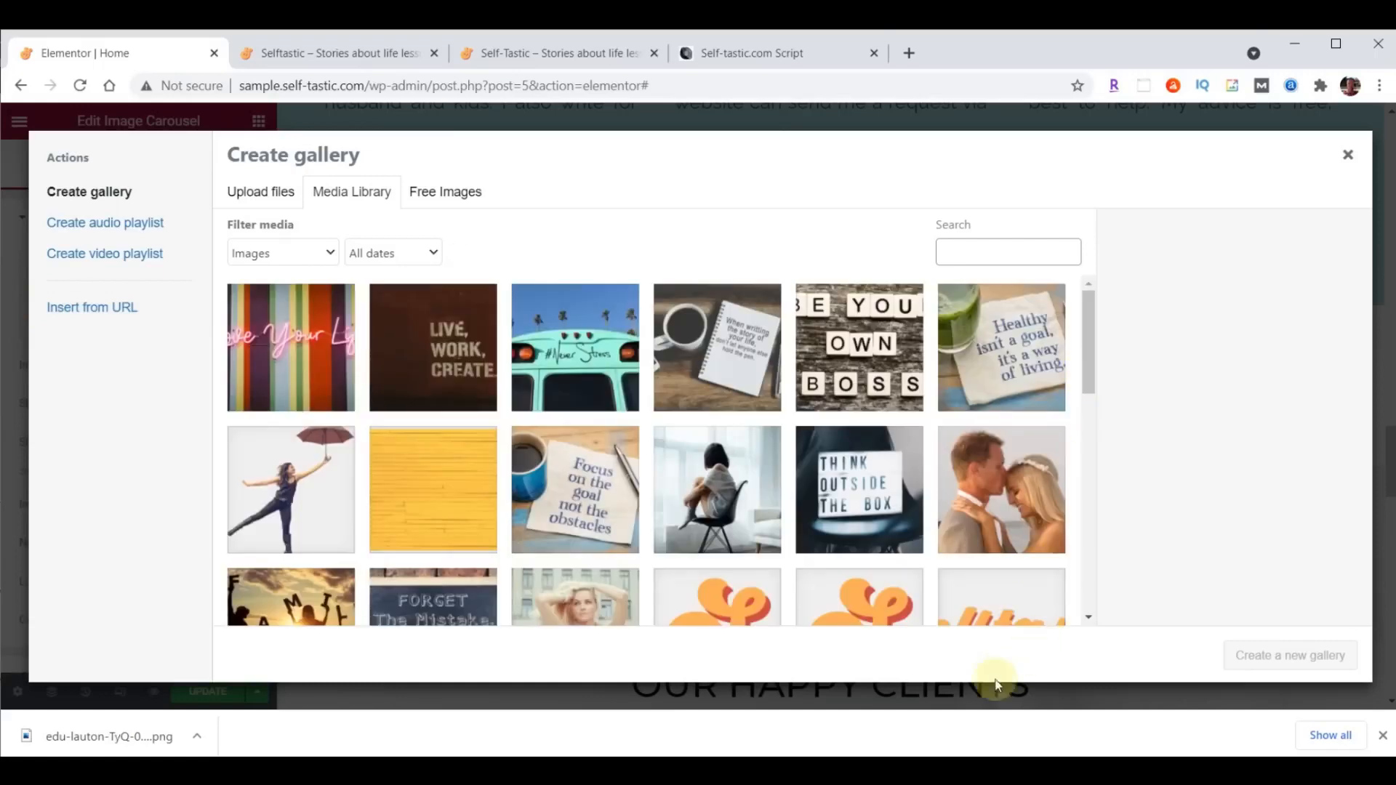
{"action": "left_click", "coordinate": [574, 770]}
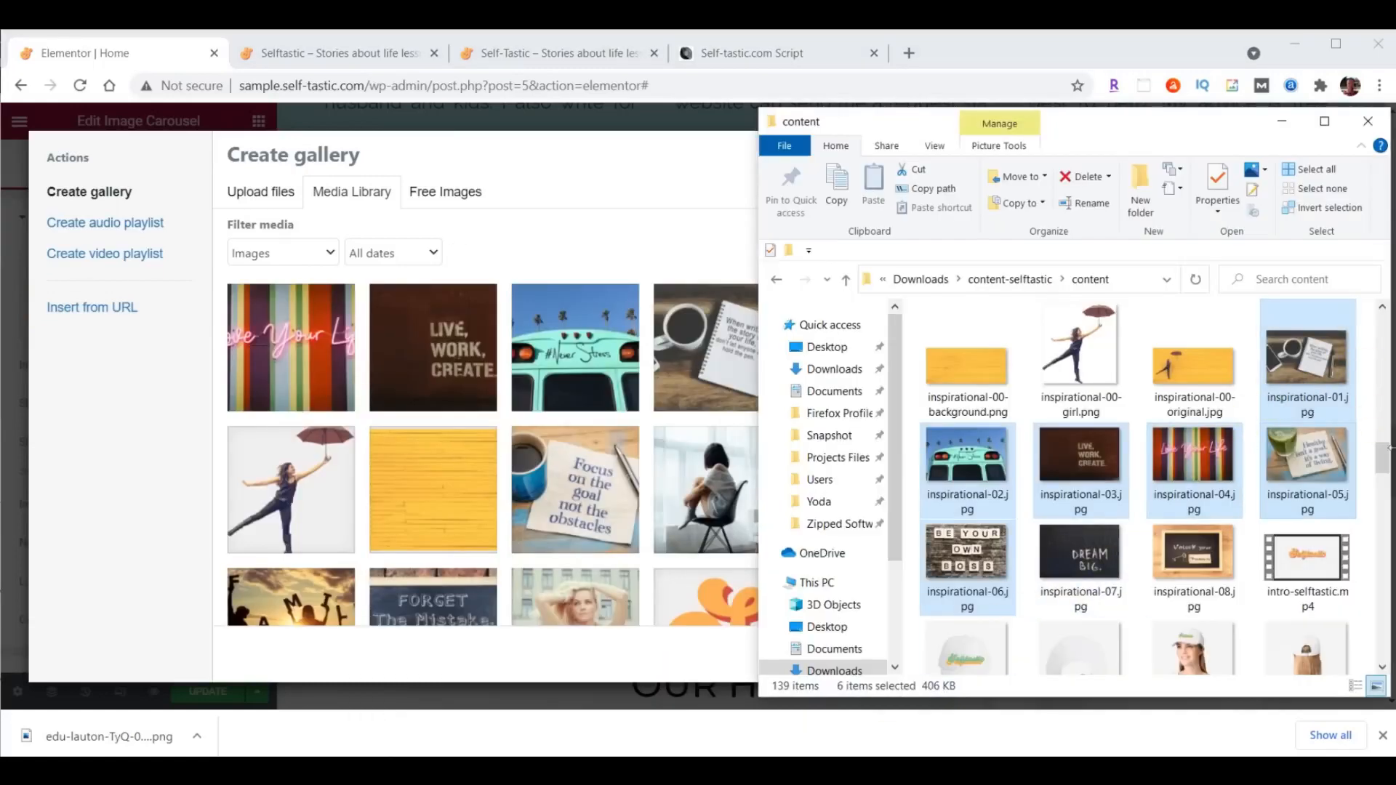
{"action": "left_click_drag", "start_coordinate": [1379, 456], "coordinate": [1381, 632]}
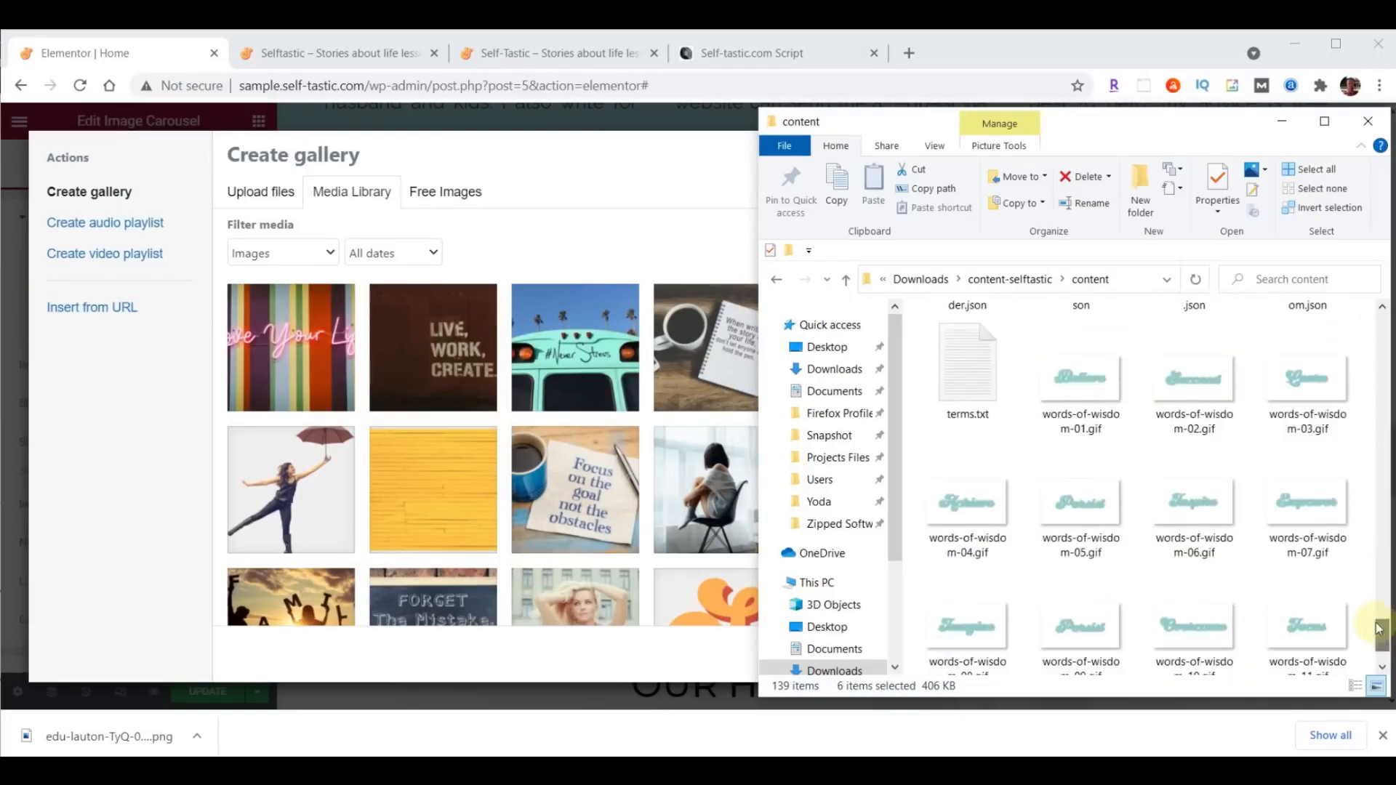
{"action": "left_click", "coordinate": [1104, 422]}
{"action": "scroll", "coordinate": [1193, 399], "scroll_direction": "down", "scroll_amount": 1}
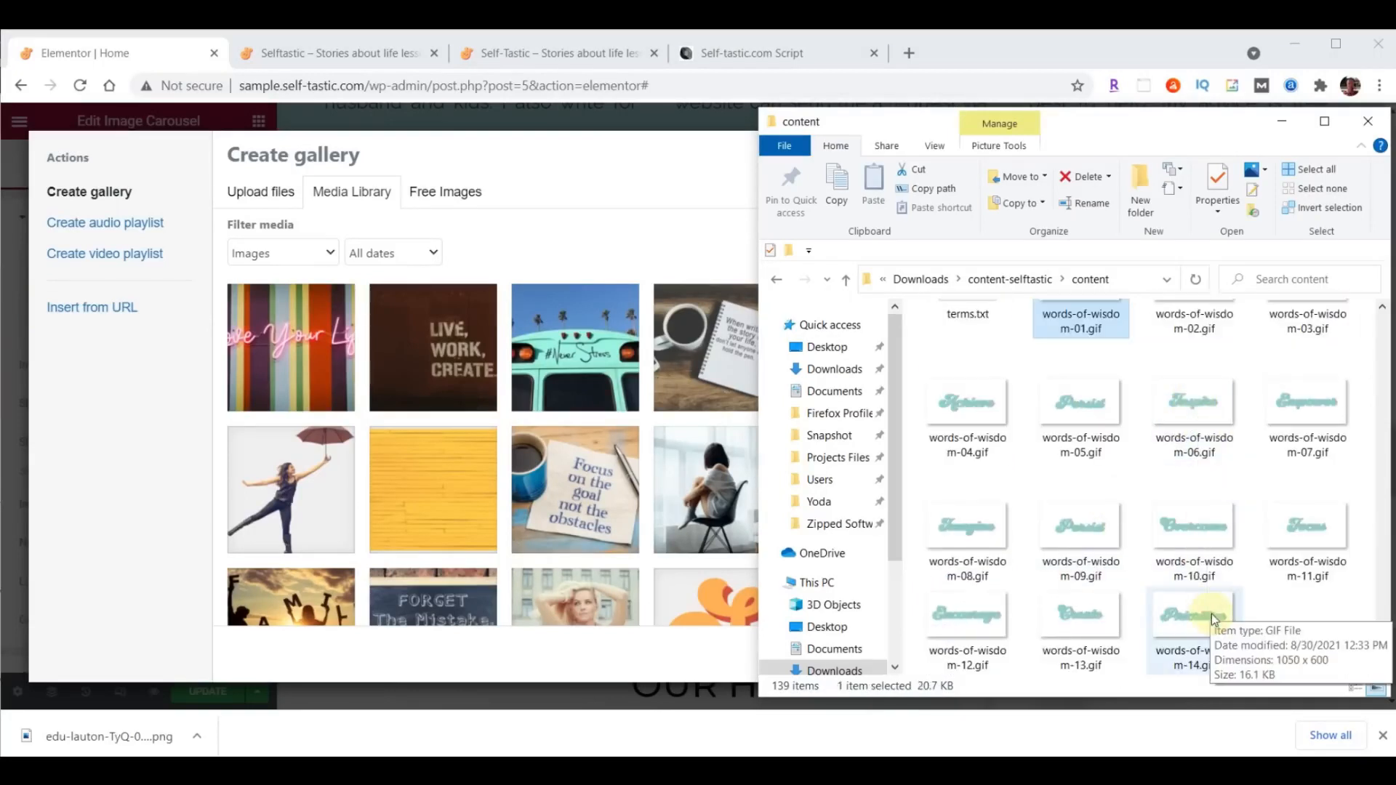
{"action": "left_click", "coordinate": [1196, 600], "text": "shift"}
{"action": "left_click_drag", "start_coordinate": [1218, 625], "coordinate": [493, 435]}
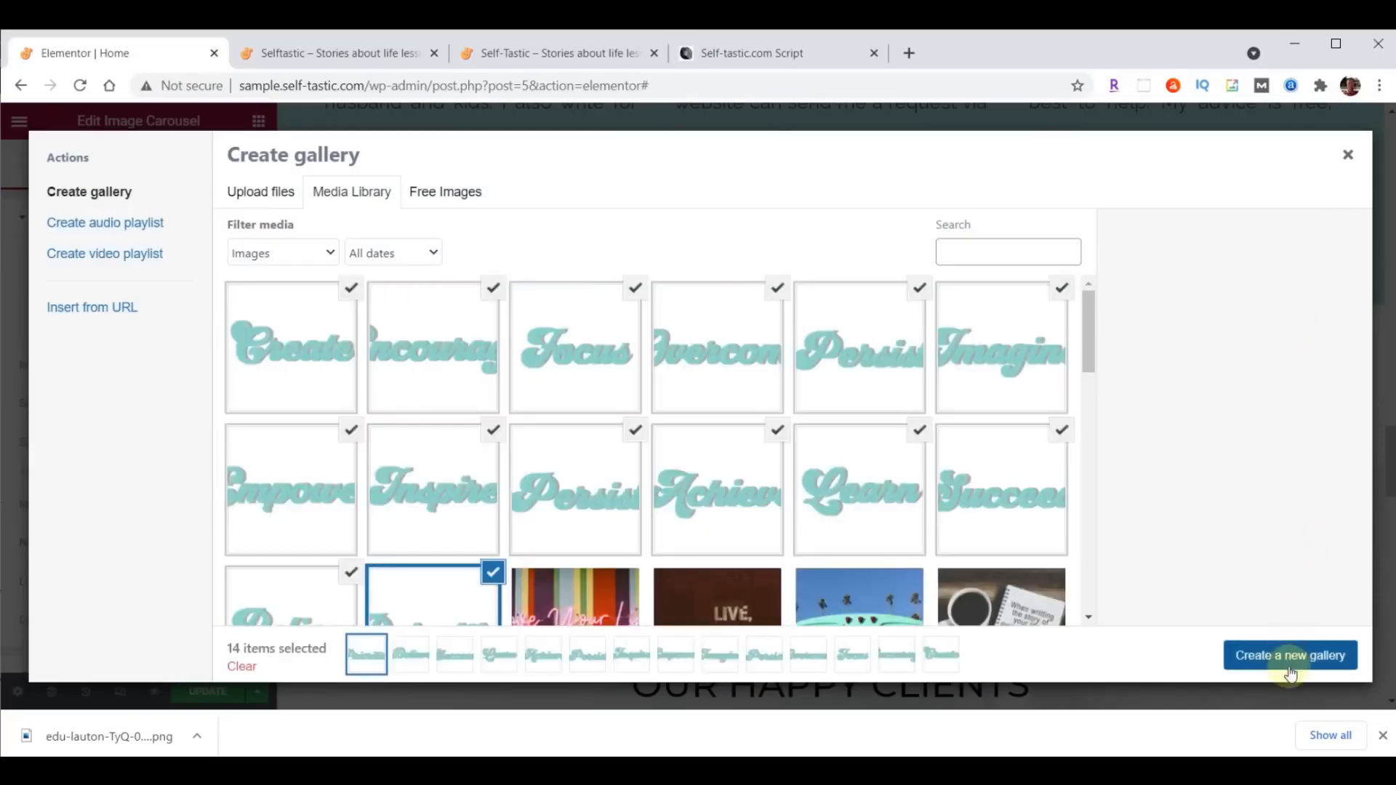
{"action": "left_click", "coordinate": [1306, 667]}
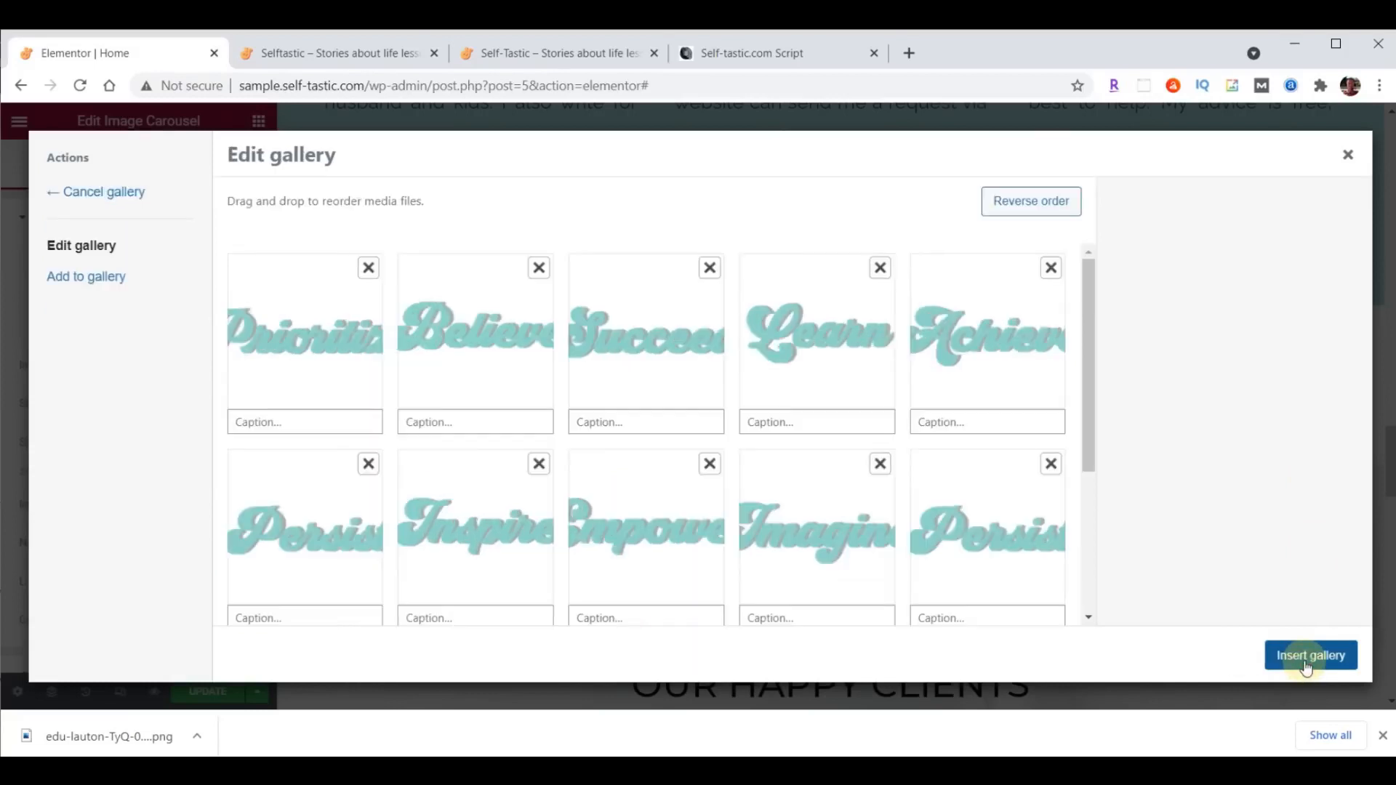
{"action": "left_click", "coordinate": [1294, 665]}
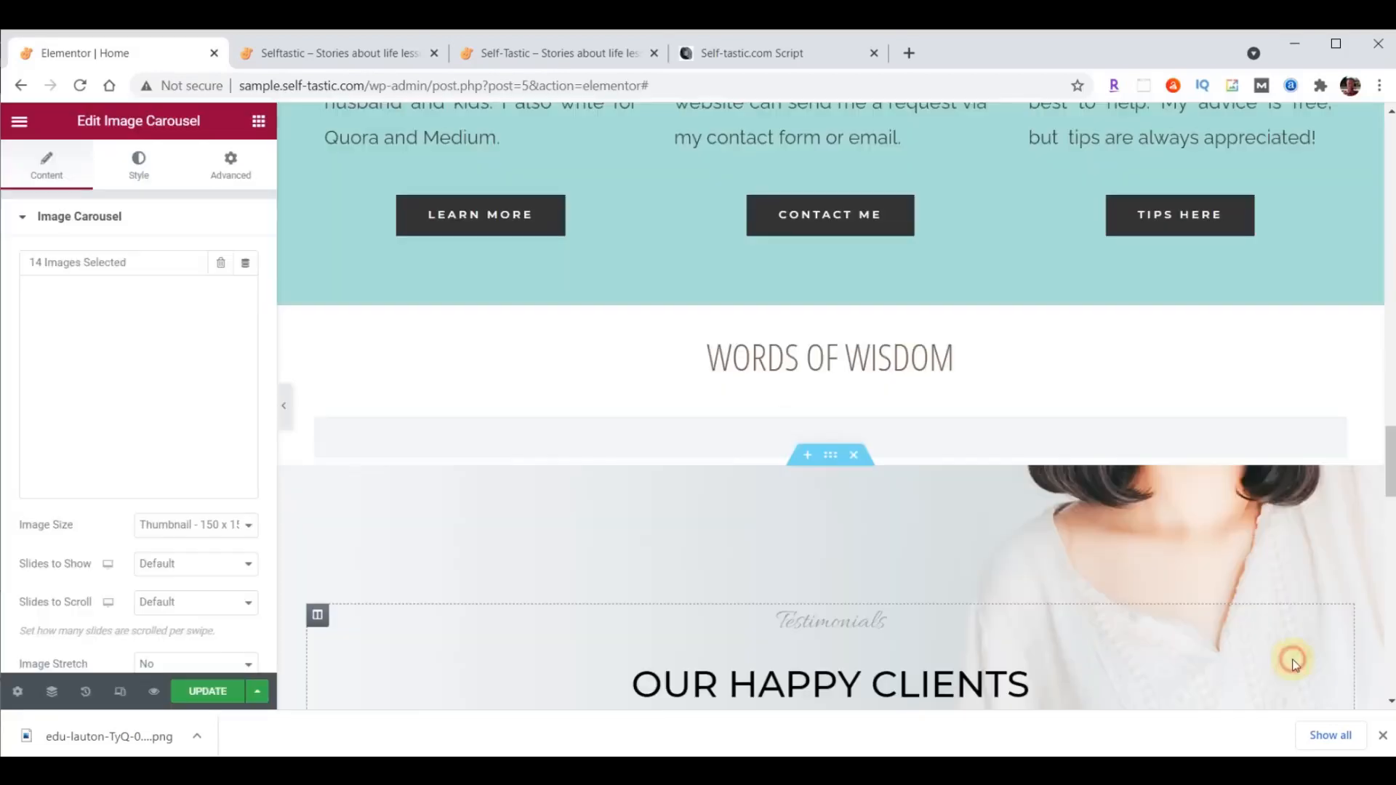
- Set the carousel's image size to Full, with 5 slides to show and 1 slide to scroll
{"action": "left_click", "coordinate": [168, 527]}
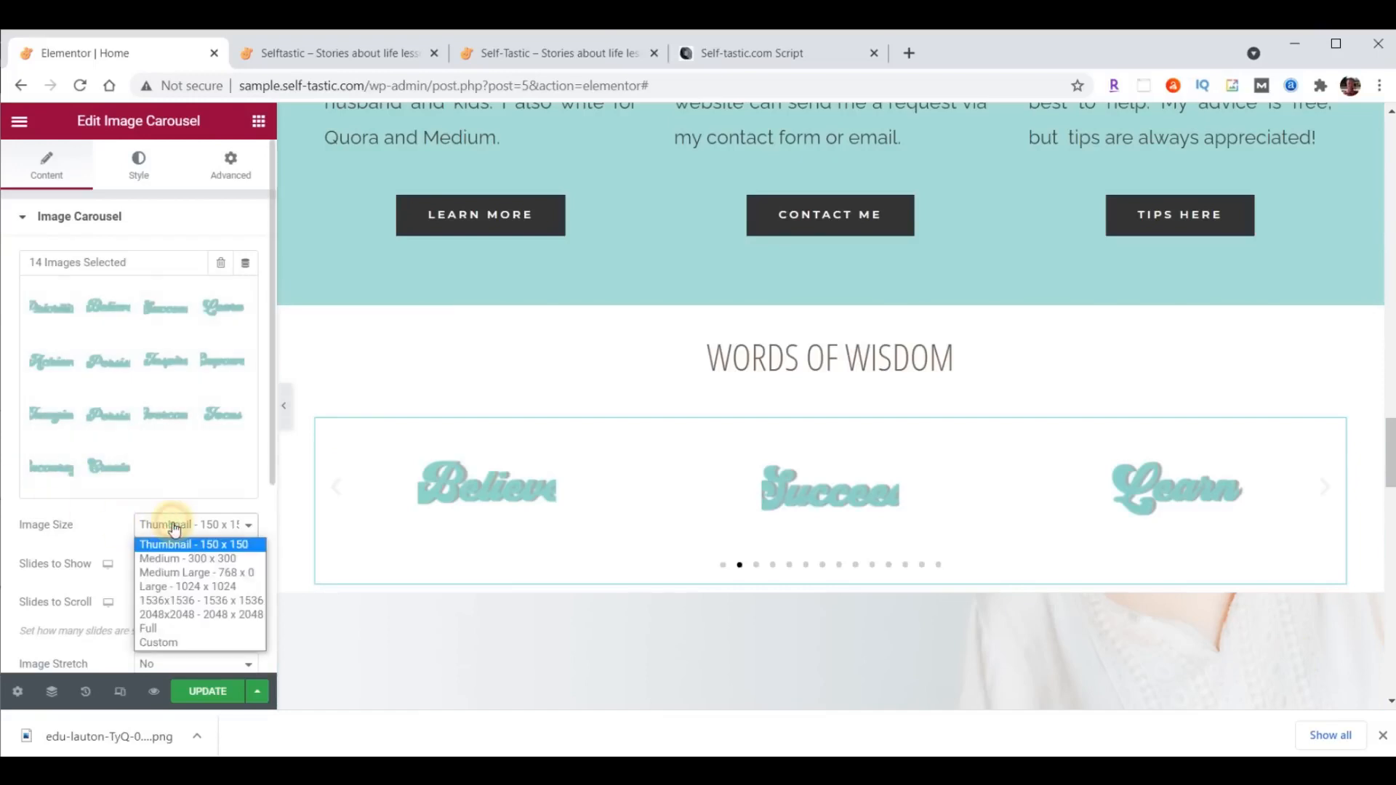
{"action": "left_click", "coordinate": [180, 628]}
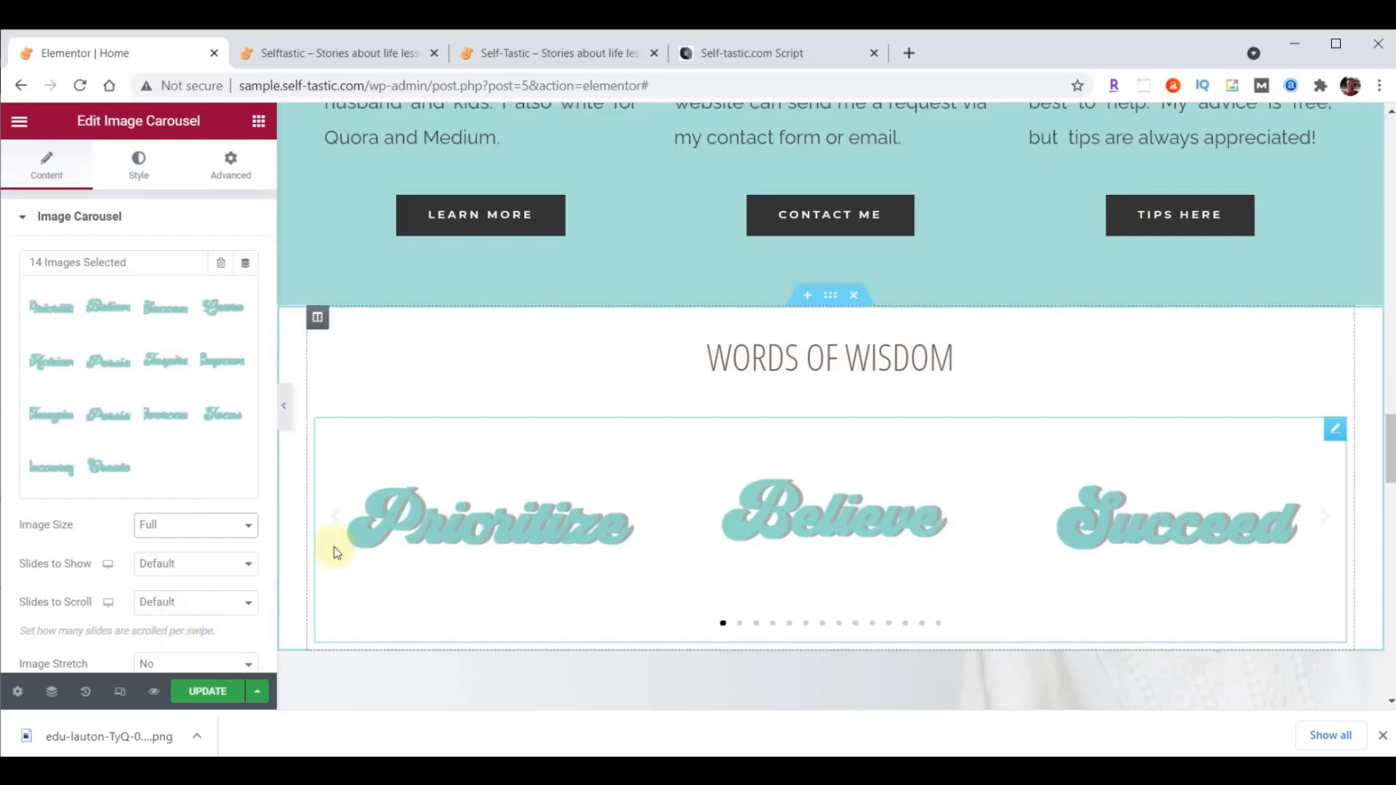
{"action": "left_click", "coordinate": [249, 564]}
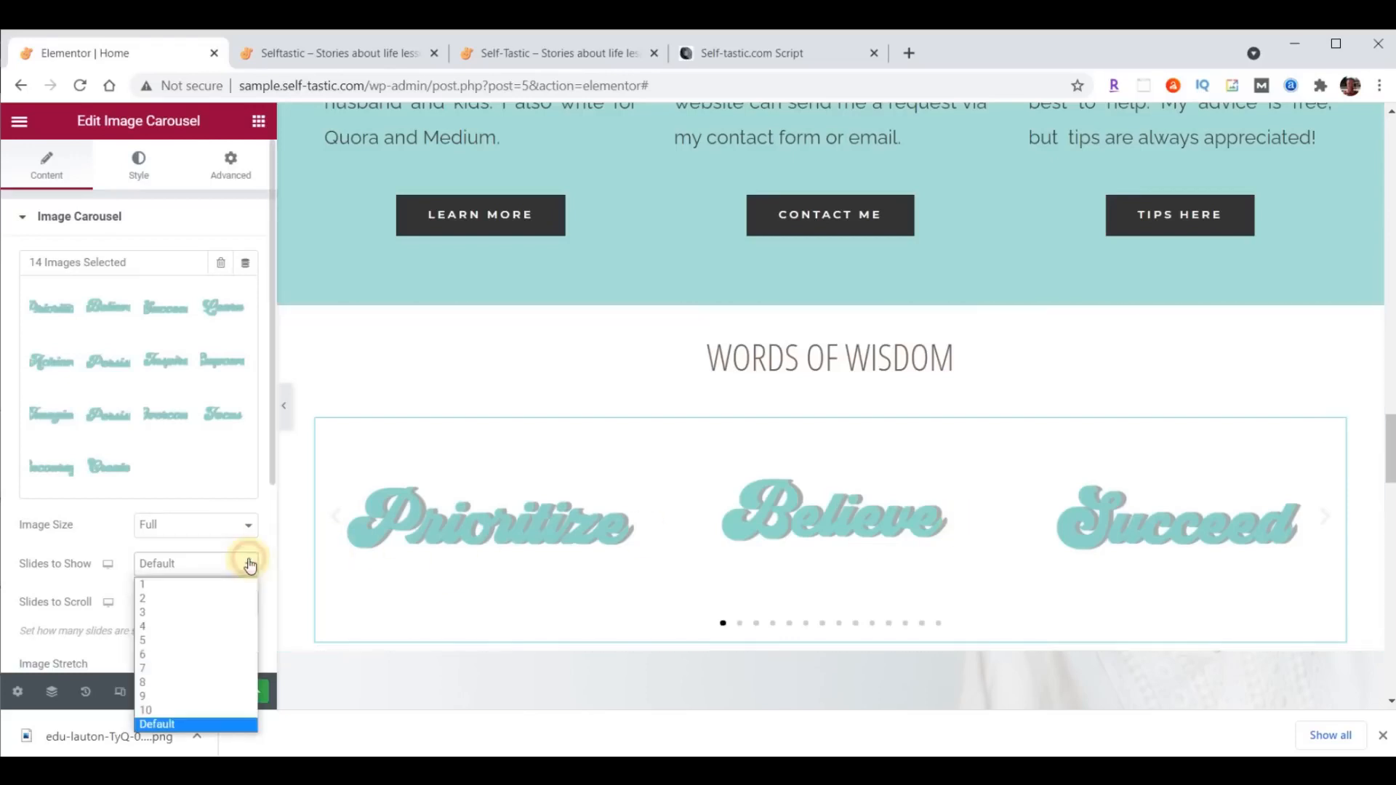
{"action": "left_click", "coordinate": [202, 640]}
{"action": "left_click", "coordinate": [216, 603]}
{"action": "left_click", "coordinate": [202, 443]}
- Set the carousel's navigation to None and open its additional options
{"action": "scroll", "coordinate": [190, 429], "scroll_direction": "down", "scroll_amount": 4}
{"action": "left_click", "coordinate": [185, 416]}
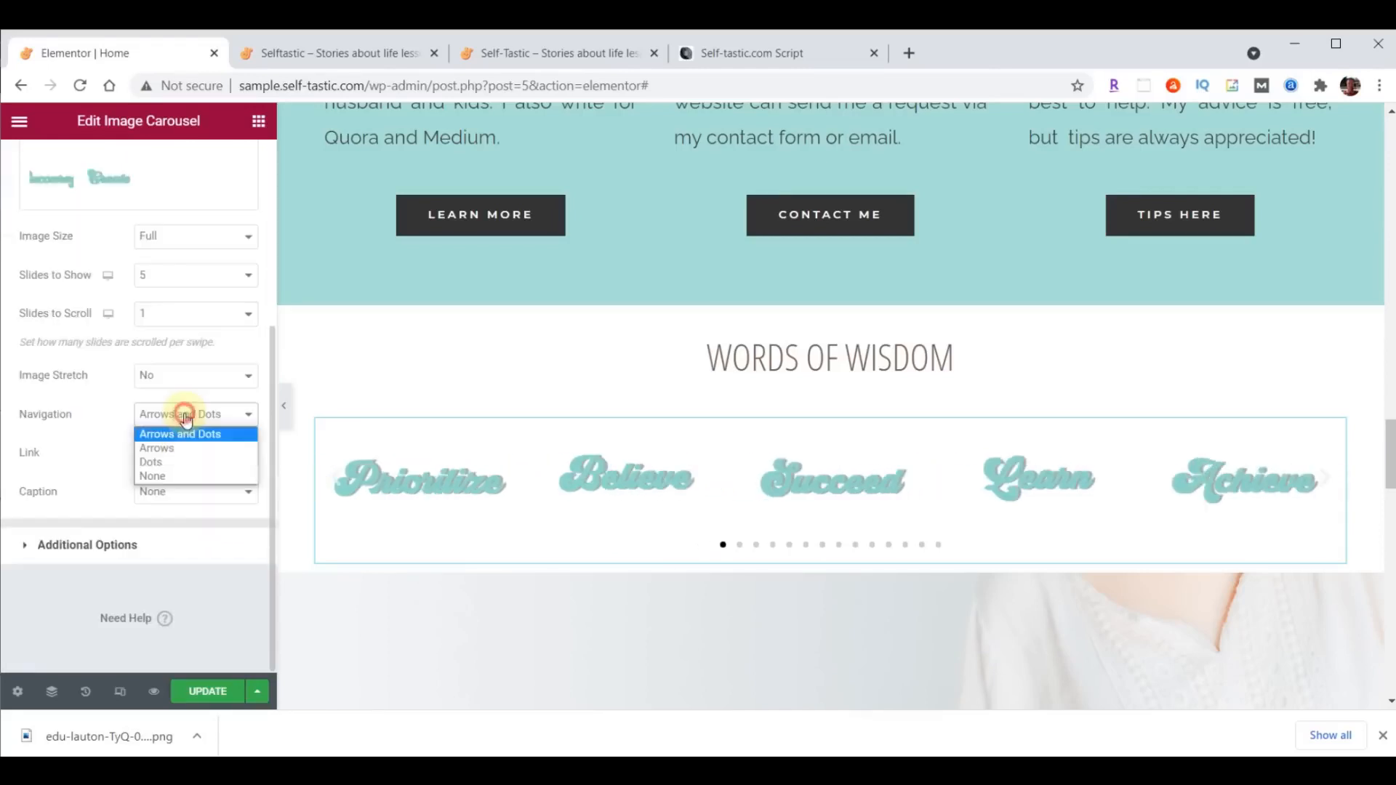
{"action": "left_click", "coordinate": [172, 475]}
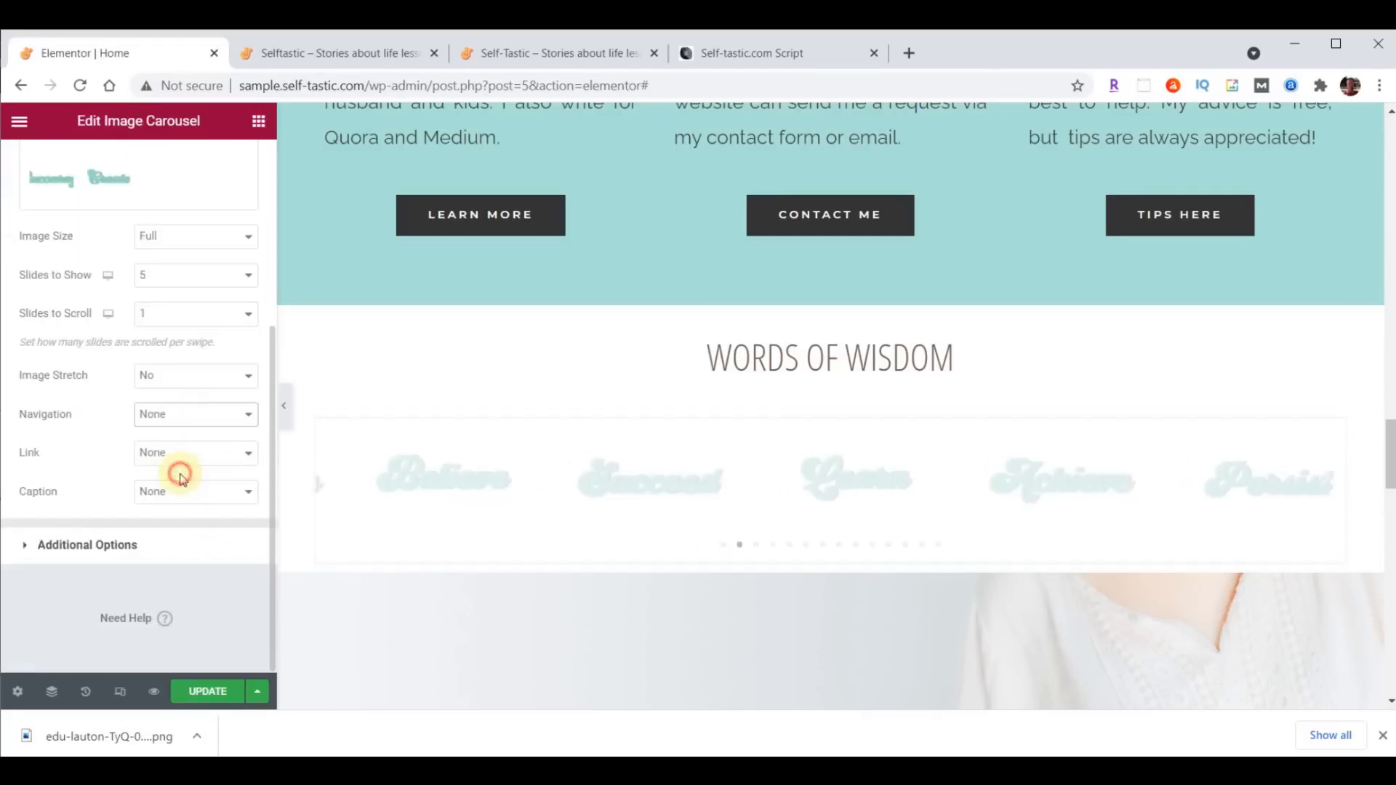
{"action": "left_click", "coordinate": [82, 545]}
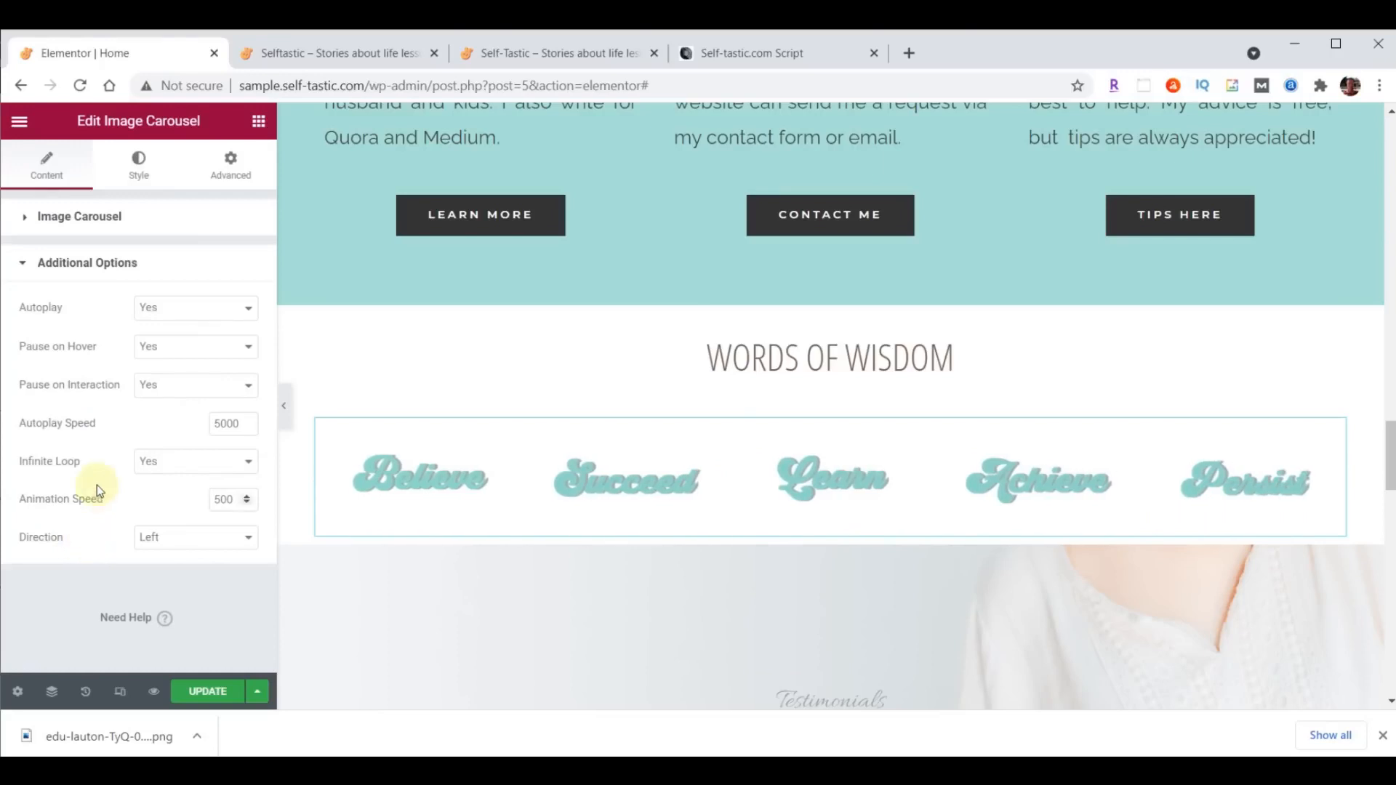
- Set the carousel's pause on hover to No, autoplay speed to 500 and animation speed to 2000
{"action": "left_click", "coordinate": [179, 348]}
{"action": "left_click", "coordinate": [166, 380]}
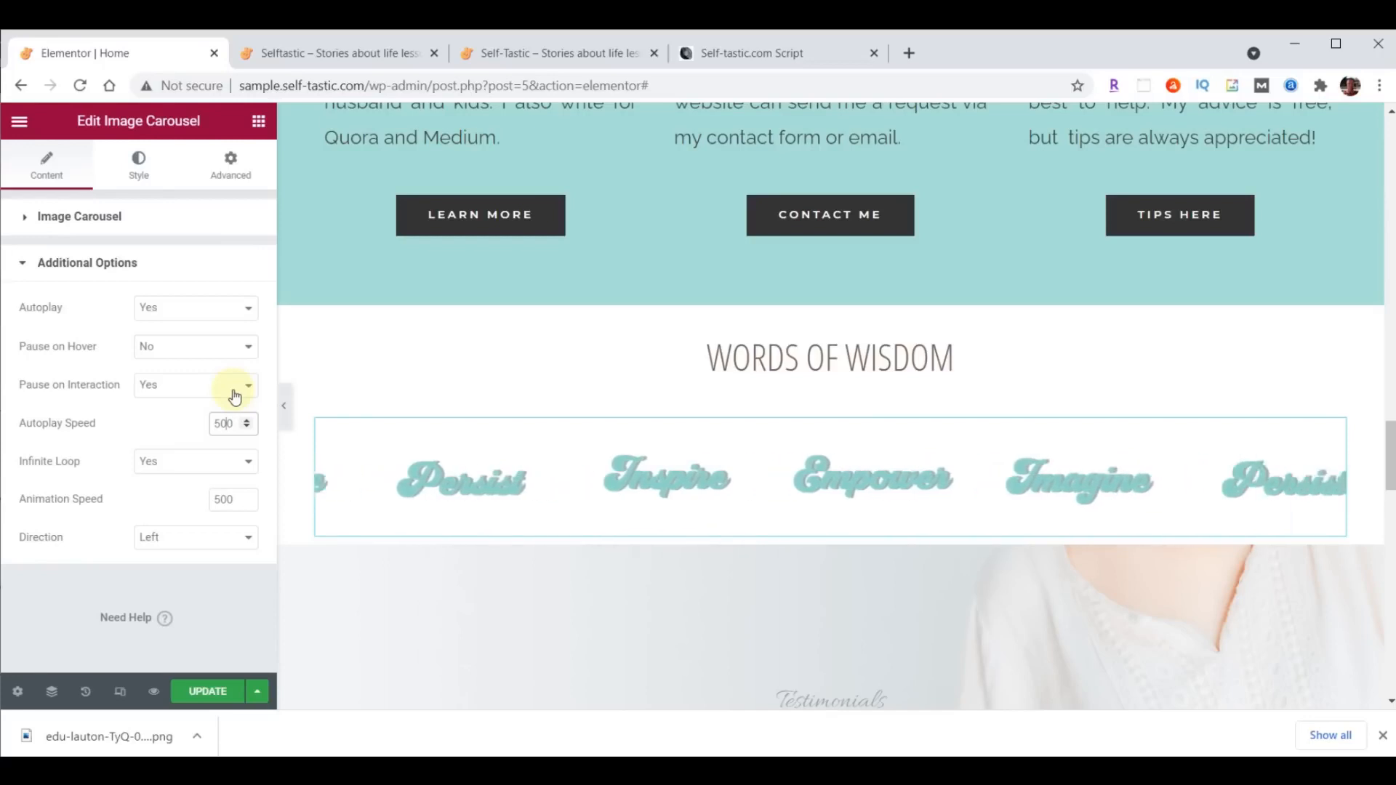
{"action": "left_click_drag", "start_coordinate": [213, 500], "coordinate": [238, 499]}
{"action": "type", "text": "2000"}
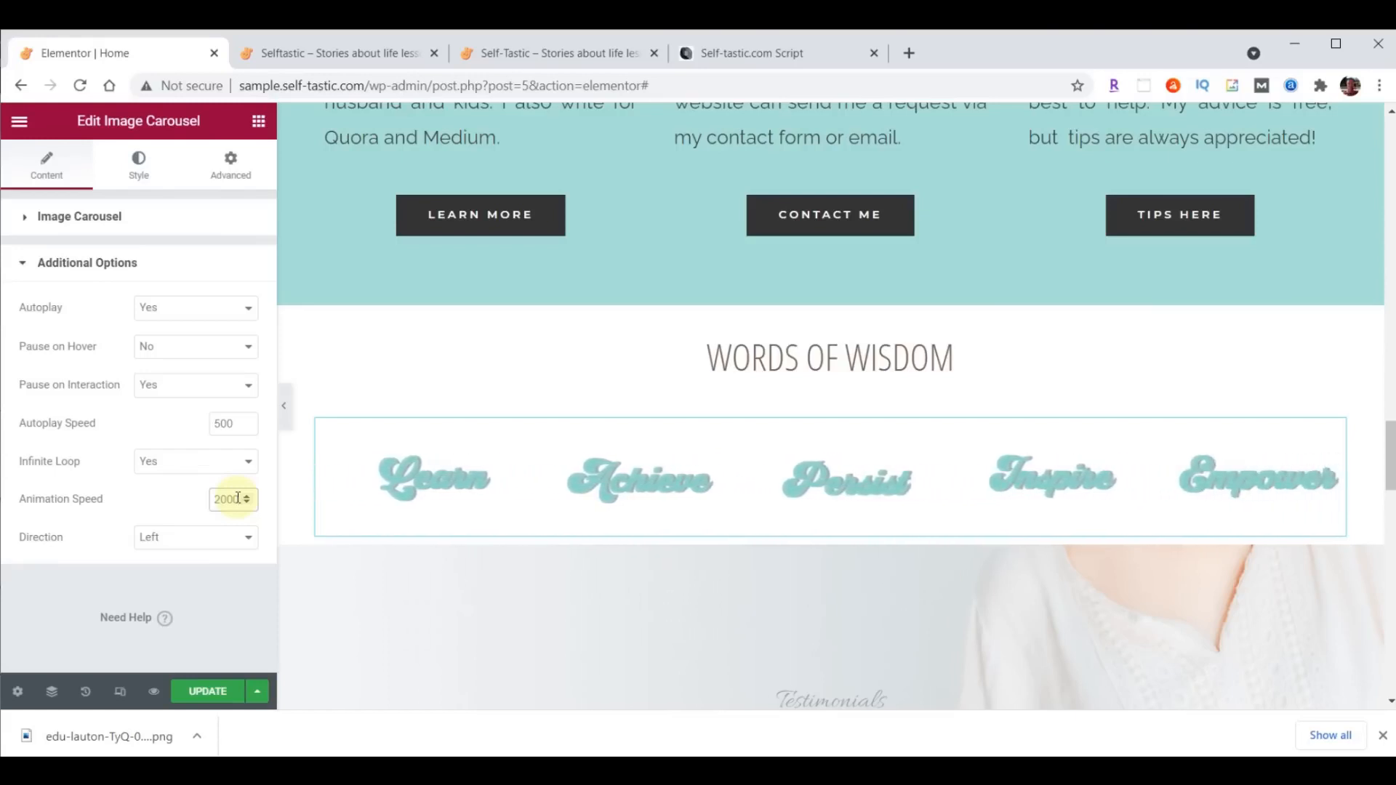
- Update the Home page, check the carousel on the reloaded live site and return to the editor
{"action": "left_click", "coordinate": [210, 692]}
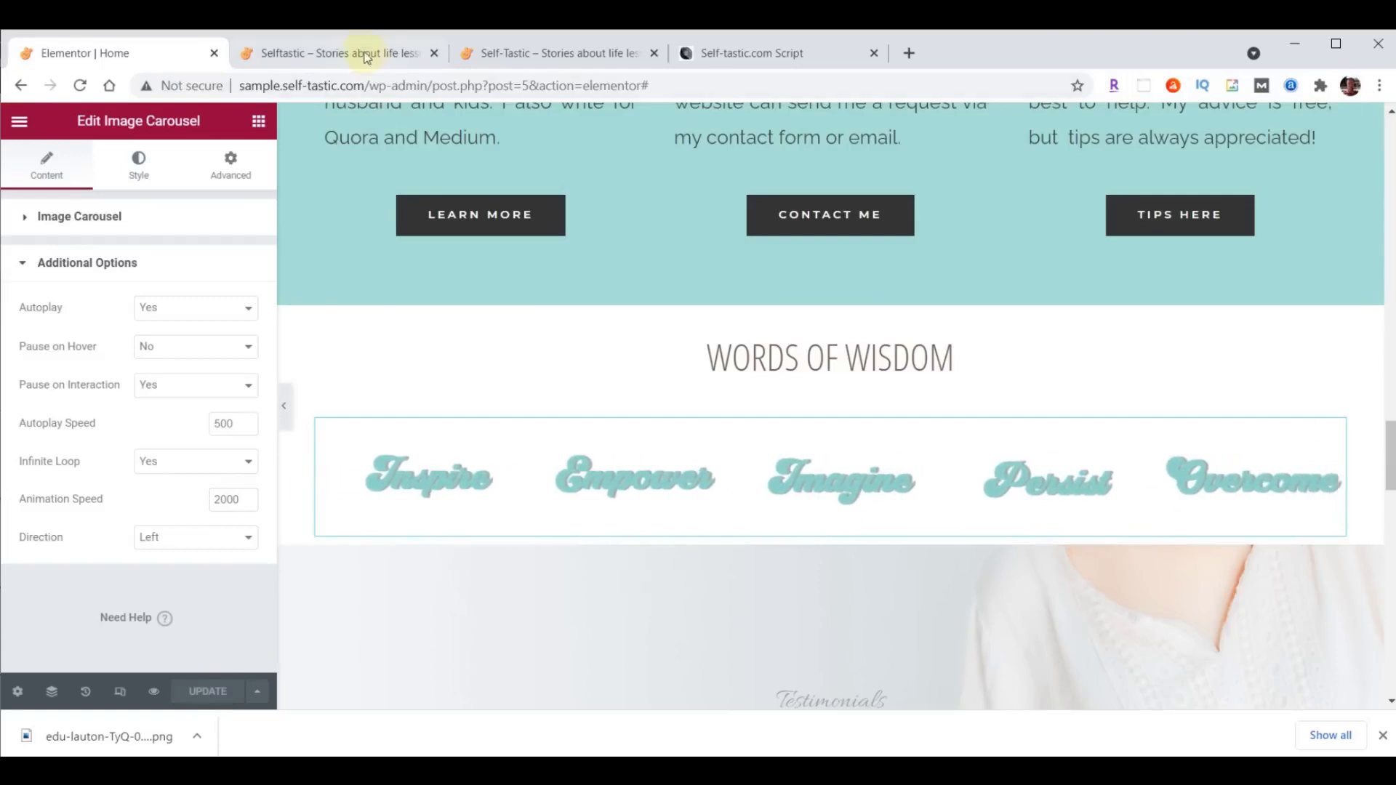
{"action": "left_click", "coordinate": [360, 51]}
{"action": "left_click", "coordinate": [80, 85]}
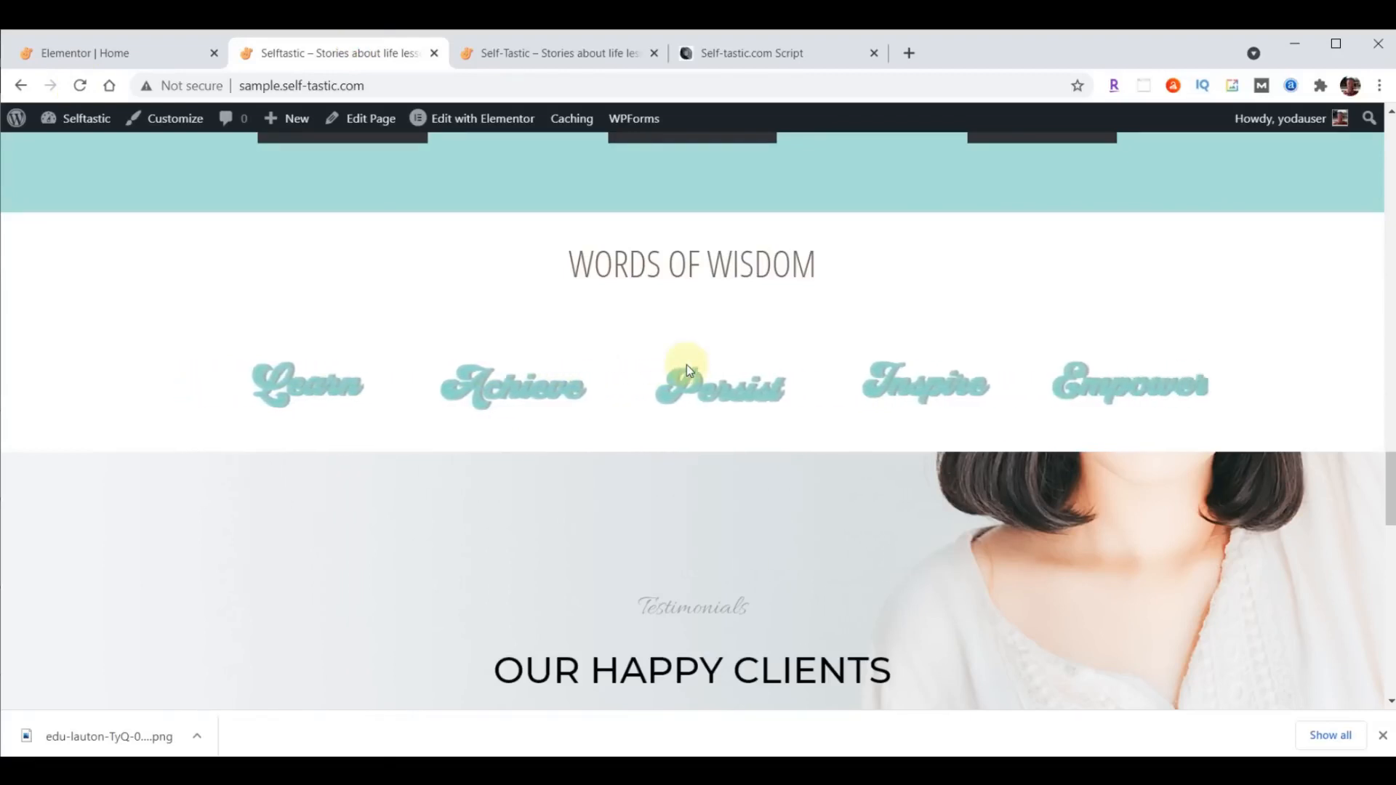
{"action": "left_click", "coordinate": [95, 54]}
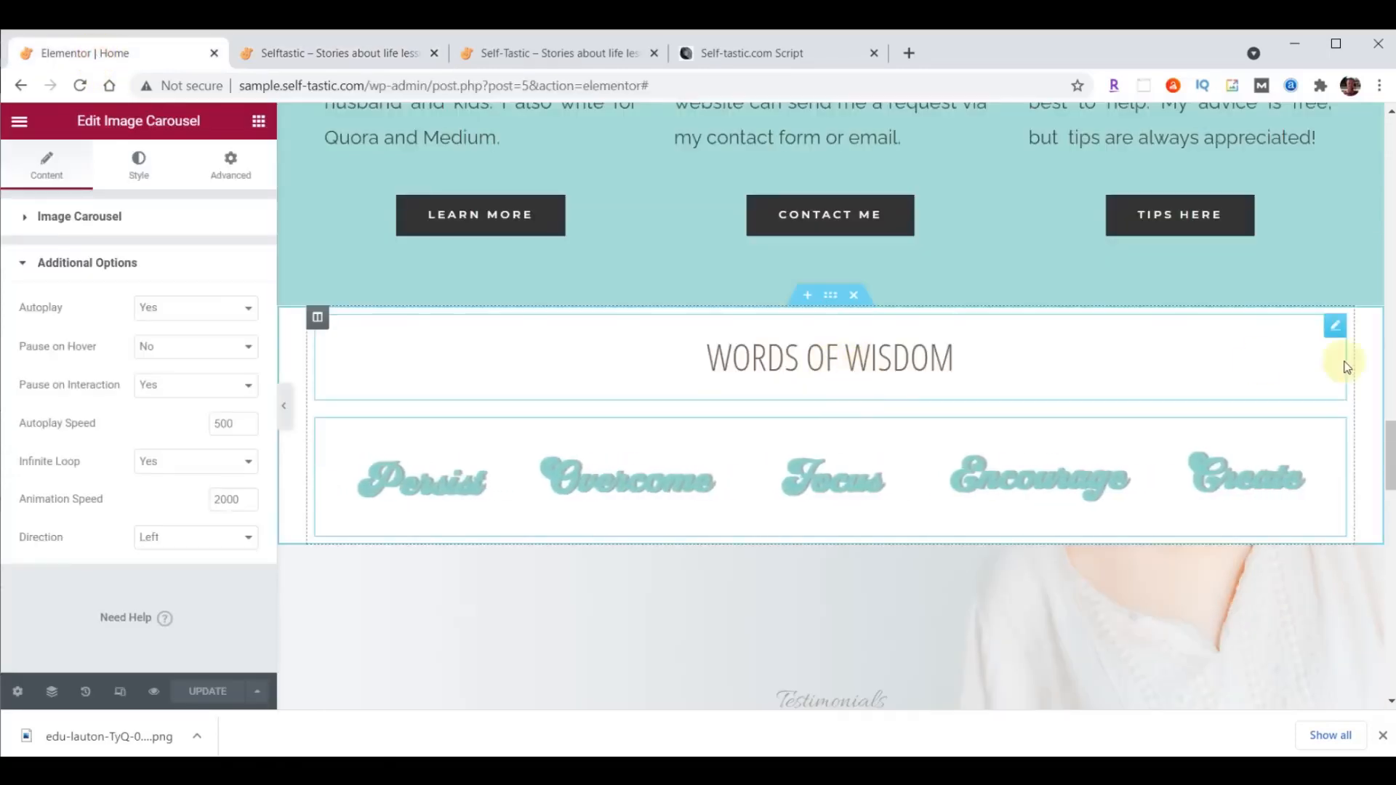
- Give the Words Of Wisdom heading unlinked padding with 70 px at the top, and an unlinked bottom margin of -25 px
{"action": "left_click", "coordinate": [1339, 333]}
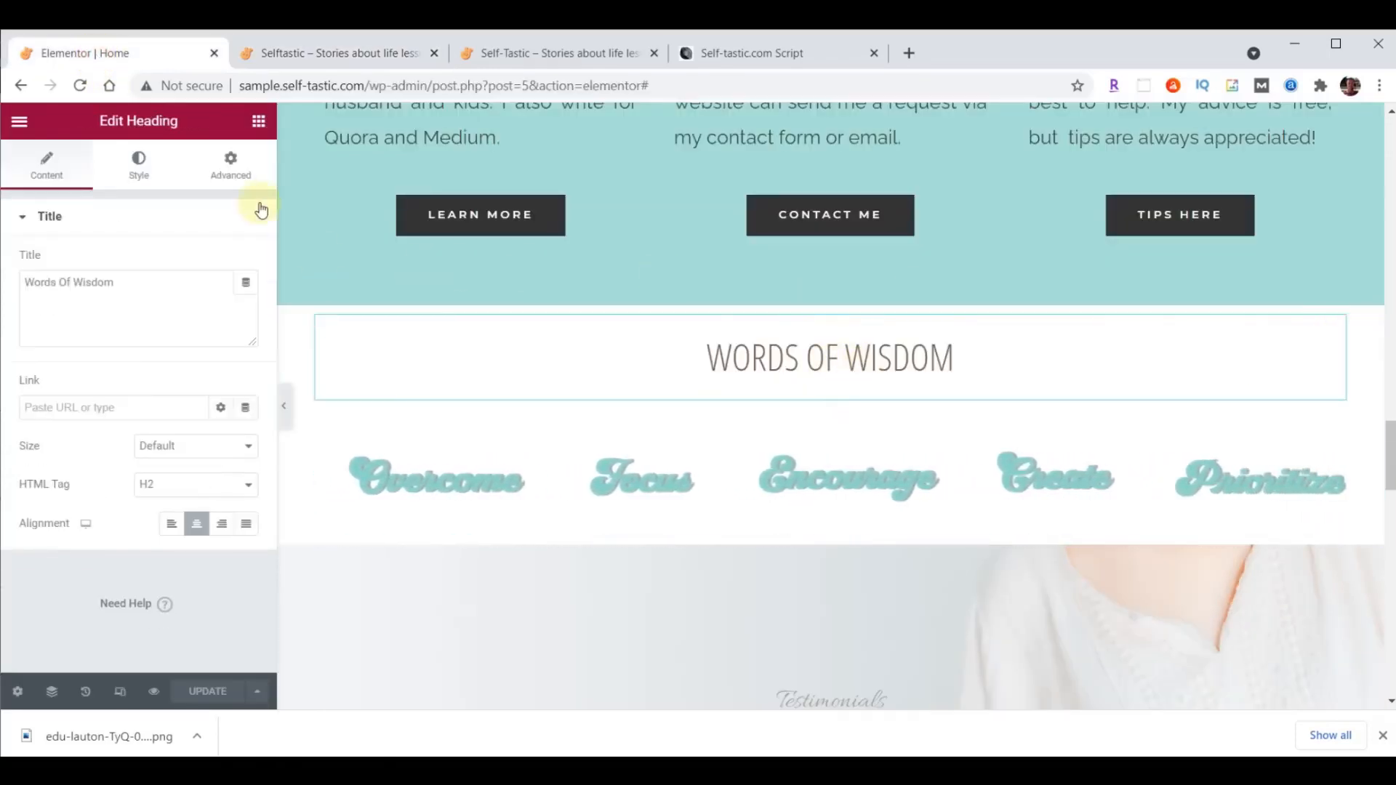
{"action": "left_click", "coordinate": [229, 170]}
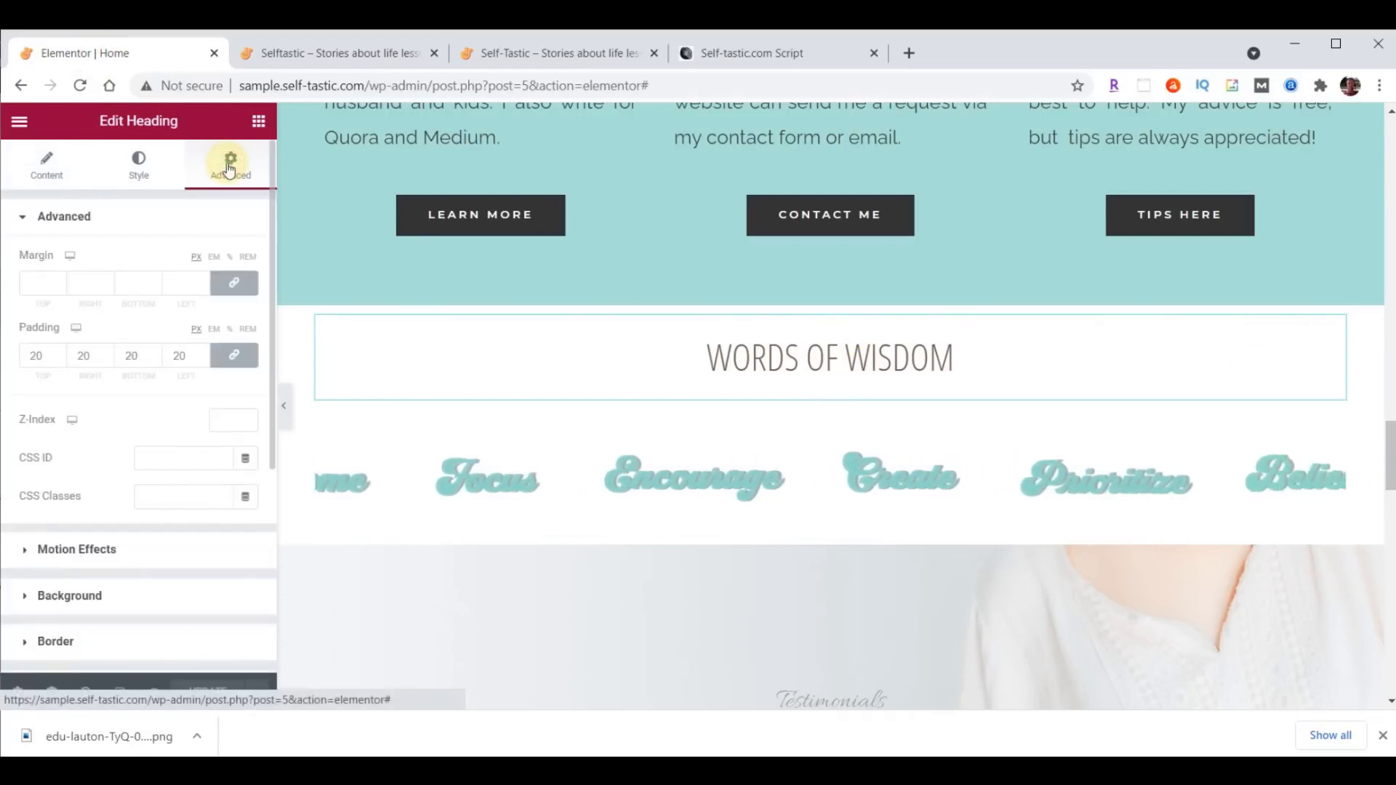
{"action": "left_click", "coordinate": [232, 355]}
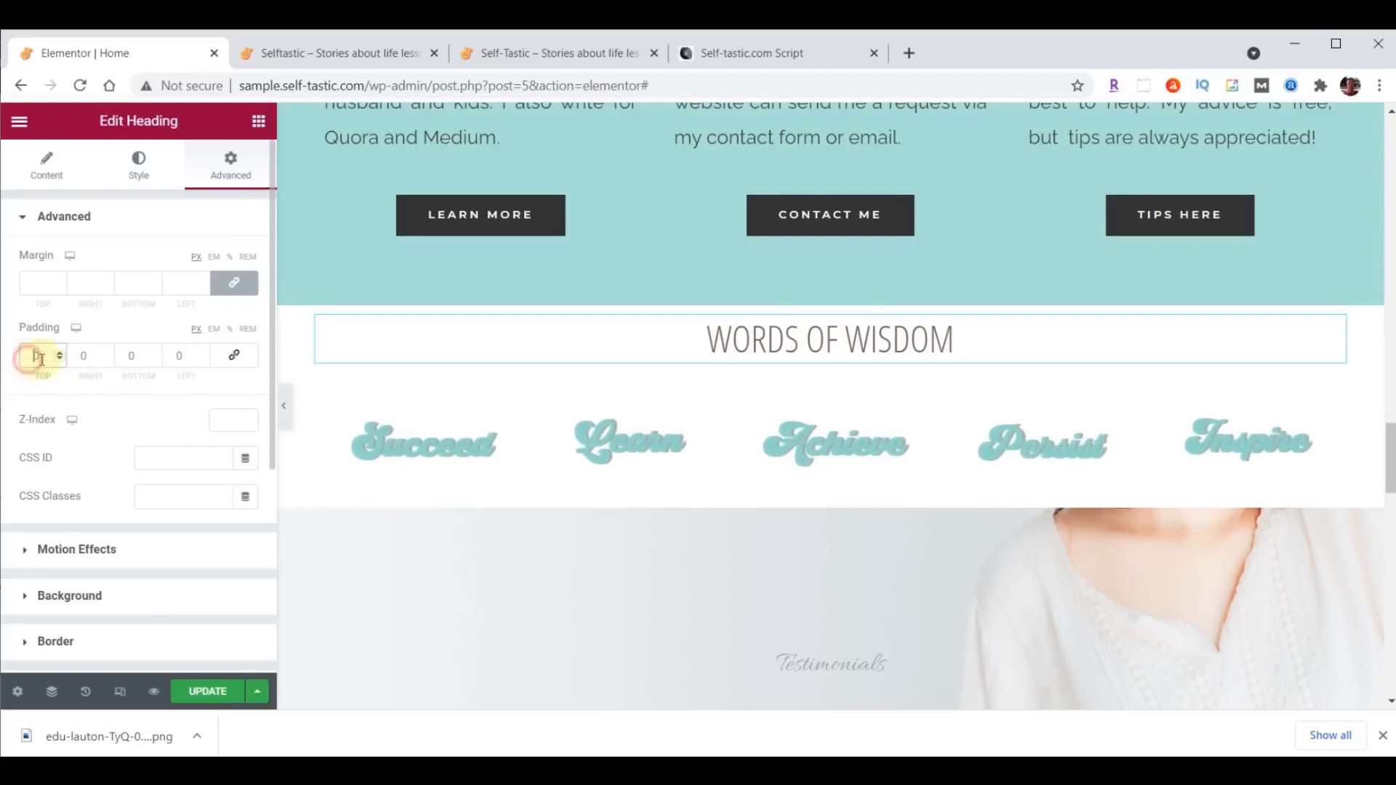
{"action": "type", "text": "70"}
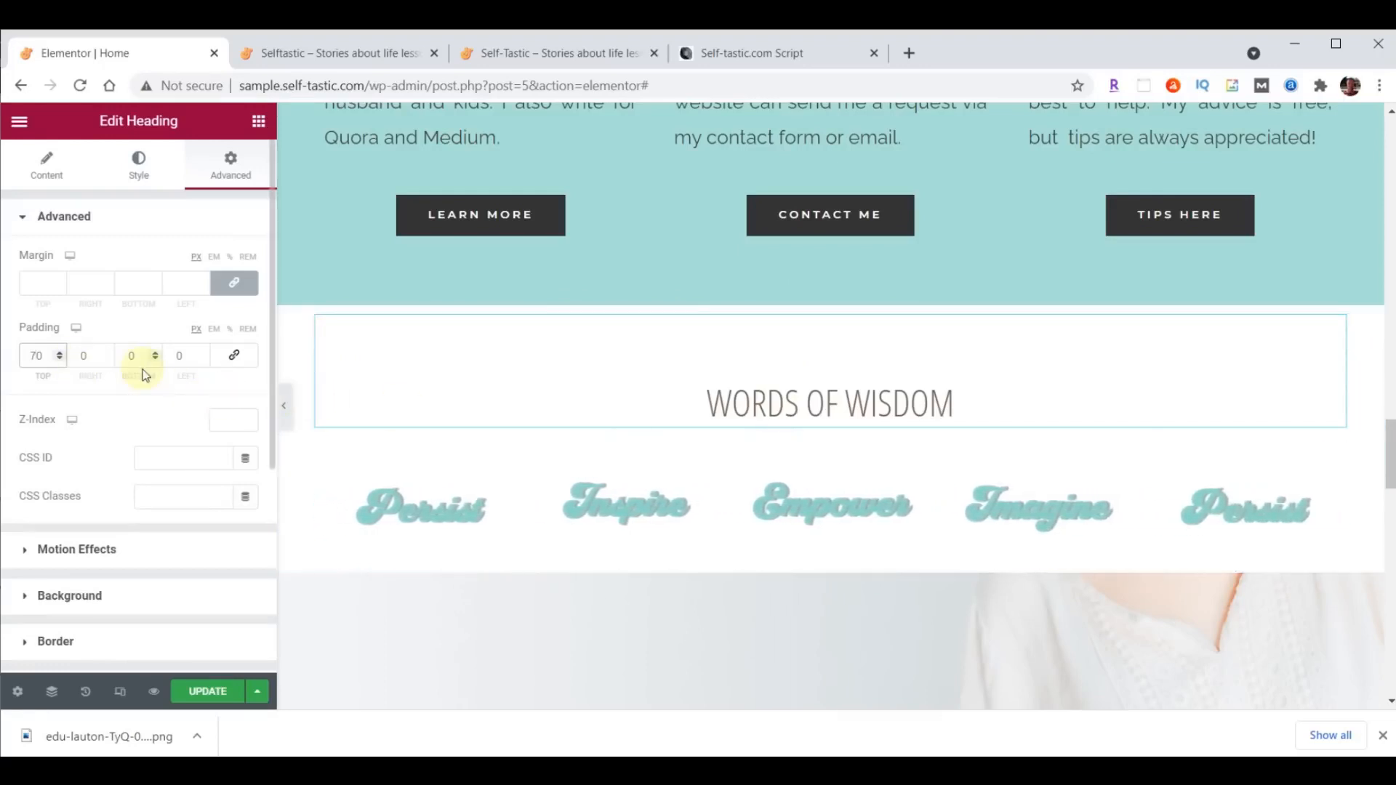
{"action": "left_click", "coordinate": [237, 286]}
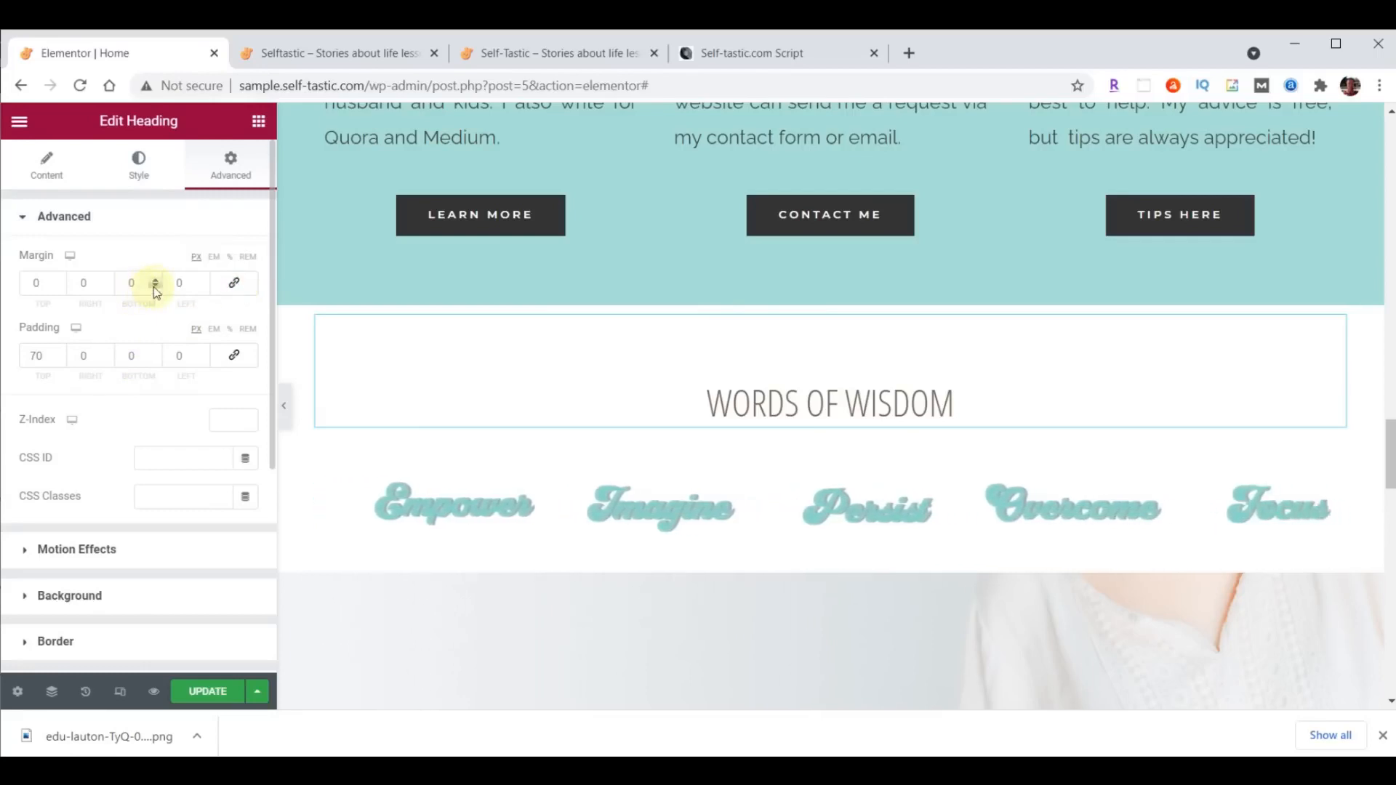
{"action": "left_click_drag", "start_coordinate": [154, 287], "coordinate": [154, 288]}
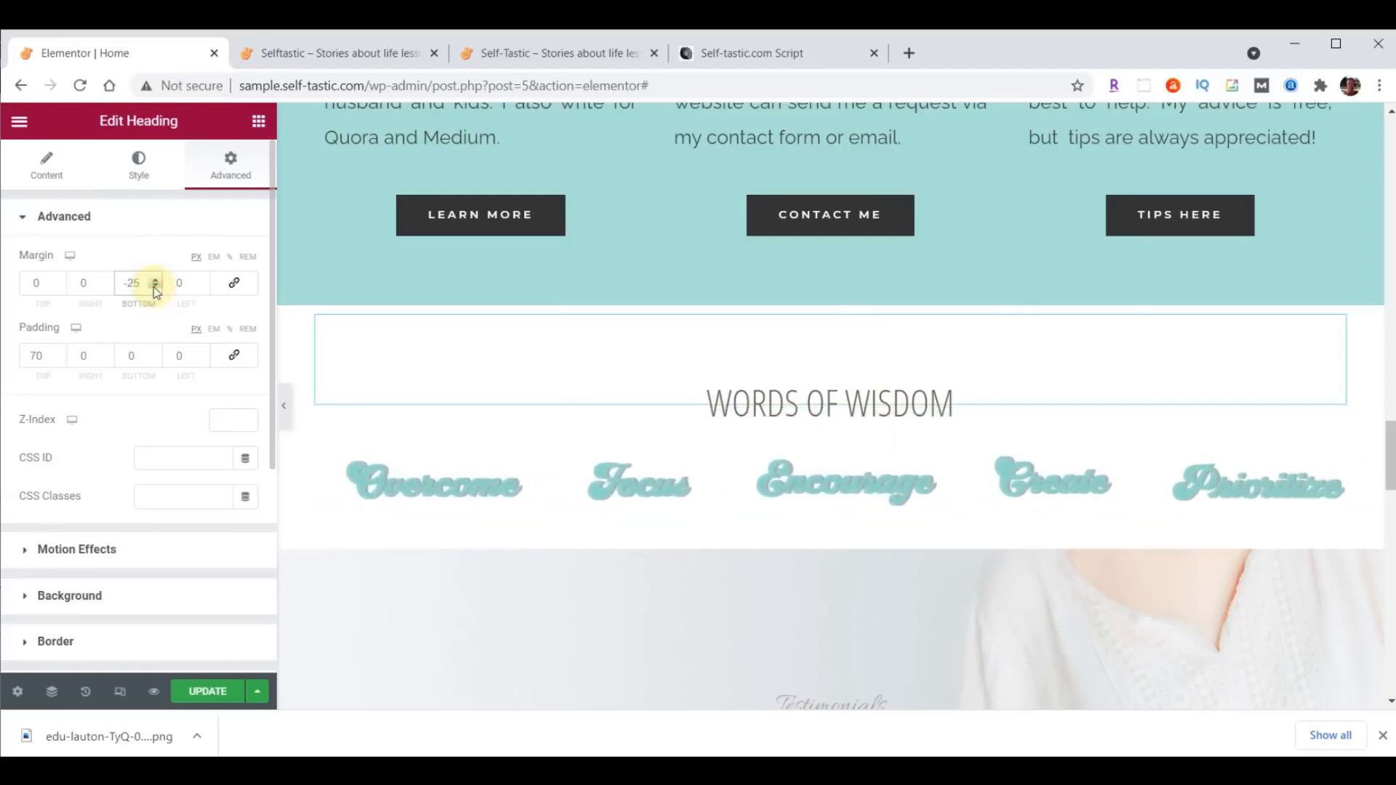
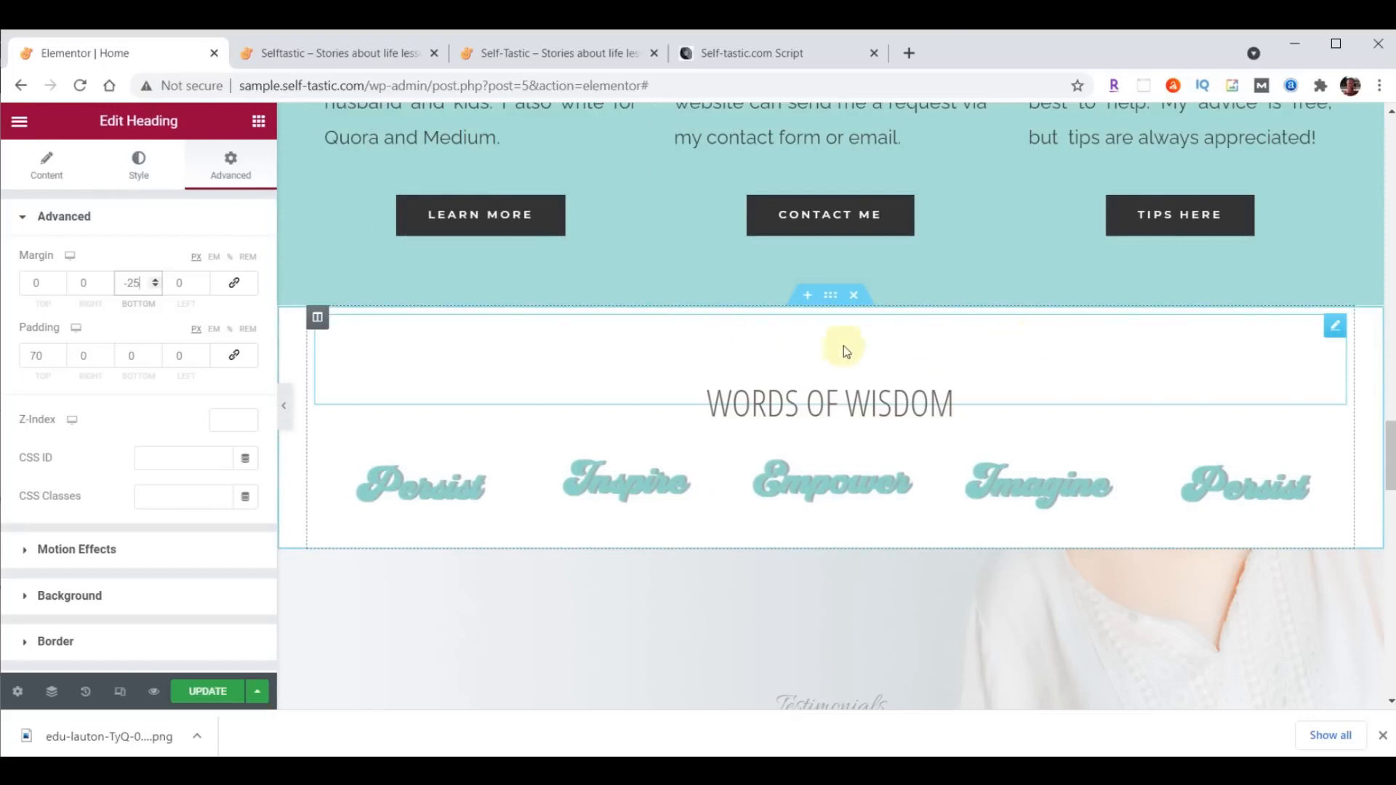
- Add a Waves shape divider in color #A8E0D9 to the top of the Words of Wisdom section
{"action": "left_click", "coordinate": [831, 297]}
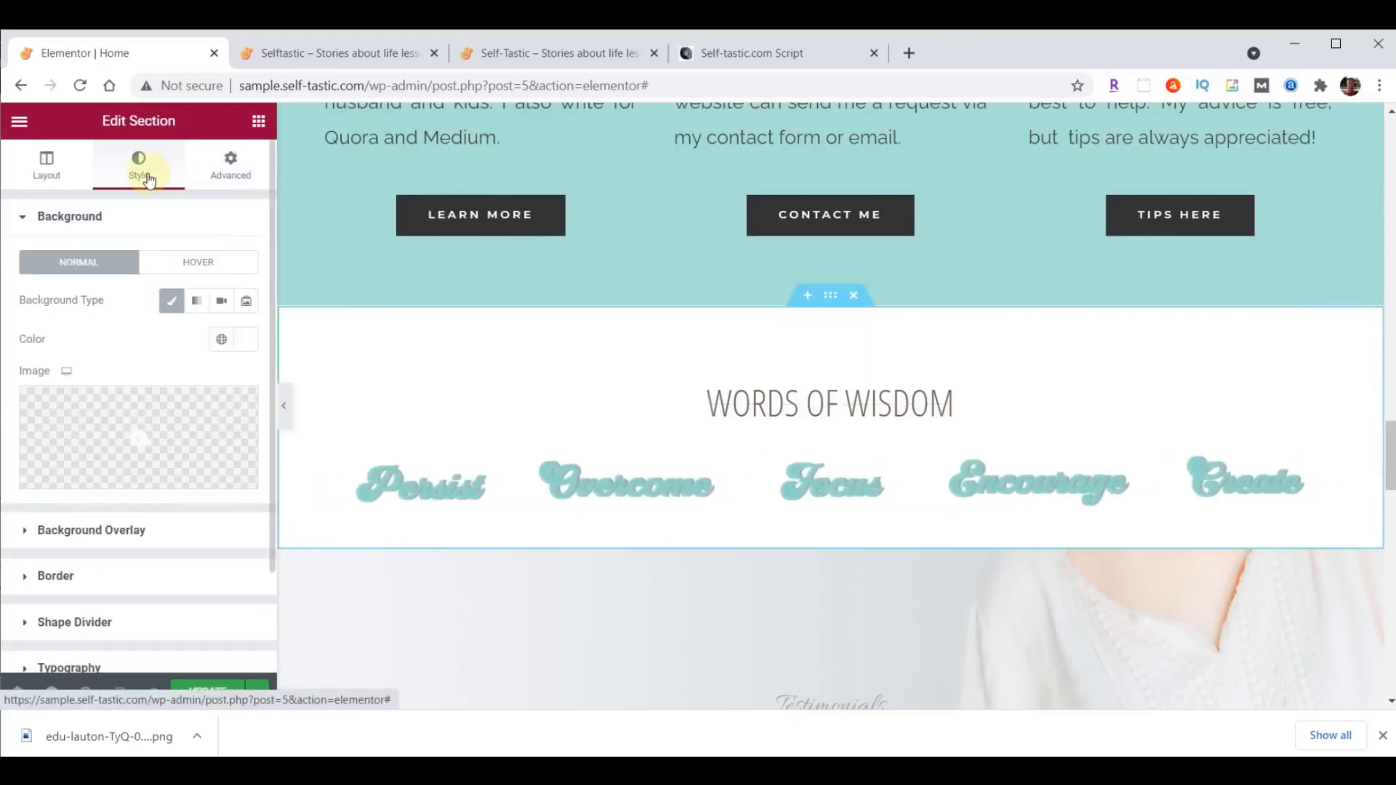
{"action": "left_click", "coordinate": [97, 622]}
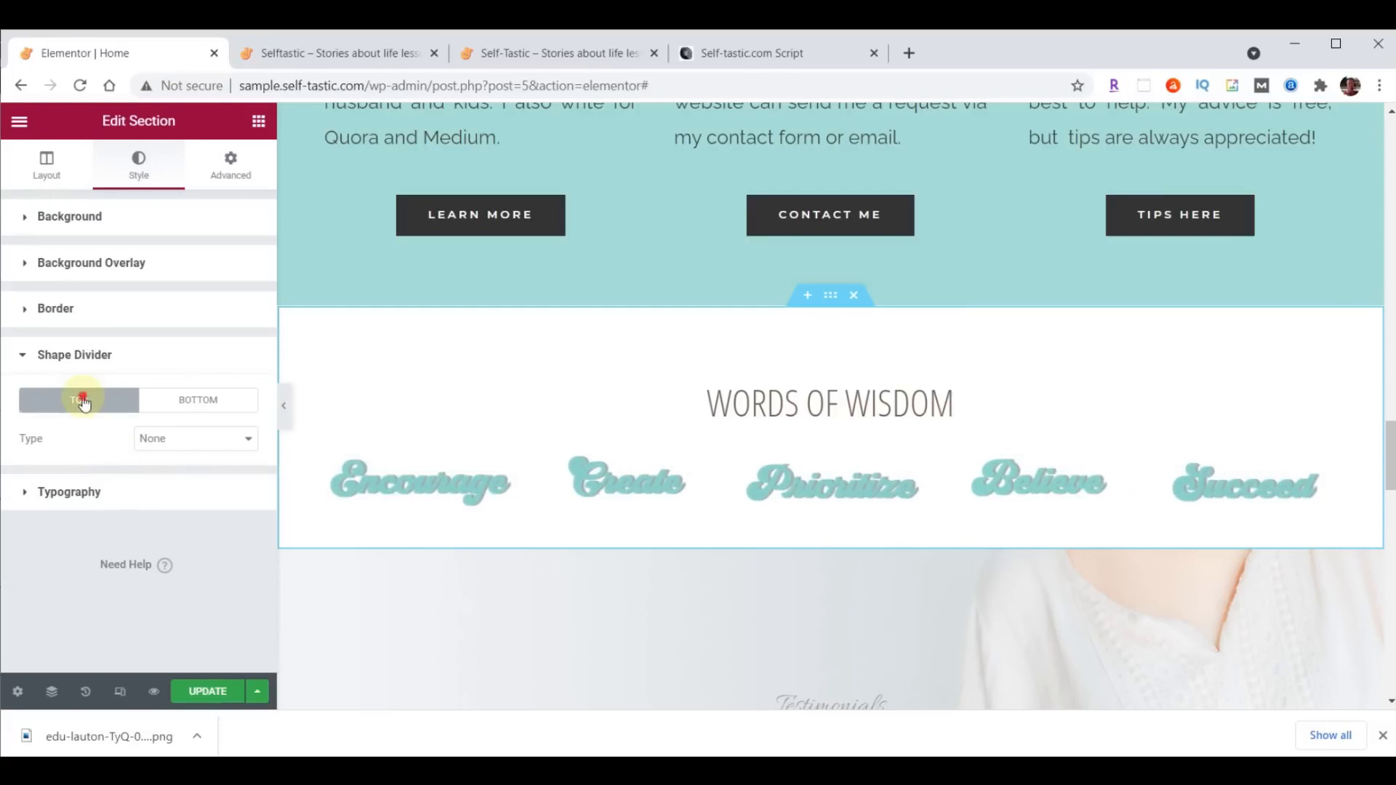
{"action": "left_click", "coordinate": [167, 441]}
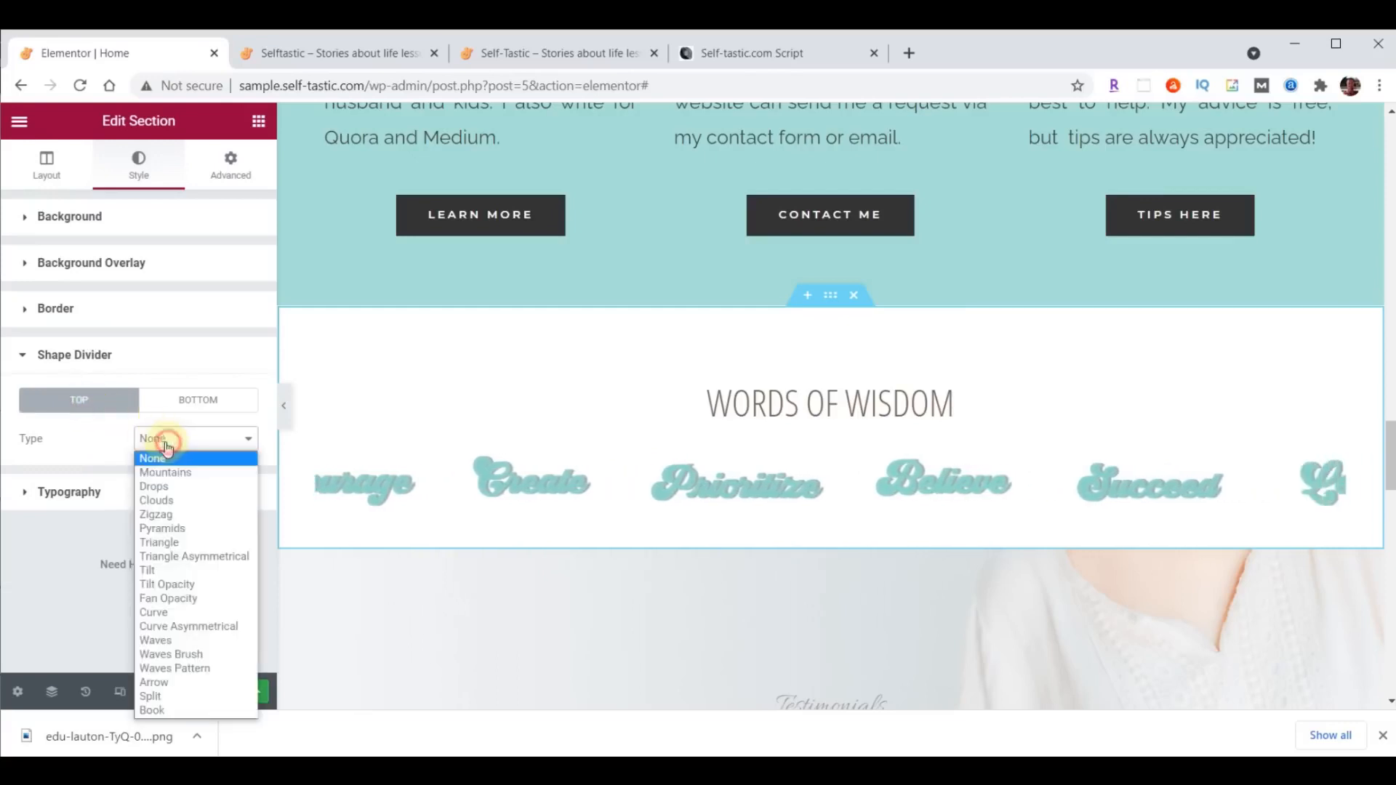
{"action": "left_click", "coordinate": [179, 642]}
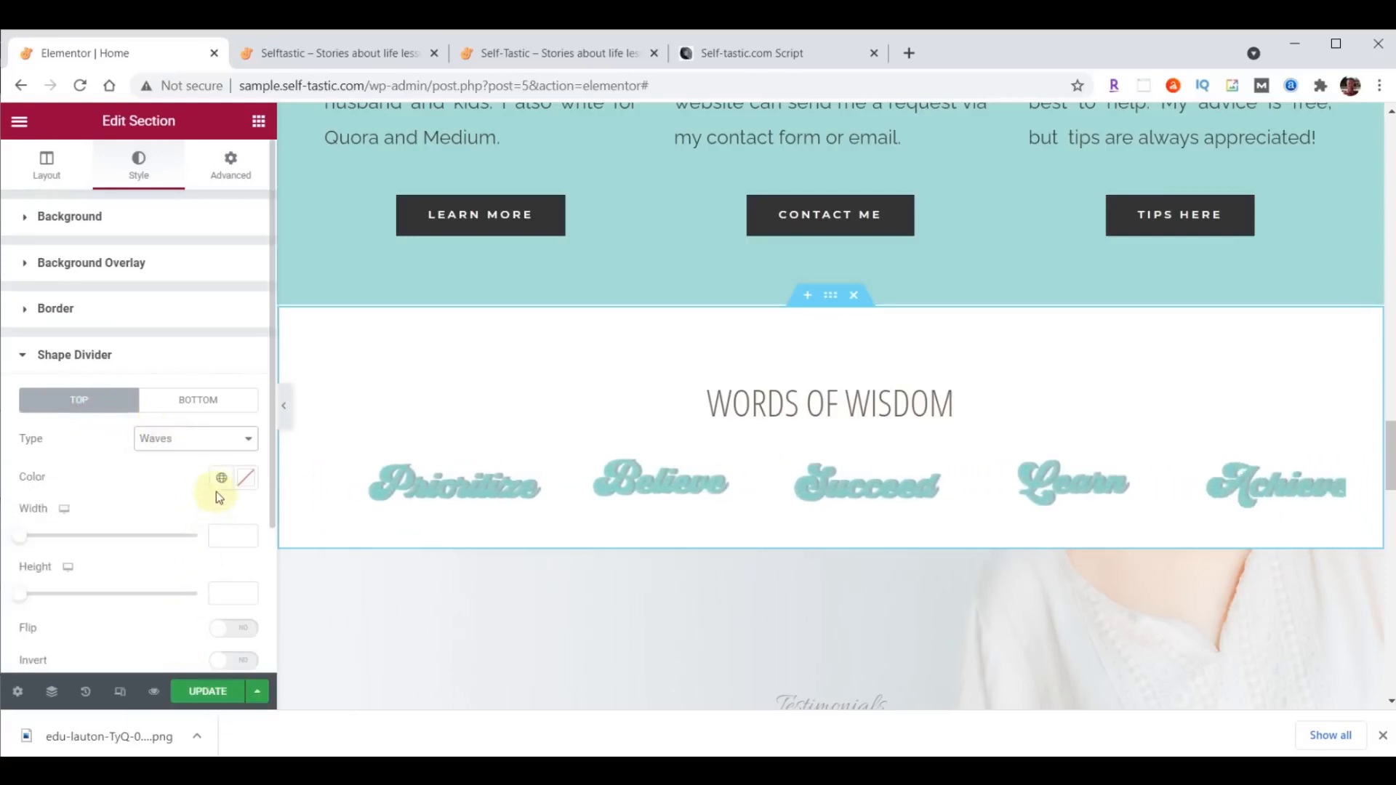
{"action": "left_click", "coordinate": [245, 483]}
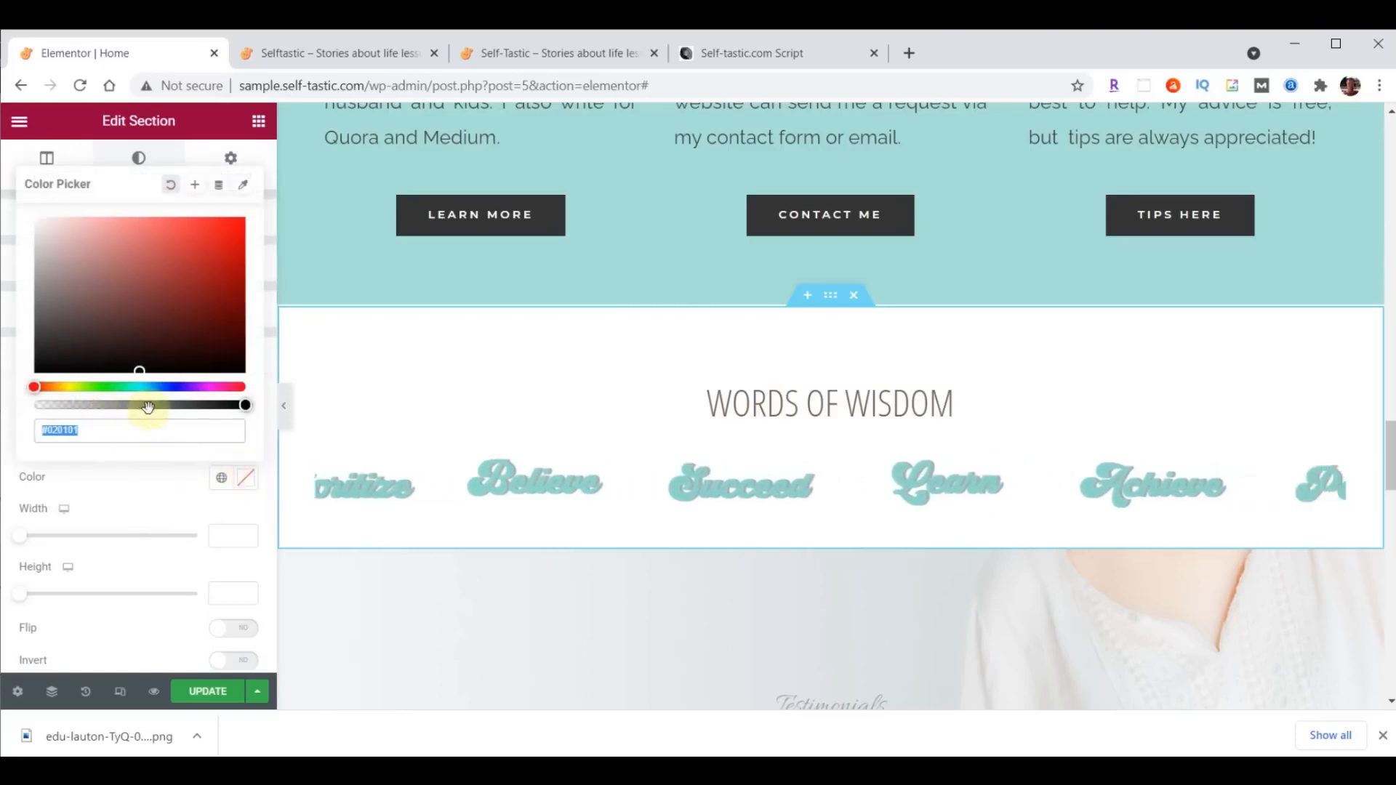
{"action": "type", "text": "#A8E0D9"}
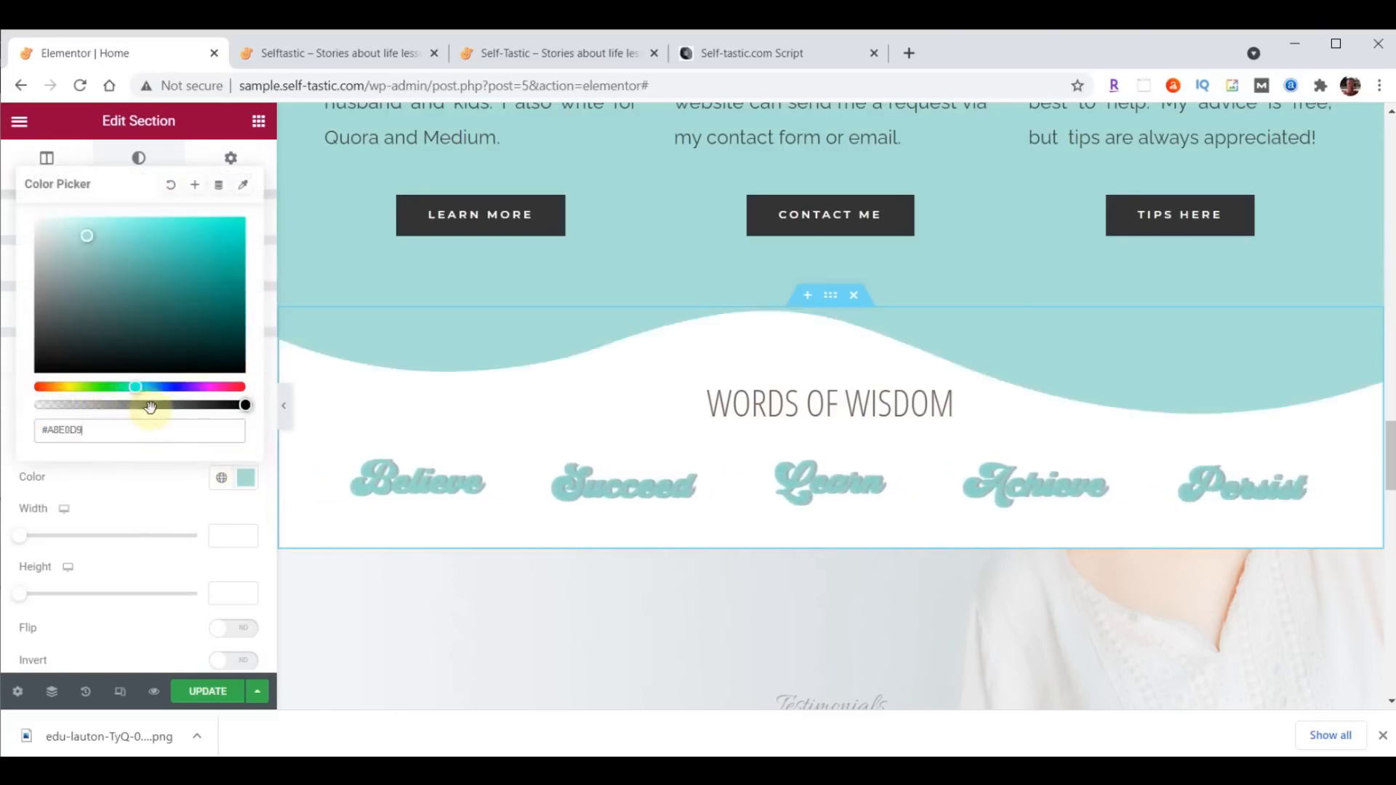
{"action": "left_click", "coordinate": [240, 469]}
- Change the top divider's type to Waves Brush with a height of 60, and update the page
{"action": "left_click", "coordinate": [213, 445]}
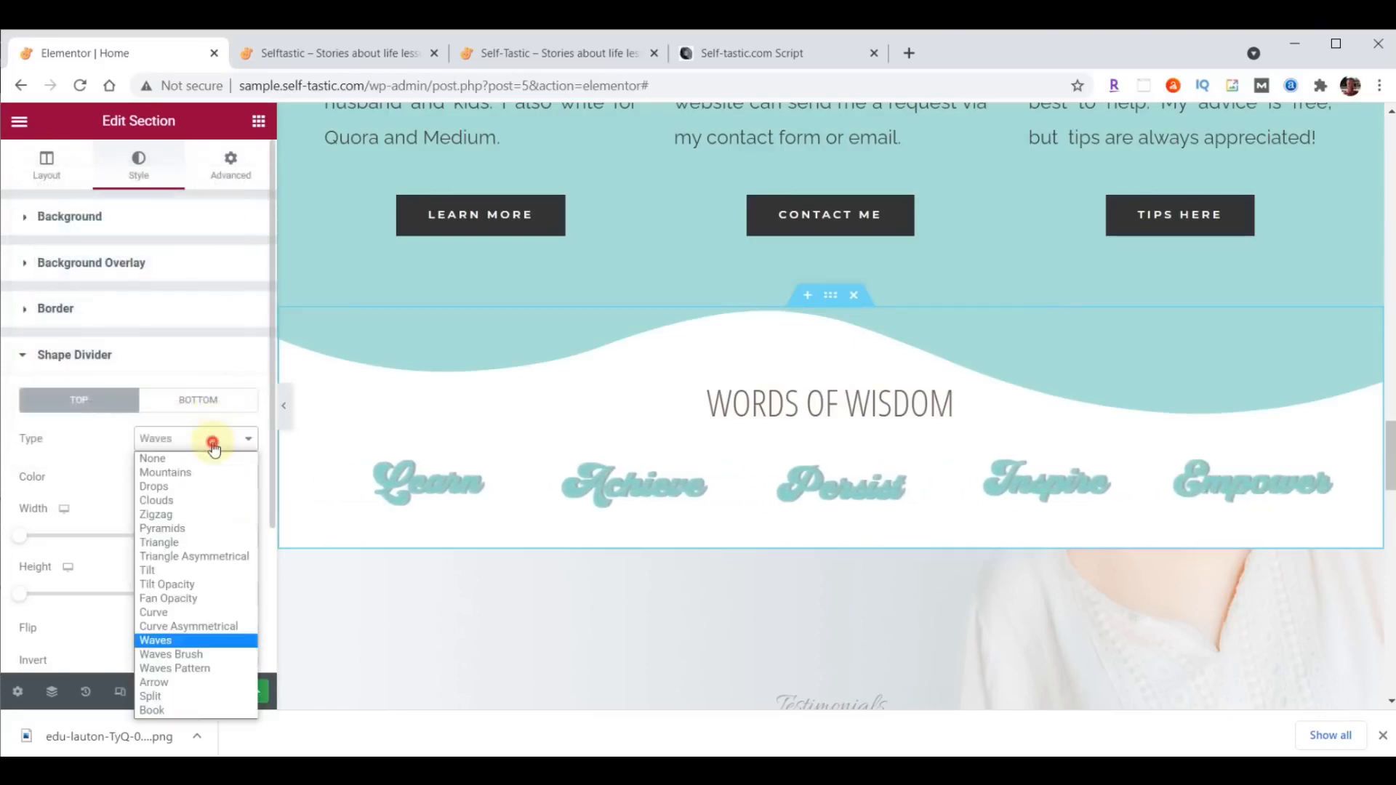
{"action": "left_click", "coordinate": [207, 649]}
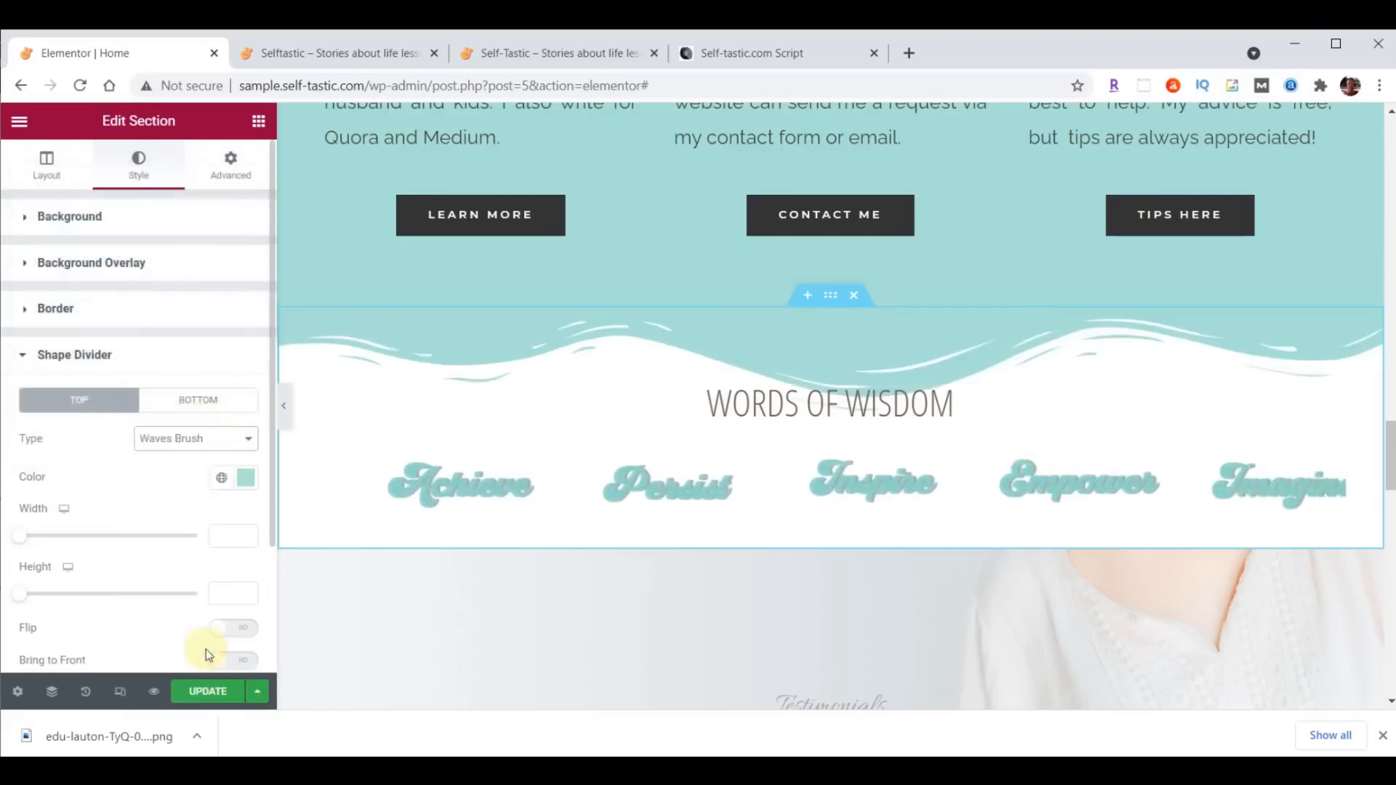
{"action": "left_click", "coordinate": [232, 596]}
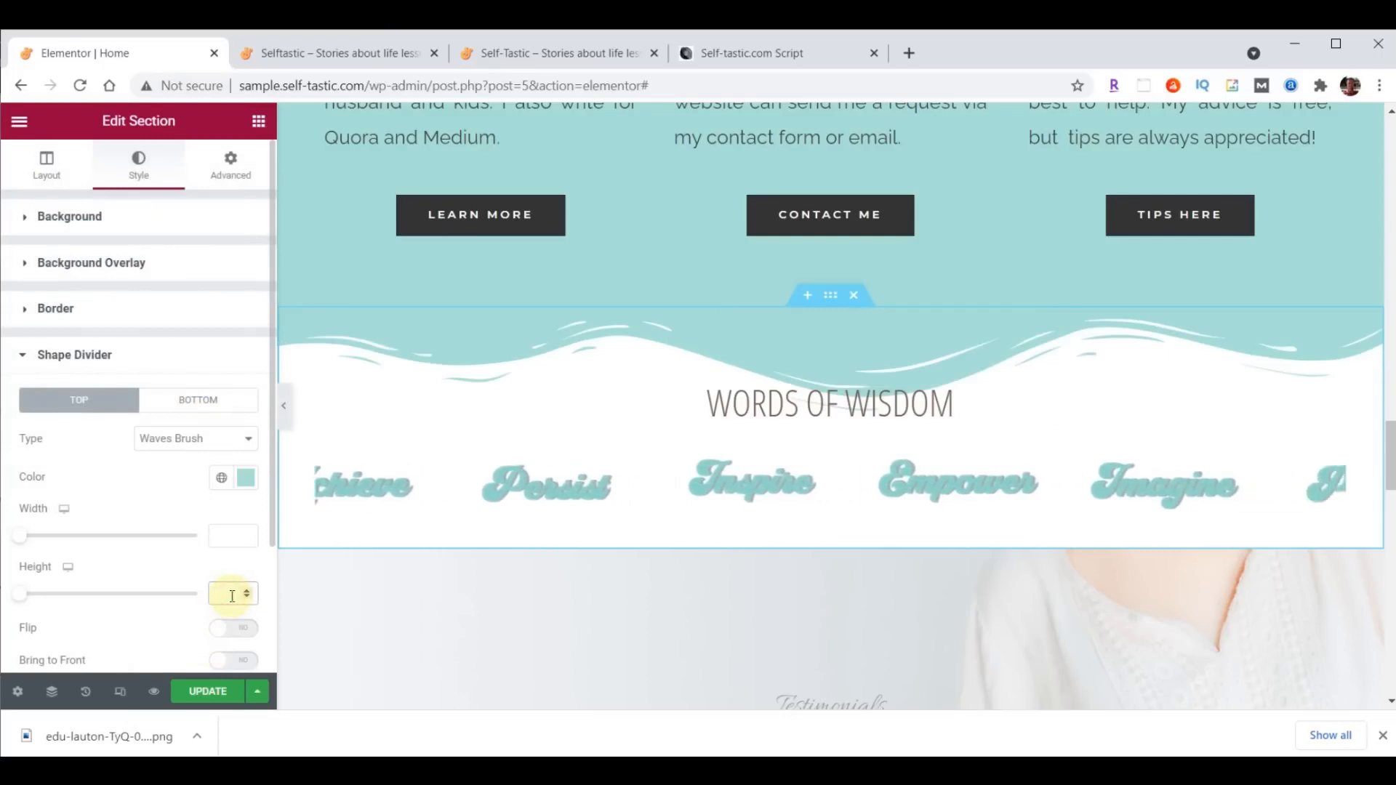
{"action": "type", "text": "60"}
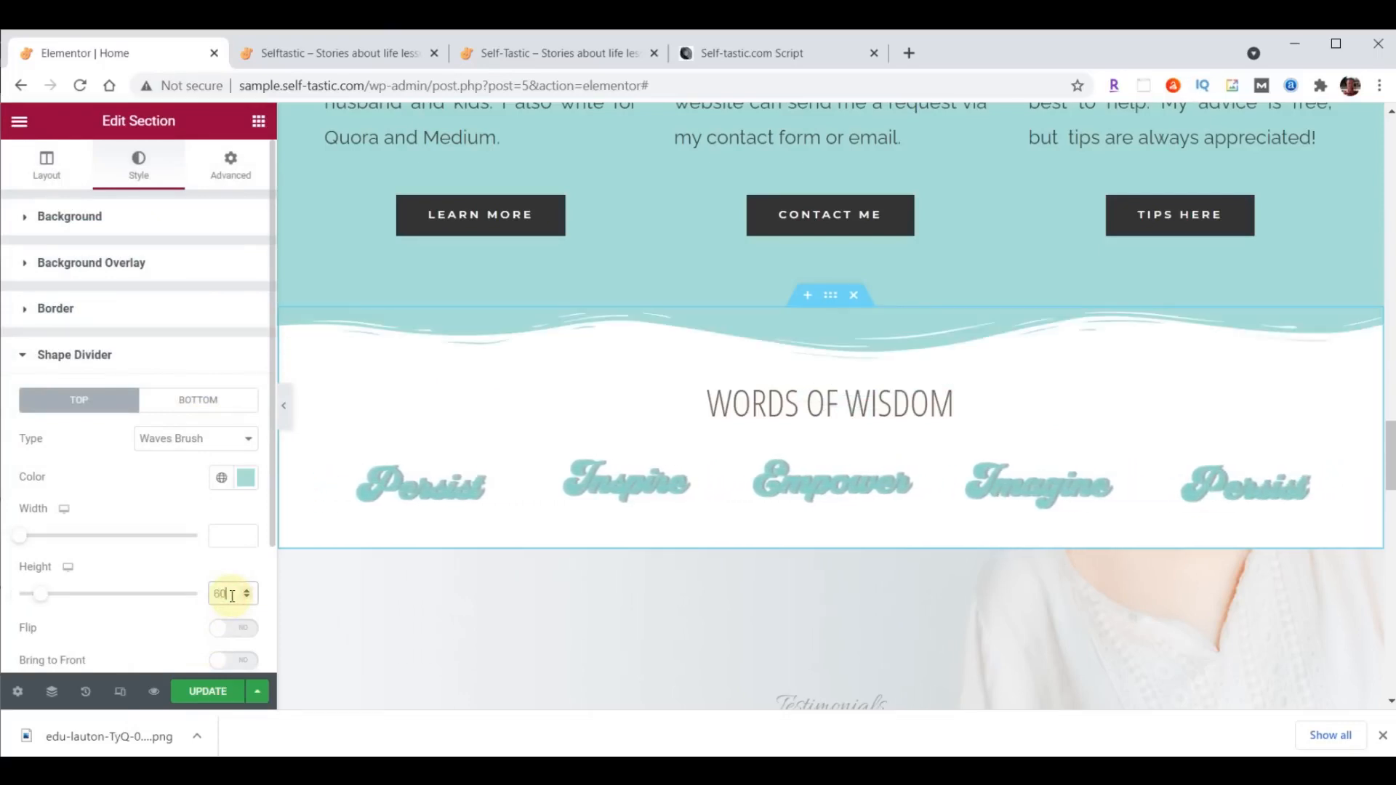
{"action": "left_click", "coordinate": [203, 694]}
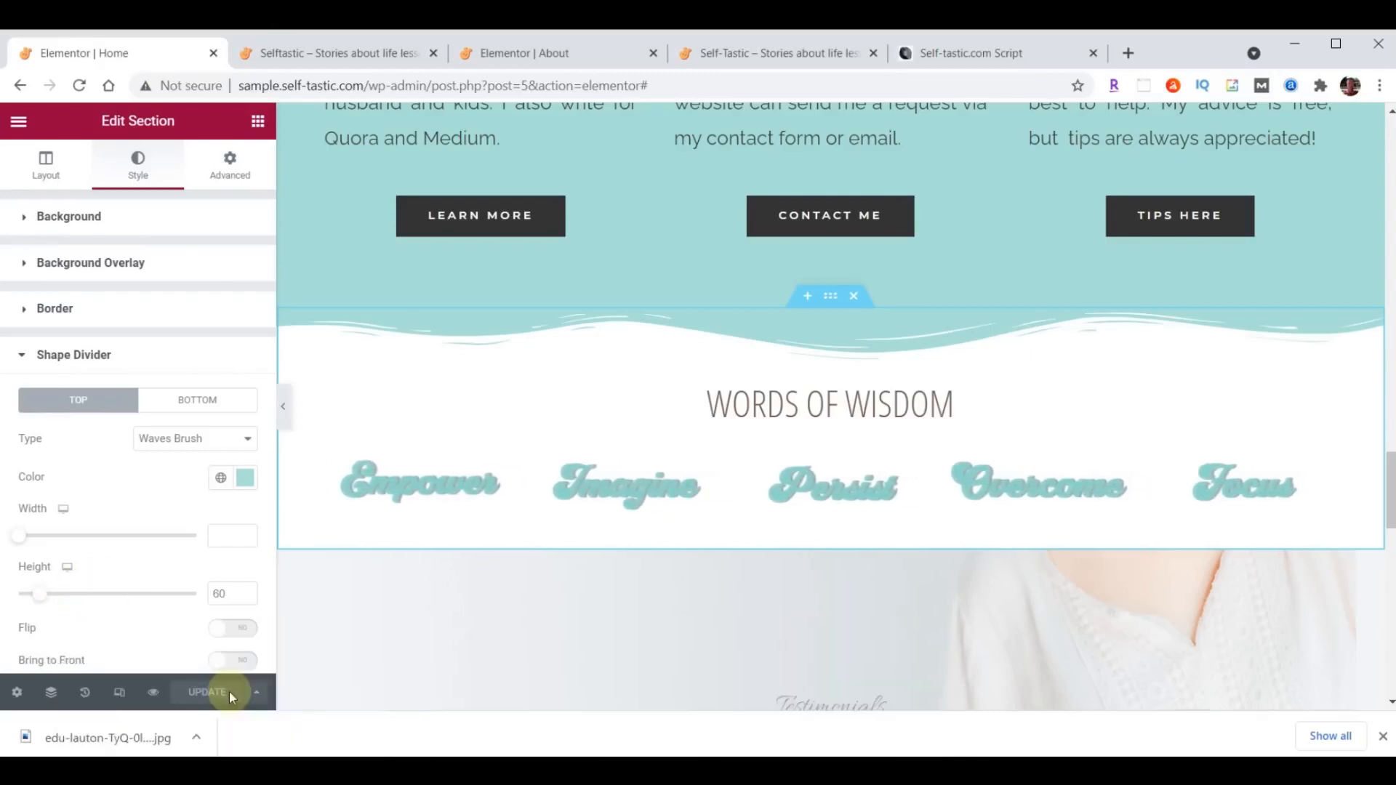
- Save the Words of Wisdom section to the library as a template named "Selftastic - Words of Wisdom"
{"action": "right_click", "coordinate": [823, 299]}
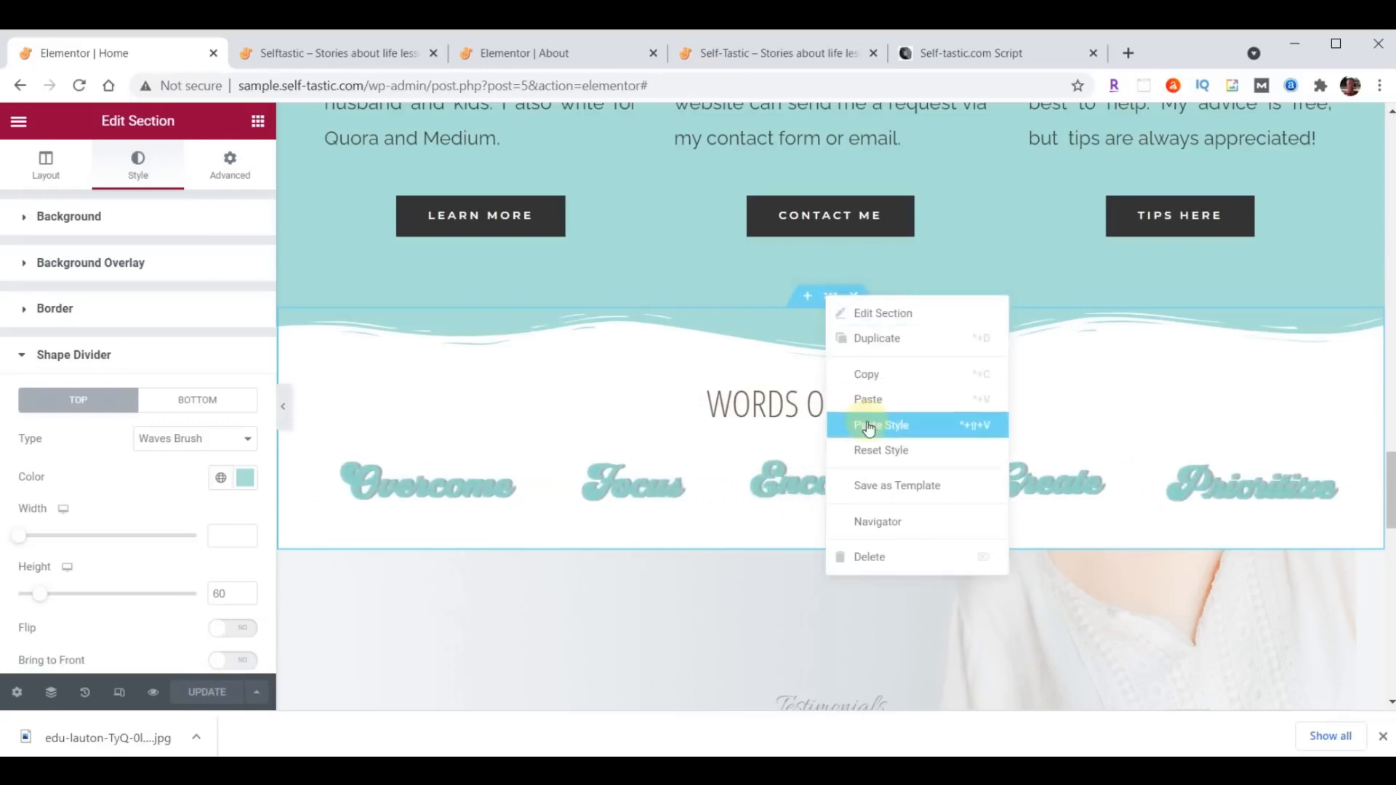
{"action": "left_click", "coordinate": [879, 485]}
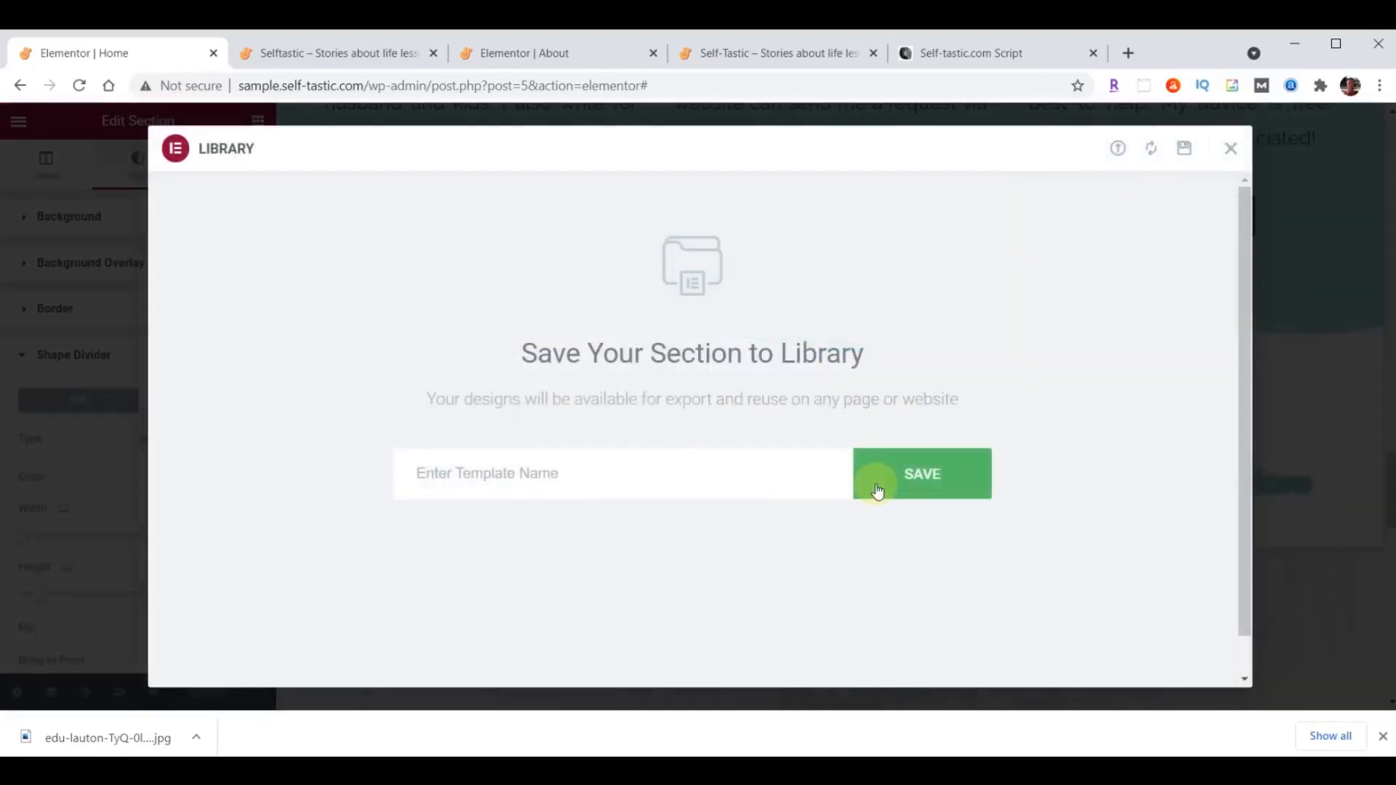
{"action": "left_click", "coordinate": [635, 482]}
{"action": "type", "text": "Selftastic - Words of Wisdom"}
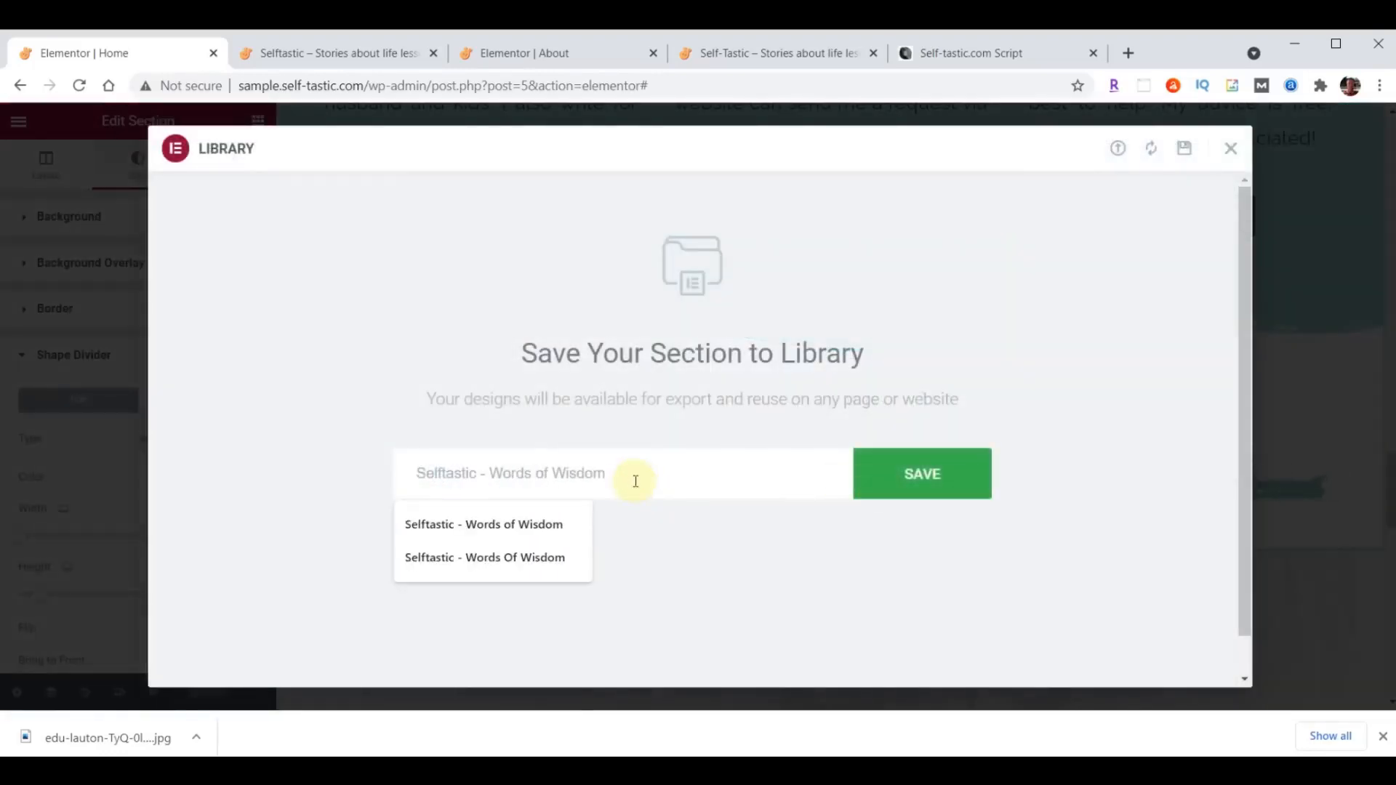
{"action": "left_click", "coordinate": [925, 482]}
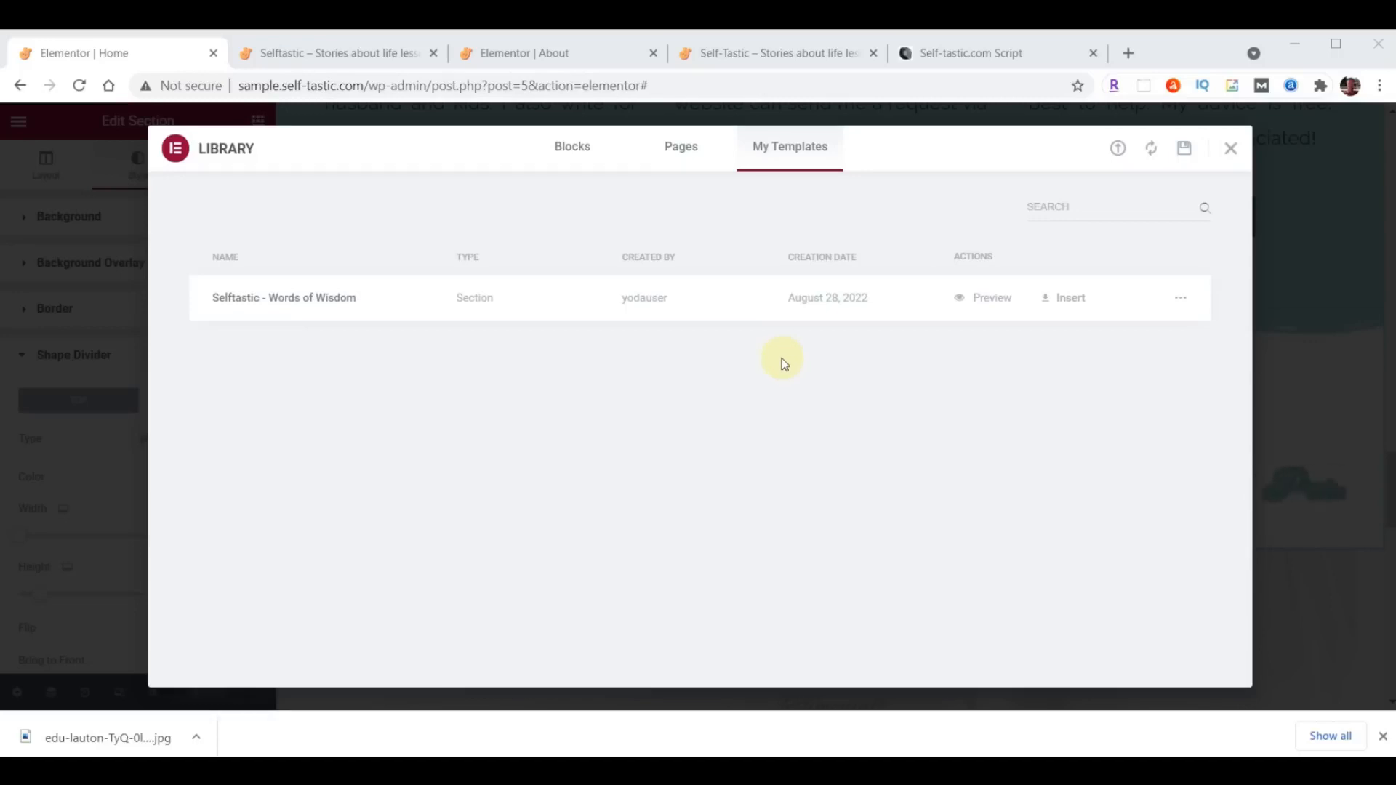
{"action": "left_click", "coordinate": [1230, 150]}
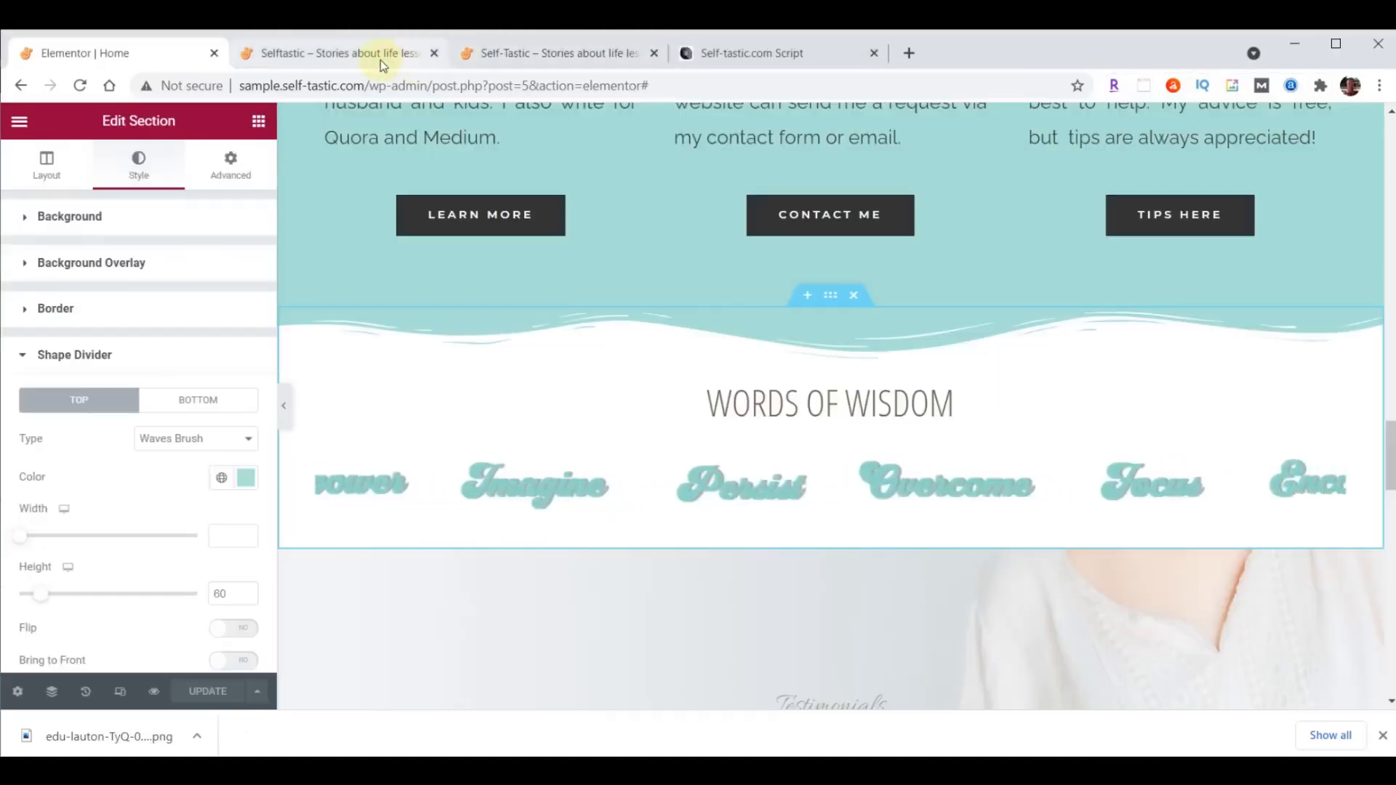
- Reload the sample home page to check the divider, and examine the sections further down the self-tastic.com reference page
{"action": "left_click", "coordinate": [356, 54]}
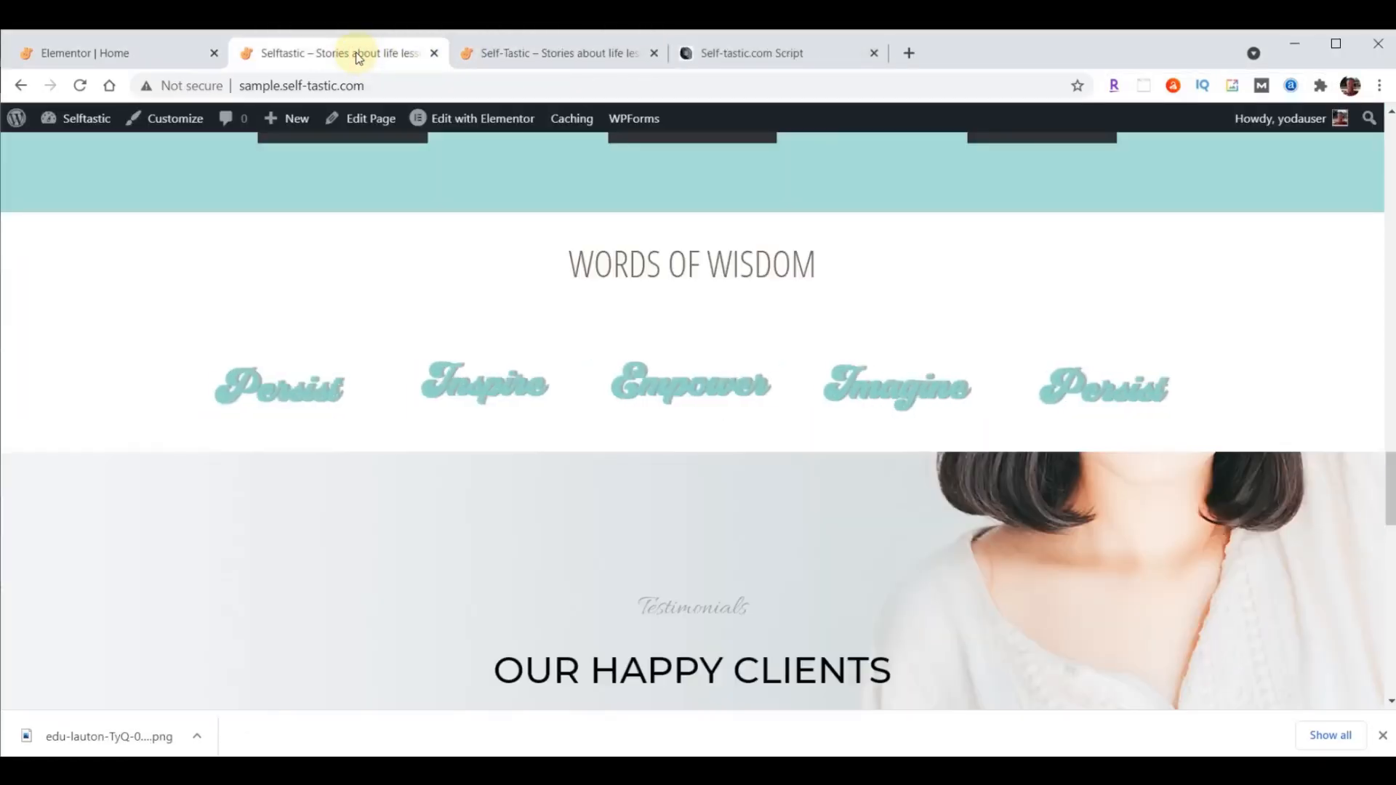
{"action": "left_click", "coordinate": [80, 85]}
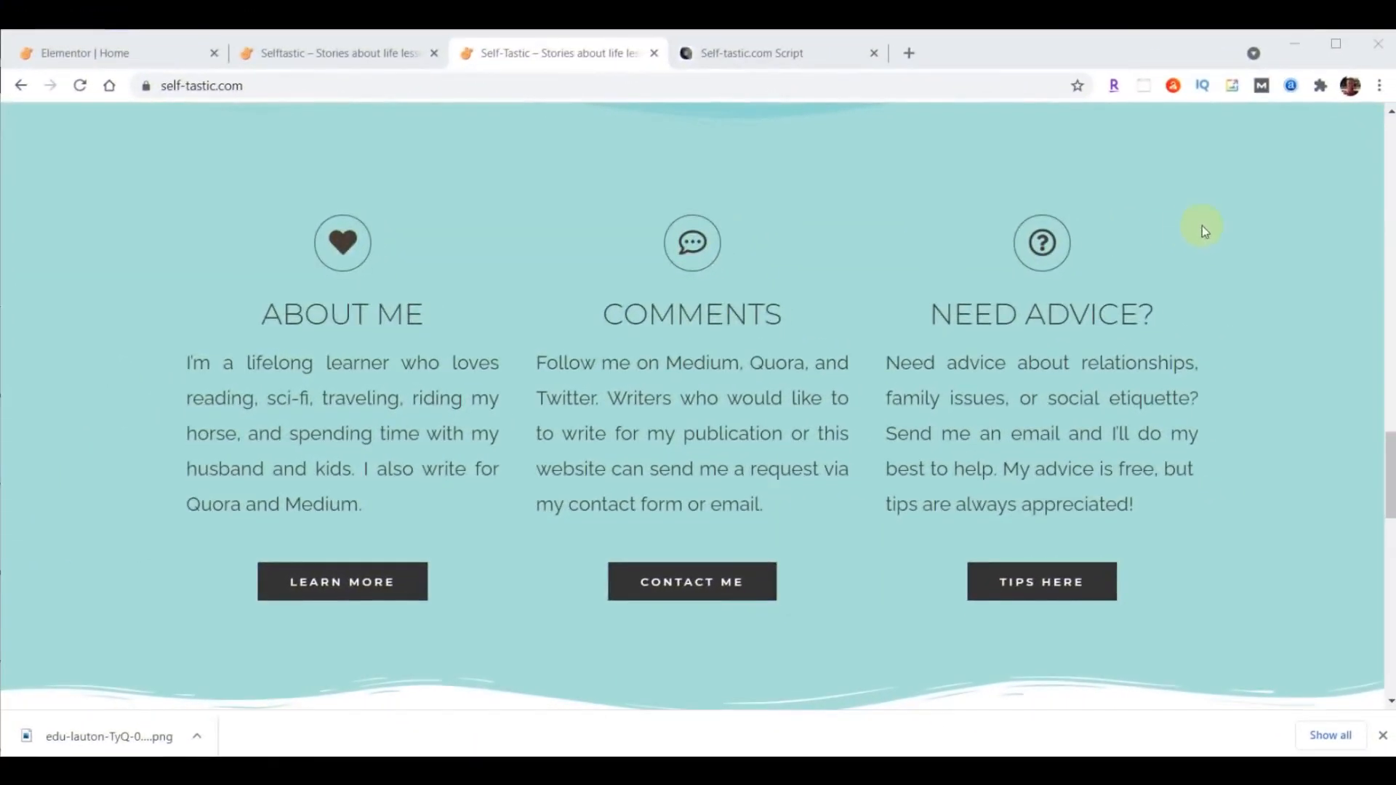
{"action": "scroll", "coordinate": [1203, 225], "scroll_direction": "down", "scroll_amount": 7}
{"action": "scroll", "coordinate": [1203, 225], "scroll_direction": "down", "scroll_amount": 4}
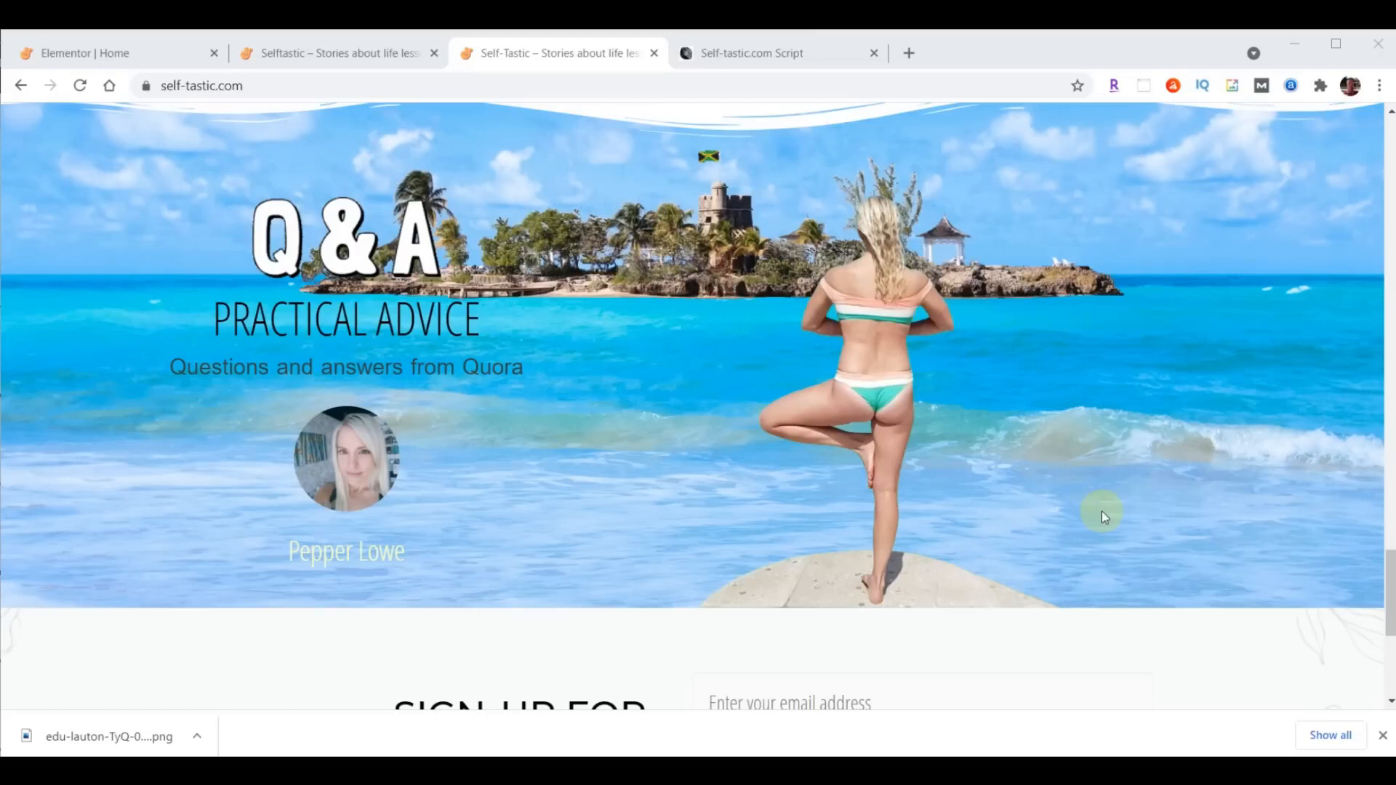
- Copy the Learn More button from the About Me column in the page editor
{"action": "left_click", "coordinate": [116, 53]}
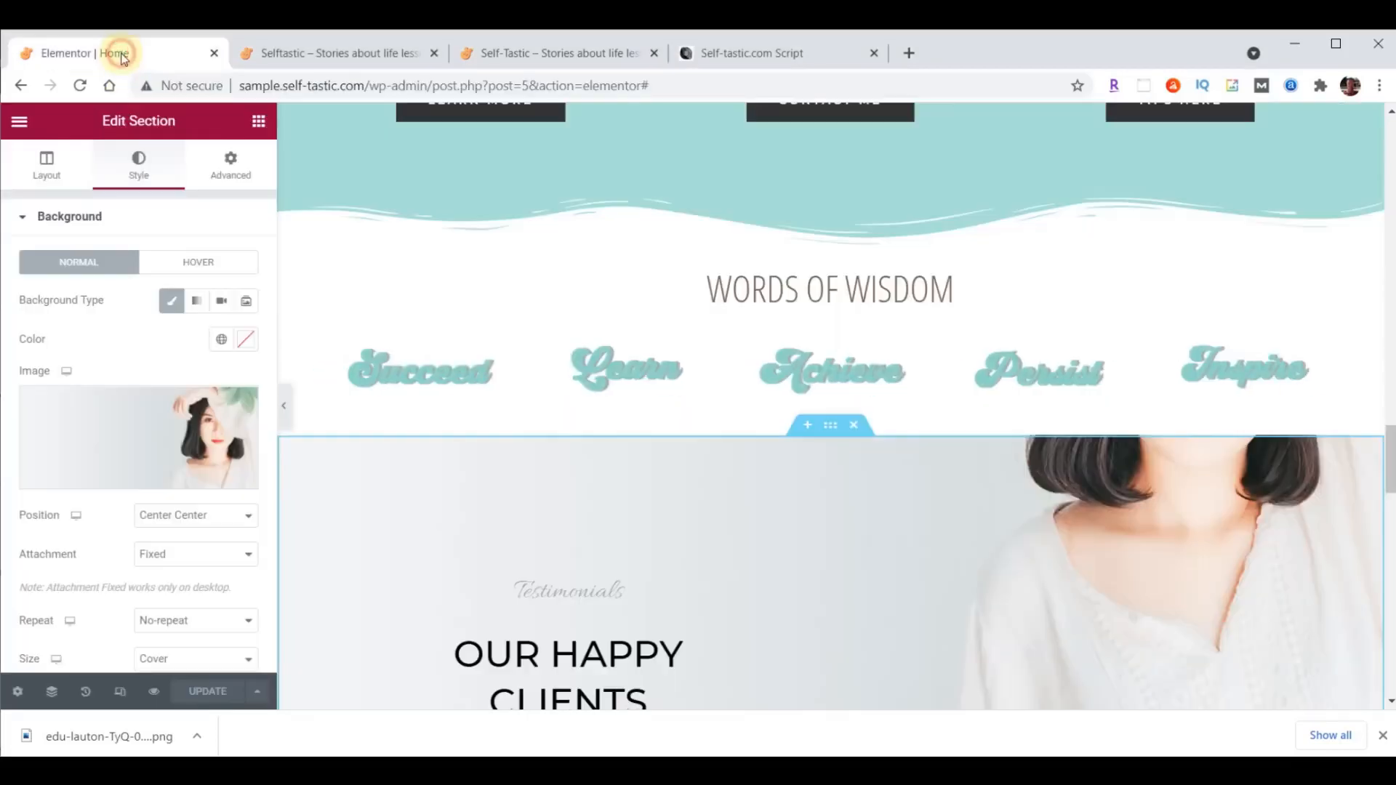
{"action": "left_click_drag", "start_coordinate": [1392, 464], "coordinate": [1392, 496]}
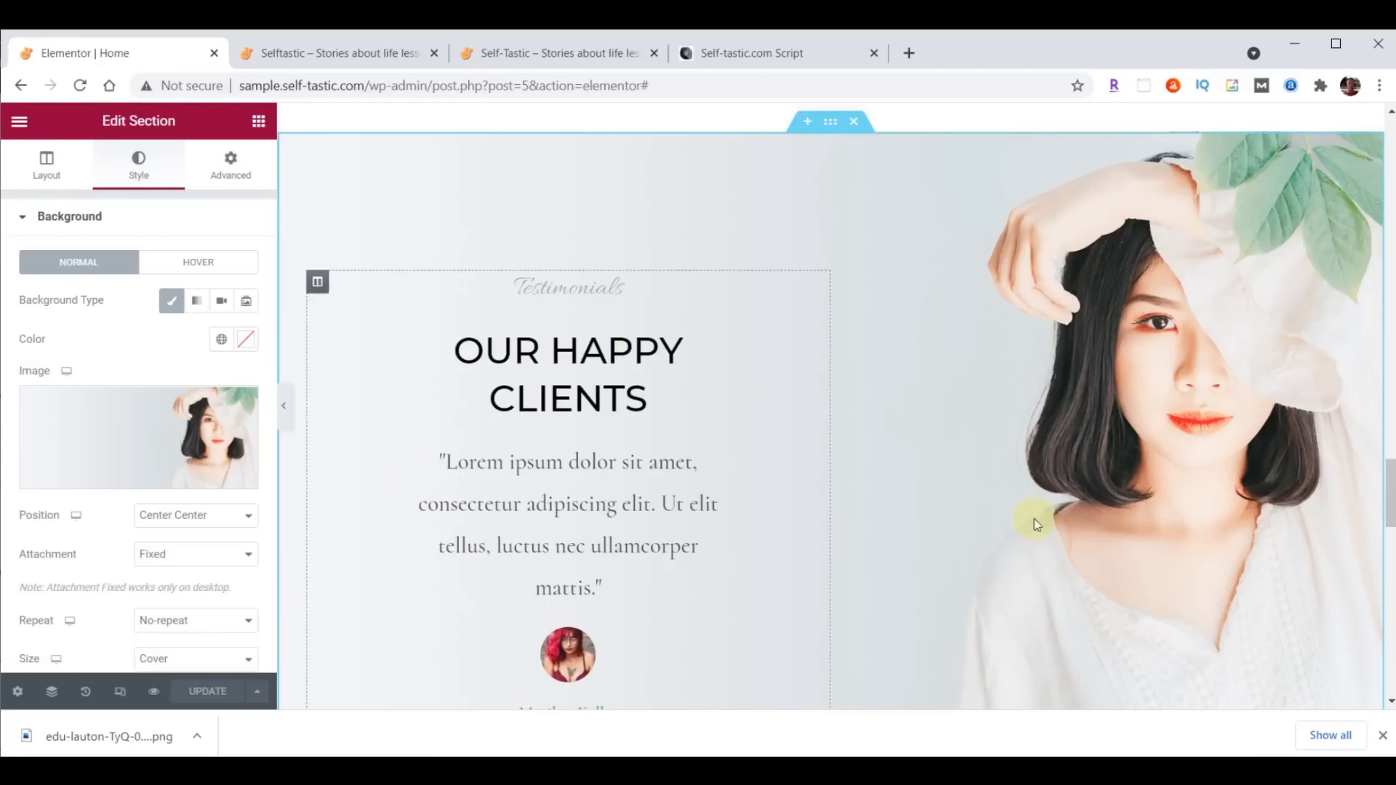
{"action": "scroll", "coordinate": [795, 486], "scroll_direction": "down", "scroll_amount": 3}
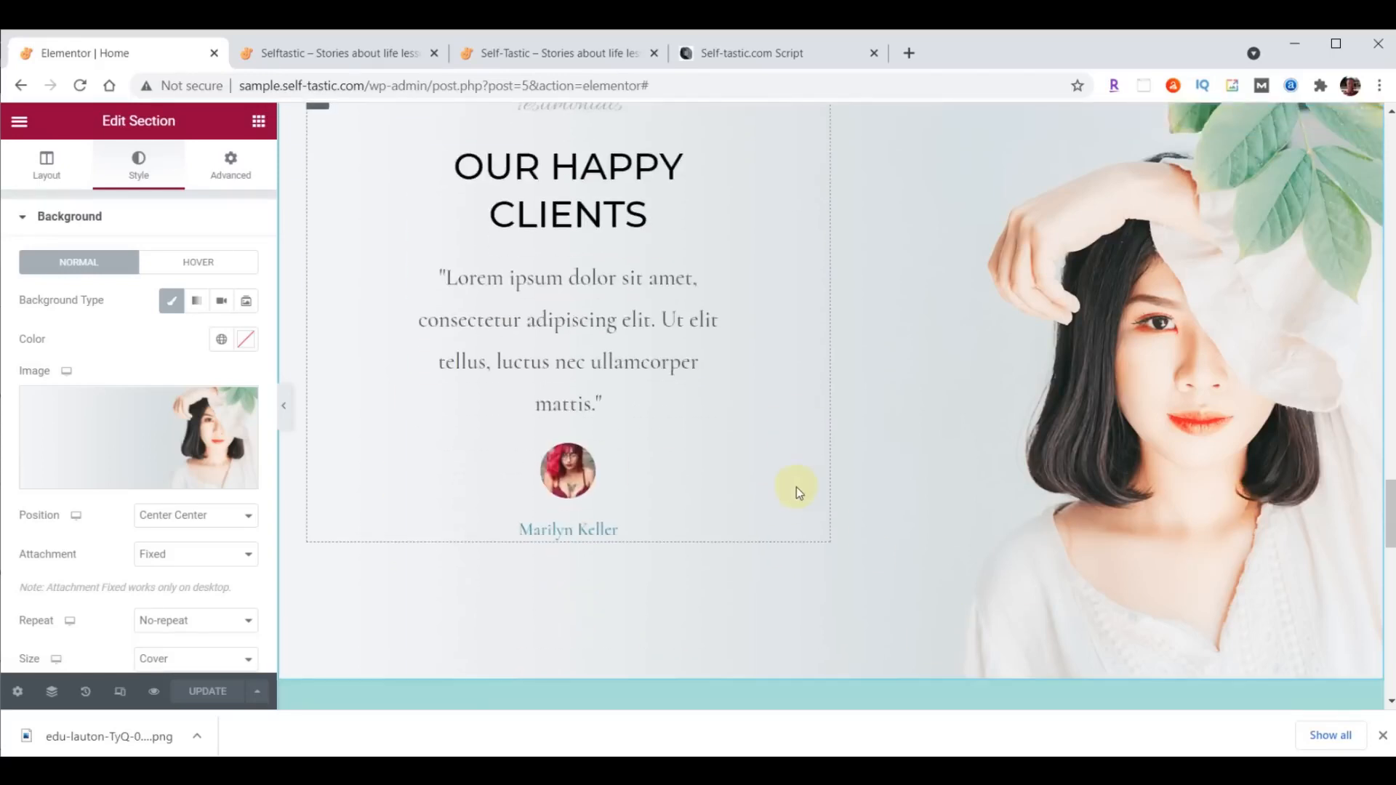
{"action": "scroll", "coordinate": [771, 495], "scroll_direction": "up", "scroll_amount": 5}
{"action": "scroll", "coordinate": [779, 415], "scroll_direction": "up", "scroll_amount": 5}
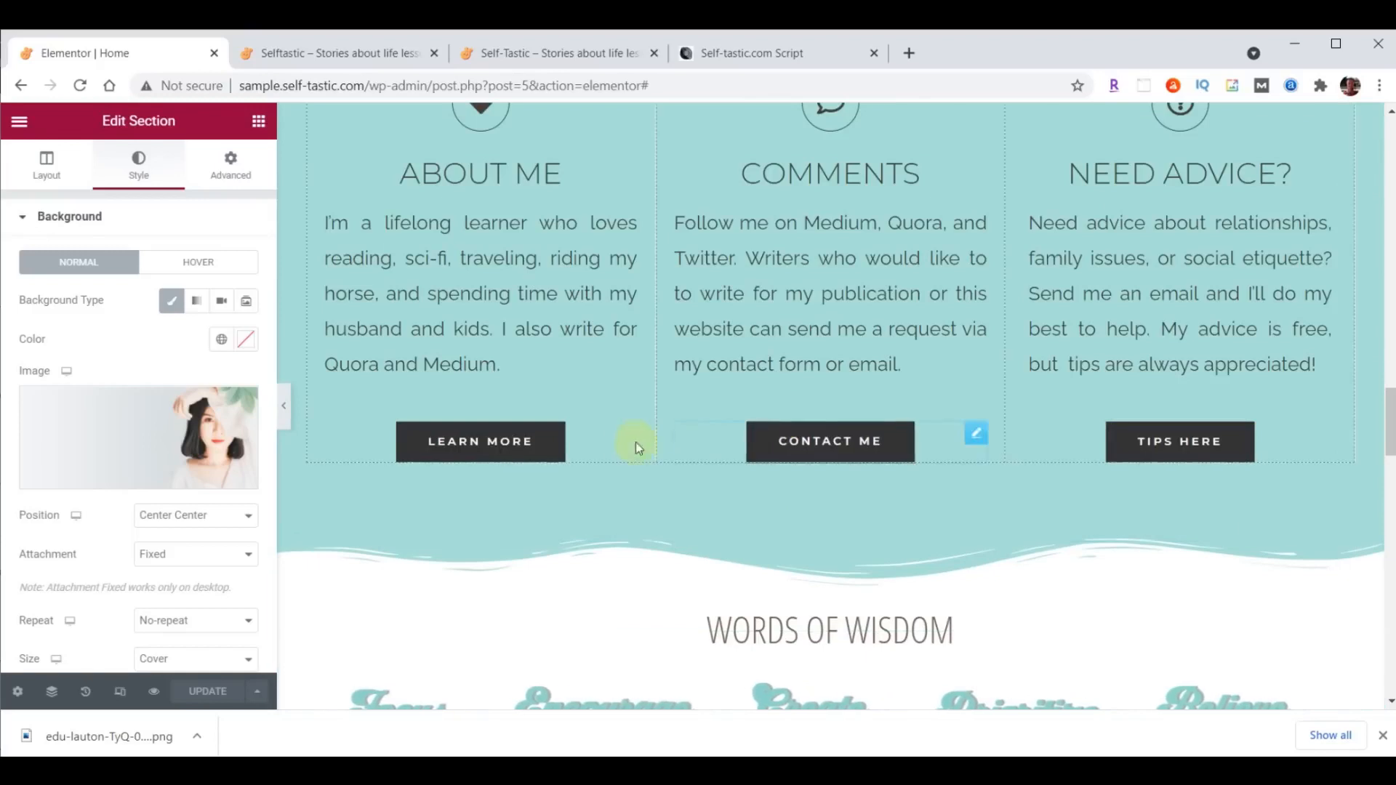
{"action": "right_click", "coordinate": [505, 439]}
{"action": "left_click", "coordinate": [554, 507]}
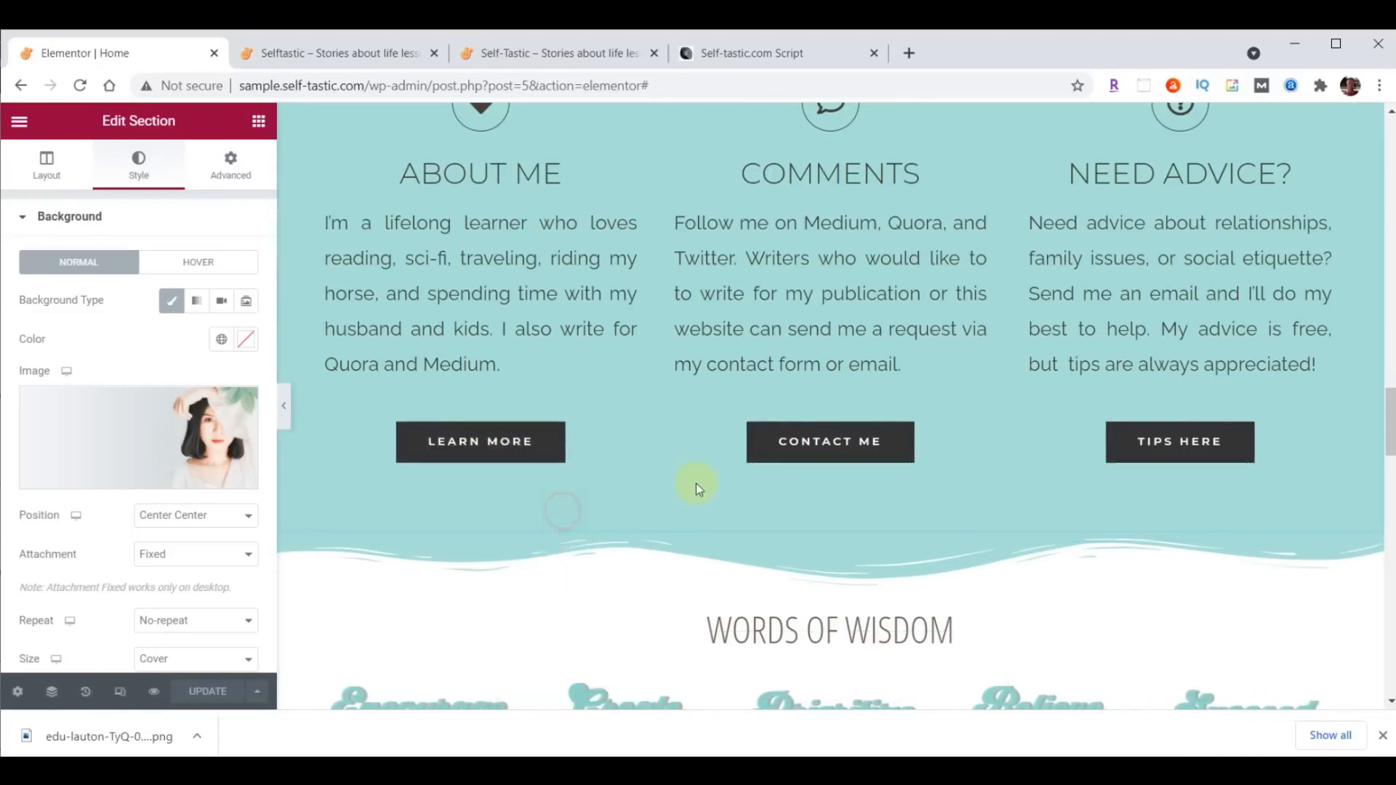
- Paste the copied button below the testimonial and set its text to "More Testimonials"
{"action": "scroll", "coordinate": [695, 483], "scroll_direction": "down", "scroll_amount": 8}
{"action": "scroll", "coordinate": [698, 490], "scroll_direction": "down", "scroll_amount": 5}
{"action": "right_click", "coordinate": [577, 386]}
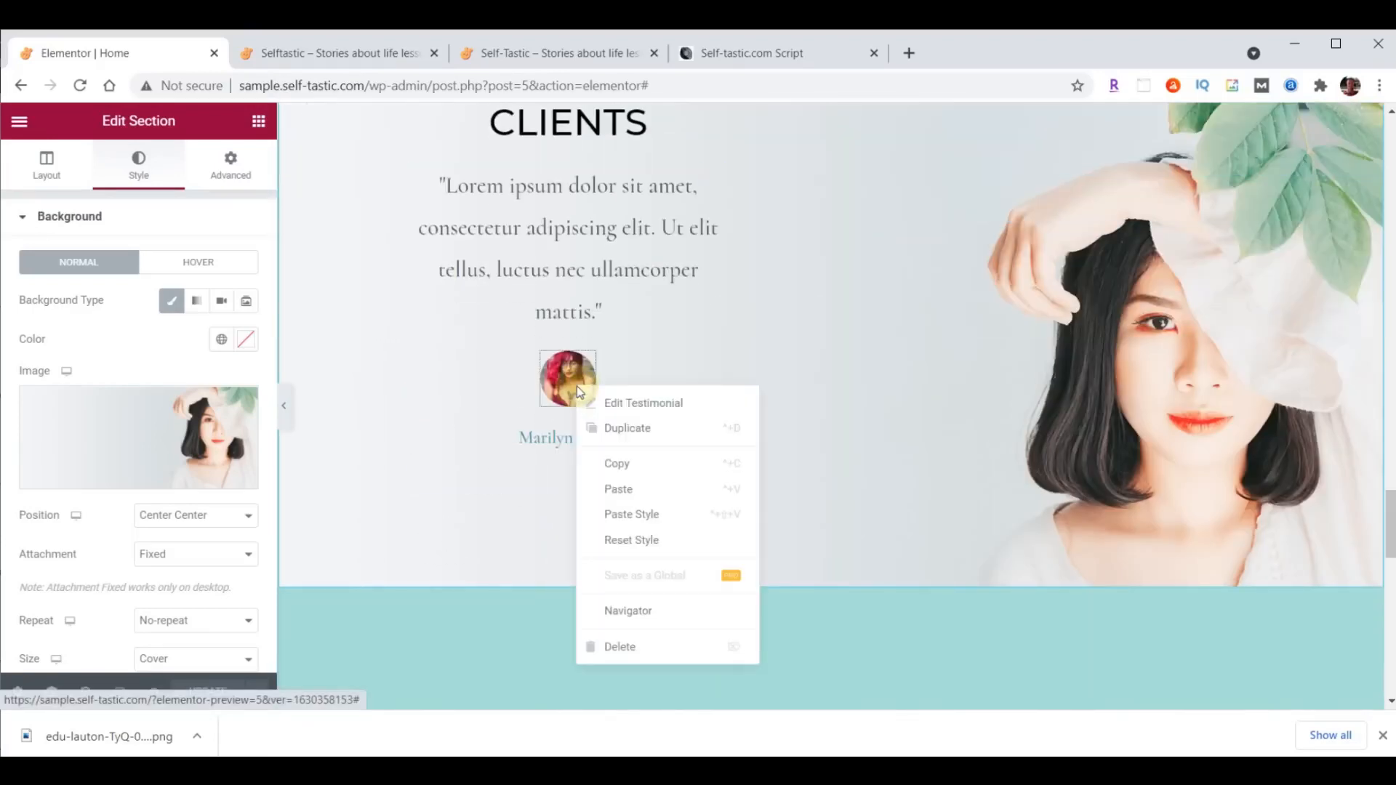
{"action": "left_click", "coordinate": [634, 489]}
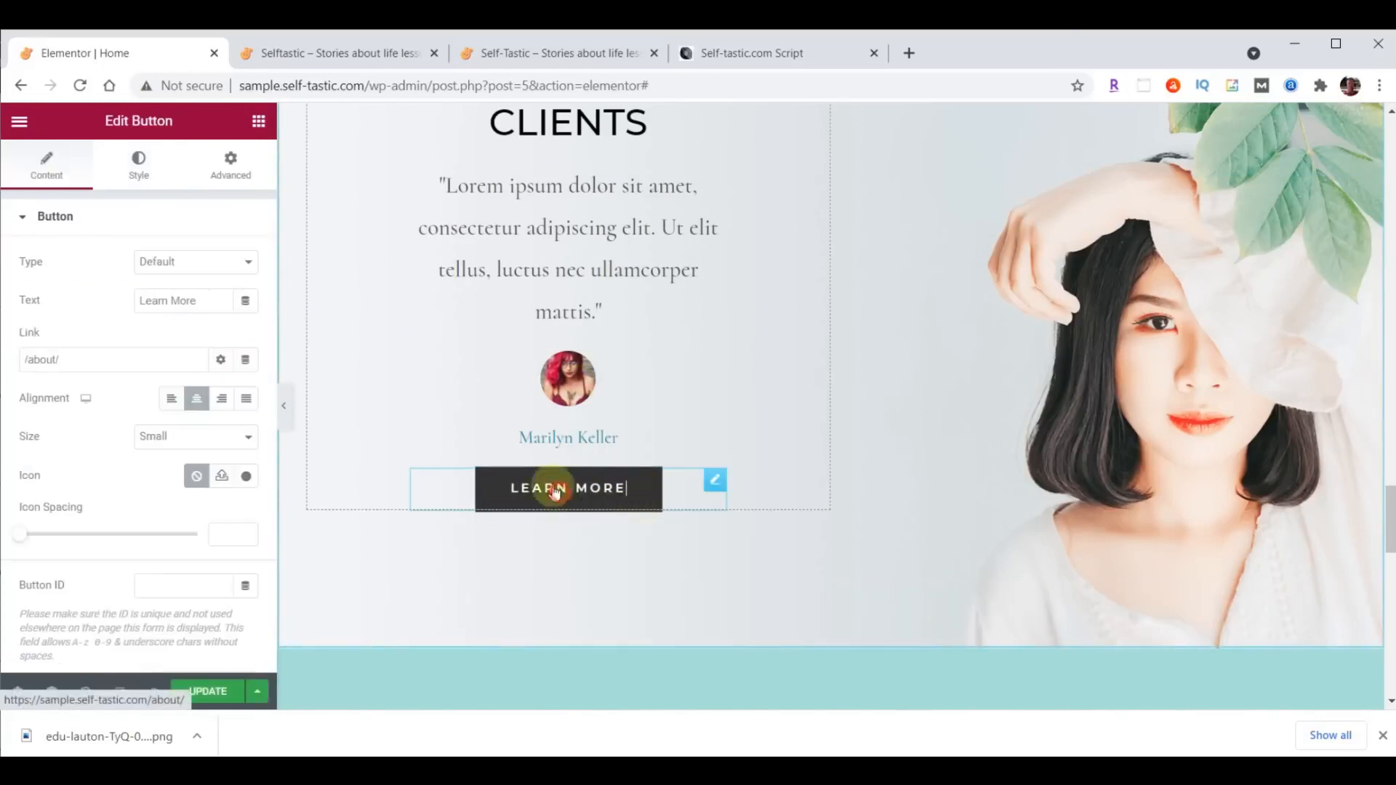
{"action": "left_click", "coordinate": [201, 306]}
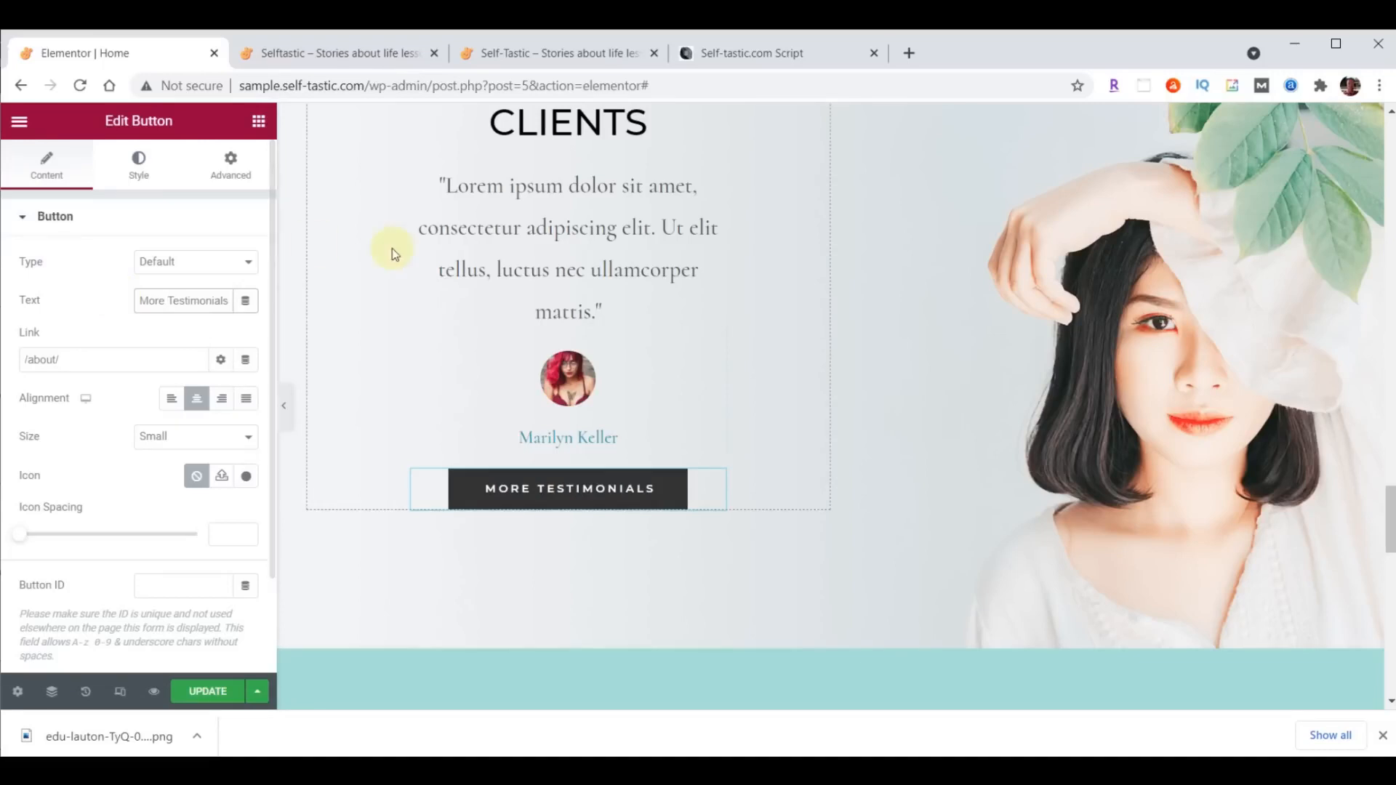
- Delete the Our Happy Clients testimonials section and the Latest Products section
{"action": "scroll", "coordinate": [1122, 298], "scroll_direction": "up", "scroll_amount": 3}
{"action": "scroll", "coordinate": [945, 414], "scroll_direction": "up", "scroll_amount": 1}
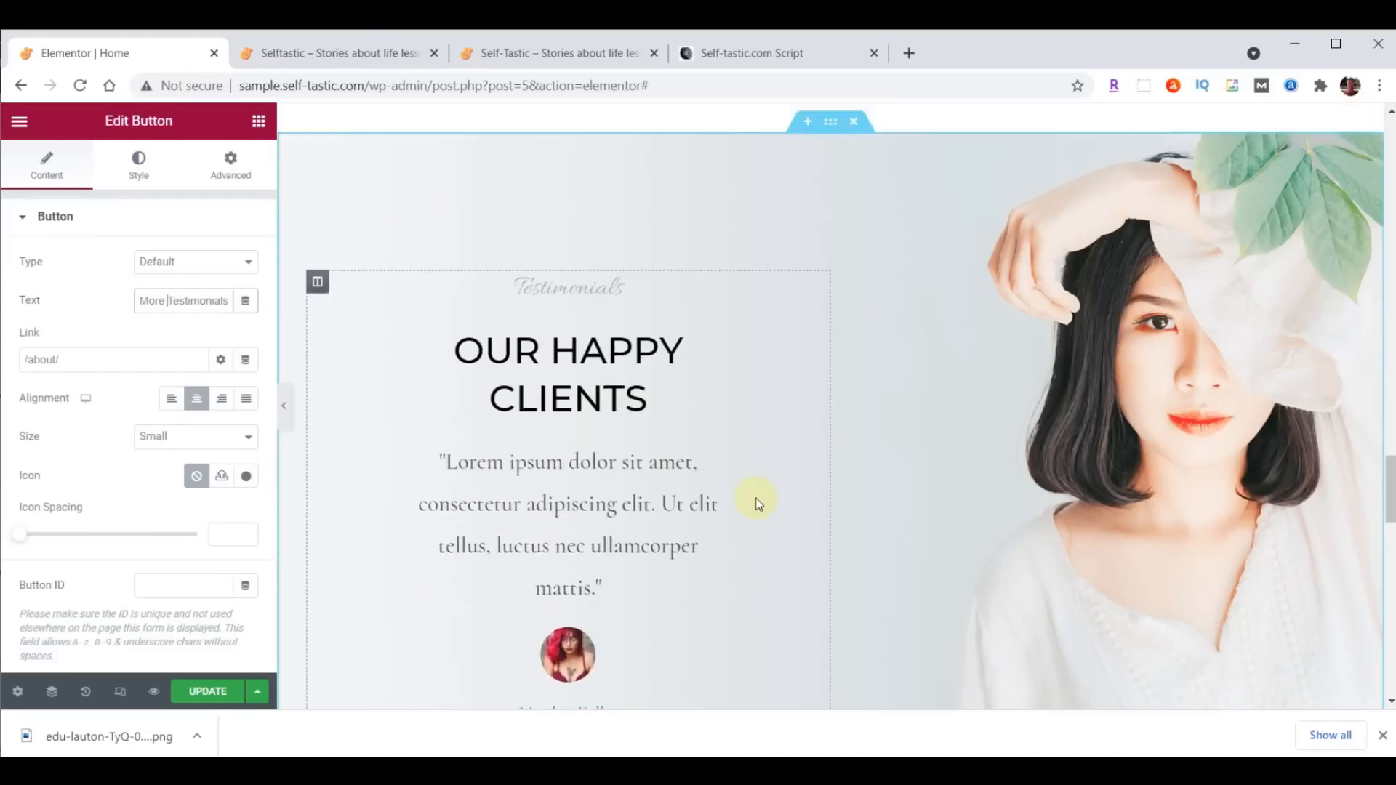
{"action": "left_click", "coordinate": [854, 121]}
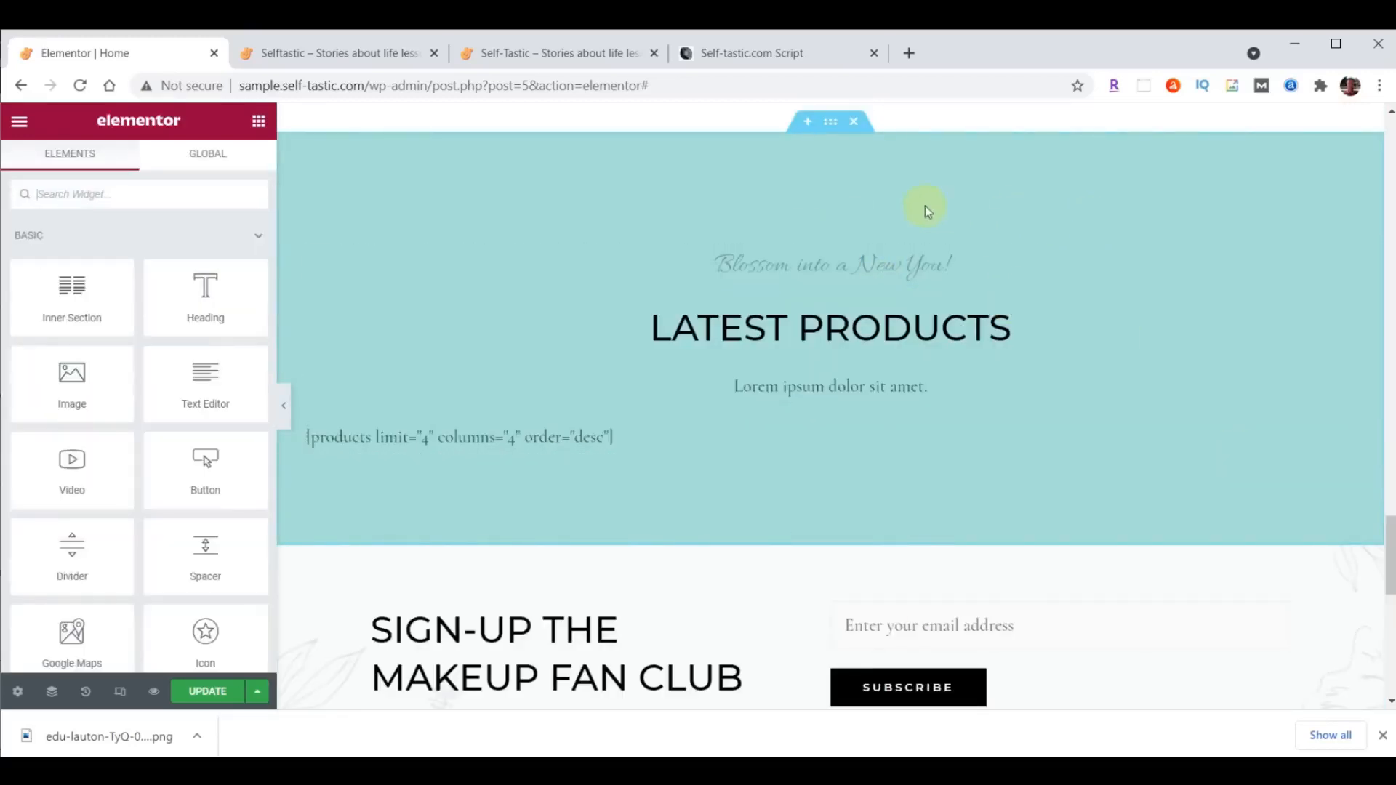
{"action": "left_click", "coordinate": [855, 122]}
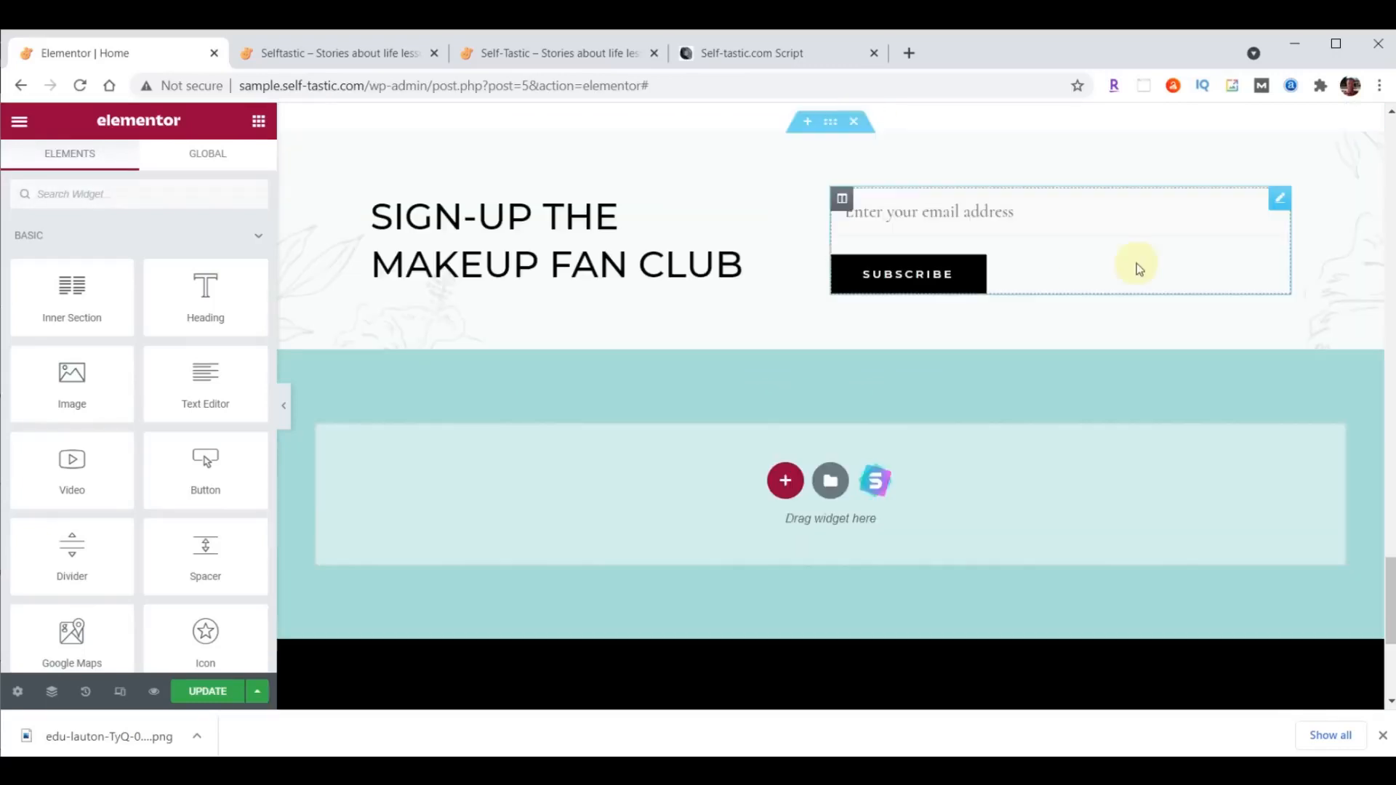
- Insert a new section with two equal columns between Words of Wisdom and the Makeup Fan Club sign-up section
{"action": "scroll", "coordinate": [1071, 243], "scroll_direction": "up", "scroll_amount": 1}
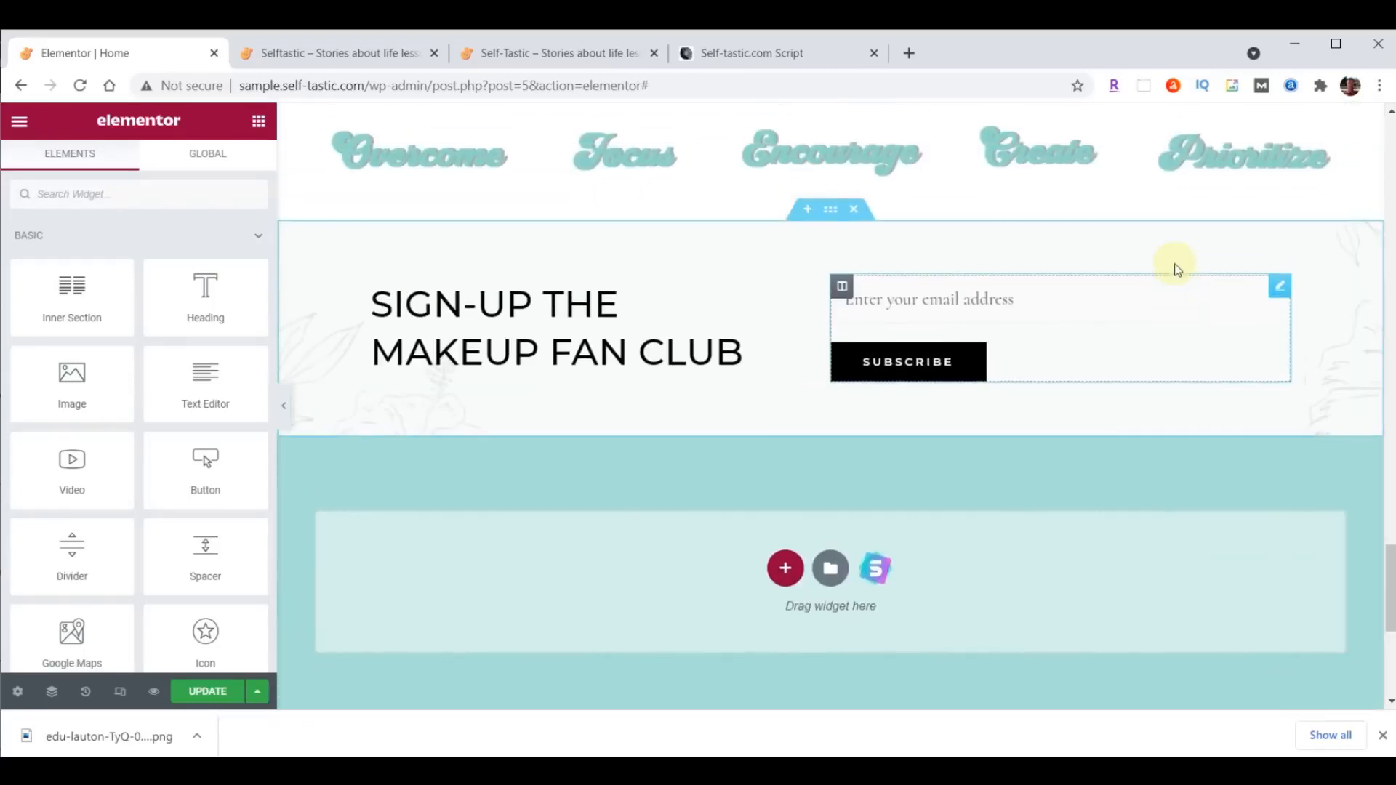
{"action": "left_click", "coordinate": [807, 214]}
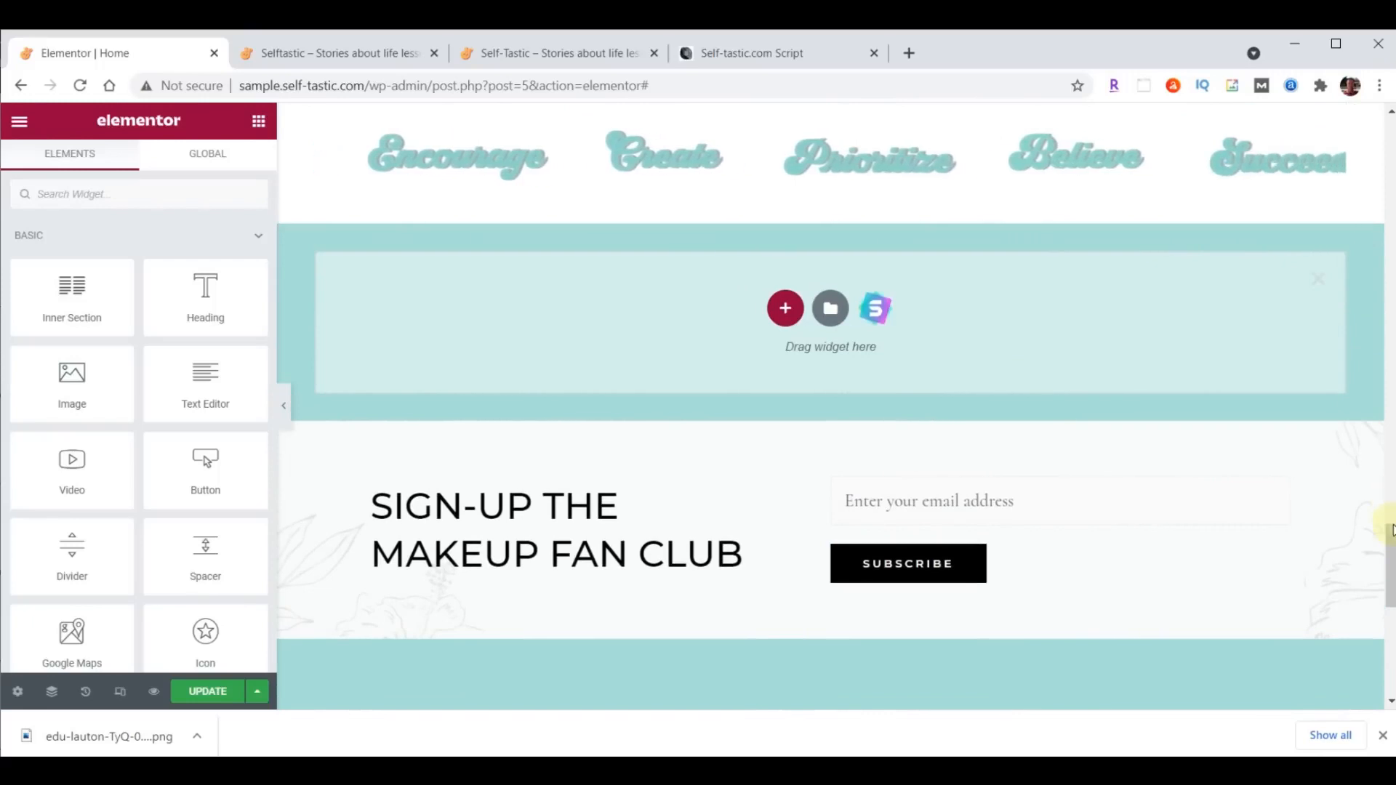
{"action": "scroll", "coordinate": [1387, 559], "scroll_direction": "down", "scroll_amount": 2}
{"action": "left_click", "coordinate": [785, 178]}
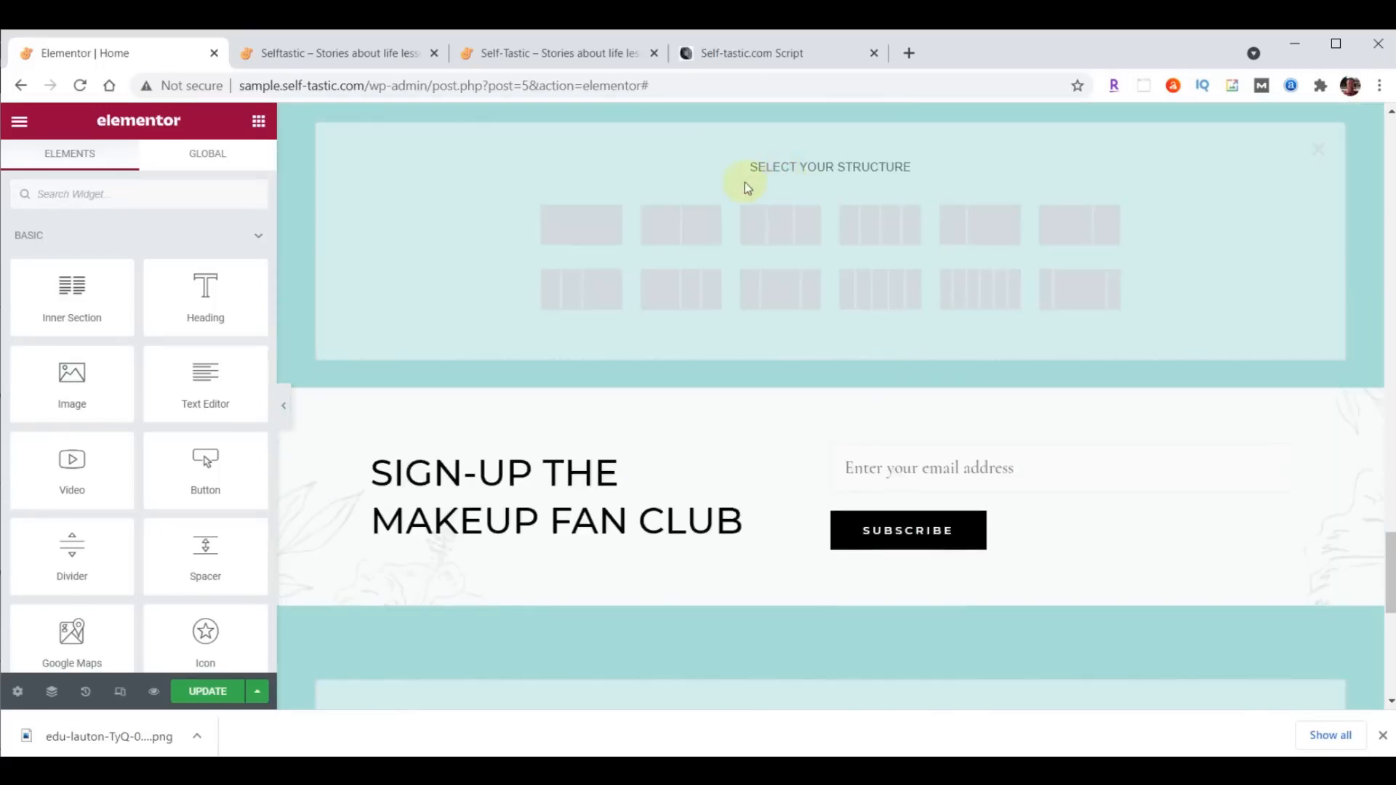
{"action": "left_click", "coordinate": [700, 232]}
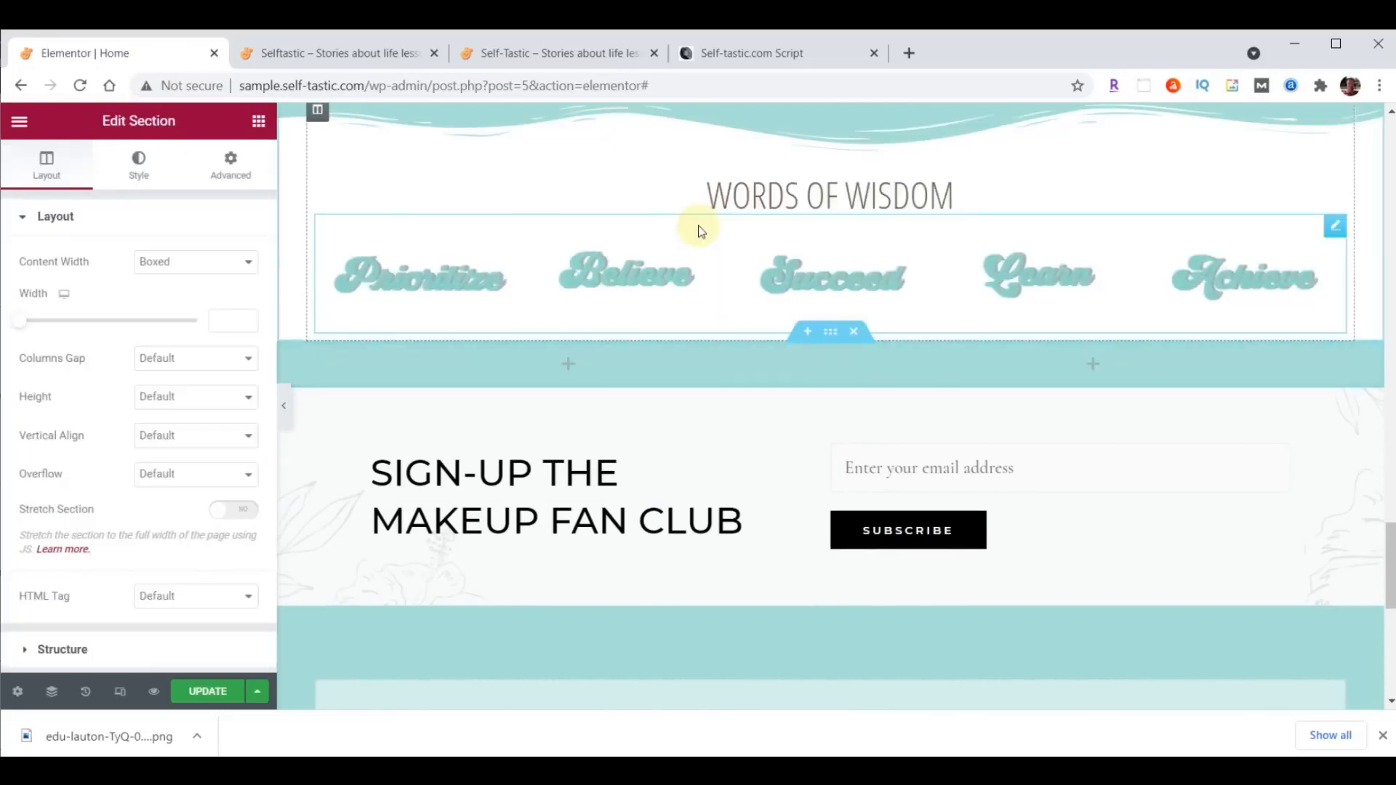
- Set the new two-column section's content width to Full Width
{"action": "scroll", "coordinate": [1198, 386], "scroll_direction": "down", "scroll_amount": 3}
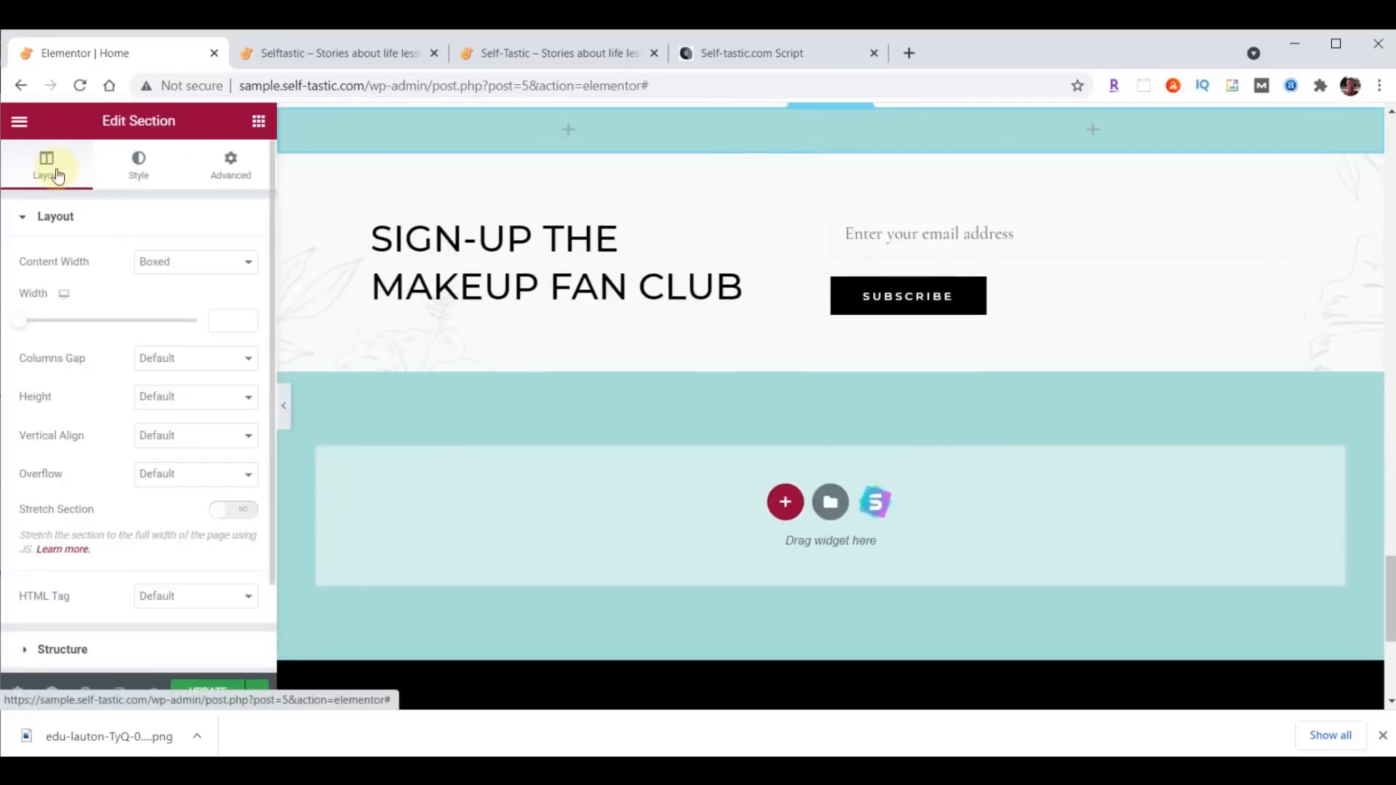
{"action": "left_click", "coordinate": [189, 264]}
{"action": "left_click", "coordinate": [183, 297]}
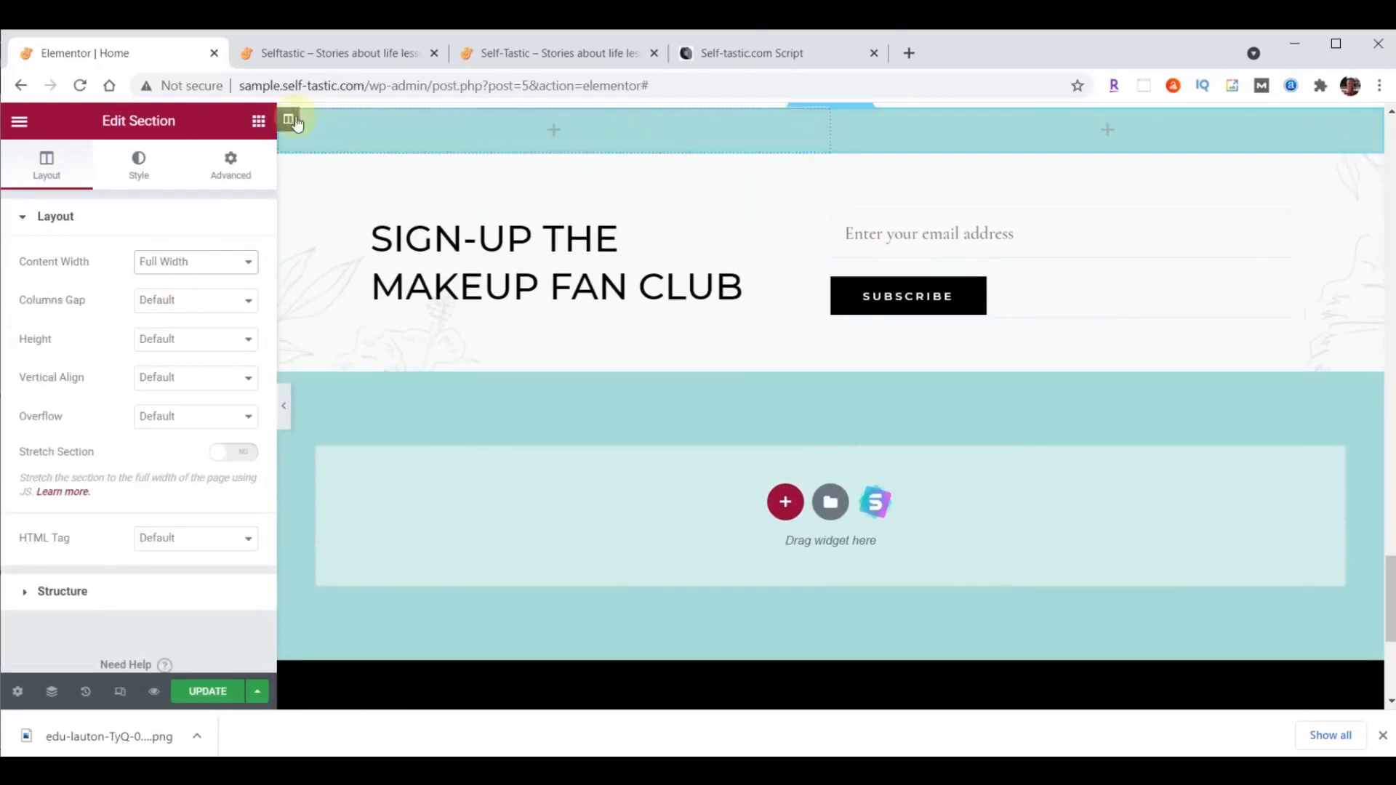
- Set the new section's first column width to 55% and choose the Classic background type for the section
{"action": "left_click", "coordinate": [288, 119]}
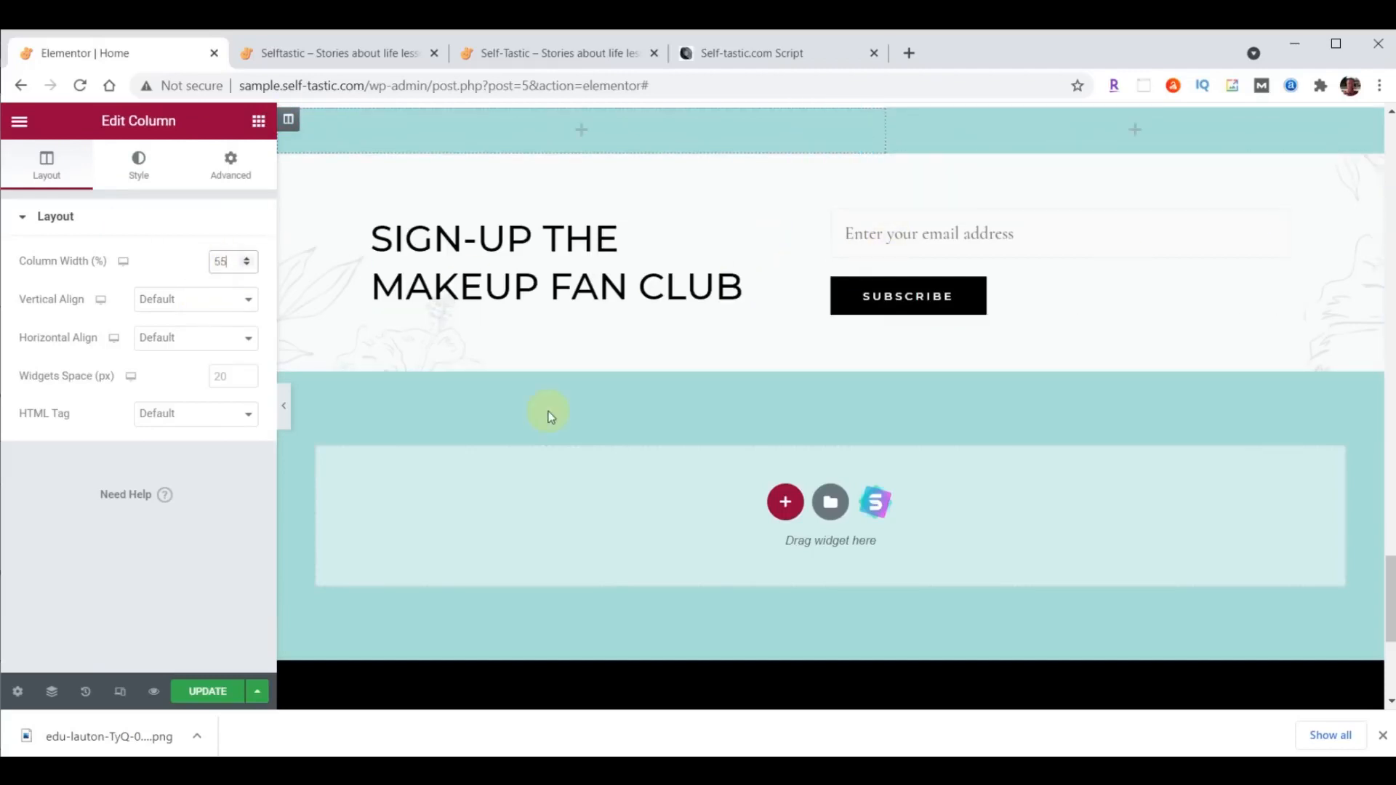
{"action": "left_click", "coordinate": [831, 116]}
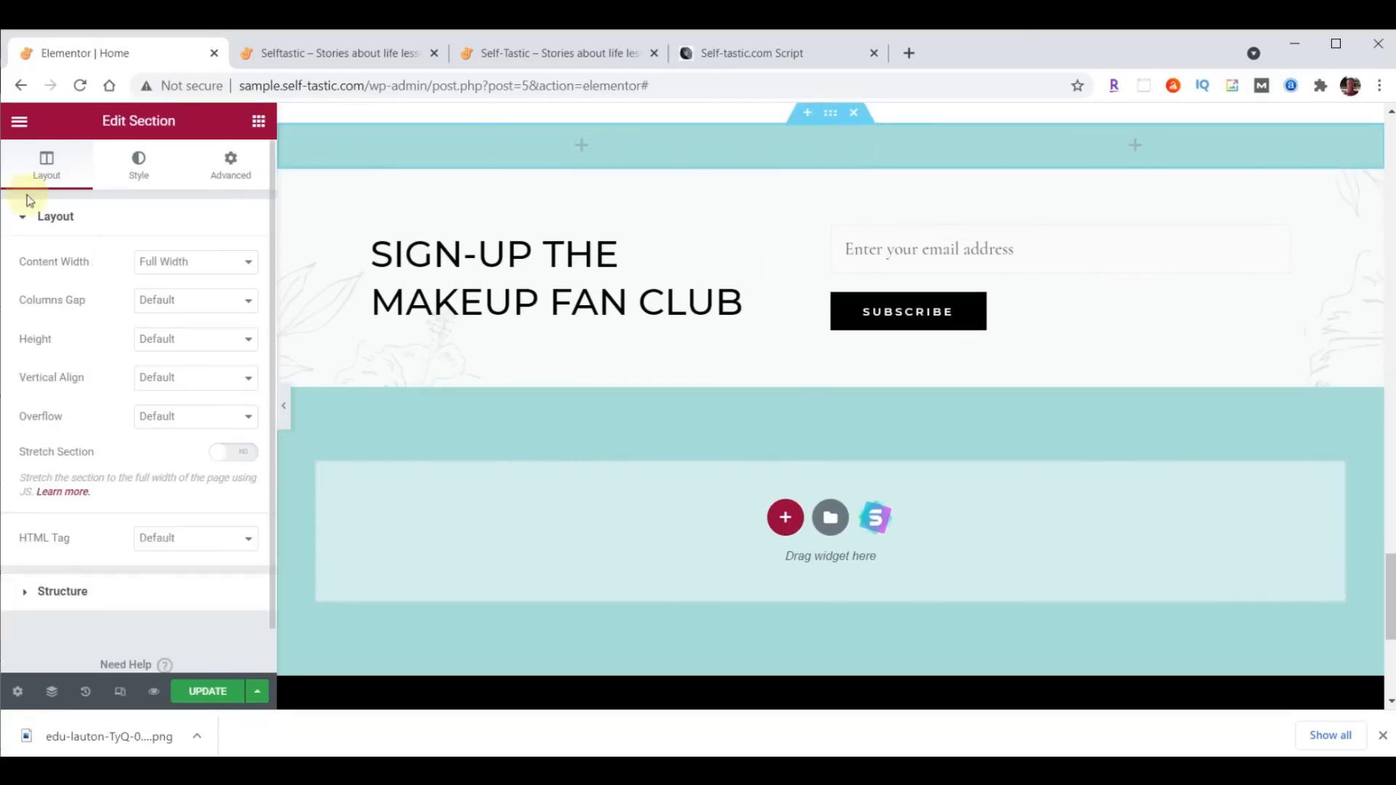
{"action": "left_click", "coordinate": [141, 162]}
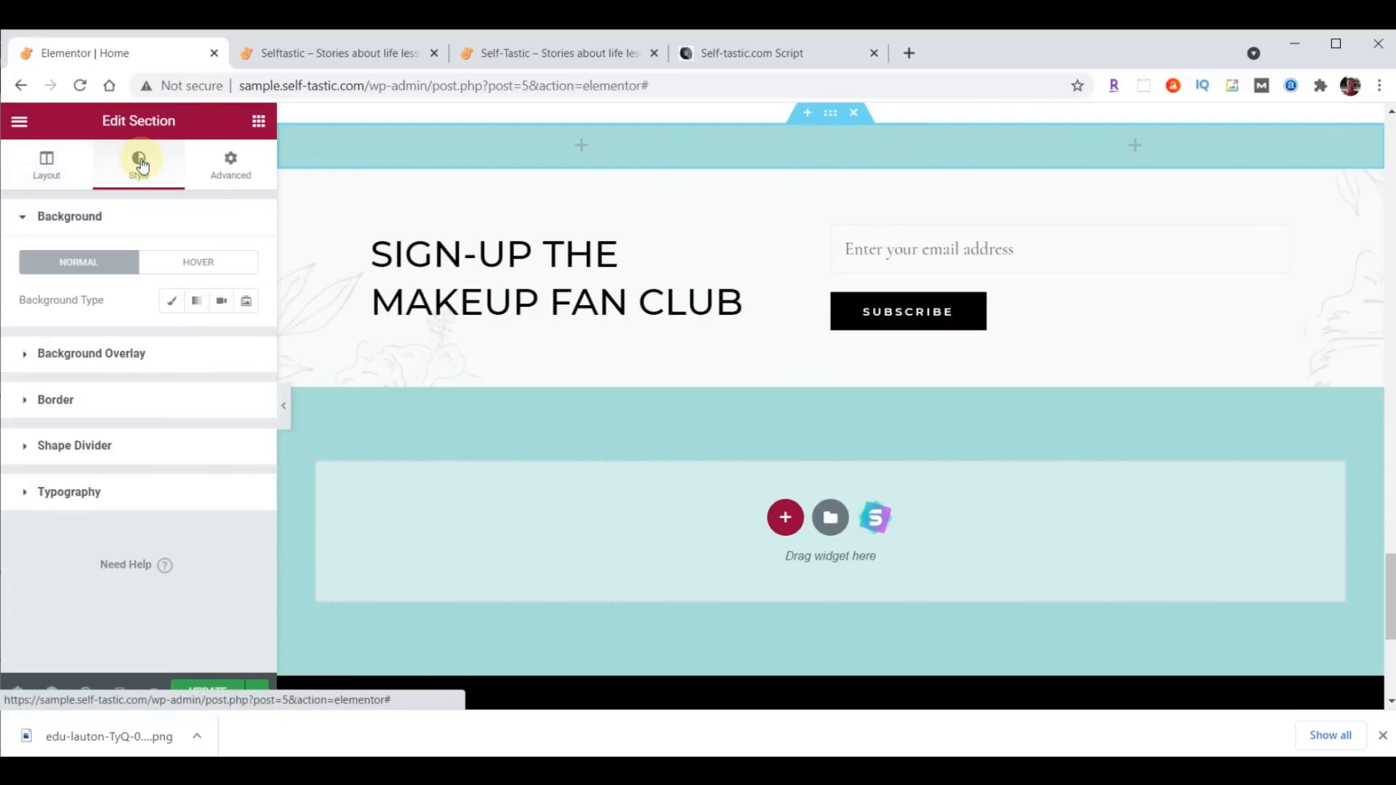
{"action": "left_click", "coordinate": [171, 304]}
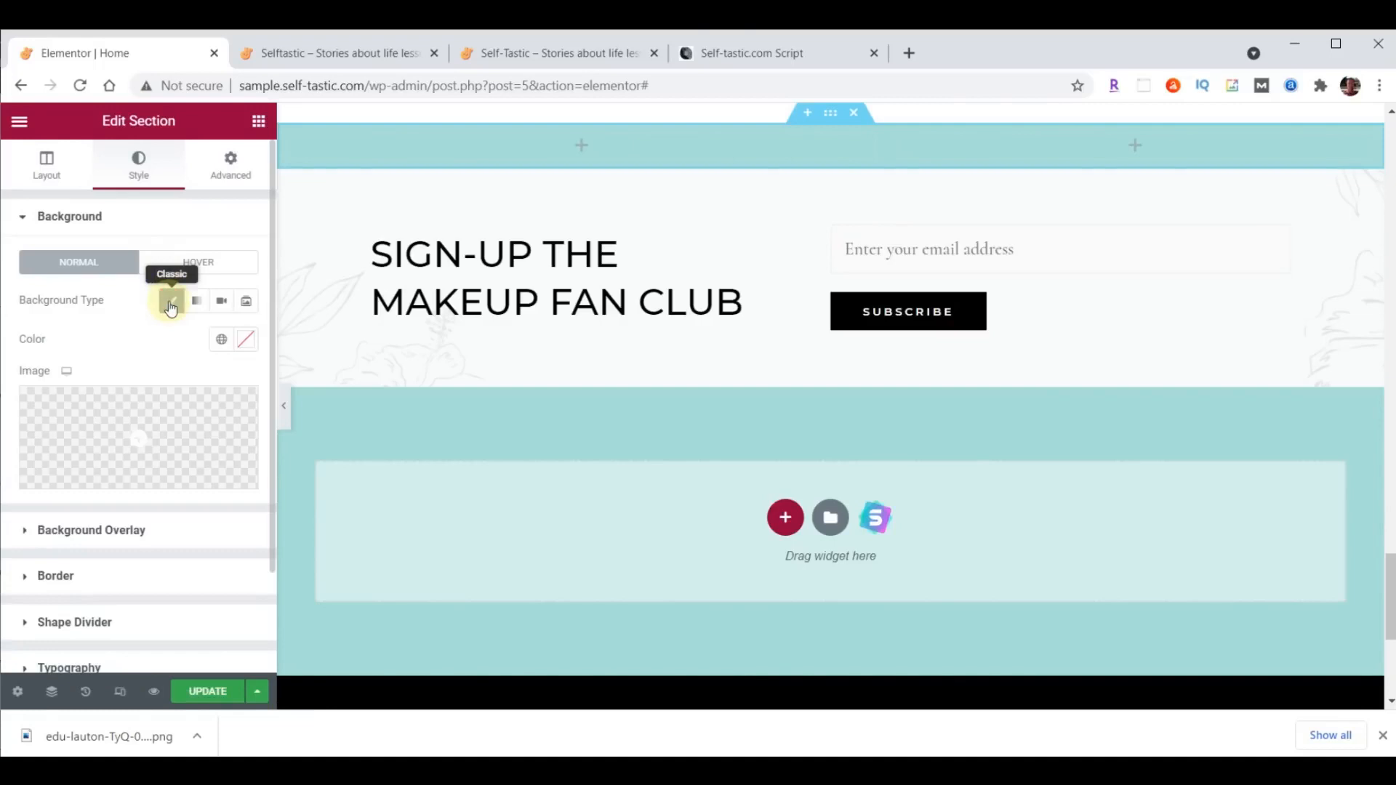
- Upload practical-advice-beach.png from the content folder and insert it as the section's background image
{"action": "left_click", "coordinate": [153, 430]}
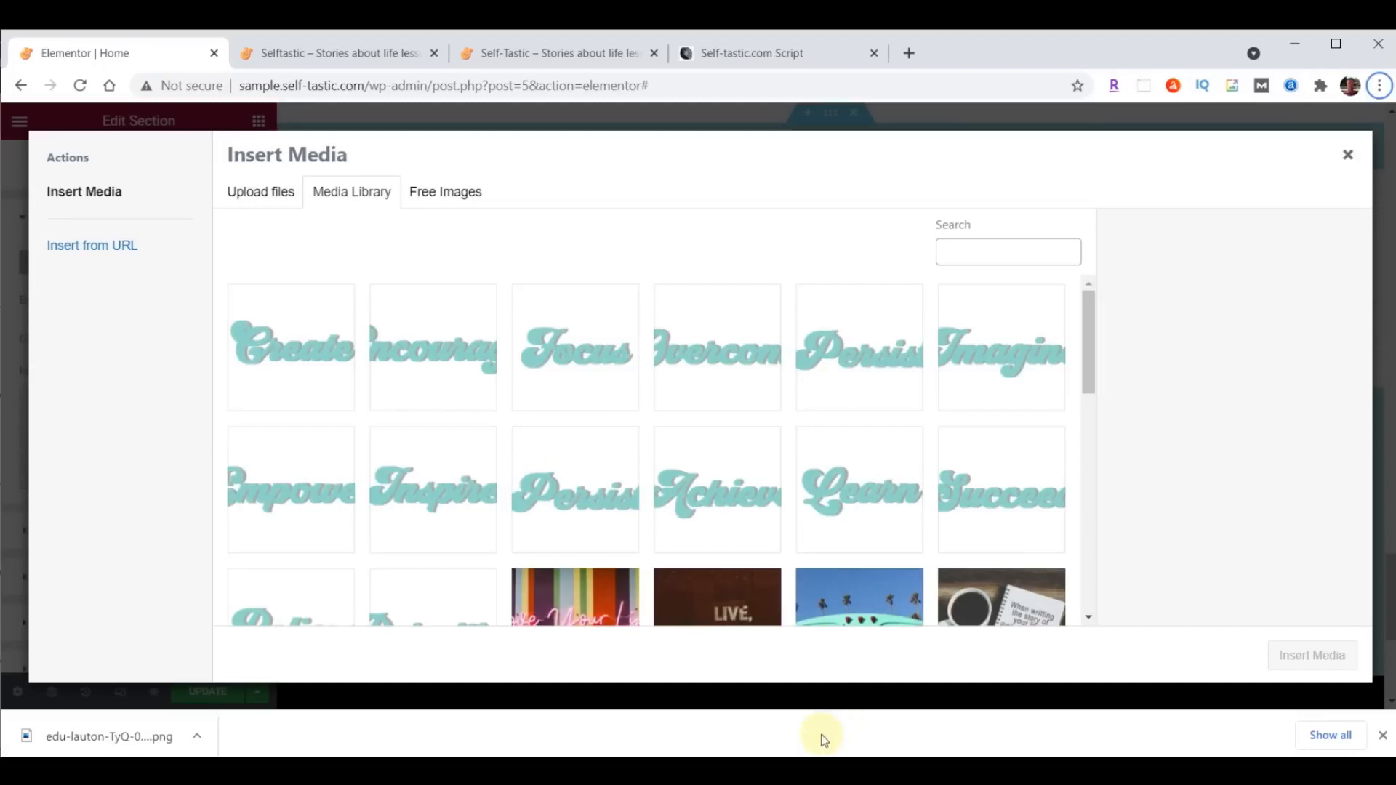
{"action": "left_click", "coordinate": [829, 769]}
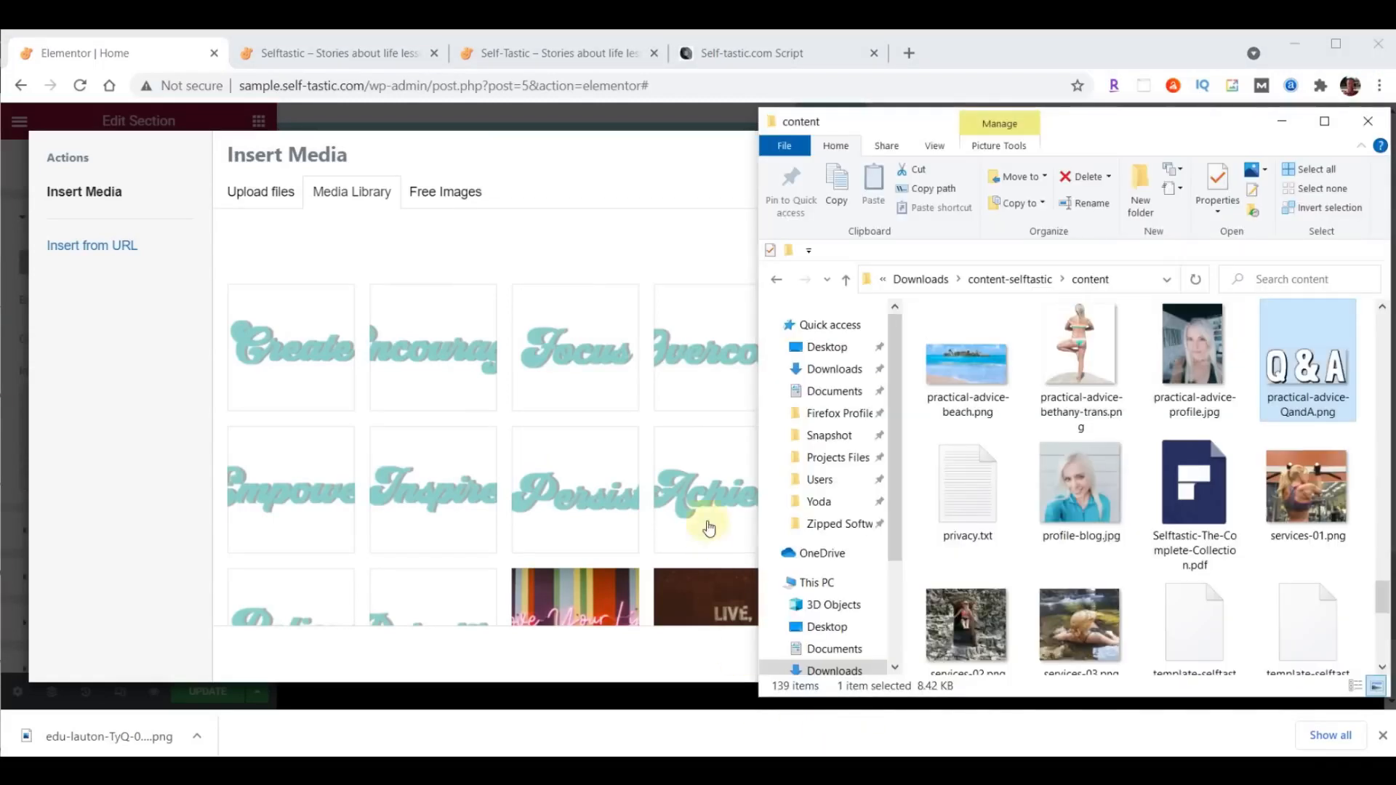
{"action": "left_click_drag", "start_coordinate": [980, 372], "coordinate": [493, 374]}
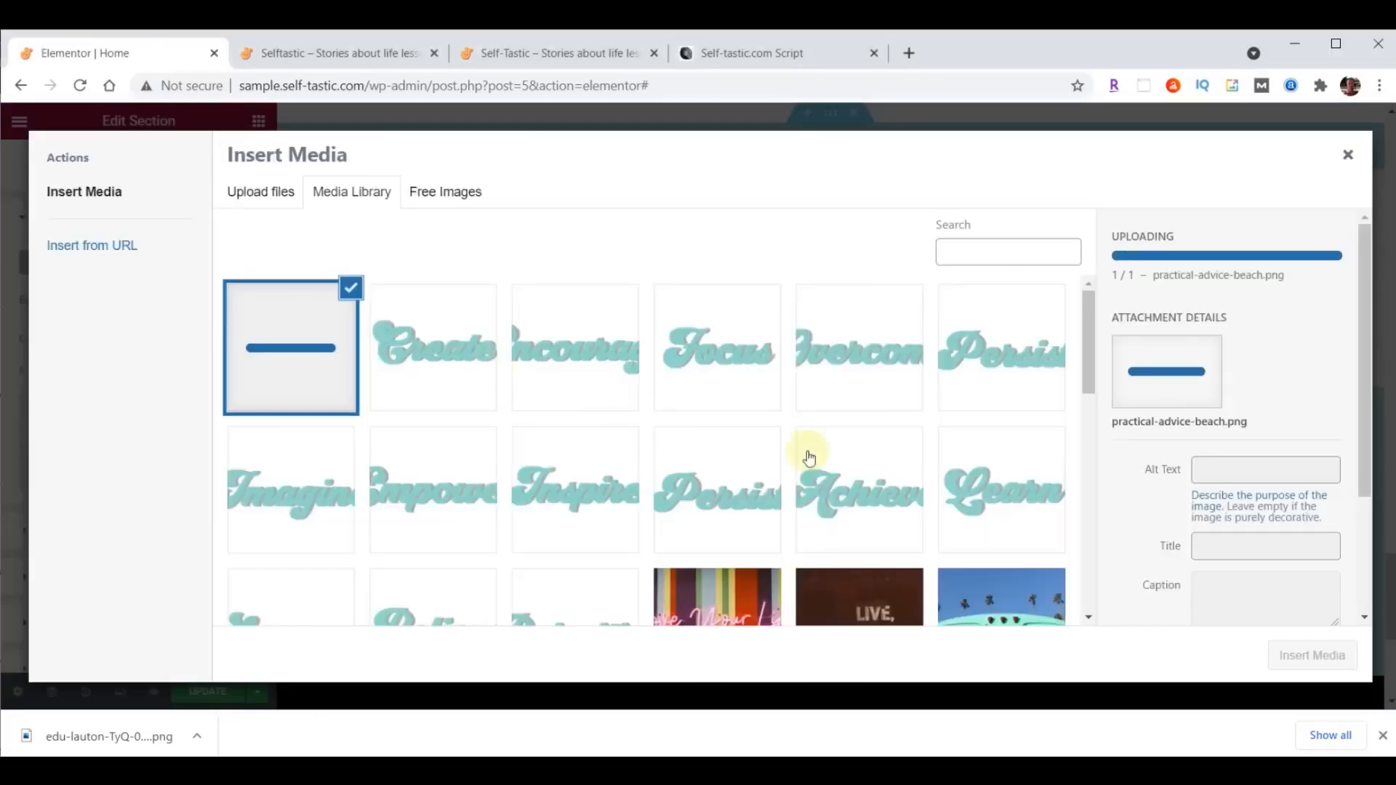
{"action": "left_click", "coordinate": [1320, 649]}
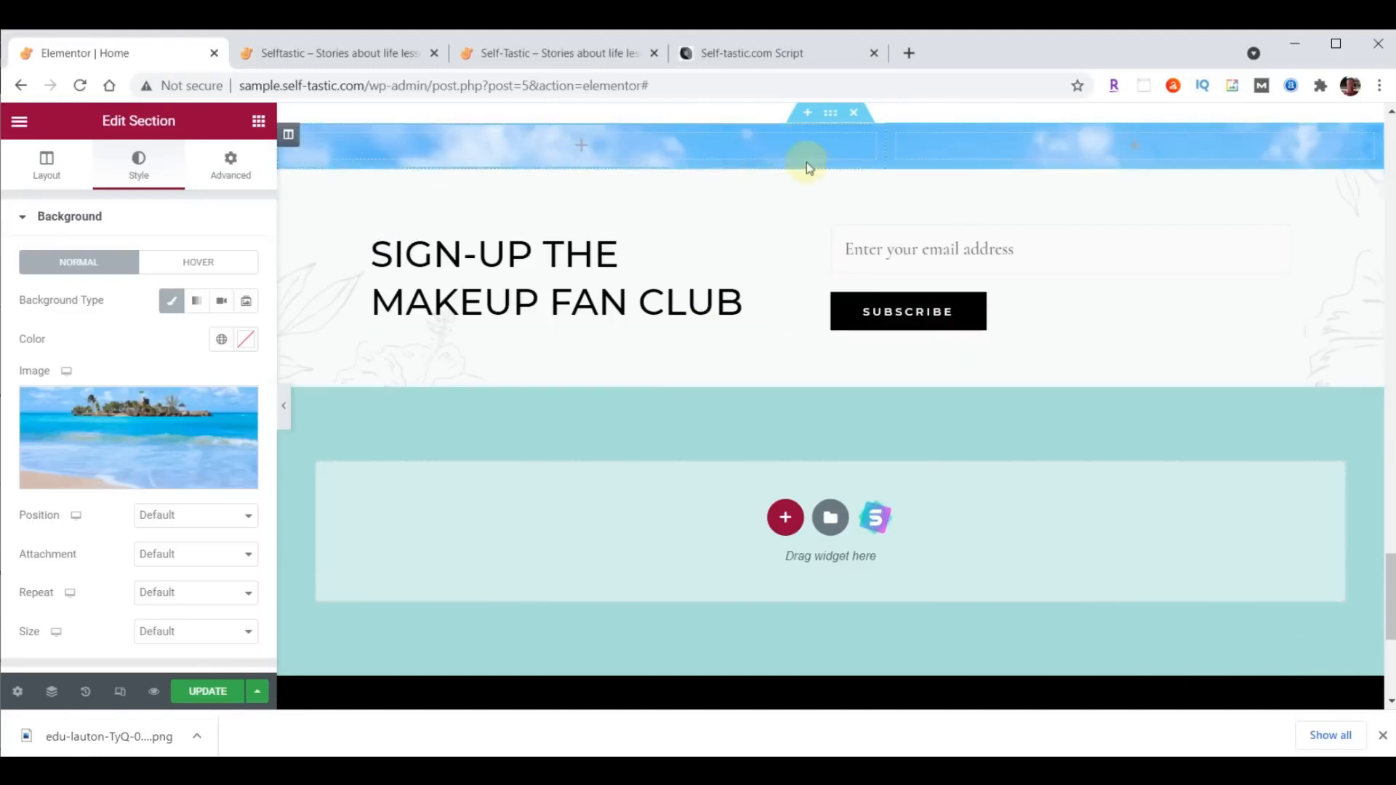
- Set the section background image's position to Top Center and its size to Cover
{"action": "left_click", "coordinate": [155, 516]}
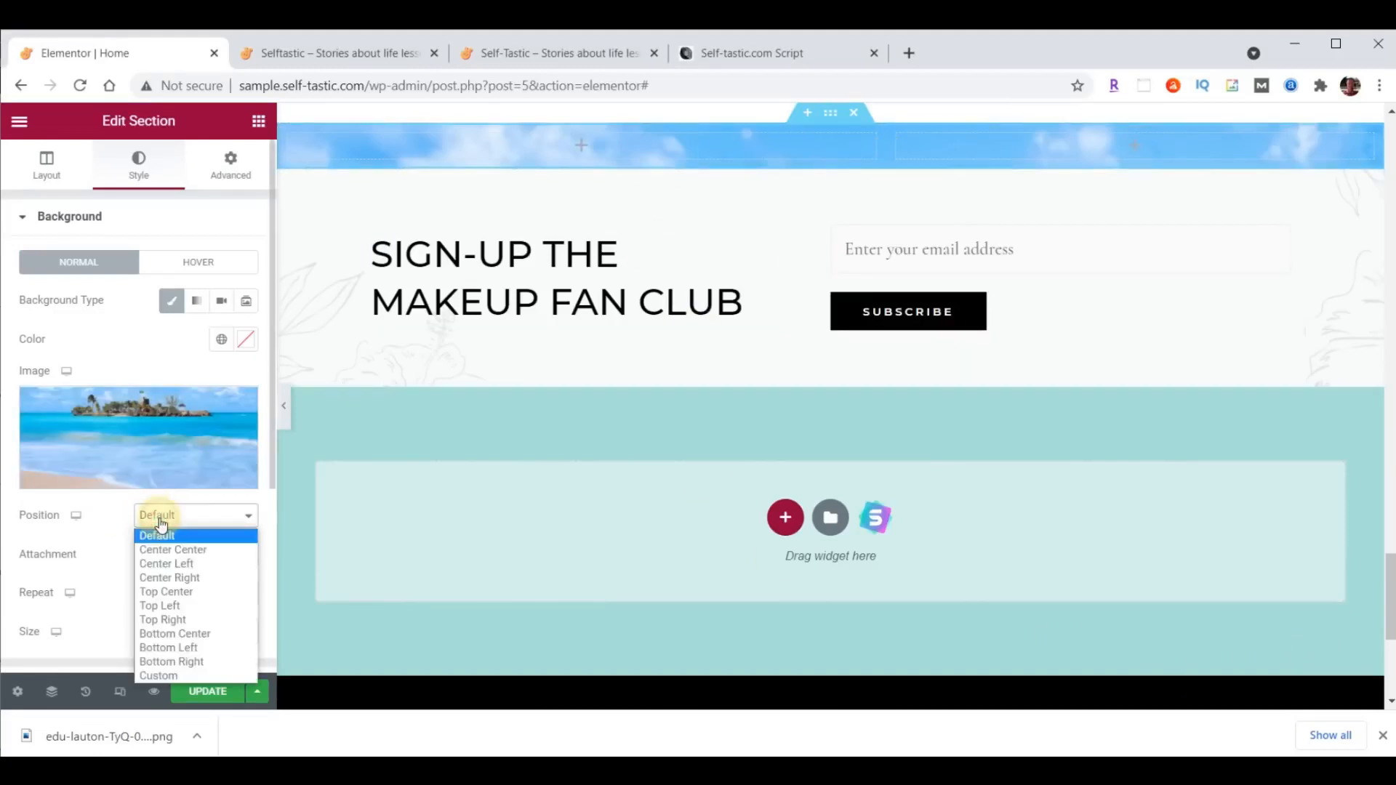
{"action": "left_click", "coordinate": [169, 592]}
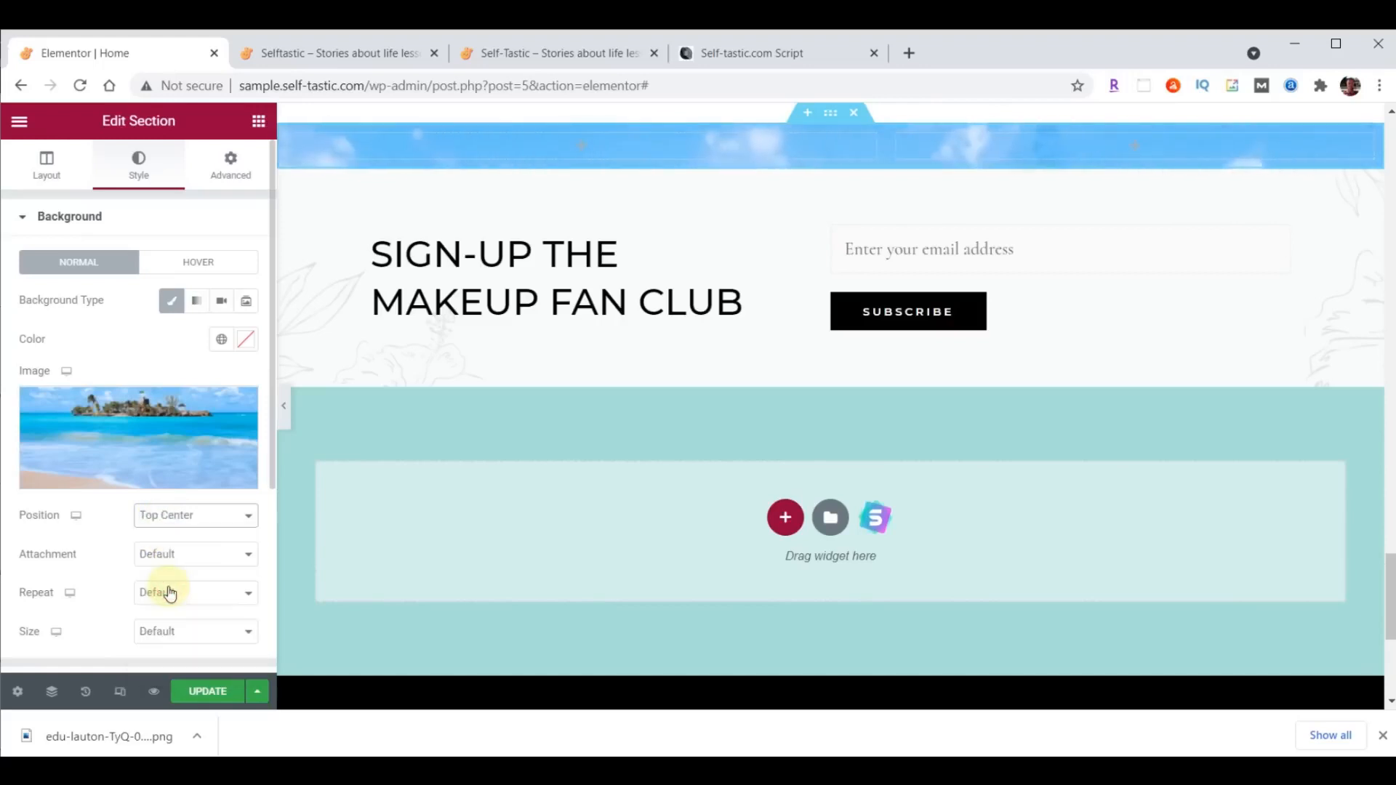
{"action": "left_click", "coordinate": [180, 638]}
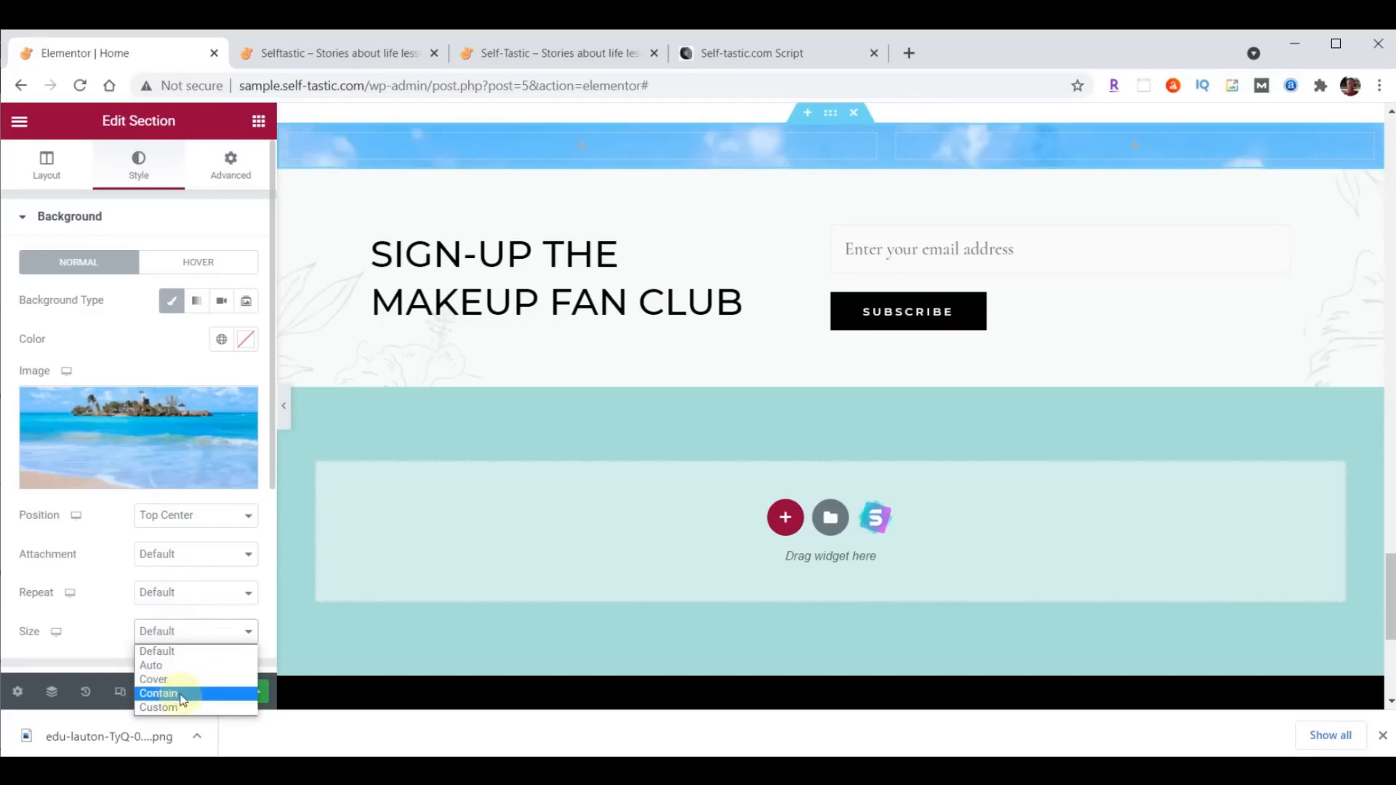
{"action": "left_click", "coordinate": [181, 681]}
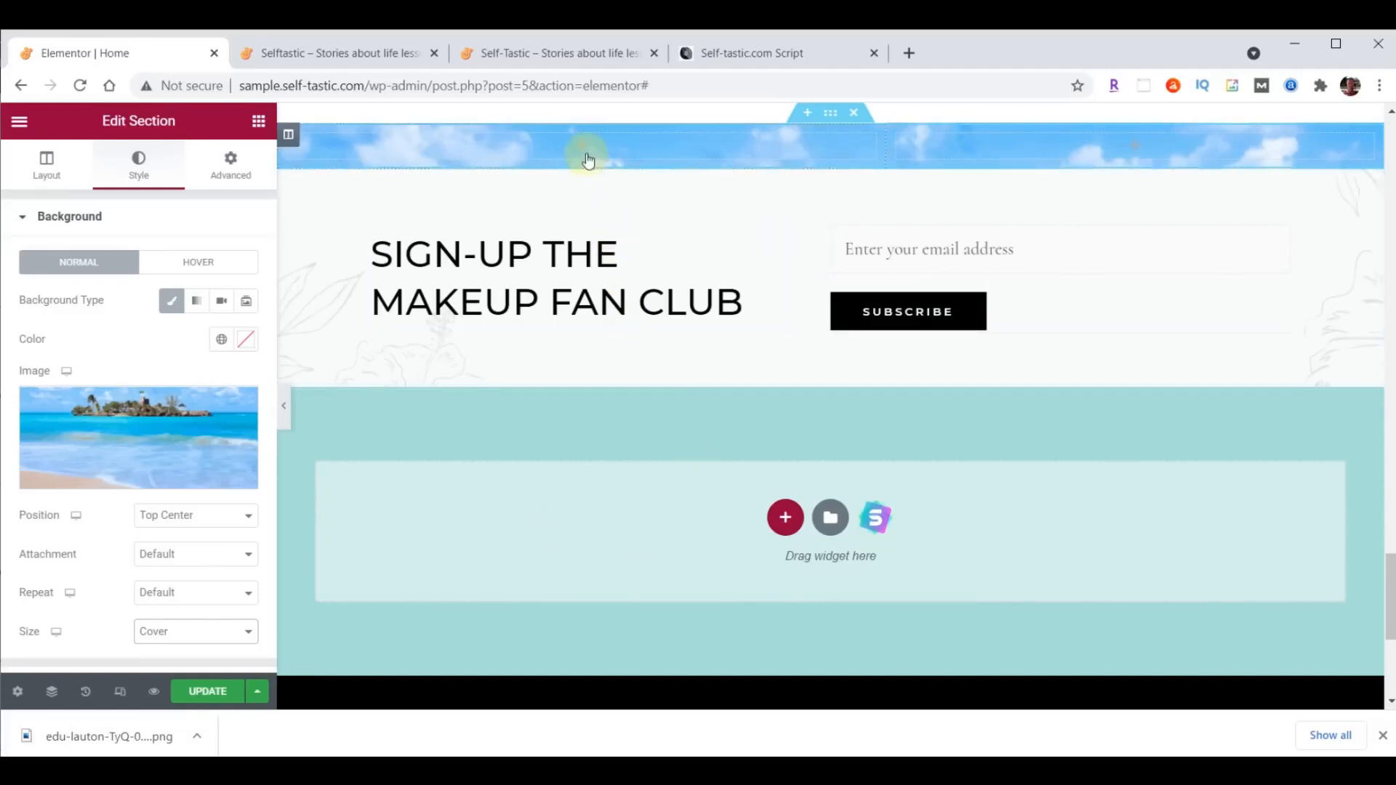
- Add an Image widget to the section's first column and fill it with the uploaded practical-advice-QandA.png
{"action": "left_click", "coordinate": [260, 131]}
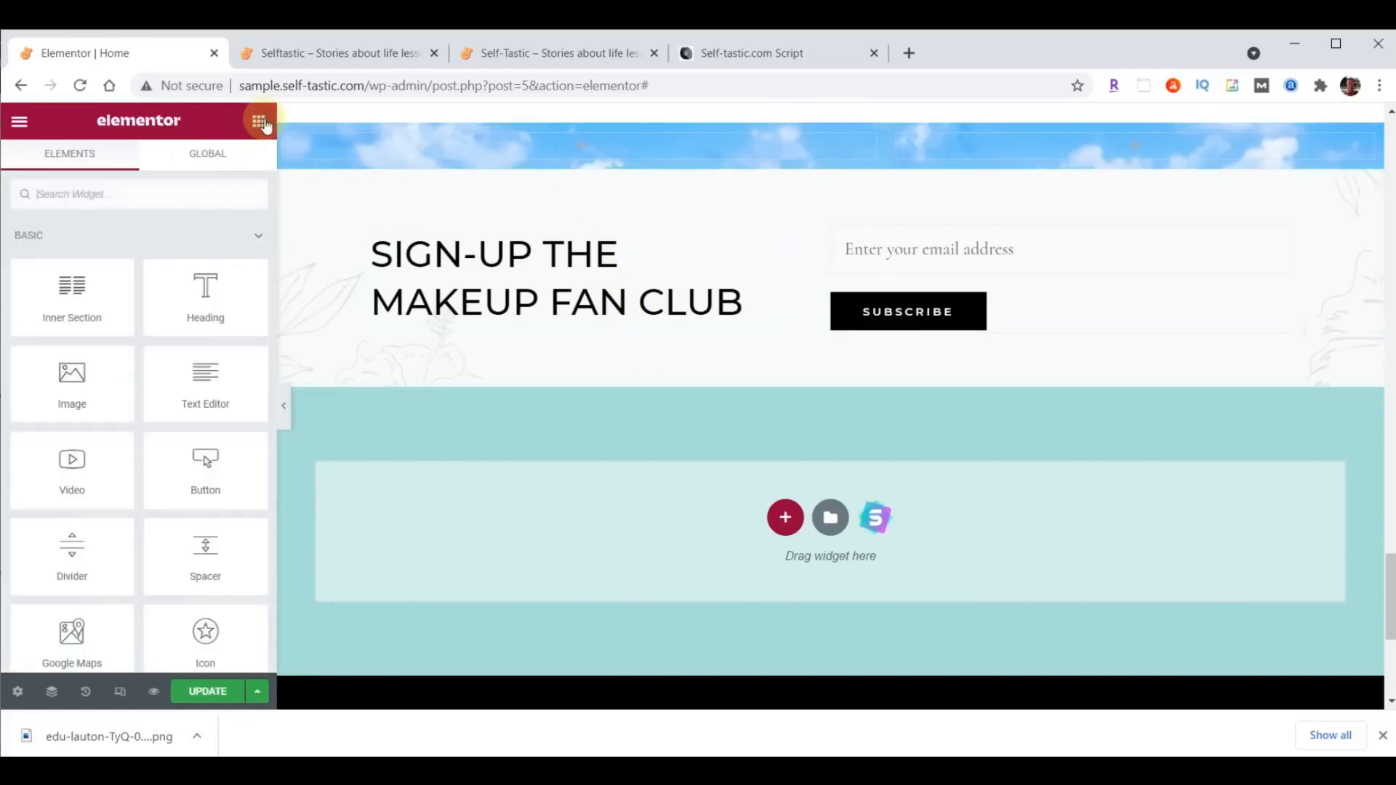
{"action": "left_click_drag", "start_coordinate": [75, 378], "coordinate": [574, 137]}
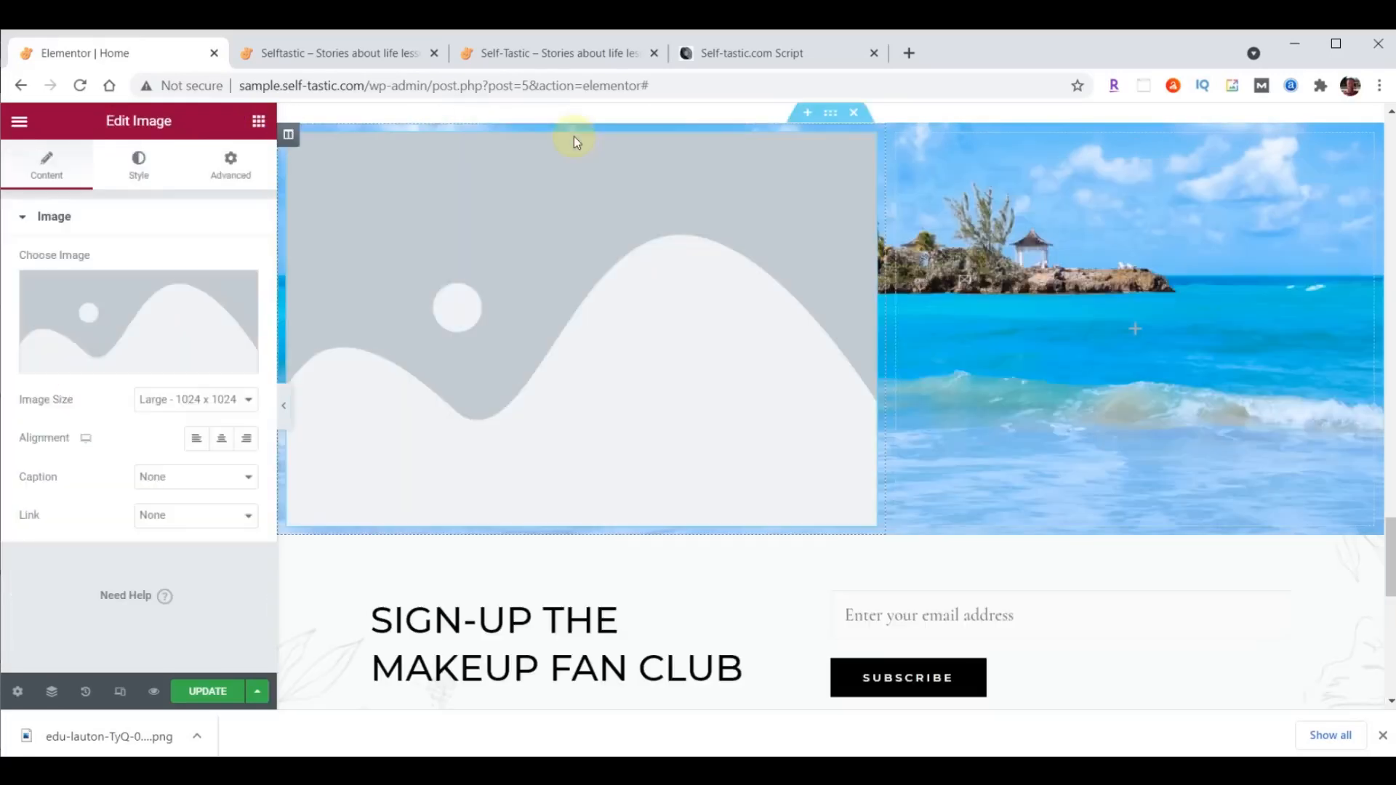
{"action": "left_click", "coordinate": [117, 306]}
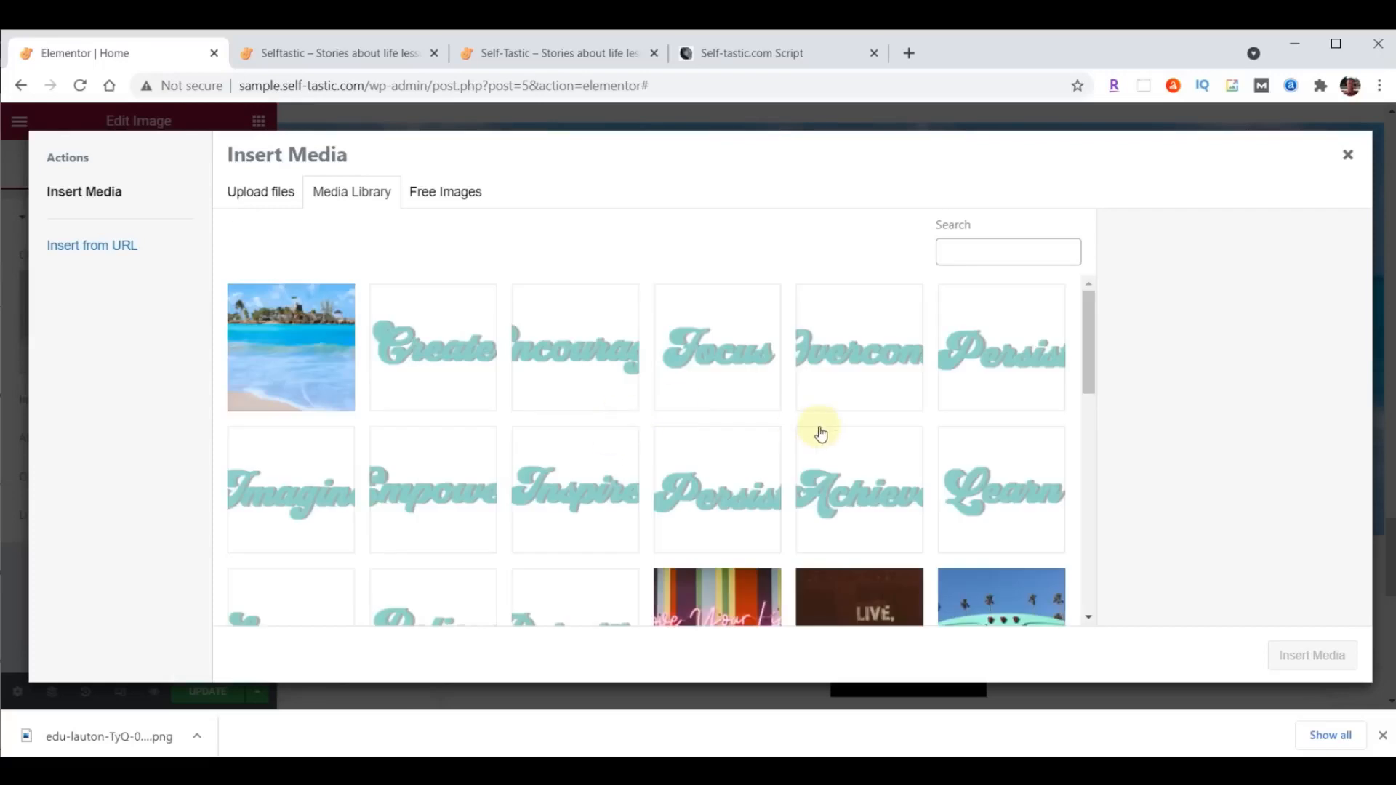
{"action": "key", "text": "alt+Tab"}
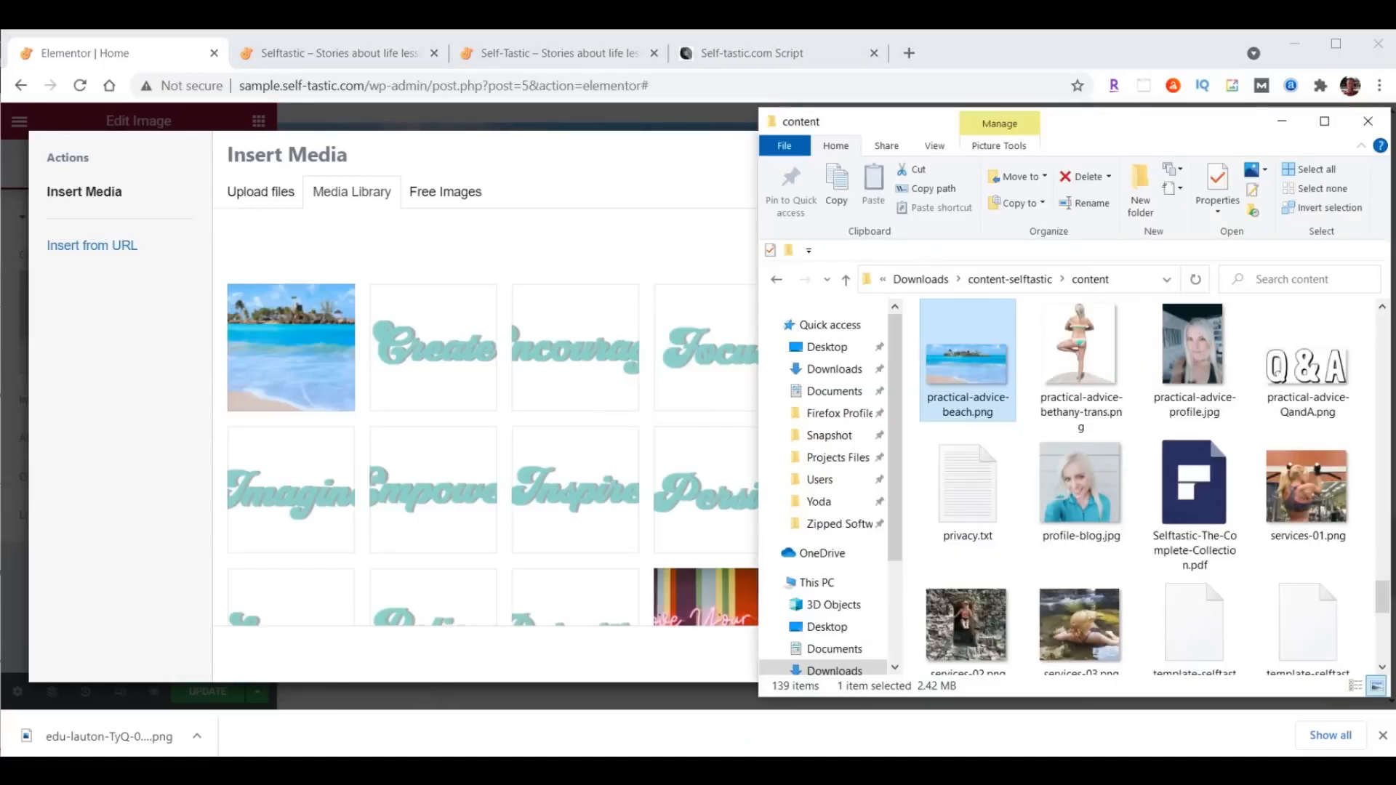
{"action": "left_click_drag", "start_coordinate": [1307, 364], "coordinate": [449, 359]}
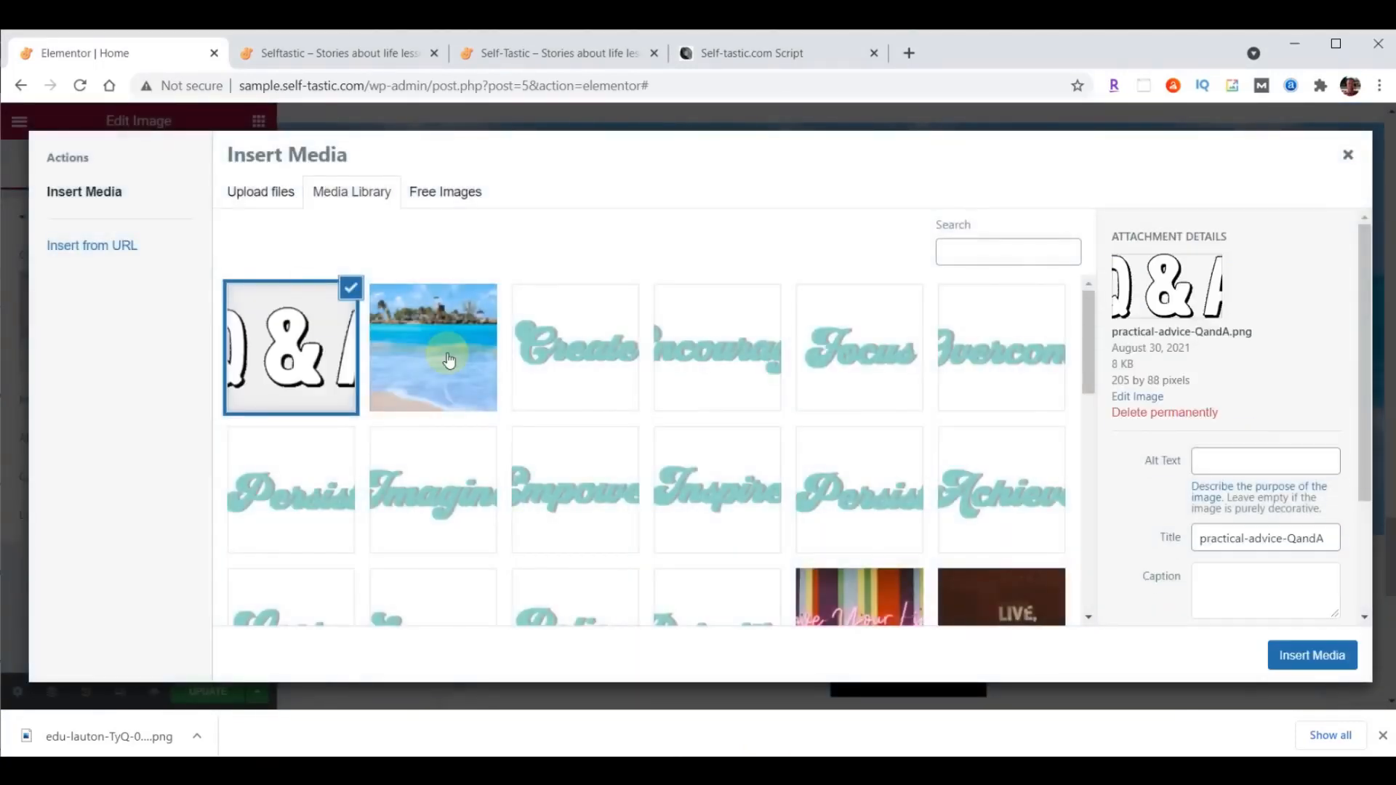
{"action": "left_click", "coordinate": [1321, 650]}
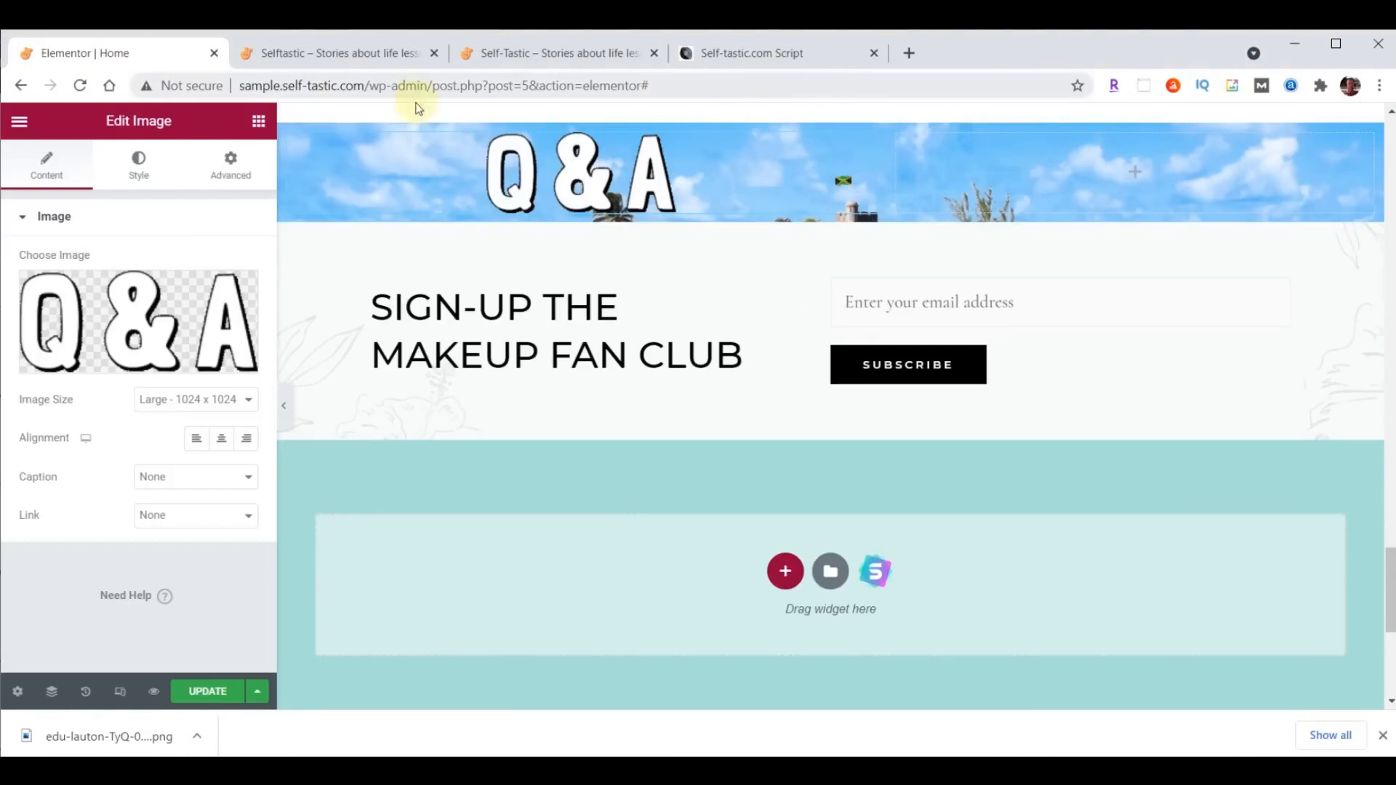
- Give the Q&A column unlinked padding of 90 px at the top and 40 px at the bottom
{"action": "left_click", "coordinate": [287, 134]}
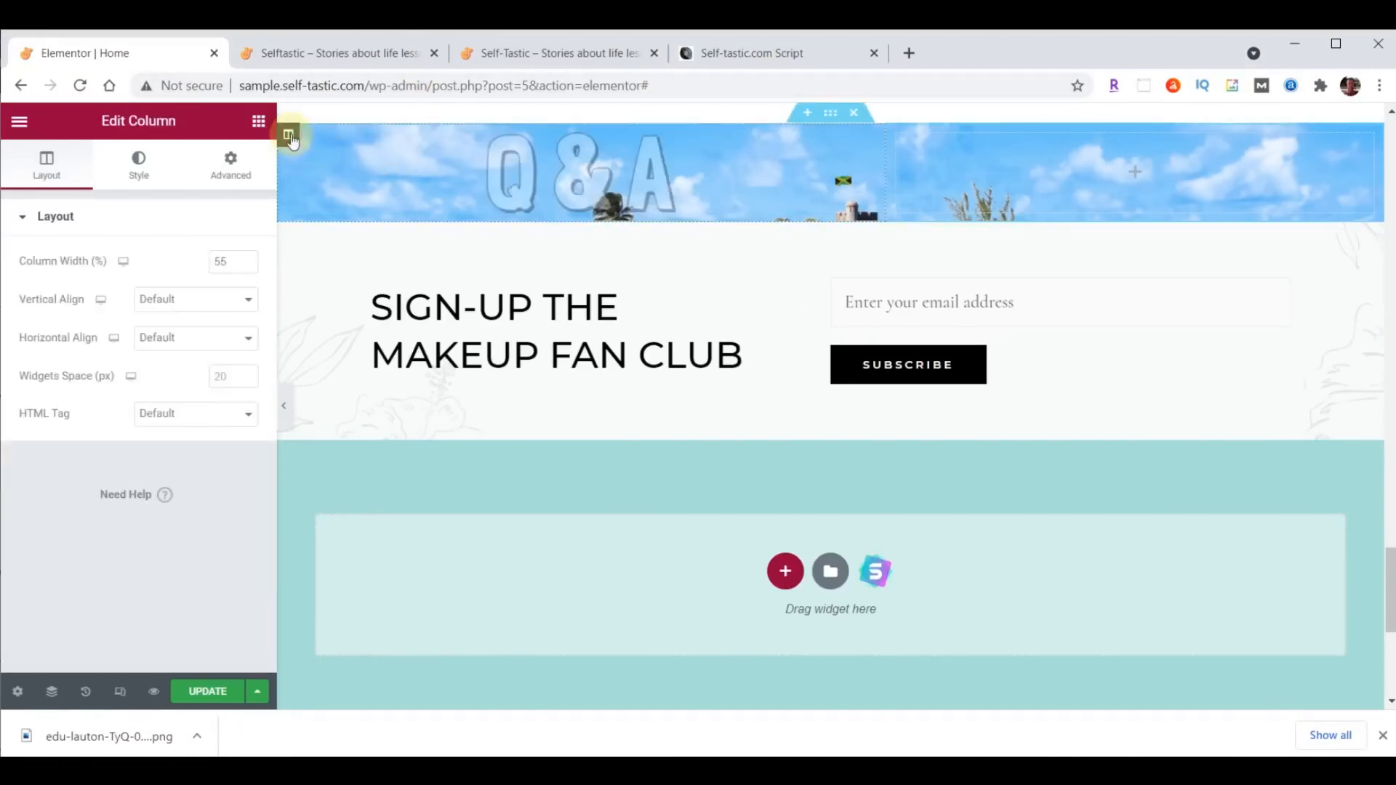
{"action": "left_click", "coordinate": [230, 160]}
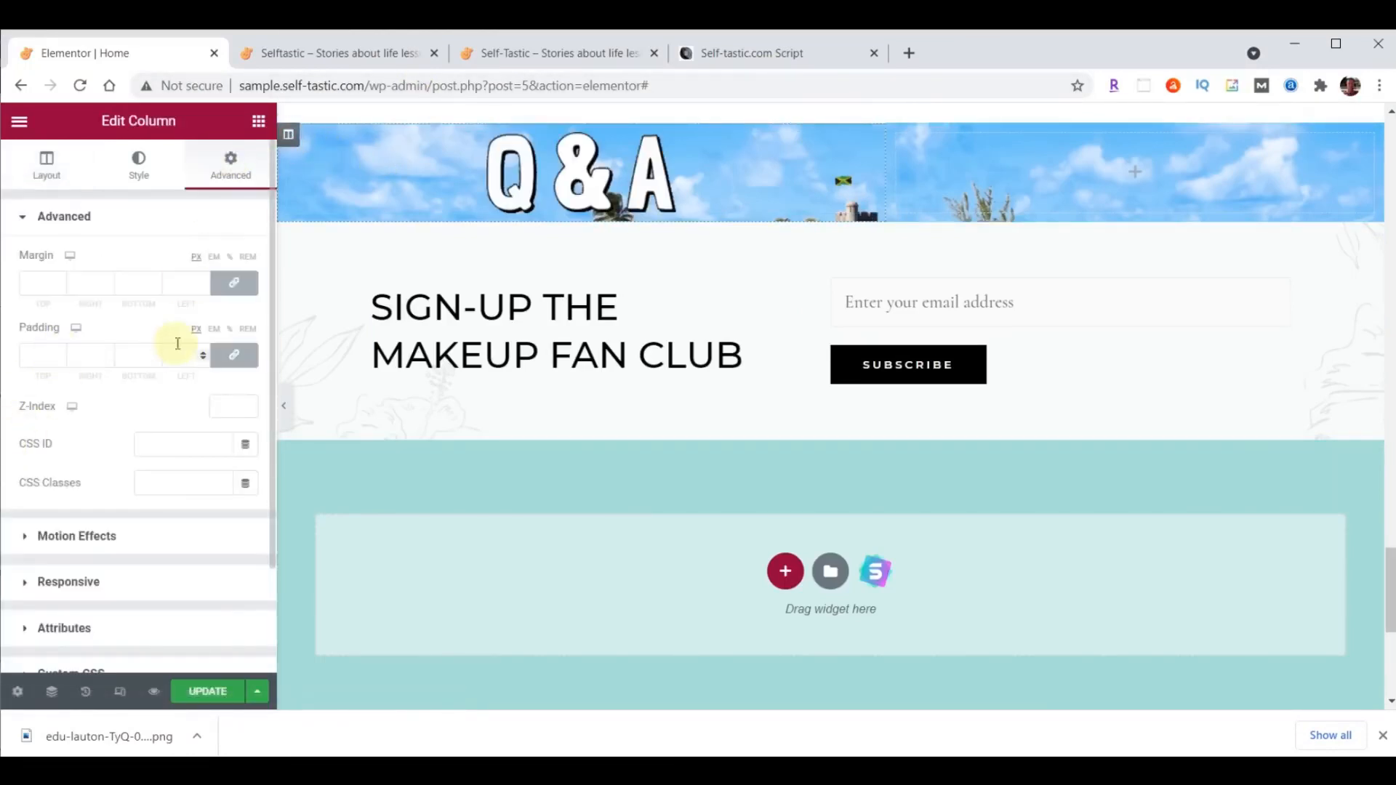
{"action": "left_click", "coordinate": [229, 355]}
{"action": "left_click", "coordinate": [36, 362]}
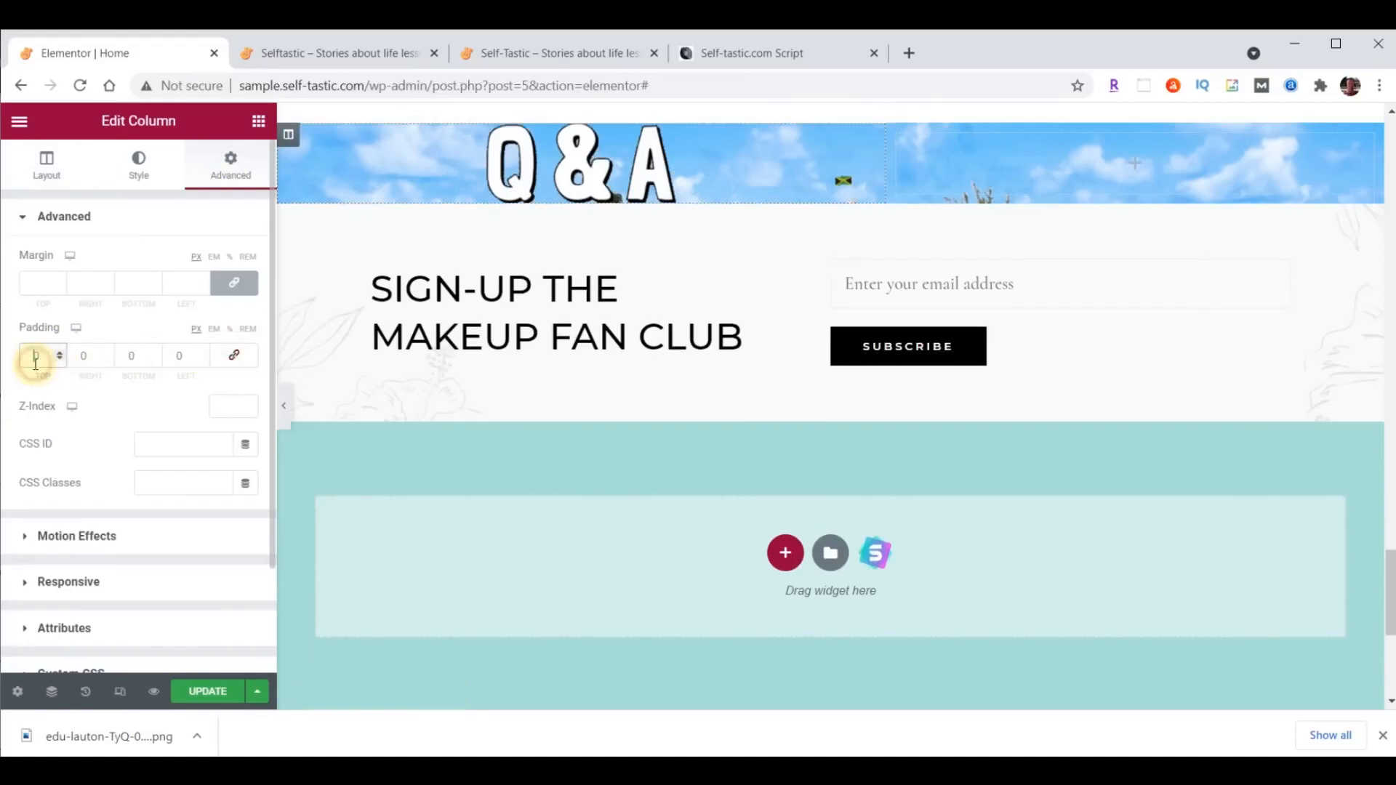
{"action": "type", "text": "9"}
{"action": "left_click", "coordinate": [127, 355]}
{"action": "type", "text": "5"}
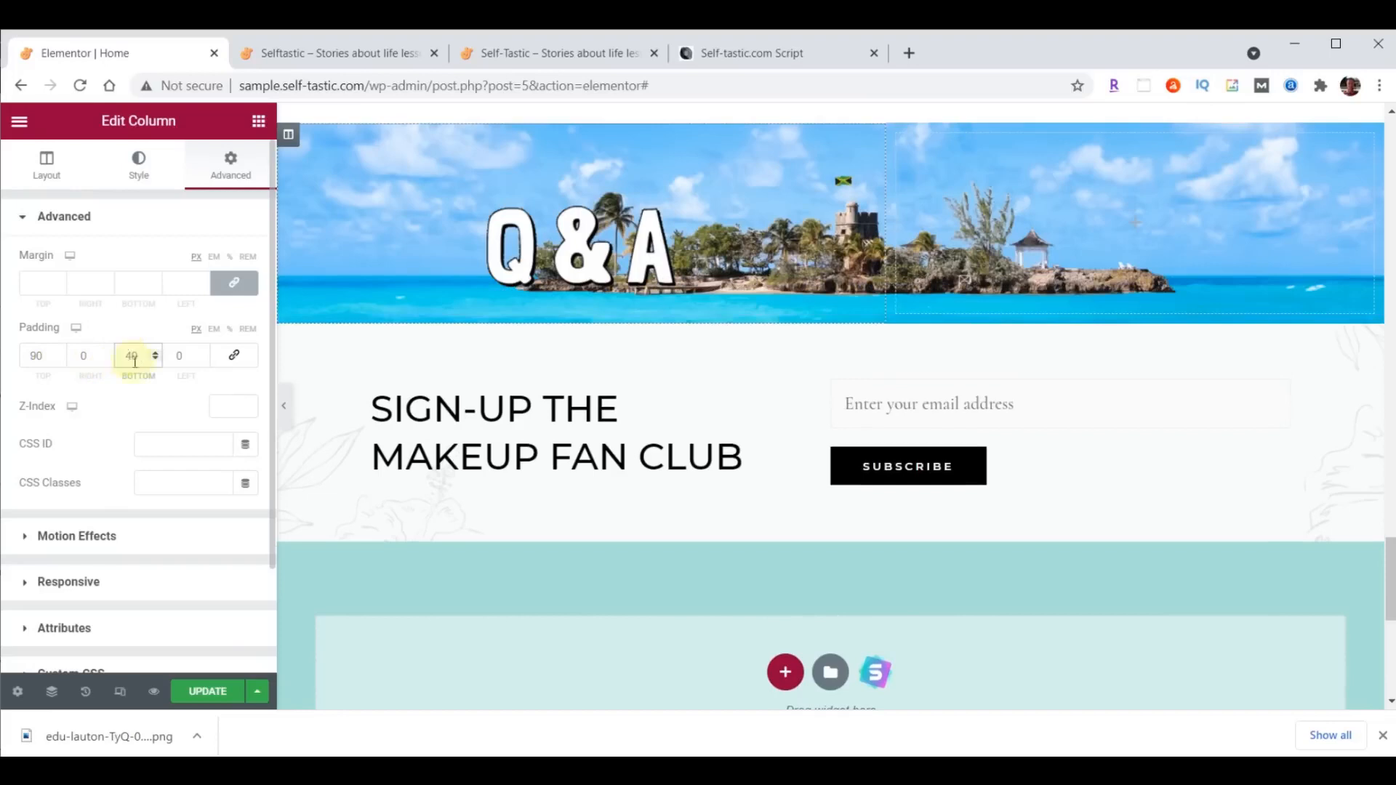
- Copy the Words of Wisdom heading and paste it below the Q&A image
{"action": "scroll", "coordinate": [1079, 329], "scroll_direction": "up", "scroll_amount": 3}
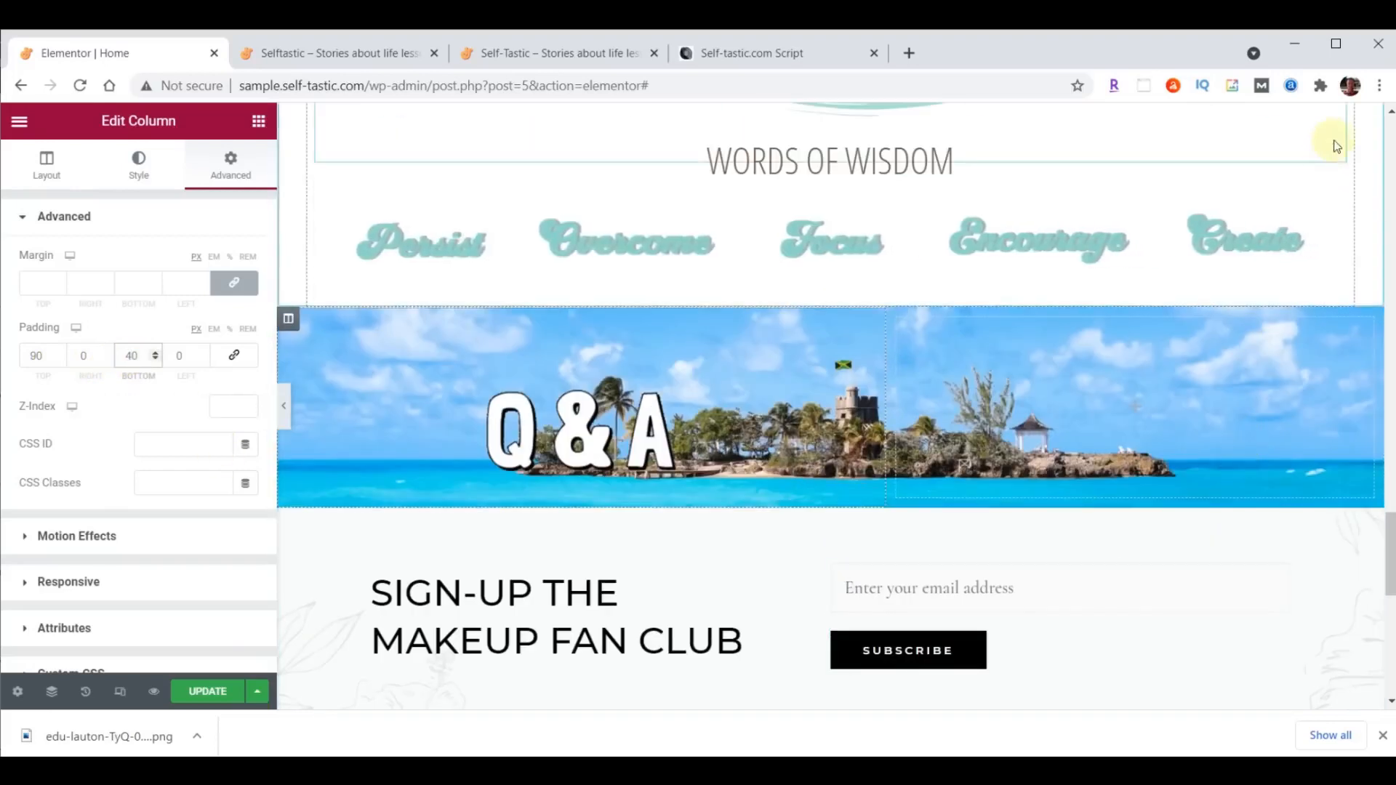
{"action": "scroll", "coordinate": [1333, 151], "scroll_direction": "up", "scroll_amount": 1}
{"action": "right_click", "coordinate": [1336, 188]}
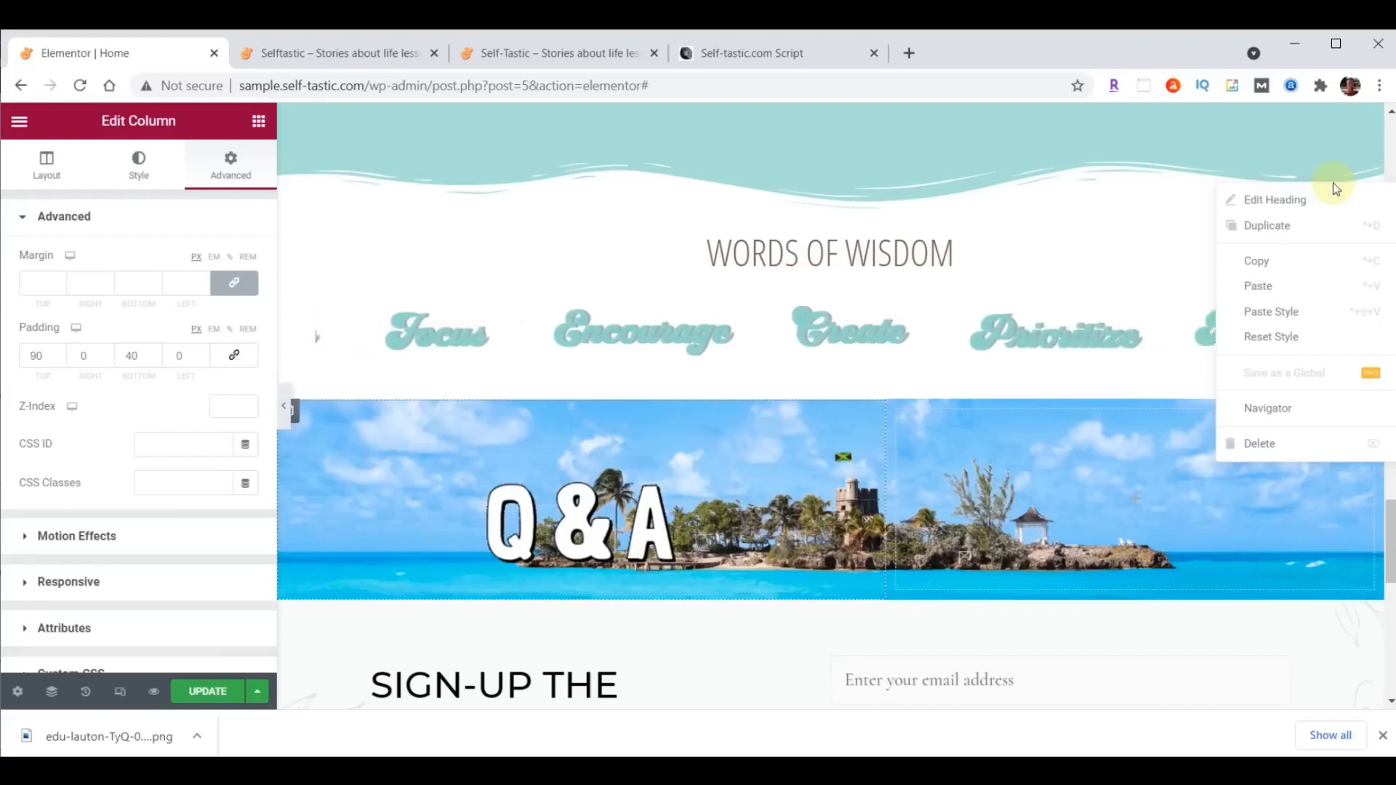
{"action": "left_click", "coordinate": [1264, 261]}
{"action": "scroll", "coordinate": [1231, 325], "scroll_direction": "down", "scroll_amount": 1}
{"action": "scroll", "coordinate": [1231, 324], "scroll_direction": "down", "scroll_amount": 3}
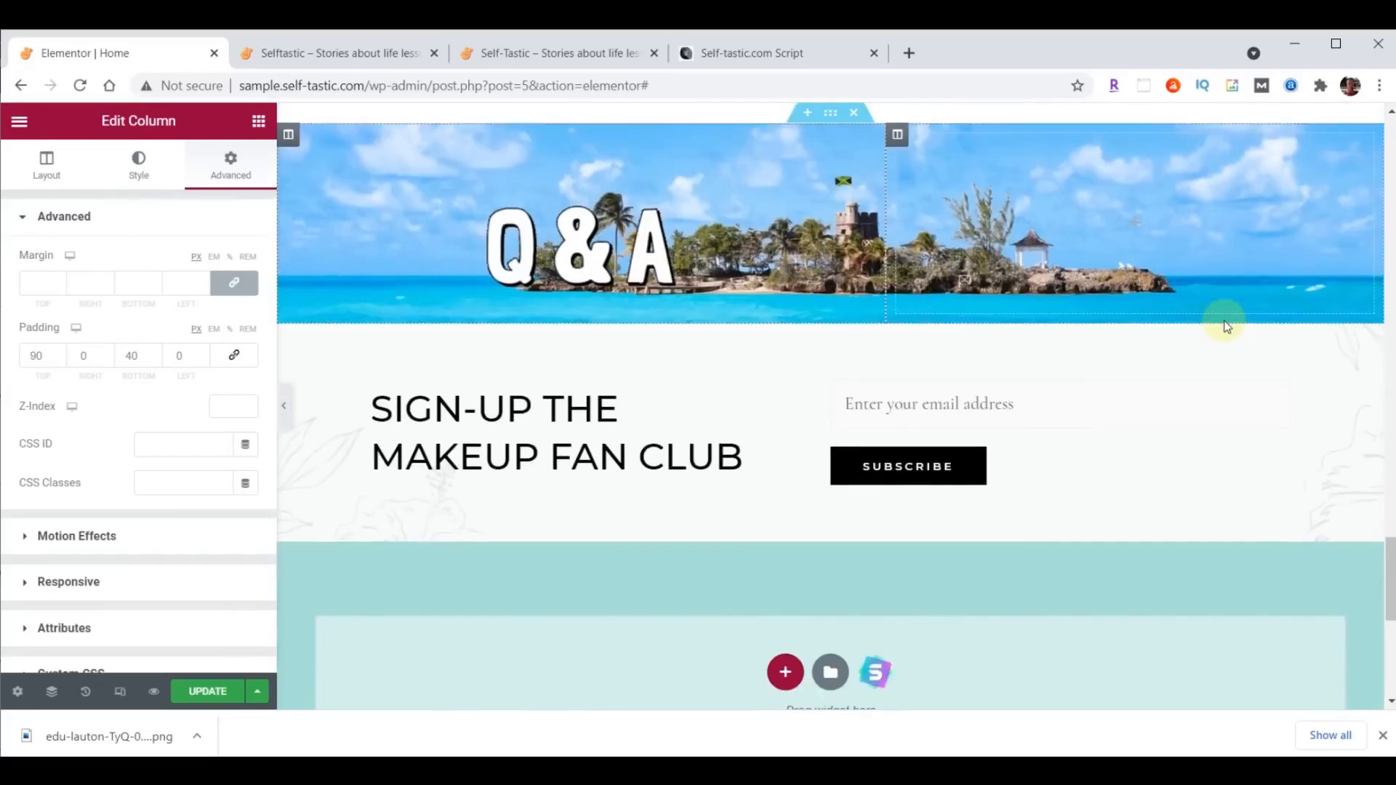
{"action": "right_click", "coordinate": [654, 260]}
{"action": "left_click", "coordinate": [701, 359]}
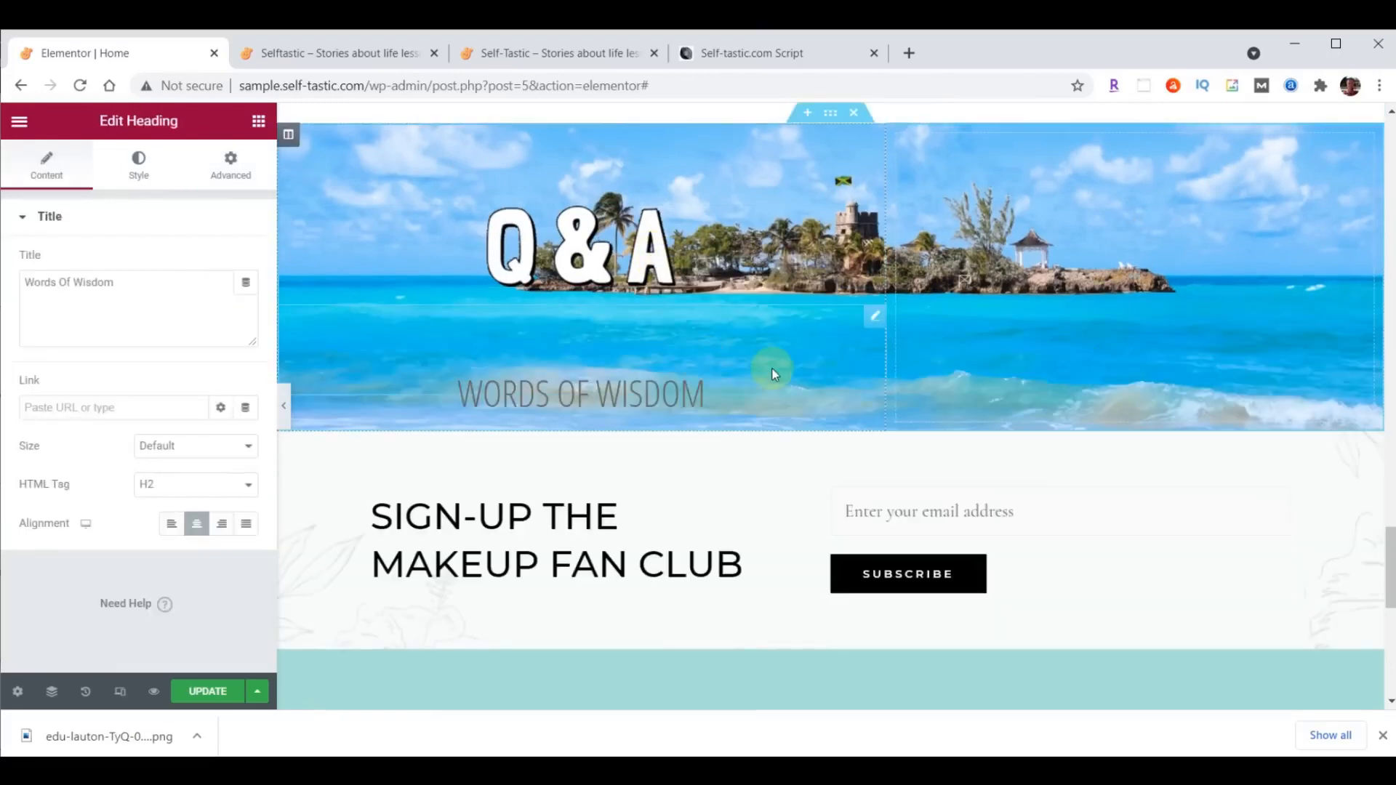
- Set the pasted heading's text color to black (#000) and its font size to 50 px
{"action": "left_click", "coordinate": [155, 181]}
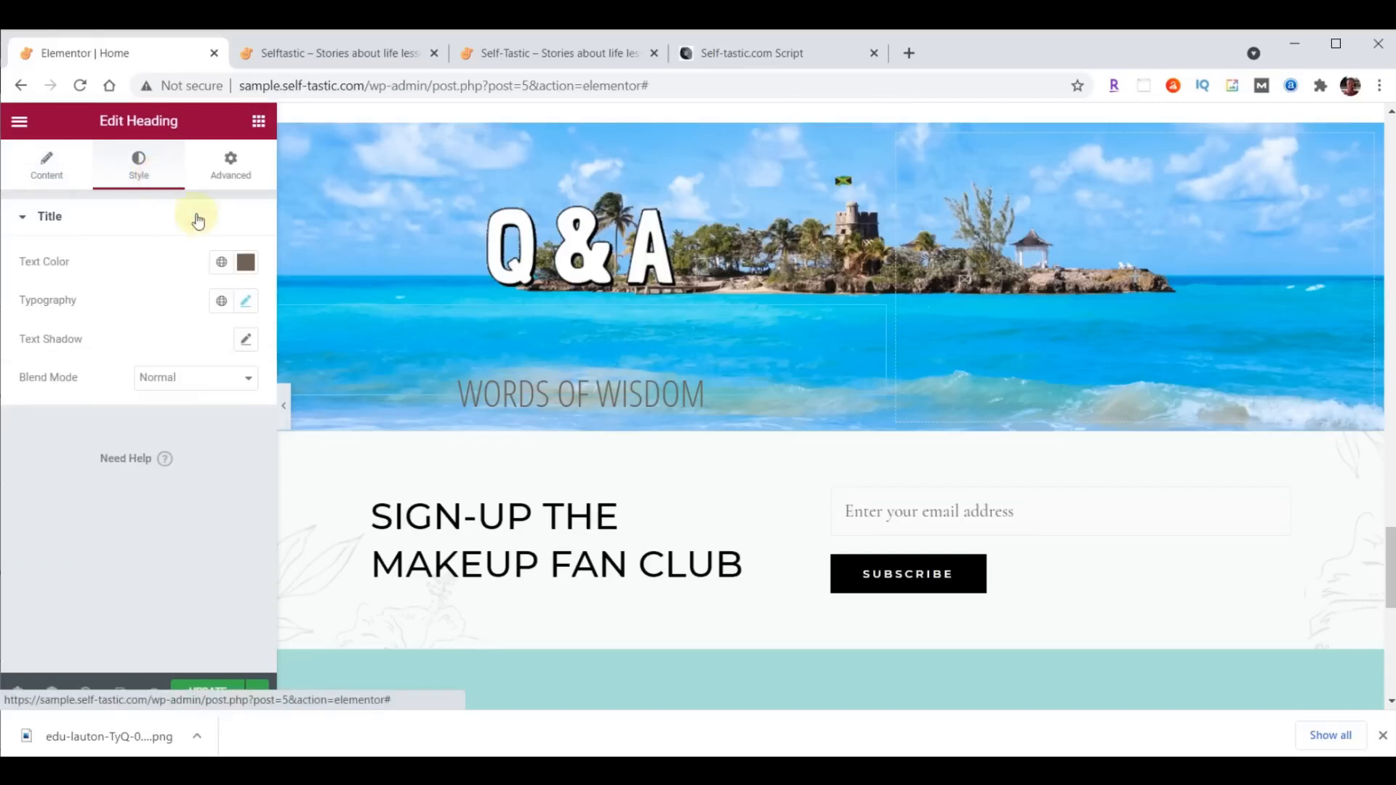
{"action": "left_click", "coordinate": [246, 263]}
{"action": "type", "text": "#000"}
{"action": "key", "text": "Return"}
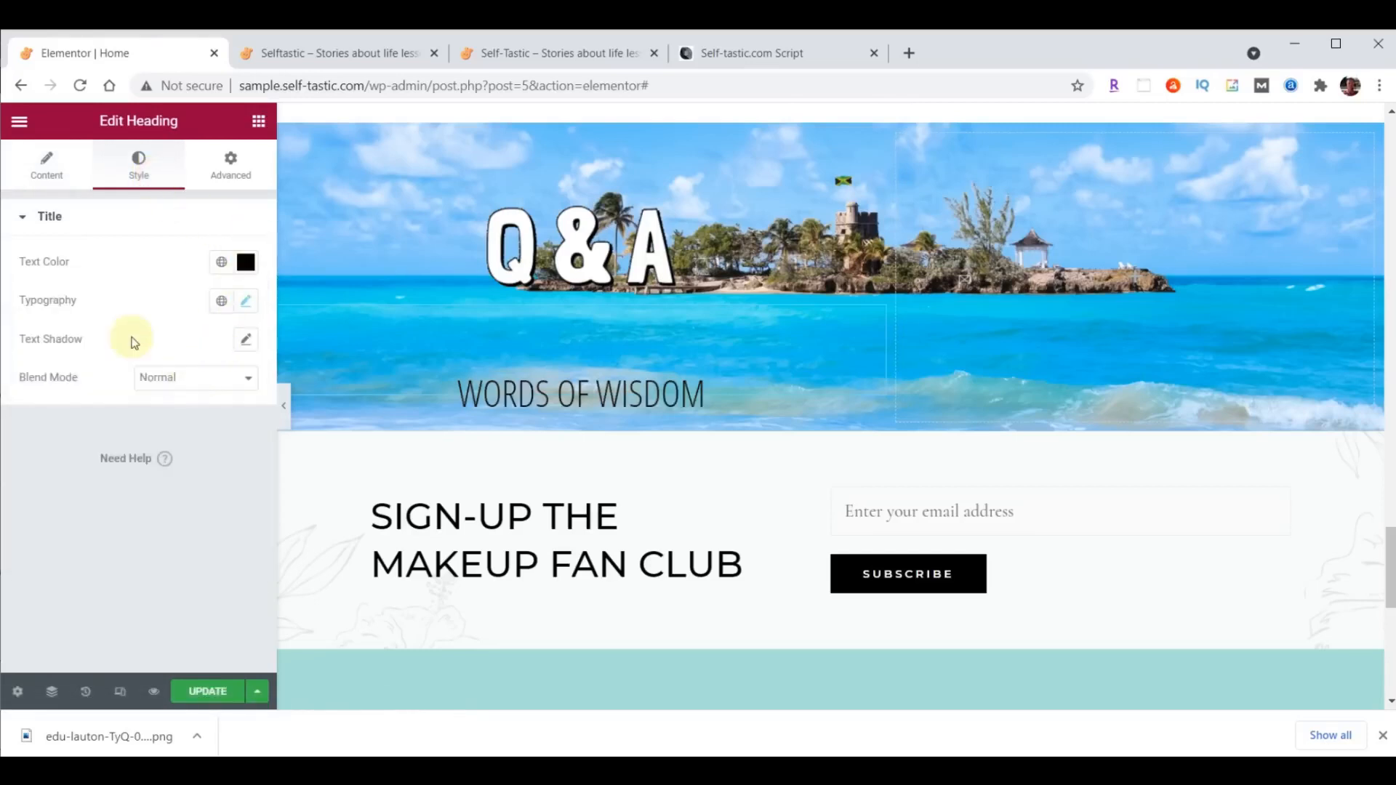
{"action": "left_click", "coordinate": [251, 301]}
{"action": "left_click", "coordinate": [234, 445]}
{"action": "type", "text": "50"}
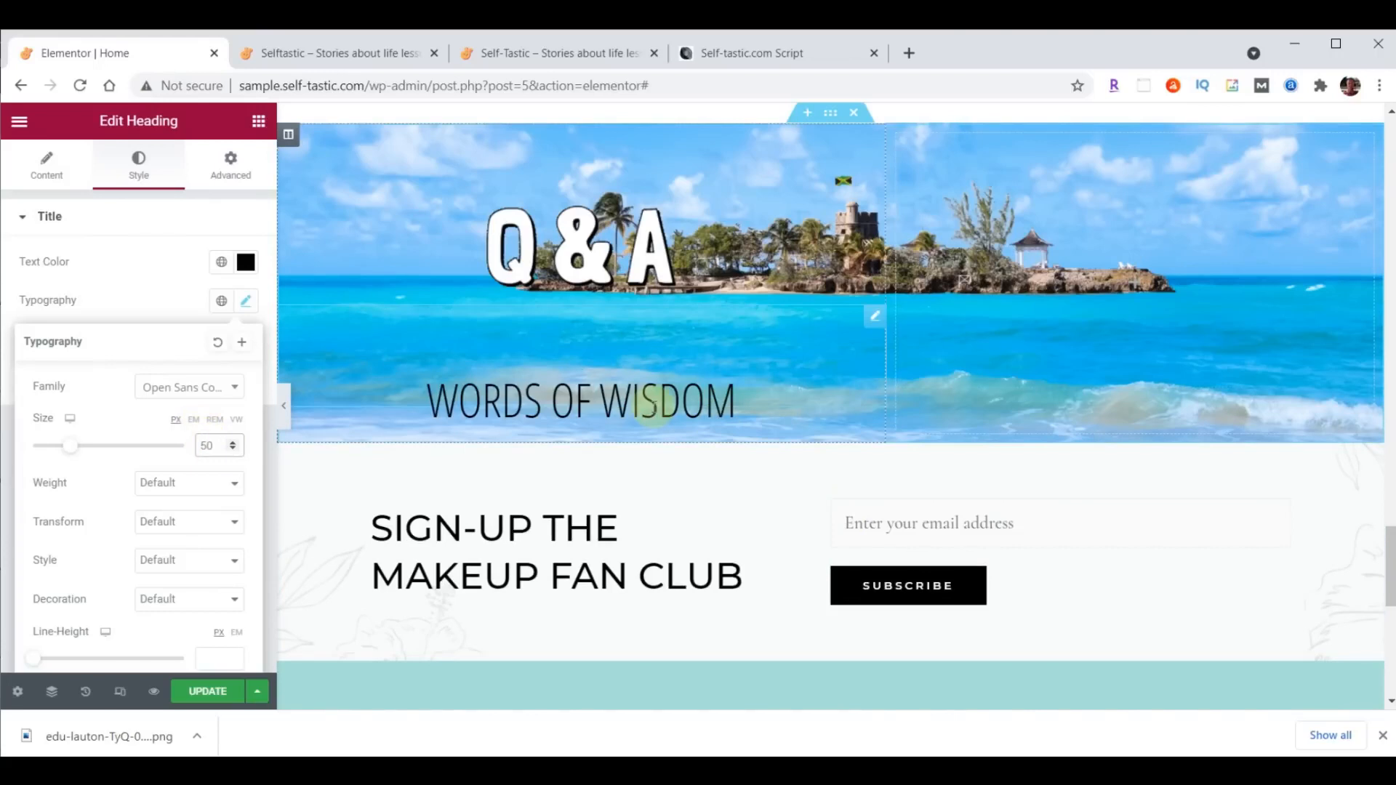
- Find the Testimonial widget and add it below the pasted heading in the Q&A column
{"action": "left_click", "coordinate": [259, 122]}
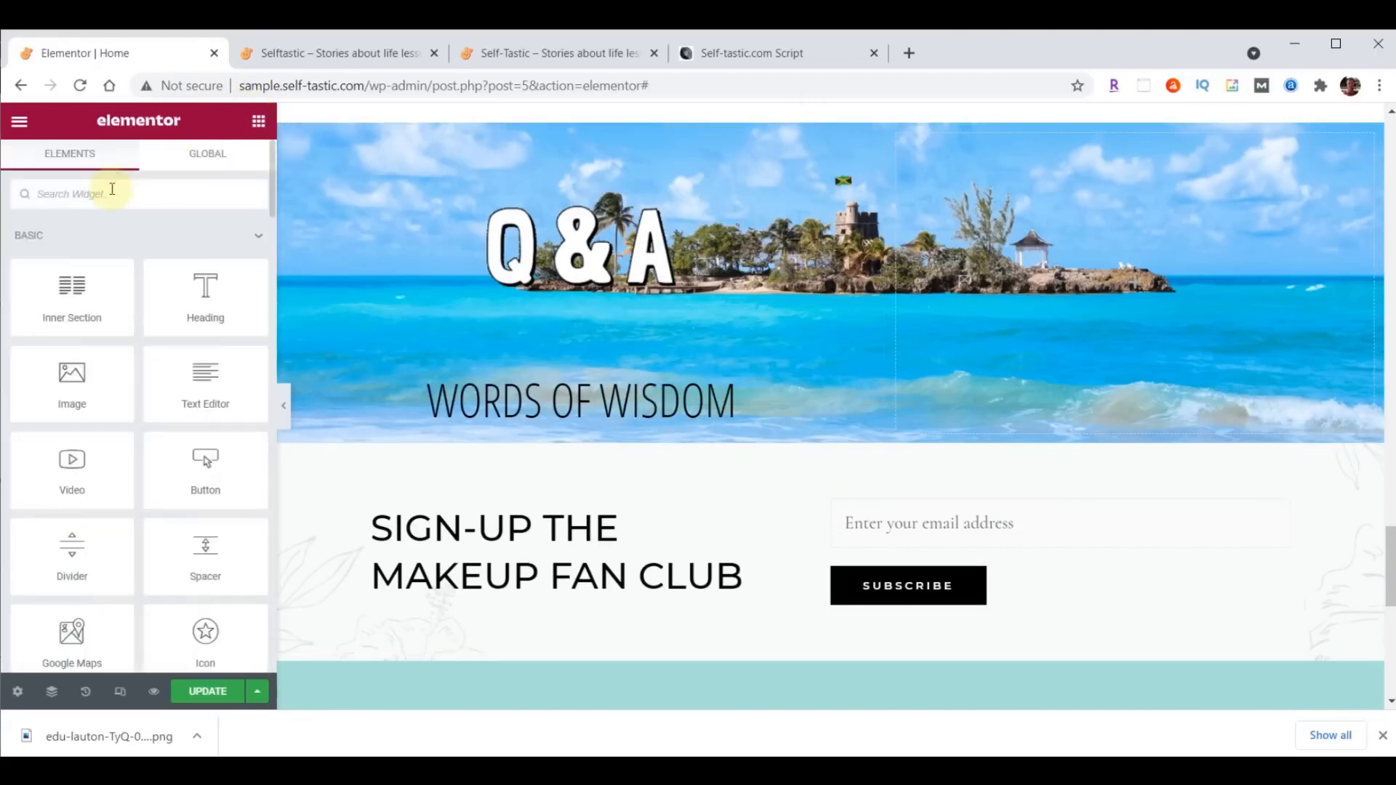
{"action": "type", "text": "test"}
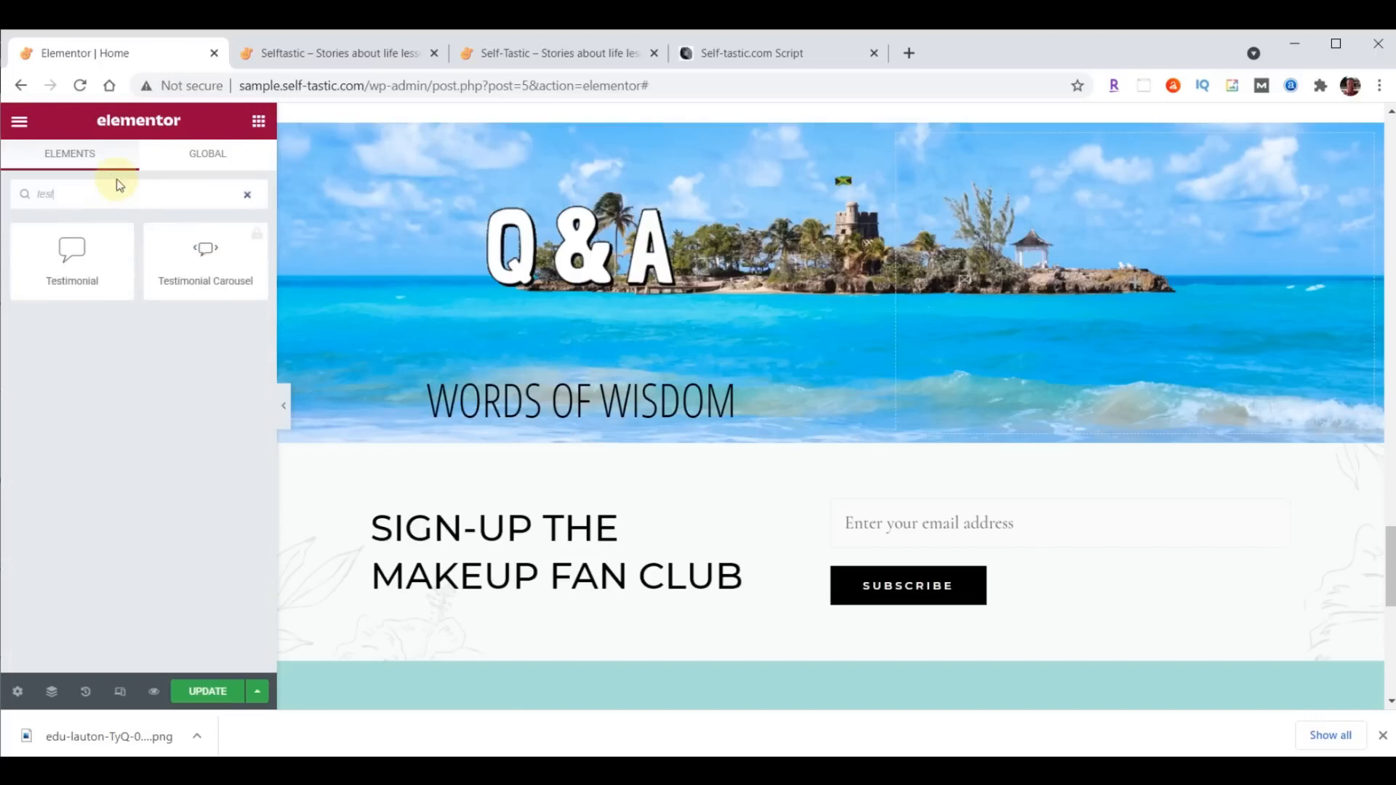
{"action": "left_click_drag", "start_coordinate": [70, 250], "coordinate": [627, 407]}
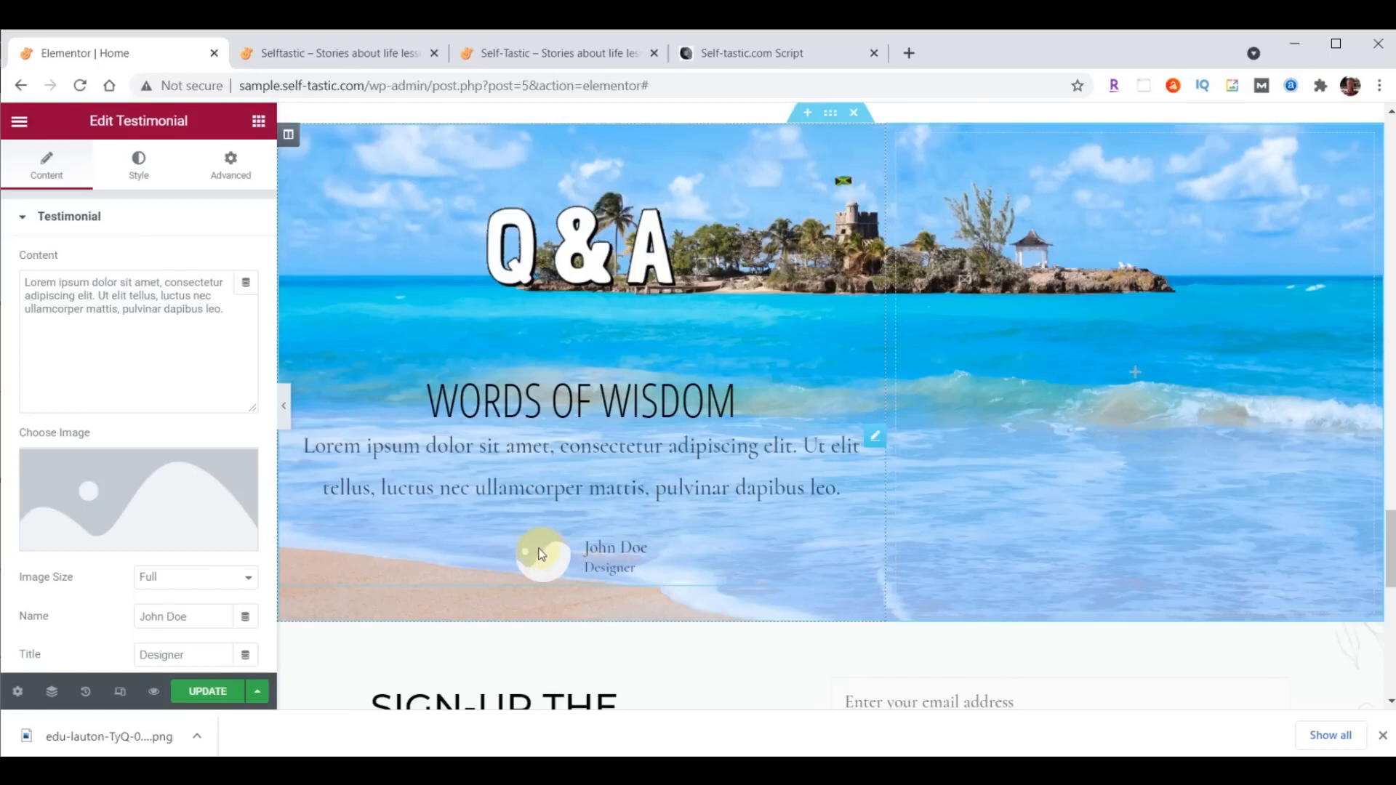
- Upload practical-advice-profile.jpg from the content folder and insert it as the testimonial's image
{"action": "left_click", "coordinate": [127, 505]}
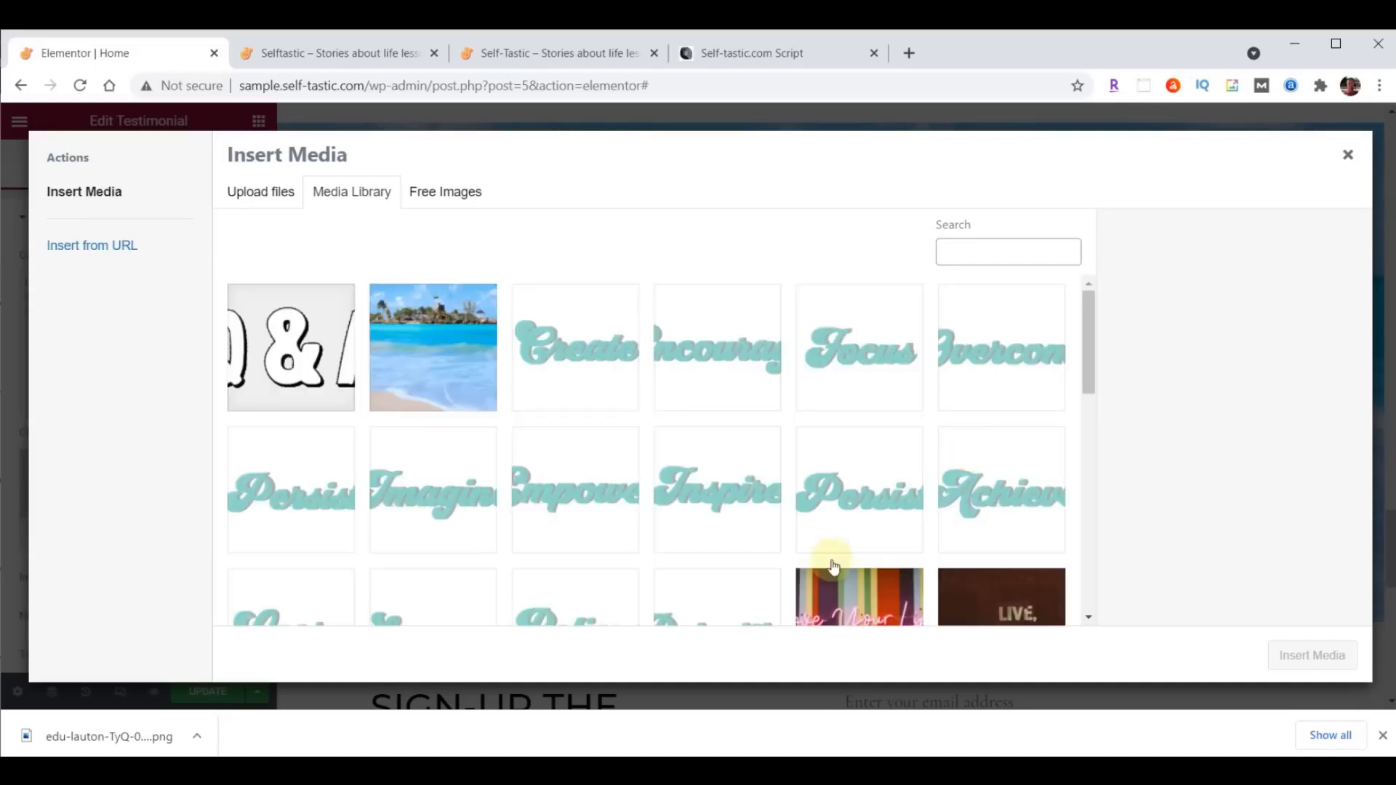
{"action": "left_click", "coordinate": [784, 771]}
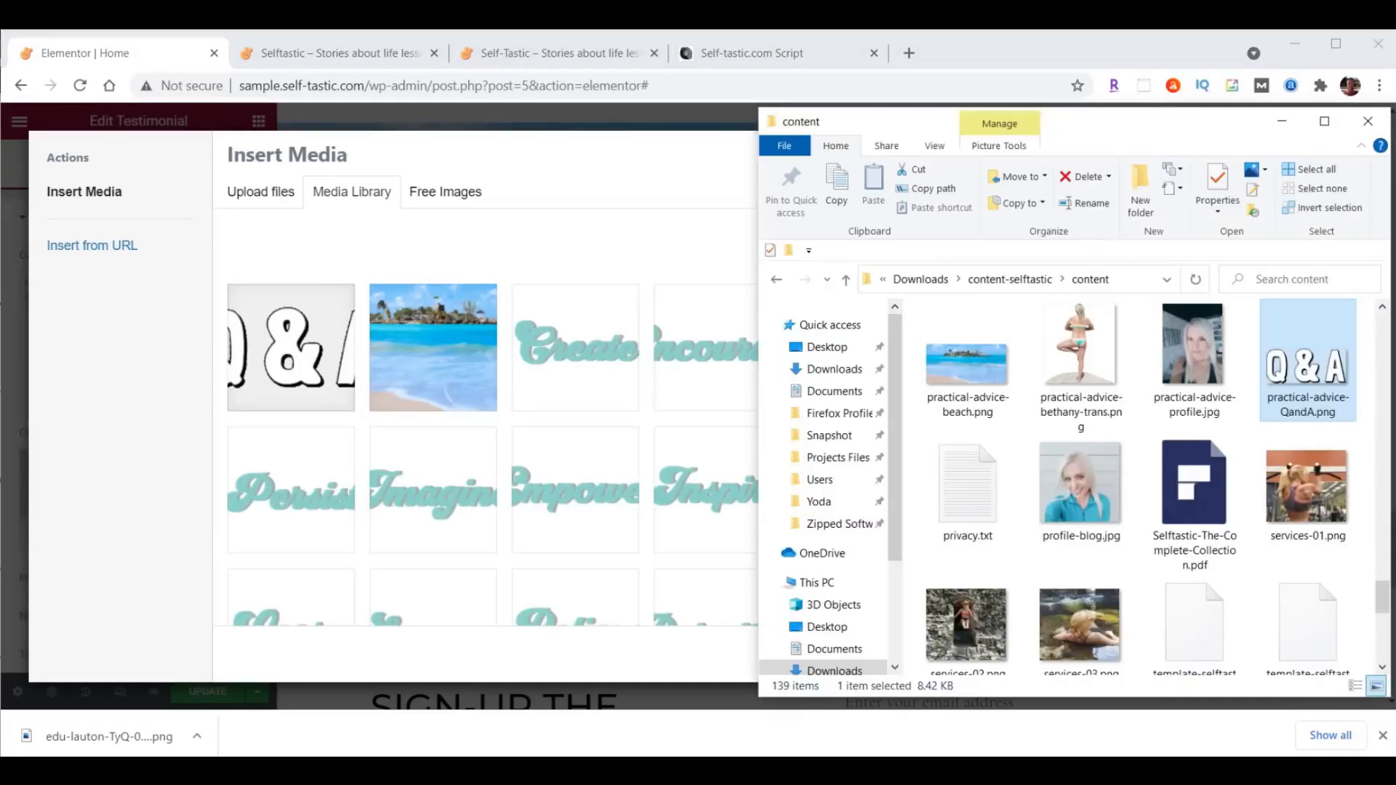
{"action": "left_click", "coordinate": [1196, 357]}
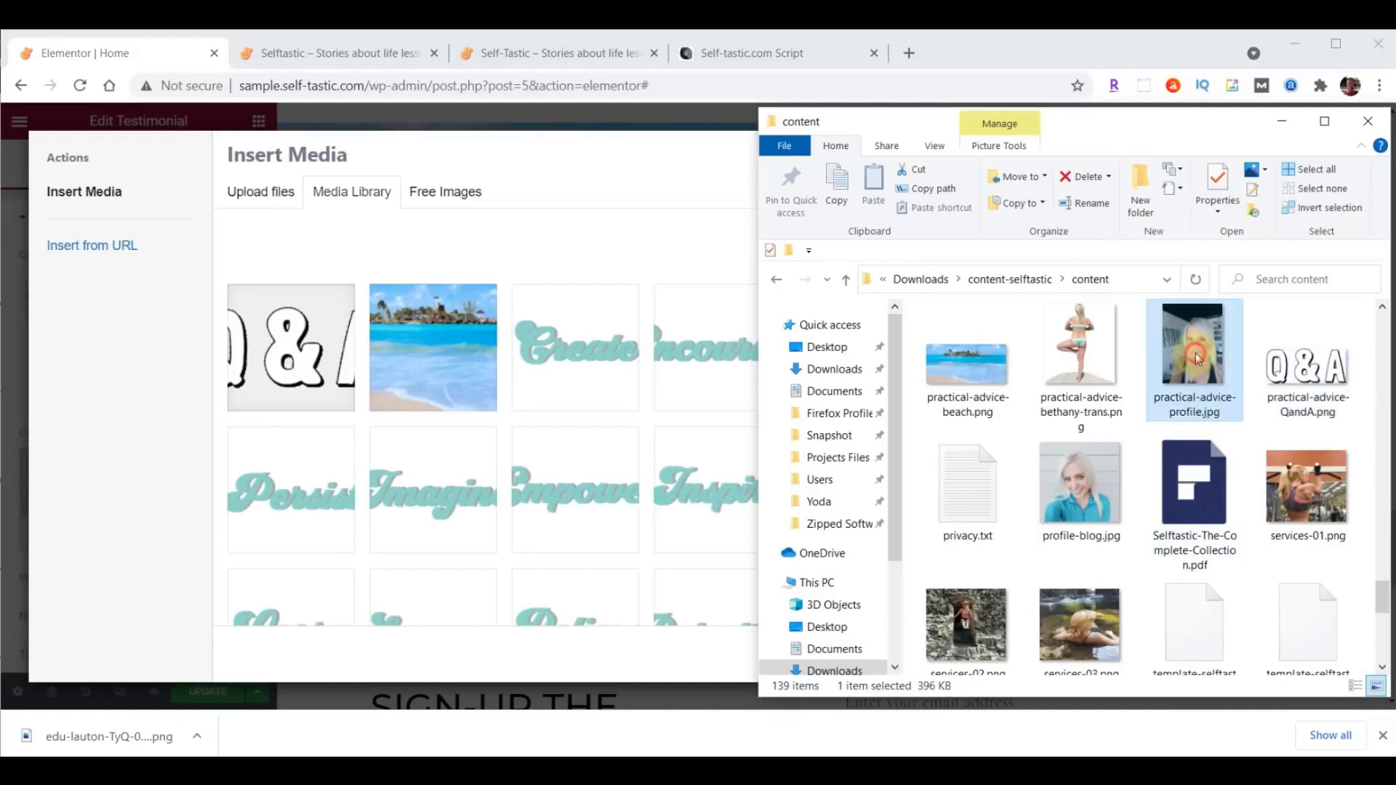
{"action": "left_click_drag", "start_coordinate": [1195, 354], "coordinate": [405, 394]}
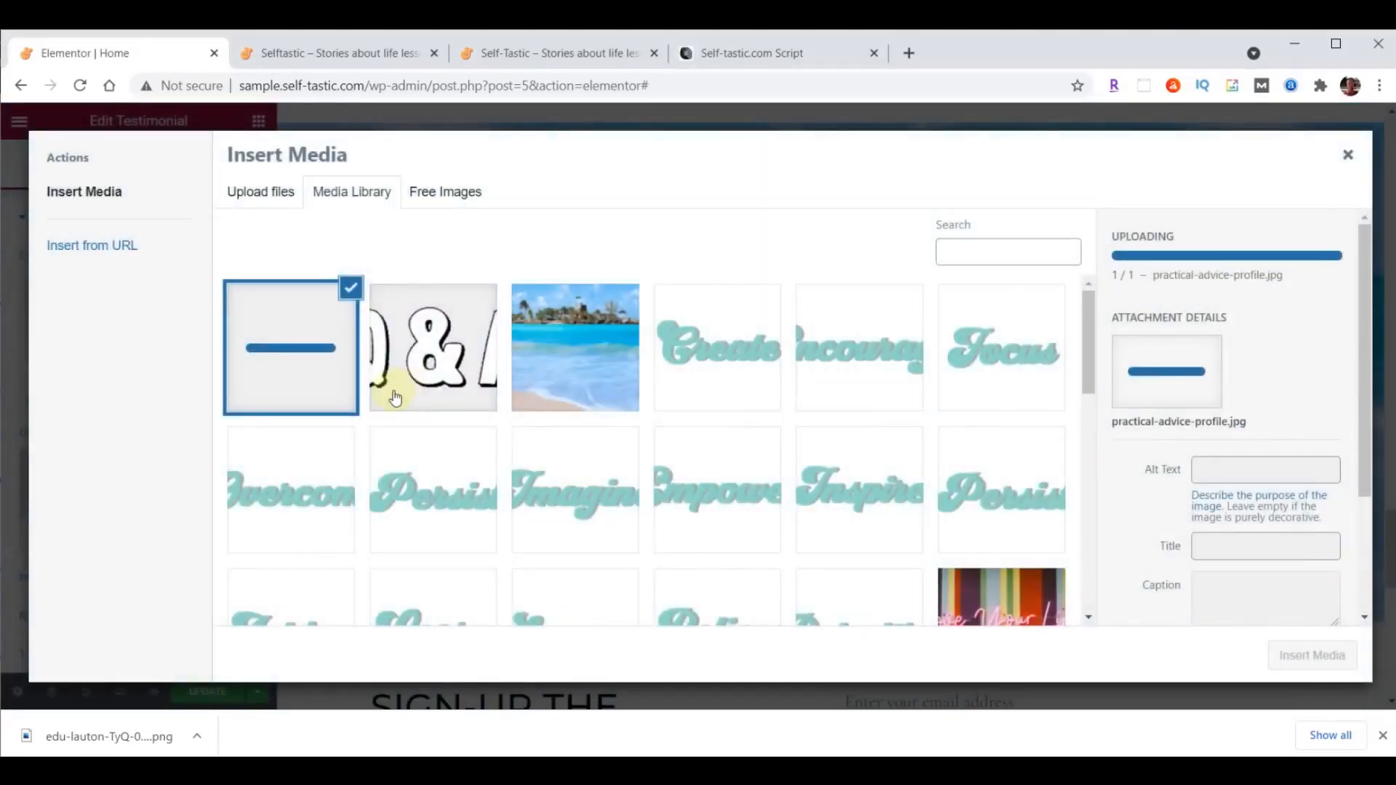
{"action": "left_click", "coordinate": [1313, 656]}
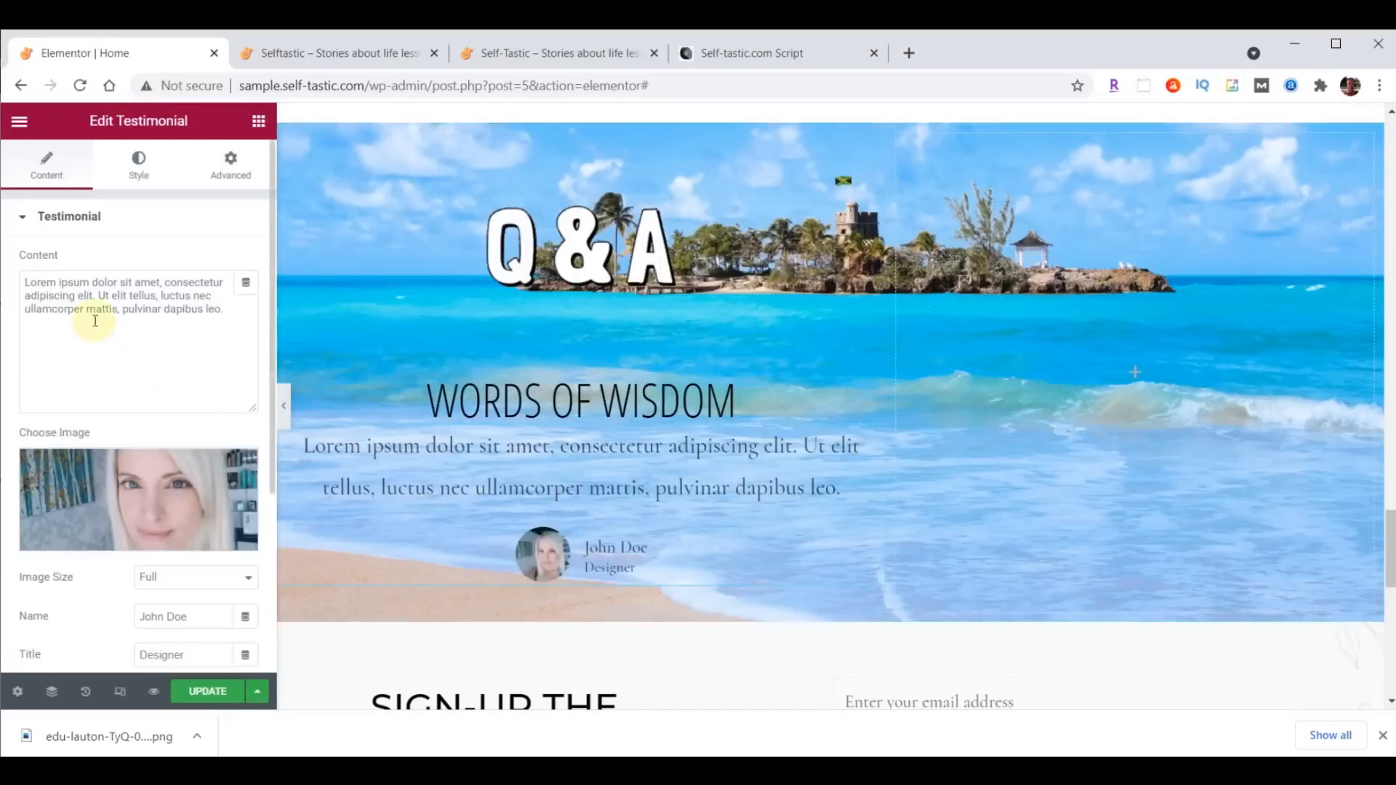
- Replace the testimonial's placeholder text with "Questions and answers from Quora" and fill in the author's name
{"action": "left_click_drag", "start_coordinate": [25, 283], "coordinate": [193, 307]}
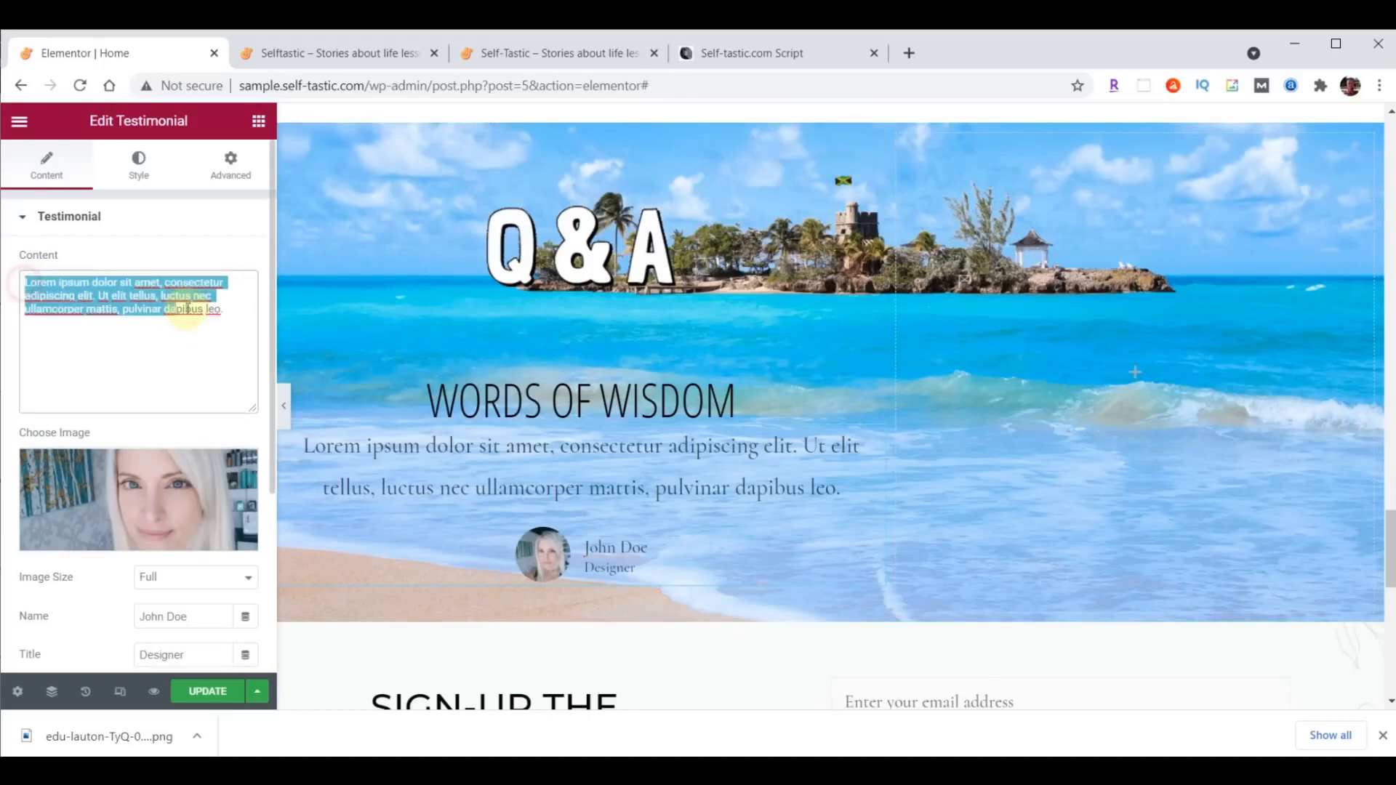
{"action": "key", "text": "ctrl+v"}
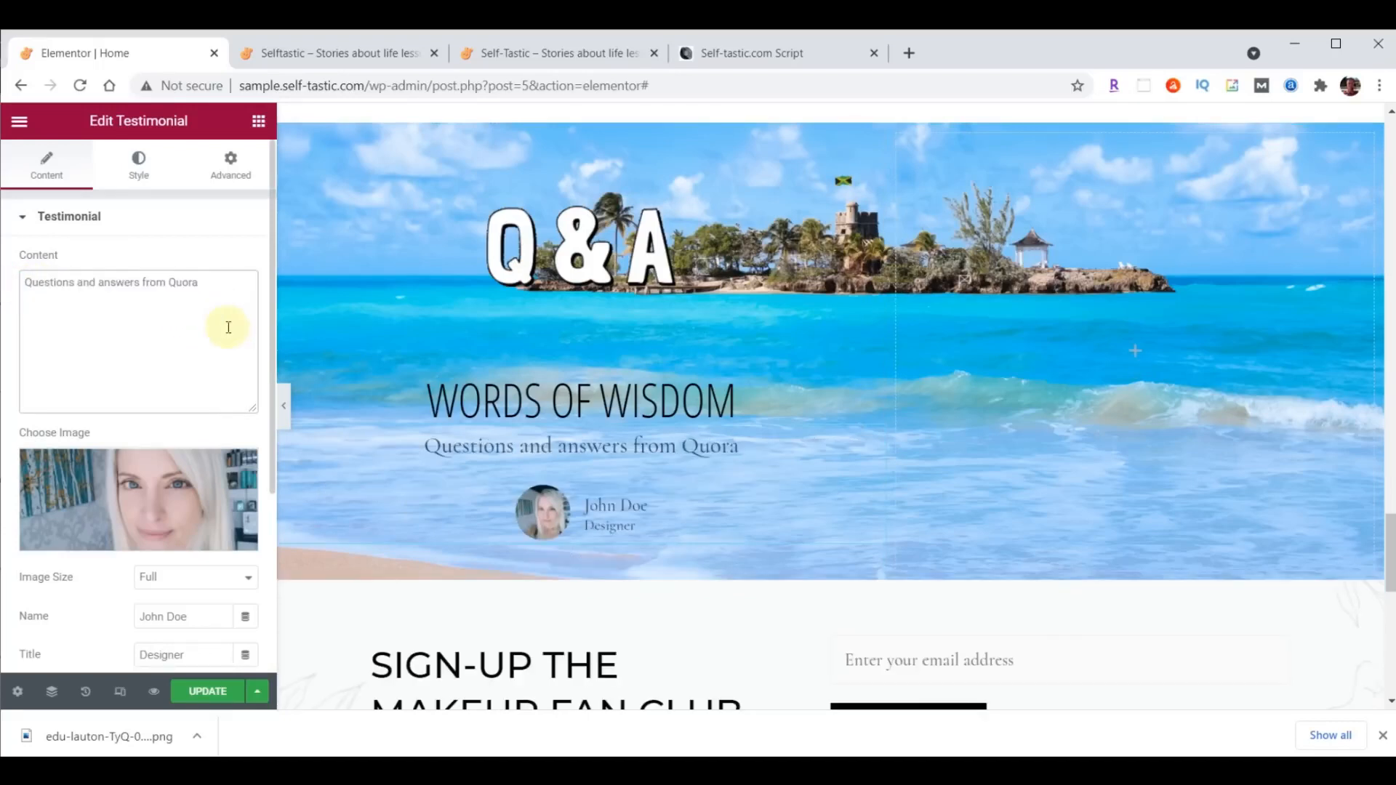
{"action": "scroll", "coordinate": [228, 327], "scroll_direction": "down", "scroll_amount": 3}
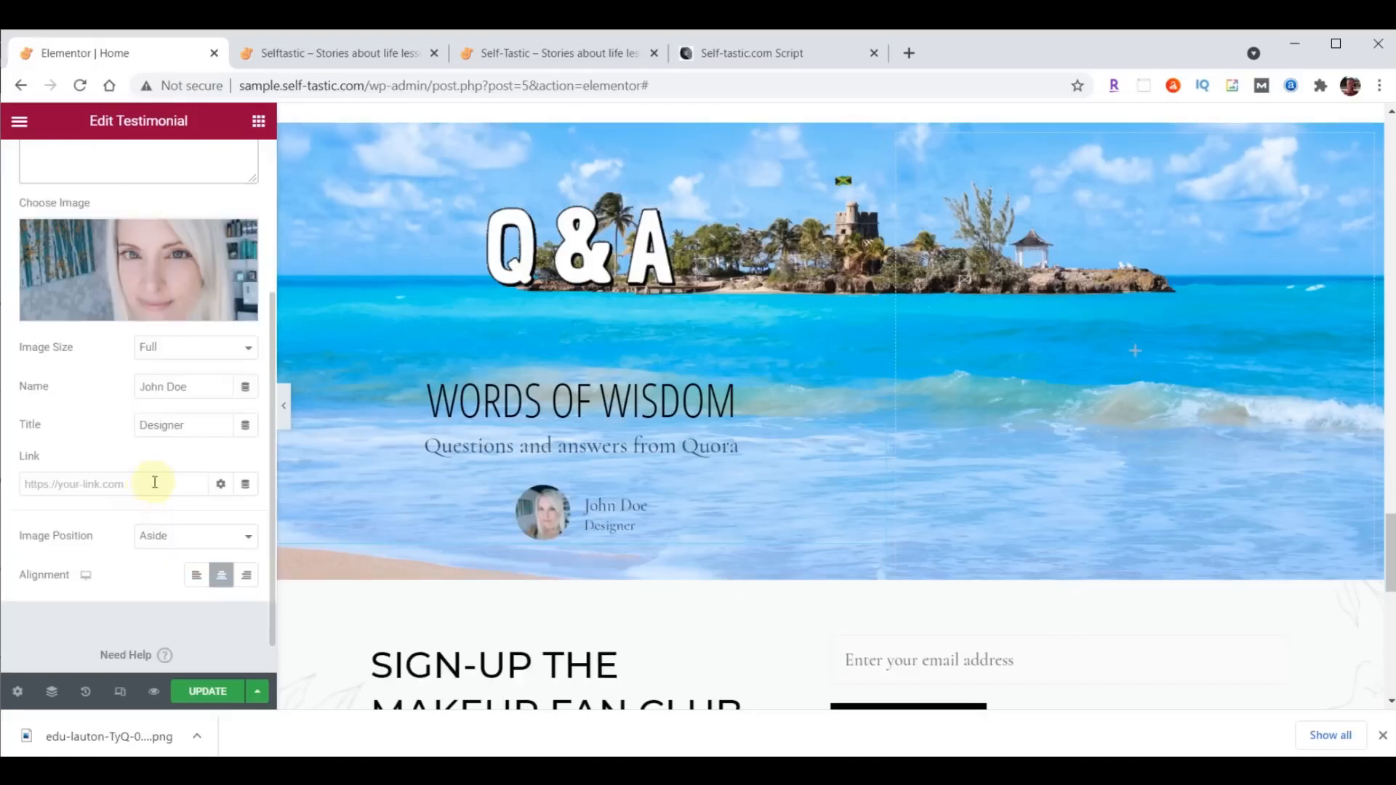
{"action": "left_click_drag", "start_coordinate": [201, 387], "coordinate": [78, 389]}
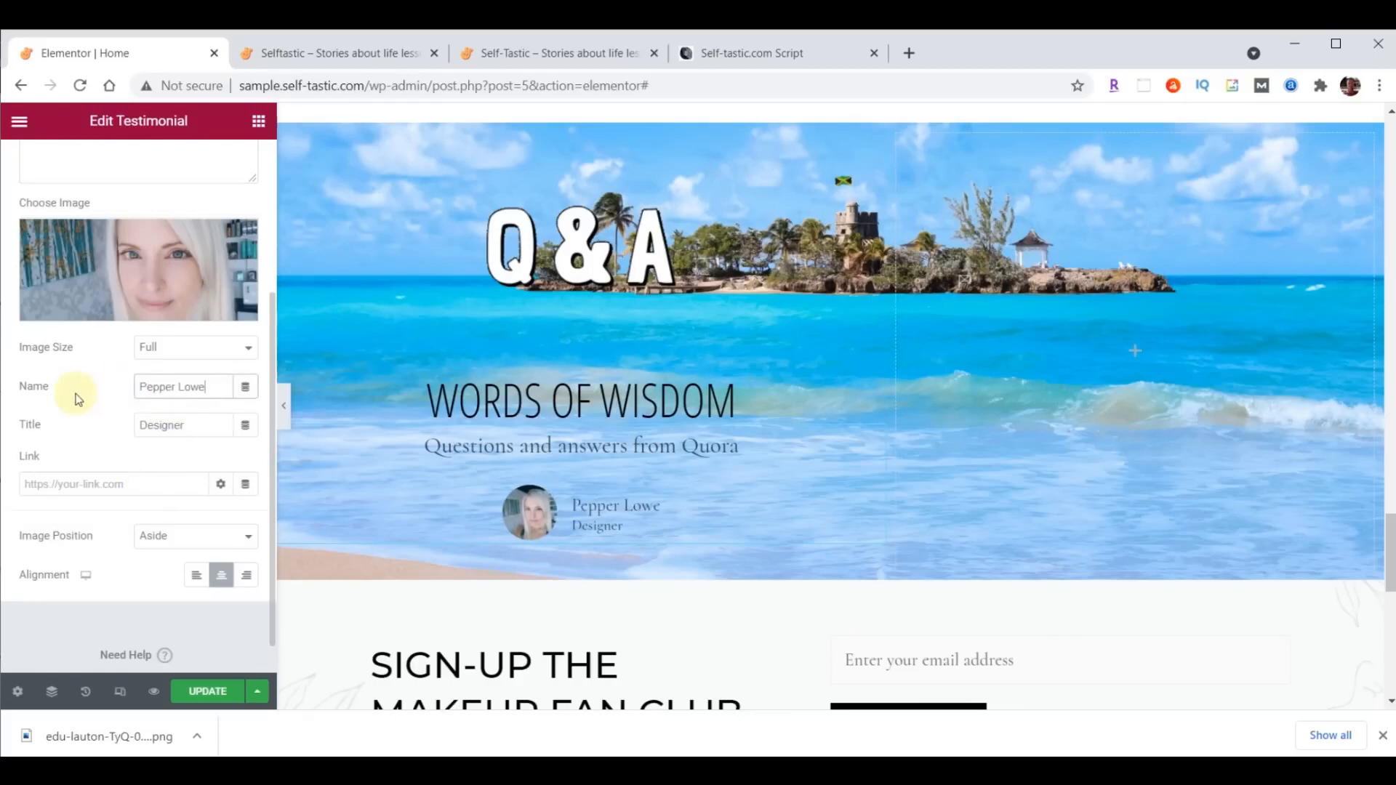
- Set the testimonial's image position to Top and its image size to 115
{"action": "left_click", "coordinate": [159, 537]}
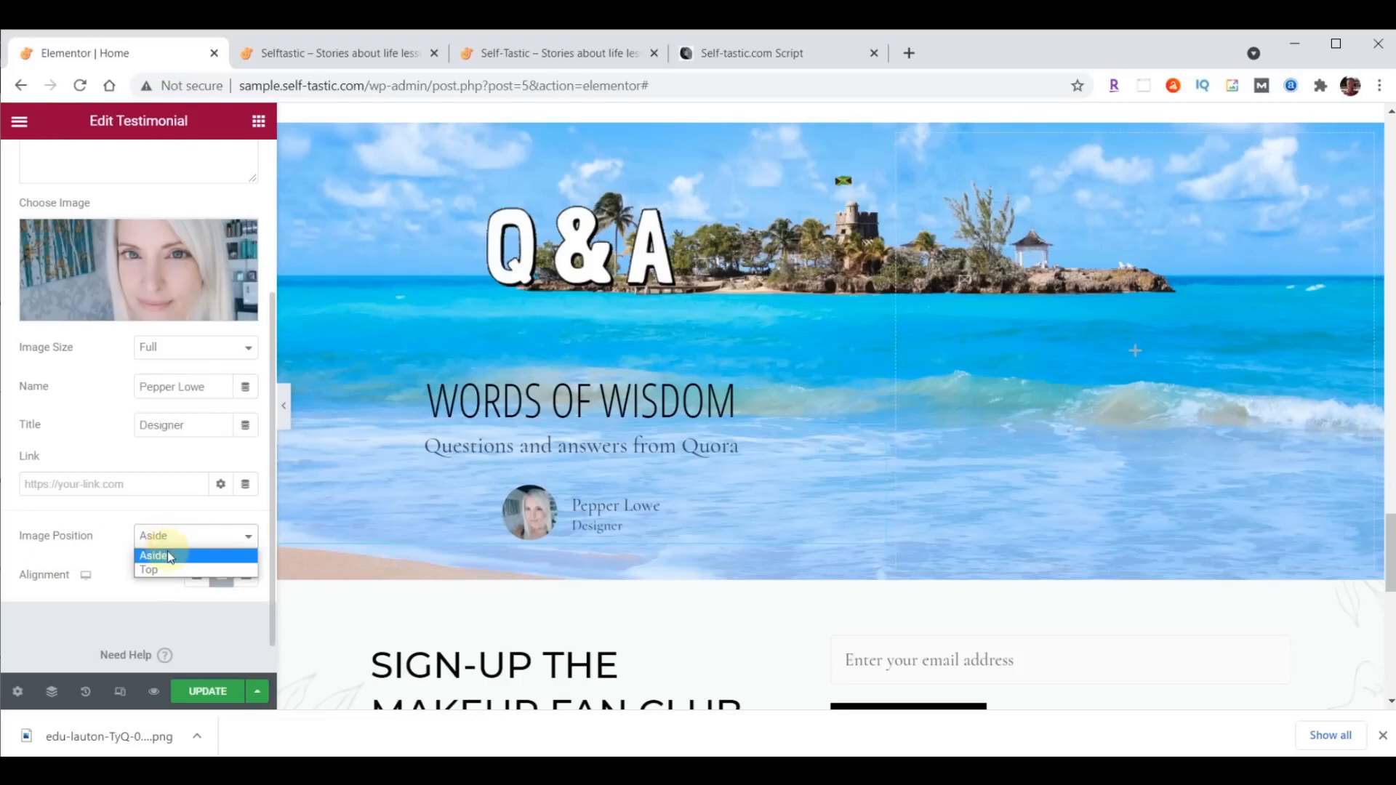
{"action": "left_click", "coordinate": [155, 569]}
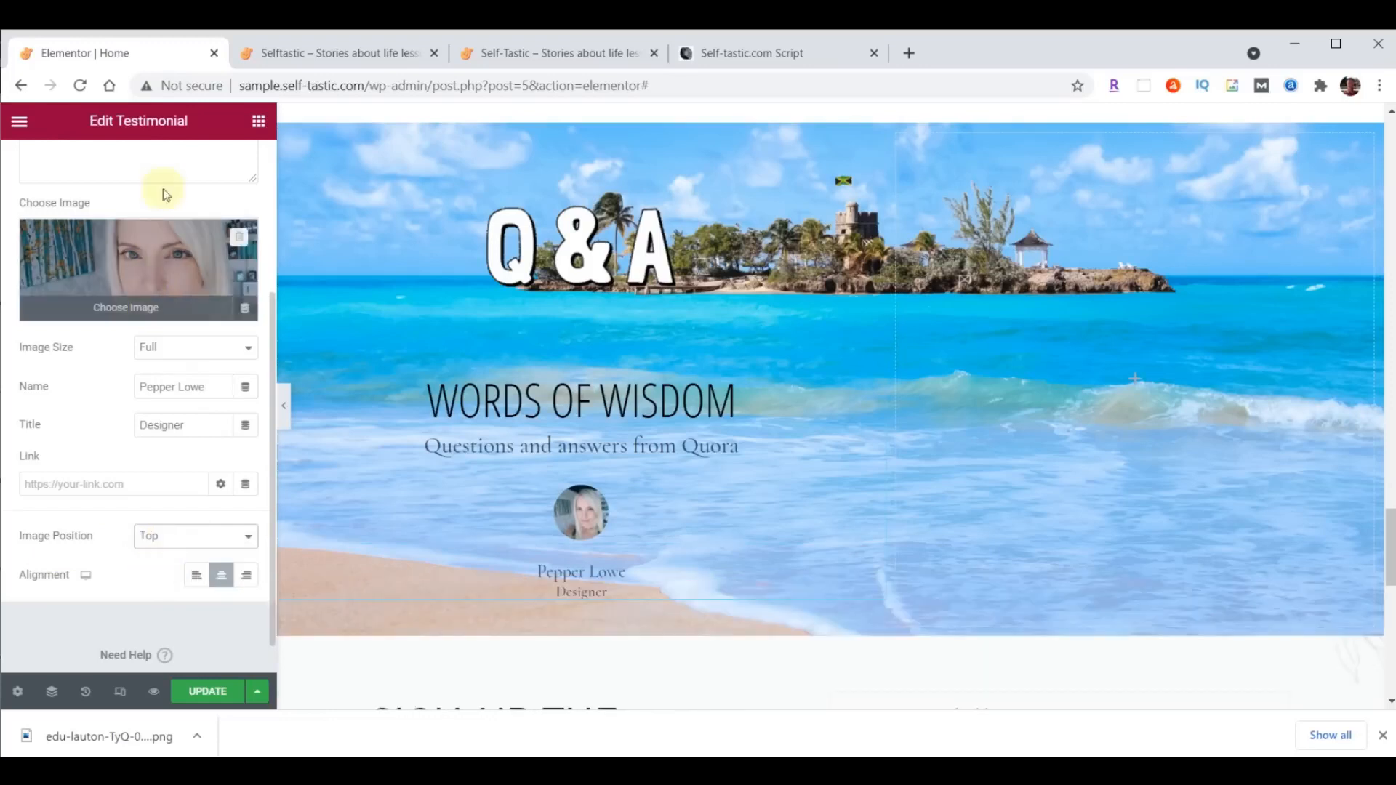
{"action": "scroll", "coordinate": [162, 211], "scroll_direction": "up", "scroll_amount": 3}
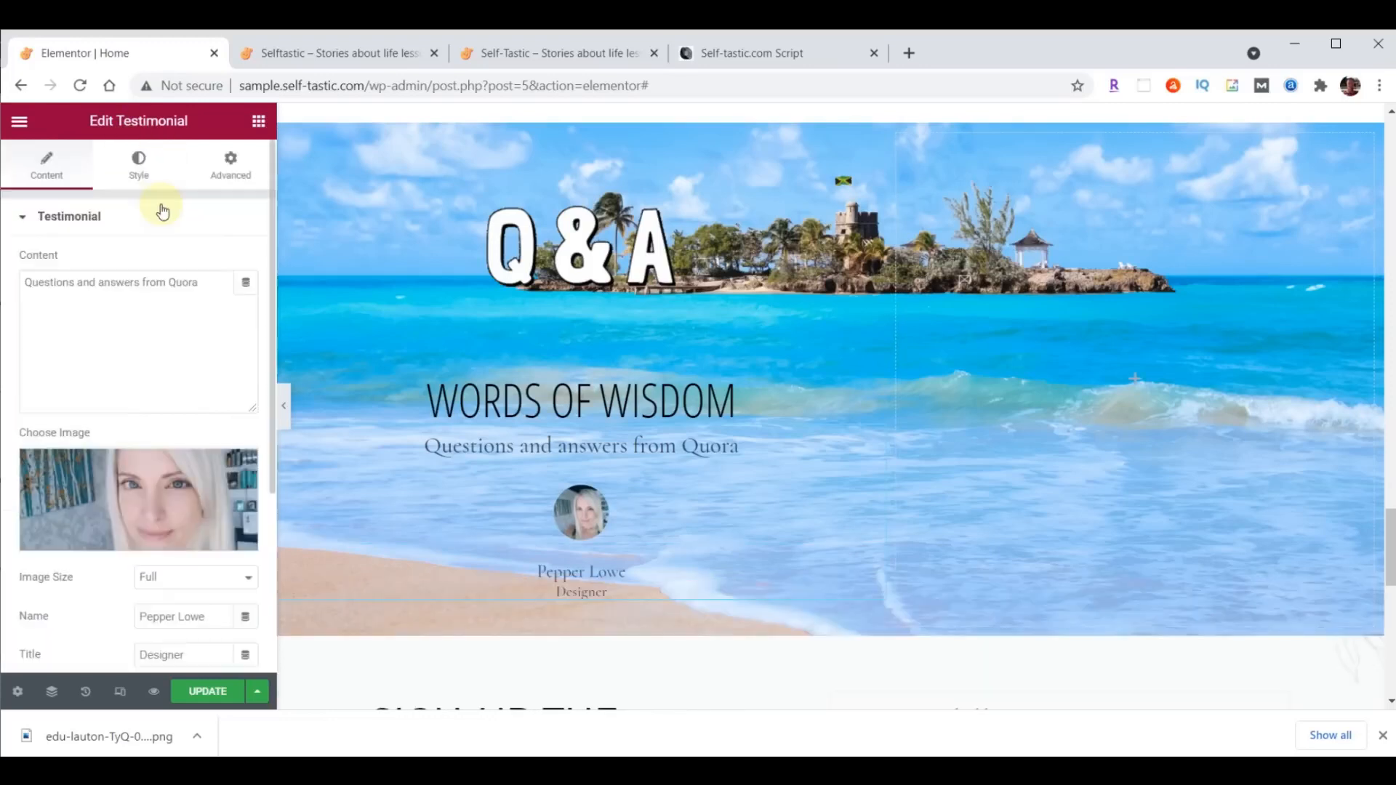
{"action": "left_click", "coordinate": [136, 166]}
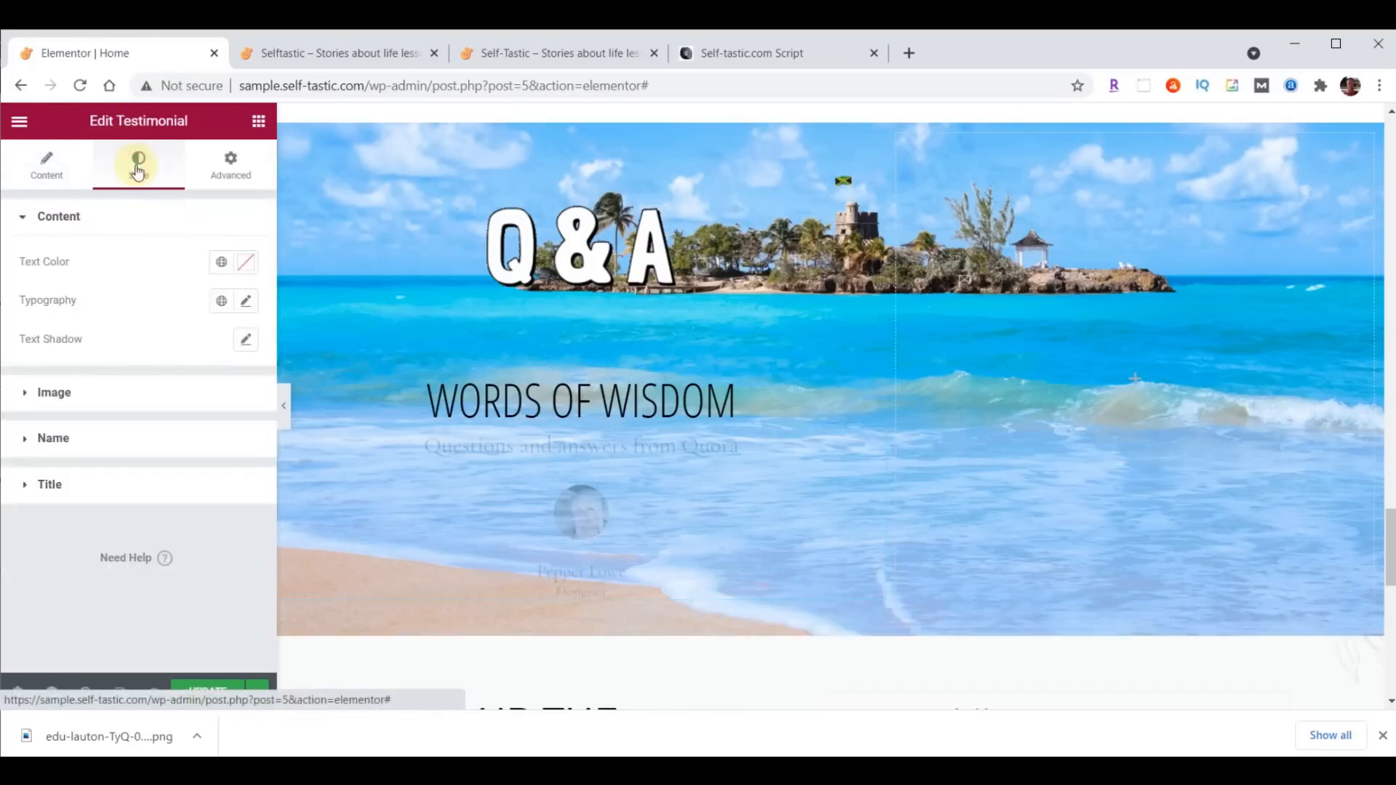
{"action": "left_click", "coordinate": [60, 391]}
{"action": "left_click", "coordinate": [212, 327]}
{"action": "type", "text": "115"}
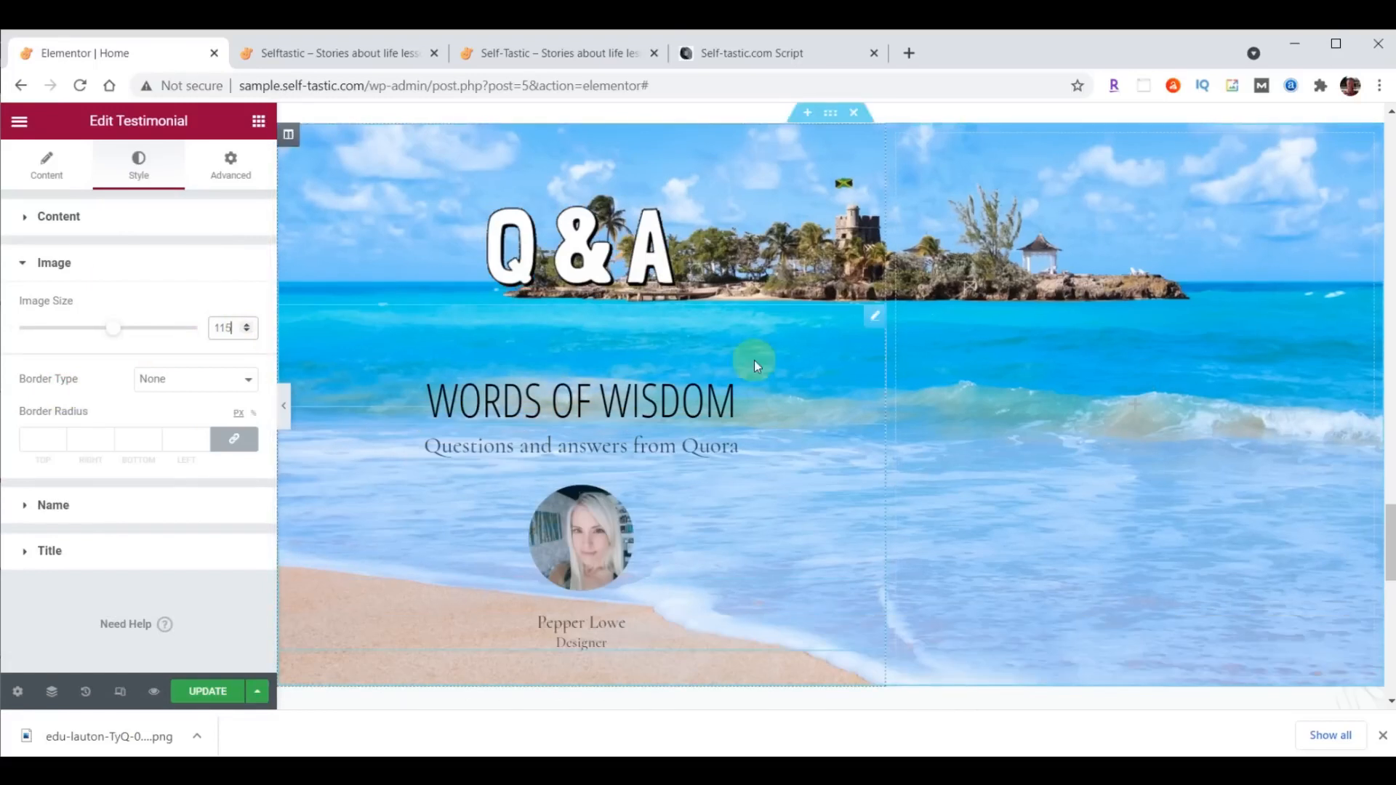
- Style the testimonial's content text in Droid Arabic Kufi at 24 px with text color #473C31
{"action": "left_click", "coordinate": [61, 219]}
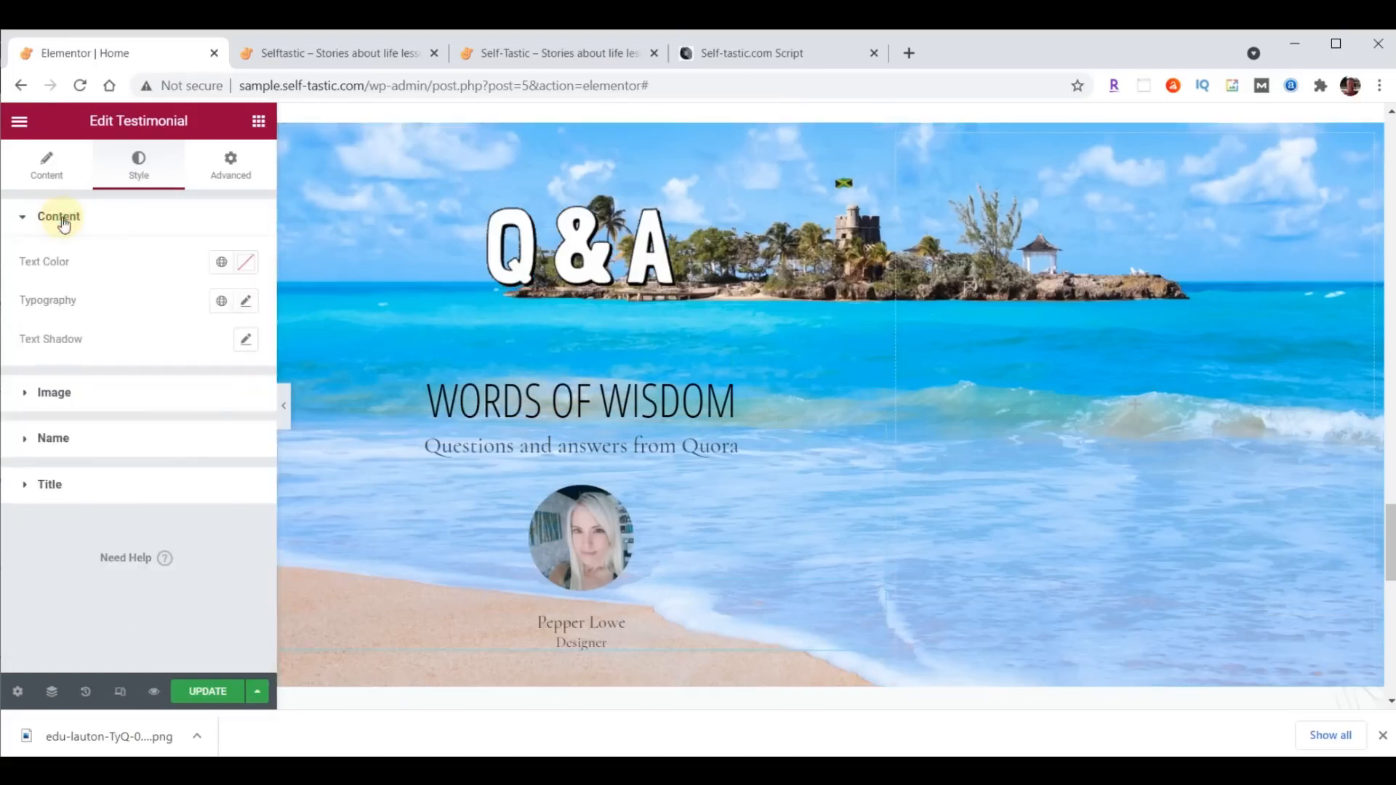
{"action": "left_click", "coordinate": [248, 302]}
{"action": "left_click", "coordinate": [190, 380]}
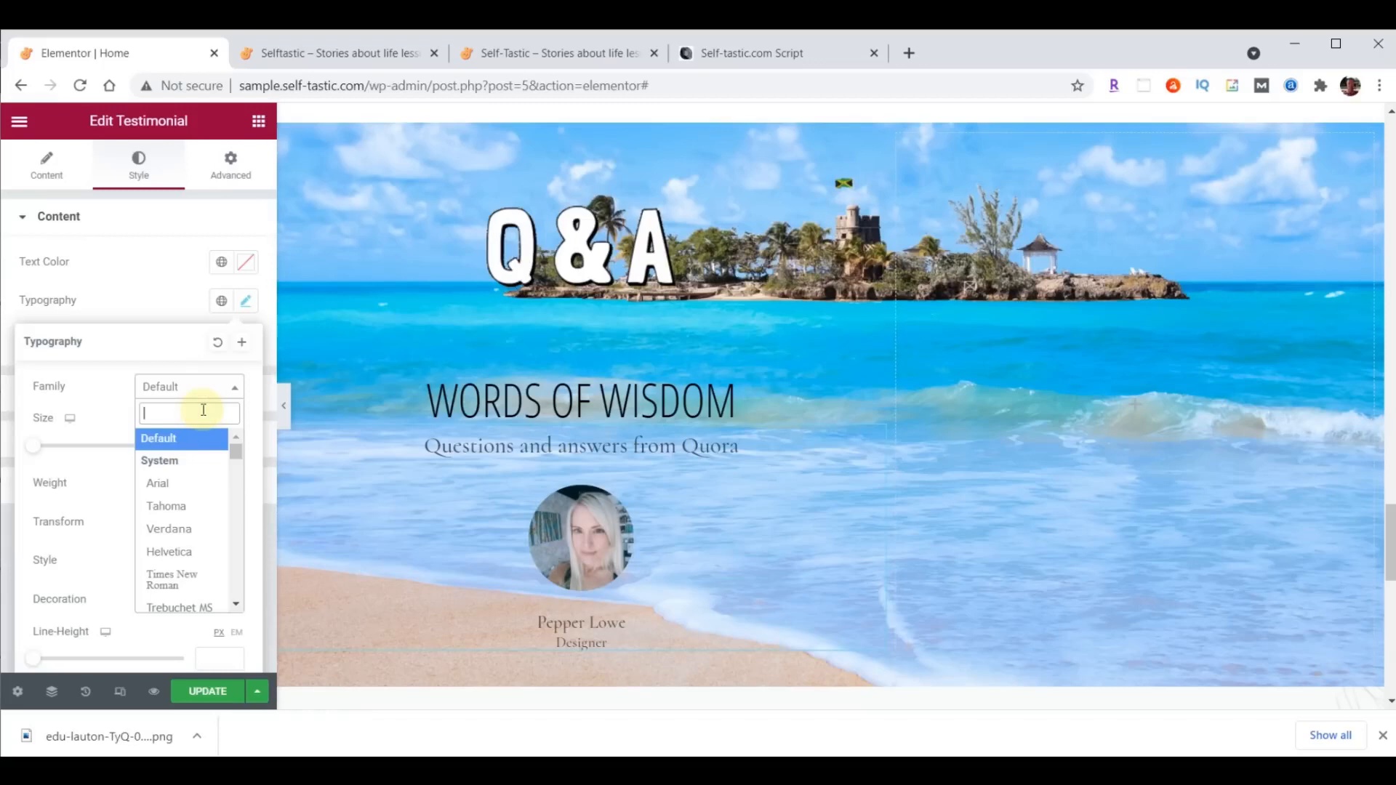
{"action": "type", "text": "droid"}
{"action": "left_click", "coordinate": [202, 480]}
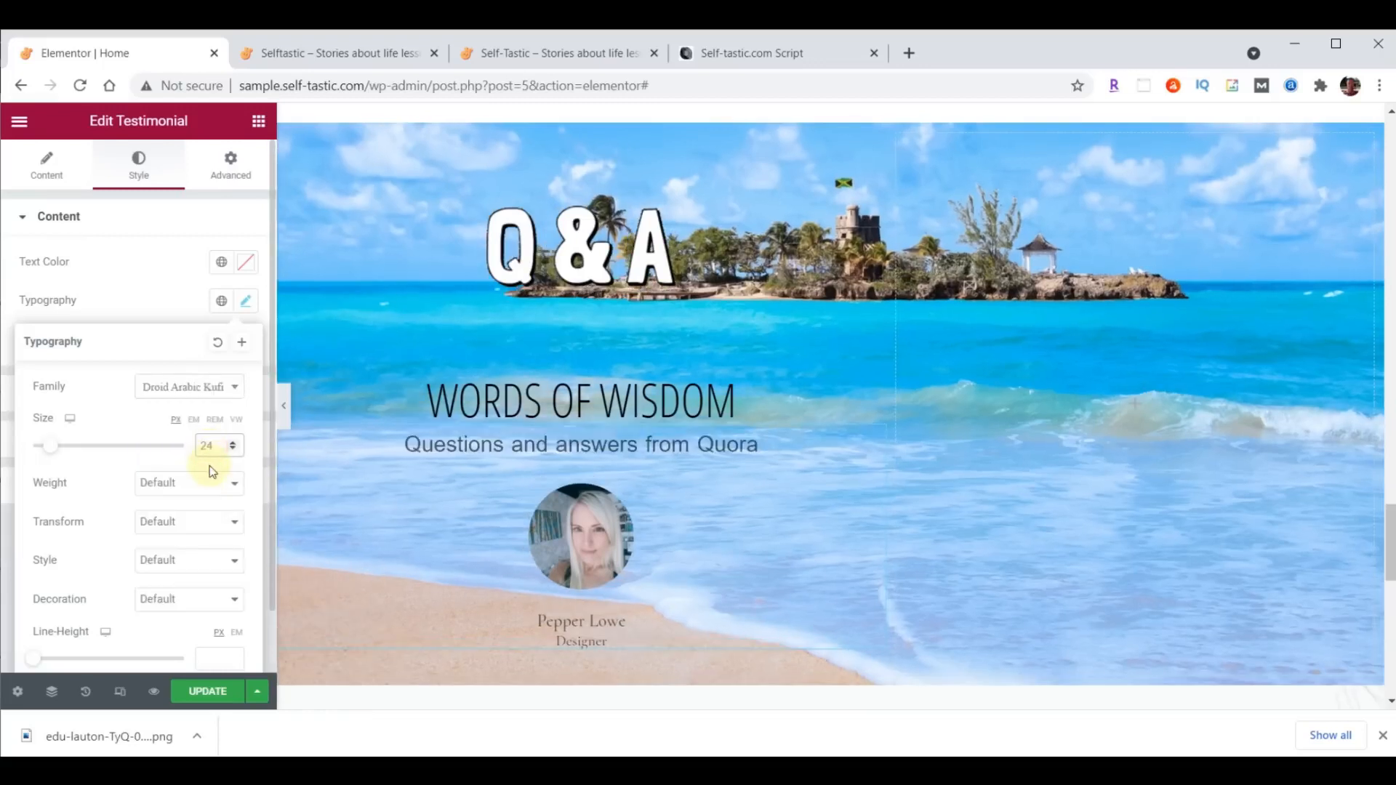
{"action": "left_click", "coordinate": [245, 262]}
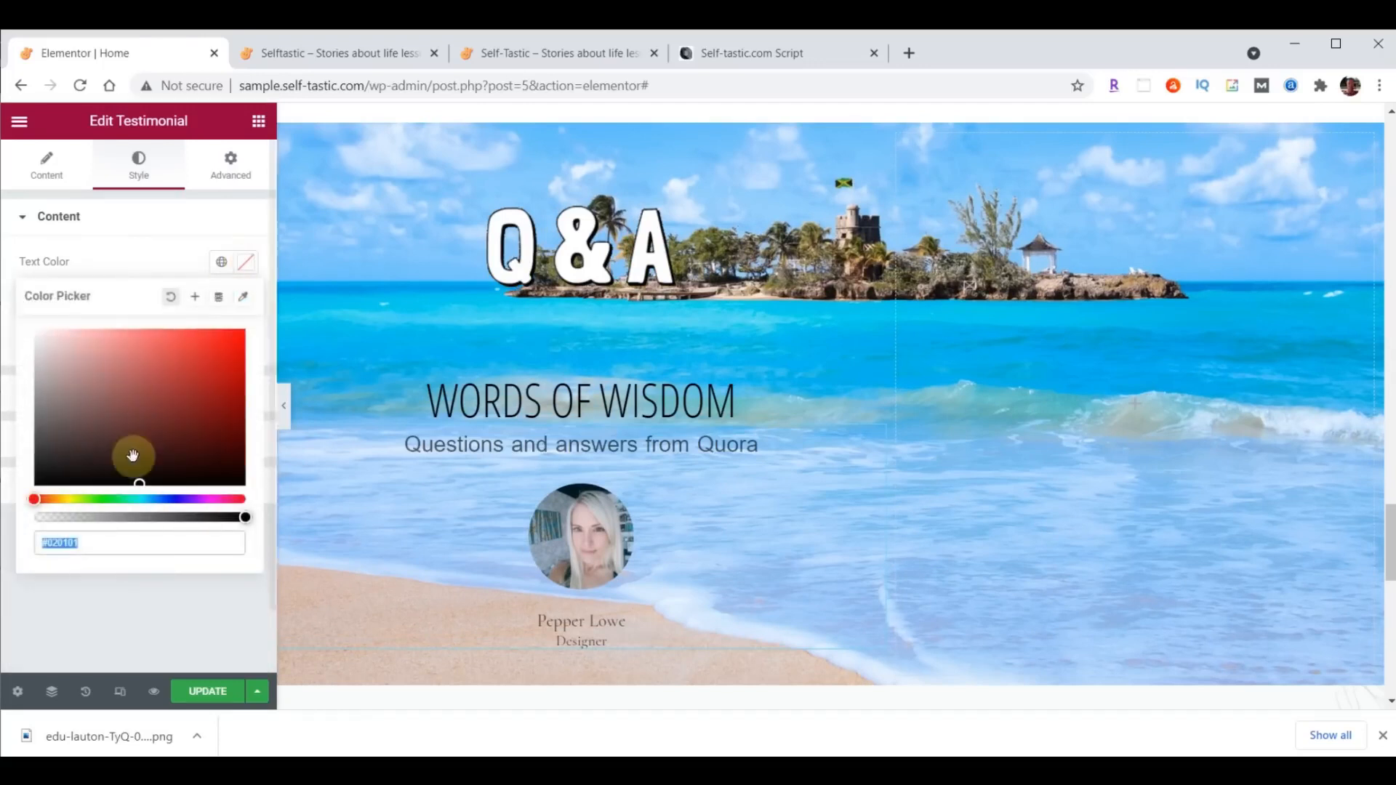
{"action": "type", "text": "#473C31"}
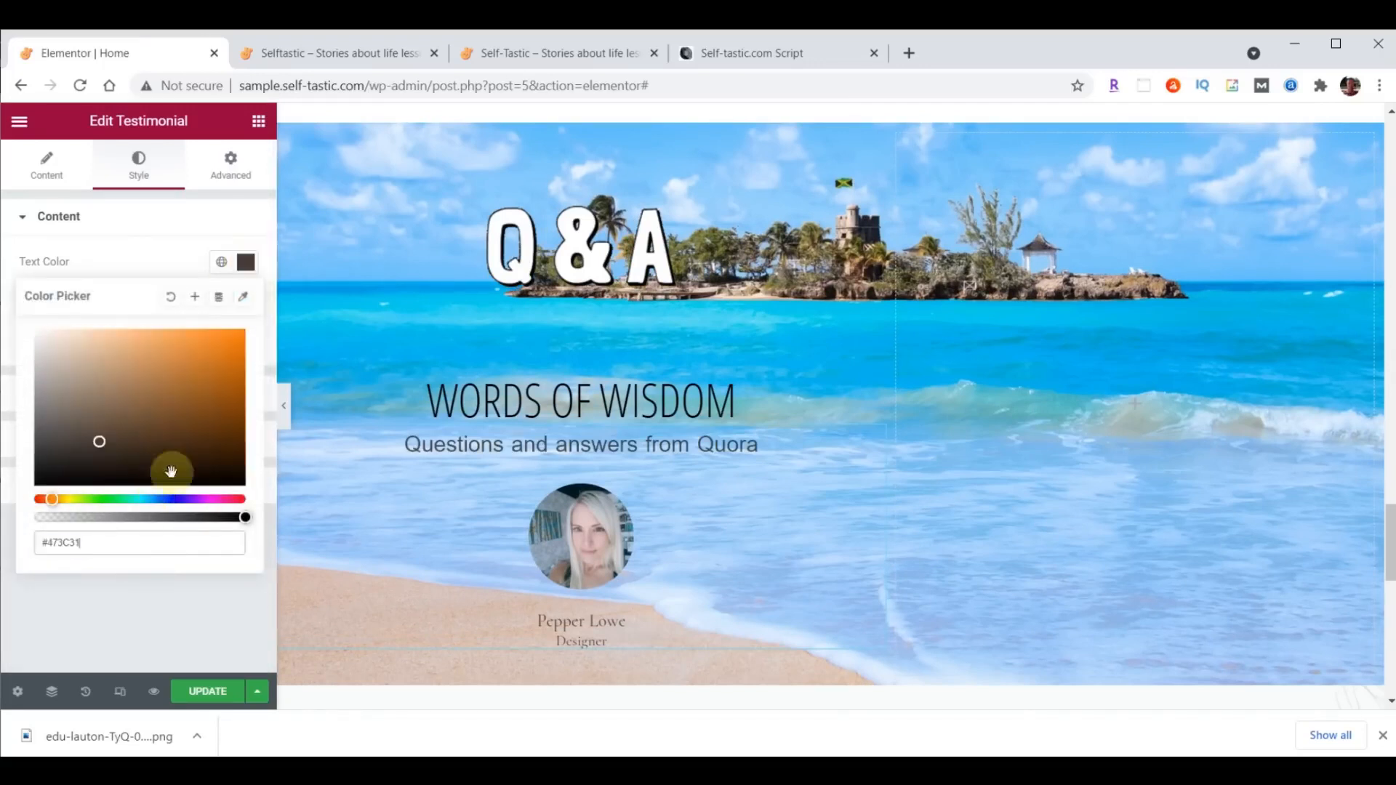
{"action": "left_click", "coordinate": [258, 266]}
- Style the testimonial's name in Open Sans Condensed at 30 px with text color #FFFFC0
{"action": "left_click", "coordinate": [62, 436]}
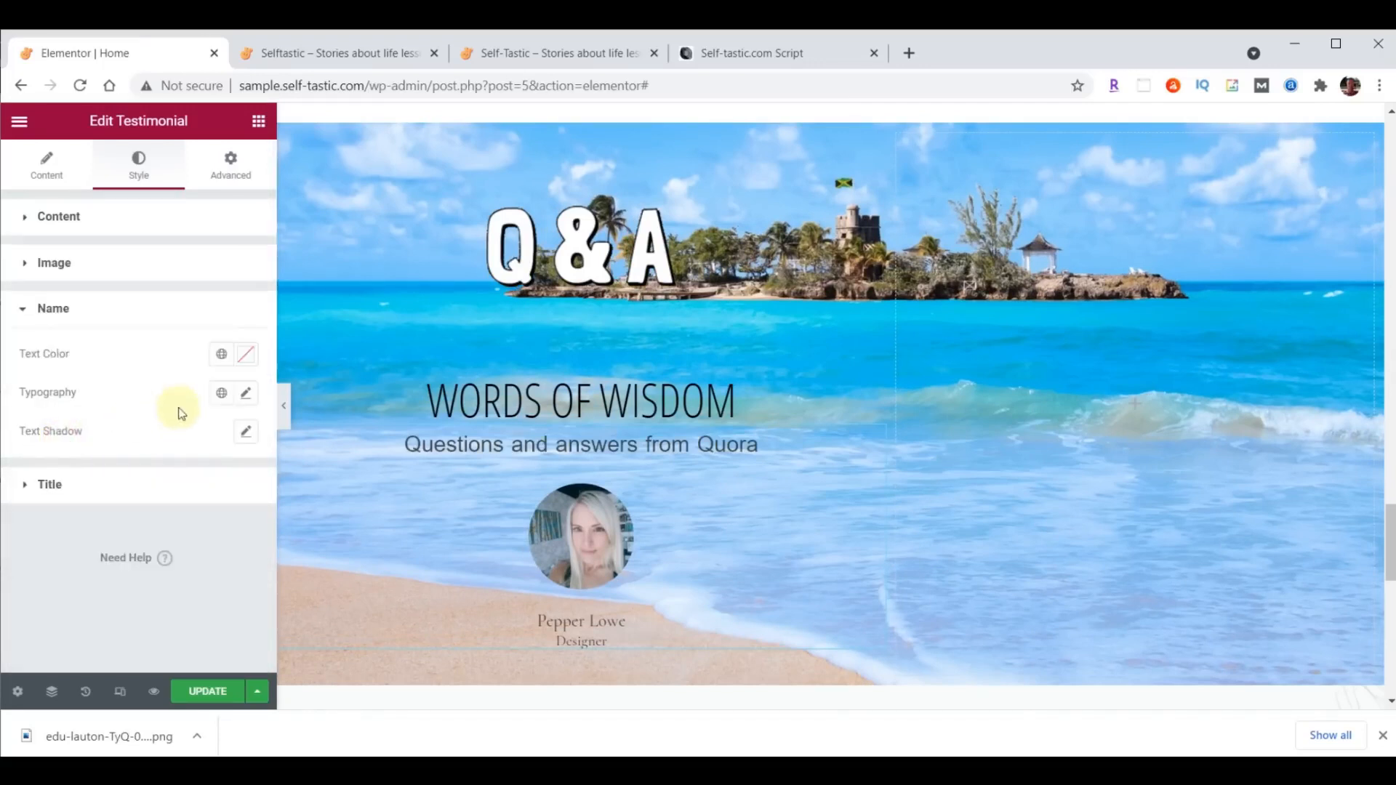
{"action": "left_click", "coordinate": [247, 393]}
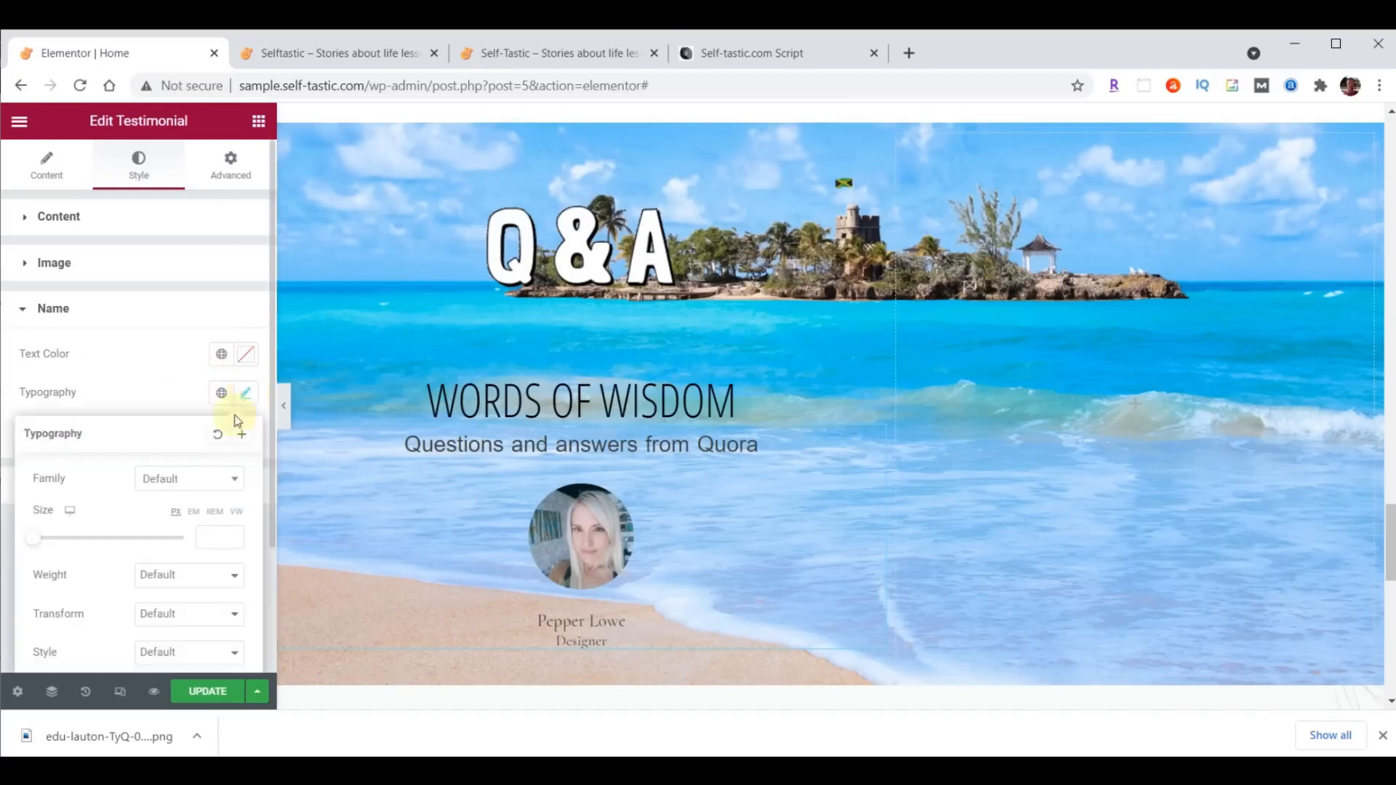
{"action": "left_click", "coordinate": [192, 478]}
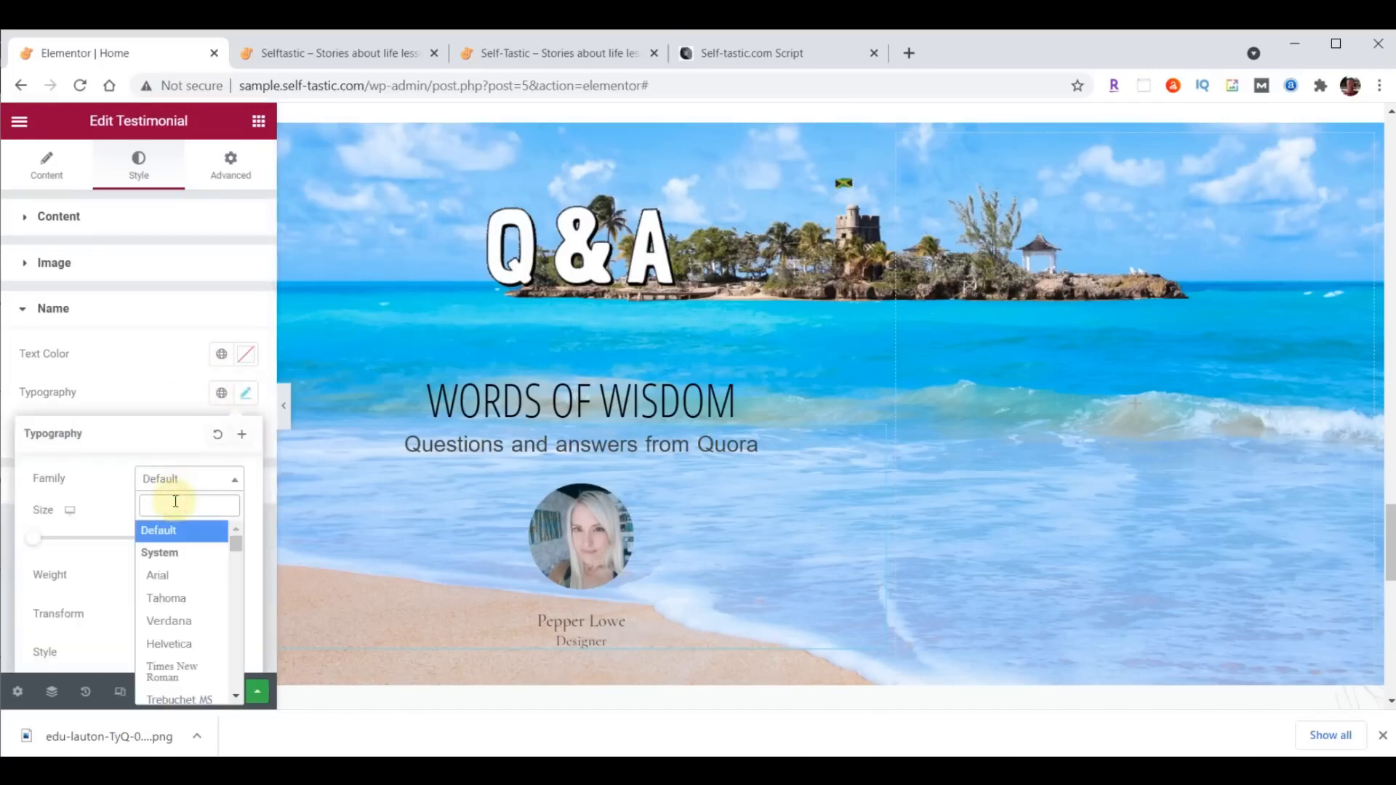
{"action": "type", "text": "Open"}
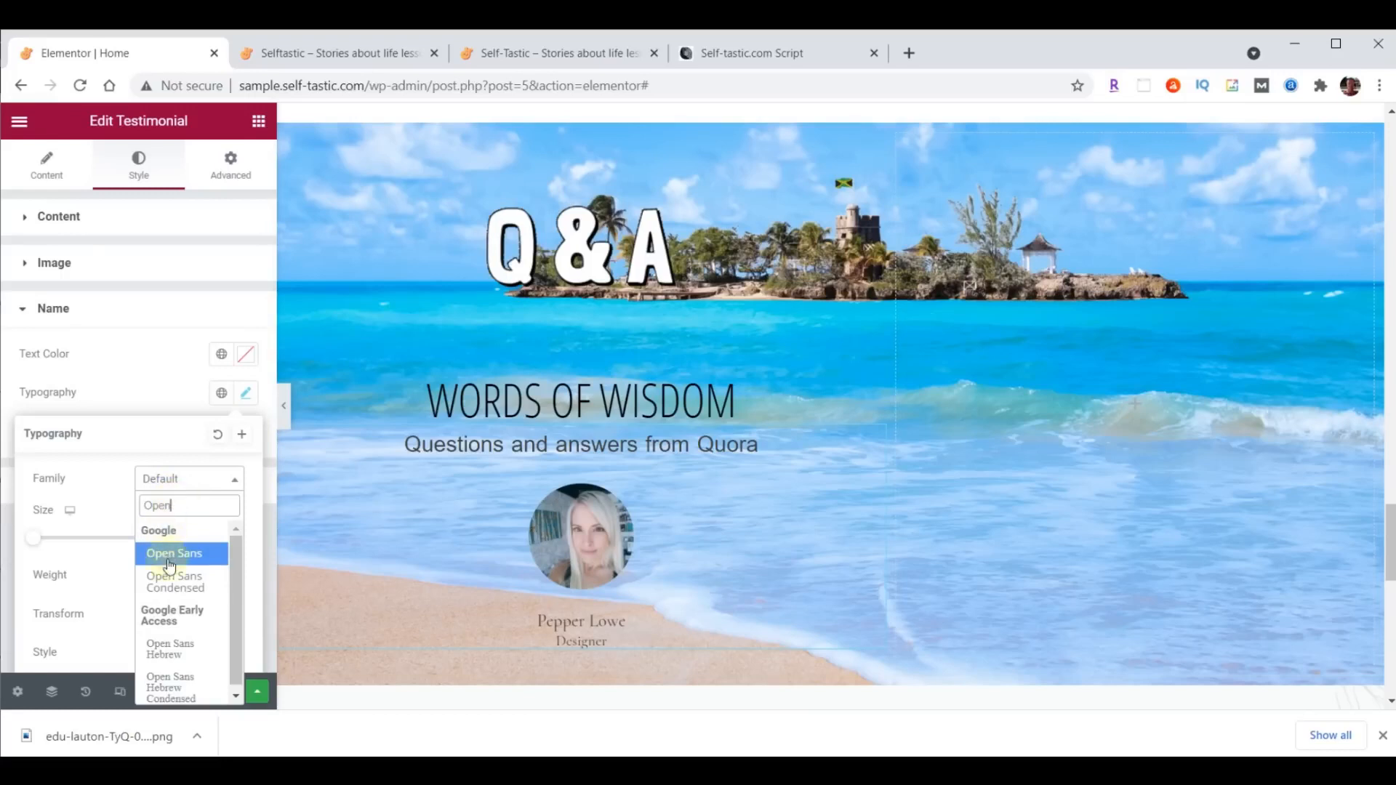
{"action": "left_click", "coordinate": [175, 581]}
{"action": "left_click", "coordinate": [209, 538]}
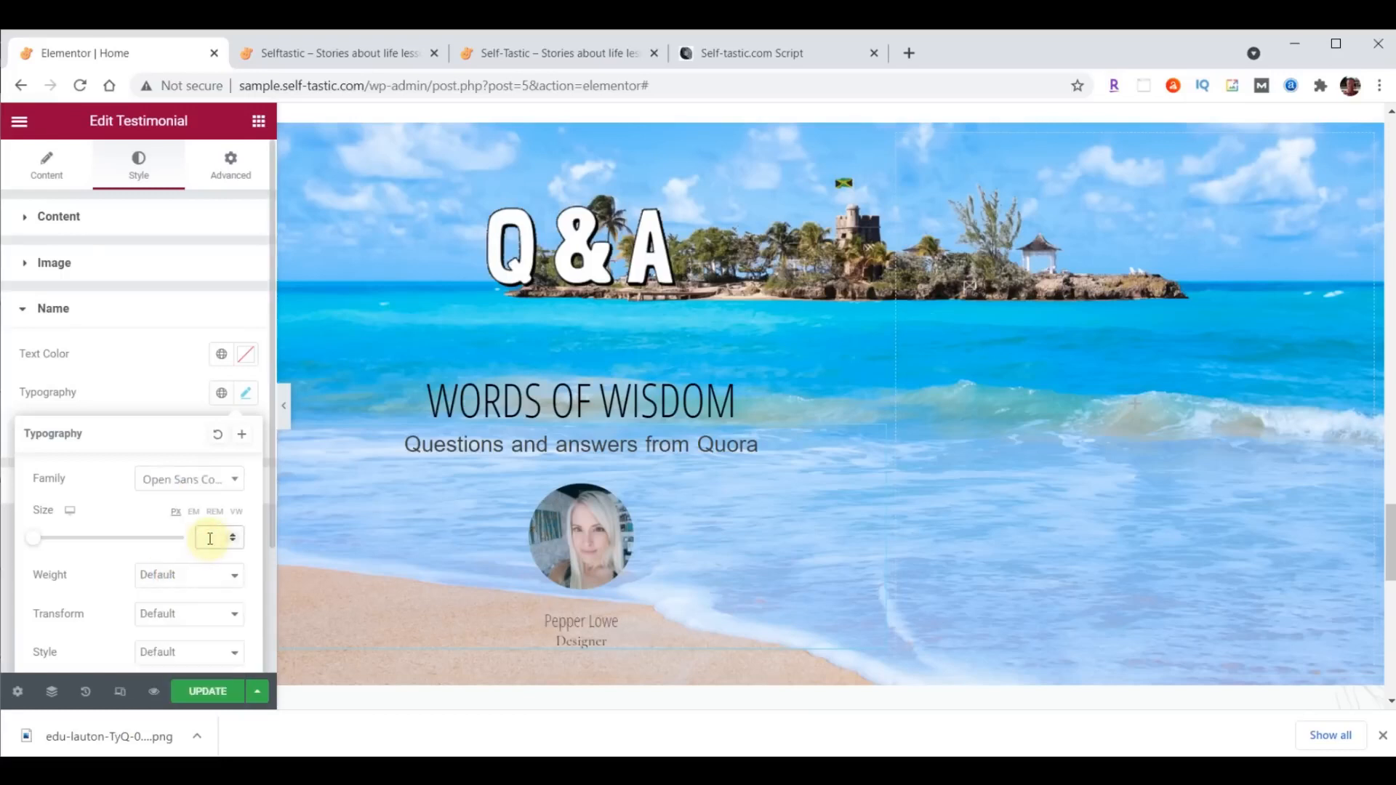
{"action": "type", "text": "30"}
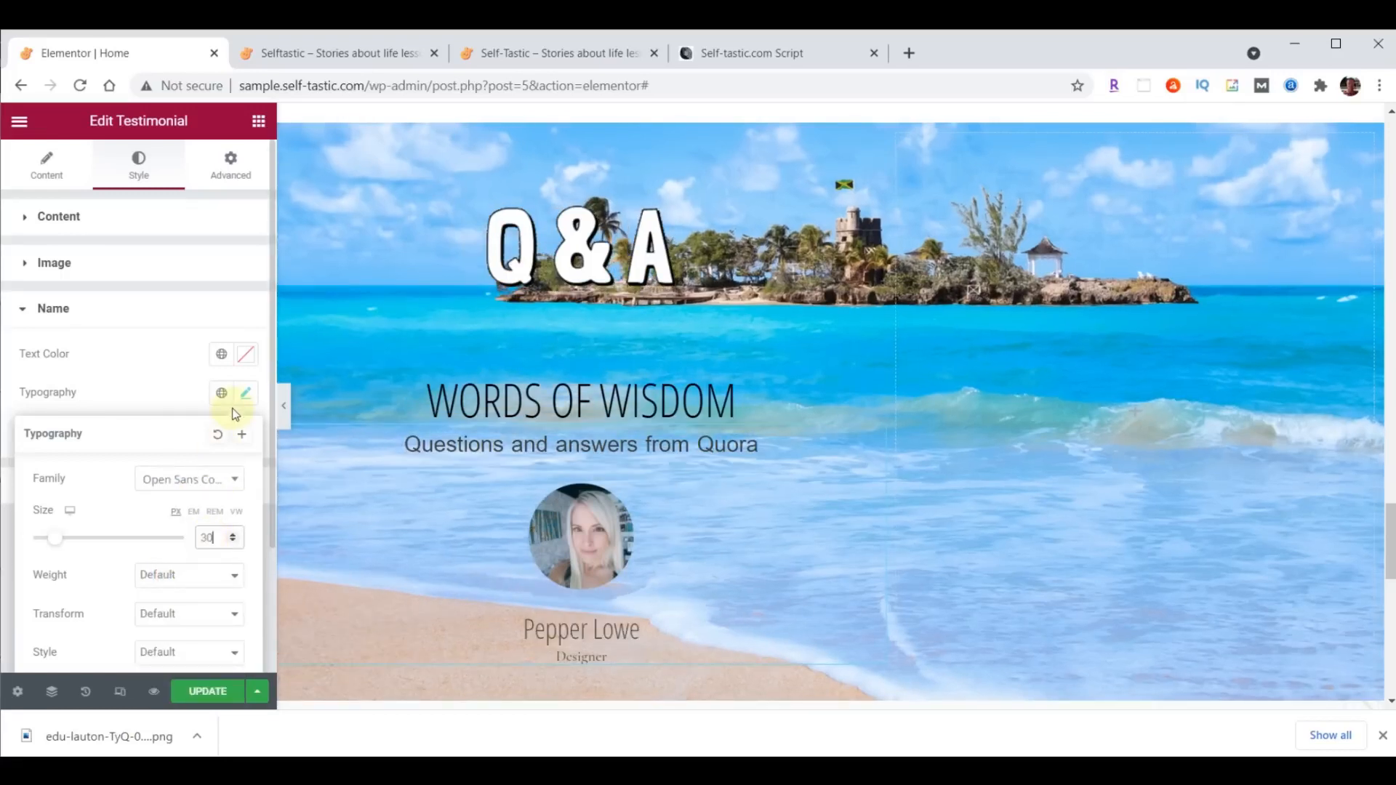
{"action": "left_click", "coordinate": [246, 357]}
{"action": "type", "text": "#FFFFC0"}
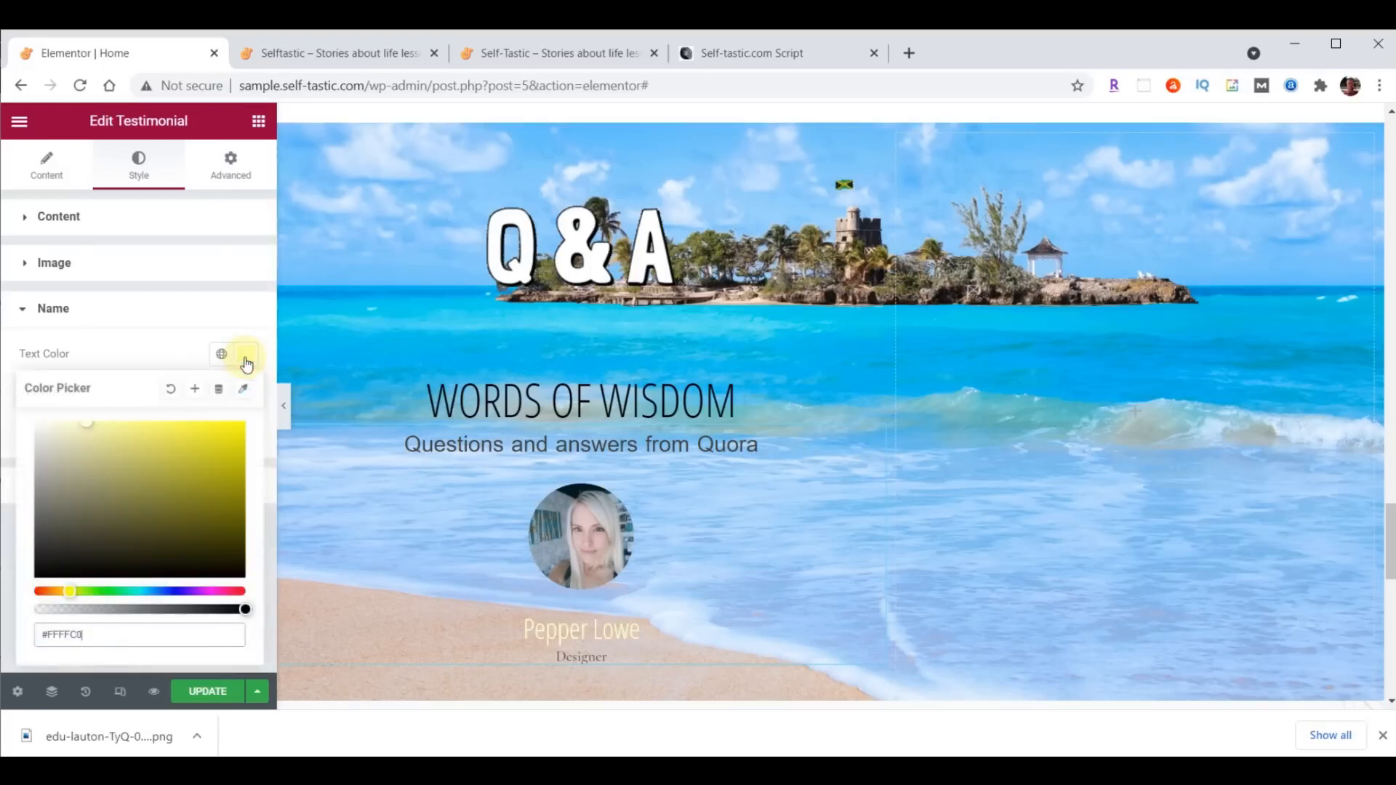
- Remove the placeholder title "Designer" from the testimonial
{"action": "scroll", "coordinate": [833, 383], "scroll_direction": "down", "scroll_amount": 1}
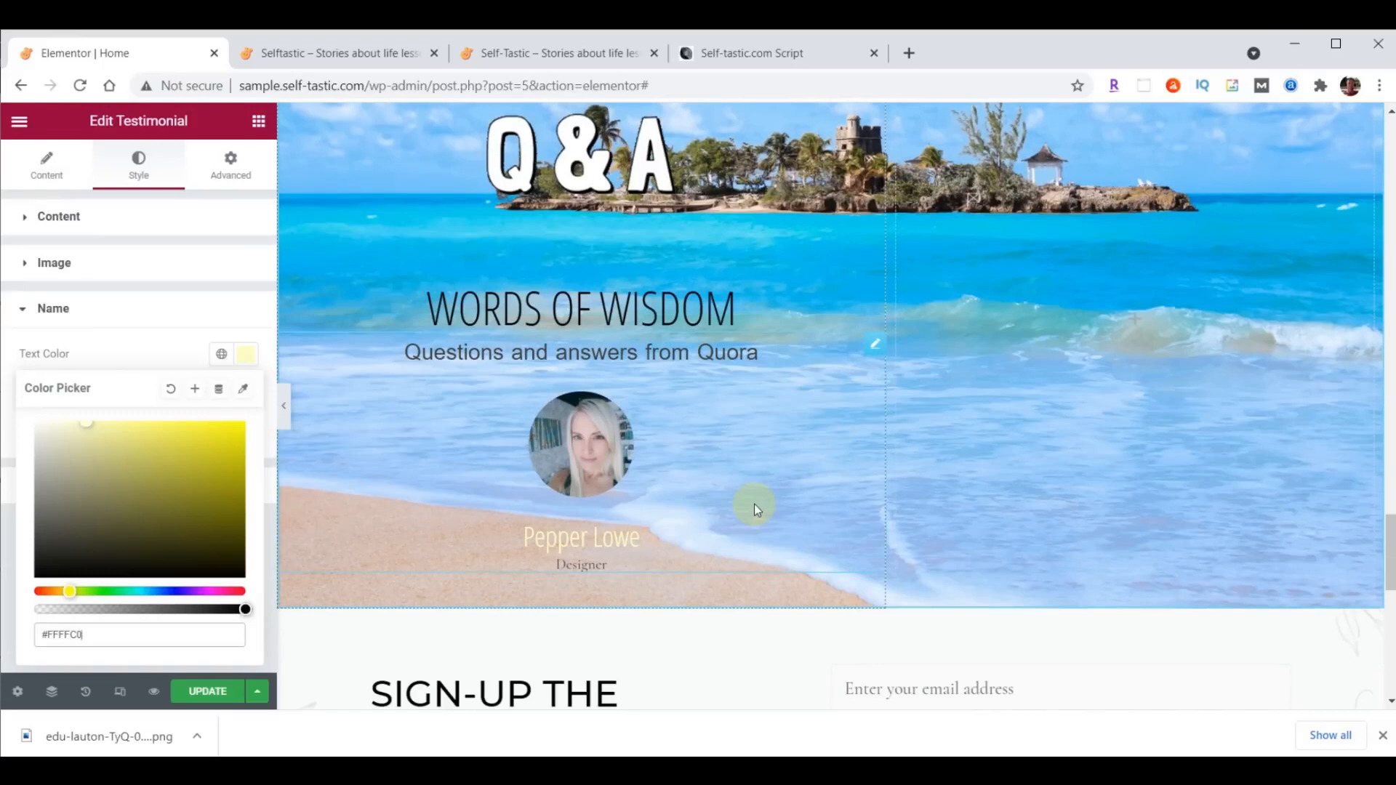
{"action": "left_click", "coordinate": [47, 167]}
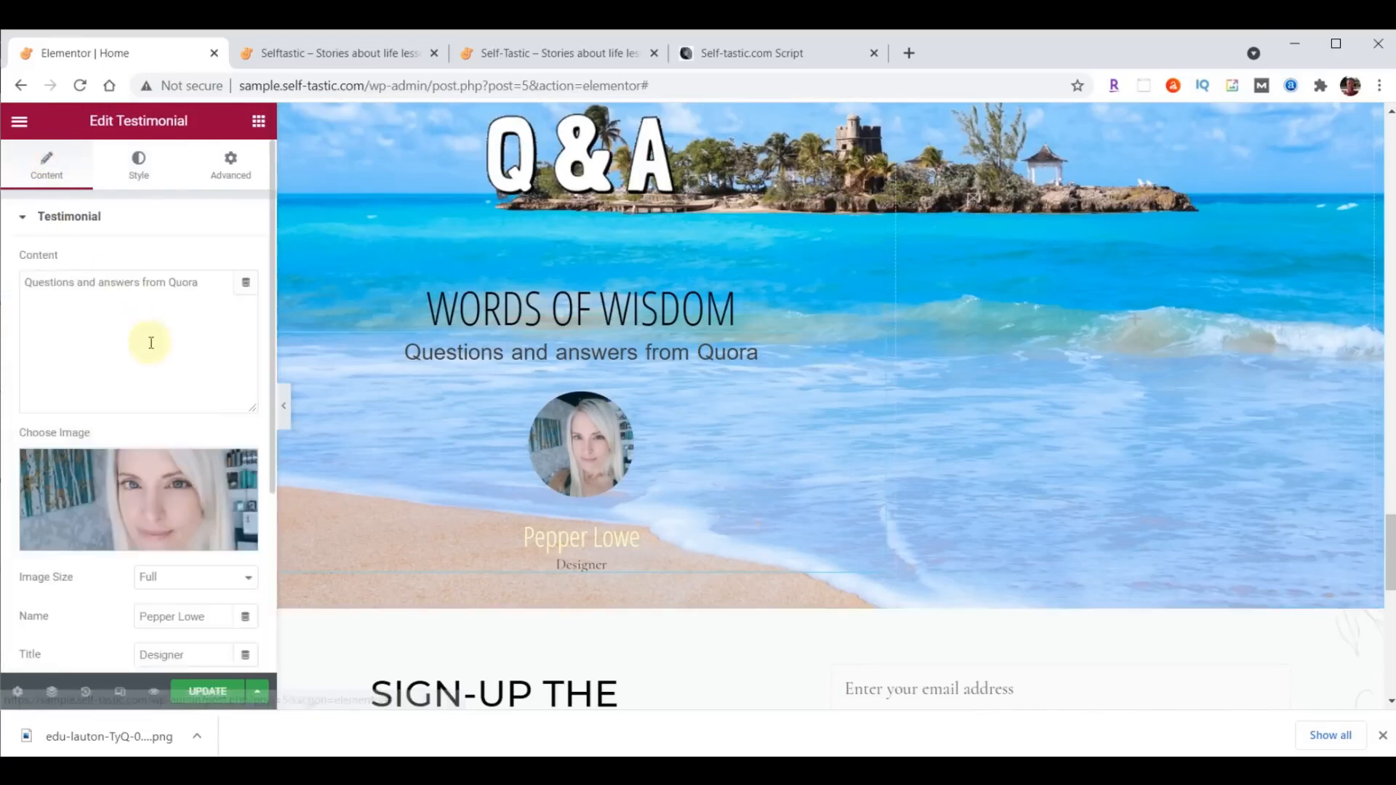
{"action": "scroll", "coordinate": [145, 341], "scroll_direction": "down", "scroll_amount": 1}
{"action": "left_click_drag", "start_coordinate": [194, 543], "coordinate": [115, 553]}
{"action": "key", "text": "BackSpace"}
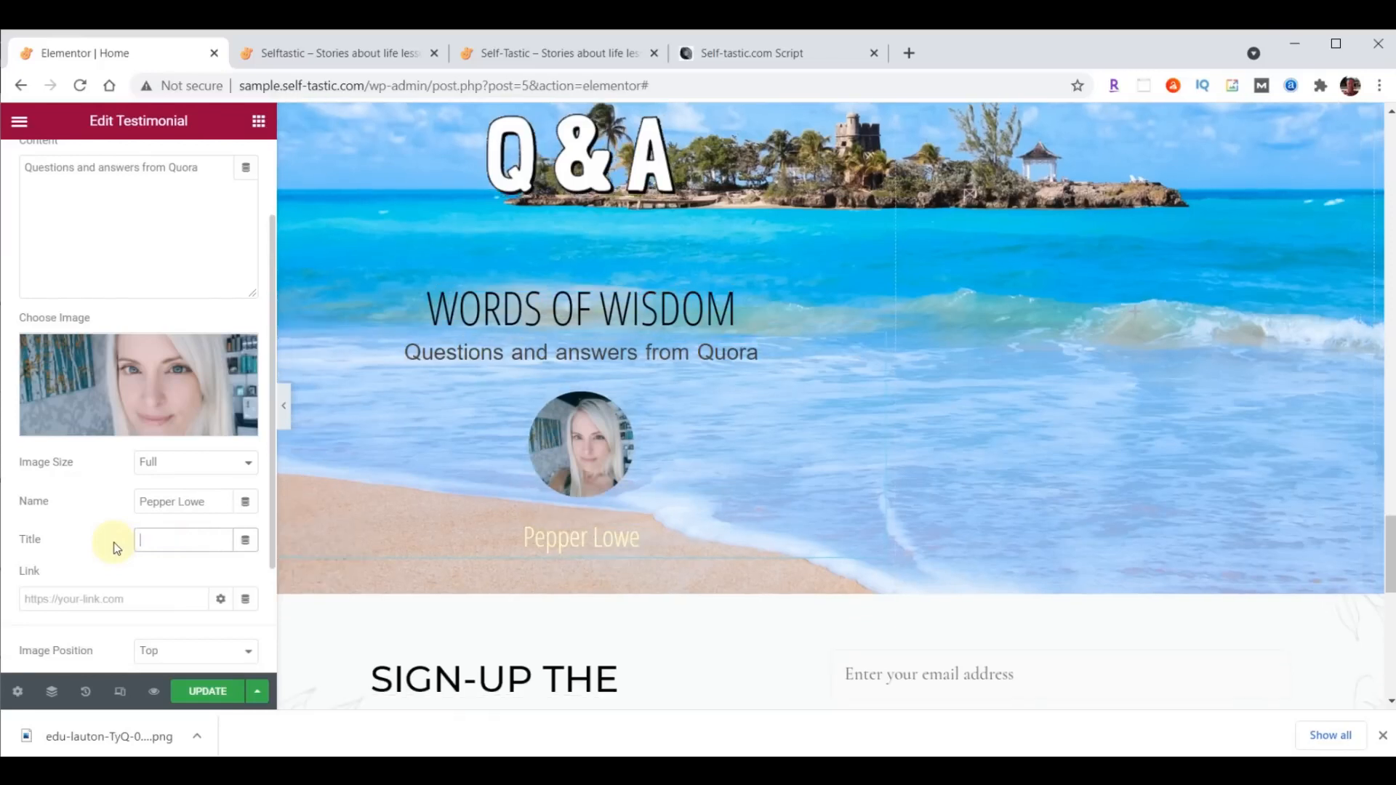
- Set the vertical alignment of the beach section's empty second column to Bottom
{"action": "scroll", "coordinate": [905, 497], "scroll_direction": "up", "scroll_amount": 1}
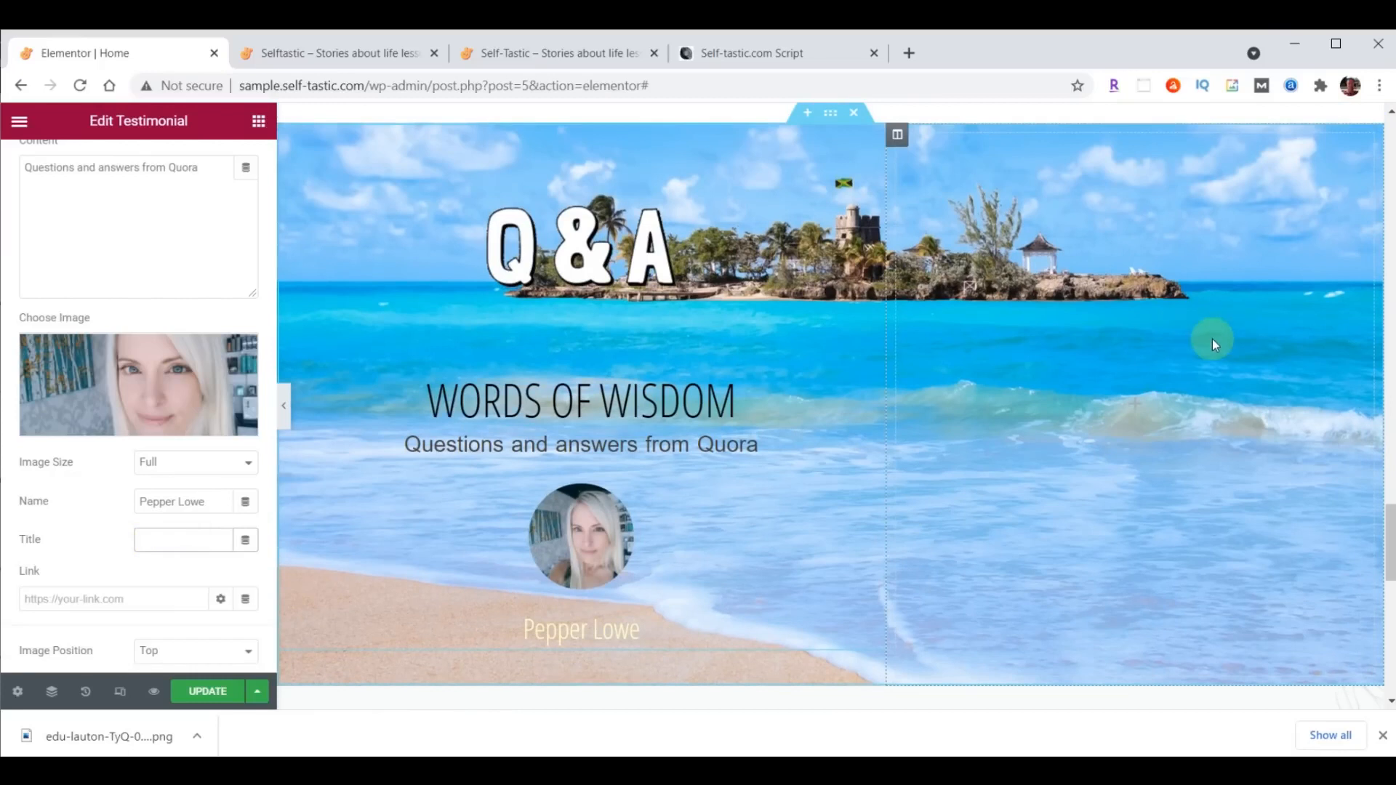
{"action": "left_click", "coordinate": [897, 136]}
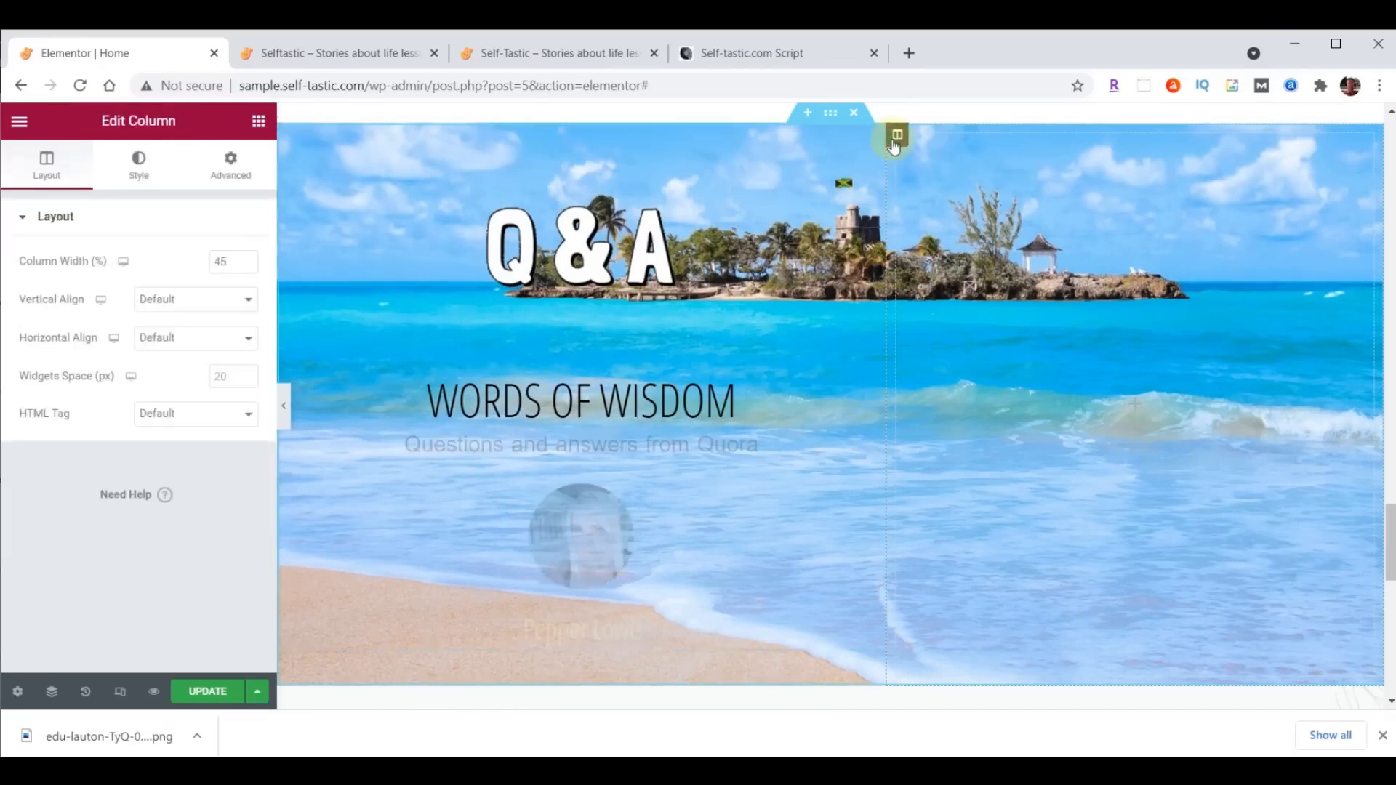
{"action": "left_click", "coordinate": [169, 301]}
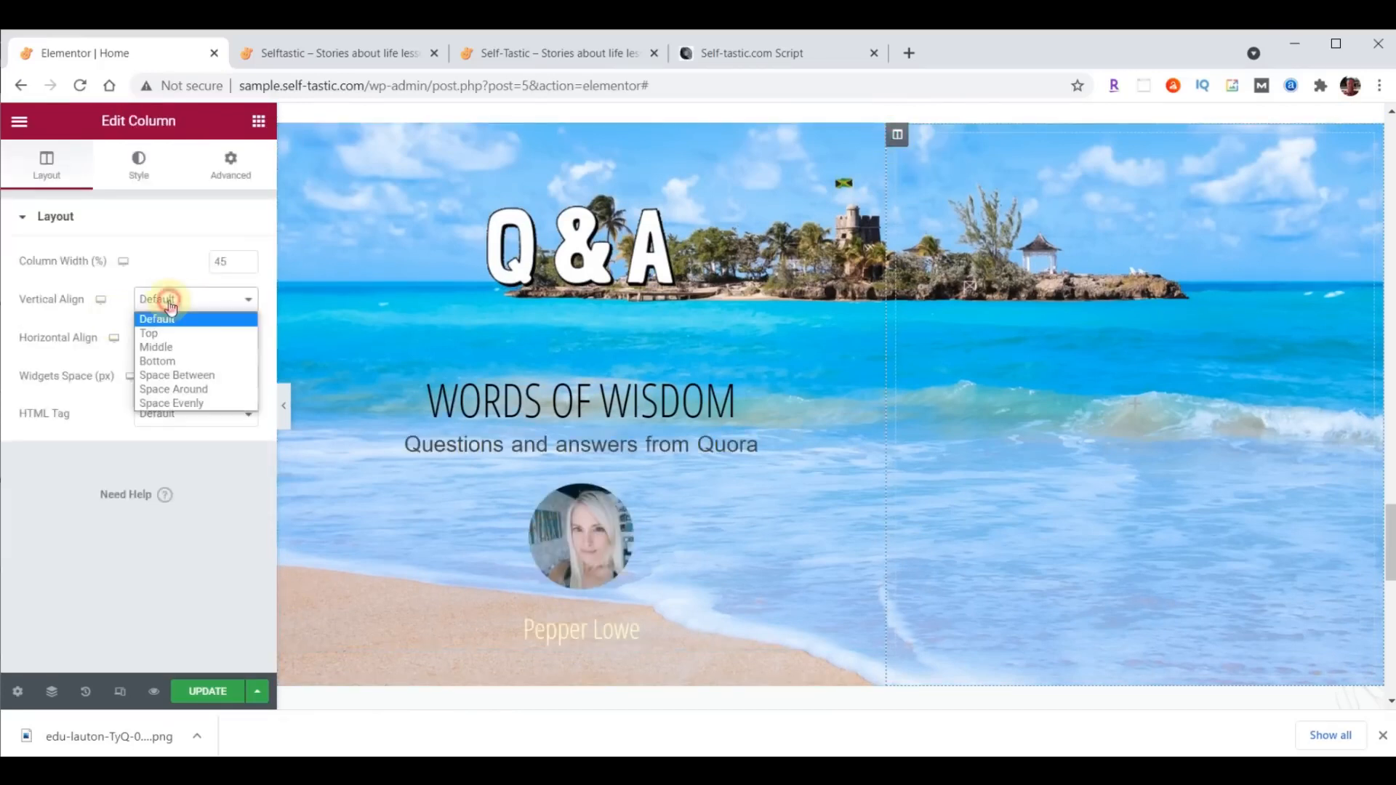
{"action": "left_click", "coordinate": [169, 361]}
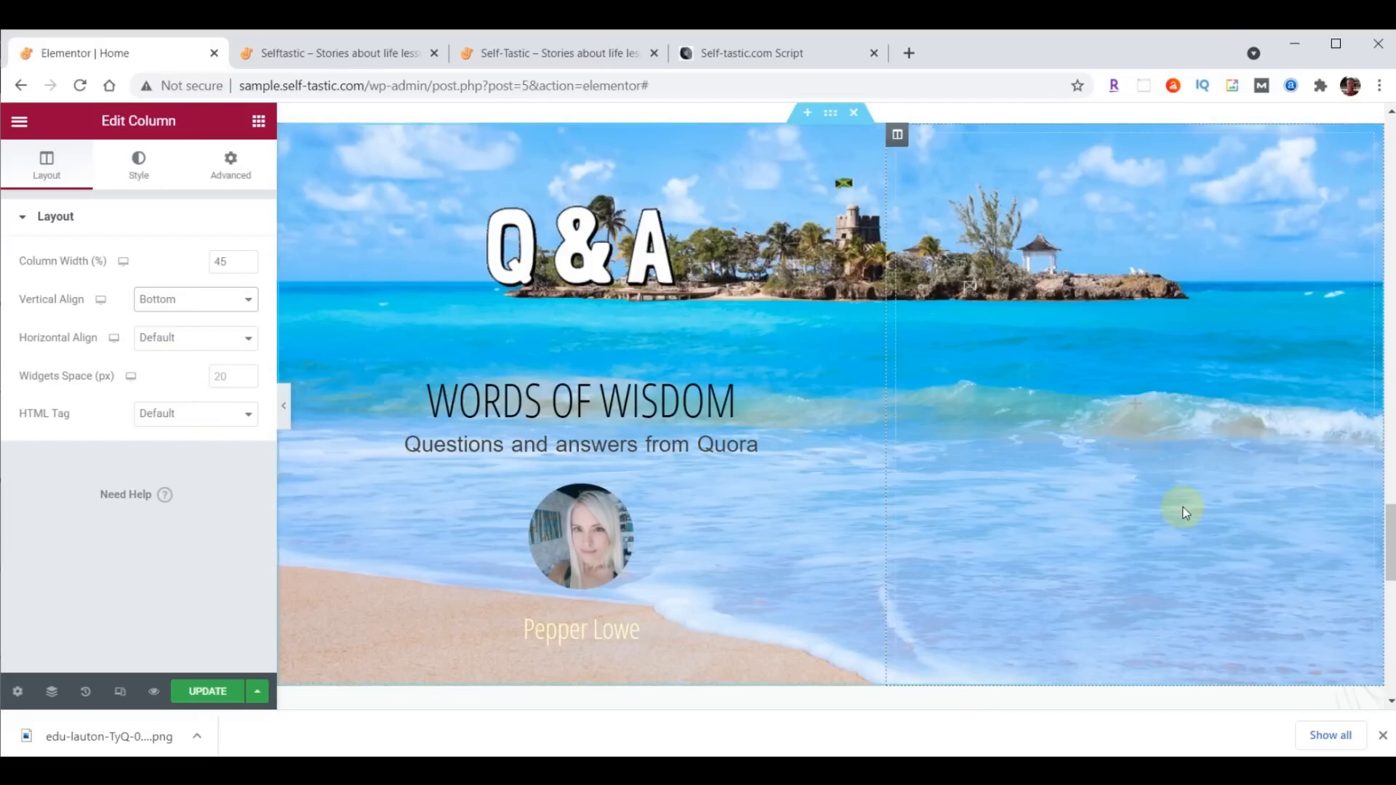
- Set the margin and padding of the beach section's second column to 0 on all sides
{"action": "left_click", "coordinate": [229, 173]}
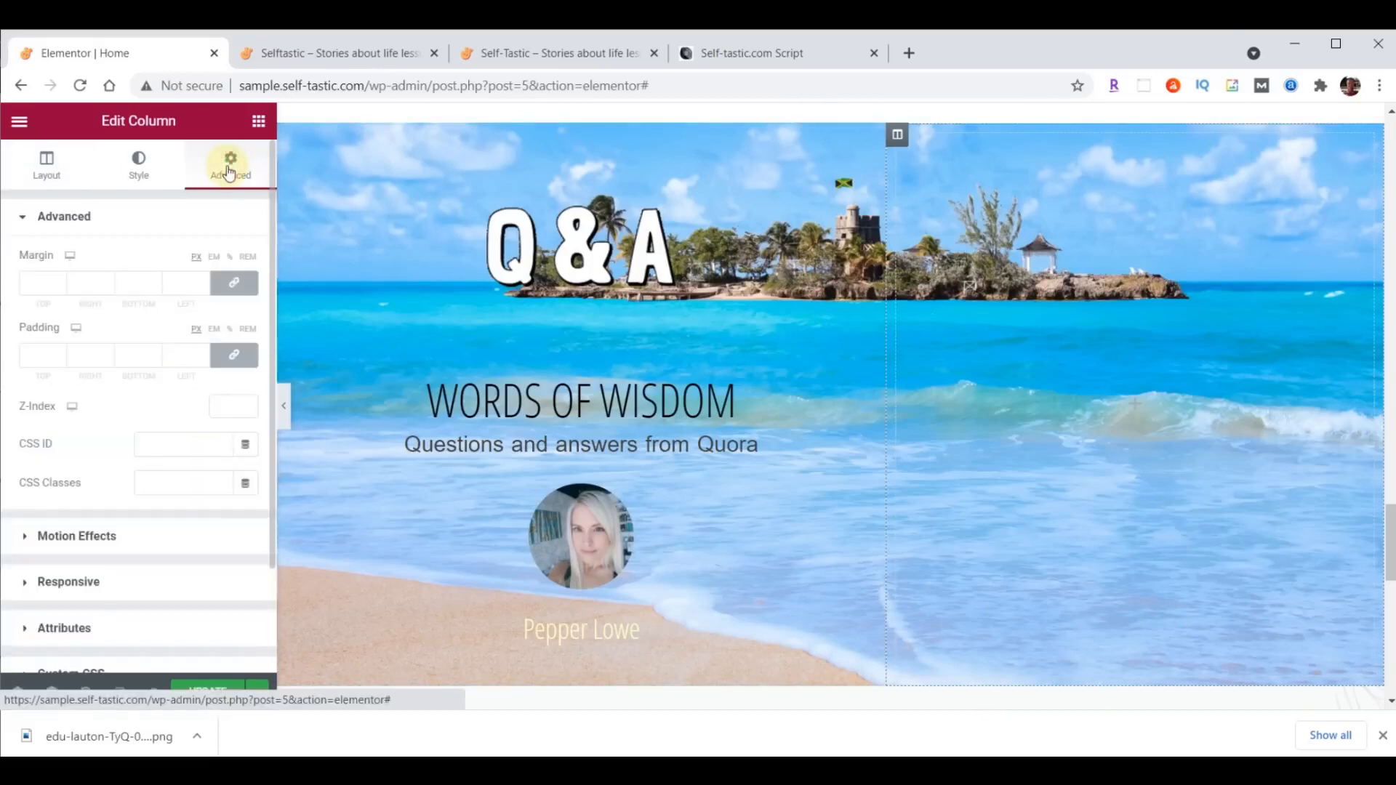
{"action": "left_click", "coordinate": [234, 284]}
{"action": "left_click", "coordinate": [234, 355]}
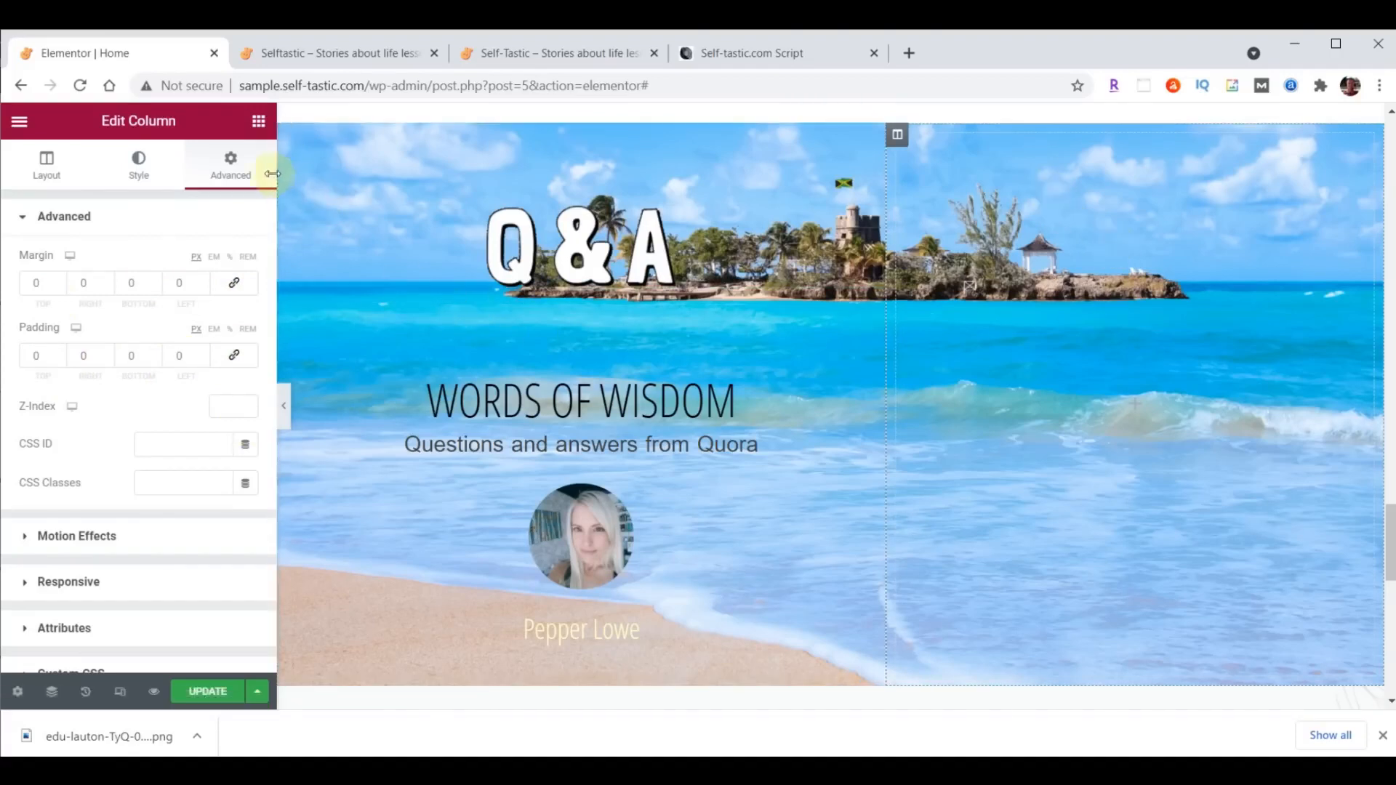
- Add an Image widget to the beach section's second column and upload practical-advice-bethany-trans.png into it
{"action": "left_click", "coordinate": [259, 121]}
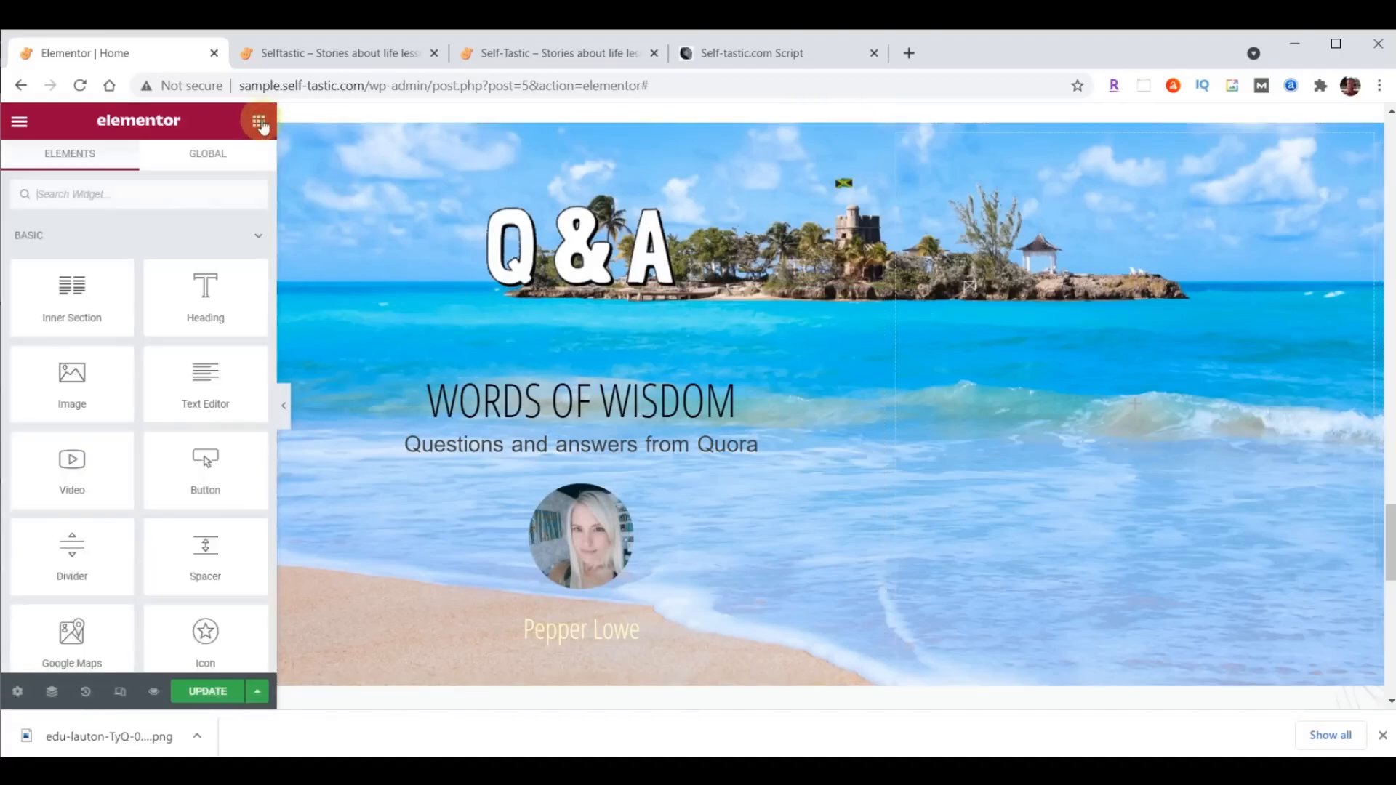
{"action": "left_click_drag", "start_coordinate": [102, 352], "coordinate": [1047, 324]}
{"action": "left_click", "coordinate": [134, 320]}
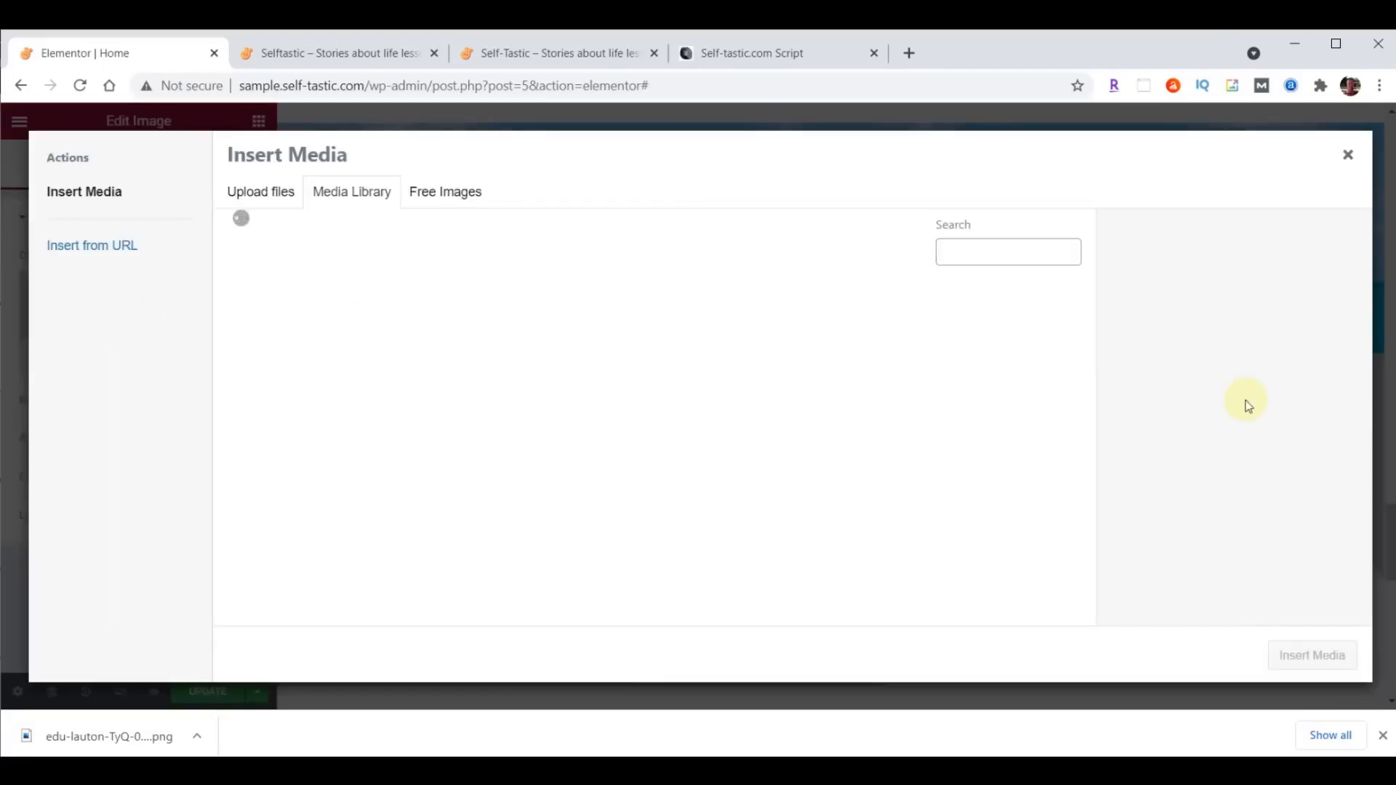
{"action": "mouse_move", "coordinate": [589, 771]}
{"action": "left_click", "coordinate": [760, 716]}
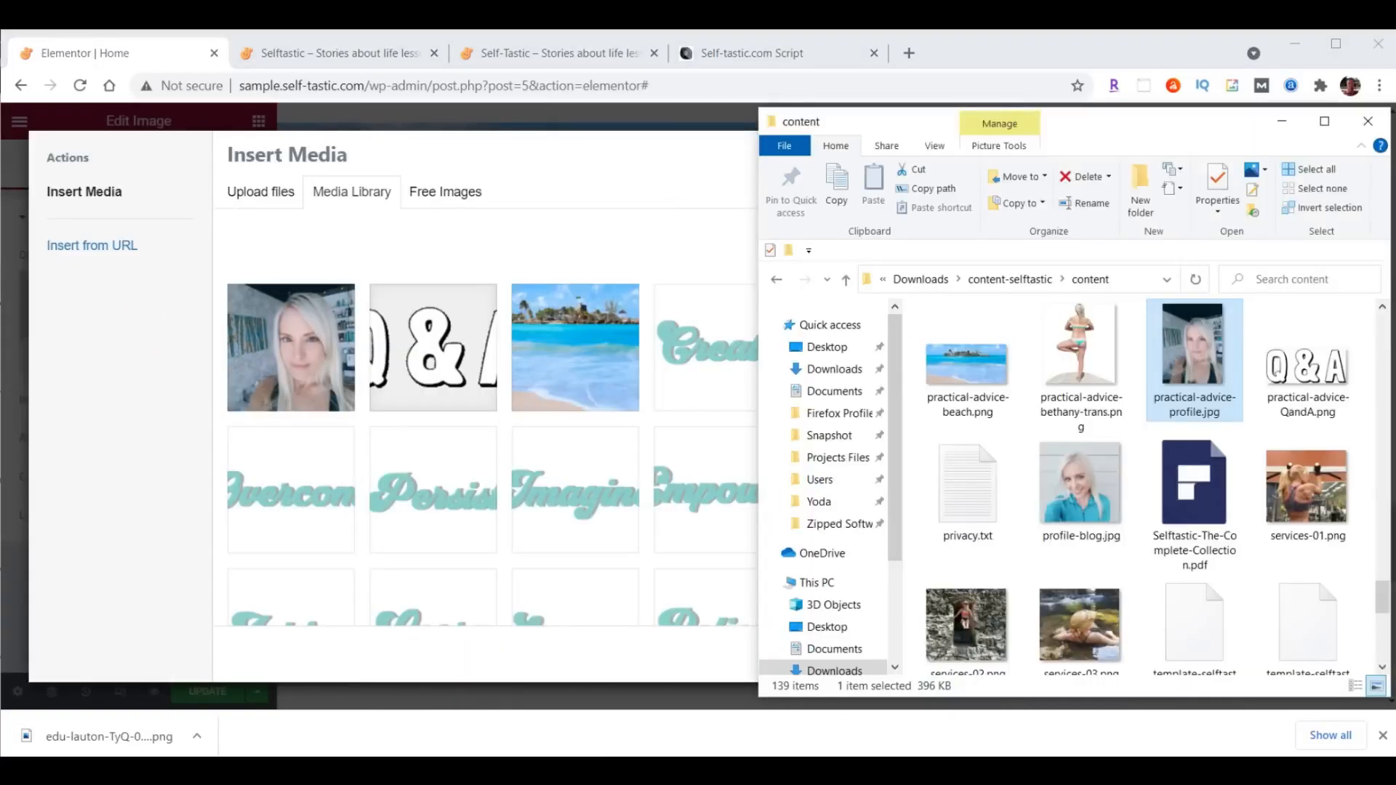
{"action": "left_click_drag", "start_coordinate": [1081, 360], "coordinate": [474, 373]}
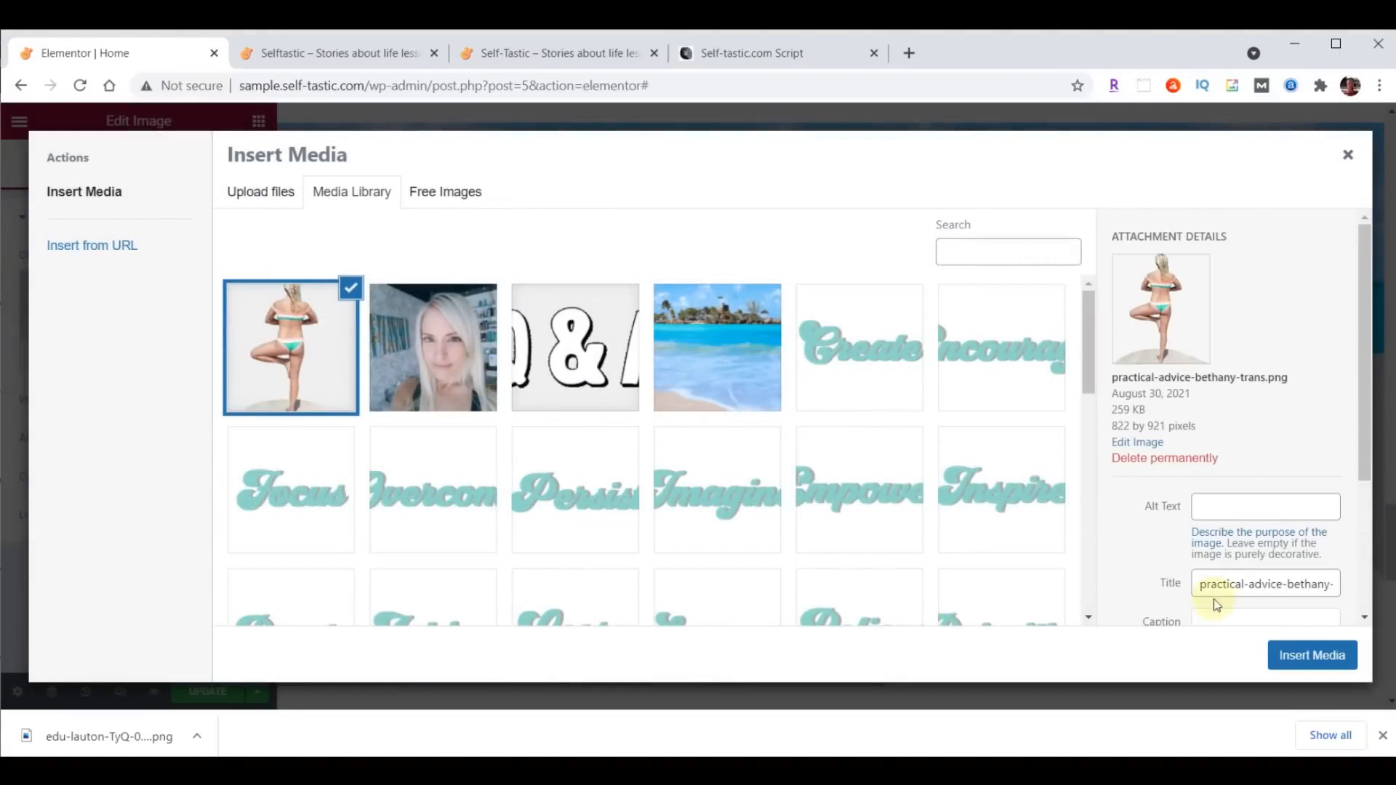
{"action": "left_click", "coordinate": [1328, 648]}
- Set the new image's size to Full and its alignment to Left
{"action": "left_click", "coordinate": [218, 399]}
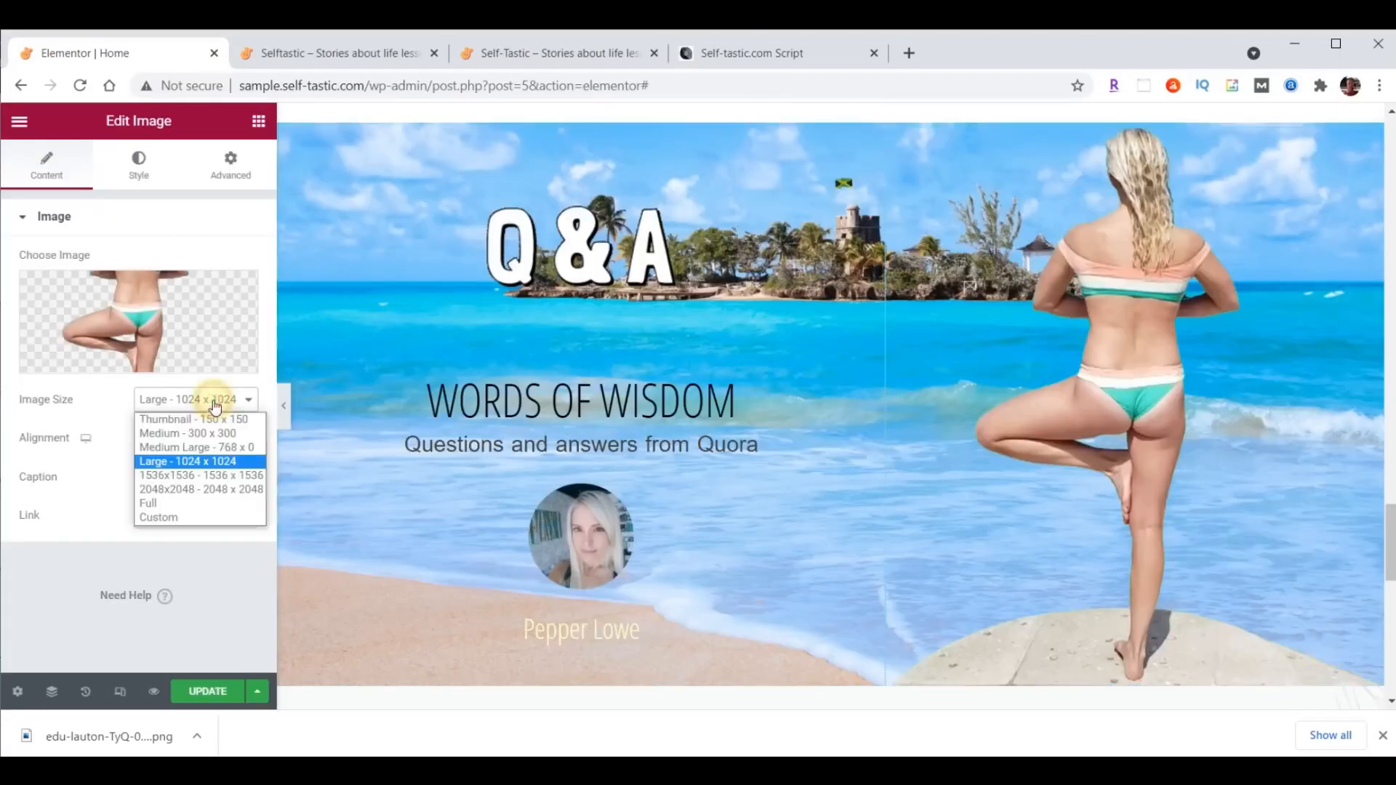
{"action": "left_click", "coordinate": [205, 507]}
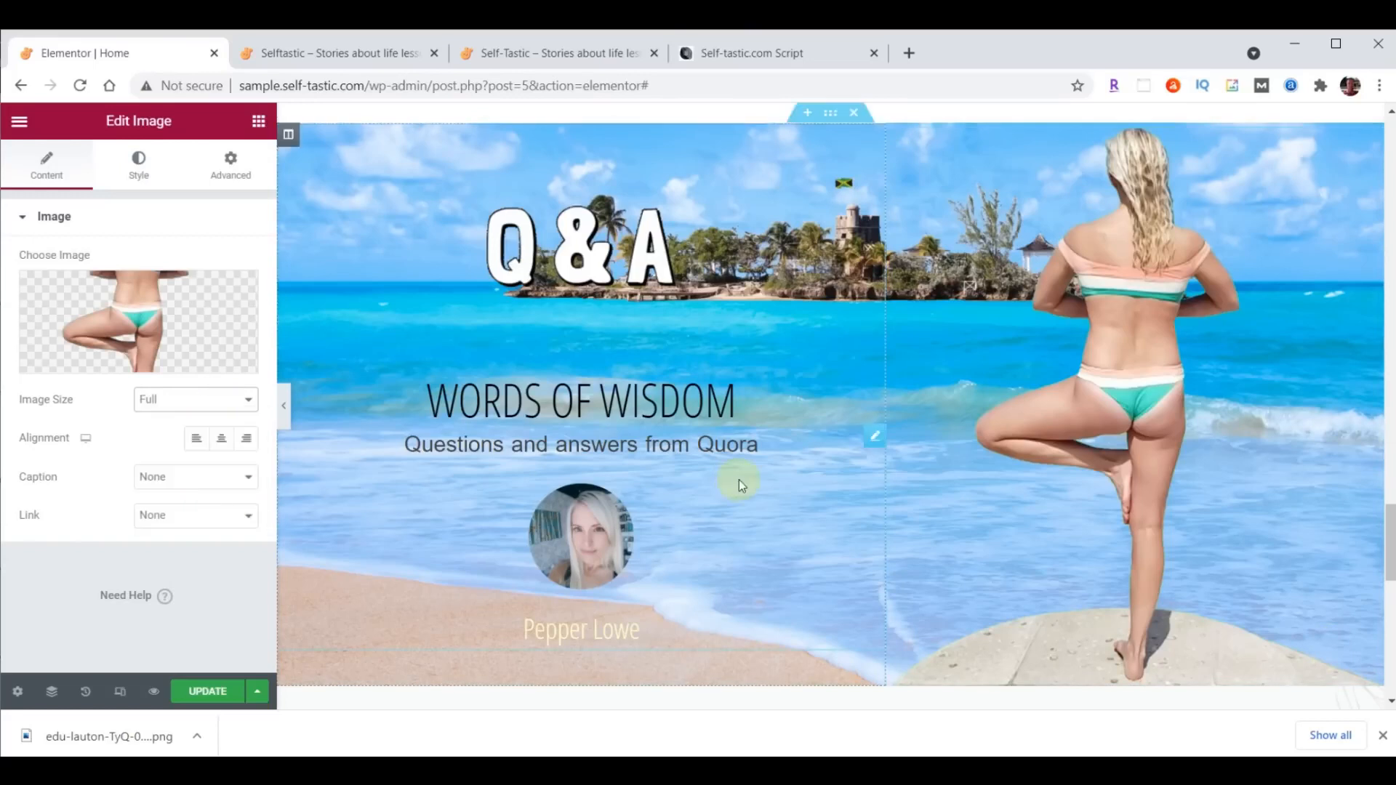
{"action": "left_click", "coordinate": [201, 445]}
{"action": "left_click", "coordinate": [136, 169]}
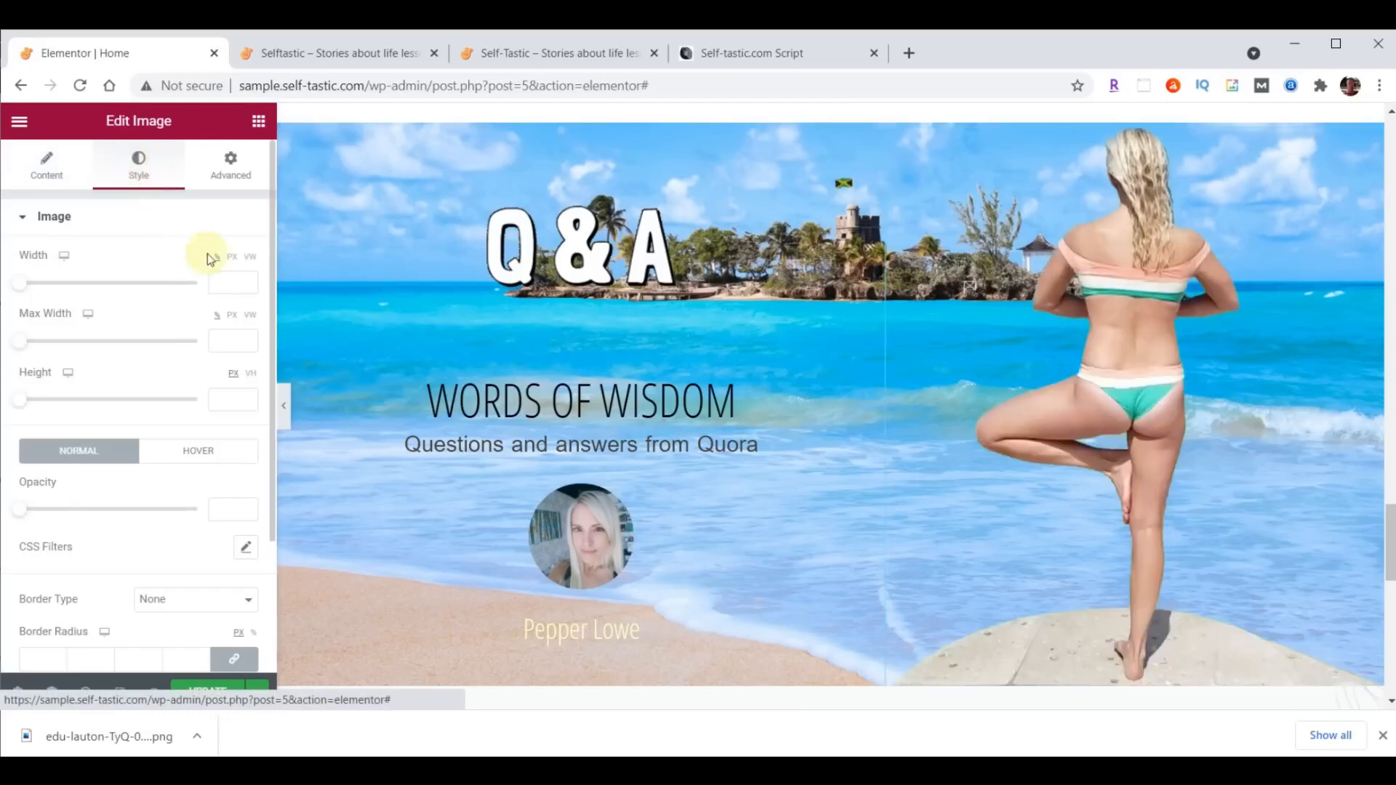
{"action": "left_click", "coordinate": [227, 282]}
{"action": "type", "text": "400"}
{"action": "left_click", "coordinate": [234, 343]}
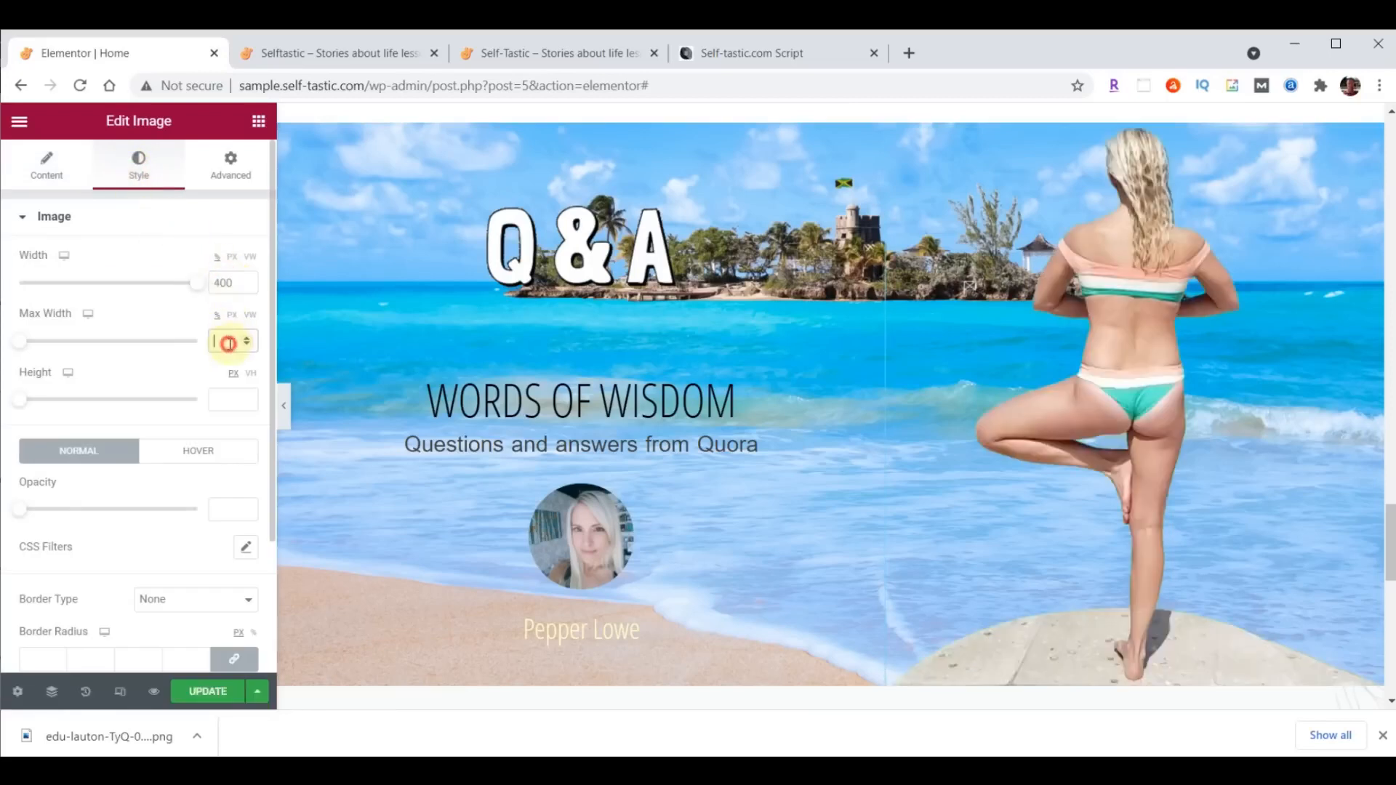
{"action": "type", "text": "400"}
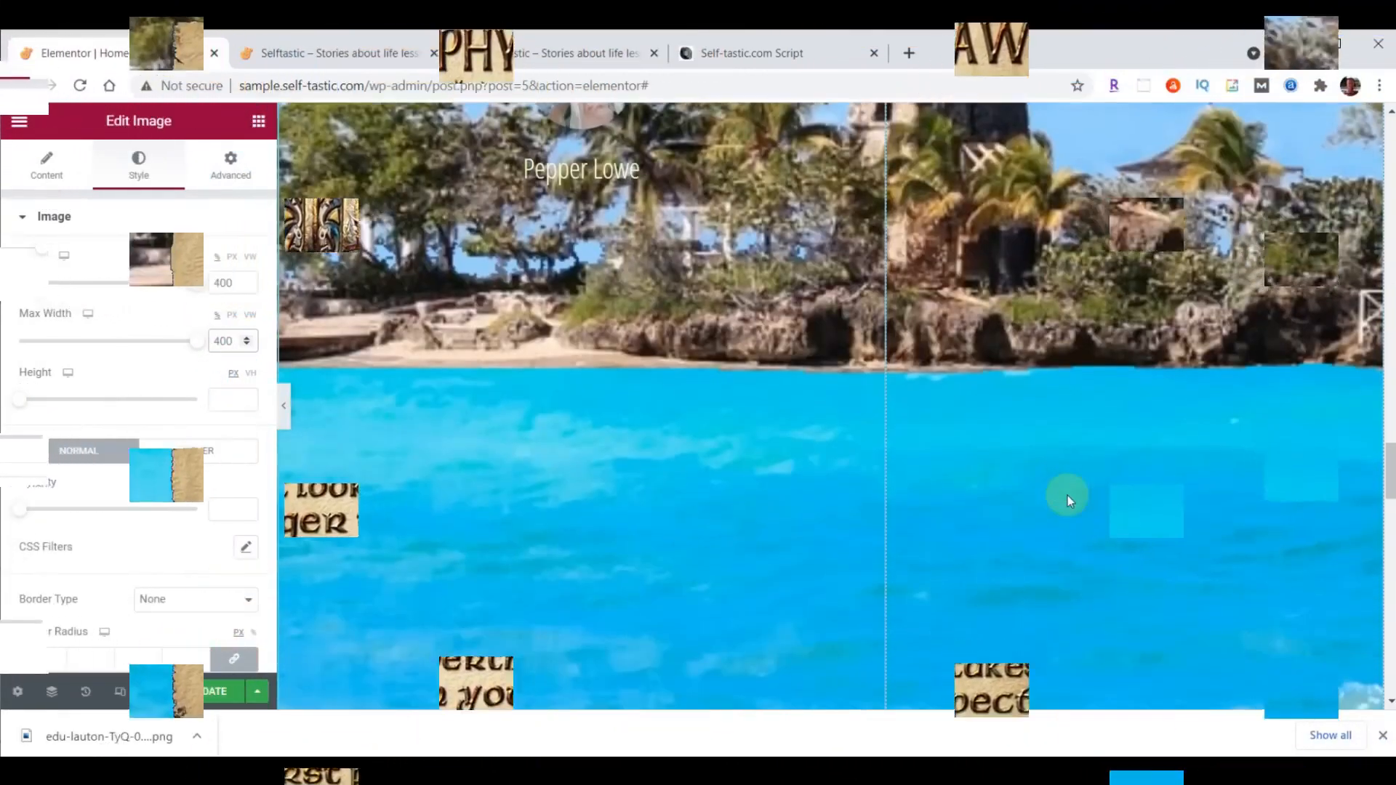
{"action": "scroll", "coordinate": [1068, 495], "scroll_direction": "up", "scroll_amount": 5}
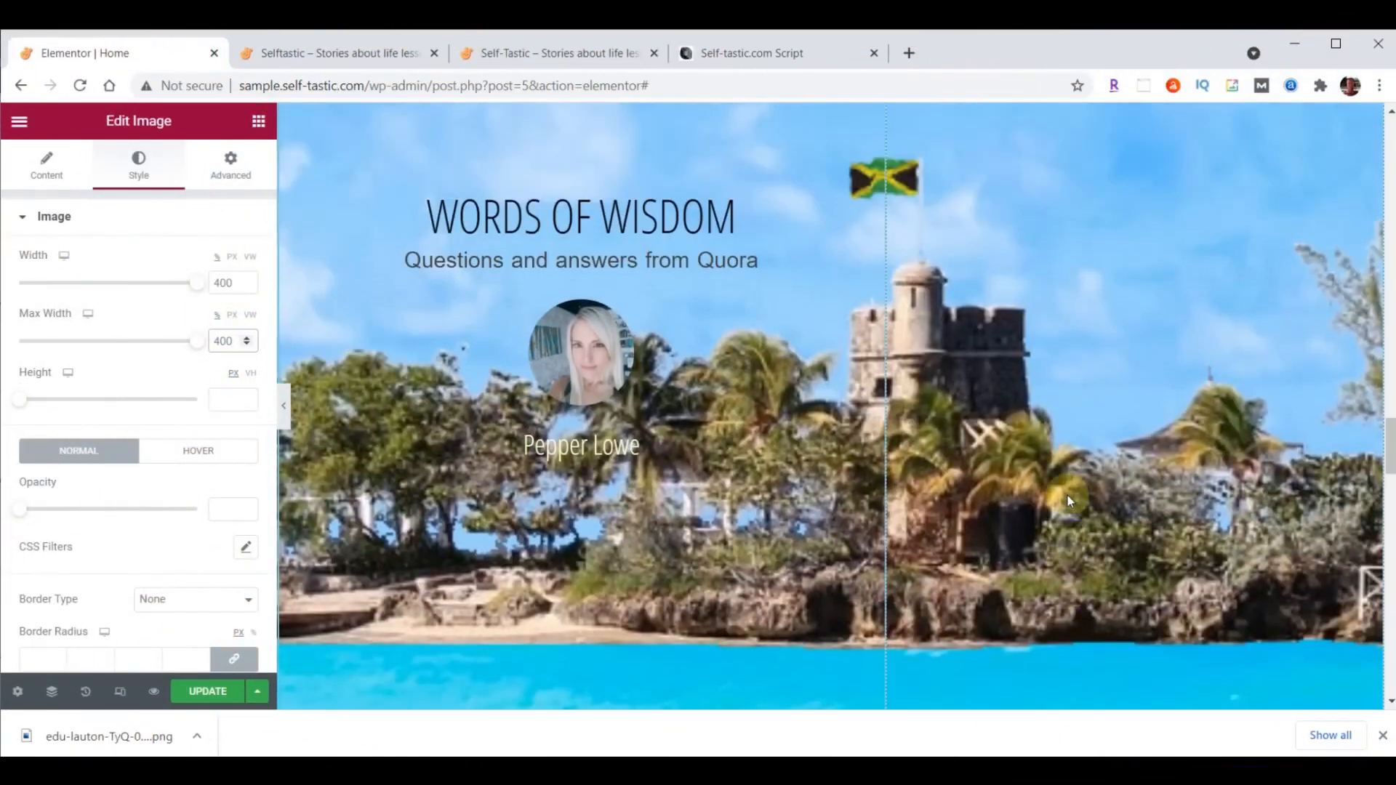
{"action": "scroll", "coordinate": [1067, 496], "scroll_direction": "up", "scroll_amount": 3}
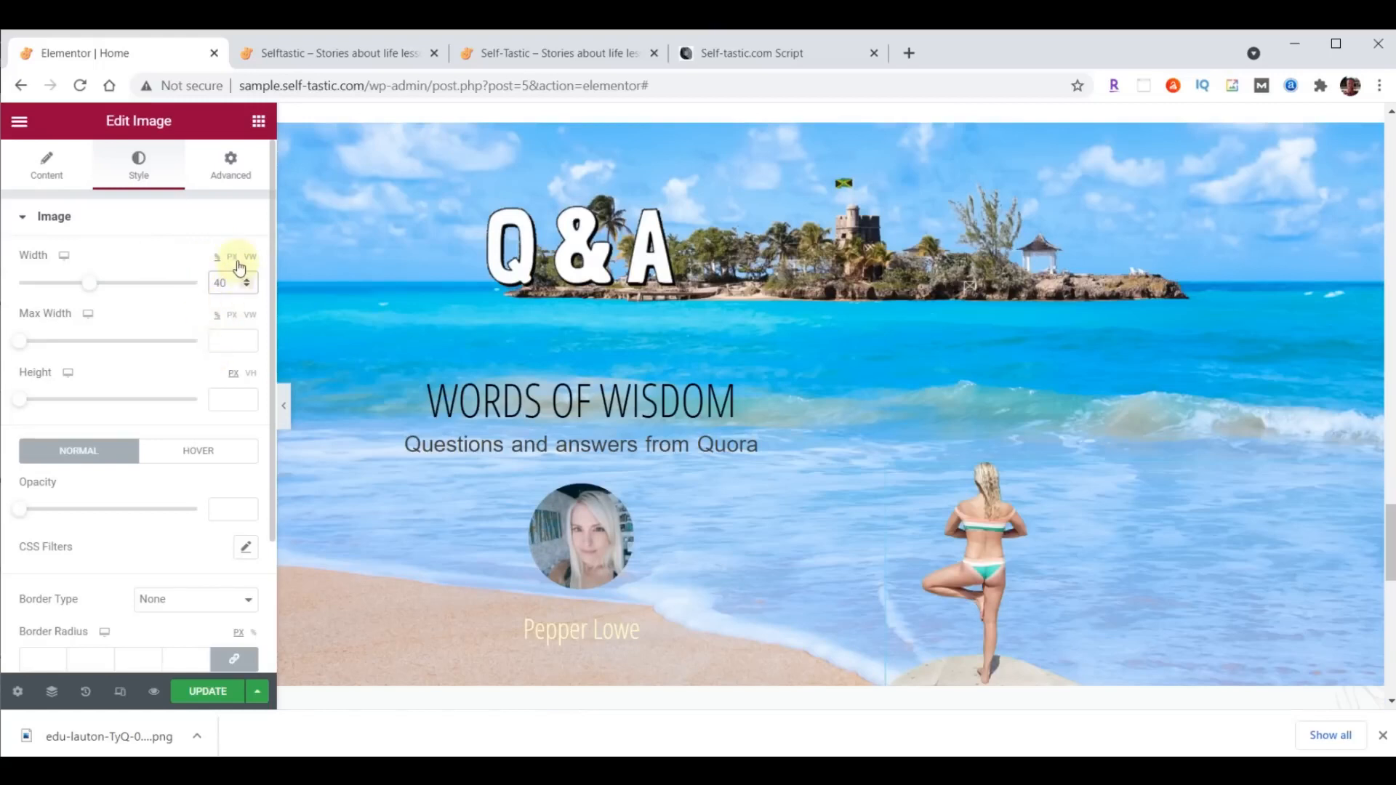
- Set the width of the image in the beach section to 400 px
{"action": "left_click", "coordinate": [233, 258]}
{"action": "double_click", "coordinate": [221, 283]}
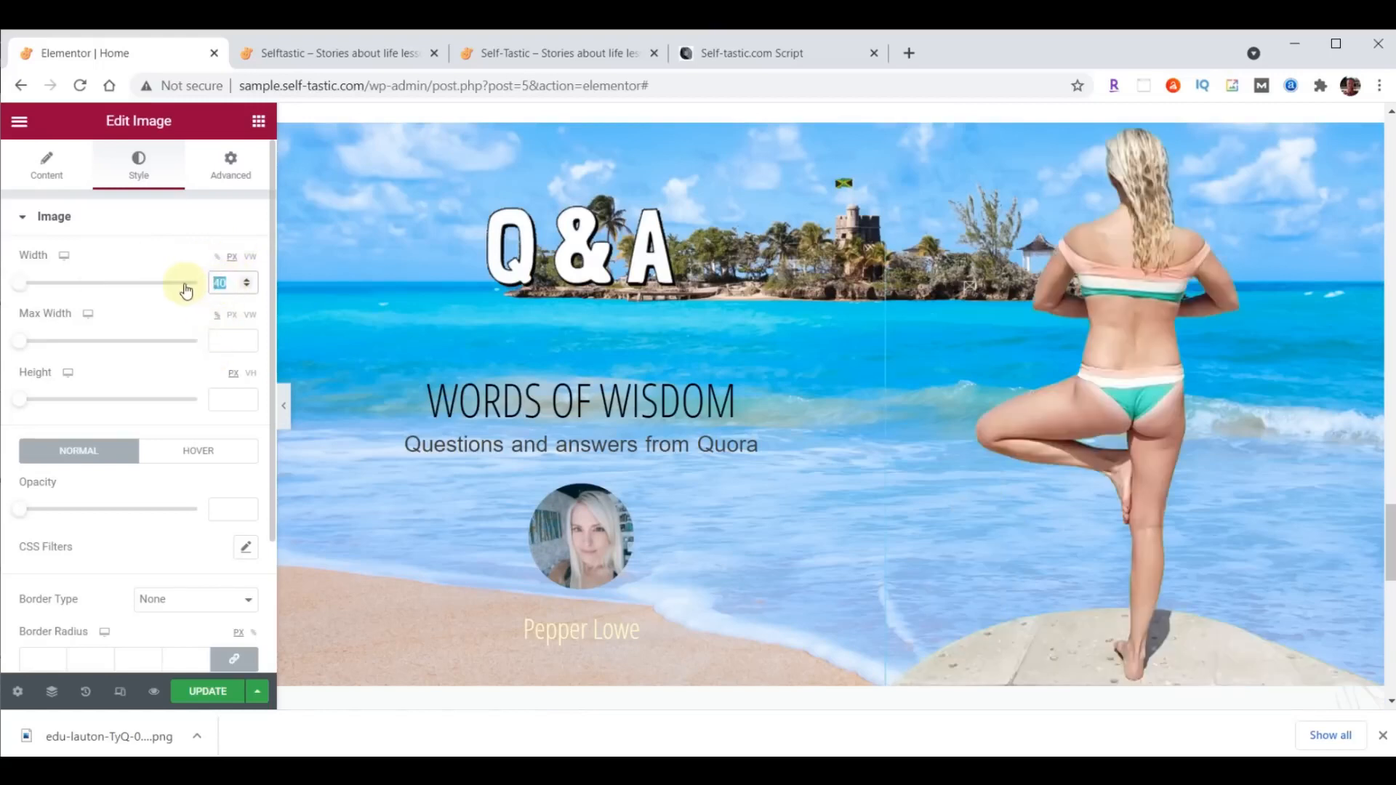
{"action": "type", "text": "400"}
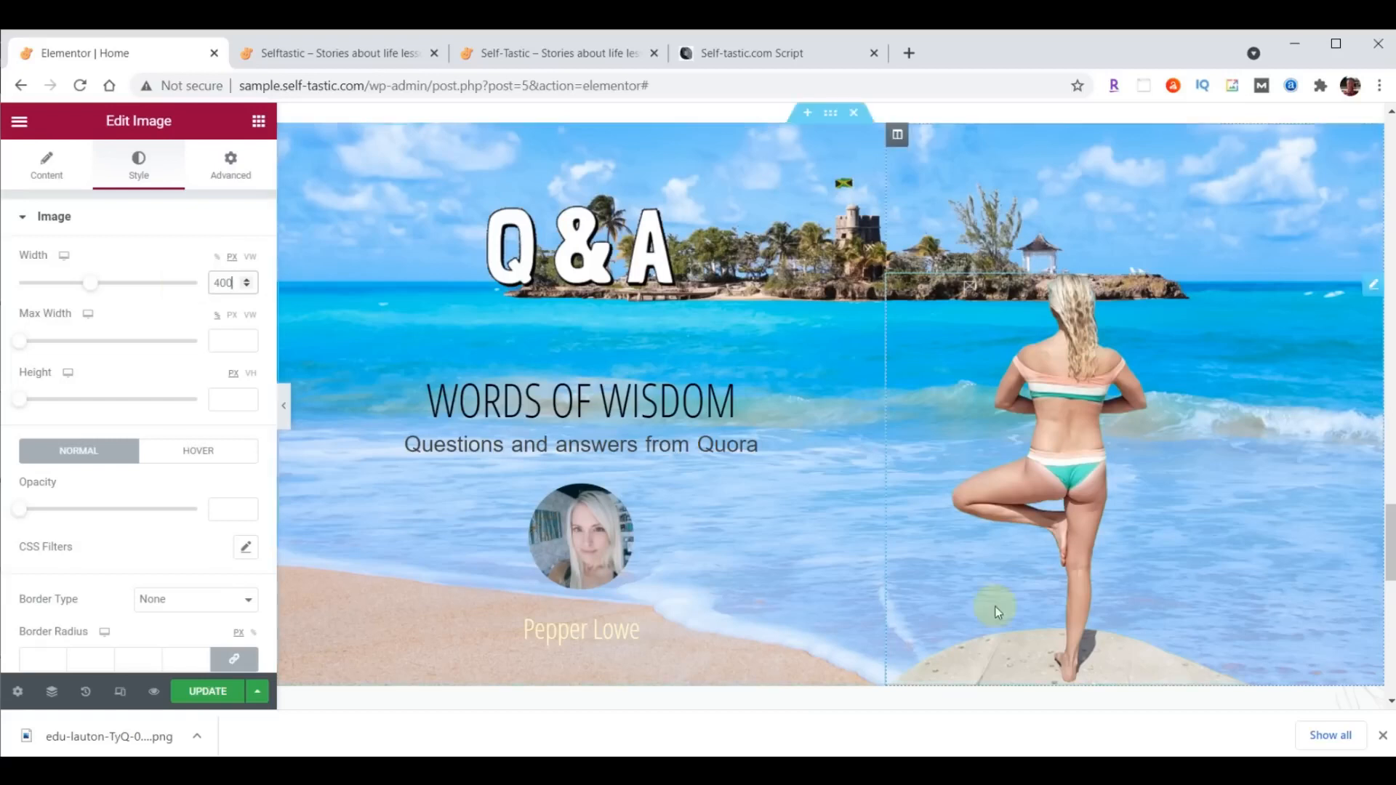
- Give the image a Fade In Right entrance animation with Slow duration and a 1000 ms delay, and update the page
{"action": "left_click", "coordinate": [231, 182]}
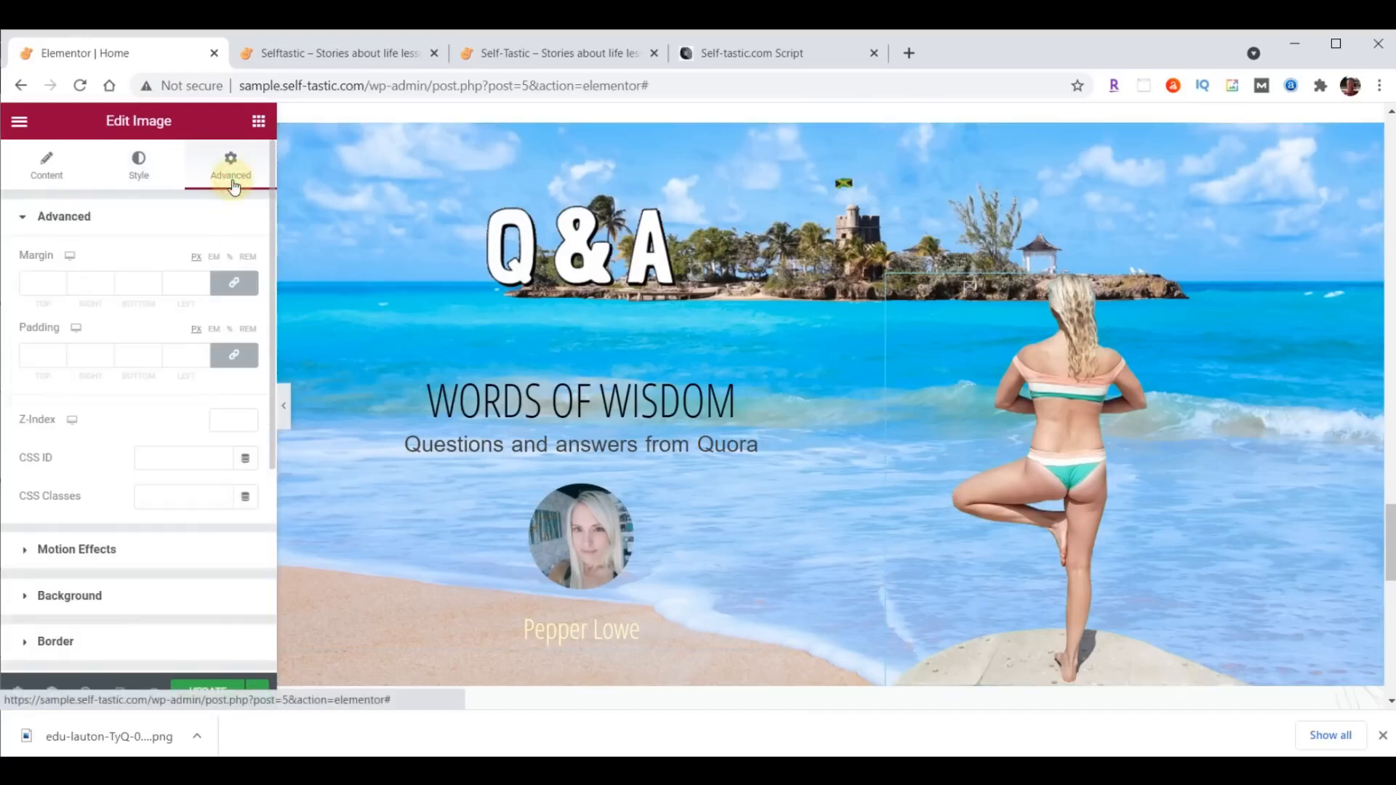
{"action": "left_click", "coordinate": [81, 547]}
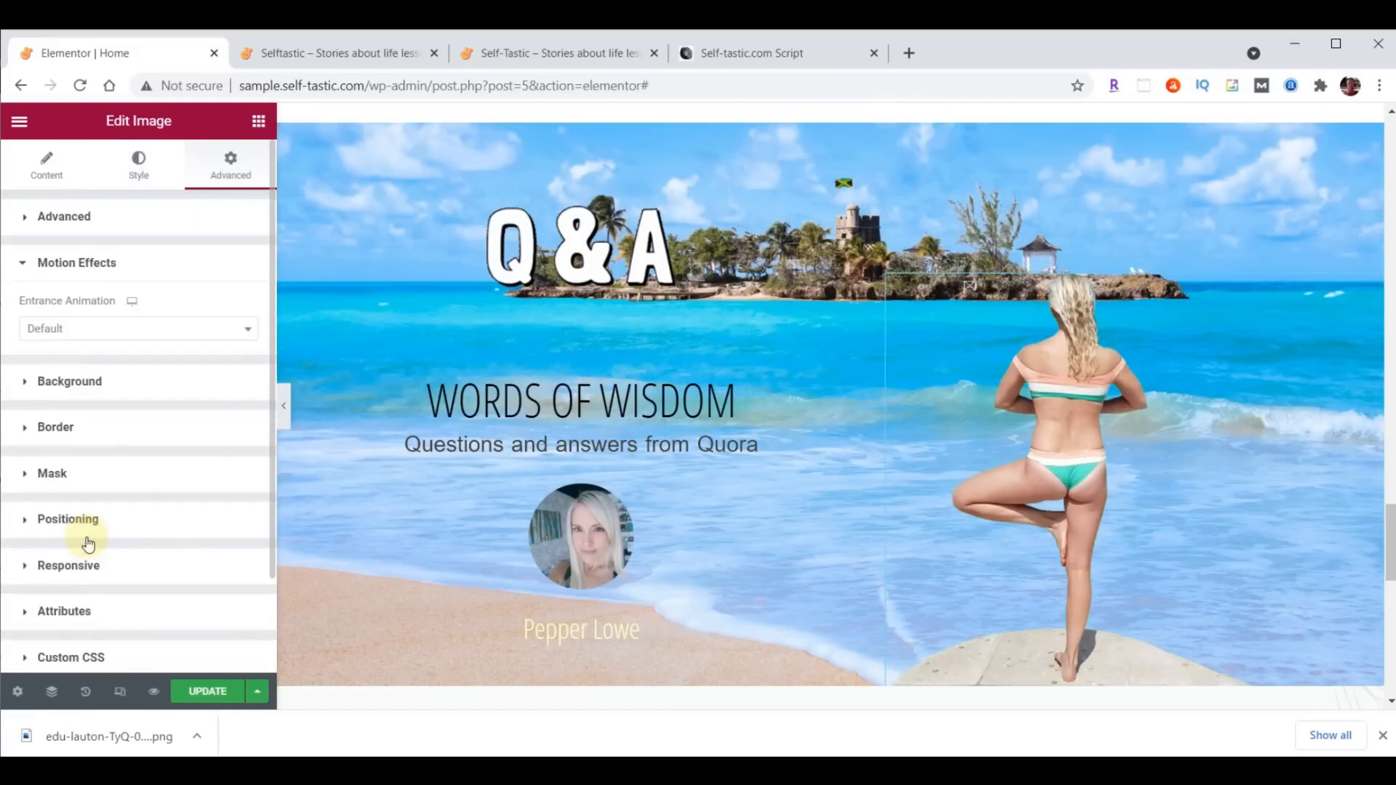
{"action": "left_click", "coordinate": [93, 334]}
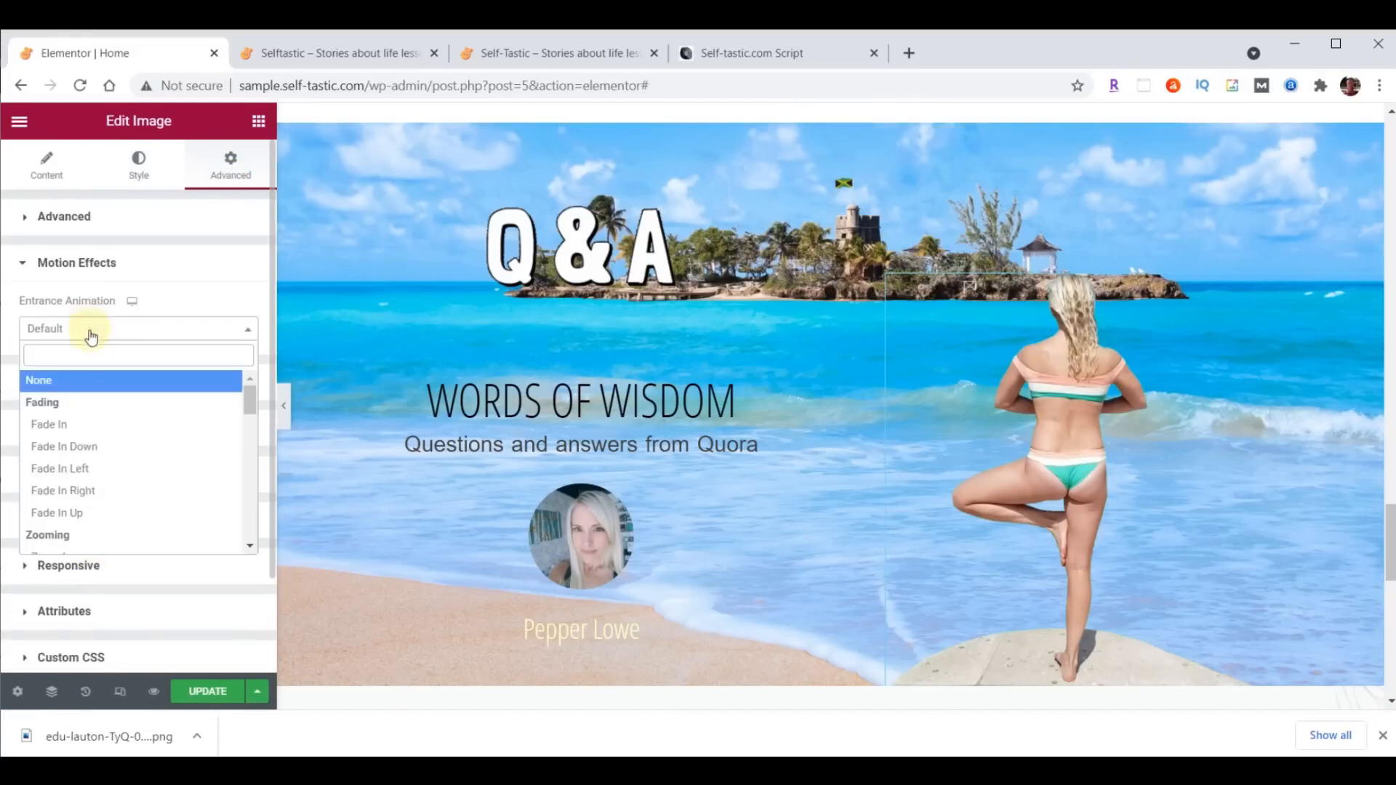
{"action": "left_click", "coordinate": [78, 489]}
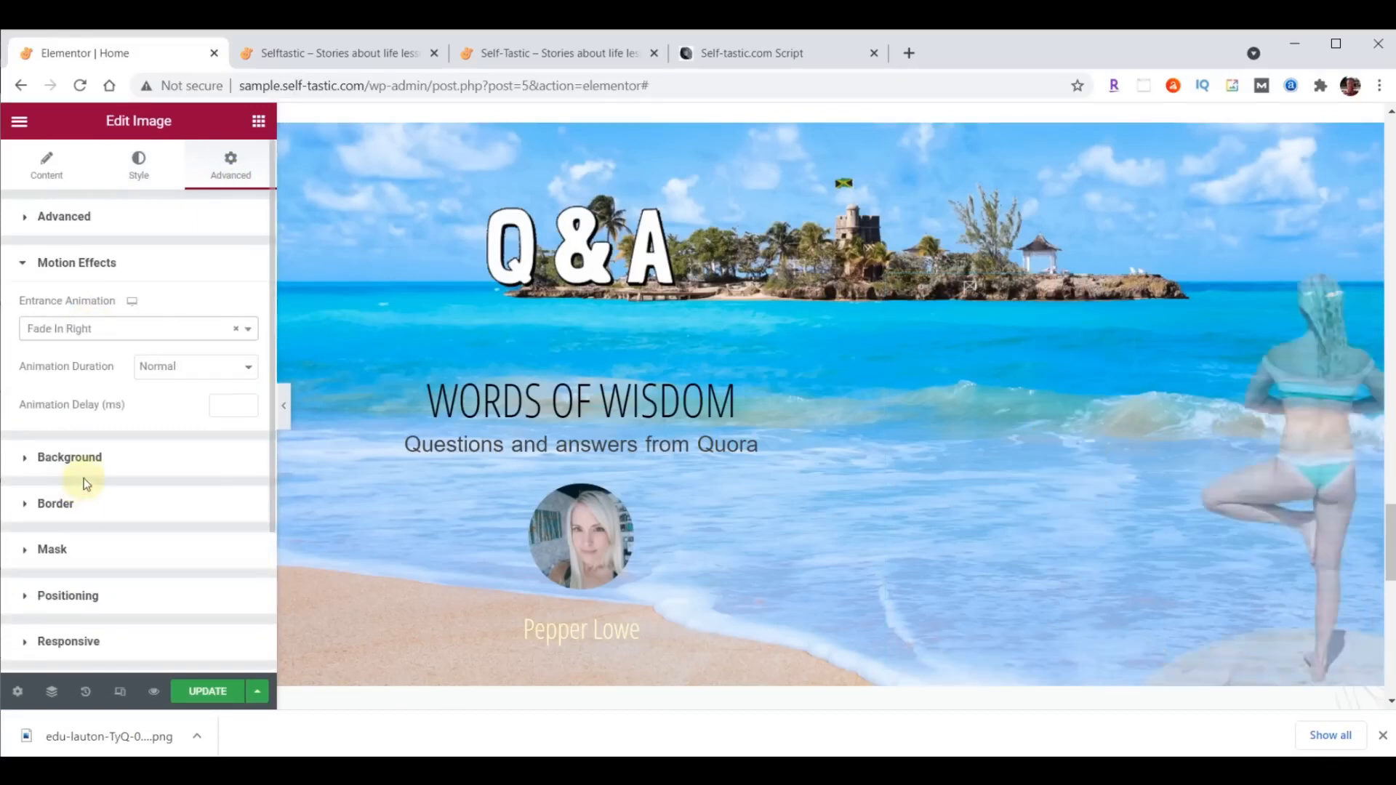
{"action": "left_click", "coordinate": [170, 367]}
{"action": "left_click", "coordinate": [169, 392]}
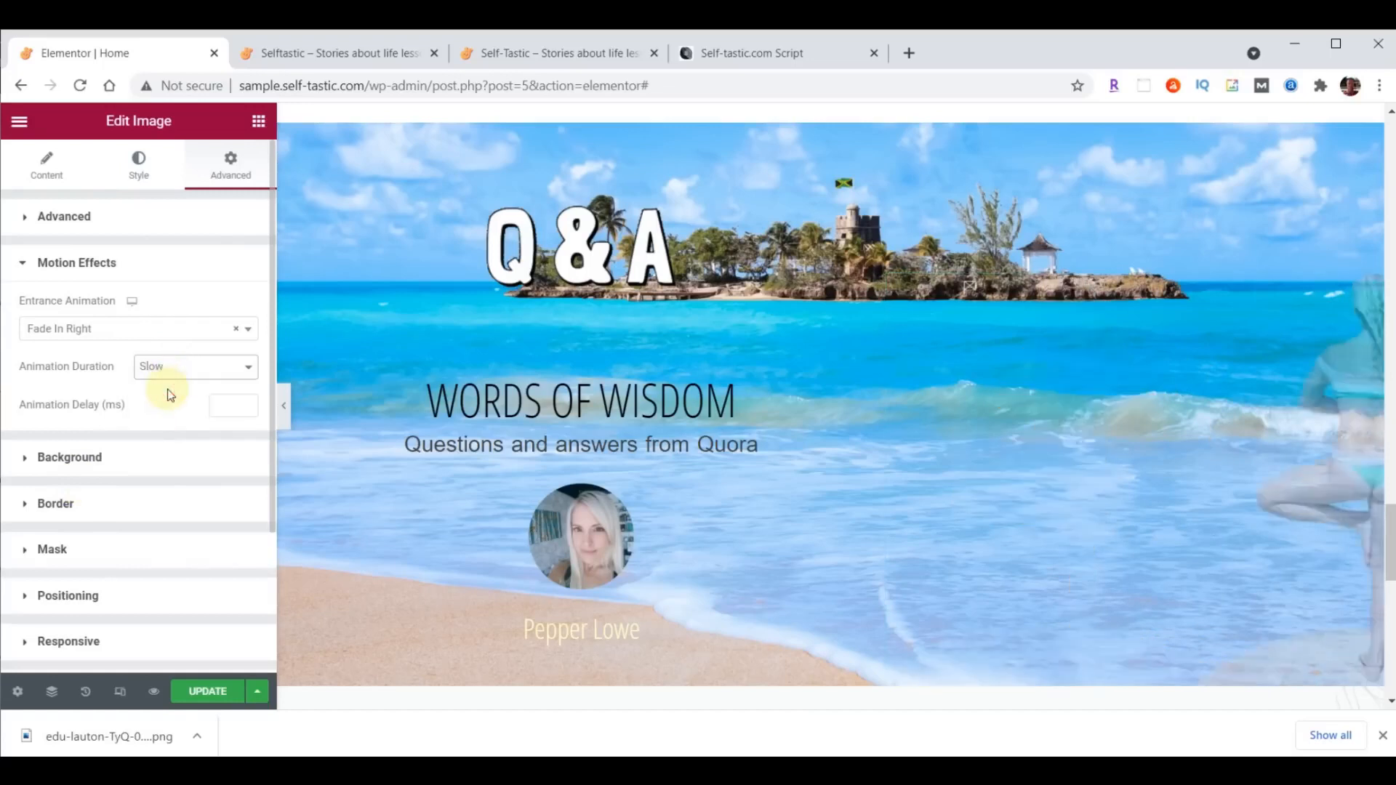
{"action": "left_click", "coordinate": [222, 407]}
{"action": "type", "text": "1000"}
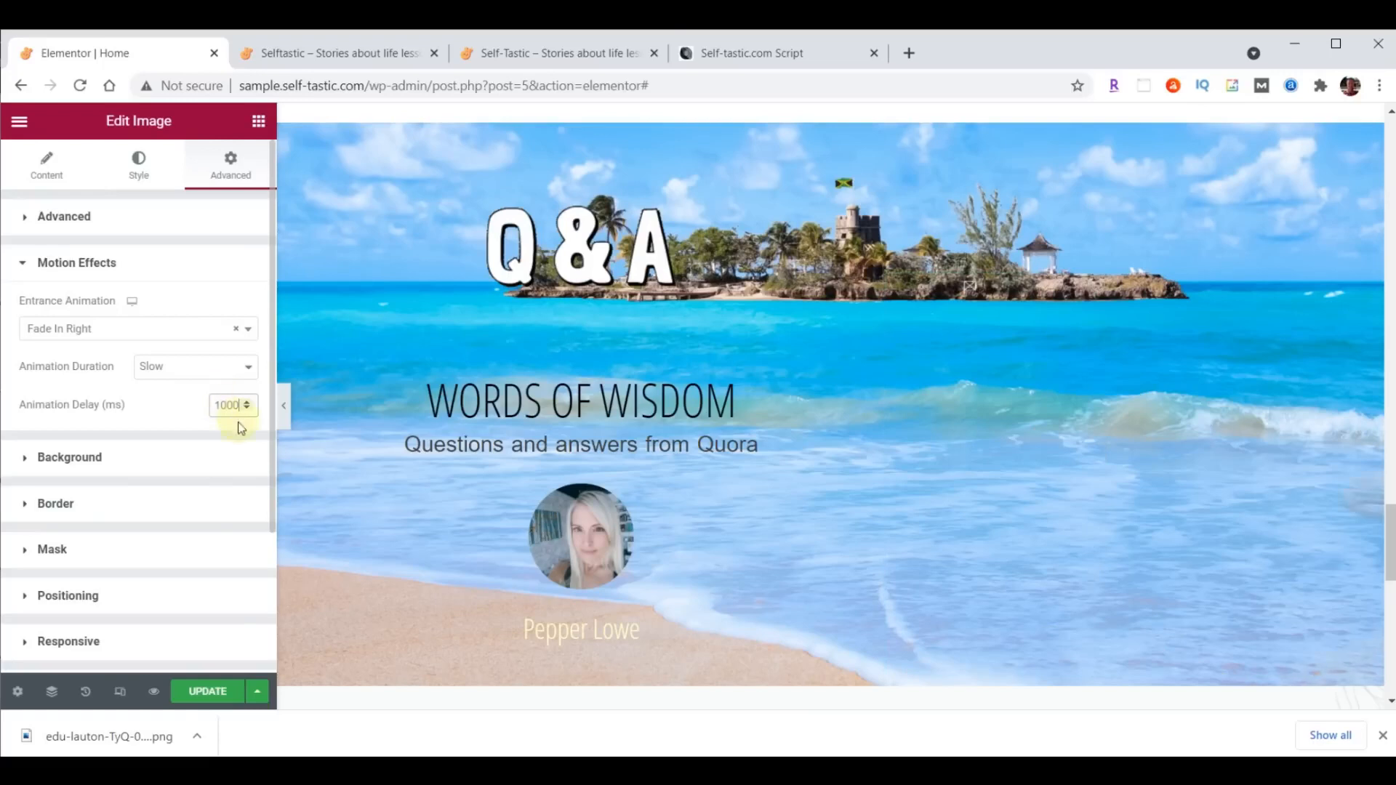
{"action": "left_click", "coordinate": [207, 690]}
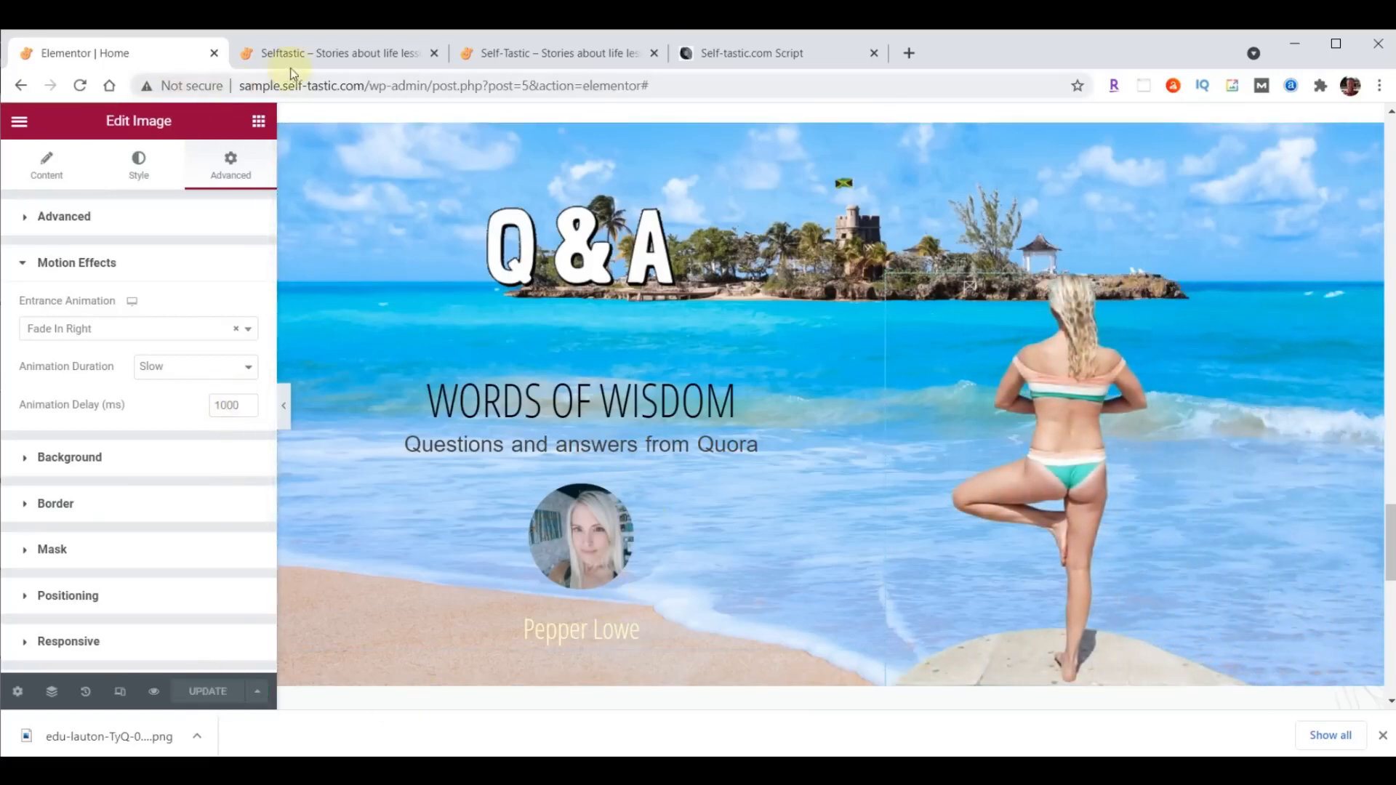
- Reload the live home page and check the image's entrance animation in the Q&A beach section
{"action": "left_click", "coordinate": [311, 64]}
{"action": "left_click", "coordinate": [80, 86]}
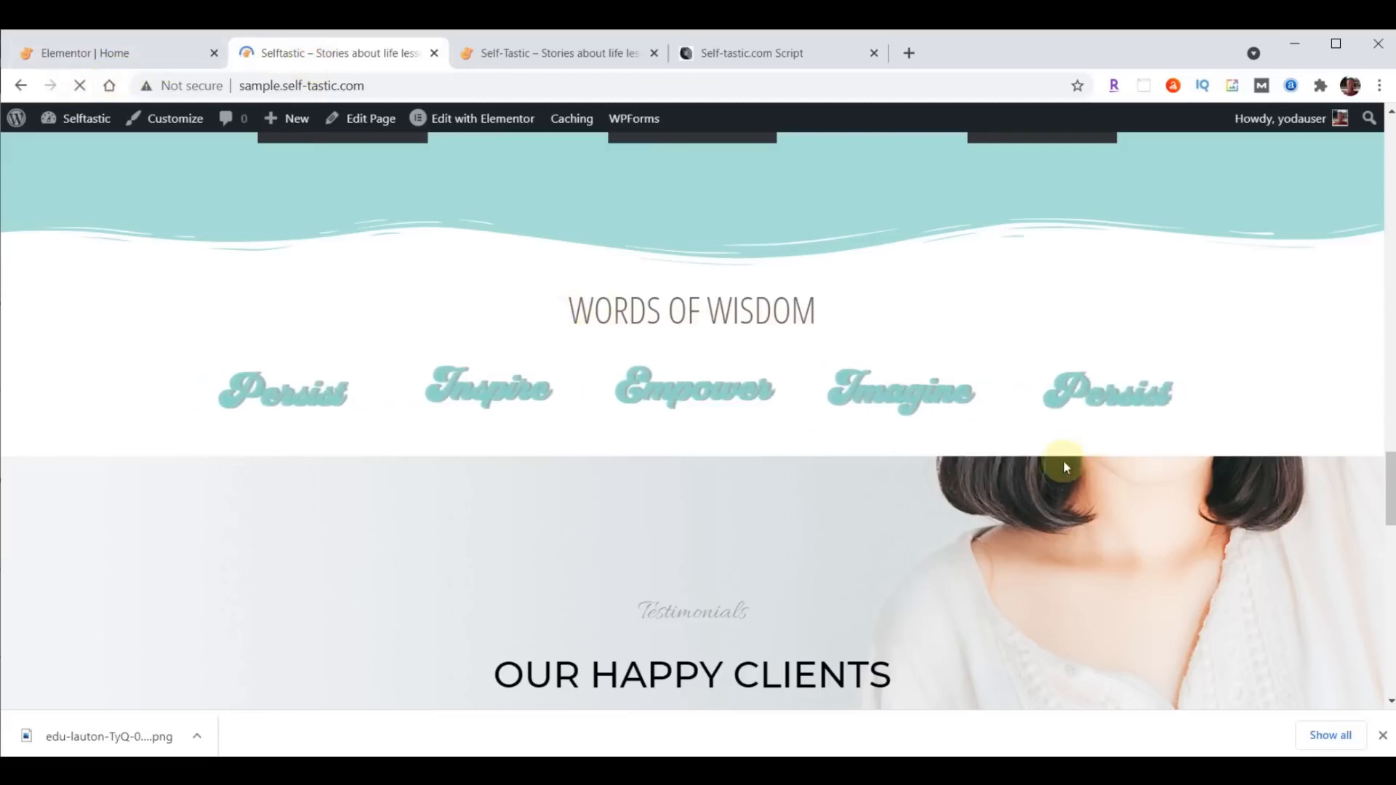
{"action": "scroll", "coordinate": [1137, 429], "scroll_direction": "down", "scroll_amount": 3}
{"action": "scroll", "coordinate": [1137, 429], "scroll_direction": "down", "scroll_amount": 2}
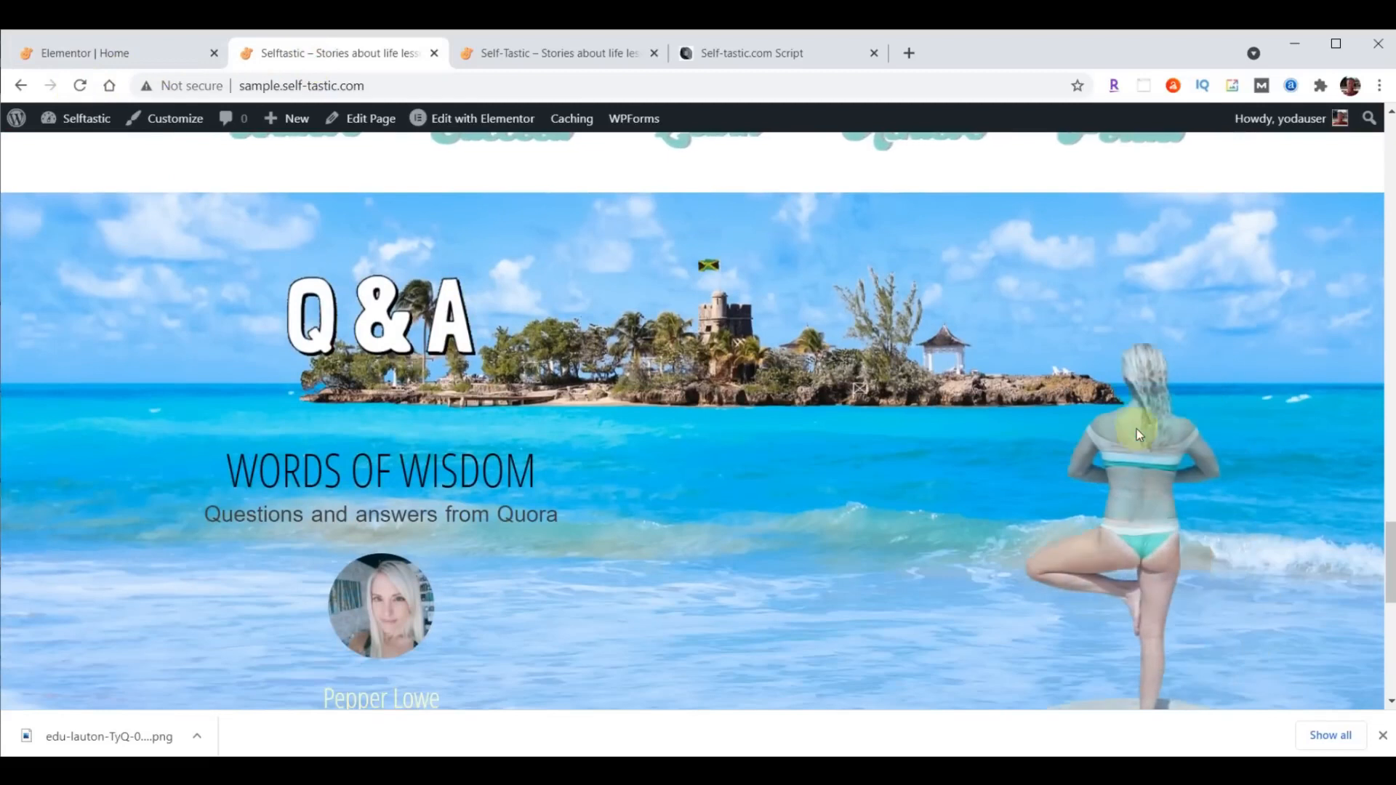
{"action": "scroll", "coordinate": [1137, 429], "scroll_direction": "down", "scroll_amount": 1}
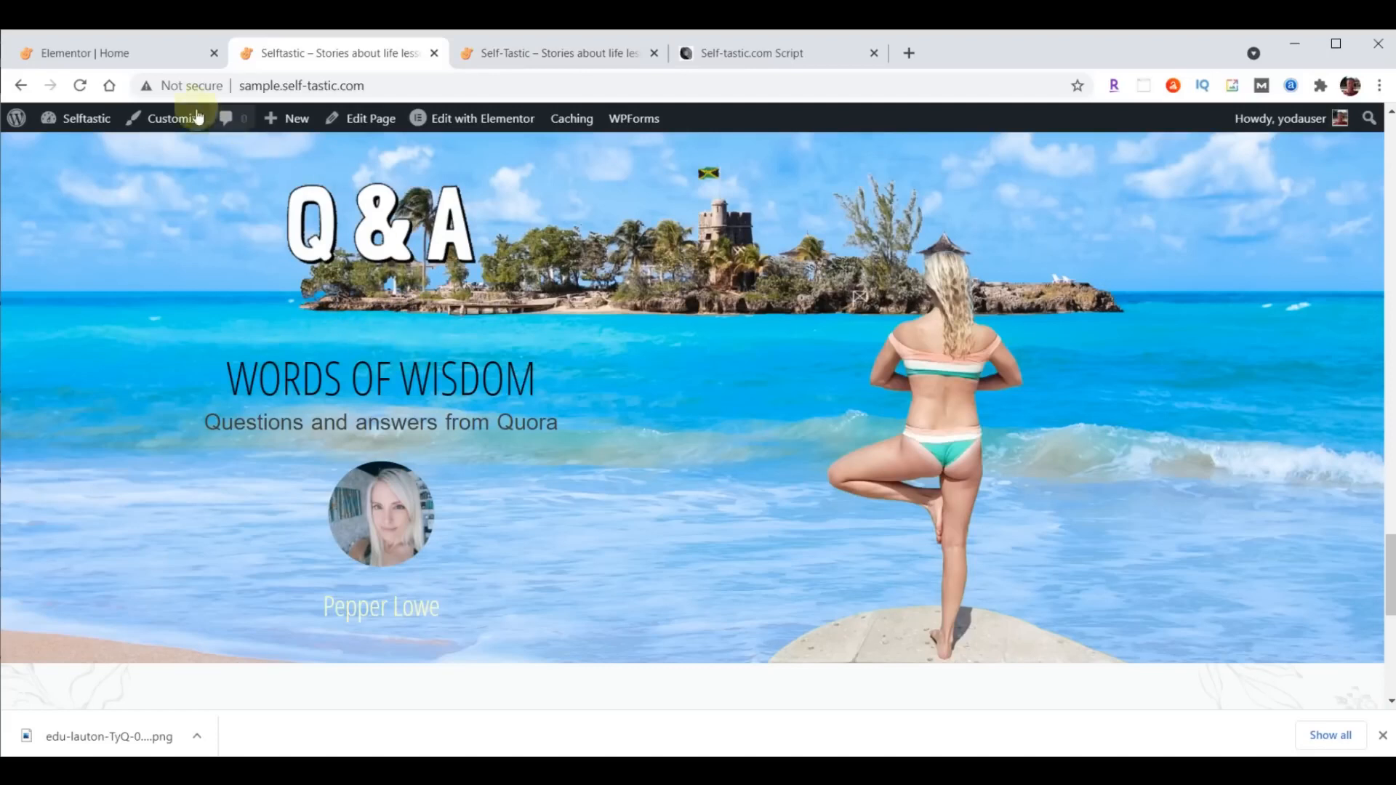
- Back in the page editor, set the top padding of the "Words of Wisdom" heading to 0 and update the page
{"action": "left_click", "coordinate": [141, 55]}
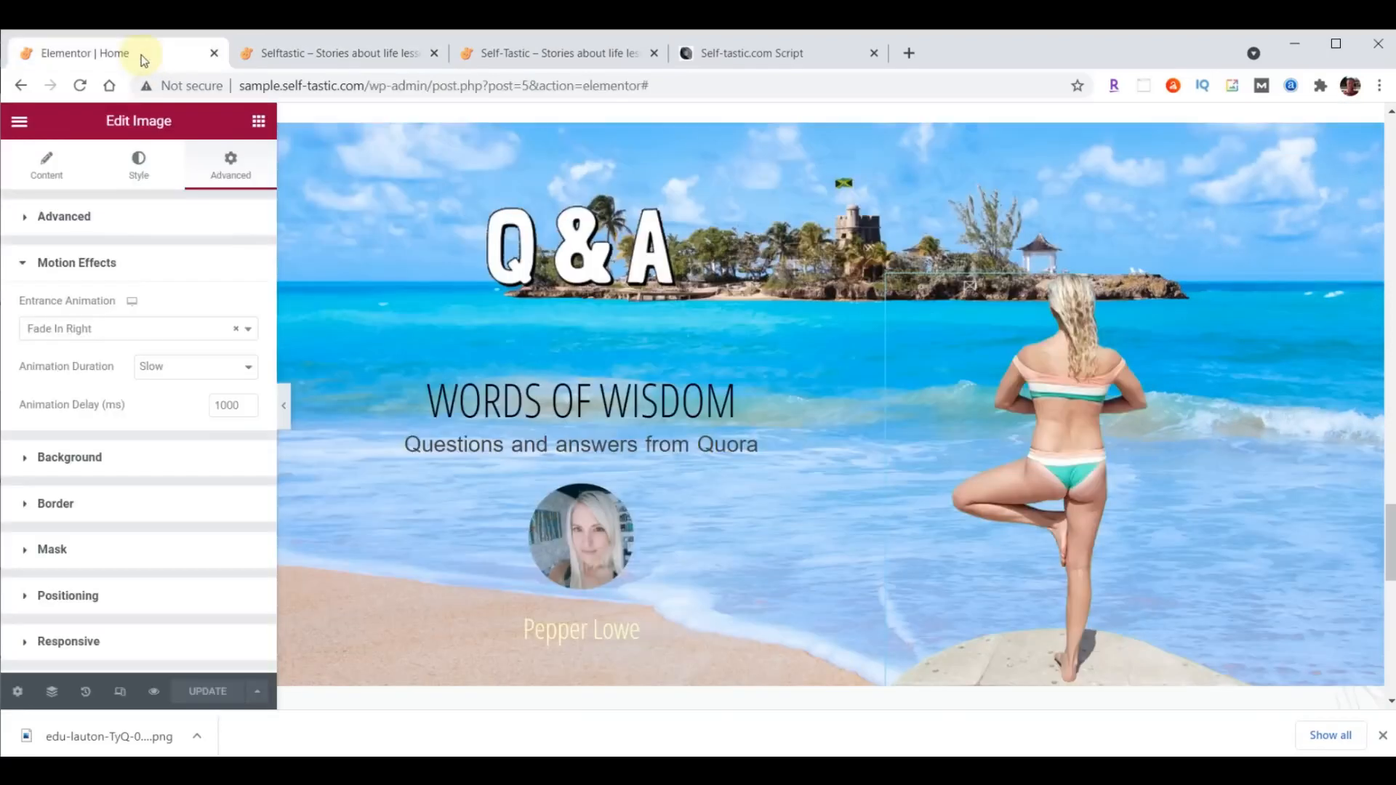
{"action": "left_click", "coordinate": [876, 318]}
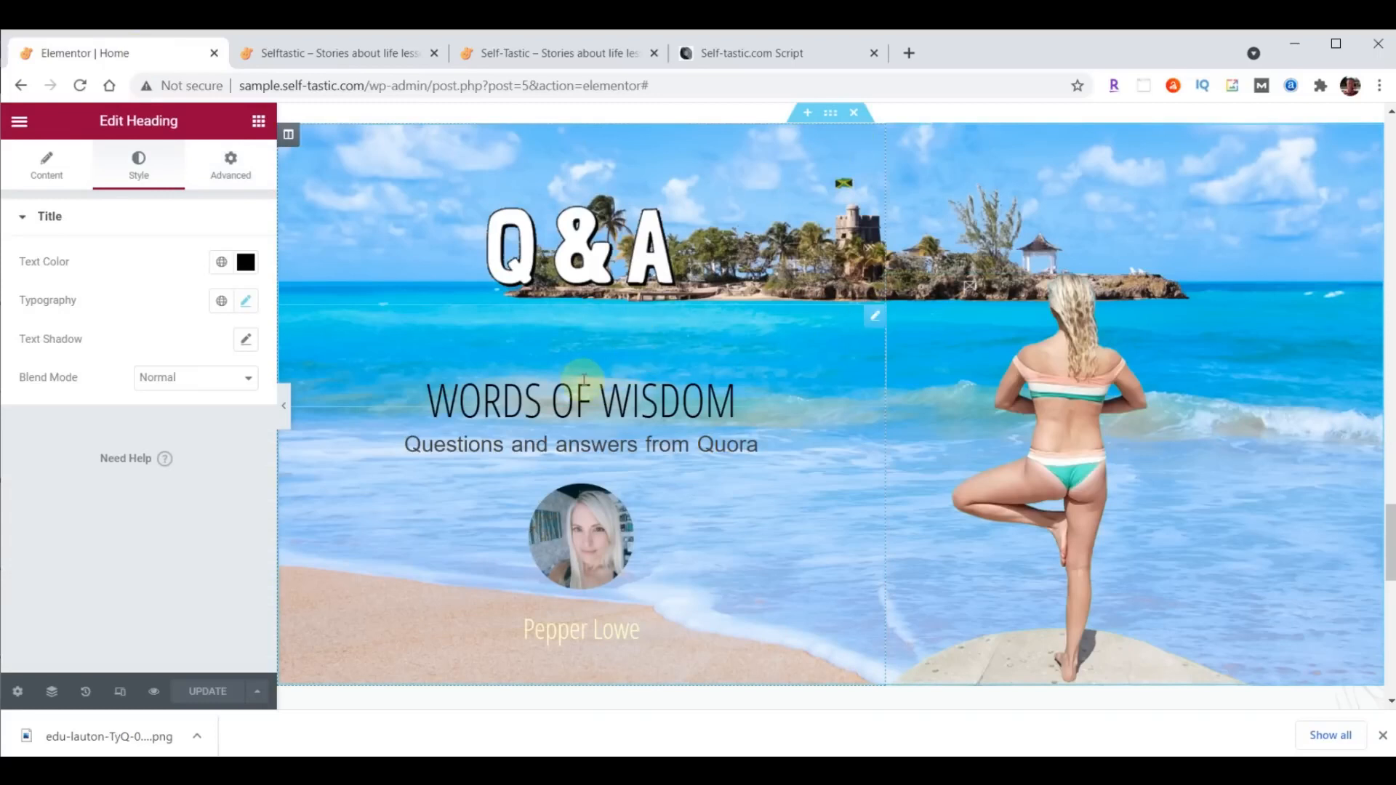
{"action": "left_click", "coordinate": [242, 166]}
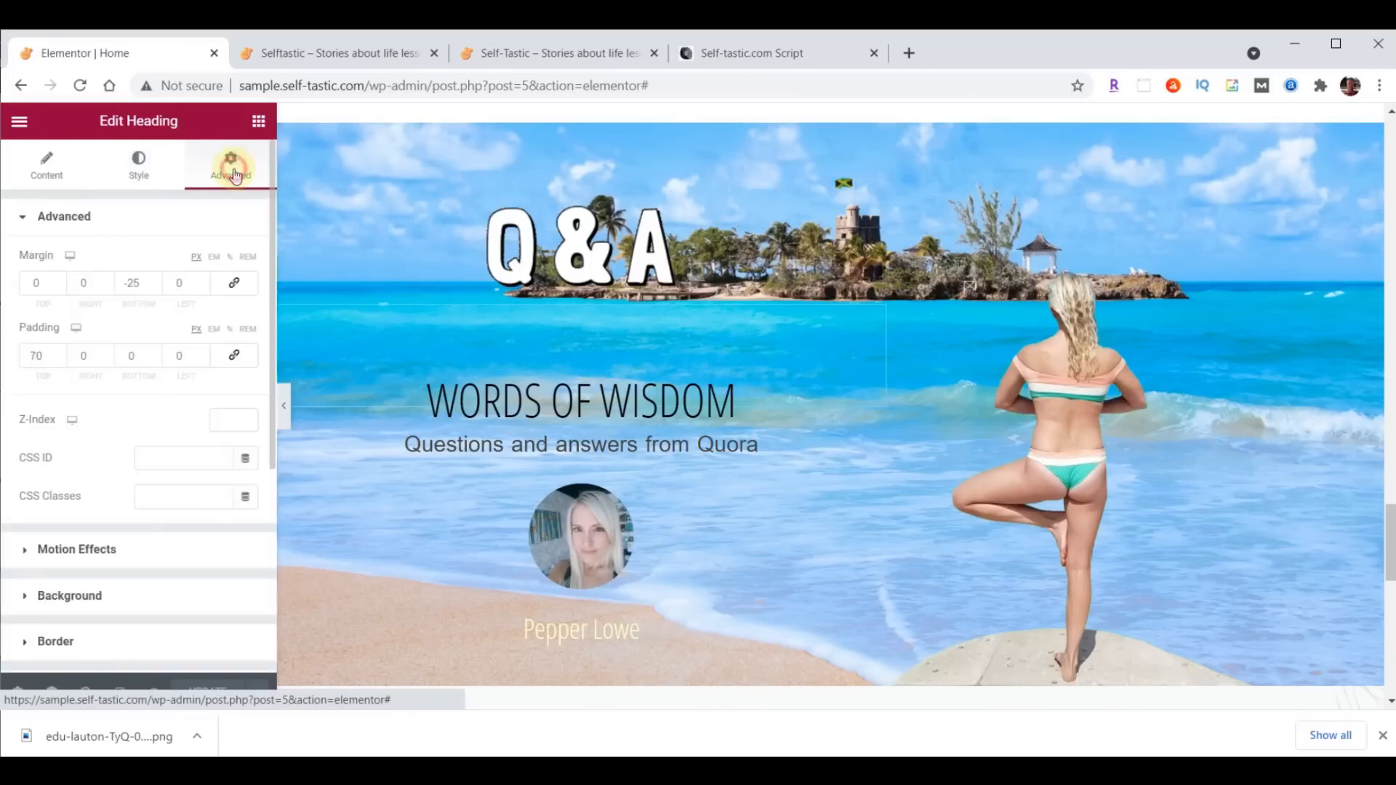
{"action": "double_click", "coordinate": [35, 356]}
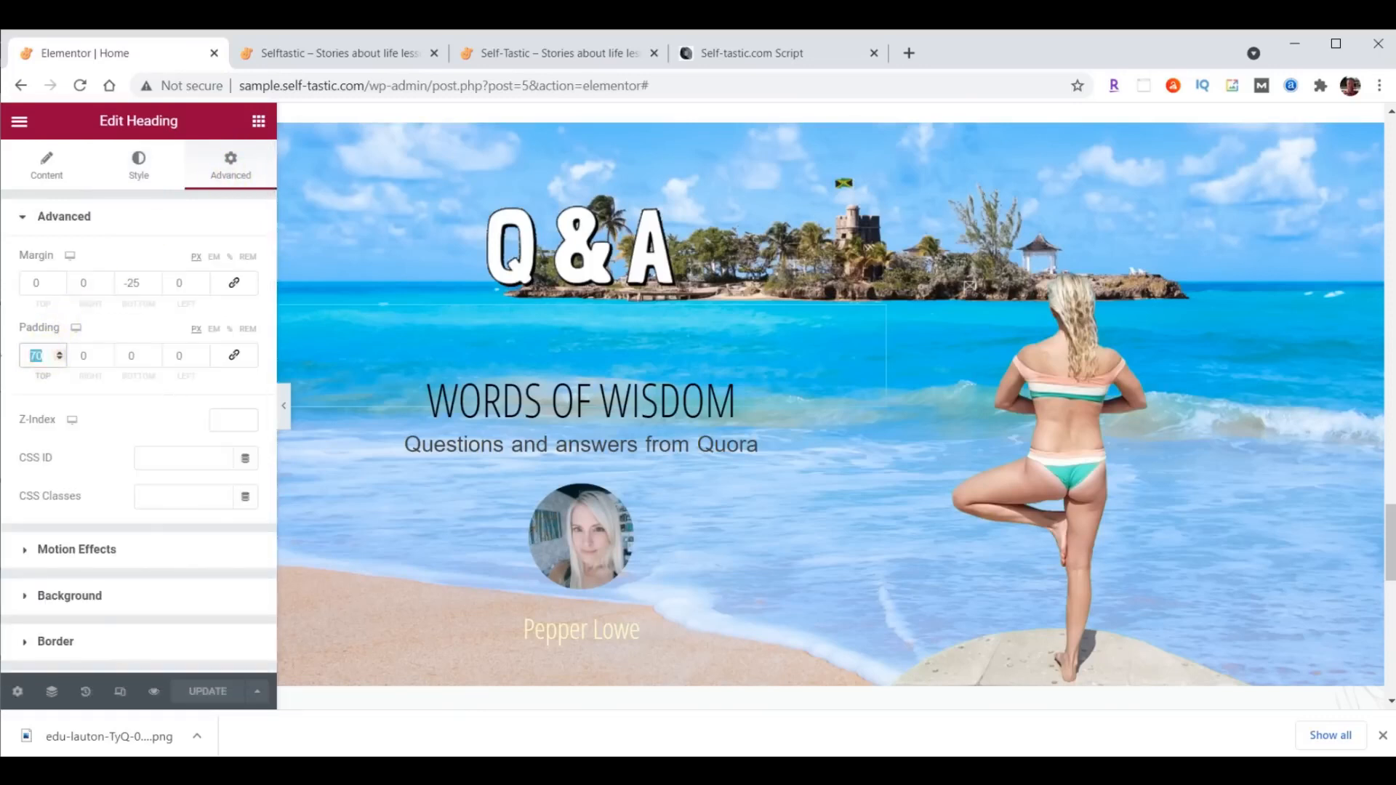
{"action": "type", "text": "0"}
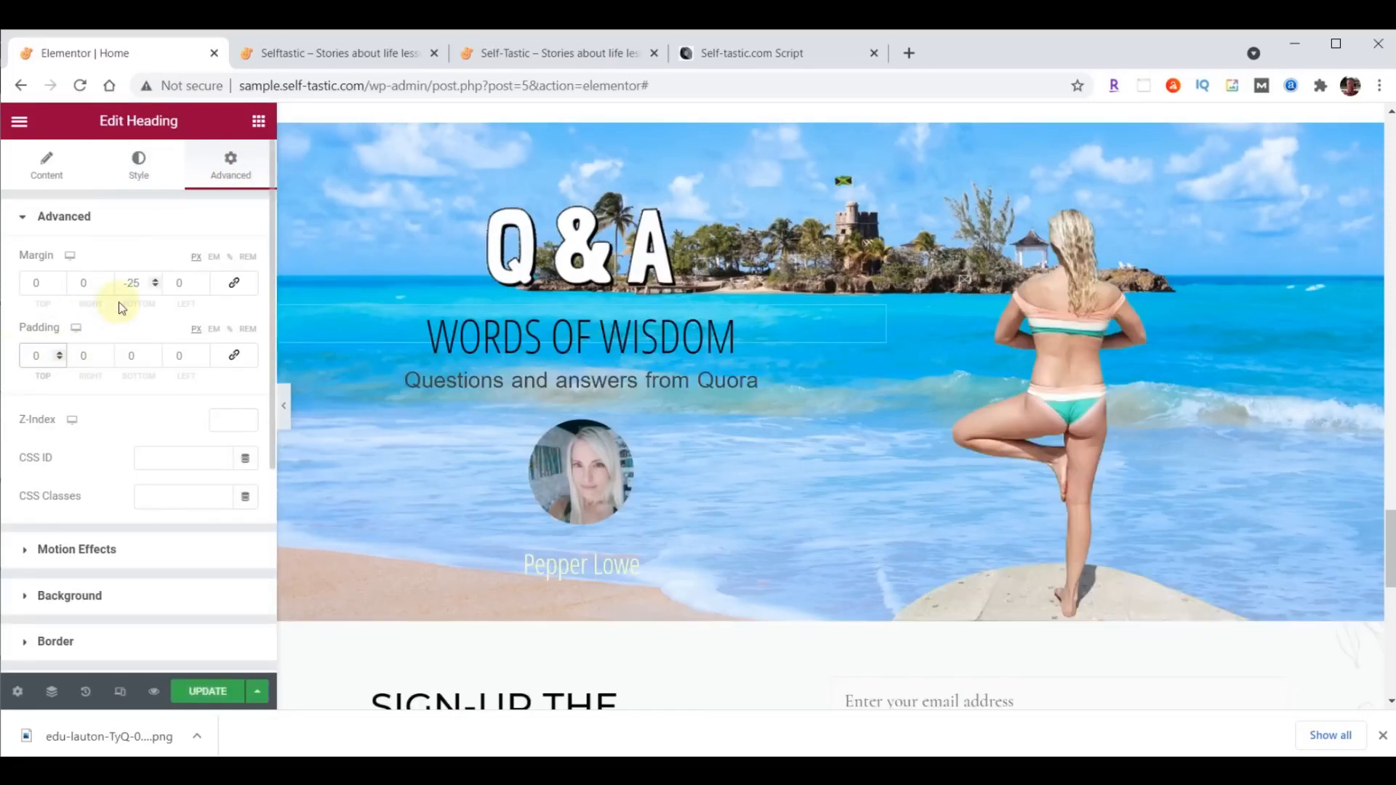
{"action": "left_click", "coordinate": [207, 691]}
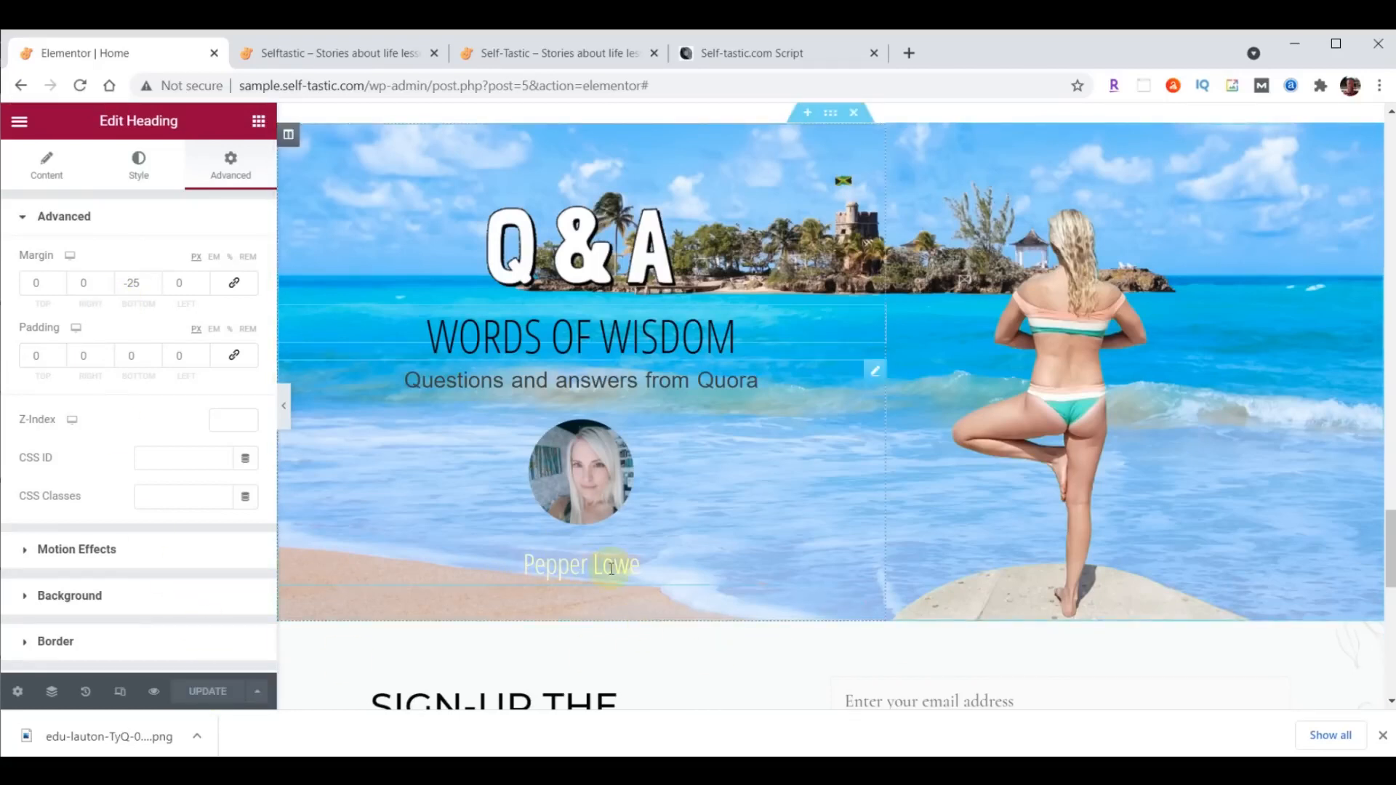
- Link the testimonial to /contact/ and update the page
{"action": "left_click", "coordinate": [870, 374]}
{"action": "scroll", "coordinate": [98, 608], "scroll_direction": "down", "scroll_amount": 3}
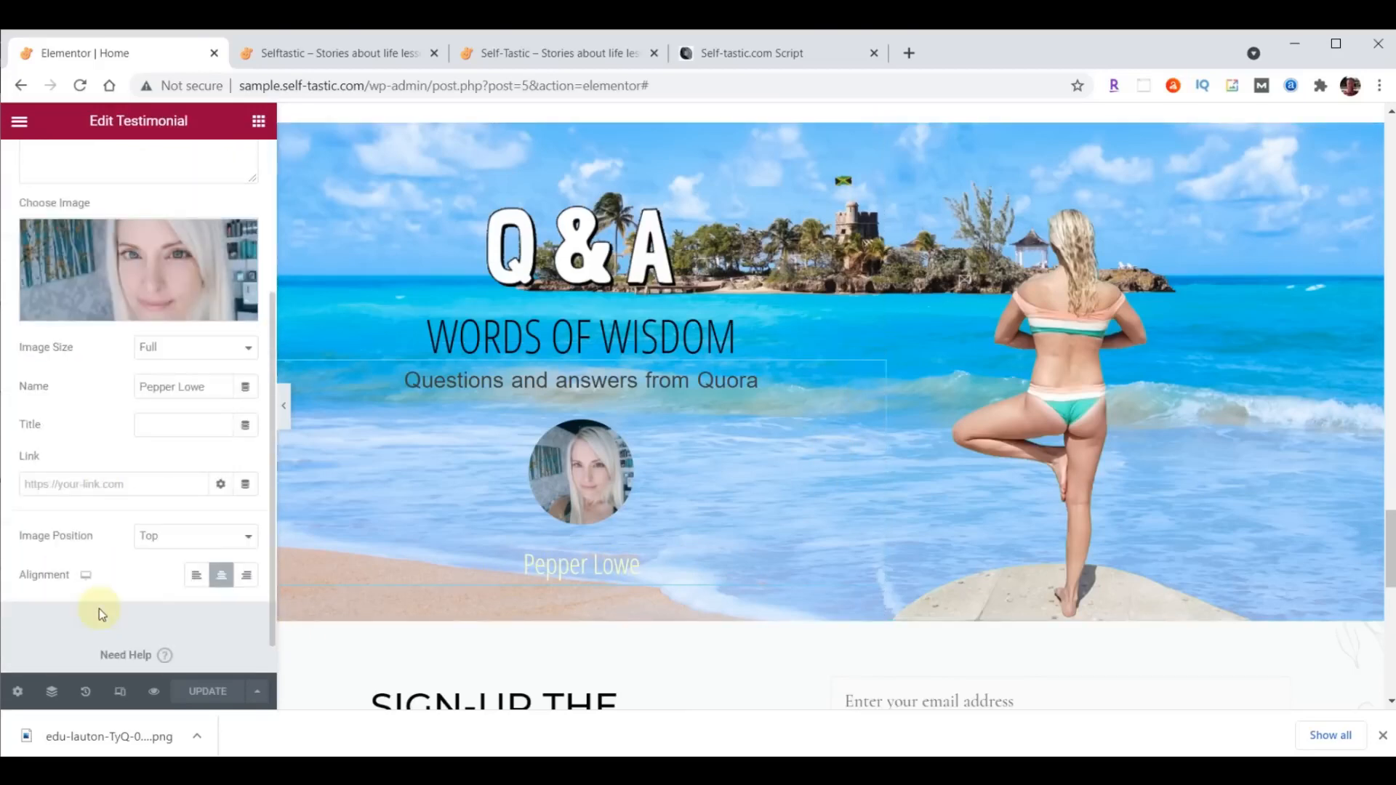
{"action": "left_click", "coordinate": [149, 479]}
{"action": "type", "text": "/contact/"}
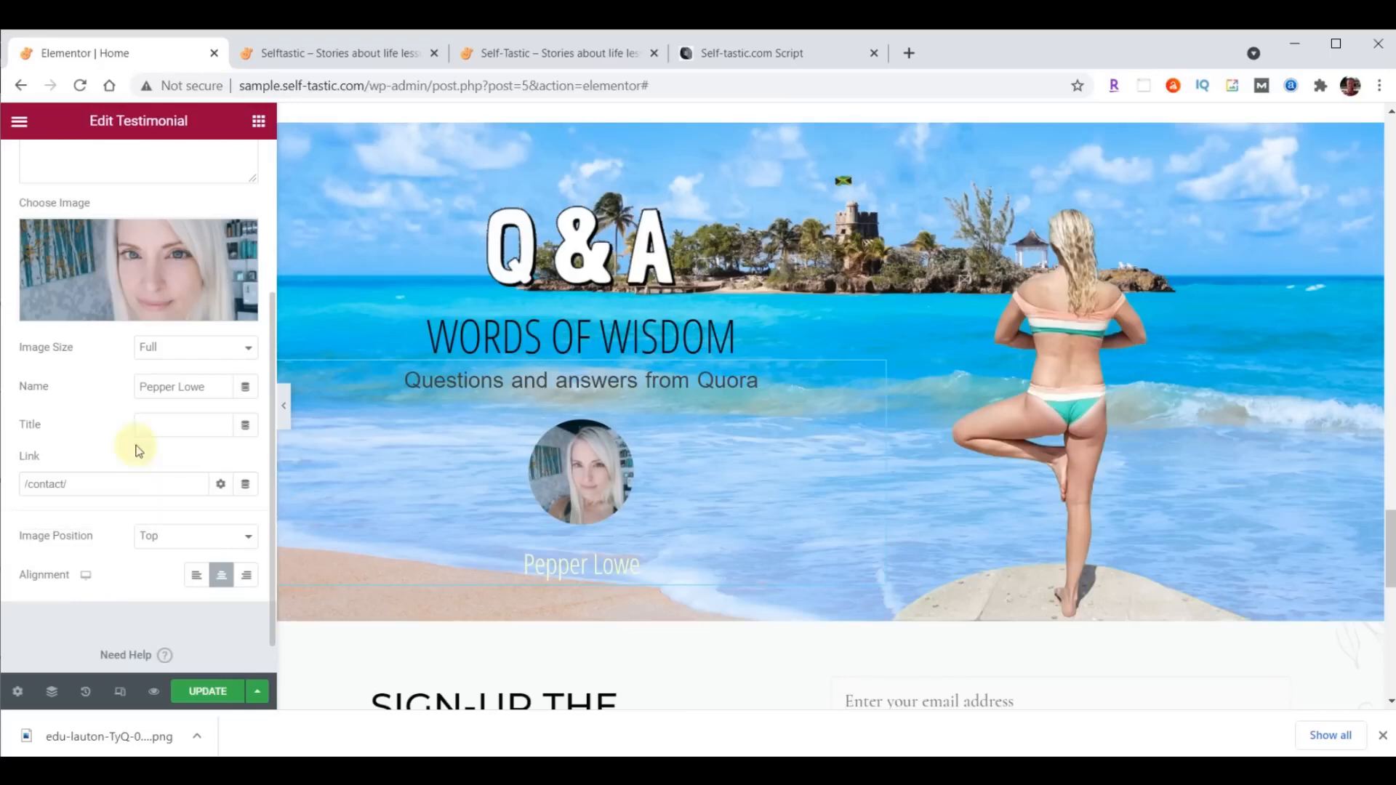
{"action": "left_click", "coordinate": [204, 690]}
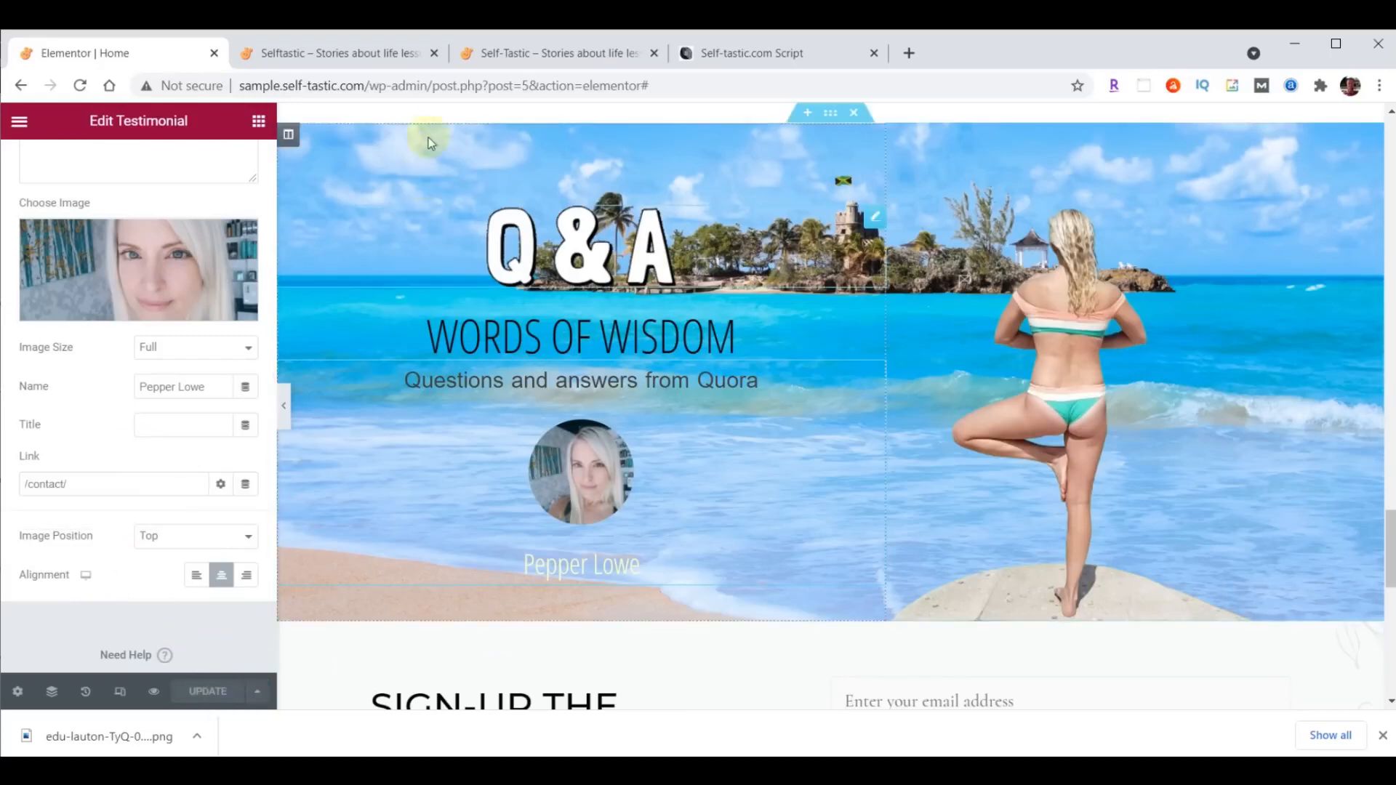
- Reload the live home page and check the heading spacing and testimonial in the beach section
{"action": "left_click", "coordinate": [340, 53]}
{"action": "left_click", "coordinate": [80, 85]}
{"action": "scroll", "coordinate": [815, 524], "scroll_direction": "down", "scroll_amount": 3}
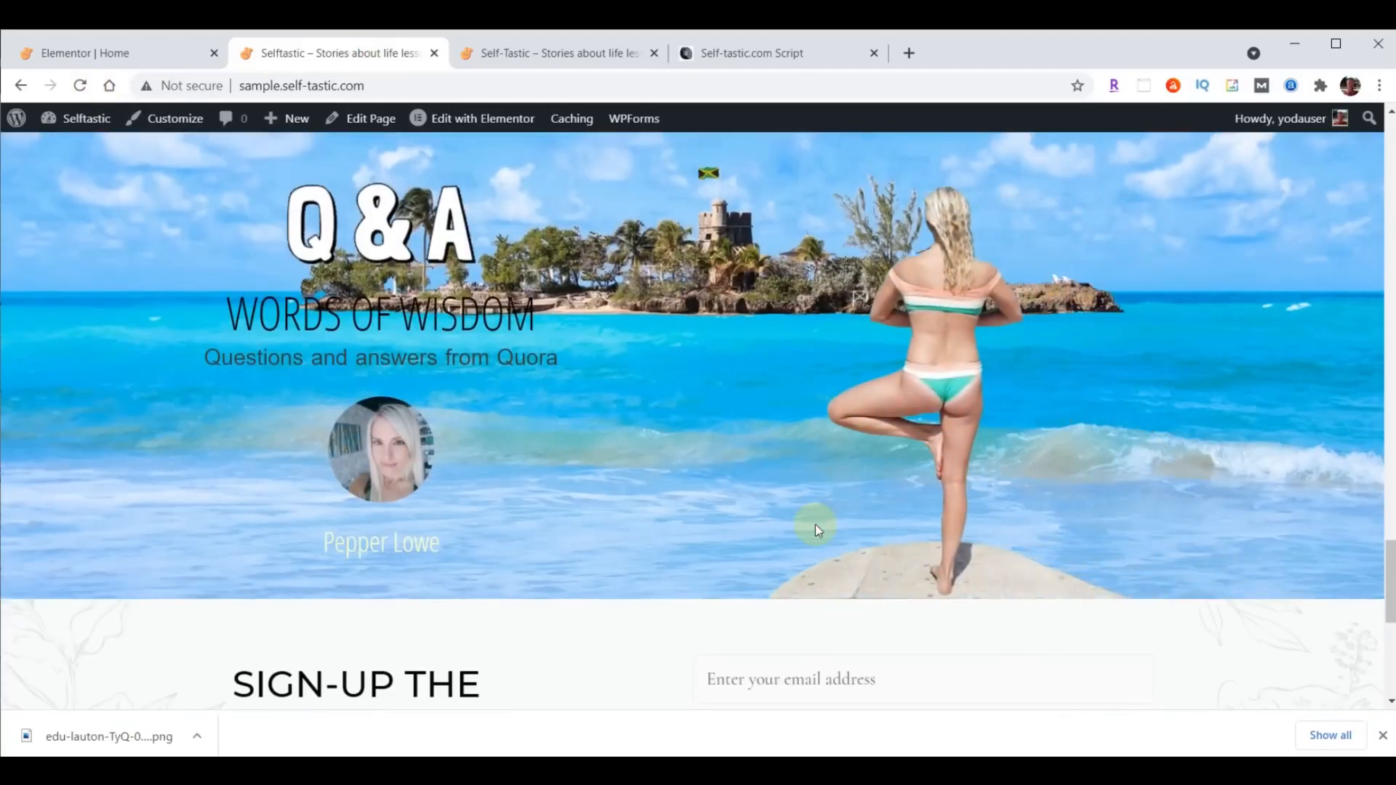
- Compare the sign-up section with the reference site, change the editor's sign-up heading to "Sign-up For<br>Club Selftastic" and align it right
{"action": "scroll", "coordinate": [1183, 509], "scroll_direction": "down", "scroll_amount": 3}
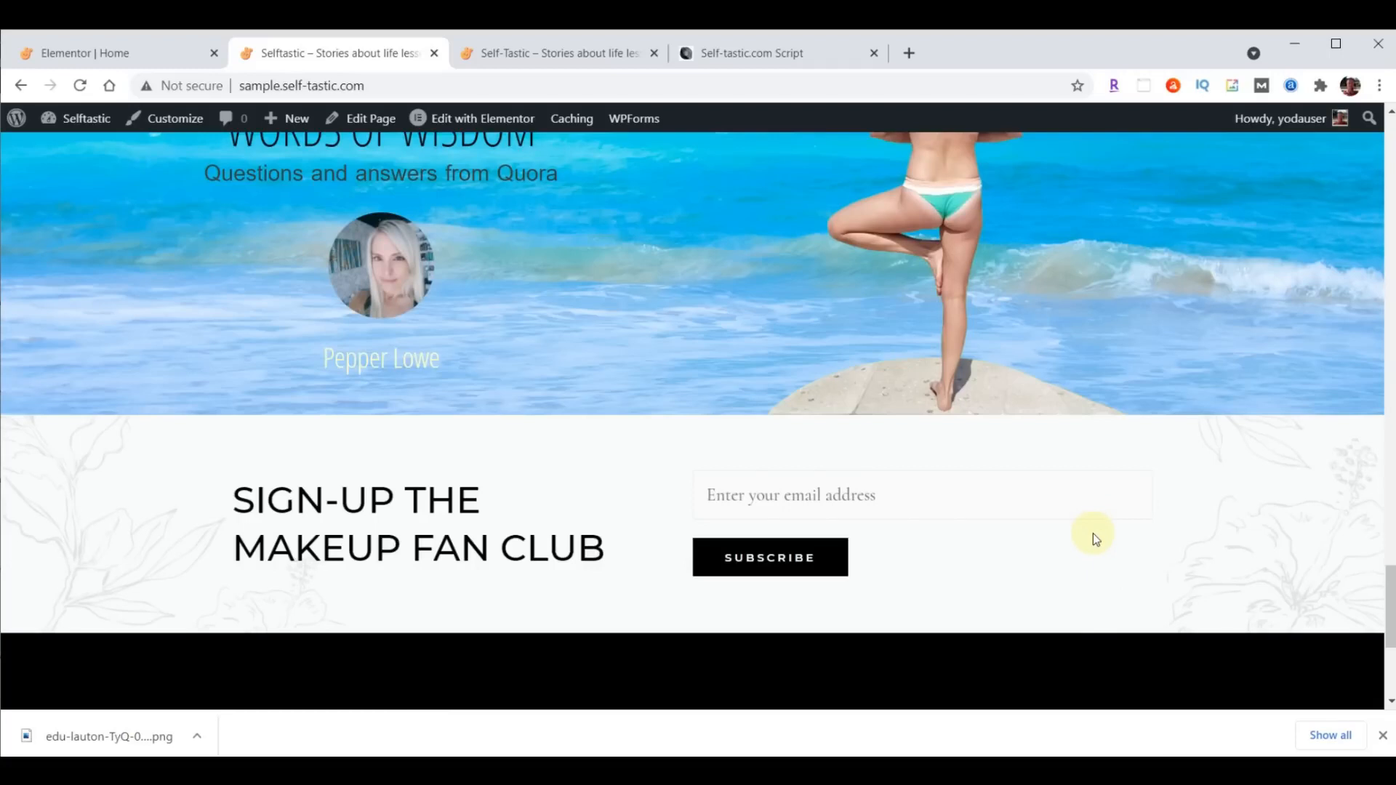
{"action": "left_click", "coordinate": [582, 57]}
{"action": "scroll", "coordinate": [1110, 369], "scroll_direction": "down", "scroll_amount": 5}
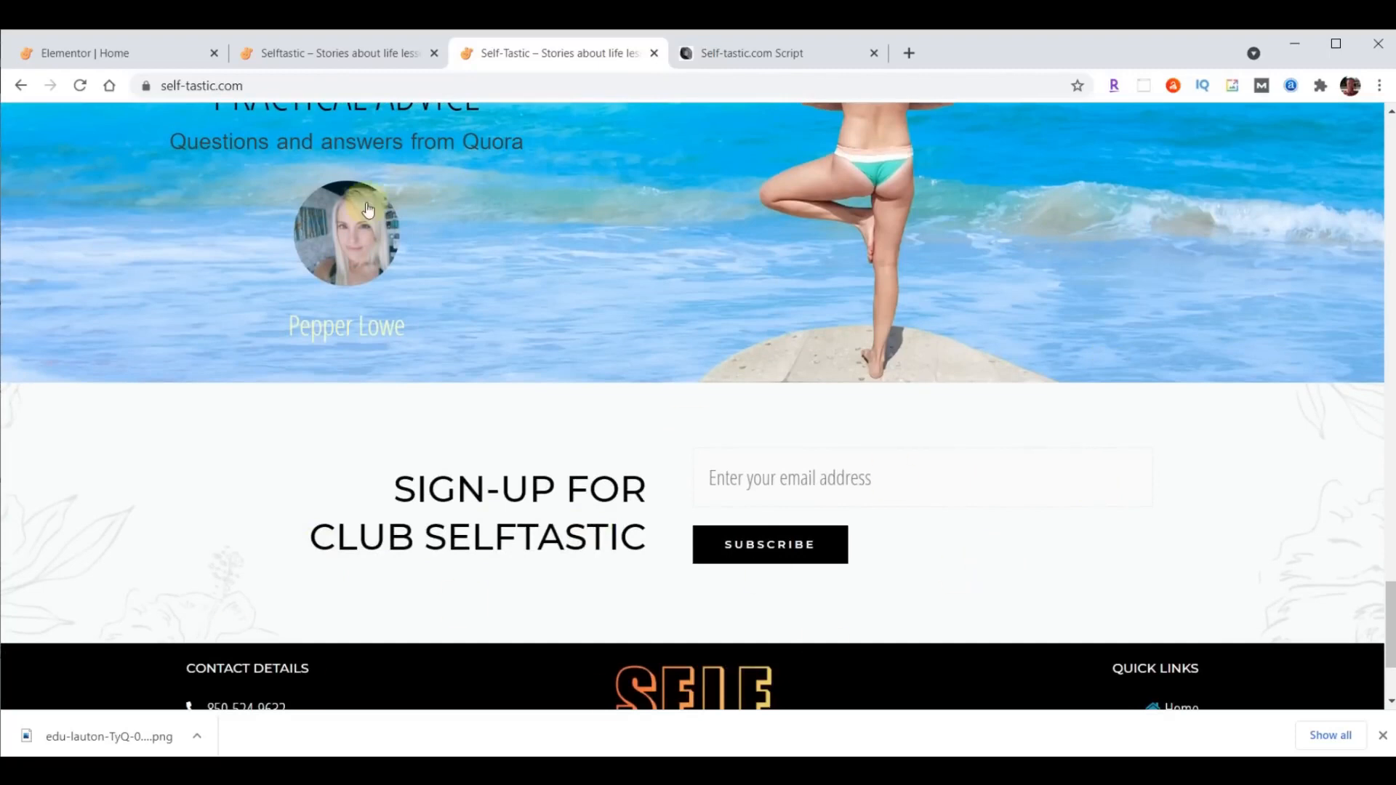
{"action": "left_click", "coordinate": [129, 53]}
{"action": "scroll", "coordinate": [1159, 527], "scroll_direction": "down", "scroll_amount": 4}
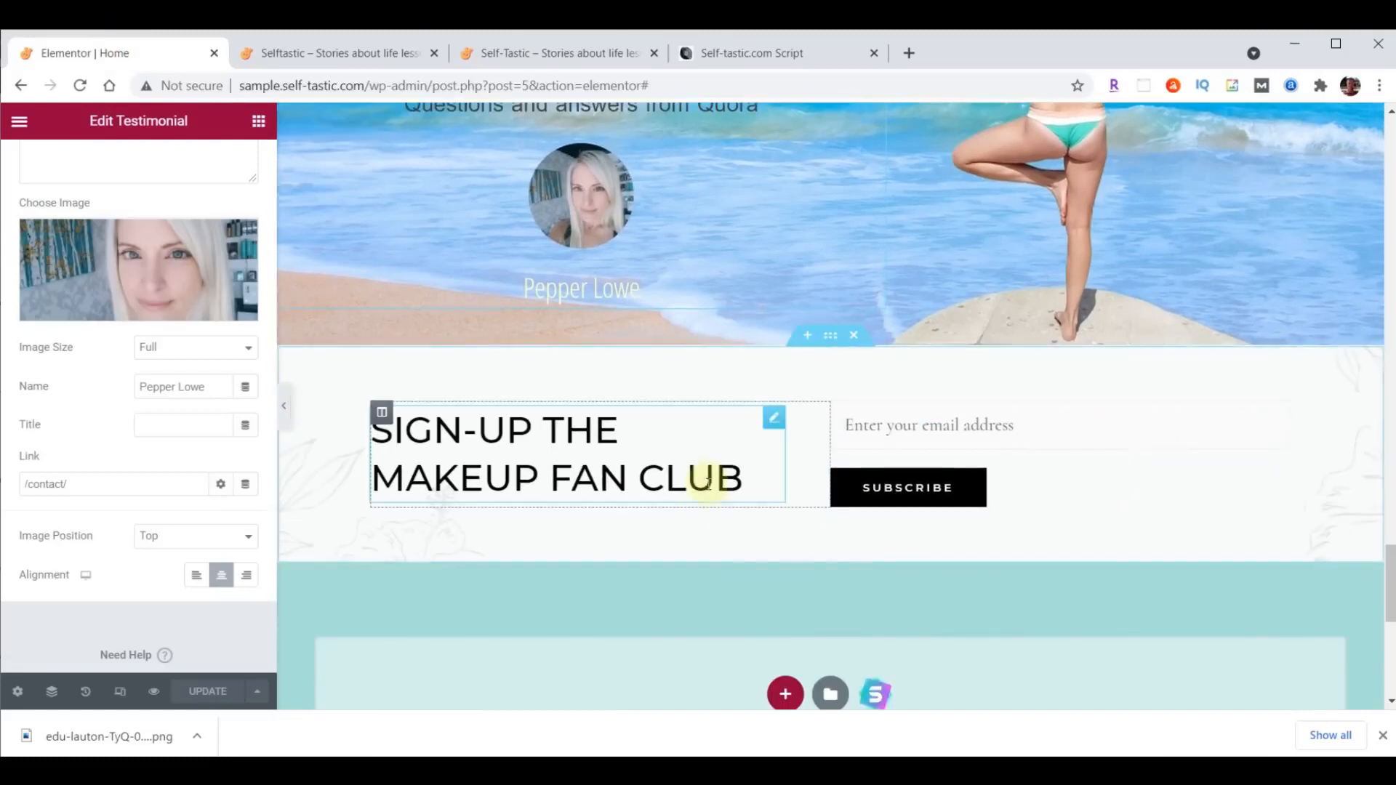
{"action": "left_click", "coordinate": [767, 429]}
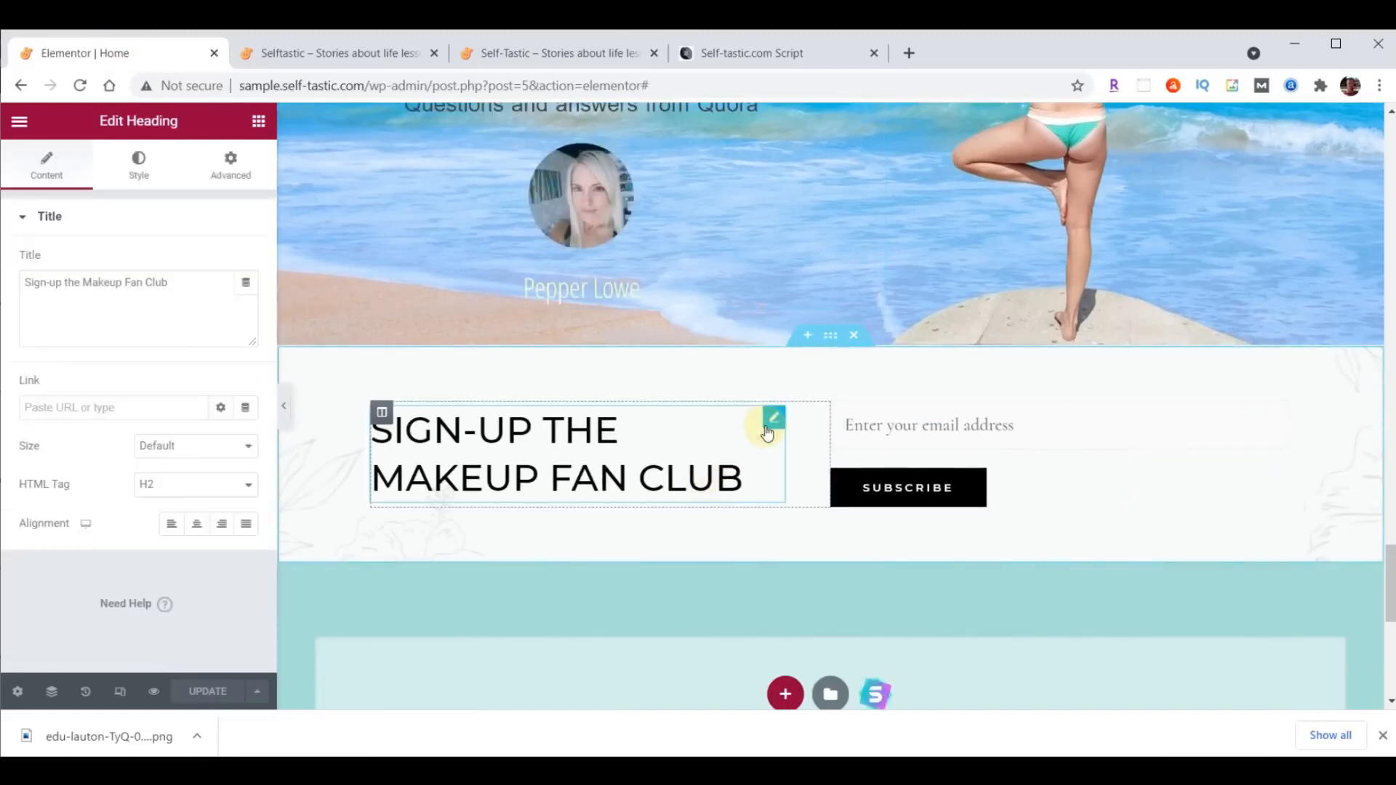
{"action": "triple_click", "coordinate": [178, 283]}
{"action": "type", "text": "Sign-up For<br>Club Selftastic"}
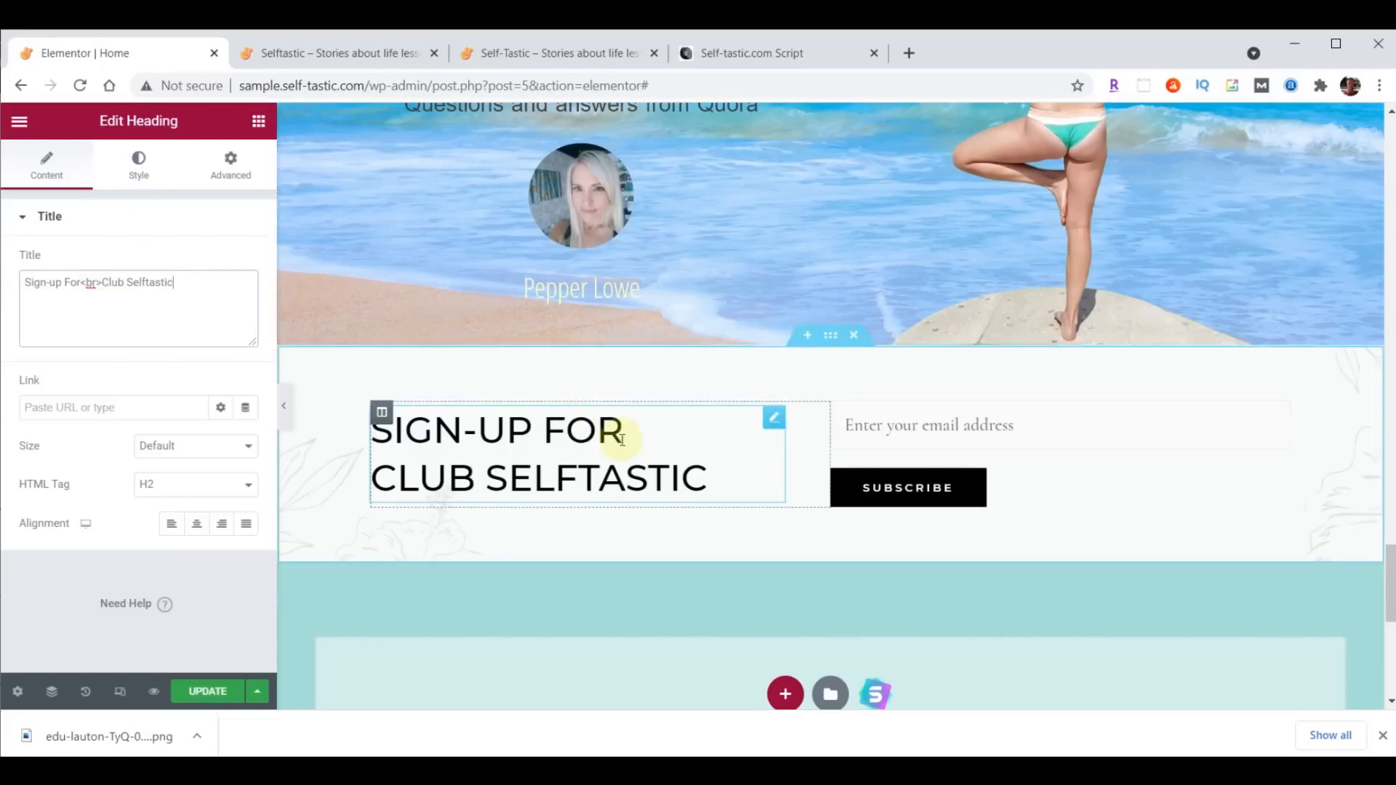
{"action": "left_click", "coordinate": [222, 524]}
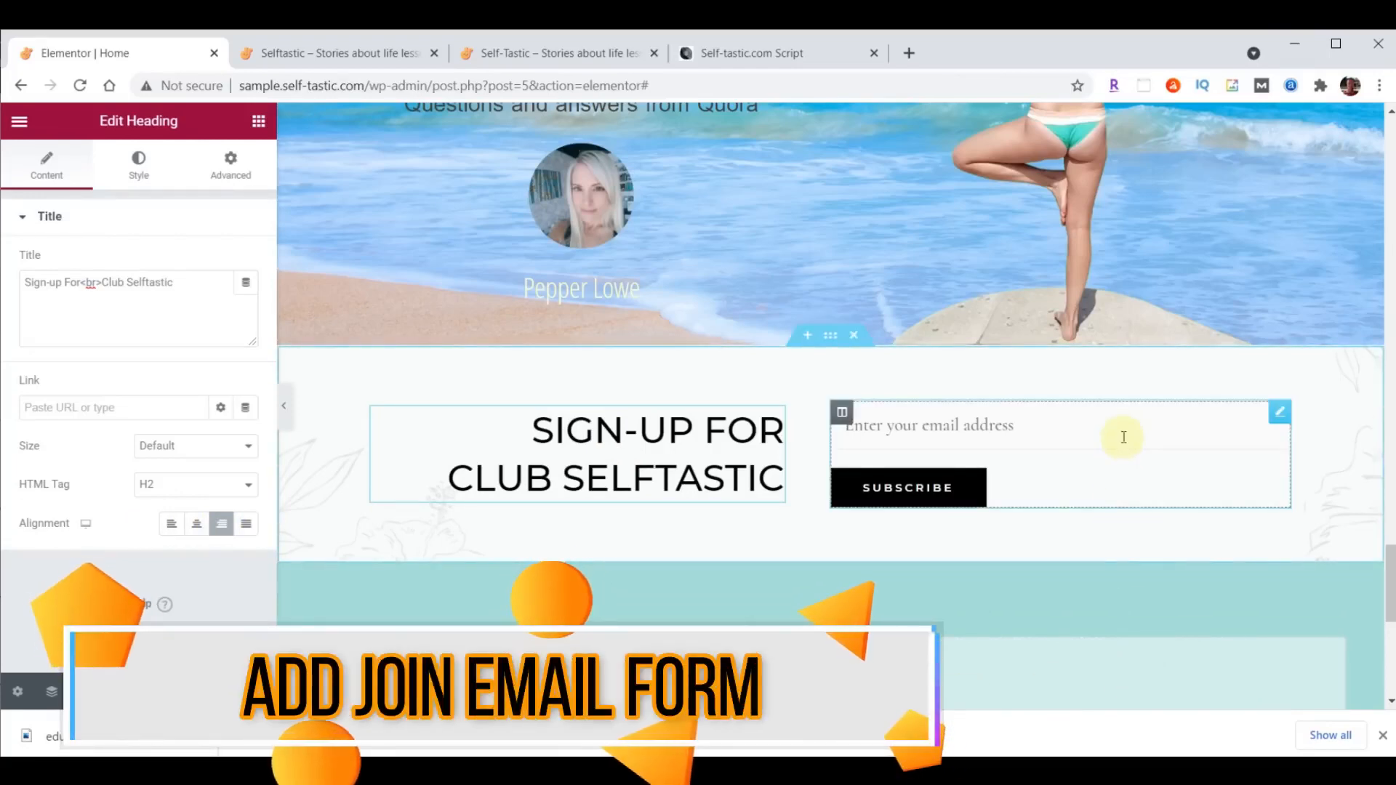
- Replace the shortcode widget beside the sign-up heading with a WPForms widget that uses the Signup Form
{"action": "left_click", "coordinate": [1281, 413]}
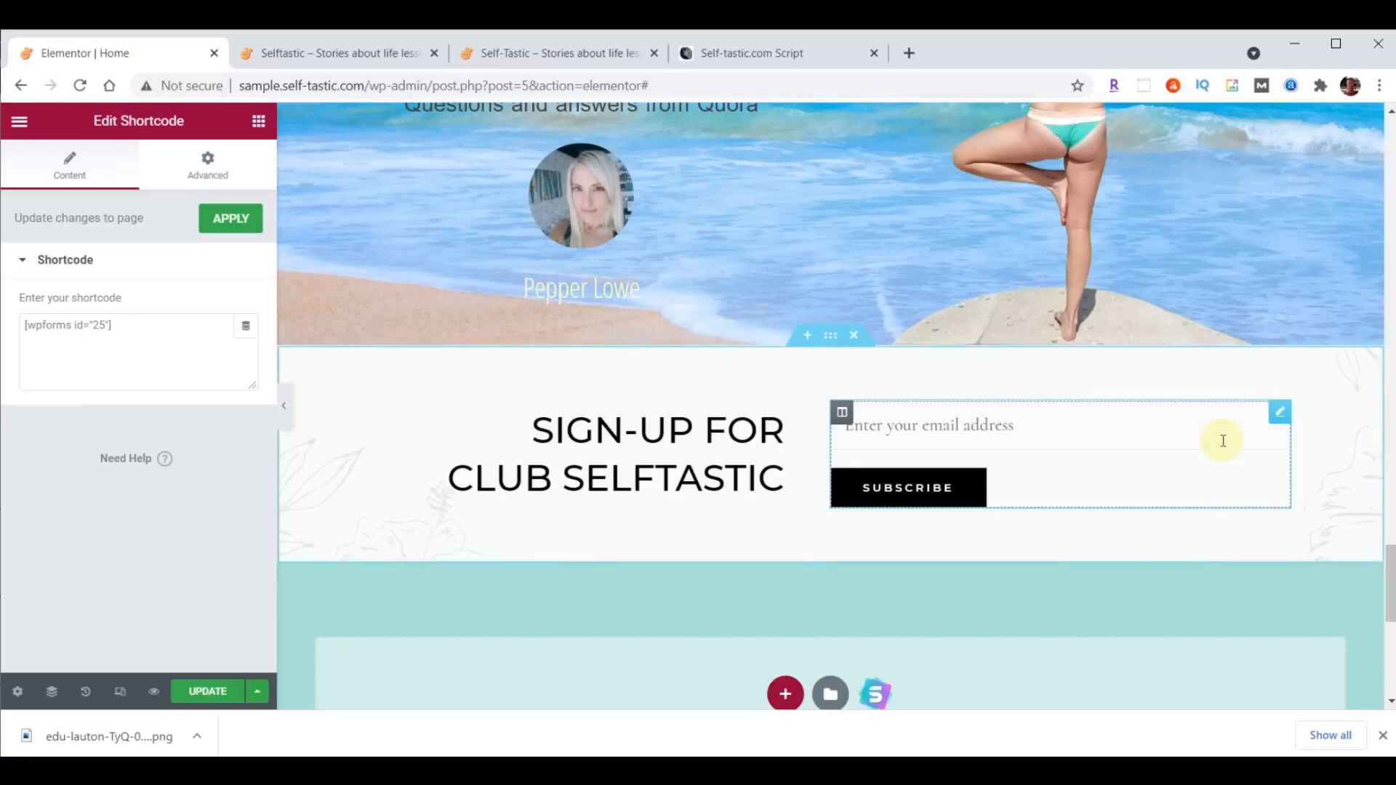
{"action": "right_click", "coordinate": [1279, 420]}
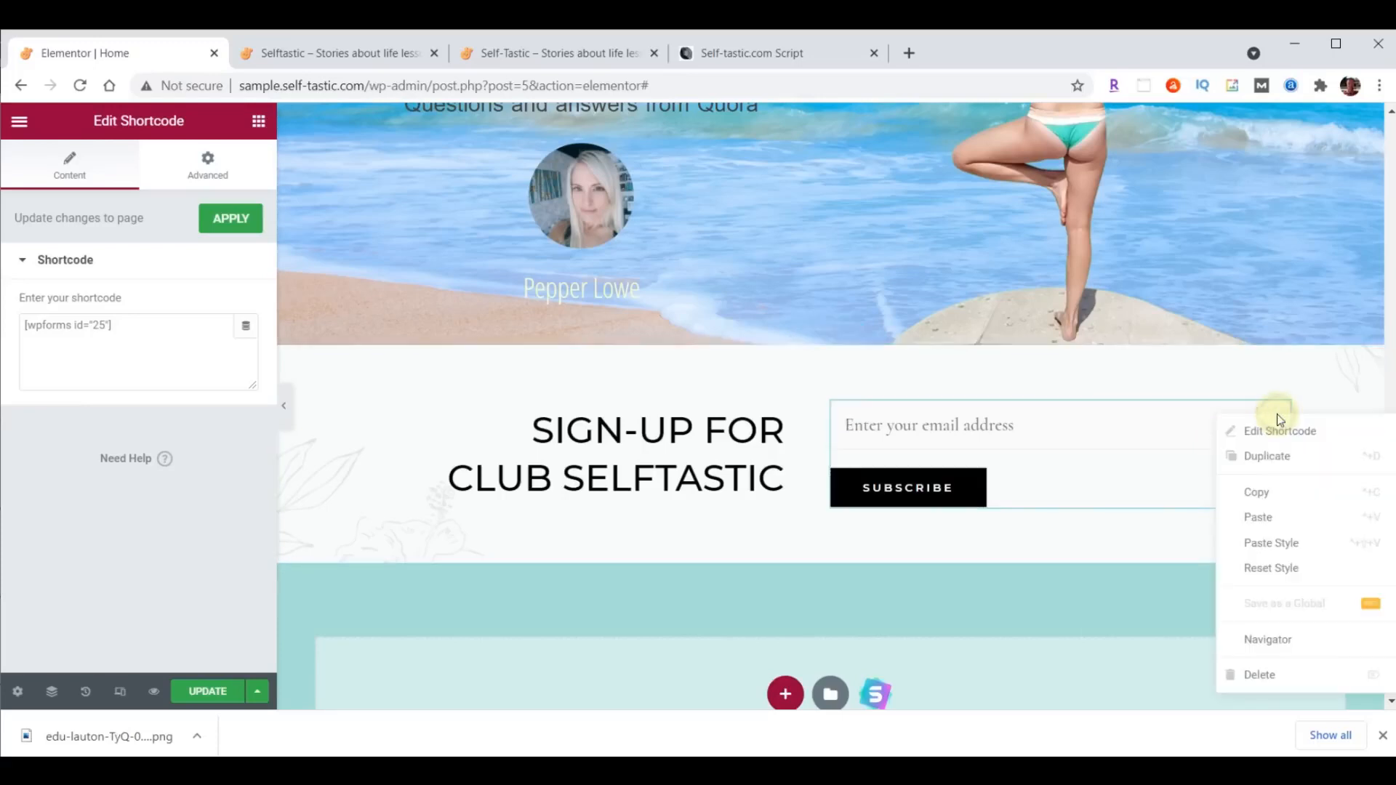
{"action": "left_click", "coordinate": [1277, 674]}
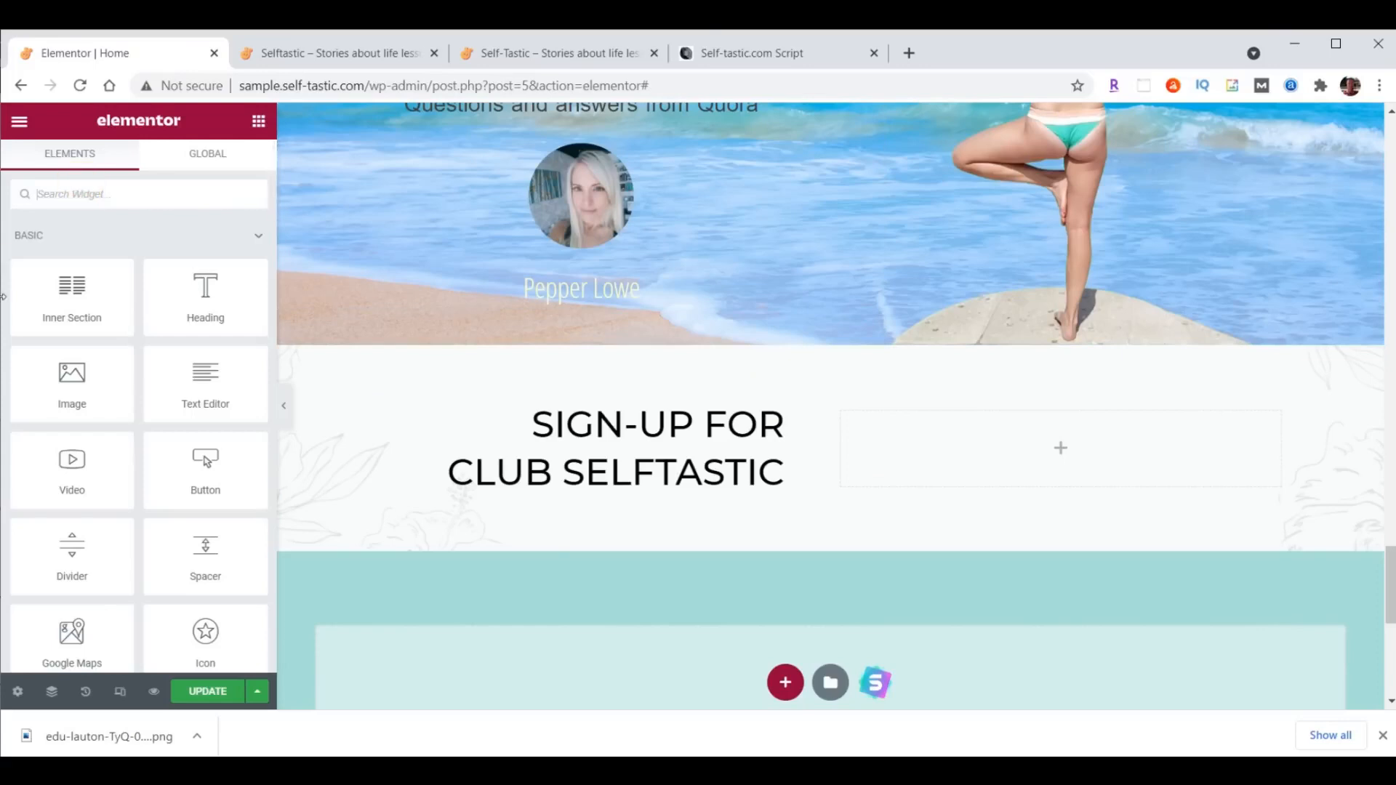
{"action": "type", "text": "wpforms"}
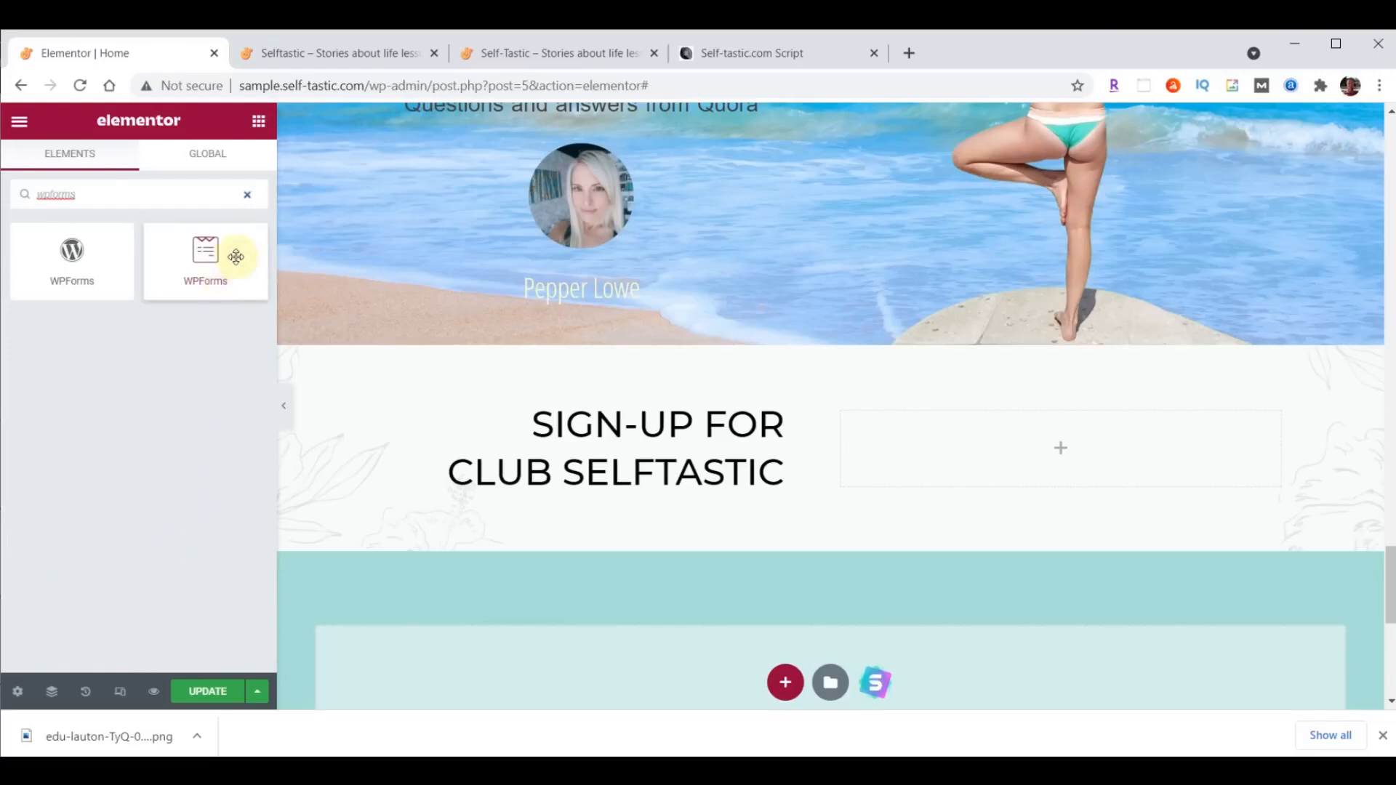
{"action": "left_click_drag", "start_coordinate": [203, 251], "coordinate": [1071, 430]}
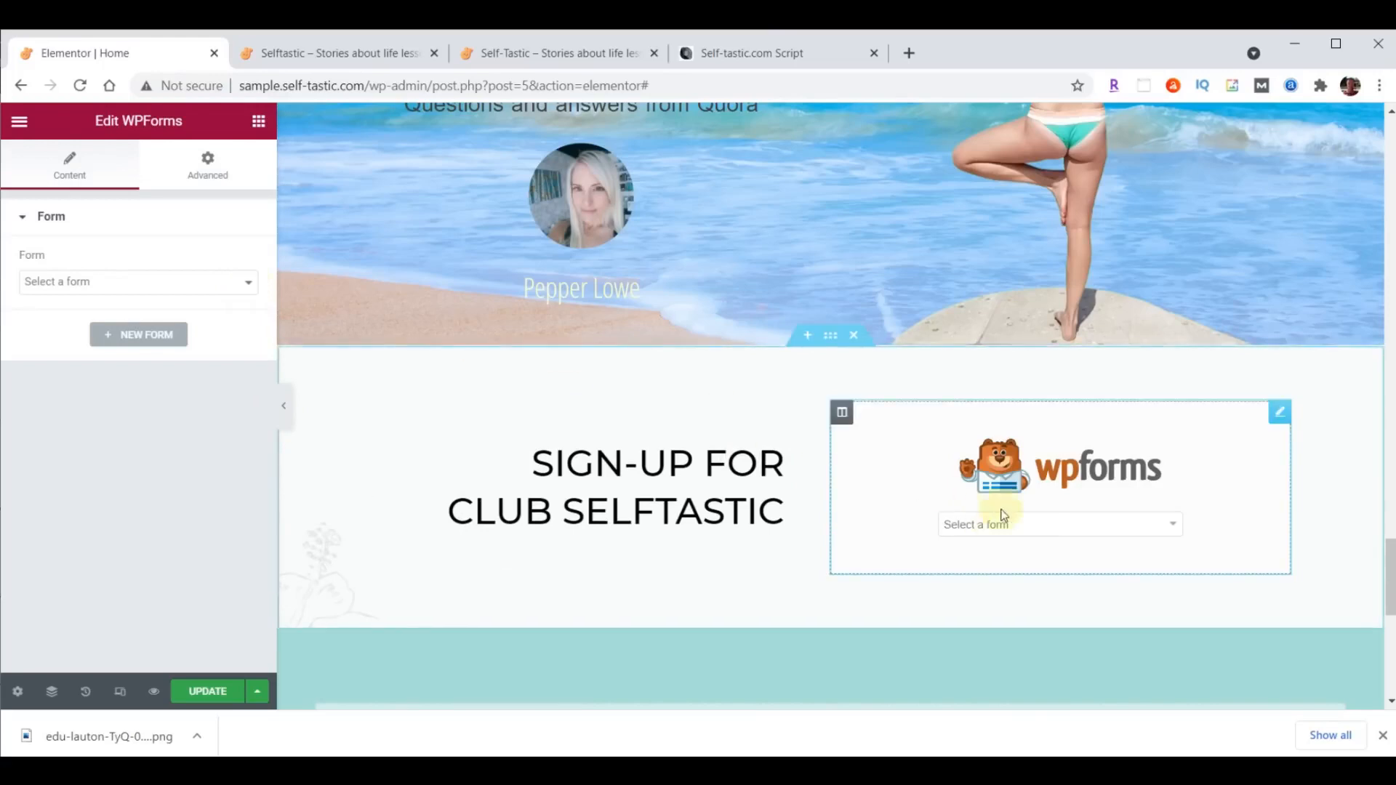
{"action": "left_click", "coordinate": [1172, 525]}
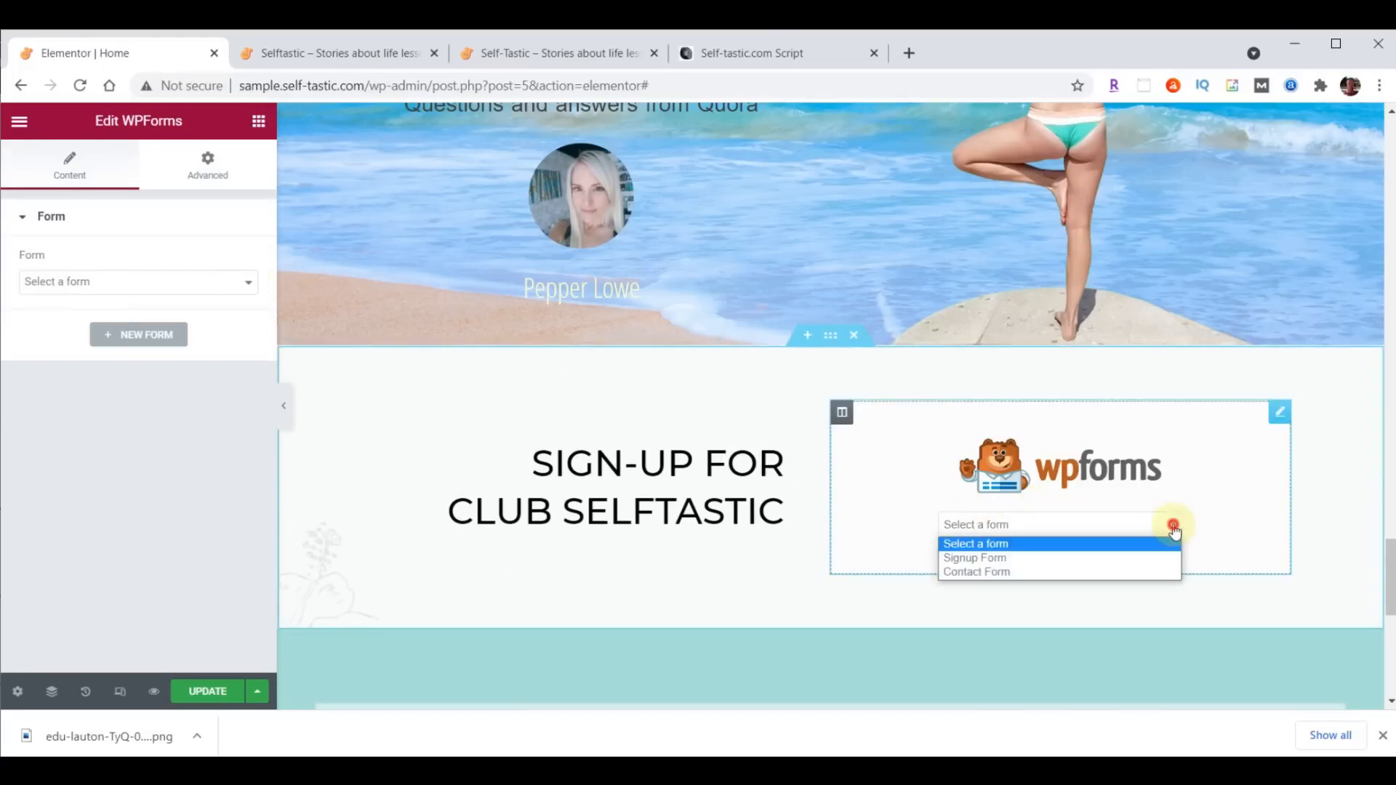
{"action": "left_click", "coordinate": [1010, 558]}
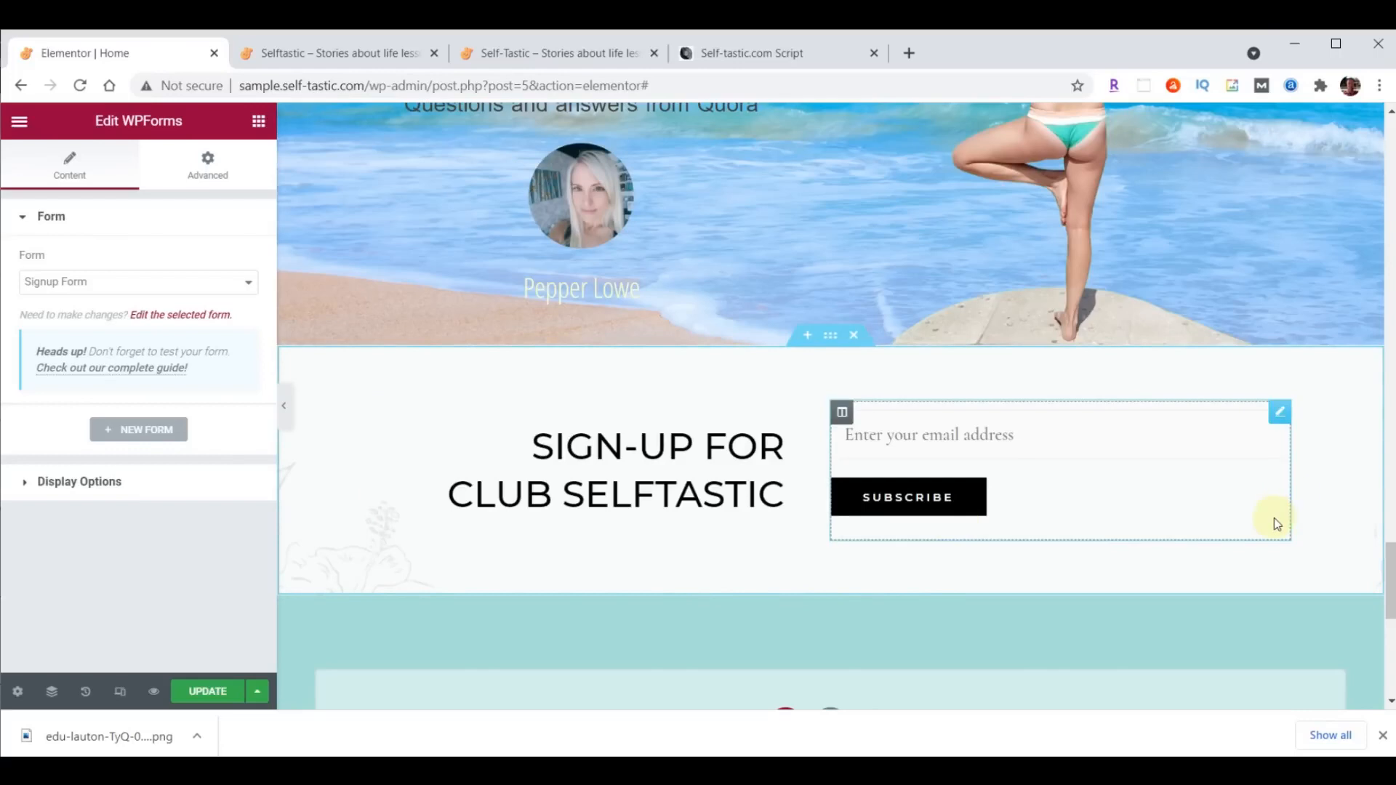
- Update the page and reload the live home page to check the sign-up section
{"action": "left_click", "coordinate": [195, 692]}
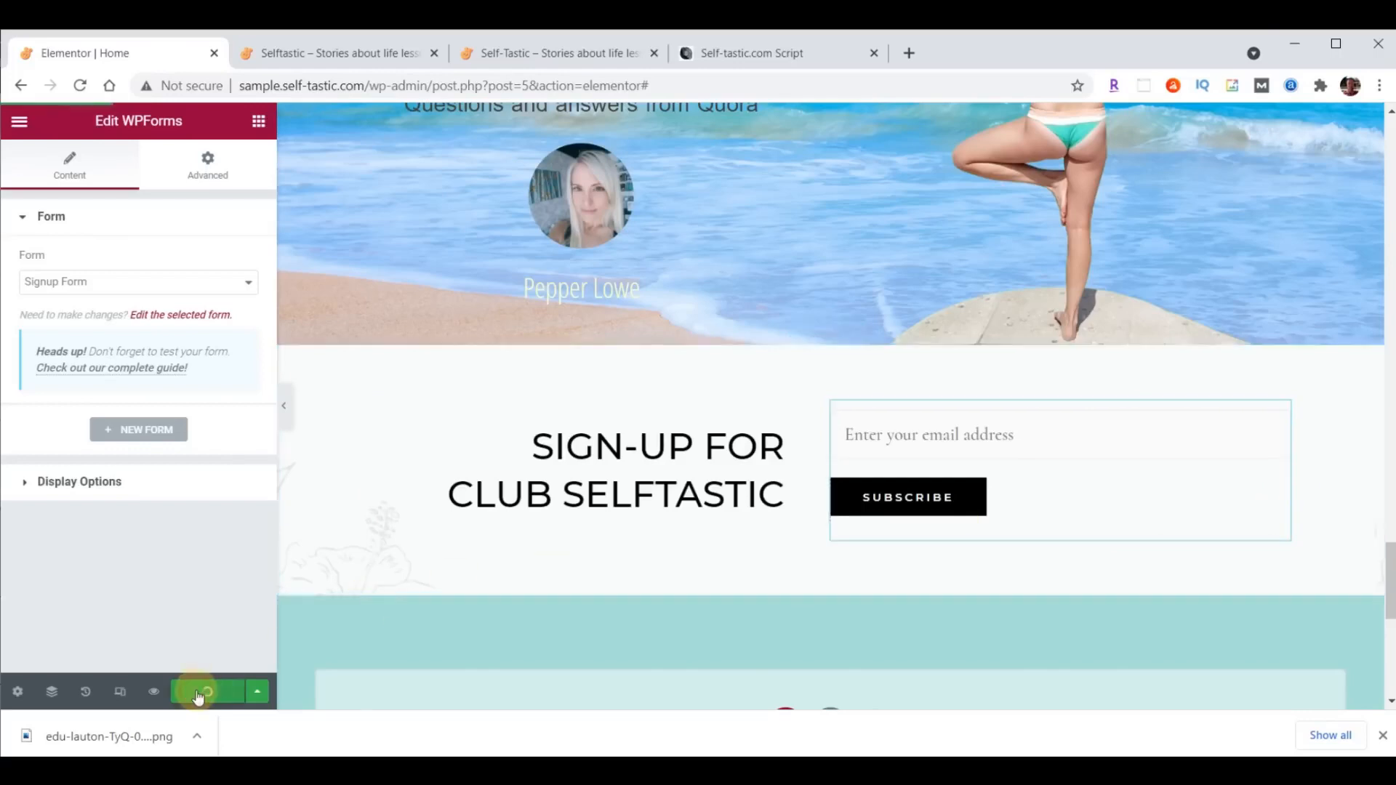
{"action": "left_click", "coordinate": [324, 53]}
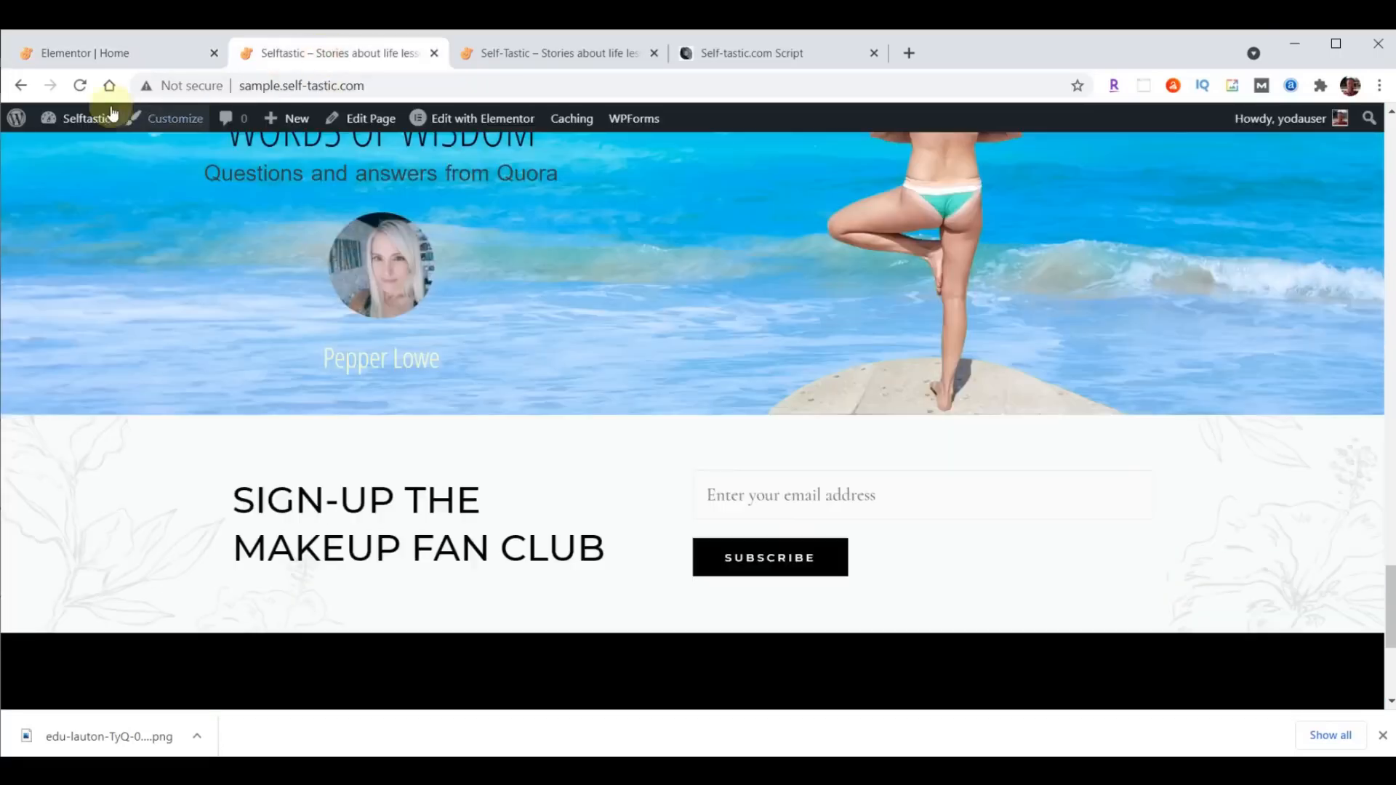
{"action": "left_click", "coordinate": [81, 80]}
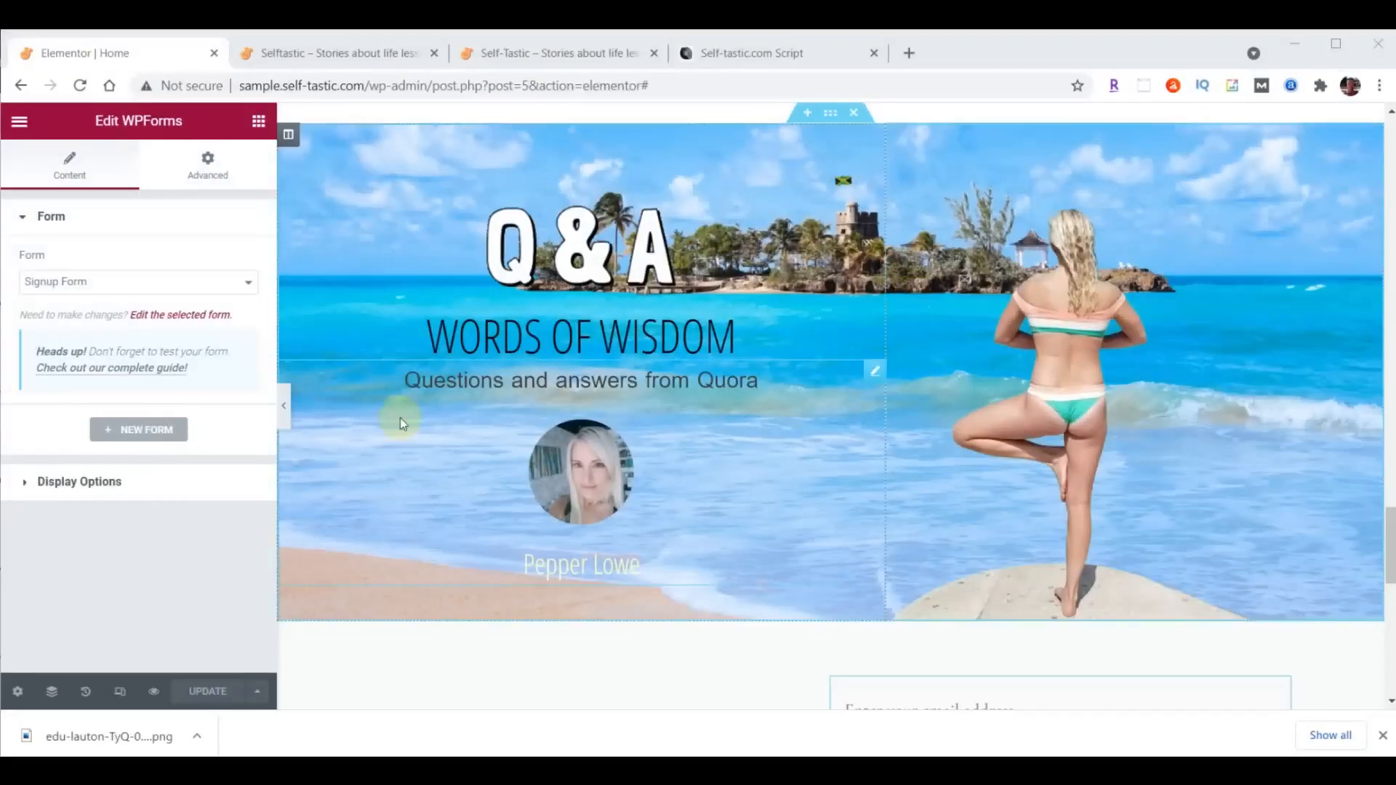
- Back in the page editor, change the "Words of Wisdom" heading to "Practical Advice" and update the page
{"action": "left_click", "coordinate": [541, 346]}
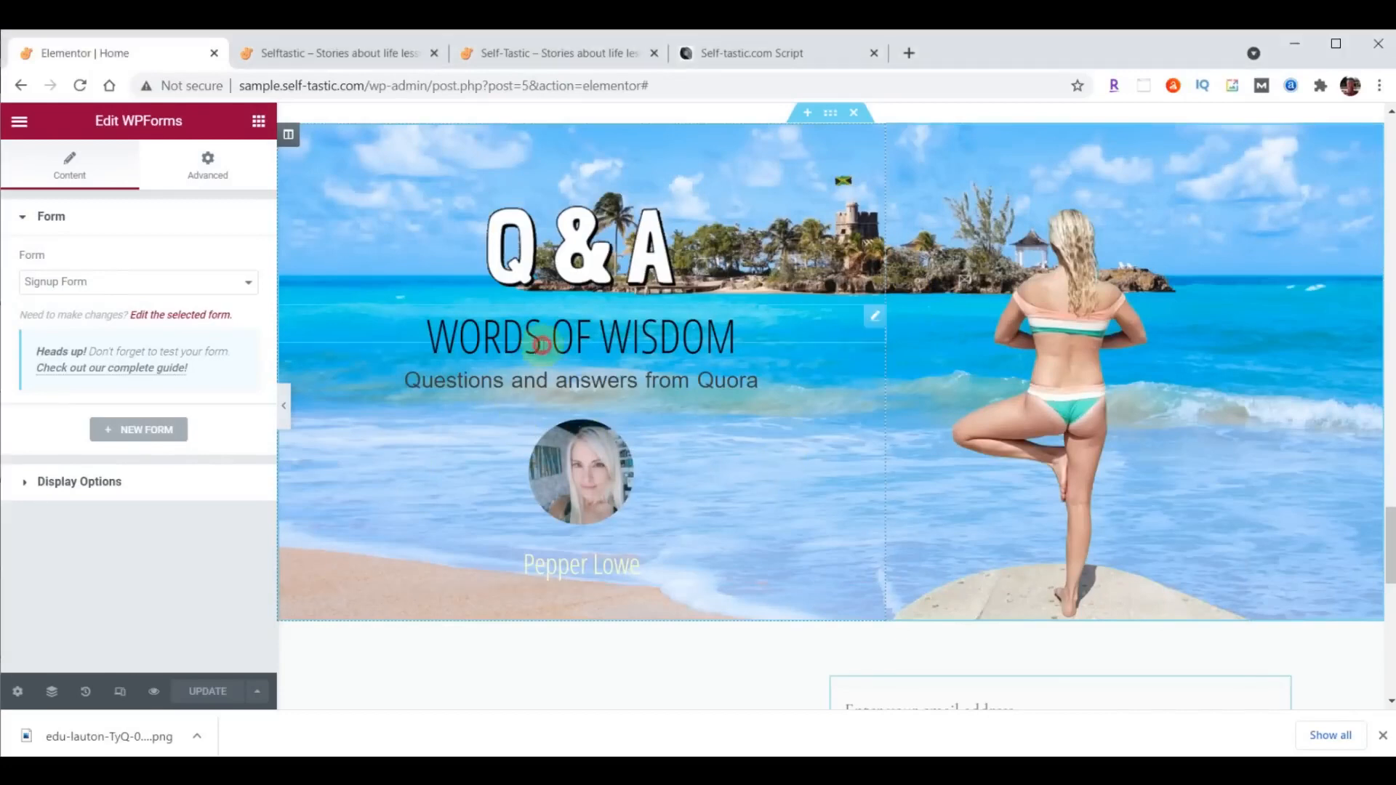
{"action": "left_click", "coordinate": [46, 162]}
{"action": "triple_click", "coordinate": [170, 293]}
{"action": "type", "text": "Practical Advice"}
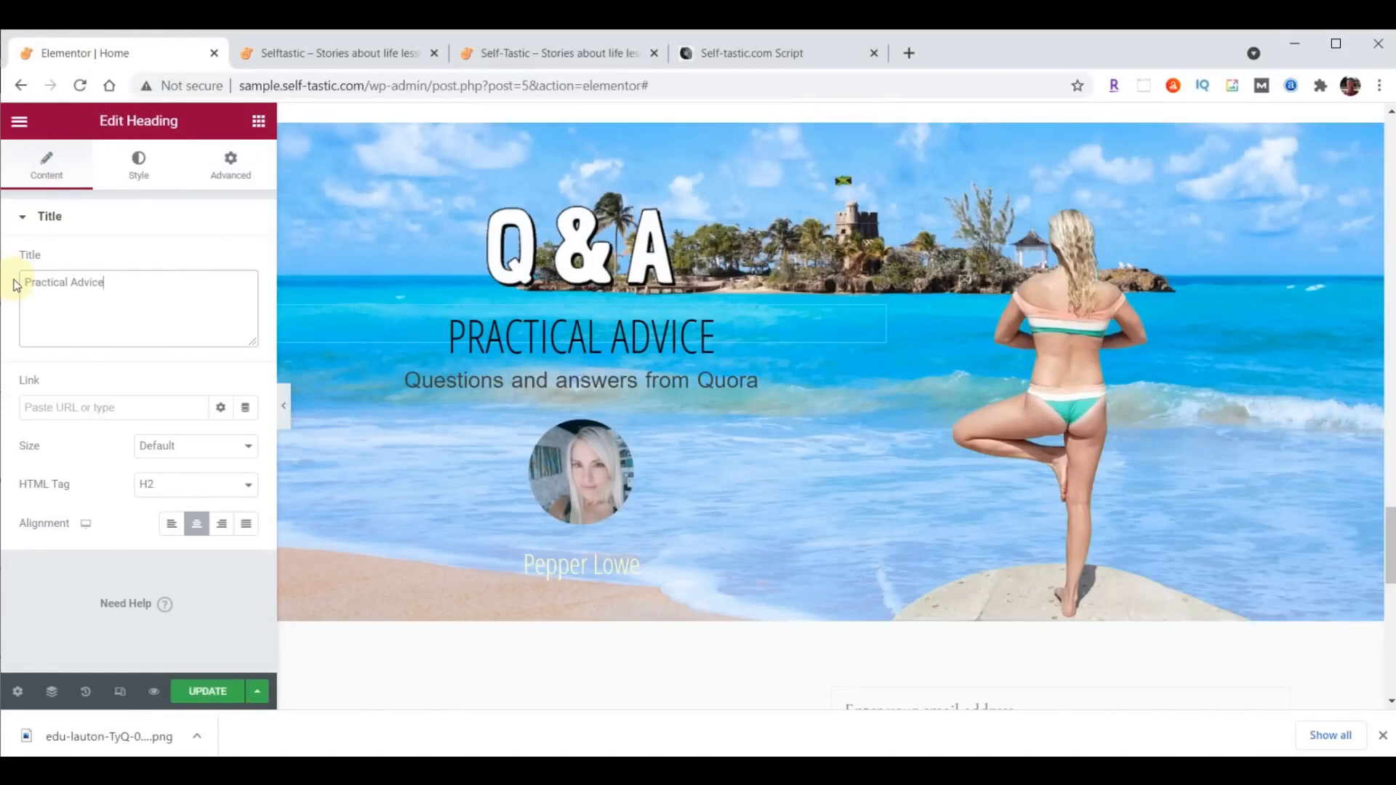
{"action": "left_click", "coordinate": [207, 691]}
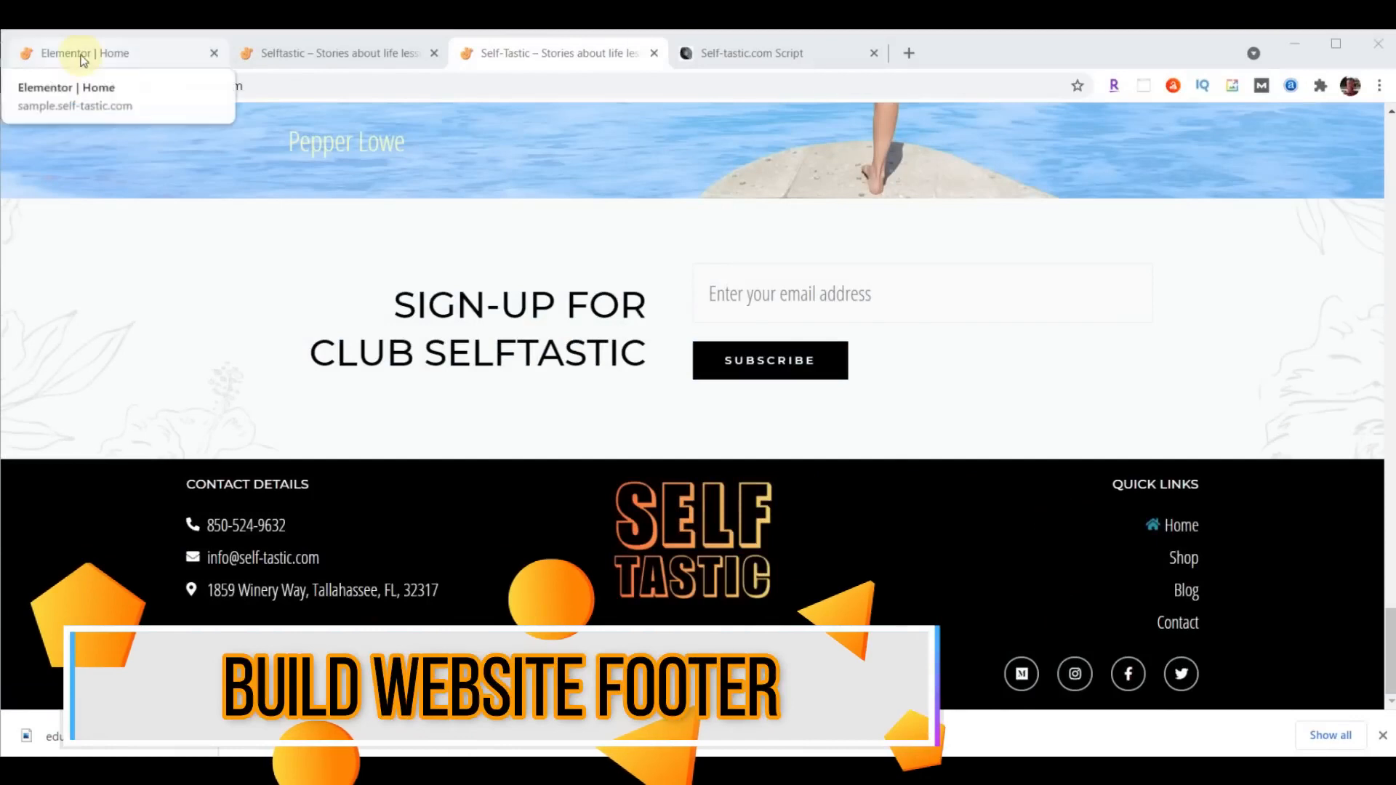
- Exit the page editor to the WordPress dashboard and open the Footer Builder in the theme customizer
{"action": "left_click", "coordinate": [109, 54]}
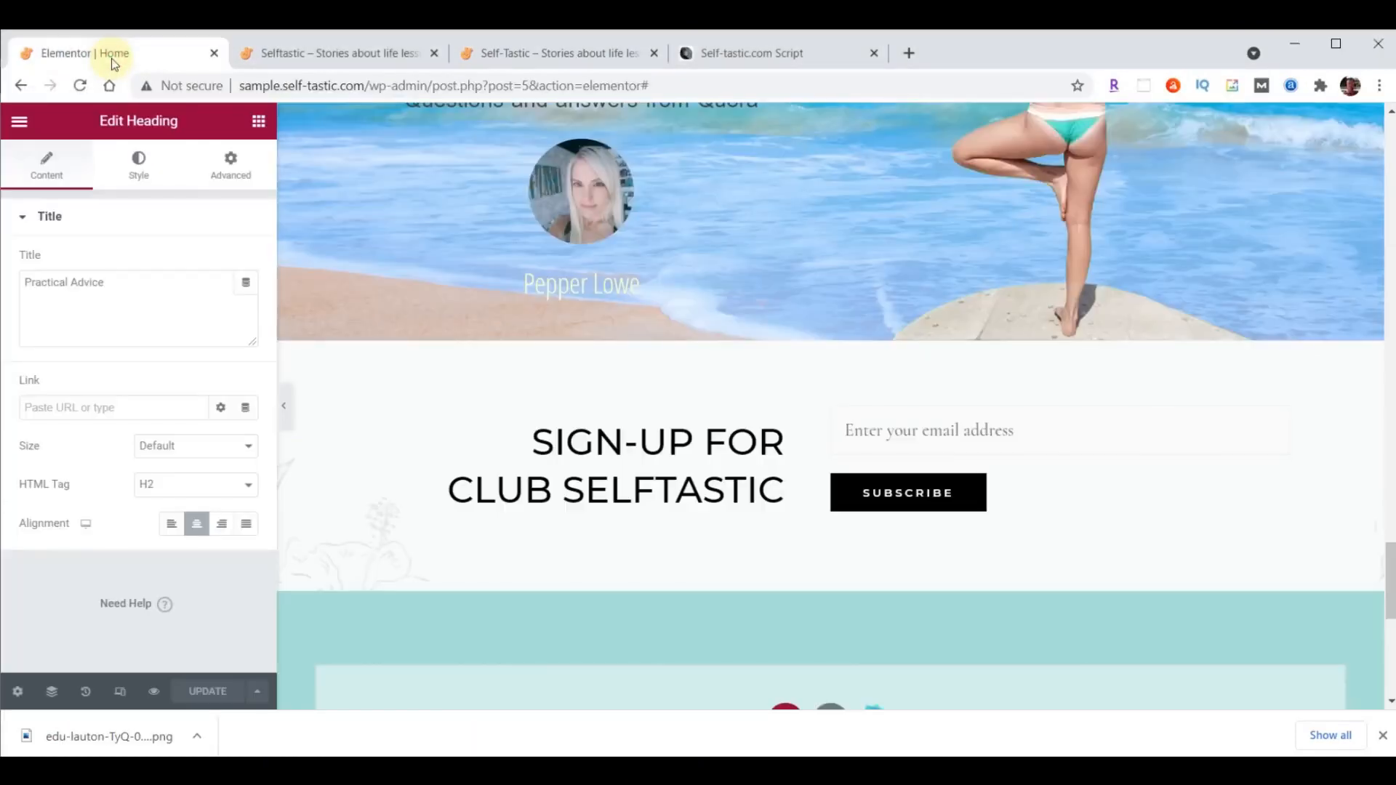
{"action": "left_click", "coordinate": [19, 121]}
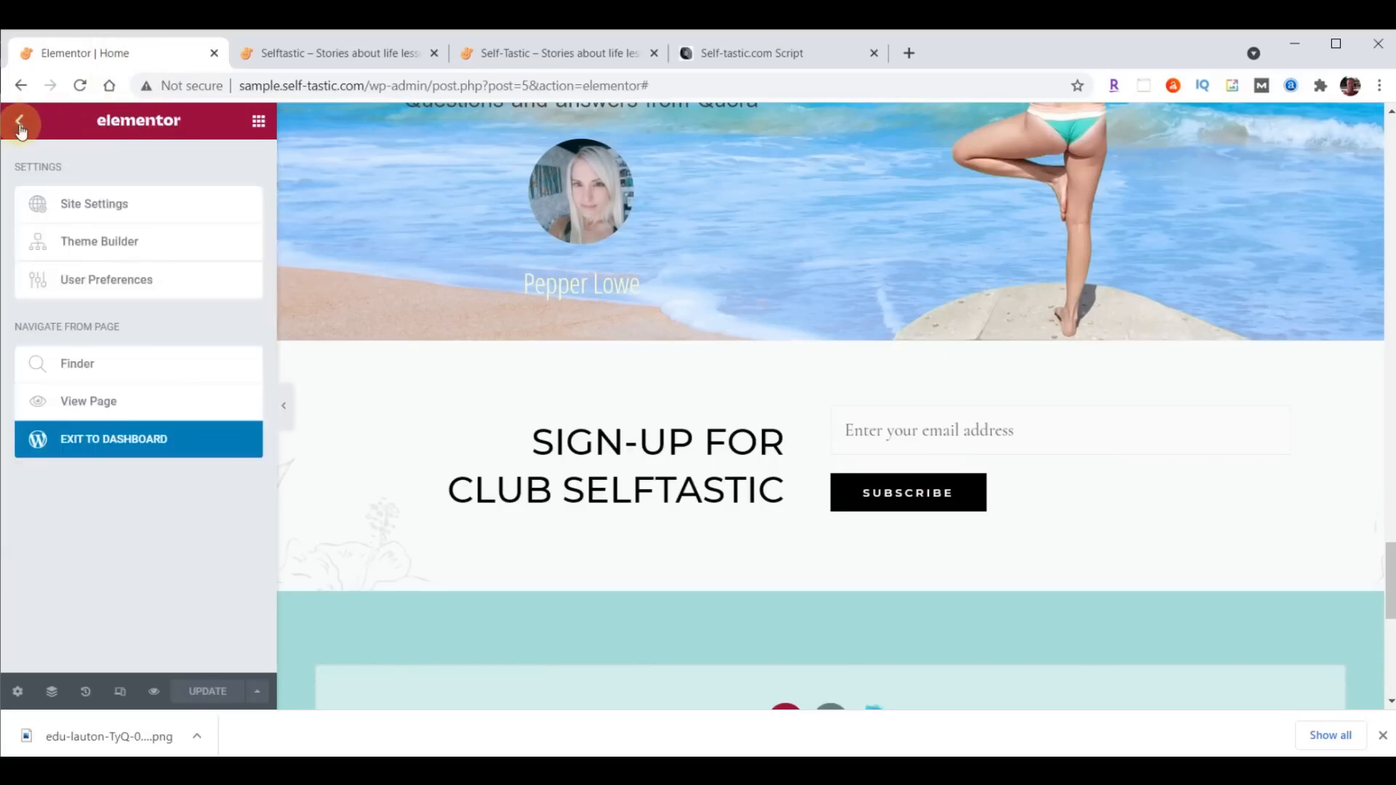
{"action": "left_click", "coordinate": [111, 447]}
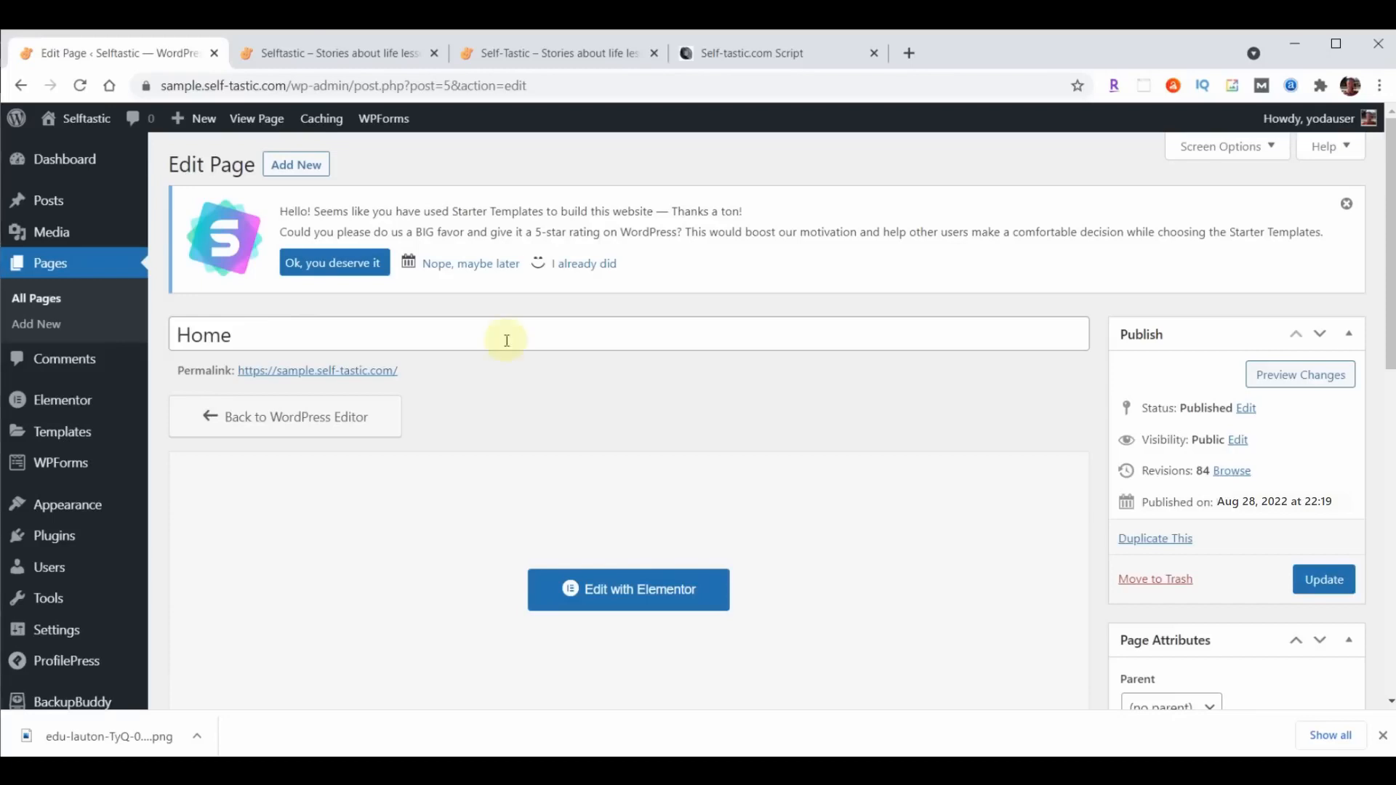
{"action": "left_click", "coordinate": [73, 505]}
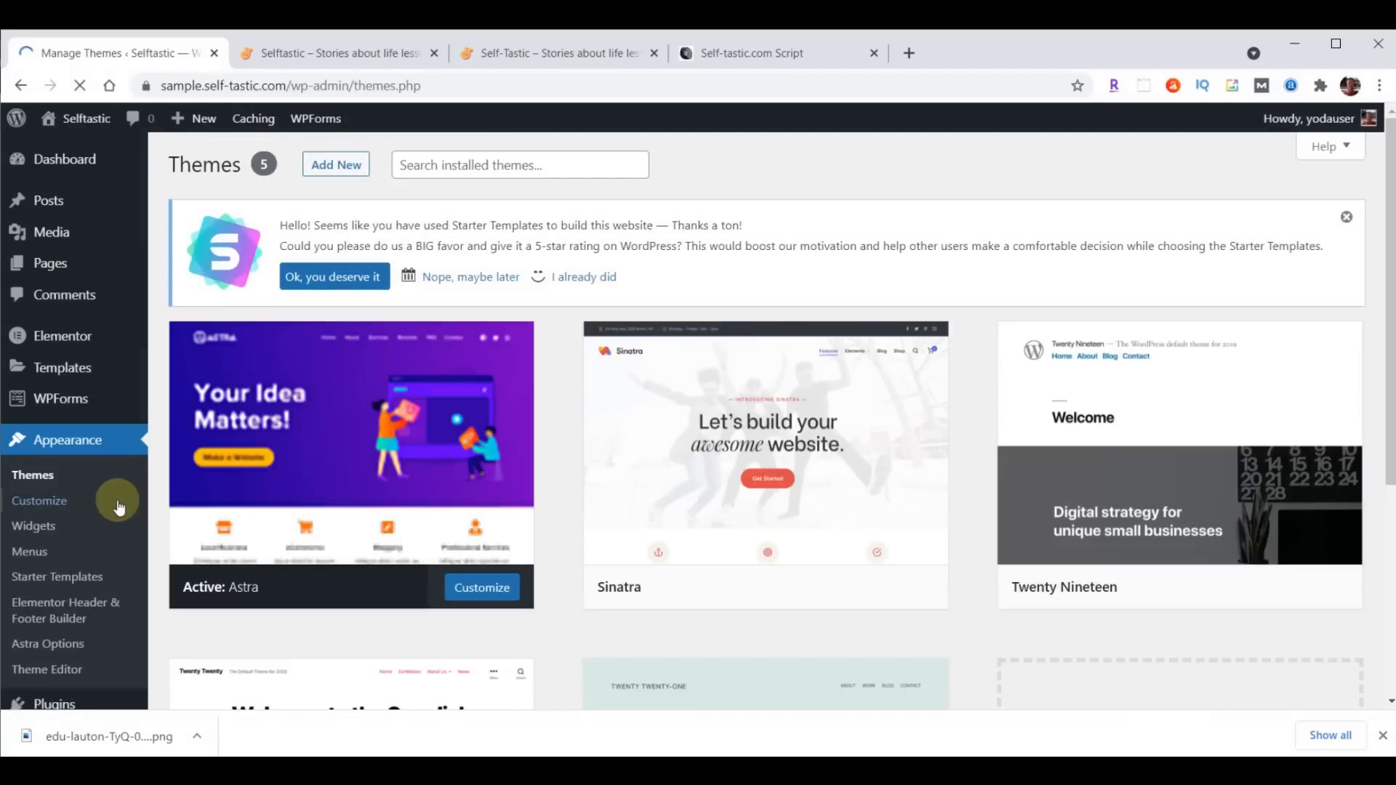
{"action": "left_click", "coordinate": [62, 503]}
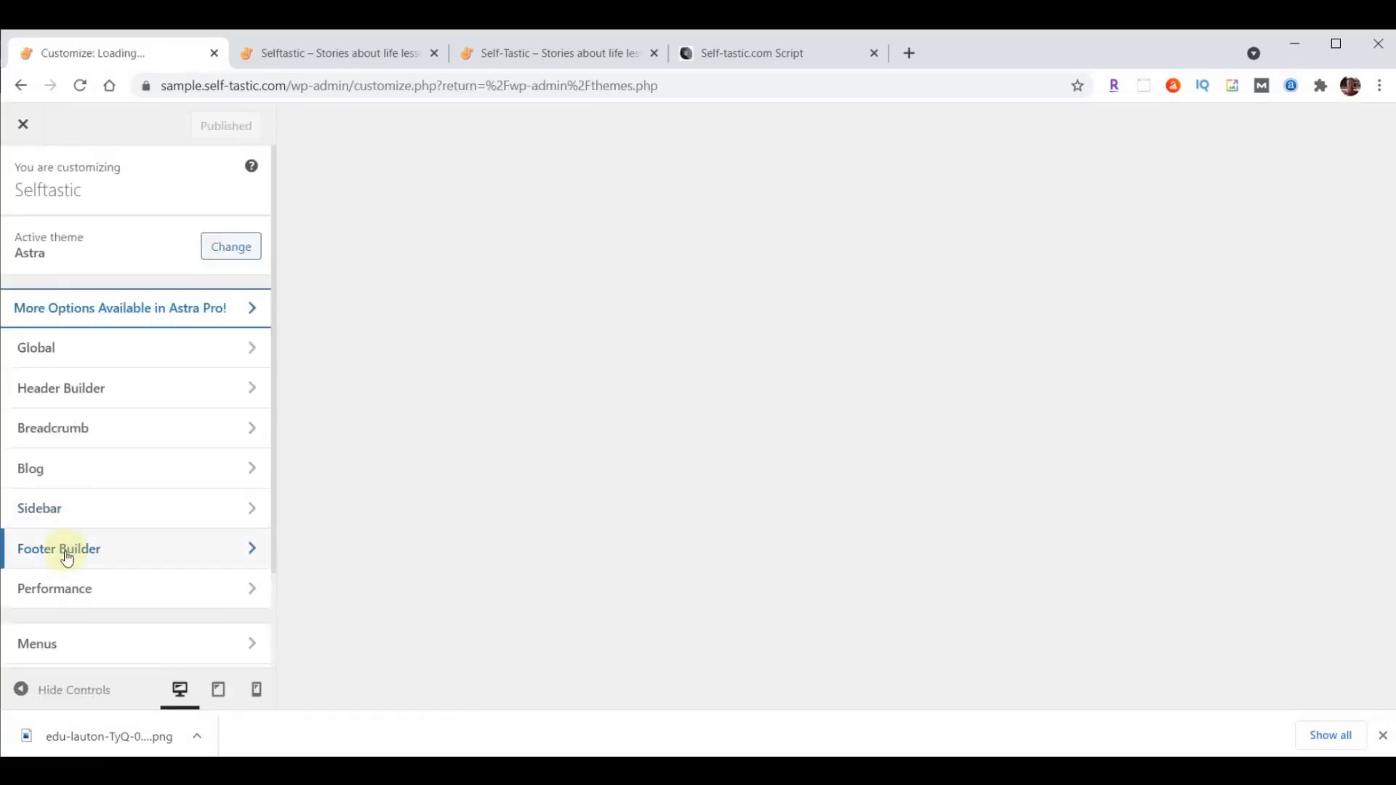
{"action": "left_click", "coordinate": [67, 557]}
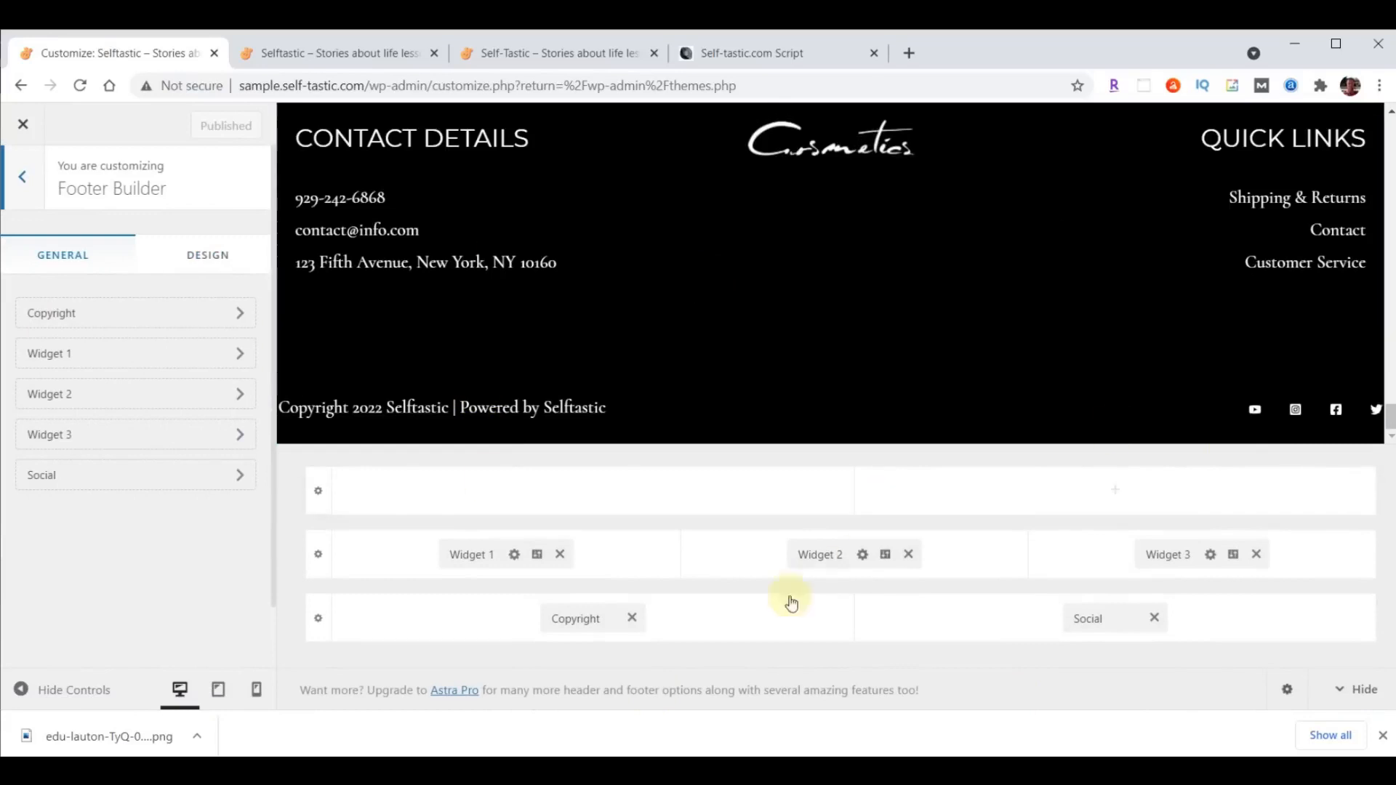
- Remove Widget 1, Widget 2, Widget 3, Social and Copyright from the theme footer and publish the change
{"action": "left_click", "coordinate": [560, 554]}
{"action": "left_click", "coordinate": [908, 554]}
{"action": "left_click", "coordinate": [1255, 555]}
{"action": "left_click", "coordinate": [1153, 617]}
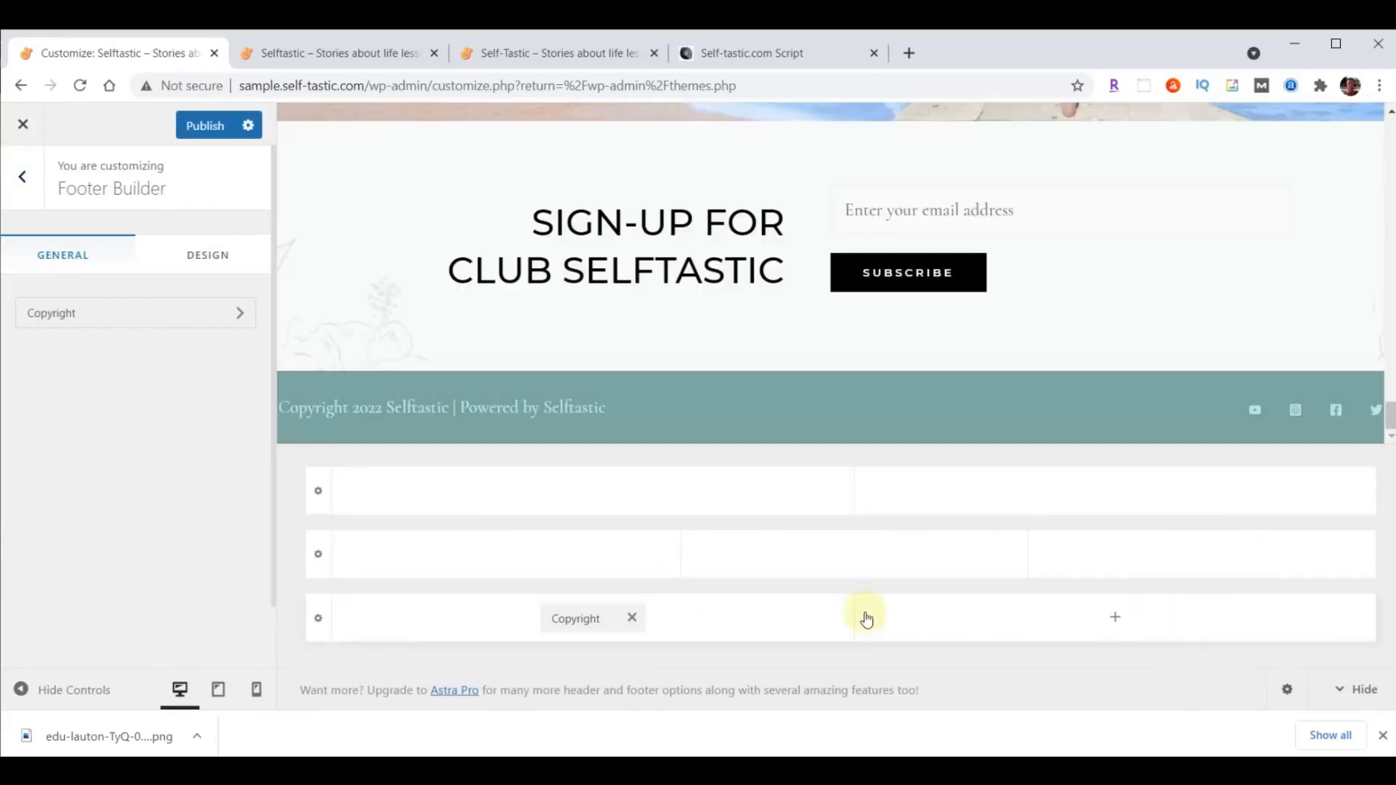
{"action": "left_click", "coordinate": [632, 617]}
{"action": "left_click", "coordinate": [180, 136]}
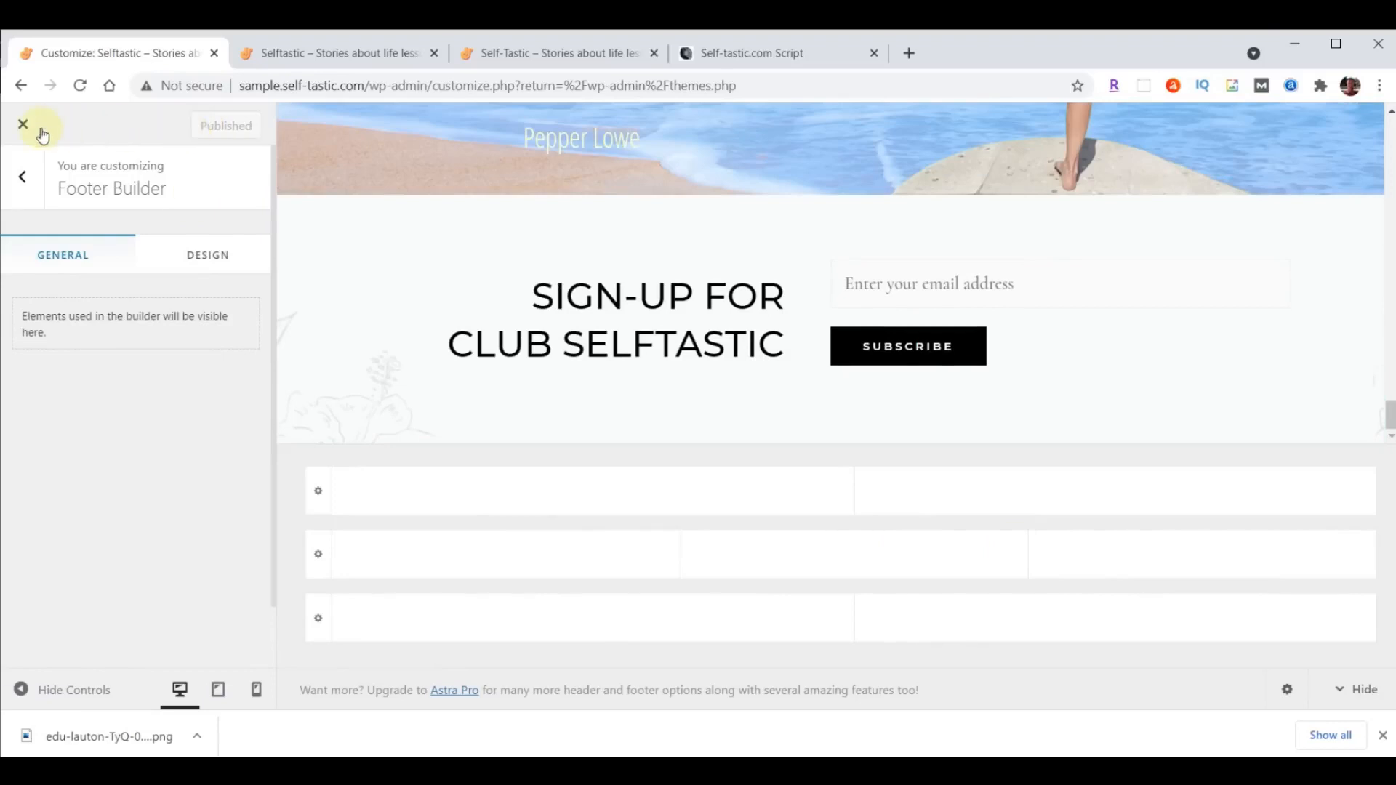
- Start a new template in Elementor Header & Footer Builder, choosing Intermediate and Myself/My company in its questionnaire before skipping it
{"action": "left_click", "coordinate": [21, 125]}
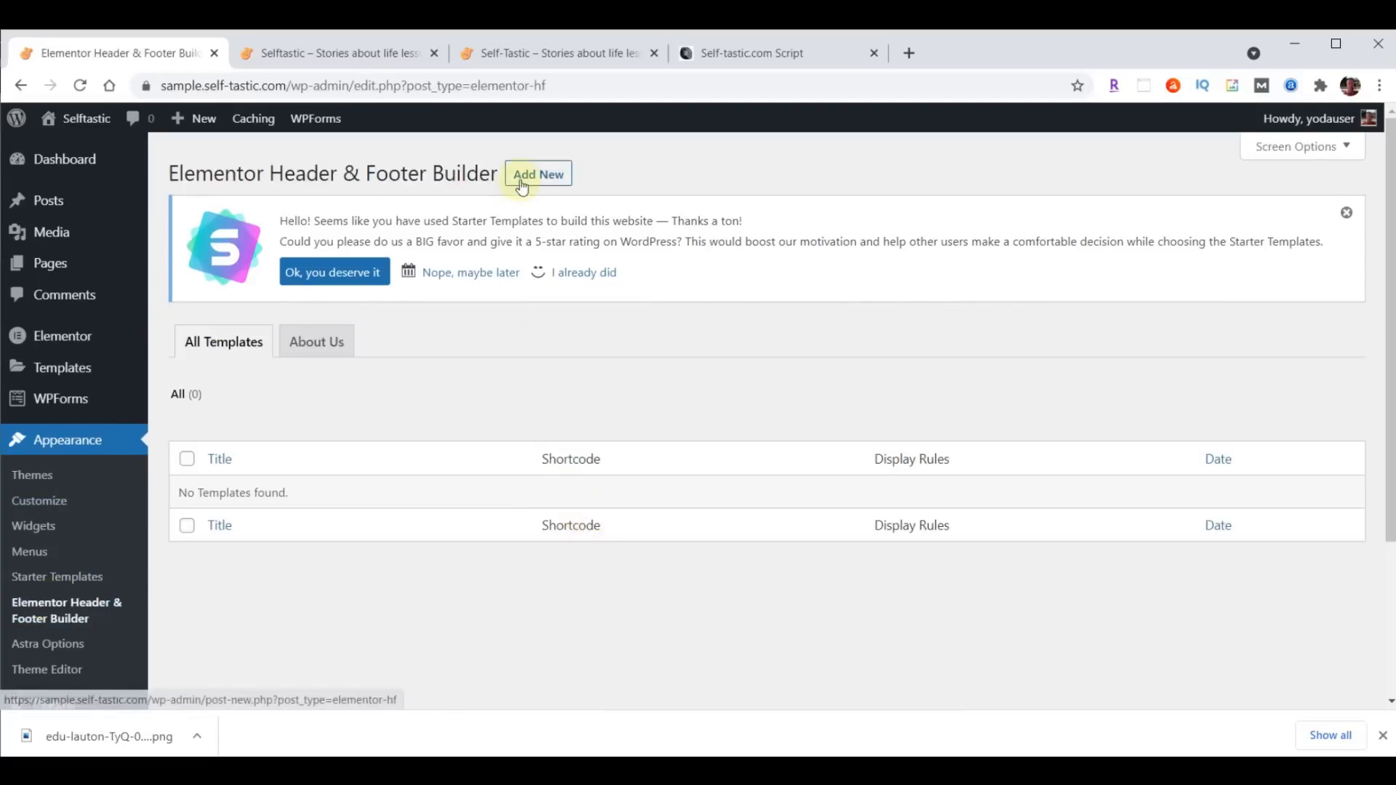
{"action": "left_click", "coordinate": [525, 177]}
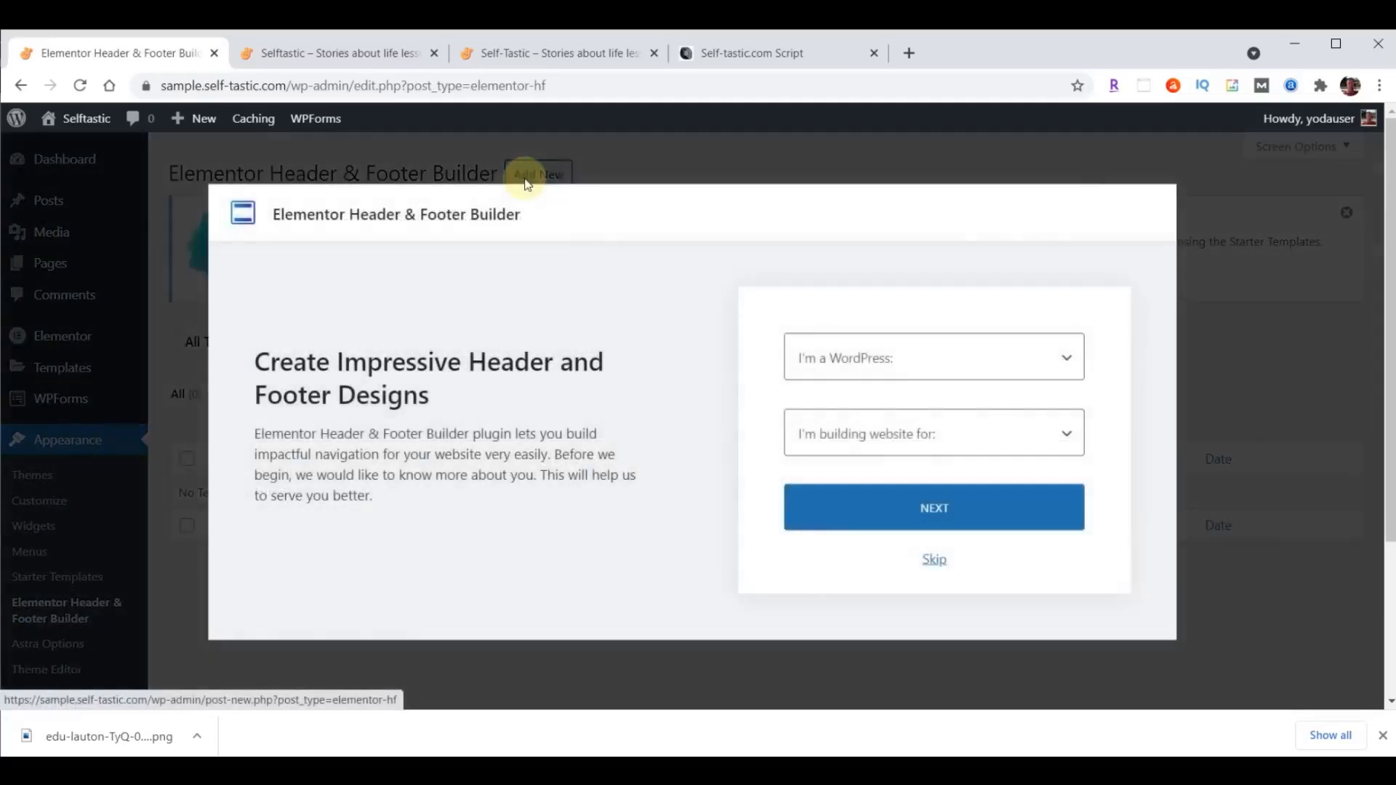
{"action": "left_click", "coordinate": [969, 364]}
{"action": "left_click", "coordinate": [871, 427]}
{"action": "left_click", "coordinate": [867, 435]}
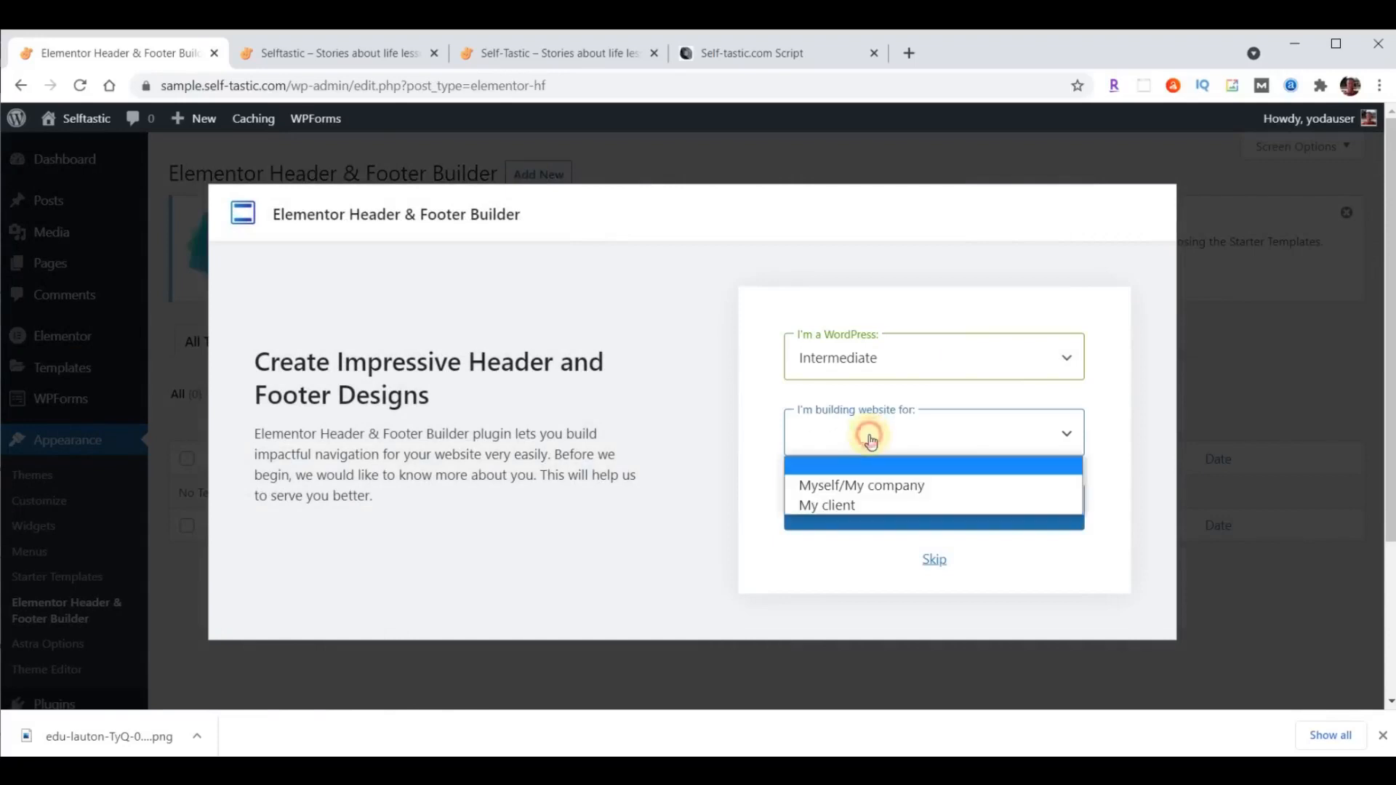
{"action": "left_click", "coordinate": [873, 486]}
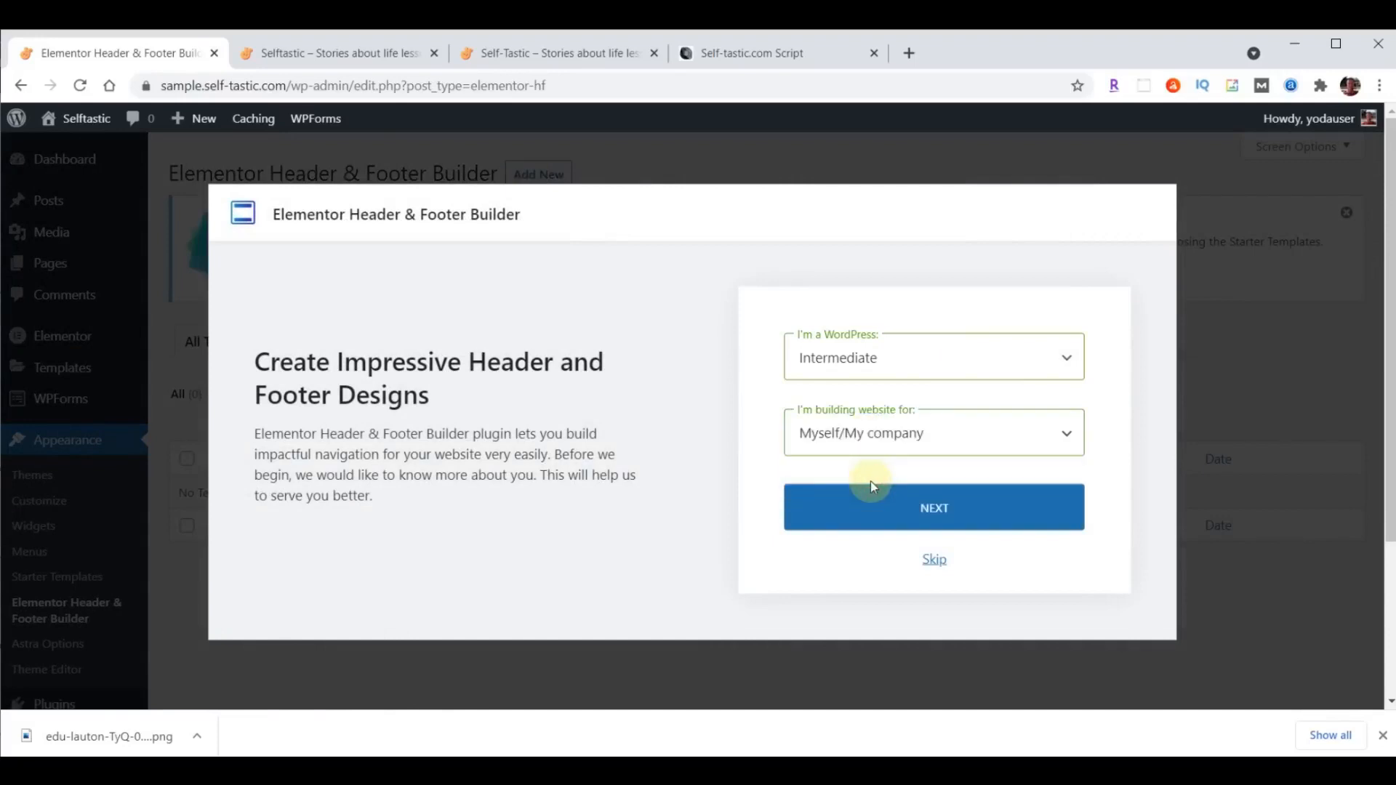
{"action": "left_click", "coordinate": [934, 559]}
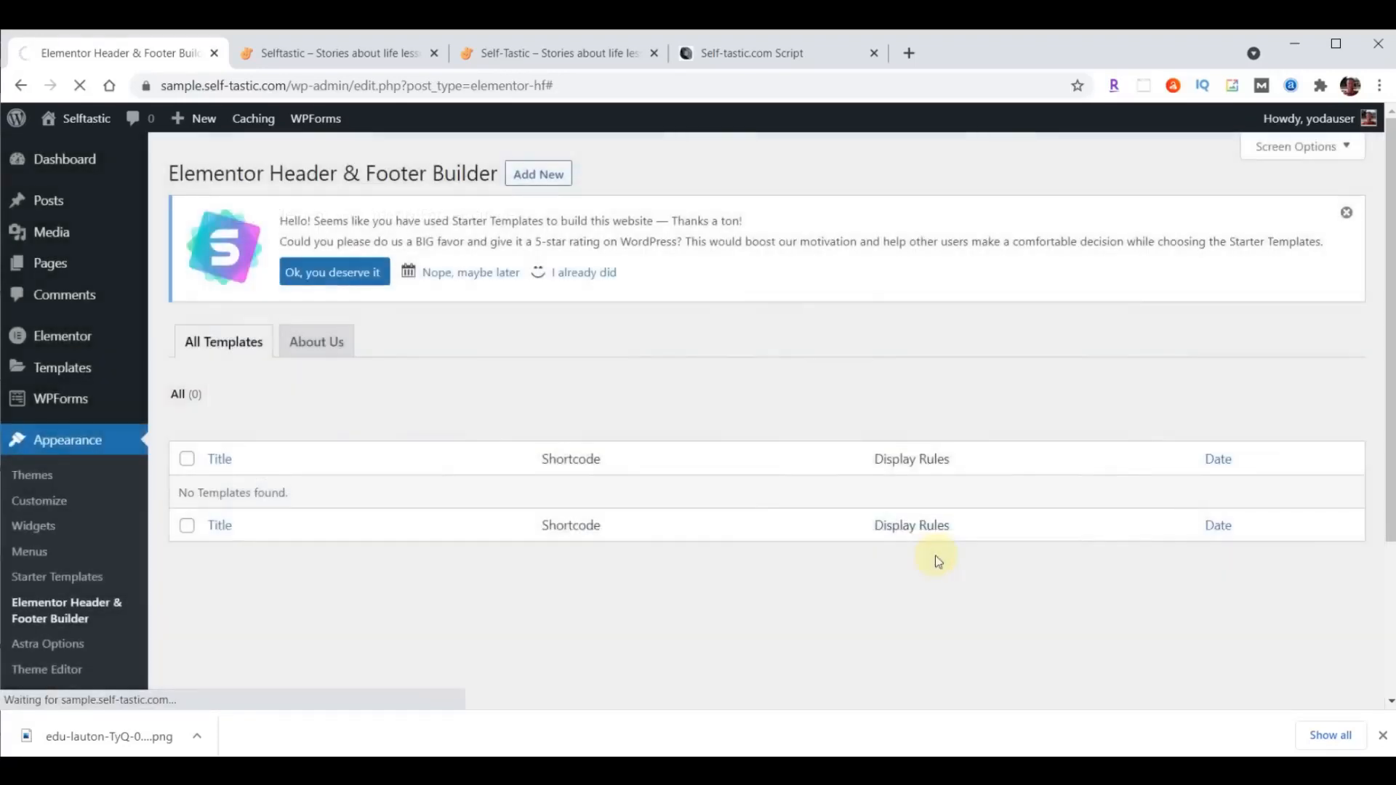
- Title the new template "Website Footer" and set its template type to Footer
{"action": "type", "text": "Website Footer"}
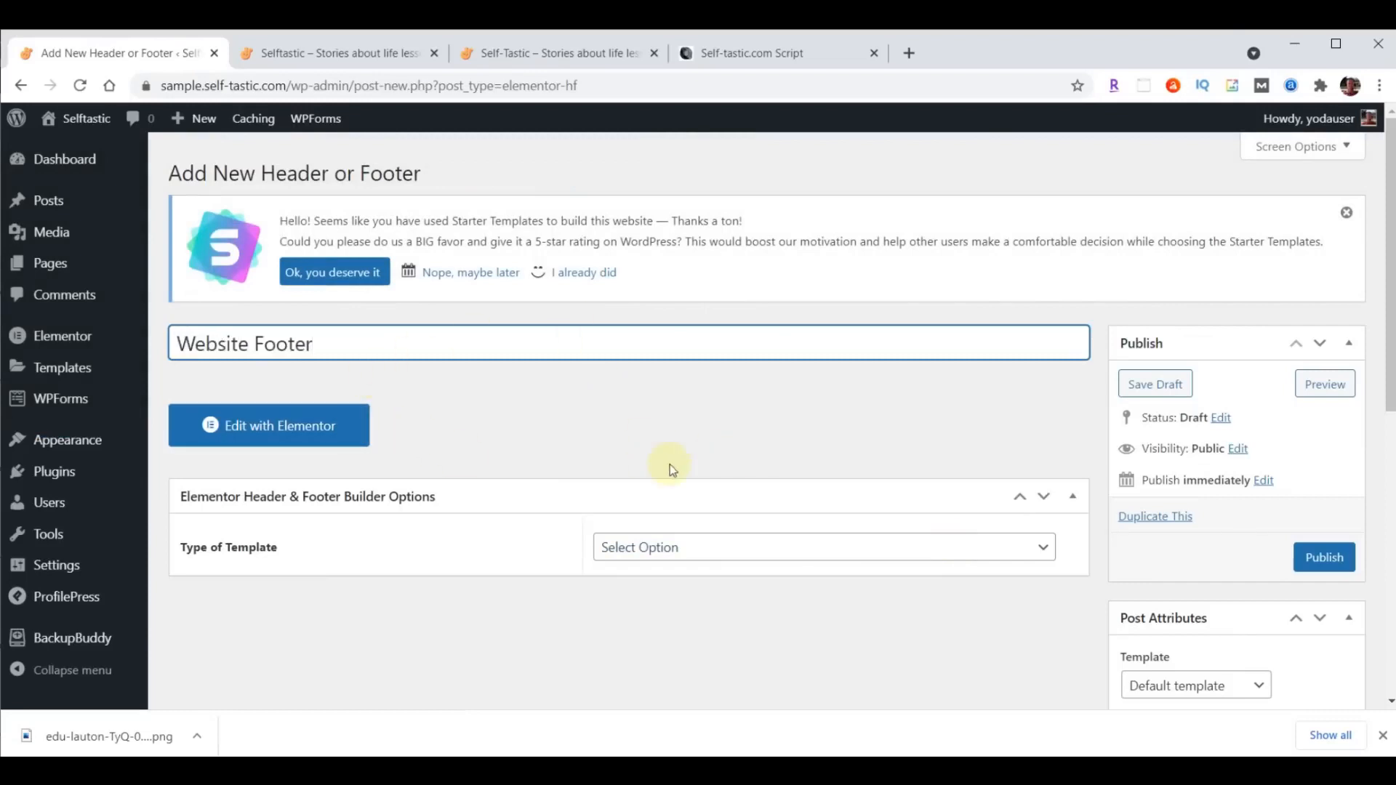
{"action": "left_click", "coordinate": [745, 550]}
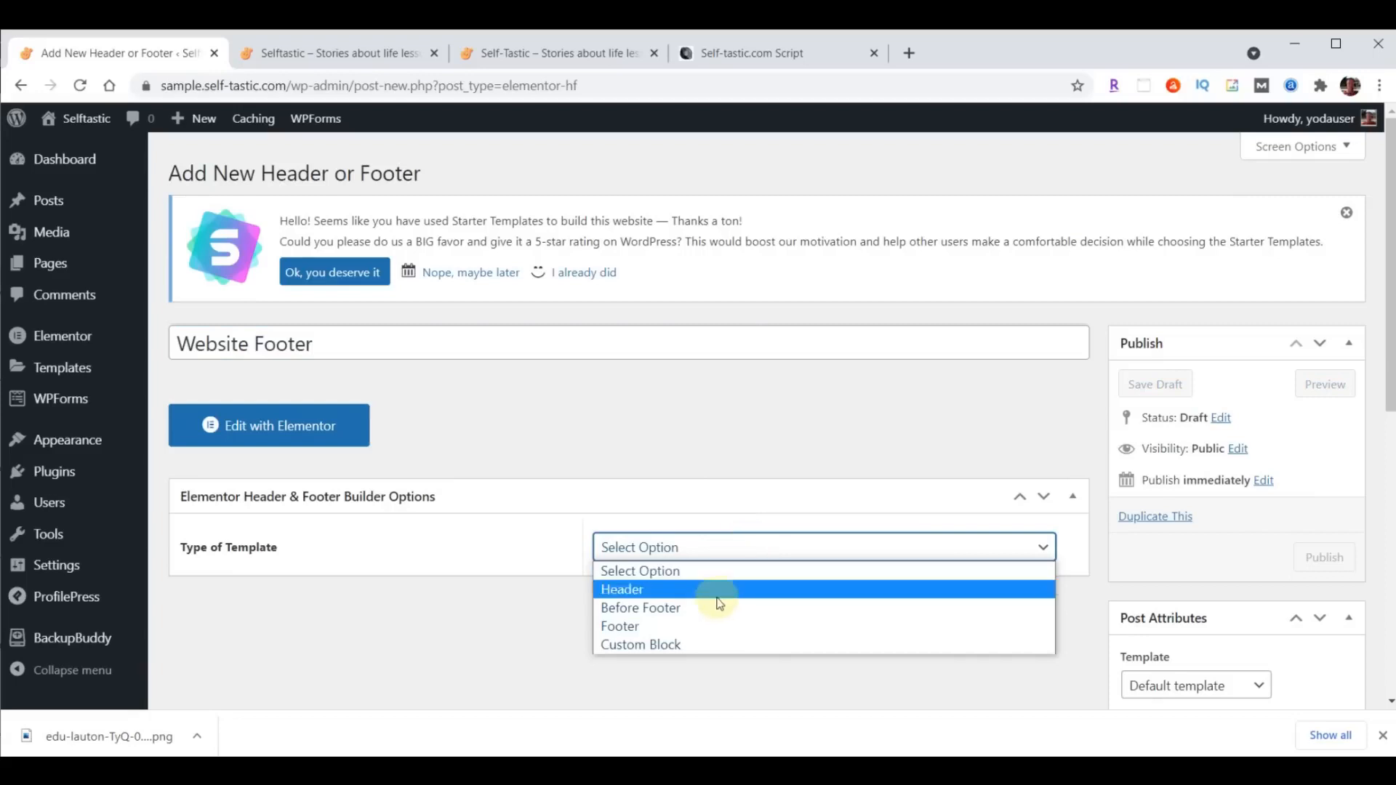
{"action": "left_click", "coordinate": [713, 626]}
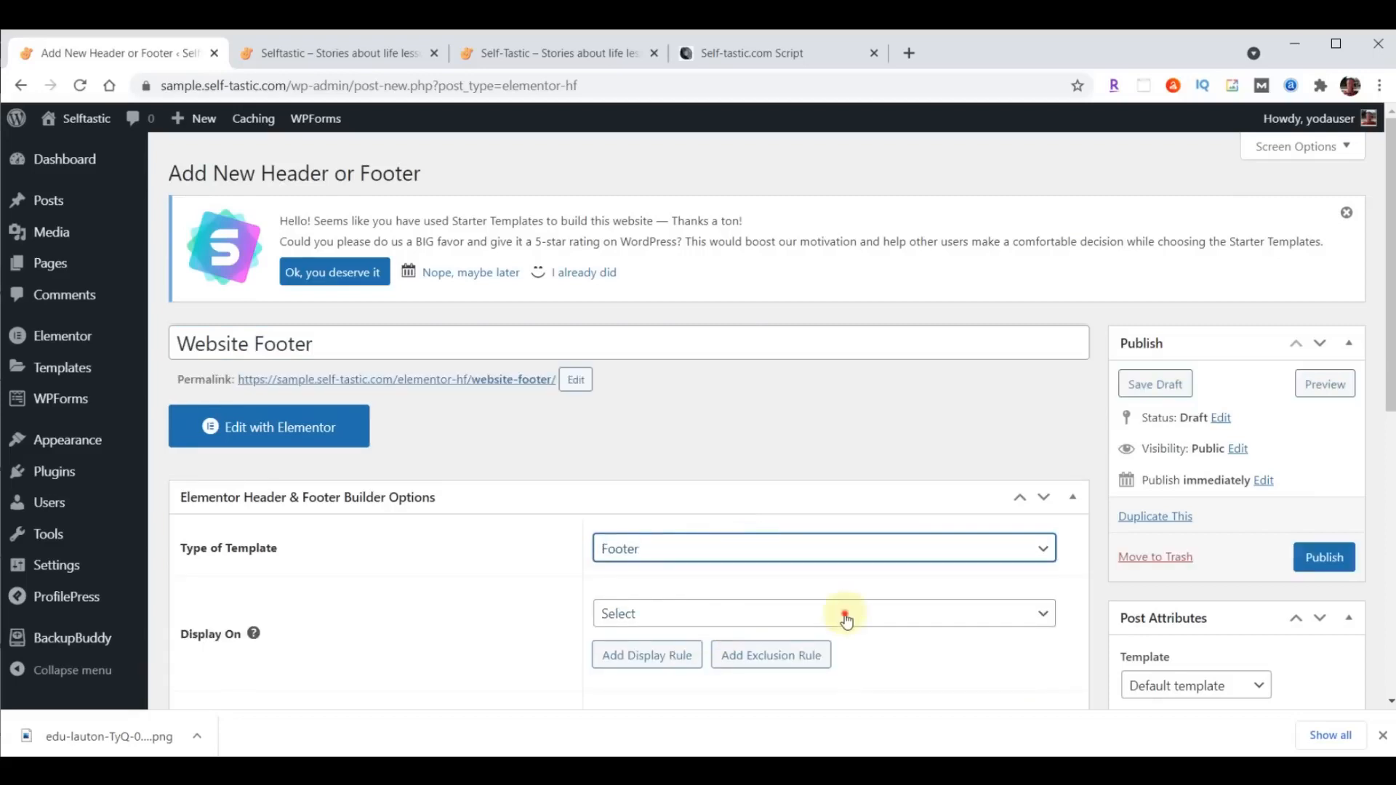
- Display the footer on the Entire Website for All user roles, enable its layout for the Elementor Canvas template, and publish it
{"action": "left_click", "coordinate": [843, 617]}
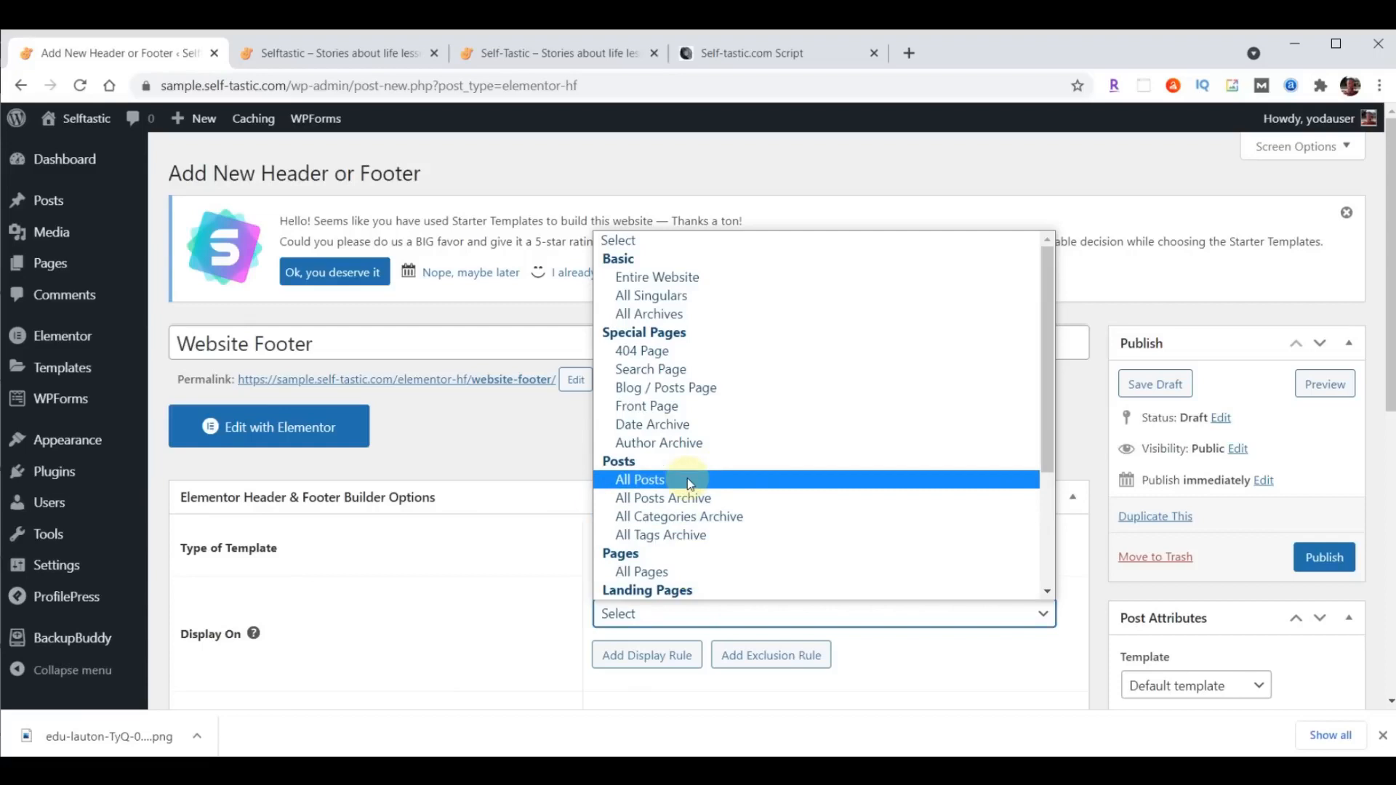
{"action": "left_click", "coordinate": [699, 276]}
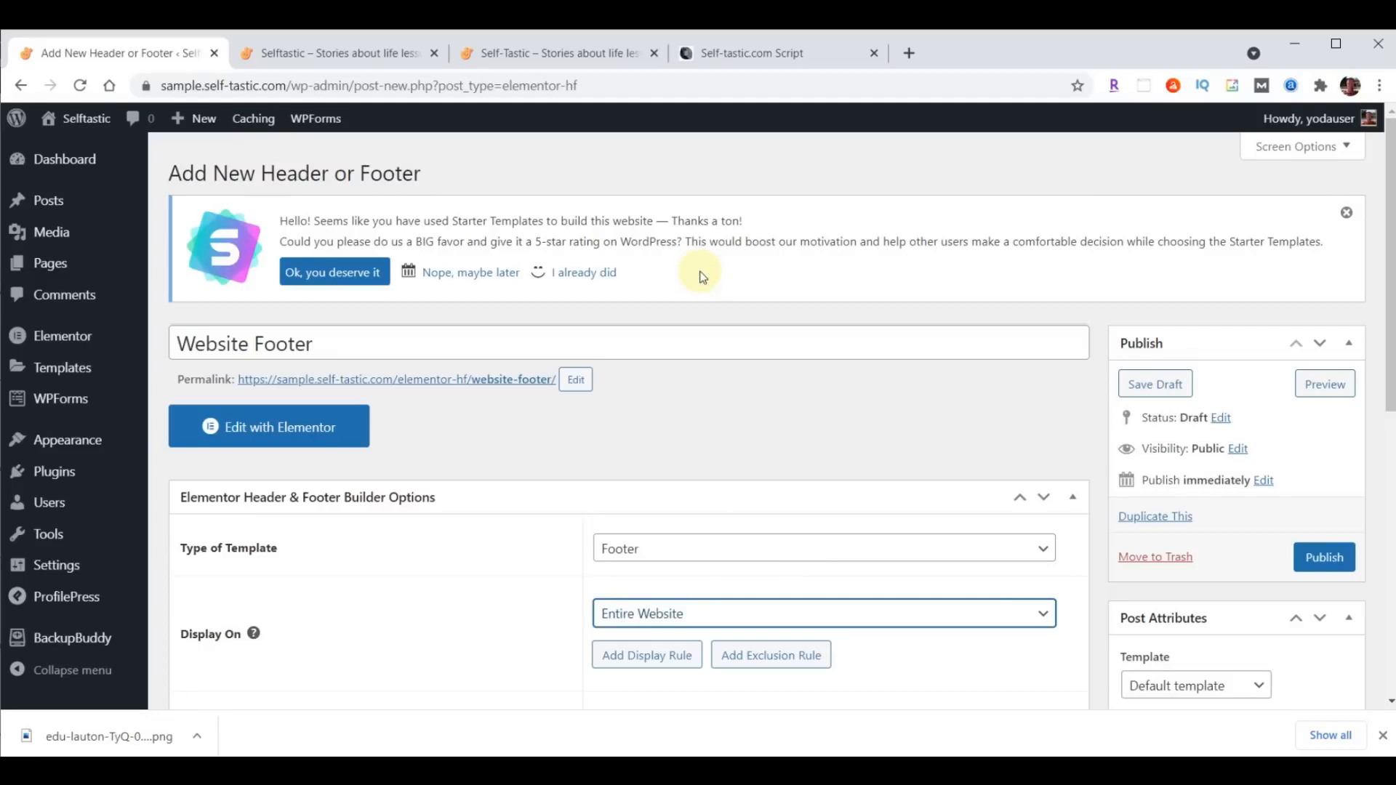
{"action": "scroll", "coordinate": [700, 276], "scroll_direction": "down", "scroll_amount": 4}
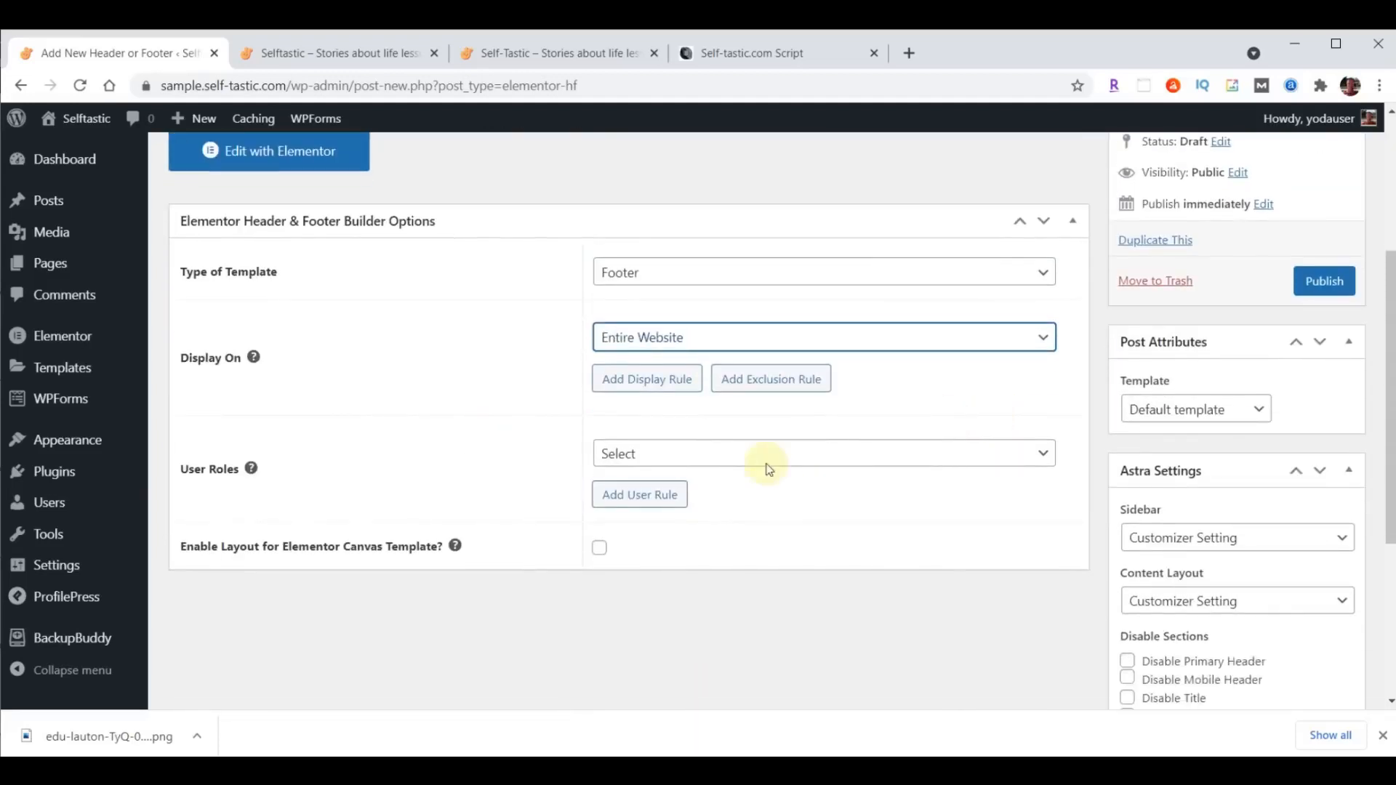
{"action": "left_click", "coordinate": [730, 455]}
{"action": "left_click", "coordinate": [661, 512]}
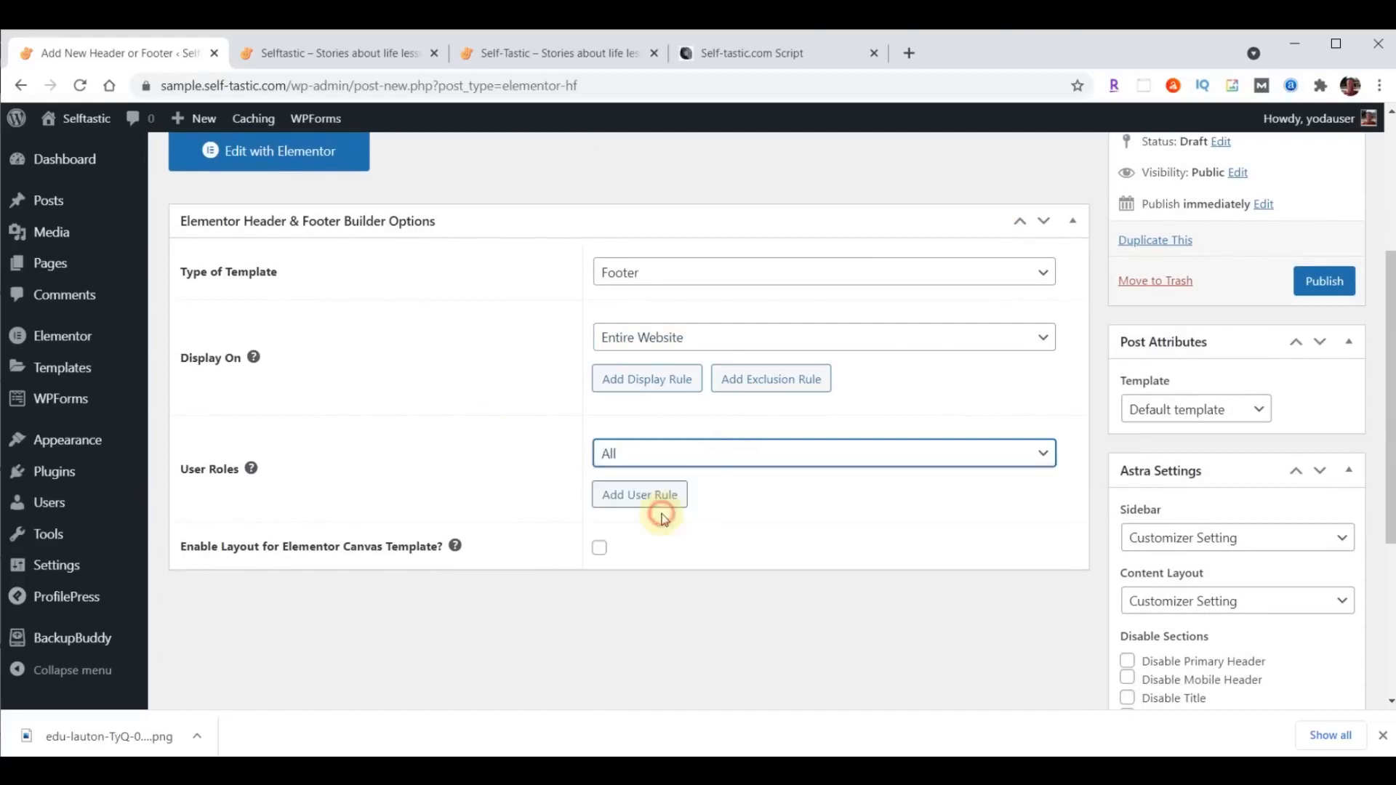
{"action": "left_click", "coordinate": [605, 554]}
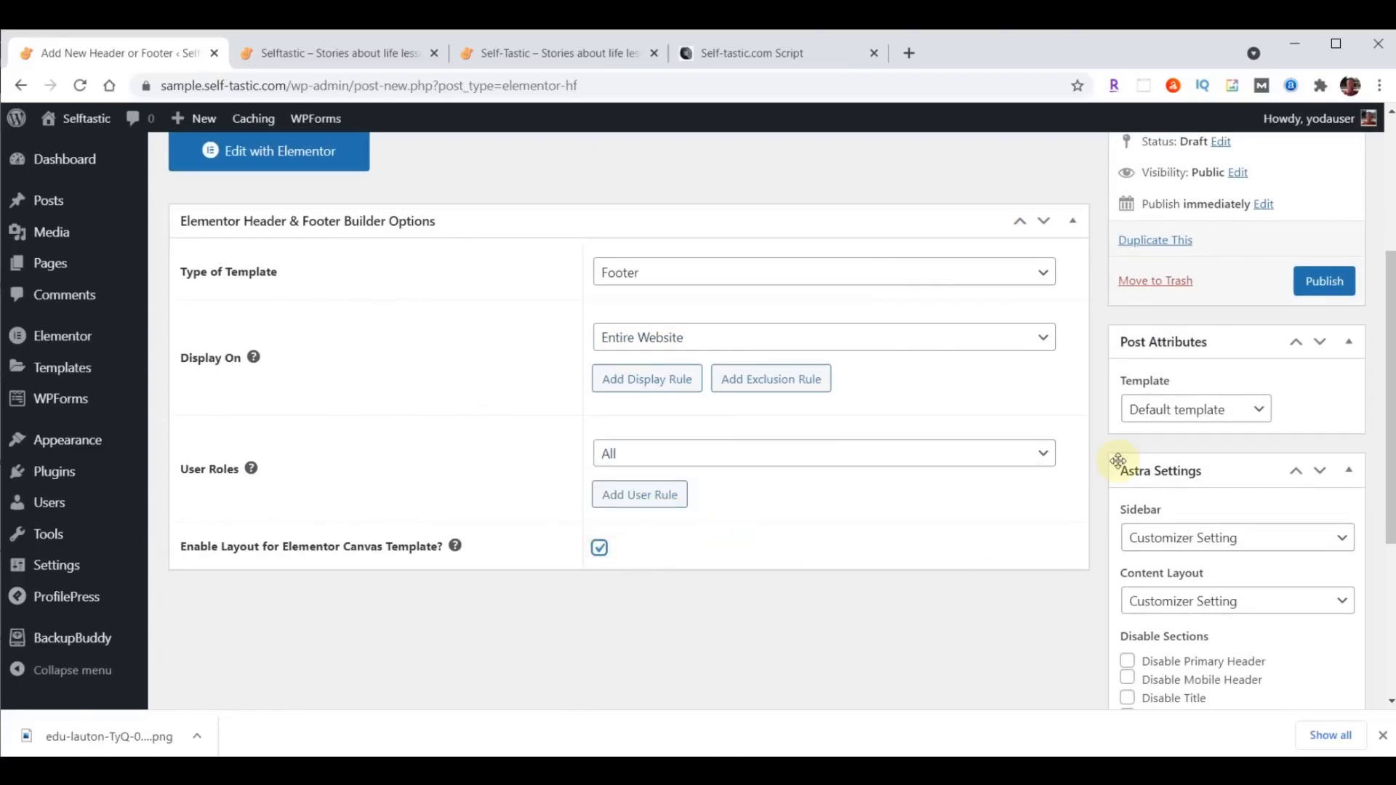
{"action": "left_click", "coordinate": [1322, 280]}
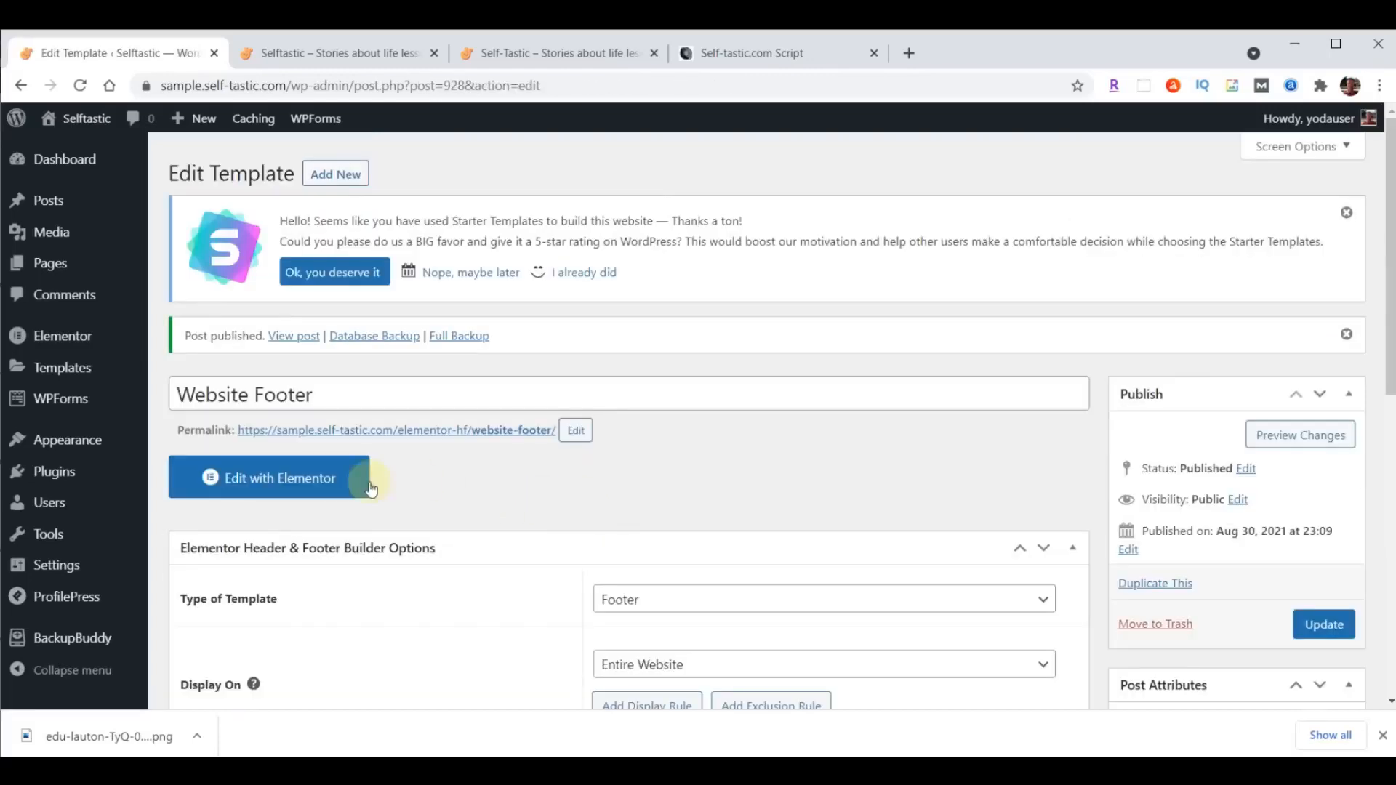
- Open the Website Footer template in Elementor and bring up the template library's import dialog
{"action": "left_click", "coordinate": [272, 486]}
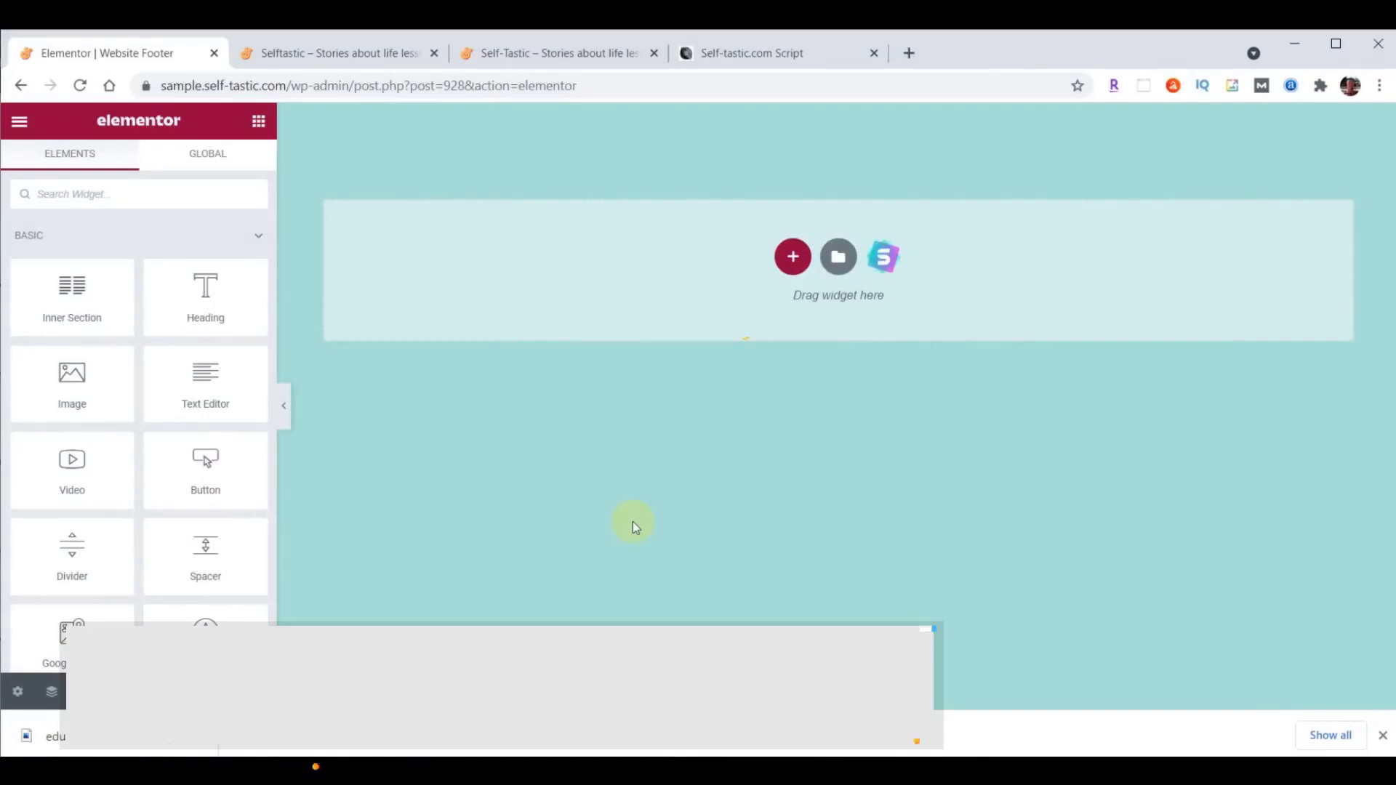
{"action": "left_click", "coordinate": [838, 261]}
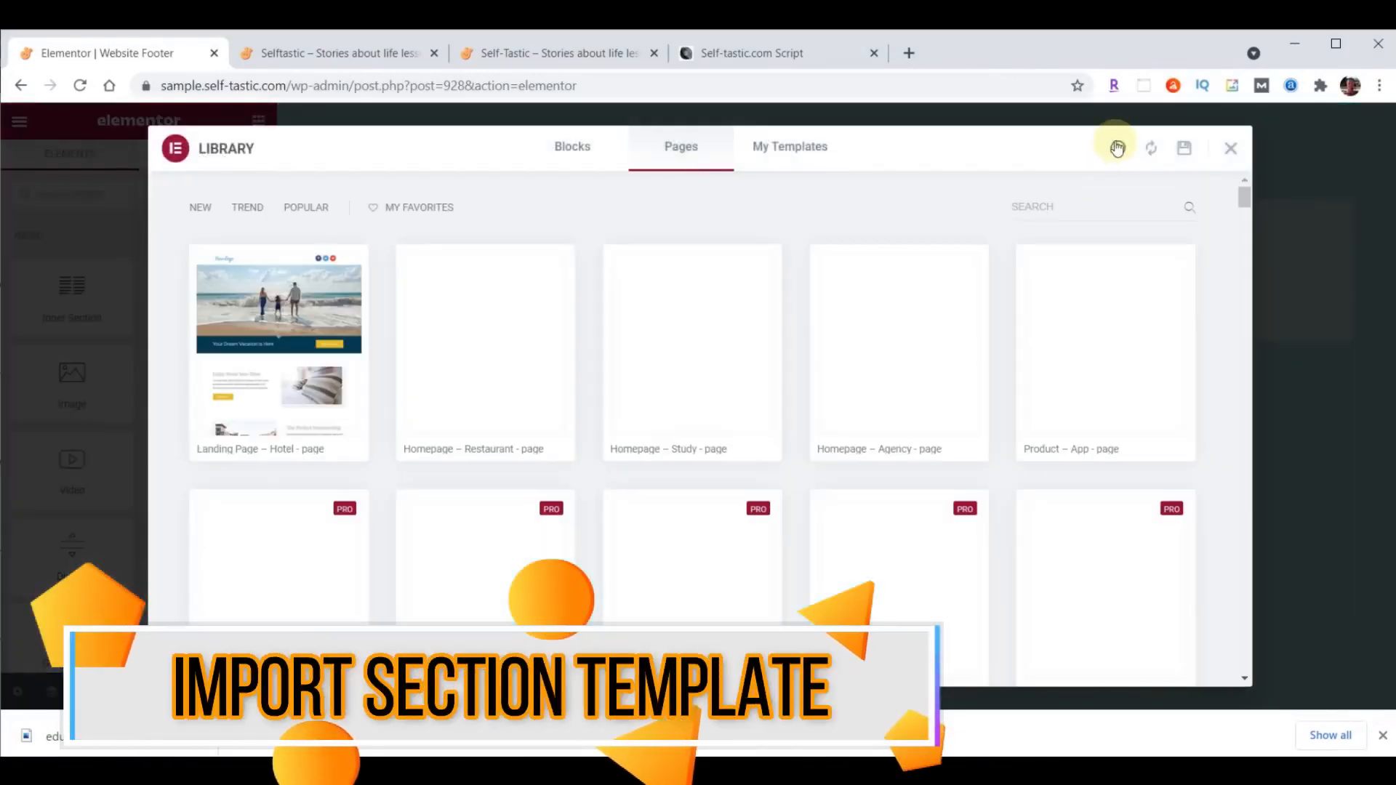
{"action": "left_click", "coordinate": [1117, 150]}
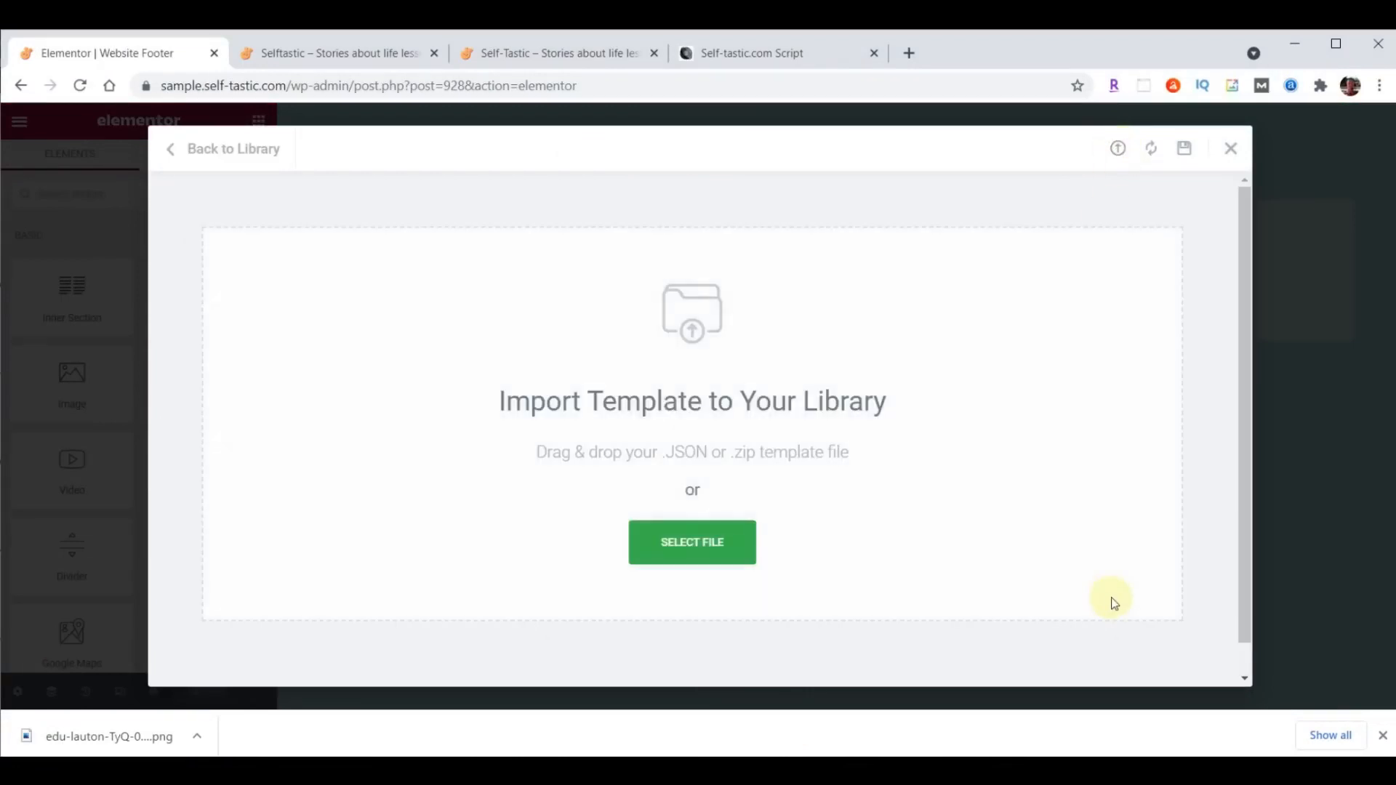
- Import template-selftastic-website-footer.json from the content folder and insert the Selftastic Website Footer template
{"action": "left_click", "coordinate": [587, 770]}
{"action": "left_click", "coordinate": [759, 712]}
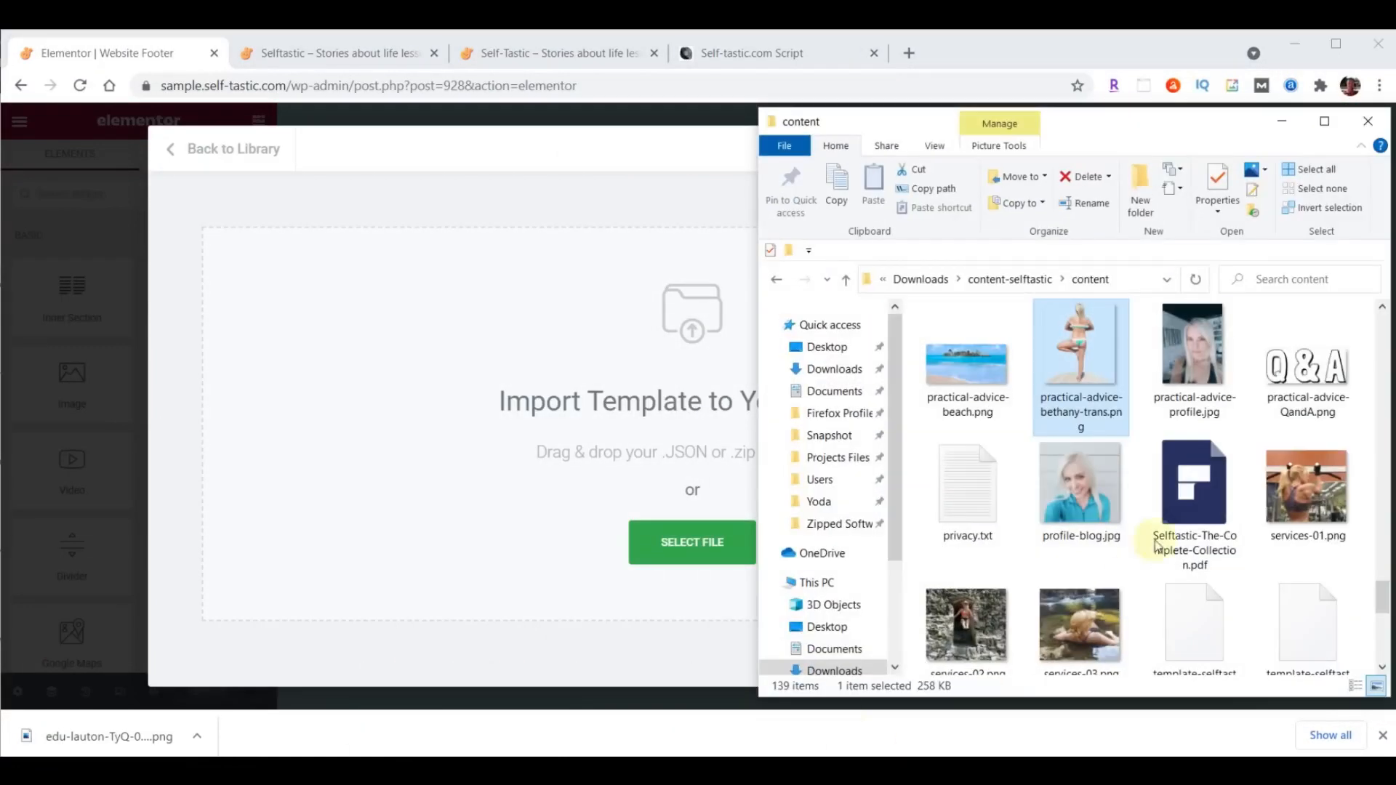
{"action": "scroll", "coordinate": [1211, 416], "scroll_direction": "down", "scroll_amount": 2}
{"action": "scroll", "coordinate": [1211, 415], "scroll_direction": "down", "scroll_amount": 3}
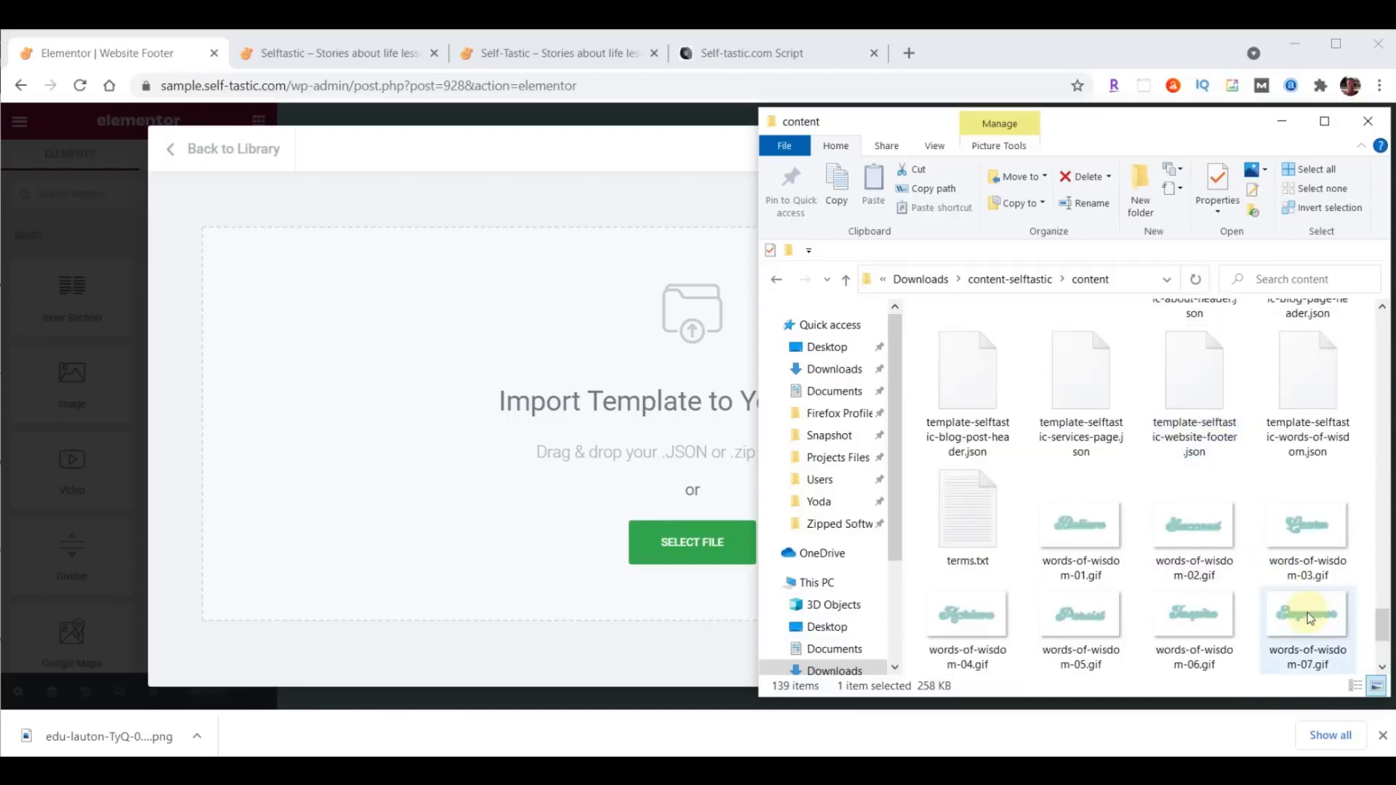
{"action": "scroll", "coordinate": [1316, 590], "scroll_direction": "up", "scroll_amount": 2}
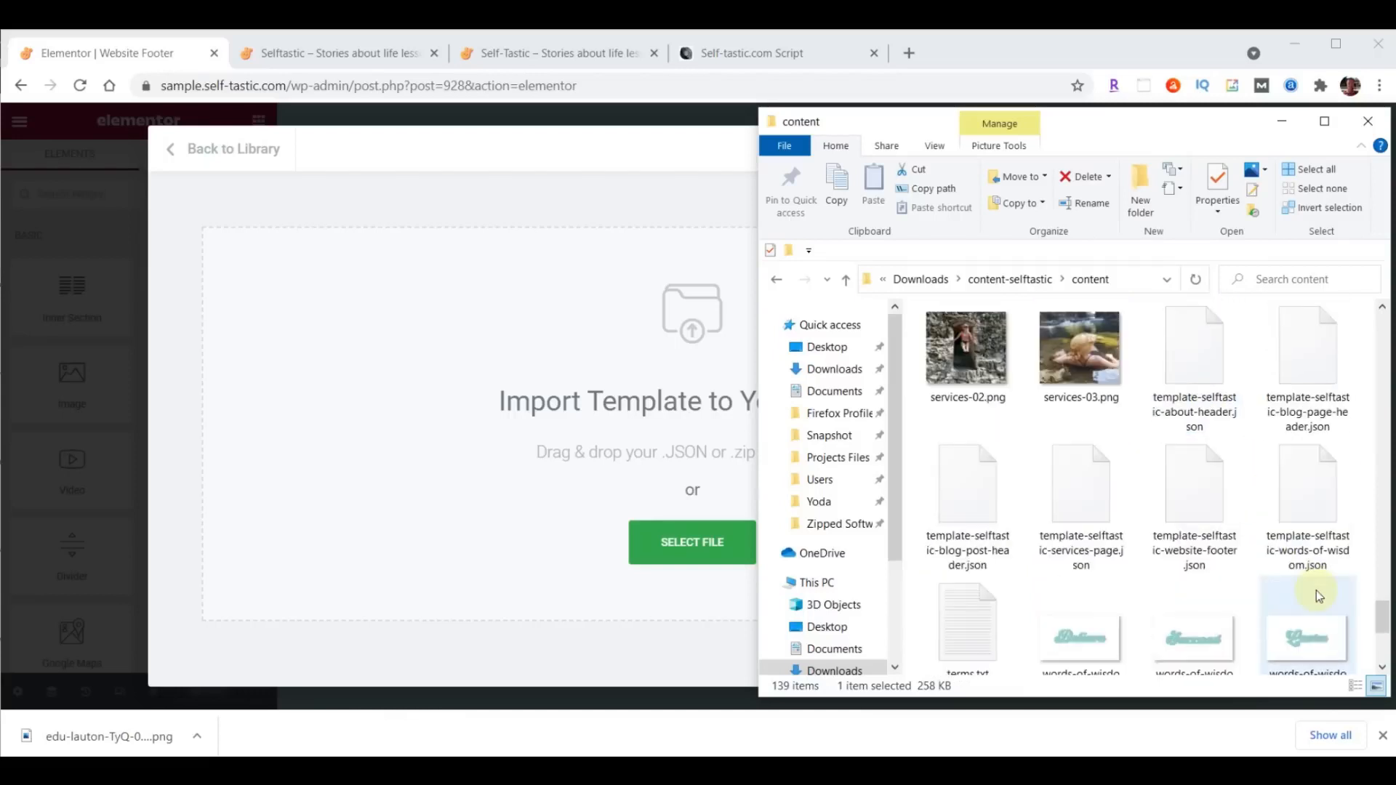
{"action": "left_click", "coordinate": [1198, 480]}
{"action": "left_click_drag", "start_coordinate": [1199, 484], "coordinate": [679, 547]}
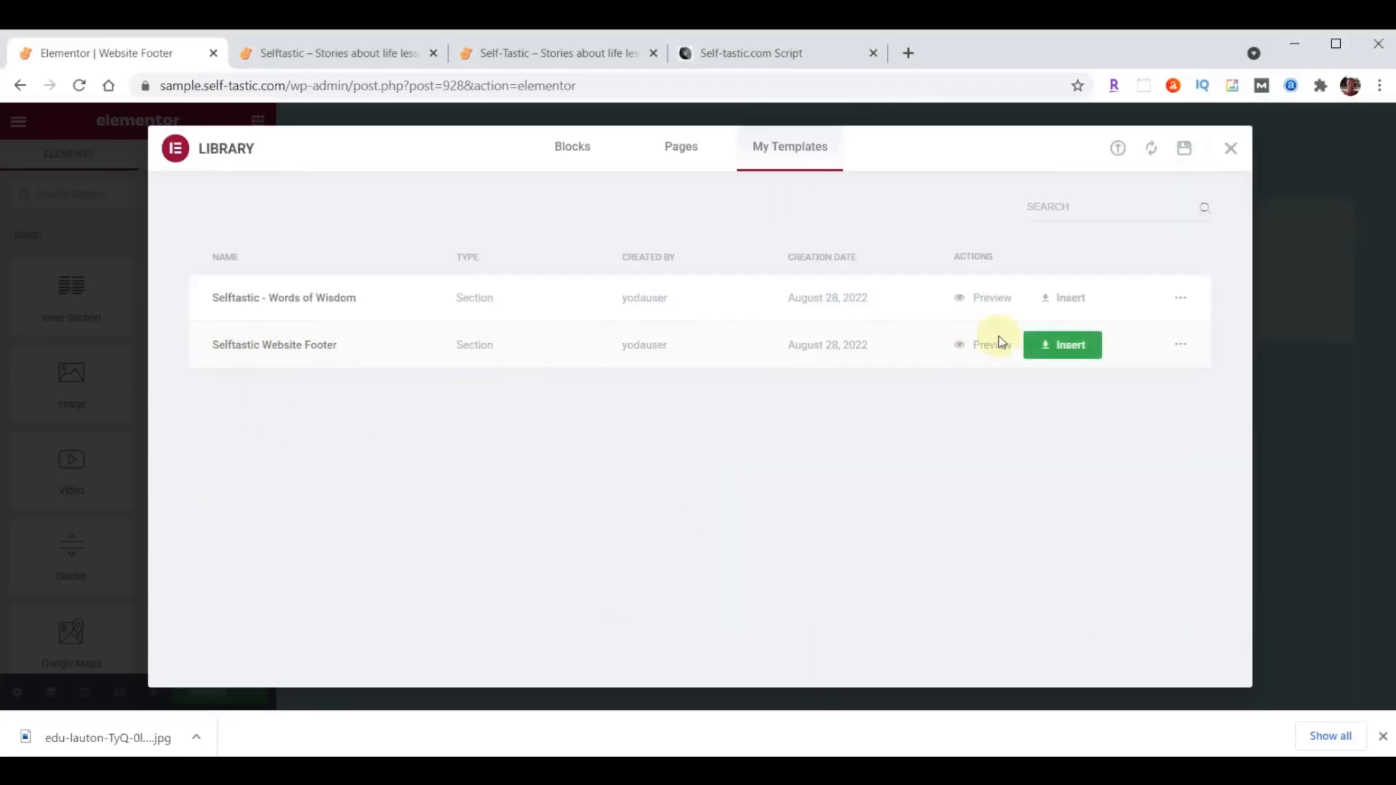
{"action": "left_click", "coordinate": [1072, 347]}
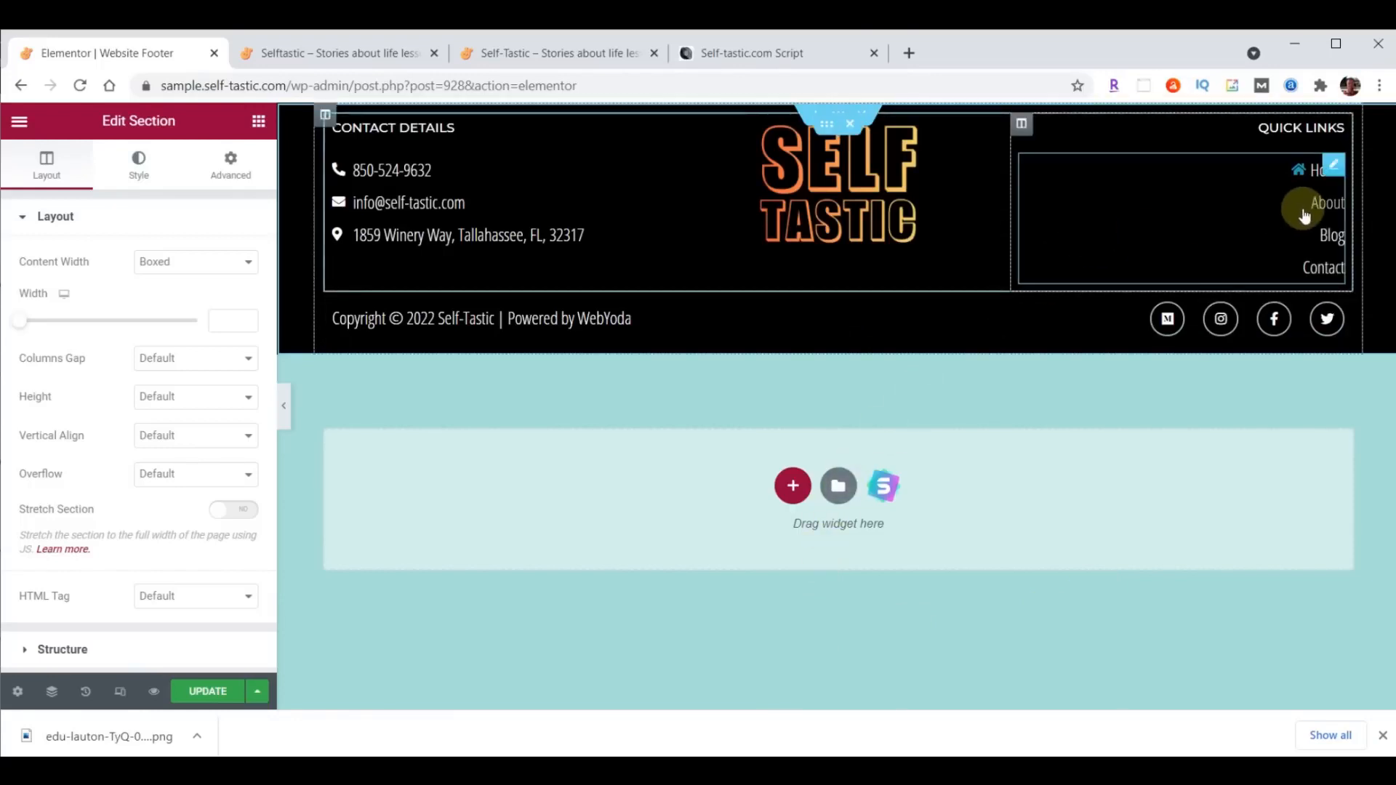
- Change the About item under Quick Links to Shop with the link /shop/, and update the footer
{"action": "left_click", "coordinate": [1331, 207]}
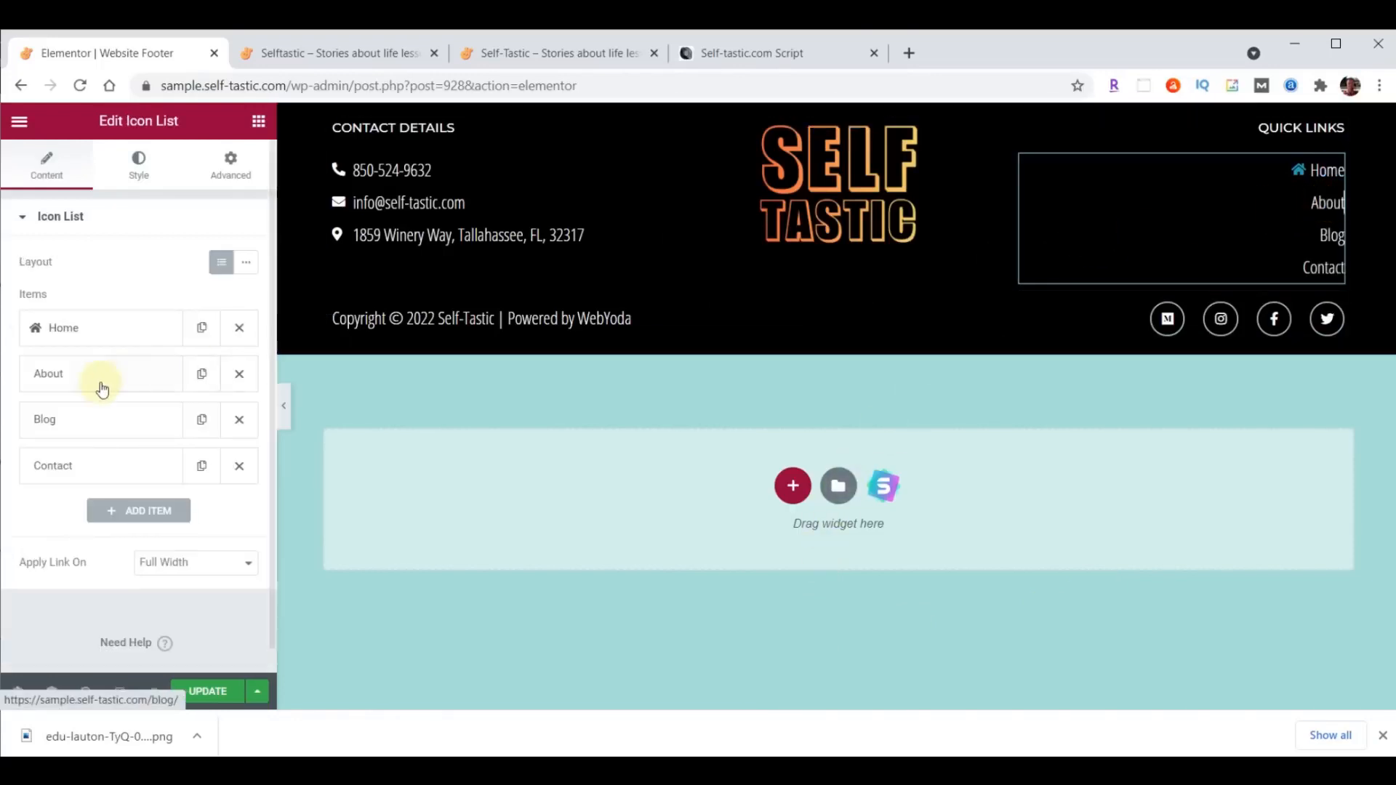
{"action": "left_click", "coordinate": [68, 378]}
{"action": "double_click", "coordinate": [86, 443]}
{"action": "type", "text": "Shop"}
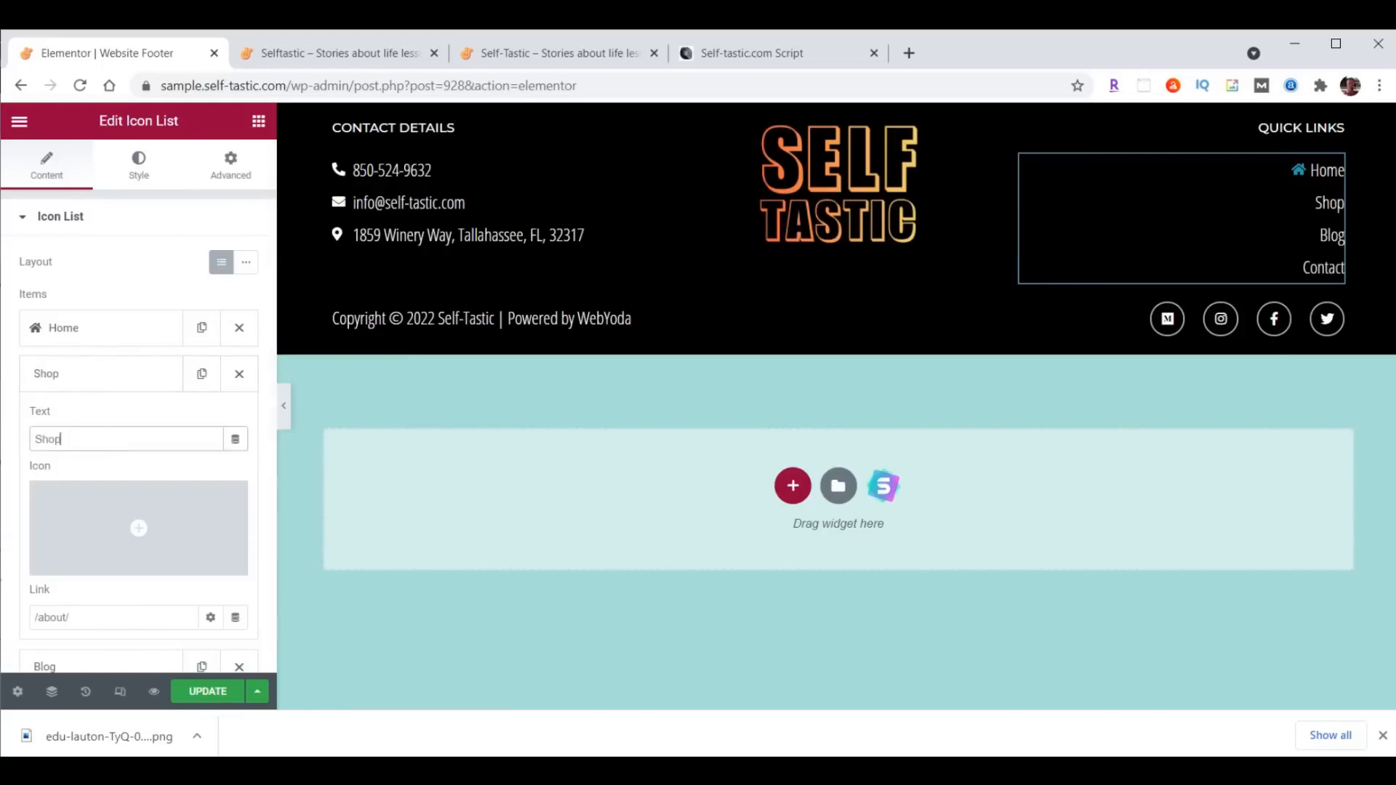
{"action": "left_click", "coordinate": [58, 618]}
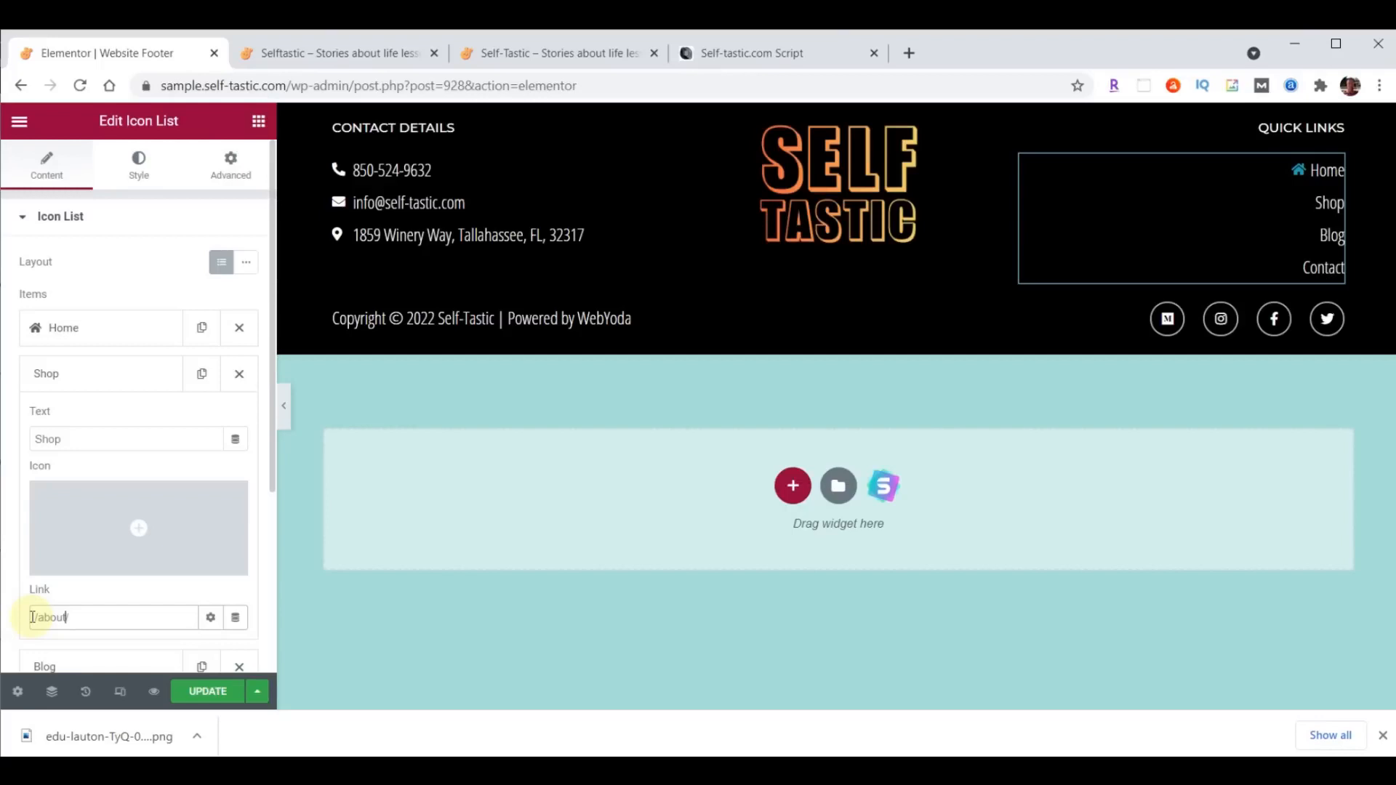
{"action": "key", "text": "BackSpace"}
{"action": "key", "text": "BackSpace"}
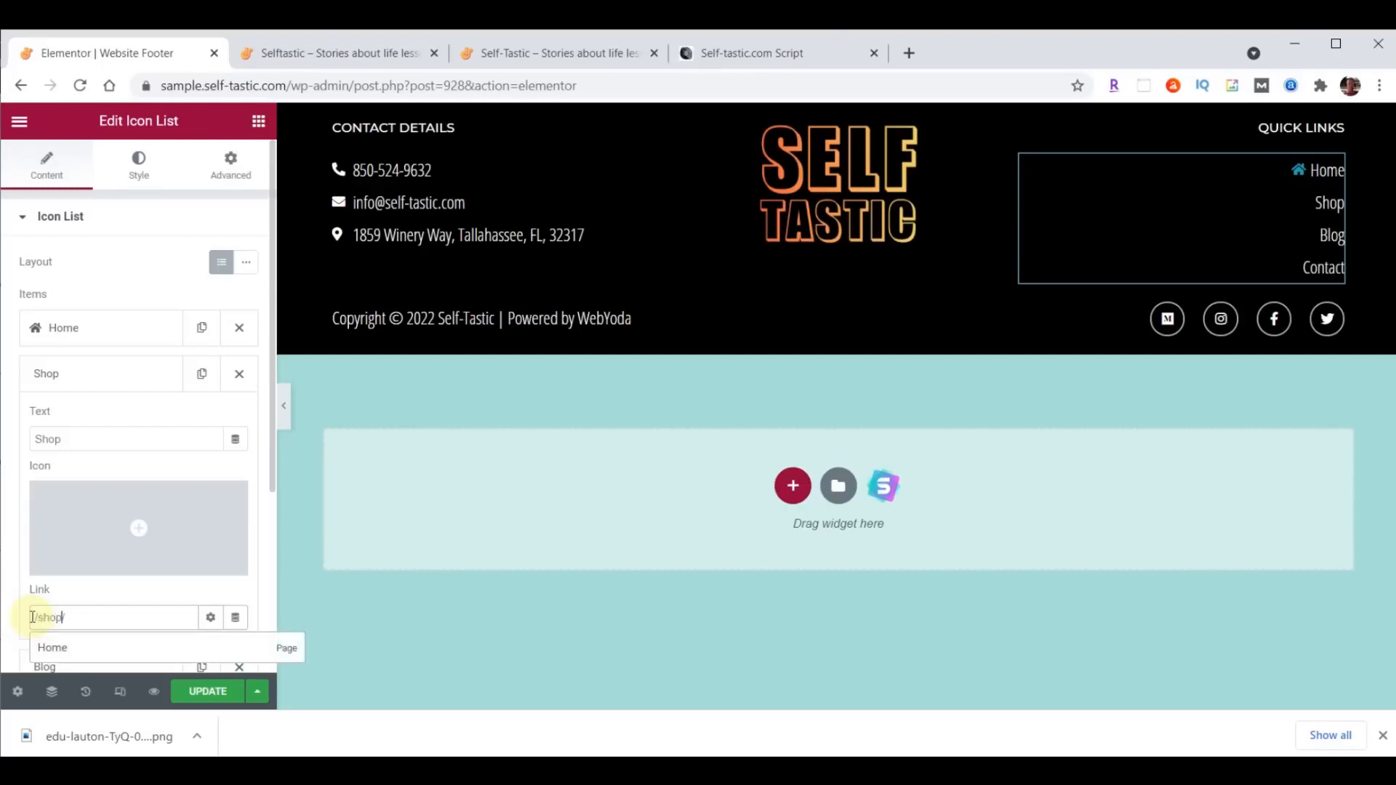
{"action": "left_click", "coordinate": [116, 374]}
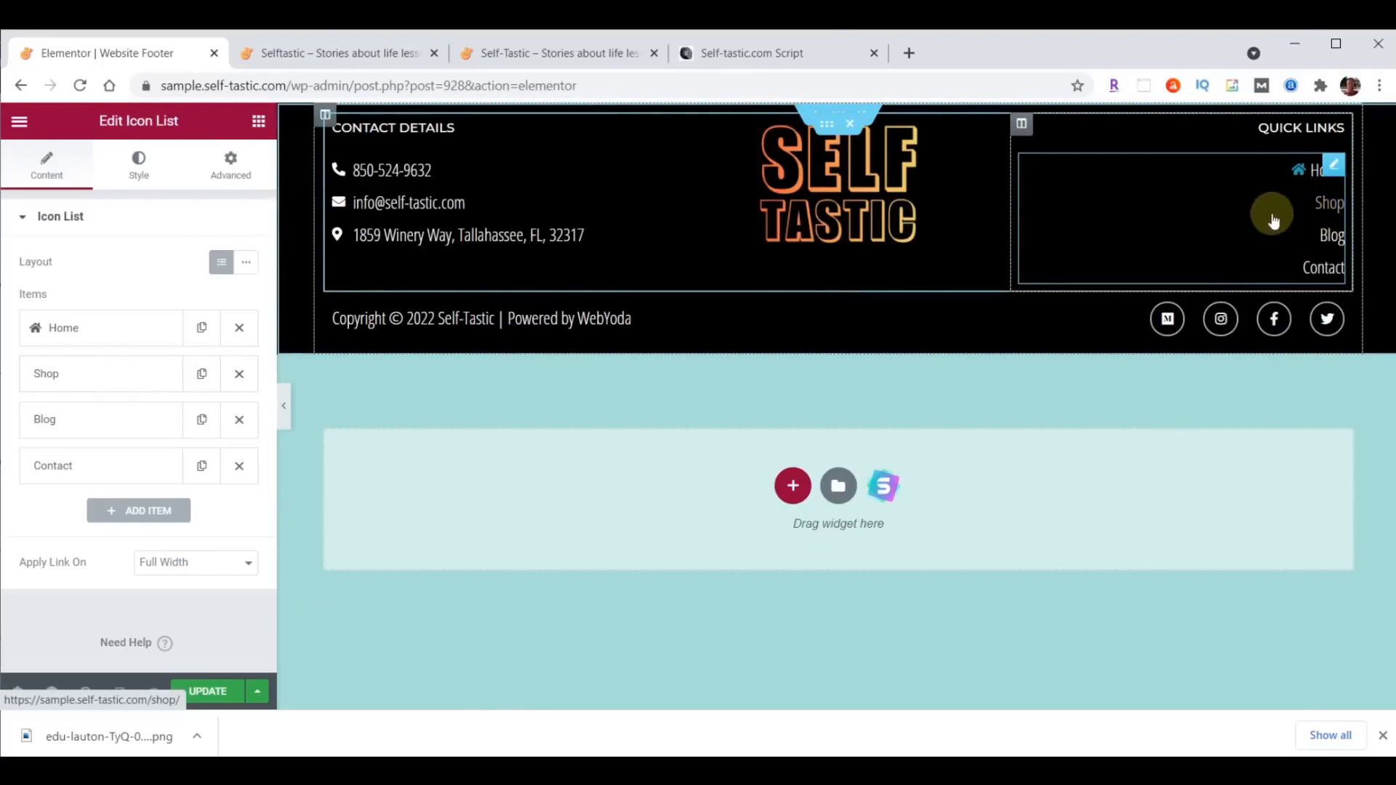
{"action": "left_click", "coordinate": [206, 692]}
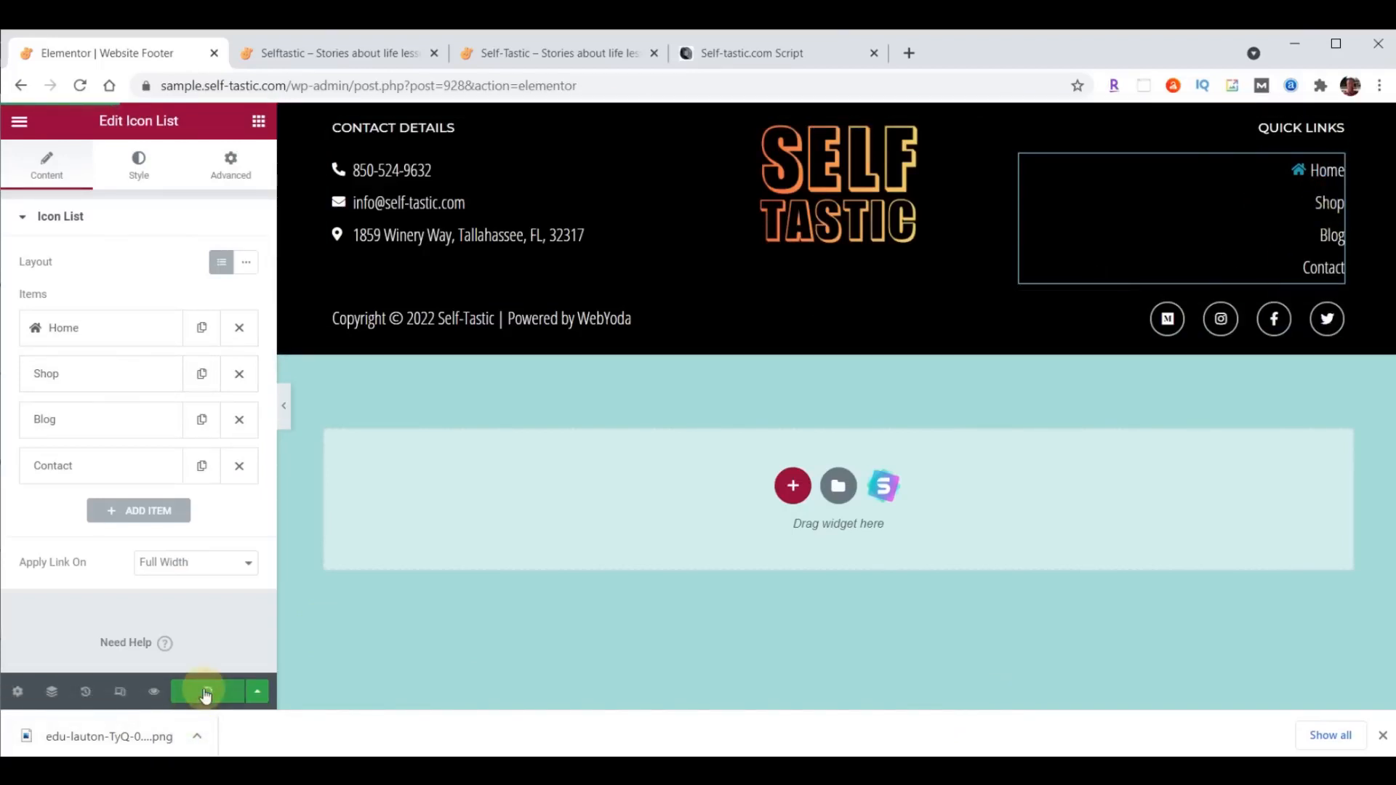
- Reload the live Selftastic home page and review its footer
{"action": "left_click", "coordinate": [340, 53]}
{"action": "left_click", "coordinate": [80, 86]}
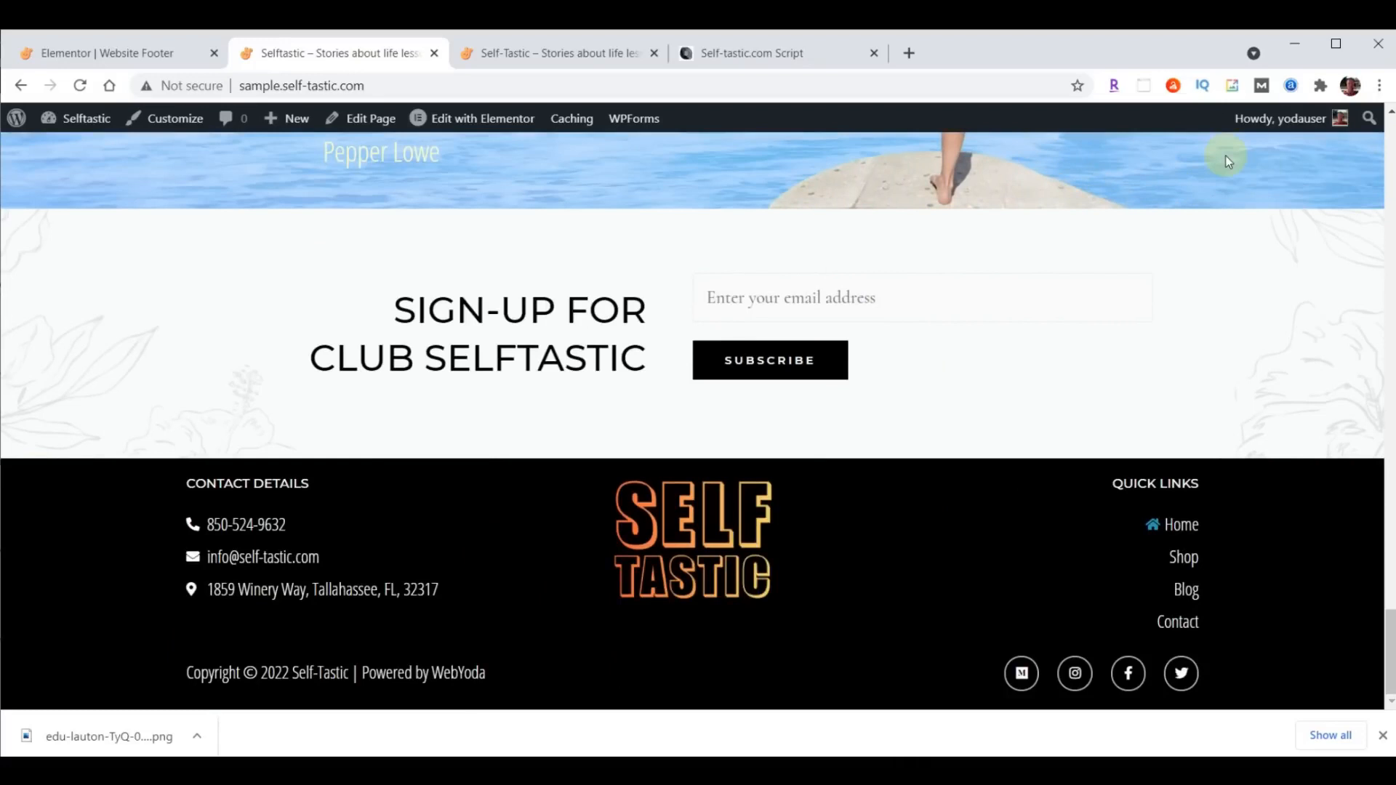
{"action": "scroll", "coordinate": [539, 325], "scroll_direction": "up", "scroll_amount": 20}
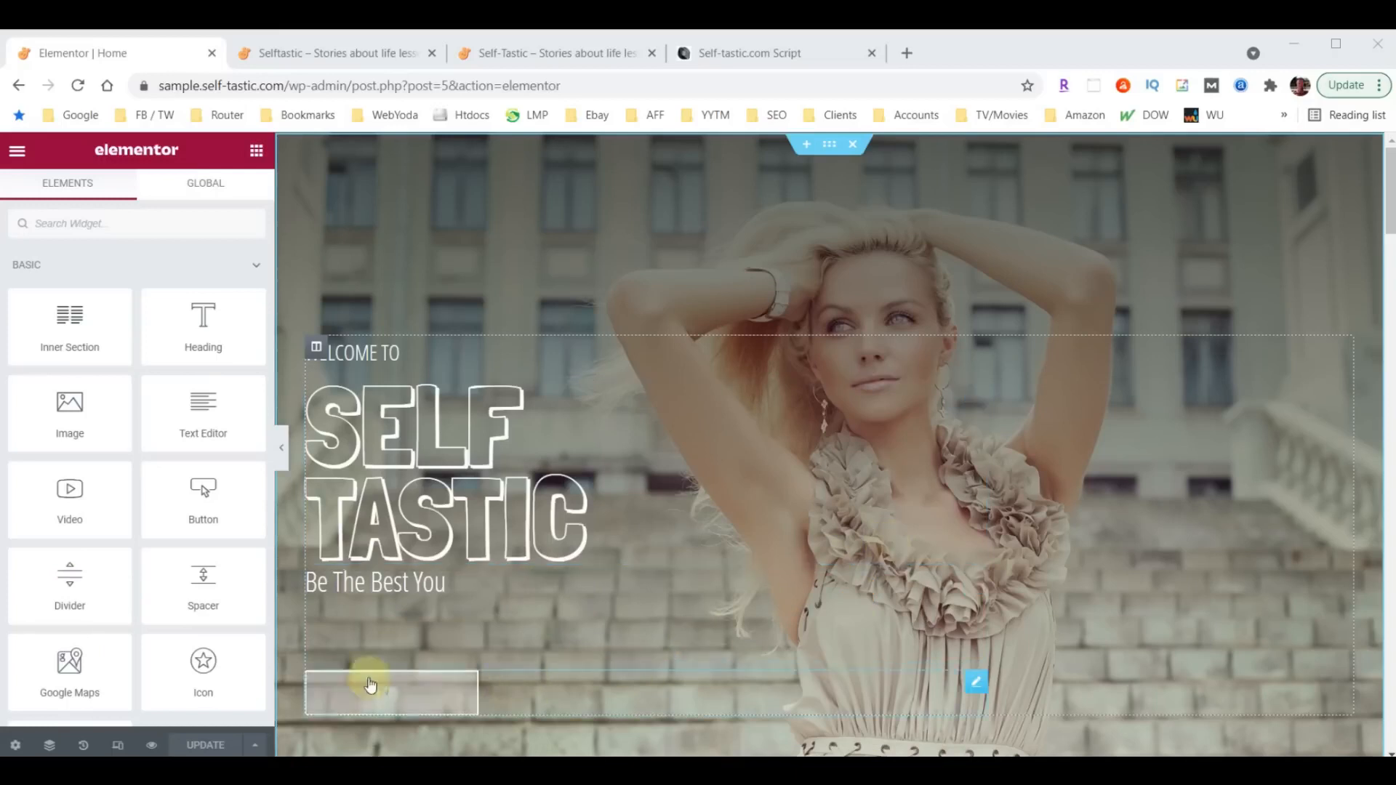
- Turn on responsive mode for the Home page and switch the preview from tablet to mobile
{"action": "left_click", "coordinate": [118, 747]}
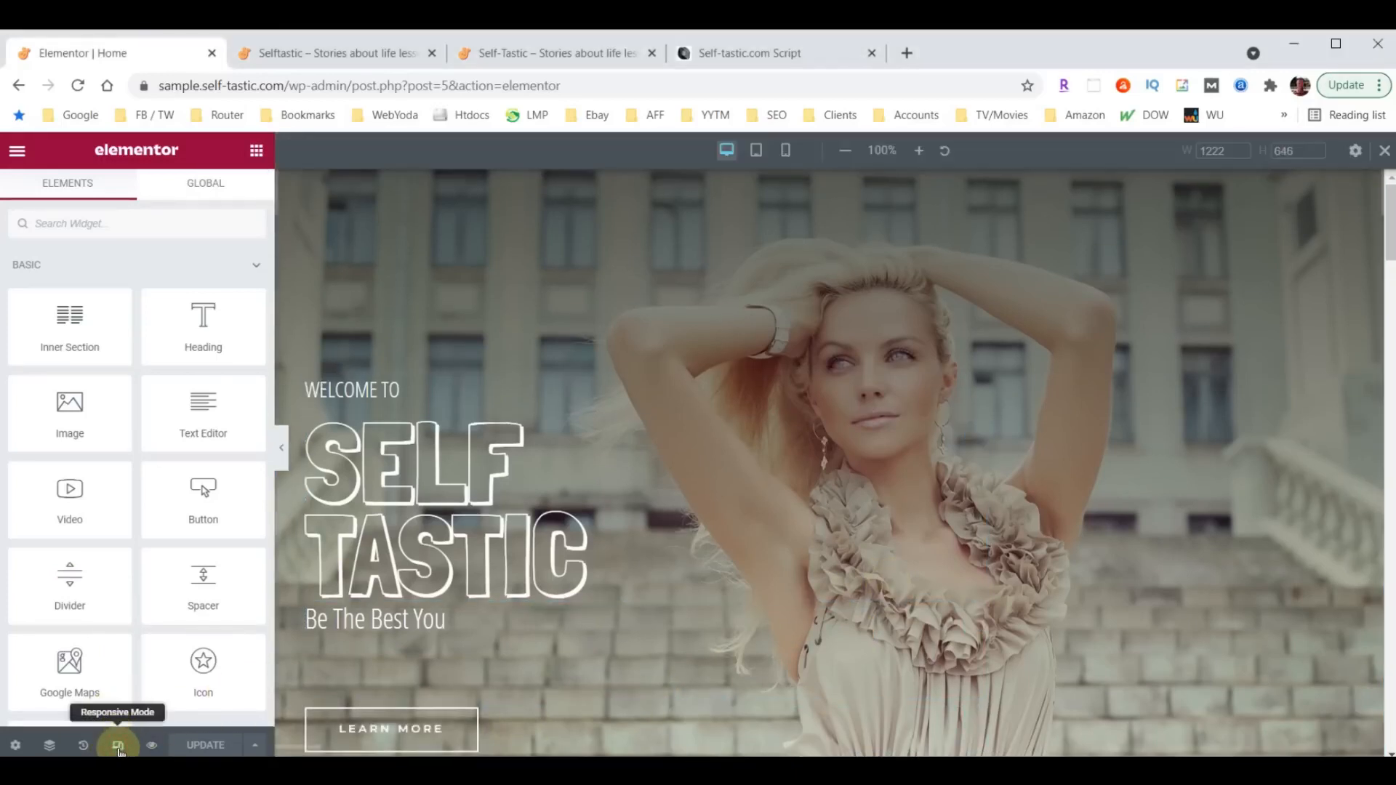
{"action": "left_click", "coordinate": [757, 151]}
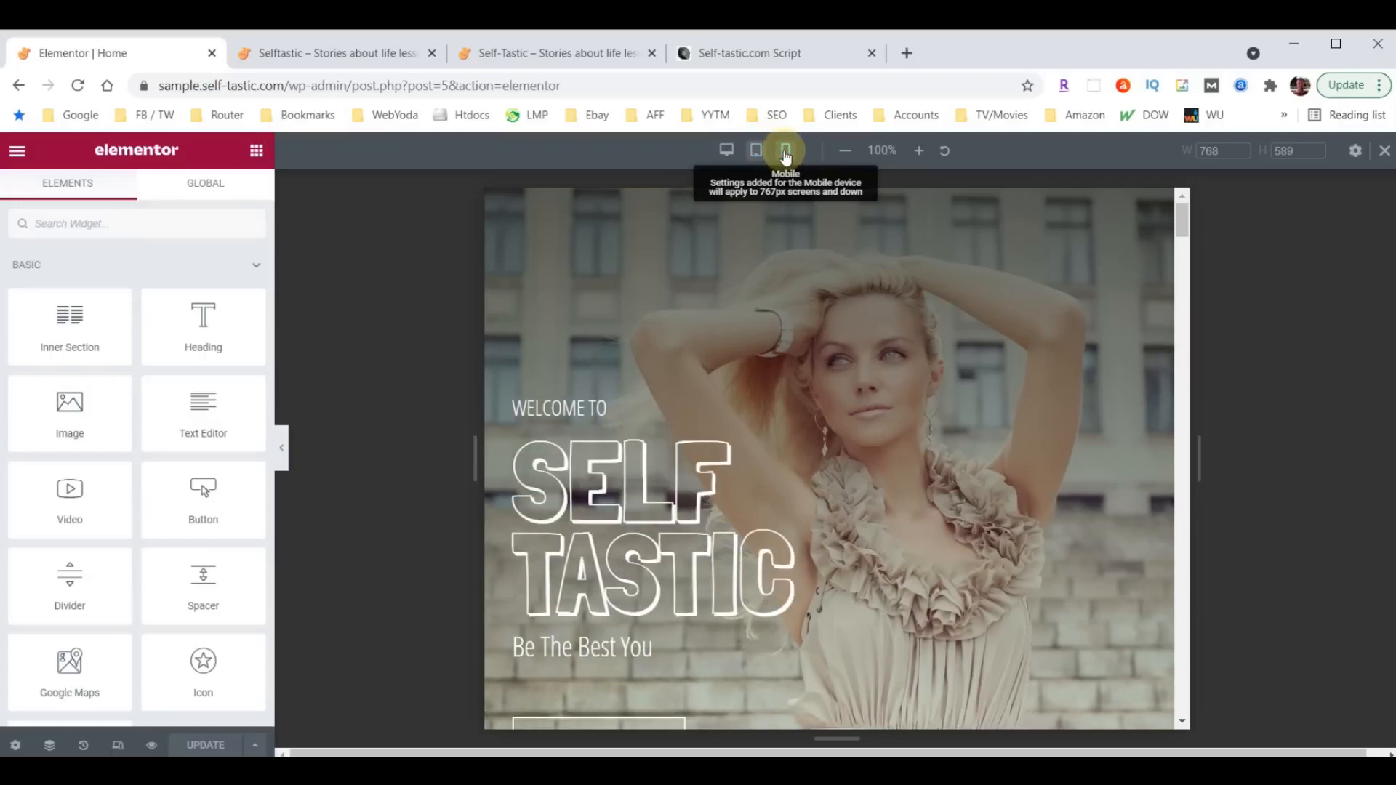
{"action": "left_click", "coordinate": [784, 153]}
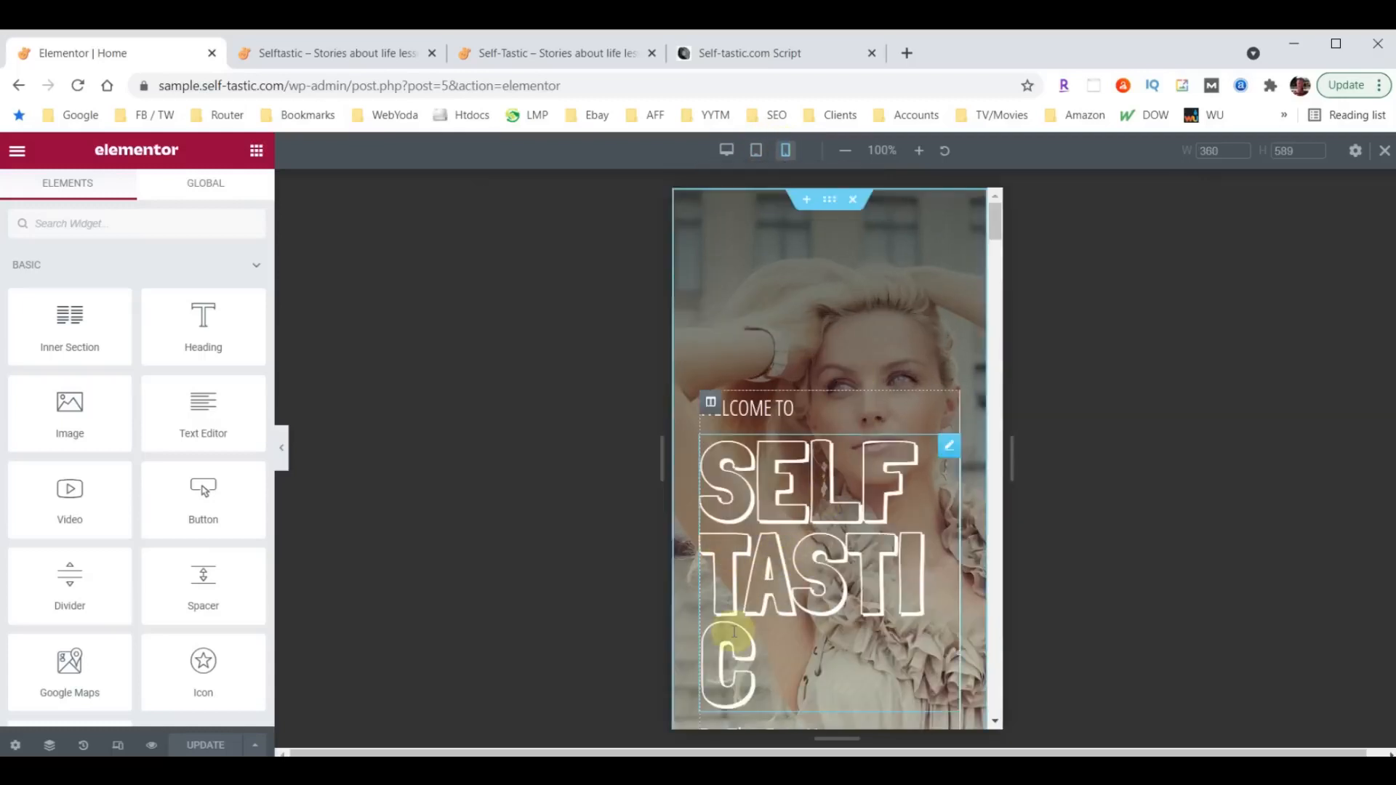
- Set the mobile font size of the SELF TASTIC hero heading to 100 px
{"action": "left_click", "coordinate": [947, 447]}
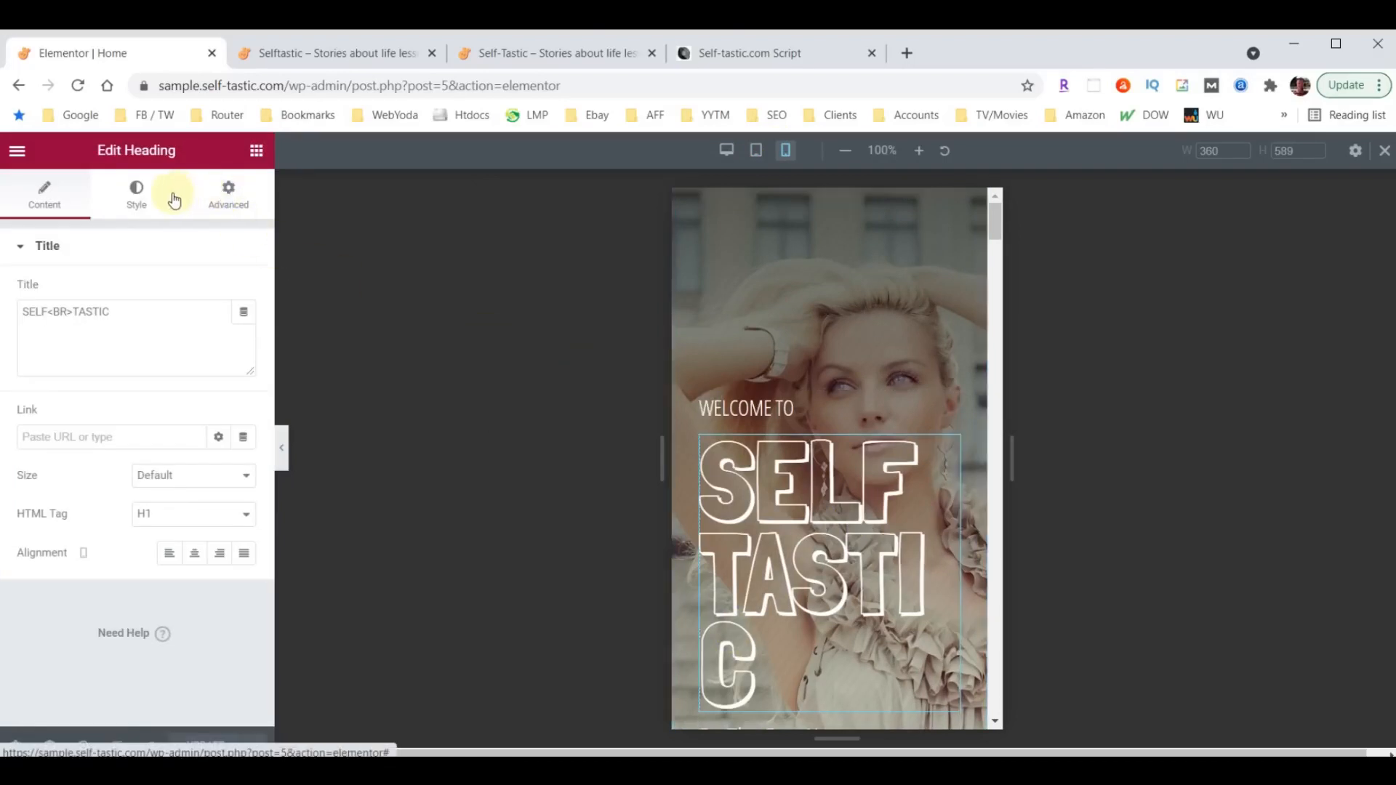
{"action": "left_click", "coordinate": [136, 194]}
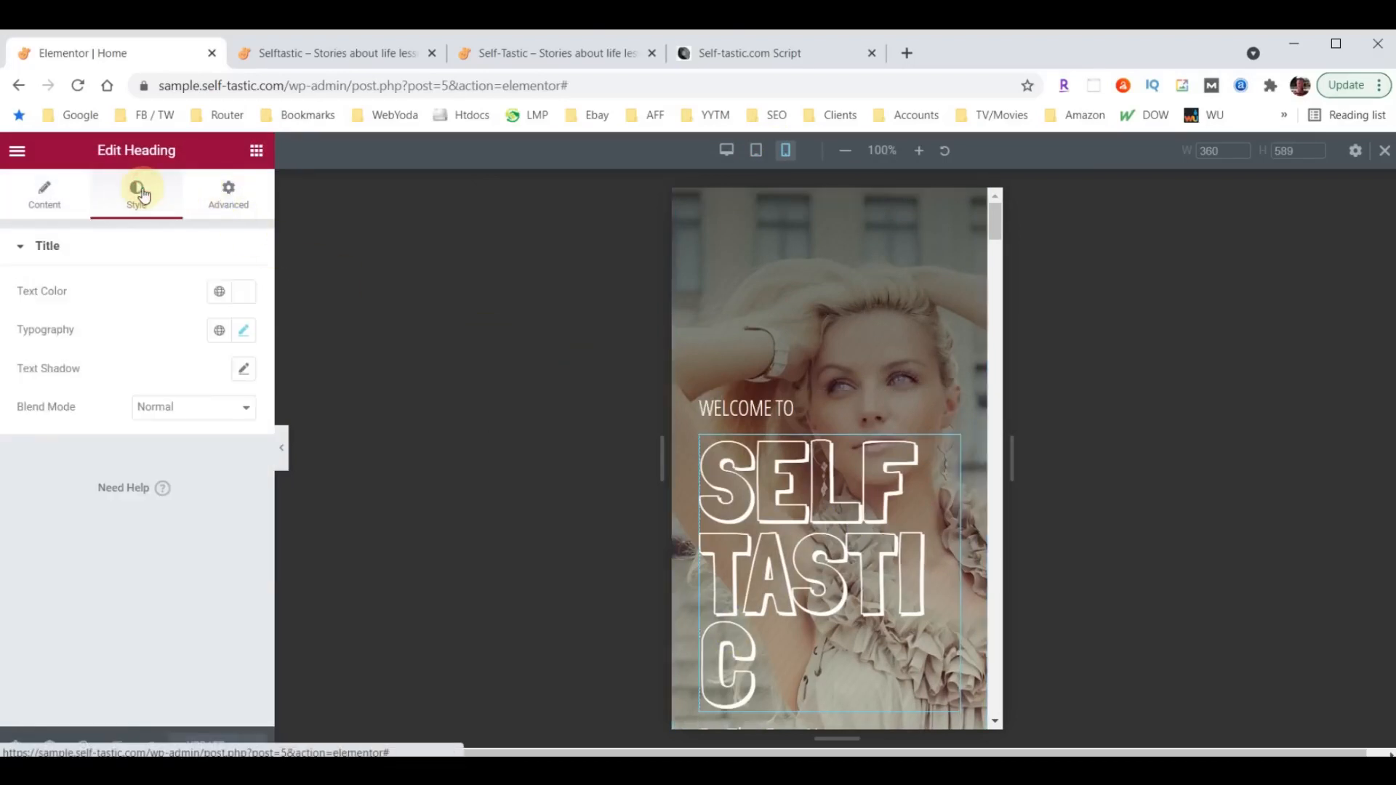
{"action": "left_click", "coordinate": [243, 330]}
{"action": "left_click", "coordinate": [199, 478]}
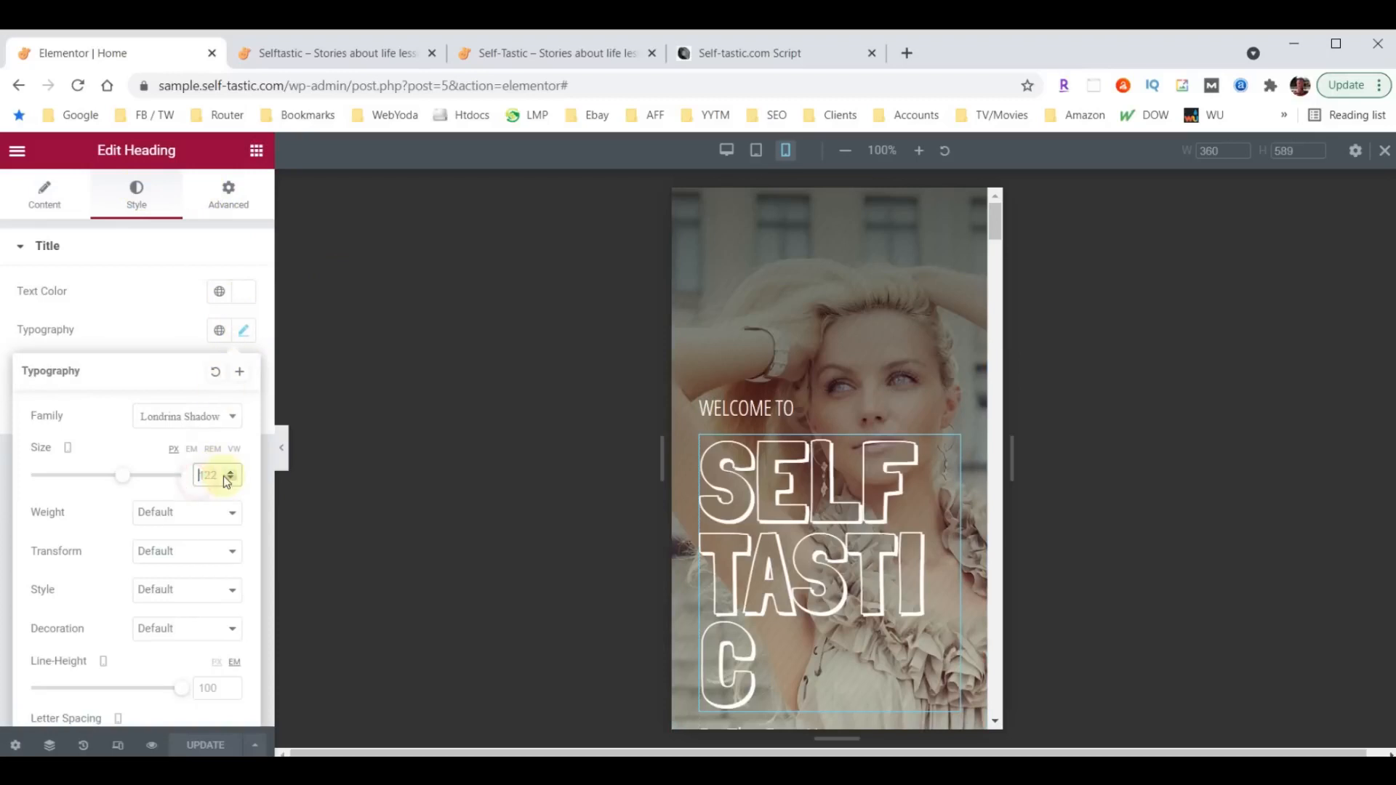
{"action": "type", "text": "100"}
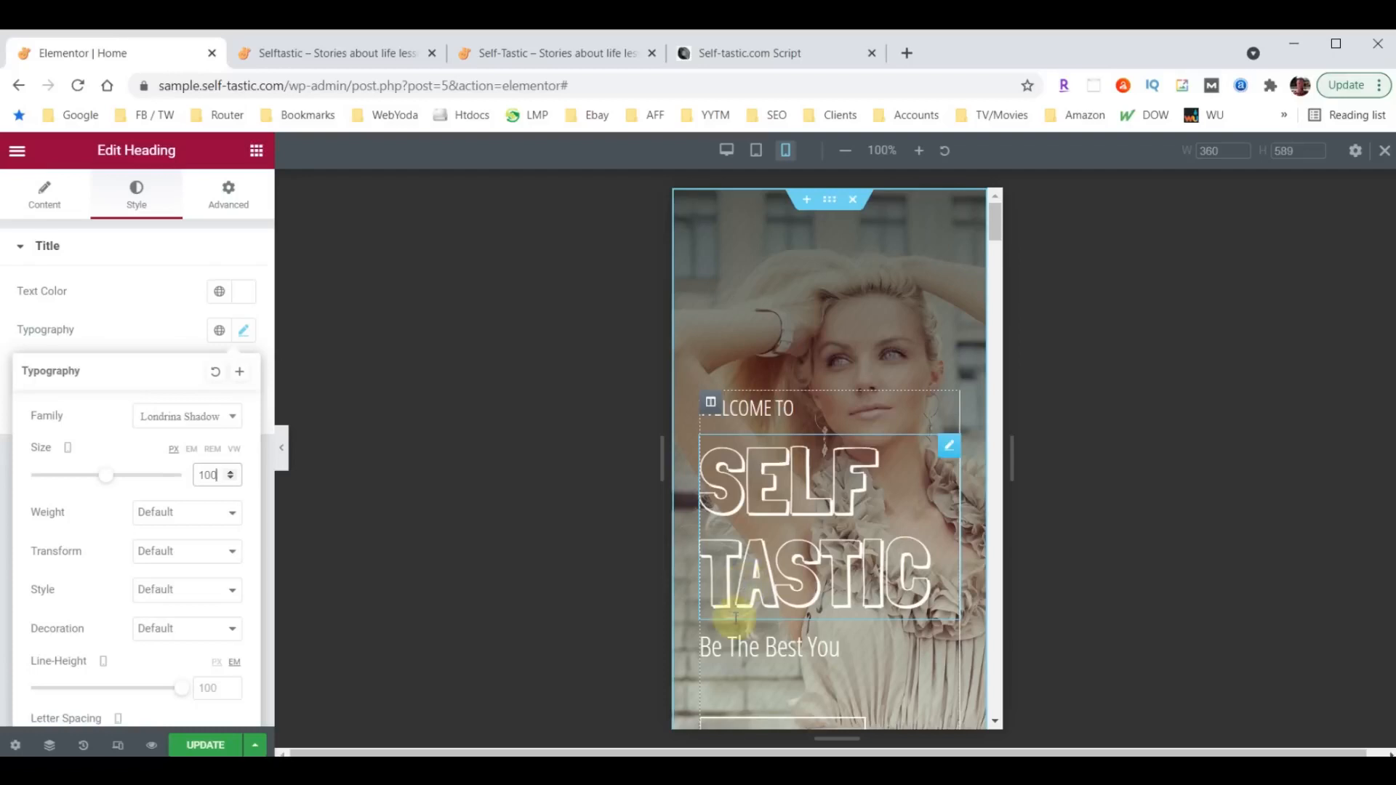
- Set the mobile top and bottom padding of the "Advice and encouragement on improving yourself" section to 40 px
{"action": "scroll", "coordinate": [835, 404], "scroll_direction": "down", "scroll_amount": 1}
{"action": "scroll", "coordinate": [837, 411], "scroll_direction": "down", "scroll_amount": 5}
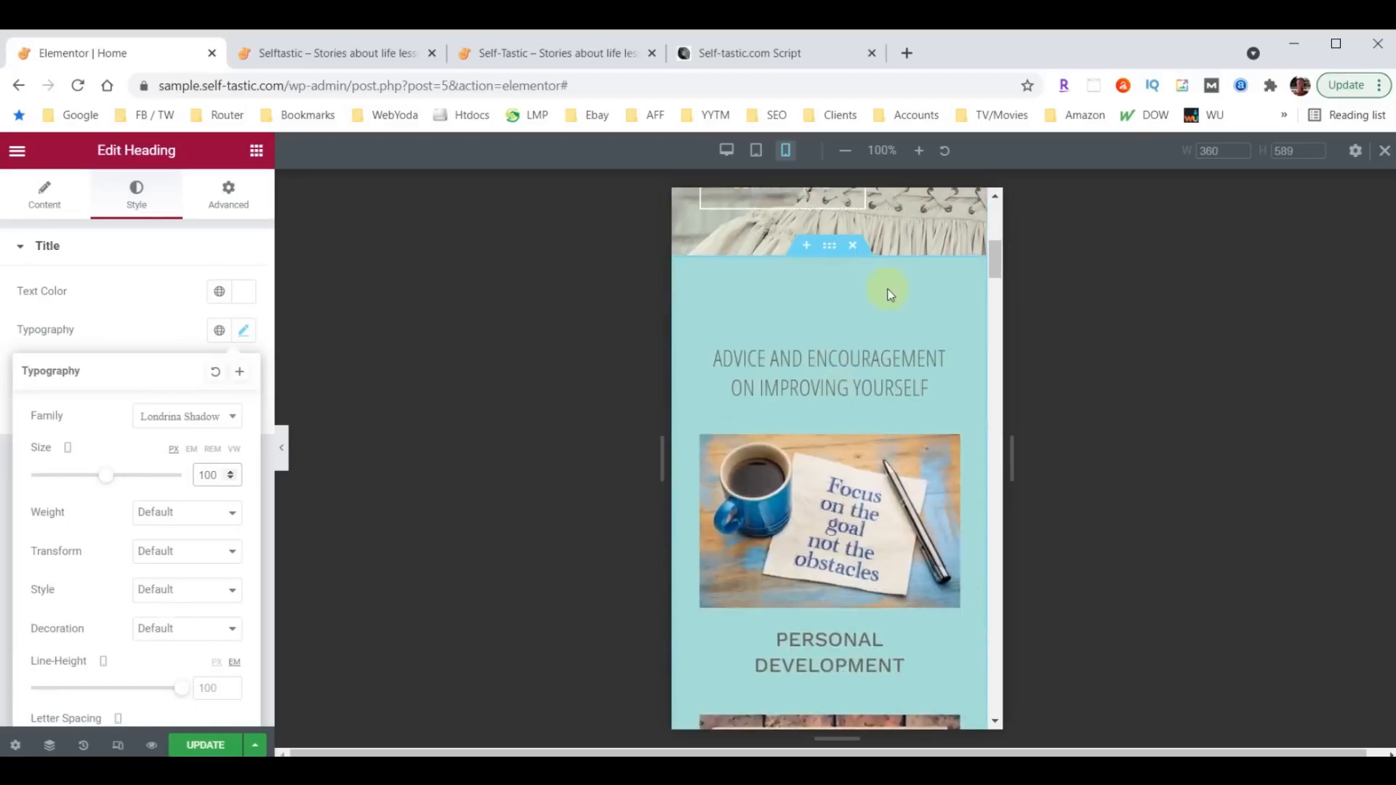
{"action": "scroll", "coordinate": [864, 400], "scroll_direction": "down", "scroll_amount": 12}
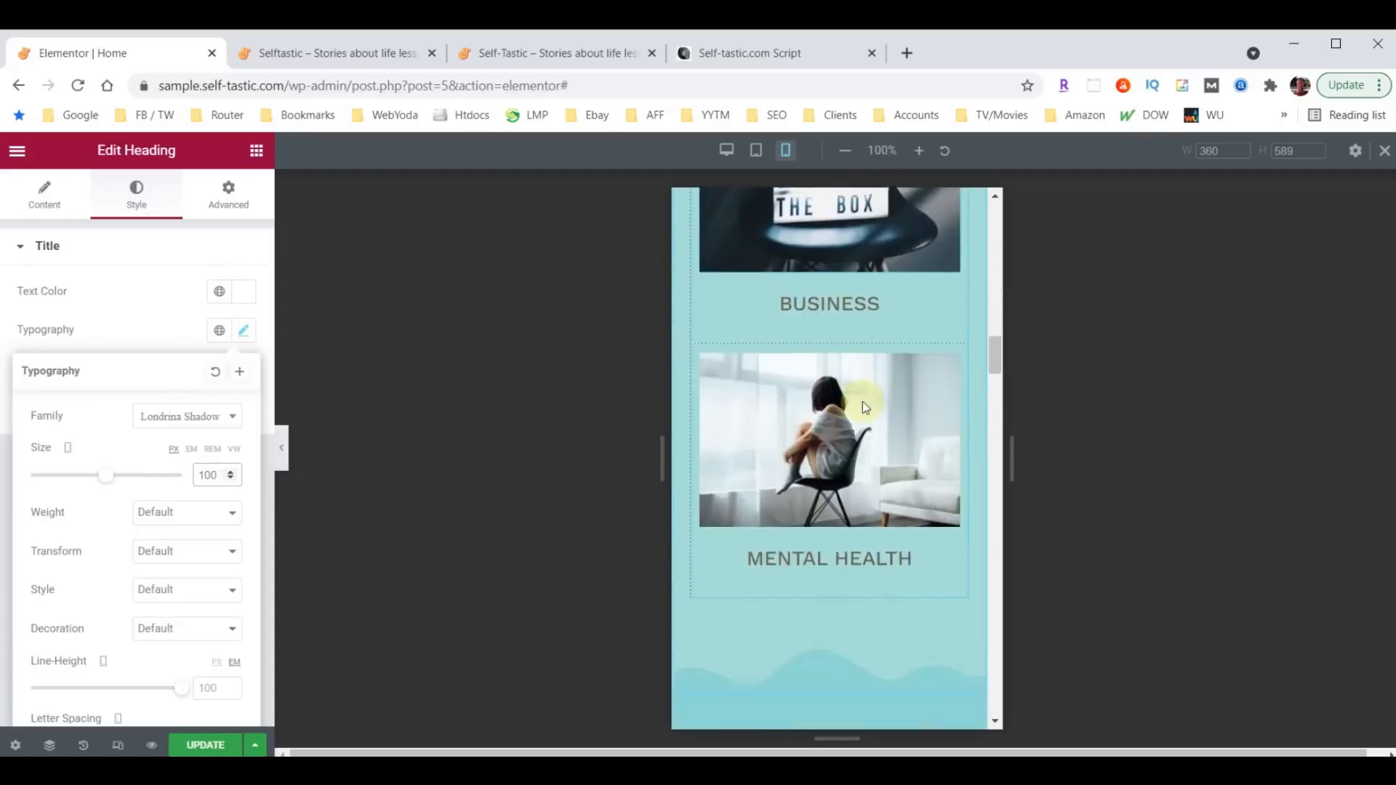
{"action": "scroll", "coordinate": [826, 346], "scroll_direction": "up", "scroll_amount": 7}
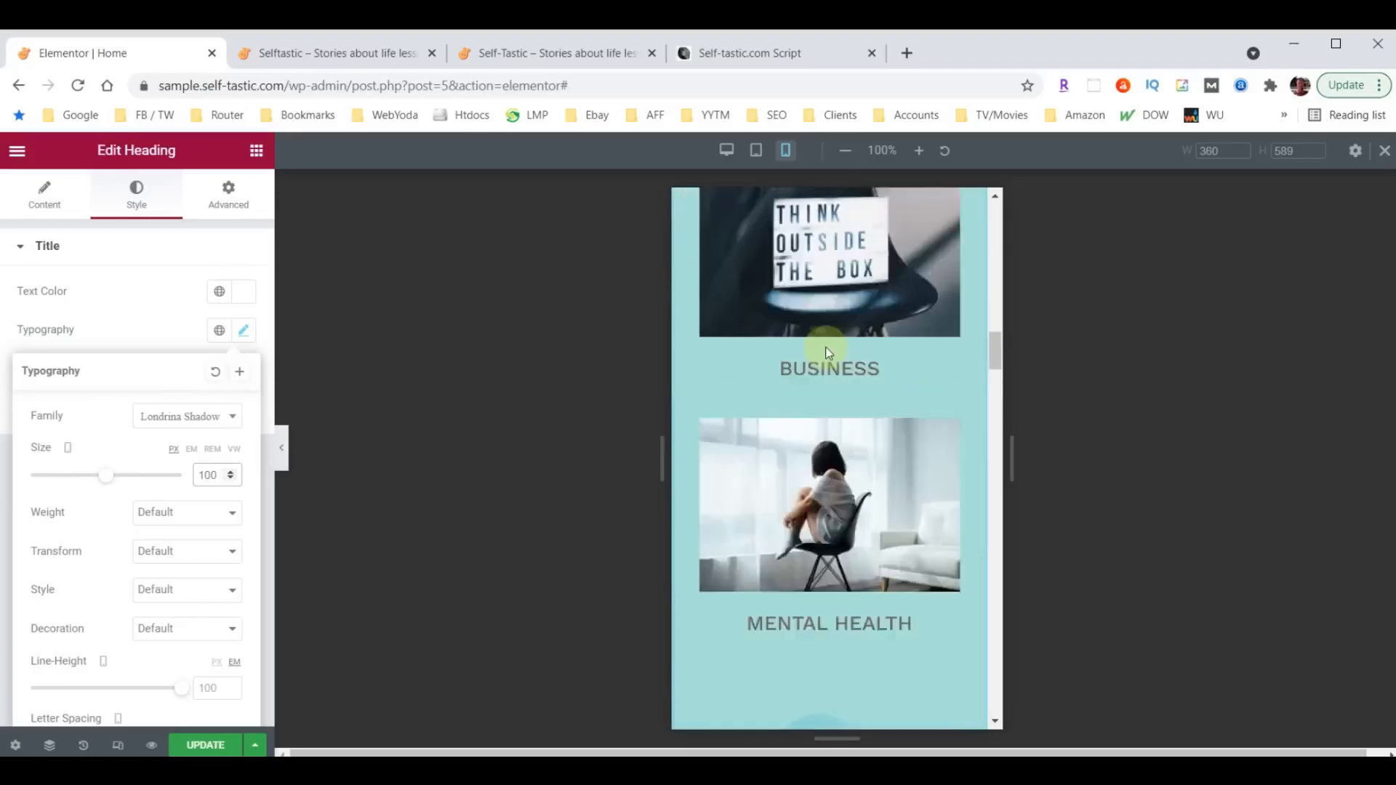
{"action": "scroll", "coordinate": [834, 393], "scroll_direction": "up", "scroll_amount": 6}
{"action": "left_click", "coordinate": [836, 387]}
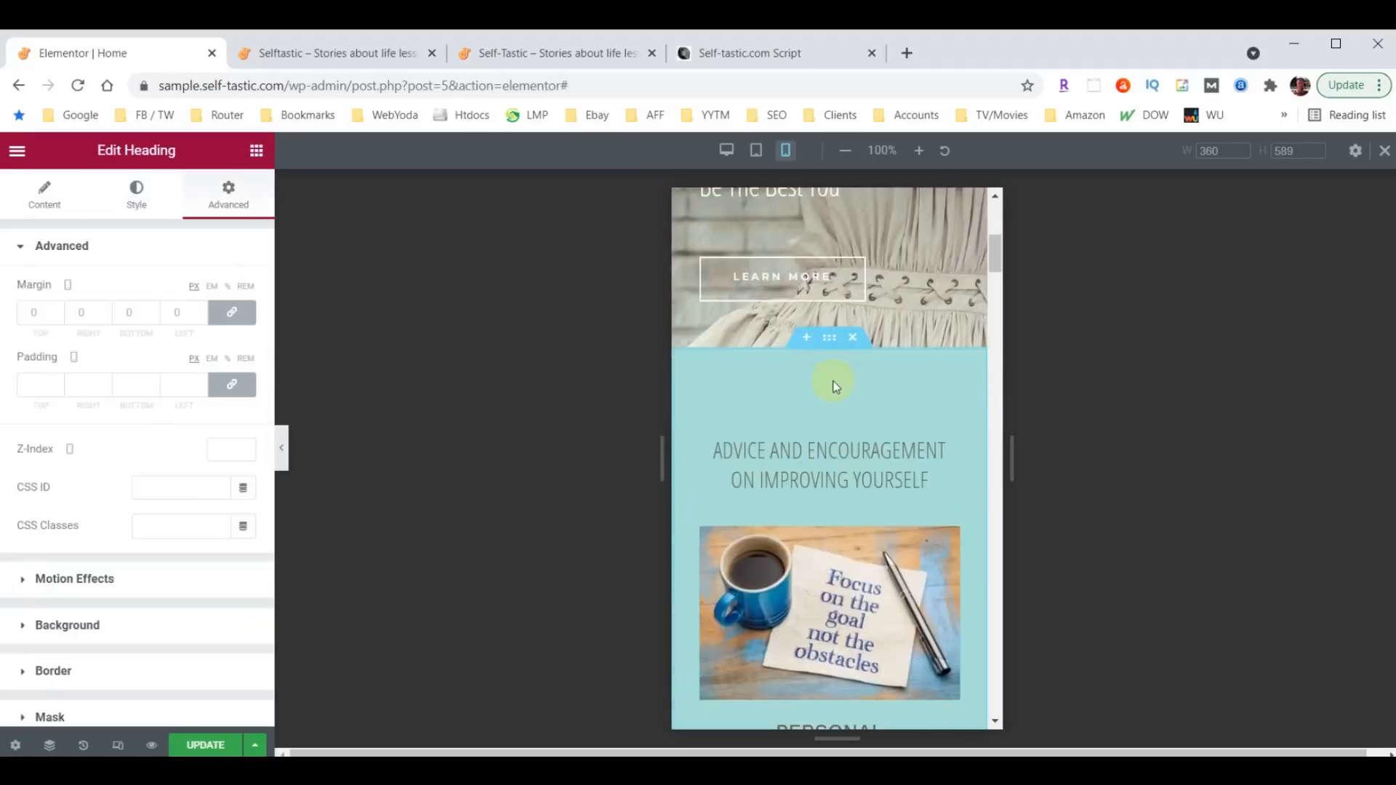
{"action": "left_click", "coordinate": [828, 339]}
{"action": "left_click", "coordinate": [227, 193]}
{"action": "left_click", "coordinate": [34, 384]}
{"action": "type", "text": "40"}
{"action": "double_click", "coordinate": [124, 386]}
{"action": "type", "text": "40"}
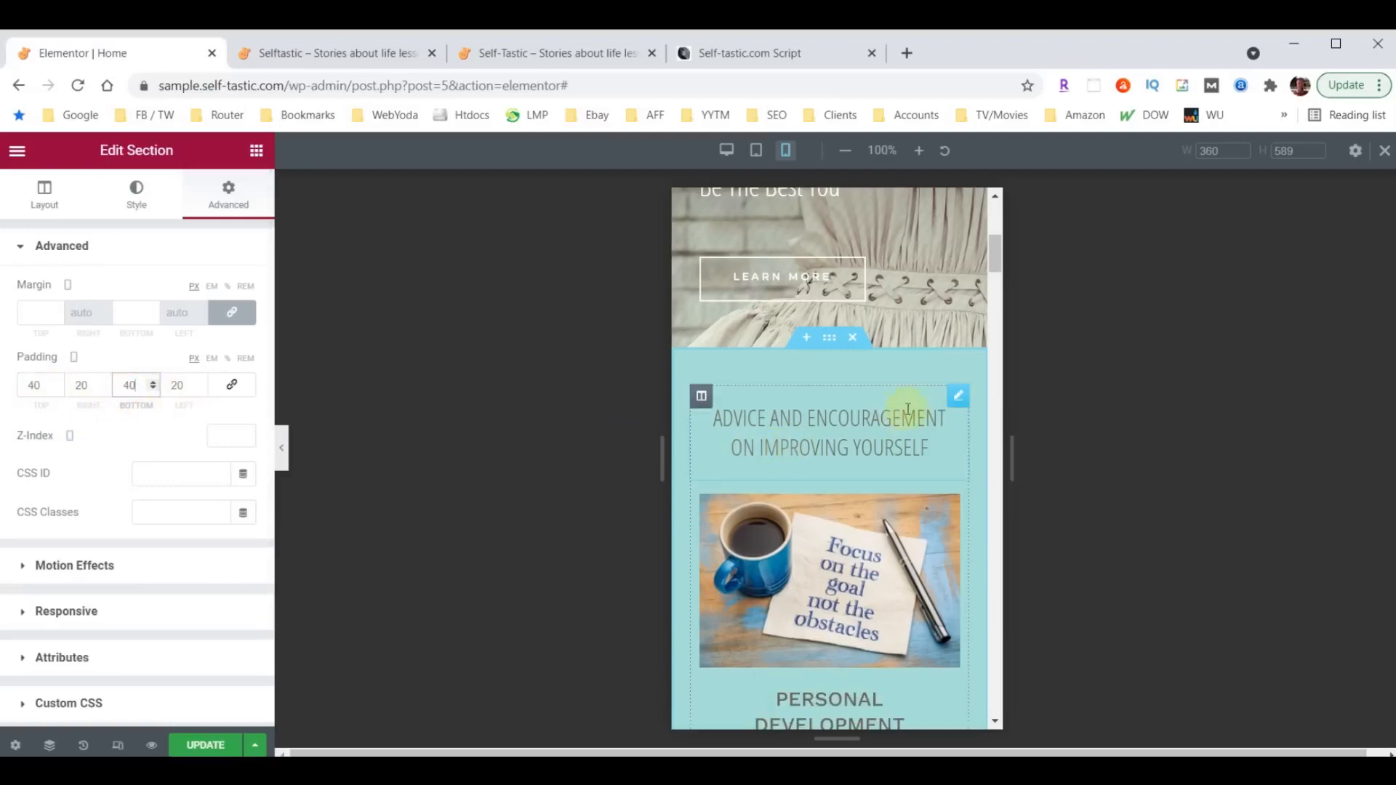
- Set the mobile font size of the "Advice and encouragement on improving yourself" heading to 26 px
{"action": "left_click", "coordinate": [956, 406]}
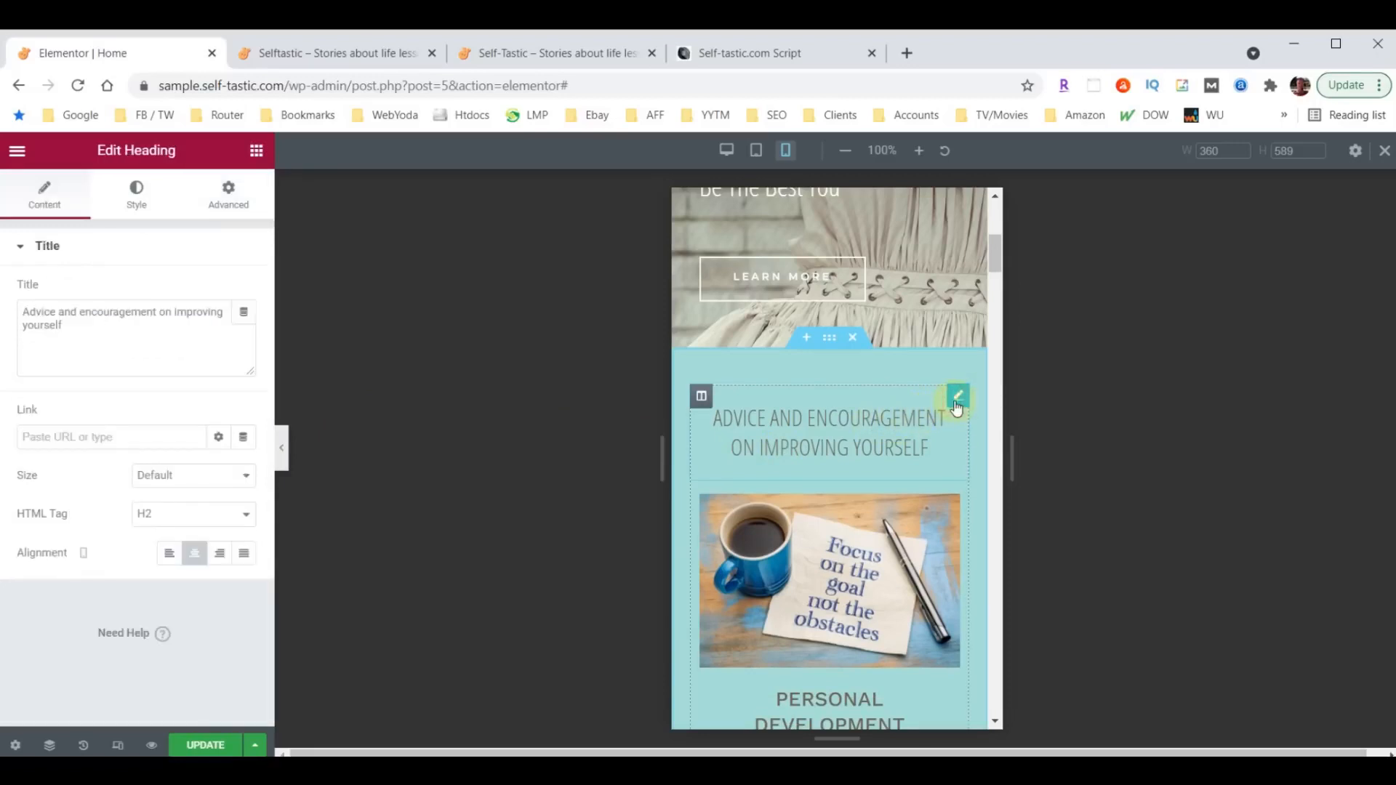
{"action": "left_click", "coordinate": [140, 203]}
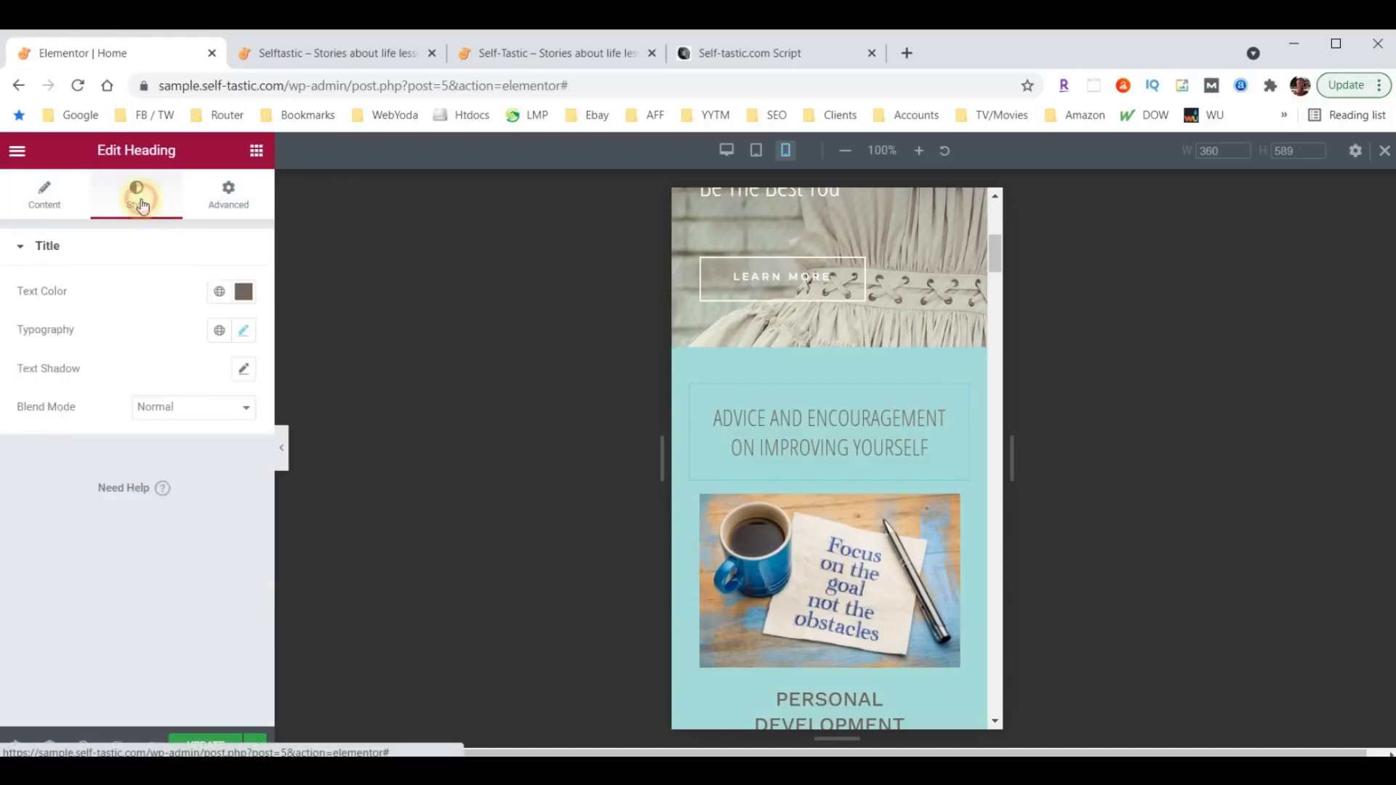
{"action": "left_click", "coordinate": [243, 331]}
{"action": "left_click", "coordinate": [213, 473]}
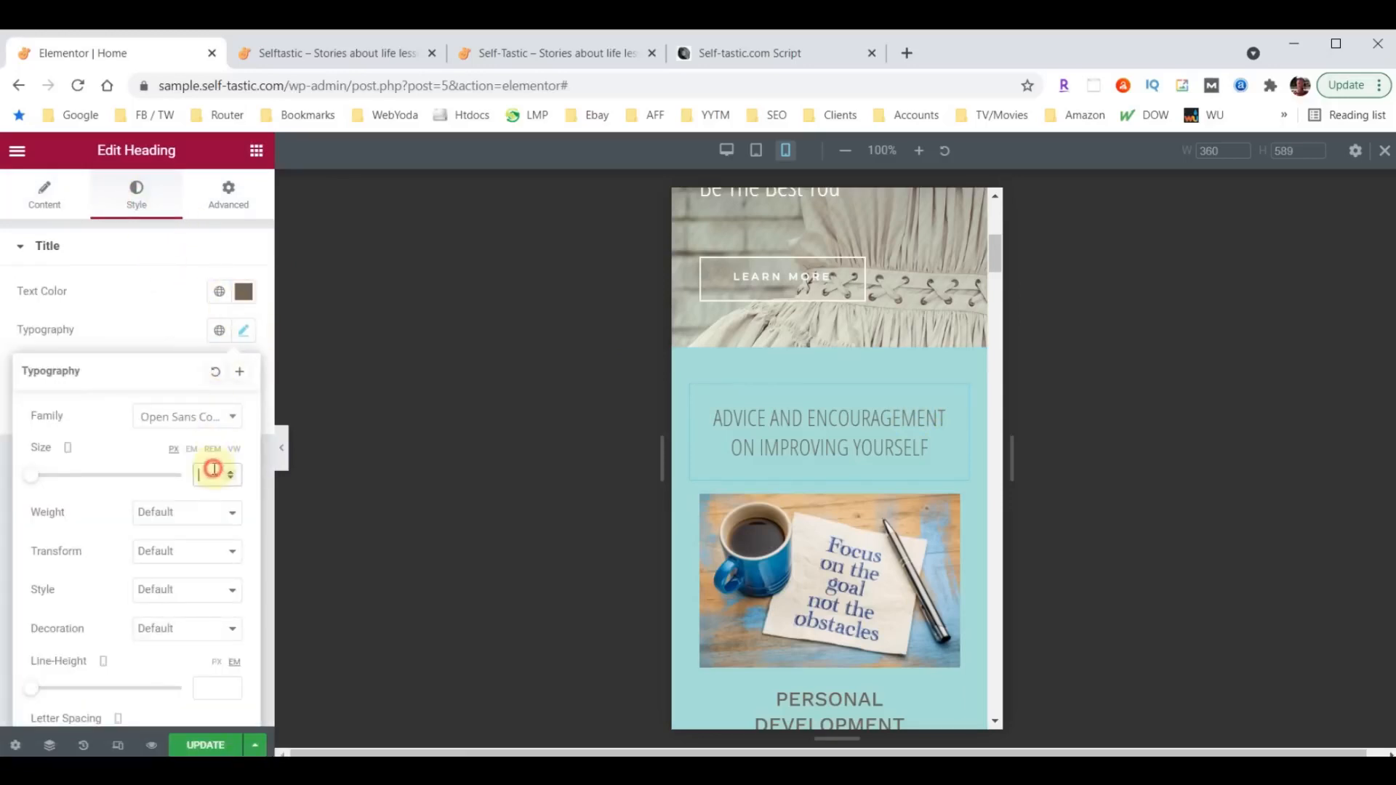
{"action": "type", "text": "26"}
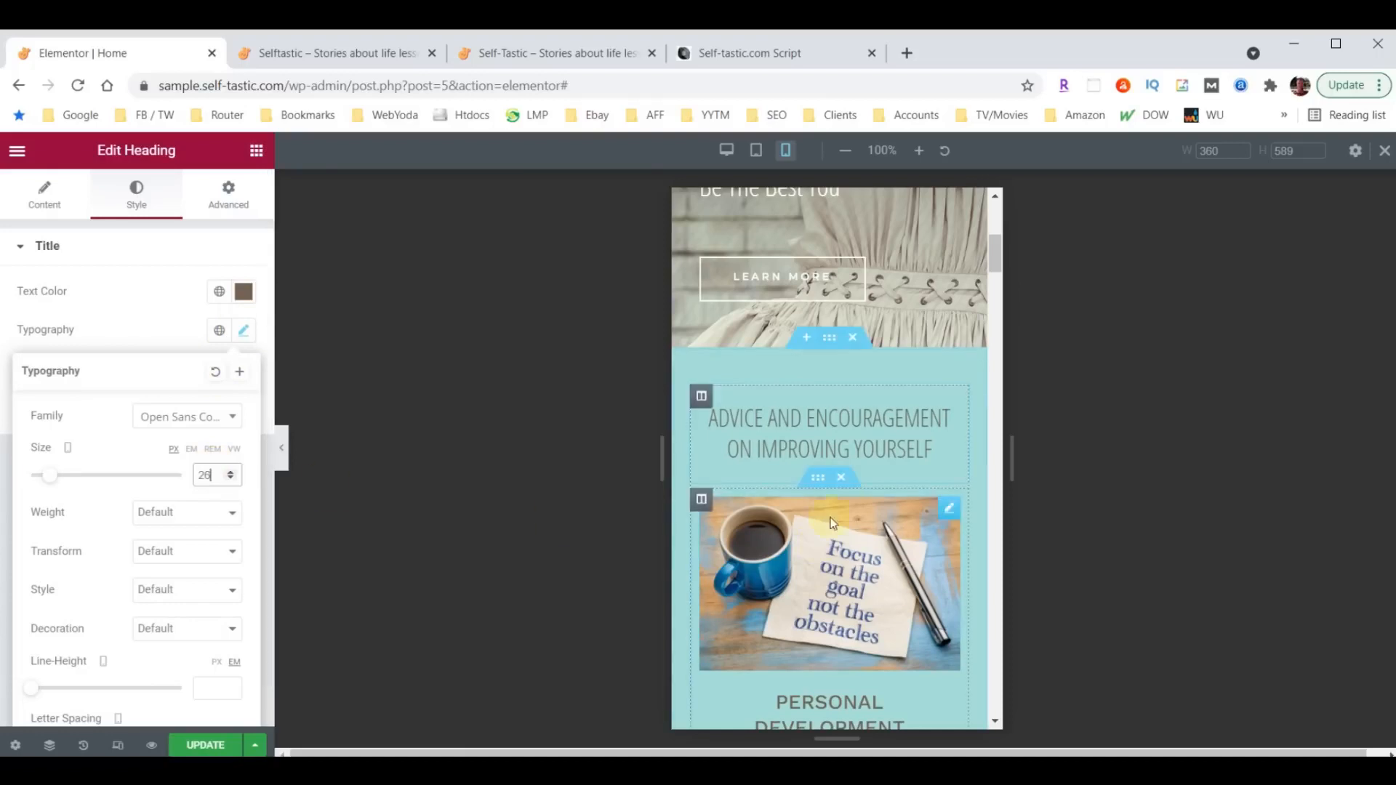
- Set the mobile height of the bottom shape divider on the "Advice and encouragement on improving yourself" section to 30
{"action": "scroll", "coordinate": [837, 460], "scroll_direction": "down", "scroll_amount": 10}
{"action": "scroll", "coordinate": [836, 458], "scroll_direction": "down", "scroll_amount": 12}
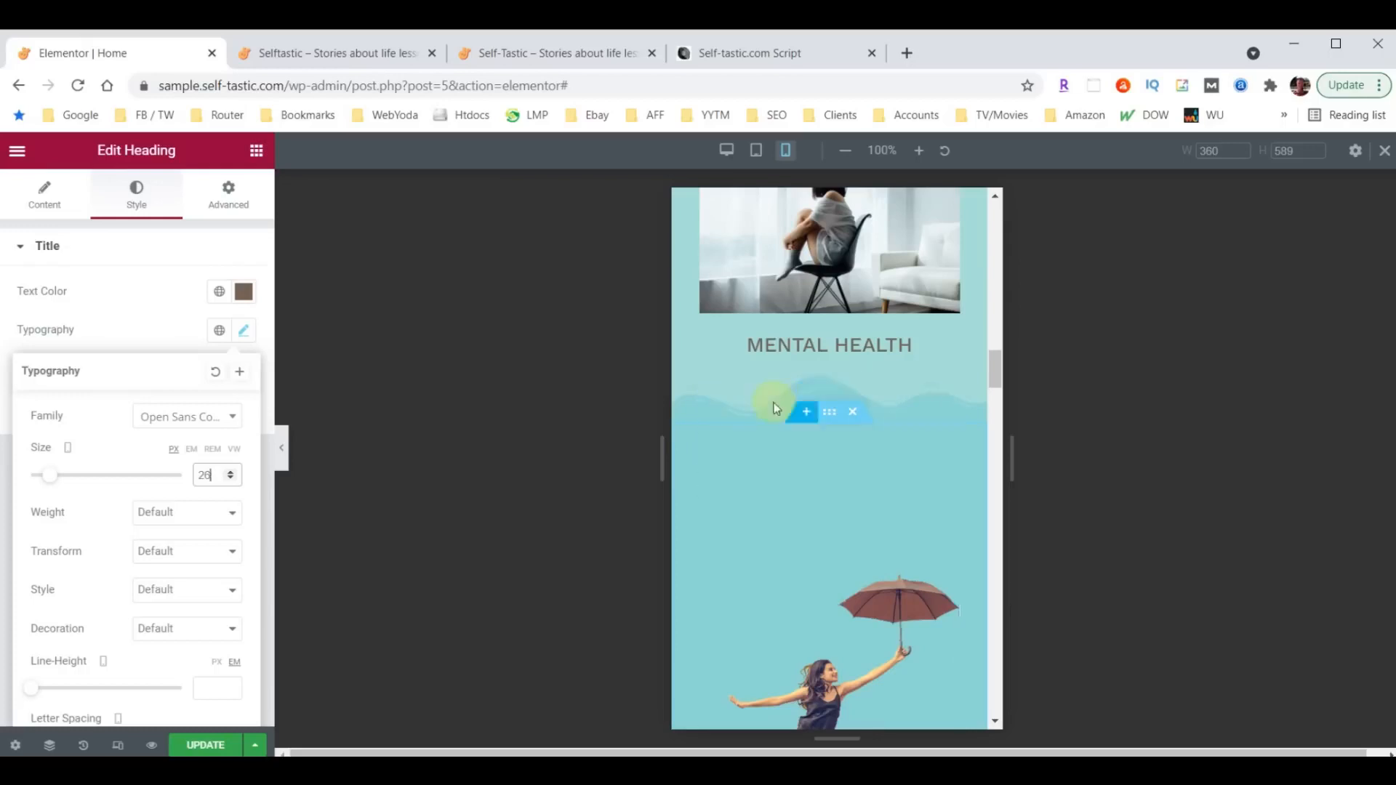
{"action": "scroll", "coordinate": [905, 381], "scroll_direction": "up", "scroll_amount": 8}
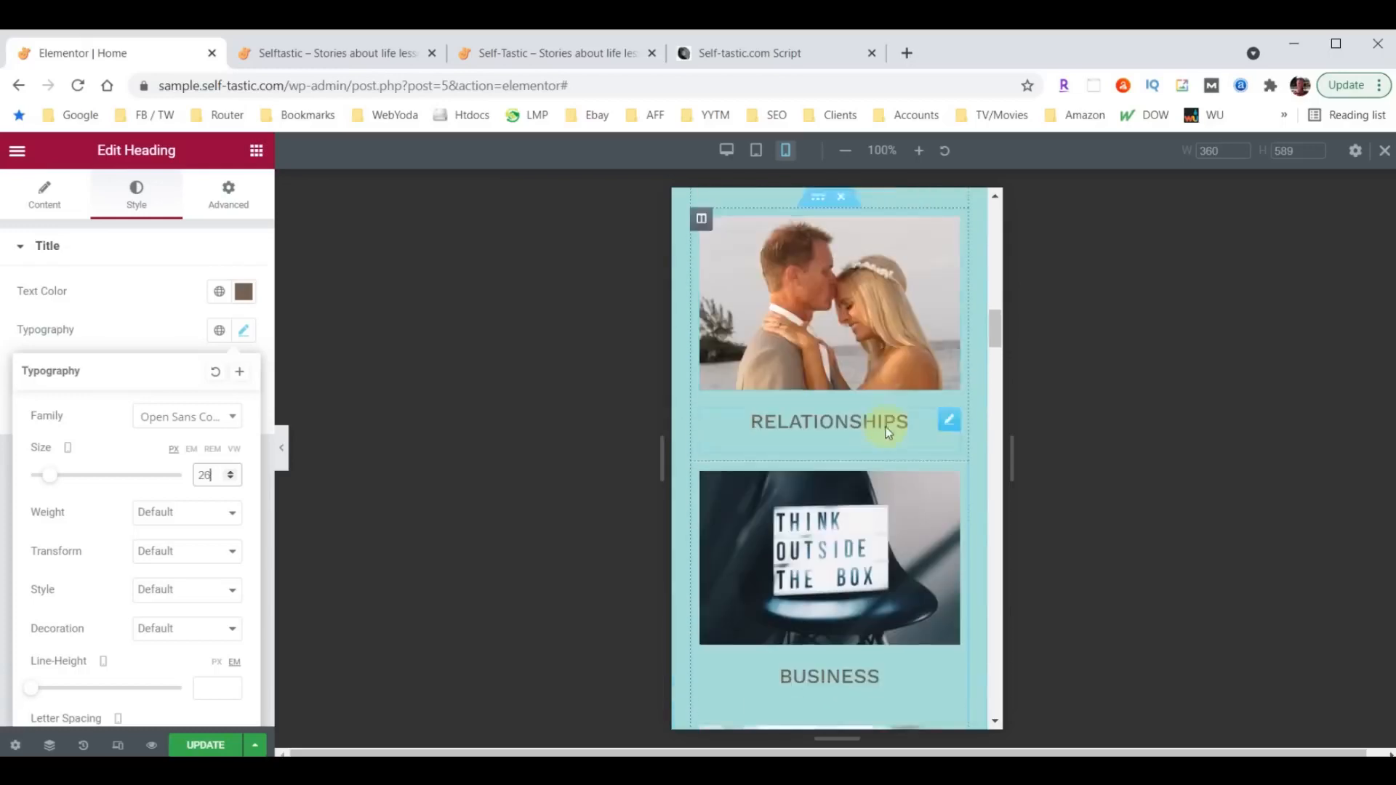
{"action": "scroll", "coordinate": [887, 432], "scroll_direction": "up", "scroll_amount": 10}
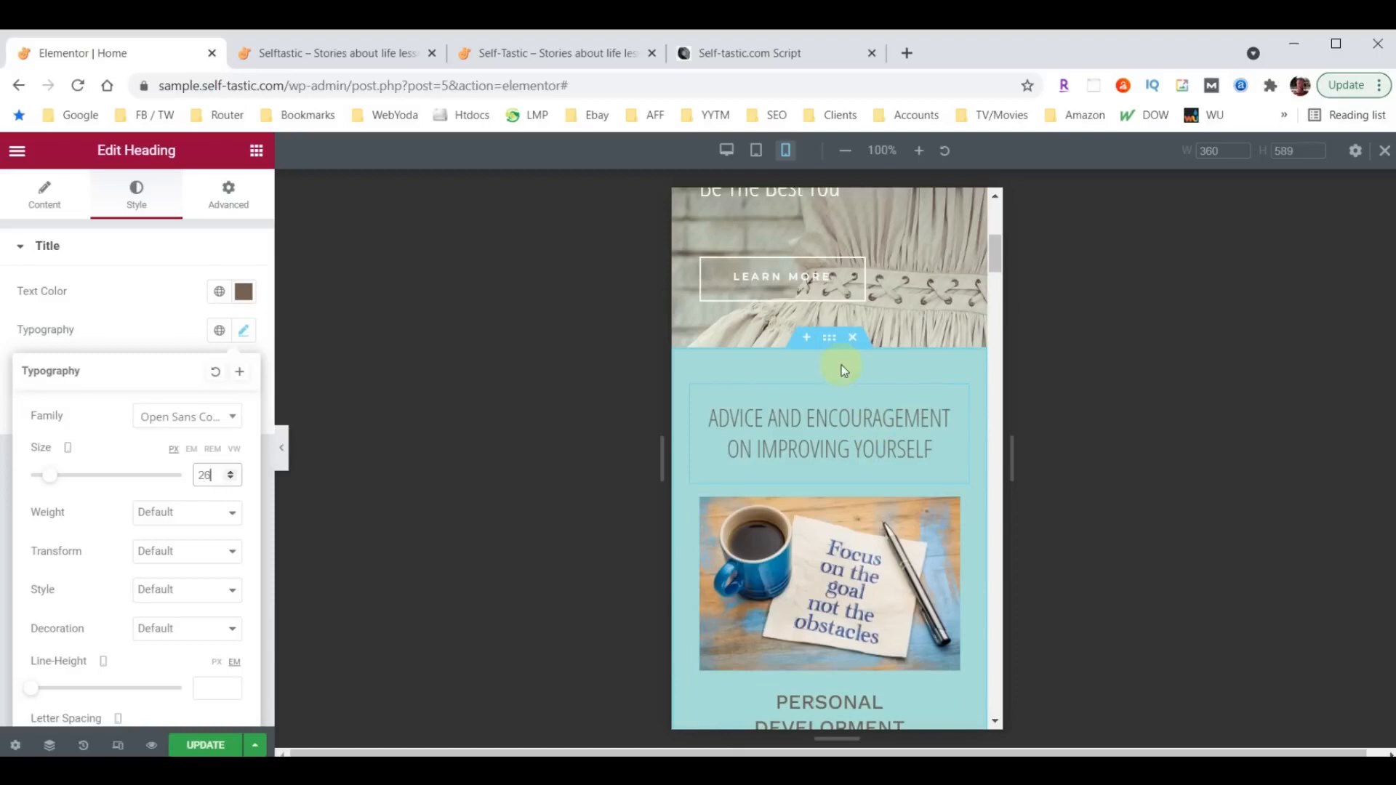
{"action": "left_click", "coordinate": [829, 337]}
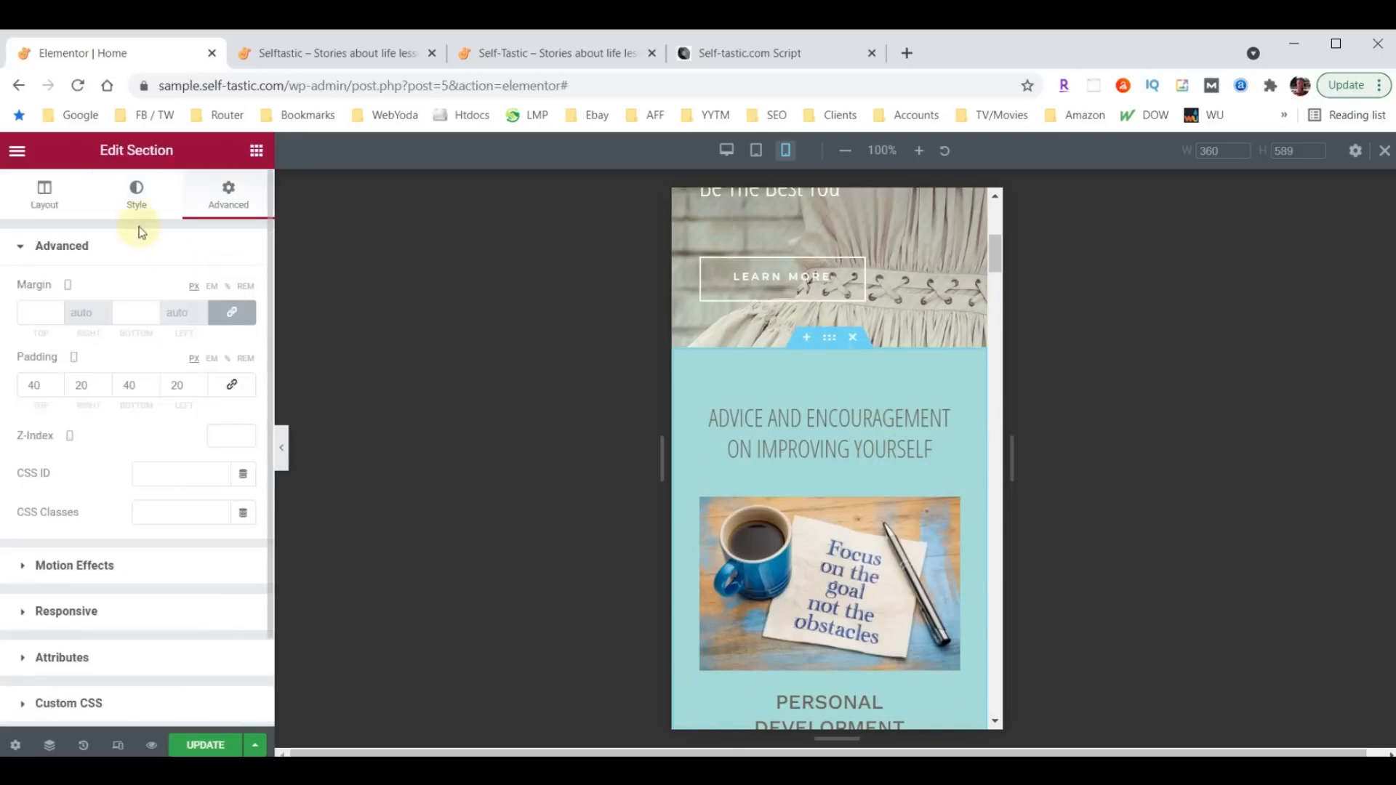
{"action": "left_click", "coordinate": [136, 199]}
{"action": "scroll", "coordinate": [131, 436], "scroll_direction": "down", "scroll_amount": 3}
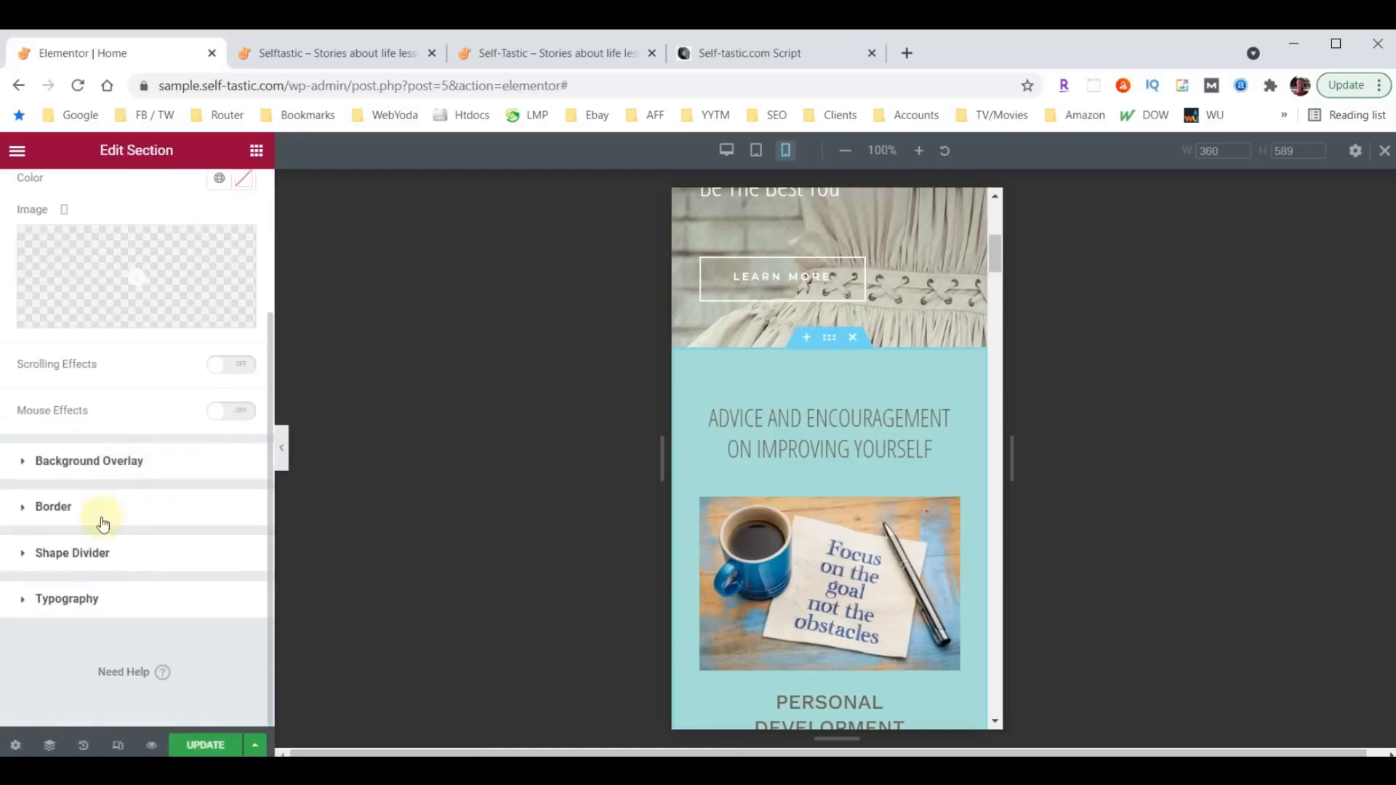
{"action": "left_click", "coordinate": [64, 554]}
{"action": "left_click", "coordinate": [195, 432]}
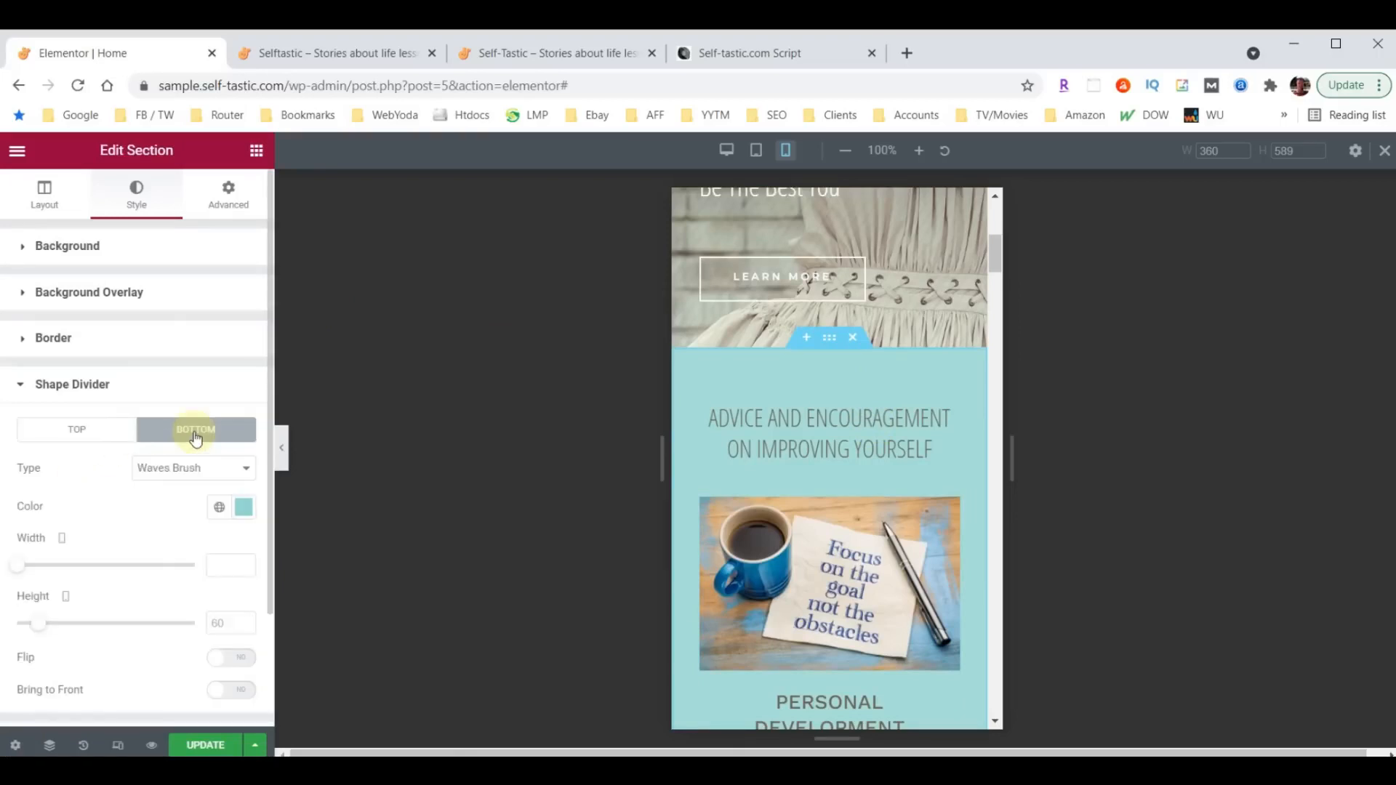
{"action": "left_click", "coordinate": [225, 621]}
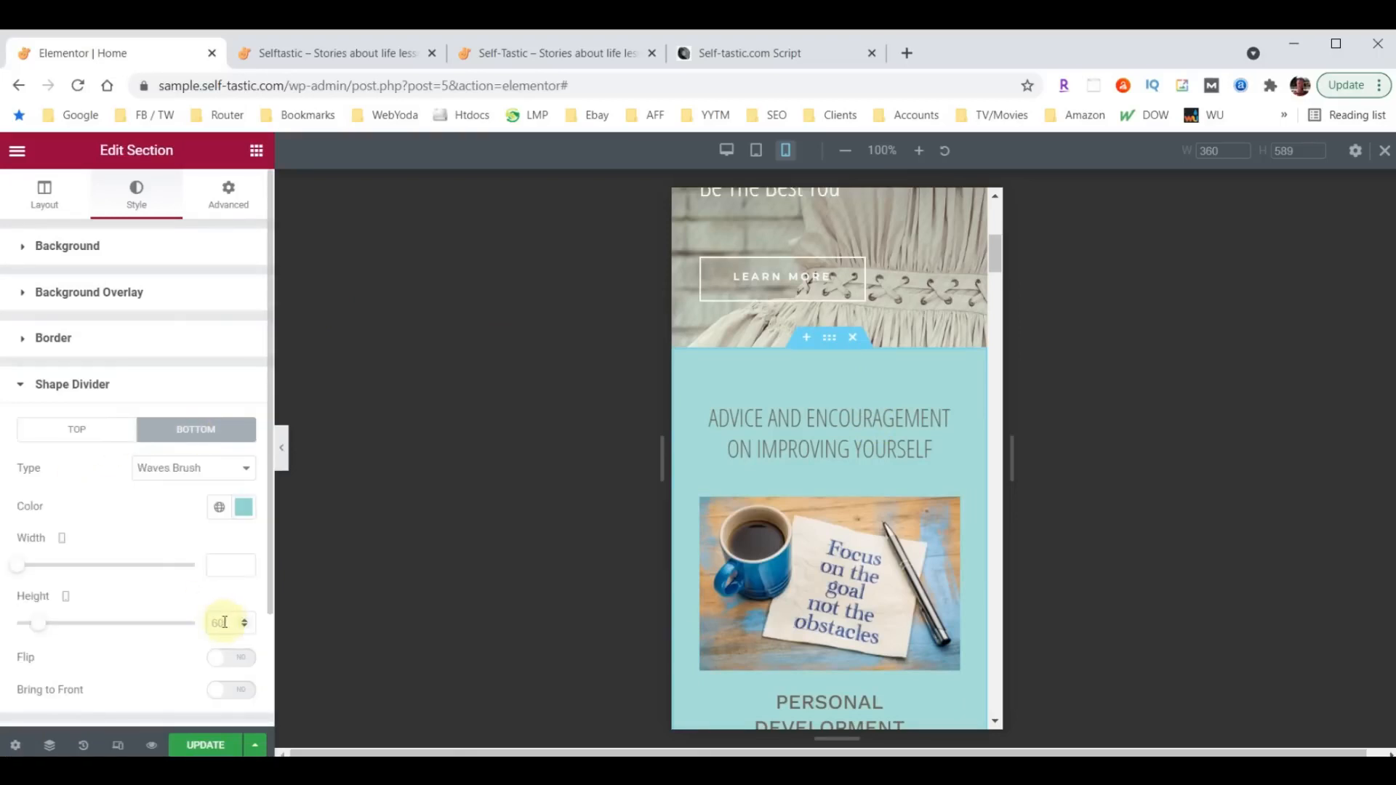
{"action": "type", "text": "30"}
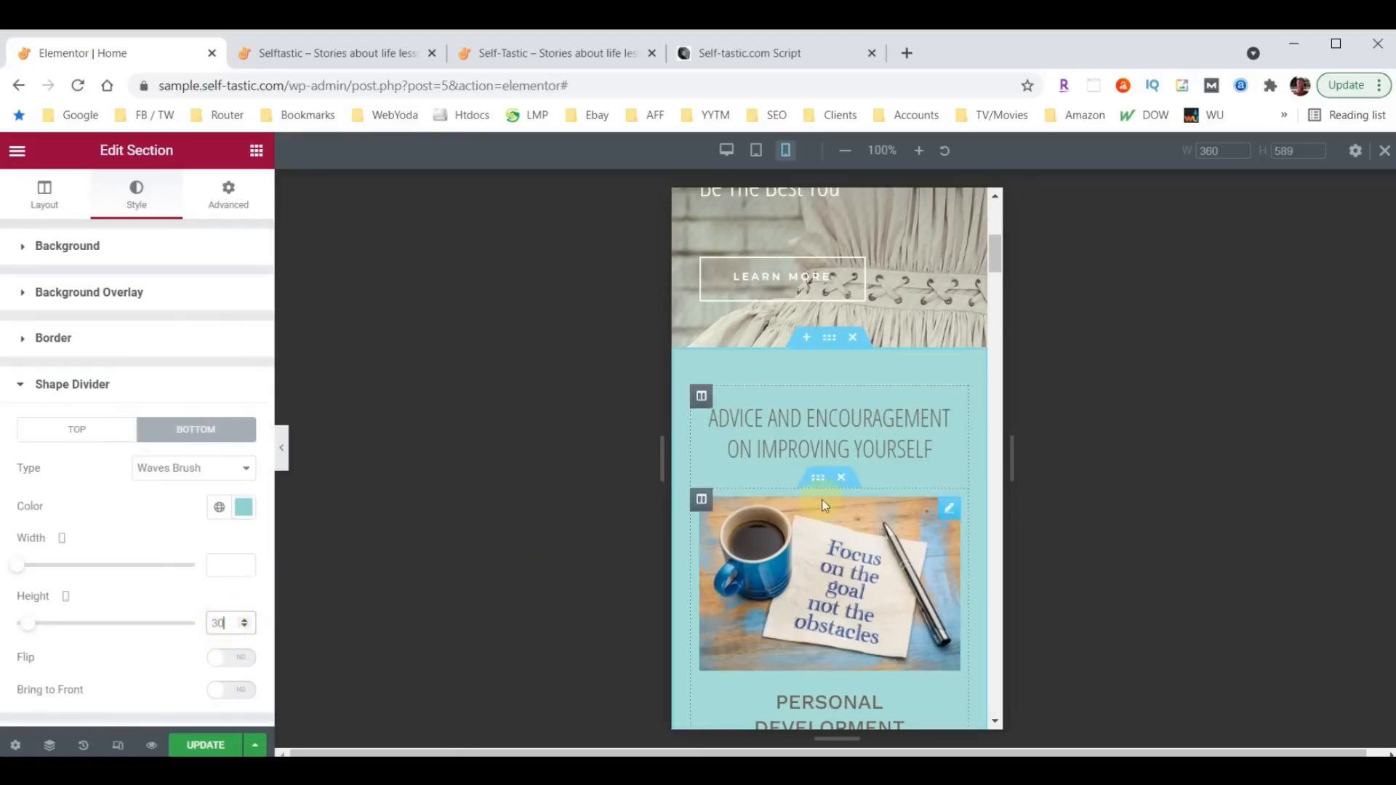
{"action": "scroll", "coordinate": [821, 500], "scroll_direction": "down", "scroll_amount": 8}
{"action": "scroll", "coordinate": [828, 497], "scroll_direction": "down", "scroll_amount": 12}
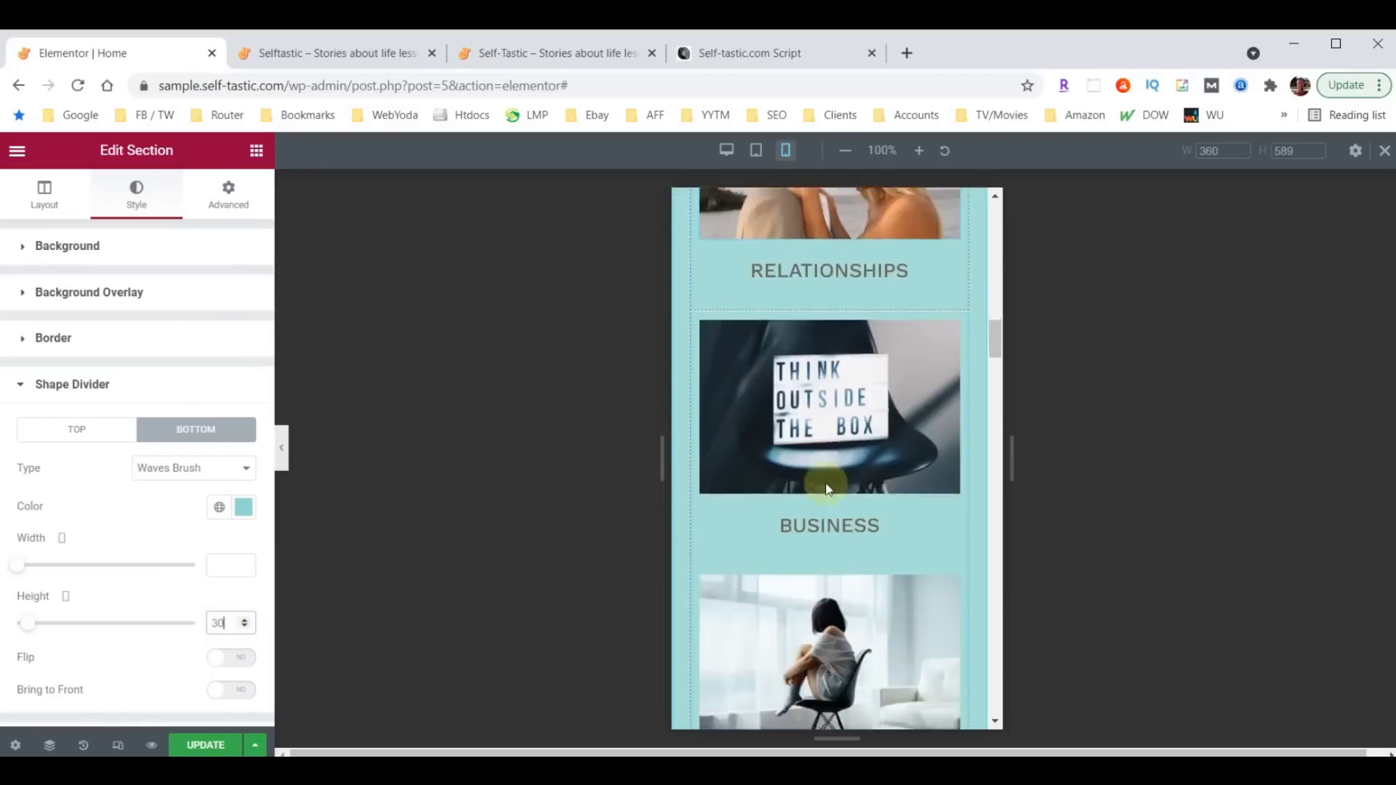
{"action": "left_click", "coordinate": [824, 486]}
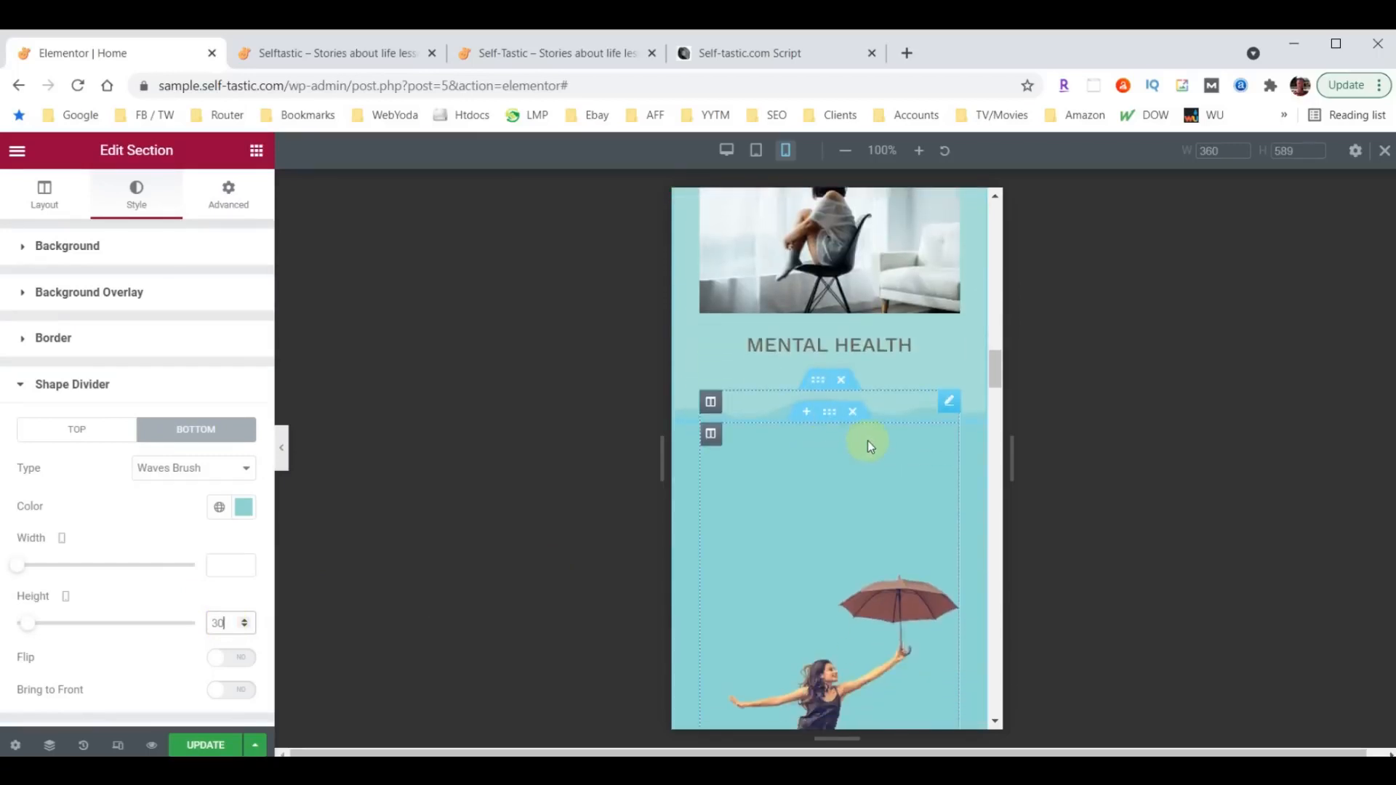
- Set the mobile height of the top shape divider on the Words of Wisdom section to 30
{"action": "scroll", "coordinate": [867, 440], "scroll_direction": "down", "scroll_amount": 10}
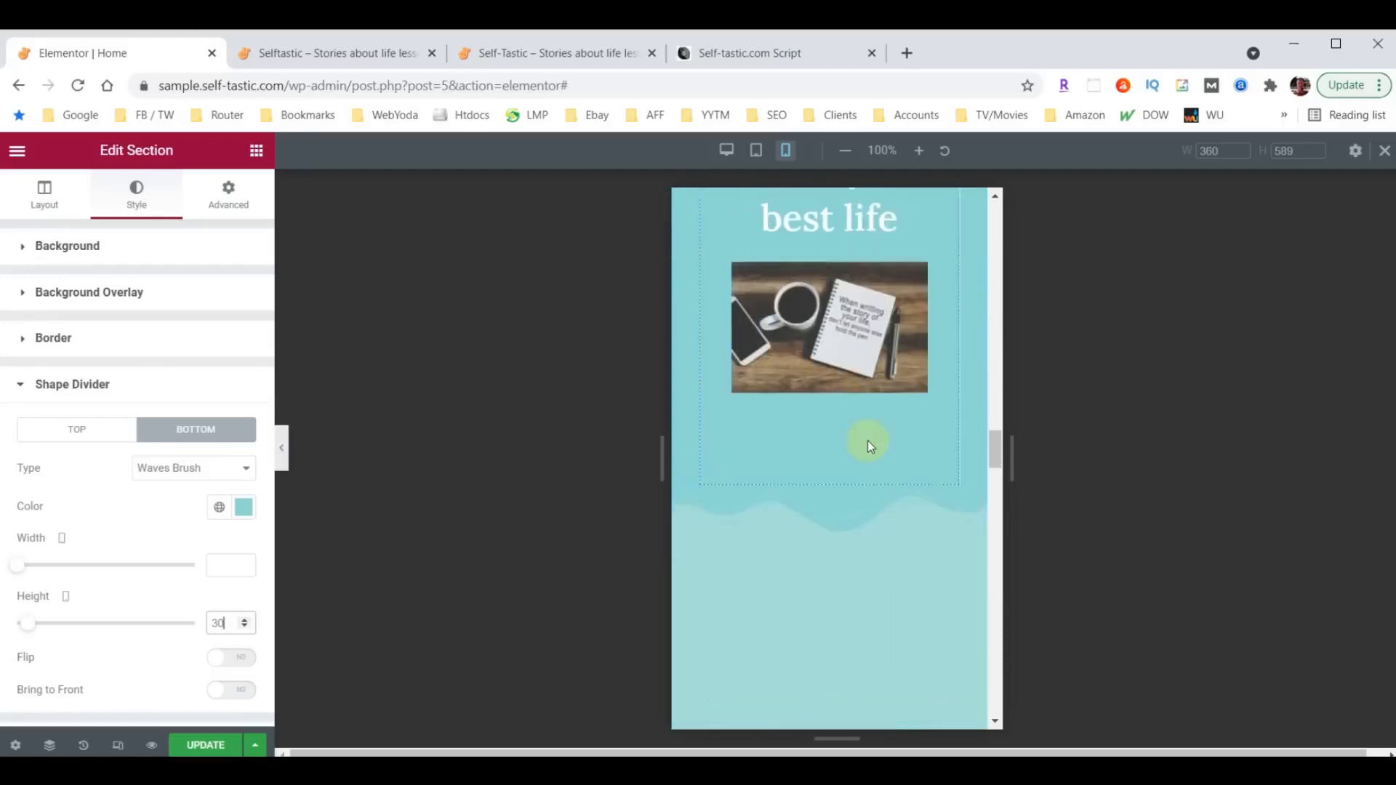
{"action": "scroll", "coordinate": [867, 440], "scroll_direction": "down", "scroll_amount": 8}
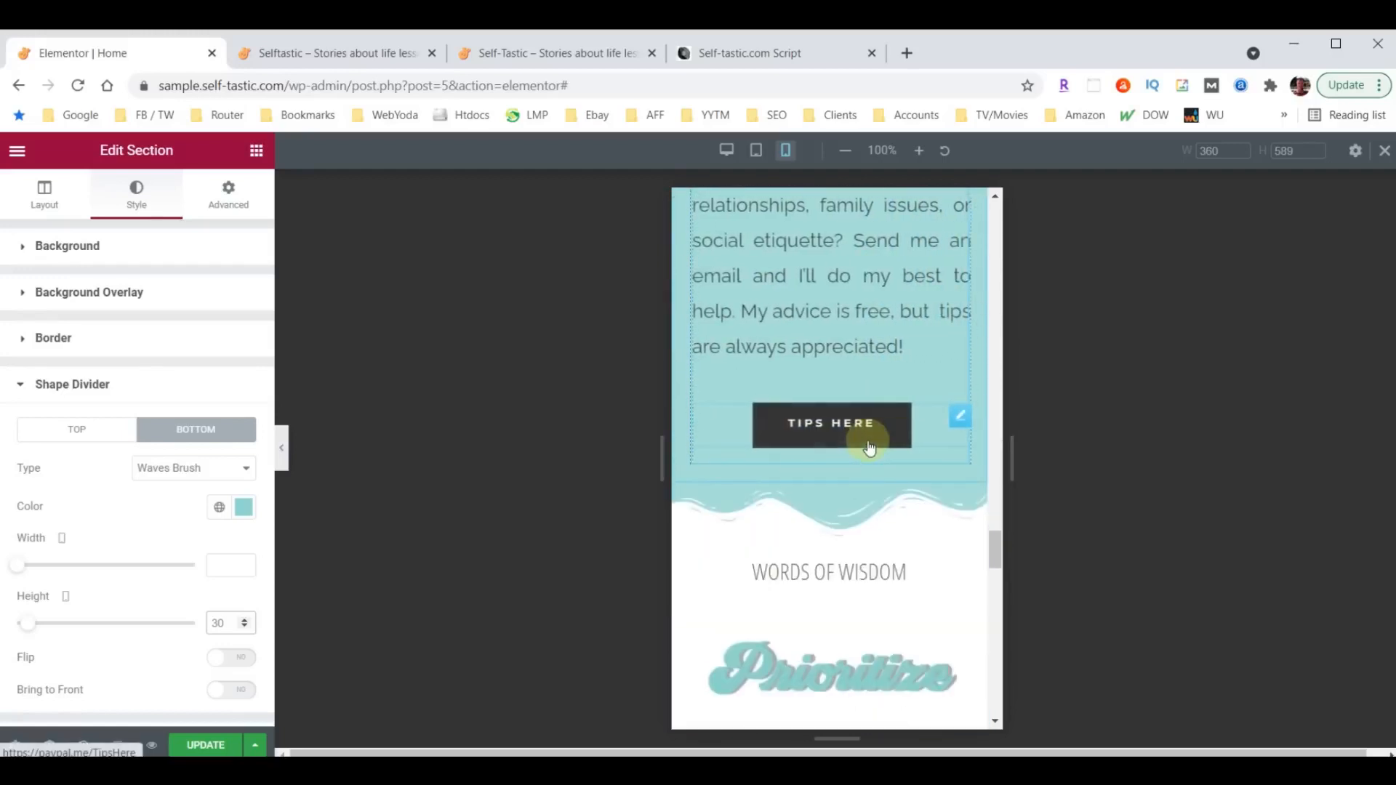
{"action": "left_click", "coordinate": [829, 473]}
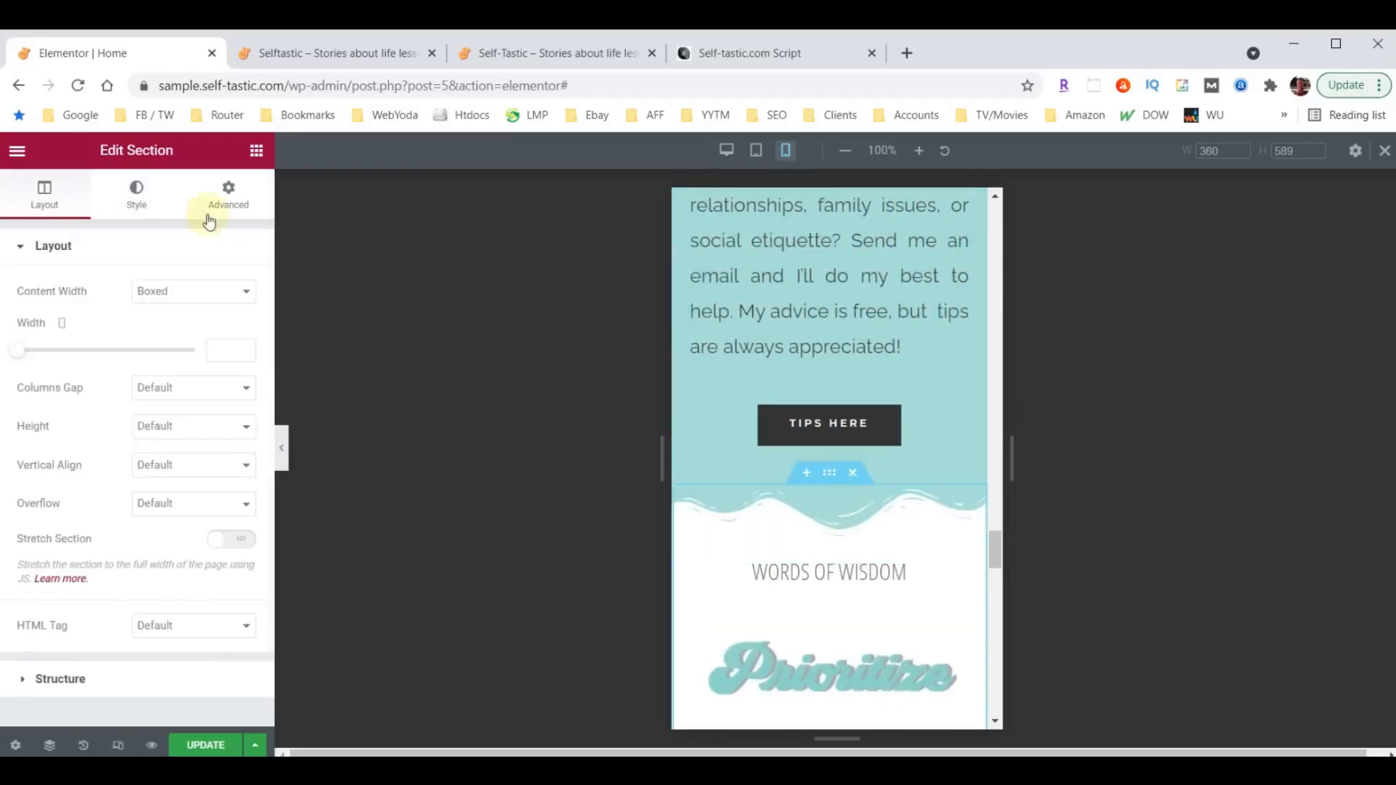
{"action": "left_click", "coordinate": [136, 196]}
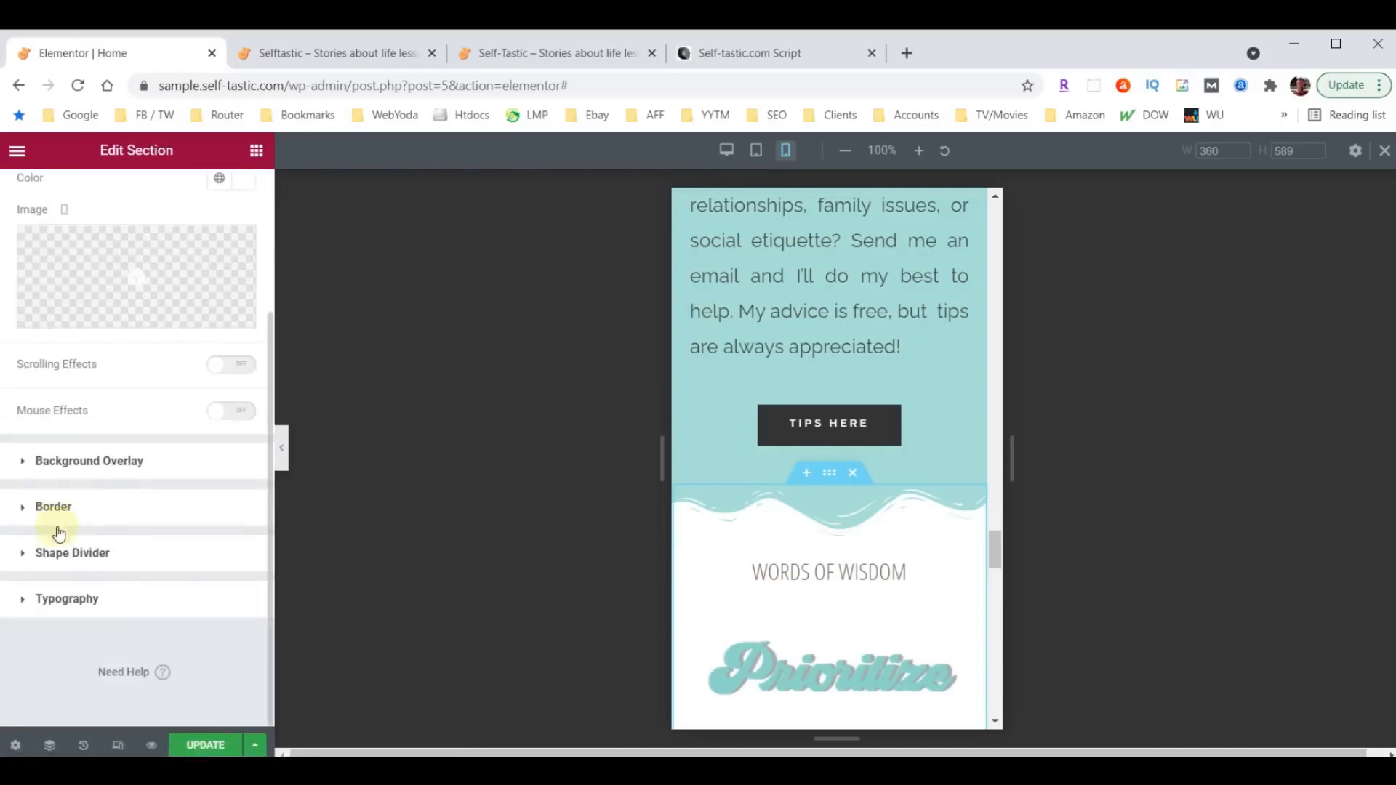
{"action": "left_click", "coordinate": [55, 556]}
{"action": "left_click", "coordinate": [222, 623]}
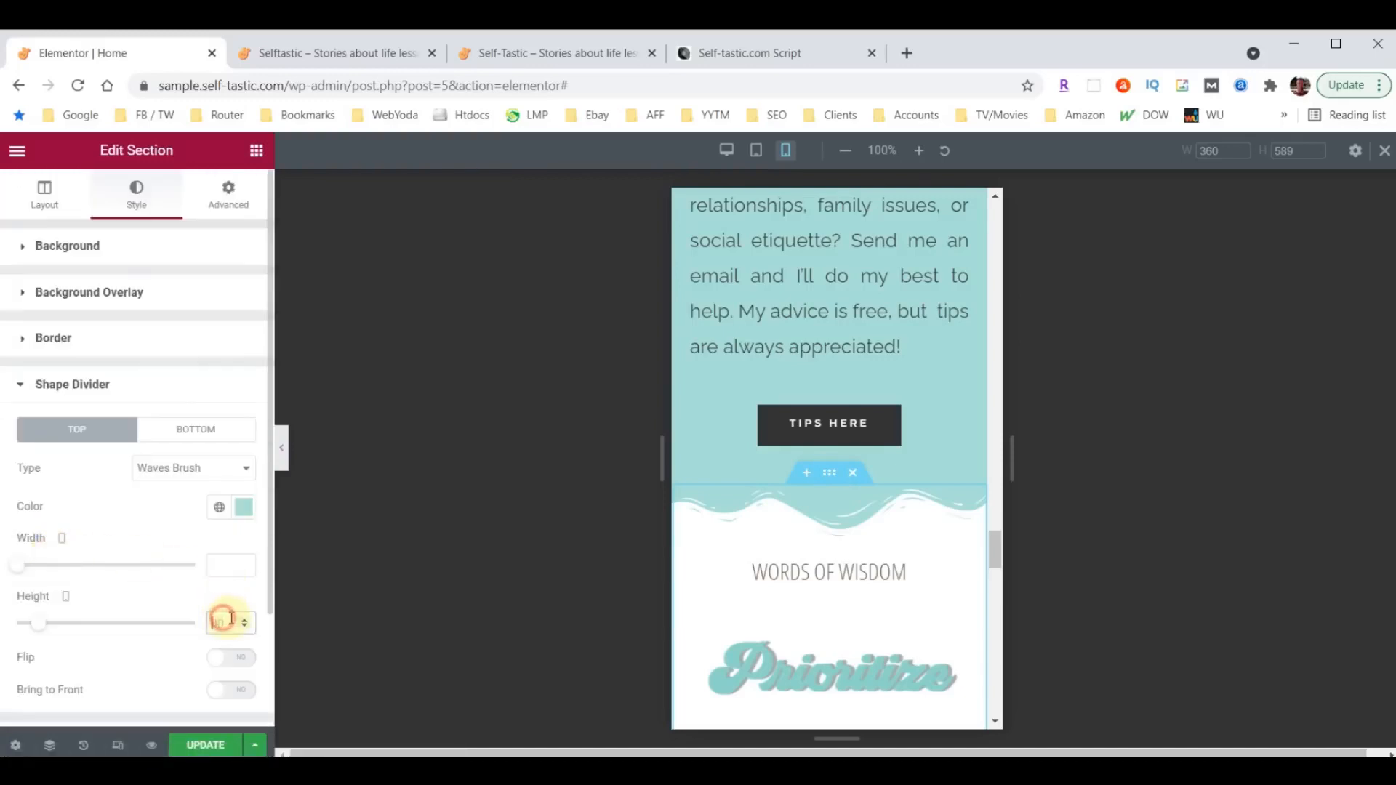
{"action": "type", "text": "30"}
- Set the mobile height of the top shape divider on the section containing About Me to 30
{"action": "scroll", "coordinate": [836, 529], "scroll_direction": "up", "scroll_amount": 15}
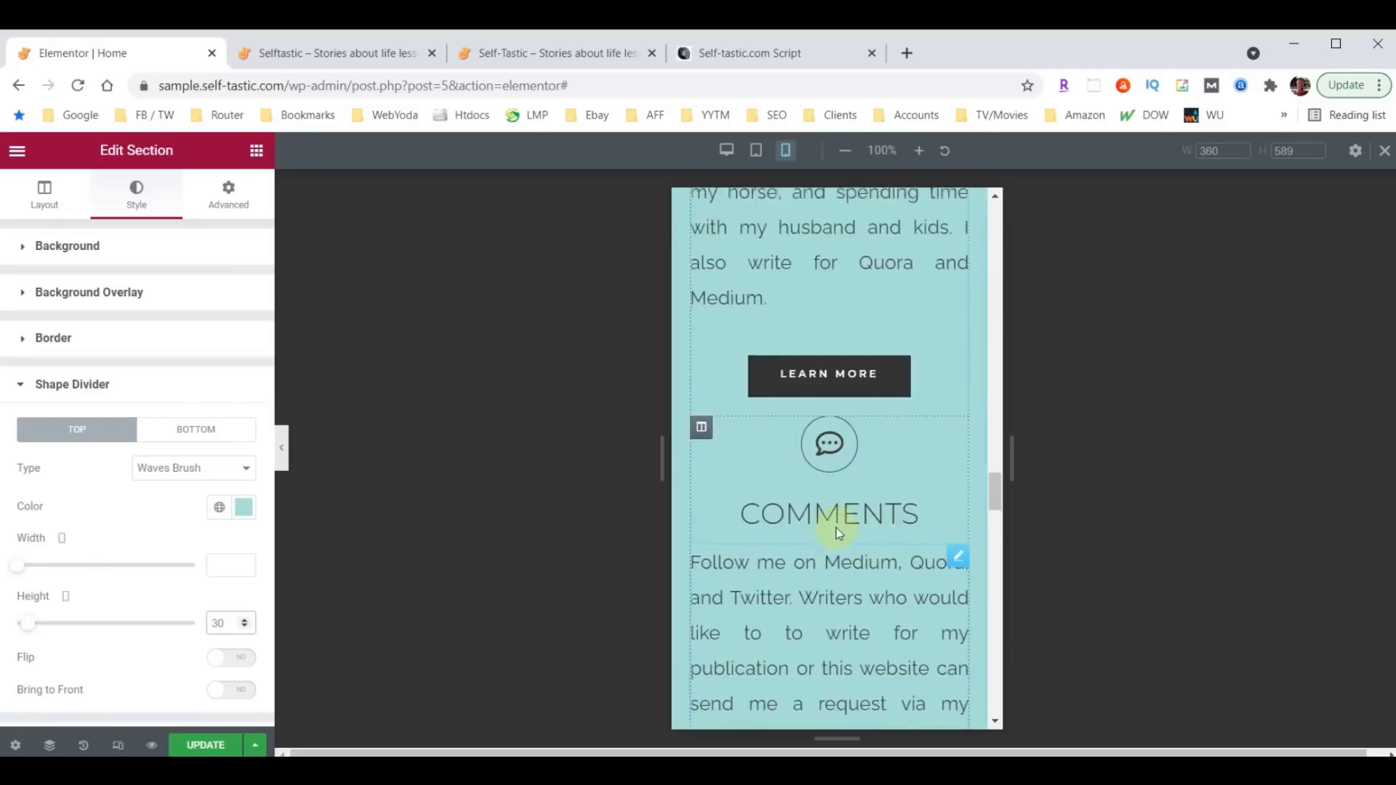
{"action": "scroll", "coordinate": [836, 527], "scroll_direction": "up", "scroll_amount": 2}
{"action": "left_click", "coordinate": [836, 516]}
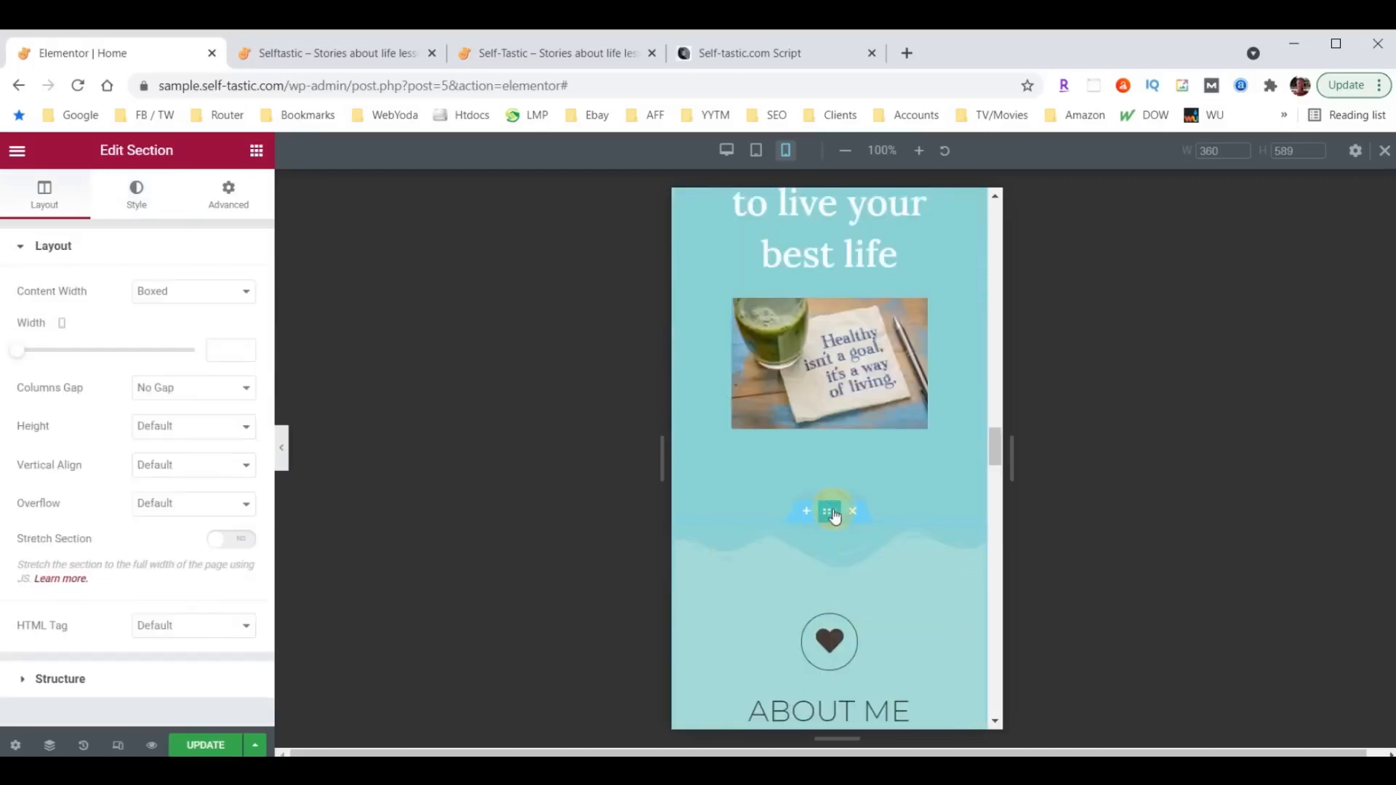
{"action": "left_click", "coordinate": [136, 198]}
{"action": "scroll", "coordinate": [85, 538], "scroll_direction": "down", "scroll_amount": 3}
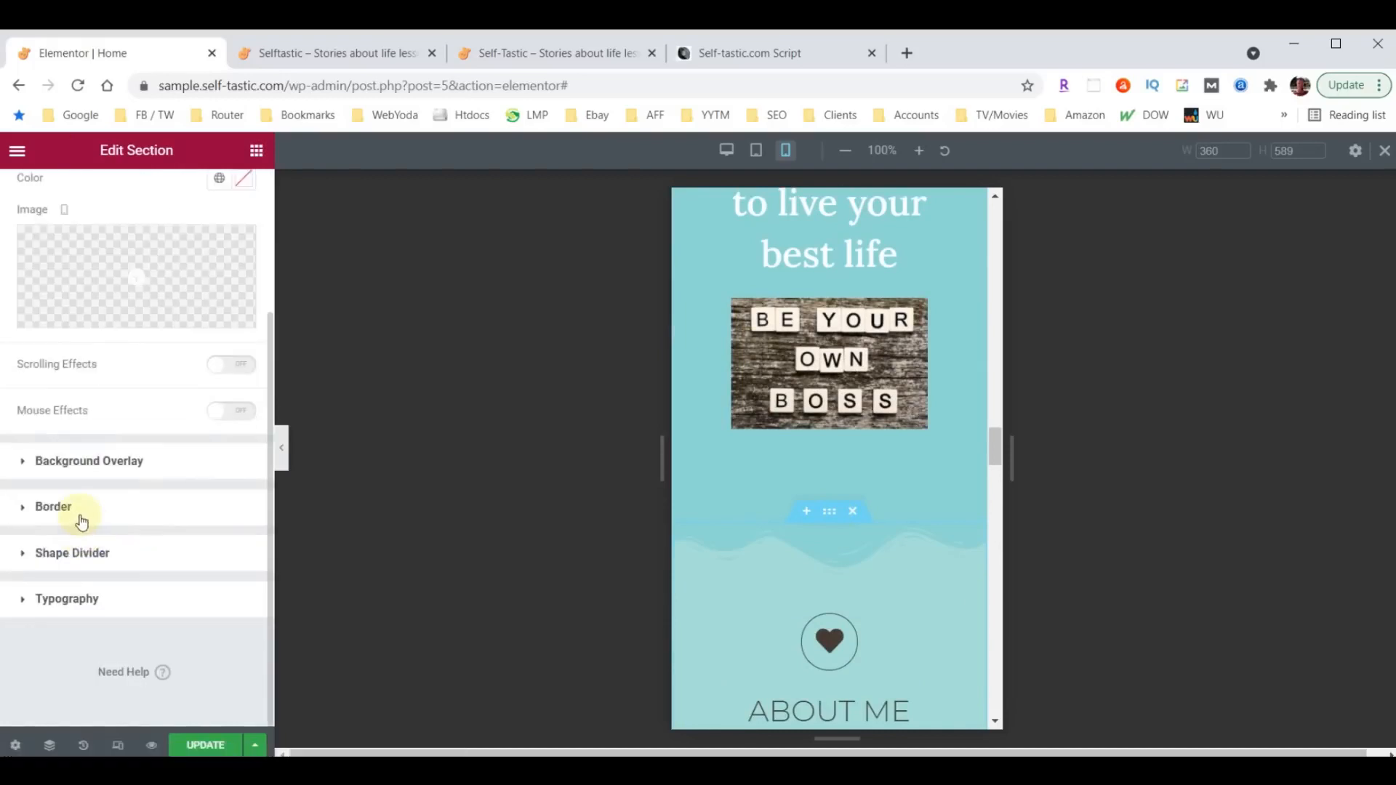
{"action": "left_click", "coordinate": [69, 551]}
{"action": "left_click", "coordinate": [222, 623]}
{"action": "type", "text": "30"}
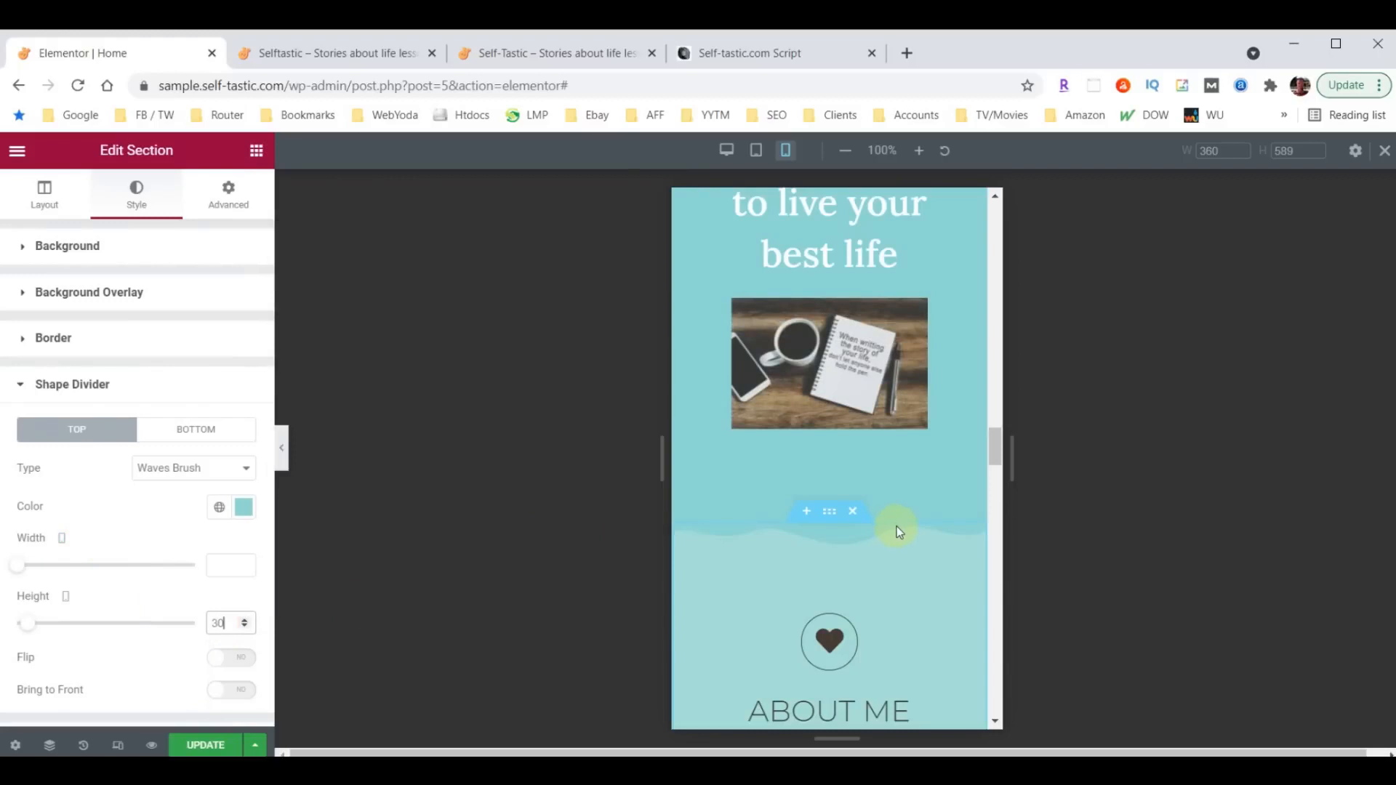
- Set the mobile padding of the image of the woman with the umbrella to 60 px on all sides
{"action": "scroll", "coordinate": [896, 530], "scroll_direction": "up", "scroll_amount": 20}
{"action": "scroll", "coordinate": [896, 459], "scroll_direction": "up", "scroll_amount": 7}
{"action": "scroll", "coordinate": [844, 408], "scroll_direction": "down", "scroll_amount": 11}
{"action": "scroll", "coordinate": [841, 404], "scroll_direction": "down", "scroll_amount": 11}
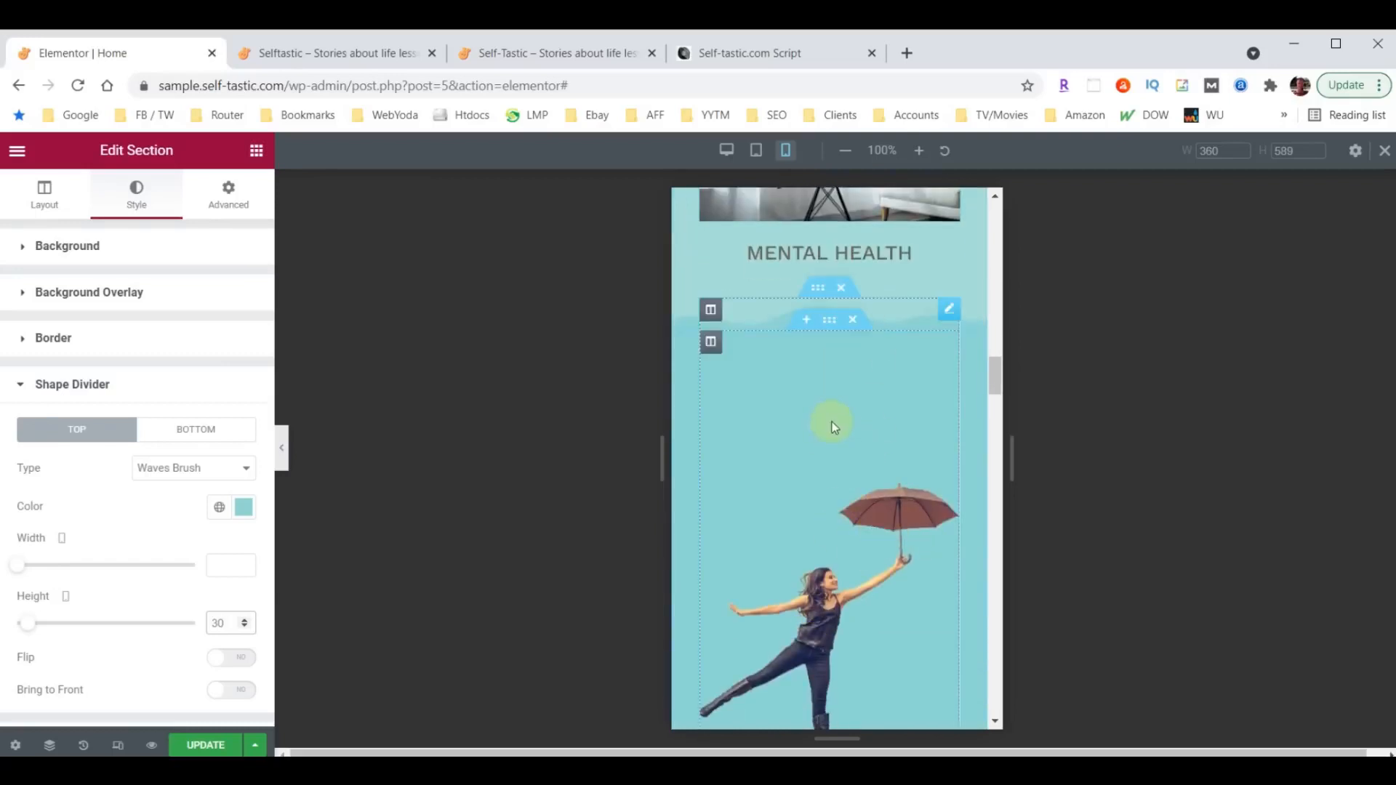
{"action": "scroll", "coordinate": [871, 413], "scroll_direction": "down", "scroll_amount": 3}
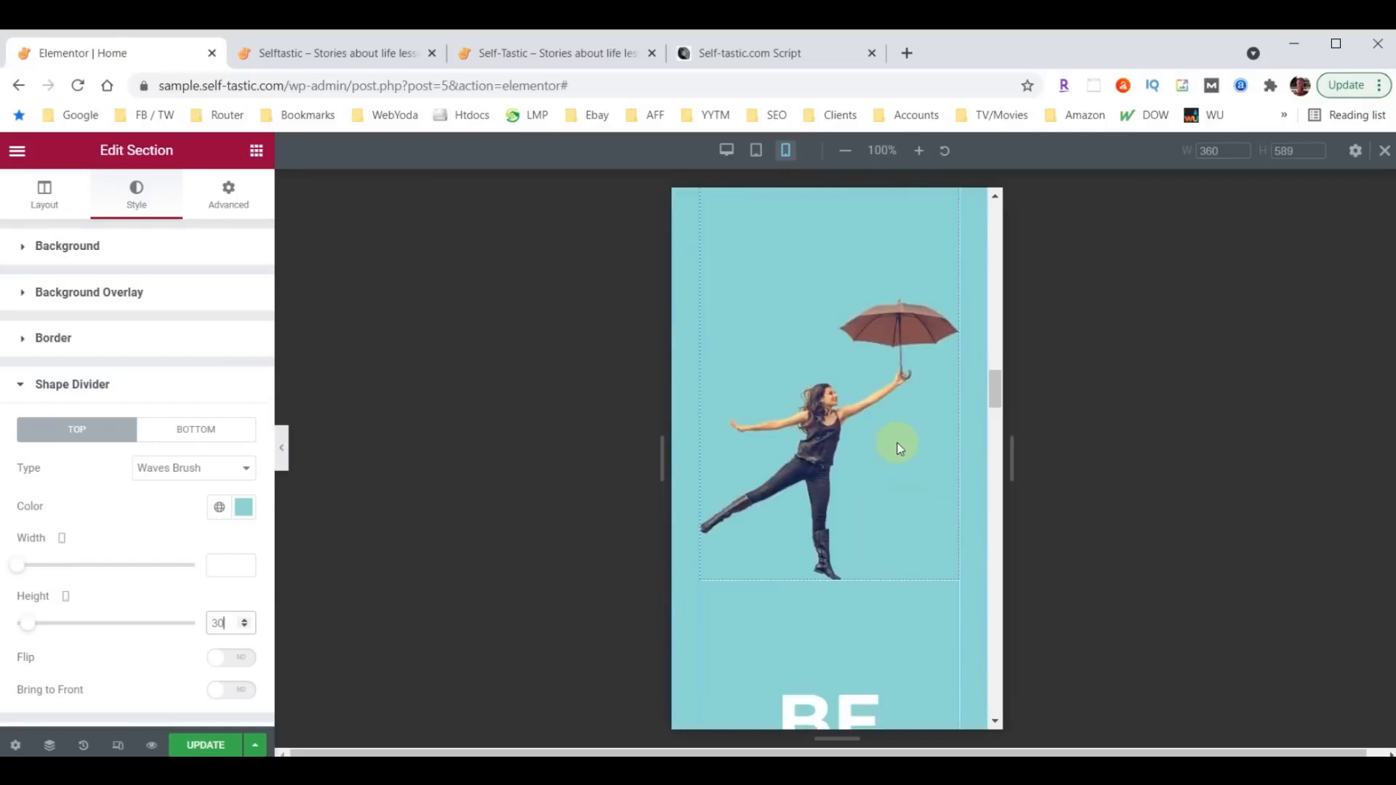
{"action": "scroll", "coordinate": [891, 454], "scroll_direction": "up", "scroll_amount": 5}
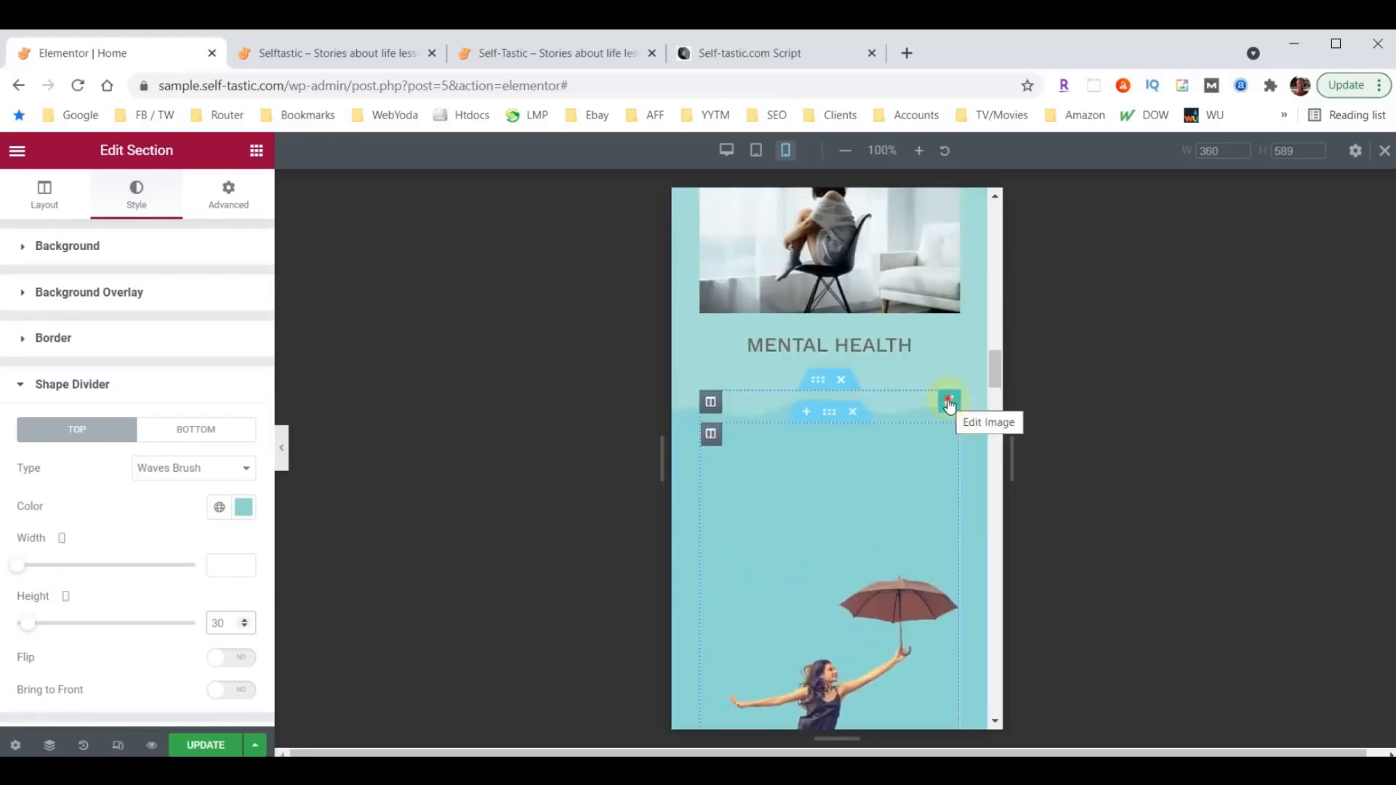
{"action": "left_click", "coordinate": [949, 402]}
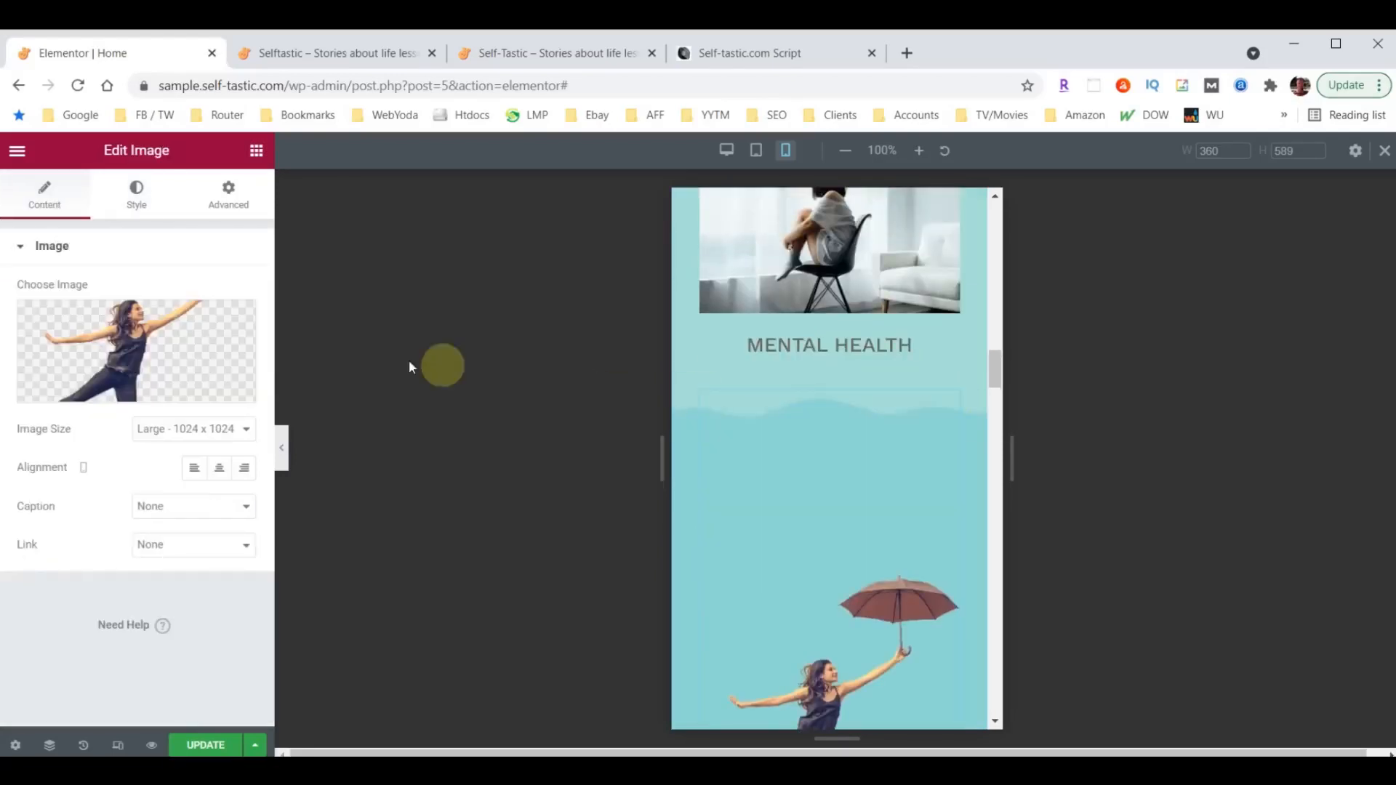
{"action": "left_click", "coordinate": [232, 197]}
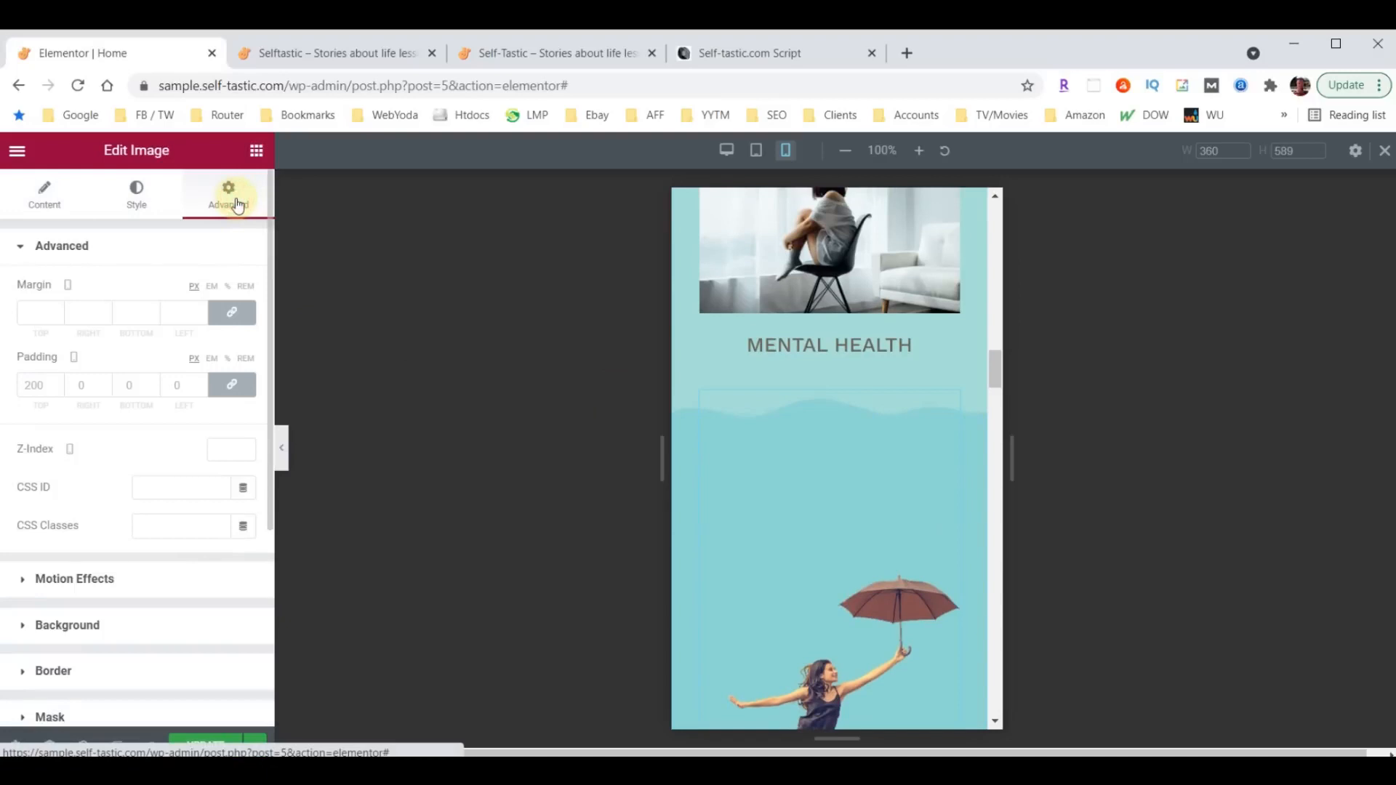
{"action": "left_click", "coordinate": [42, 383]}
{"action": "type", "text": "60"}
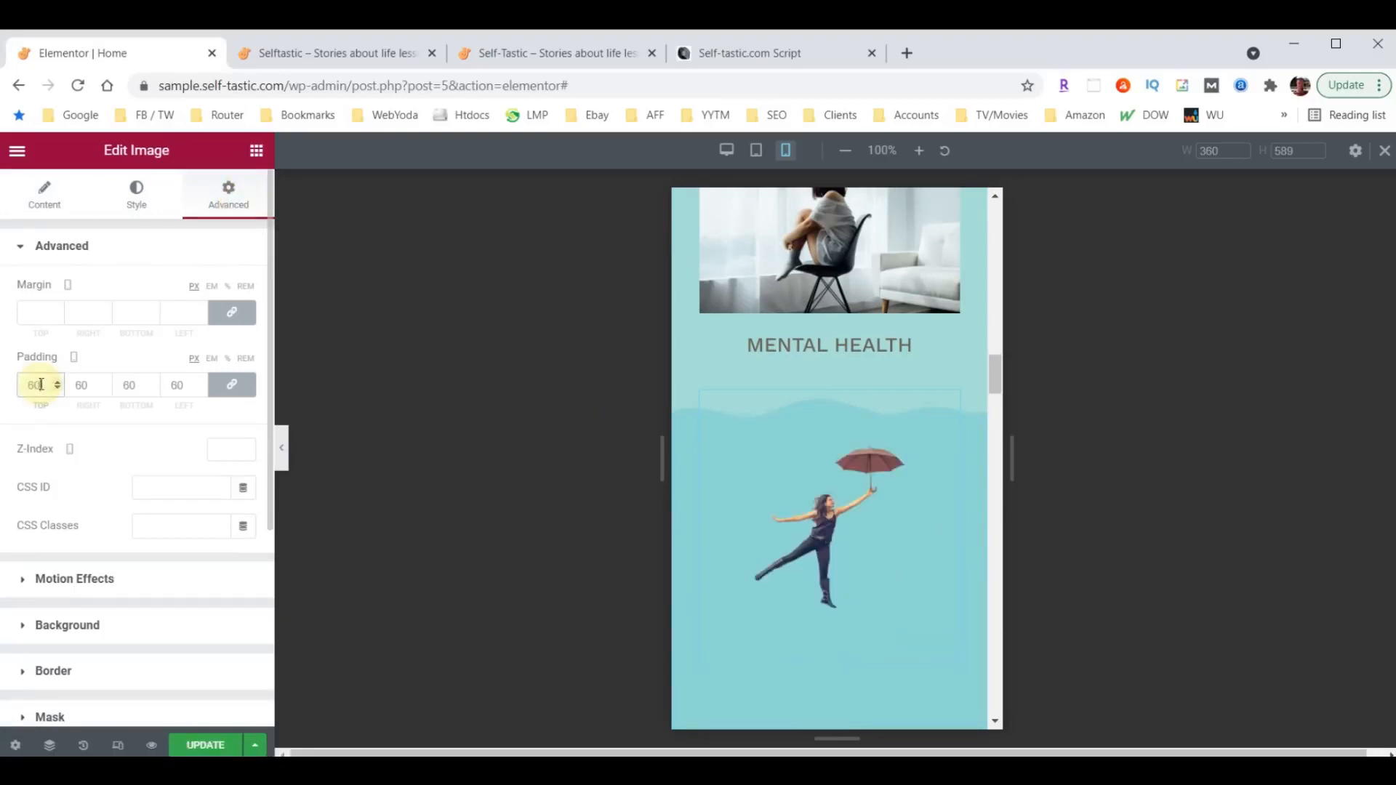
- Unlink the umbrella image's mobile padding values and set right and left to 30 px and bottom to 0
{"action": "left_click", "coordinate": [226, 384]}
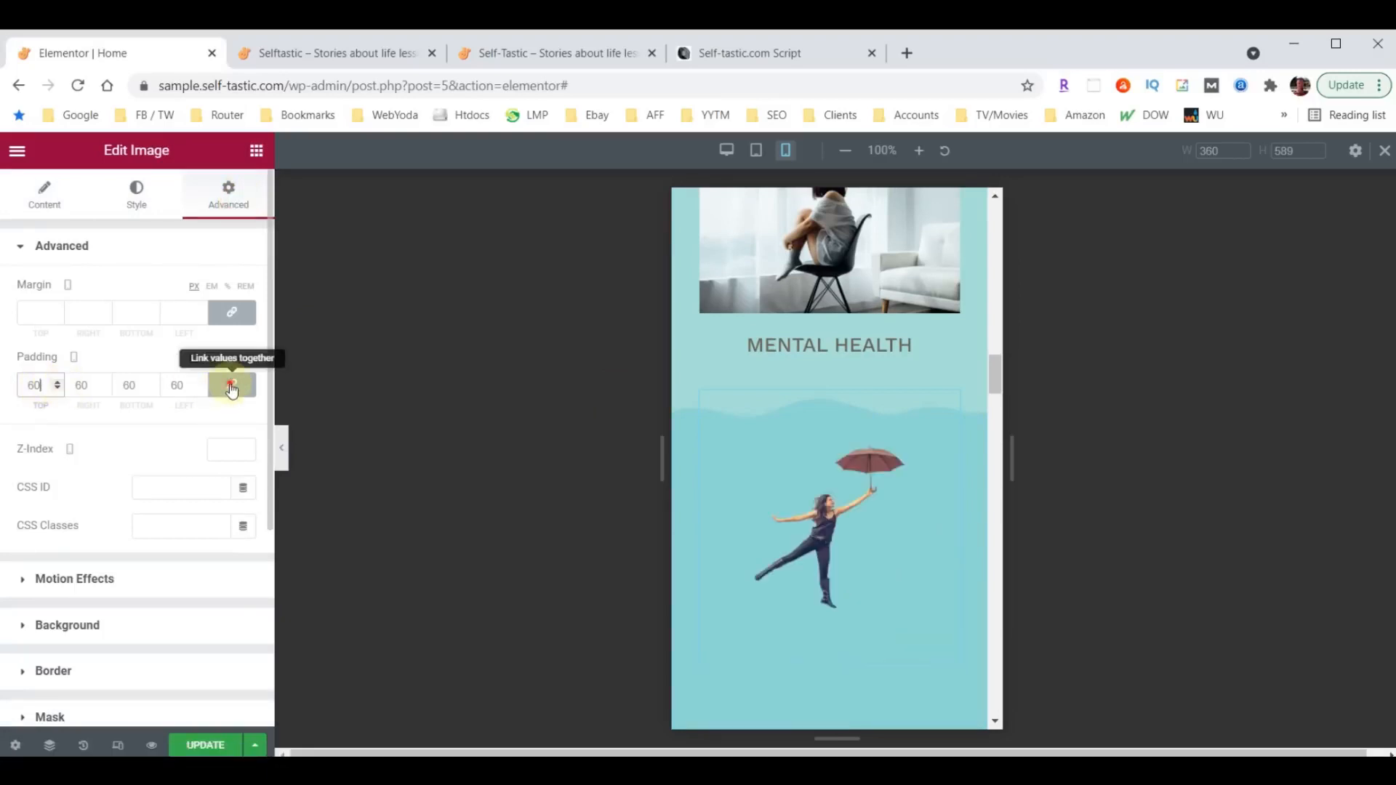
{"action": "double_click", "coordinate": [80, 385]}
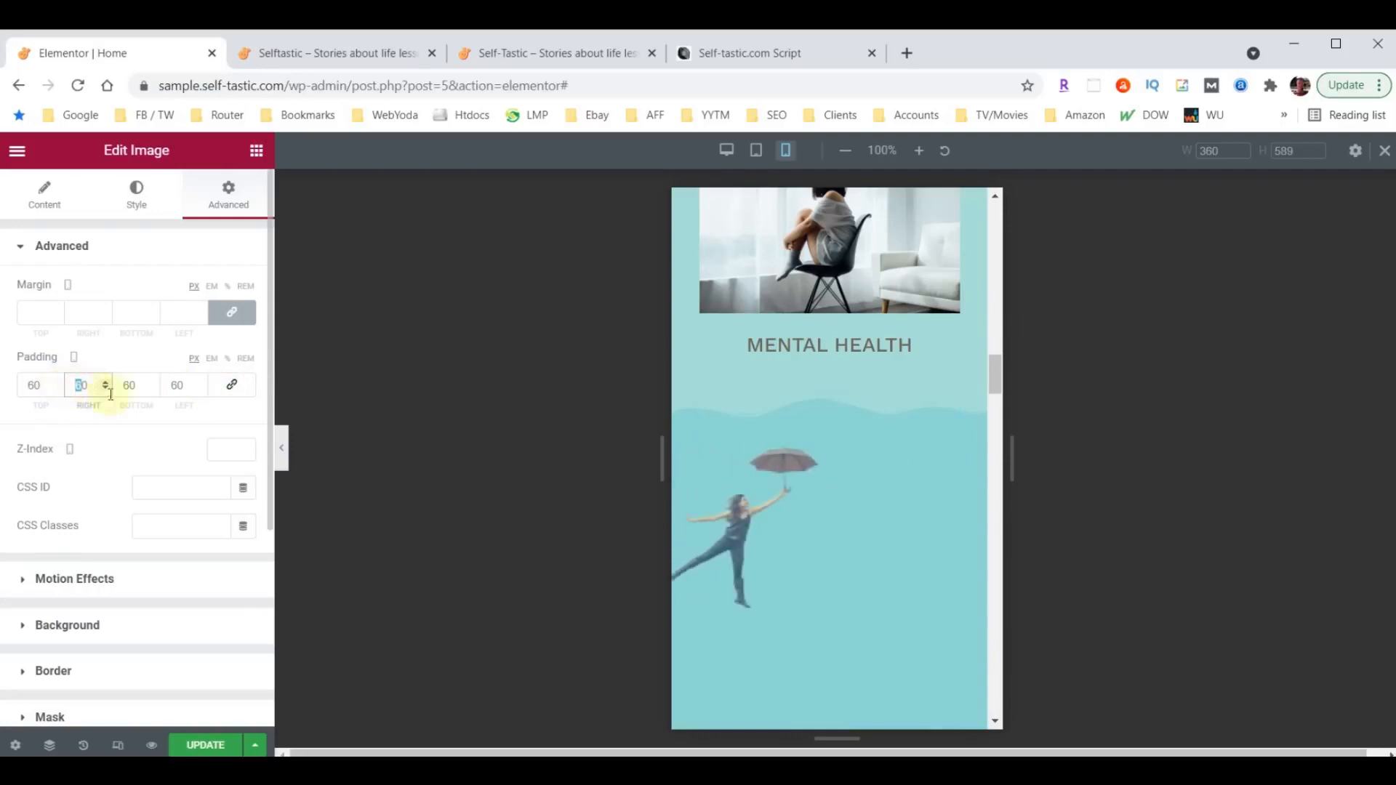
{"action": "type", "text": "30"}
{"action": "double_click", "coordinate": [177, 386]}
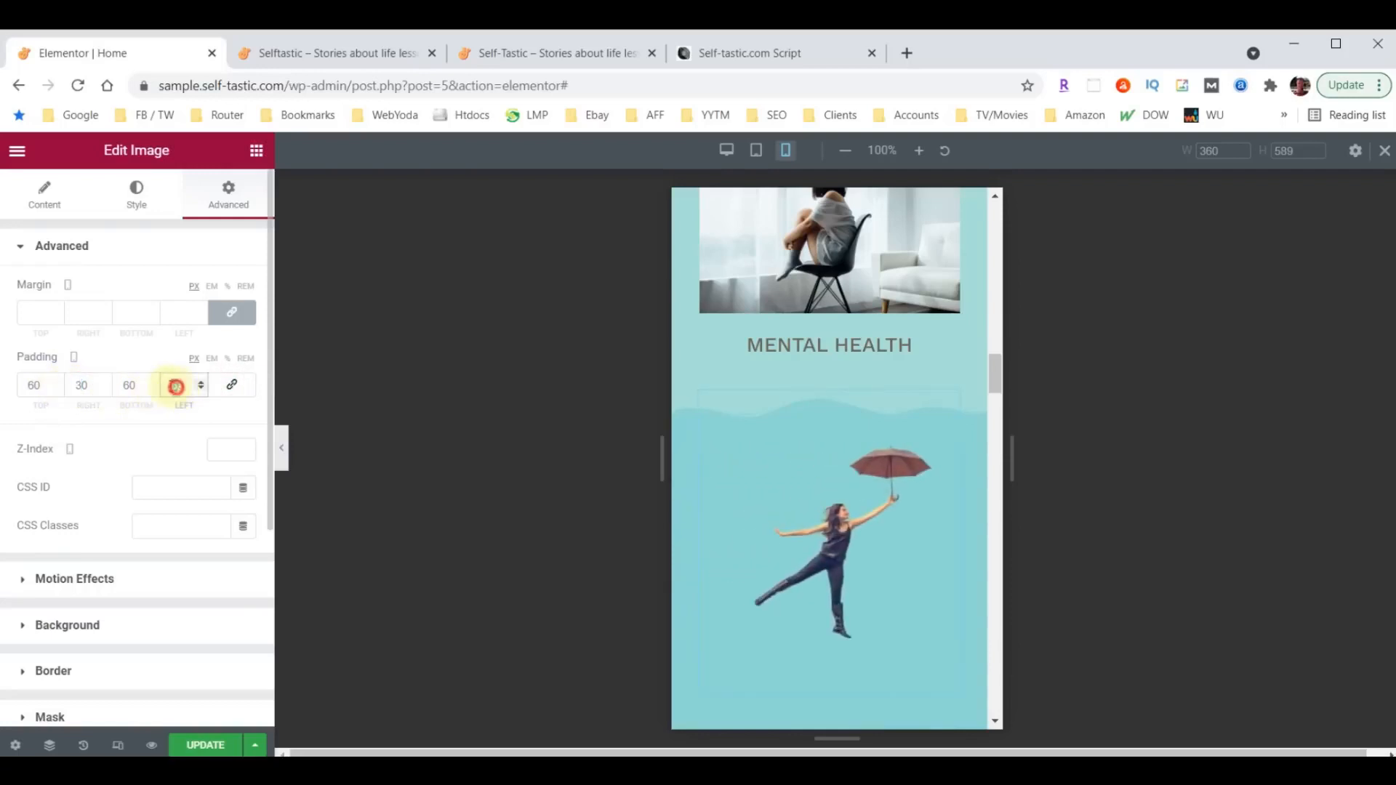
{"action": "type", "text": "30"}
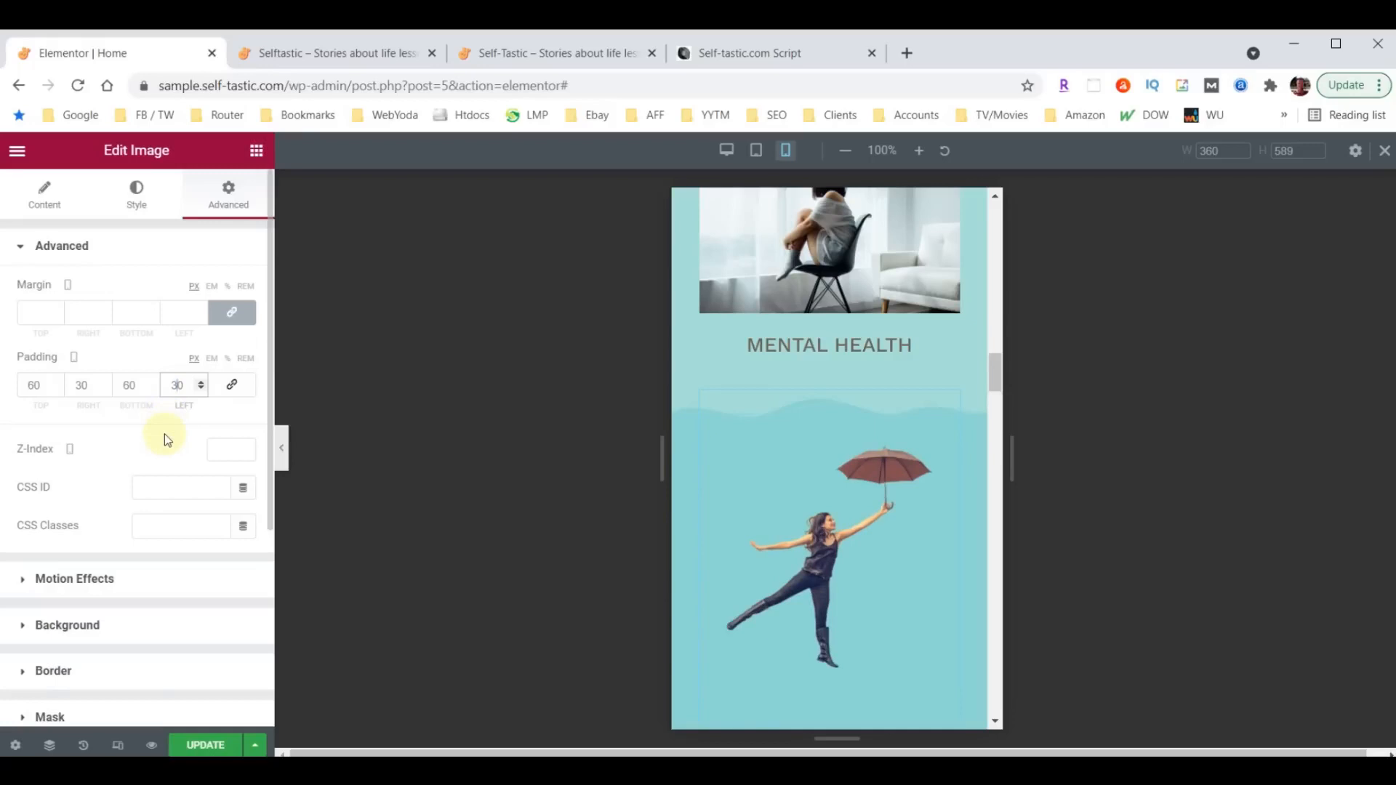
{"action": "double_click", "coordinate": [120, 384]}
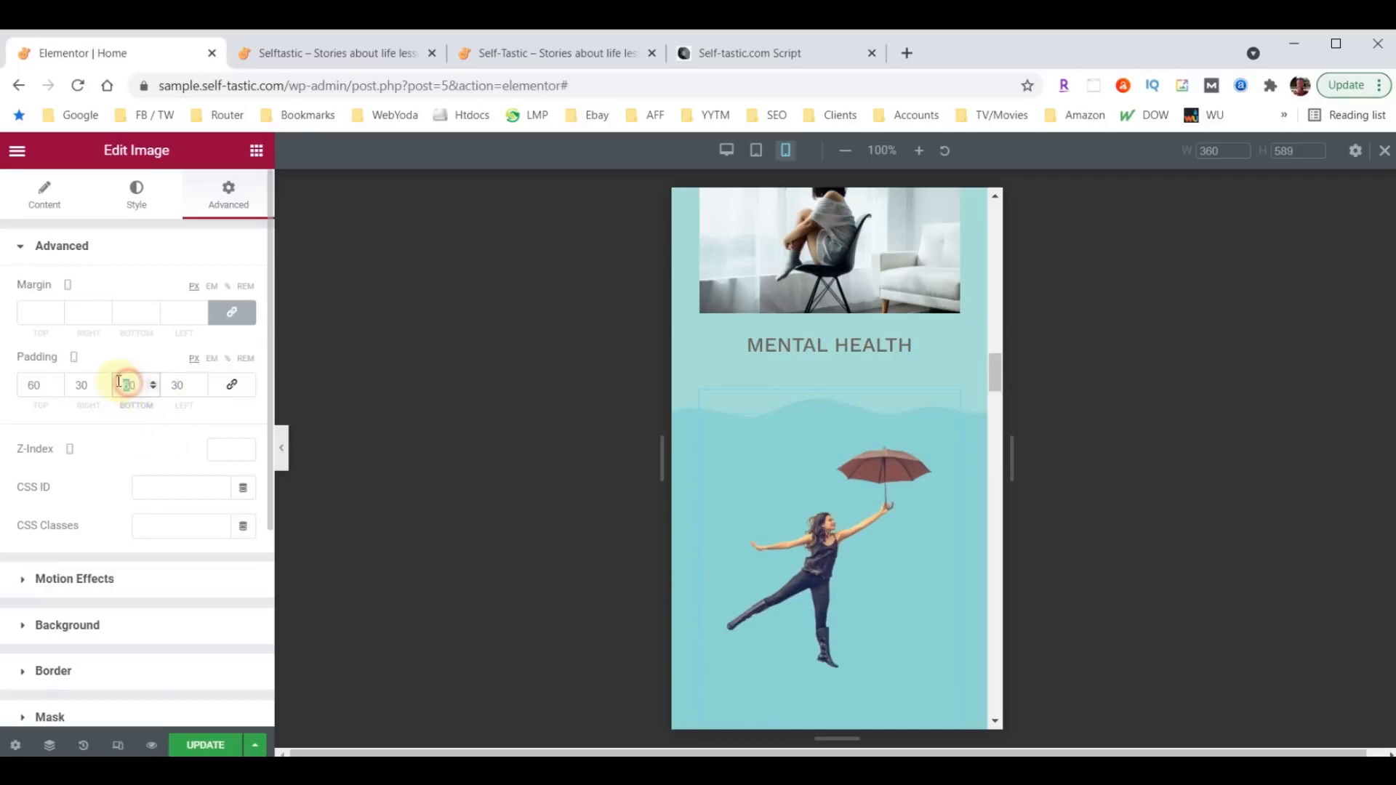
{"action": "type", "text": "0"}
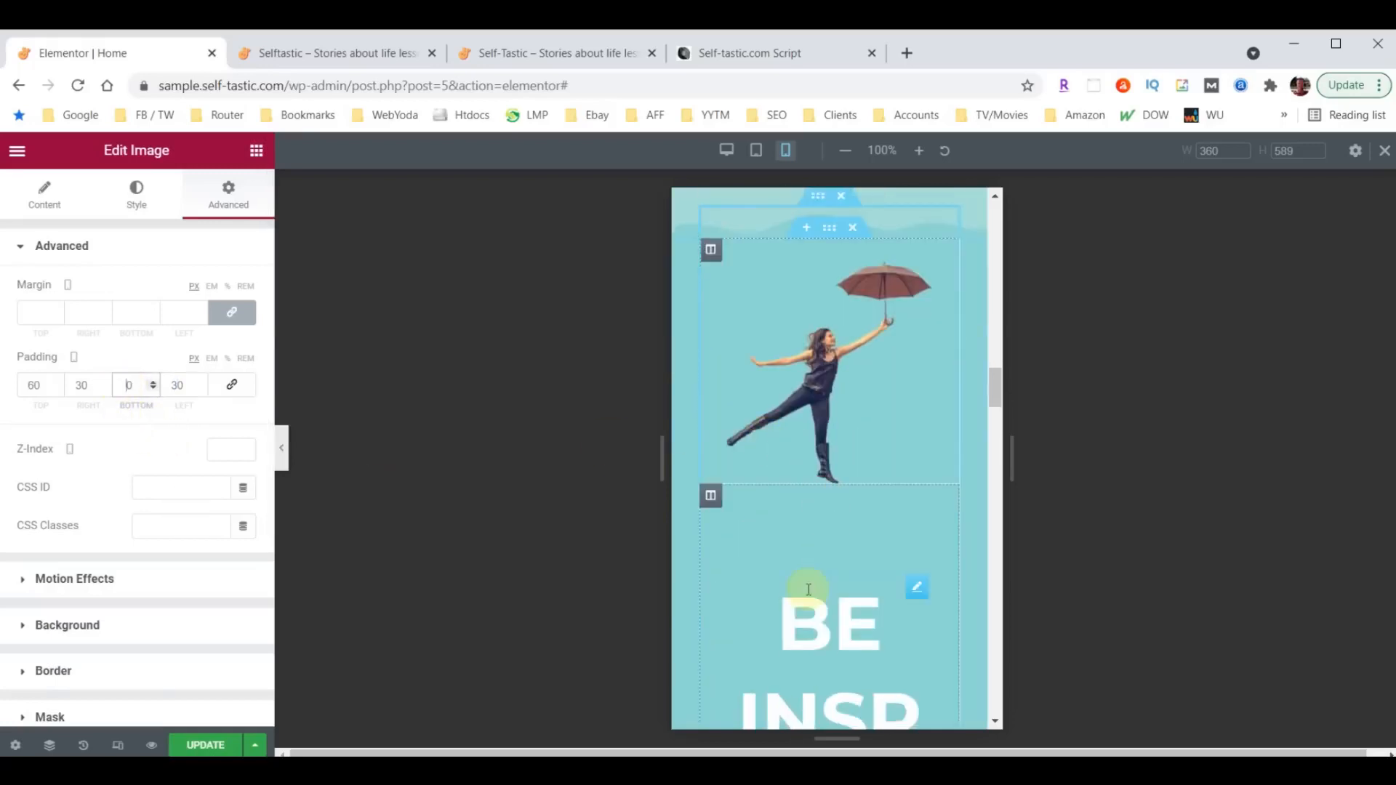
- Set the mobile padding of the column containing the Be Inspired heading to 10 px on all sides
{"action": "scroll", "coordinate": [815, 567], "scroll_direction": "down", "scroll_amount": 3}
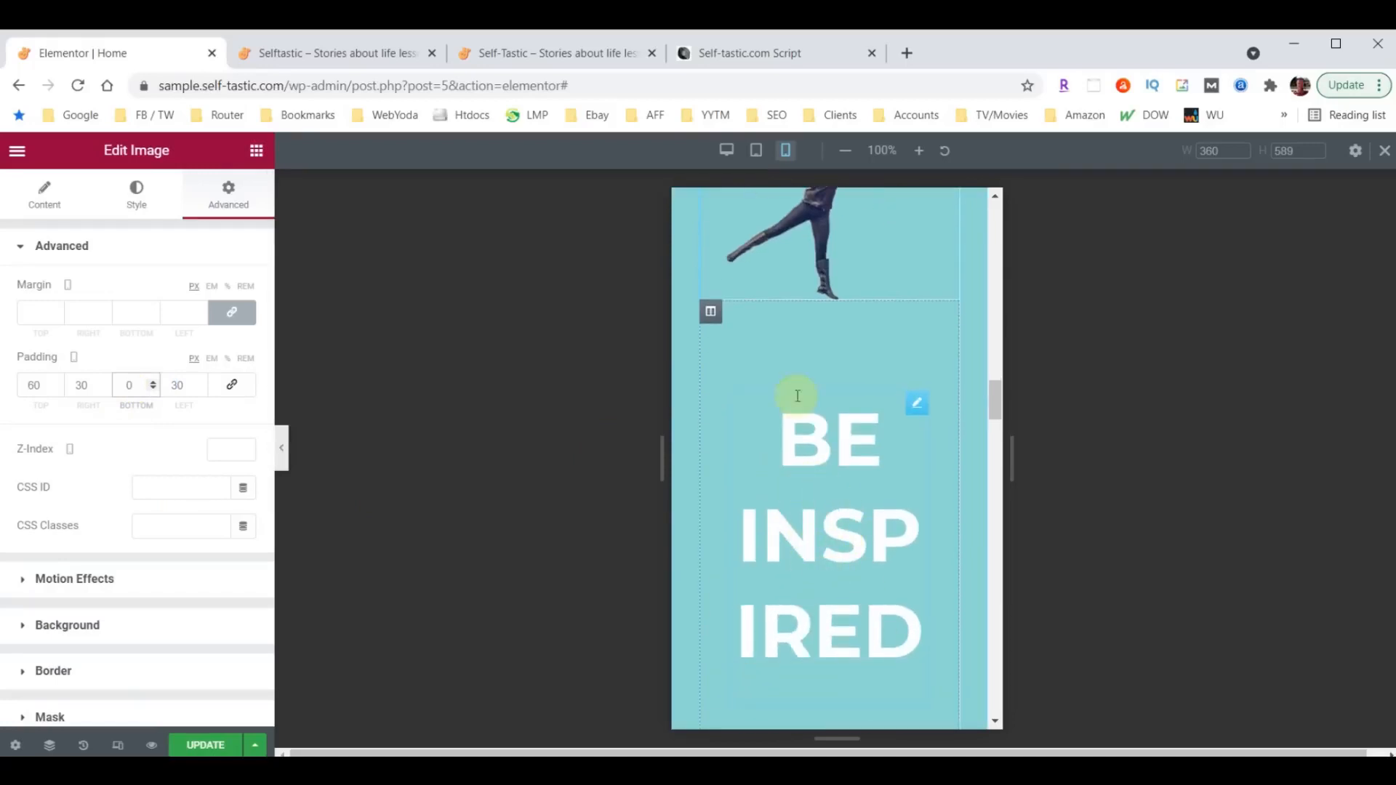
{"action": "left_click", "coordinate": [711, 313]}
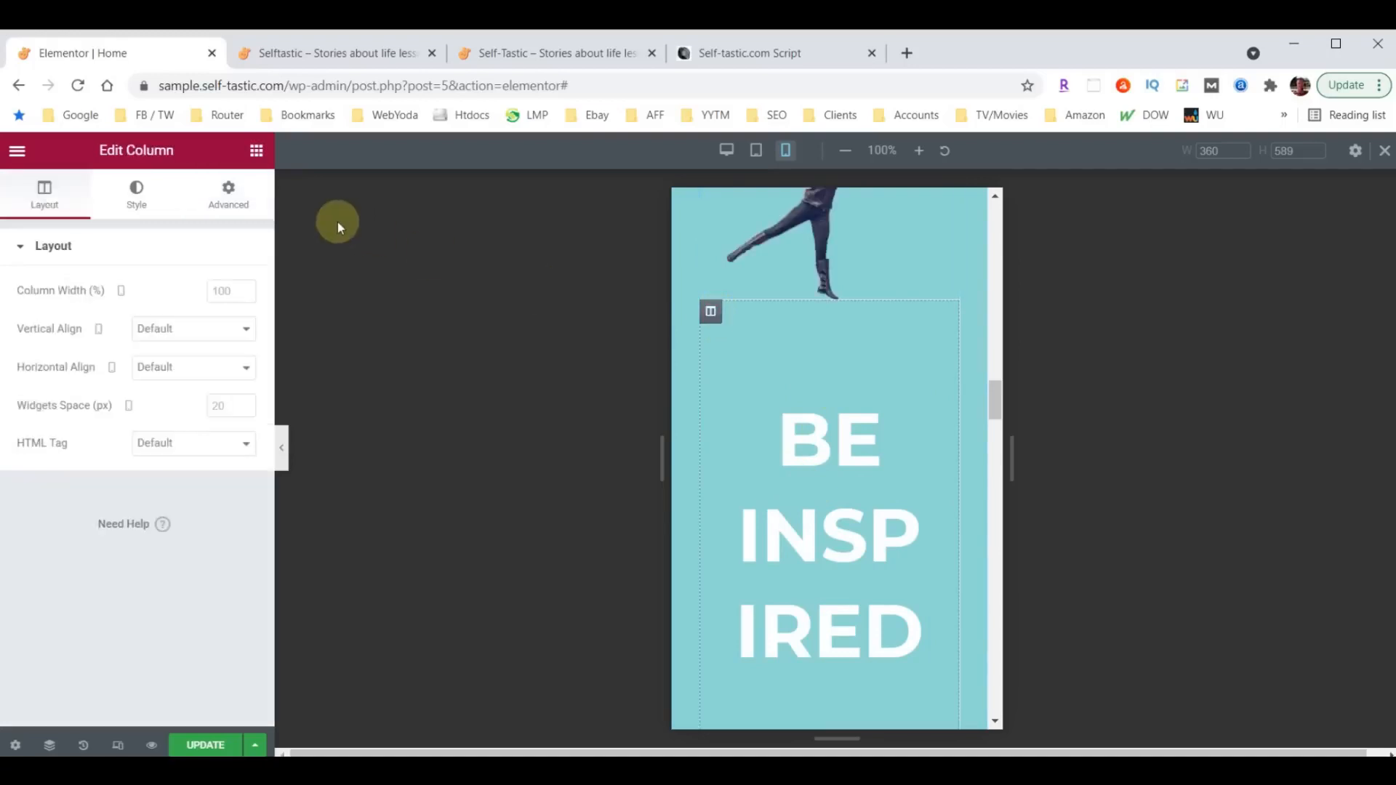
{"action": "left_click", "coordinate": [228, 195]}
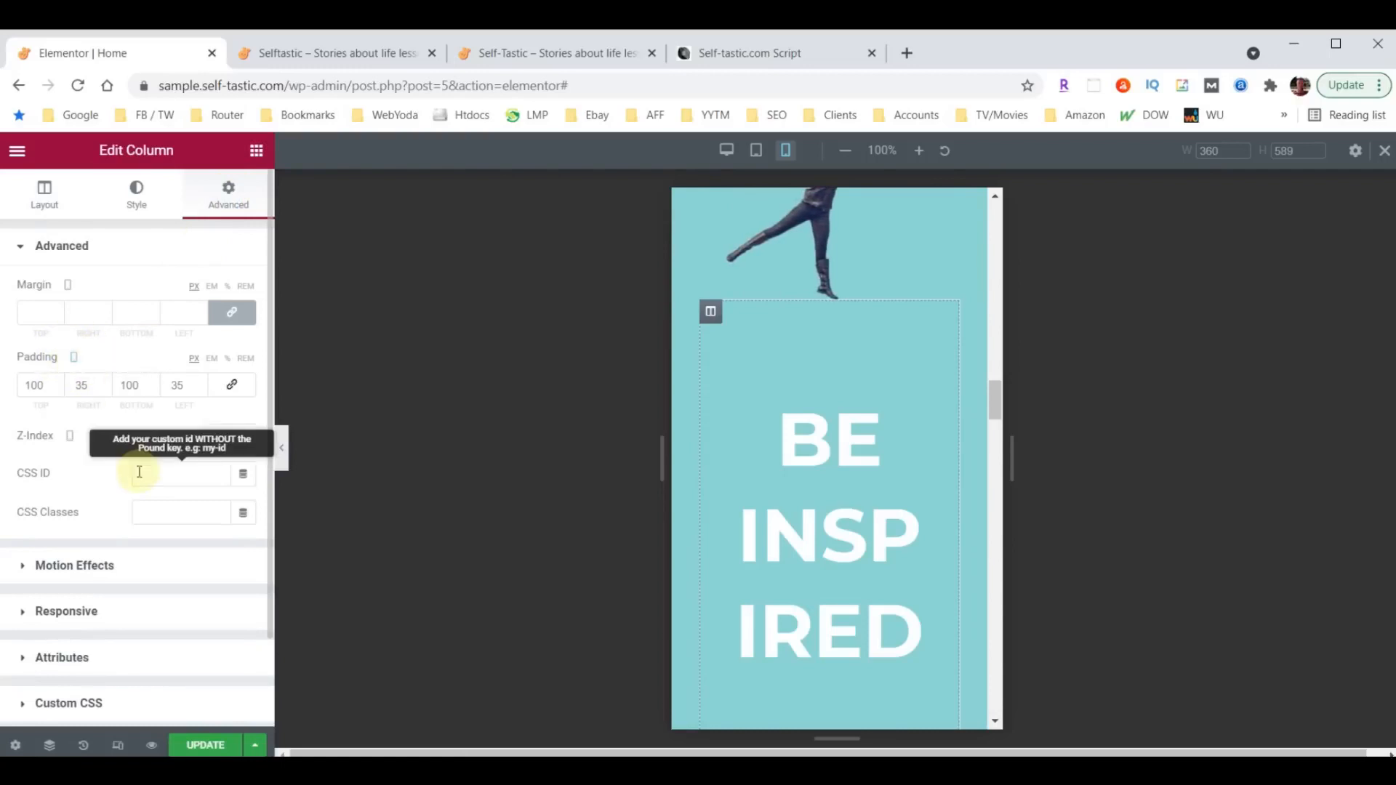
{"action": "left_click_drag", "start_coordinate": [82, 386], "coordinate": [69, 388]}
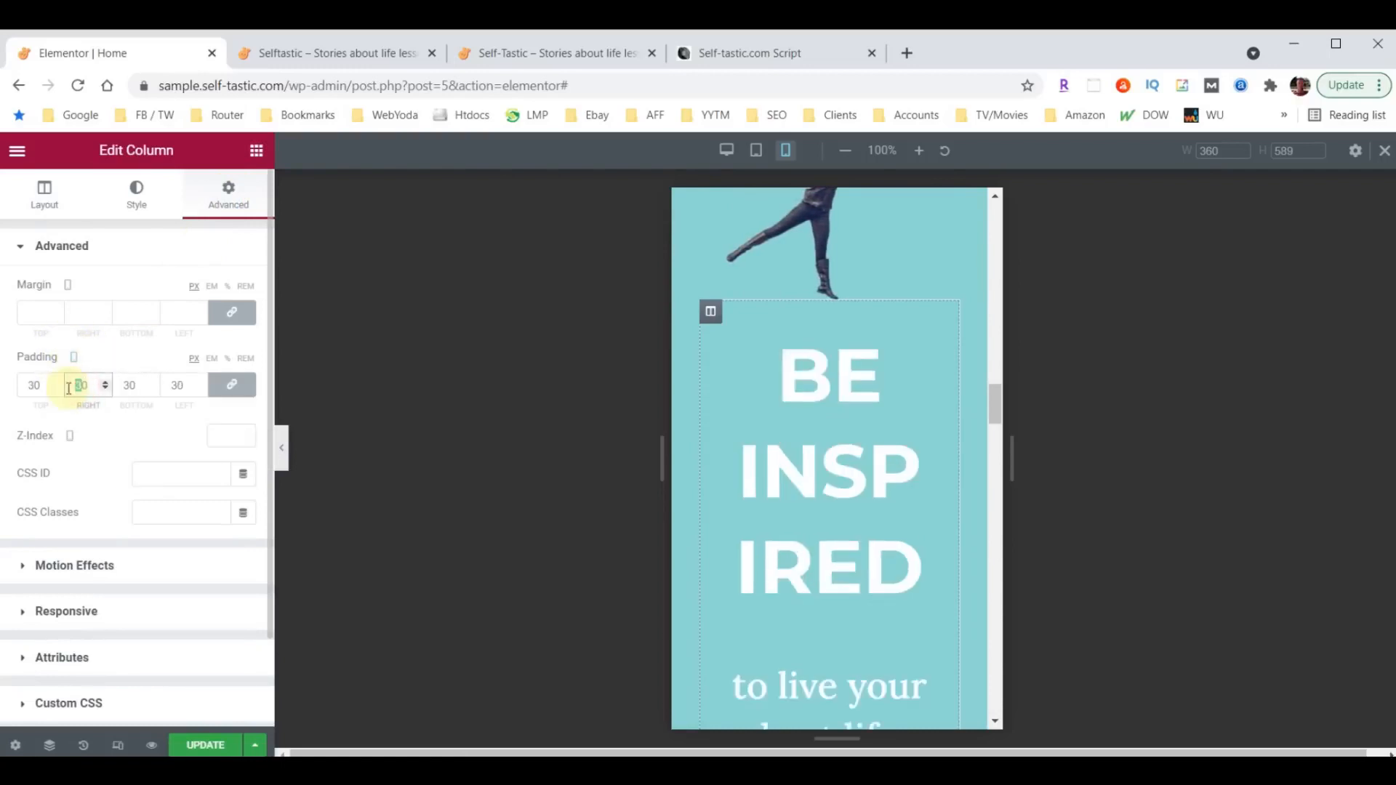
{"action": "type", "text": "10"}
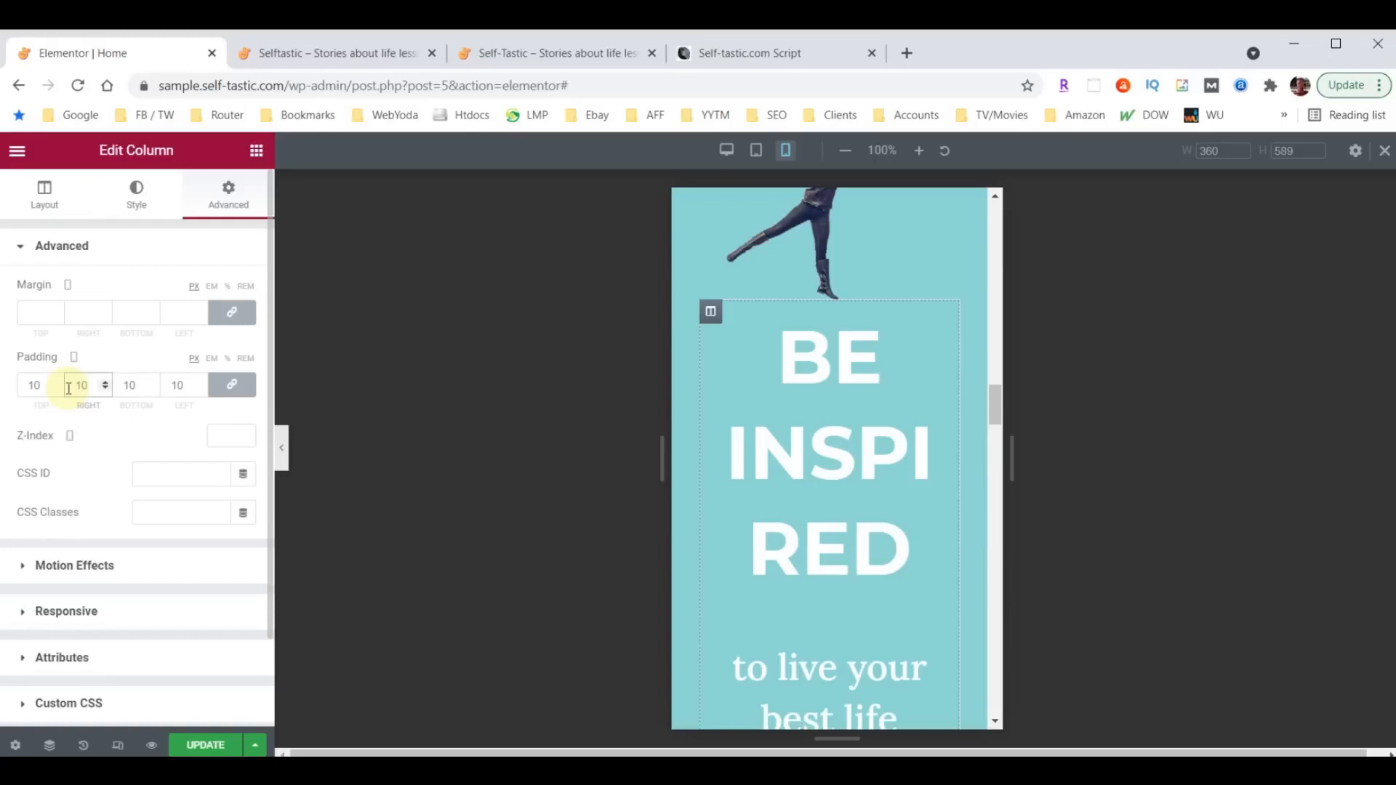
- Set the mobile font size of the Be Inspired heading to 38 px
{"action": "left_click", "coordinate": [940, 320]}
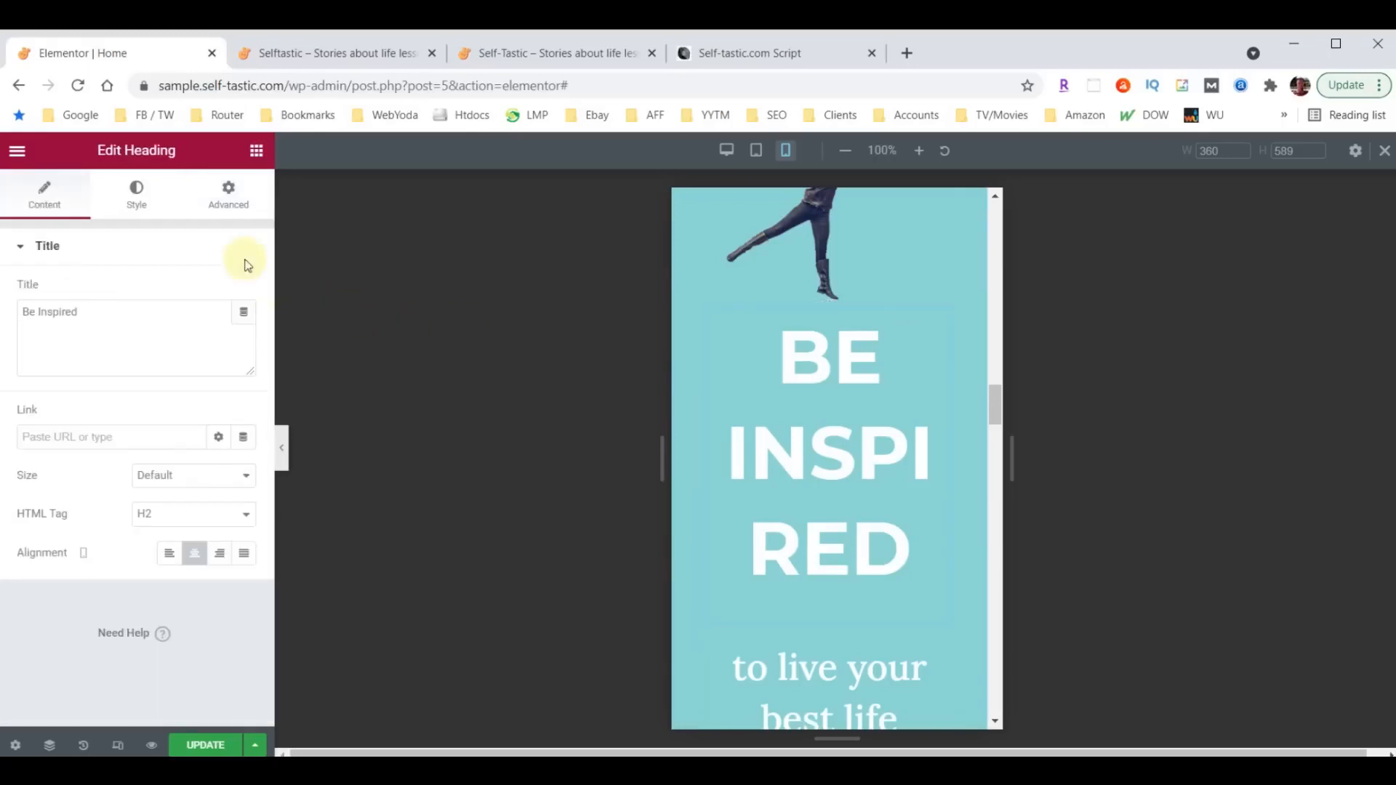
{"action": "left_click", "coordinate": [134, 193]}
{"action": "left_click", "coordinate": [243, 331]}
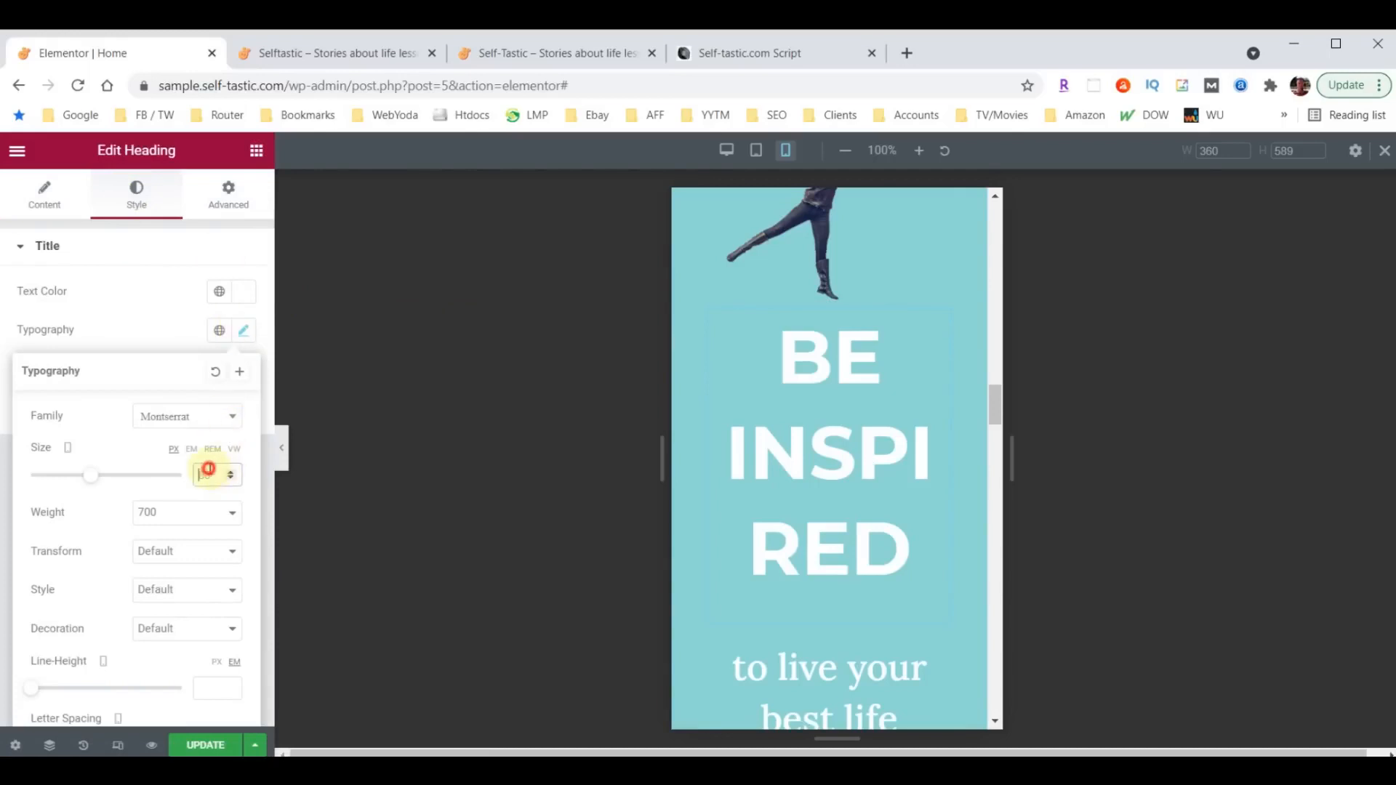
{"action": "double_click", "coordinate": [208, 473]}
{"action": "type", "text": "40"}
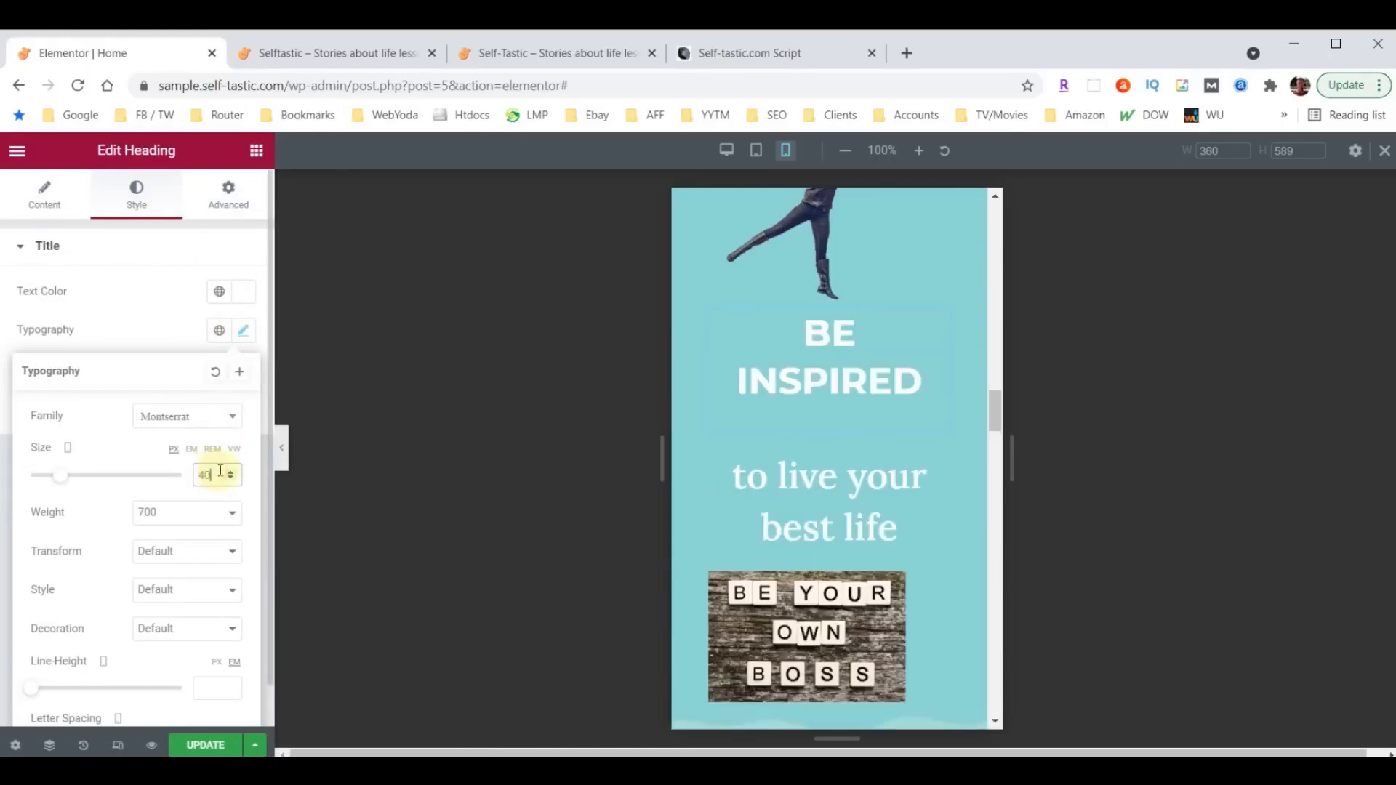
{"action": "left_click", "coordinate": [230, 480]}
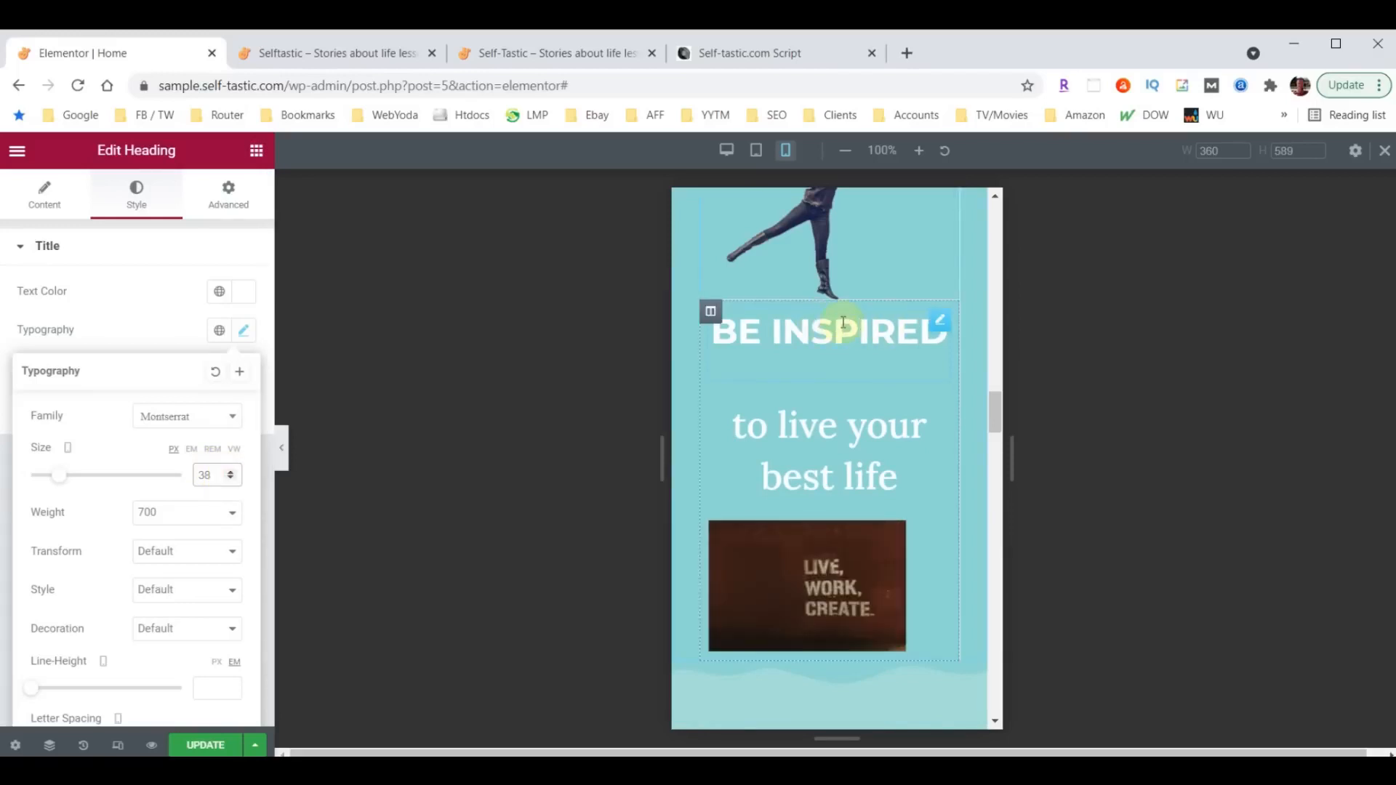
- Unlink the Be Inspired column's mobile padding values and set the top padding to 30 px
{"action": "left_click", "coordinate": [711, 311]}
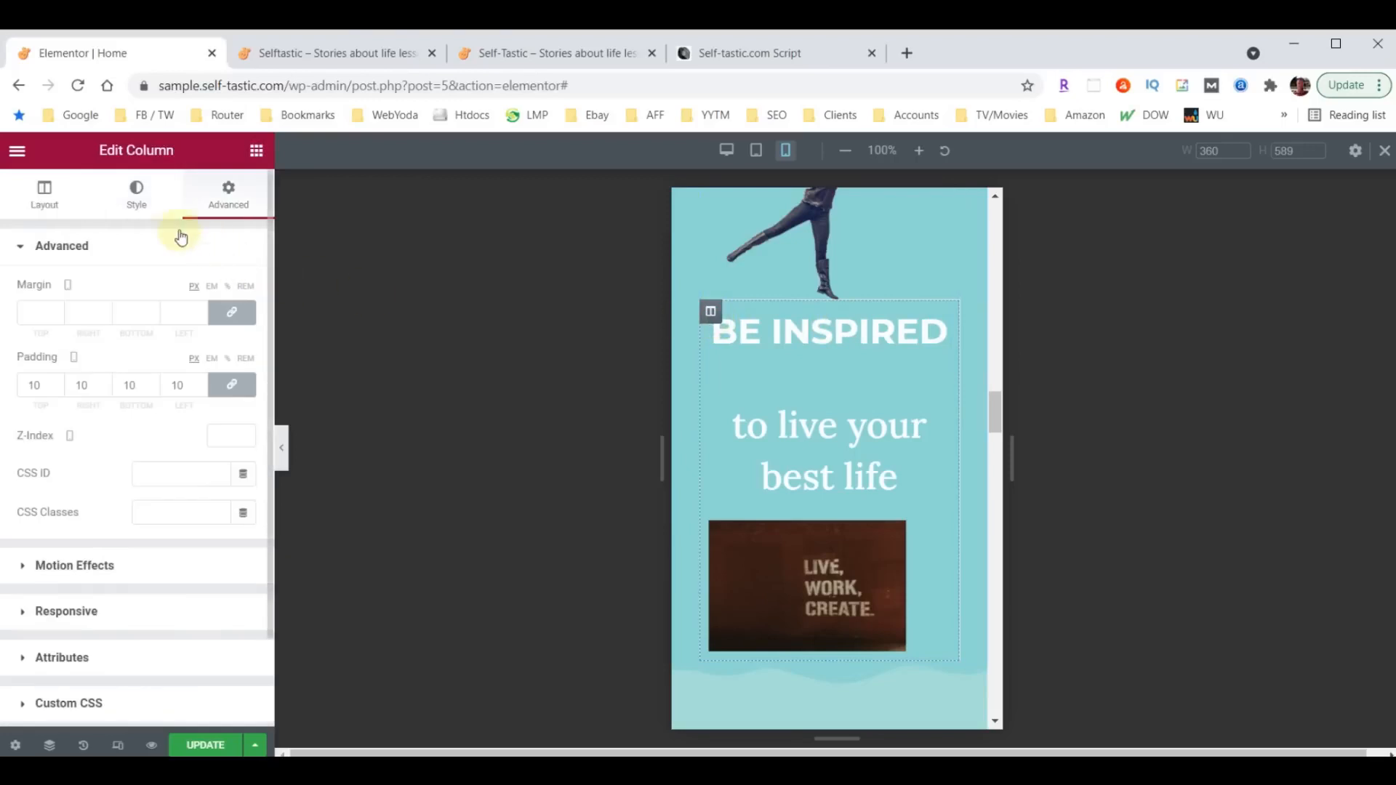
{"action": "left_click", "coordinate": [233, 382]}
{"action": "left_click_drag", "start_coordinate": [36, 387], "coordinate": [4, 391]}
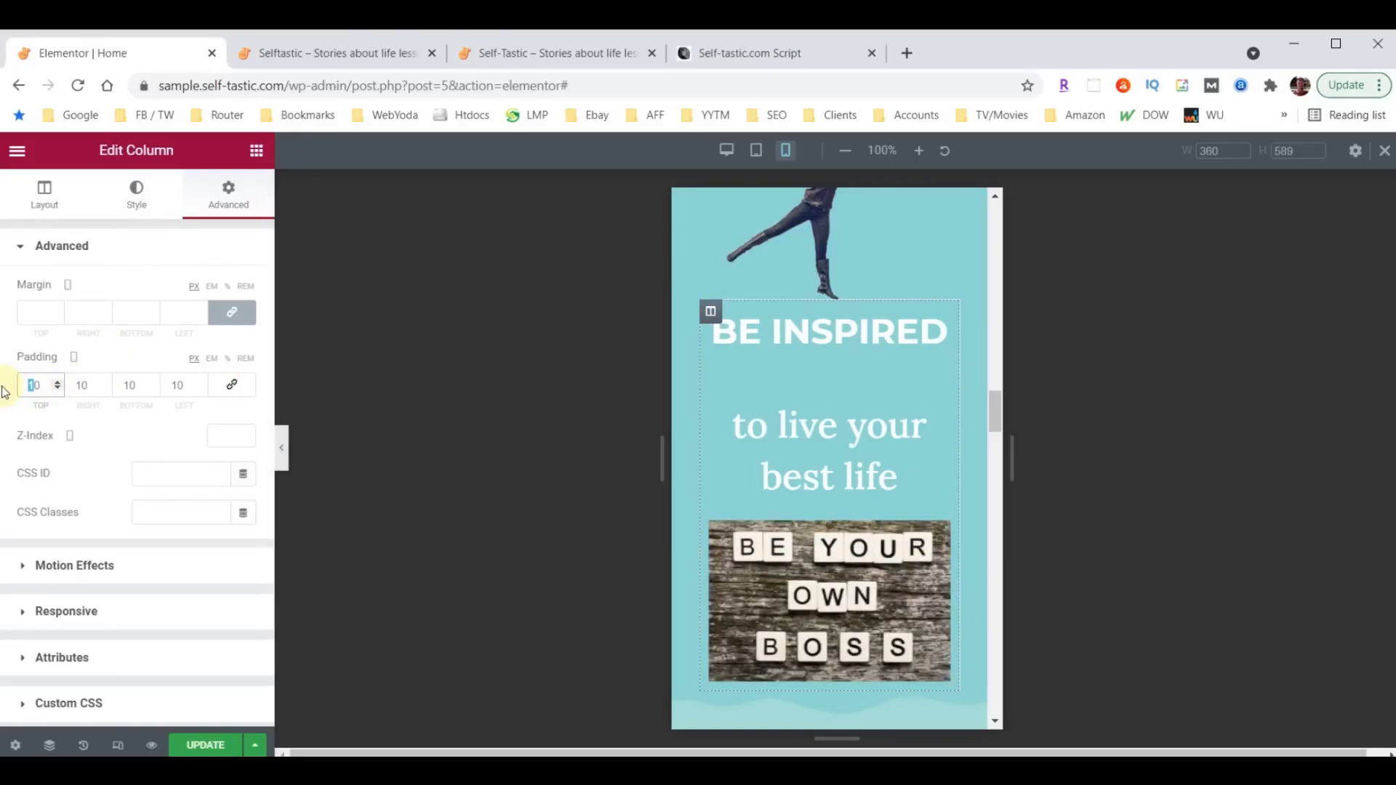
{"action": "type", "text": "3"}
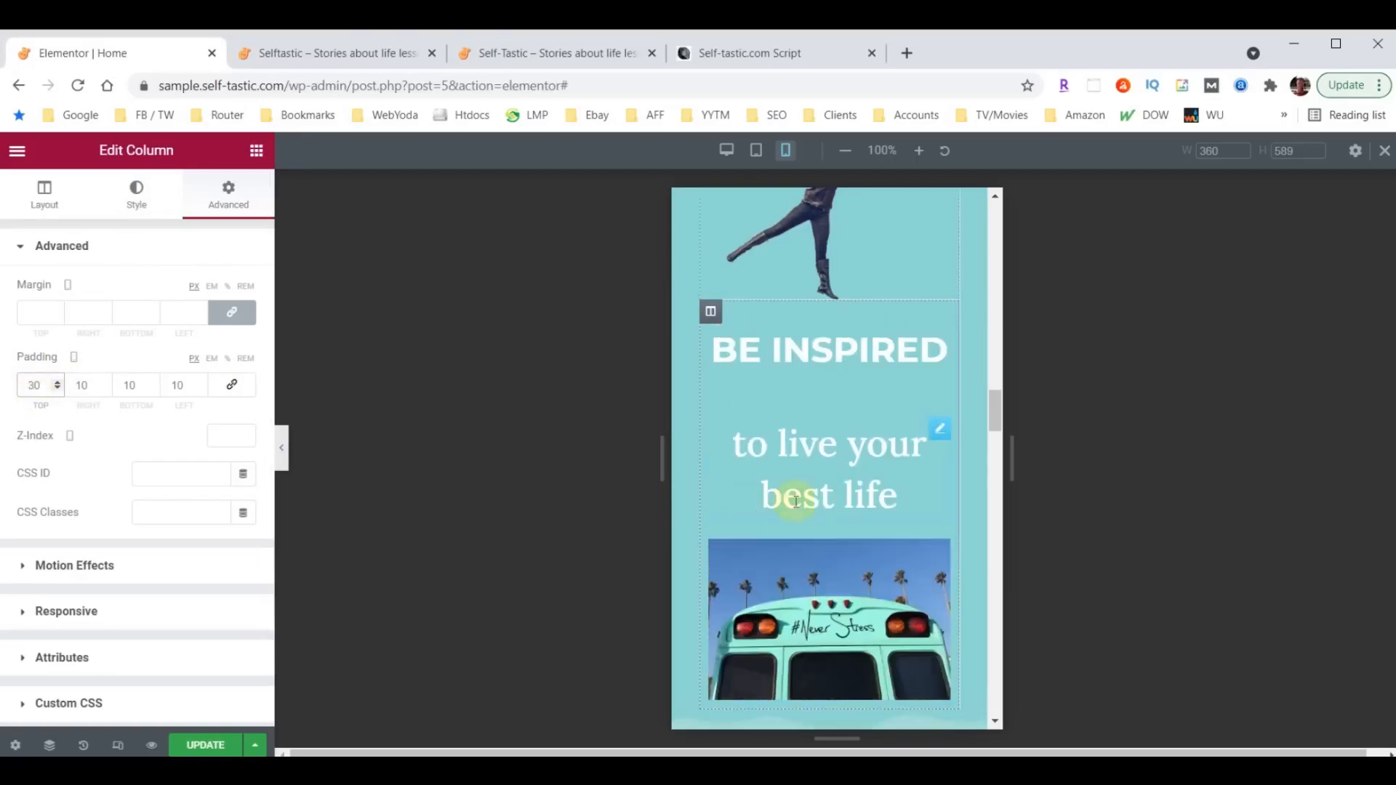
- Set the mobile font size of the "to live your best life" heading to 28 px
{"action": "left_click", "coordinate": [941, 430]}
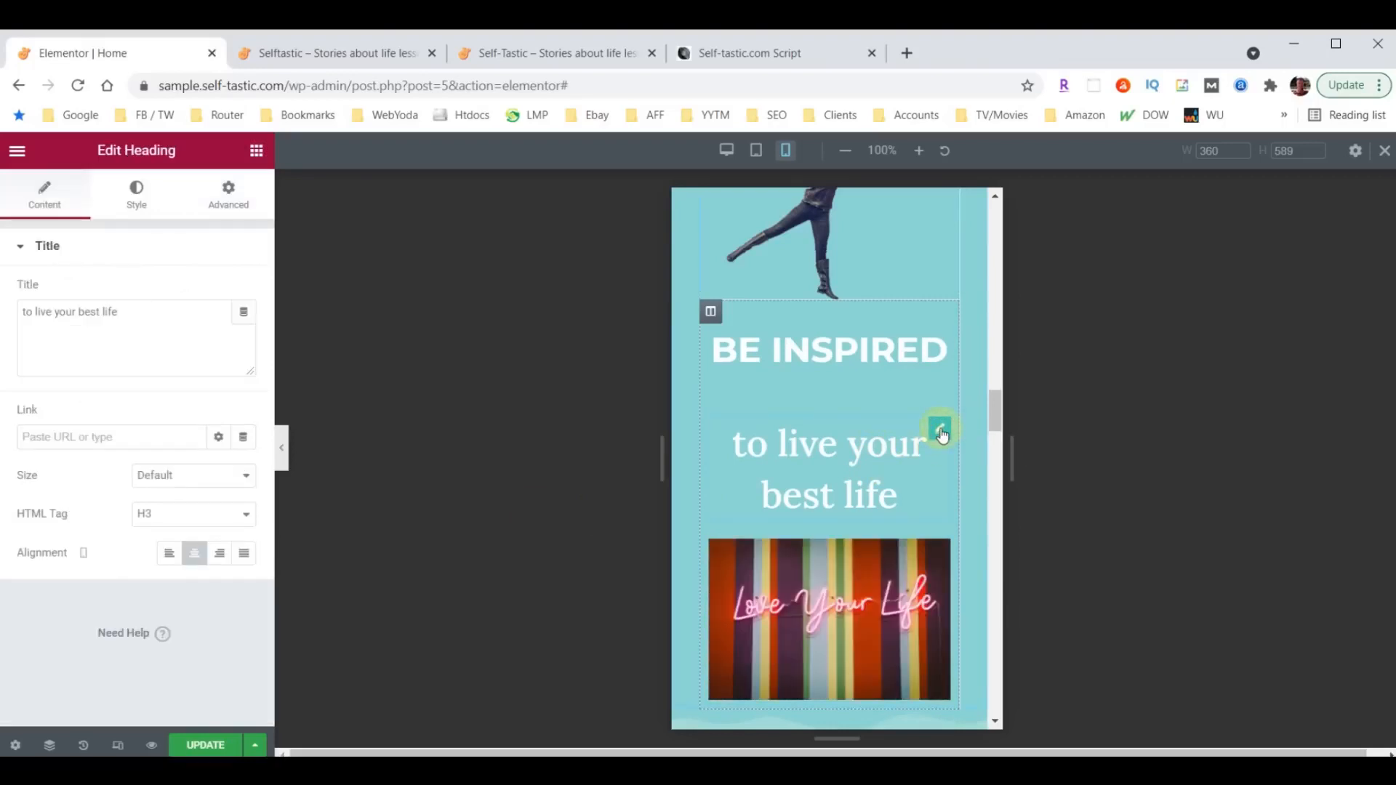
{"action": "left_click", "coordinate": [136, 206]}
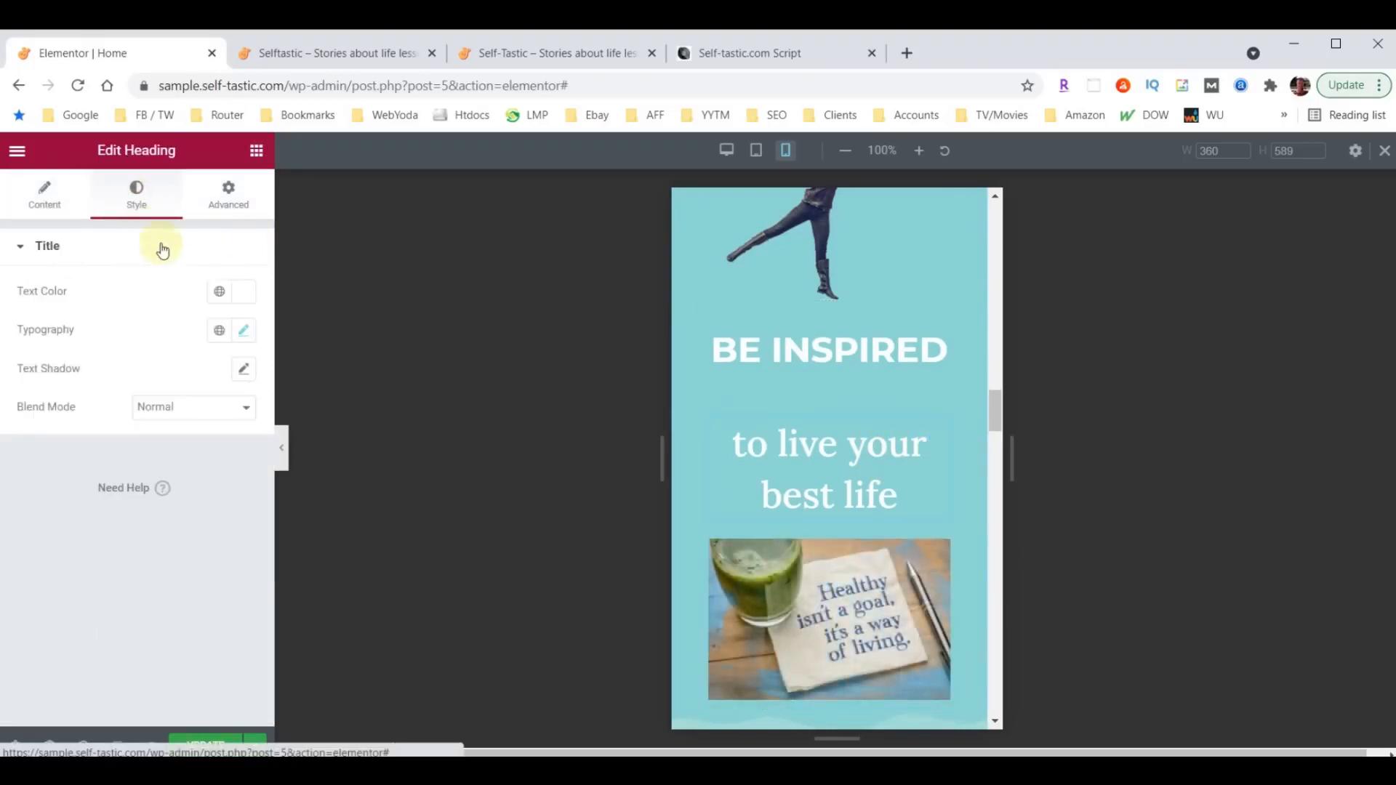
{"action": "left_click", "coordinate": [247, 332]}
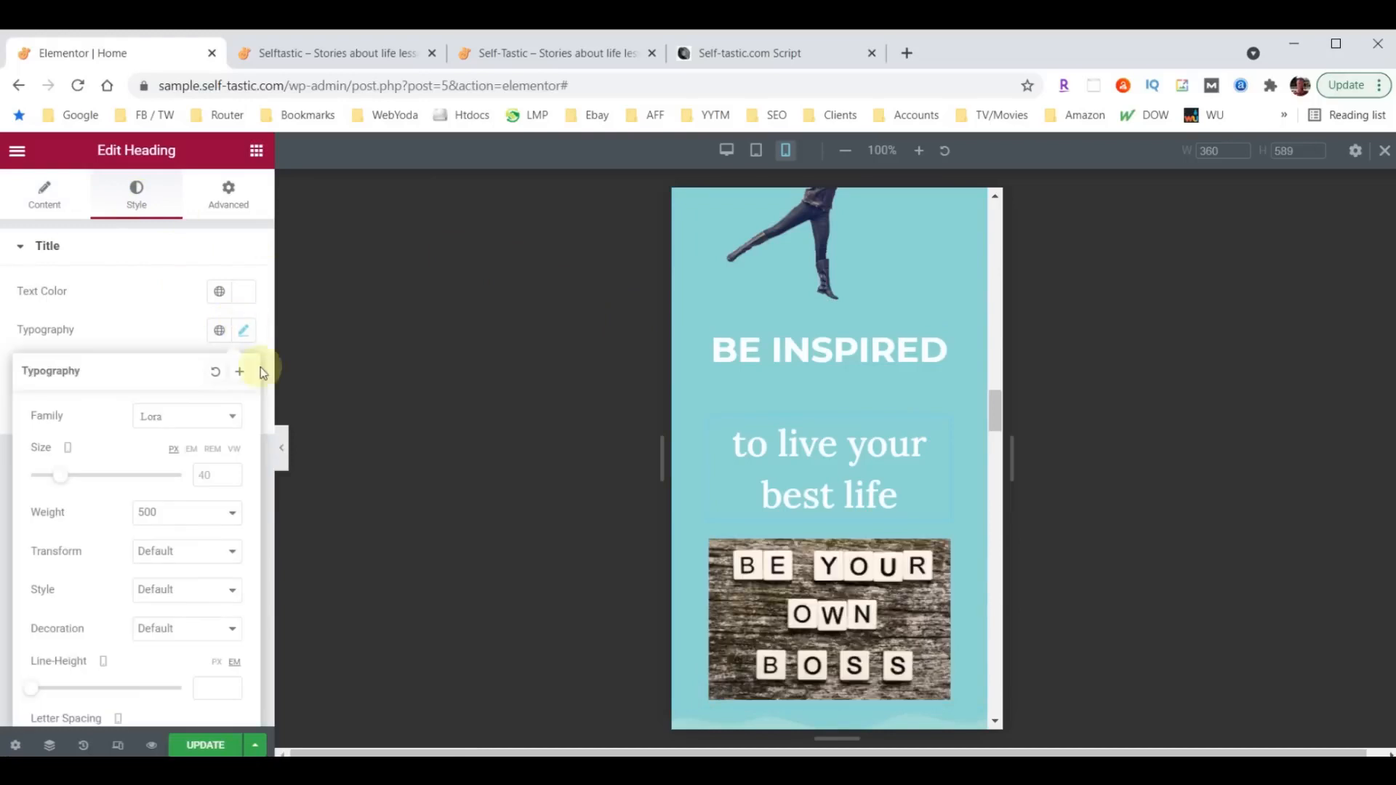
{"action": "left_click", "coordinate": [201, 476]}
{"action": "type", "text": "28"}
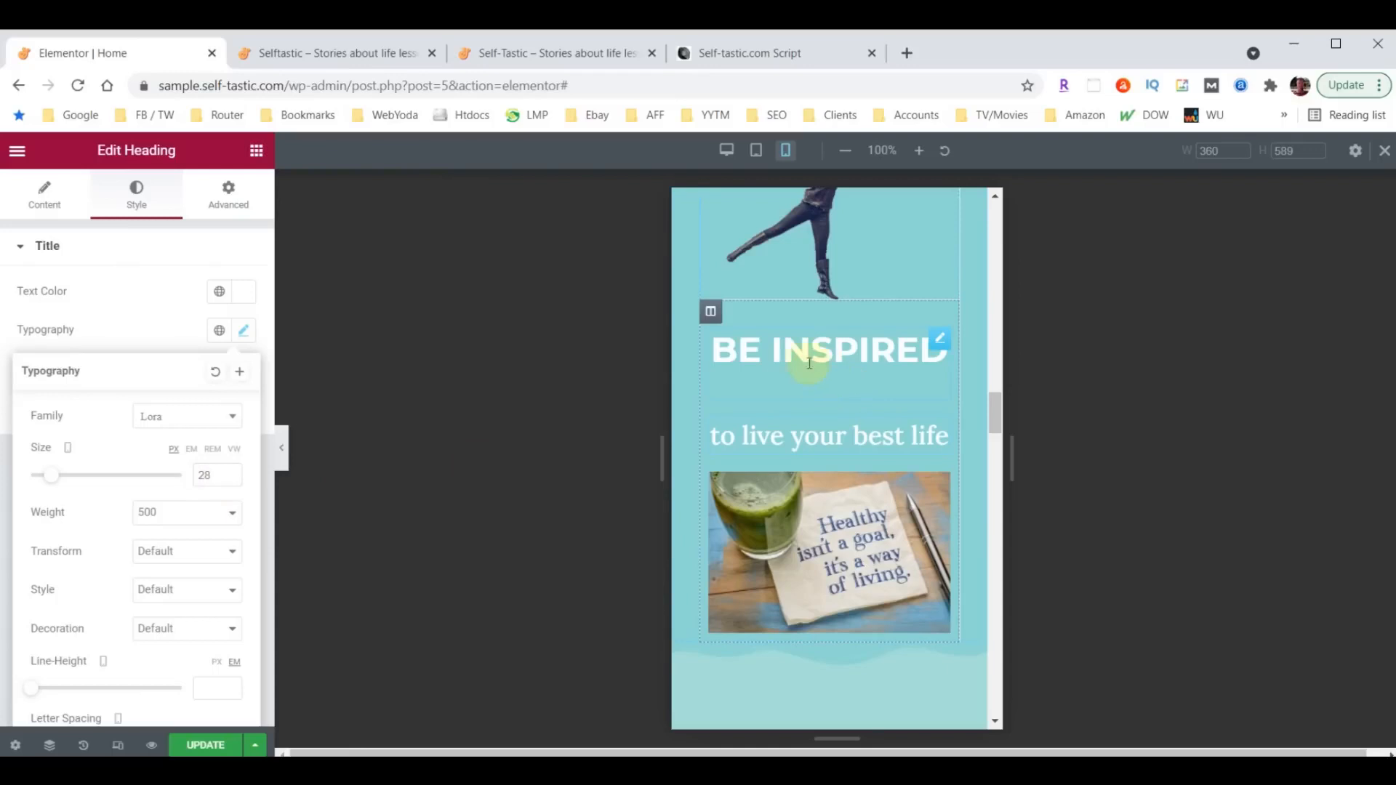
- Set the mobile bottom margin of the Be Inspired heading to 0
{"action": "left_click", "coordinate": [943, 348]}
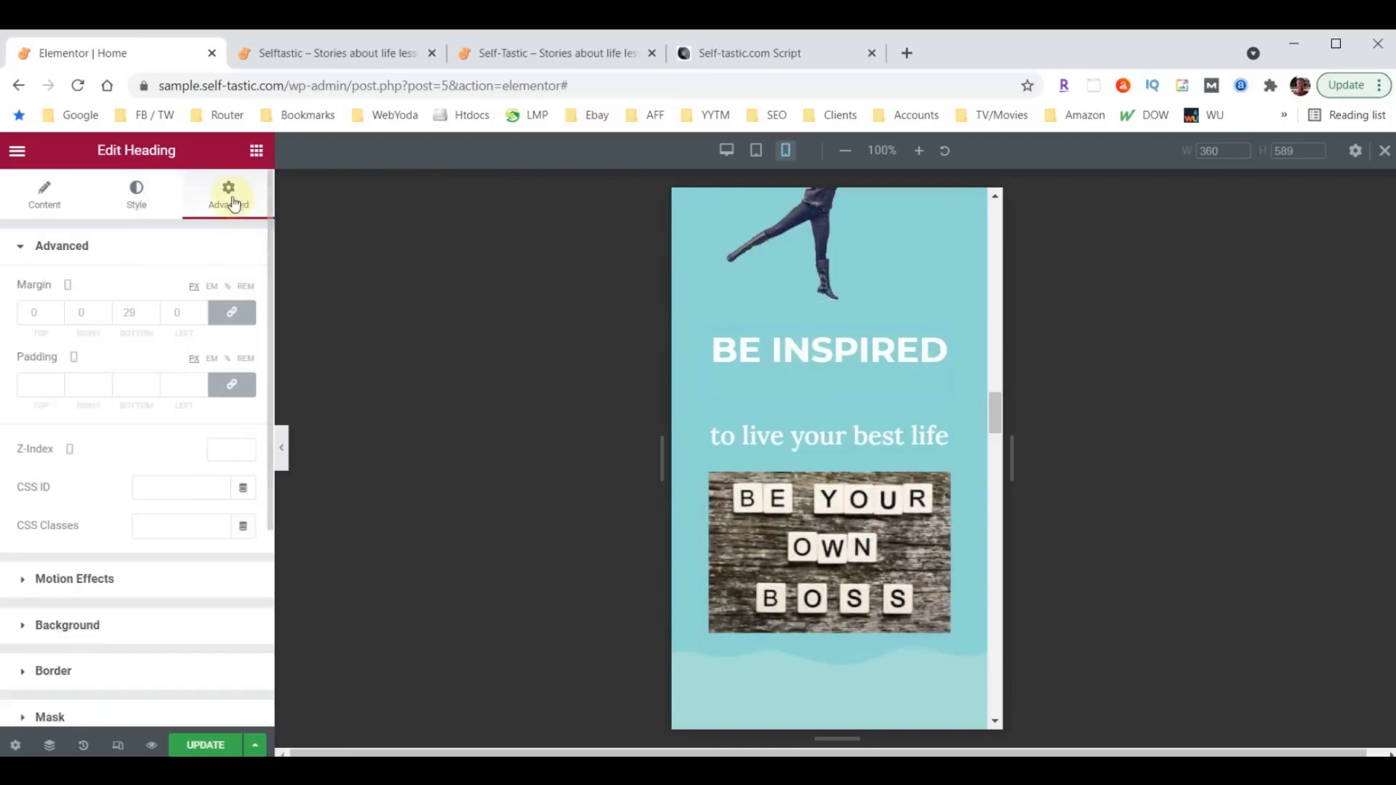
{"action": "left_click", "coordinate": [142, 313]}
{"action": "type", "text": "0"}
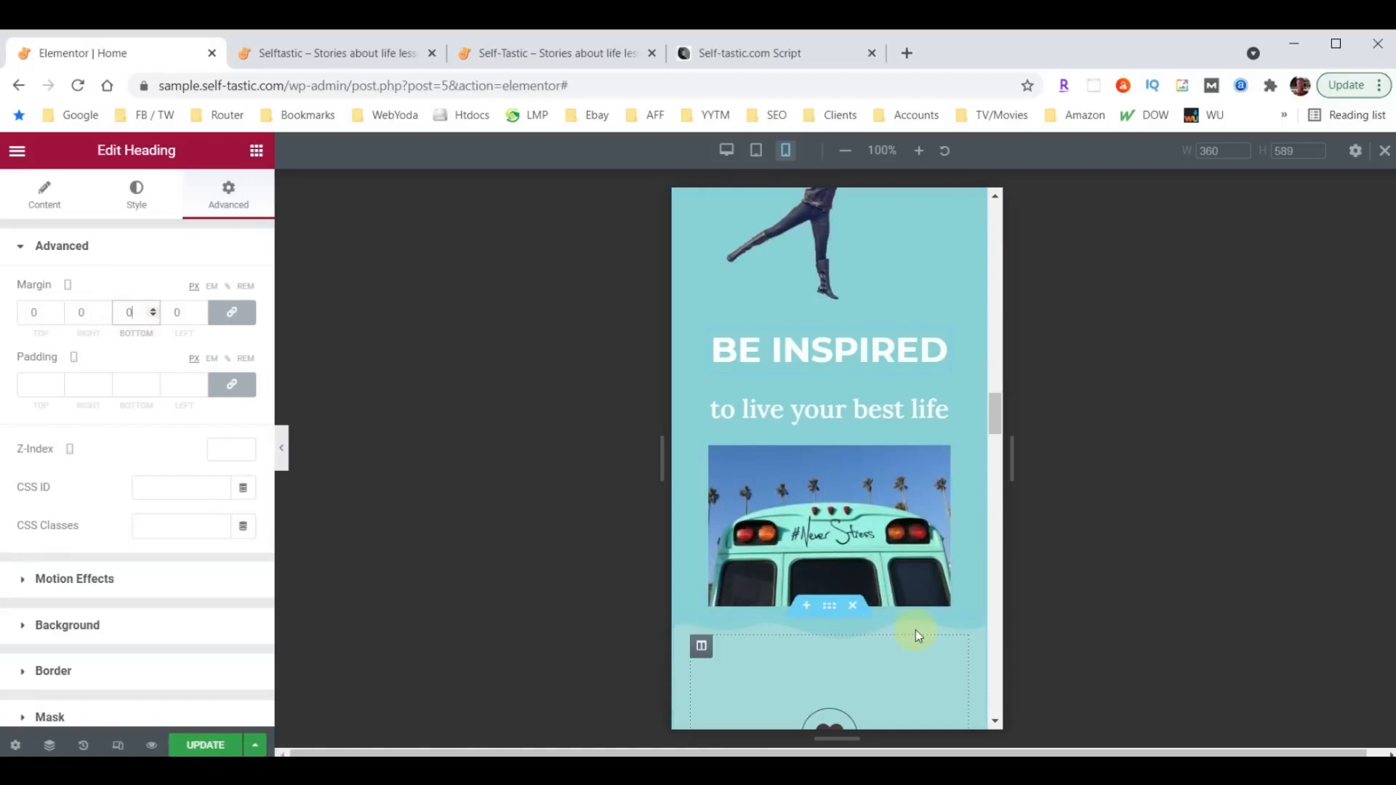
{"action": "scroll", "coordinate": [928, 636], "scroll_direction": "down", "scroll_amount": 3}
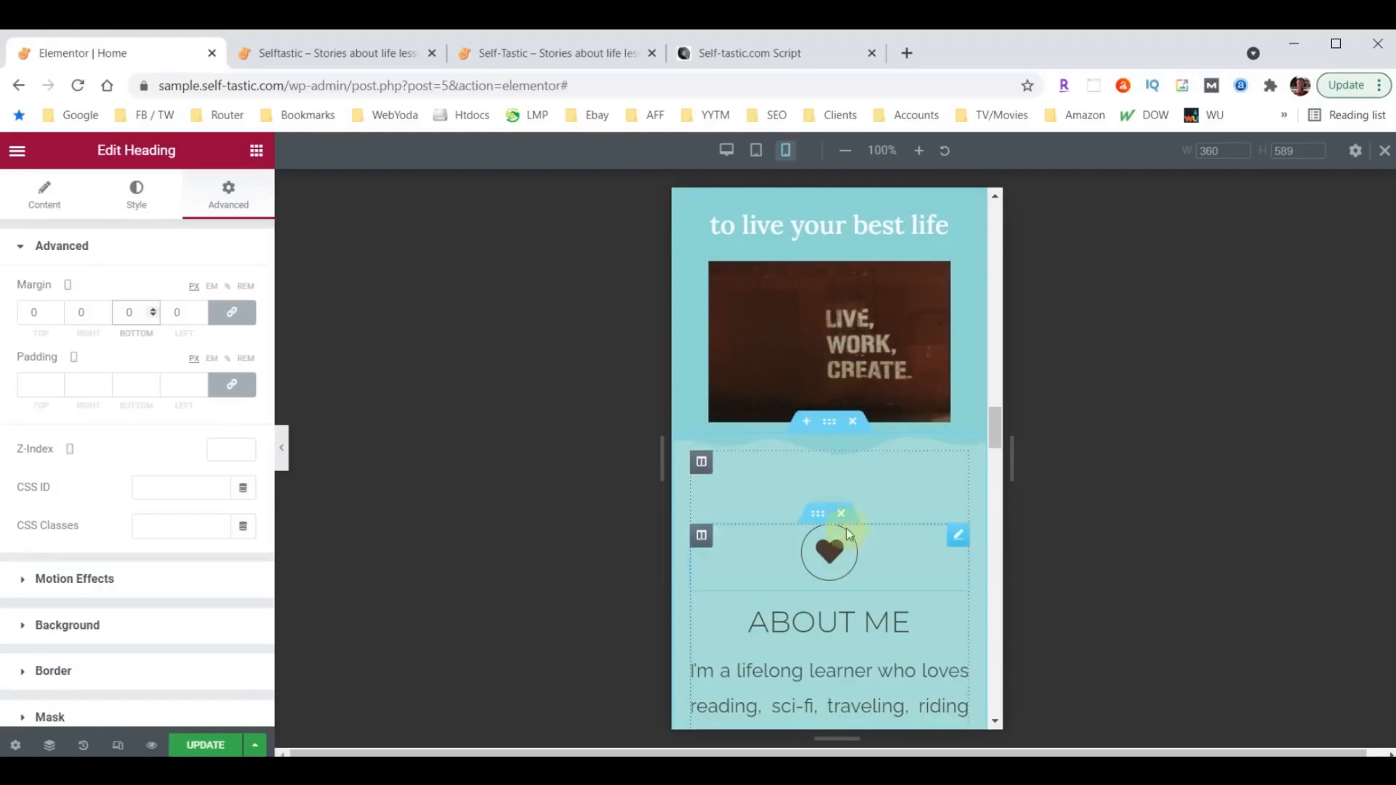
{"action": "scroll", "coordinate": [800, 404], "scroll_direction": "up", "scroll_amount": 3}
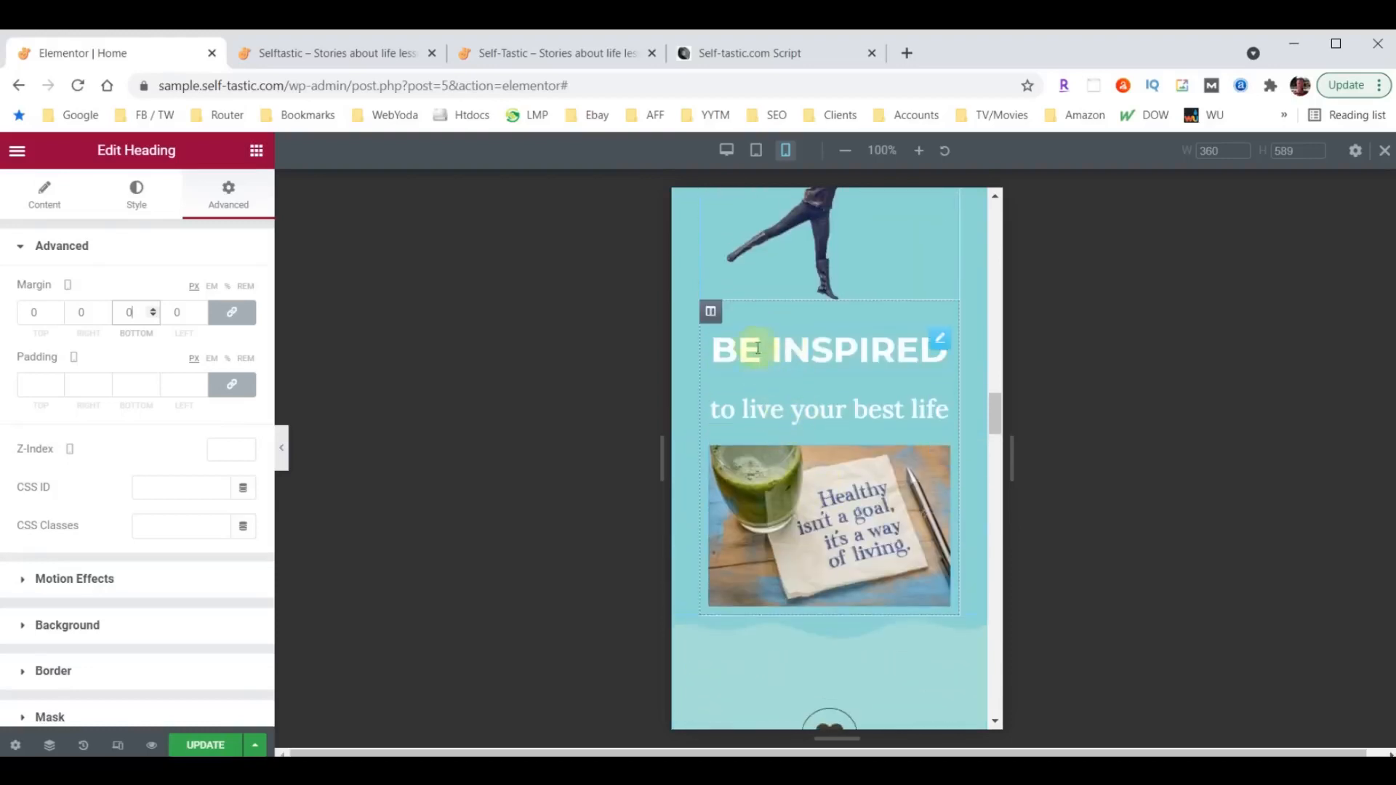
- Set the mobile bottom padding of the Be Inspired column to 50 px
{"action": "left_click", "coordinate": [711, 312]}
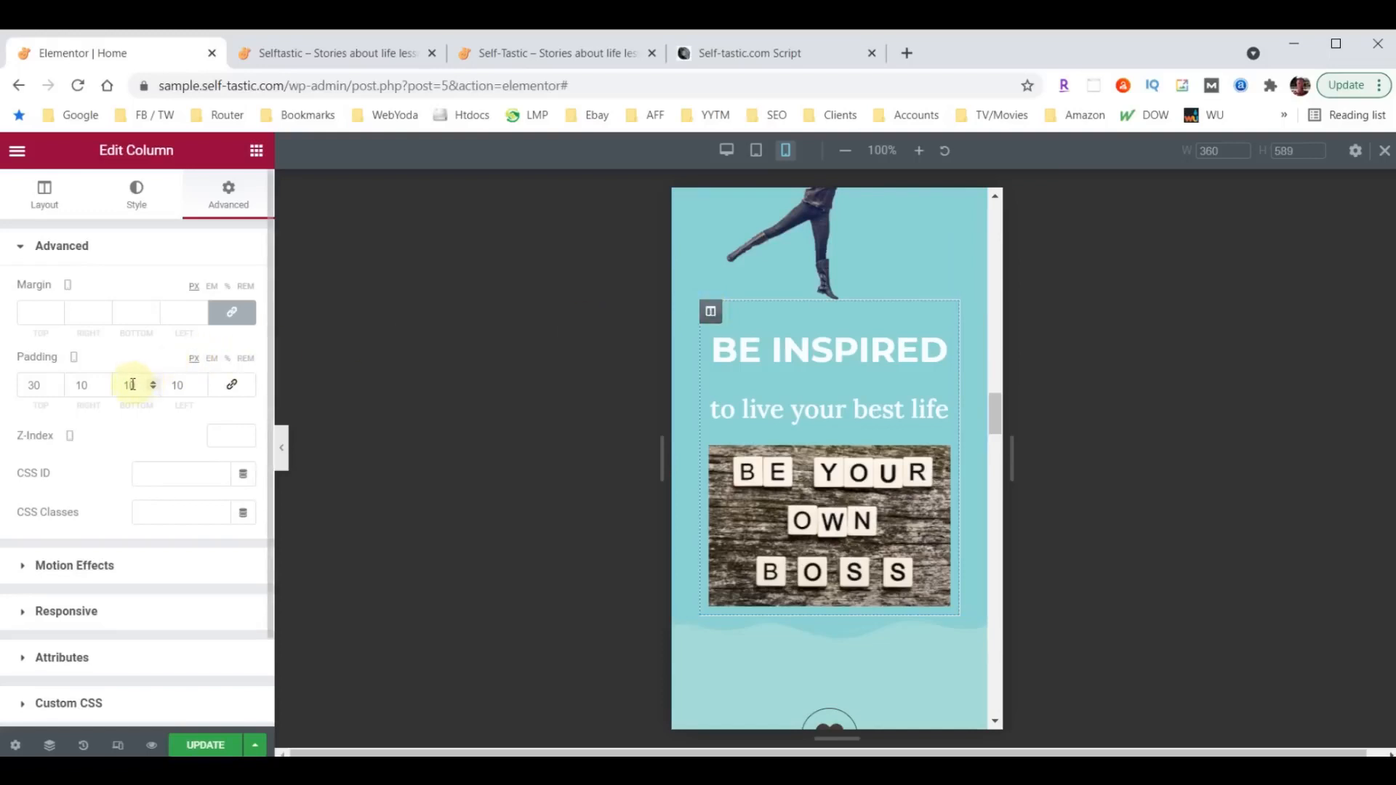
{"action": "left_click_drag", "start_coordinate": [136, 384], "coordinate": [116, 385]}
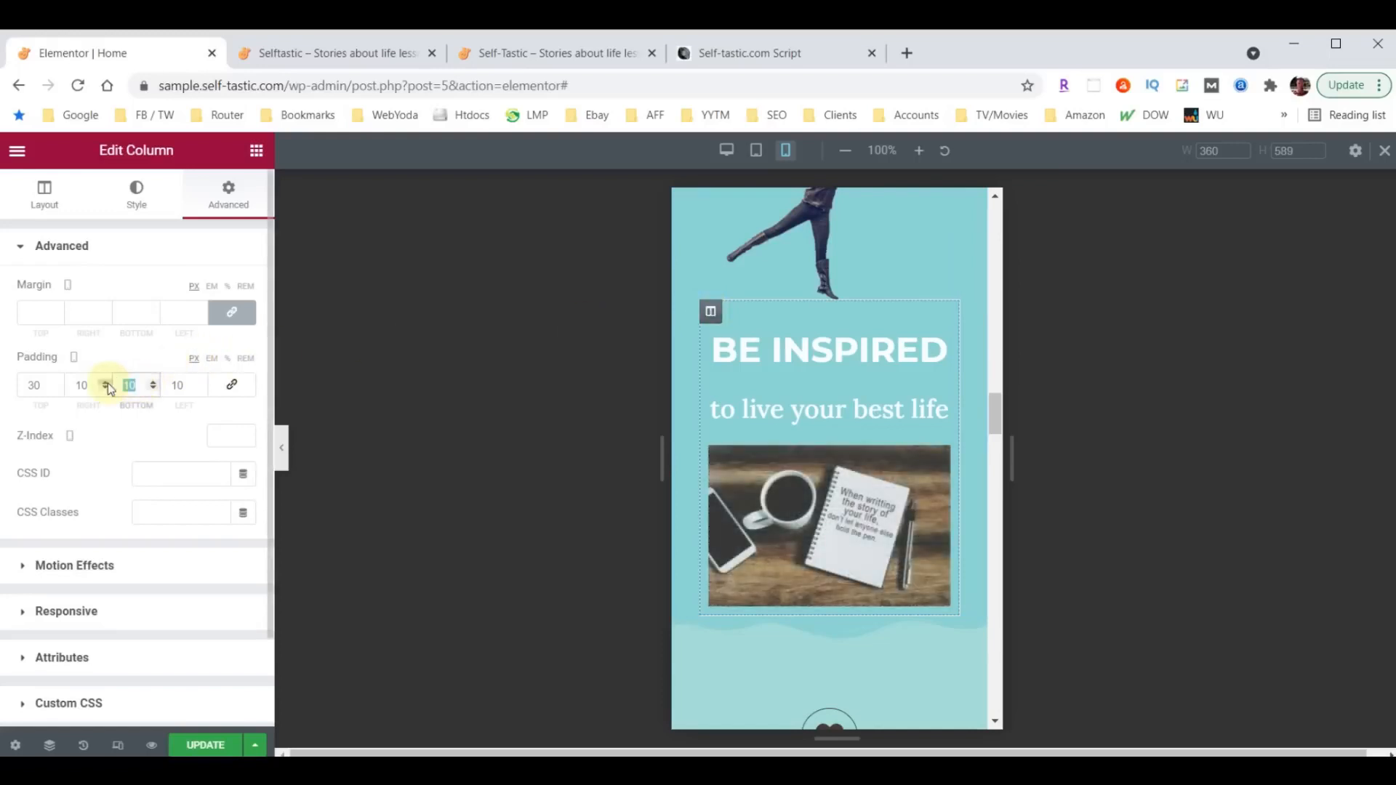
{"action": "type", "text": "50"}
- Unlink the mobile margin values of the speech-bubble icon above Comments and set its top margin to 60 px
{"action": "scroll", "coordinate": [769, 509], "scroll_direction": "down", "scroll_amount": 2}
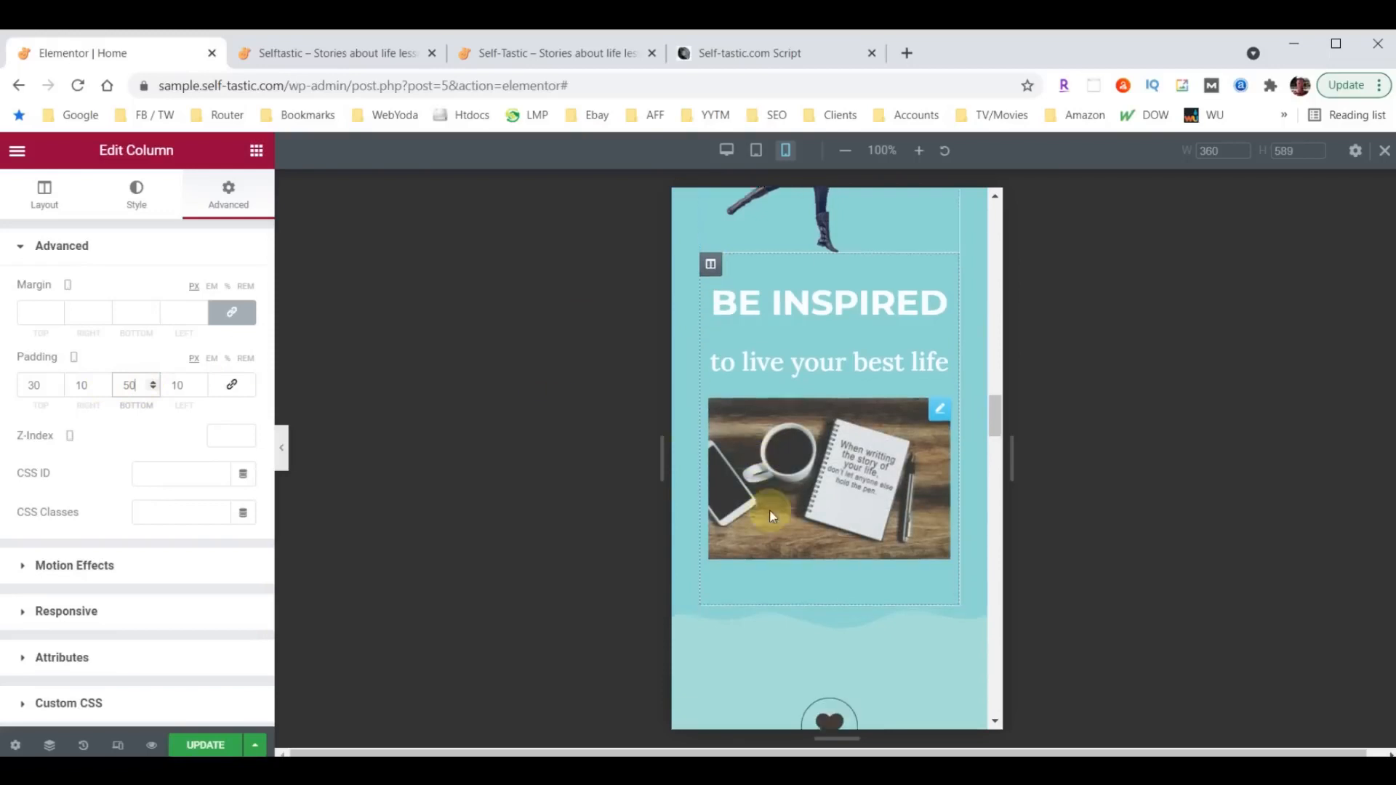
{"action": "scroll", "coordinate": [870, 583], "scroll_direction": "down", "scroll_amount": 4}
{"action": "scroll", "coordinate": [896, 543], "scroll_direction": "down", "scroll_amount": 4}
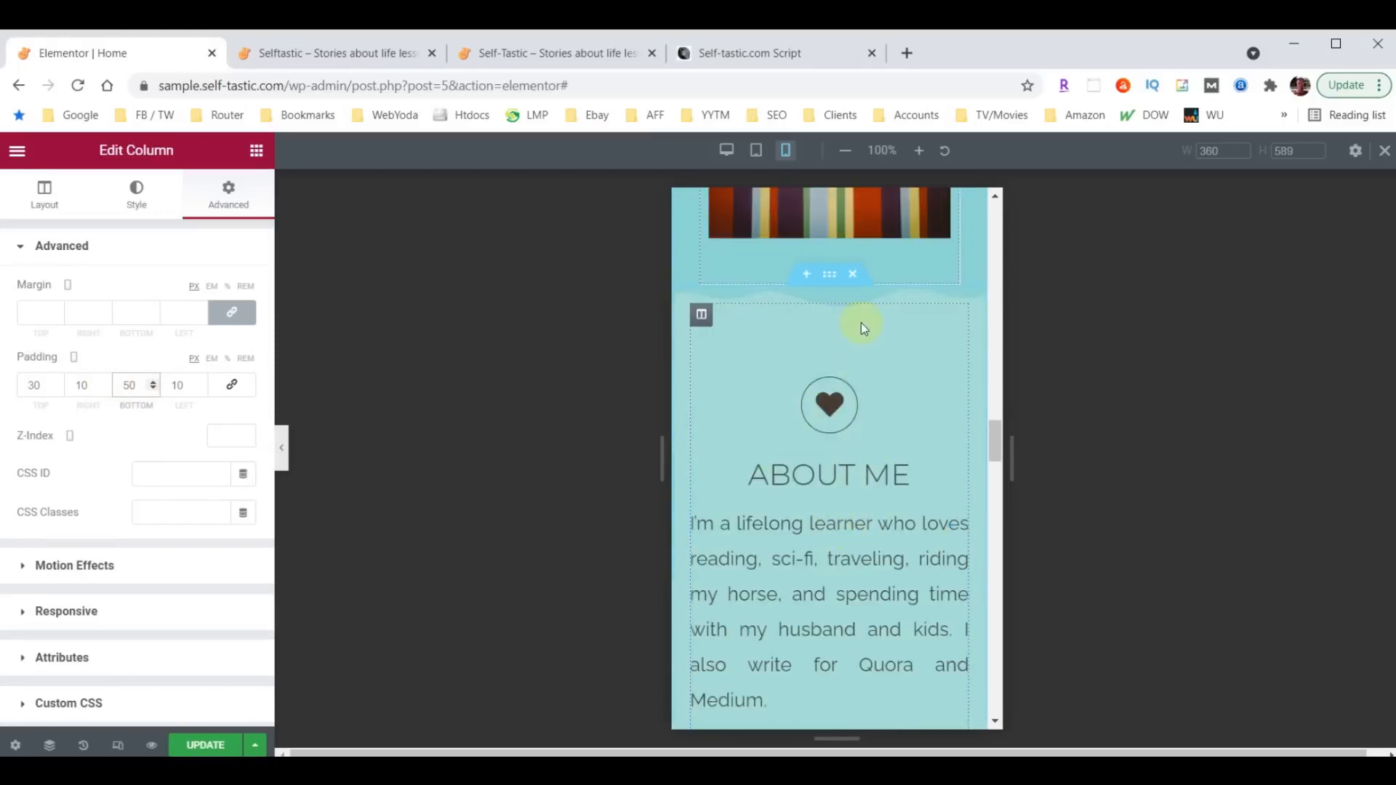
{"action": "scroll", "coordinate": [868, 437], "scroll_direction": "down", "scroll_amount": 8}
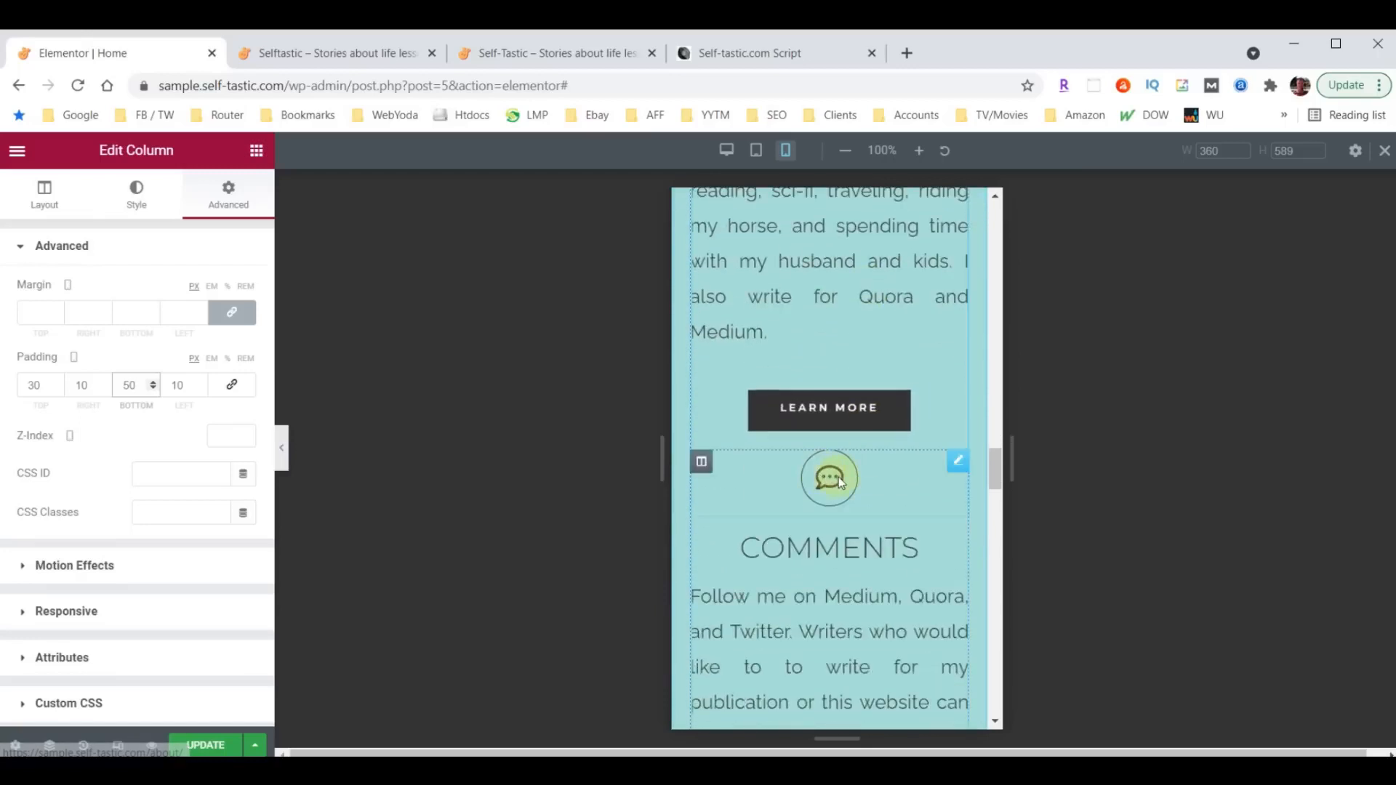
{"action": "left_click", "coordinate": [958, 462]}
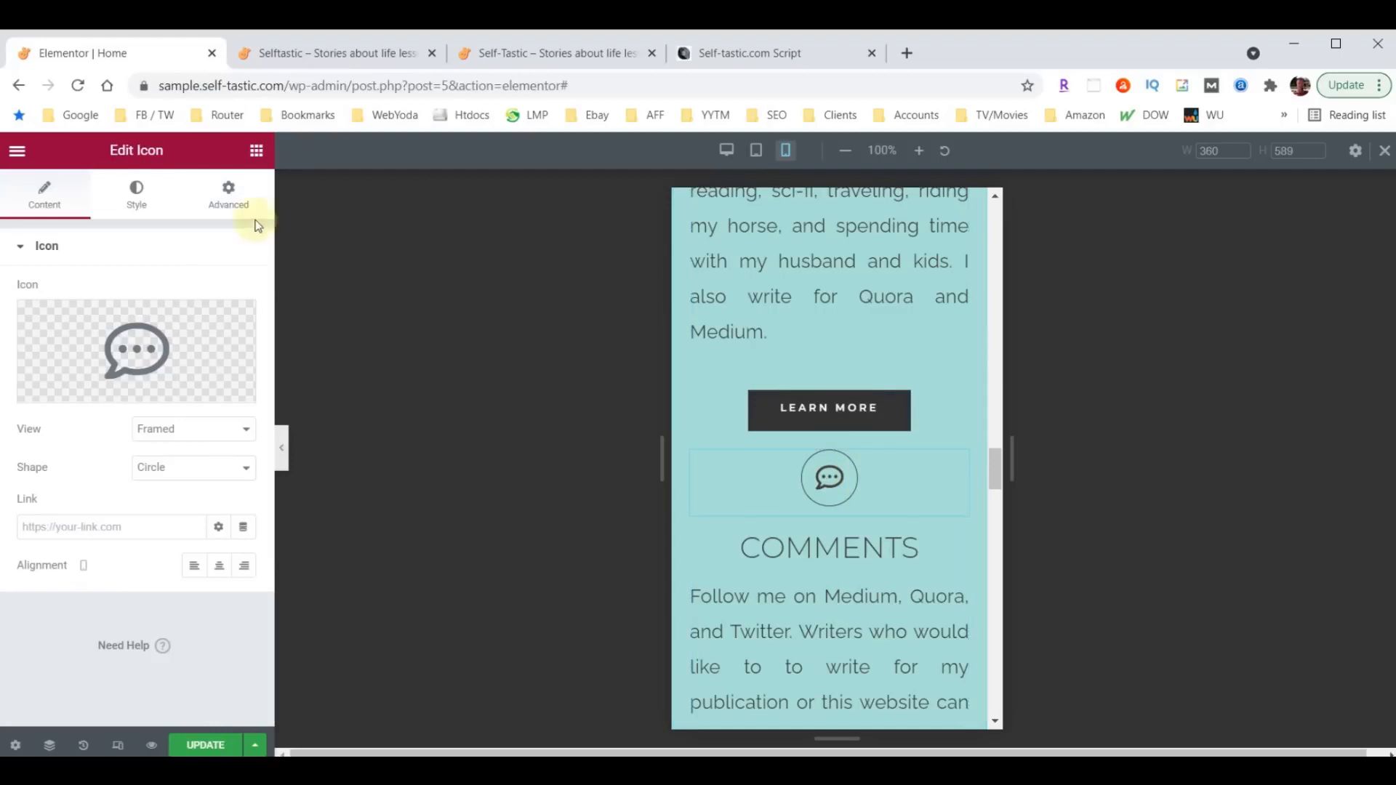
{"action": "left_click", "coordinate": [234, 193]}
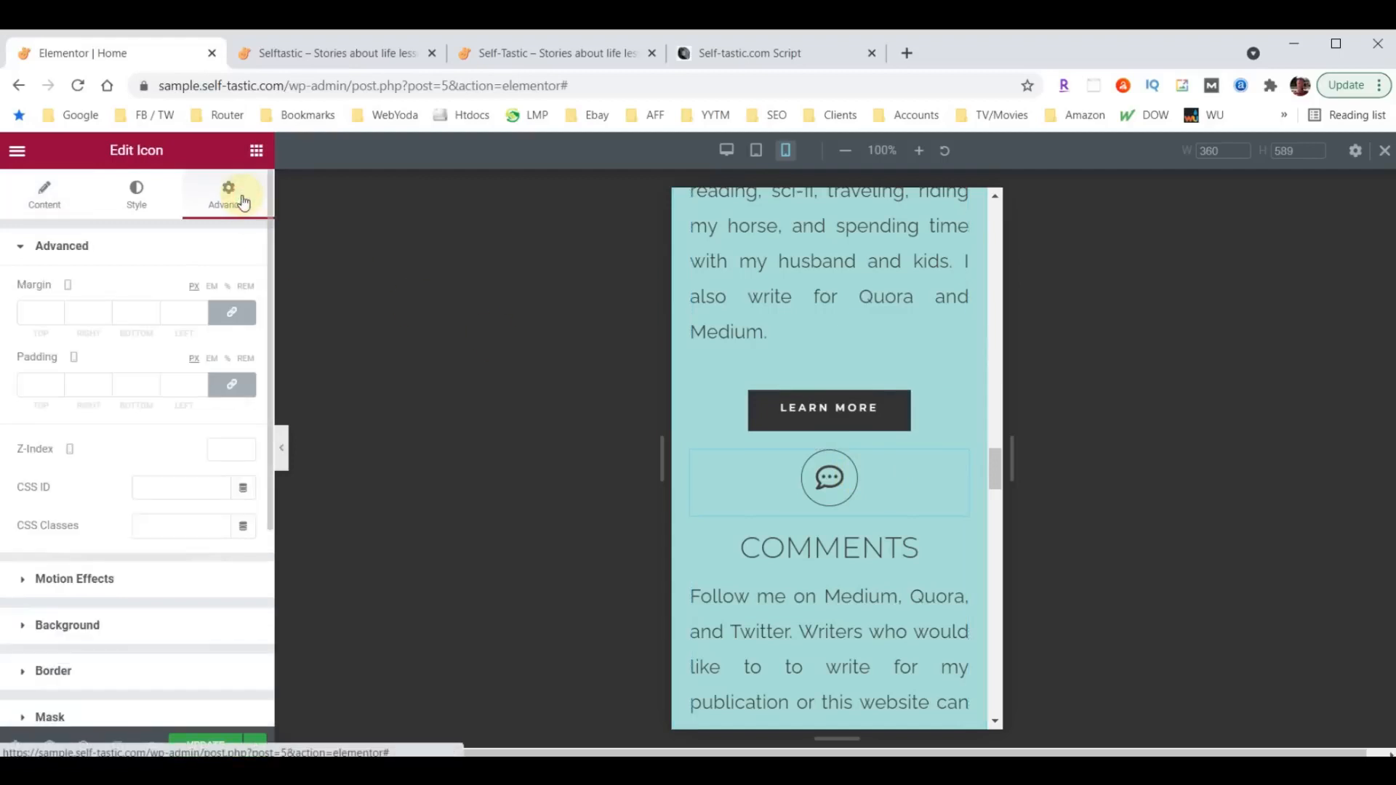
{"action": "left_click", "coordinate": [234, 311]}
{"action": "left_click", "coordinate": [34, 314]}
{"action": "type", "text": "80"}
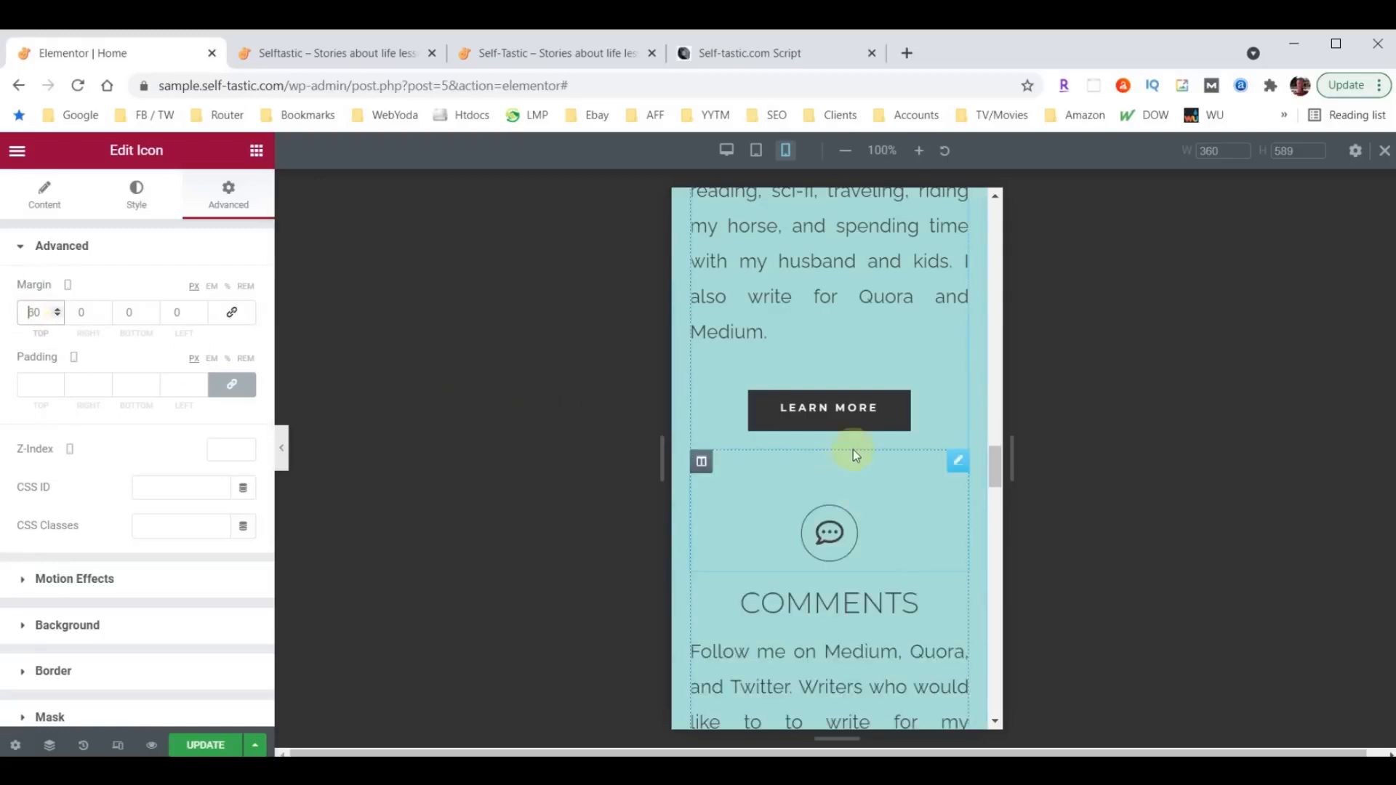
- Unlink the mobile margin values of the question-mark icon above Need Advice? and set its top margin to 60 px
{"action": "scroll", "coordinate": [844, 462], "scroll_direction": "down", "scroll_amount": 6}
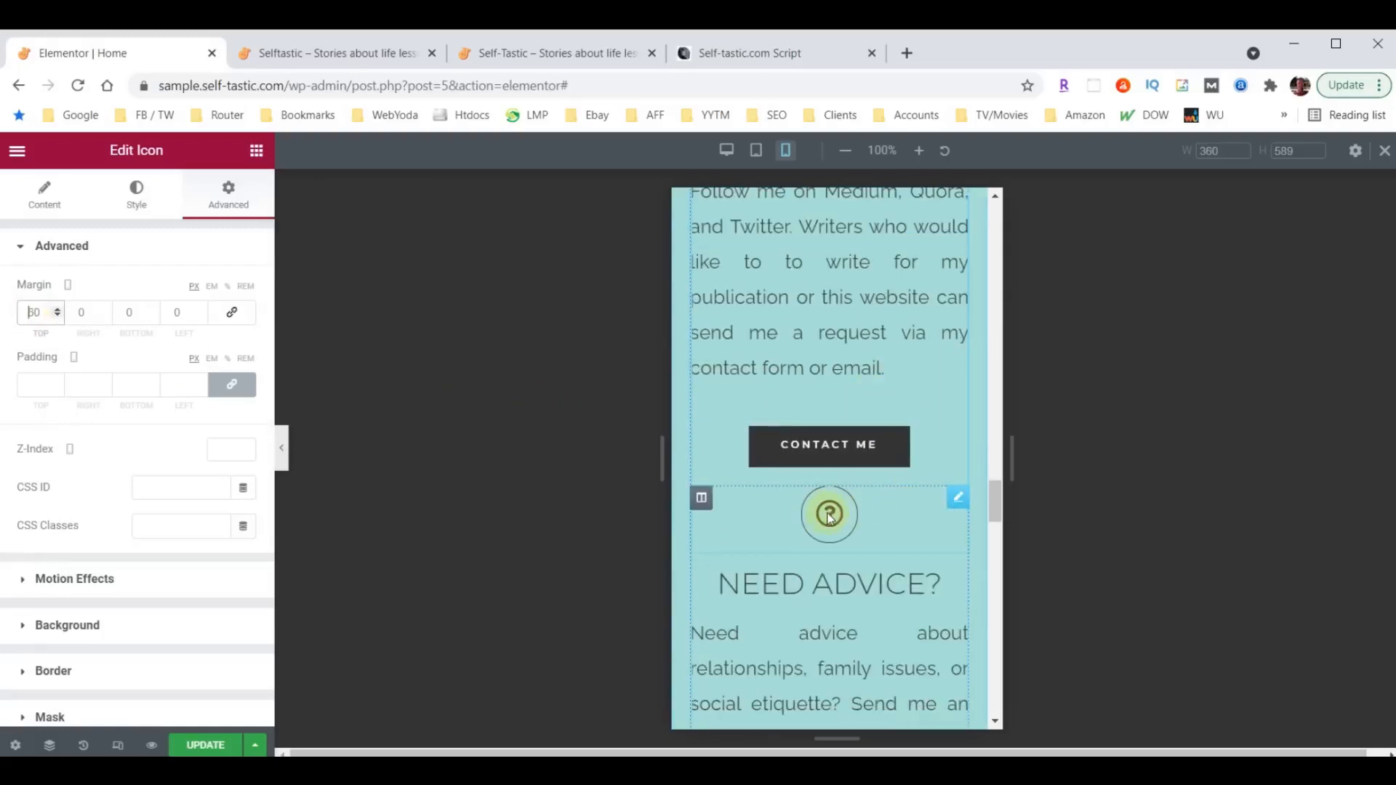
{"action": "left_click", "coordinate": [829, 517]}
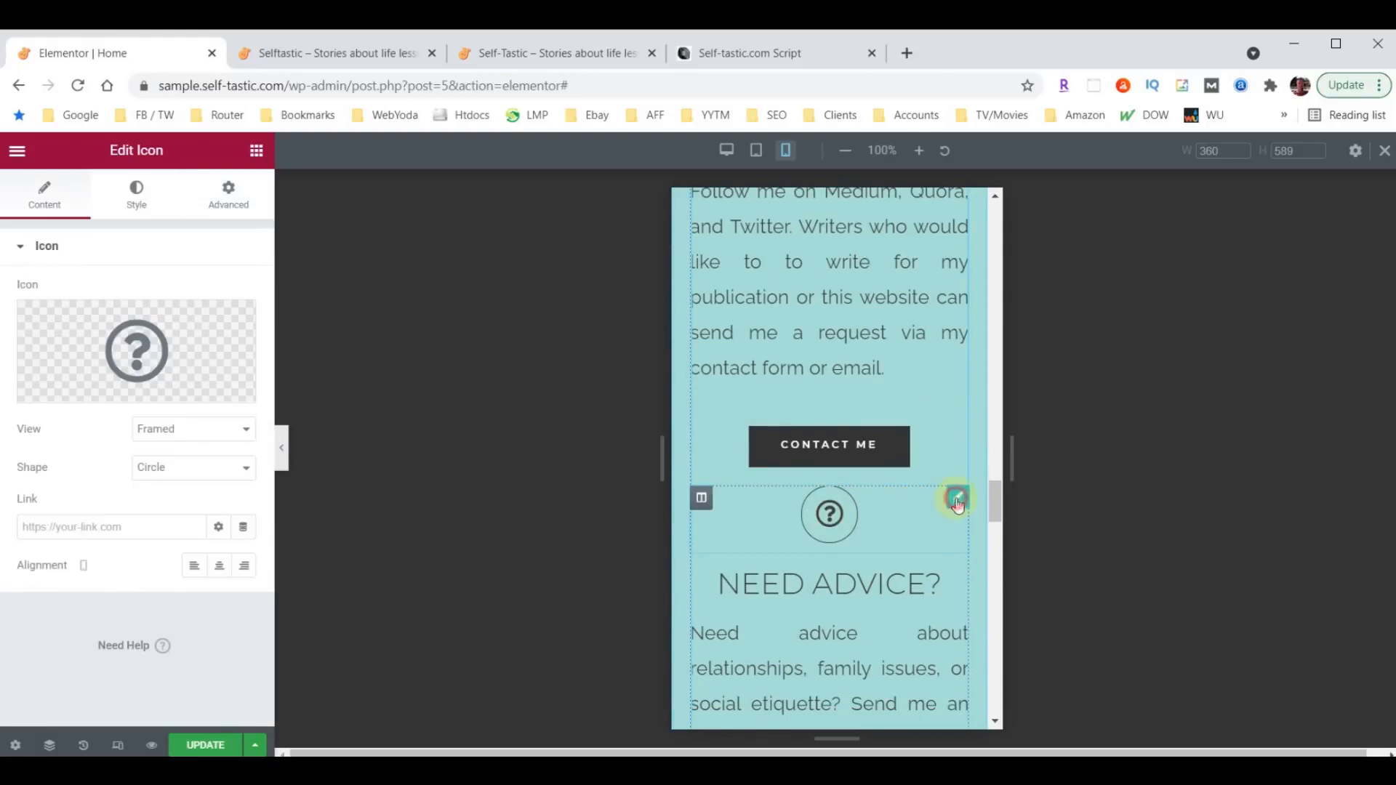
{"action": "left_click", "coordinate": [214, 202]}
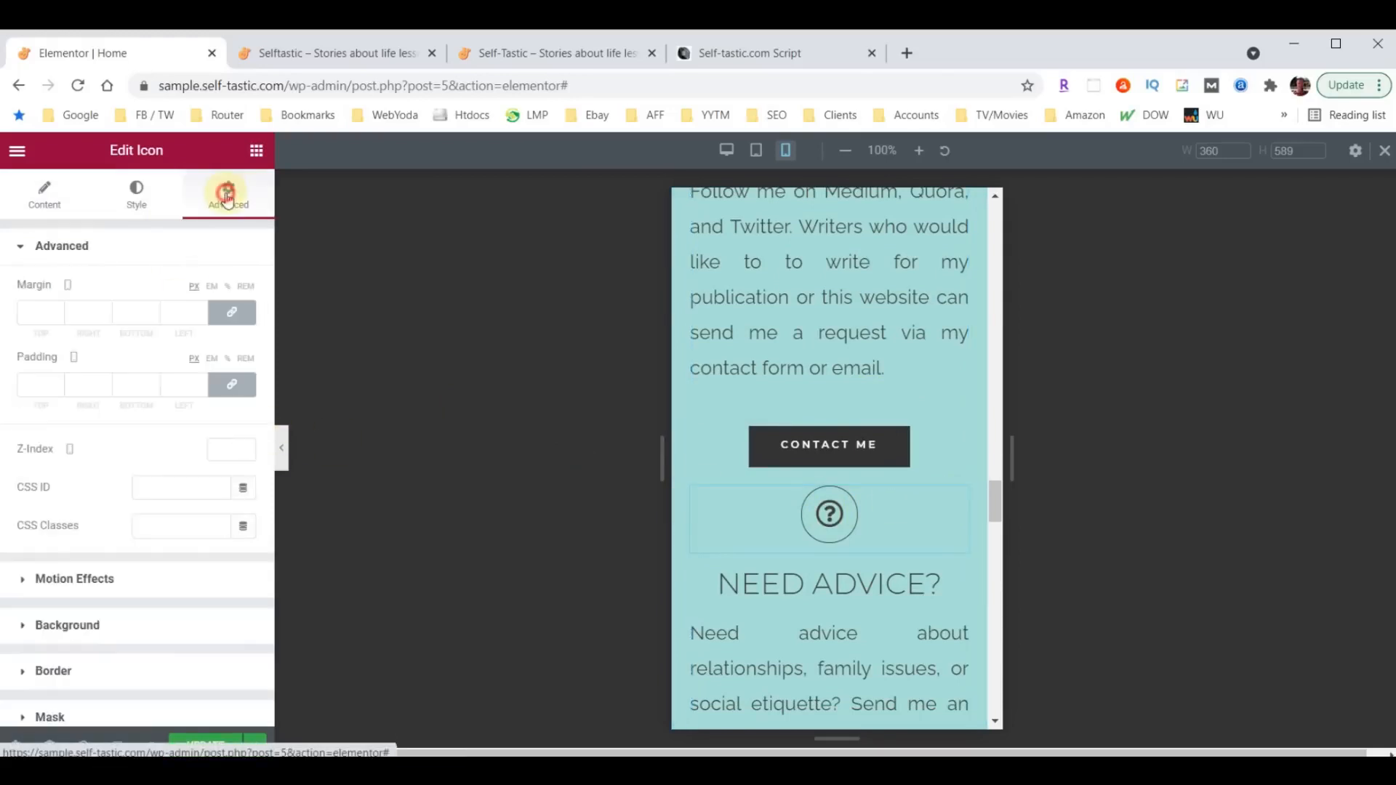
{"action": "left_click", "coordinate": [231, 311]}
{"action": "type", "text": "60"}
- Set the mobile font size of the Words of Wisdom heading to 40 px
{"action": "scroll", "coordinate": [773, 556], "scroll_direction": "down", "scroll_amount": 5}
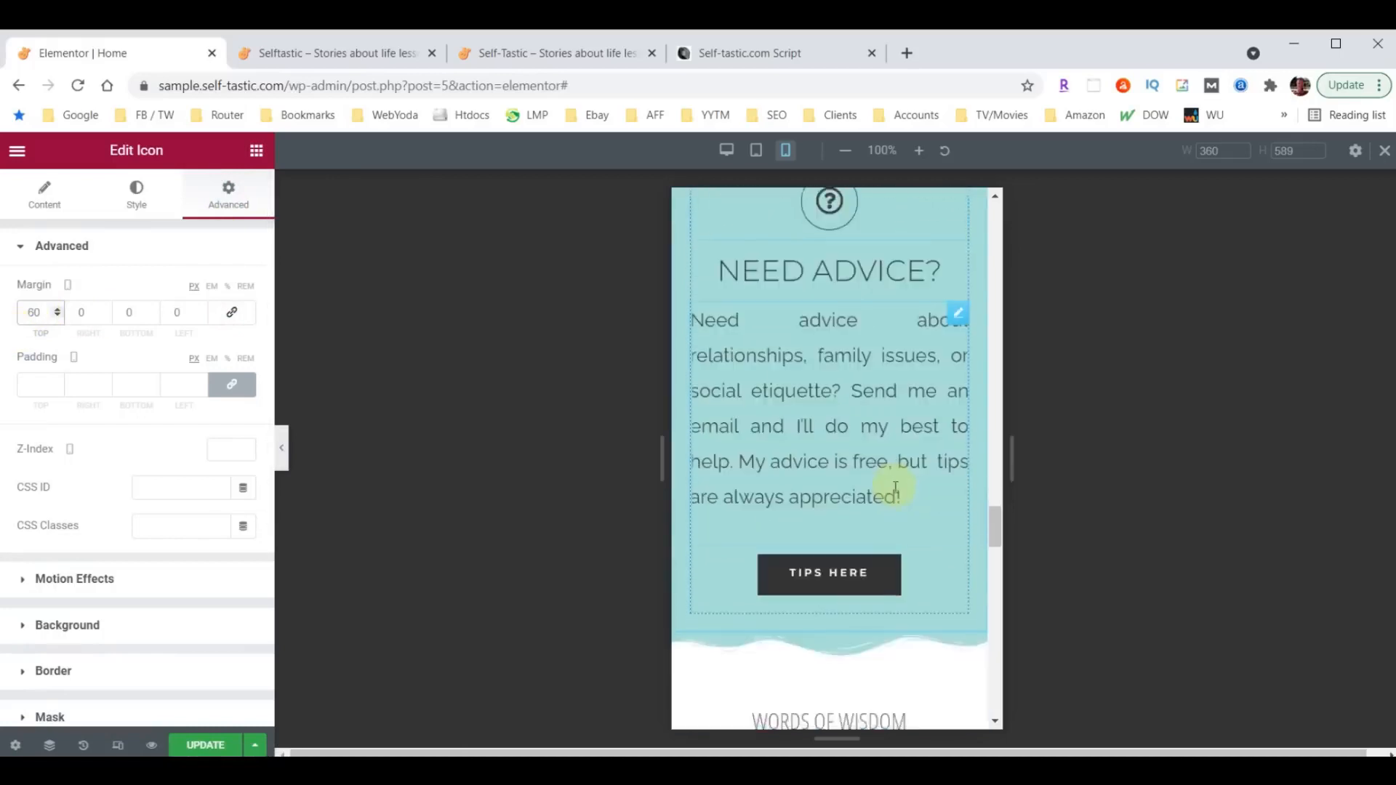
{"action": "scroll", "coordinate": [895, 487], "scroll_direction": "down", "scroll_amount": 4}
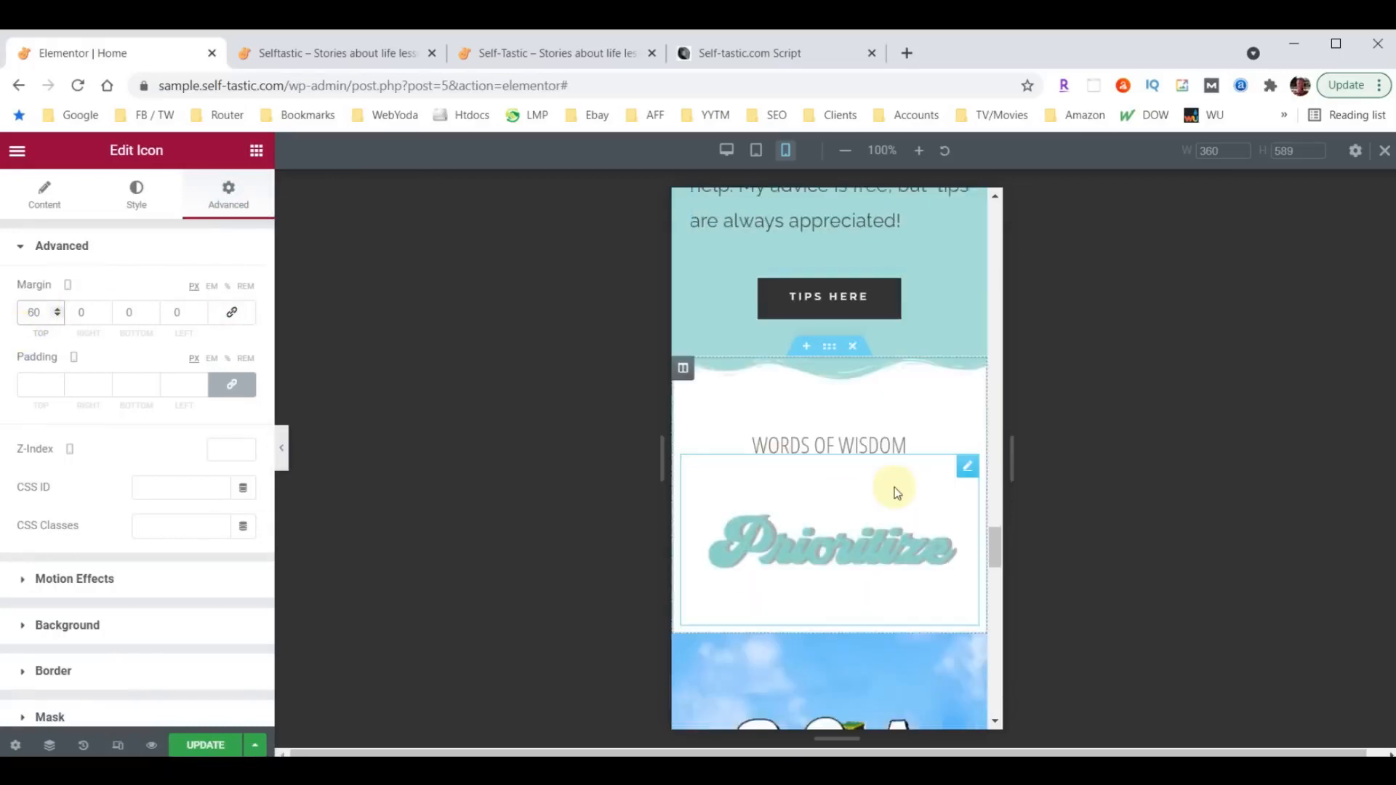
{"action": "left_click", "coordinate": [872, 448]}
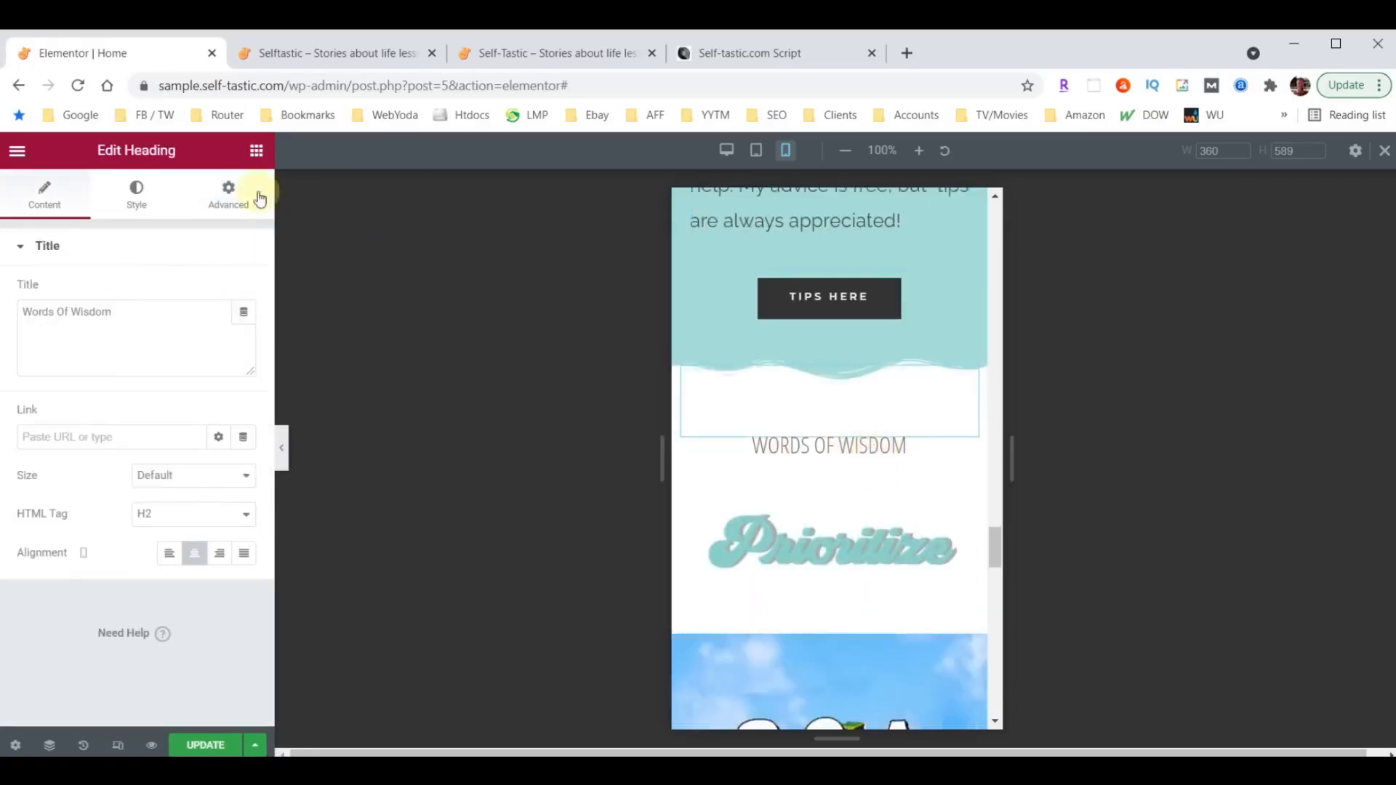
{"action": "left_click", "coordinate": [138, 195]}
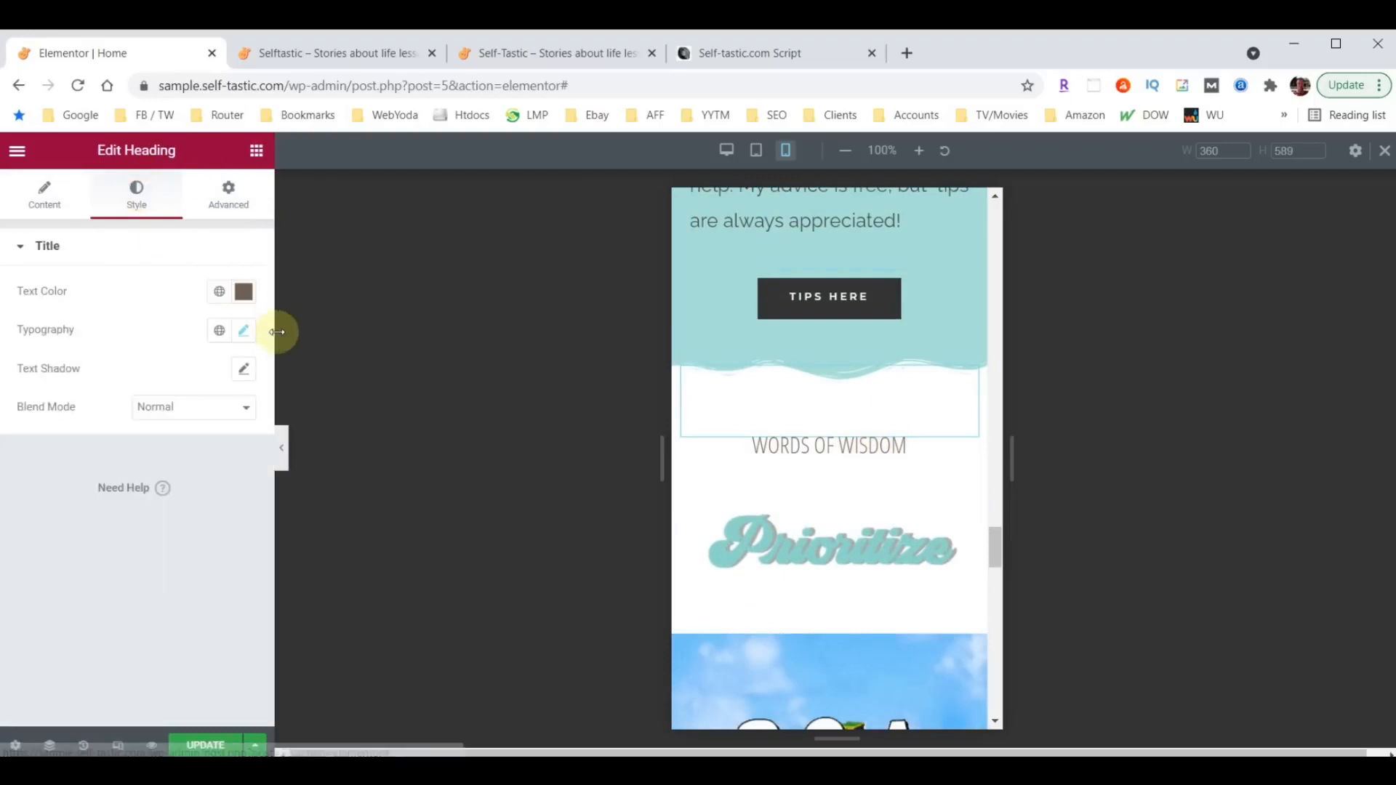
{"action": "left_click", "coordinate": [245, 332]}
{"action": "left_click", "coordinate": [209, 482]}
{"action": "type", "text": "40"}
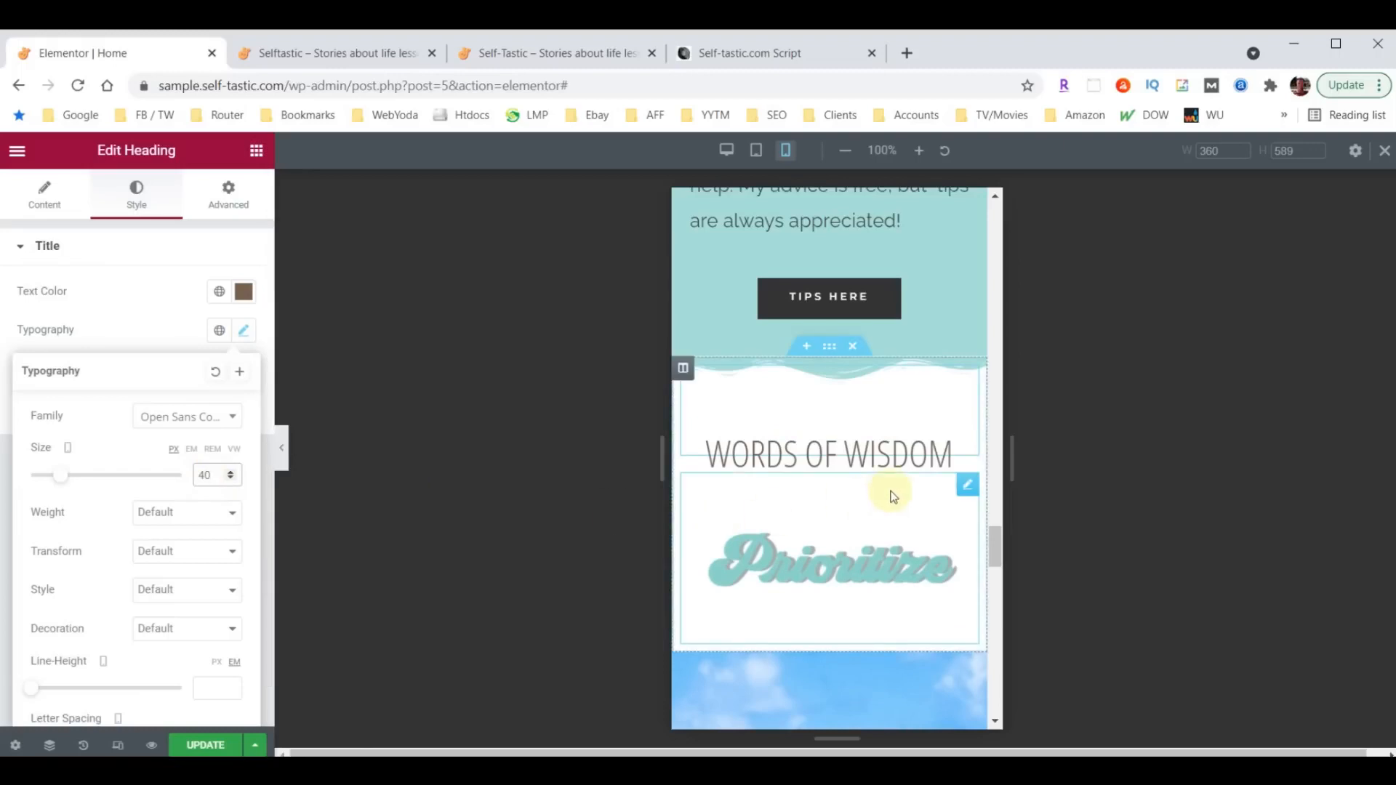
{"action": "scroll", "coordinate": [887, 492], "scroll_direction": "down", "scroll_amount": 4}
{"action": "scroll", "coordinate": [893, 495], "scroll_direction": "down", "scroll_amount": 8}
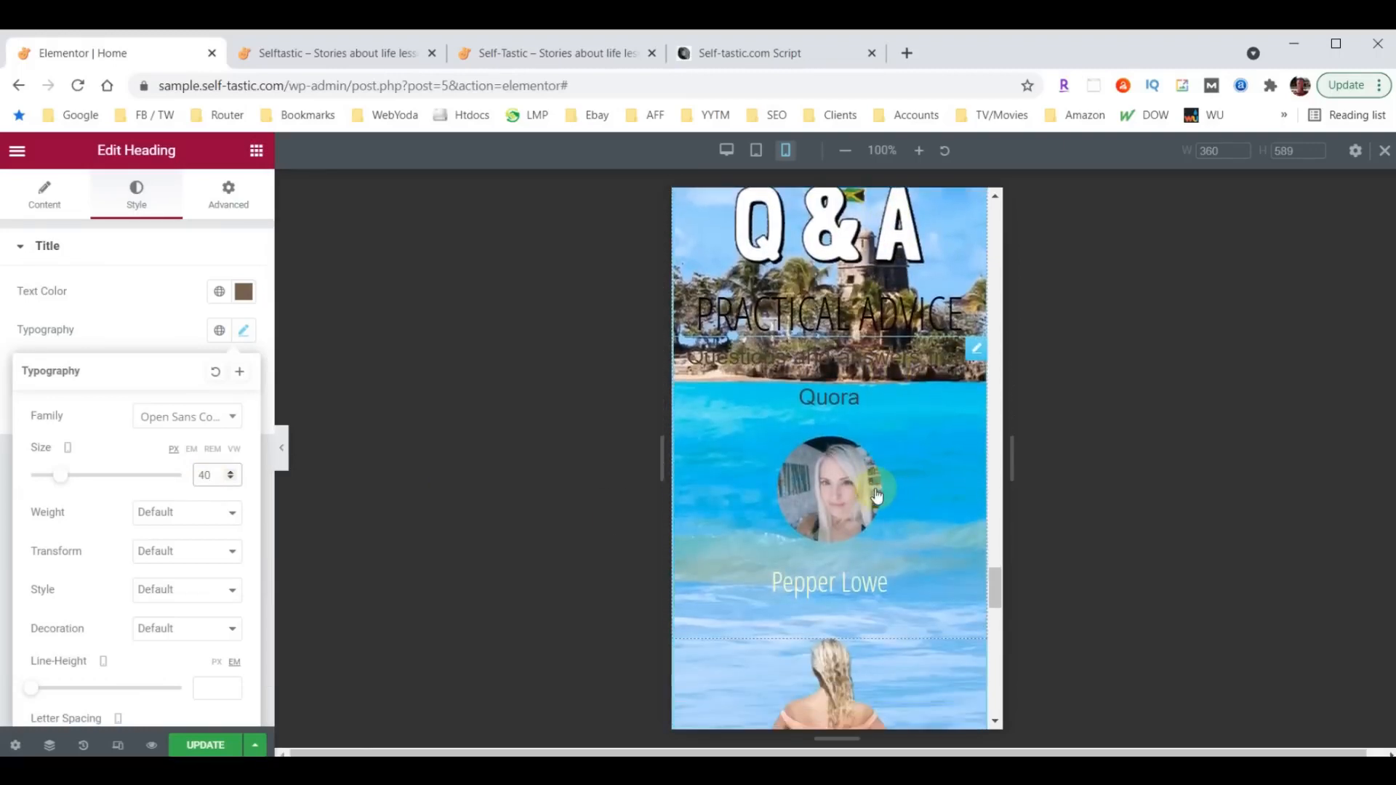
{"action": "scroll", "coordinate": [857, 483], "scroll_direction": "up", "scroll_amount": 6}
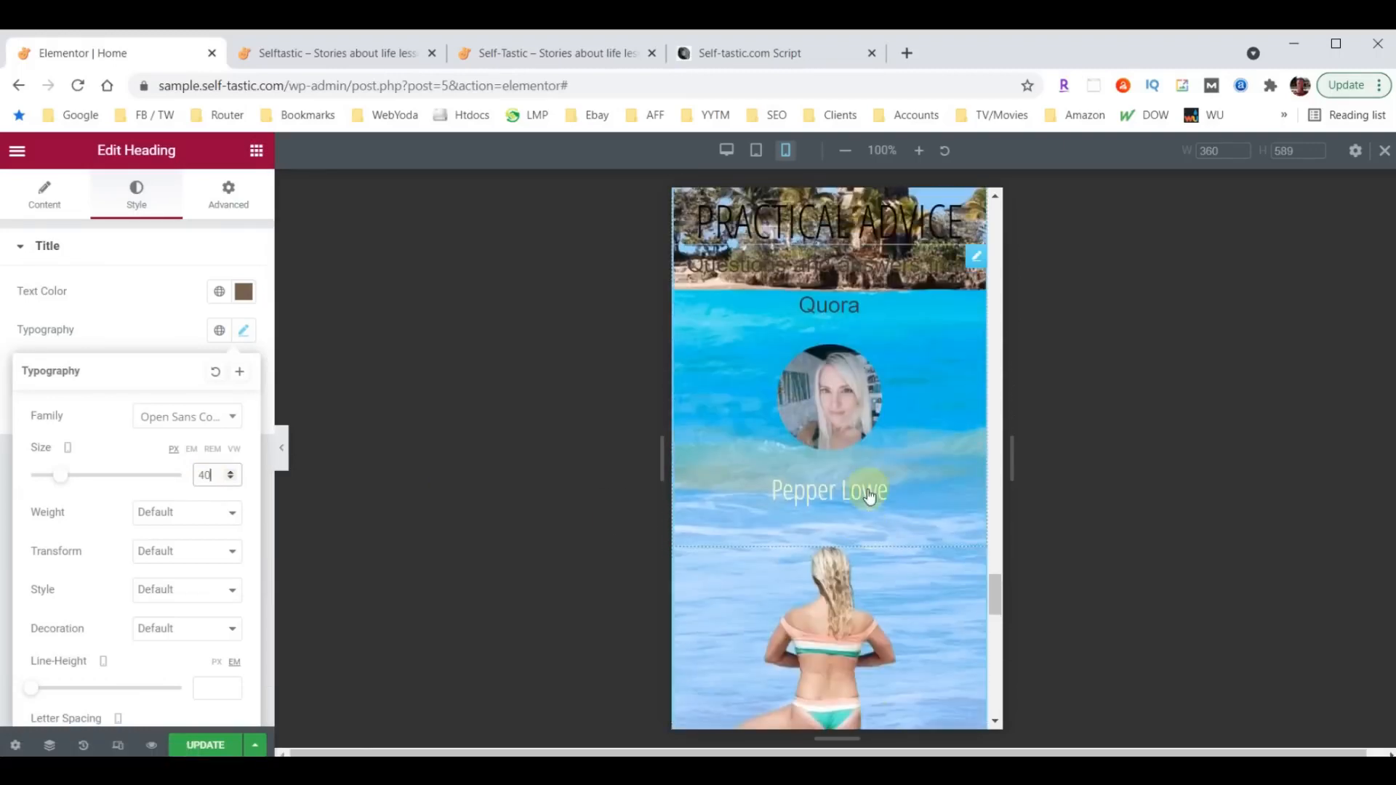
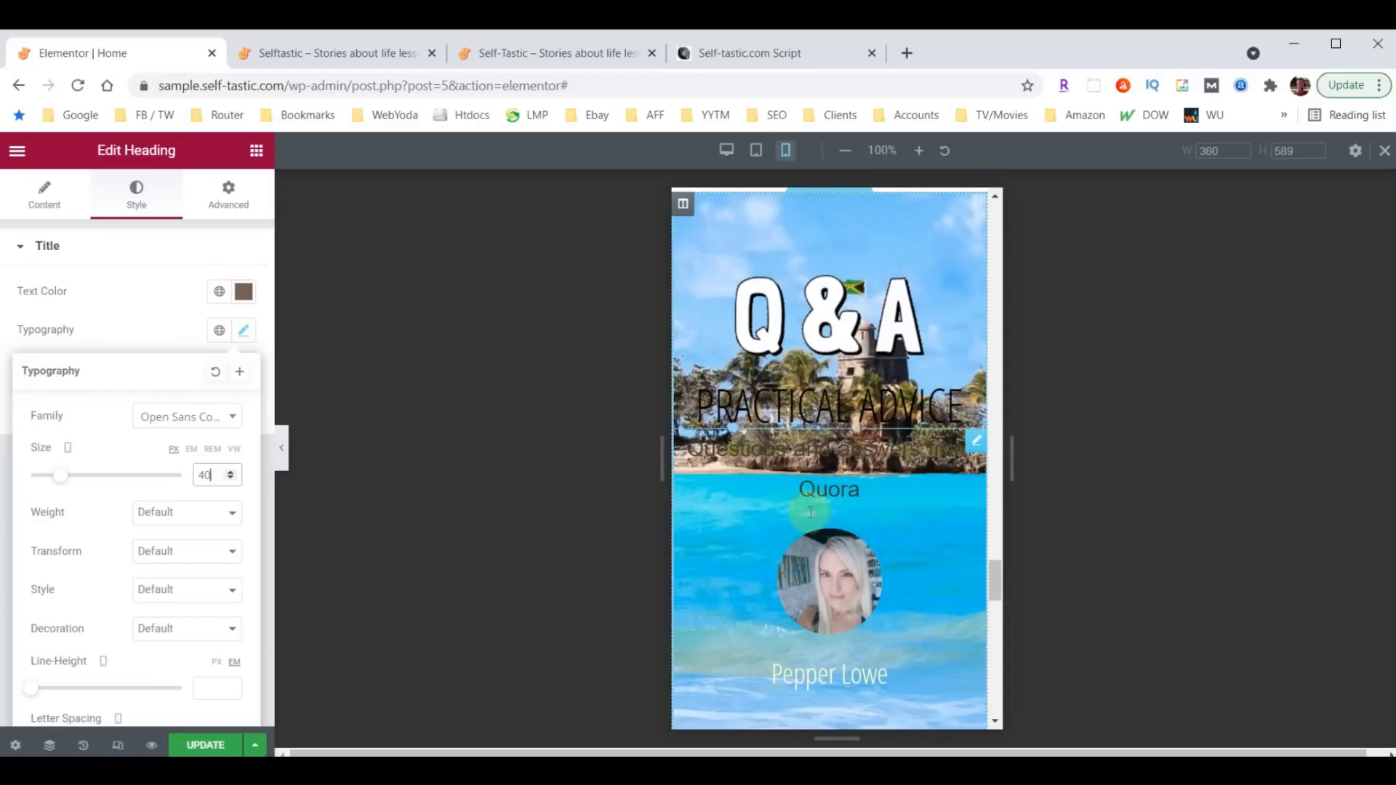
- Hide the Q & A section on mobile through its responsive visibility settings
{"action": "scroll", "coordinate": [878, 458], "scroll_direction": "down", "scroll_amount": 10}
{"action": "scroll", "coordinate": [883, 509], "scroll_direction": "up", "scroll_amount": 1}
{"action": "scroll", "coordinate": [881, 530], "scroll_direction": "up", "scroll_amount": 10}
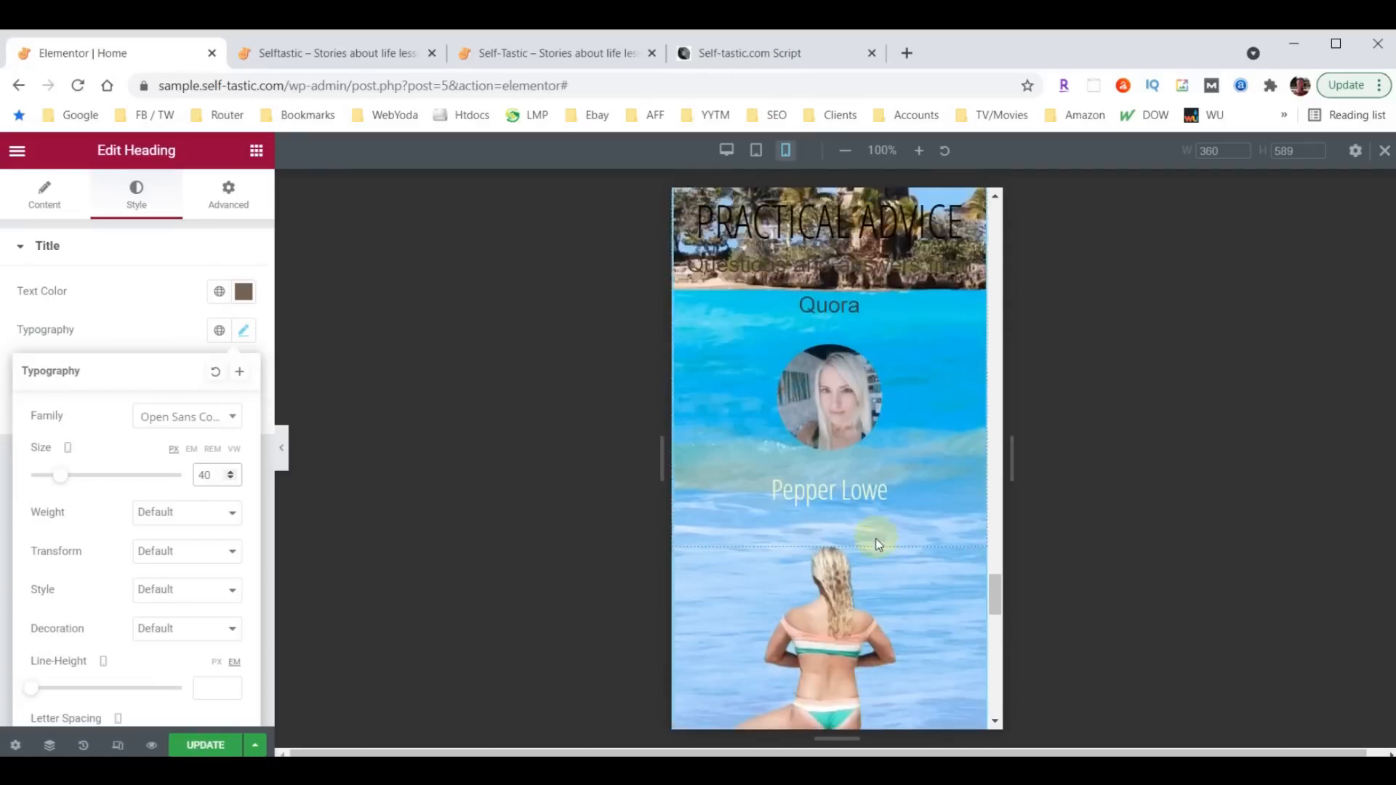
{"action": "scroll", "coordinate": [872, 552], "scroll_direction": "up", "scroll_amount": 1}
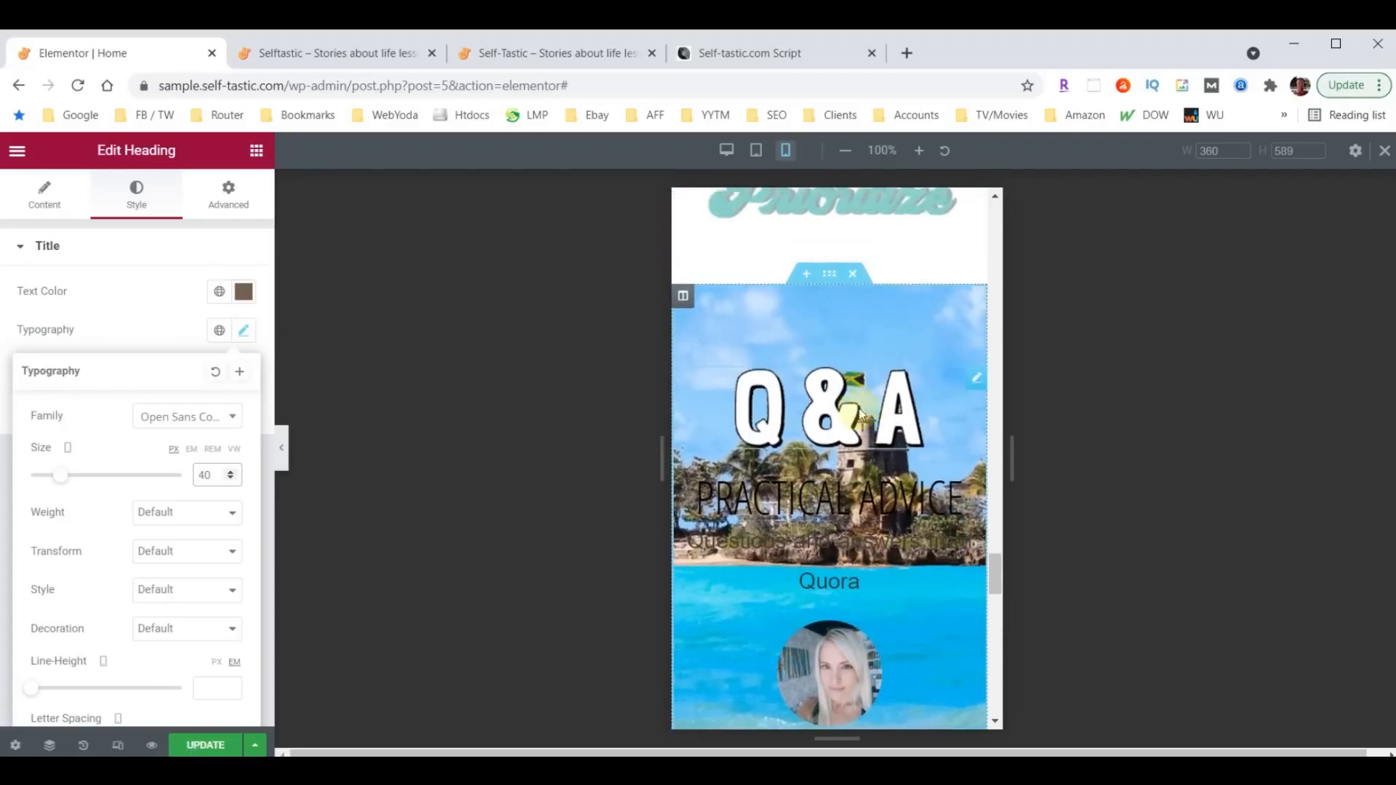
{"action": "left_click", "coordinate": [829, 274]}
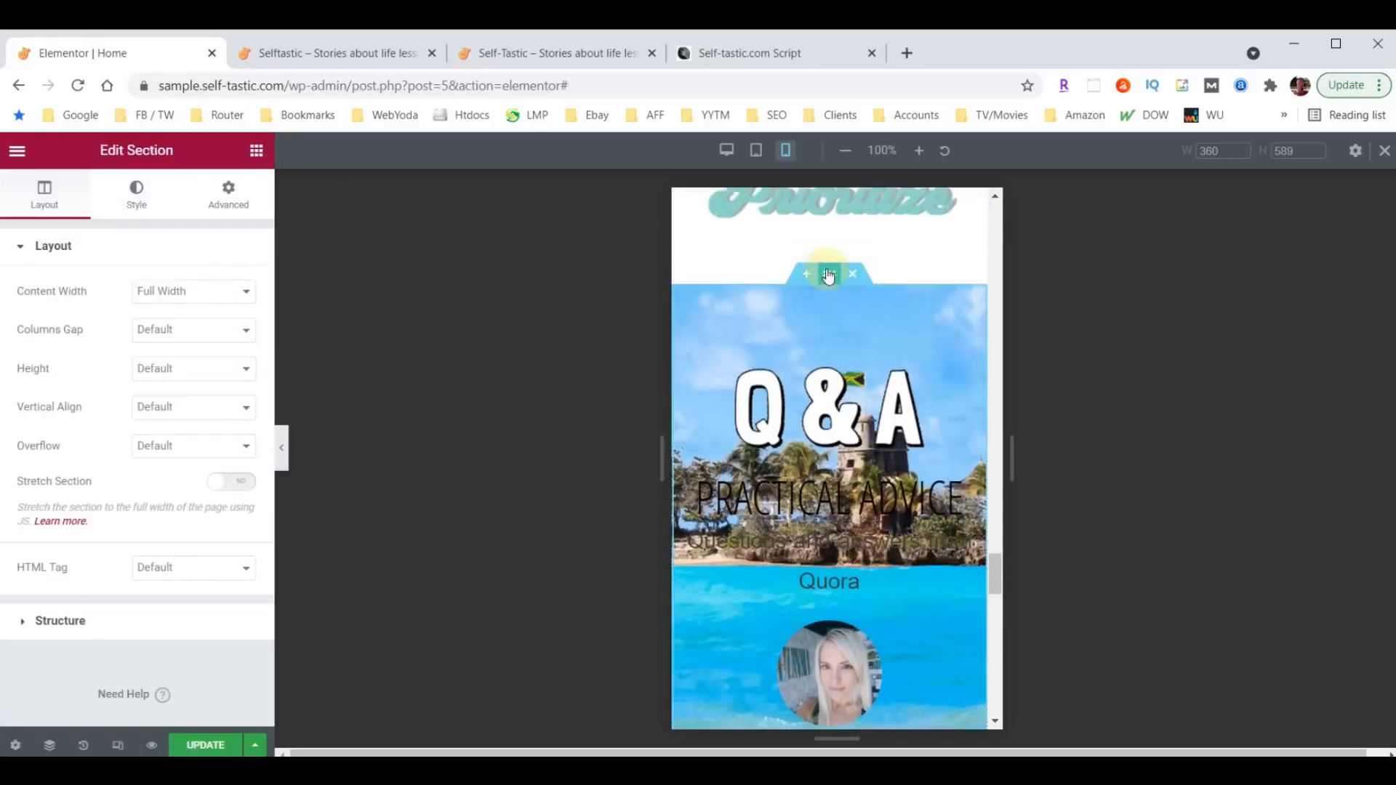
{"action": "left_click", "coordinate": [217, 207]}
{"action": "scroll", "coordinate": [209, 463], "scroll_direction": "down", "scroll_amount": 2}
{"action": "left_click", "coordinate": [53, 508]}
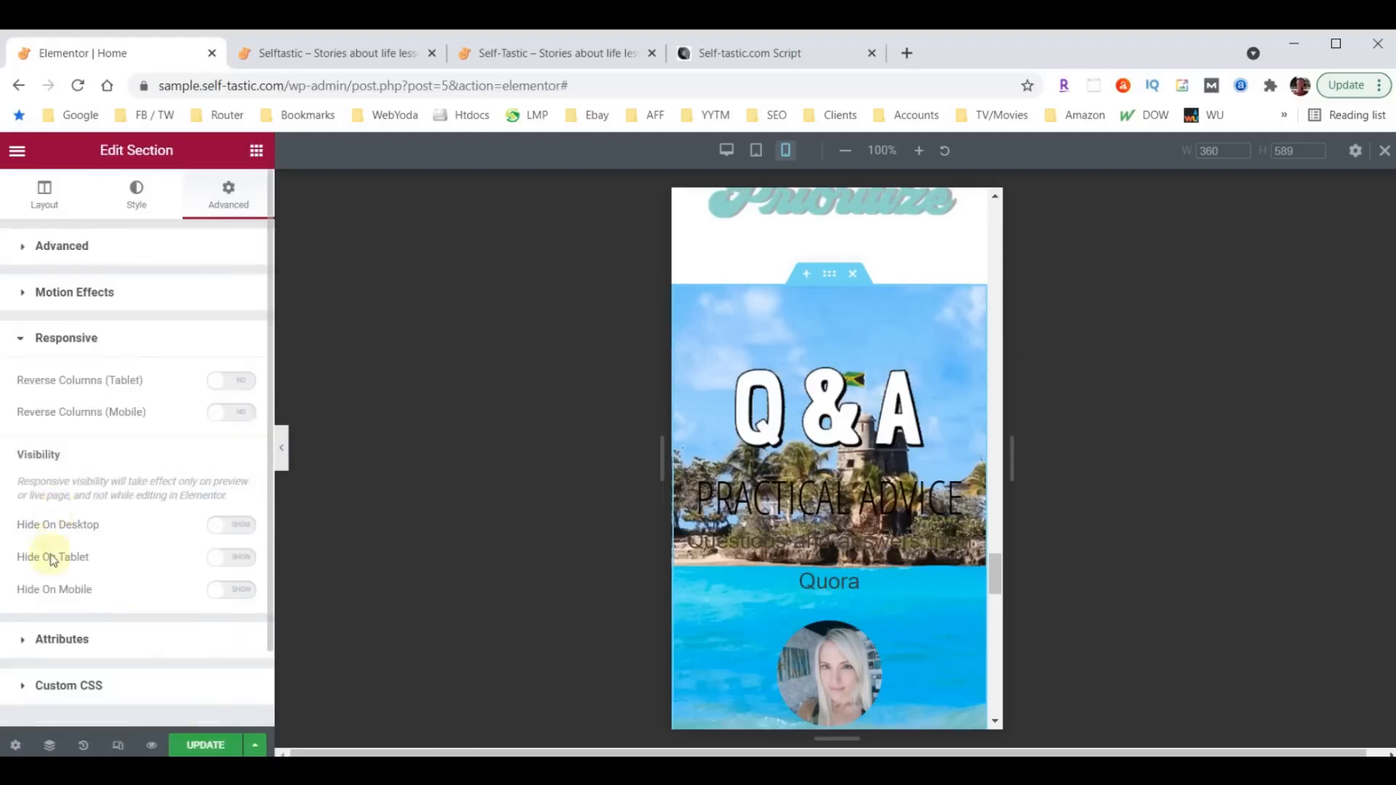
{"action": "left_click", "coordinate": [243, 599]}
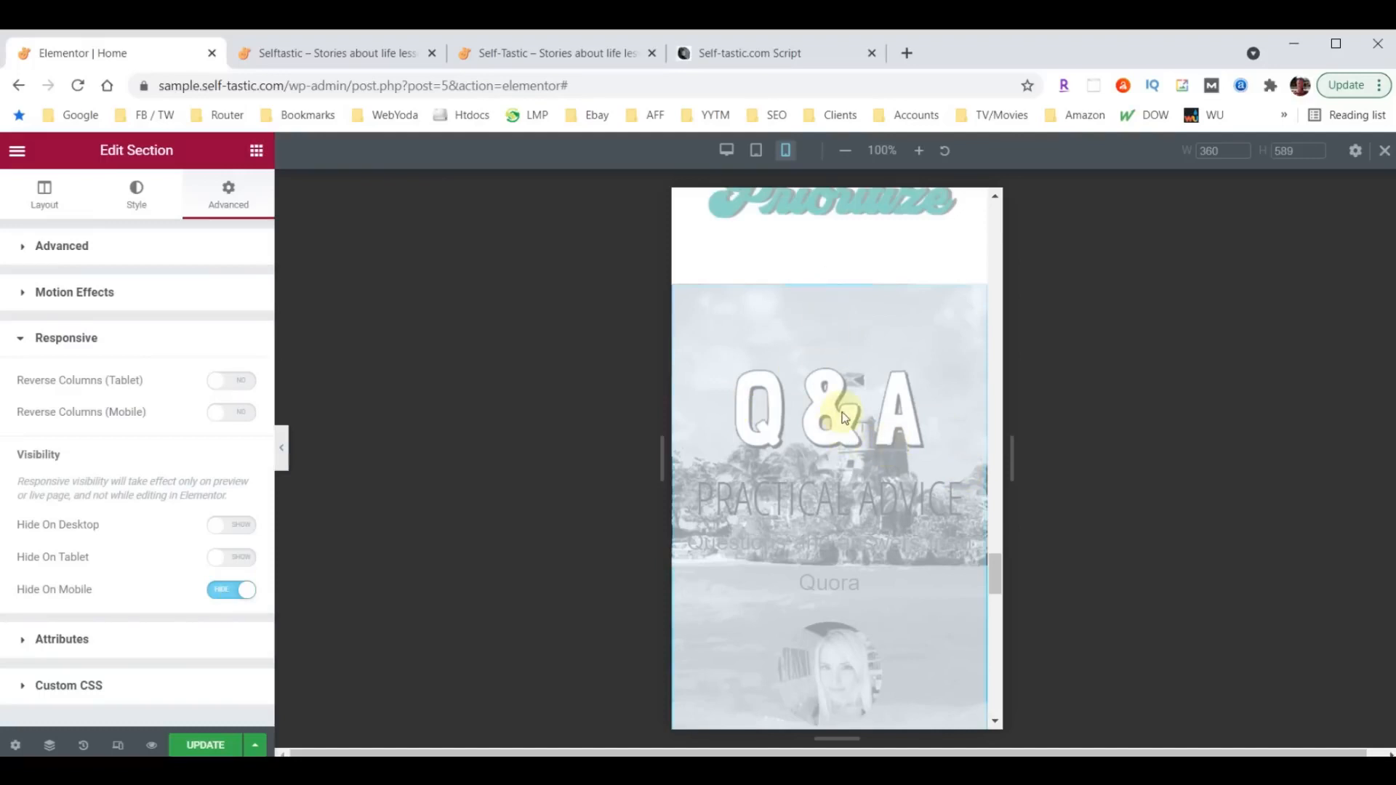
- Center the Sign-up For Club Selftastic heading in the mobile layout
{"action": "scroll", "coordinate": [843, 418], "scroll_direction": "down", "scroll_amount": 10}
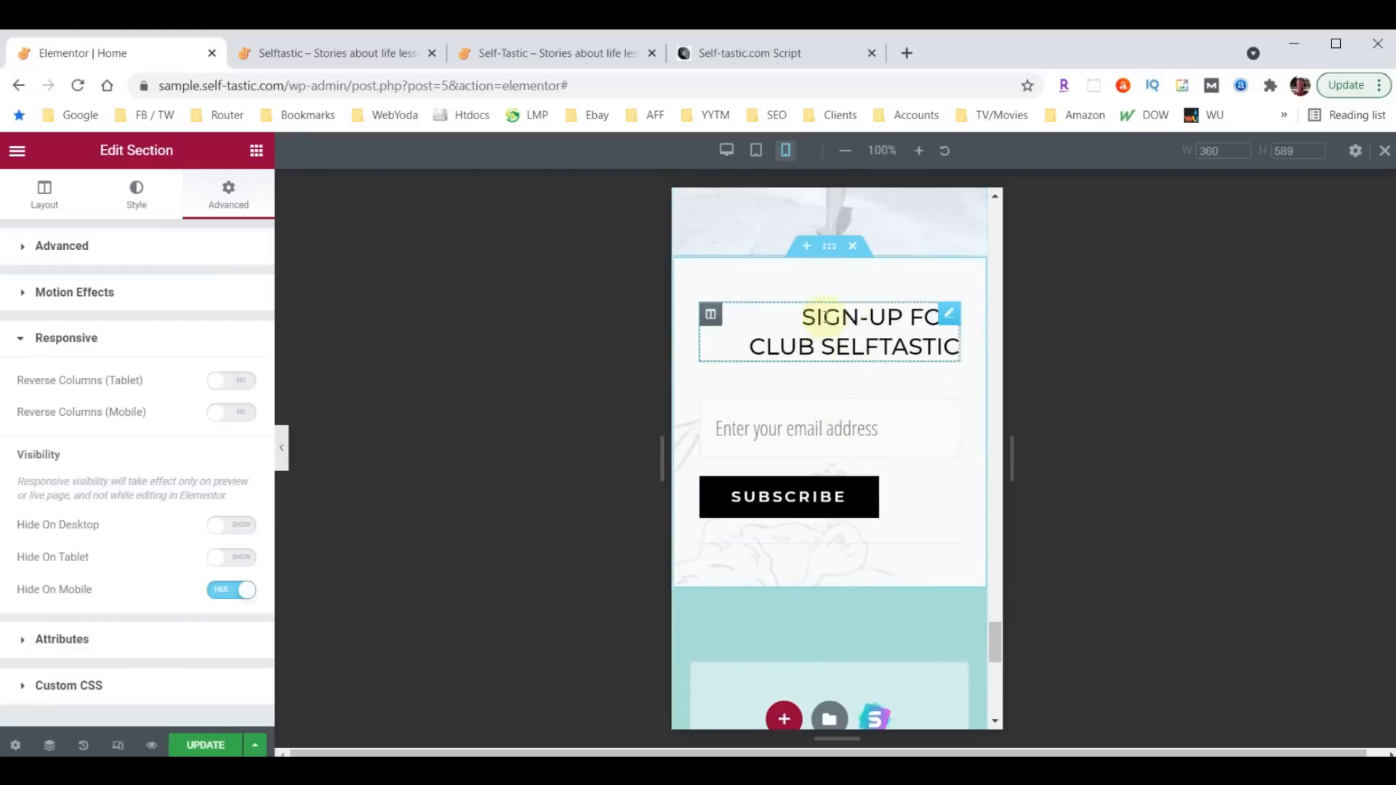
{"action": "left_click", "coordinate": [948, 314]}
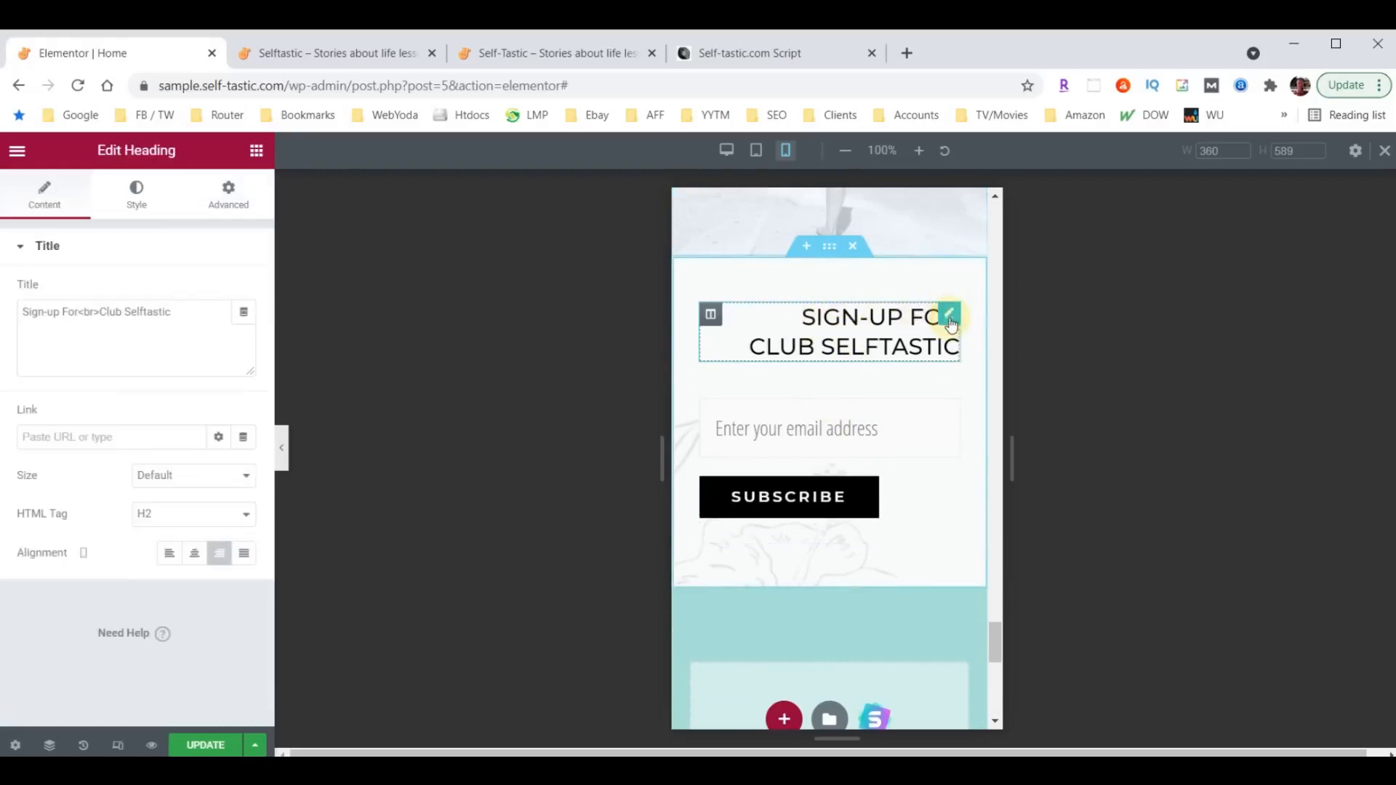
{"action": "left_click", "coordinate": [195, 554]}
{"action": "scroll", "coordinate": [800, 472], "scroll_direction": "down", "scroll_amount": 2}
{"action": "scroll", "coordinate": [804, 469], "scroll_direction": "up", "scroll_amount": 1}
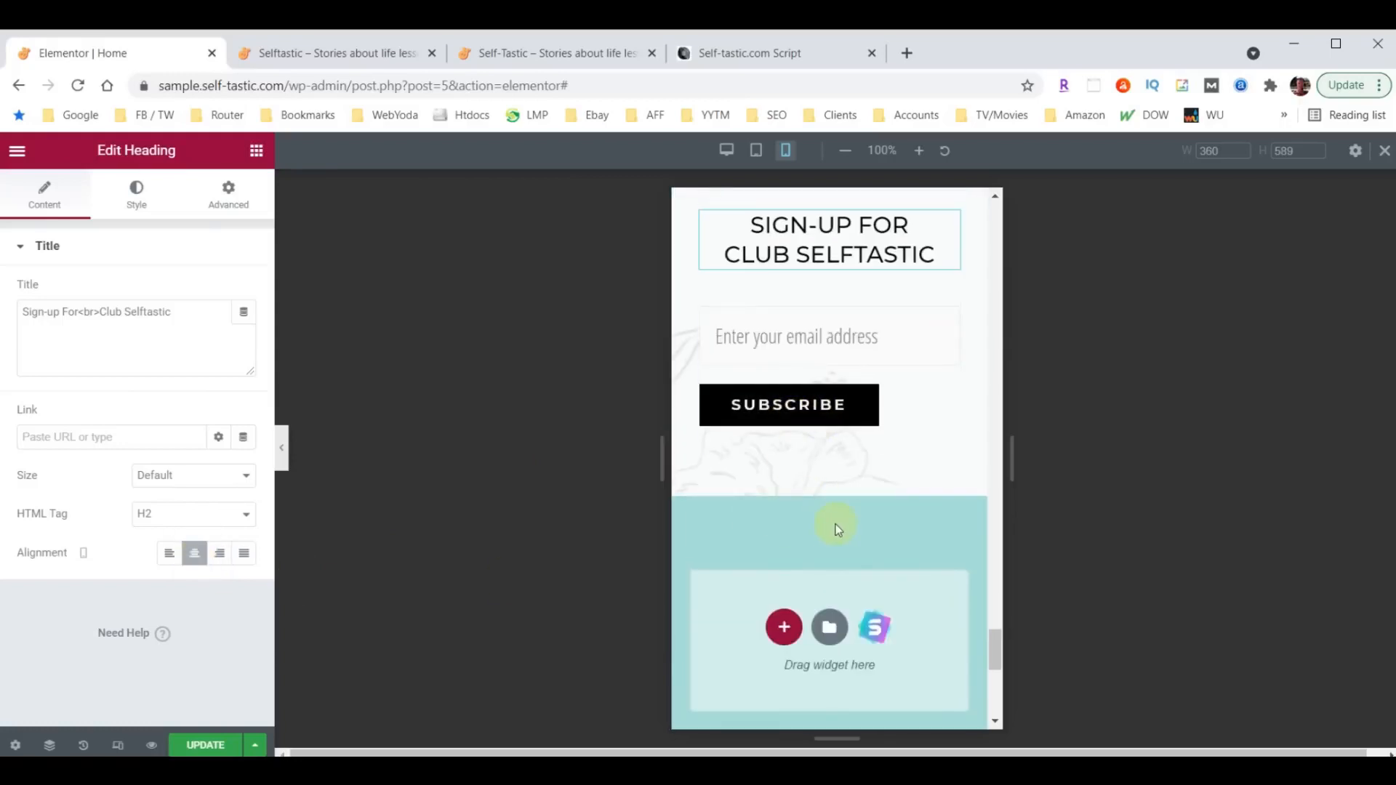
- Review the mobile home page from the footer back up to the header, and save the page updates
{"action": "scroll", "coordinate": [836, 528], "scroll_direction": "down", "scroll_amount": 5}
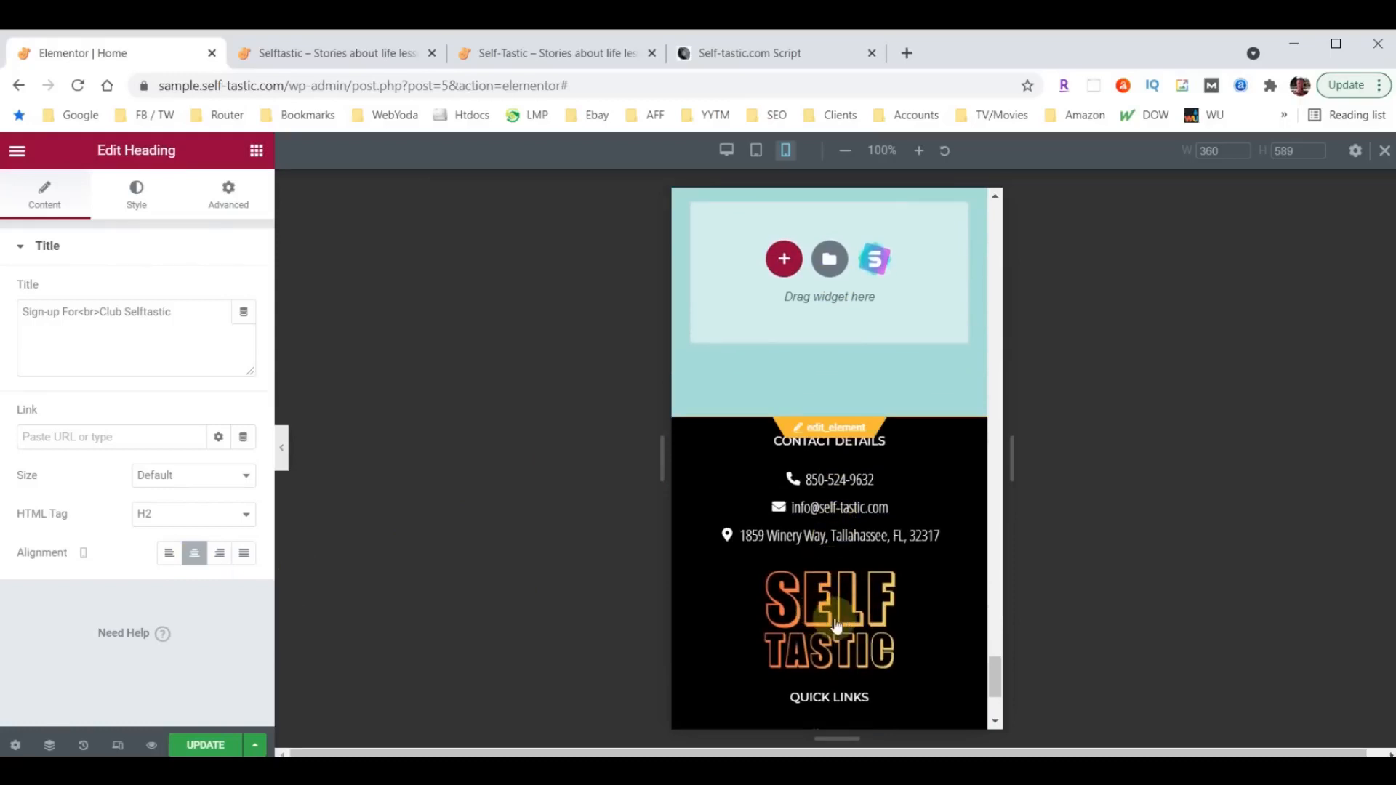
{"action": "scroll", "coordinate": [864, 545], "scroll_direction": "up", "scroll_amount": 1}
{"action": "scroll", "coordinate": [863, 545], "scroll_direction": "up", "scroll_amount": 2}
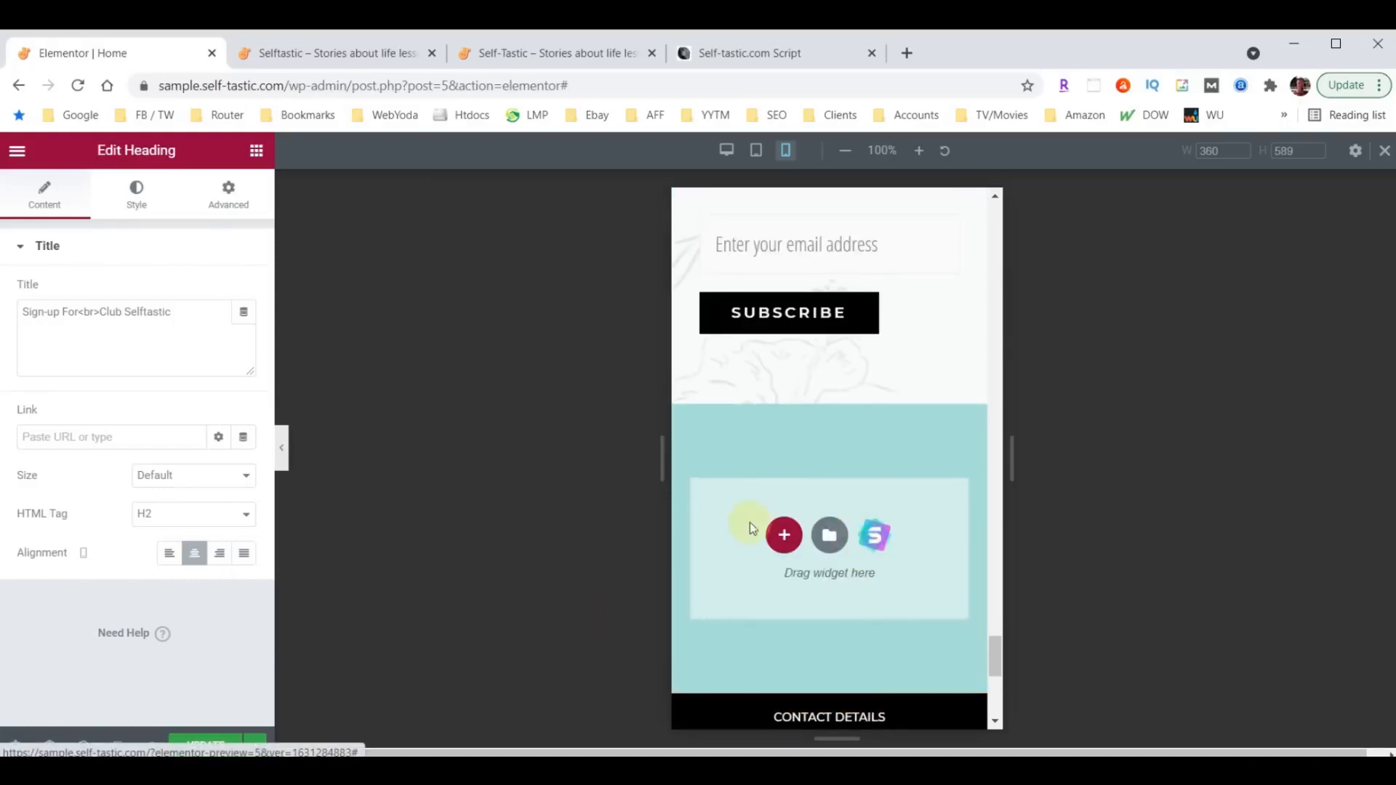
{"action": "left_click", "coordinate": [281, 452]}
{"action": "scroll", "coordinate": [703, 503], "scroll_direction": "up", "scroll_amount": 1}
{"action": "scroll", "coordinate": [703, 503], "scroll_direction": "up", "scroll_amount": 8}
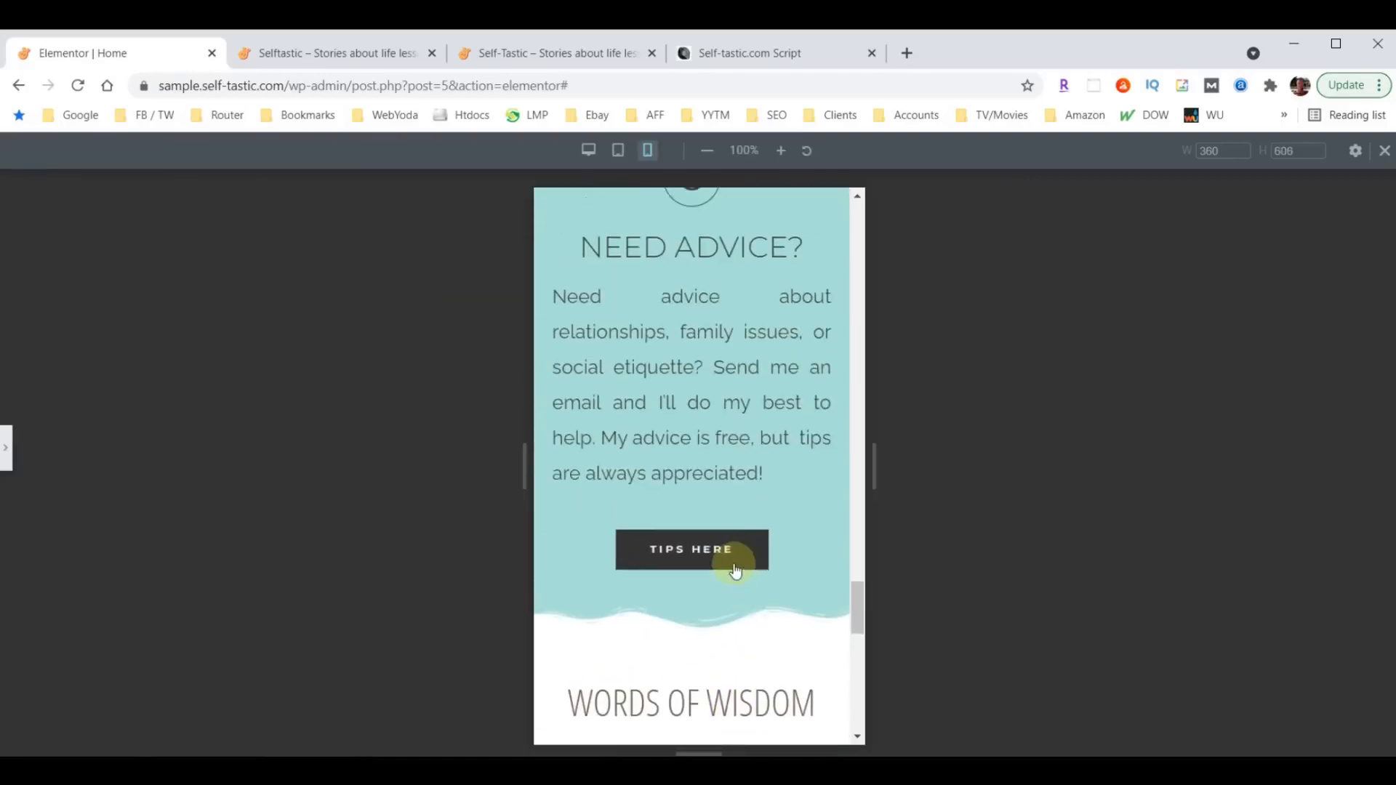
{"action": "scroll", "coordinate": [734, 570], "scroll_direction": "up", "scroll_amount": 10}
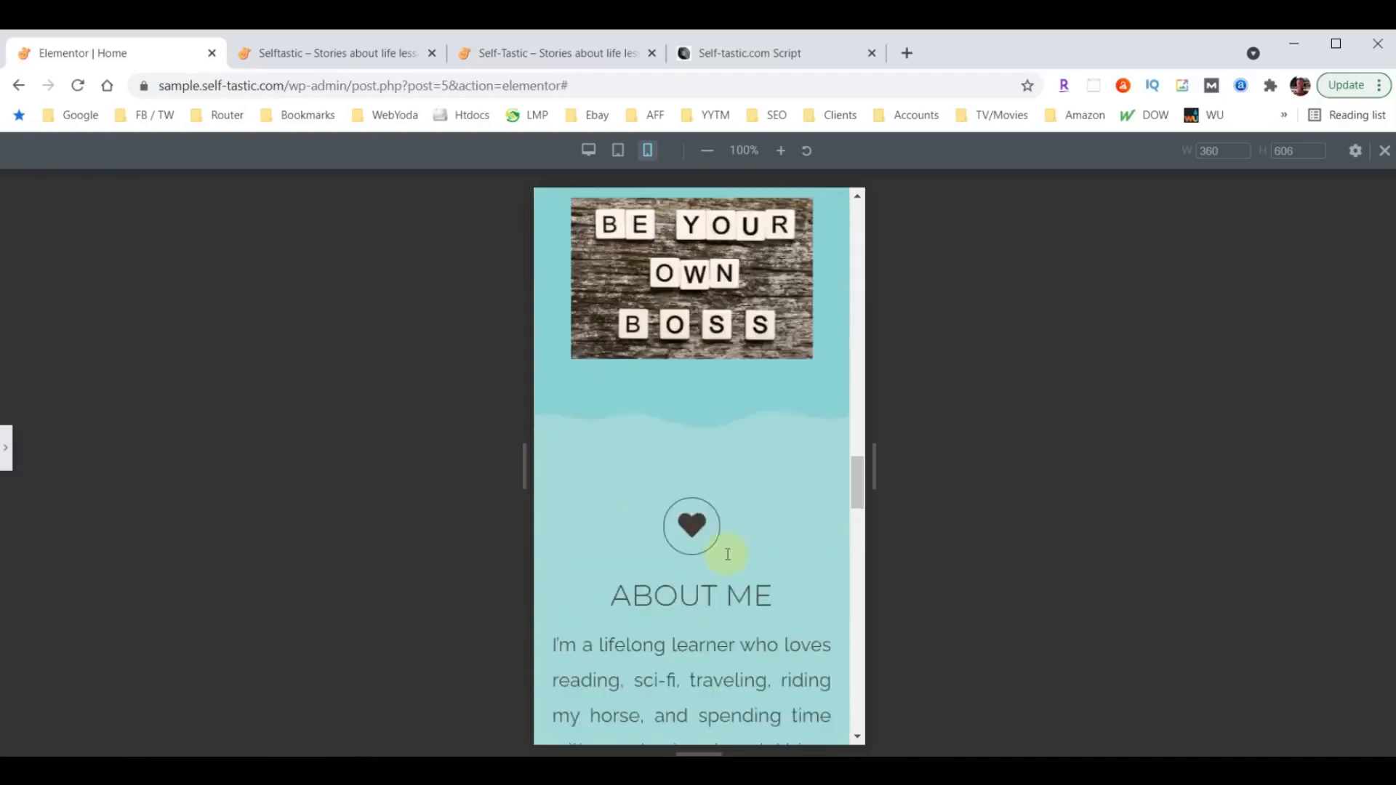
{"action": "scroll", "coordinate": [727, 556], "scroll_direction": "up", "scroll_amount": 10}
{"action": "scroll", "coordinate": [723, 552], "scroll_direction": "up", "scroll_amount": 10}
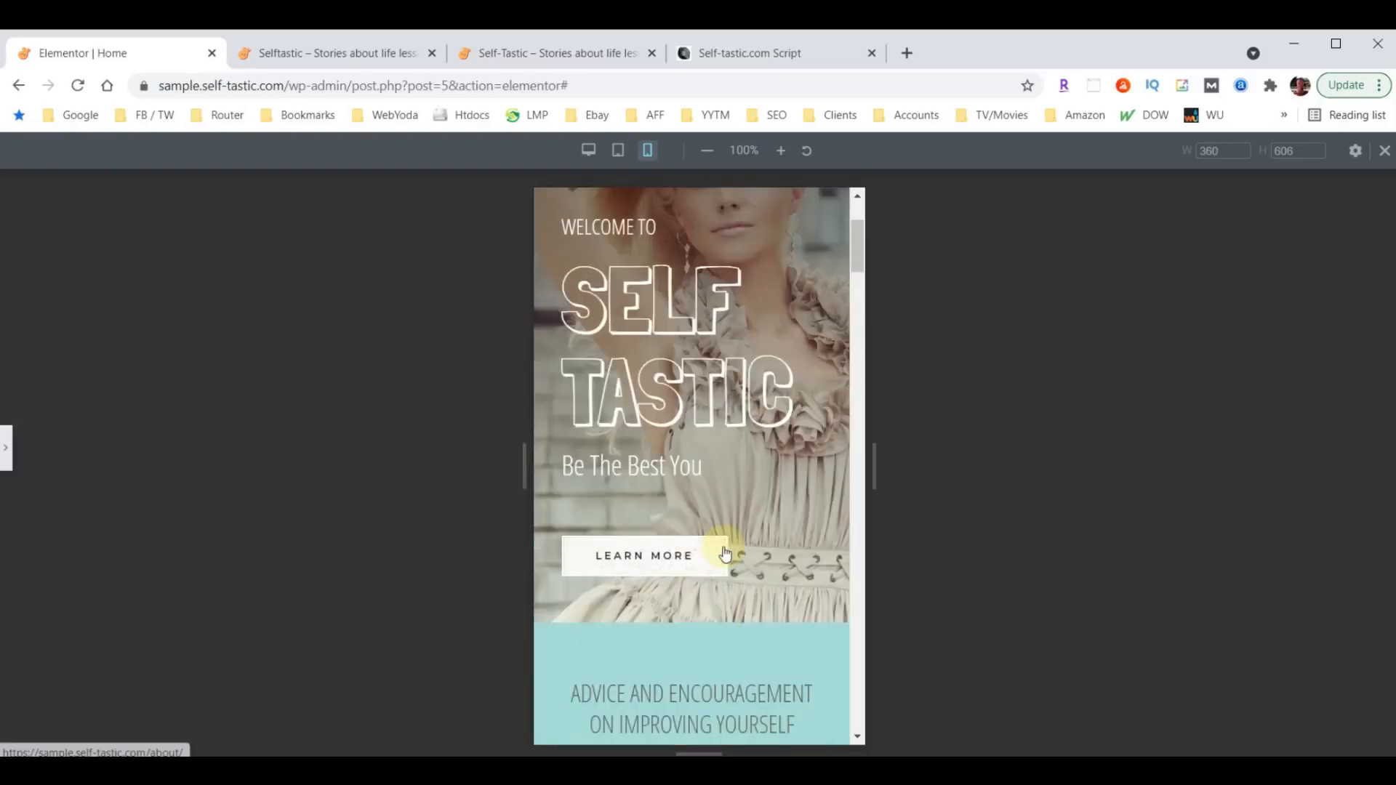
{"action": "scroll", "coordinate": [725, 554], "scroll_direction": "up", "scroll_amount": 3}
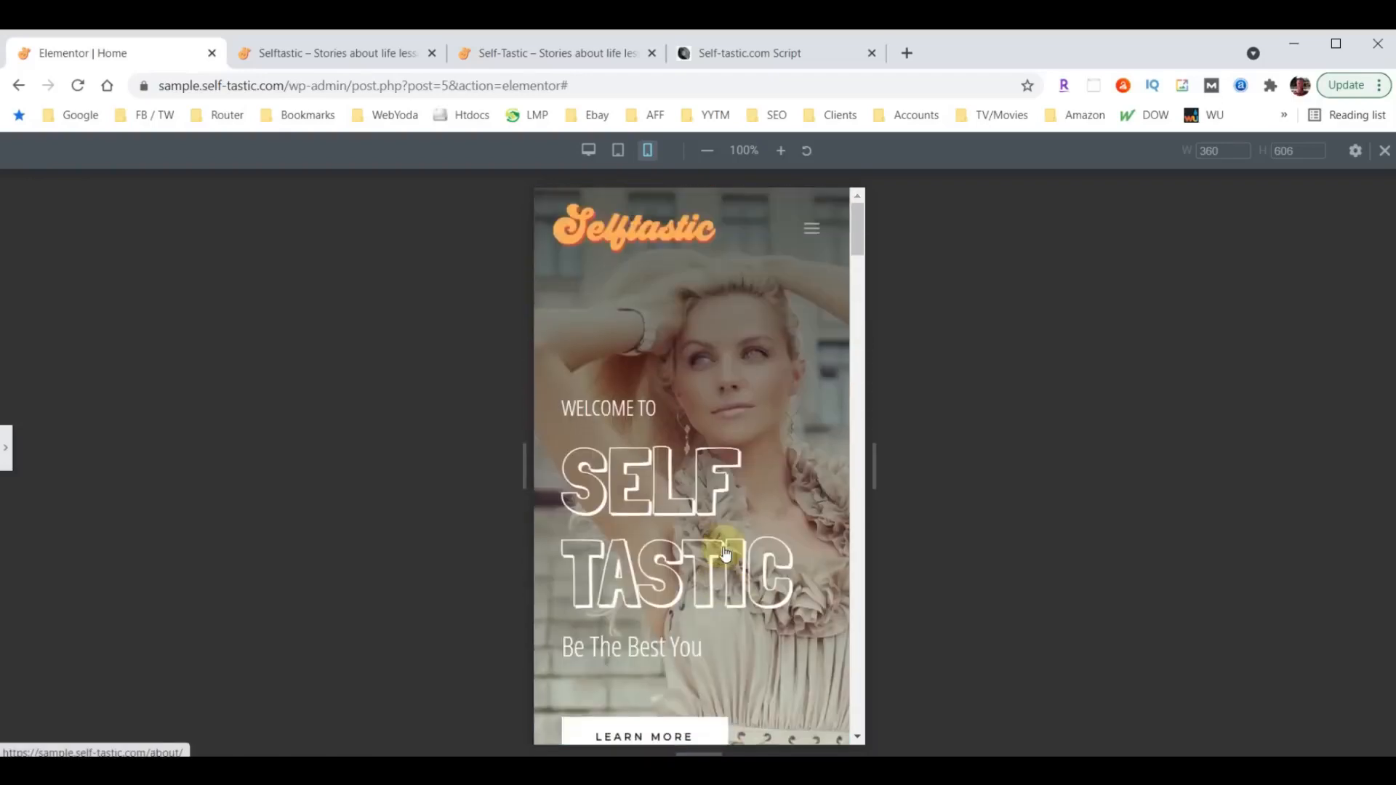
{"action": "left_click", "coordinate": [8, 462]}
{"action": "left_click", "coordinate": [205, 743]}
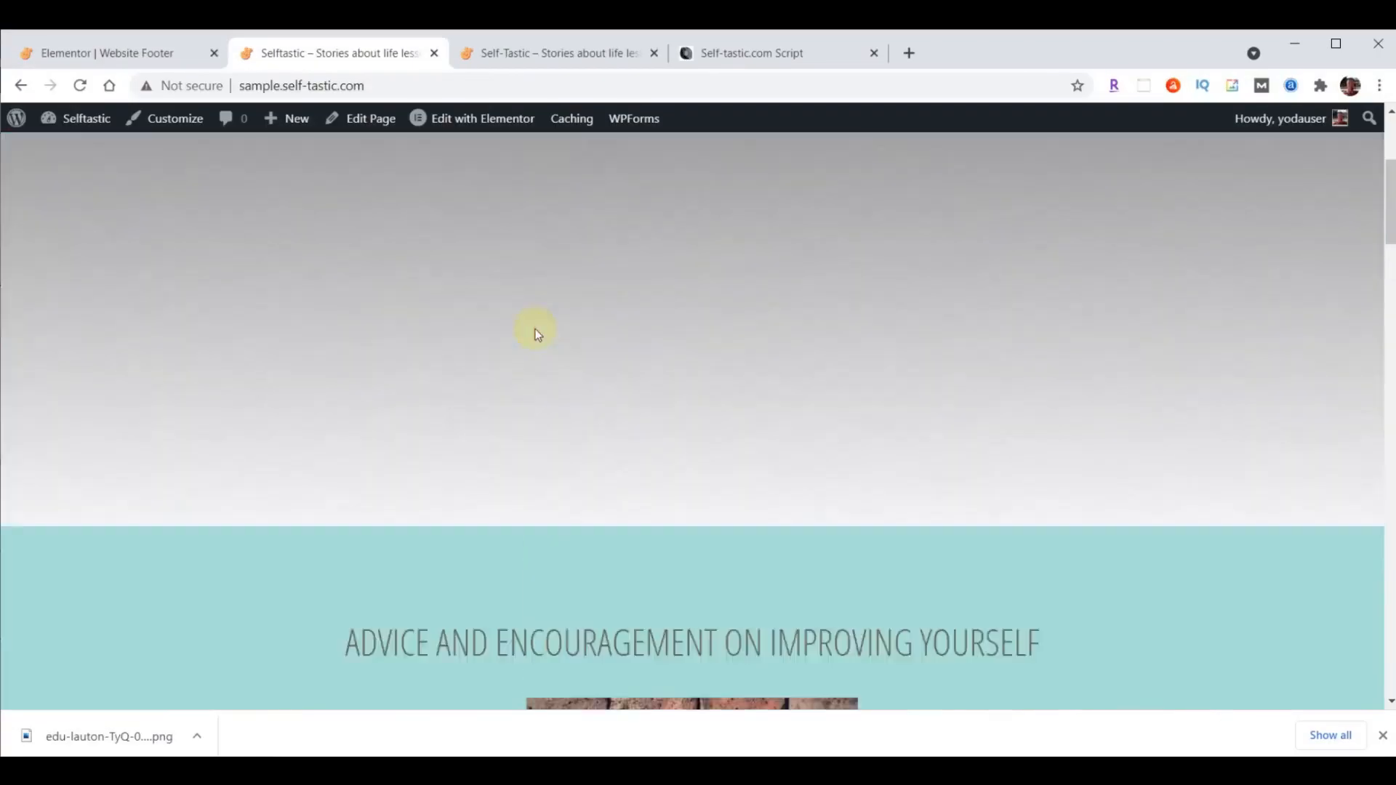
- Return to the Website Footer template's editor and exit it to the WordPress dashboard
{"action": "scroll", "coordinate": [538, 333], "scroll_direction": "up", "scroll_amount": 4}
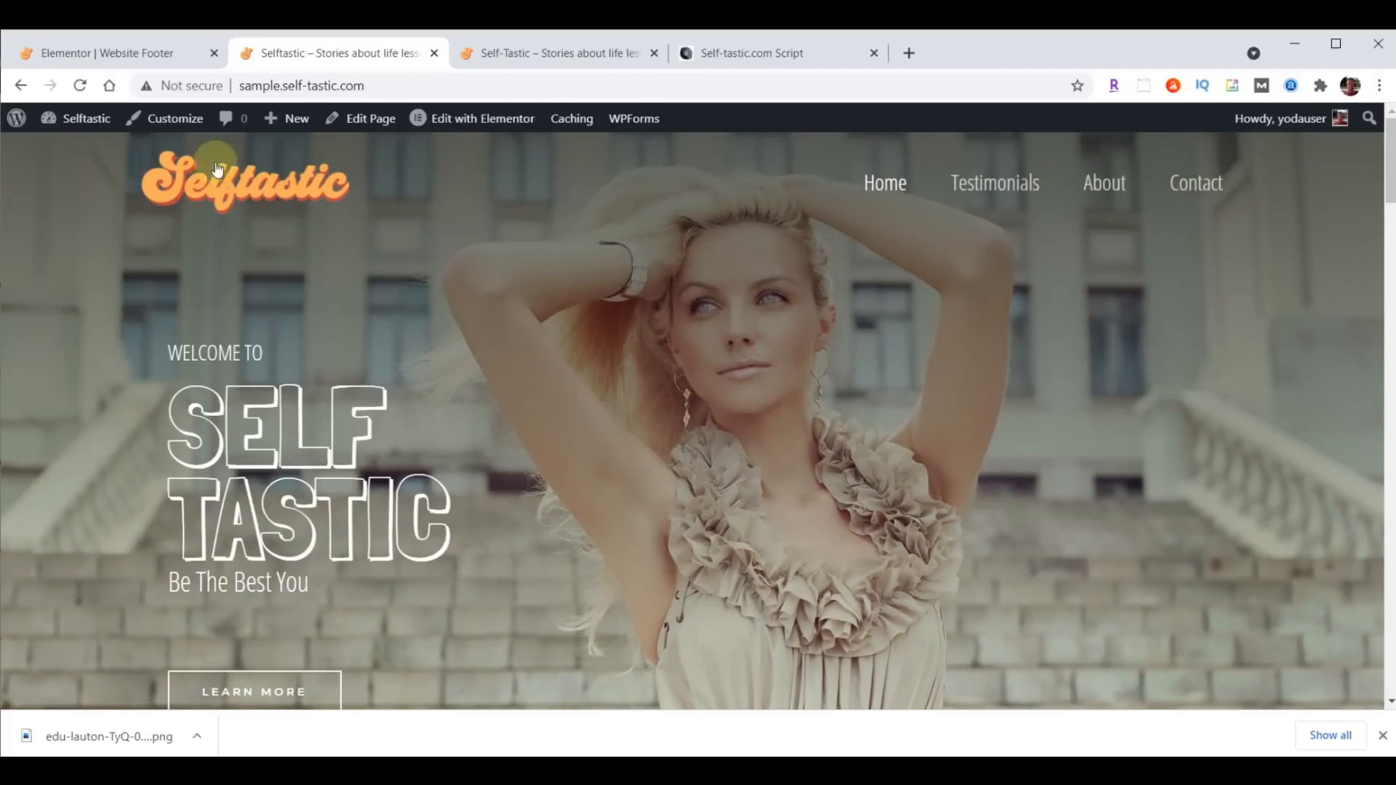
{"action": "left_click", "coordinate": [88, 59]}
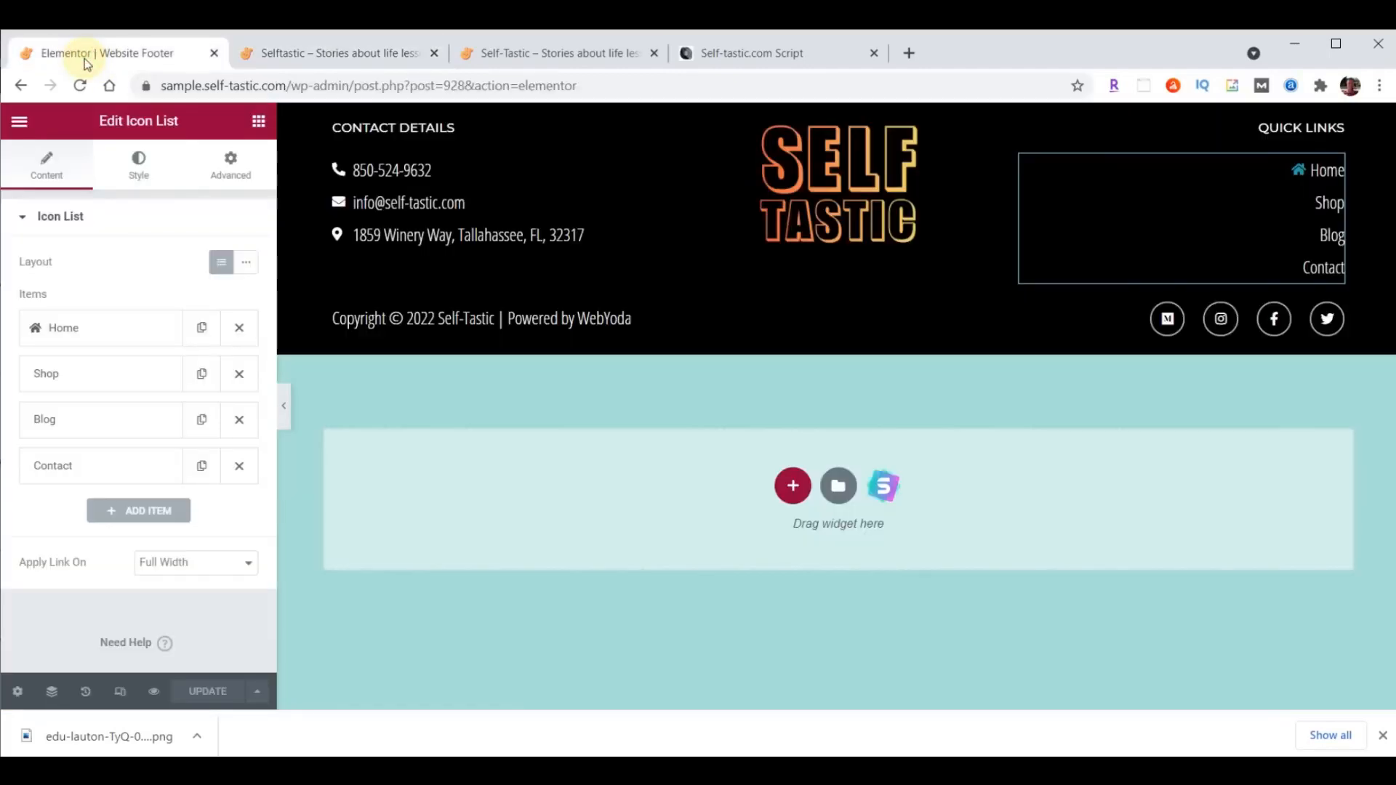
{"action": "left_click", "coordinate": [19, 121]}
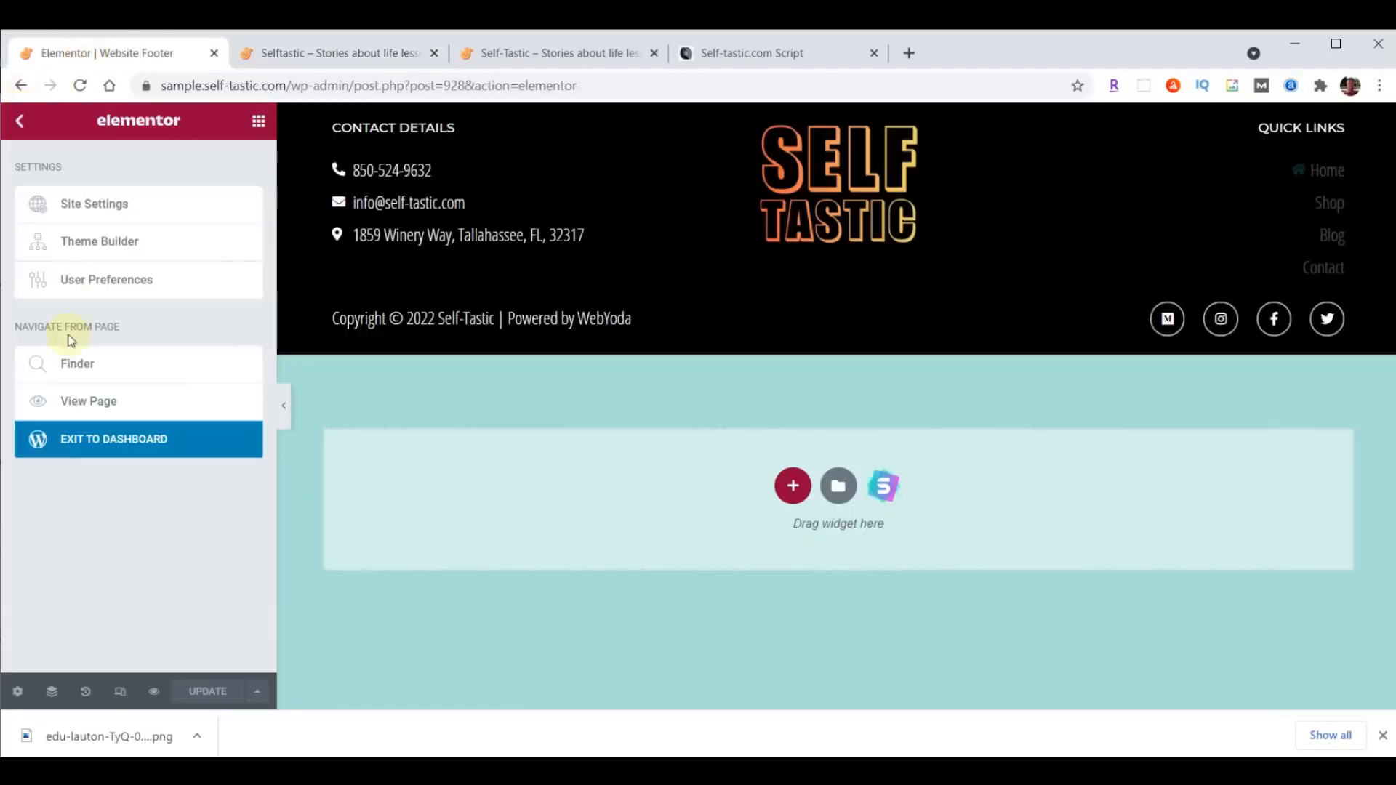
{"action": "left_click", "coordinate": [97, 441]}
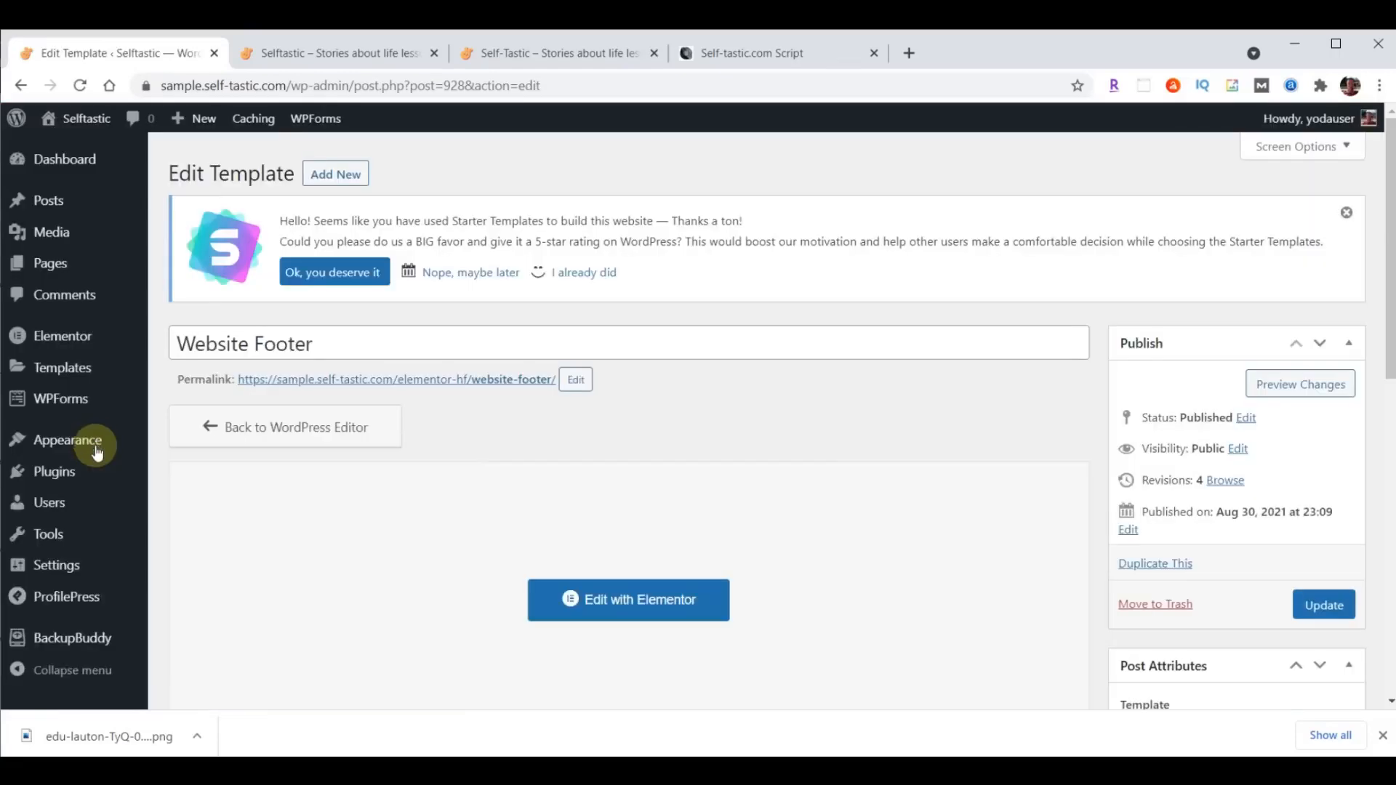
- Run a Complete Backup of the site with BackupBuddy and download the backup file
{"action": "left_click", "coordinate": [76, 640]}
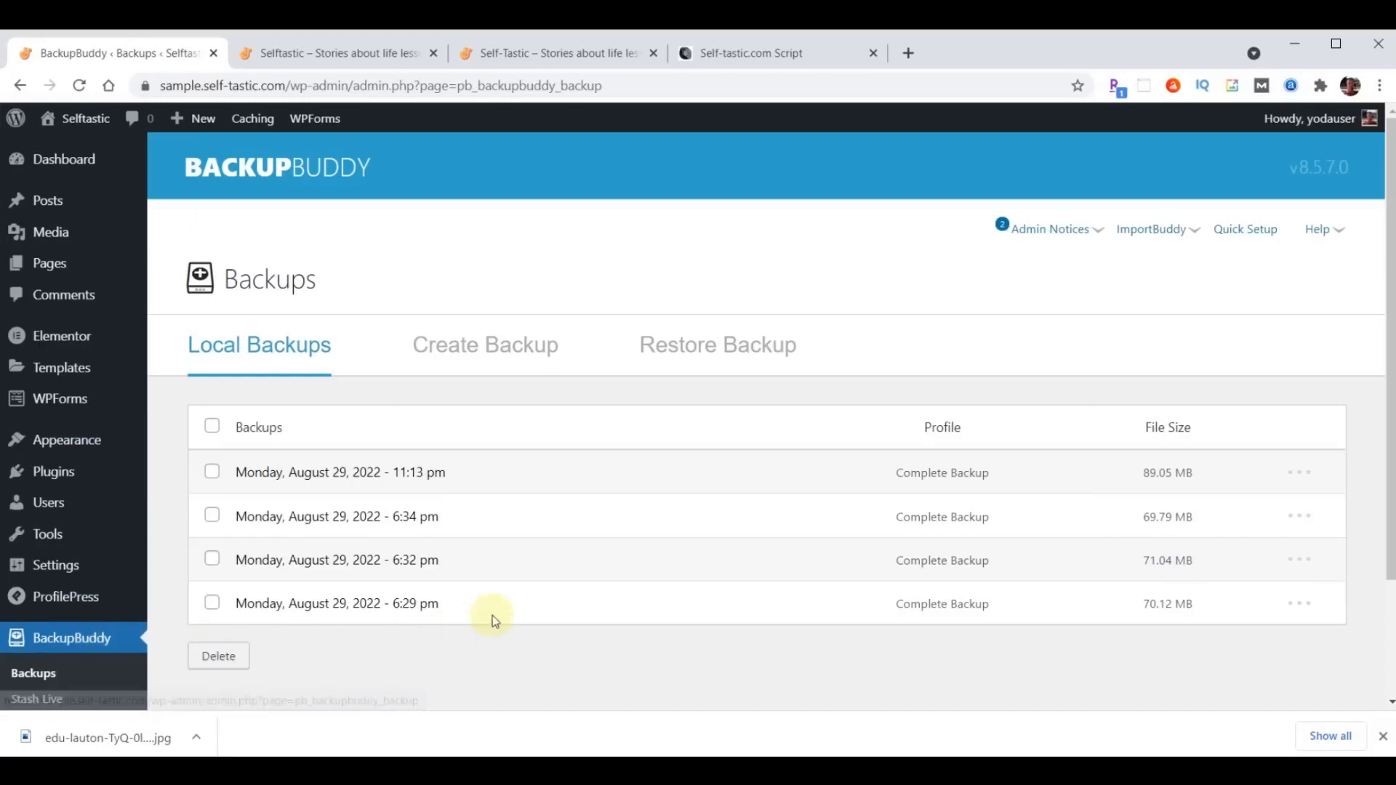
{"action": "left_click", "coordinate": [511, 348]}
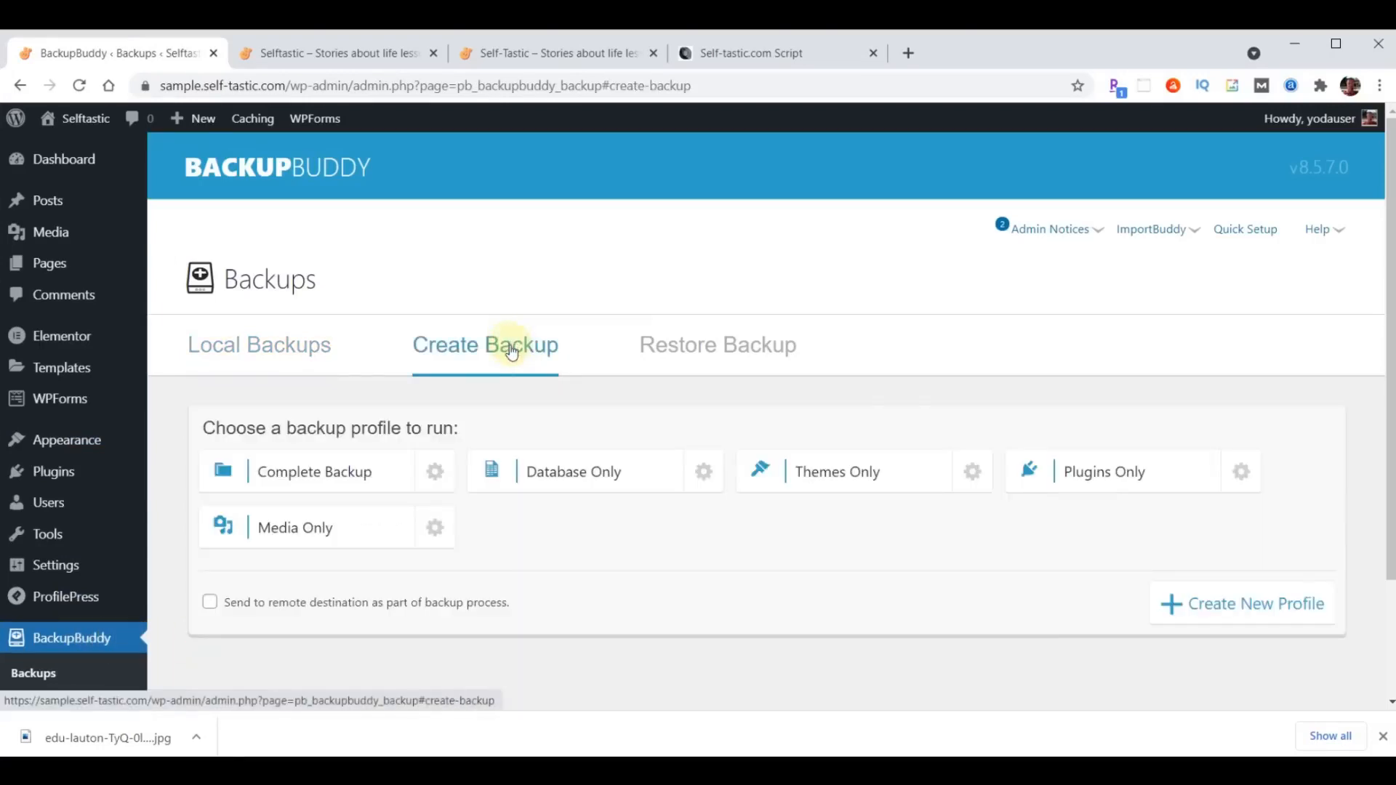
{"action": "left_click", "coordinate": [321, 476]}
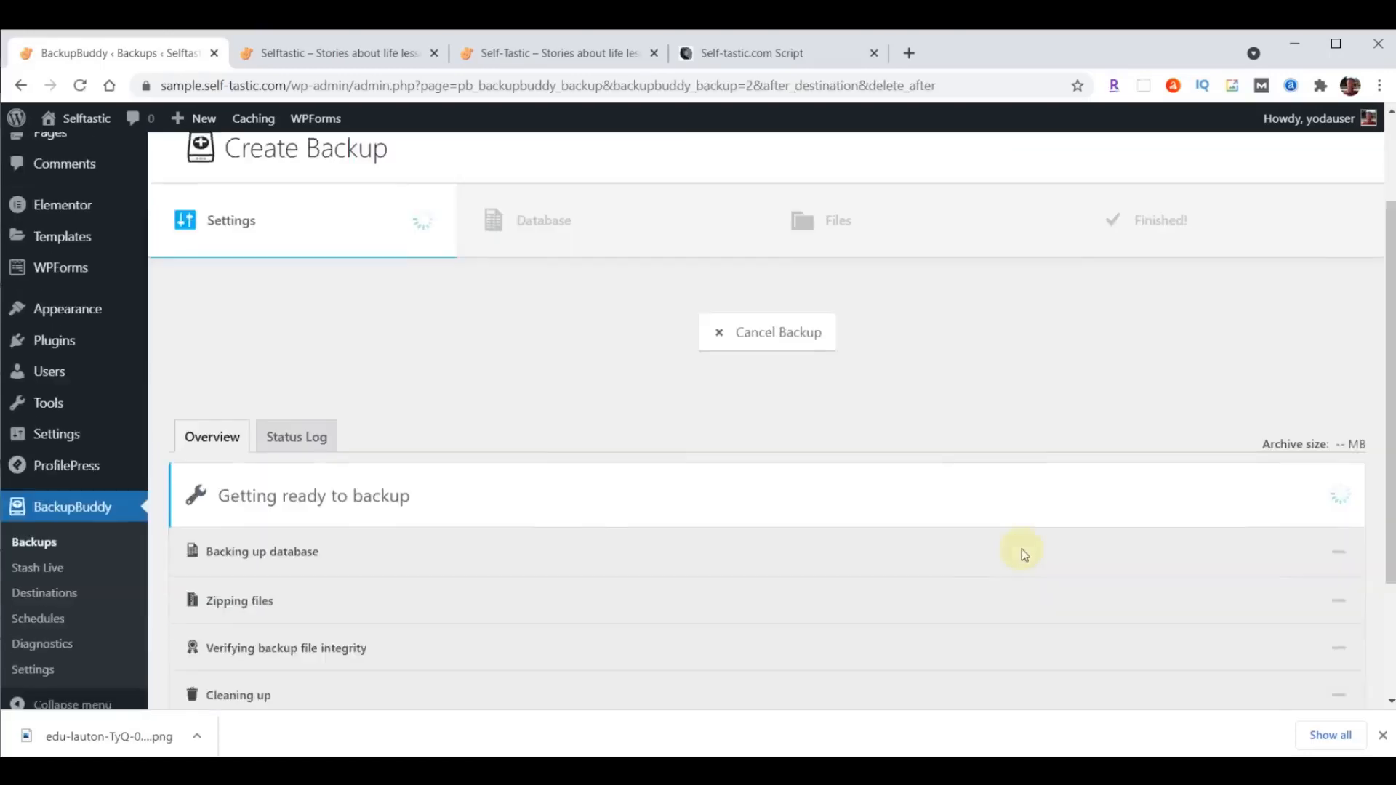
{"action": "scroll", "coordinate": [1022, 554], "scroll_direction": "down", "scroll_amount": 3}
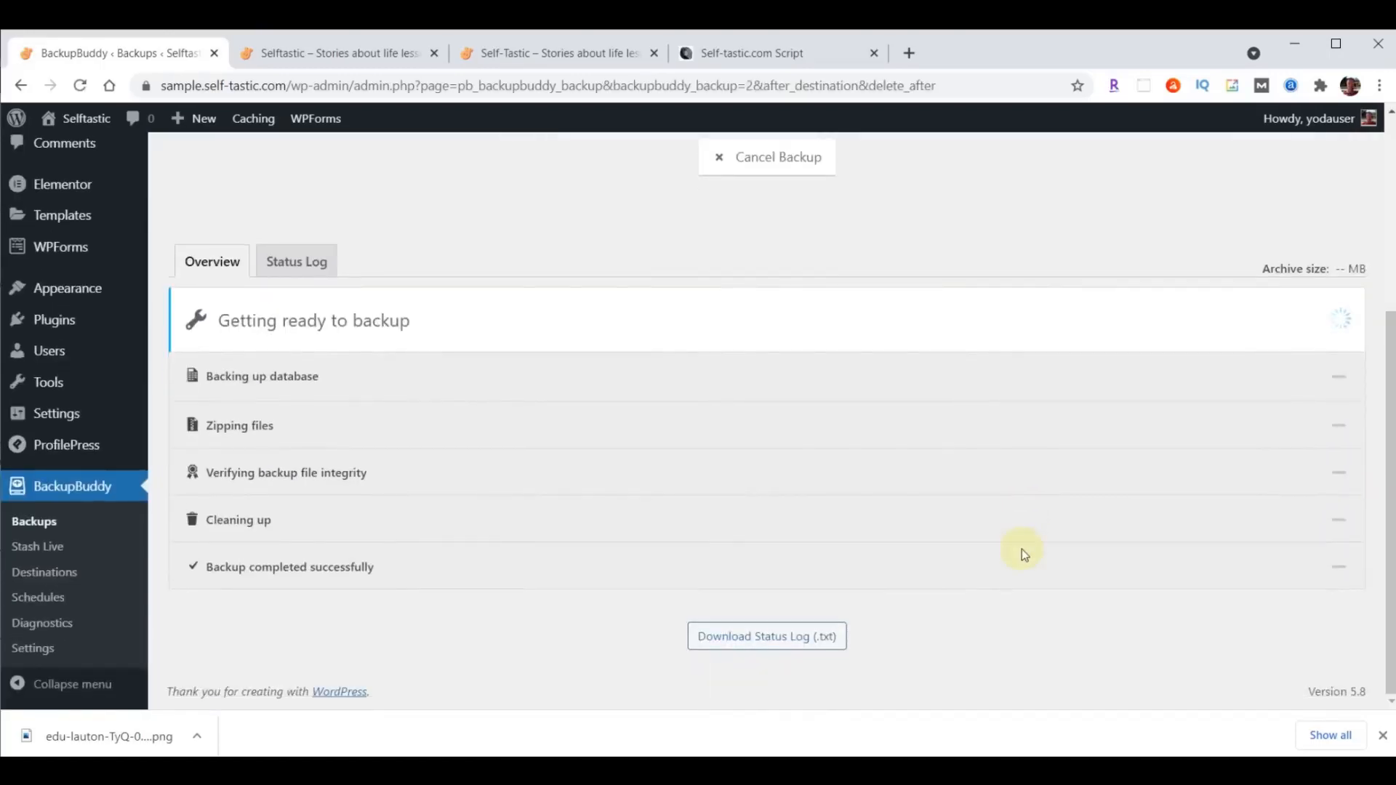
{"action": "scroll", "coordinate": [1022, 548], "scroll_direction": "down", "scroll_amount": 2}
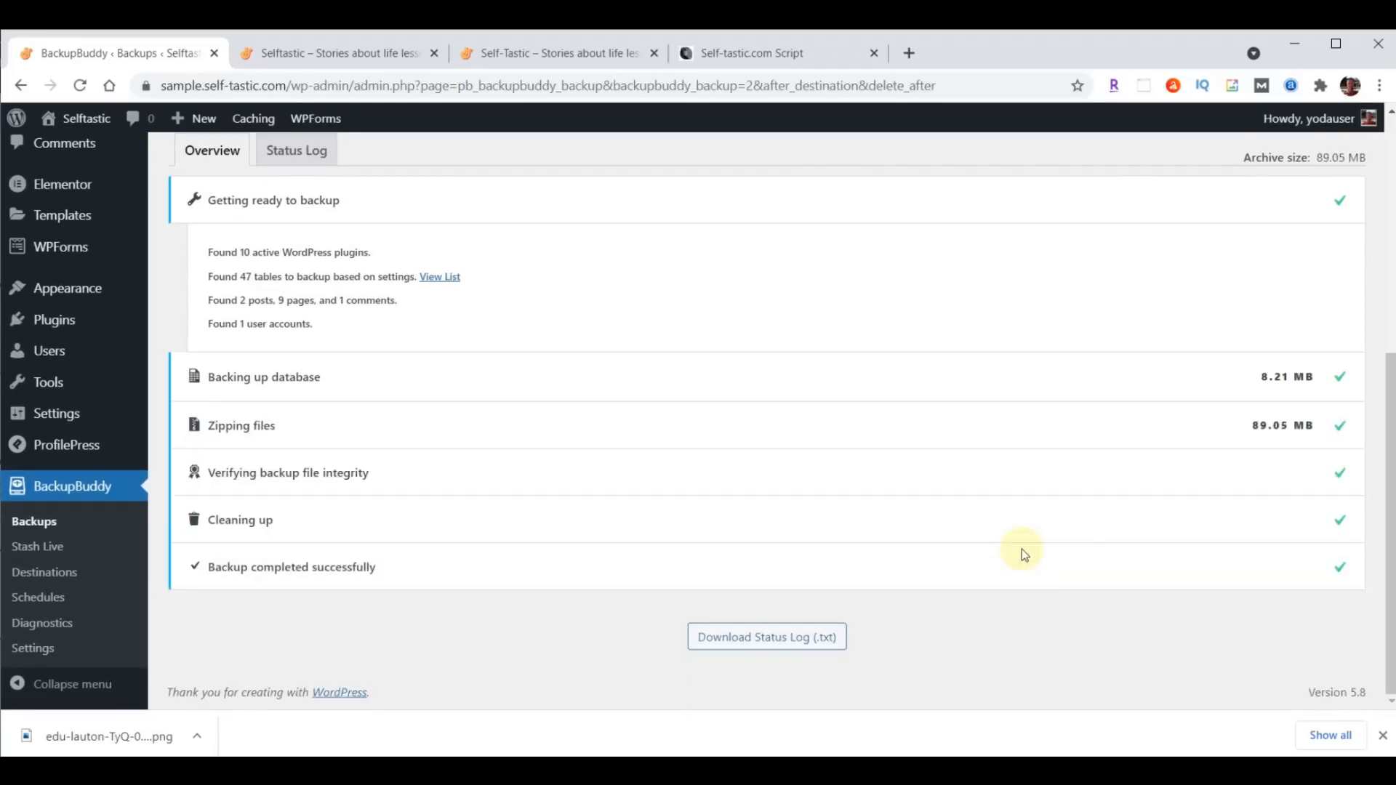
{"action": "scroll", "coordinate": [972, 529], "scroll_direction": "up", "scroll_amount": 6}
{"action": "left_click", "coordinate": [725, 476]}
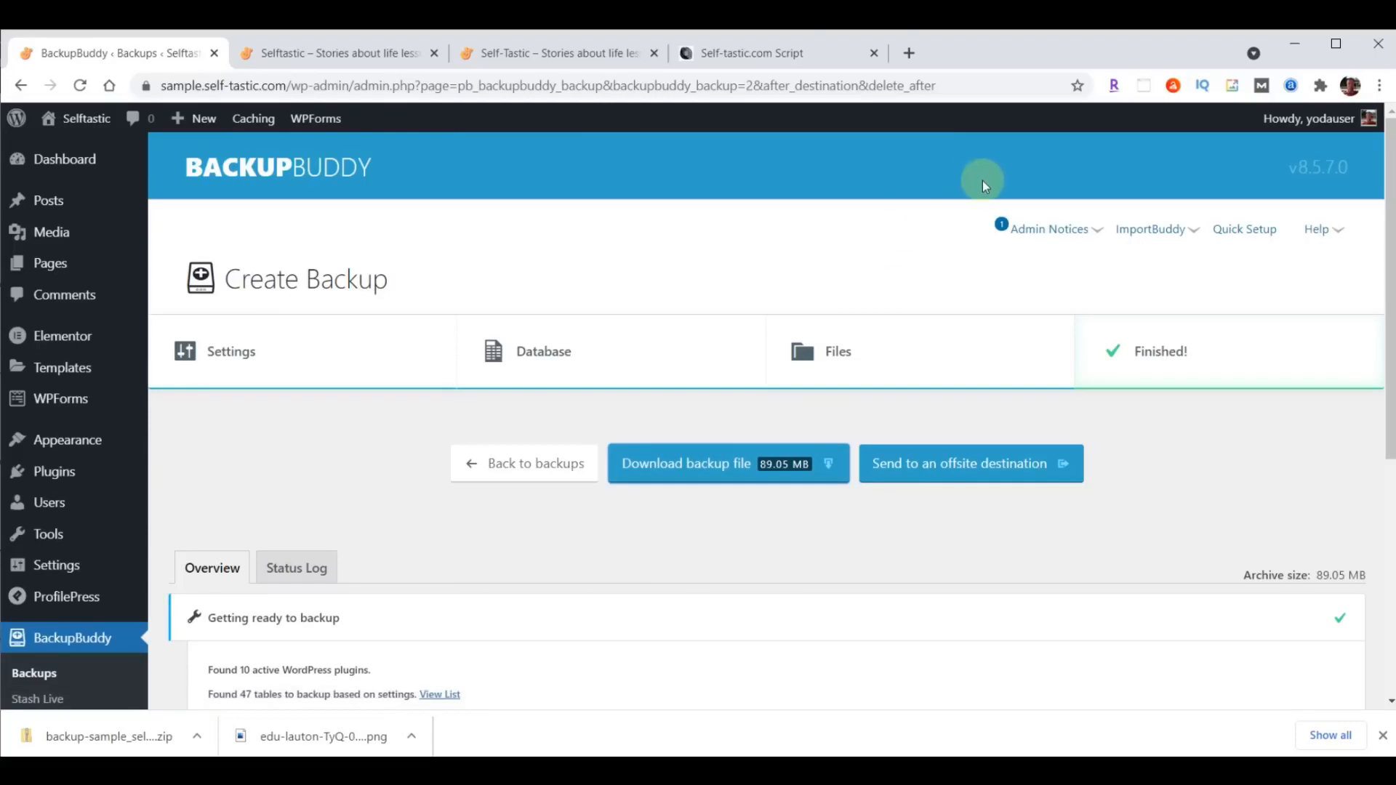
- Dismiss the browser's downloads bar and open the About page from the site's page list for editing with Elementor
{"action": "left_click", "coordinate": [68, 160]}
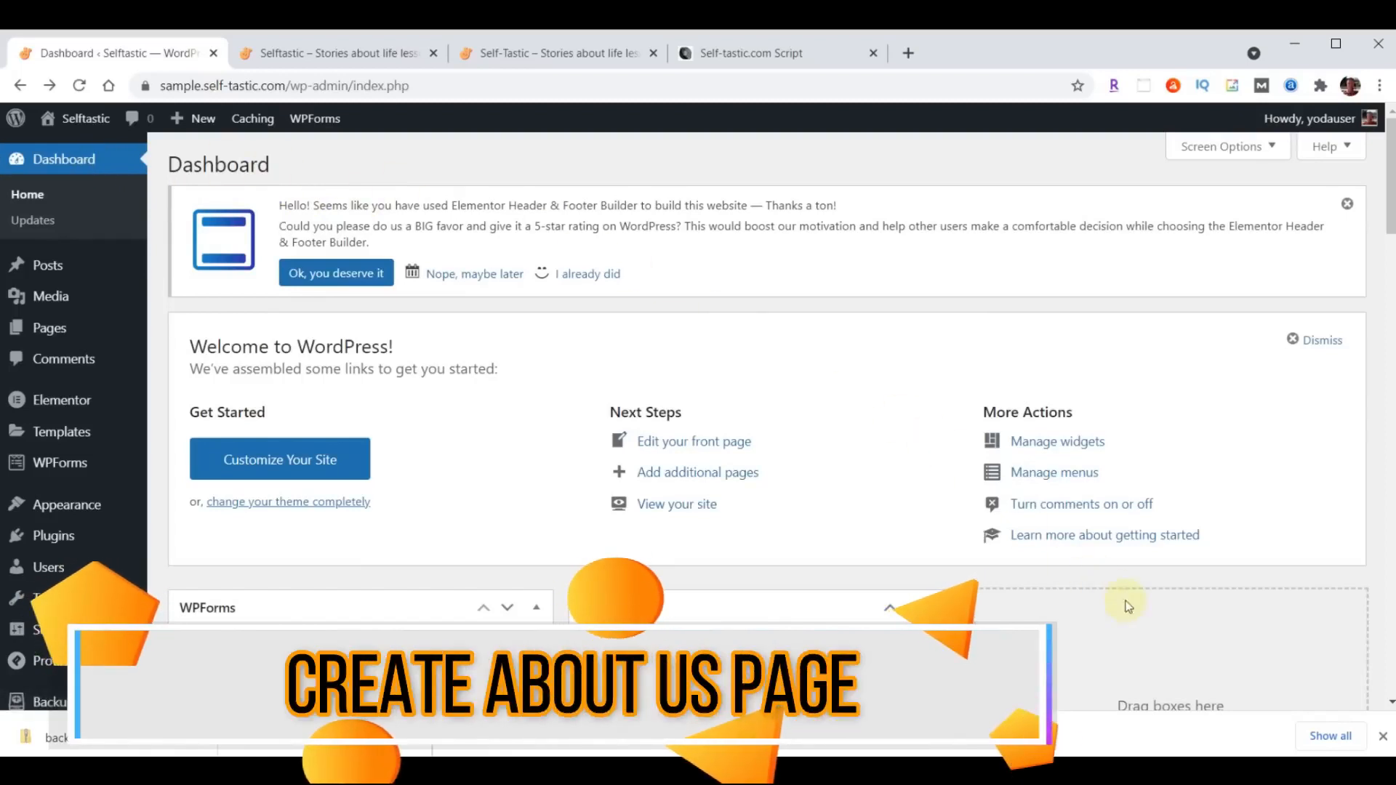
{"action": "left_click", "coordinate": [1382, 737]}
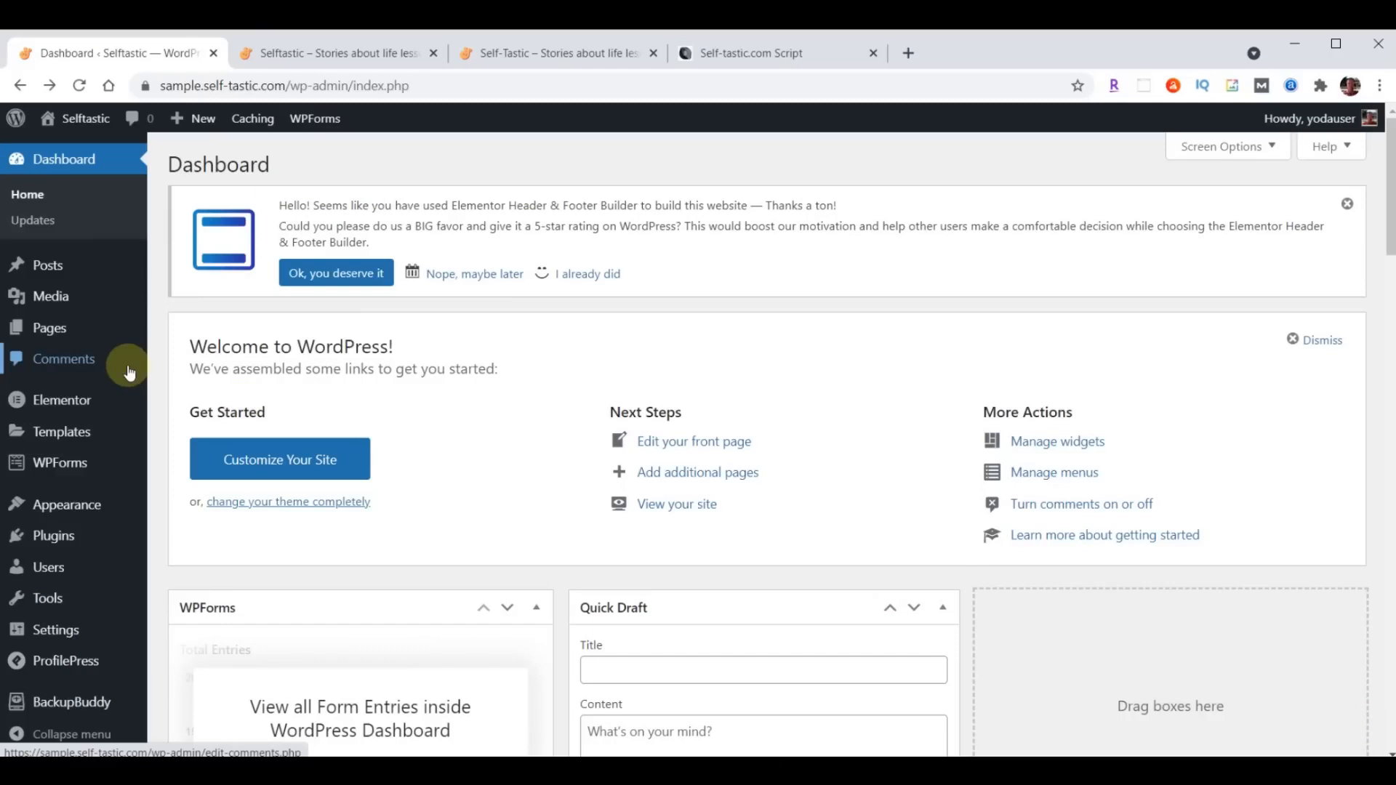
{"action": "left_click", "coordinate": [54, 334]}
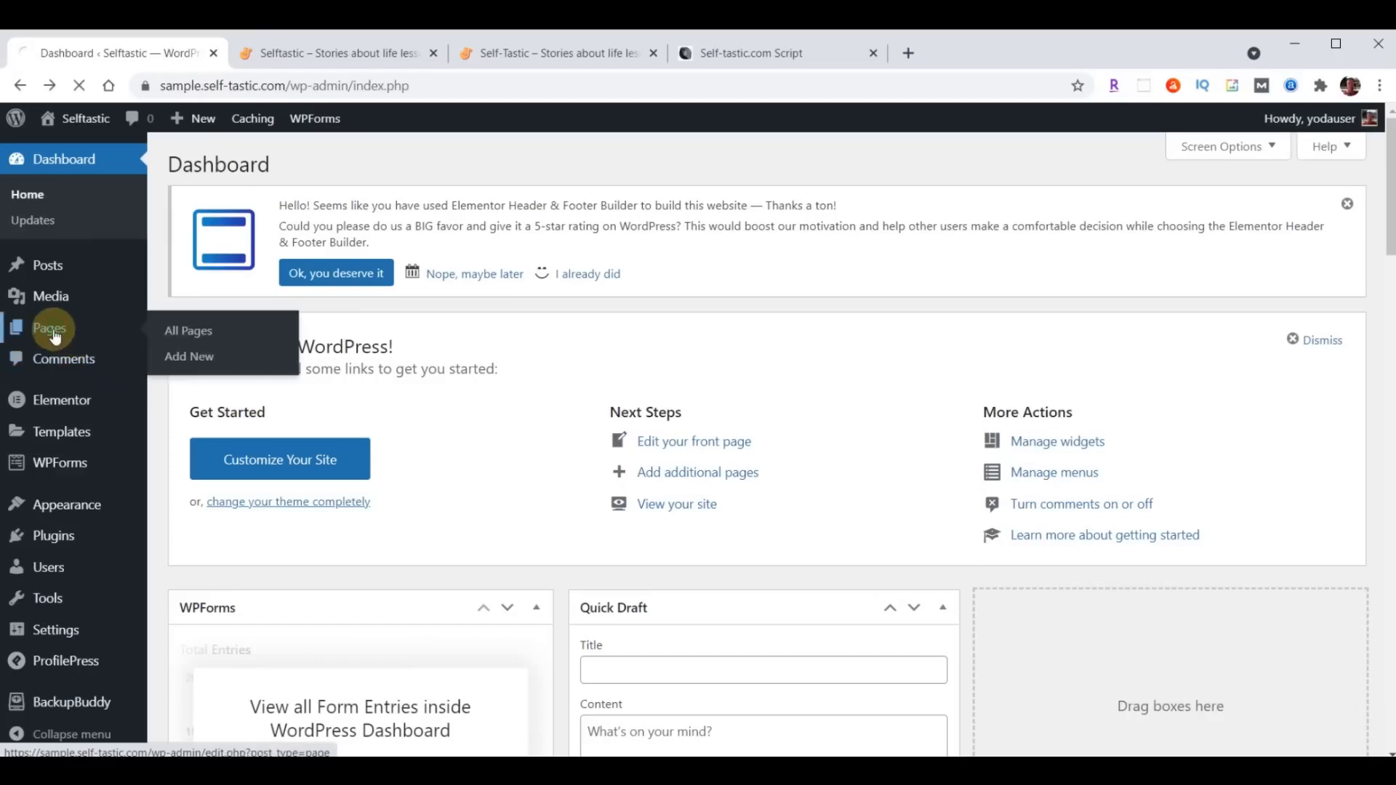
{"action": "mouse_move", "coordinate": [234, 302]}
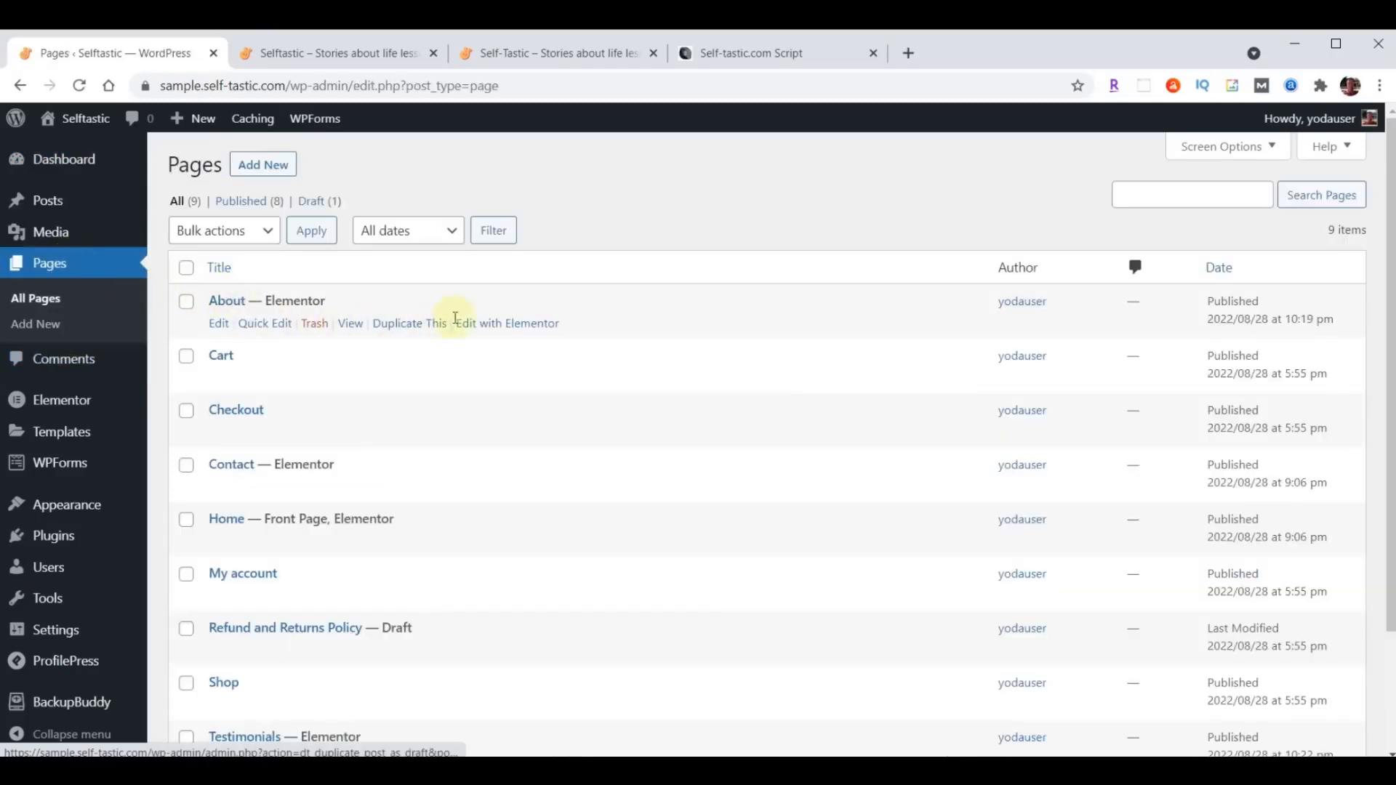
{"action": "left_click", "coordinate": [477, 325]}
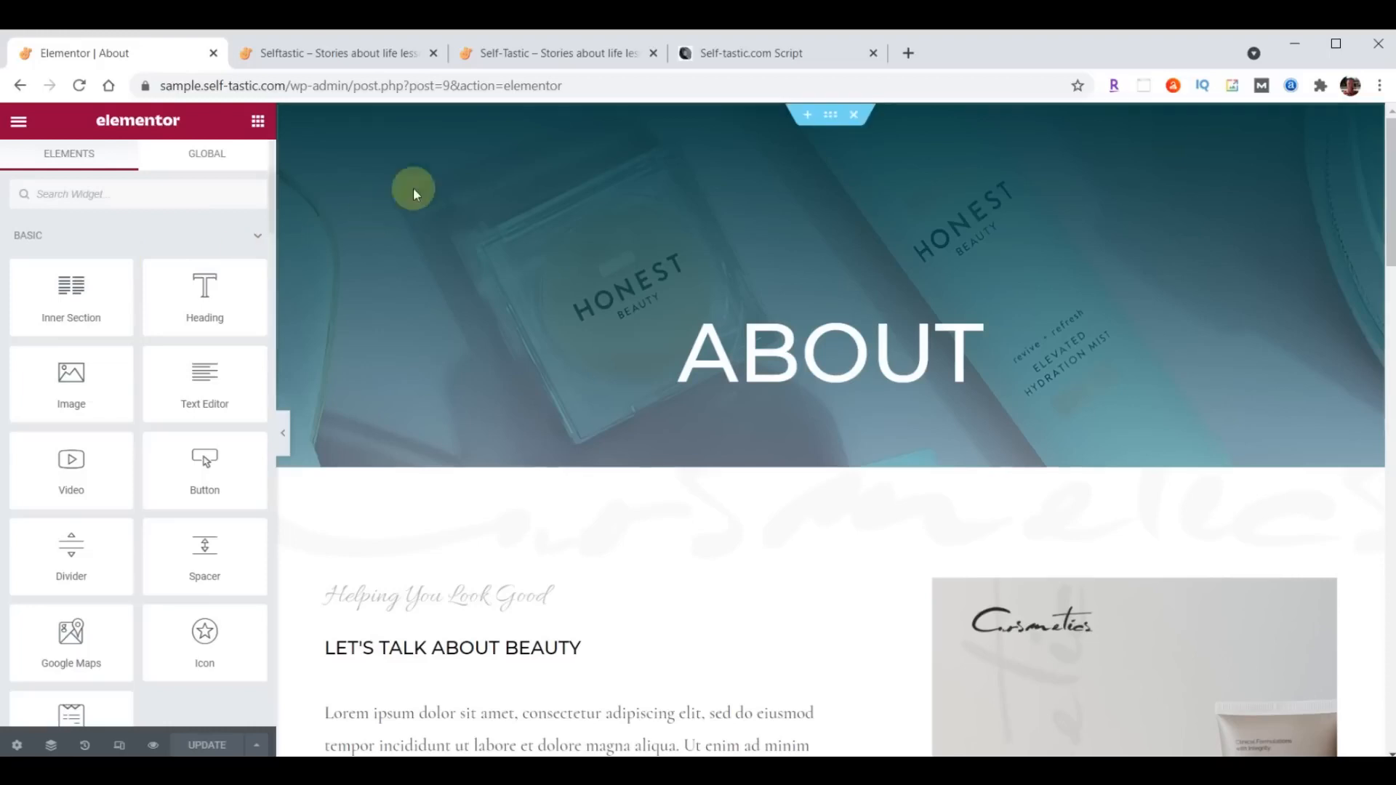
- Examine the header, intro text and photo layout of the reference Self-Tastic site's About page
{"action": "left_click", "coordinate": [538, 56]}
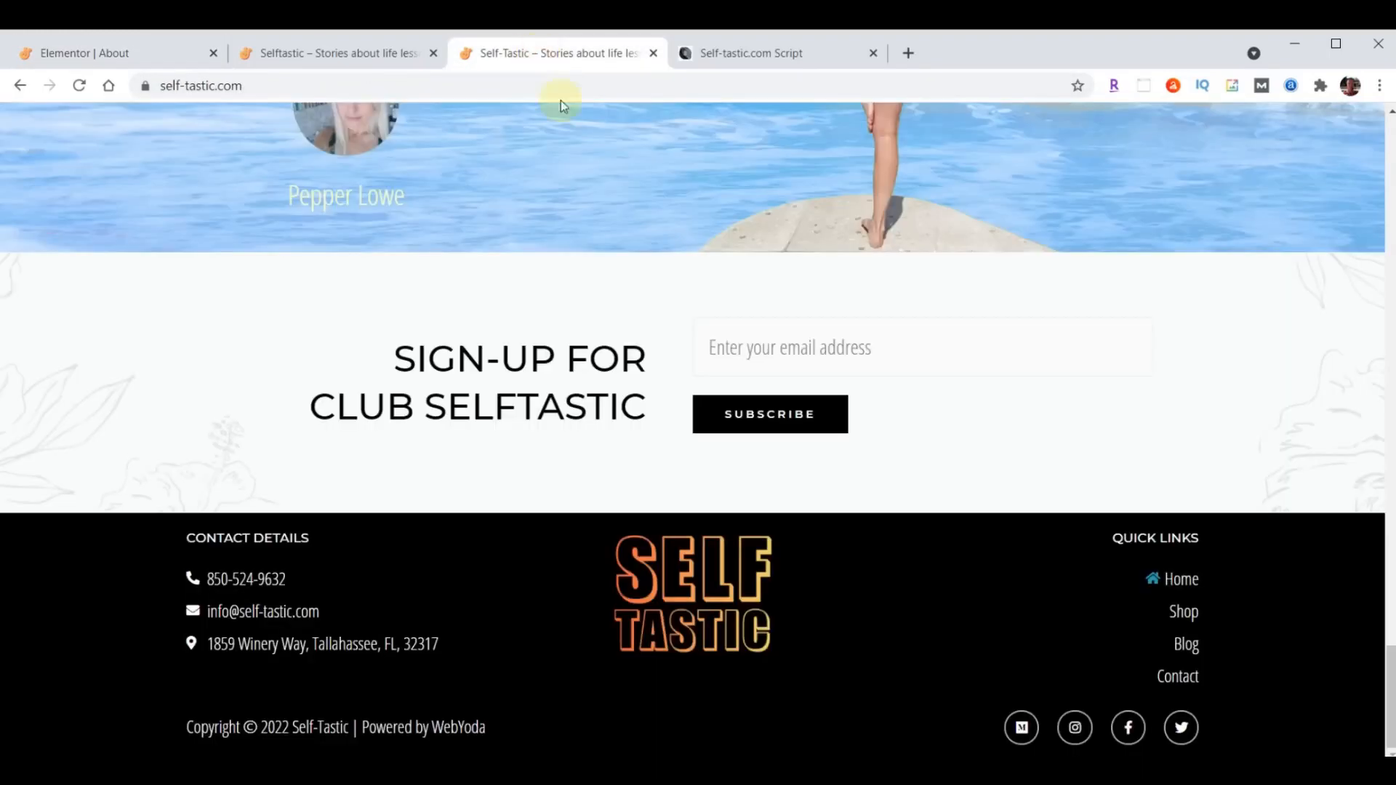
{"action": "scroll", "coordinate": [1012, 558], "scroll_direction": "up", "scroll_amount": 15}
{"action": "scroll", "coordinate": [1014, 557], "scroll_direction": "up", "scroll_amount": 10}
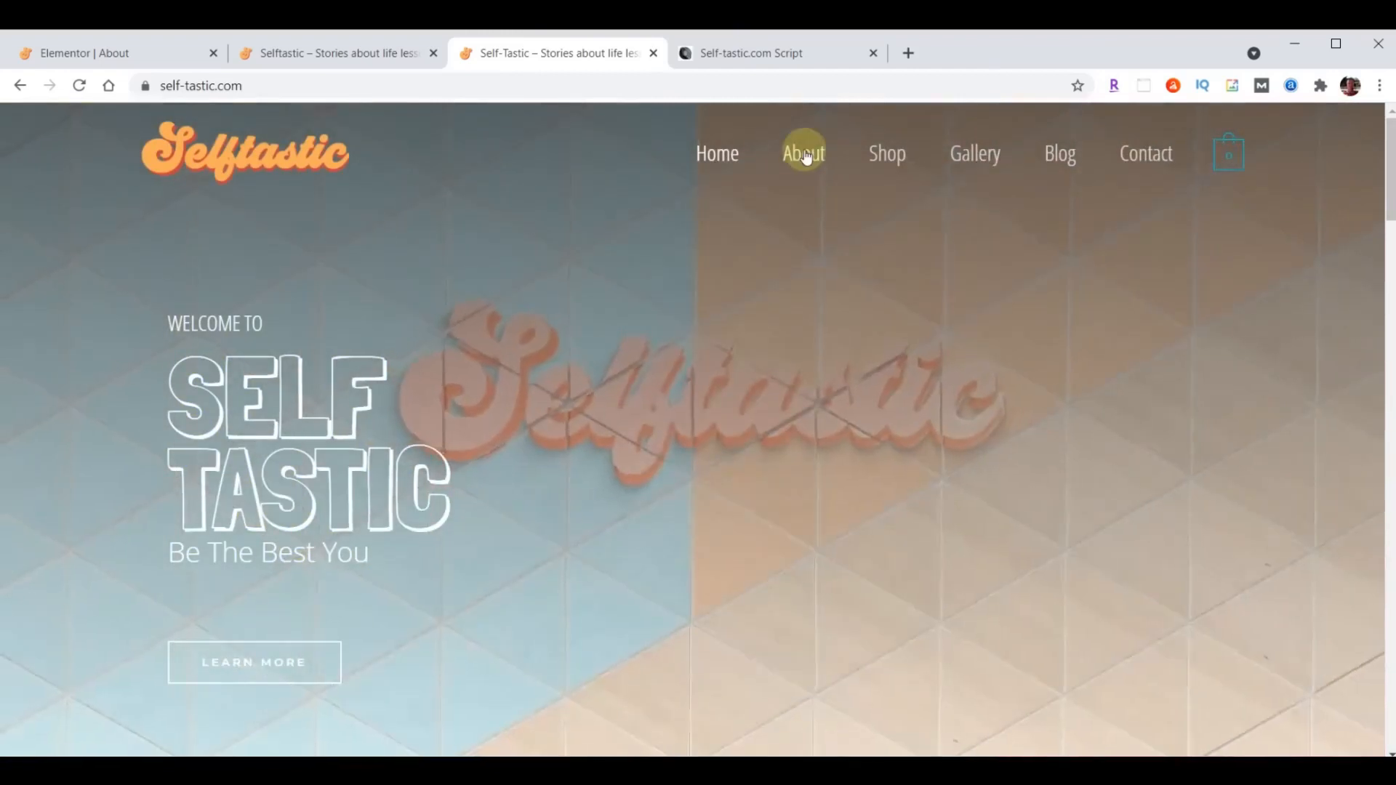
{"action": "left_click", "coordinate": [804, 155]}
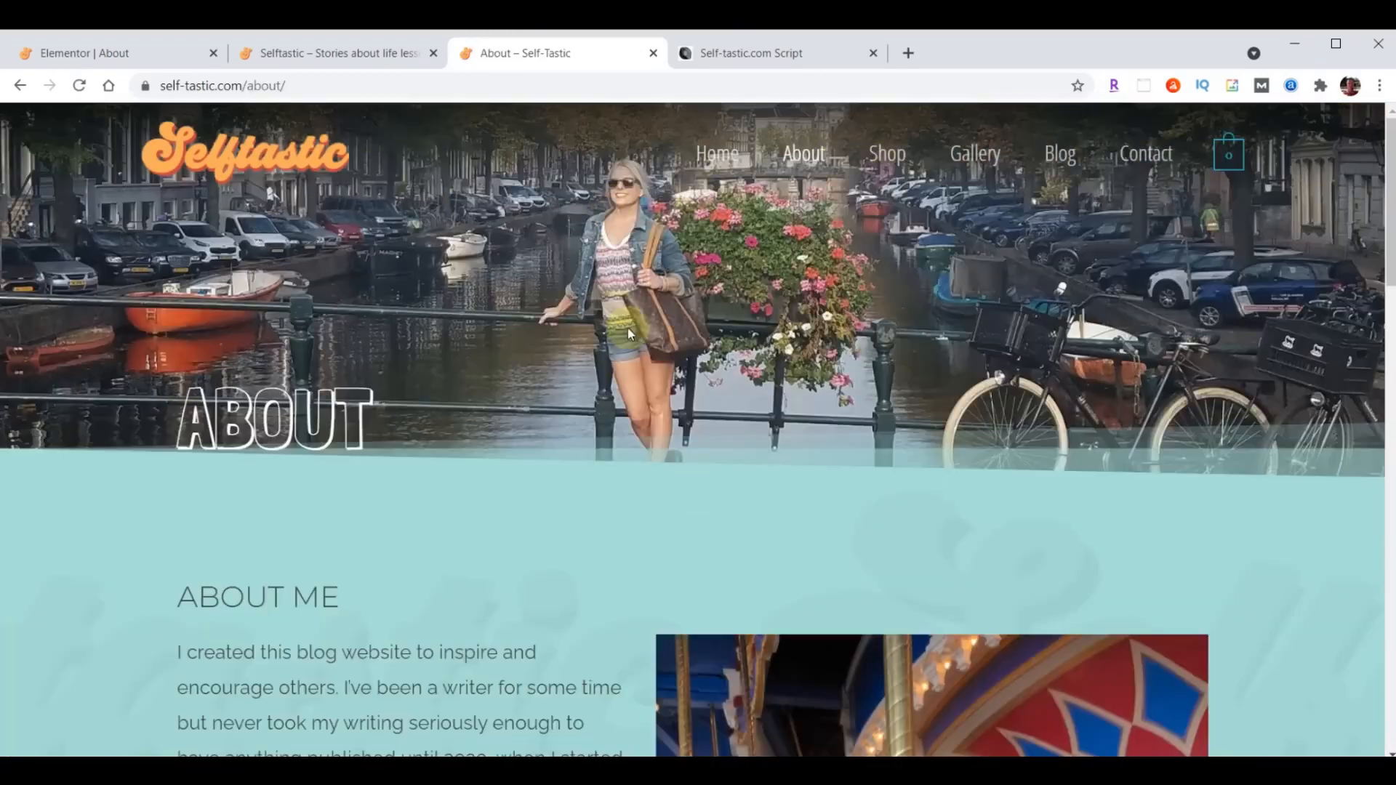
{"action": "scroll", "coordinate": [881, 285], "scroll_direction": "down", "scroll_amount": 6}
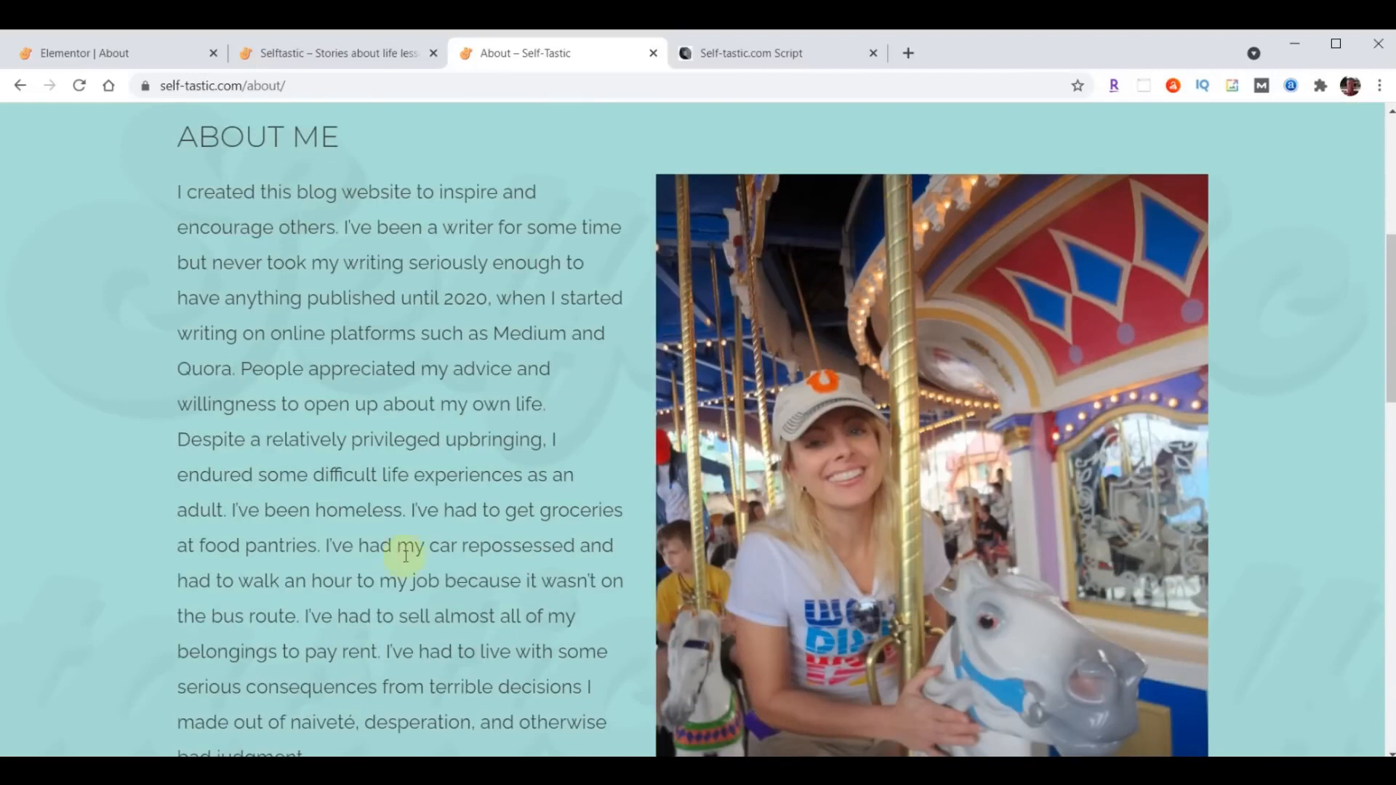
{"action": "scroll", "coordinate": [414, 524], "scroll_direction": "down", "scroll_amount": 4}
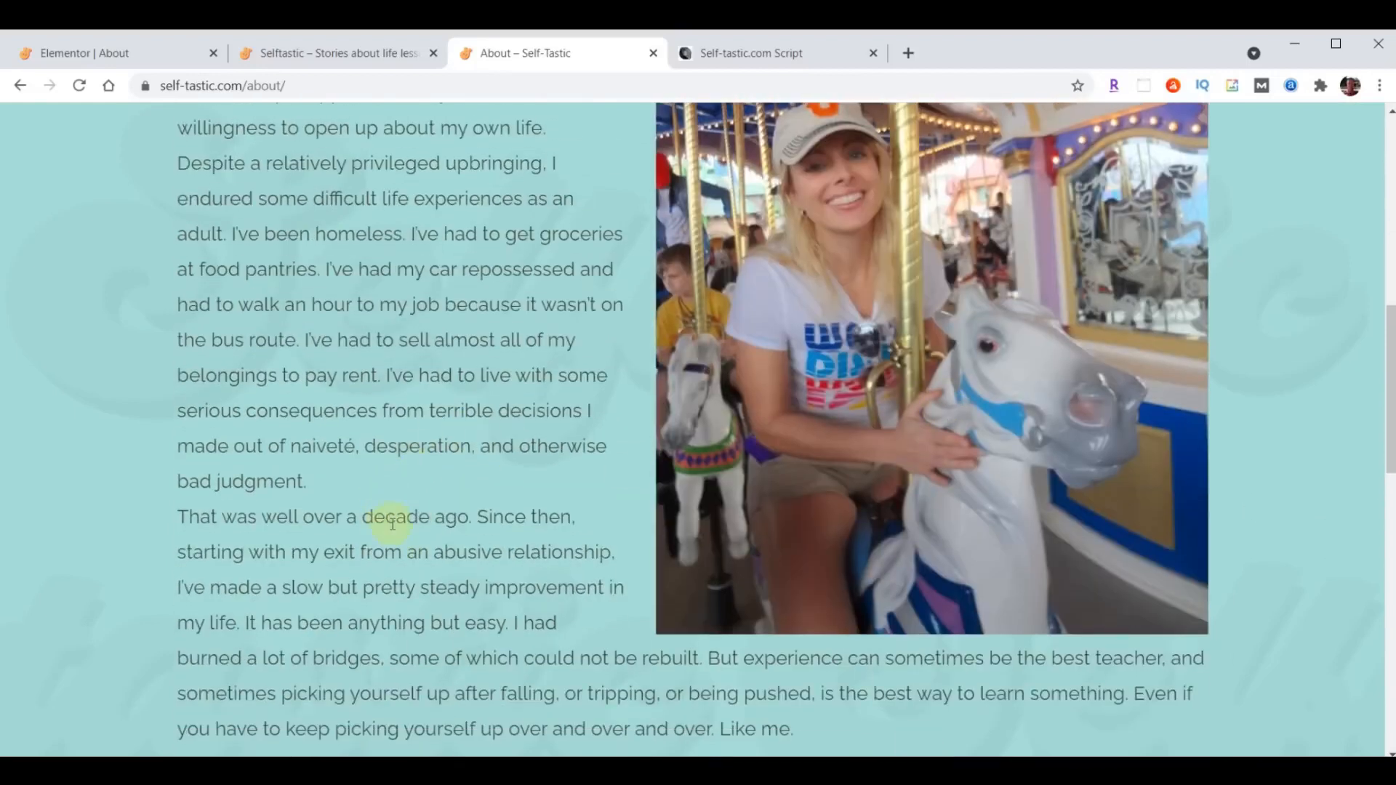
{"action": "scroll", "coordinate": [395, 548], "scroll_direction": "up", "scroll_amount": 4}
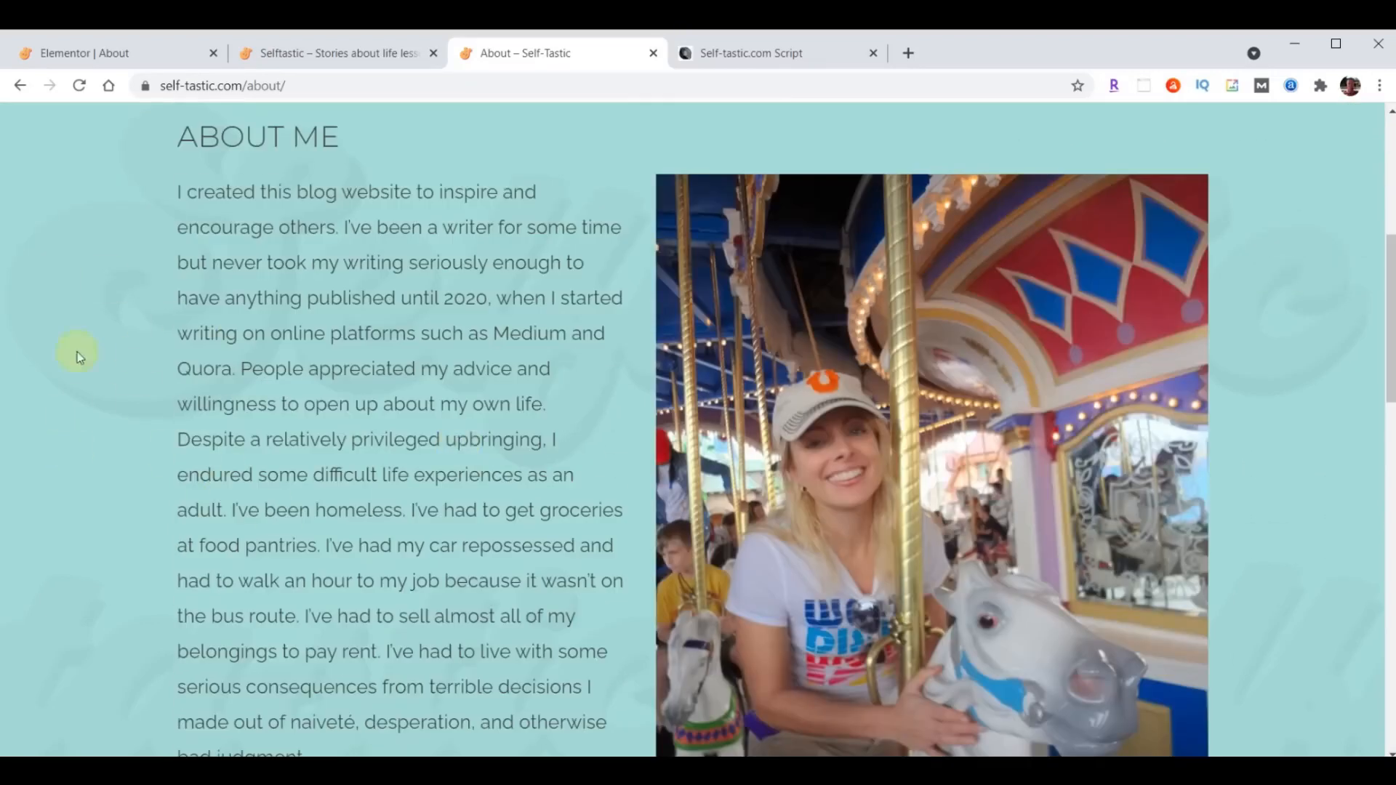
{"action": "scroll", "coordinate": [453, 537], "scroll_direction": "up", "scroll_amount": 6}
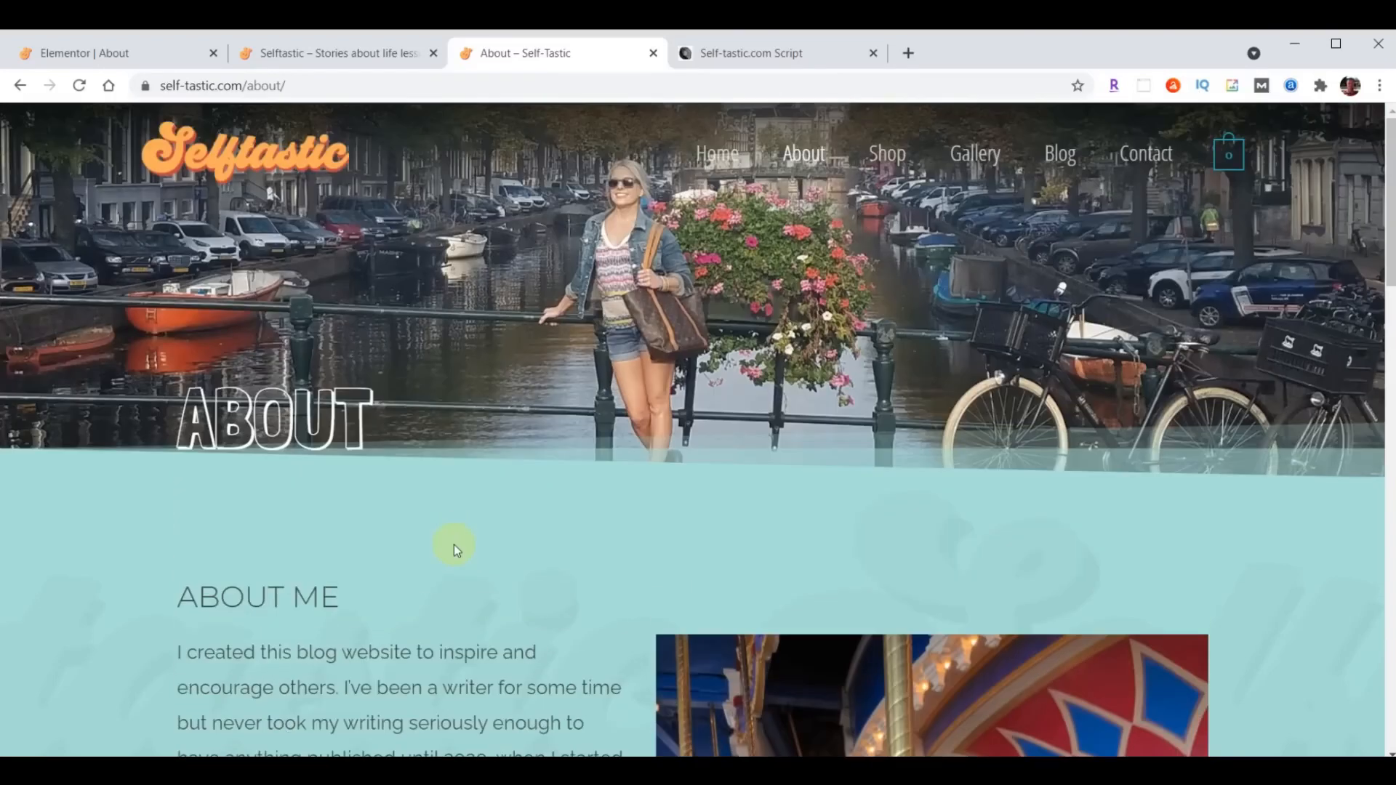
- Replace the About page header section's background image with header-about.jpg from the content folder
{"action": "left_click", "coordinate": [106, 54]}
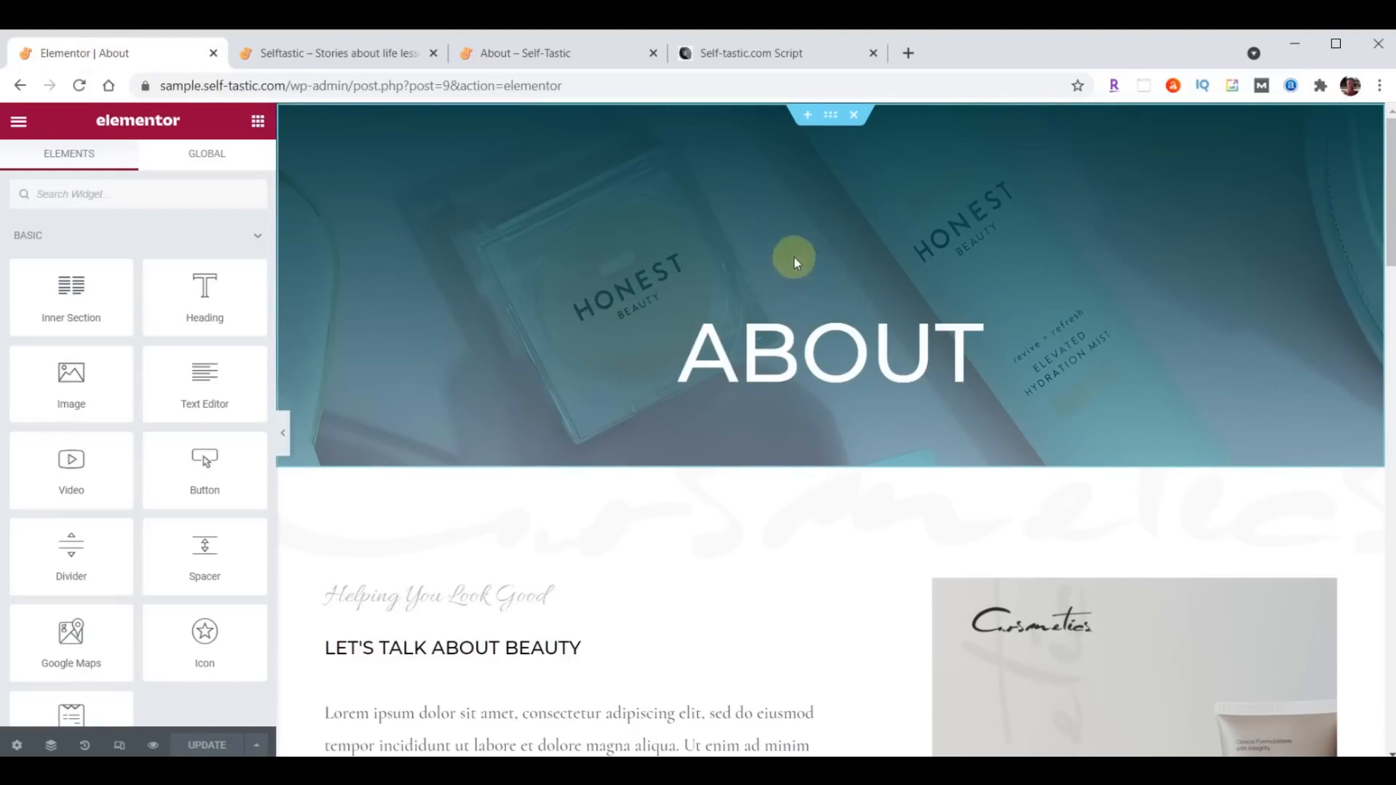
{"action": "left_click", "coordinate": [830, 116]}
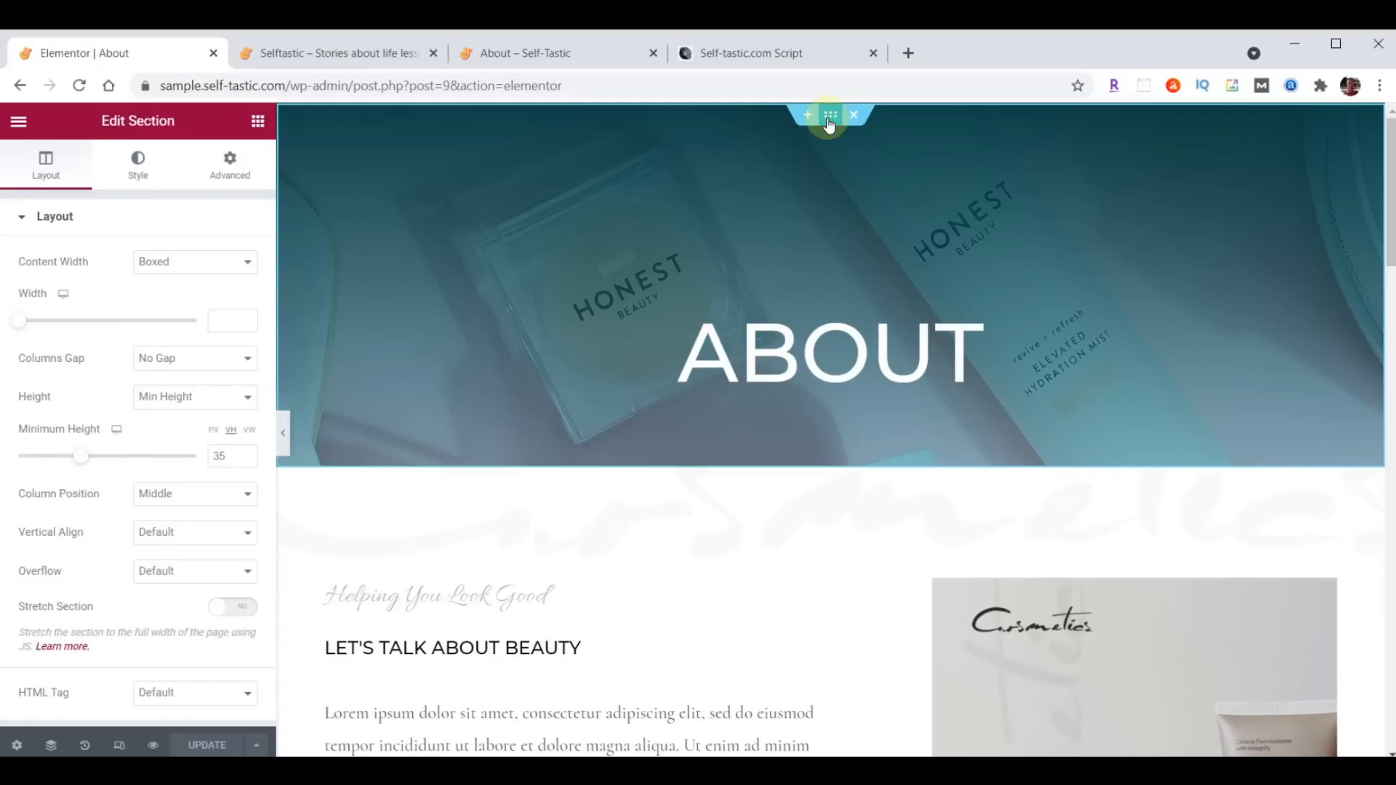
{"action": "left_click", "coordinate": [139, 172]}
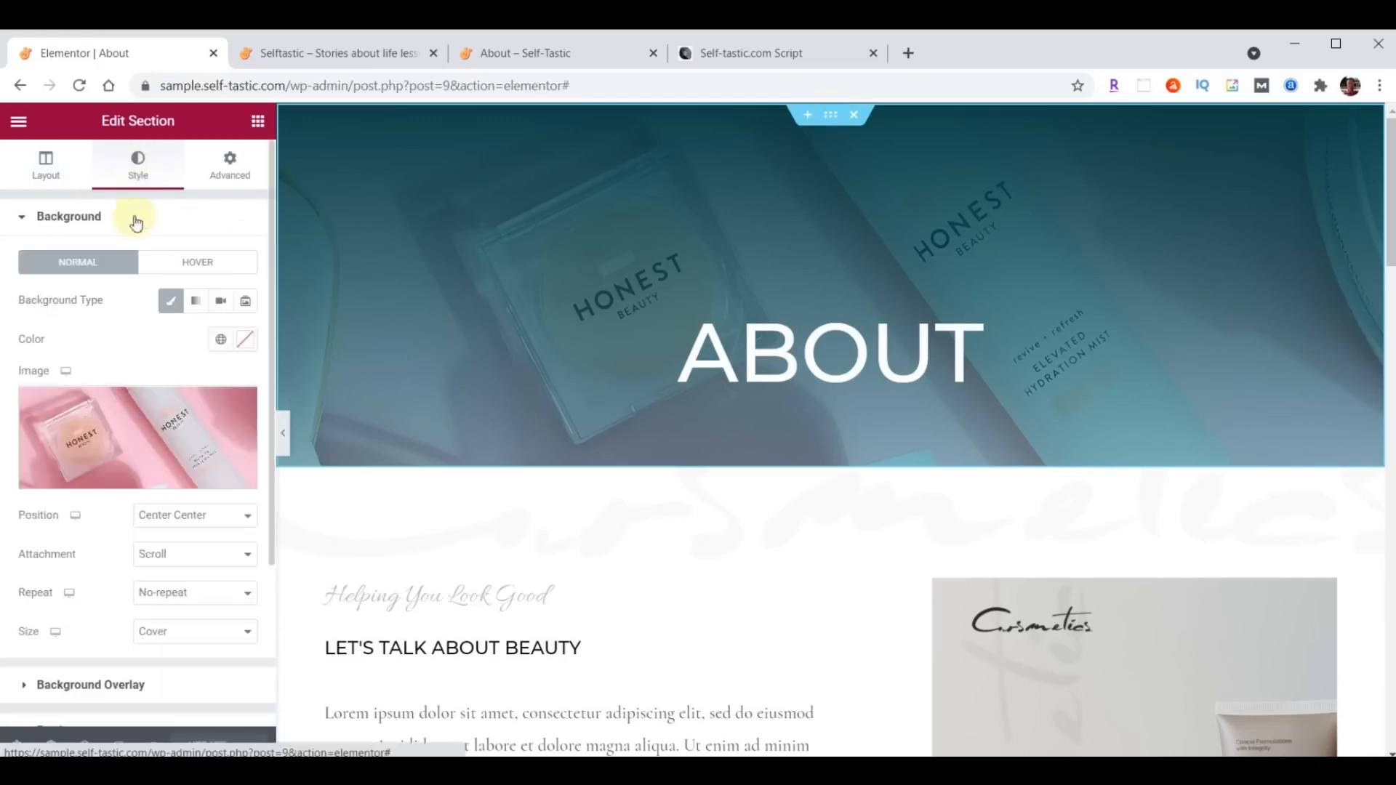
{"action": "left_click", "coordinate": [146, 439]}
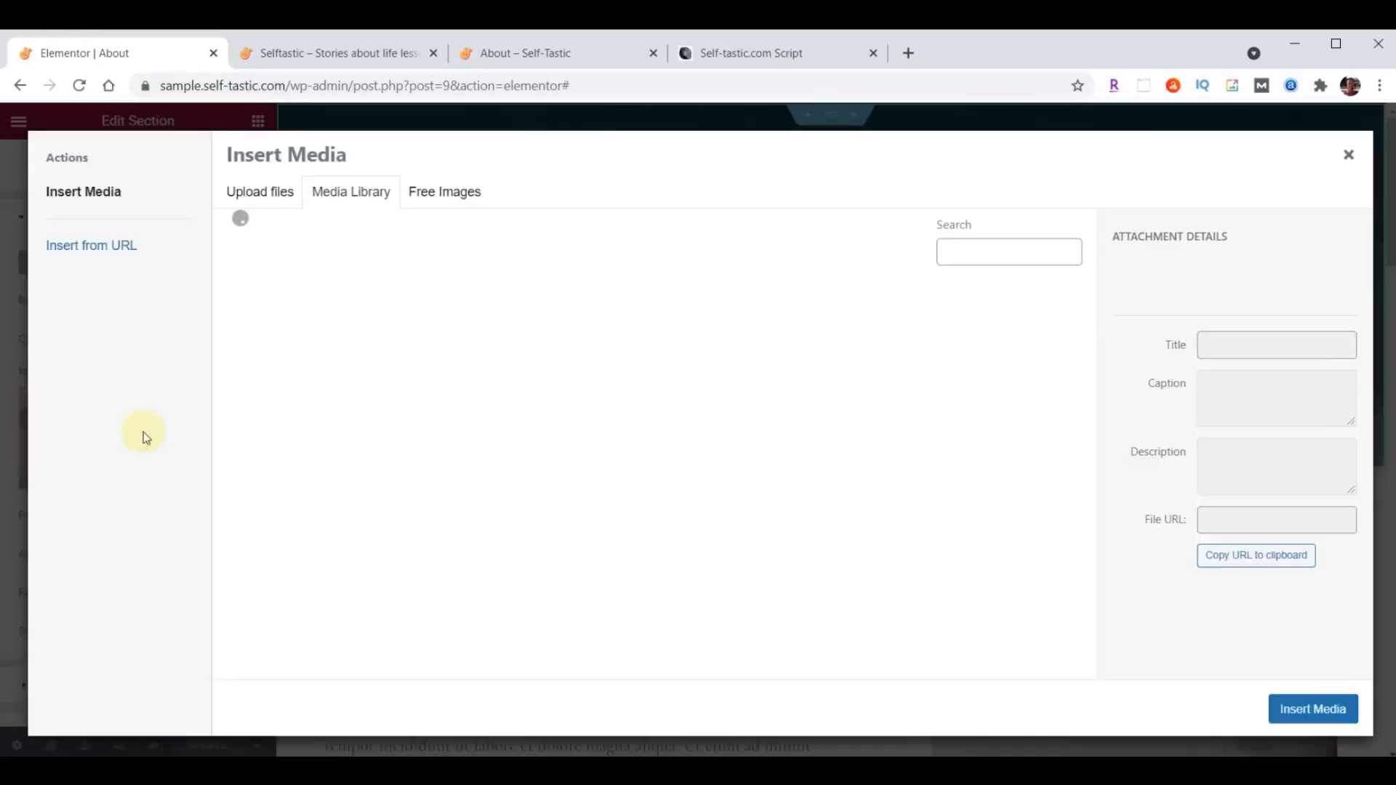
{"action": "key", "text": "alt+Tab"}
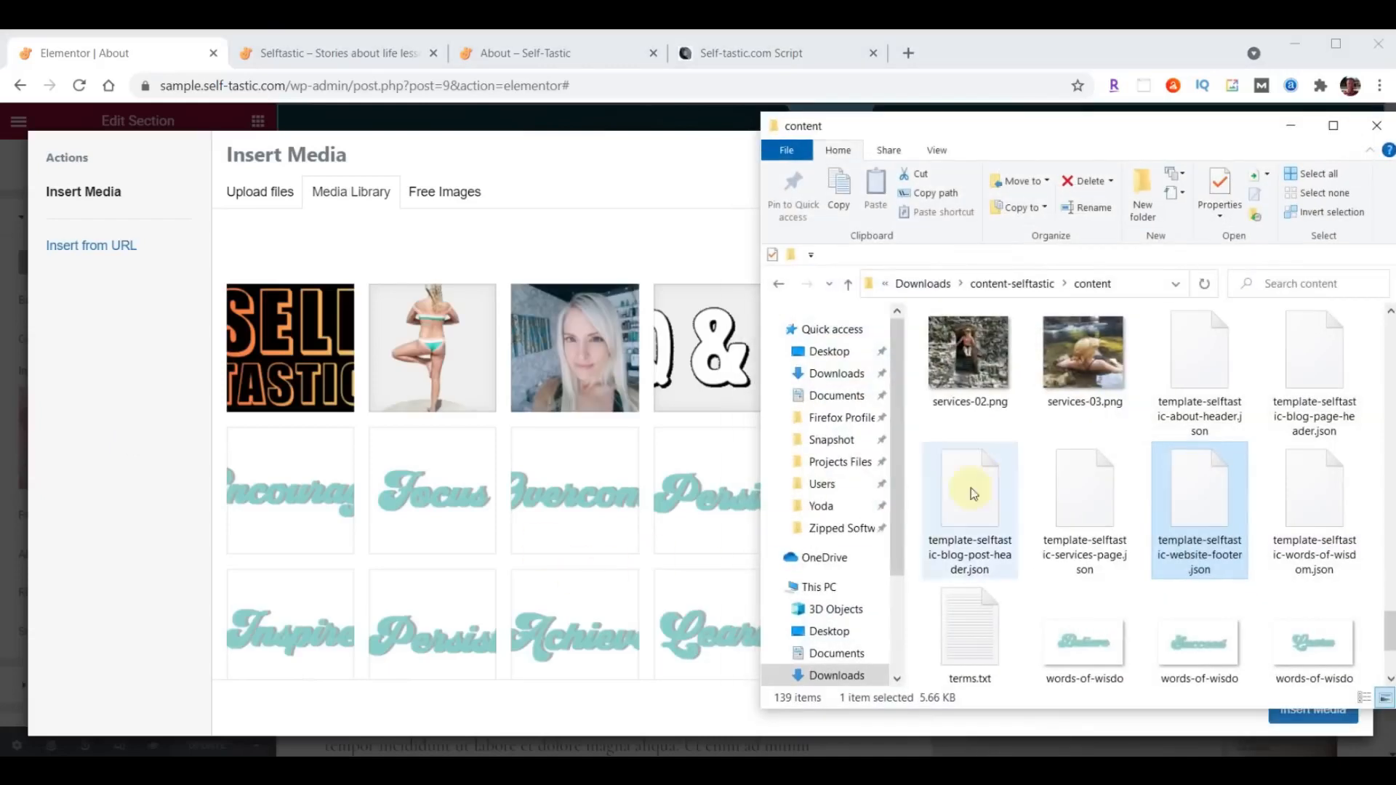
{"action": "scroll", "coordinate": [1132, 480], "scroll_direction": "up", "scroll_amount": 10}
{"action": "scroll", "coordinate": [1132, 478], "scroll_direction": "up", "scroll_amount": 5}
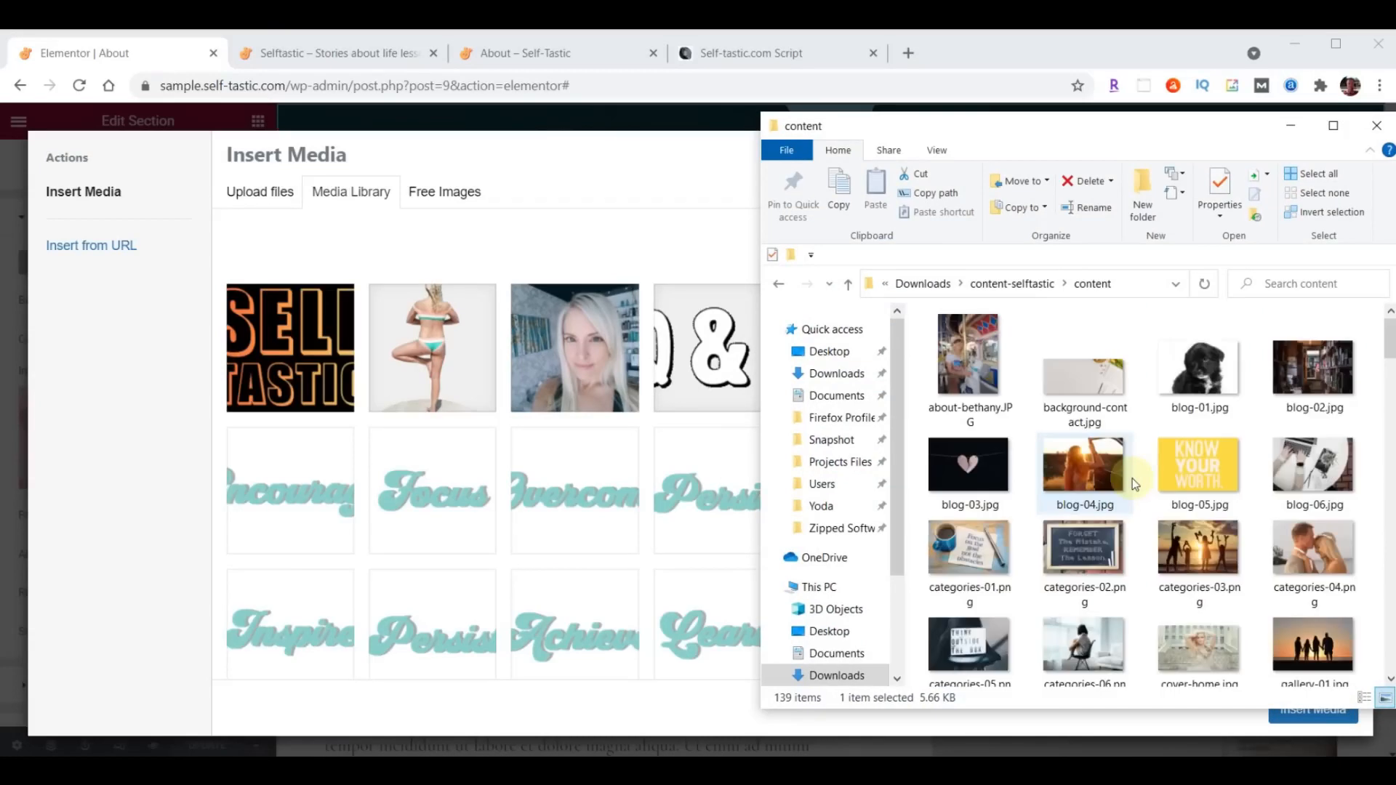
{"action": "scroll", "coordinate": [1139, 466], "scroll_direction": "down", "scroll_amount": 5}
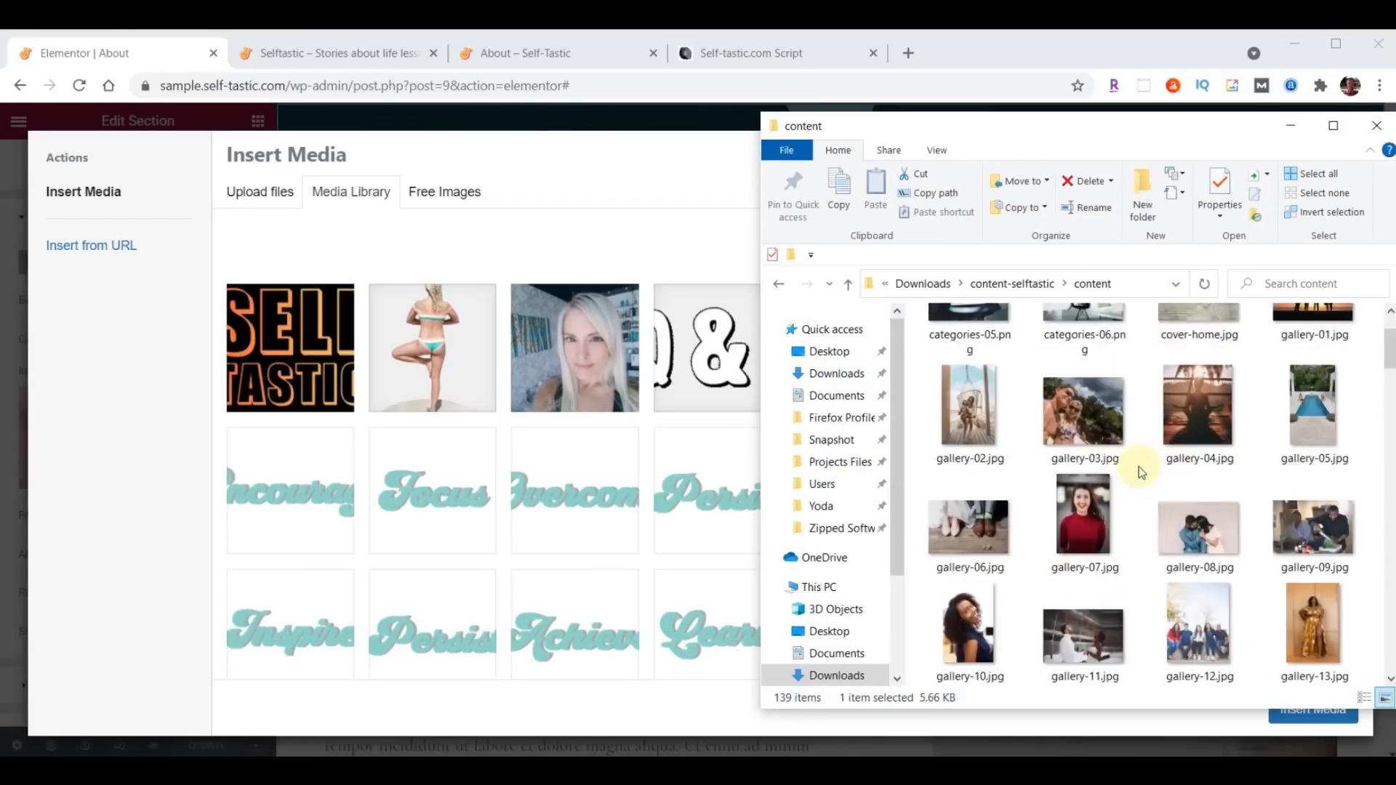
{"action": "scroll", "coordinate": [1139, 466], "scroll_direction": "down", "scroll_amount": 8}
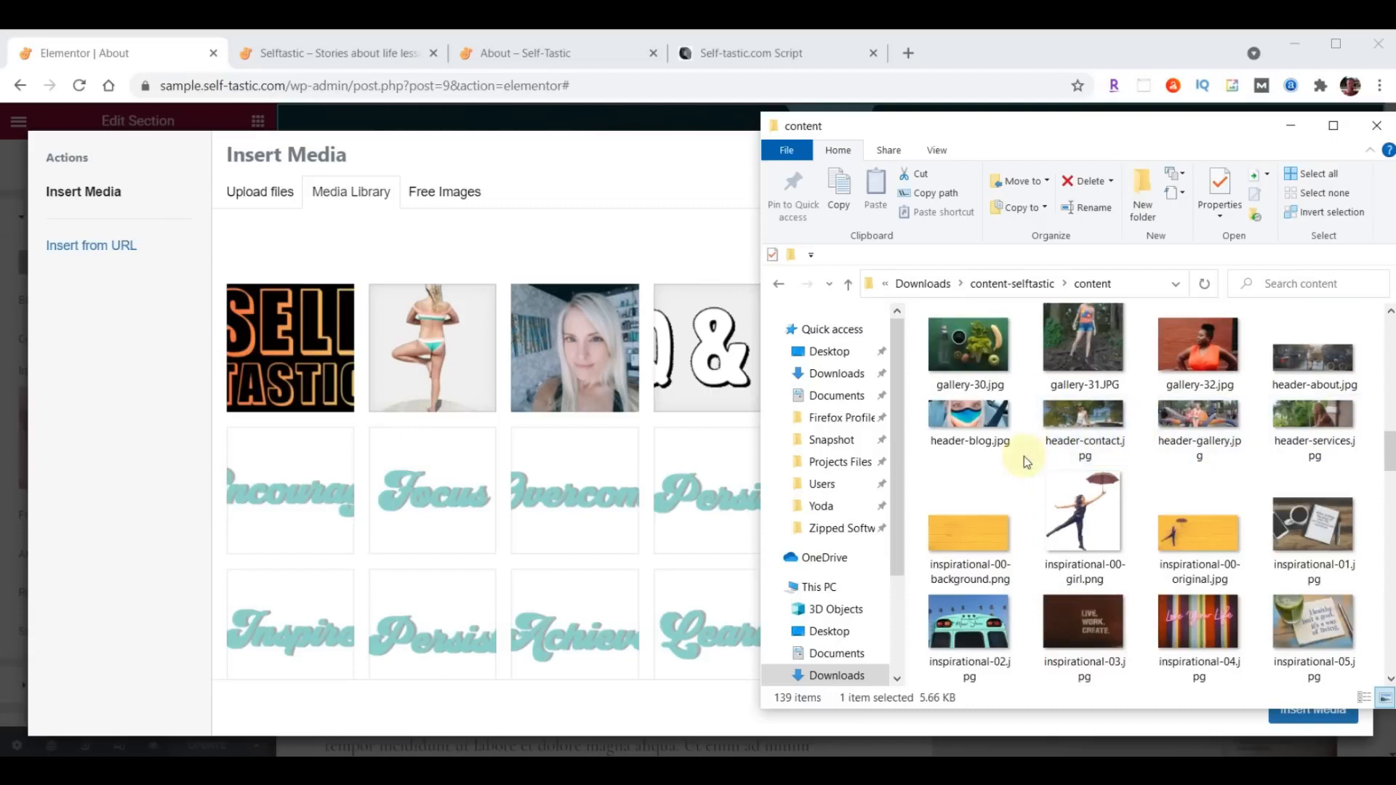
{"action": "left_click_drag", "start_coordinate": [1318, 363], "coordinate": [504, 462]}
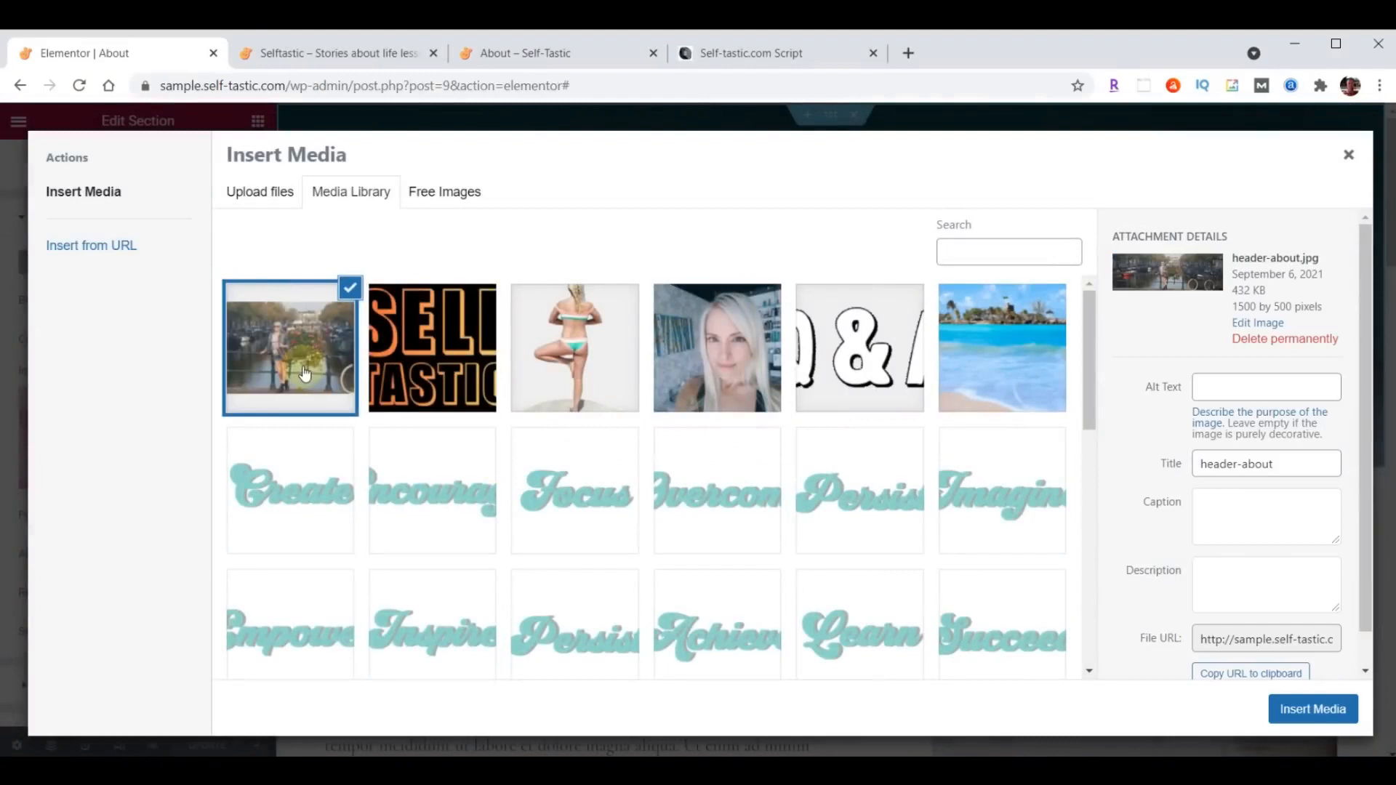
{"action": "left_click", "coordinate": [1321, 716]}
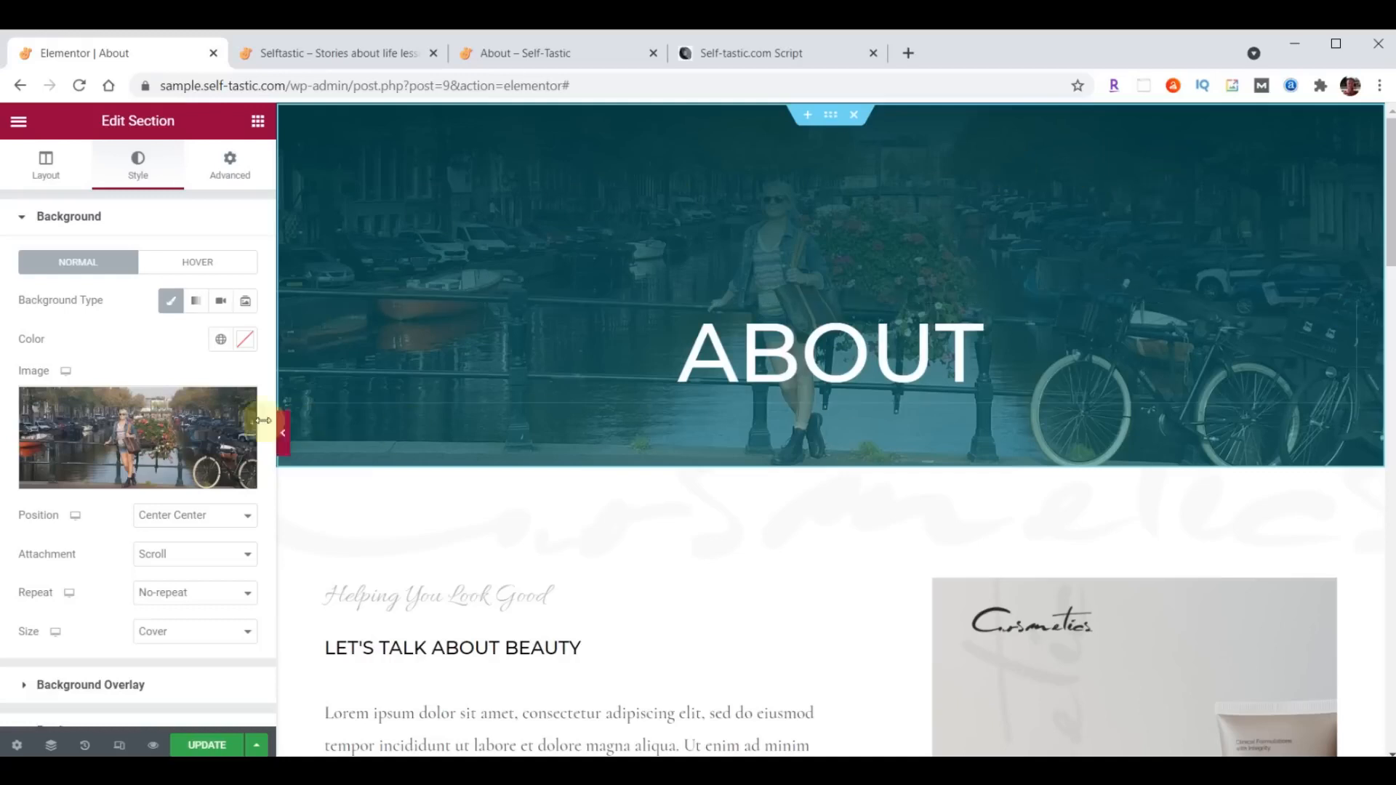
- Set the first color of the header section's background overlay gradient to #000000B3
{"action": "scroll", "coordinate": [153, 421], "scroll_direction": "down", "scroll_amount": 2}
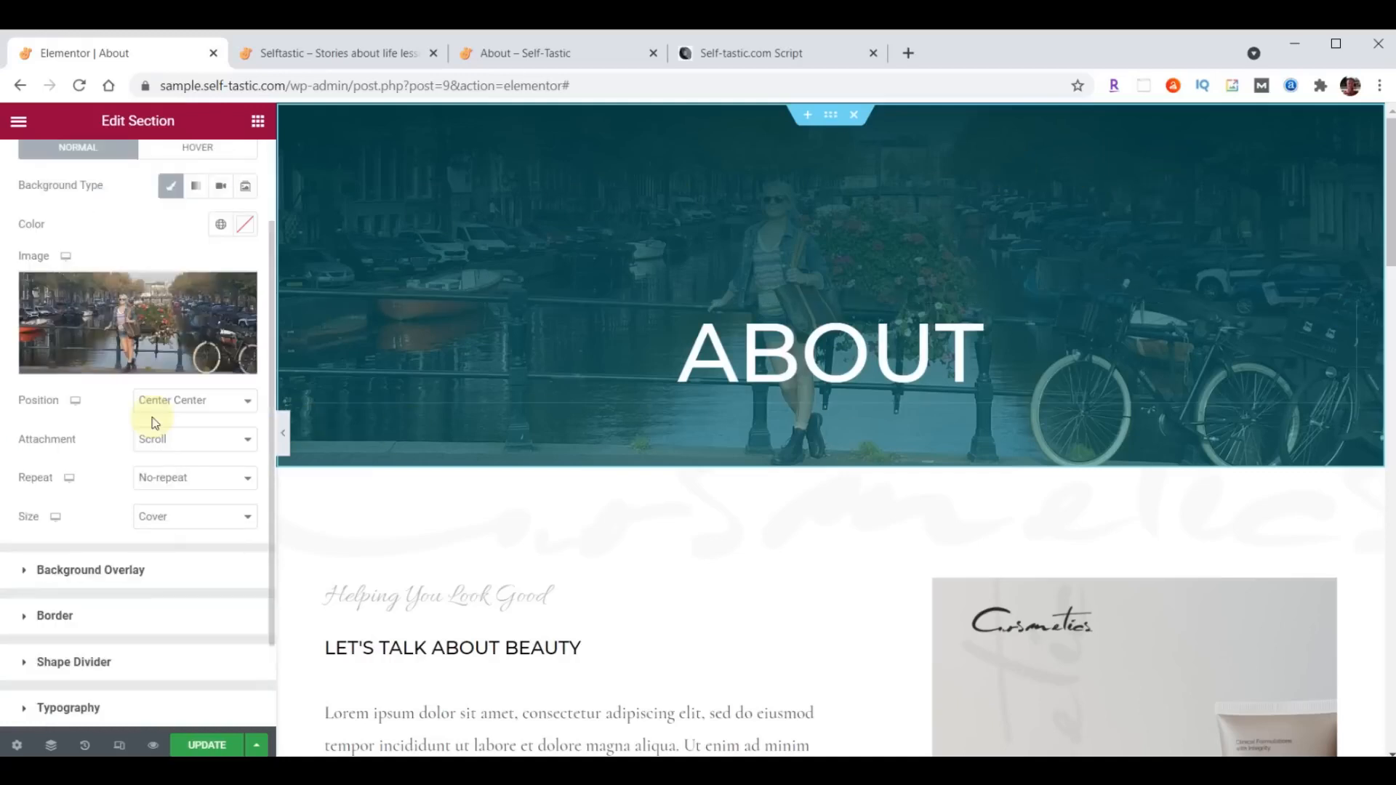
{"action": "left_click", "coordinate": [24, 572]}
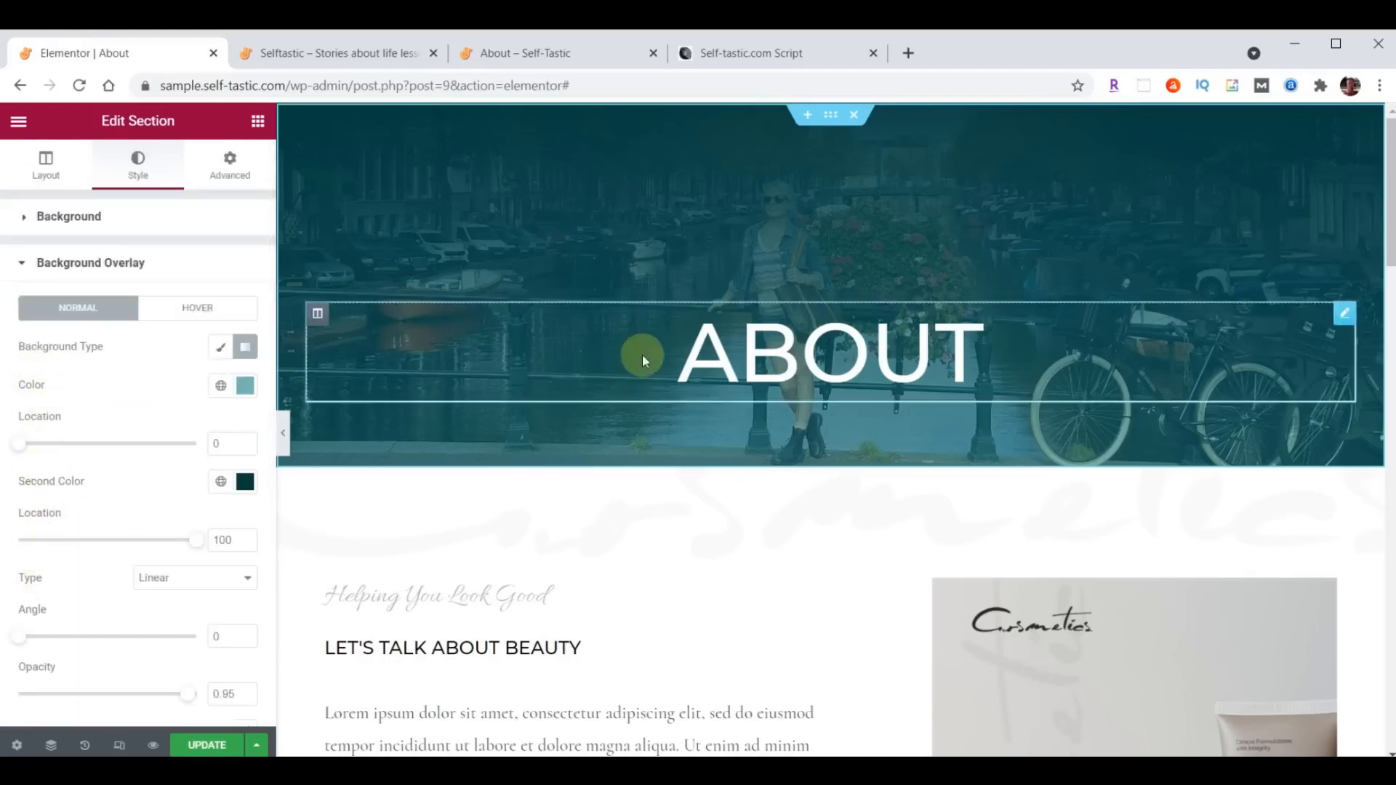
{"action": "left_click", "coordinate": [247, 393]}
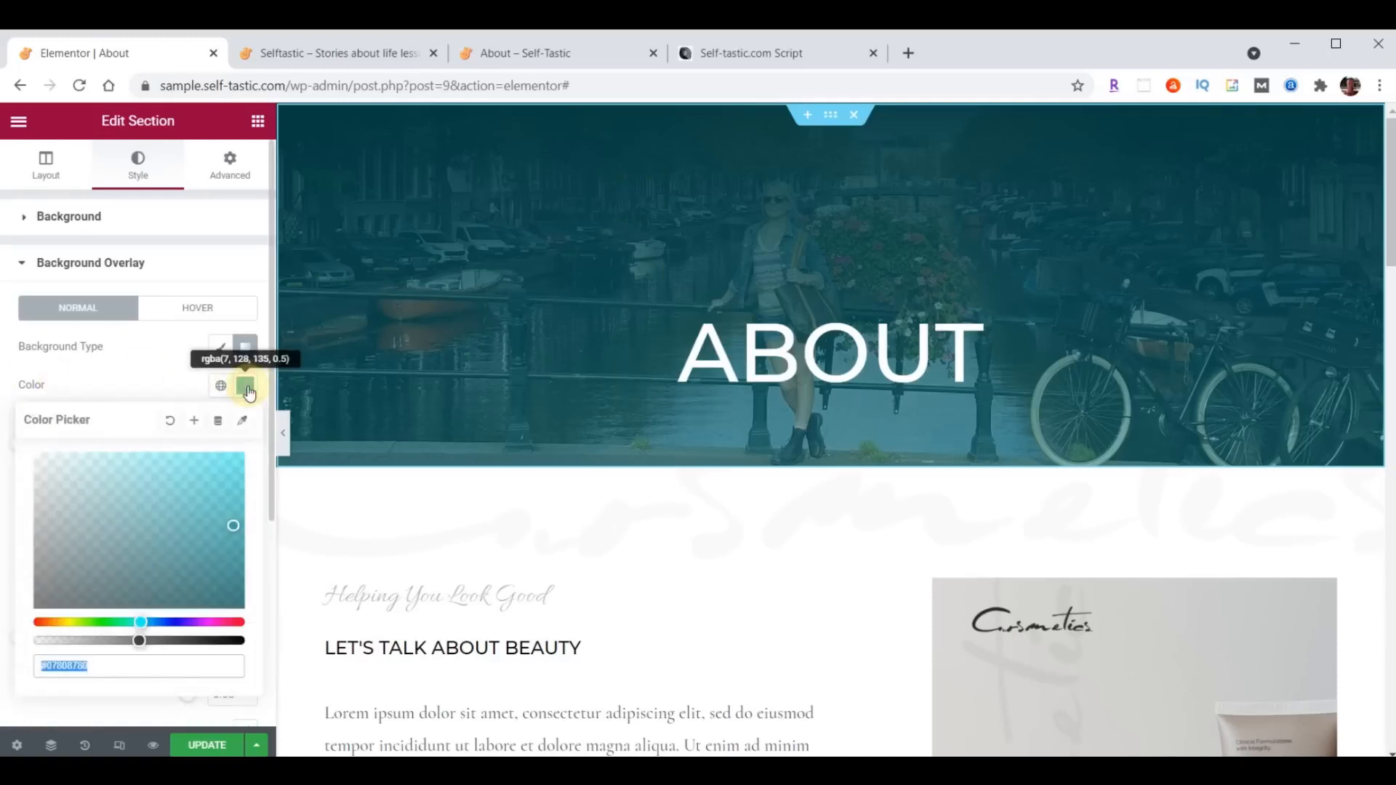
{"action": "type", "text": "#000000B3"}
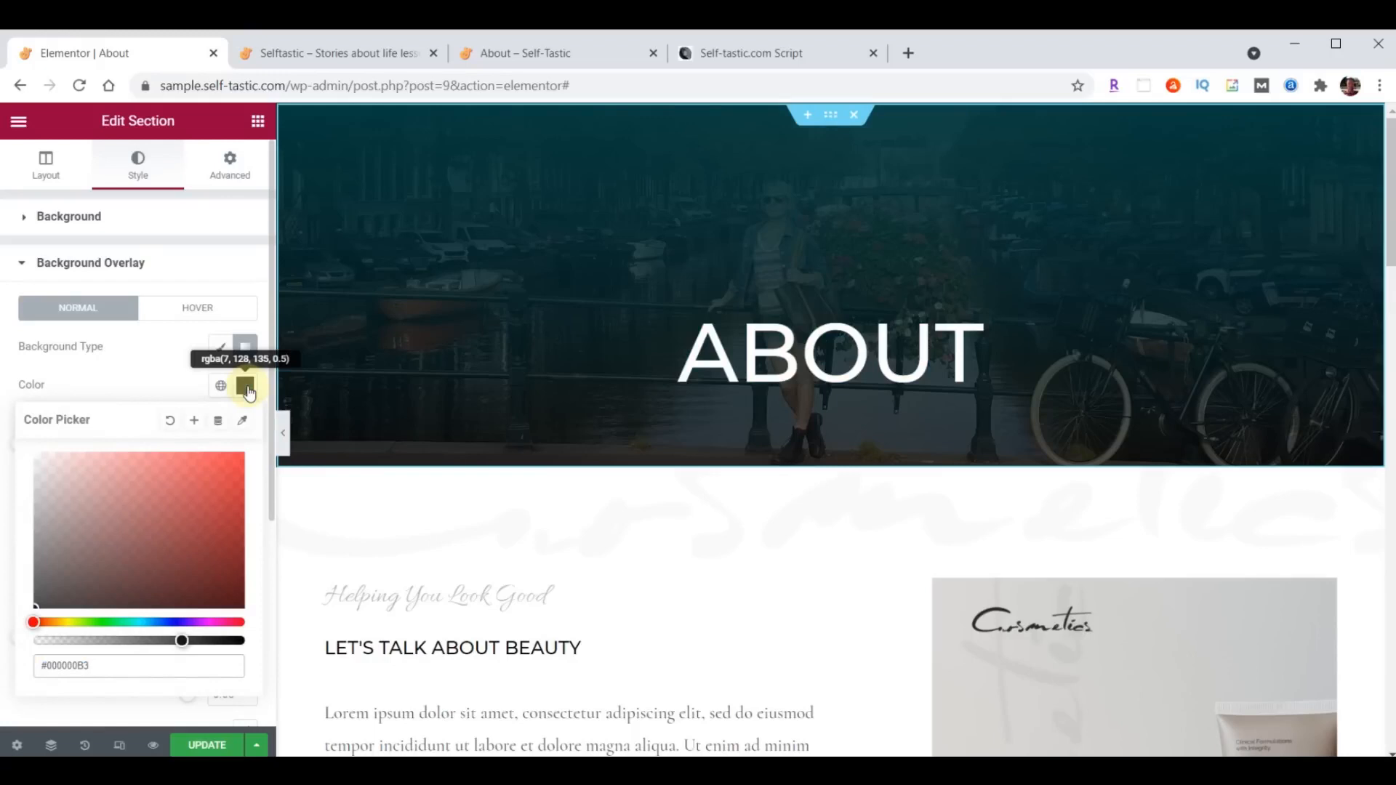
{"action": "left_click", "coordinate": [248, 393]}
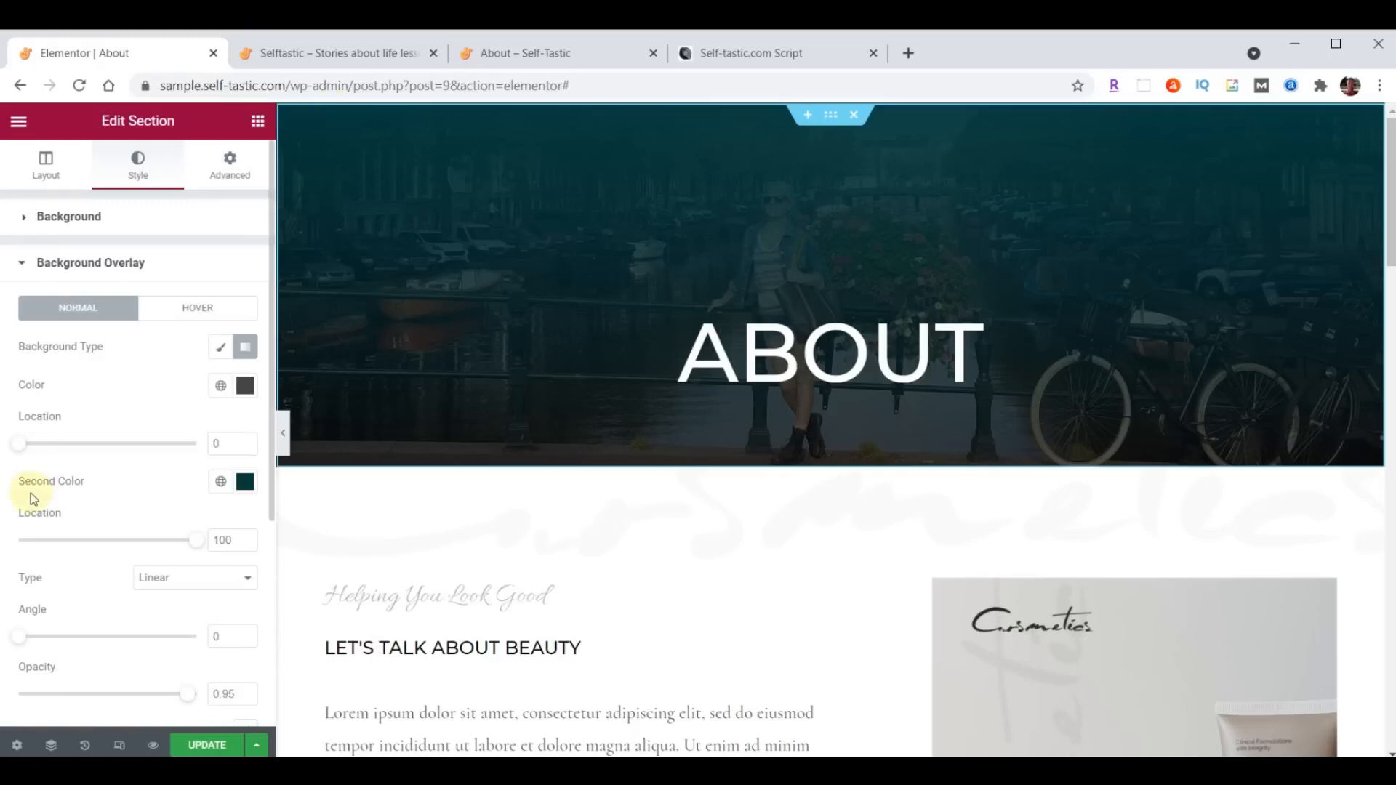
- Make the overlay gradient's second color fully transparent by setting it to #033B3F00
{"action": "left_click", "coordinate": [245, 481]}
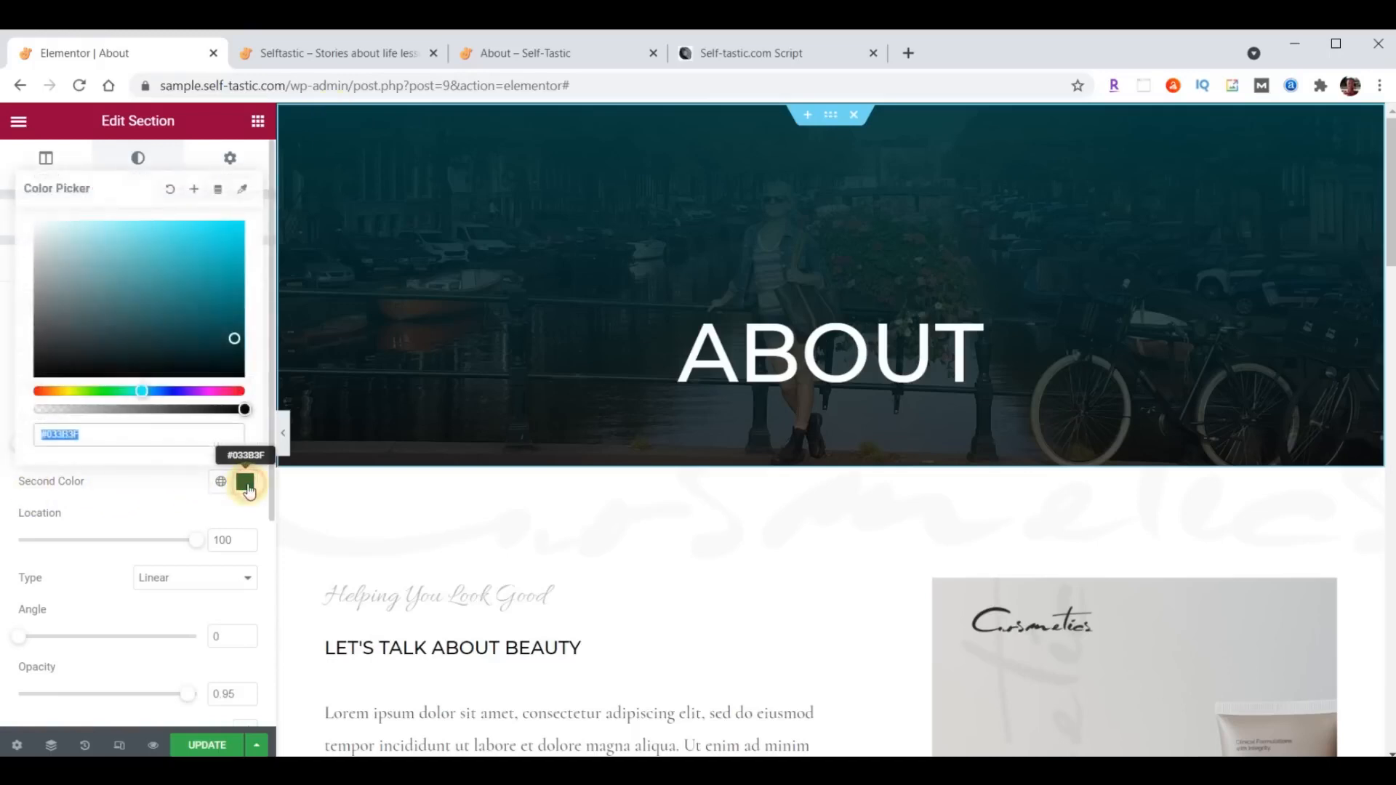
{"action": "left_click", "coordinate": [134, 430]}
{"action": "type", "text": "00"}
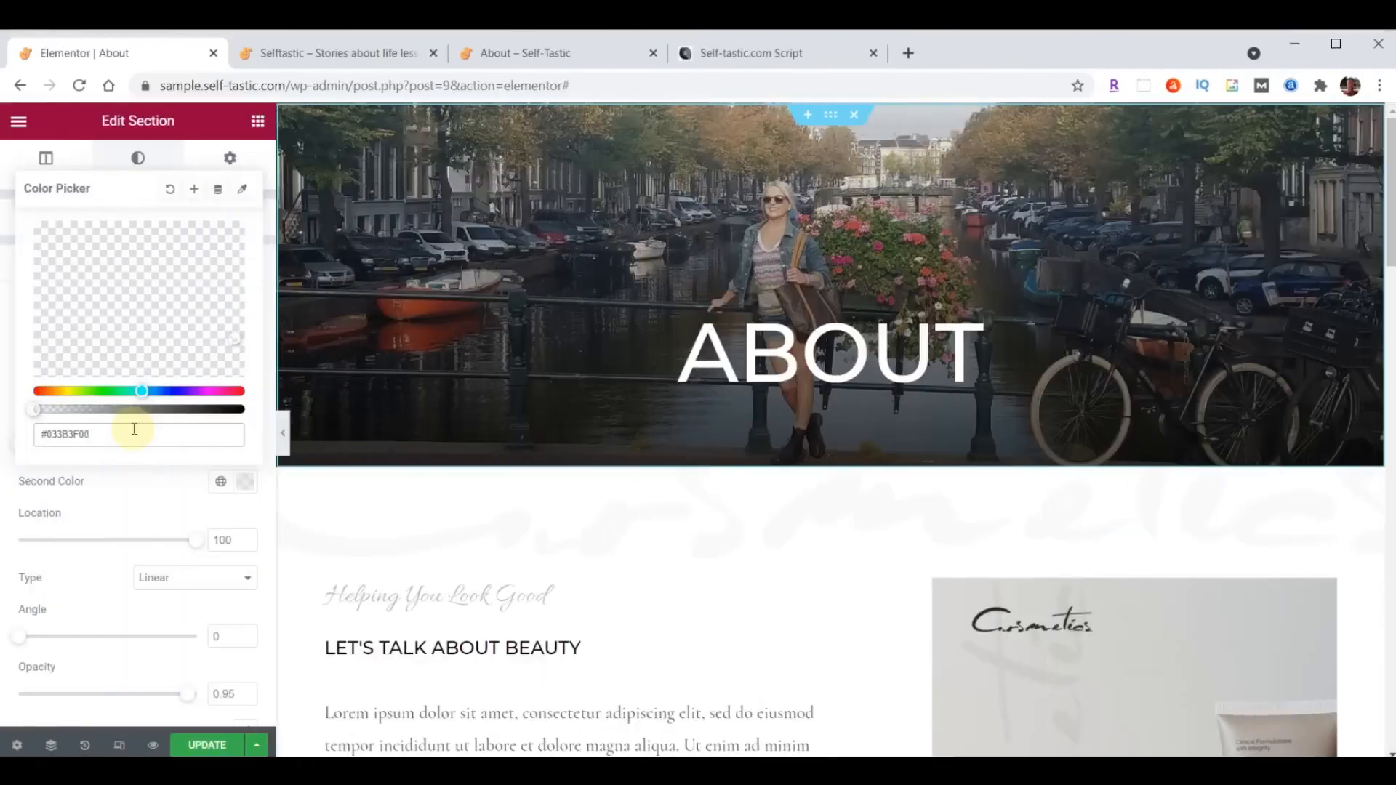
{"action": "left_click", "coordinate": [240, 468]}
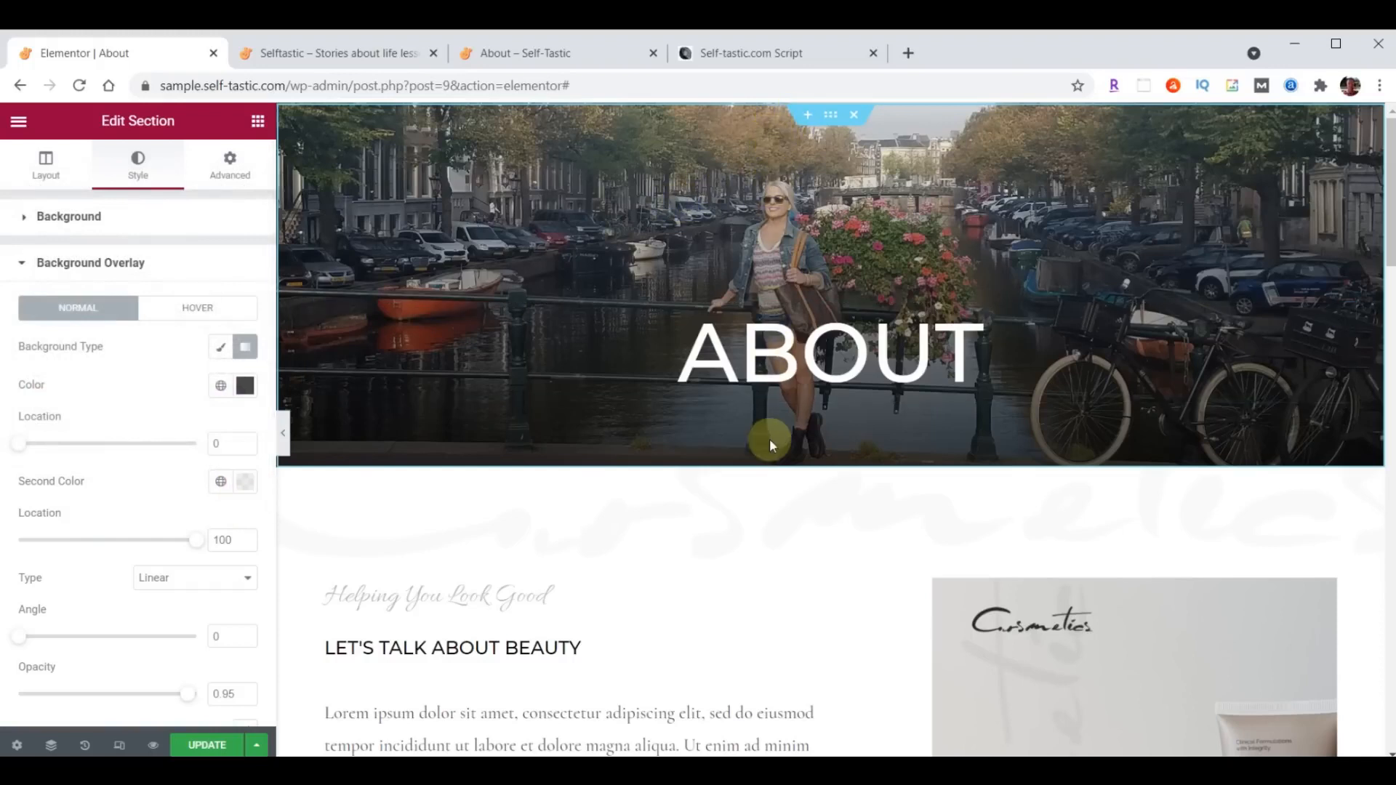
- Set the header overlay gradient's angle to 180 and its second color location to 24
{"action": "double_click", "coordinate": [214, 636]}
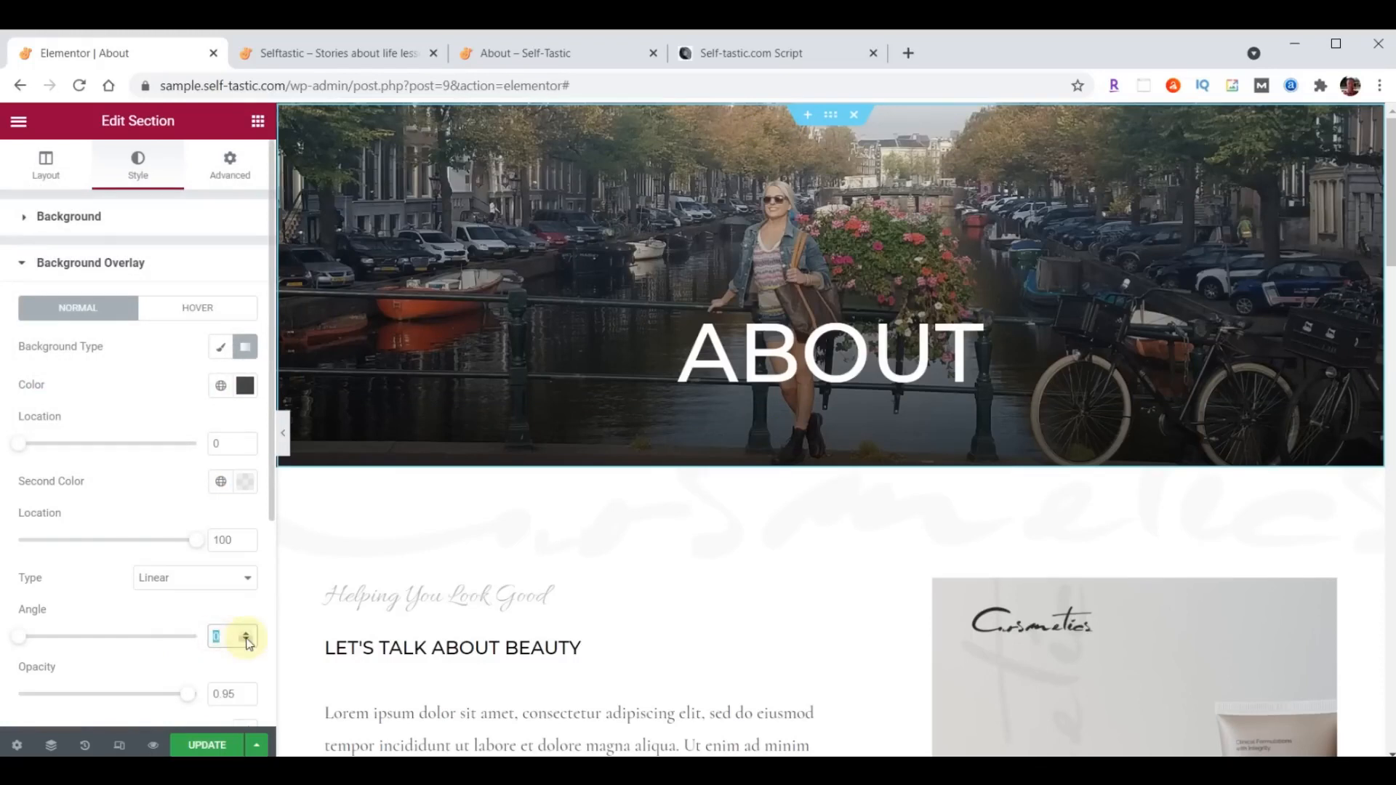
{"action": "type", "text": "180"}
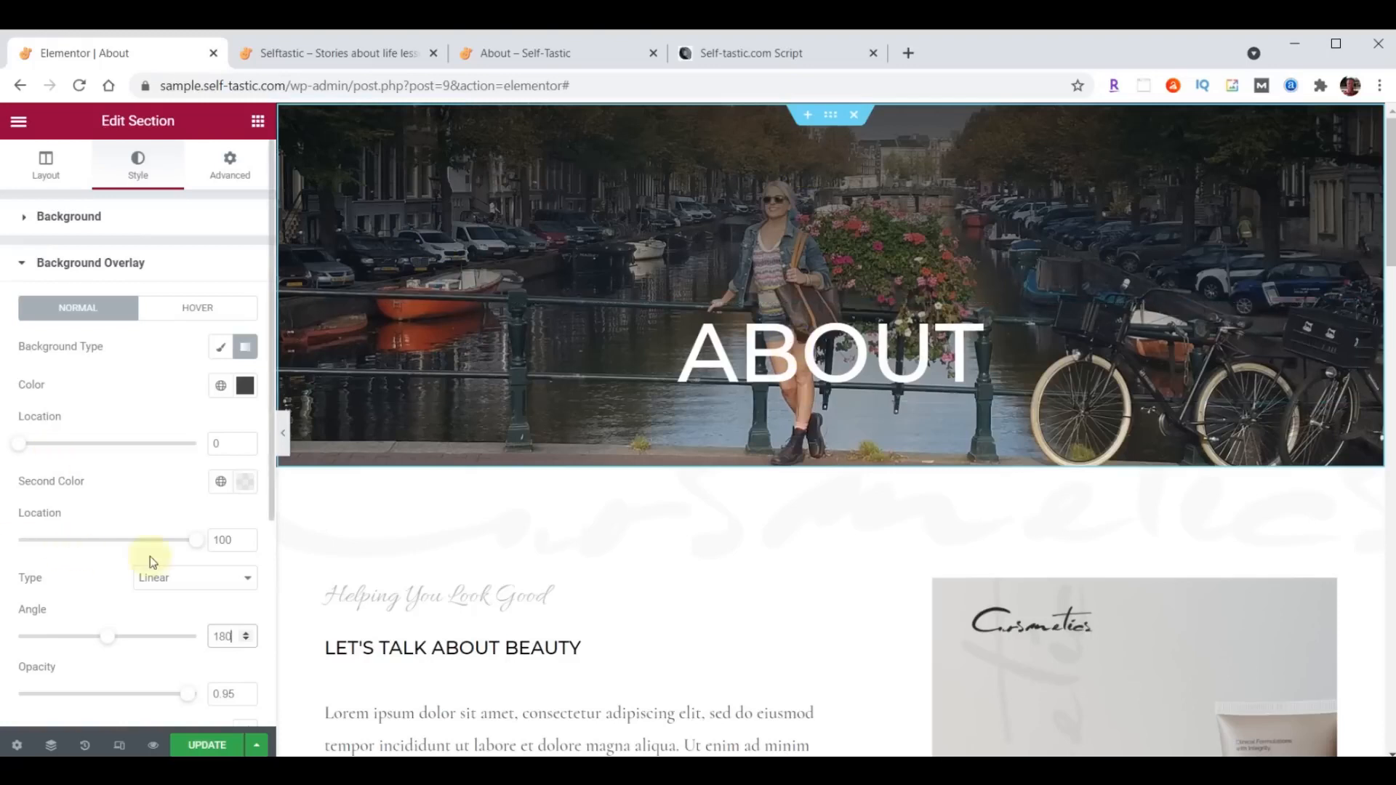
{"action": "double_click", "coordinate": [216, 542]}
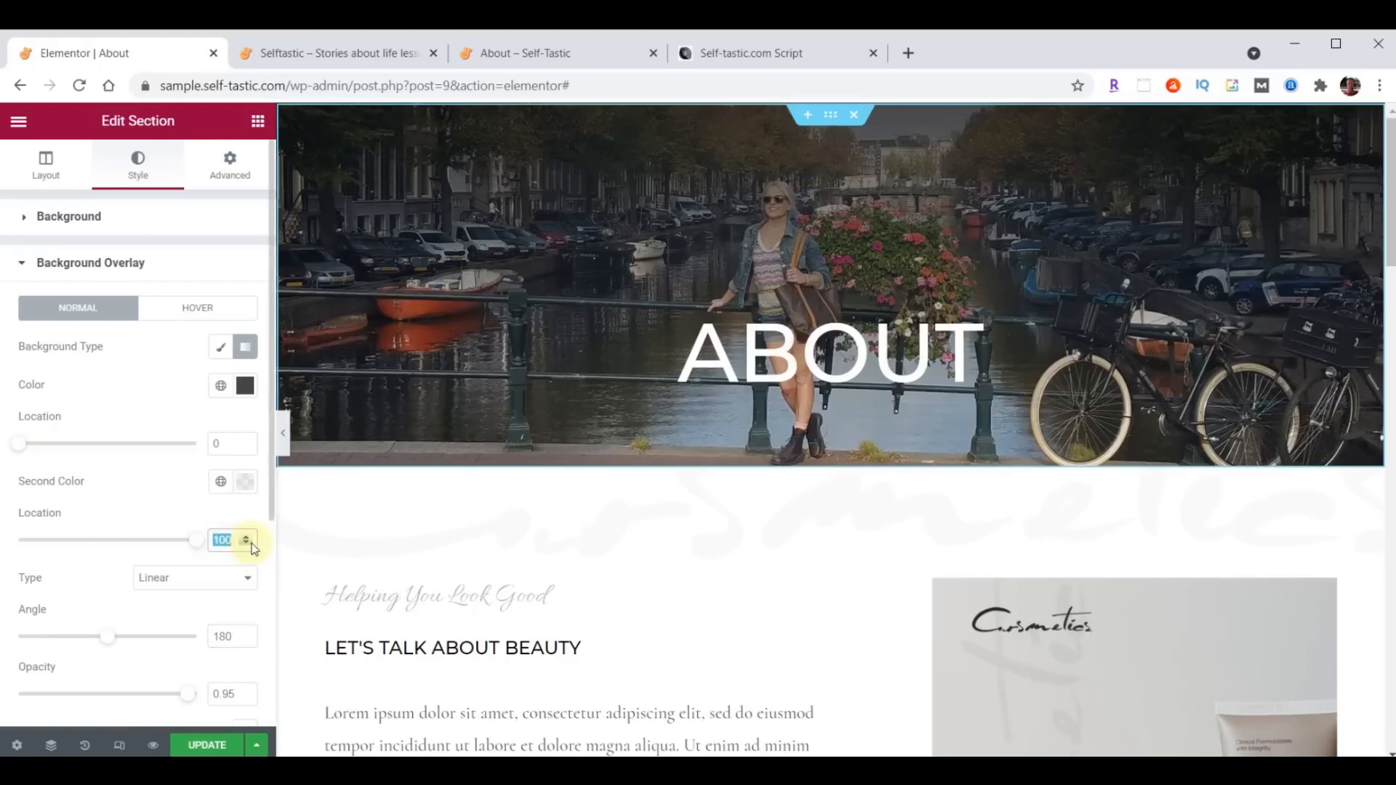
{"action": "type", "text": "24"}
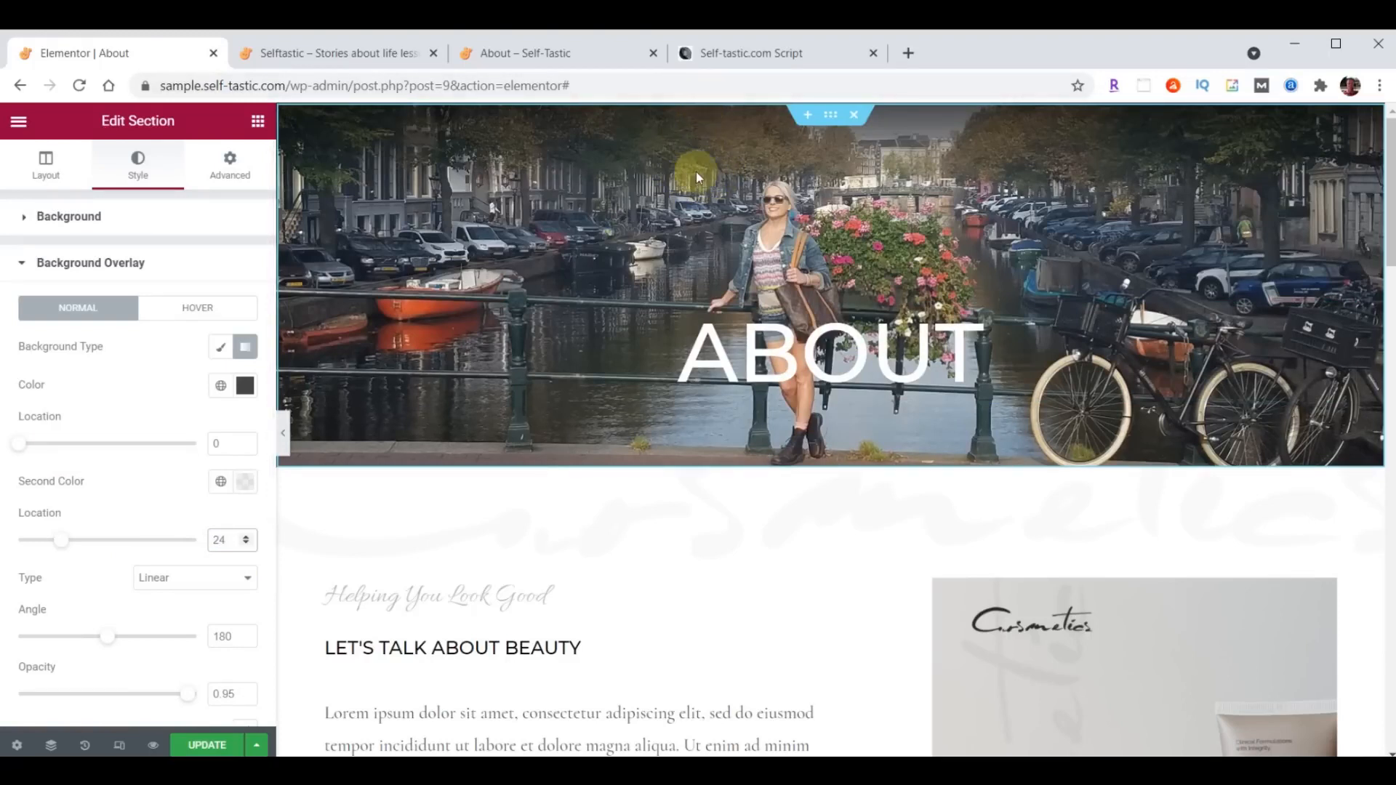
- Save the page changes and view the About page's header on the sample site
{"action": "left_click", "coordinate": [207, 745]}
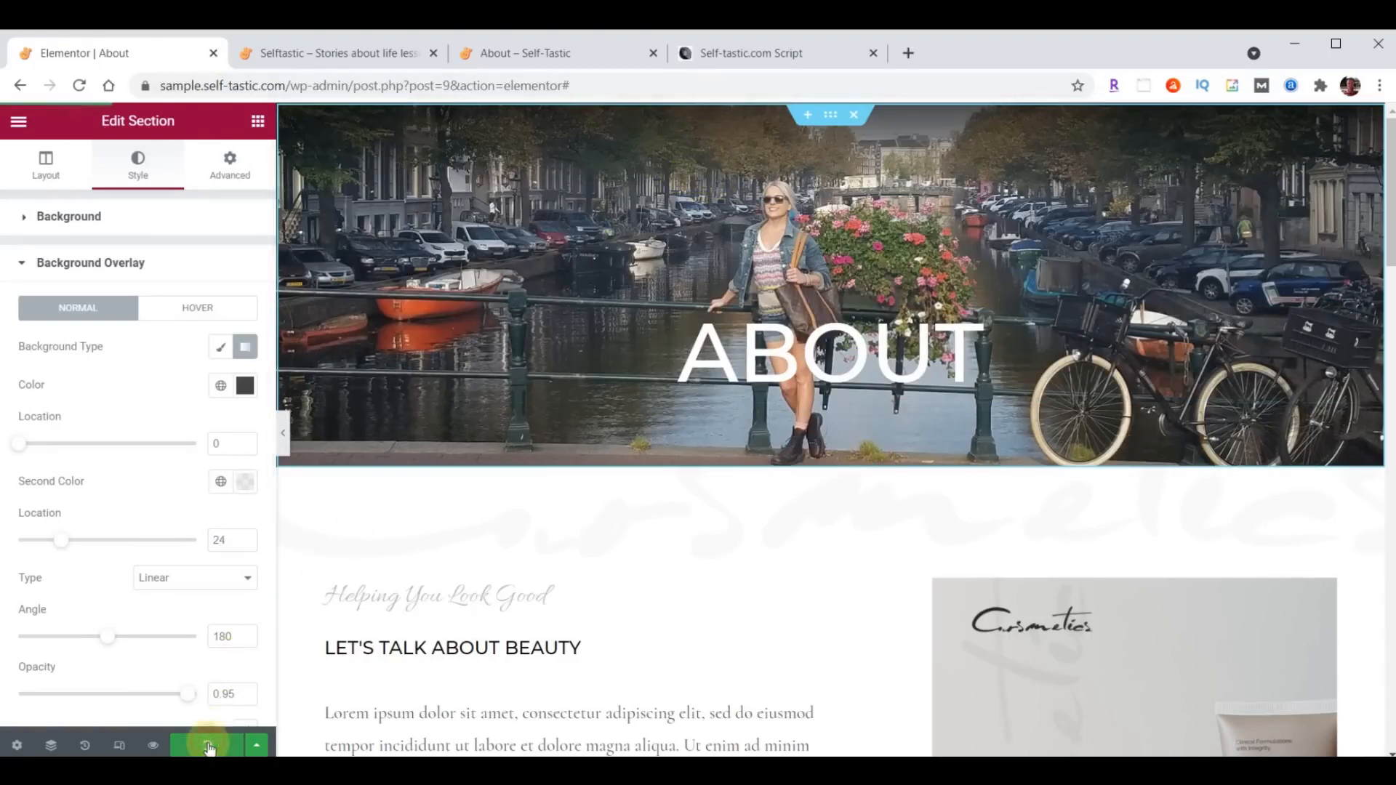
{"action": "left_click", "coordinate": [345, 55]}
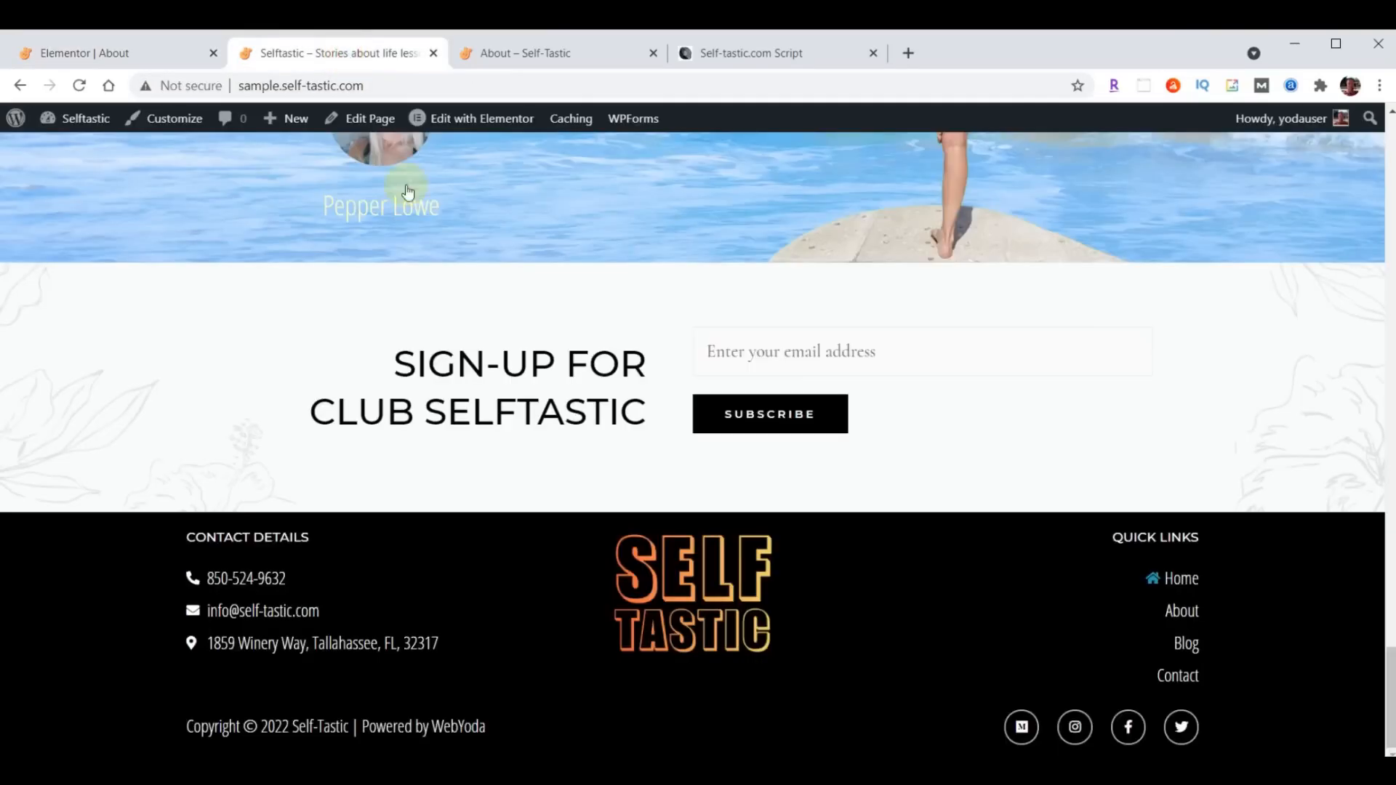
{"action": "scroll", "coordinate": [975, 468], "scroll_direction": "up", "scroll_amount": 20}
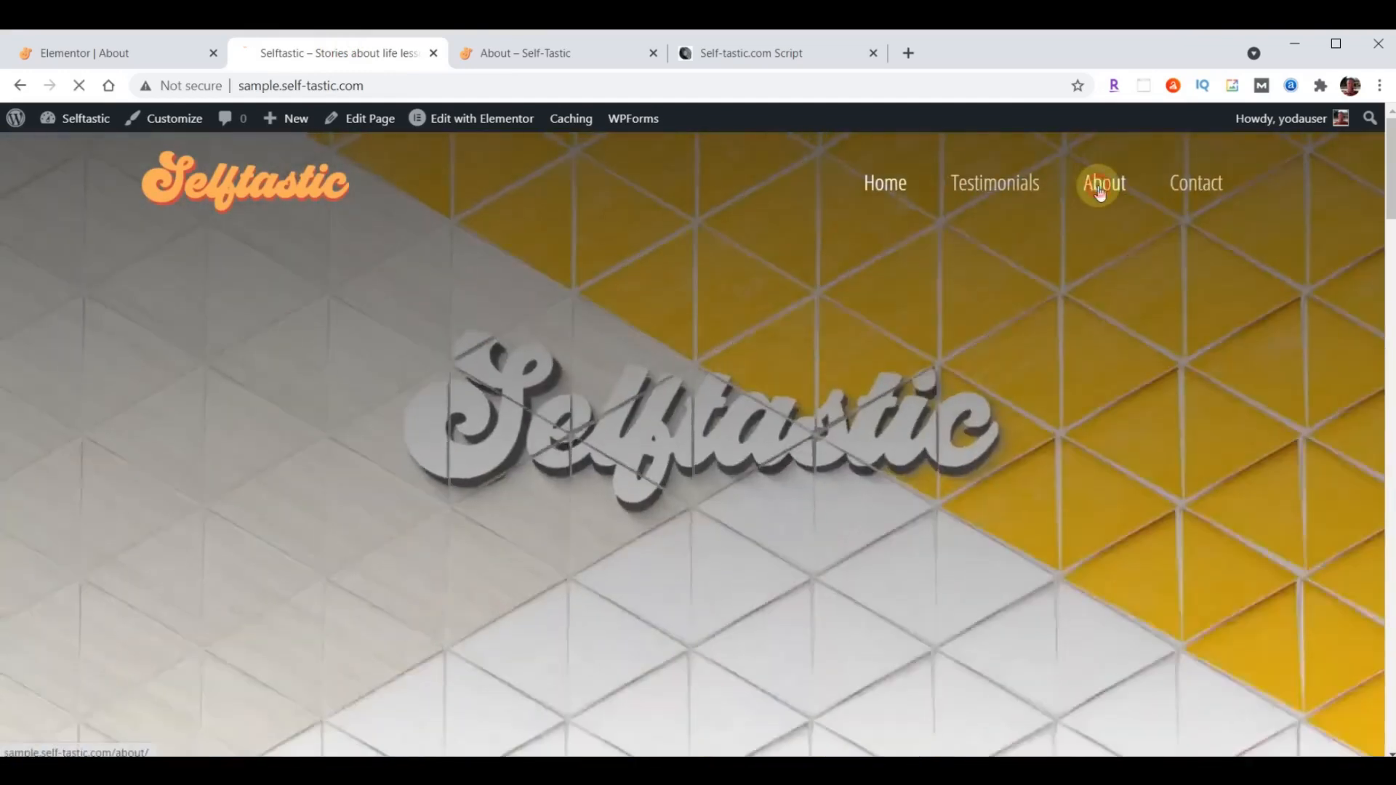
{"action": "left_click", "coordinate": [1100, 187]}
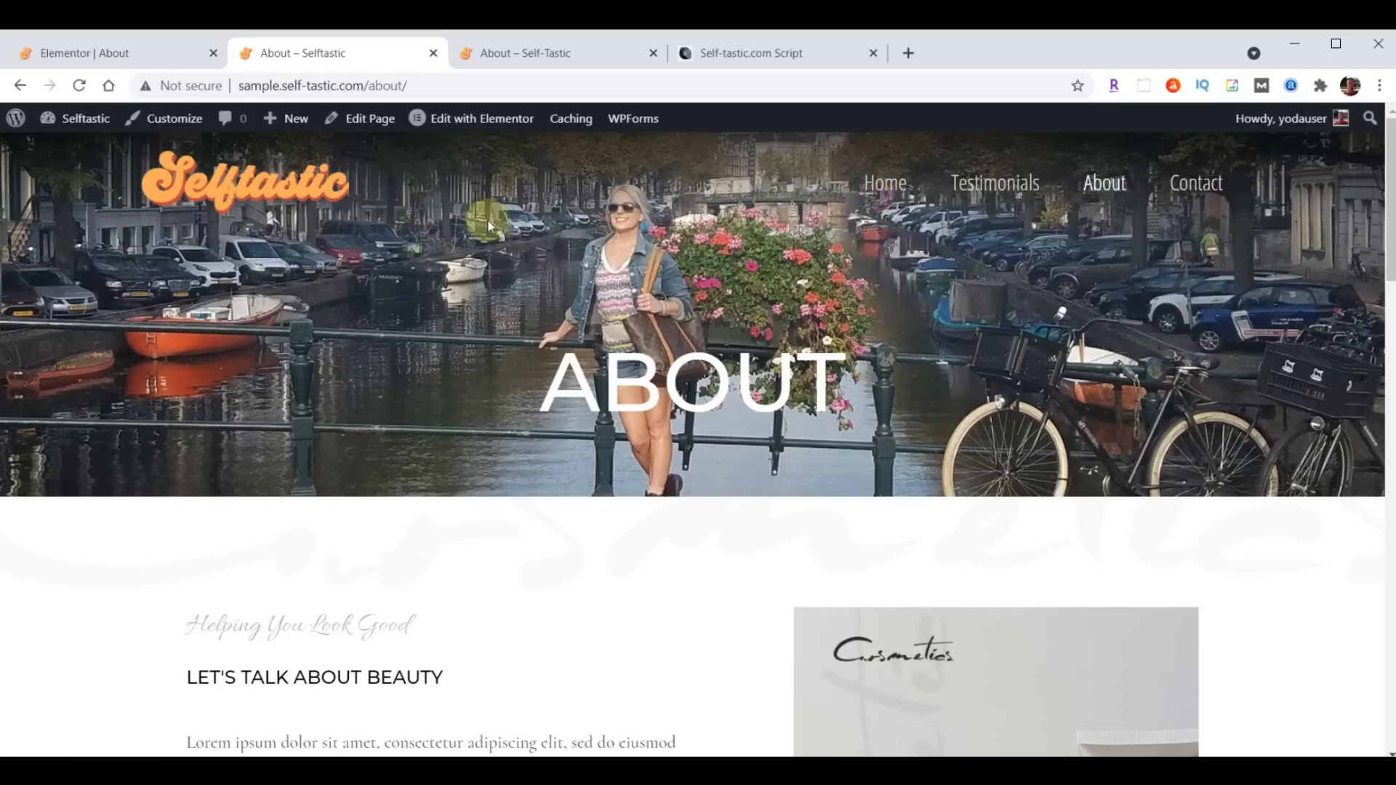
- Return to the Elementor editor and align the header's About heading to the left
{"action": "left_click", "coordinate": [105, 53]}
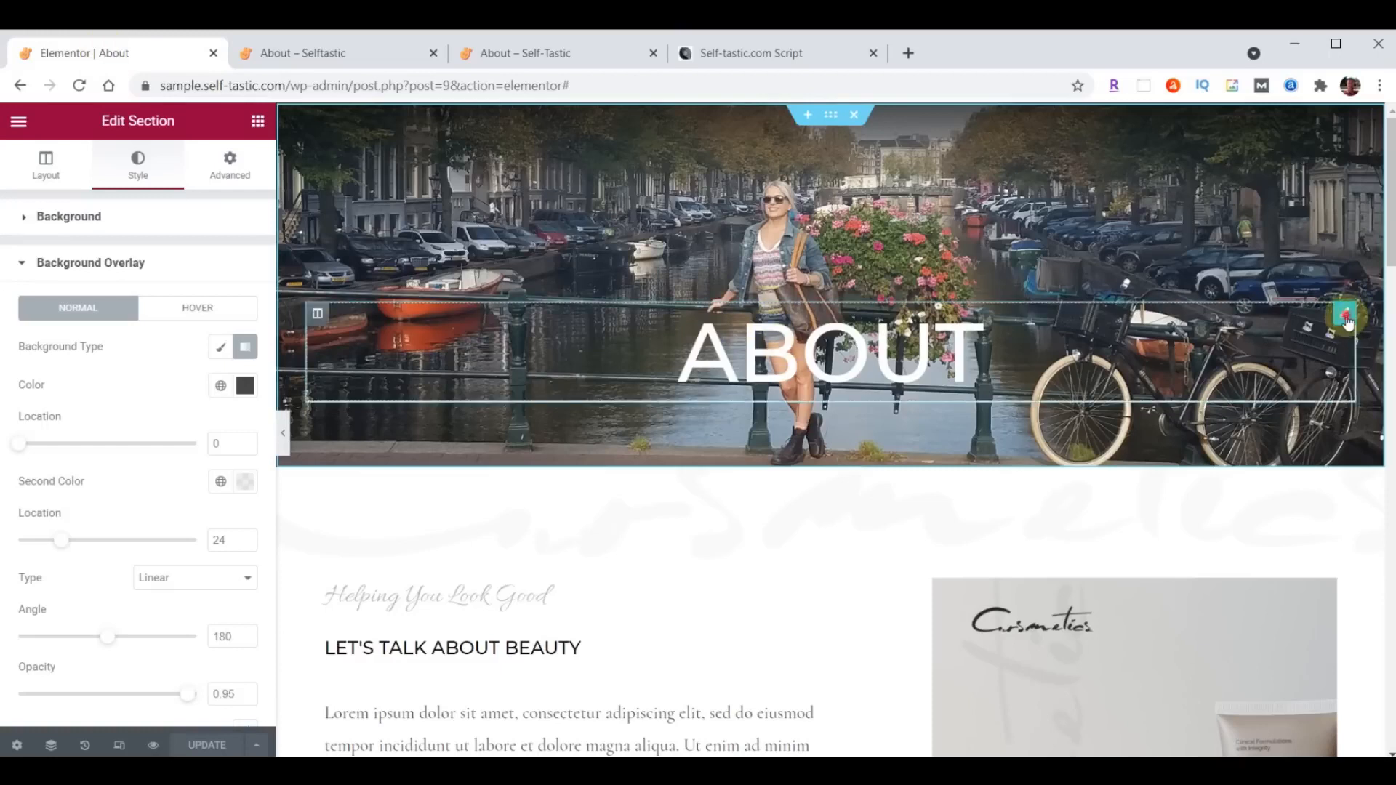
{"action": "left_click", "coordinate": [1345, 317]}
{"action": "left_click", "coordinate": [170, 529]}
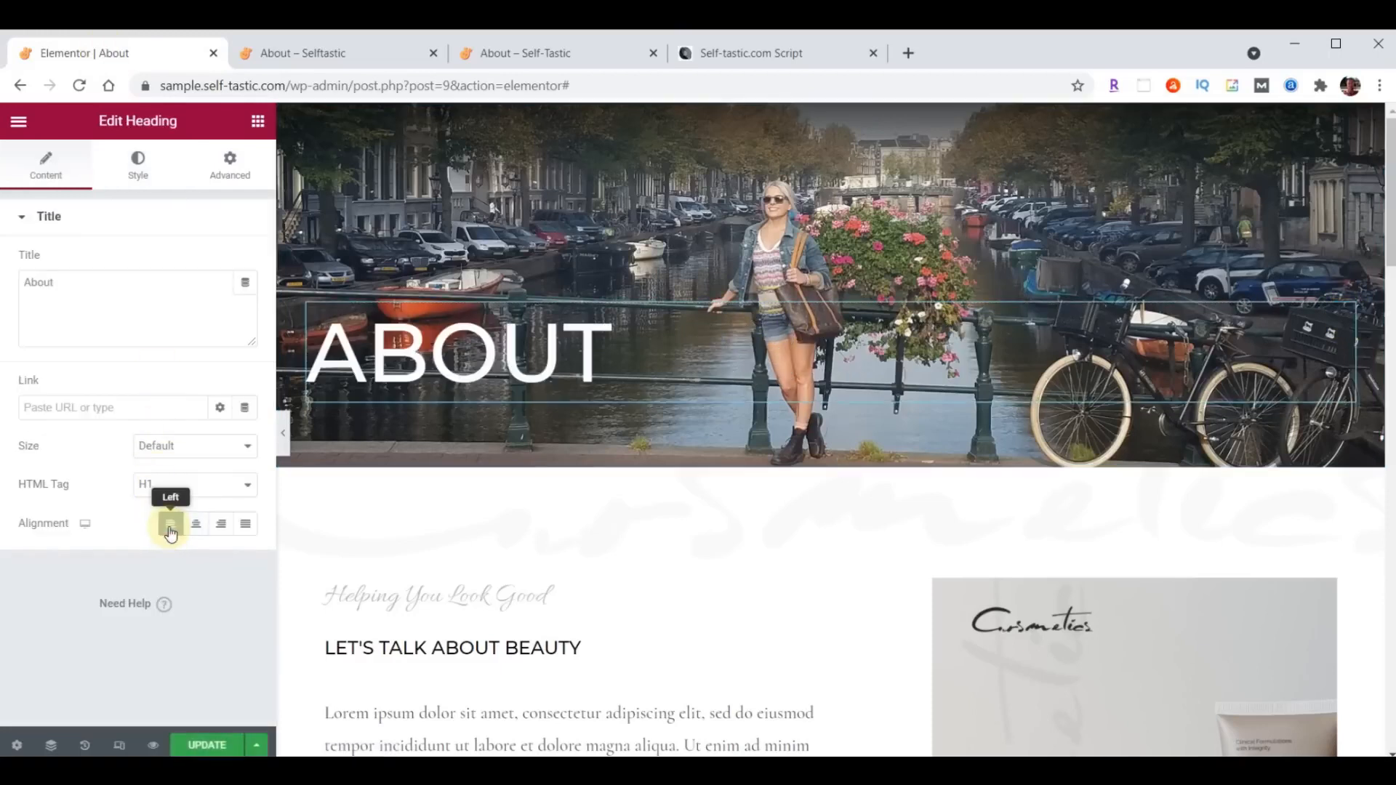
- Change the header About heading's font family to Londrina Shadow, keeping its text color white
{"action": "left_click", "coordinate": [139, 169]}
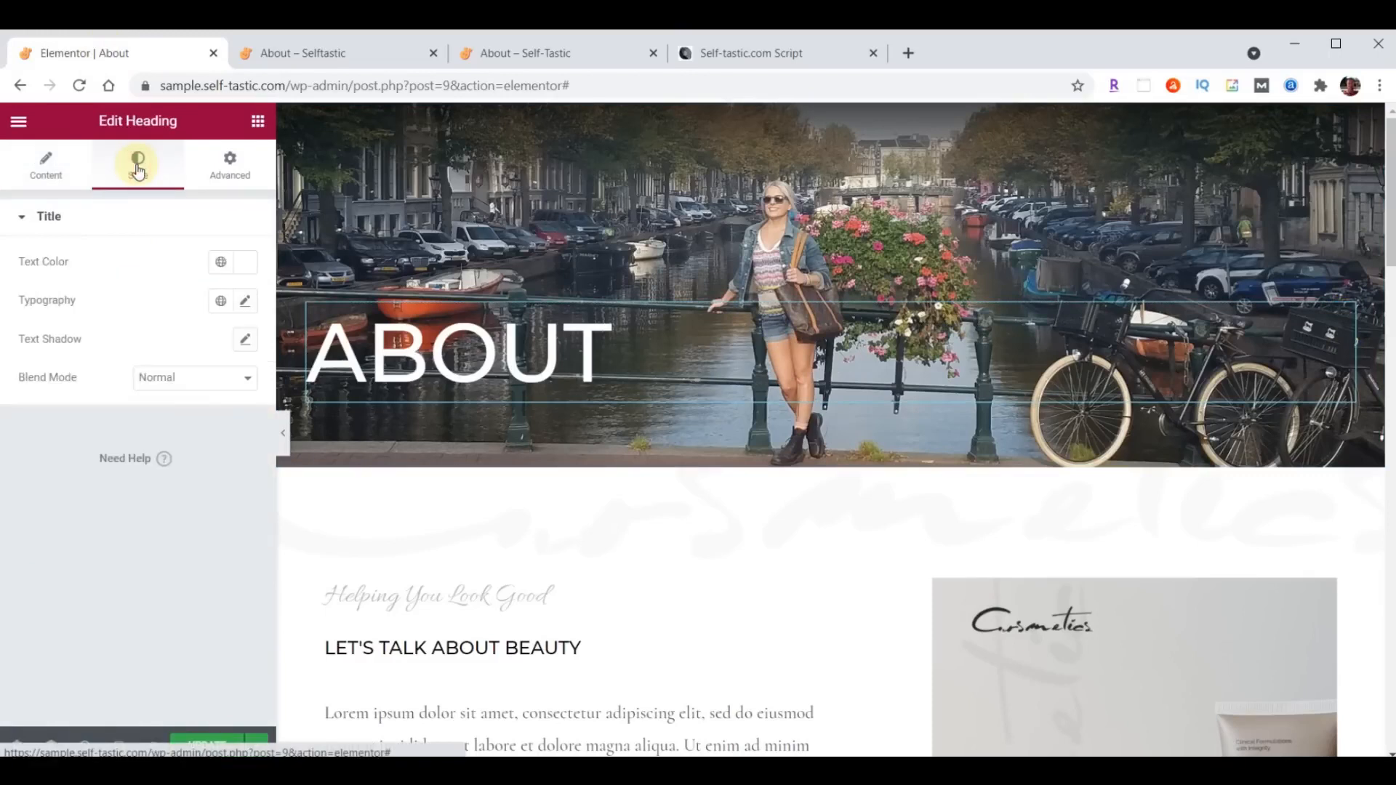
{"action": "left_click", "coordinate": [239, 262]}
{"action": "left_click", "coordinate": [174, 564]}
{"action": "left_click", "coordinate": [250, 261]}
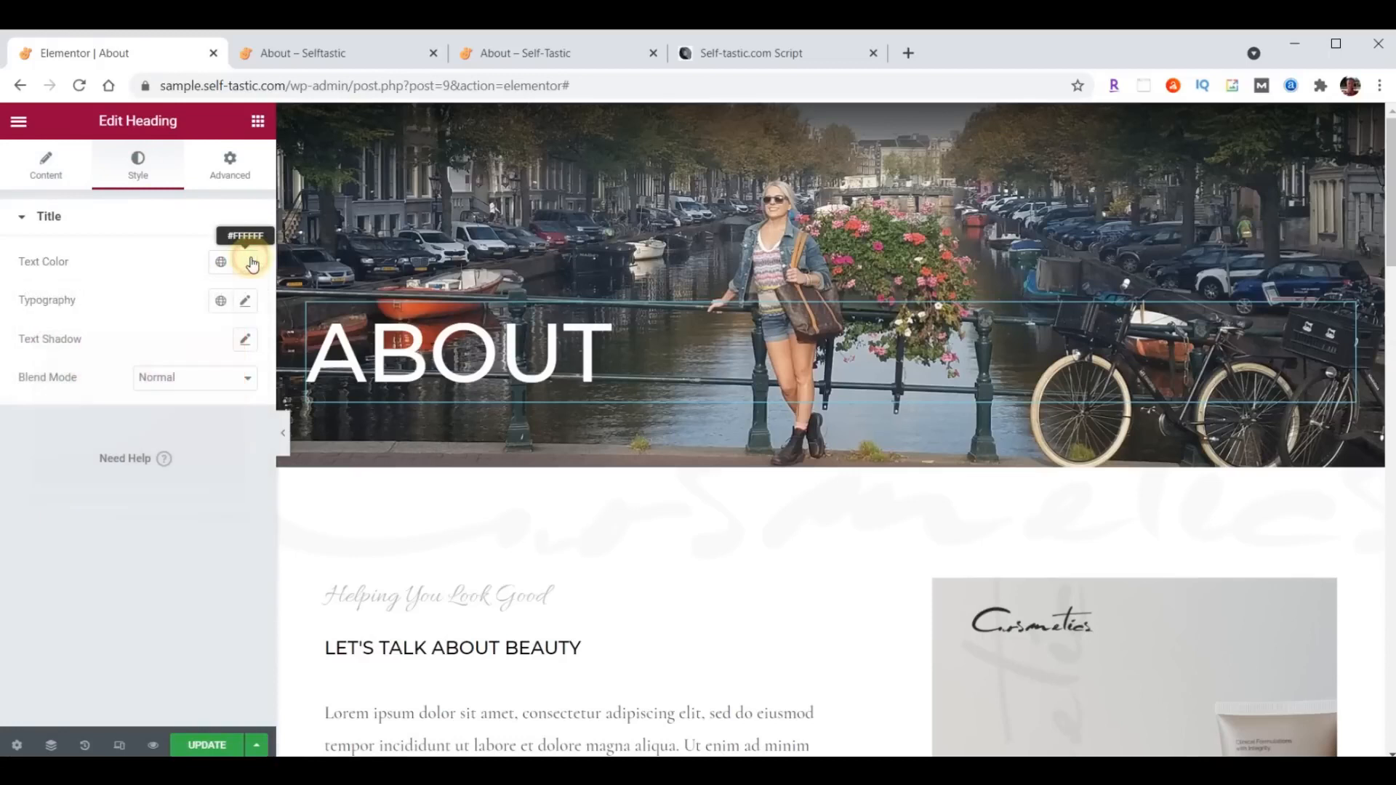
{"action": "left_click", "coordinate": [244, 301]}
{"action": "left_click", "coordinate": [170, 391]}
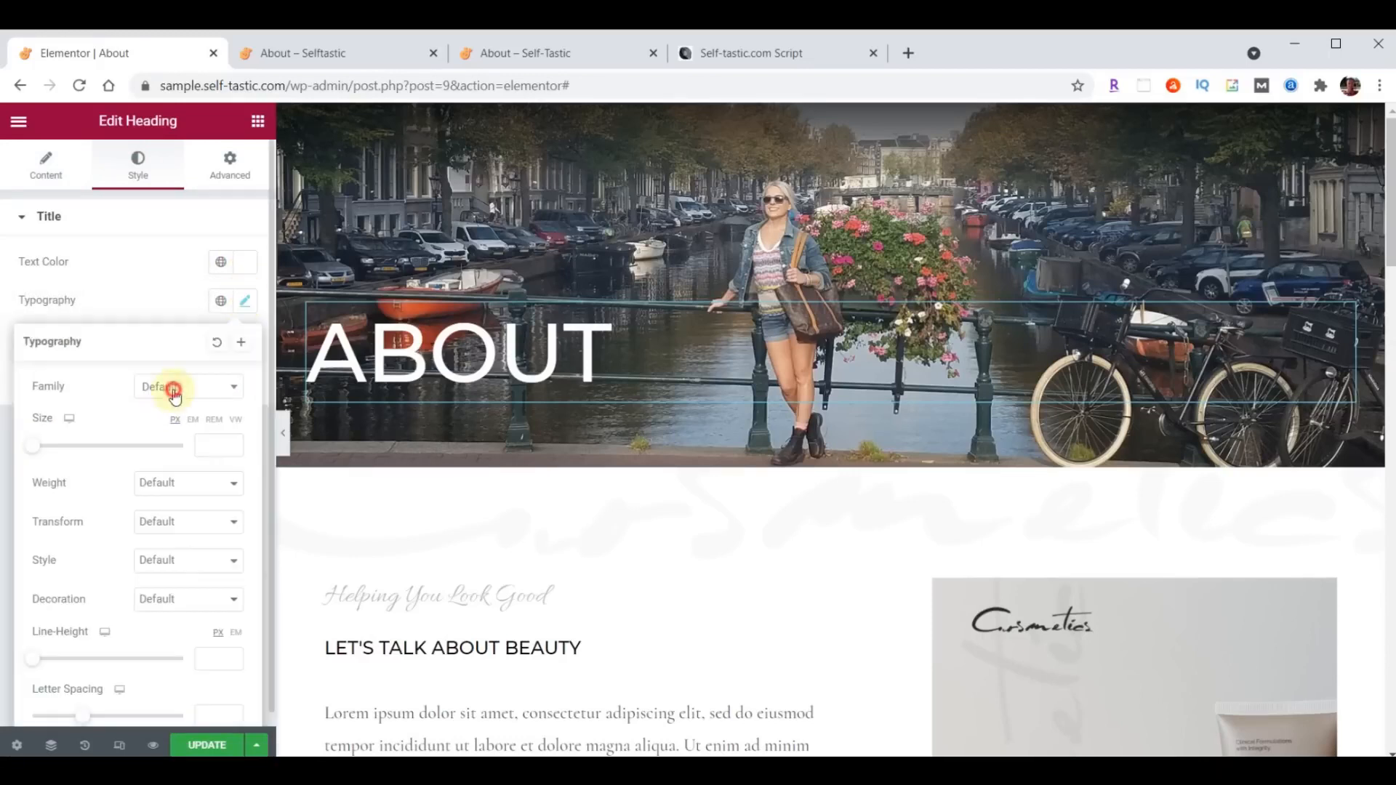
{"action": "type", "text": "Londrina"}
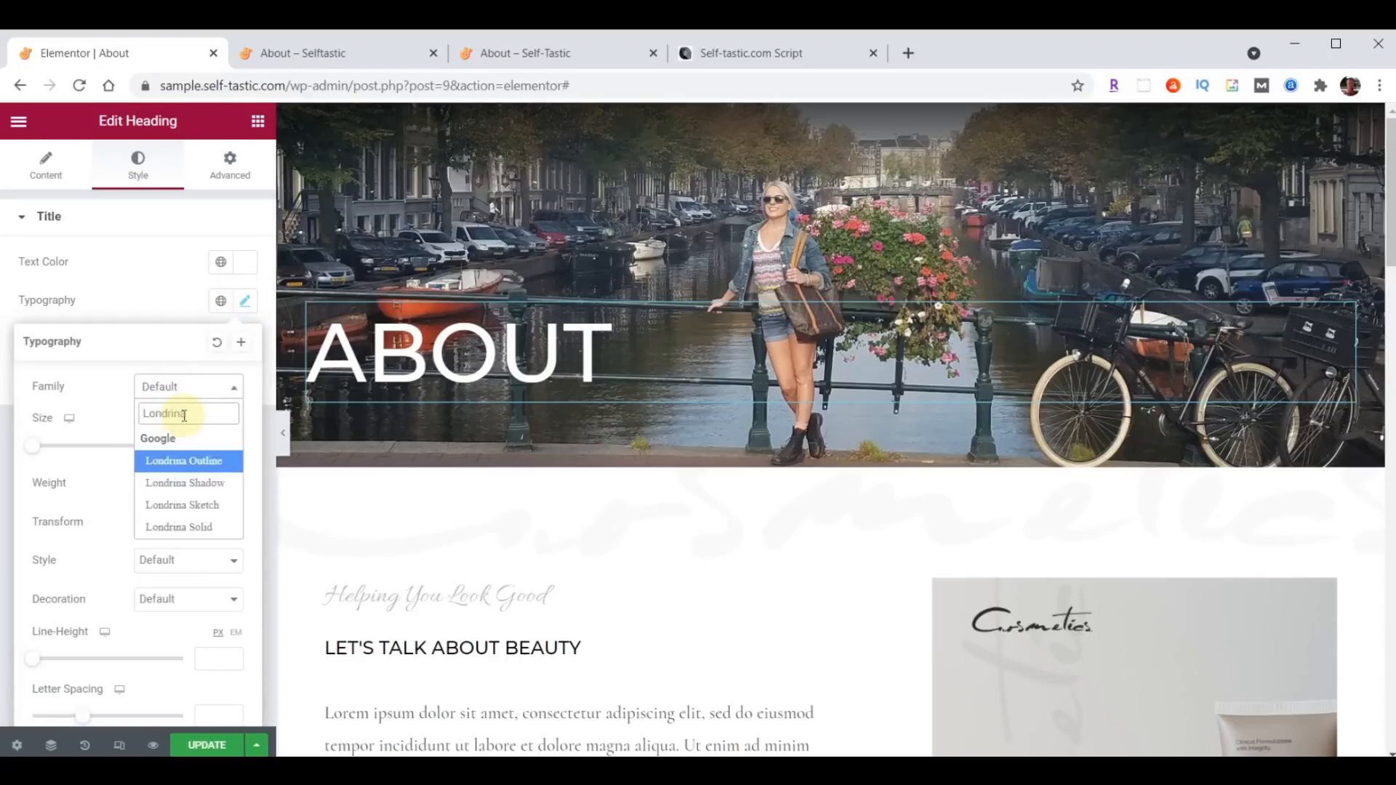
{"action": "left_click", "coordinate": [184, 483]}
{"action": "left_click", "coordinate": [210, 443]}
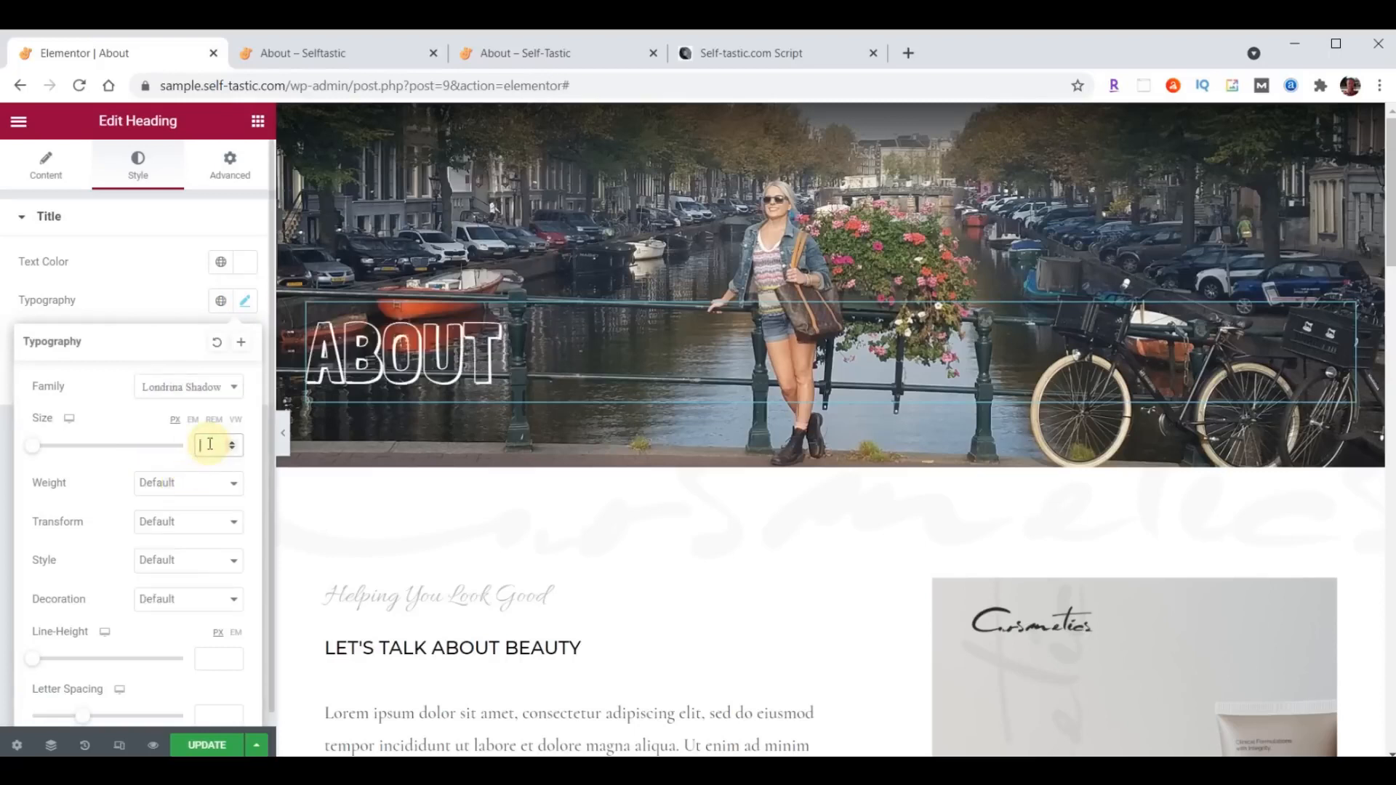
- Unlink the About heading's padding values, set the top padding to 150 px, and save the page
{"action": "left_click", "coordinate": [234, 173]}
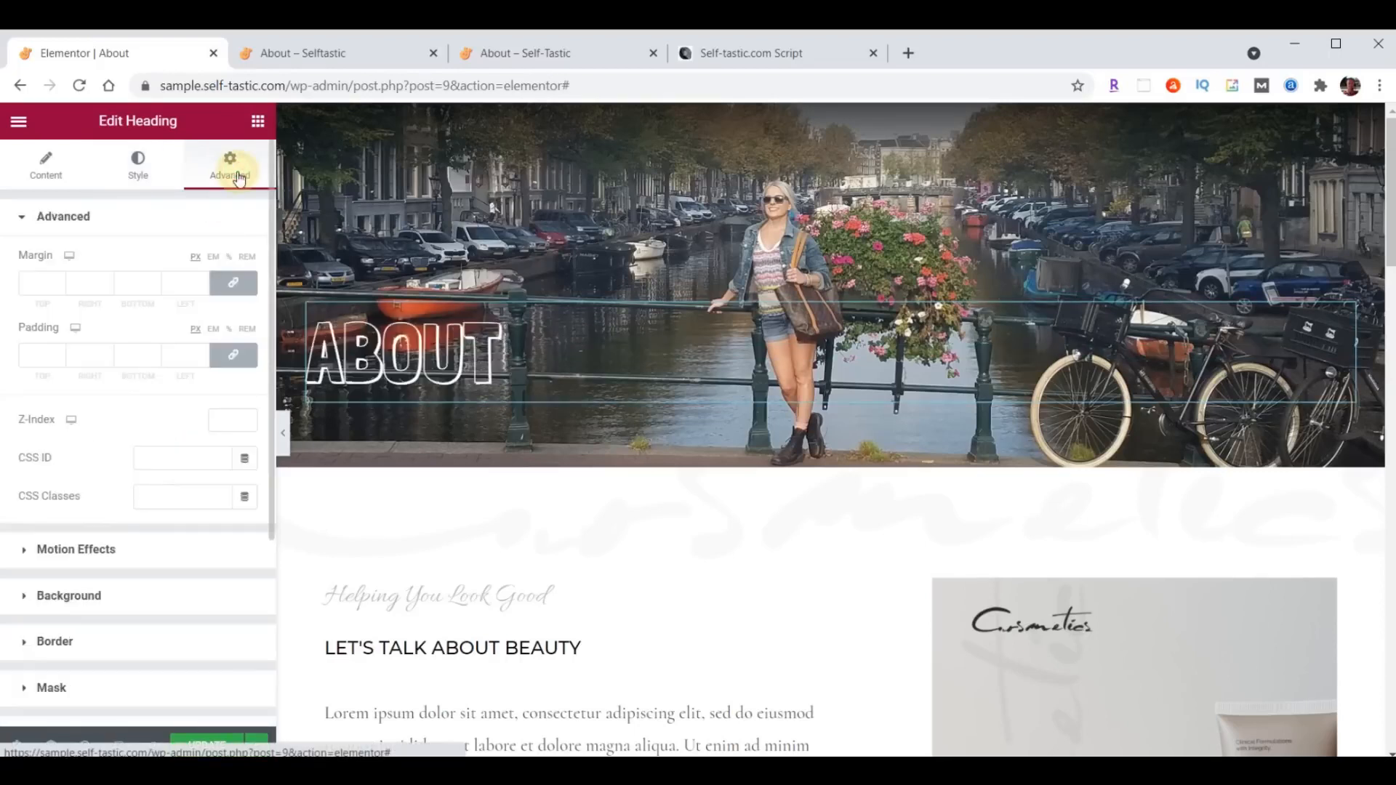
{"action": "left_click", "coordinate": [236, 357]}
{"action": "left_click", "coordinate": [28, 355]}
{"action": "left_click", "coordinate": [56, 353]}
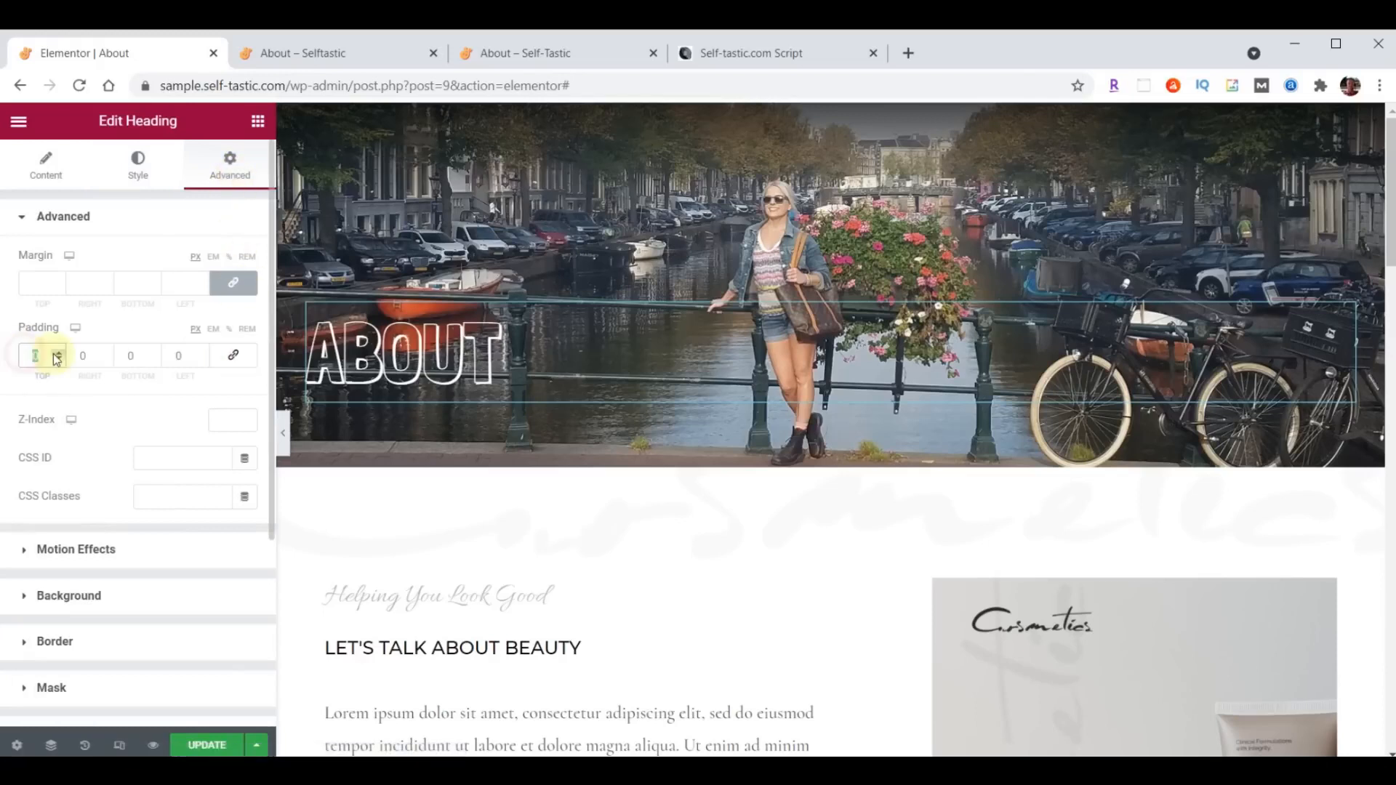
{"action": "type", "text": "150"}
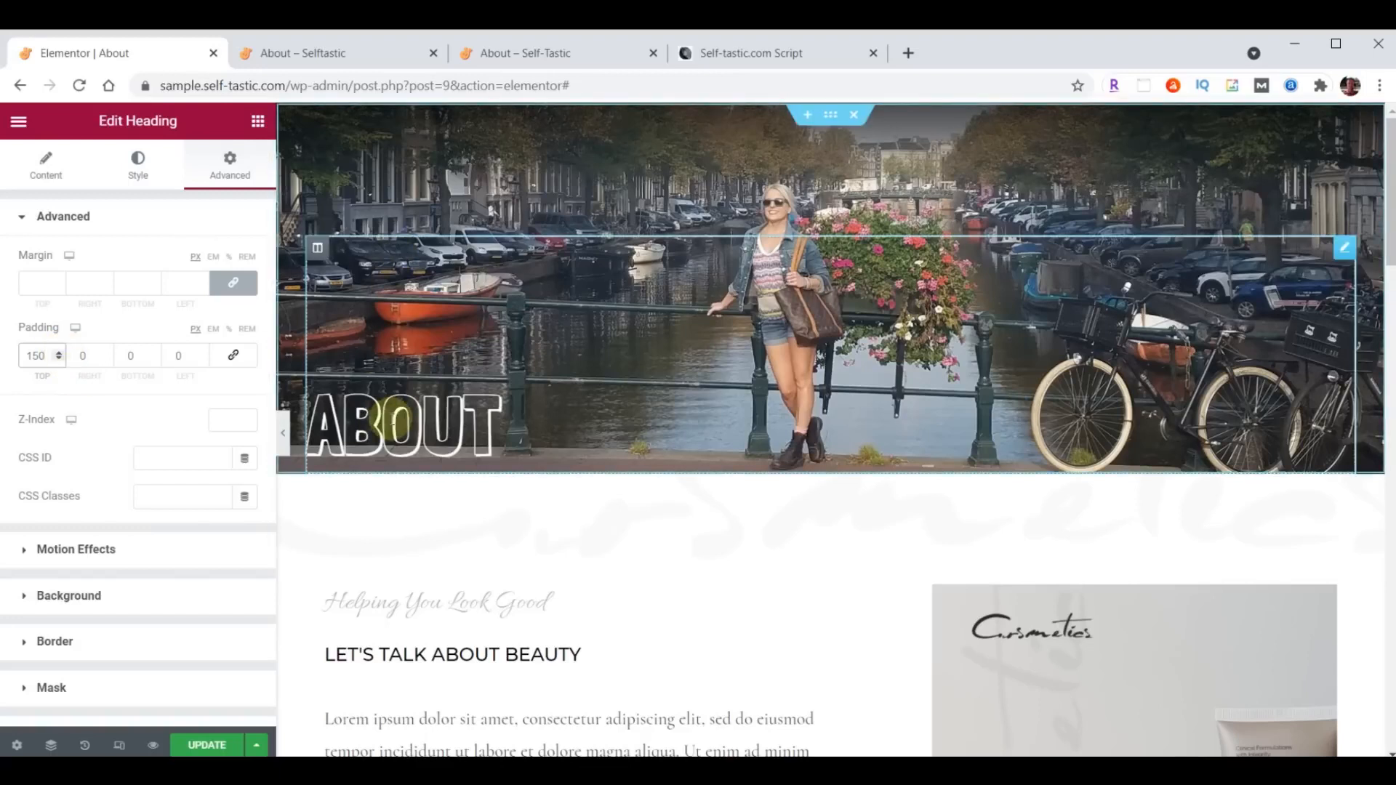
{"action": "left_click", "coordinate": [202, 743]}
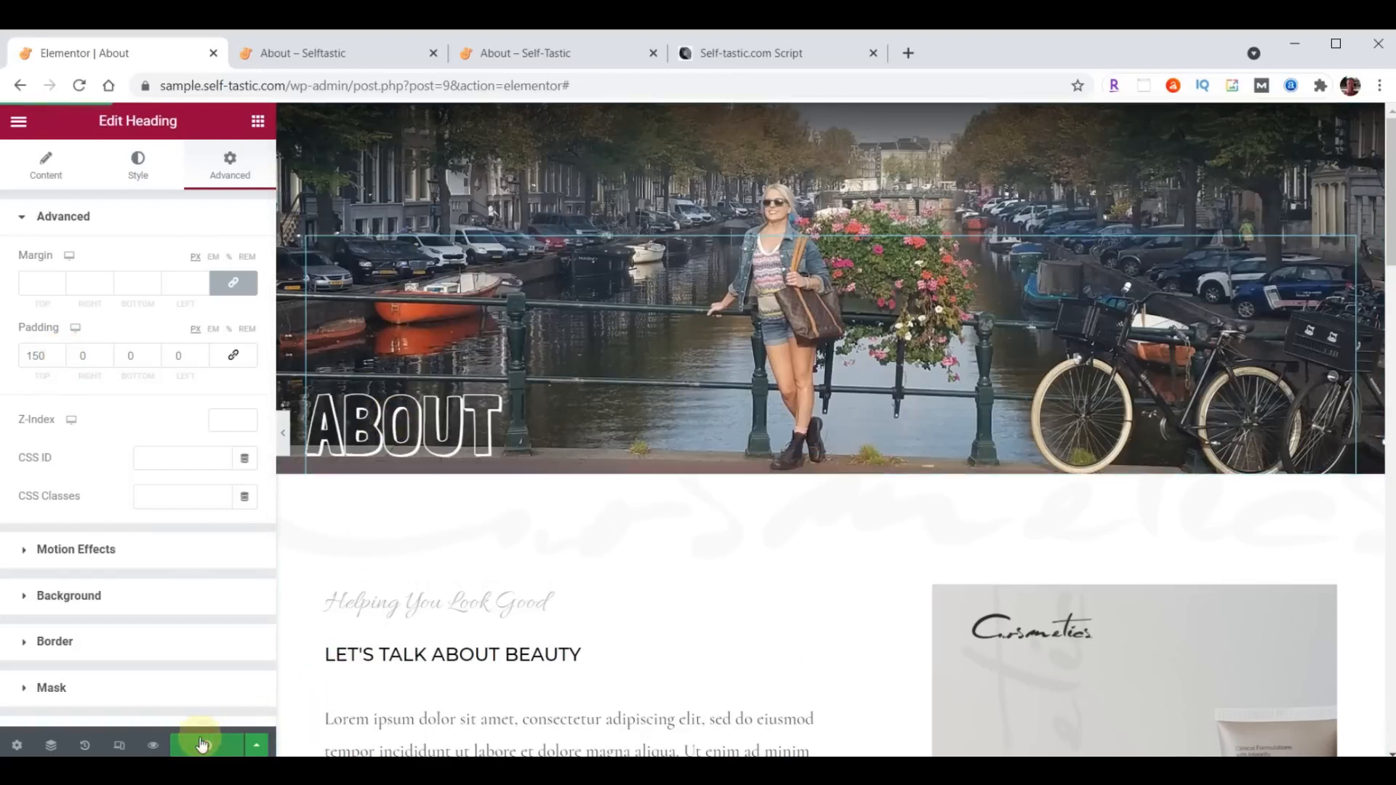
- Check the header on the reference About page and give the header section a bottom Tilt Opacity shape divider in Elementor
{"action": "left_click", "coordinate": [528, 59]}
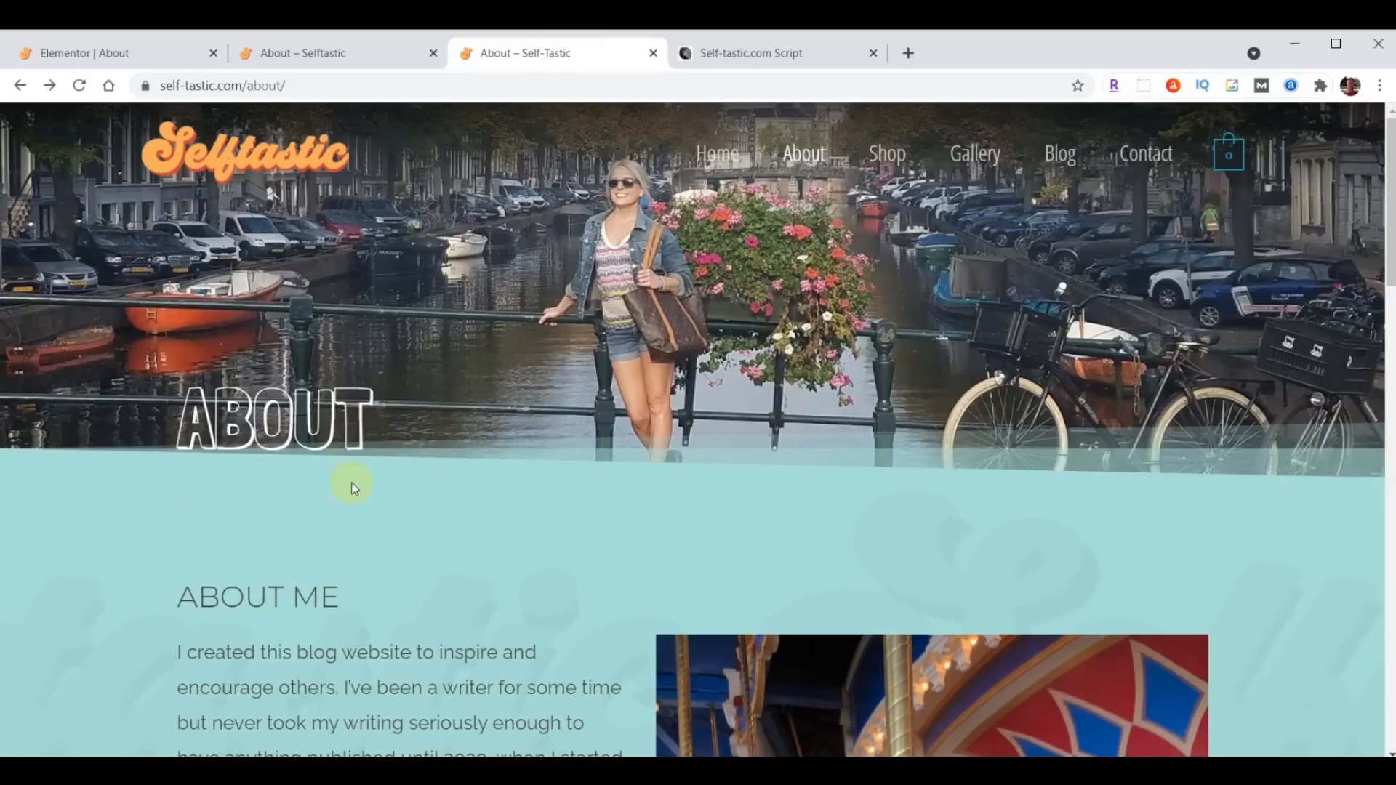
{"action": "left_click", "coordinate": [100, 58]}
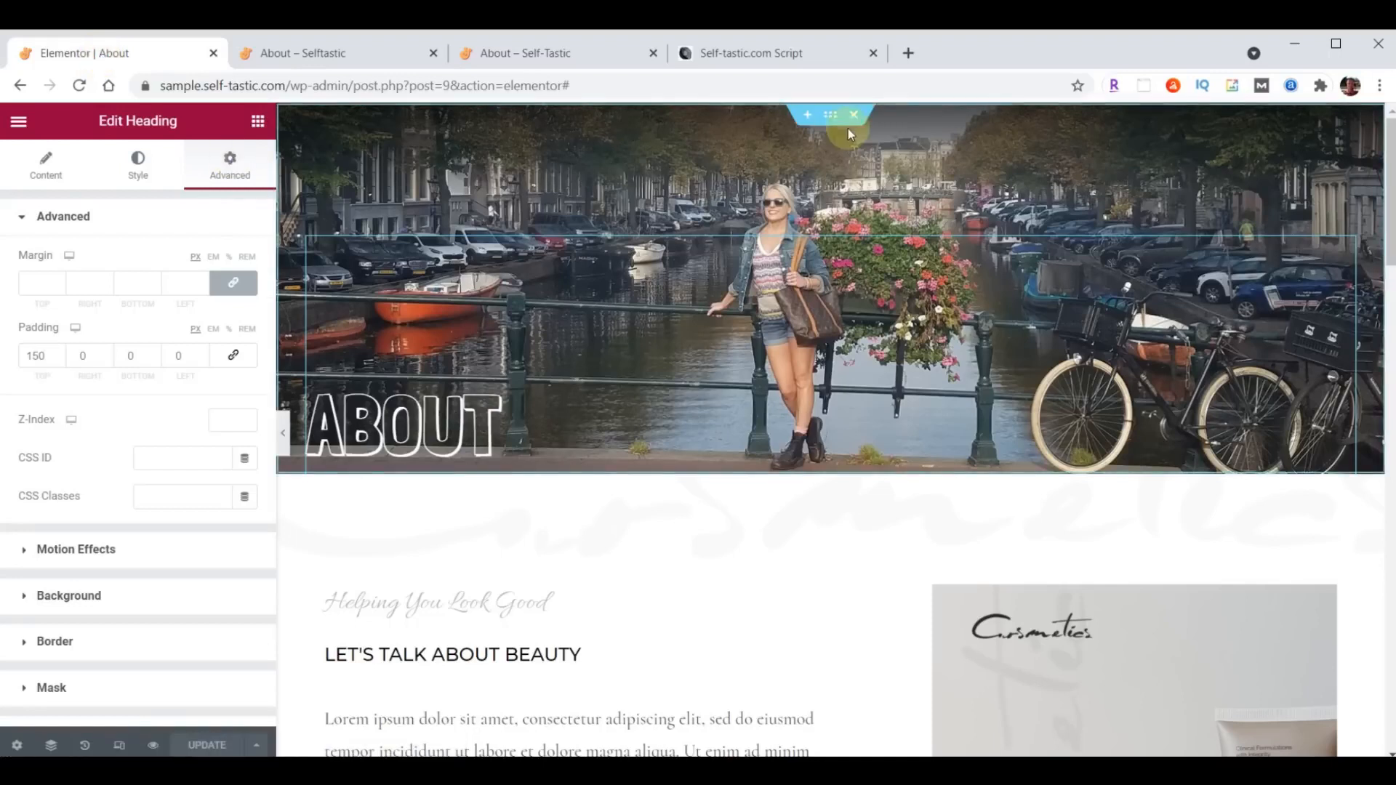
{"action": "left_click", "coordinate": [834, 119]}
{"action": "left_click", "coordinate": [138, 166]}
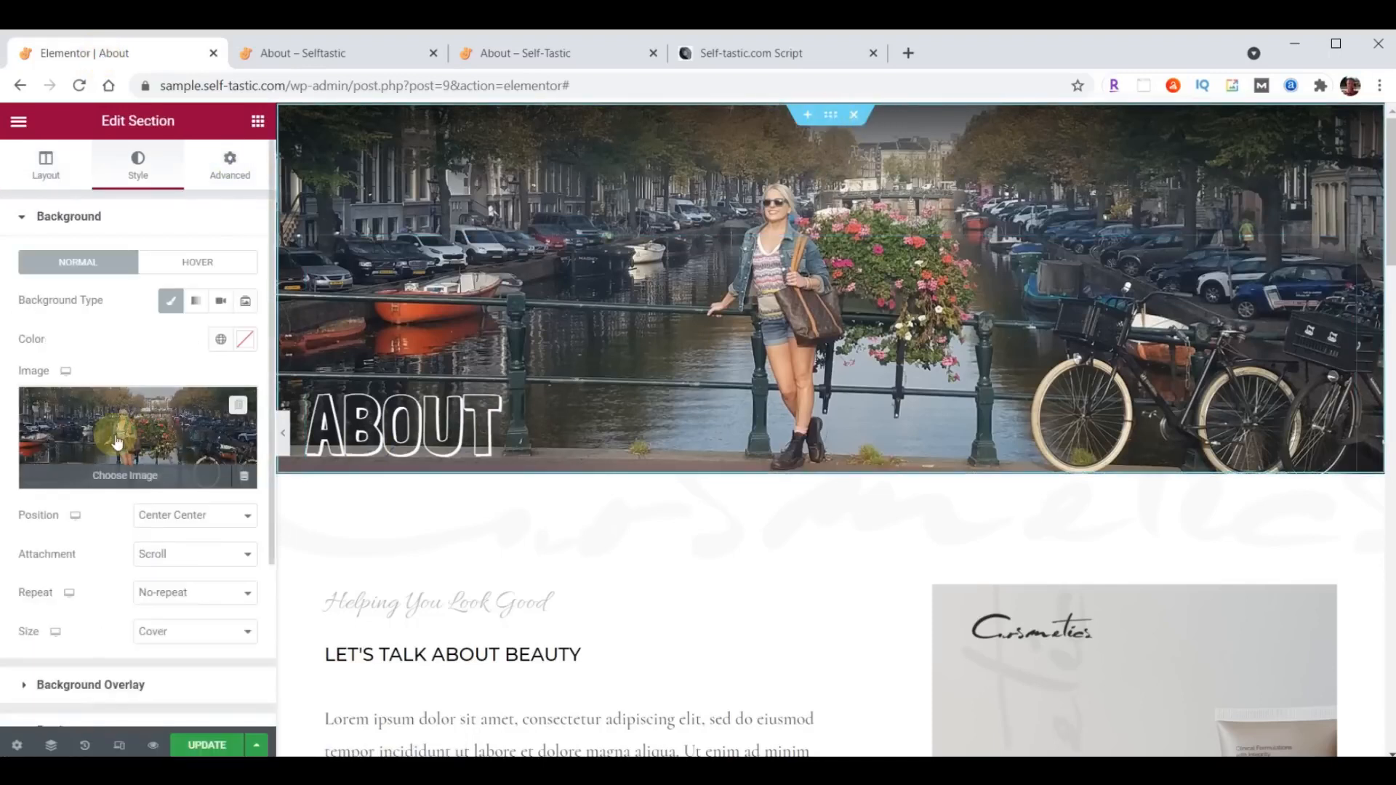
{"action": "scroll", "coordinate": [116, 439], "scroll_direction": "down", "scroll_amount": 3}
{"action": "left_click", "coordinate": [84, 553]}
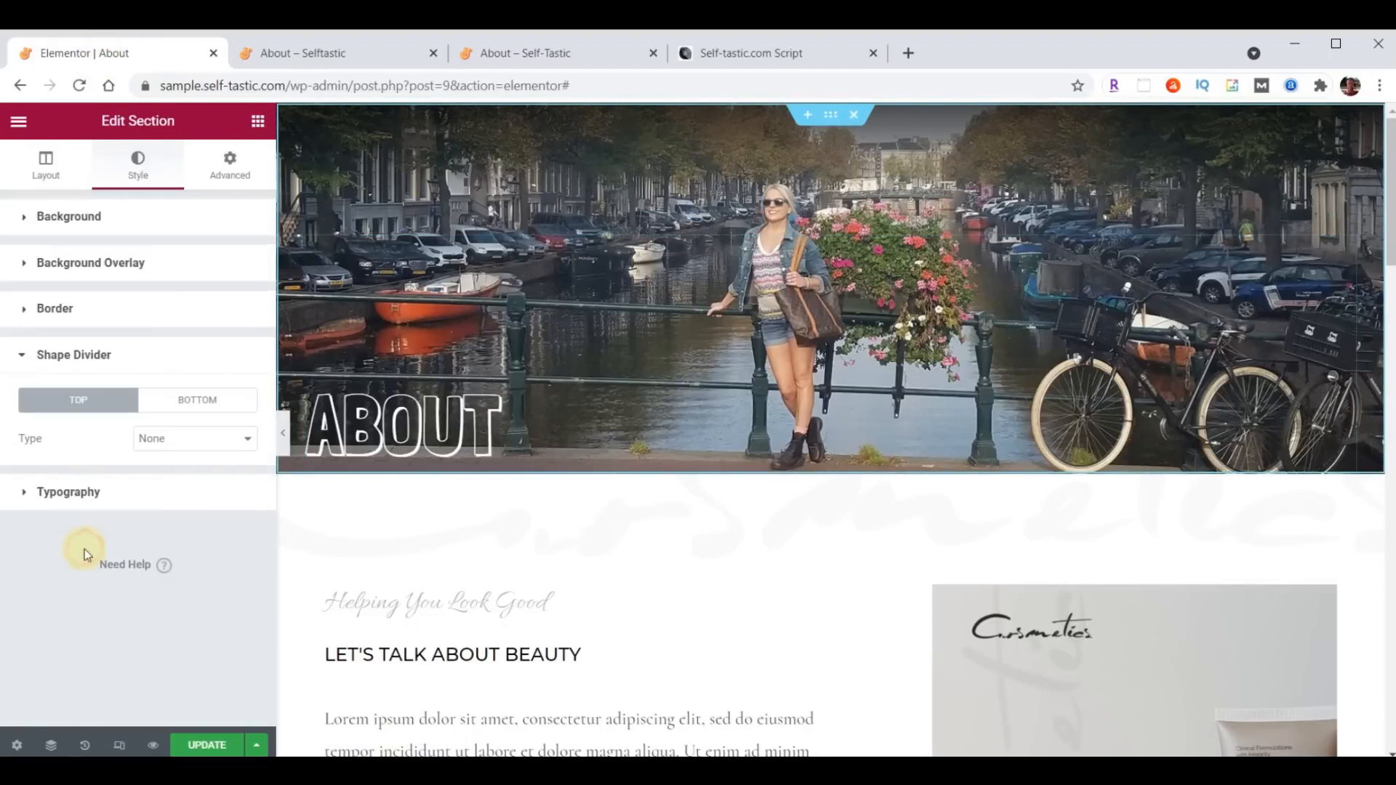
{"action": "left_click", "coordinate": [191, 402]}
{"action": "left_click", "coordinate": [193, 439]}
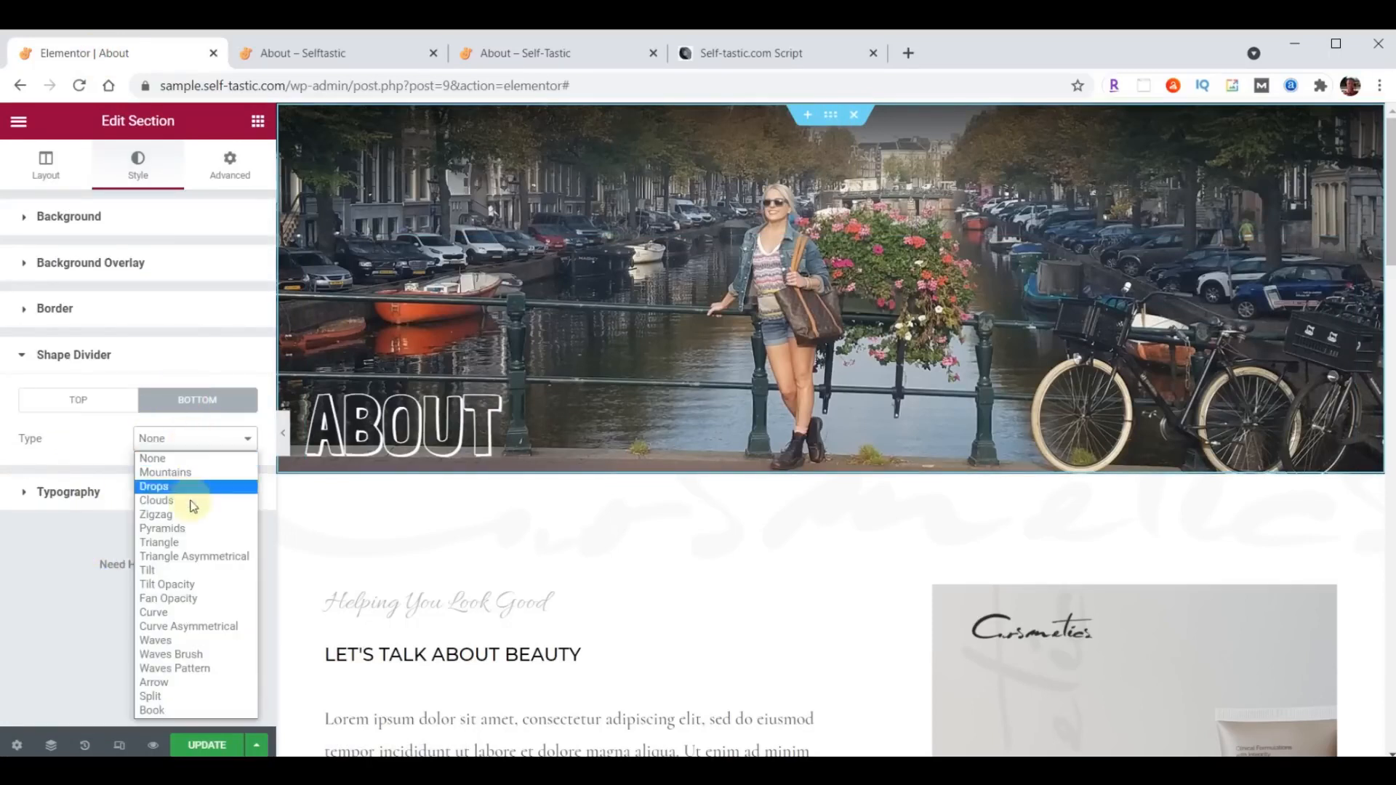
{"action": "left_click", "coordinate": [168, 584]}
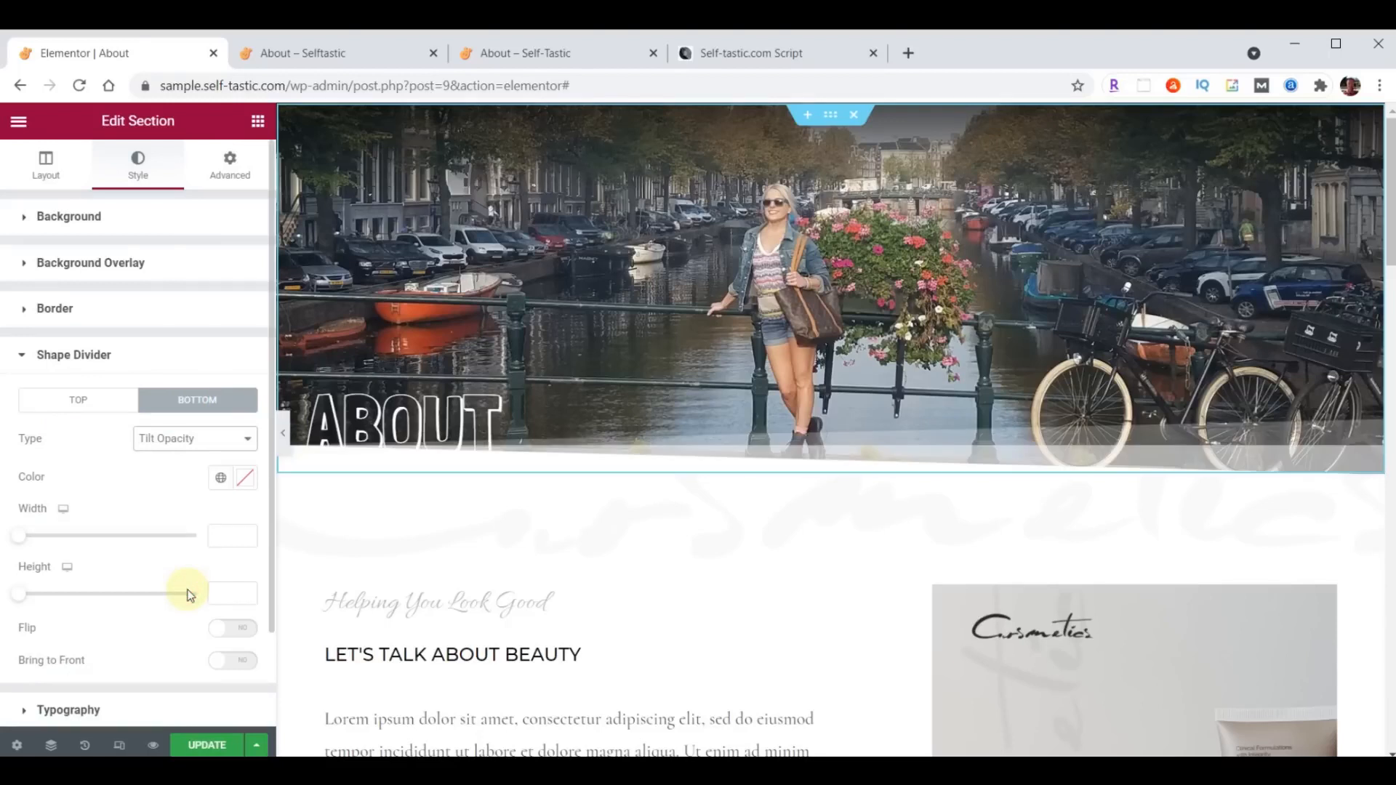
- Set the header's bottom shape divider color to the copied teal #A8E0D9
{"action": "left_click", "coordinate": [242, 482]}
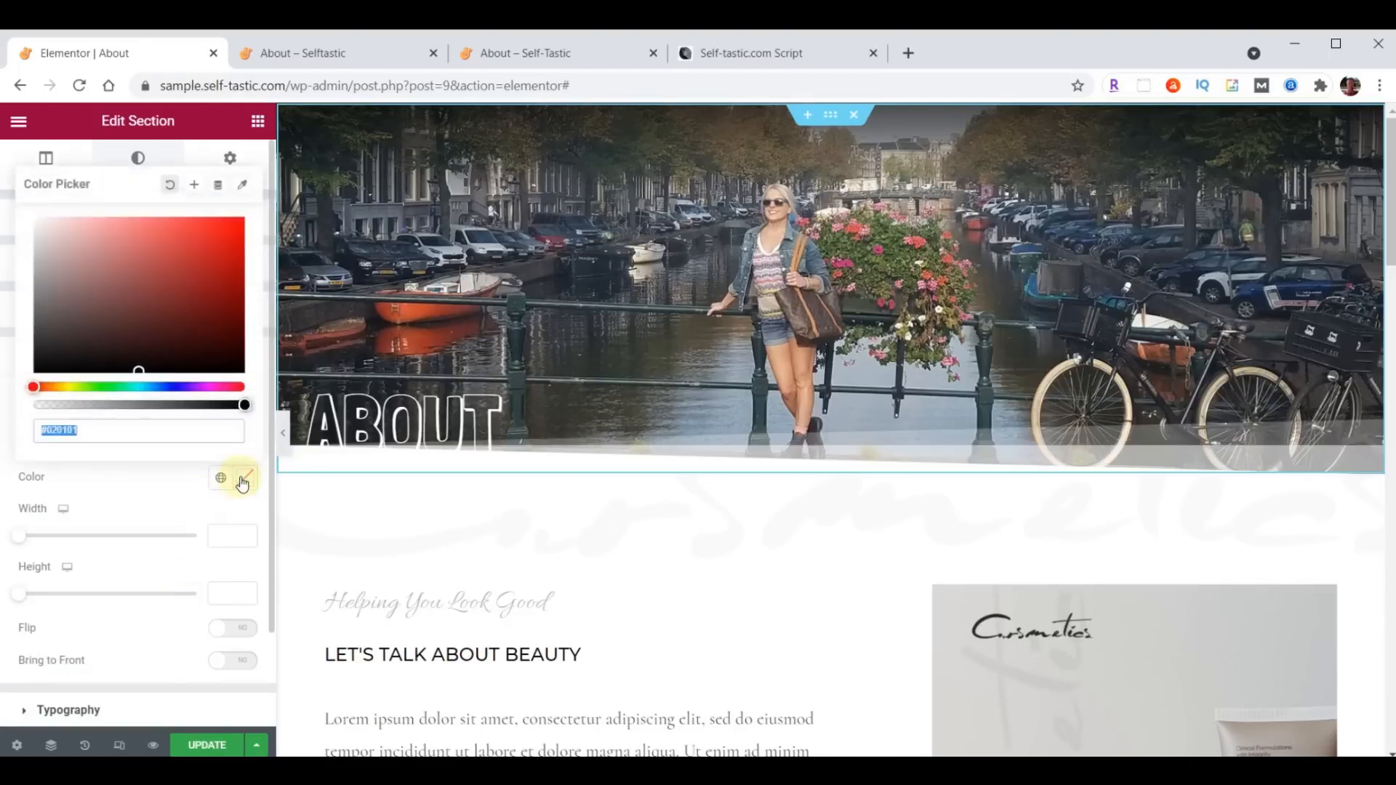
{"action": "key", "text": "ctrl+v"}
{"action": "left_click", "coordinate": [241, 485]}
- Save the page and reload the sample site's About page to view the header's divider
{"action": "left_click", "coordinate": [207, 745]}
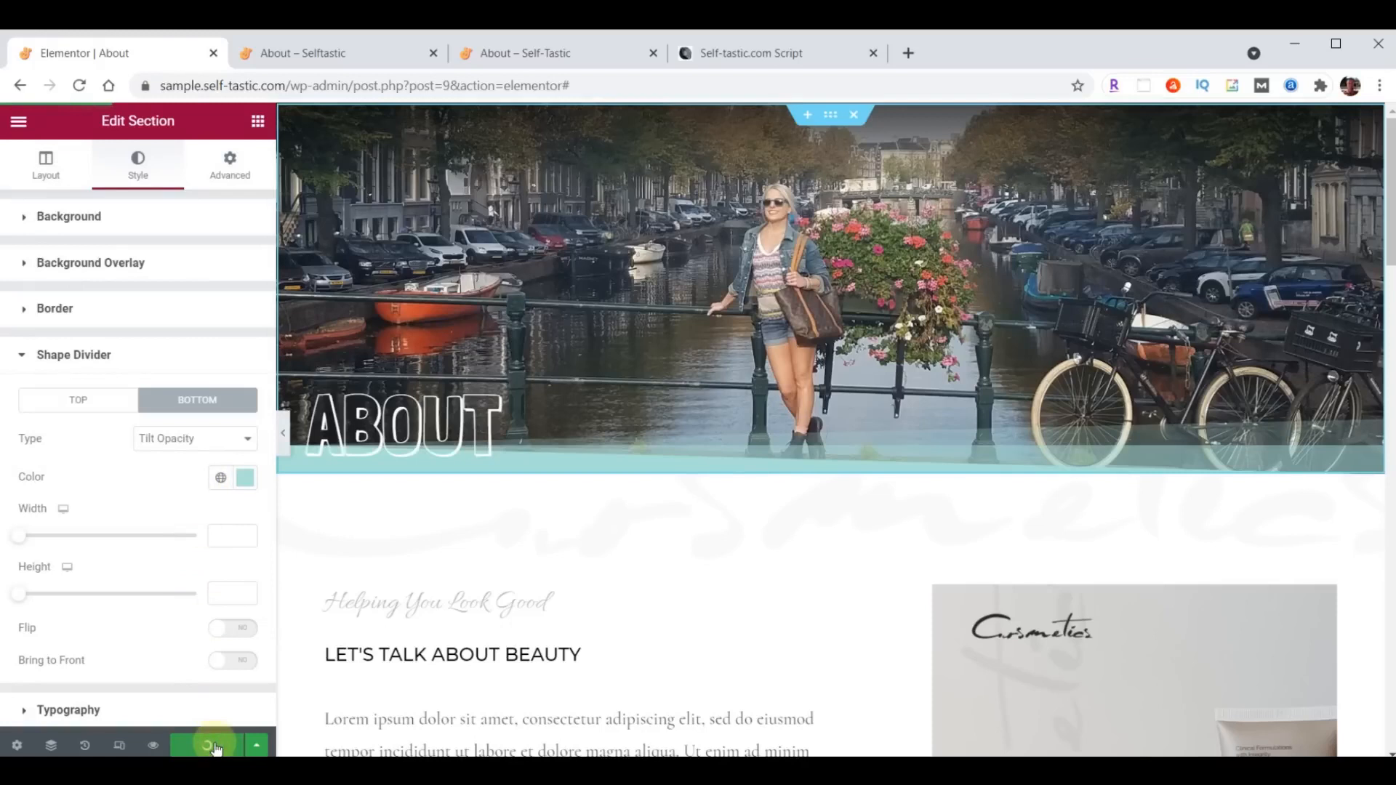
{"action": "left_click", "coordinate": [361, 48]}
{"action": "left_click", "coordinate": [80, 86]}
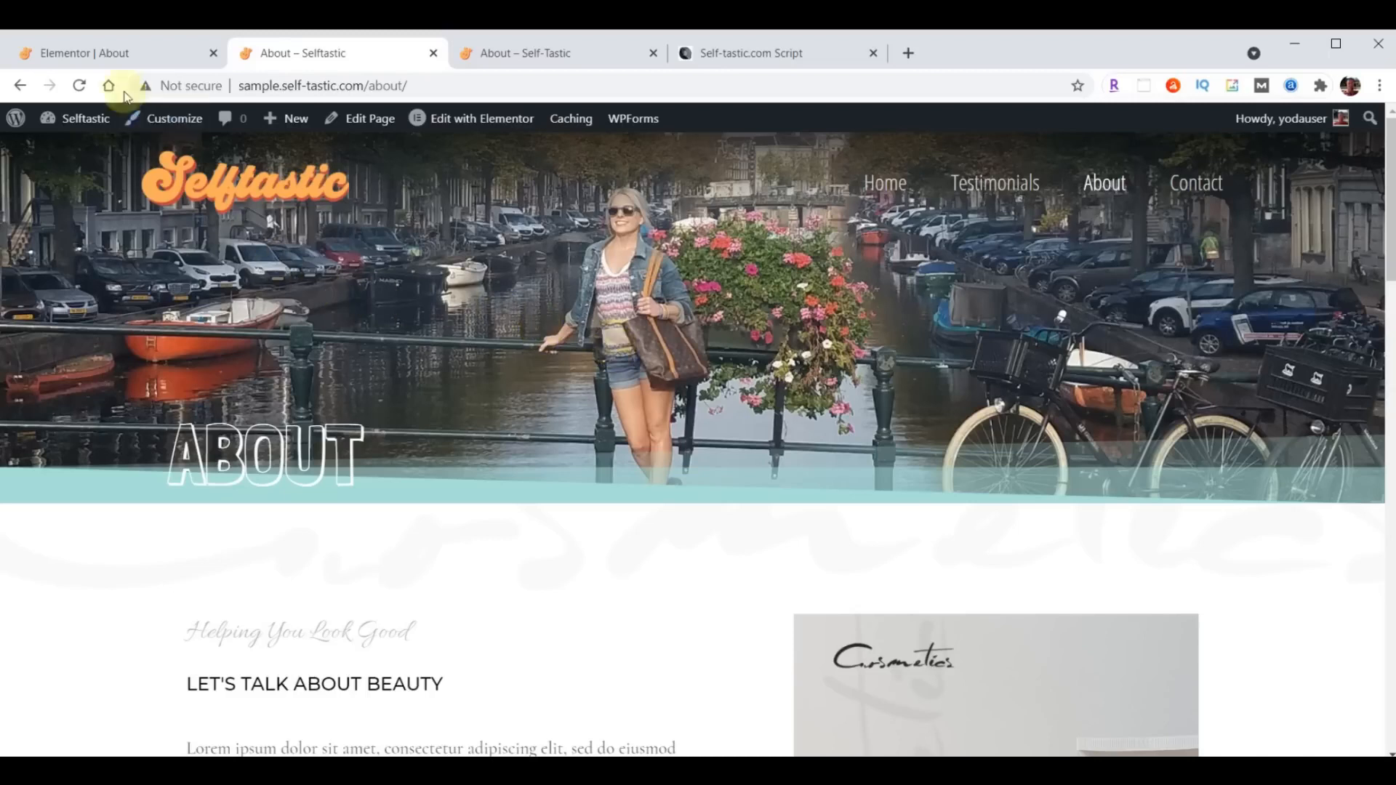
- Return to the Elementor editor and save the header section to the library as a template named "Selftastic About Header"
{"action": "left_click", "coordinate": [118, 54]}
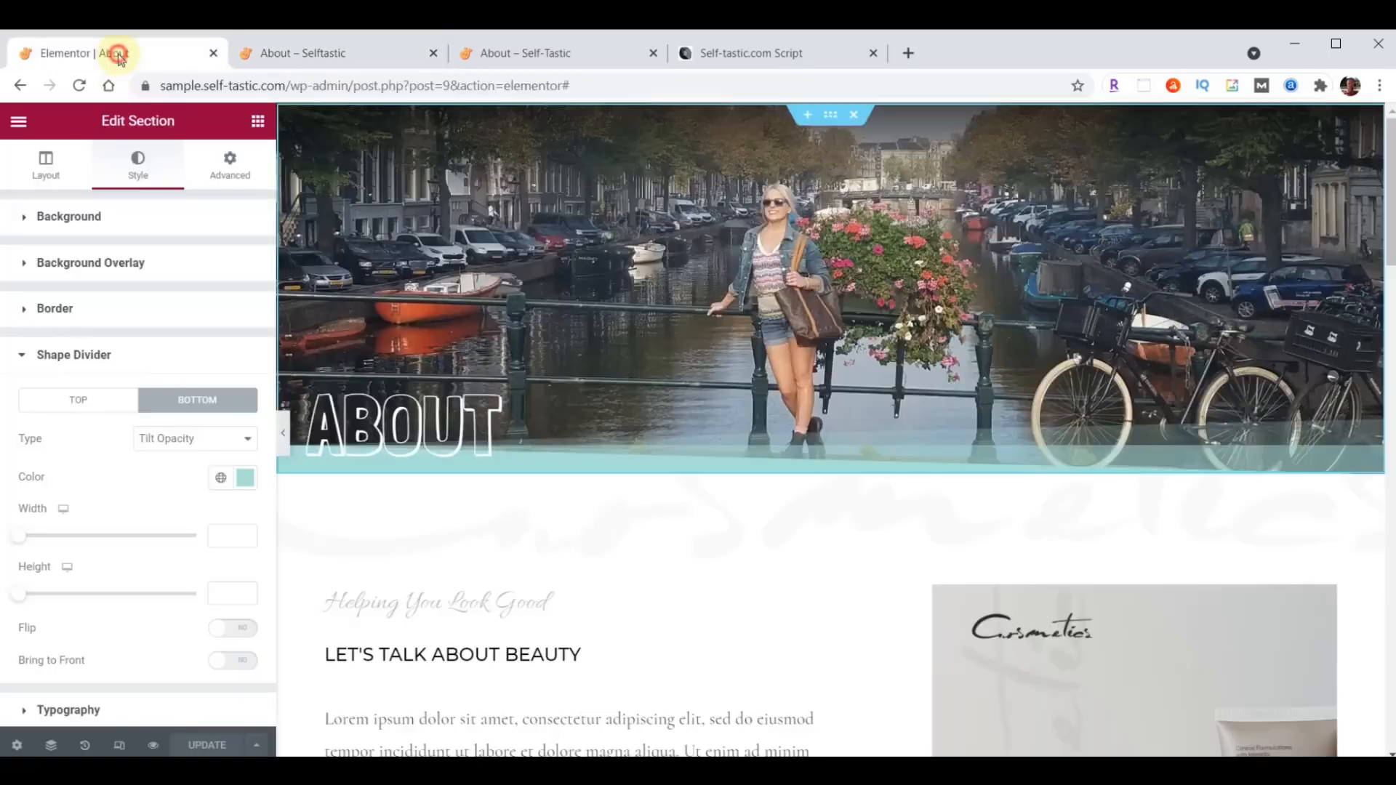
{"action": "right_click", "coordinate": [831, 121]}
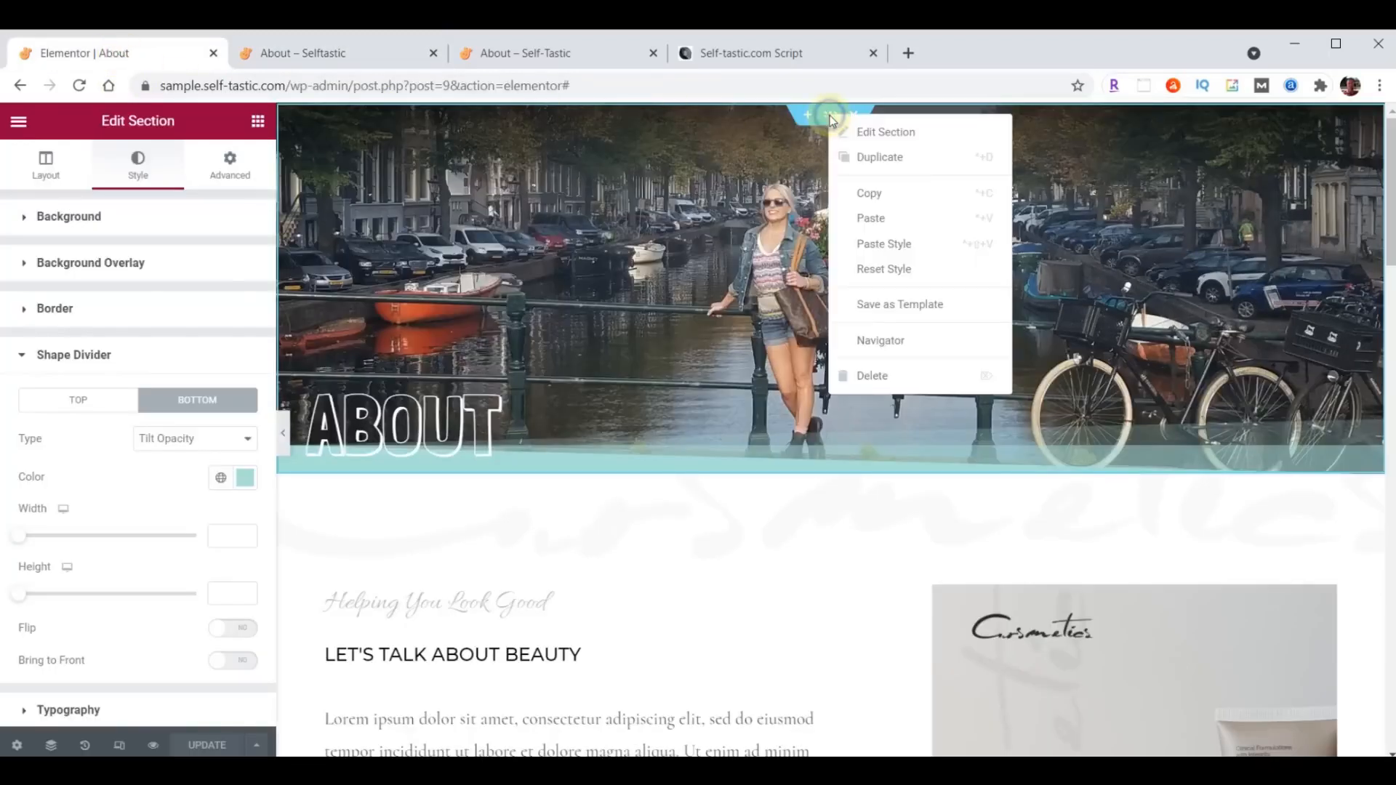
{"action": "left_click", "coordinate": [890, 311]}
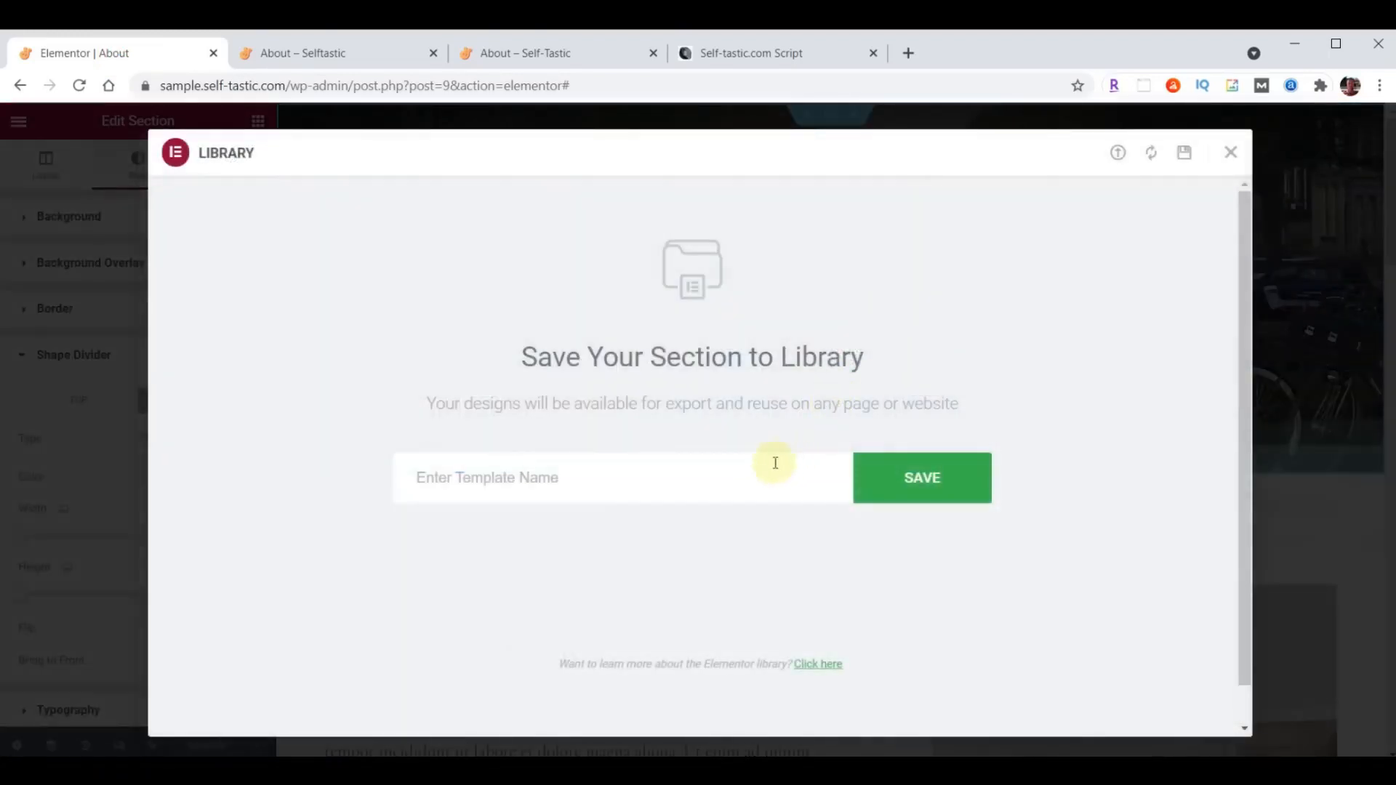
{"action": "left_click", "coordinate": [624, 474]}
{"action": "type", "text": "Selftastic About Header"}
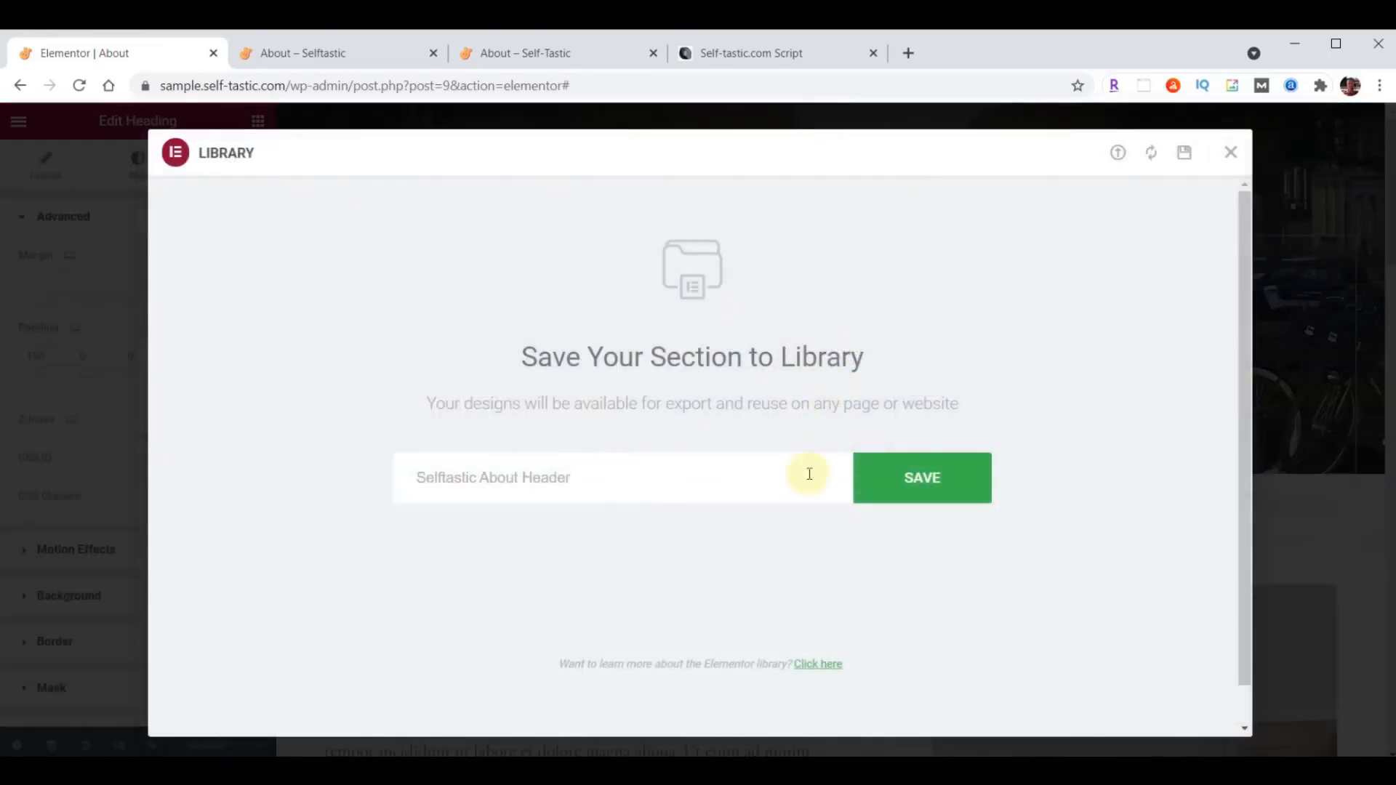
{"action": "left_click", "coordinate": [920, 480]}
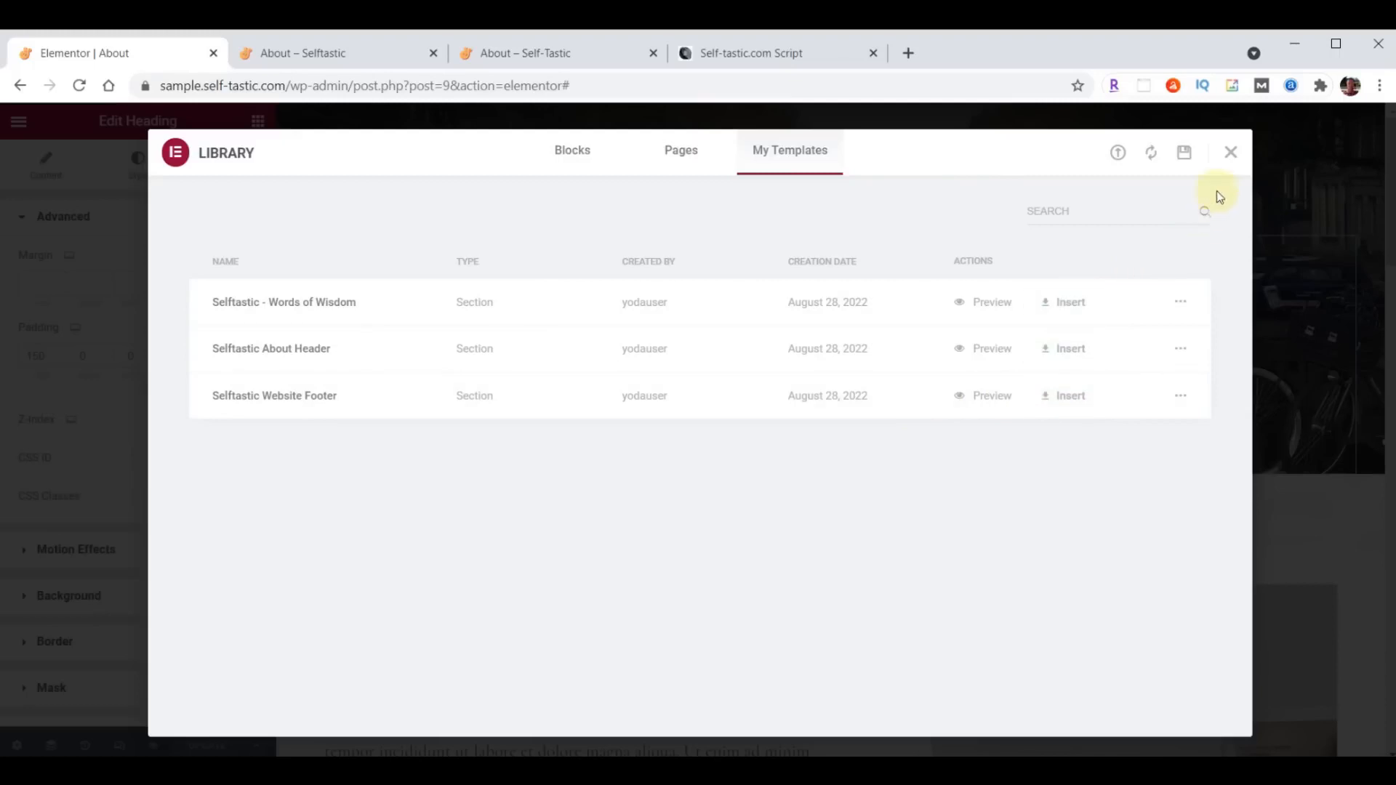
{"action": "left_click", "coordinate": [1231, 152]}
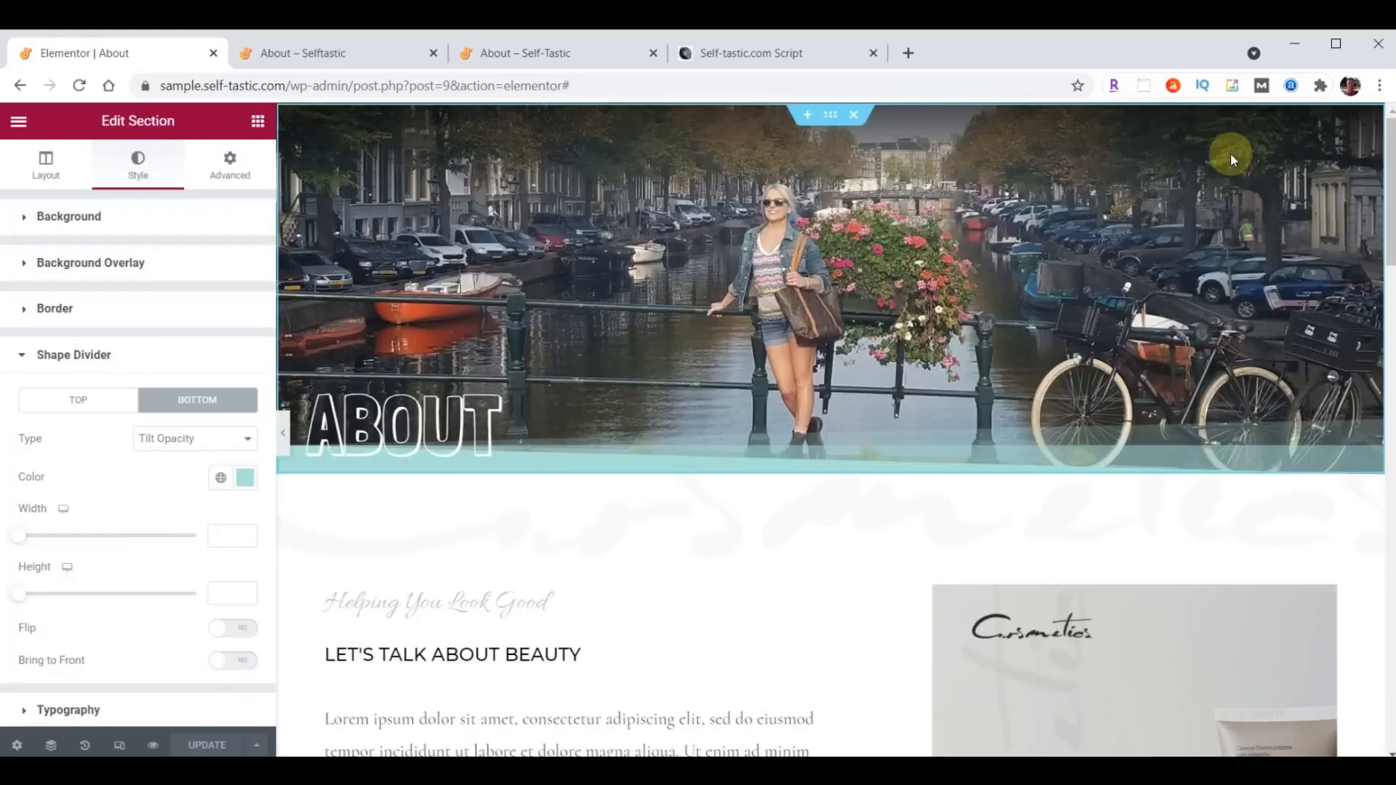
- Set the background color of the "Let's Talk About Beauty" section to the copied teal #A8E0D9
{"action": "scroll", "coordinate": [708, 356], "scroll_direction": "down", "scroll_amount": 3}
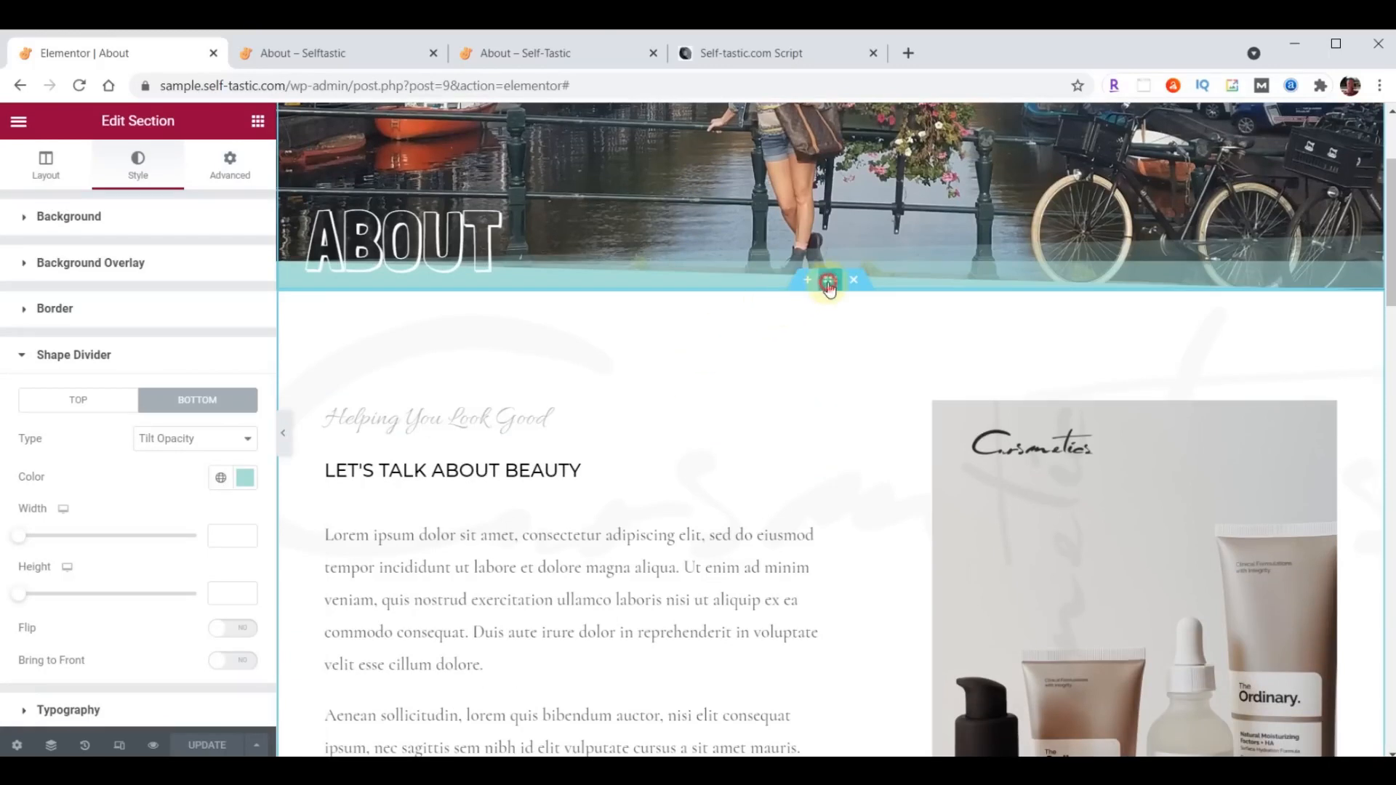
{"action": "left_click", "coordinate": [828, 281]}
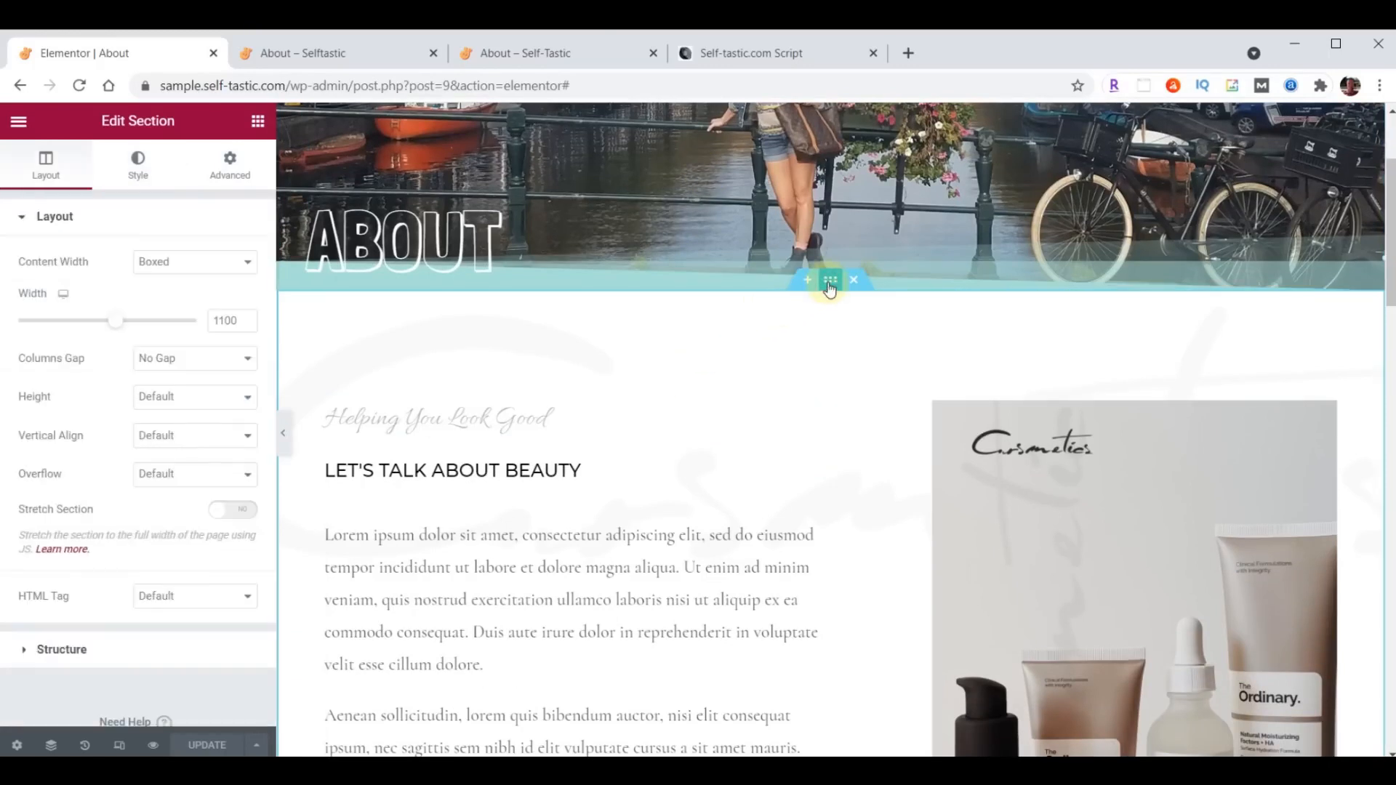
{"action": "left_click", "coordinate": [128, 169]}
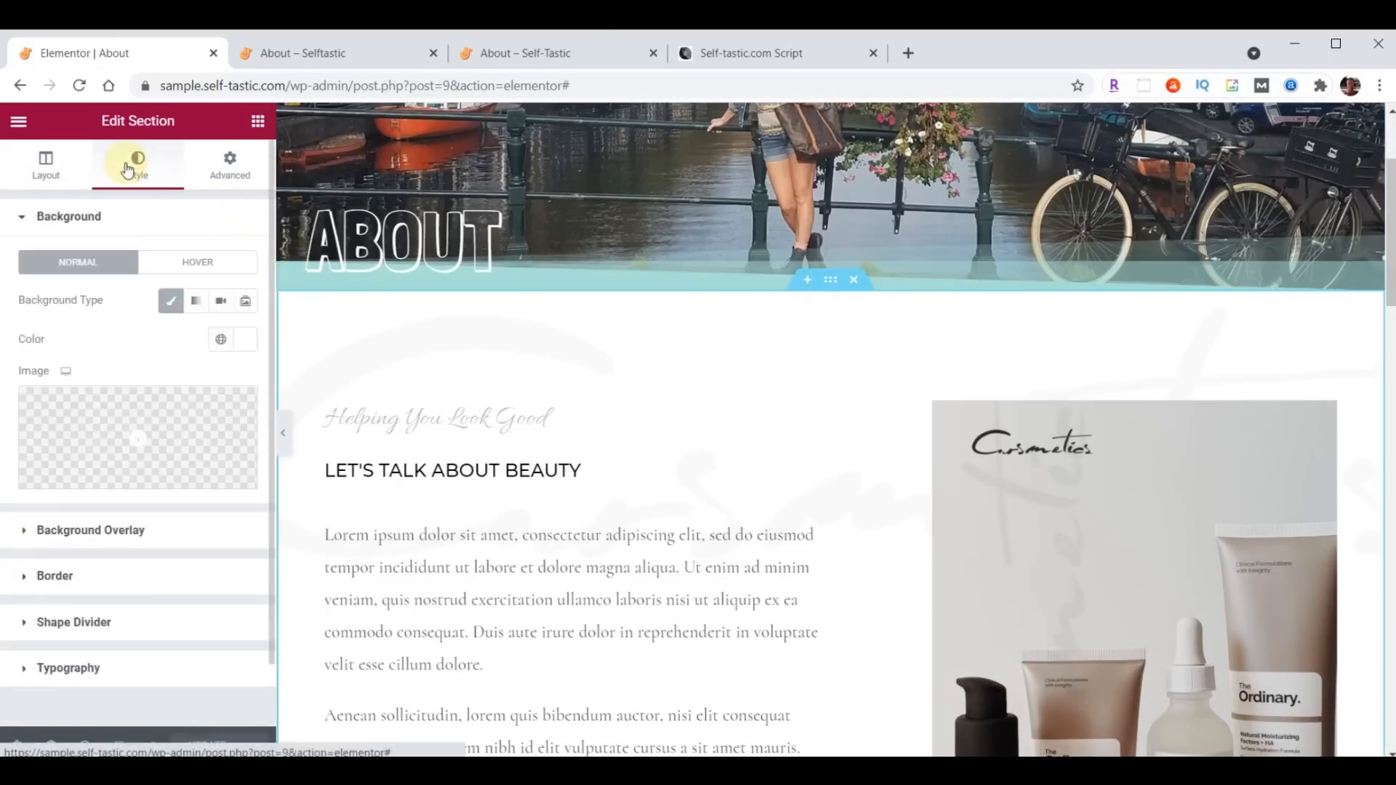
{"action": "left_click", "coordinate": [238, 340]}
{"action": "type", "text": "#A8E0D9"}
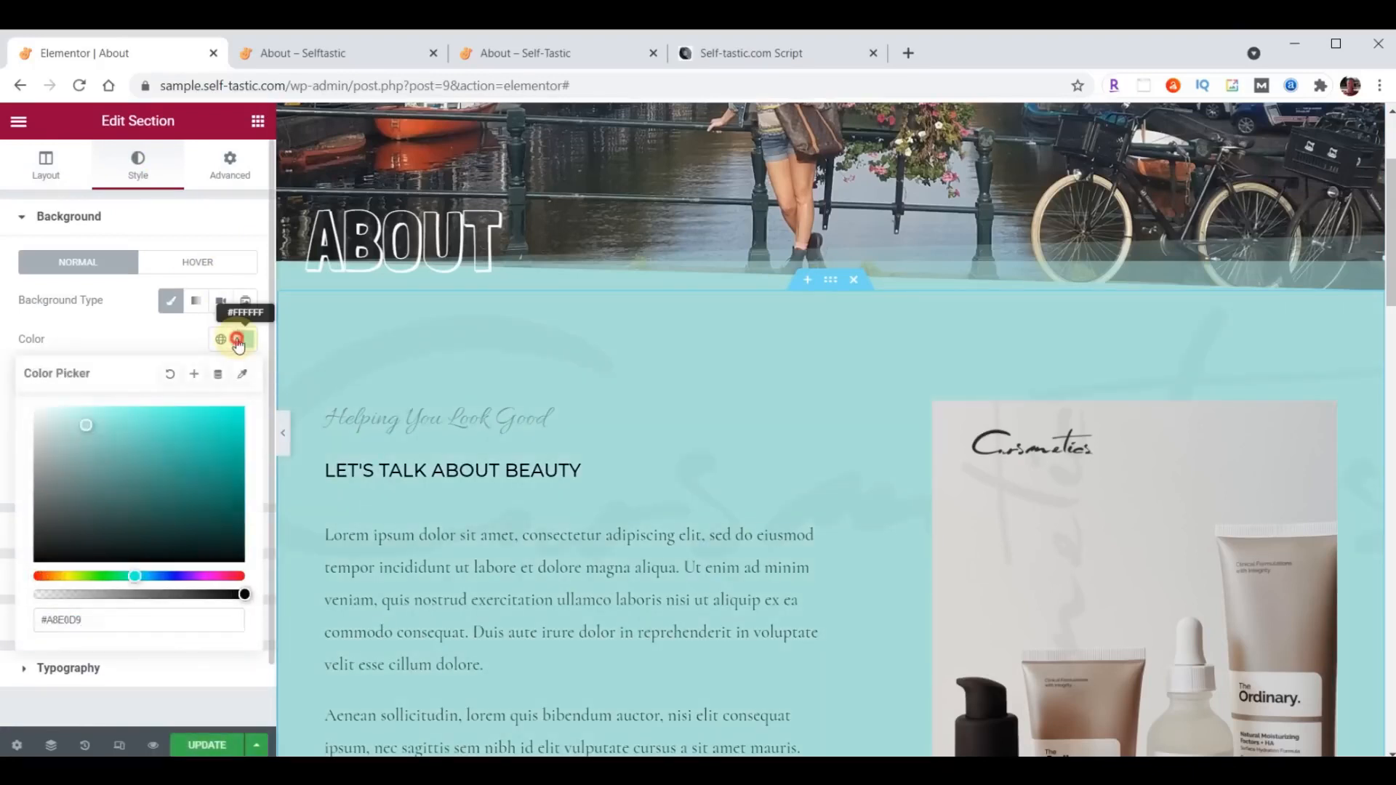
{"action": "left_click", "coordinate": [237, 341]}
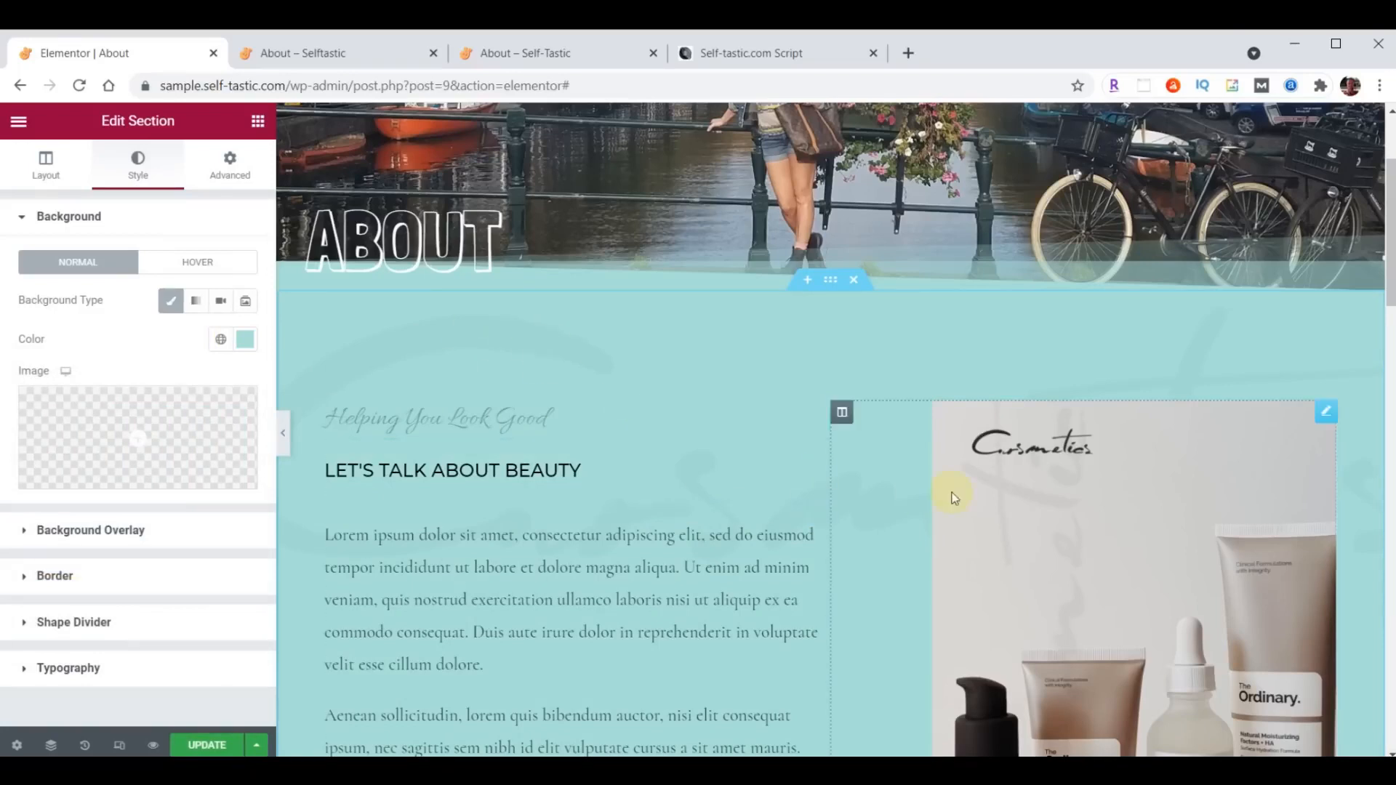
- Replace the section's background overlay image with logo-background.png uploaded from the computer's content folder
{"action": "left_click", "coordinate": [79, 536]}
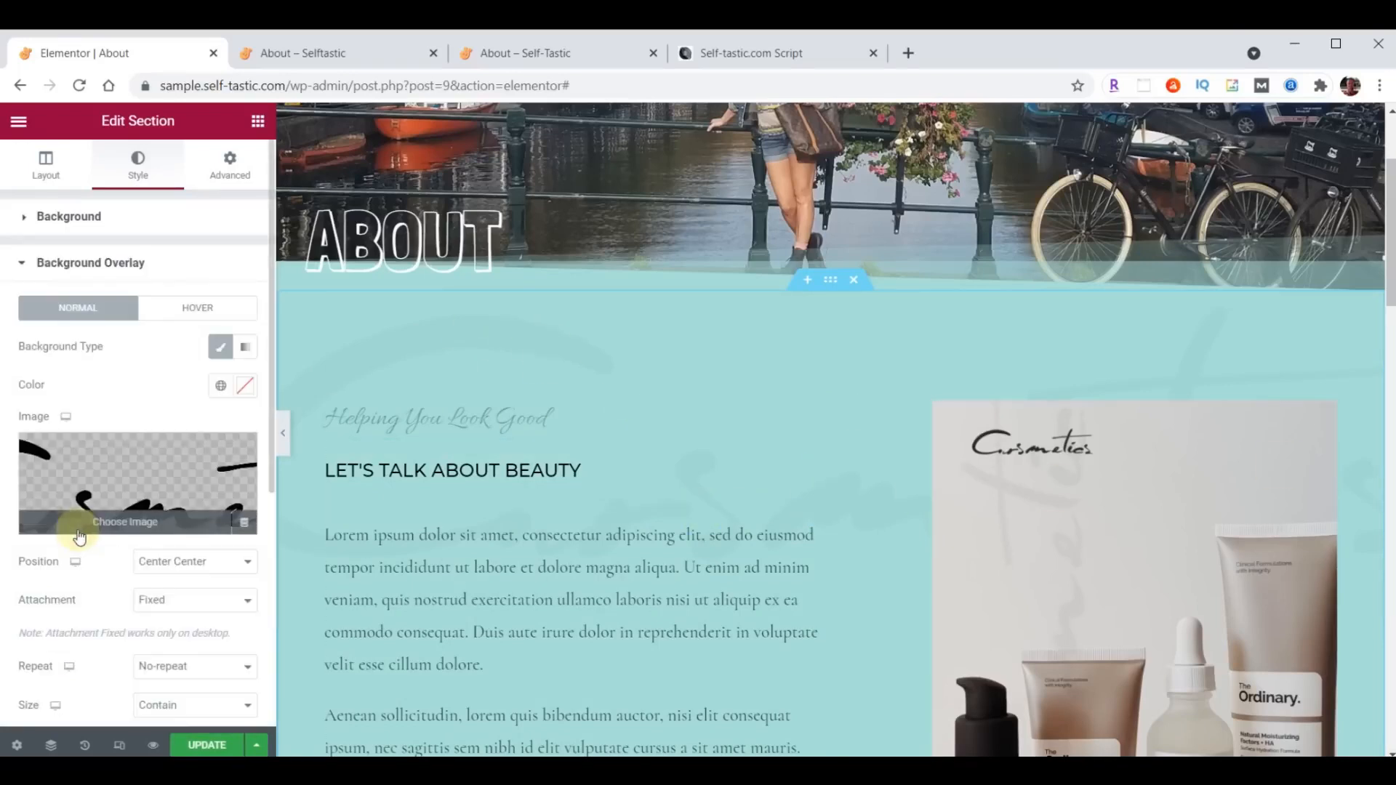
{"action": "left_click", "coordinate": [115, 489]}
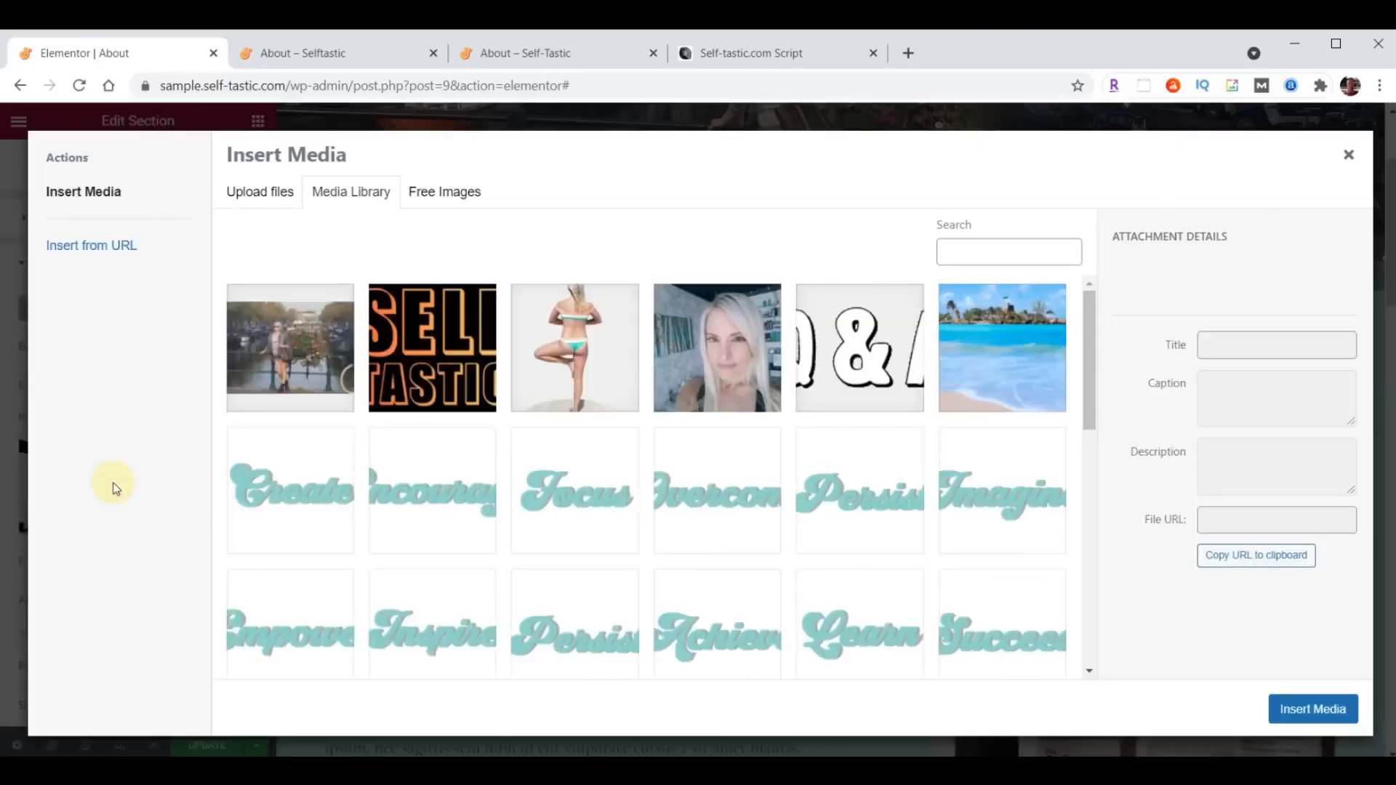
{"action": "key", "text": "alt+Tab"}
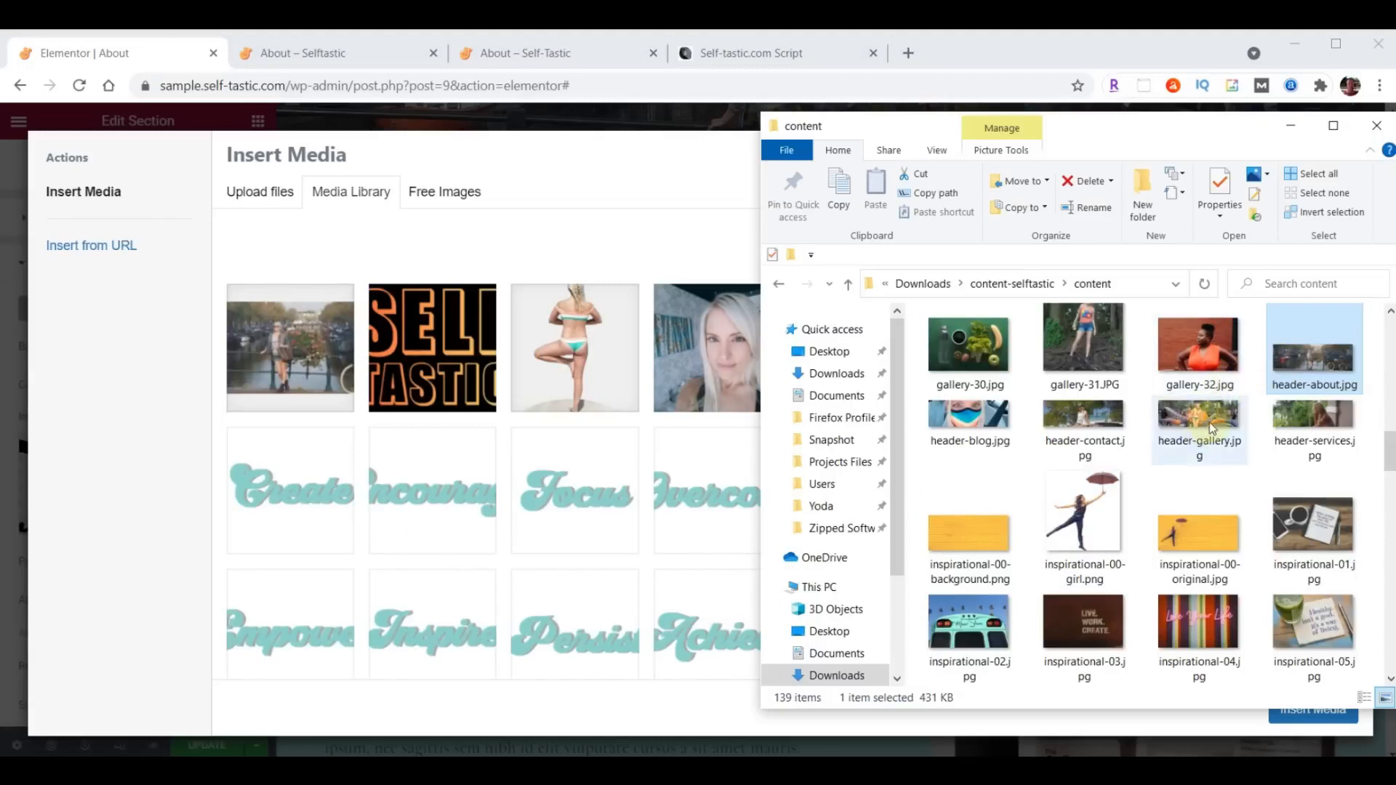
{"action": "scroll", "coordinate": [1210, 421], "scroll_direction": "down", "scroll_amount": 15}
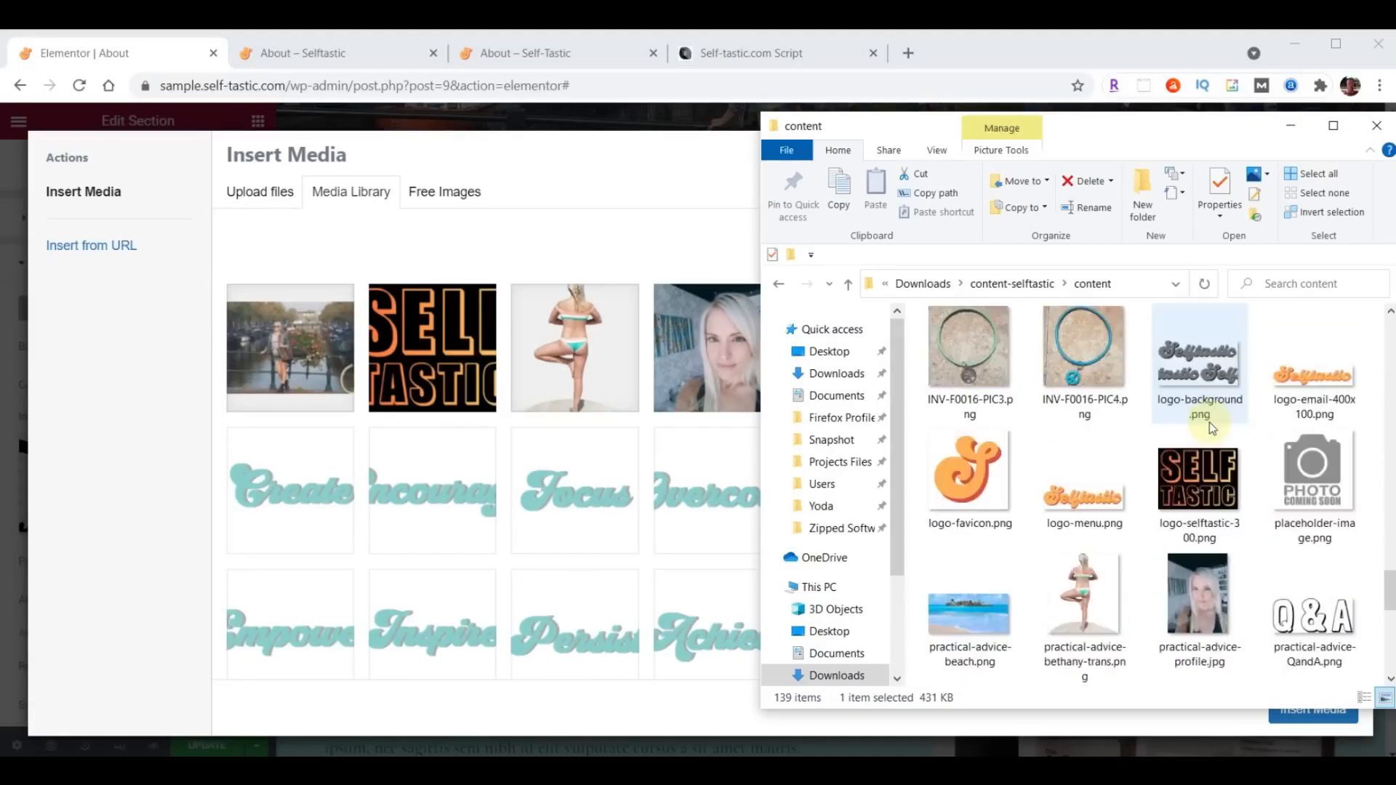
{"action": "left_click_drag", "start_coordinate": [1210, 422], "coordinate": [647, 465]}
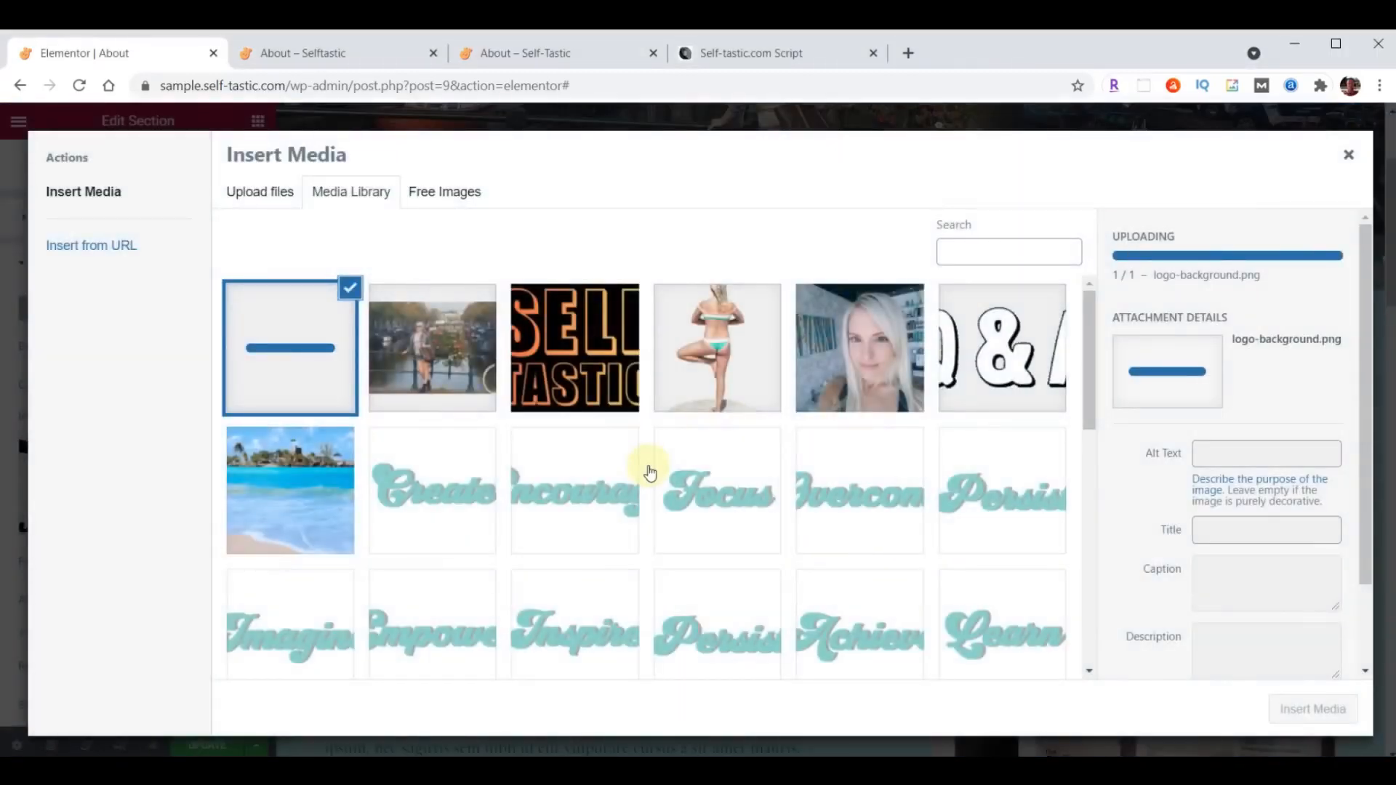
{"action": "left_click", "coordinate": [1312, 709]}
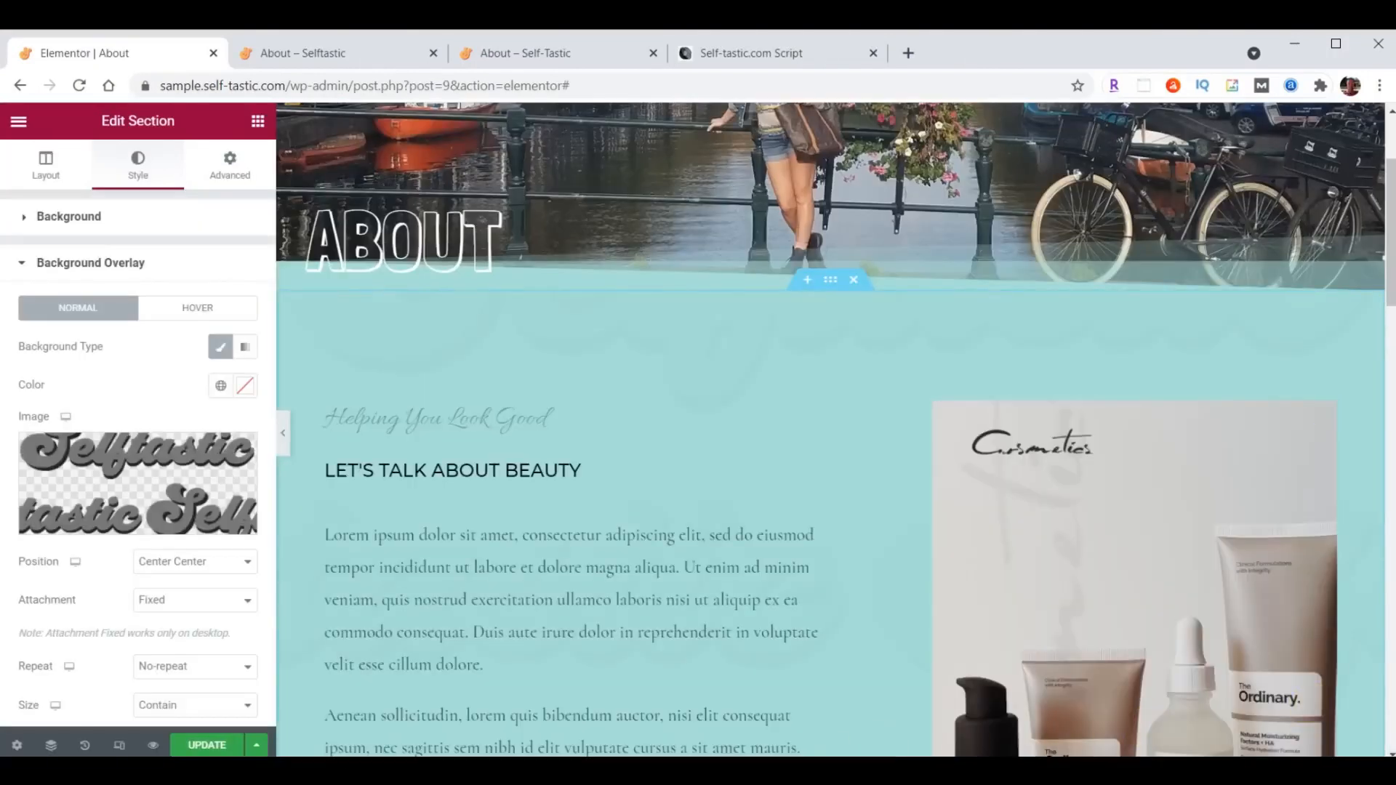
- Set the section's background overlay position to Top Left, its size to Cover and its opacity to 0.05
{"action": "left_click", "coordinate": [185, 567]}
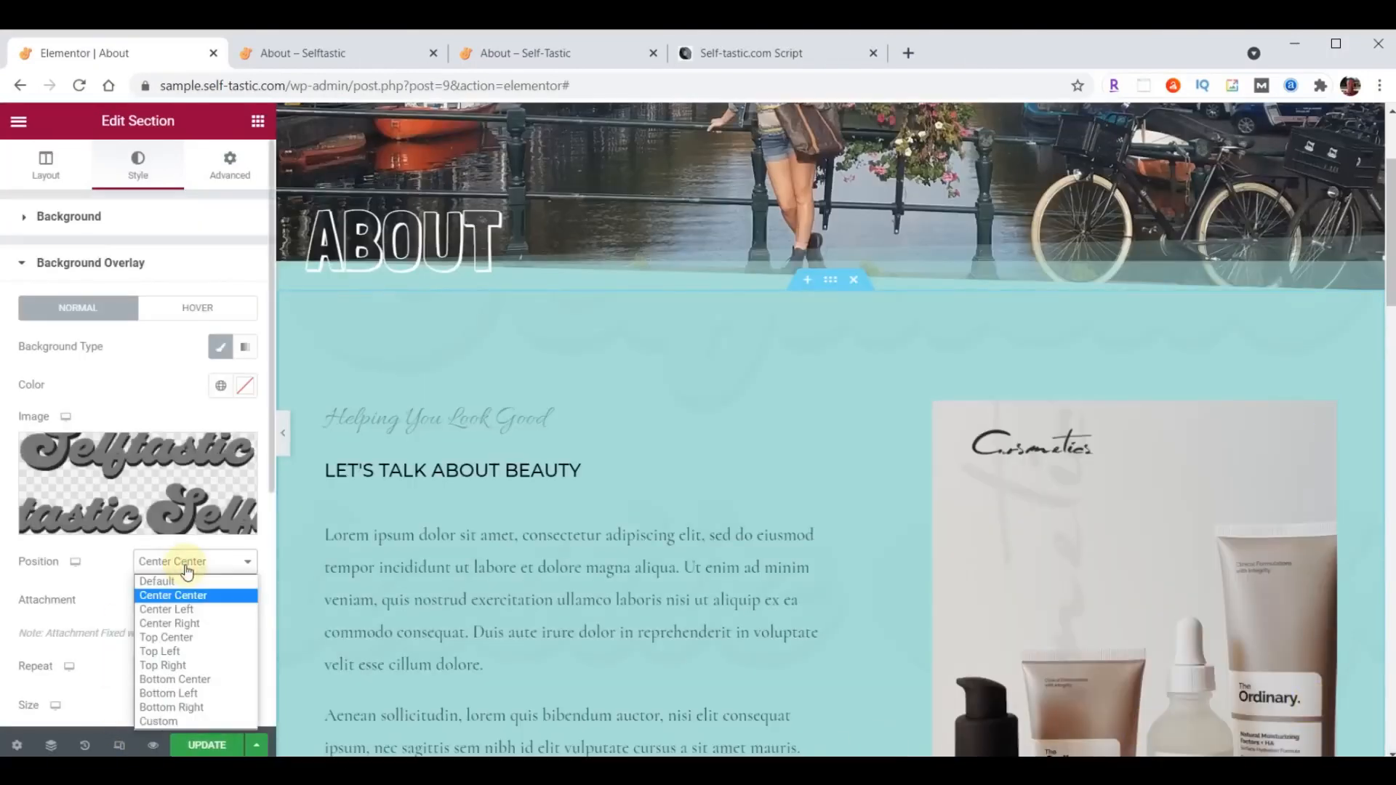
{"action": "left_click", "coordinate": [171, 651]}
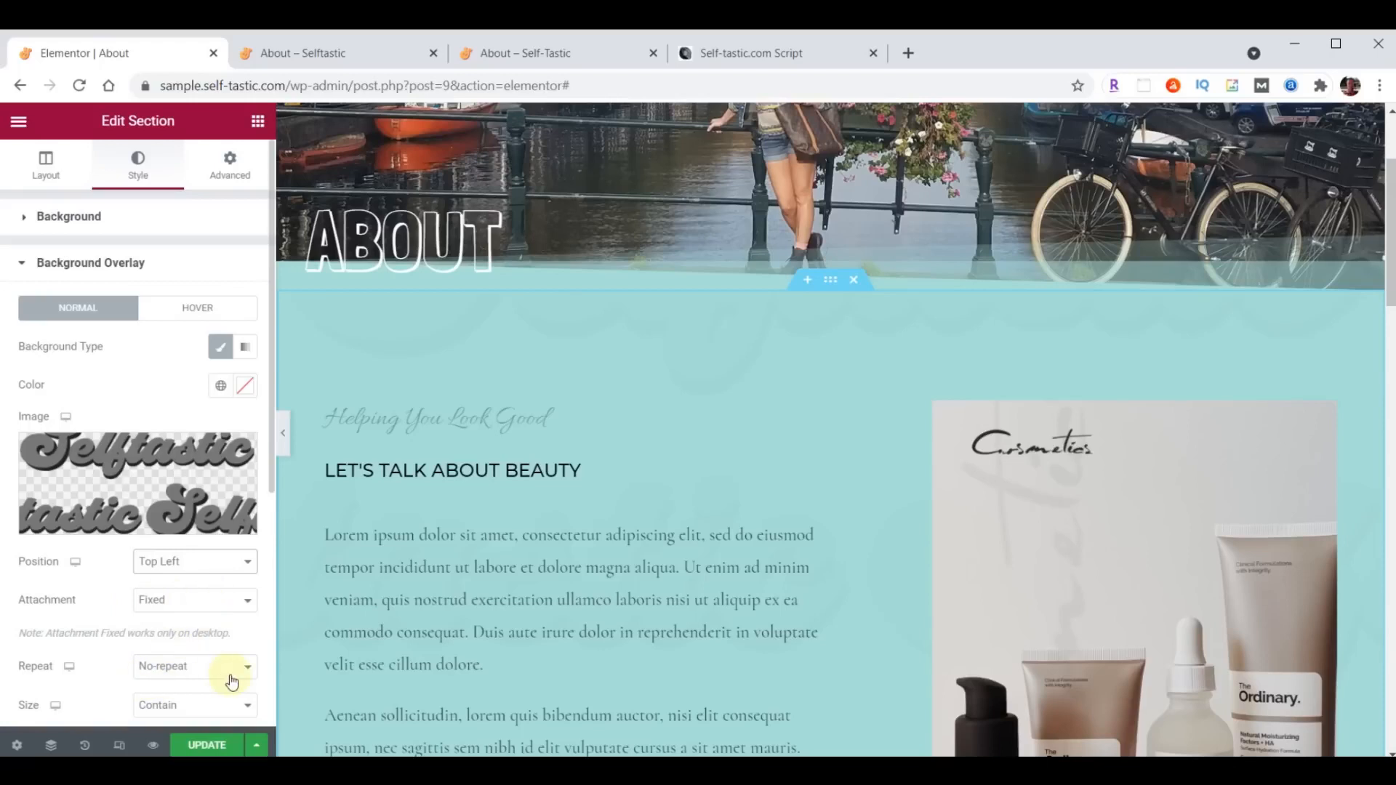
{"action": "scroll", "coordinate": [240, 554], "scroll_direction": "down", "scroll_amount": 3}
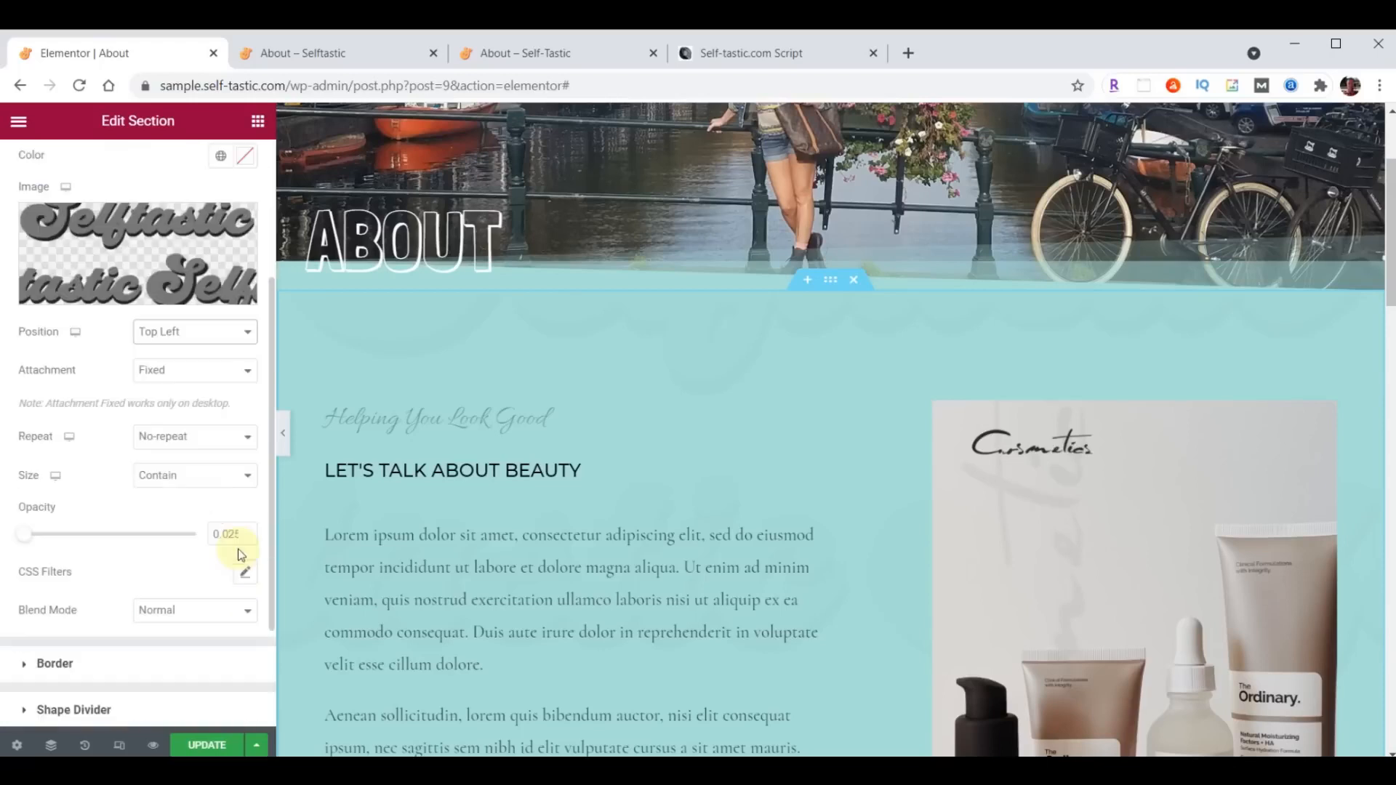
{"action": "left_click", "coordinate": [187, 476]}
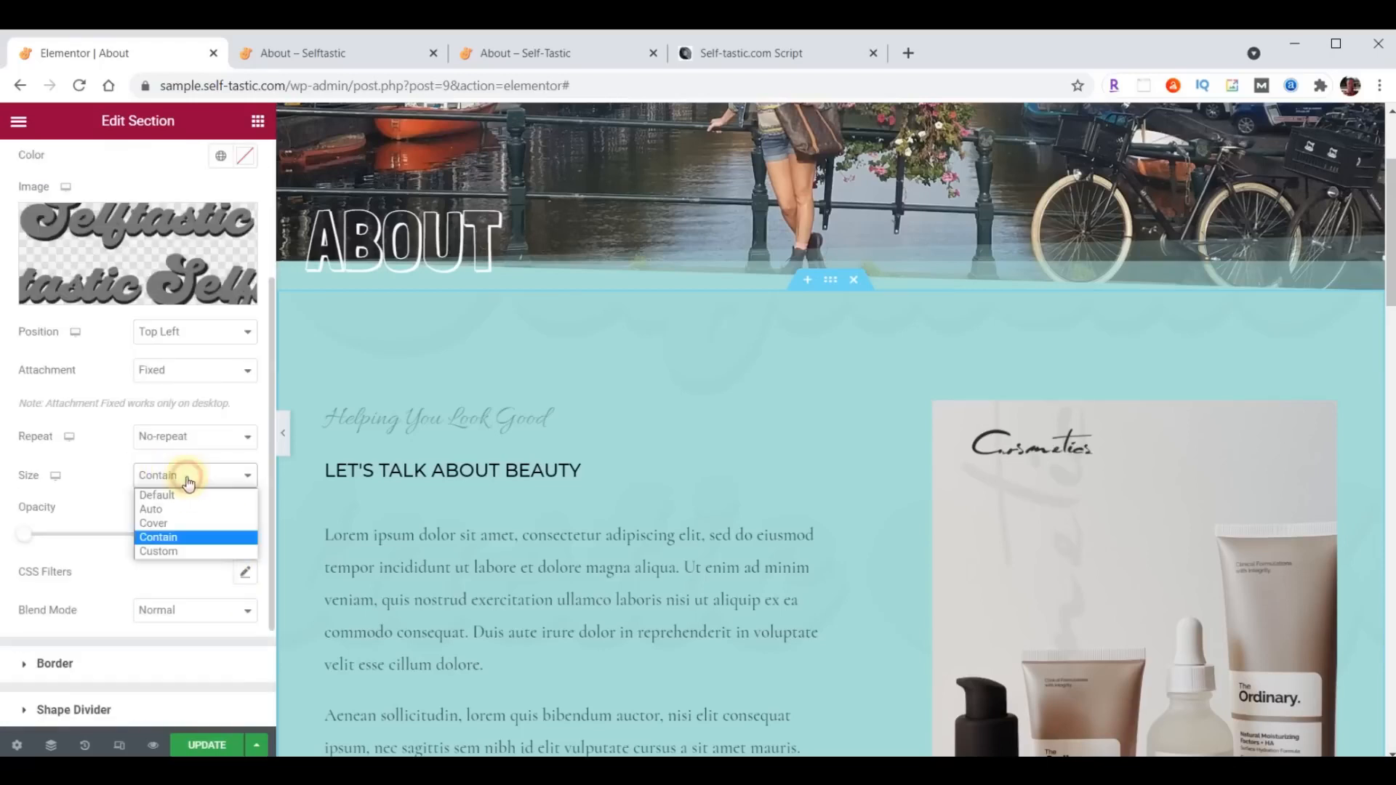
{"action": "left_click", "coordinate": [187, 522]}
{"action": "left_click_drag", "start_coordinate": [215, 536], "coordinate": [263, 538]}
{"action": "type", "text": ".05"}
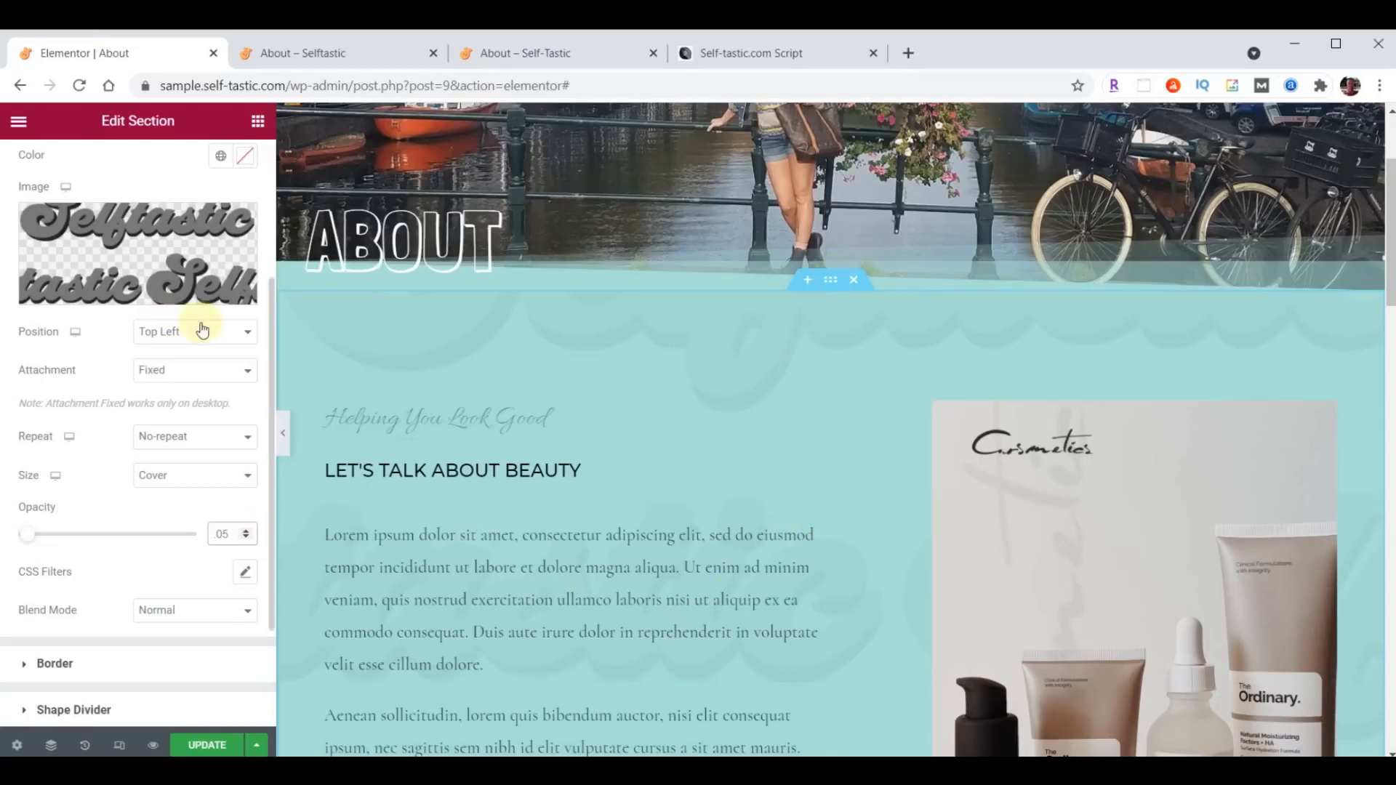
- Set the section's top and bottom padding to 100 px each
{"action": "scroll", "coordinate": [203, 326], "scroll_direction": "up", "scroll_amount": 3}
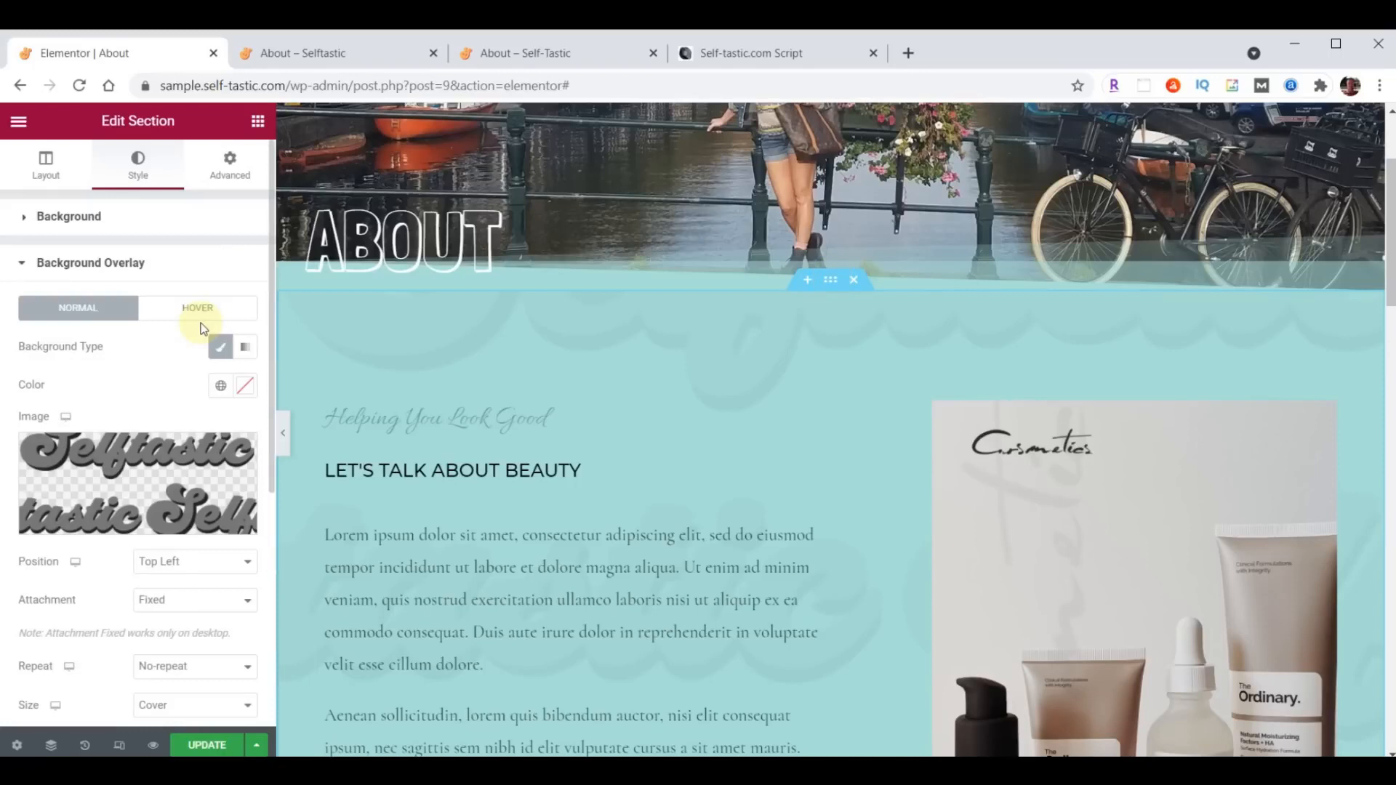
{"action": "left_click", "coordinate": [231, 168]}
{"action": "double_click", "coordinate": [40, 354]}
{"action": "type", "text": "100"}
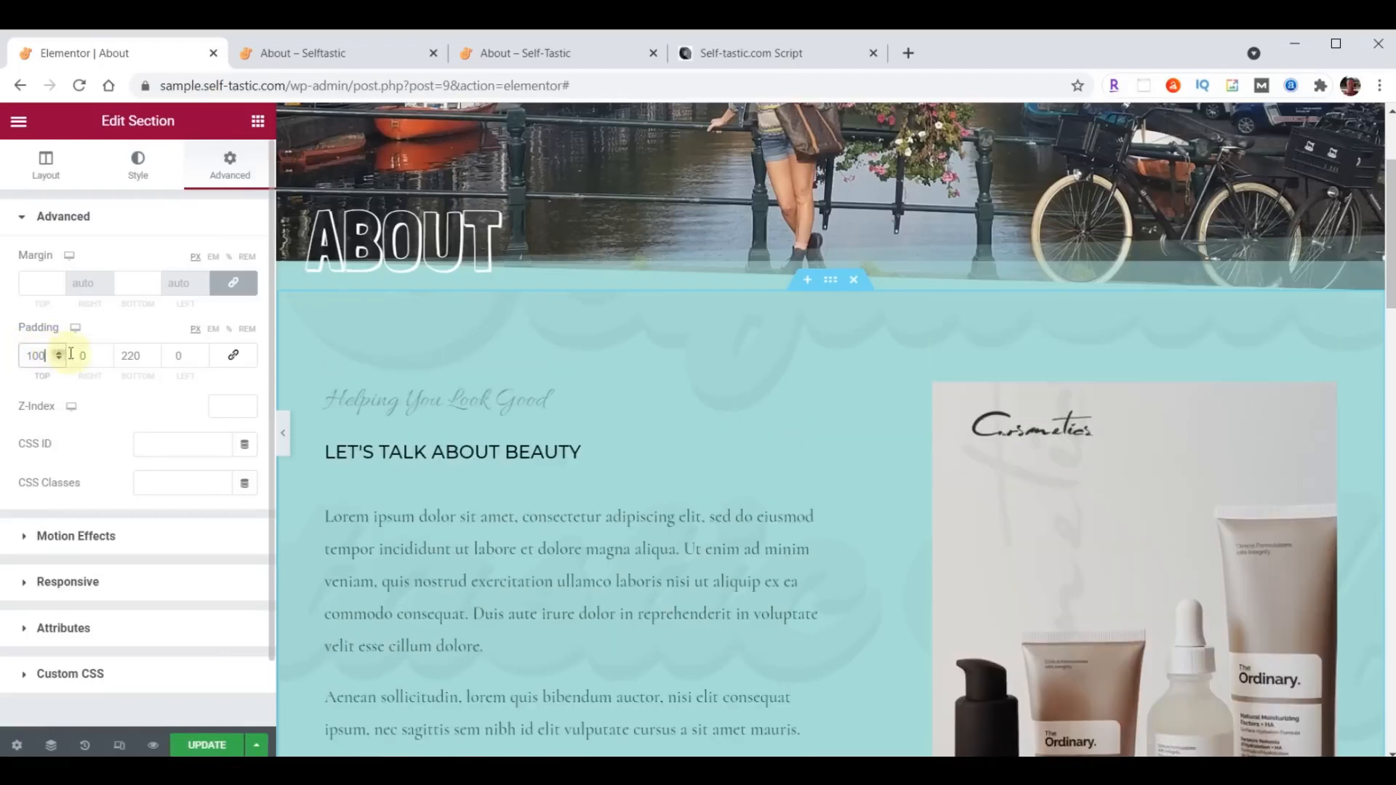
{"action": "left_click", "coordinate": [124, 357]}
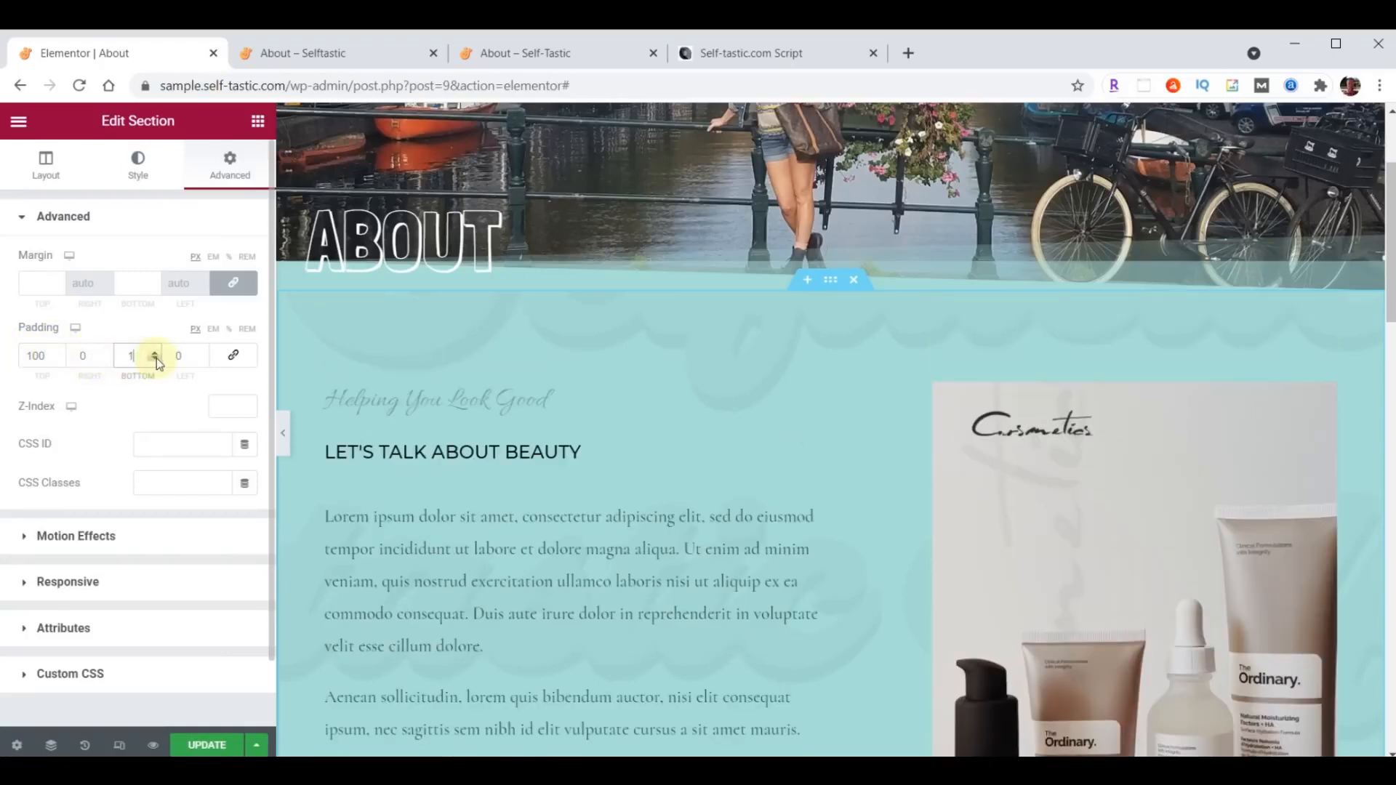
{"action": "type", "text": "100"}
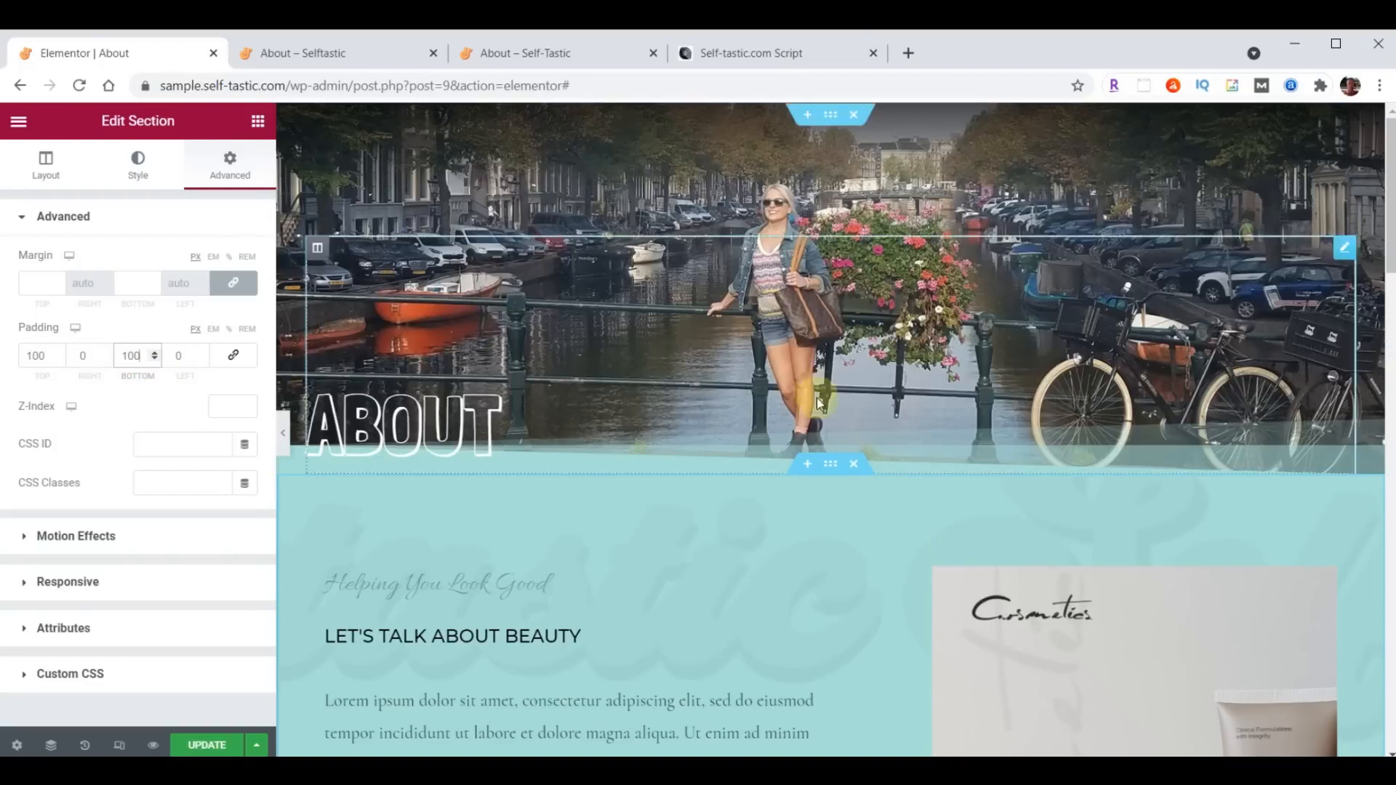
- Delete the column holding the Cosmetics product image beside the "Let's Talk About Beauty" text
{"action": "scroll", "coordinate": [824, 552], "scroll_direction": "down", "scroll_amount": 2}
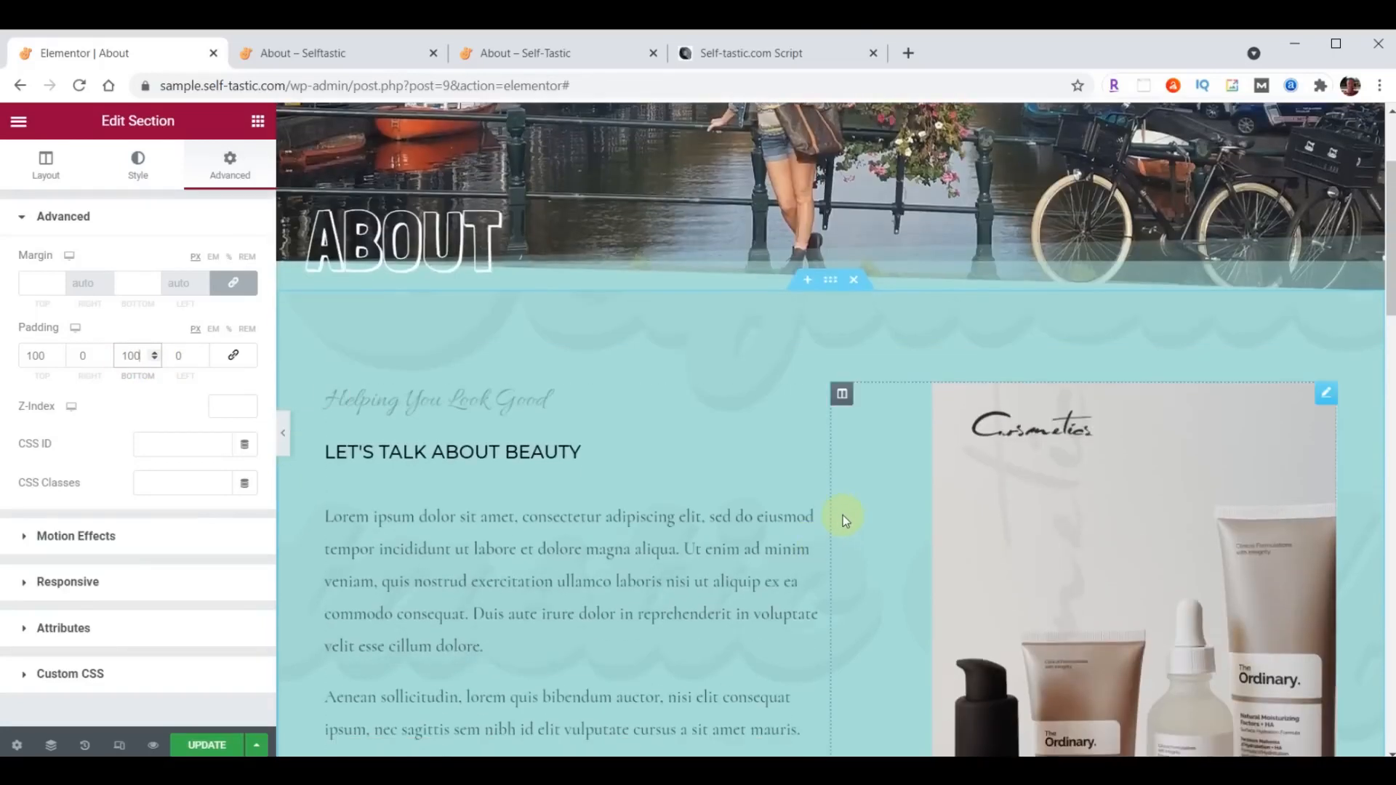
{"action": "right_click", "coordinate": [841, 397]}
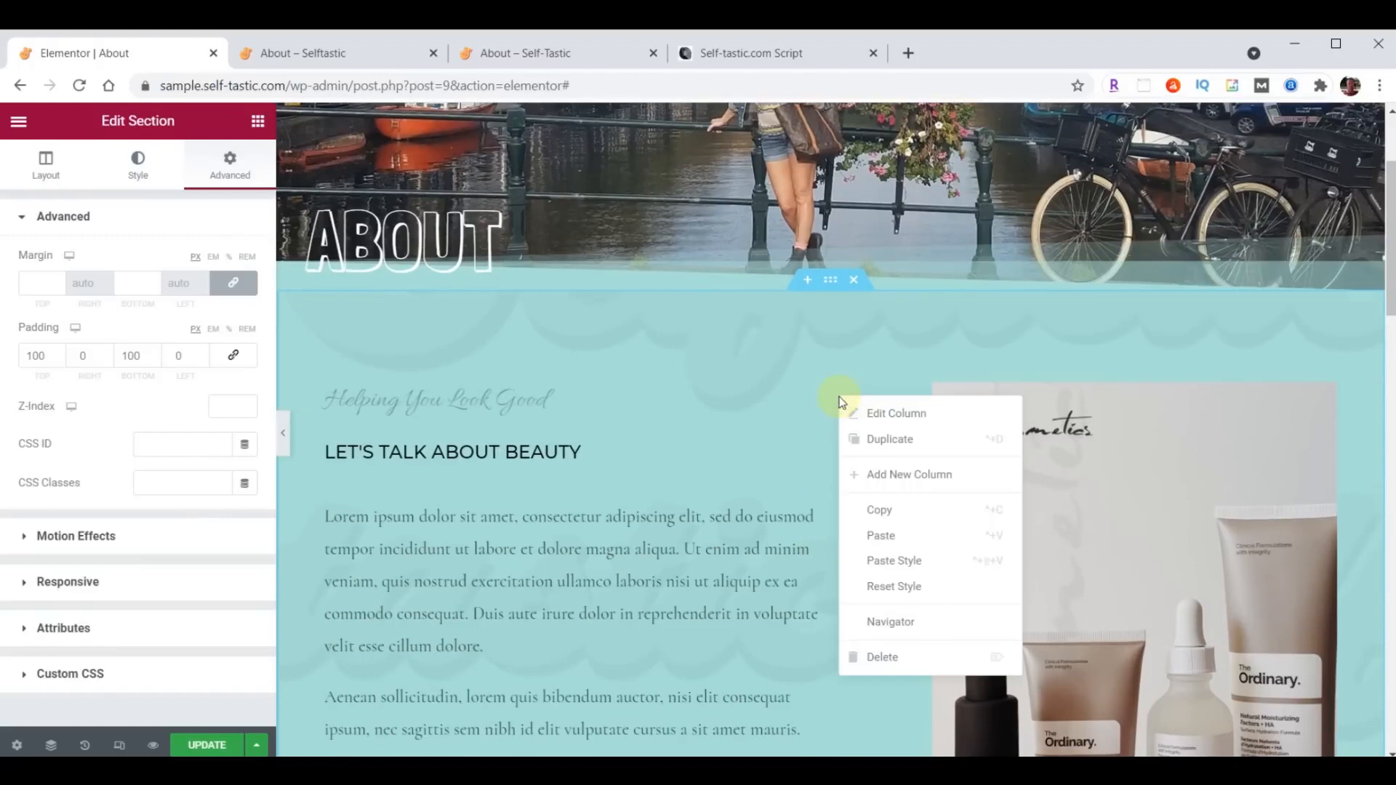
{"action": "left_click", "coordinate": [878, 658]}
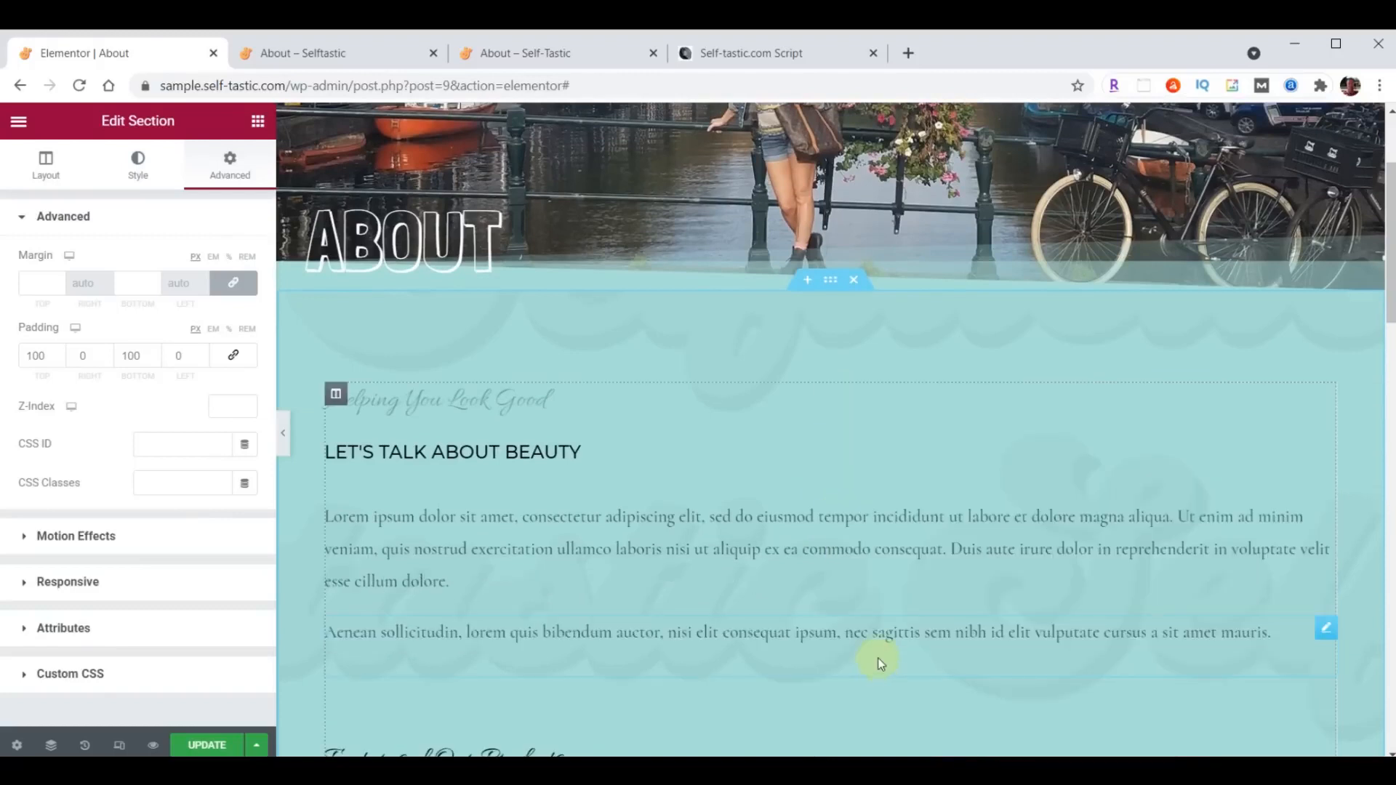
- Delete the makeup photo section and the brand logos section below the product features
{"action": "scroll", "coordinate": [896, 529], "scroll_direction": "down", "scroll_amount": 7}
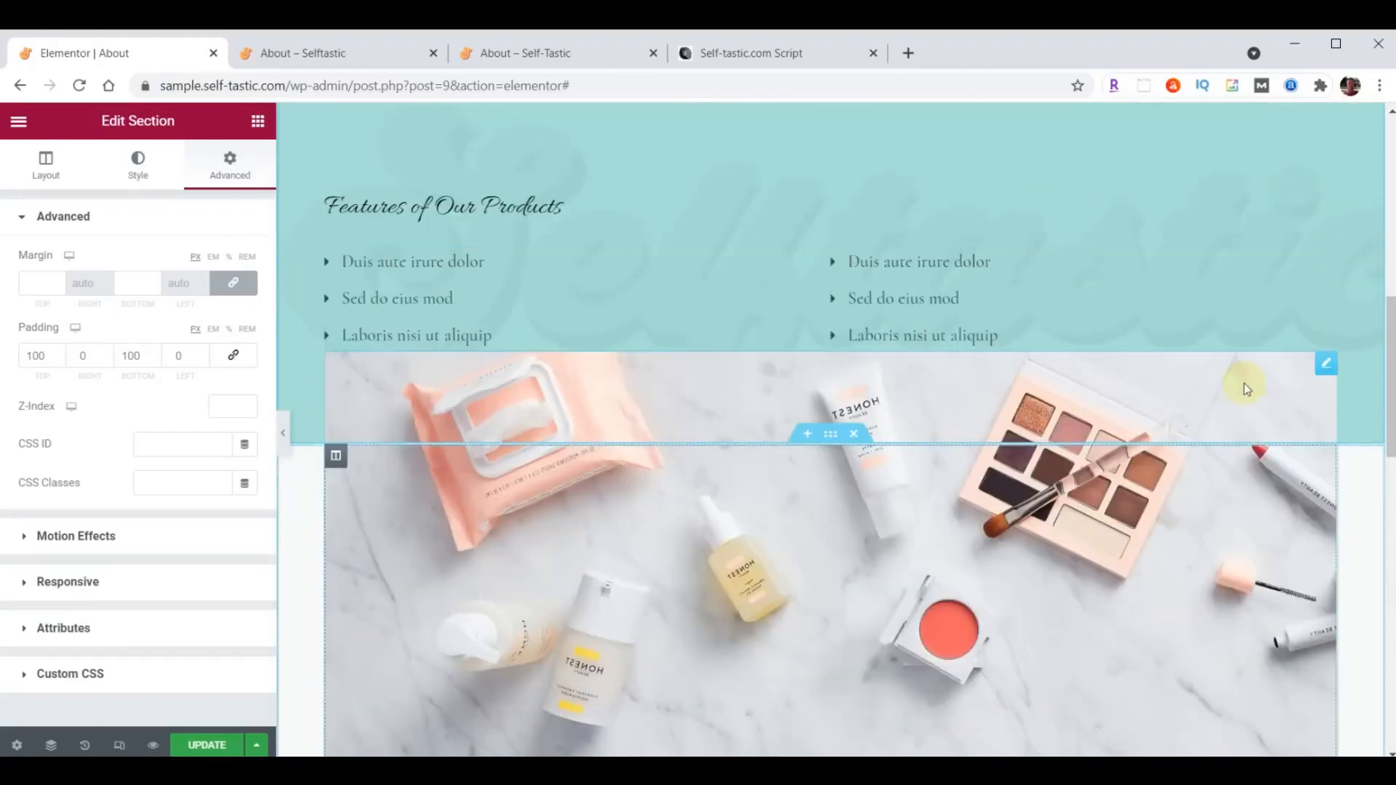
{"action": "left_click", "coordinate": [854, 435]}
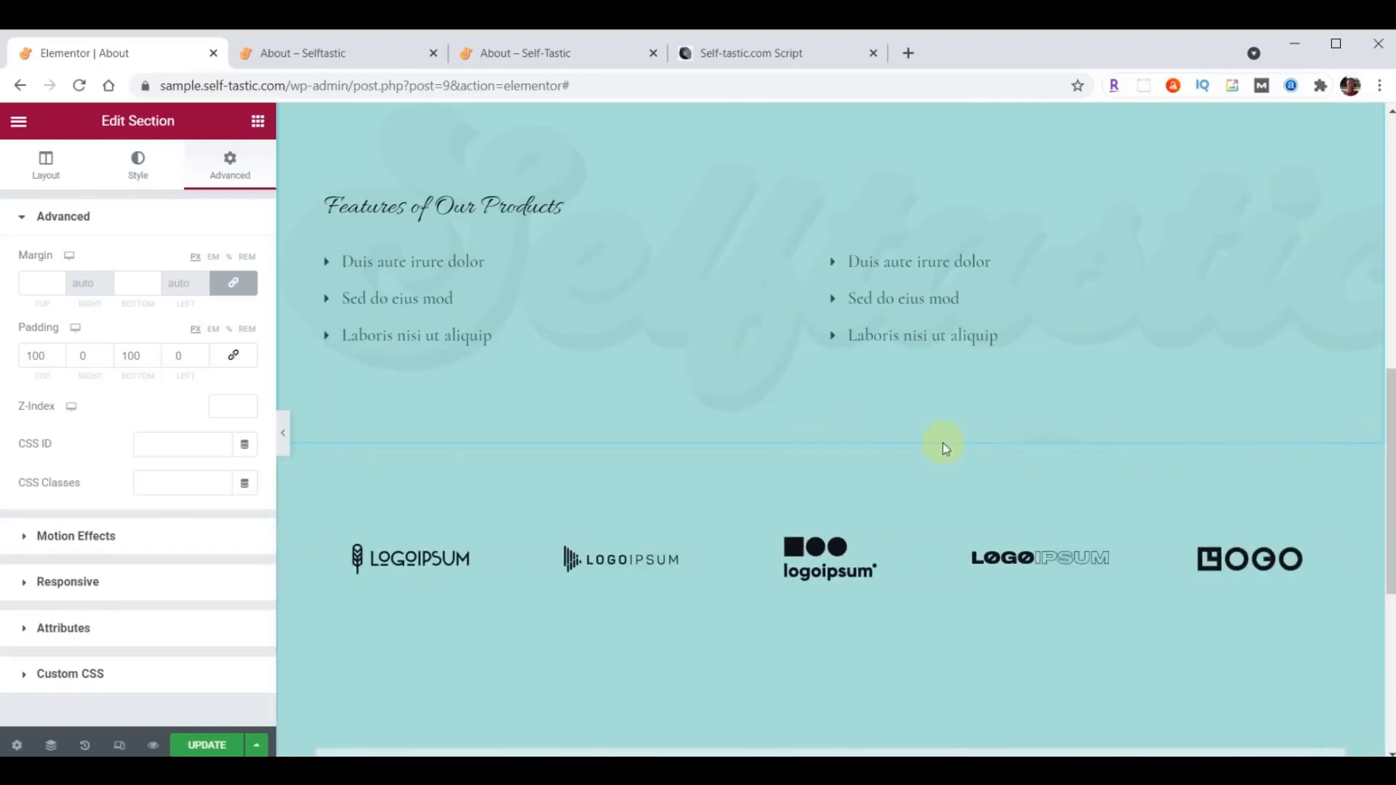
{"action": "left_click", "coordinate": [855, 435]}
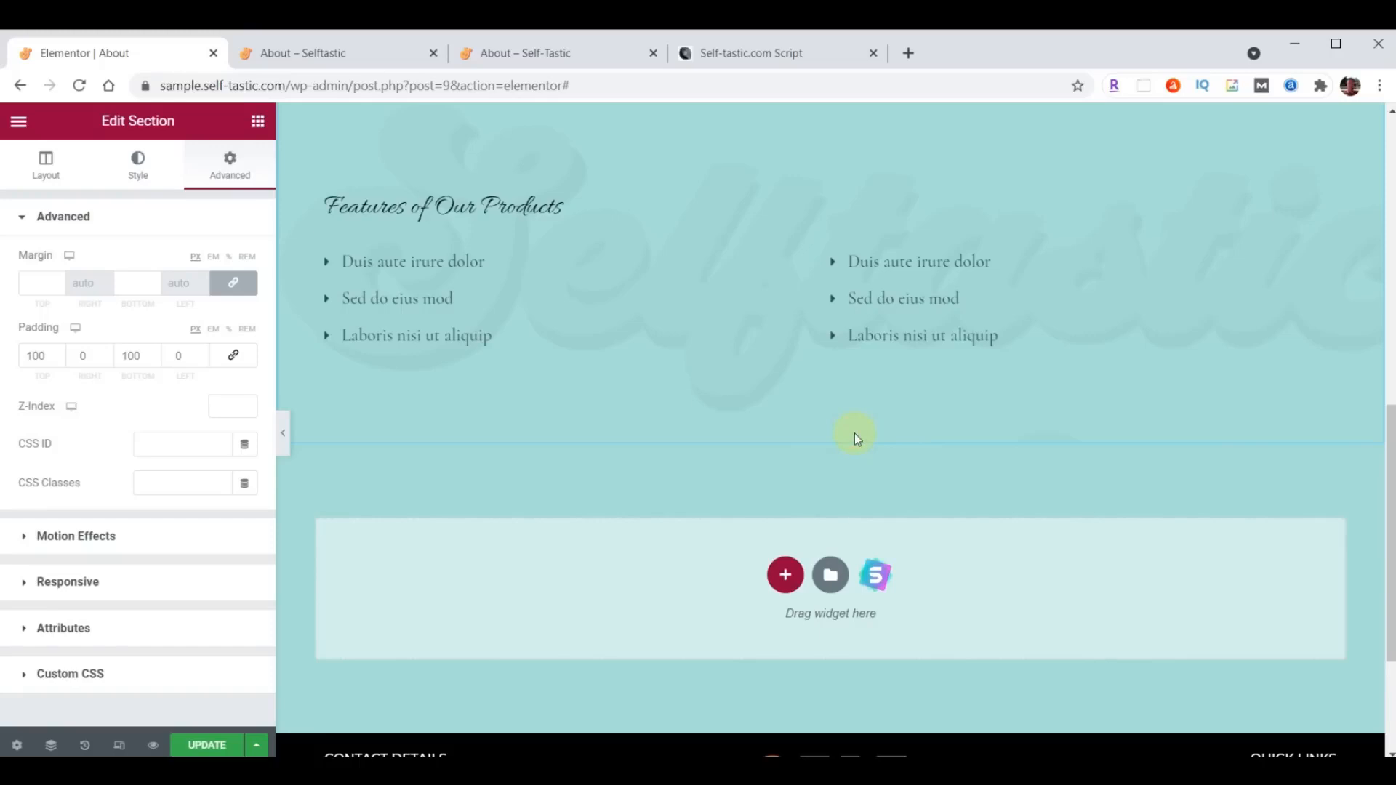
- Delete the "Features of Our Products" and "Helping You Look Good" headings and the inner section with the icon lists
{"action": "scroll", "coordinate": [898, 538], "scroll_direction": "up", "scroll_amount": 5}
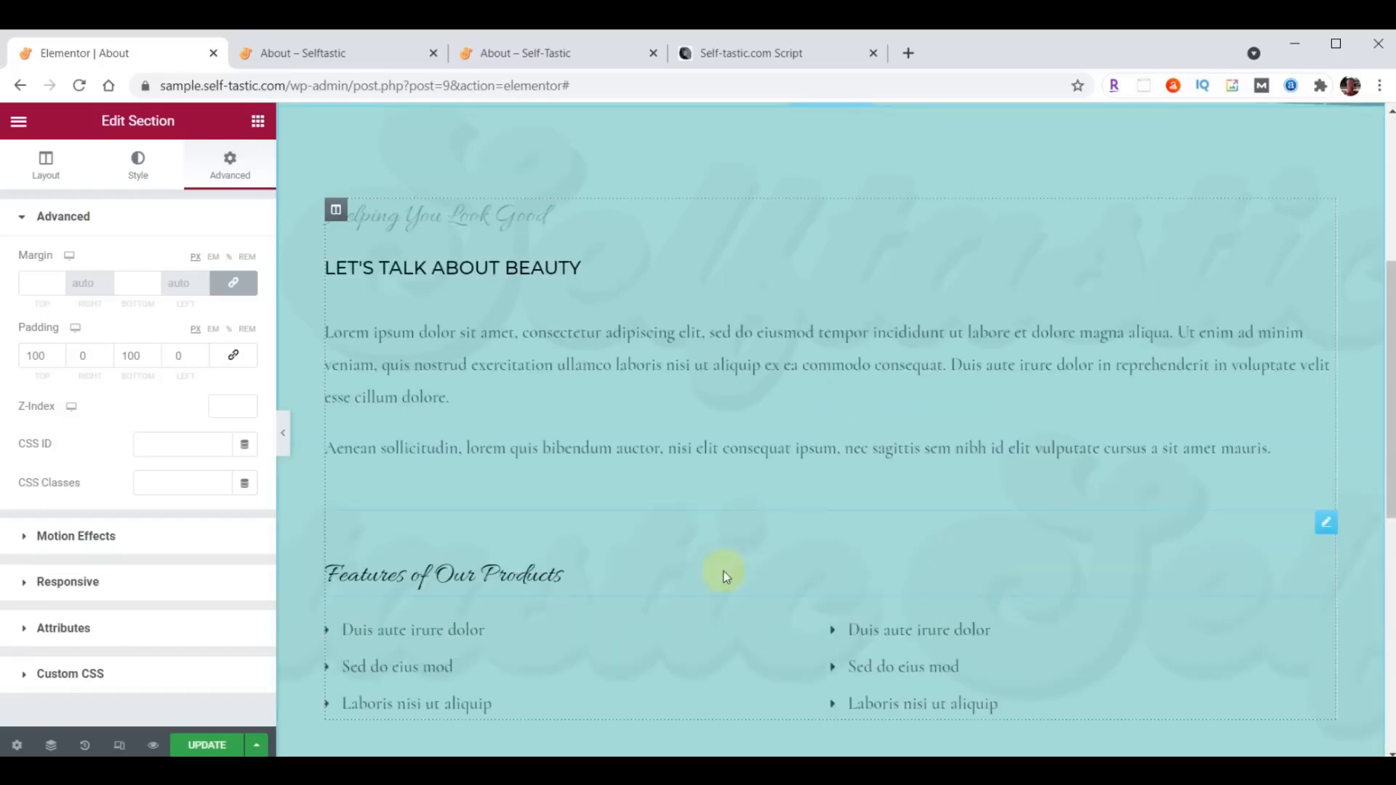
{"action": "right_click", "coordinate": [1323, 529]}
{"action": "left_click", "coordinate": [1244, 743]}
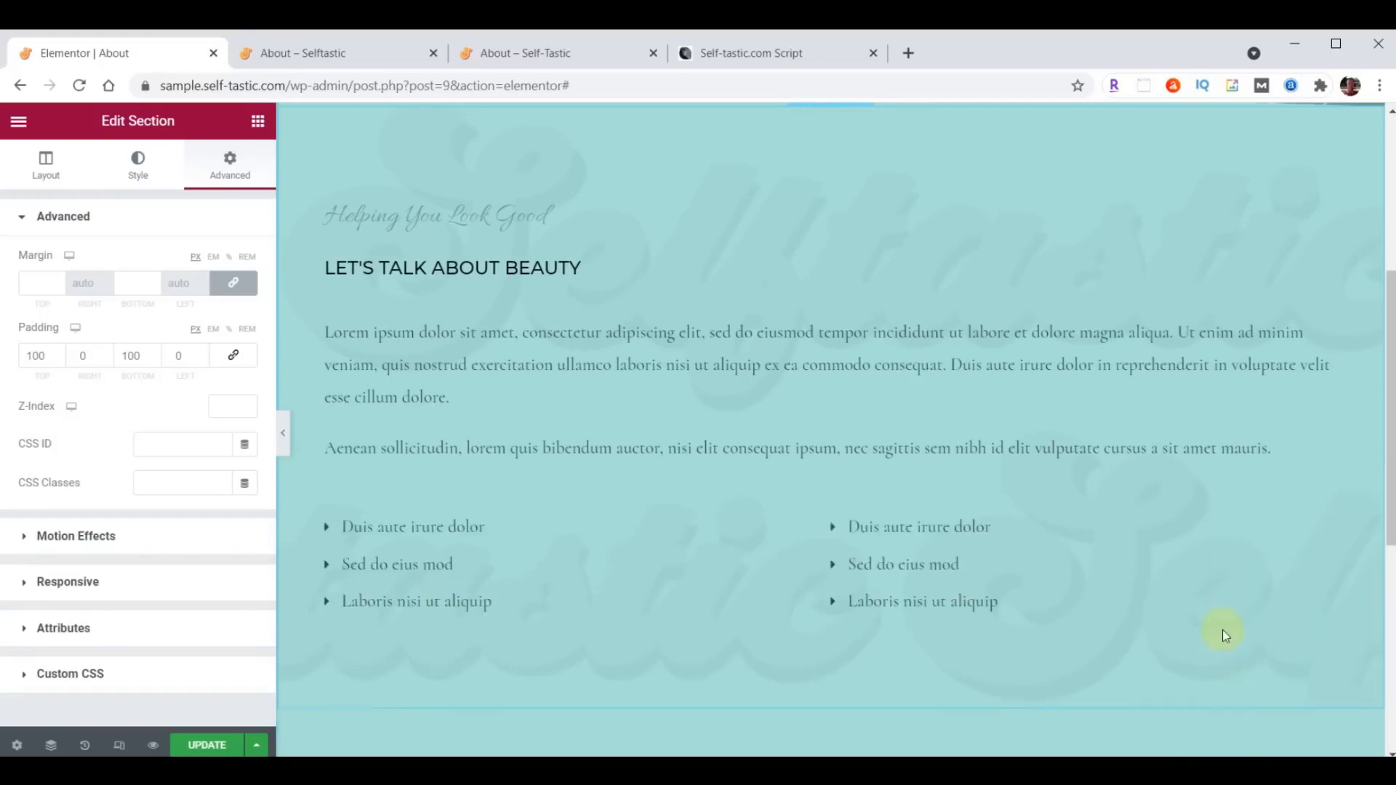
{"action": "right_click", "coordinate": [1326, 525]}
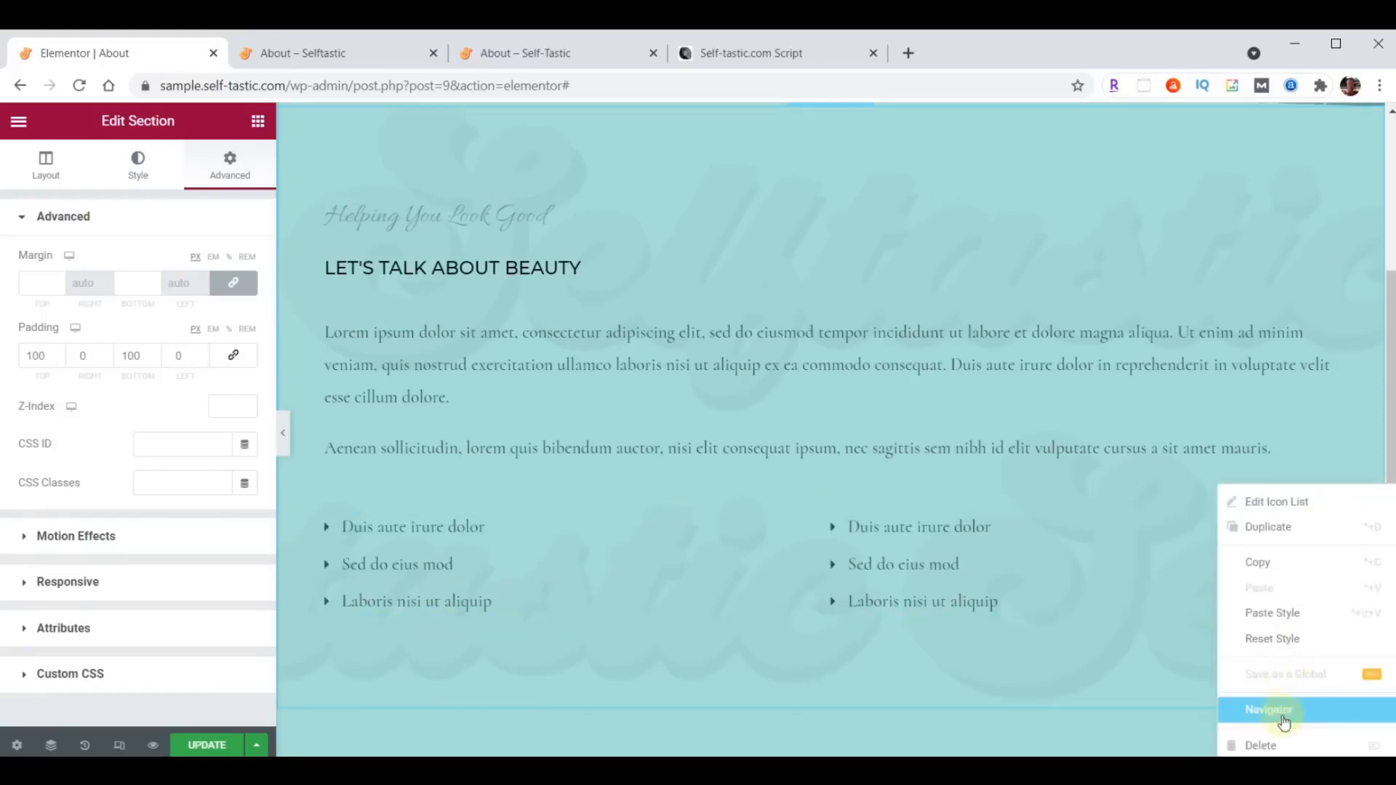
{"action": "left_click", "coordinate": [1257, 742]}
{"action": "right_click", "coordinate": [1319, 211]}
{"action": "left_click", "coordinate": [1261, 468]}
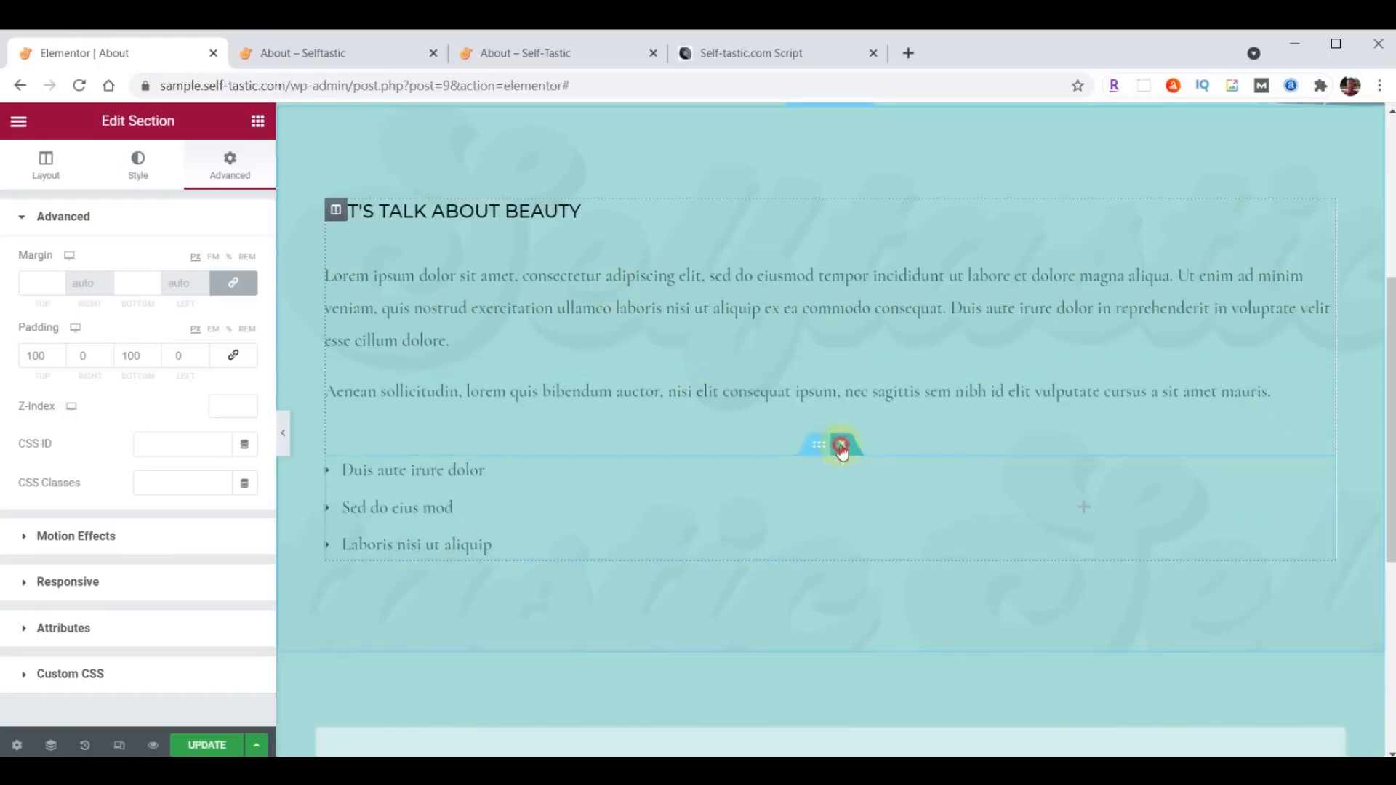
{"action": "left_click", "coordinate": [842, 444]}
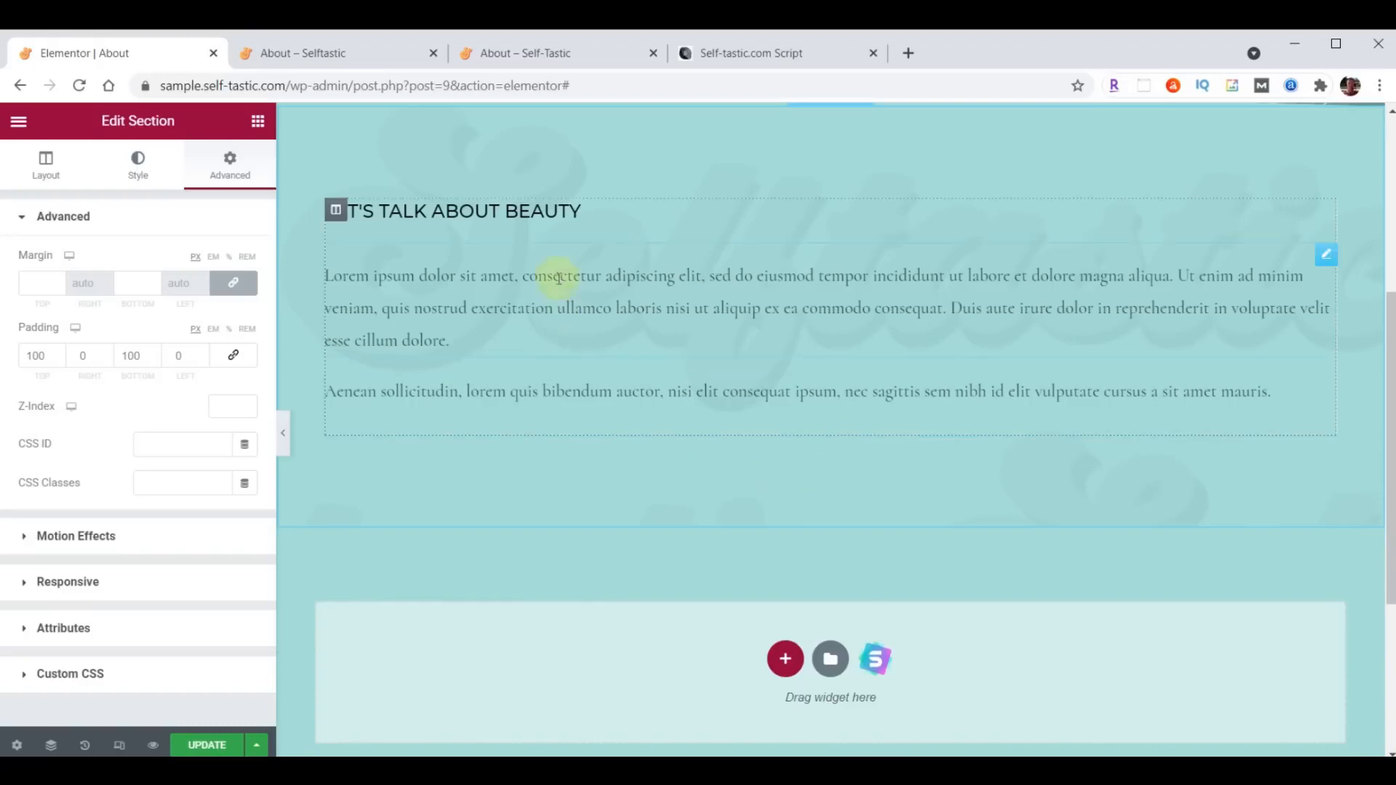
{"action": "left_click", "coordinate": [1325, 215]}
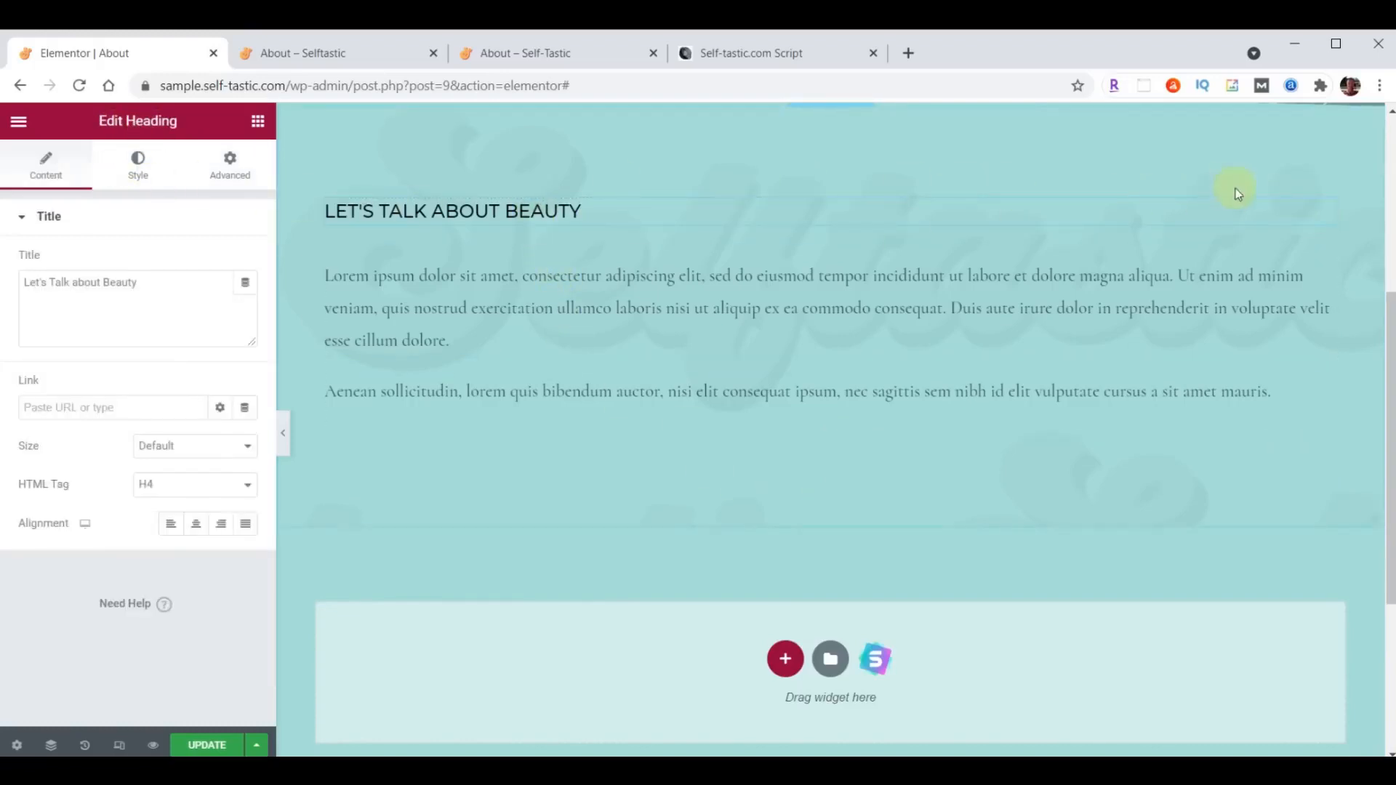
{"action": "left_click", "coordinate": [1326, 255]}
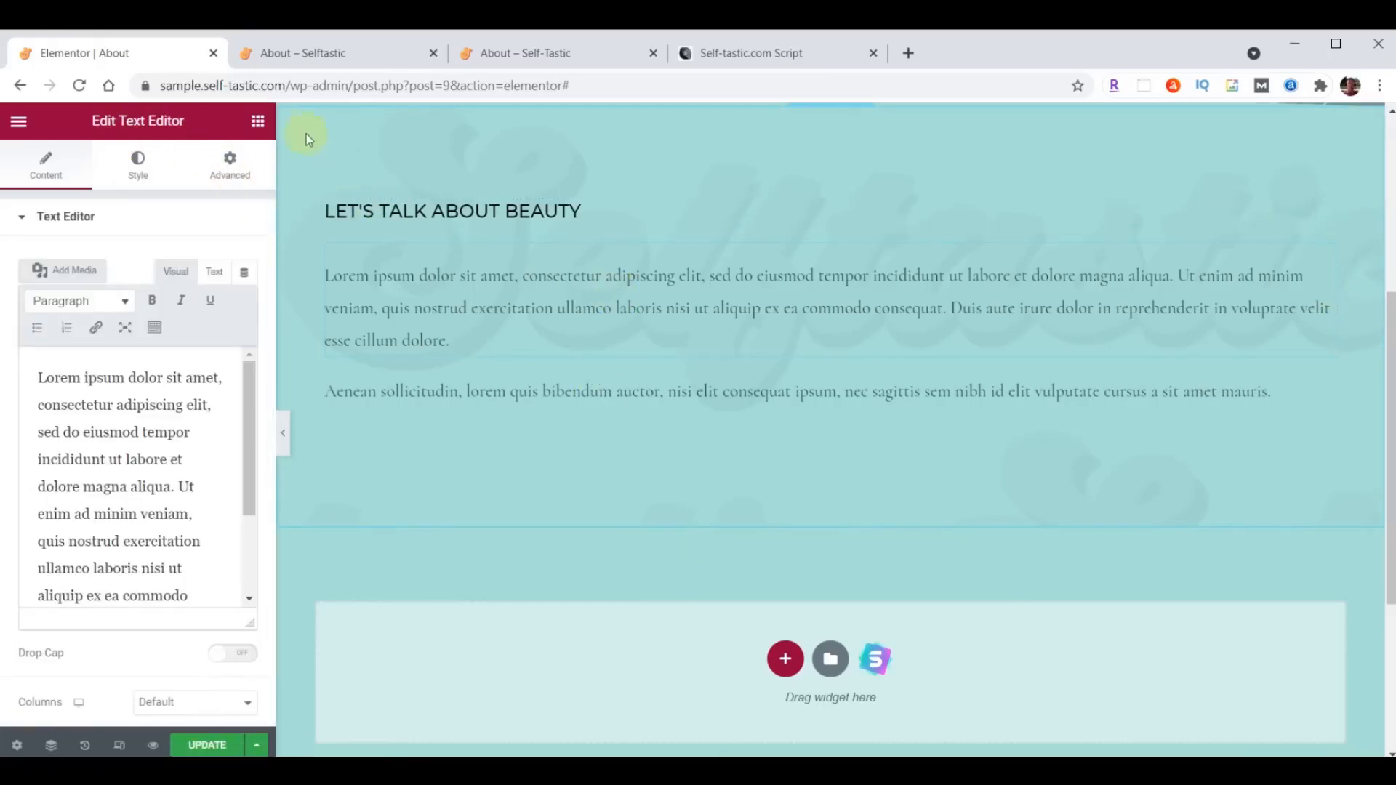
{"action": "left_click", "coordinate": [257, 122]}
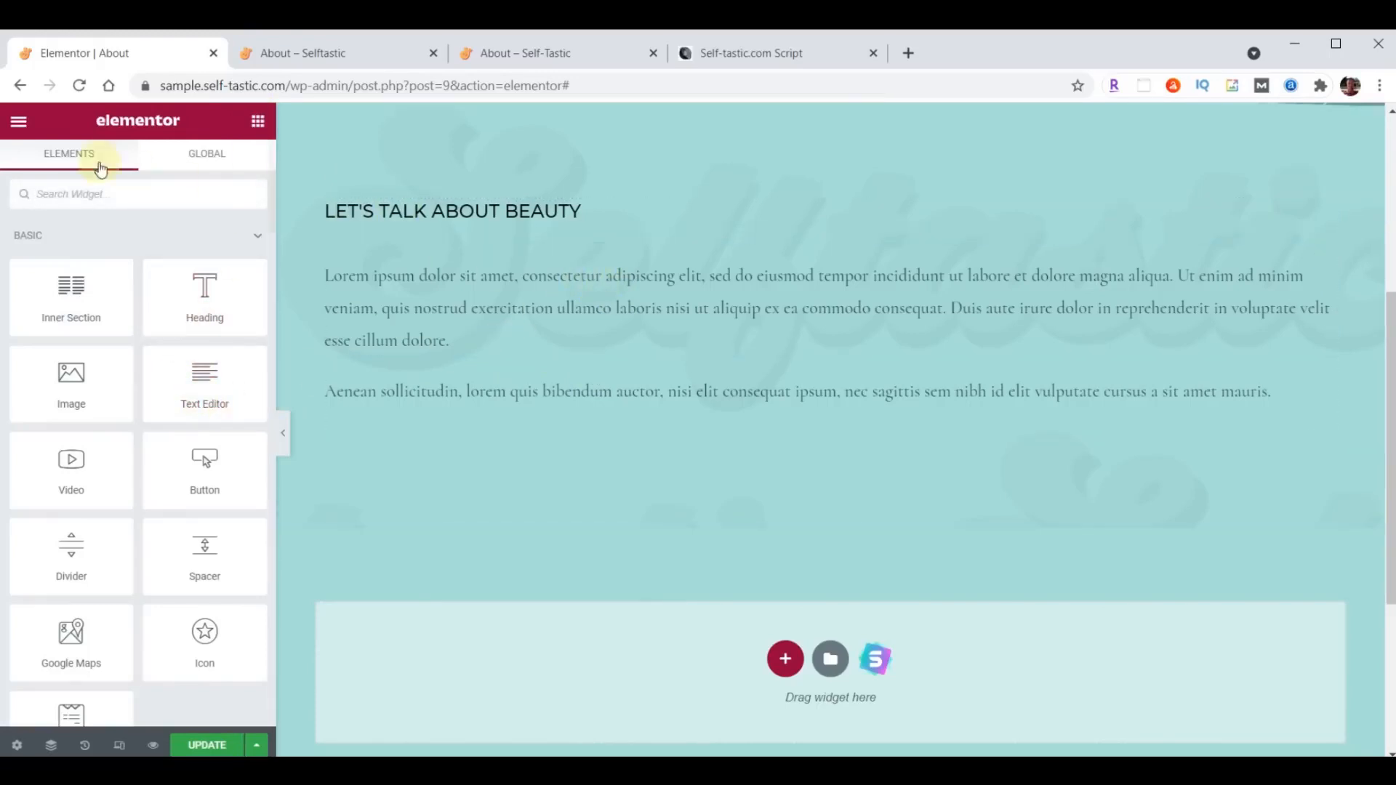
- Change the "Let's Talk about Beauty" heading text to "About Me"
{"action": "left_click", "coordinate": [1322, 211]}
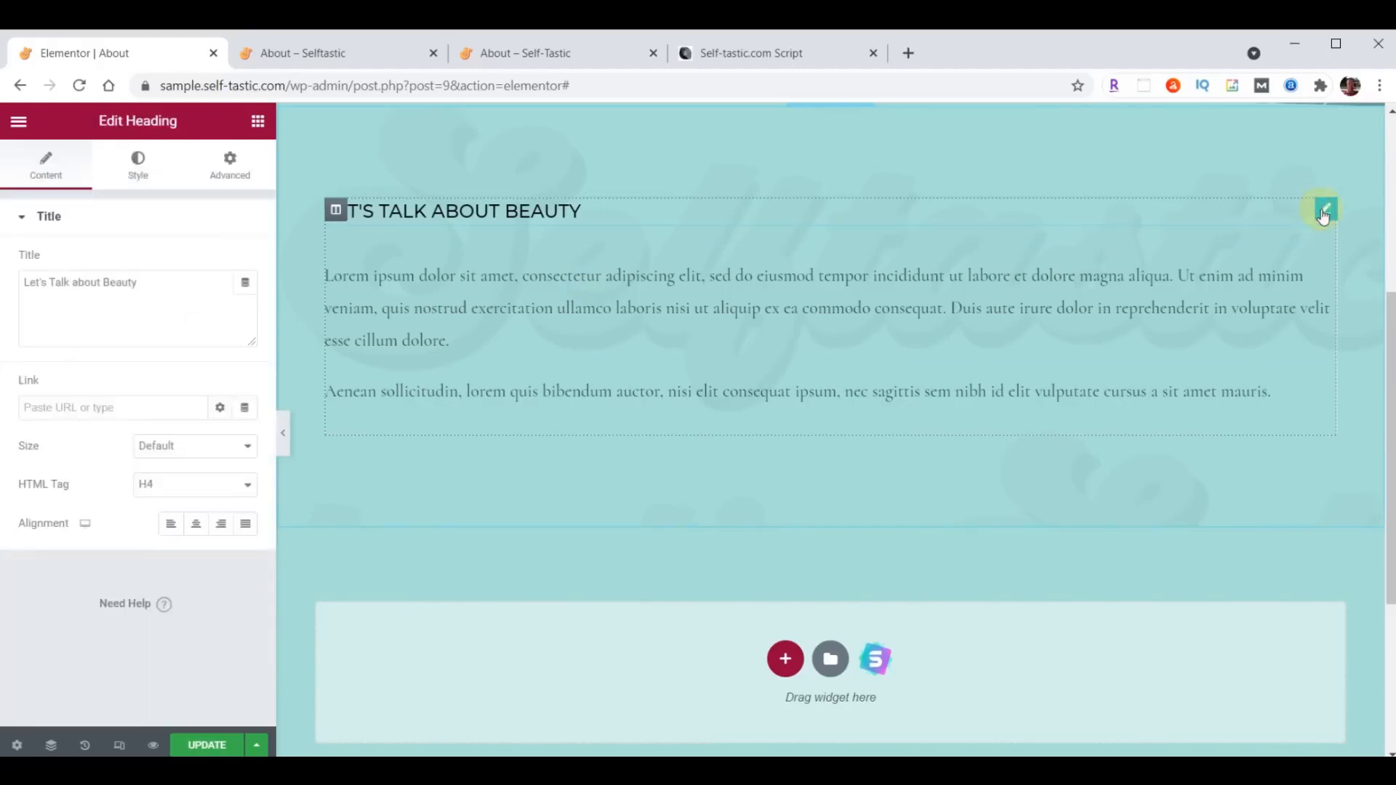
{"action": "left_click", "coordinate": [164, 282]}
{"action": "left_click_drag", "start_coordinate": [164, 282], "coordinate": [9, 276]}
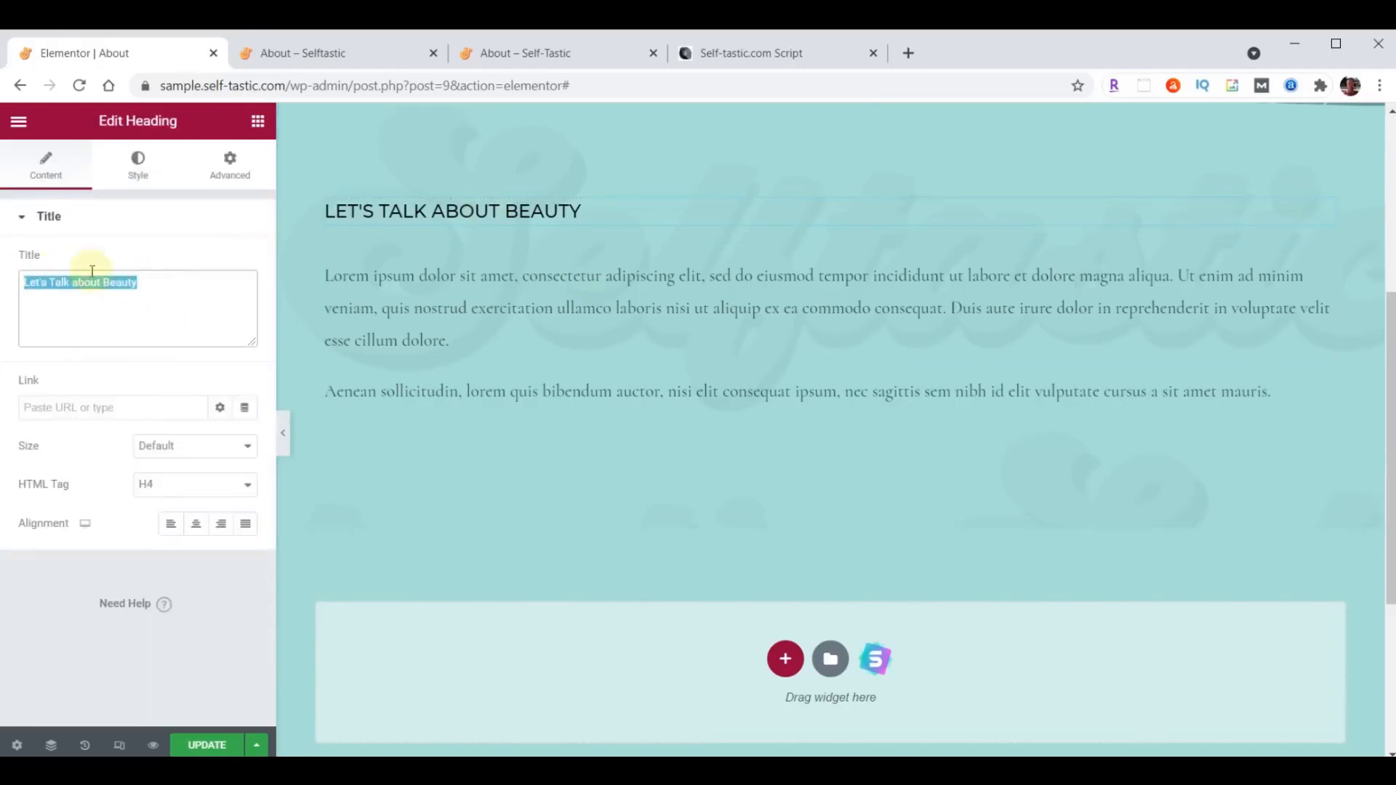
{"action": "type", "text": "About Me"}
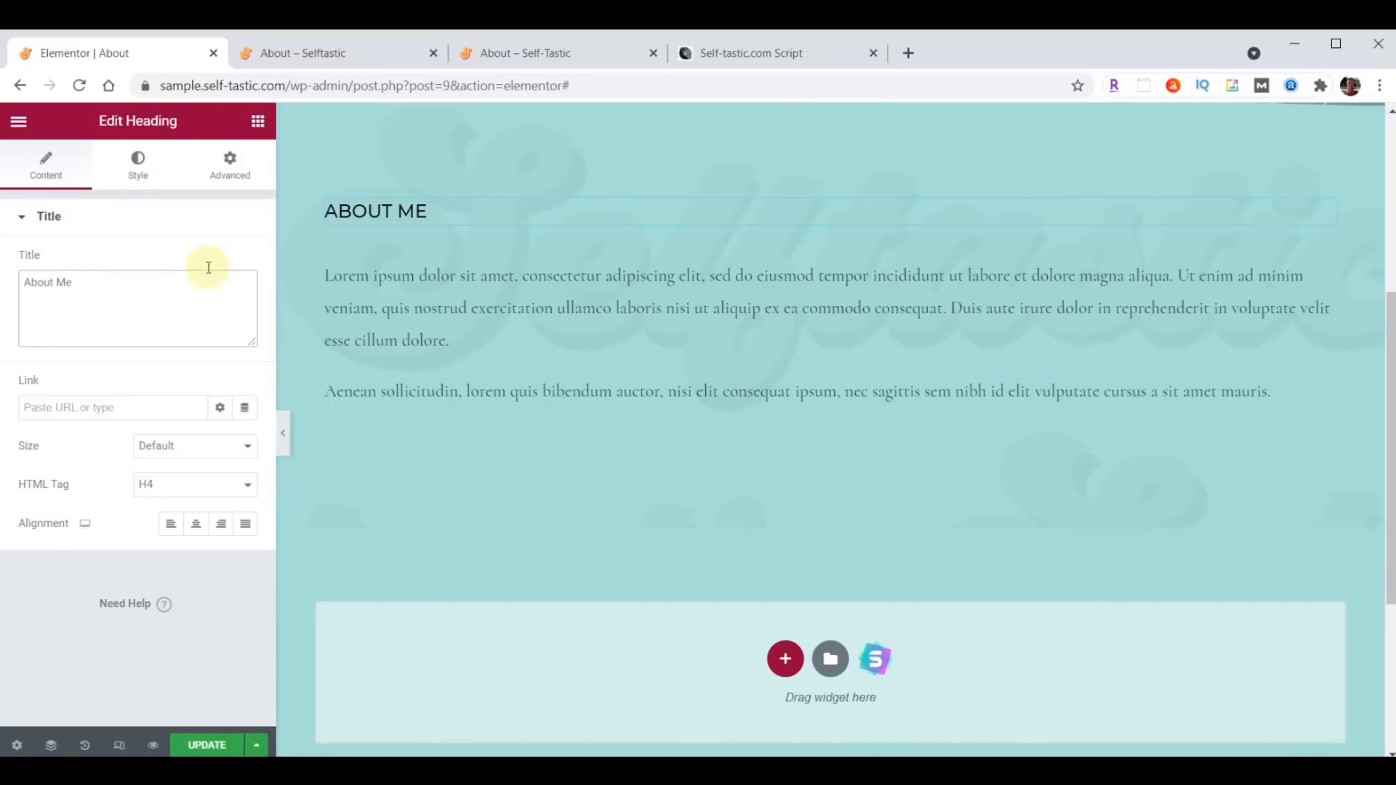
- Set the "About Me" heading's typography to Montserrat, size 32 px, weight 300
{"action": "left_click", "coordinate": [138, 164]}
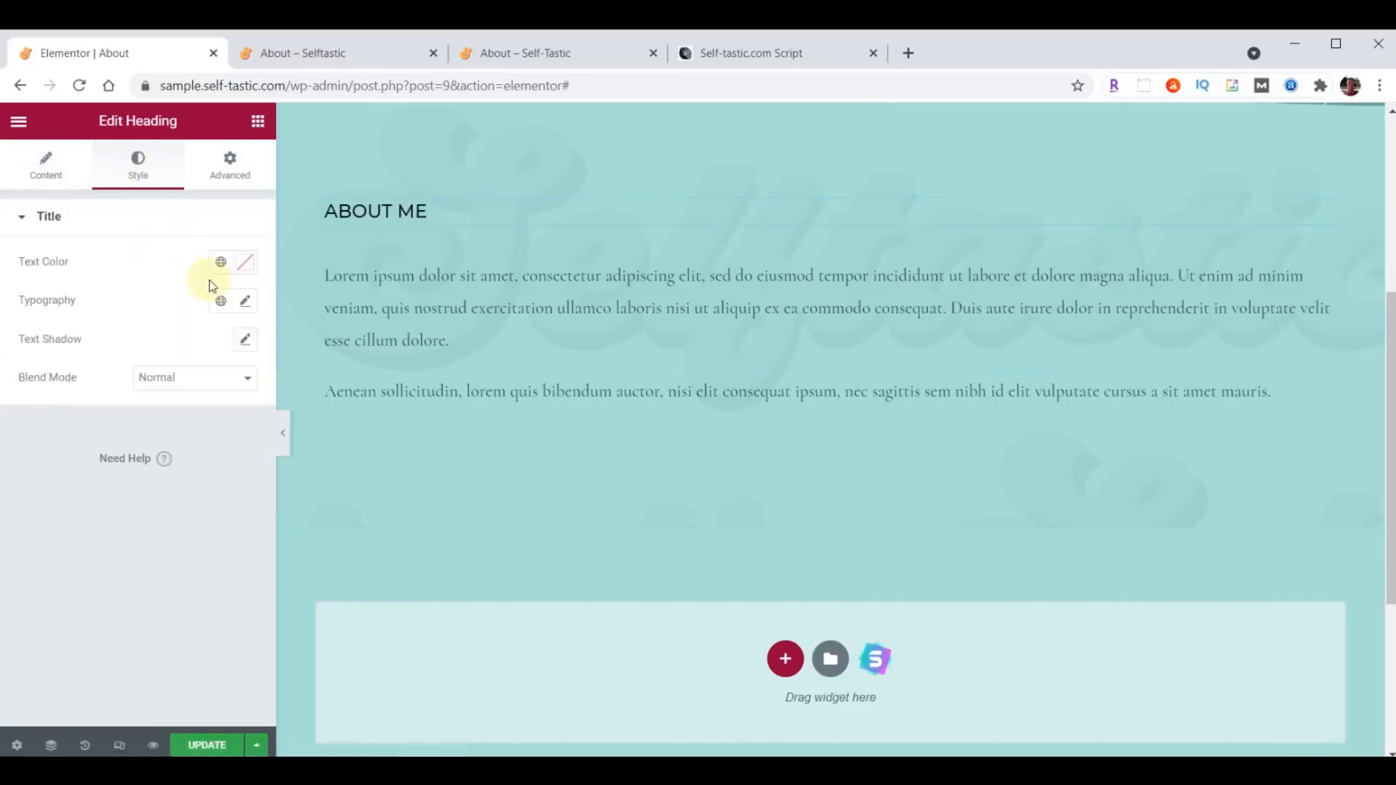
{"action": "left_click", "coordinate": [247, 301]}
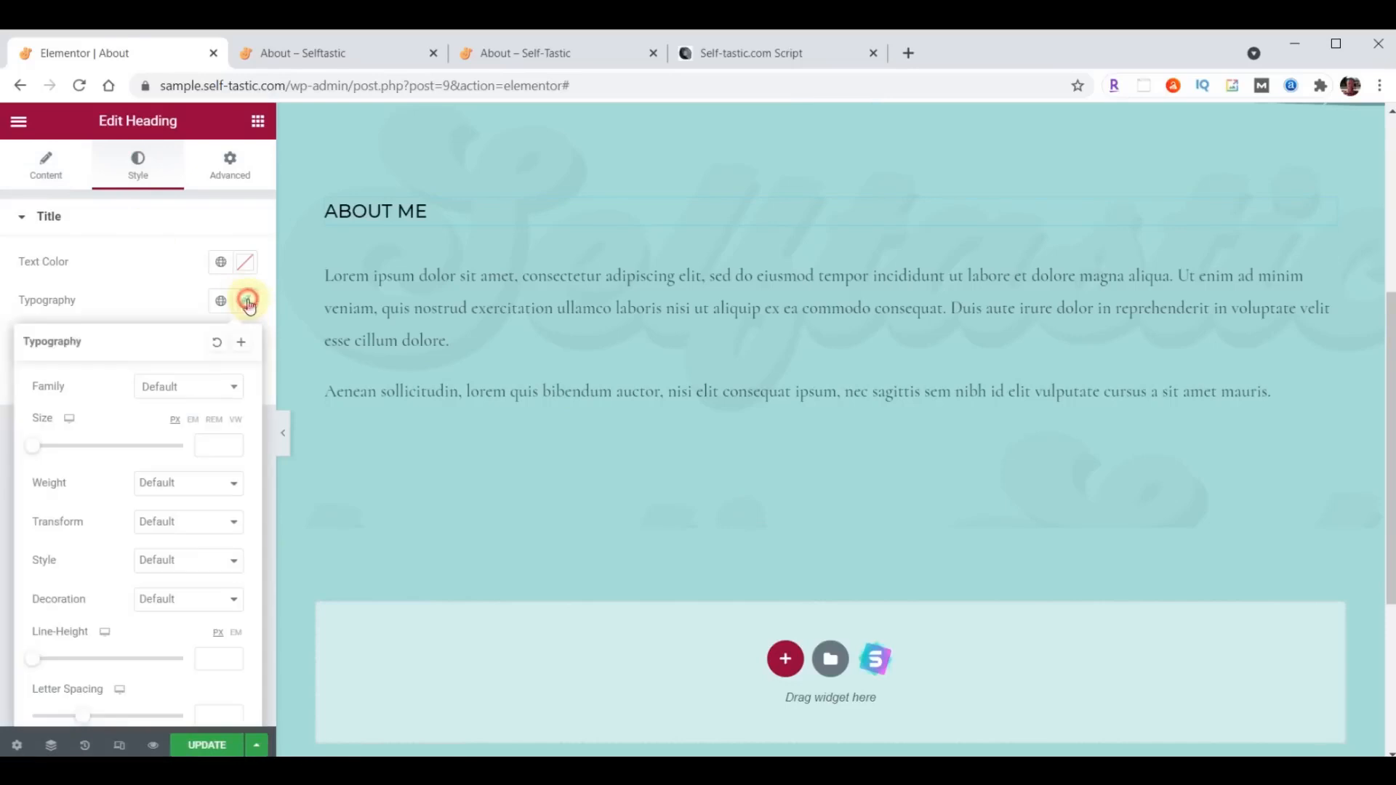
{"action": "left_click", "coordinate": [210, 387]}
{"action": "type", "text": "Montserrat"}
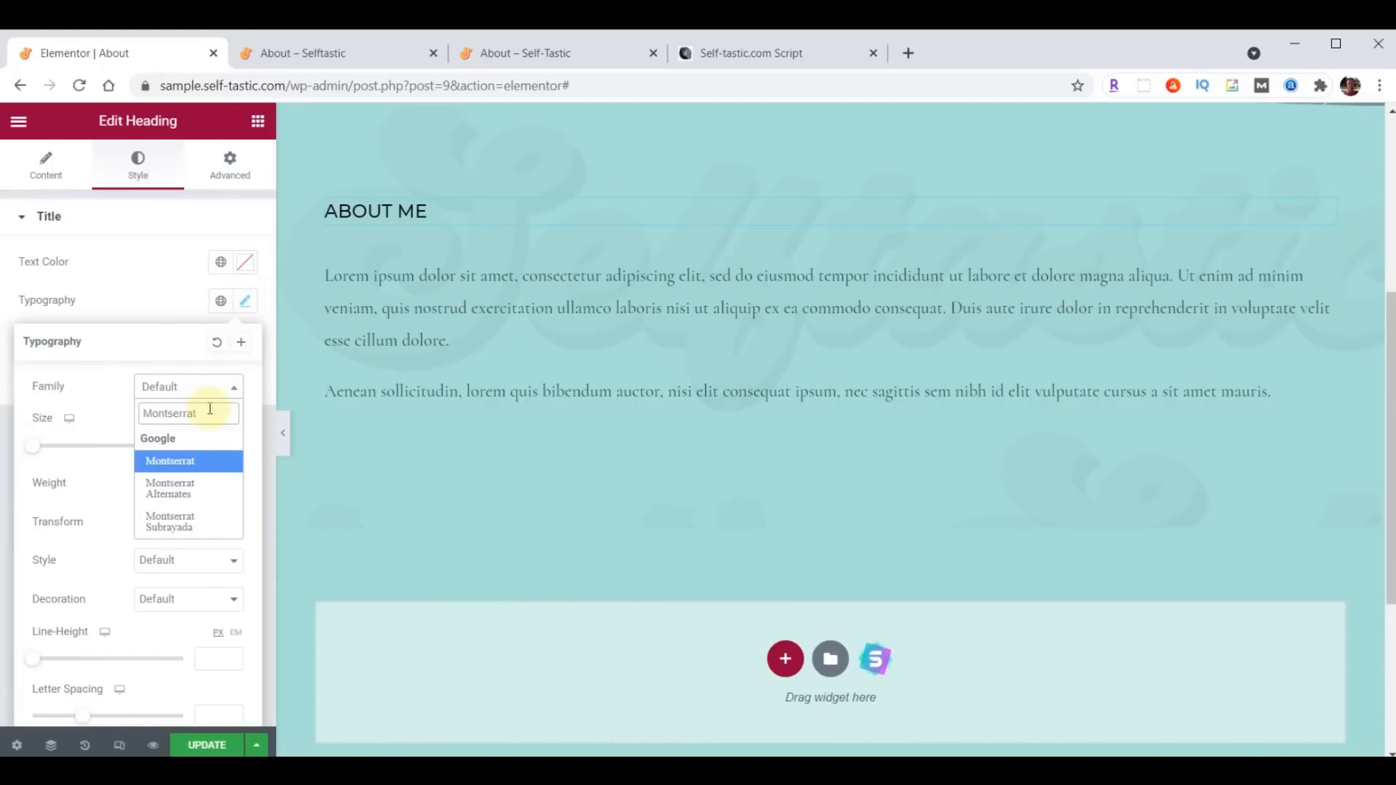
{"action": "left_click", "coordinate": [203, 455]}
{"action": "left_click", "coordinate": [203, 450]}
{"action": "type", "text": "32"}
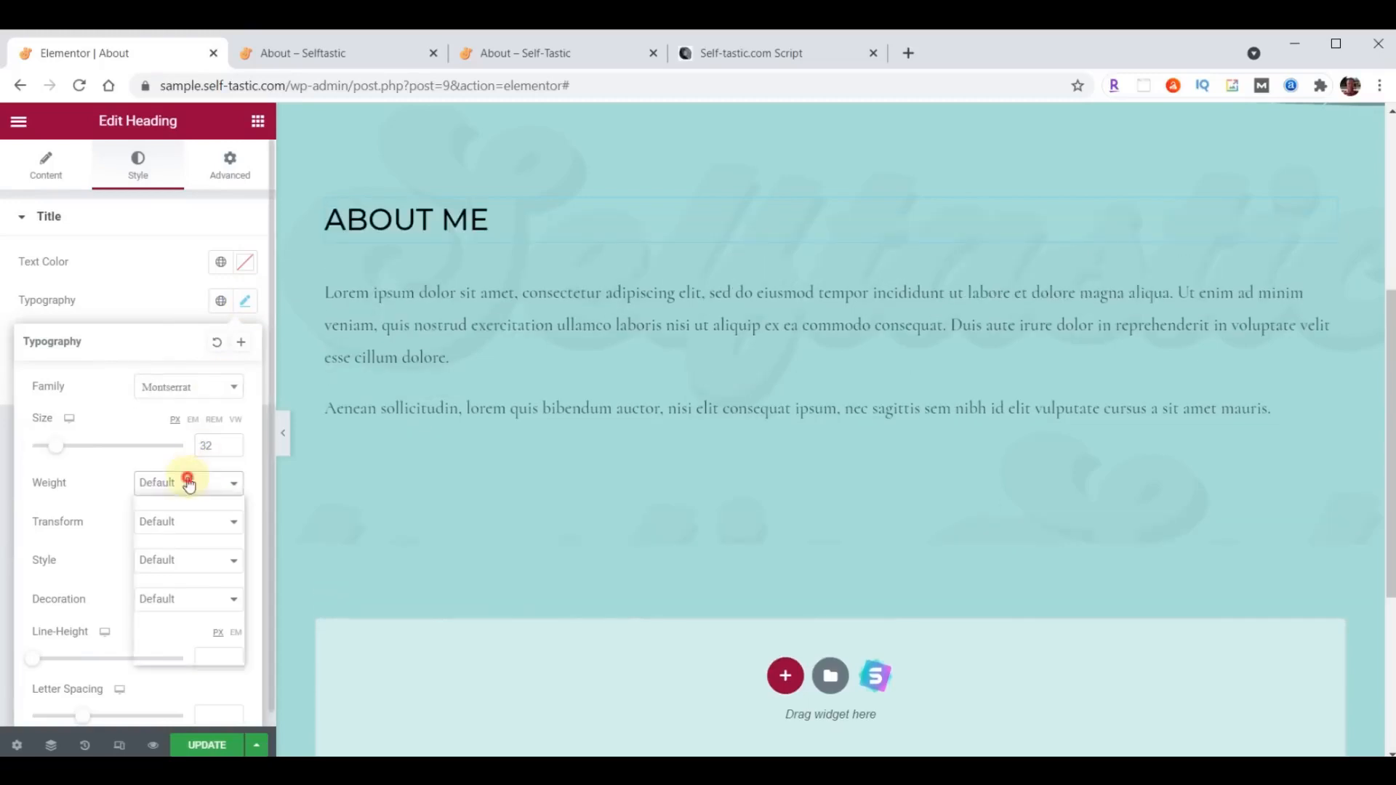
{"action": "left_click", "coordinate": [189, 484]}
{"action": "left_click", "coordinate": [177, 533]}
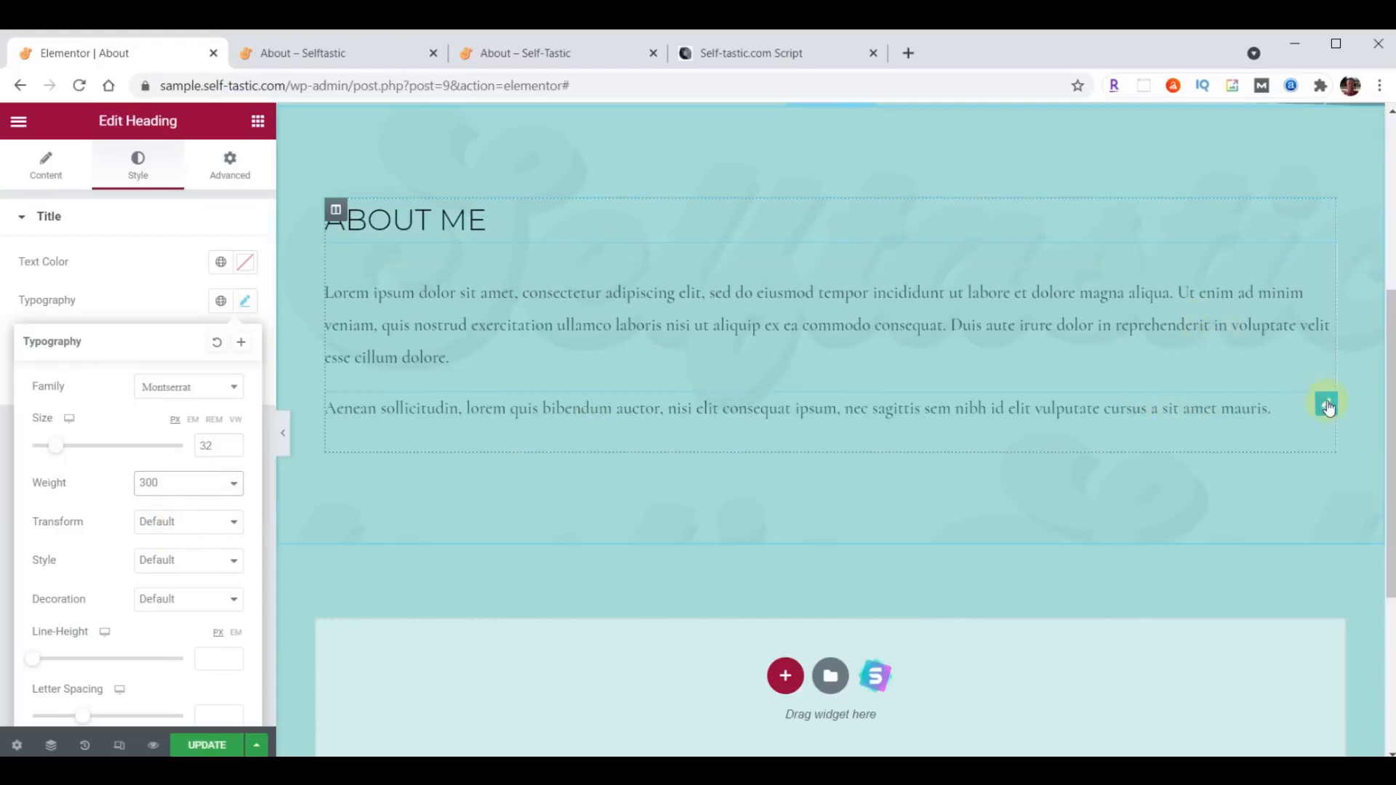
- Delete the "Aenean sollicitudin" paragraph and set the remaining paragraph's text color to the copied #473C31
{"action": "right_click", "coordinate": [1328, 409]}
{"action": "left_click", "coordinate": [1287, 658]}
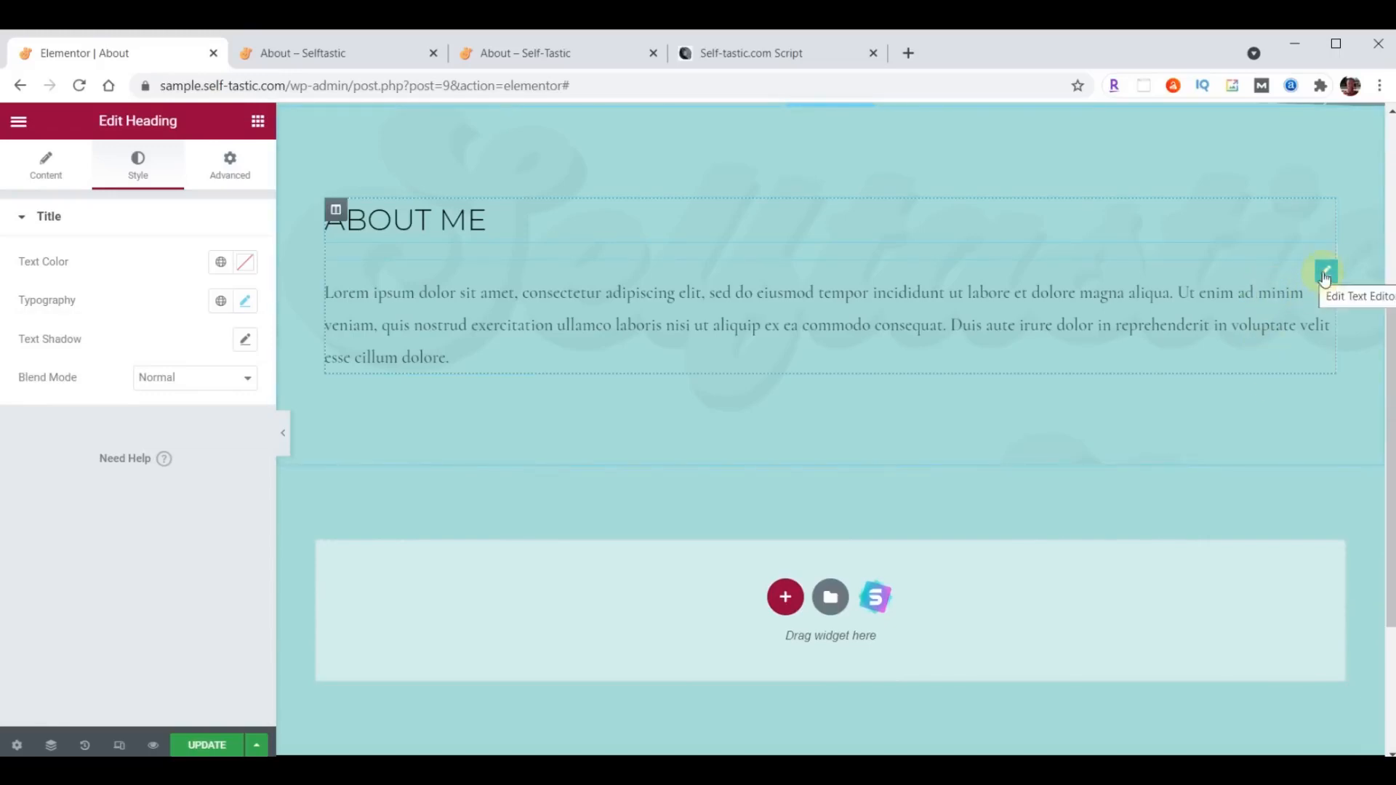
{"action": "left_click", "coordinate": [1324, 275]}
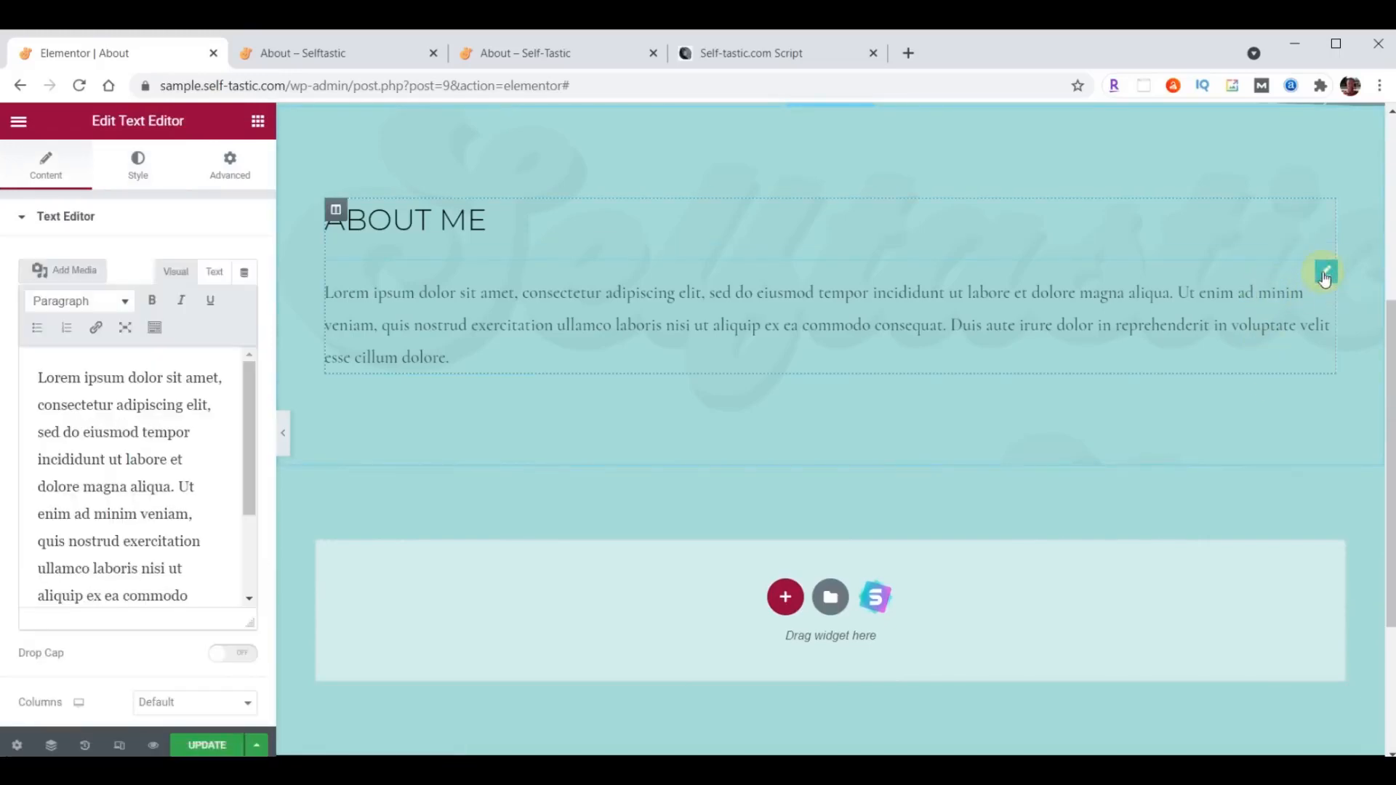
{"action": "left_click", "coordinate": [139, 160]}
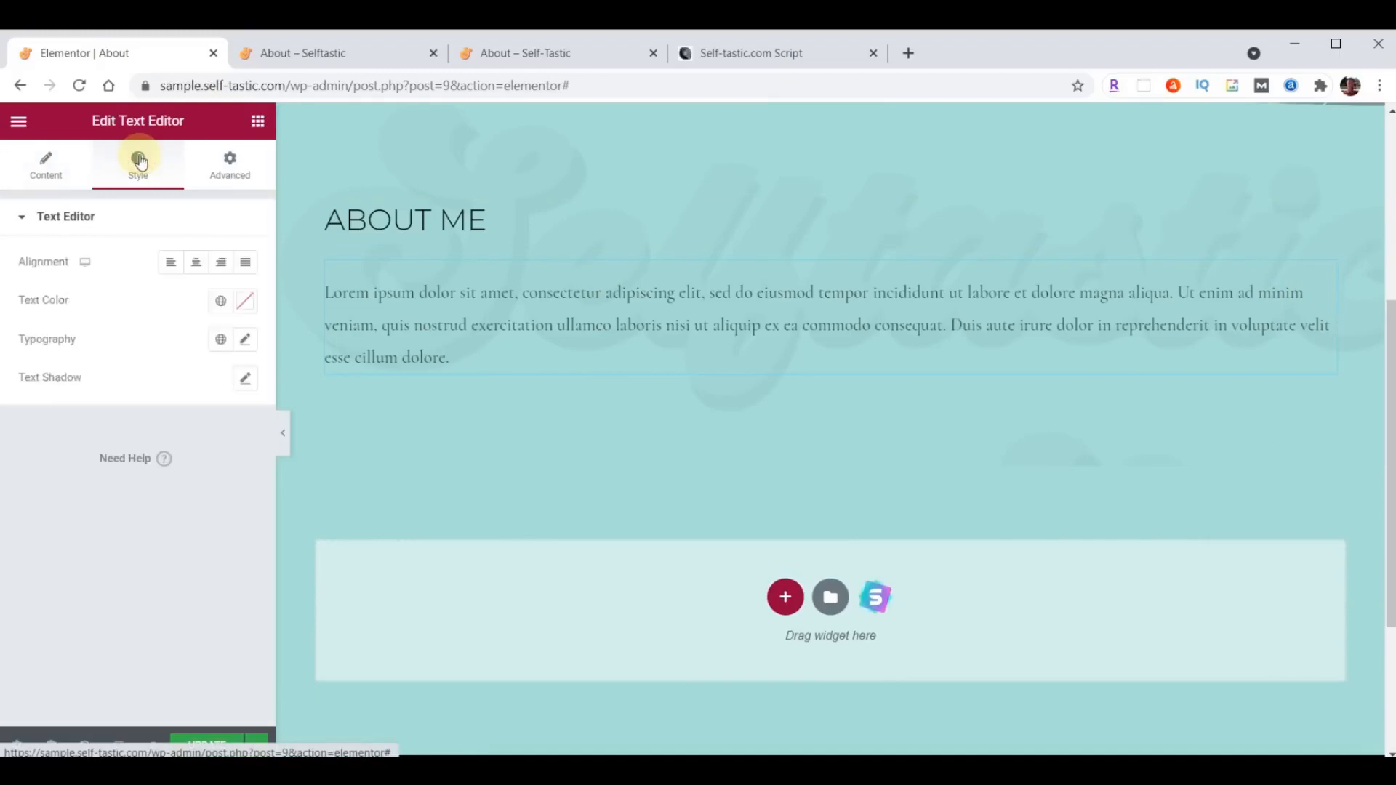
{"action": "left_click", "coordinate": [246, 301]}
{"action": "type", "text": "#473C31"}
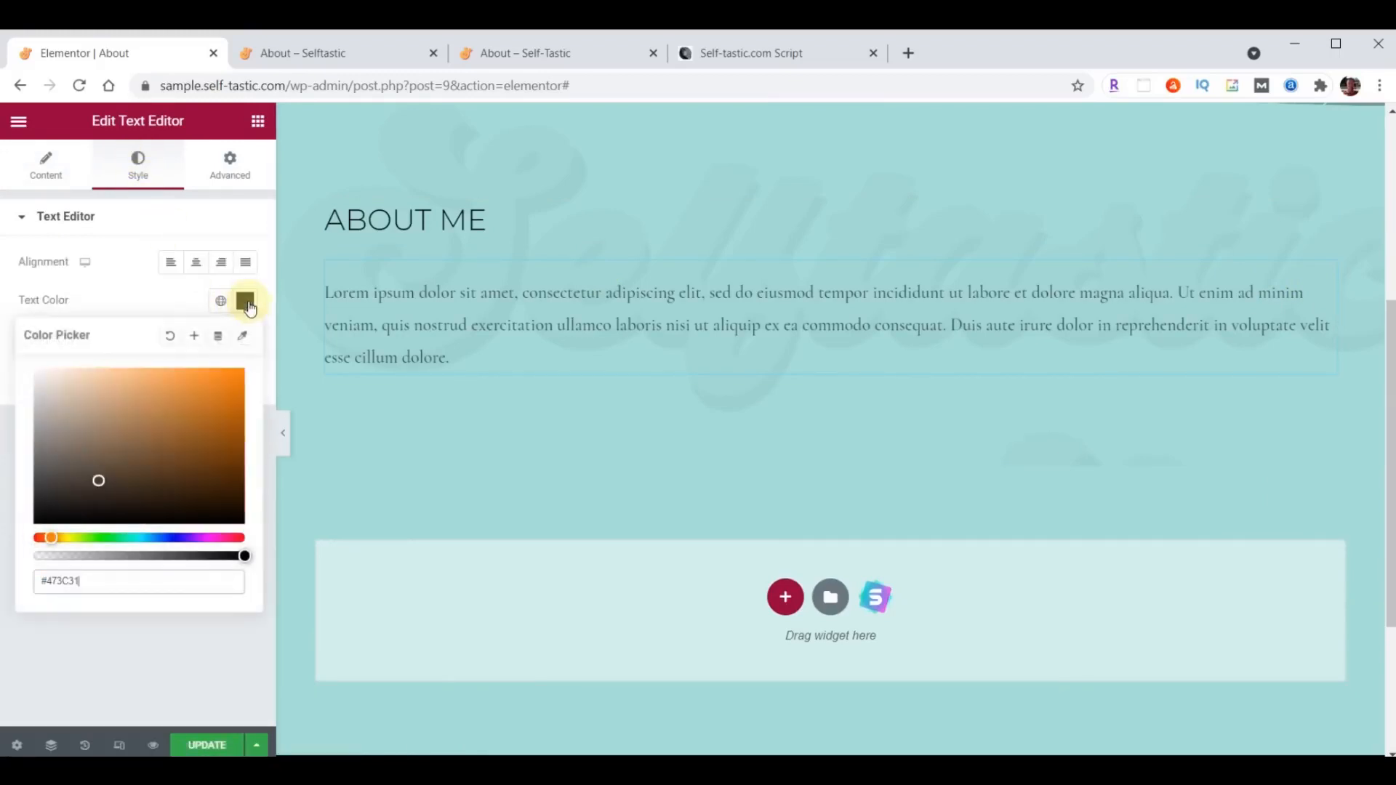
- Try to apply the Raleway font family to the paragraph, and set its size to 21 px and weight to 400
{"action": "left_click", "coordinate": [246, 303]}
{"action": "left_click", "coordinate": [246, 341]}
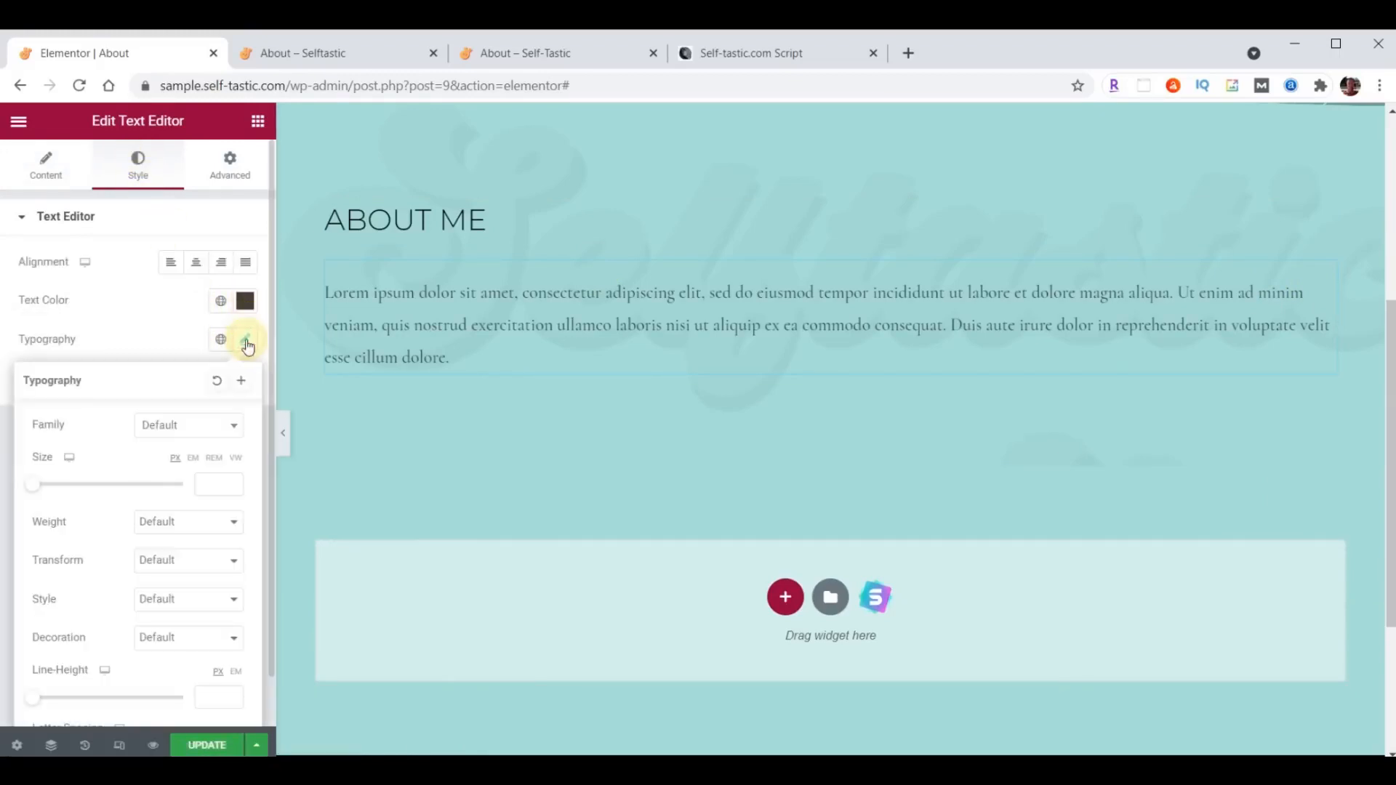
{"action": "left_click", "coordinate": [189, 424]}
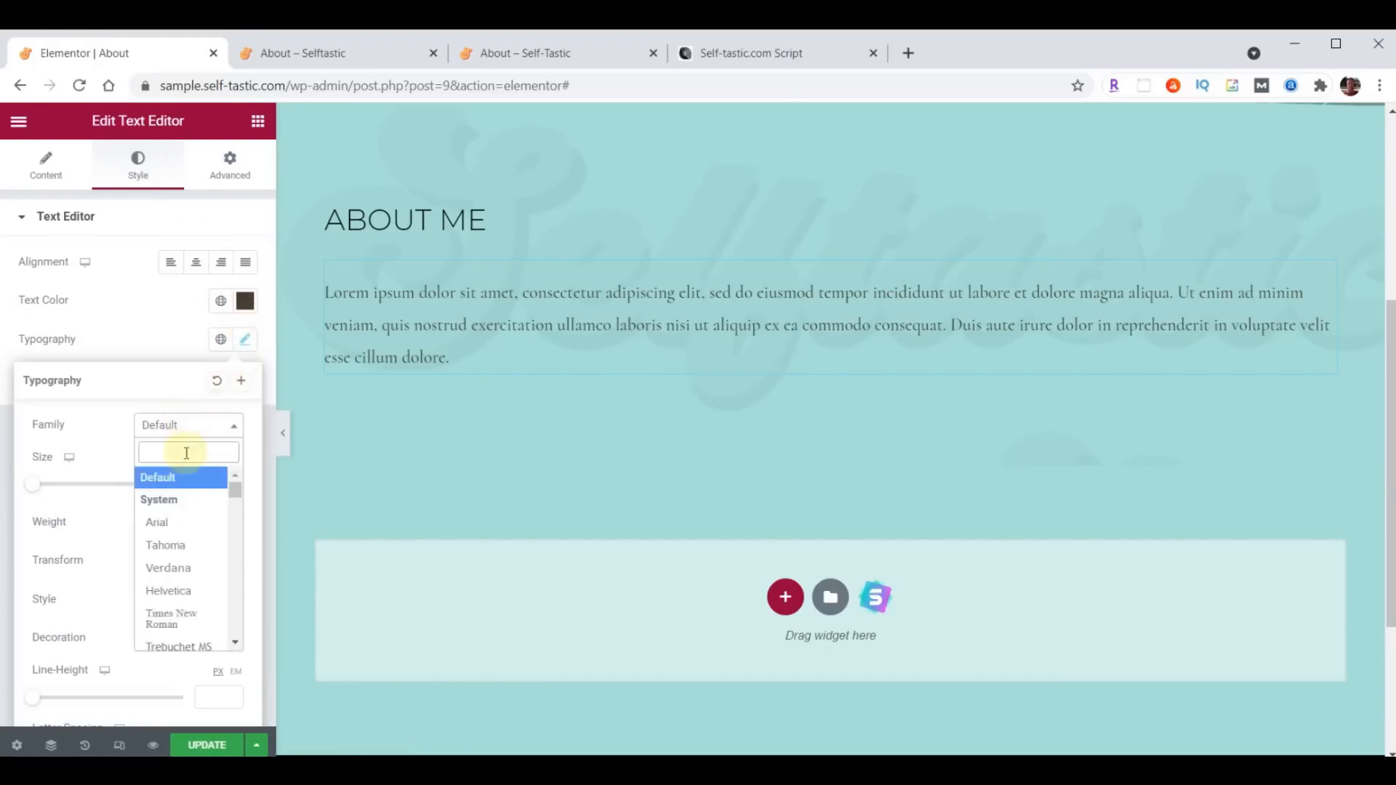
{"action": "type", "text": "Raleway"}
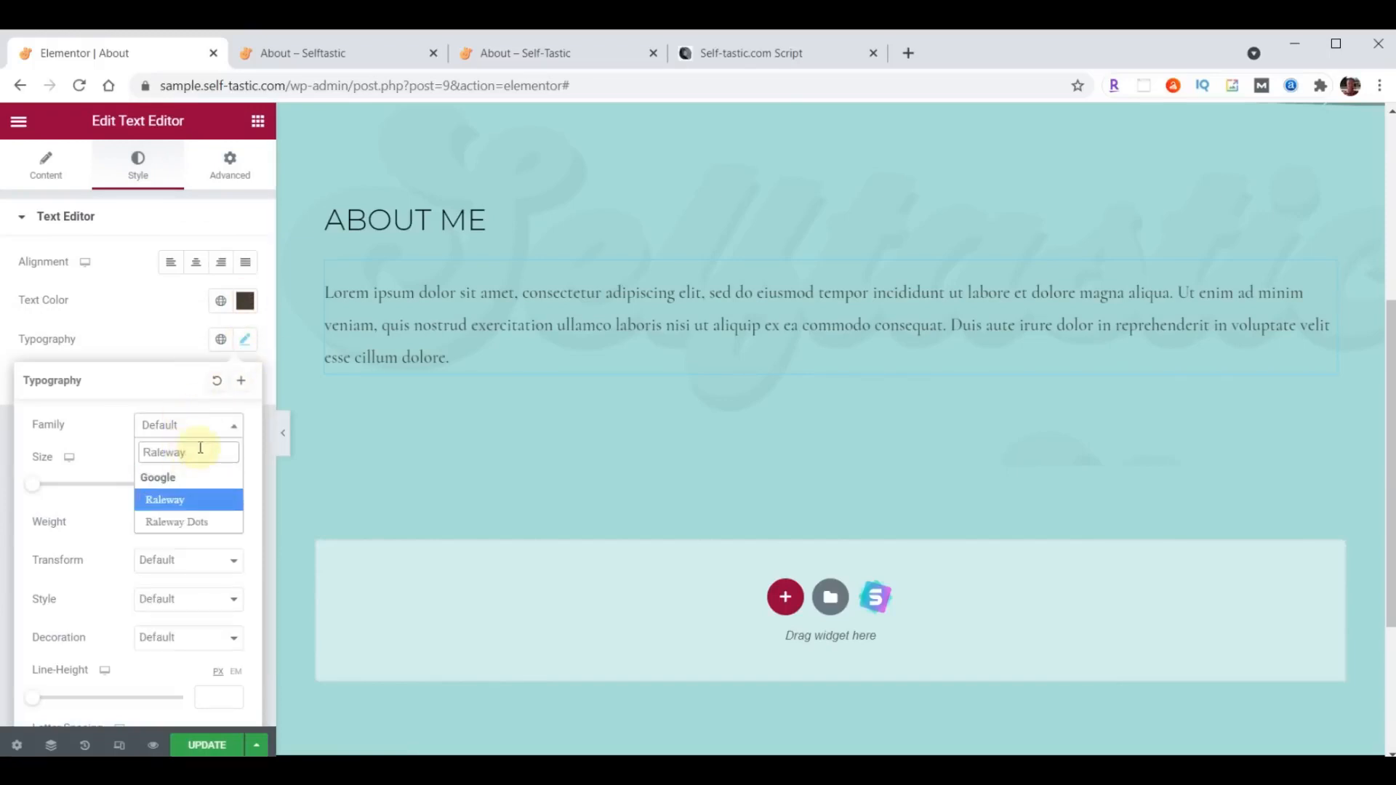
{"action": "left_click", "coordinate": [206, 483]}
{"action": "type", "text": "21"}
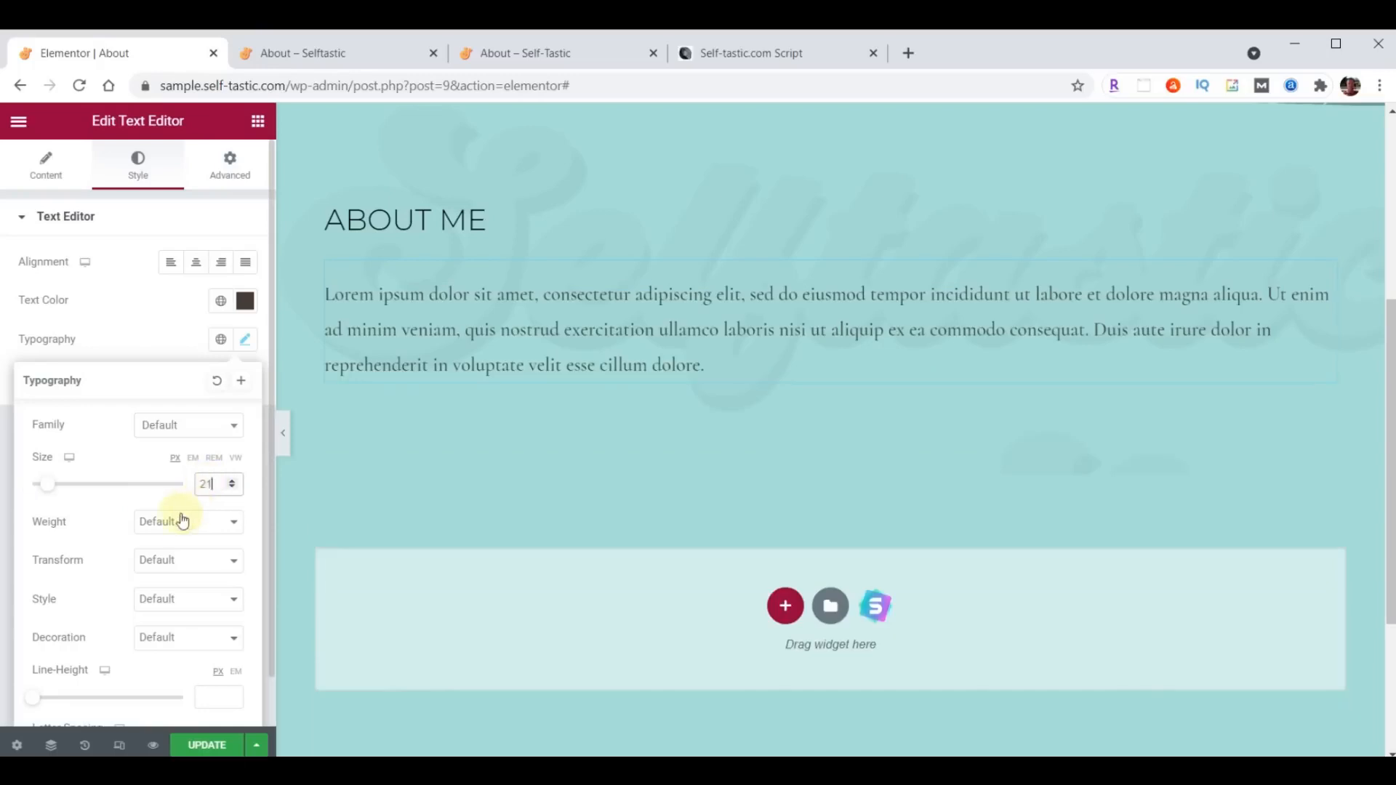
{"action": "left_click", "coordinate": [178, 525]}
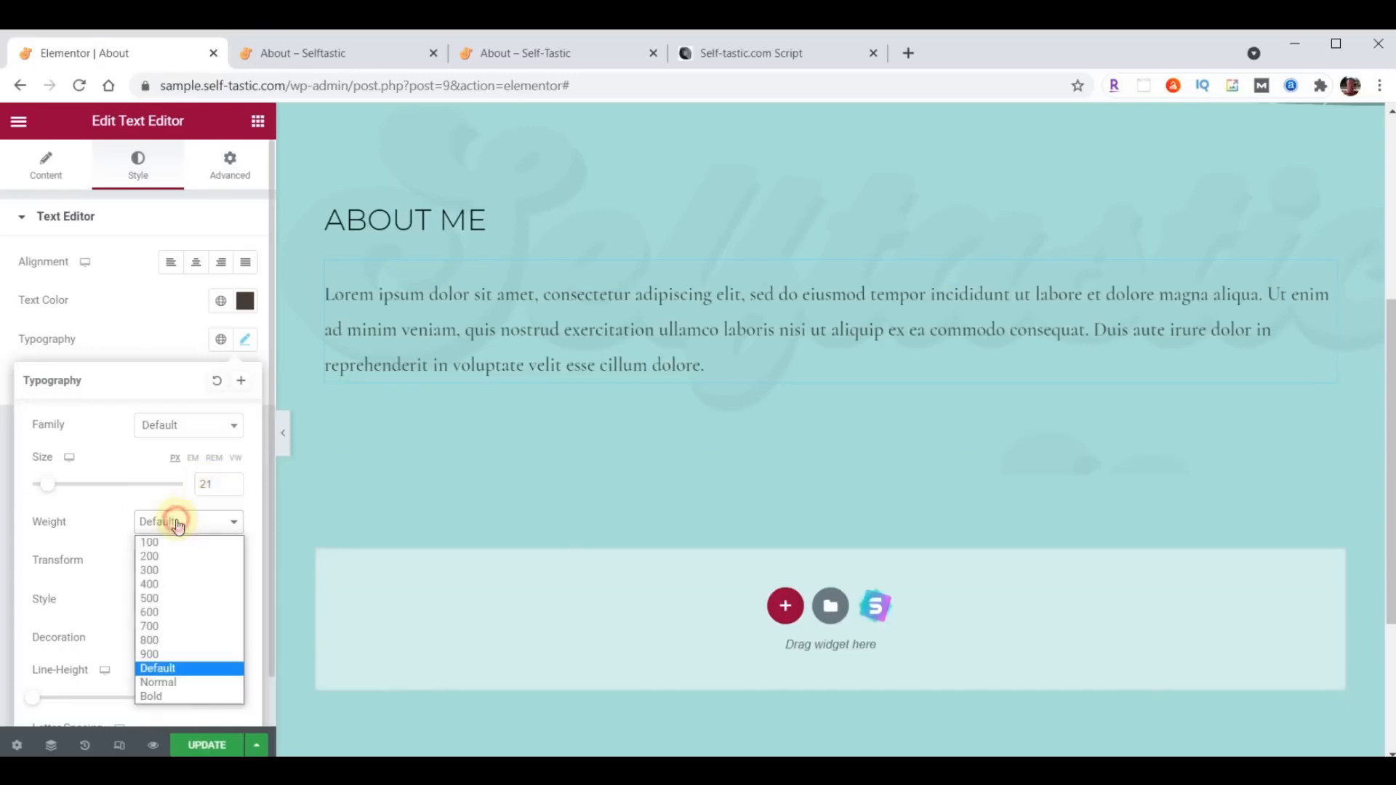
{"action": "left_click", "coordinate": [160, 581]}
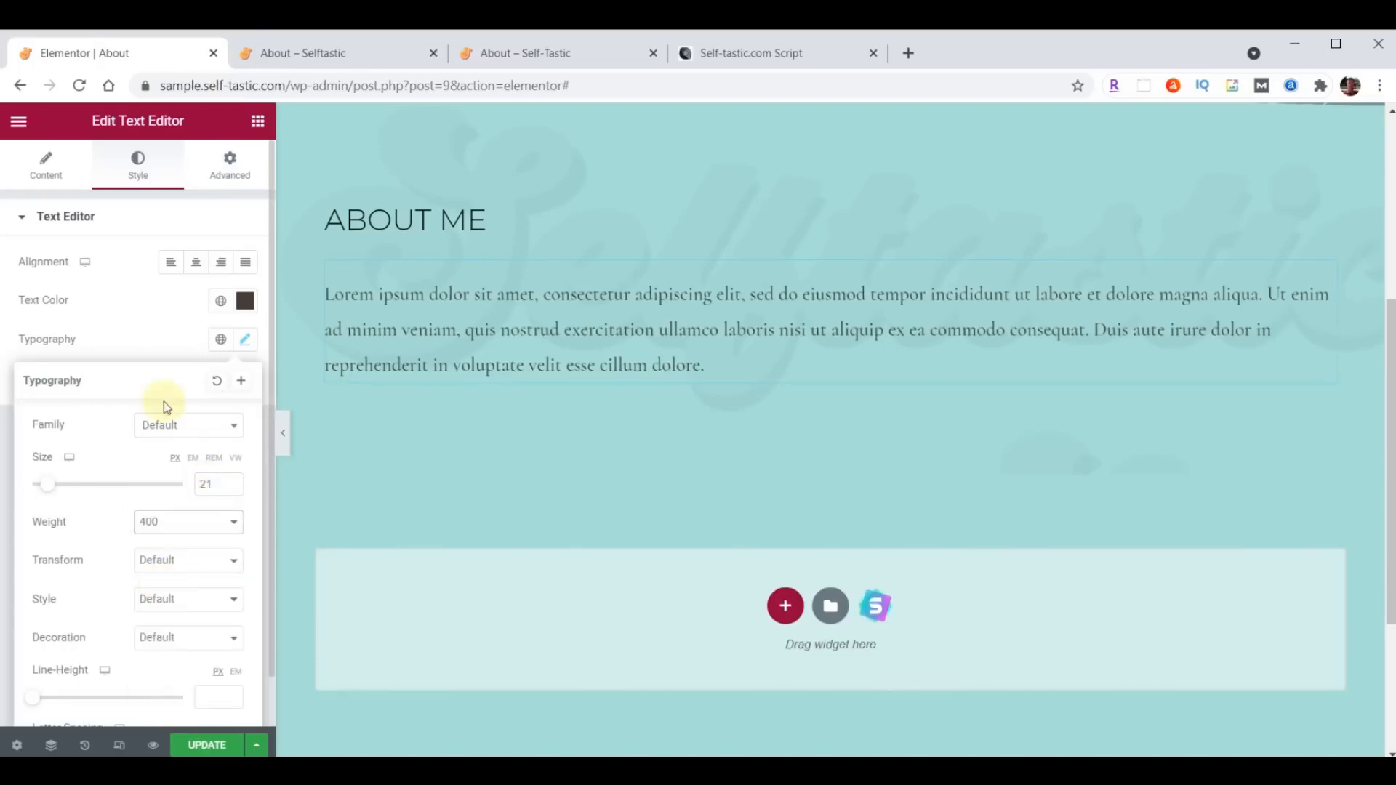
- Replace the placeholder Lorem ipsum text under the "About Me" heading with the copied biography text
{"action": "left_click", "coordinate": [40, 176]}
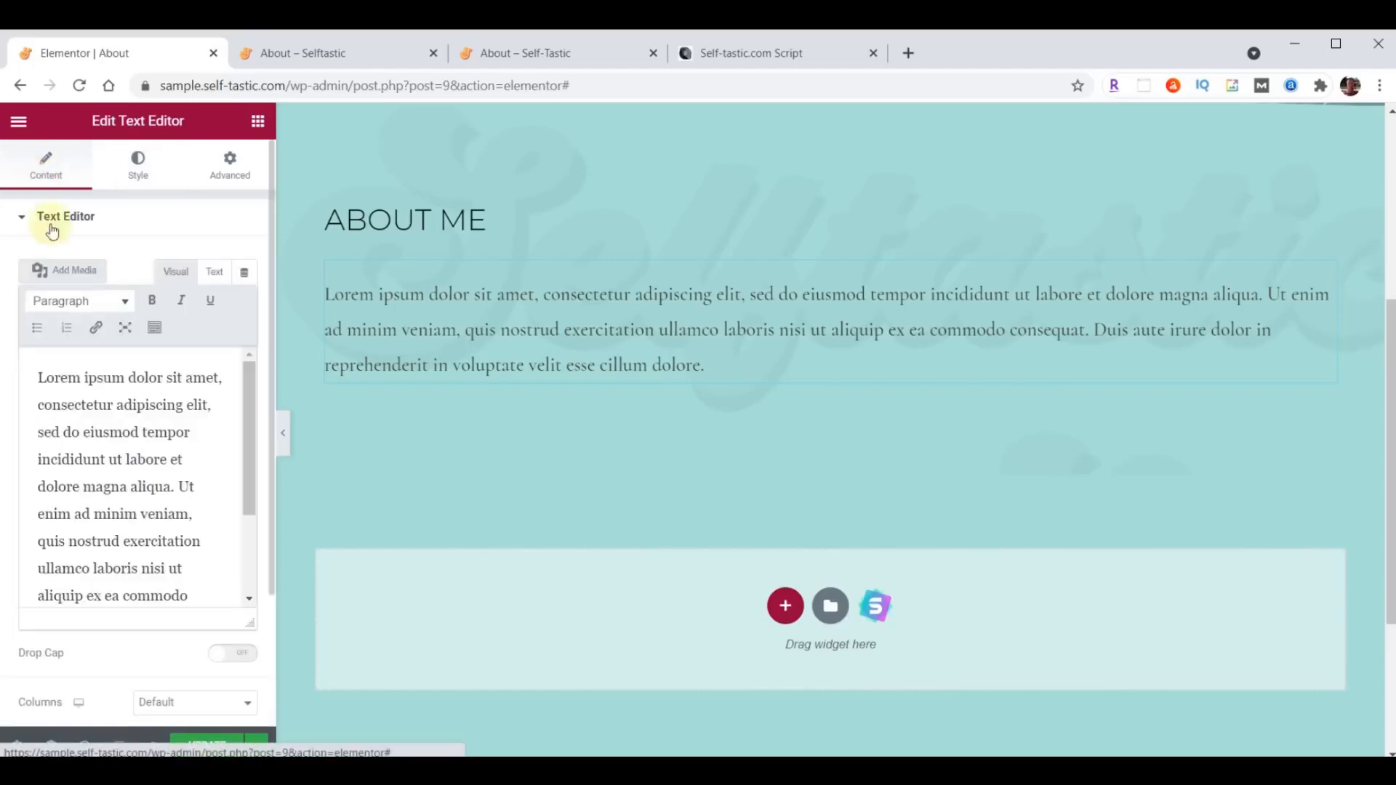
{"action": "left_click", "coordinate": [105, 420]}
{"action": "key", "text": "ctrl+a"}
{"action": "key", "text": "ctrl+v"}
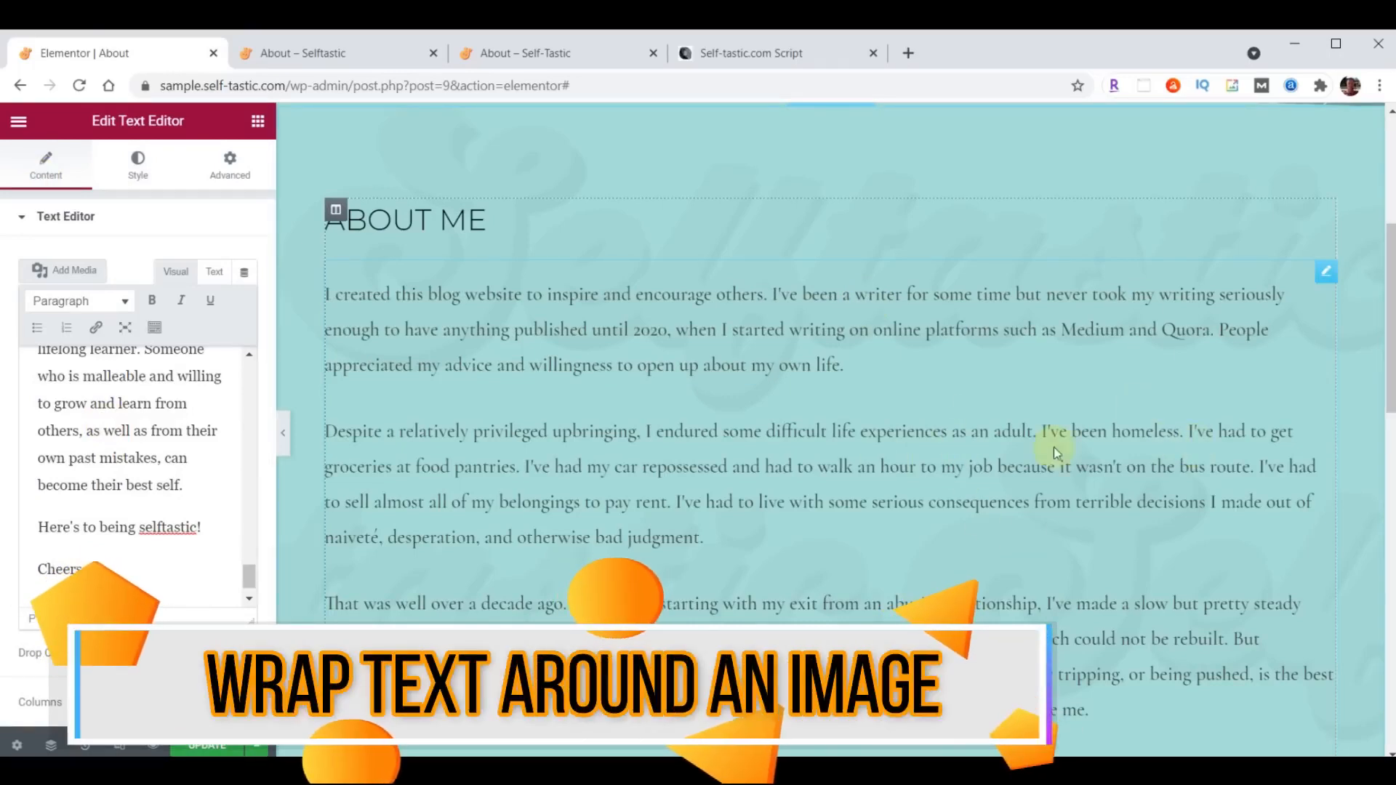
- Upload the carousel photo from the content folder to the media library and insert it into the biography text
{"action": "left_click", "coordinate": [75, 271]}
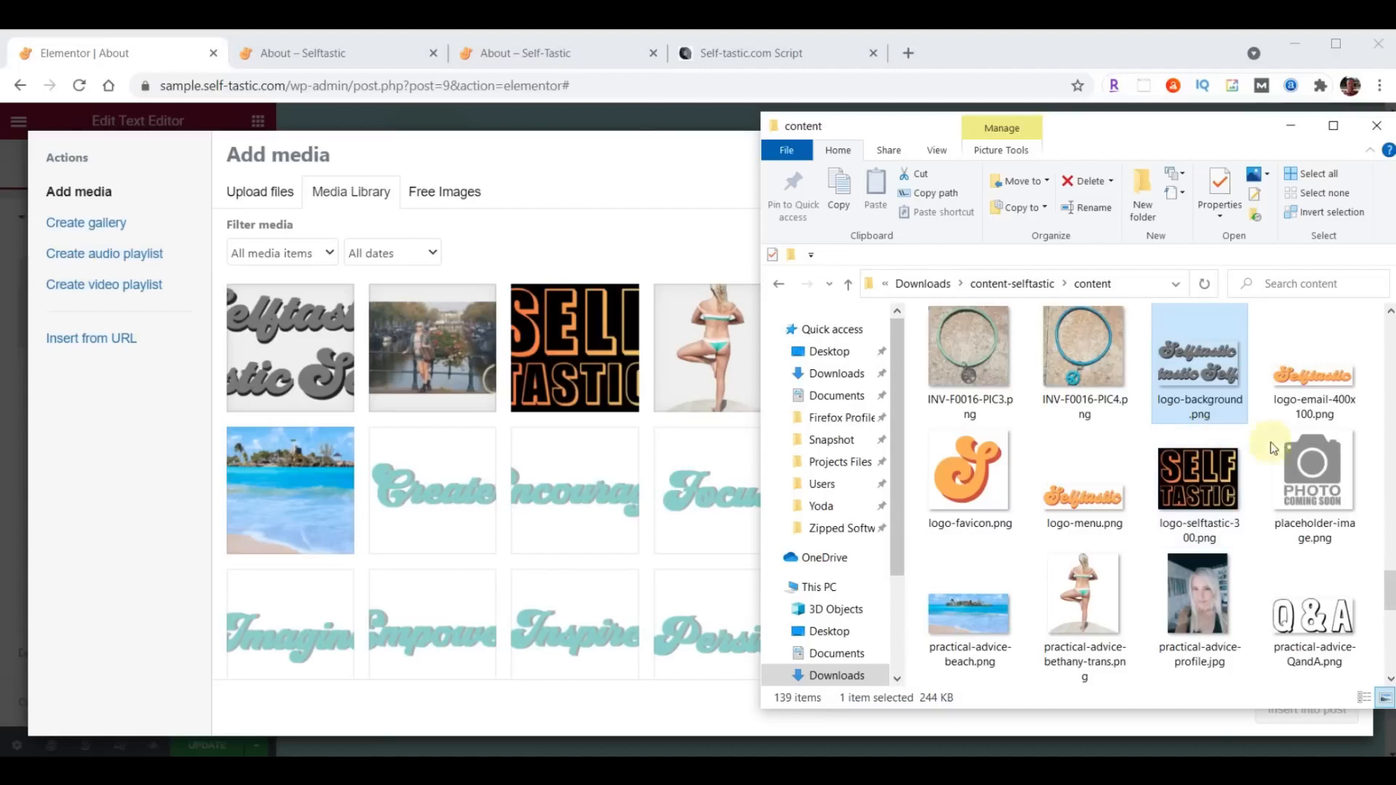
{"action": "scroll", "coordinate": [1285, 452], "scroll_direction": "up", "scroll_amount": 15}
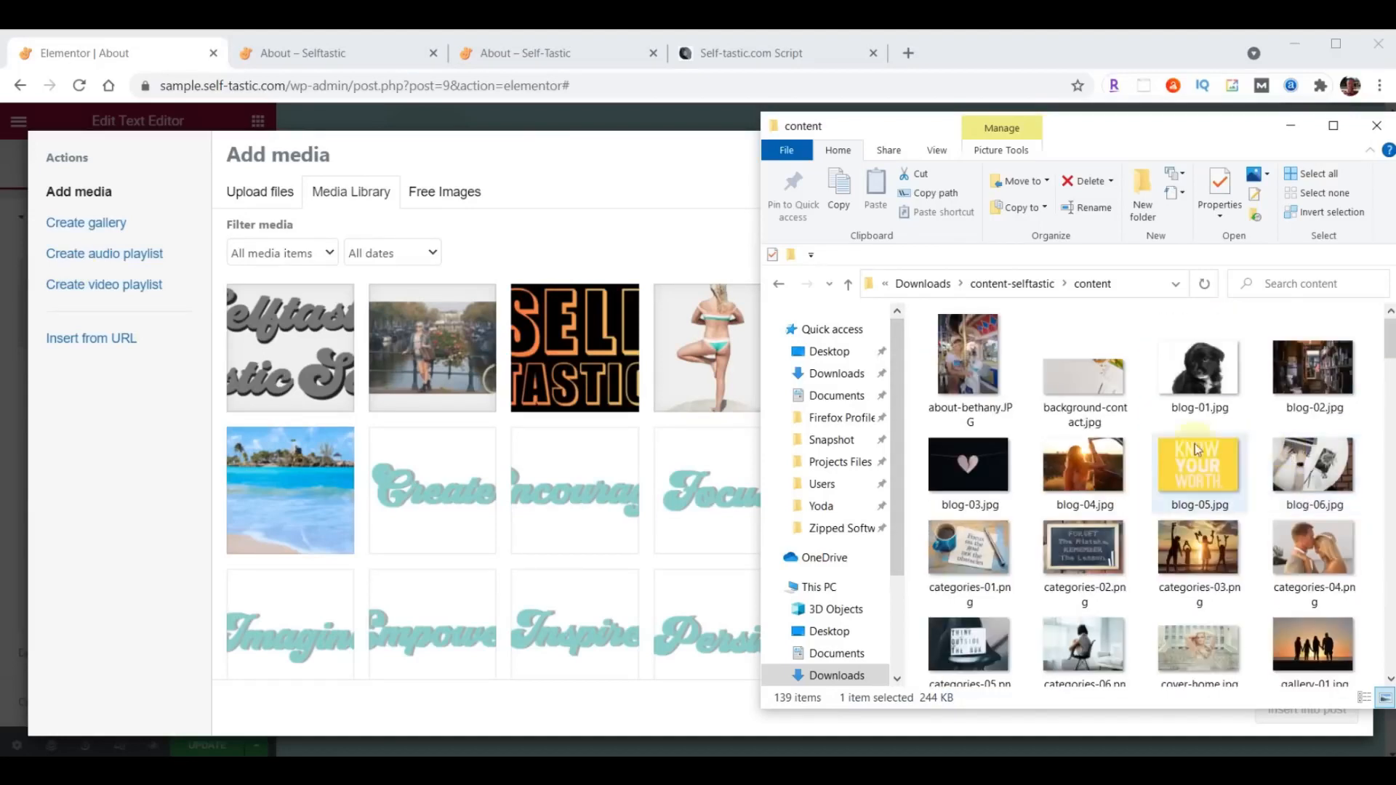
{"action": "left_click_drag", "start_coordinate": [965, 354], "coordinate": [521, 425]}
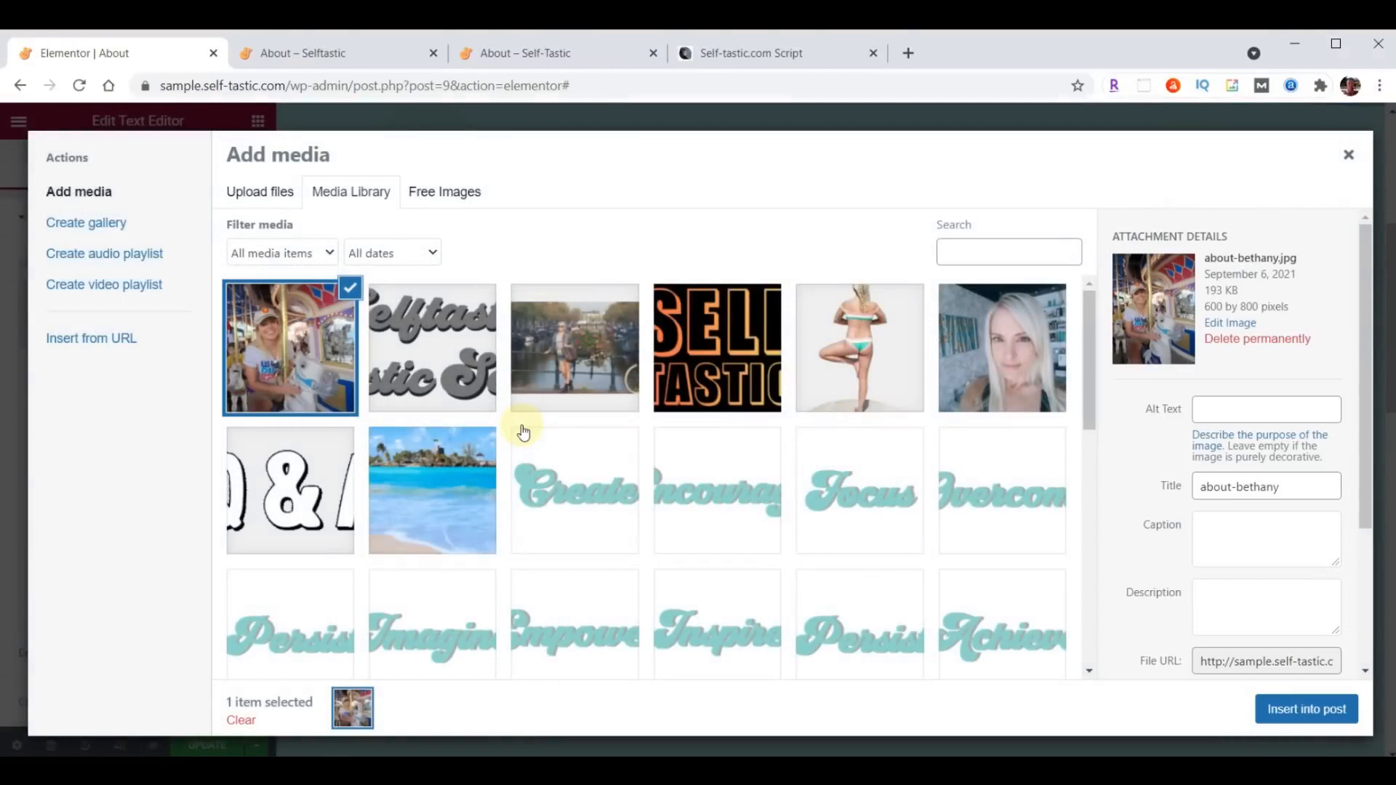
{"action": "left_click", "coordinate": [1307, 711]}
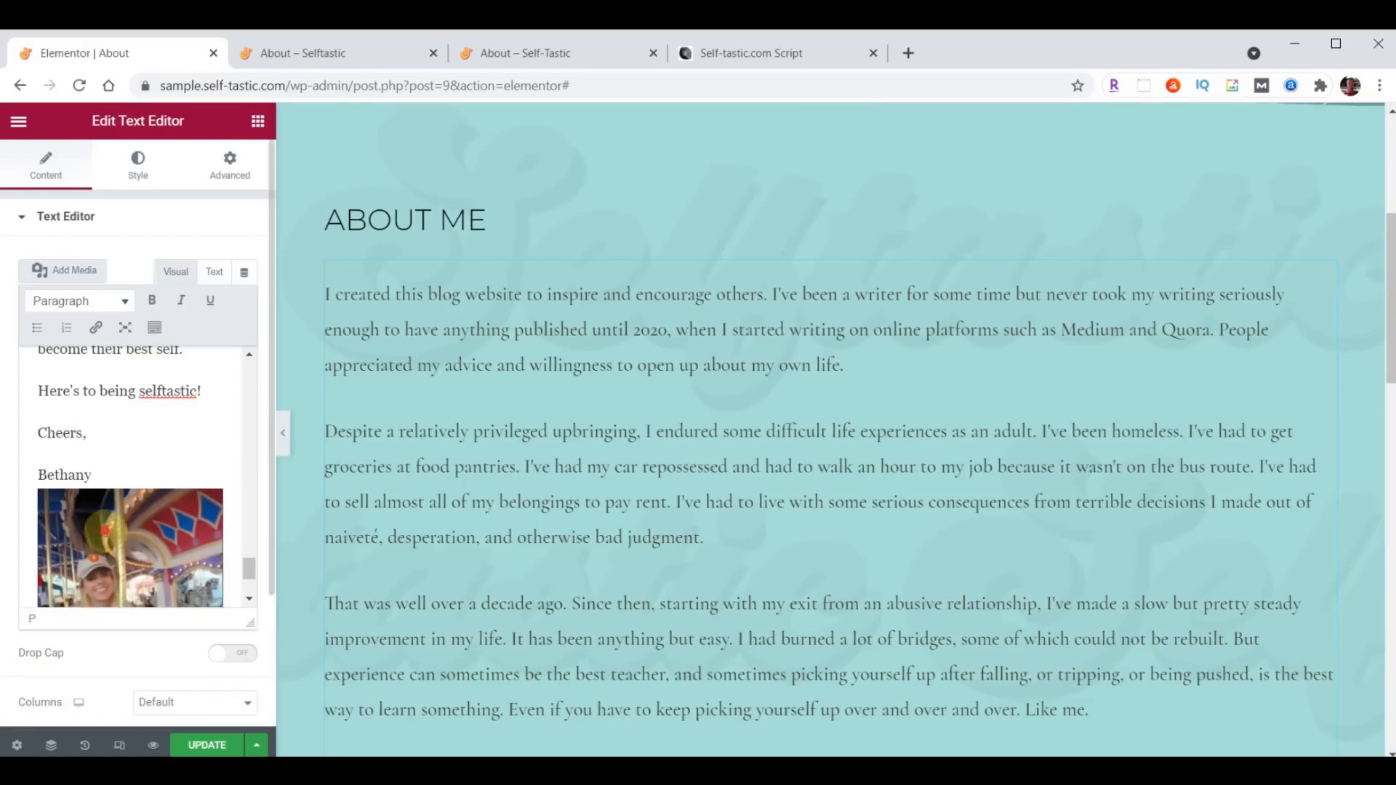
- Remove the carousel photo from the end of the biography text and insert it before the first paragraph
{"action": "left_click", "coordinate": [106, 530]}
{"action": "left_click", "coordinate": [207, 460]}
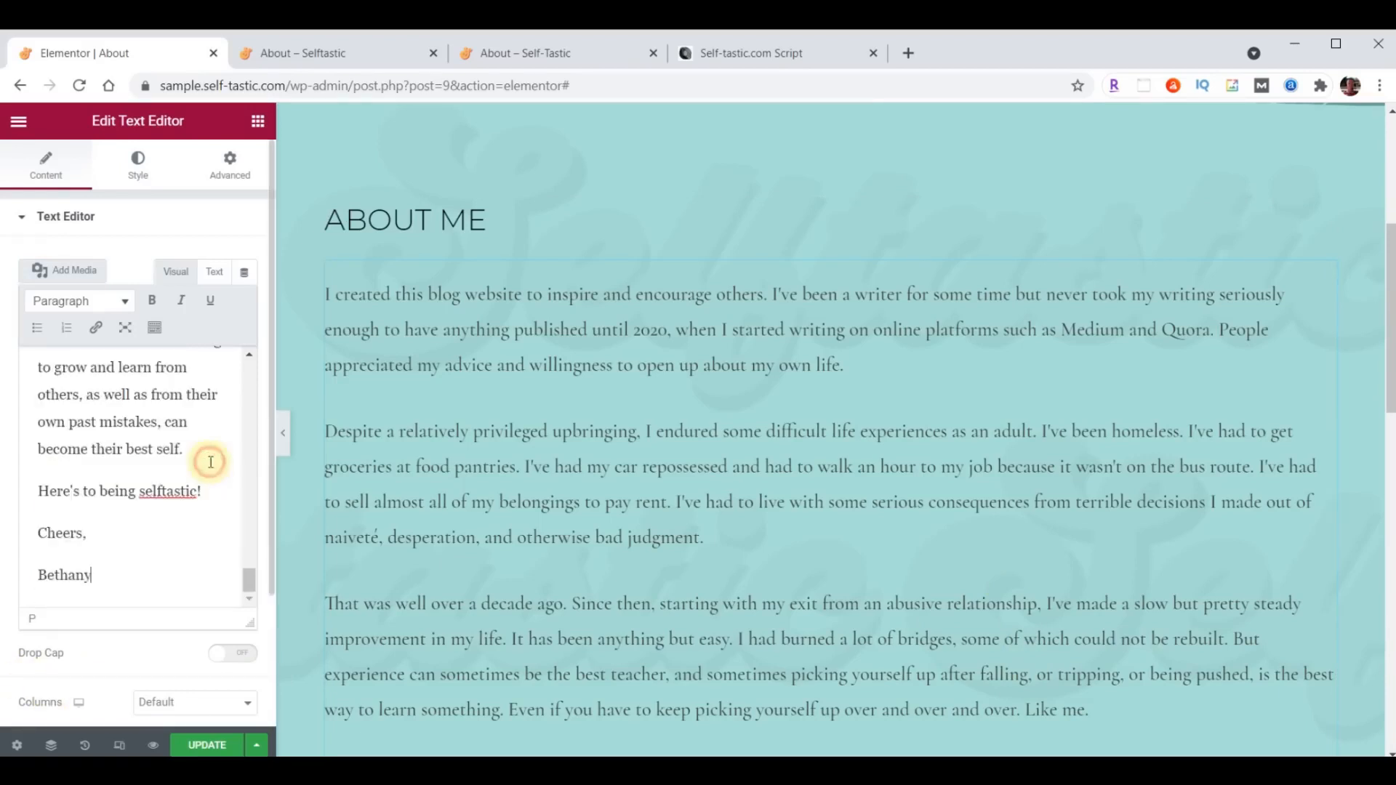
{"action": "scroll", "coordinate": [91, 522], "scroll_direction": "up", "scroll_amount": 5}
{"action": "scroll", "coordinate": [91, 522], "scroll_direction": "up", "scroll_amount": 6}
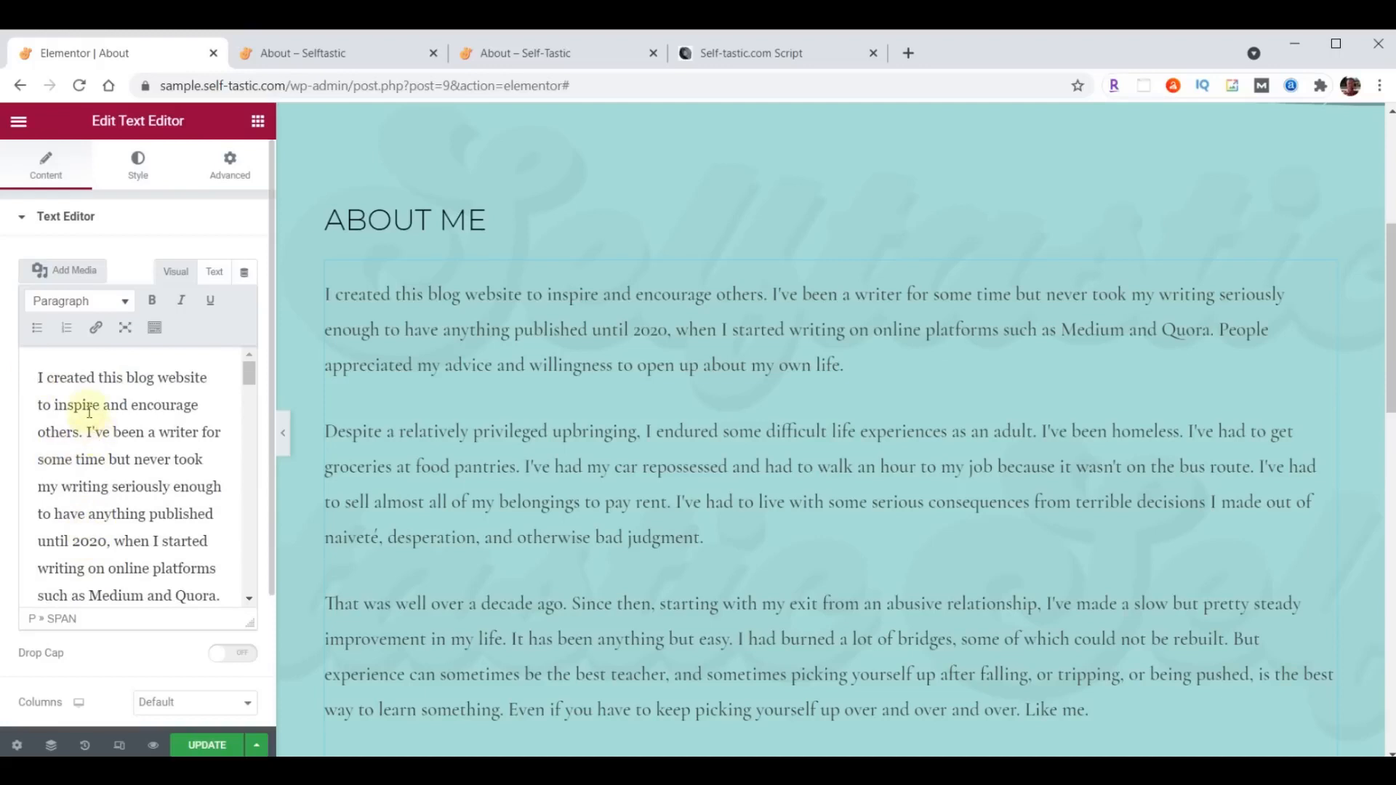
{"action": "left_click", "coordinate": [66, 273]}
{"action": "left_click", "coordinate": [287, 320]}
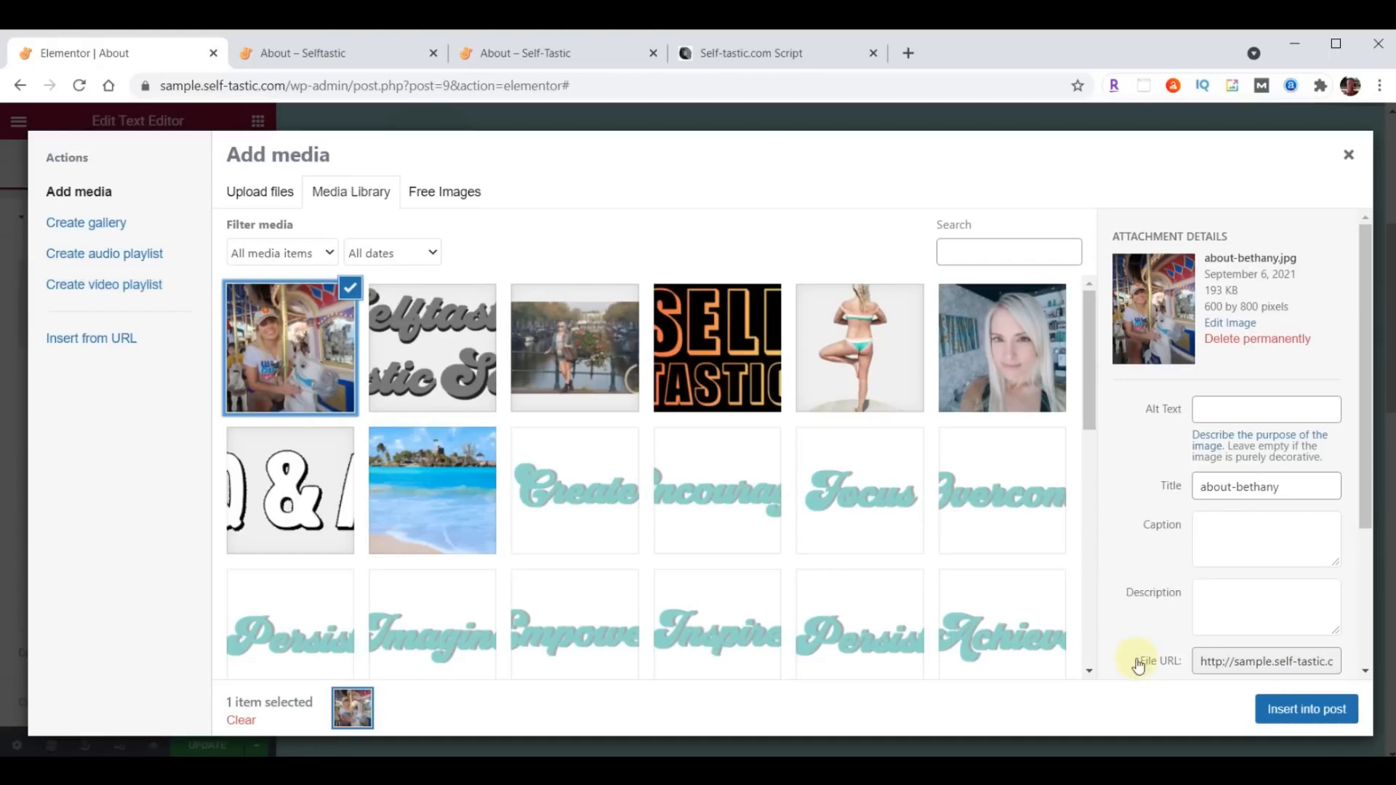
{"action": "left_click", "coordinate": [1326, 710]}
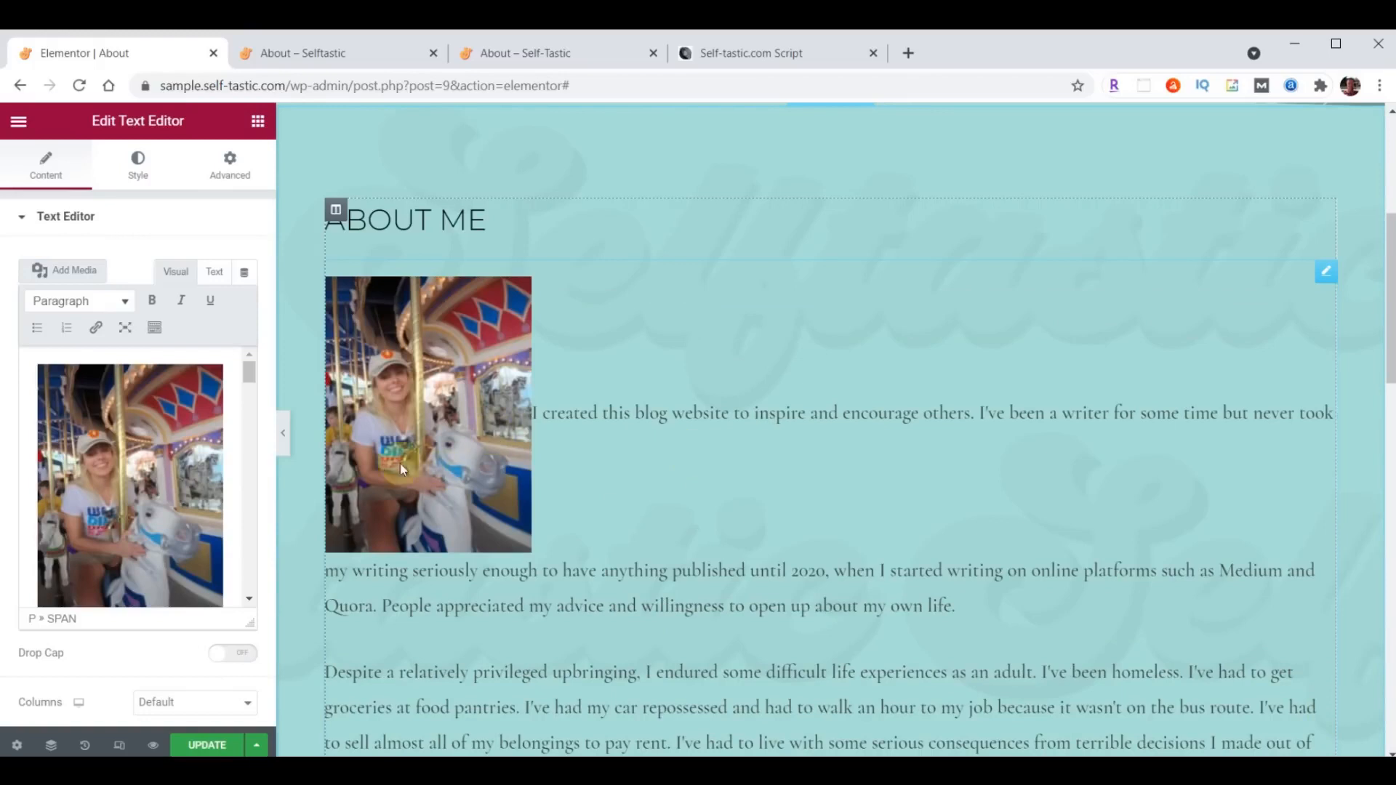
- Align the carousel photo to the right of the text and set its size to Full Size – 600 × 800
{"action": "left_click", "coordinate": [123, 453]}
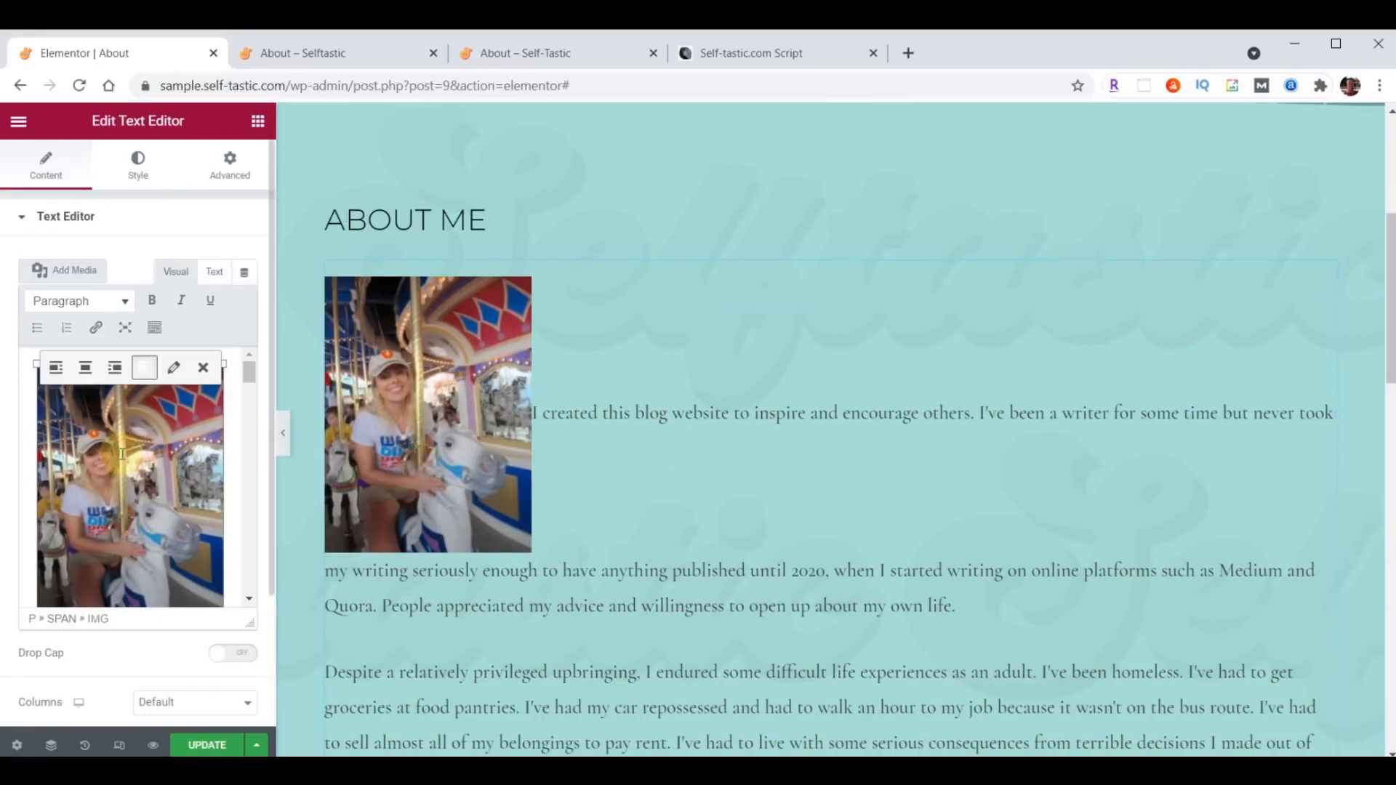
{"action": "left_click", "coordinate": [115, 368]}
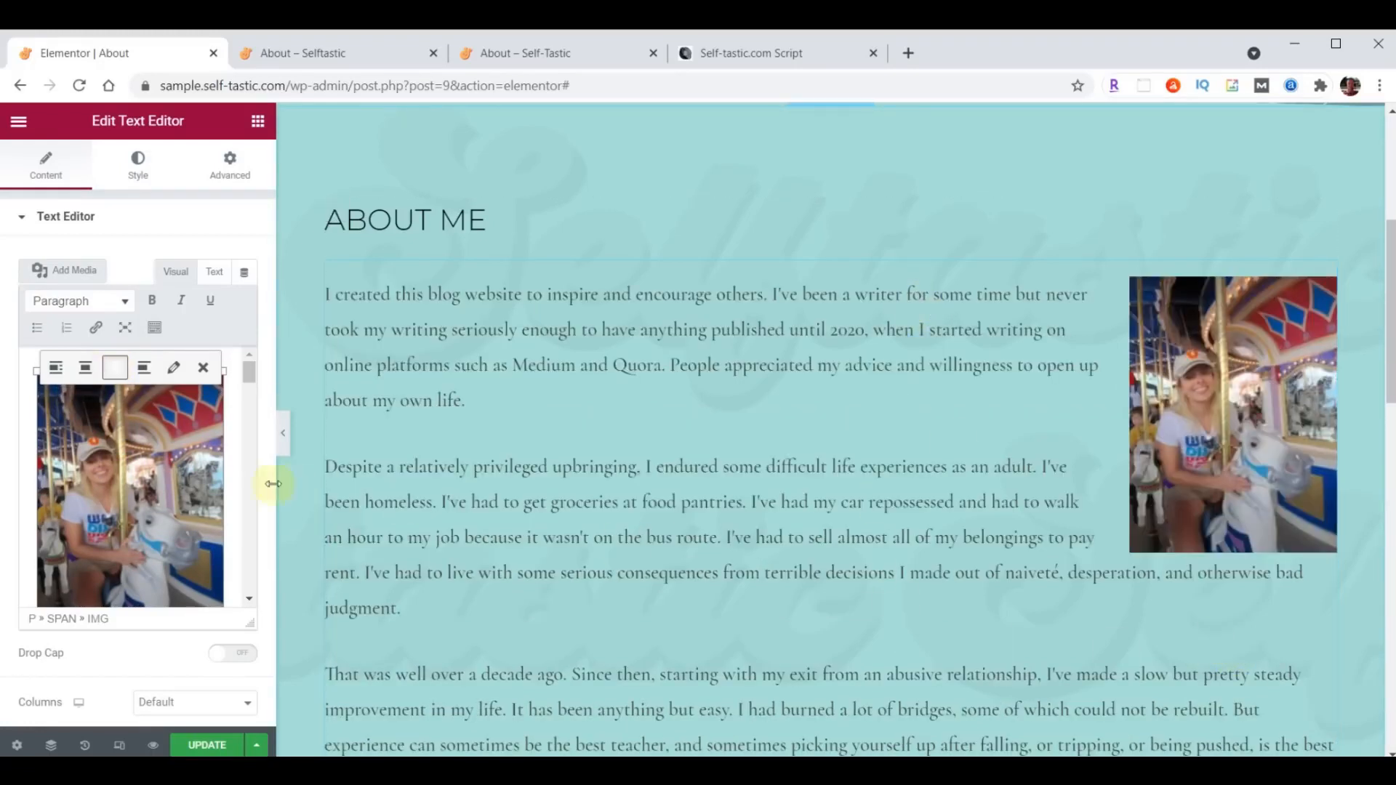
{"action": "left_click", "coordinate": [174, 368]}
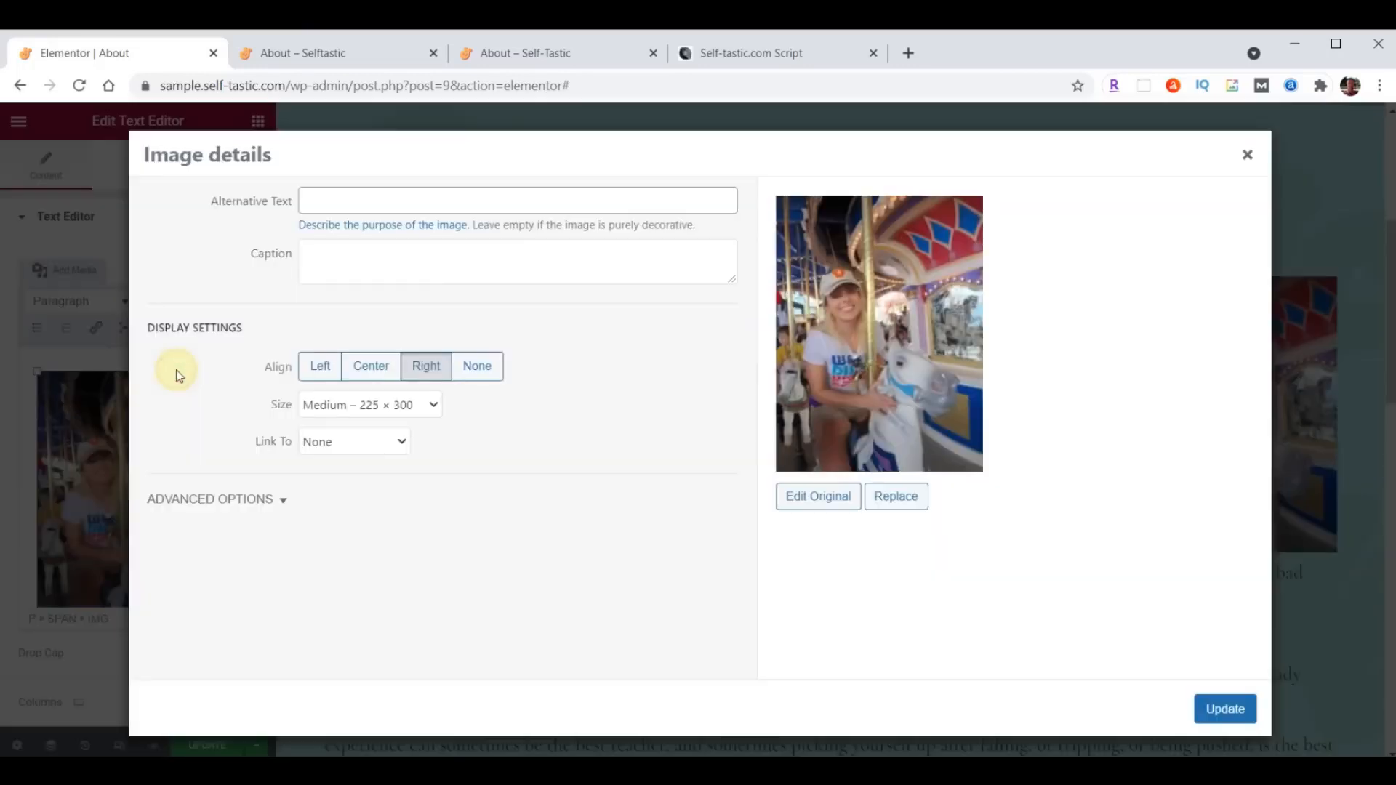
{"action": "left_click", "coordinate": [433, 408]}
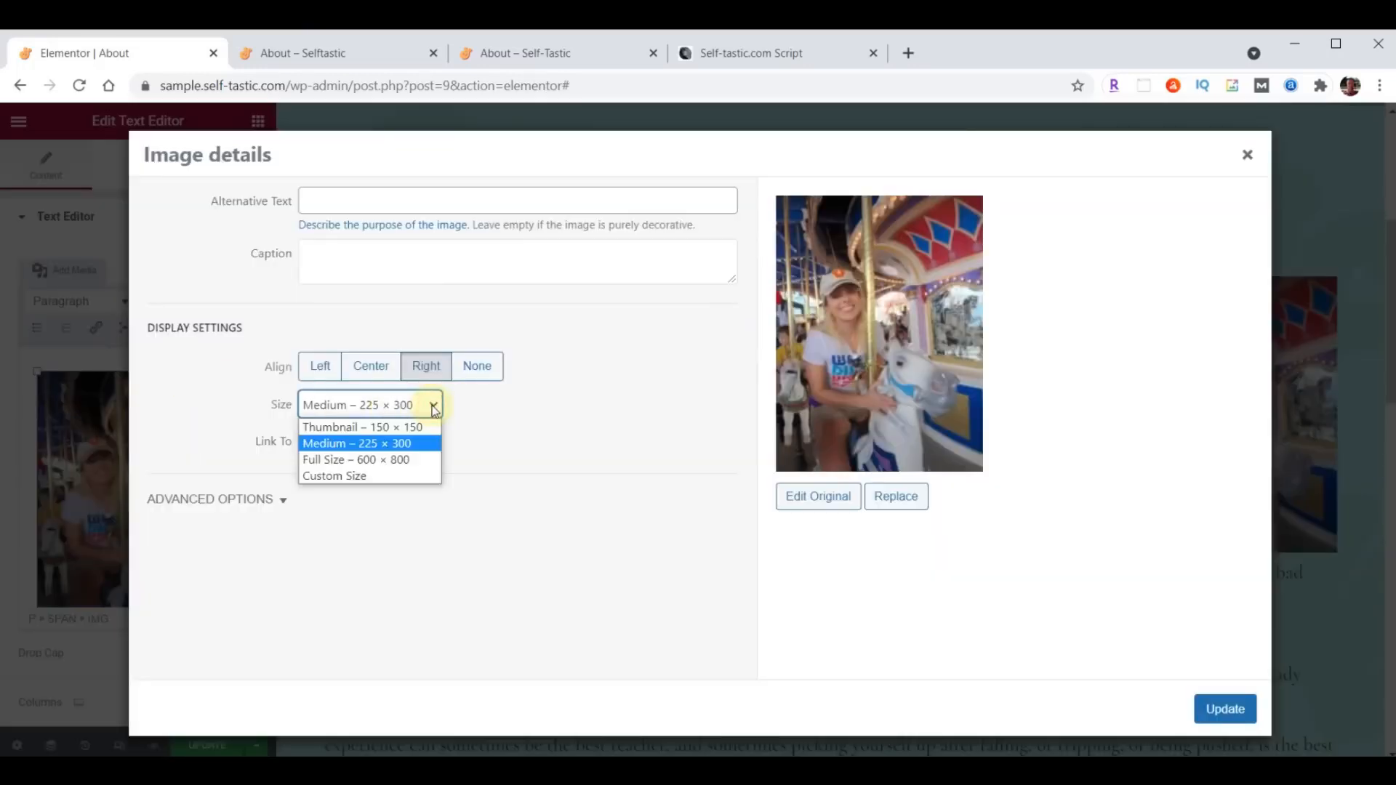
{"action": "left_click", "coordinate": [331, 460]}
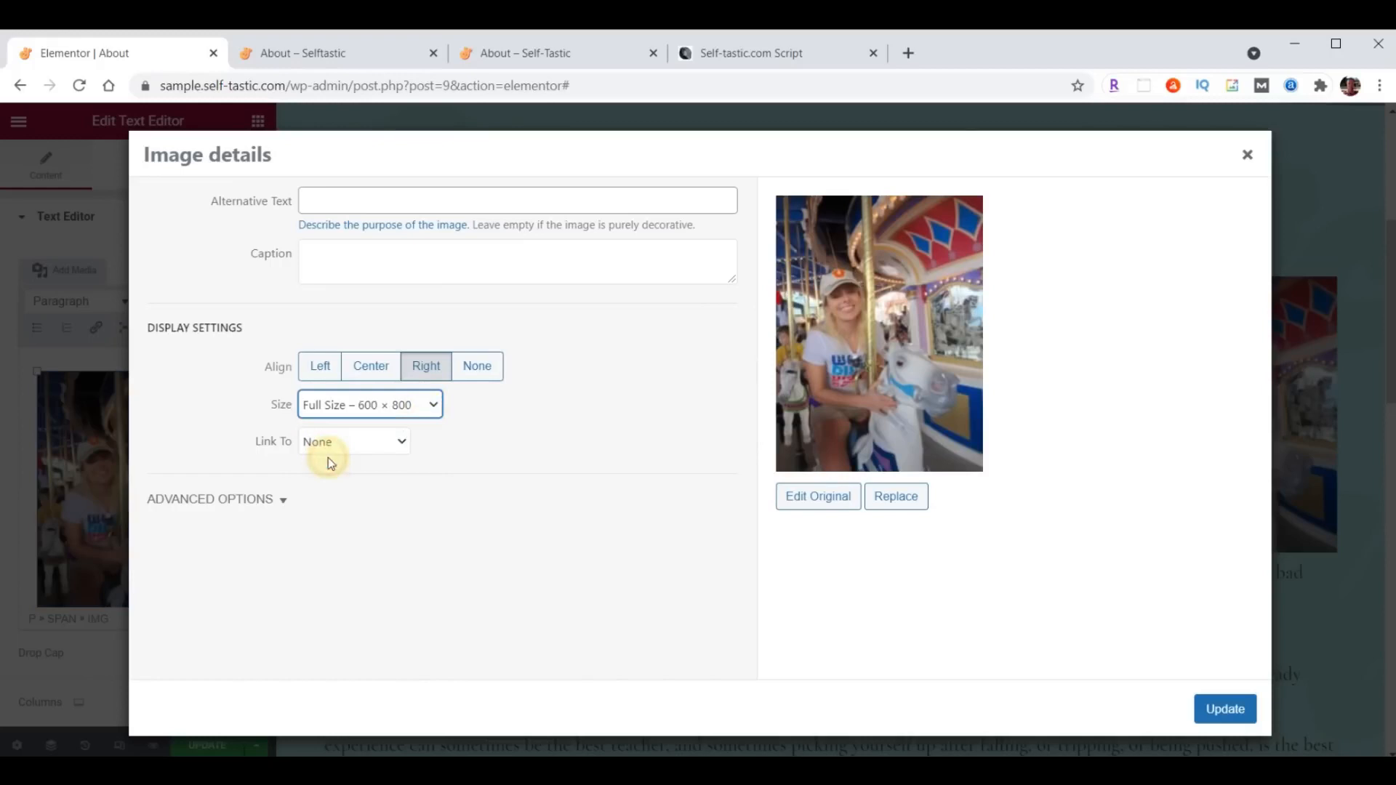
{"action": "left_click", "coordinate": [321, 442]}
{"action": "left_click", "coordinate": [320, 445]}
{"action": "left_click", "coordinate": [1236, 714]}
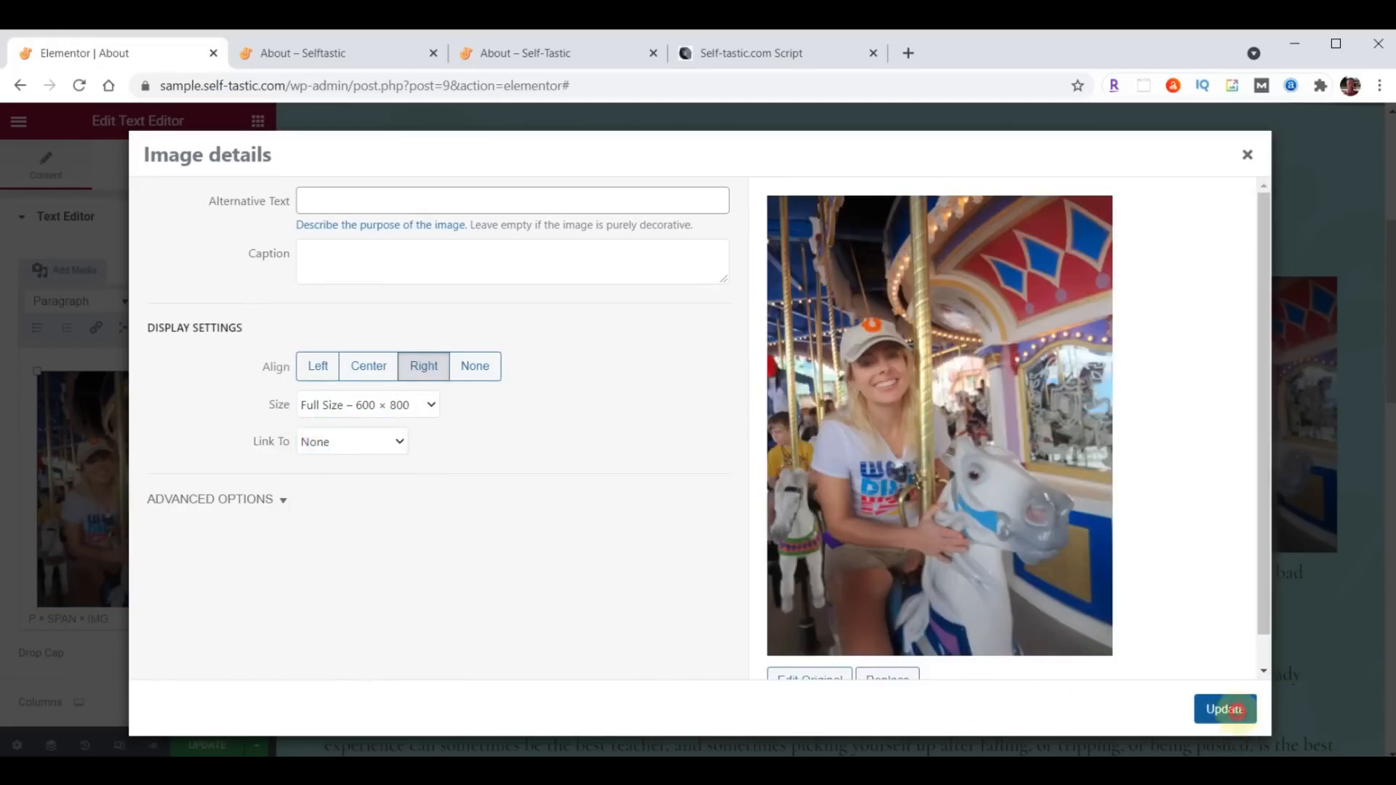
- Save the About page and compare its live version with the reference site's About page down to the footer
{"action": "scroll", "coordinate": [688, 489], "scroll_direction": "down", "scroll_amount": 9}
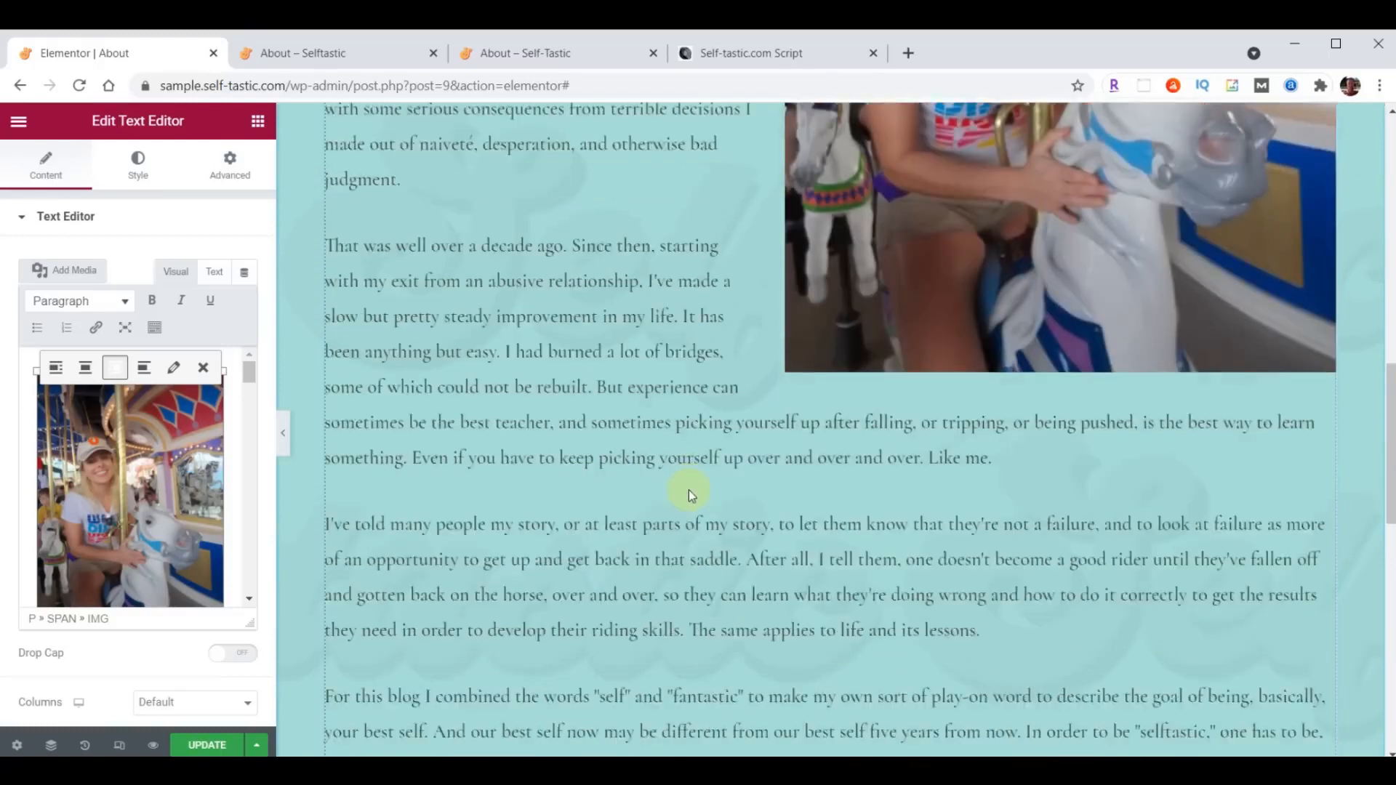
{"action": "scroll", "coordinate": [688, 494], "scroll_direction": "down", "scroll_amount": 1}
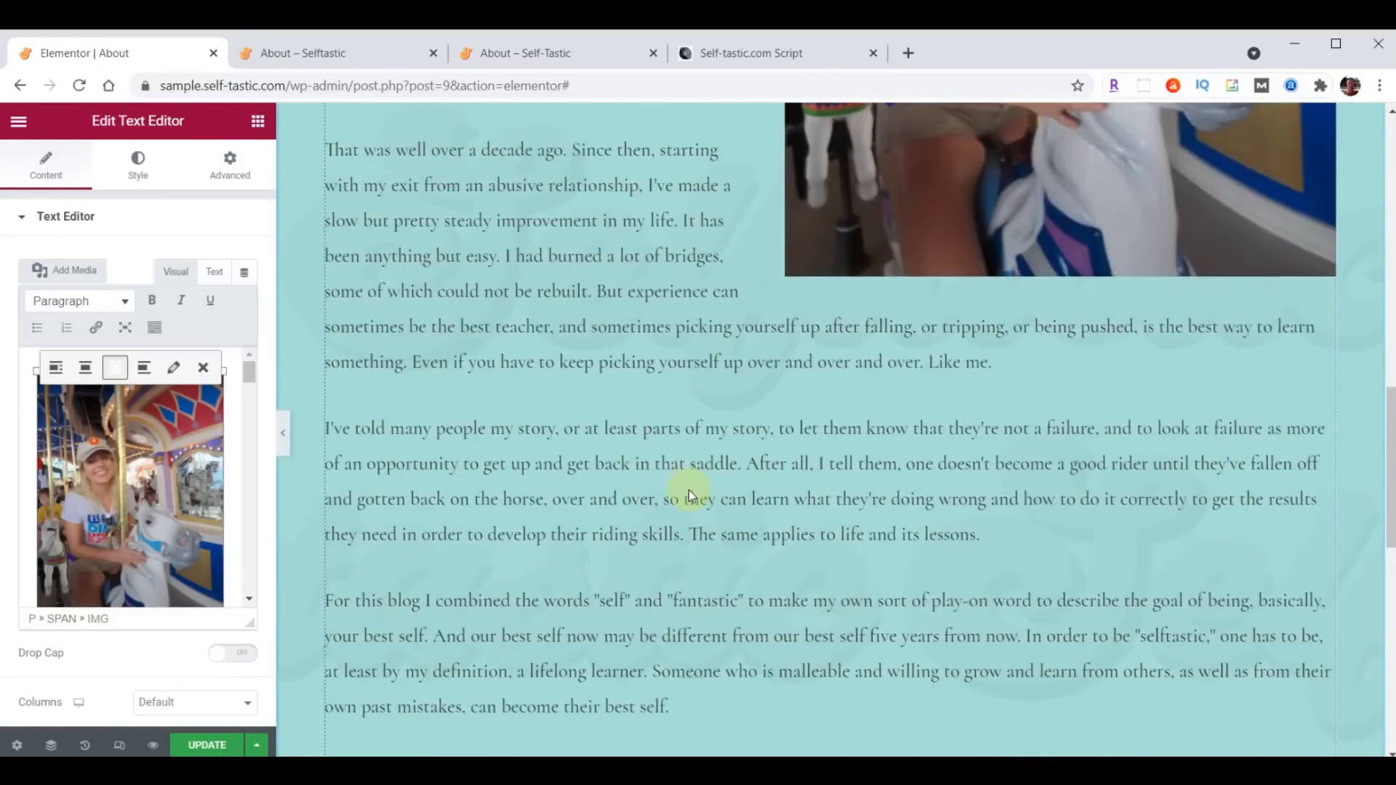
{"action": "left_click", "coordinate": [200, 747]}
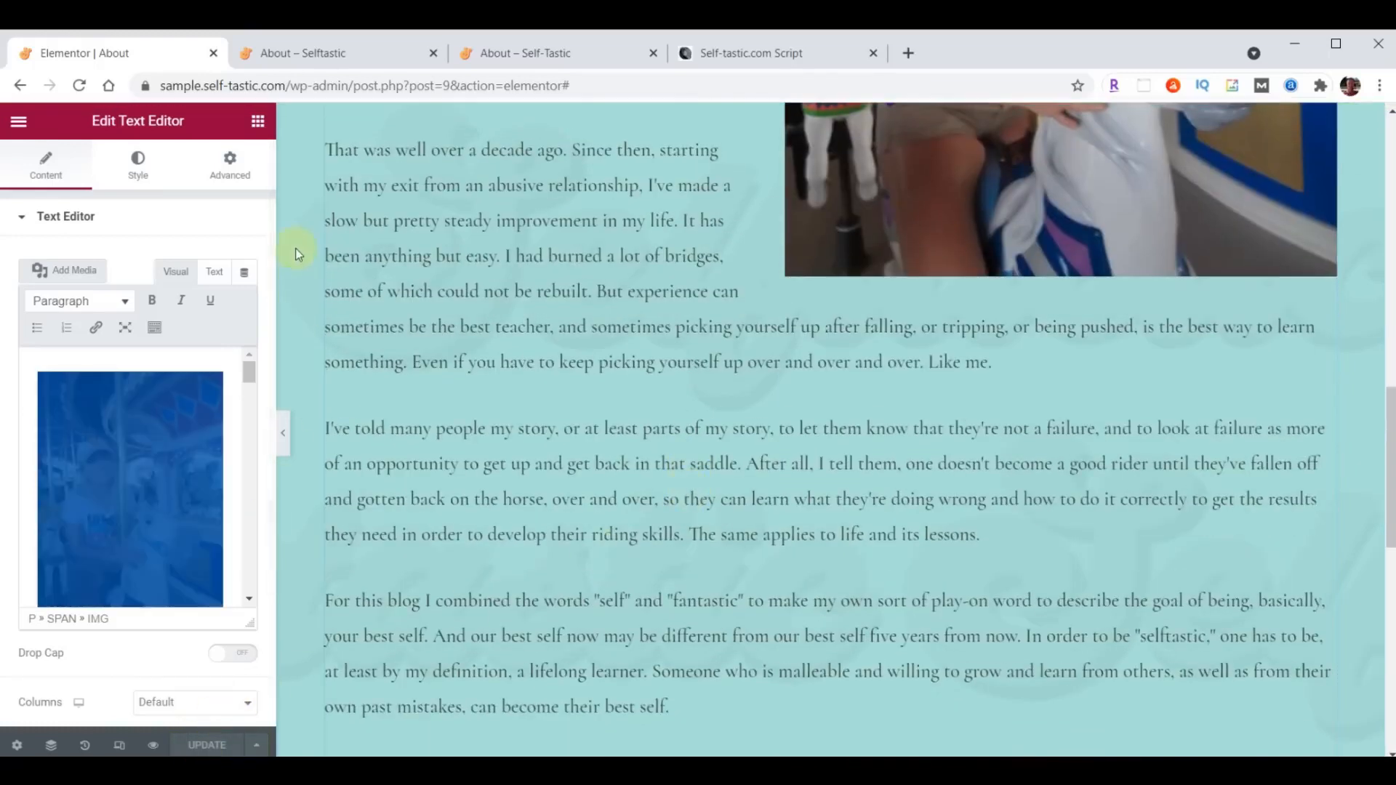
{"action": "left_click", "coordinate": [323, 55]}
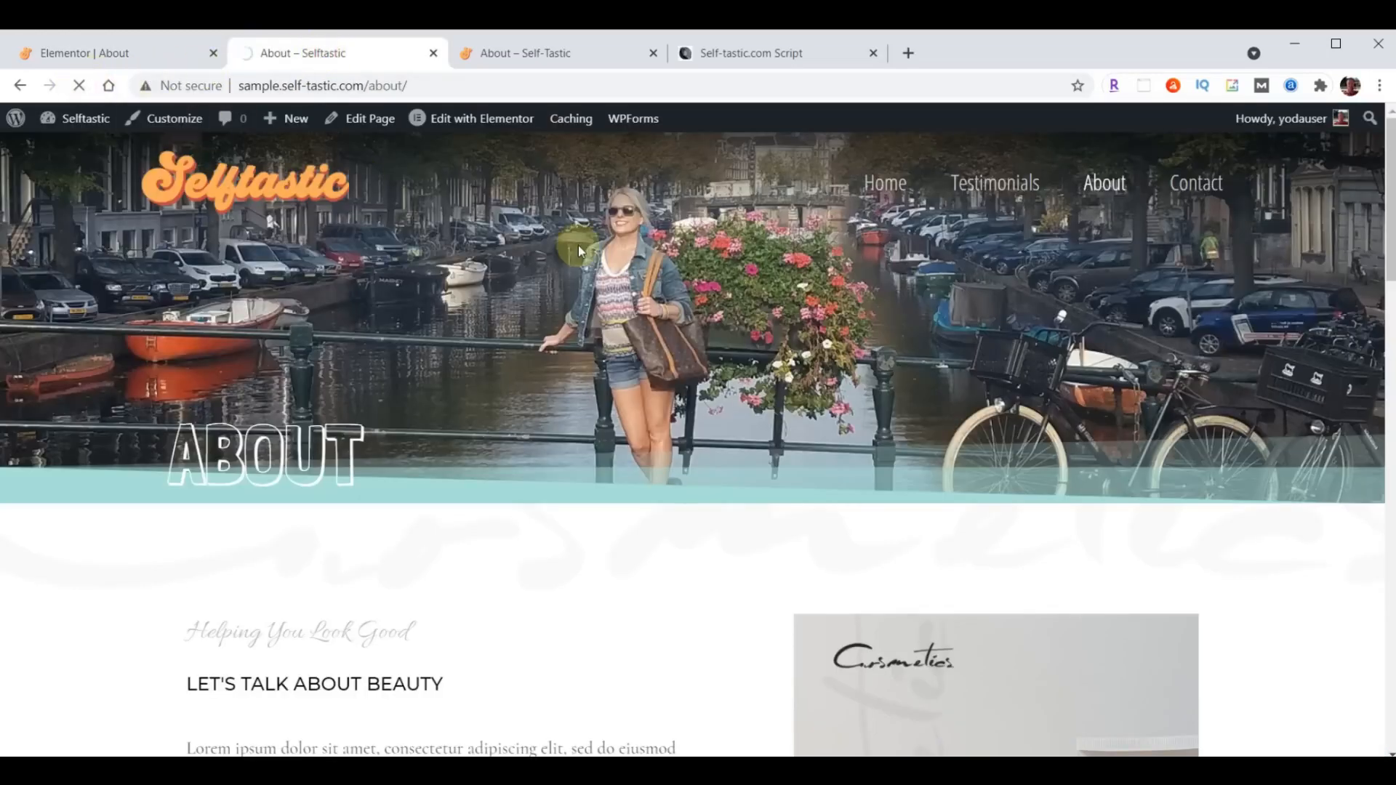
{"action": "scroll", "coordinate": [695, 433], "scroll_direction": "down", "scroll_amount": 10}
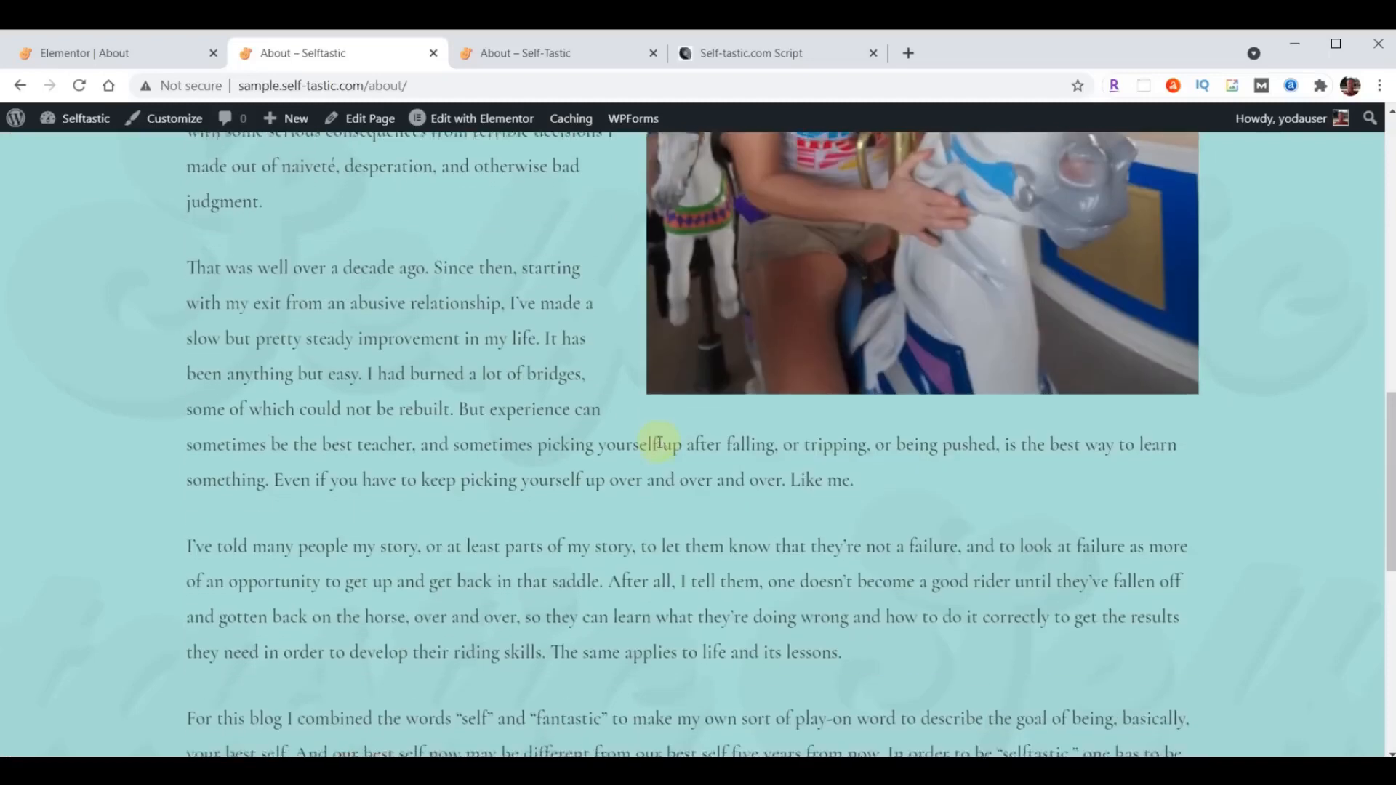
{"action": "scroll", "coordinate": [659, 442], "scroll_direction": "down", "scroll_amount": 8}
{"action": "left_click", "coordinate": [561, 53]}
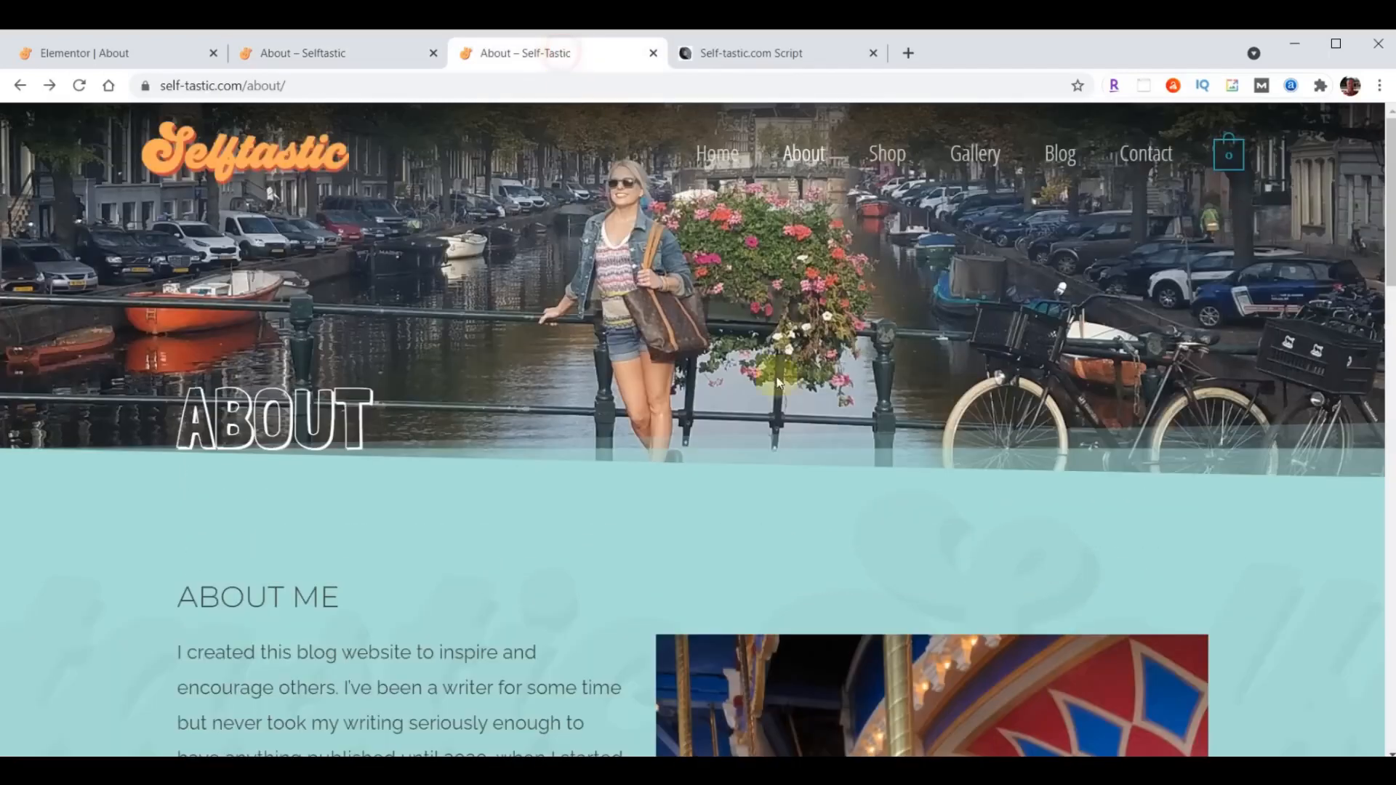
{"action": "scroll", "coordinate": [836, 483], "scroll_direction": "down", "scroll_amount": 15}
{"action": "scroll", "coordinate": [836, 483], "scroll_direction": "down", "scroll_amount": 8}
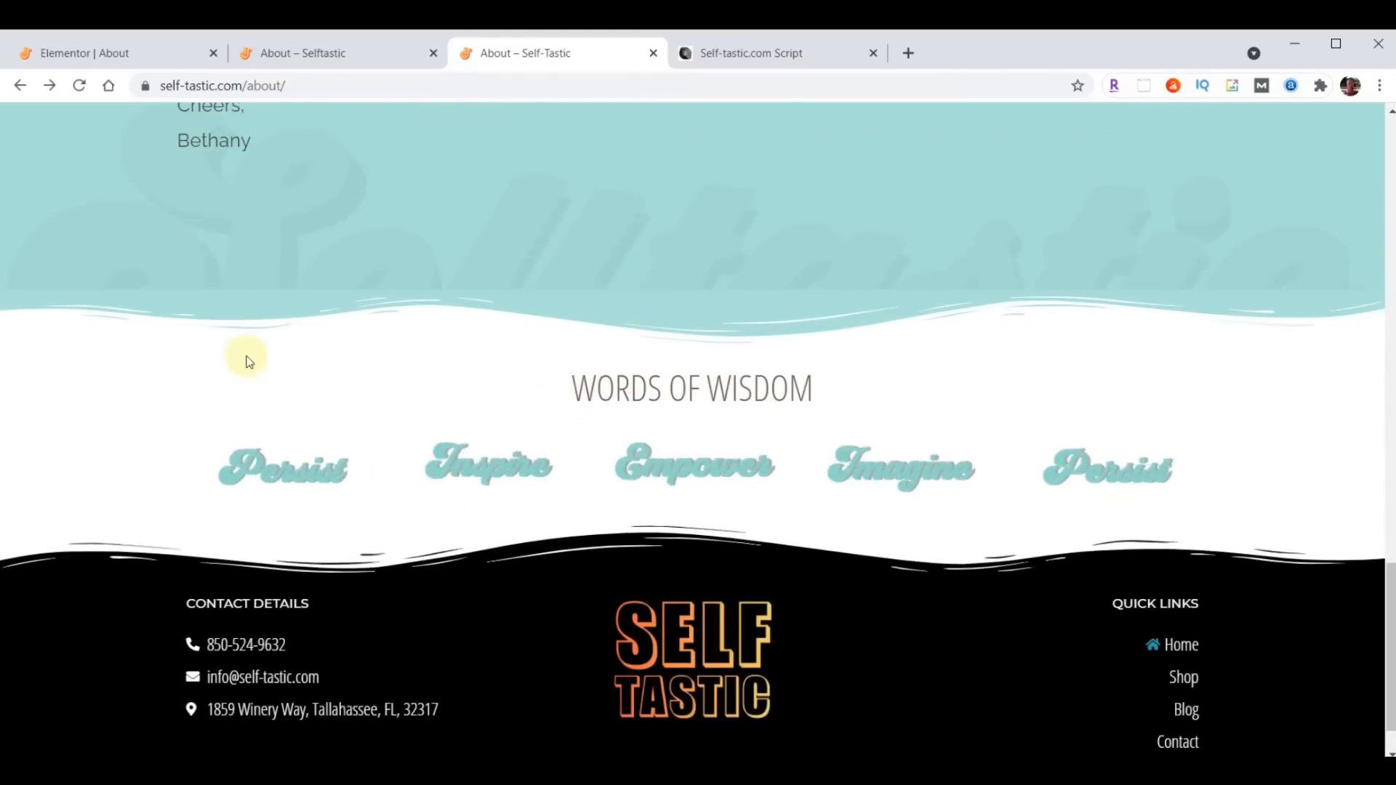
- Insert the saved "Selftastic - Words of Wisdom" template below the biography section without its document settings, and save the page
{"action": "left_click", "coordinate": [98, 56]}
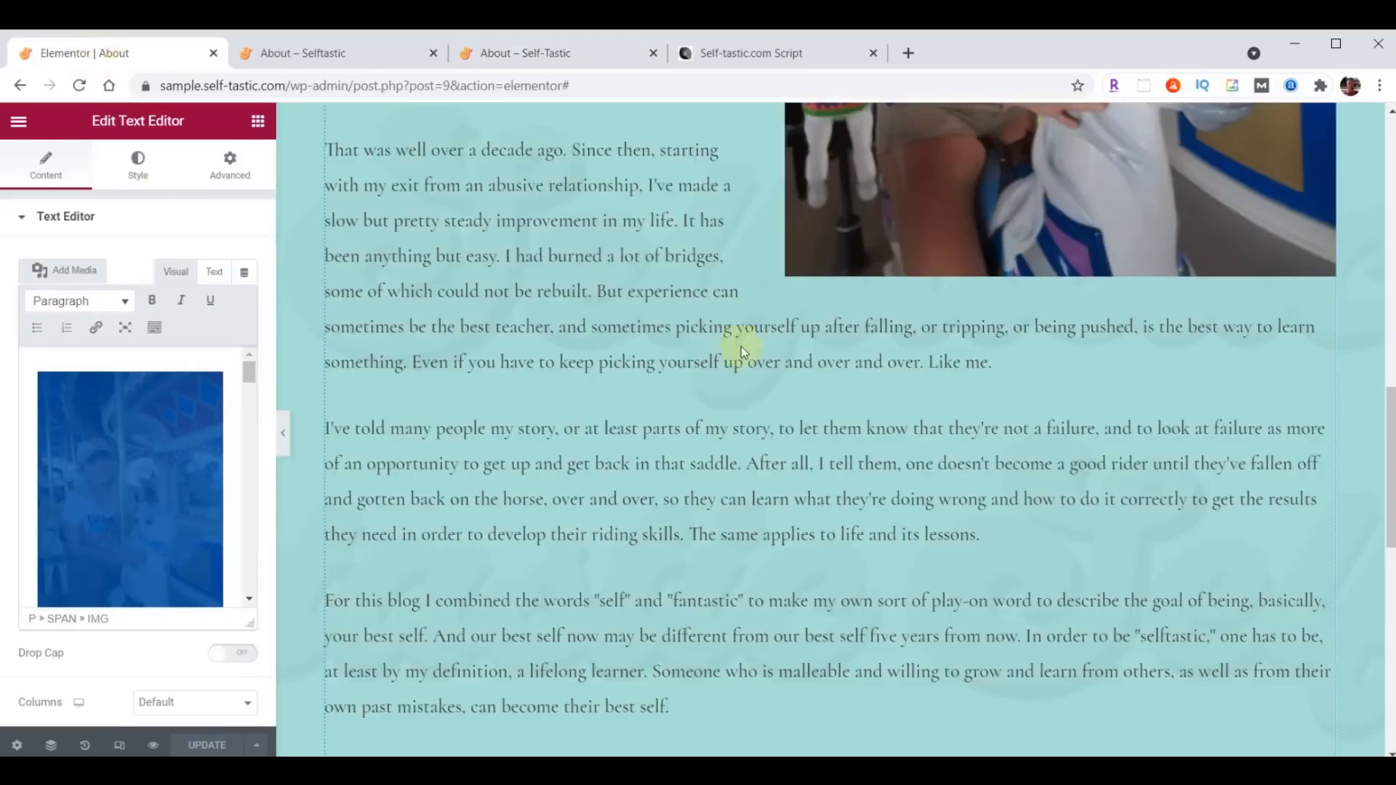
{"action": "scroll", "coordinate": [860, 393], "scroll_direction": "down", "scroll_amount": 8}
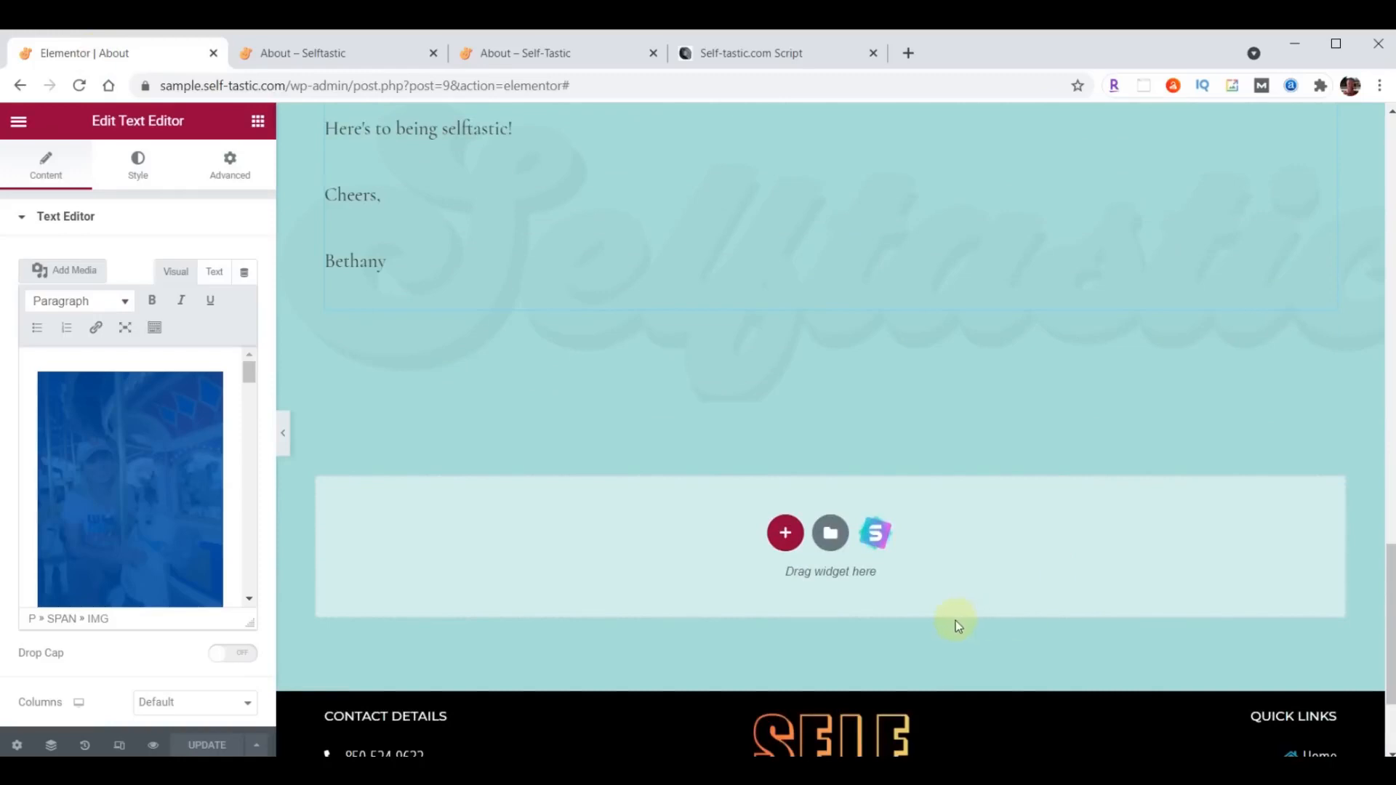
{"action": "left_click", "coordinate": [826, 541]}
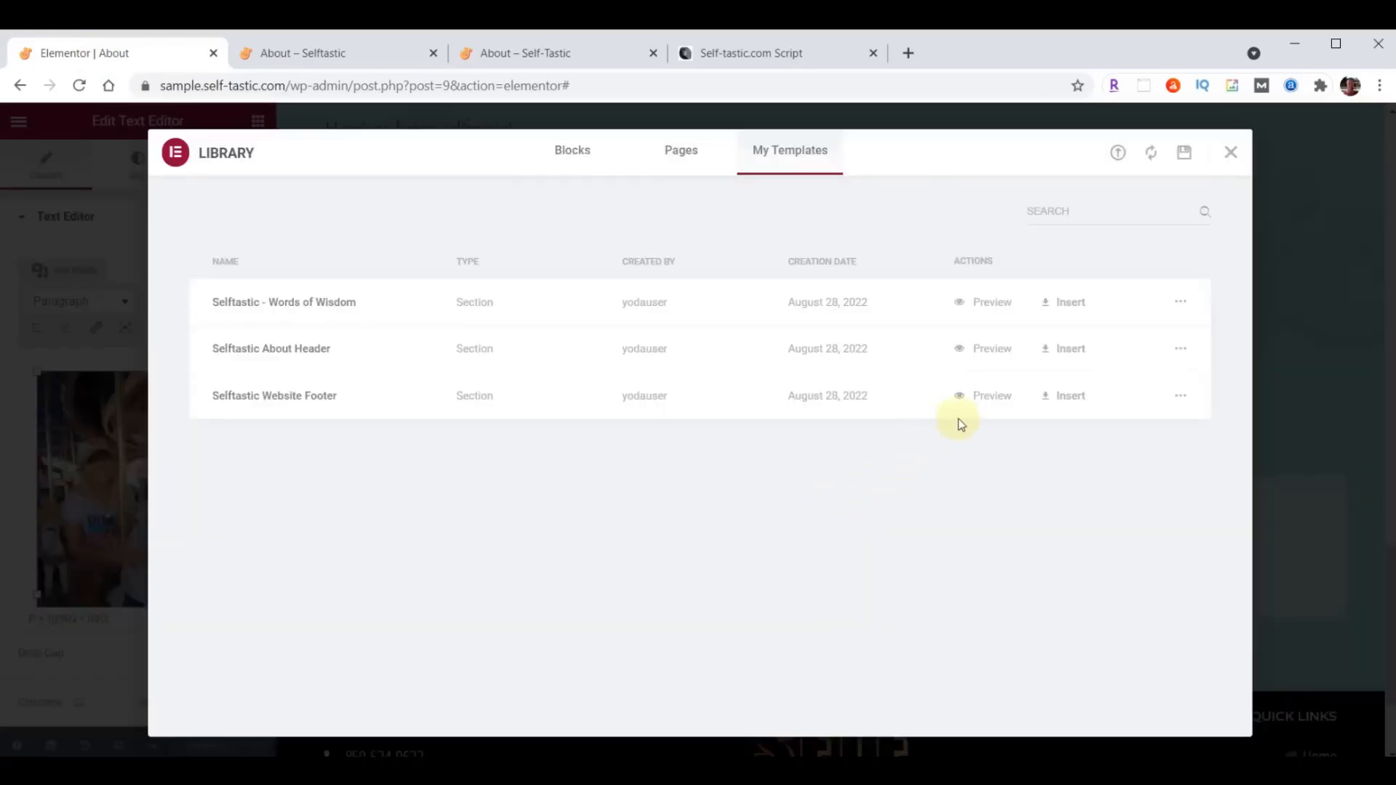
{"action": "left_click", "coordinate": [1068, 305]}
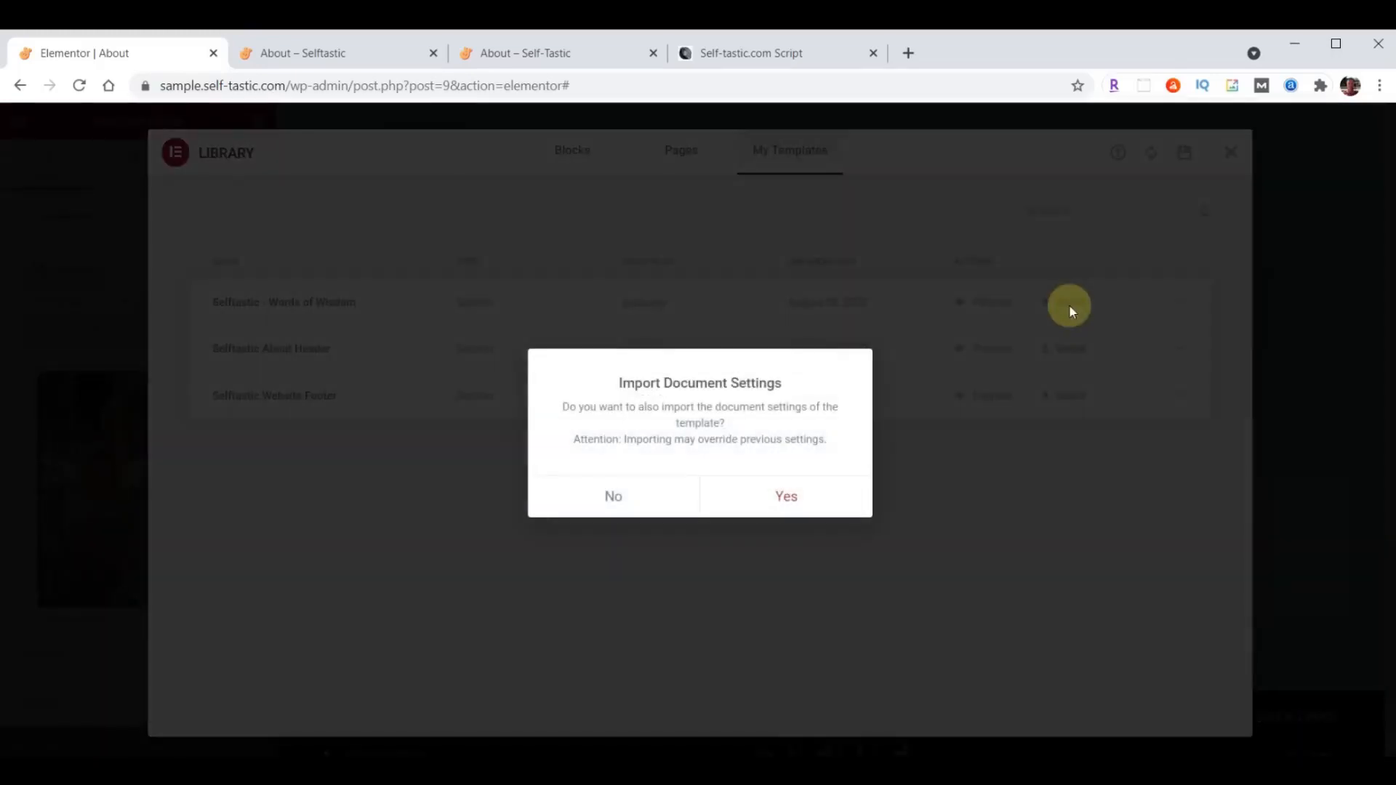
{"action": "left_click", "coordinate": [618, 496]}
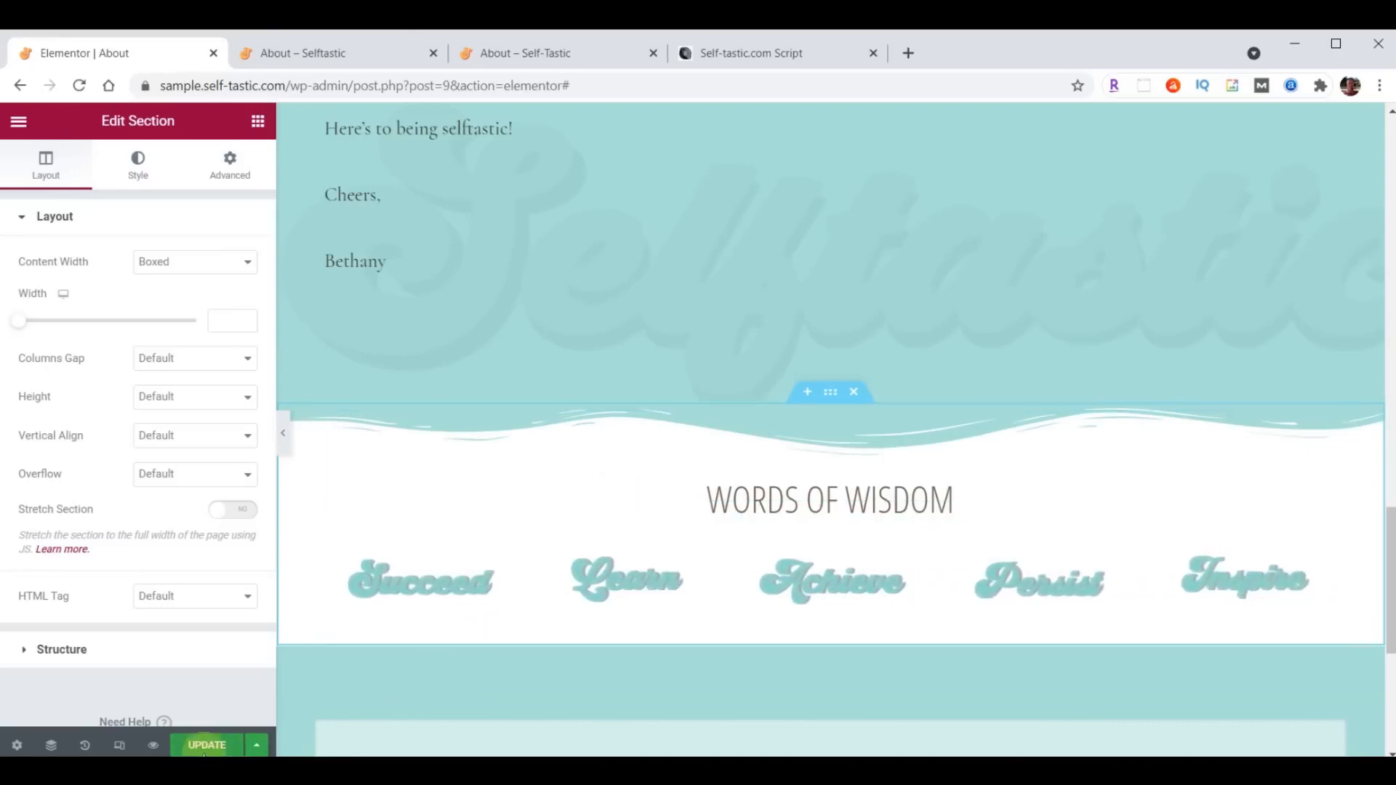
{"action": "left_click", "coordinate": [205, 745]}
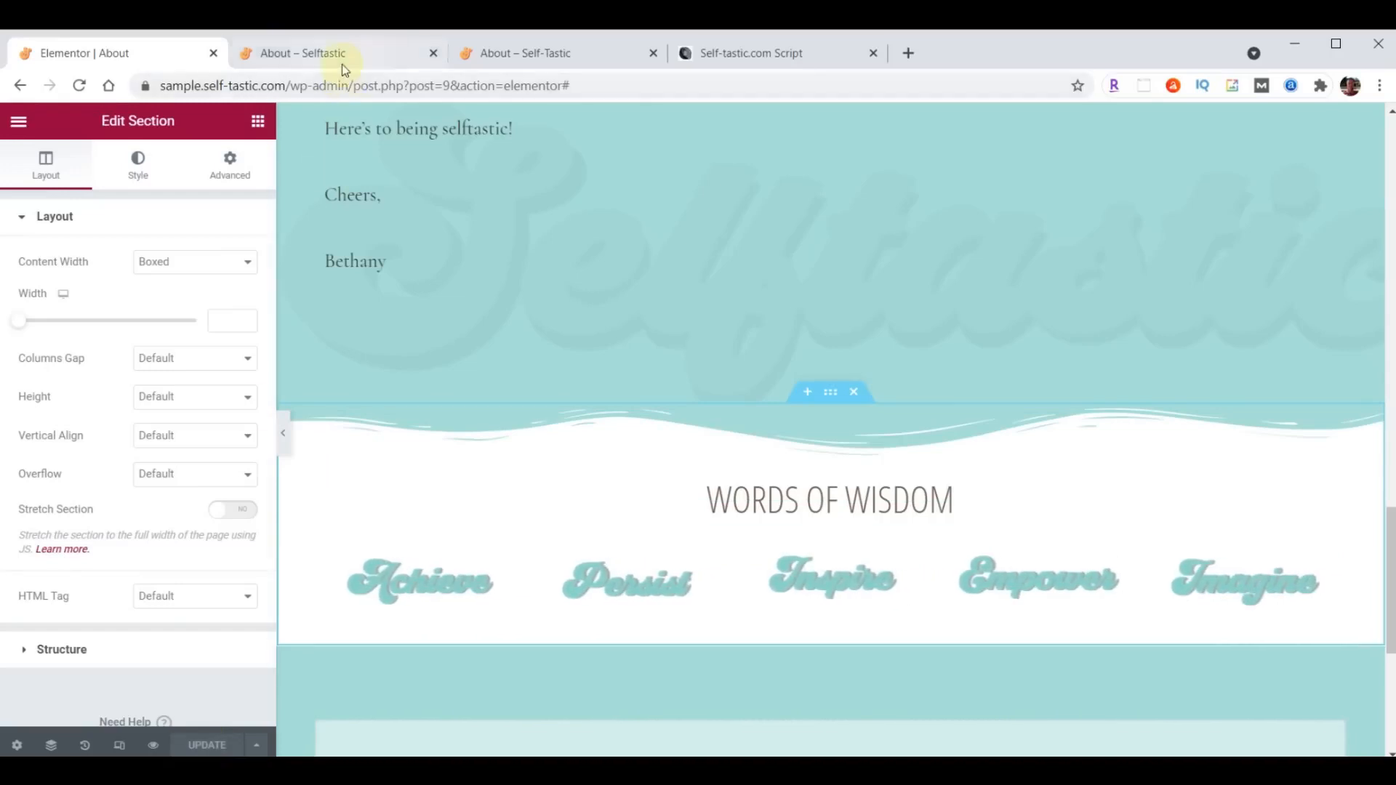
- Reload the live About page and check the Words of Wisdom section above the footer
{"action": "left_click", "coordinate": [341, 64]}
{"action": "left_click", "coordinate": [80, 85]}
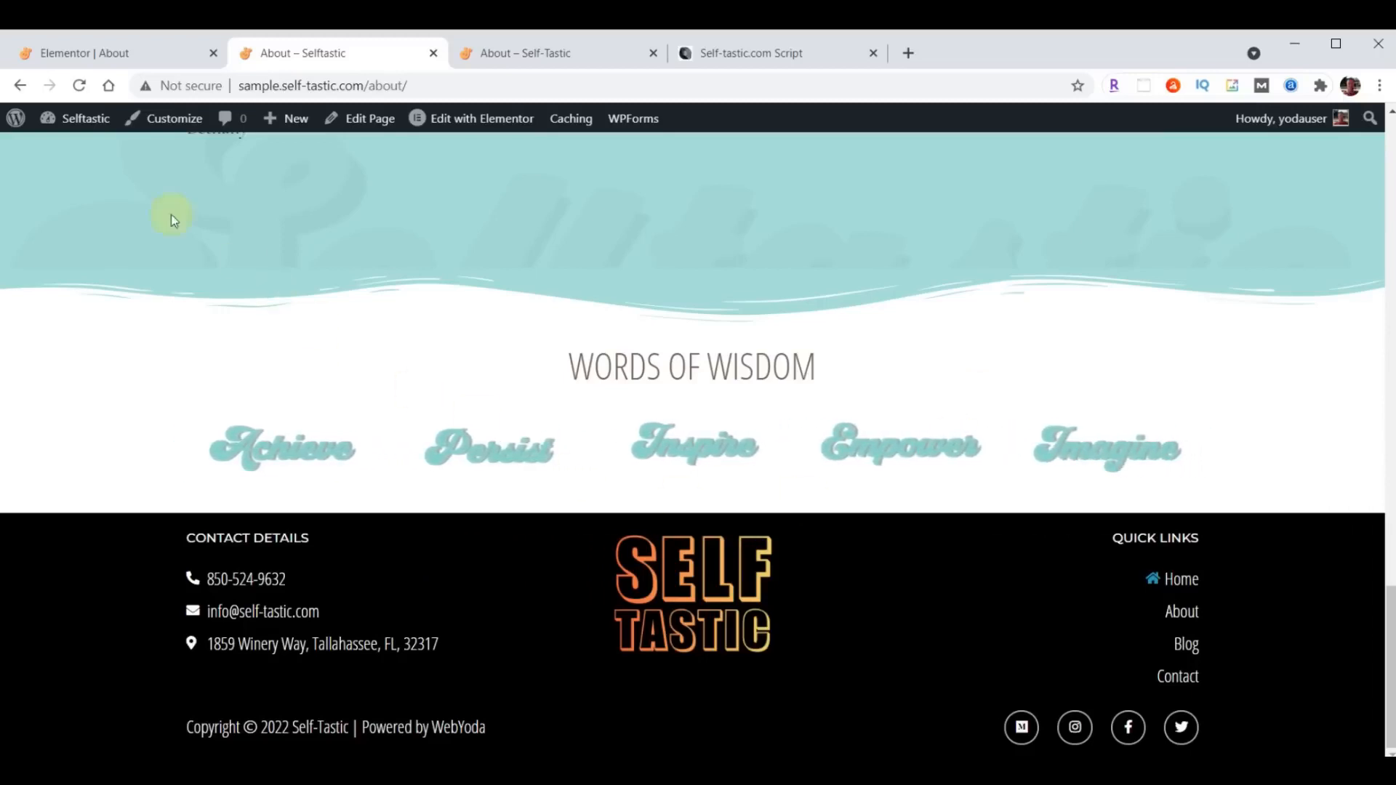
{"action": "left_click", "coordinate": [63, 49]}
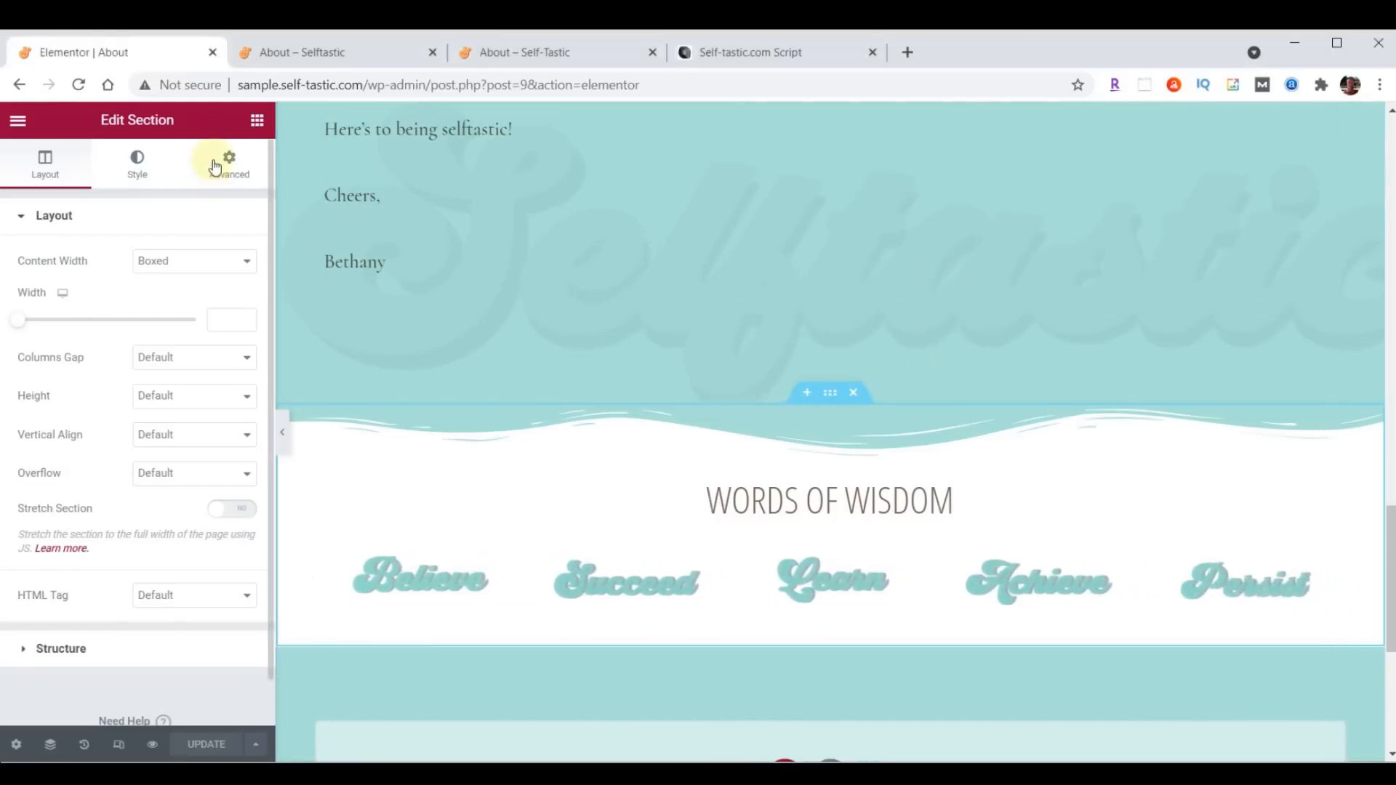
- Add a Waves Brush bottom shape divider to the Words of Wisdom section in black #000000 with a height of 60
{"action": "left_click", "coordinate": [139, 175]}
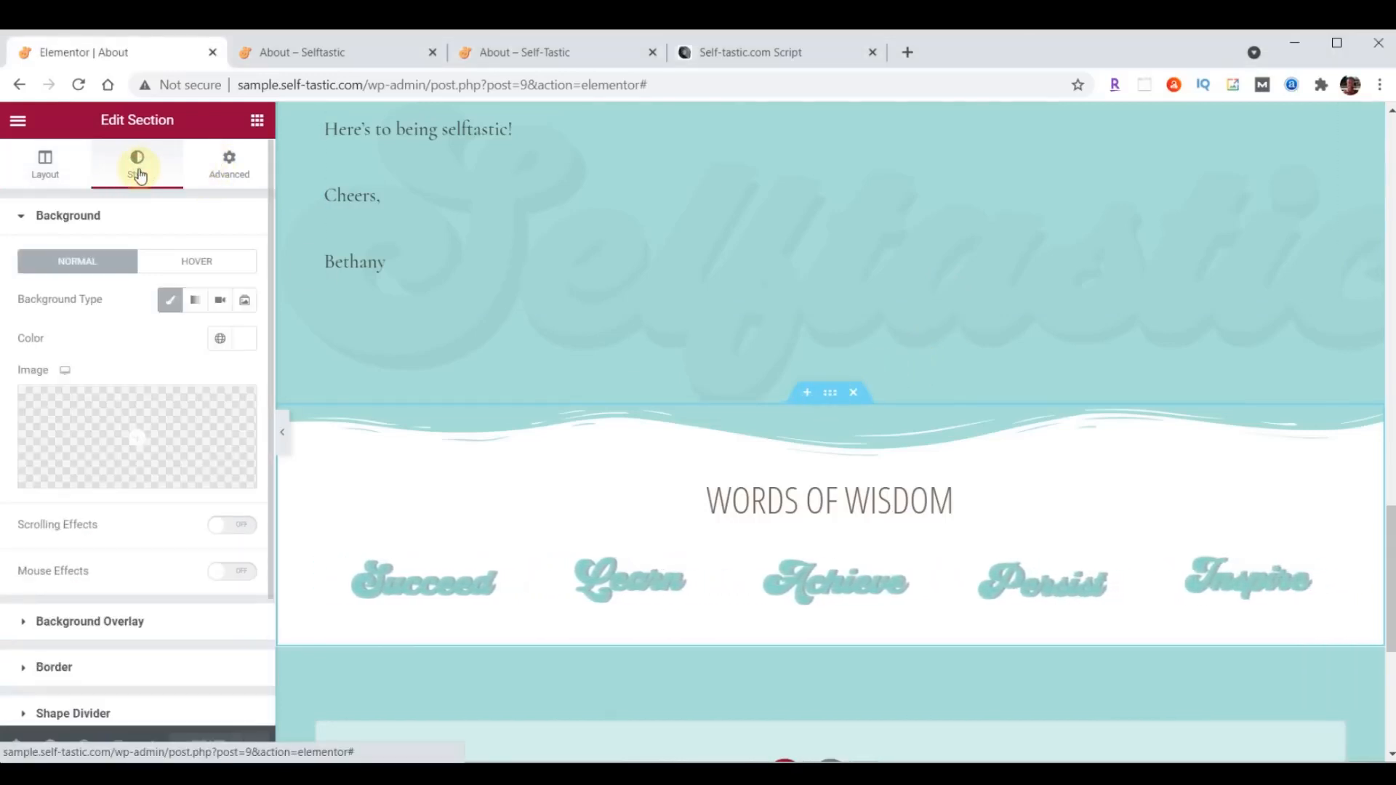
{"action": "scroll", "coordinate": [124, 298], "scroll_direction": "down", "scroll_amount": 3}
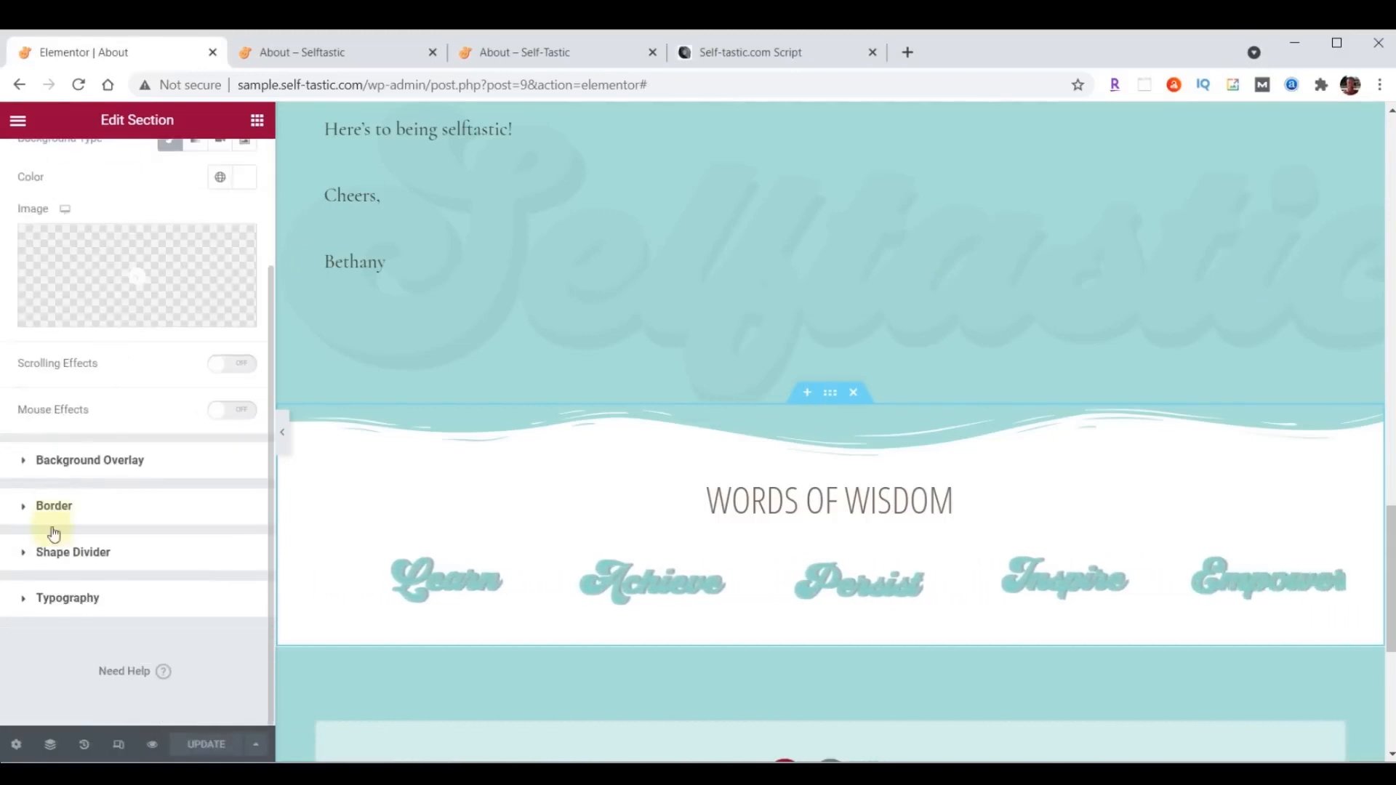
{"action": "left_click", "coordinate": [53, 553]}
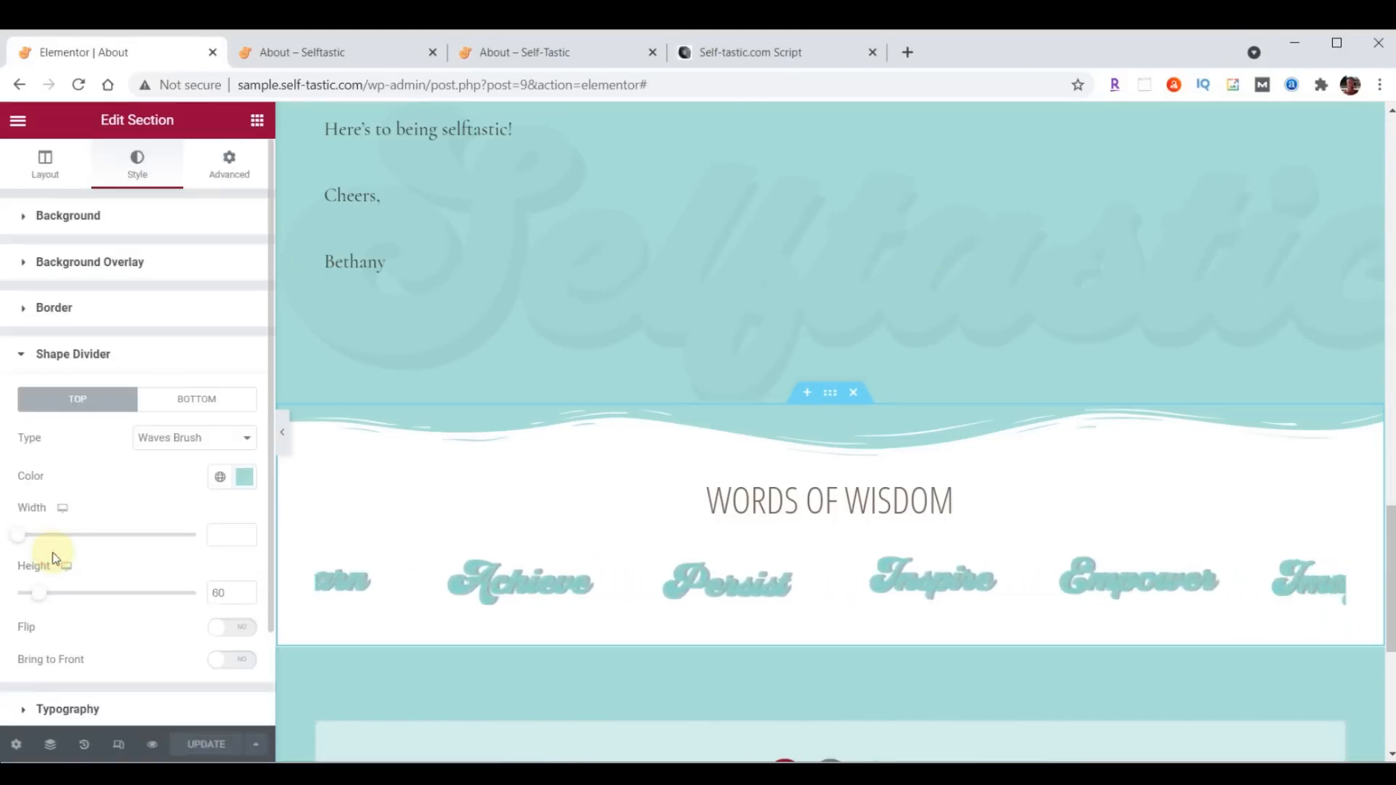
{"action": "left_click", "coordinate": [181, 411]}
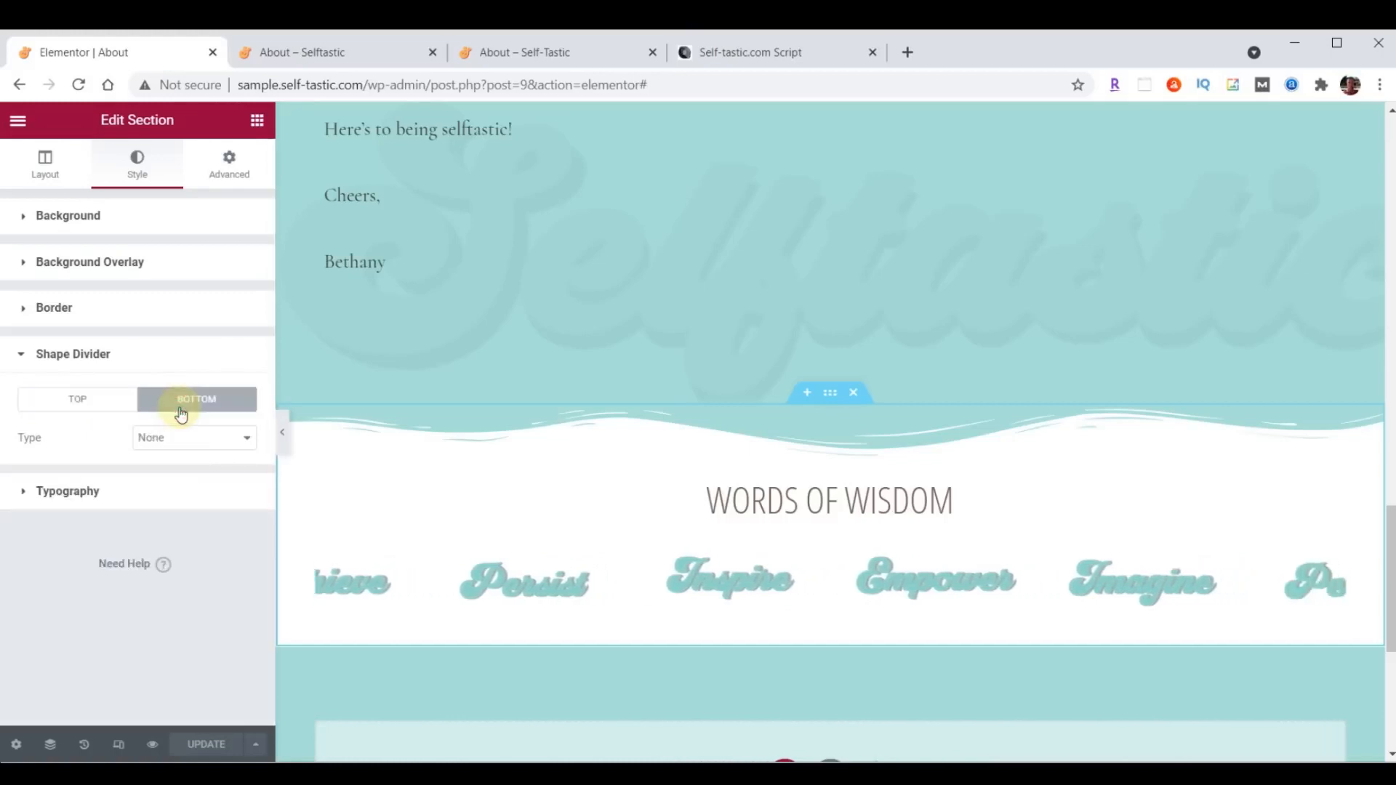
{"action": "left_click", "coordinate": [185, 450]}
{"action": "left_click", "coordinate": [190, 655]}
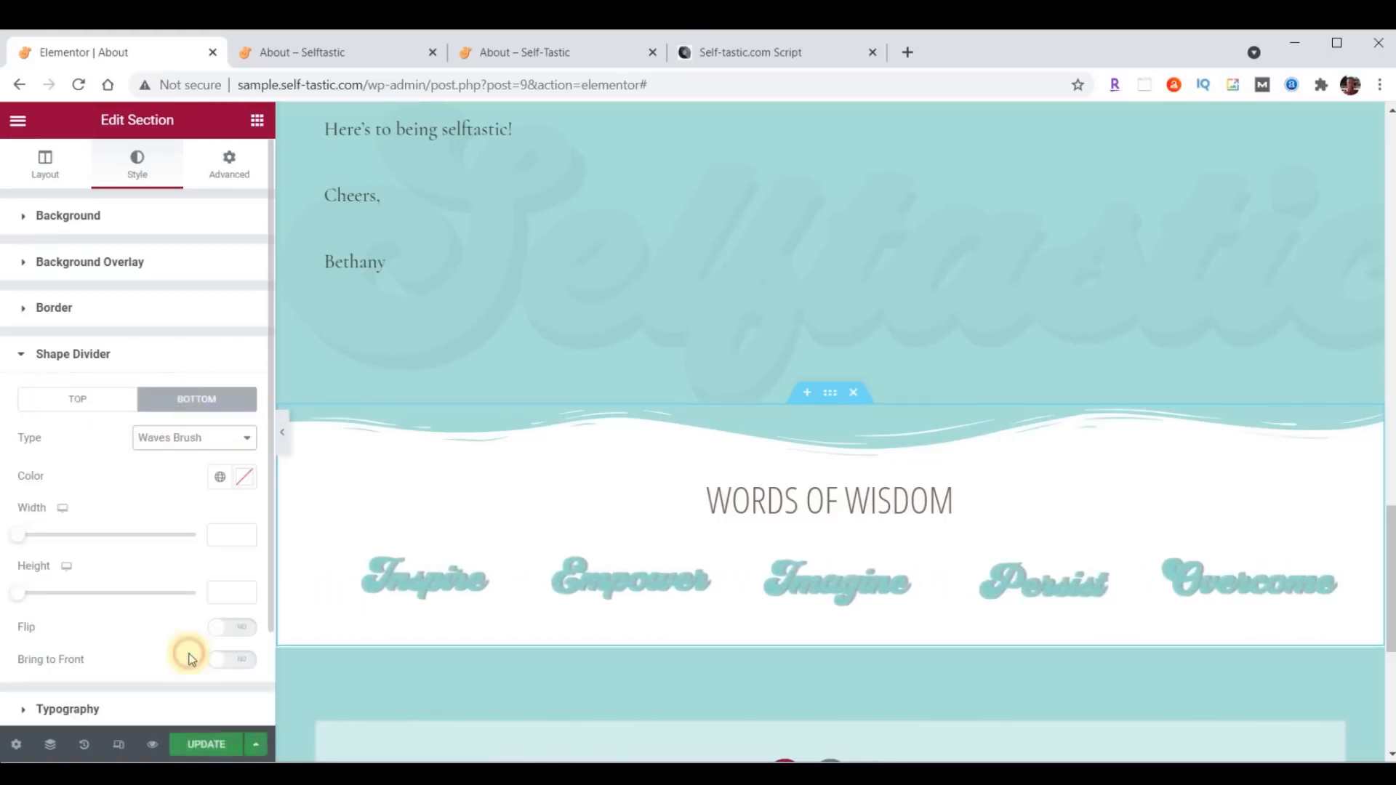
{"action": "left_click", "coordinate": [244, 477]}
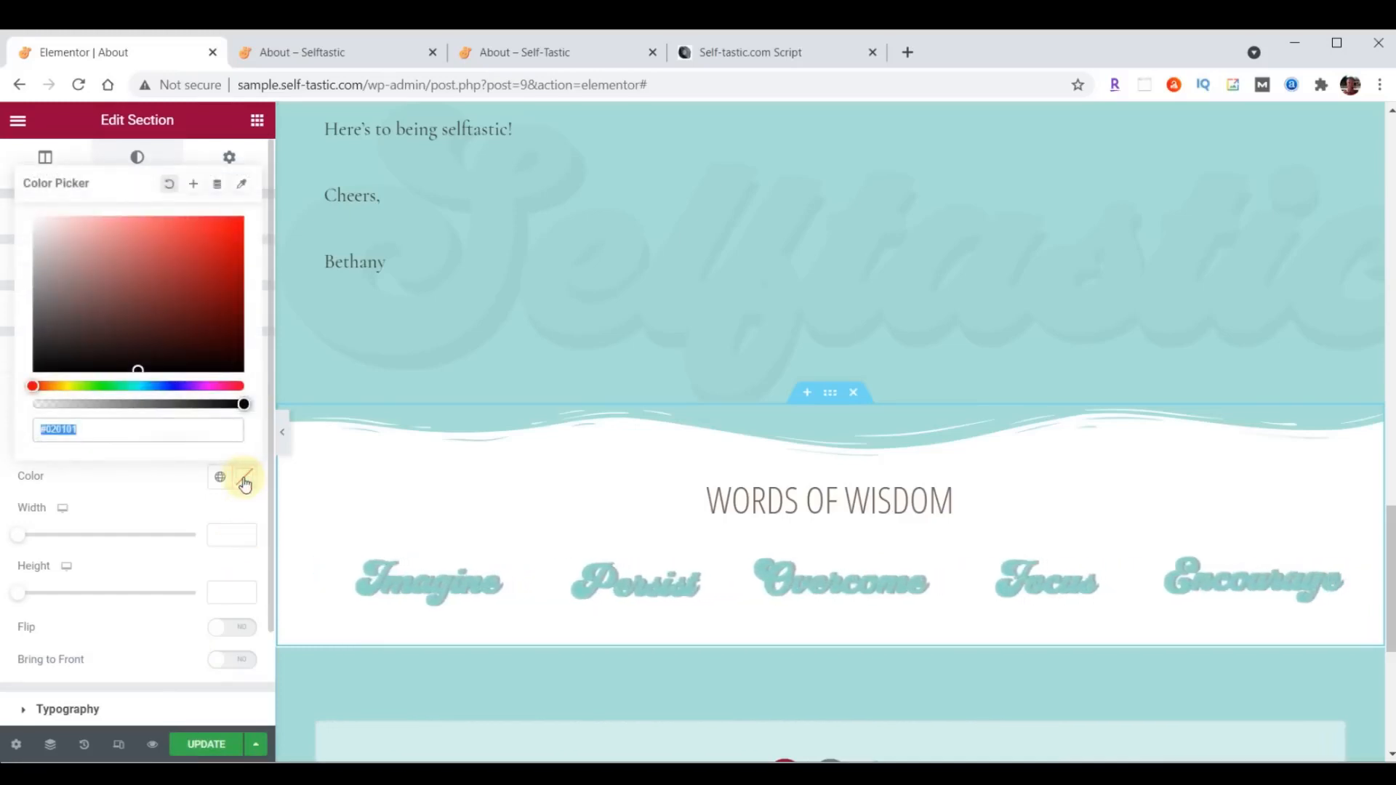
{"action": "type", "text": "#000000"}
{"action": "left_click", "coordinate": [243, 478]}
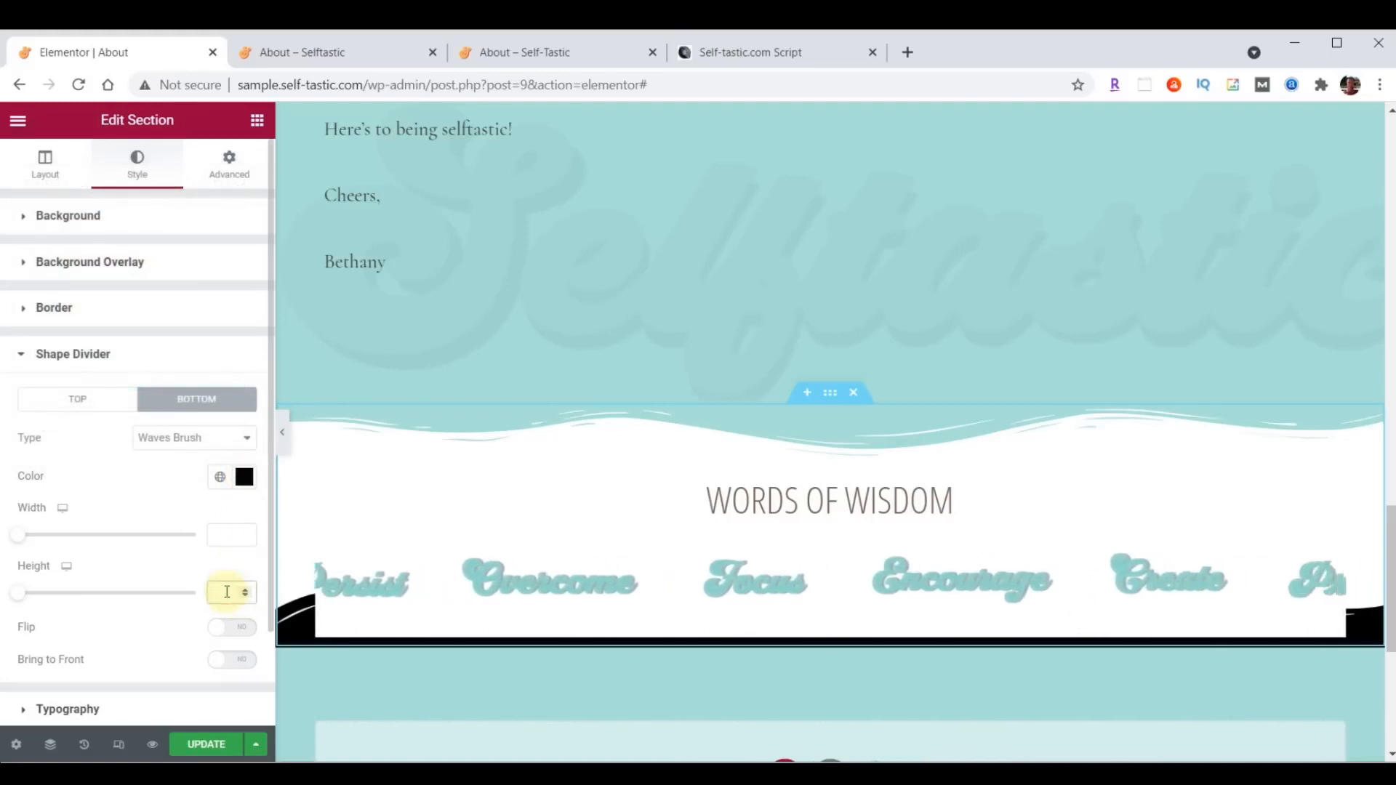
{"action": "type", "text": "60"}
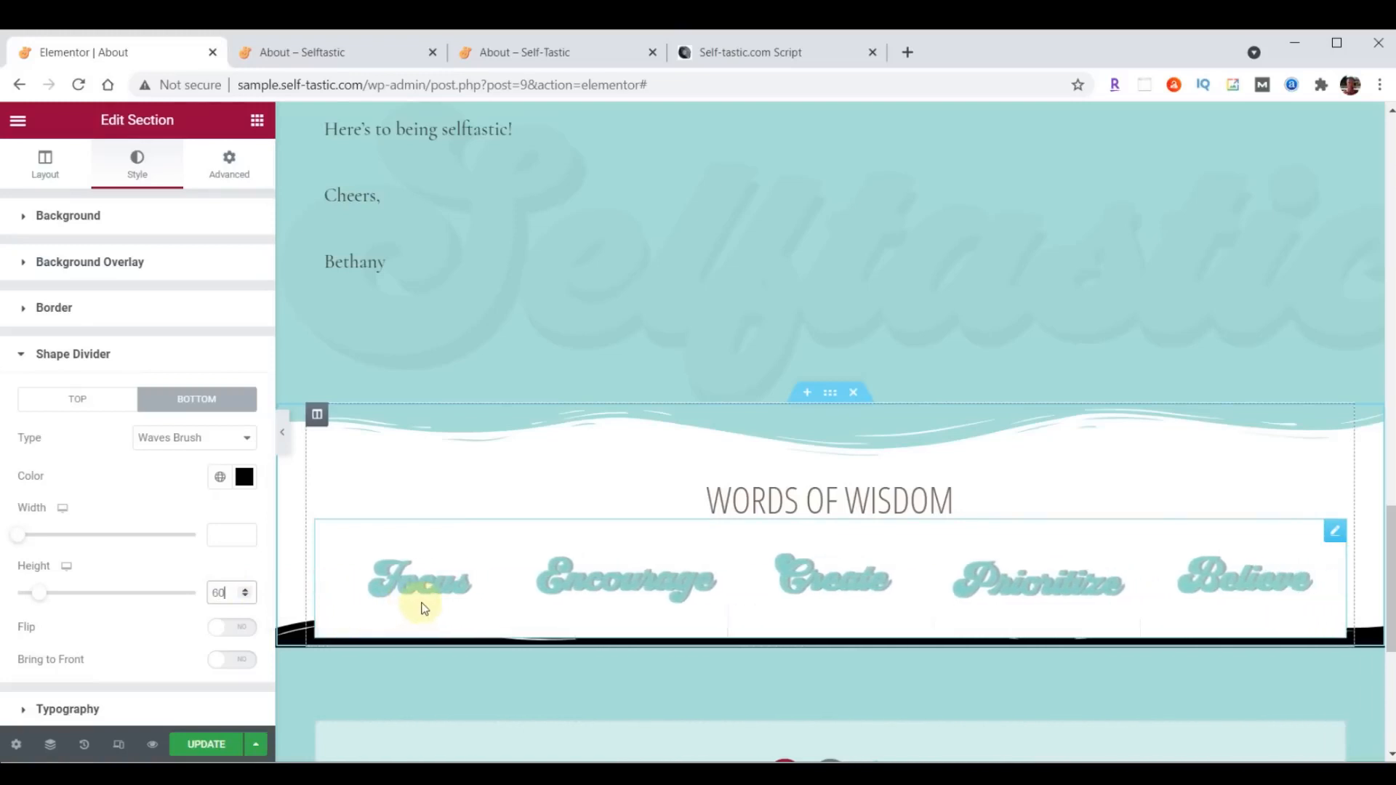
- Set only the Words of Wisdom section's bottom padding to 50 px, save the page and reload its live version
{"action": "left_click", "coordinate": [230, 173]}
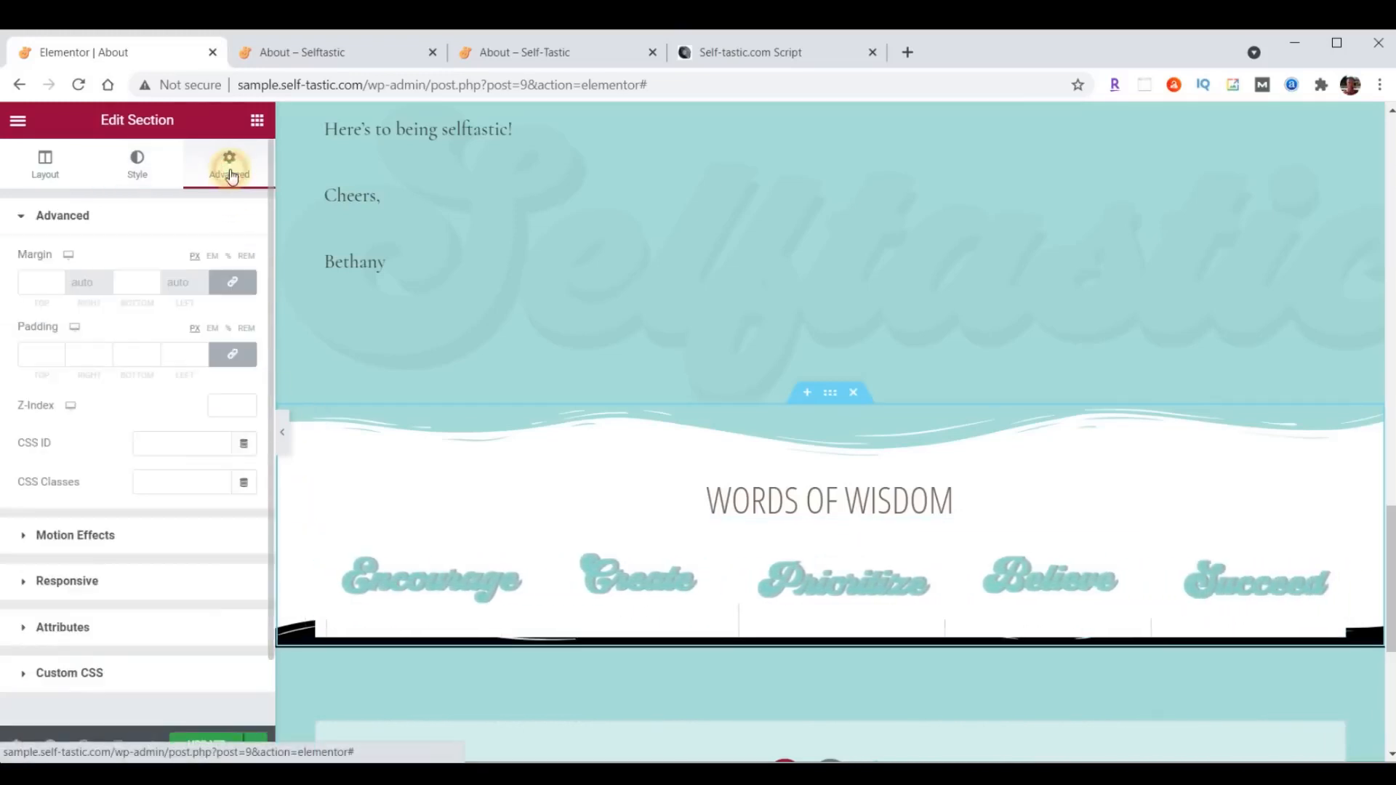
{"action": "left_click", "coordinate": [231, 354]}
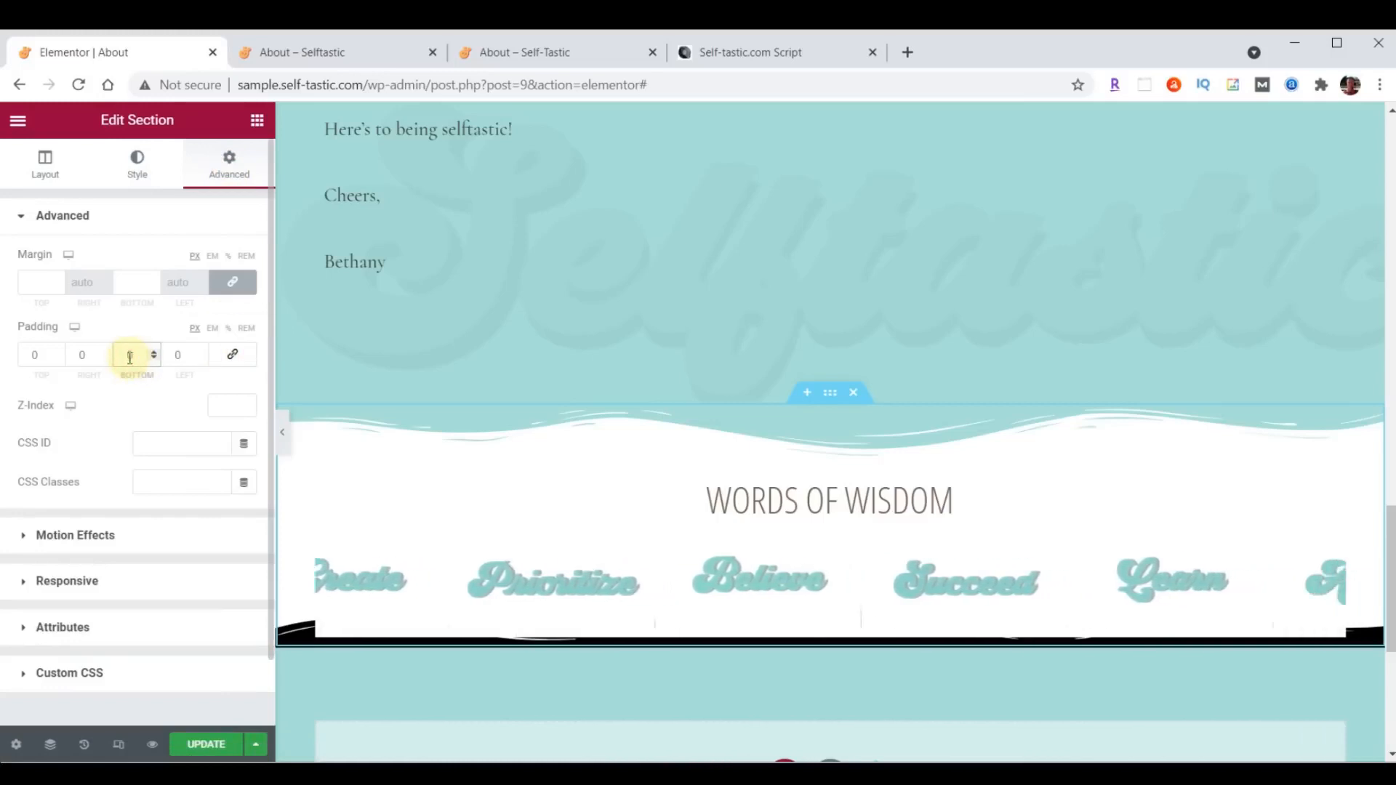
{"action": "type", "text": "50"}
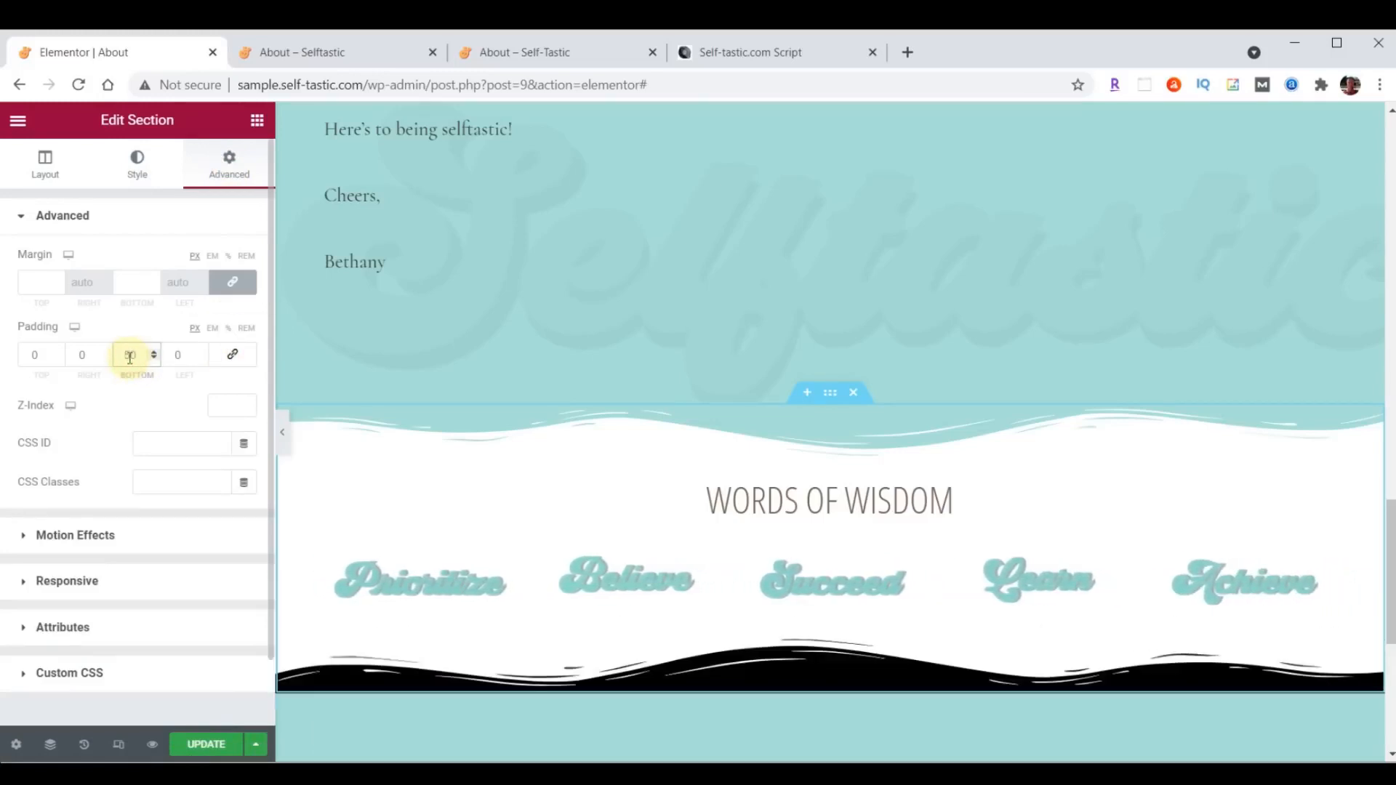
{"action": "left_click", "coordinate": [217, 745]}
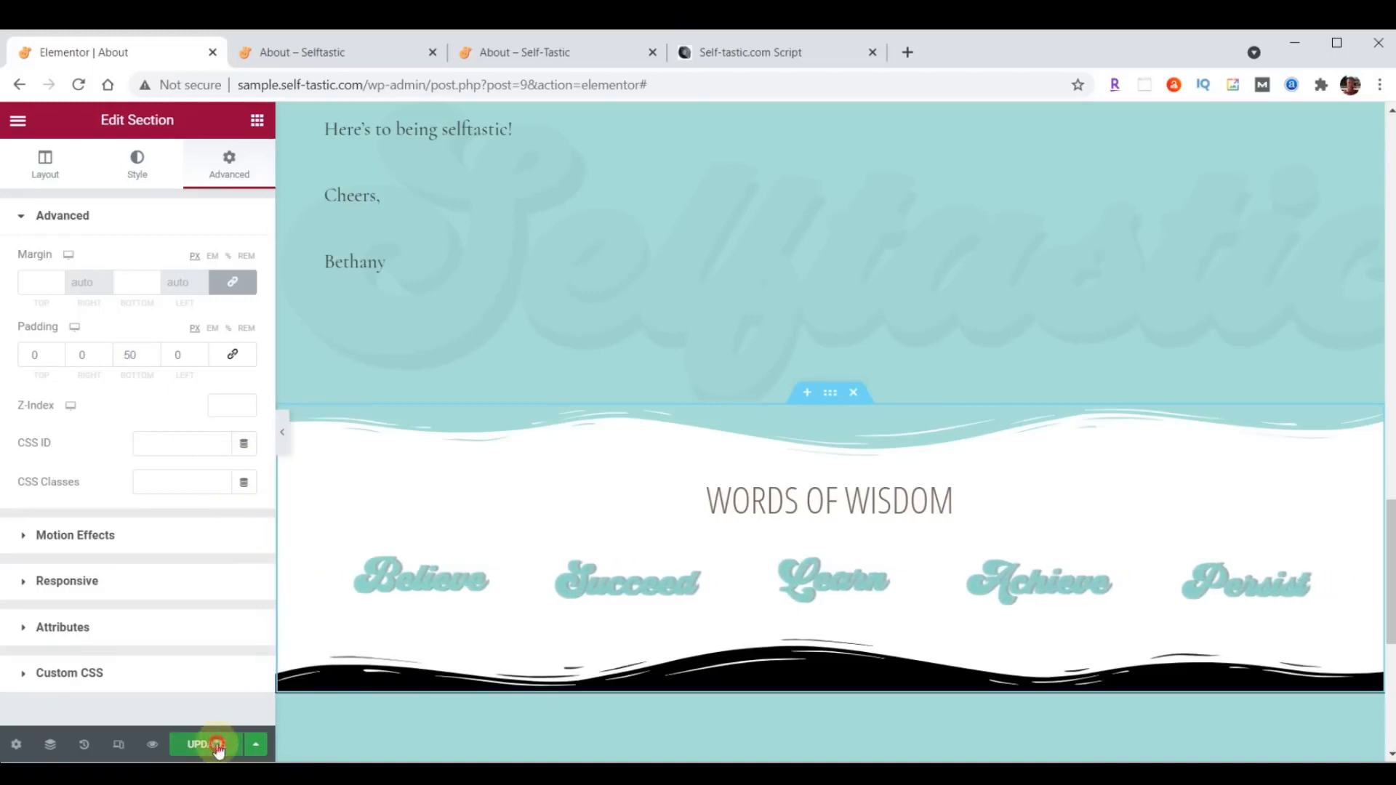
{"action": "left_click", "coordinate": [316, 44]}
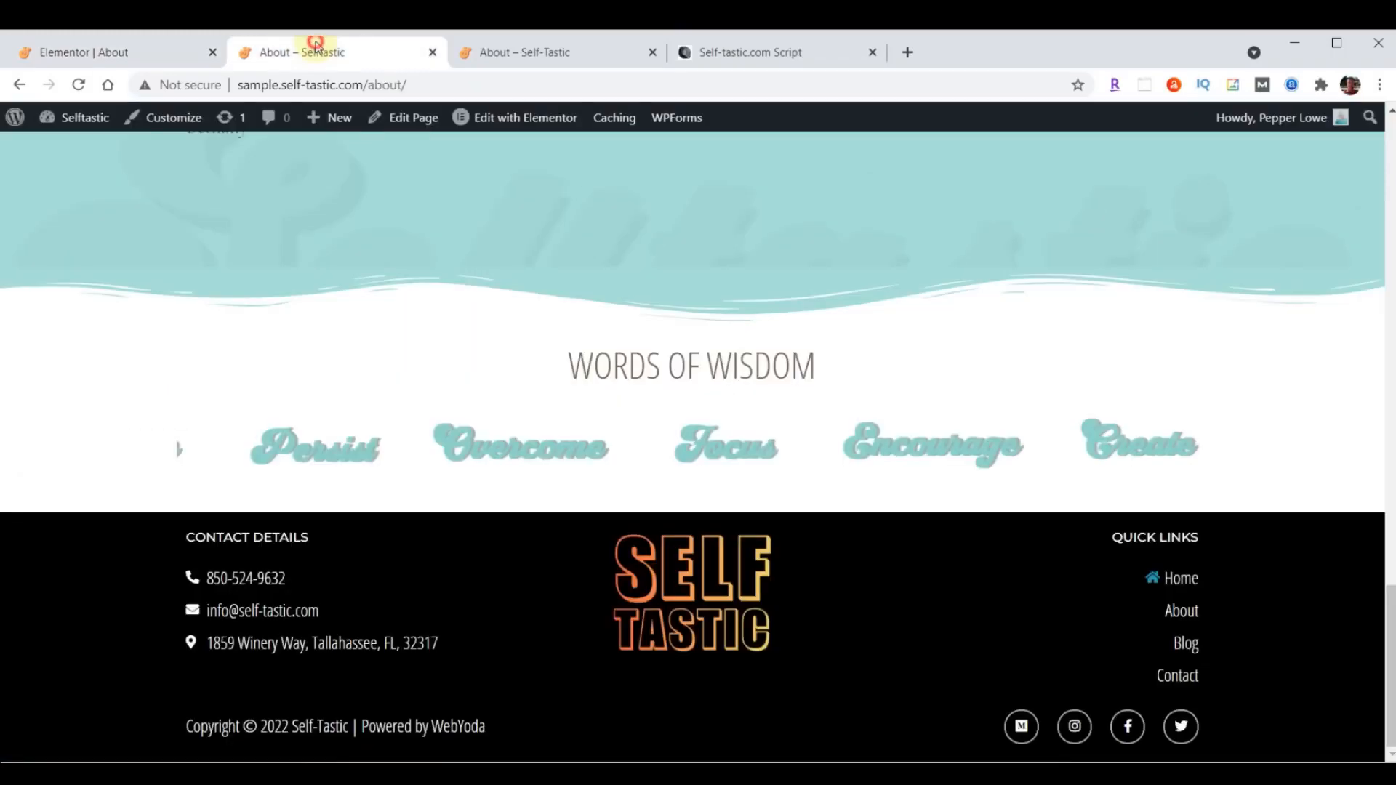
{"action": "left_click", "coordinate": [81, 85]}
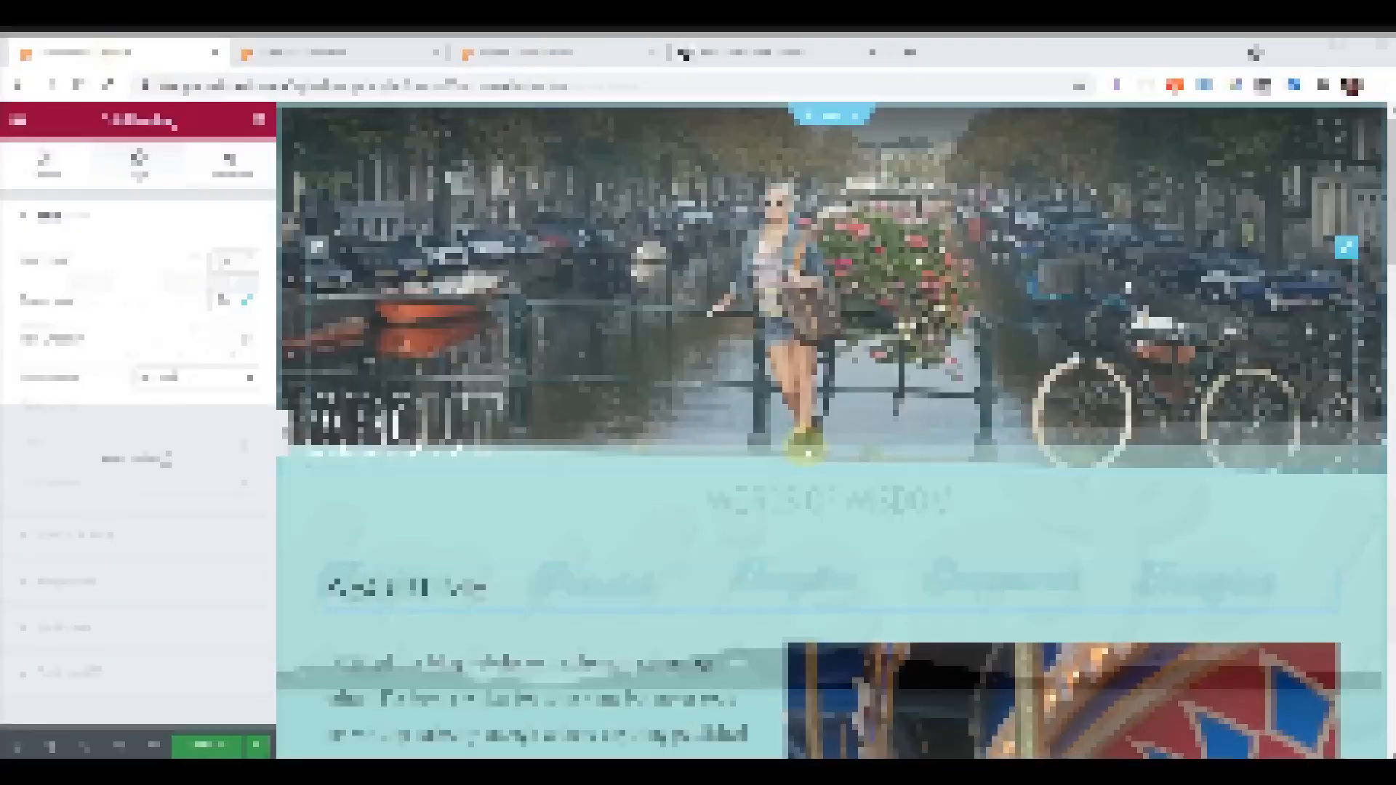
- Change the biography text's font family to Raleway and save the About page
{"action": "scroll", "coordinate": [769, 436], "scroll_direction": "down", "scroll_amount": 4}
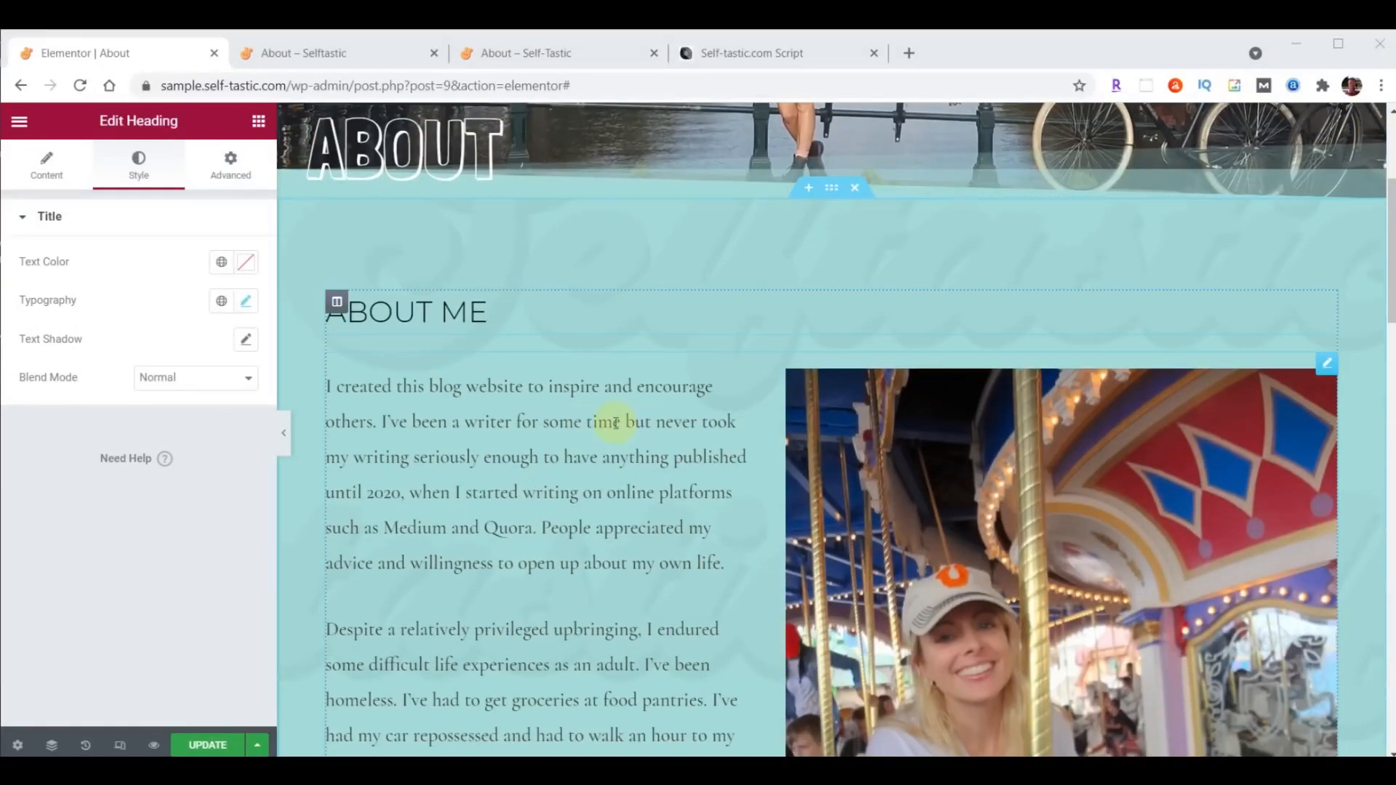
{"action": "left_click", "coordinate": [1326, 364]}
{"action": "left_click", "coordinate": [138, 164]}
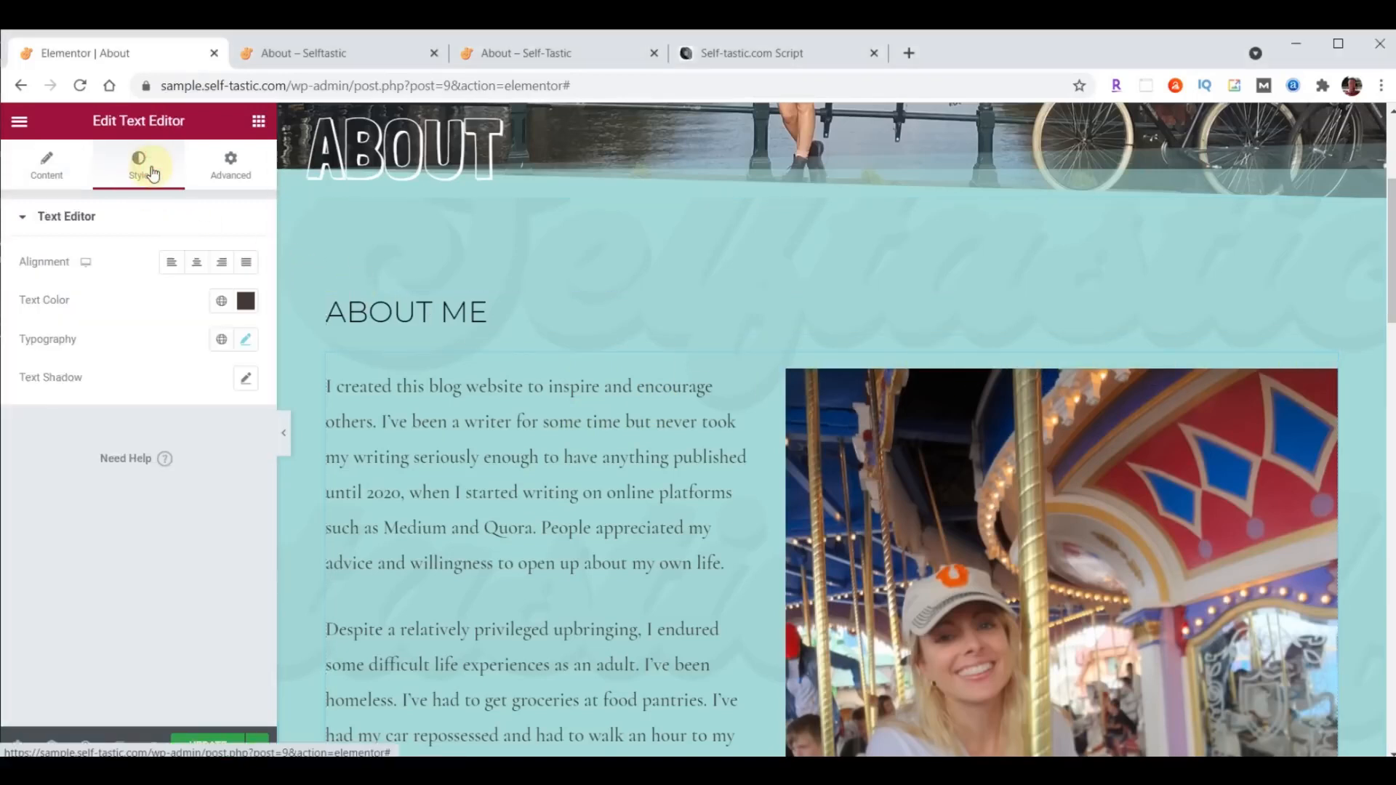
{"action": "left_click", "coordinate": [245, 340]}
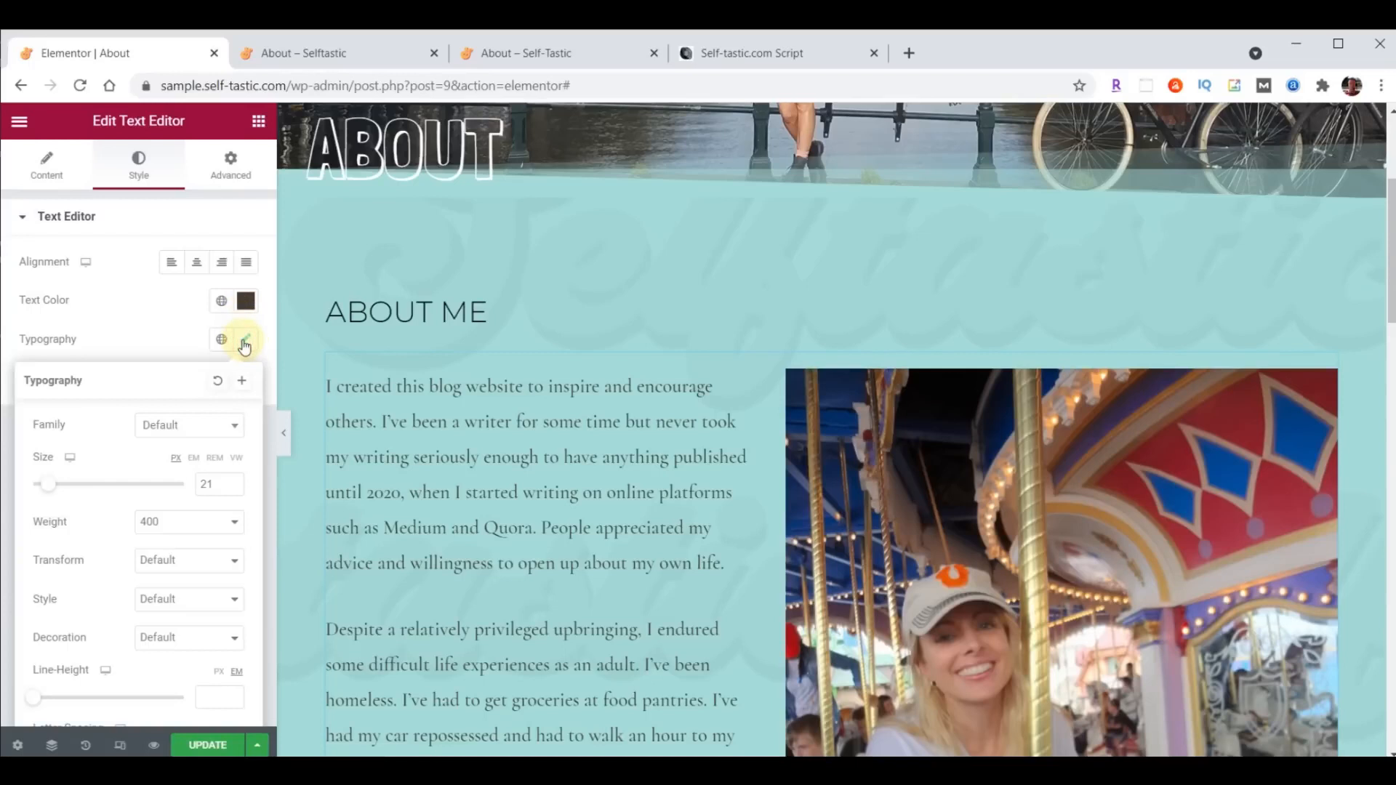
{"action": "left_click", "coordinate": [193, 427]}
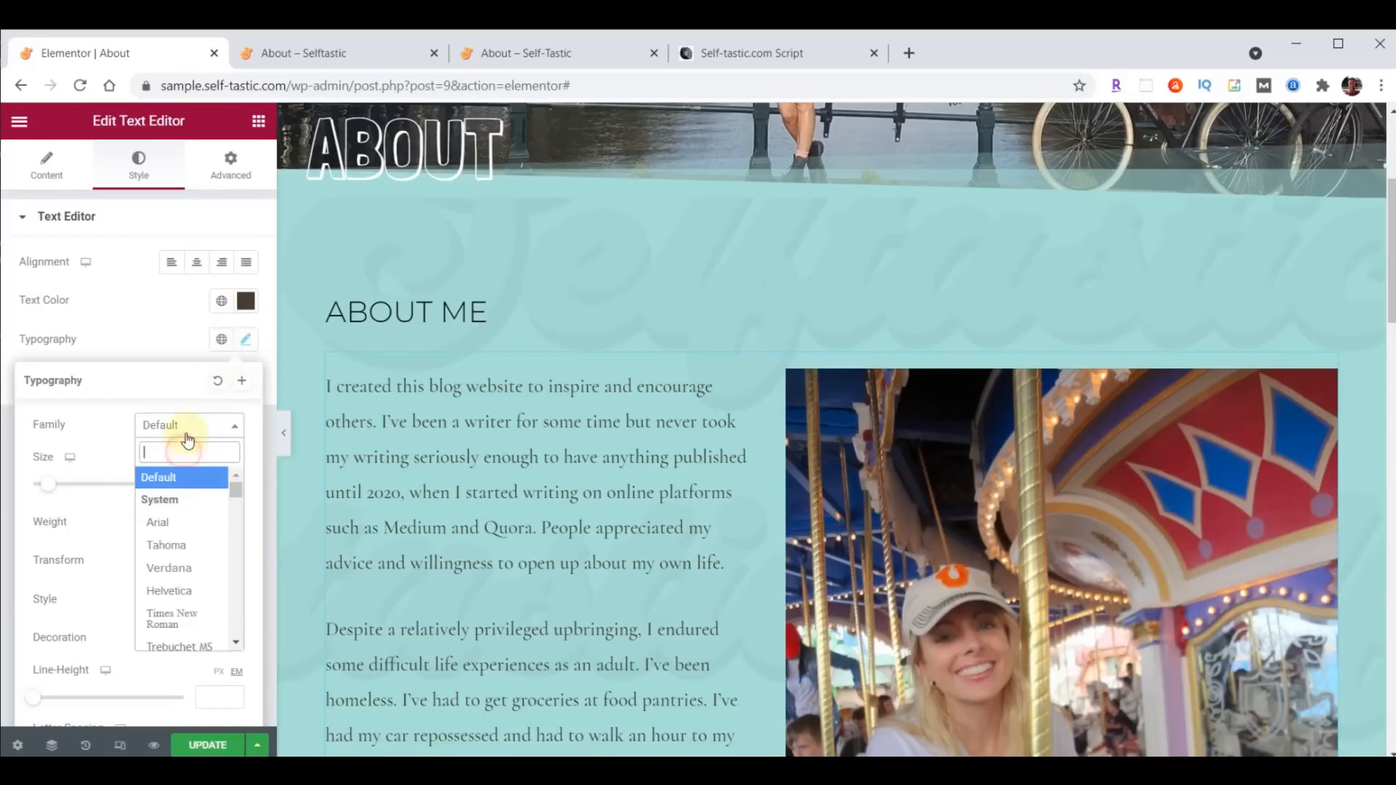
{"action": "type", "text": "rale"}
{"action": "left_click", "coordinate": [176, 520]}
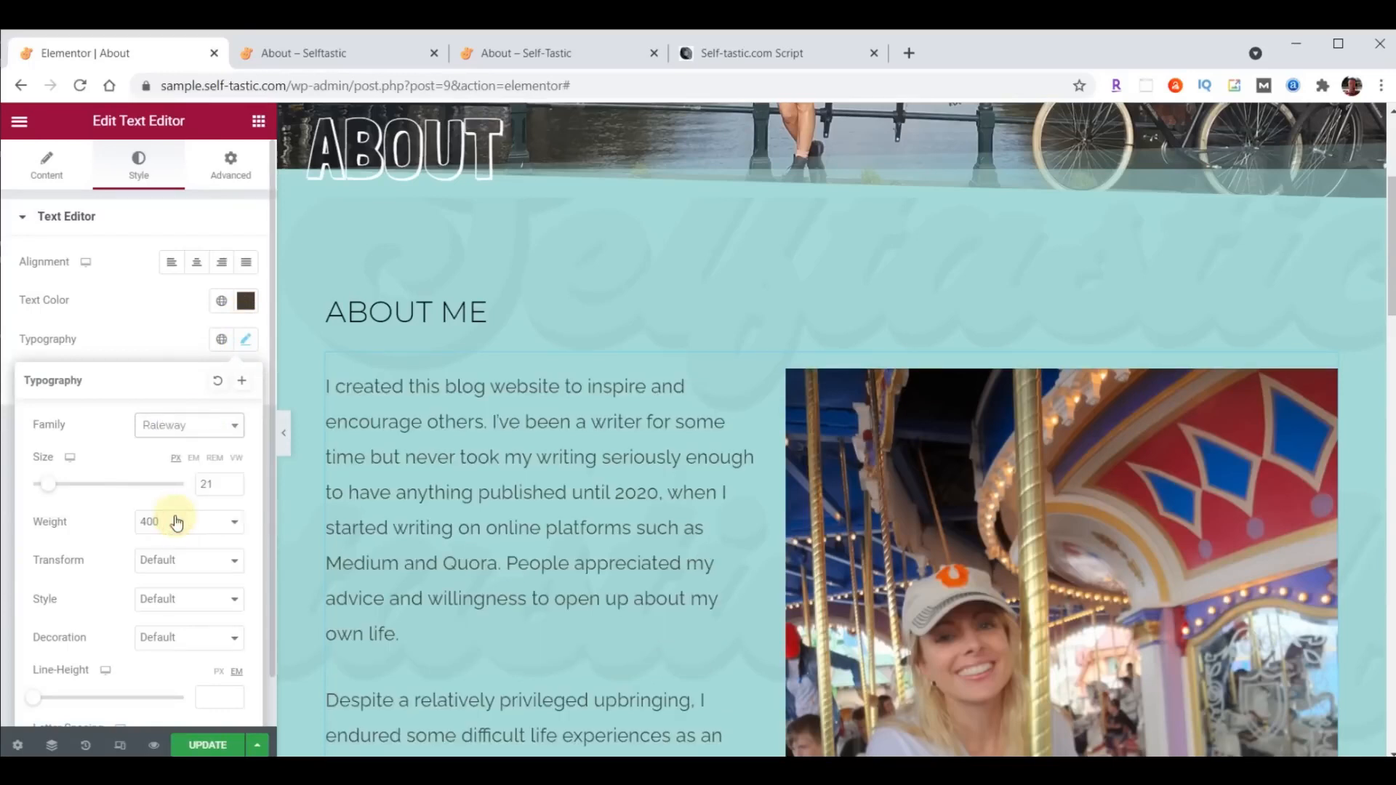
{"action": "left_click", "coordinate": [194, 749]}
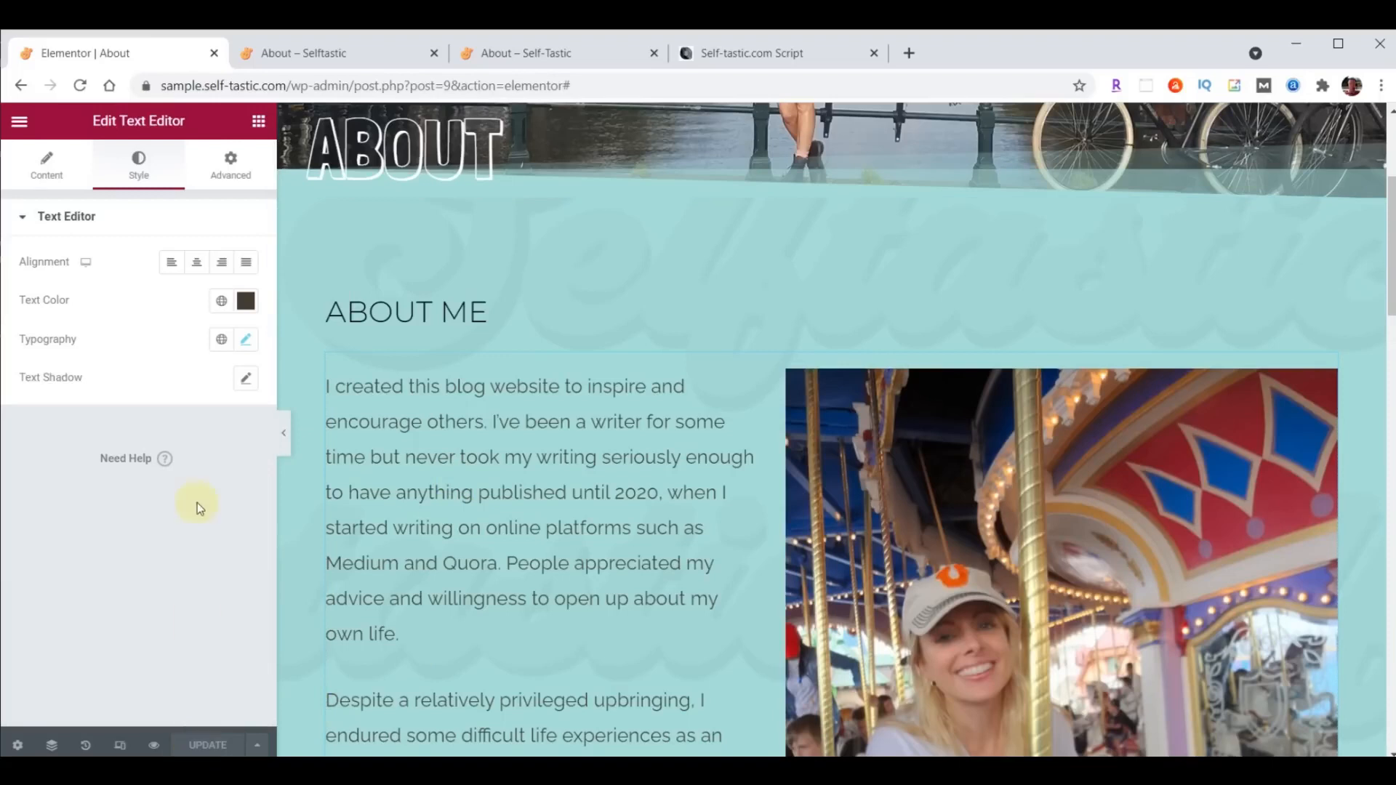
- Check the biography text's font and wrapping around the photo on the live About page
{"action": "left_click", "coordinate": [303, 61]}
{"action": "scroll", "coordinate": [691, 477], "scroll_direction": "down", "scroll_amount": 10}
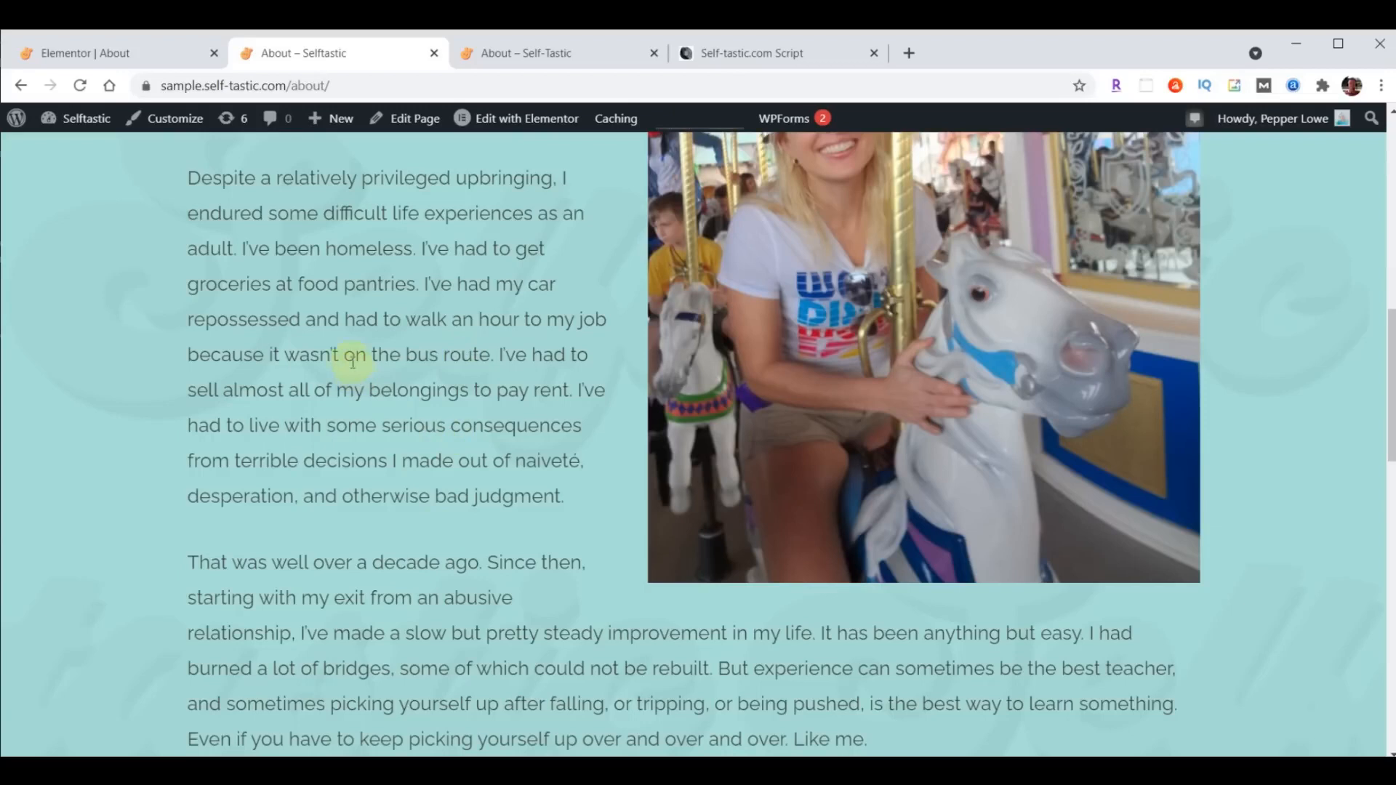
{"action": "left_click", "coordinate": [97, 55]}
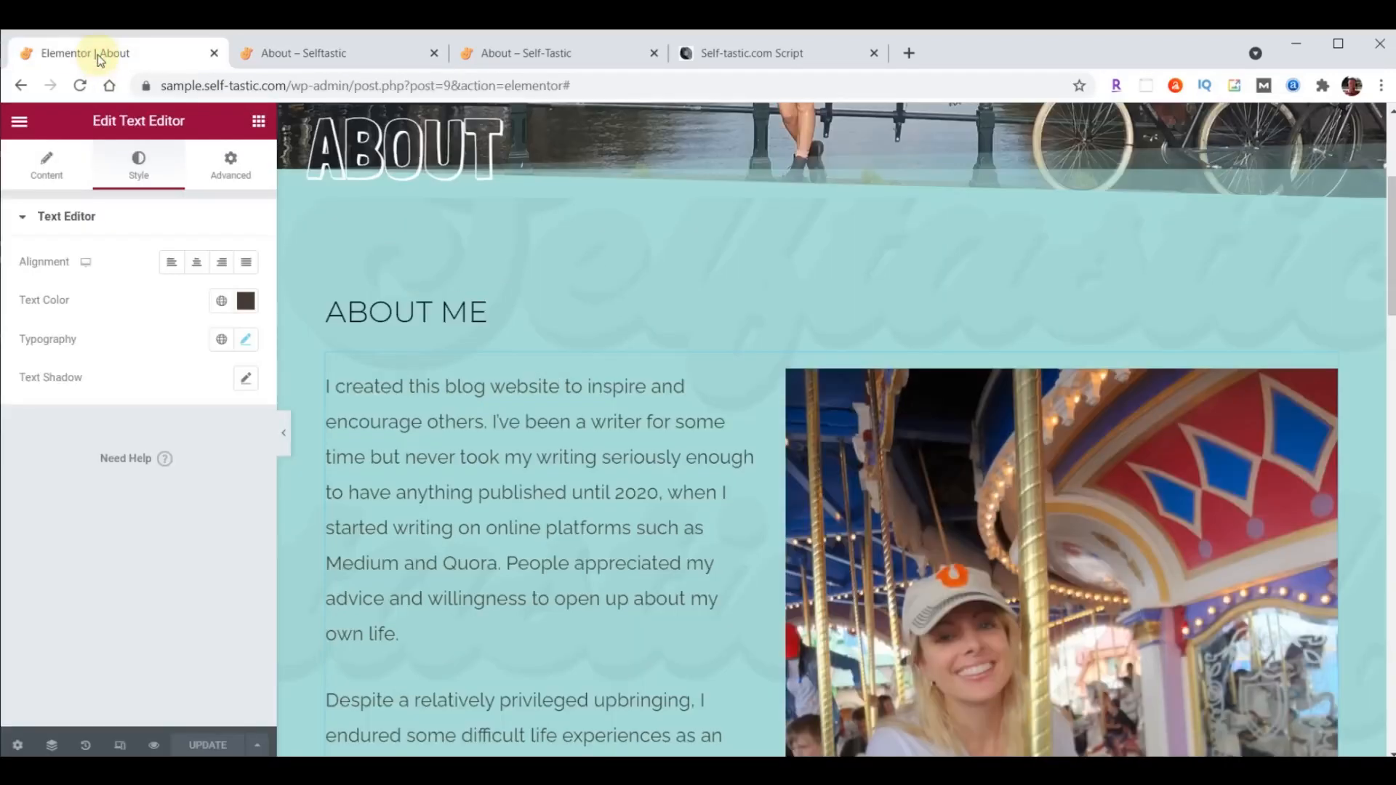
- Exit the page editor to the dashboard and duplicate the About page from the list of all pages
{"action": "left_click", "coordinate": [19, 121]}
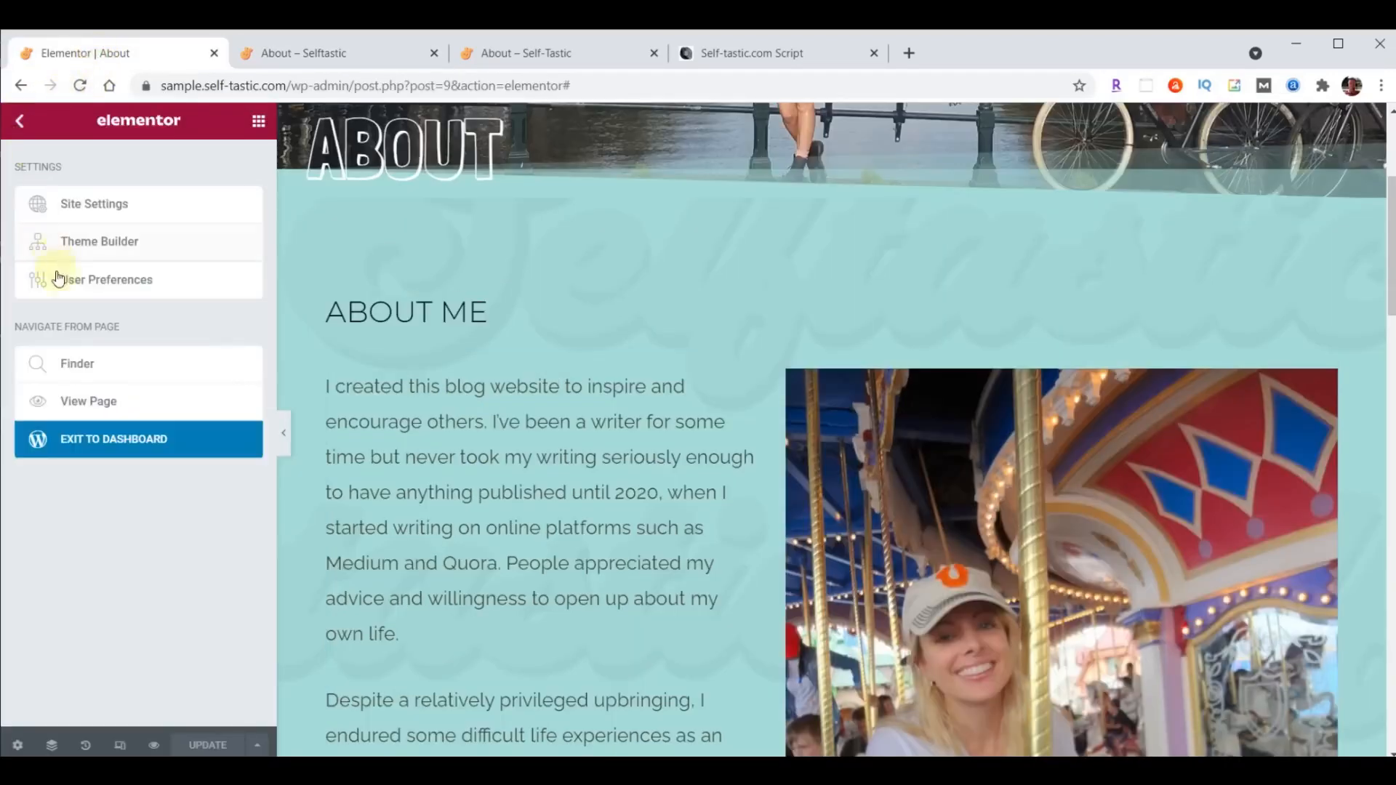
{"action": "left_click", "coordinate": [92, 444]}
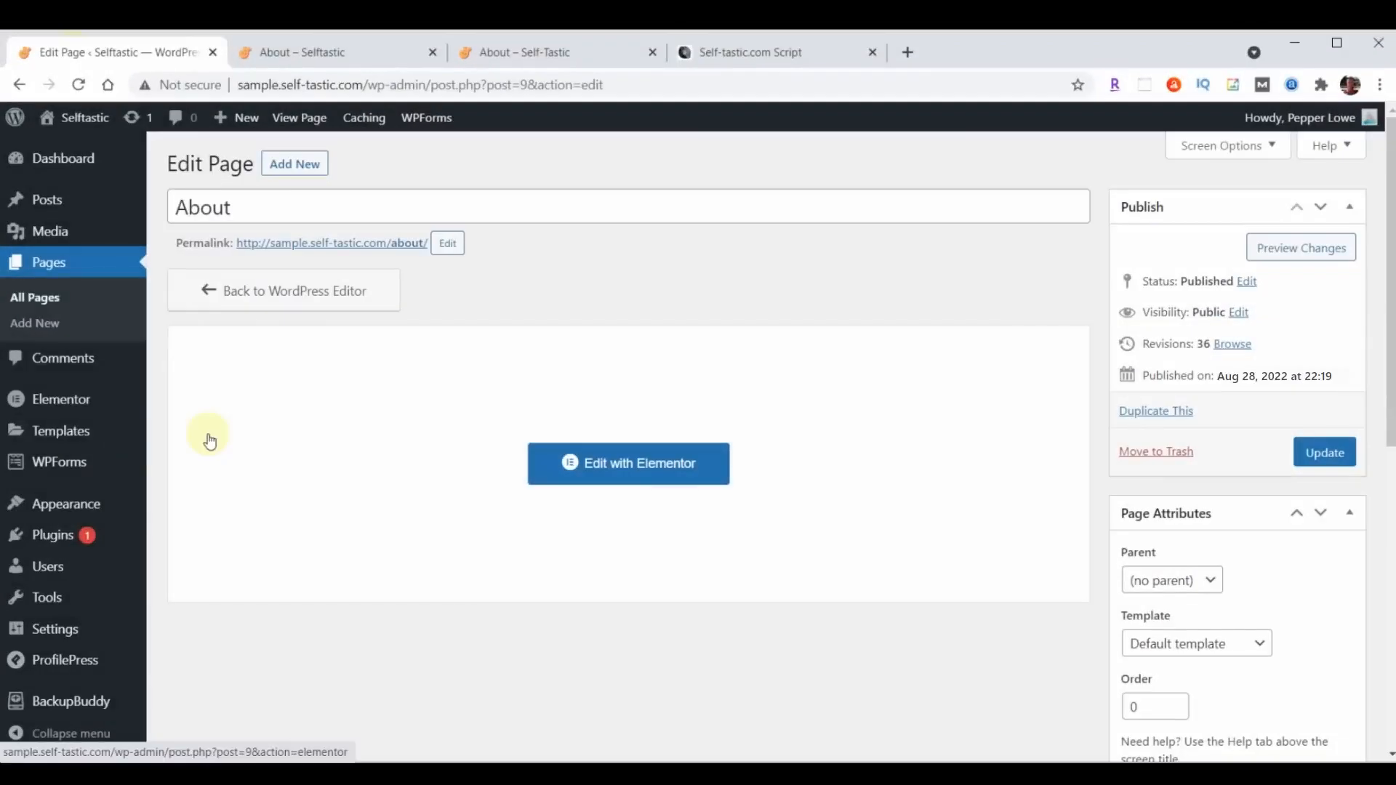
{"action": "left_click", "coordinate": [52, 273]}
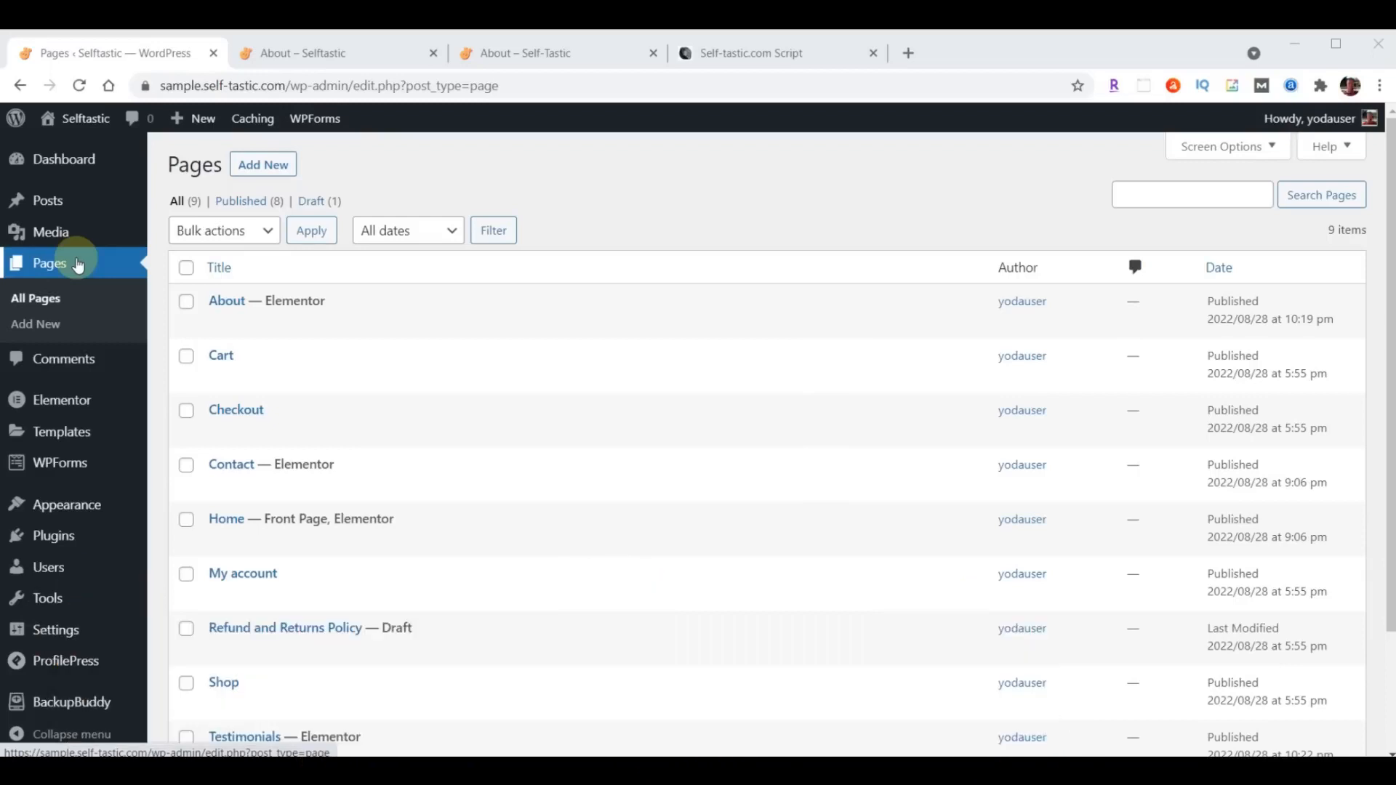
{"action": "mouse_move", "coordinate": [175, 303]}
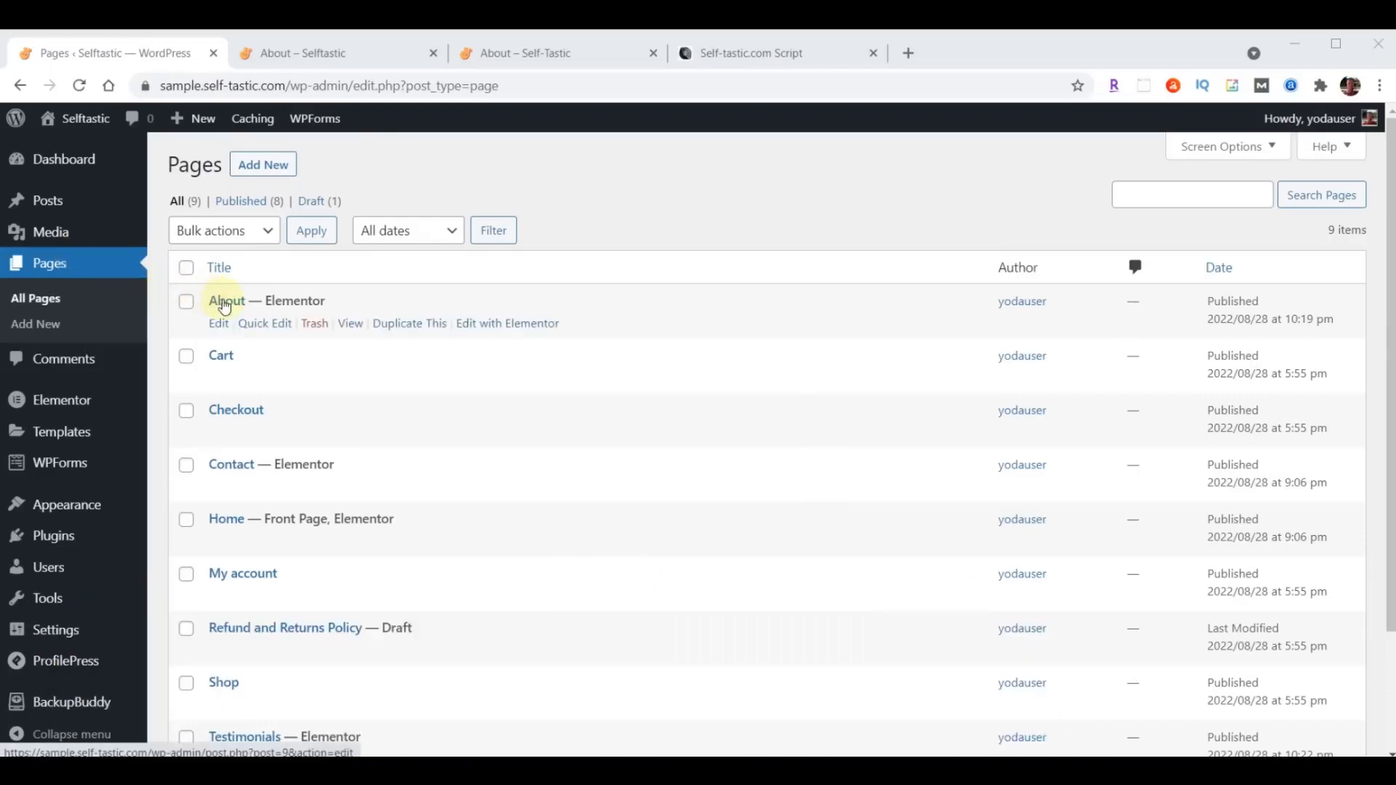
{"action": "left_click", "coordinate": [404, 326]}
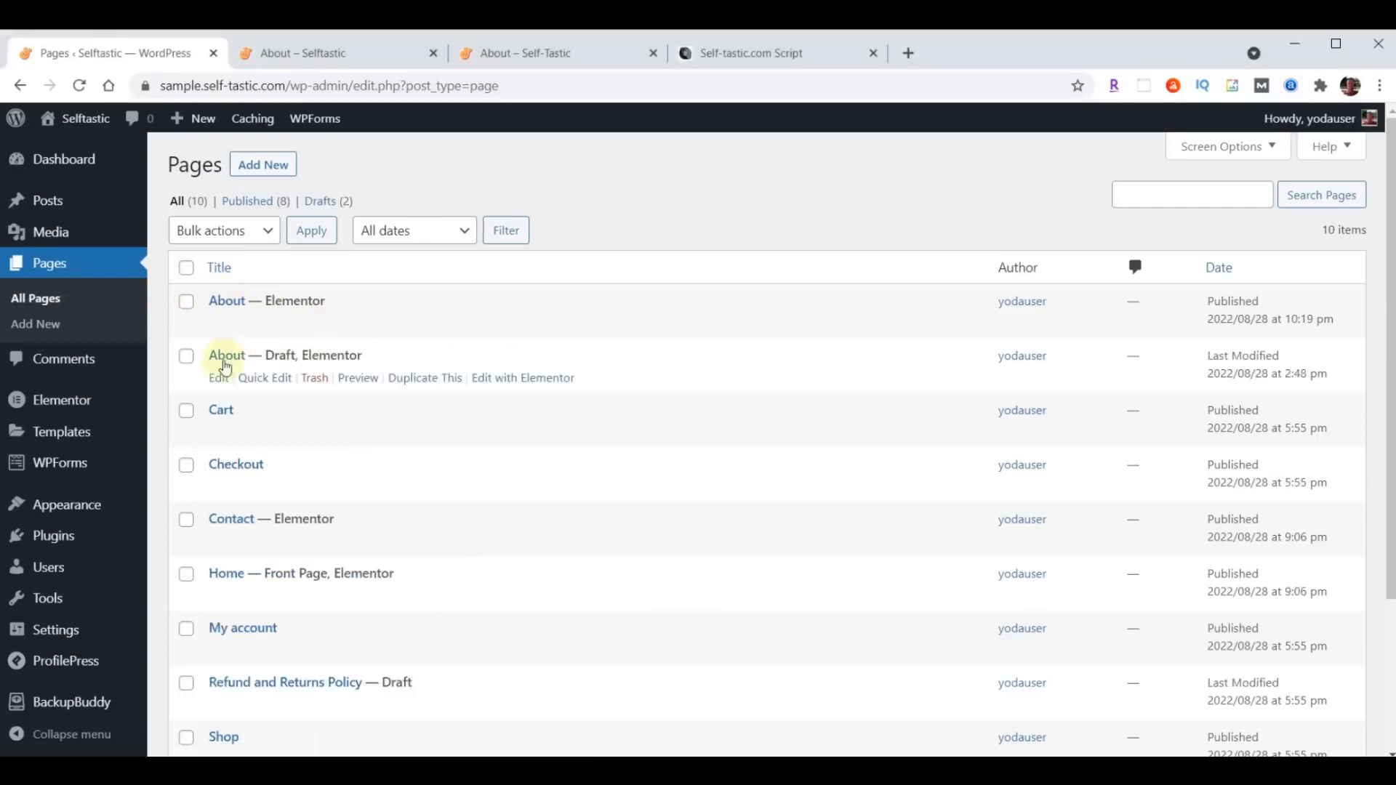
- Retitle the duplicated About draft as Gallery with the slug gallery, and set its status to Published
{"action": "left_click", "coordinate": [273, 388]}
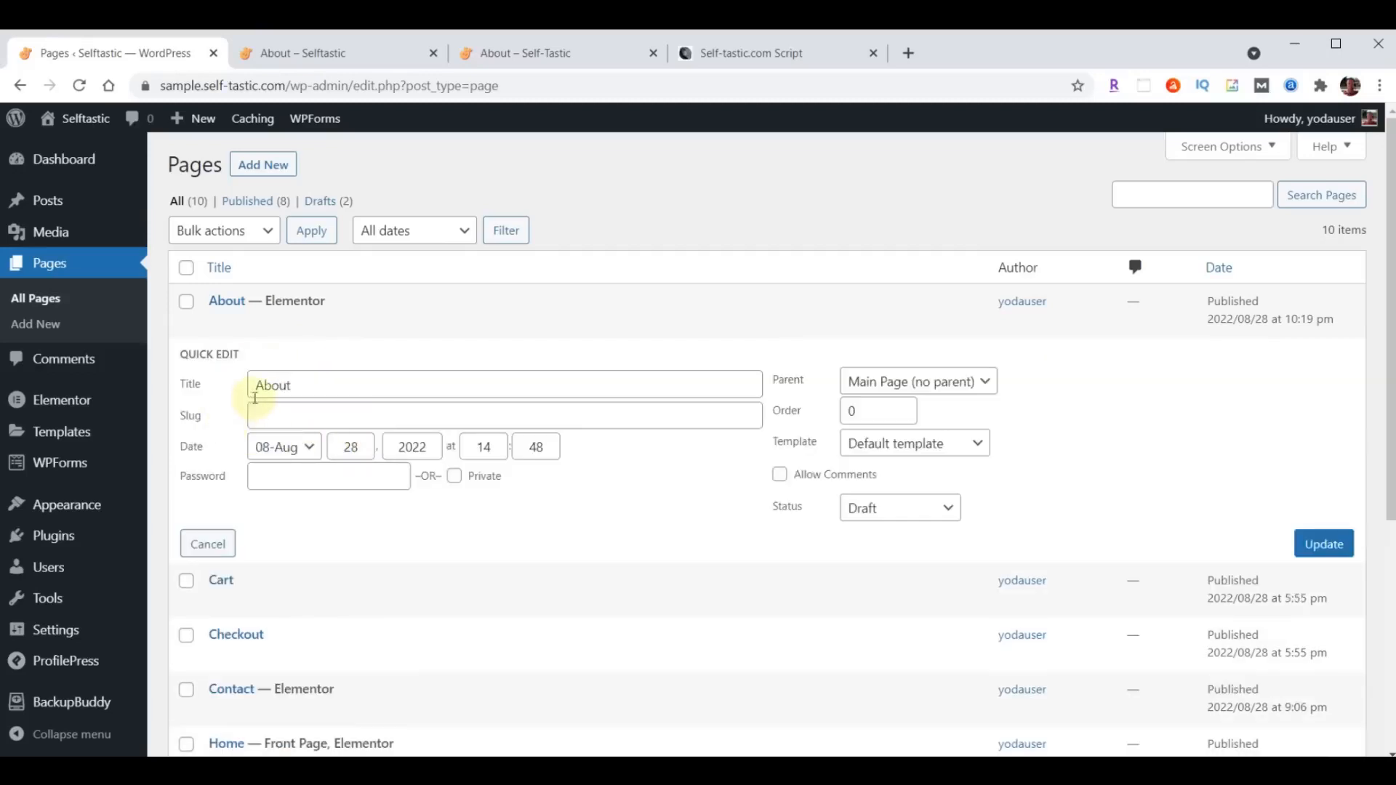
{"action": "left_click_drag", "start_coordinate": [252, 381], "coordinate": [393, 389]}
{"action": "type", "text": "Gallery"}
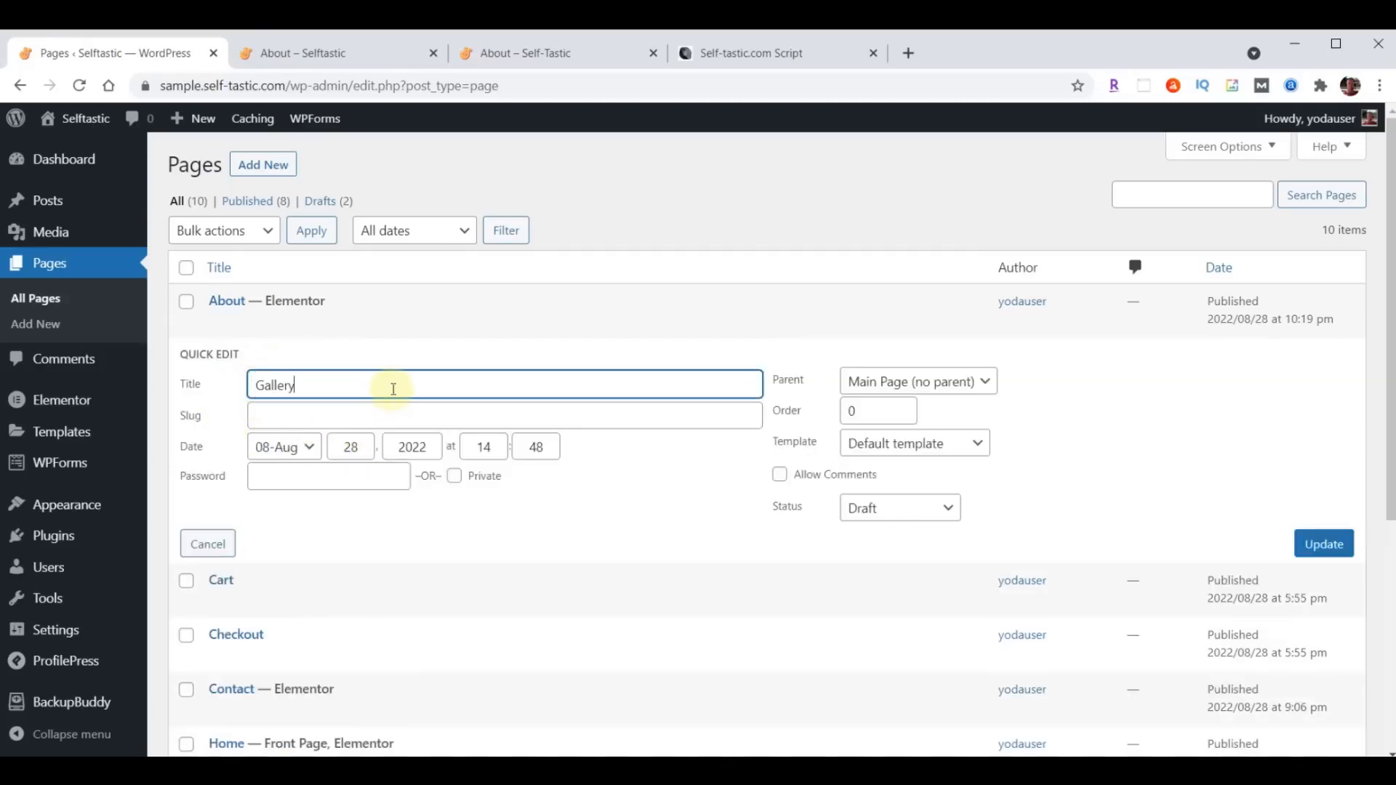
{"action": "left_click", "coordinate": [356, 414]}
{"action": "type", "text": "Gallery"}
{"action": "key", "text": "Left"}
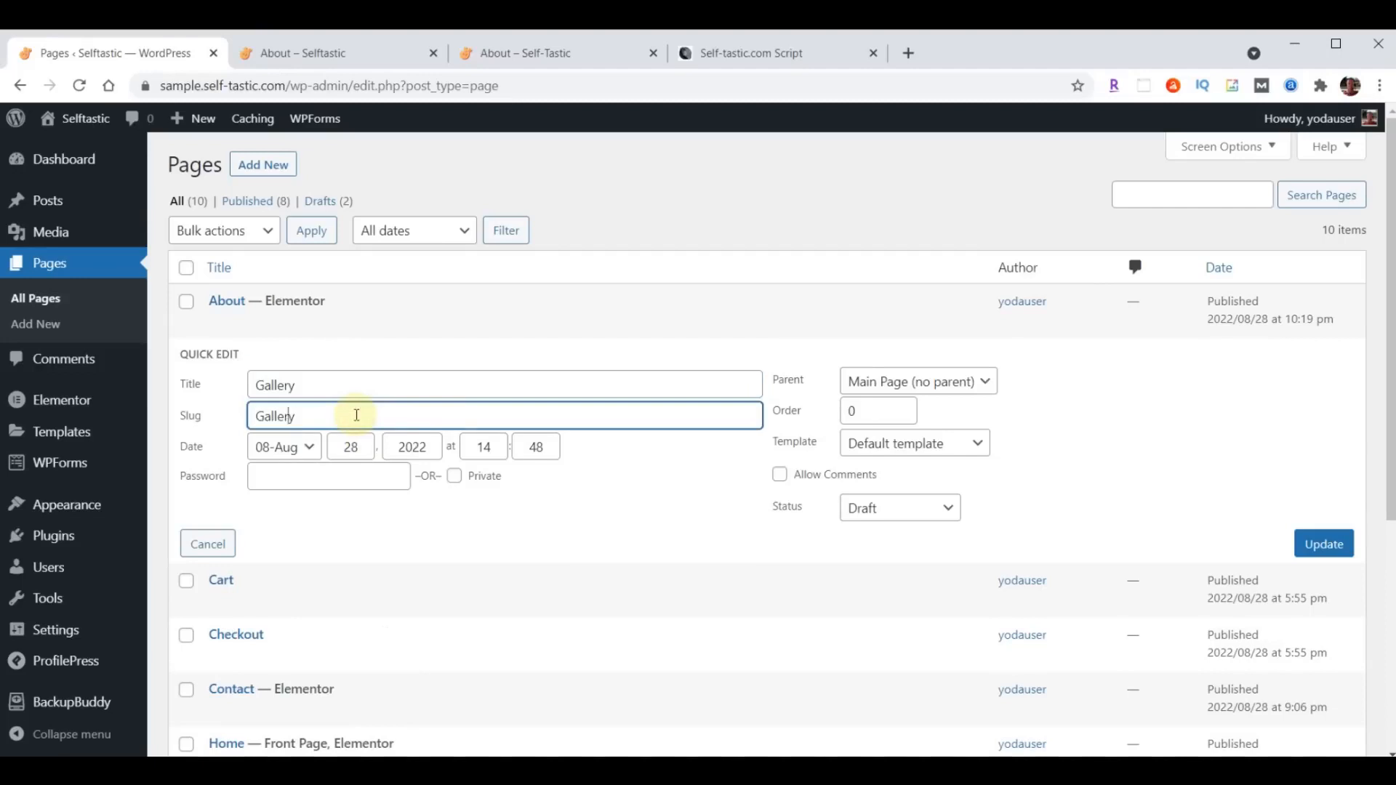
{"action": "key", "text": "BackSpace"}
{"action": "type", "text": "g"}
{"action": "left_click", "coordinate": [899, 515]}
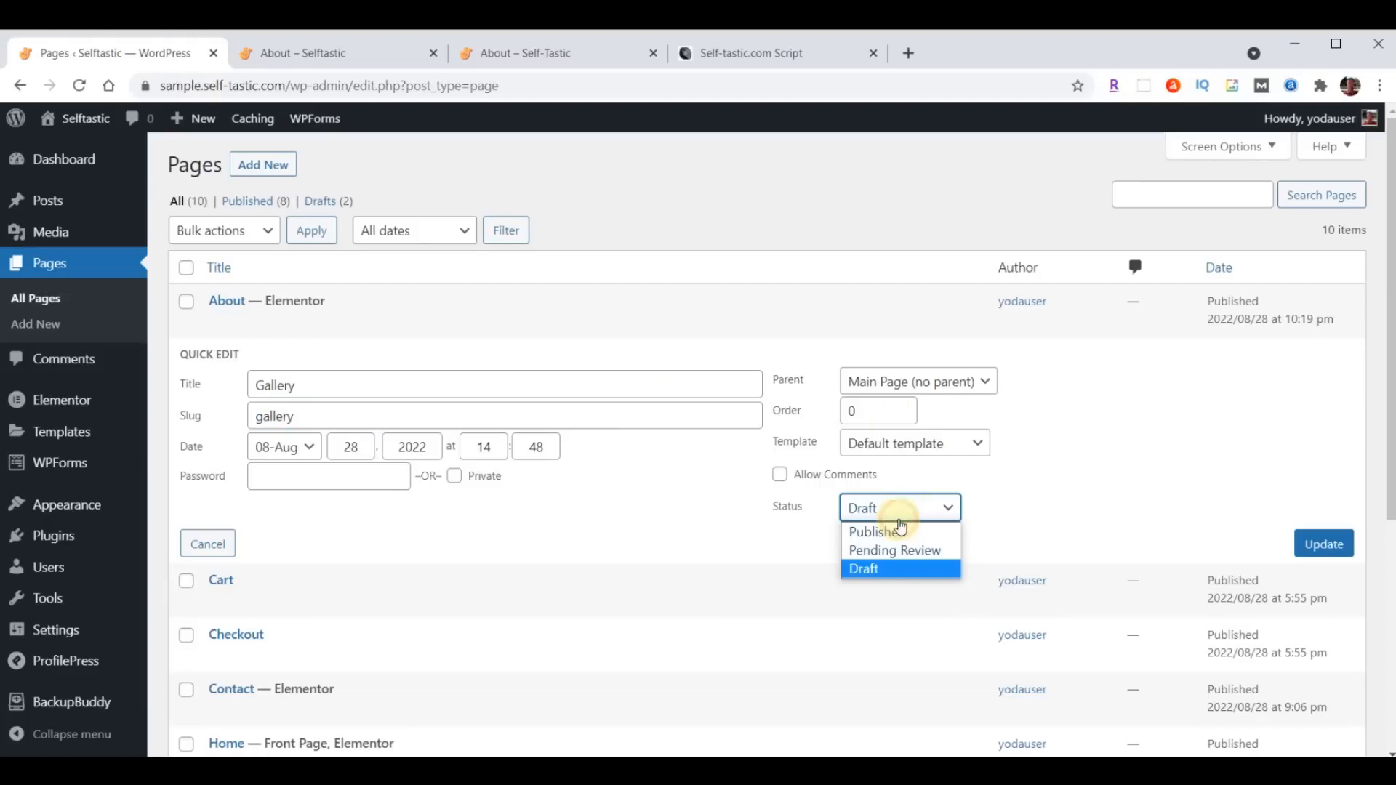
{"action": "left_click", "coordinate": [900, 532]}
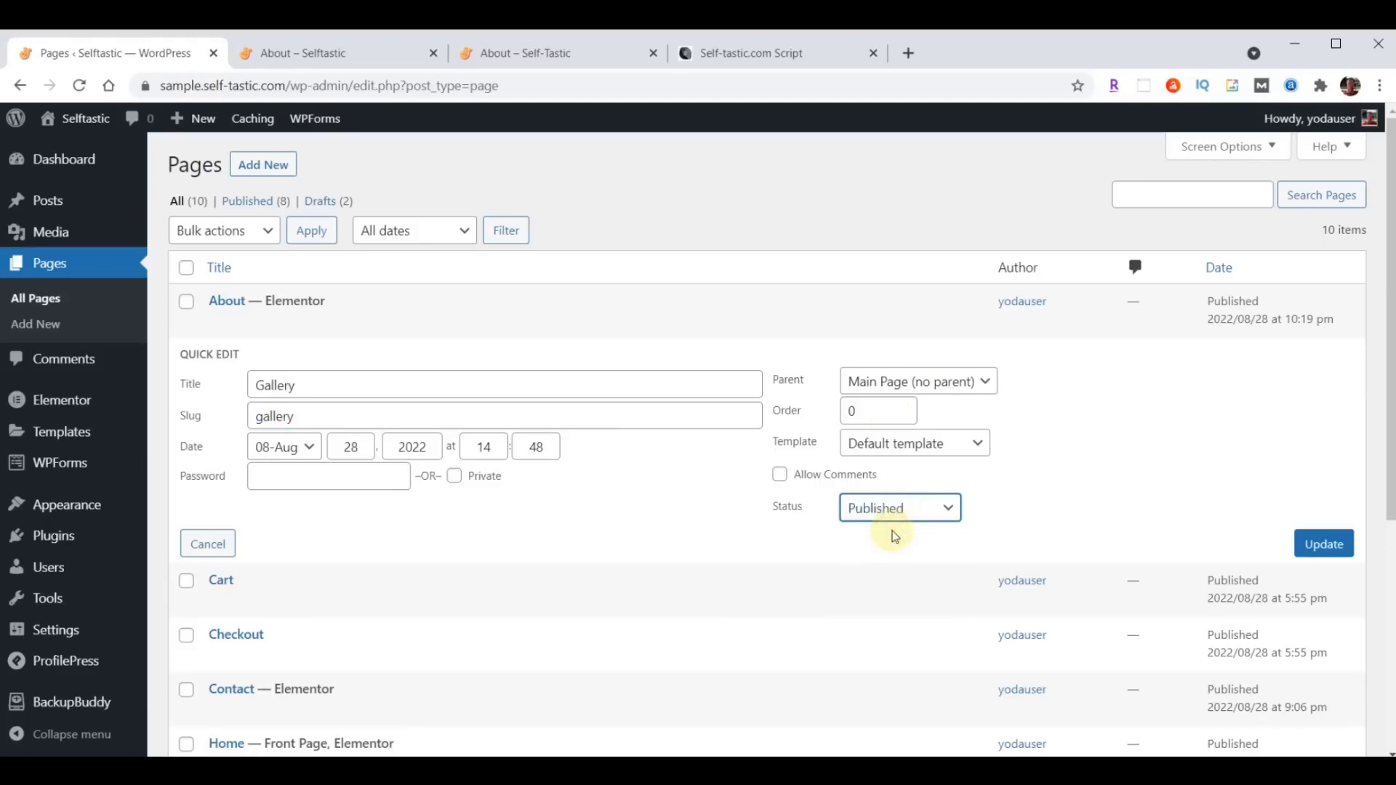
{"action": "left_click", "coordinate": [1324, 550]}
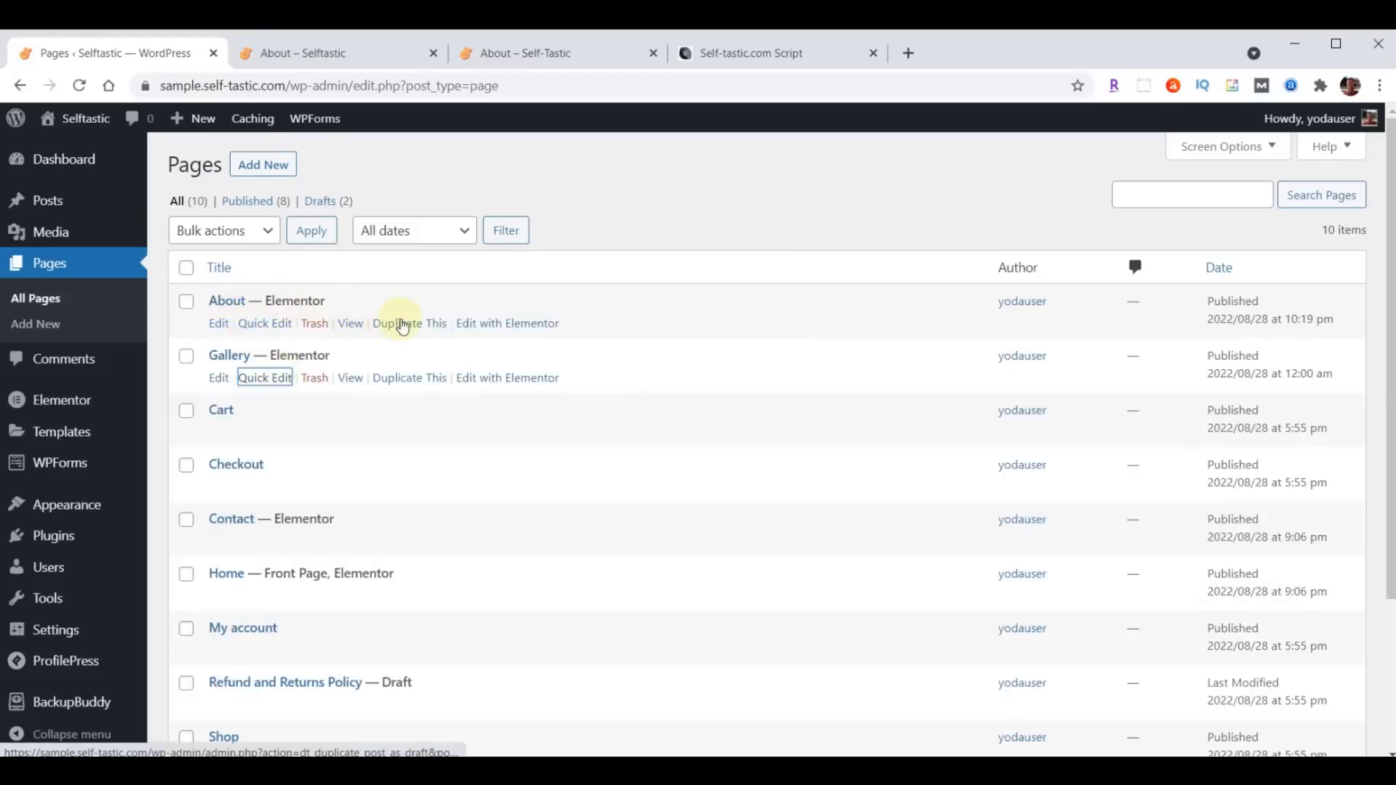
- Duplicate the About page and give the draft copy the title Blog, the slug blog and the status Published
{"action": "left_click", "coordinate": [403, 324]}
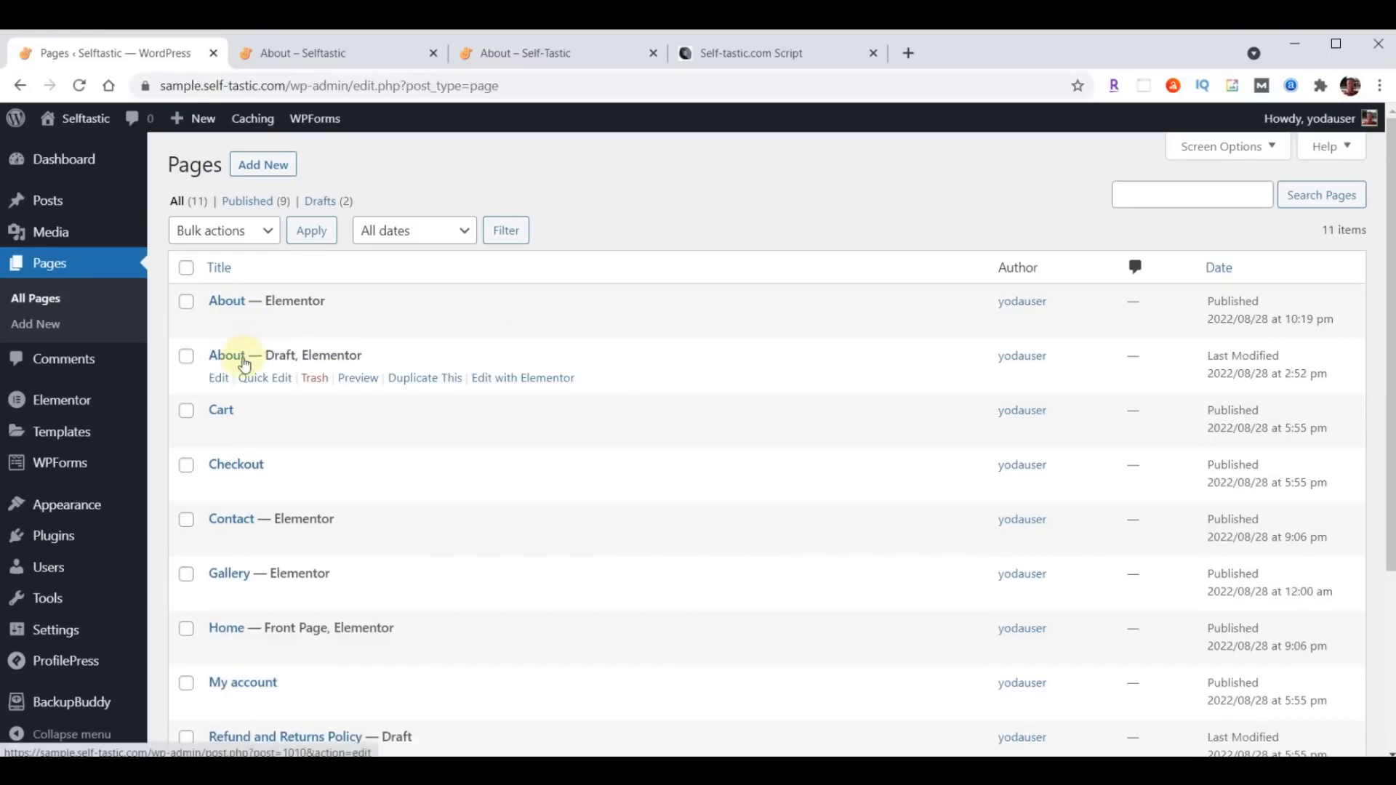
{"action": "left_click", "coordinate": [256, 378]}
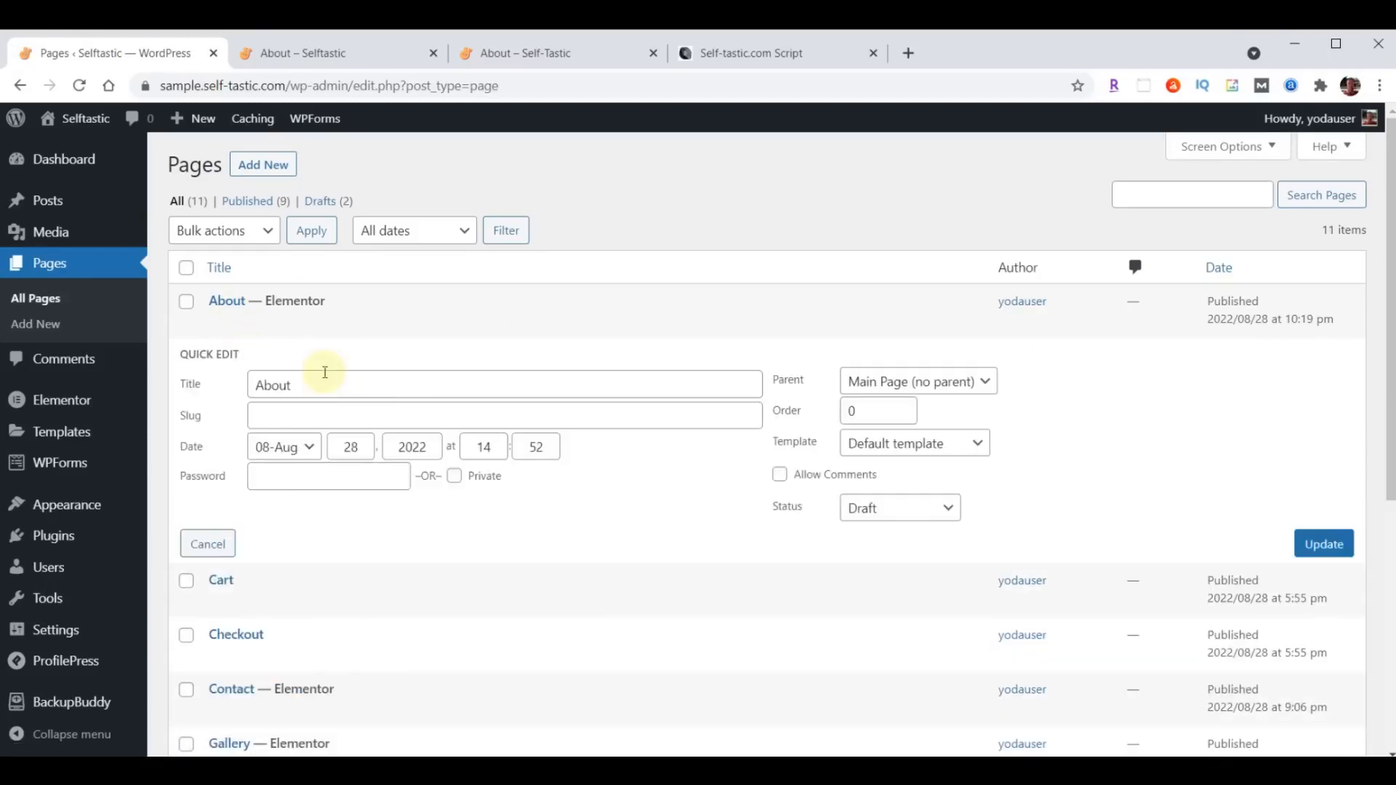
{"action": "left_click_drag", "start_coordinate": [320, 387], "coordinate": [234, 386]}
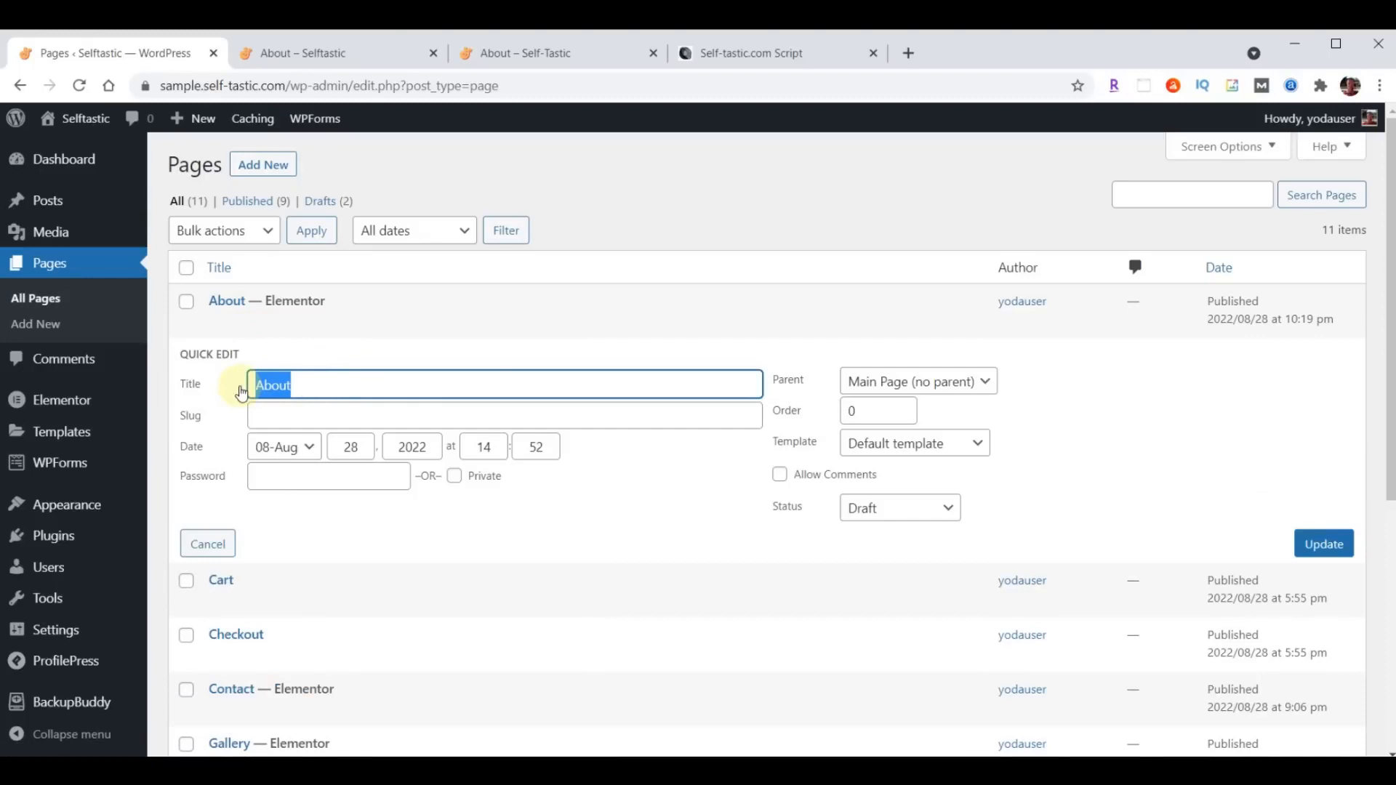
{"action": "type", "text": "Blog"}
{"action": "left_click", "coordinate": [291, 418]}
{"action": "type", "text": "Blog"}
{"action": "type", "text": "b"}
{"action": "left_click", "coordinate": [844, 507]}
{"action": "left_click", "coordinate": [880, 530]}
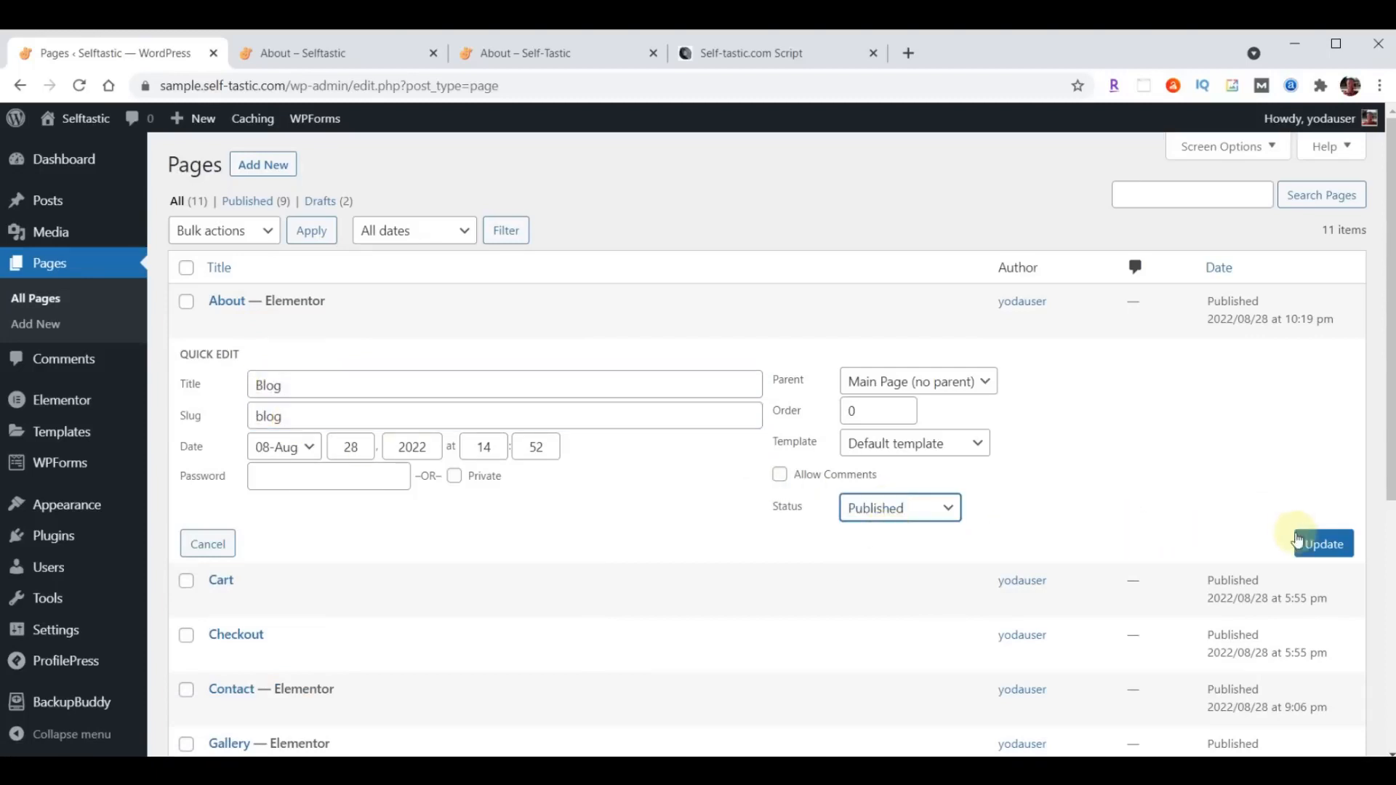
{"action": "left_click", "coordinate": [1319, 551]}
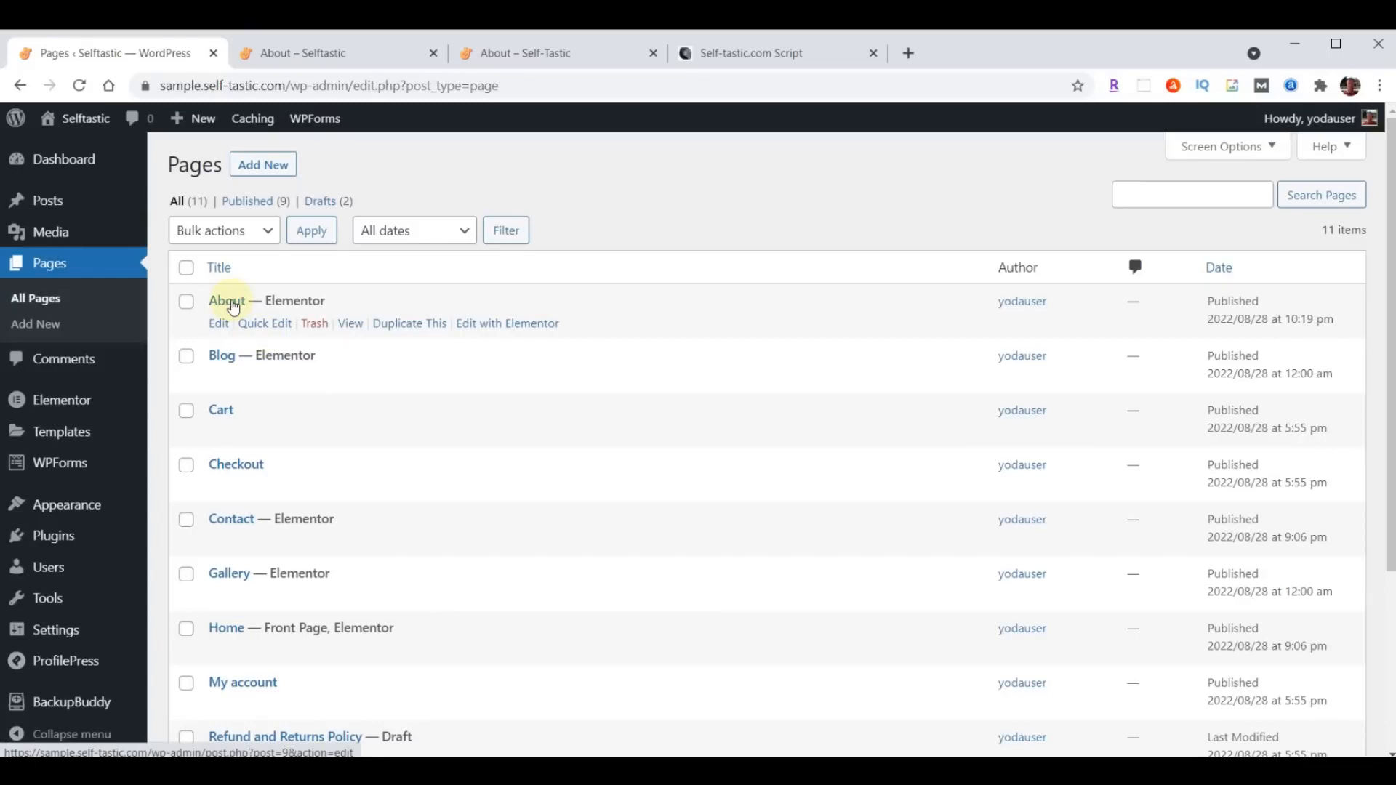
- Duplicate the About page again and give this copy the title Services, the slug services and the status Published
{"action": "left_click", "coordinate": [406, 325]}
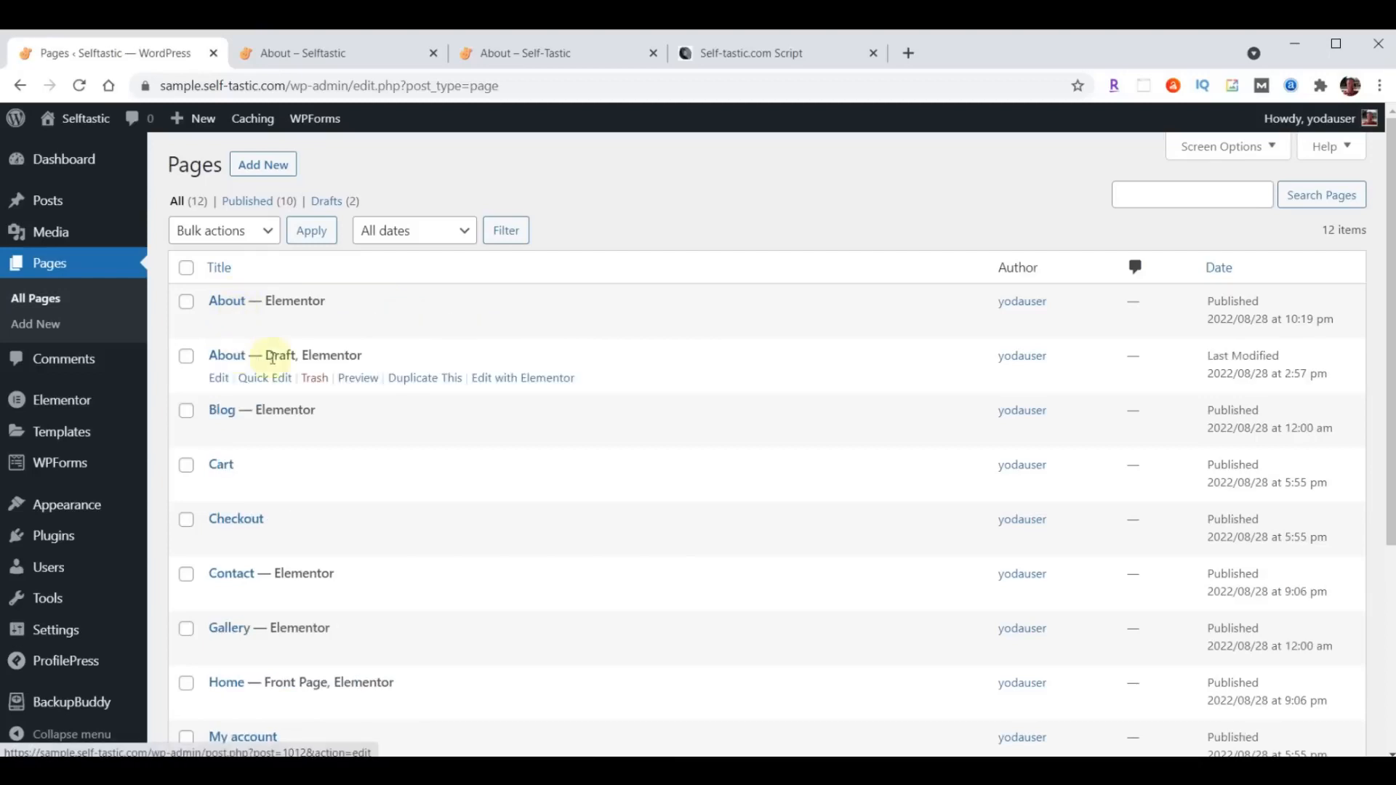
{"action": "left_click", "coordinate": [260, 377]}
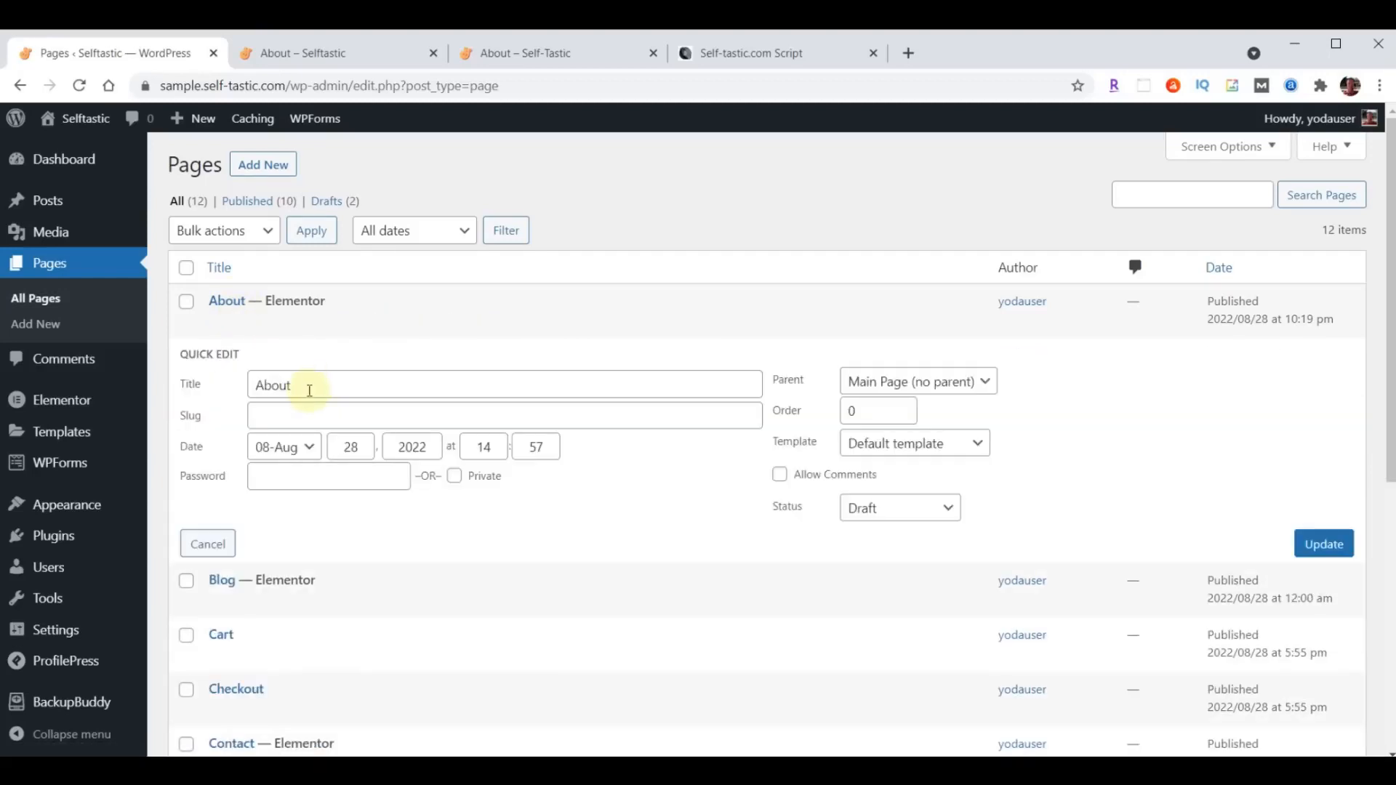
{"action": "left_click_drag", "start_coordinate": [318, 385], "coordinate": [187, 395]}
{"action": "type", "text": "Services"}
{"action": "left_click", "coordinate": [291, 417]}
{"action": "type", "text": "Services"}
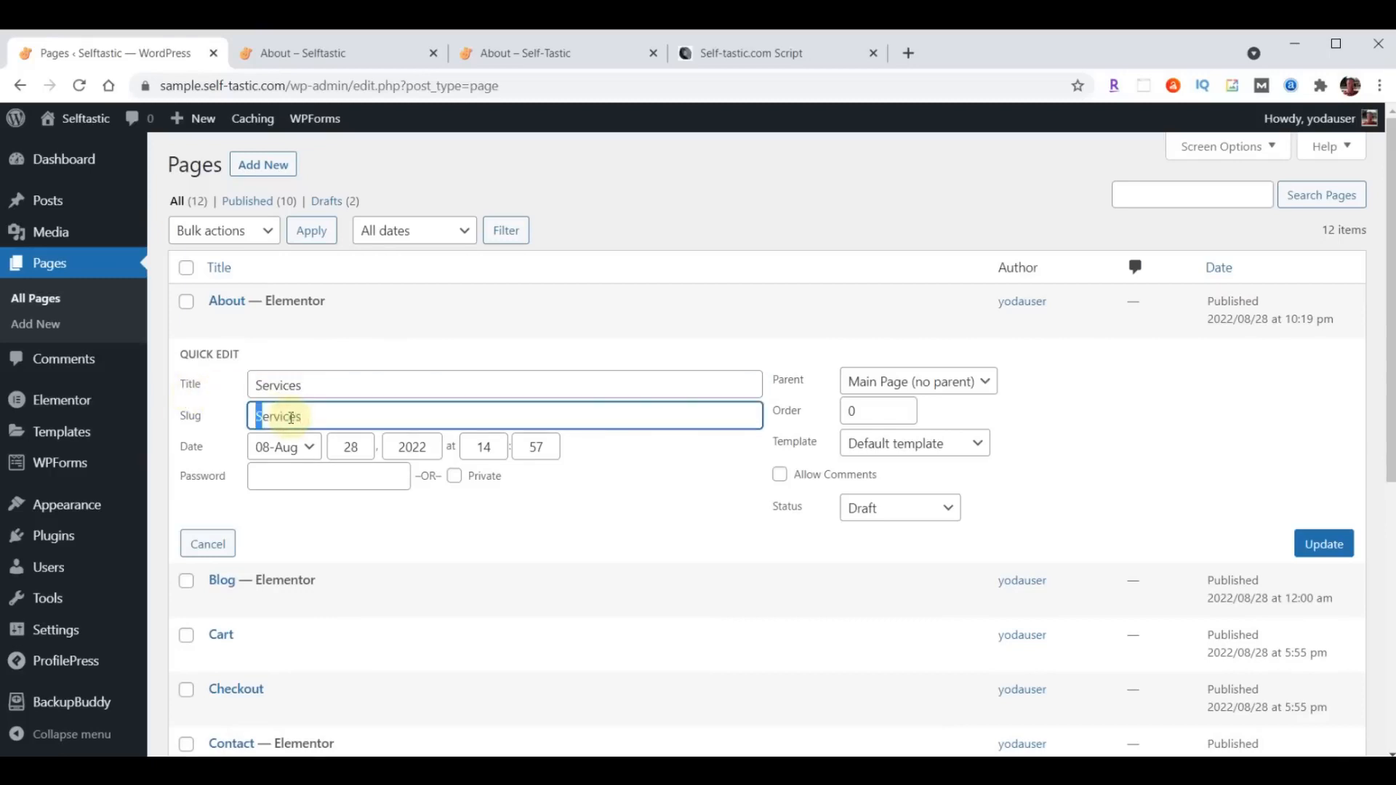
{"action": "key", "text": "Delete"}
{"action": "type", "text": "s"}
{"action": "left_click", "coordinate": [893, 509]}
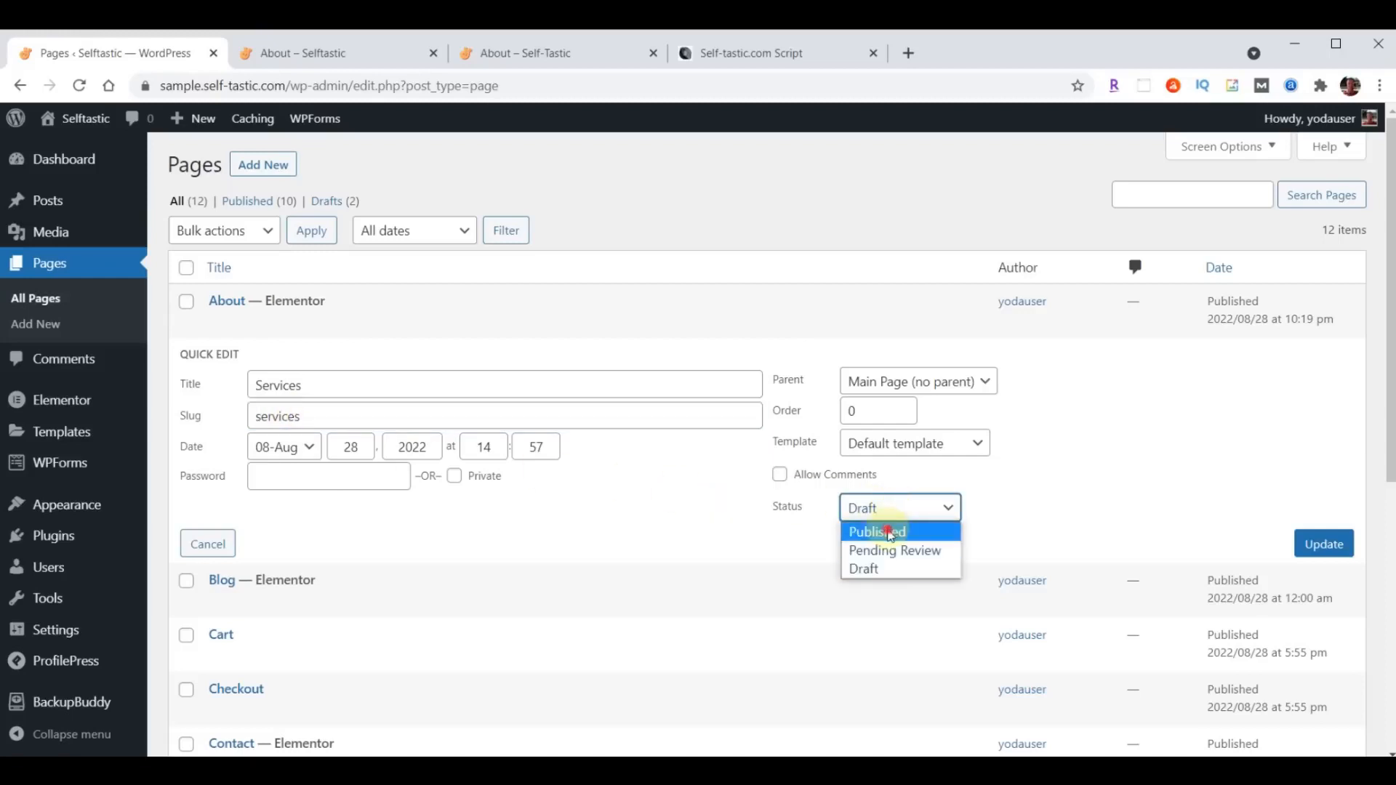
{"action": "left_click", "coordinate": [890, 534]}
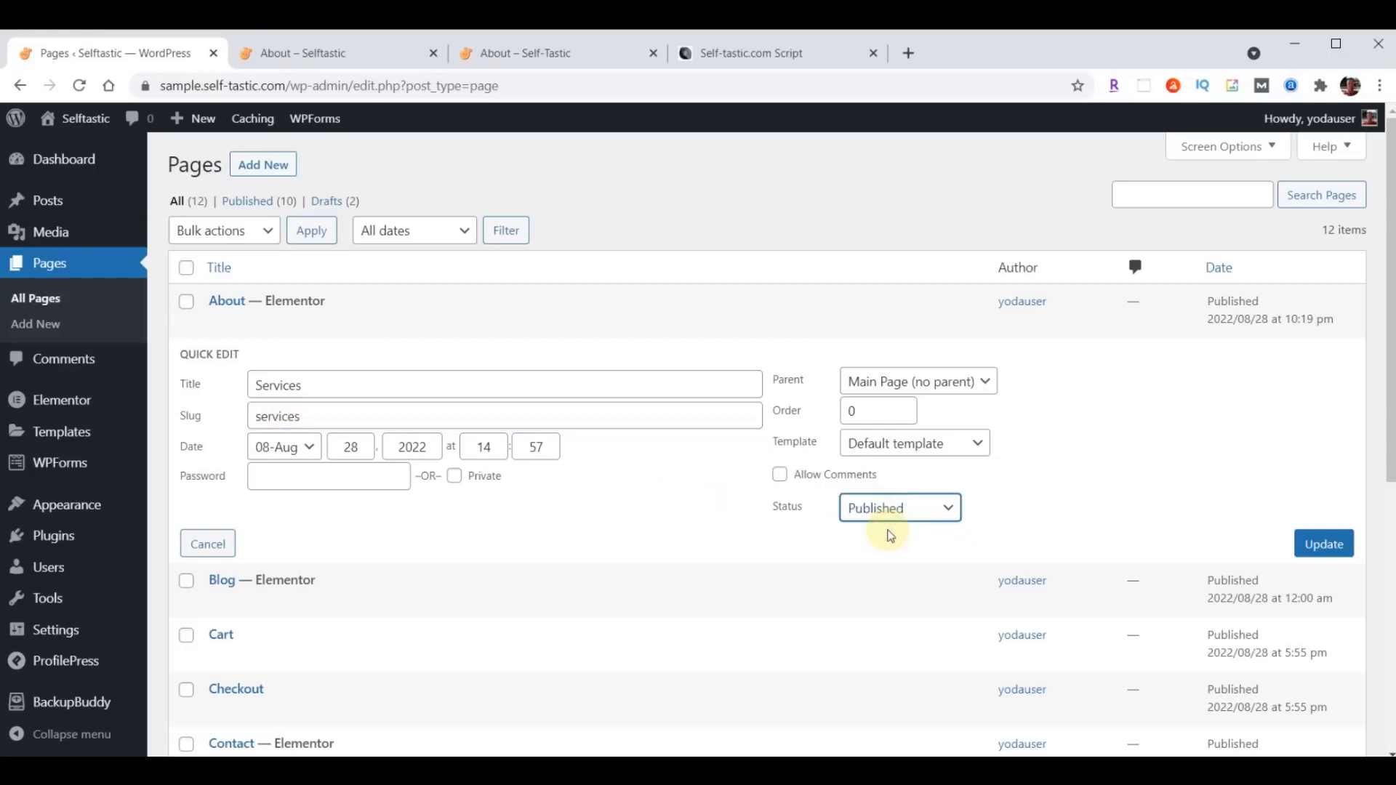
{"action": "left_click", "coordinate": [1325, 547]}
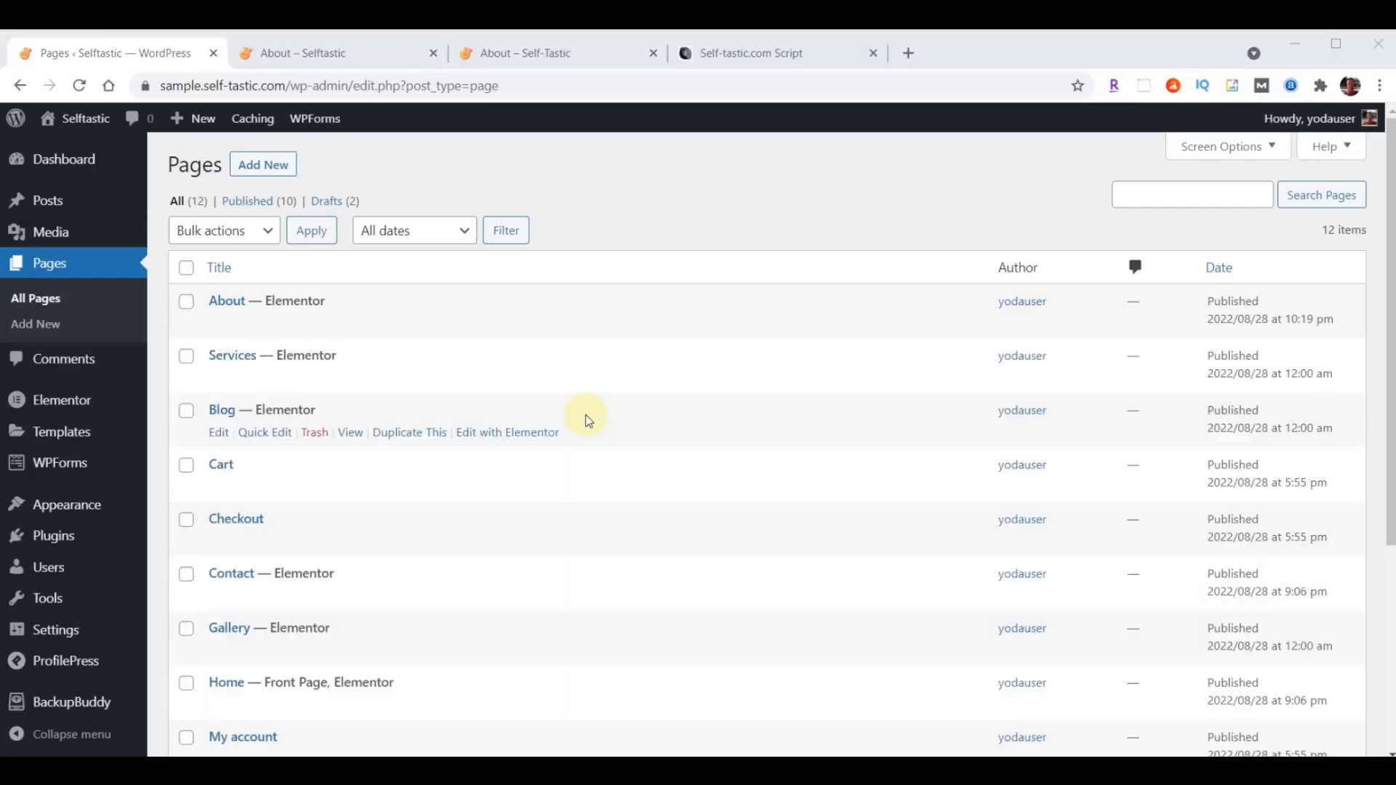
- Check the navigation items on the reference site's About page and remove the Testimonials item from the site's primary menu
{"action": "left_click", "coordinate": [517, 53]}
{"action": "scroll", "coordinate": [854, 437], "scroll_direction": "up", "scroll_amount": 10}
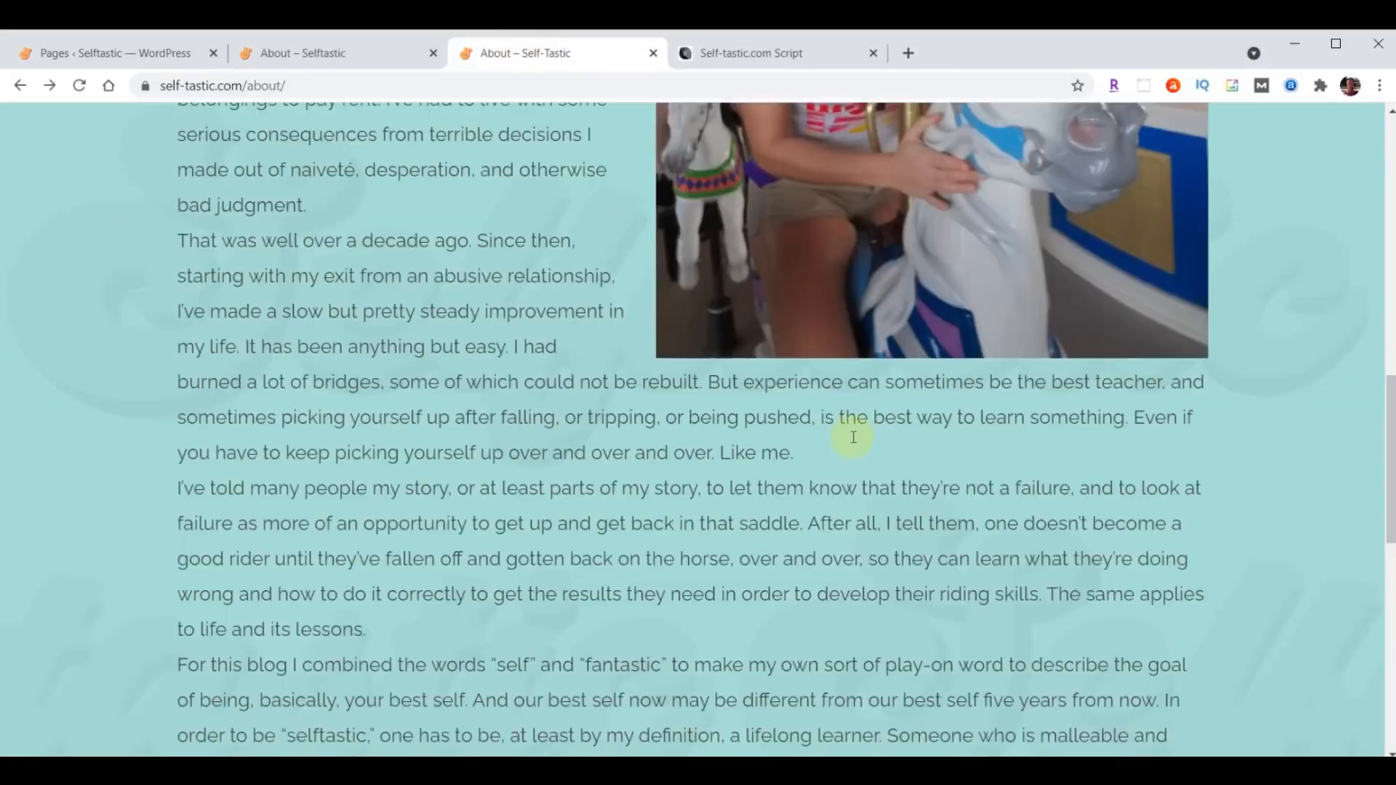
{"action": "scroll", "coordinate": [853, 437], "scroll_direction": "up", "scroll_amount": 10}
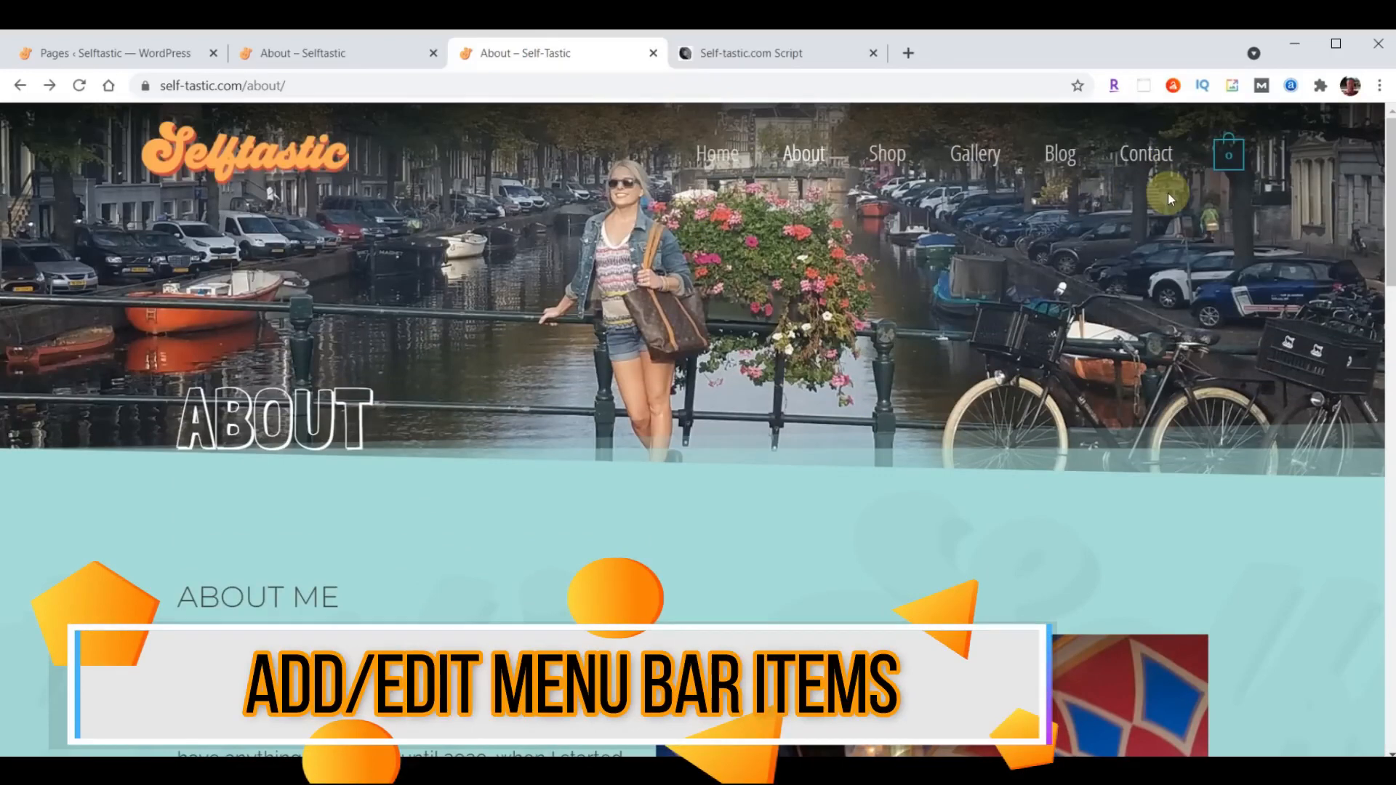
{"action": "left_click", "coordinate": [116, 55]}
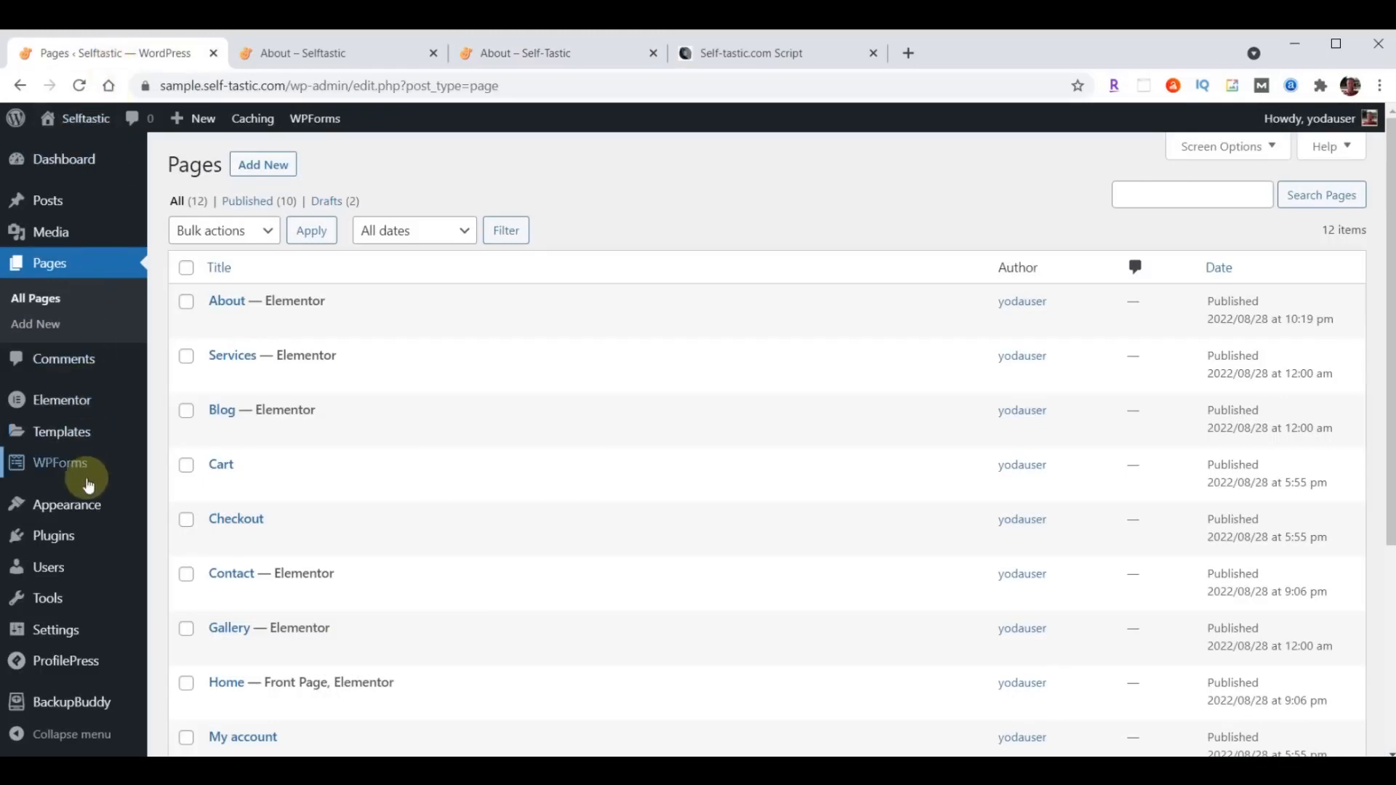
{"action": "mouse_move", "coordinate": [84, 507]}
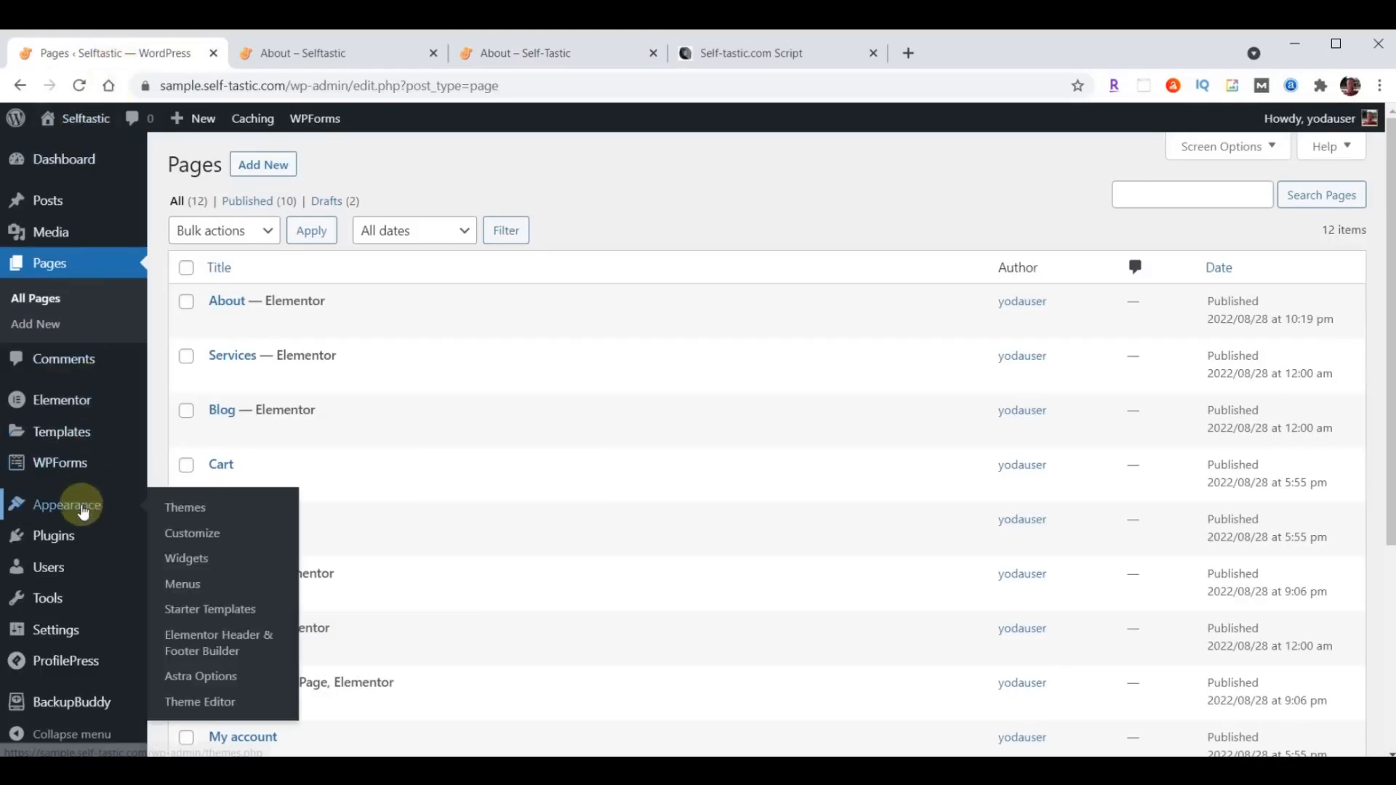
{"action": "left_click", "coordinate": [183, 584]}
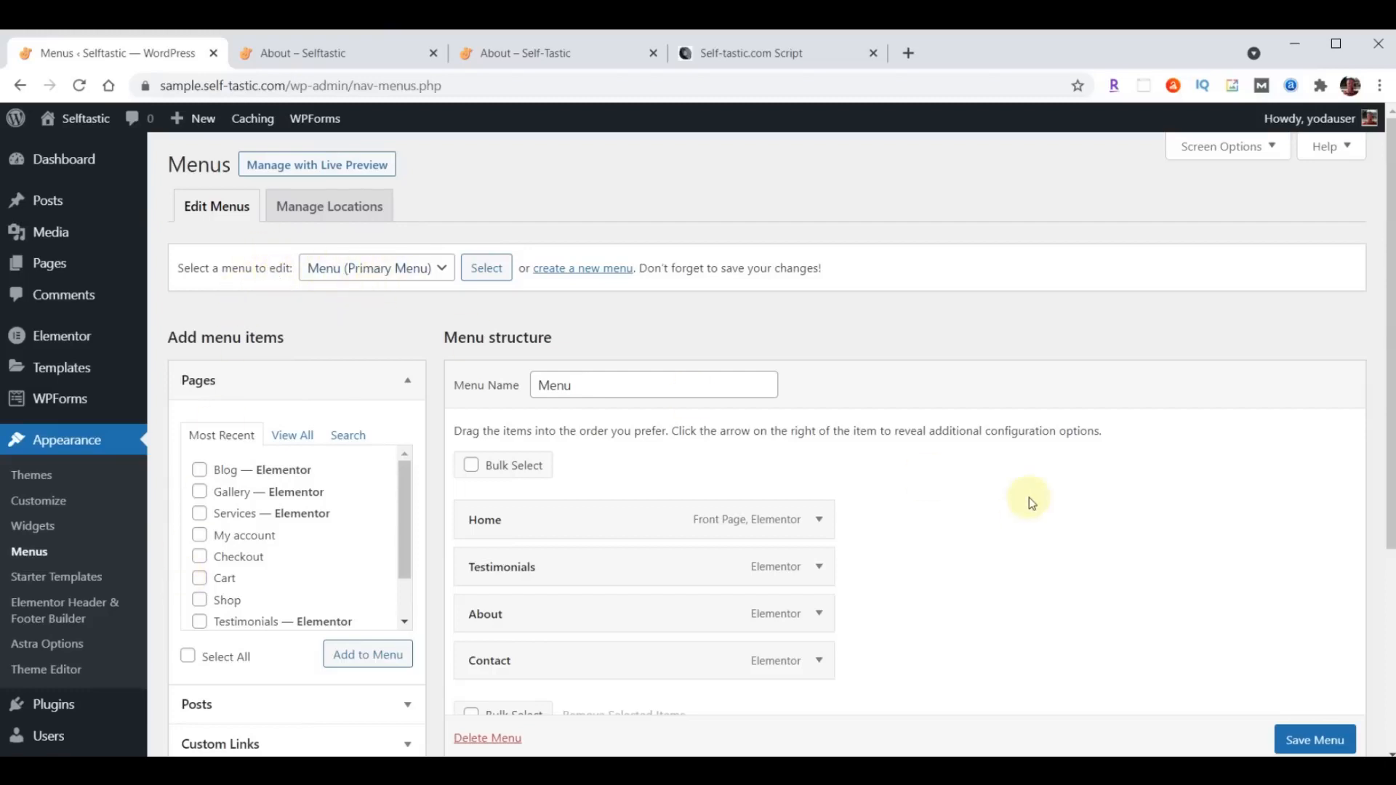
{"action": "scroll", "coordinate": [1028, 498], "scroll_direction": "down", "scroll_amount": 1}
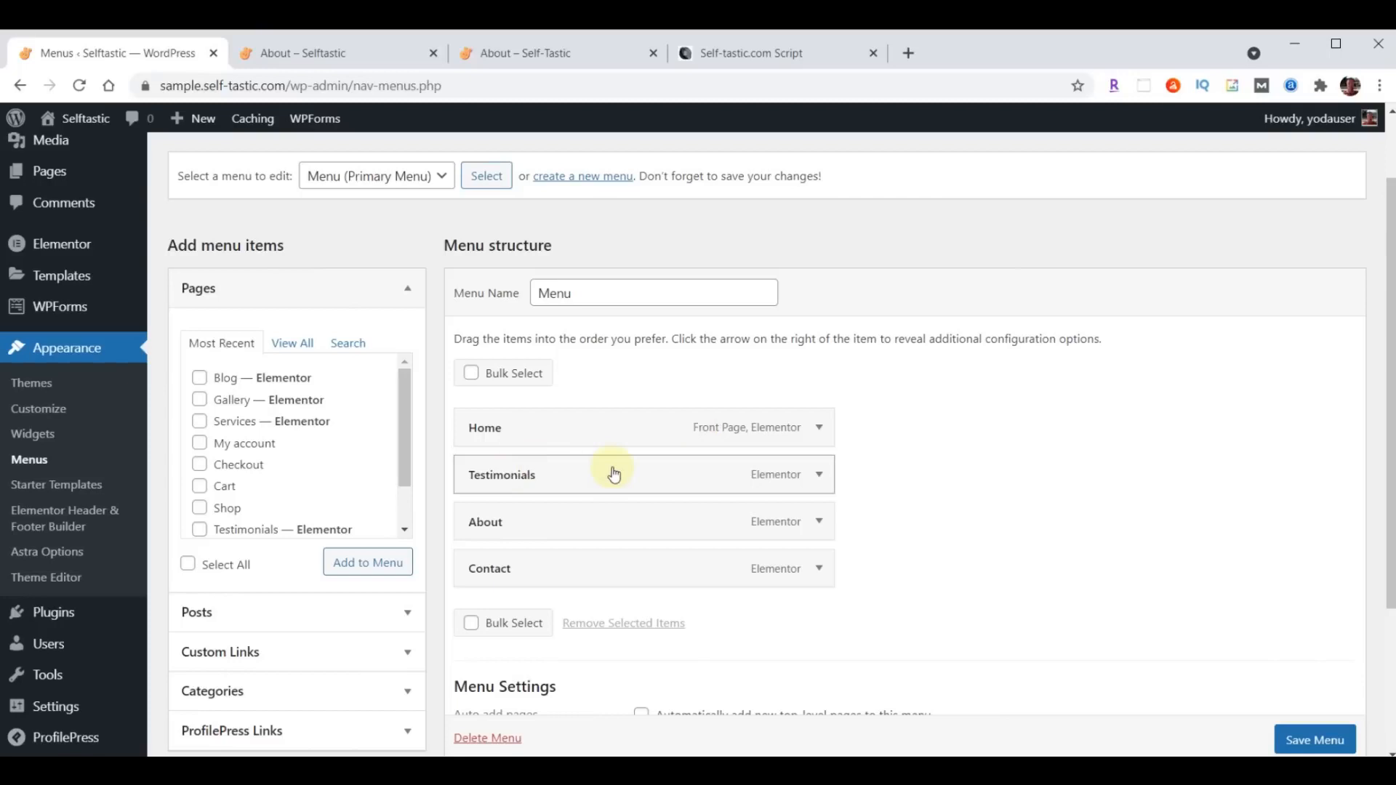
{"action": "left_click", "coordinate": [818, 476]}
{"action": "left_click", "coordinate": [484, 644]}
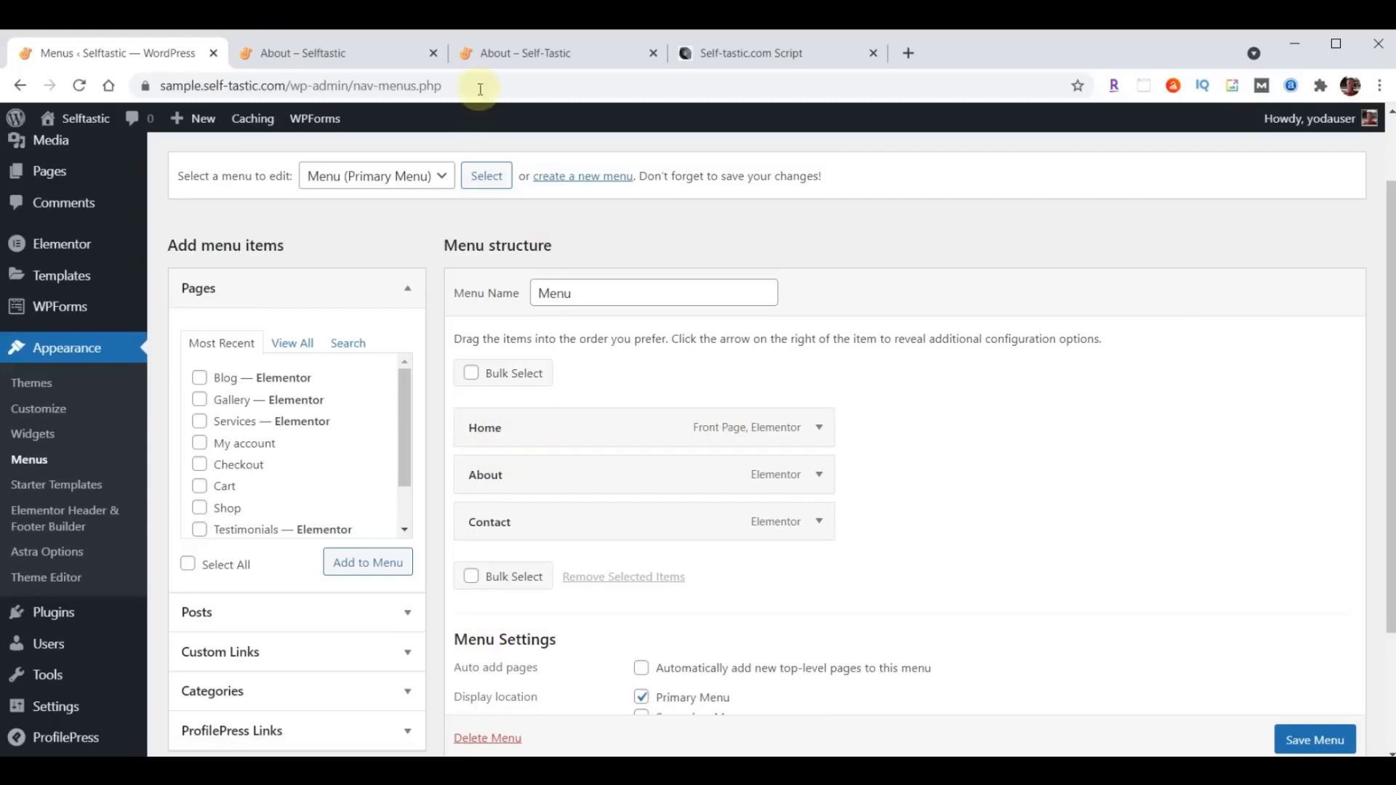
- Compare the menu with the reference site's navigation and add the Blog and Gallery pages to the primary menu
{"action": "left_click", "coordinate": [487, 53]}
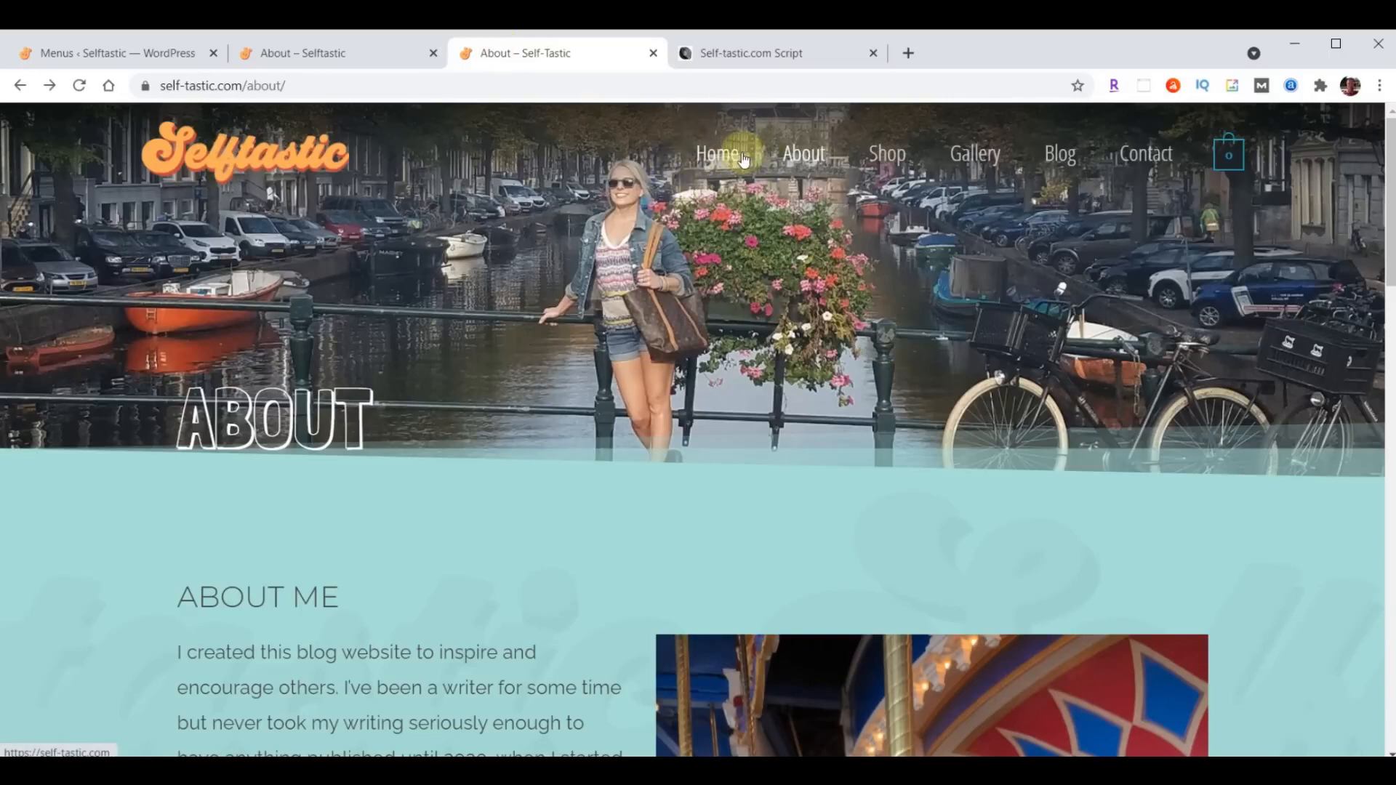
{"action": "left_click", "coordinate": [109, 48]}
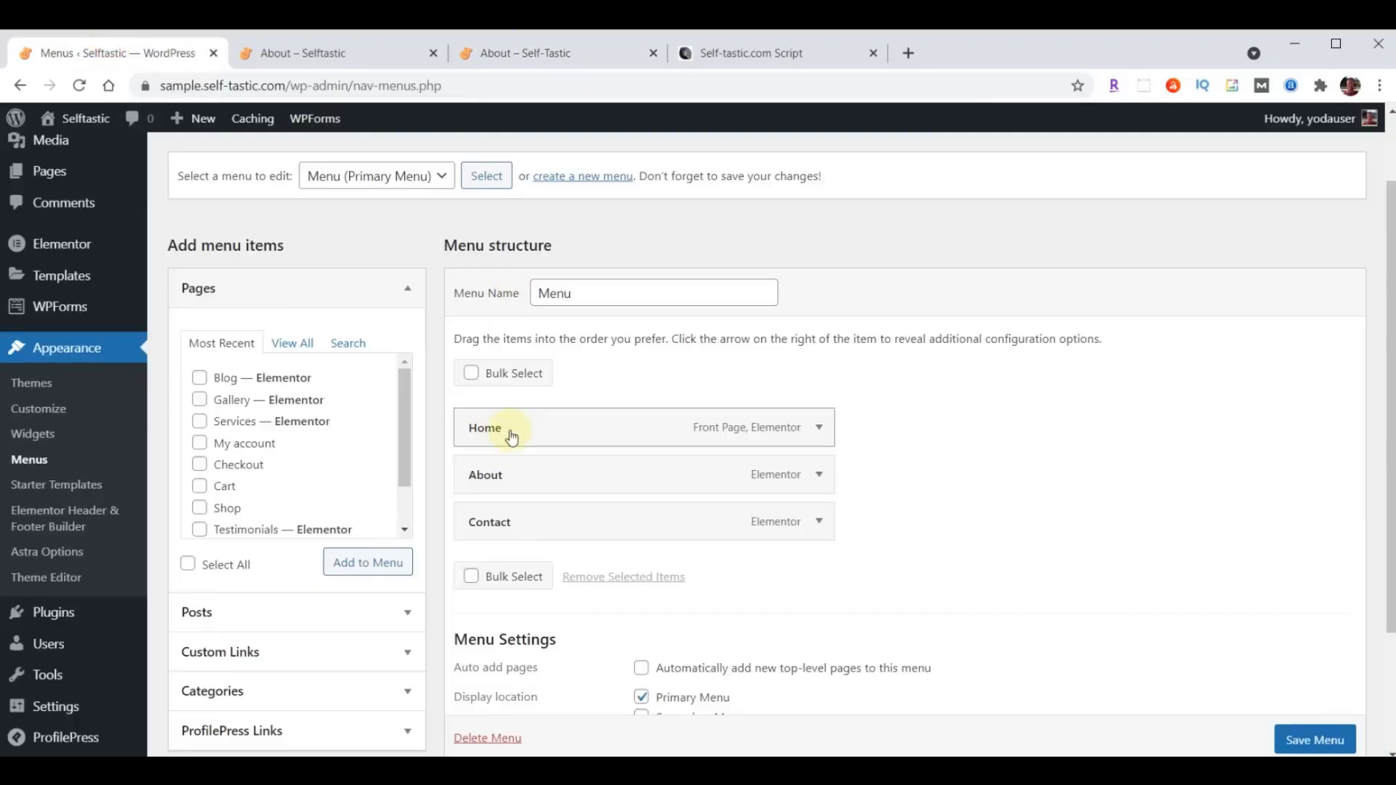
{"action": "left_click", "coordinate": [201, 379]}
{"action": "left_click", "coordinate": [201, 401]}
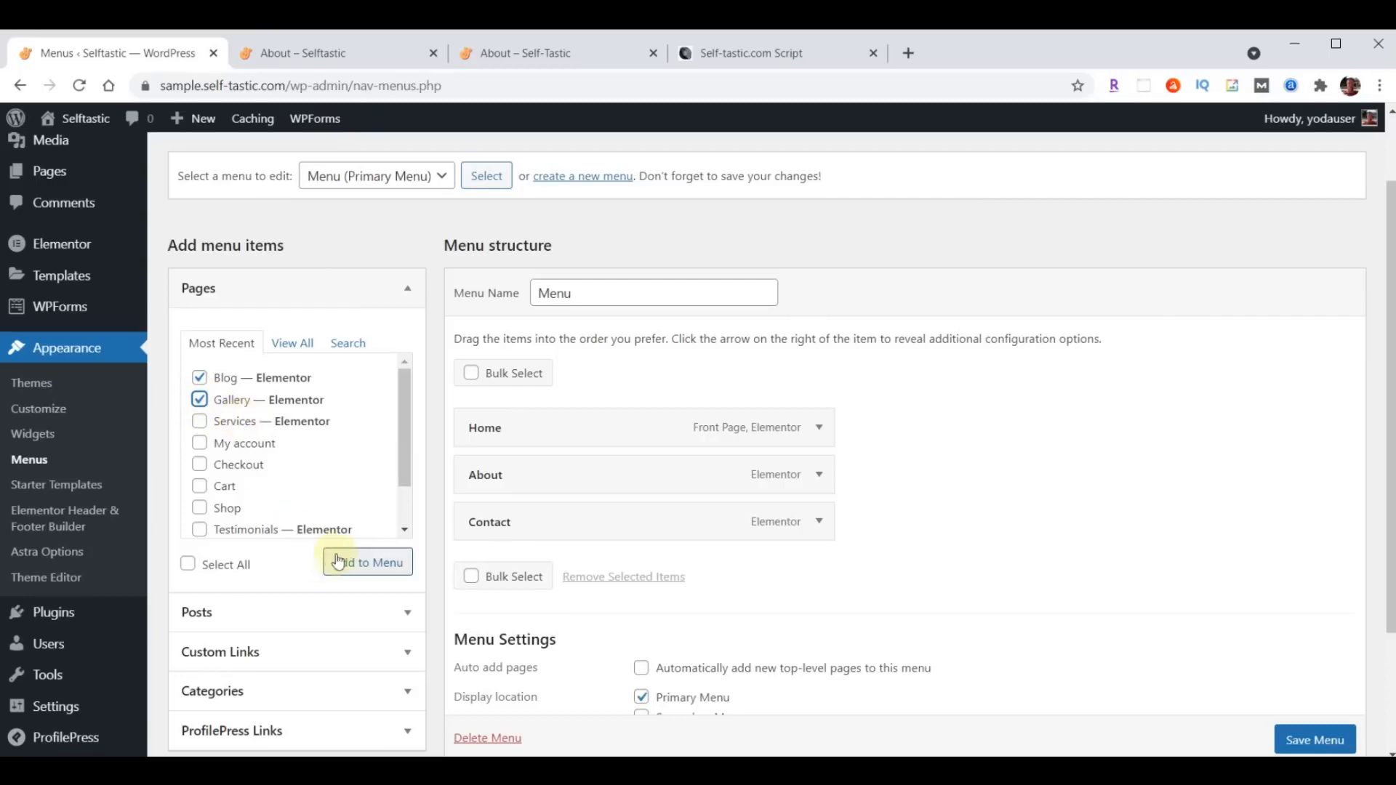
{"action": "left_click", "coordinate": [355, 571]}
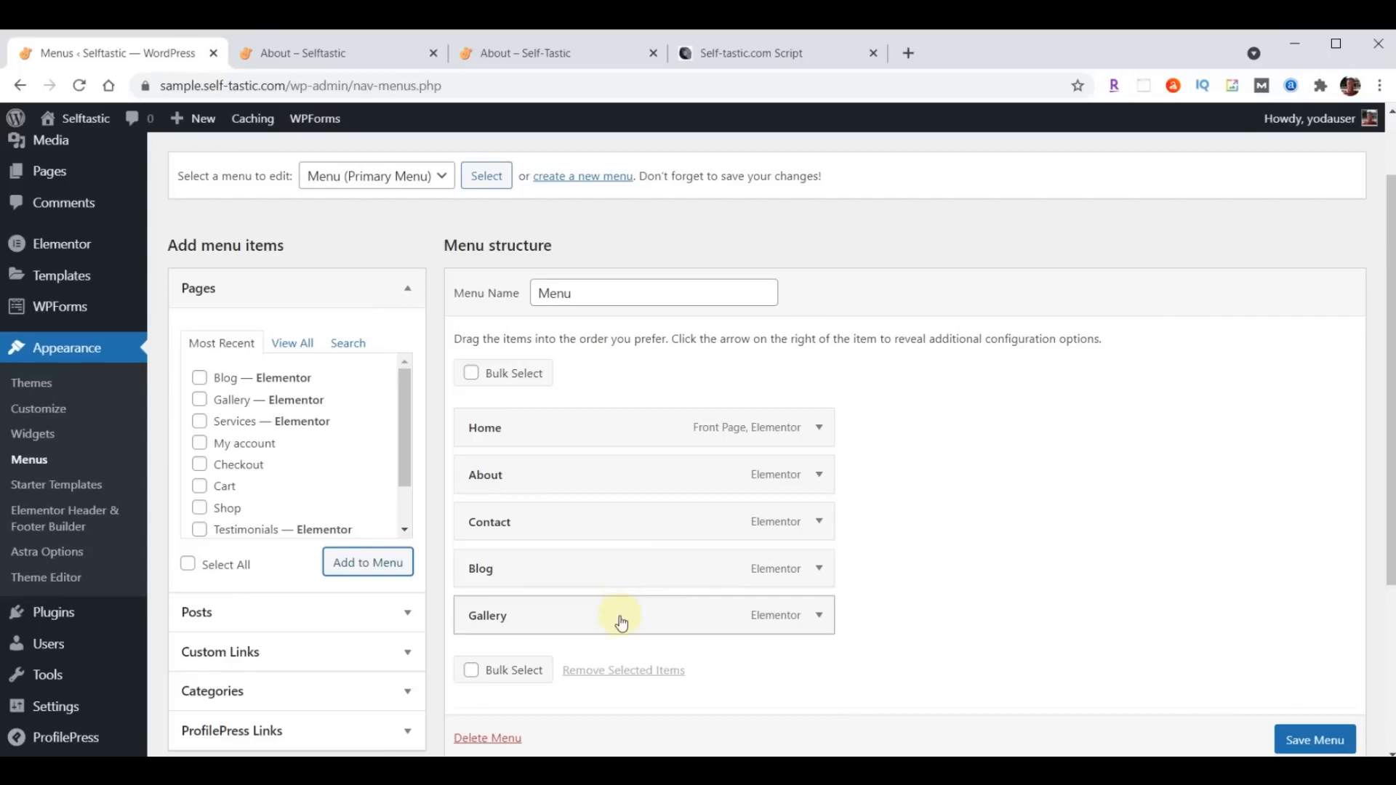
- Reorder the menu items to Home, About, Gallery, Blog, Contact and save the menu
{"action": "left_click_drag", "start_coordinate": [621, 626], "coordinate": [626, 528]}
{"action": "left_click_drag", "start_coordinate": [592, 627], "coordinate": [556, 574]}
{"action": "scroll", "coordinate": [1013, 496], "scroll_direction": "down", "scroll_amount": 3}
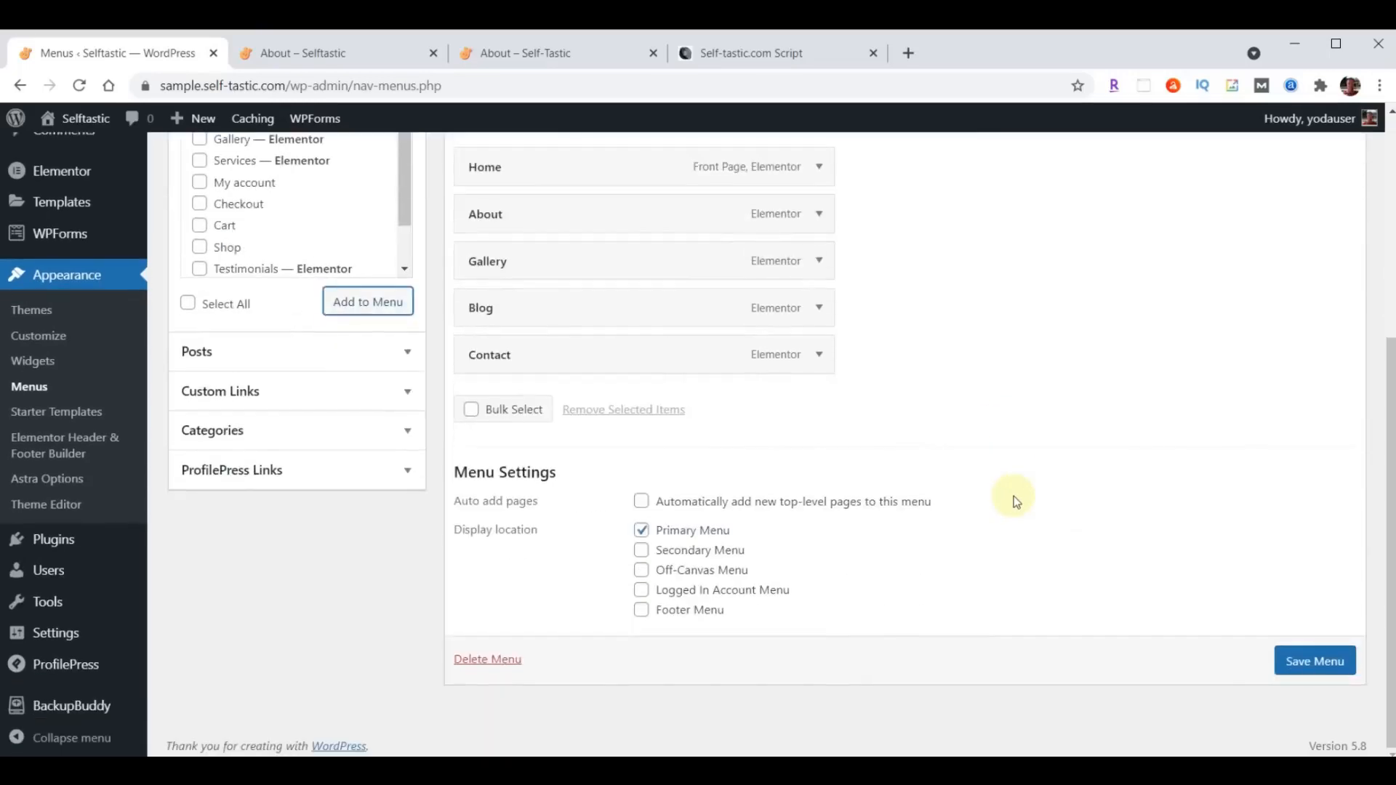
{"action": "left_click", "coordinate": [1302, 665]}
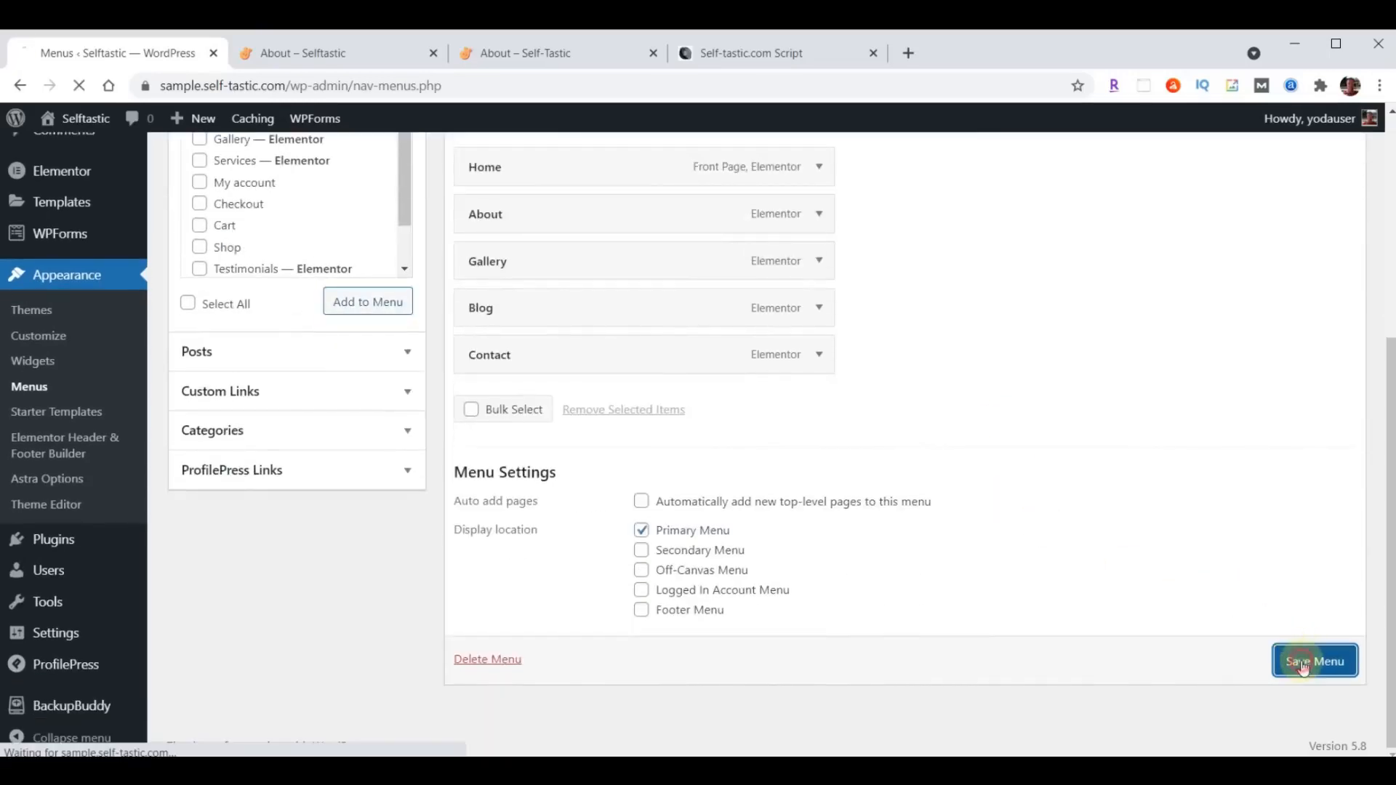
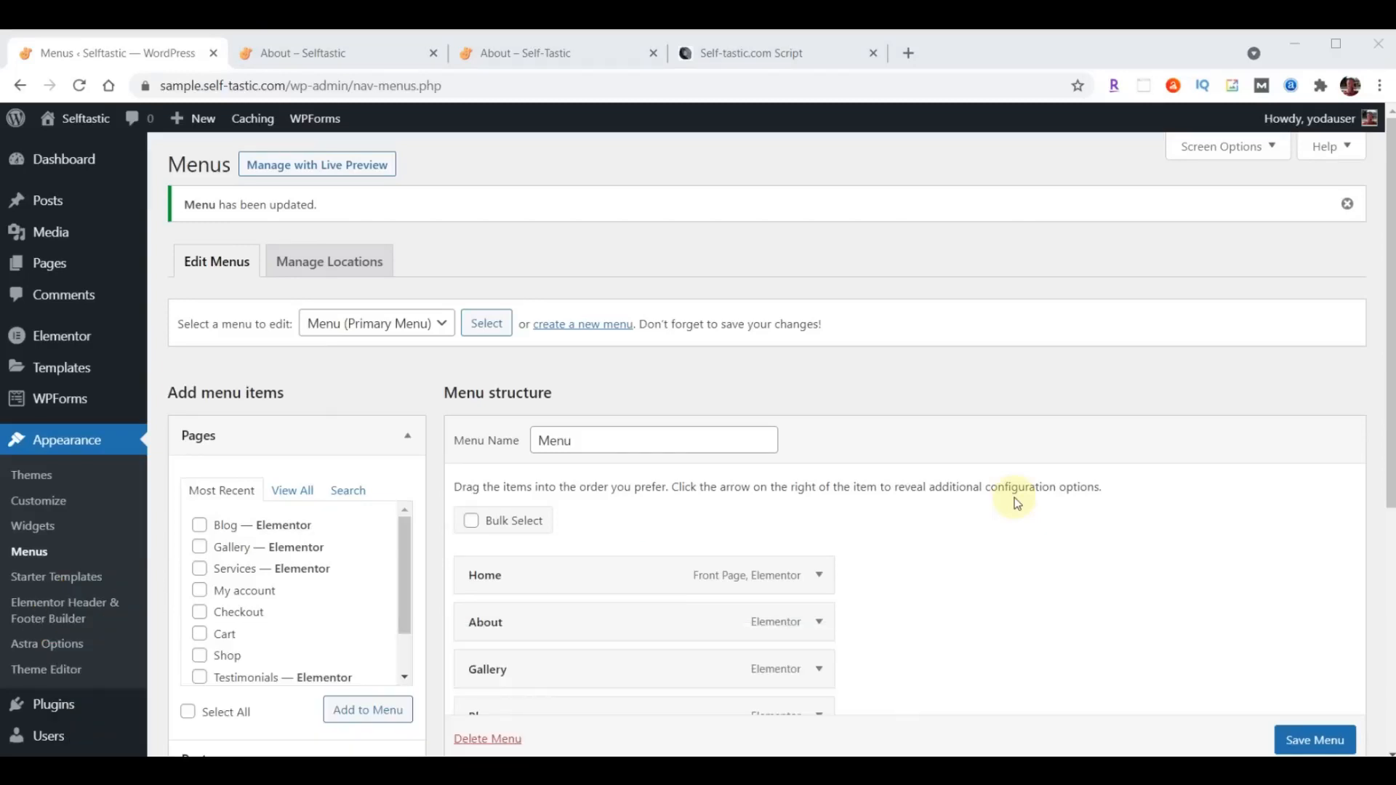
- Open the Services page in the Elementor editor and delete all the sections copied from the About page
{"action": "left_click", "coordinate": [49, 263]}
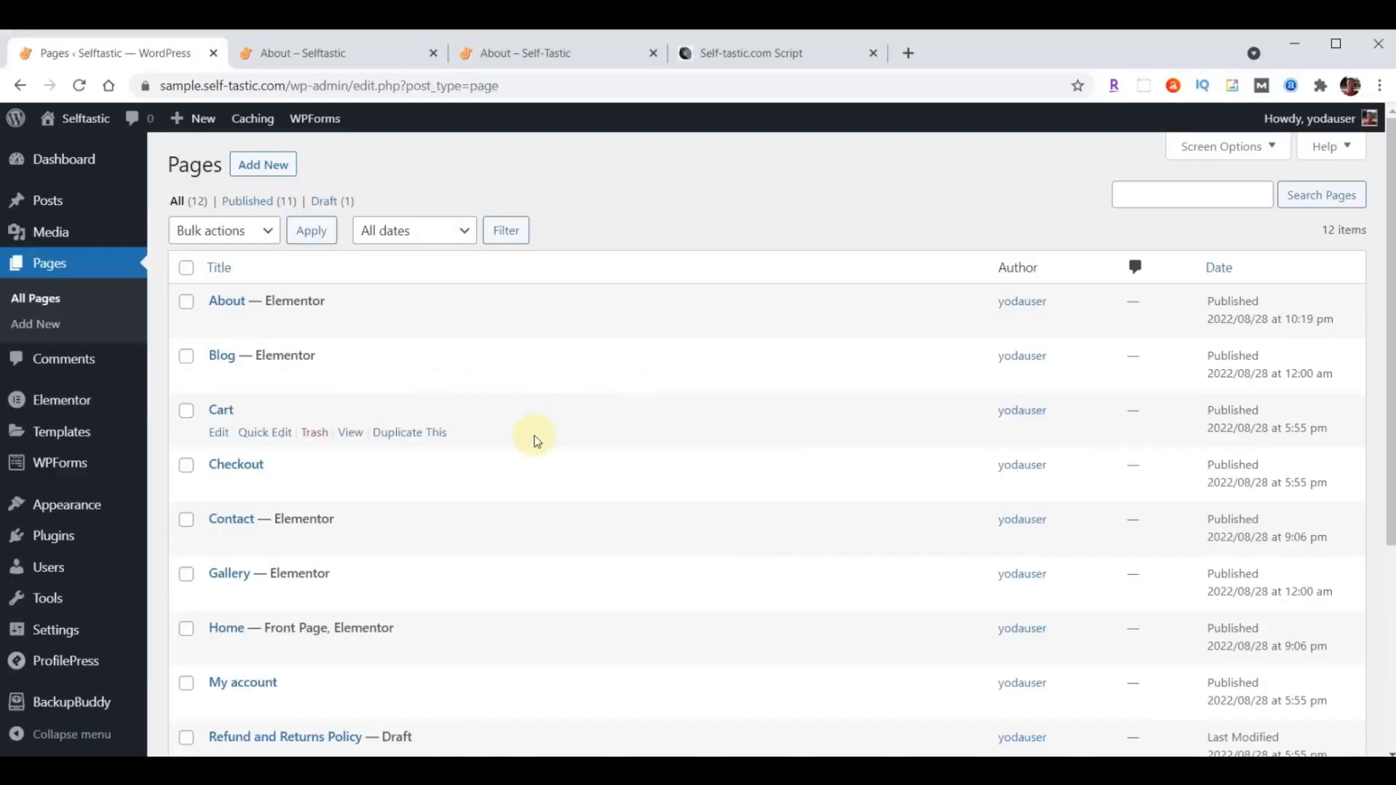
{"action": "scroll", "coordinate": [511, 460], "scroll_direction": "down", "scroll_amount": 3}
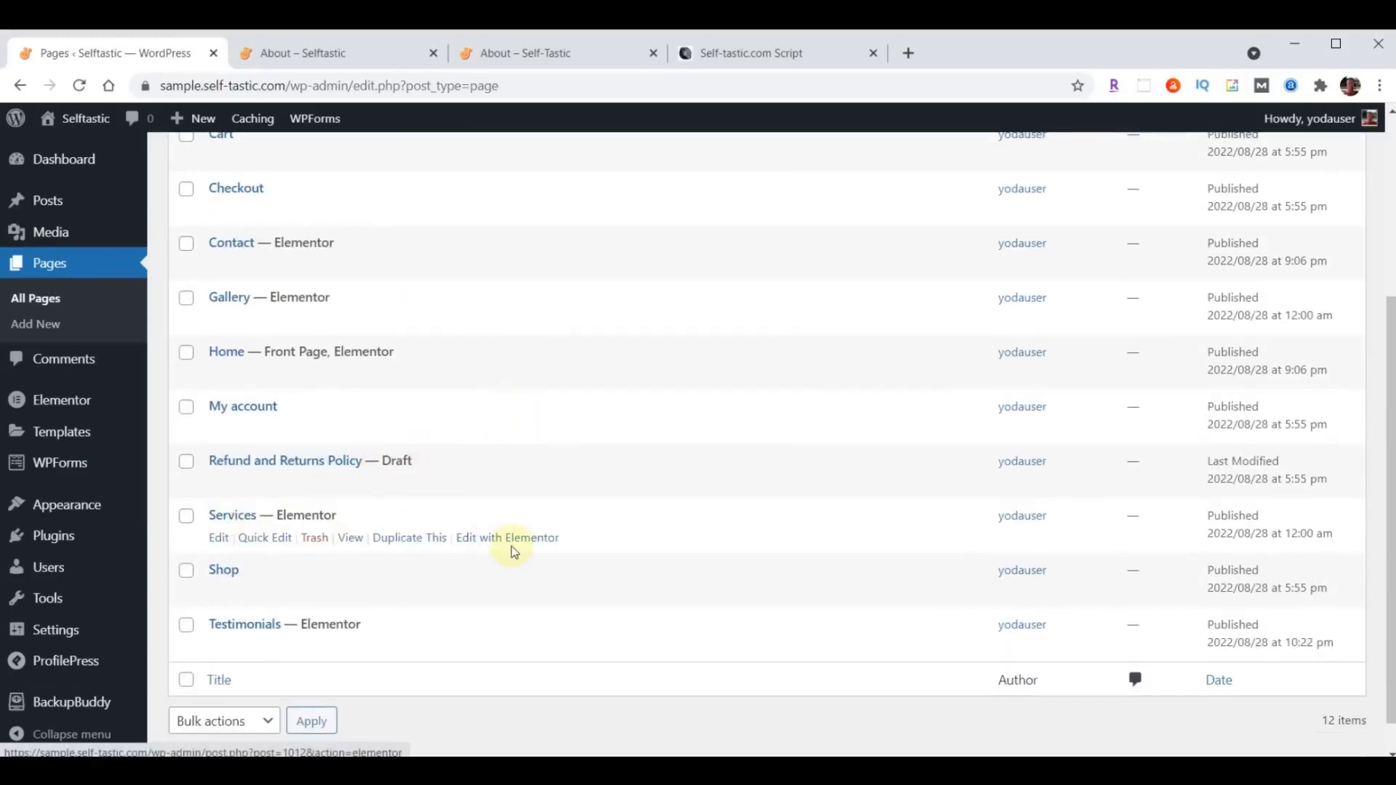
{"action": "left_click", "coordinate": [517, 538]}
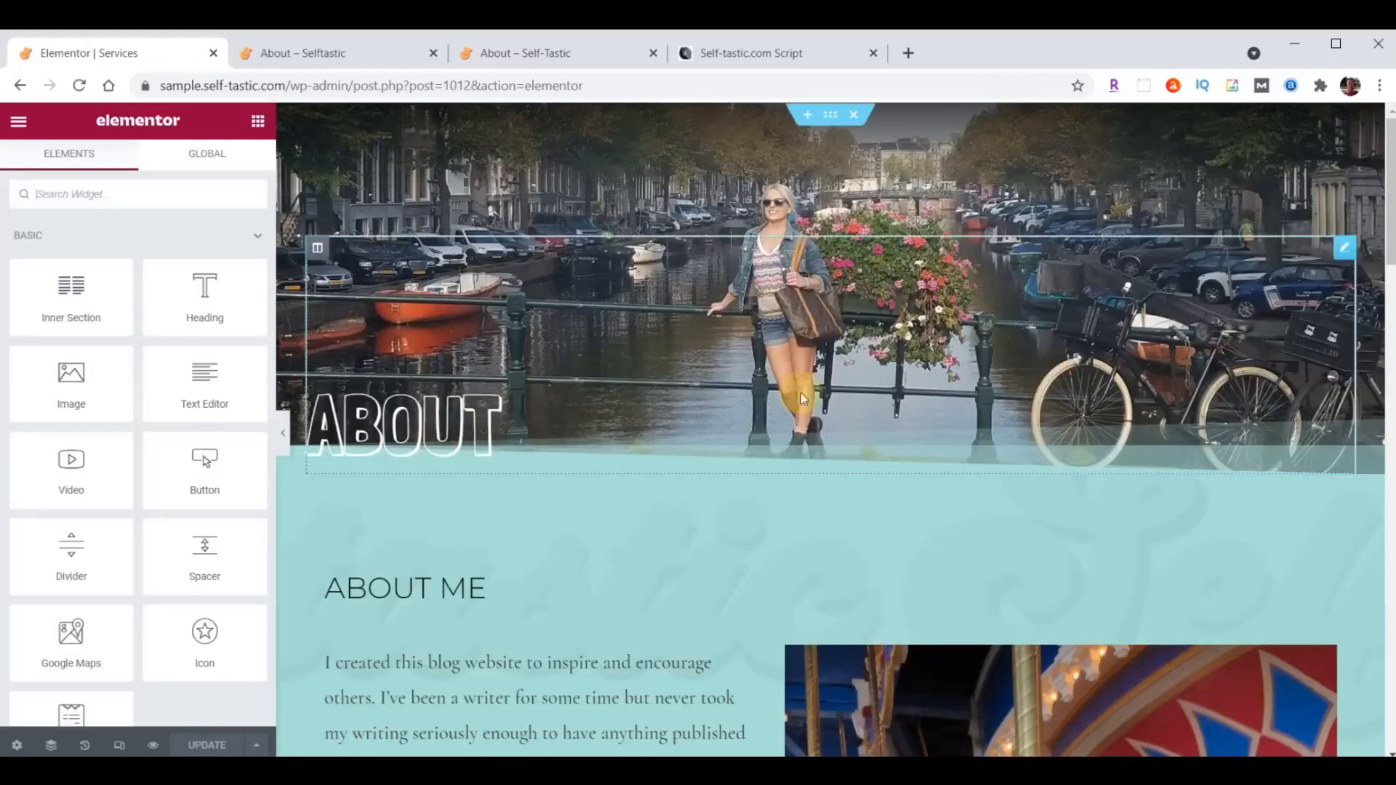
{"action": "left_click", "coordinate": [854, 118]}
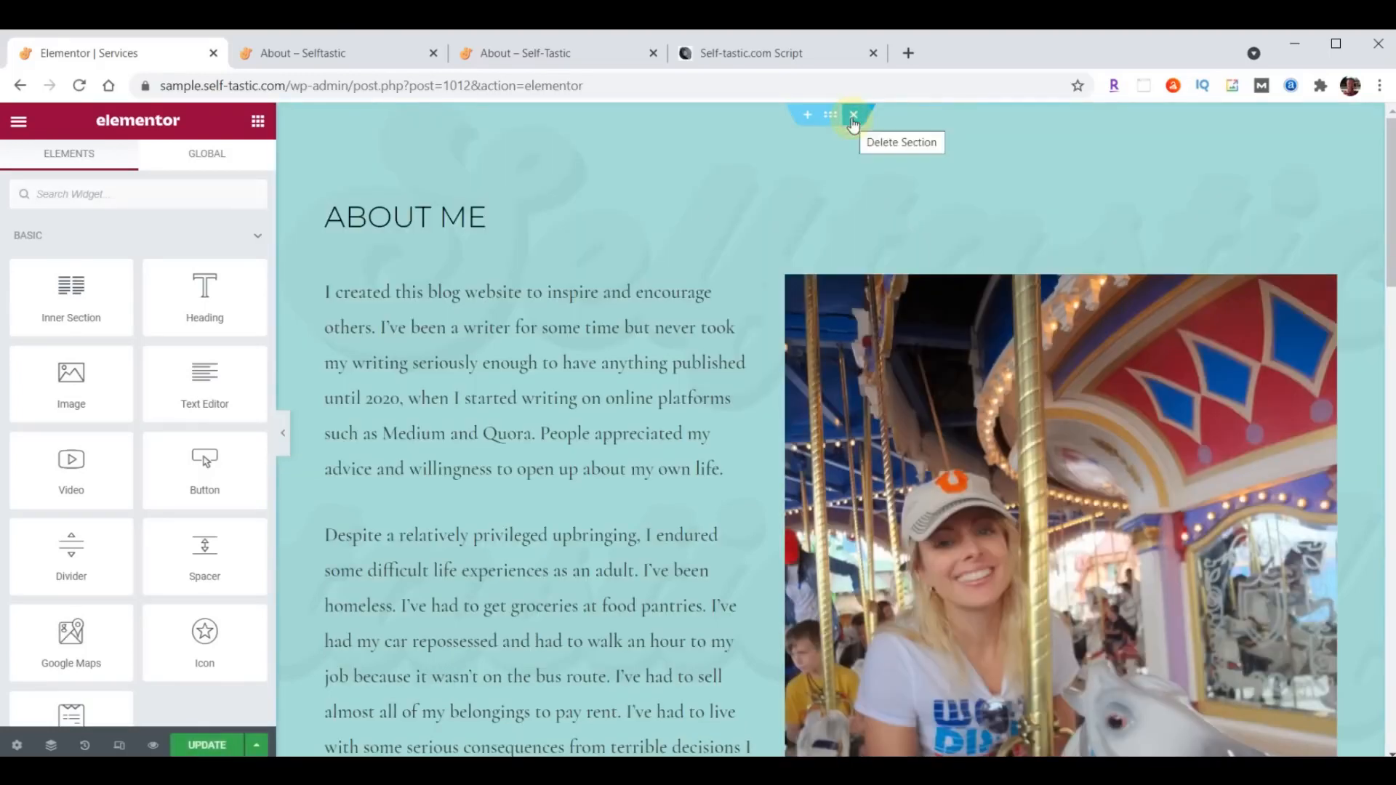
{"action": "left_click", "coordinate": [854, 117]}
{"action": "left_click", "coordinate": [854, 118]}
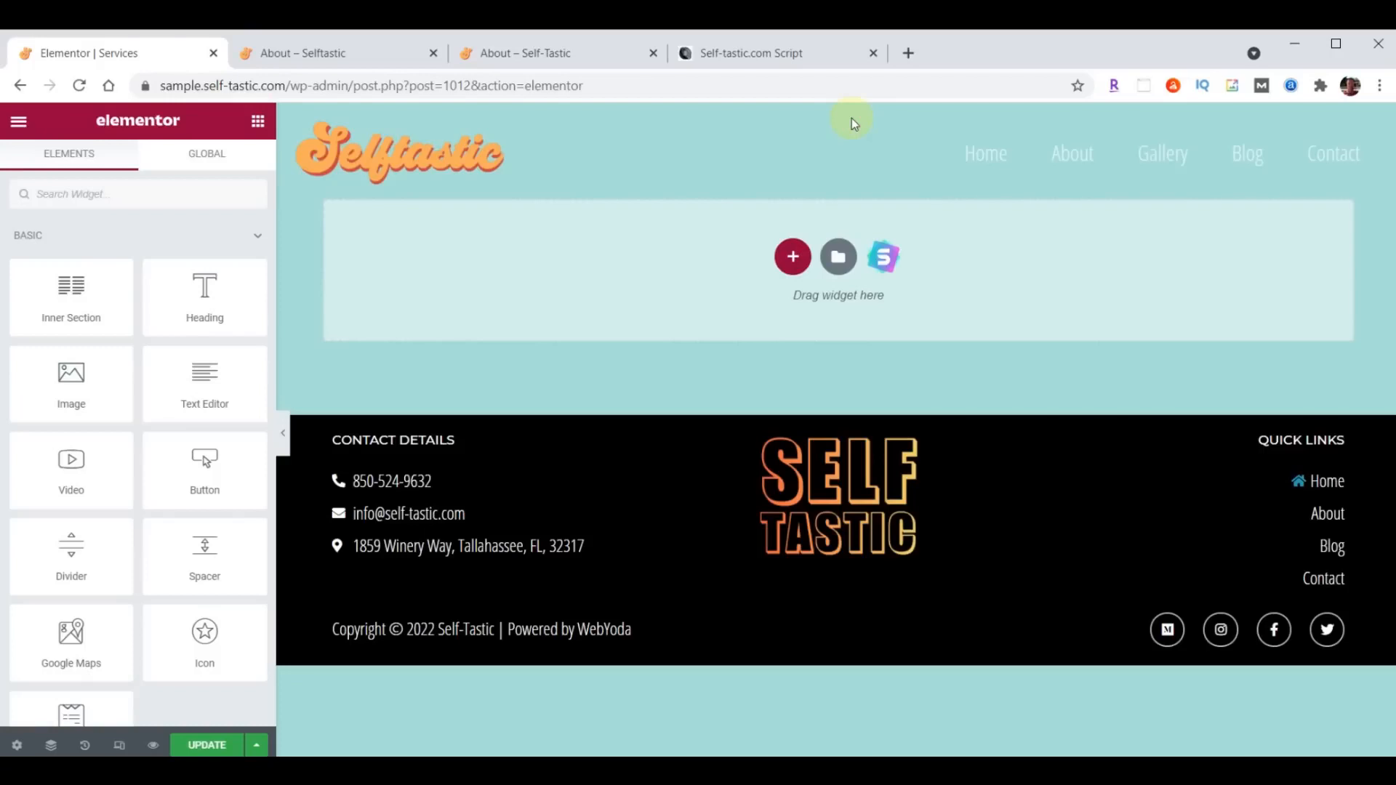
- Import template-selftastic-services-page.json from the content folder into the template library and insert the Selftastic Services Page template
{"action": "left_click", "coordinate": [838, 257]}
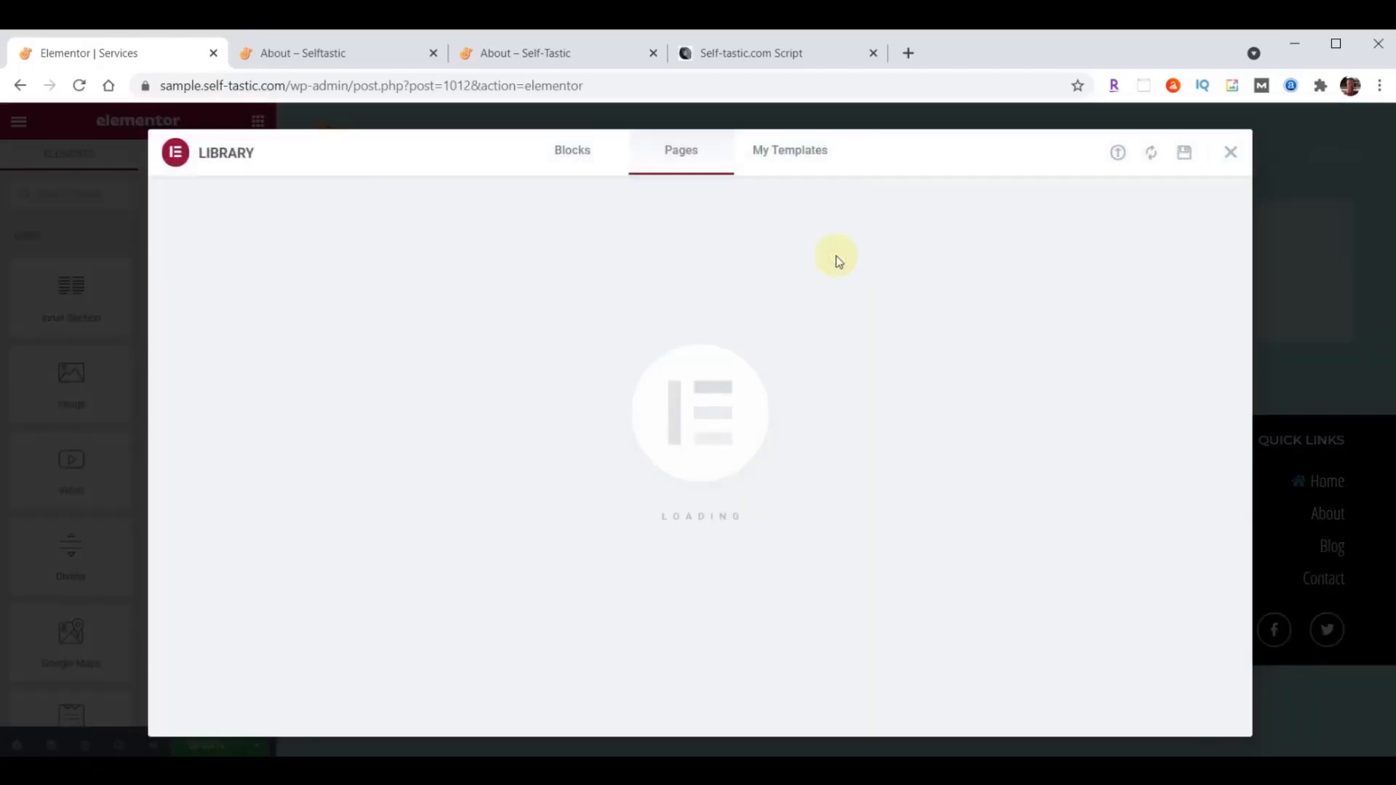
{"action": "left_click", "coordinate": [1118, 154]}
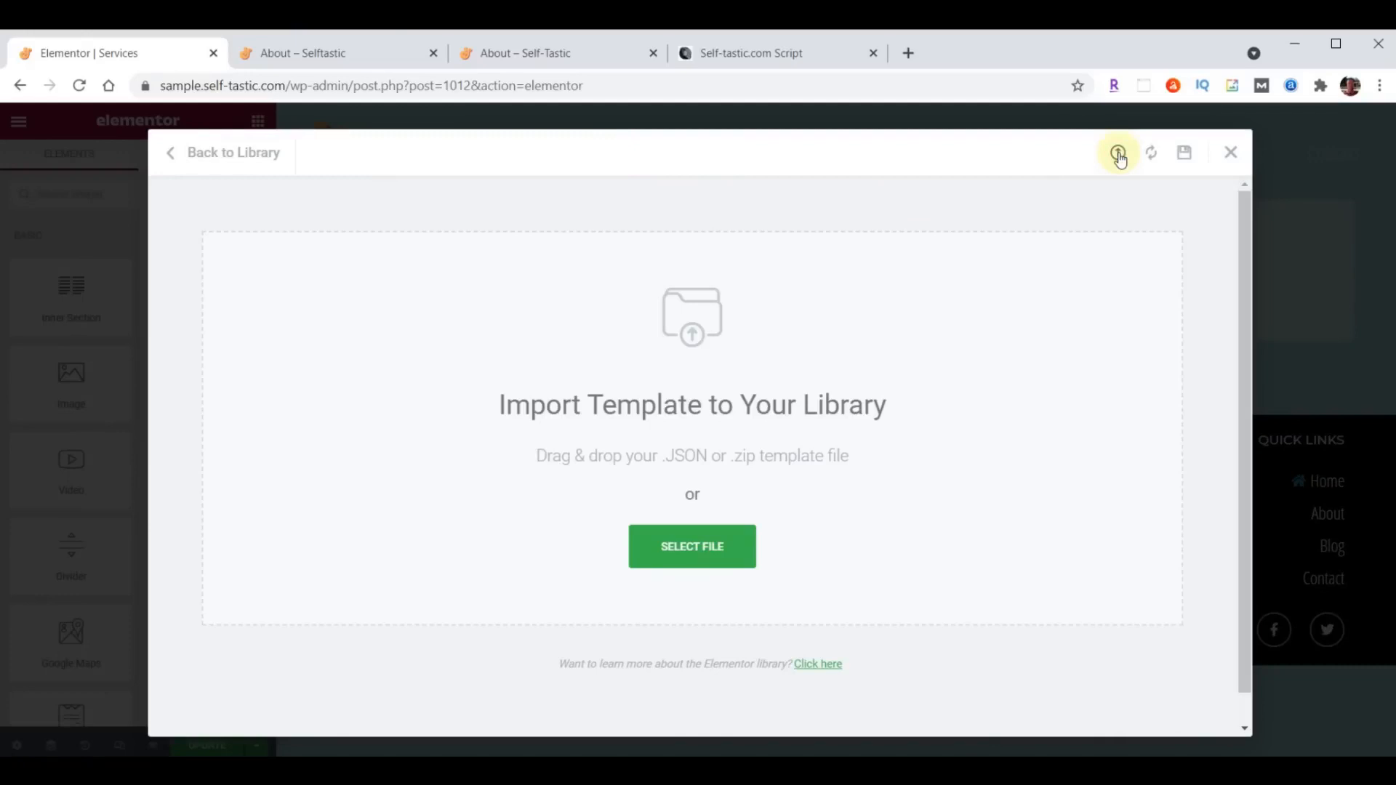
{"action": "key", "text": "alt+Tab"}
{"action": "scroll", "coordinate": [1243, 444], "scroll_direction": "down", "scroll_amount": 10}
{"action": "scroll", "coordinate": [1243, 454], "scroll_direction": "down", "scroll_amount": 10}
{"action": "left_click", "coordinate": [1092, 582]}
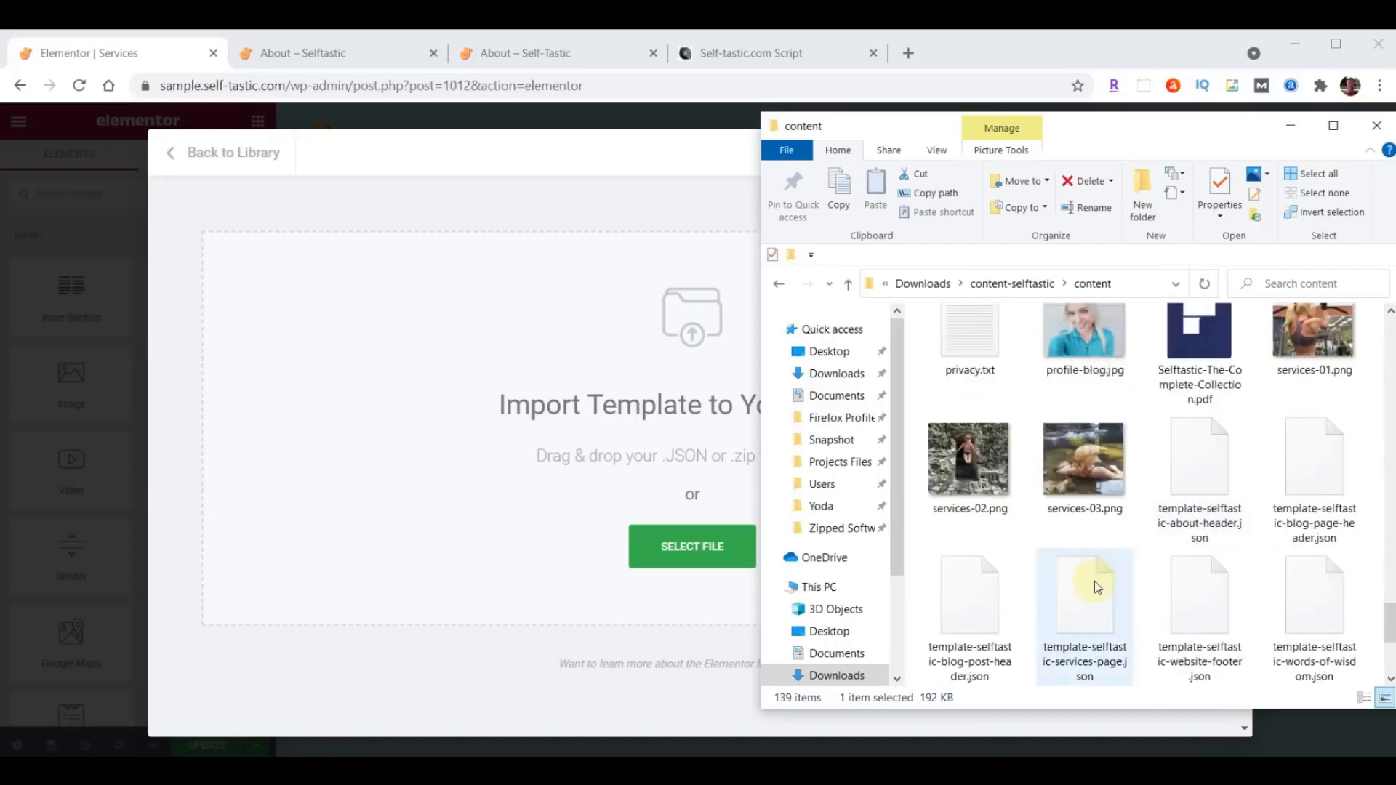
{"action": "left_click_drag", "start_coordinate": [1096, 589], "coordinate": [607, 471]}
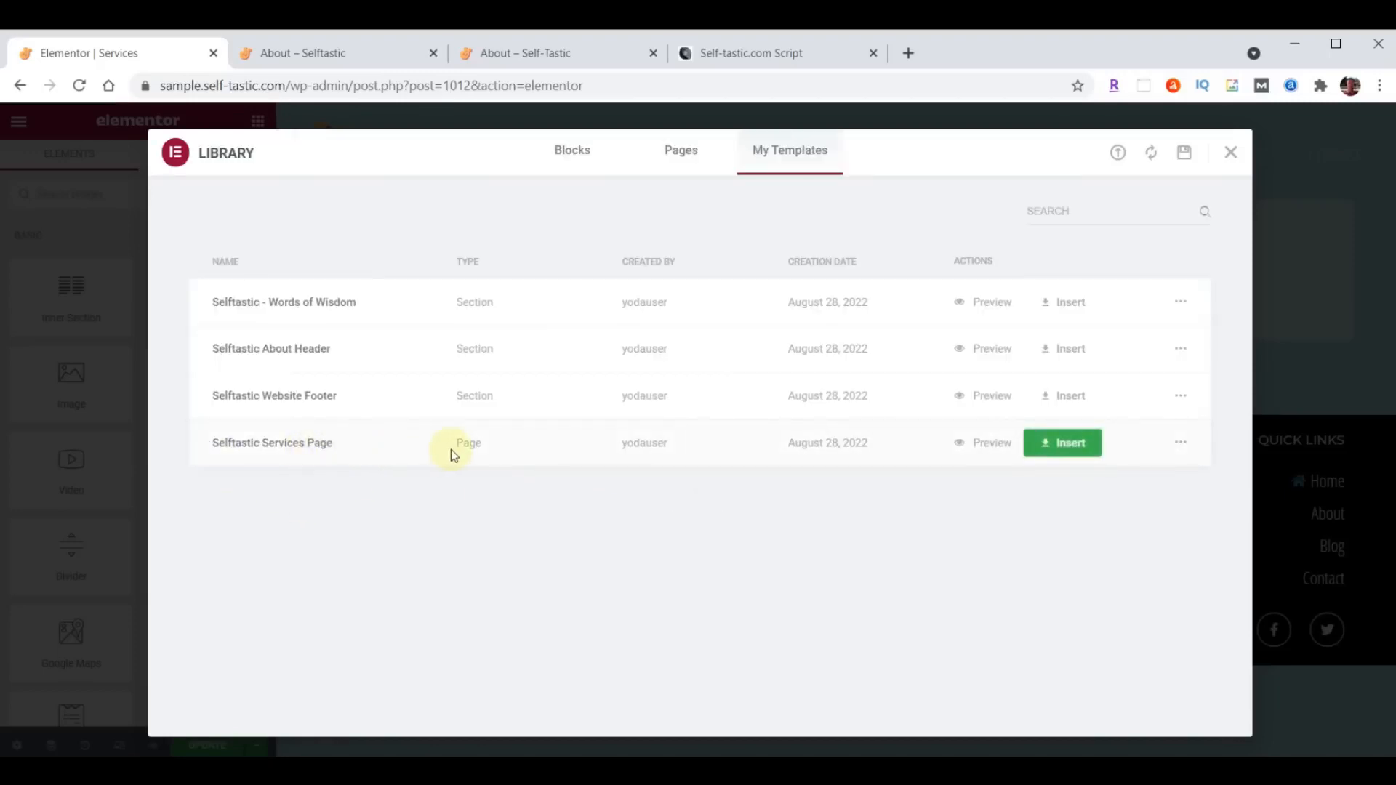
{"action": "left_click", "coordinate": [1068, 444]}
{"action": "left_click", "coordinate": [613, 495]}
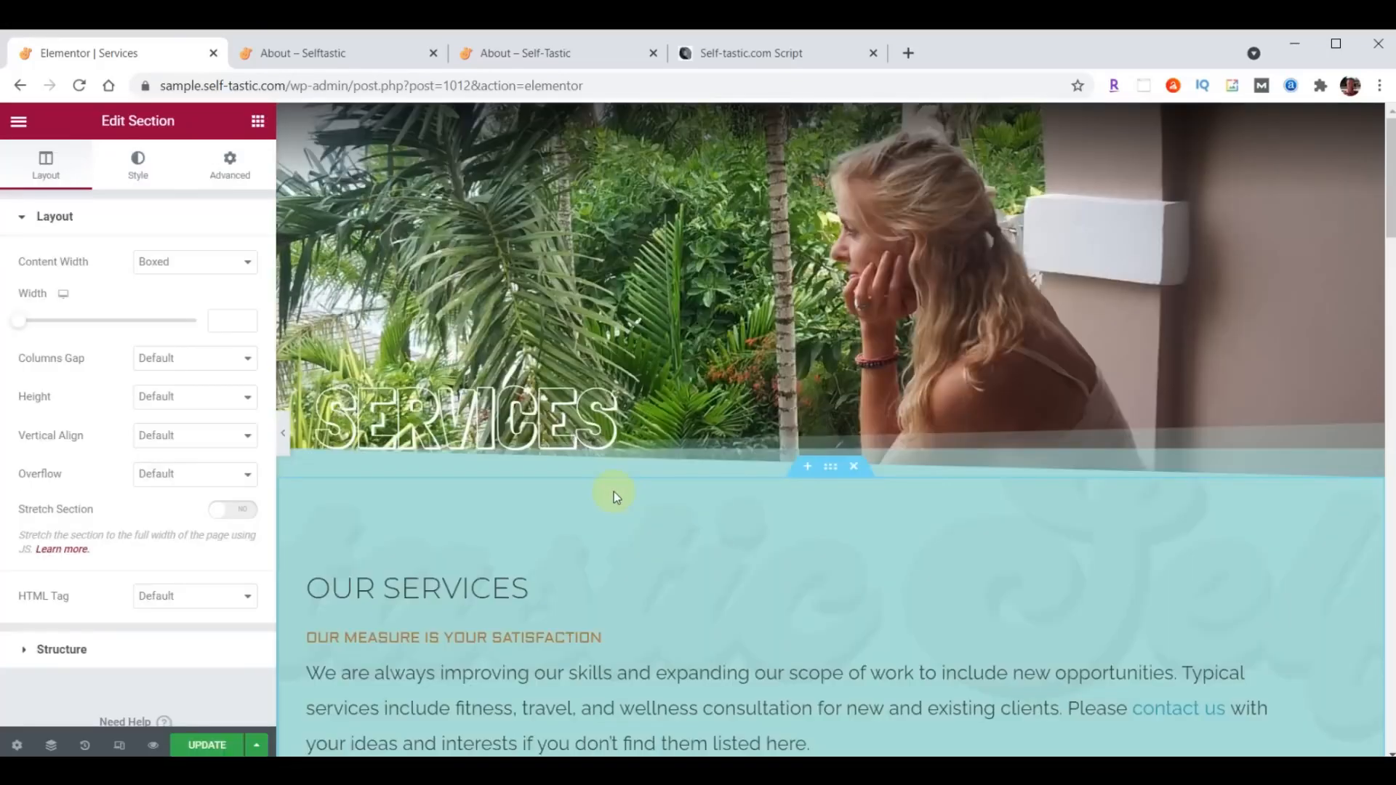
- Look through the inserted Services page, update it and exit the Elementor editor to WordPress
{"action": "scroll", "coordinate": [614, 491], "scroll_direction": "down", "scroll_amount": 15}
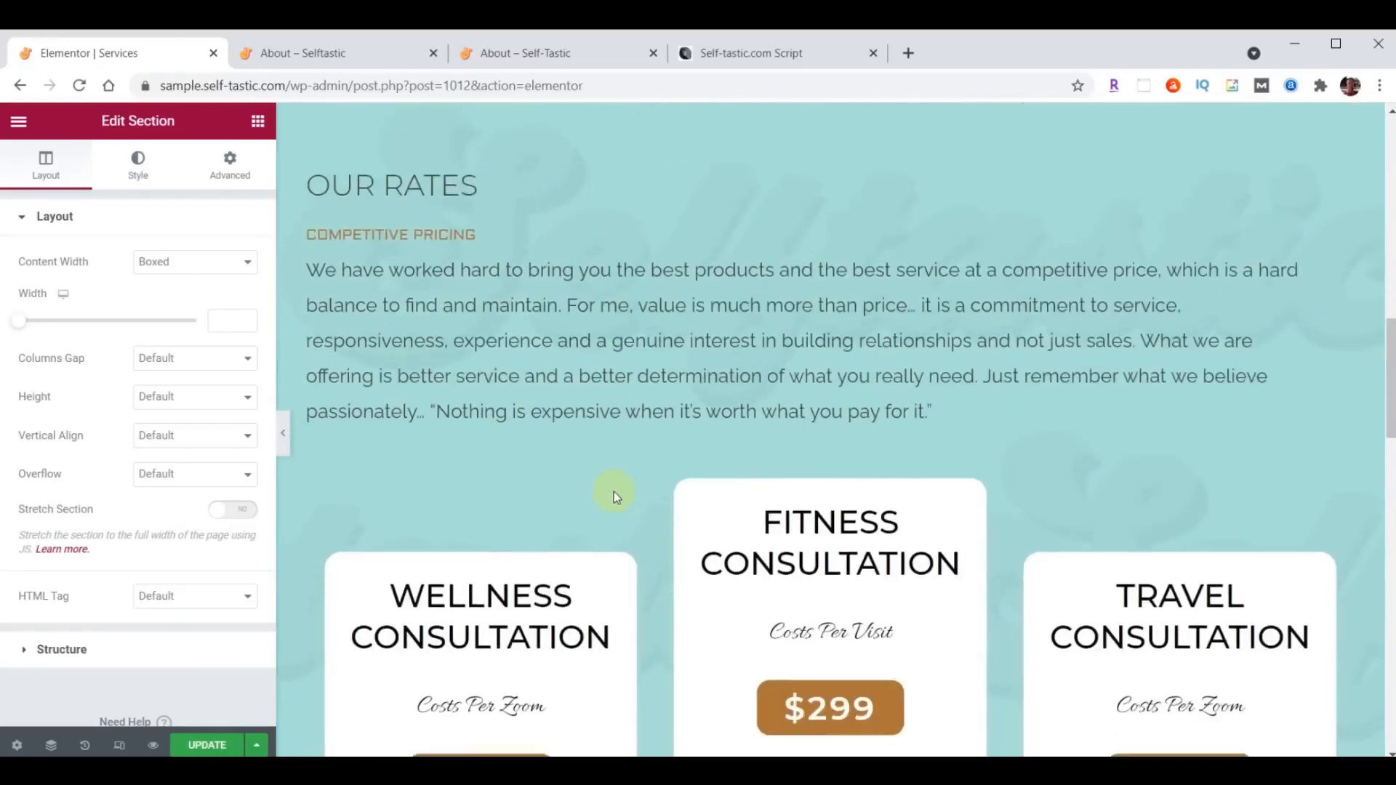
{"action": "scroll", "coordinate": [614, 491], "scroll_direction": "down", "scroll_amount": 15}
{"action": "scroll", "coordinate": [613, 492], "scroll_direction": "down", "scroll_amount": 1}
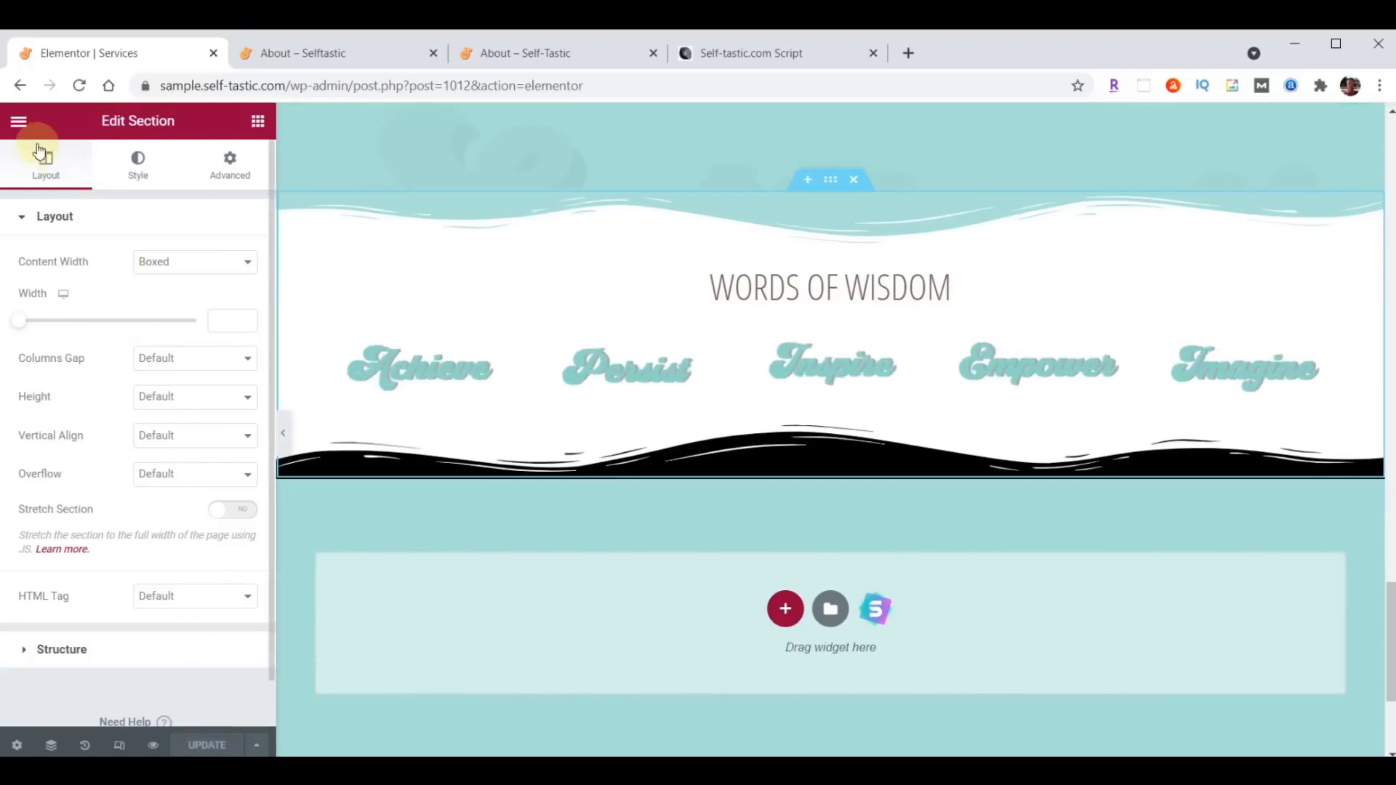
{"action": "left_click", "coordinate": [18, 121]}
{"action": "left_click", "coordinate": [131, 442]}
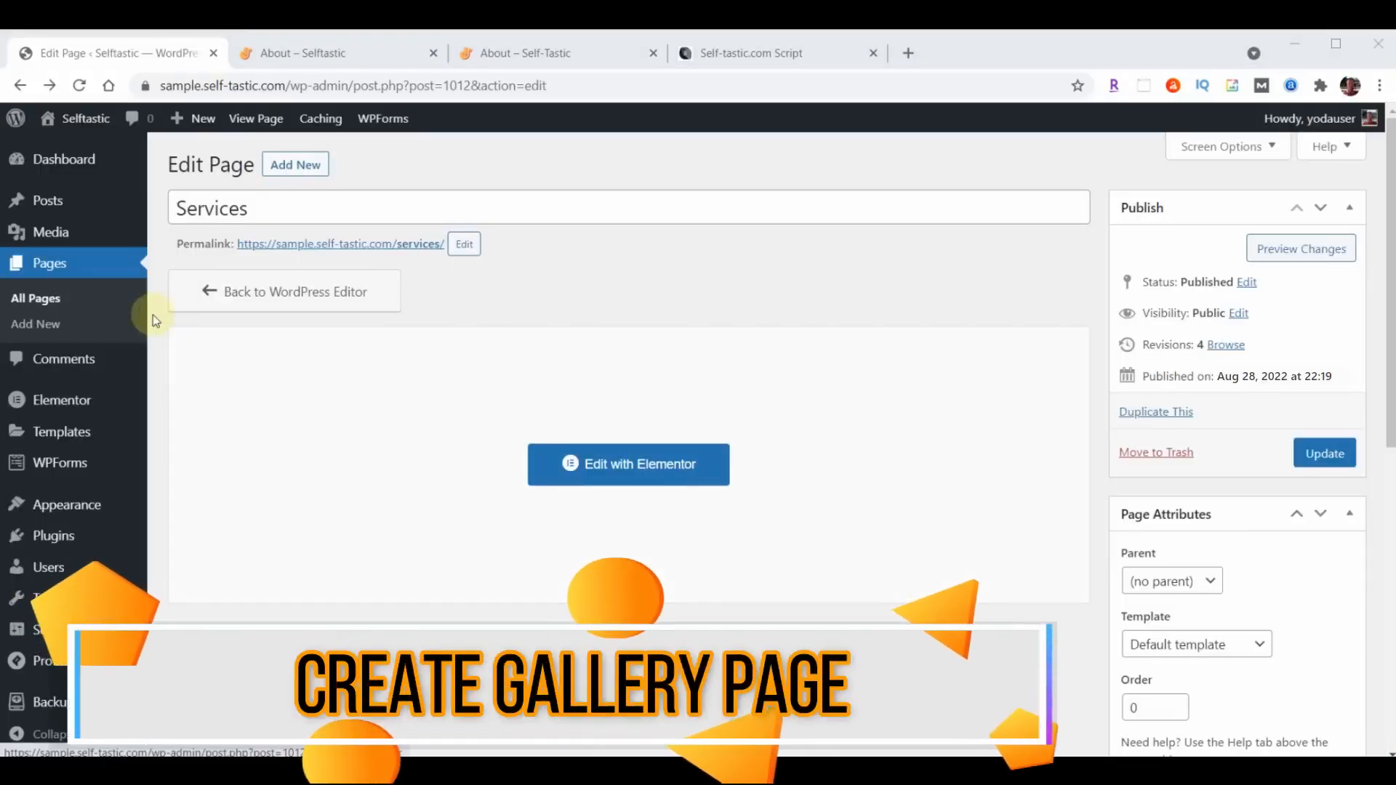
- Open the Gallery page in the Elementor editor and change the header's About heading to Gallery
{"action": "left_click", "coordinate": [57, 267]}
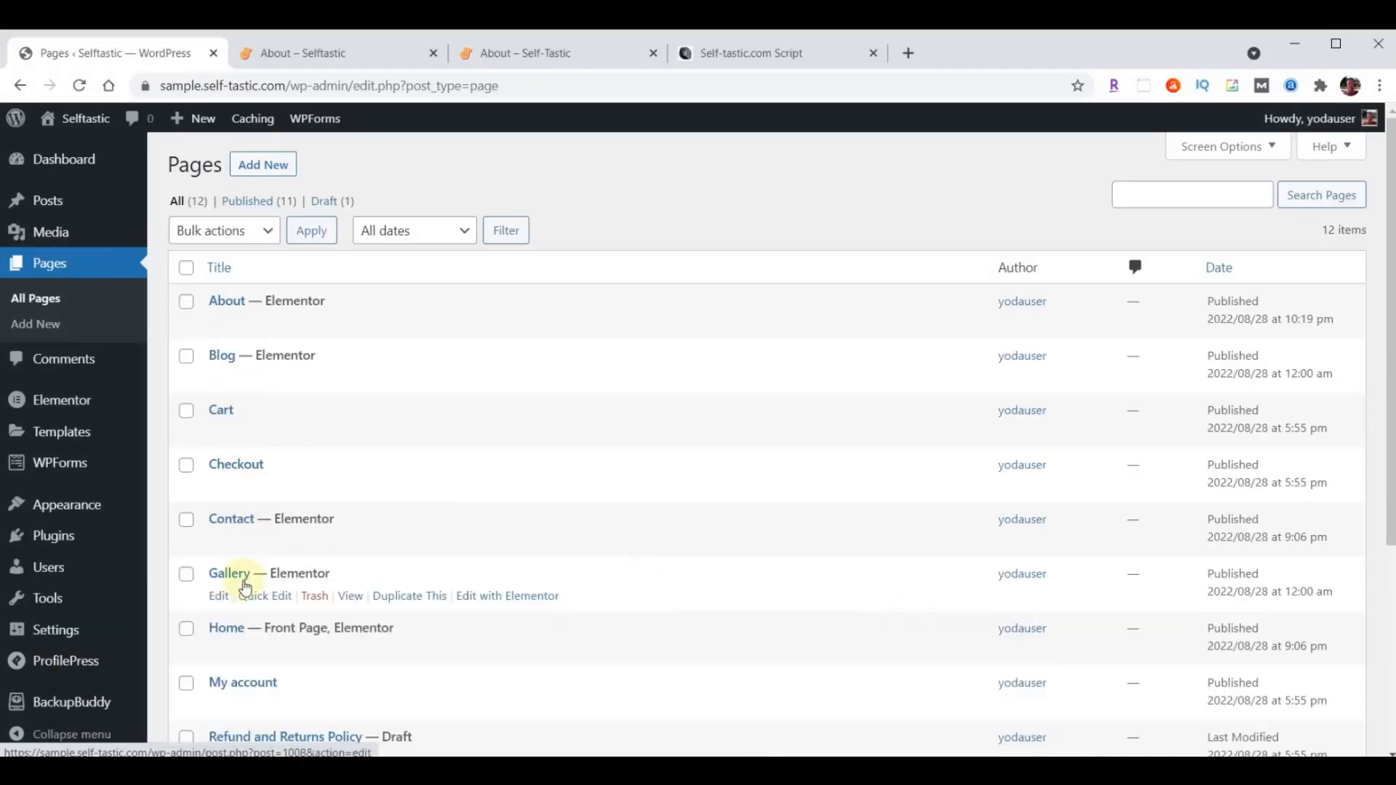
{"action": "left_click", "coordinate": [509, 597]}
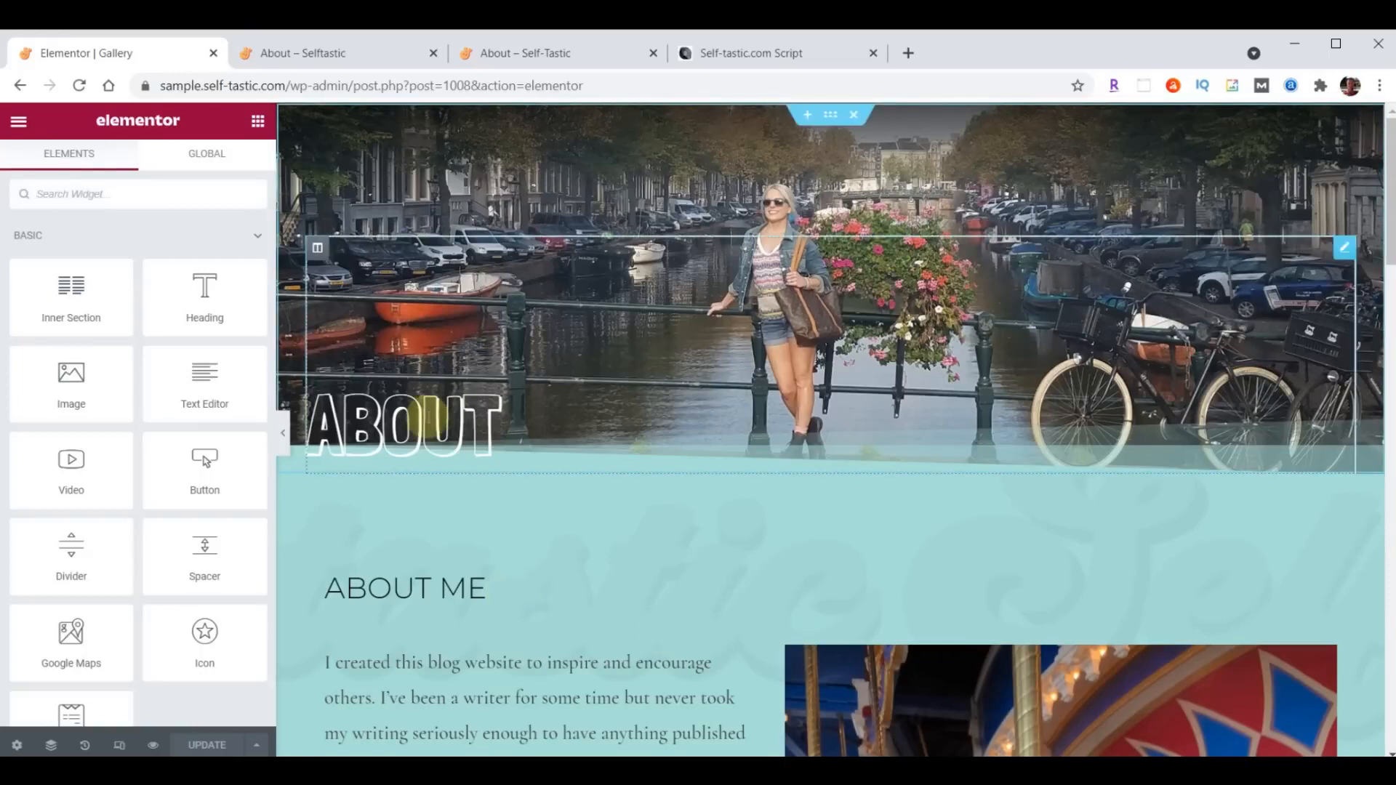
{"action": "left_click", "coordinate": [426, 418]}
{"action": "double_click", "coordinate": [79, 282]}
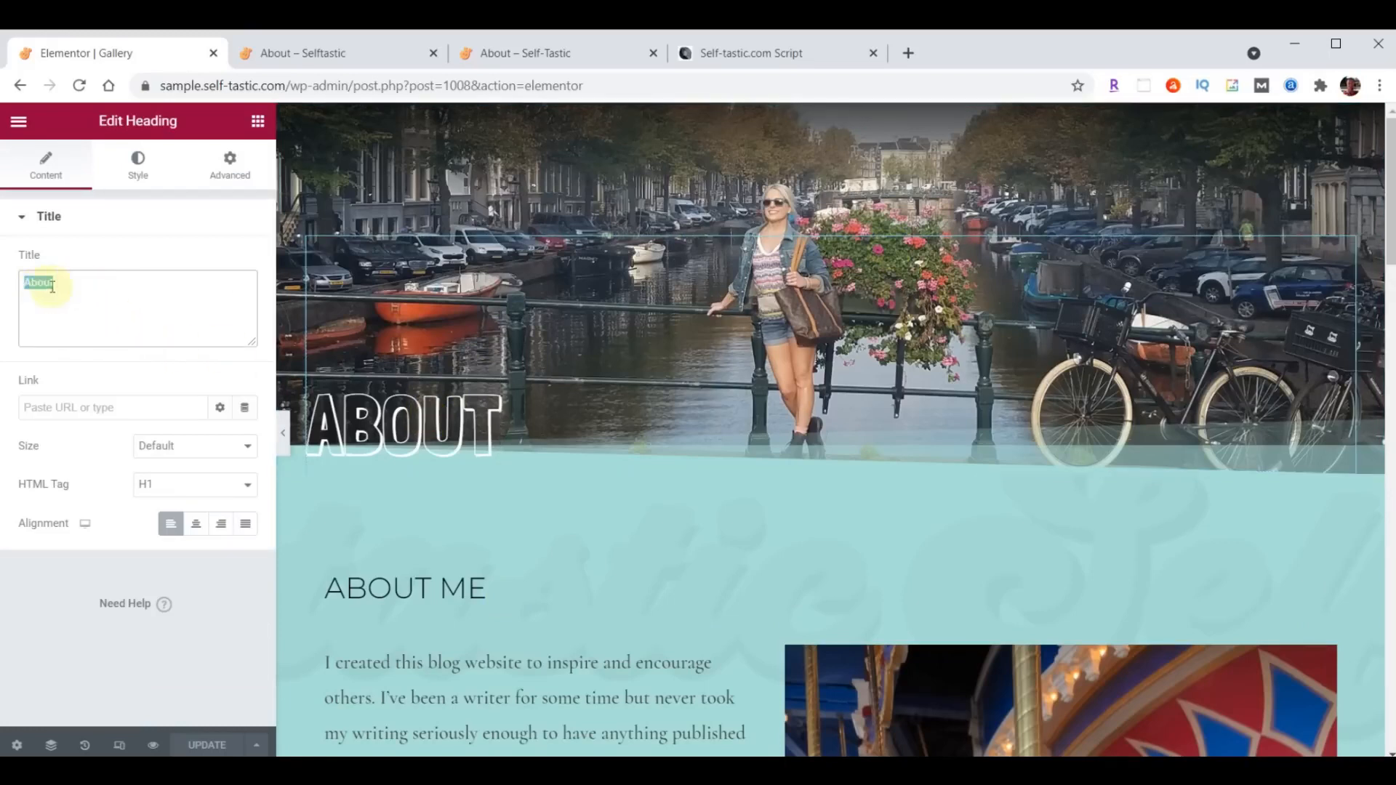
{"action": "type", "text": "Gallery"}
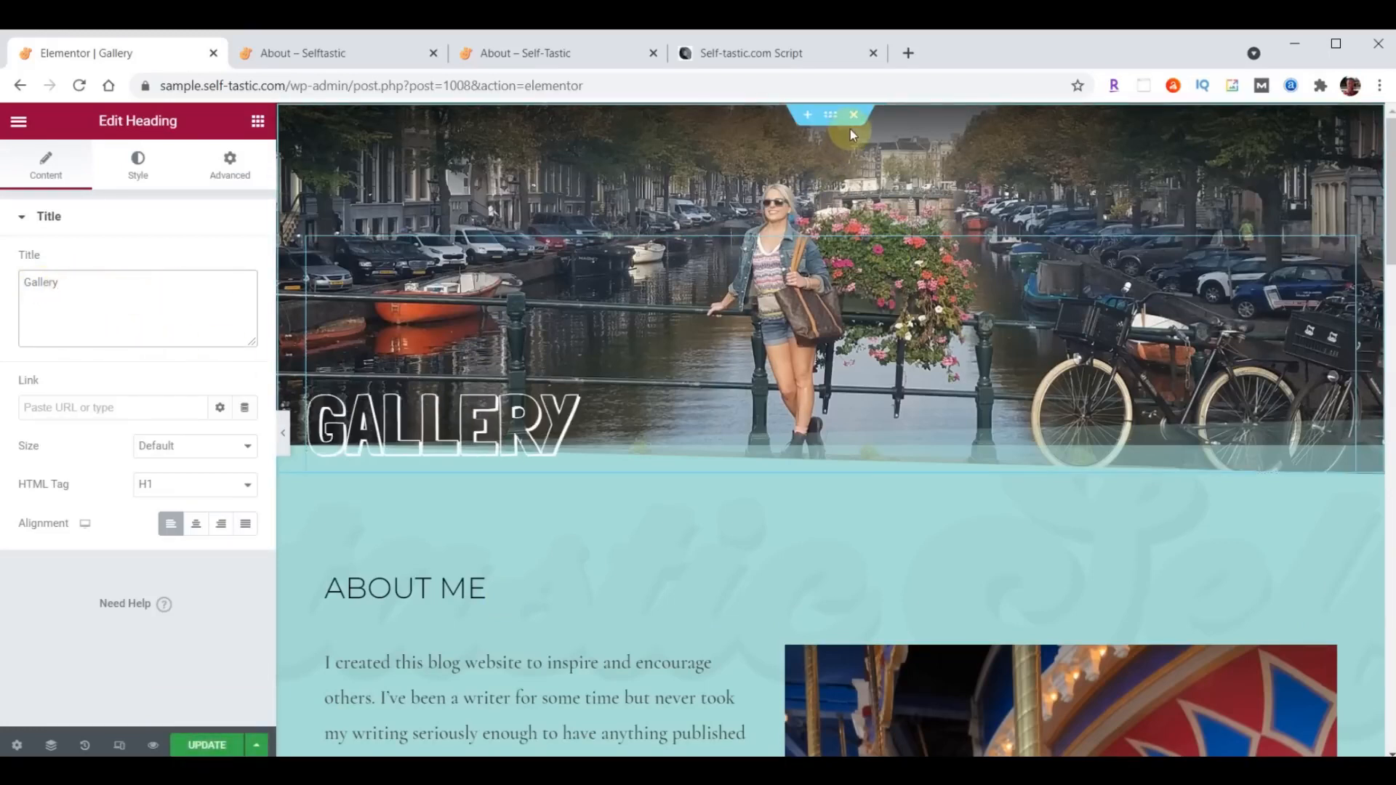
- Replace the header section's background image with header-gallery.jpg uploaded from the content folder
{"action": "left_click", "coordinate": [831, 116]}
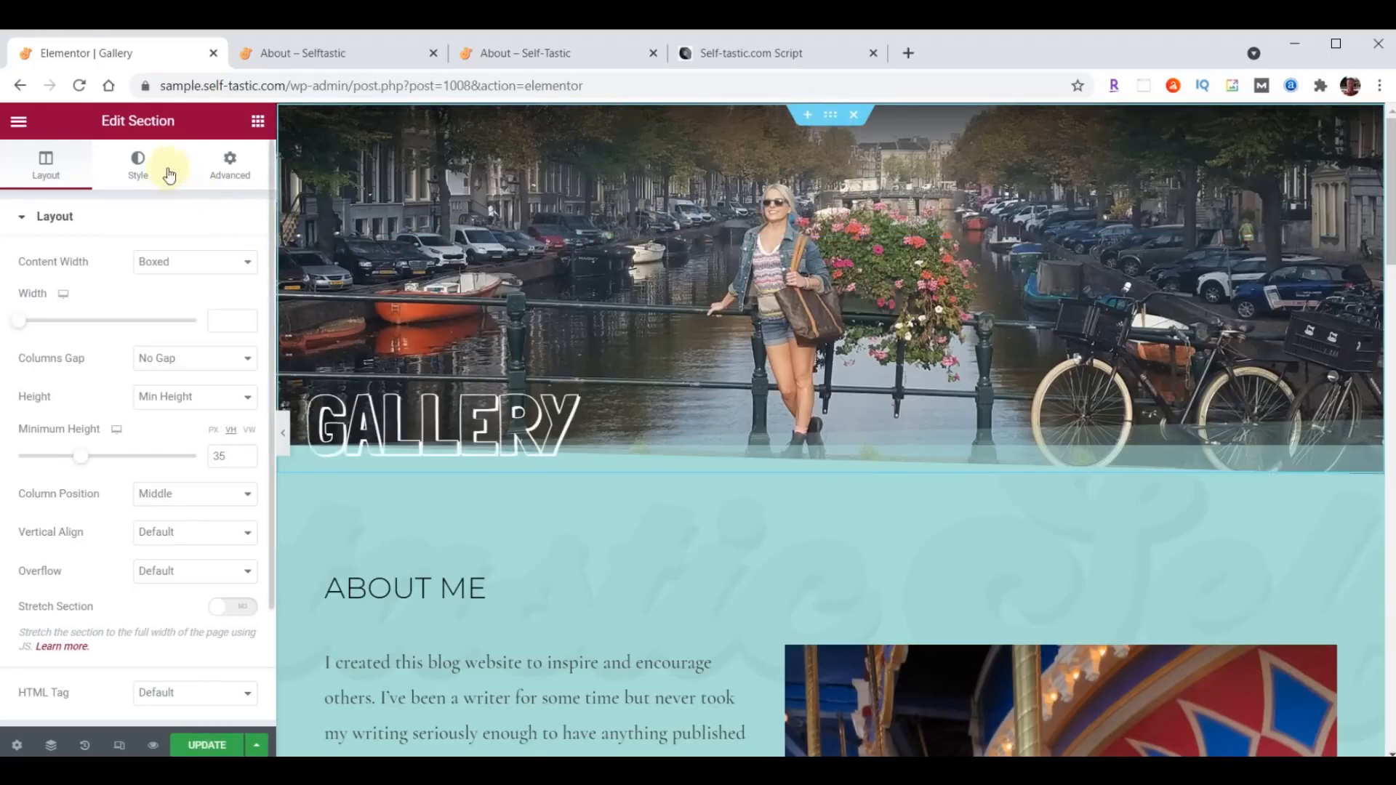
{"action": "left_click", "coordinate": [138, 161]}
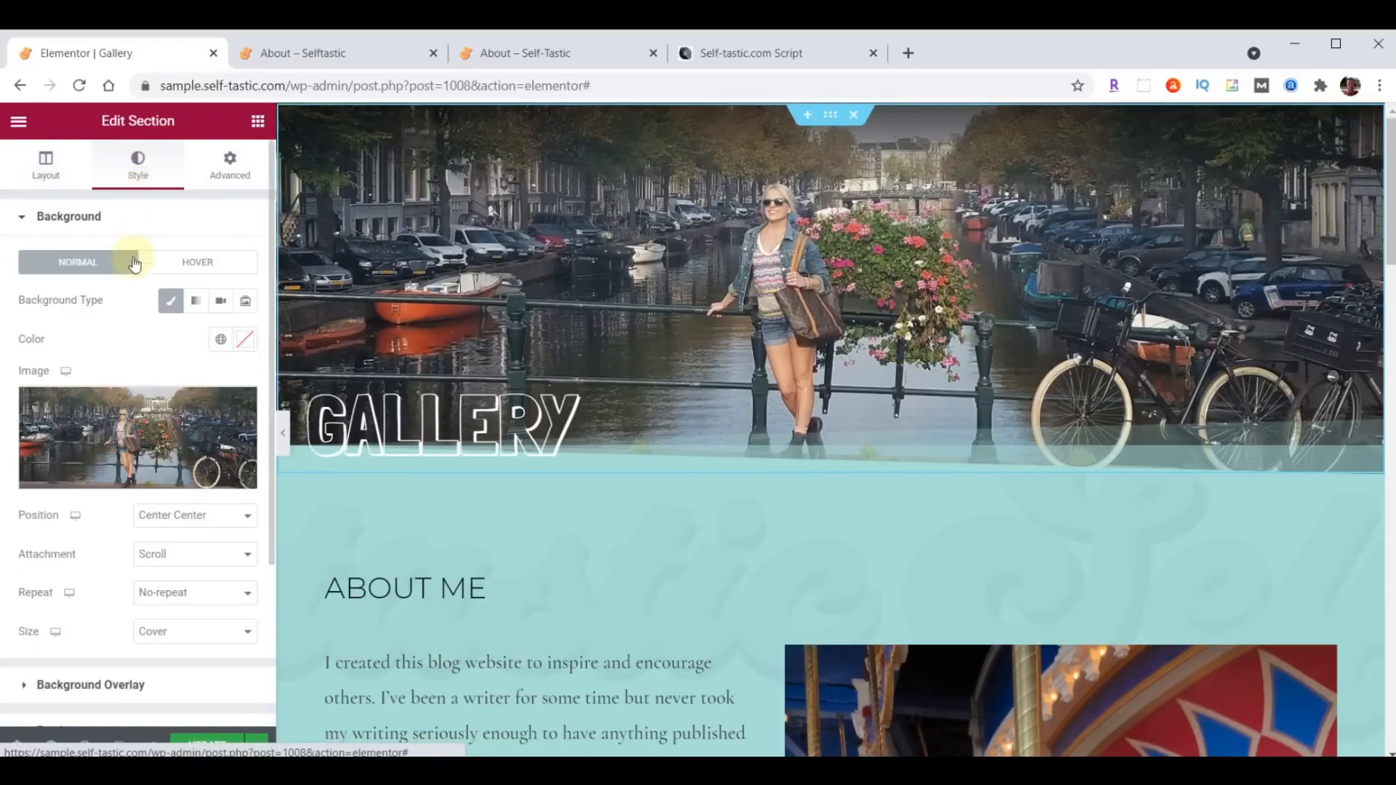
{"action": "left_click", "coordinate": [125, 437]}
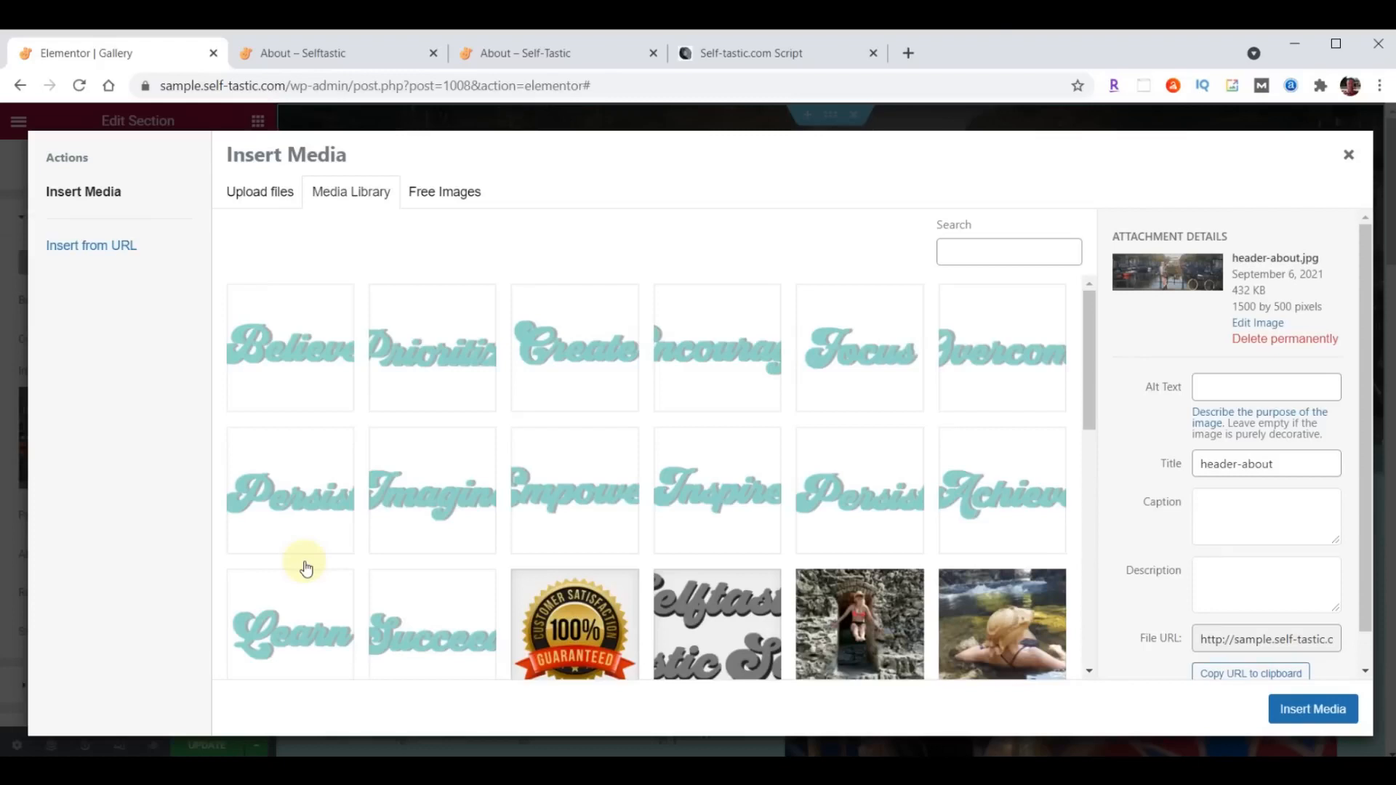
{"action": "key", "text": "alt+Tab"}
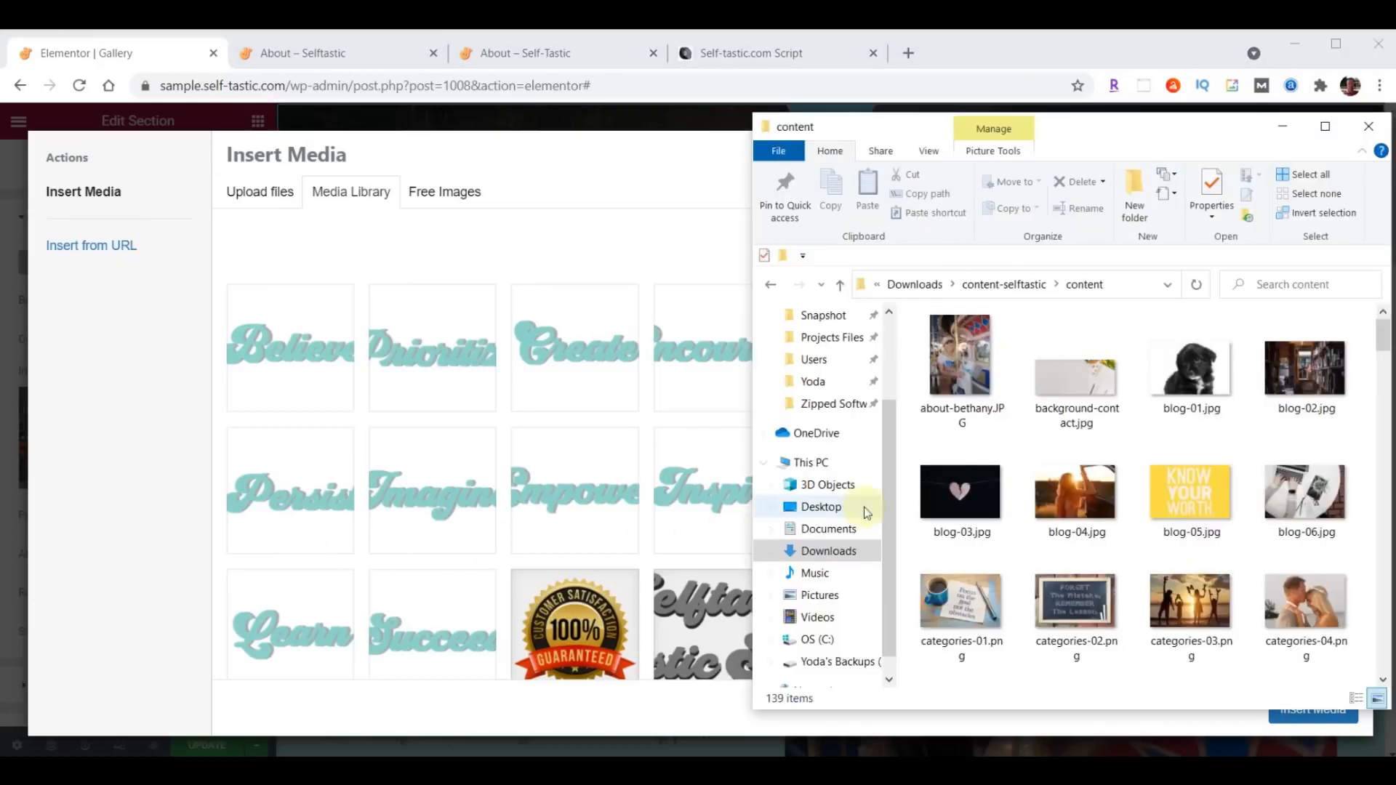
{"action": "scroll", "coordinate": [1265, 376], "scroll_direction": "down", "scroll_amount": 5}
{"action": "scroll", "coordinate": [1265, 376], "scroll_direction": "down", "scroll_amount": 8}
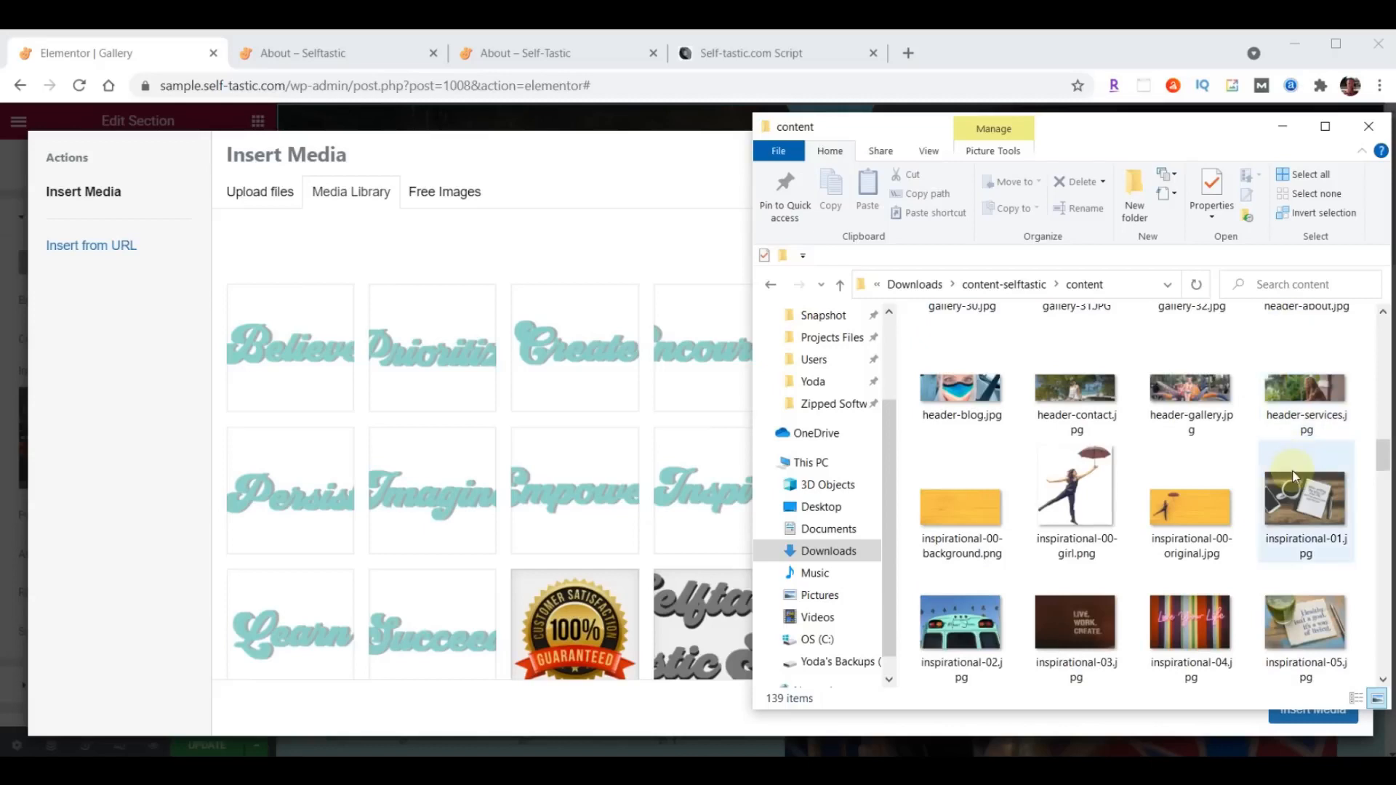
{"action": "left_click_drag", "start_coordinate": [1199, 391], "coordinate": [463, 395]}
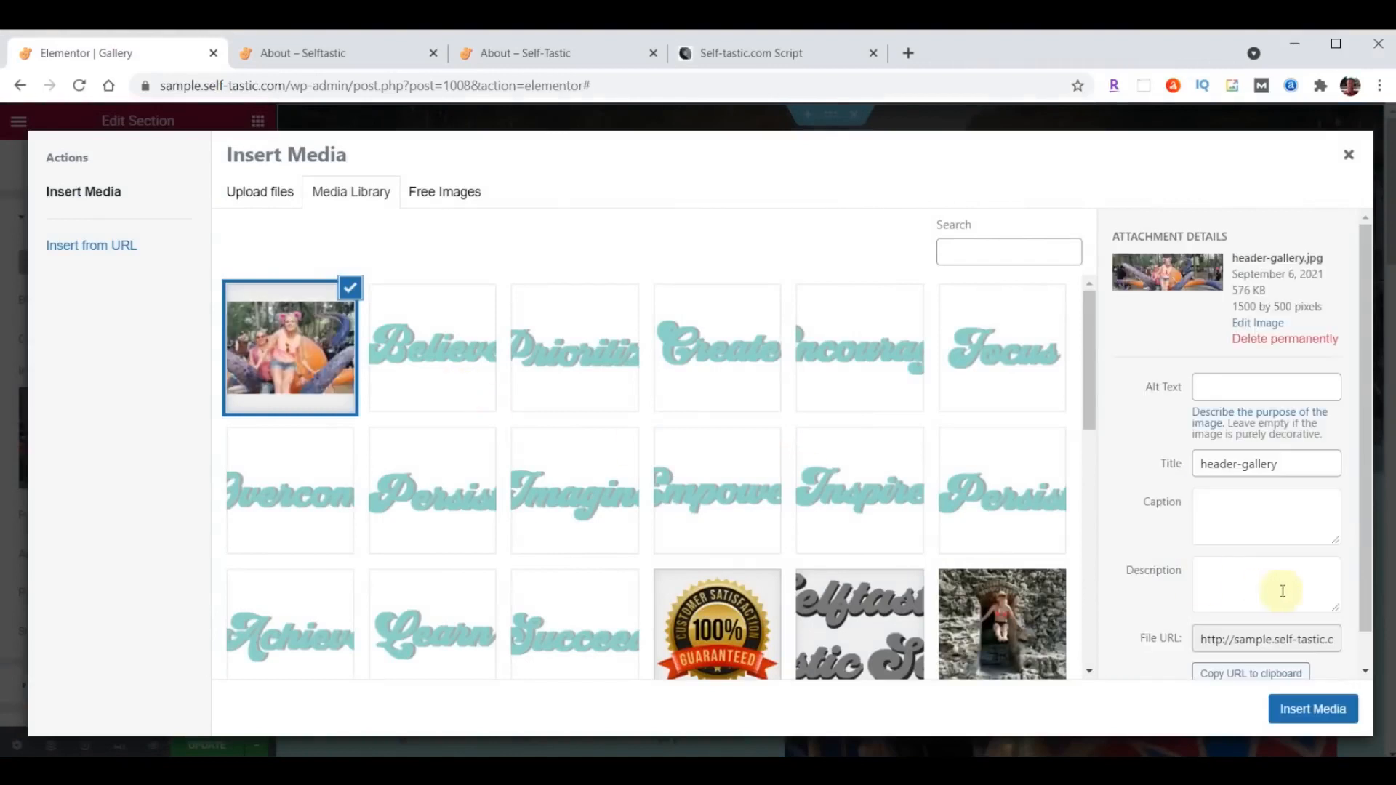
{"action": "left_click", "coordinate": [1321, 710]}
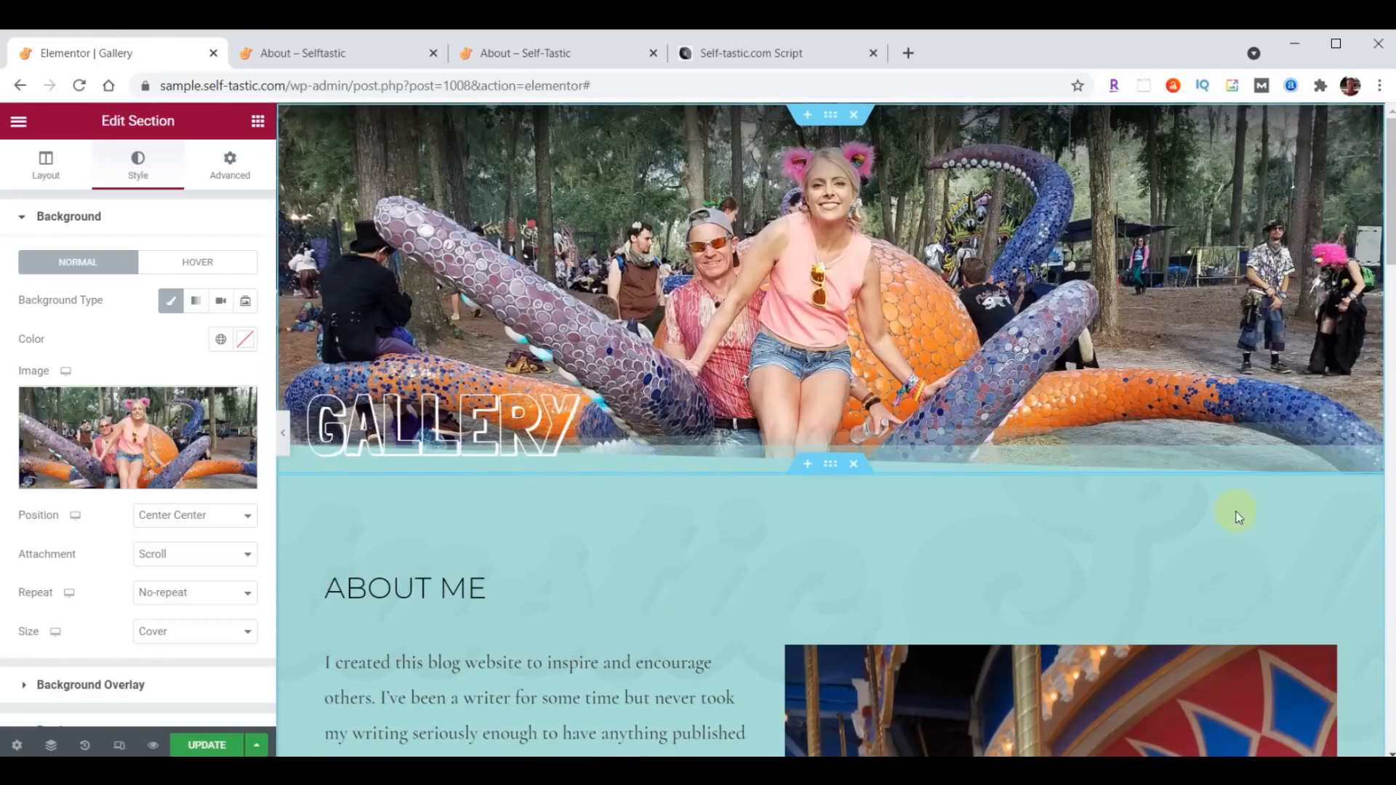
- Delete the About Me heading, the biography text and the carousel photo from the section below the Gallery header
{"action": "scroll", "coordinate": [1045, 419], "scroll_direction": "down", "scroll_amount": 3}
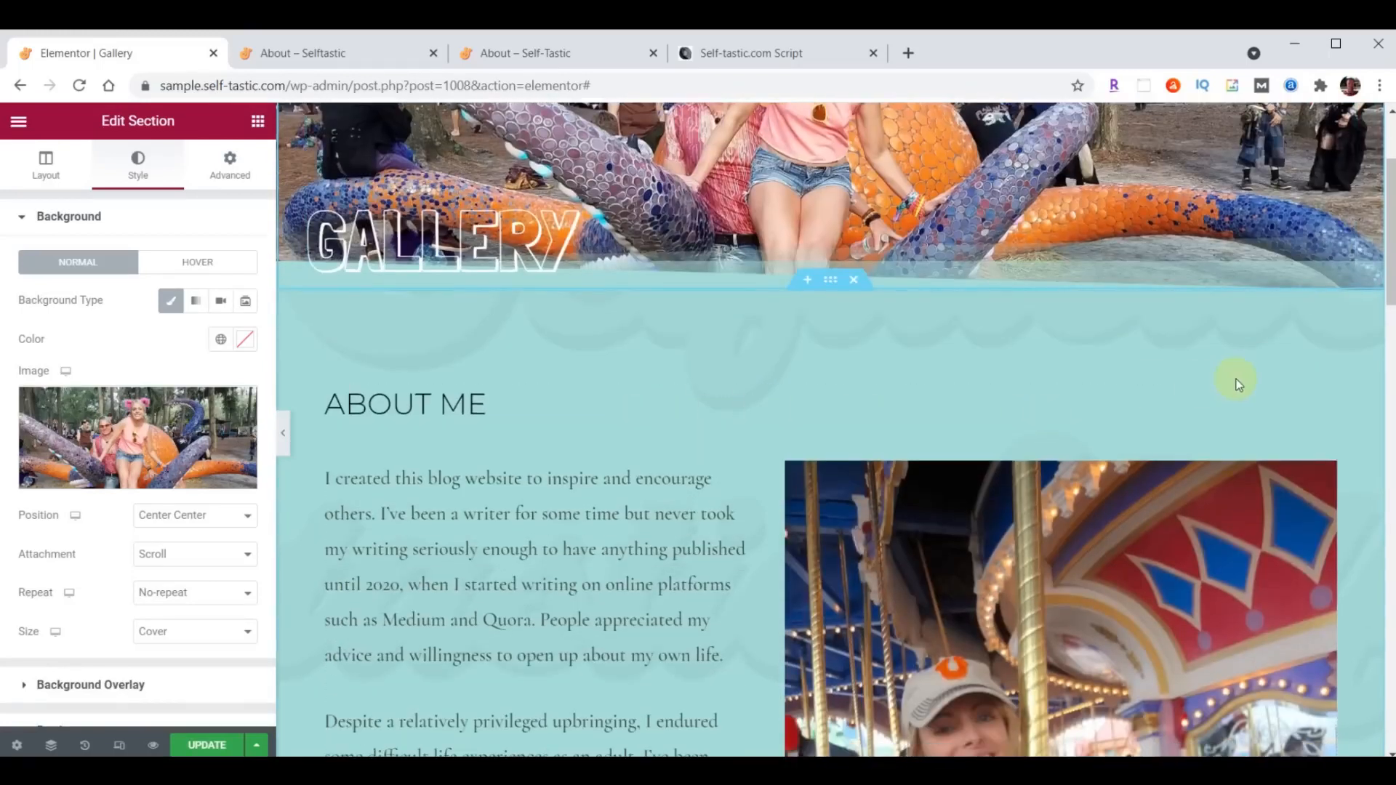
{"action": "right_click", "coordinate": [1320, 398]}
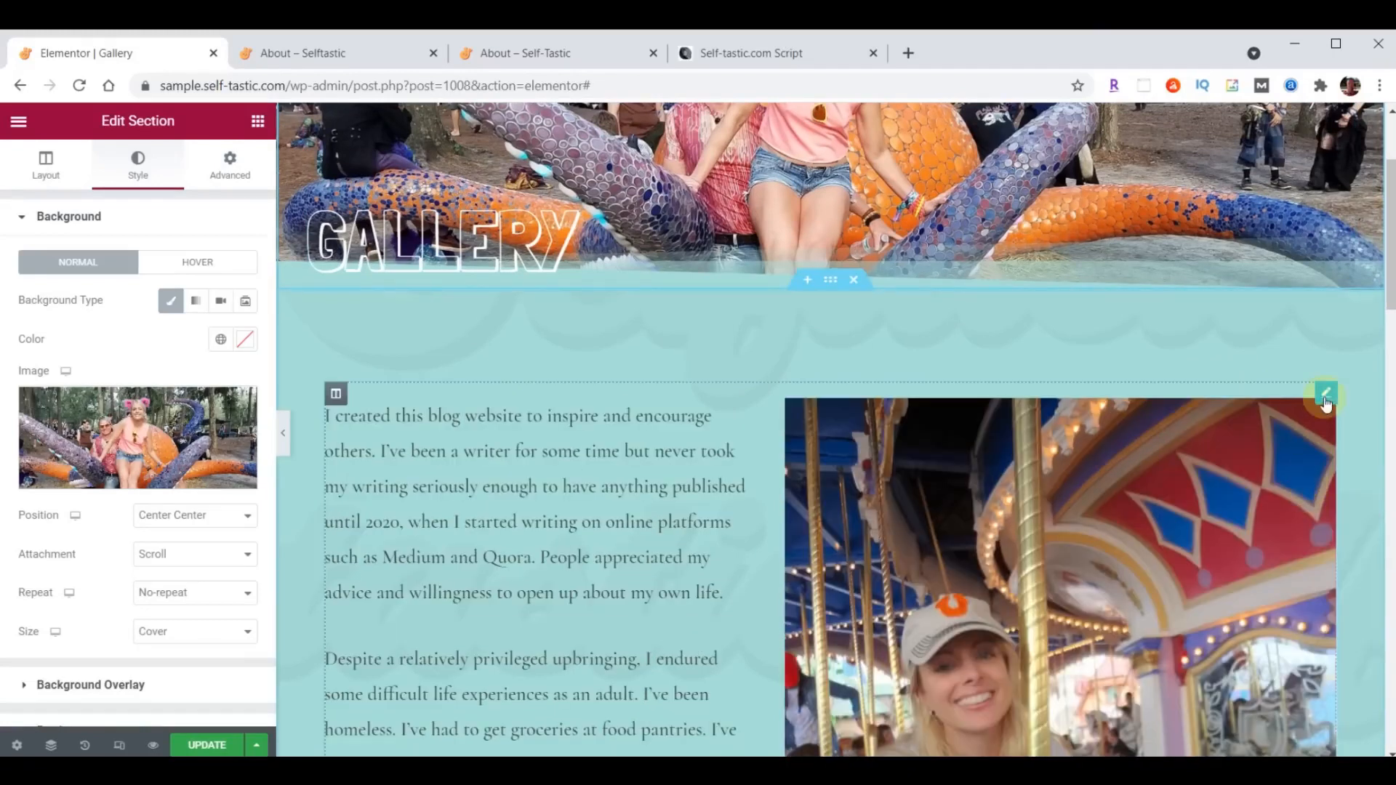
{"action": "right_click", "coordinate": [1324, 397]}
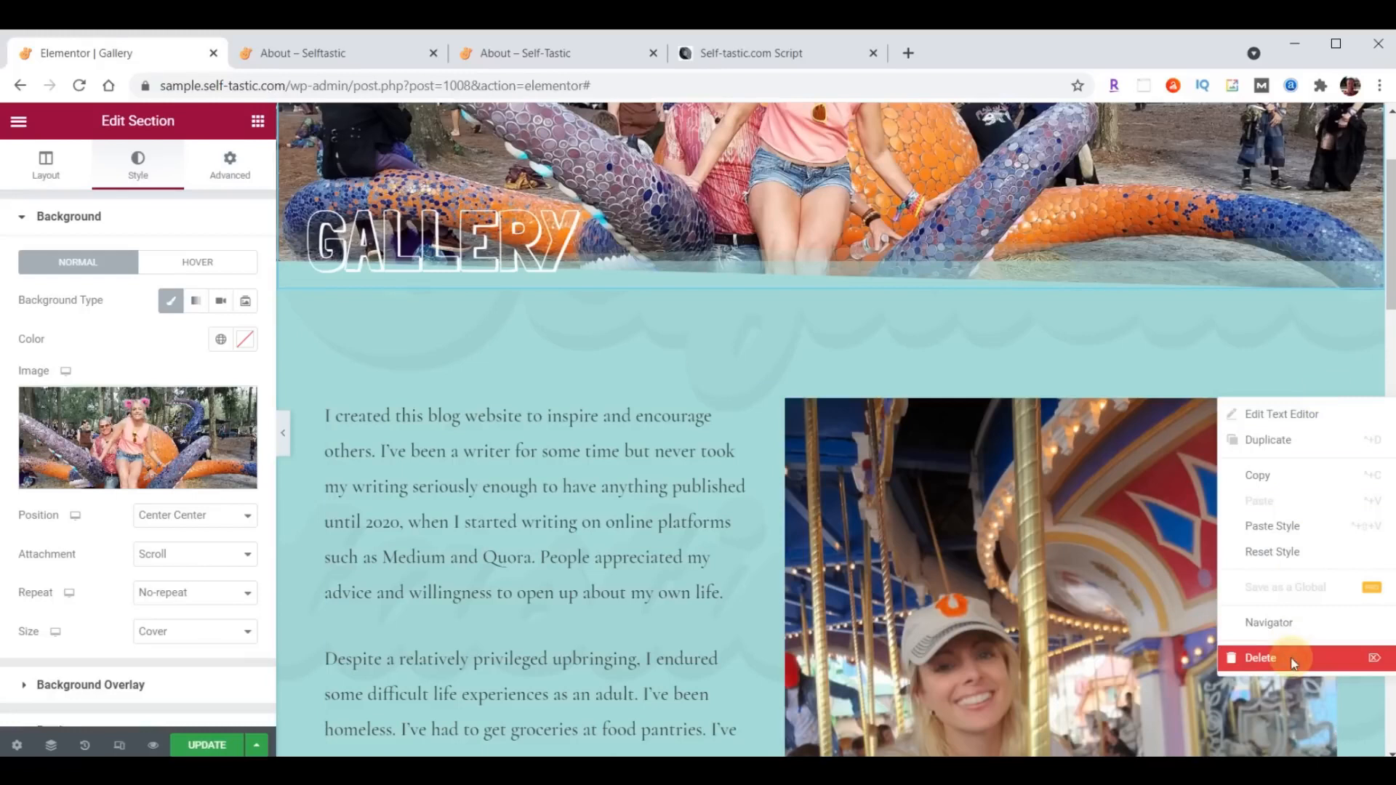
{"action": "left_click", "coordinate": [1292, 663]}
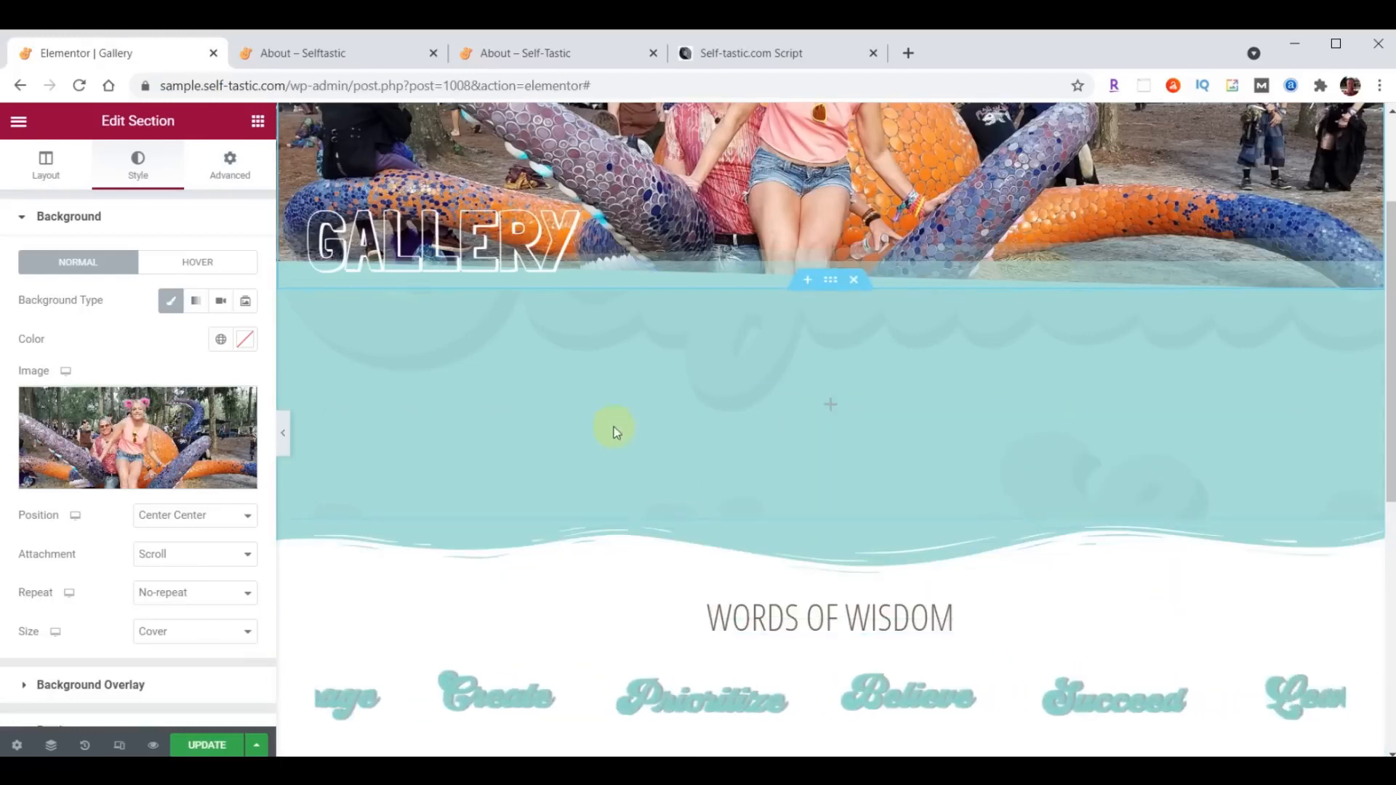
- Search the widgets for gallery and place a Basic Gallery widget in the emptied section below the header
{"action": "left_click", "coordinate": [258, 122]}
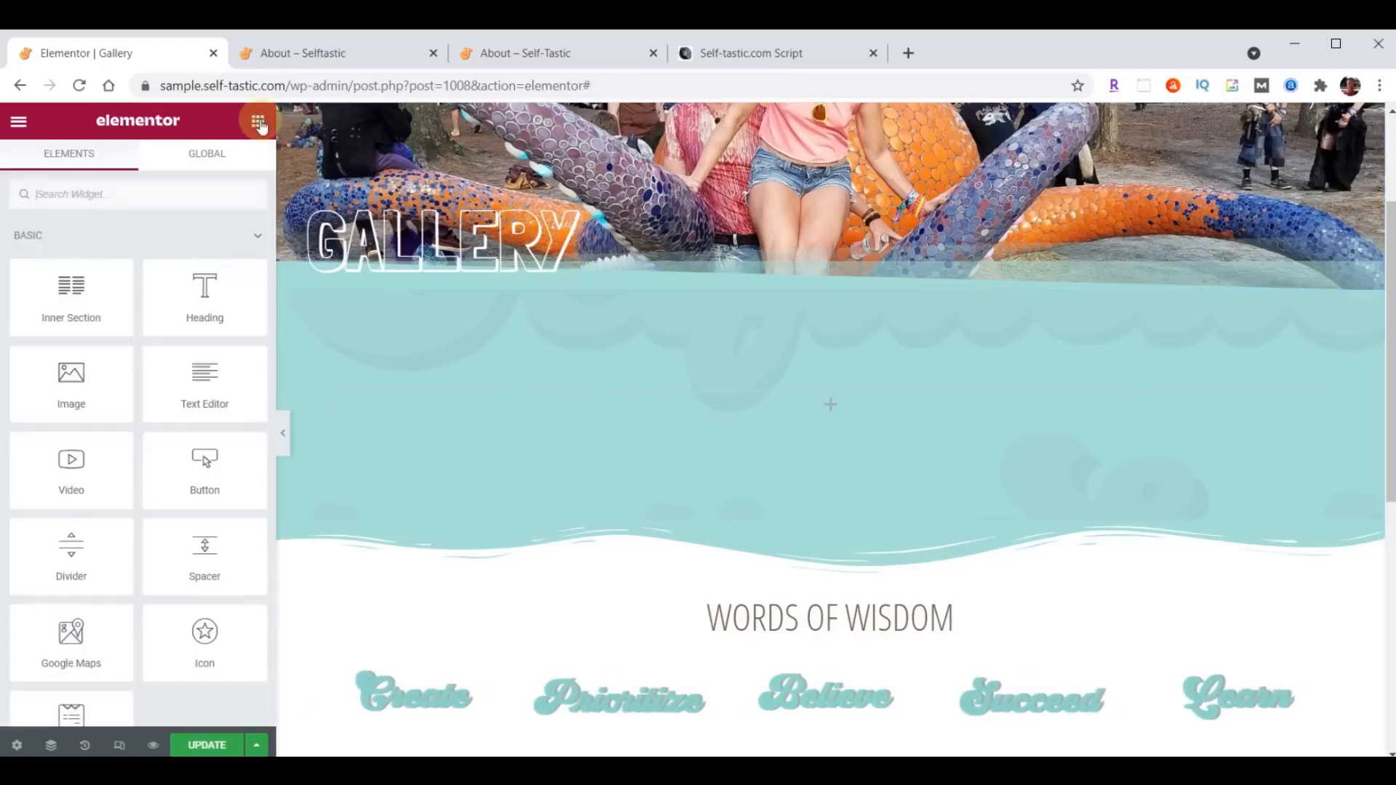
{"action": "left_click", "coordinate": [120, 187]}
{"action": "type", "text": "gallery"}
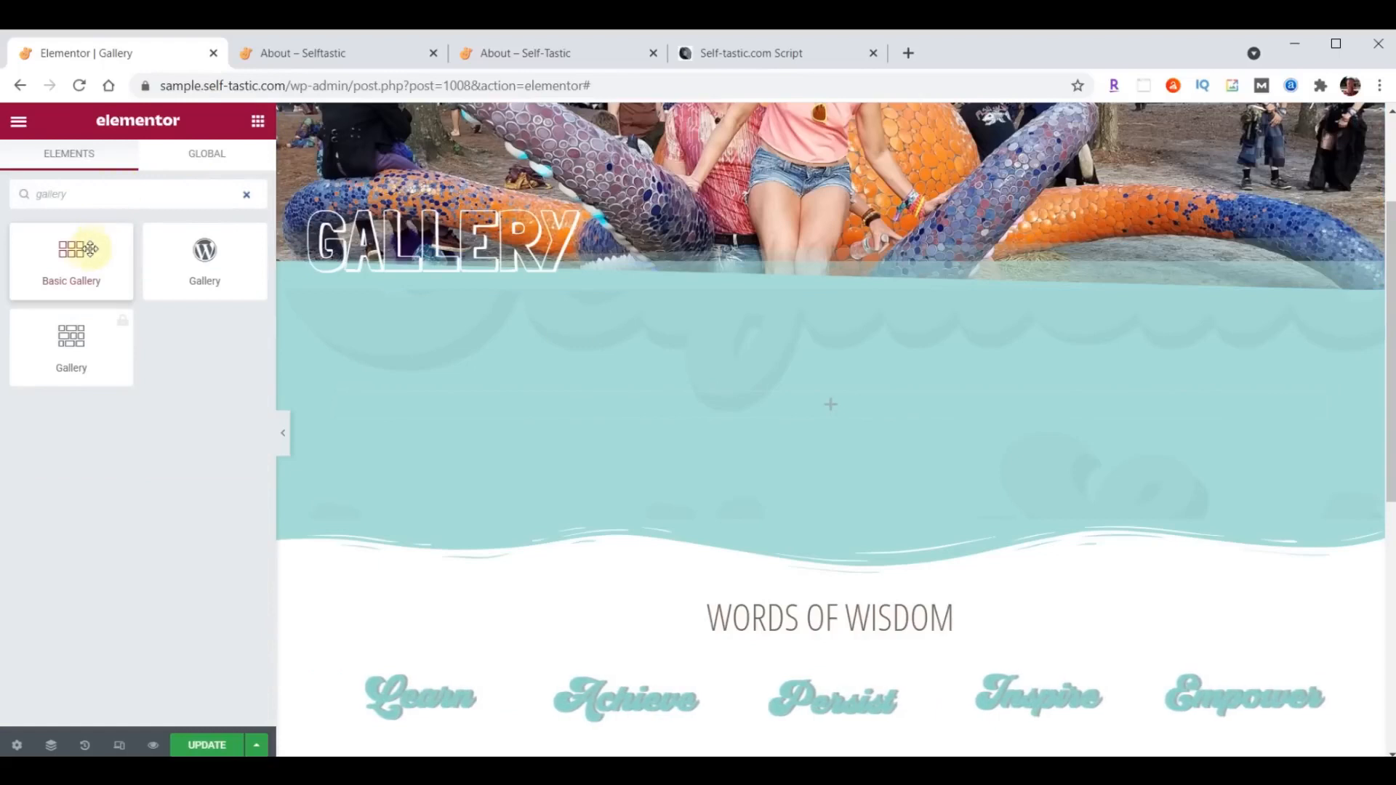
{"action": "left_click_drag", "start_coordinate": [73, 254], "coordinate": [841, 401]}
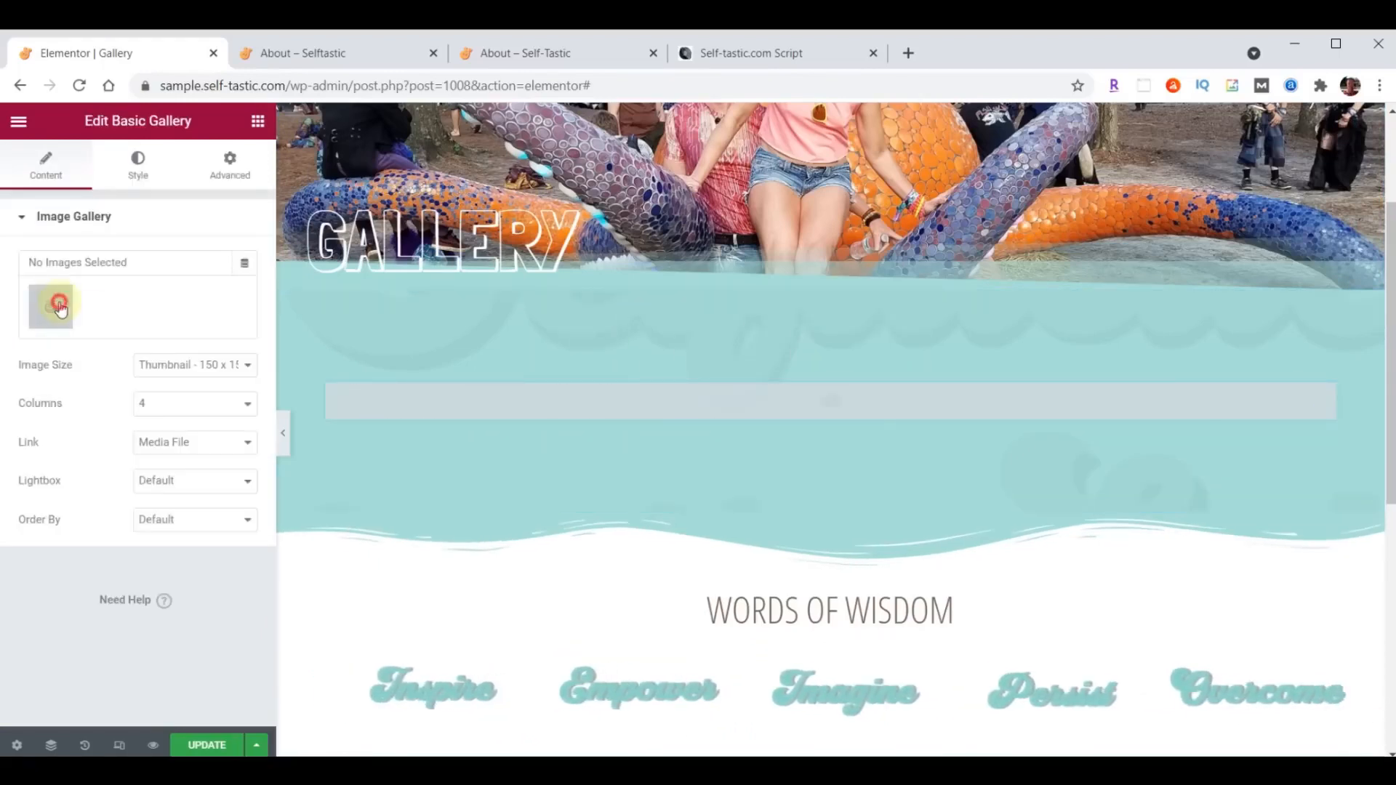
- Upload the images gallery-01.jpg through gallery-32.jpg from the content folder to the media library for the Basic Gallery widget
{"action": "left_click", "coordinate": [58, 307]}
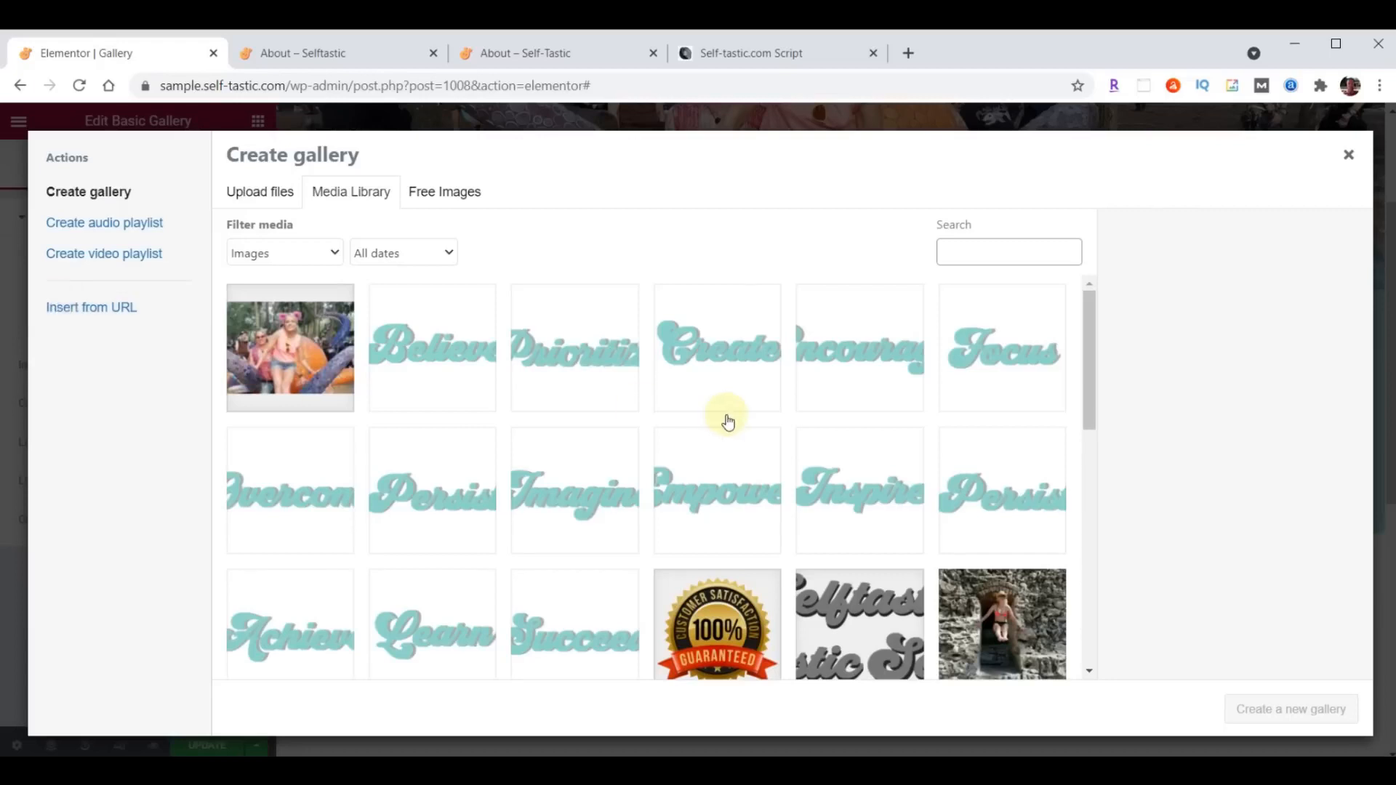
{"action": "key", "text": "alt+Tab"}
{"action": "scroll", "coordinate": [1238, 497], "scroll_direction": "up", "scroll_amount": 2}
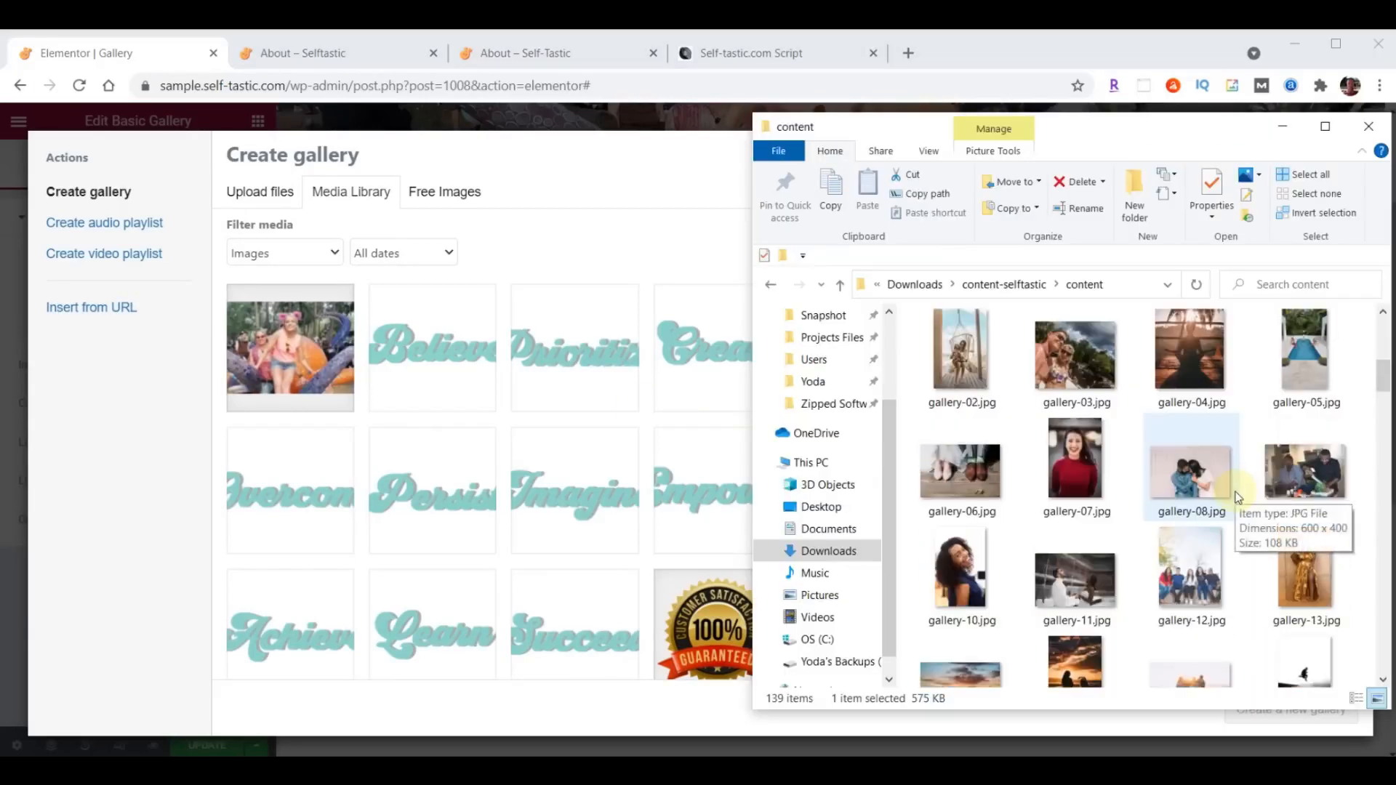
{"action": "scroll", "coordinate": [1238, 497], "scroll_direction": "up", "scroll_amount": 2}
{"action": "left_click", "coordinate": [1290, 446]}
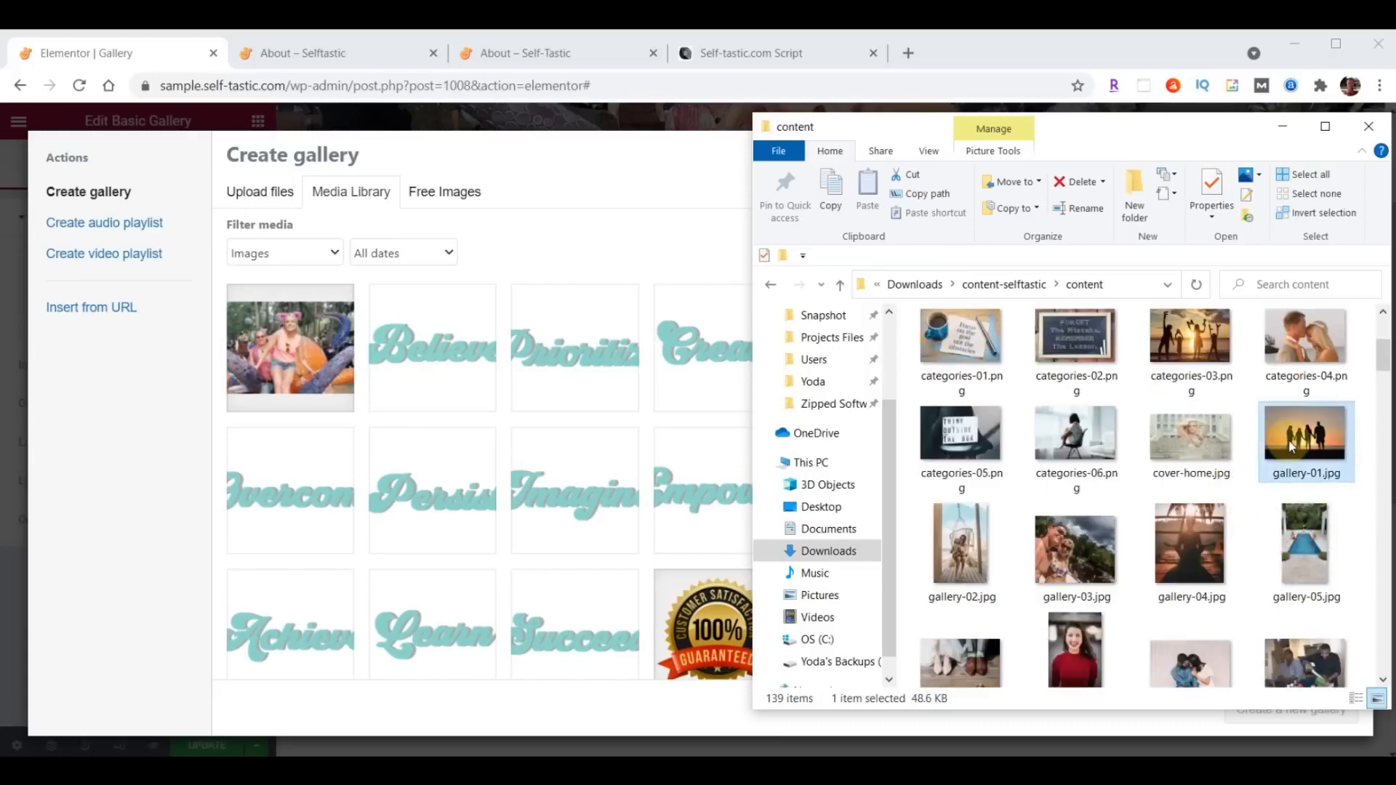
{"action": "scroll", "coordinate": [1291, 446], "scroll_direction": "down", "scroll_amount": 5}
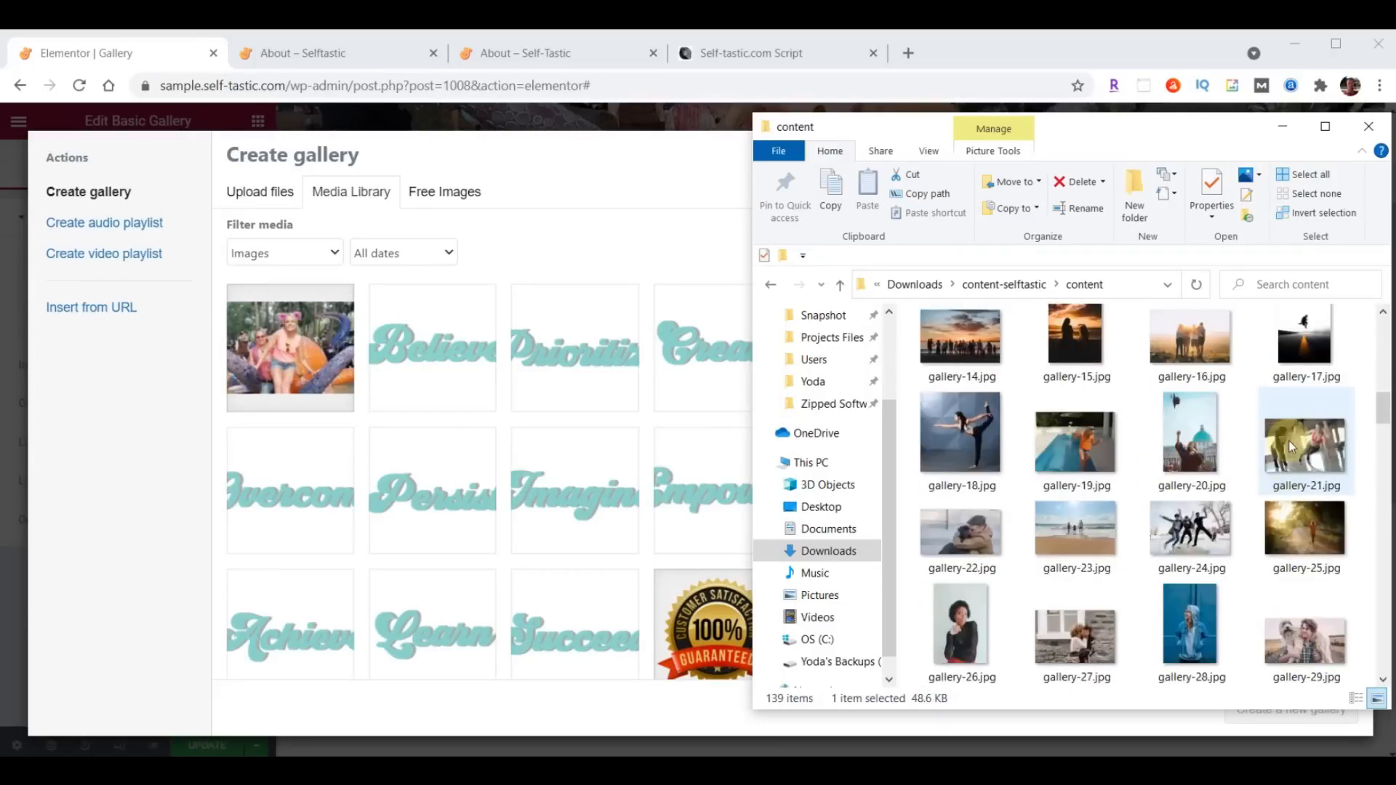
{"action": "scroll", "coordinate": [1289, 441], "scroll_direction": "down", "scroll_amount": 4}
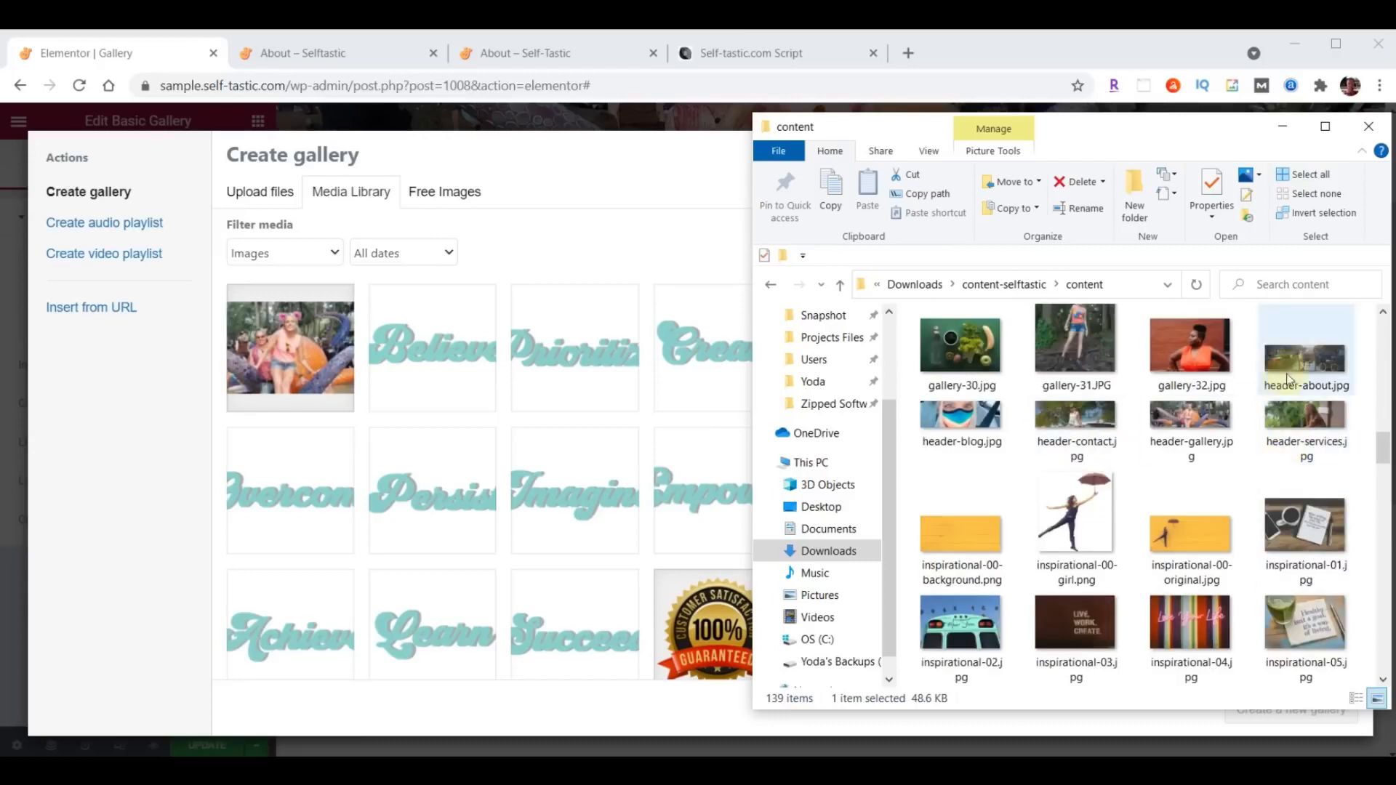
{"action": "left_click", "coordinate": [1199, 356], "text": "shift"}
{"action": "left_click_drag", "start_coordinate": [1242, 376], "coordinate": [306, 515]}
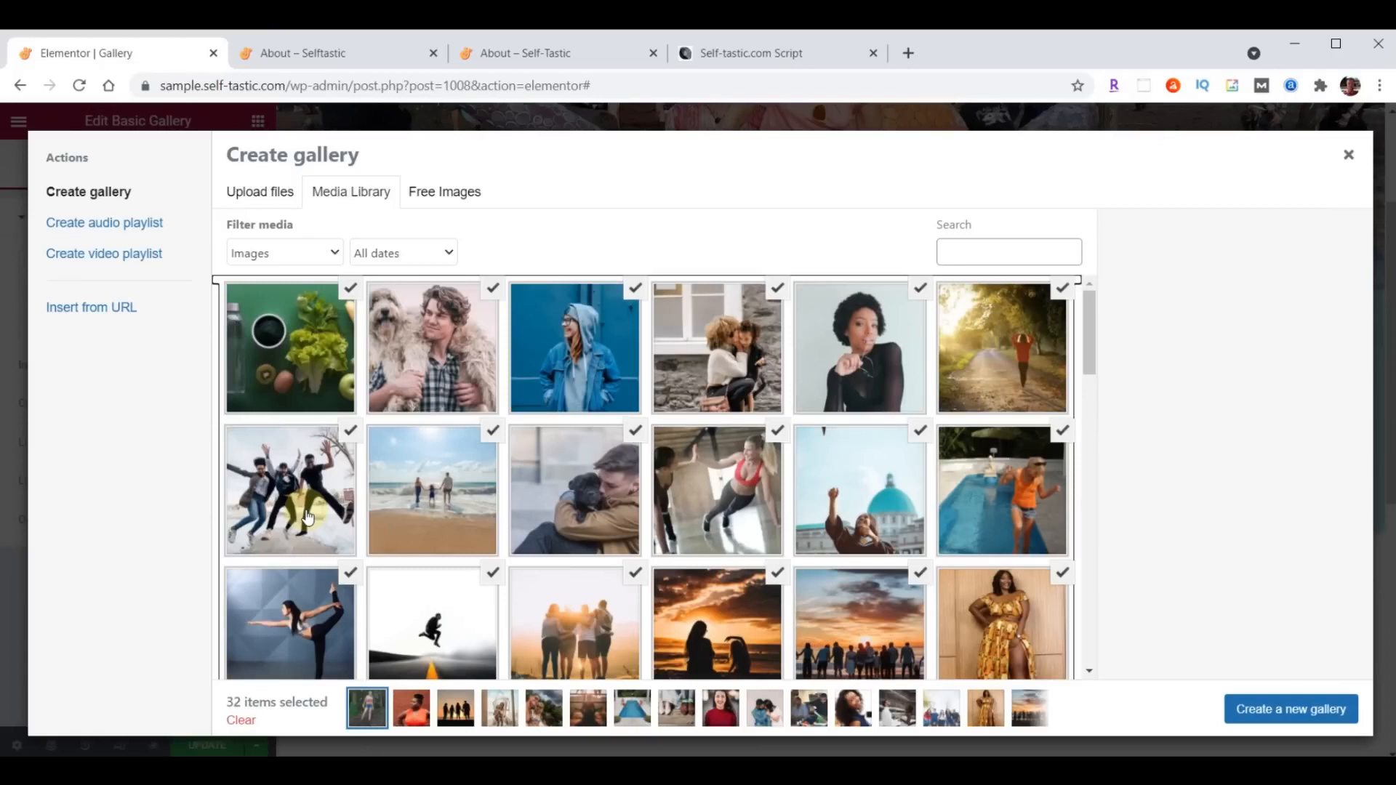
- Create a new gallery from the uploaded images, try rearranging the first photos, and insert it into the Basic Gallery widget
{"action": "left_click", "coordinate": [1307, 699]}
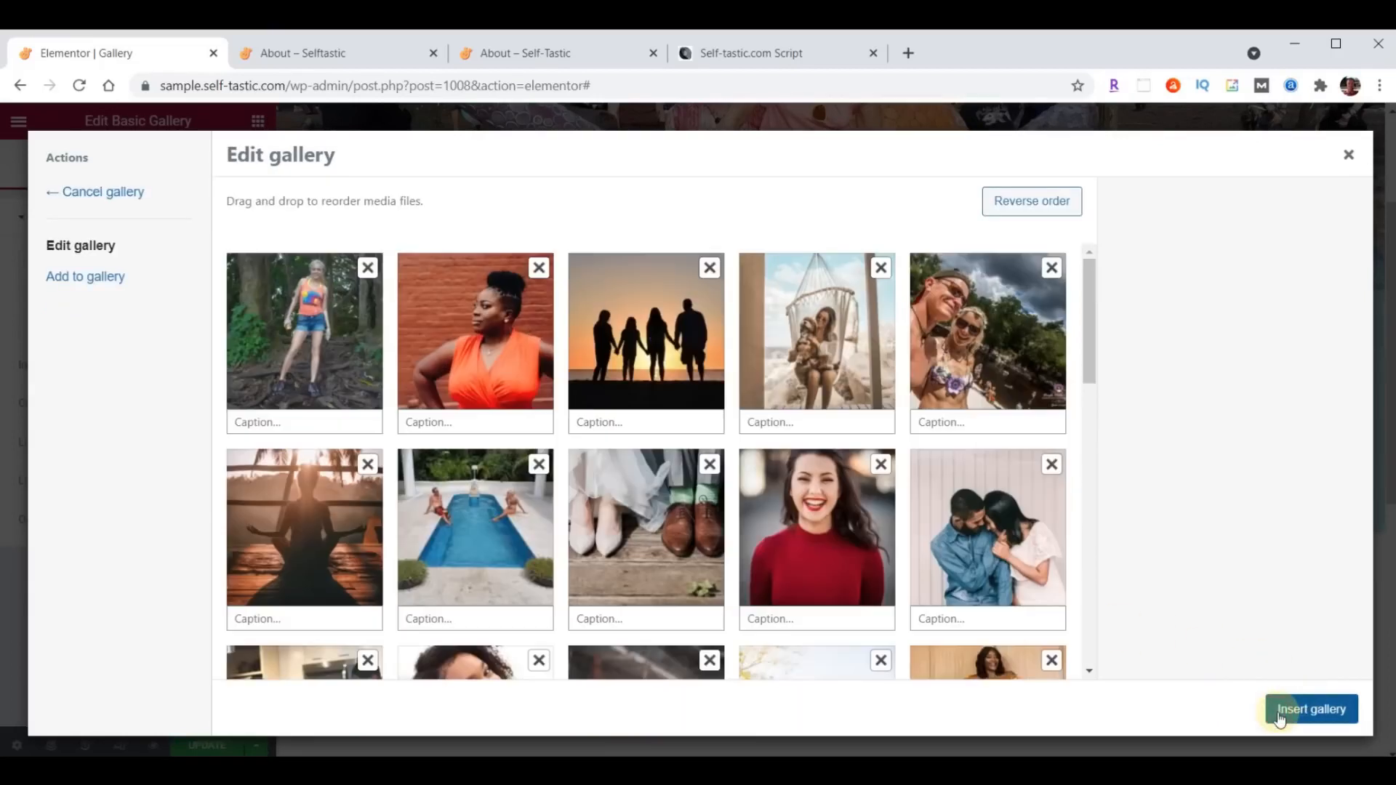
{"action": "left_click_drag", "start_coordinate": [631, 356], "coordinate": [480, 366]}
{"action": "left_click_drag", "start_coordinate": [627, 352], "coordinate": [447, 357]}
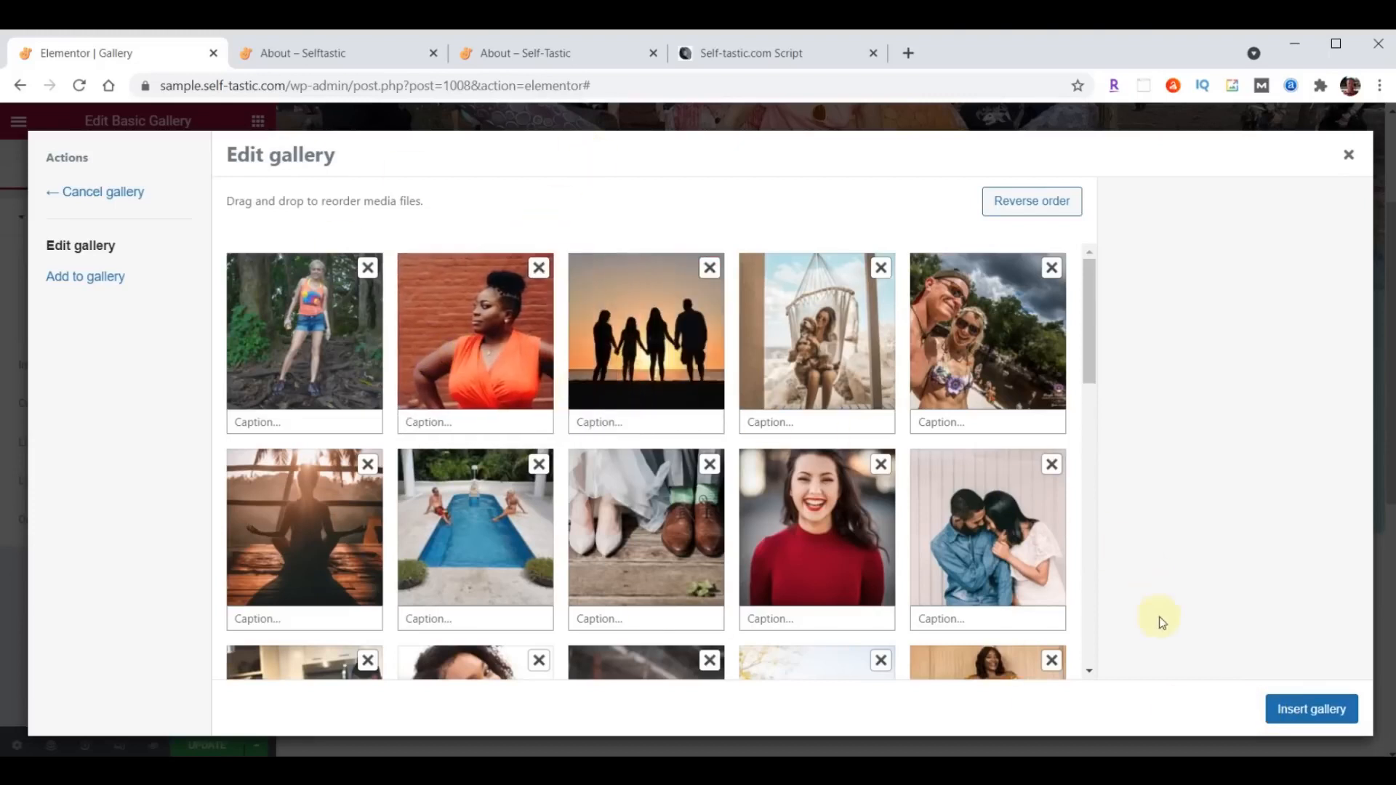
{"action": "left_click", "coordinate": [1313, 718]}
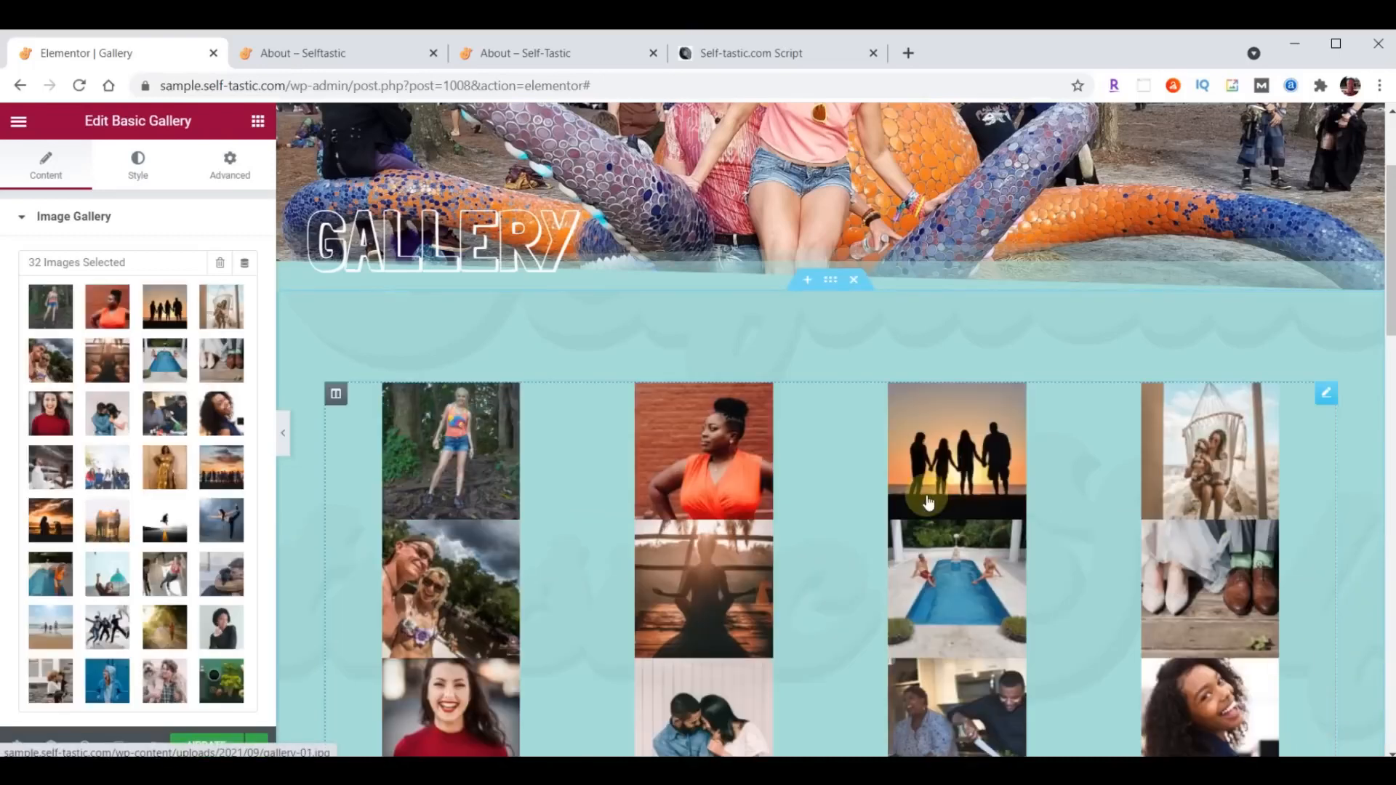
- Set the Basic Gallery's image size to Medium - 300 x 300 and update the page
{"action": "scroll", "coordinate": [138, 472], "scroll_direction": "down", "scroll_amount": 3}
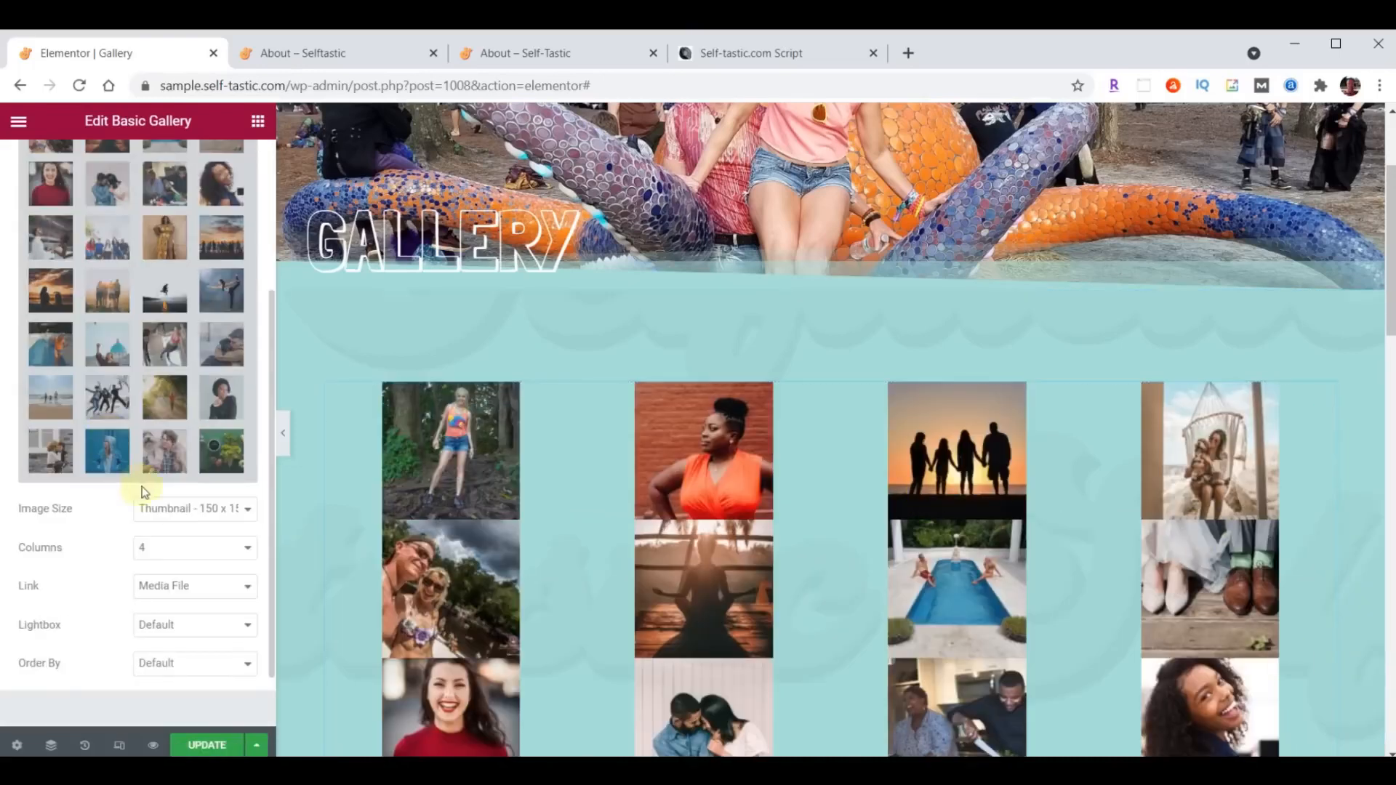
{"action": "left_click", "coordinate": [179, 514]}
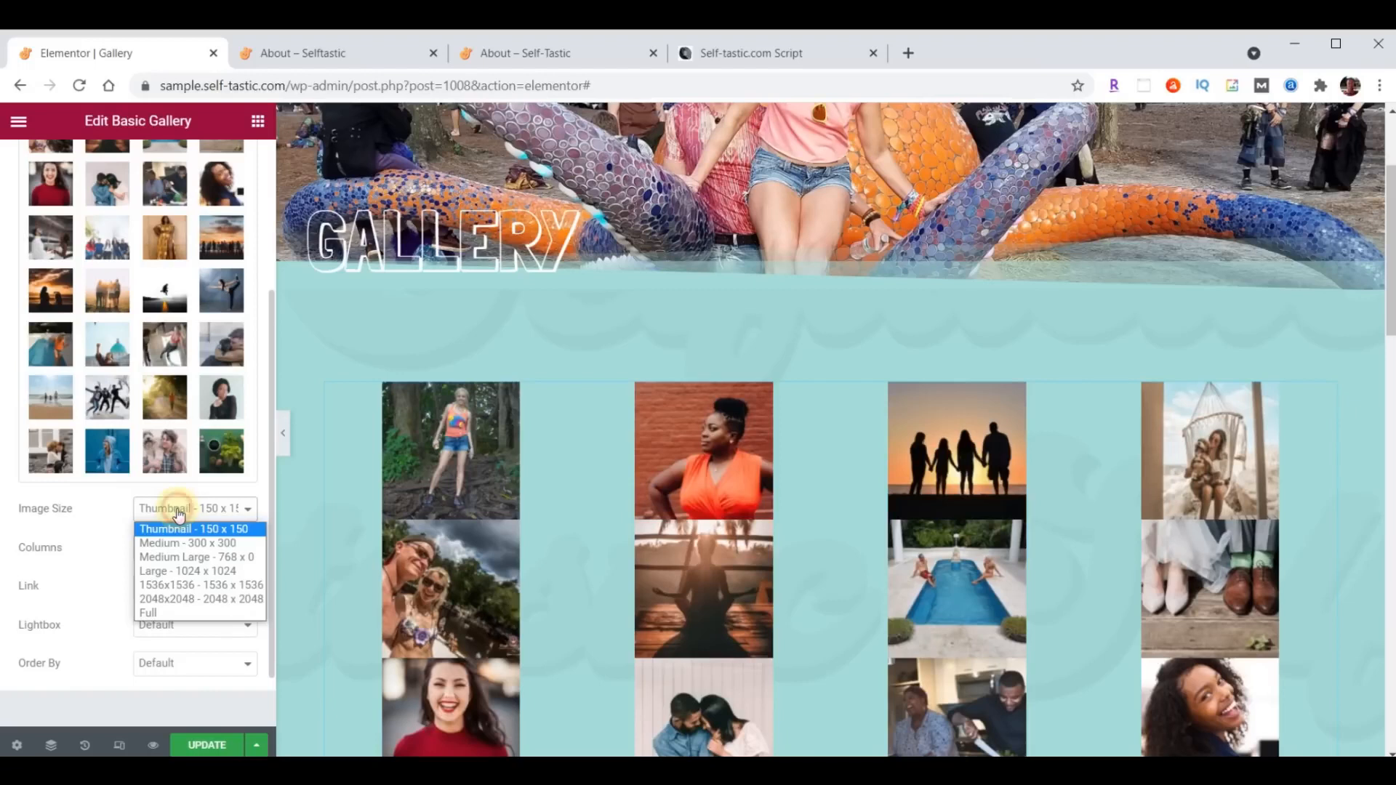
{"action": "left_click", "coordinate": [180, 543]}
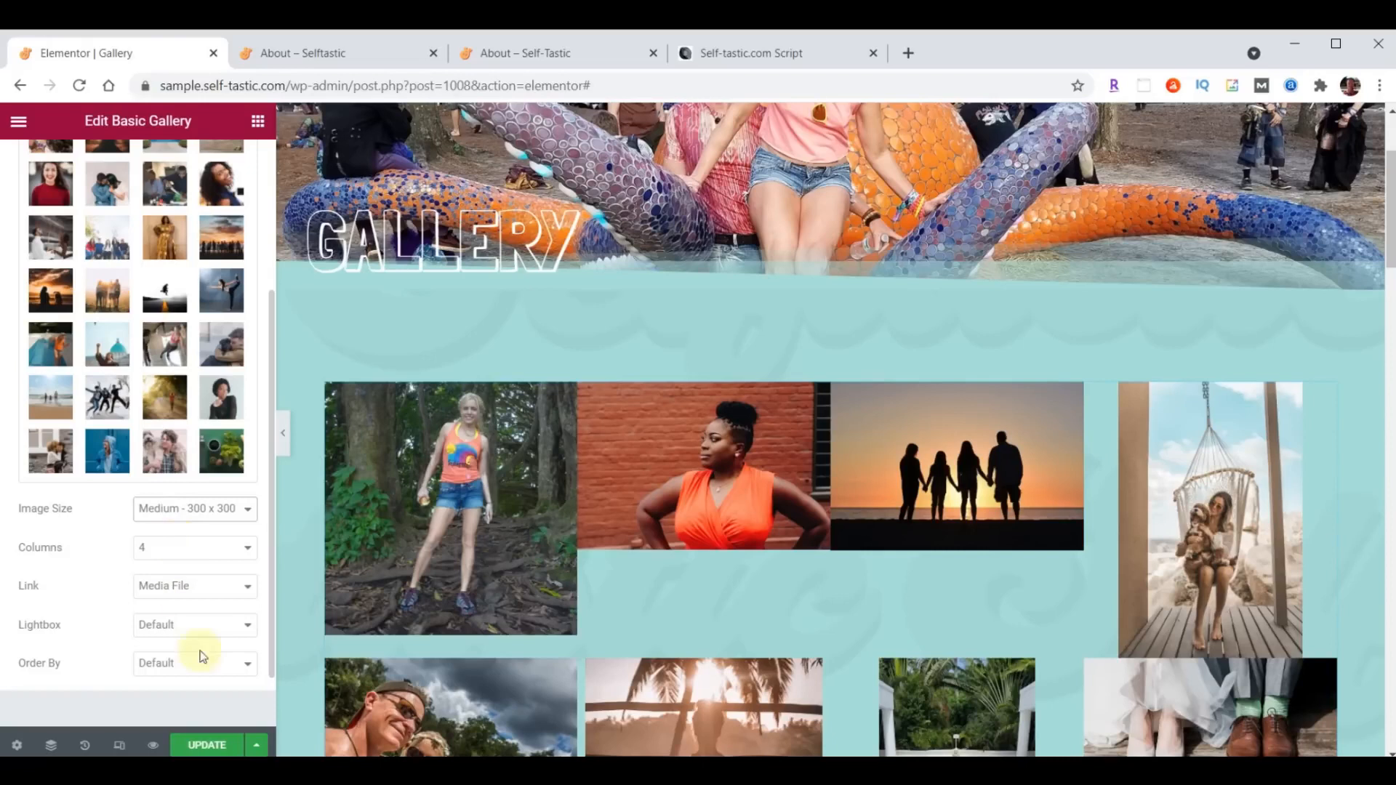
{"action": "left_click", "coordinate": [211, 746]}
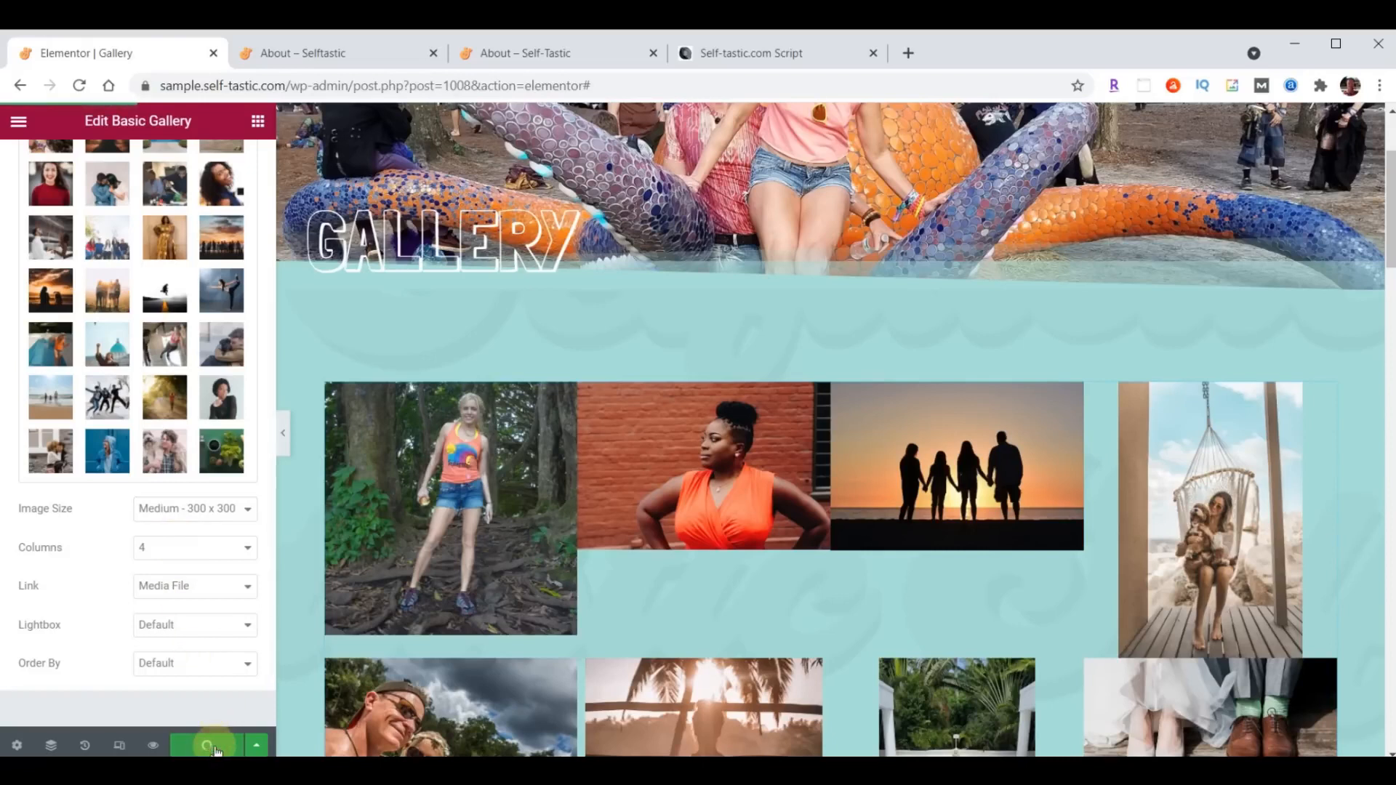
- Reload the live Selftastic site, open its Gallery page and examine how the photo grid is laid out
{"action": "left_click", "coordinate": [340, 54]}
{"action": "scroll", "coordinate": [967, 435], "scroll_direction": "up", "scroll_amount": 11}
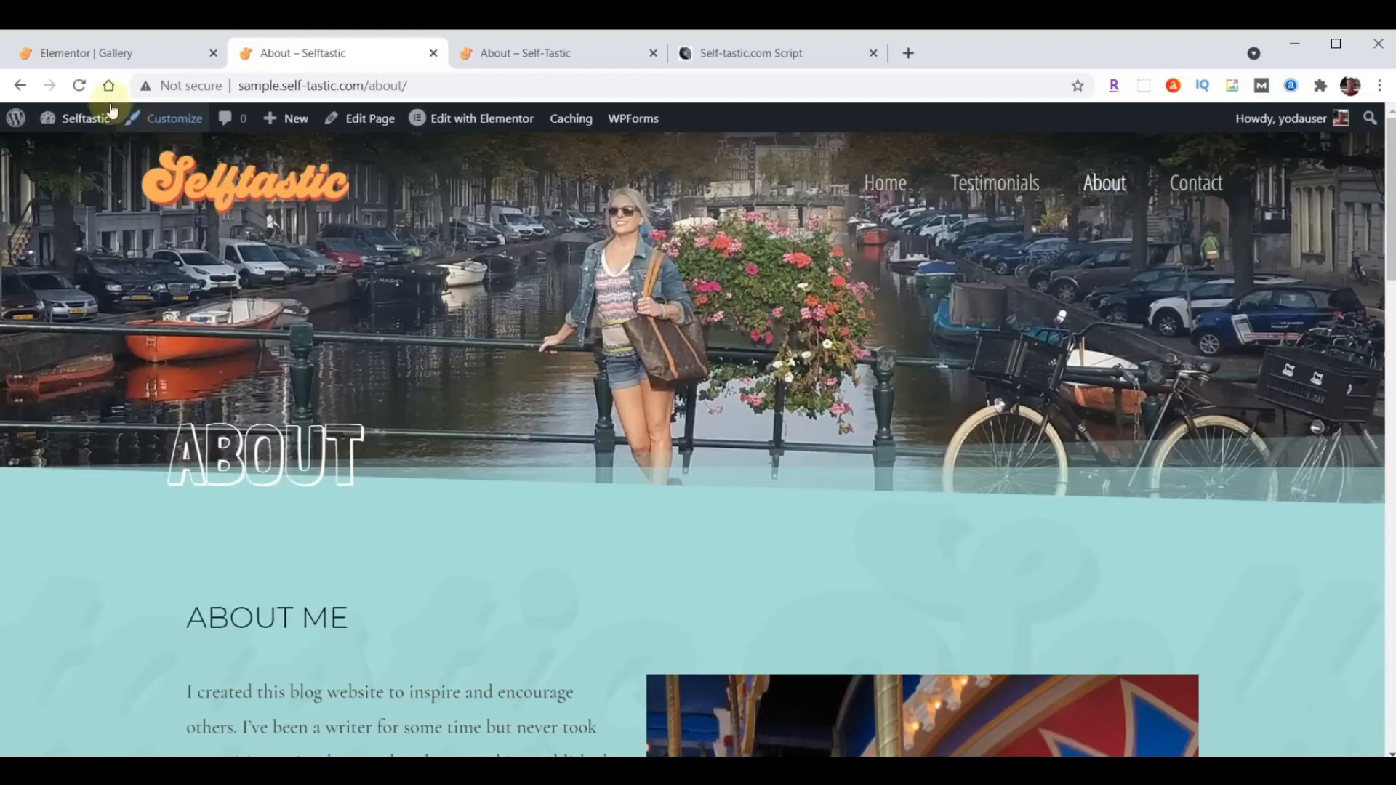
{"action": "left_click", "coordinate": [80, 86]}
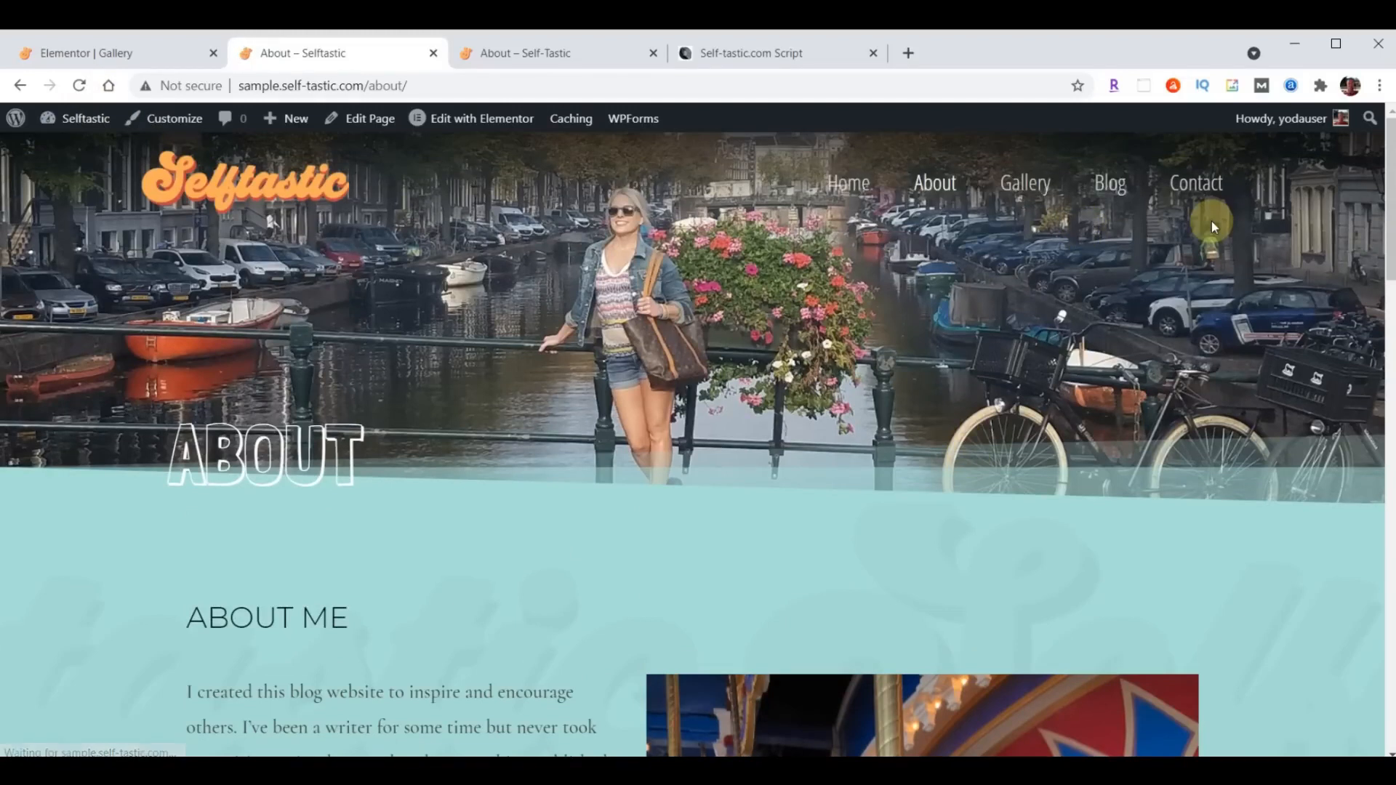
{"action": "left_click", "coordinate": [1028, 179]}
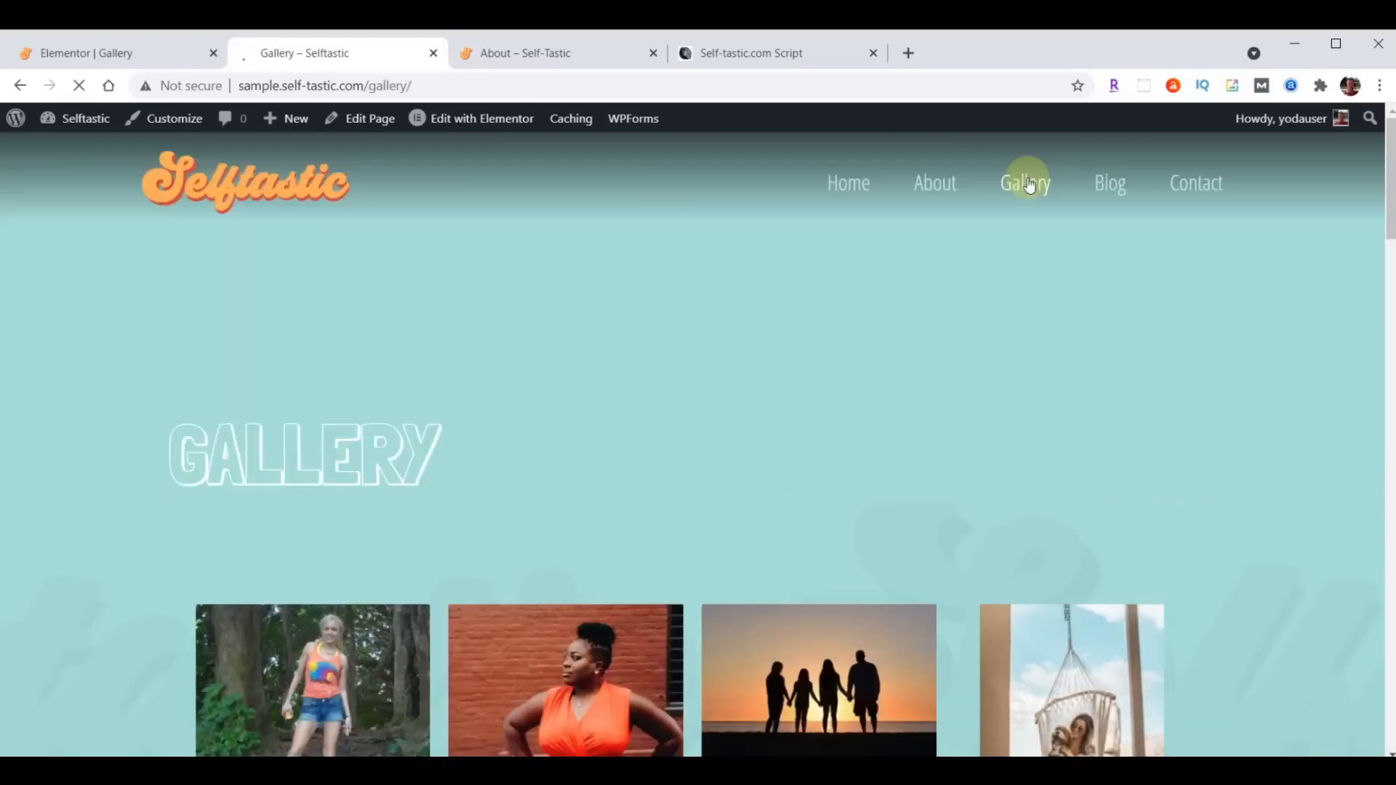
{"action": "scroll", "coordinate": [1073, 214], "scroll_direction": "down", "scroll_amount": 15}
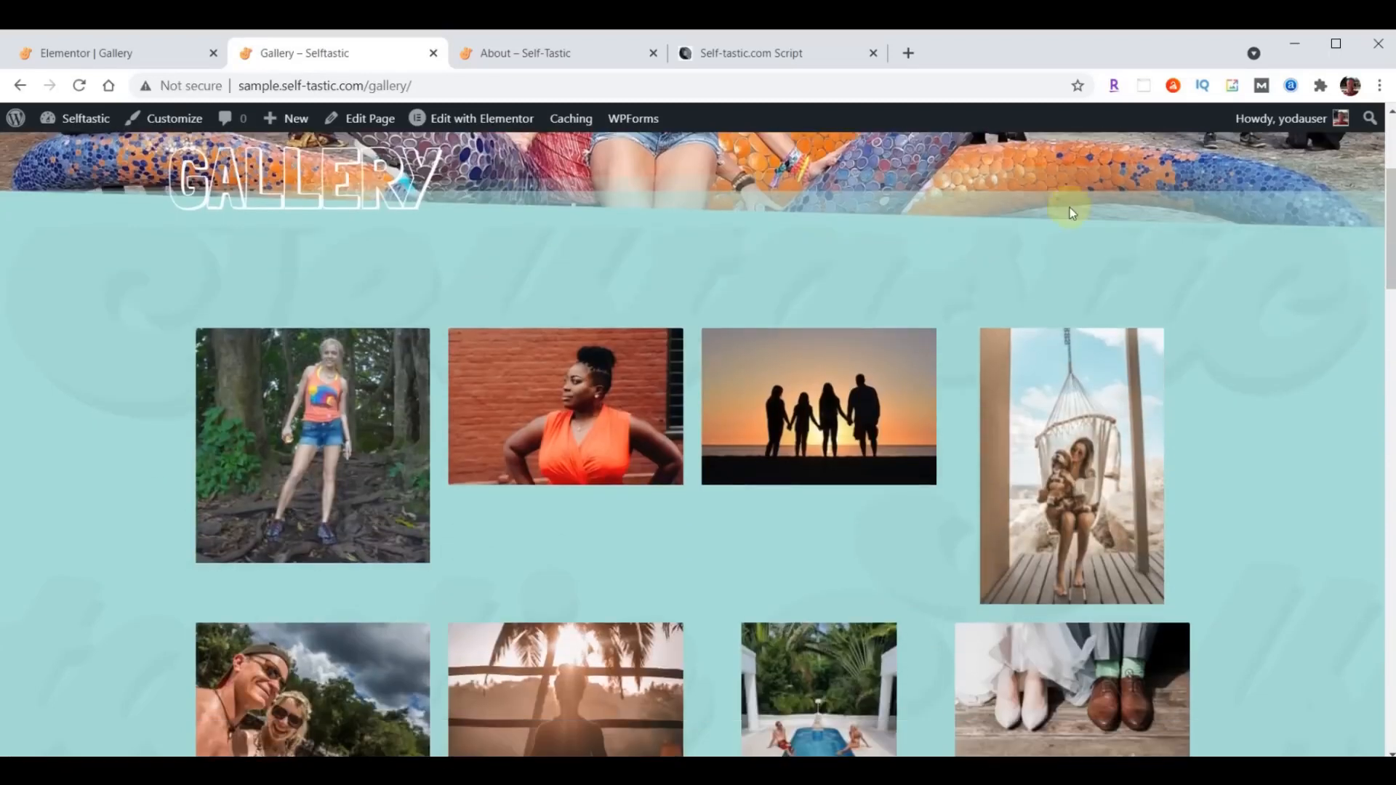
{"action": "scroll", "coordinate": [1075, 219], "scroll_direction": "down", "scroll_amount": 15}
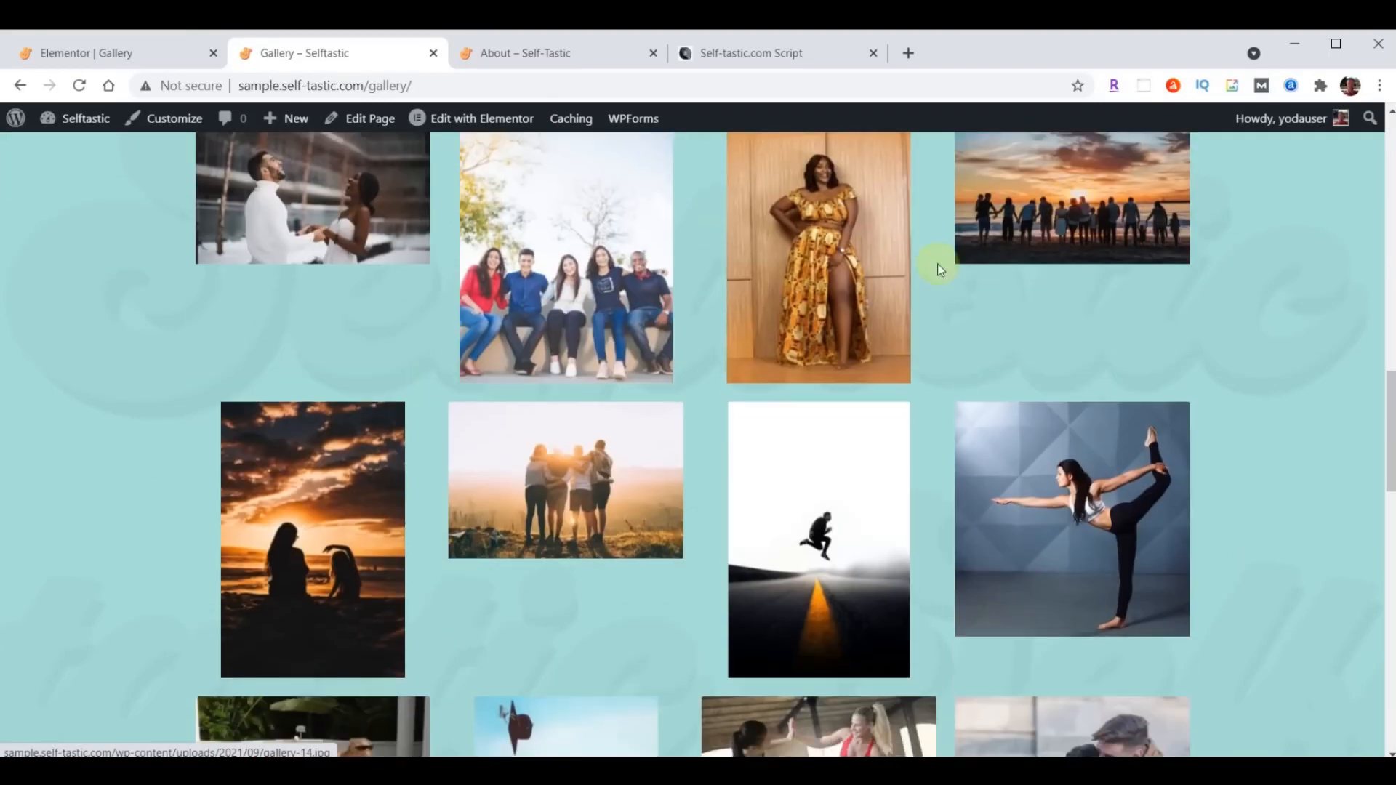
{"action": "scroll", "coordinate": [861, 434], "scroll_direction": "up", "scroll_amount": 20}
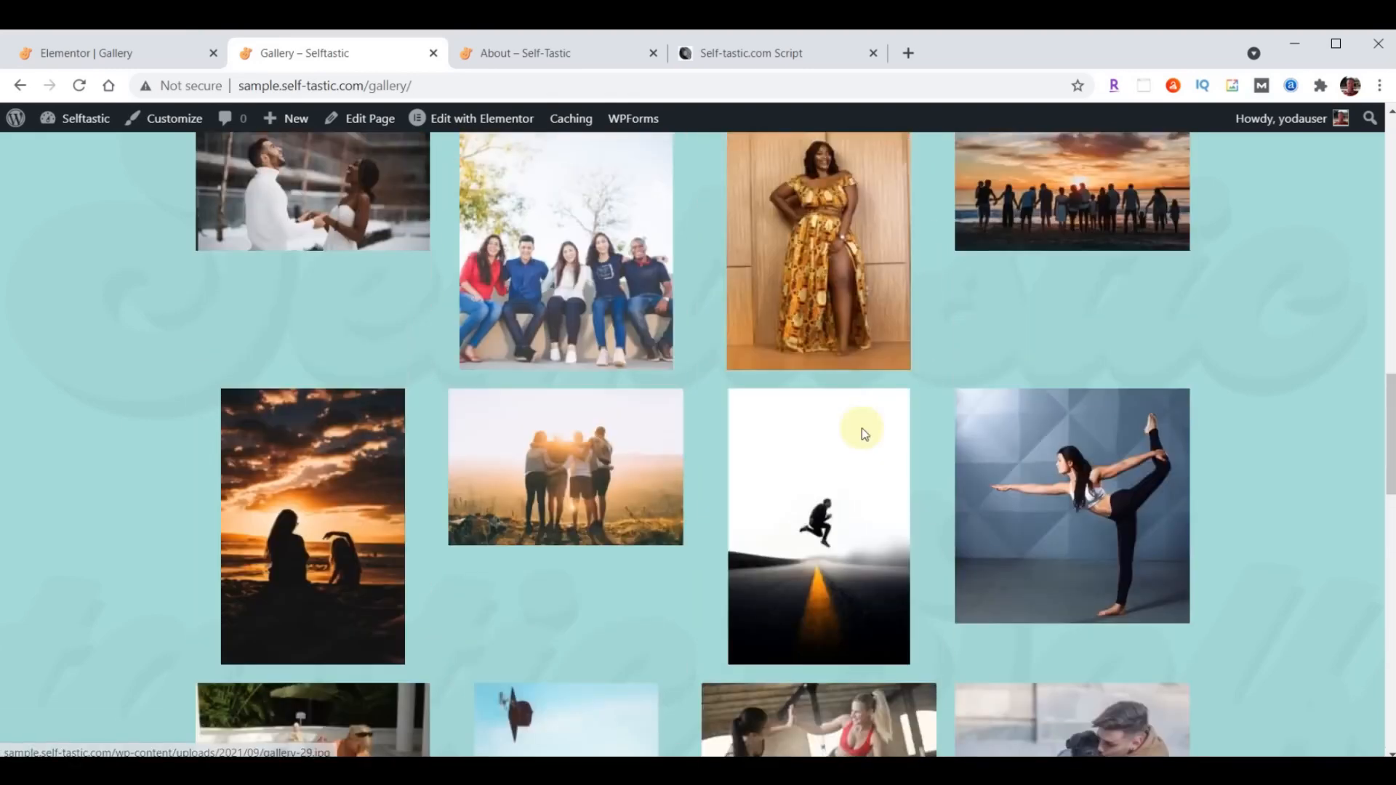
{"action": "scroll", "coordinate": [695, 336], "scroll_direction": "down", "scroll_amount": 12}
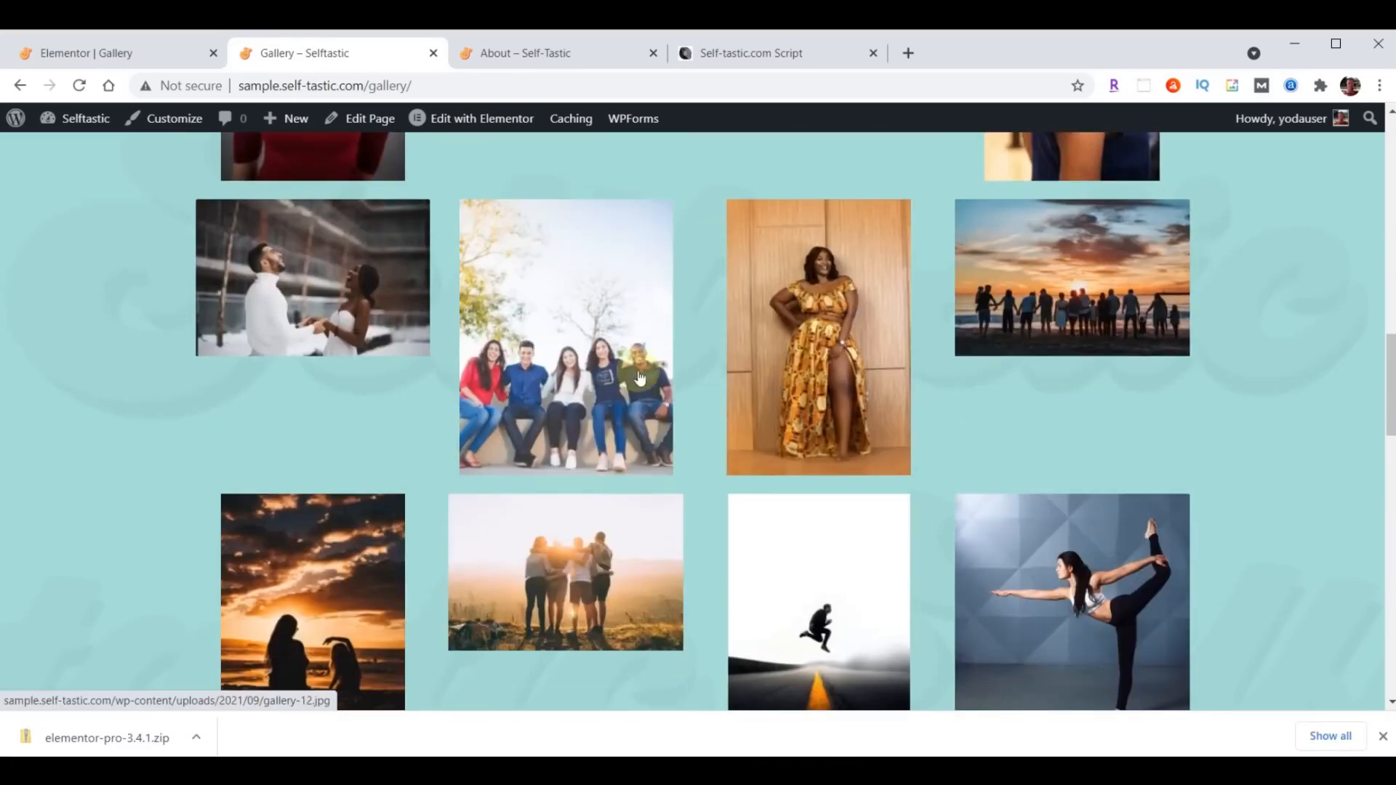
- Preview gallery photos enlarged in the lightbox on the live page, close it and return to the page header
{"action": "left_click", "coordinate": [607, 358]}
{"action": "left_click", "coordinate": [1276, 422]}
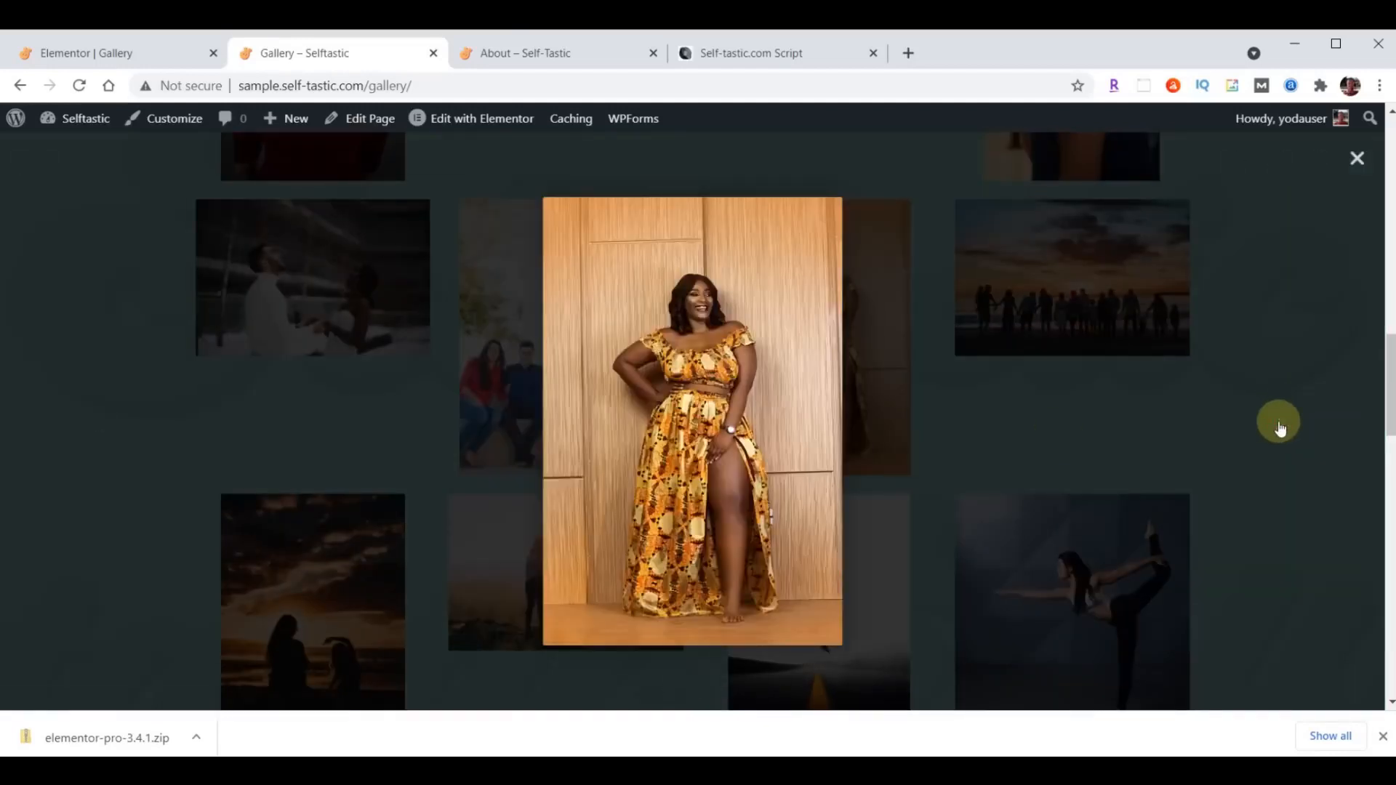
{"action": "left_click", "coordinate": [1280, 423]}
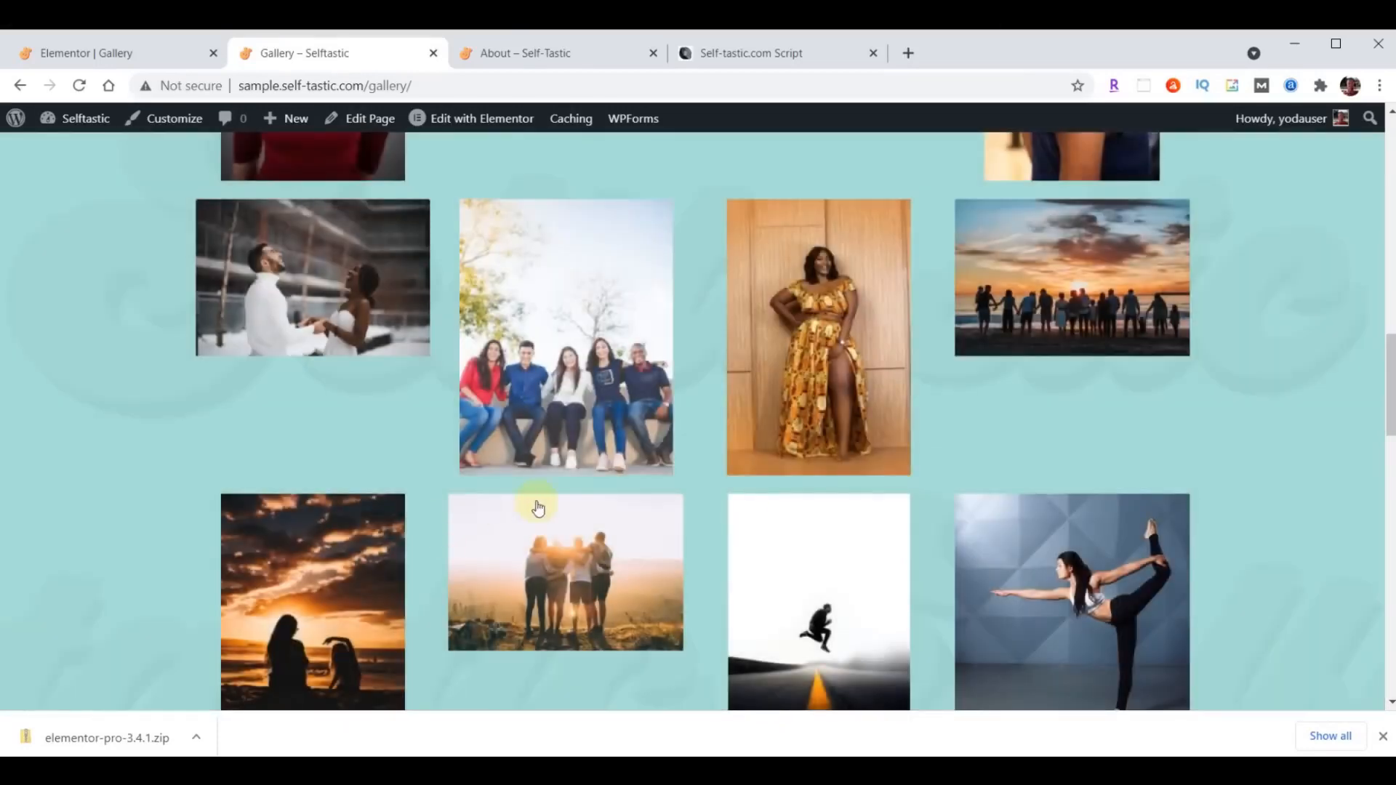
{"action": "scroll", "coordinate": [679, 523], "scroll_direction": "up", "scroll_amount": 20}
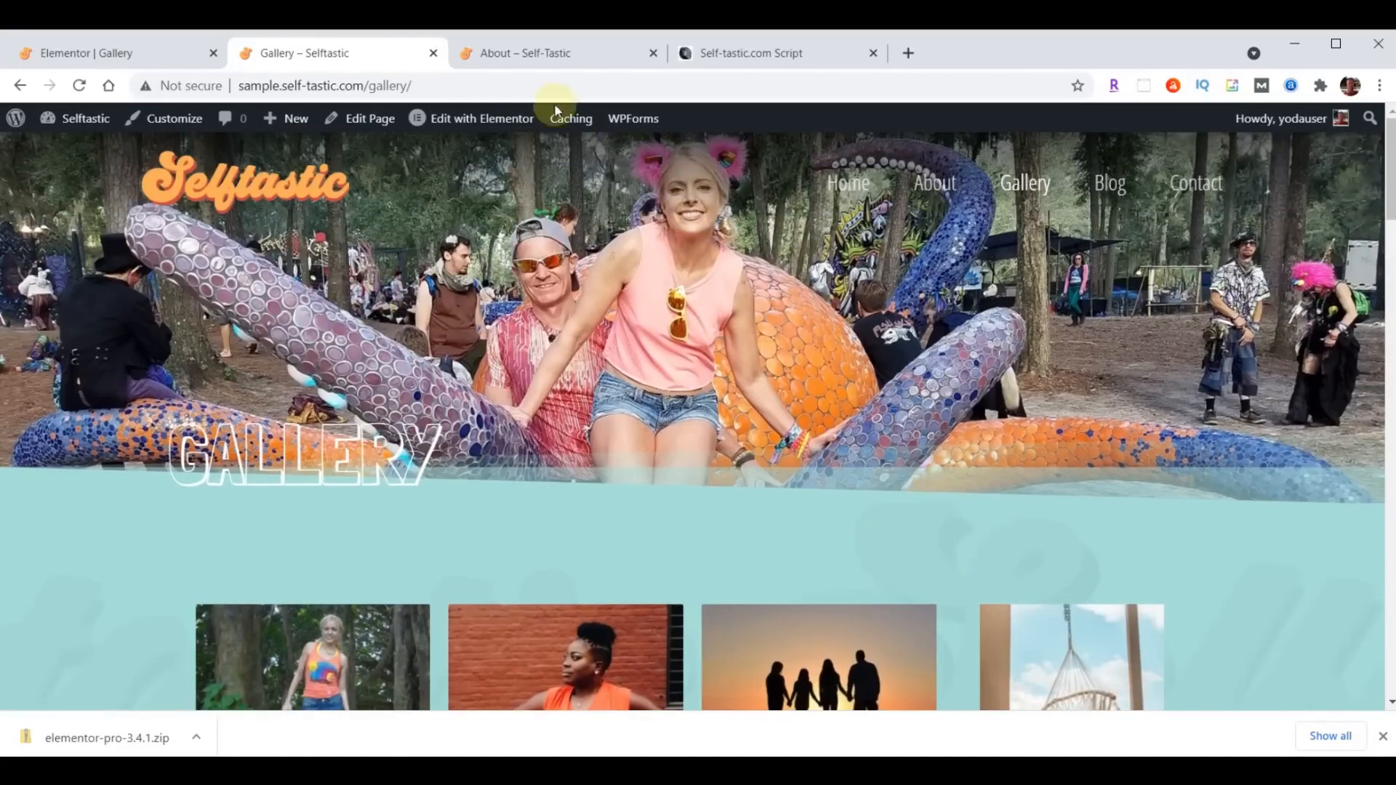
- Open the Gallery page on the Self-Tastic reference site and compare its photo layout with the sample site's gallery
{"action": "left_click", "coordinate": [529, 56]}
{"action": "left_click", "coordinate": [975, 154]}
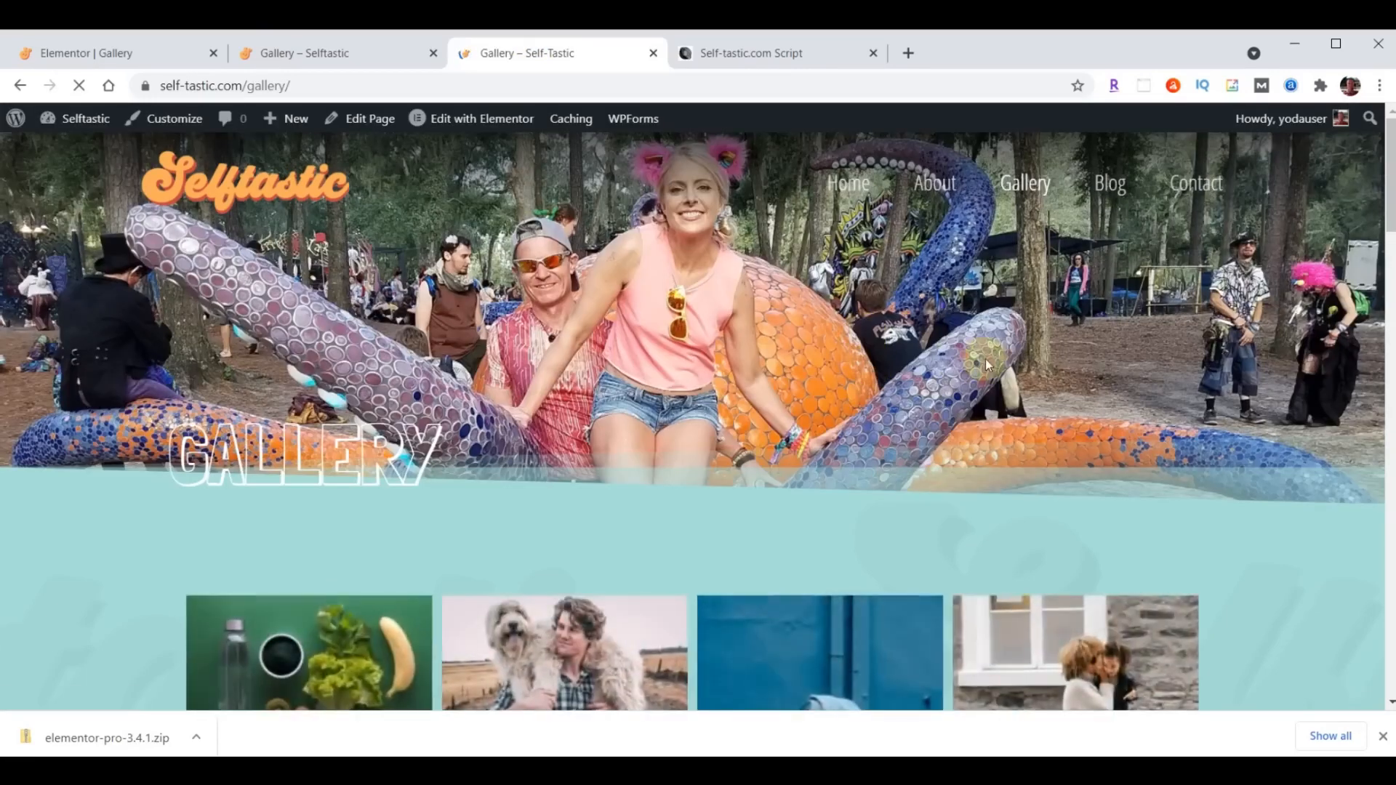
{"action": "scroll", "coordinate": [984, 359], "scroll_direction": "down", "scroll_amount": 10}
{"action": "scroll", "coordinate": [987, 367], "scroll_direction": "down", "scroll_amount": 11}
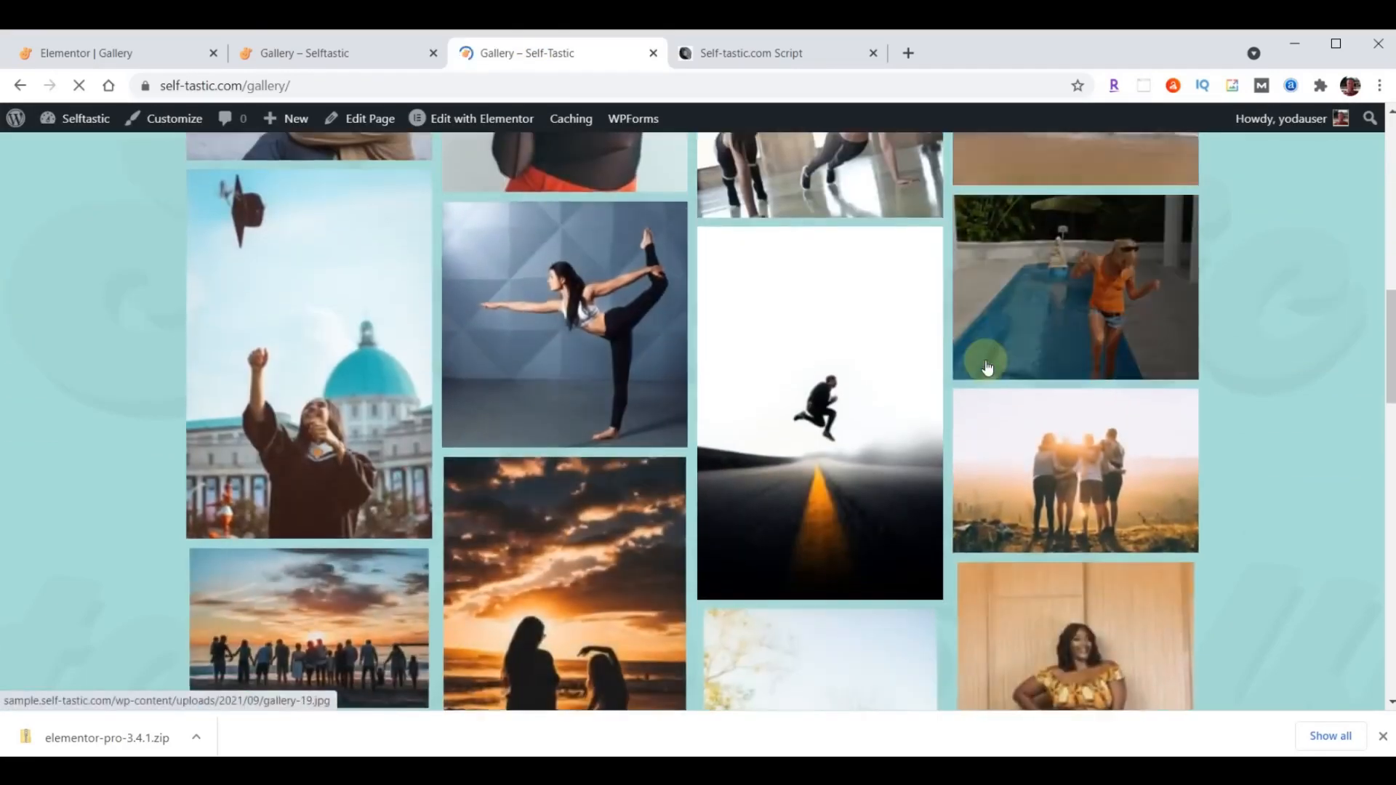
{"action": "scroll", "coordinate": [986, 367], "scroll_direction": "down", "scroll_amount": 7}
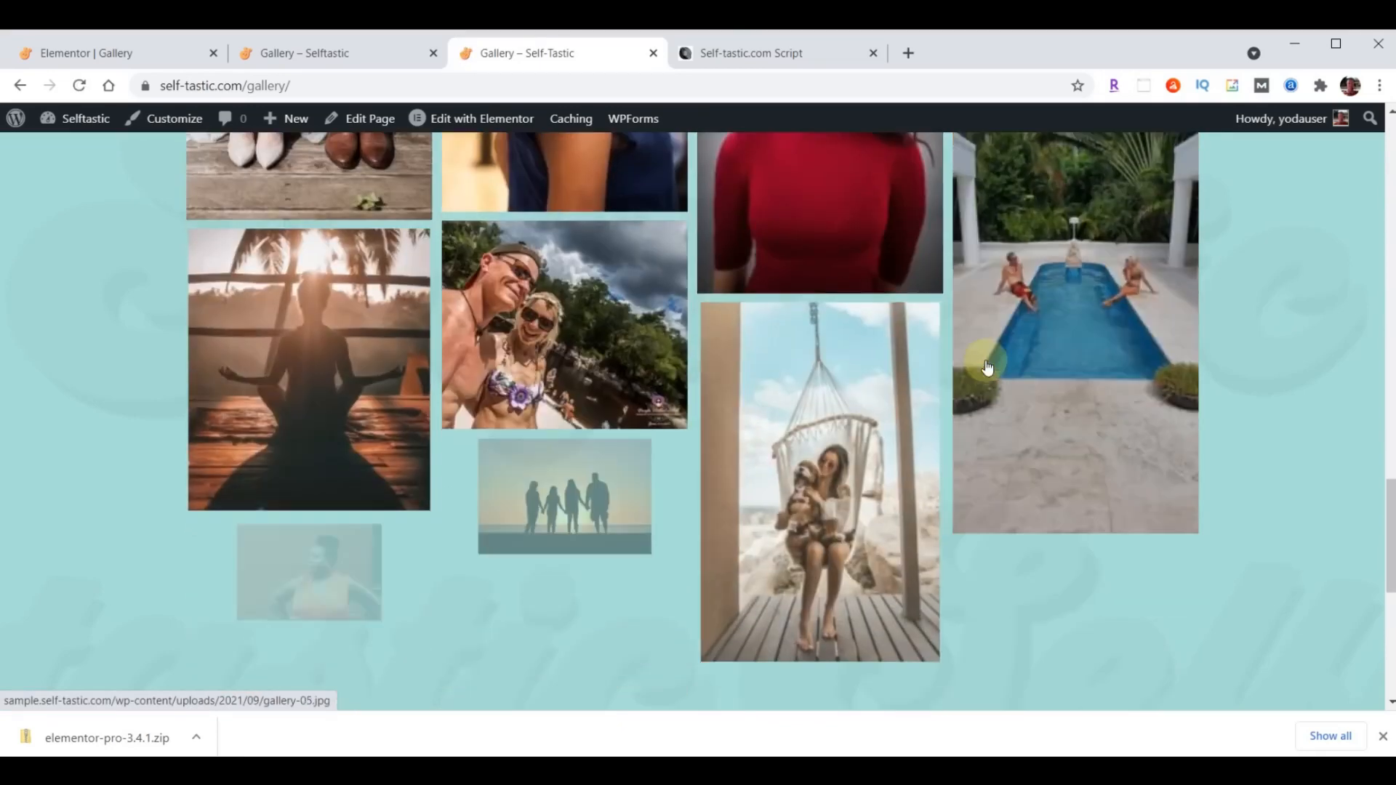
{"action": "key", "text": "ctrl+shift+Tab"}
{"action": "scroll", "coordinate": [972, 417], "scroll_direction": "up", "scroll_amount": 20}
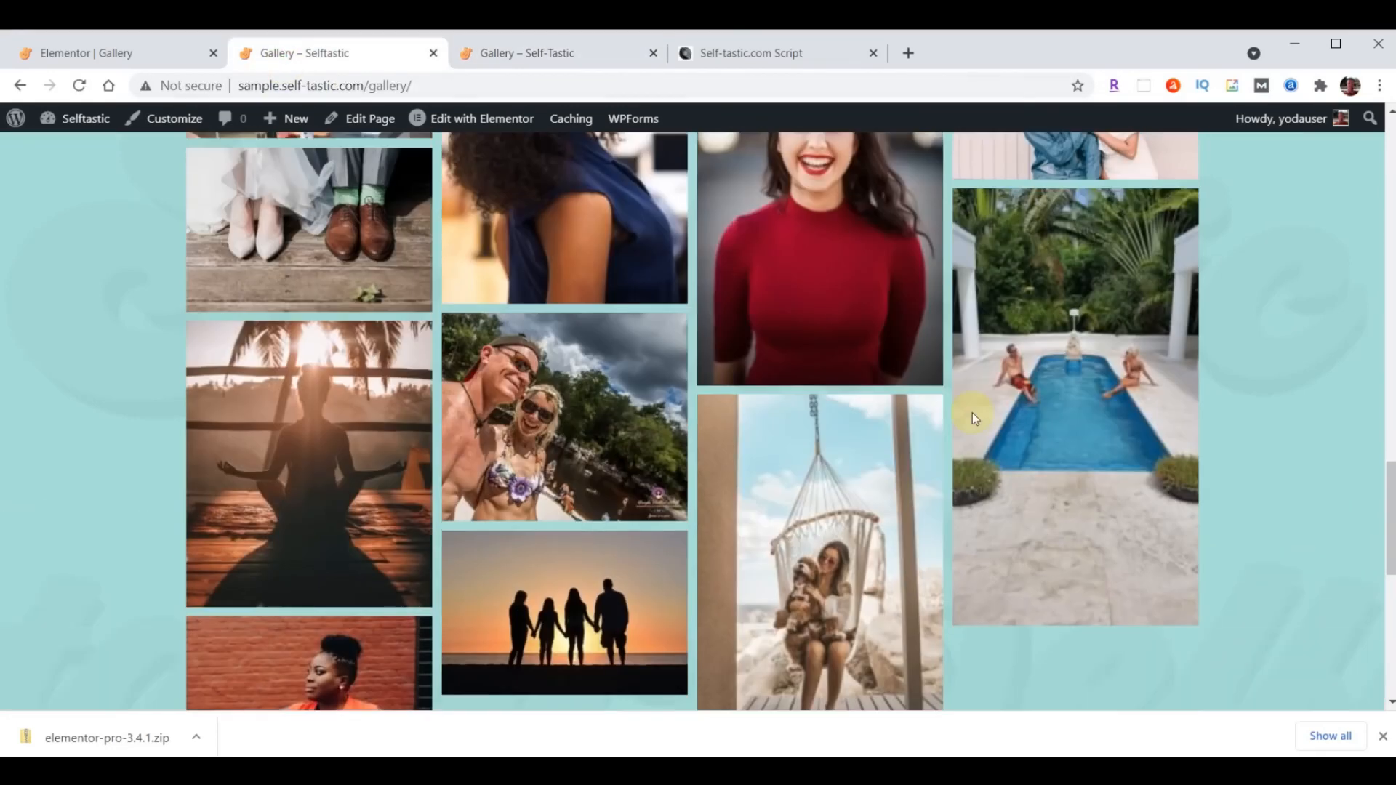
{"action": "scroll", "coordinate": [973, 418], "scroll_direction": "up", "scroll_amount": 5}
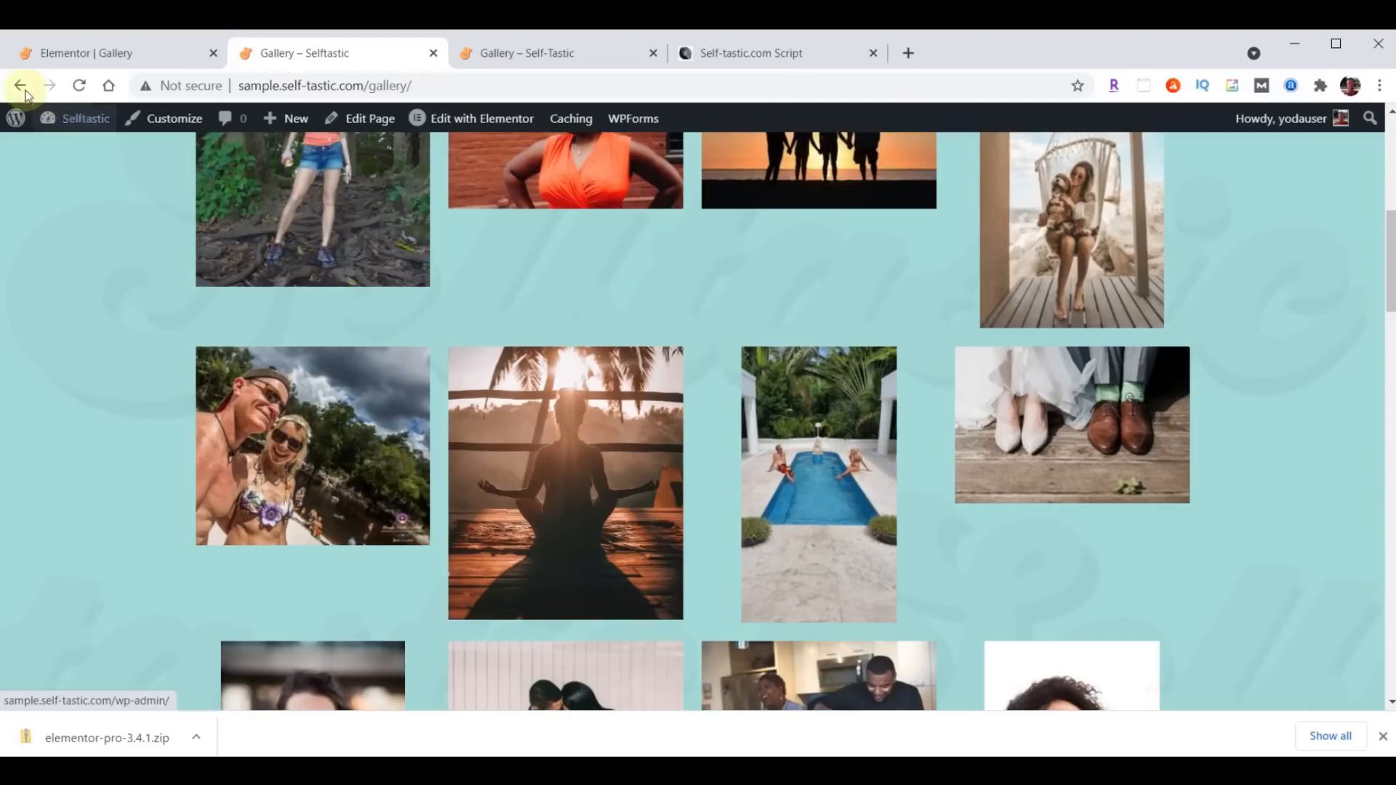
- In the Elementor editor, delete the Basic Gallery and place the Pro Gallery widget in the same section below the header
{"action": "left_click", "coordinate": [80, 58]}
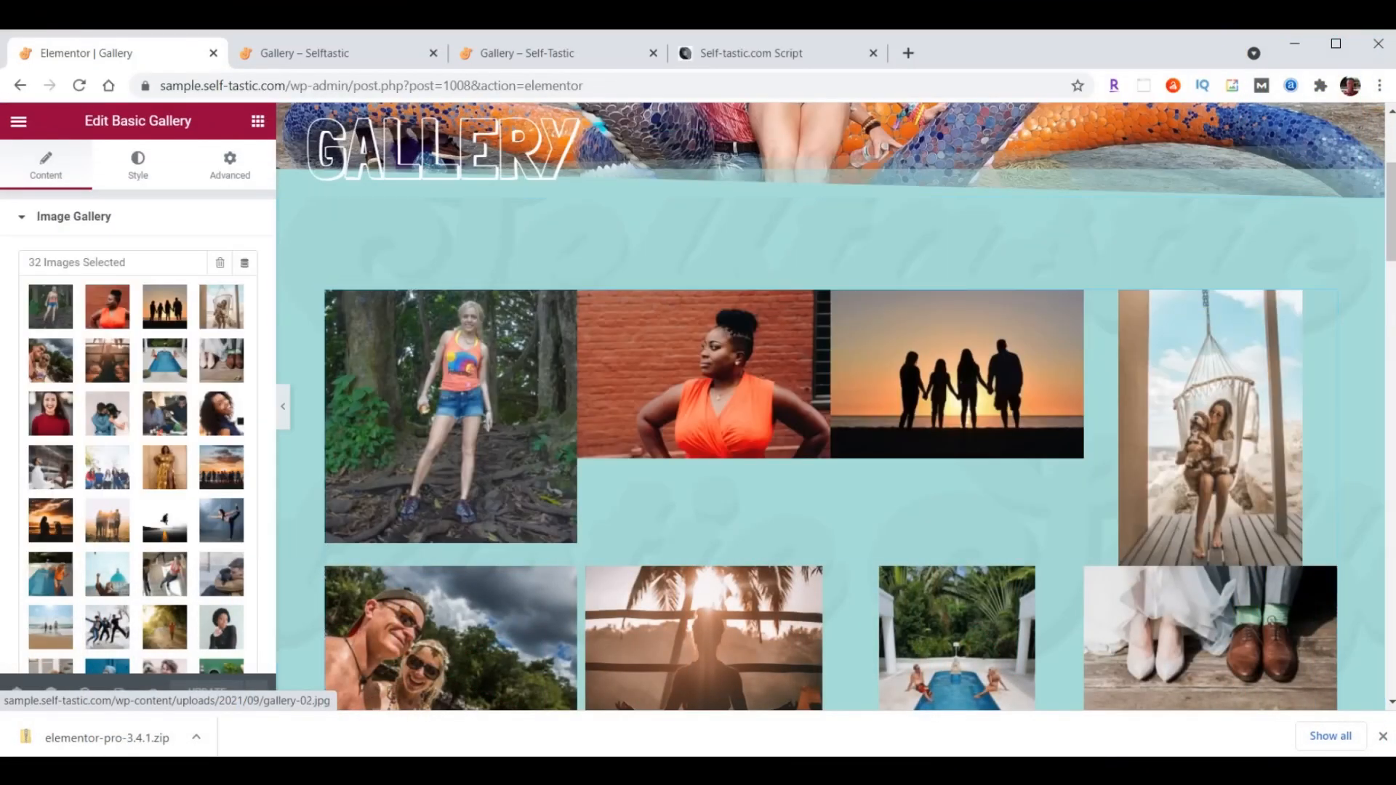
{"action": "right_click", "coordinate": [1326, 305]}
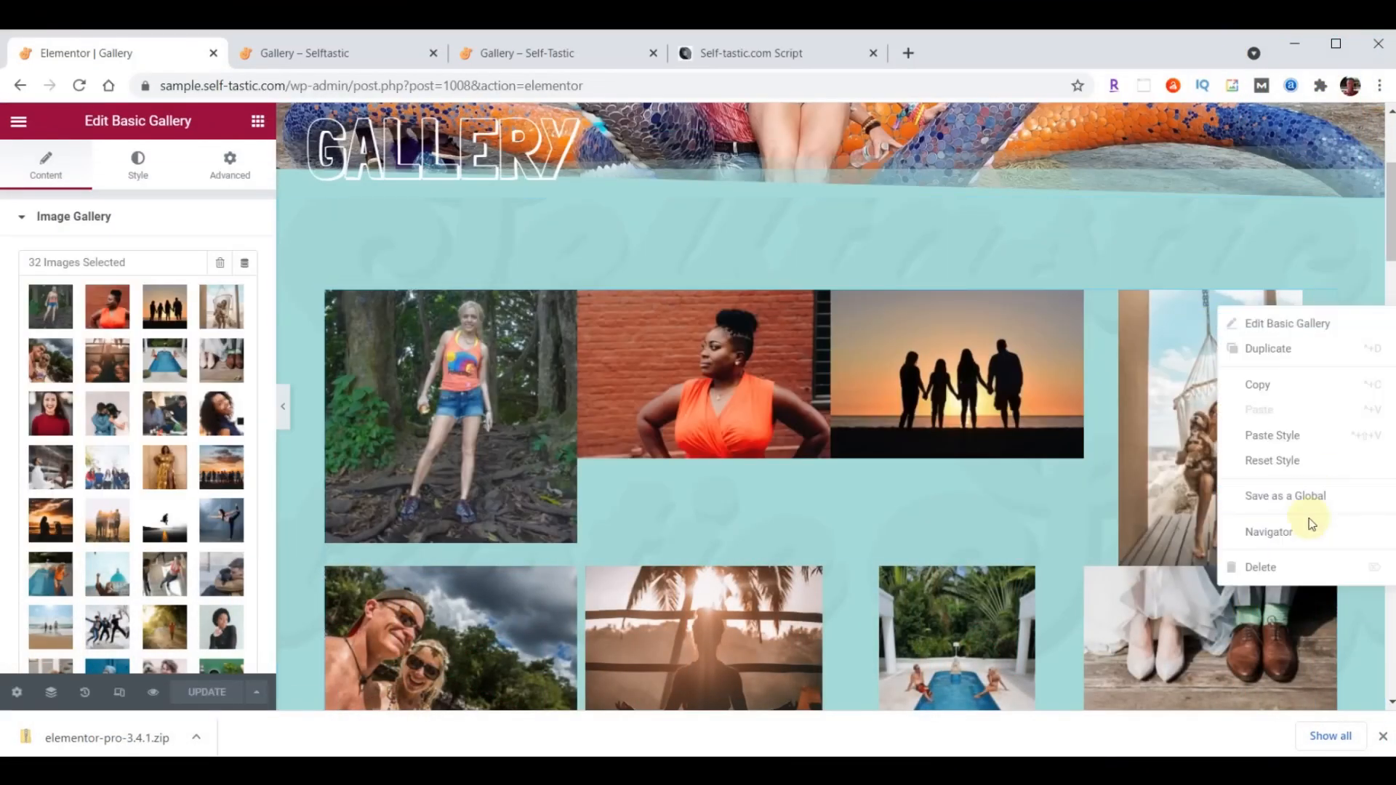
{"action": "left_click", "coordinate": [1292, 567]}
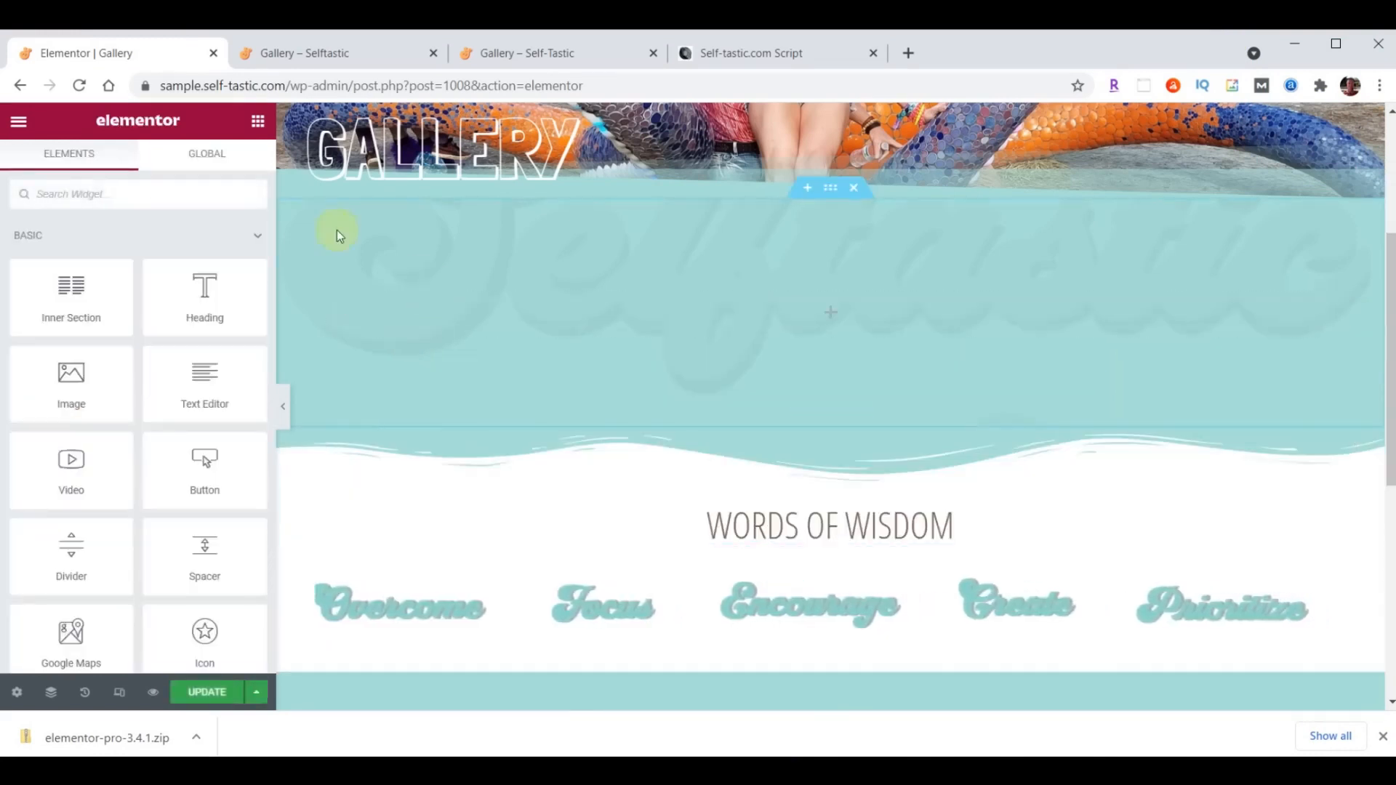
{"action": "left_click", "coordinate": [113, 203]}
{"action": "type", "text": "gallery"}
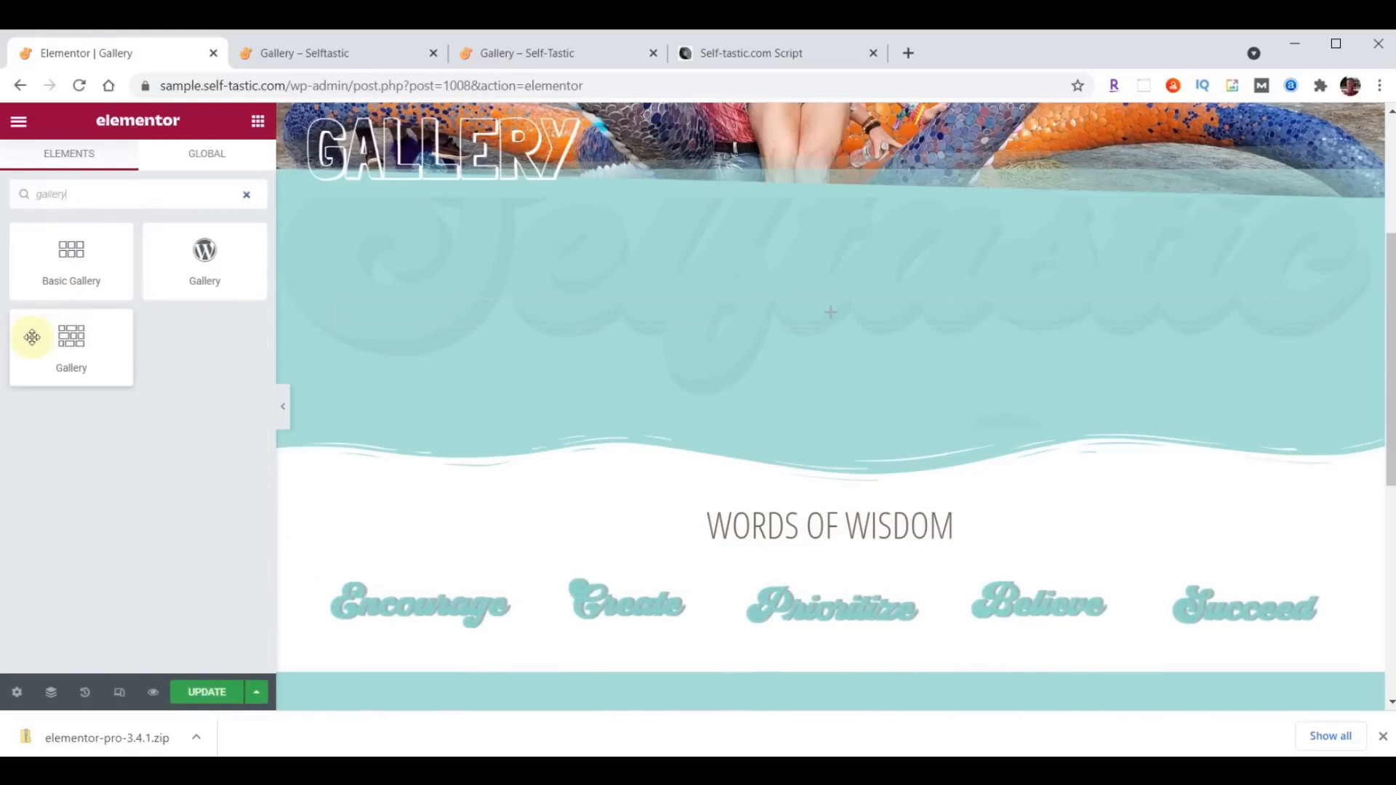
{"action": "left_click_drag", "start_coordinate": [68, 337], "coordinate": [927, 300]}
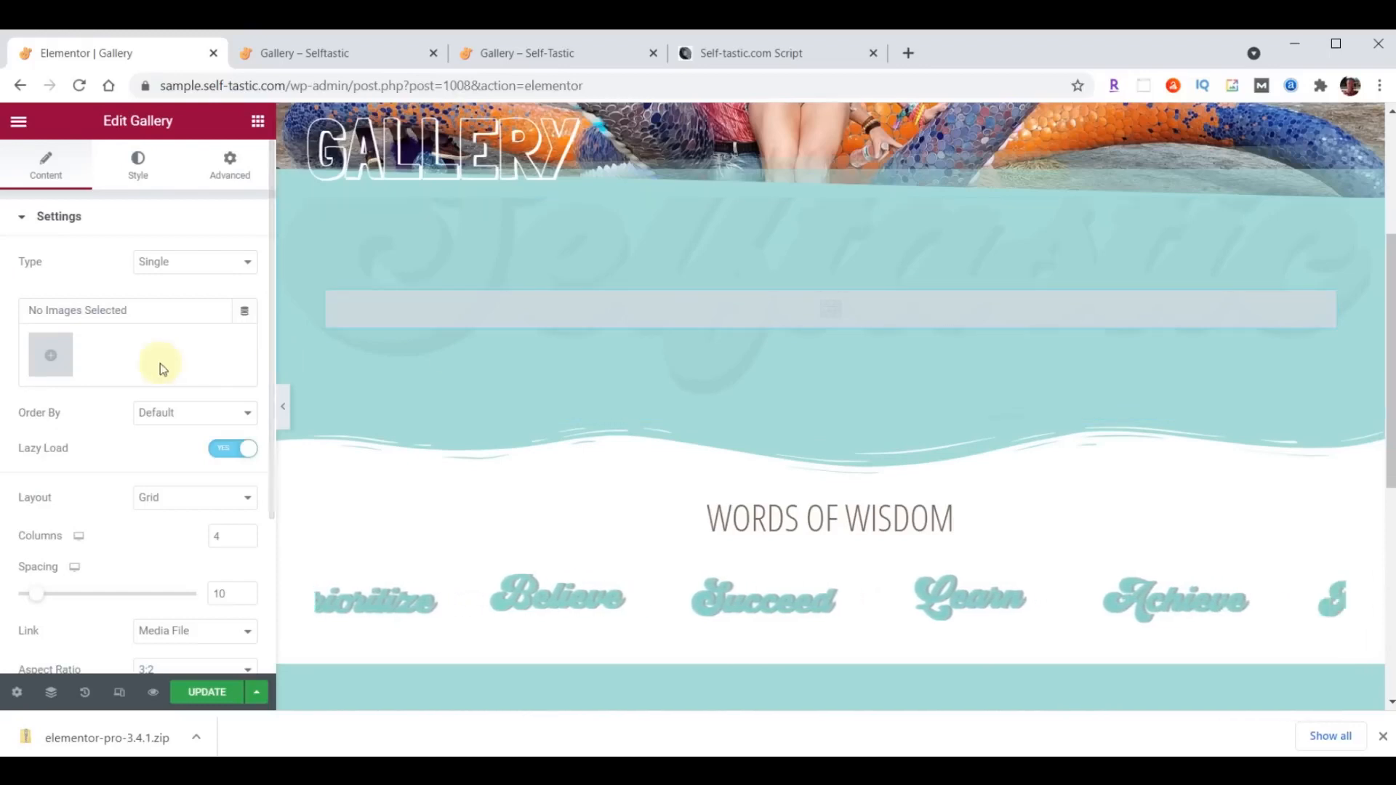
- Fill the Pro Gallery with the Media Library photos from gallery-30.jpg through the woman in orange by the brick wall
{"action": "left_click", "coordinate": [56, 359]}
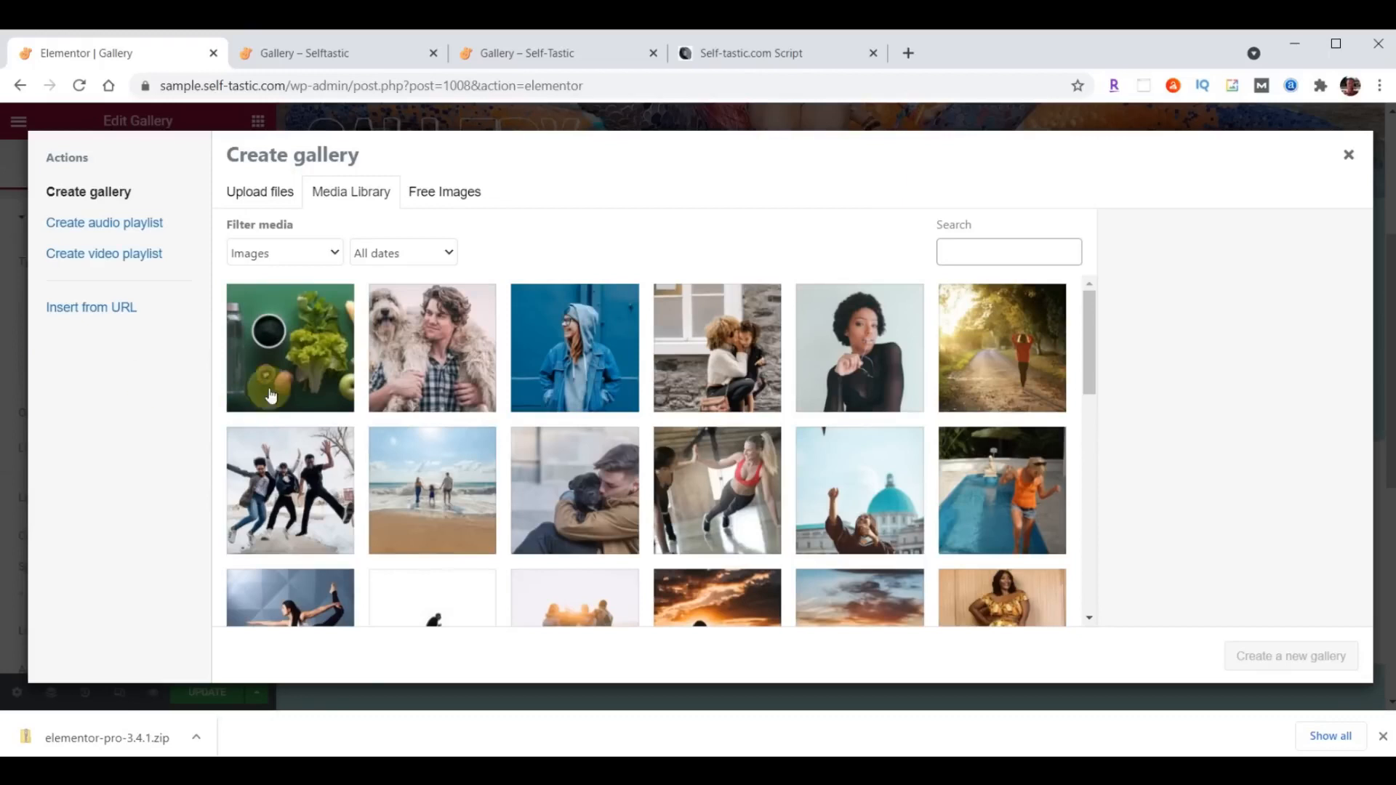
{"action": "left_click", "coordinate": [301, 347]}
{"action": "scroll", "coordinate": [853, 349], "scroll_direction": "down", "scroll_amount": 3}
{"action": "scroll", "coordinate": [853, 351], "scroll_direction": "down", "scroll_amount": 5}
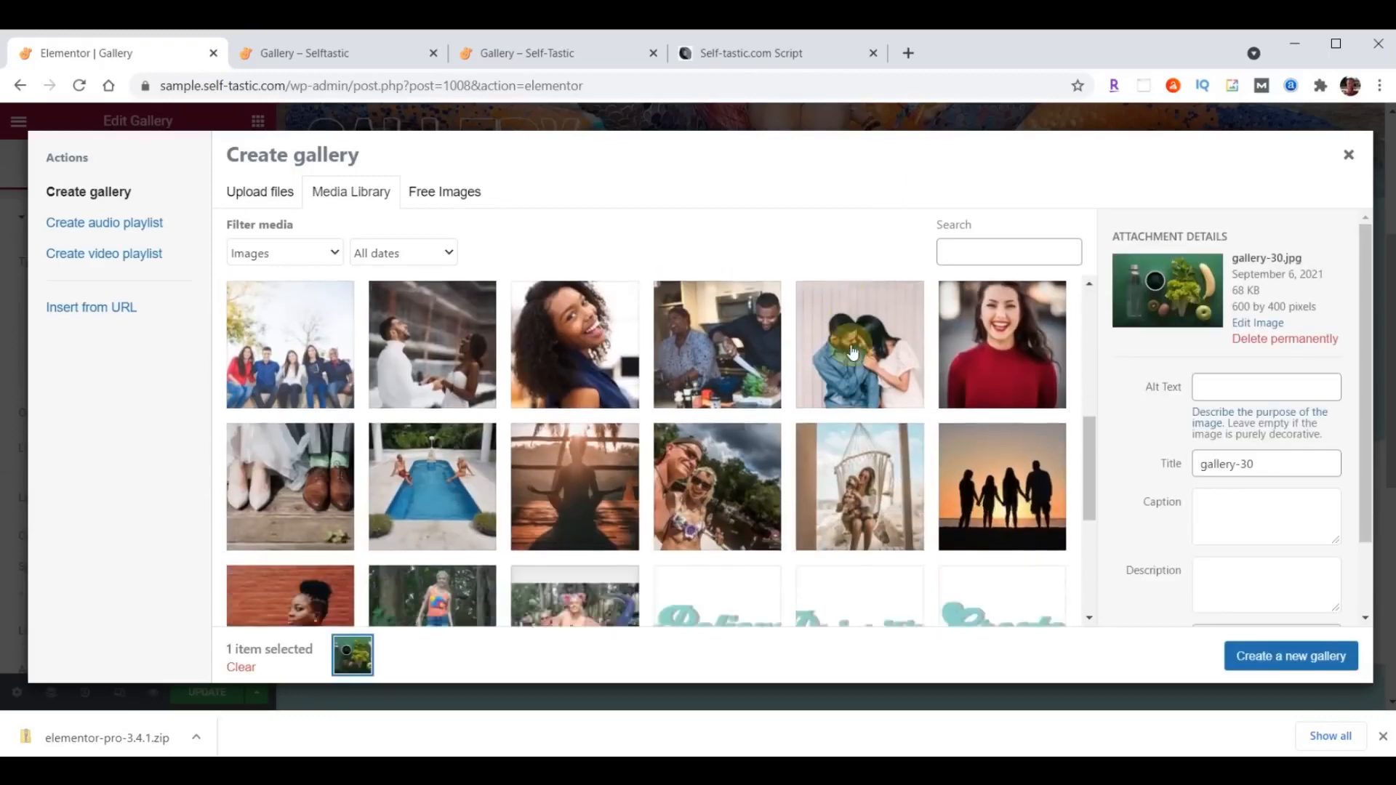
{"action": "left_click", "coordinate": [304, 399], "text": "shift"}
{"action": "left_click", "coordinate": [1269, 655]}
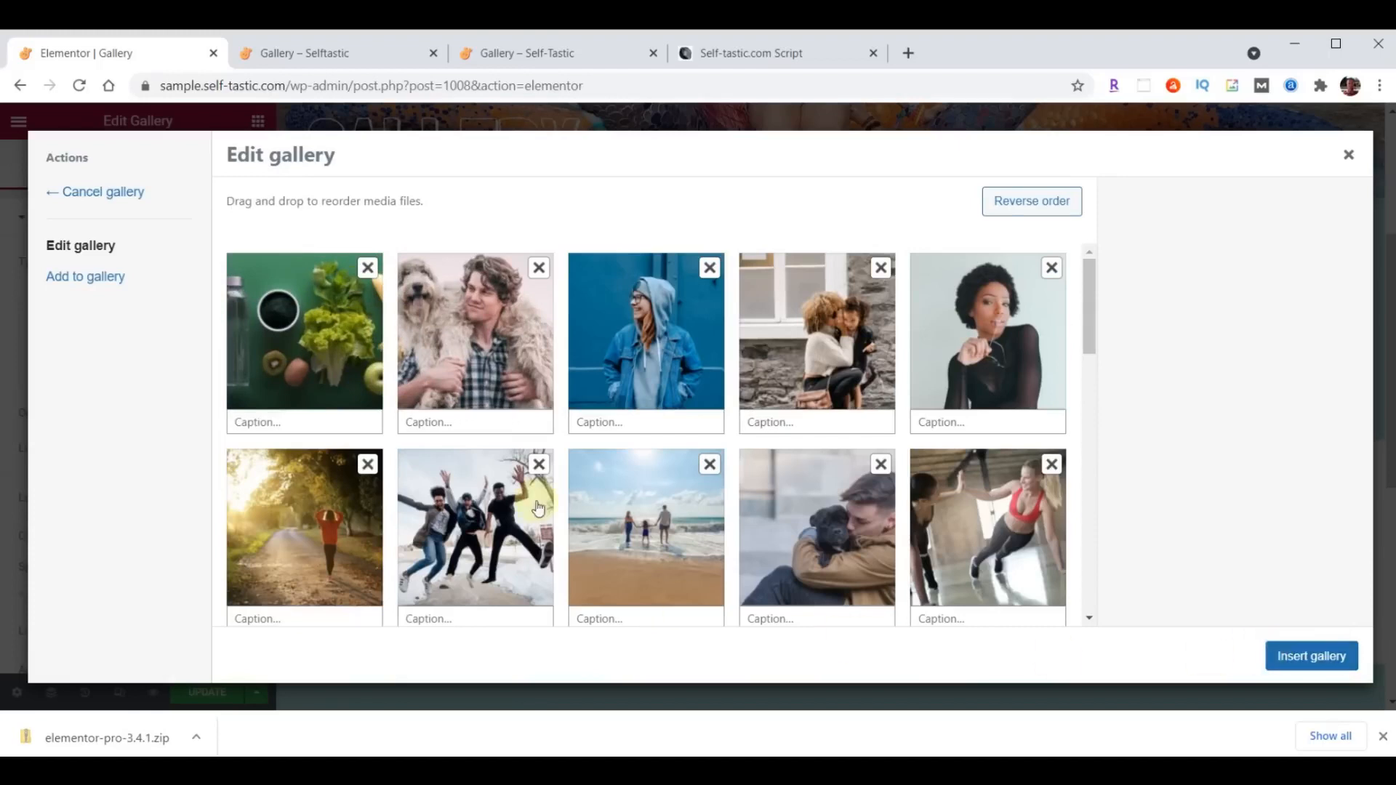
{"action": "left_click_drag", "start_coordinate": [333, 343], "coordinate": [480, 338]}
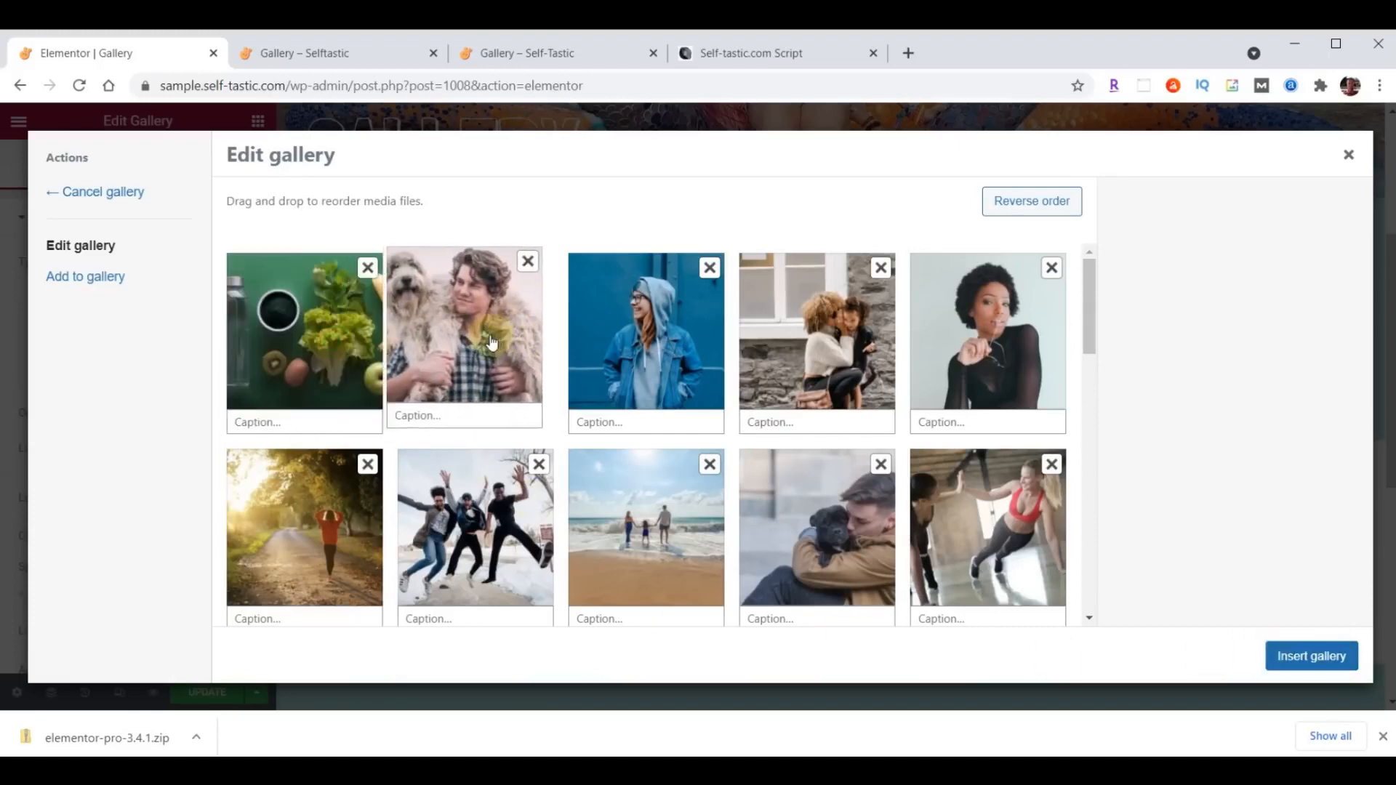
{"action": "left_click", "coordinate": [1311, 660]}
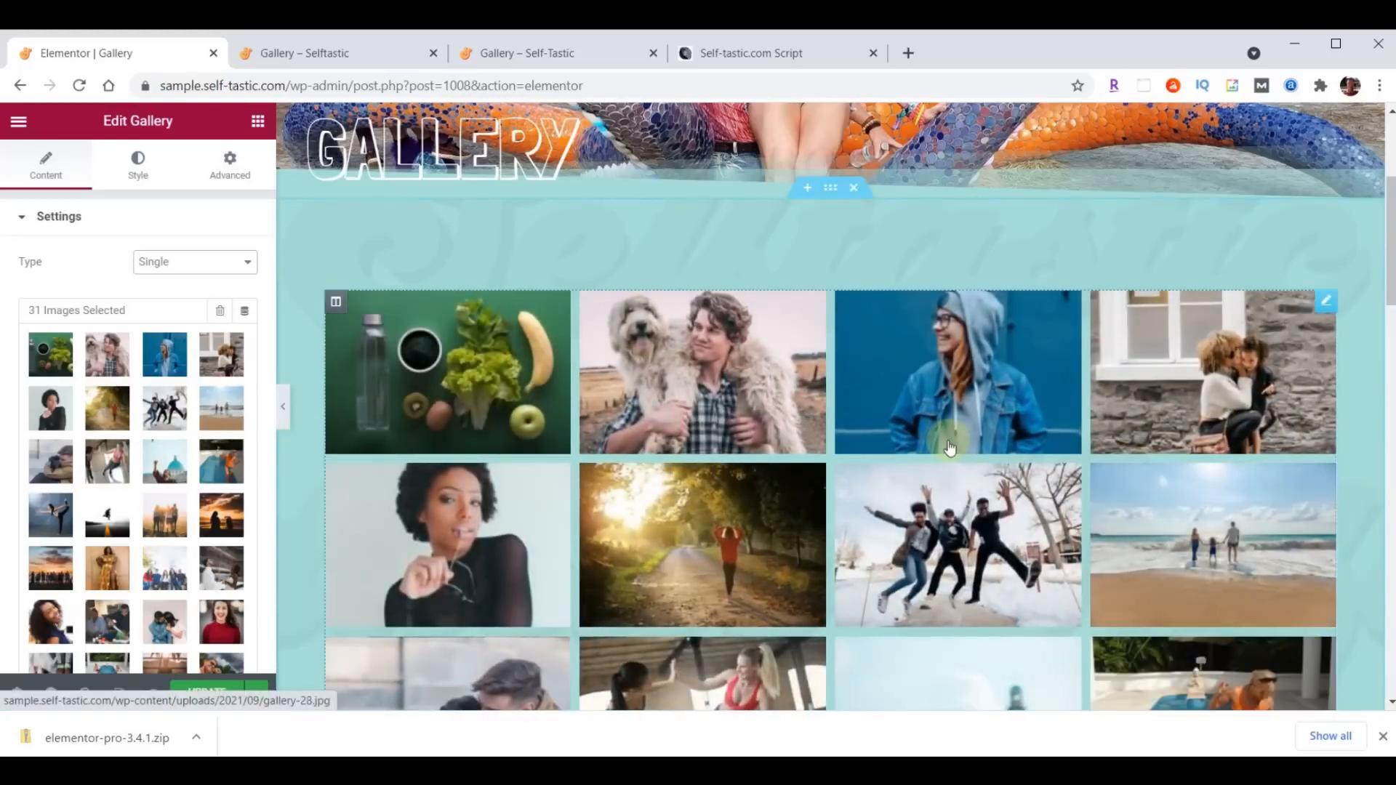
- Set the gallery's layout to Masonry and update the Gallery page
{"action": "scroll", "coordinate": [177, 455], "scroll_direction": "down", "scroll_amount": 5}
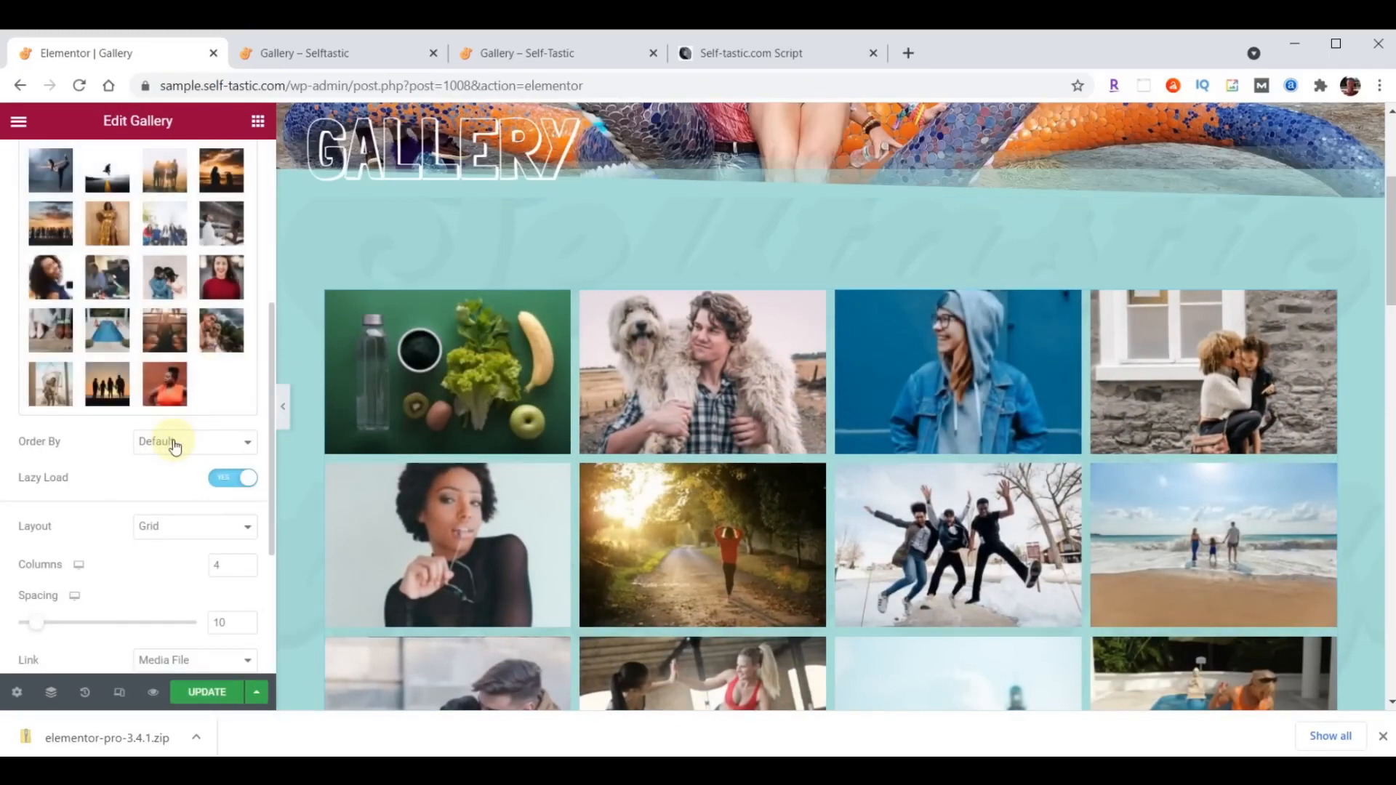
{"action": "left_click", "coordinate": [178, 525]}
{"action": "left_click", "coordinate": [178, 574]}
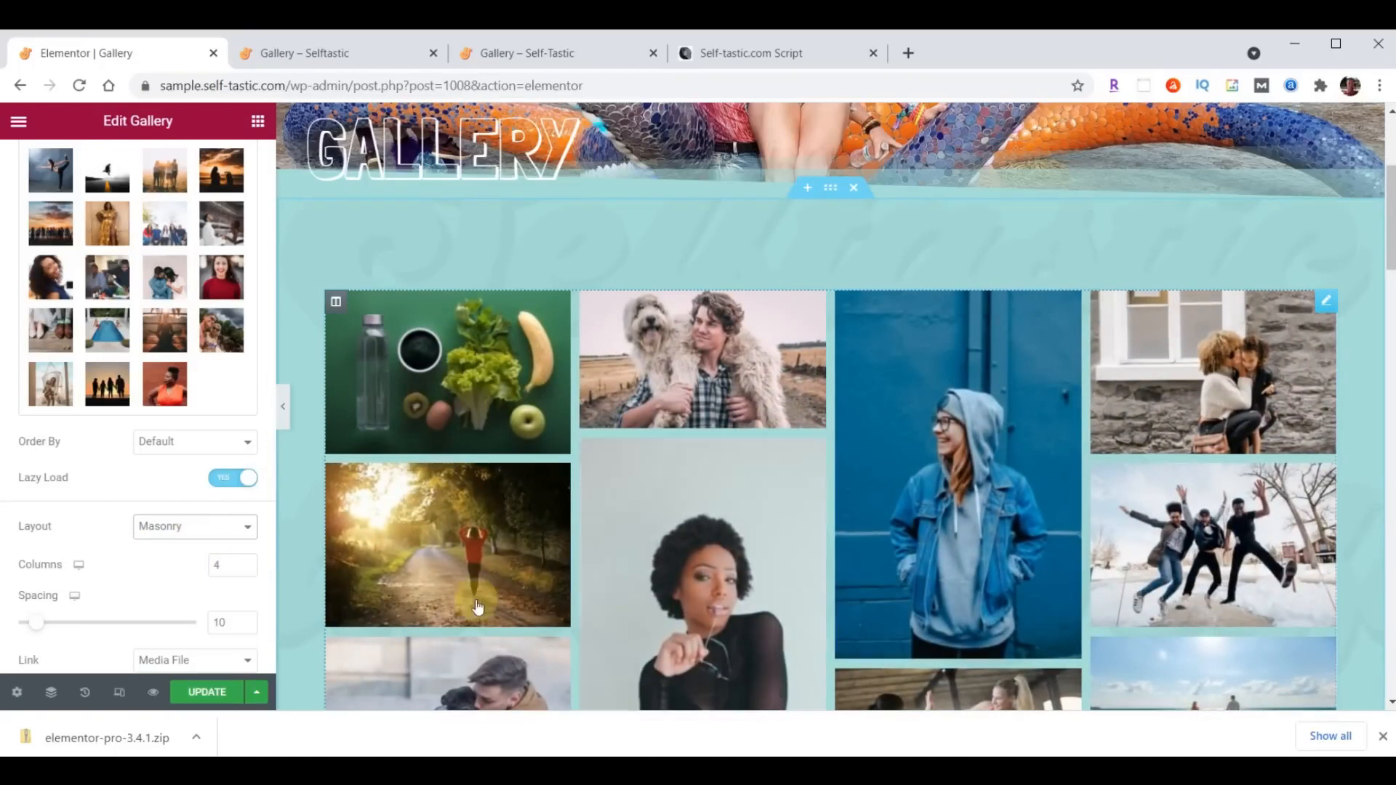
{"action": "left_click", "coordinate": [207, 693]}
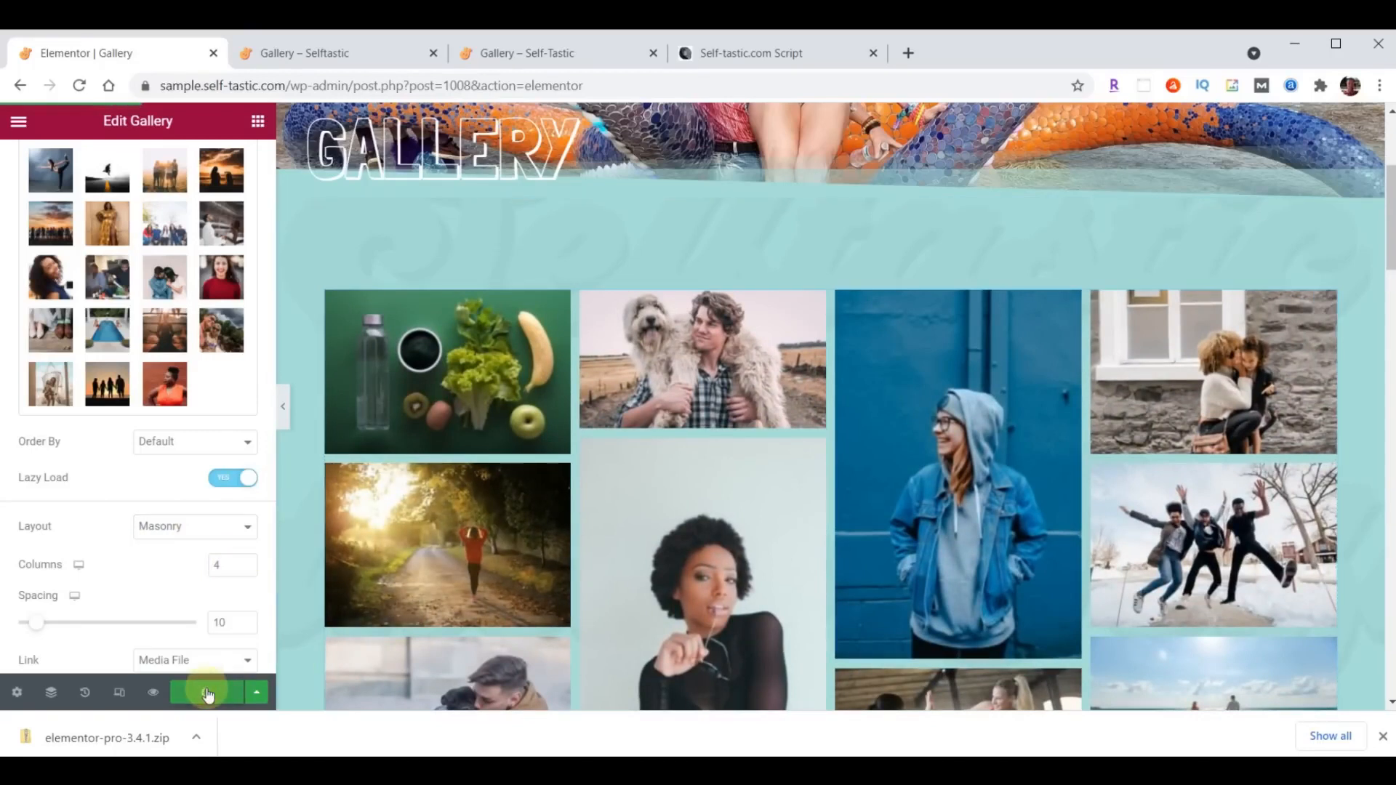
- Reload the live Selftastic Gallery page and examine the photo layout down to the Words of Wisdom section
{"action": "left_click", "coordinate": [345, 58]}
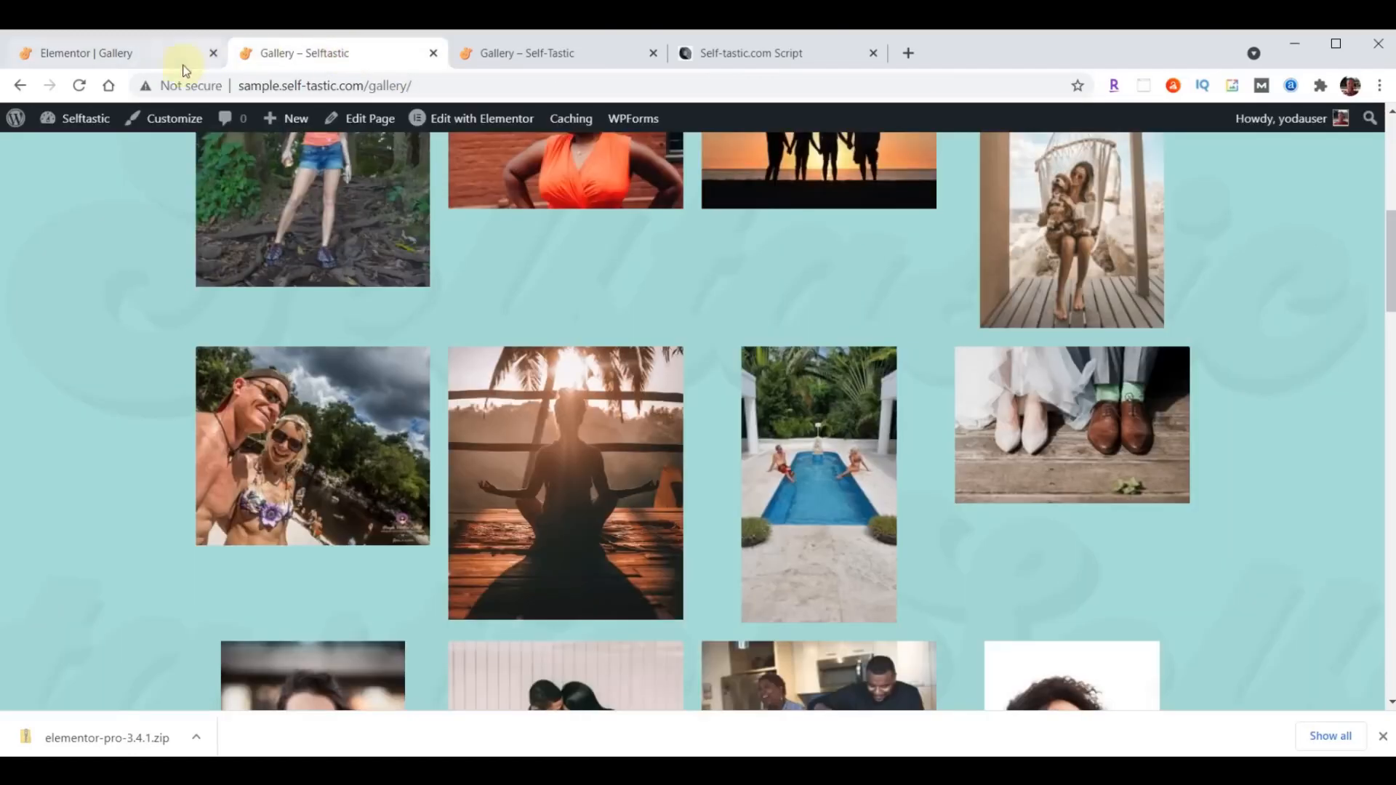
{"action": "left_click", "coordinate": [79, 86]}
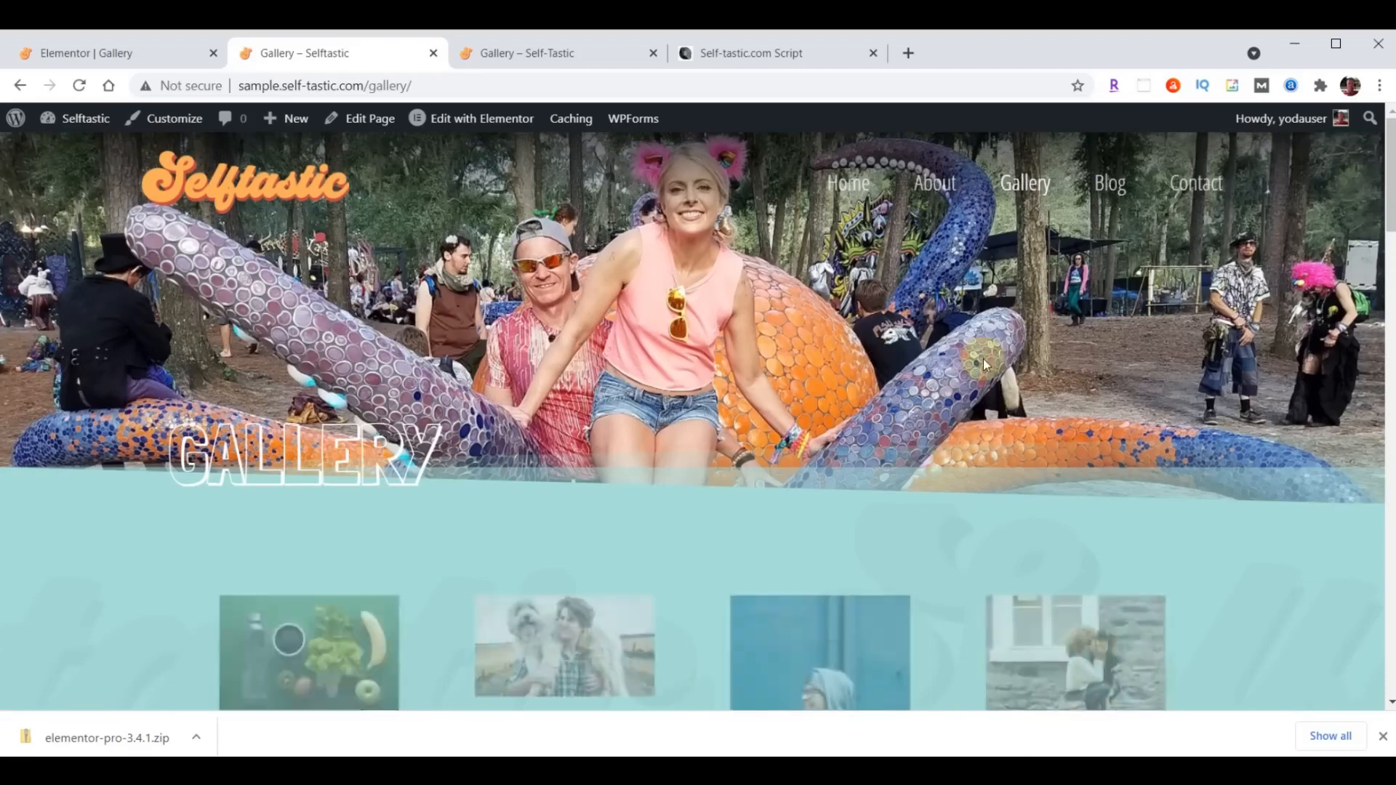
{"action": "scroll", "coordinate": [984, 359], "scroll_direction": "down", "scroll_amount": 5}
{"action": "scroll", "coordinate": [984, 359], "scroll_direction": "down", "scroll_amount": 10}
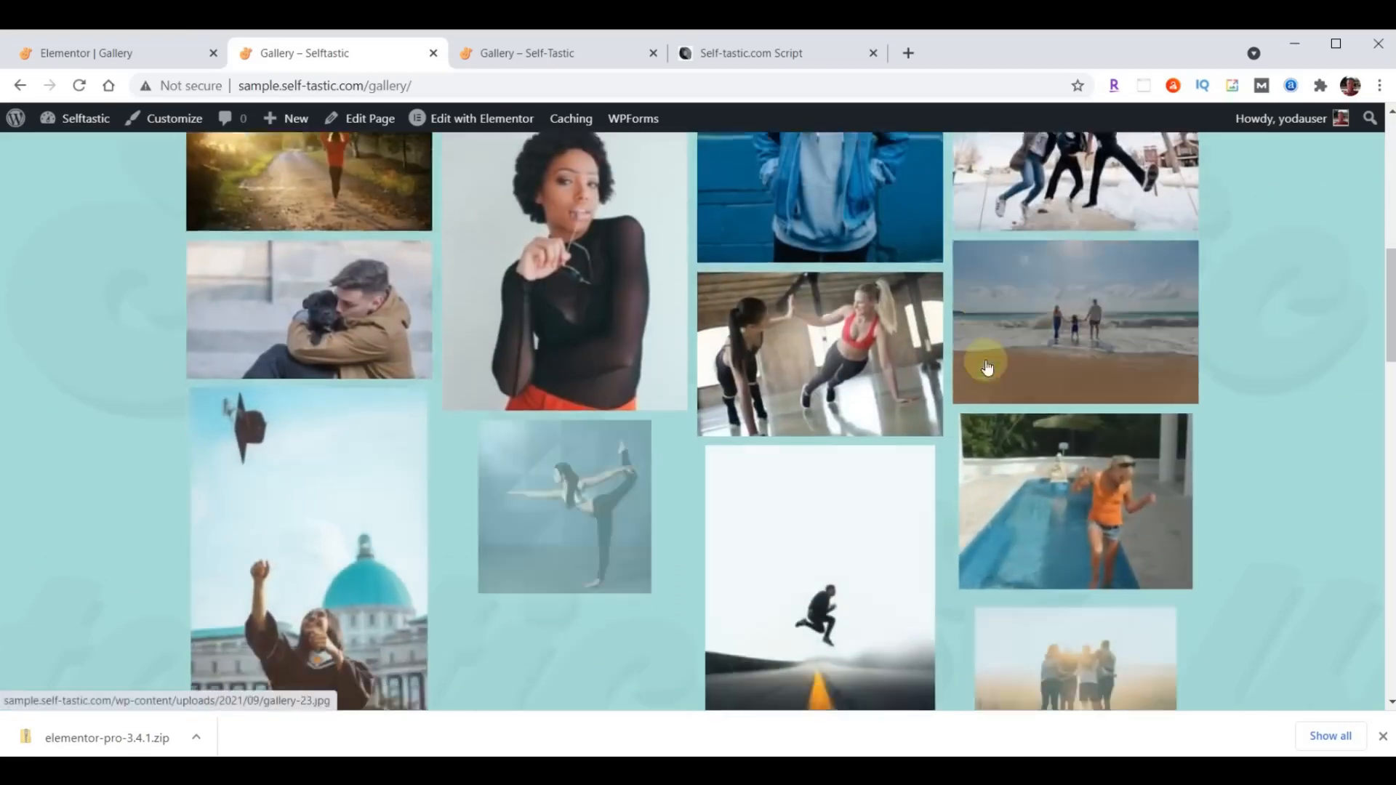
{"action": "scroll", "coordinate": [986, 367], "scroll_direction": "down", "scroll_amount": 10}
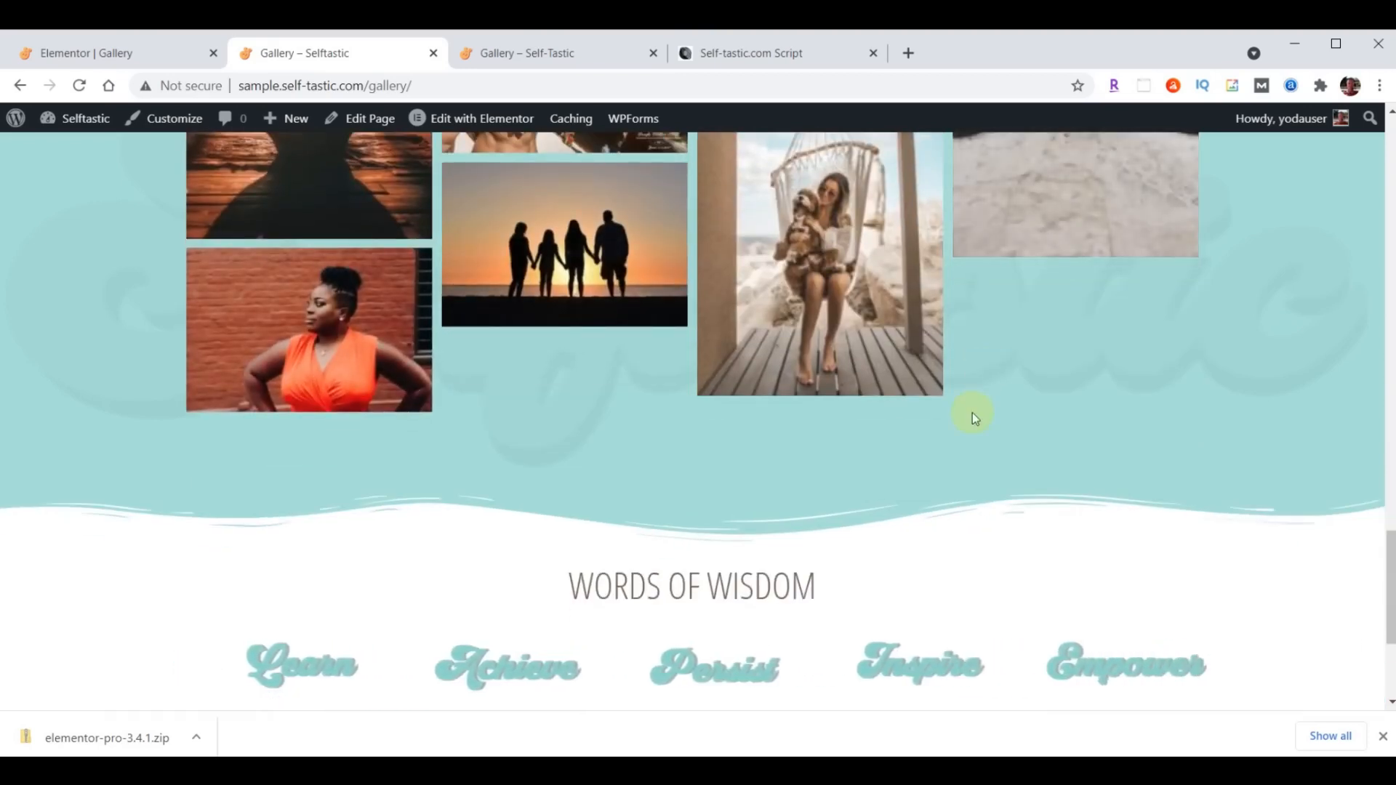
{"action": "scroll", "coordinate": [971, 412], "scroll_direction": "up", "scroll_amount": 10}
{"action": "scroll", "coordinate": [971, 412], "scroll_direction": "up", "scroll_amount": 8}
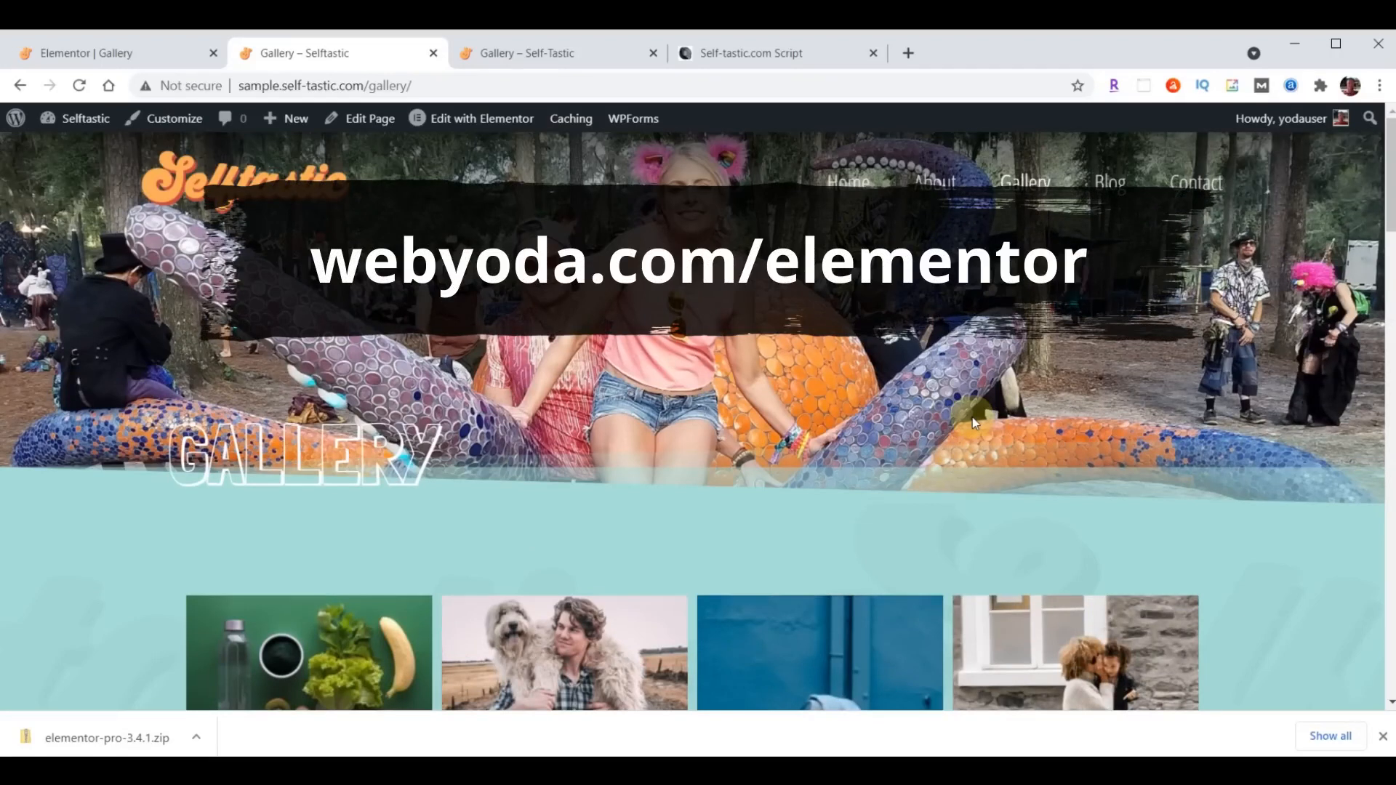
- Exit the Gallery page's Elementor editor to the dashboard and start a new template in Elementor Header & Footer Builder
{"action": "left_click", "coordinate": [113, 48]}
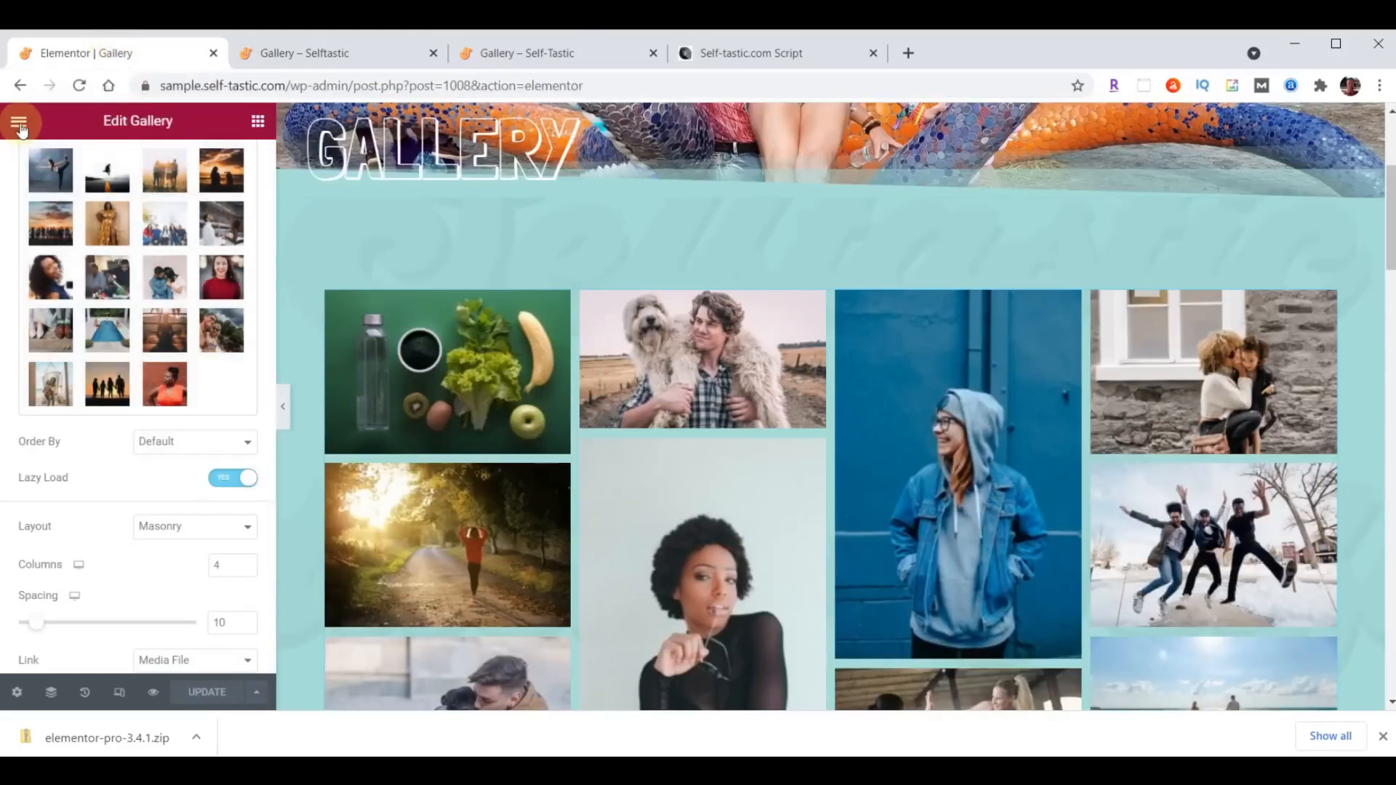
{"action": "left_click", "coordinate": [20, 123]}
{"action": "left_click", "coordinate": [118, 439]}
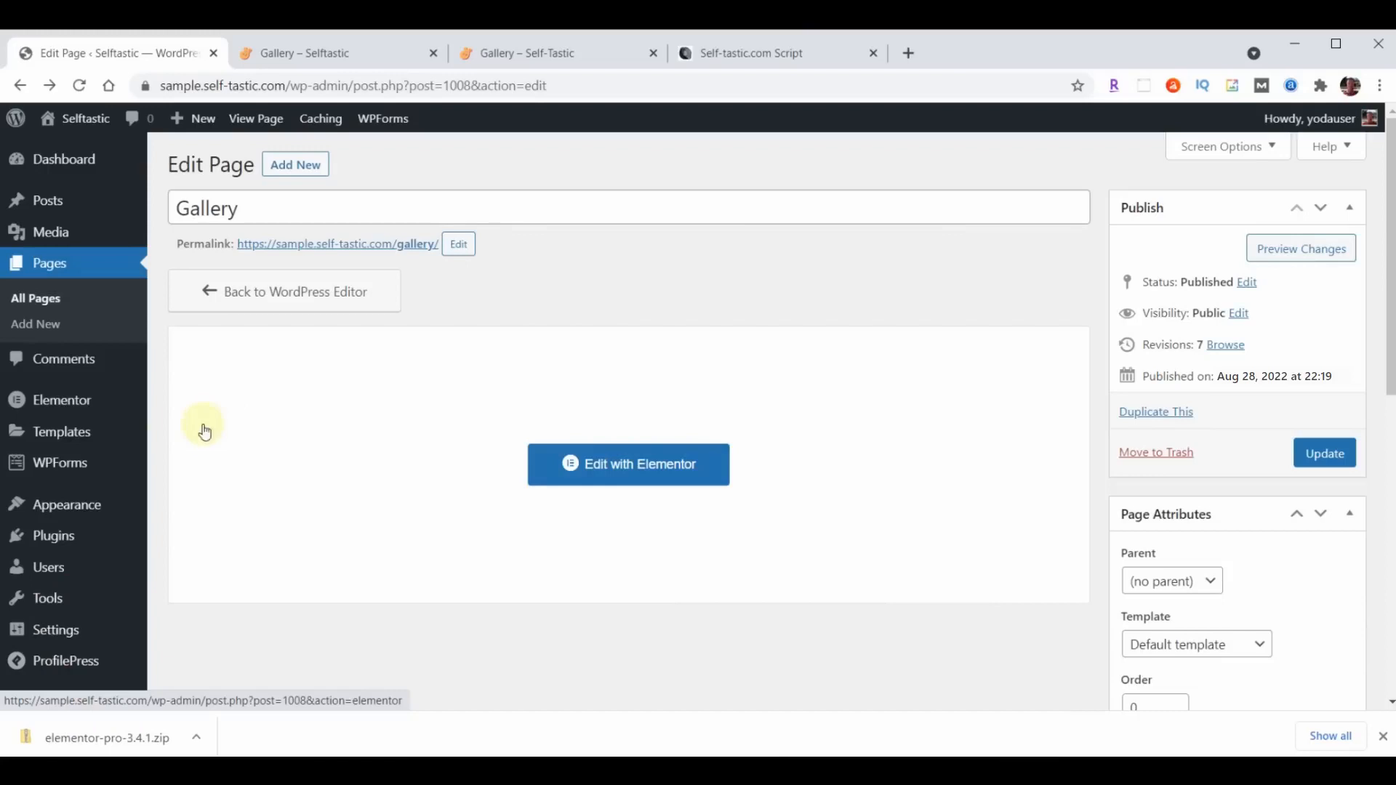
{"action": "mouse_move", "coordinate": [66, 505]}
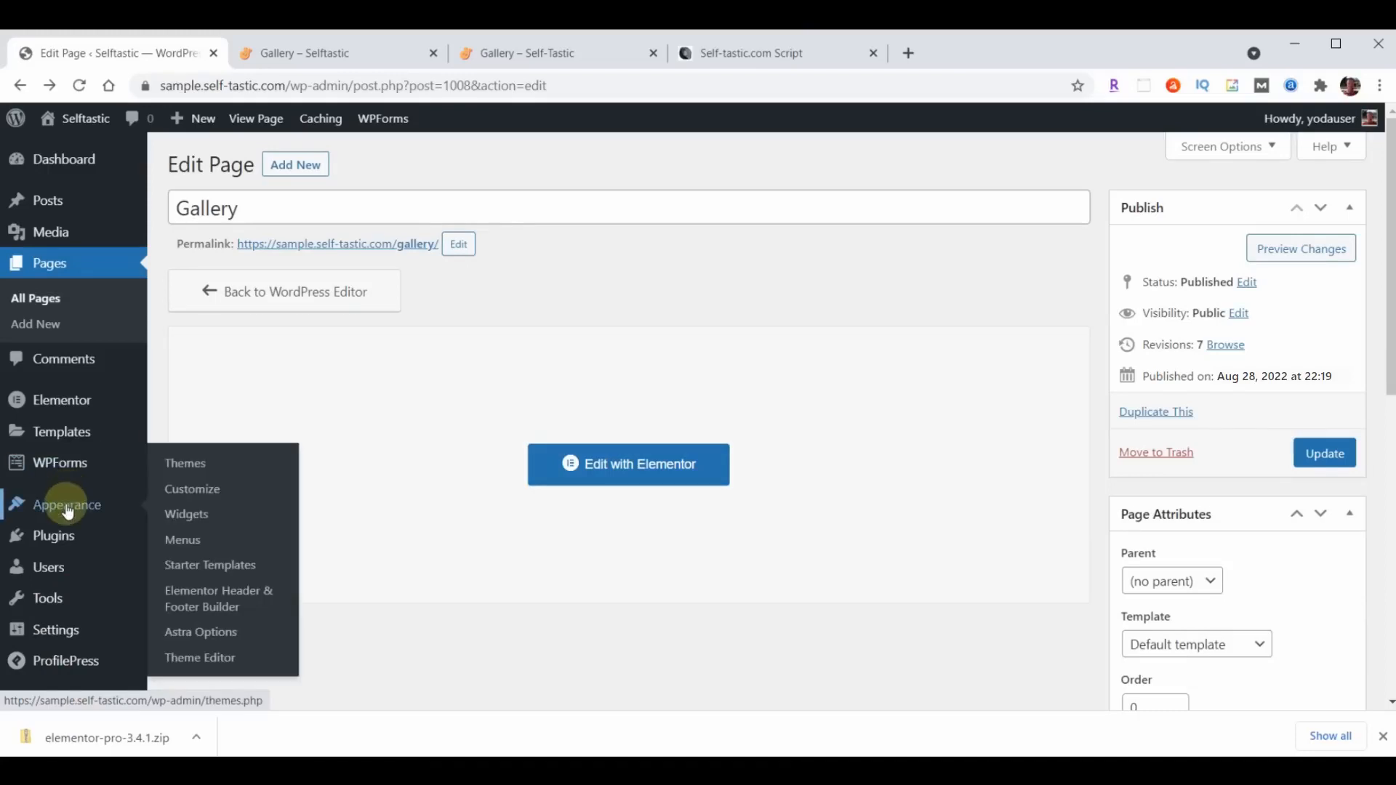
{"action": "left_click", "coordinate": [211, 598]}
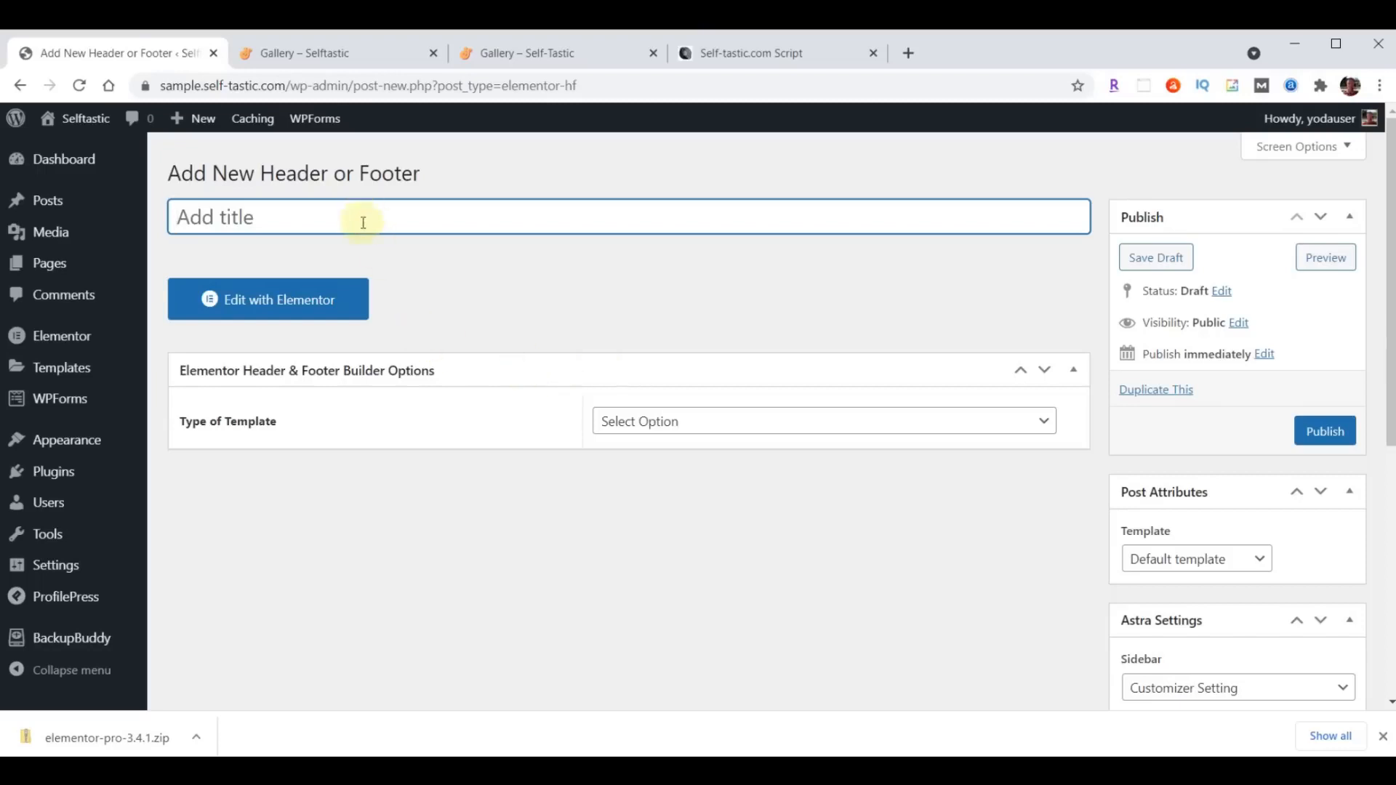
- Title the template Blog Page Header, with template type Header and display on Blog / Posts Page
{"action": "type", "text": "Blog Page Header"}
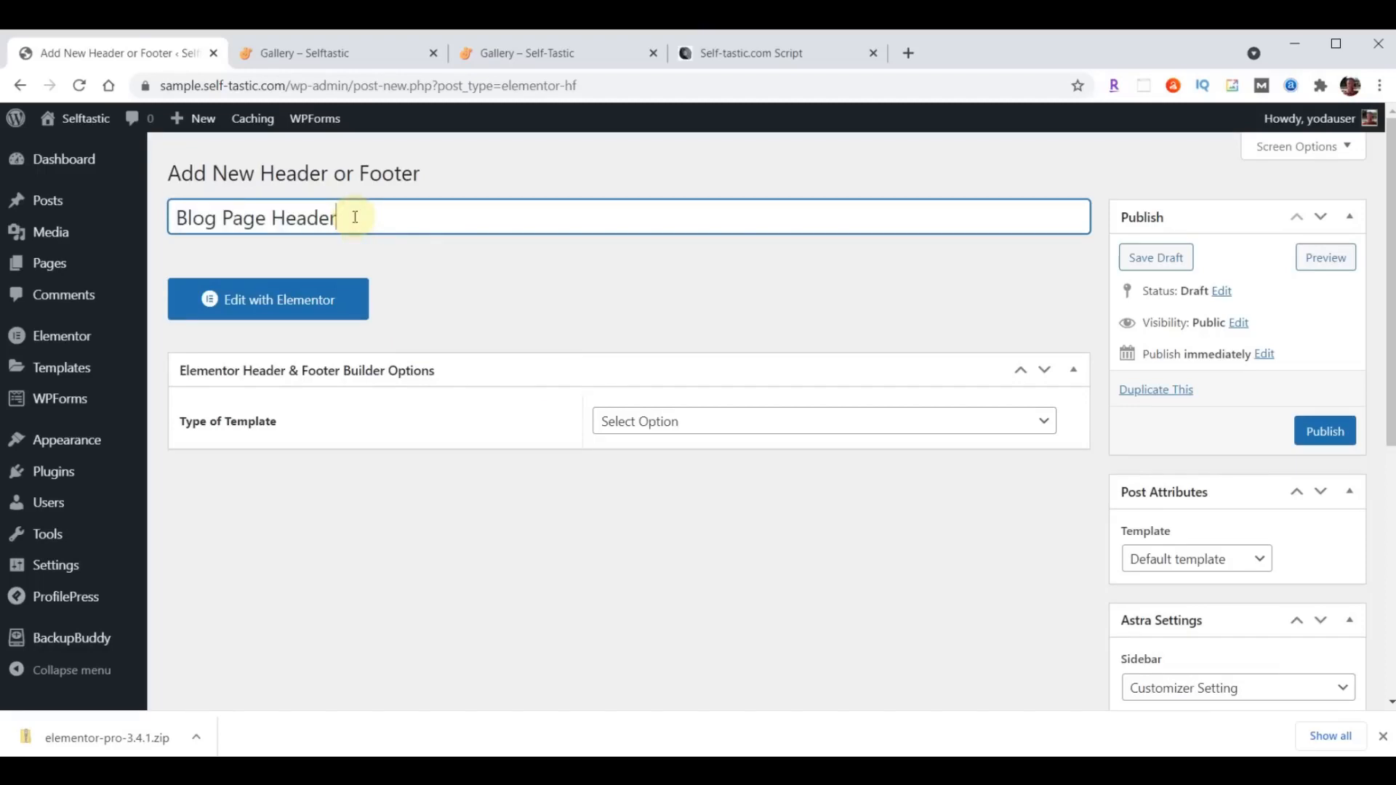
{"action": "left_click", "coordinate": [741, 426]}
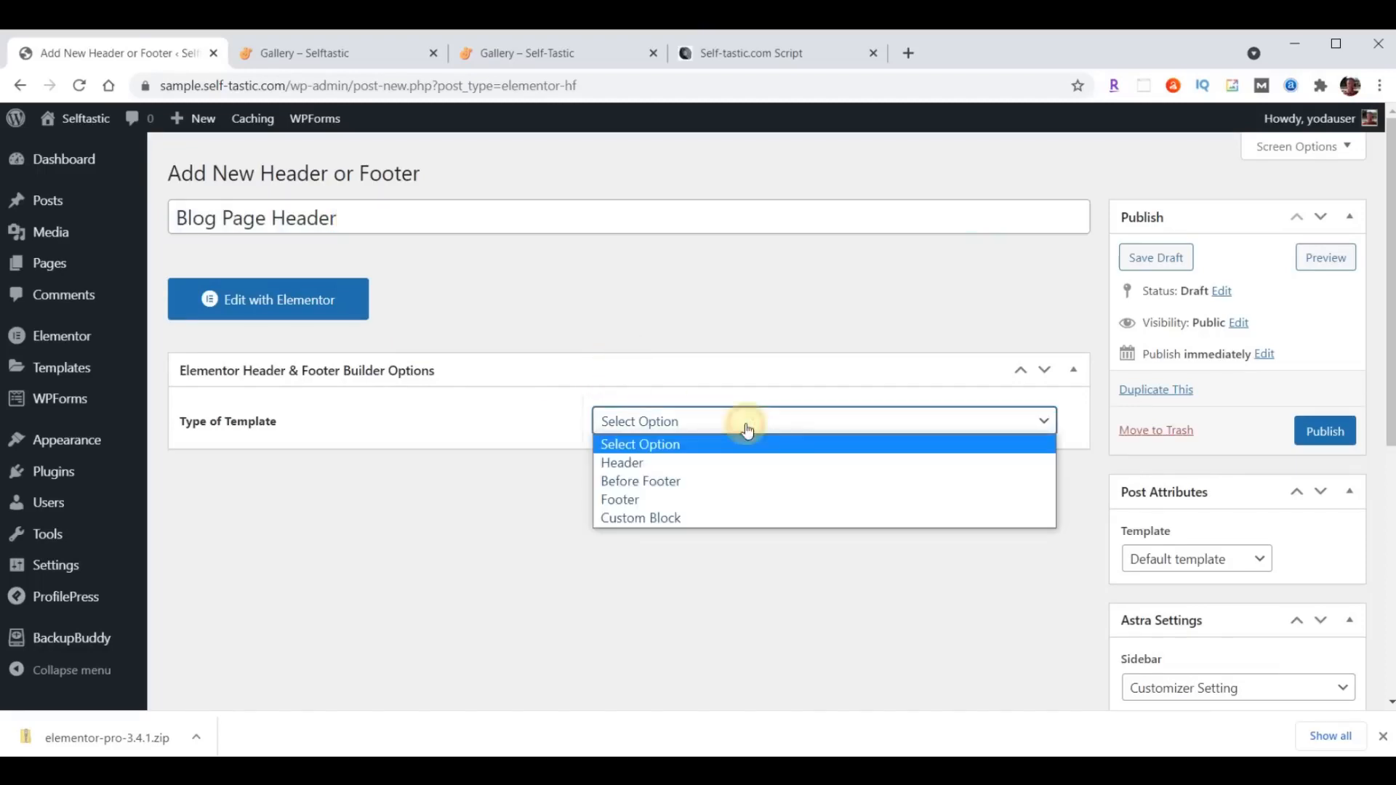
{"action": "left_click", "coordinate": [698, 466]}
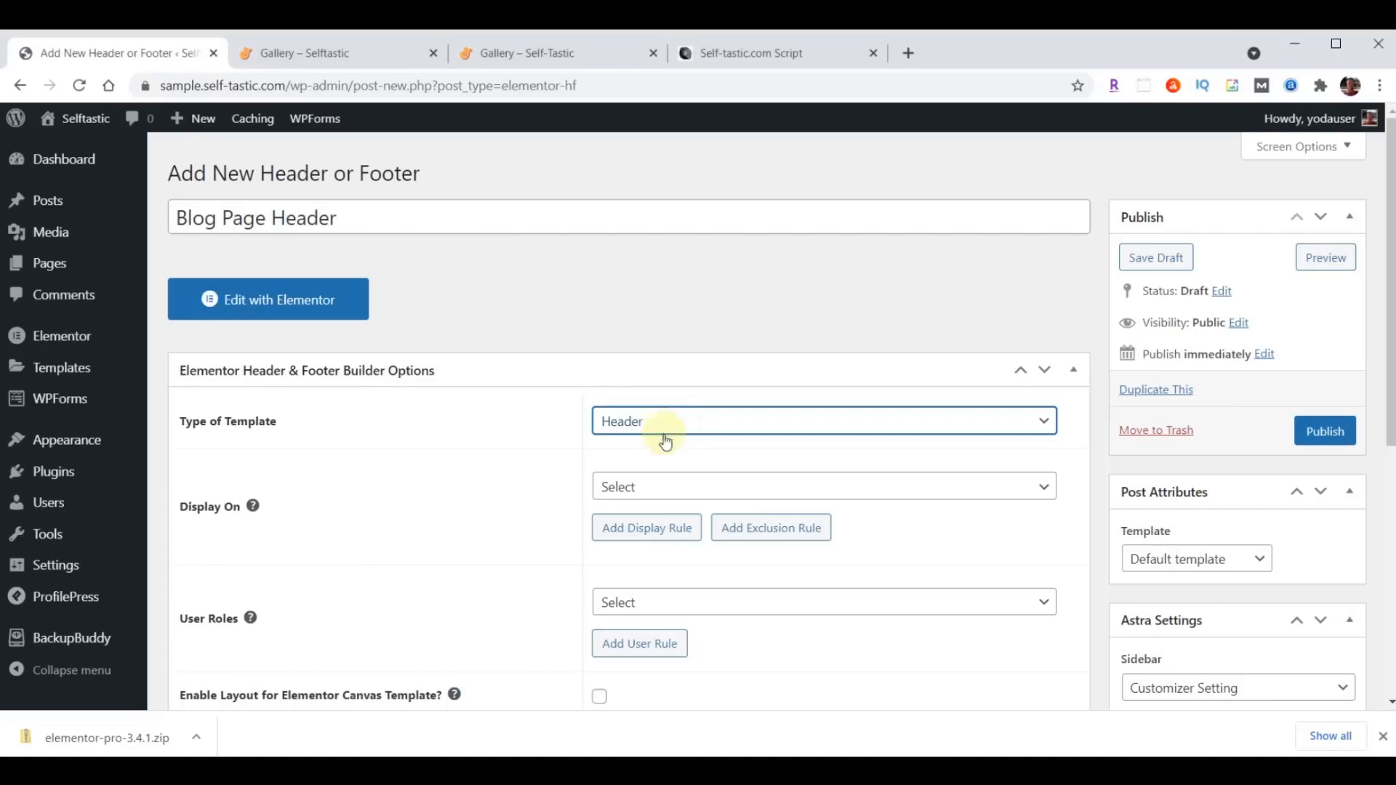
{"action": "left_click", "coordinate": [688, 486]}
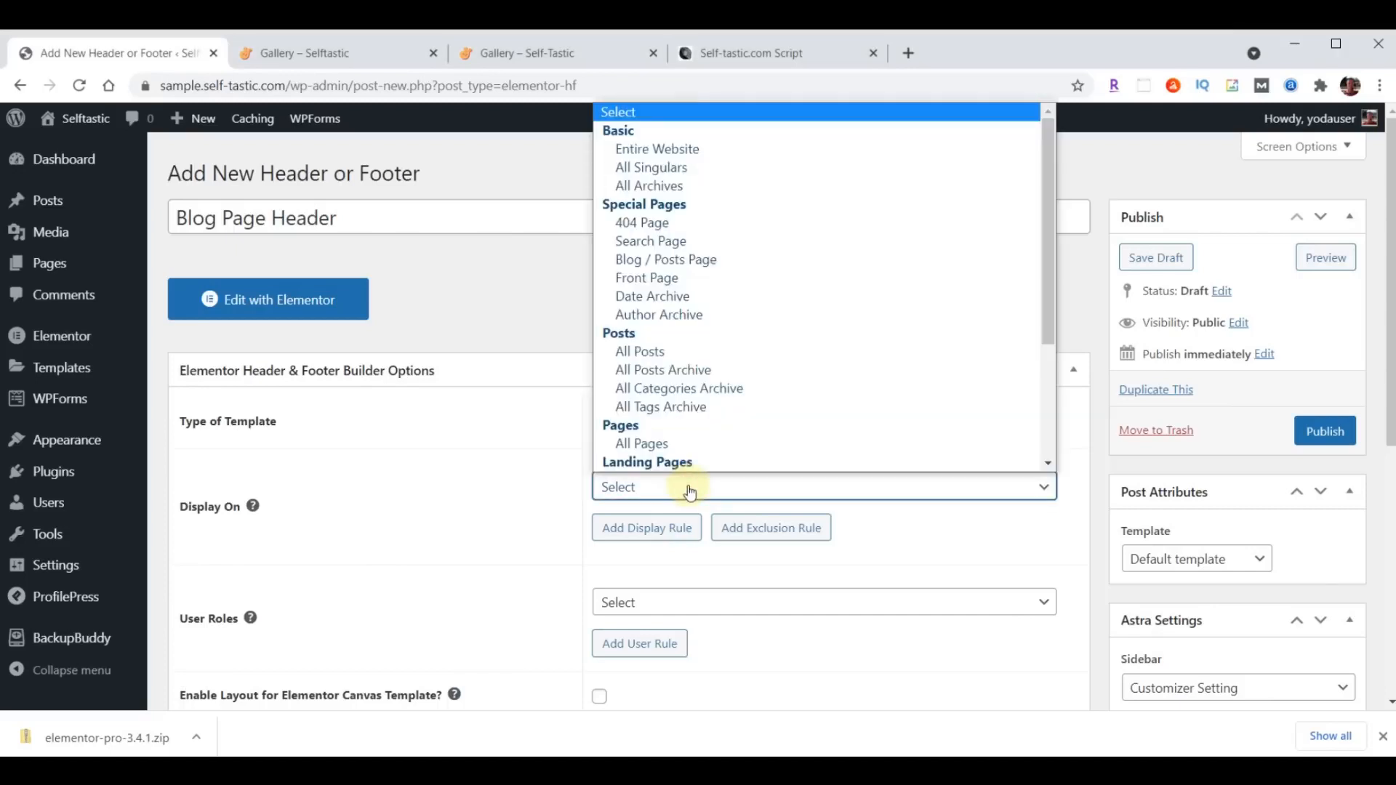
{"action": "left_click", "coordinate": [691, 268]}
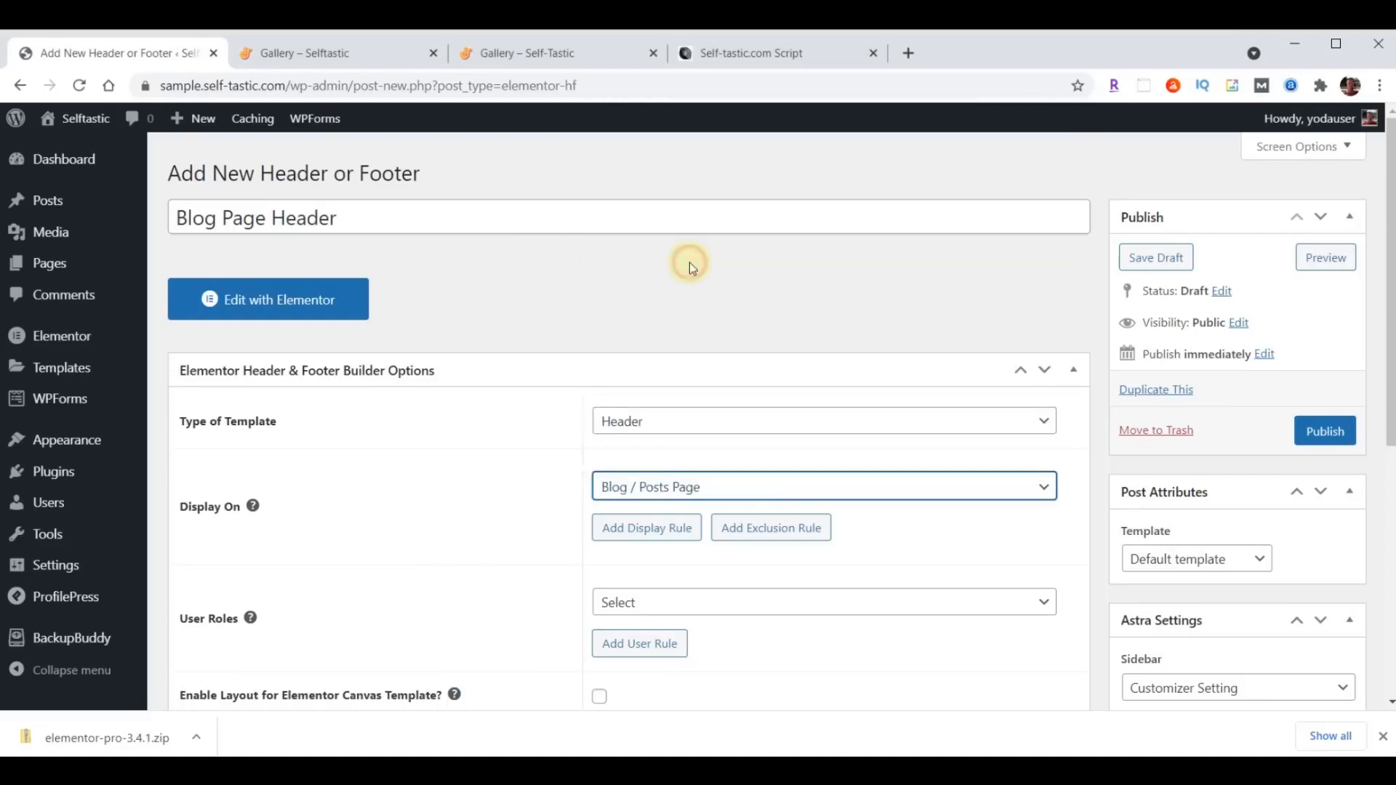
- Set the user roles to All, enable the layout for the Elementor Canvas Template and publish the header template
{"action": "left_click", "coordinate": [657, 603]}
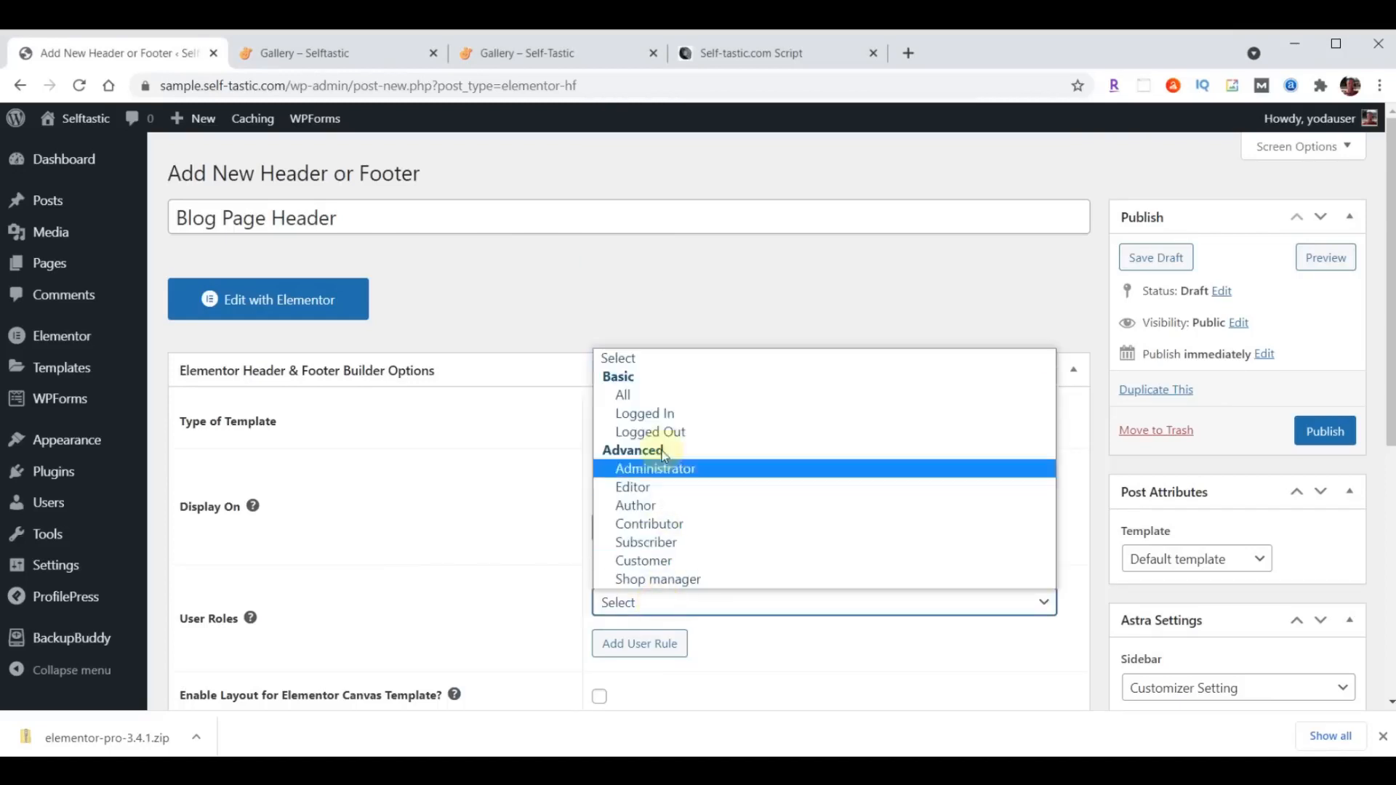
{"action": "left_click", "coordinate": [655, 395]}
{"action": "scroll", "coordinate": [498, 473], "scroll_direction": "down", "scroll_amount": 3}
{"action": "left_click", "coordinate": [599, 514]}
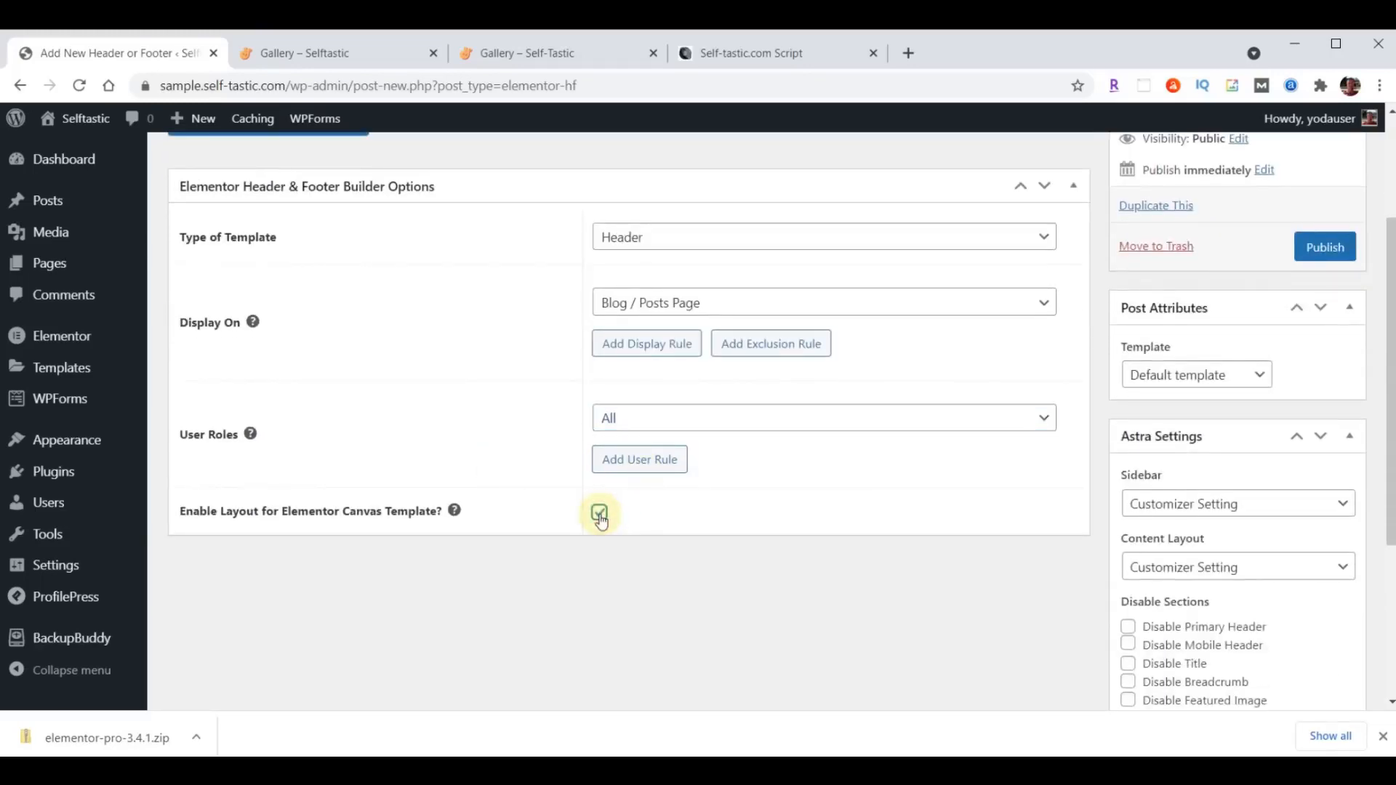
{"action": "left_click", "coordinate": [1327, 249]}
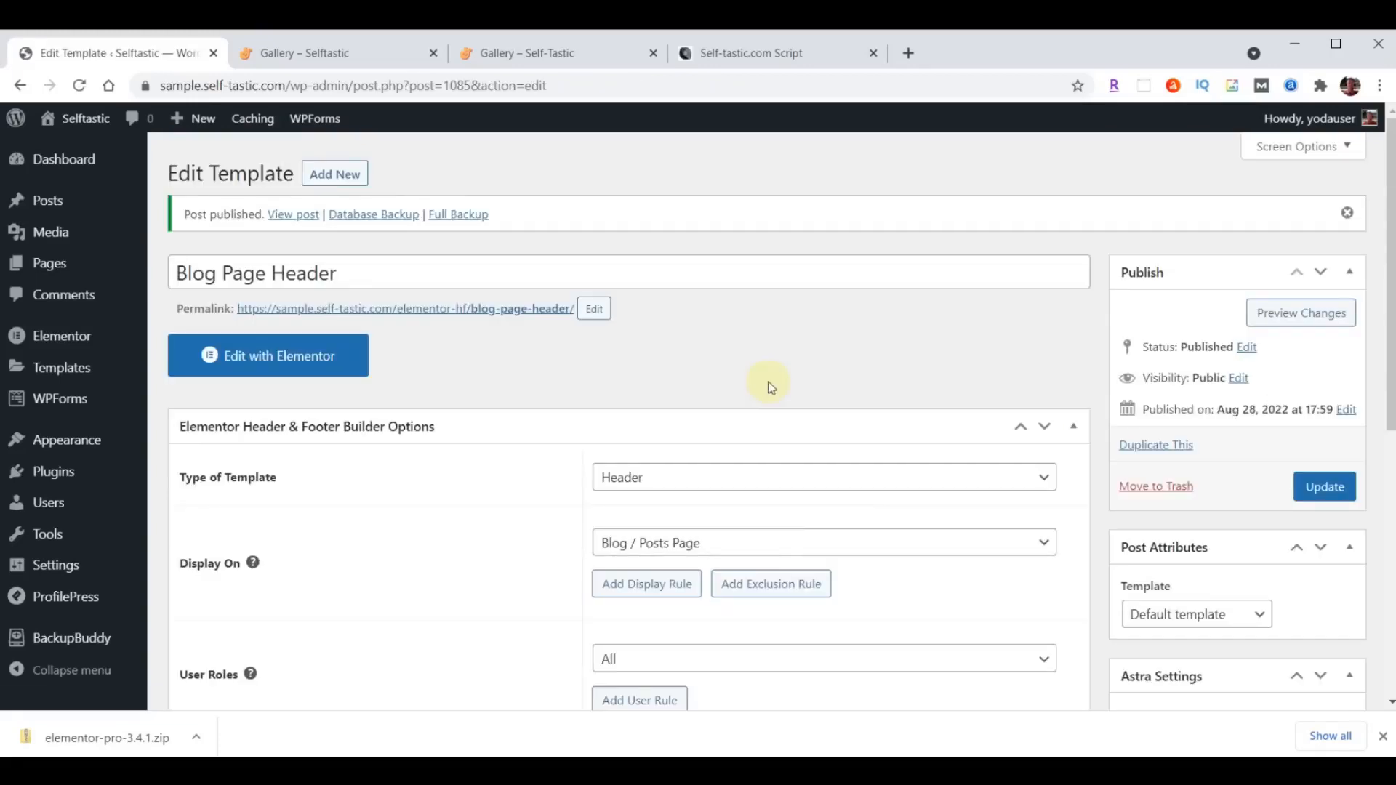
- Open Blog Page Header in Elementor and import template-selftastic-blog-page-header.json from the content folder into the template library
{"action": "left_click", "coordinate": [301, 354]}
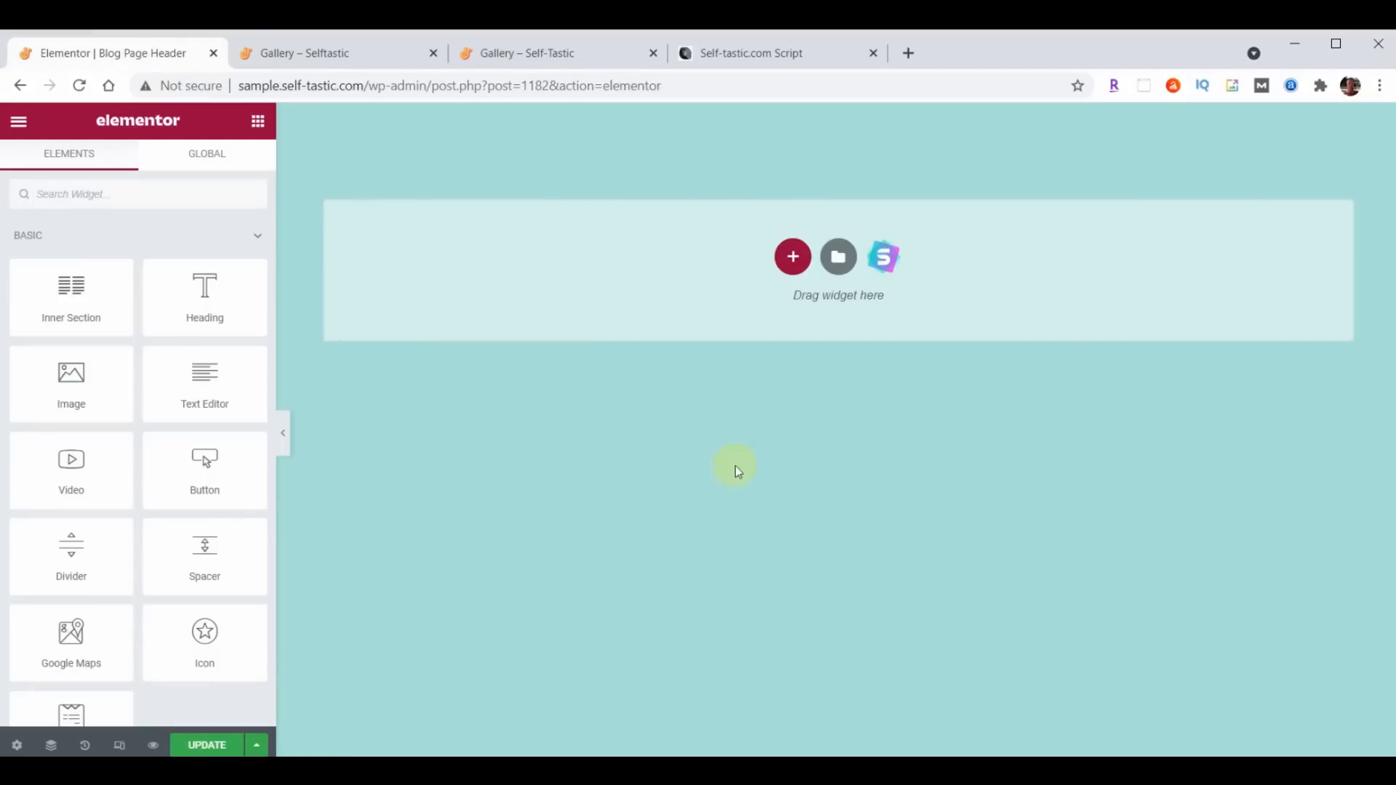
{"action": "left_click", "coordinate": [838, 257]}
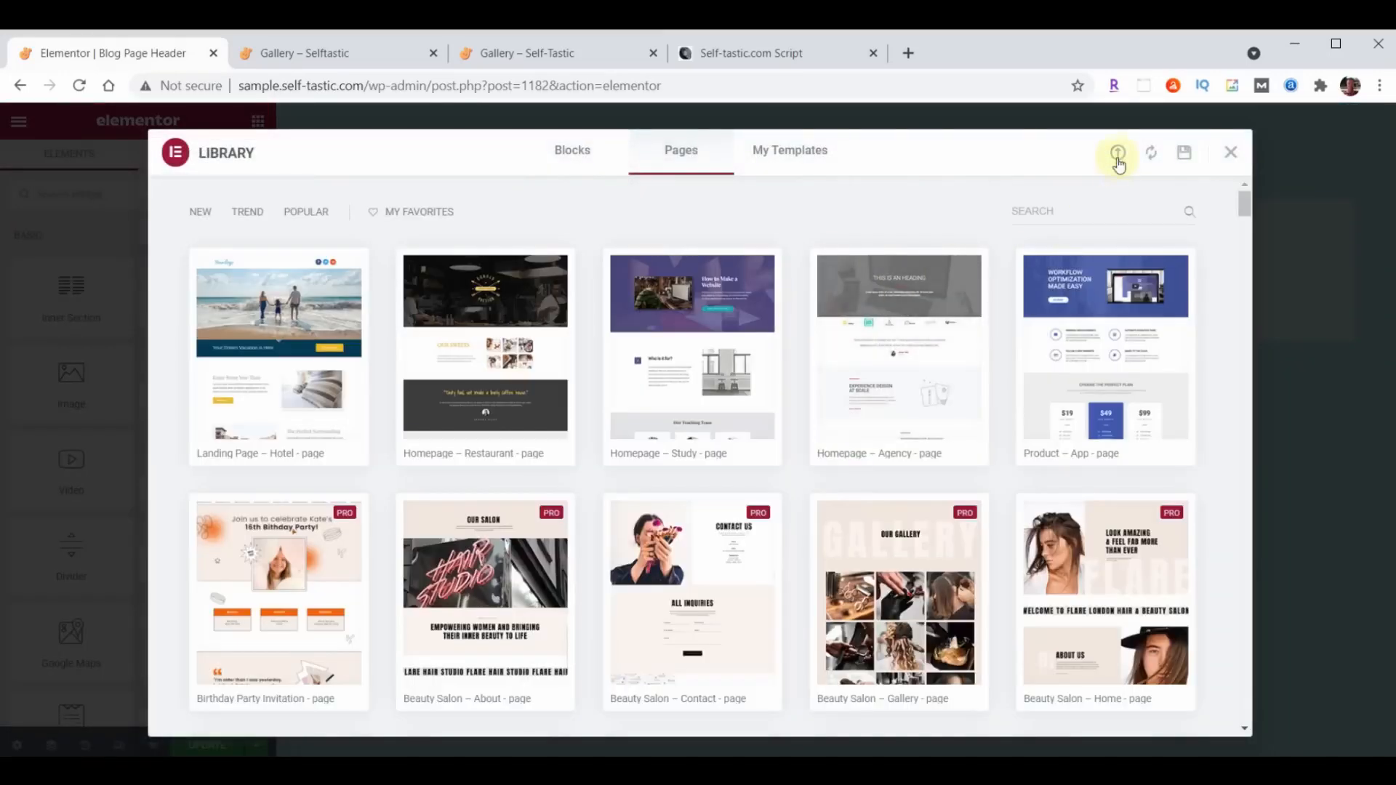
{"action": "left_click", "coordinate": [1117, 154]}
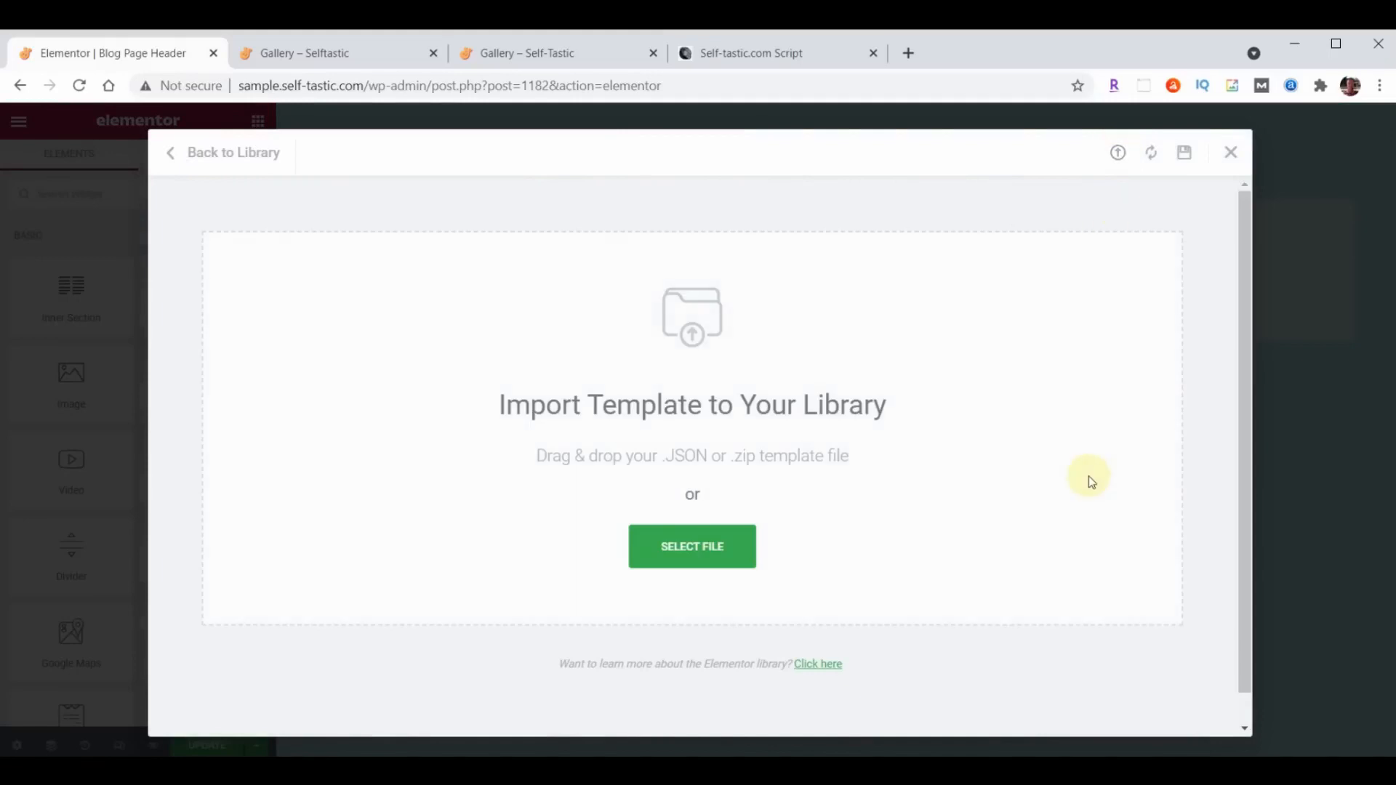
{"action": "key", "text": "alt+Tab"}
{"action": "scroll", "coordinate": [1255, 393], "scroll_direction": "down", "scroll_amount": 3}
{"action": "scroll", "coordinate": [1255, 393], "scroll_direction": "down", "scroll_amount": 10}
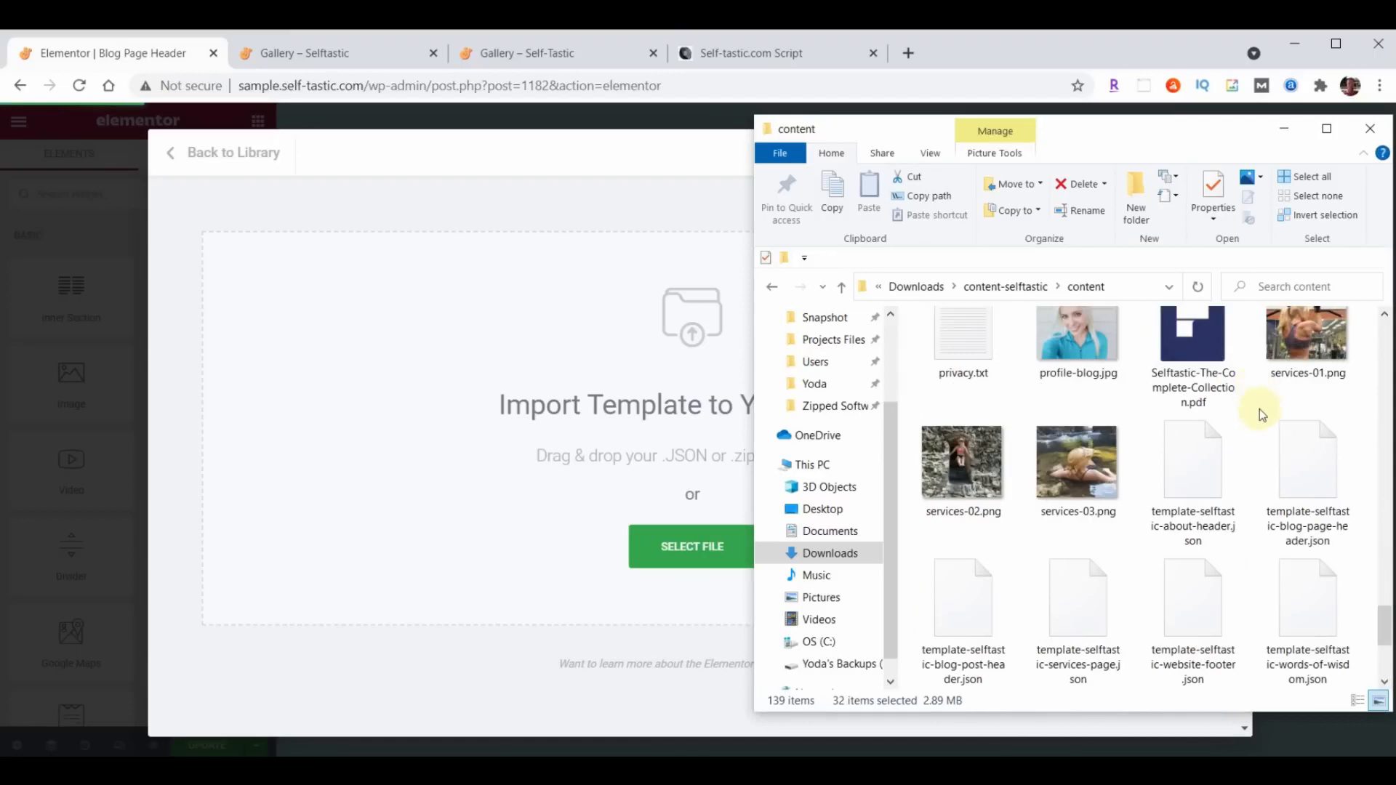
{"action": "left_click", "coordinate": [1309, 493]}
{"action": "left_click_drag", "start_coordinate": [1309, 494], "coordinate": [555, 449]}
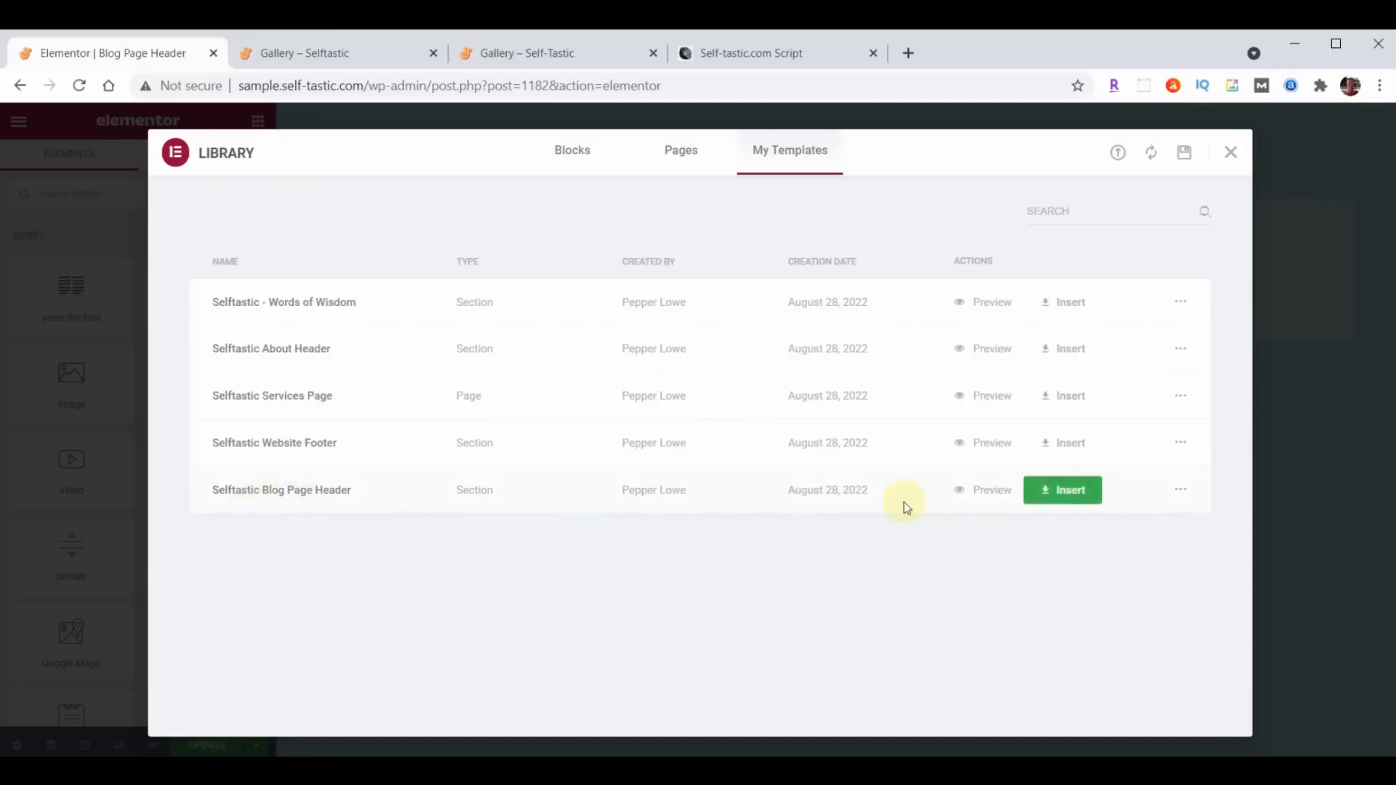
- Insert the Selftastic Blog Page Header template without its document settings, then update the header and exit to the dashboard
{"action": "left_click", "coordinate": [1094, 494]}
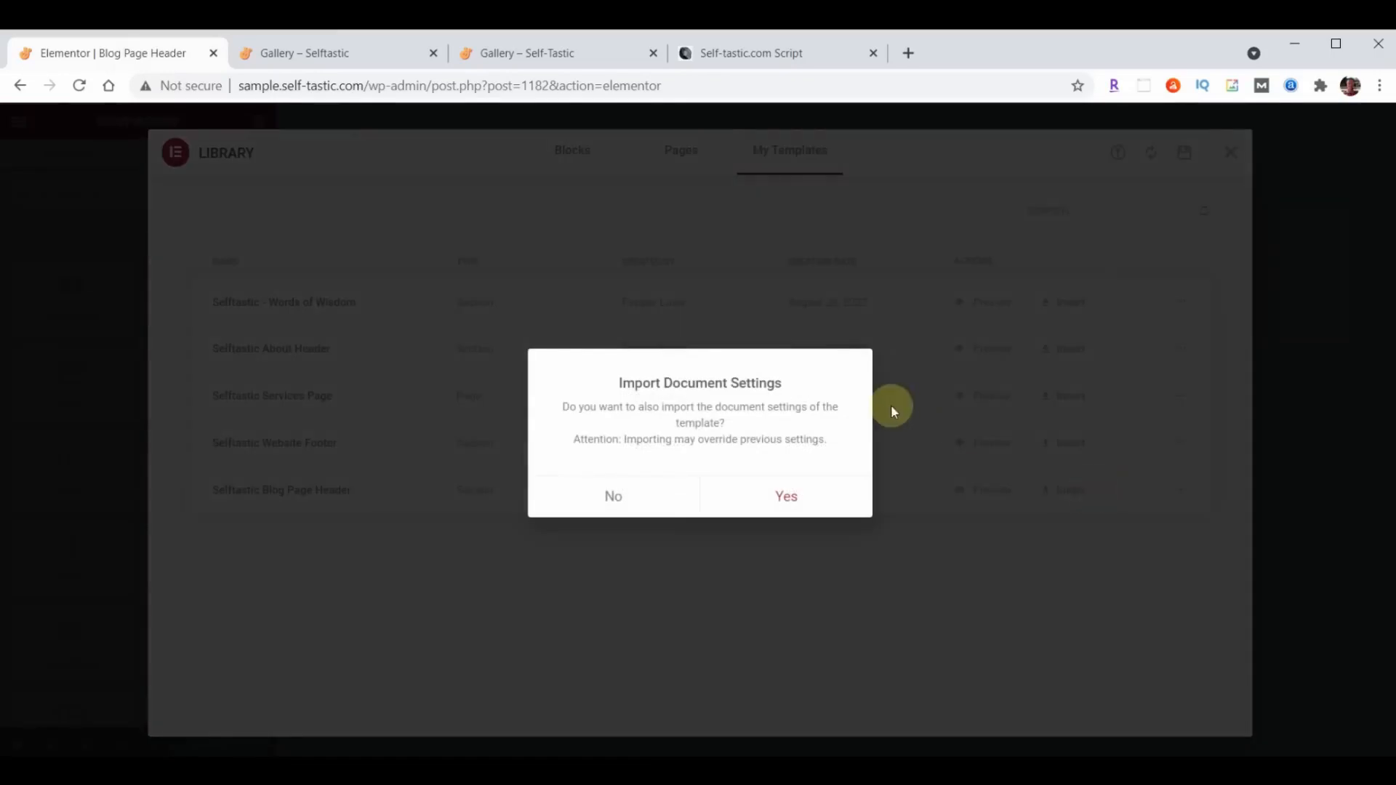
{"action": "left_click", "coordinate": [614, 499]}
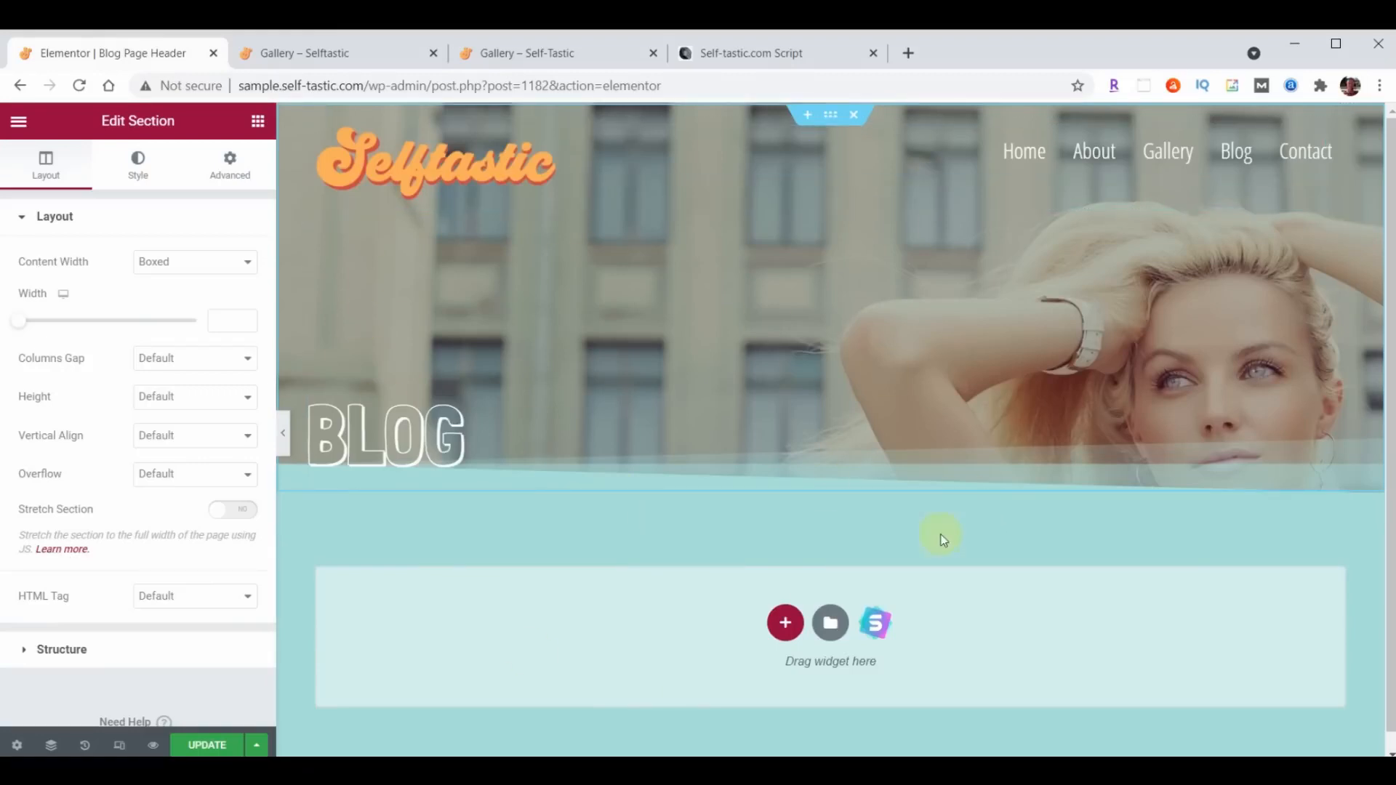
{"action": "left_click", "coordinate": [207, 746]}
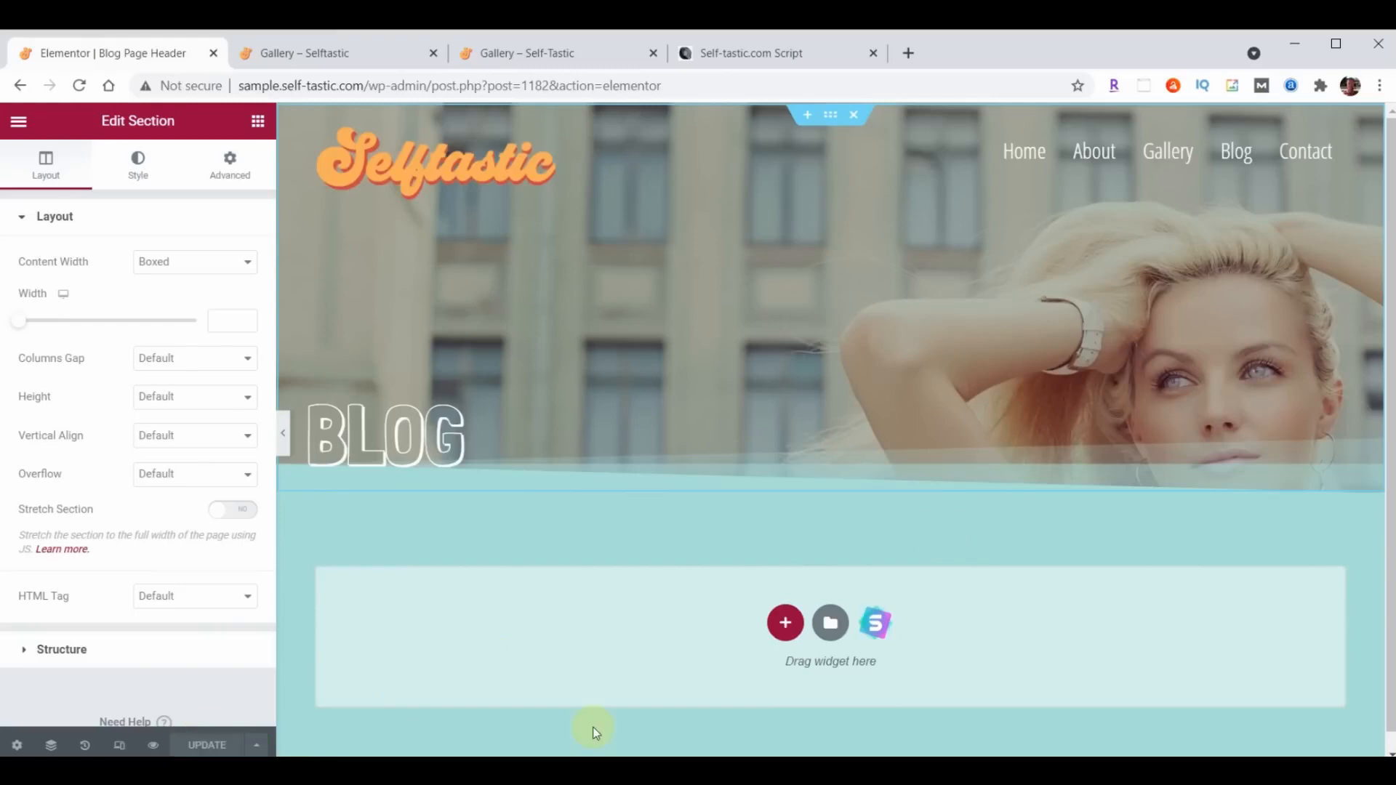
{"action": "left_click", "coordinate": [18, 120]}
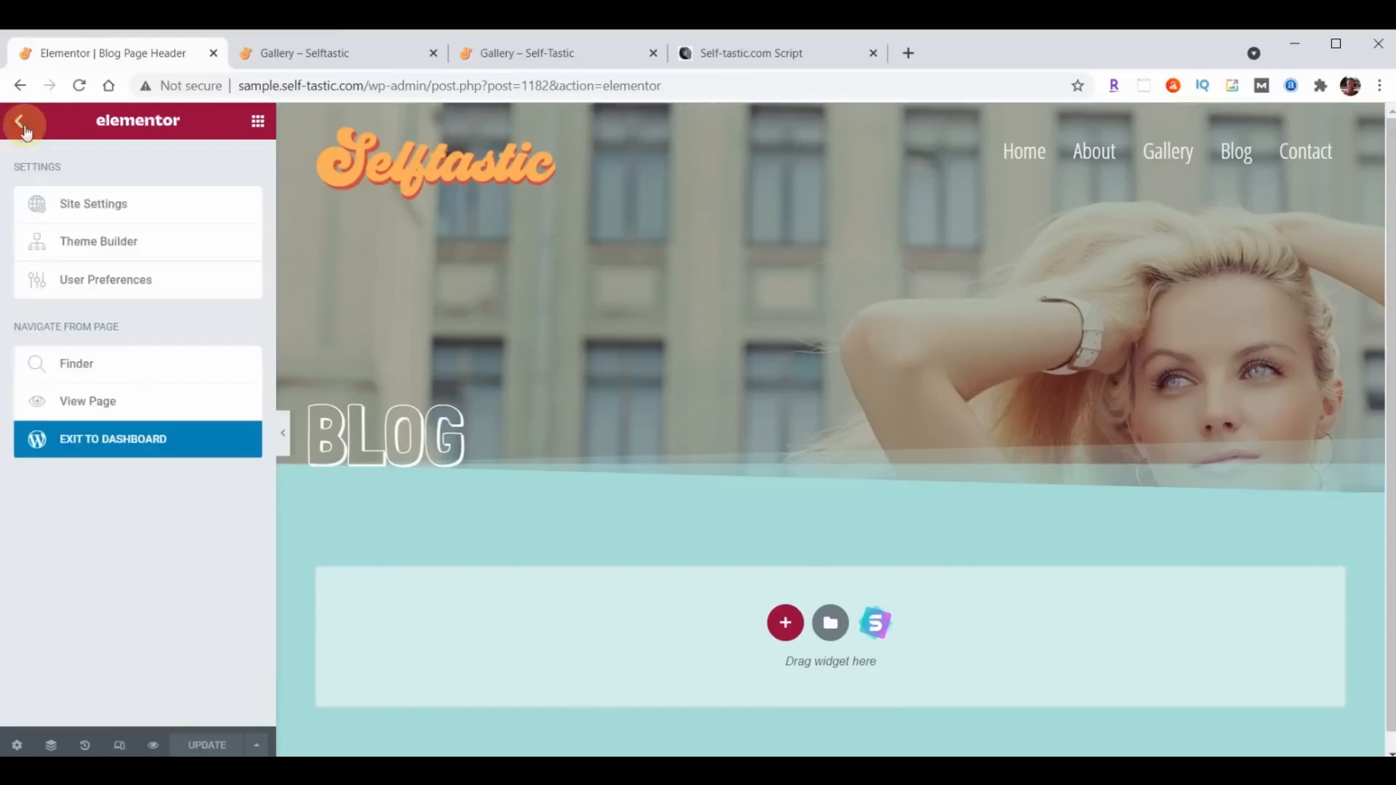
{"action": "left_click", "coordinate": [142, 438]}
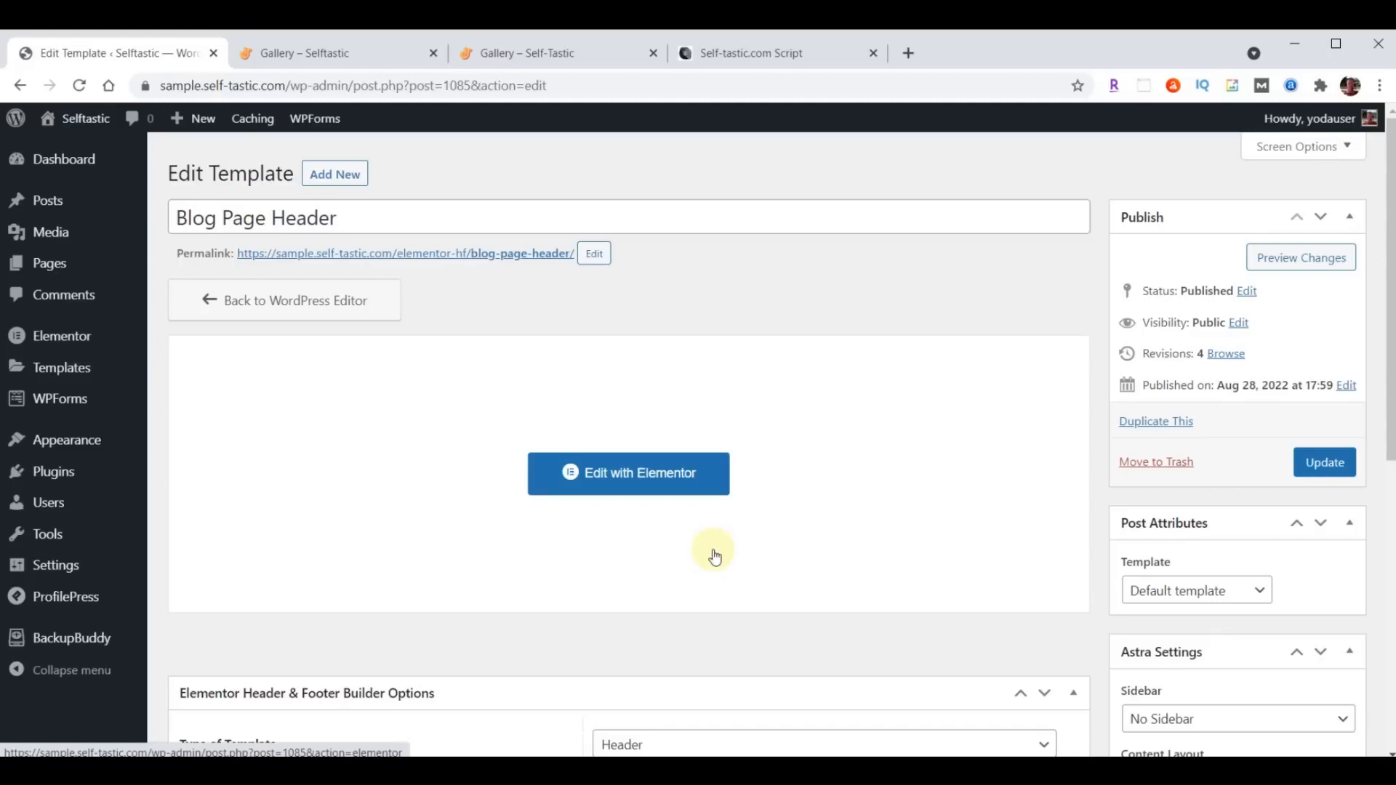
- Create a new template titled Blog Post Header, with template type Header and display on All Posts
{"action": "left_click", "coordinate": [348, 175]}
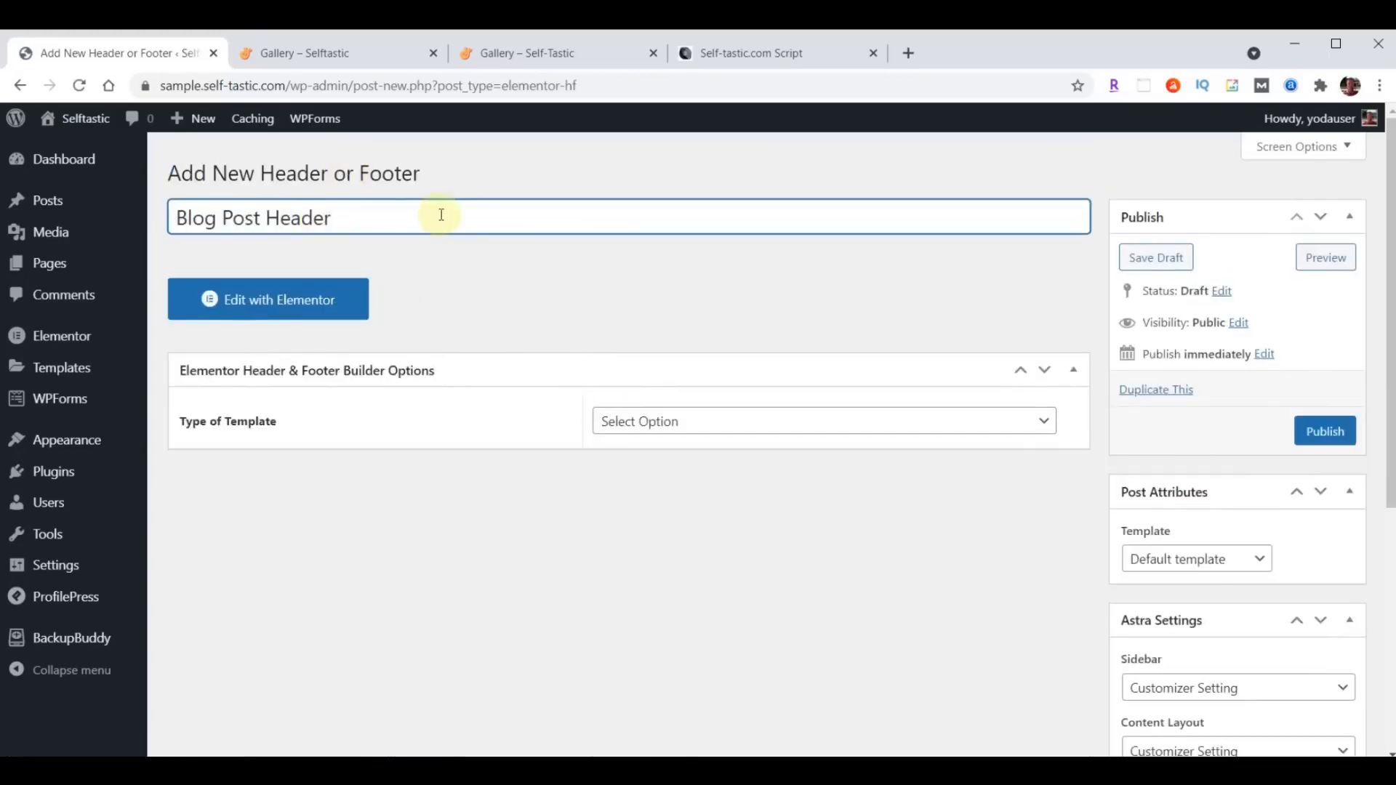
{"action": "left_click", "coordinate": [760, 426]}
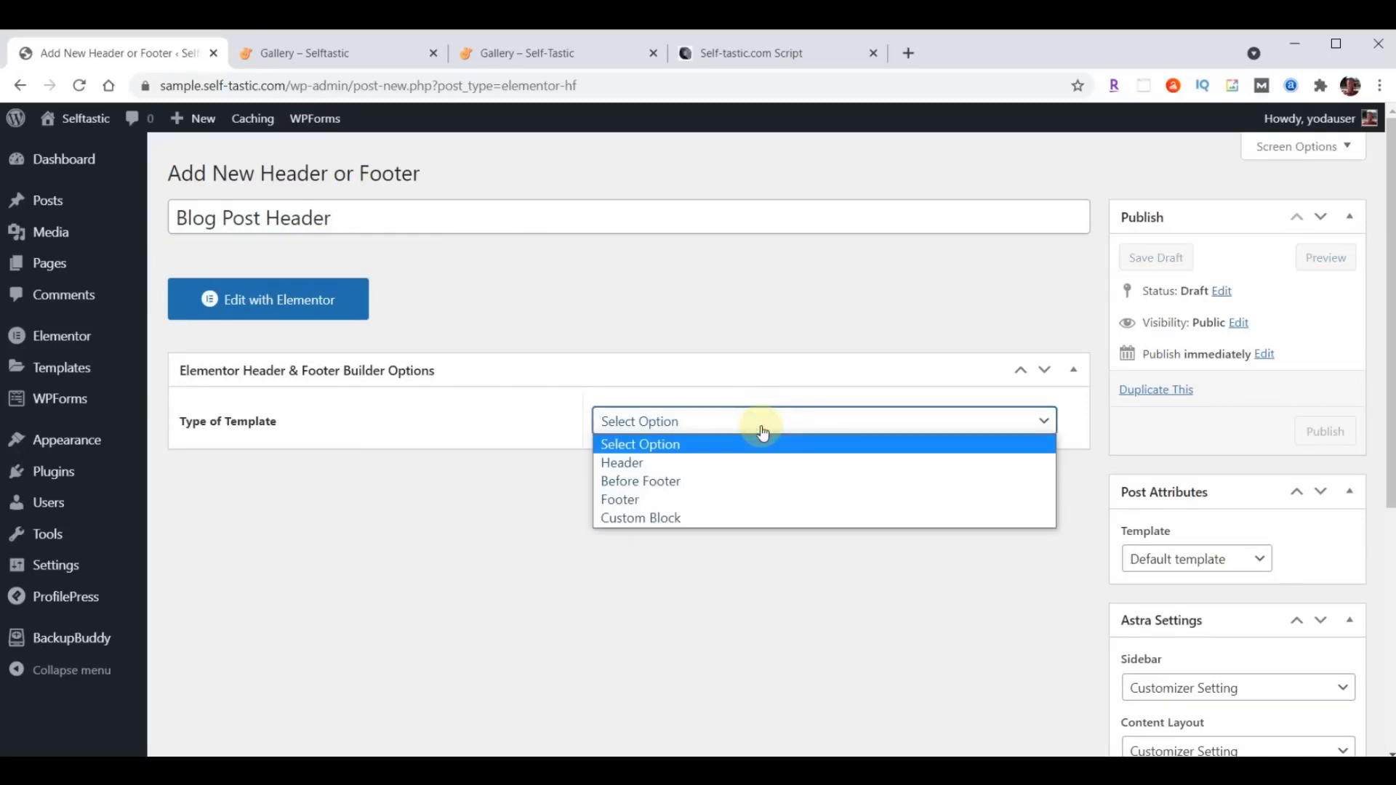
{"action": "left_click", "coordinate": [723, 463]}
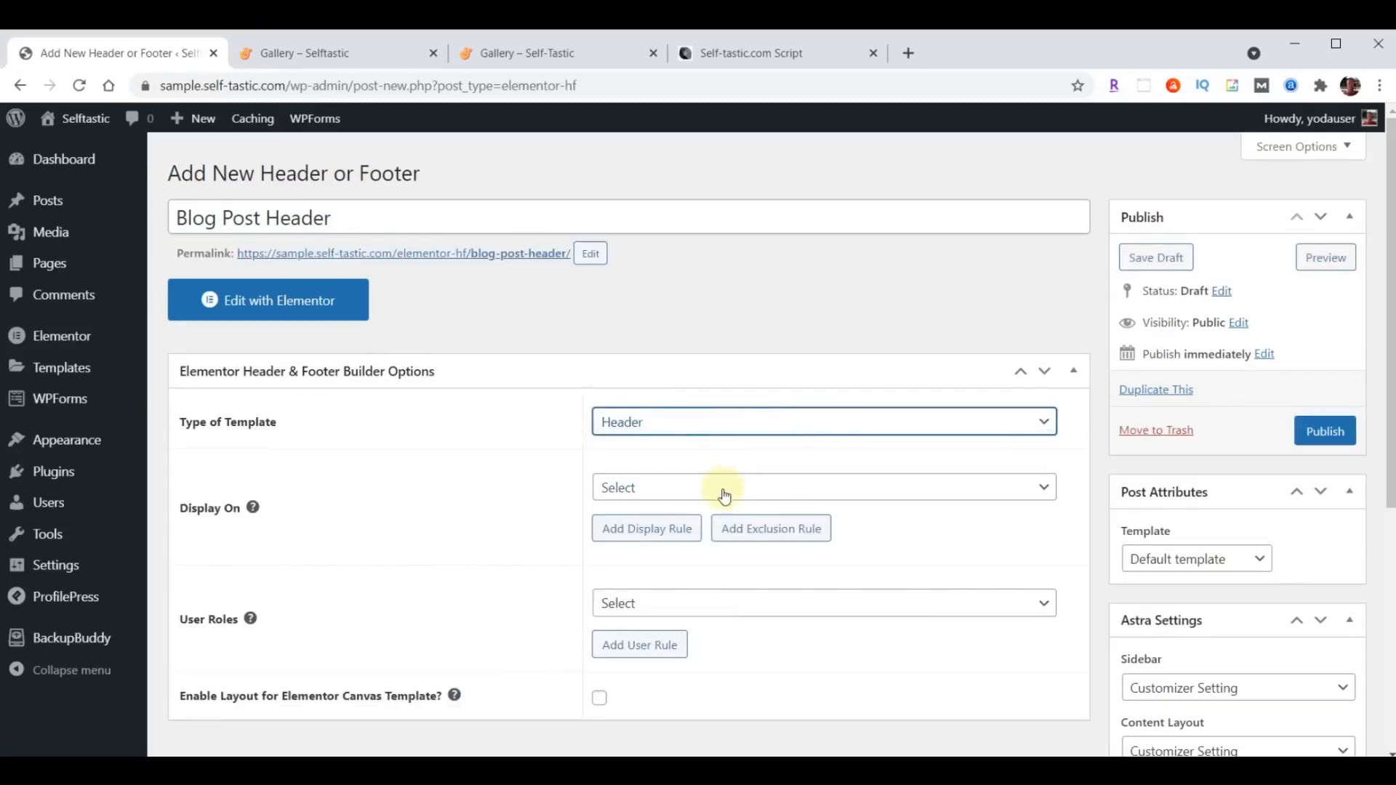
{"action": "left_click", "coordinate": [725, 496]}
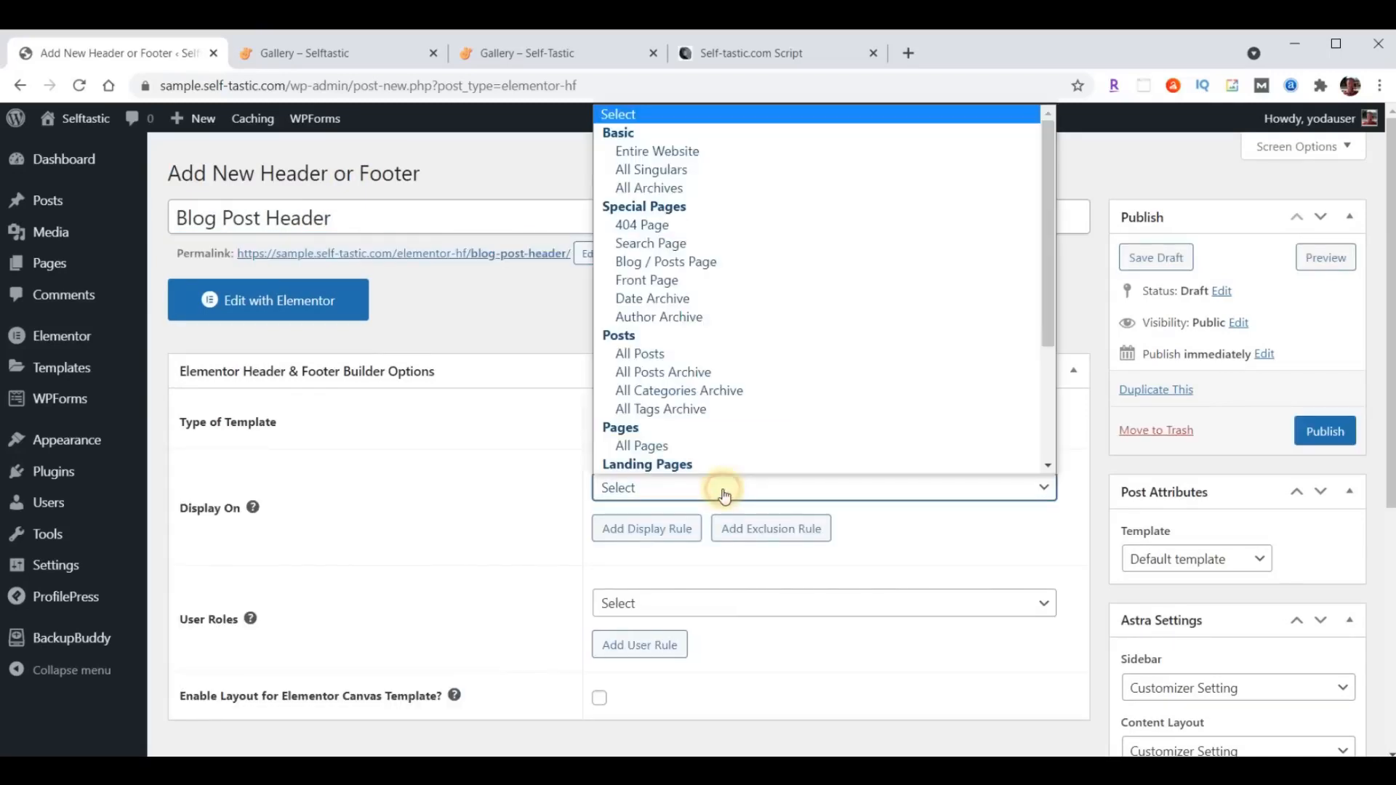
{"action": "left_click", "coordinate": [662, 353]}
- Set Blog Post Header's user roles to All, enable its layout for the Elementor Canvas Template and publish it
{"action": "scroll", "coordinate": [734, 349], "scroll_direction": "down", "scroll_amount": 3}
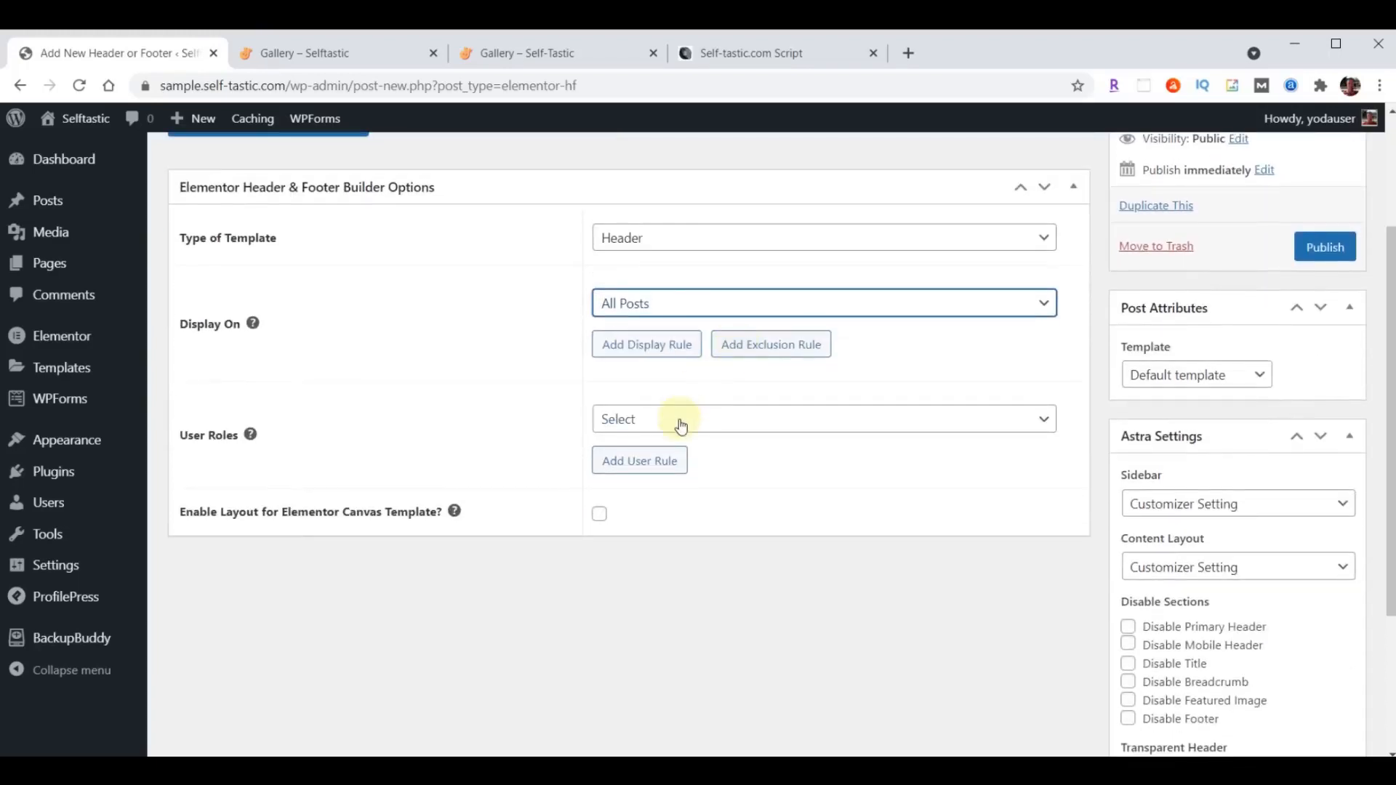
{"action": "left_click", "coordinate": [681, 426]}
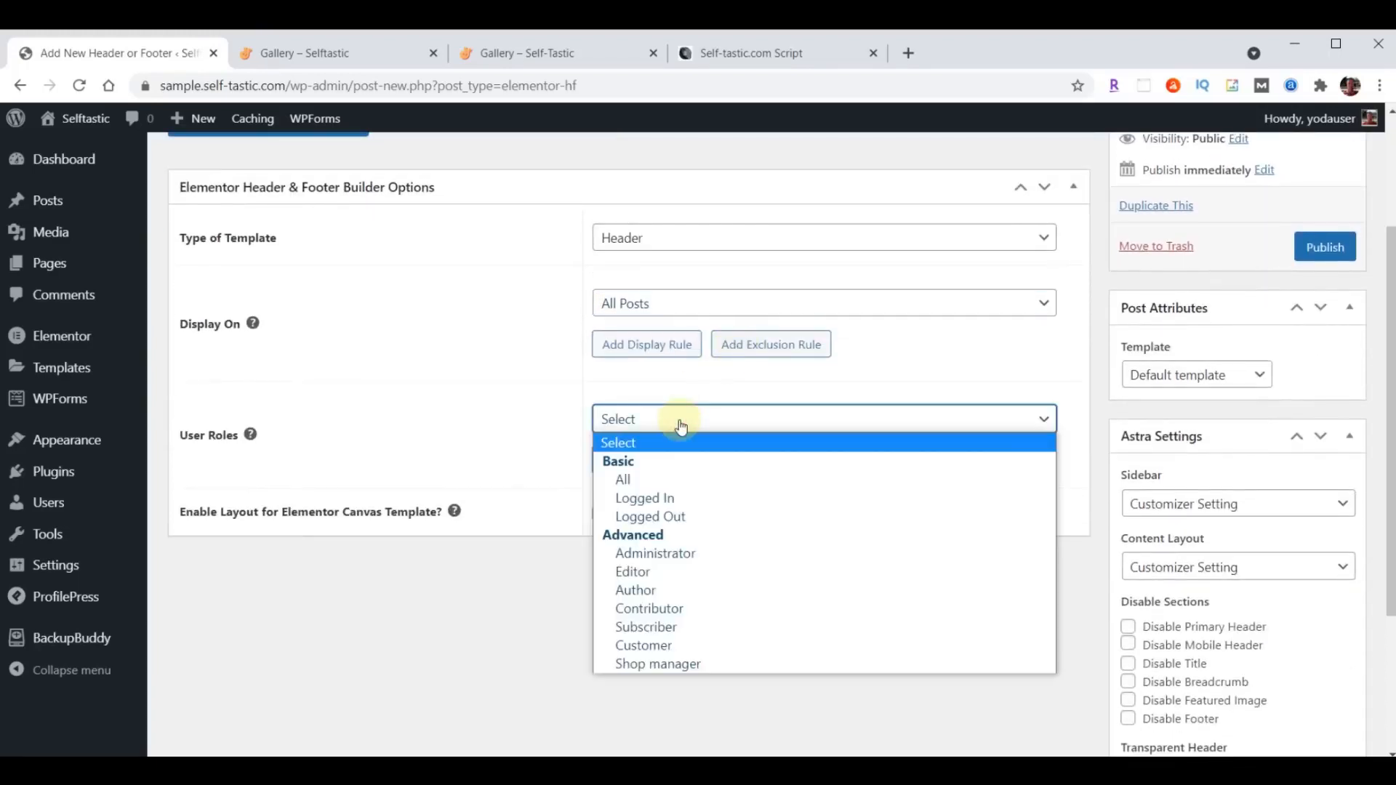
{"action": "left_click", "coordinate": [670, 479]}
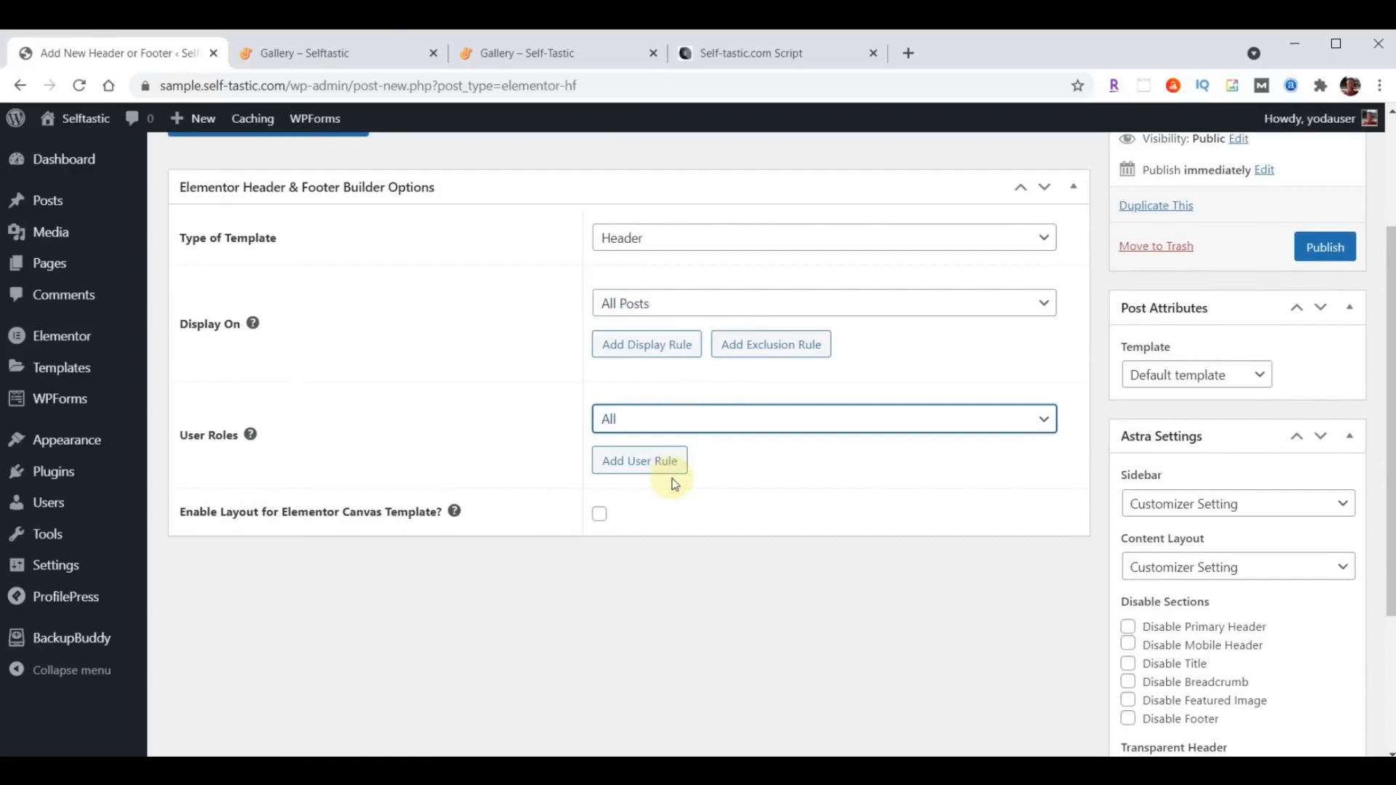
{"action": "left_click", "coordinate": [601, 517]}
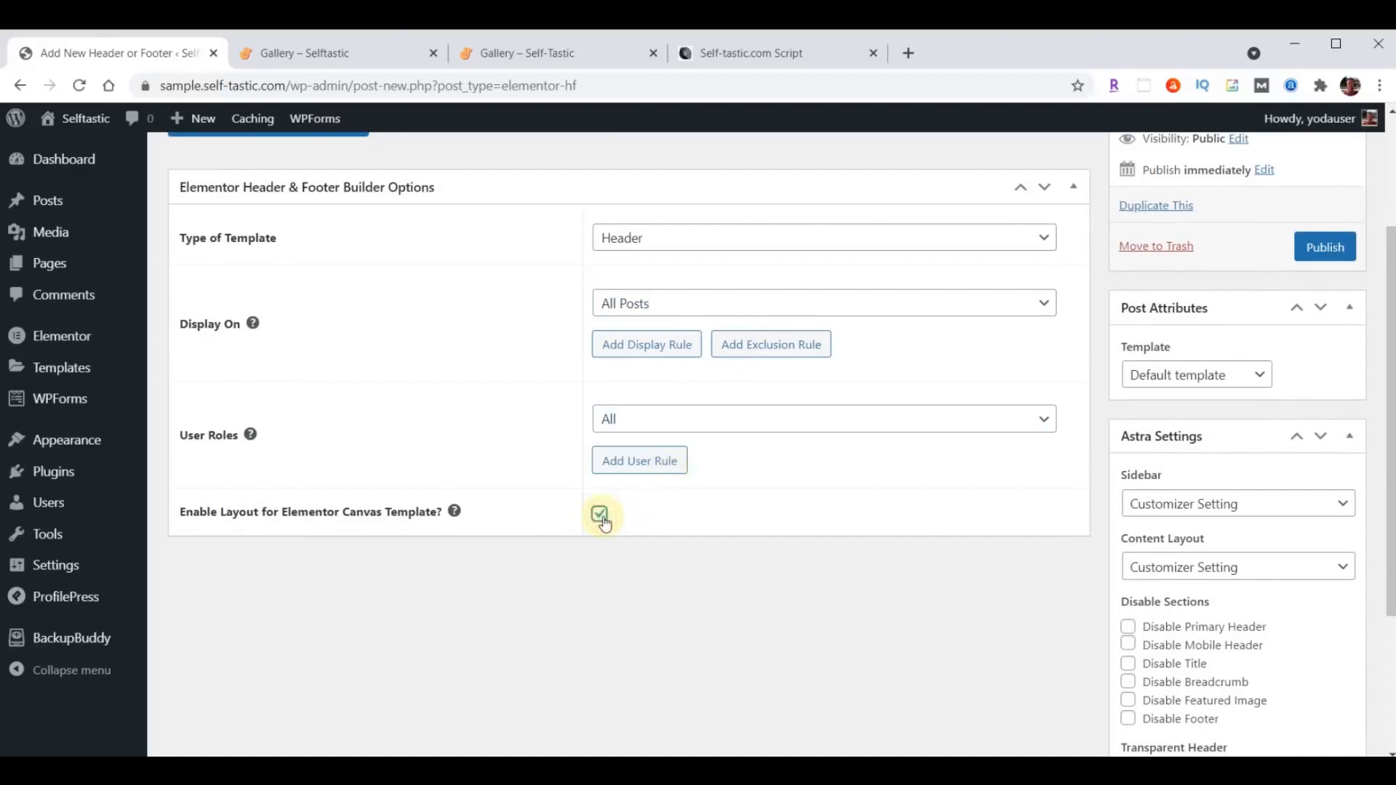
{"action": "left_click", "coordinate": [1324, 248]}
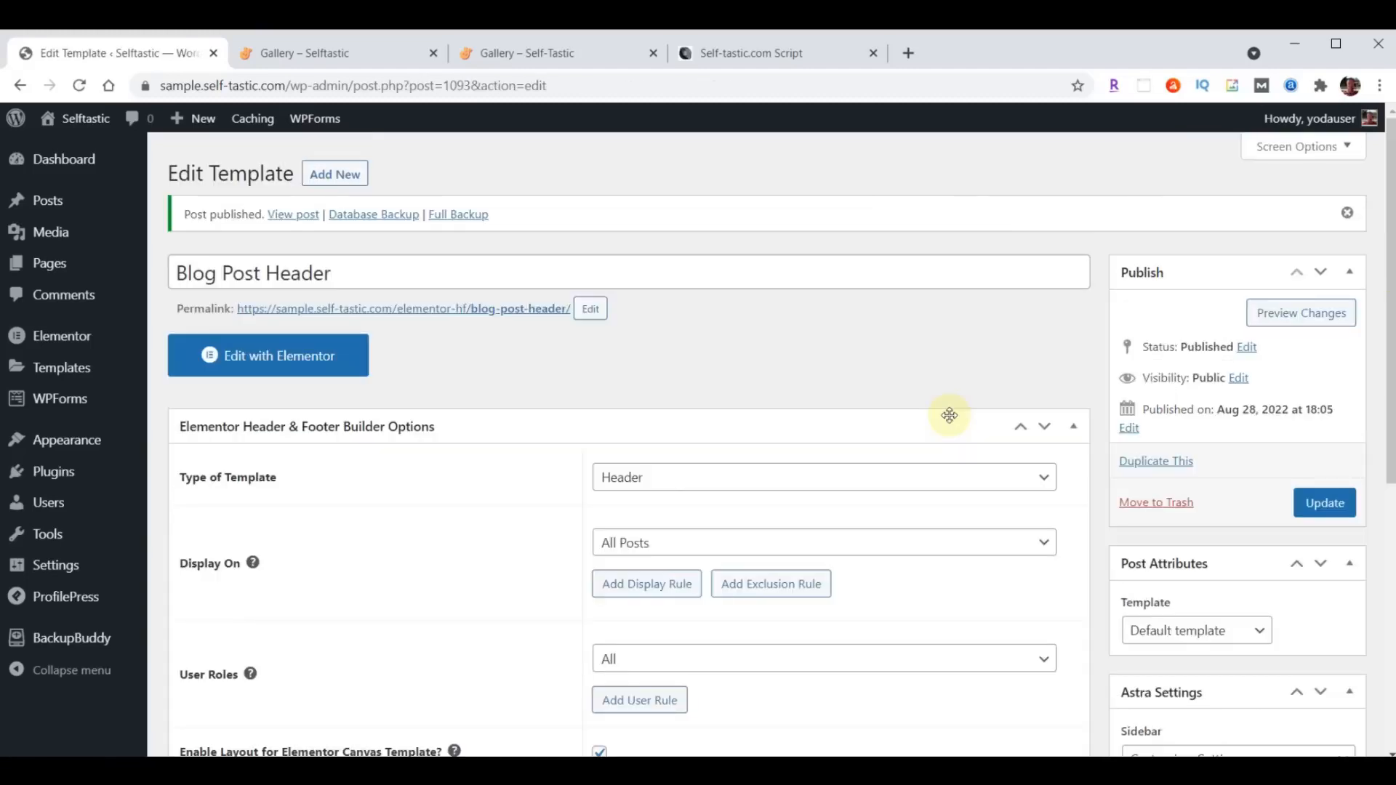
- Open Blog Post Header in Elementor and import template-selftastic-blog-post-header.json from the content folder into the template library
{"action": "left_click", "coordinate": [293, 361]}
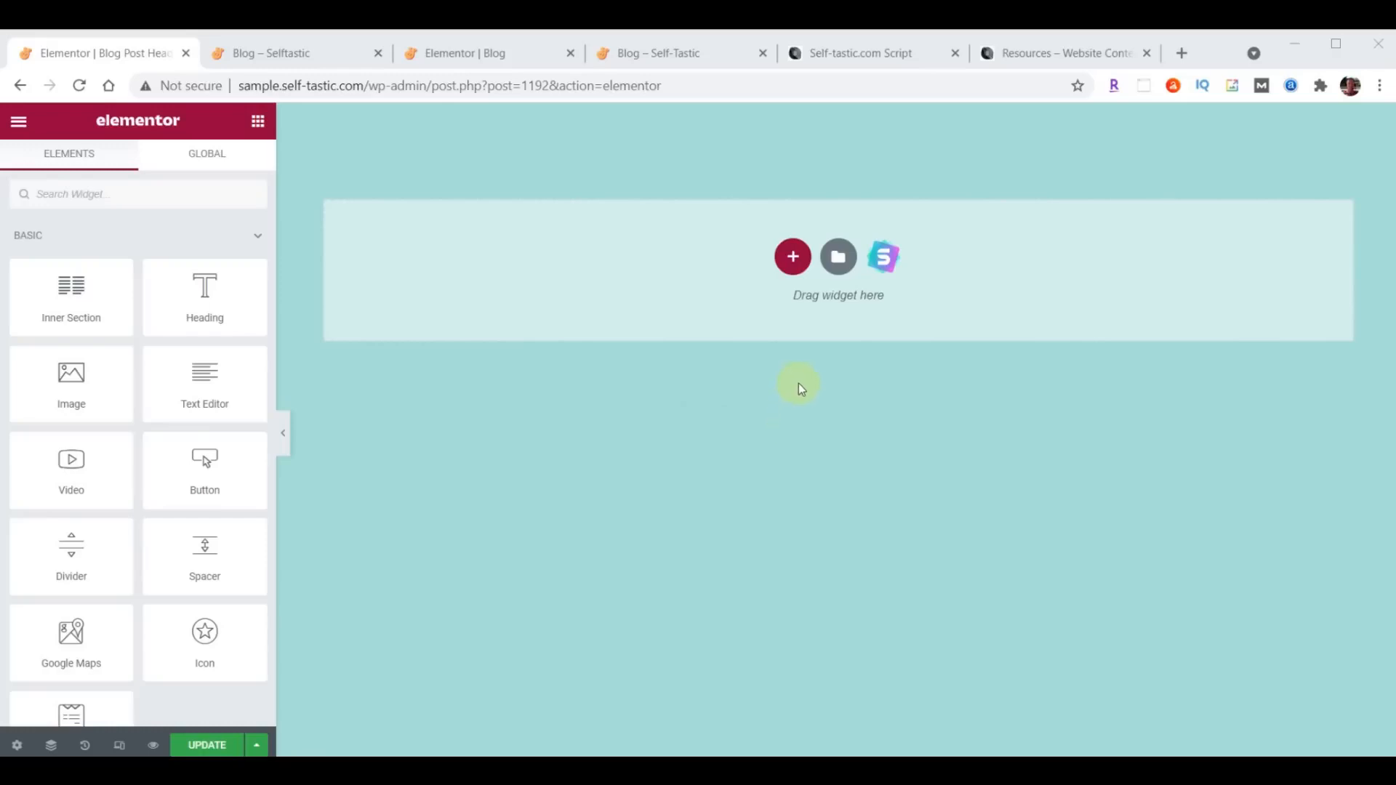
{"action": "left_click", "coordinate": [838, 257]}
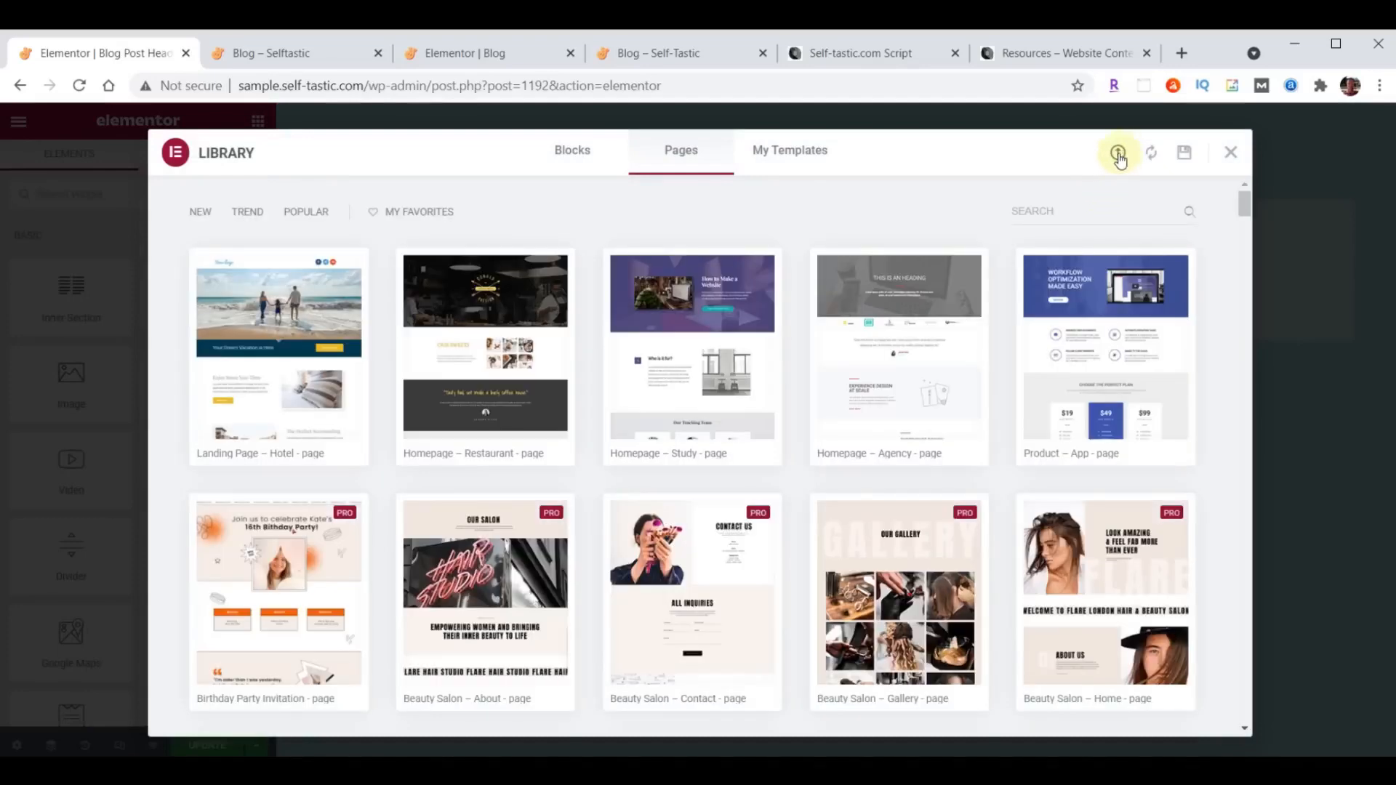
{"action": "left_click", "coordinate": [1121, 156]}
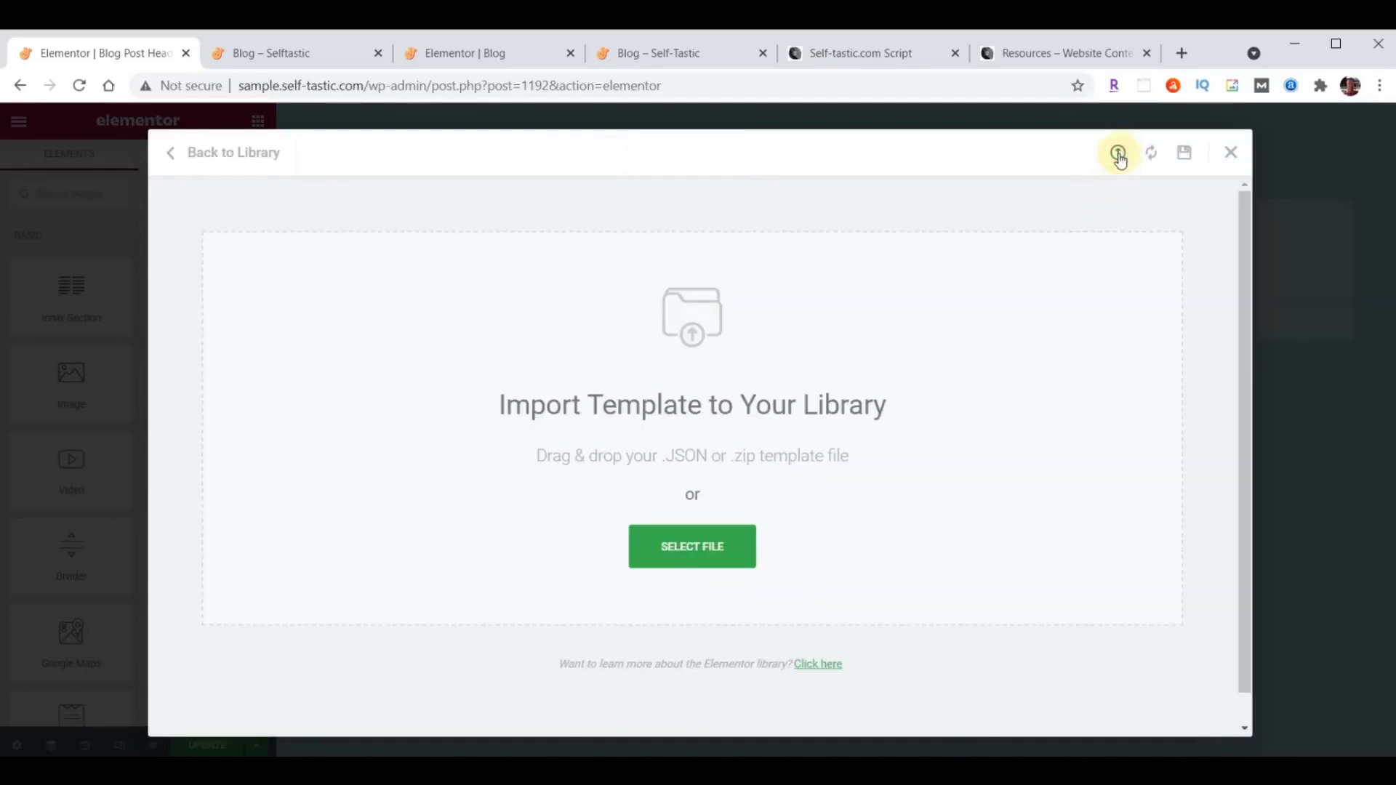
{"action": "key", "text": "alt+Tab"}
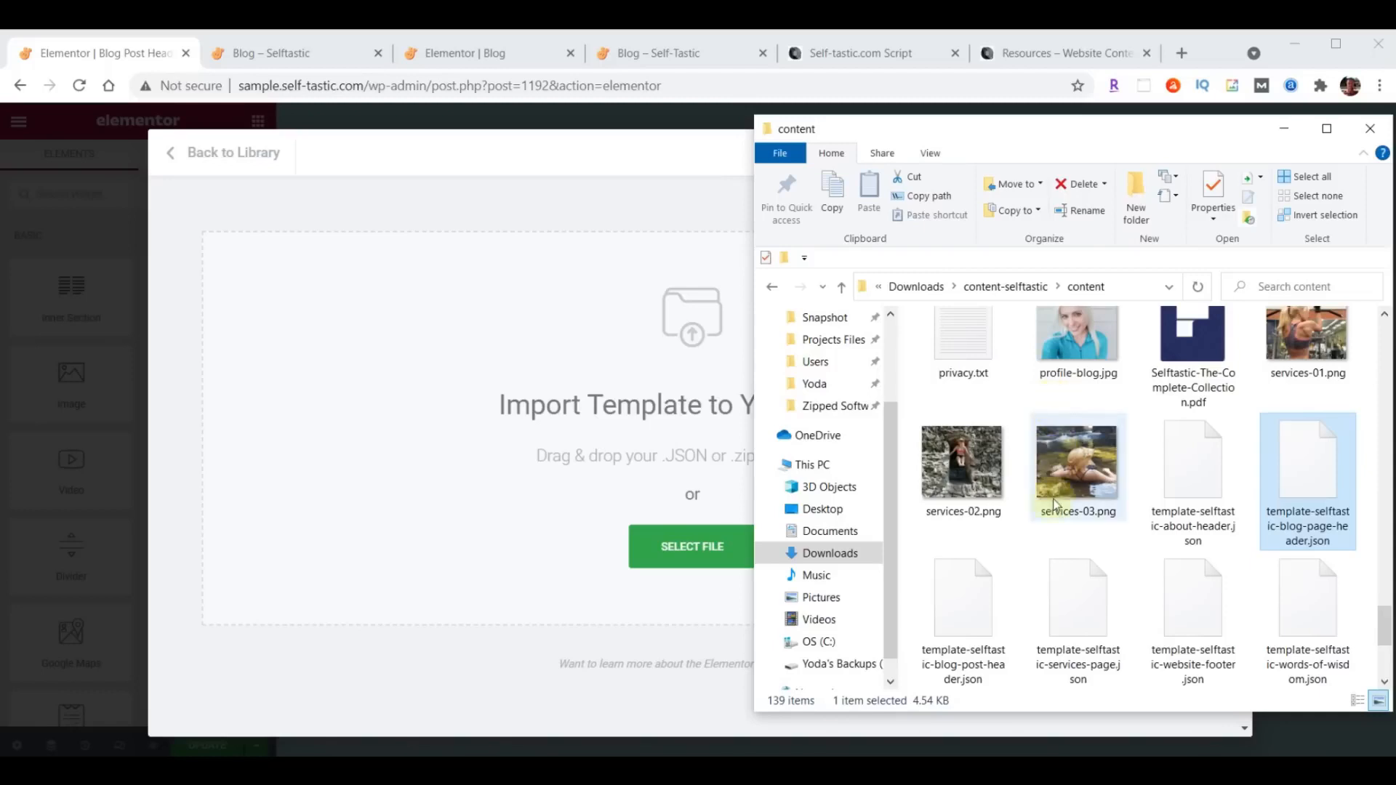
{"action": "left_click", "coordinate": [970, 608]}
{"action": "left_click_drag", "start_coordinate": [971, 608], "coordinate": [609, 369]}
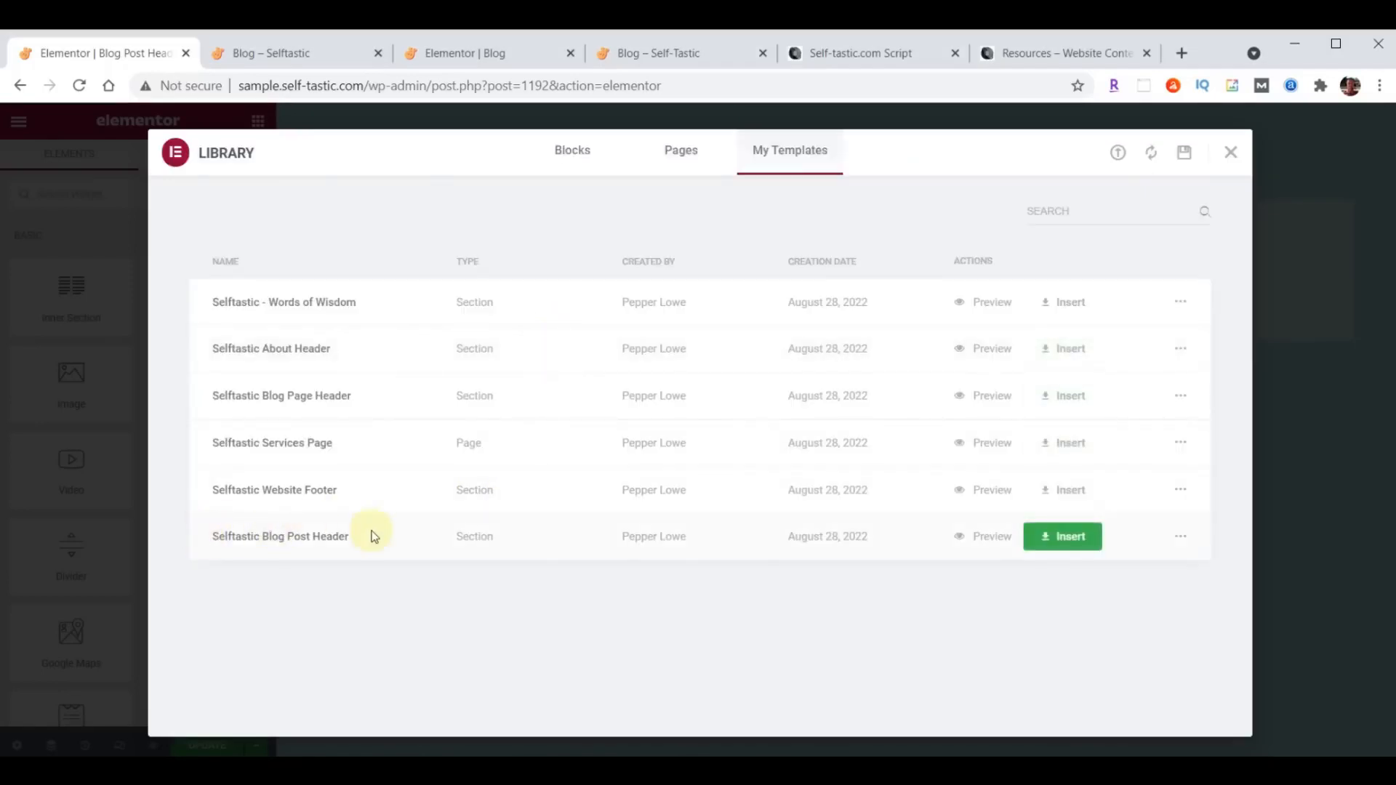
- Insert the Selftastic Blog Post Header template, then update the header and exit to the dashboard
{"action": "left_click", "coordinate": [1075, 539]}
{"action": "left_click", "coordinate": [613, 499]}
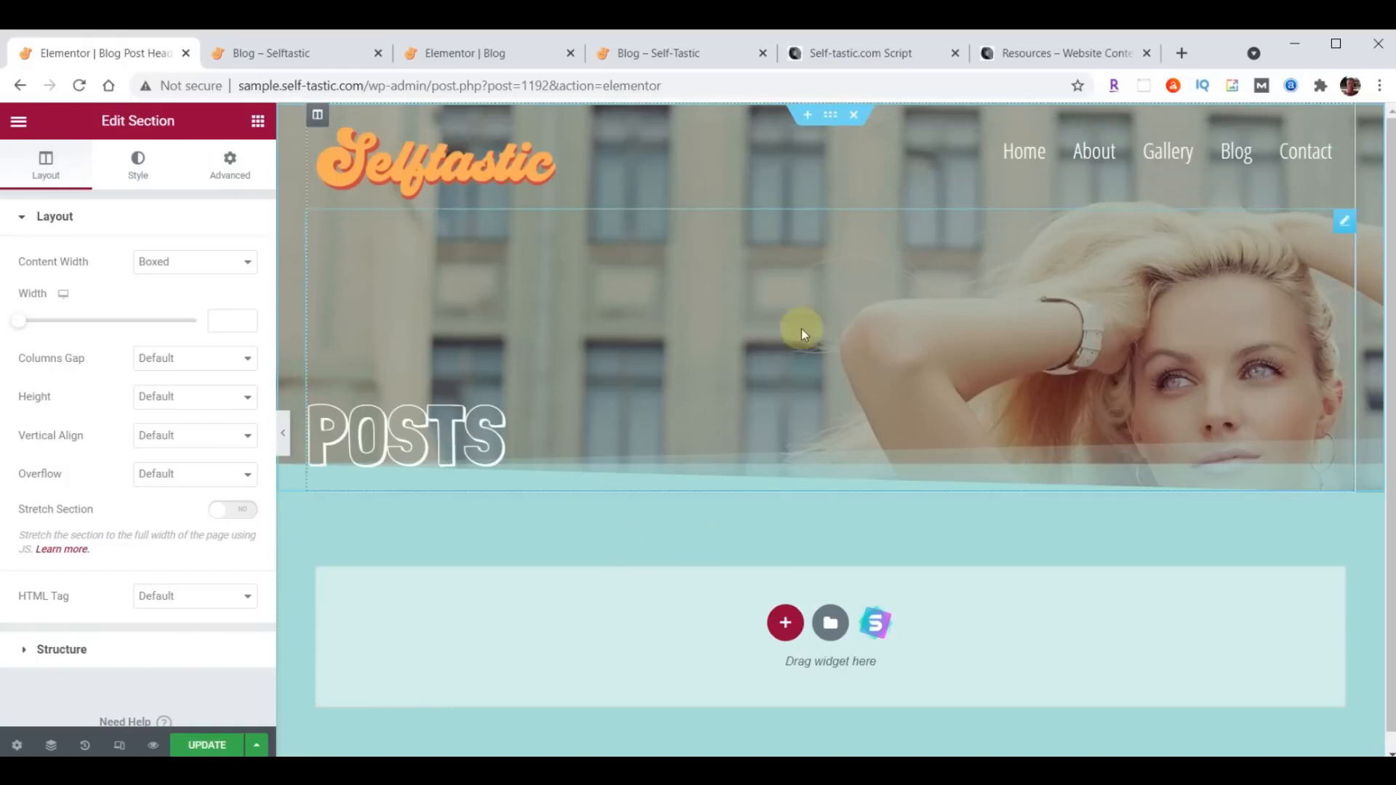
{"action": "left_click", "coordinate": [204, 746]}
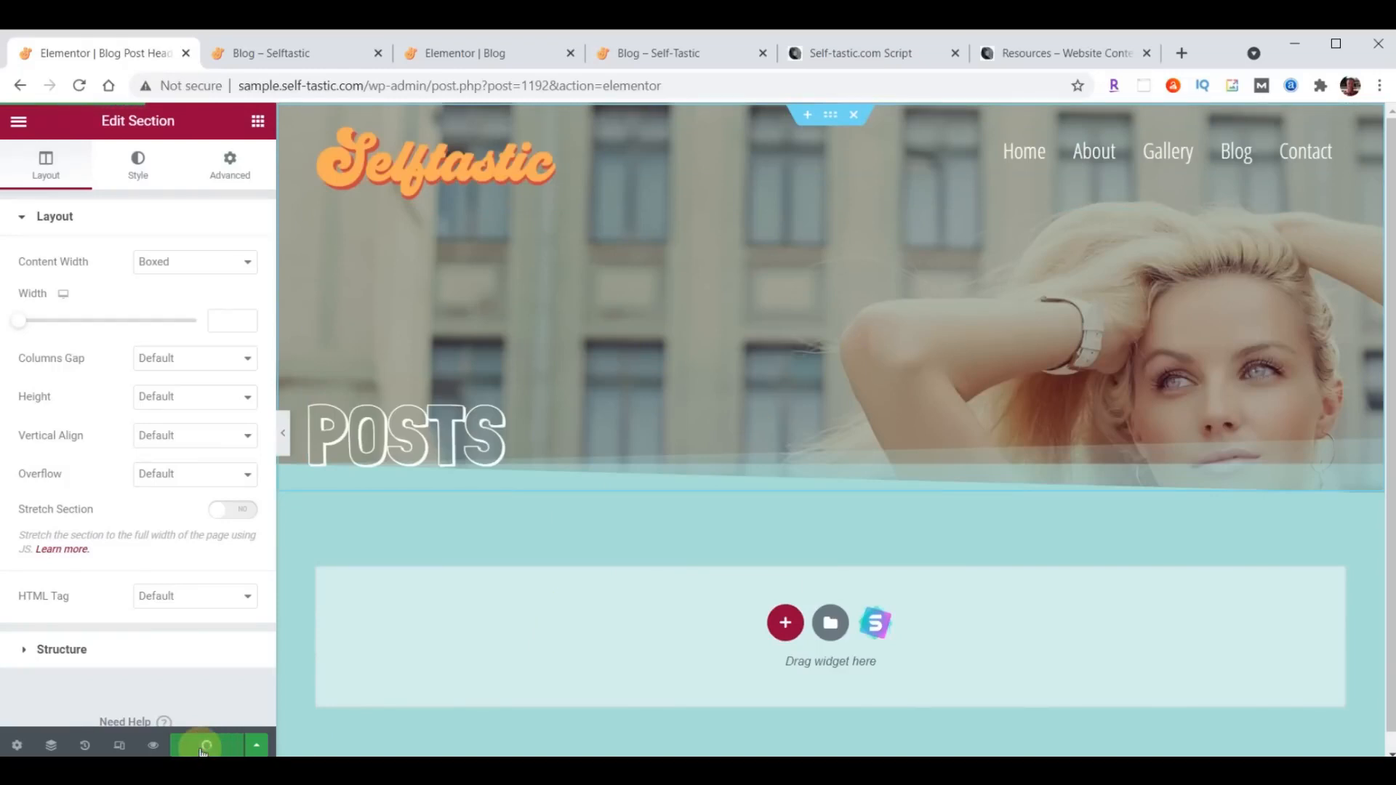
{"action": "left_click", "coordinate": [19, 120]}
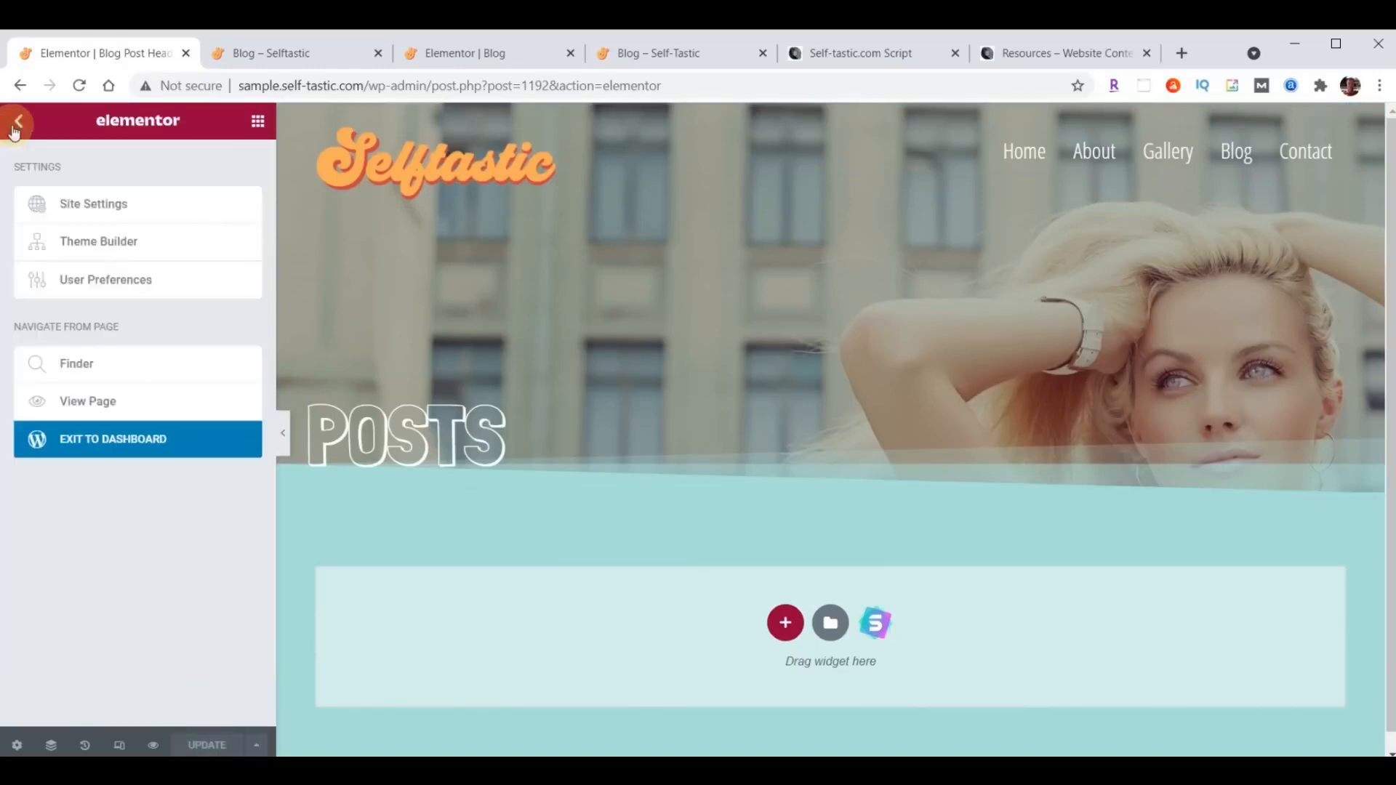
{"action": "left_click", "coordinate": [120, 443]}
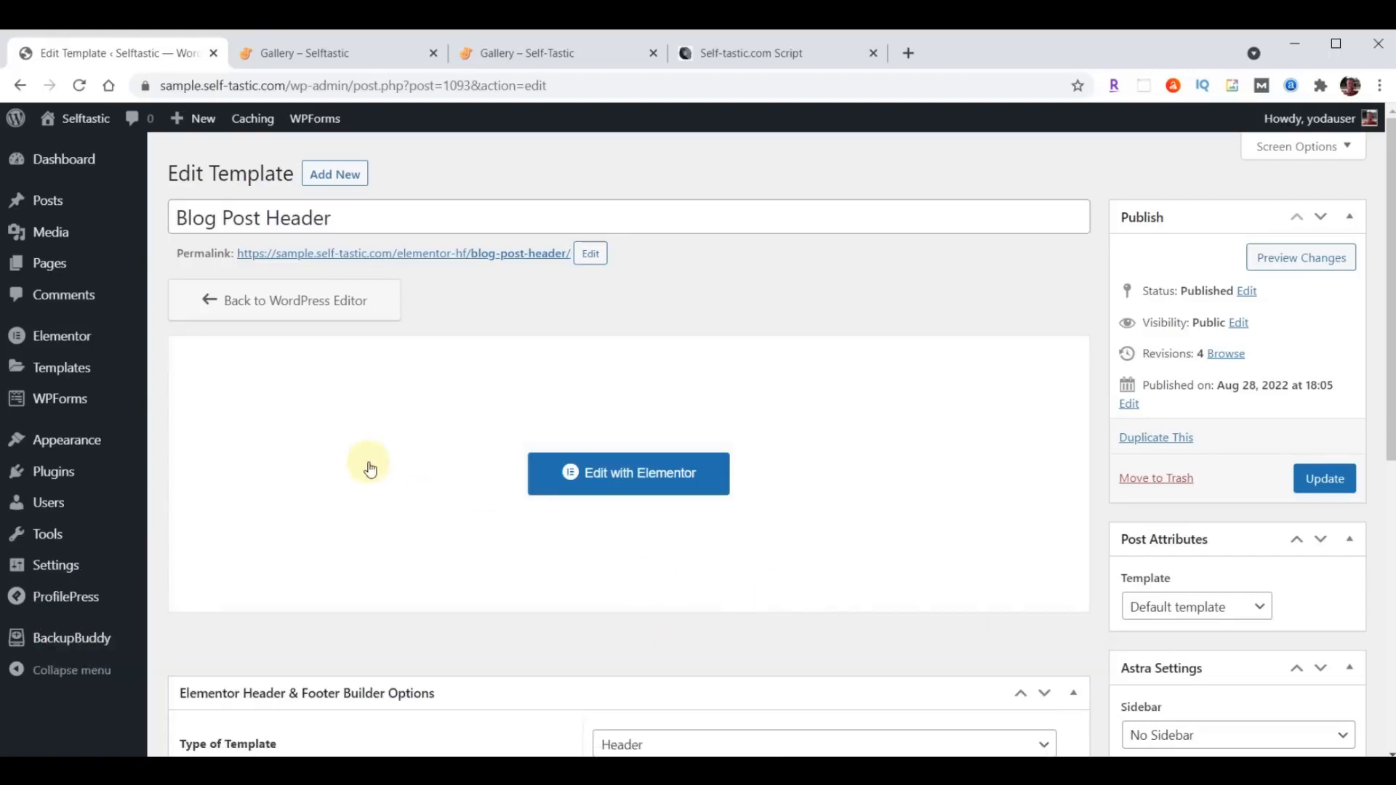
- Move the default Hello world! post to the Trash from the posts list
{"action": "left_click", "coordinate": [47, 203]}
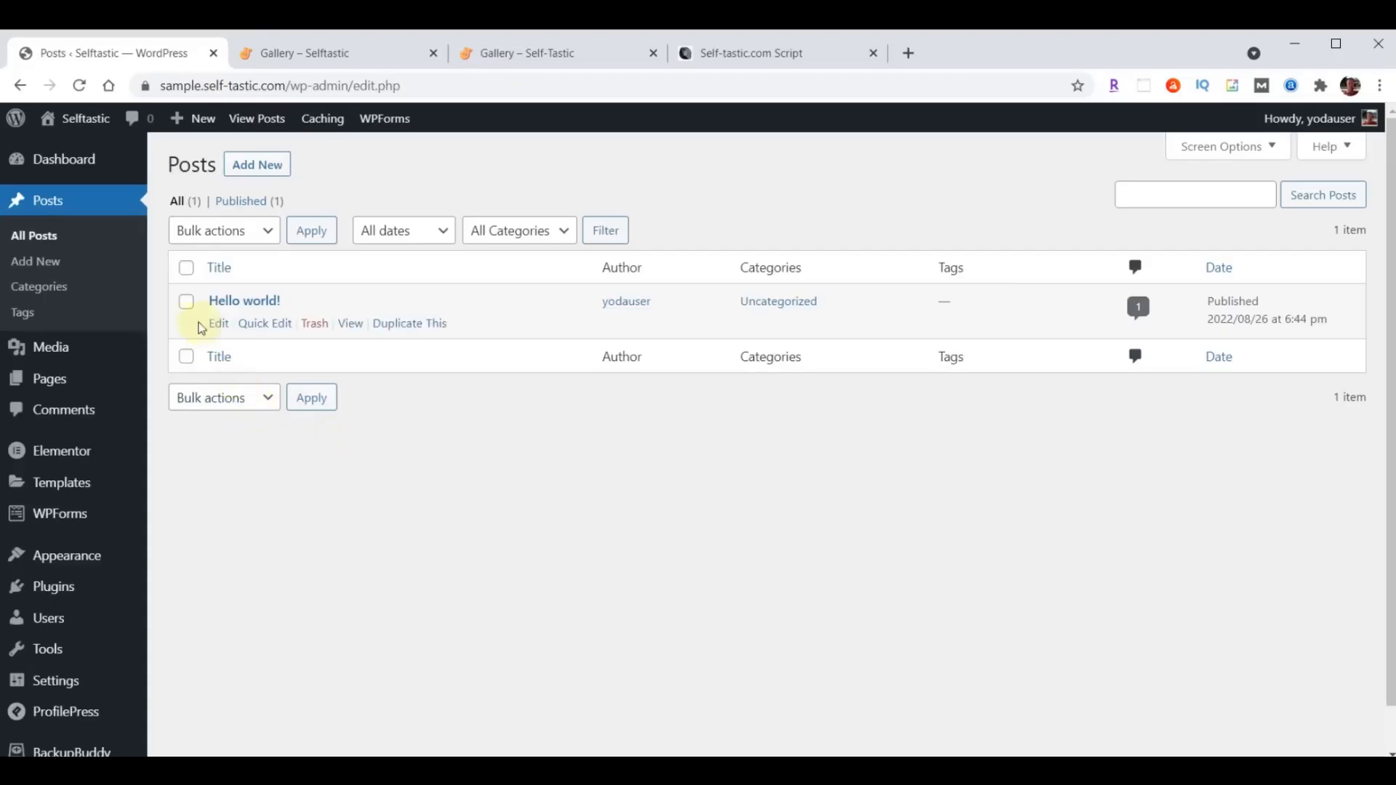
{"action": "left_click", "coordinate": [186, 268]}
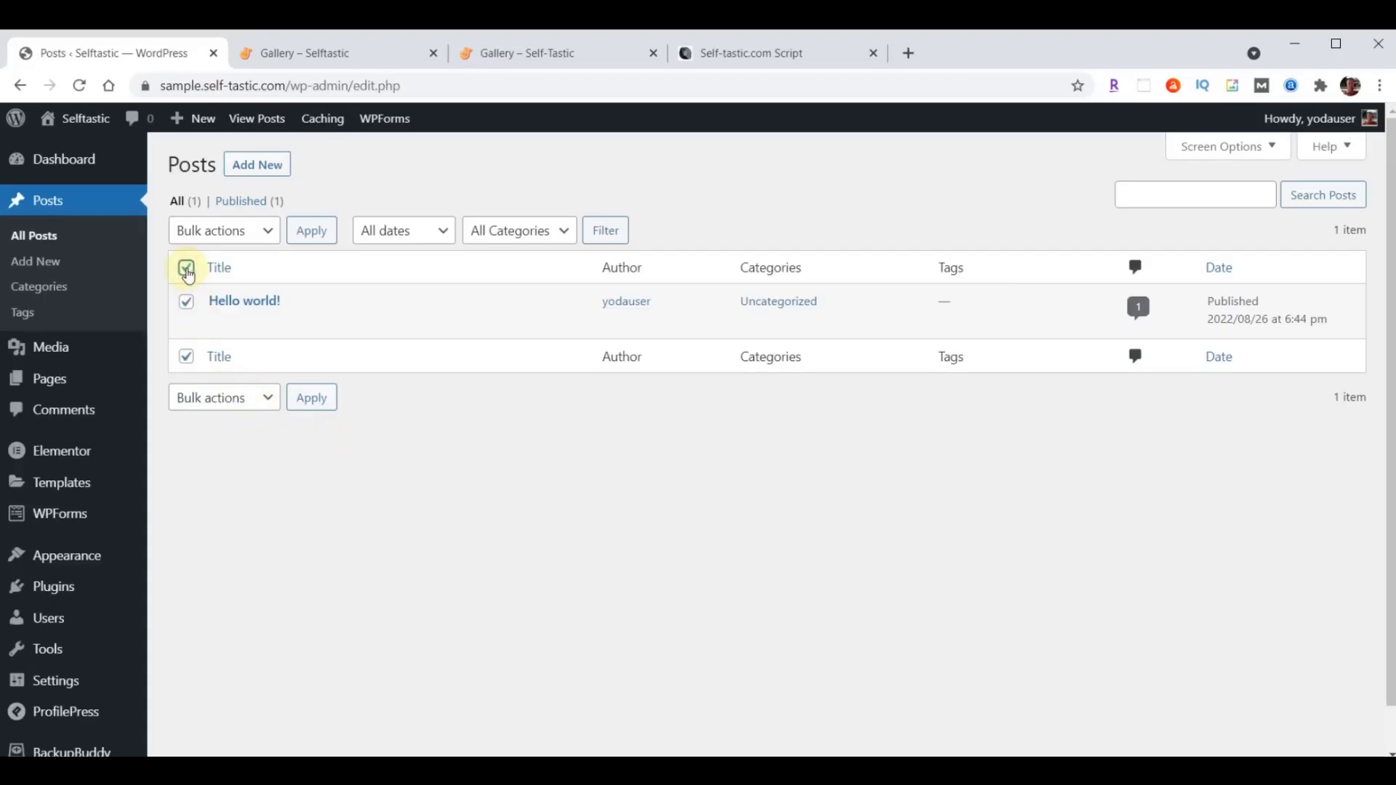
{"action": "left_click", "coordinate": [266, 232]}
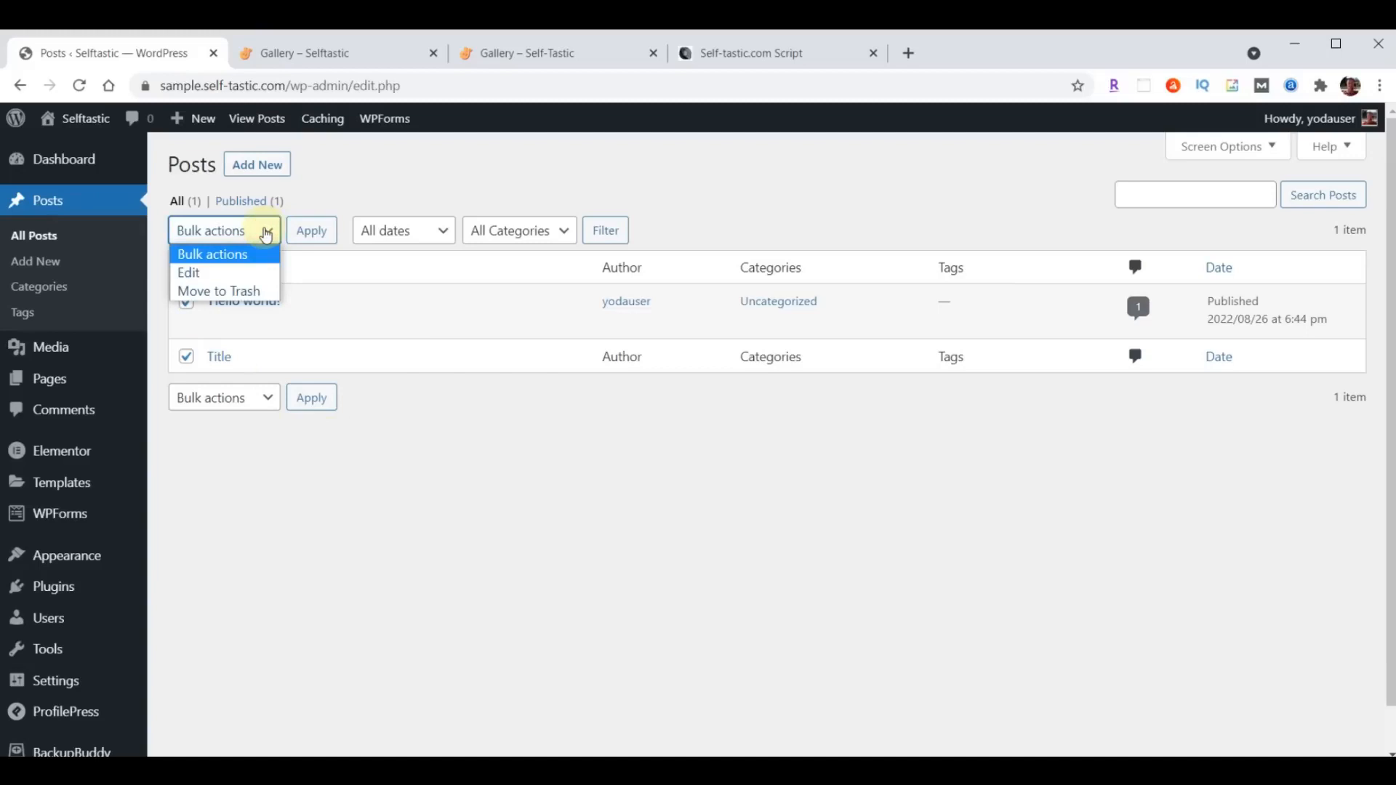
{"action": "left_click", "coordinate": [231, 290]}
{"action": "left_click", "coordinate": [312, 233]}
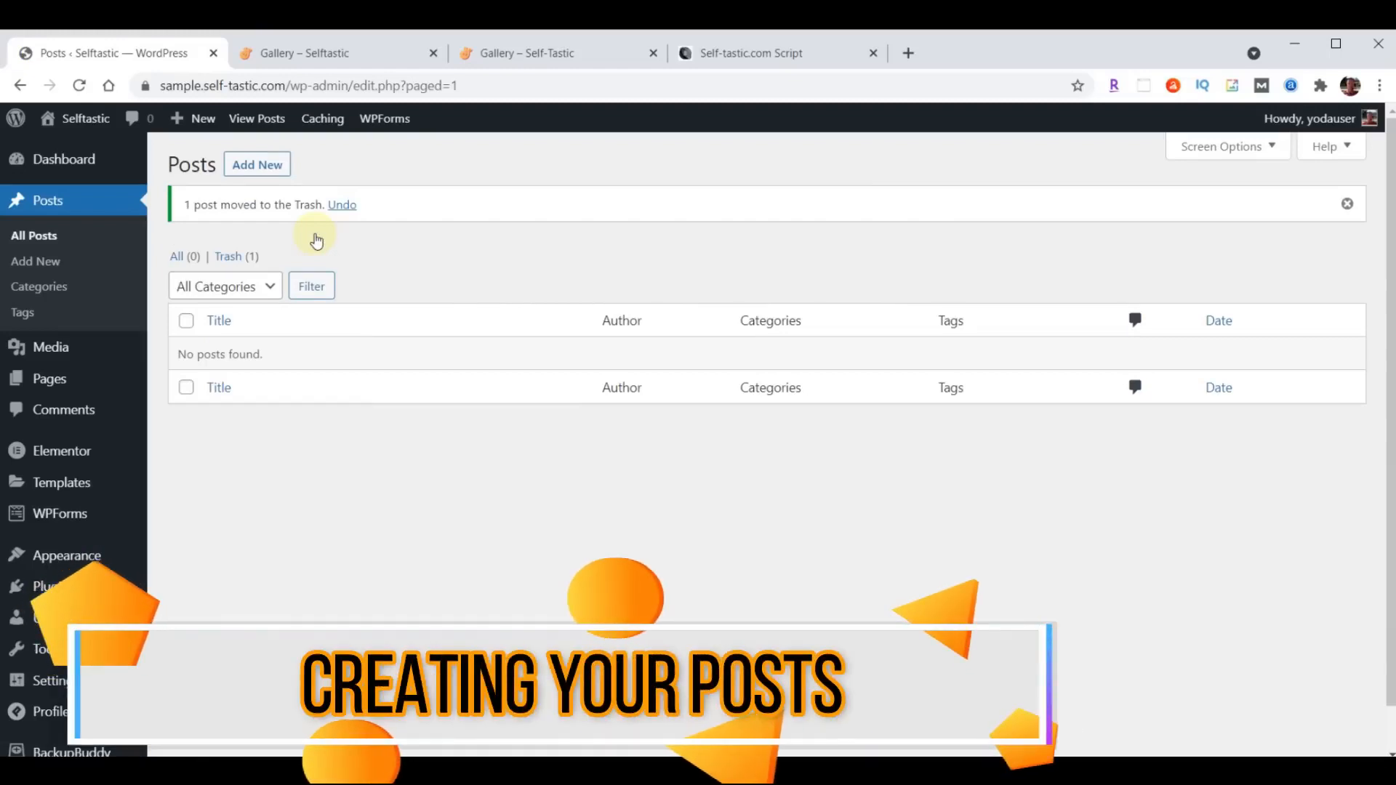
- Add a new post titled "What Our Kids Learned After Fostering a Puppy for a Weekend", copying the title from the script document
{"action": "left_click", "coordinate": [271, 165]}
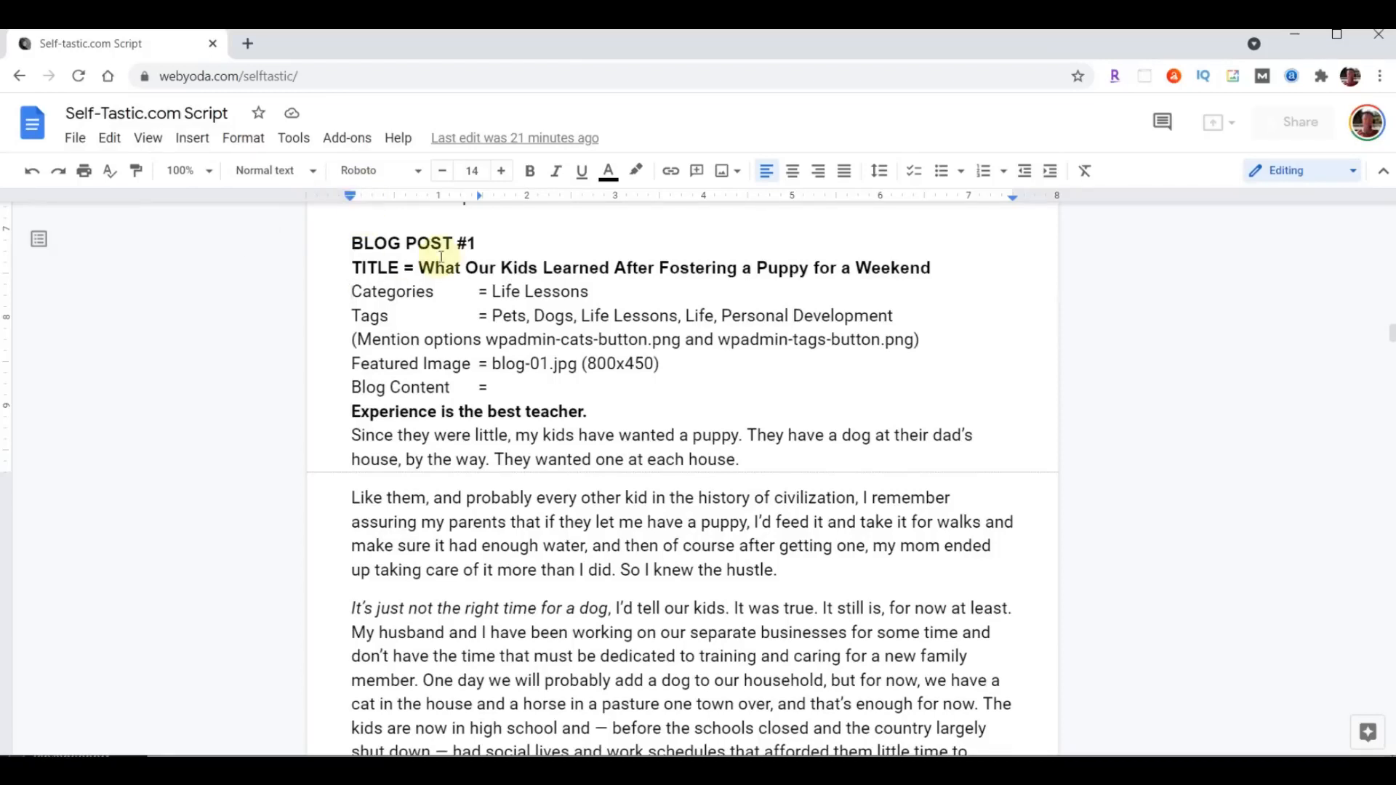
{"action": "left_click_drag", "start_coordinate": [419, 267], "coordinate": [910, 269]}
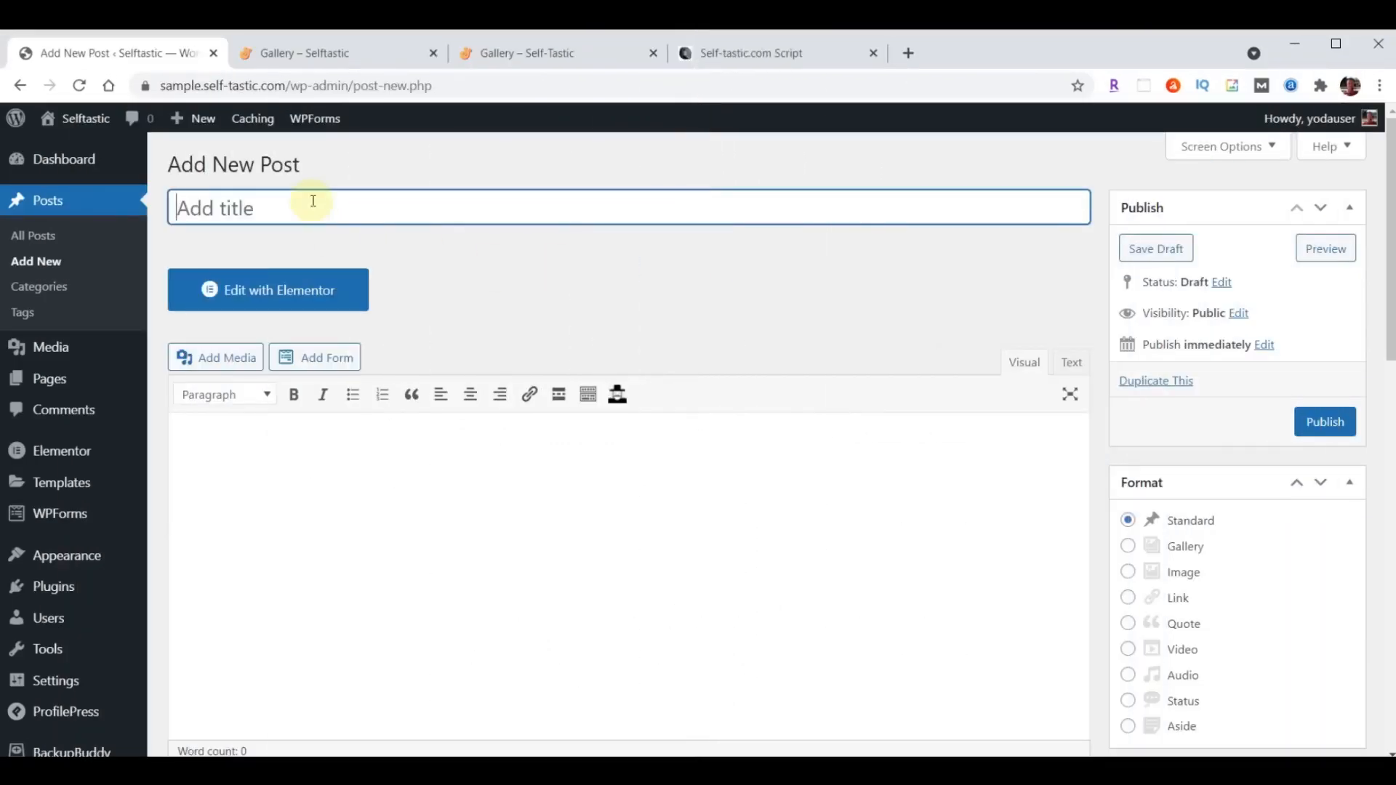
{"action": "type", "text": "What Our Kids Learned After Fostering a Puppy for a Weekend"}
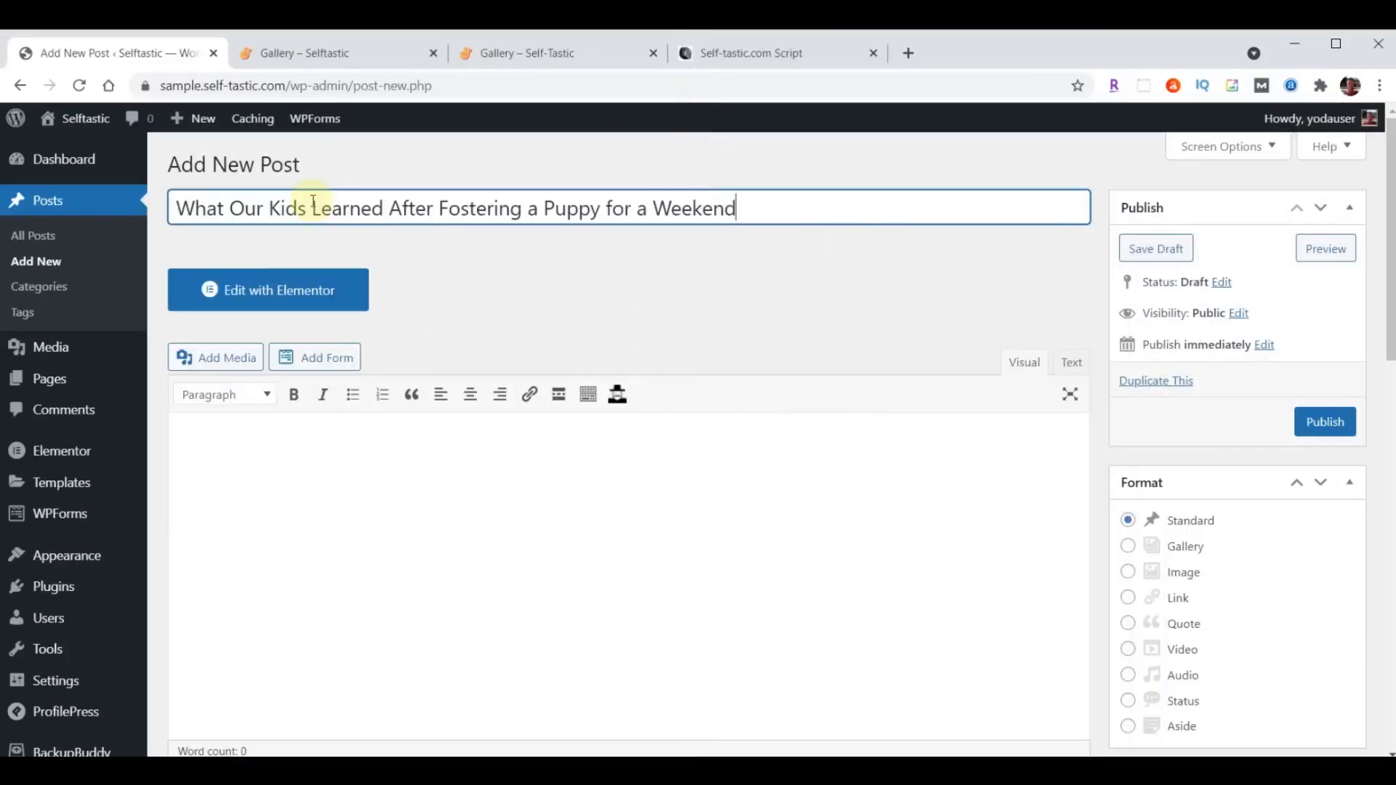
- Paste the Blog Post #1 content, starting with "Experience is the best teacher.", into the post body
{"action": "scroll", "coordinate": [390, 538], "scroll_direction": "down", "scroll_amount": 1}
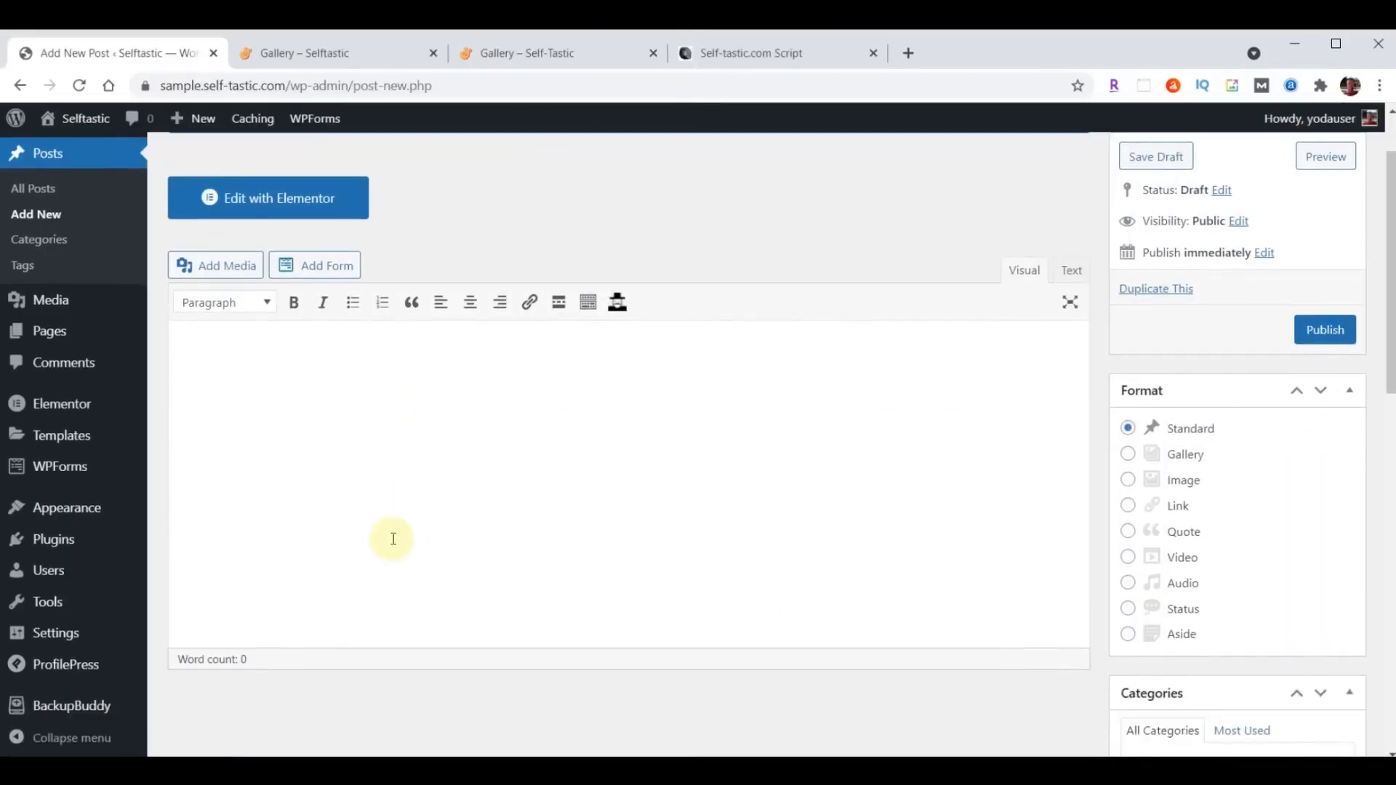
{"action": "left_click", "coordinate": [299, 408]}
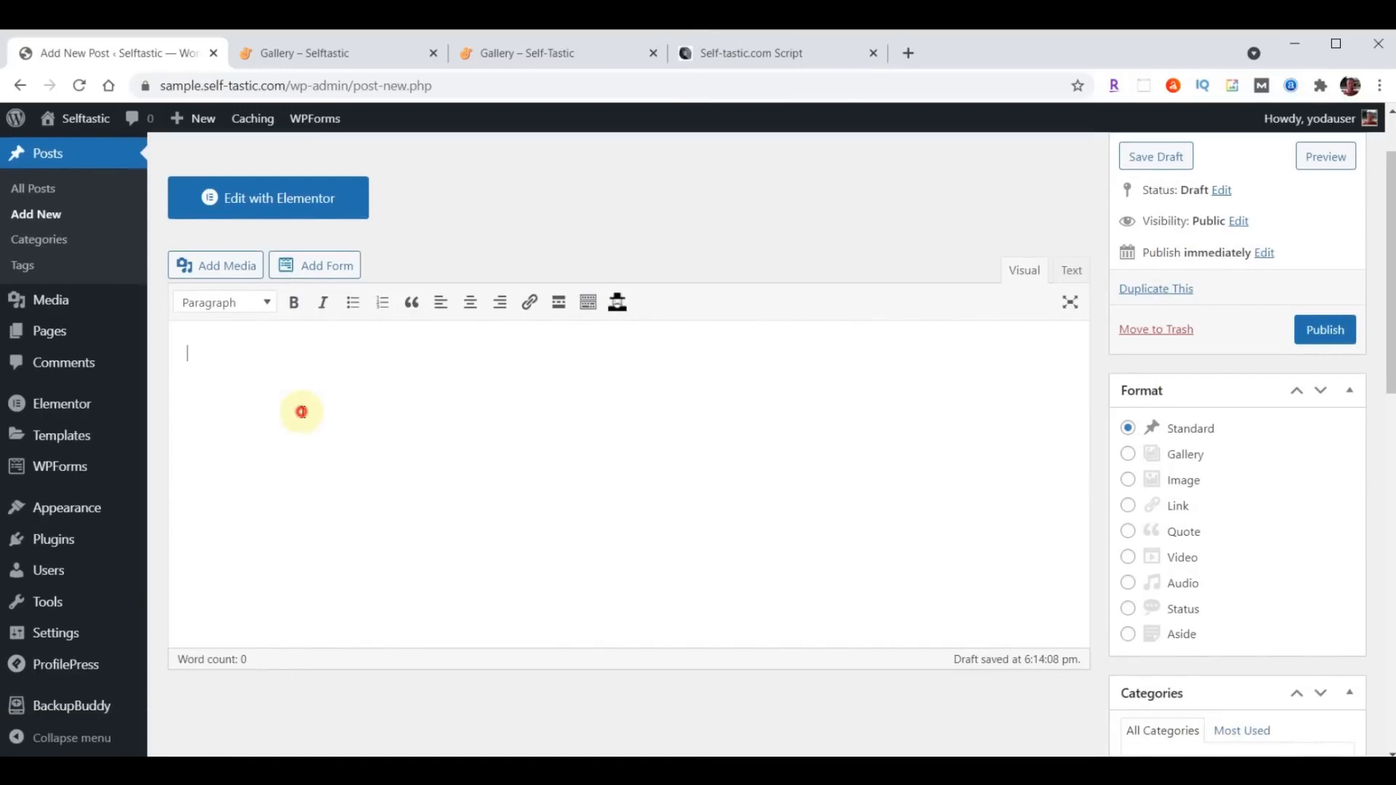
{"action": "key", "text": "ctrl+v"}
{"action": "scroll", "coordinate": [333, 494], "scroll_direction": "up", "scroll_amount": 15}
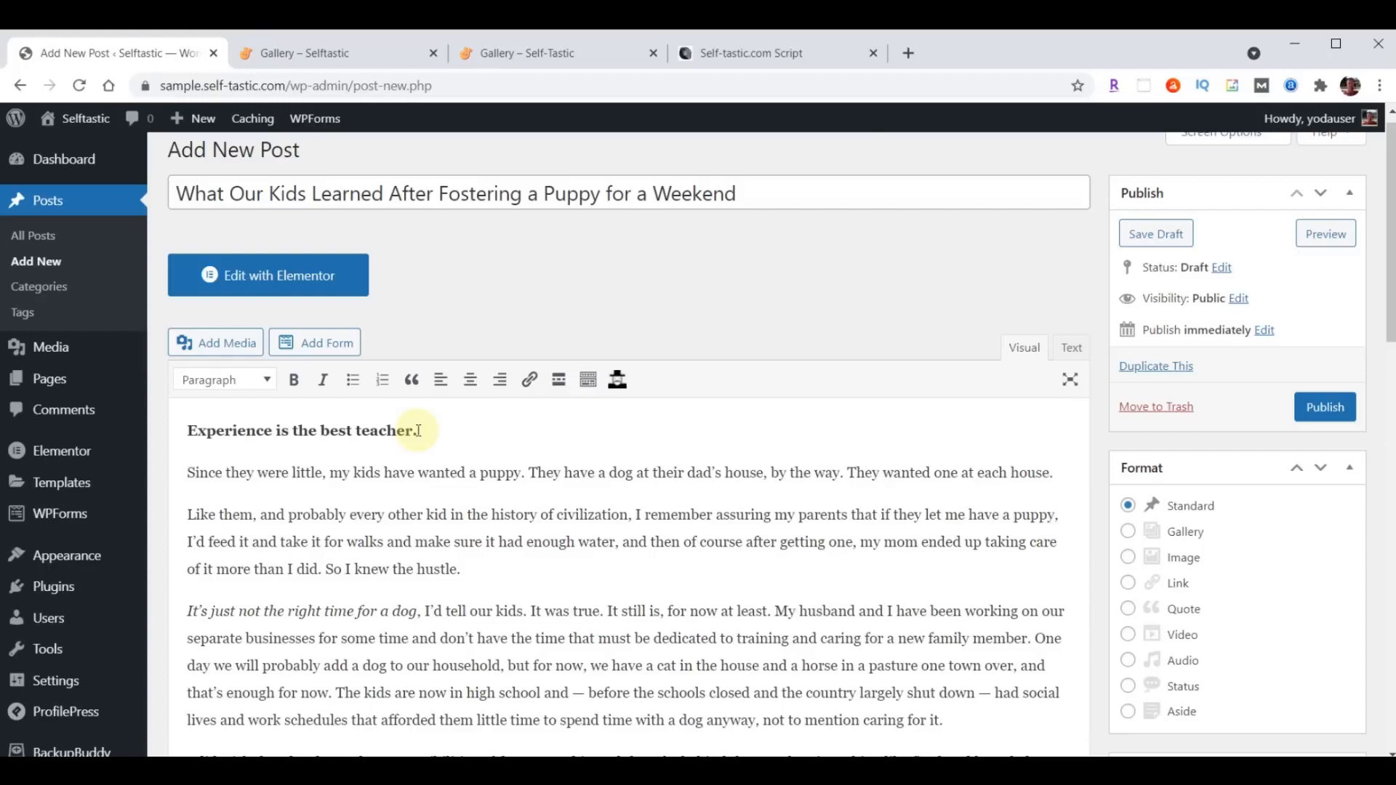
{"action": "scroll", "coordinate": [436, 451], "scroll_direction": "up", "scroll_amount": 1}
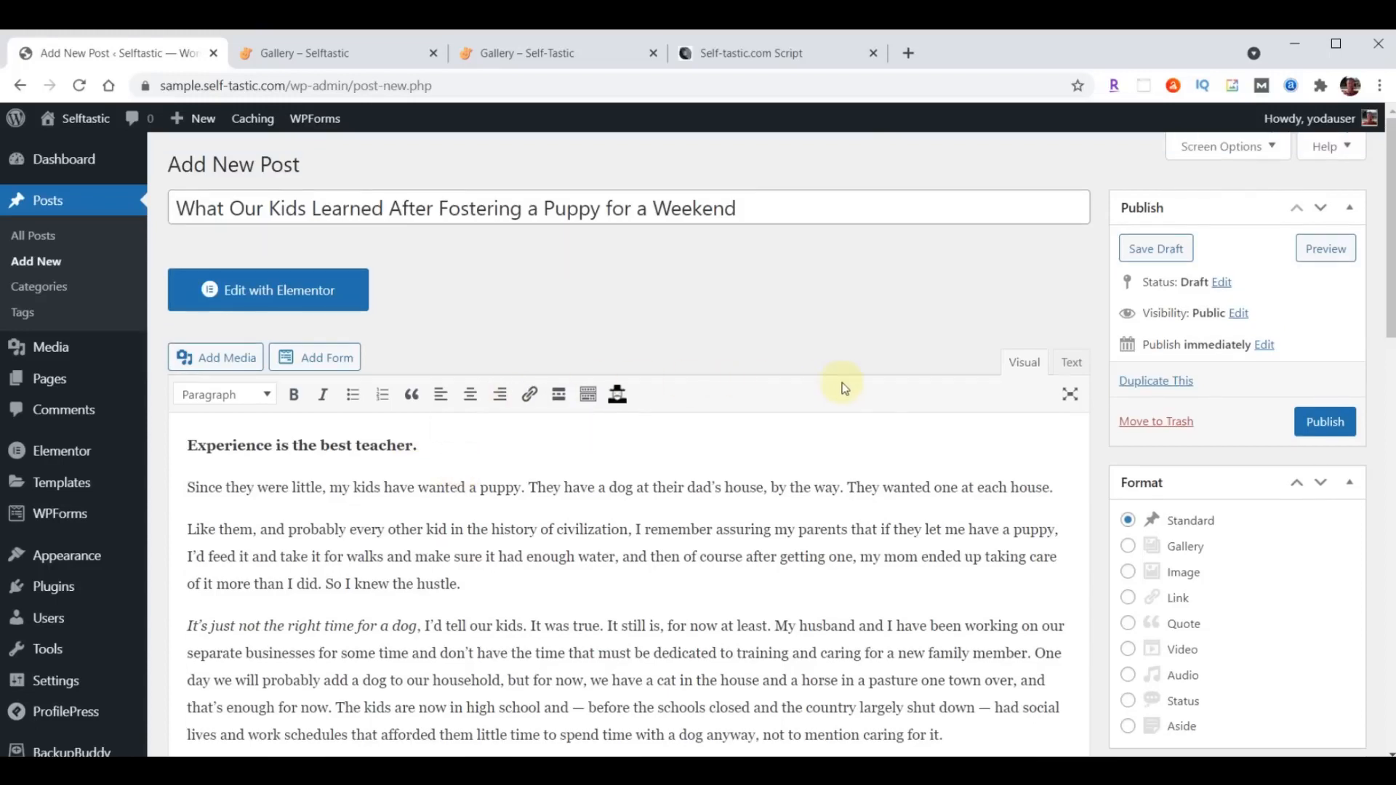
- Add a new category named Life Lessons to the post
{"action": "scroll", "coordinate": [844, 383], "scroll_direction": "down", "scroll_amount": 3}
{"action": "scroll", "coordinate": [853, 381], "scroll_direction": "down", "scroll_amount": 4}
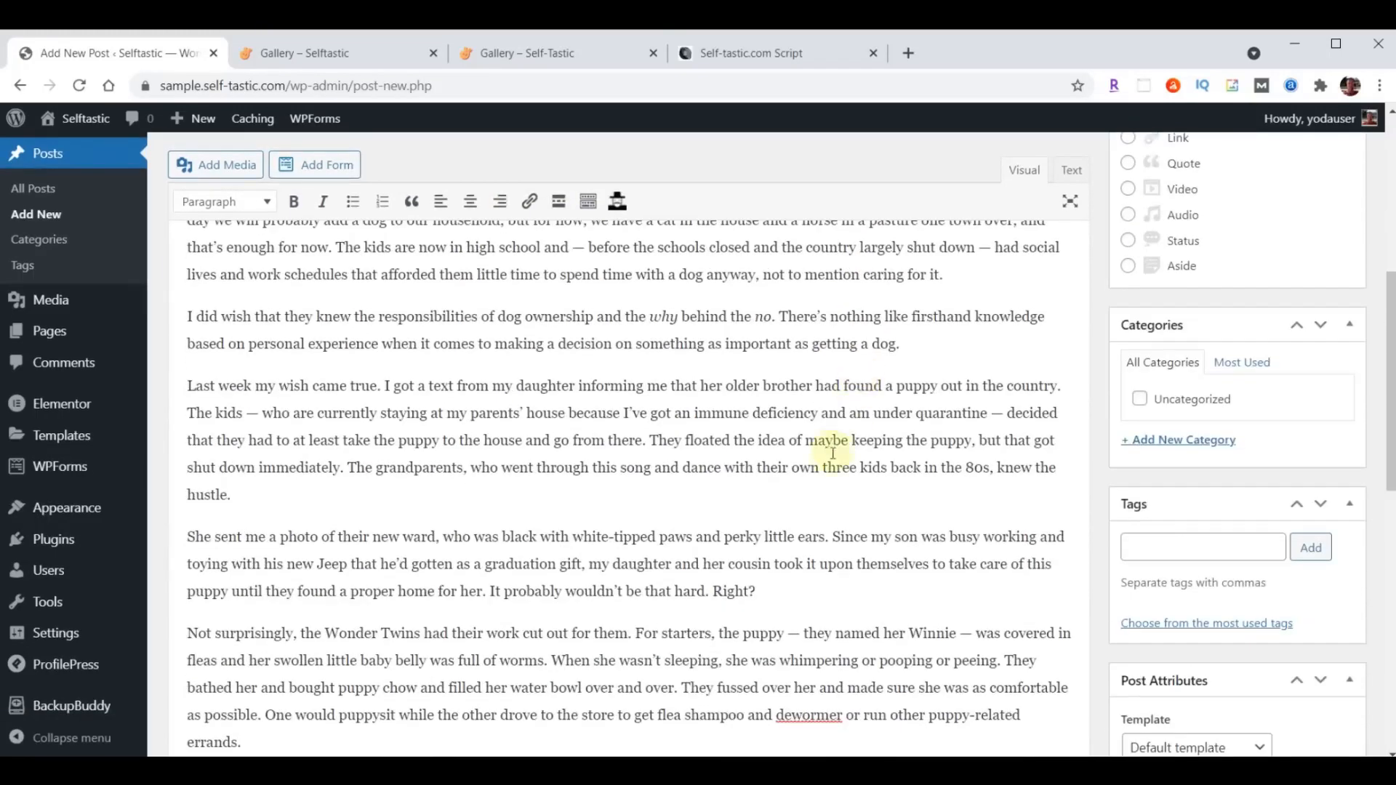
{"action": "left_click", "coordinate": [1176, 441]}
{"action": "type", "text": "Life Lessons"}
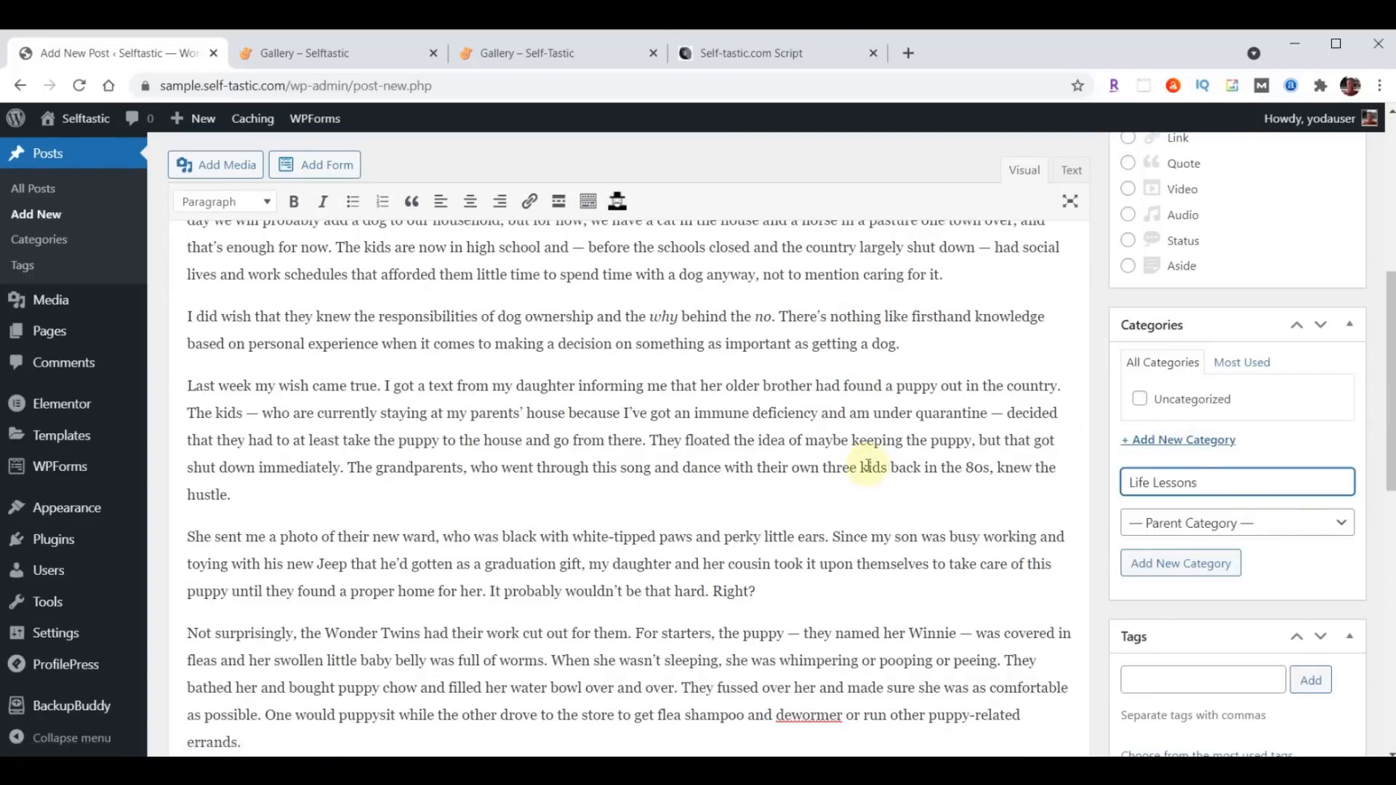
{"action": "key", "text": "Return"}
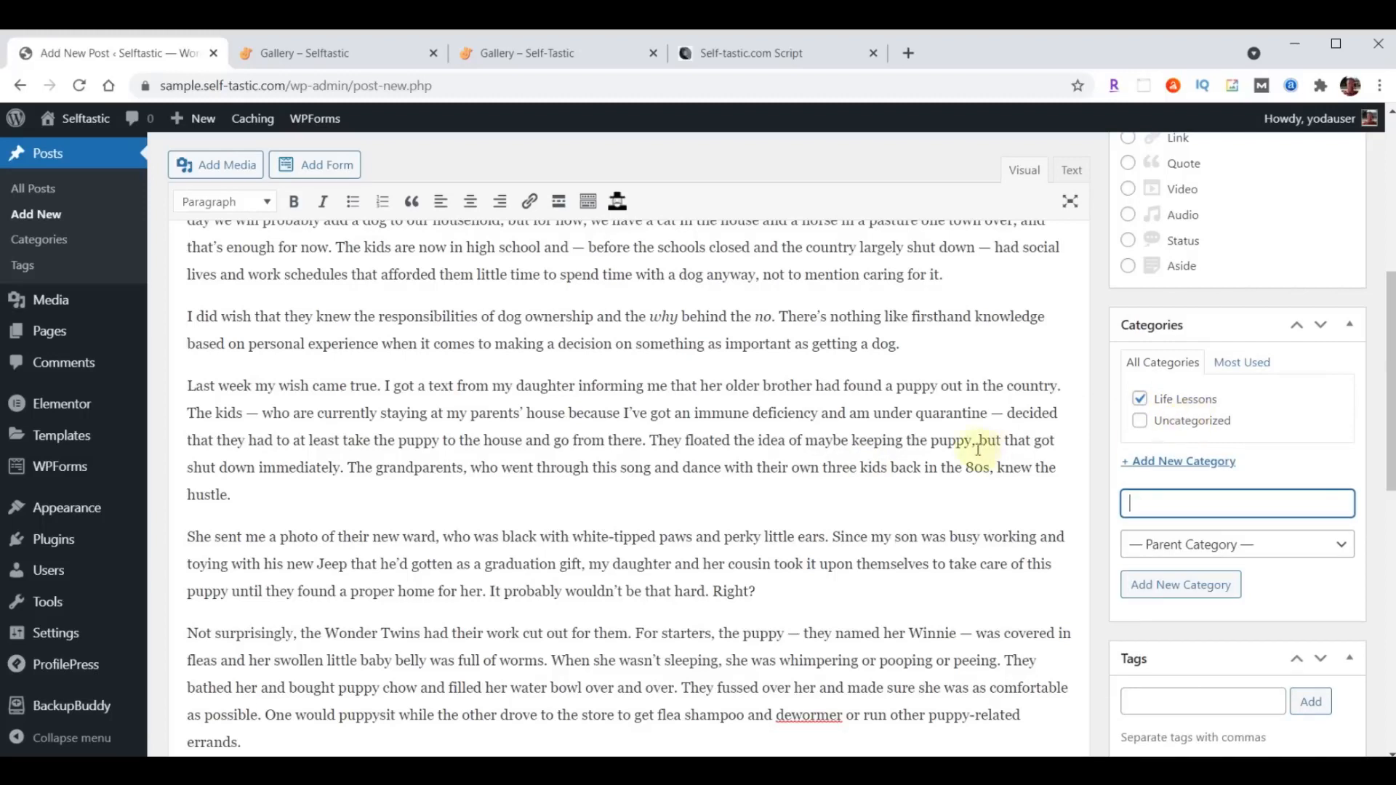
- Add the tags Pets, Dogs, Life Lessons, Life and Personal Development to the post
{"action": "scroll", "coordinate": [848, 427], "scroll_direction": "down", "scroll_amount": 3}
{"action": "scroll", "coordinate": [849, 429], "scroll_direction": "down", "scroll_amount": 1}
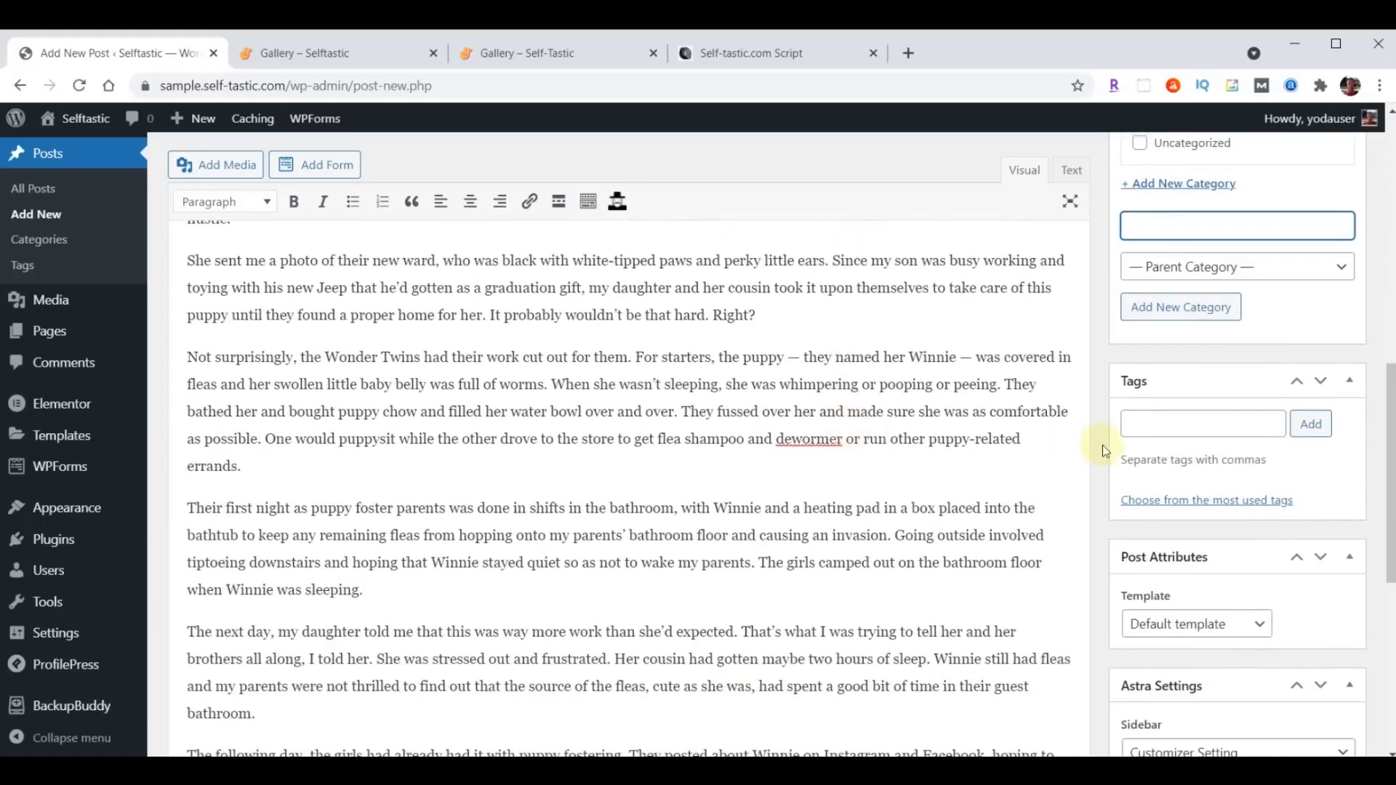
{"action": "left_click", "coordinate": [1160, 428]}
{"action": "type", "text": "Pets, Dogs, Life Lessons, Life, Personal Development"}
{"action": "left_click", "coordinate": [1311, 425]}
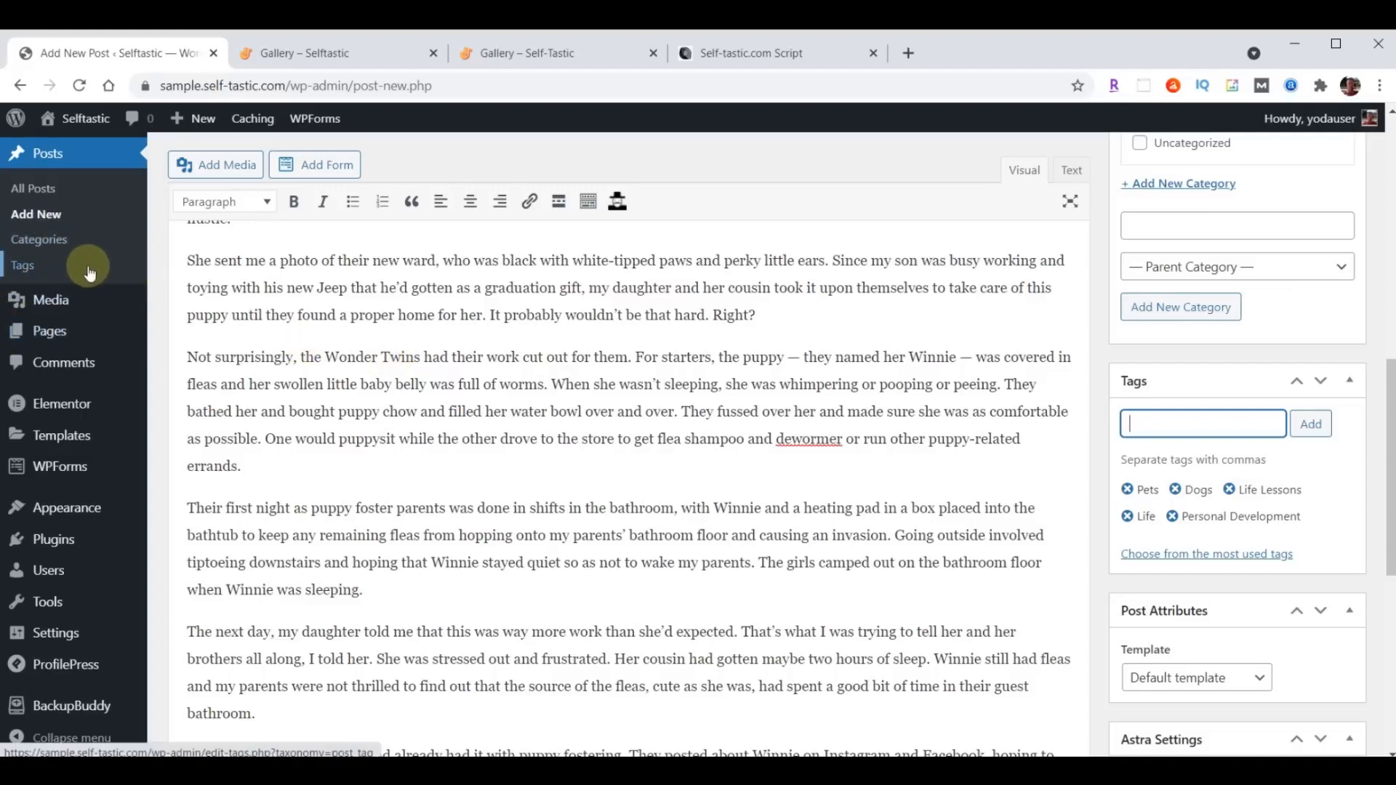
- Upload the images blog-01.jpg through blog-06.jpg from the content folder to the media library while choosing the post's featured image
{"action": "scroll", "coordinate": [902, 450], "scroll_direction": "down", "scroll_amount": 7}
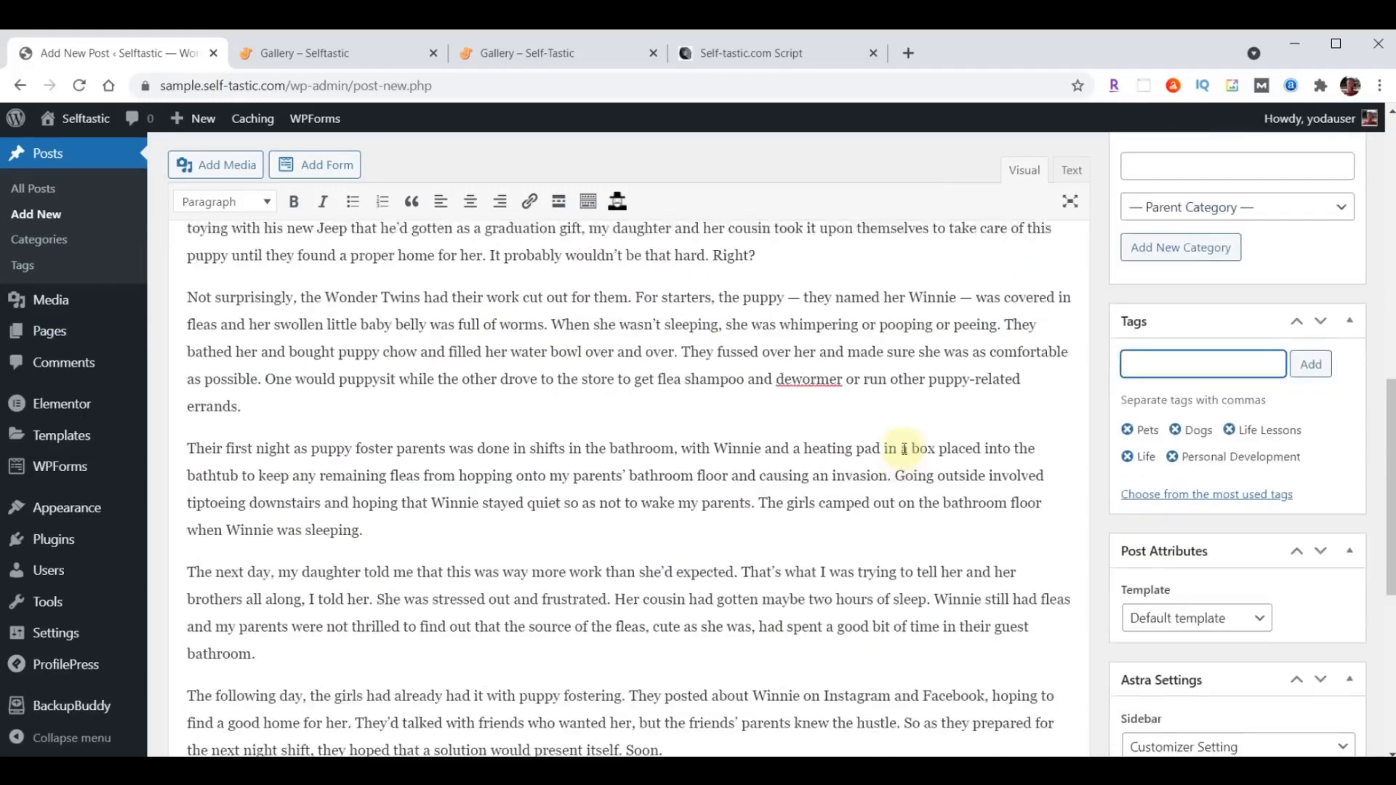
{"action": "scroll", "coordinate": [902, 451], "scroll_direction": "down", "scroll_amount": 1}
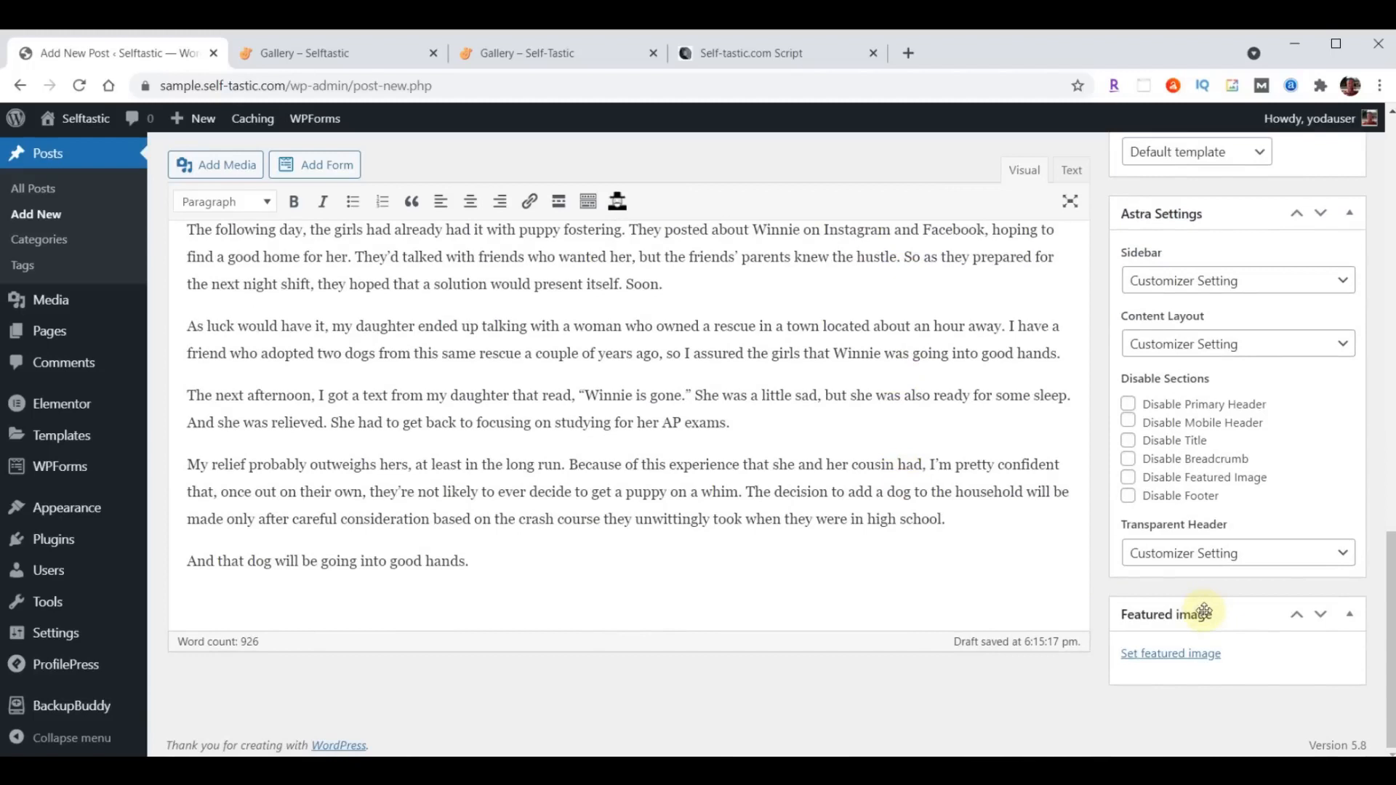
{"action": "left_click", "coordinate": [1167, 653]}
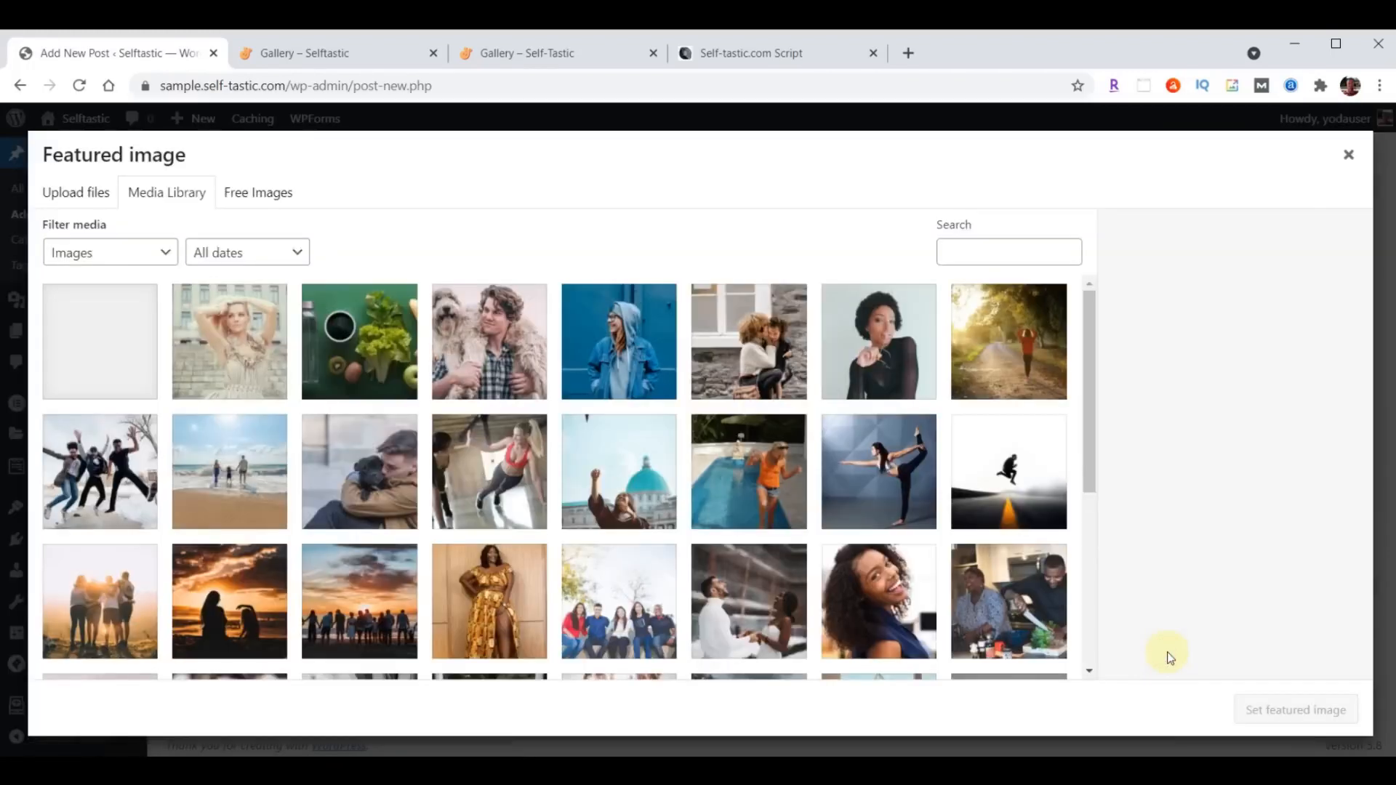
{"action": "key", "text": "alt+Tab"}
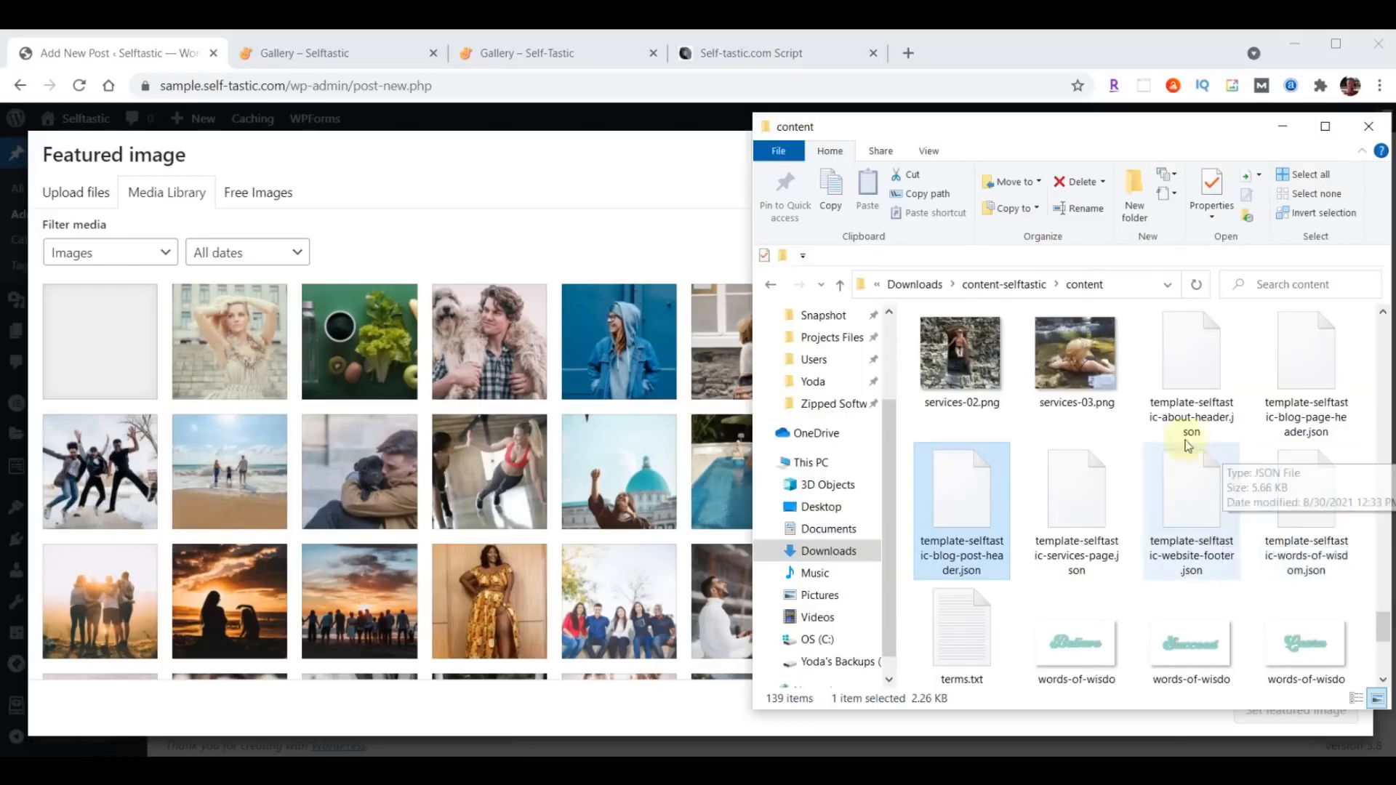
{"action": "scroll", "coordinate": [1190, 506], "scroll_direction": "up", "scroll_amount": 2}
{"action": "scroll", "coordinate": [1190, 506], "scroll_direction": "up", "scroll_amount": 10}
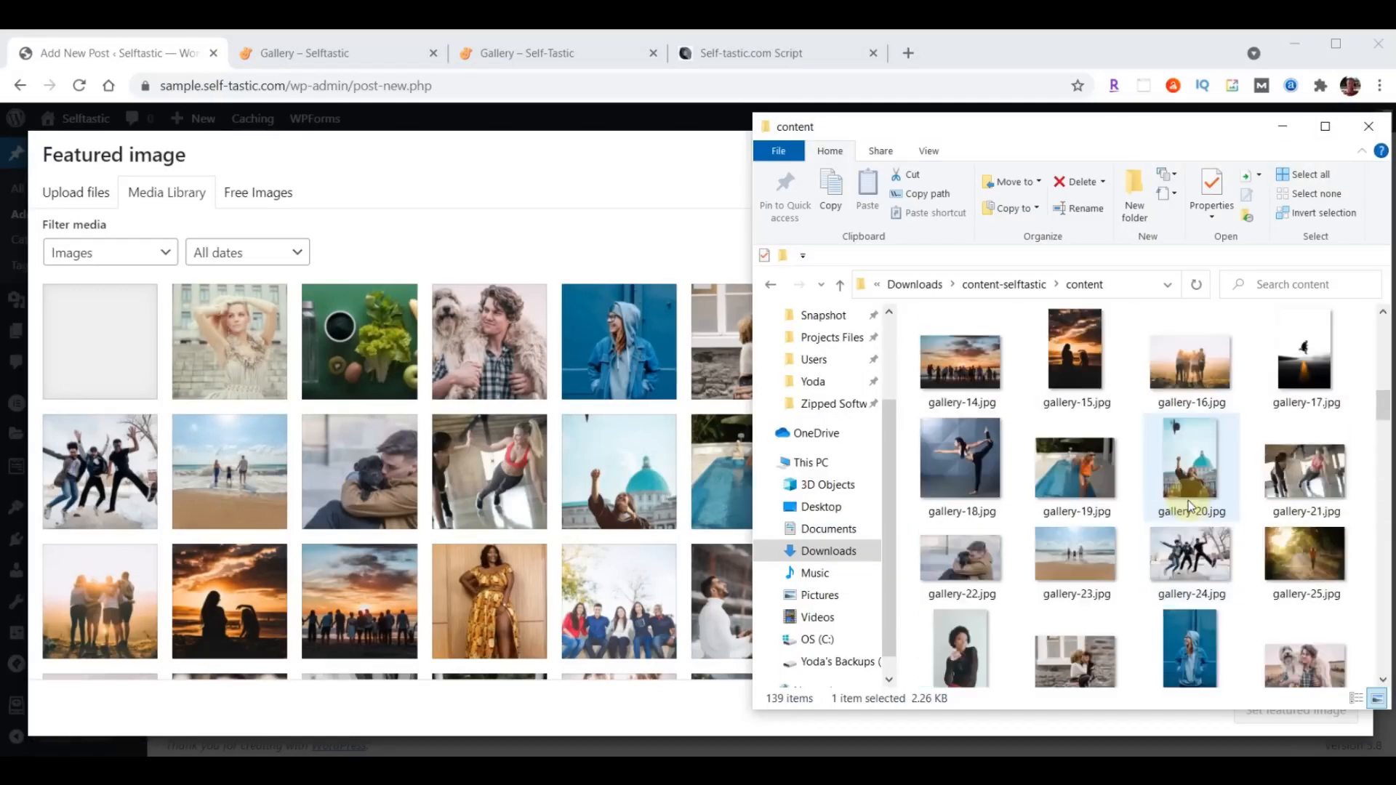
{"action": "left_click", "coordinate": [1190, 371]}
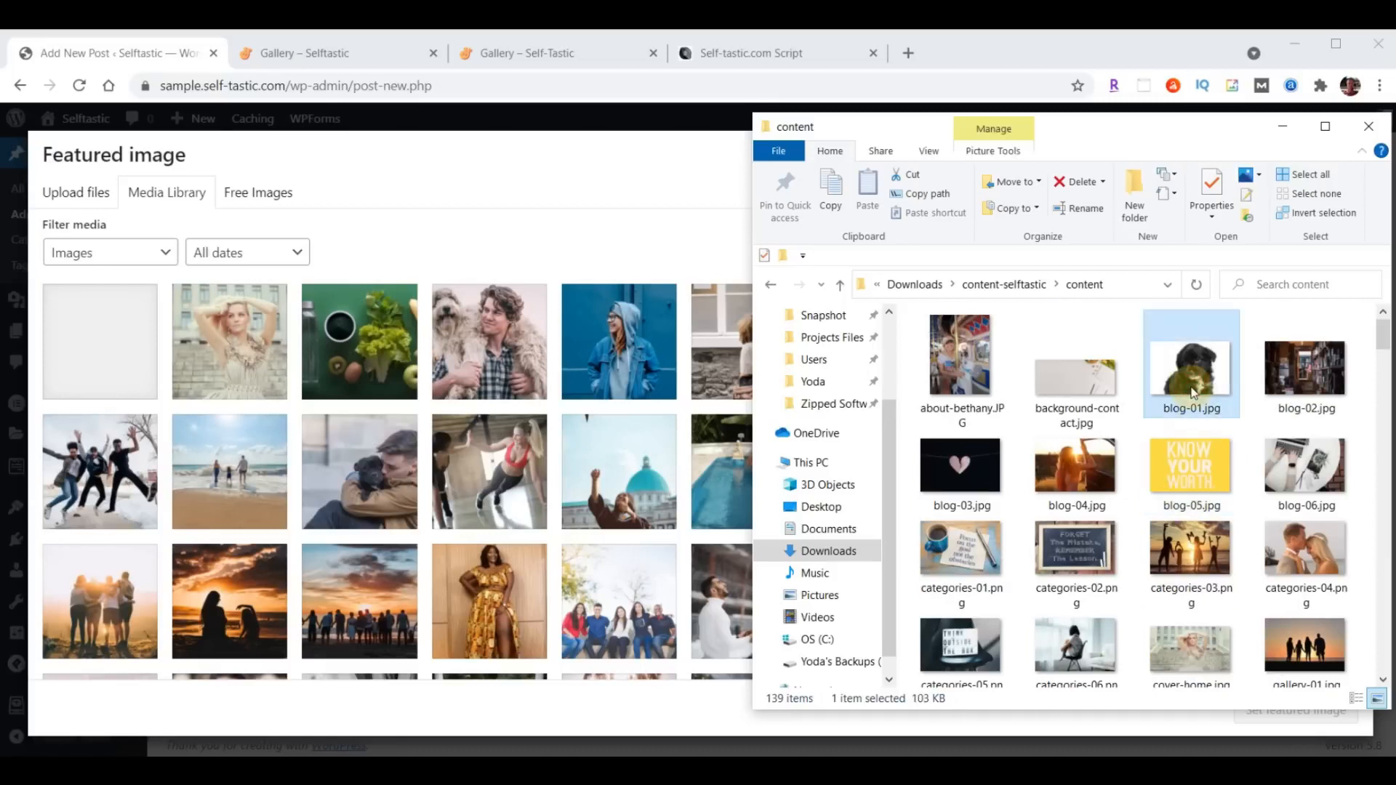
{"action": "left_click", "coordinate": [1319, 452], "text": "shift"}
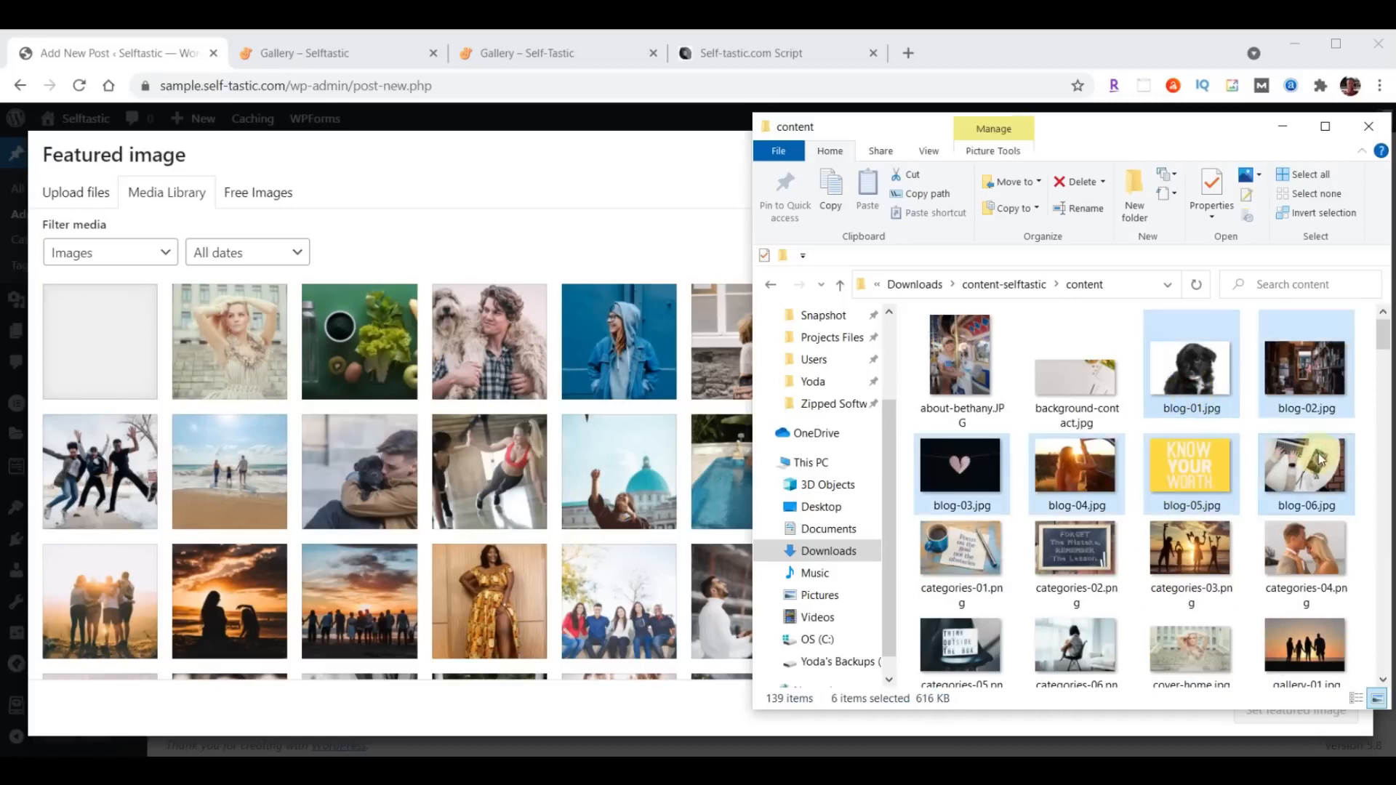
{"action": "left_click_drag", "start_coordinate": [1319, 452], "coordinate": [433, 463]}
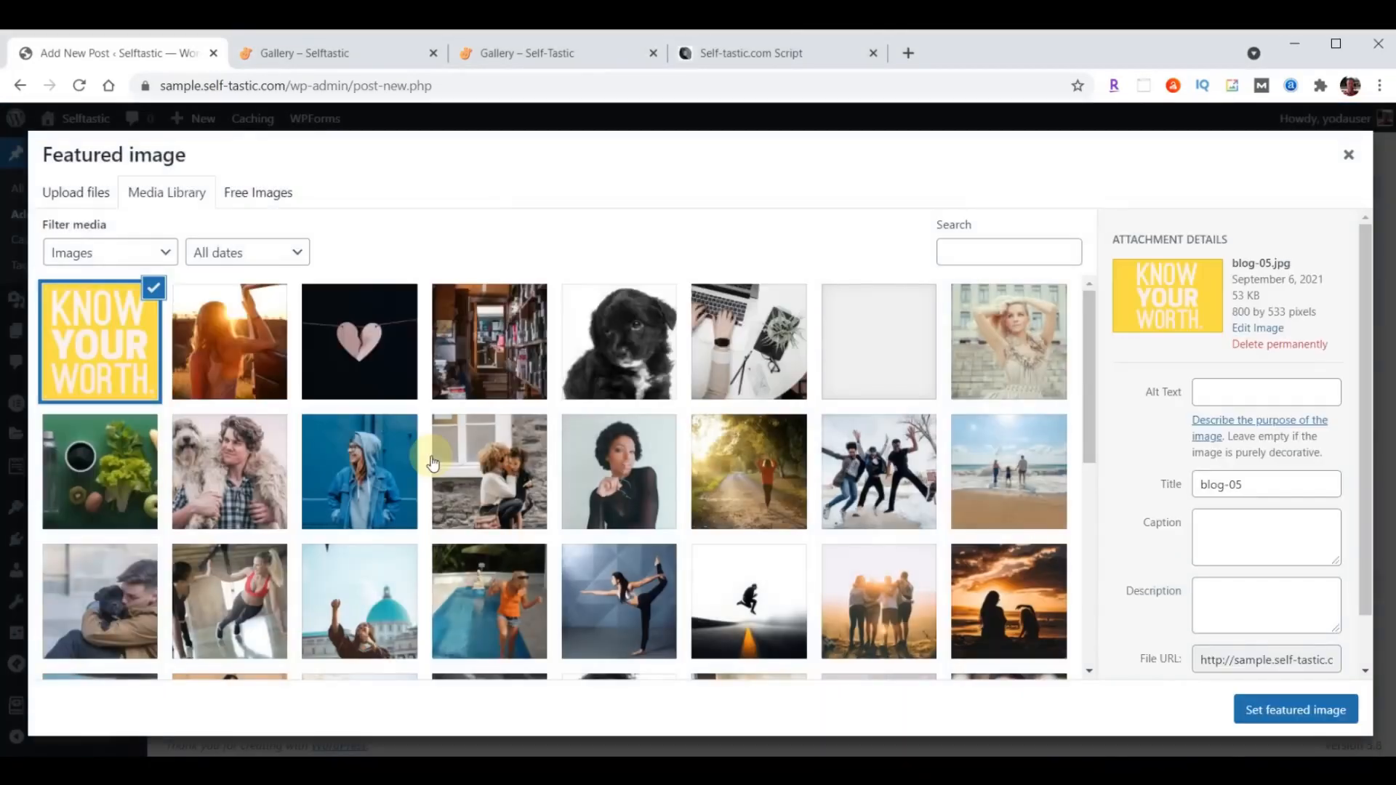
- Set the black puppy photo blog-01.jpg as the post's featured image and publish the post
{"action": "left_click", "coordinate": [634, 349]}
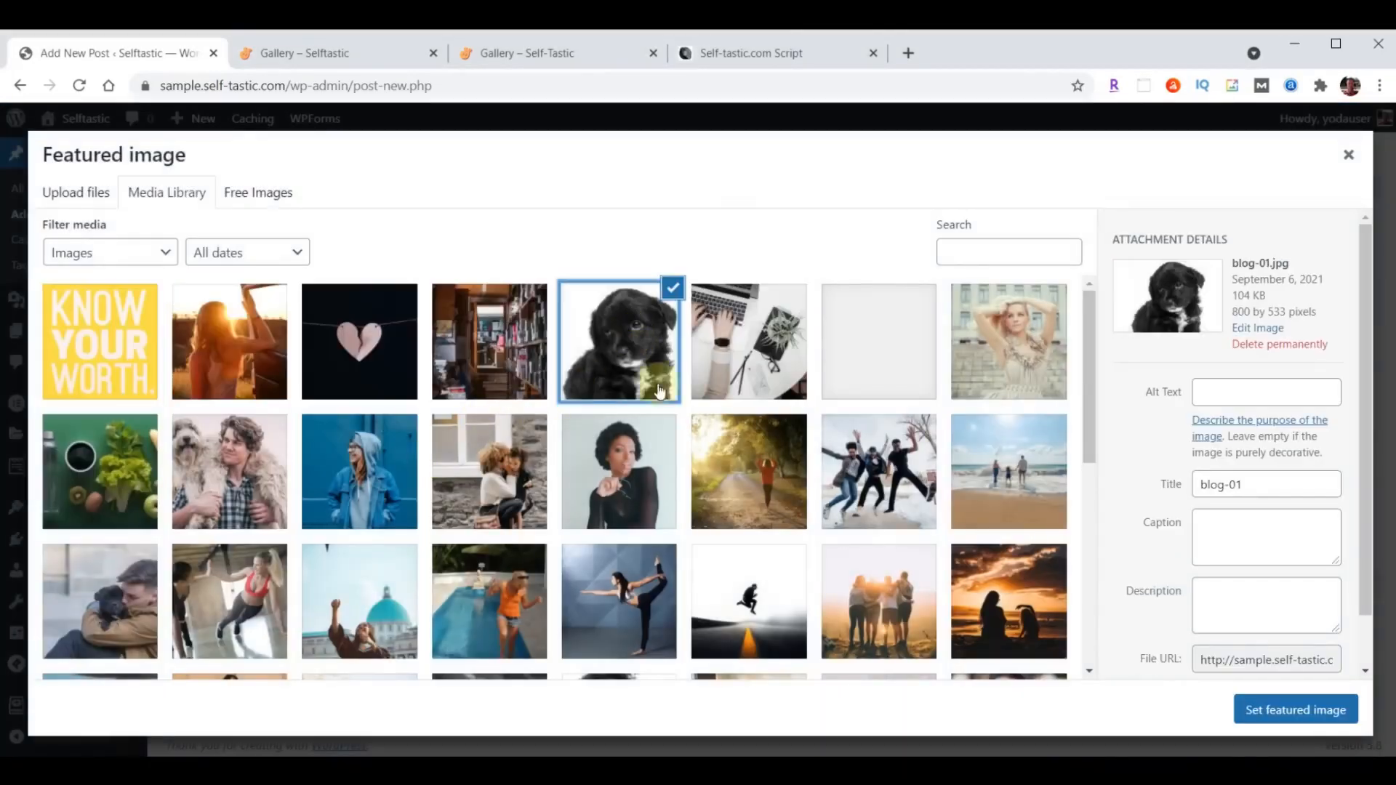
{"action": "left_click", "coordinate": [1295, 709]}
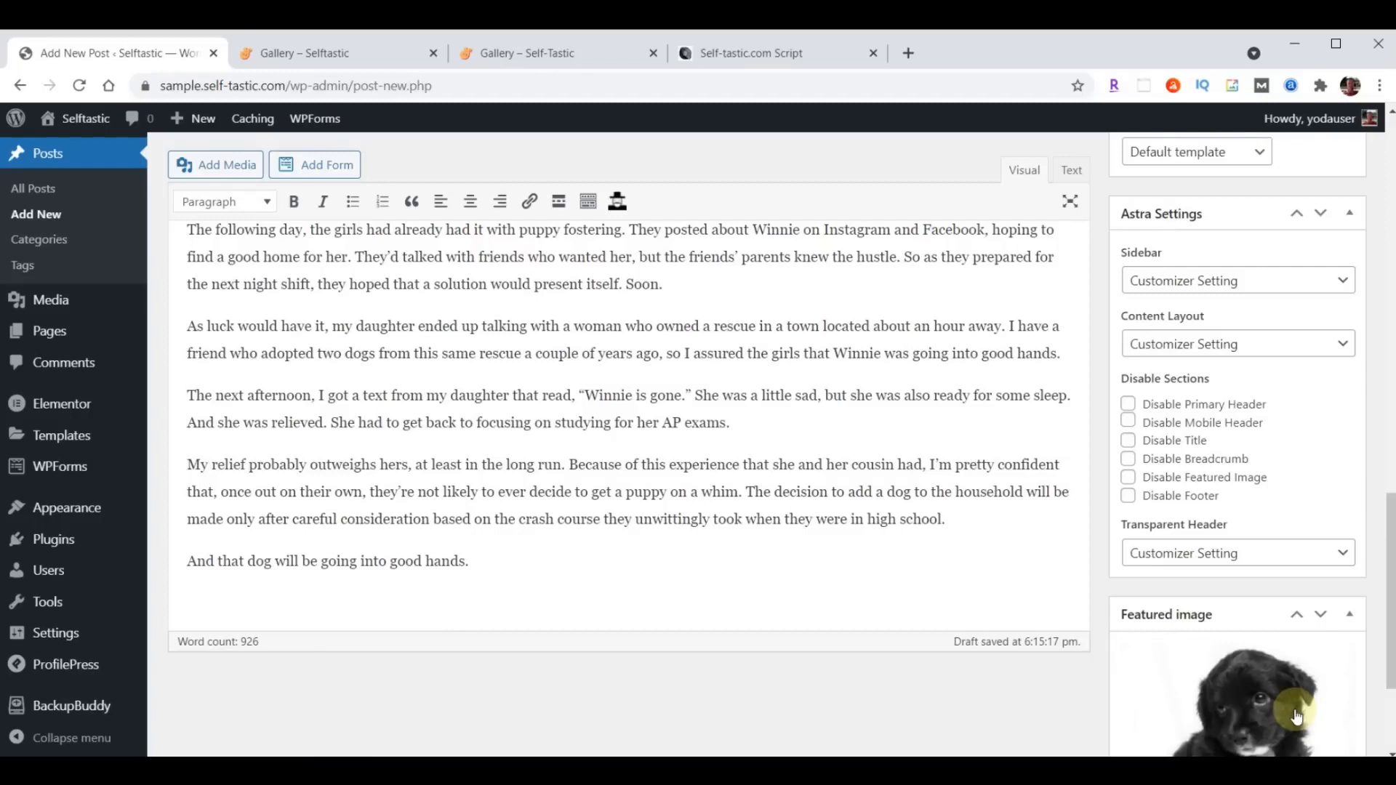
{"action": "scroll", "coordinate": [1023, 692], "scroll_direction": "up", "scroll_amount": 15}
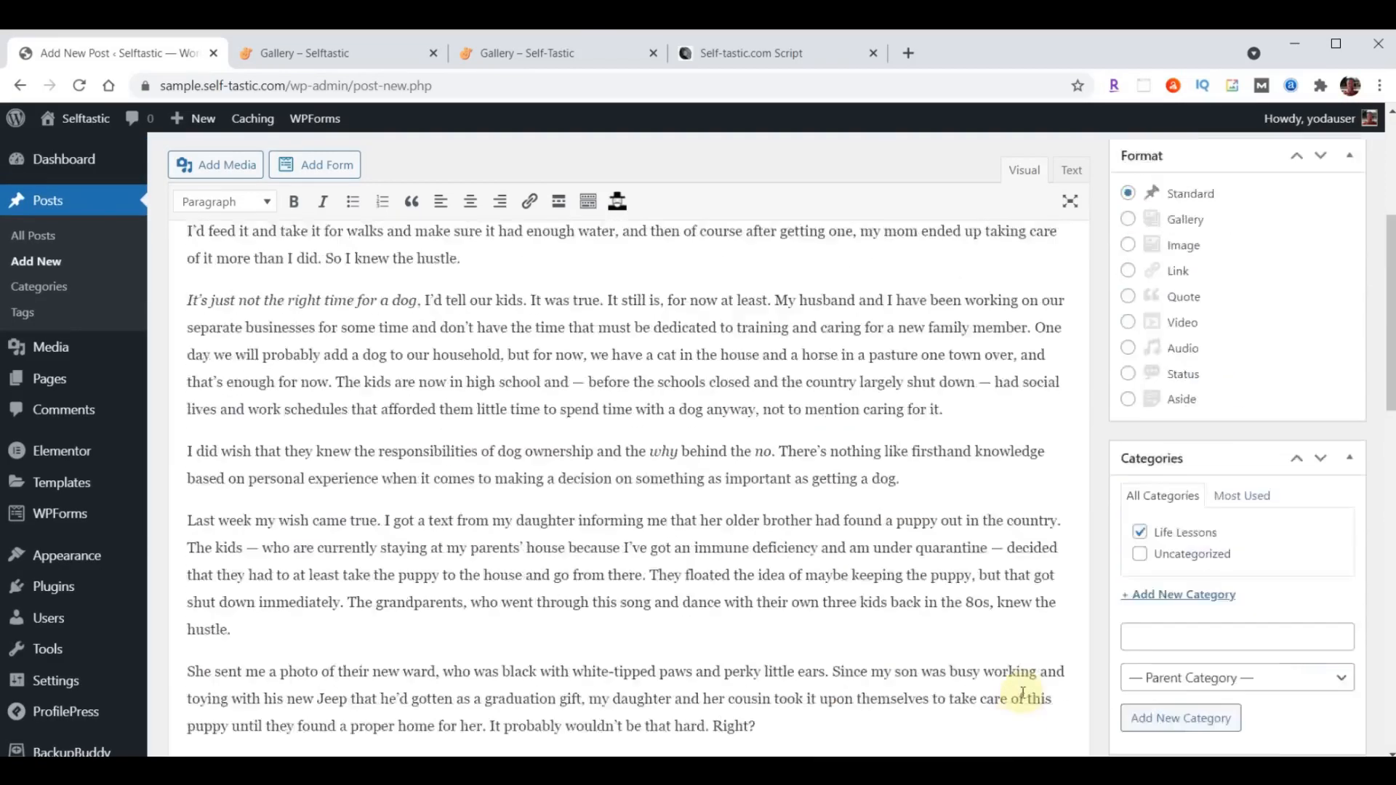
{"action": "left_click", "coordinate": [1326, 423]}
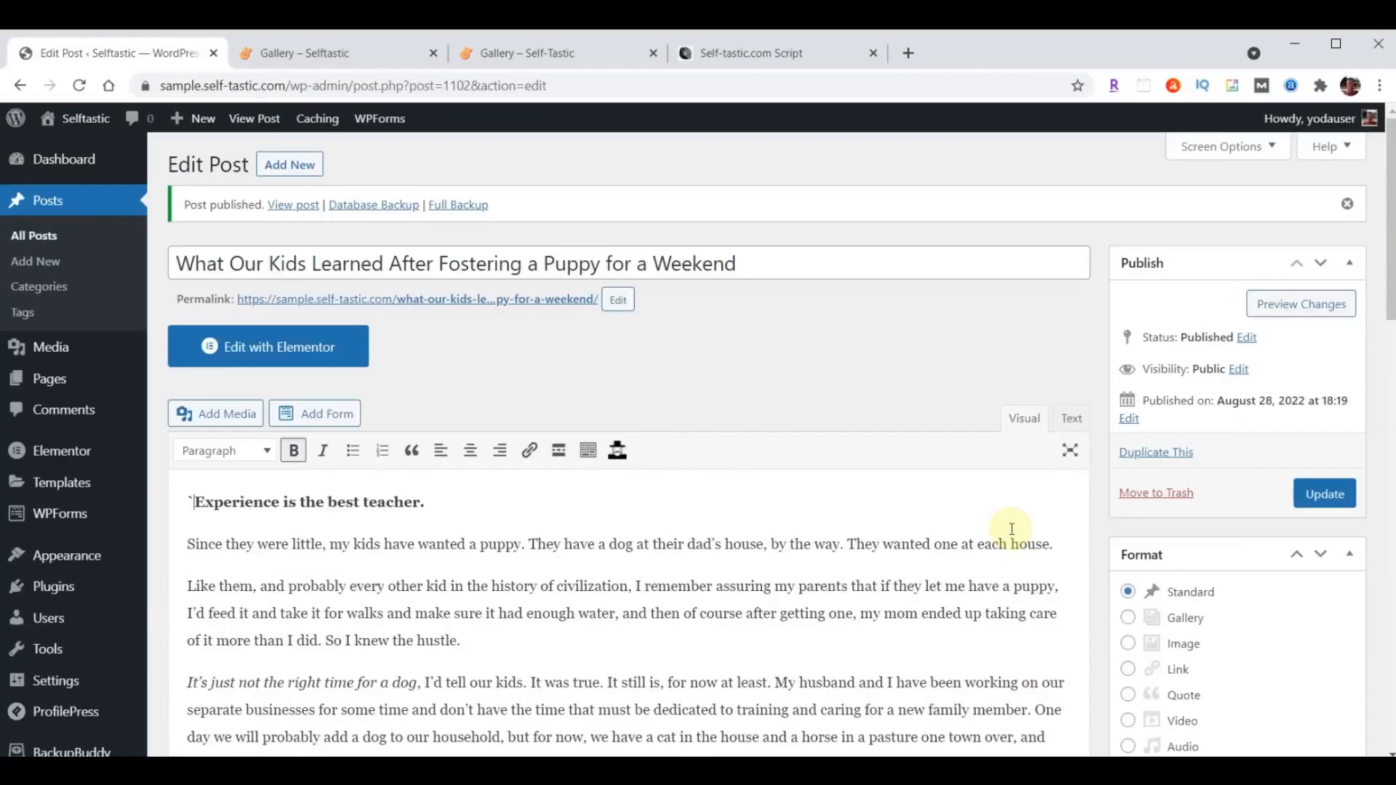
- View the published puppy post in a new tab, checking its header, featured image and text, and close that tab
{"action": "right_click", "coordinate": [462, 306]}
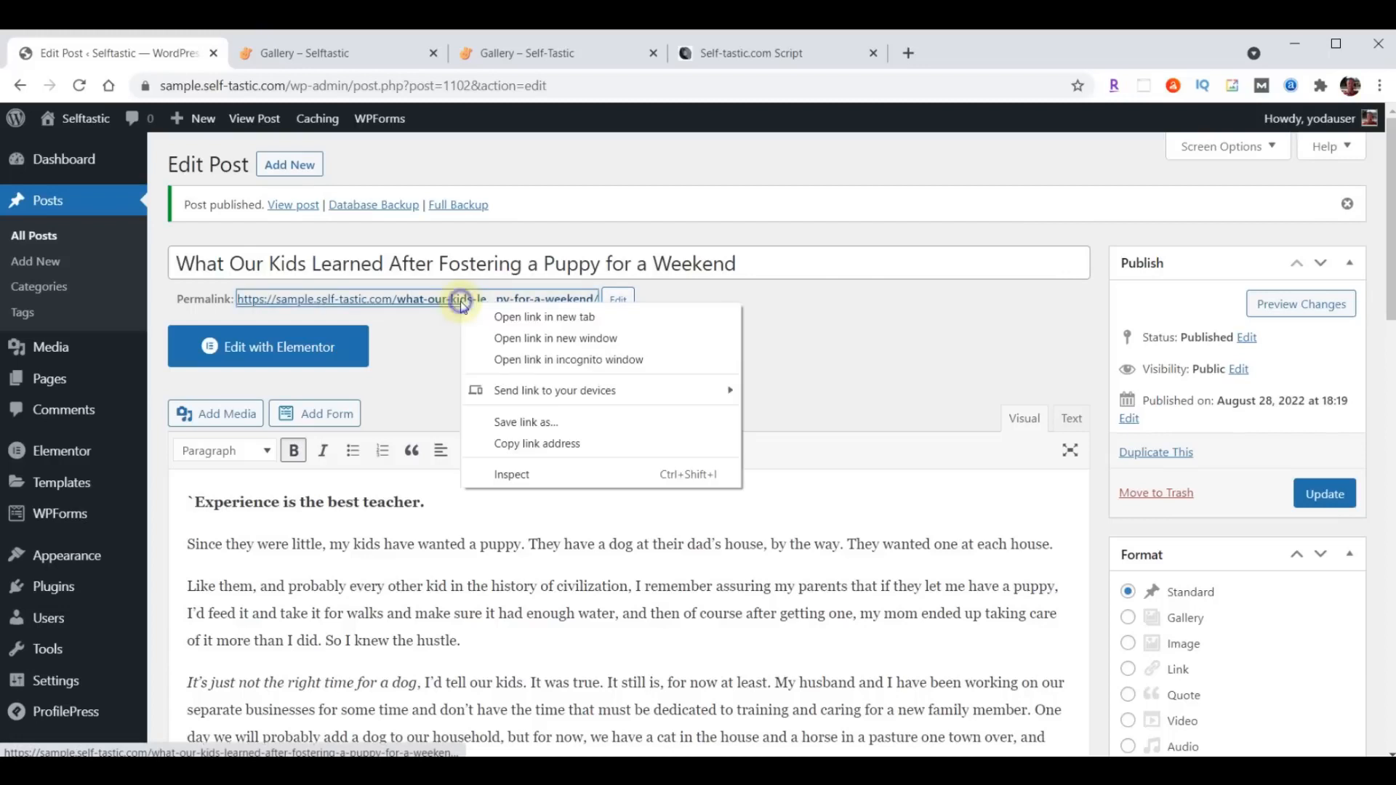
{"action": "left_click", "coordinate": [531, 317]}
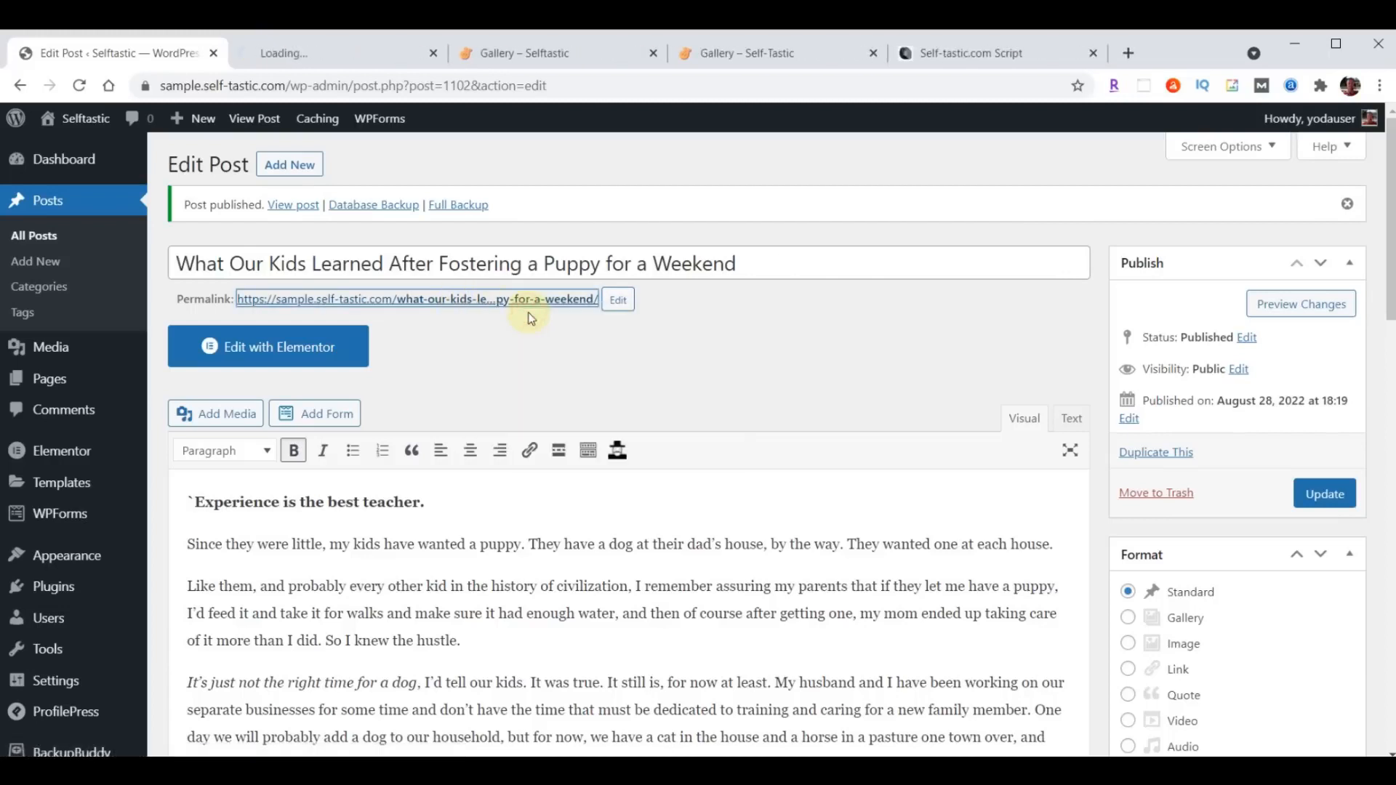
{"action": "left_click", "coordinate": [325, 58]}
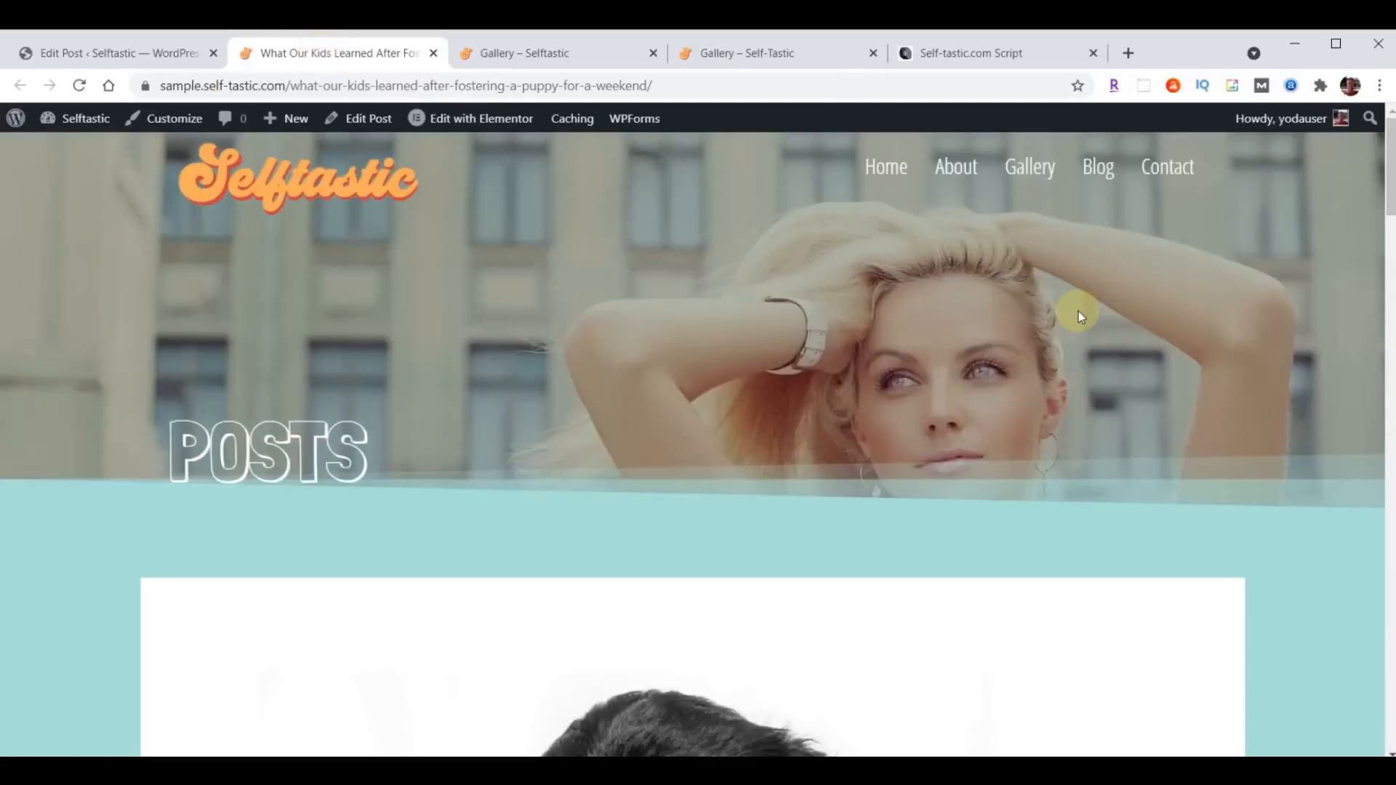
{"action": "scroll", "coordinate": [1079, 311], "scroll_direction": "down", "scroll_amount": 12}
{"action": "scroll", "coordinate": [1079, 315], "scroll_direction": "down", "scroll_amount": 20}
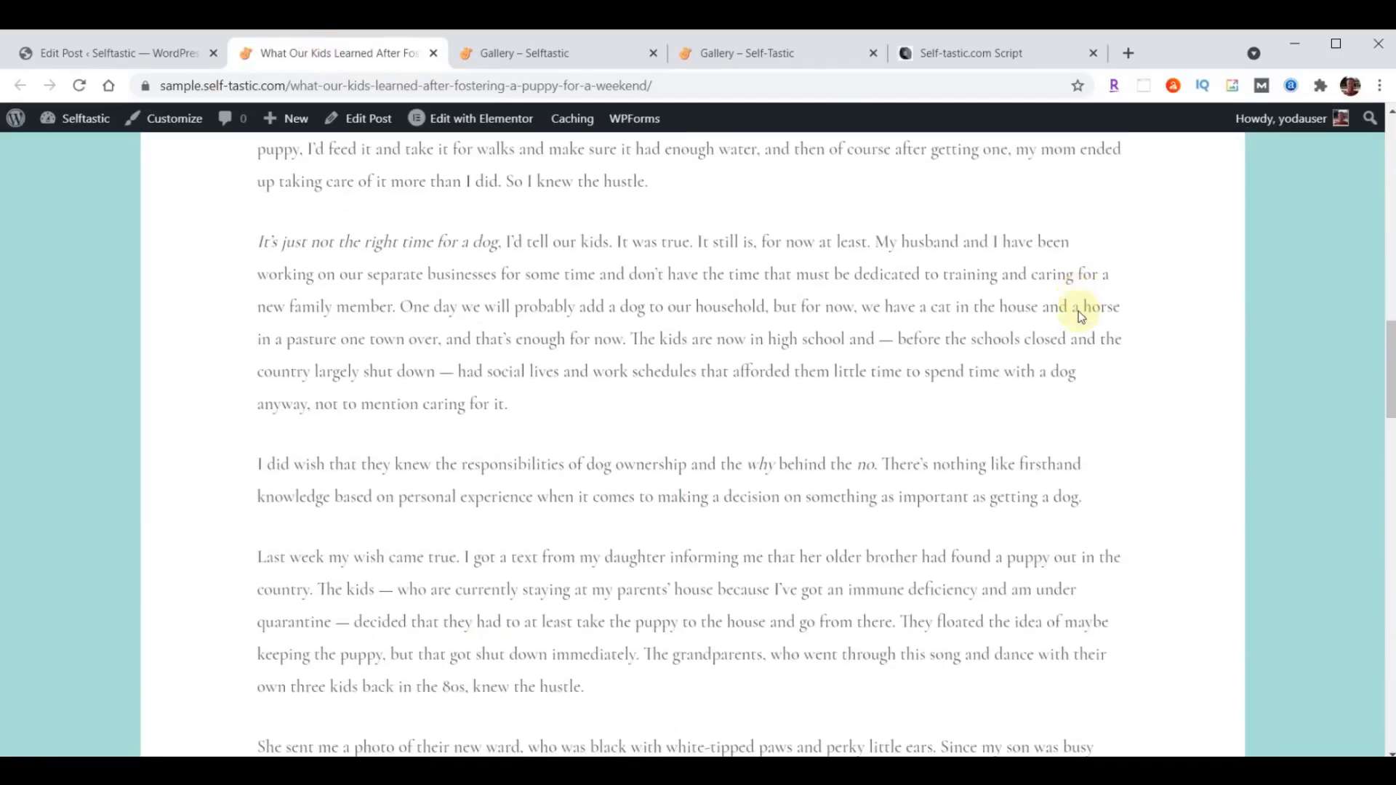
{"action": "scroll", "coordinate": [1073, 378], "scroll_direction": "up", "scroll_amount": 20}
{"action": "scroll", "coordinate": [1071, 384], "scroll_direction": "up", "scroll_amount": 15}
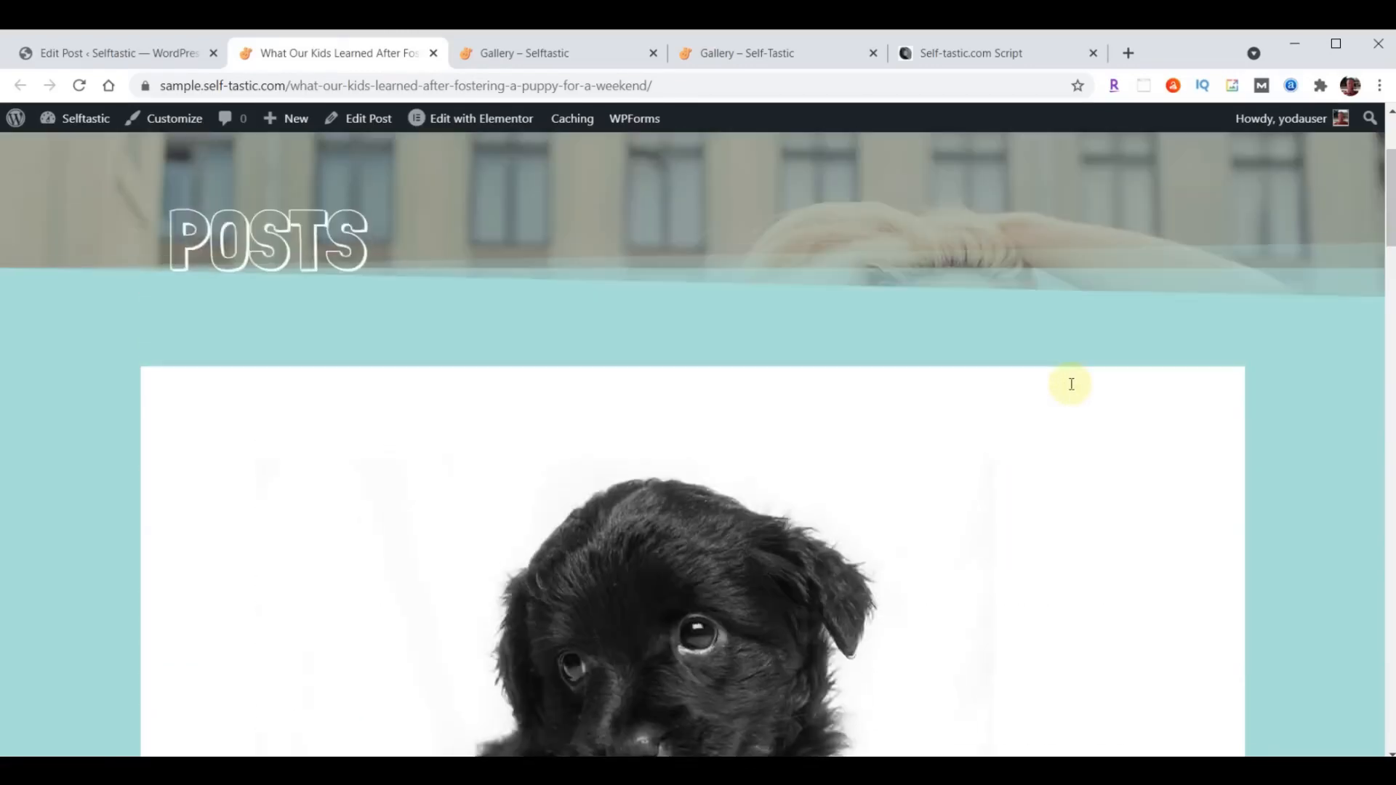
{"action": "left_click", "coordinate": [433, 53]}
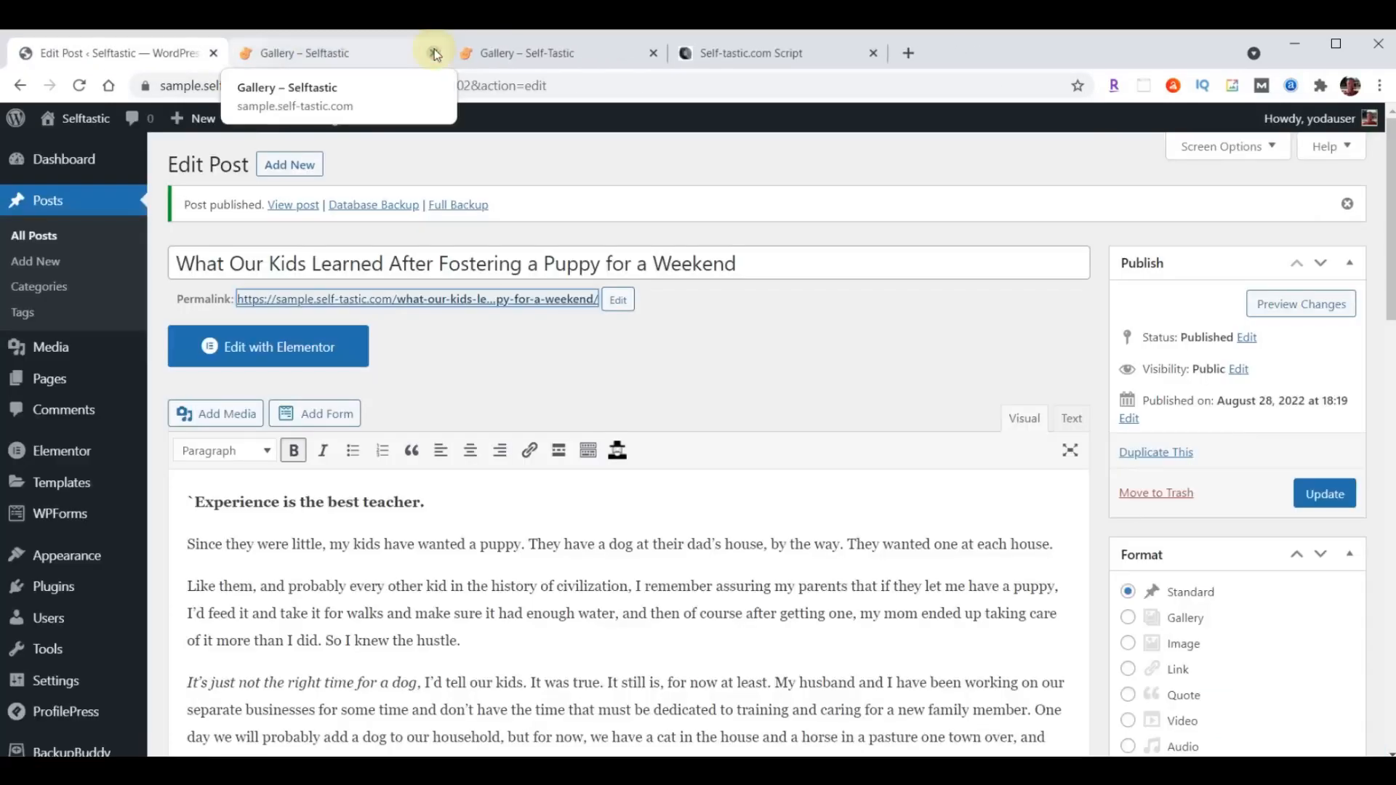
- Add a new post titled "Am I Really a Secret Hoarder?" and paste its article content into the body
{"action": "left_click", "coordinate": [284, 170]}
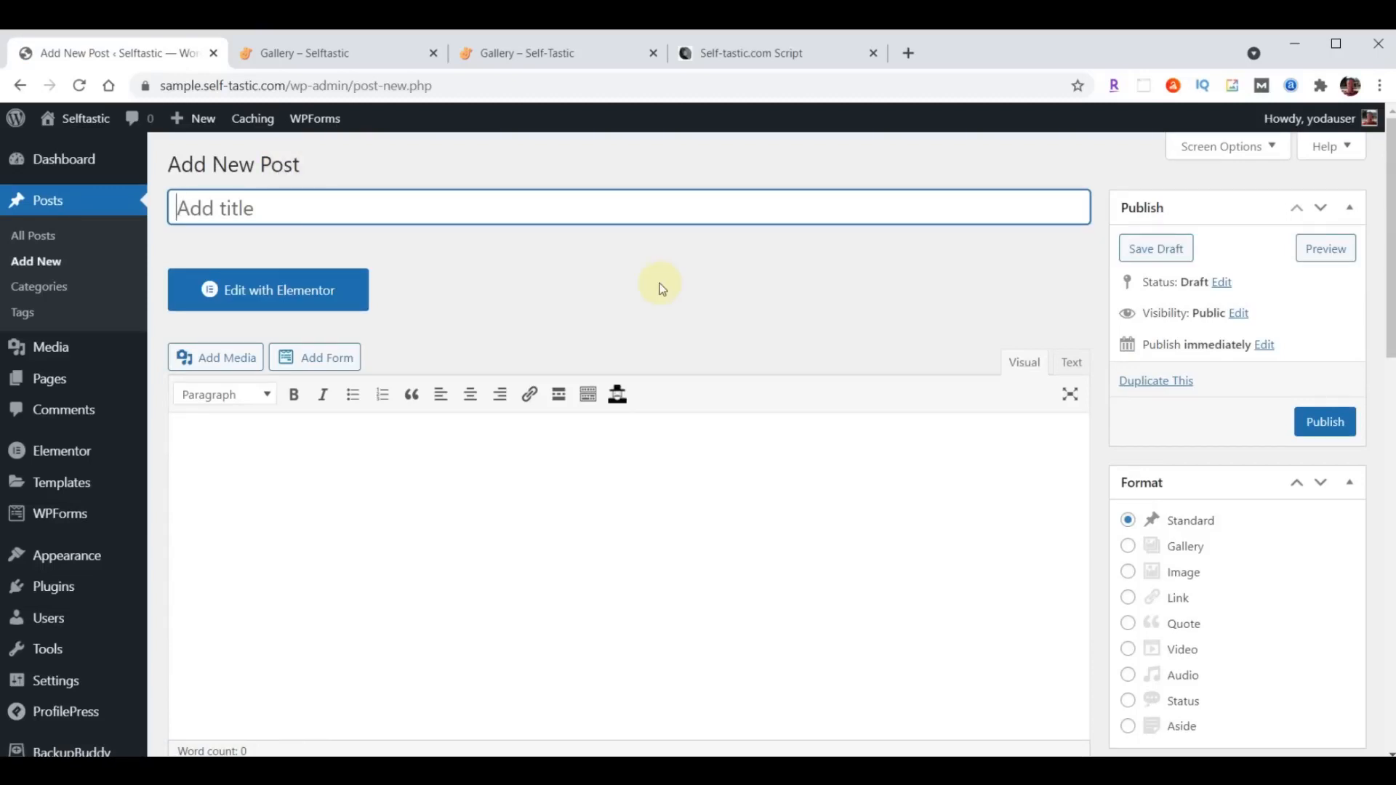
{"action": "left_click", "coordinate": [284, 200]}
{"action": "key", "text": "ctrl+v"}
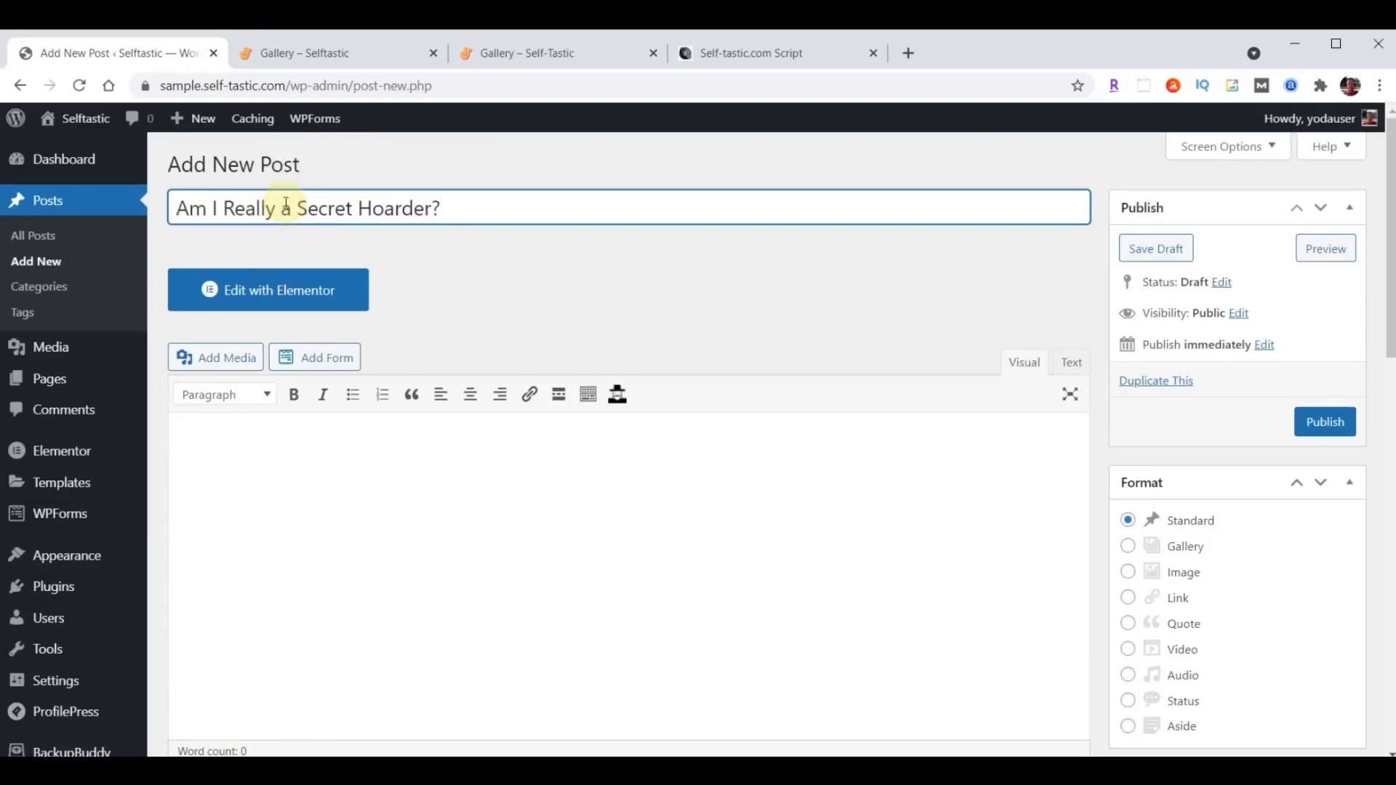
{"action": "left_click", "coordinate": [492, 473]}
{"action": "scroll", "coordinate": [492, 473], "scroll_direction": "down", "scroll_amount": 3}
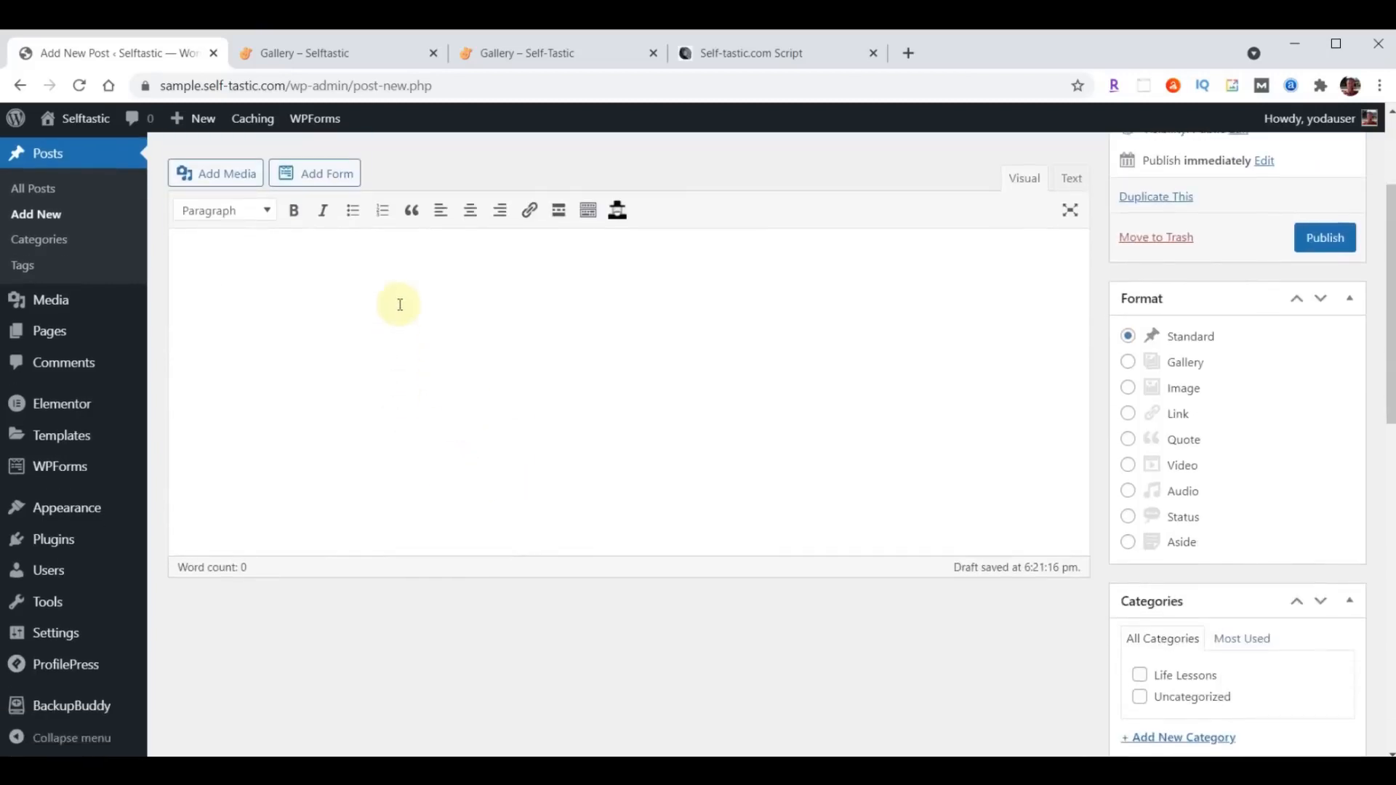
{"action": "key", "text": "ctrl+v"}
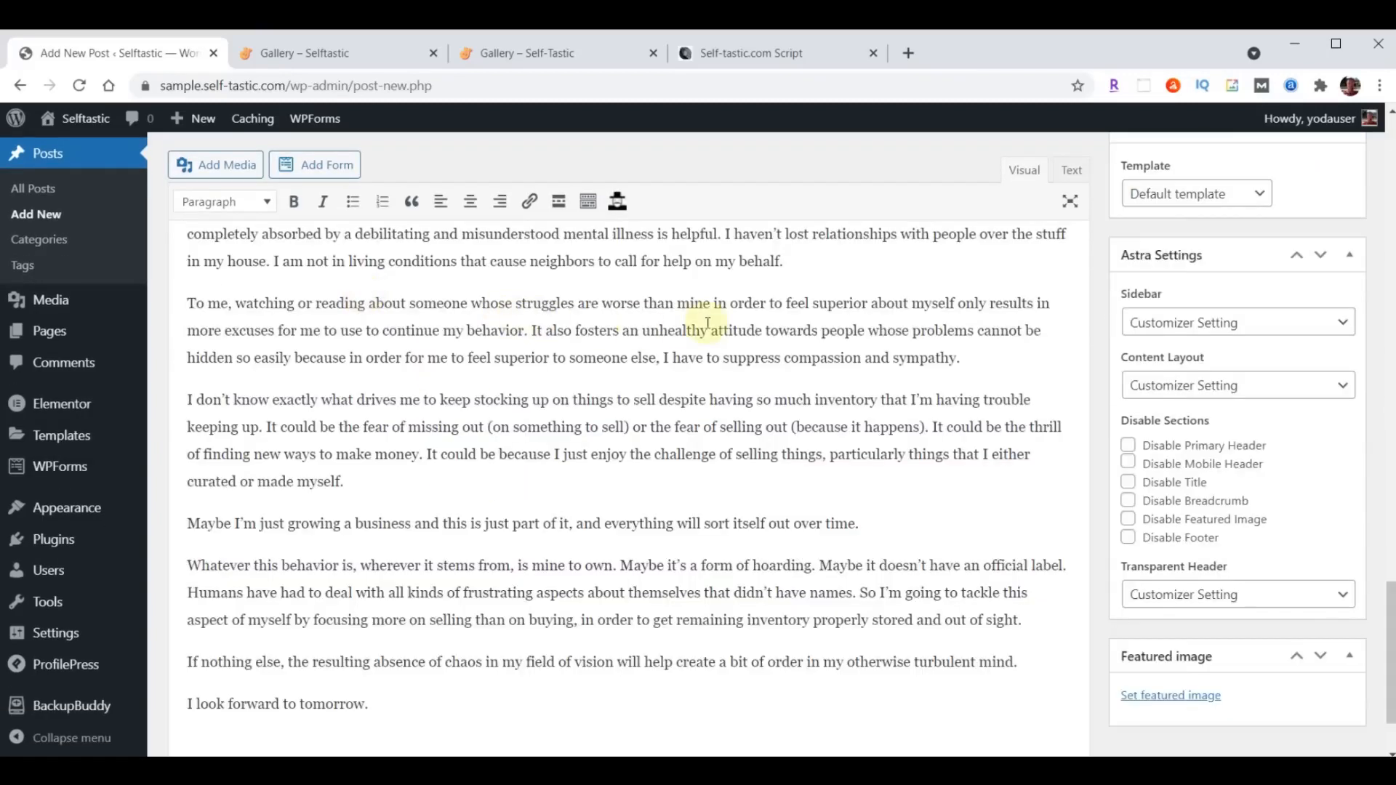
- Assign the Life Lessons category to the post and add the new categories Business, Mental Health and Personal Development
{"action": "scroll", "coordinate": [710, 320], "scroll_direction": "up", "scroll_amount": 6}
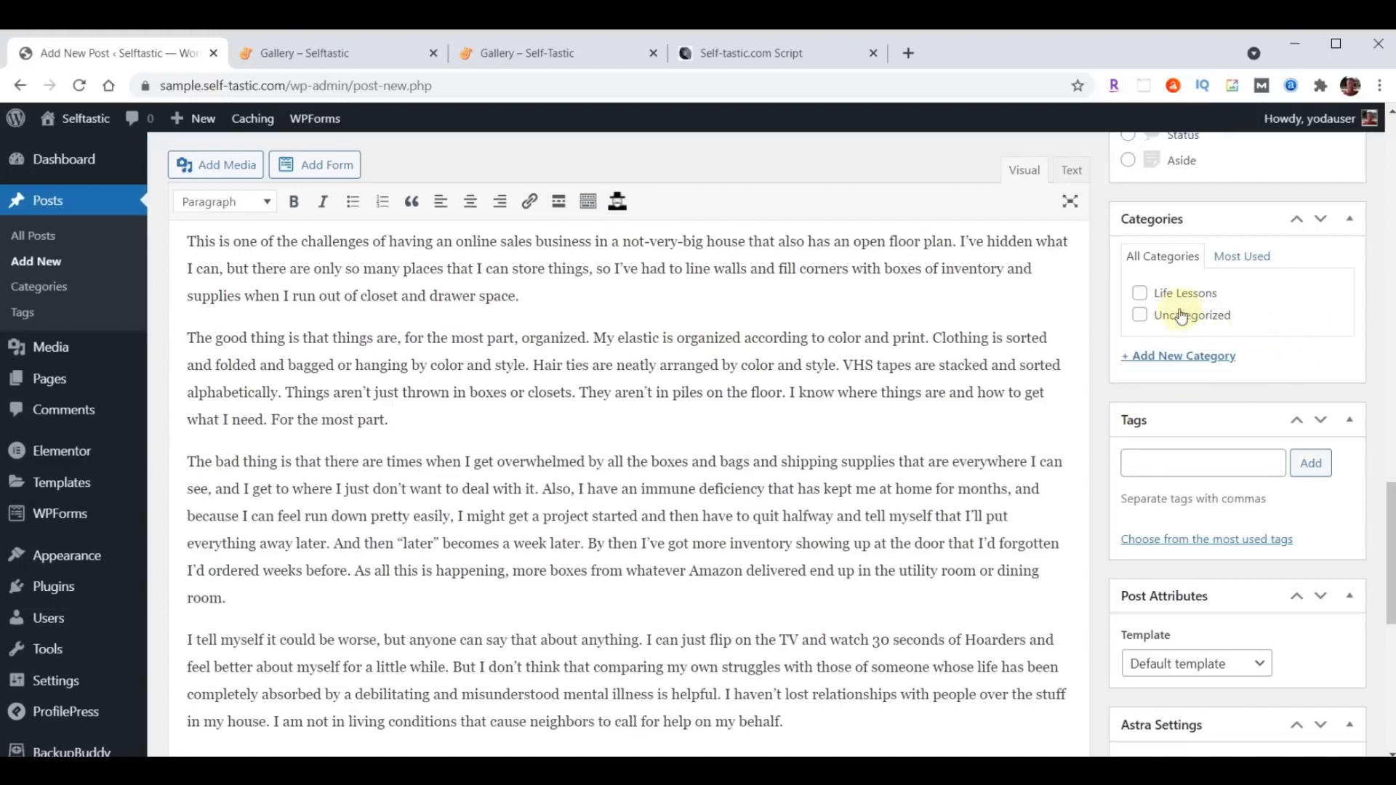
{"action": "left_click", "coordinate": [1140, 293]}
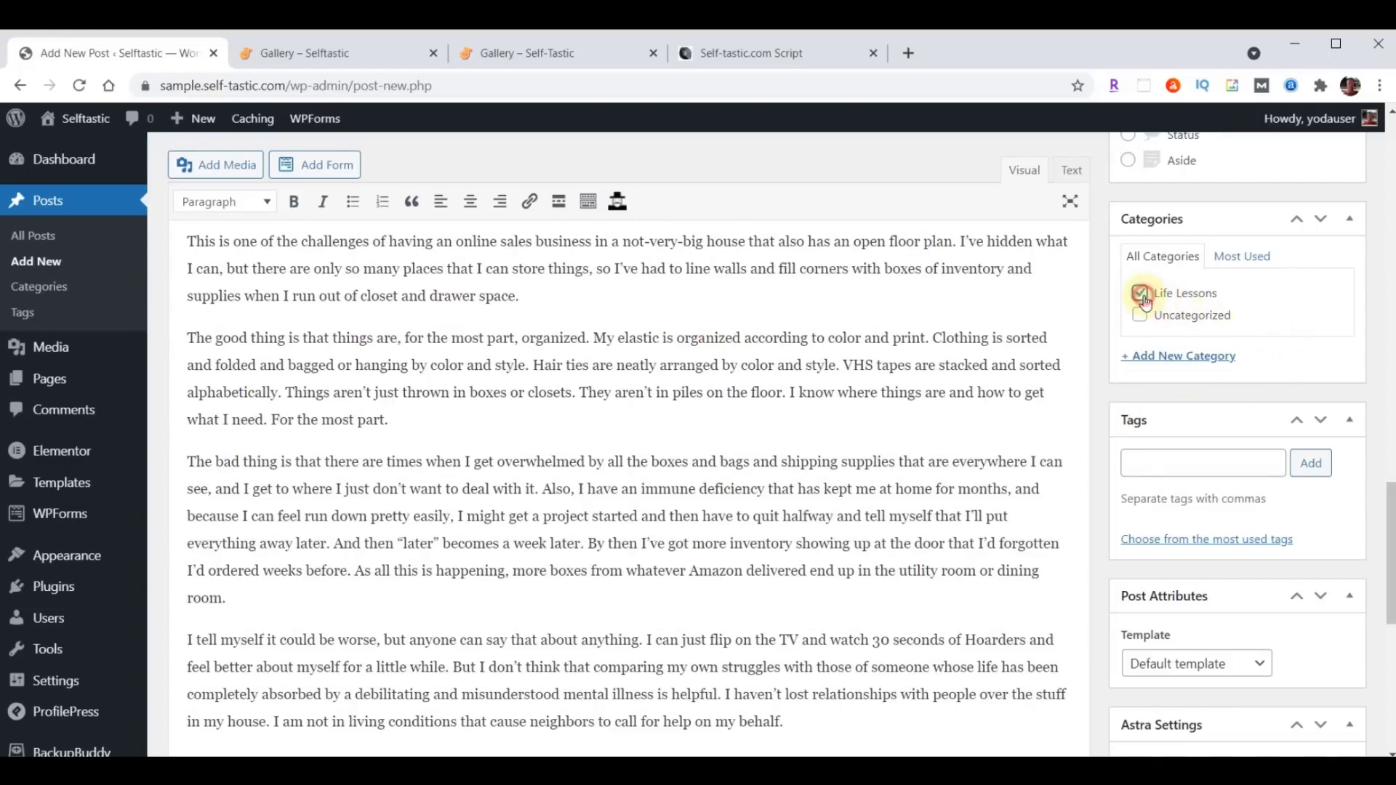
{"action": "left_click", "coordinate": [1184, 356]}
{"action": "type", "text": "Business"}
{"action": "key", "text": "Return"}
{"action": "type", "text": "Mental Health"}
{"action": "key", "text": "Return"}
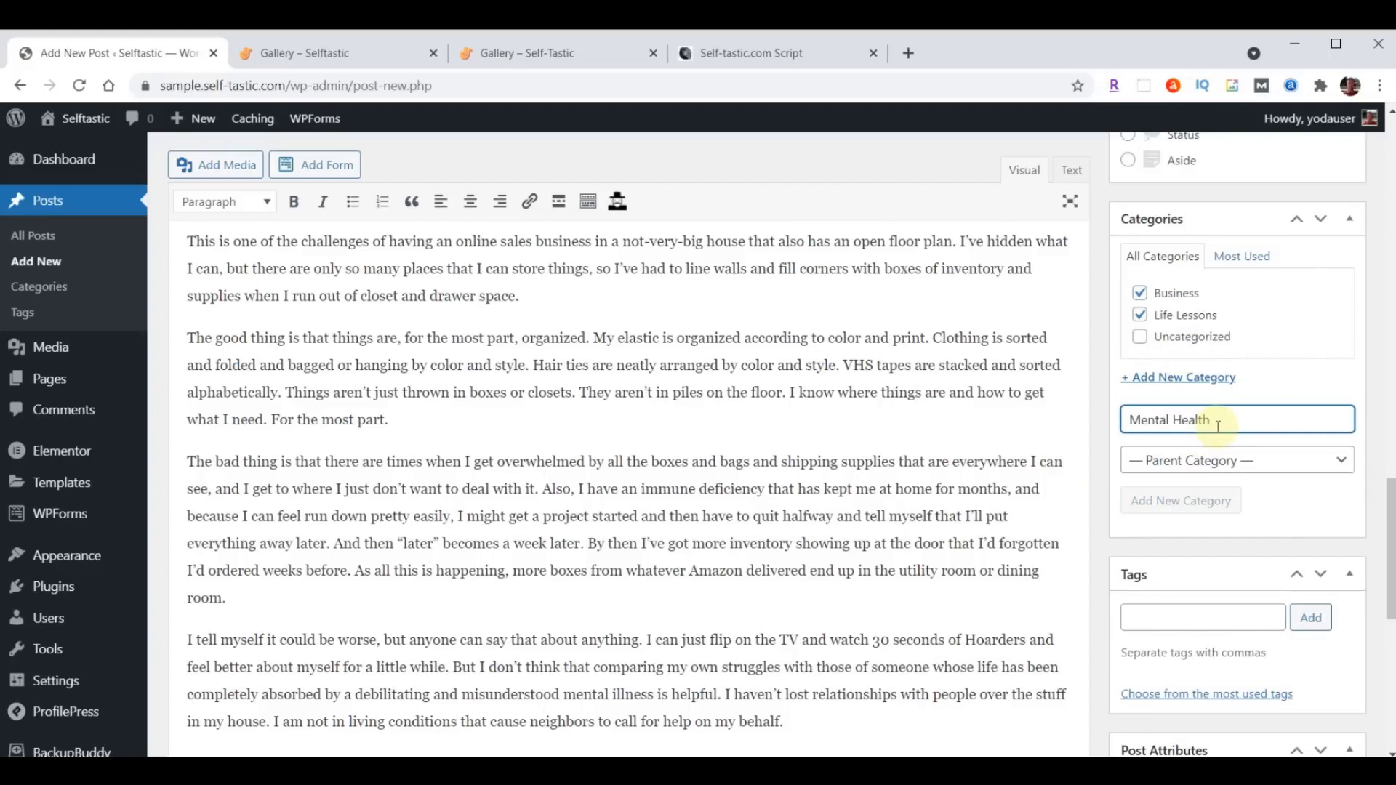
{"action": "type", "text": "Personal Development"}
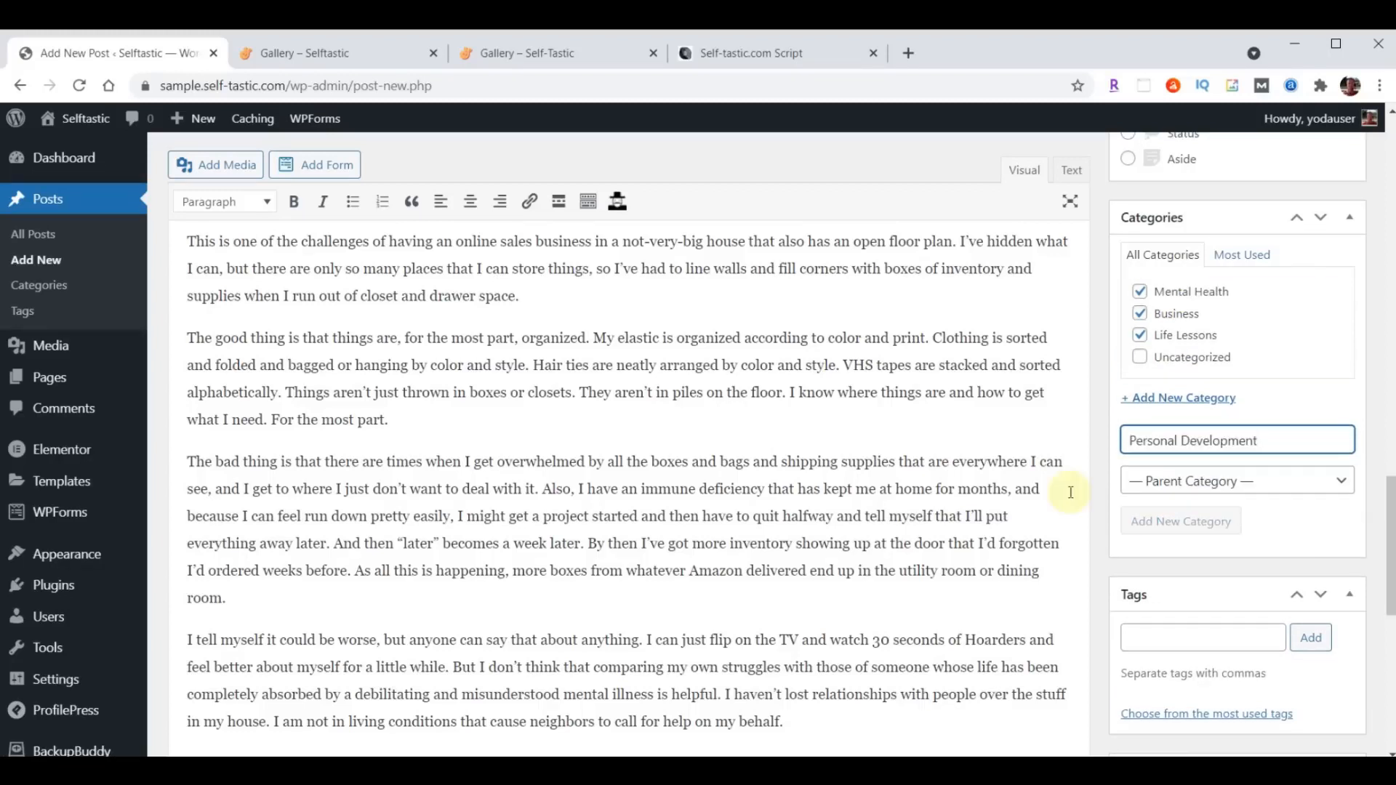
- Add the tags Mental Health, Life Lessons, Life, Self Improvement and Money to the post
{"action": "scroll", "coordinate": [1243, 390], "scroll_direction": "down", "scroll_amount": 3}
{"action": "left_click", "coordinate": [1189, 476]}
{"action": "type", "text": "Self Improvement, Money"}
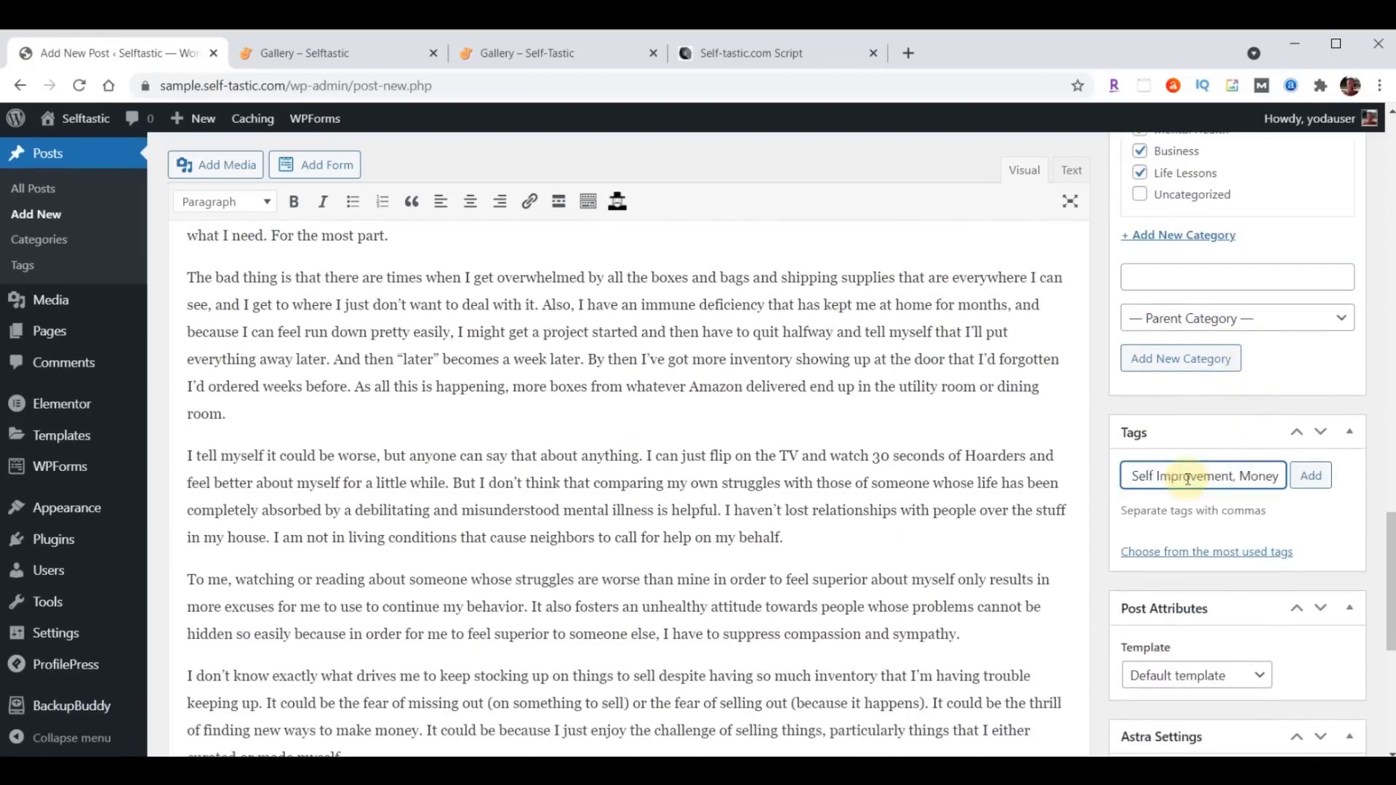
{"action": "left_click", "coordinate": [1313, 478]}
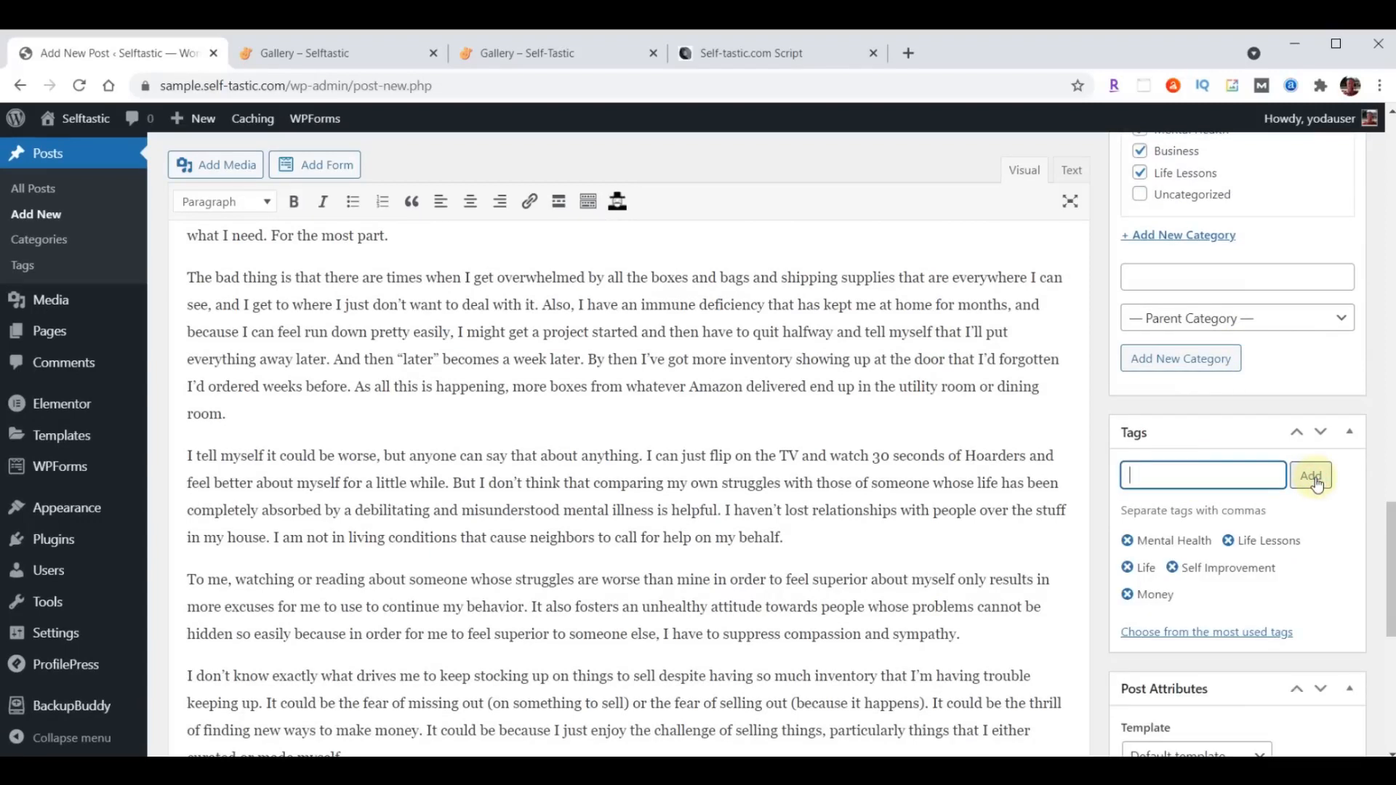
- Set the photo of the cluttered storage shelves, blog-02.jpg, as the featured image and publish the post
{"action": "scroll", "coordinate": [1317, 481], "scroll_direction": "down", "scroll_amount": 8}
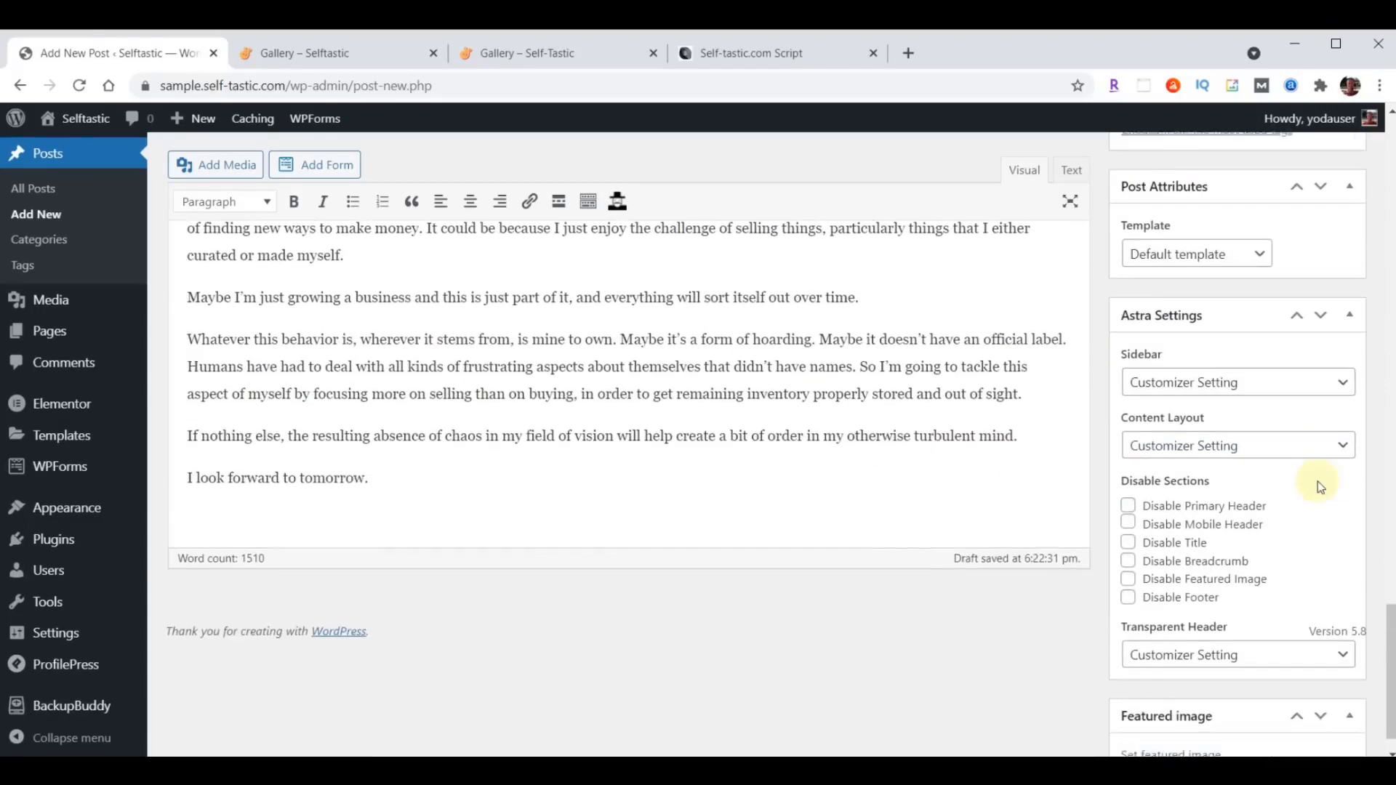
{"action": "left_click", "coordinate": [1193, 712]}
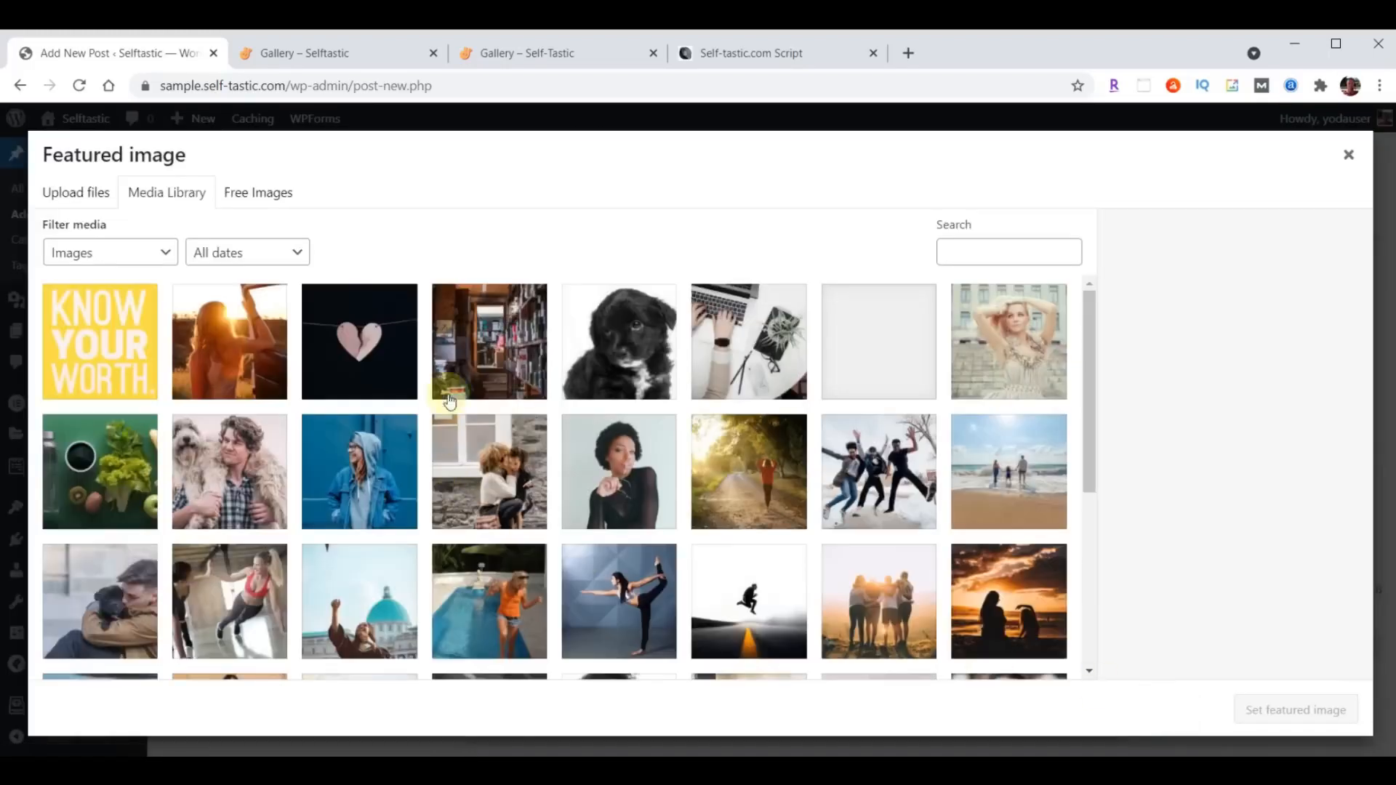
{"action": "left_click", "coordinate": [479, 345]}
{"action": "left_click", "coordinate": [1288, 711]}
{"action": "scroll", "coordinate": [1290, 714], "scroll_direction": "down", "scroll_amount": 3}
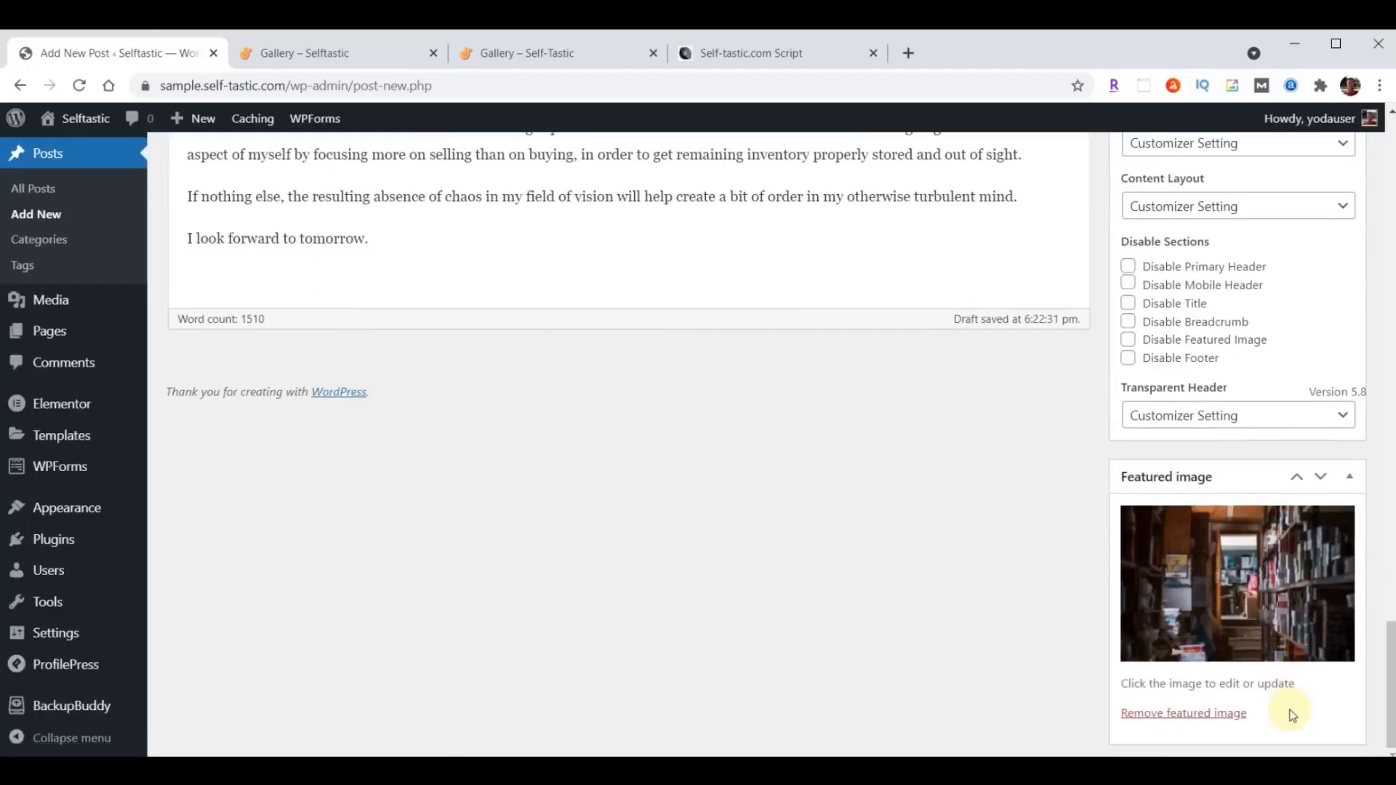
{"action": "scroll", "coordinate": [1290, 715], "scroll_direction": "up", "scroll_amount": 15}
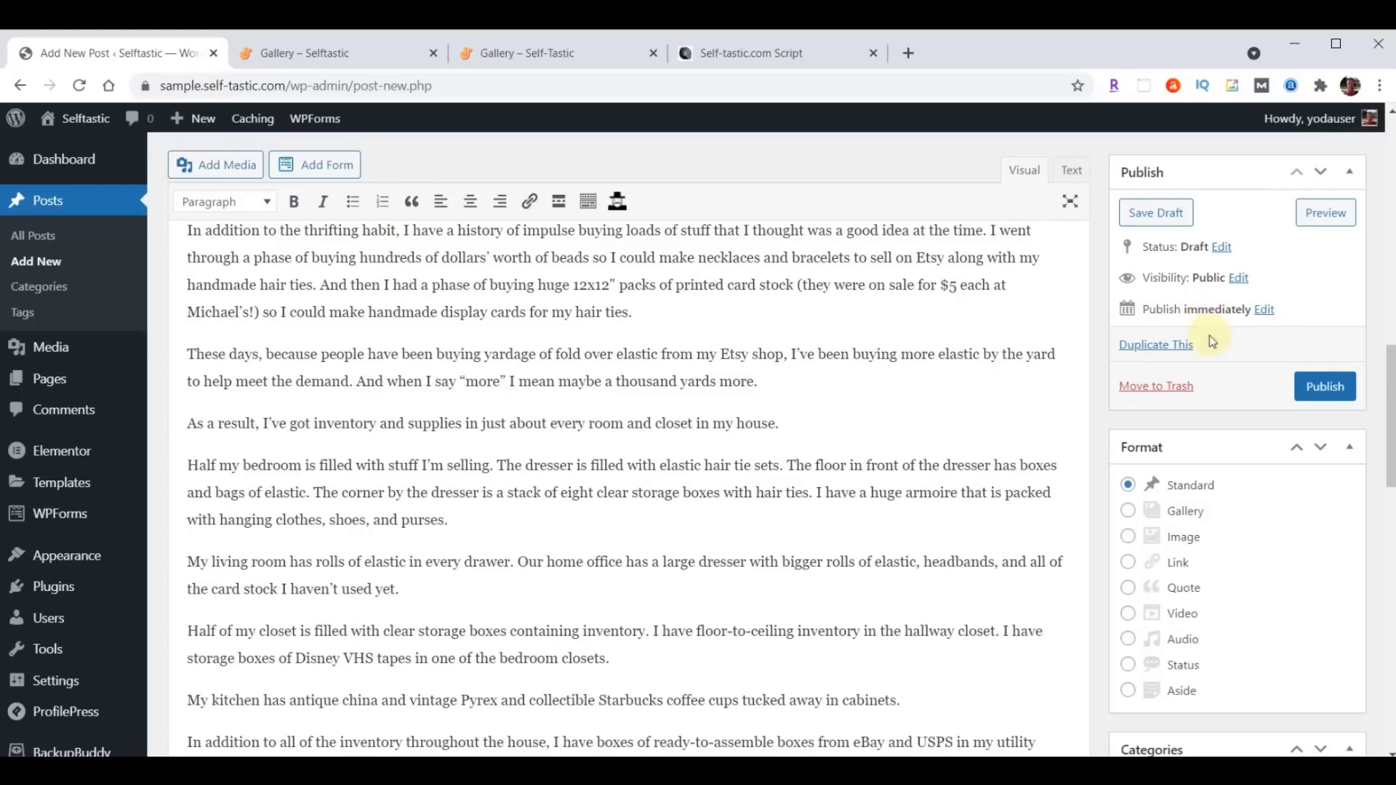
{"action": "left_click", "coordinate": [1316, 385]}
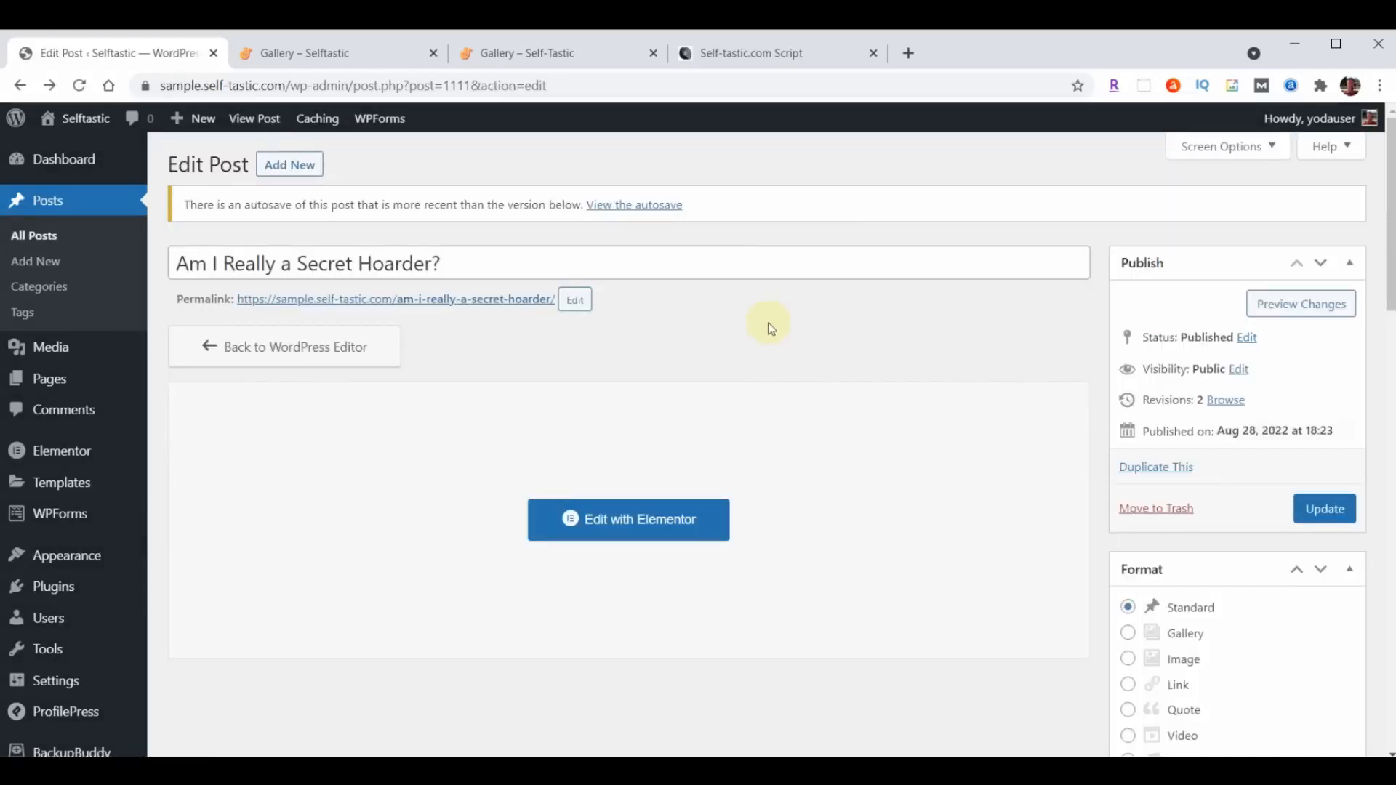
- Open the published "Am I Really a Secret Hoarder?" post in a new tab and check its page
{"action": "right_click", "coordinate": [458, 299]}
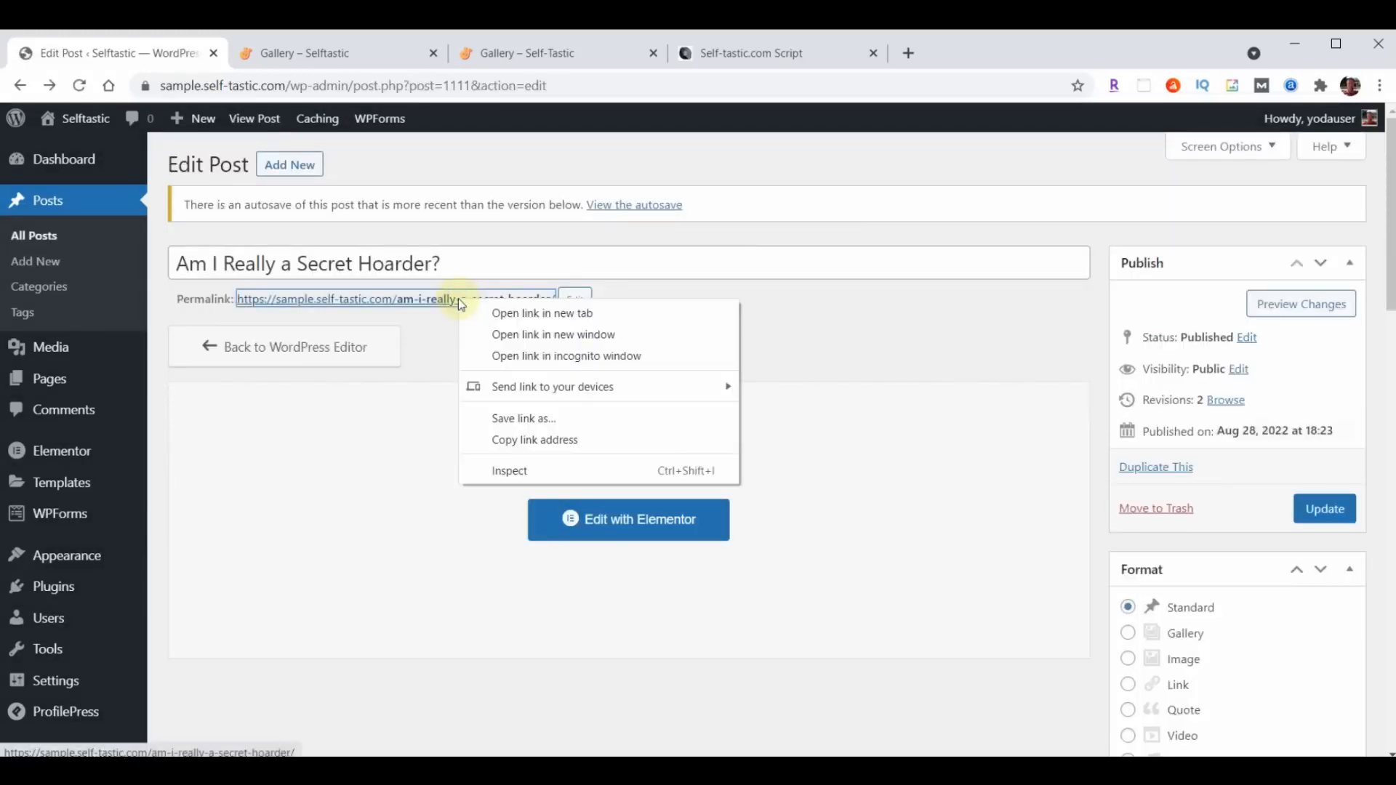
{"action": "left_click", "coordinate": [514, 314]}
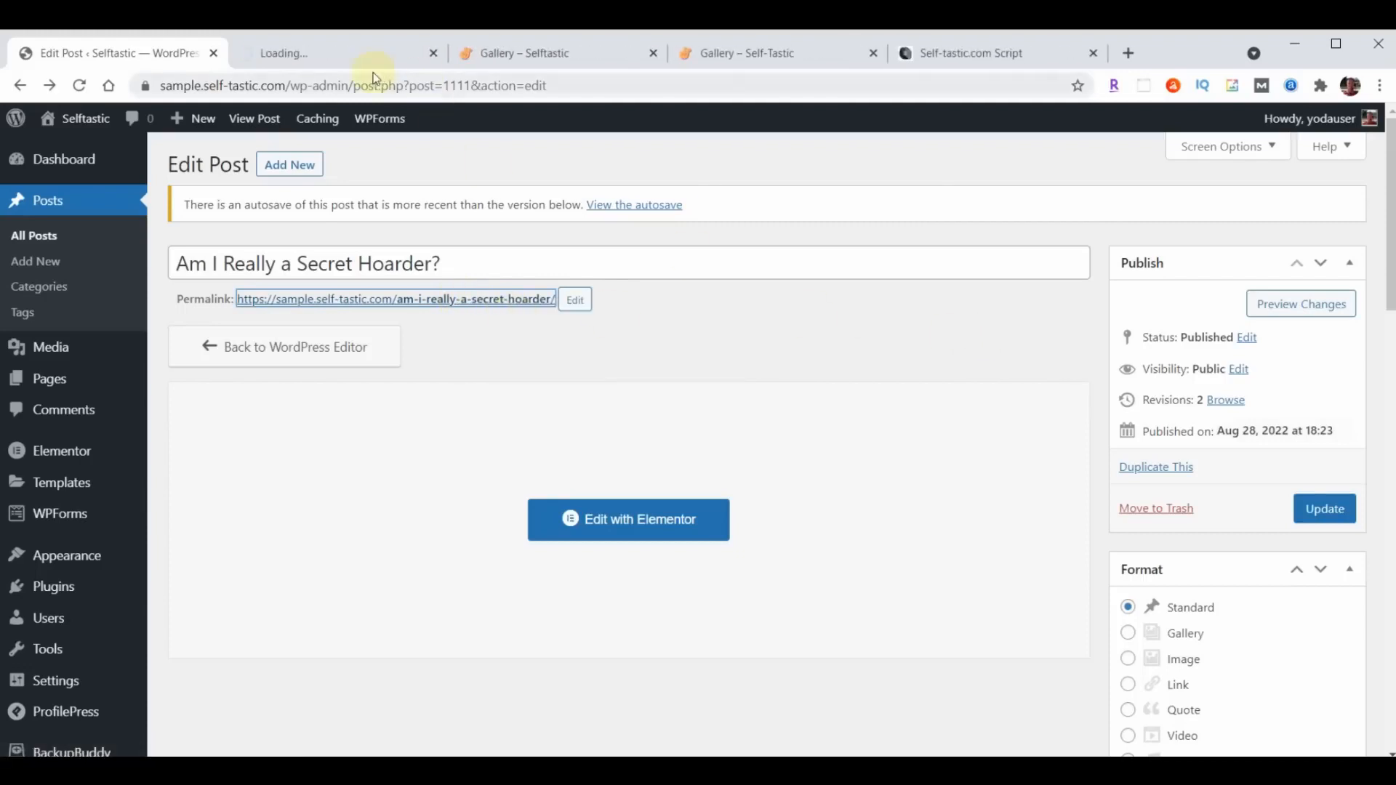
{"action": "left_click", "coordinate": [333, 55]}
{"action": "scroll", "coordinate": [1228, 396], "scroll_direction": "down", "scroll_amount": 20}
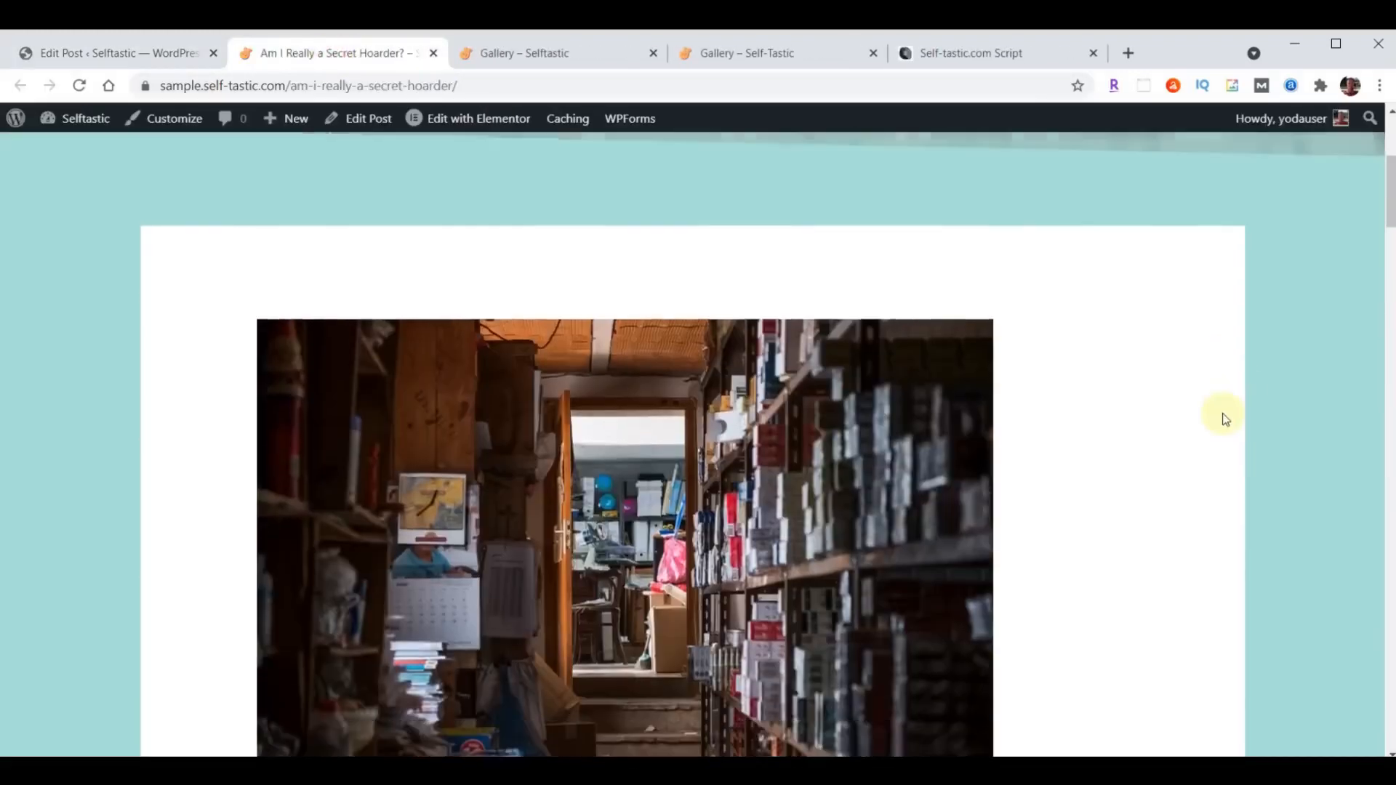
- Look through the rest of the published "Am I Really a Secret Hoarder?" post down to the comment section and close its tab
{"action": "scroll", "coordinate": [1218, 437], "scroll_direction": "down", "scroll_amount": 20}
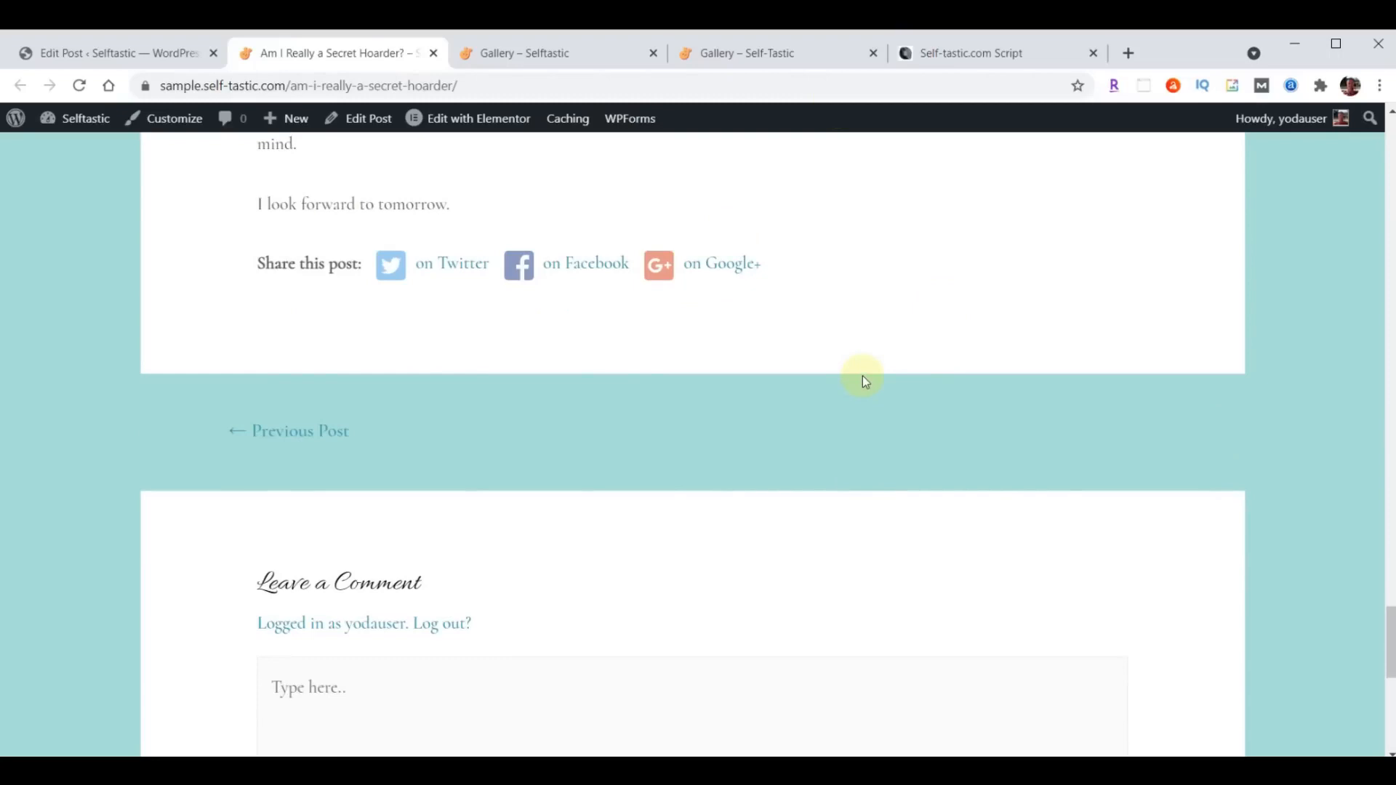
{"action": "scroll", "coordinate": [862, 376], "scroll_direction": "up", "scroll_amount": 20}
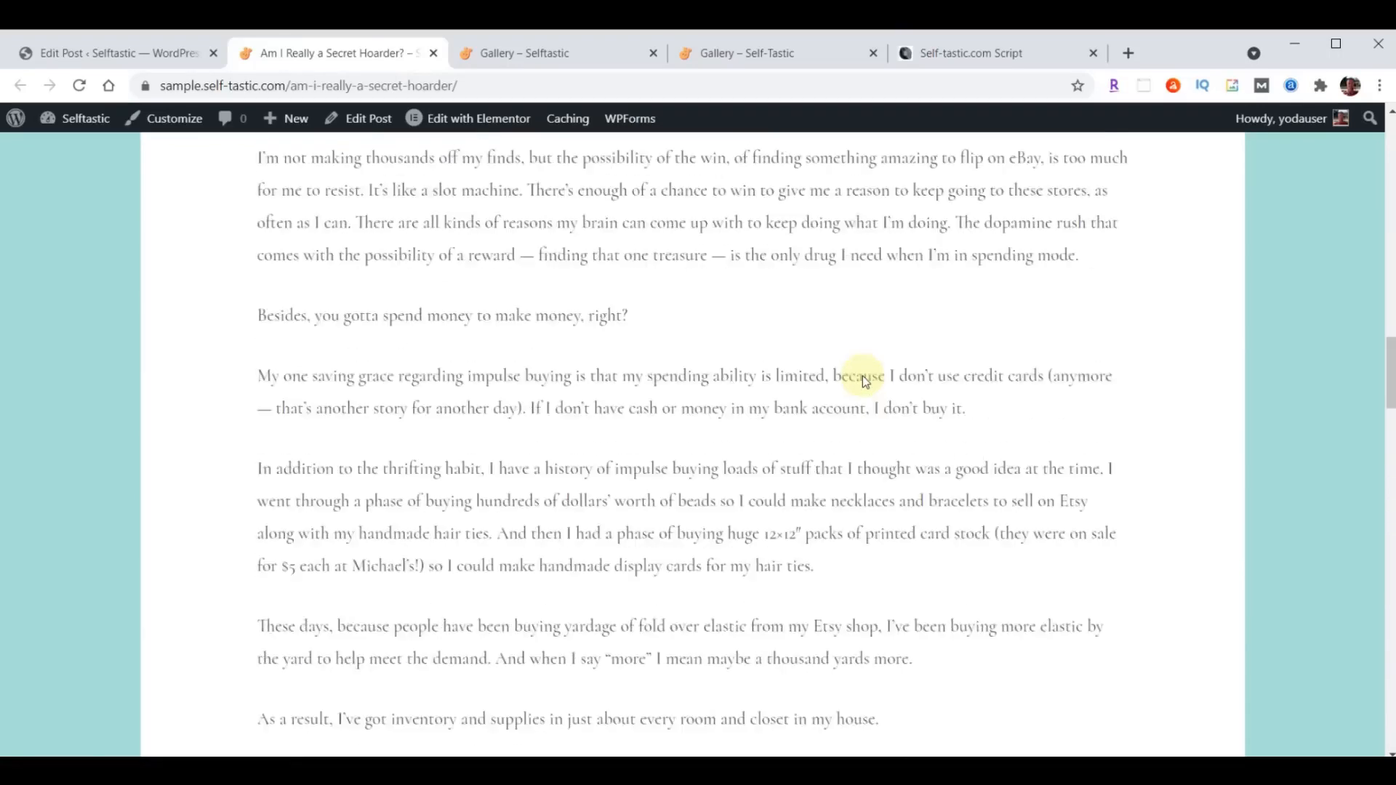
{"action": "left_click", "coordinate": [433, 53]}
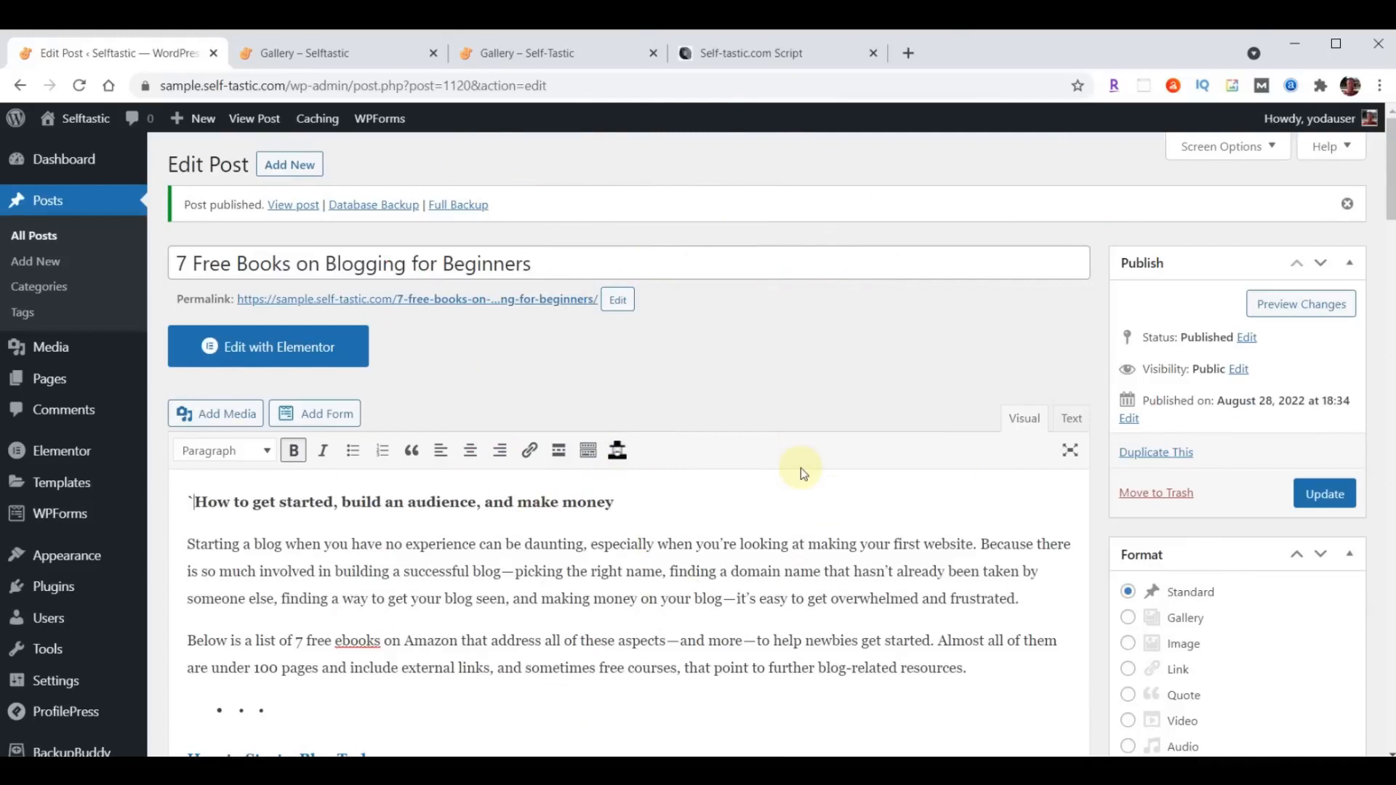
- Open the published "7 Free Books on Blogging for Beginners" post in a new tab and check its layout, byline and linked author page
{"action": "right_click", "coordinate": [449, 307]}
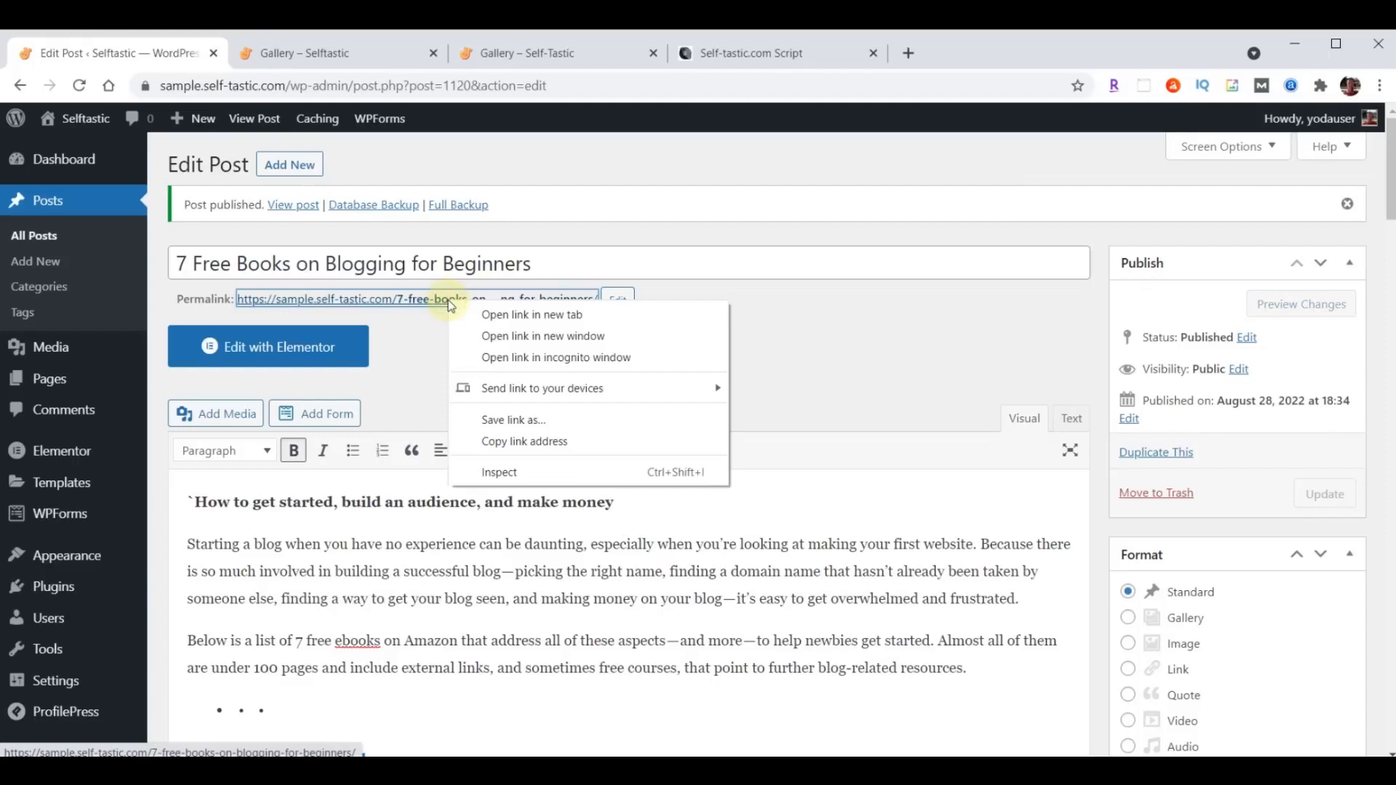
{"action": "left_click", "coordinate": [526, 314]}
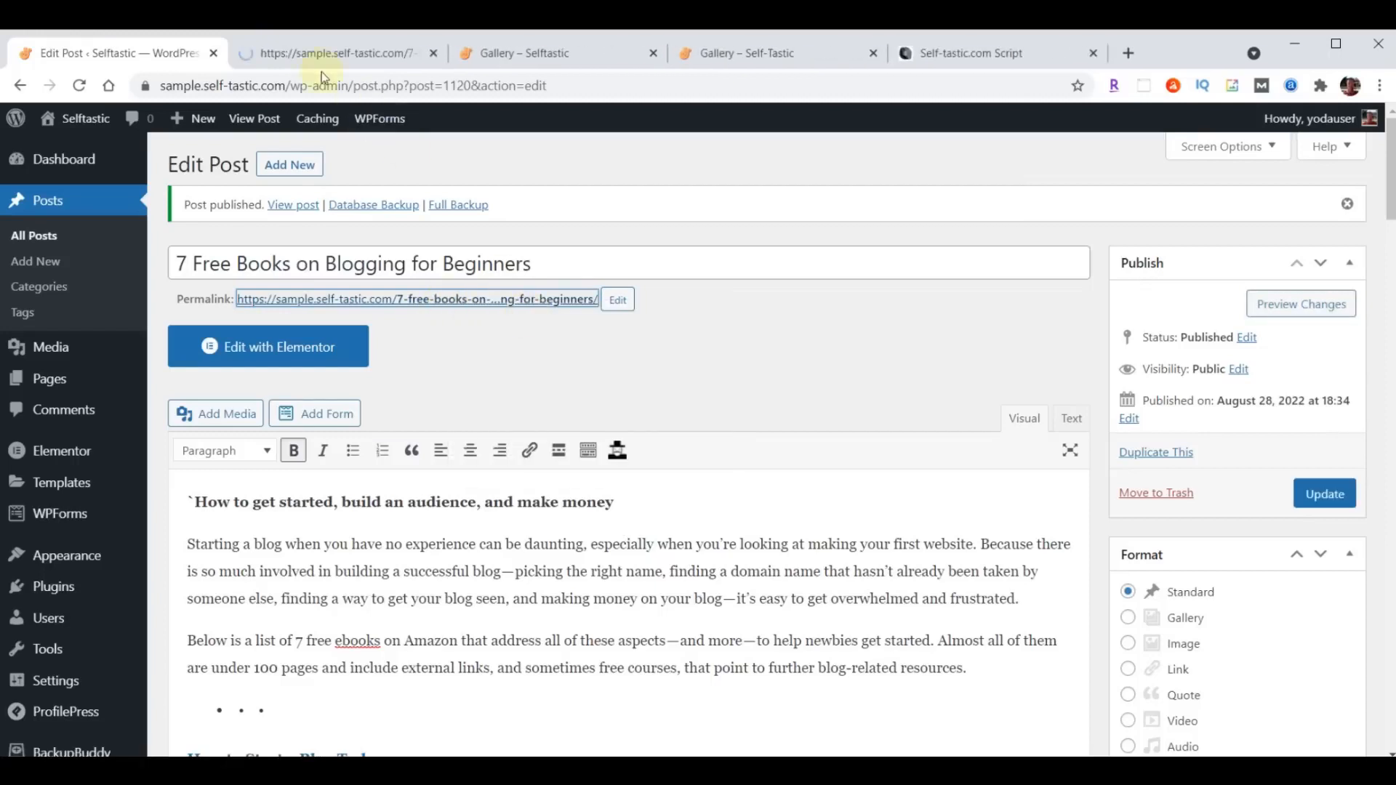
{"action": "left_click", "coordinate": [299, 52]}
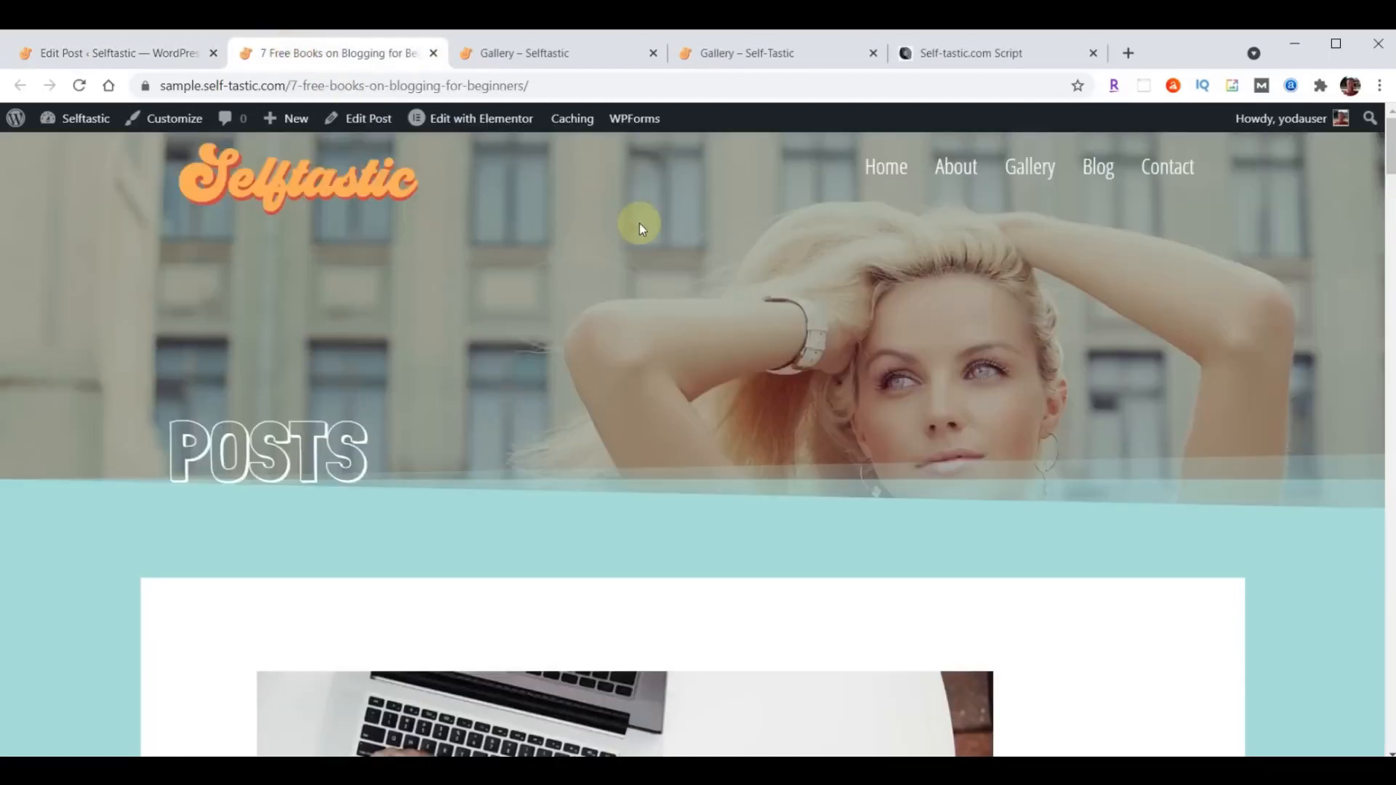
{"action": "scroll", "coordinate": [979, 447], "scroll_direction": "down", "scroll_amount": 6}
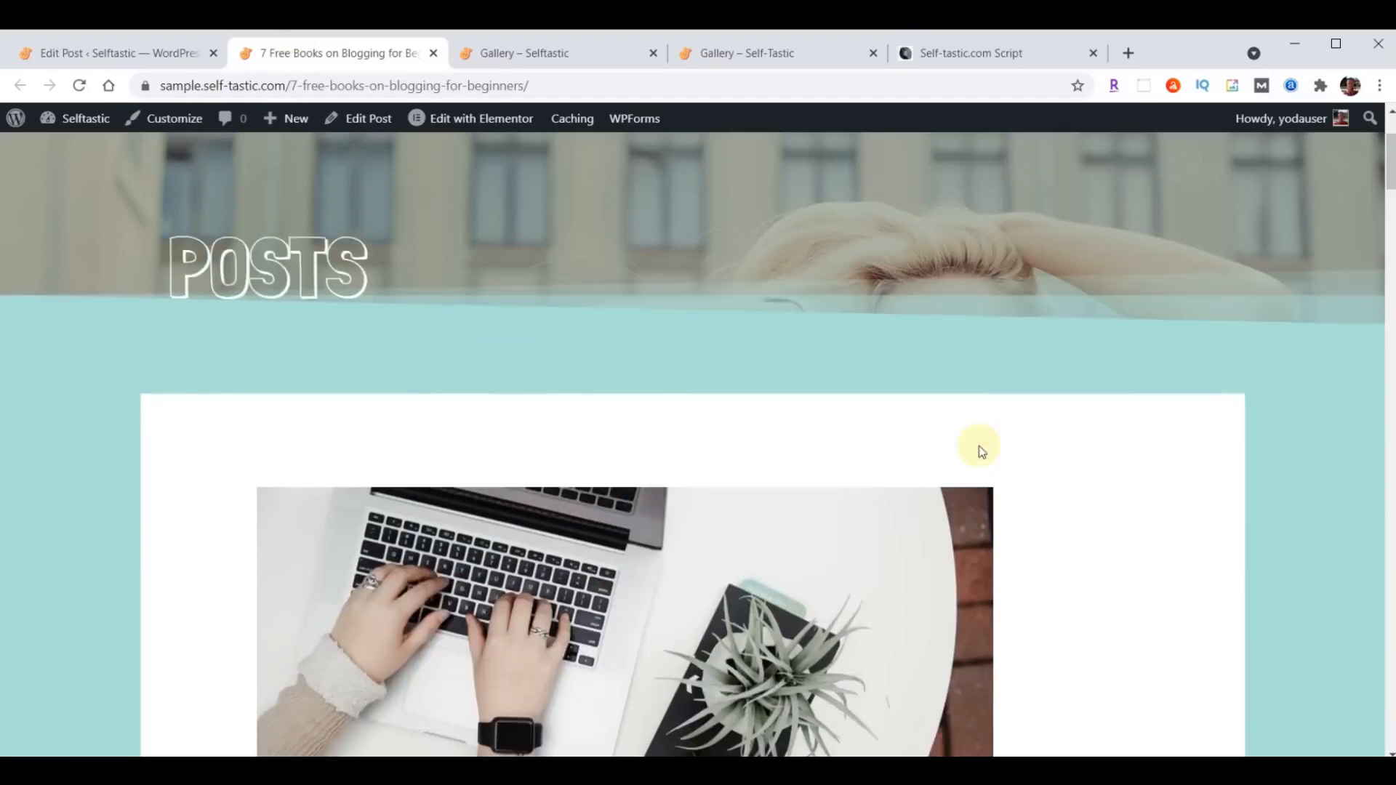
{"action": "scroll", "coordinate": [978, 446], "scroll_direction": "down", "scroll_amount": 4}
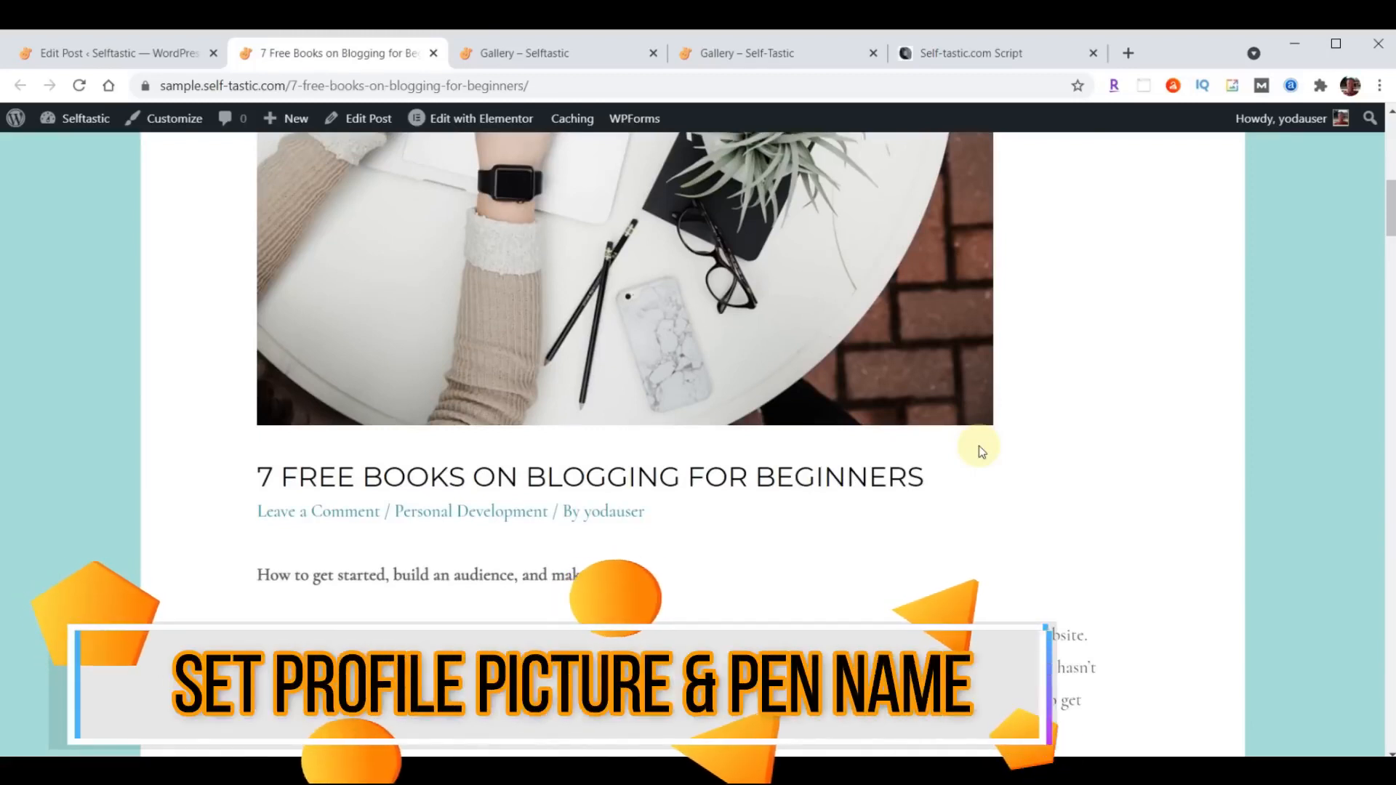
{"action": "scroll", "coordinate": [978, 446], "scroll_direction": "up", "scroll_amount": 10}
{"action": "scroll", "coordinate": [979, 447], "scroll_direction": "down", "scroll_amount": 7}
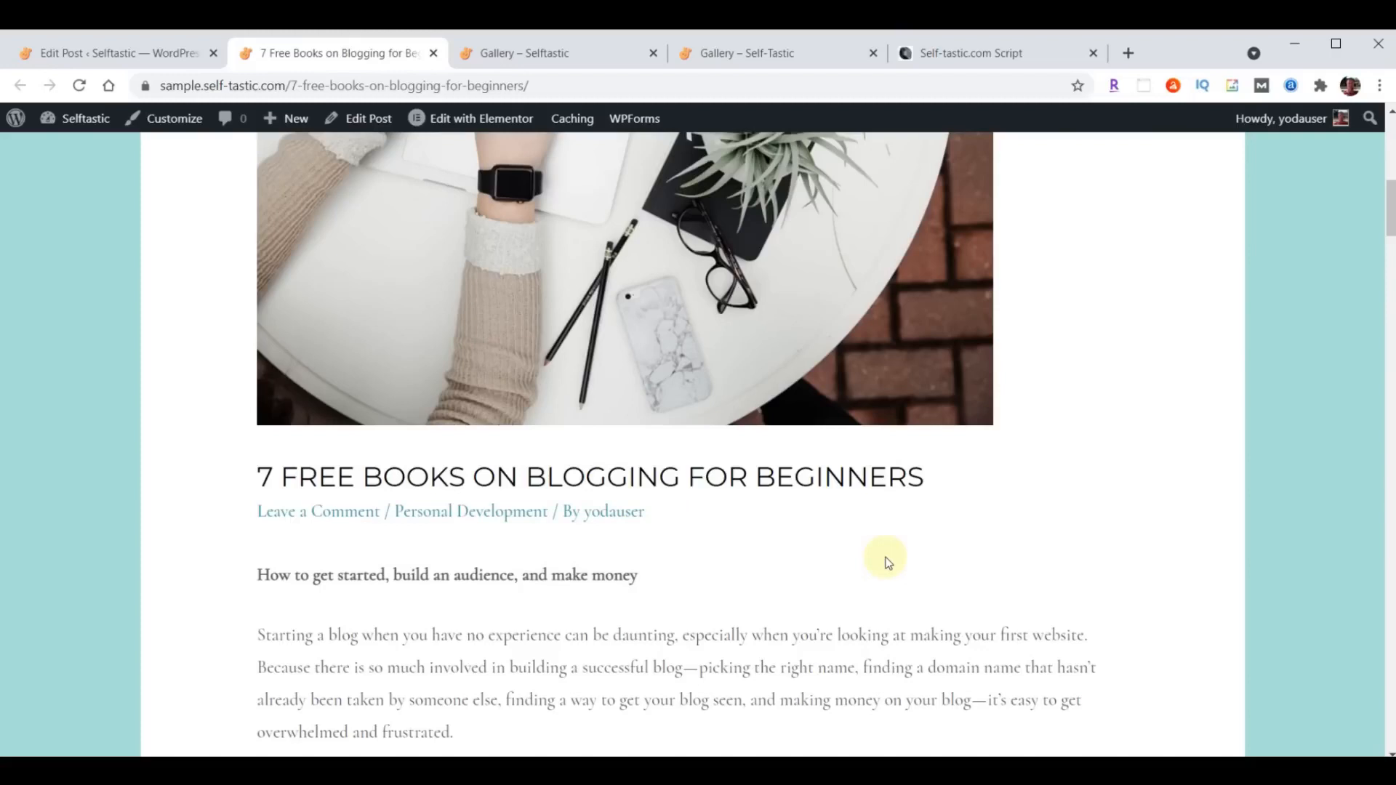
{"action": "left_click", "coordinate": [600, 510]}
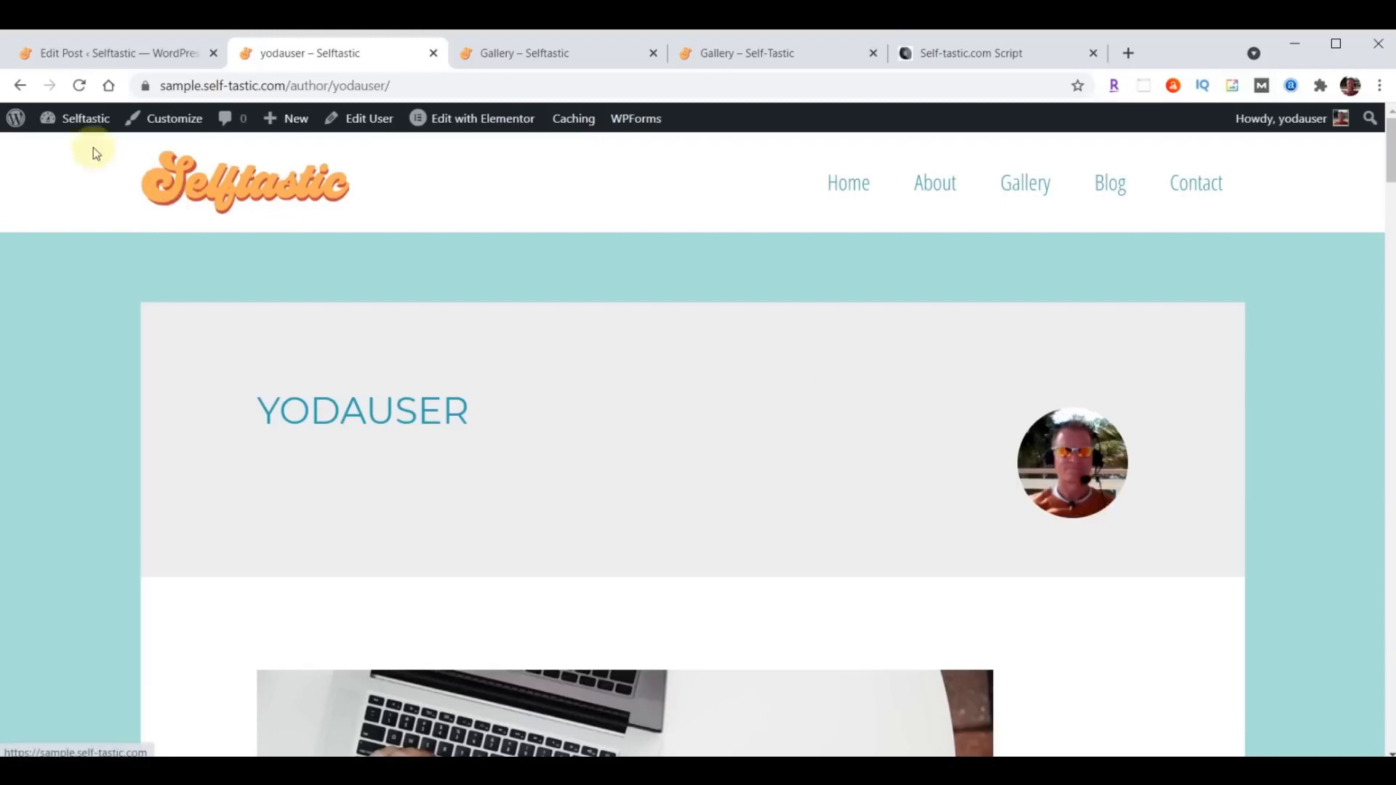
{"action": "left_click", "coordinate": [19, 86]}
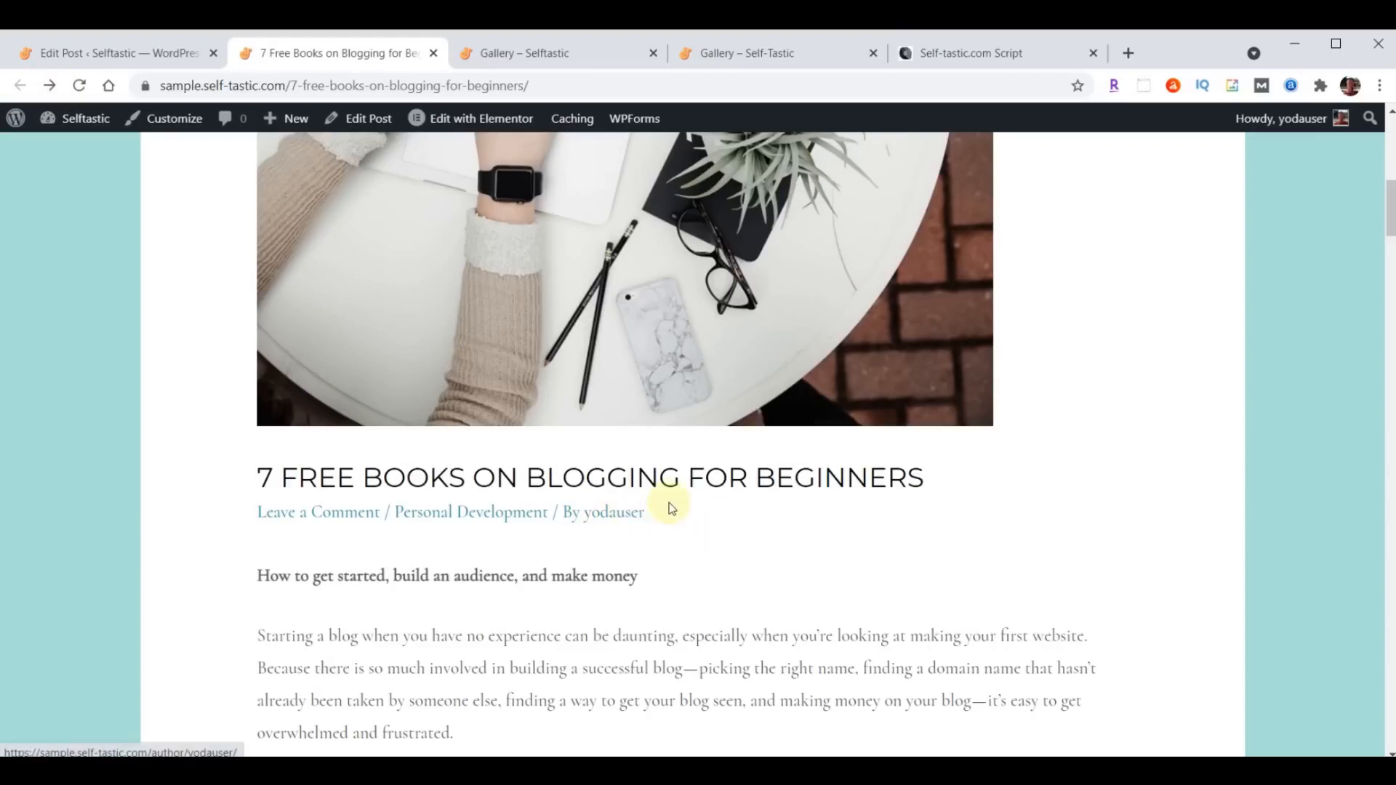
- In the ProfilePress plugin's profile and cover photo settings, disable Gravatar and use only local avatars
{"action": "left_click", "coordinate": [74, 56]}
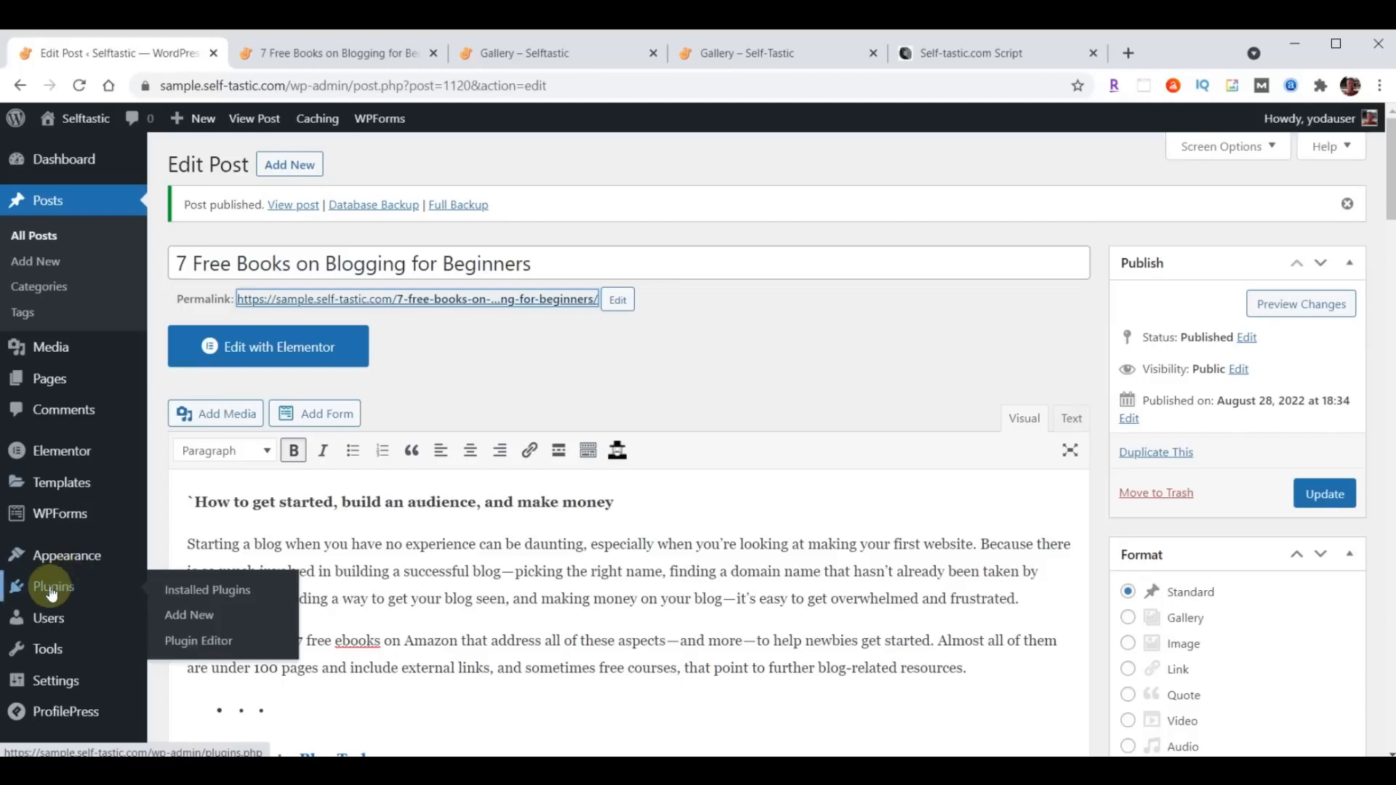
{"action": "left_click", "coordinate": [52, 591]}
{"action": "scroll", "coordinate": [435, 517], "scroll_direction": "down", "scroll_amount": 5}
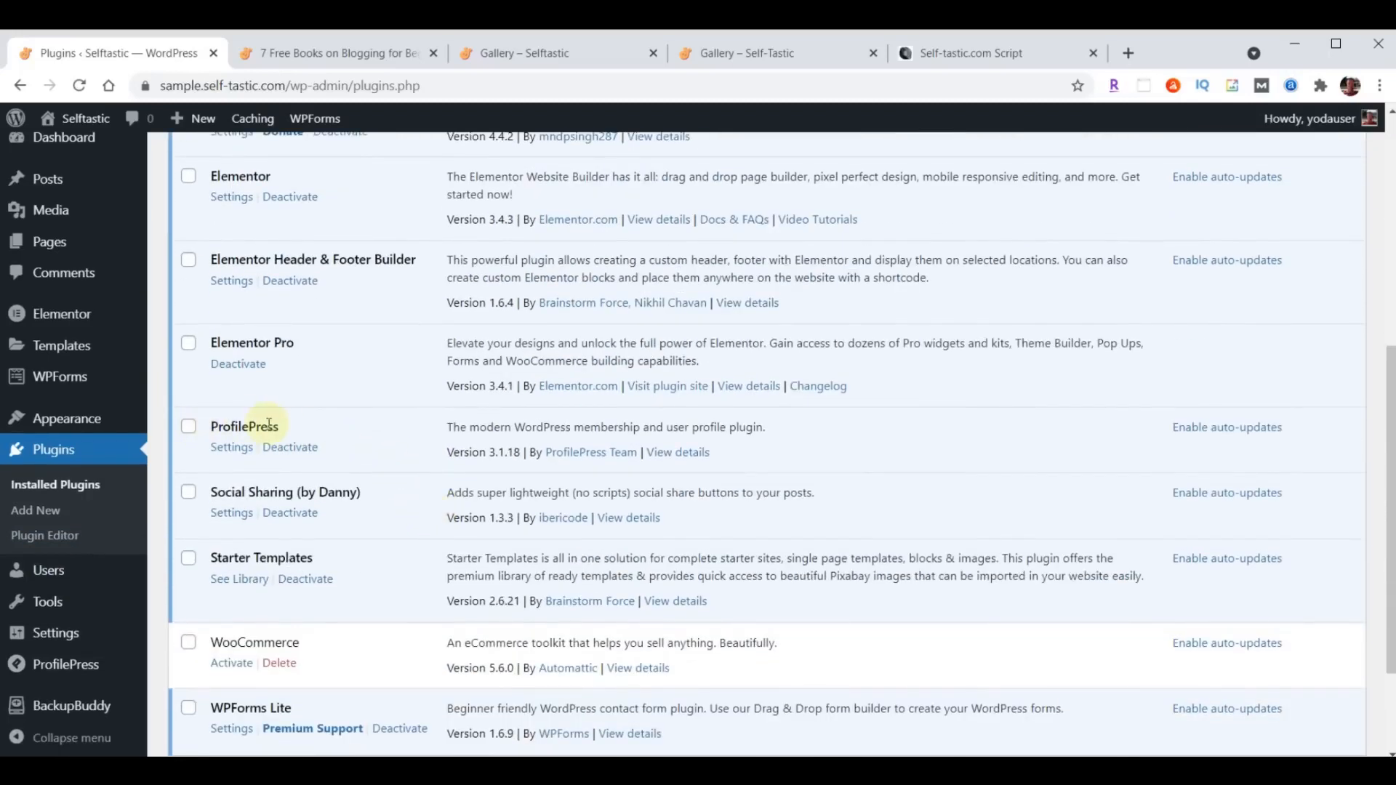
{"action": "left_click", "coordinate": [232, 448]}
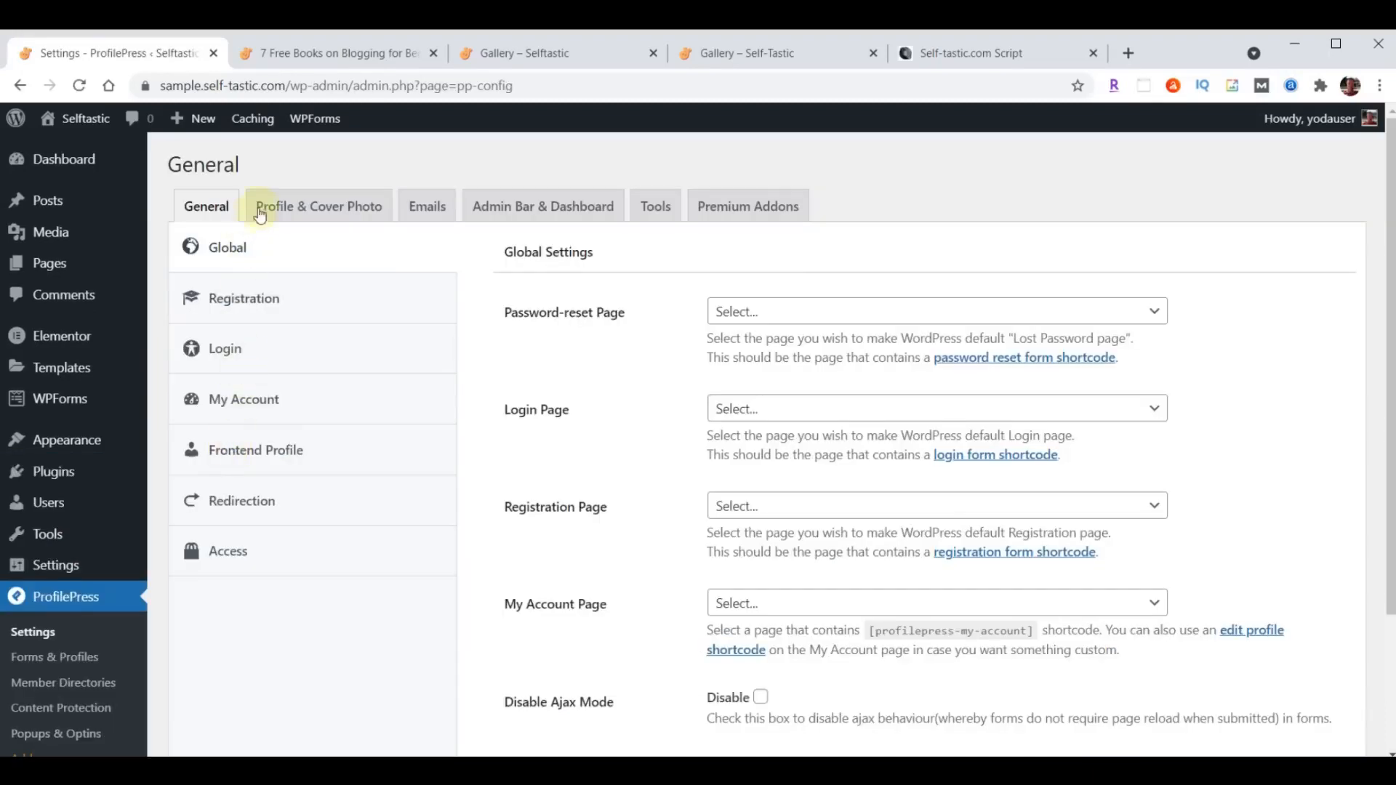
{"action": "left_click", "coordinate": [345, 214]}
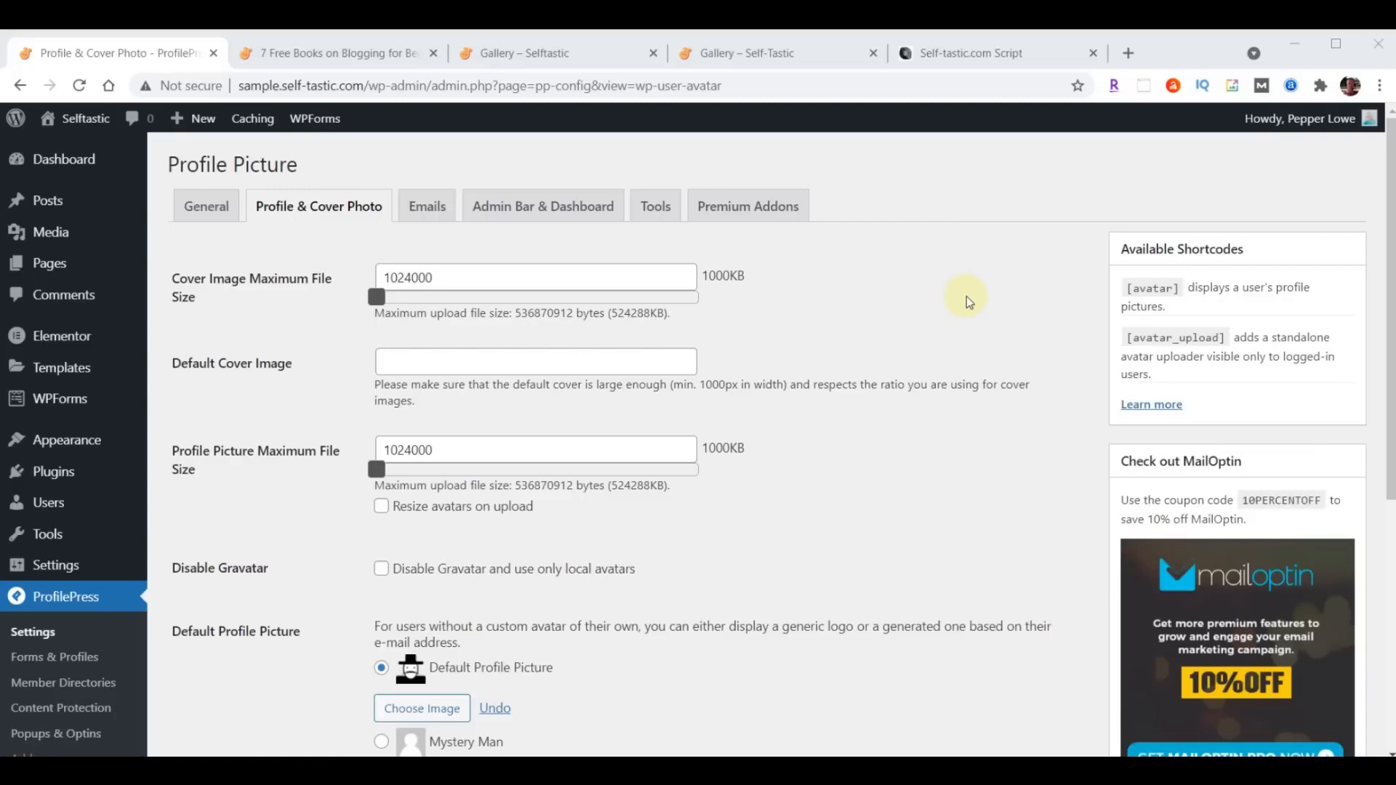
{"action": "scroll", "coordinate": [967, 299], "scroll_direction": "down", "scroll_amount": 3}
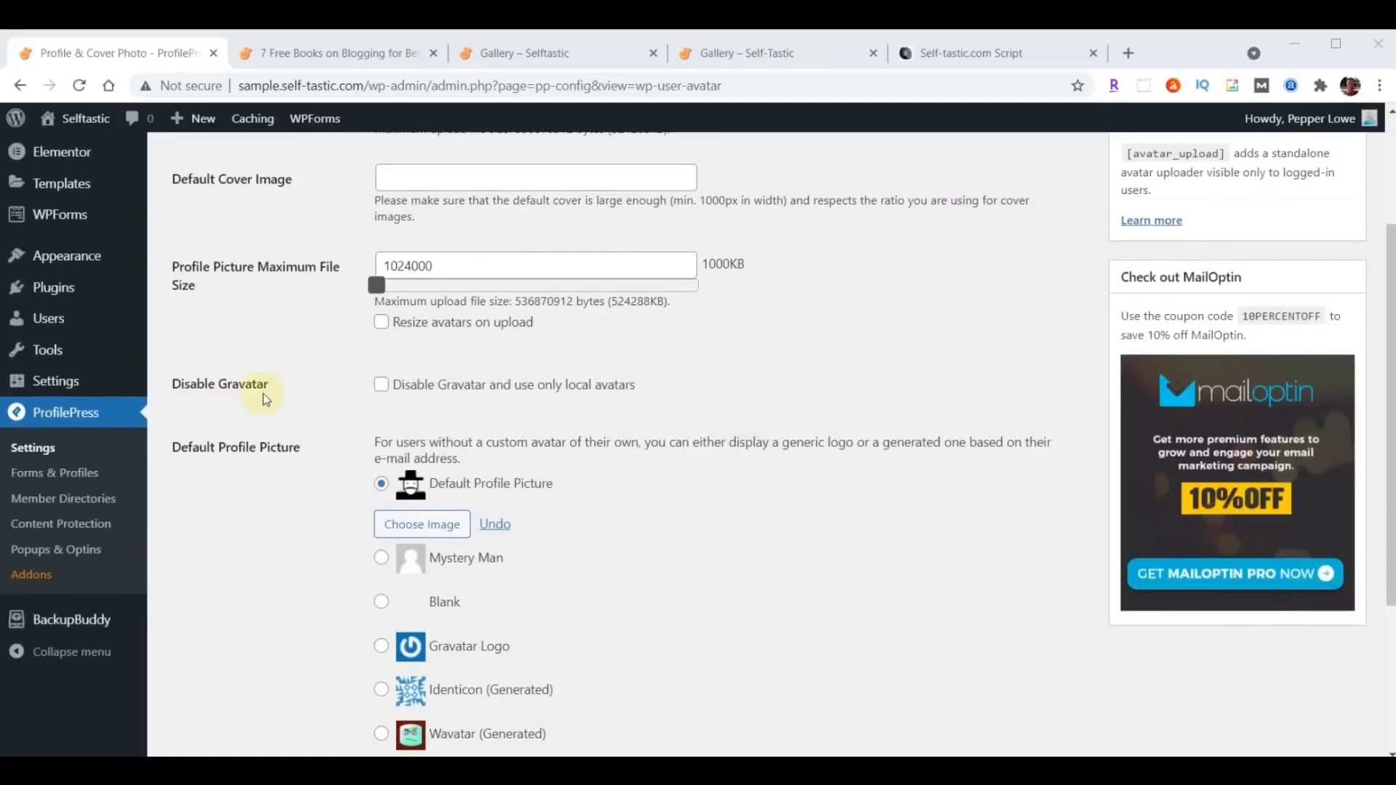
{"action": "left_click", "coordinate": [381, 386]}
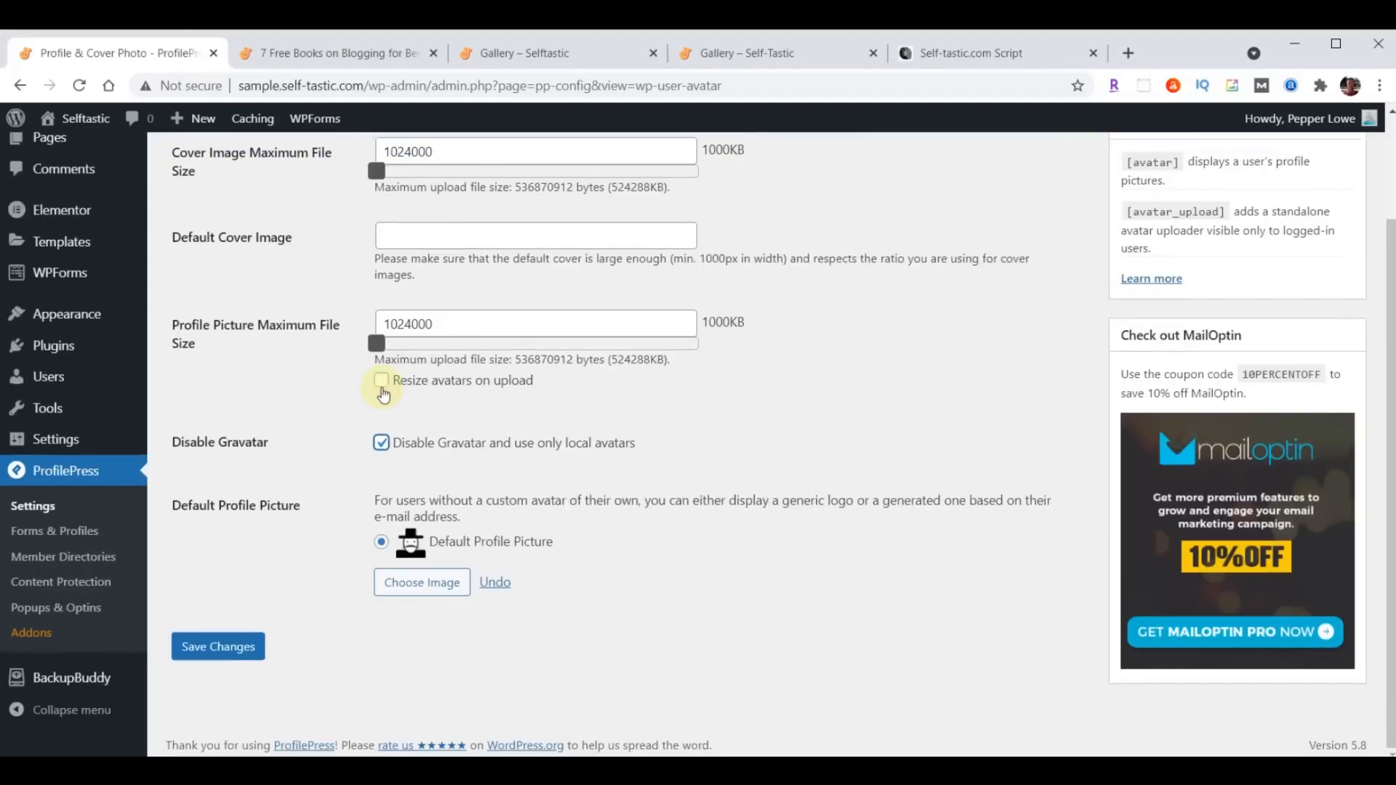
- Upload profile-blog.jpg from the content folder as the default profile picture and save the settings
{"action": "left_click", "coordinate": [418, 591]}
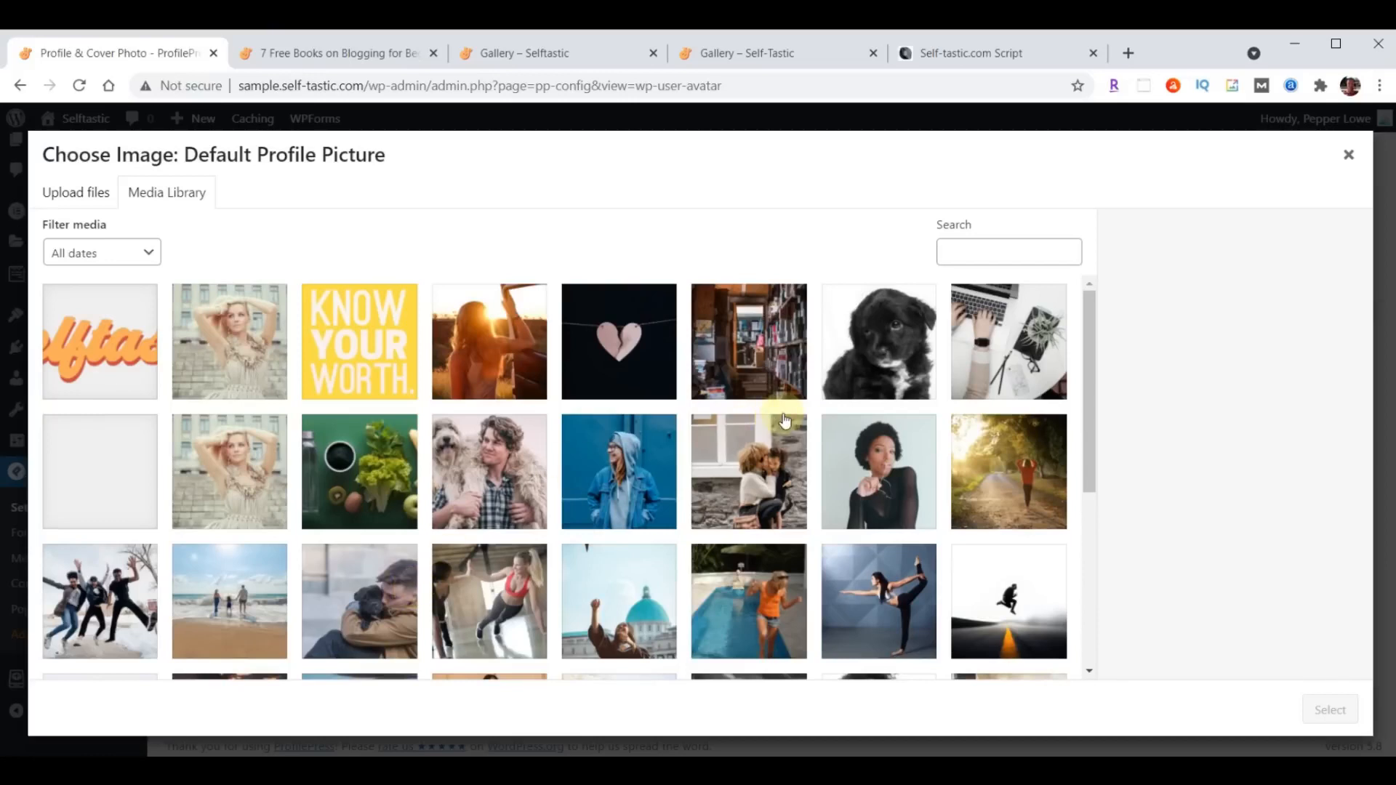
{"action": "key", "text": "alt+Tab"}
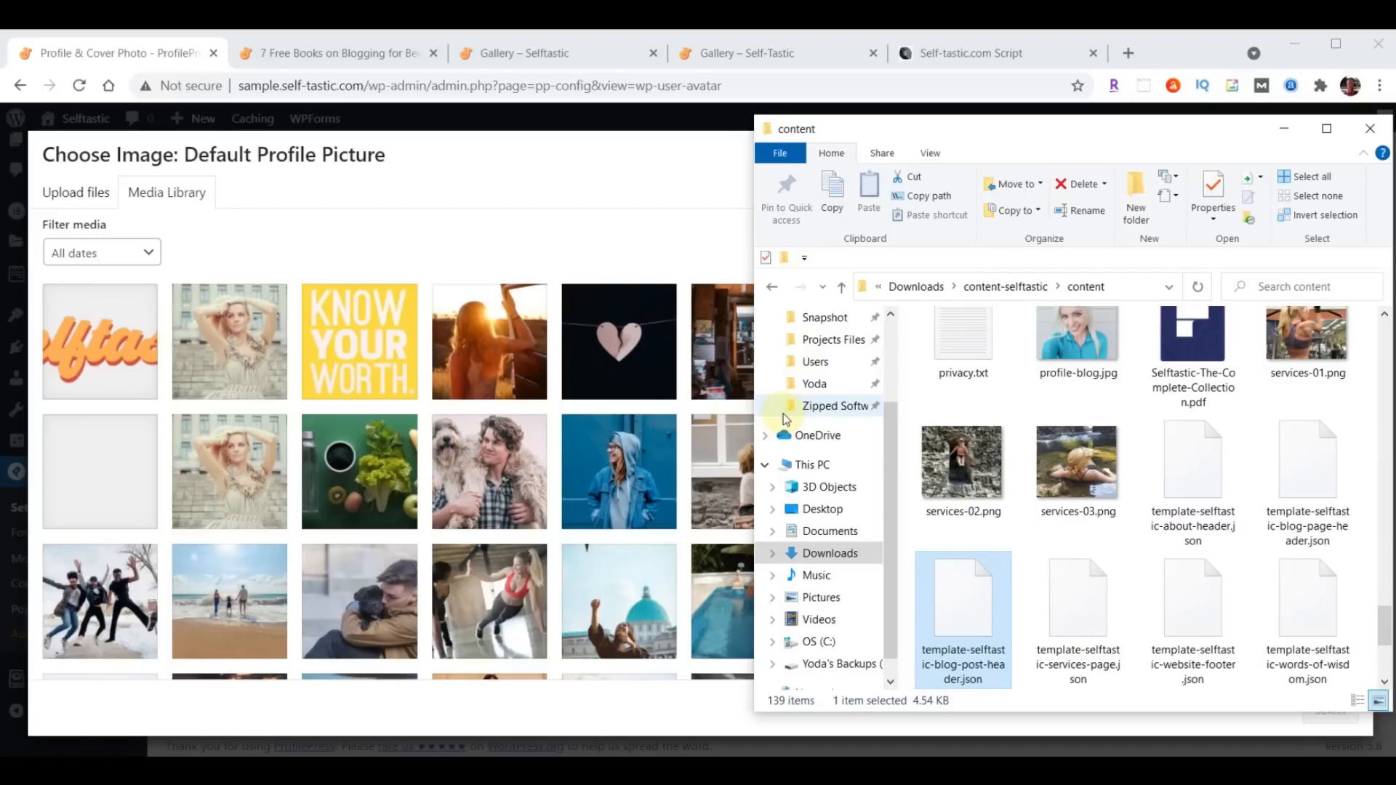
{"action": "scroll", "coordinate": [917, 473], "scroll_direction": "up", "scroll_amount": 1}
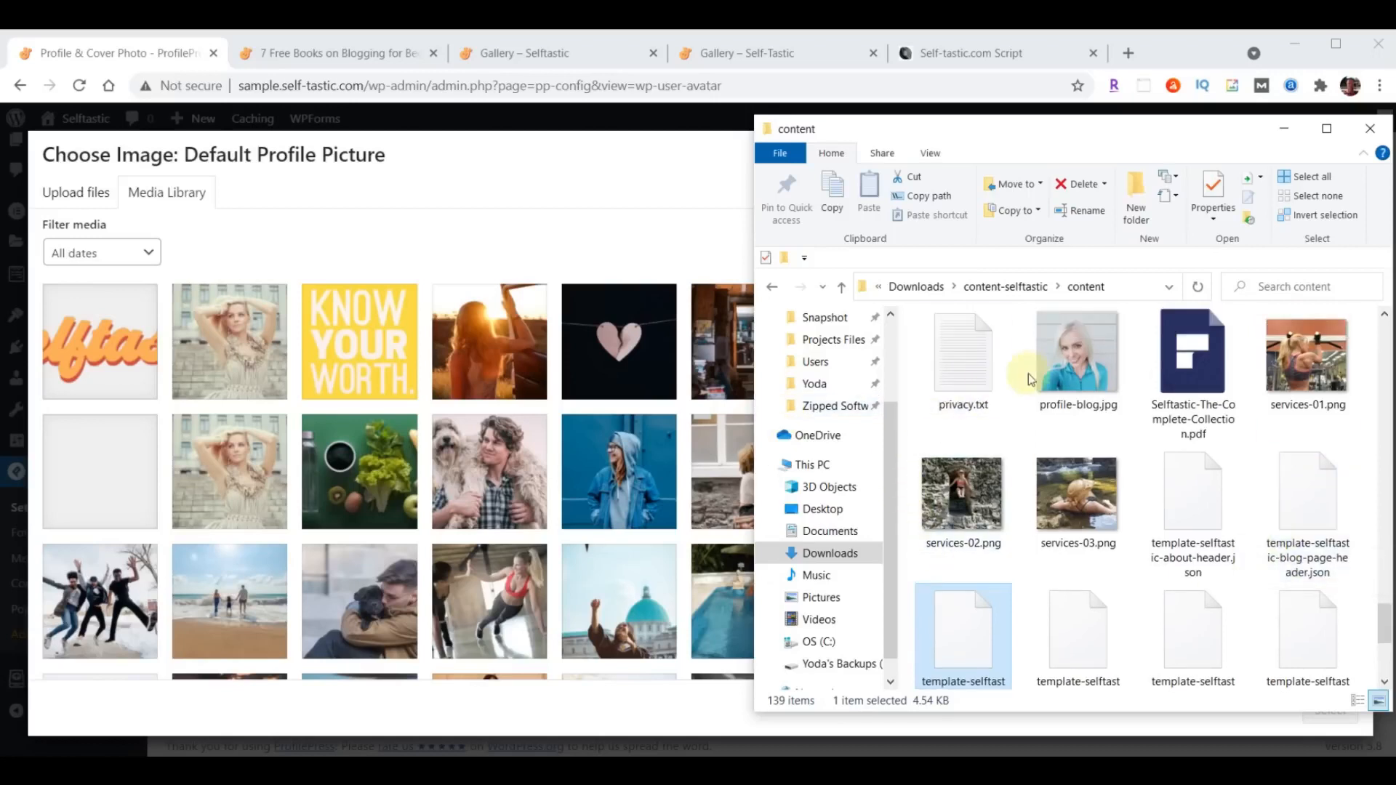
{"action": "left_click_drag", "start_coordinate": [1081, 356], "coordinate": [364, 398]}
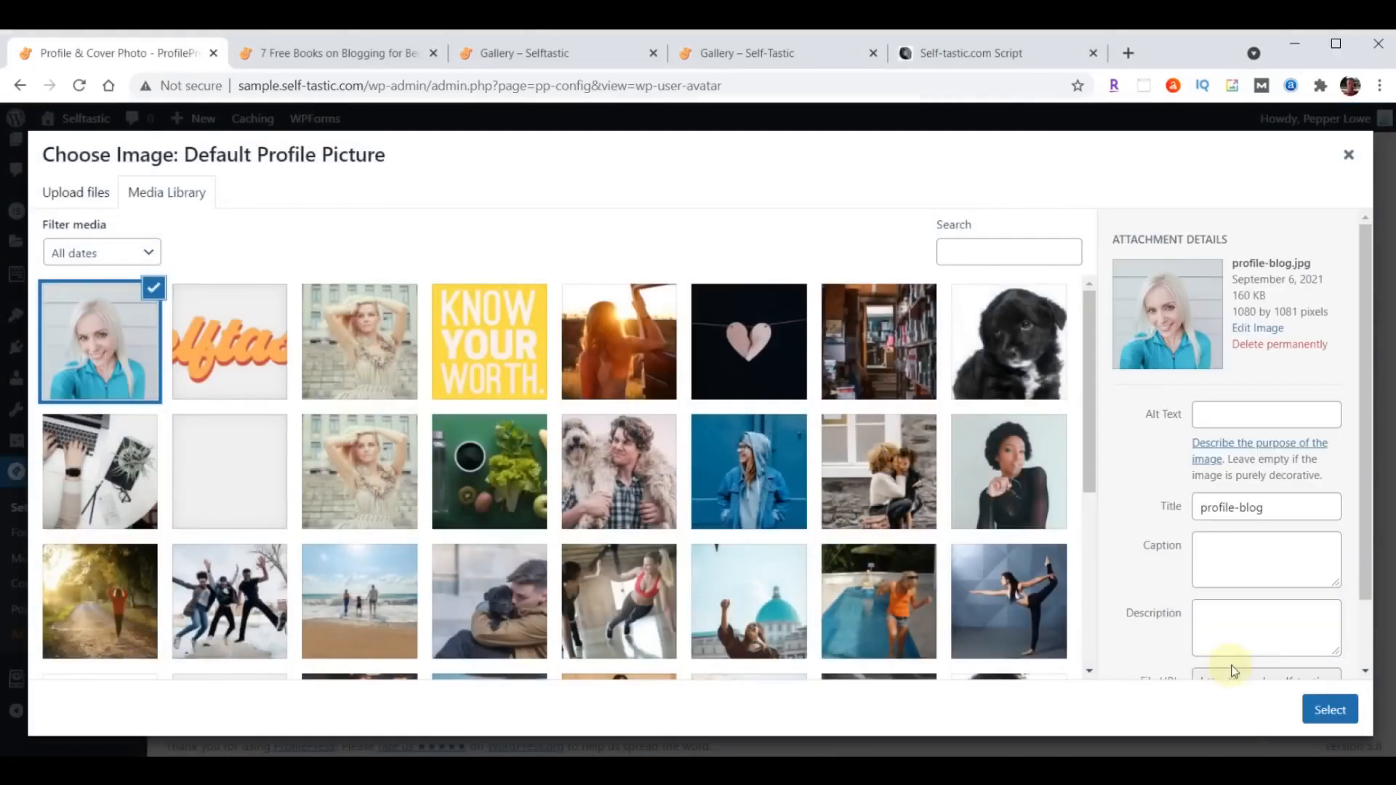
{"action": "left_click", "coordinate": [1348, 703]}
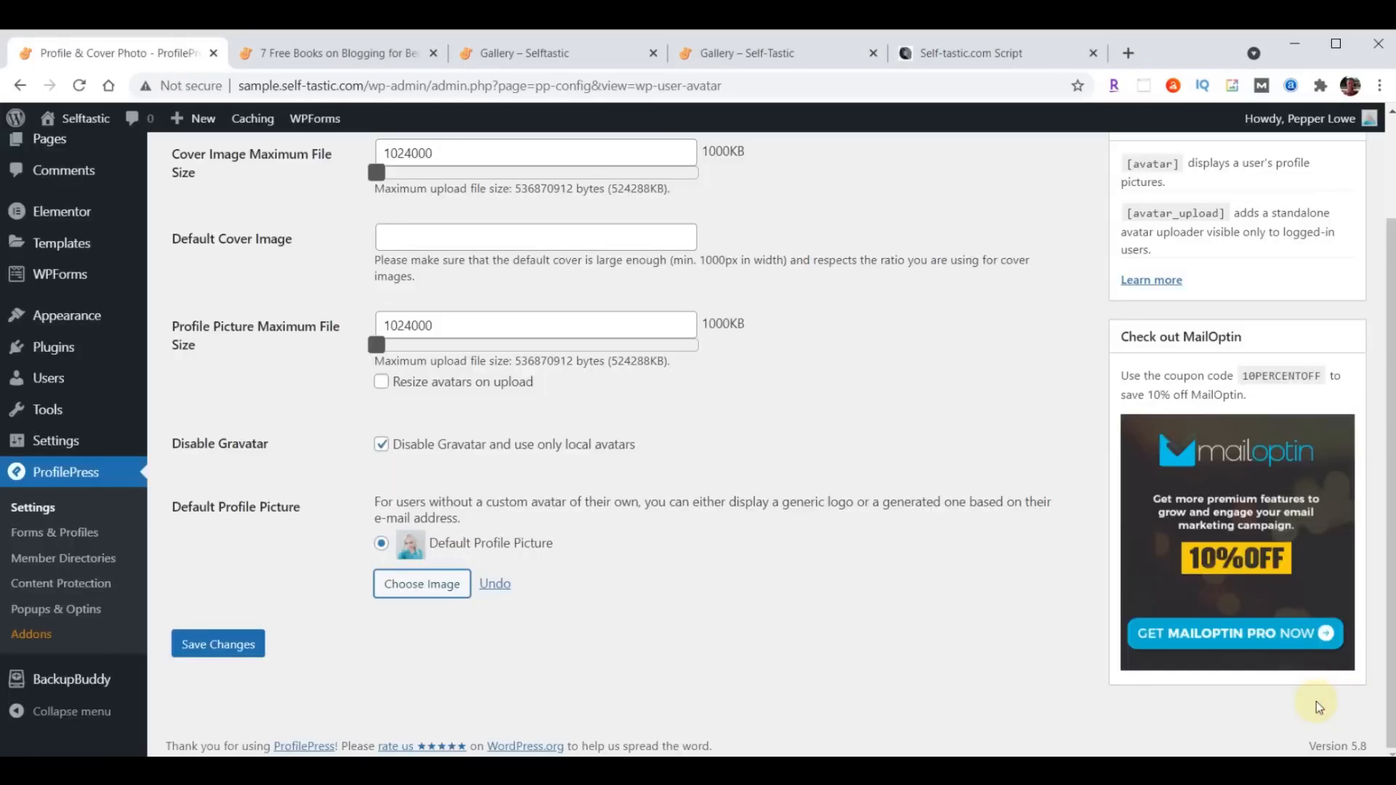
{"action": "left_click", "coordinate": [218, 645]}
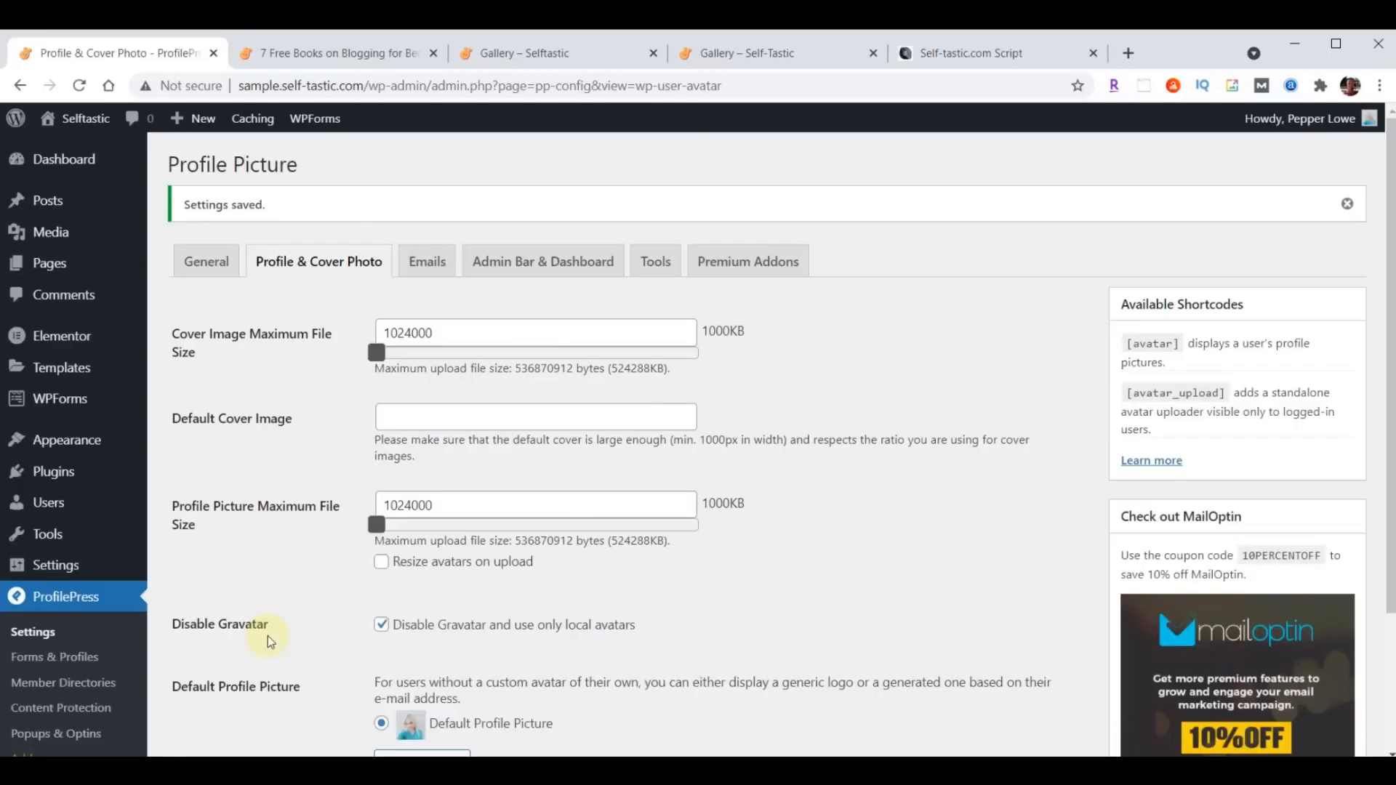
- Set the administrator user's nickname and public display name to the author's pen name
{"action": "left_click", "coordinate": [48, 502]}
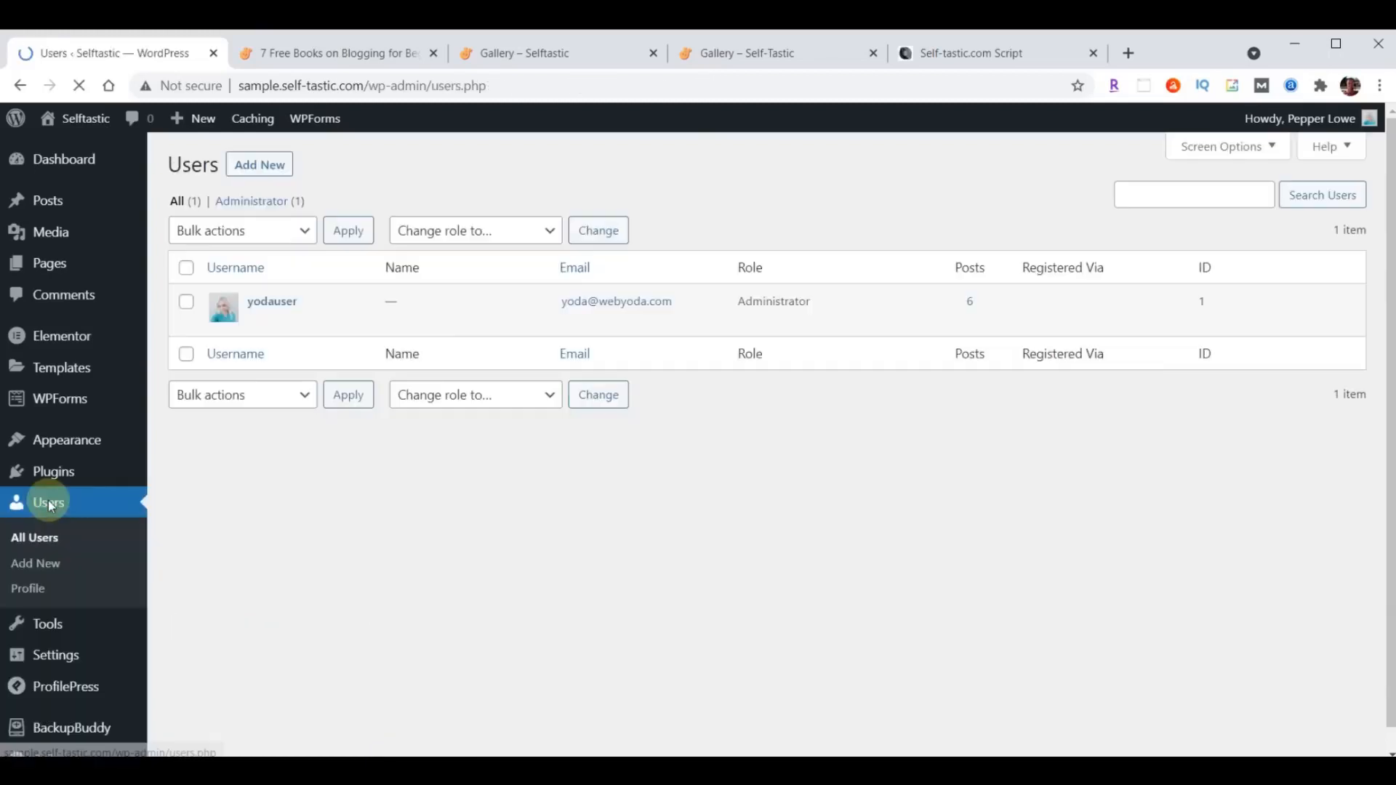
{"action": "left_click", "coordinate": [274, 304]}
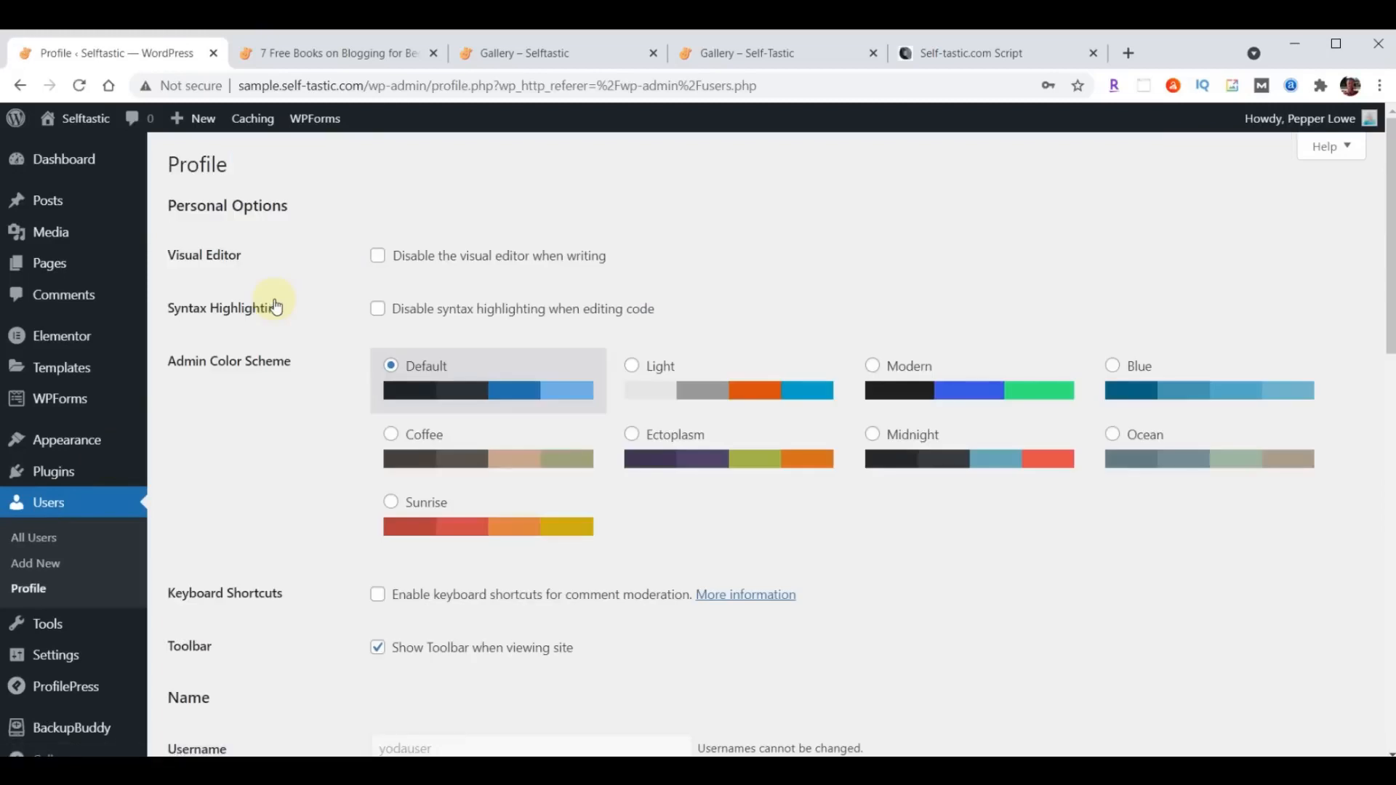
{"action": "scroll", "coordinate": [685, 360], "scroll_direction": "down", "scroll_amount": 5}
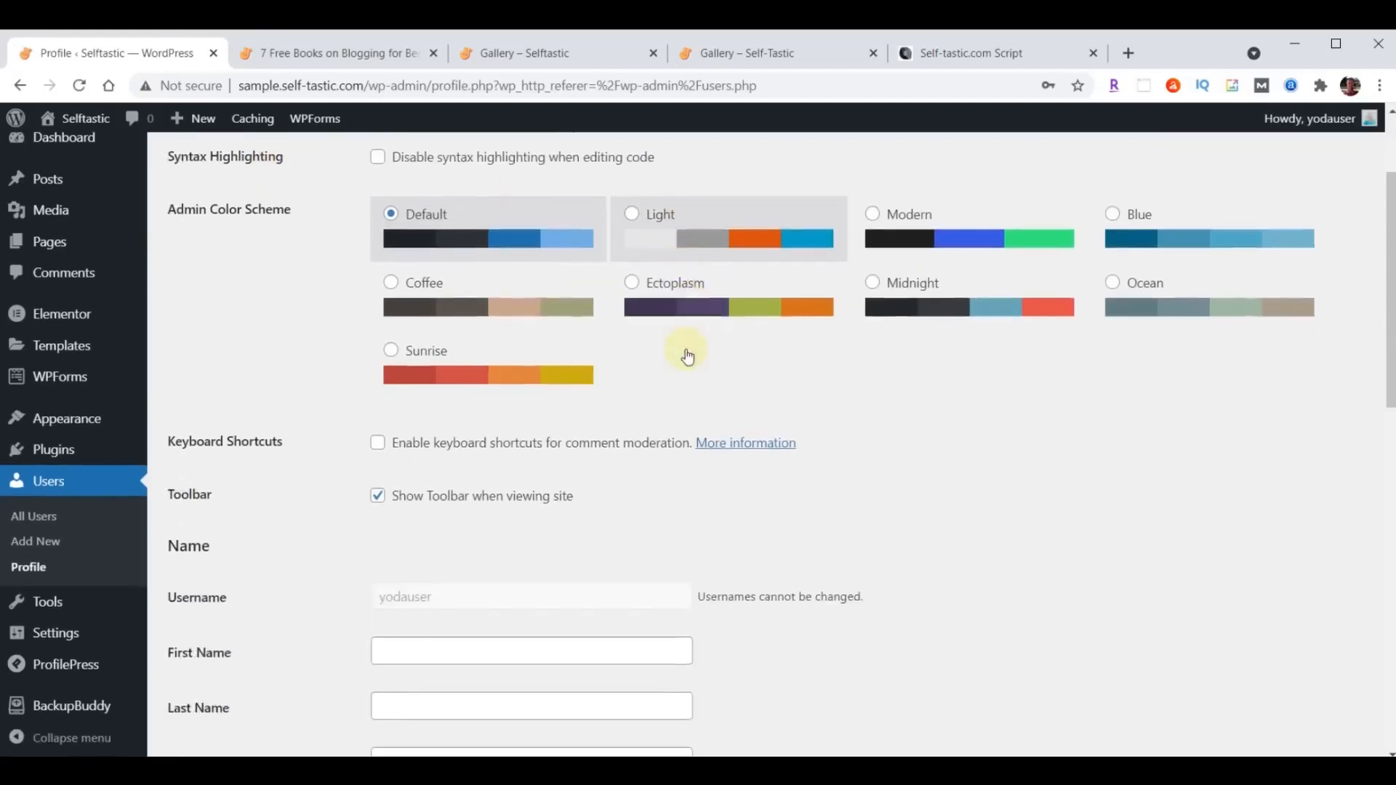
{"action": "scroll", "coordinate": [688, 354], "scroll_direction": "down", "scroll_amount": 1}
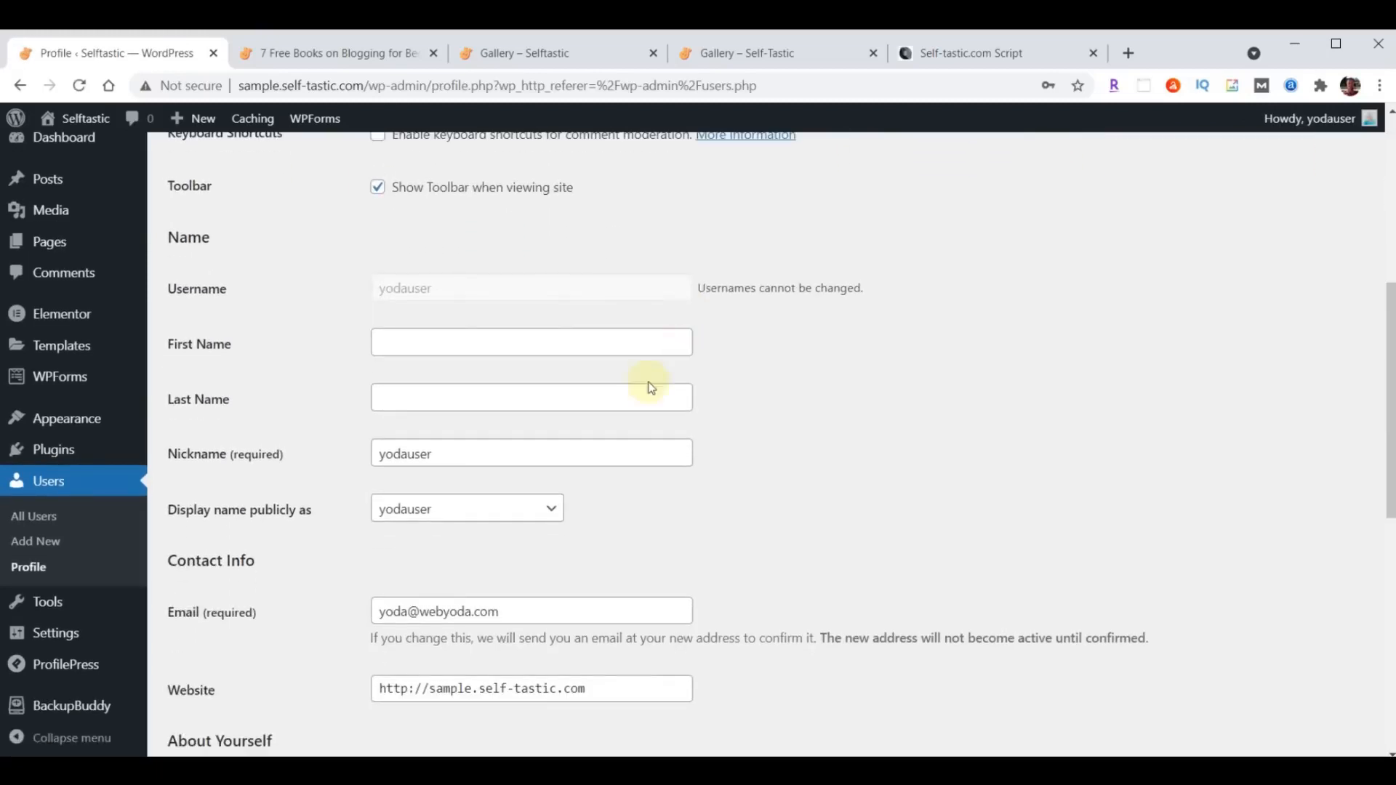
{"action": "left_click_drag", "start_coordinate": [506, 458], "coordinate": [298, 464]}
{"action": "type", "text": "P"}
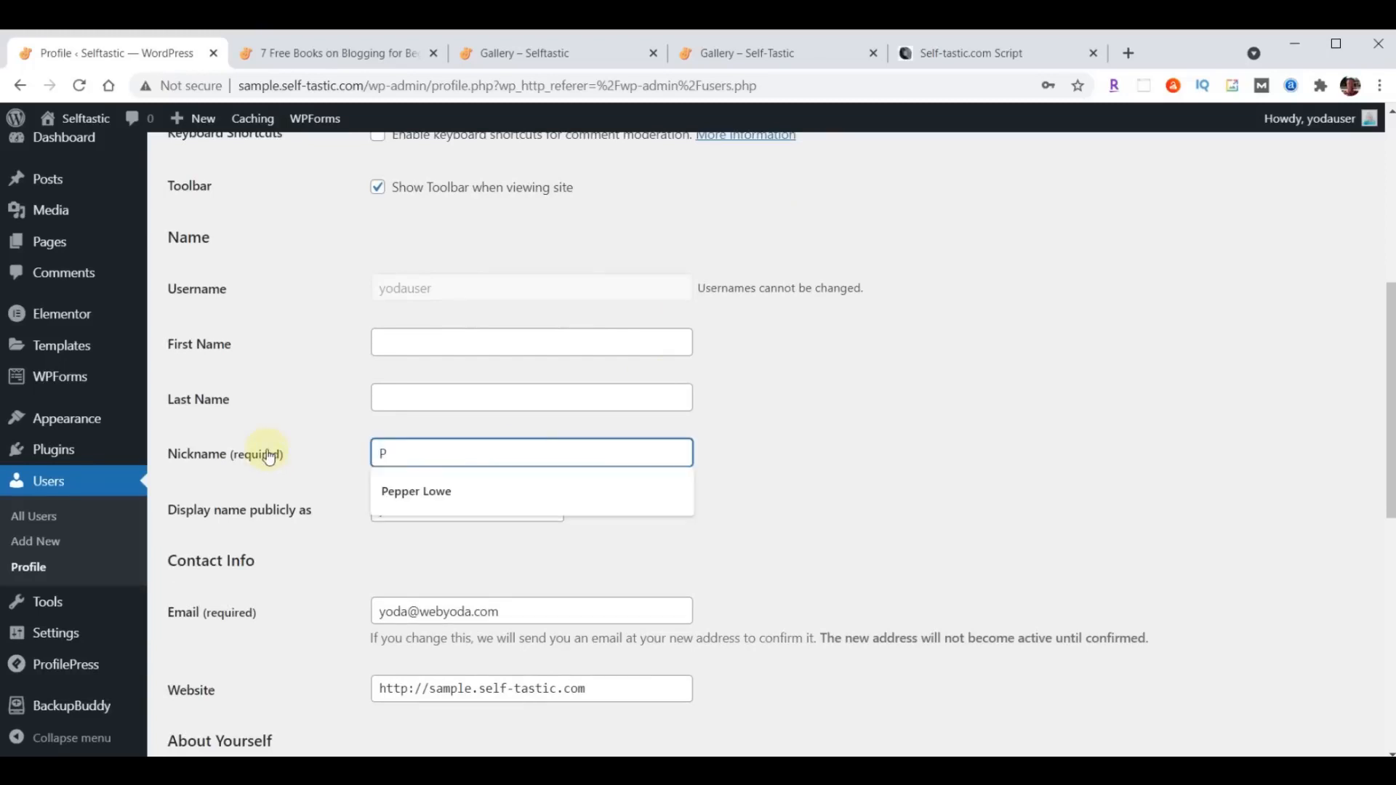
{"action": "left_click", "coordinate": [429, 491]}
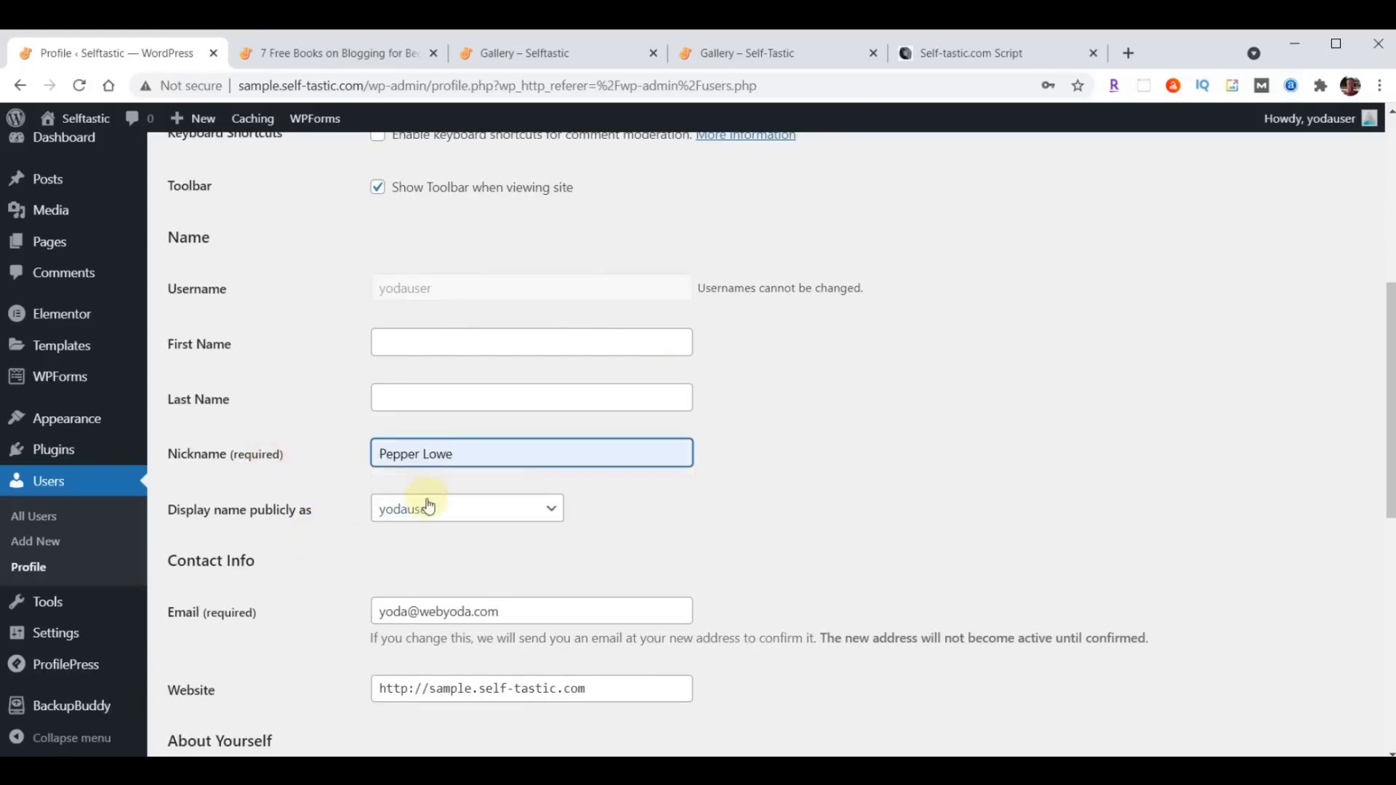
{"action": "left_click", "coordinate": [430, 509]}
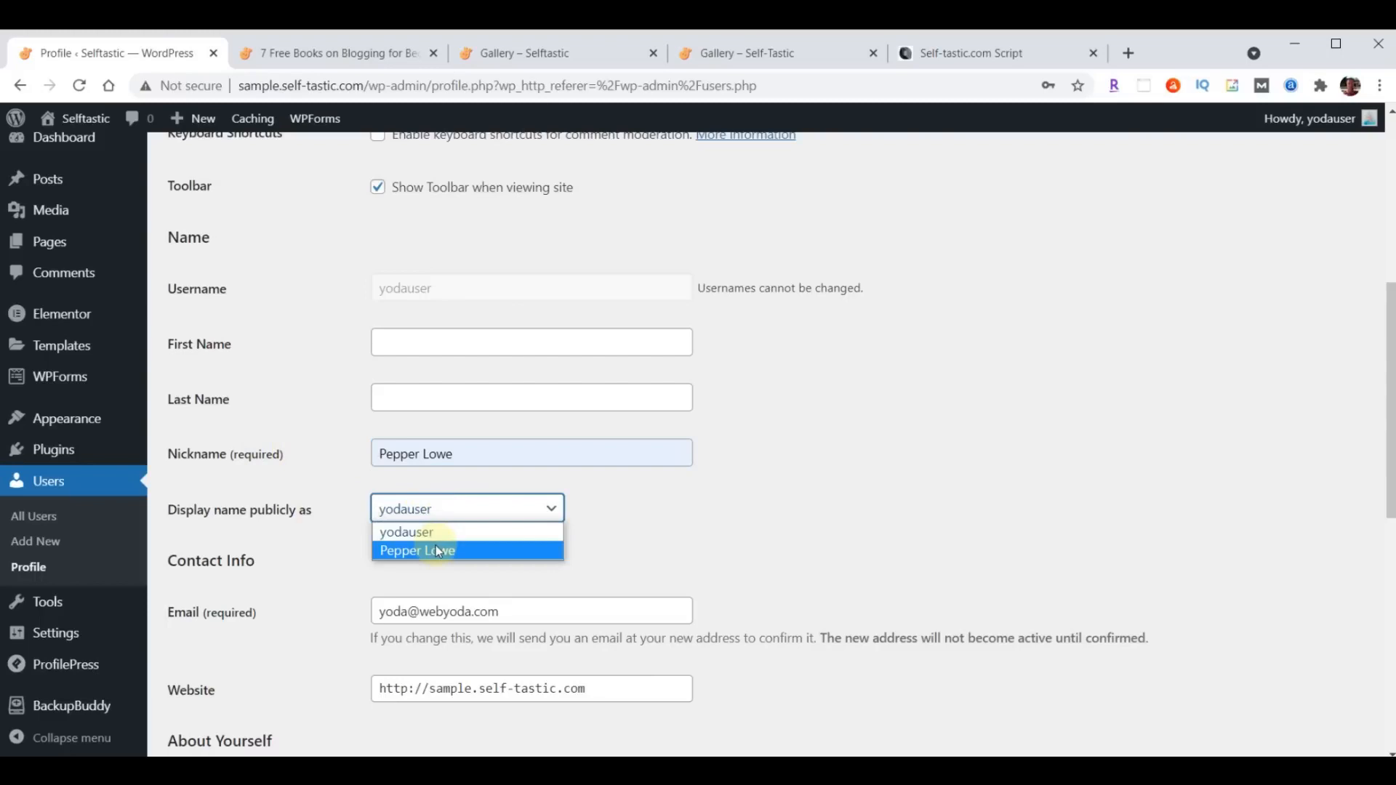
{"action": "left_click", "coordinate": [436, 550]}
- Paste the copied author bio beginning "I created this blog website to inspire and encourage others" into the biographical info and update the profile
{"action": "scroll", "coordinate": [788, 443], "scroll_direction": "down", "scroll_amount": 5}
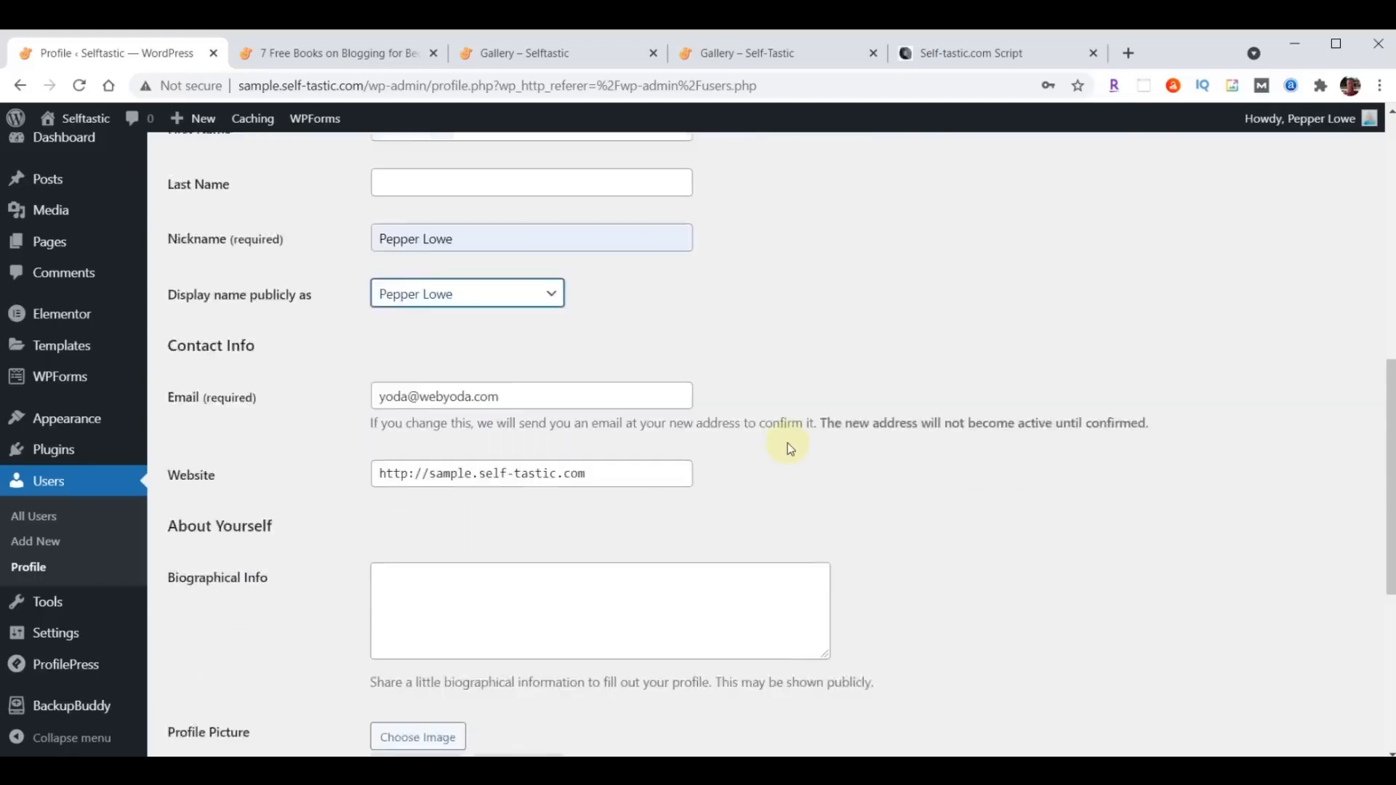
{"action": "left_click", "coordinate": [564, 436]}
{"action": "type", "text": "I created this blog website to inspire and encourage others. I've been a writer for some time but never took my writing seriously enough to have anything published until 2020, when I started writing on online platforms such as Medium and Quora. People appreciated my advice and willingness to open up about my own life."}
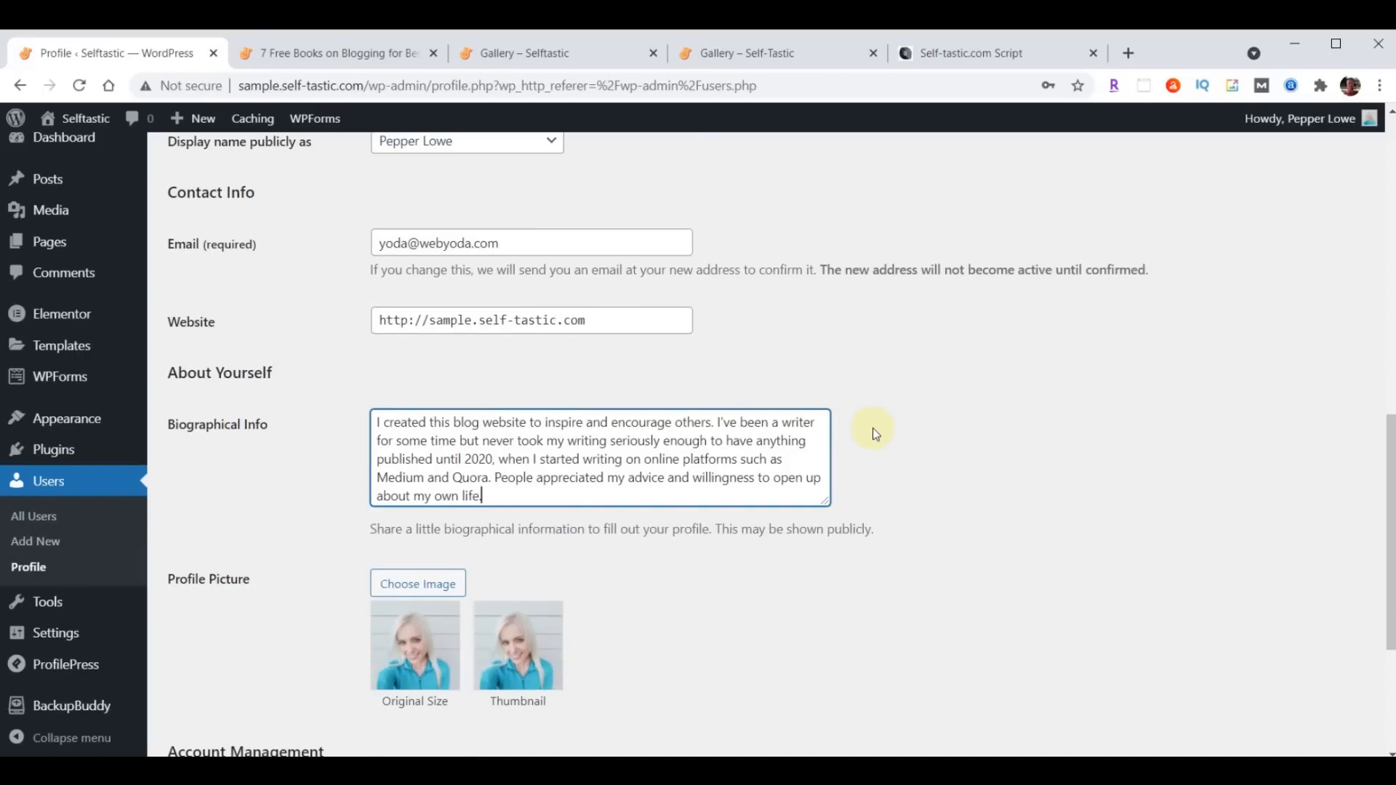
{"action": "scroll", "coordinate": [873, 427], "scroll_direction": "down", "scroll_amount": 4}
{"action": "left_click", "coordinate": [214, 667]}
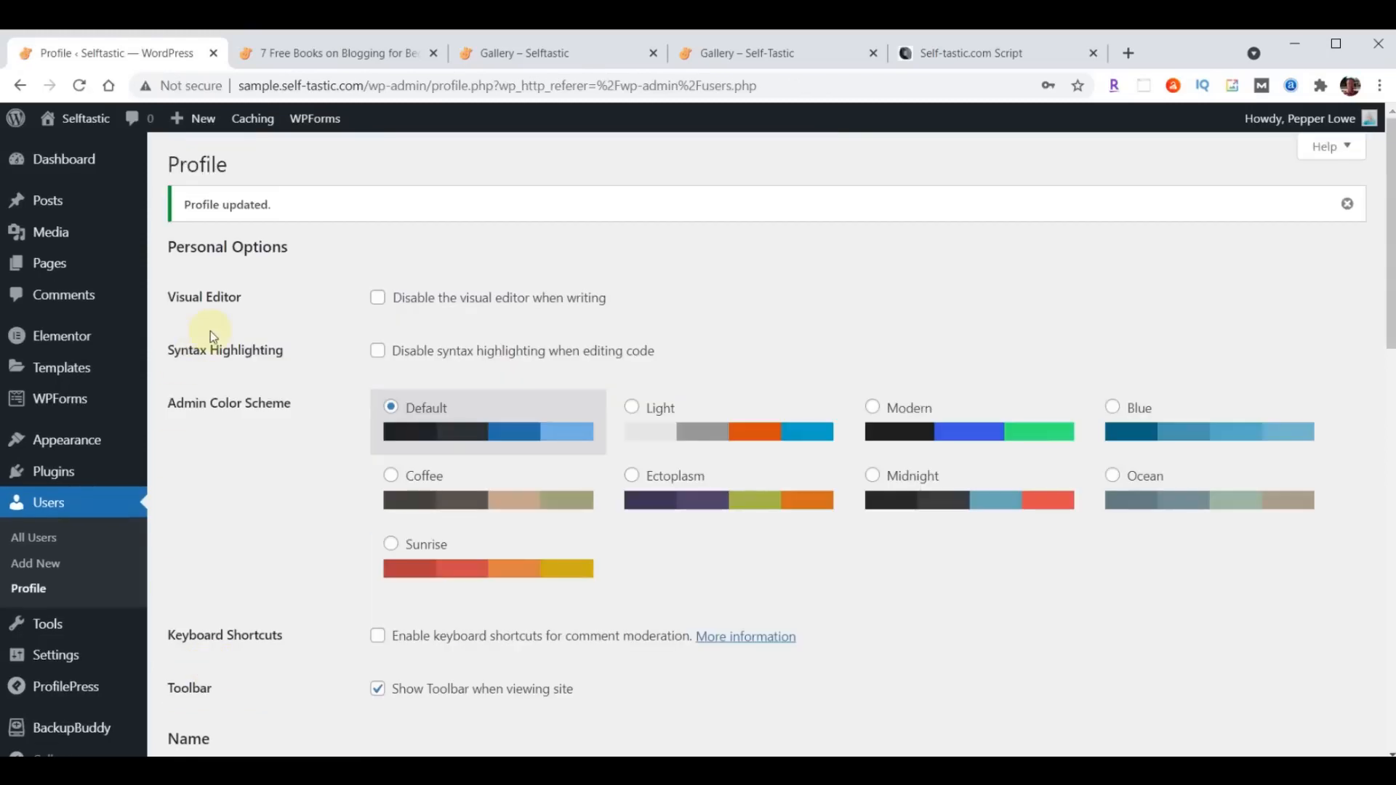
- Reload the "7 Free Books on Blogging for Beginners" post and open its author page to check the byline, bio and profile picture
{"action": "left_click", "coordinate": [360, 51]}
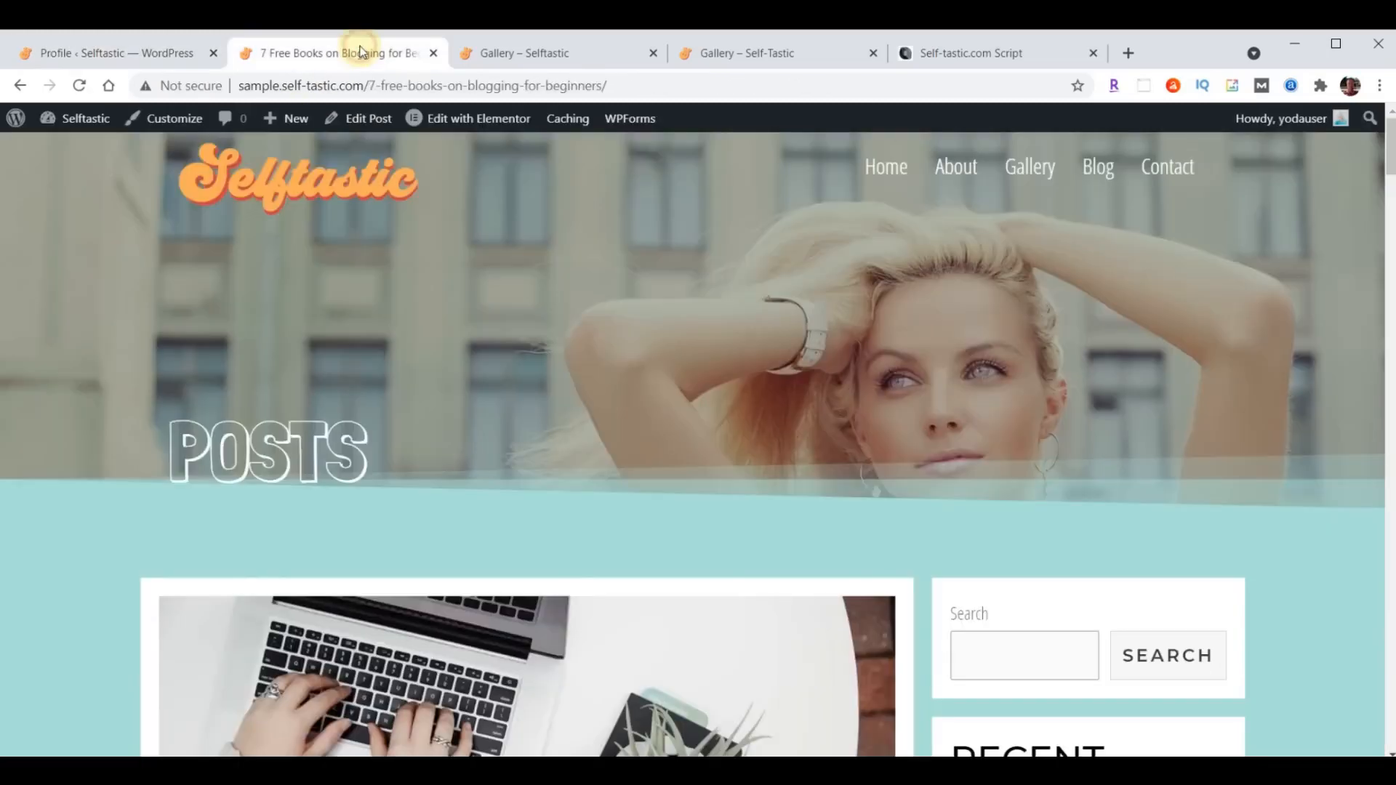
{"action": "scroll", "coordinate": [752, 338], "scroll_direction": "down", "scroll_amount": 7}
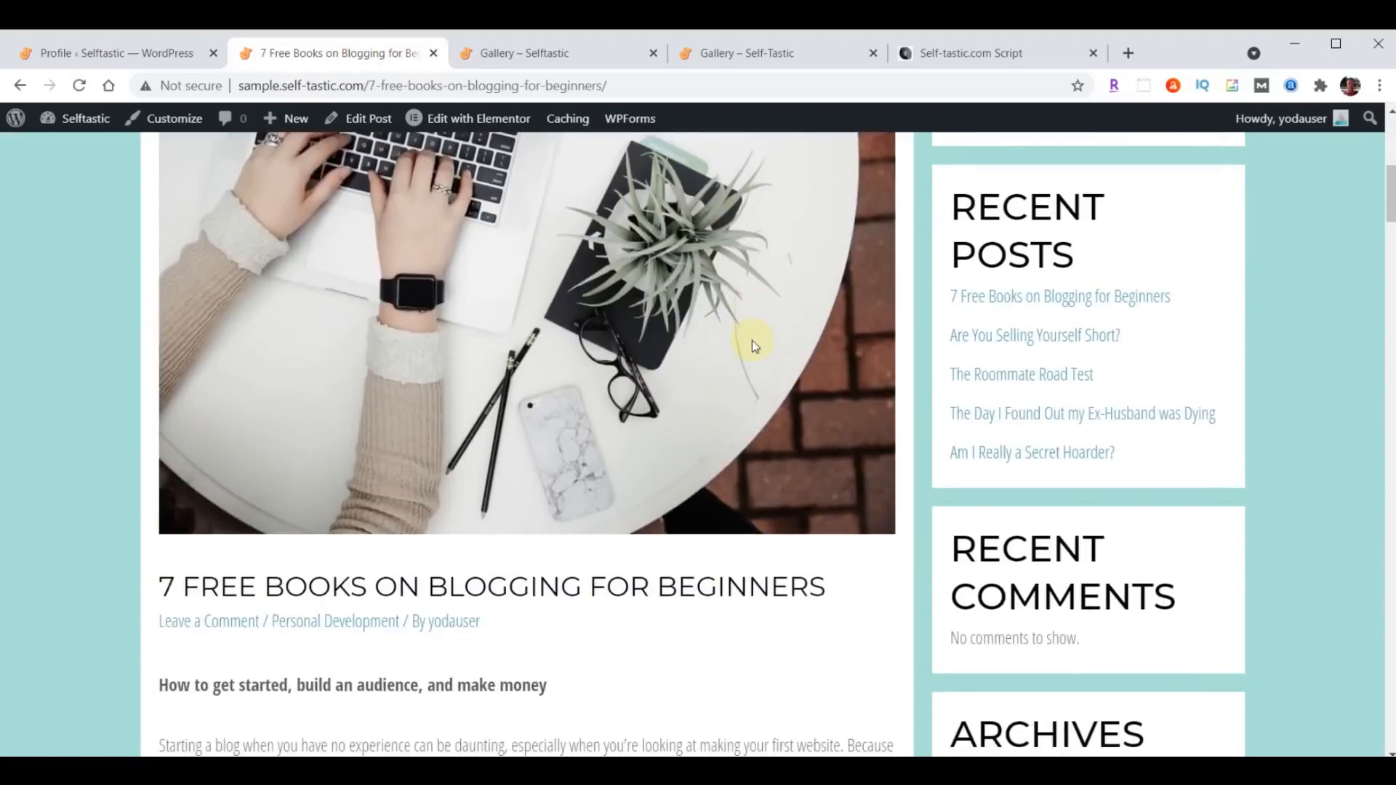
{"action": "scroll", "coordinate": [752, 346], "scroll_direction": "down", "scroll_amount": 1}
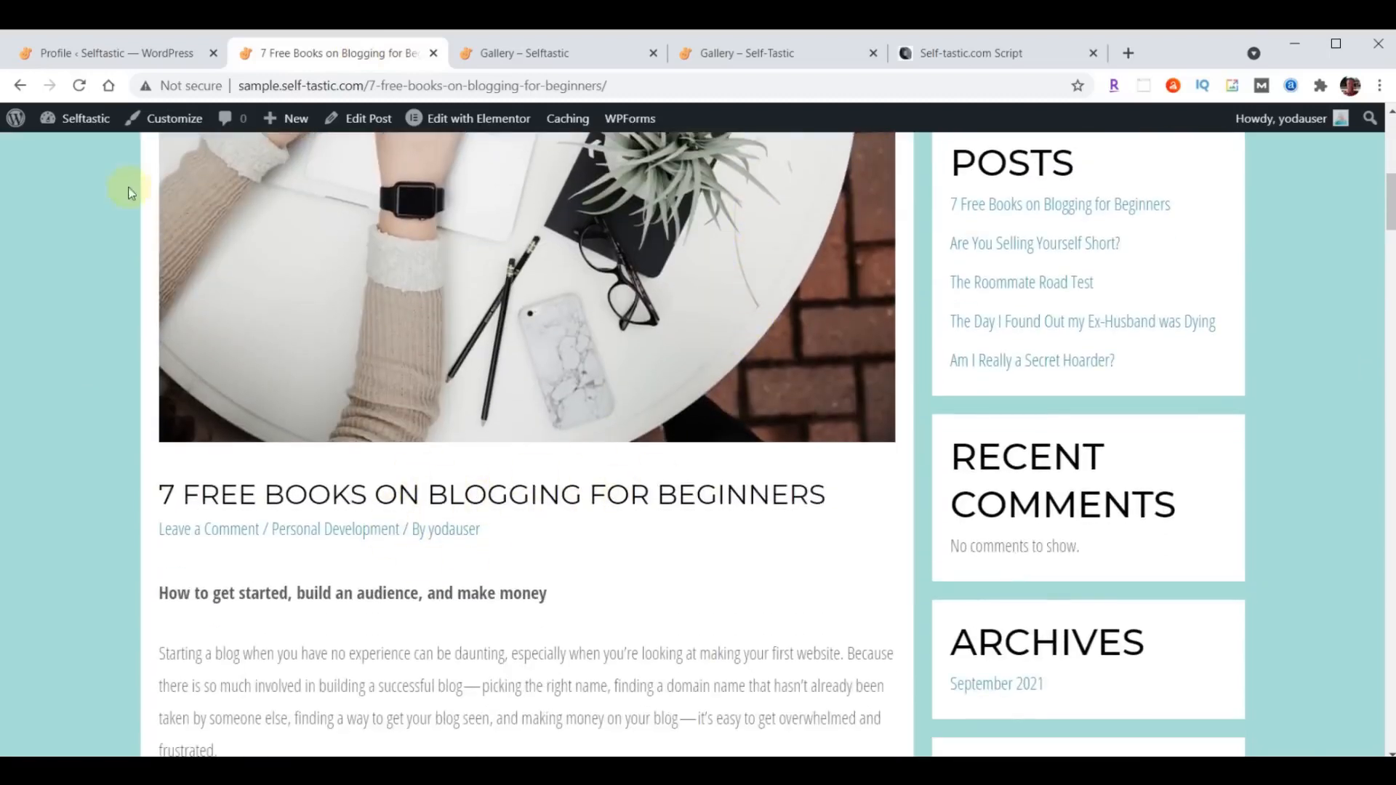
{"action": "left_click", "coordinate": [75, 86]}
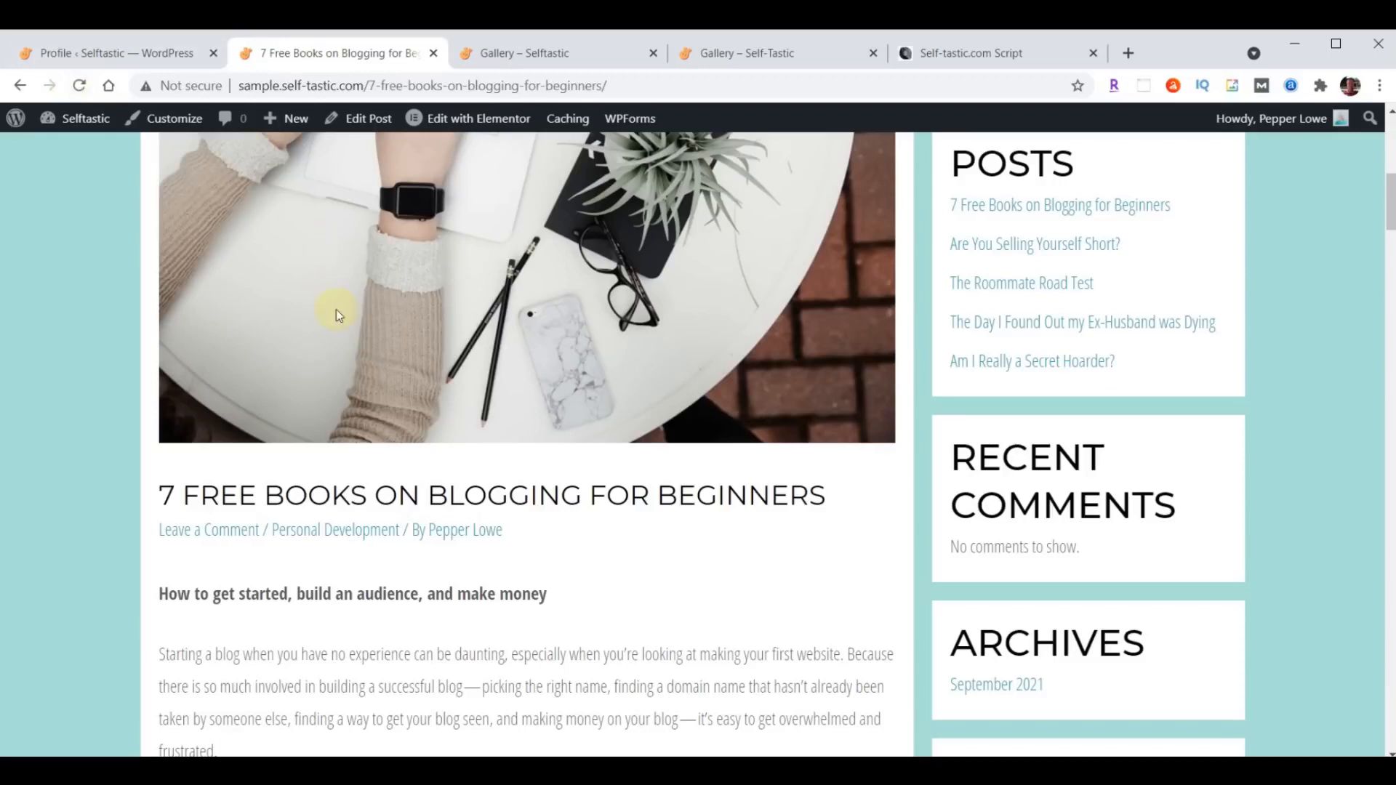
{"action": "left_click", "coordinate": [477, 538]}
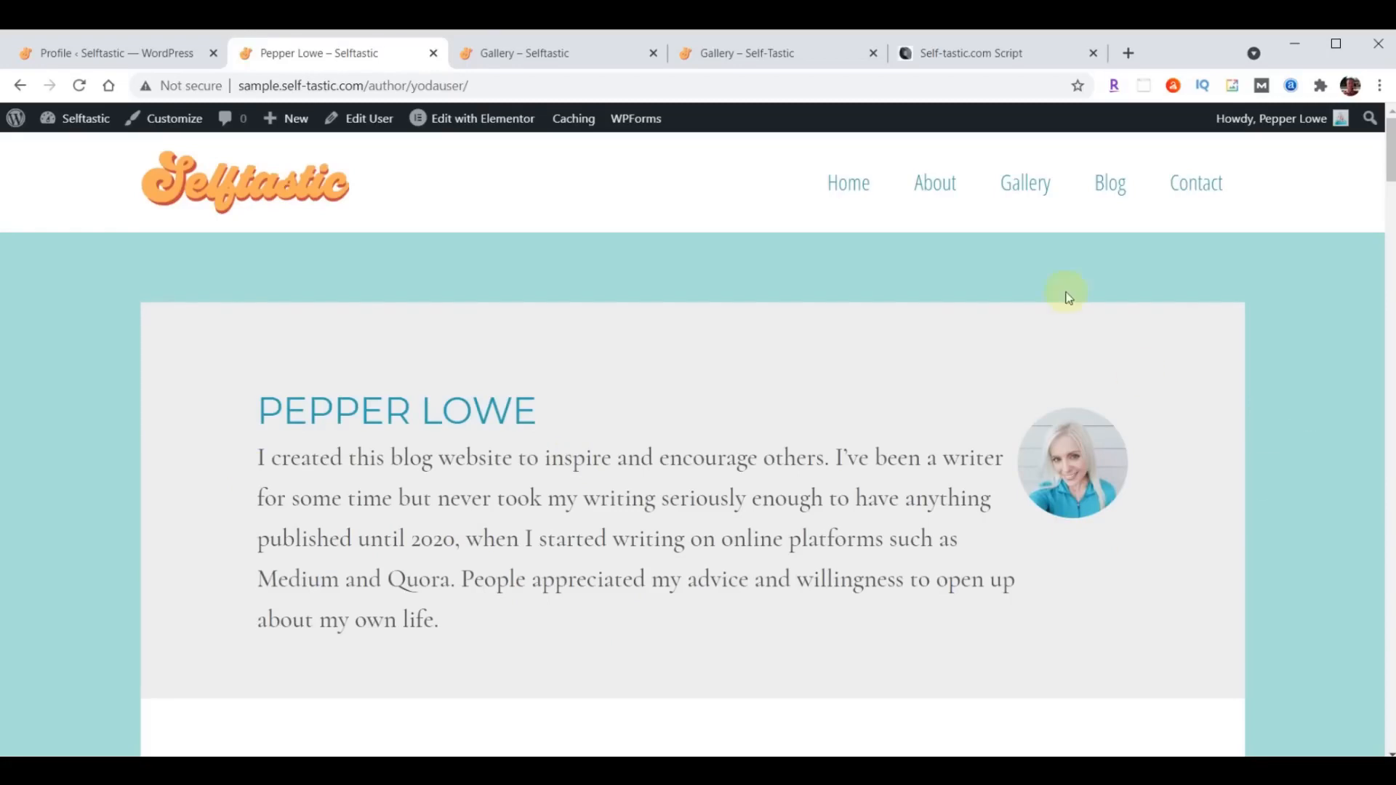
- Return to the "7 Free Books on Blogging for Beginners" post and examine its page layout and sidebar area
{"action": "left_click", "coordinate": [21, 85]}
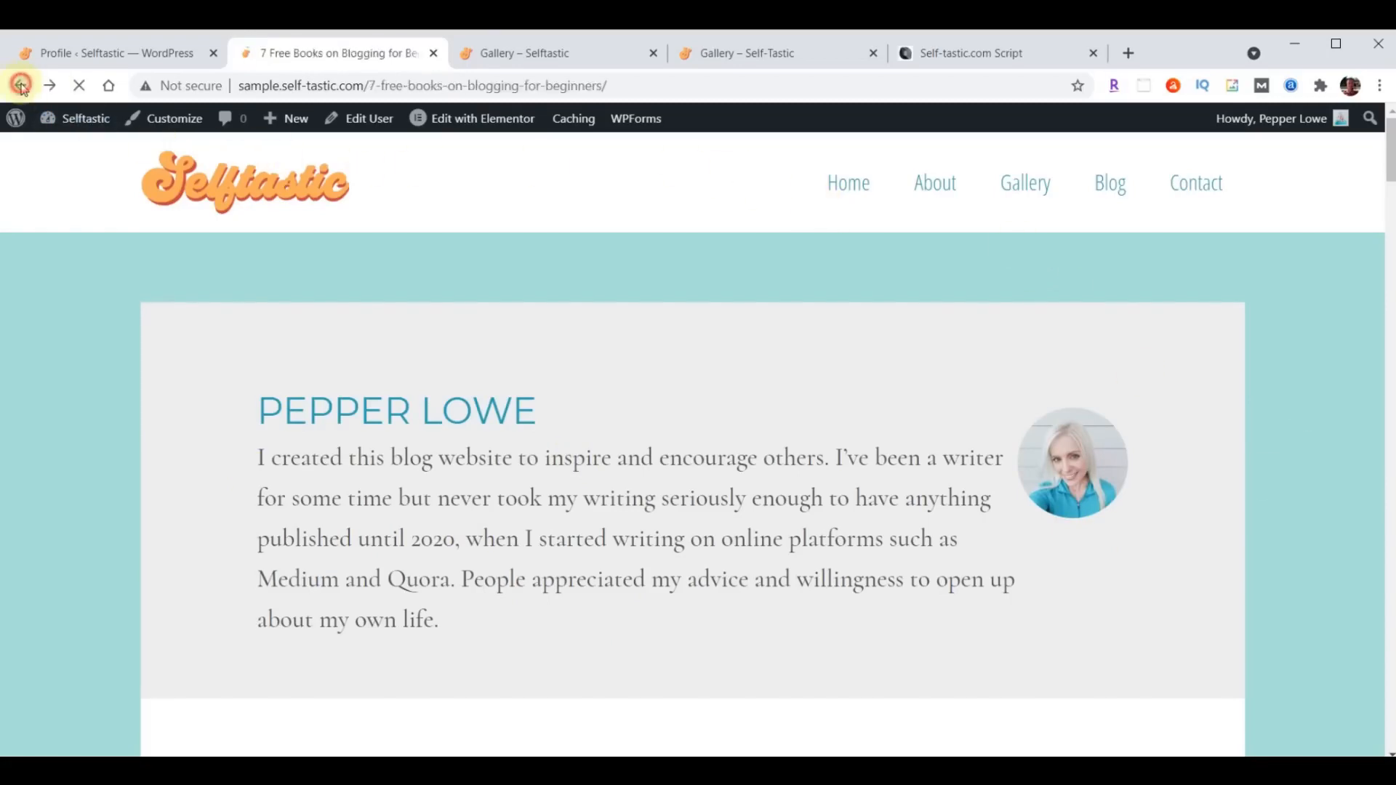
{"action": "scroll", "coordinate": [893, 596], "scroll_direction": "up", "scroll_amount": 7}
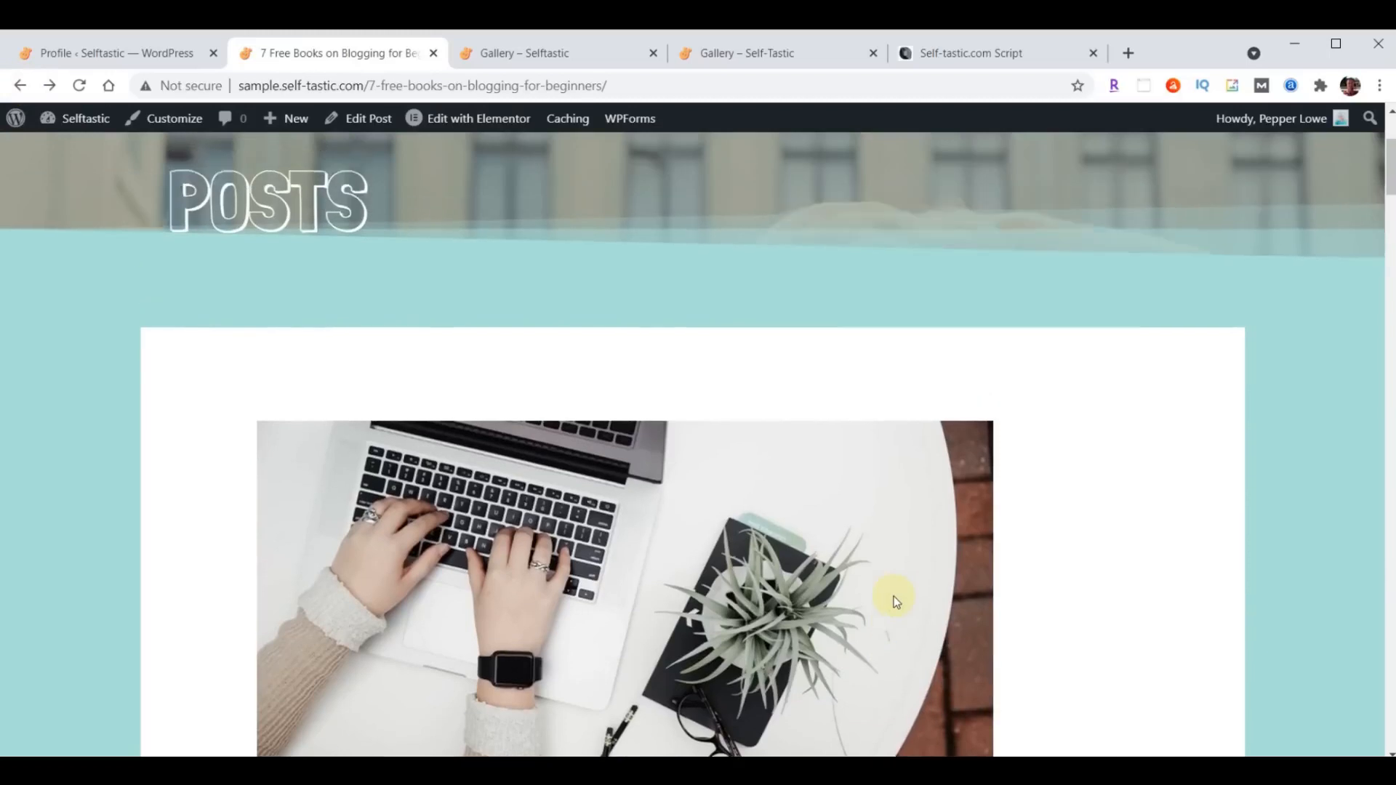
{"action": "scroll", "coordinate": [894, 600], "scroll_direction": "up", "scroll_amount": 3}
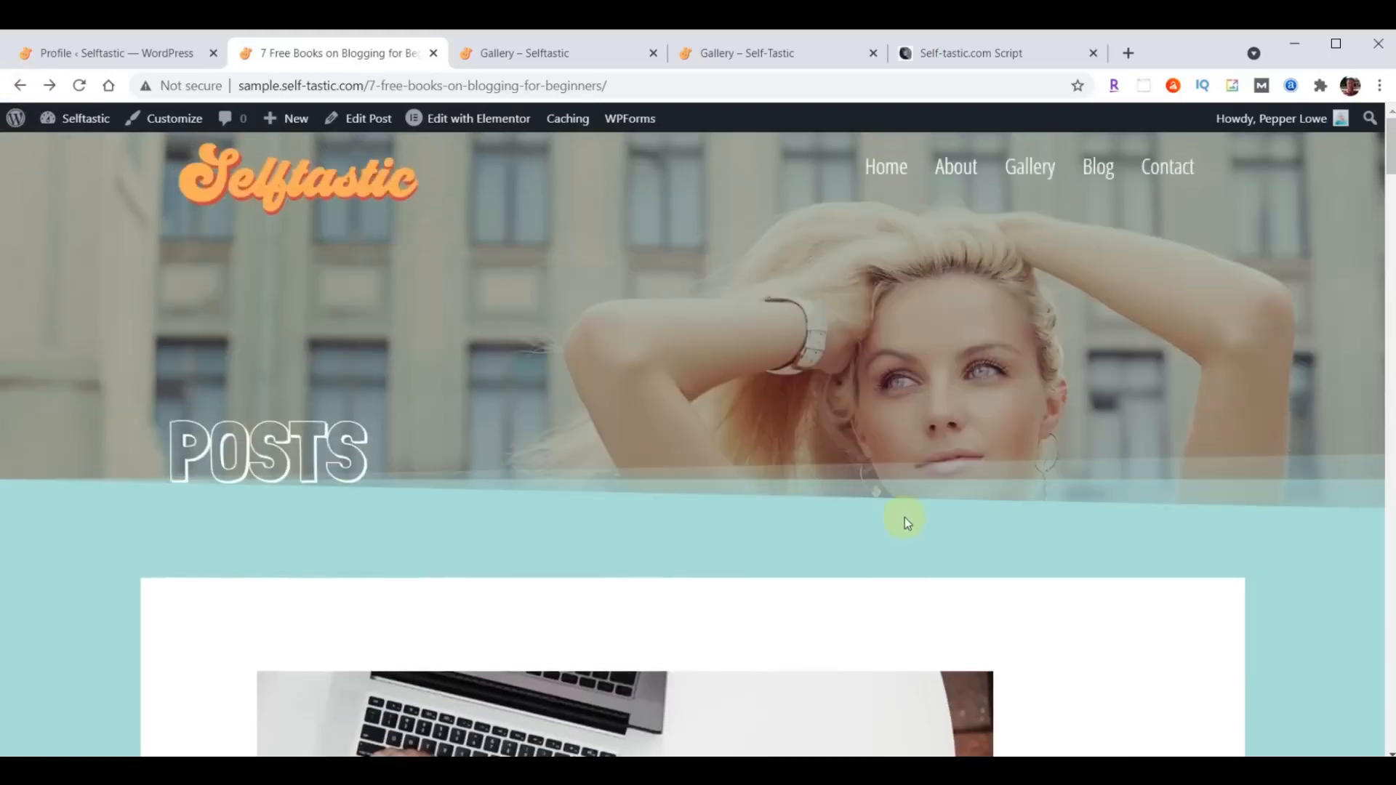
{"action": "scroll", "coordinate": [904, 517], "scroll_direction": "down", "scroll_amount": 15}
{"action": "scroll", "coordinate": [905, 517], "scroll_direction": "down", "scroll_amount": 20}
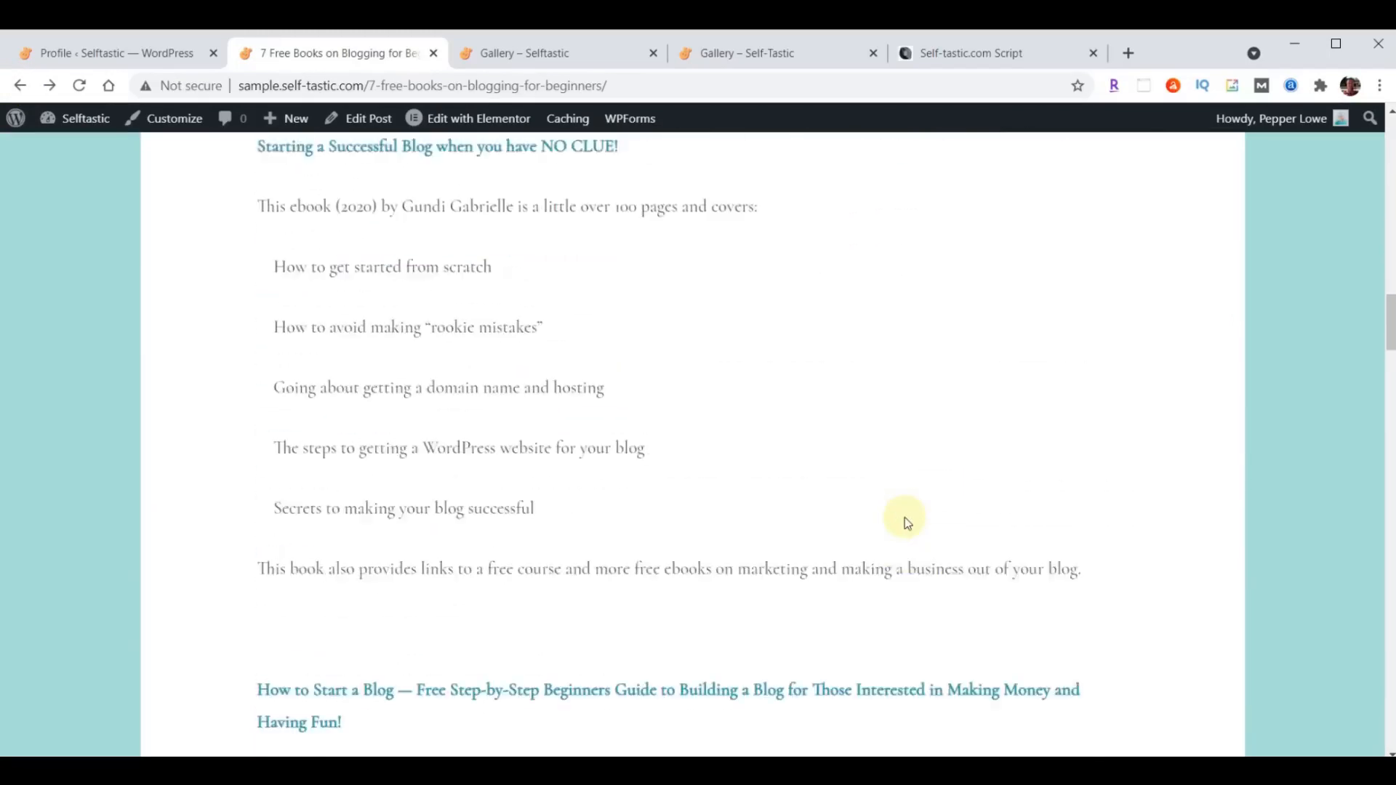
{"action": "scroll", "coordinate": [904, 517], "scroll_direction": "down", "scroll_amount": 5}
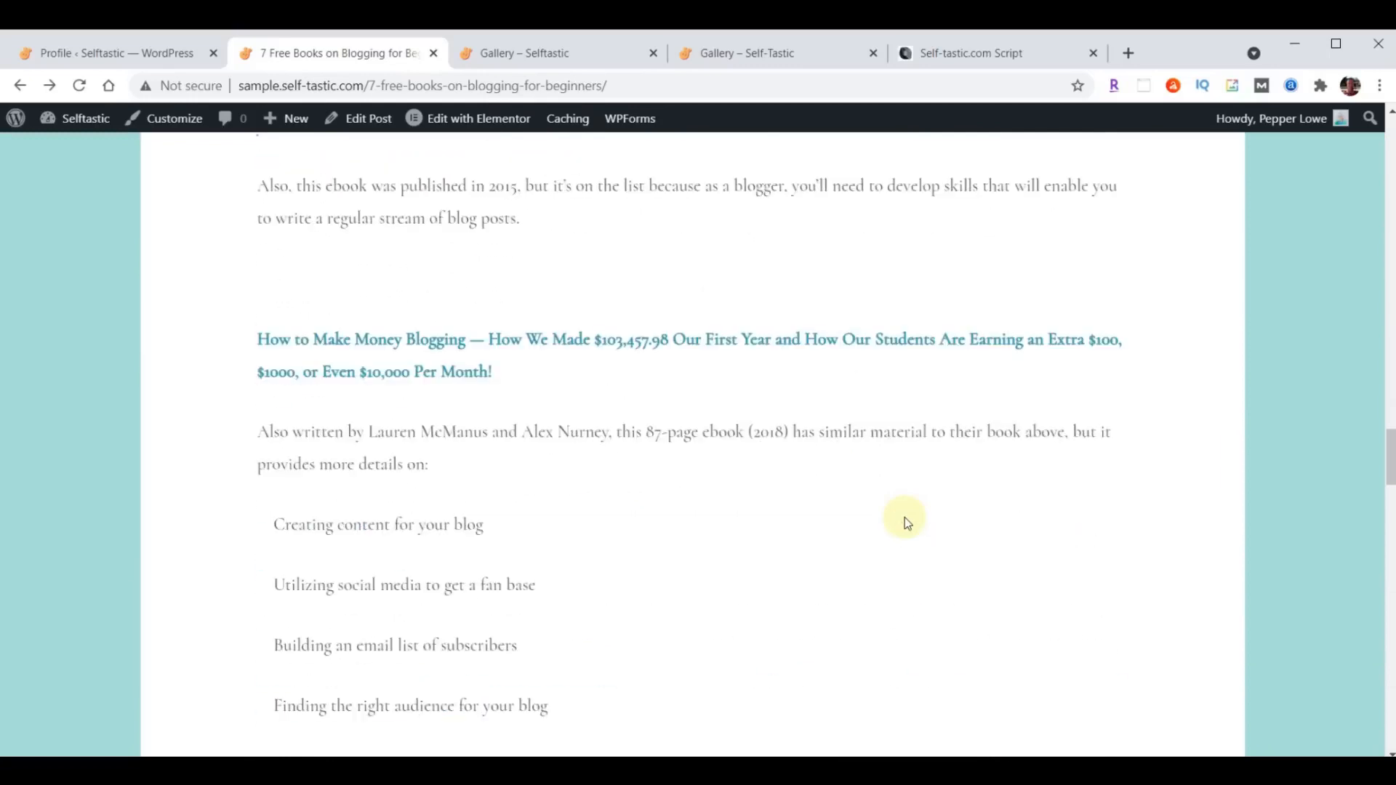
{"action": "scroll", "coordinate": [904, 517], "scroll_direction": "up", "scroll_amount": 20}
{"action": "scroll", "coordinate": [905, 517], "scroll_direction": "up", "scroll_amount": 10}
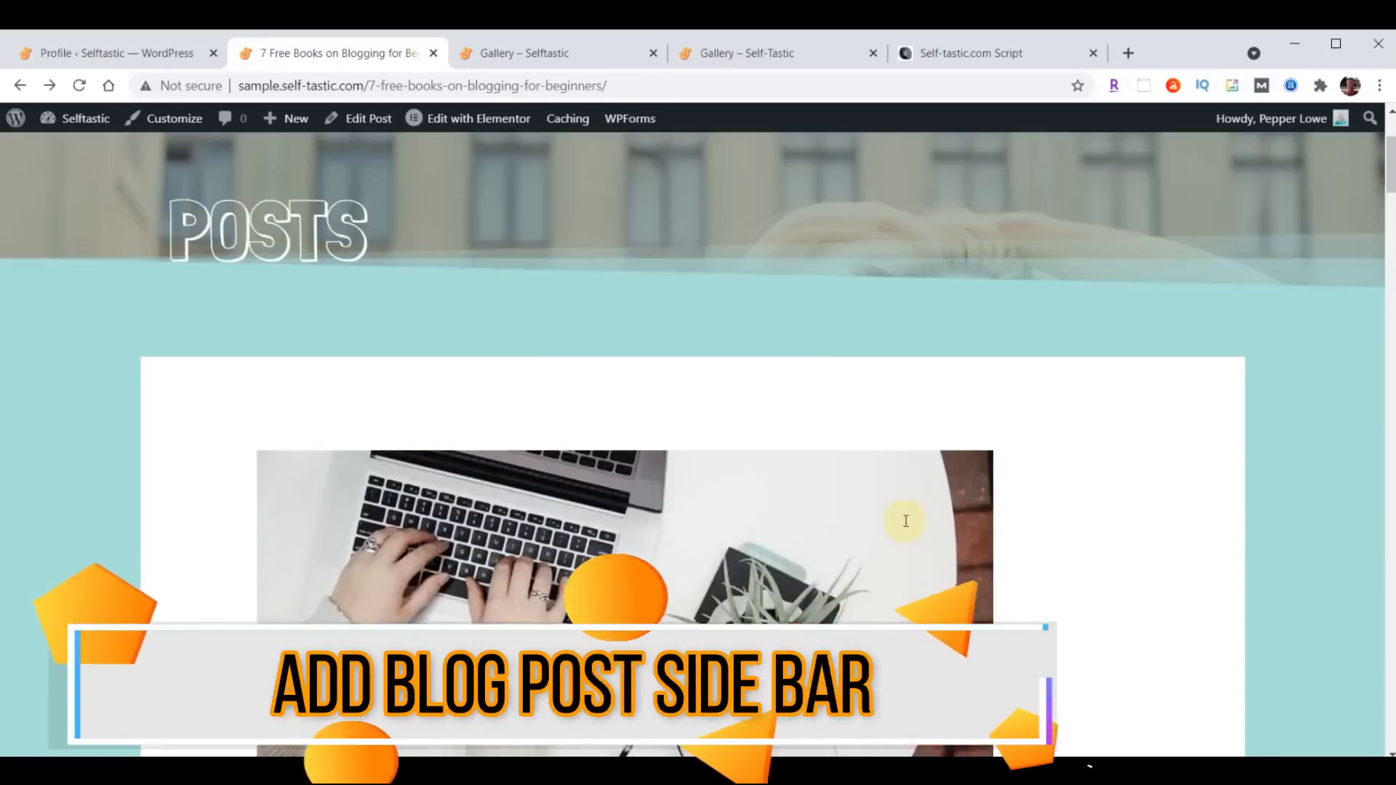
{"action": "scroll", "coordinate": [640, 451], "scroll_direction": "down", "scroll_amount": 8}
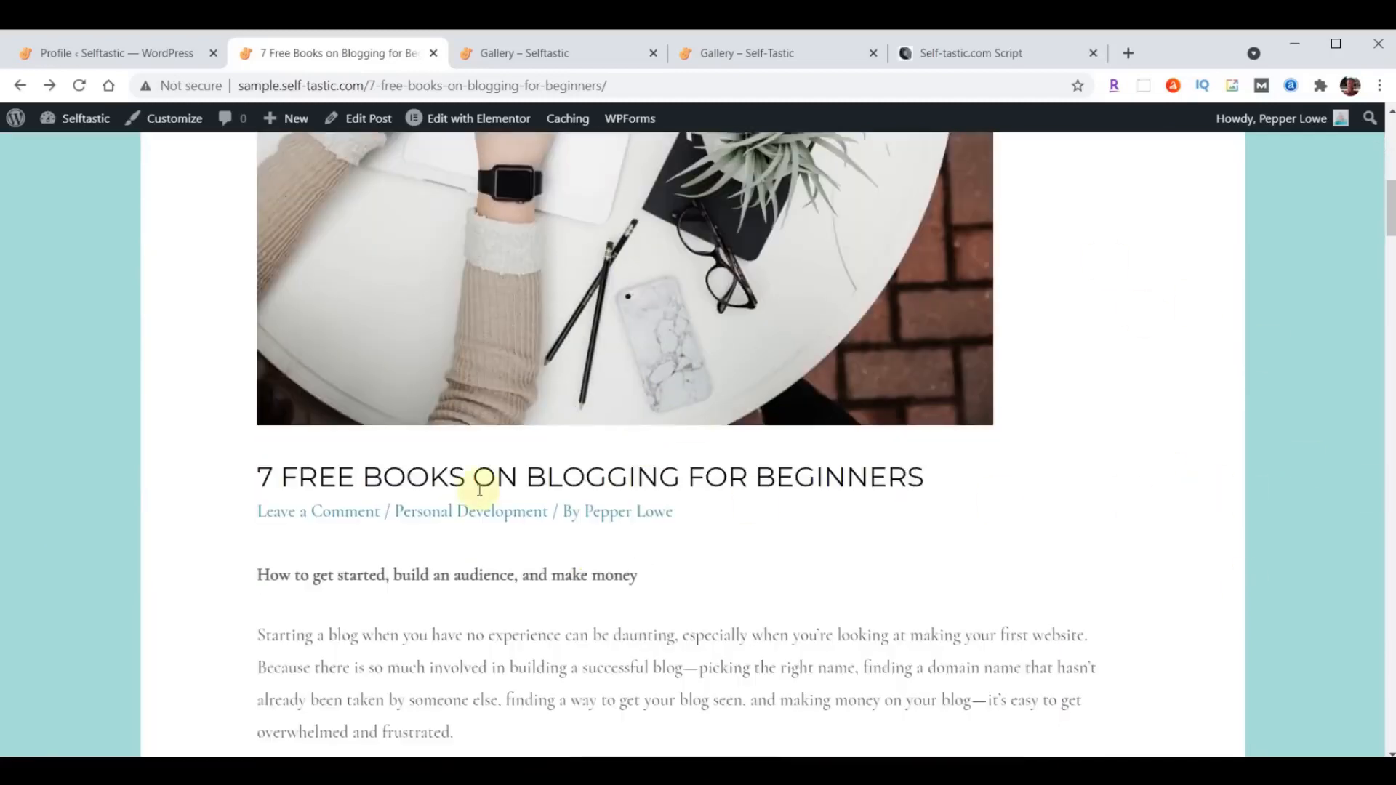
{"action": "scroll", "coordinate": [614, 482], "scroll_direction": "up", "scroll_amount": 10}
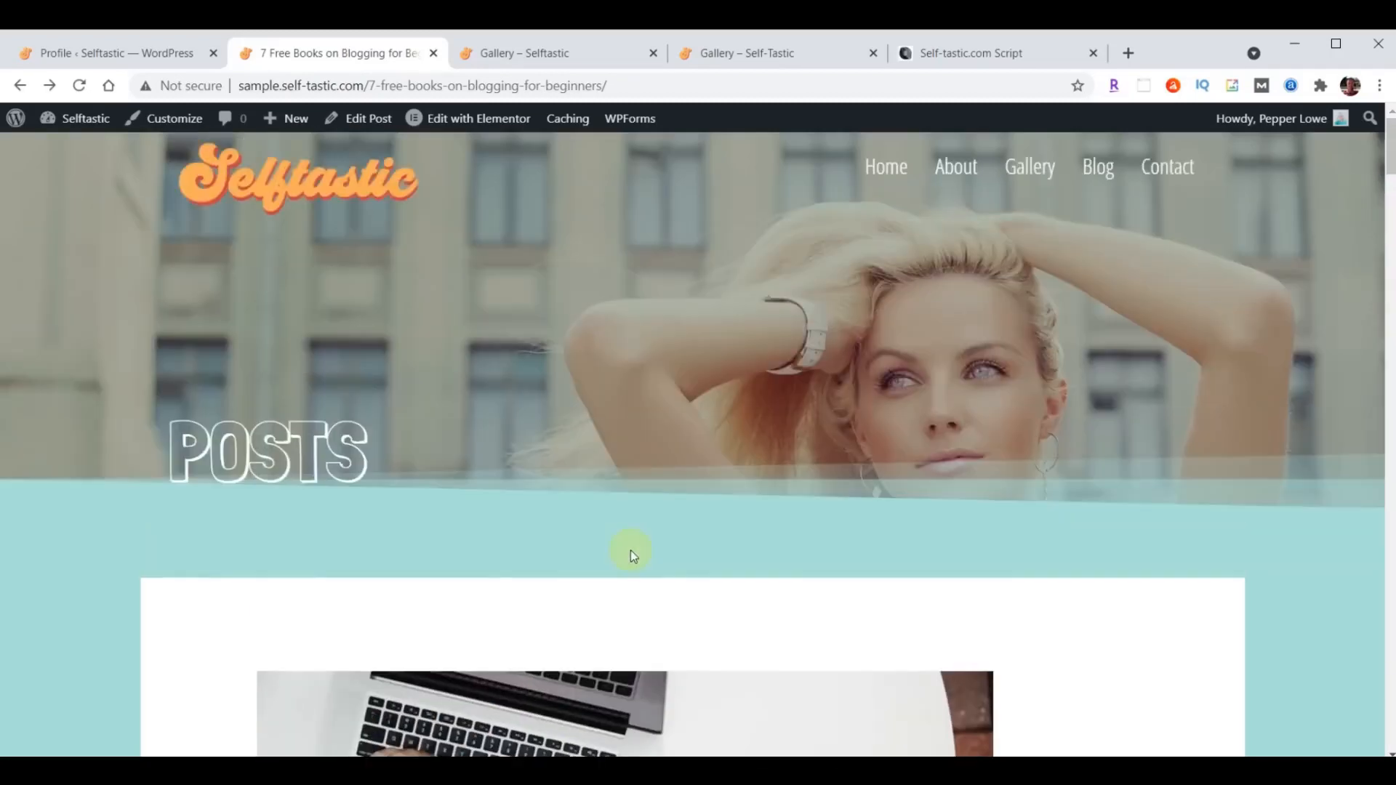
- In the site customizer's sidebar settings, set Blog Posts to Right Sidebar, publish the change and close the customizer
{"action": "left_click", "coordinate": [99, 55]}
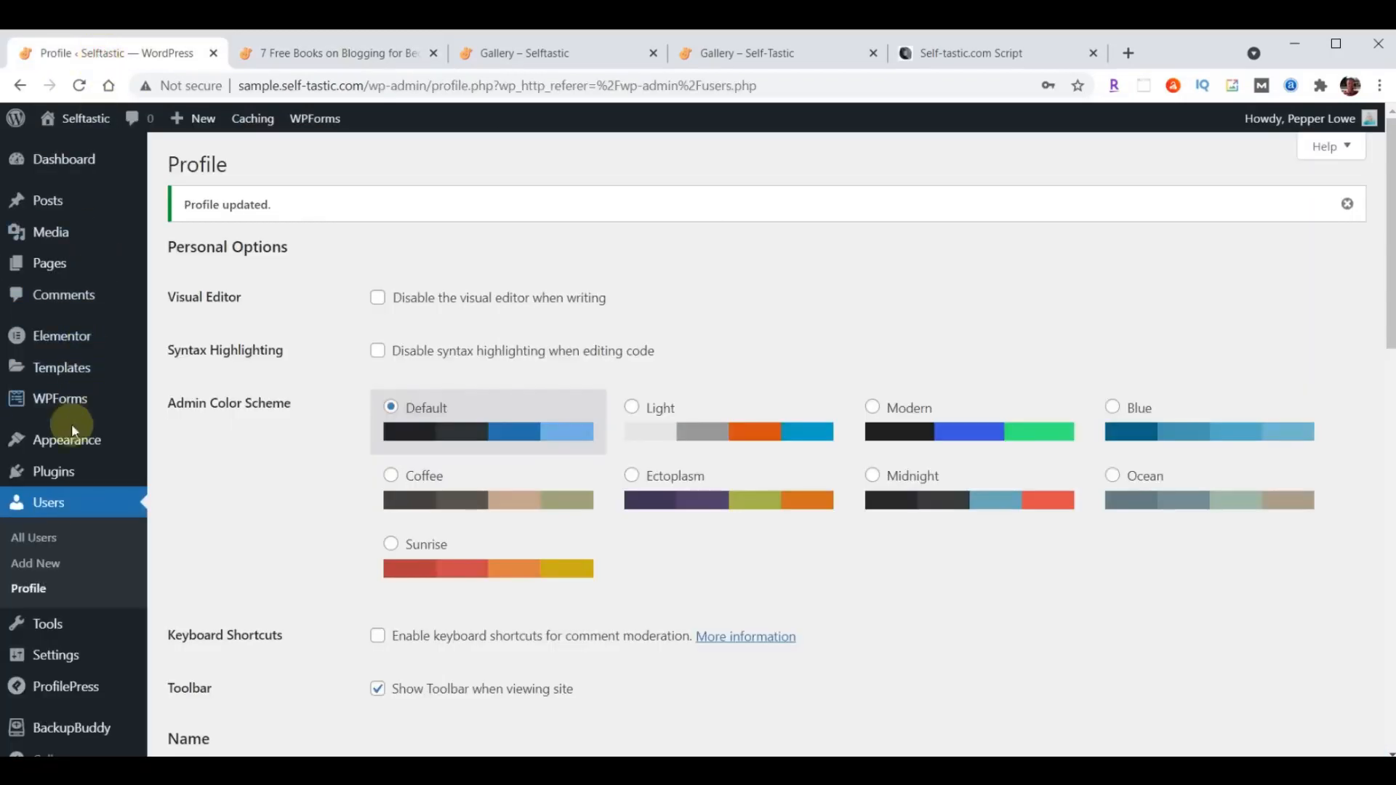
{"action": "mouse_move", "coordinate": [62, 445]}
{"action": "left_click", "coordinate": [193, 474]}
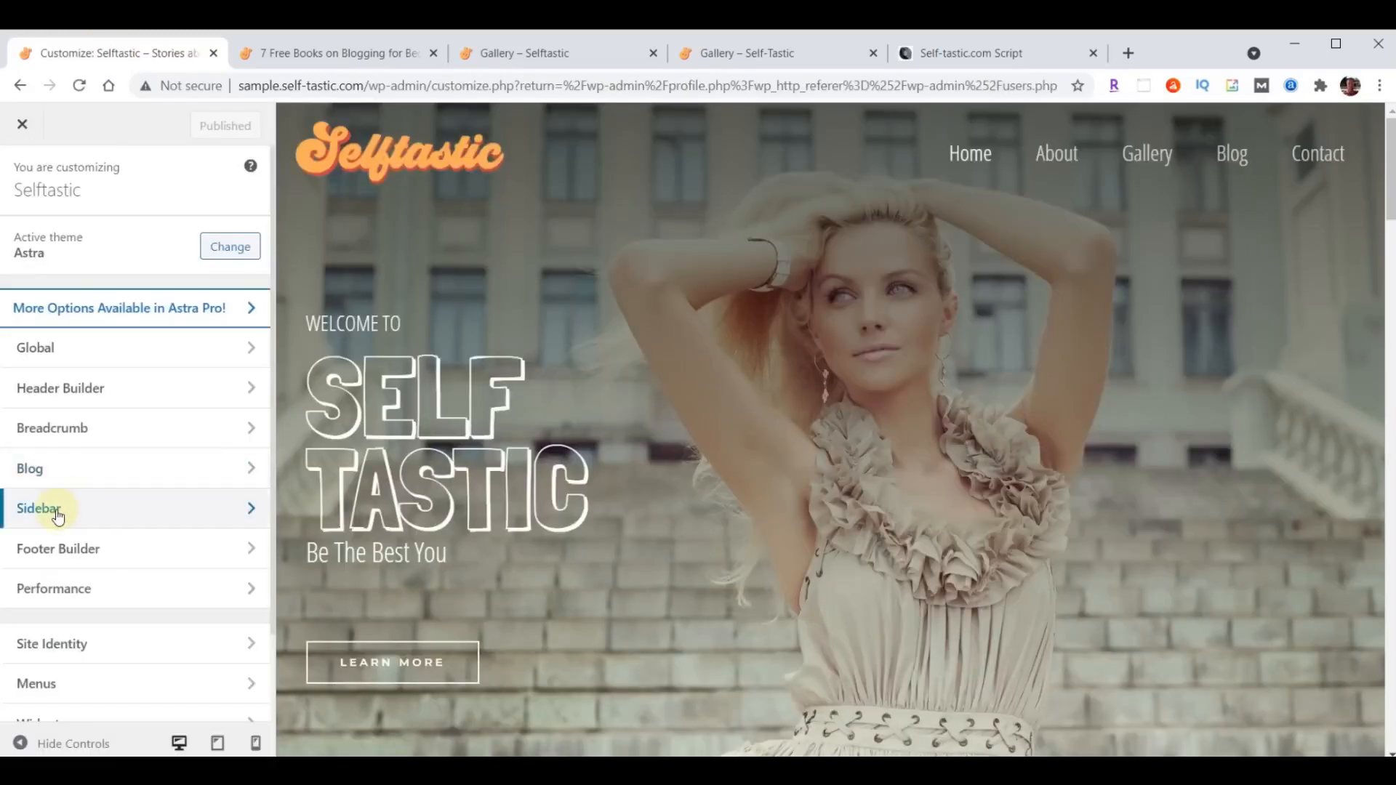
{"action": "left_click", "coordinate": [56, 509]}
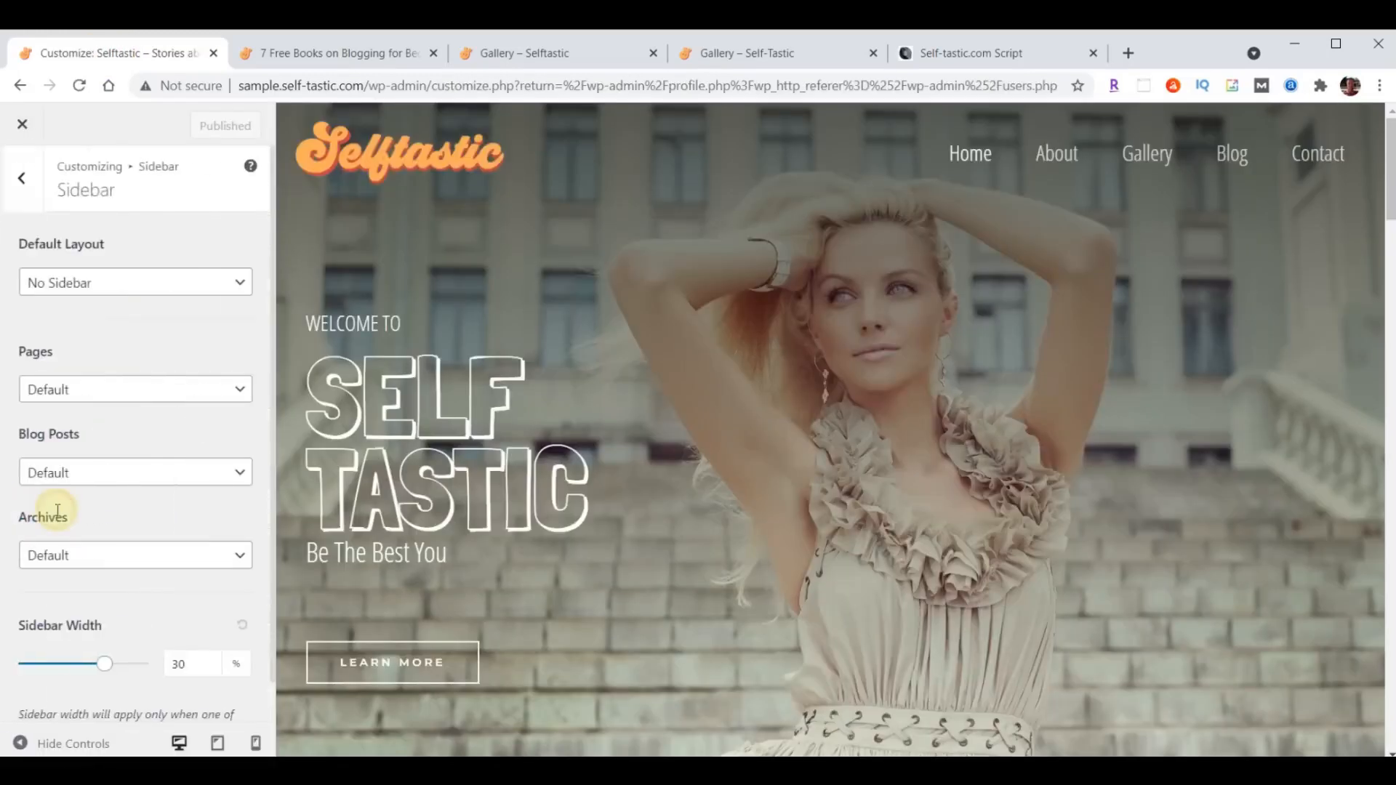
{"action": "left_click", "coordinate": [107, 480]}
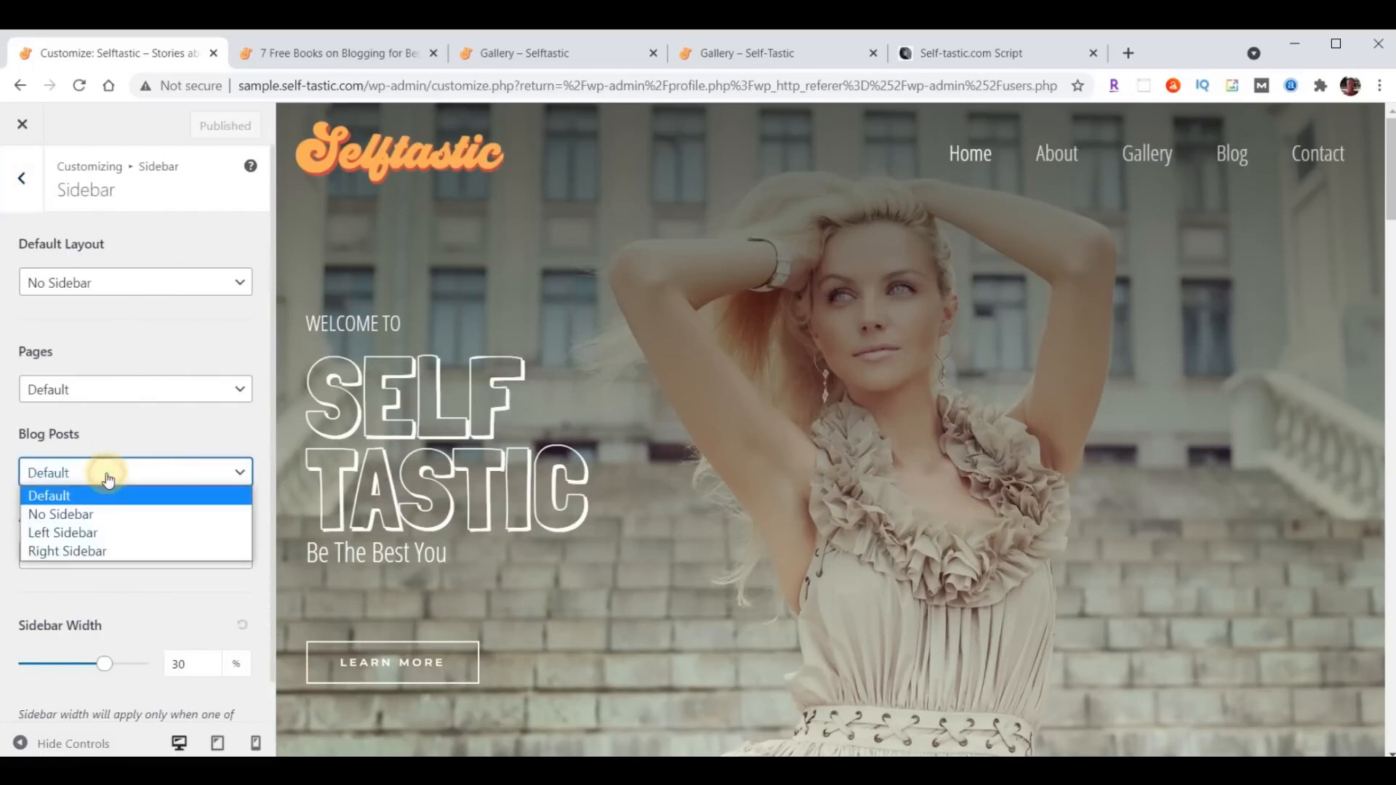
{"action": "left_click", "coordinate": [92, 550]}
{"action": "left_click", "coordinate": [205, 128]}
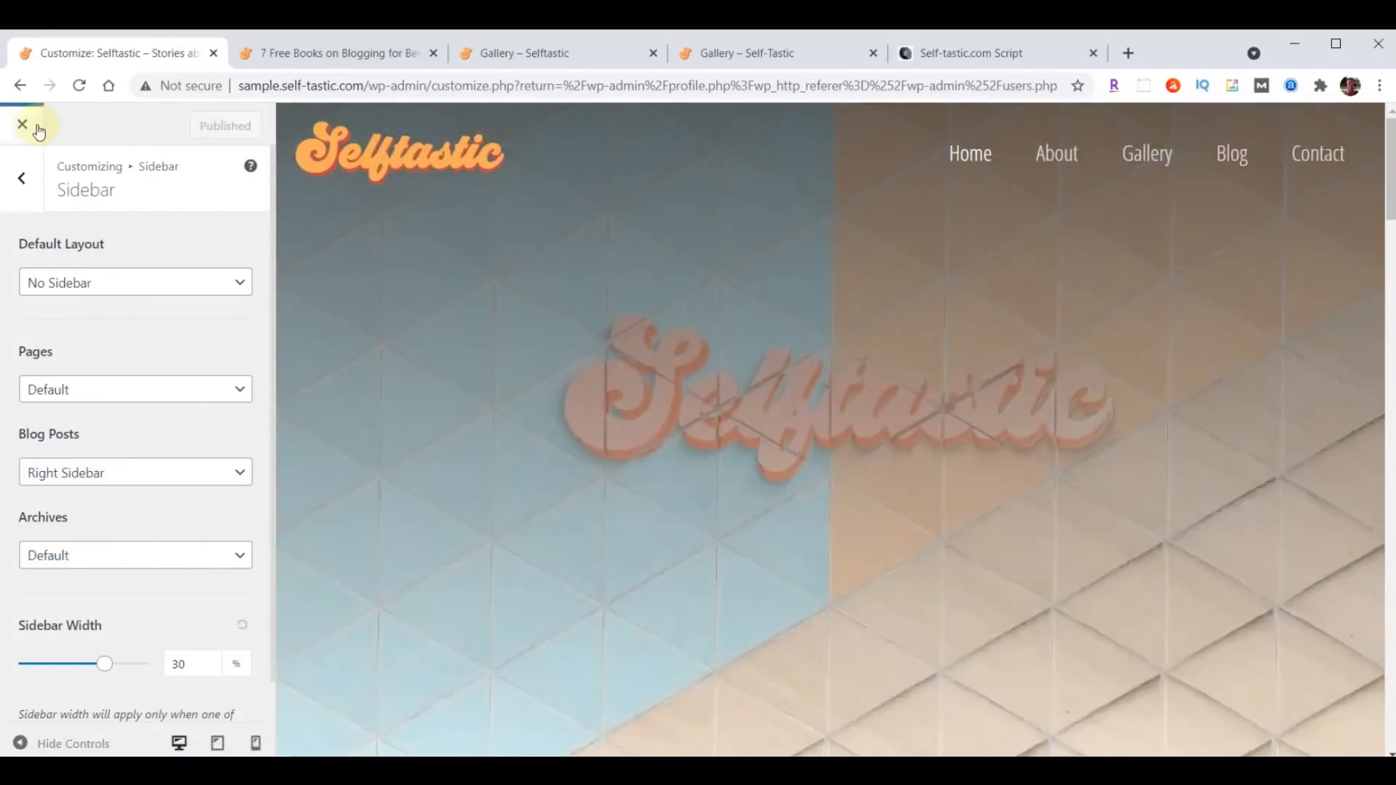
{"action": "left_click", "coordinate": [35, 126]}
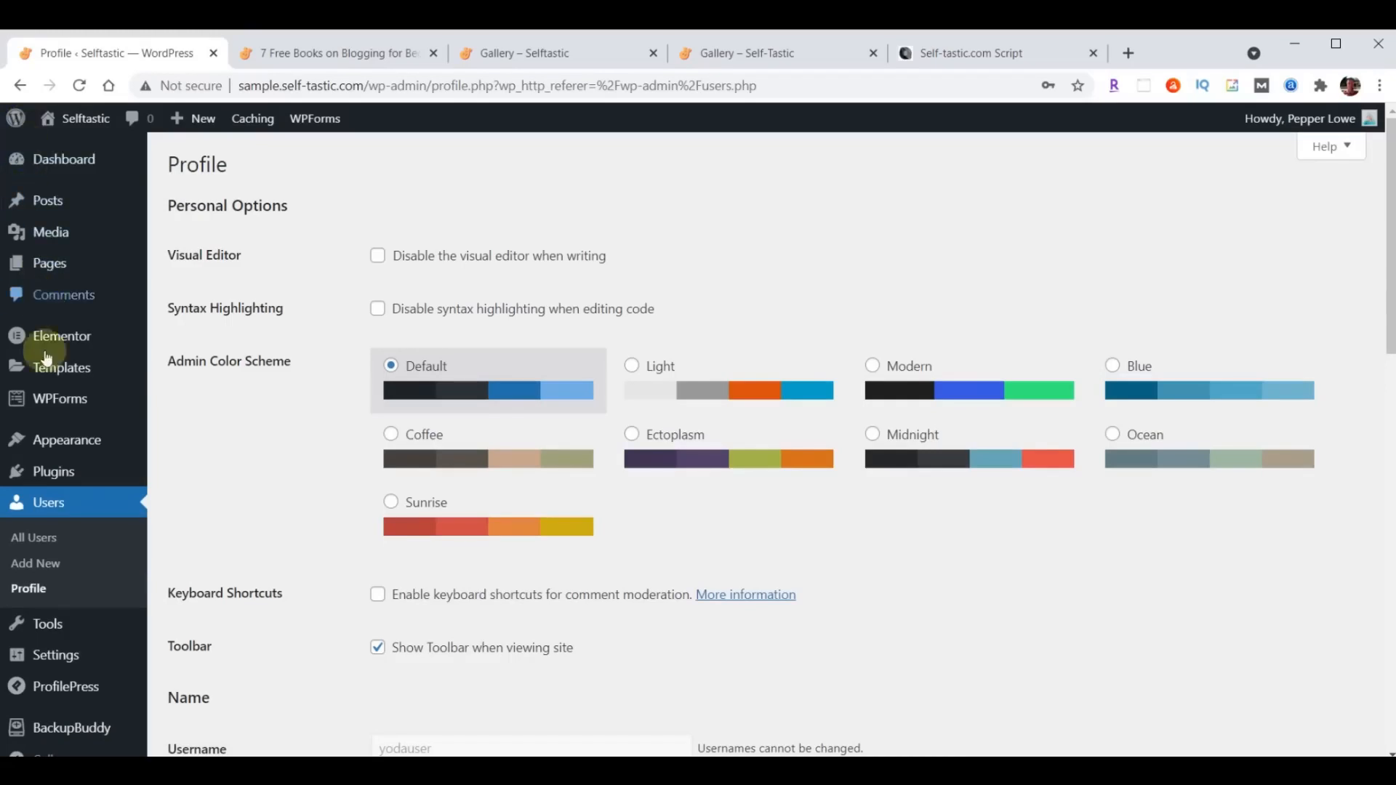
- In the site's widget settings, delete all the Block widgets from the Main Sidebar, following the script document's sidebar instructions
{"action": "mouse_move", "coordinate": [45, 440]}
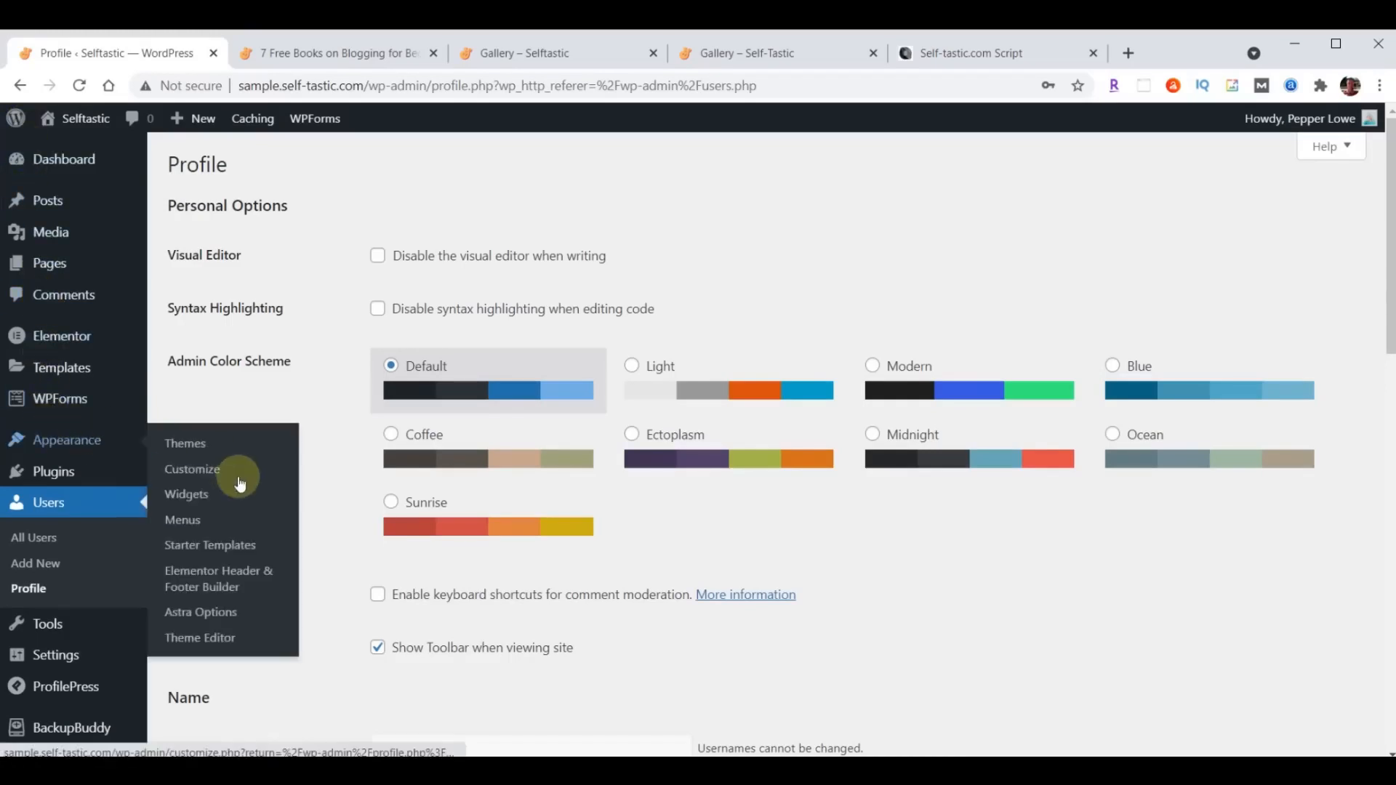
{"action": "left_click", "coordinate": [196, 497]}
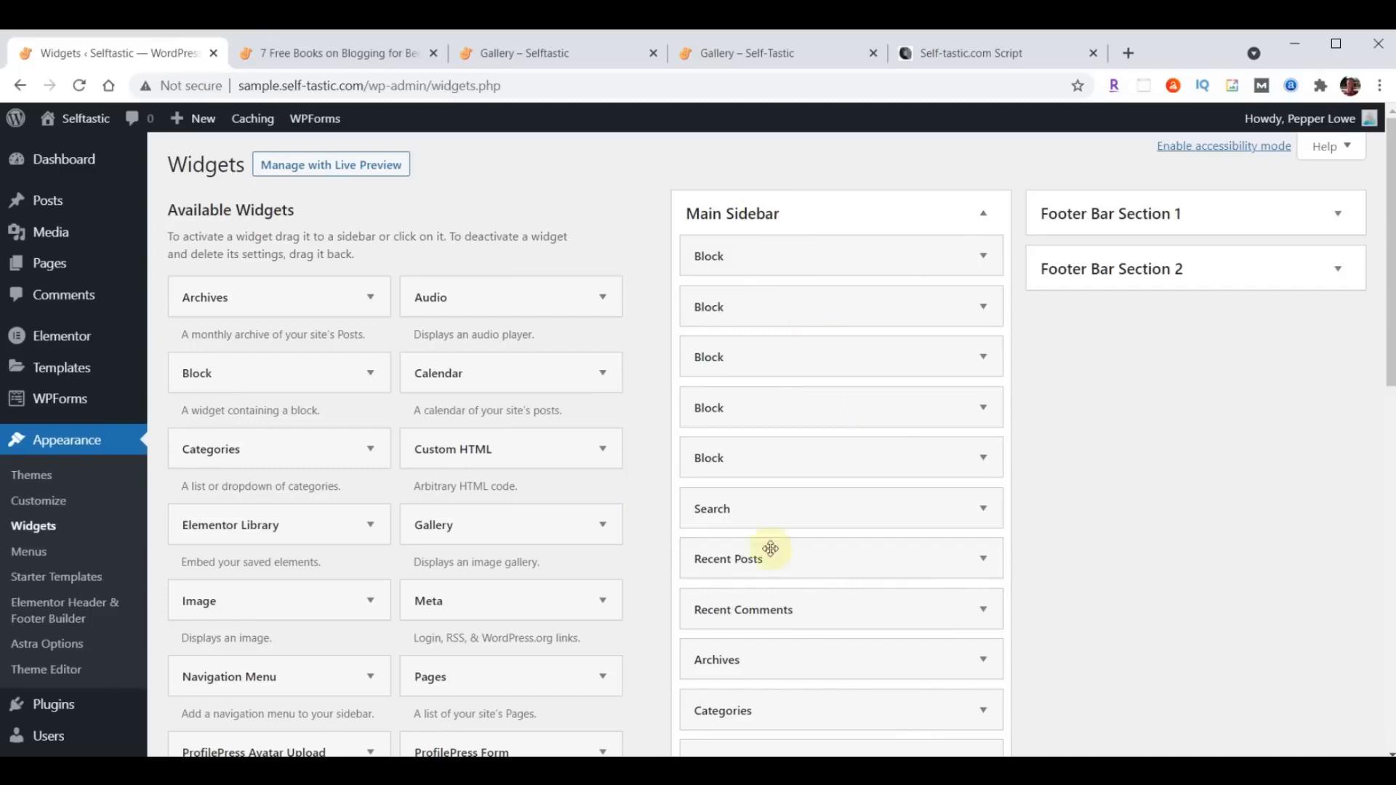
{"action": "left_click", "coordinate": [985, 55]}
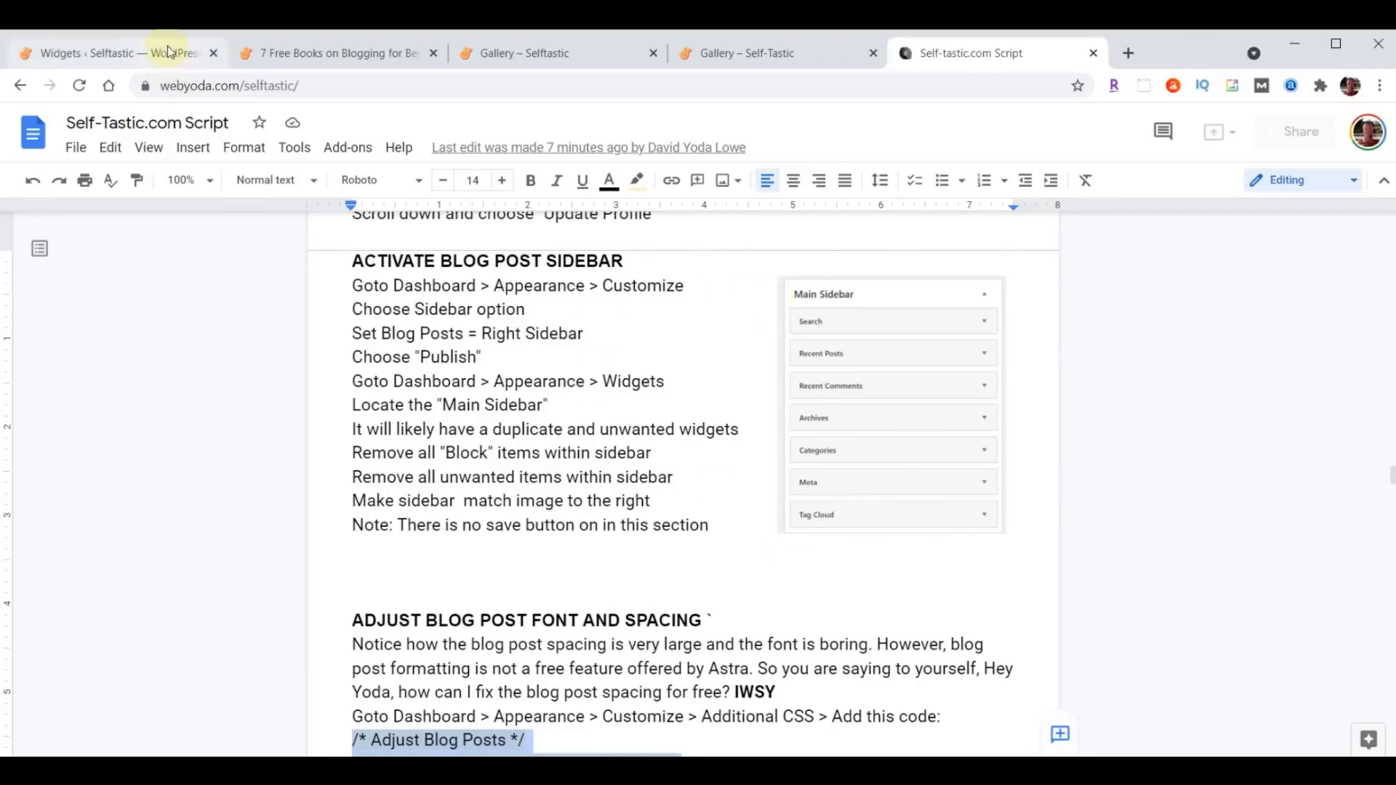
{"action": "left_click", "coordinate": [131, 53]}
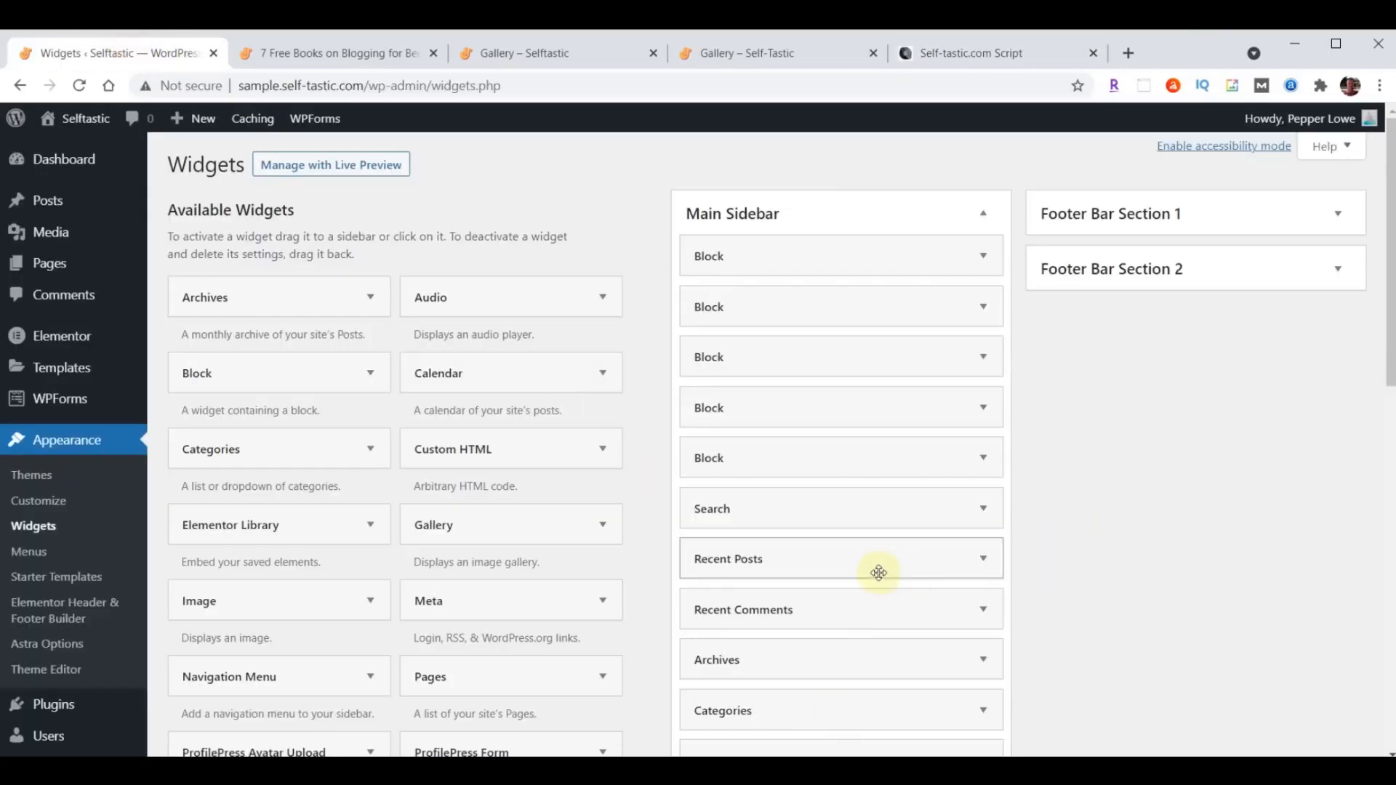
{"action": "left_click", "coordinate": [985, 257]}
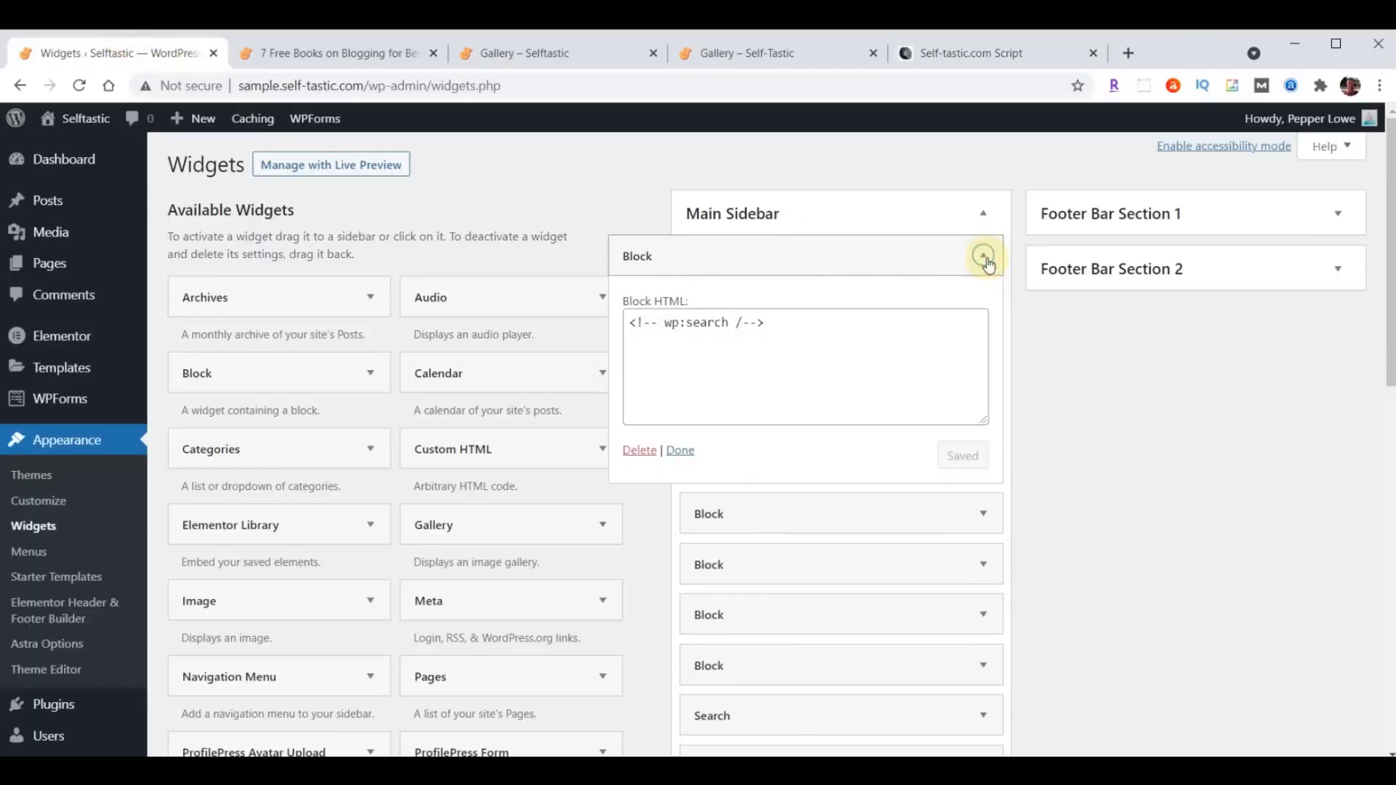
{"action": "left_click", "coordinate": [640, 451]}
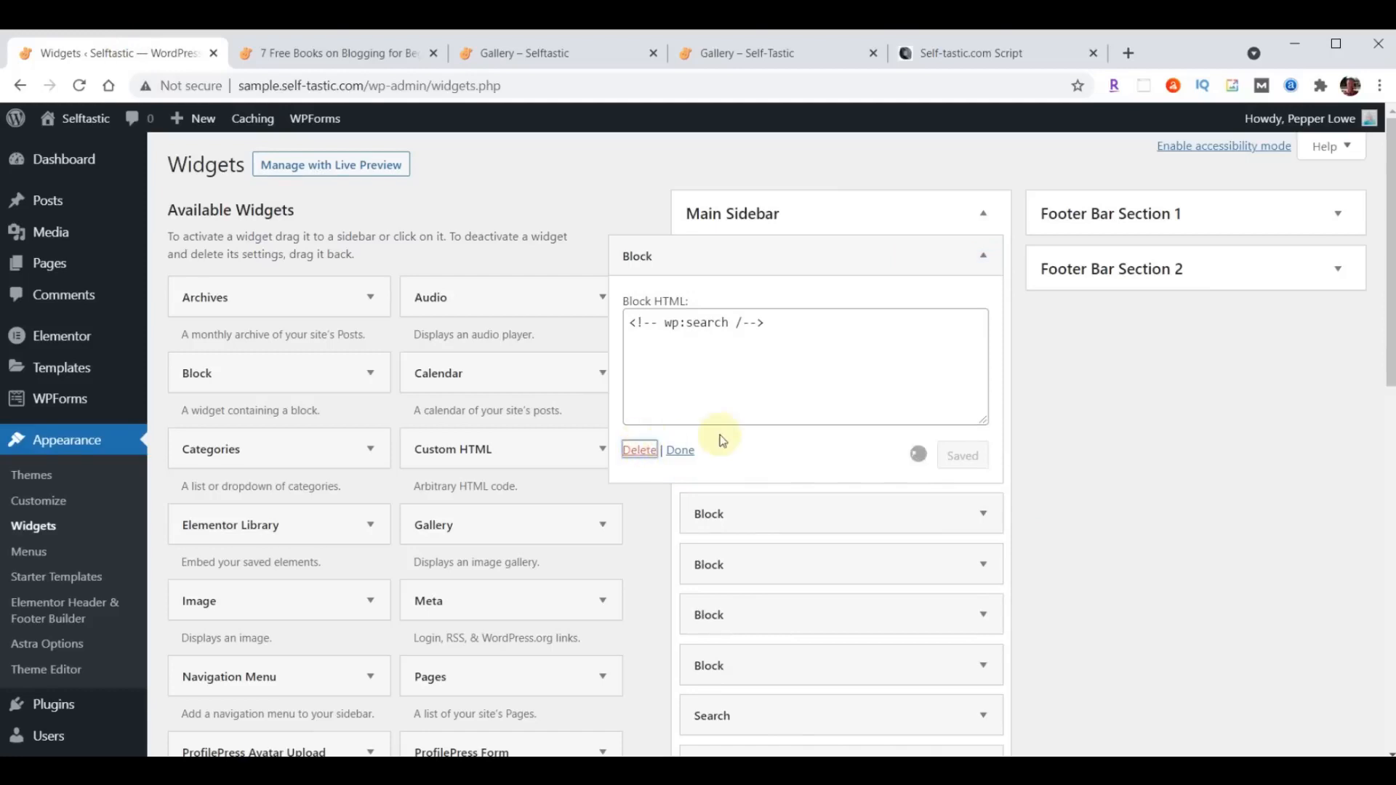
{"action": "left_click", "coordinate": [984, 255]}
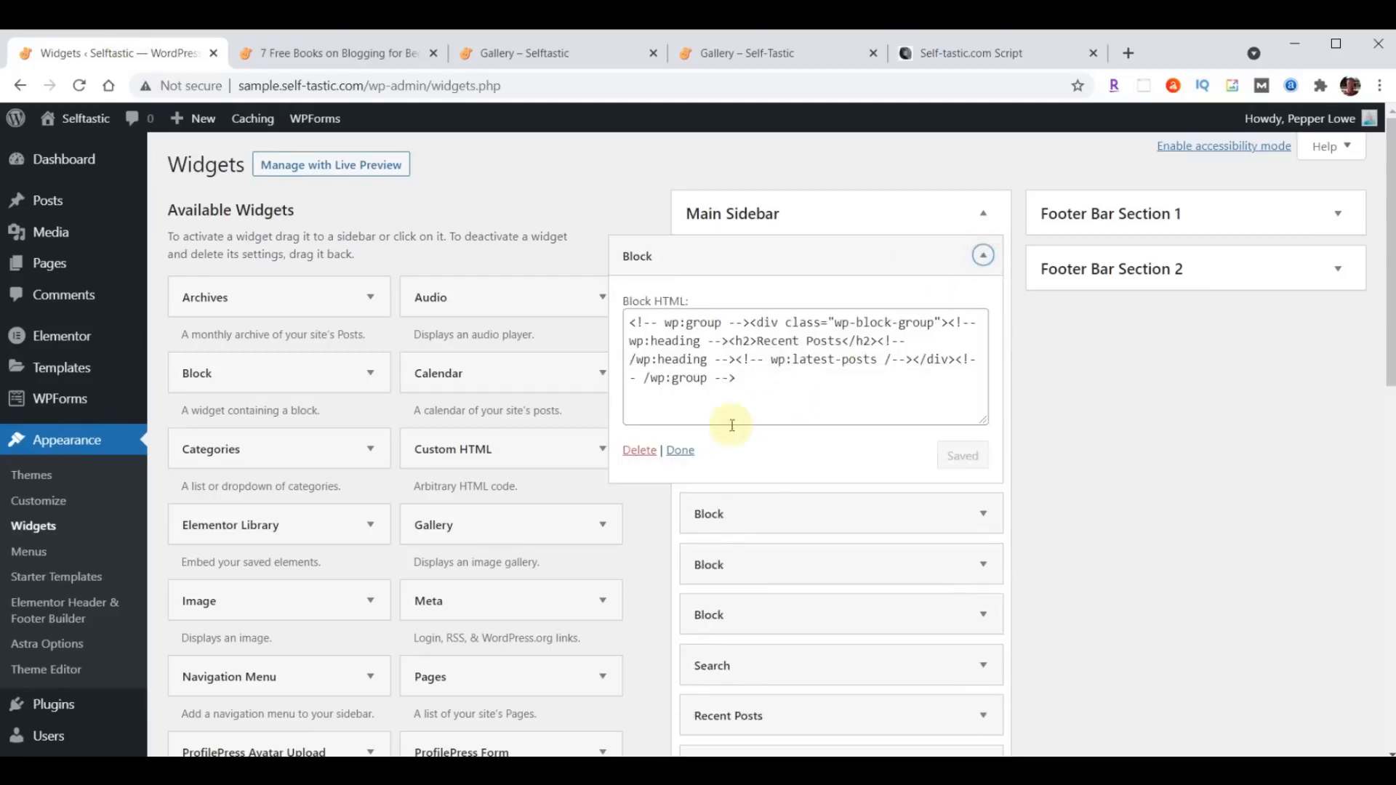
{"action": "left_click", "coordinate": [640, 451]}
{"action": "left_click", "coordinate": [983, 256]}
{"action": "left_click", "coordinate": [639, 451]}
{"action": "left_click", "coordinate": [983, 256]}
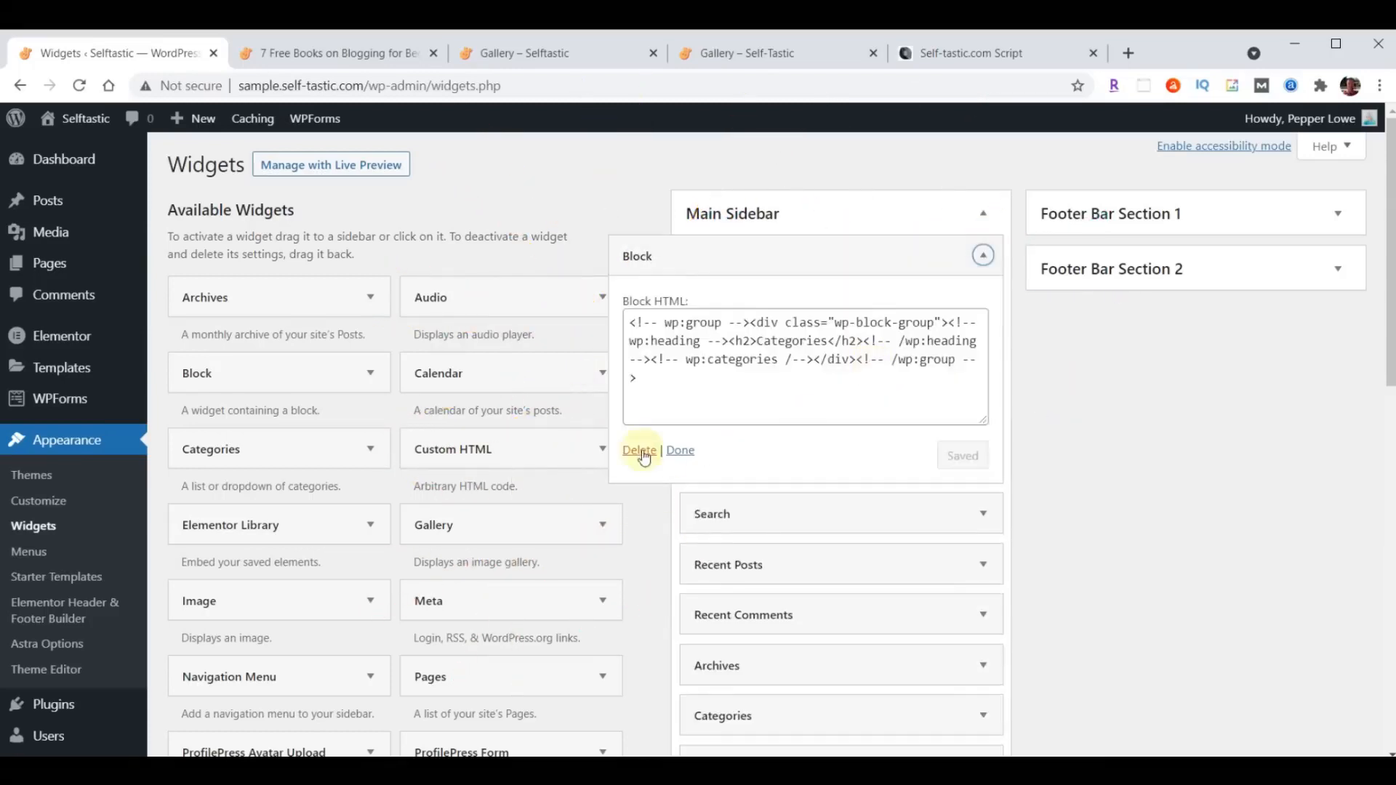
{"action": "left_click", "coordinate": [640, 450]}
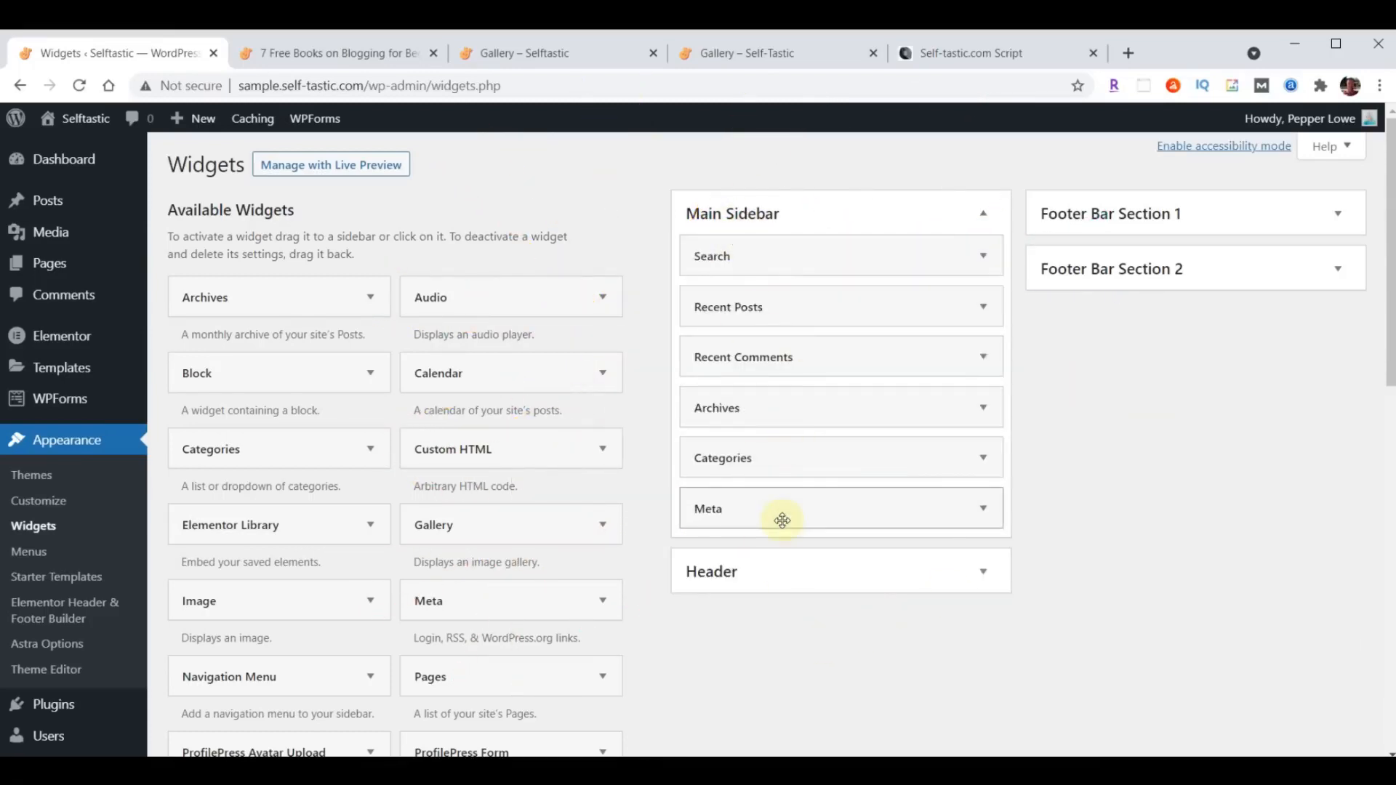
- Compare the Main Sidebar with the script's reference image and add the missing Tag Cloud widget to it
{"action": "left_click", "coordinate": [938, 57]}
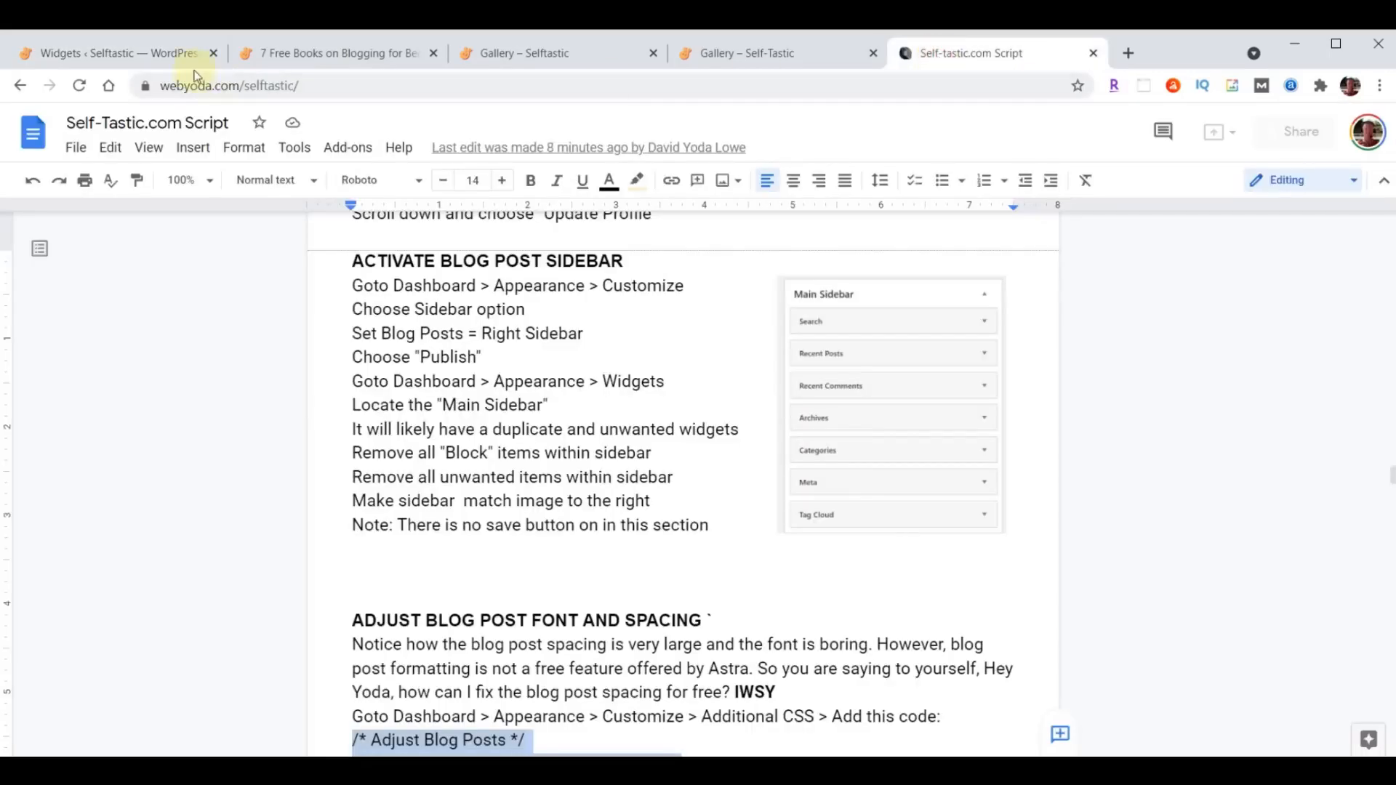
{"action": "left_click", "coordinate": [142, 59]}
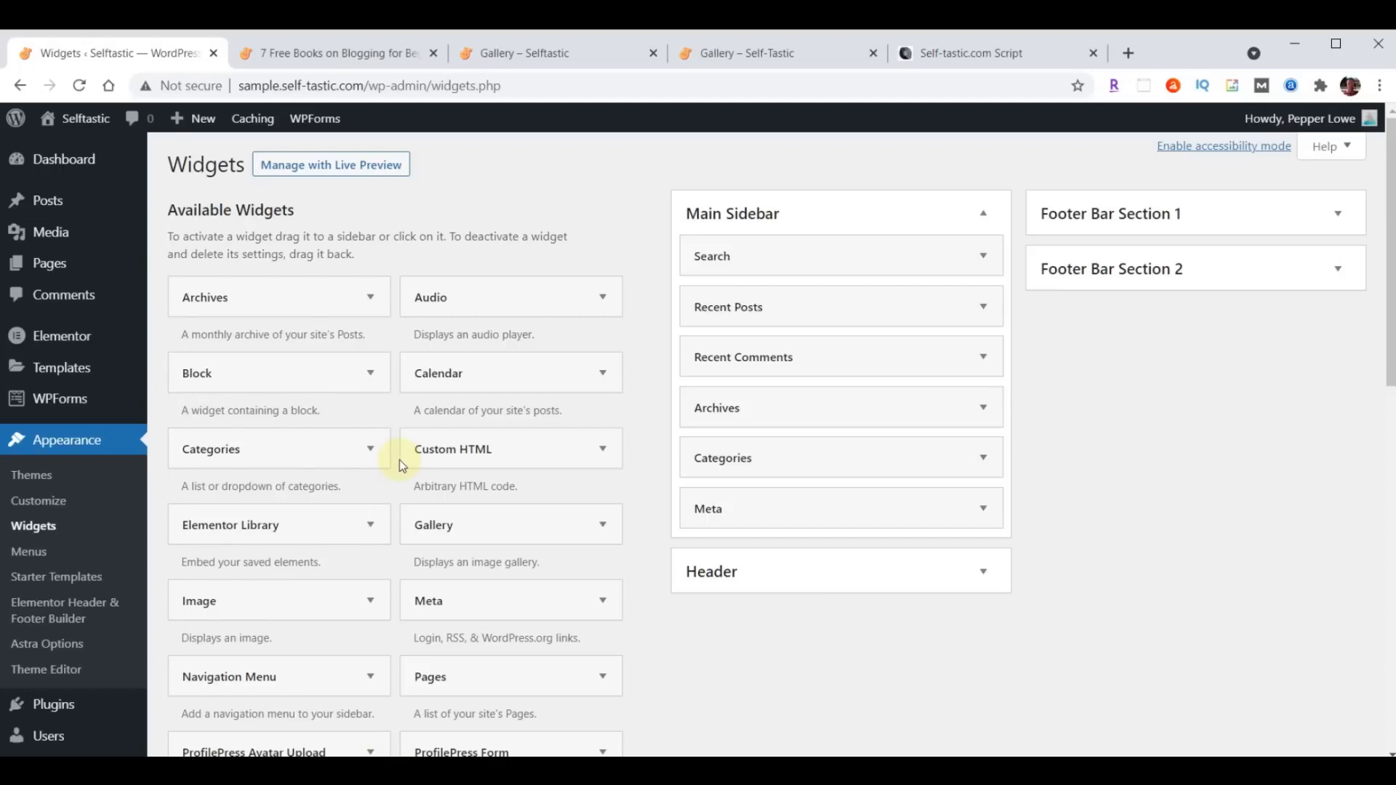
{"action": "scroll", "coordinate": [381, 468], "scroll_direction": "down", "scroll_amount": 3}
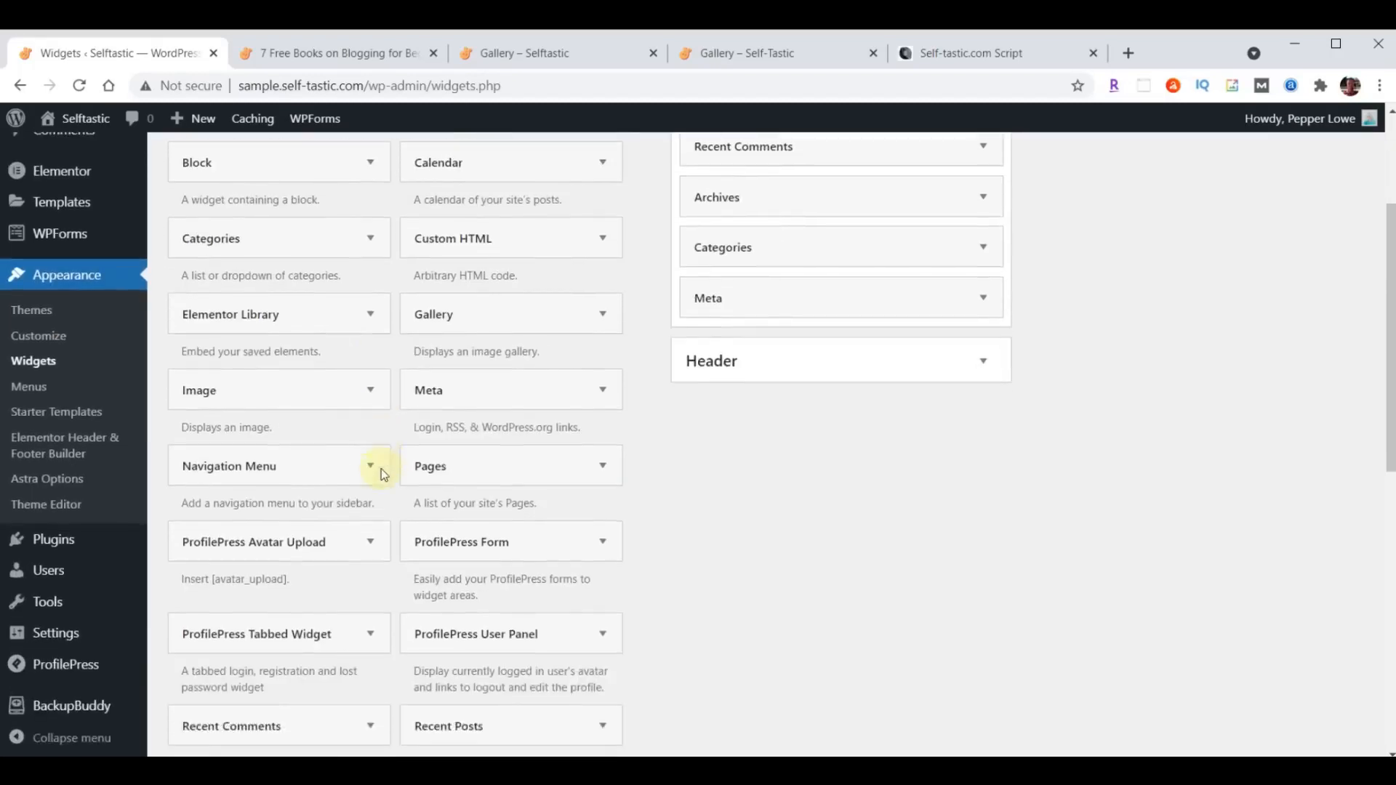
{"action": "scroll", "coordinate": [381, 468], "scroll_direction": "down", "scroll_amount": 5}
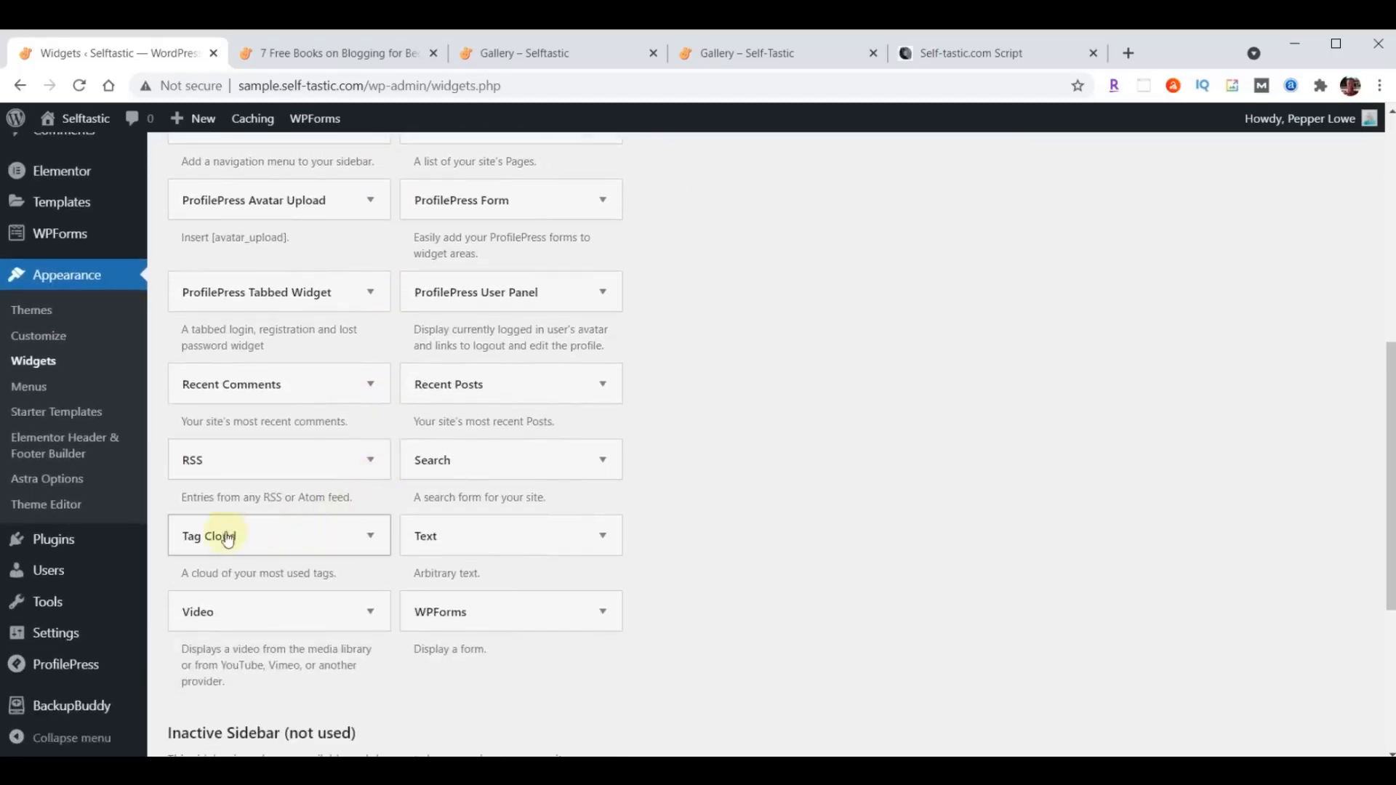
{"action": "left_click", "coordinate": [367, 539]}
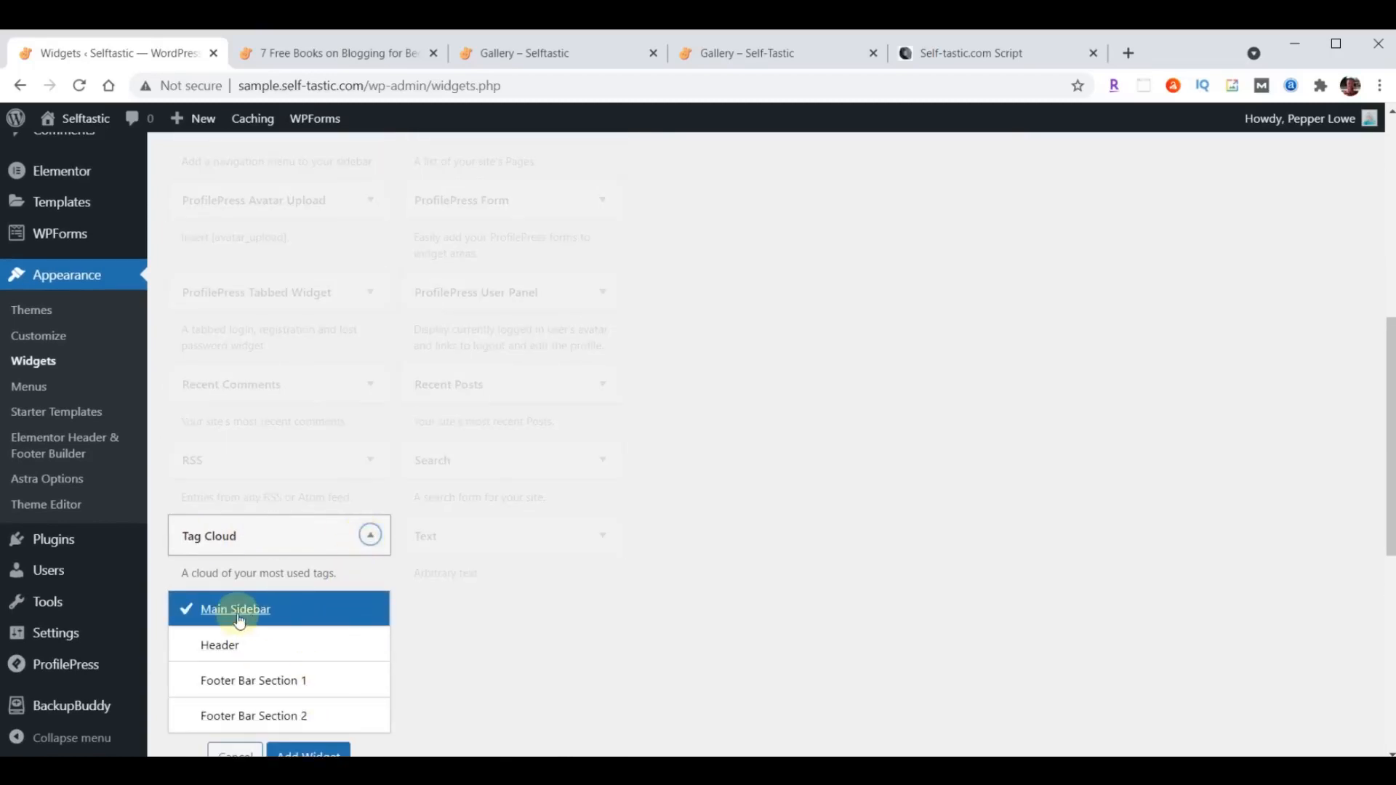
{"action": "scroll", "coordinate": [632, 564], "scroll_direction": "down", "scroll_amount": 1}
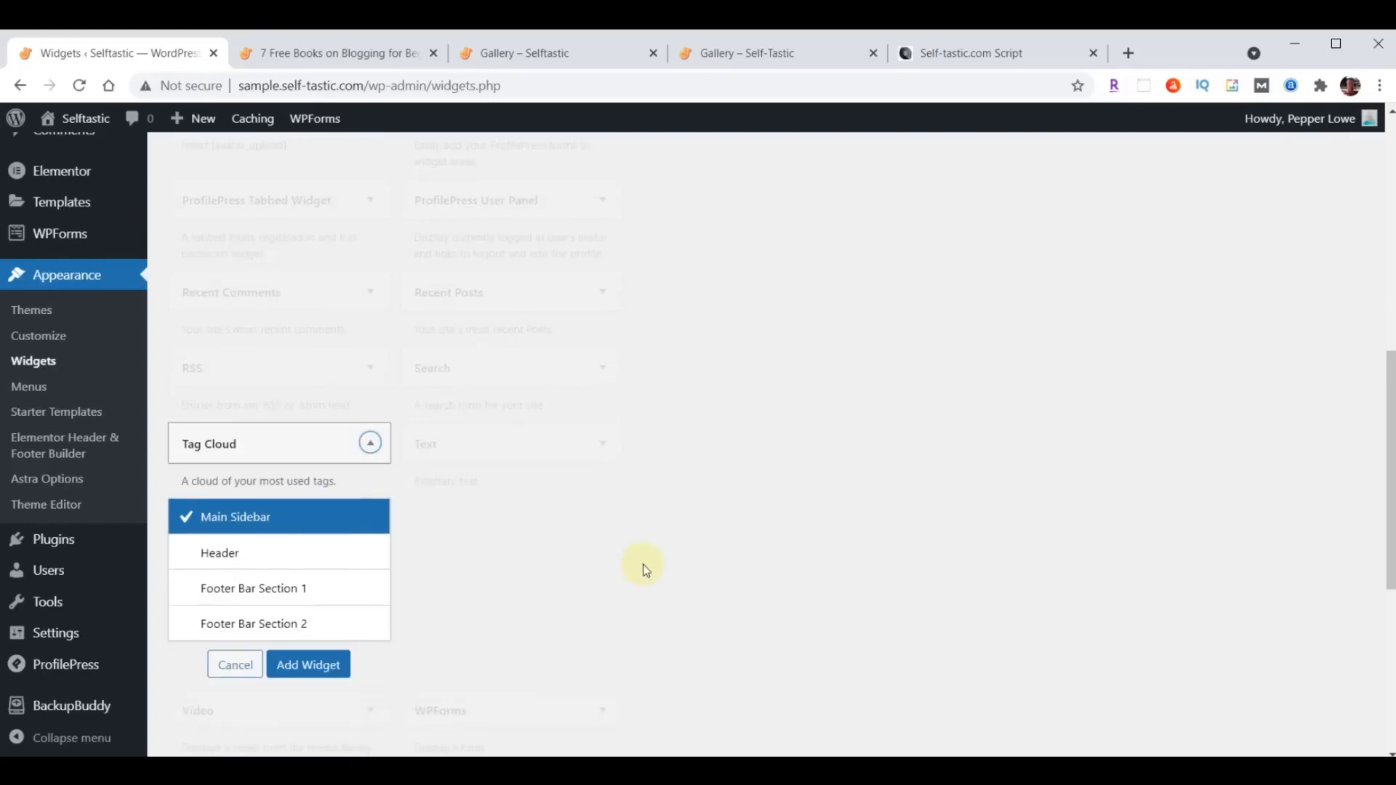
{"action": "left_click", "coordinate": [298, 664]}
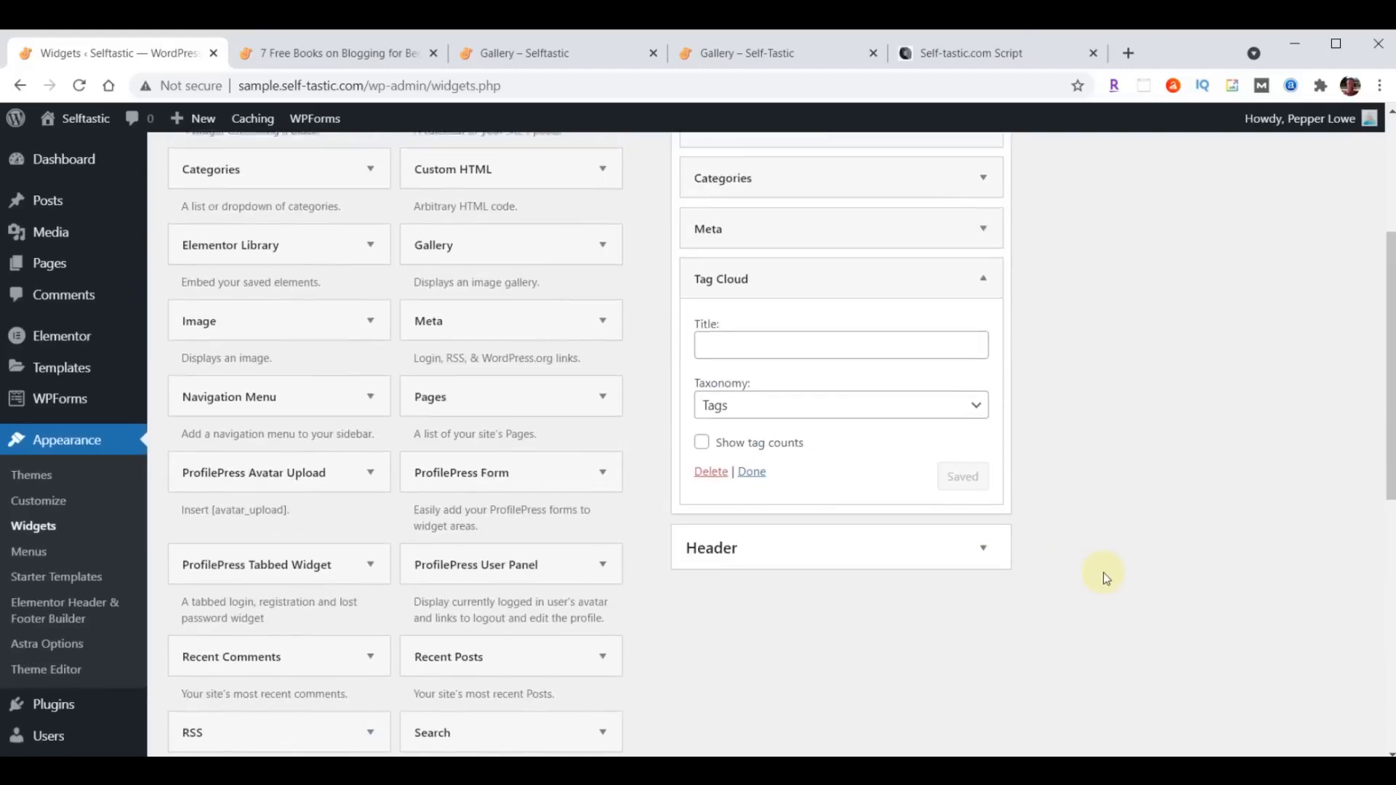
- Collapse the Tag Cloud widget's settings in the Main Sidebar, leaving its title empty and its taxonomy on Tags
{"action": "scroll", "coordinate": [1102, 573], "scroll_direction": "down", "scroll_amount": 1}
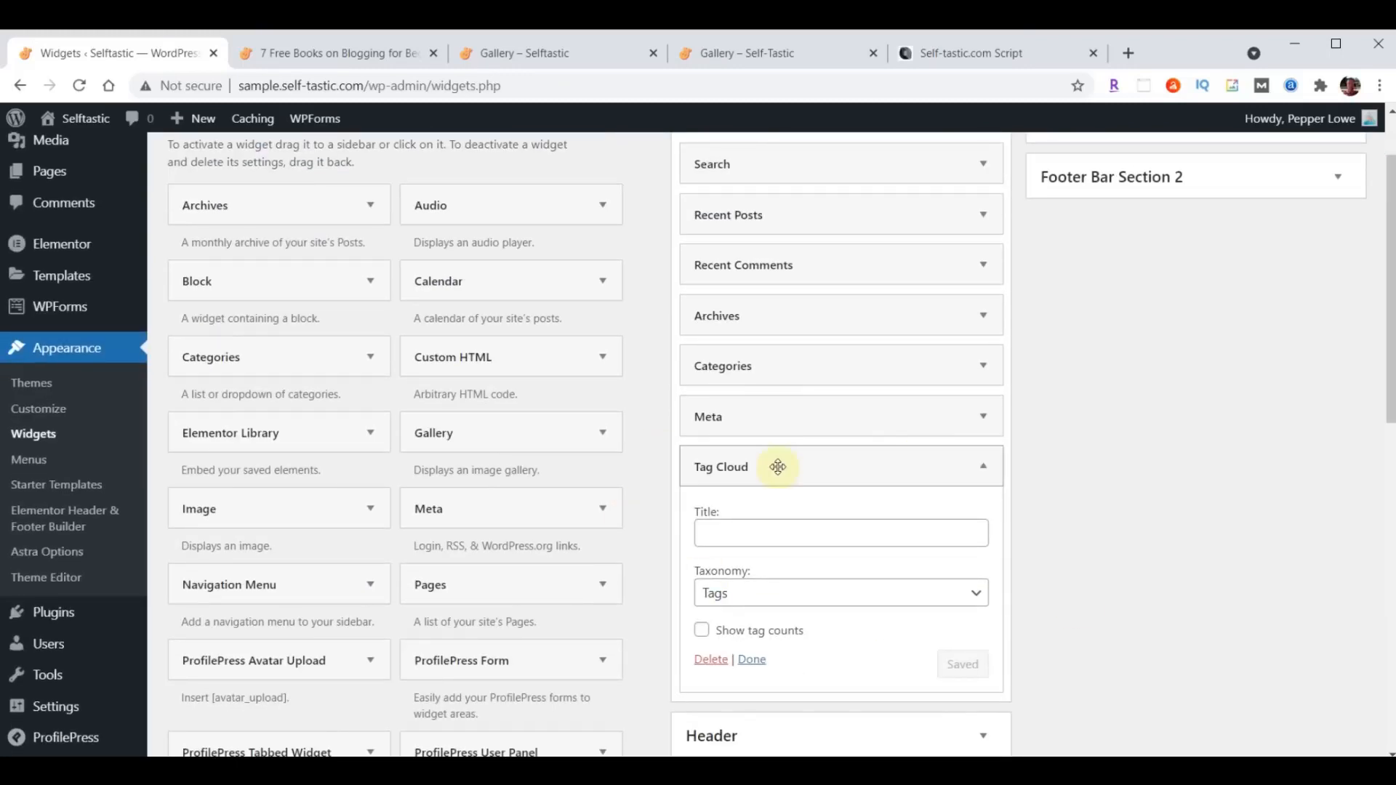
{"action": "scroll", "coordinate": [1090, 491], "scroll_direction": "down", "scroll_amount": 1}
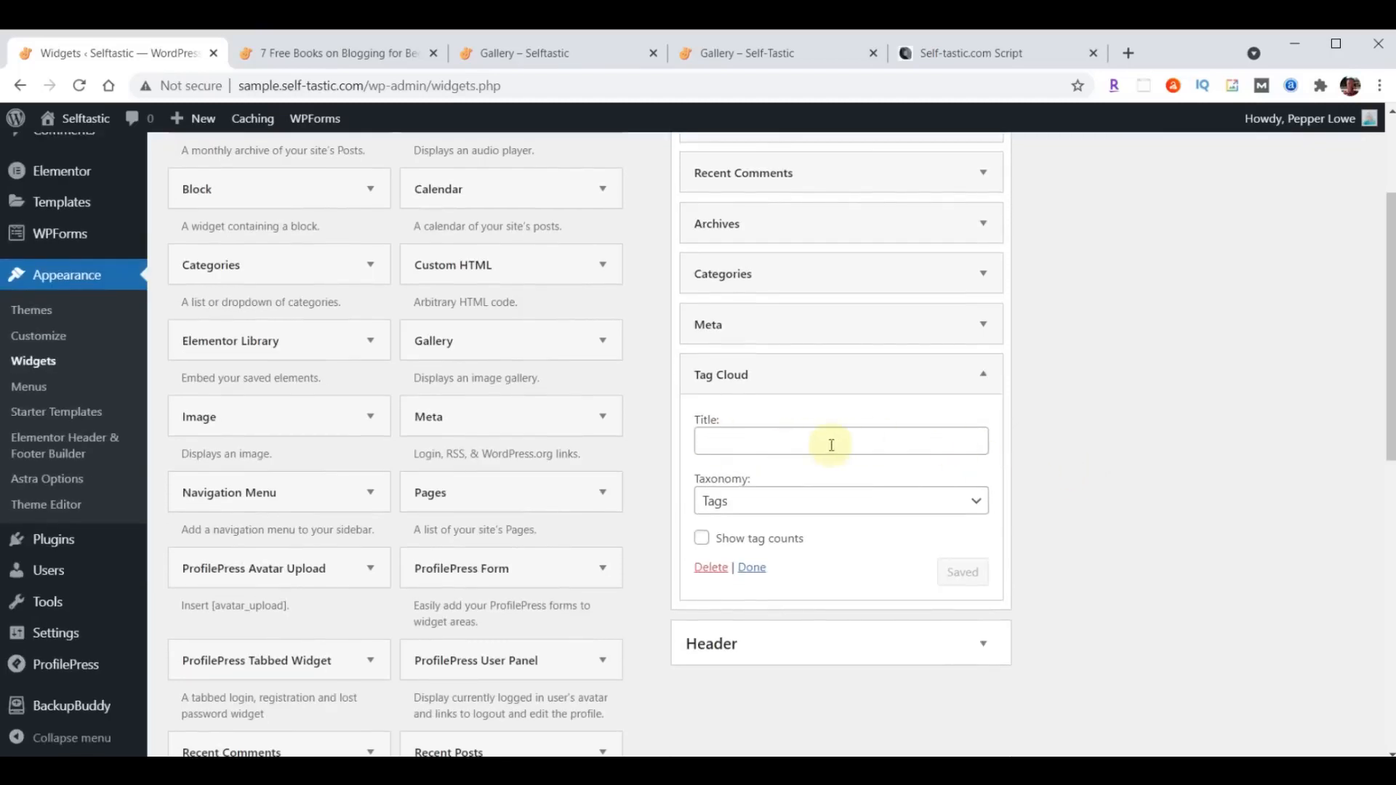
{"action": "left_click", "coordinate": [985, 373]}
{"action": "mouse_move", "coordinate": [869, 373]}
{"action": "left_mouse_down"}
{"action": "mouse_move", "coordinate": [863, 315]}
{"action": "mouse_move", "coordinate": [866, 375]}
{"action": "left_mouse_up"}
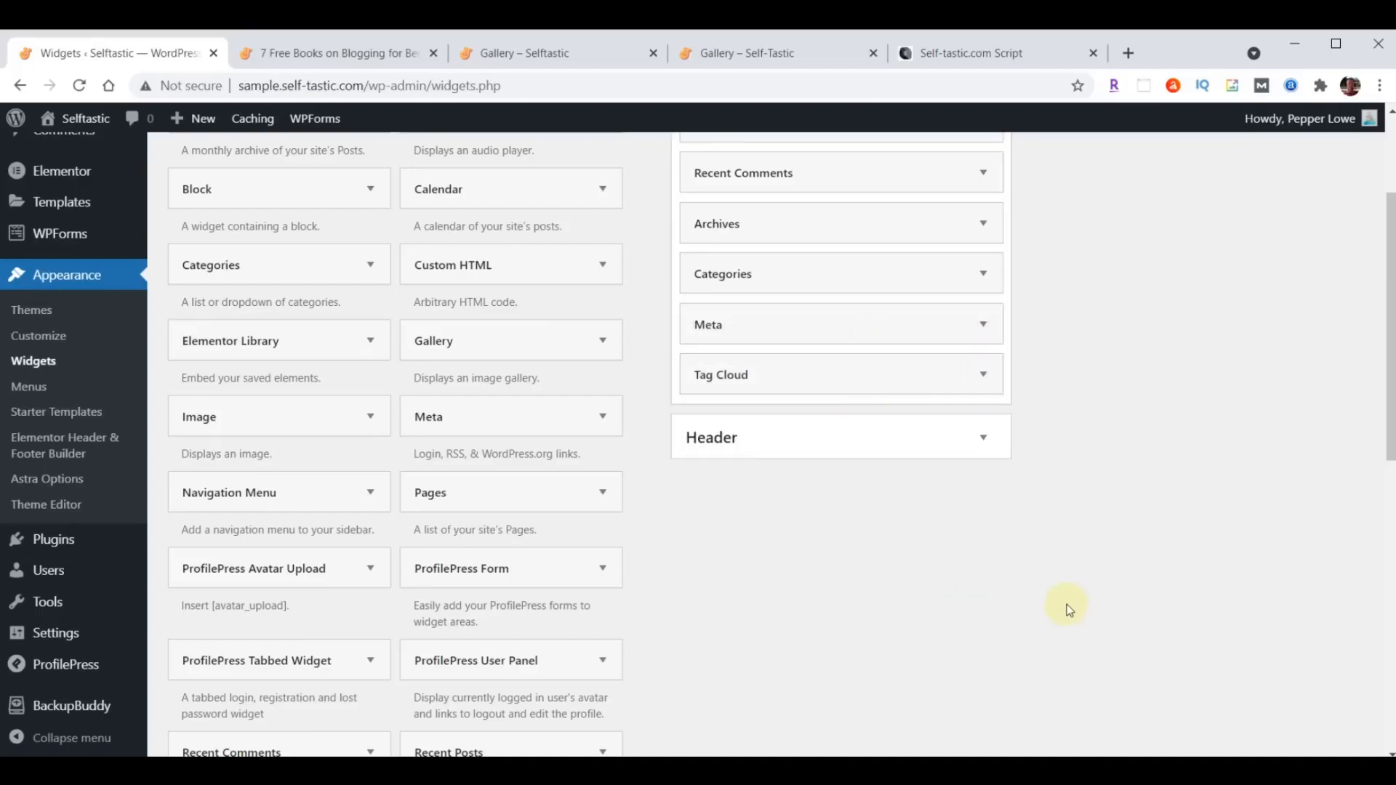
- Compare the Main Sidebar's widget list and order with the reference image in the script document
{"action": "scroll", "coordinate": [1066, 604], "scroll_direction": "up", "scroll_amount": 3}
{"action": "left_click", "coordinate": [964, 62]}
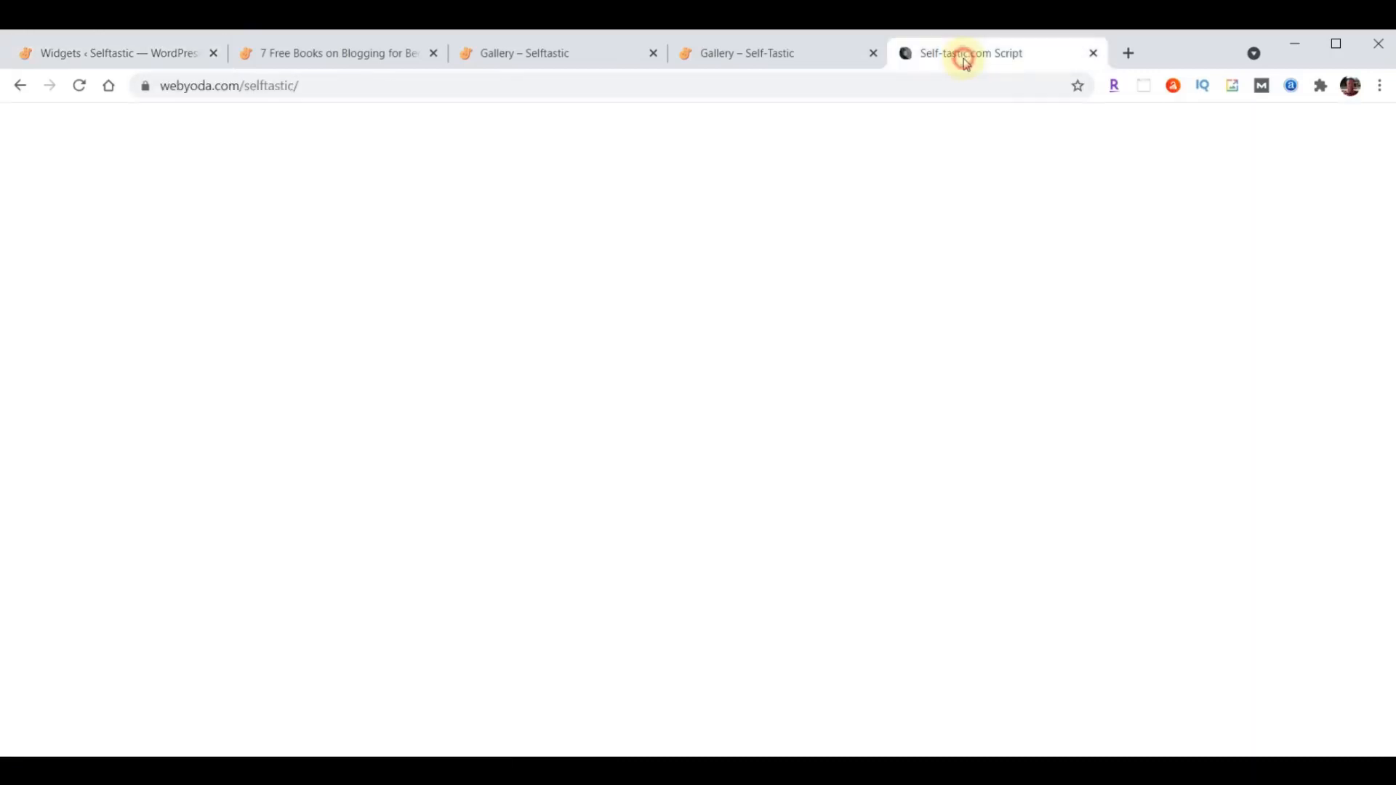
{"action": "left_click", "coordinate": [116, 53]}
{"action": "scroll", "coordinate": [538, 600], "scroll_direction": "down", "scroll_amount": 4}
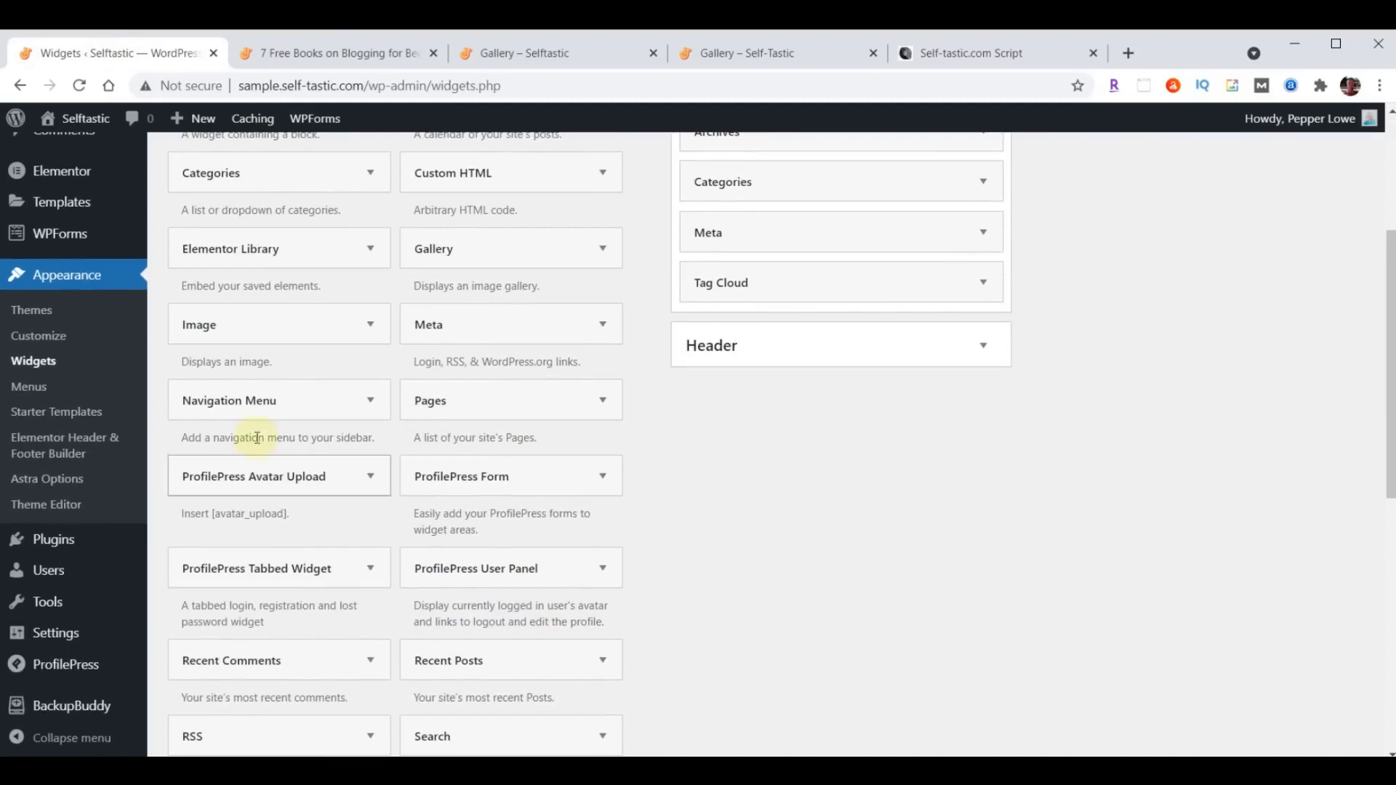
{"action": "scroll", "coordinate": [388, 585], "scroll_direction": "up", "scroll_amount": 4}
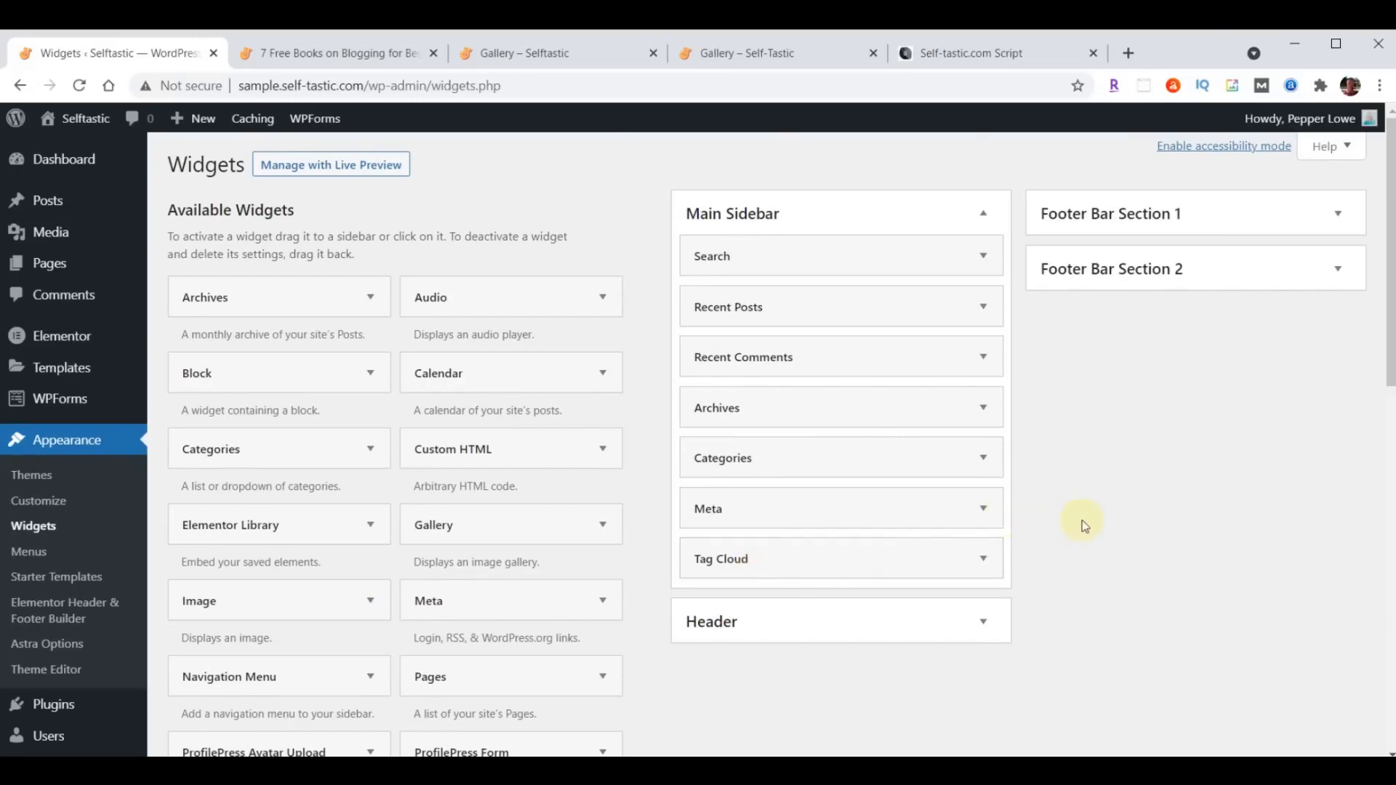
{"action": "scroll", "coordinate": [1060, 523], "scroll_direction": "down", "scroll_amount": 10}
{"action": "scroll", "coordinate": [576, 681], "scroll_direction": "up", "scroll_amount": 10}
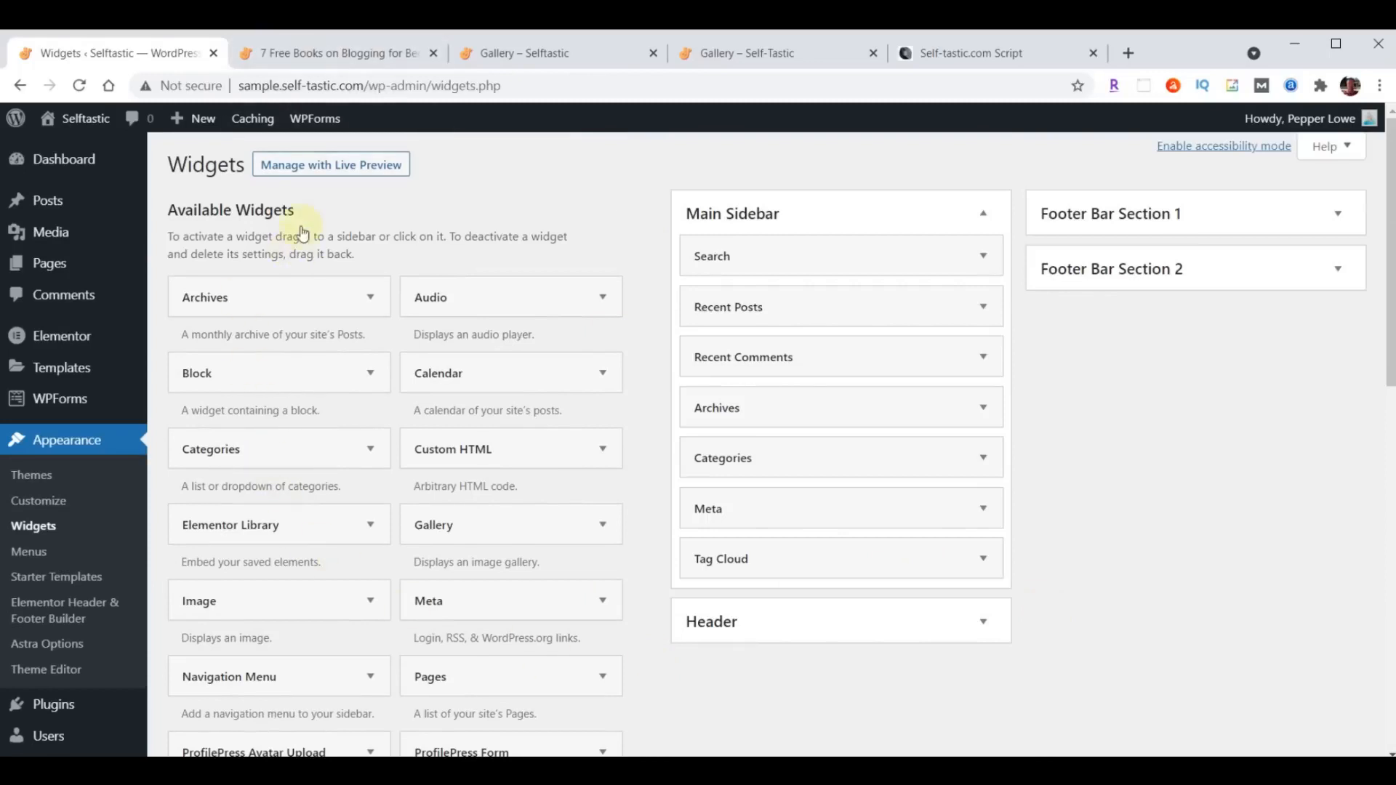
- Reload the "7 Free Books on Blogging for Beginners" post and examine its right sidebar widgets, text font and spacing
{"action": "left_click", "coordinate": [306, 64]}
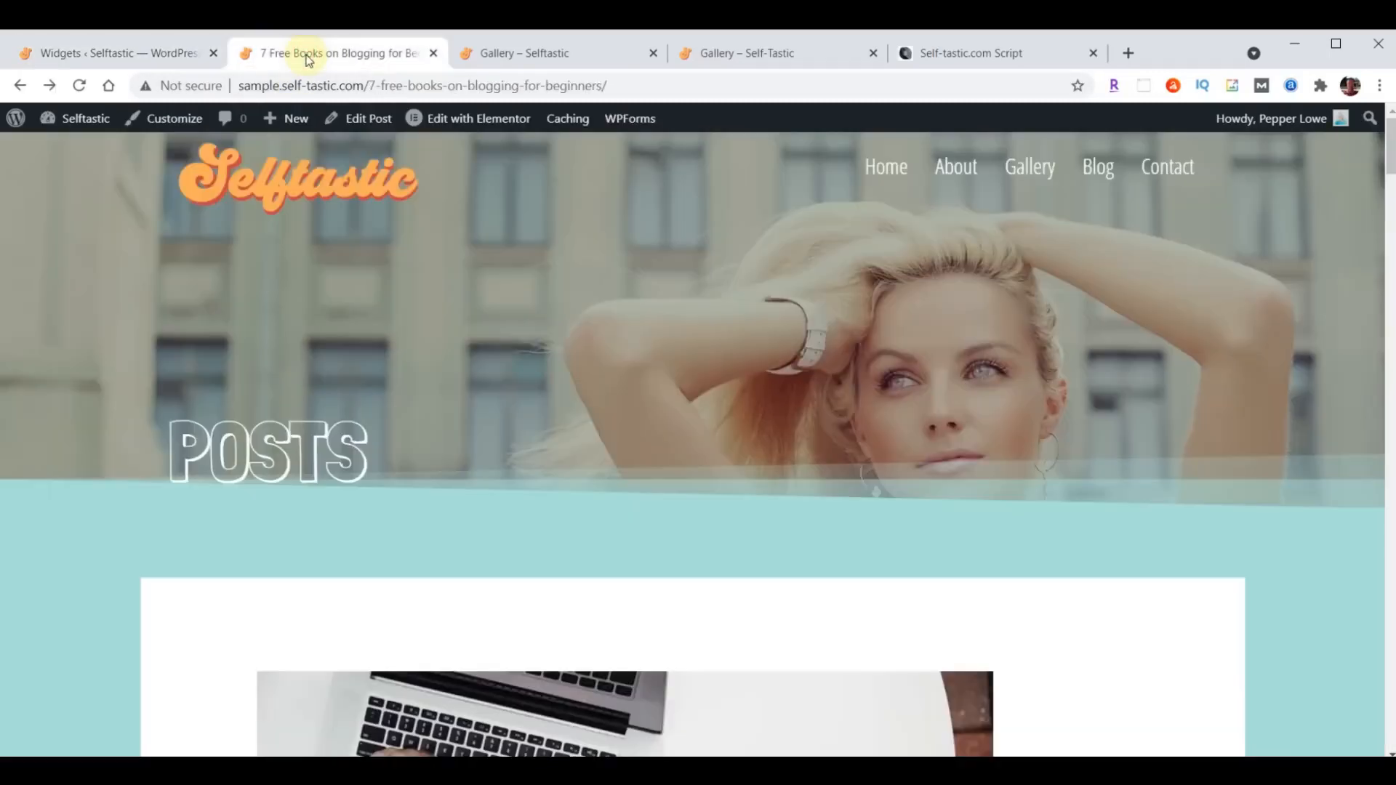
{"action": "left_click", "coordinate": [80, 85]}
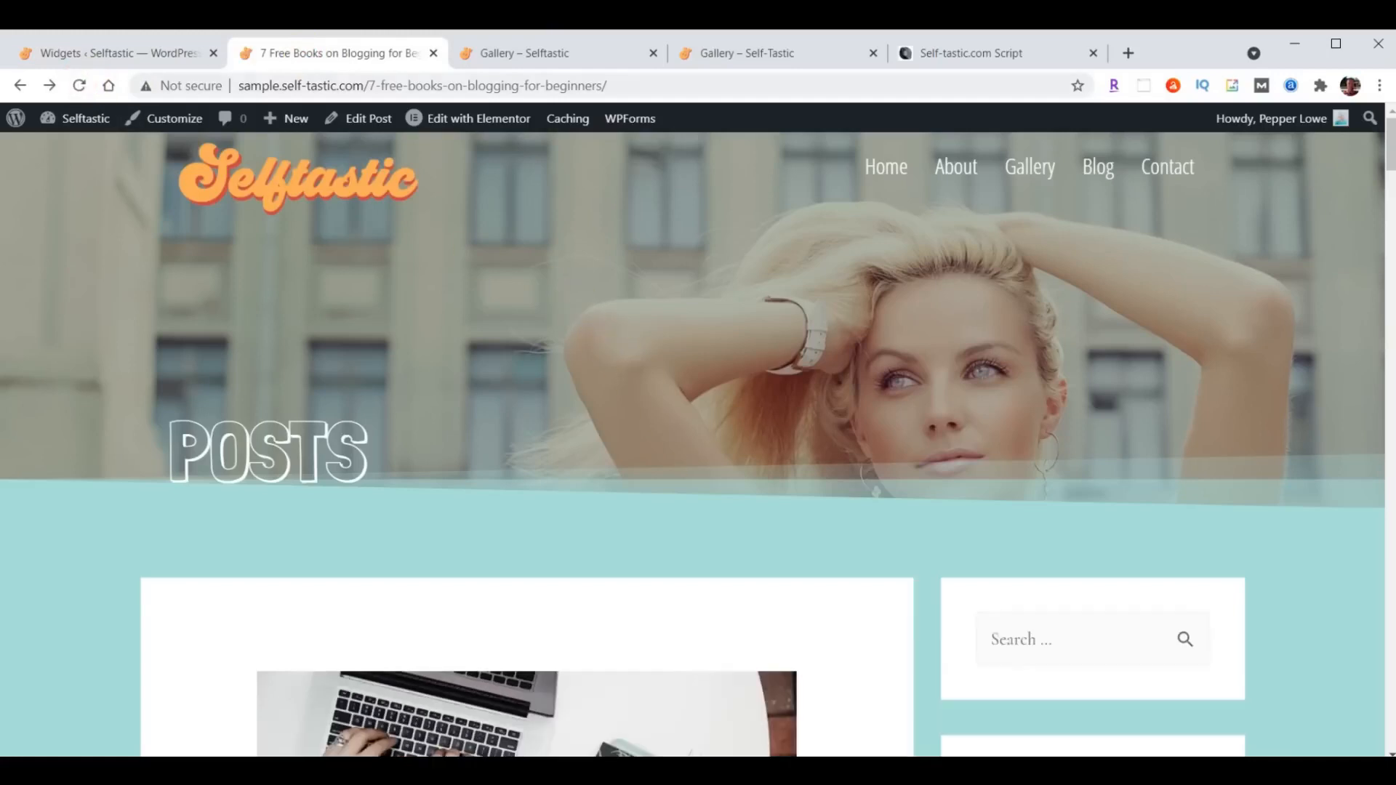
{"action": "scroll", "coordinate": [846, 274], "scroll_direction": "down", "scroll_amount": 4}
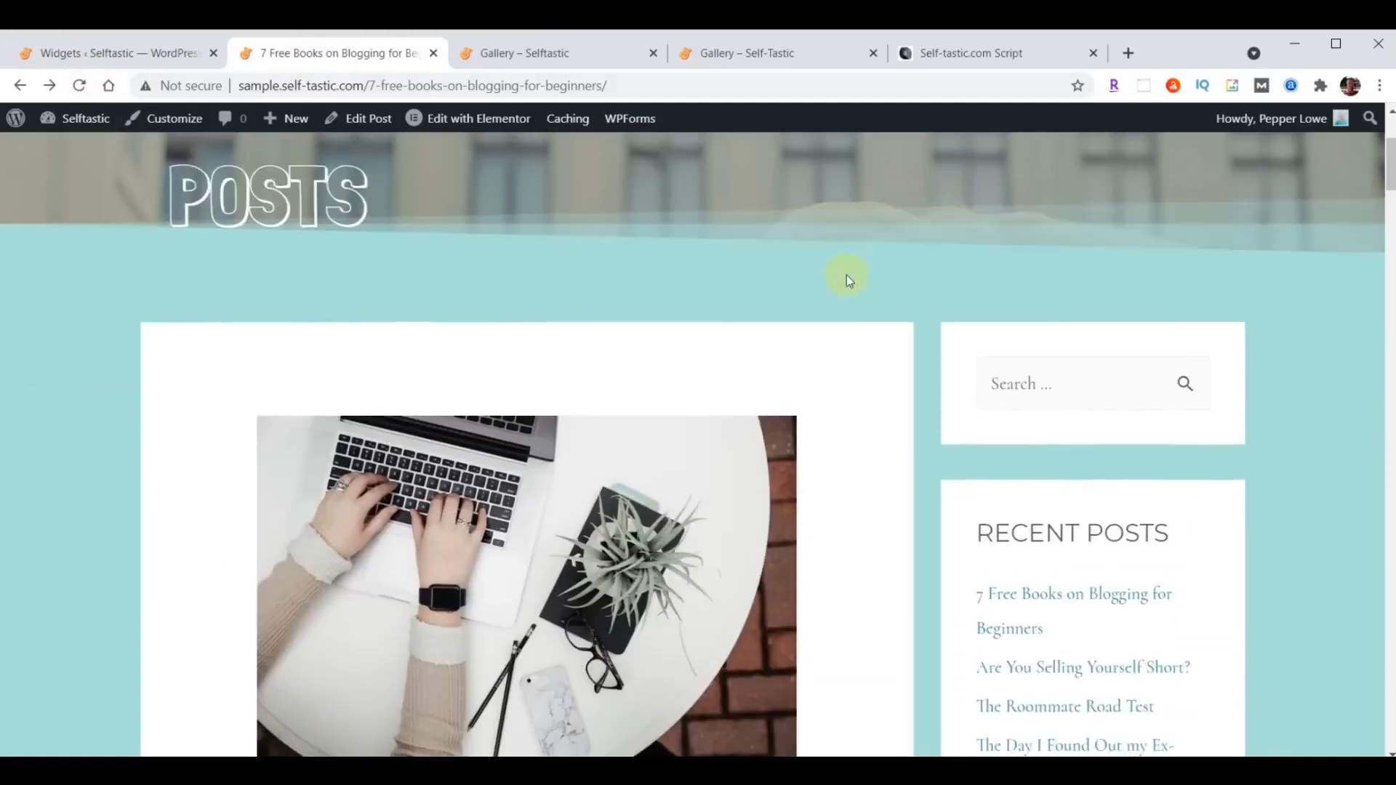
{"action": "scroll", "coordinate": [1283, 337], "scroll_direction": "down", "scroll_amount": 4}
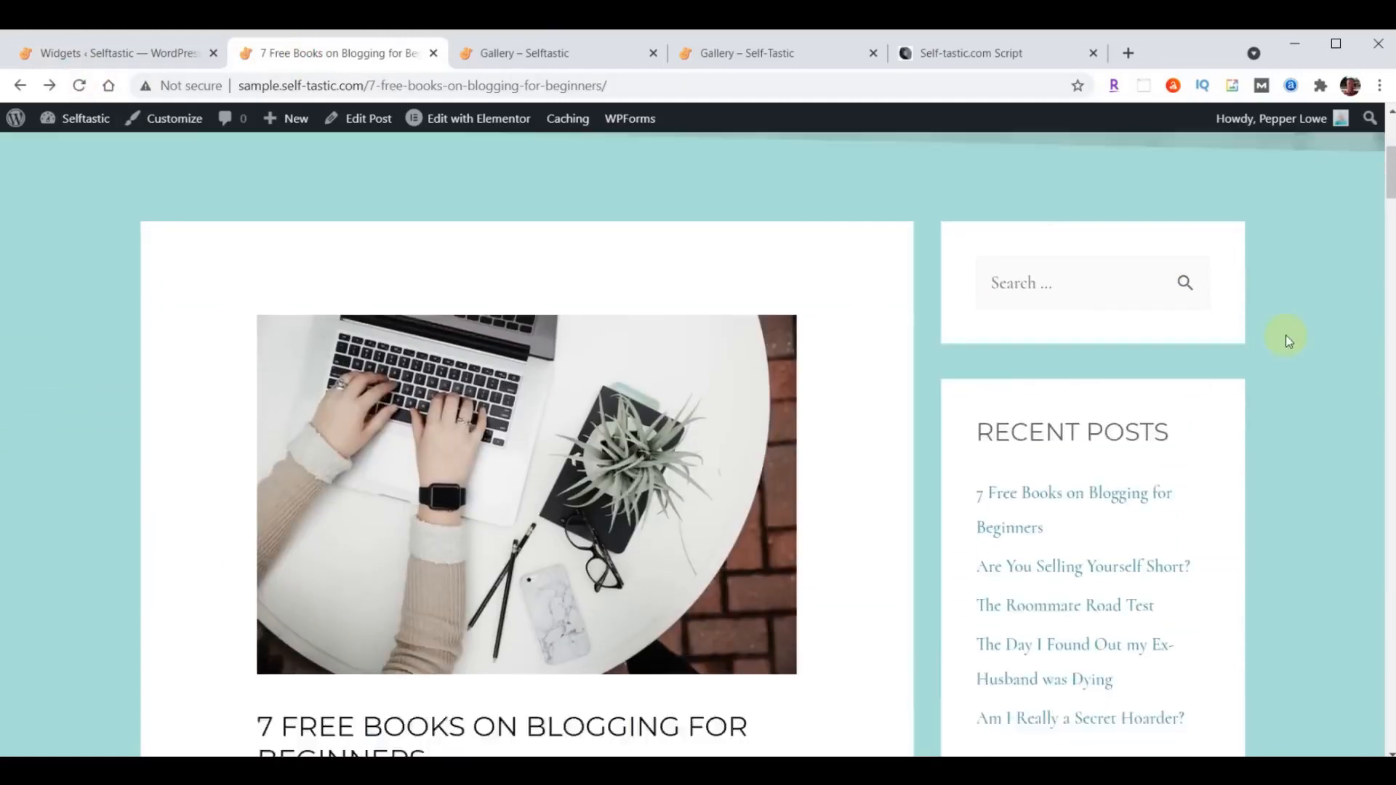
{"action": "scroll", "coordinate": [1254, 306], "scroll_direction": "down", "scroll_amount": 4}
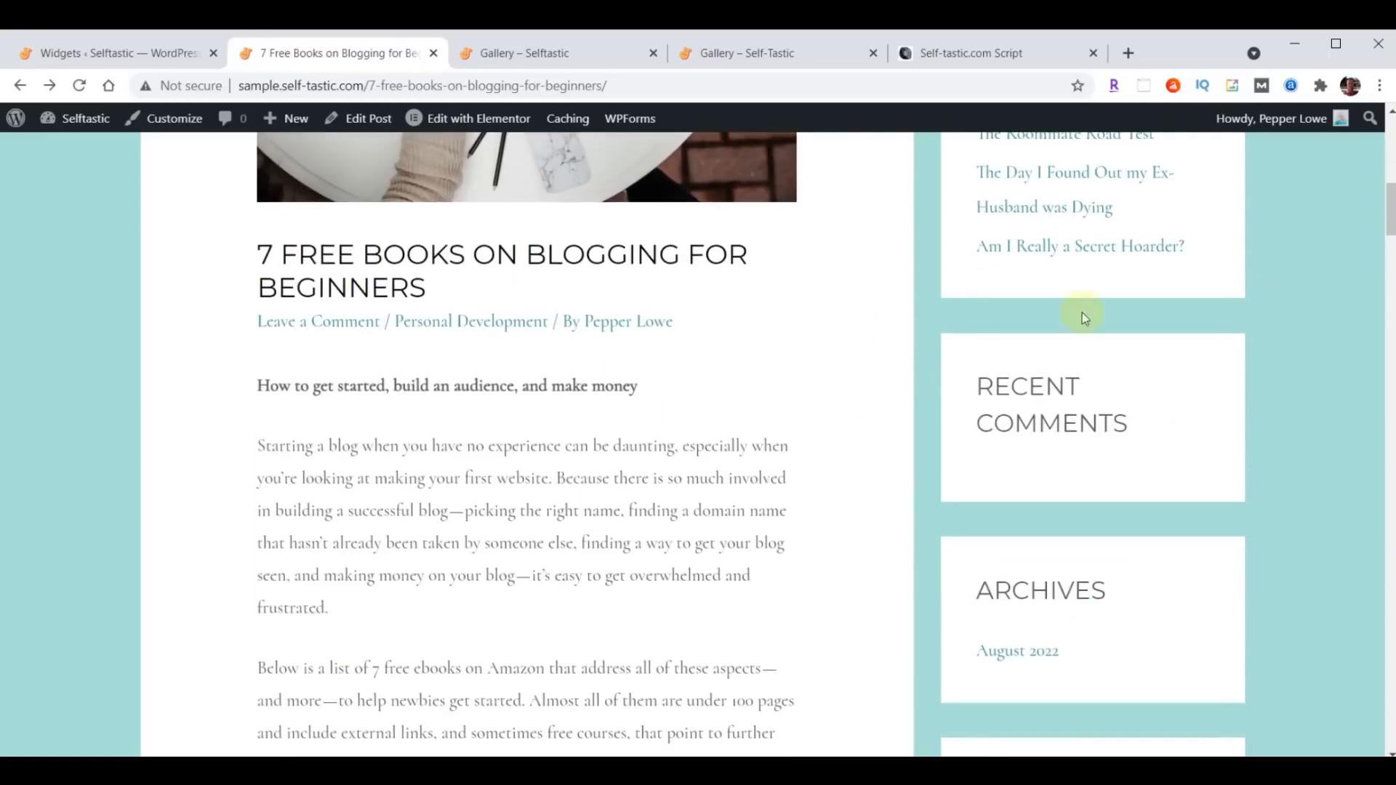
{"action": "scroll", "coordinate": [1082, 313], "scroll_direction": "down", "scroll_amount": 4}
{"action": "scroll", "coordinate": [1262, 317], "scroll_direction": "down", "scroll_amount": 4}
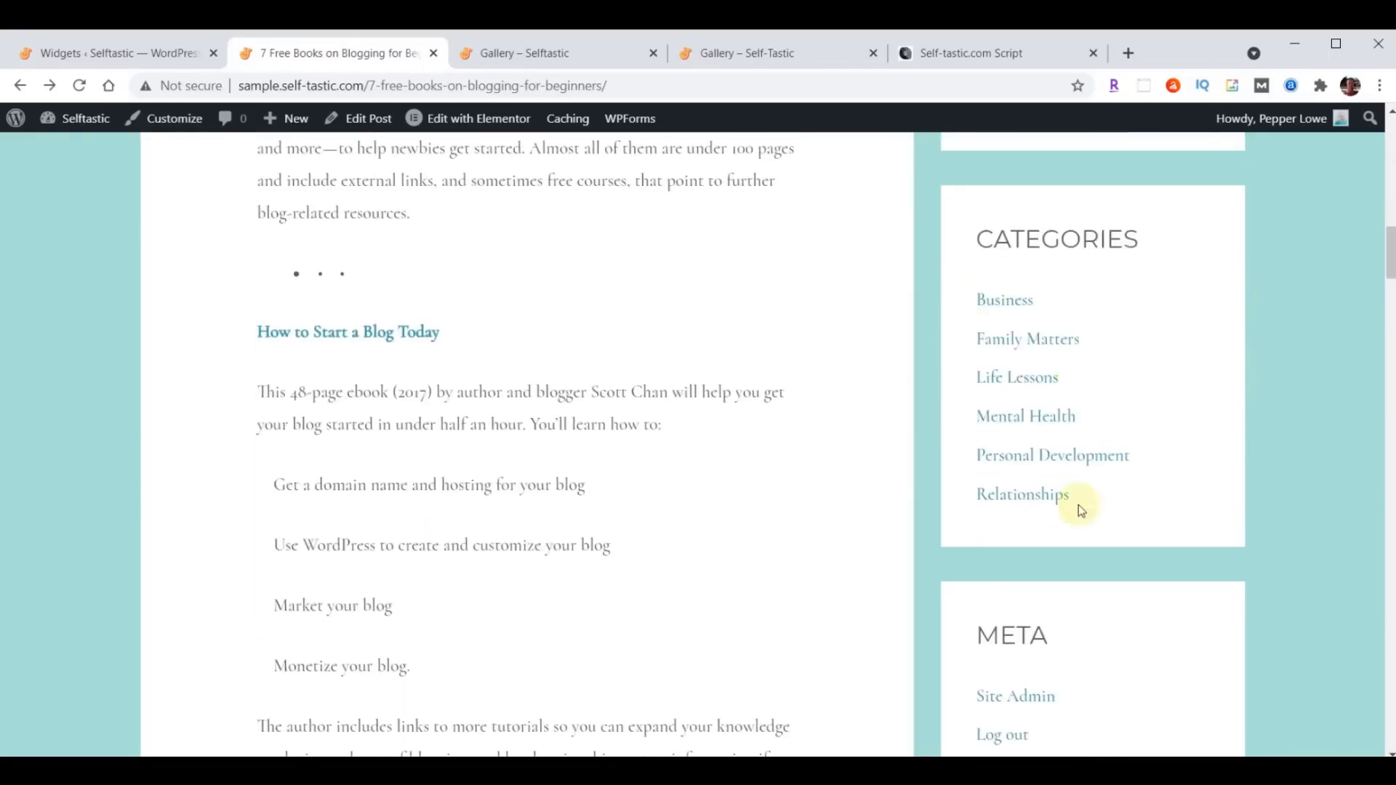
{"action": "scroll", "coordinate": [1313, 339], "scroll_direction": "down", "scroll_amount": 4}
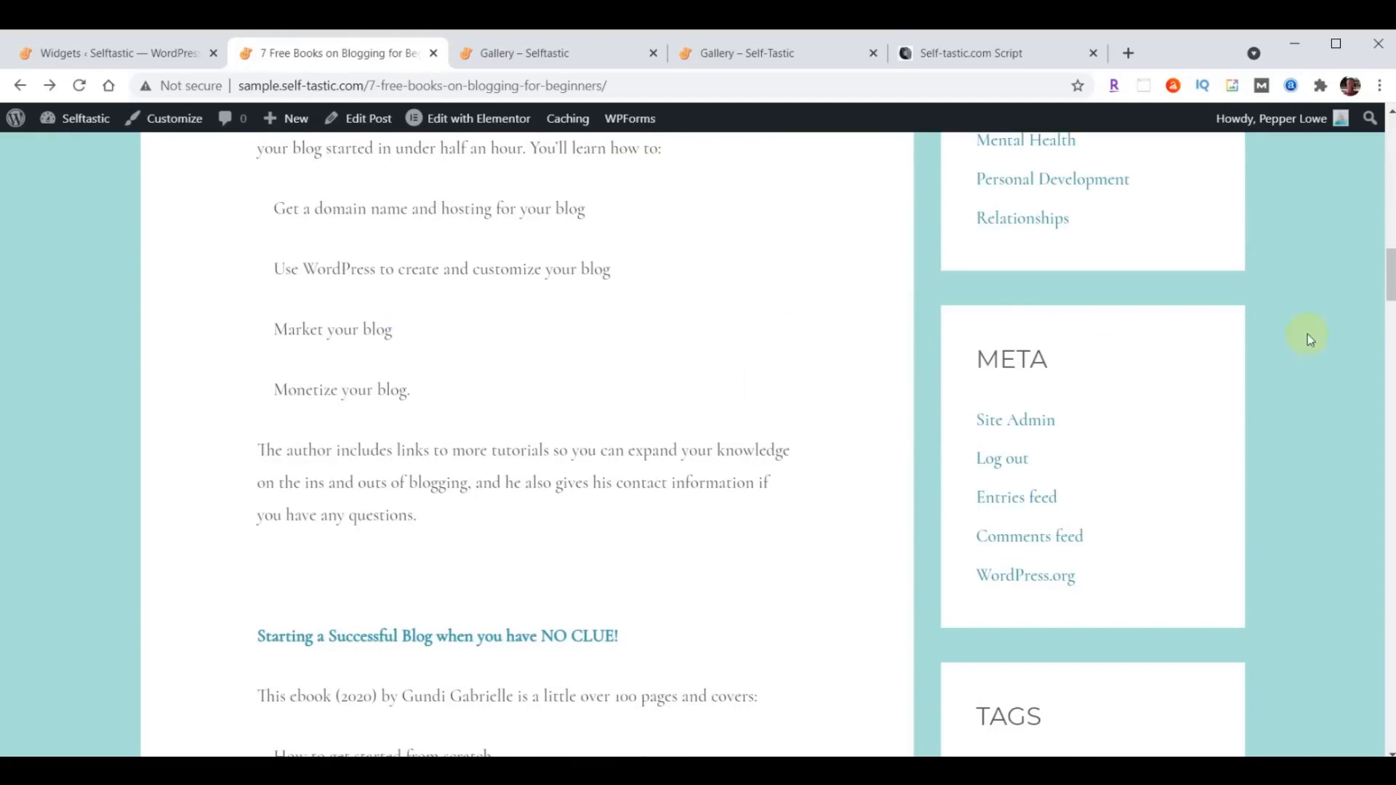
{"action": "scroll", "coordinate": [1342, 329], "scroll_direction": "down", "scroll_amount": 7}
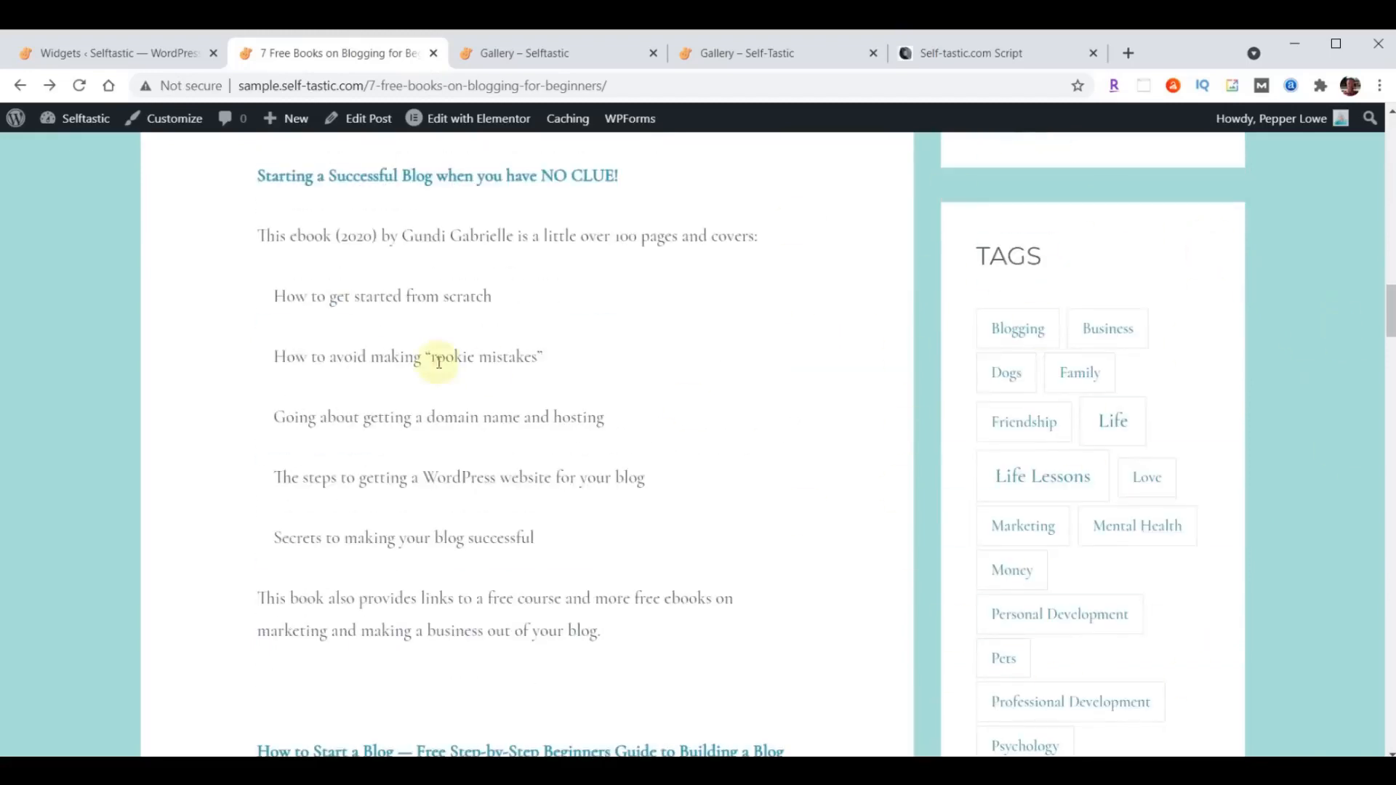
{"action": "scroll", "coordinate": [438, 361], "scroll_direction": "up", "scroll_amount": 15}
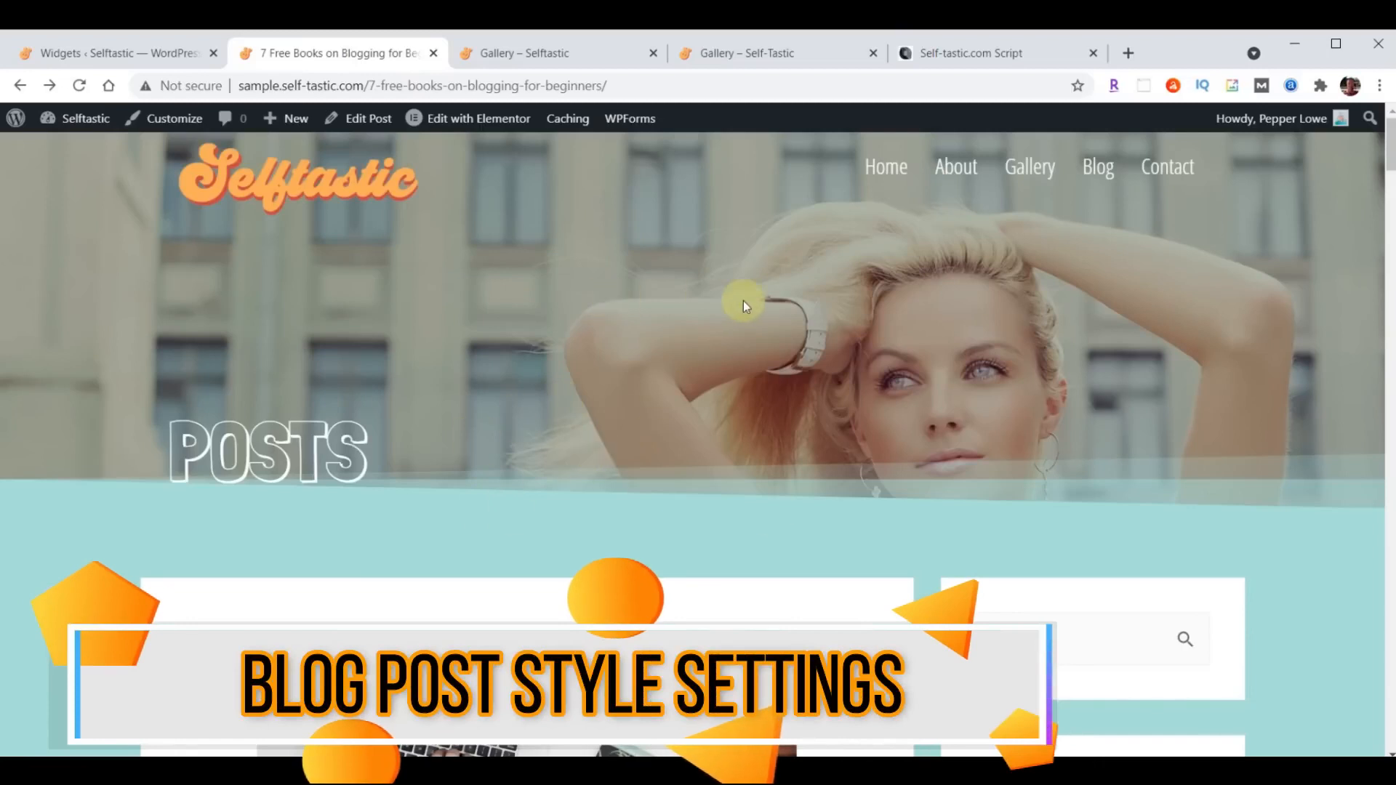
{"action": "scroll", "coordinate": [749, 303], "scroll_direction": "down", "scroll_amount": 6}
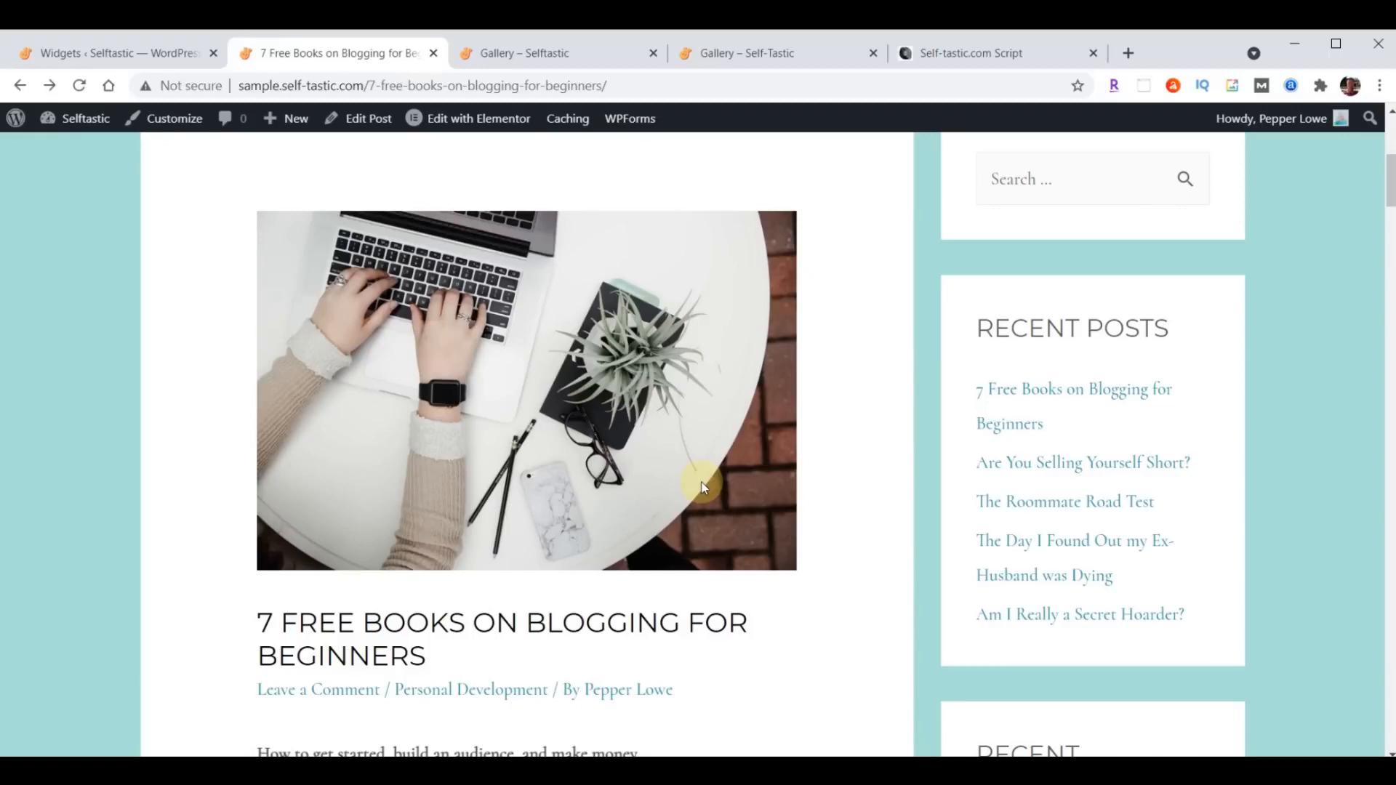
{"action": "scroll", "coordinate": [704, 487], "scroll_direction": "up", "scroll_amount": 1}
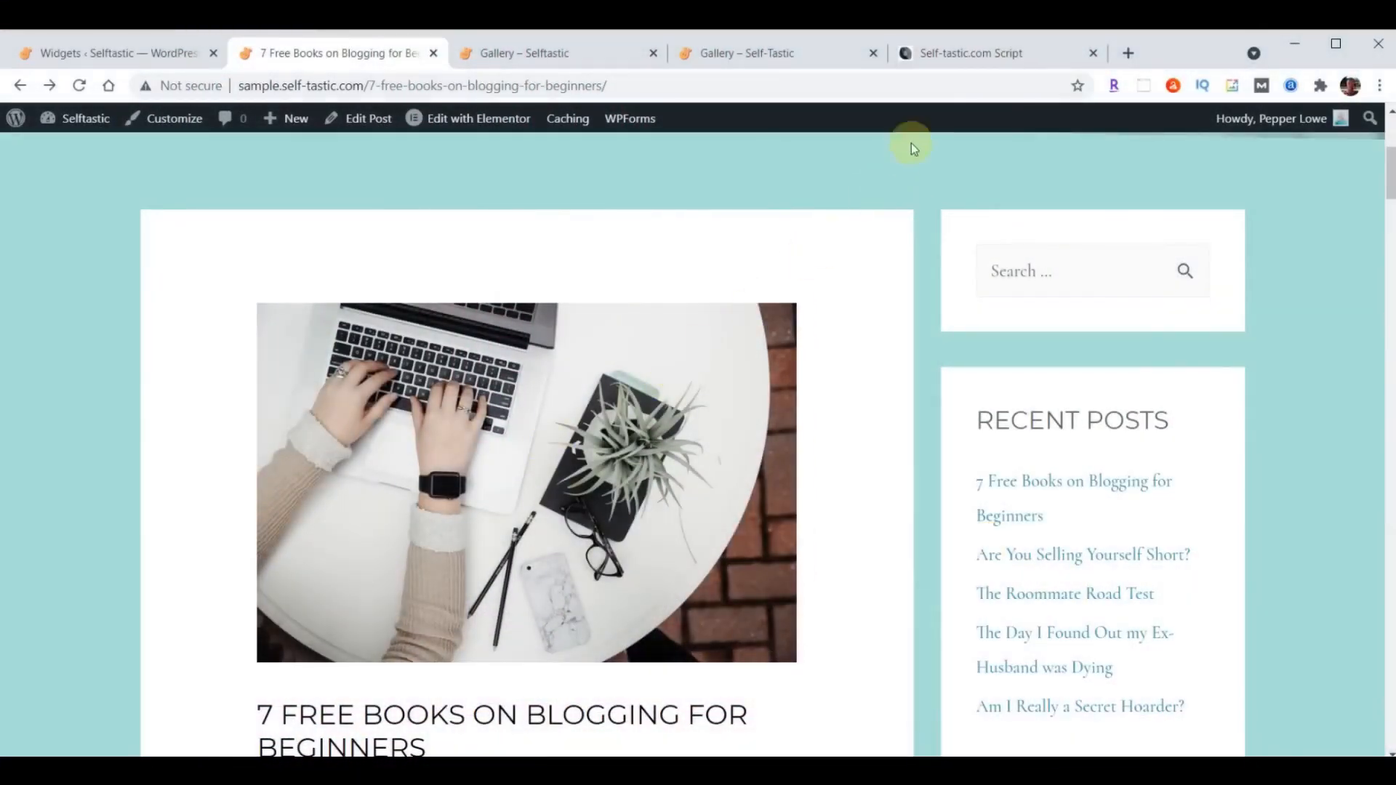
- Copy the complete "Adjust Blog Posts" CSS code from the script document's blog post font and spacing section
{"action": "left_click", "coordinate": [958, 58]}
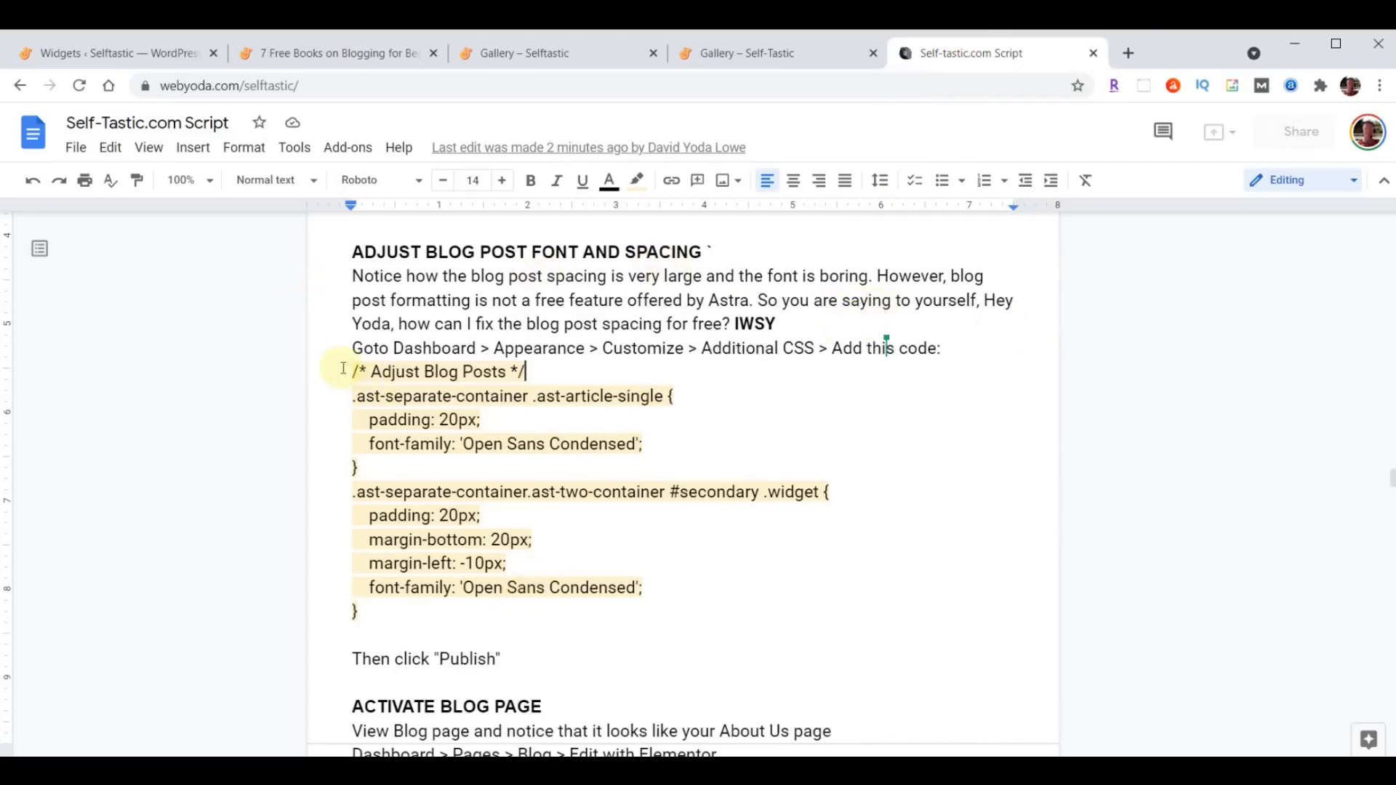
{"action": "left_click_drag", "start_coordinate": [353, 370], "coordinate": [698, 617]}
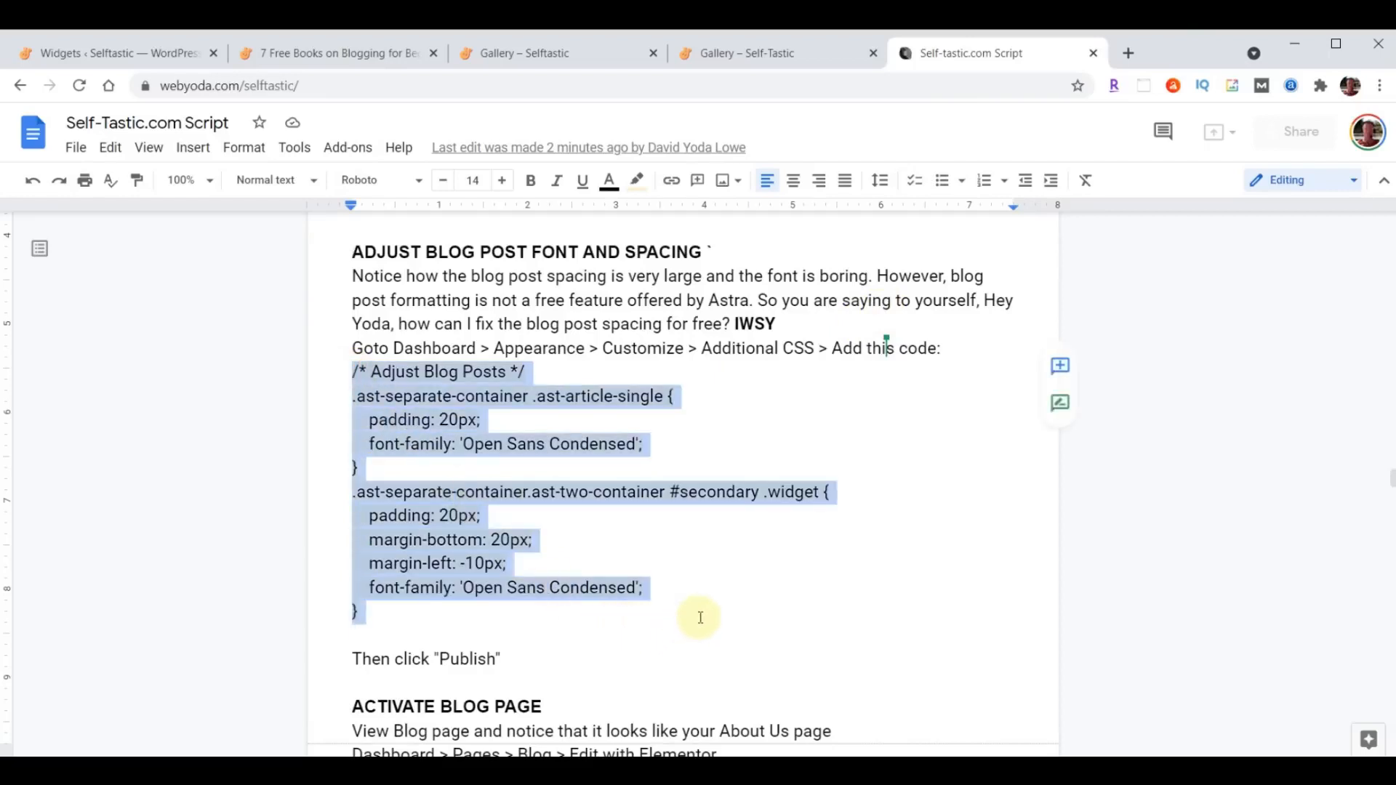
{"action": "left_click", "coordinate": [619, 564]}
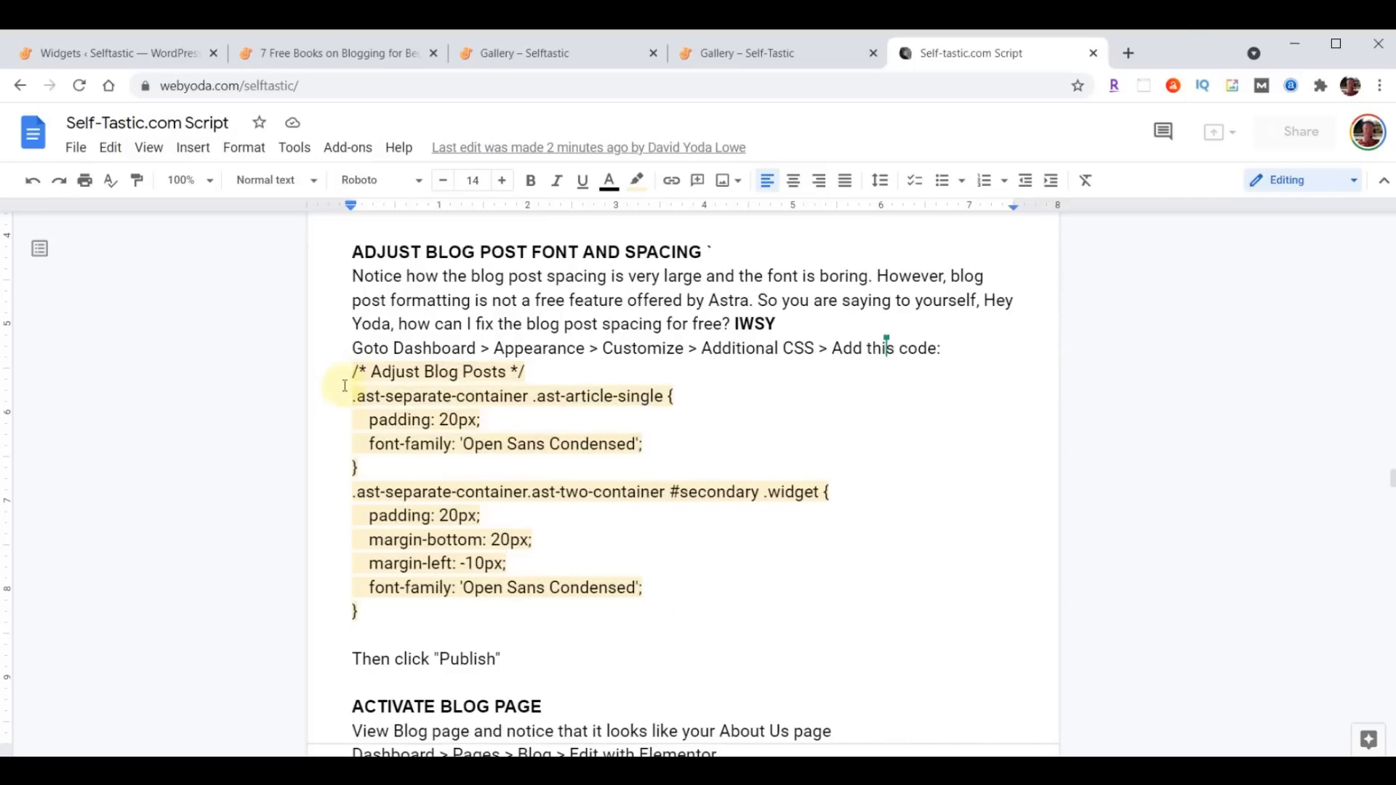
{"action": "left_click_drag", "start_coordinate": [346, 371], "coordinate": [700, 604]}
{"action": "key", "text": "ctrl+c"}
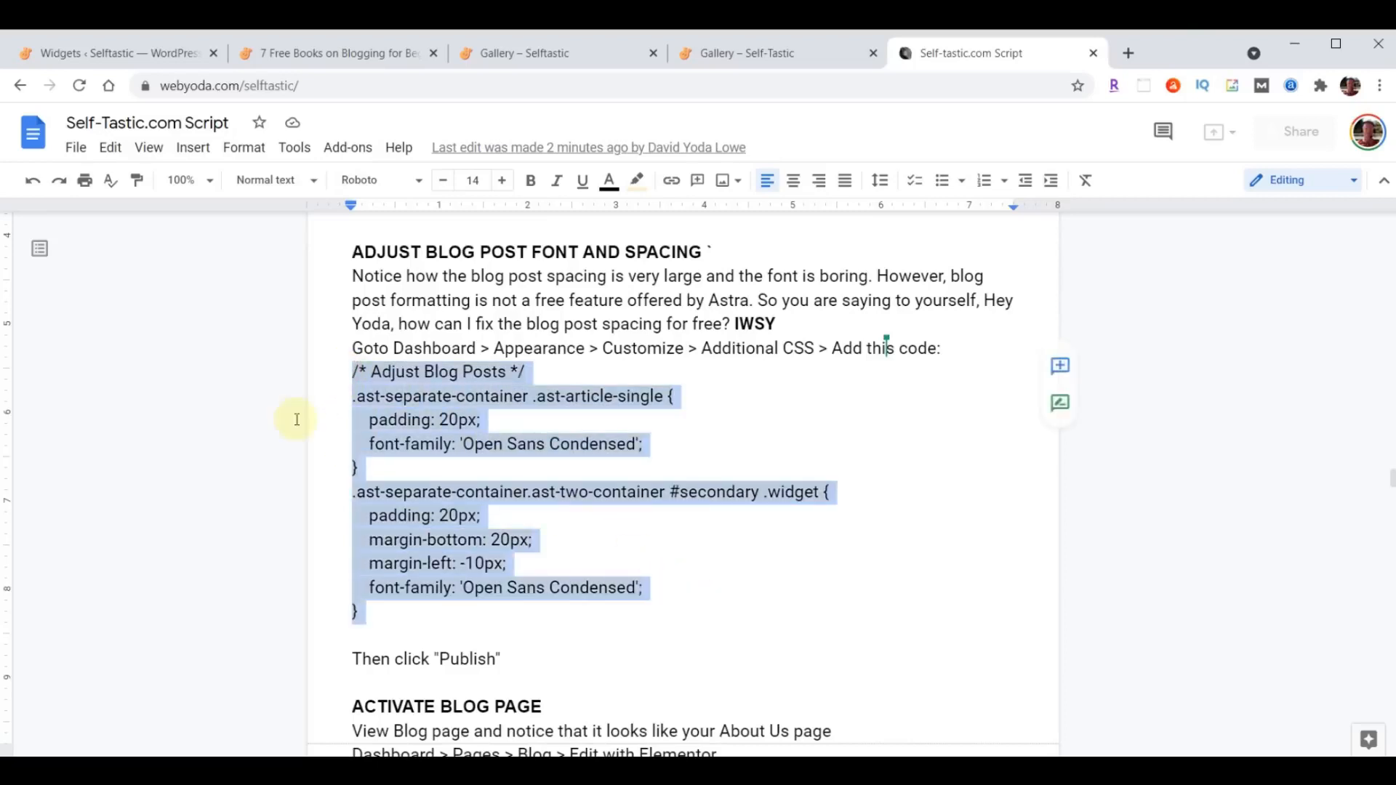
- In the site customizer's Additional CSS, close the help text, paste the copied "Adjust Blog Posts" code and publish the change
{"action": "left_click", "coordinate": [98, 56]}
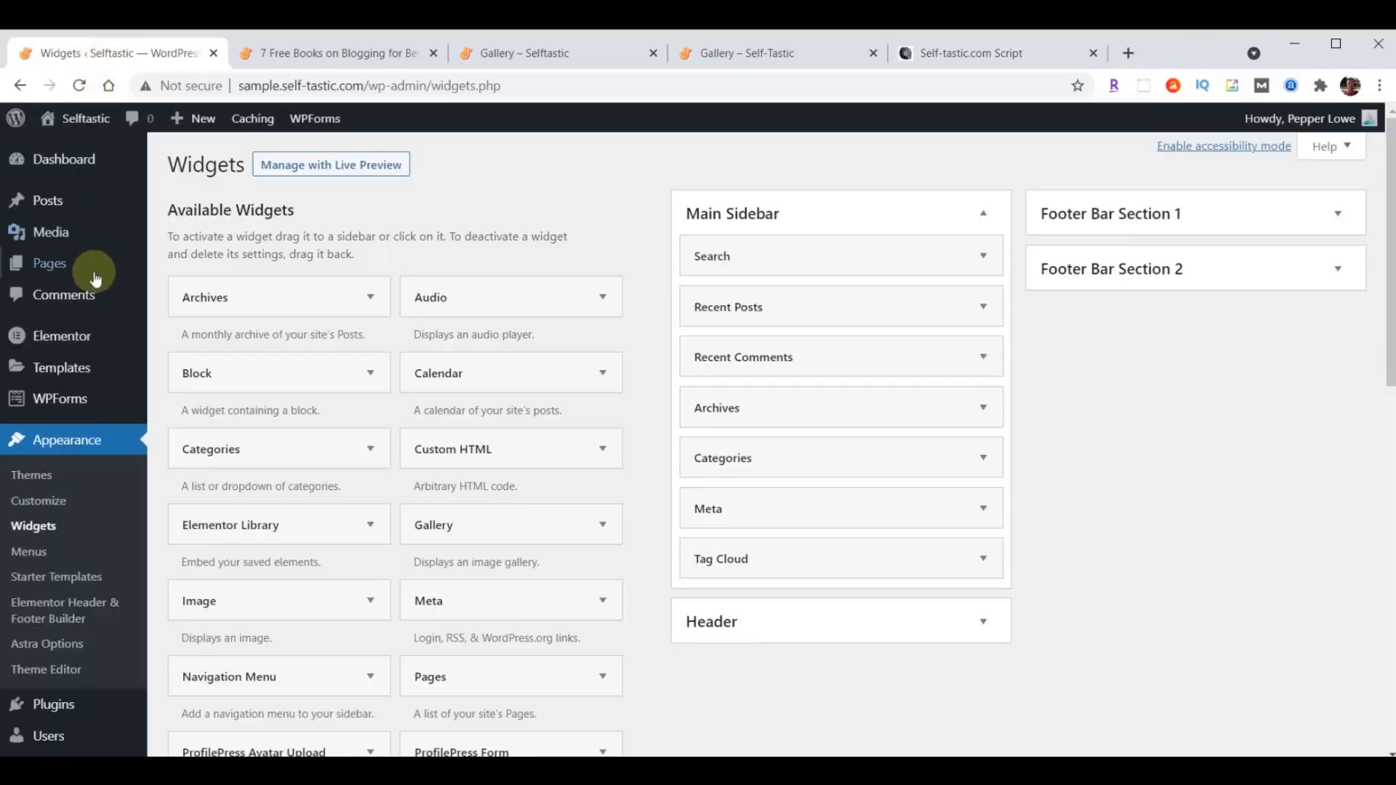
{"action": "left_click", "coordinate": [43, 502]}
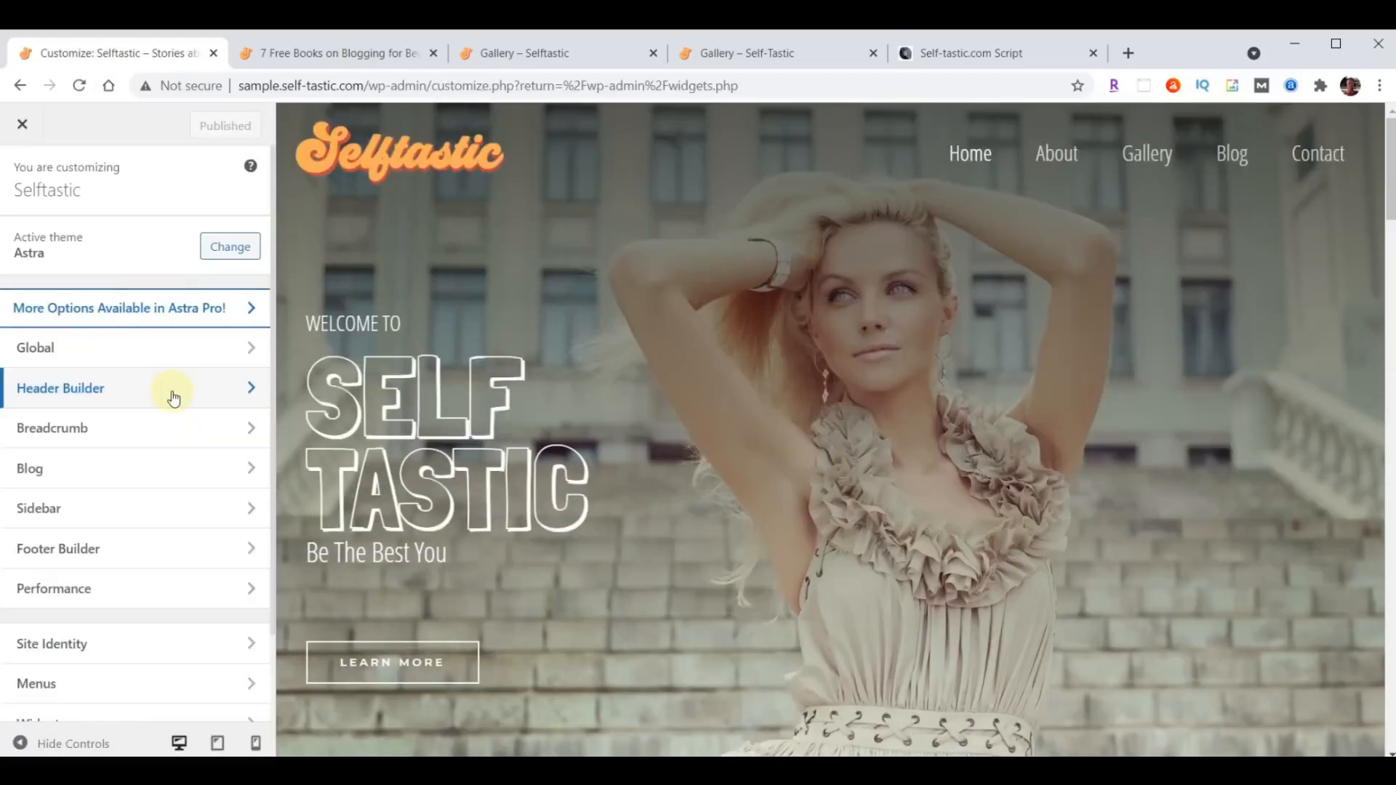
{"action": "scroll", "coordinate": [173, 397], "scroll_direction": "down", "scroll_amount": 2}
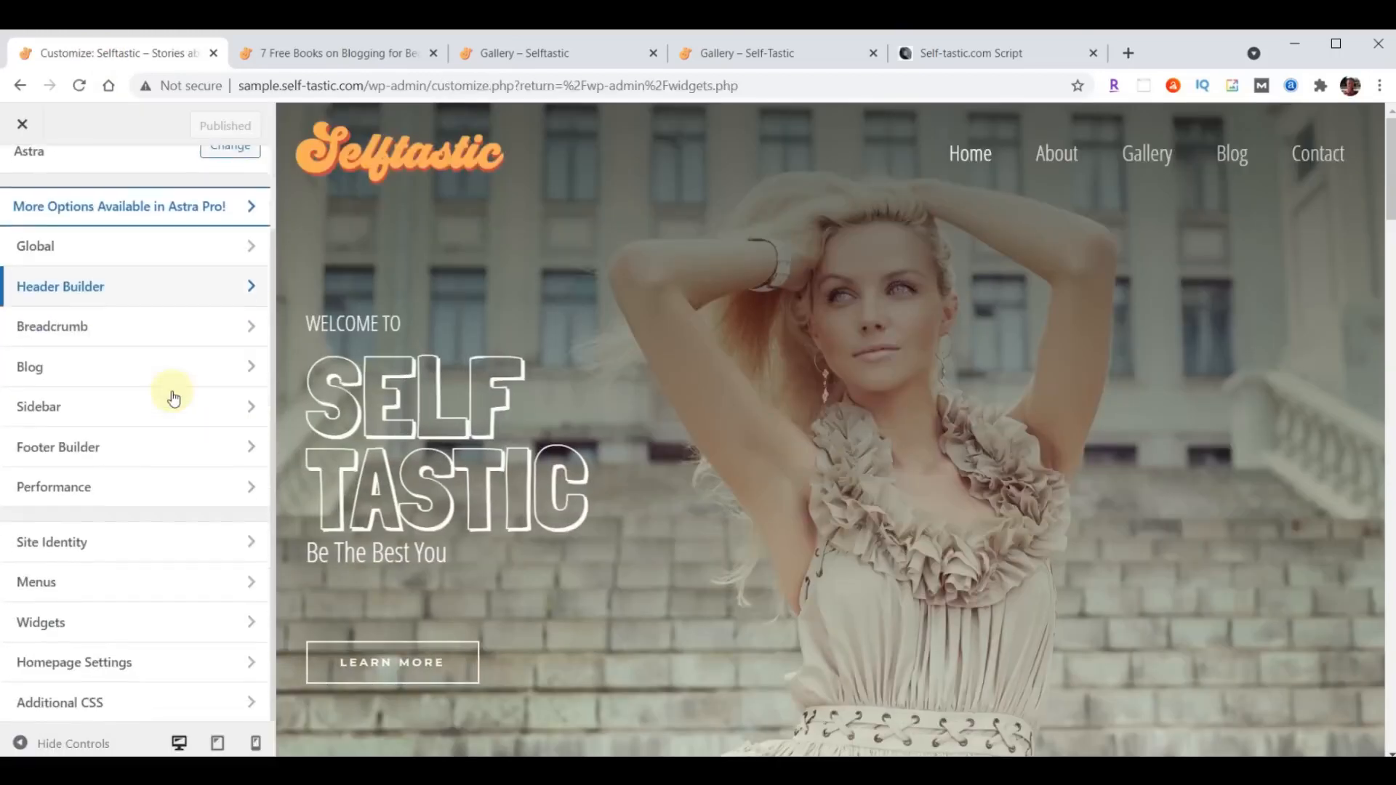
{"action": "left_click", "coordinate": [122, 706]}
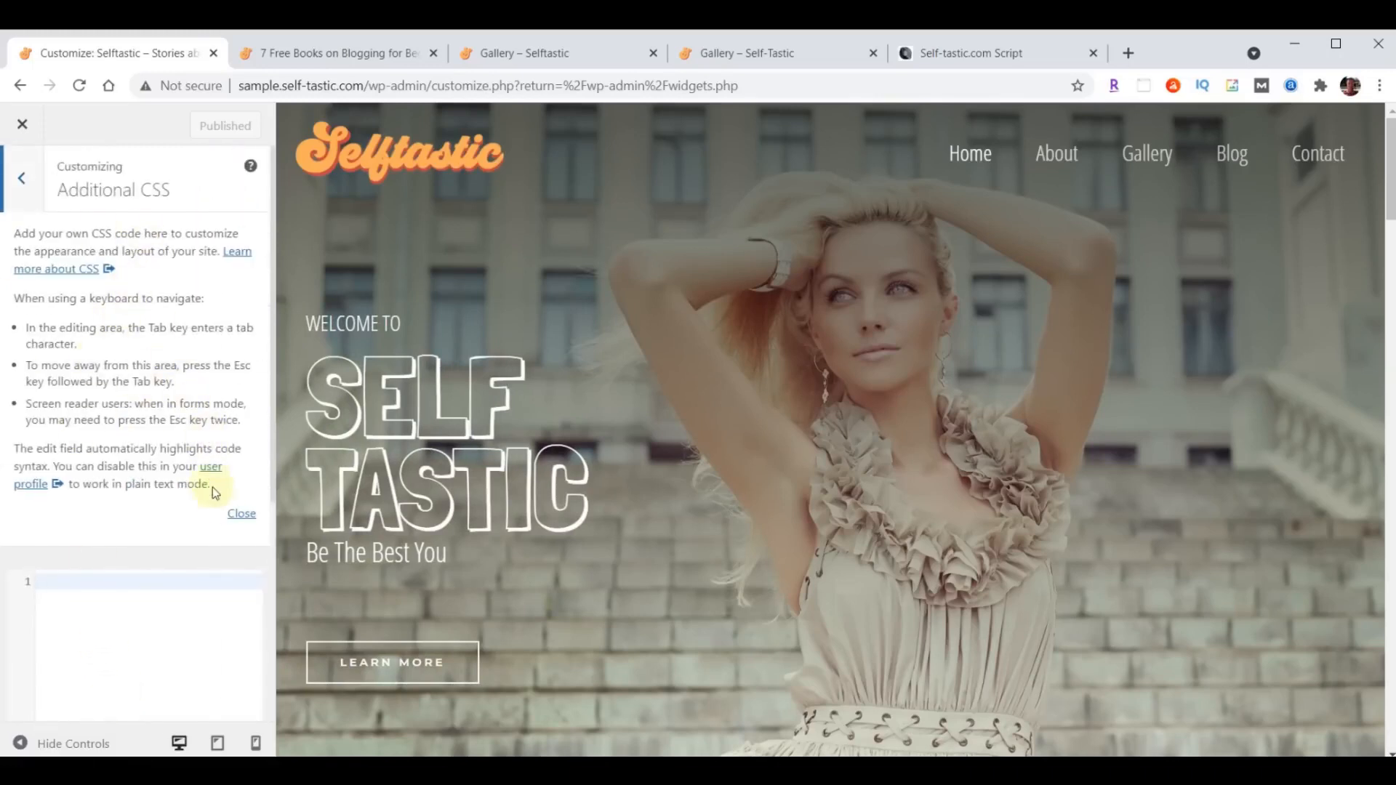
{"action": "left_click", "coordinate": [243, 516]}
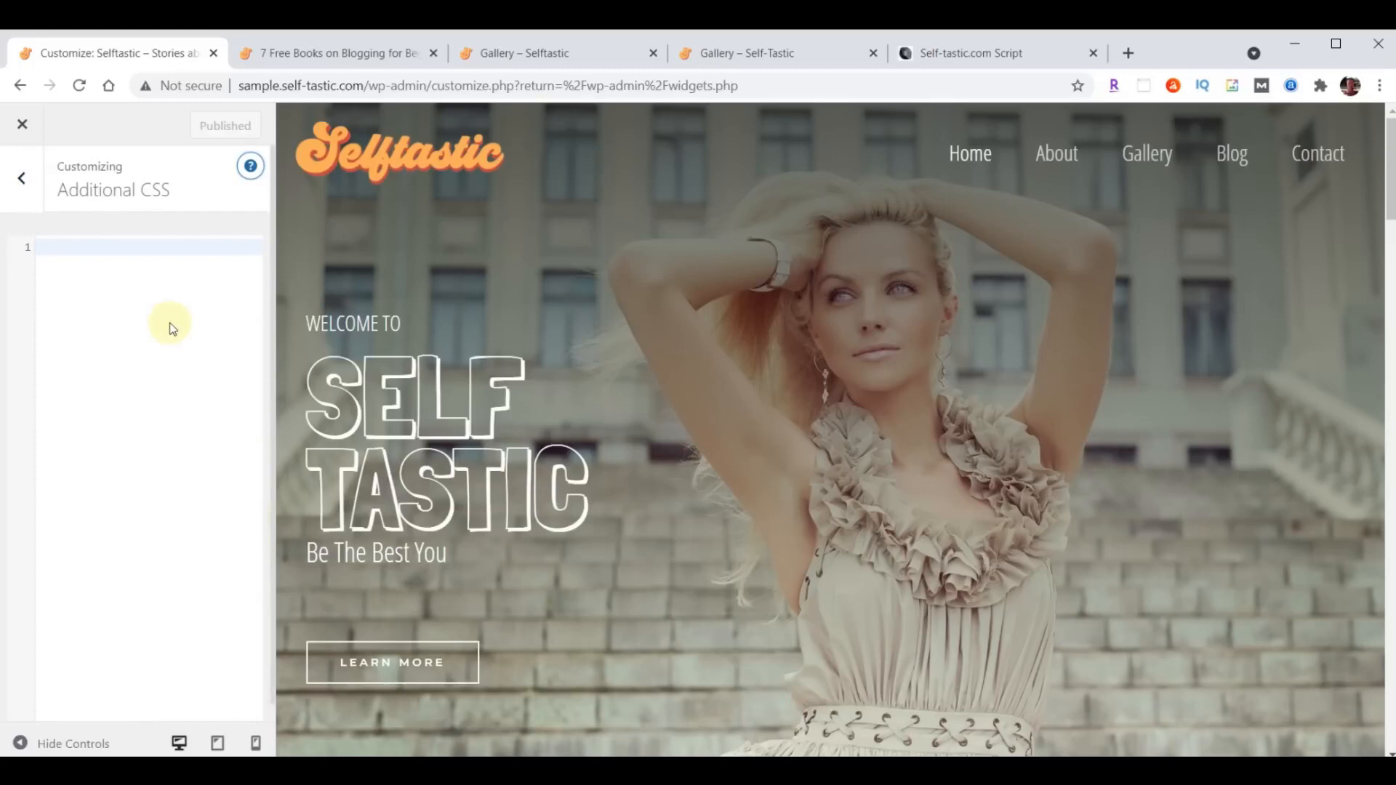
{"action": "left_click", "coordinate": [118, 252]}
{"action": "key", "text": "ctrl+v"}
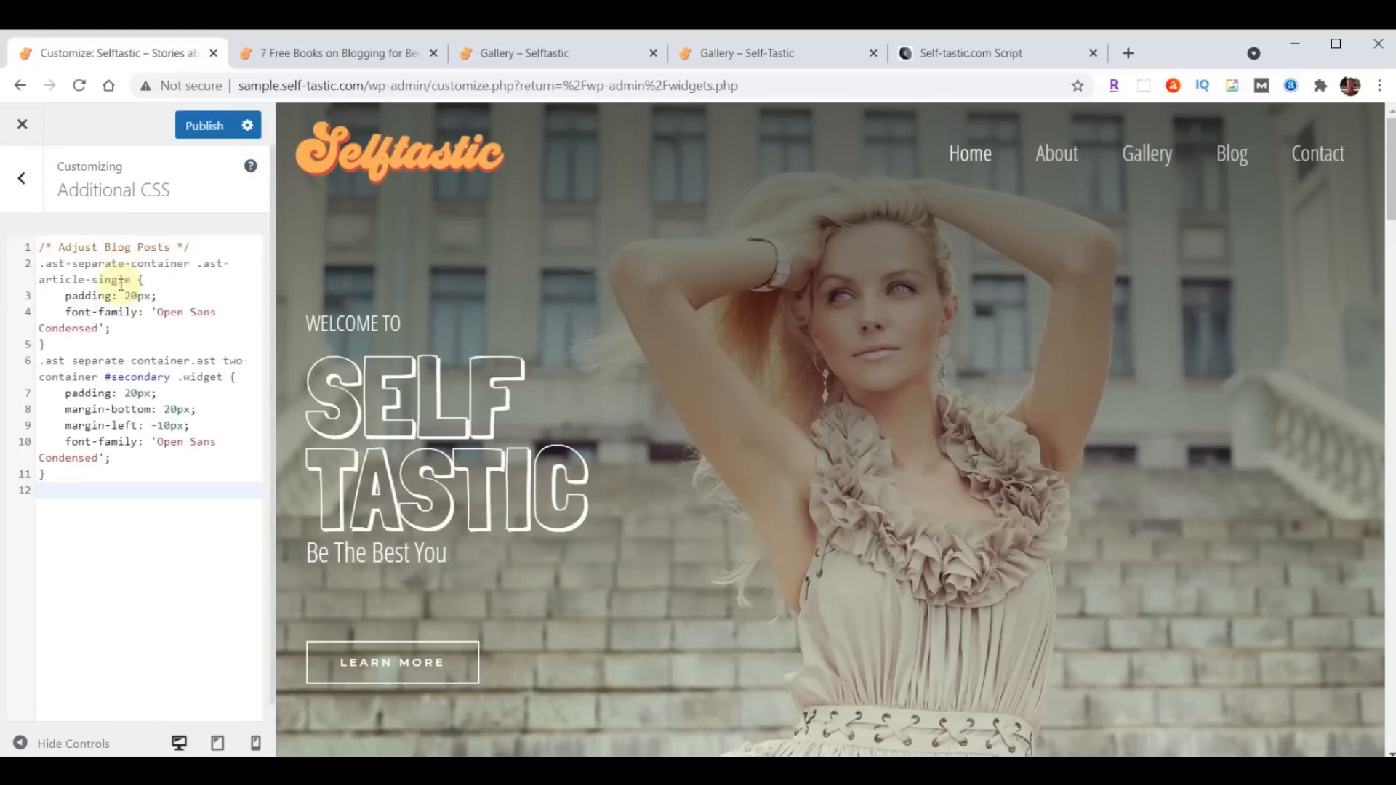
{"action": "left_click", "coordinate": [198, 124]}
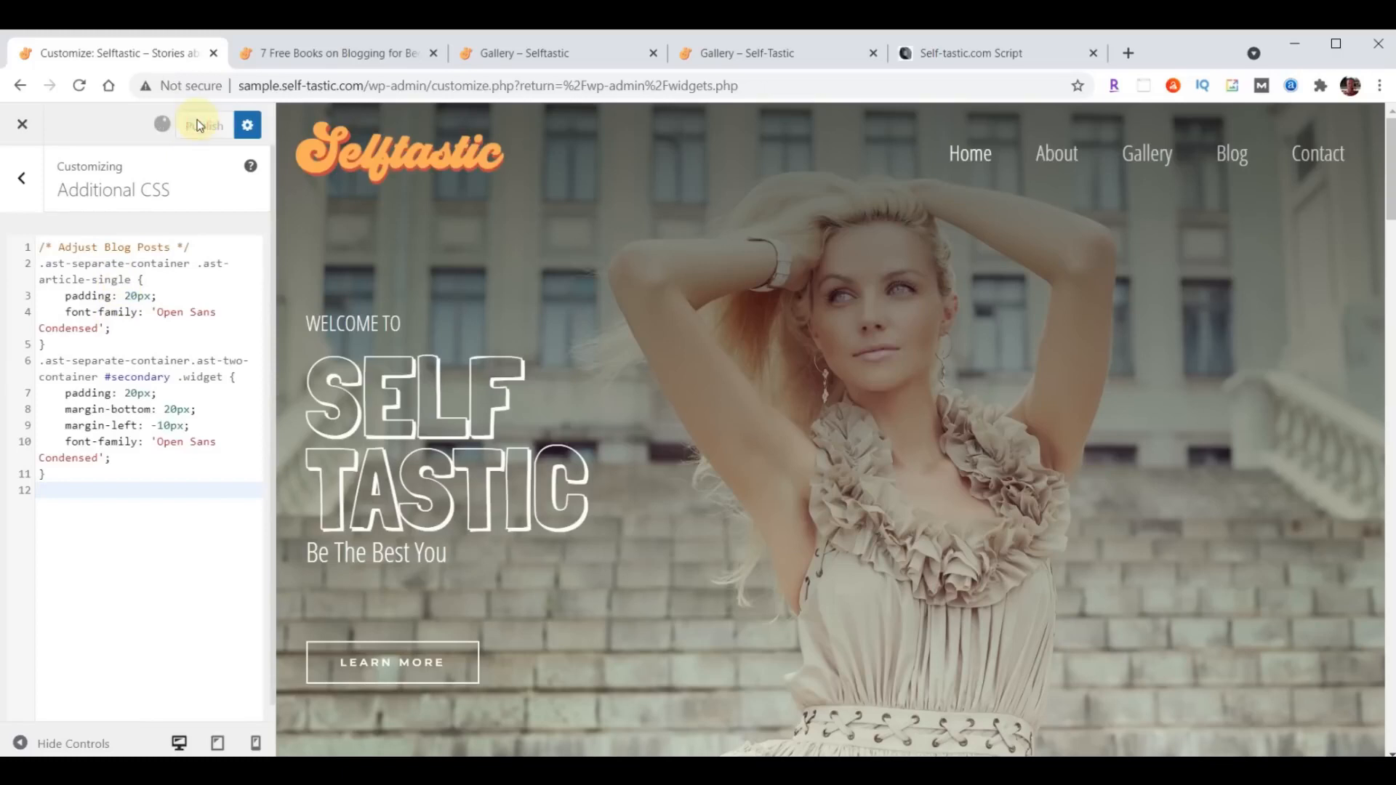
- Reload the "7 Free Books on Blogging for Beginners" post and check how the CSS affects its font, padding and sidebar spacing
{"action": "left_click", "coordinate": [339, 53]}
{"action": "scroll", "coordinate": [1040, 407], "scroll_direction": "down", "scroll_amount": 10}
{"action": "scroll", "coordinate": [934, 463], "scroll_direction": "up", "scroll_amount": 5}
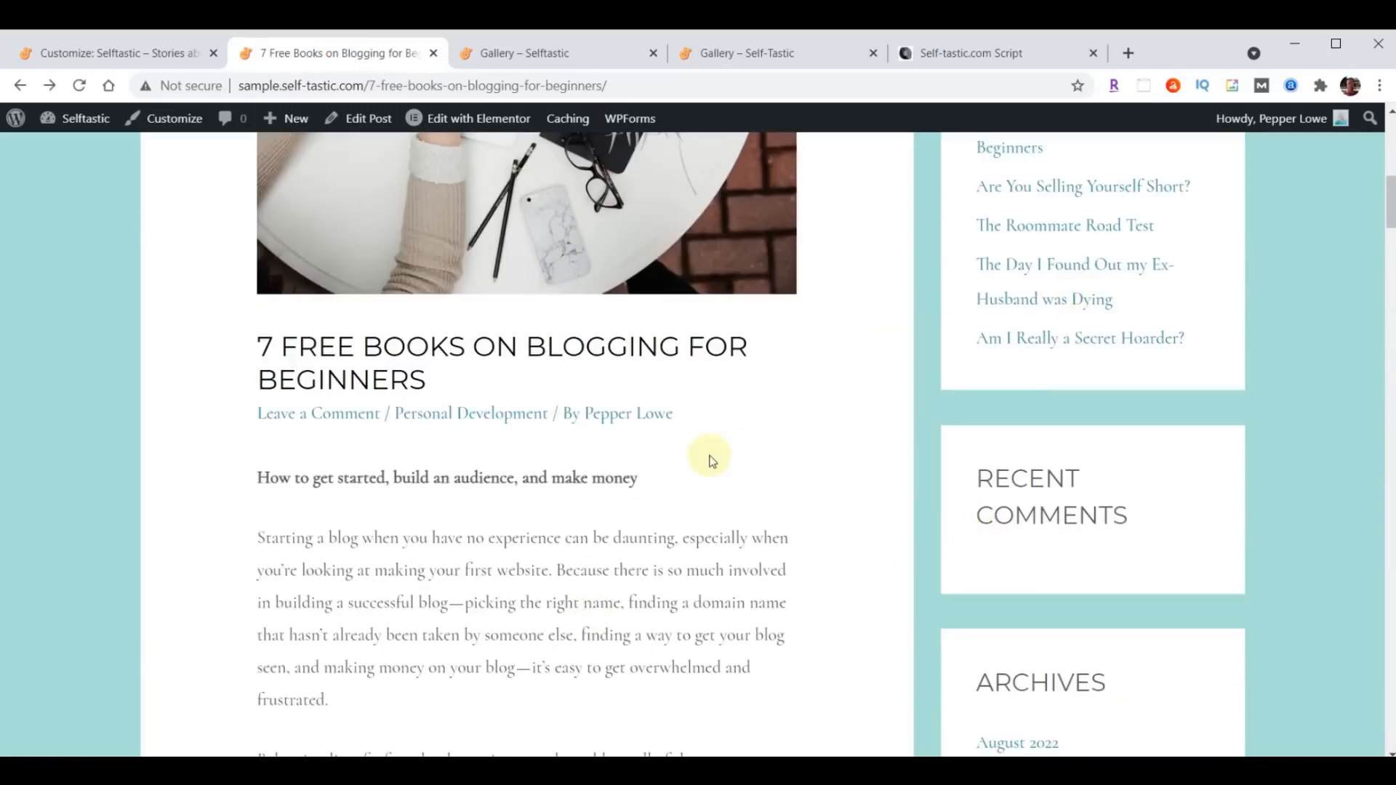
{"action": "scroll", "coordinate": [711, 460], "scroll_direction": "up", "scroll_amount": 4}
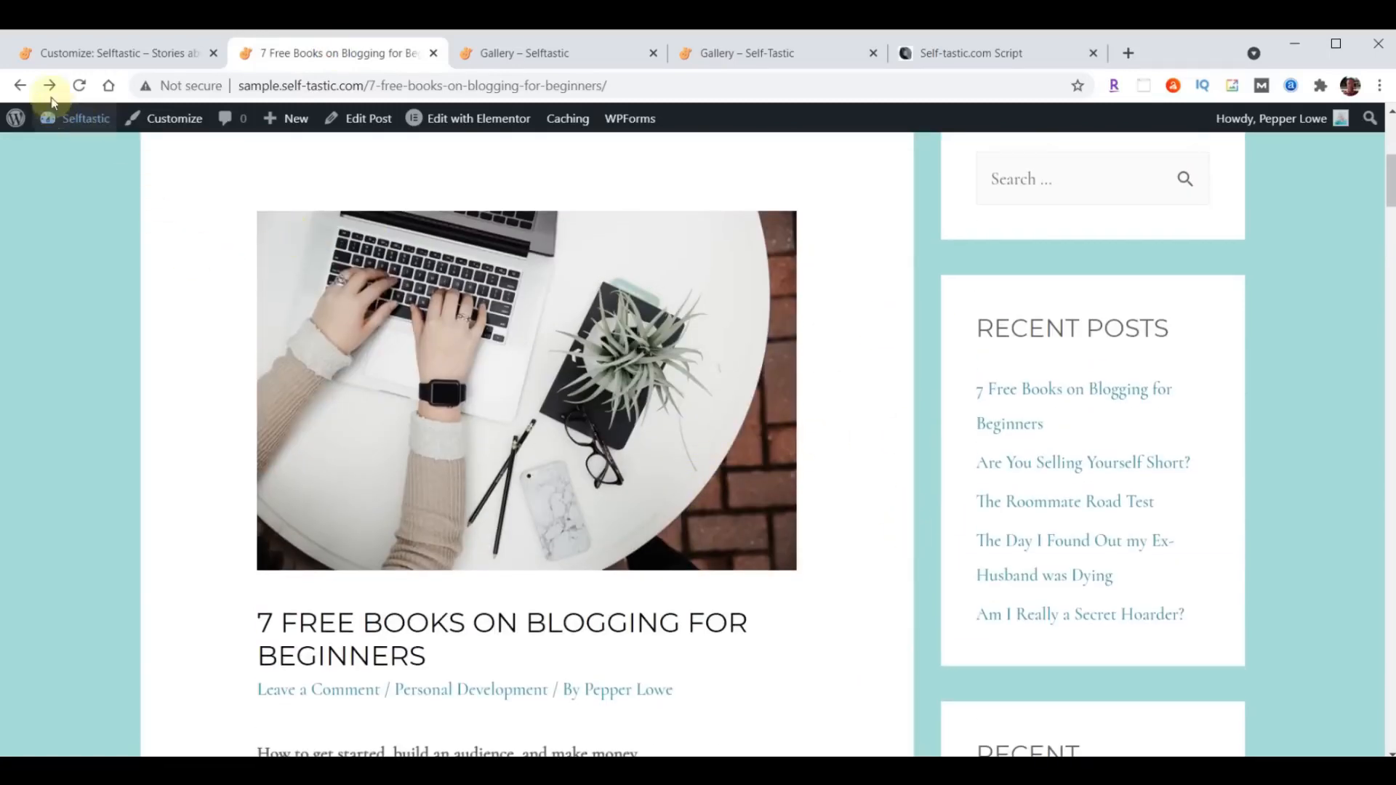
{"action": "left_click", "coordinate": [80, 85]}
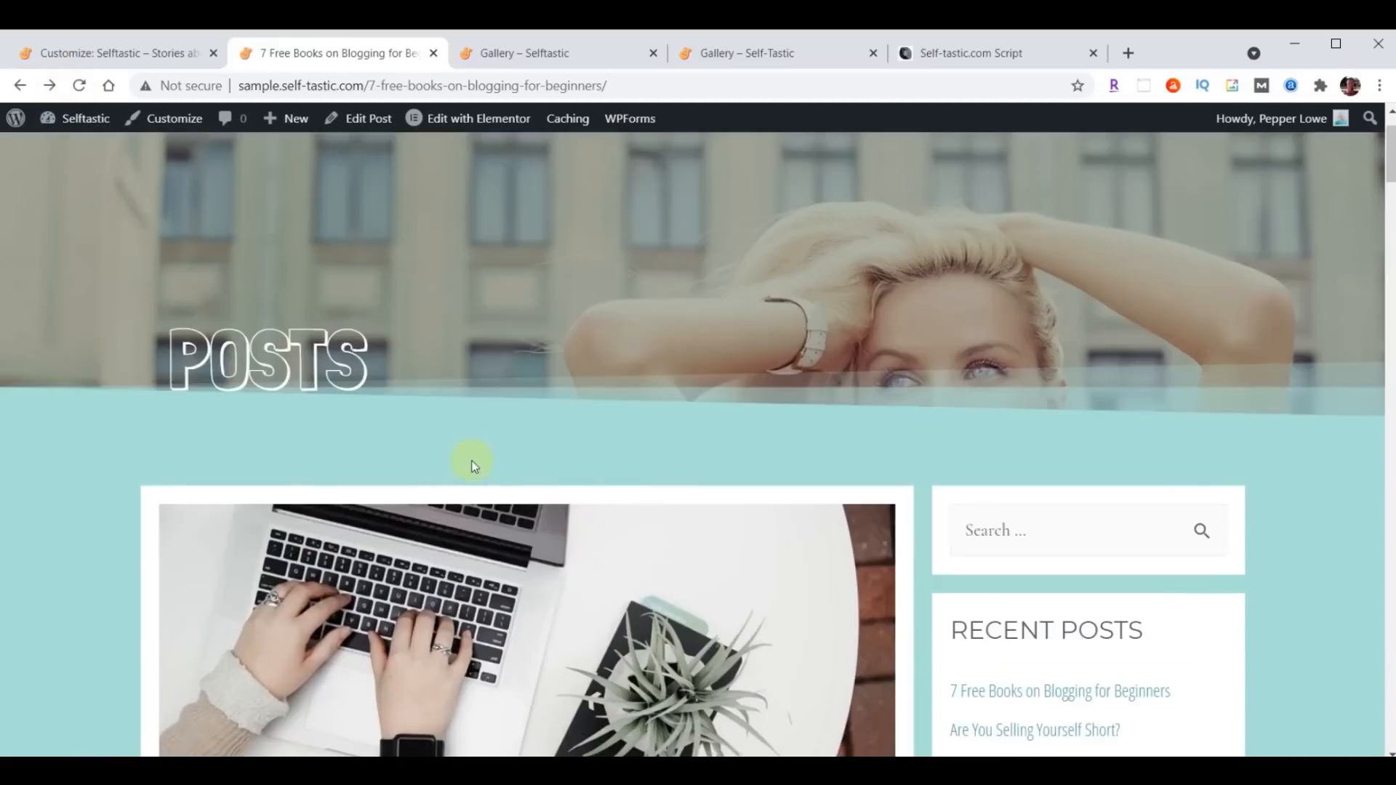
{"action": "scroll", "coordinate": [582, 480], "scroll_direction": "down", "scroll_amount": 4}
{"action": "scroll", "coordinate": [727, 501], "scroll_direction": "down", "scroll_amount": 5}
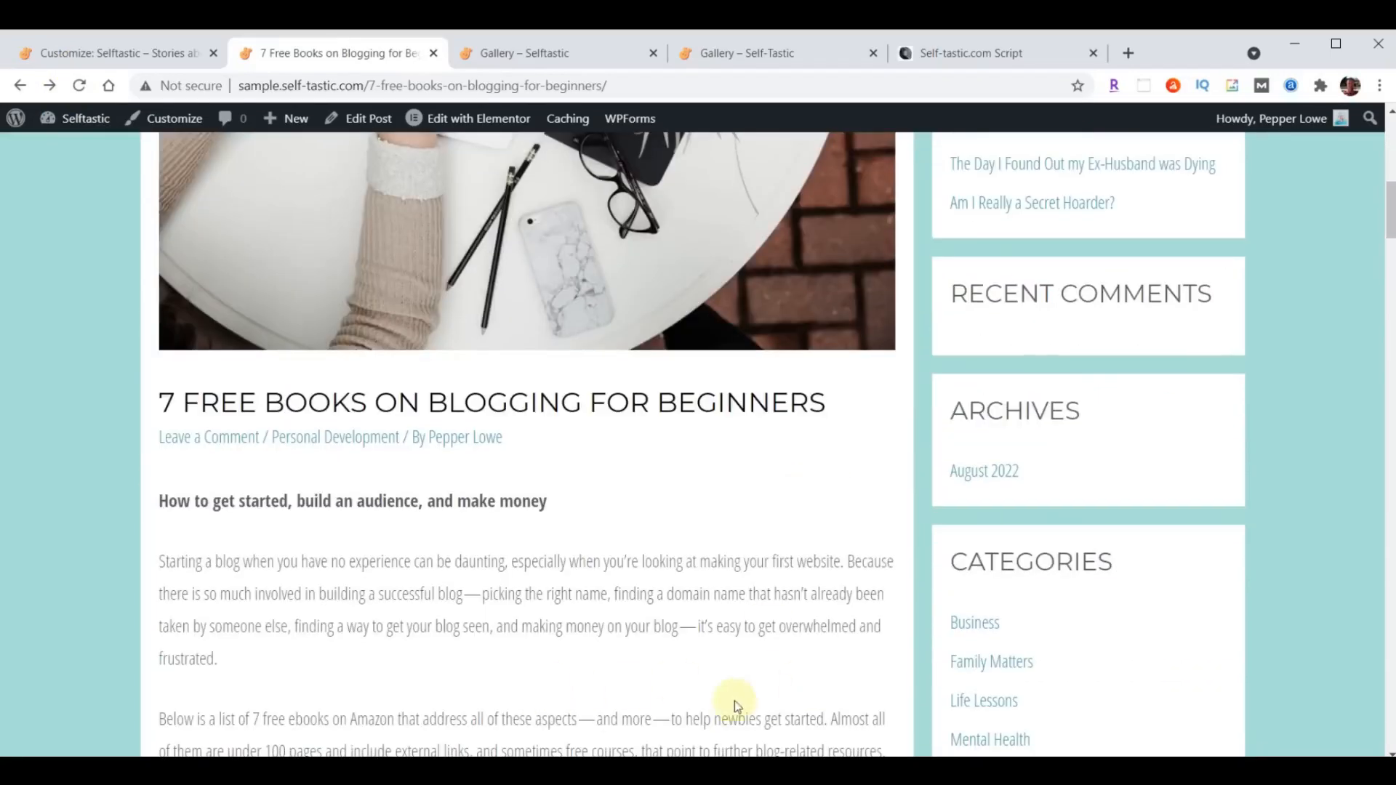
{"action": "scroll", "coordinate": [734, 563], "scroll_direction": "down", "scroll_amount": 7}
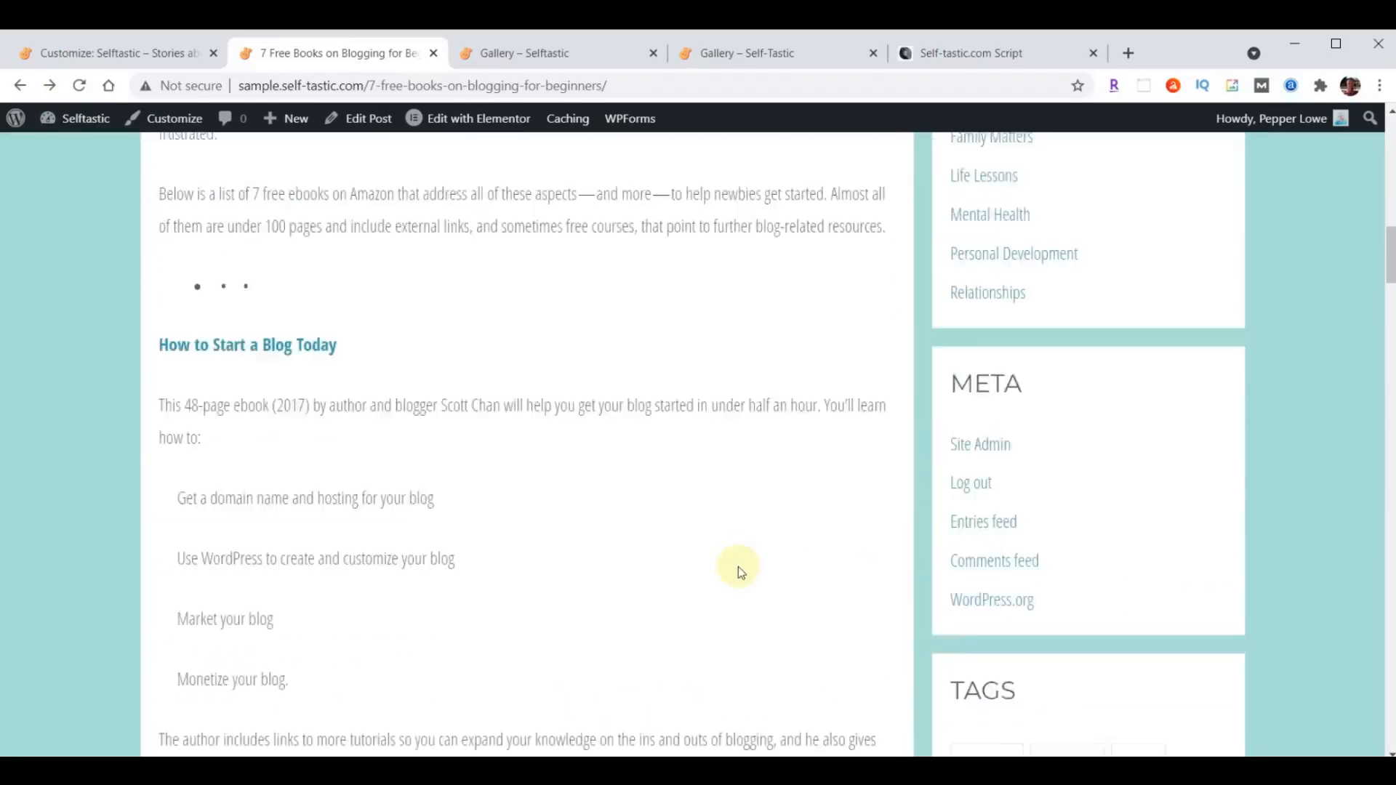
{"action": "scroll", "coordinate": [738, 566], "scroll_direction": "down", "scroll_amount": 10}
{"action": "scroll", "coordinate": [735, 630], "scroll_direction": "up", "scroll_amount": 8}
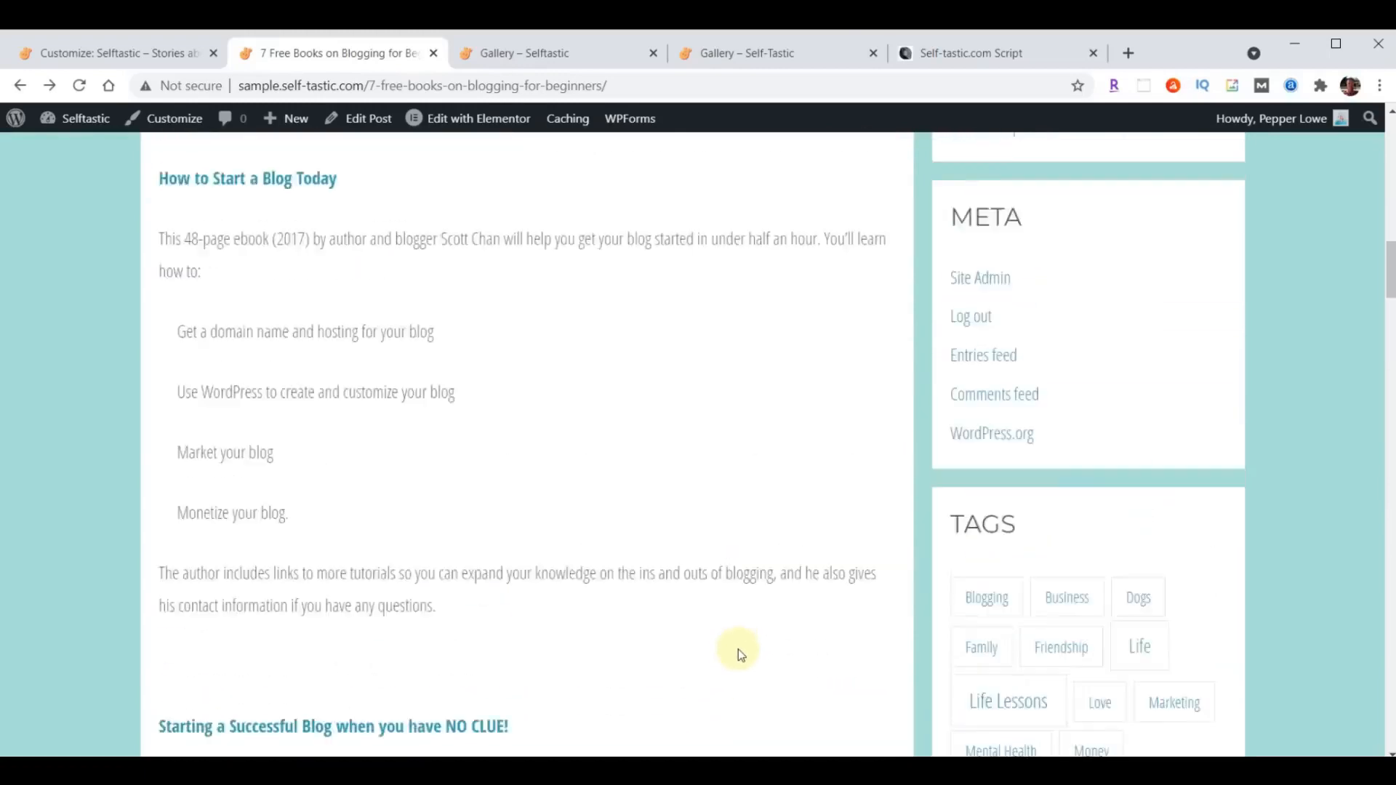
{"action": "scroll", "coordinate": [739, 649], "scroll_direction": "up", "scroll_amount": 15}
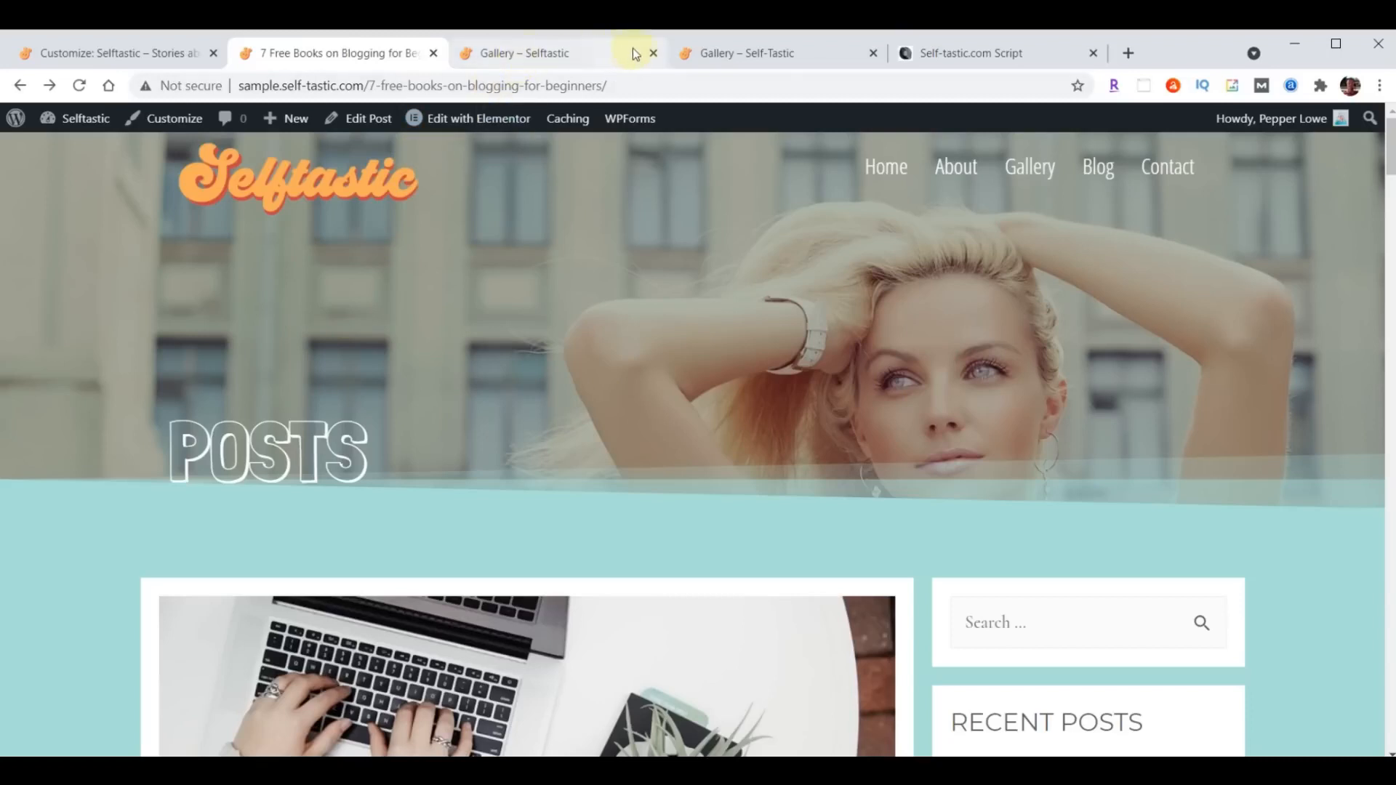
- Close the spare Selftastic gallery page and open the site's live Blog page to check its content
{"action": "left_click", "coordinate": [654, 53]}
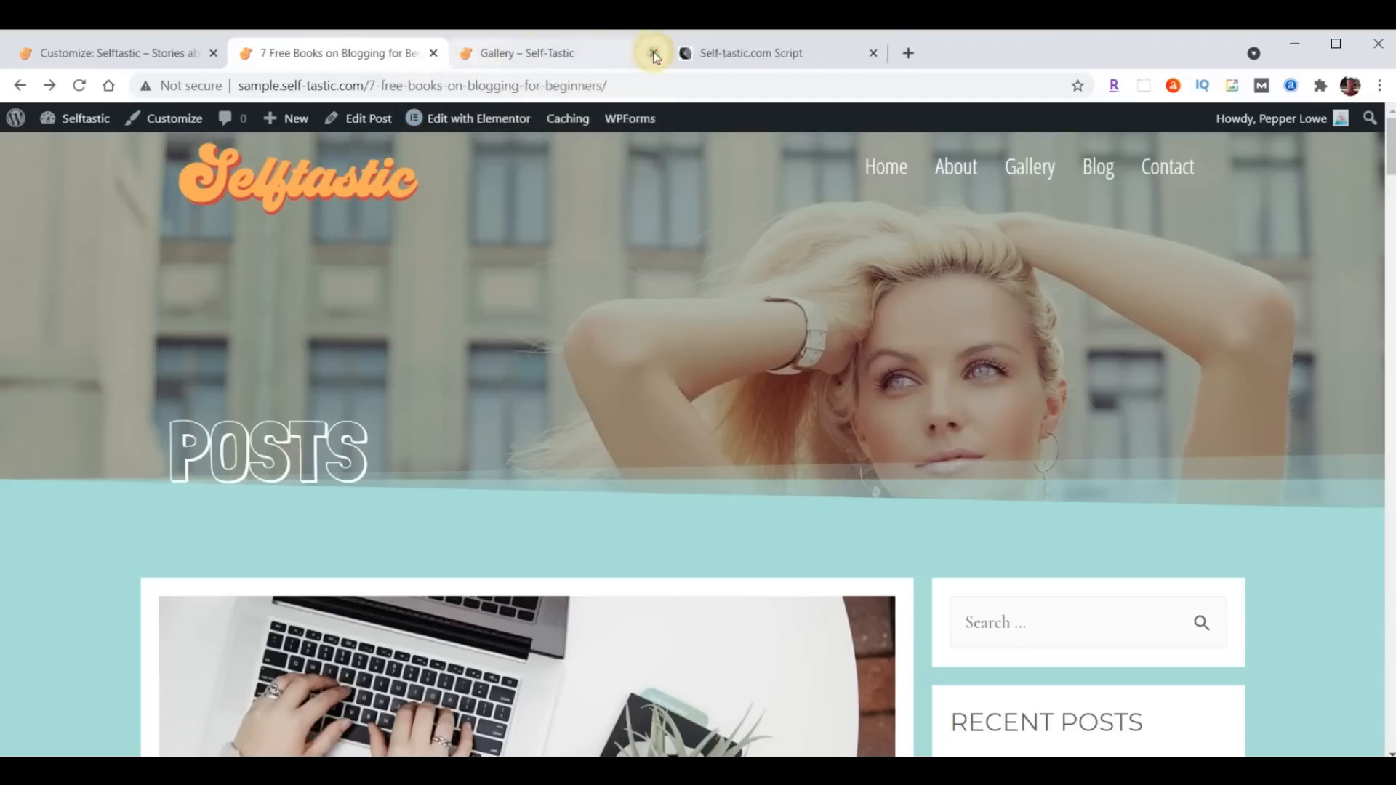
{"action": "left_click", "coordinate": [1095, 167]}
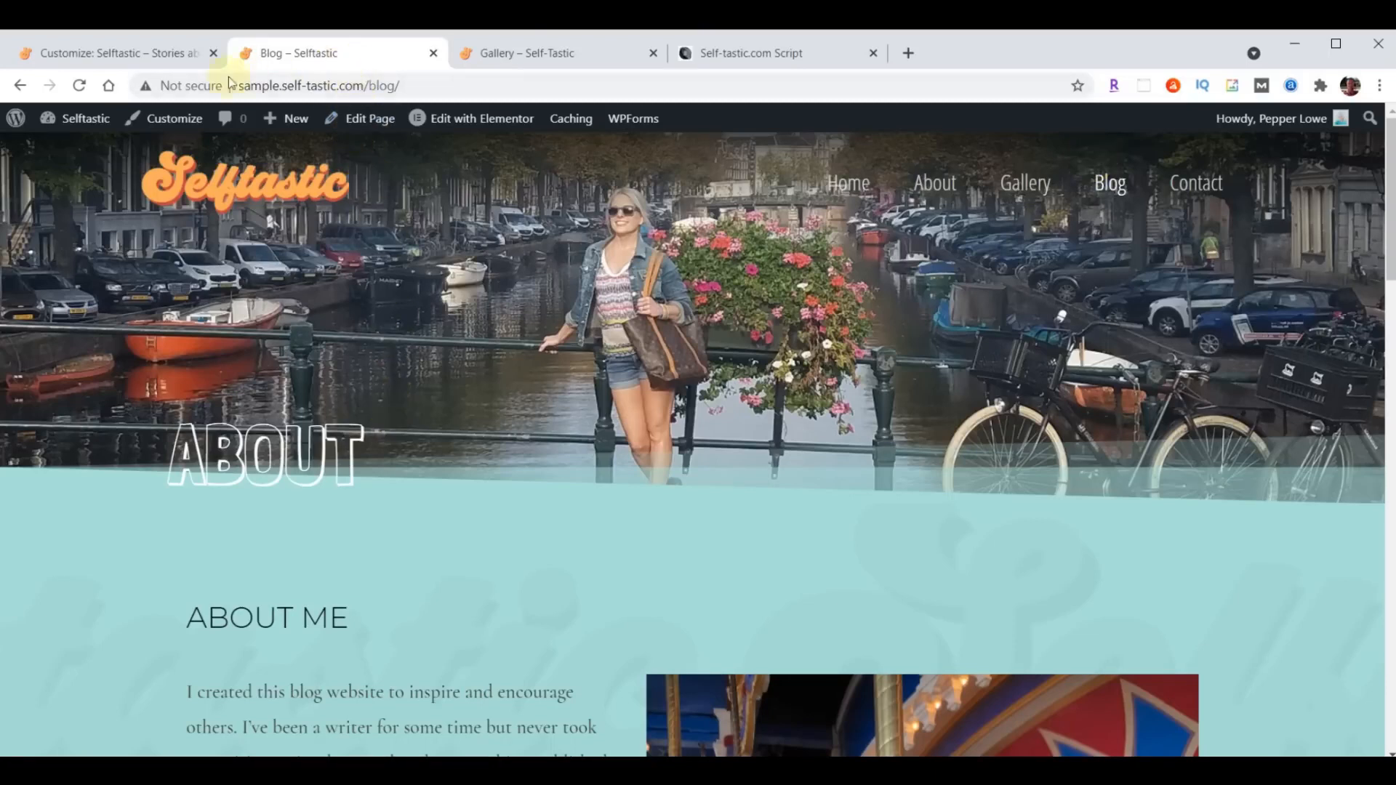
- Leave the site customizer and open the Blog page from the site's pages list for editing with Elementor
{"action": "left_click", "coordinate": [98, 60]}
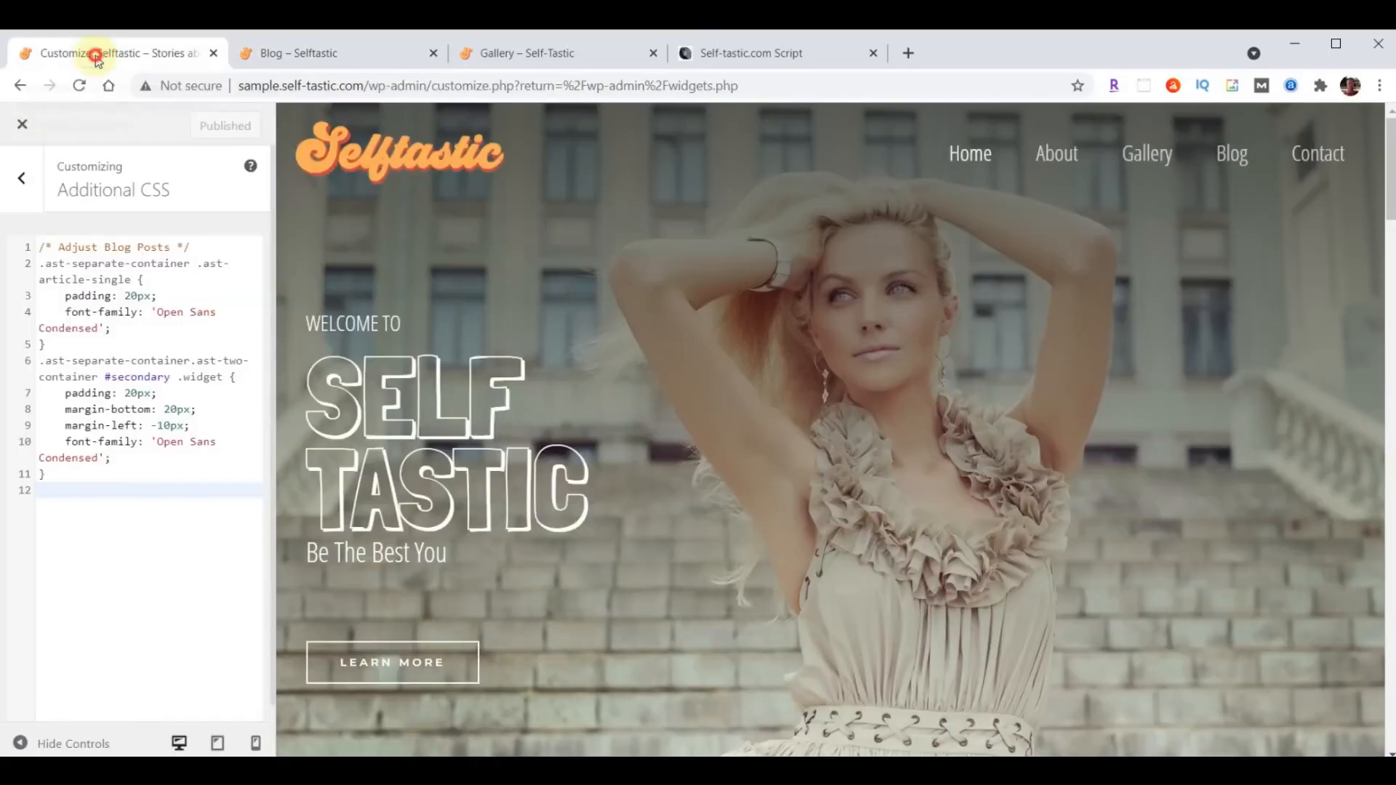
{"action": "left_click", "coordinate": [24, 128]}
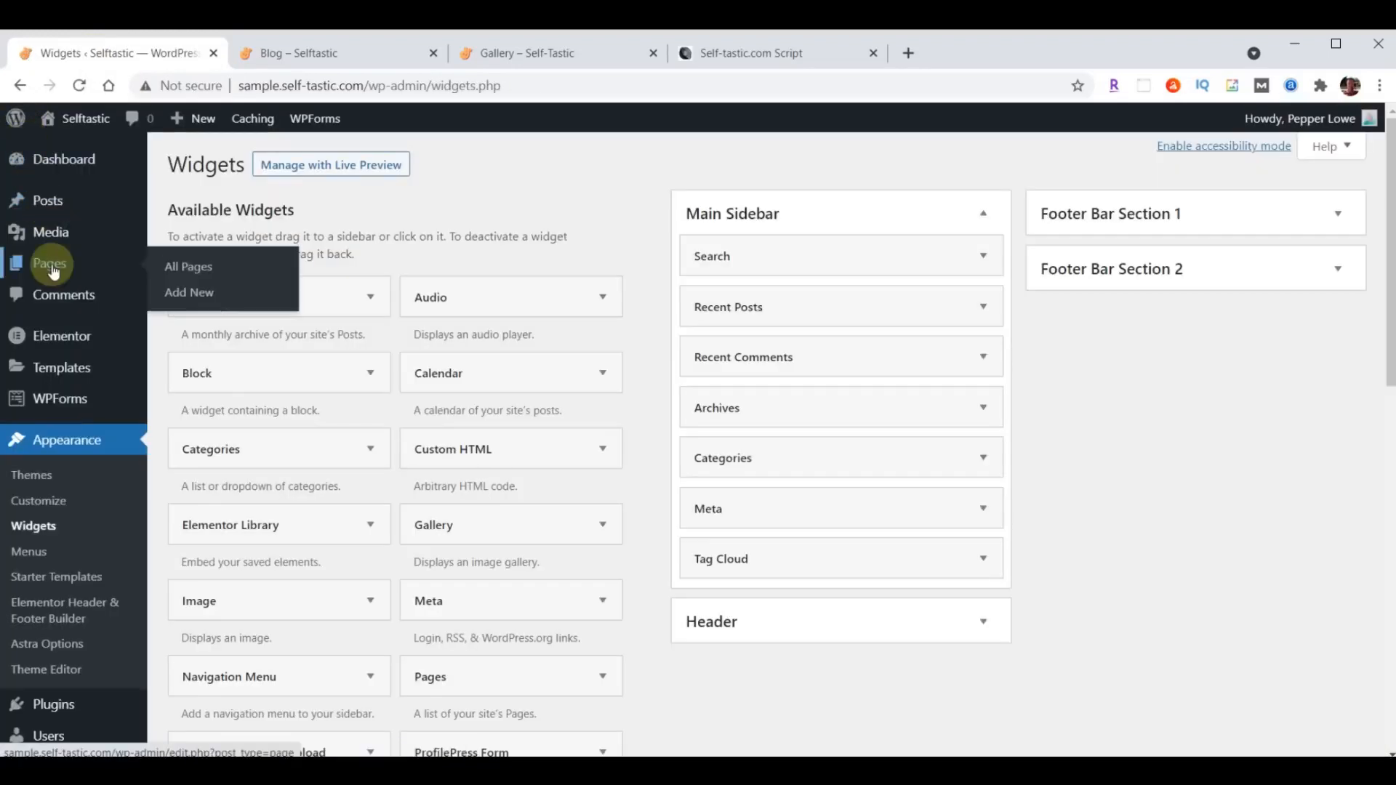
{"action": "left_click", "coordinate": [52, 271]}
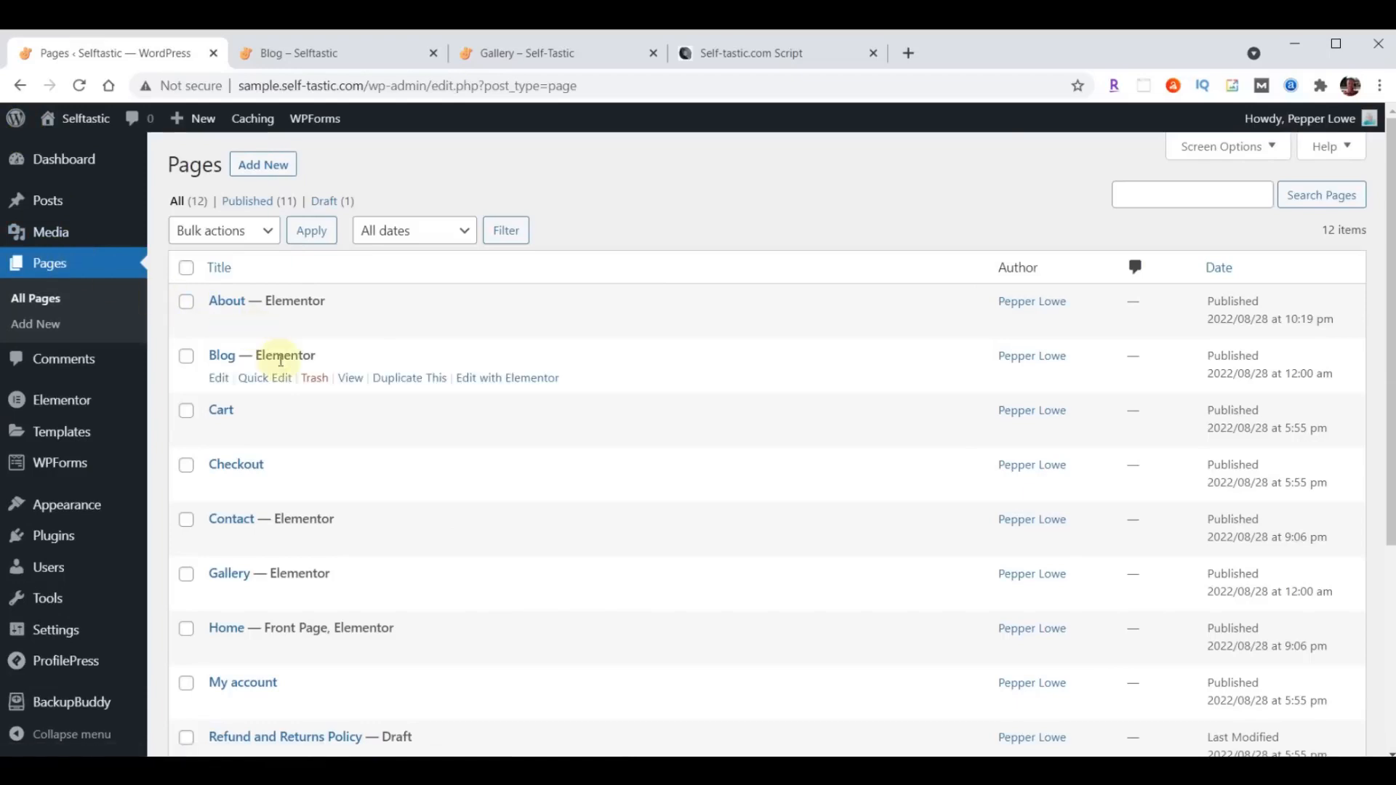
{"action": "left_click", "coordinate": [521, 380]}
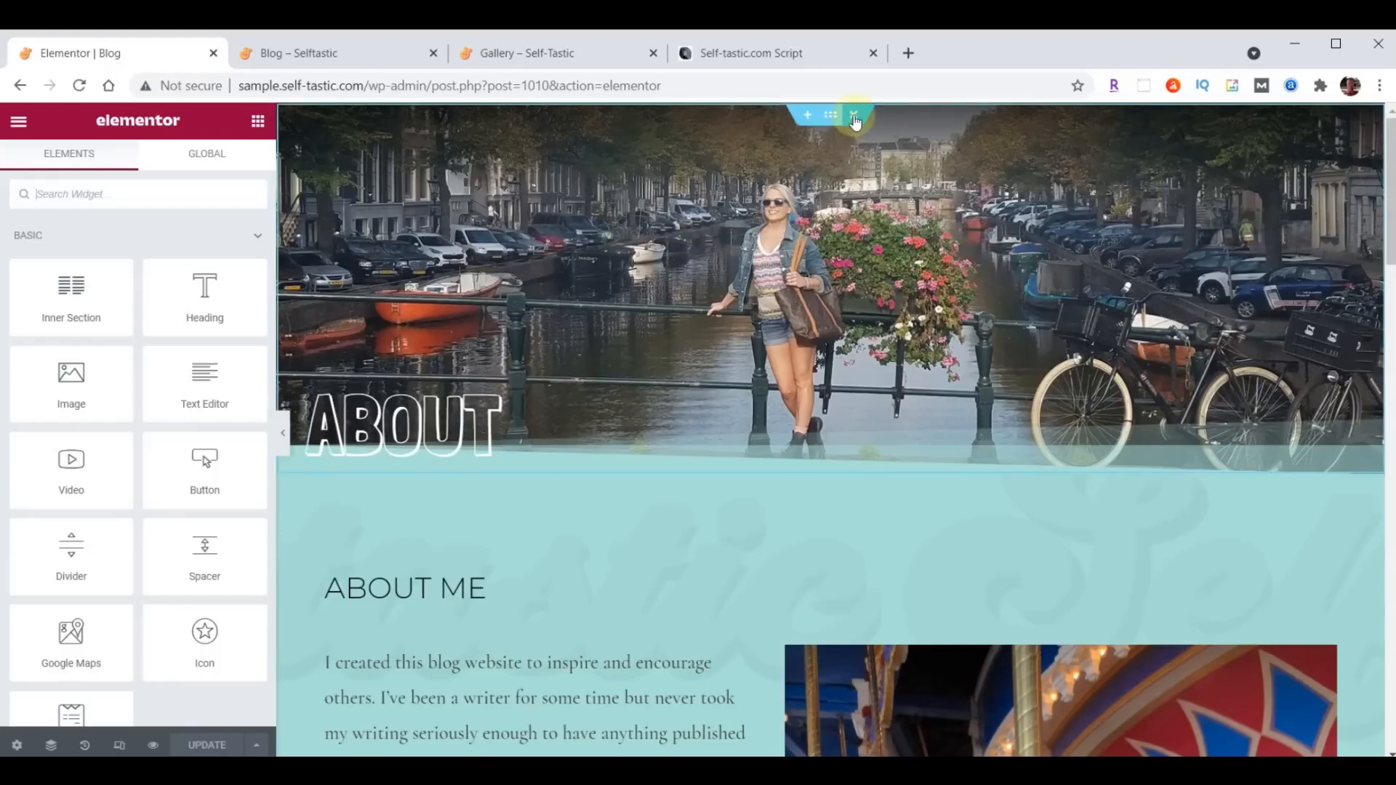
- Delete the Blog page's existing content sections, update the page and exit to the WordPress dashboard
{"action": "left_click", "coordinate": [854, 116]}
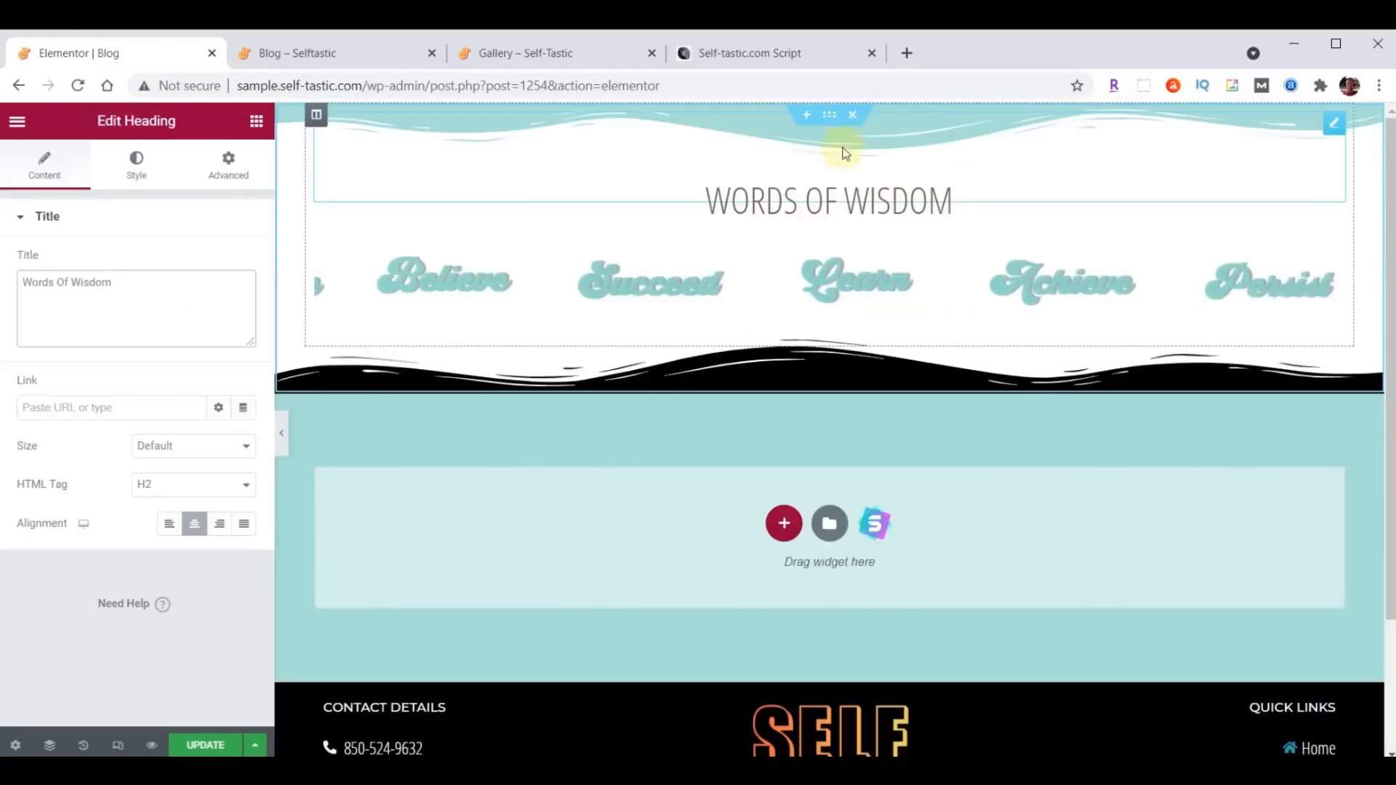
{"action": "left_click", "coordinate": [205, 745]}
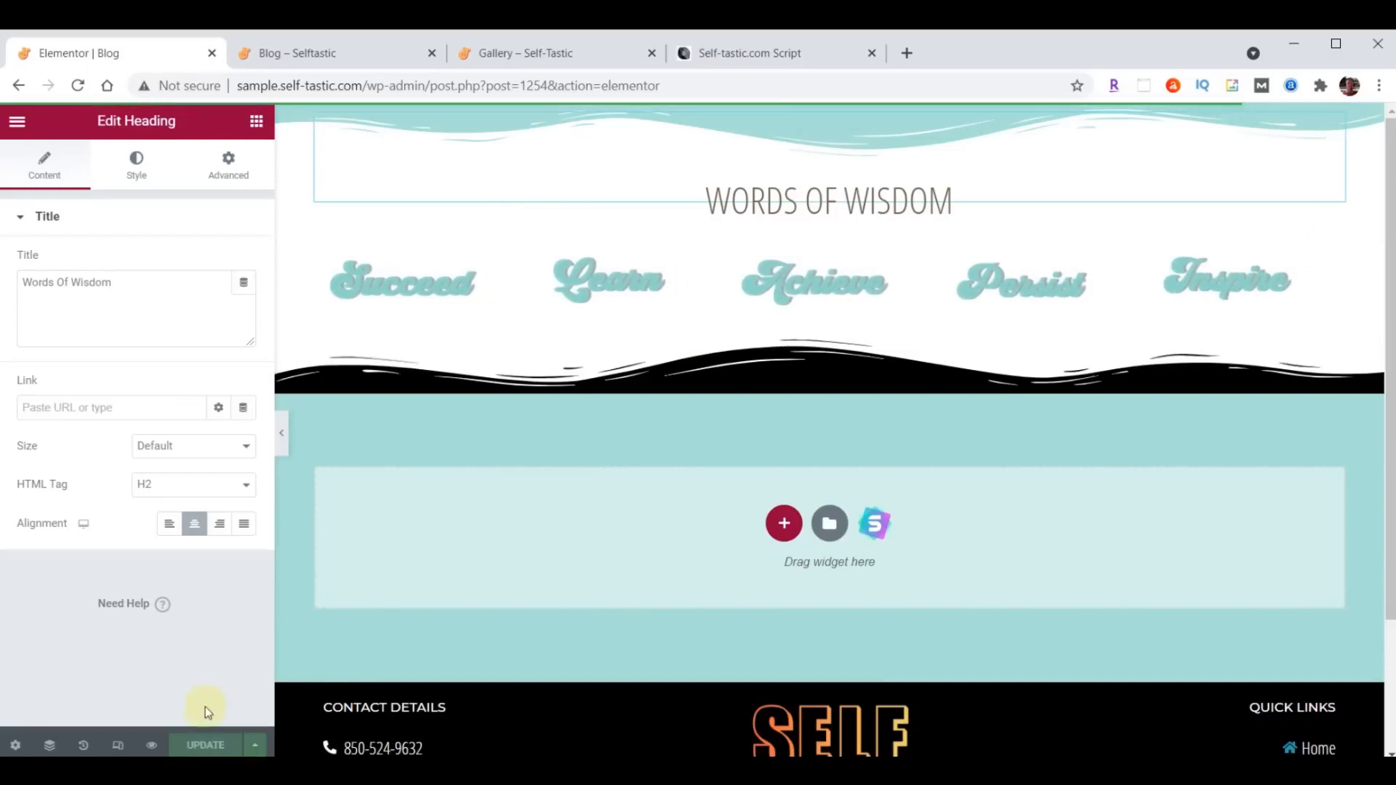
{"action": "left_click", "coordinate": [17, 122]}
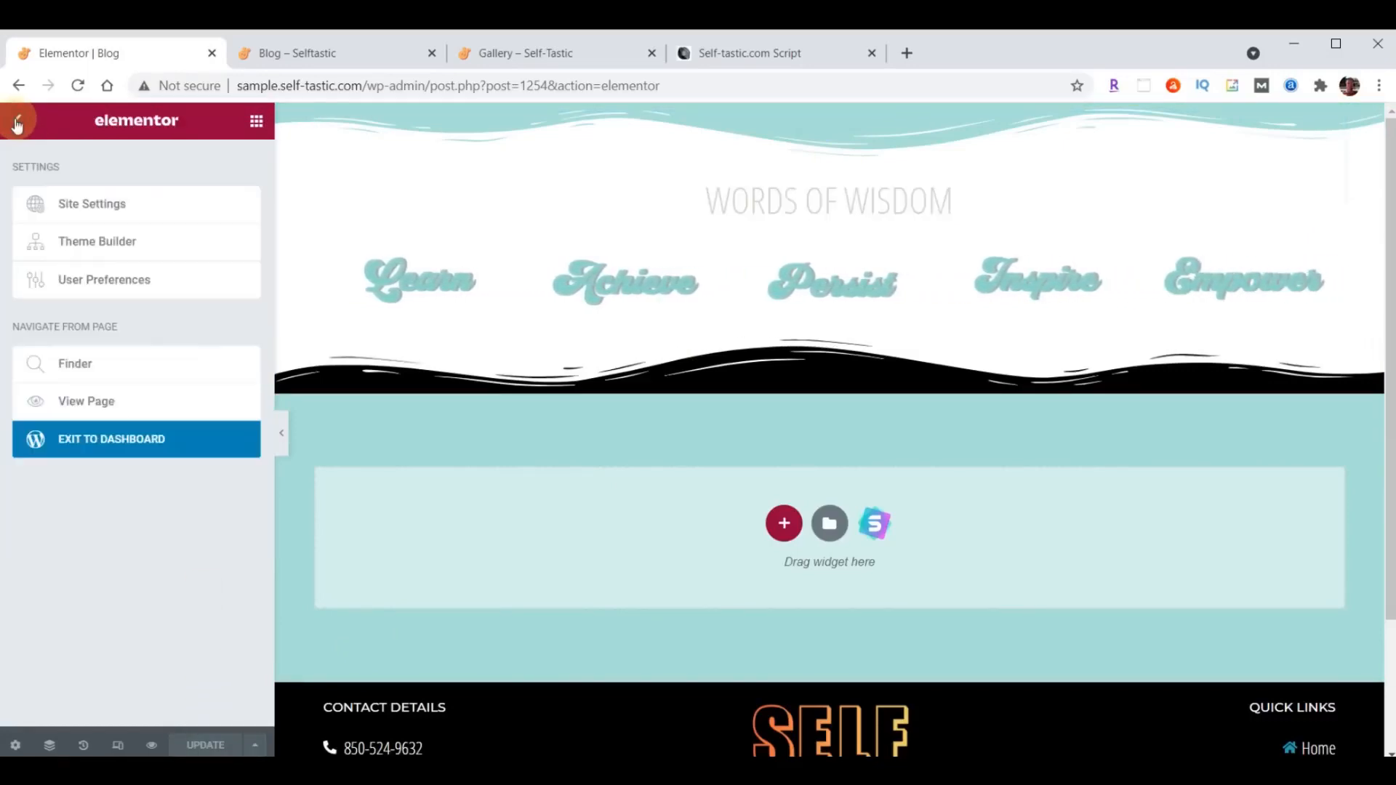
{"action": "left_click", "coordinate": [170, 445]}
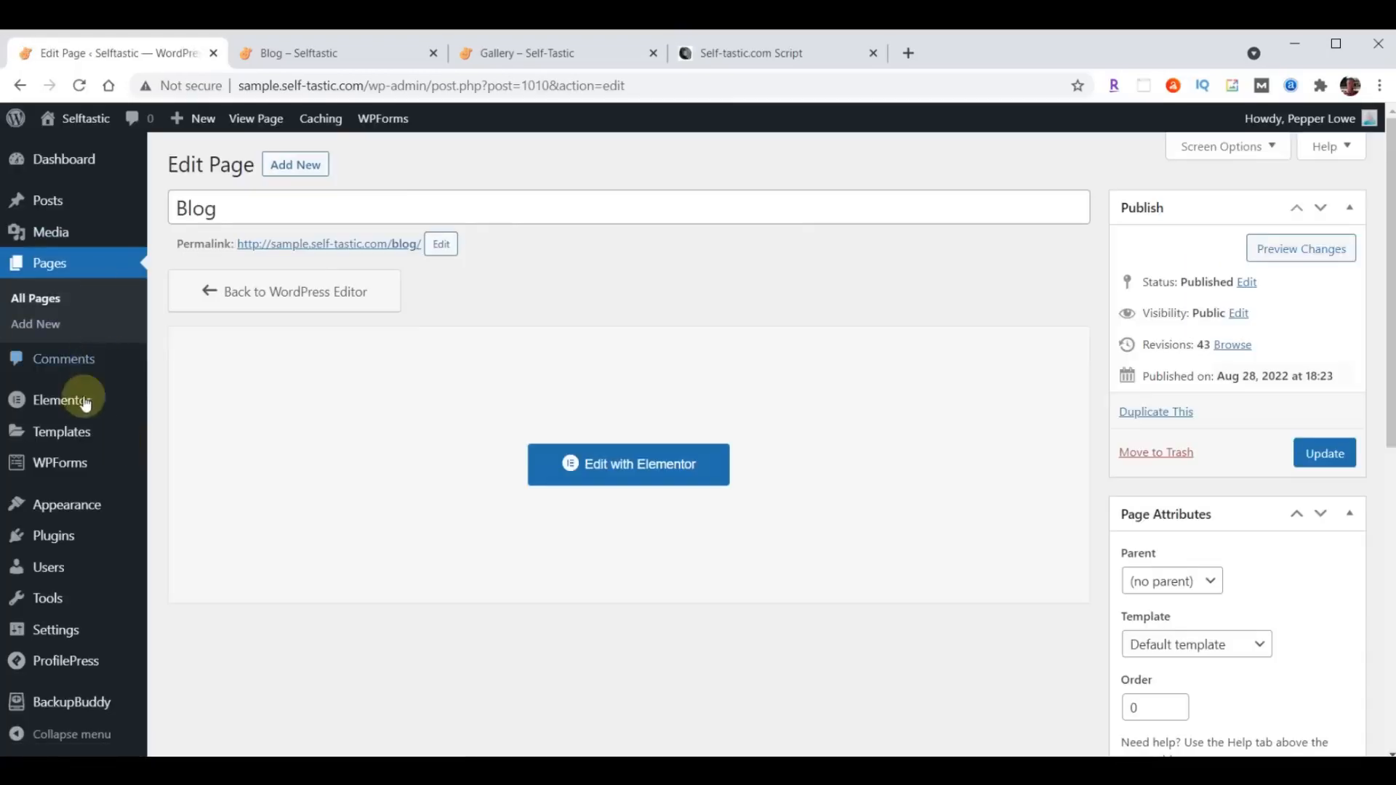
- In the site customizer's Homepage Settings, set the posts page to Blog and publish the change
{"action": "mouse_move", "coordinate": [73, 511]}
{"action": "left_click", "coordinate": [182, 537]}
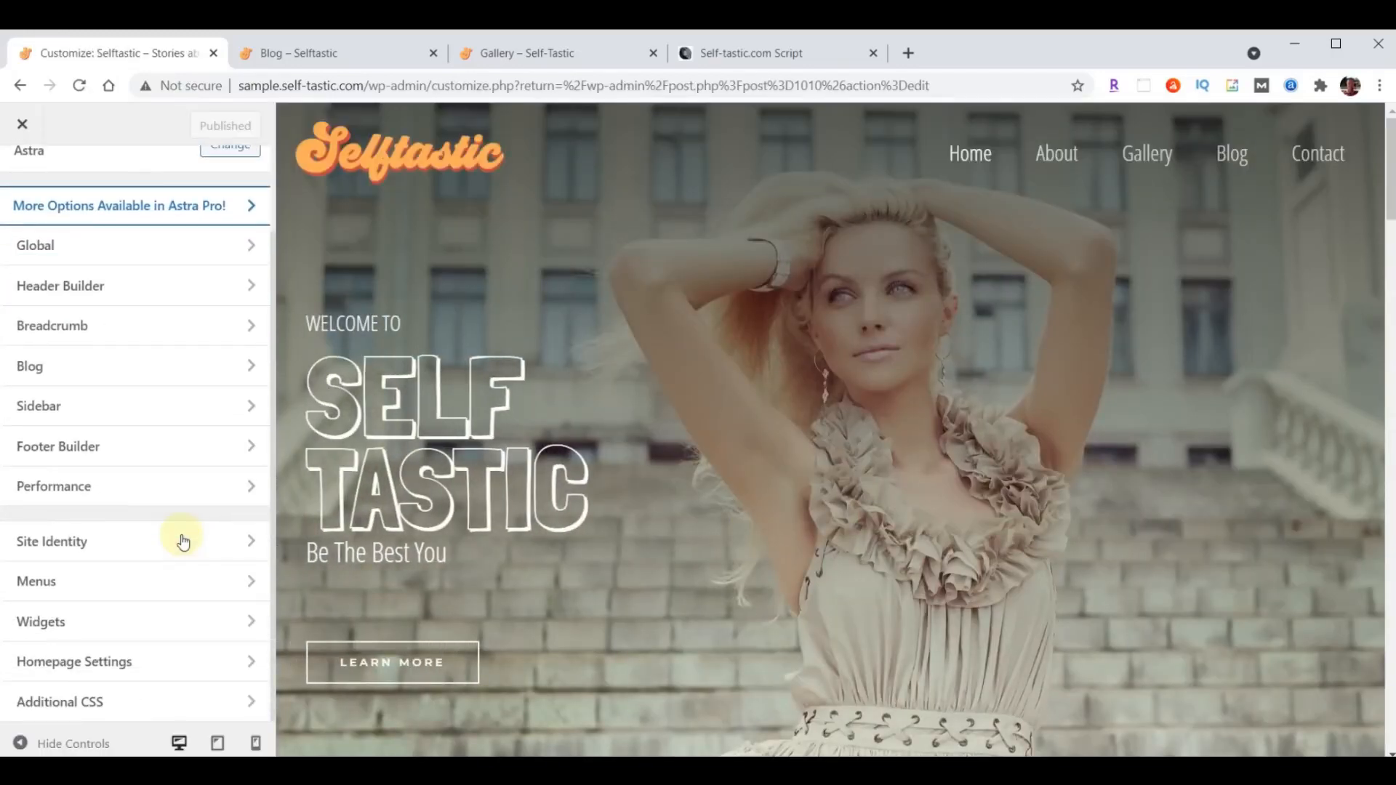
{"action": "left_click", "coordinate": [76, 666]}
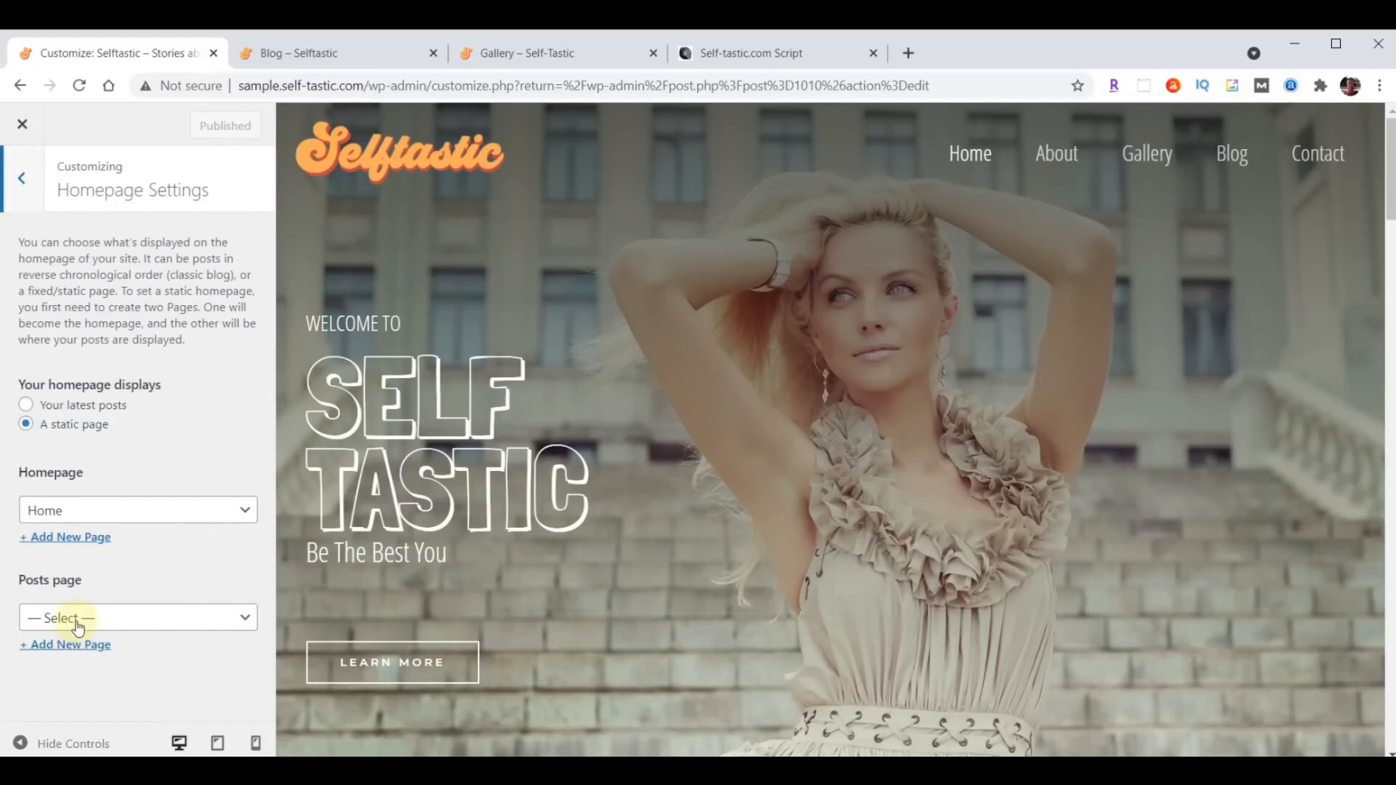
{"action": "left_click", "coordinate": [80, 620]}
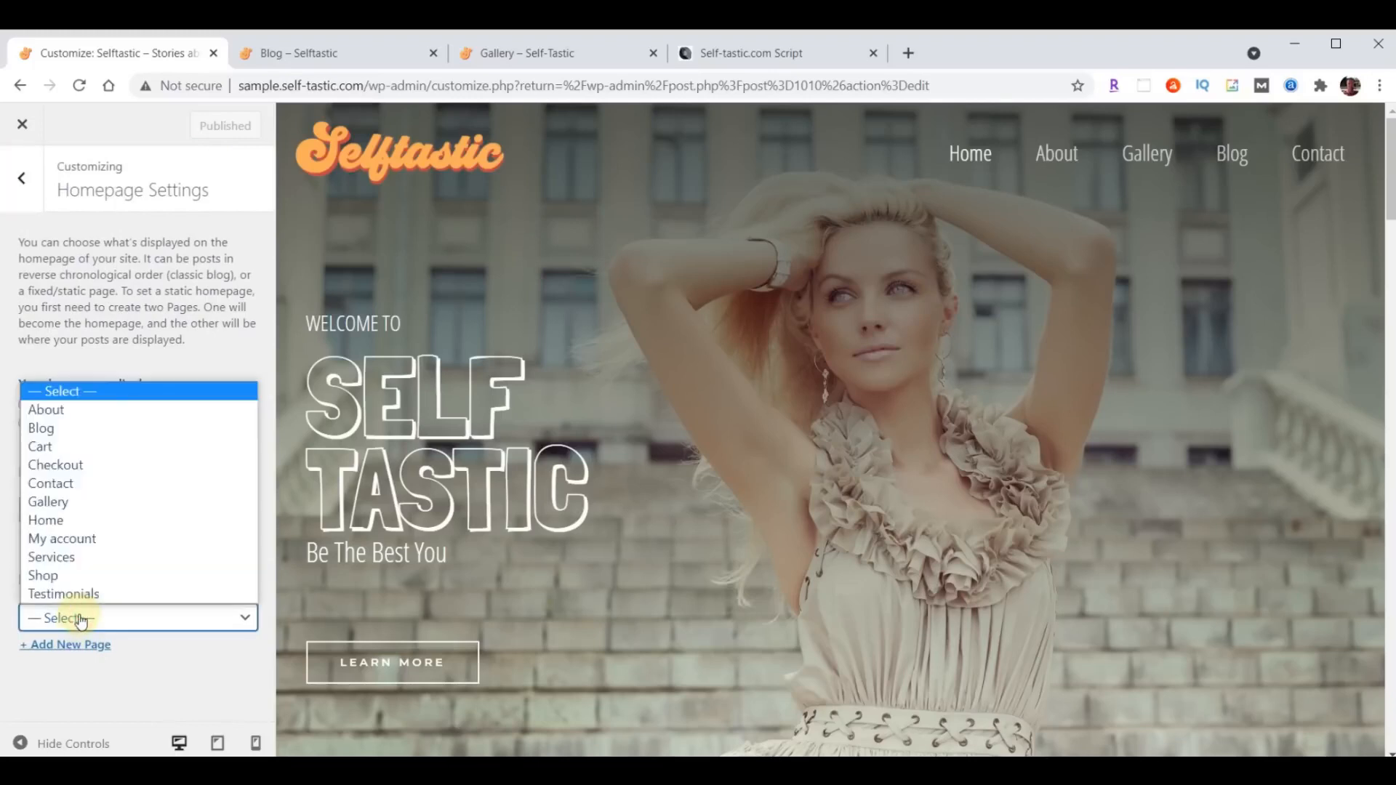
{"action": "left_click", "coordinate": [72, 429]}
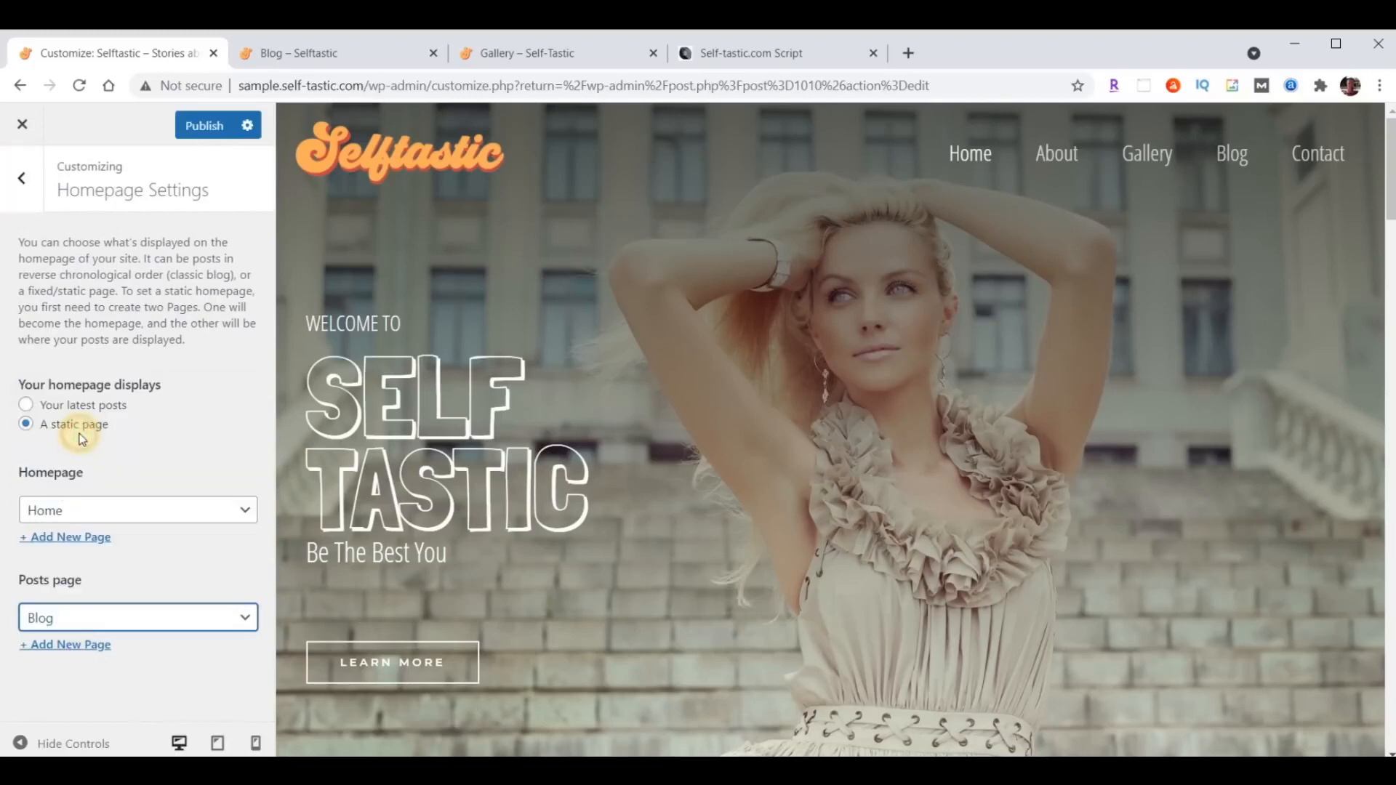
{"action": "left_click", "coordinate": [198, 130]}
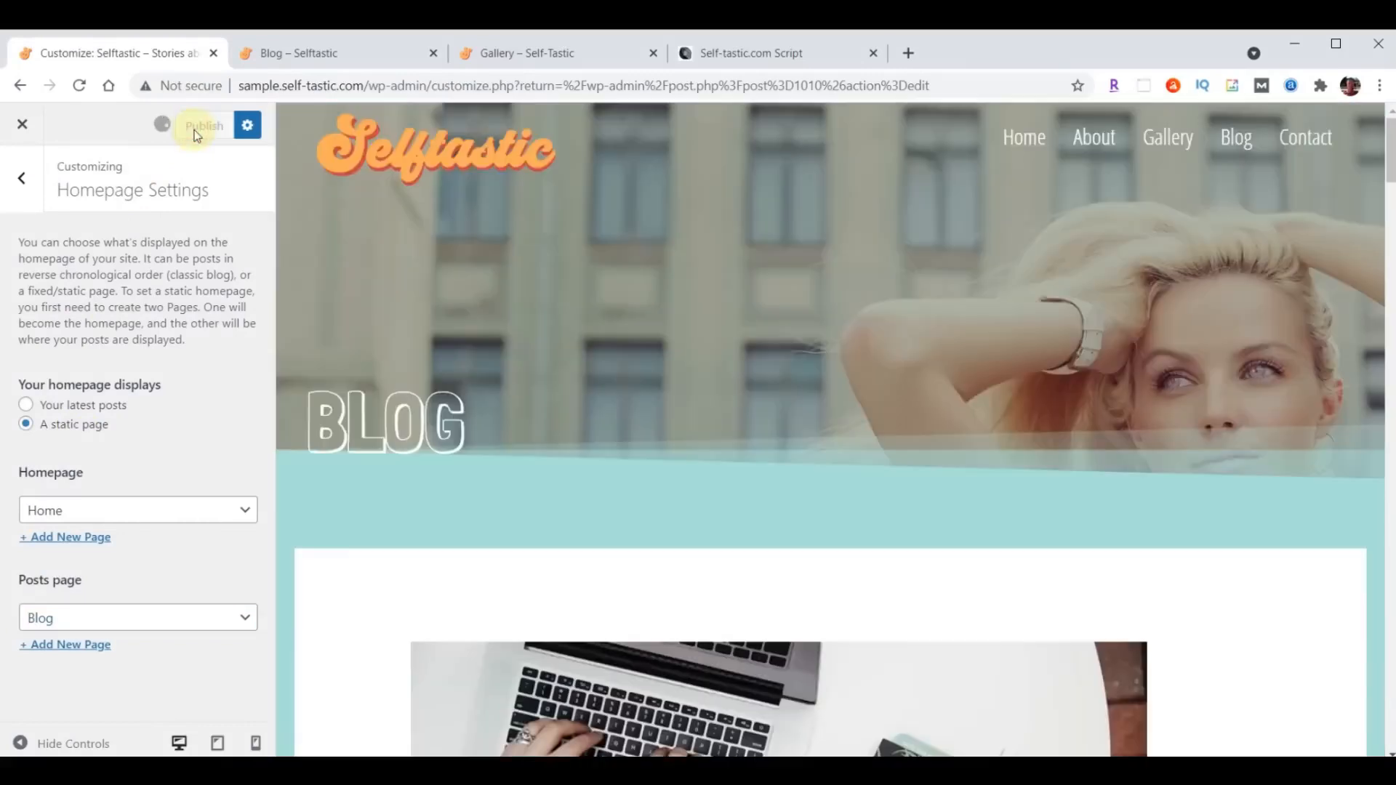
- Reload the live Blog page and examine the post listing's header, featured images, excerpts and overall layout
{"action": "left_click", "coordinate": [329, 68]}
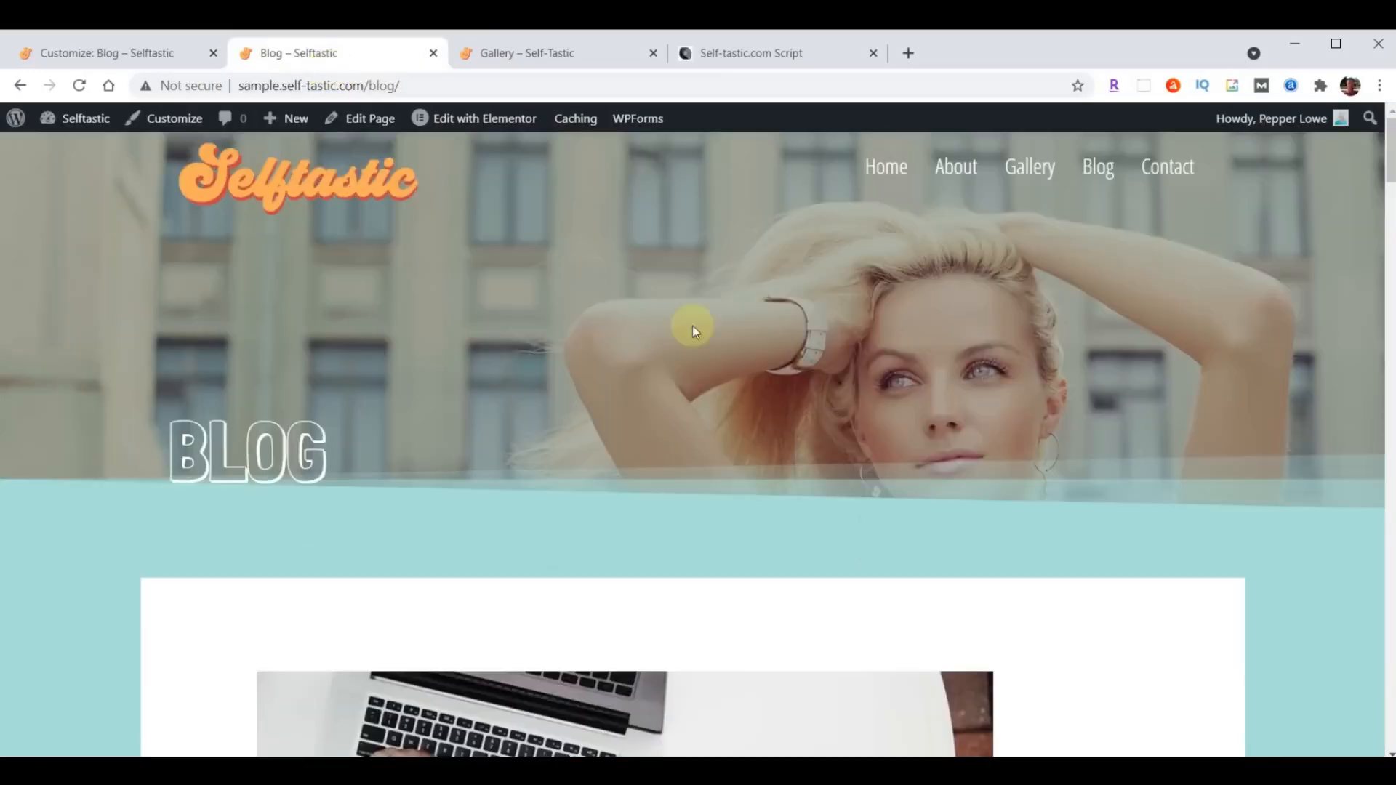
{"action": "scroll", "coordinate": [1106, 312], "scroll_direction": "down", "scroll_amount": 15}
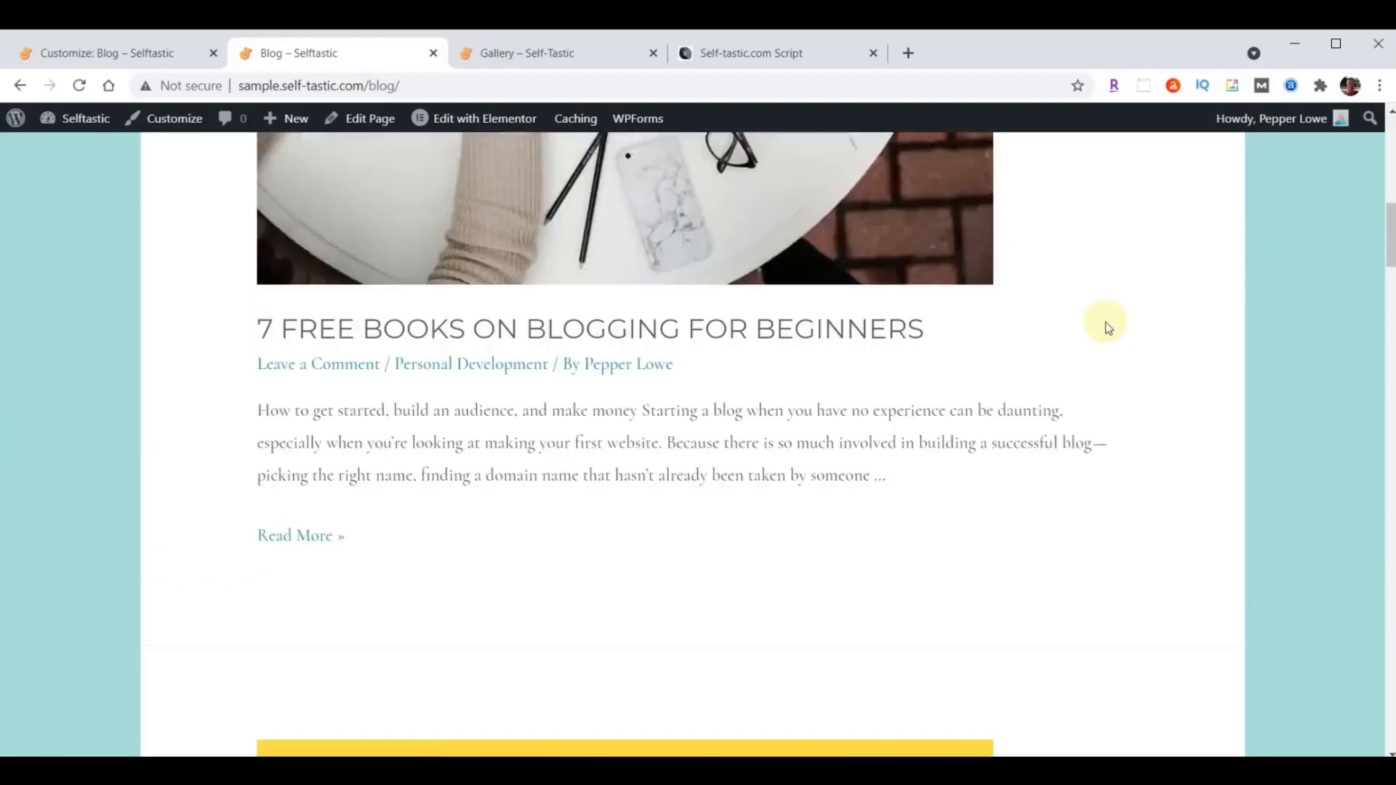
{"action": "scroll", "coordinate": [1106, 333], "scroll_direction": "down", "scroll_amount": 20}
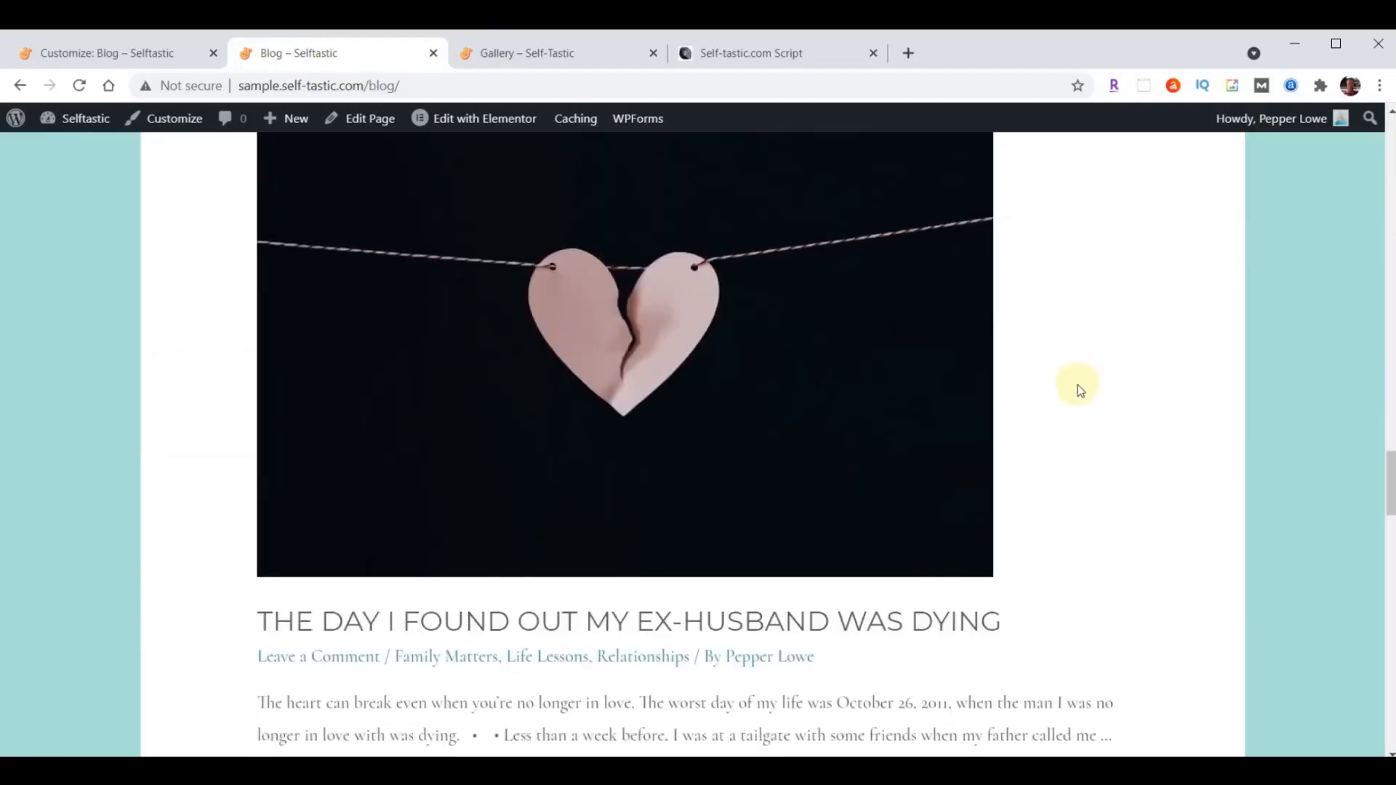
{"action": "scroll", "coordinate": [1077, 388], "scroll_direction": "down", "scroll_amount": 13}
{"action": "scroll", "coordinate": [1033, 429], "scroll_direction": "up", "scroll_amount": 18}
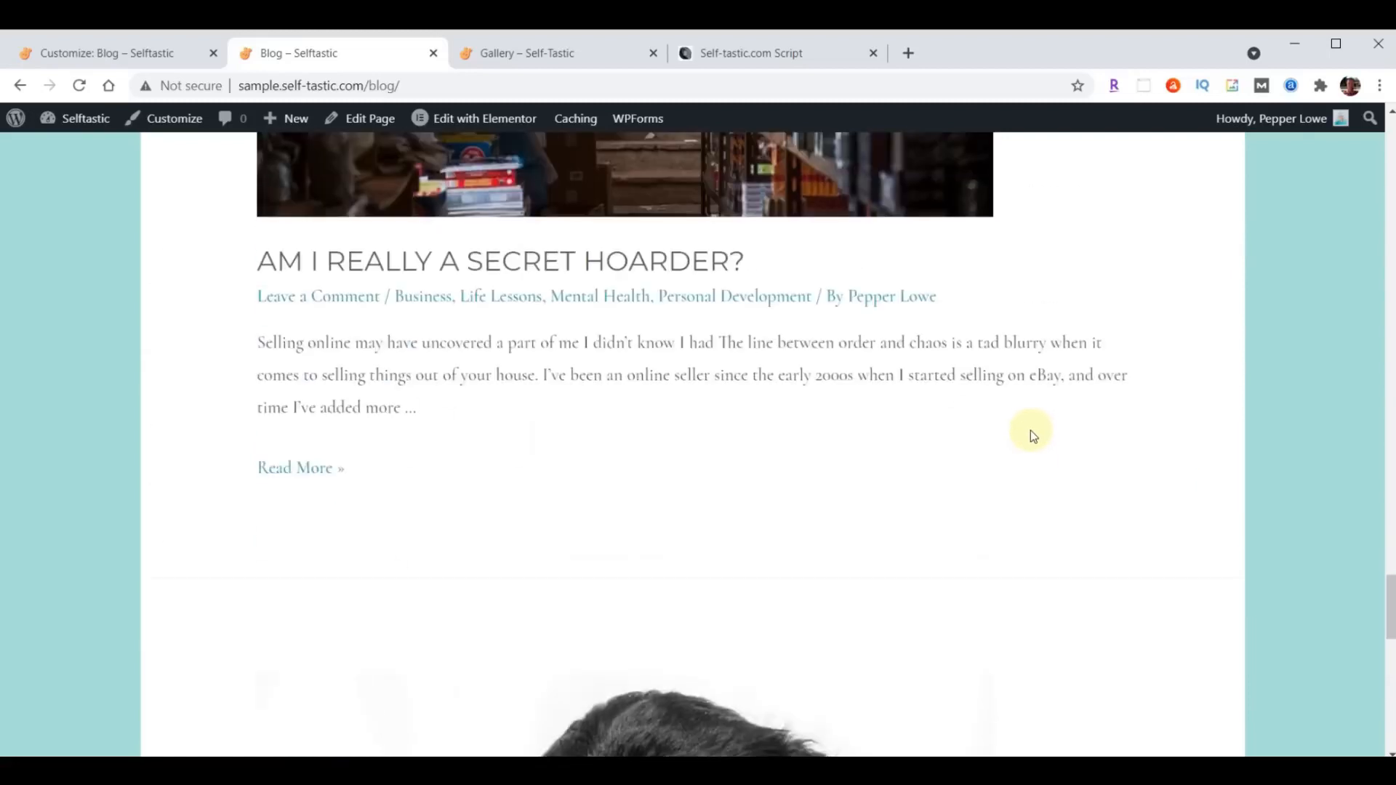
{"action": "scroll", "coordinate": [1032, 433], "scroll_direction": "up", "scroll_amount": 20}
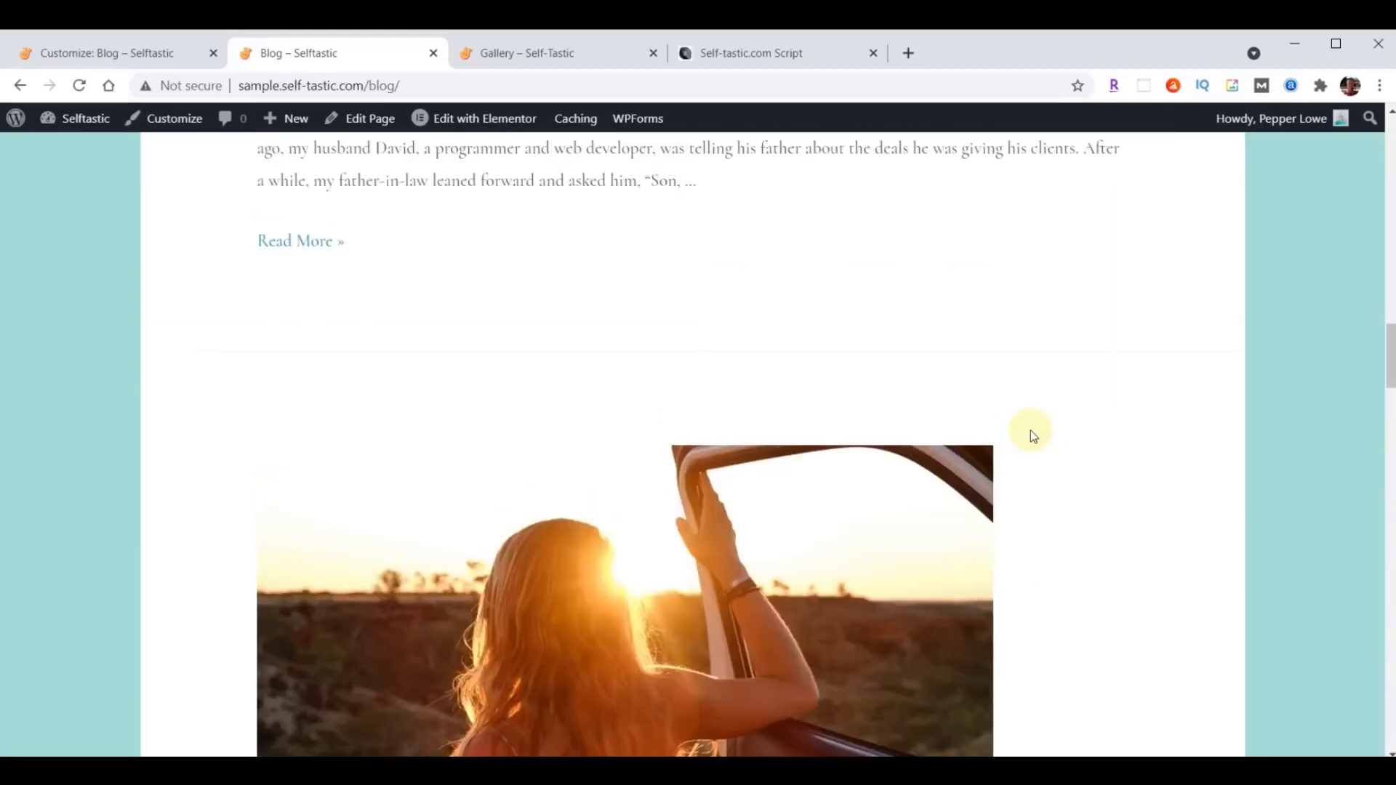
{"action": "scroll", "coordinate": [1032, 435], "scroll_direction": "up", "scroll_amount": 12}
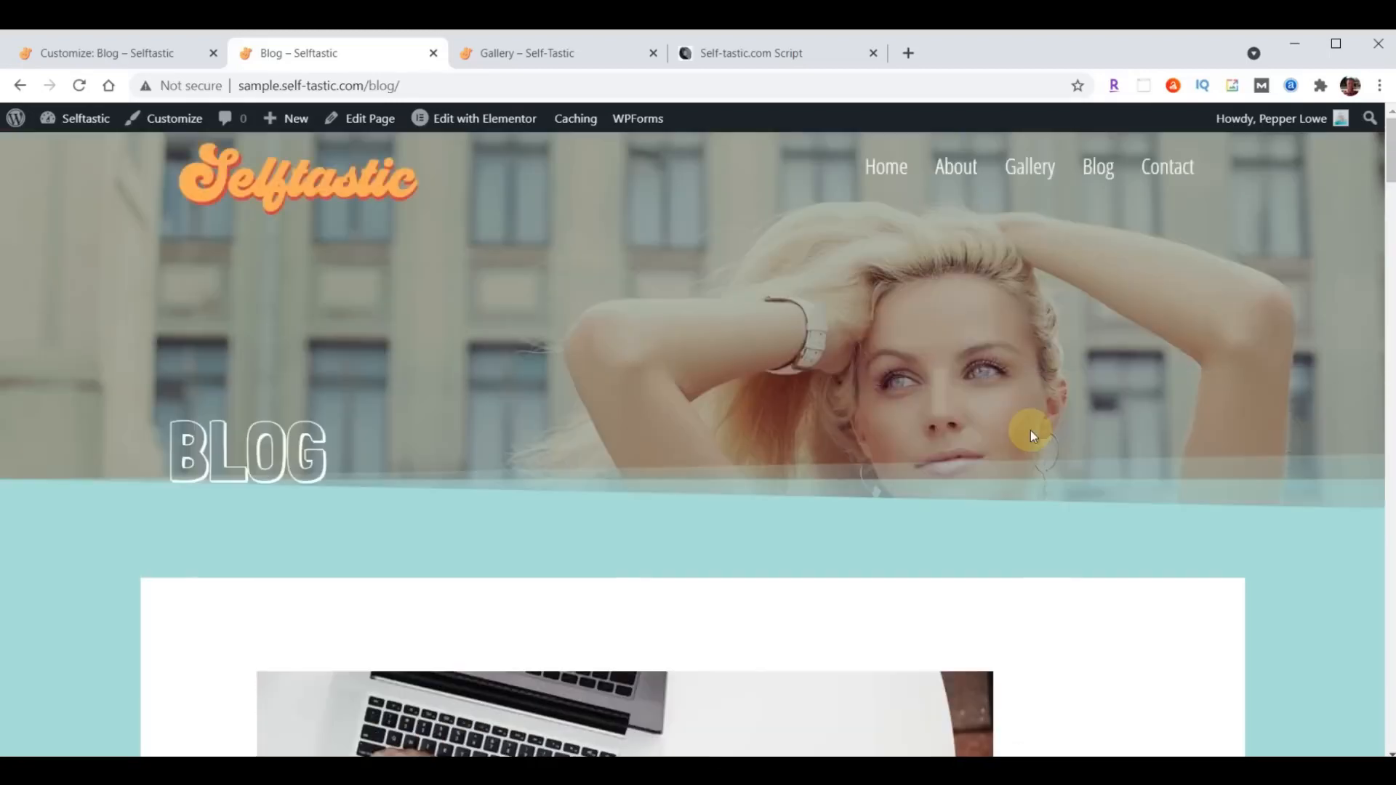
{"action": "scroll", "coordinate": [1033, 435], "scroll_direction": "down", "scroll_amount": 12}
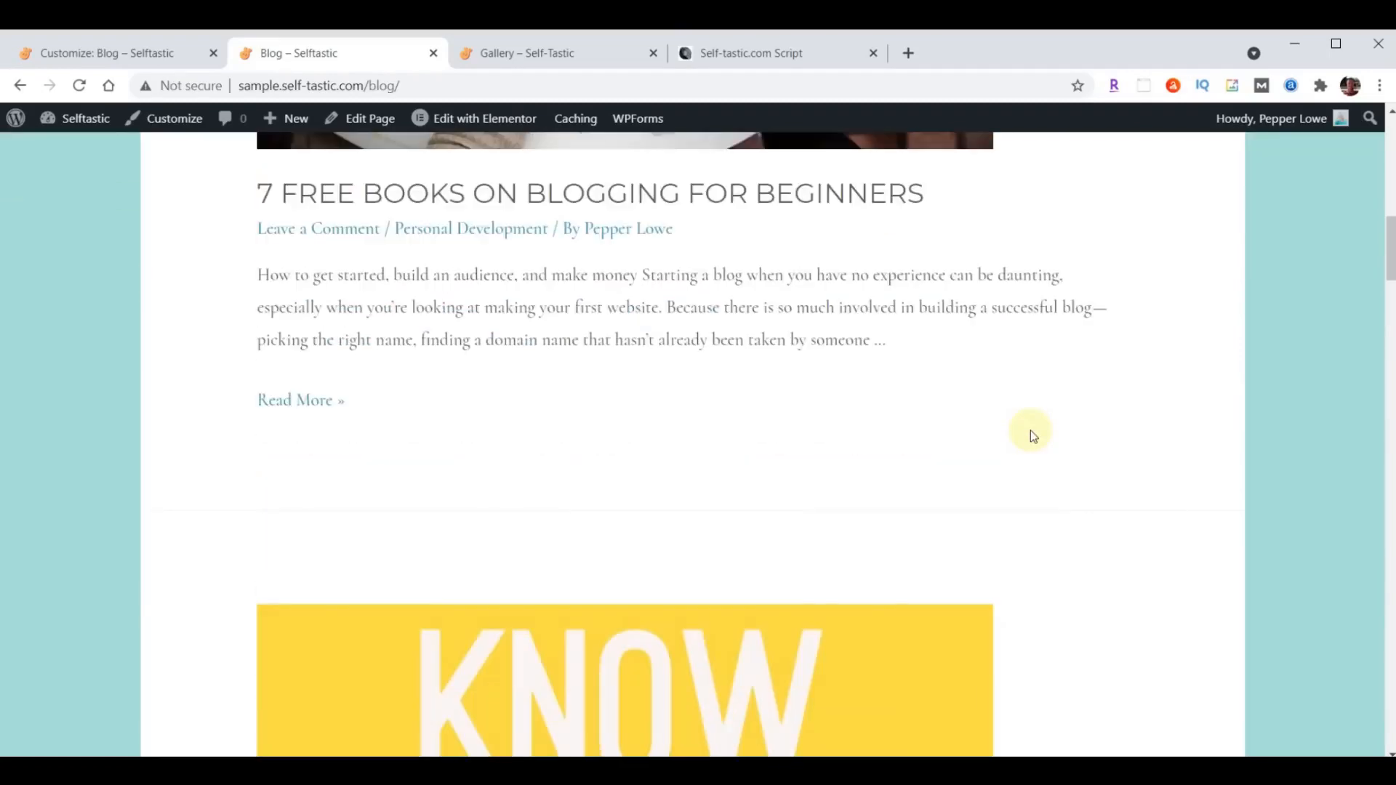
{"action": "scroll", "coordinate": [1032, 435], "scroll_direction": "up", "scroll_amount": 12}
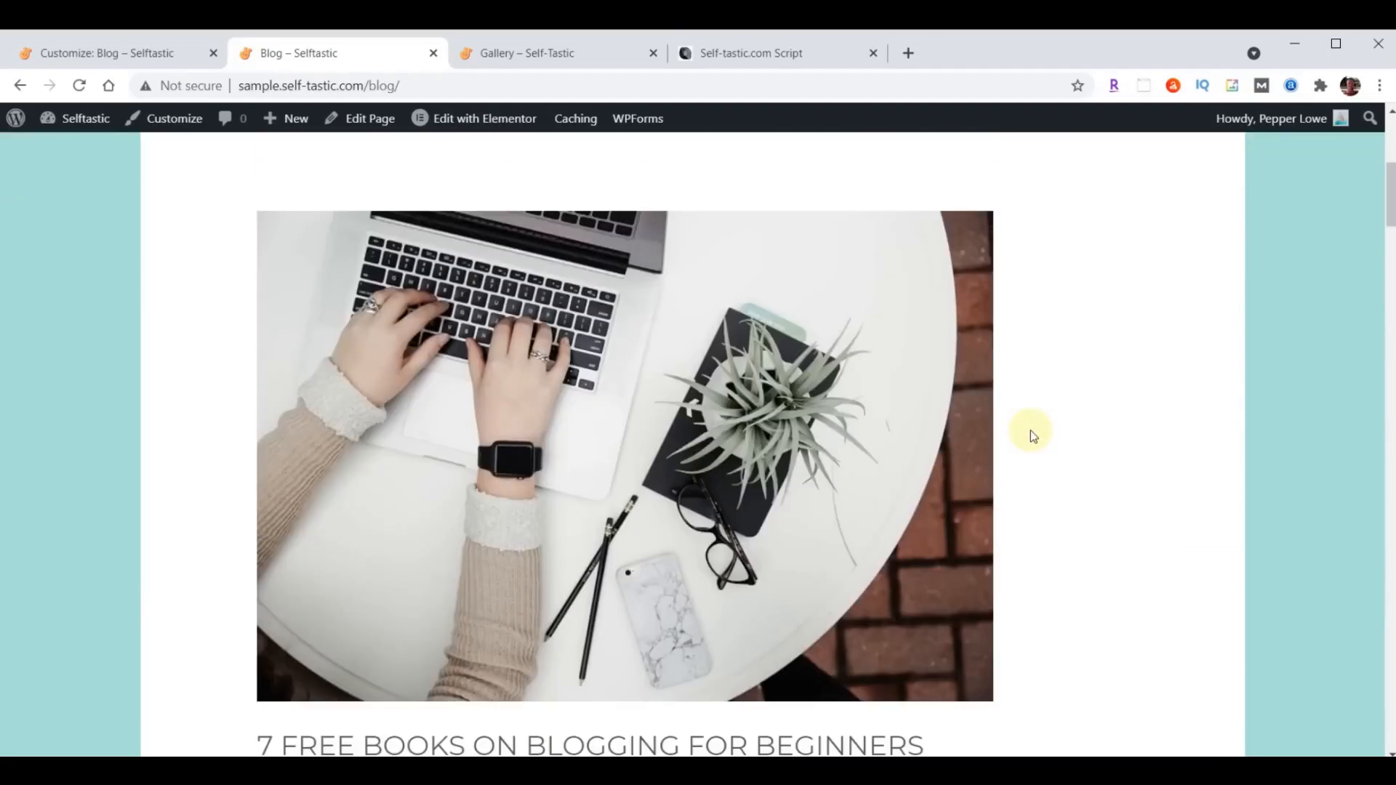
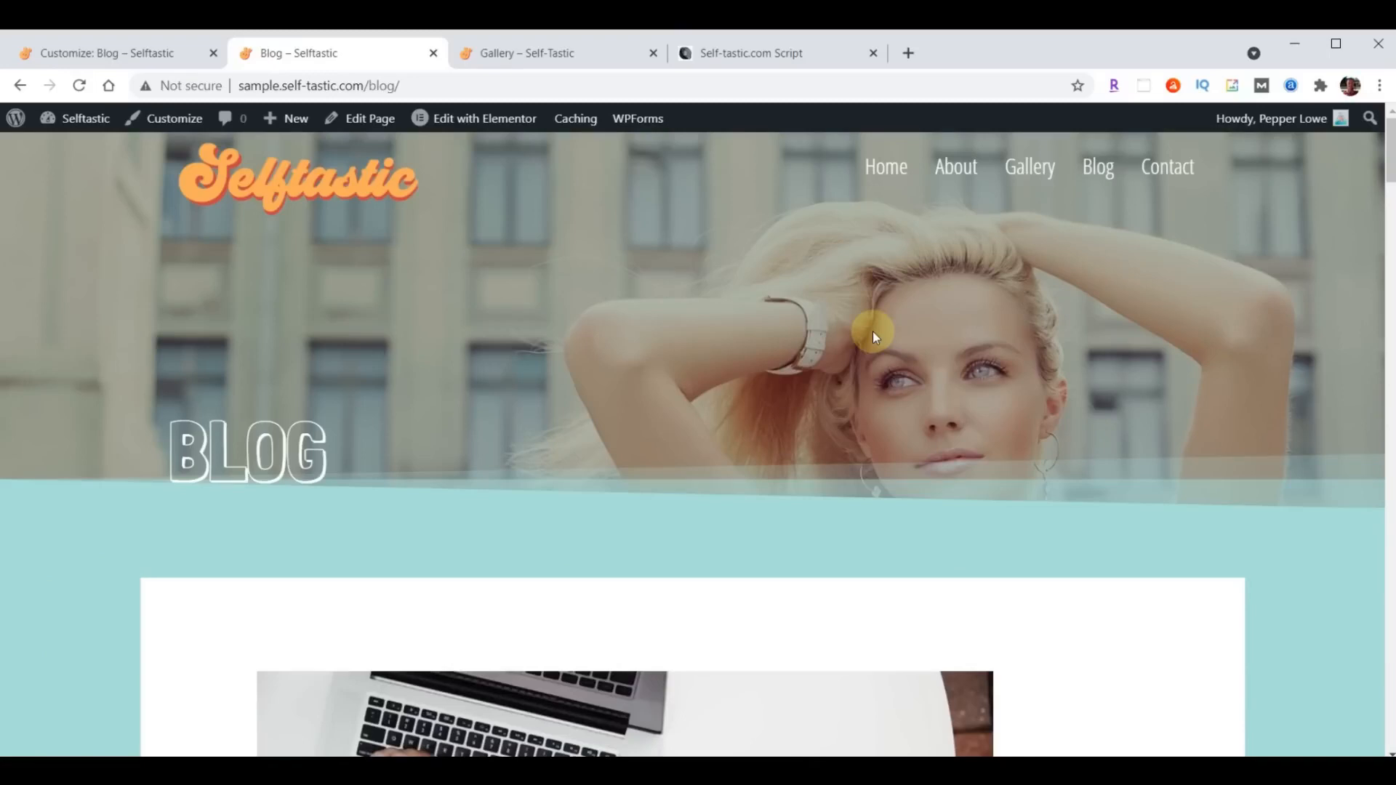
- Clear the posts page assignment in the Customizer's Homepage Settings by choosing — Select —, then publish the change and close the Customizer
{"action": "left_click", "coordinate": [79, 57]}
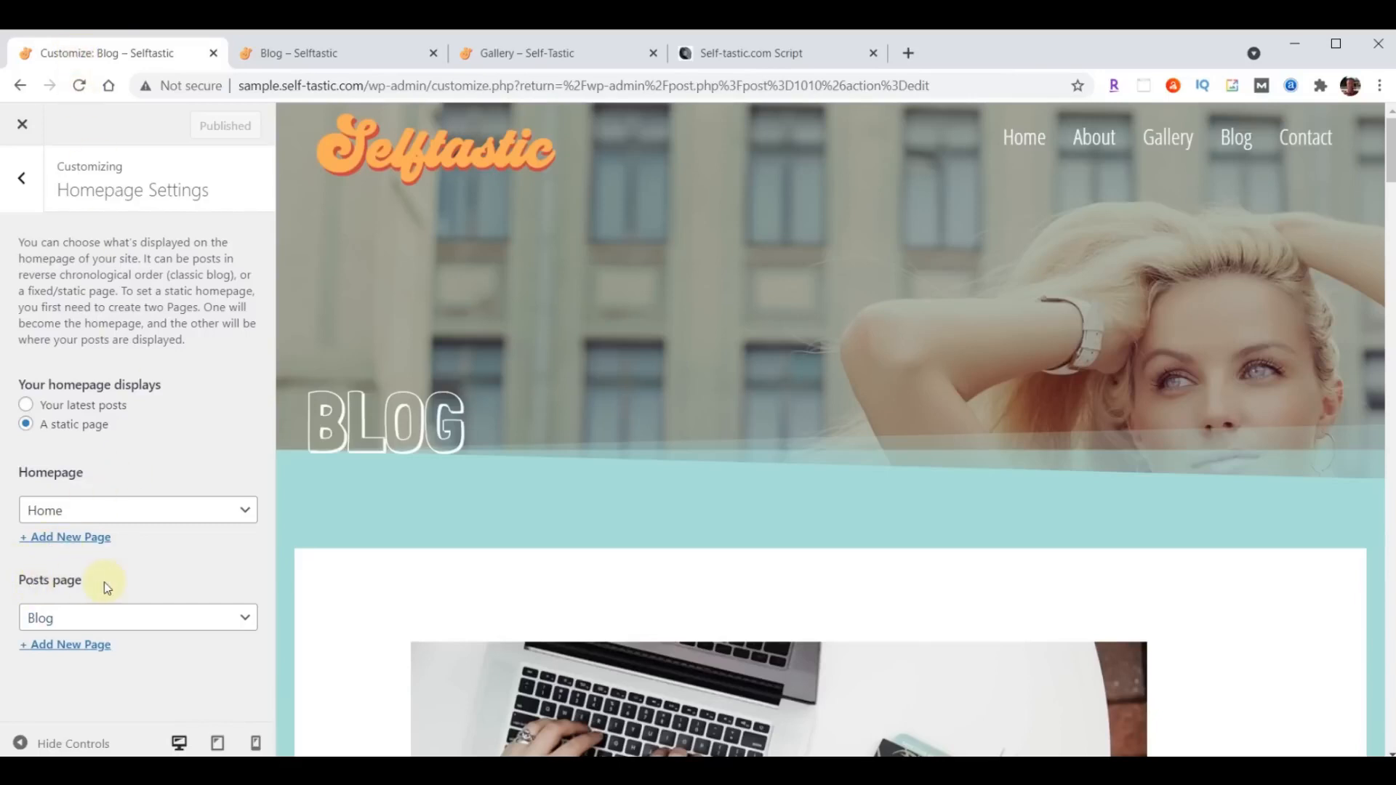
{"action": "left_click", "coordinate": [132, 621]}
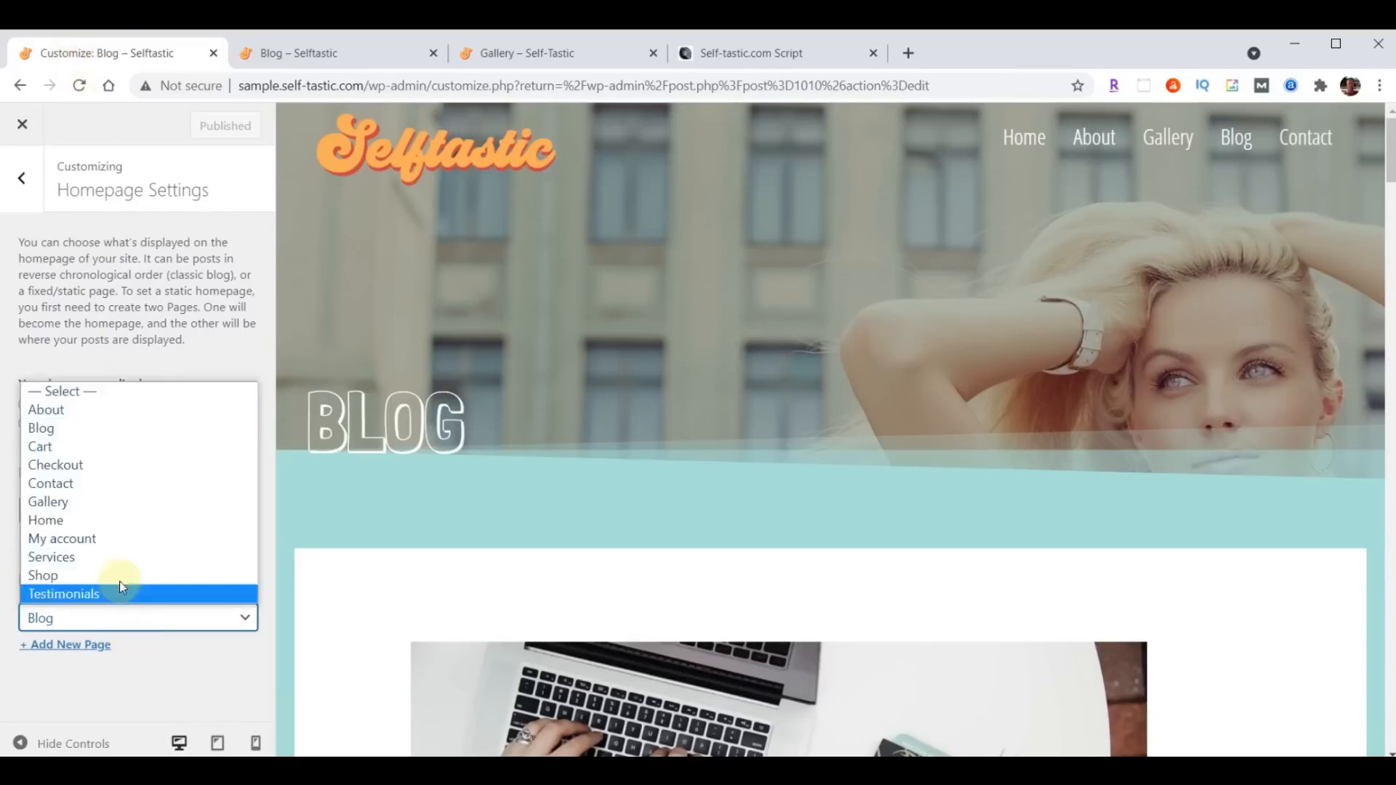
{"action": "left_click", "coordinate": [84, 393]}
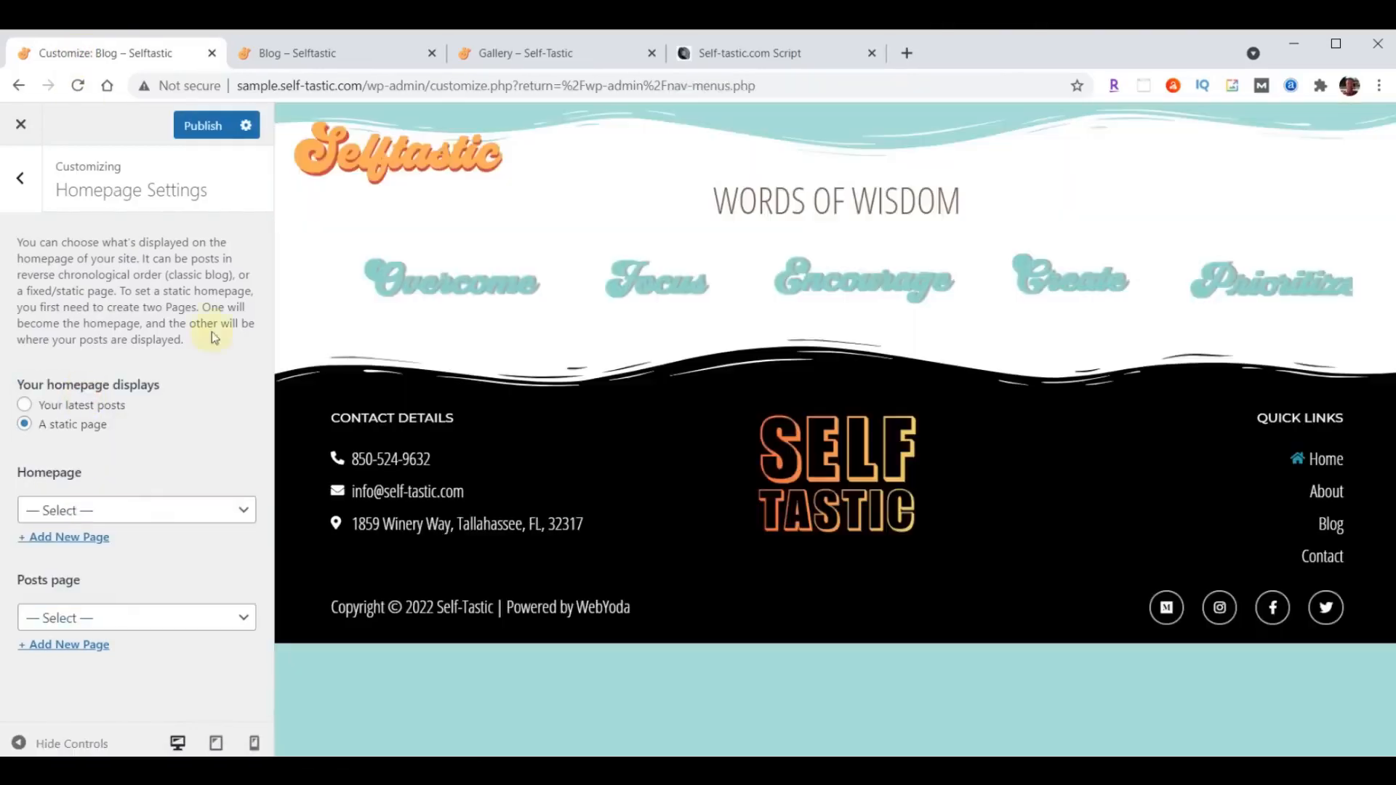
{"action": "left_click", "coordinate": [211, 135]}
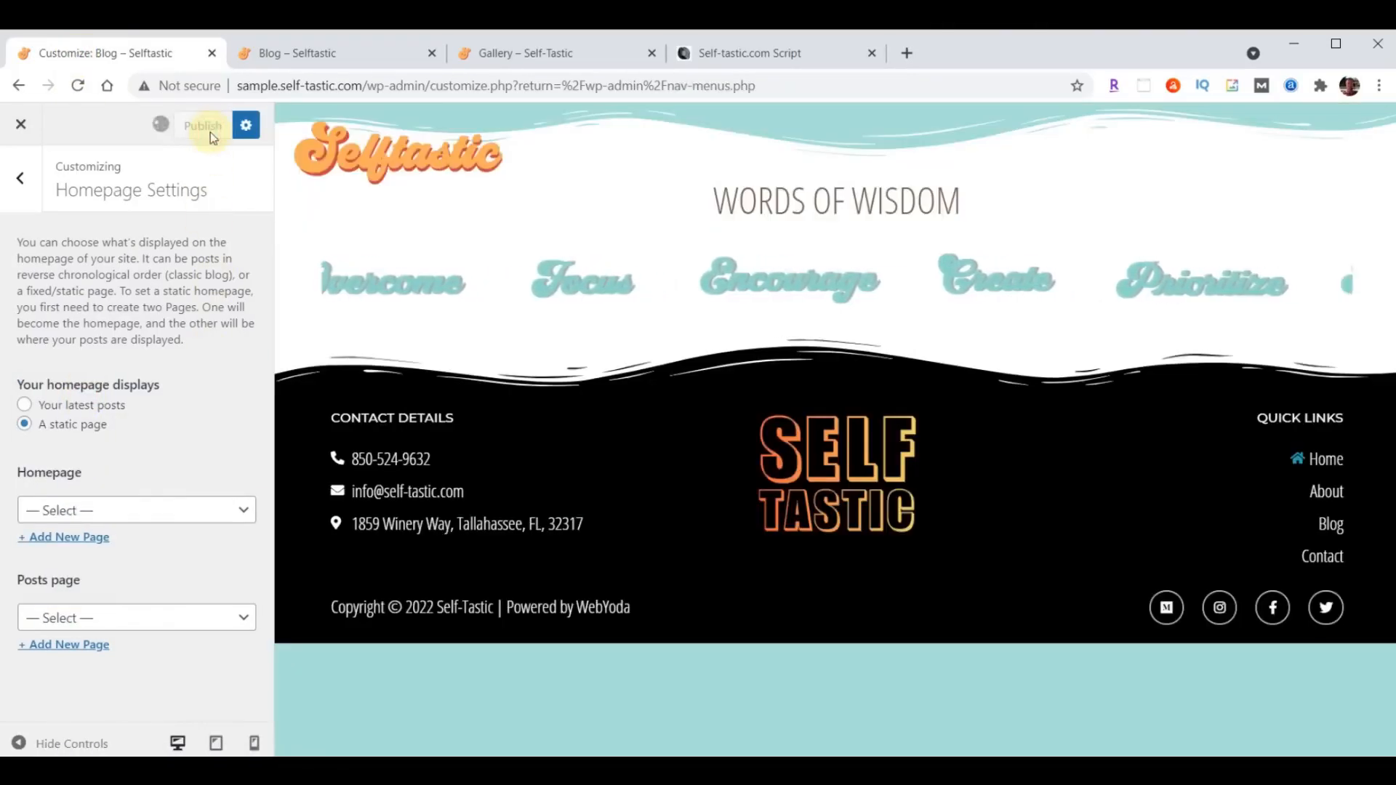
{"action": "left_click", "coordinate": [22, 127]}
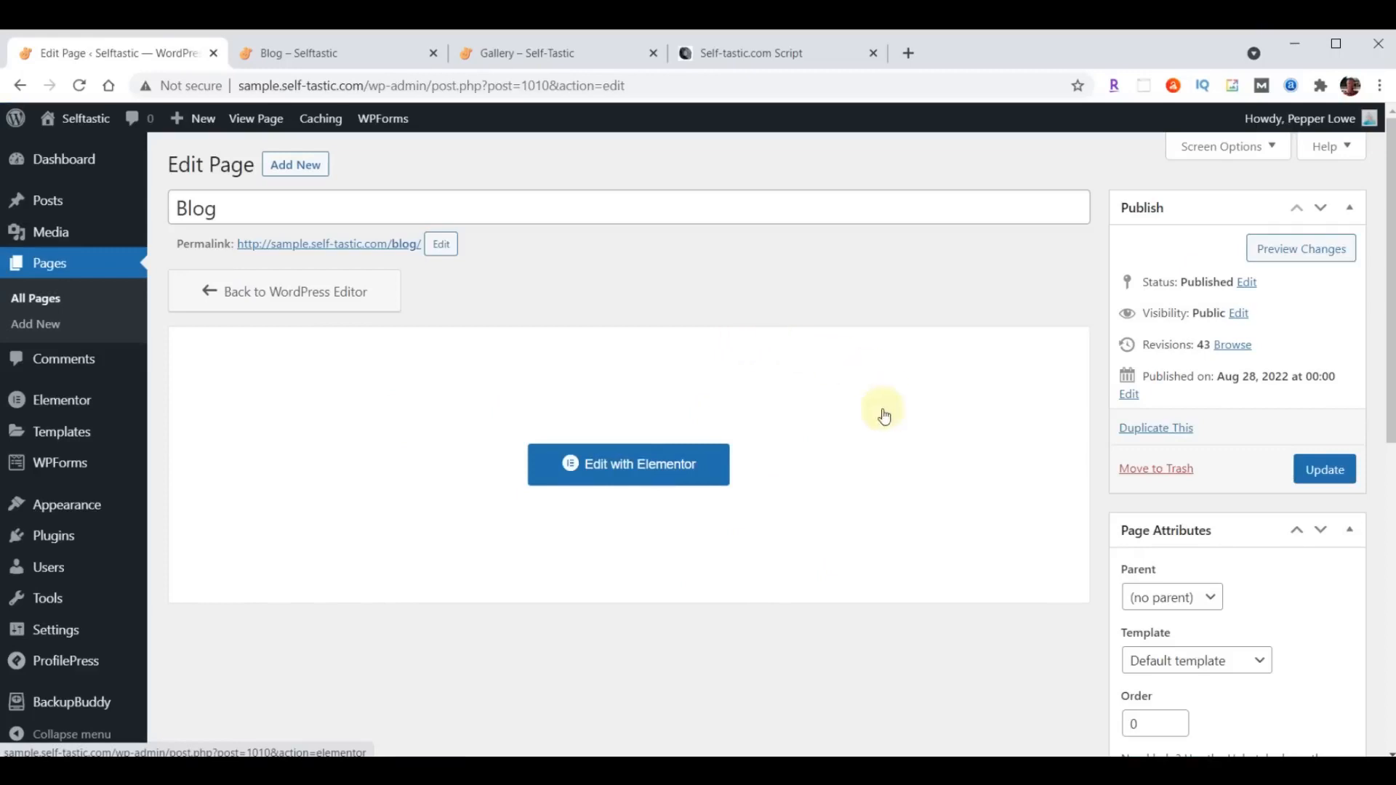
- Edit the Blog page with Elementor and insert the saved template Selftastic Blog Page Header above the Words of Wisdom section
{"action": "left_click", "coordinate": [598, 464]}
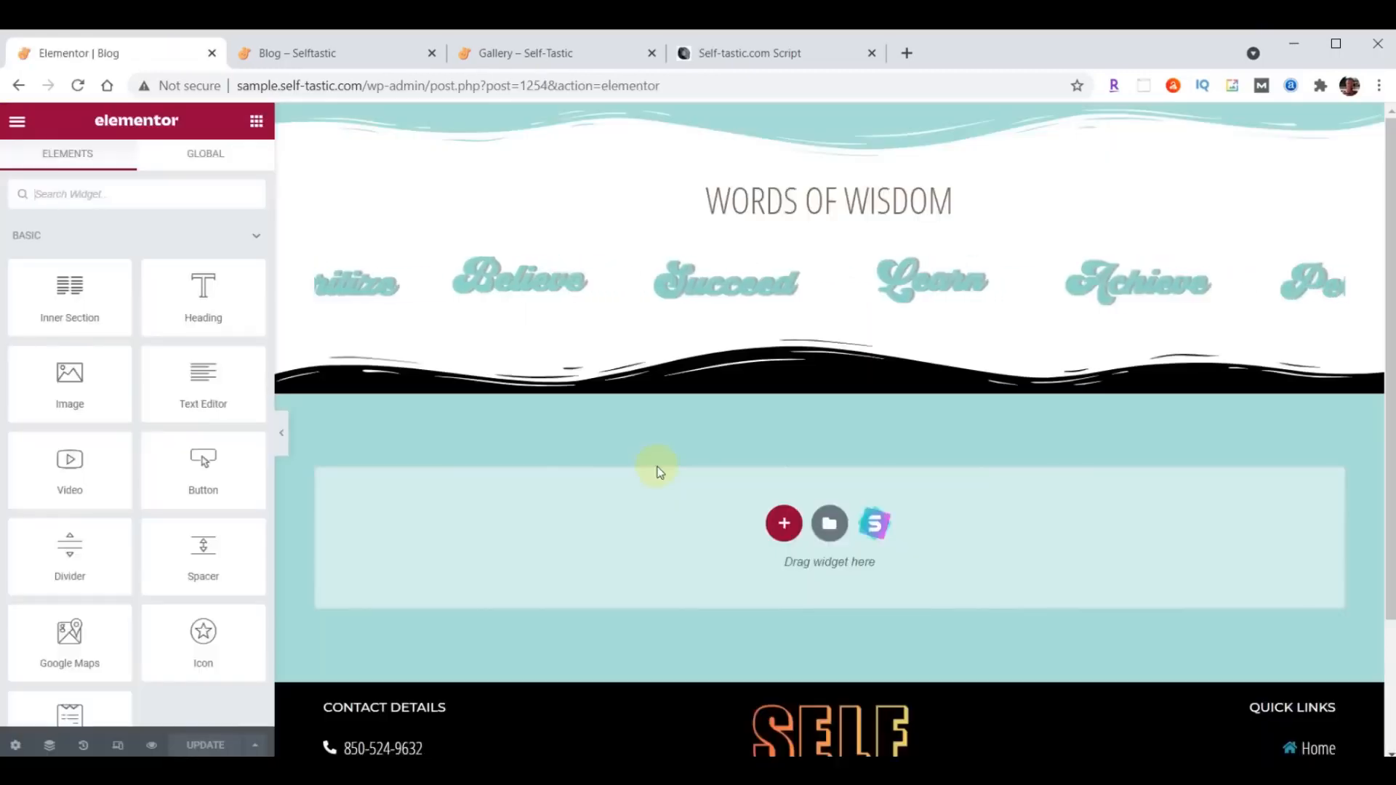
{"action": "left_click", "coordinate": [807, 116]}
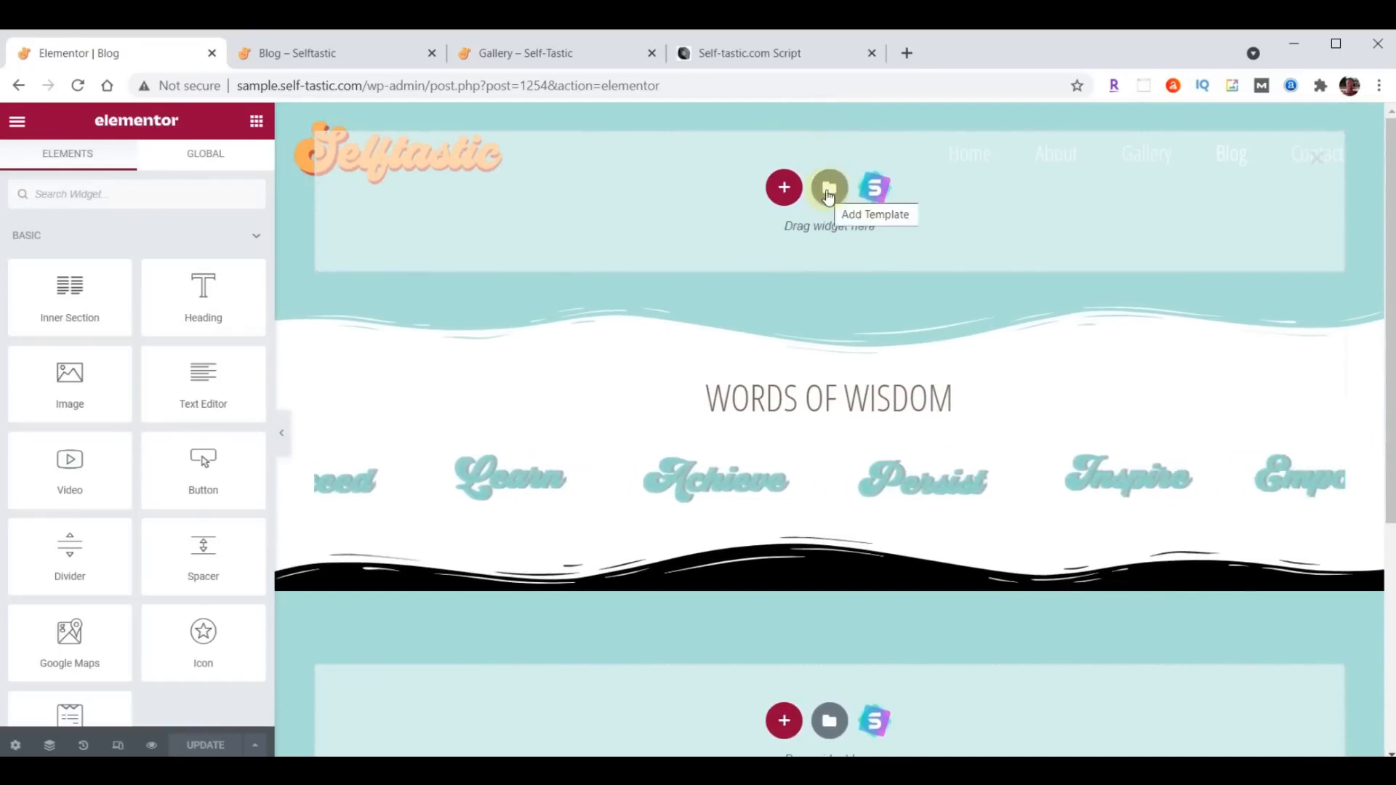
{"action": "left_click", "coordinate": [828, 191]}
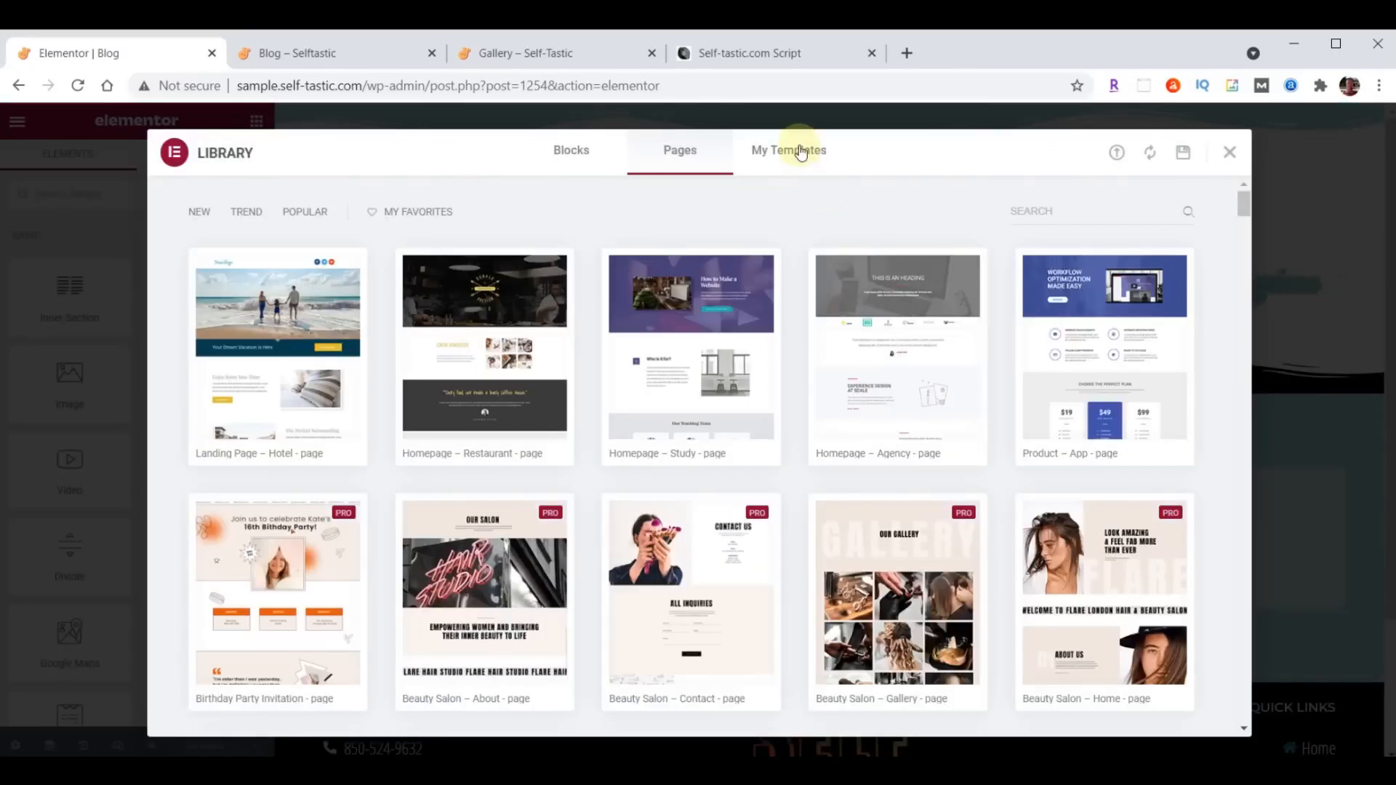
{"action": "left_click", "coordinate": [801, 151]}
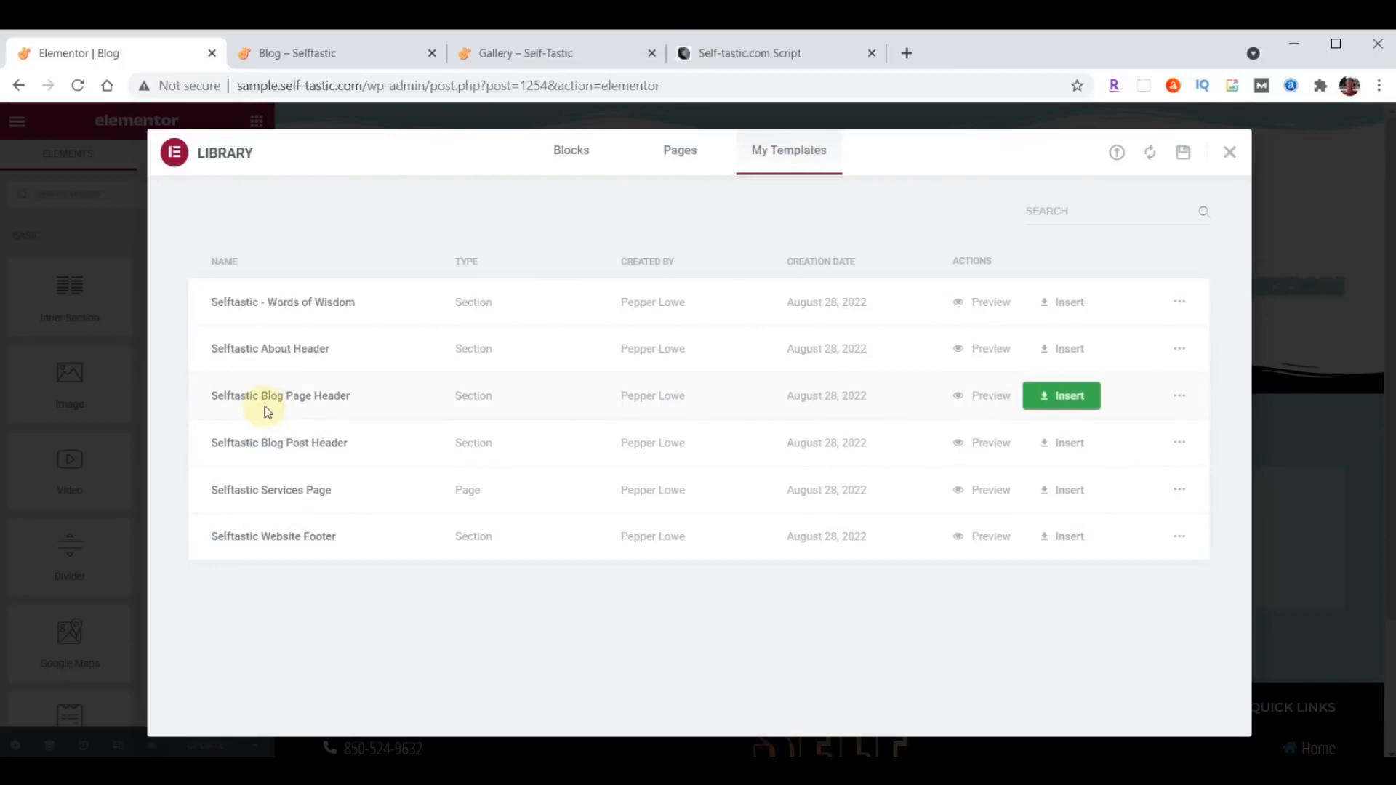
{"action": "left_click", "coordinate": [1073, 395]}
{"action": "left_click", "coordinate": [613, 492]}
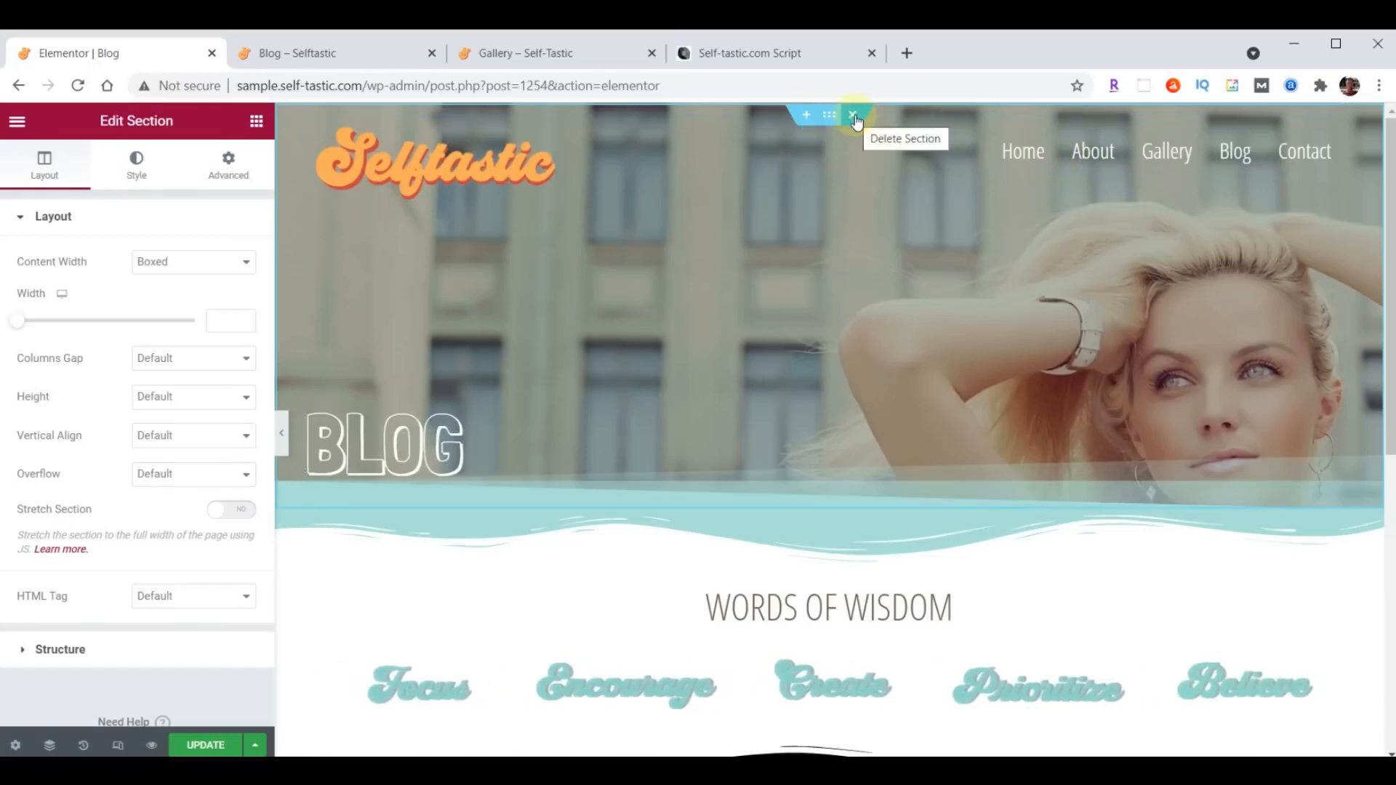
- Set the top padding of the Blog heading in the page header to 300 px
{"action": "left_click", "coordinate": [839, 135]}
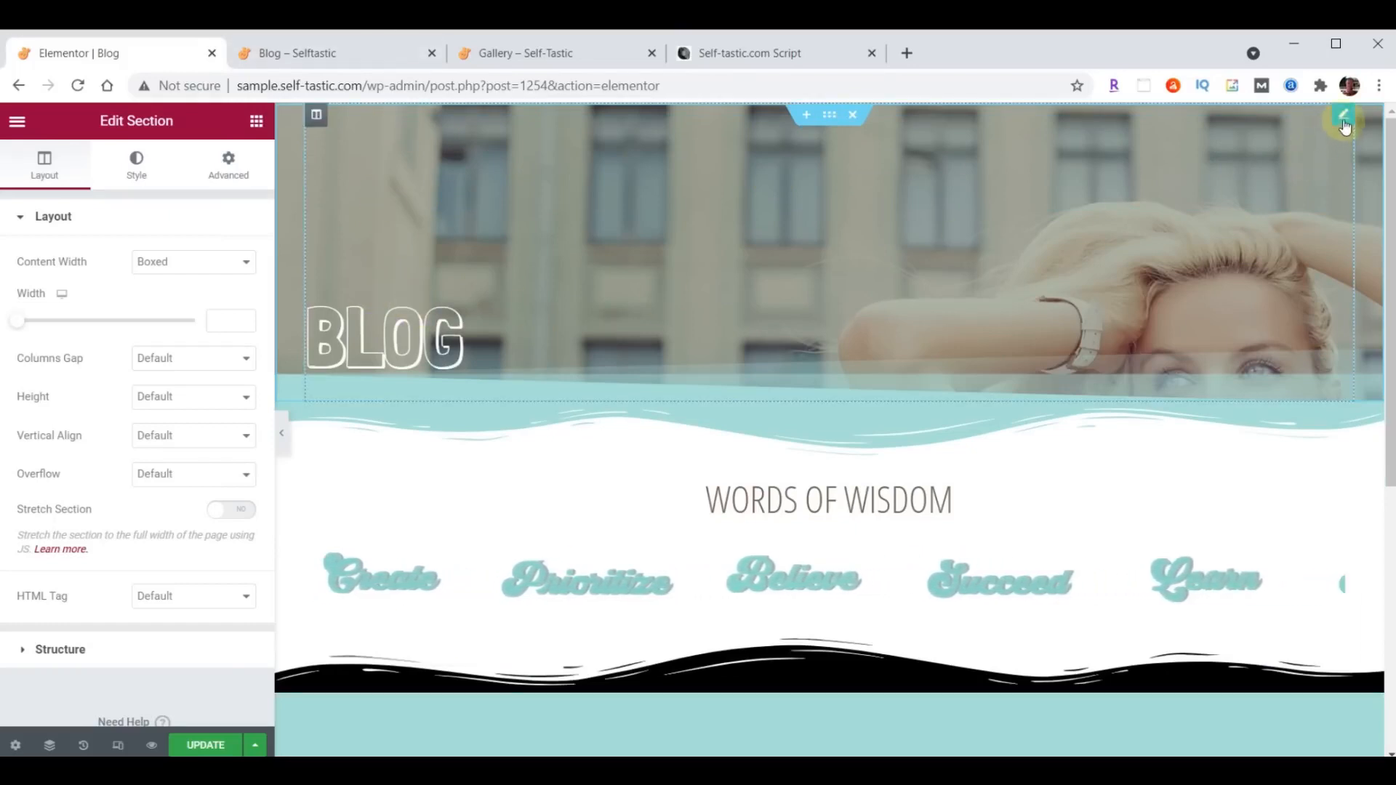
{"action": "left_click", "coordinate": [445, 362]}
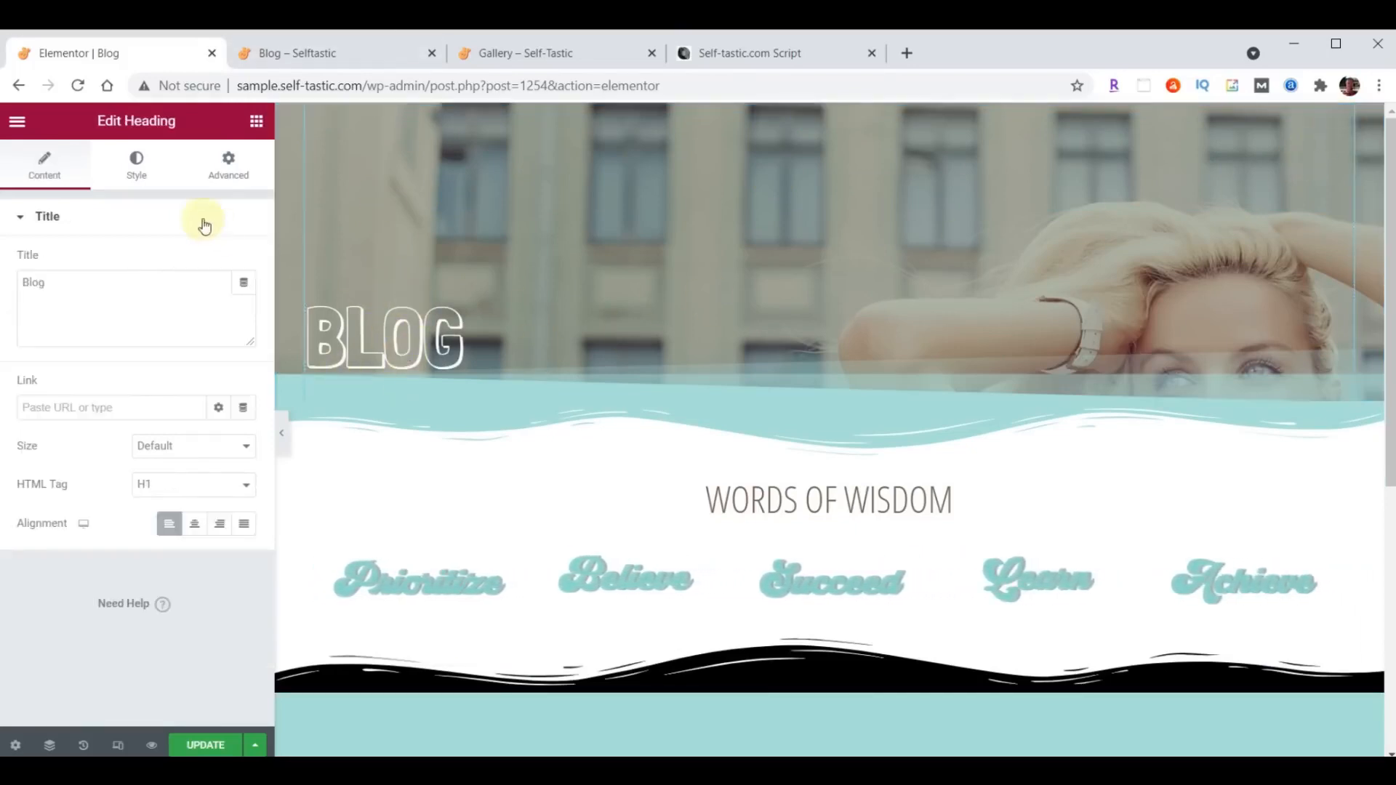
{"action": "left_click", "coordinate": [228, 160]}
{"action": "double_click", "coordinate": [51, 357]}
{"action": "type", "text": "300"}
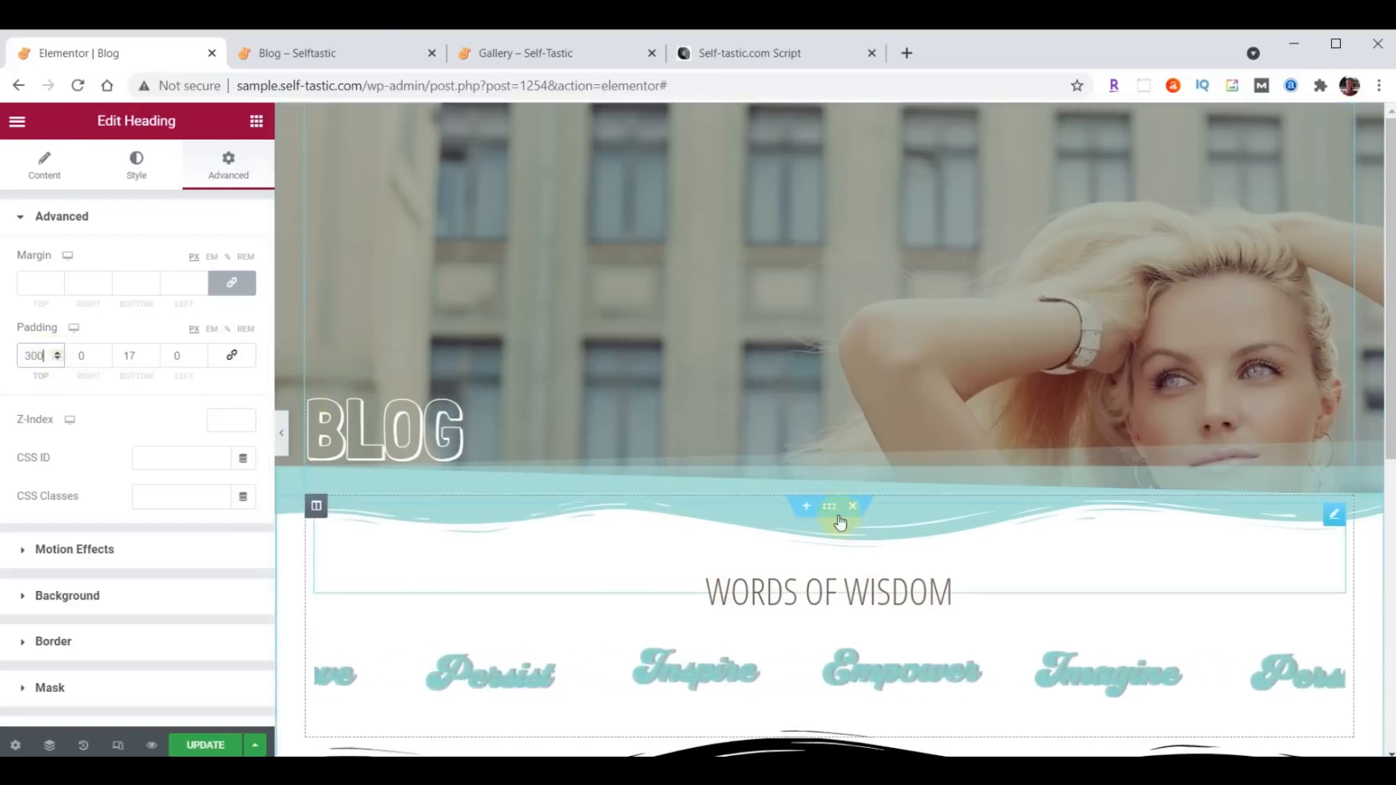
- Add a single-column section between the blog header and the Words of Wisdom section, and place a Posts widget in it
{"action": "left_click", "coordinate": [806, 505]}
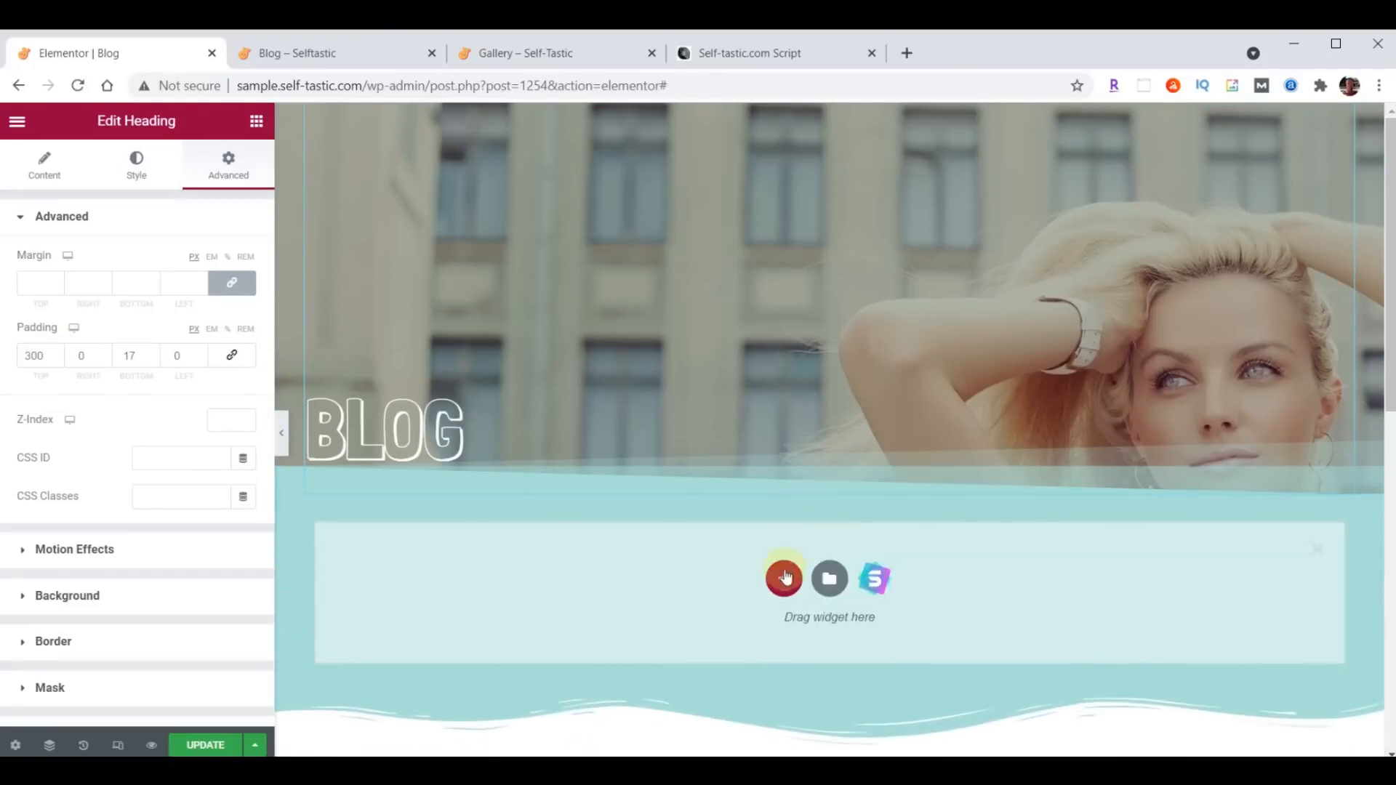
{"action": "left_click", "coordinate": [785, 582]}
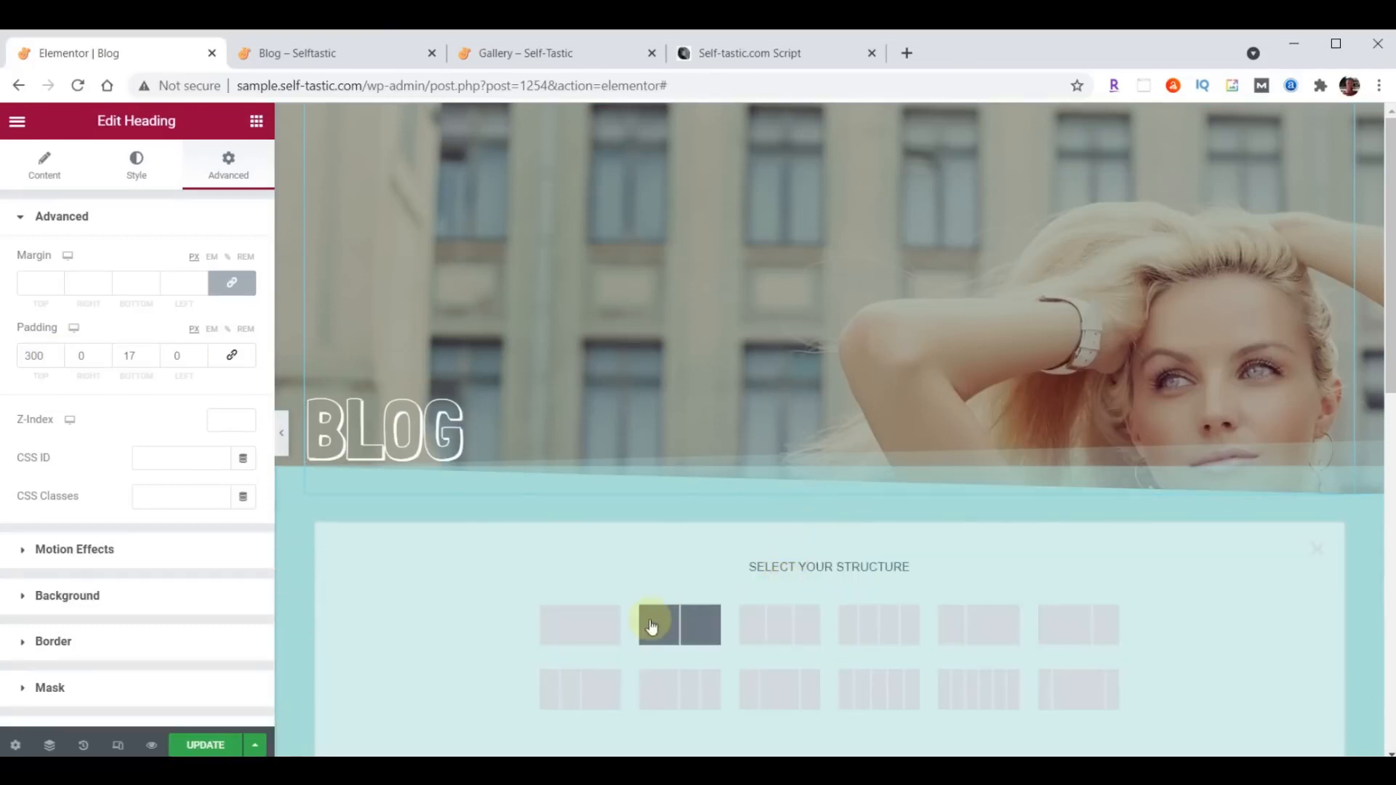
{"action": "left_click", "coordinate": [574, 623]}
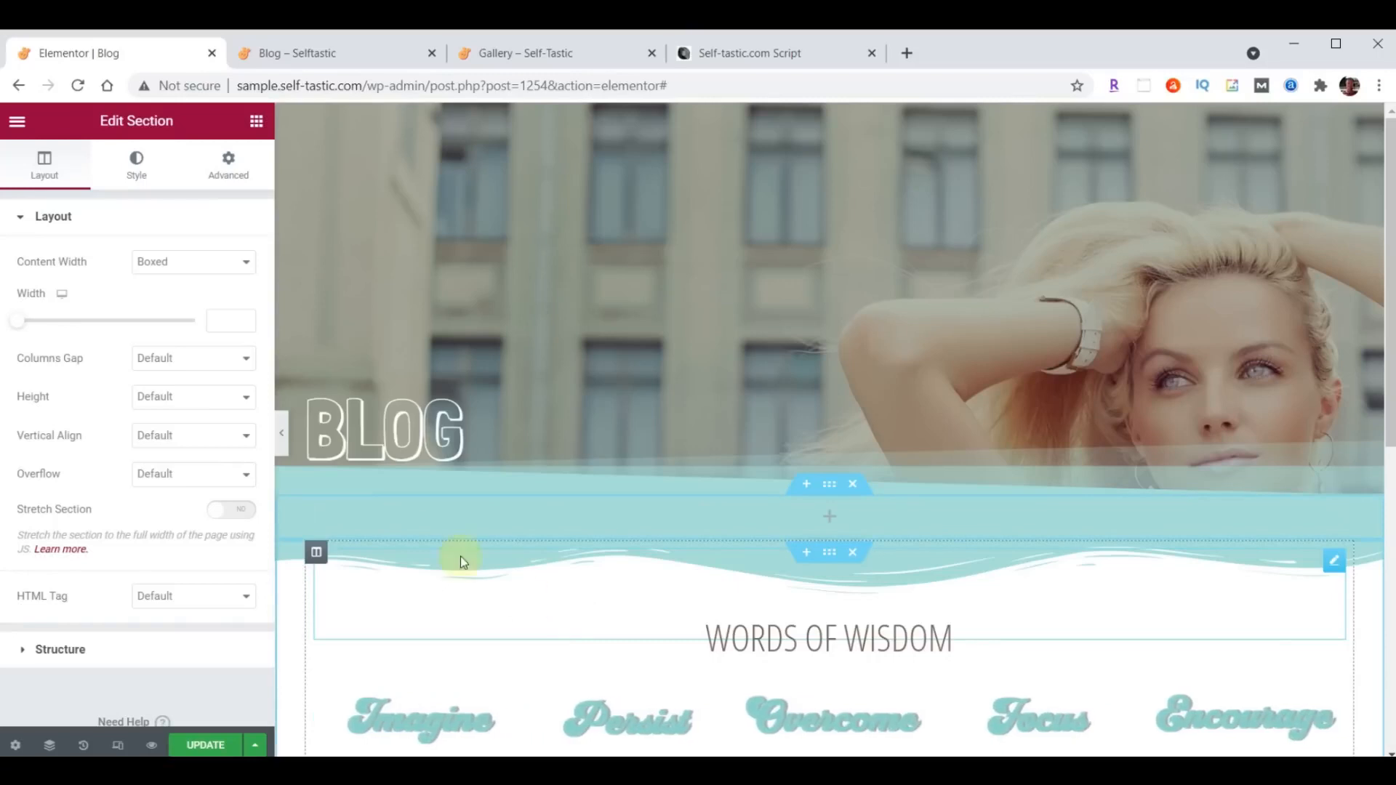
{"action": "left_click", "coordinate": [256, 121]}
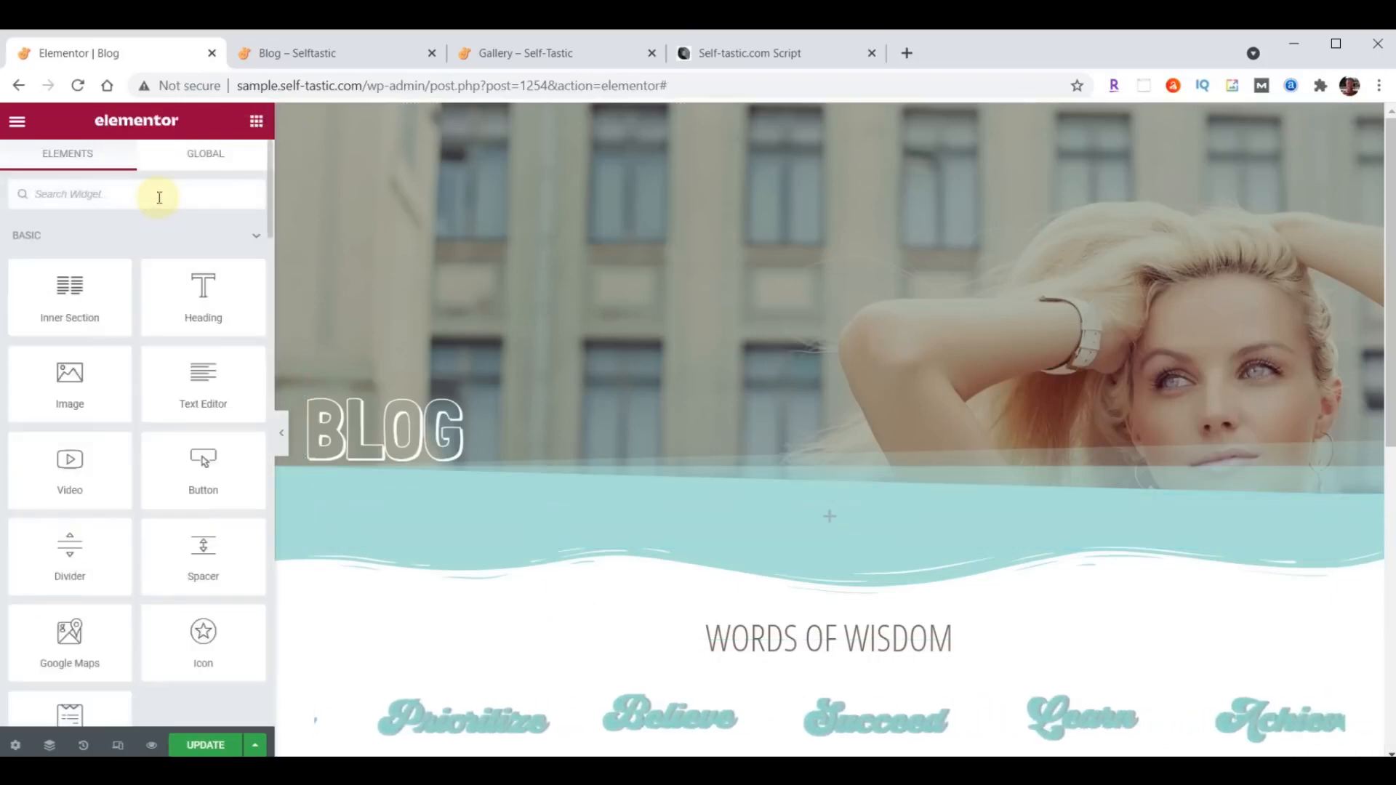
{"action": "type", "text": "Posts"}
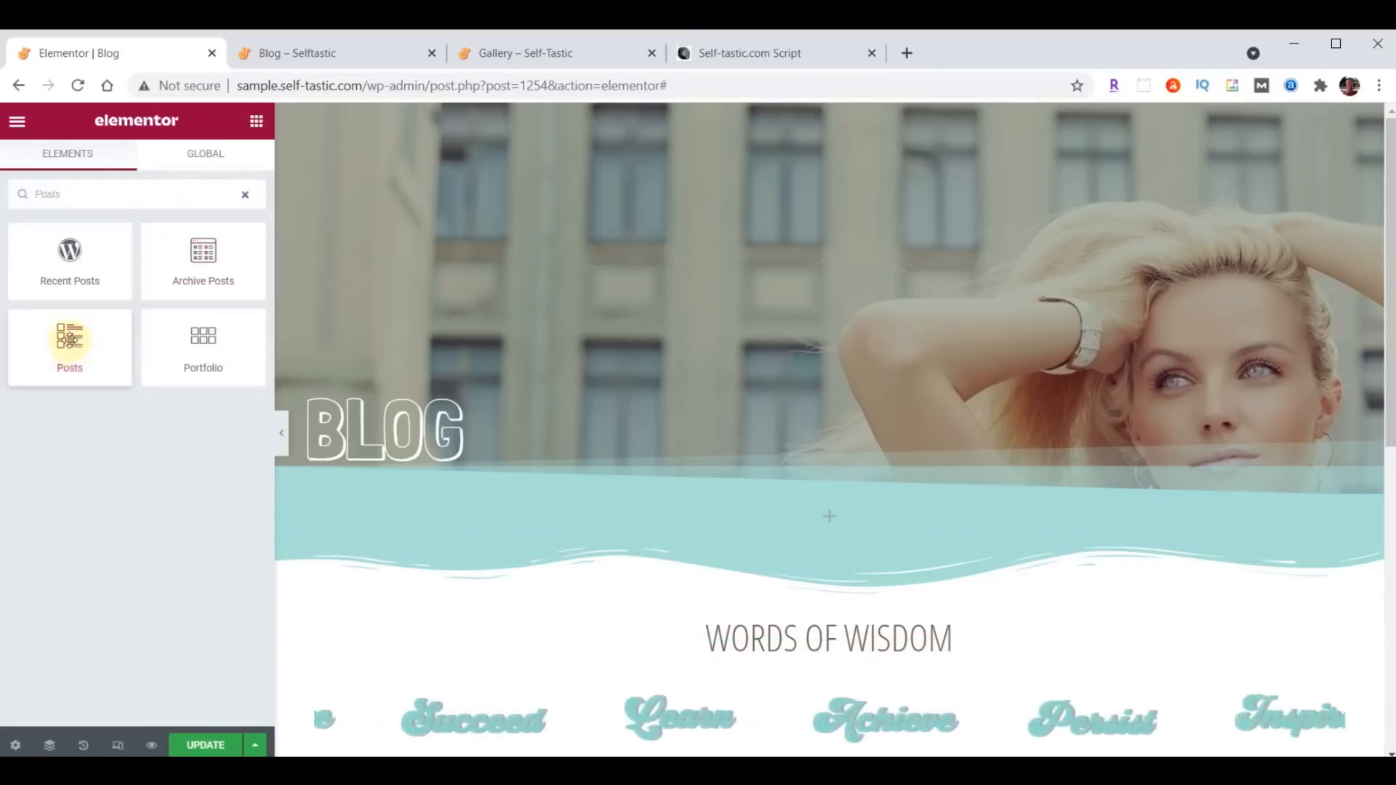
{"action": "left_click_drag", "start_coordinate": [75, 345], "coordinate": [838, 516]}
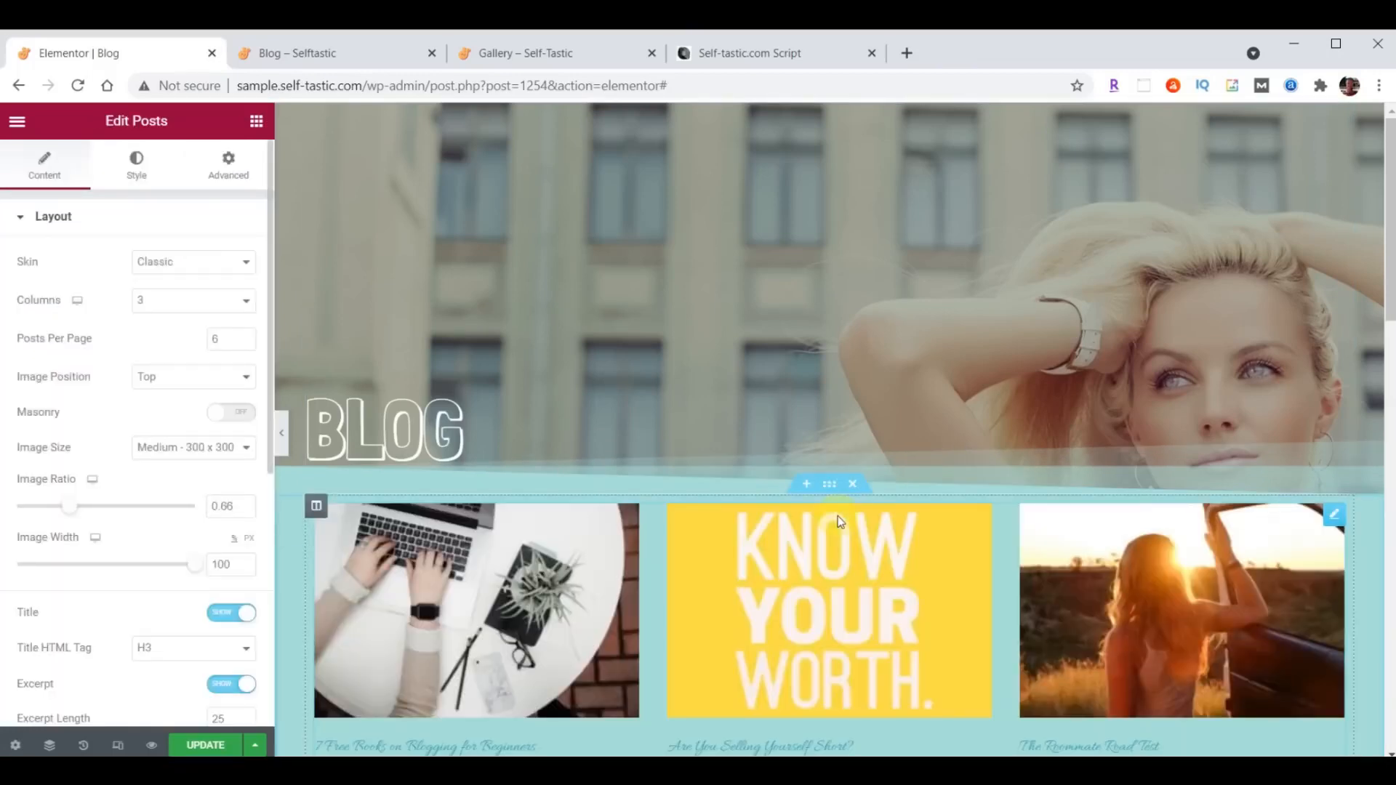
- Change the skin of the Posts widget to Cards
{"action": "scroll", "coordinate": [837, 518], "scroll_direction": "down", "scroll_amount": 1}
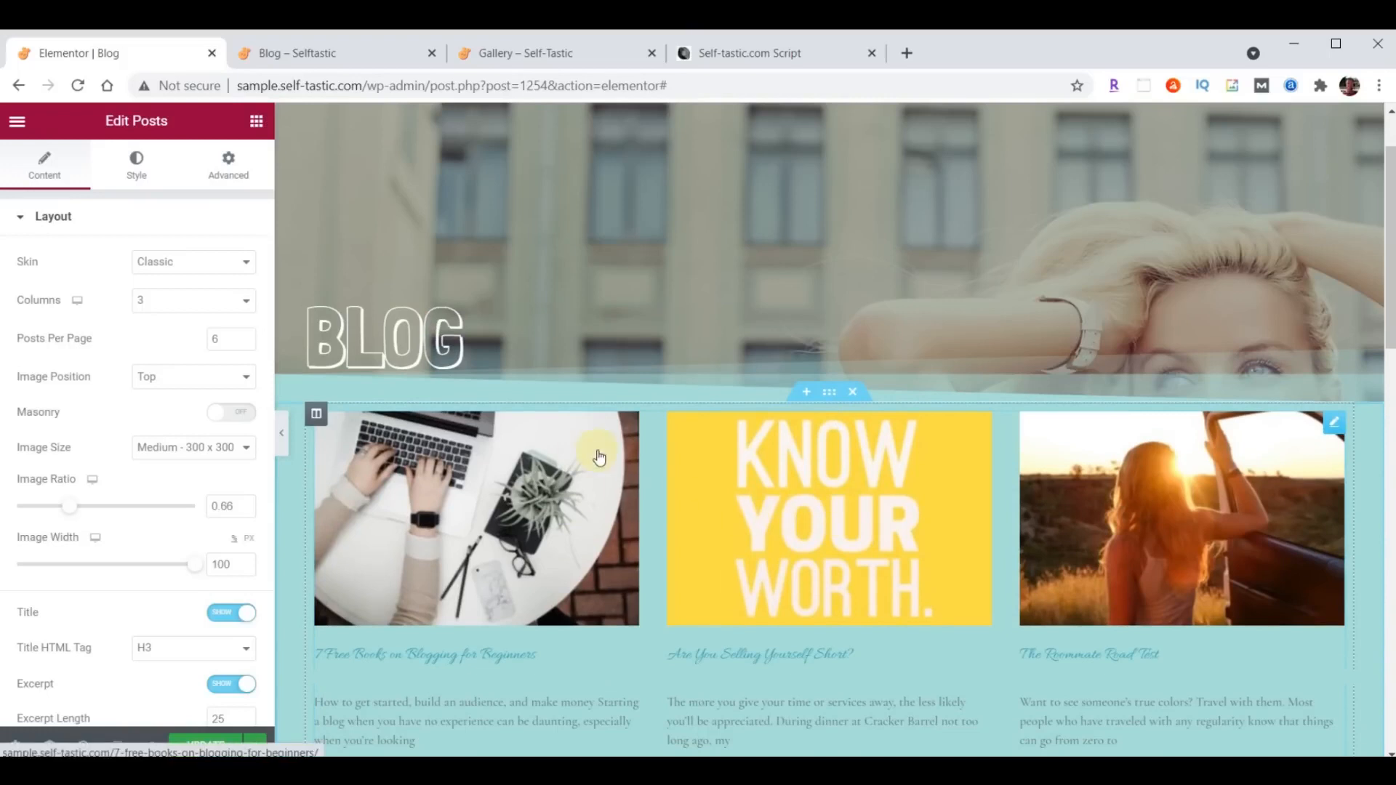
{"action": "left_click", "coordinate": [202, 263]}
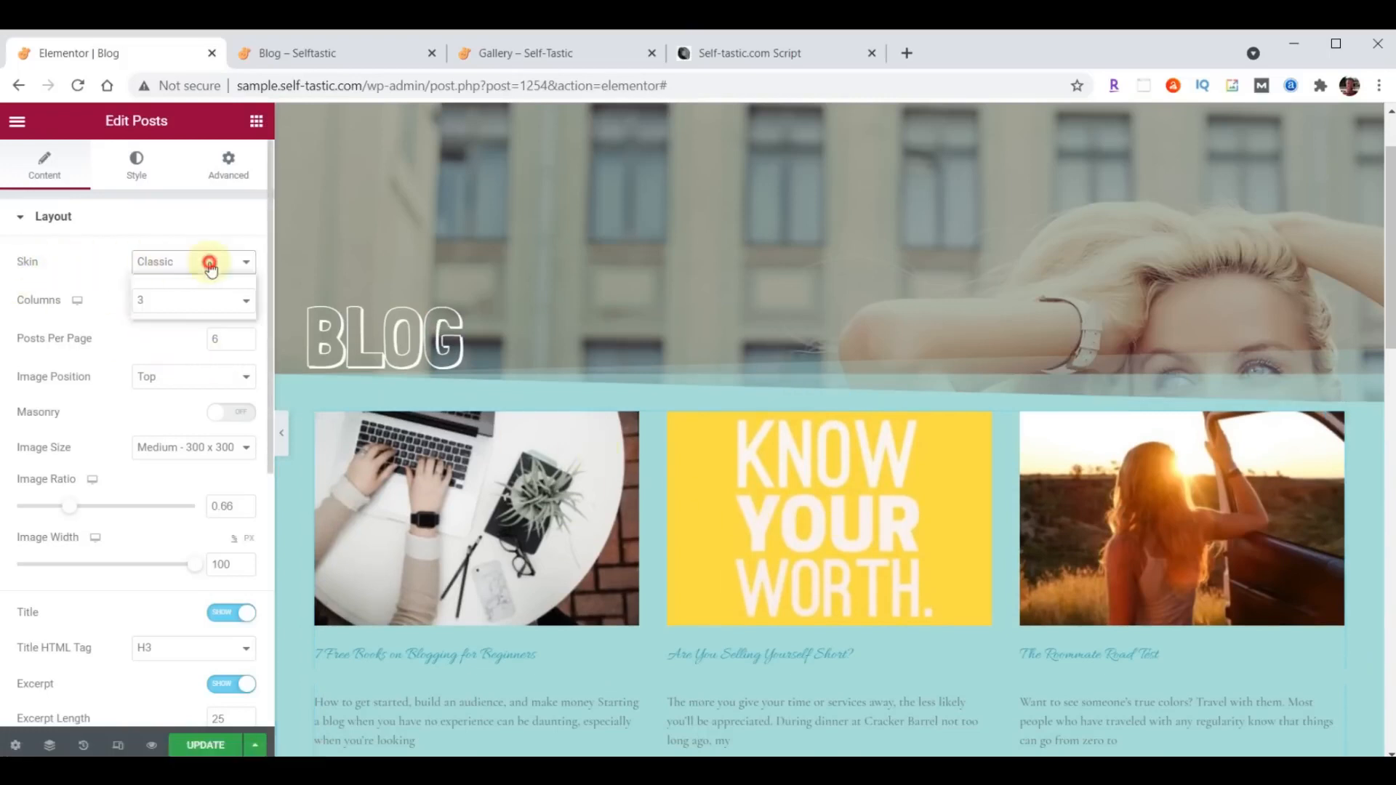
{"action": "left_click", "coordinate": [178, 298]}
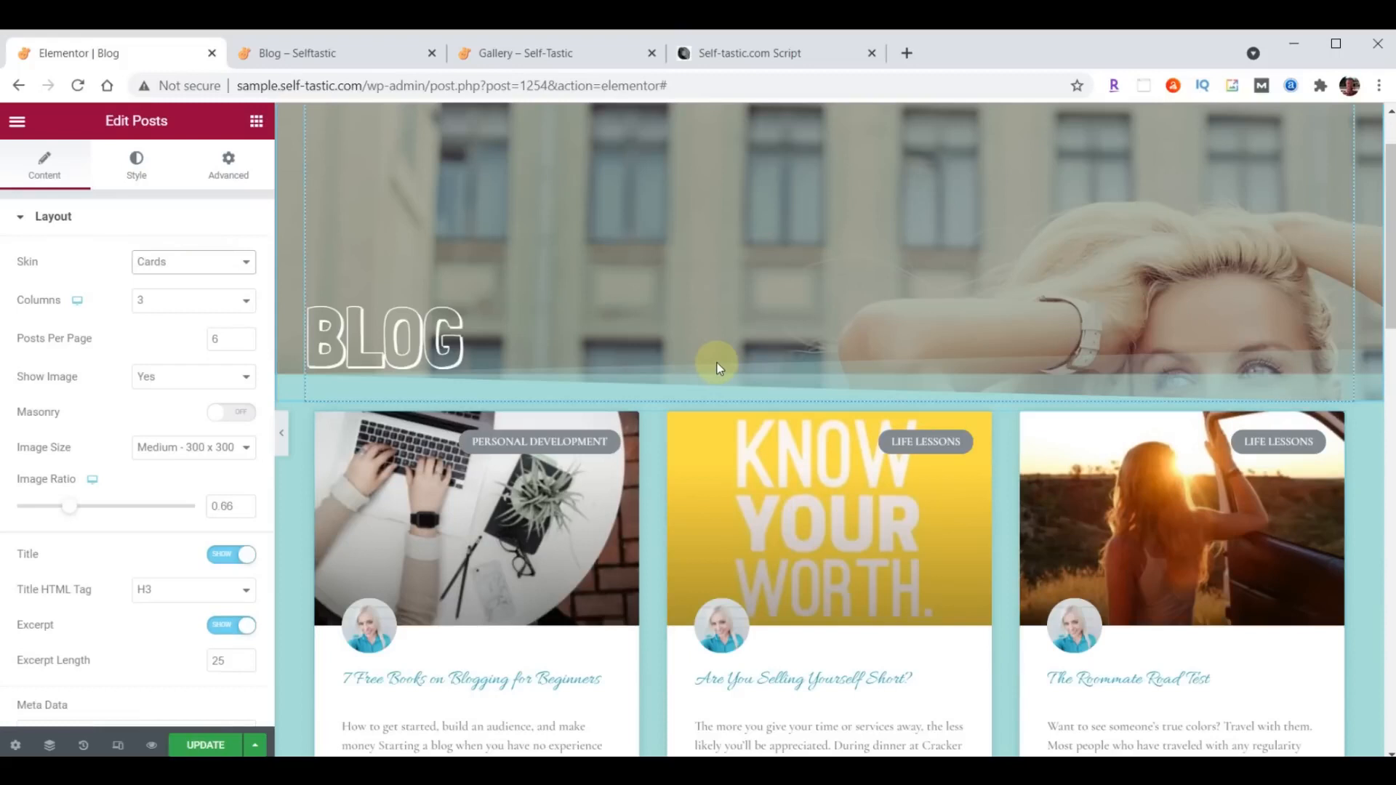
{"action": "scroll", "coordinate": [716, 367], "scroll_direction": "down", "scroll_amount": 1}
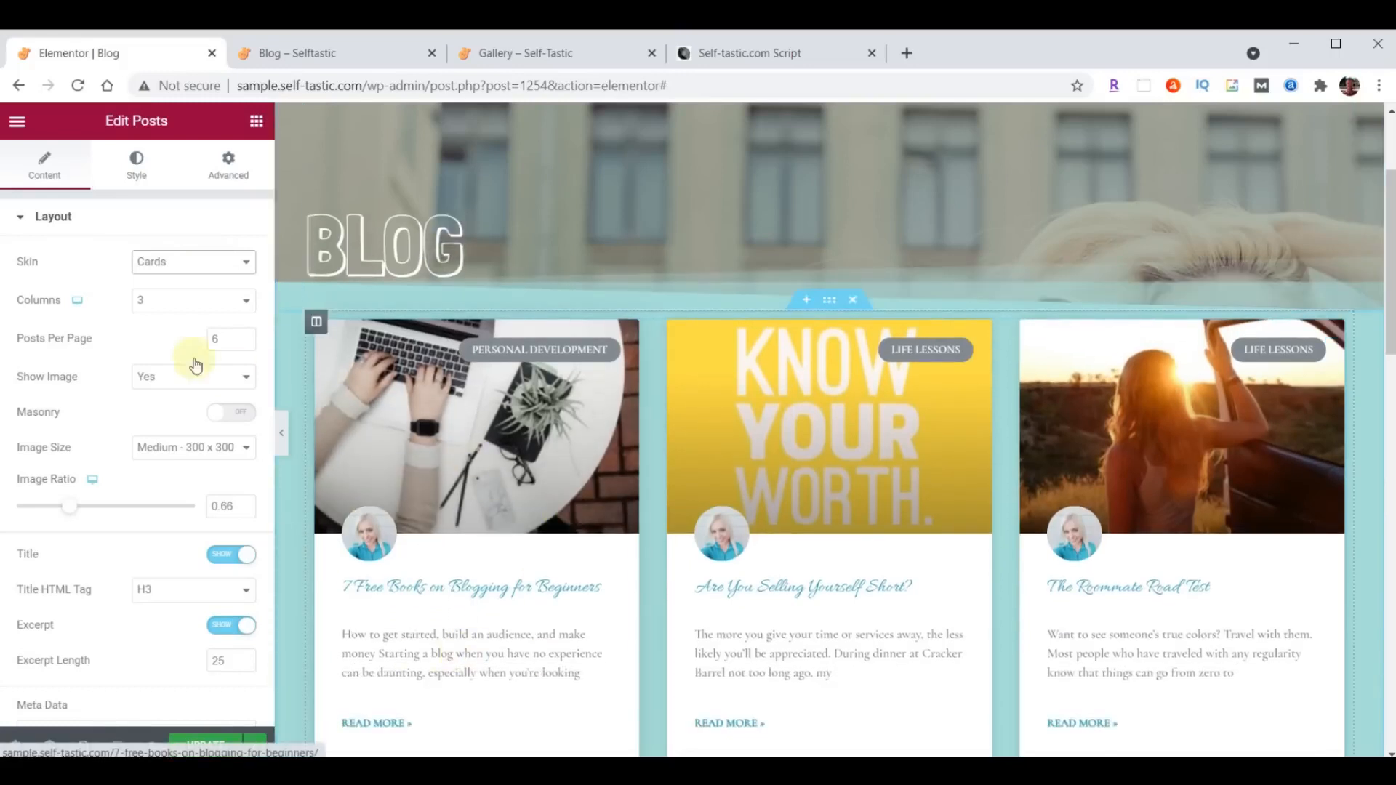
- Style the post titles in the Posts widget with the Open Sans Condensed font at 24 px
{"action": "left_click", "coordinate": [140, 174]}
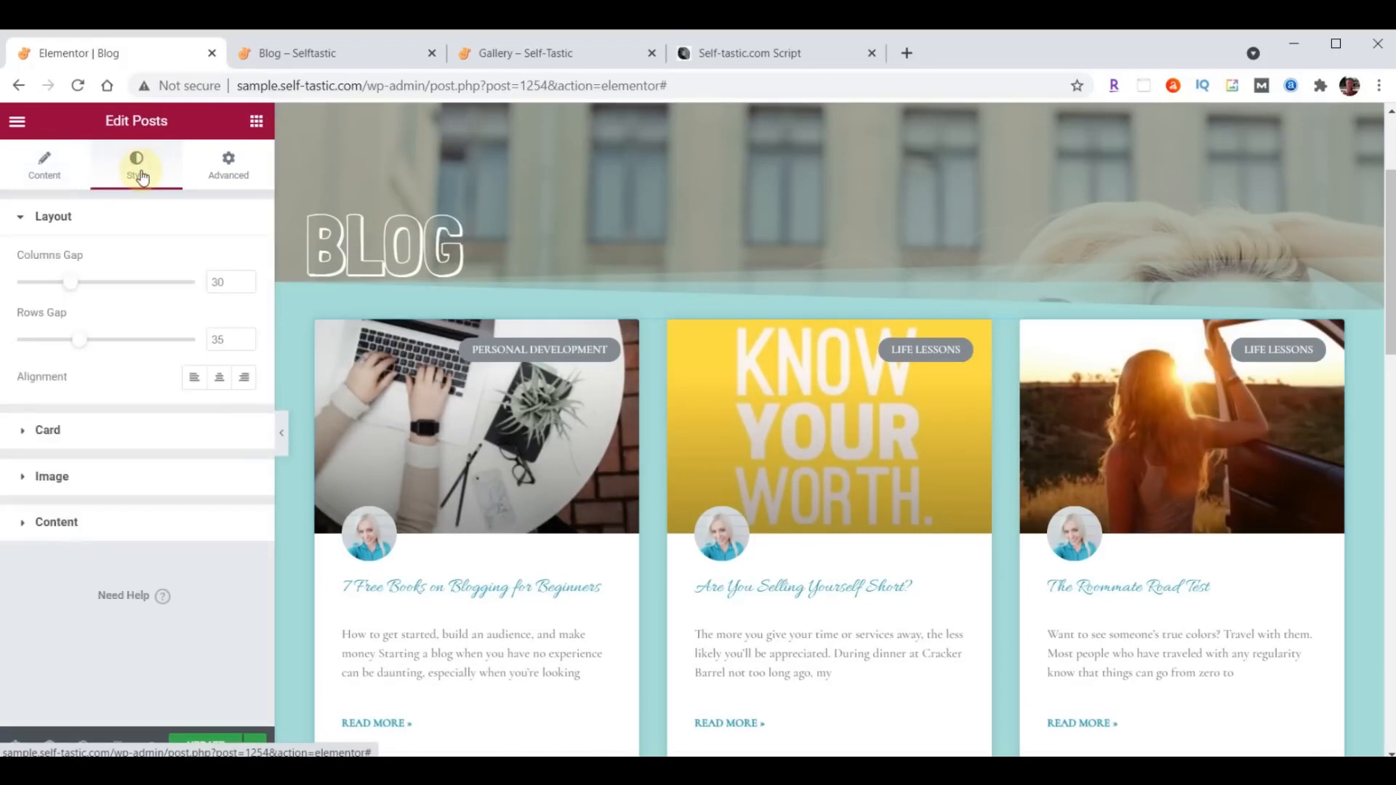
{"action": "left_click", "coordinate": [51, 523]}
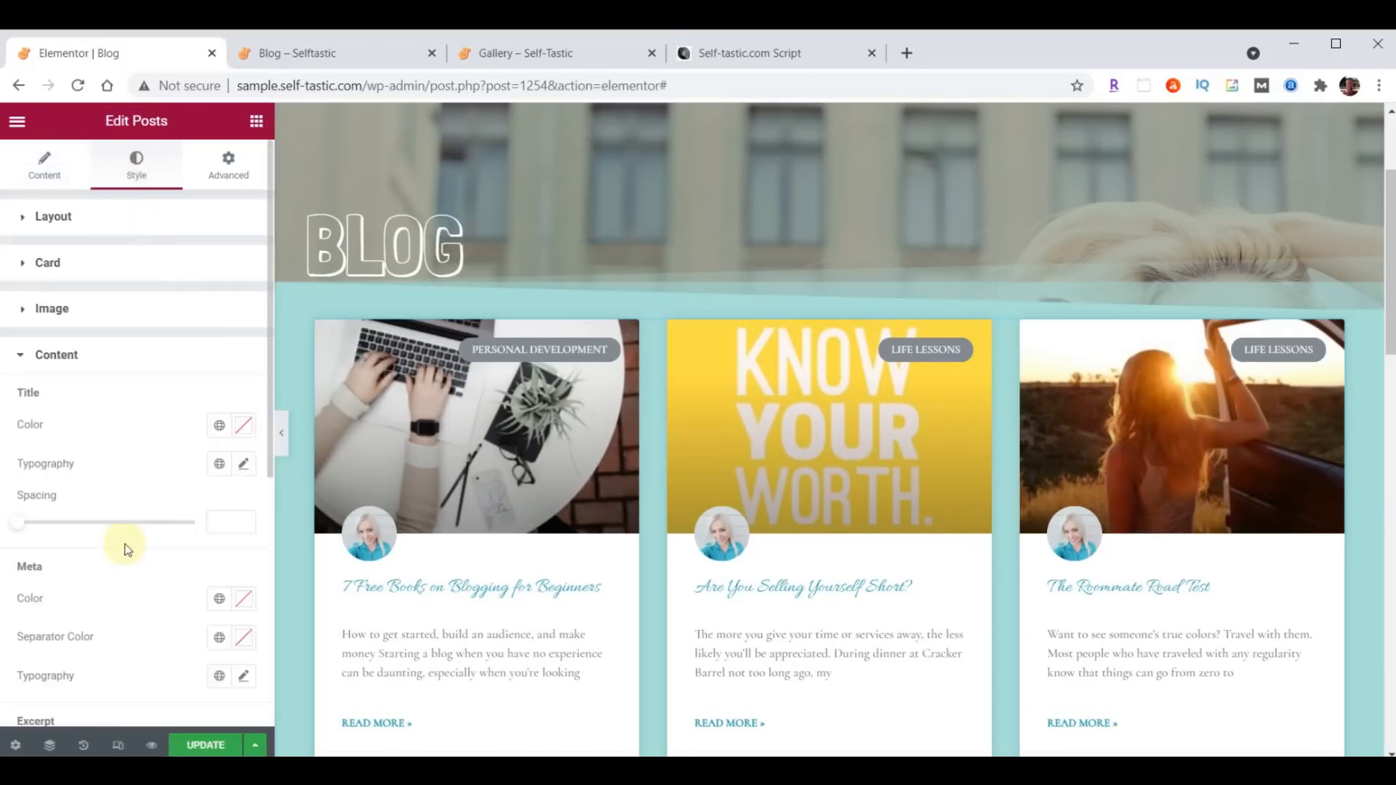
{"action": "left_click", "coordinate": [244, 467]}
{"action": "left_click", "coordinate": [191, 549]}
{"action": "left_click", "coordinate": [181, 339]}
{"action": "type", "text": "open"}
{"action": "left_click", "coordinate": [179, 425]}
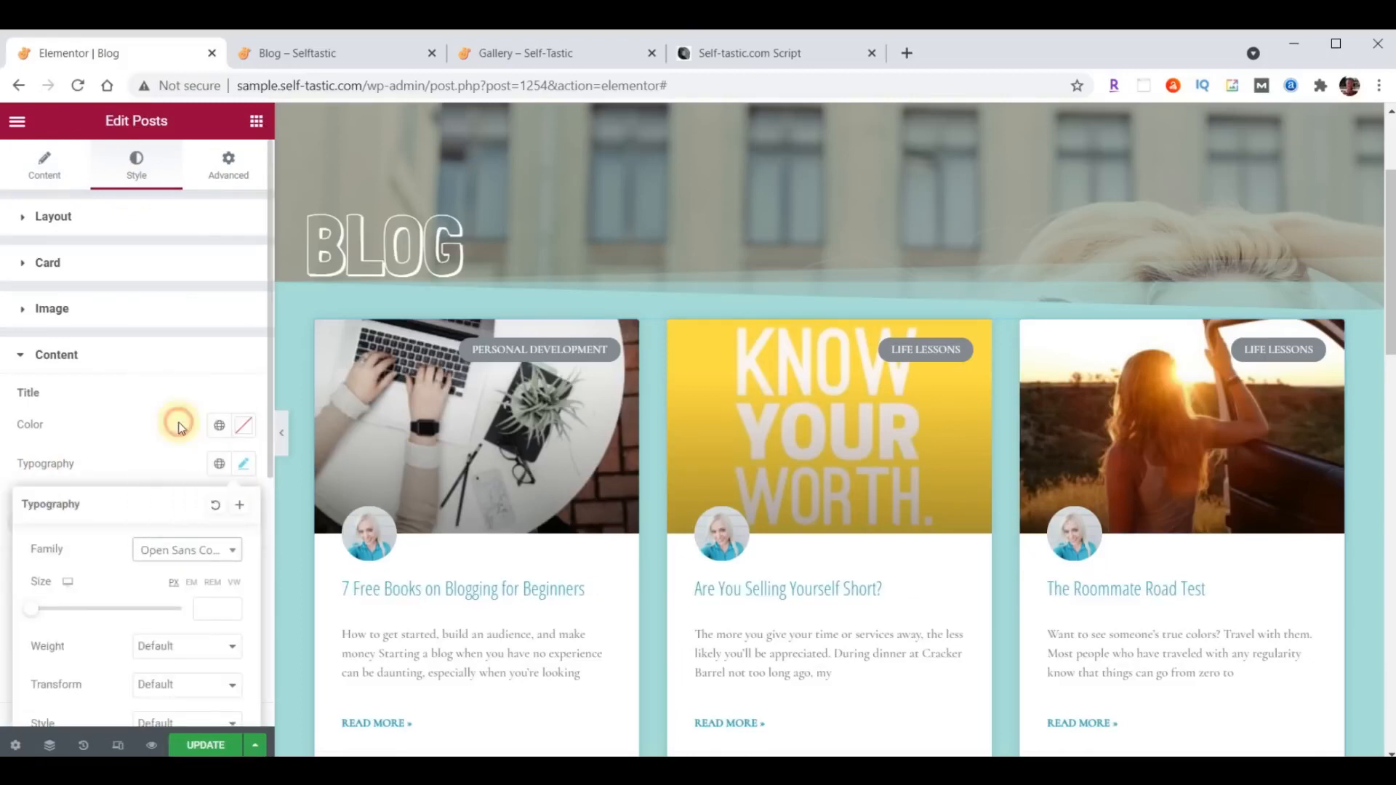
{"action": "type", "text": "24"}
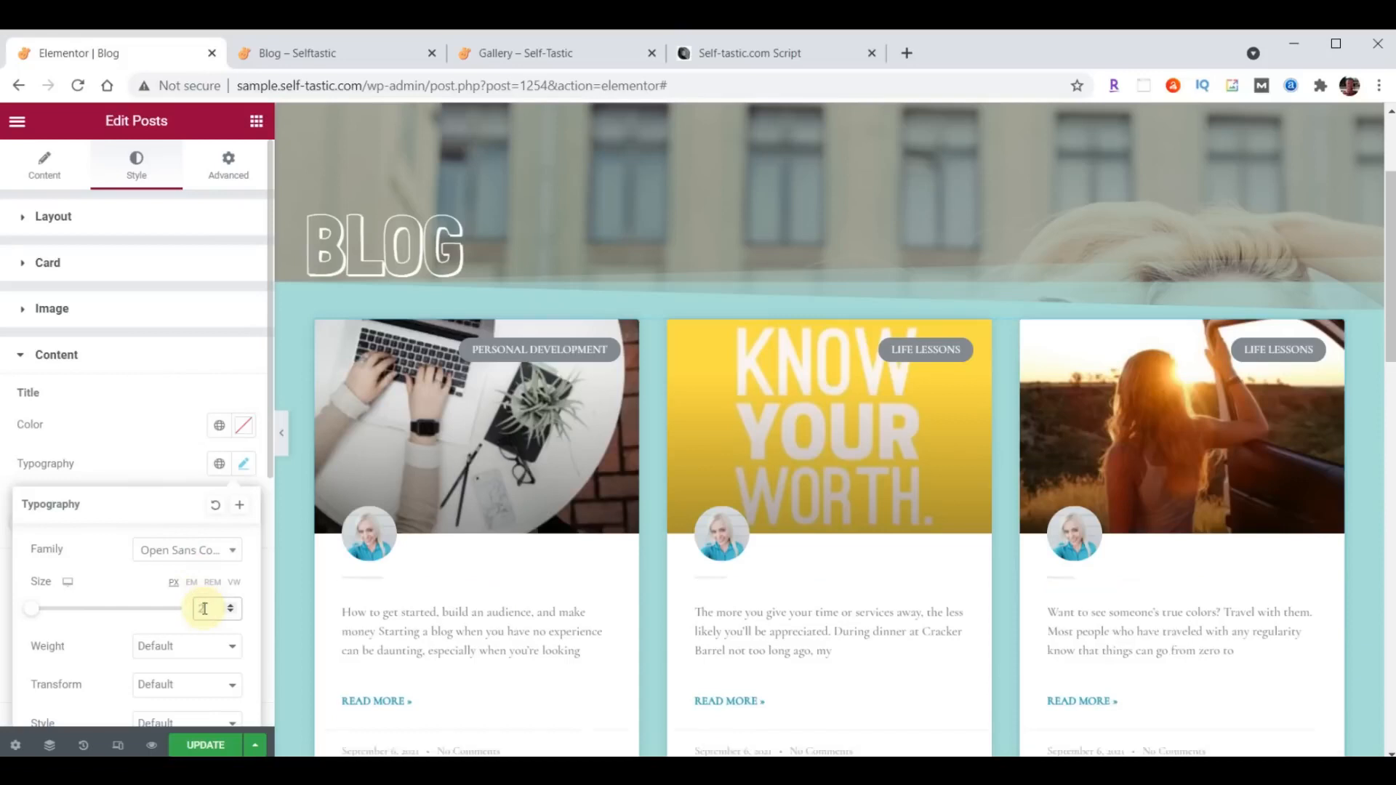
{"action": "left_click", "coordinate": [244, 465]}
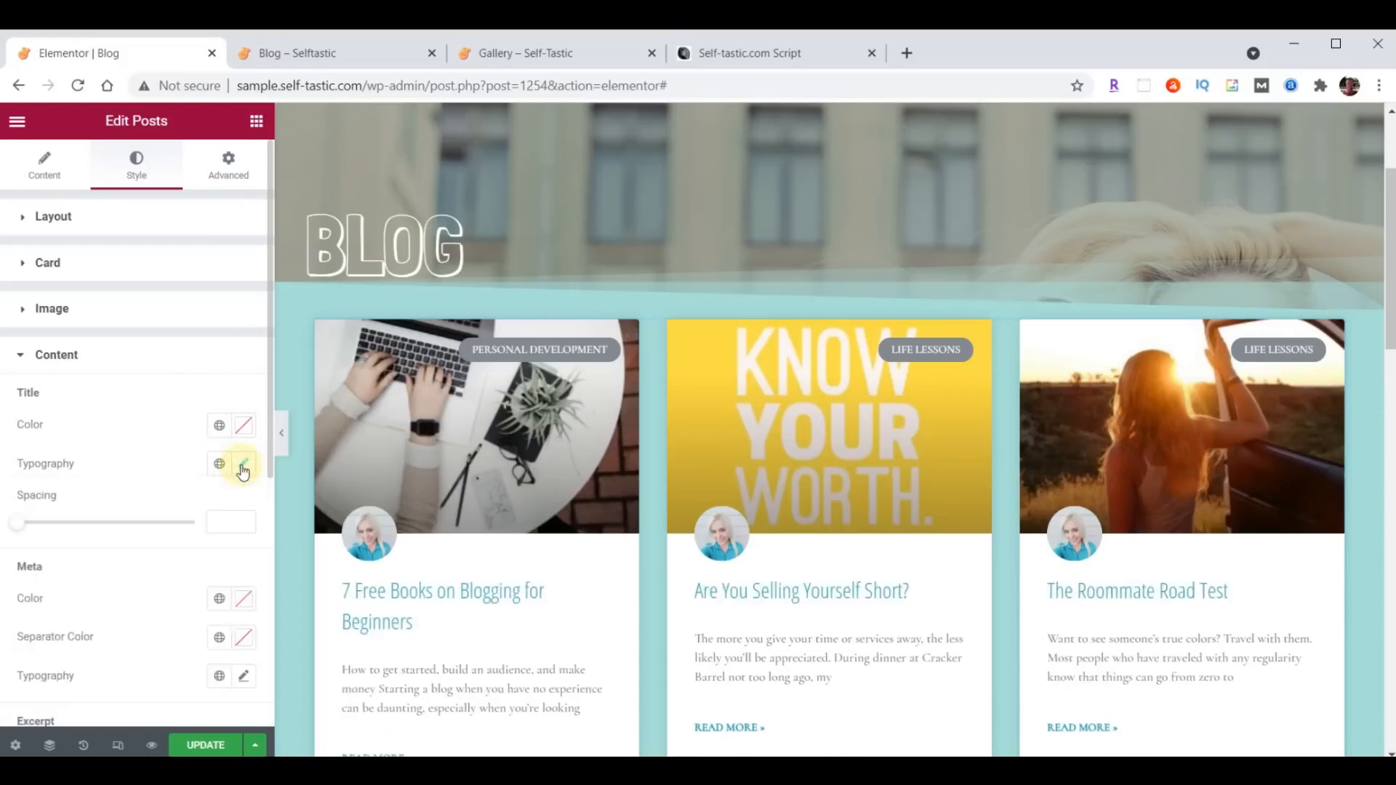
- Style the post excerpts in the Posts widget with the Open Sans Condensed font at 21 px
{"action": "scroll", "coordinate": [233, 480], "scroll_direction": "down", "scroll_amount": 3}
{"action": "scroll", "coordinate": [224, 485], "scroll_direction": "down", "scroll_amount": 3}
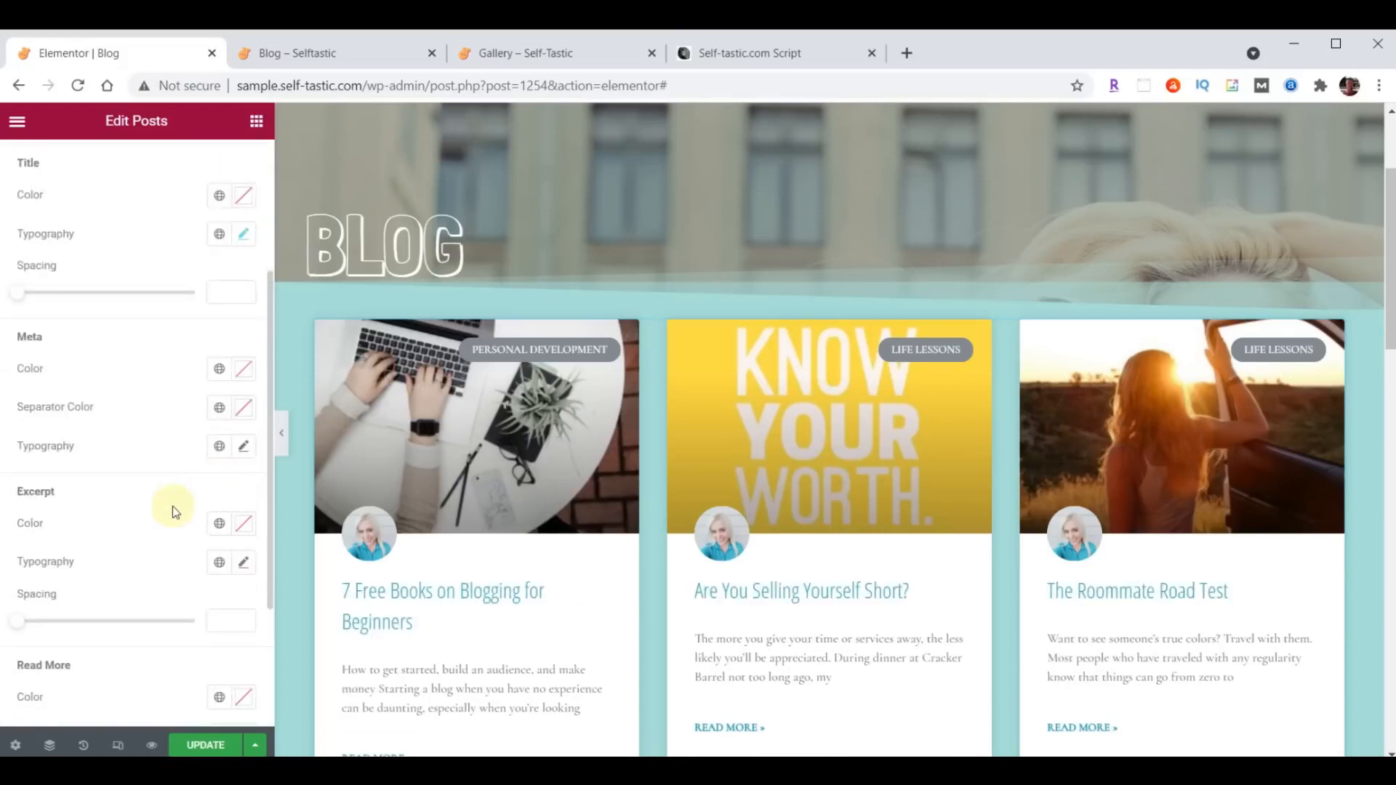
{"action": "scroll", "coordinate": [172, 506], "scroll_direction": "down", "scroll_amount": 3}
{"action": "left_click", "coordinate": [244, 448]}
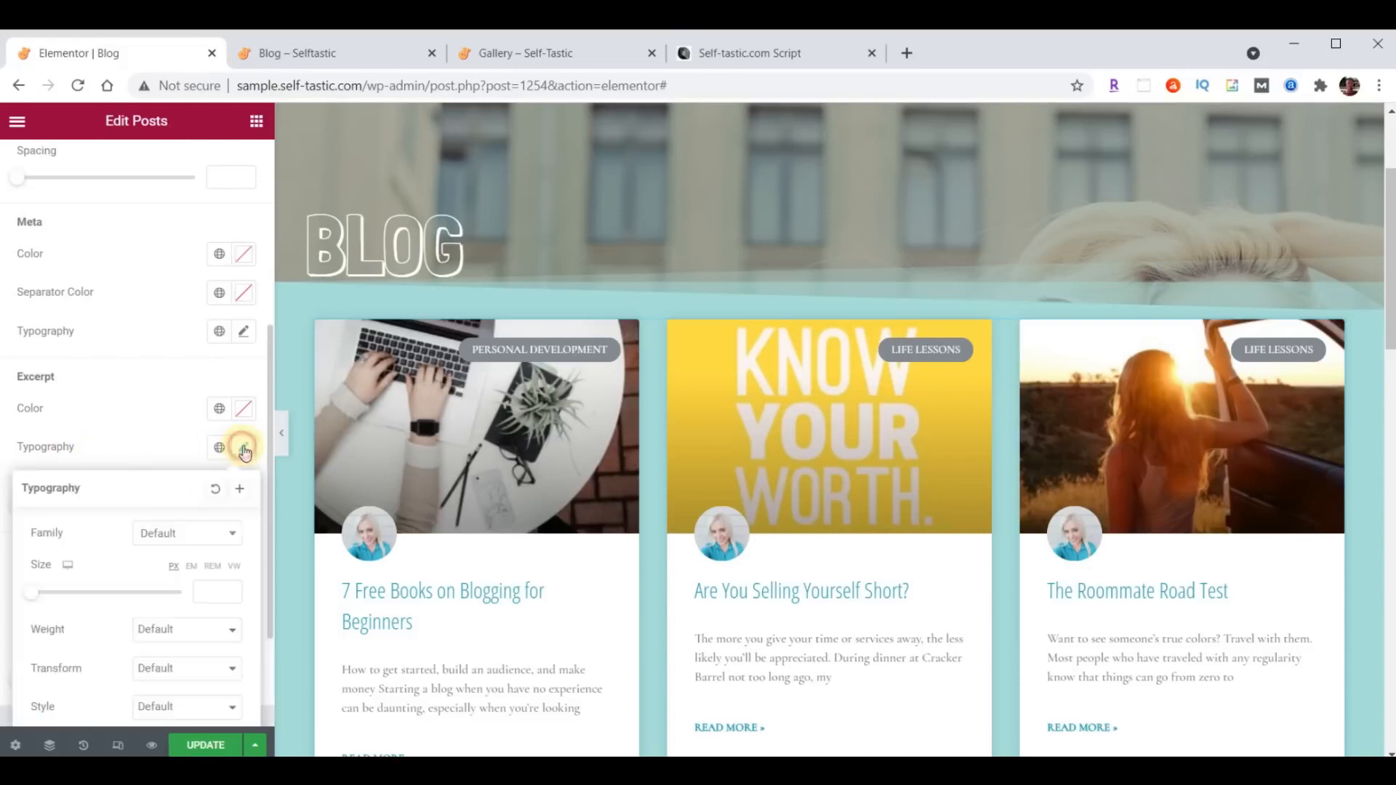
{"action": "left_click", "coordinate": [171, 531]}
{"action": "type", "text": "Open"}
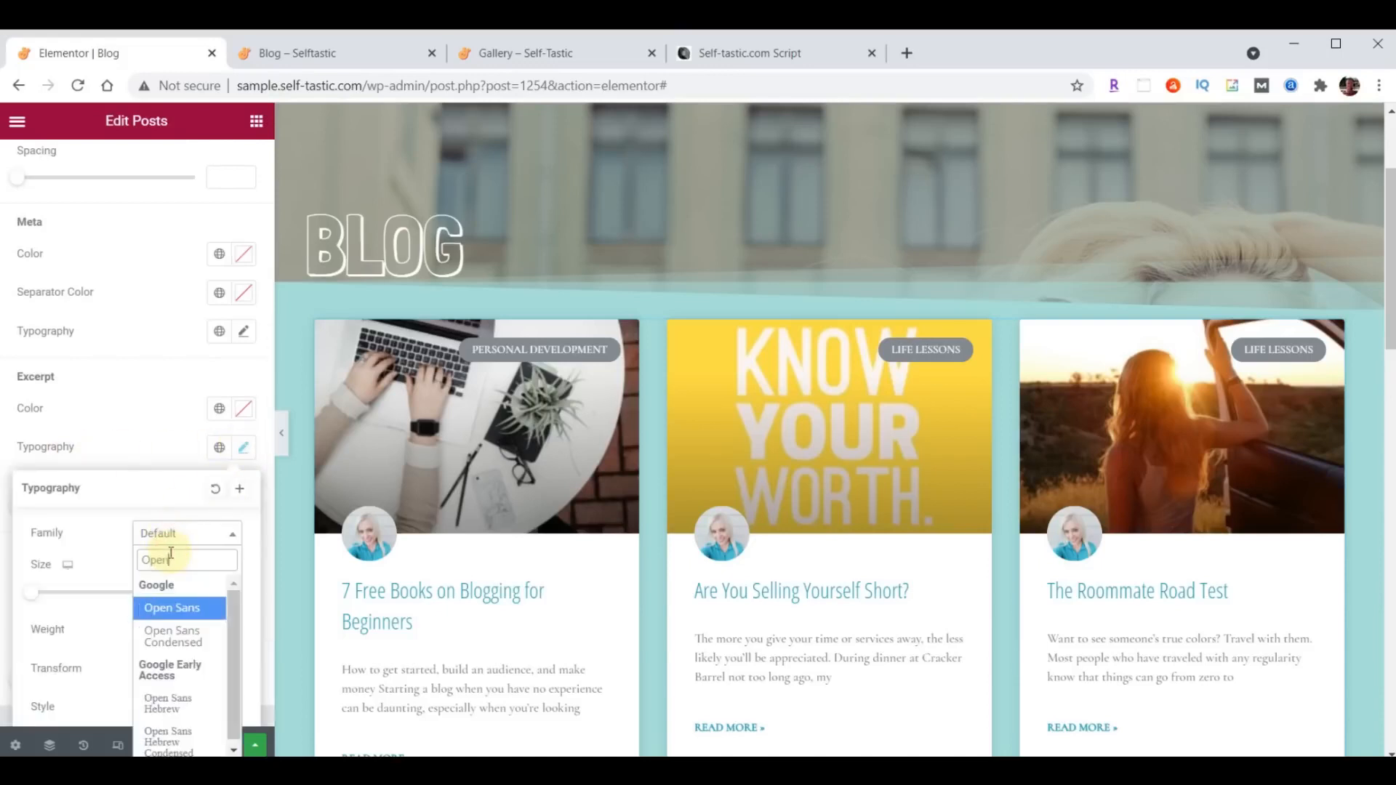
{"action": "left_click", "coordinate": [179, 632]}
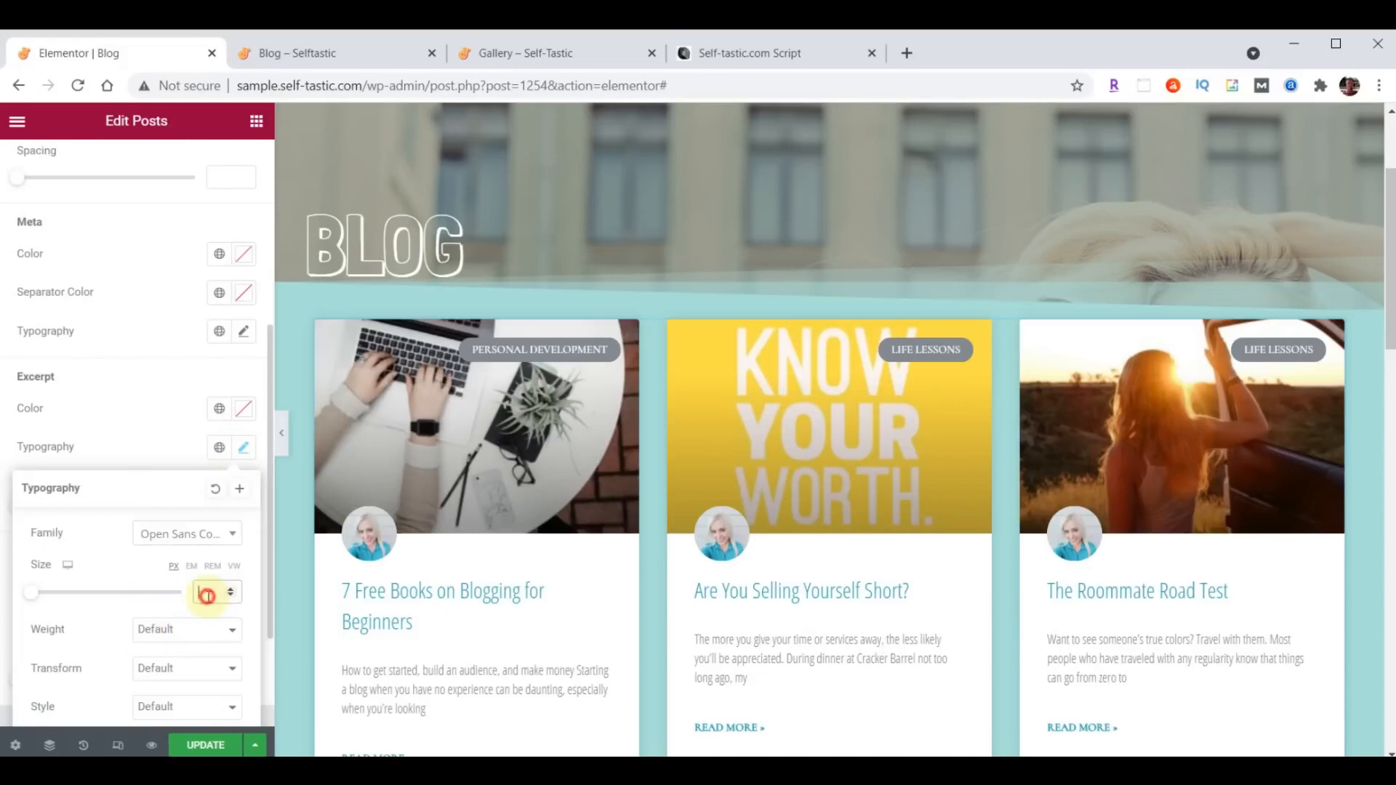
{"action": "type", "text": "21"}
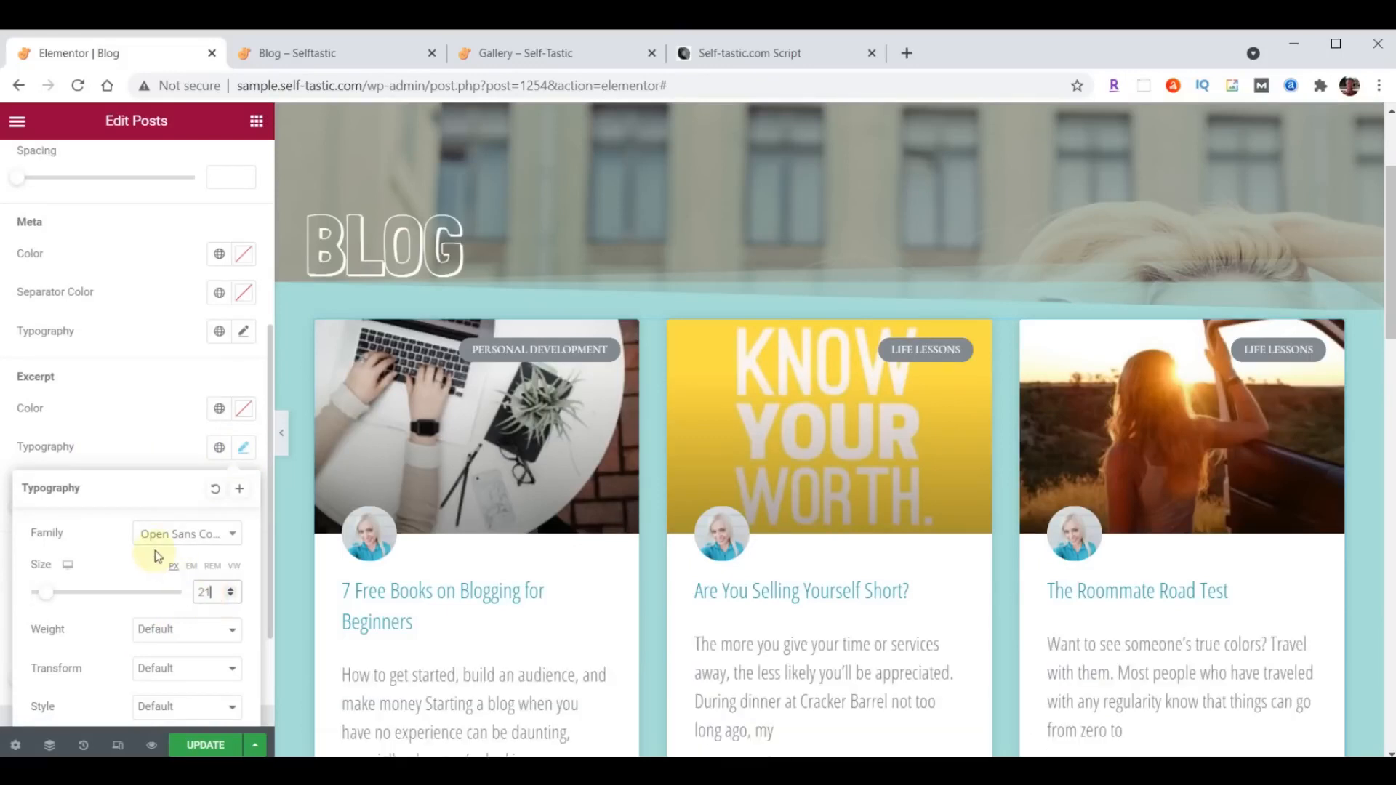
{"action": "left_click", "coordinate": [244, 450]}
- Style the Read More links in the Posts widget with the Open Sans Condensed font at 15 px, and update the page
{"action": "scroll", "coordinate": [185, 428], "scroll_direction": "down", "scroll_amount": 1}
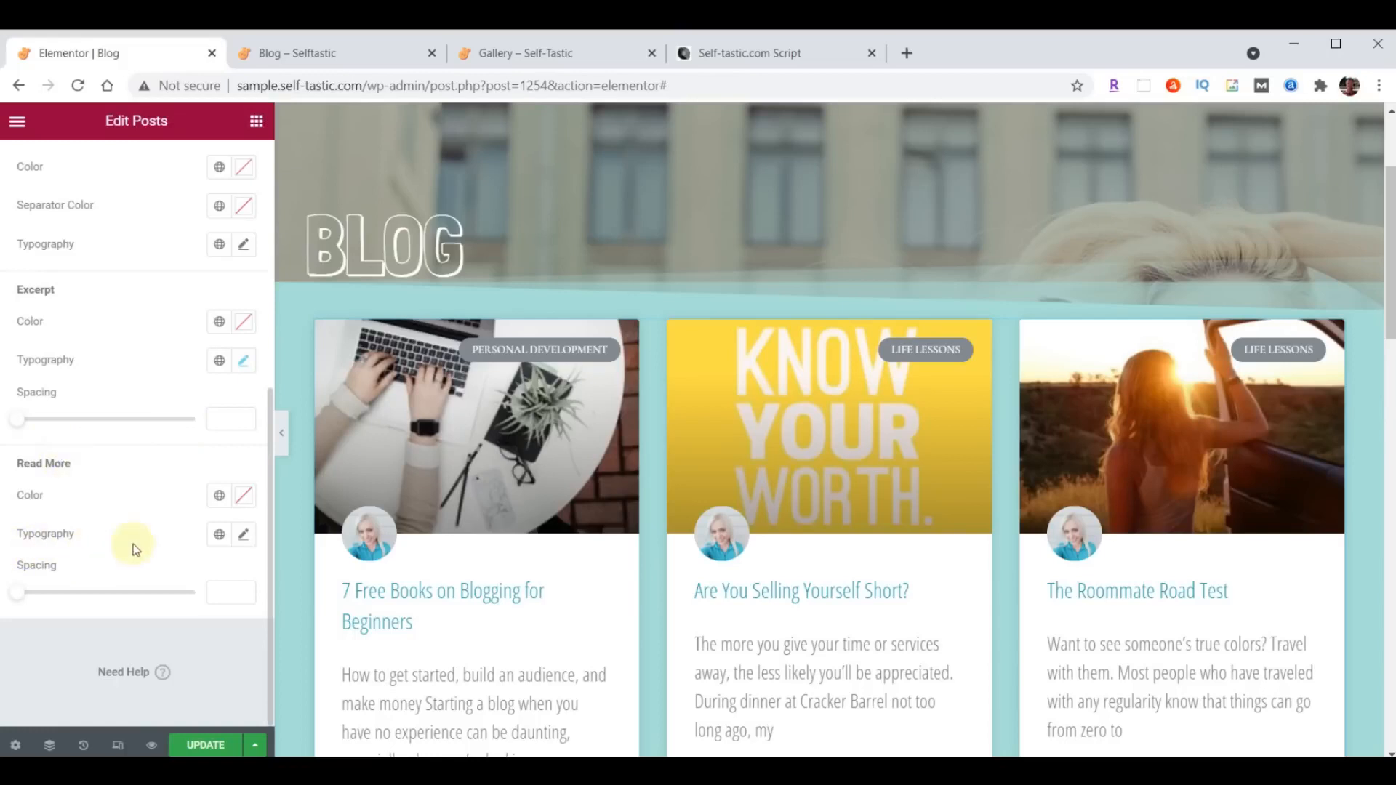
{"action": "left_click", "coordinate": [245, 534]}
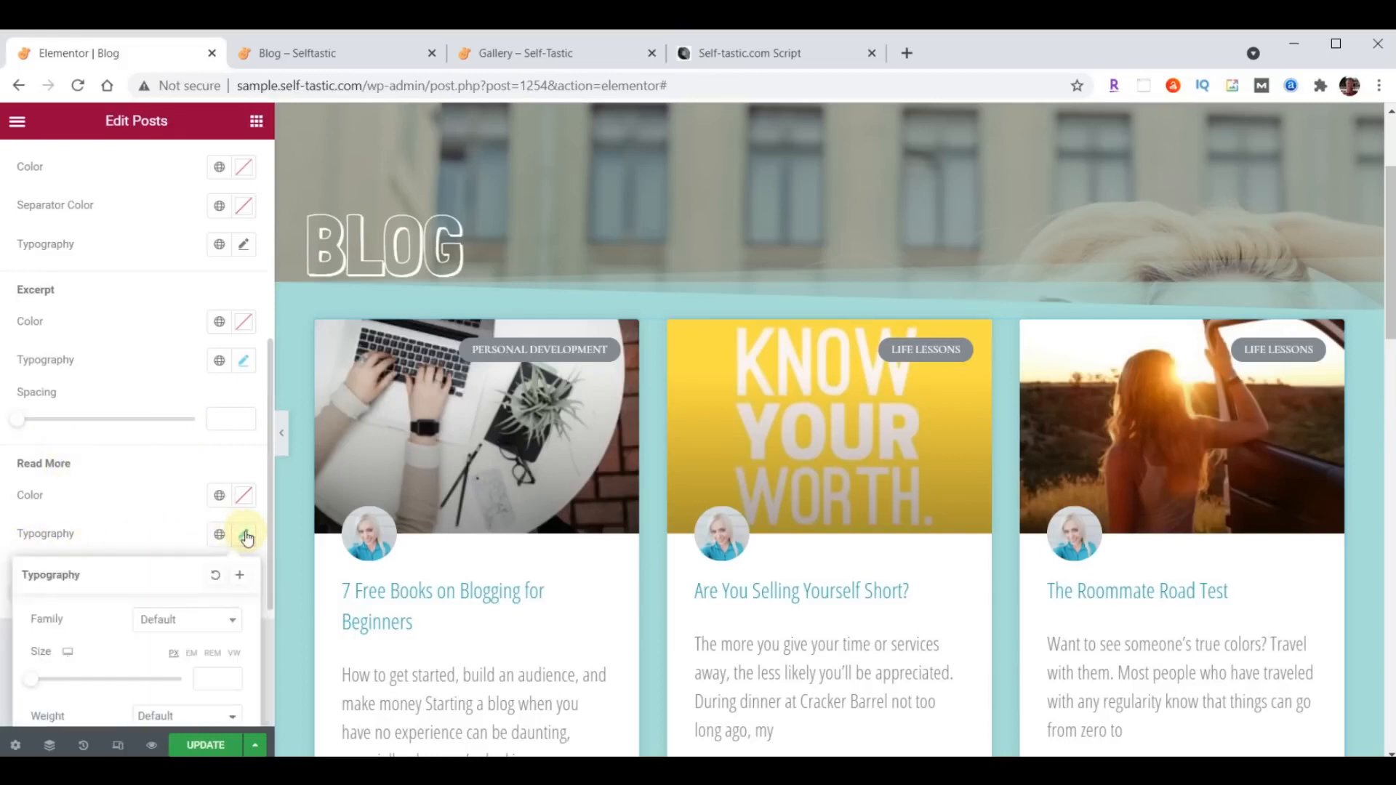
{"action": "left_click", "coordinate": [181, 622]}
{"action": "type", "text": "Open"}
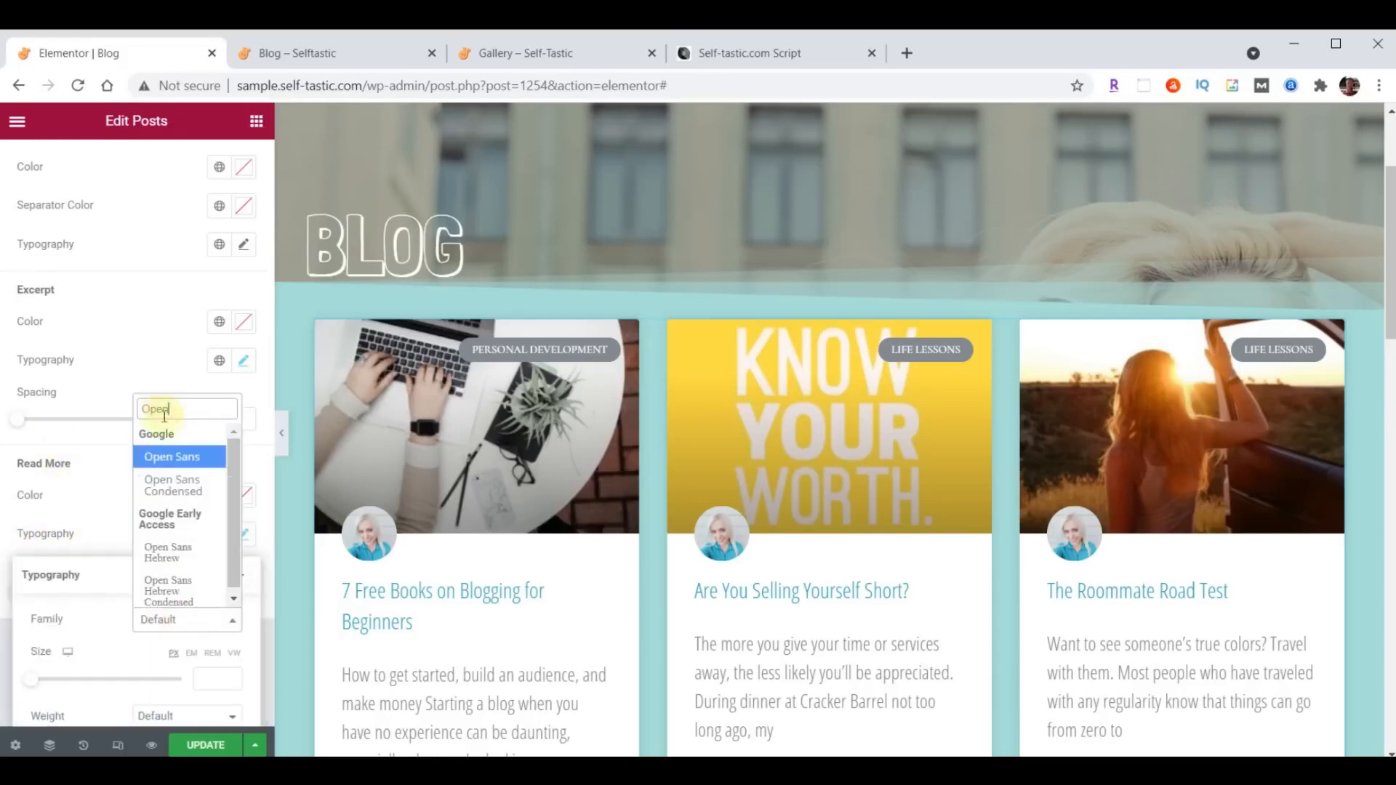
{"action": "left_click", "coordinate": [175, 488]}
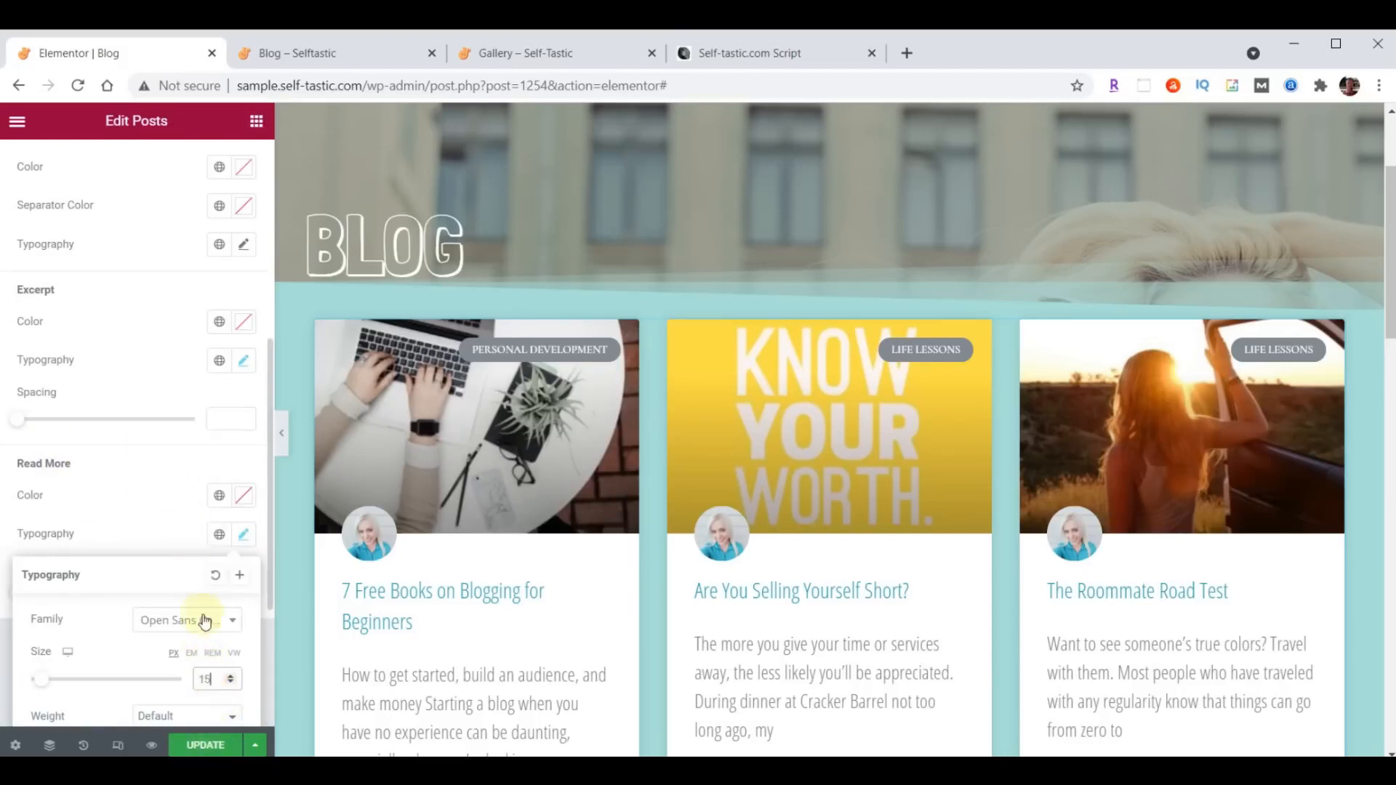
{"action": "left_click", "coordinate": [243, 545]}
{"action": "left_click", "coordinate": [206, 746]}
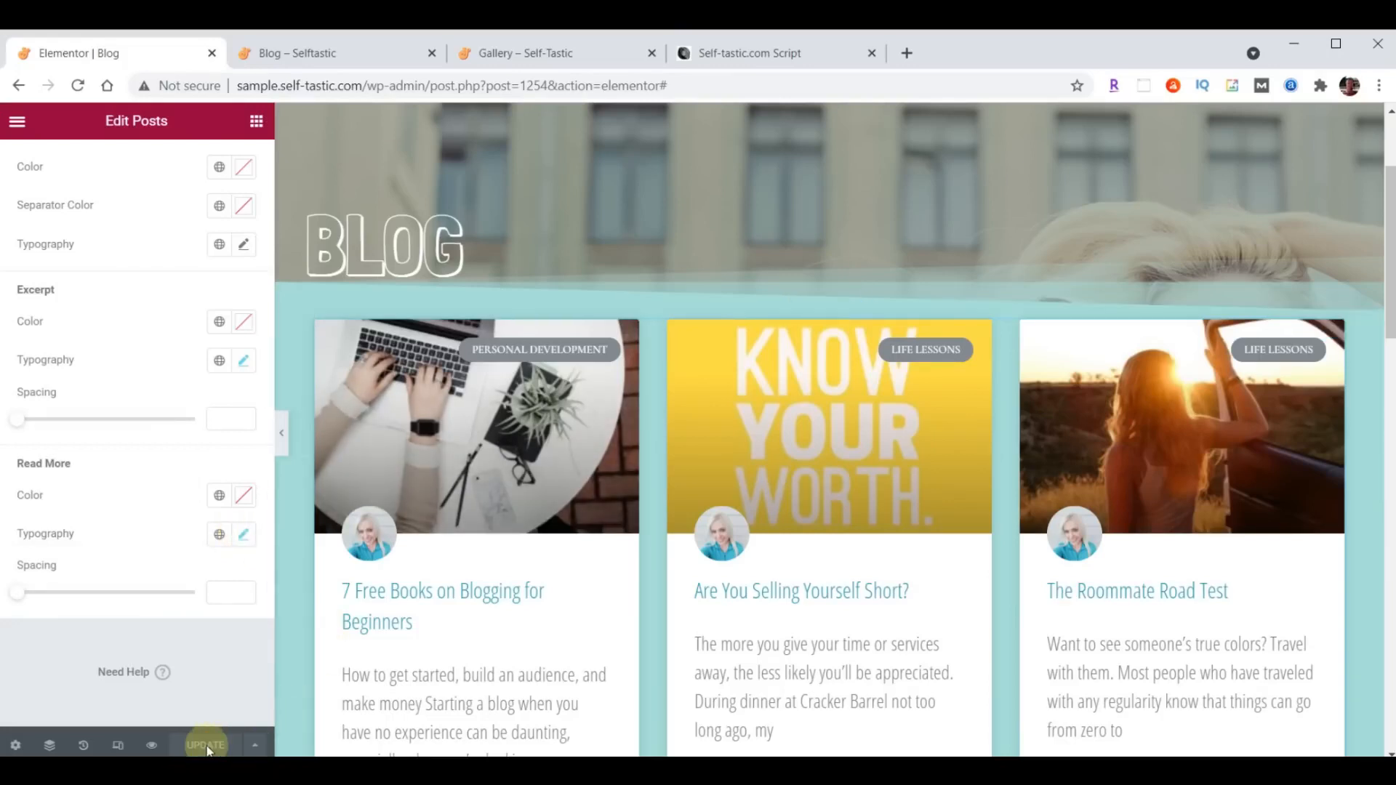
- Reload the live Blog page and review the post cards from the header down to the Words of Wisdom section
{"action": "left_click", "coordinate": [309, 54]}
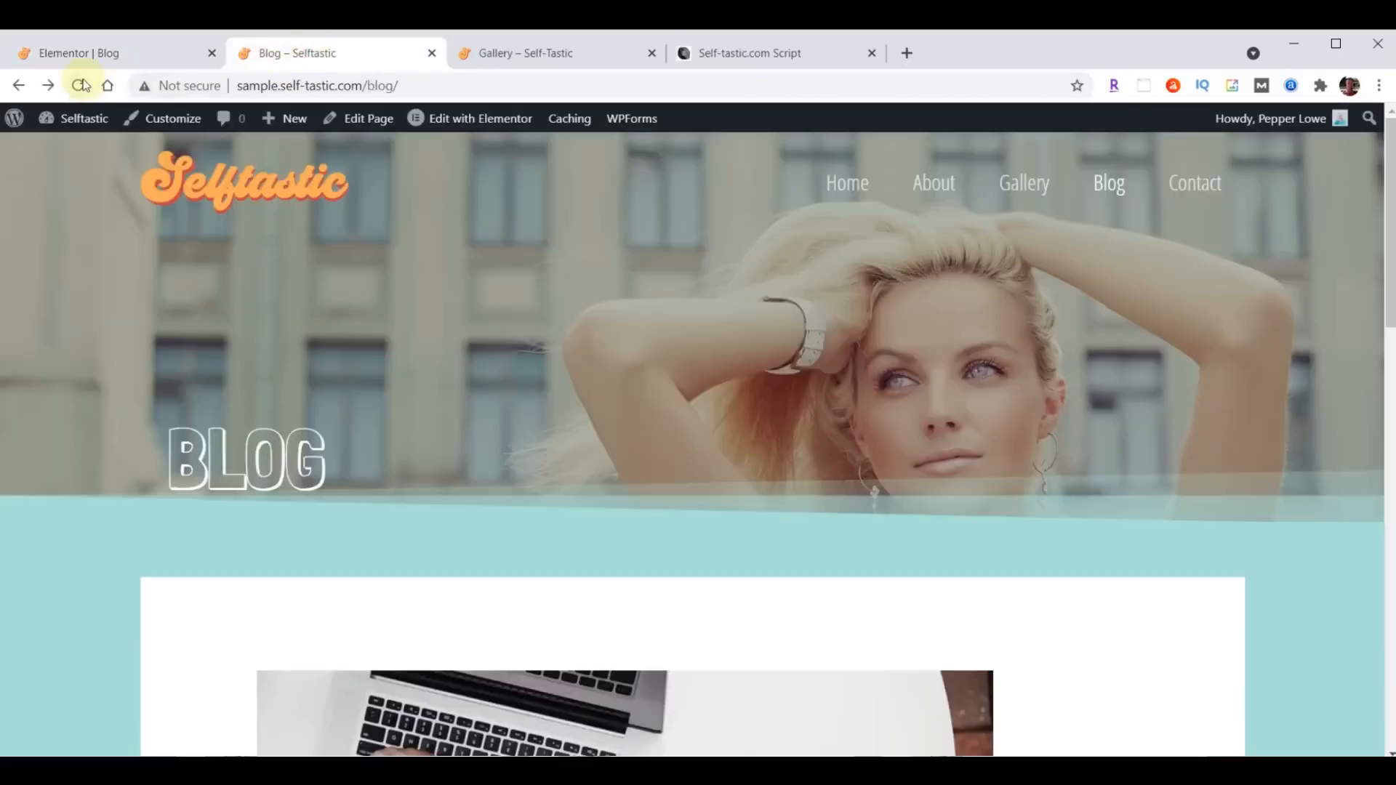
{"action": "left_click", "coordinate": [80, 85]}
{"action": "scroll", "coordinate": [932, 256], "scroll_direction": "down", "scroll_amount": 10}
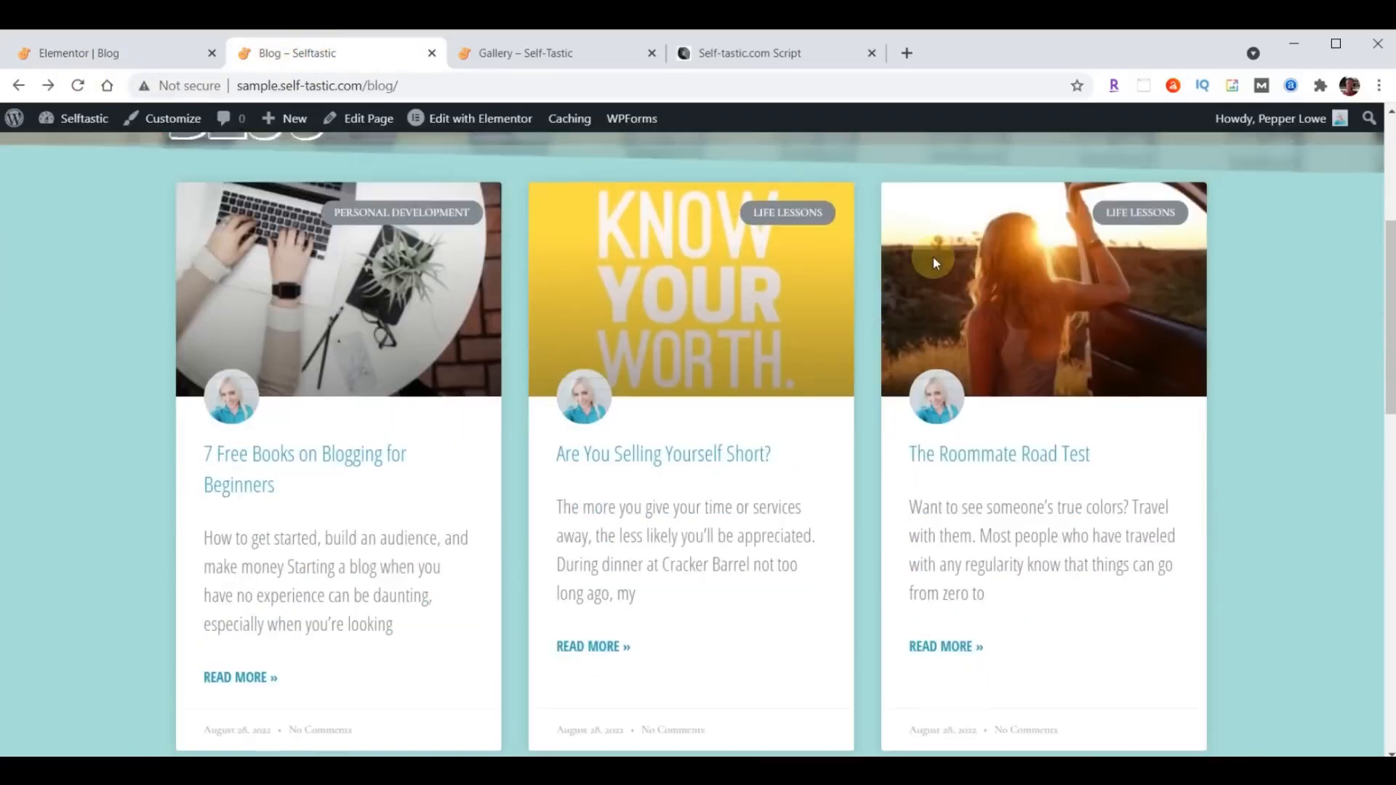
{"action": "scroll", "coordinate": [932, 259], "scroll_direction": "down", "scroll_amount": 6}
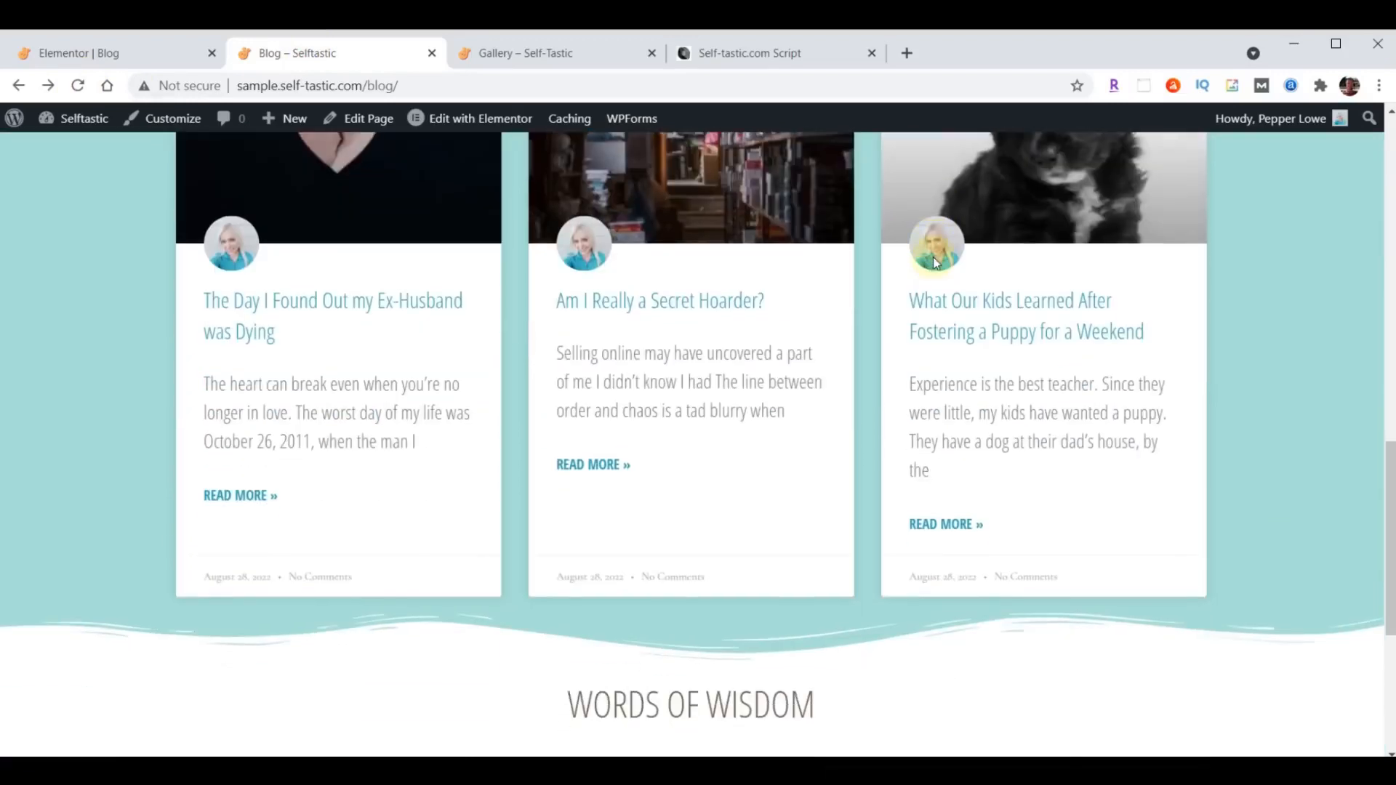
{"action": "scroll", "coordinate": [931, 451], "scroll_direction": "up", "scroll_amount": 3}
{"action": "scroll", "coordinate": [931, 451], "scroll_direction": "up", "scroll_amount": 13}
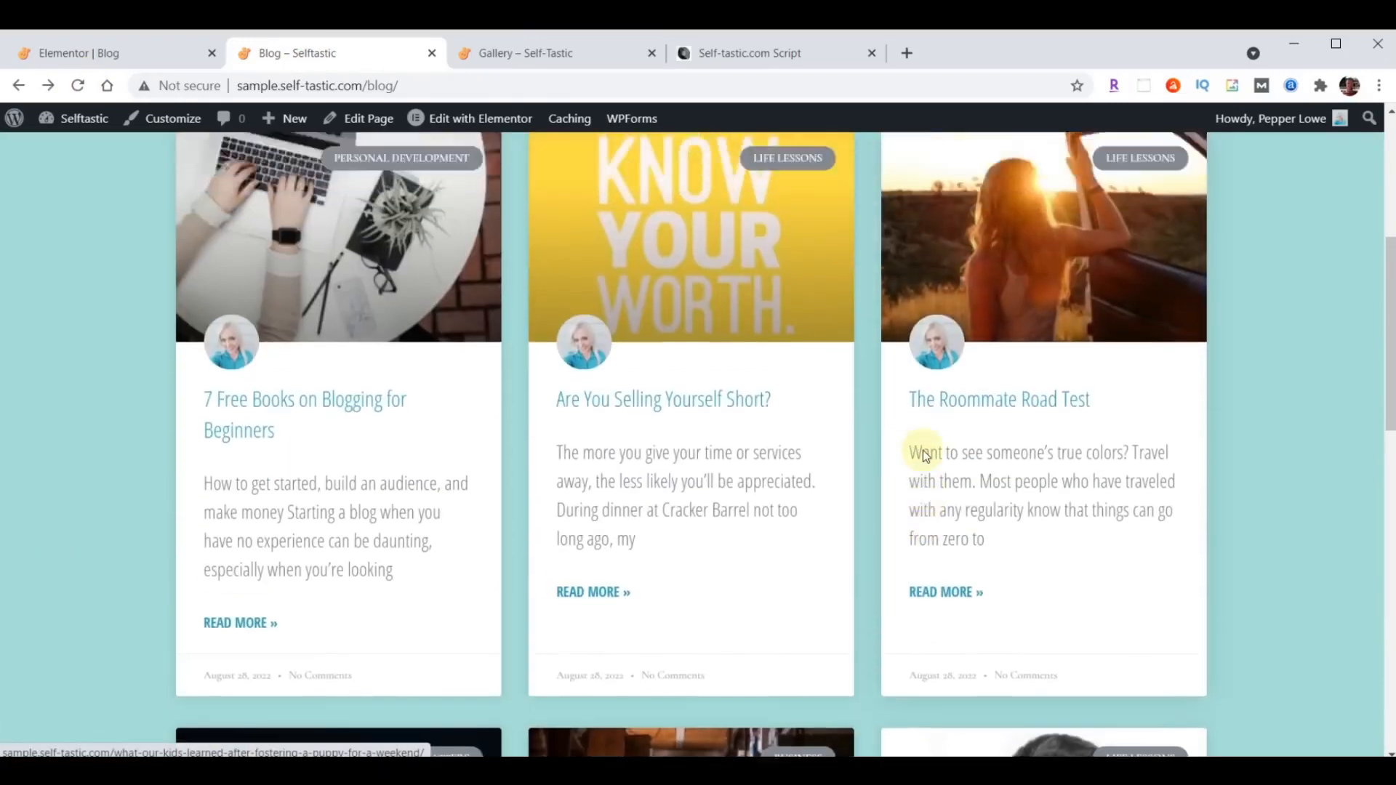
{"action": "scroll", "coordinate": [922, 451], "scroll_direction": "down", "scroll_amount": 10}
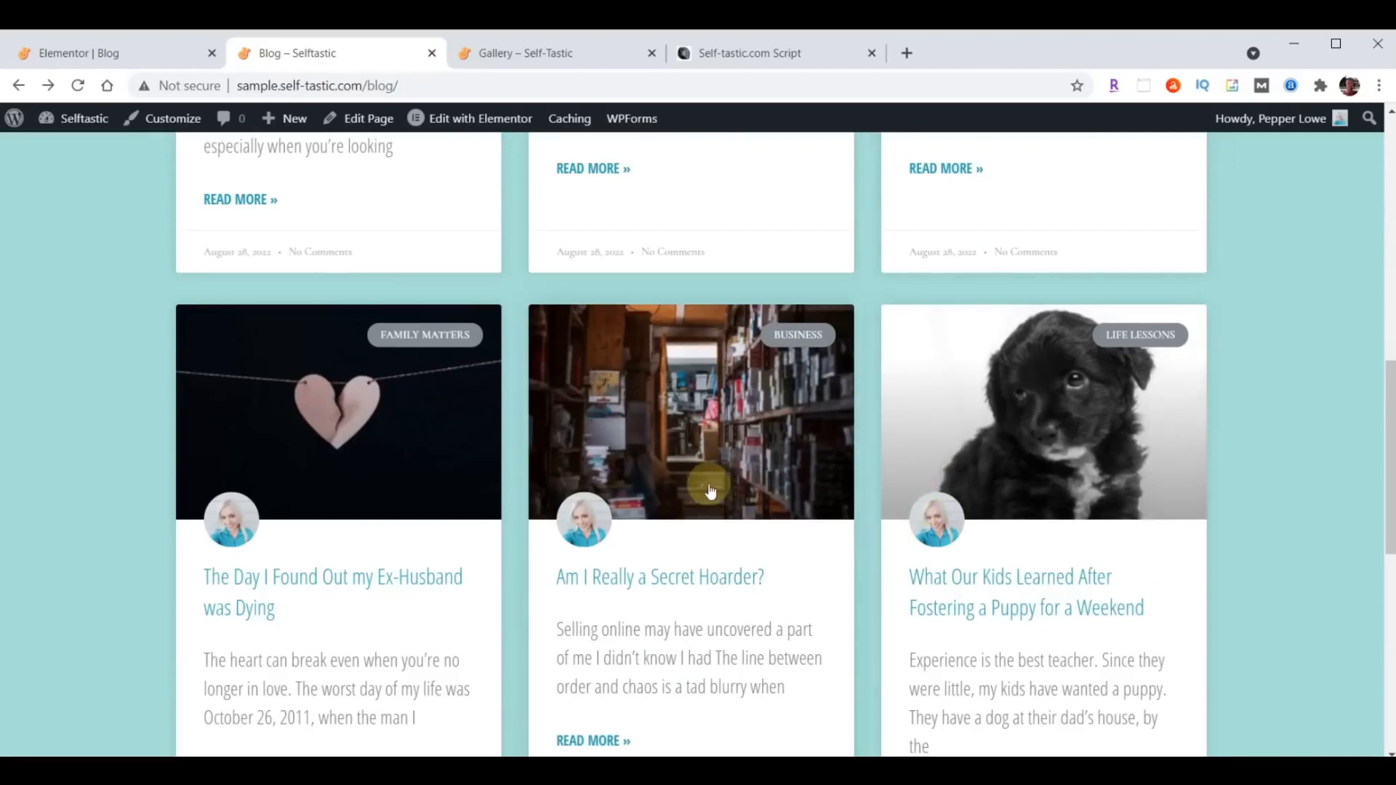
{"action": "scroll", "coordinate": [760, 502], "scroll_direction": "up", "scroll_amount": 10}
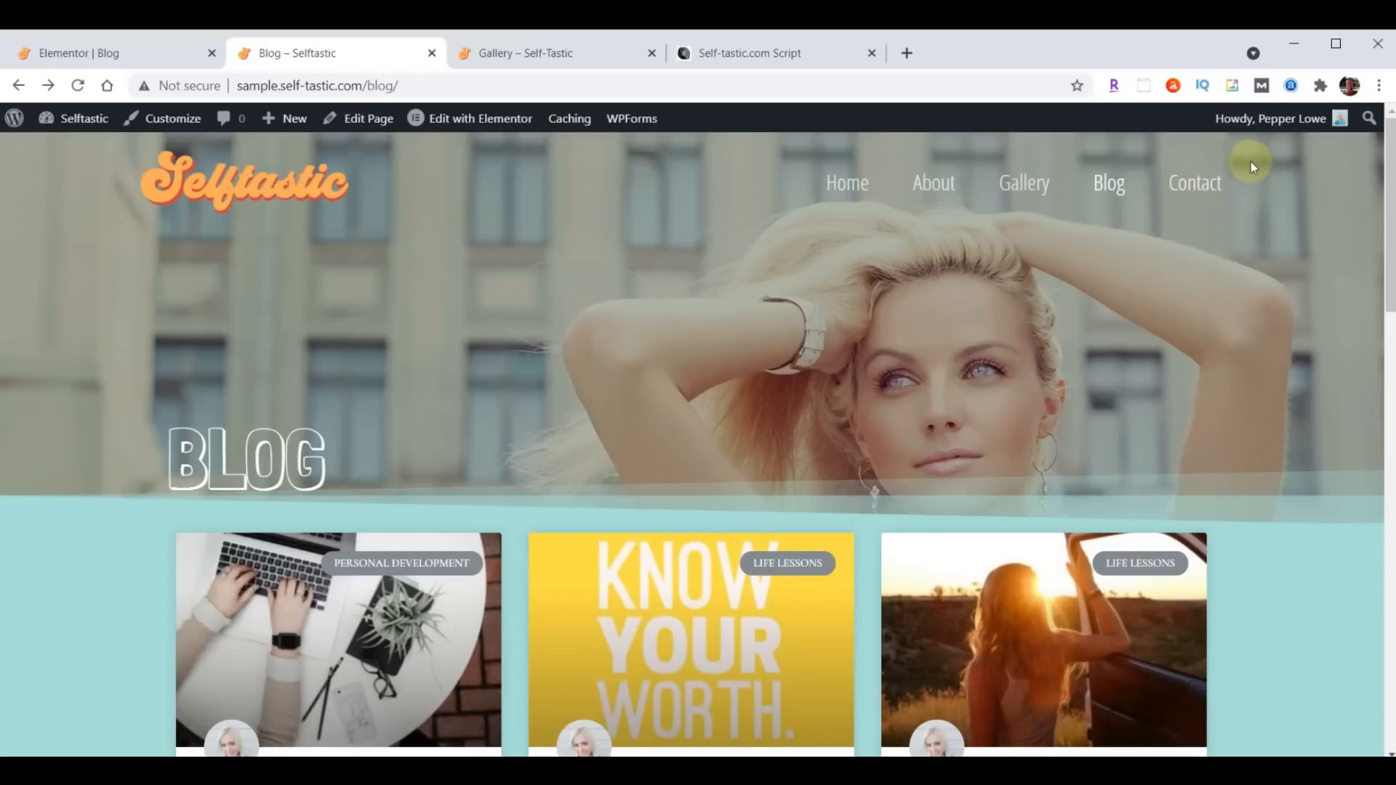
- Exit the Blog page editor to the WordPress dashboard and open the Contact page for editing with Elementor
{"action": "left_click", "coordinate": [65, 51]}
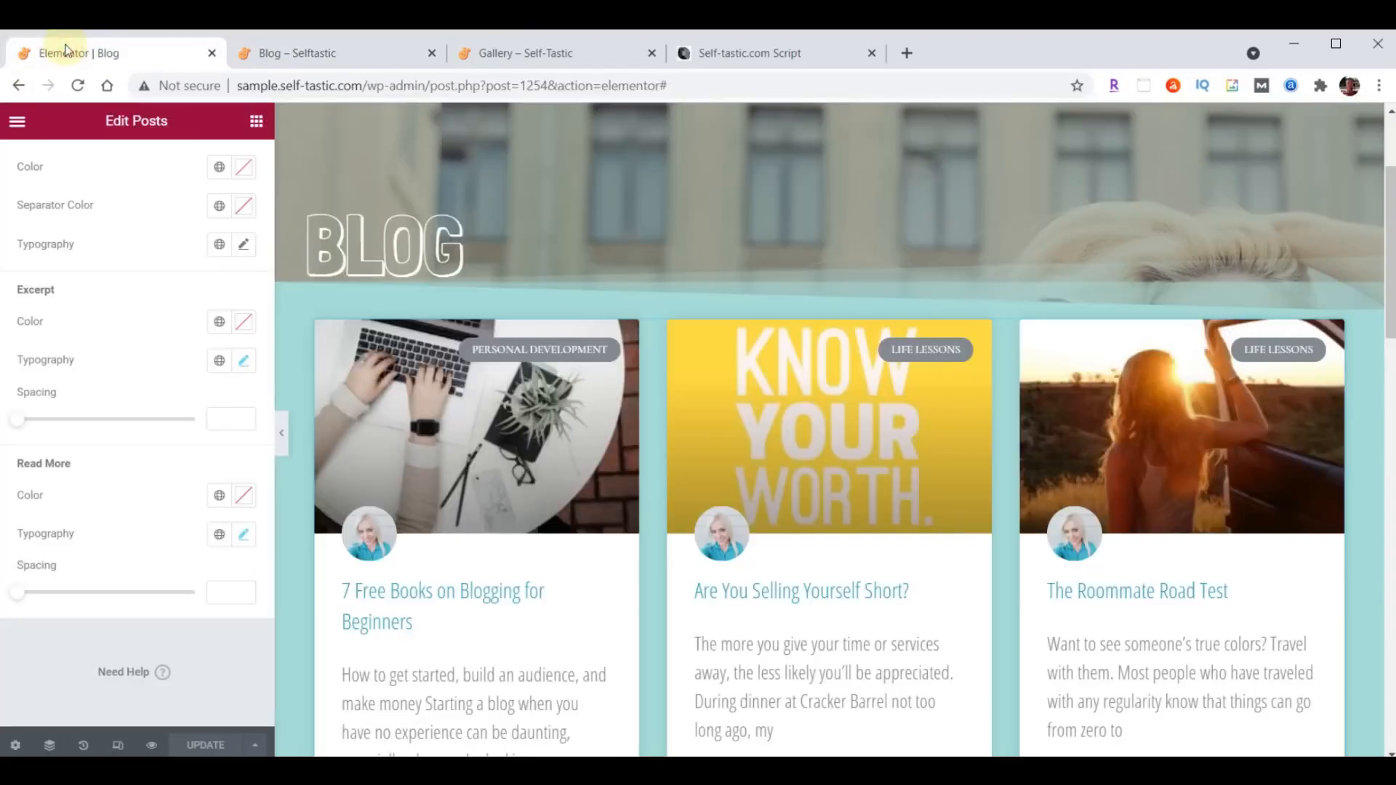
{"action": "left_click", "coordinate": [17, 122]}
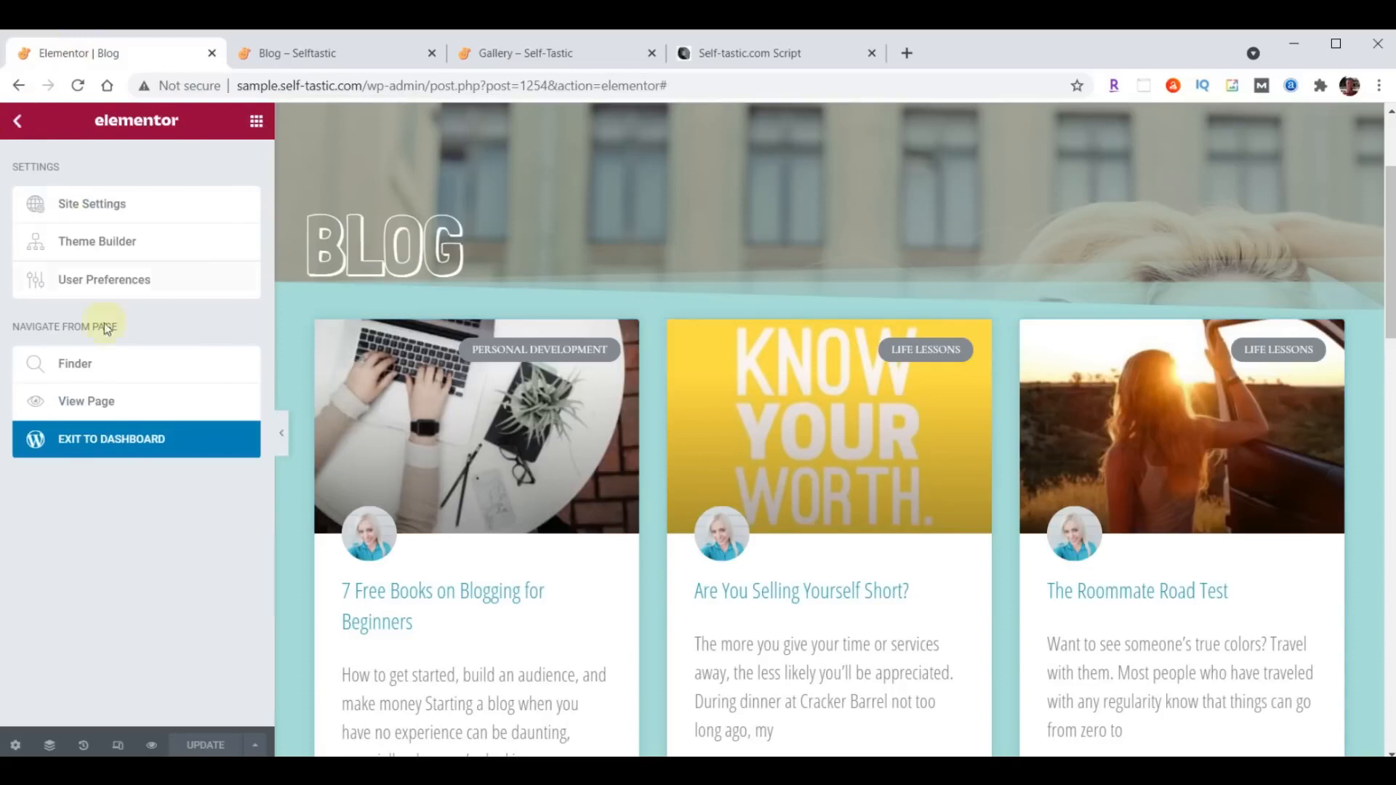
{"action": "left_click", "coordinate": [112, 449]}
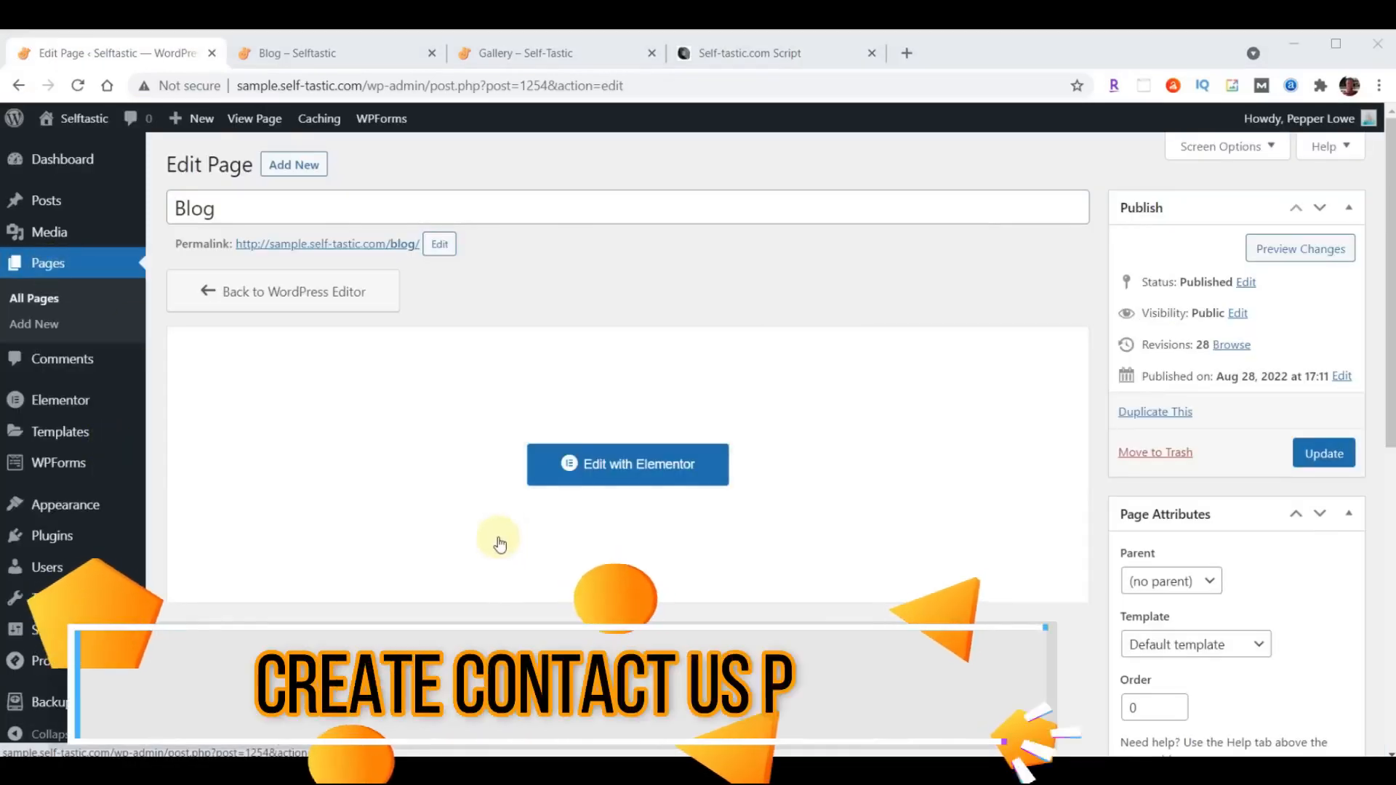
{"action": "left_click", "coordinate": [51, 269]}
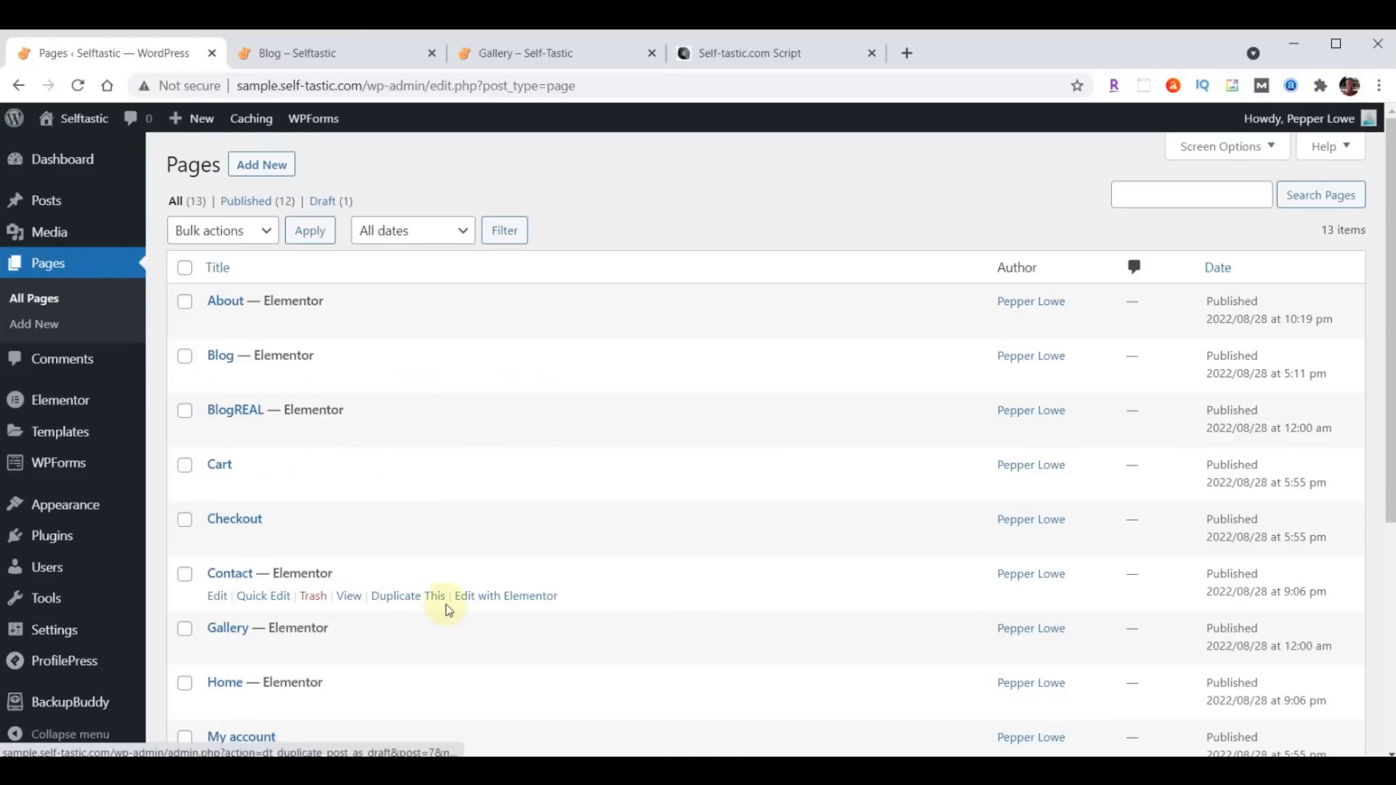
{"action": "left_click", "coordinate": [504, 602]}
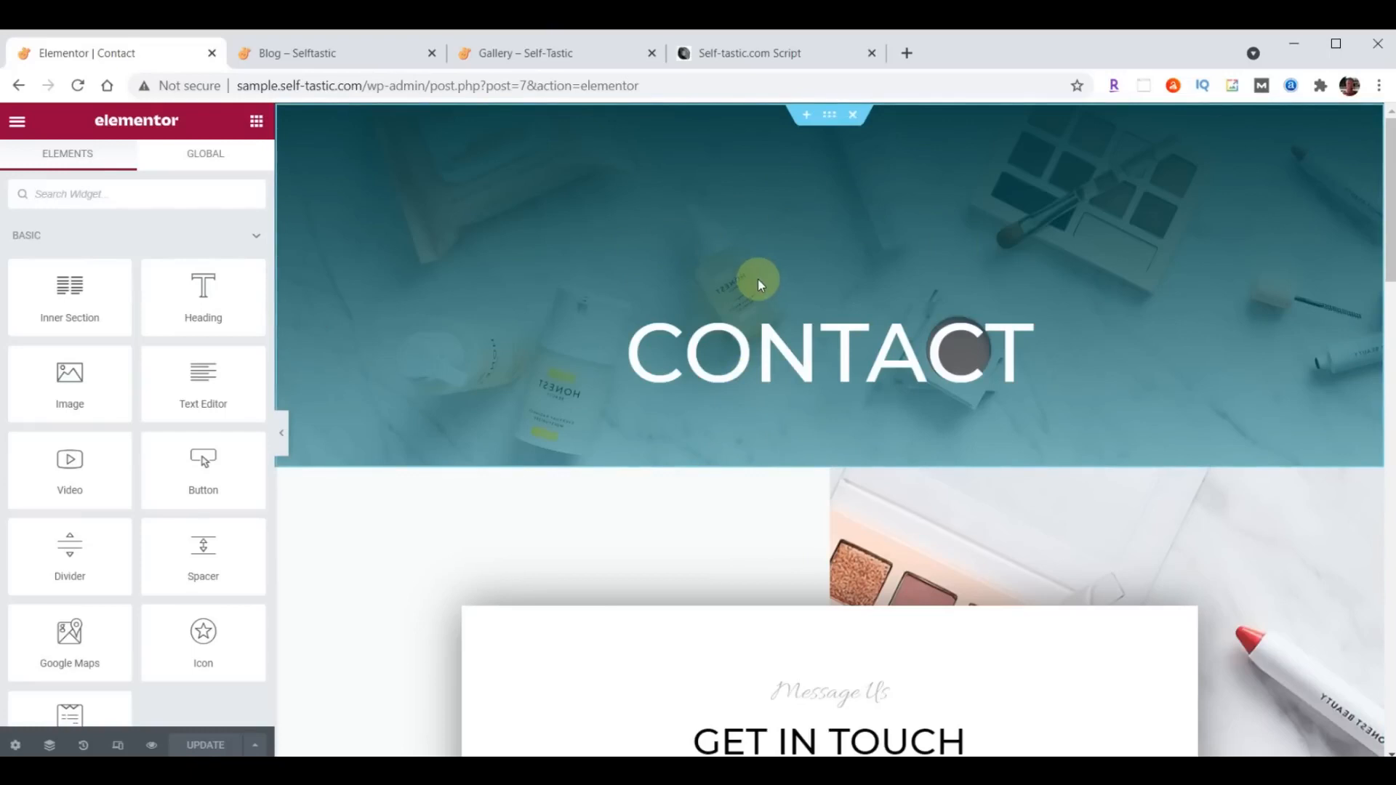
- Replace the Contact page's existing header section with the saved Selftastic About Header template, without importing its document settings
{"action": "left_click", "coordinate": [854, 116]}
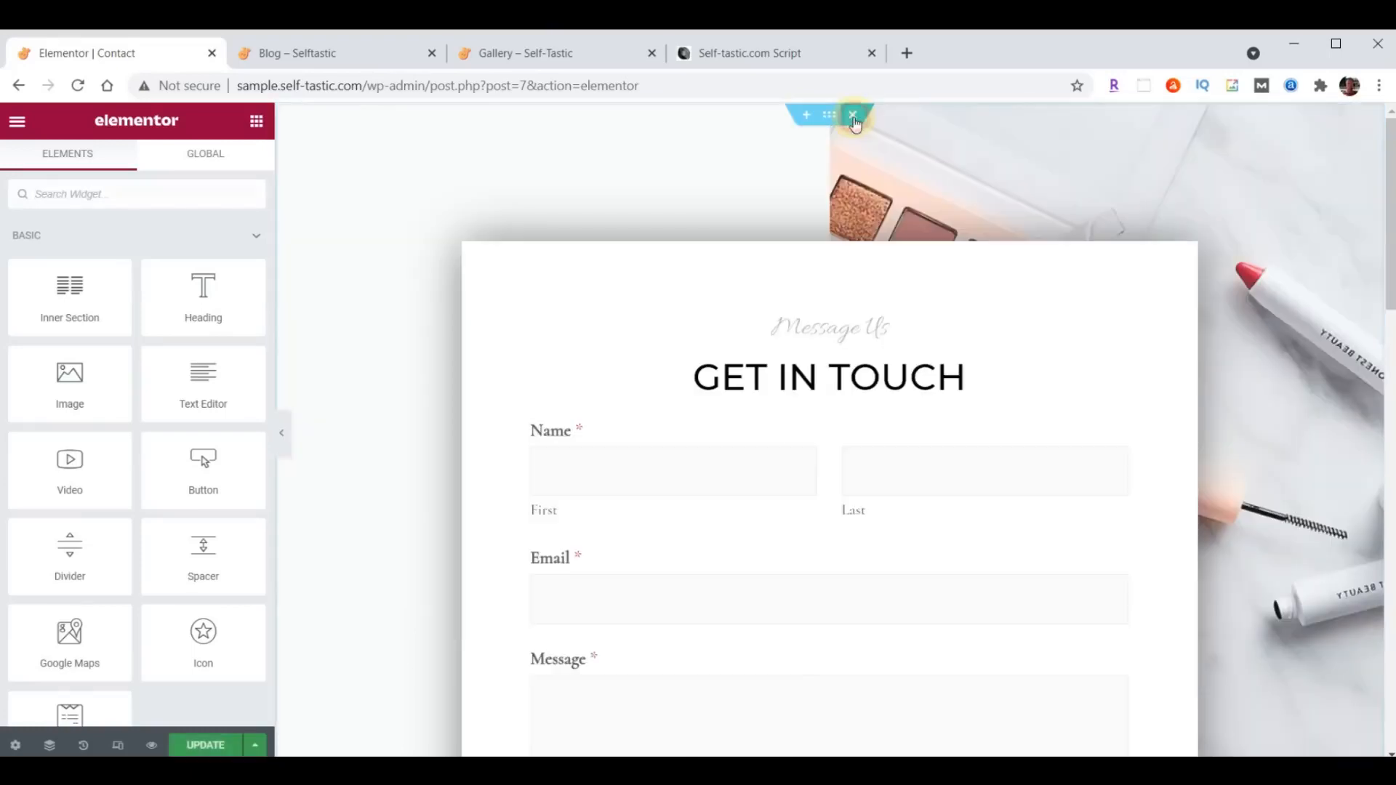
{"action": "left_click", "coordinate": [806, 116]}
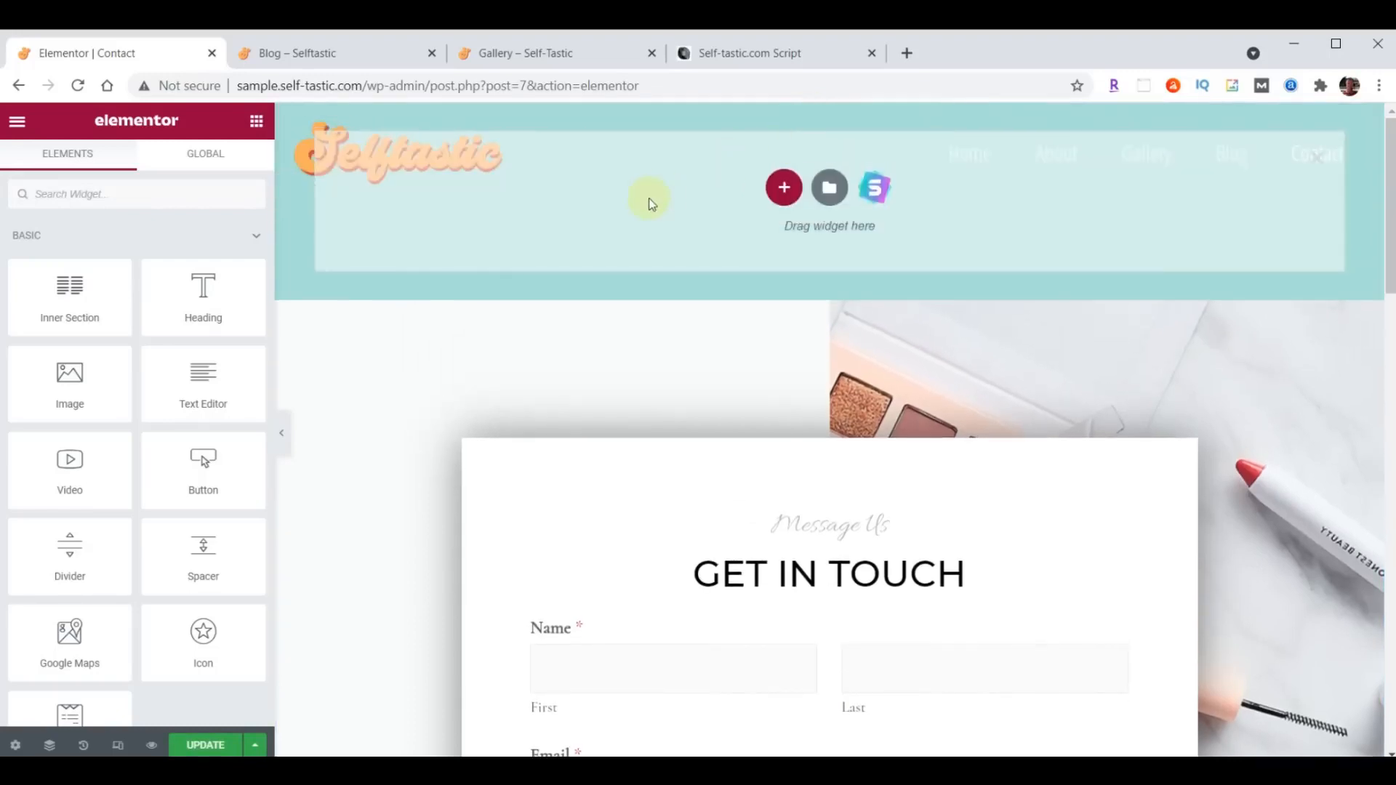
{"action": "left_click", "coordinate": [830, 195]}
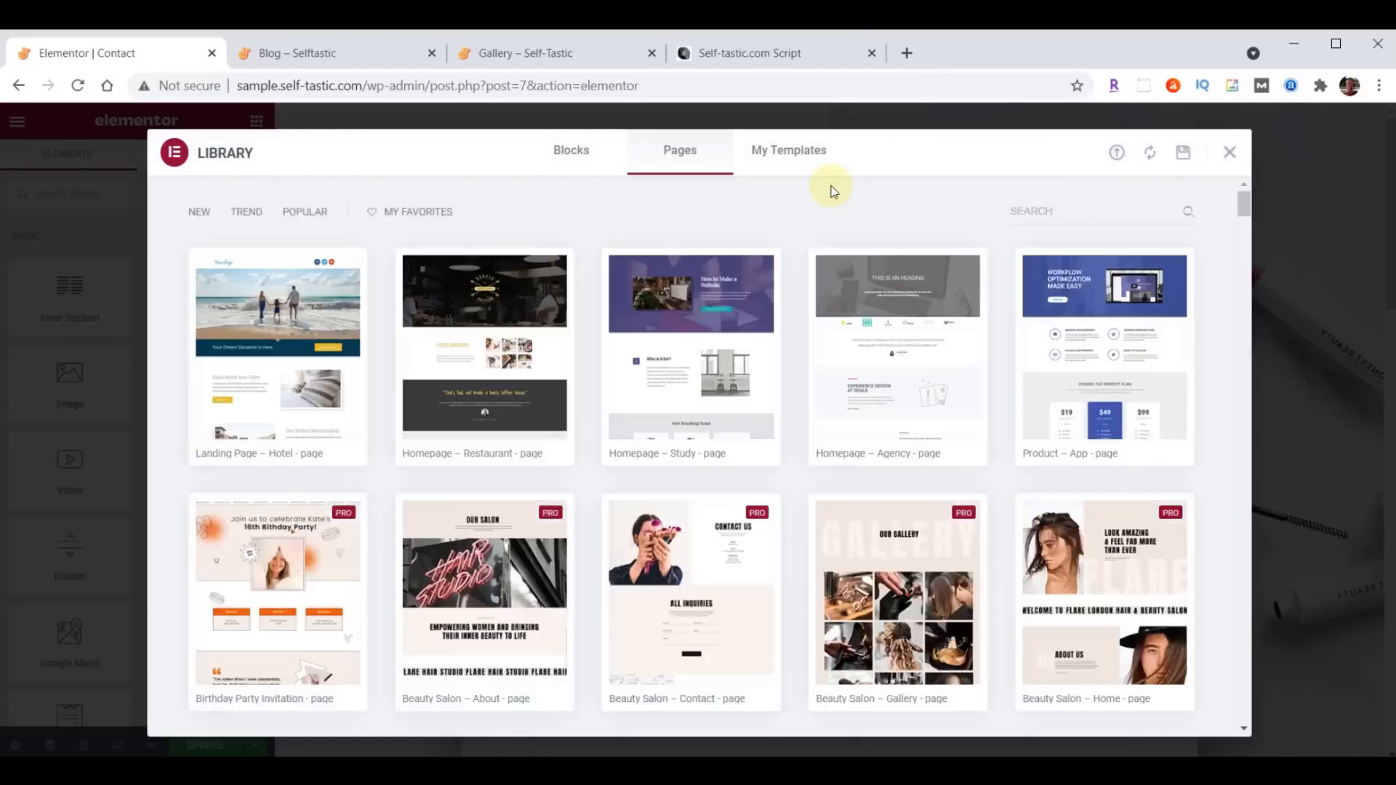
{"action": "left_click", "coordinate": [791, 154]}
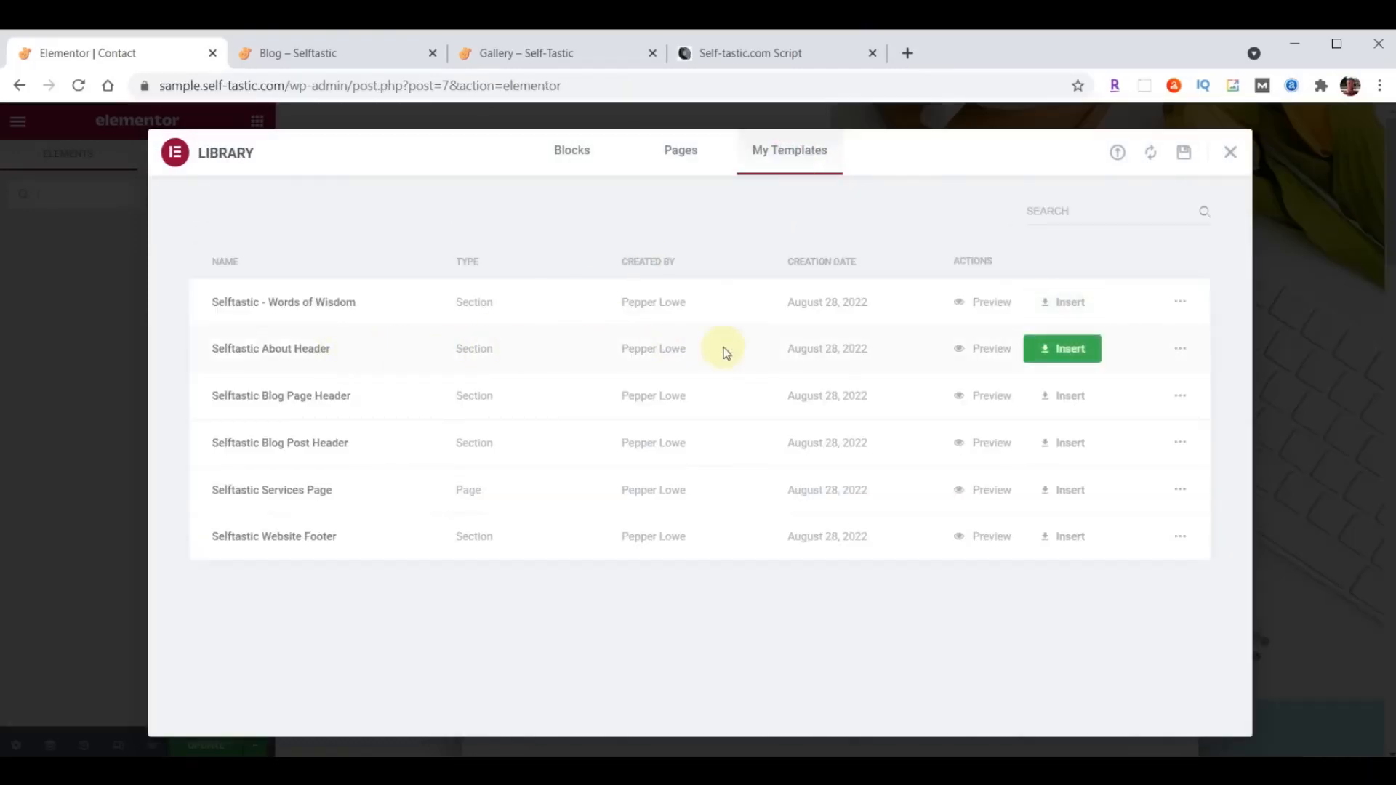
{"action": "left_click", "coordinate": [1061, 350]}
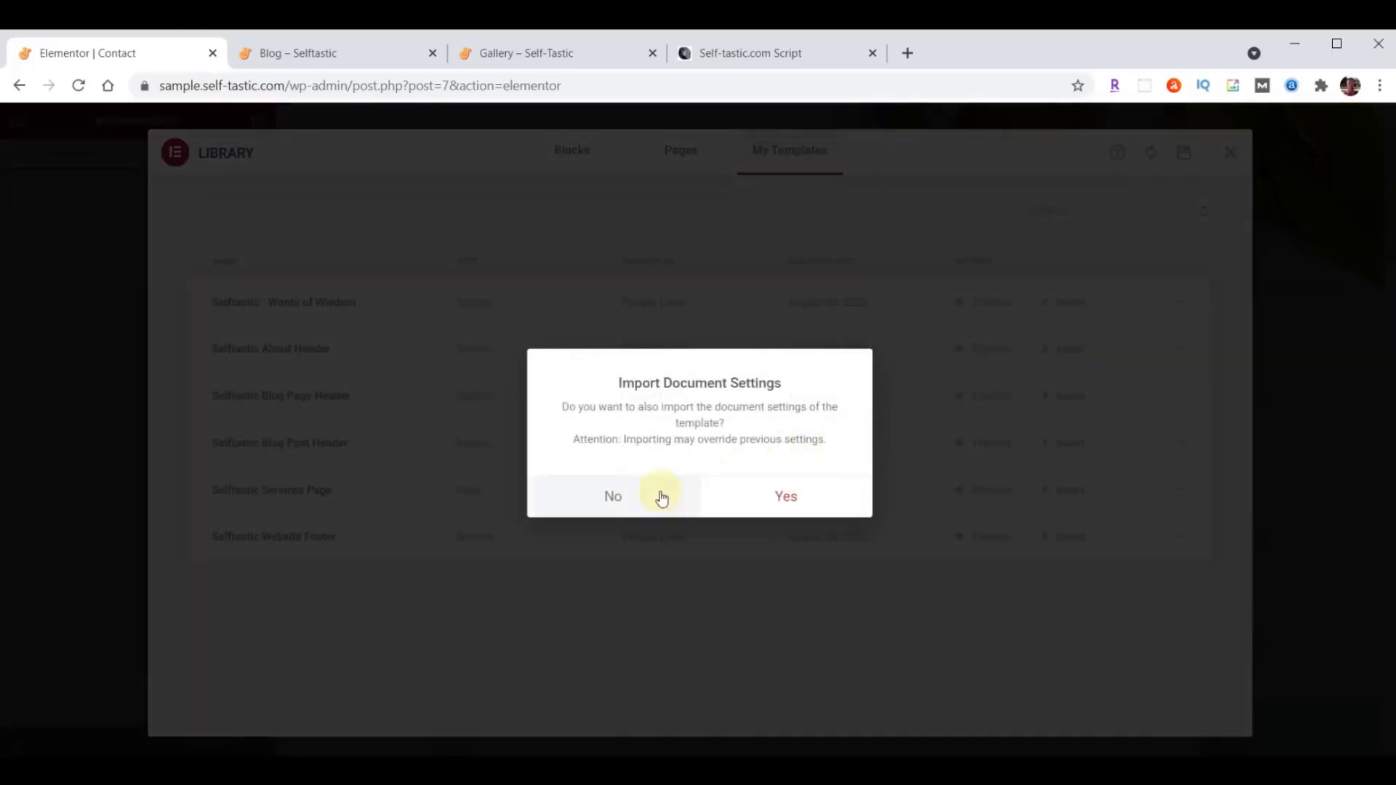
{"action": "left_click", "coordinate": [613, 497]}
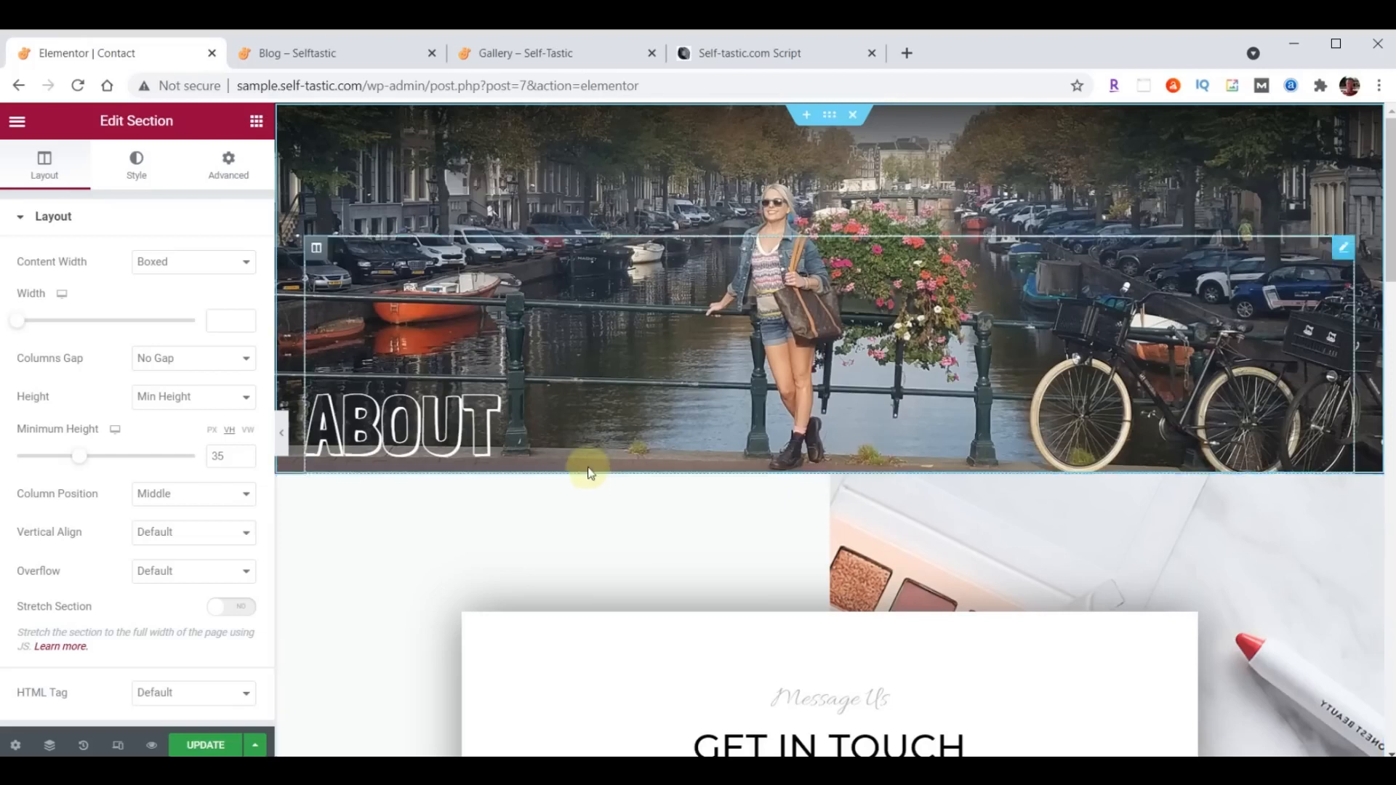
- Change the title text of the inserted header's heading to Contact
{"action": "left_click", "coordinate": [1345, 247]}
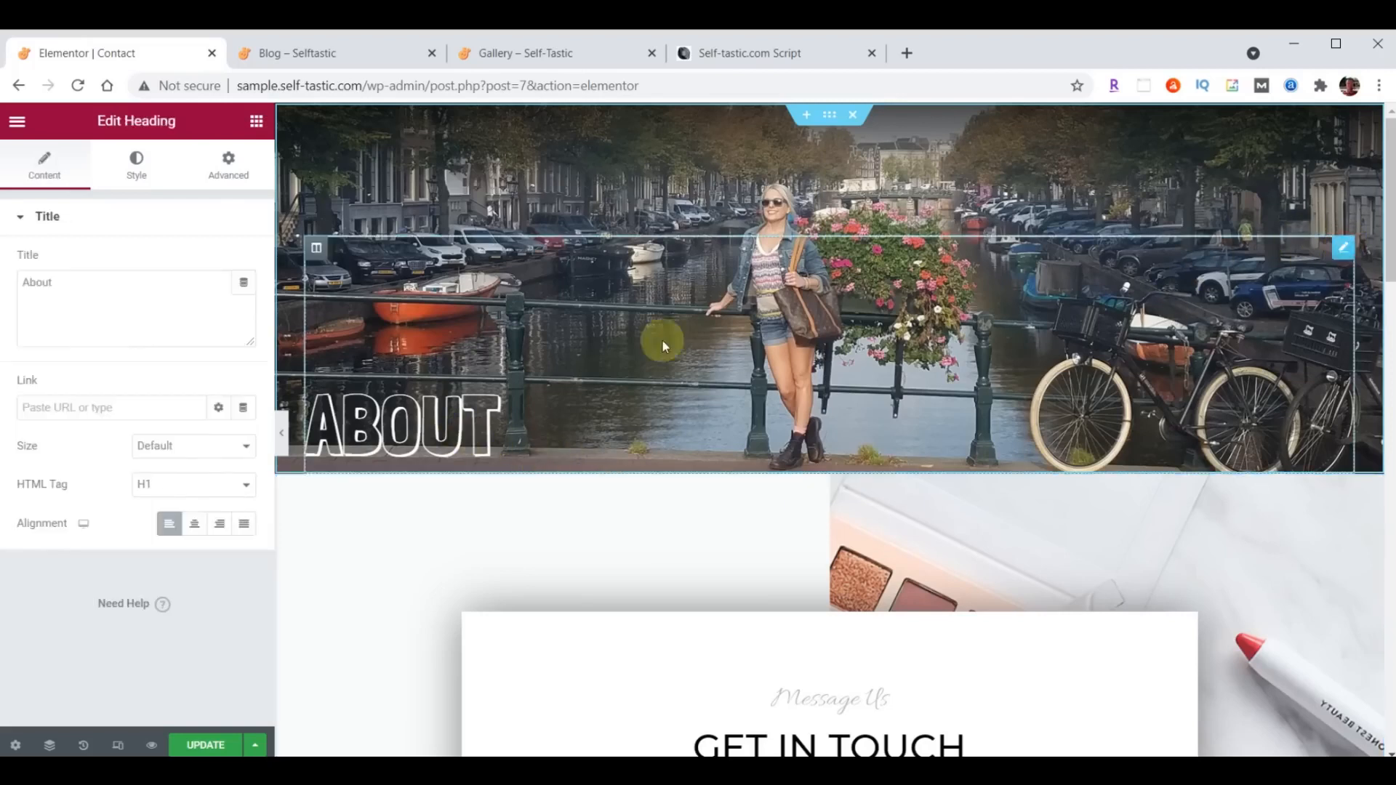
{"action": "left_click_drag", "start_coordinate": [85, 283], "coordinate": [2, 282]}
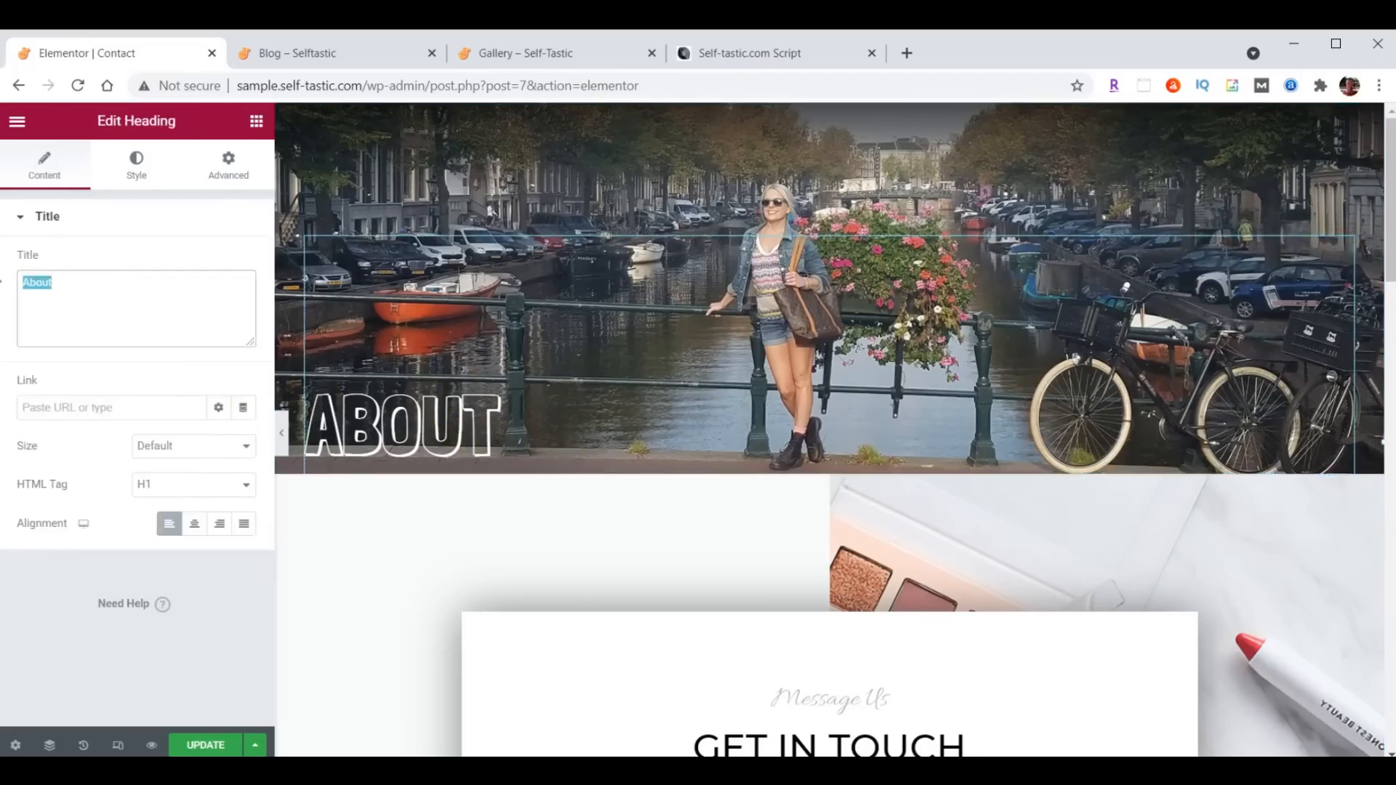
{"action": "type", "text": "Contact"}
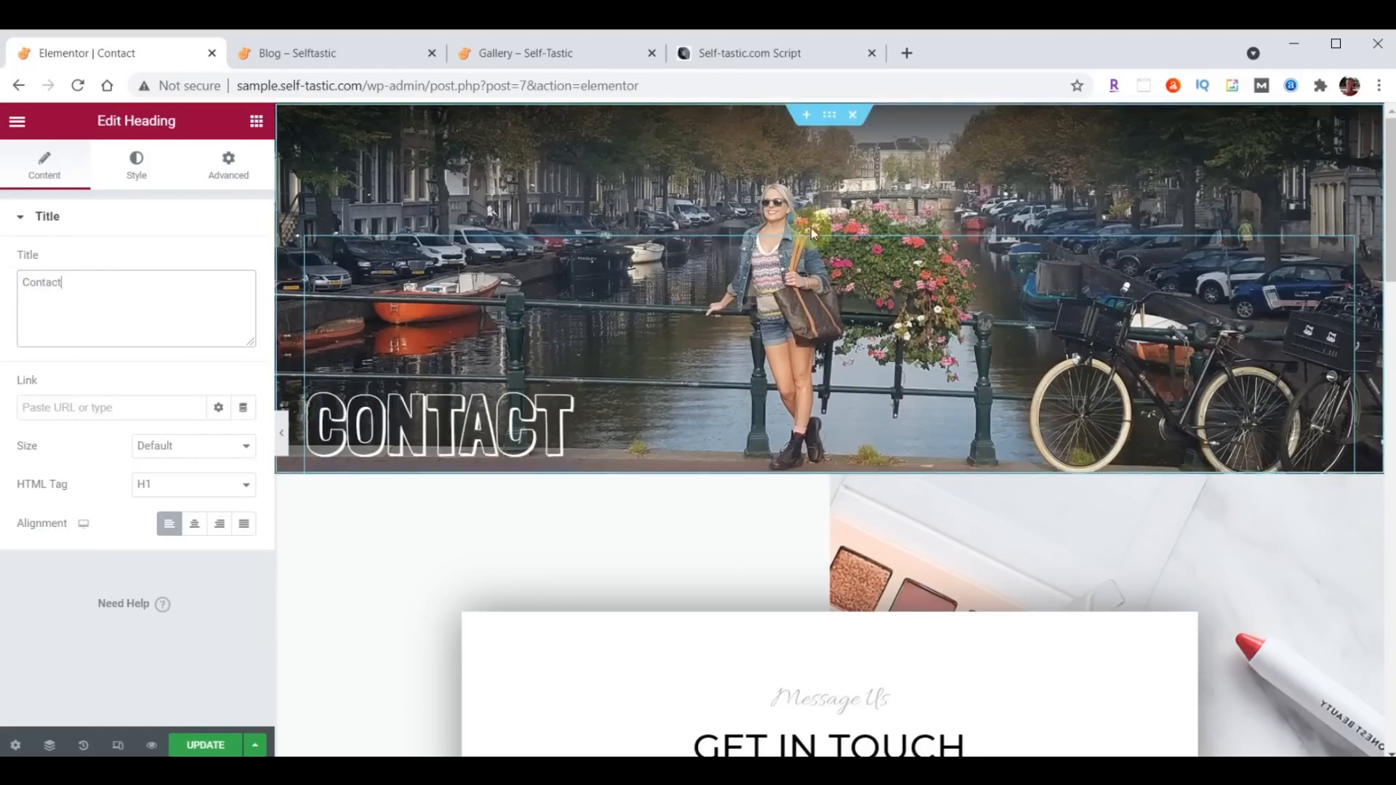
- Upload header-contact.jpg from the content folder to the media library and set it as the header section's background image
{"action": "left_click", "coordinate": [829, 115]}
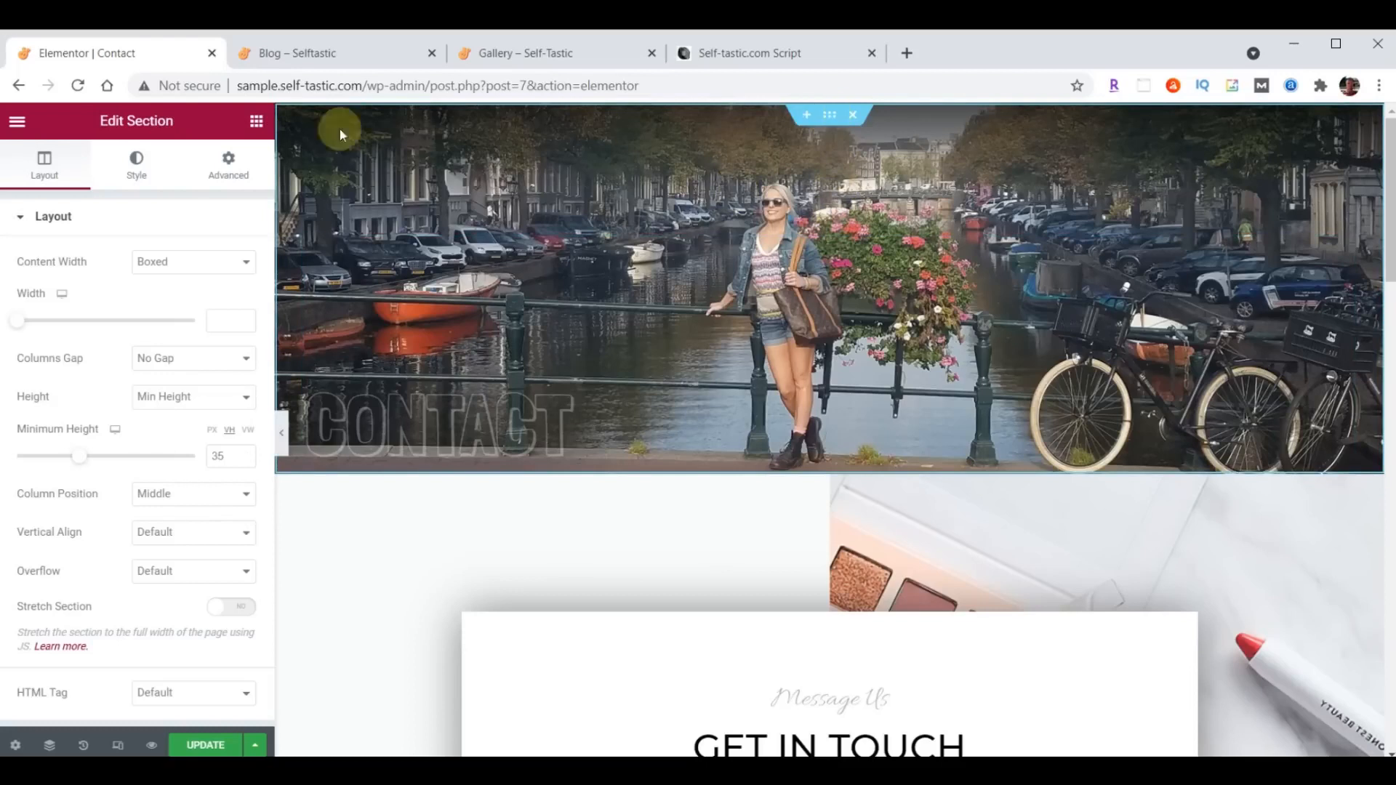
{"action": "left_click", "coordinate": [134, 168]}
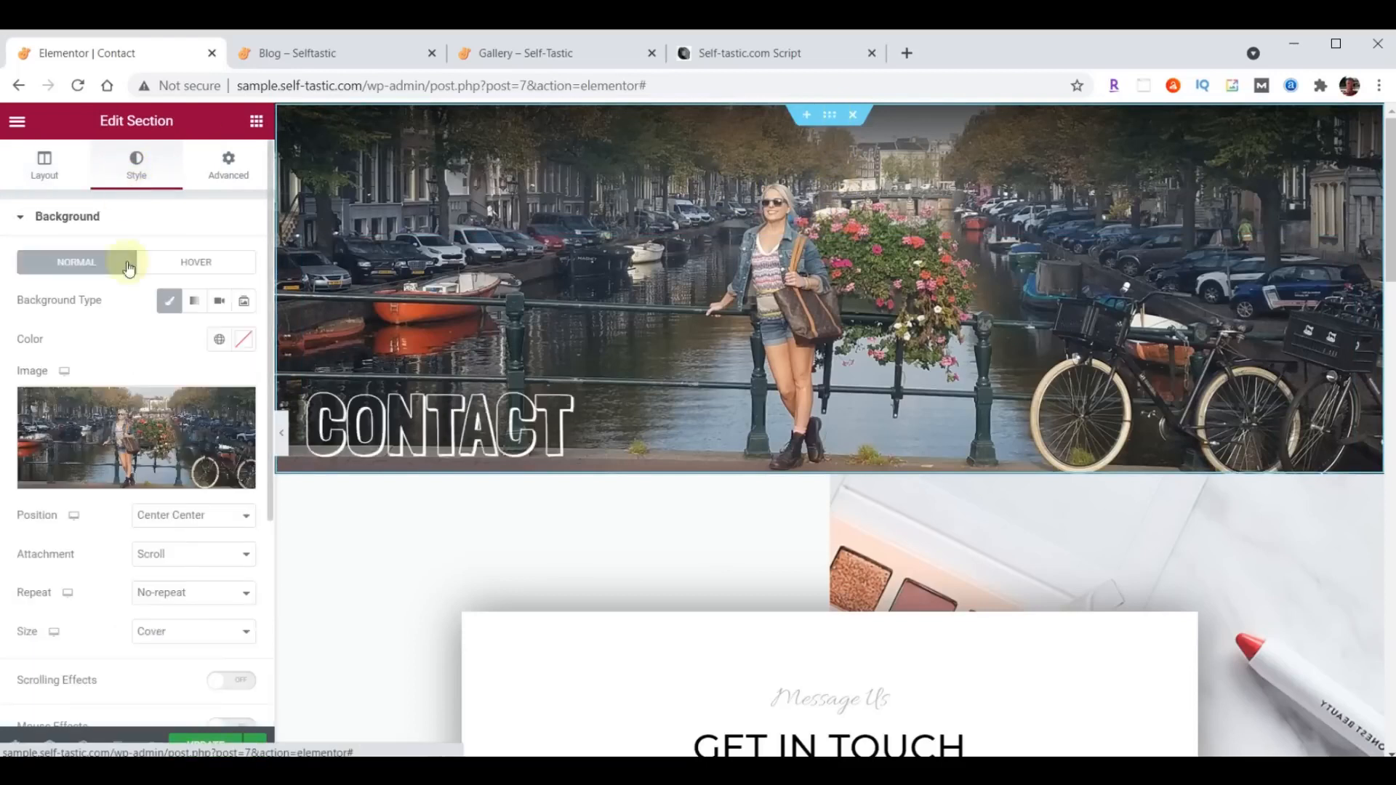
{"action": "left_click", "coordinate": [119, 428]}
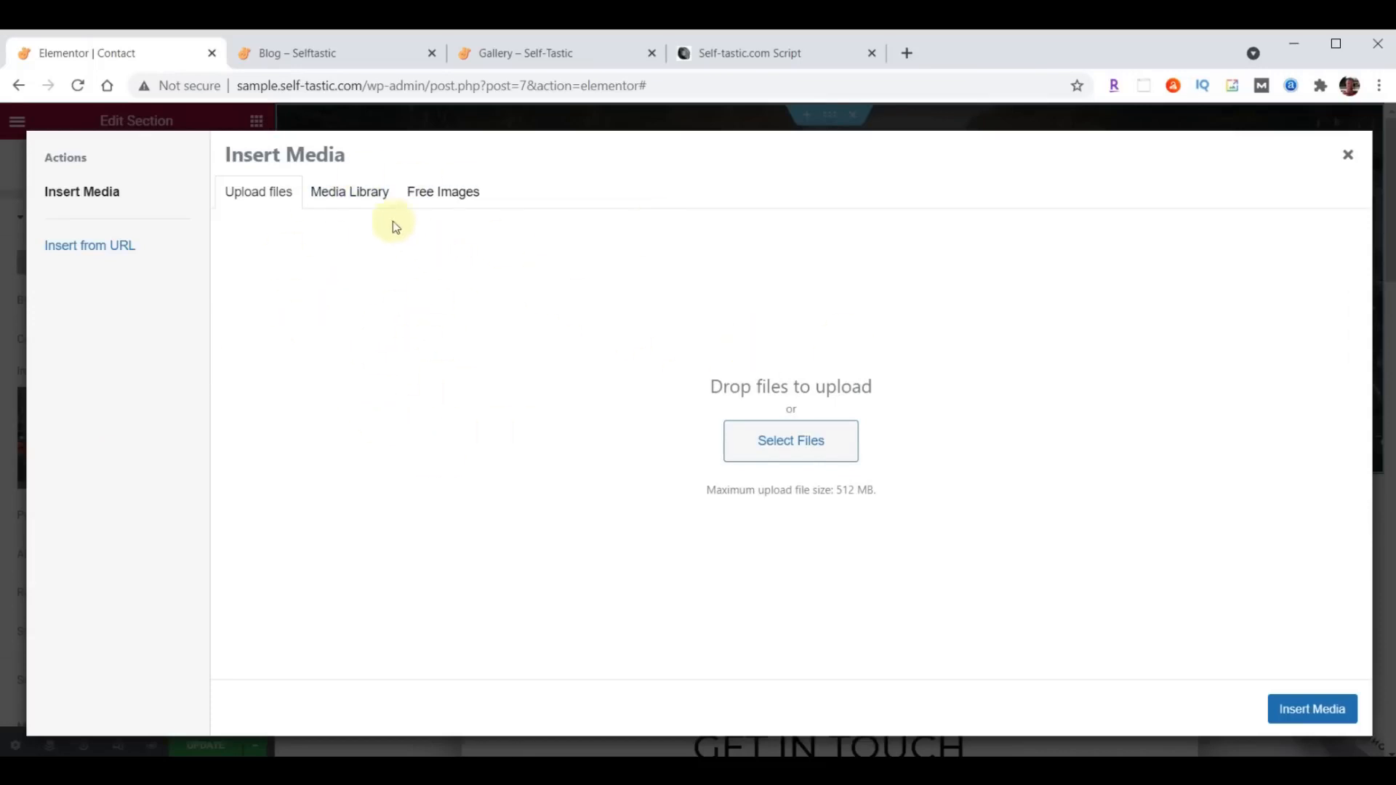
{"action": "left_click", "coordinate": [368, 194]}
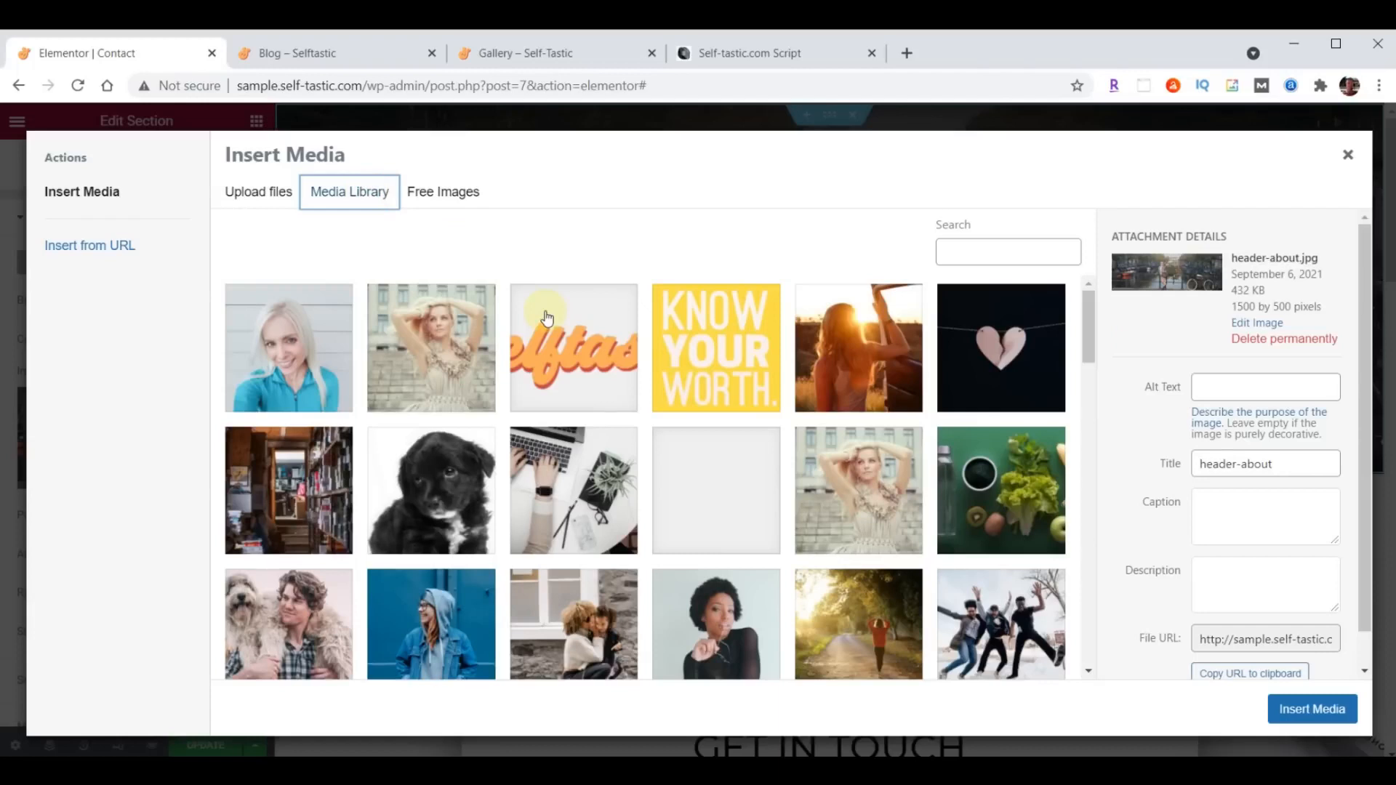
{"action": "key", "text": "alt+Tab"}
{"action": "left_click", "coordinate": [1201, 569]}
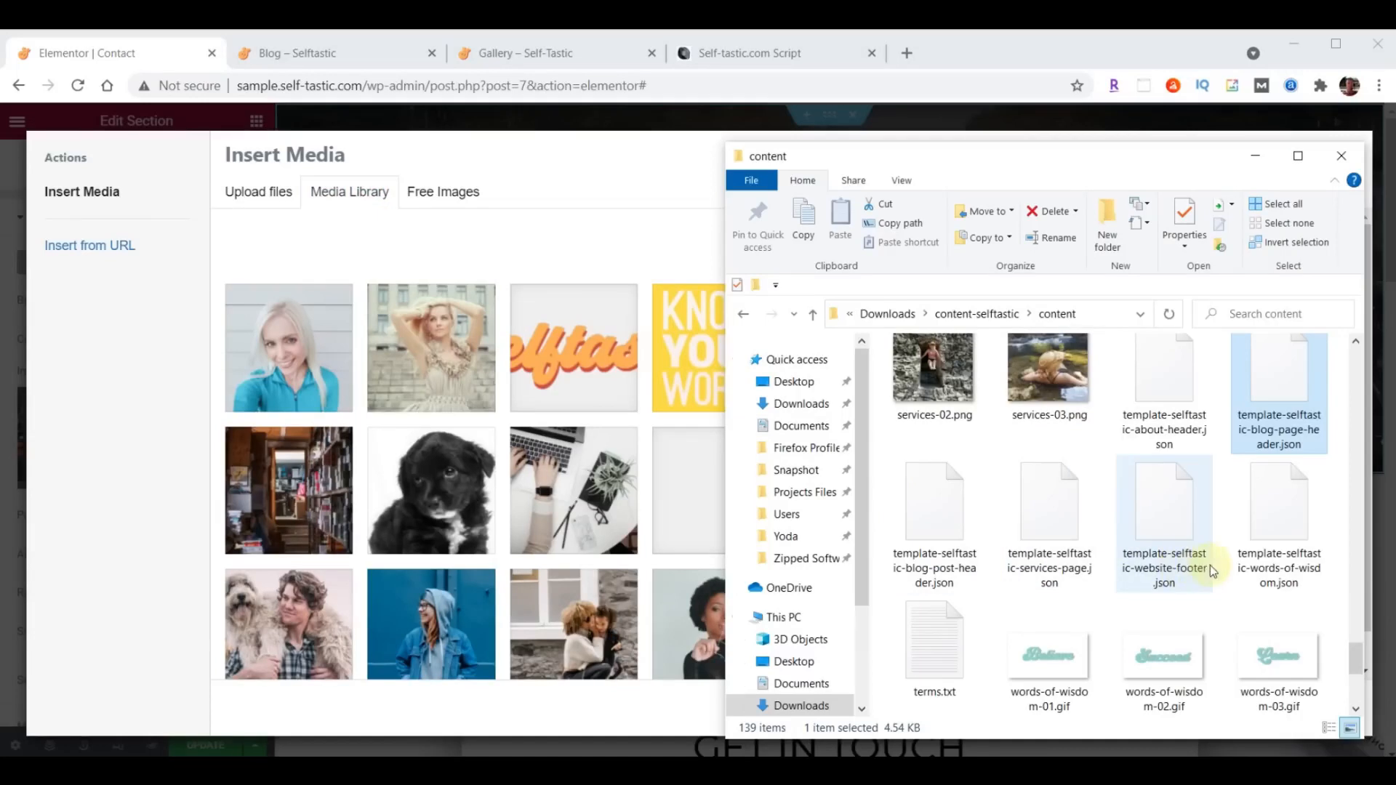
{"action": "scroll", "coordinate": [1218, 552], "scroll_direction": "up", "scroll_amount": 15}
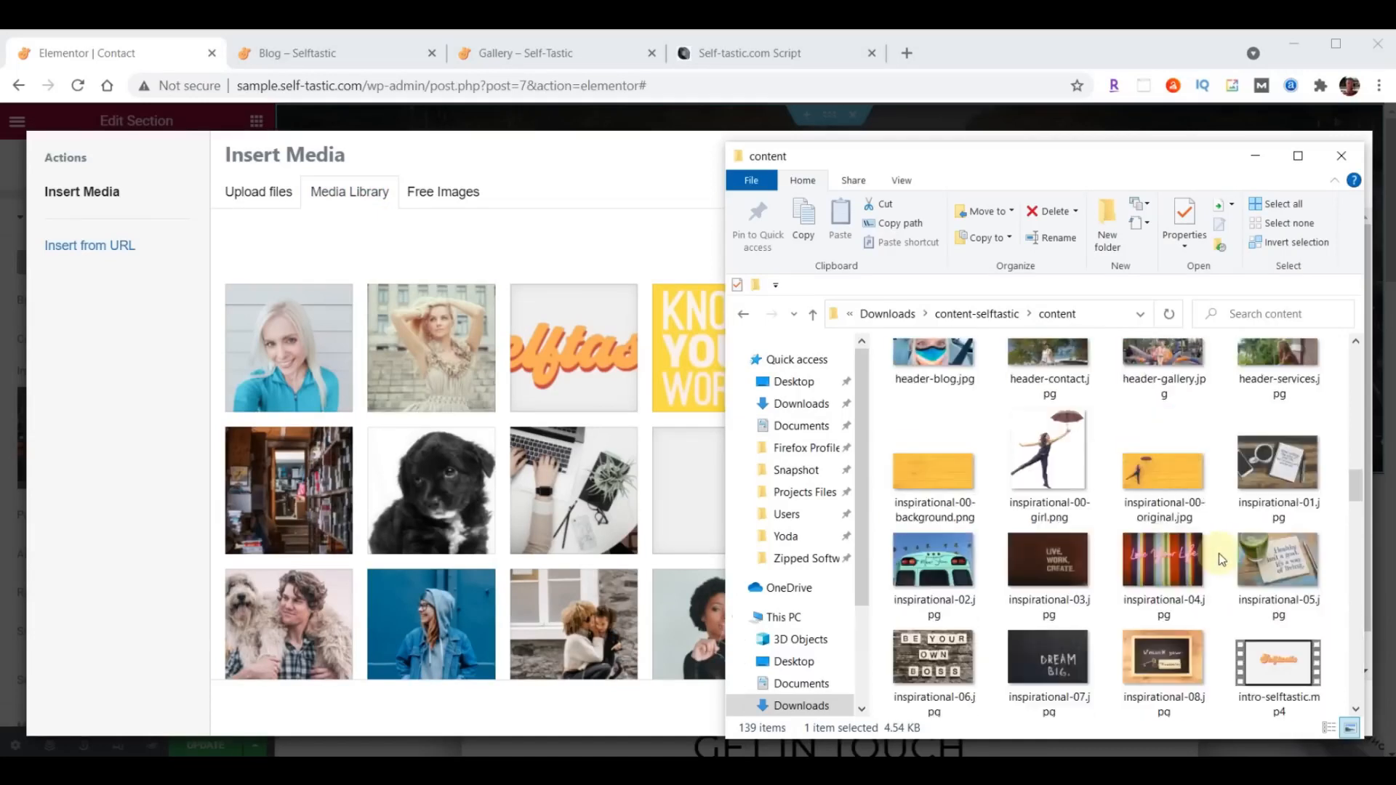
{"action": "scroll", "coordinate": [1219, 552], "scroll_direction": "up", "scroll_amount": 5}
{"action": "scroll", "coordinate": [1219, 553], "scroll_direction": "down", "scroll_amount": 3}
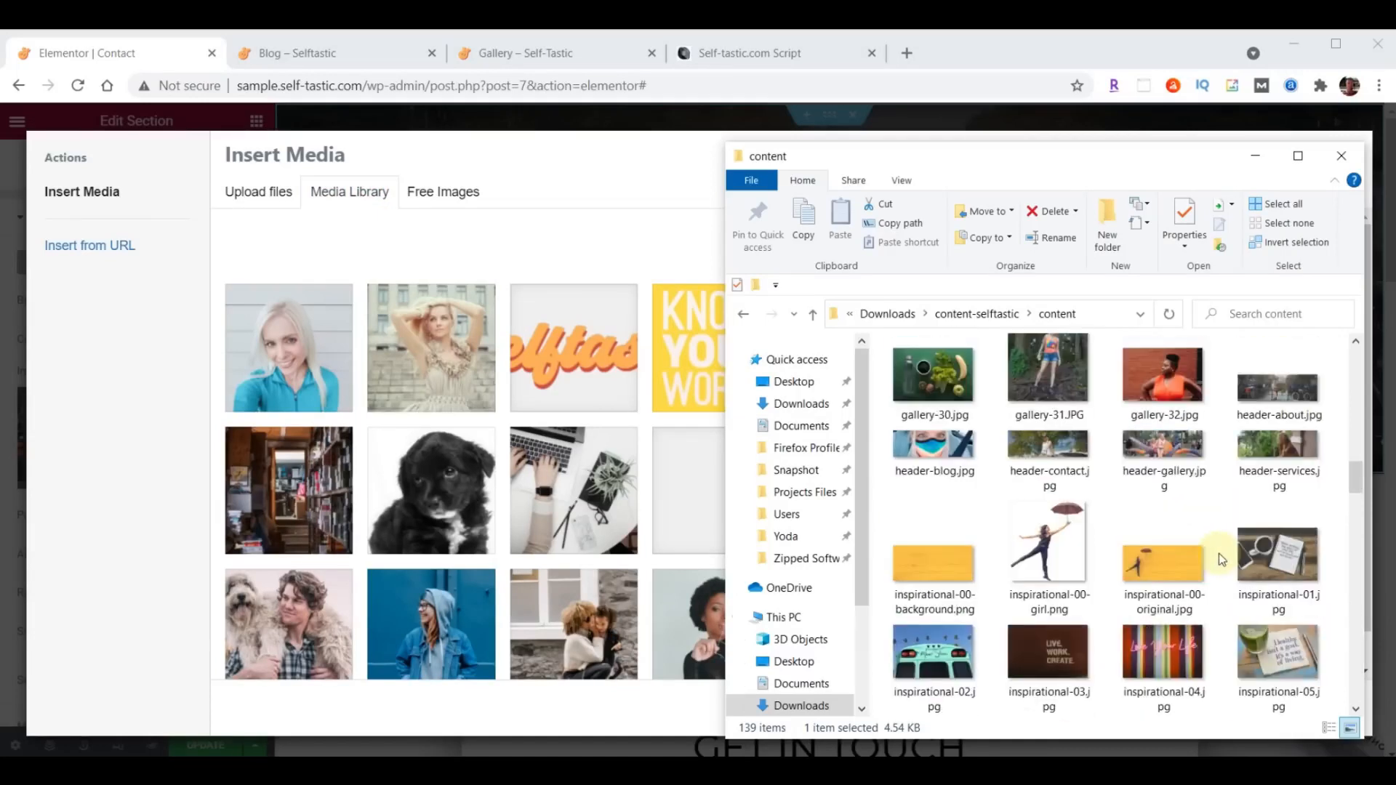
{"action": "left_click_drag", "start_coordinate": [1054, 455], "coordinate": [543, 449]}
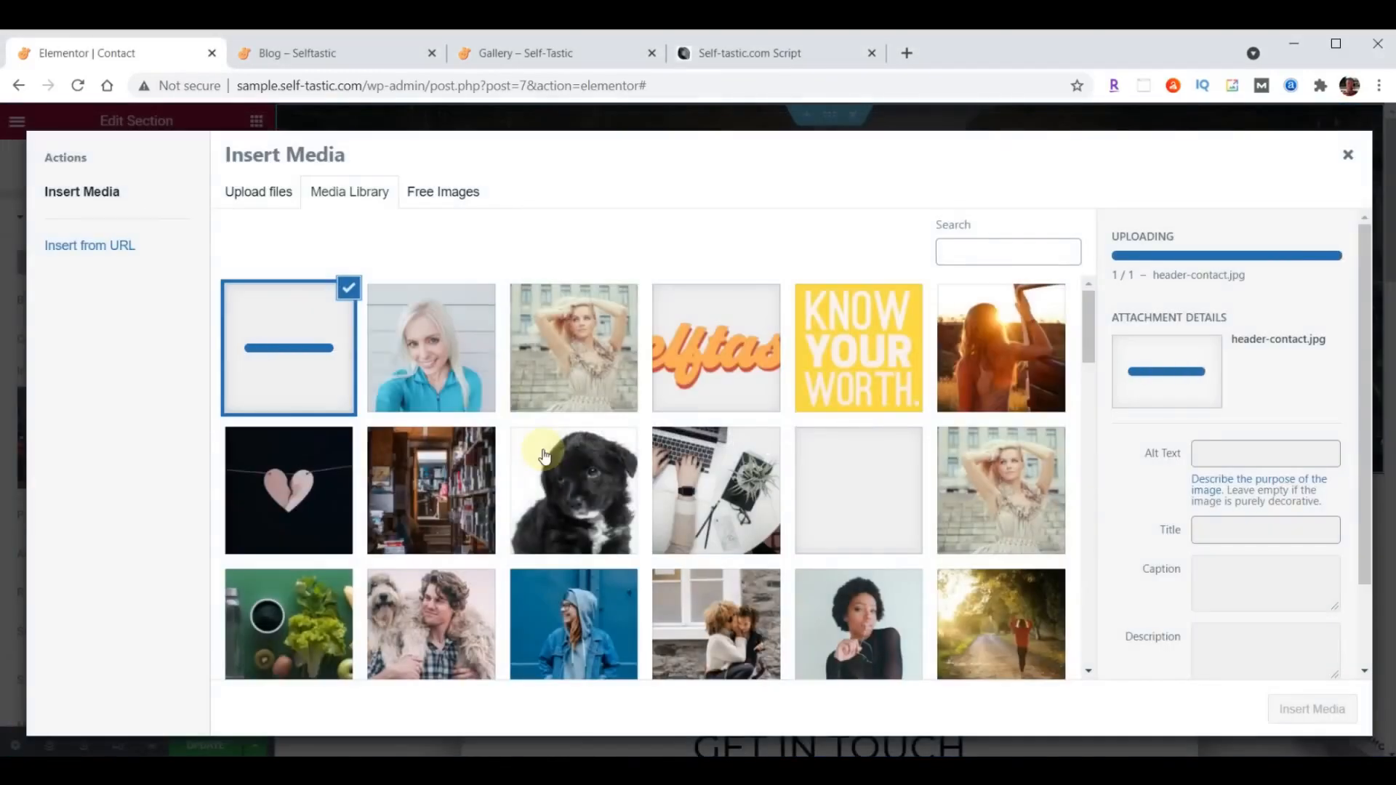
{"action": "left_click", "coordinate": [1312, 705]}
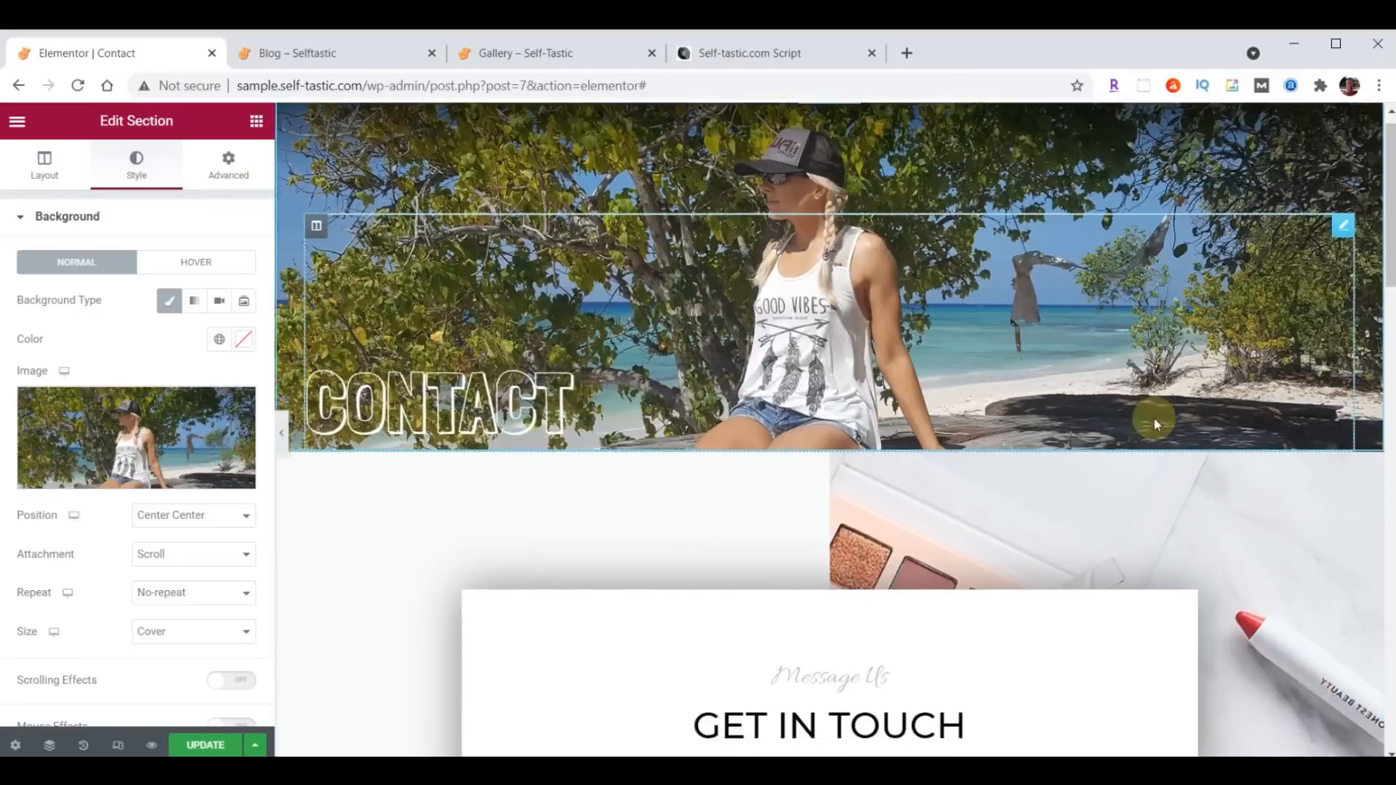
{"action": "scroll", "coordinate": [1154, 419], "scroll_direction": "down", "scroll_amount": 3}
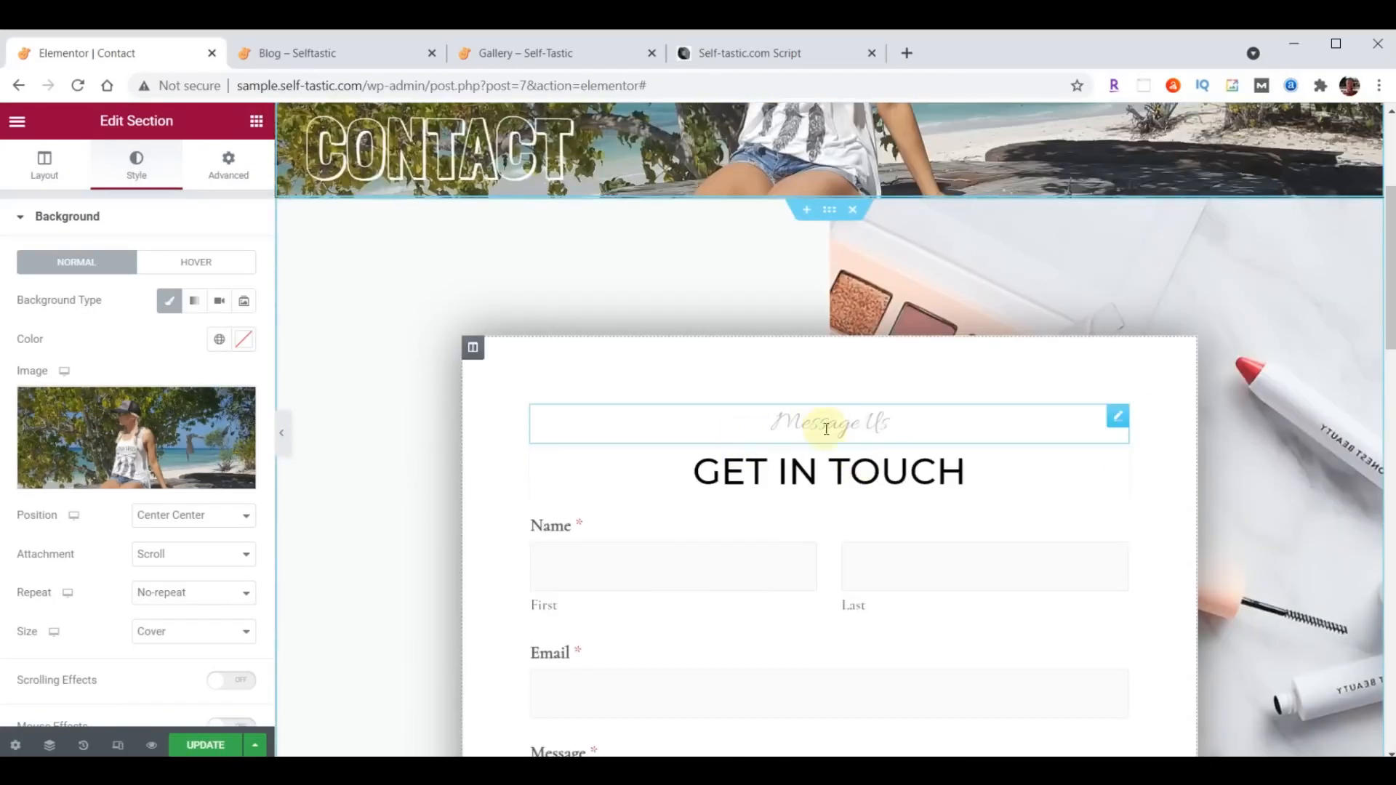
- Set the Message Us heading's typography to the Open Sans Condensed font at 30 px
{"action": "left_click", "coordinate": [1110, 425]}
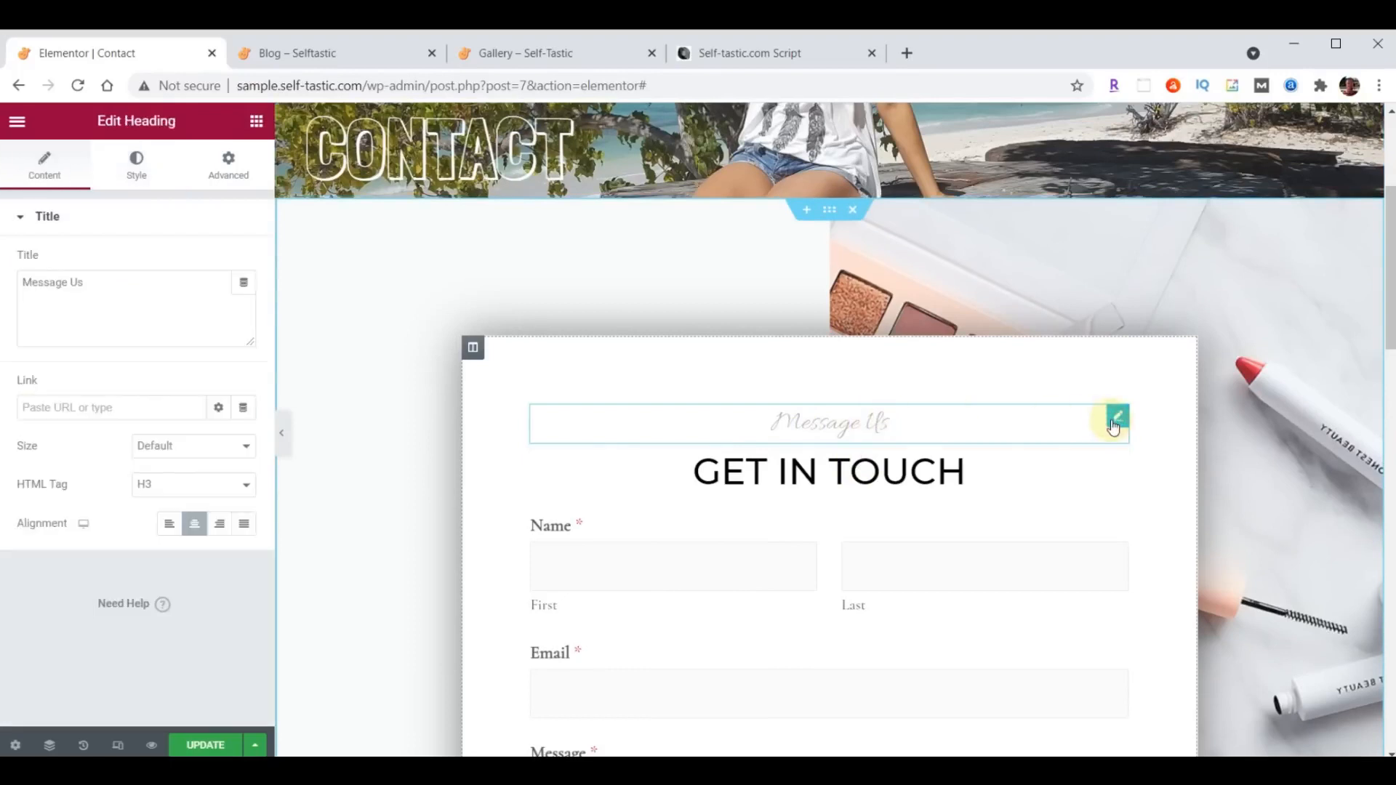
{"action": "left_click", "coordinate": [138, 164]}
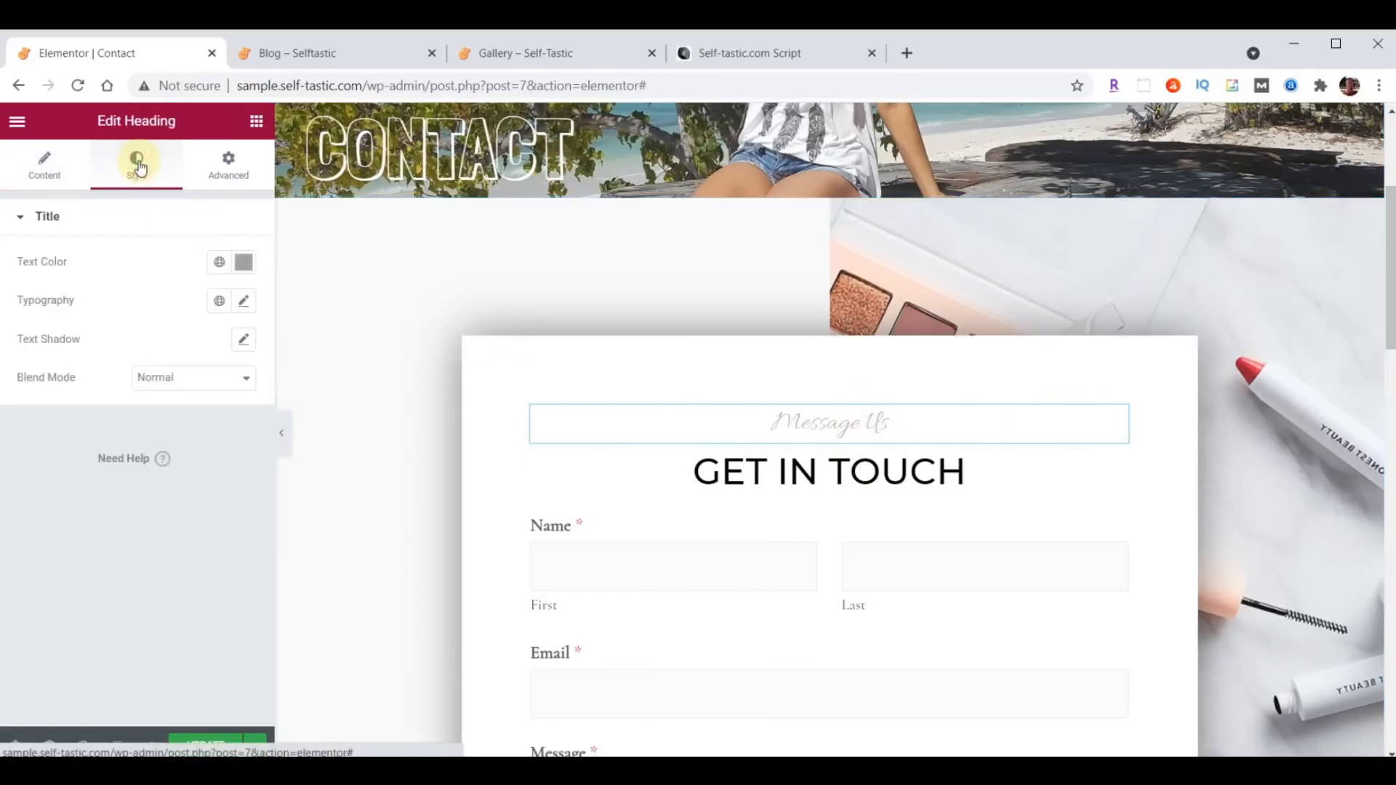
{"action": "left_click", "coordinate": [243, 301]}
{"action": "left_click", "coordinate": [187, 386]}
{"action": "type", "text": "Open"}
{"action": "left_click", "coordinate": [171, 492]}
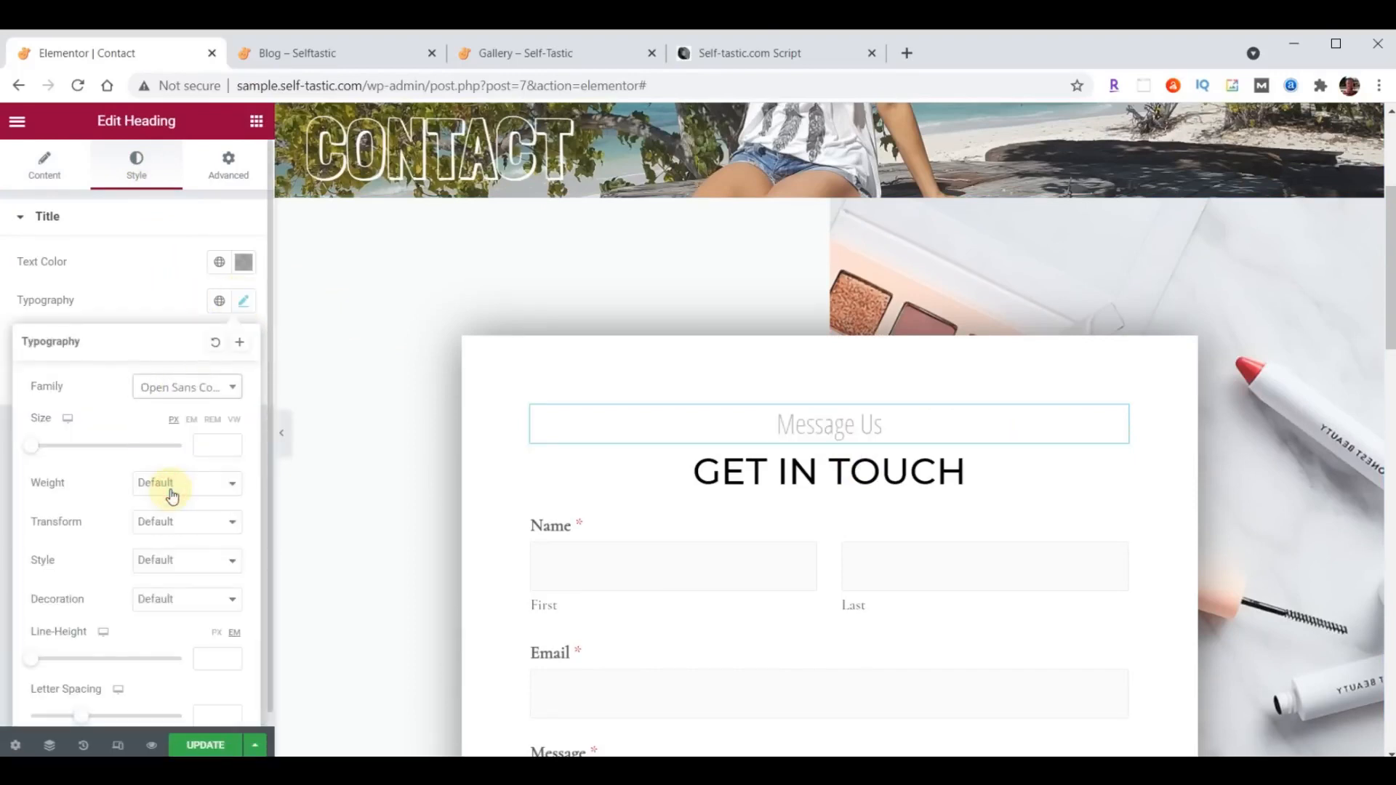
{"action": "left_click", "coordinate": [203, 446]}
{"action": "type", "text": "1"}
{"action": "type", "text": "0"}
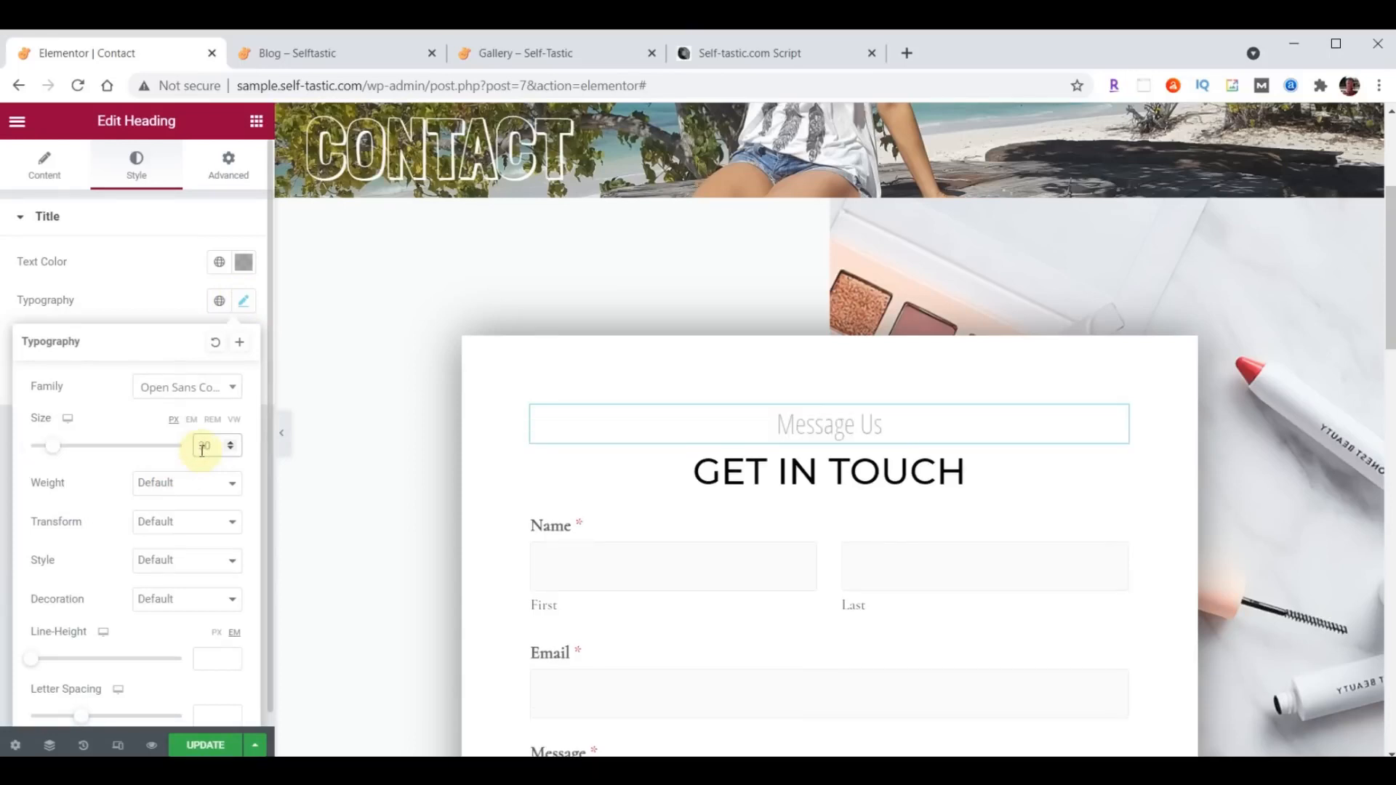
{"action": "left_click", "coordinate": [243, 303]}
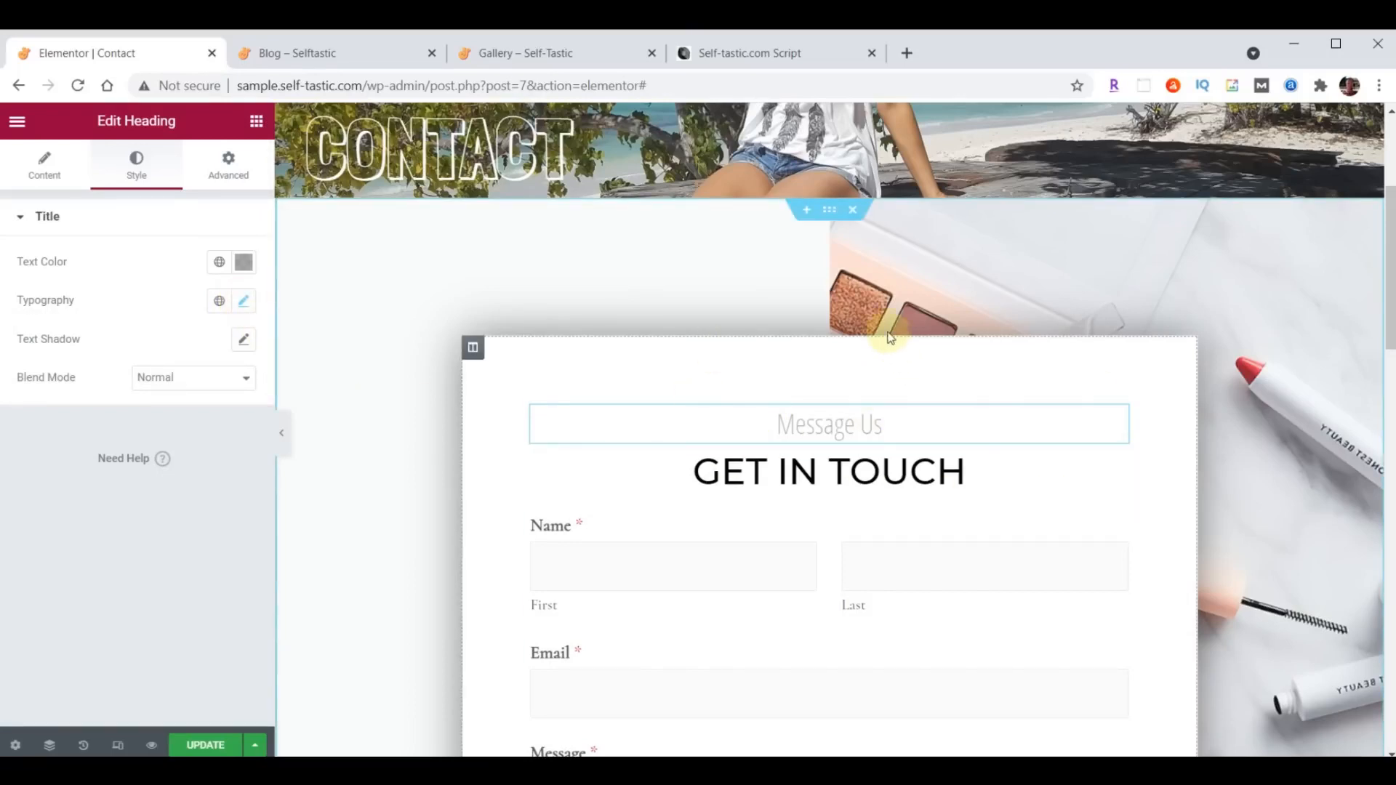
- Upload background-contact.jpg from the content folder and set it as the contact form section's background image
{"action": "left_click", "coordinate": [831, 213]}
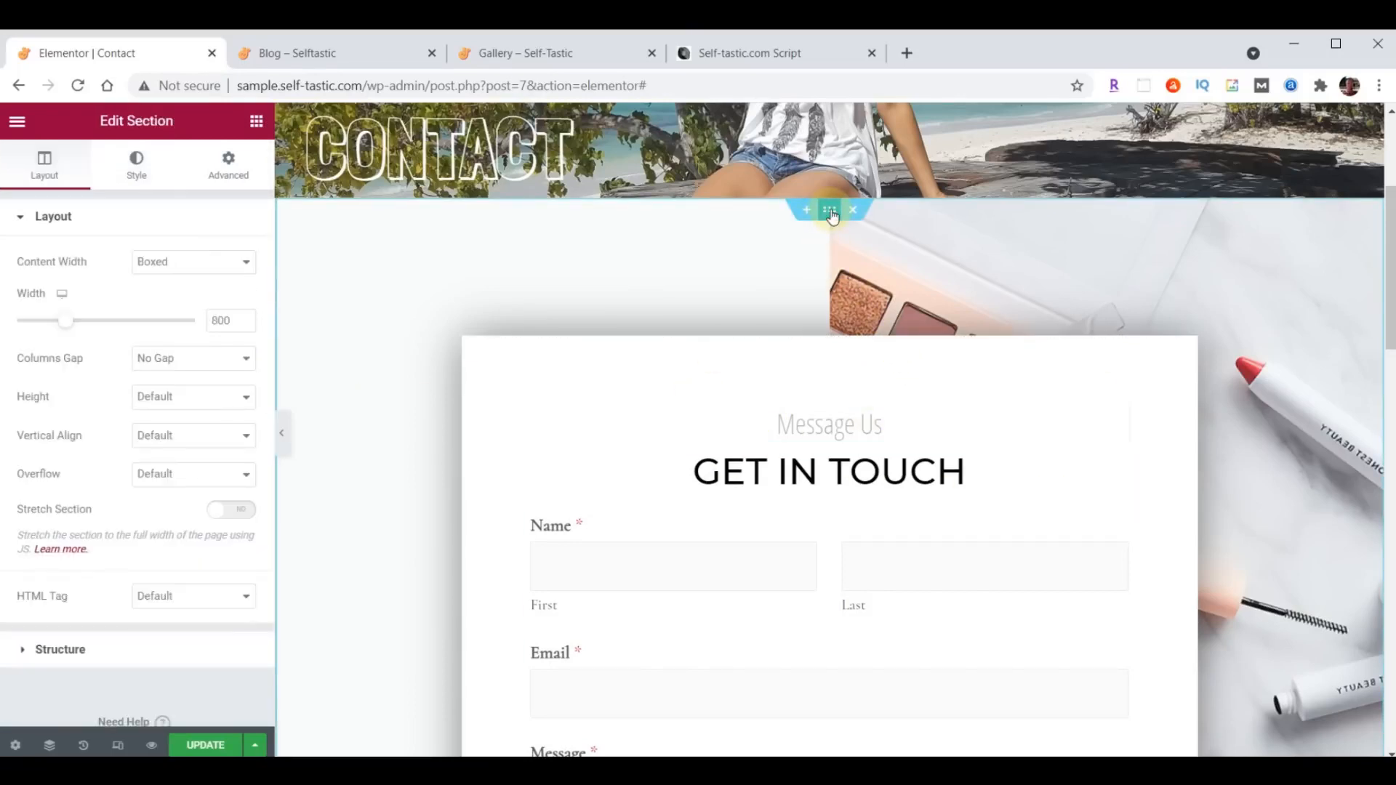
{"action": "left_click", "coordinate": [144, 163]}
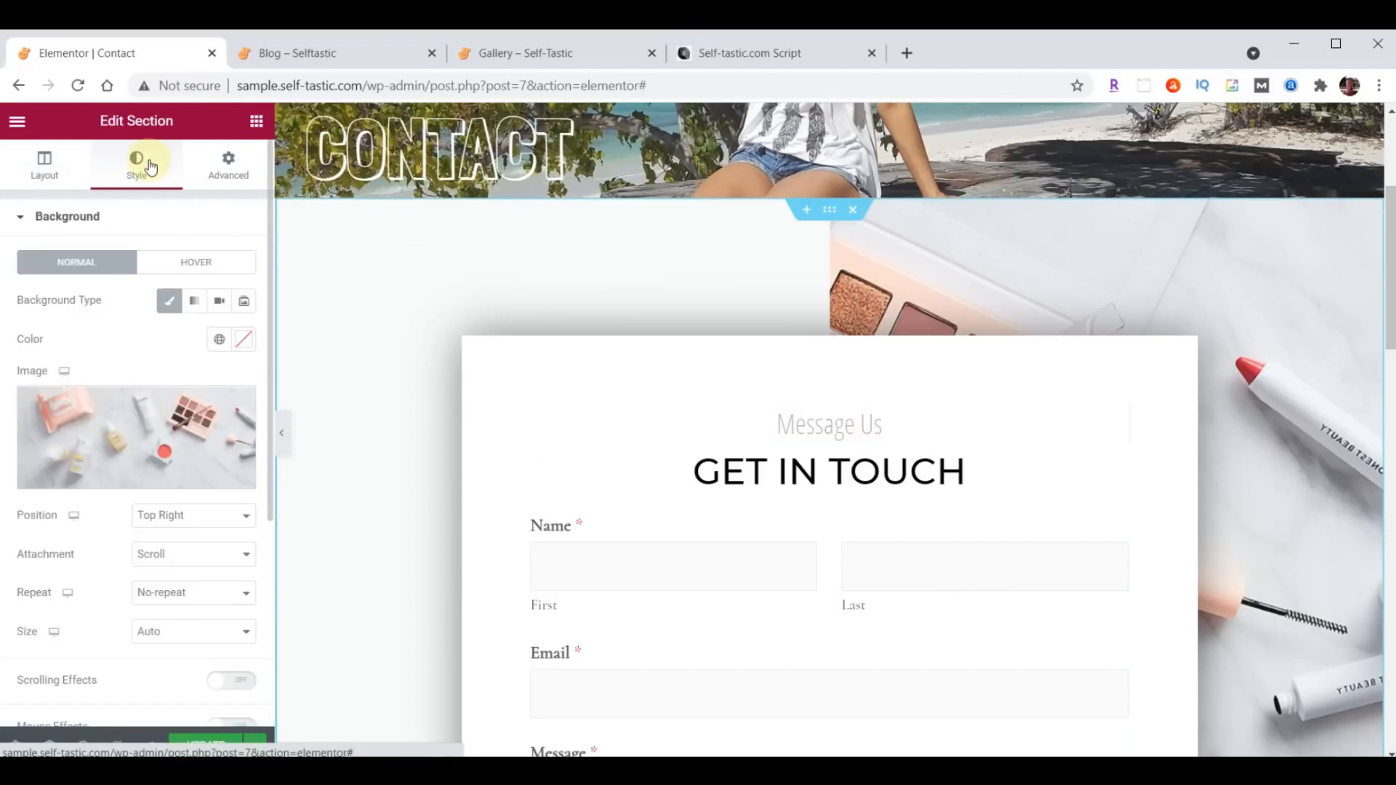
{"action": "left_click", "coordinate": [131, 429]}
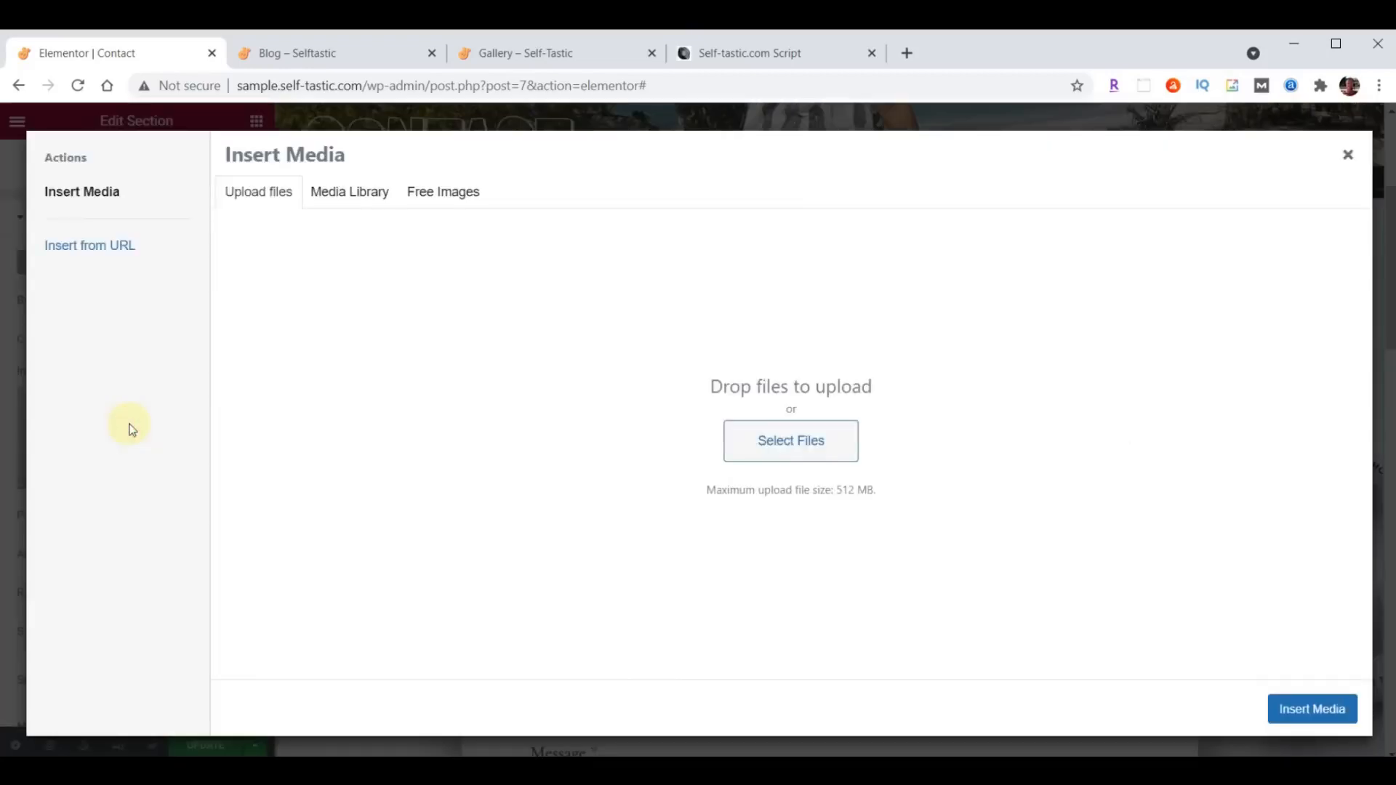
{"action": "key", "text": "alt+Tab"}
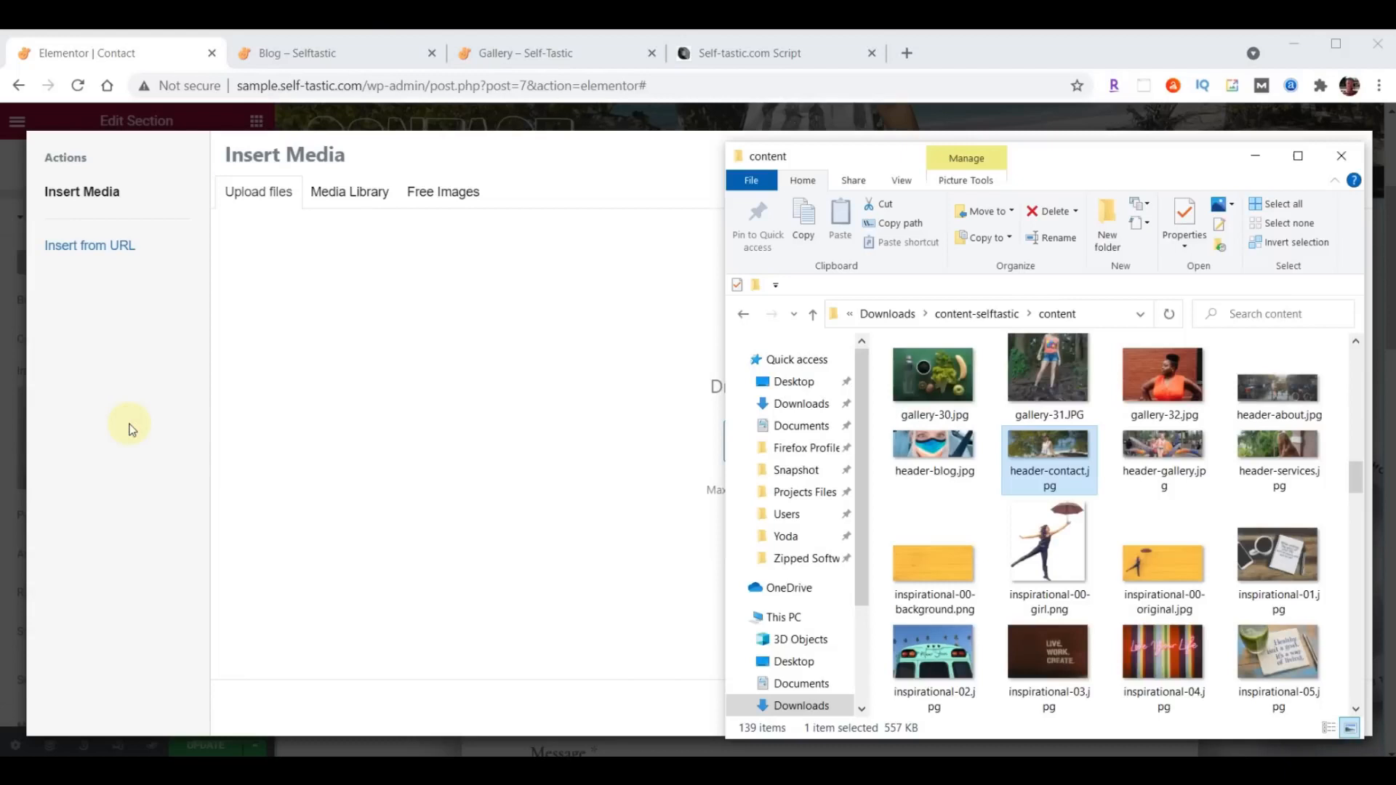
{"action": "scroll", "coordinate": [1136, 509], "scroll_direction": "up", "scroll_amount": 5}
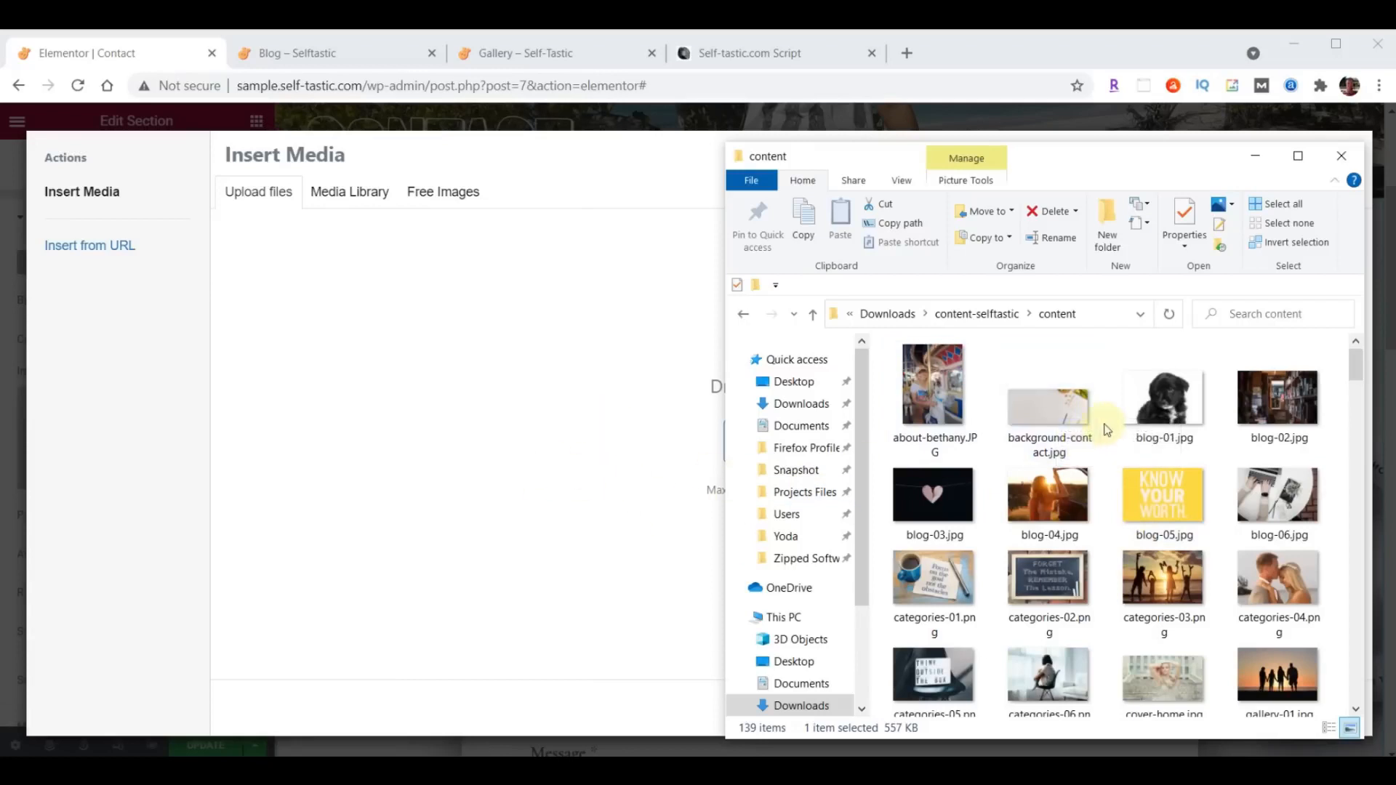
{"action": "left_click_drag", "start_coordinate": [1059, 415], "coordinate": [448, 435]}
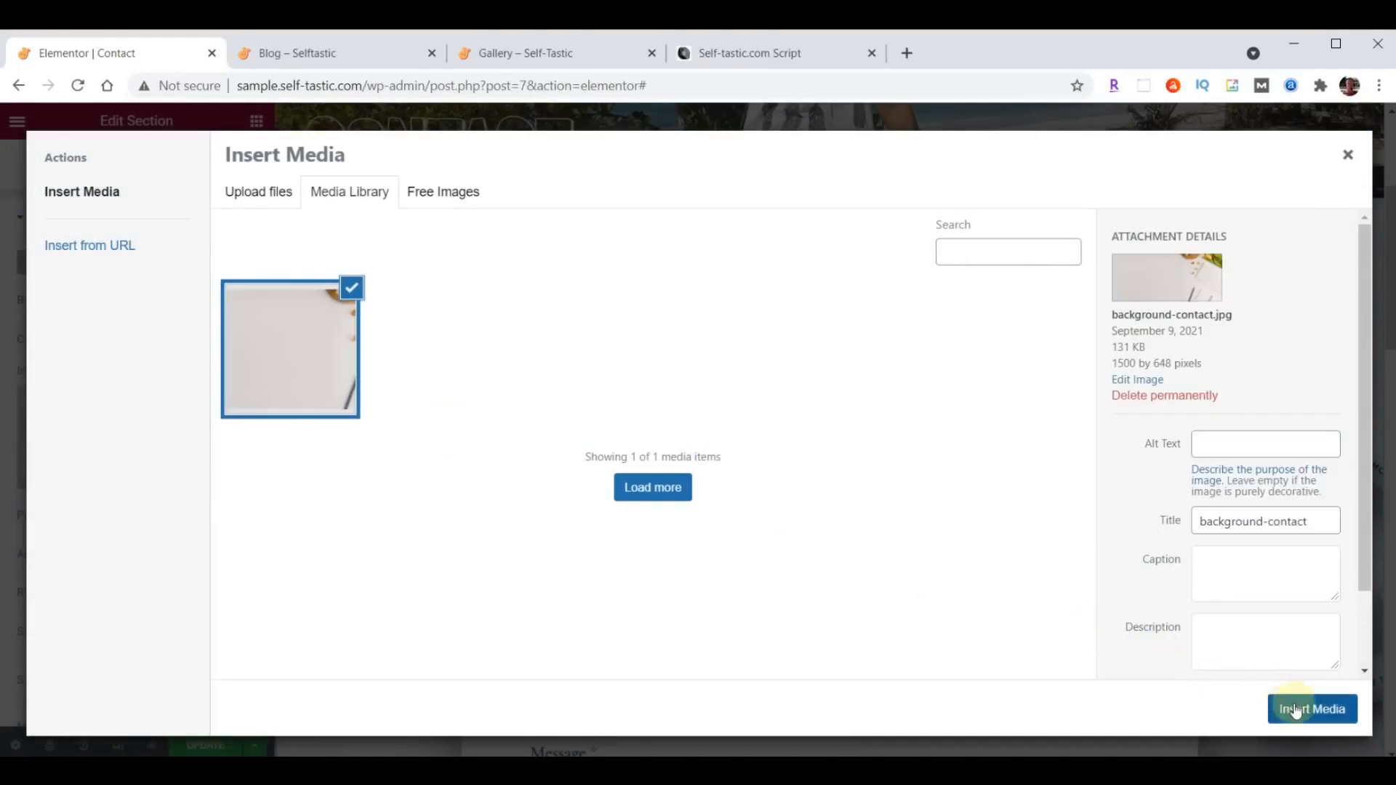
{"action": "left_click", "coordinate": [1300, 718]}
- Replace the placeholder paragraph under the Contact Us heading with the copied message beginning "Thanks so much for visiting my site."
{"action": "scroll", "coordinate": [773, 349], "scroll_direction": "down", "scroll_amount": 5}
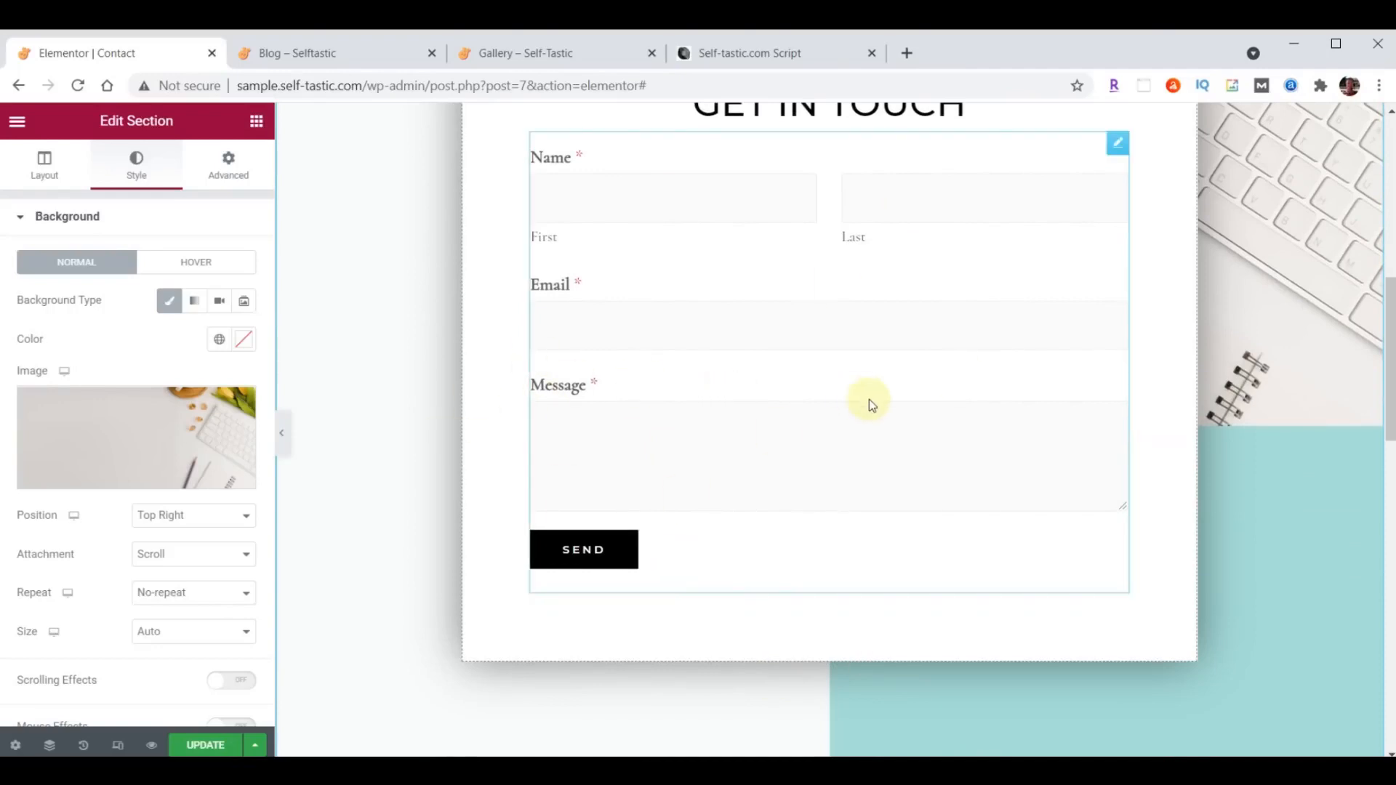
{"action": "scroll", "coordinate": [870, 399], "scroll_direction": "down", "scroll_amount": 8}
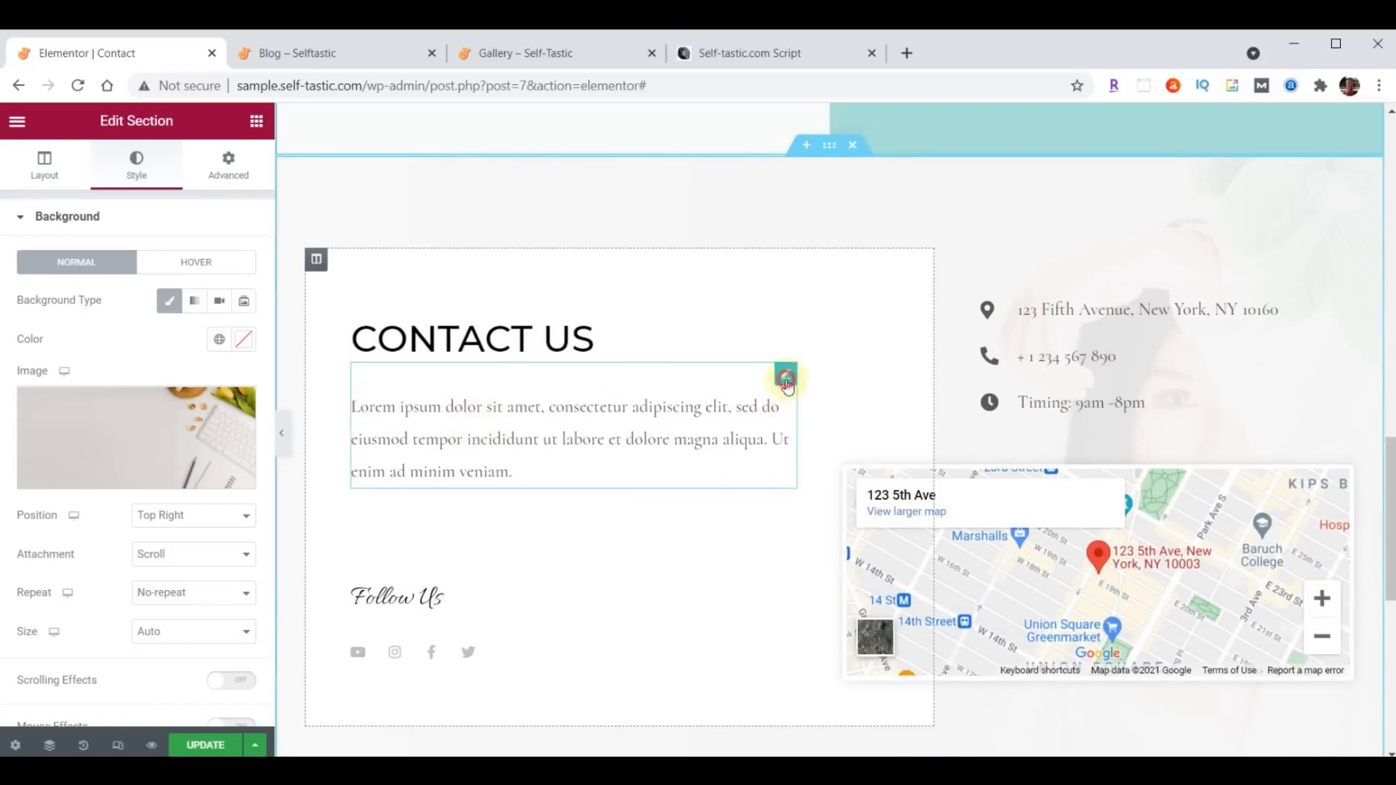
{"action": "left_click", "coordinate": [786, 378]}
{"action": "left_click_drag", "start_coordinate": [35, 374], "coordinate": [198, 593]}
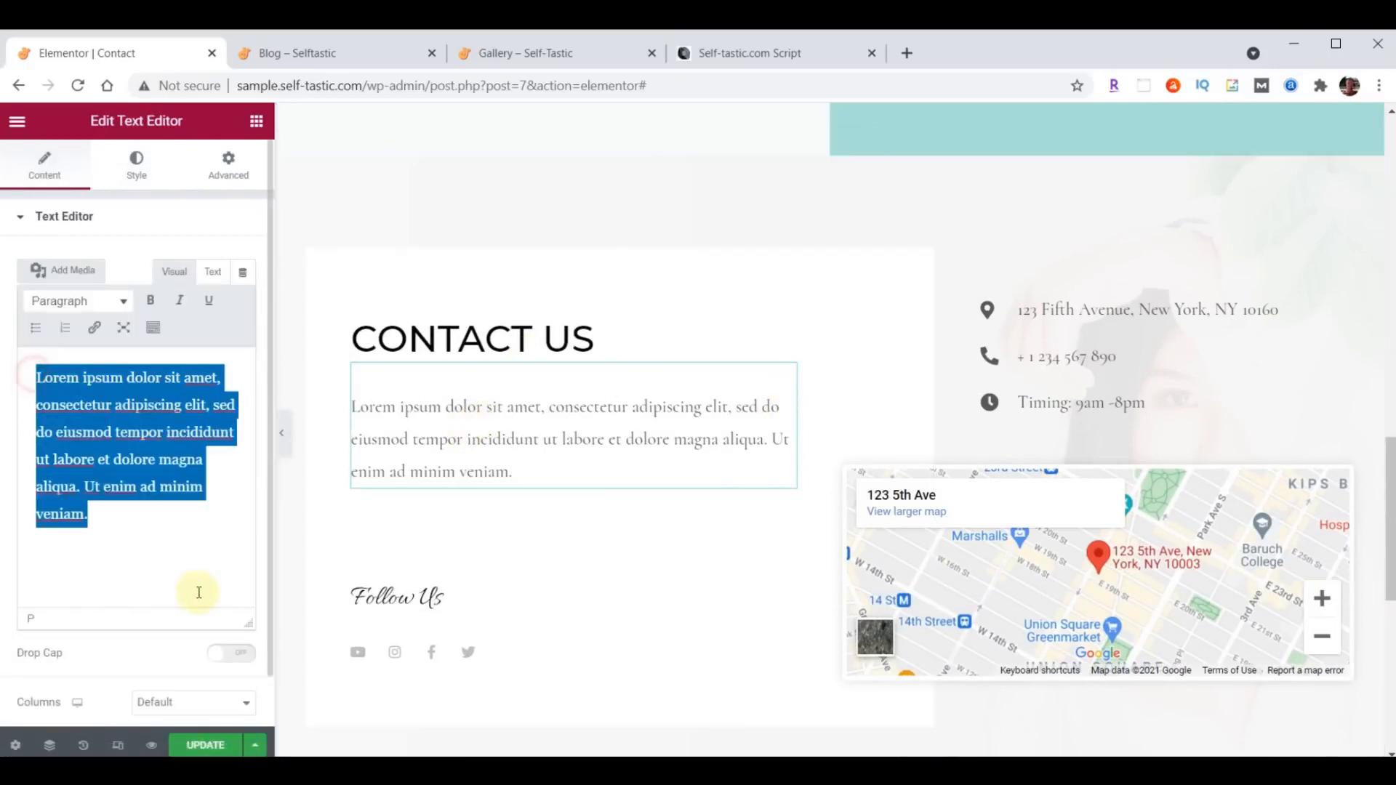
{"action": "type", "text": "Thanks so much for visiting my site. Please be sure to send me your comments and suggestions. I look forward to hearing from you."}
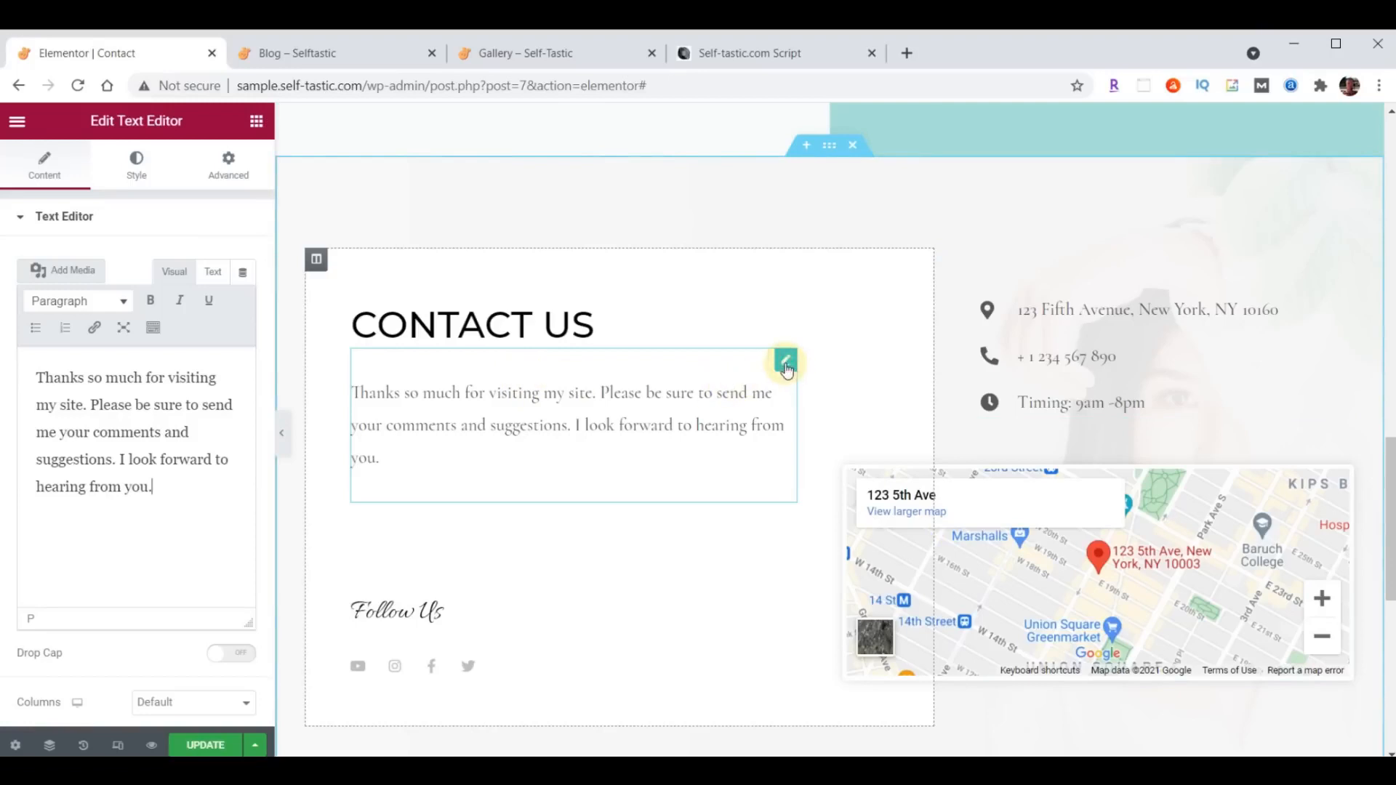
- Set the text color of the Contact Us paragraph to #222222
{"action": "left_click", "coordinate": [134, 181]}
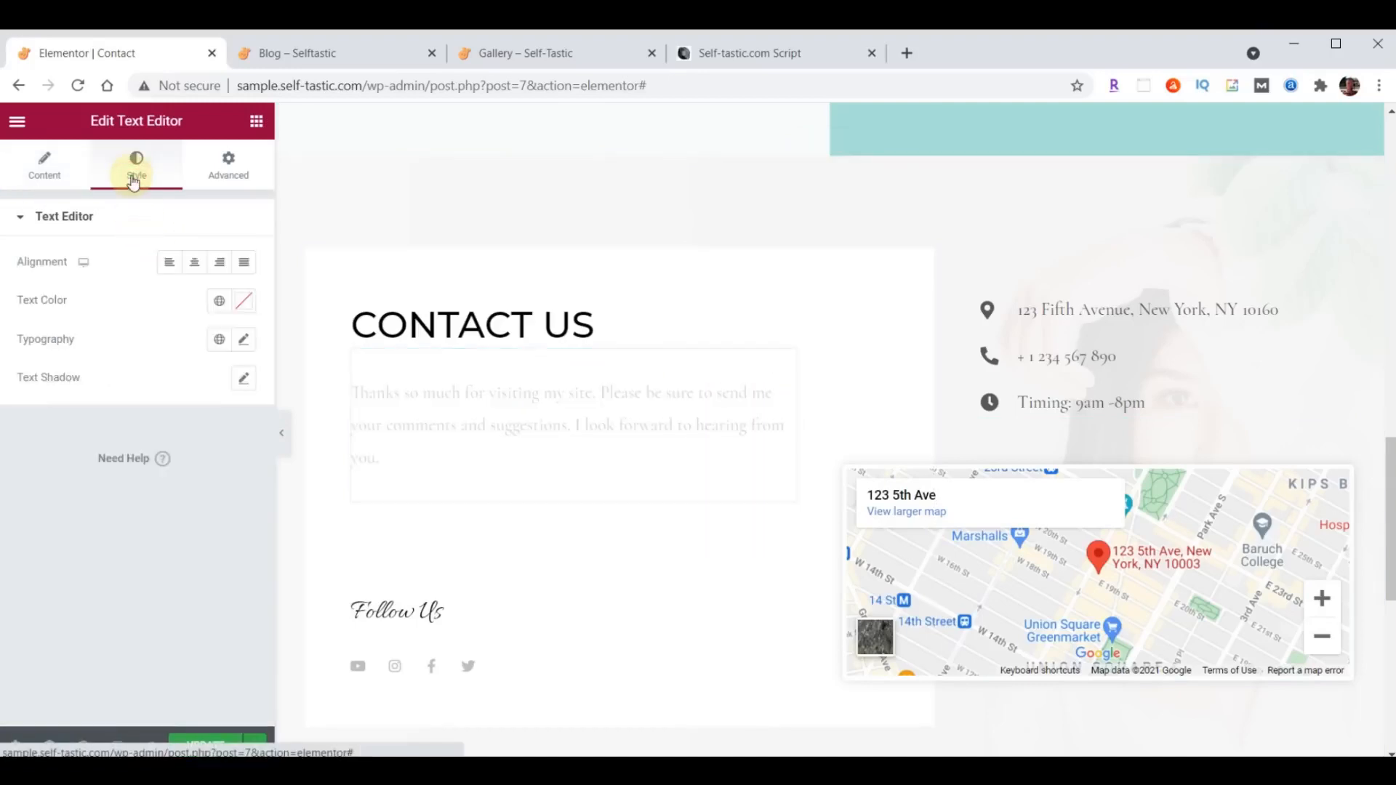
{"action": "left_click", "coordinate": [240, 305]}
{"action": "left_click", "coordinate": [162, 572]}
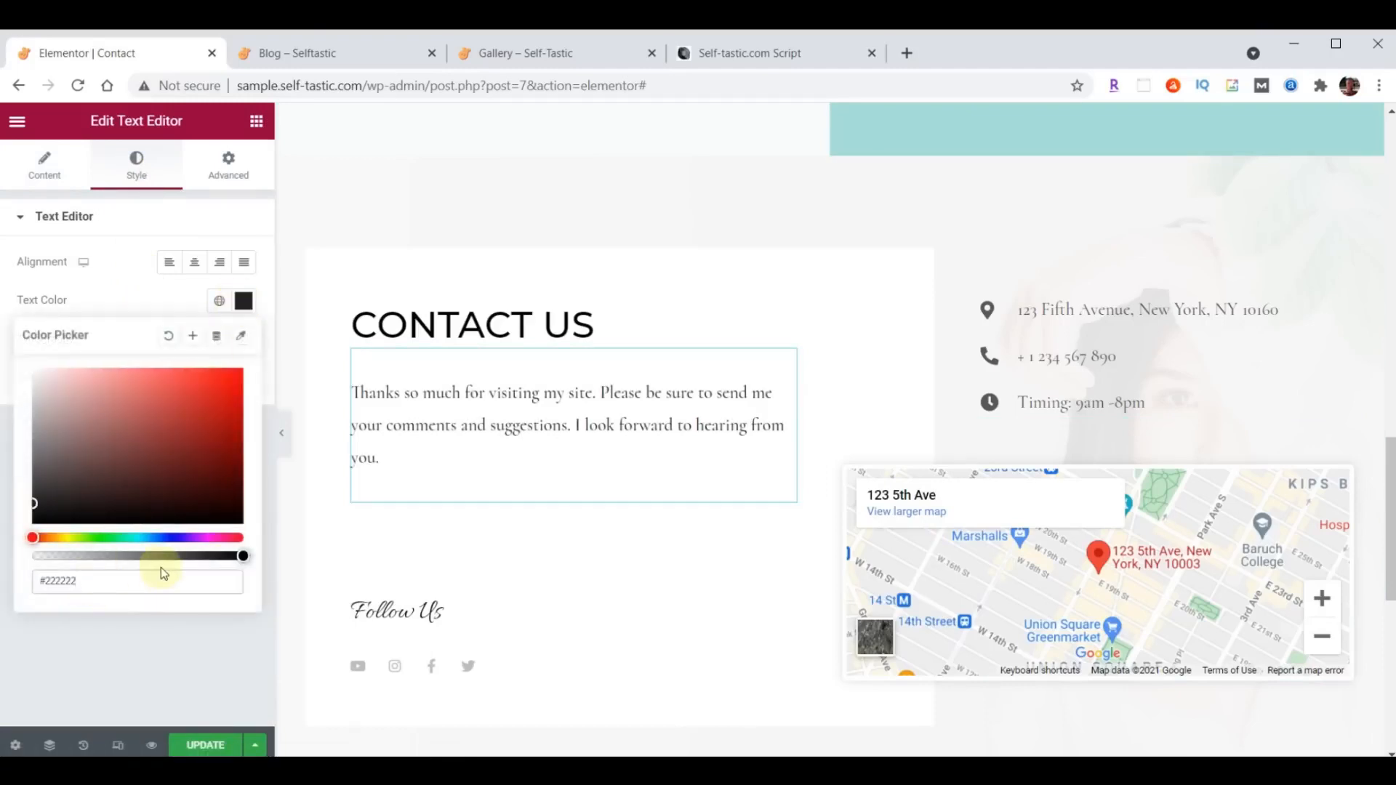
{"action": "left_click", "coordinate": [243, 301]}
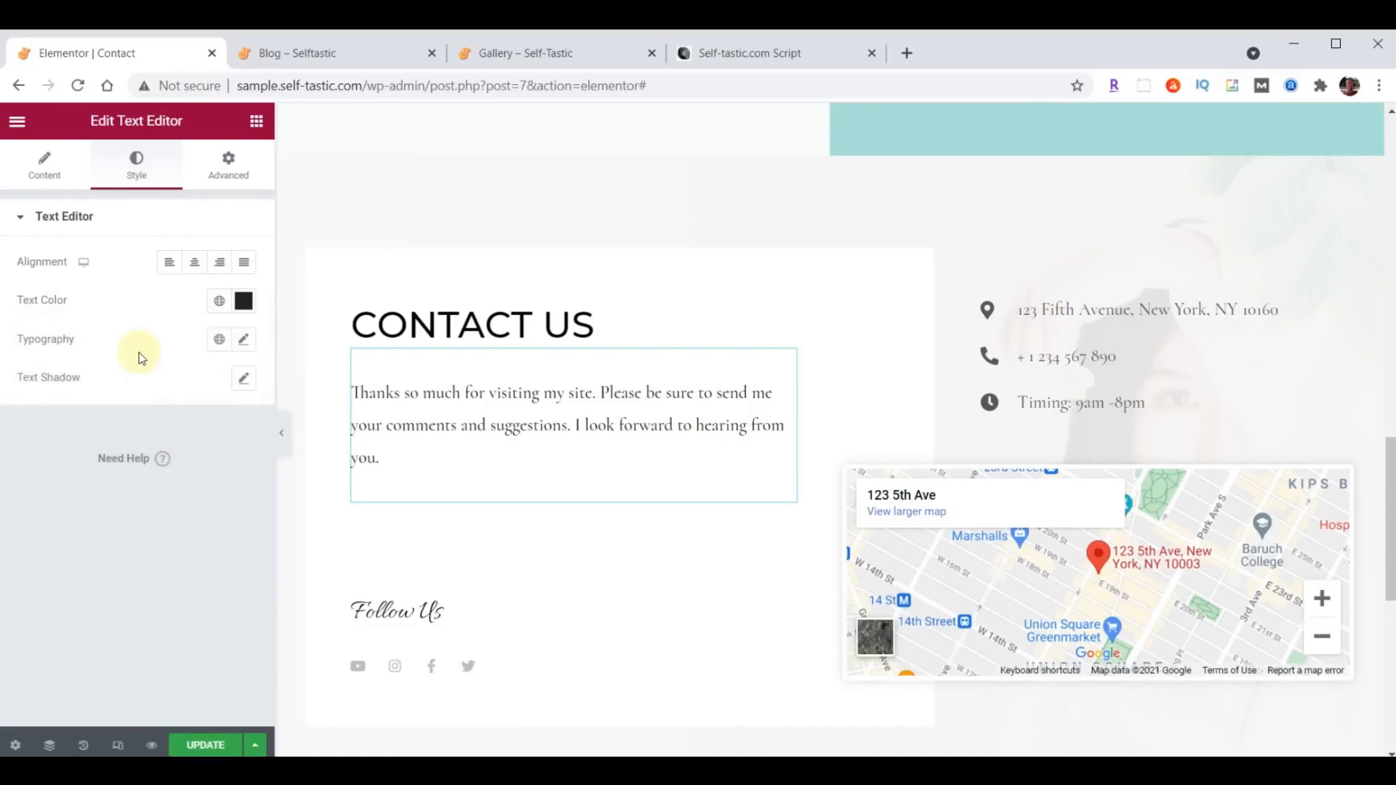
- Set the Contact Us paragraph's typography to Open Sans Condensed, size 21 px, weight 400
{"action": "left_click", "coordinate": [245, 340]}
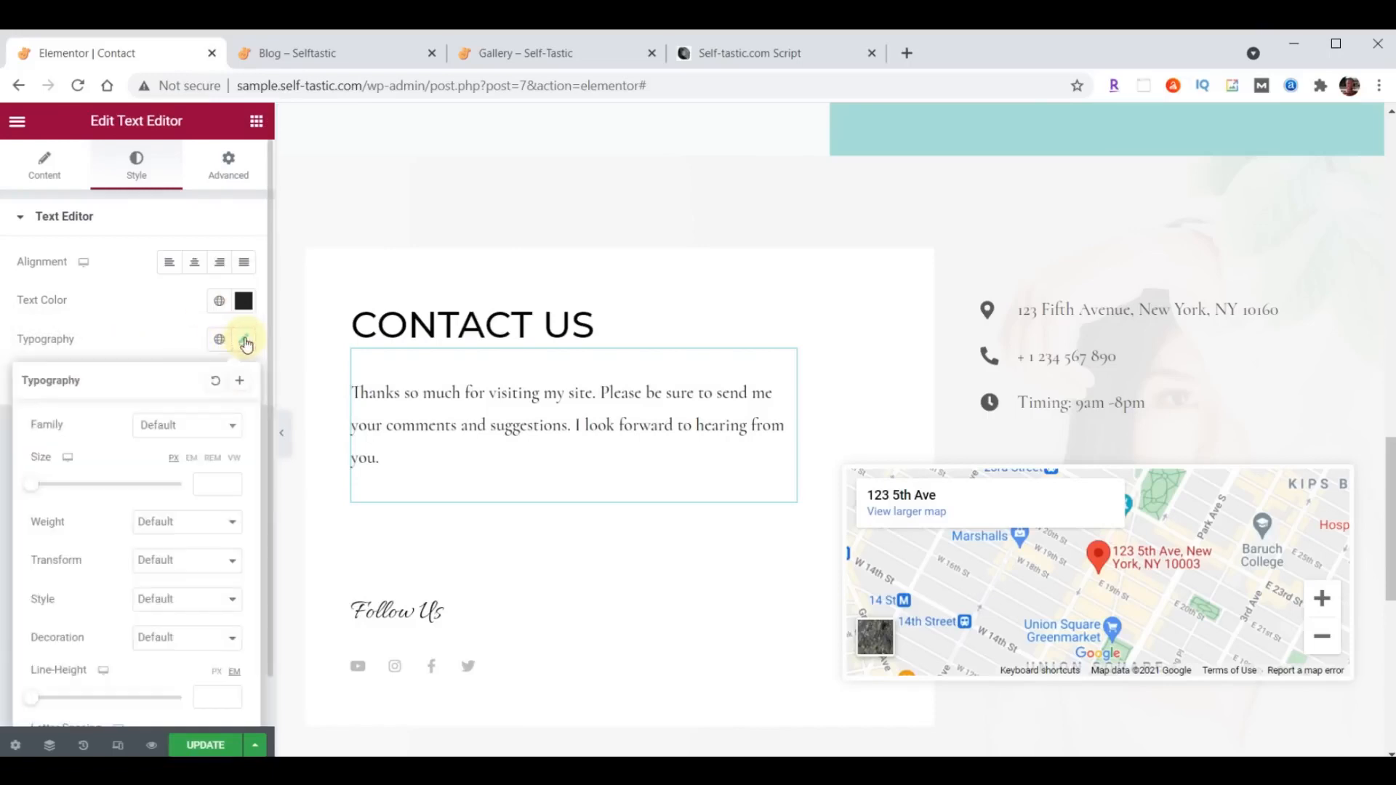
{"action": "left_click", "coordinate": [199, 431]}
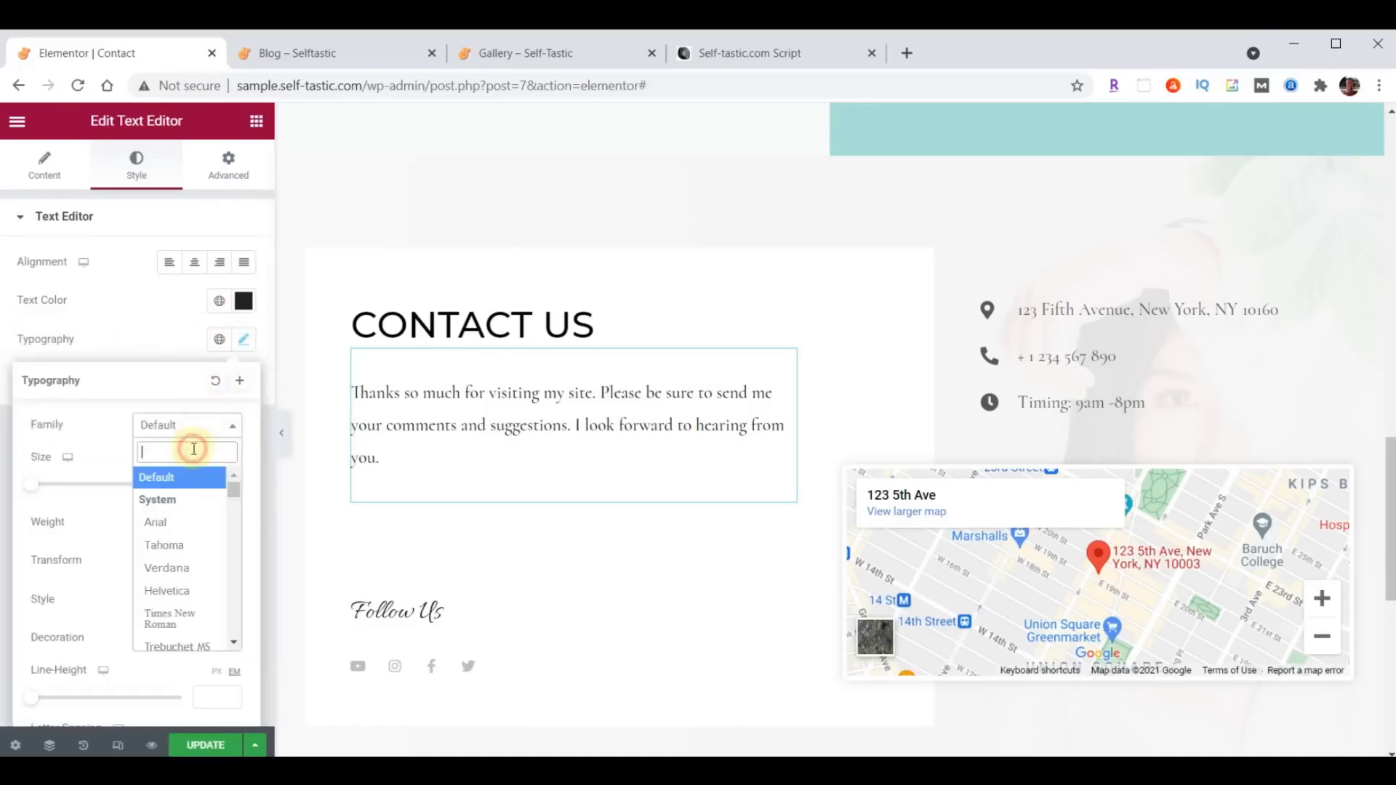
{"action": "type", "text": "Open"}
{"action": "left_click", "coordinate": [184, 526]}
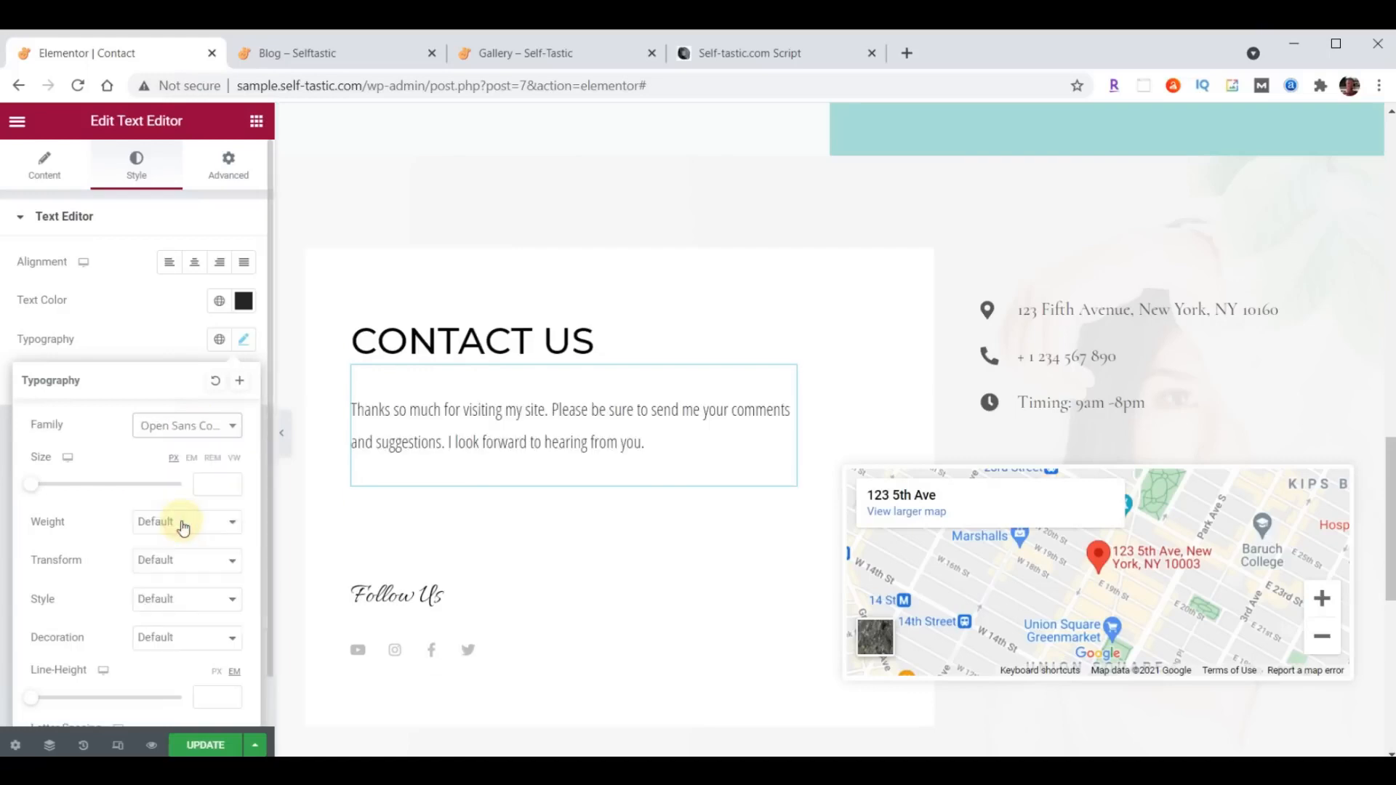
{"action": "left_click", "coordinate": [208, 484]}
{"action": "type", "text": "21"}
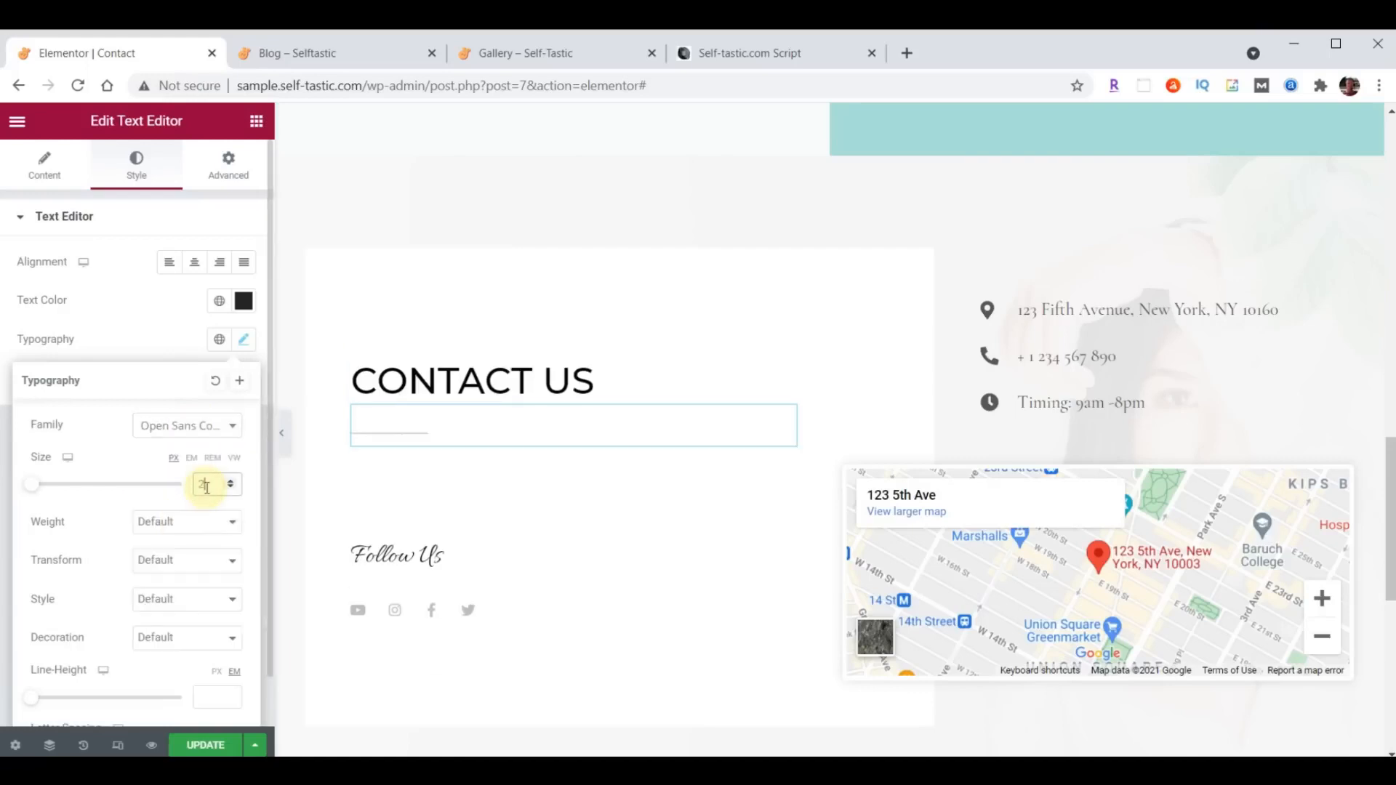
{"action": "left_click", "coordinate": [191, 519]}
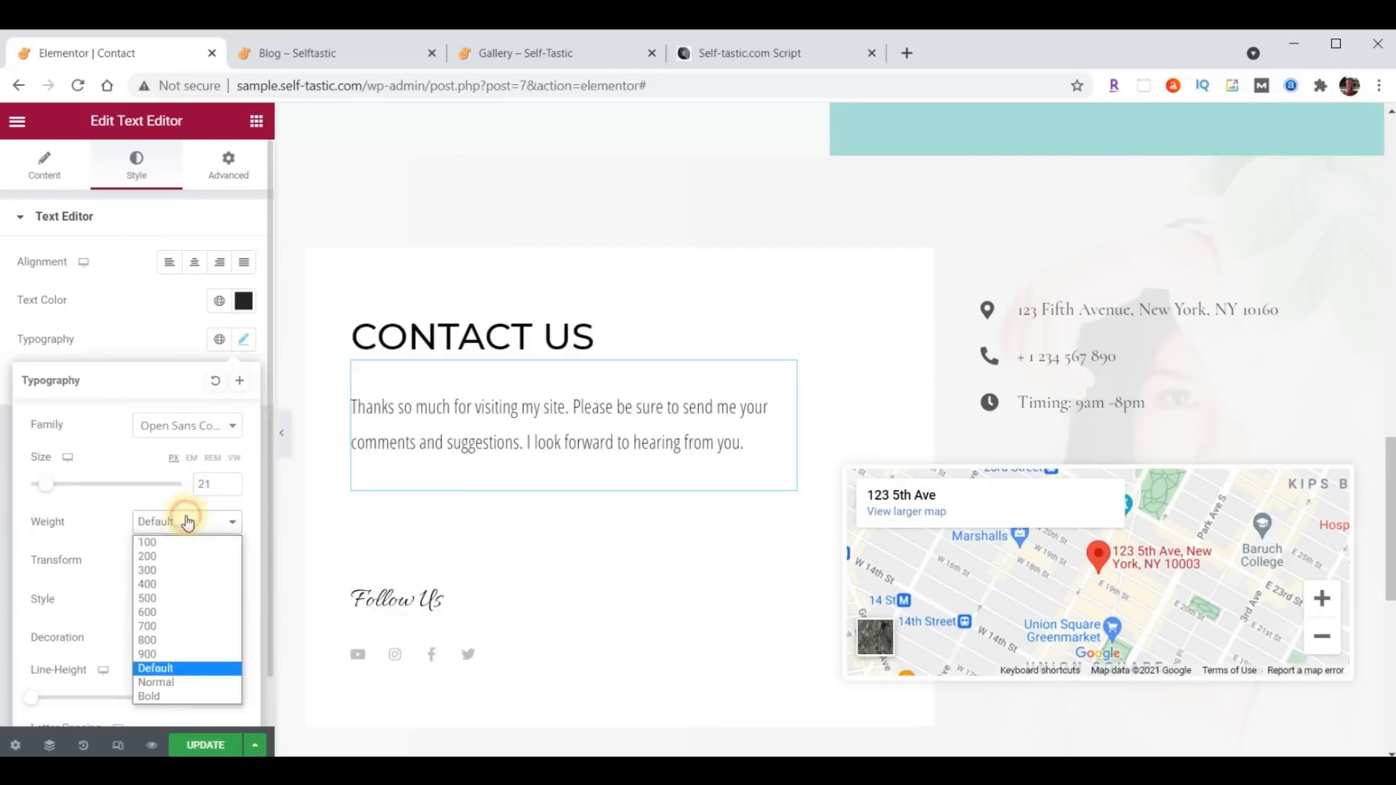
{"action": "left_click", "coordinate": [179, 583]}
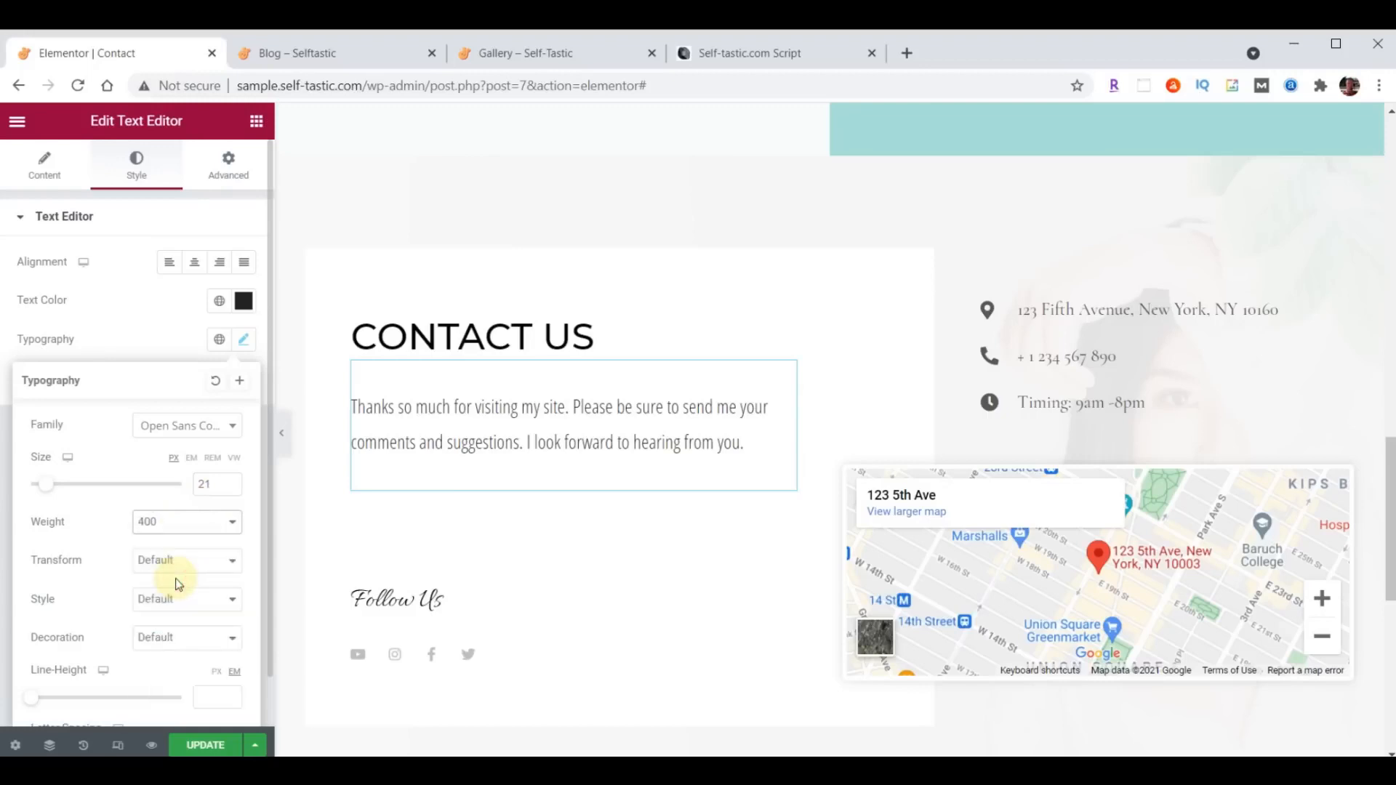
{"action": "left_click", "coordinate": [244, 342]}
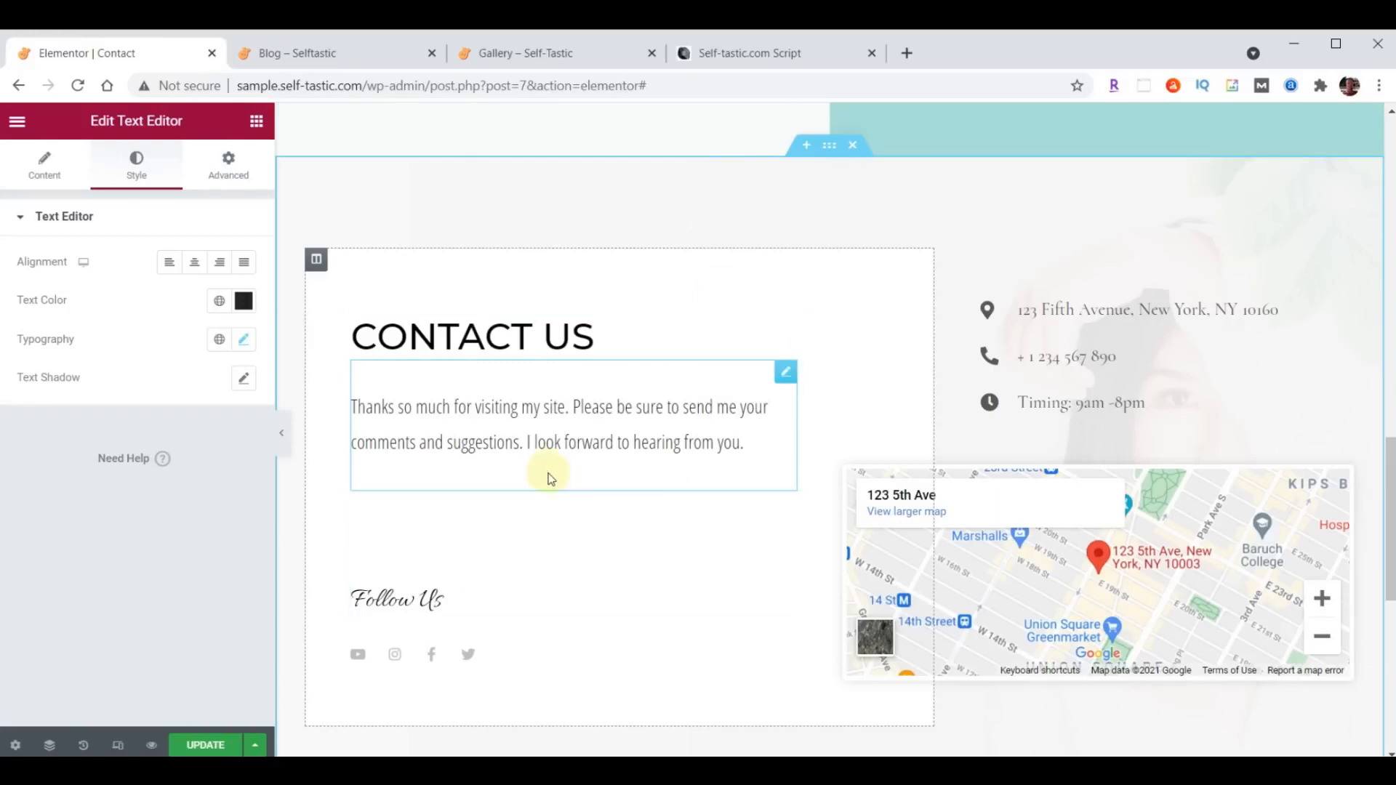
- Add an Image widget below the Contact Us paragraph and fill it with the long-haired blonde selfie portrait from the media library
{"action": "left_click", "coordinate": [251, 121]}
{"action": "left_click_drag", "start_coordinate": [65, 376], "coordinate": [531, 469]}
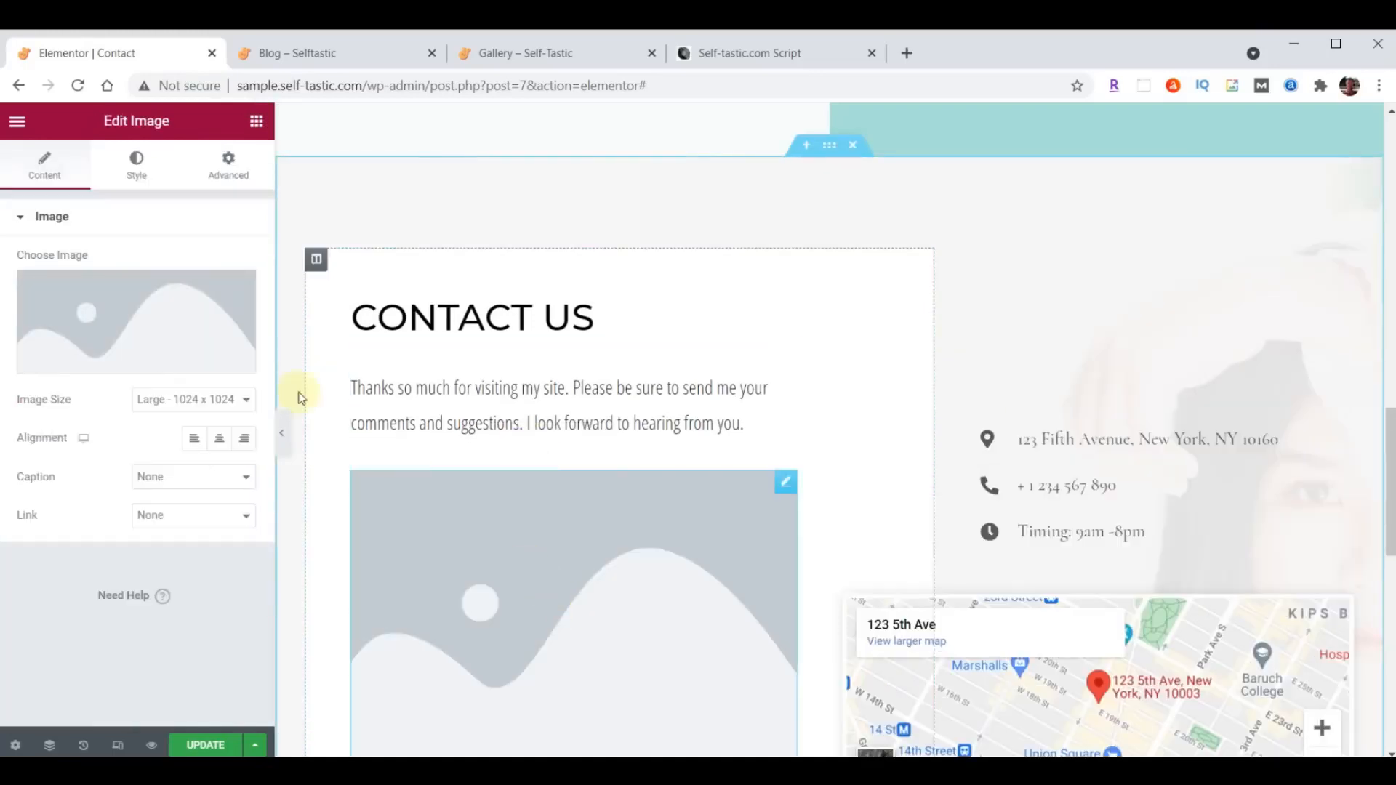
{"action": "left_click", "coordinate": [146, 336]}
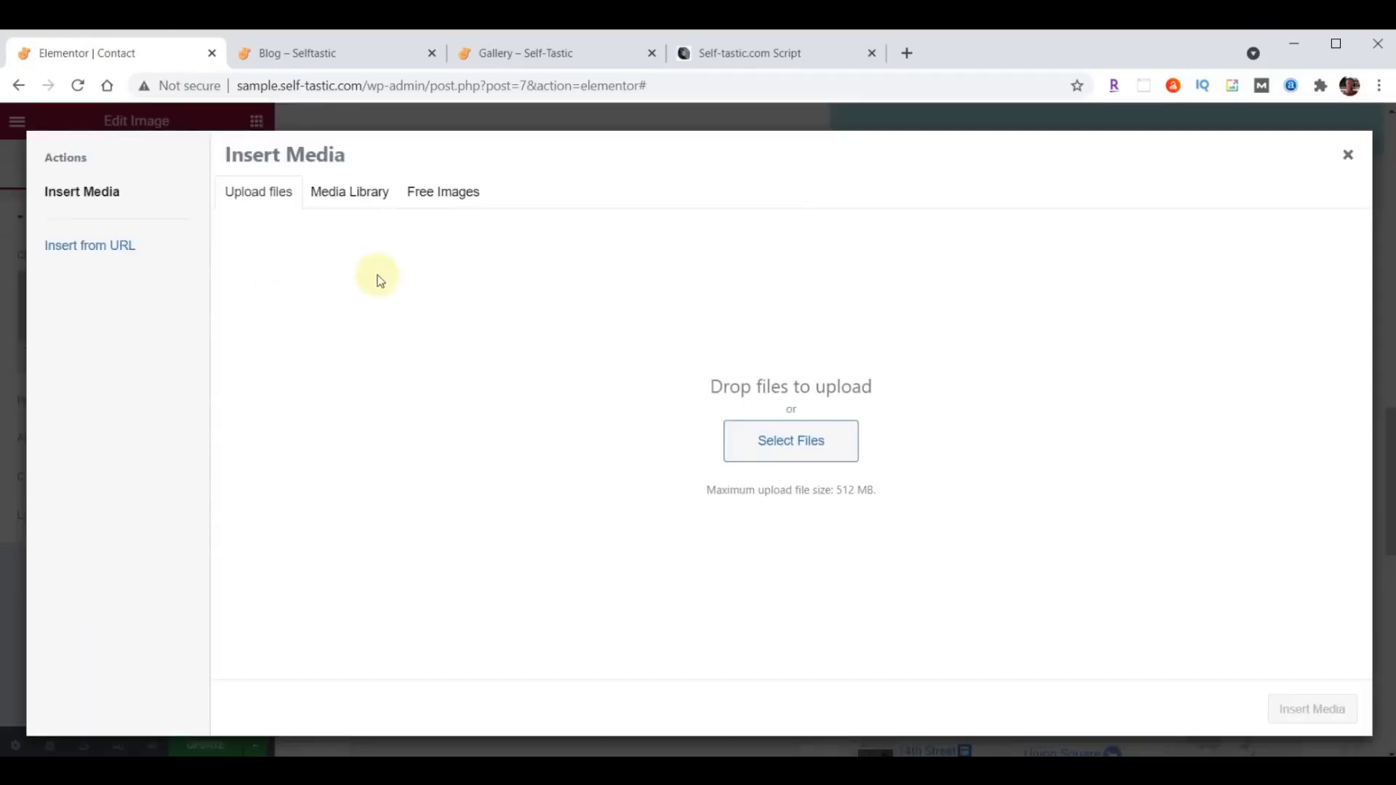
{"action": "left_click", "coordinate": [337, 193]}
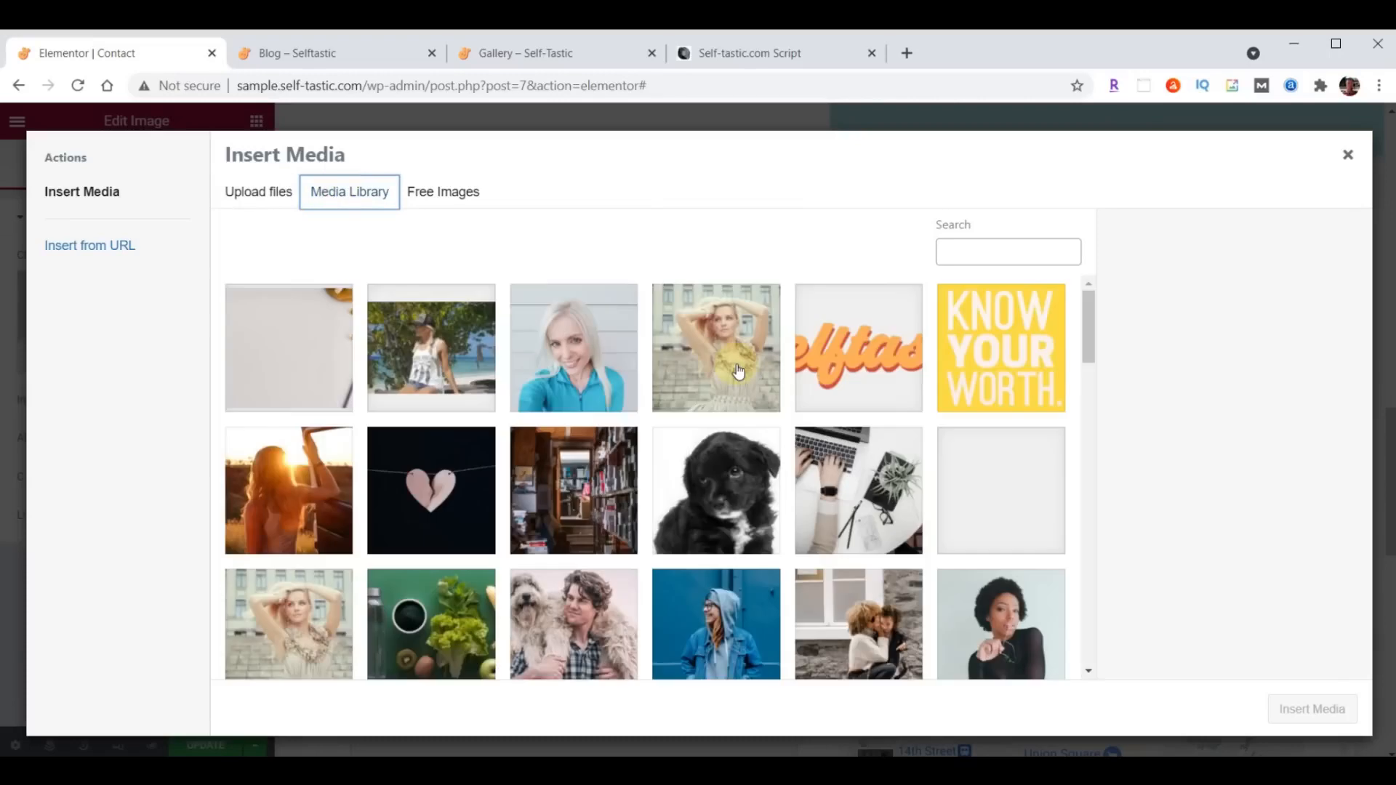
{"action": "scroll", "coordinate": [738, 372], "scroll_direction": "down", "scroll_amount": 10}
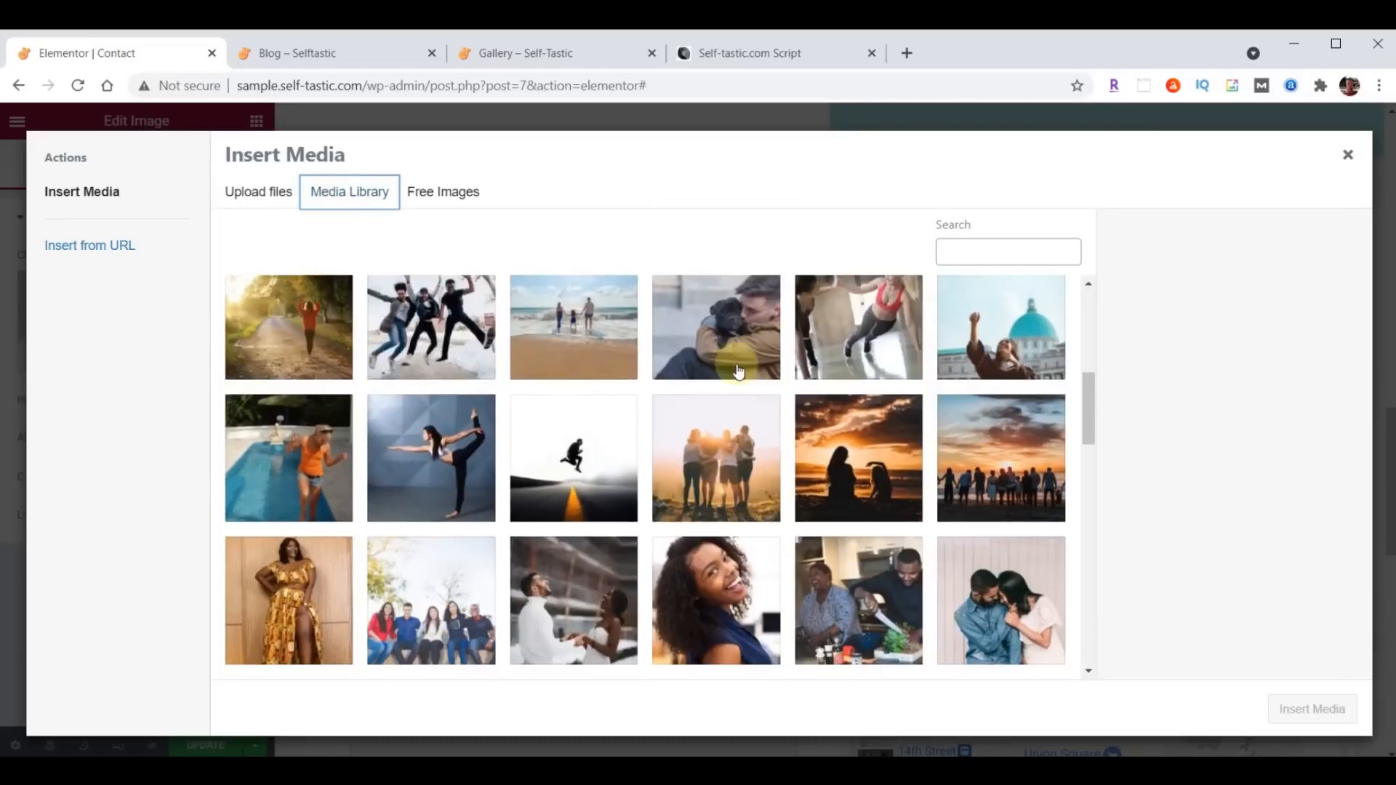
{"action": "scroll", "coordinate": [738, 371], "scroll_direction": "down", "scroll_amount": 10}
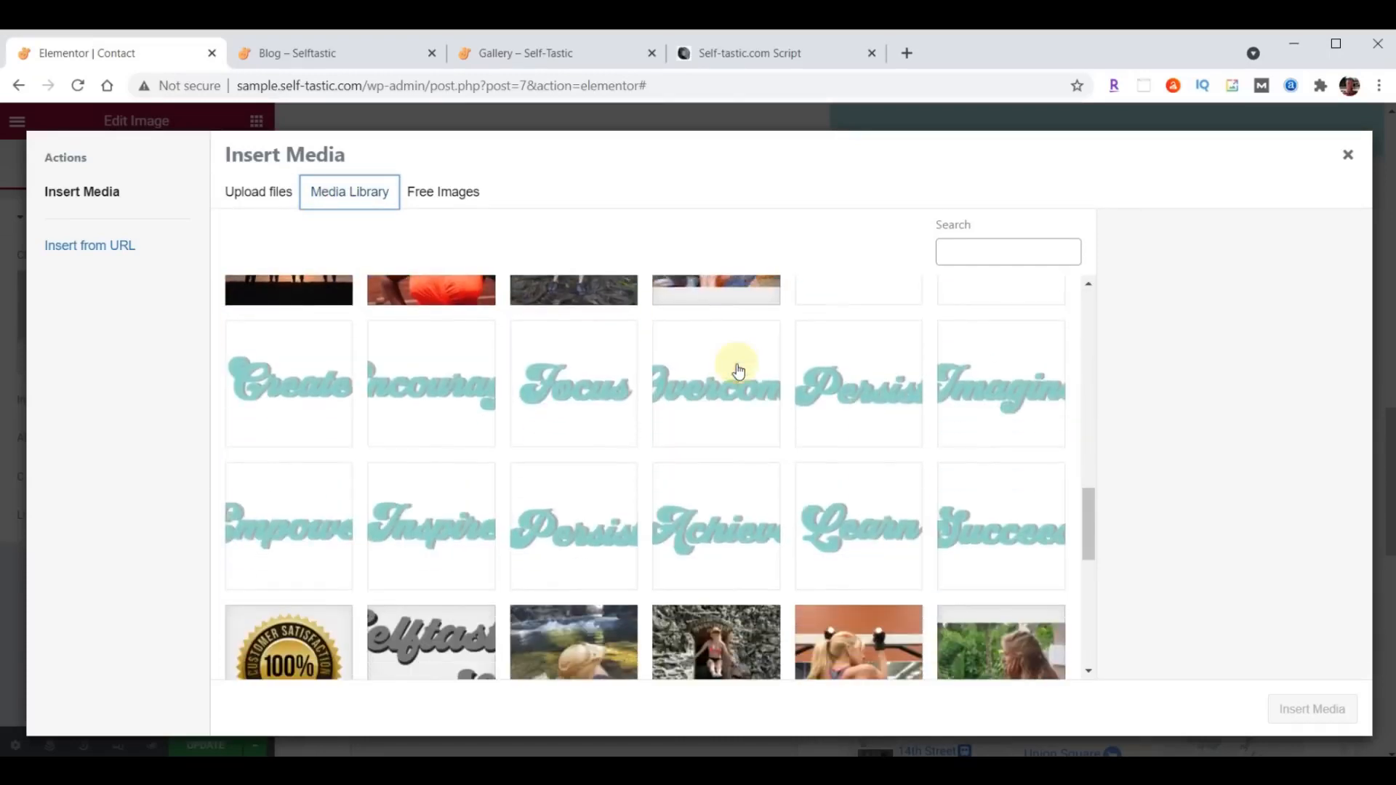
{"action": "left_click", "coordinate": [1010, 545]}
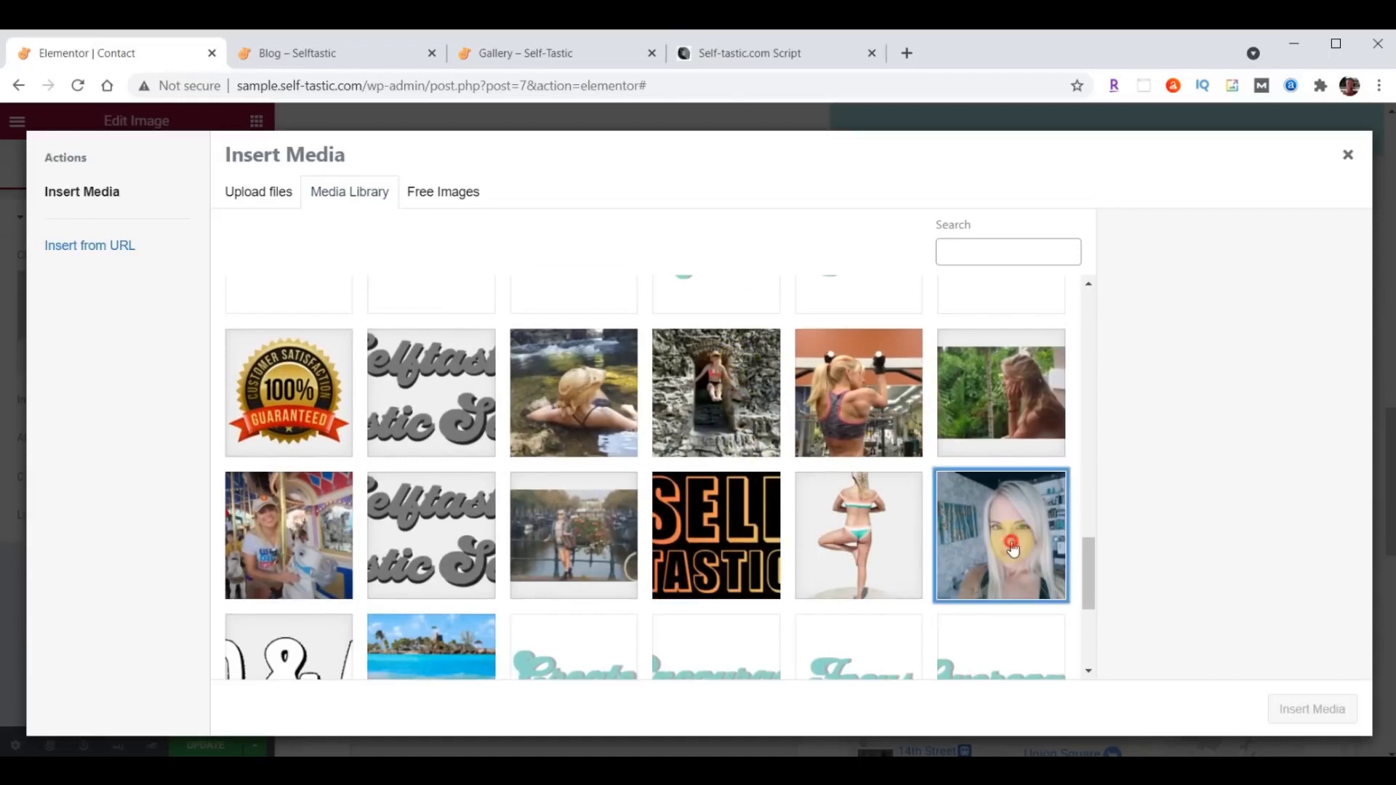
{"action": "left_click", "coordinate": [1330, 718]}
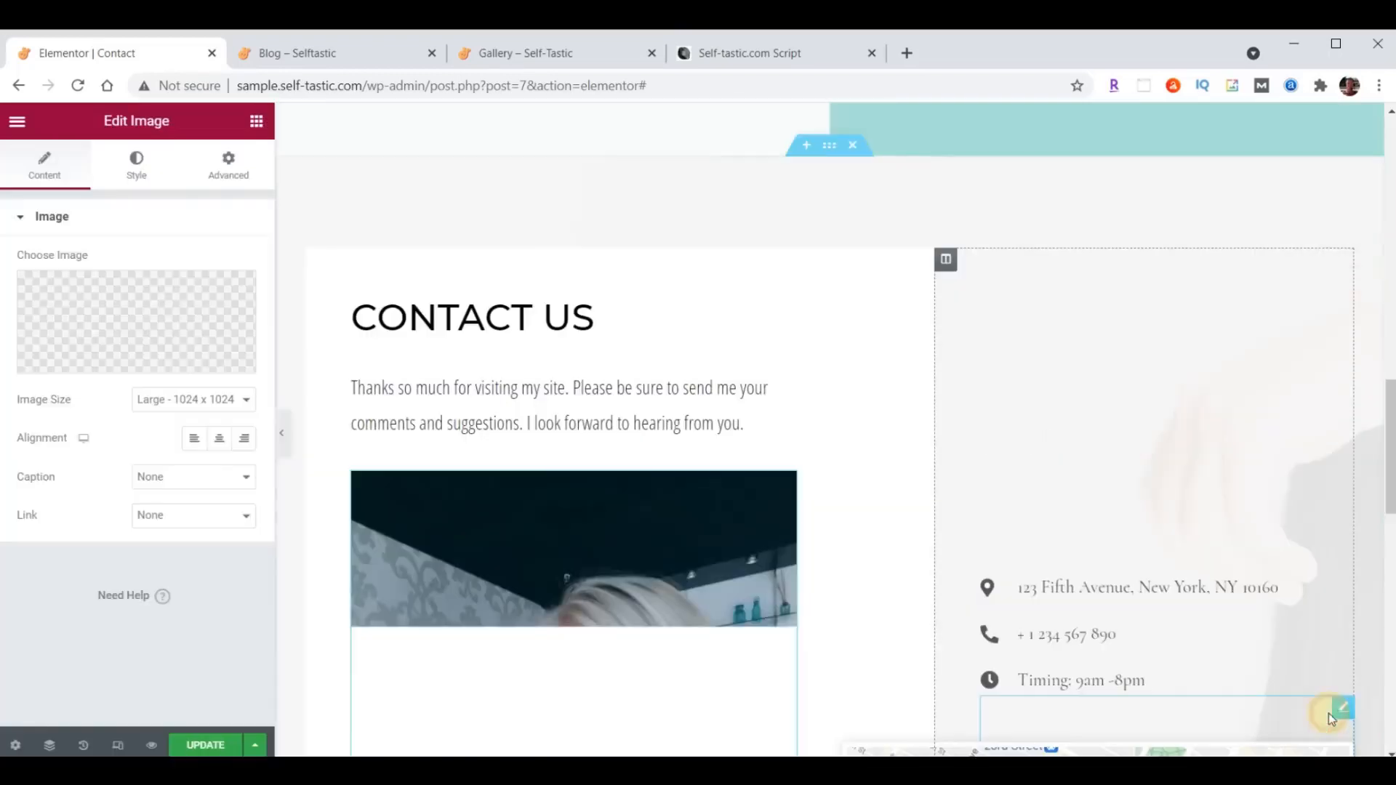
- Set the max width of the portrait image under the Contact Us paragraph to 75%
{"action": "scroll", "coordinate": [801, 302], "scroll_direction": "down", "scroll_amount": 6}
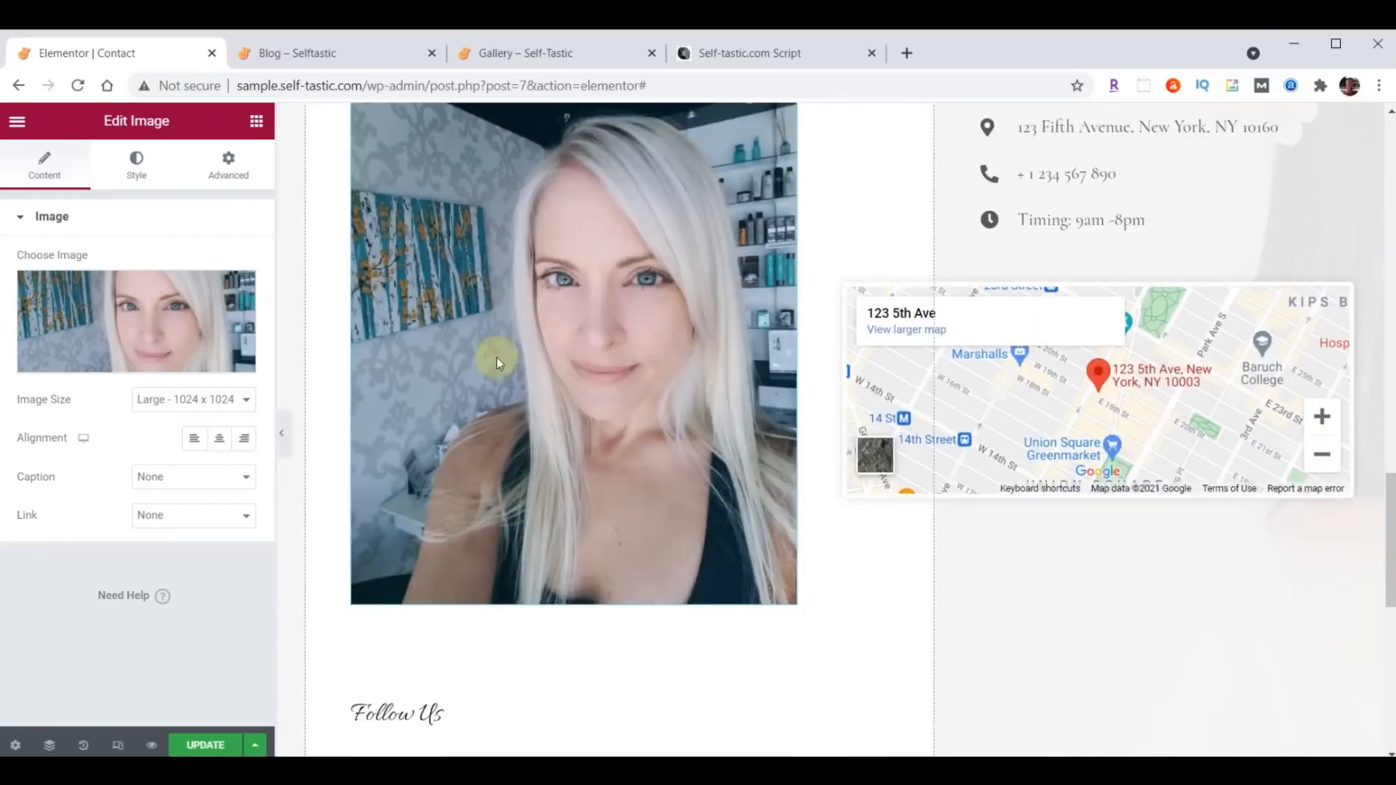
{"action": "left_click", "coordinate": [139, 167]}
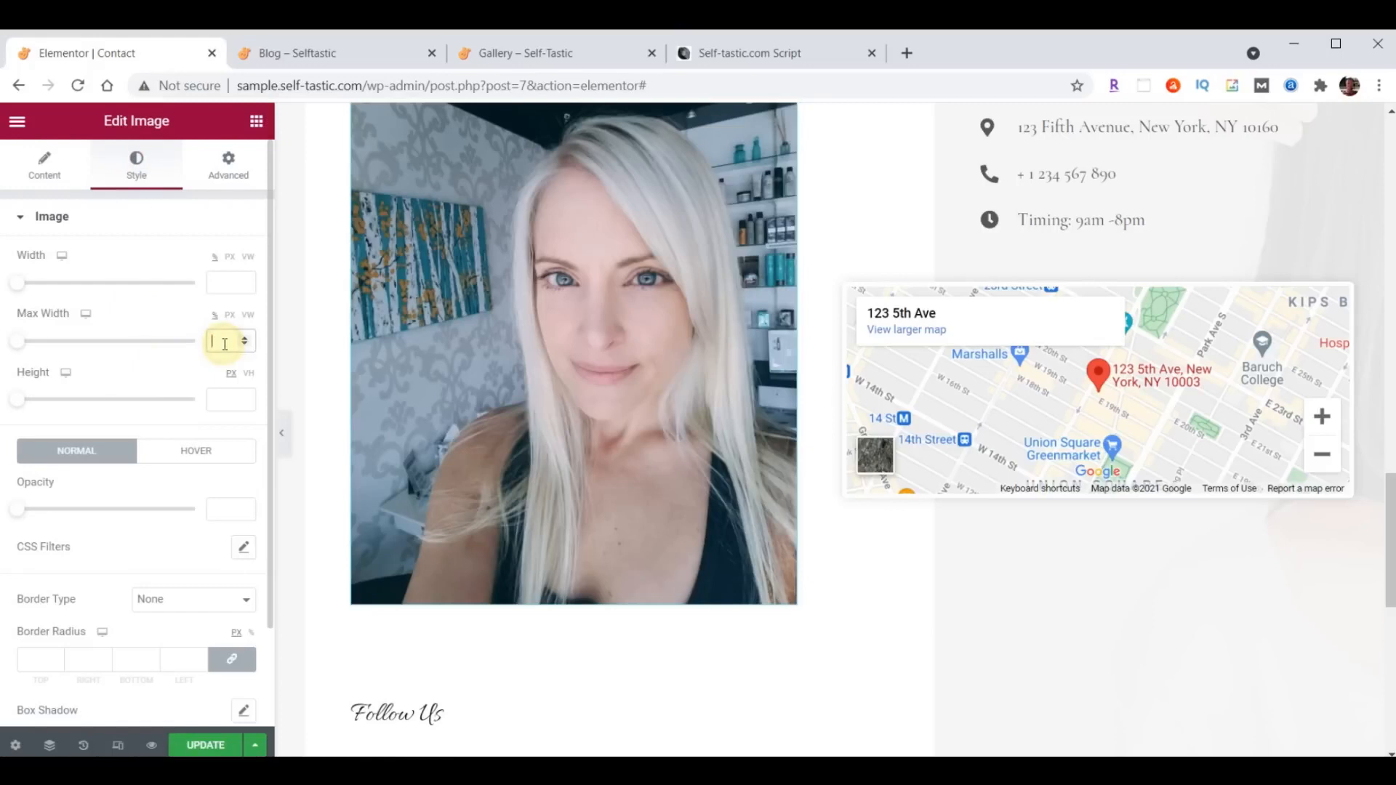
{"action": "left_click", "coordinate": [224, 344]}
{"action": "type", "text": "75"}
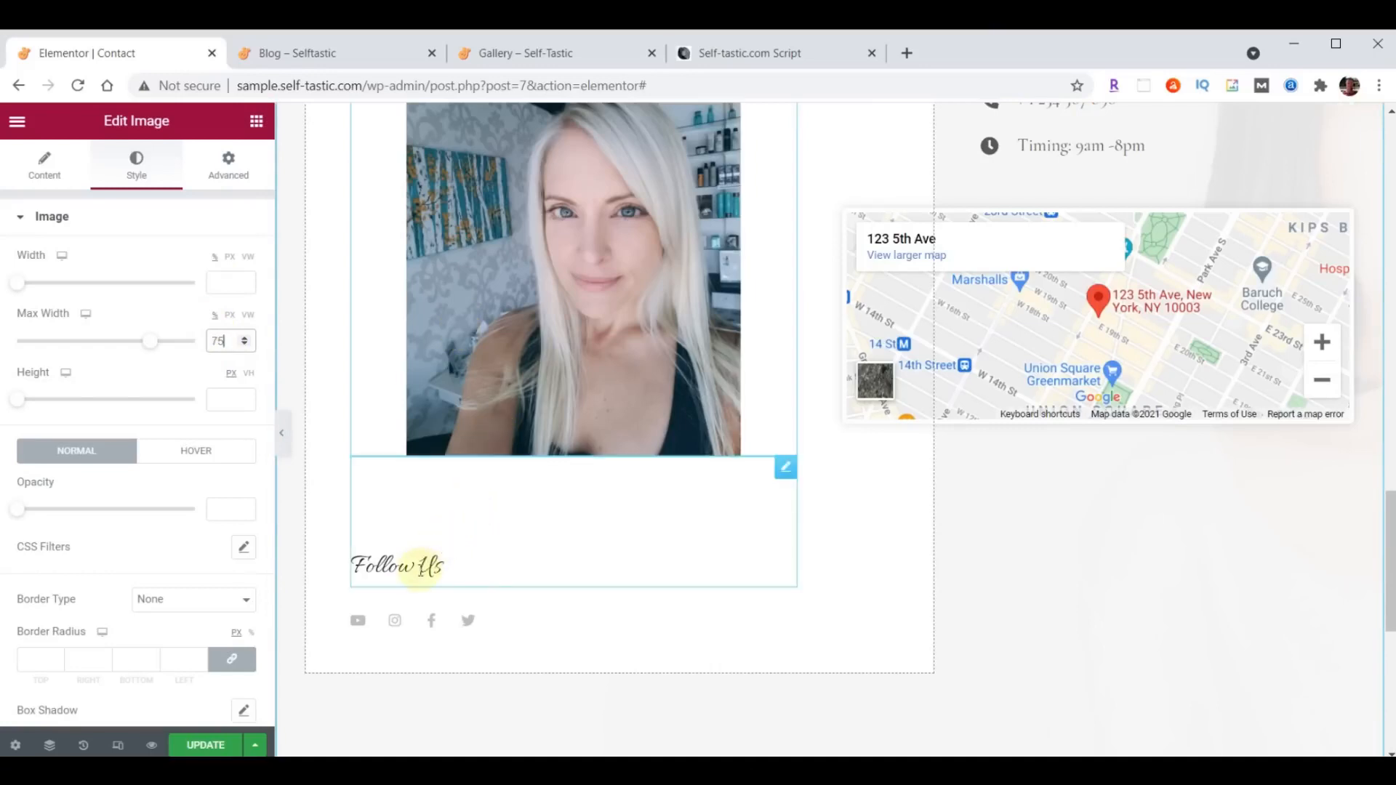
- Set the top margin of the Follow Us heading to 70 px
{"action": "left_click", "coordinate": [784, 469]}
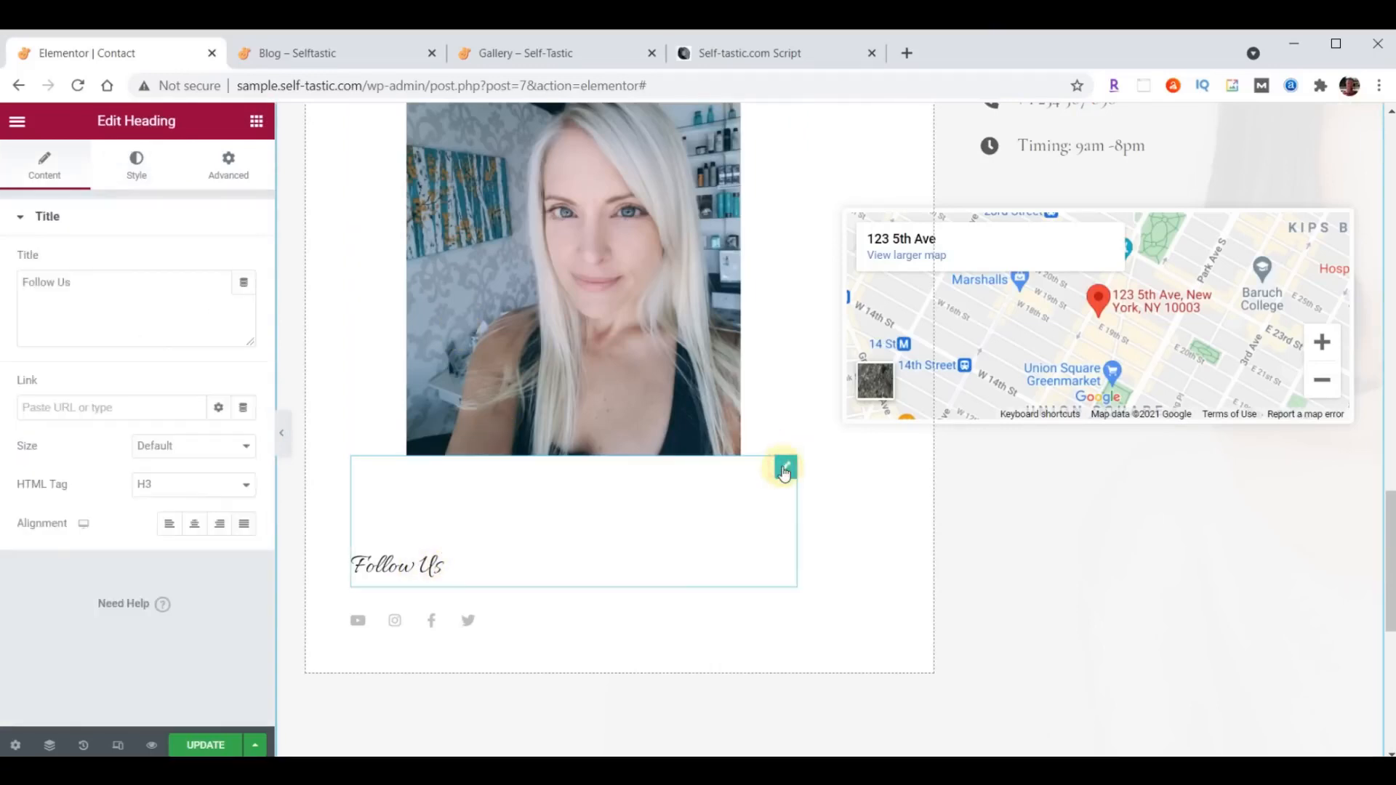
{"action": "left_click", "coordinate": [228, 164]}
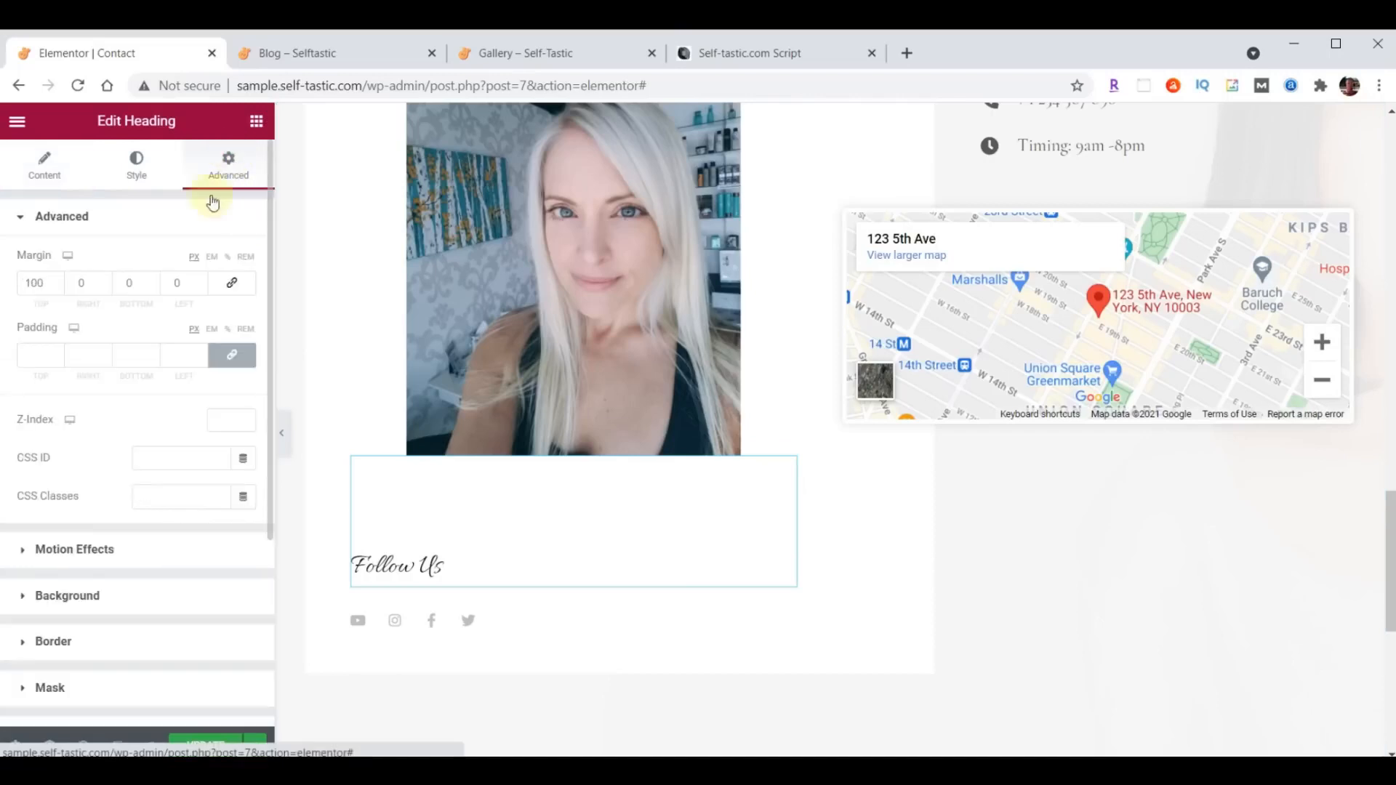
{"action": "left_click_drag", "start_coordinate": [47, 282], "coordinate": [8, 294]}
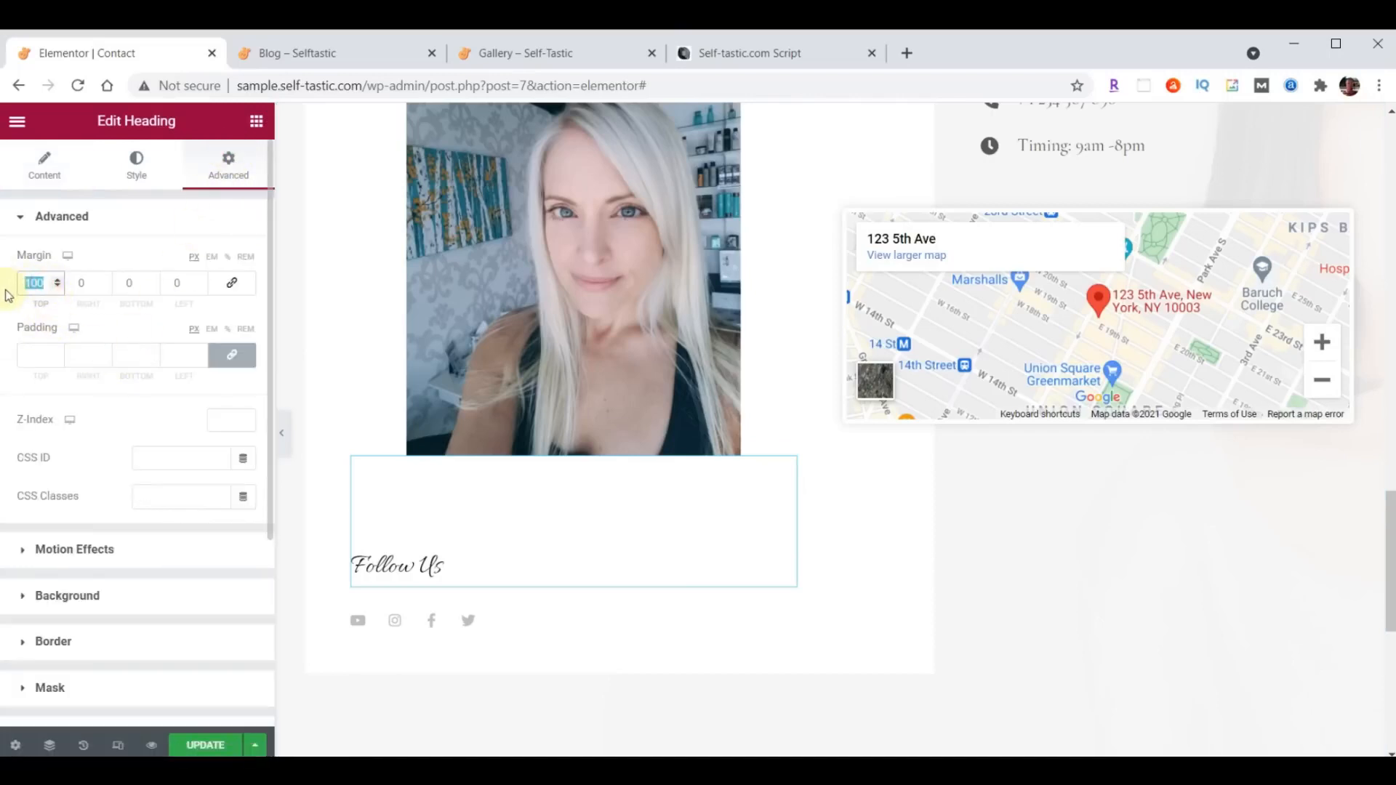
{"action": "type", "text": "70"}
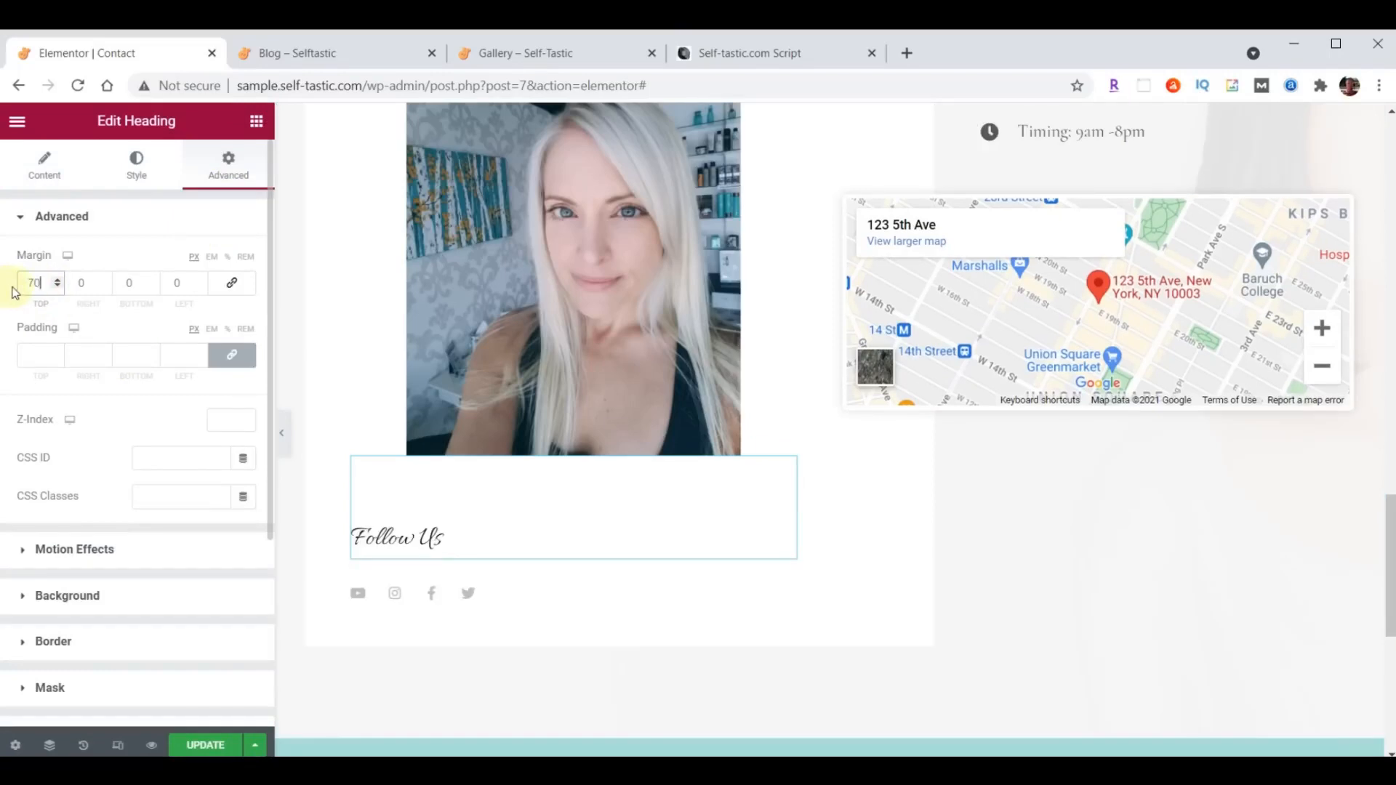
- Set the Follow Us heading's typography to Open Sans Condensed at size 30 px
{"action": "left_click", "coordinate": [137, 164]}
{"action": "left_click", "coordinate": [242, 302]}
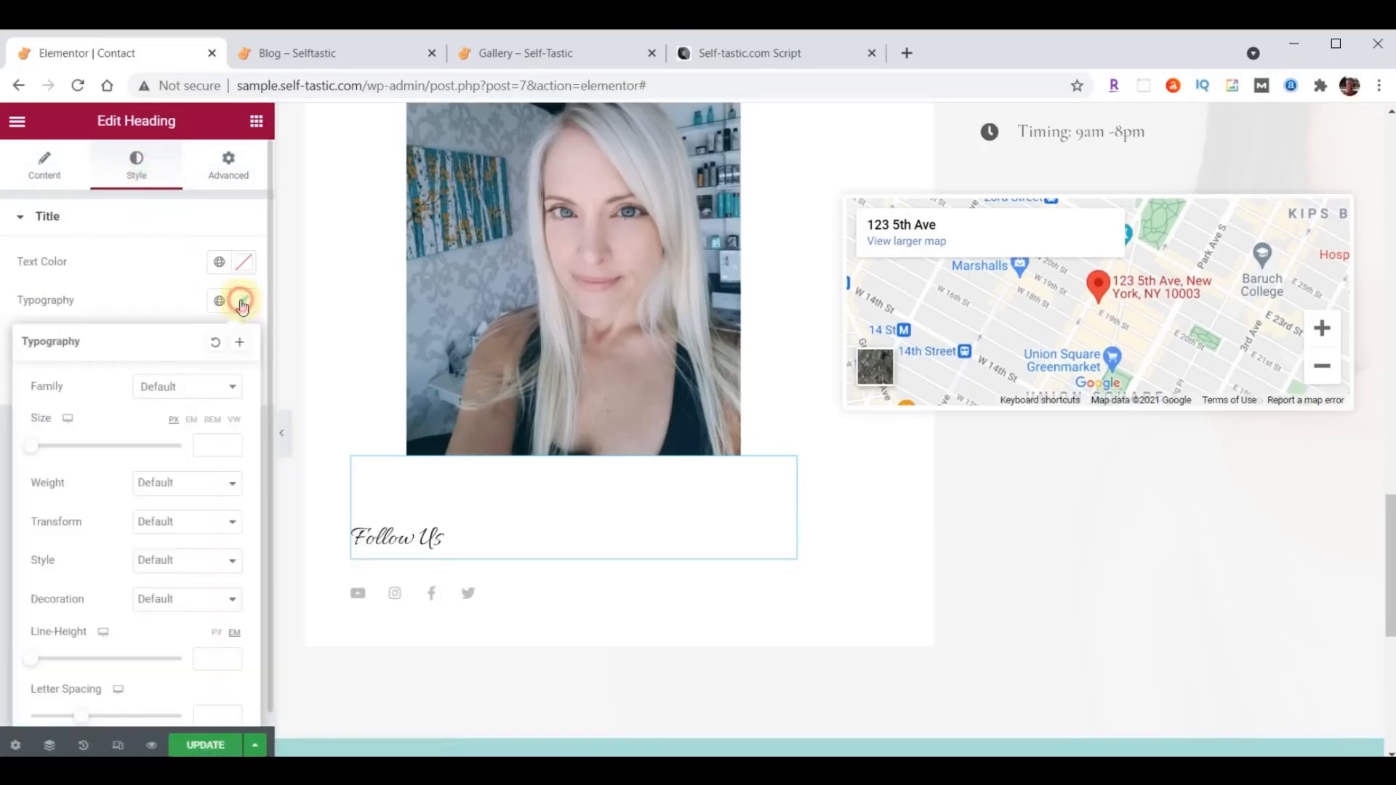
{"action": "left_click", "coordinate": [197, 385]}
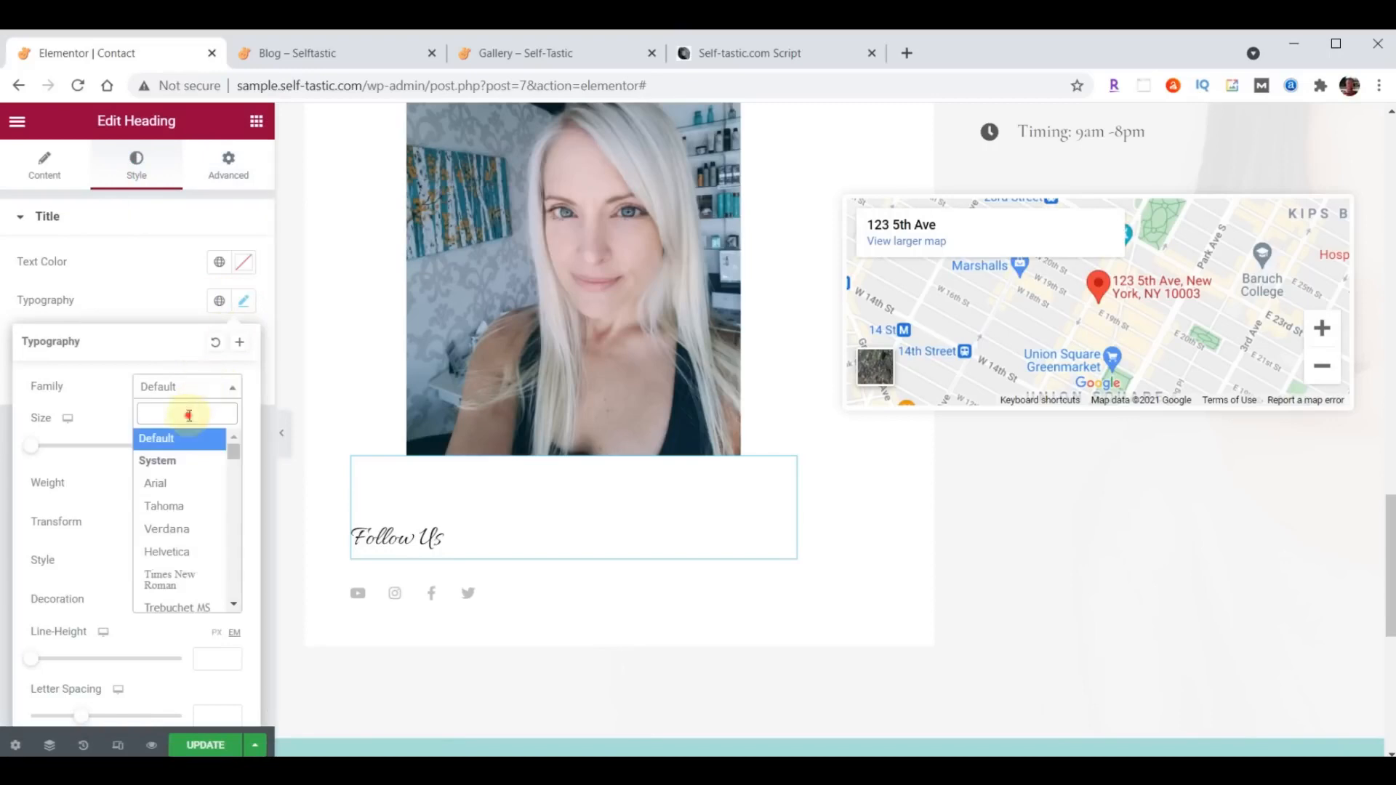
{"action": "type", "text": "Open"}
{"action": "left_click", "coordinate": [175, 488]}
{"action": "left_click", "coordinate": [209, 447]}
{"action": "type", "text": "30"}
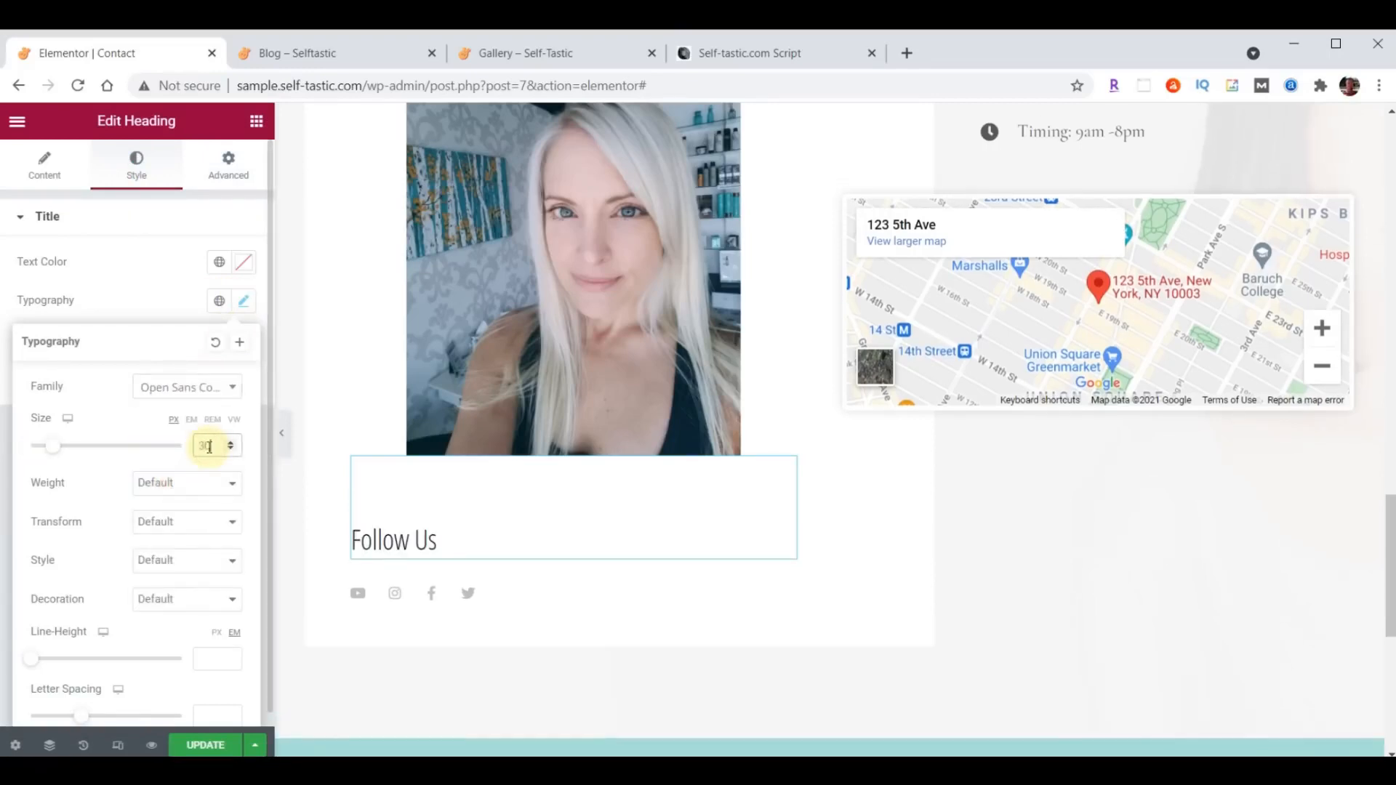
{"action": "left_click", "coordinate": [244, 303]}
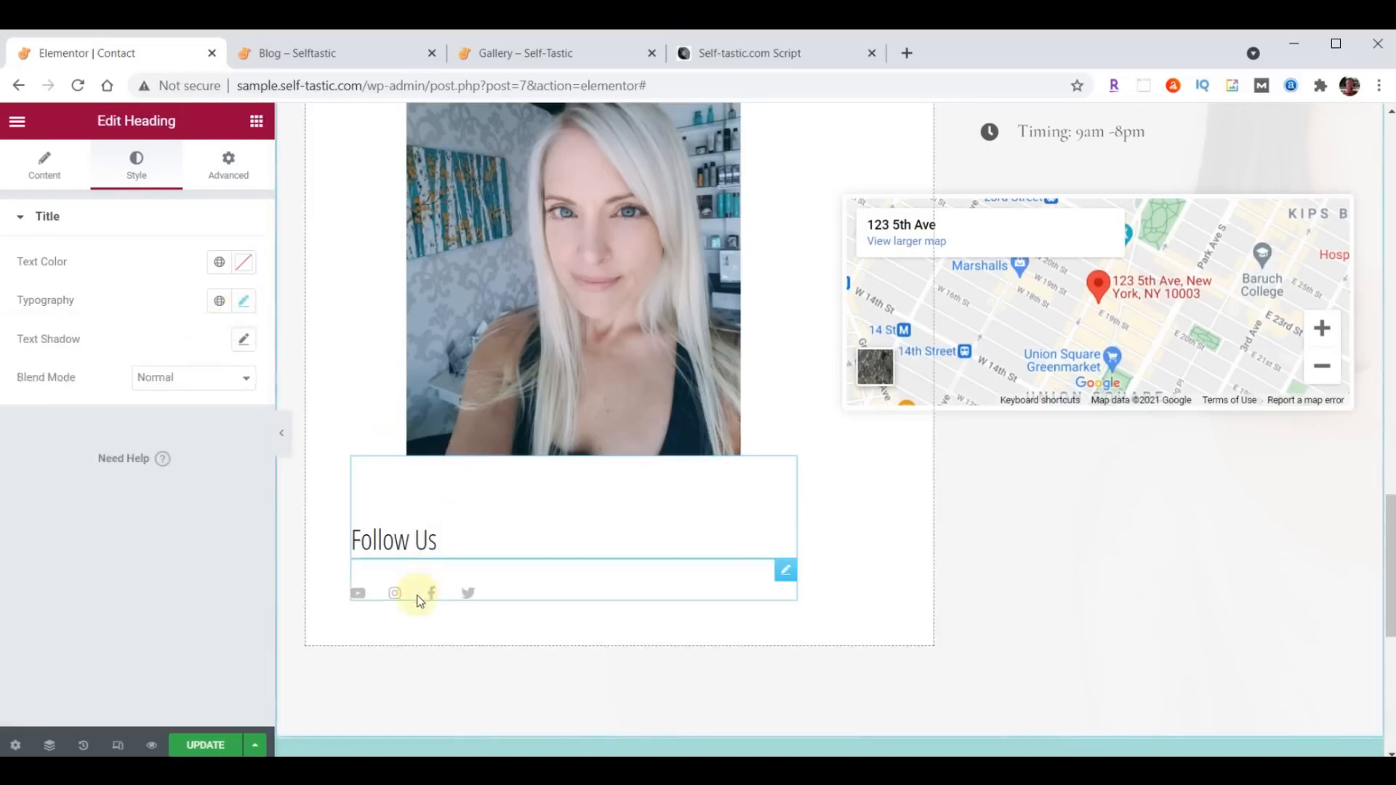
- Set the size of the social icons under the Follow Us heading to 32
{"action": "left_click", "coordinate": [785, 572]}
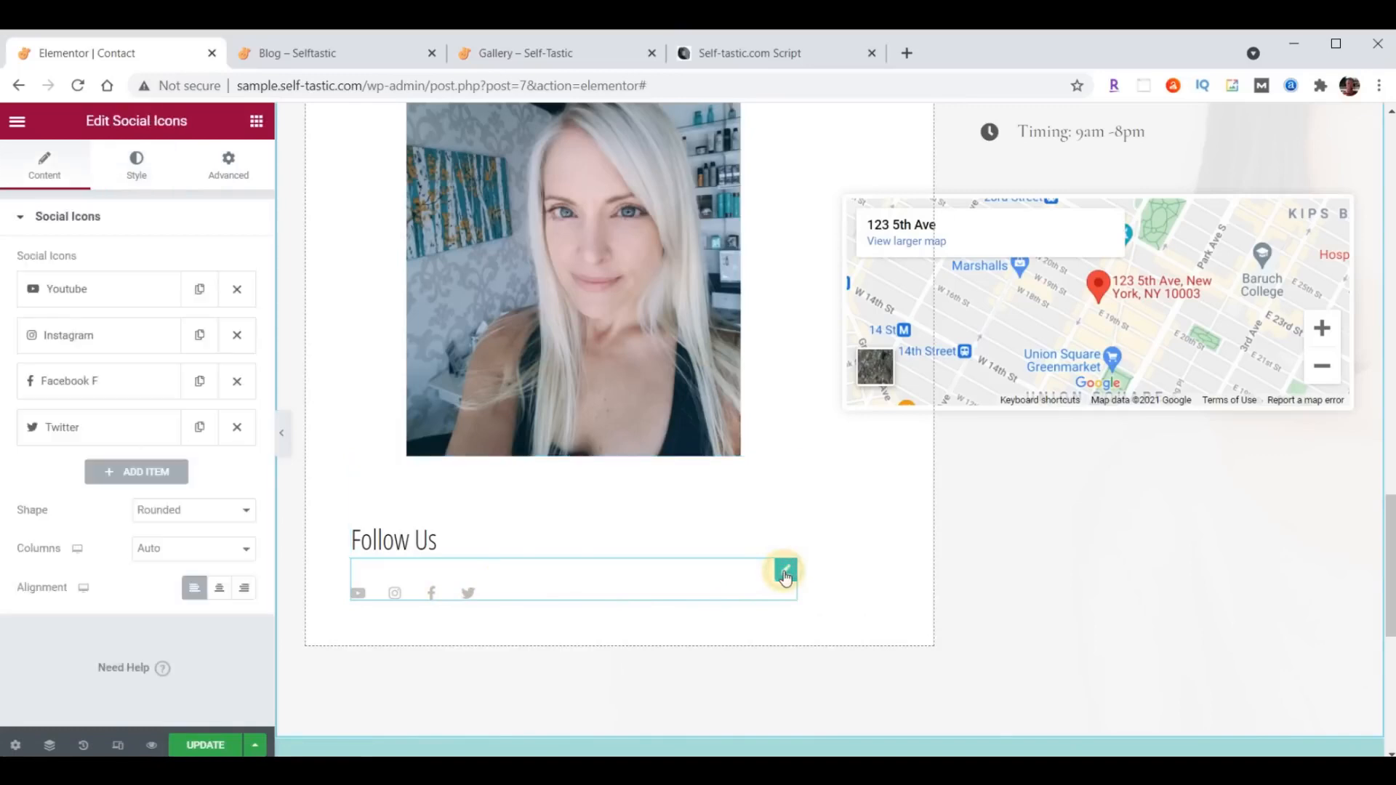
{"action": "left_click", "coordinate": [135, 175]}
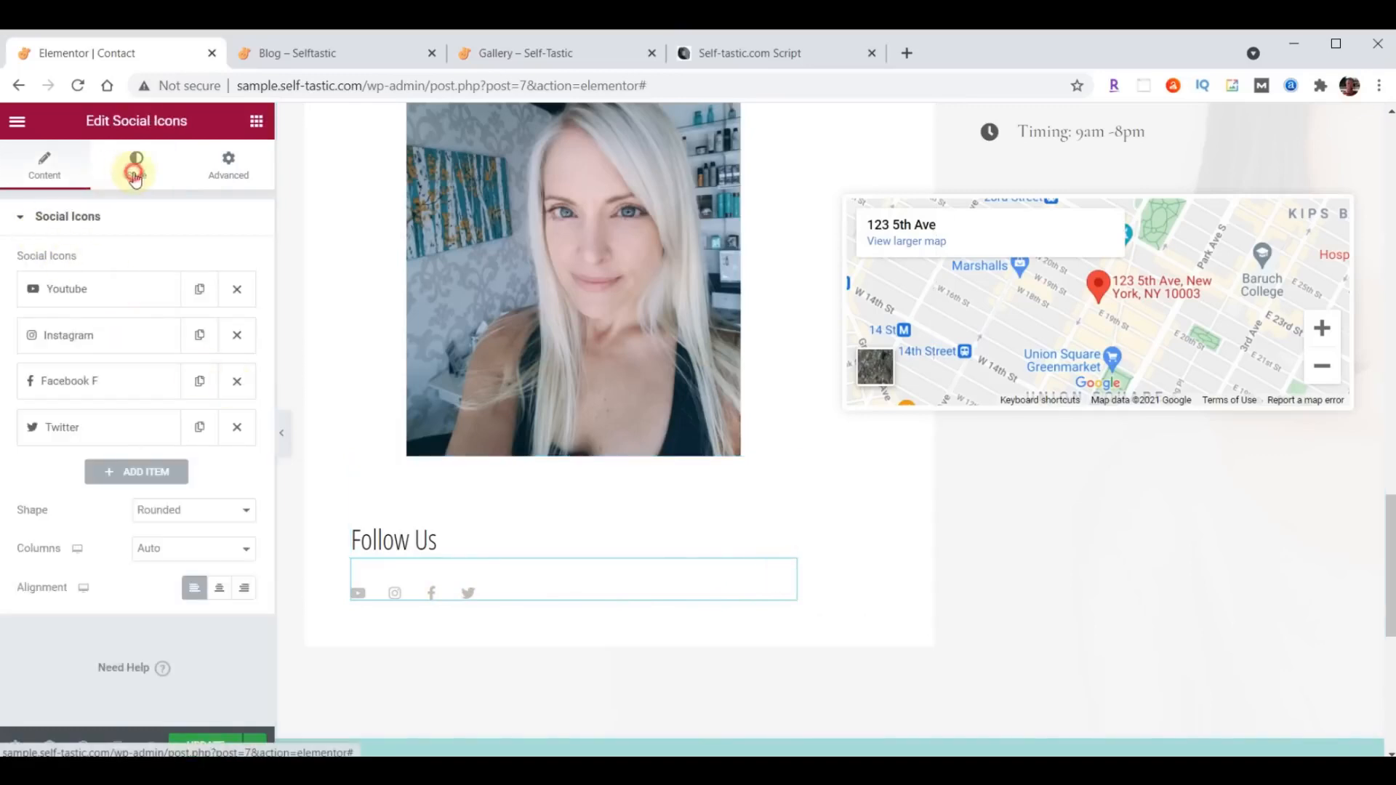
{"action": "double_click", "coordinate": [227, 398]}
{"action": "type", "text": "32"}
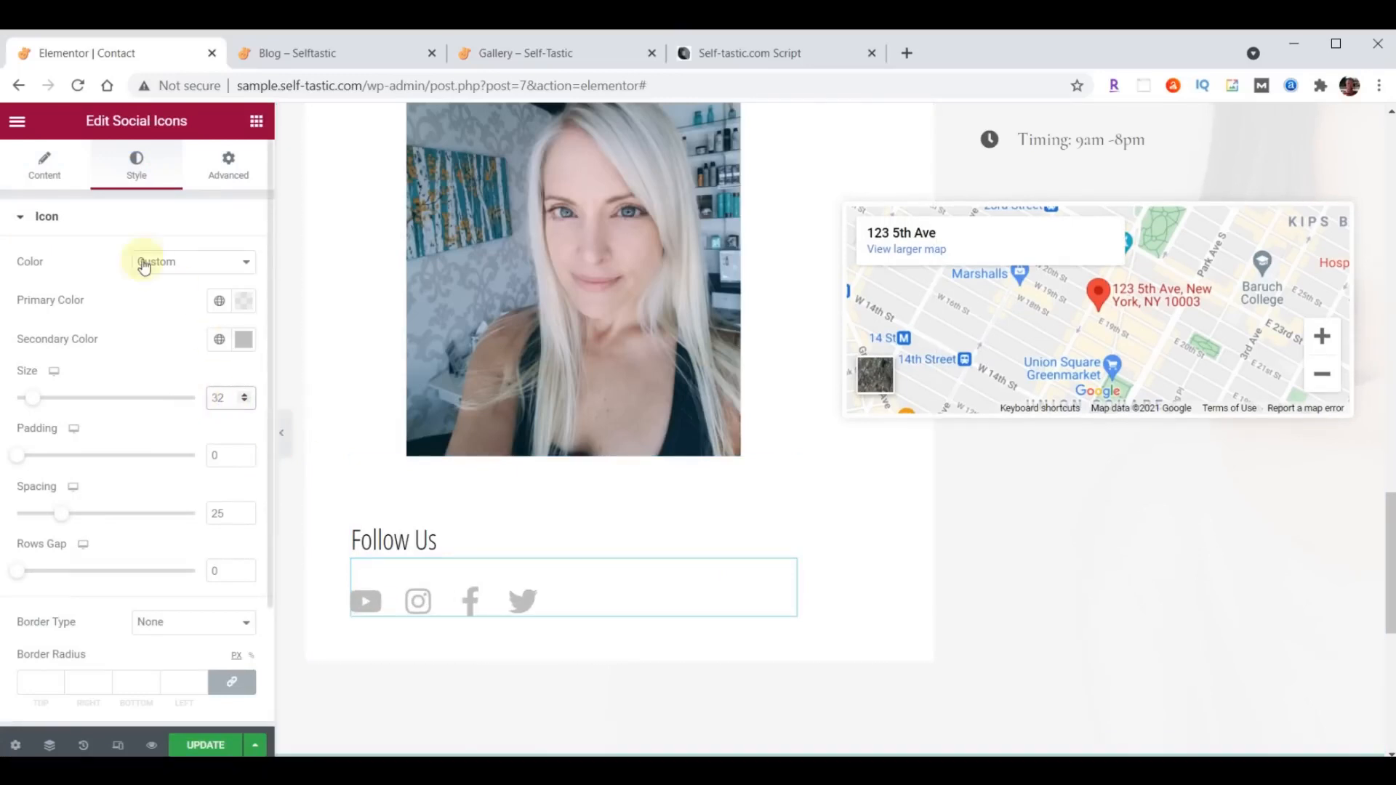
- Move the Instagram item to the end of the social icons list, below Twitter
{"action": "left_click", "coordinate": [43, 178]}
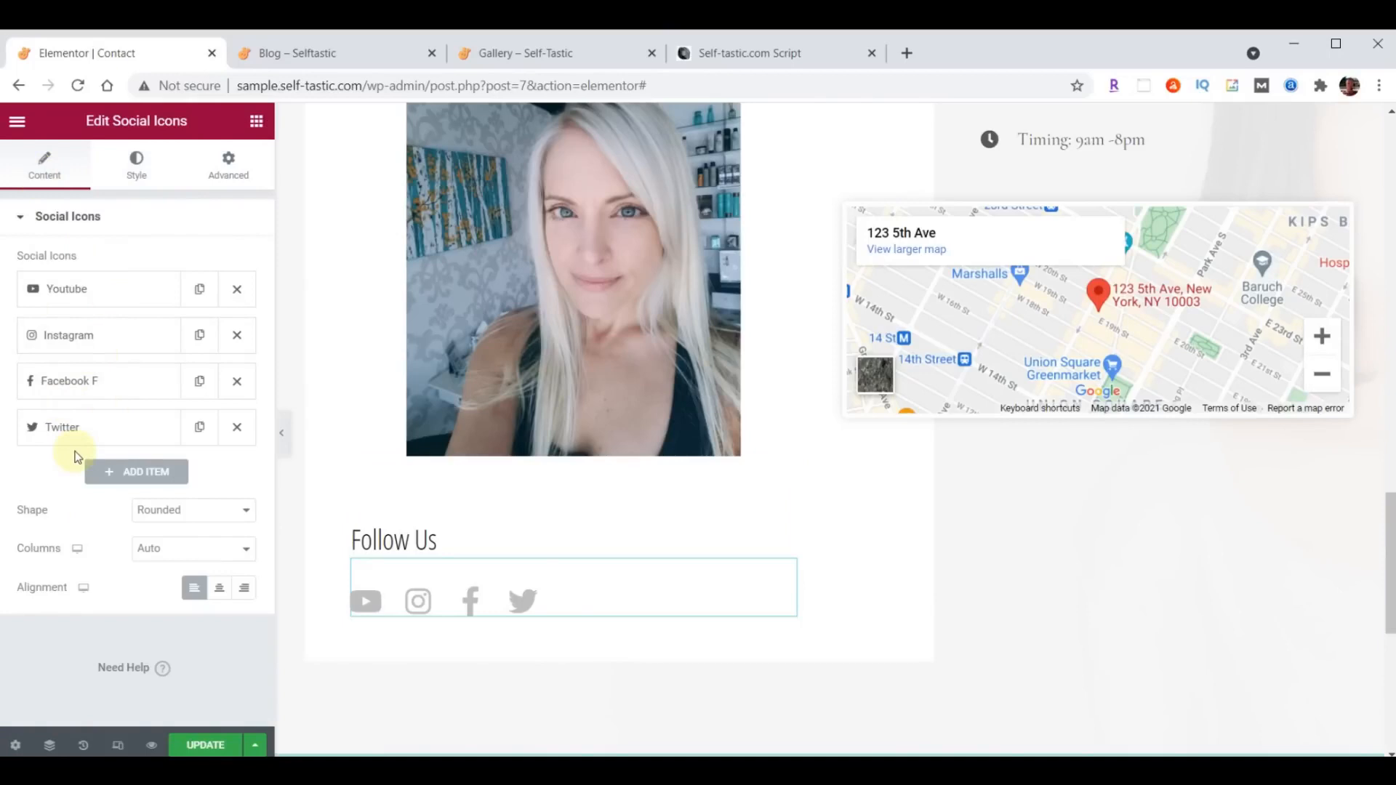
{"action": "left_click_drag", "start_coordinate": [88, 336], "coordinate": [96, 442]}
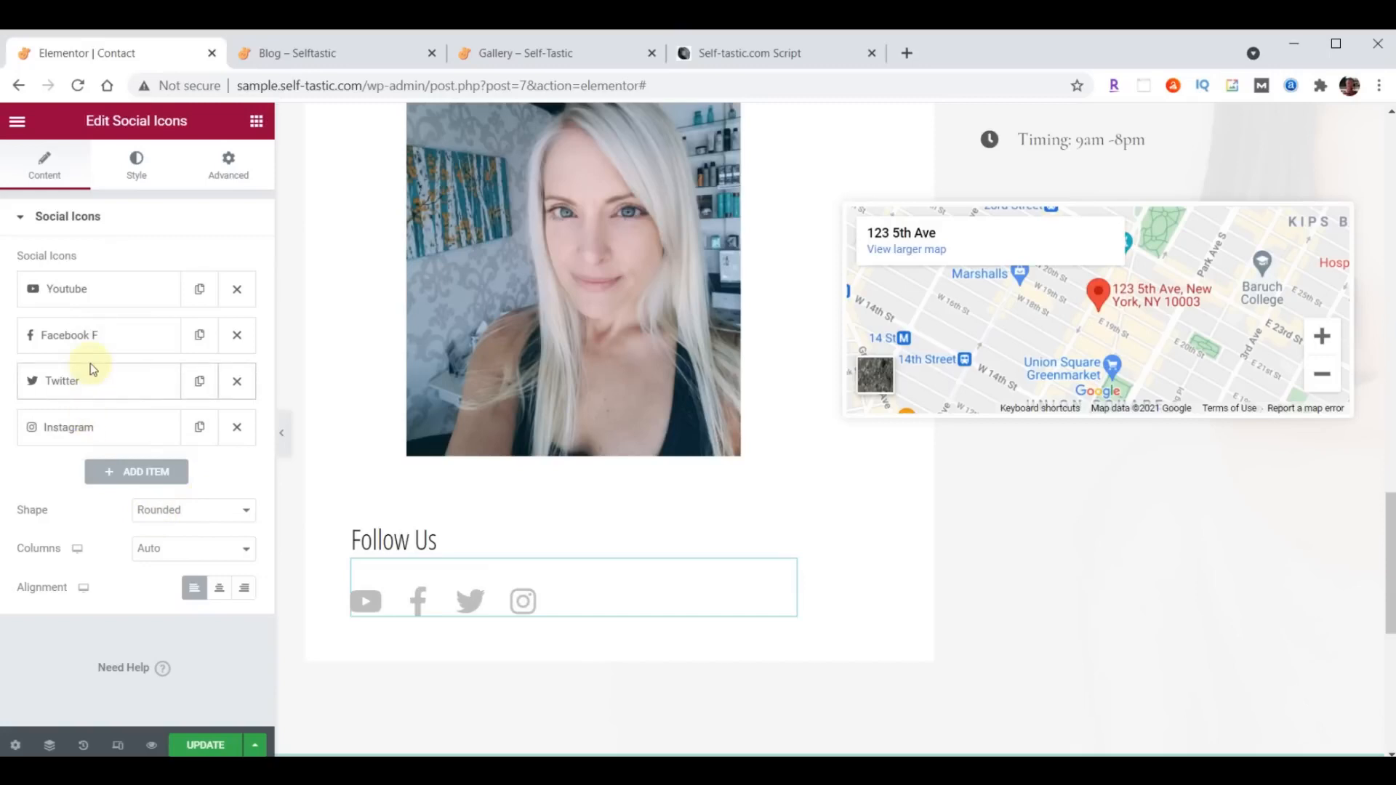
{"action": "left_click", "coordinate": [90, 298]}
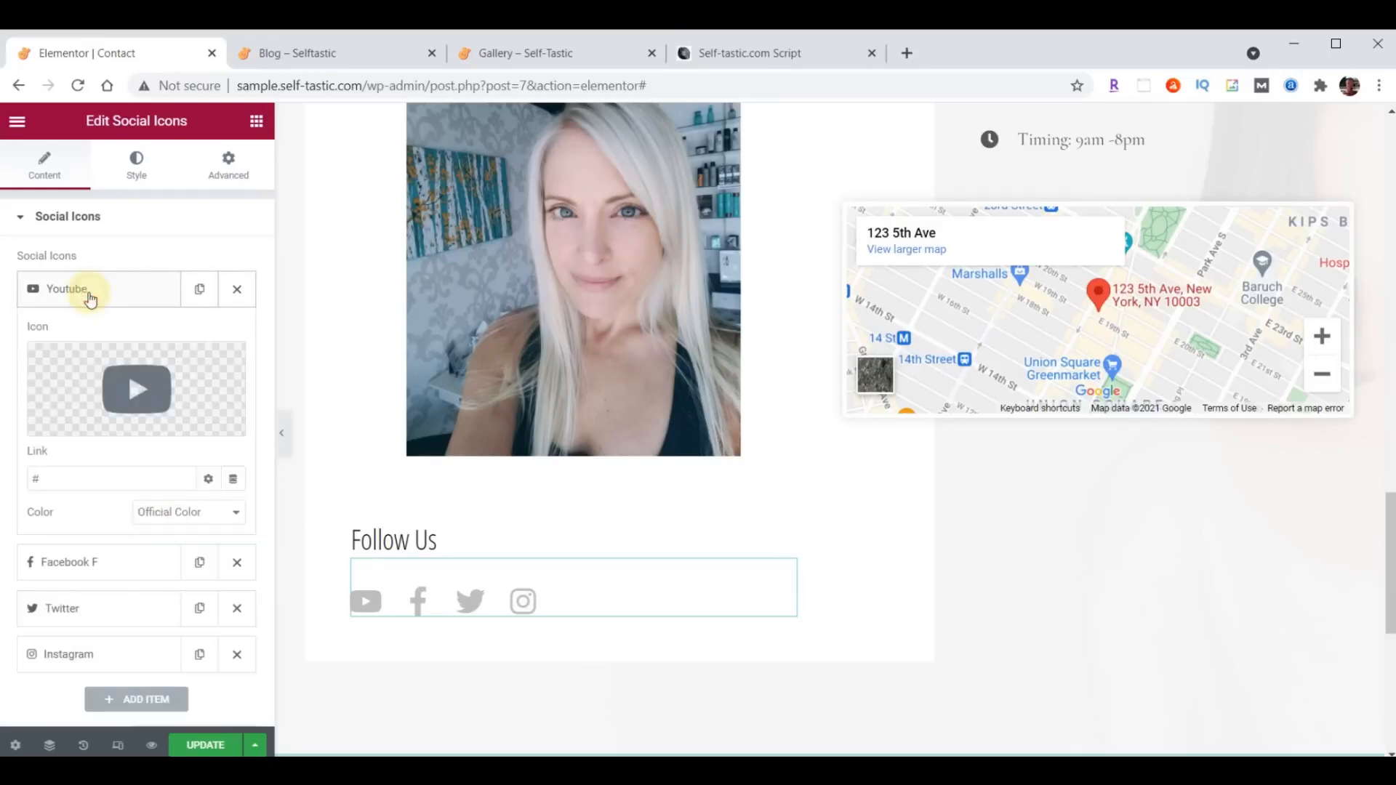
{"action": "left_click", "coordinate": [90, 294]}
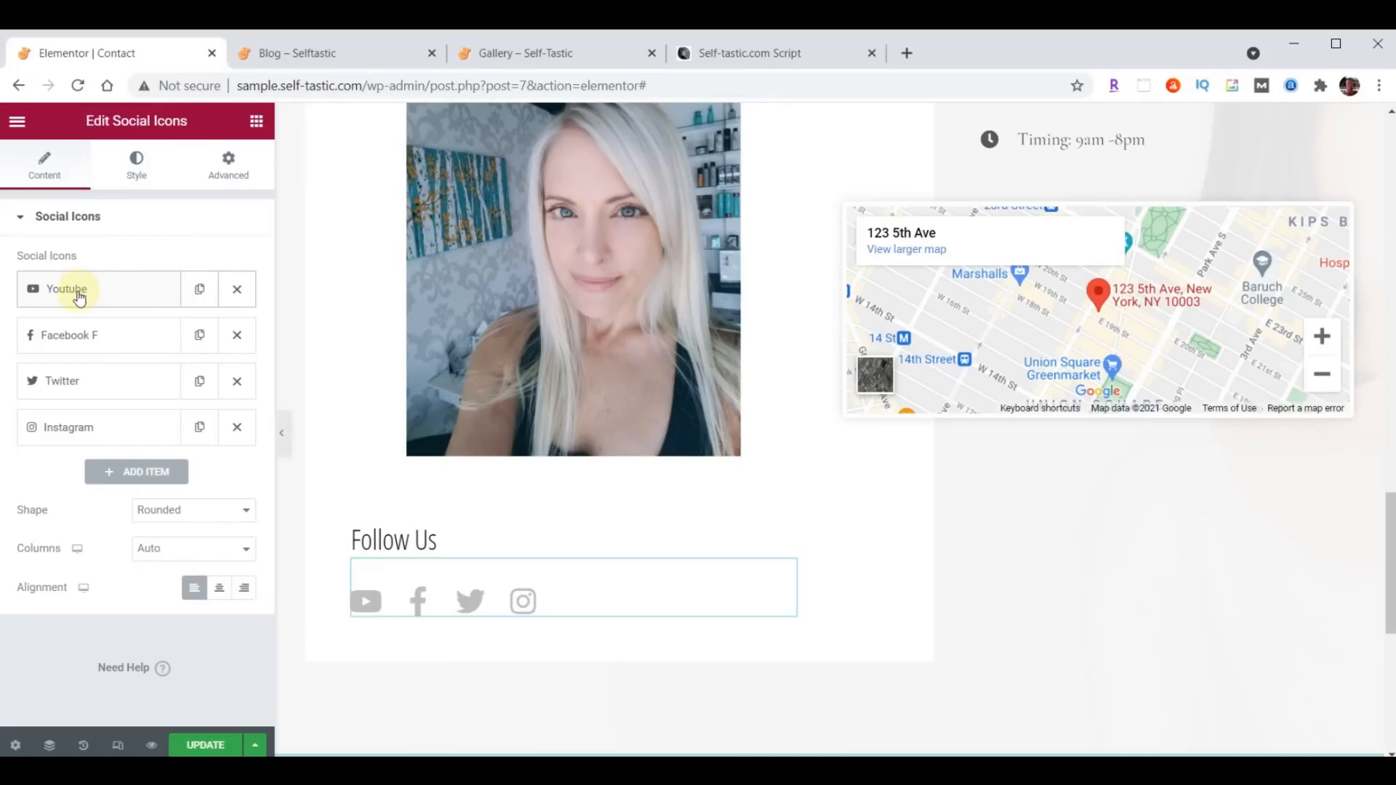
- Replace the Youtube item's icon with the Medium icon from the icon library
{"action": "left_click", "coordinate": [79, 297]}
{"action": "left_click", "coordinate": [142, 389]}
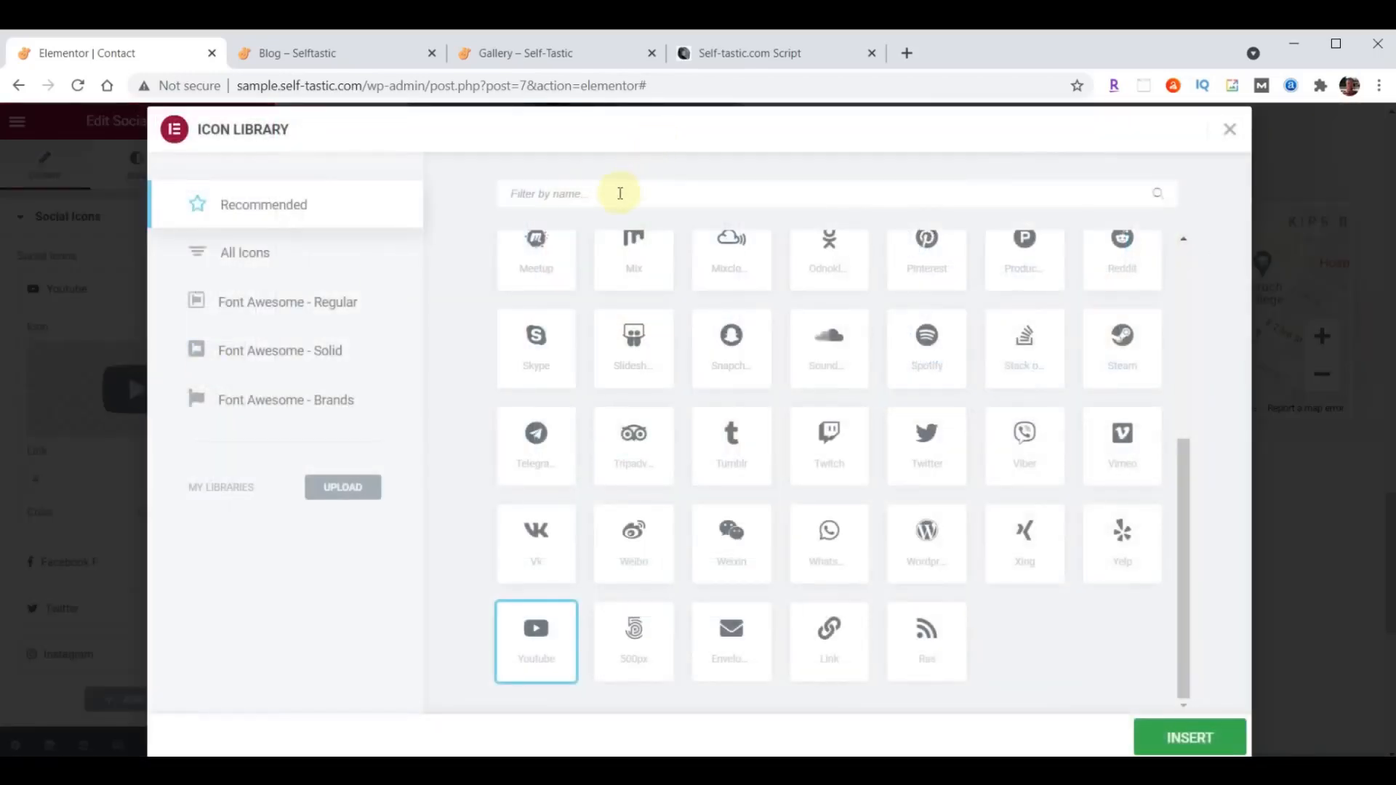
{"action": "left_click", "coordinate": [538, 194]}
{"action": "type", "text": "Medium"}
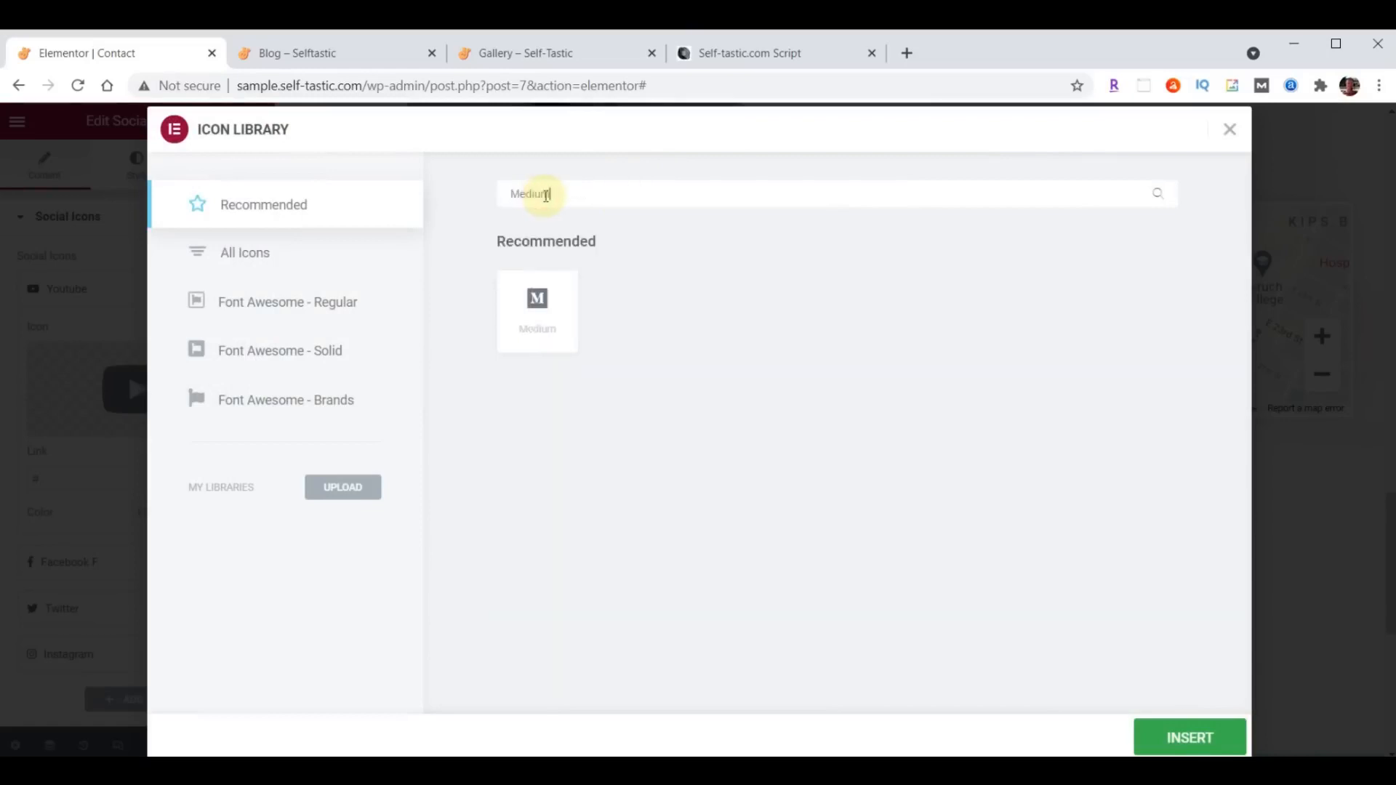
{"action": "left_click", "coordinate": [539, 316]}
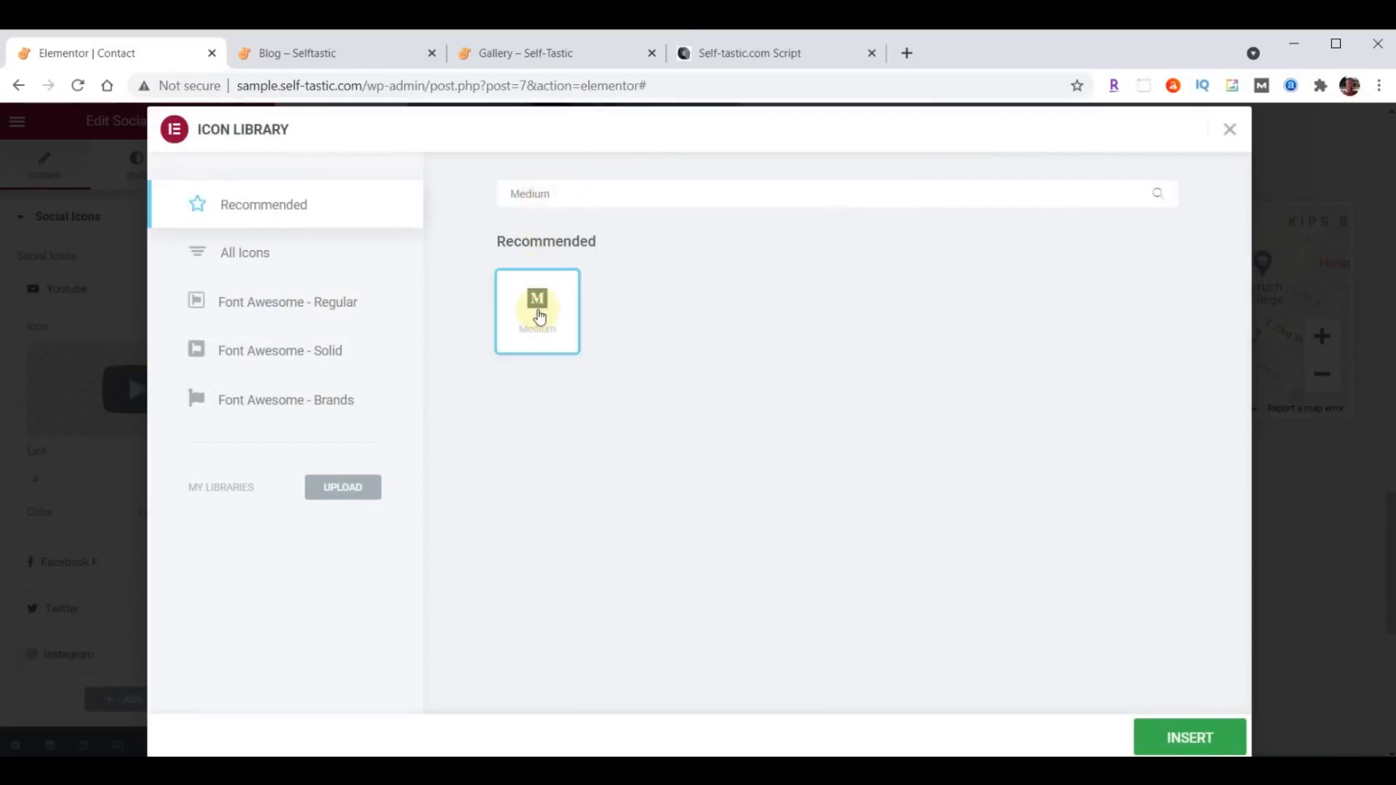
{"action": "left_click", "coordinate": [1195, 738]}
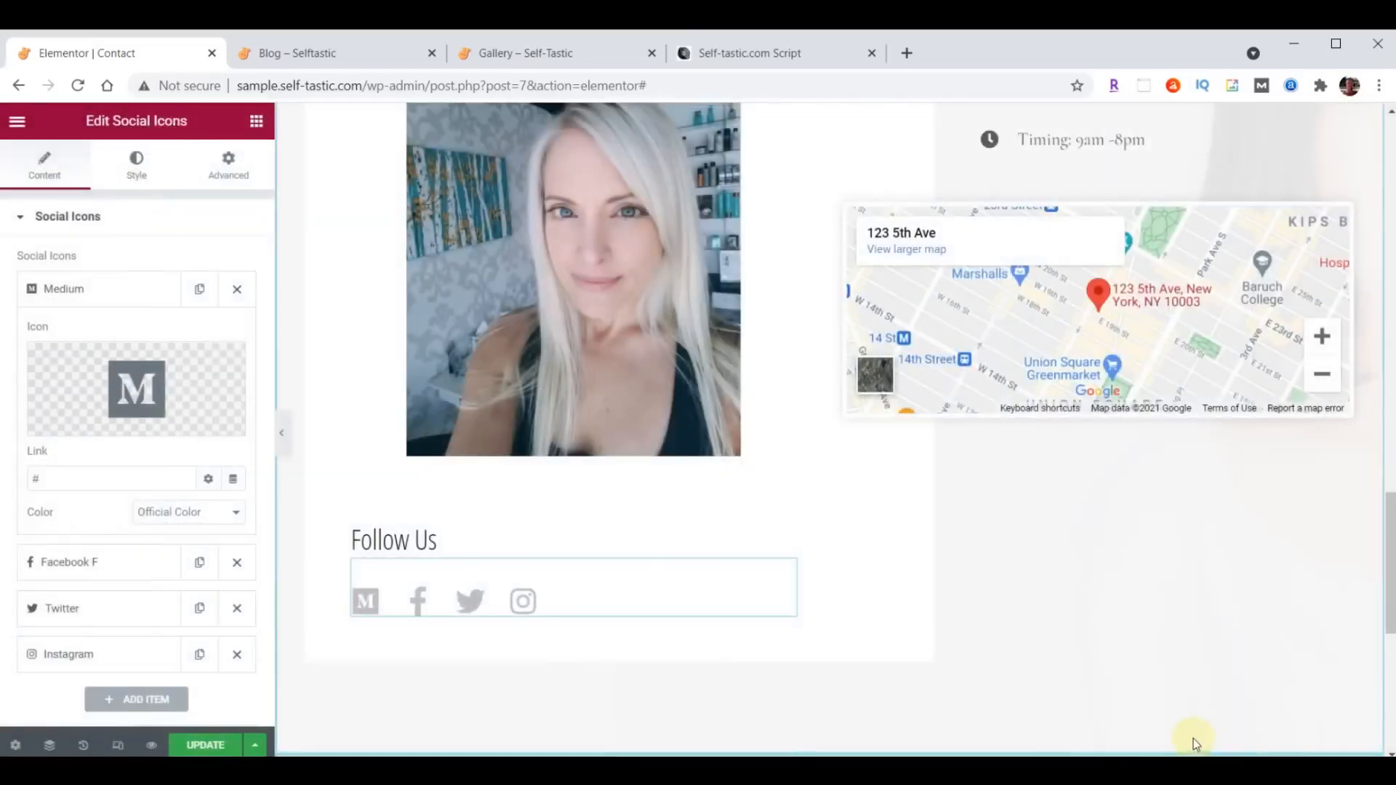
- Paste the profile link into the Medium item and move it to the end of the social icons list
{"action": "double_click", "coordinate": [56, 477]}
{"action": "key", "text": "ctrl+v"}
{"action": "left_click", "coordinate": [77, 290]}
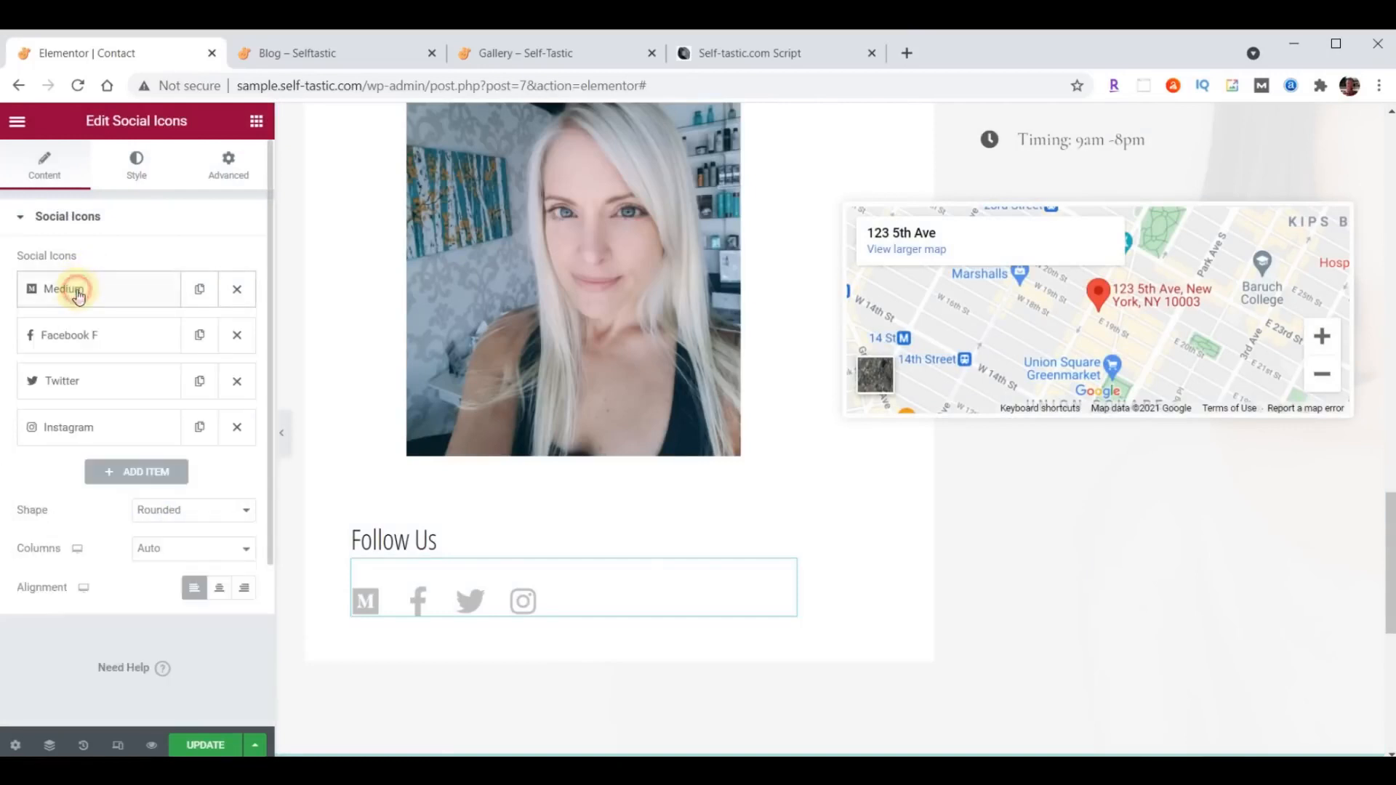
{"action": "left_click_drag", "start_coordinate": [102, 297], "coordinate": [111, 437]}
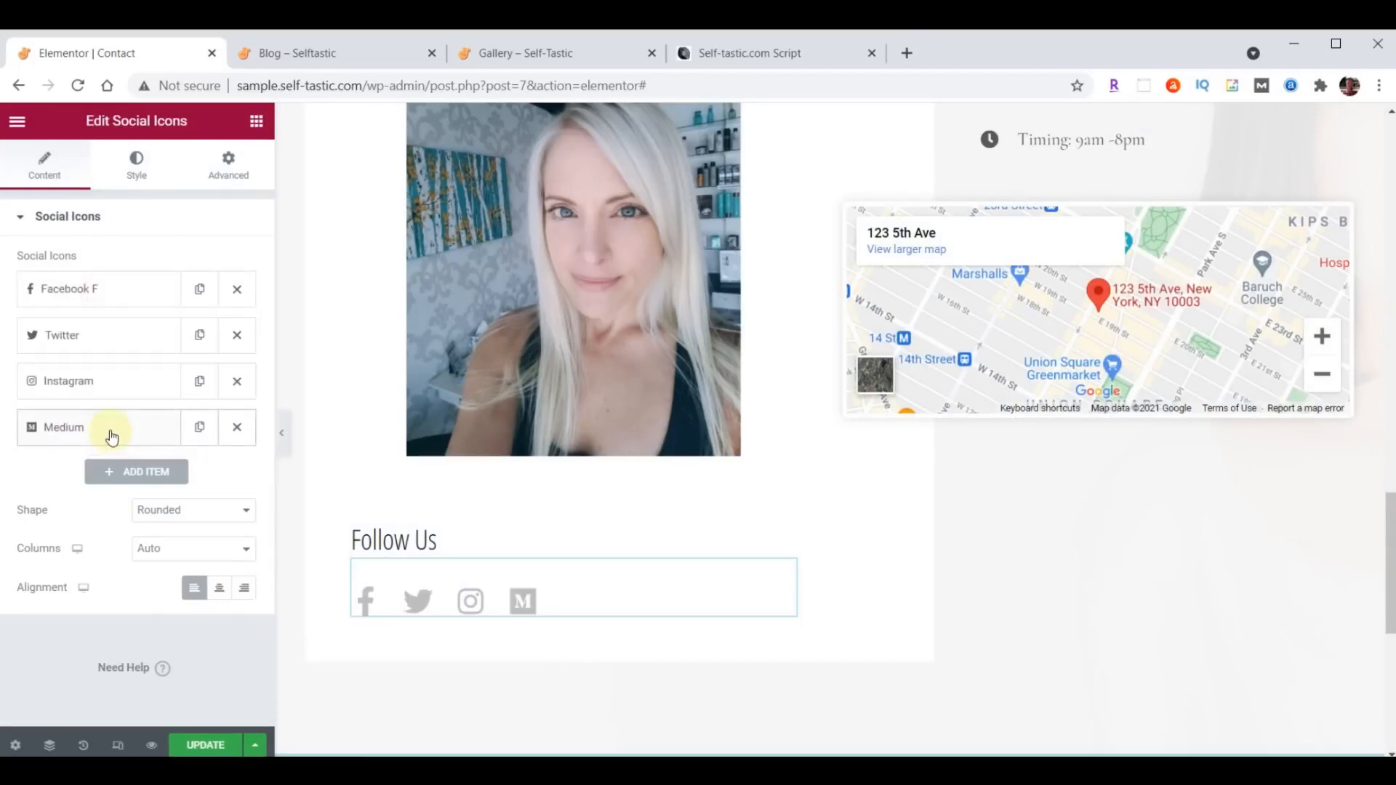
{"action": "left_click", "coordinate": [85, 287]}
{"action": "double_click", "coordinate": [104, 476]}
{"action": "type", "text": "https://facebook.com/self_tastic"}
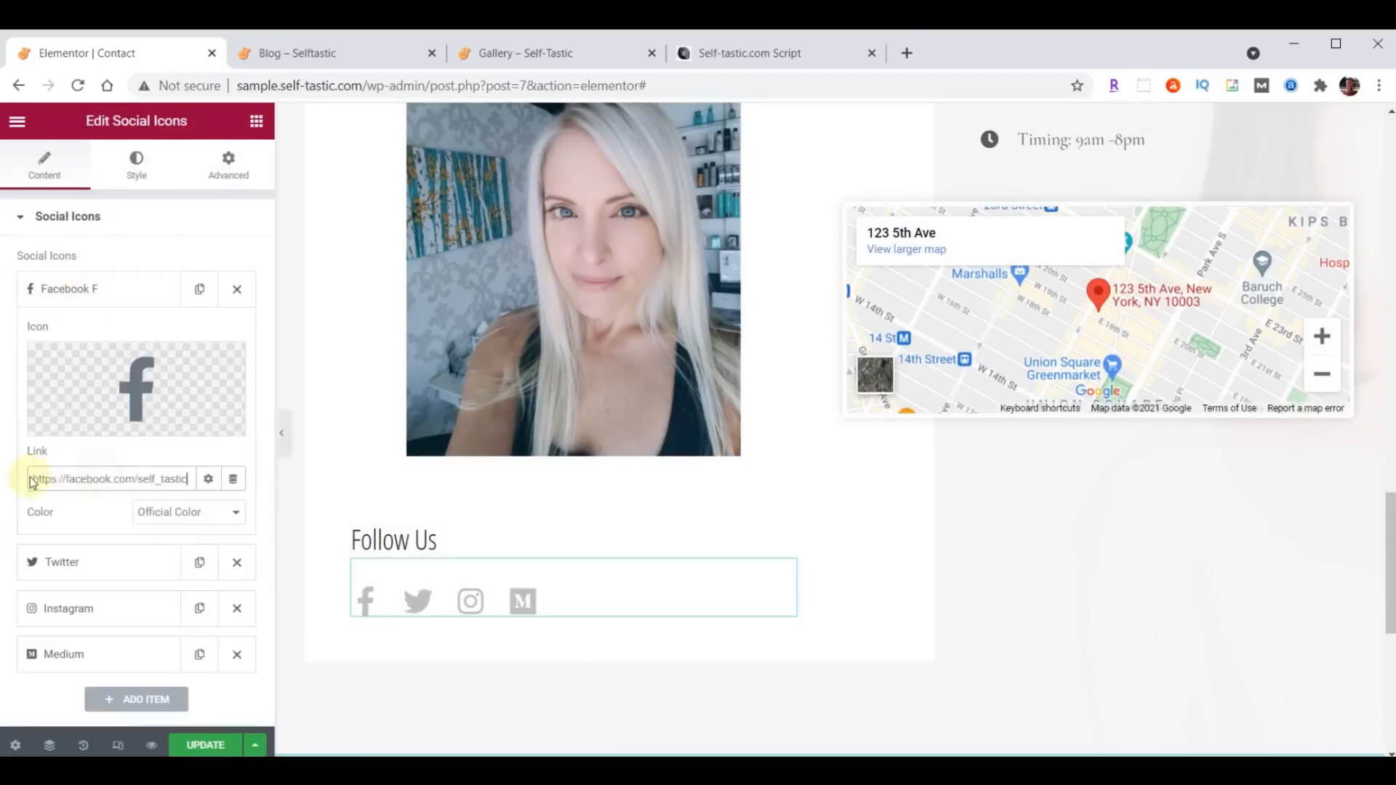
{"action": "left_click", "coordinate": [90, 289]}
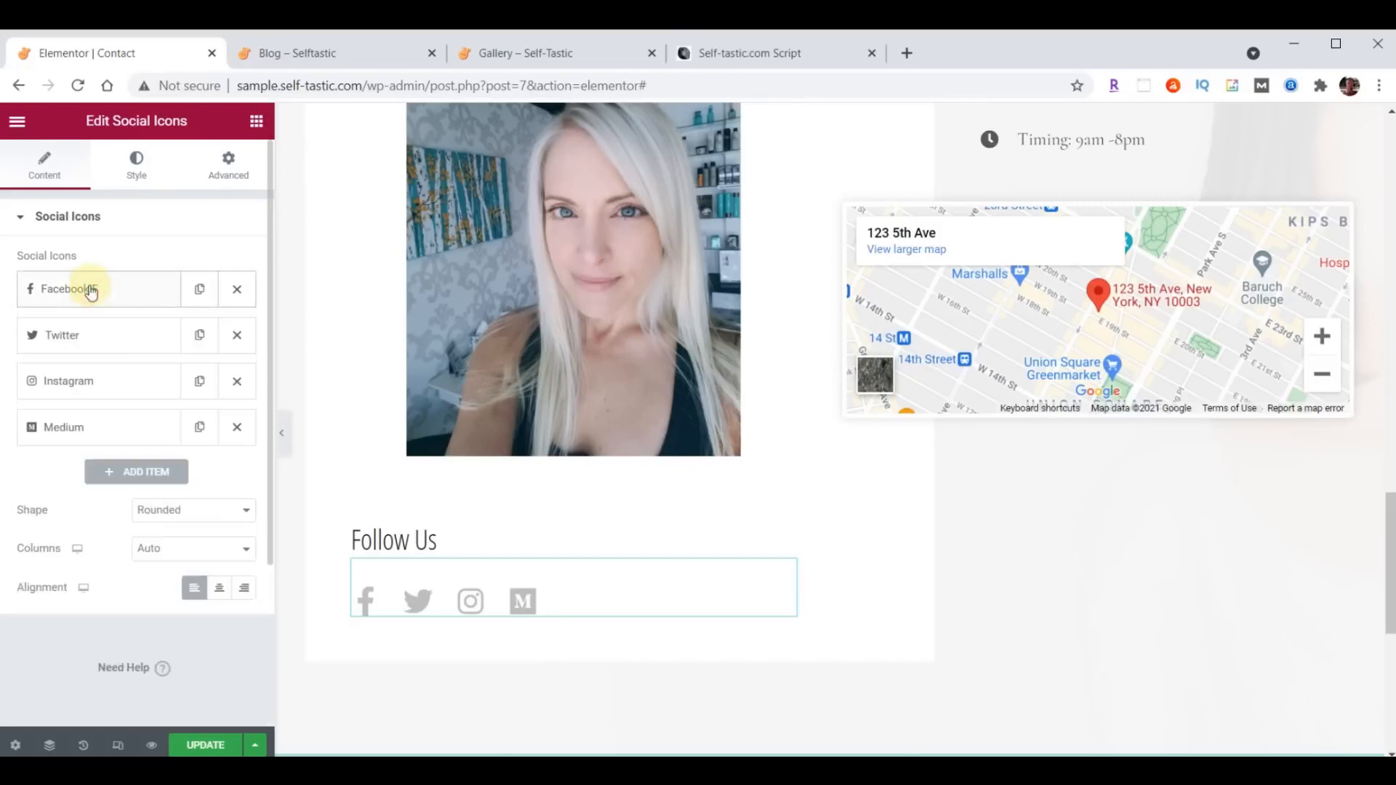
{"action": "left_click", "coordinate": [82, 335]}
{"action": "double_click", "coordinate": [80, 523]}
{"action": "type", "text": "https://twitter.com/self_tastic"}
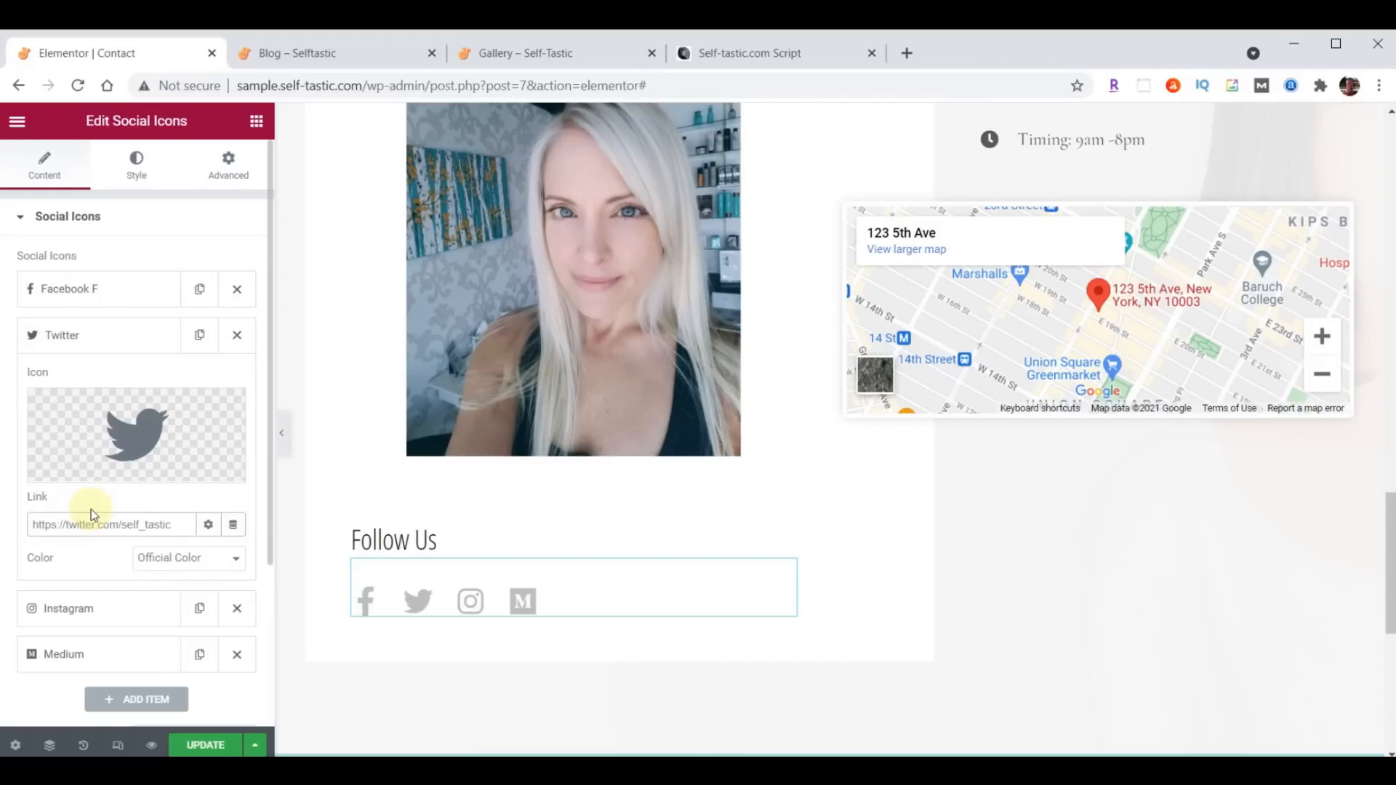
{"action": "left_click", "coordinate": [81, 334]}
{"action": "left_click_drag", "start_coordinate": [81, 334], "coordinate": [81, 290]}
{"action": "left_click", "coordinate": [83, 381]}
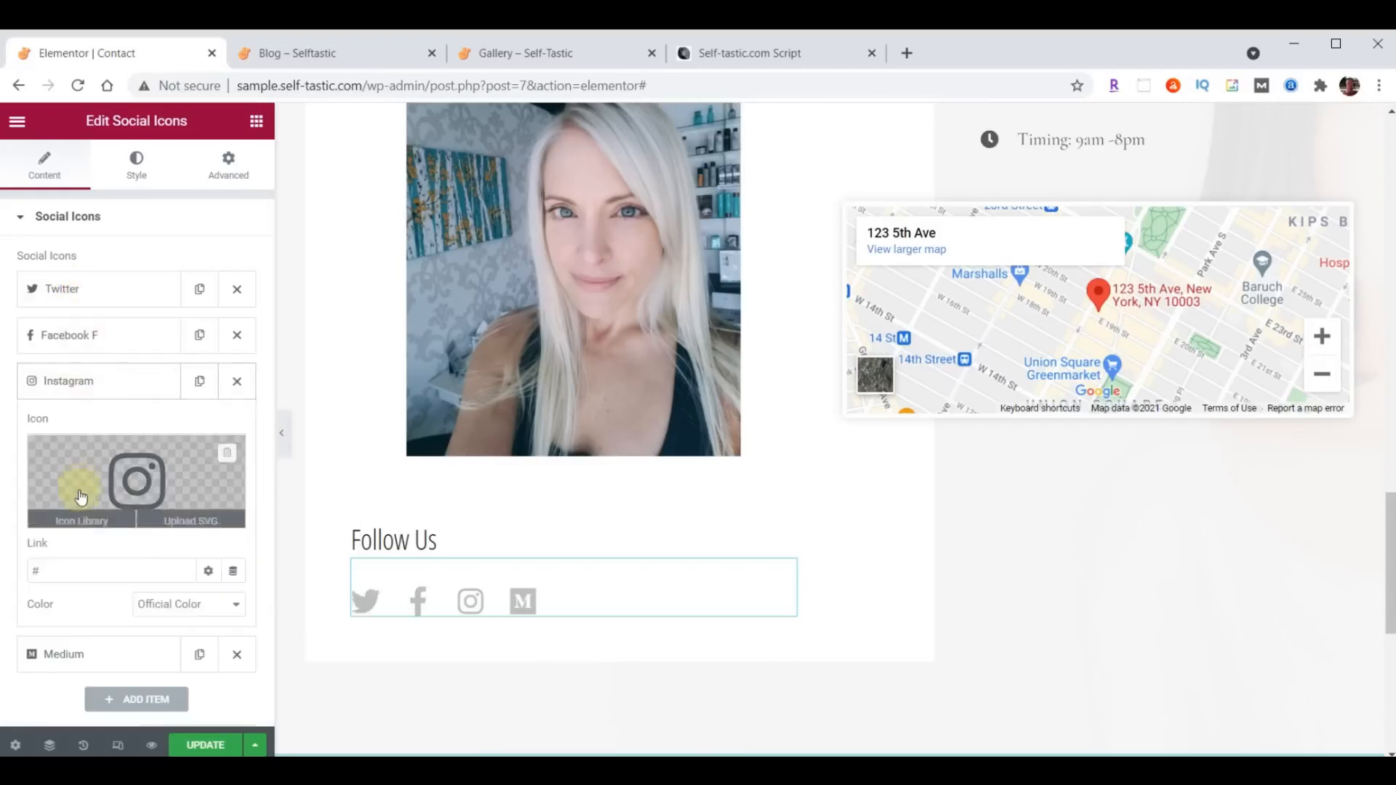
{"action": "double_click", "coordinate": [77, 570]}
{"action": "type", "text": "https://instagram.com/self_tastic"}
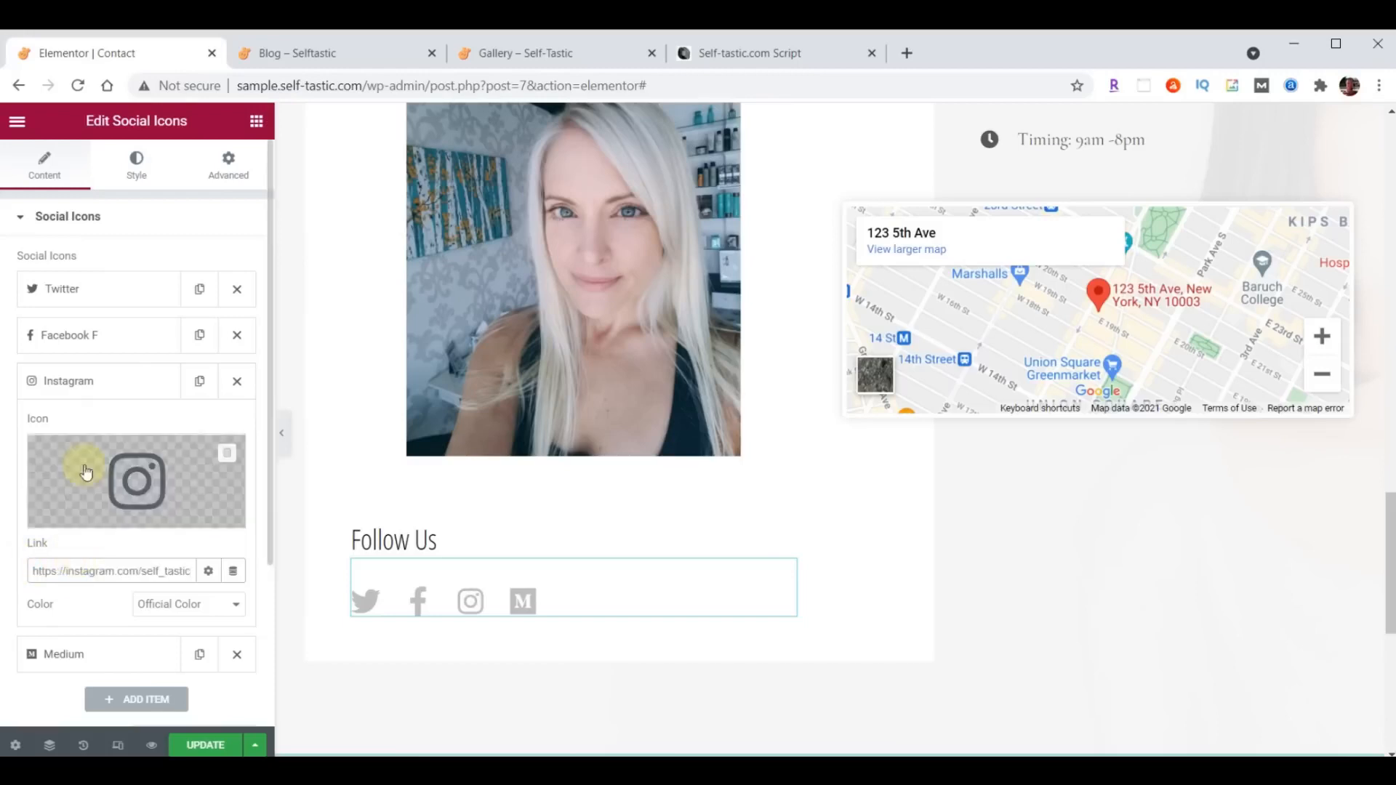
{"action": "left_click", "coordinate": [66, 381]}
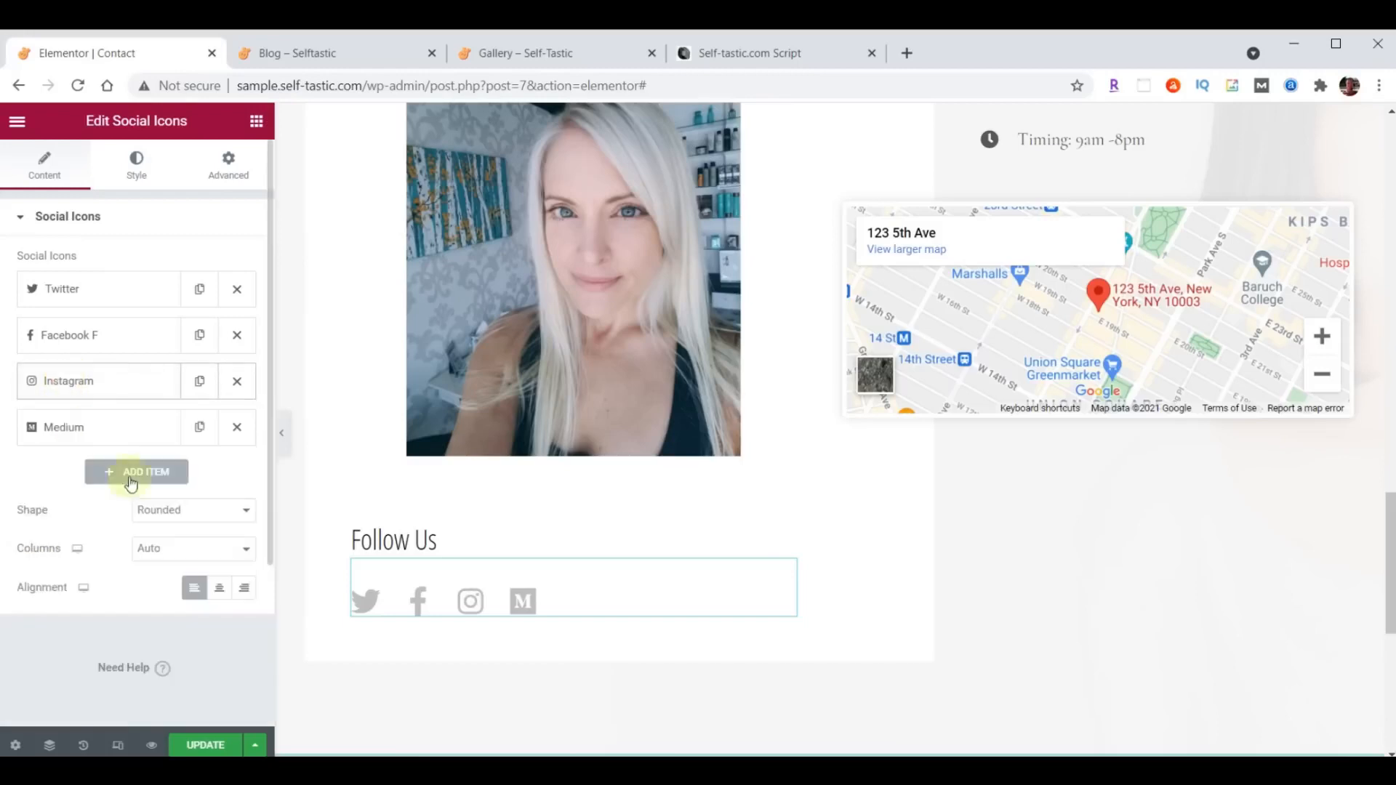
- Replace the text of the location item in the contact icon list with the business's street address
{"action": "scroll", "coordinate": [1239, 538], "scroll_direction": "up", "scroll_amount": 7}
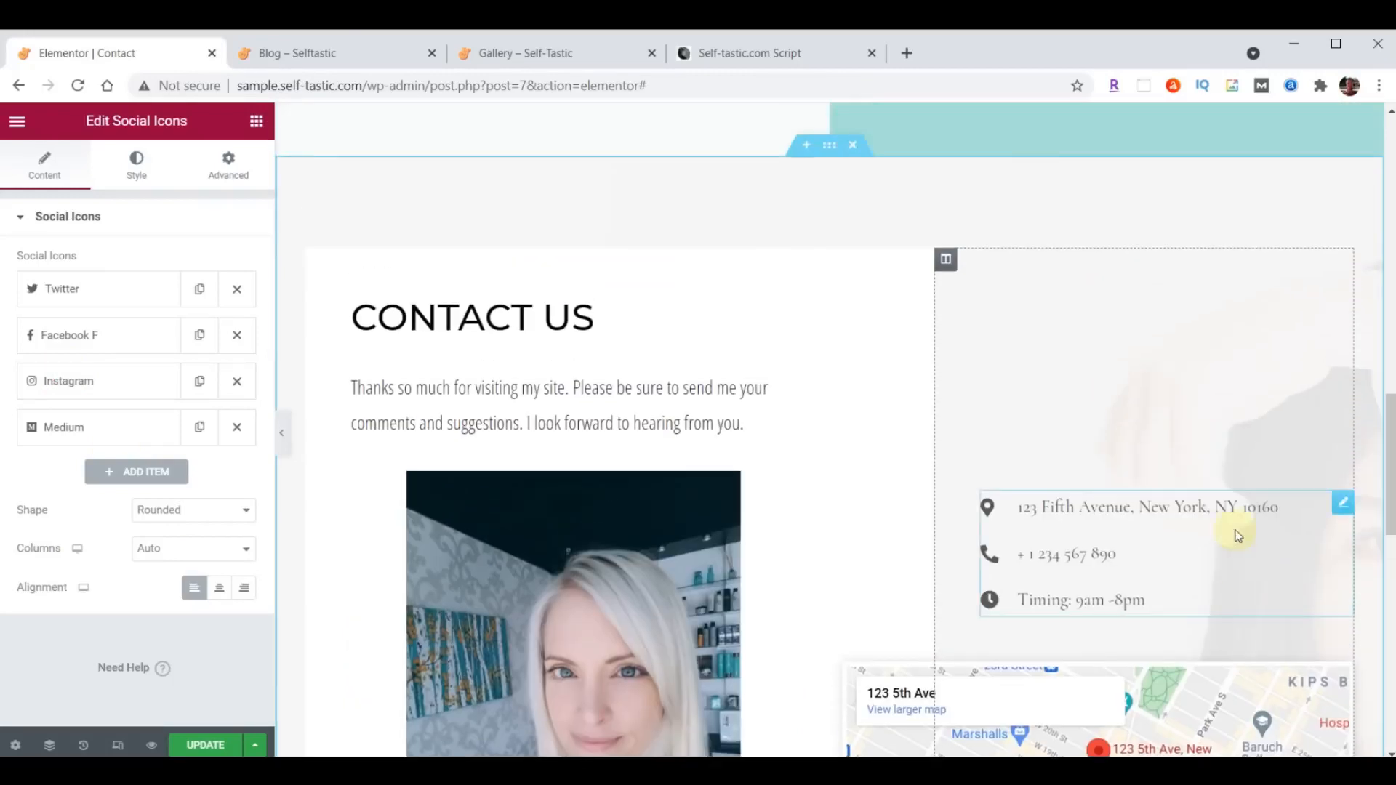
{"action": "left_click", "coordinate": [1342, 506]}
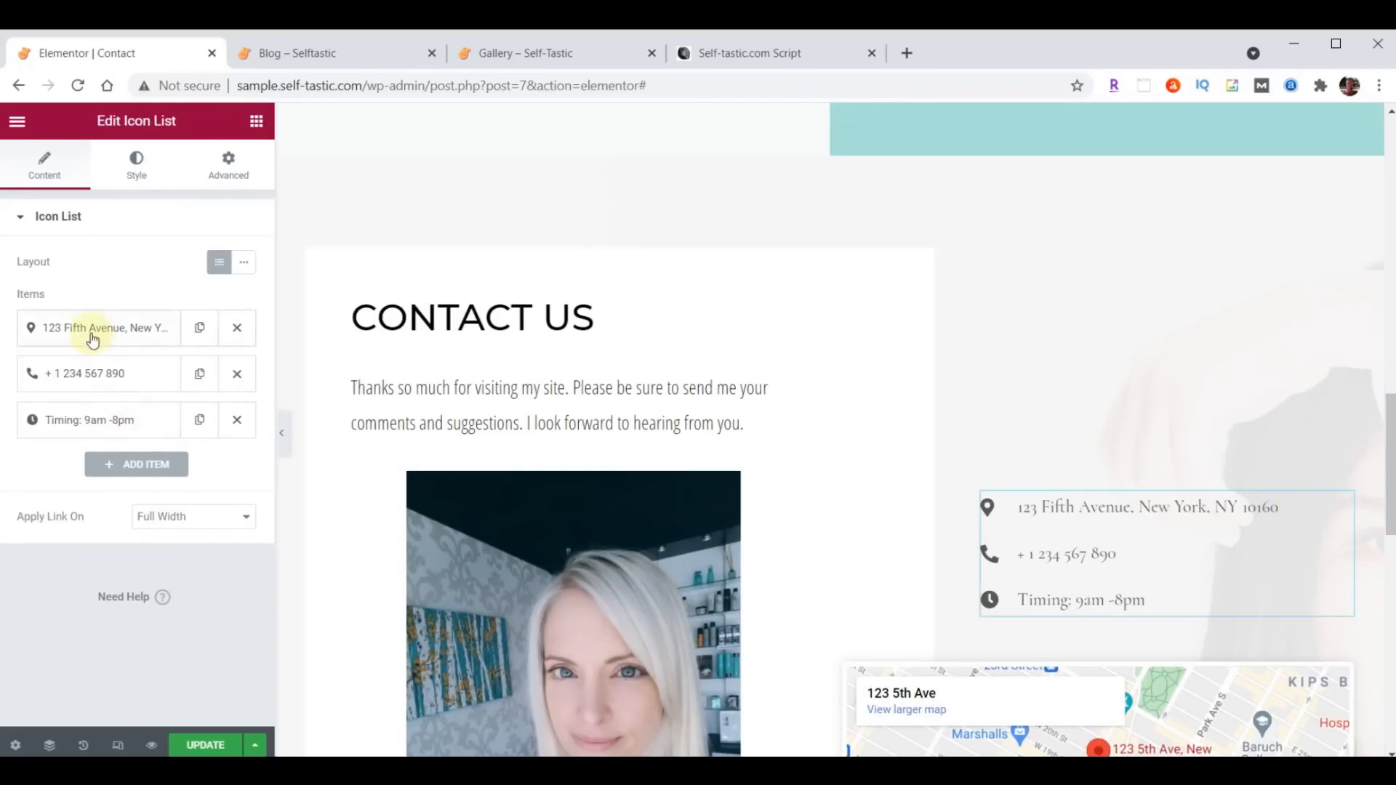
{"action": "left_click", "coordinate": [115, 329]}
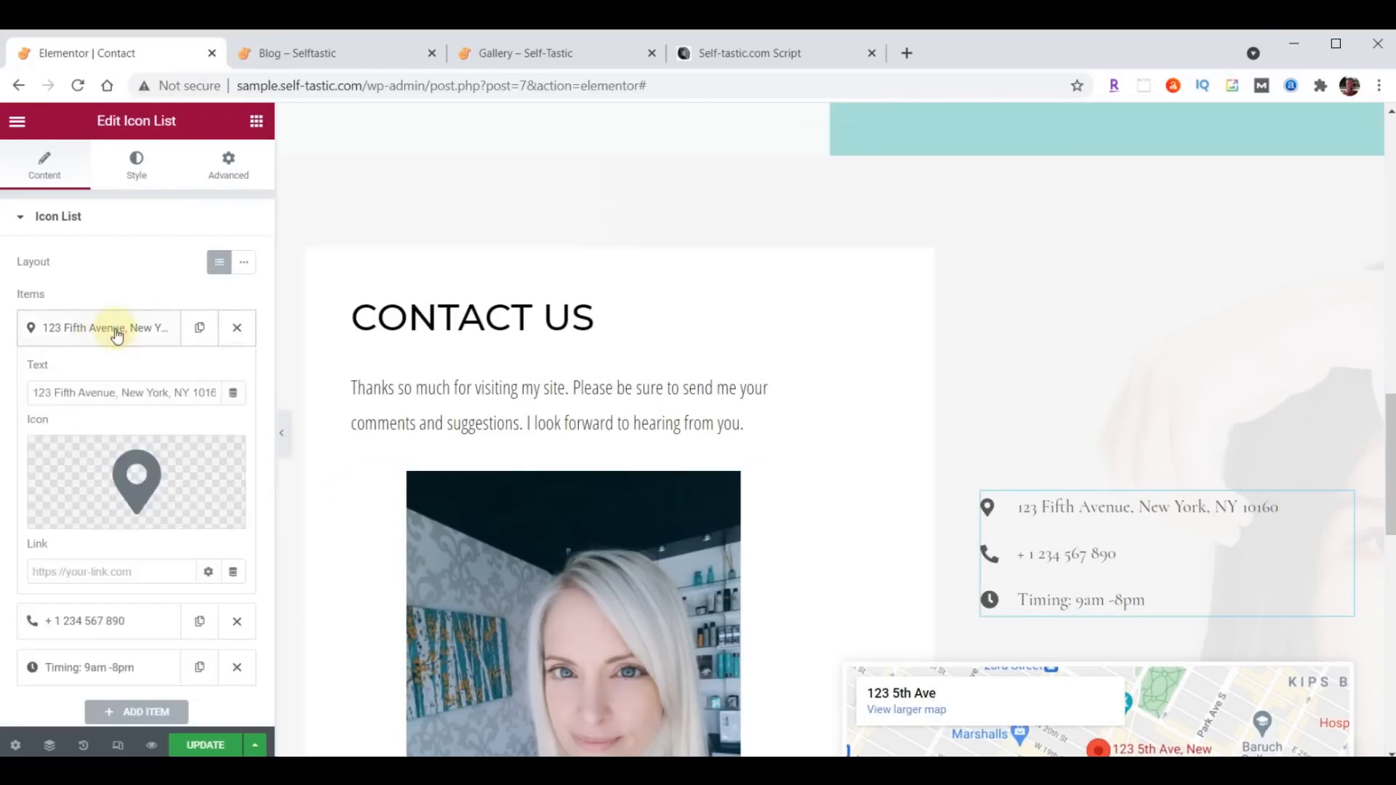
{"action": "left_click_drag", "start_coordinate": [31, 390], "coordinate": [281, 387]}
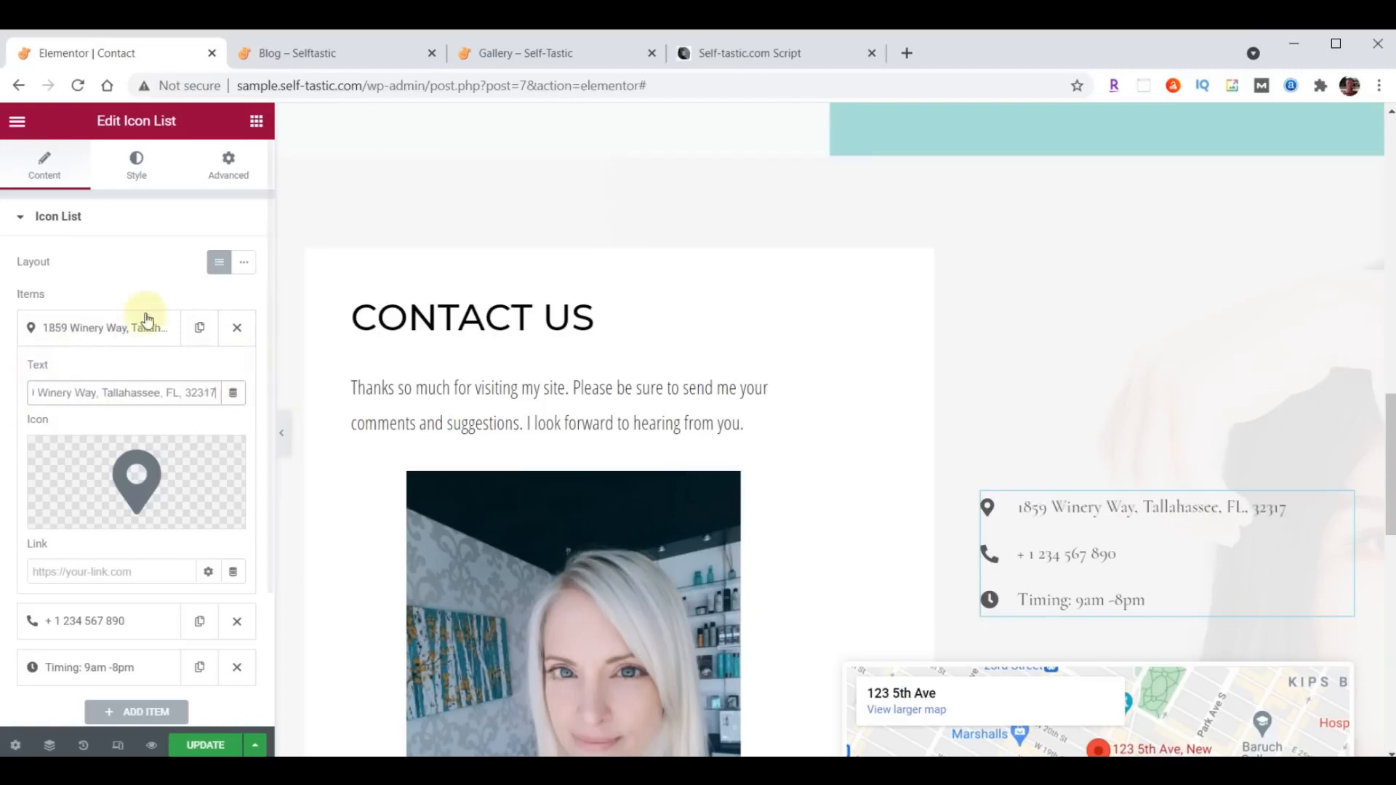
{"action": "left_click", "coordinate": [82, 328]}
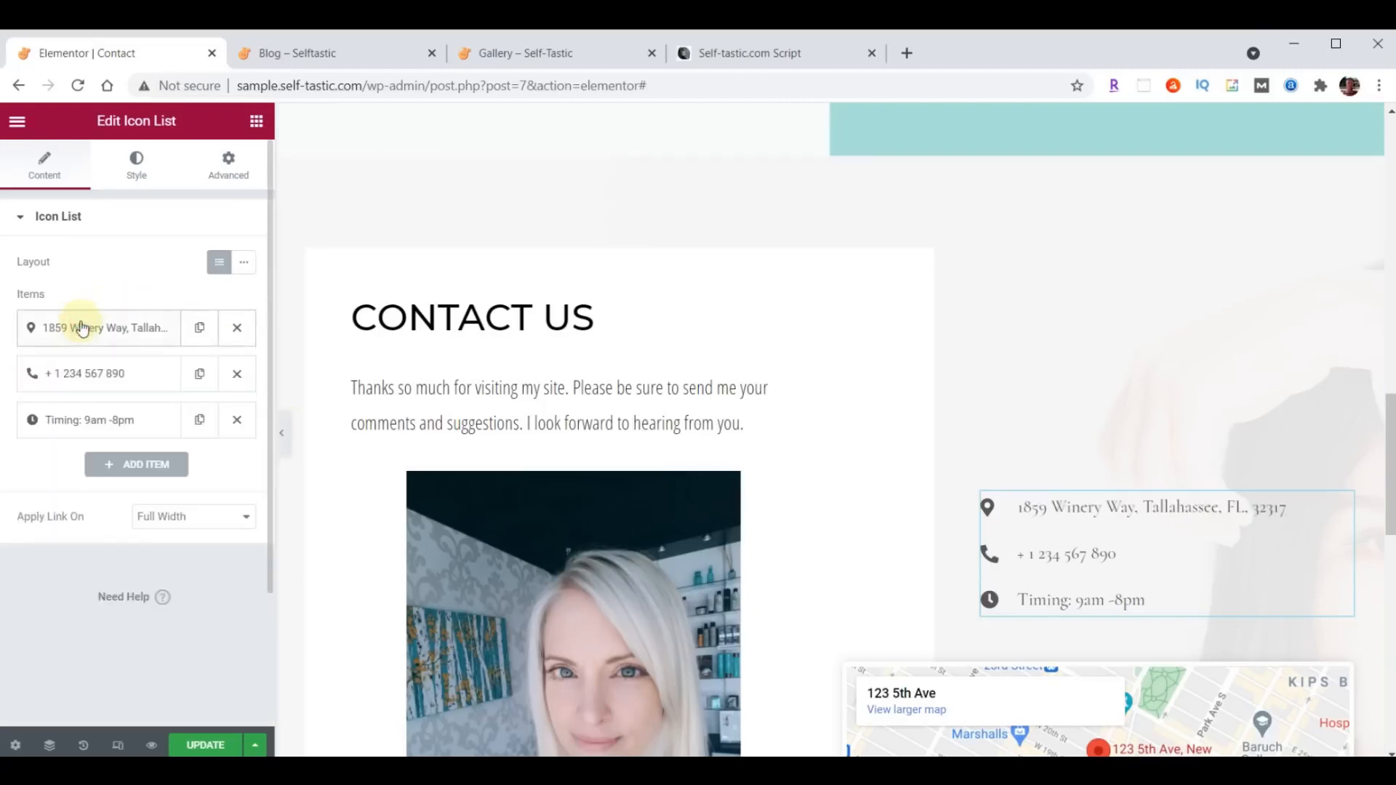
- Replace the text of the phone item in the contact icon list with the business's phone number
{"action": "left_click", "coordinate": [82, 384]}
{"action": "left_click_drag", "start_coordinate": [31, 438], "coordinate": [133, 438]}
{"action": "key", "text": "ctrl+v"}
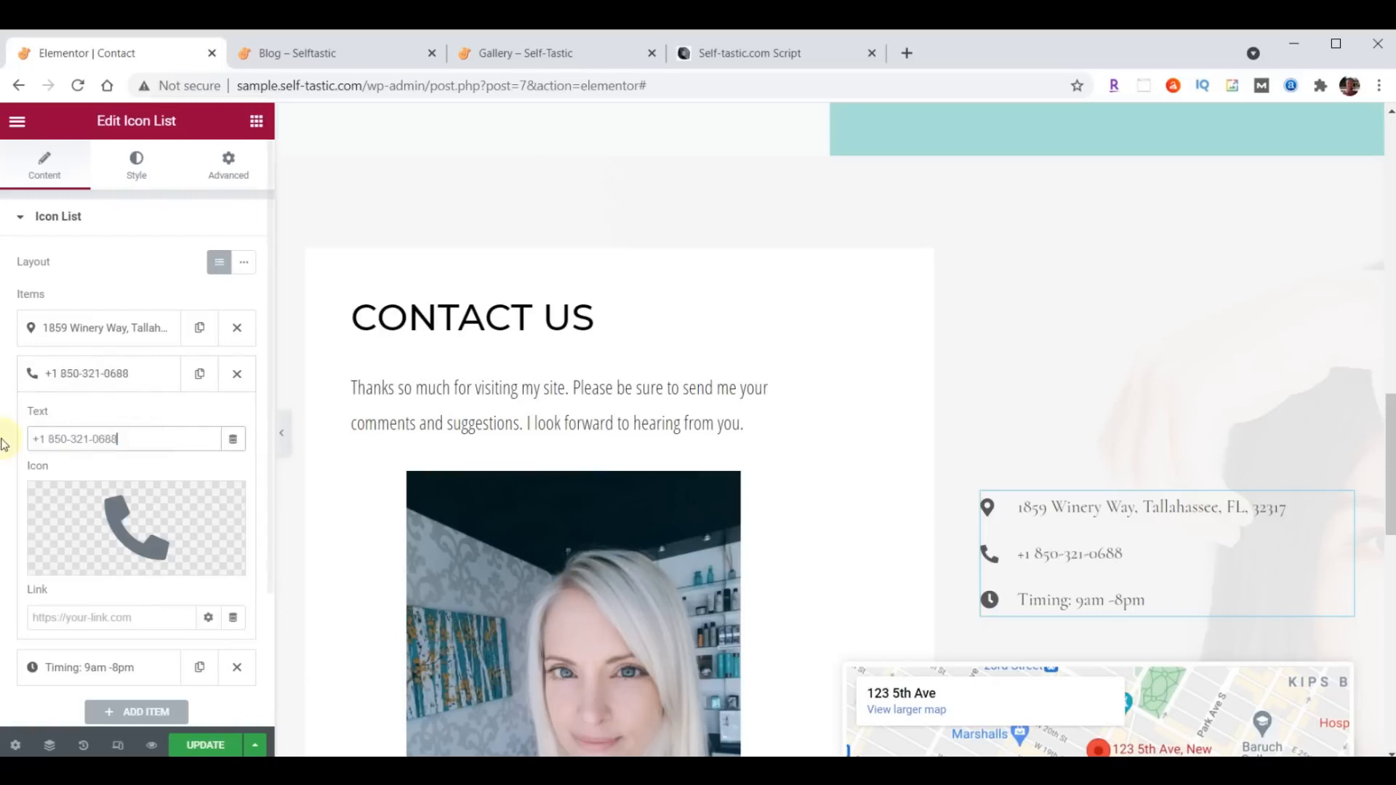
{"action": "left_click", "coordinate": [112, 384]}
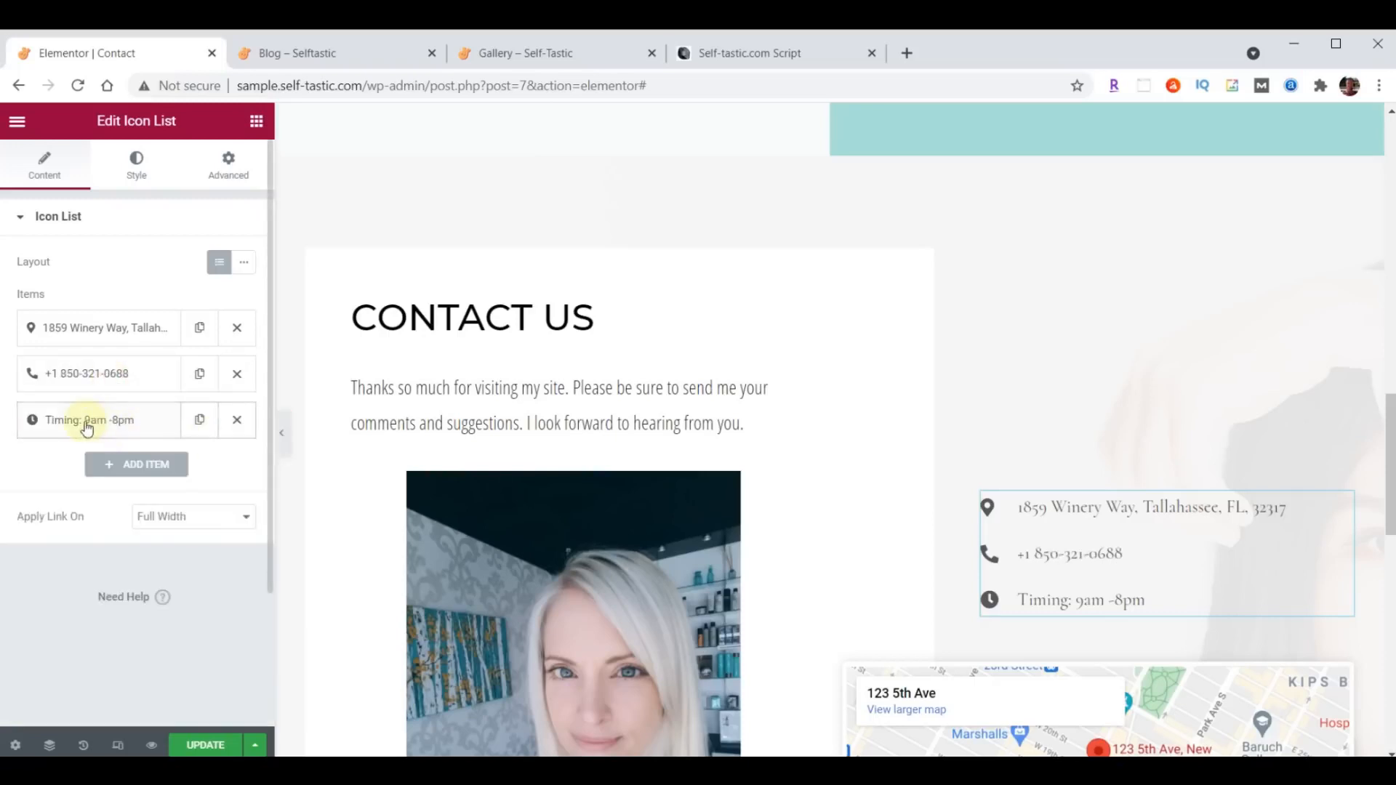
- Change the text of the clock item in the contact icon list to "Hours 9am-5pm, Mon-Fri"
{"action": "left_click", "coordinate": [87, 420]}
{"action": "left_click", "coordinate": [145, 476]}
{"action": "key", "text": "ctrl+a"}
{"action": "type", "text": "Hours 9am-5pm, Mon-Fri"}
{"action": "left_click", "coordinate": [113, 422]}
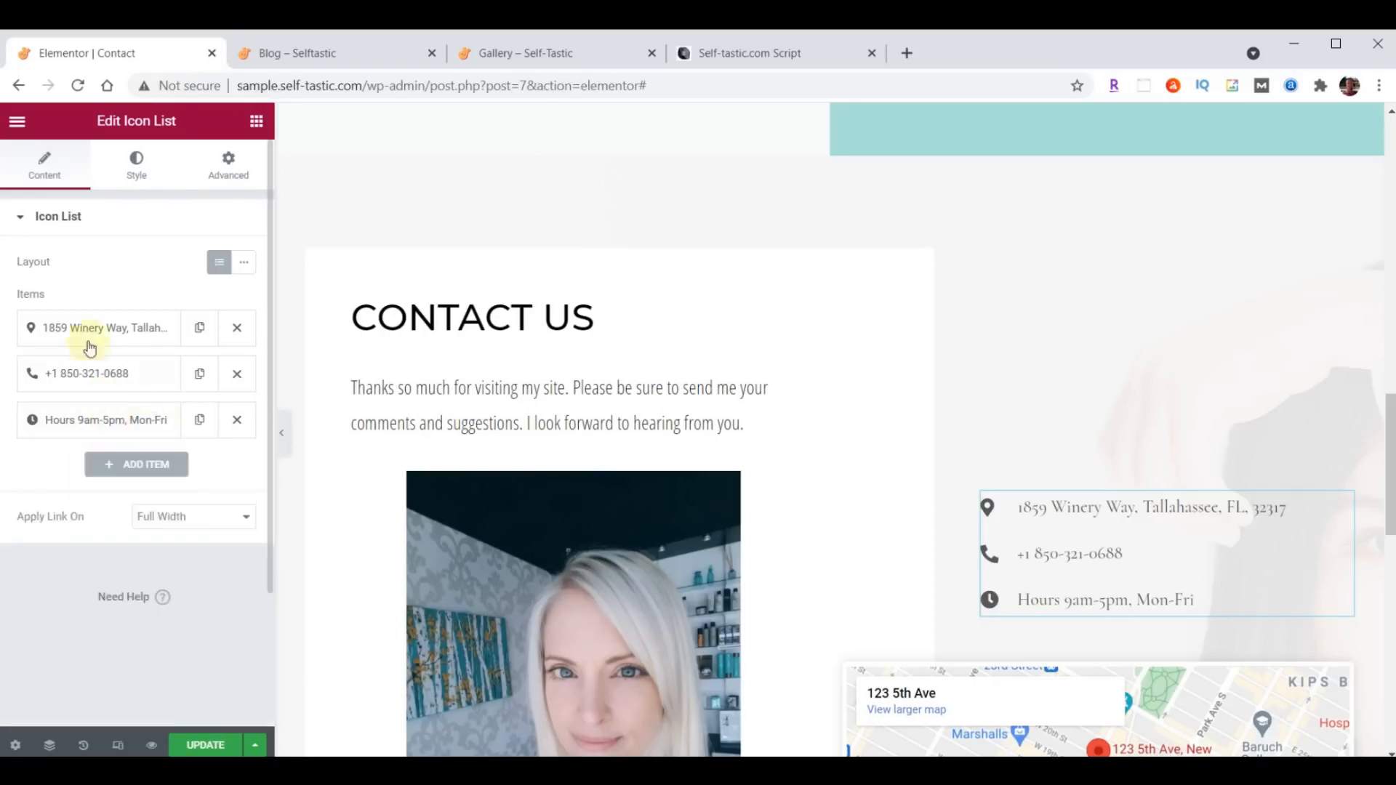
- Try the phone item above the location item in the contact icon list, and restore the original order
{"action": "left_click_drag", "start_coordinate": [94, 371], "coordinate": [103, 311]}
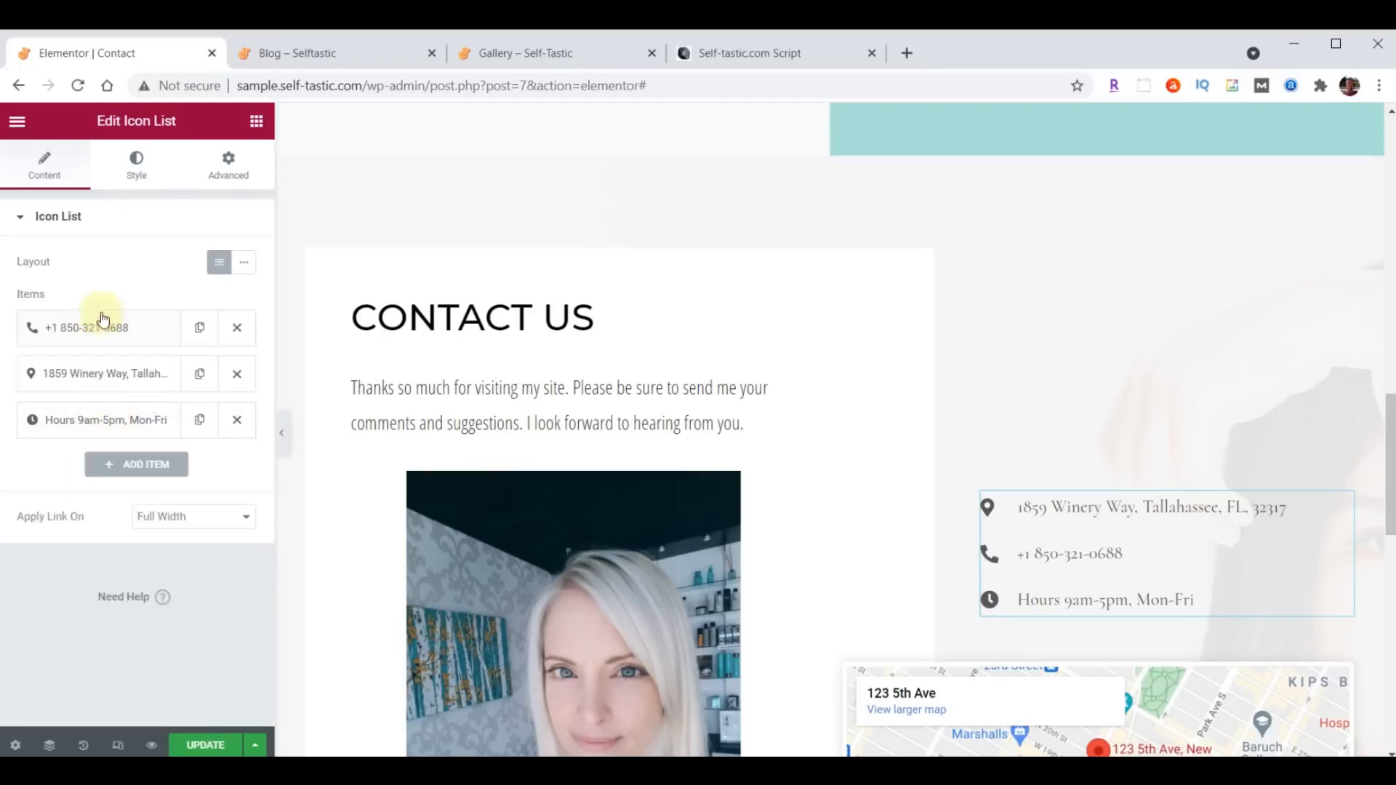
{"action": "left_click_drag", "start_coordinate": [94, 368], "coordinate": [146, 327]}
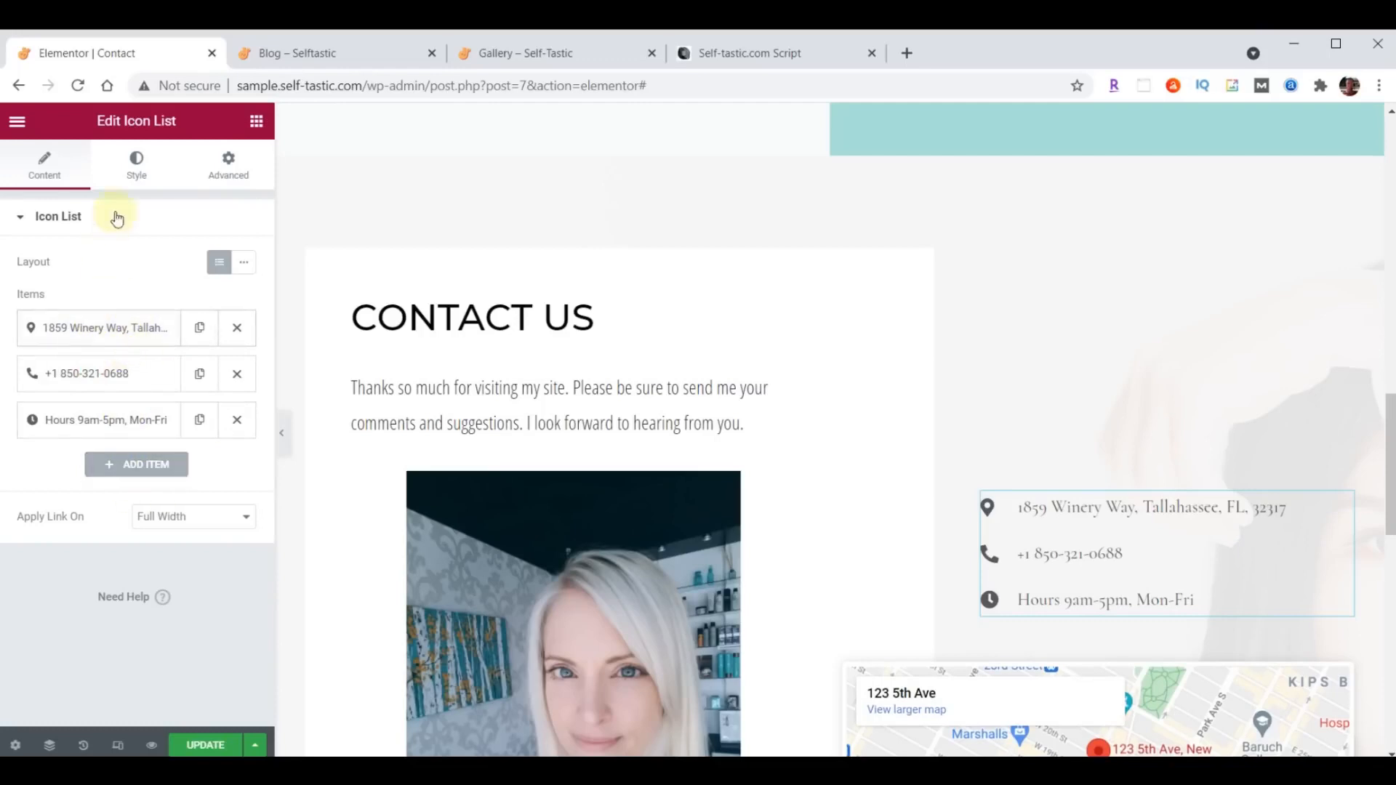
- Set the text color of the contact icon list to #222222
{"action": "left_click", "coordinate": [140, 167]}
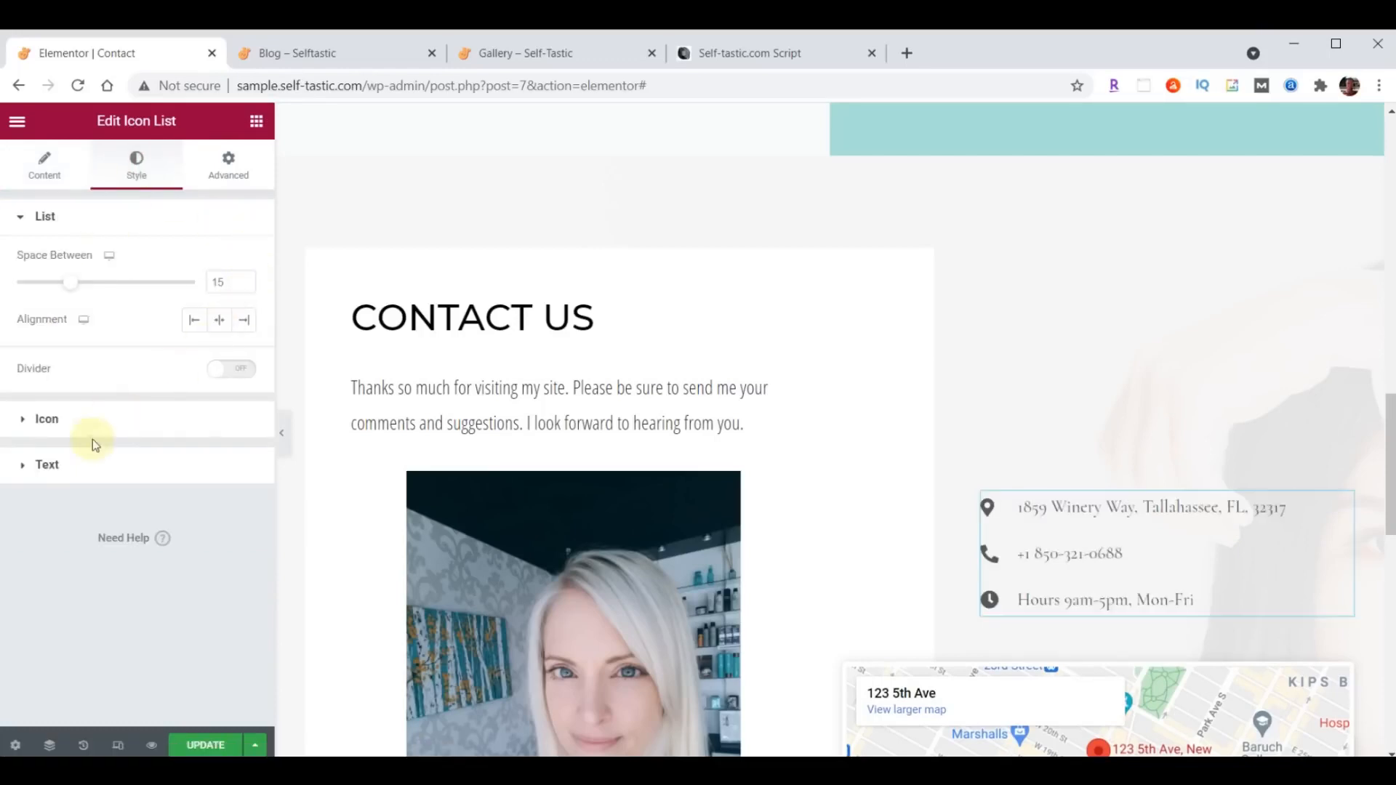
{"action": "left_click", "coordinate": [48, 465]}
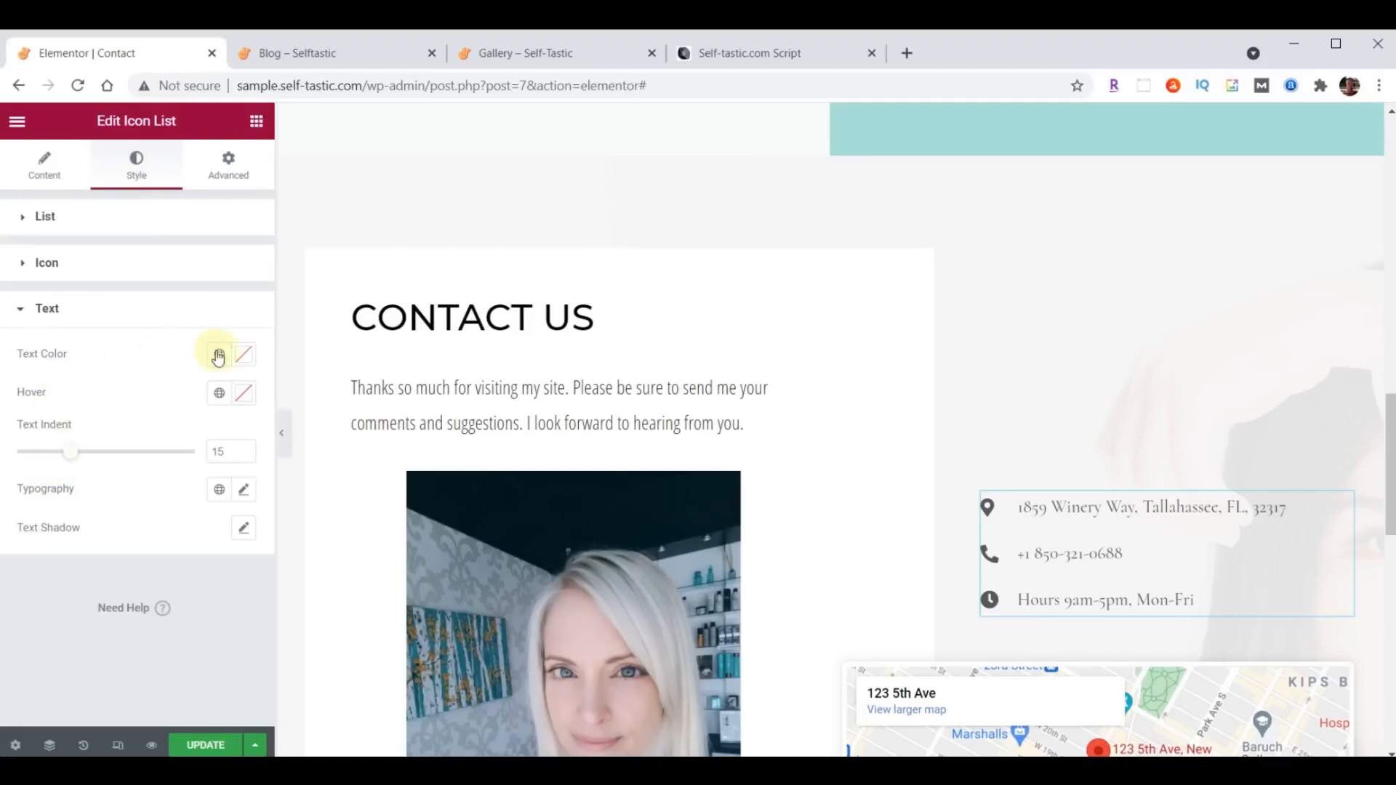
{"action": "left_click", "coordinate": [245, 354]}
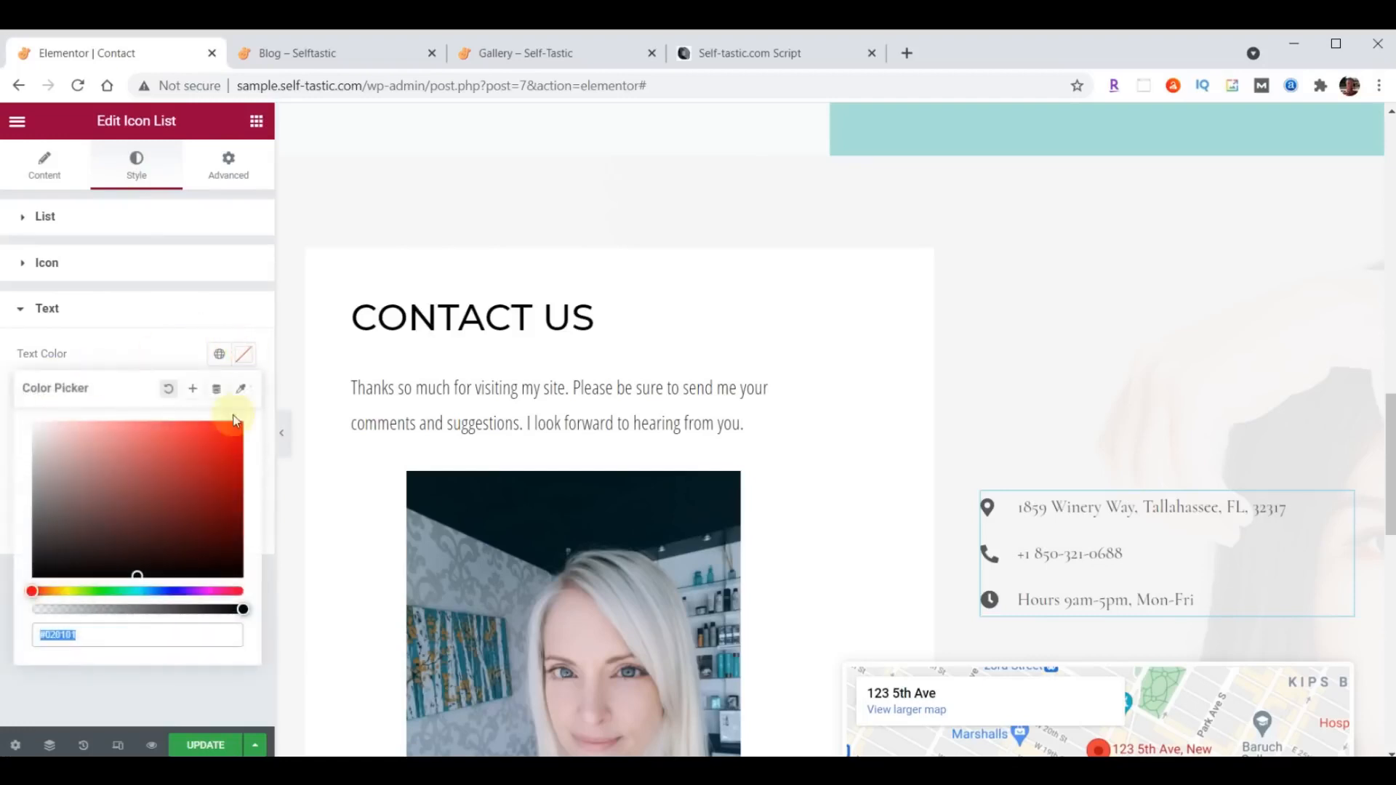
{"action": "left_click", "coordinate": [245, 355]}
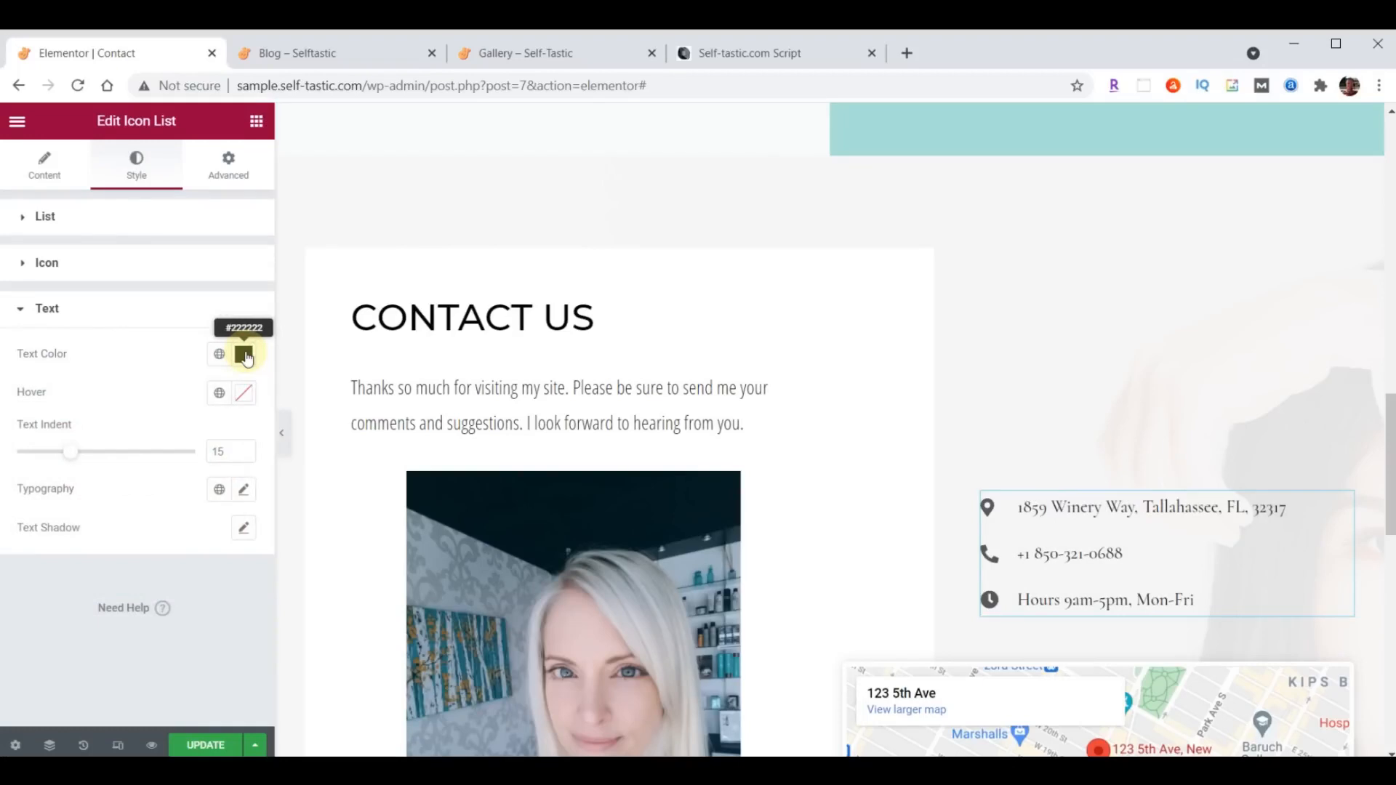
- Set the contact icon list's typography to Open Sans Condensed, size 21 px, weight 400
{"action": "left_click", "coordinate": [244, 489]}
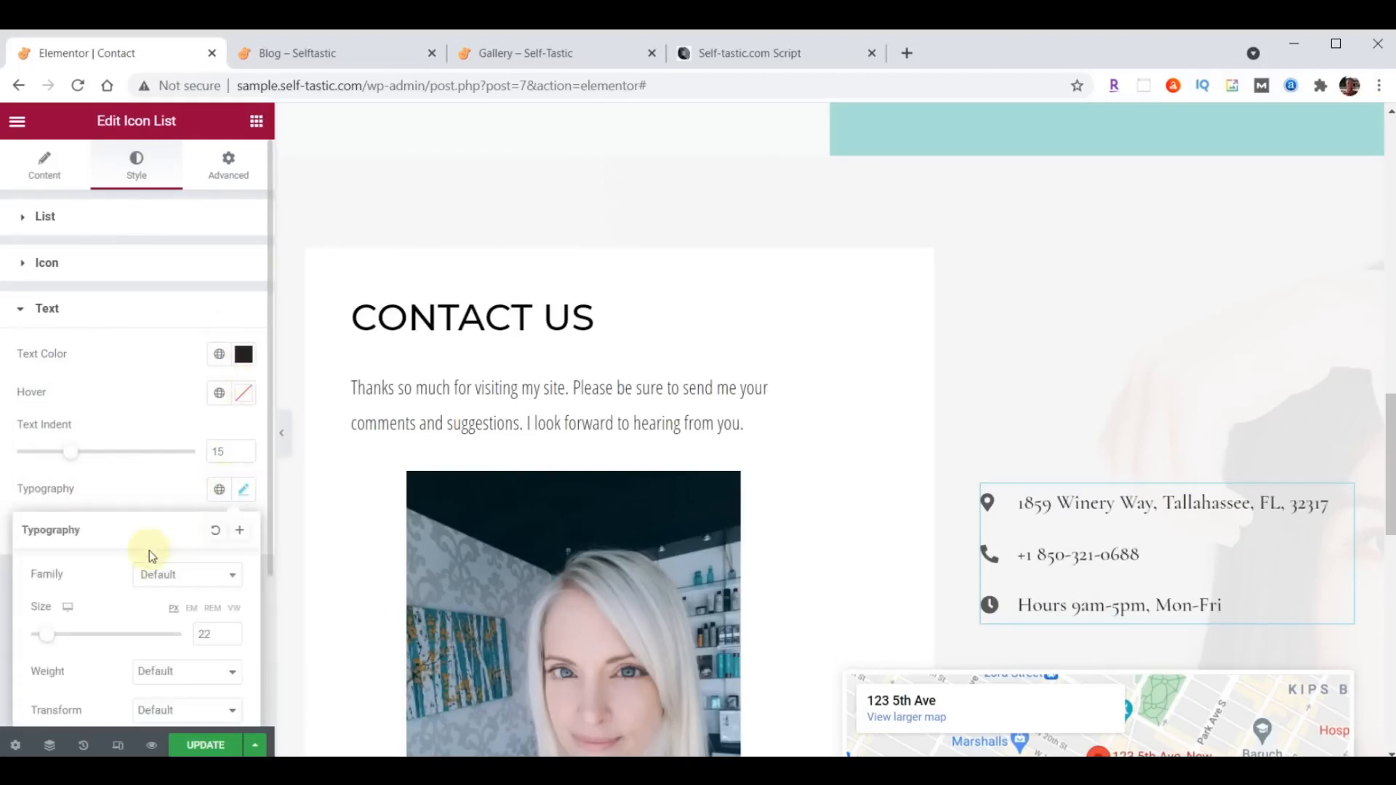
{"action": "left_click", "coordinate": [178, 581]}
{"action": "left_click", "coordinate": [181, 365]}
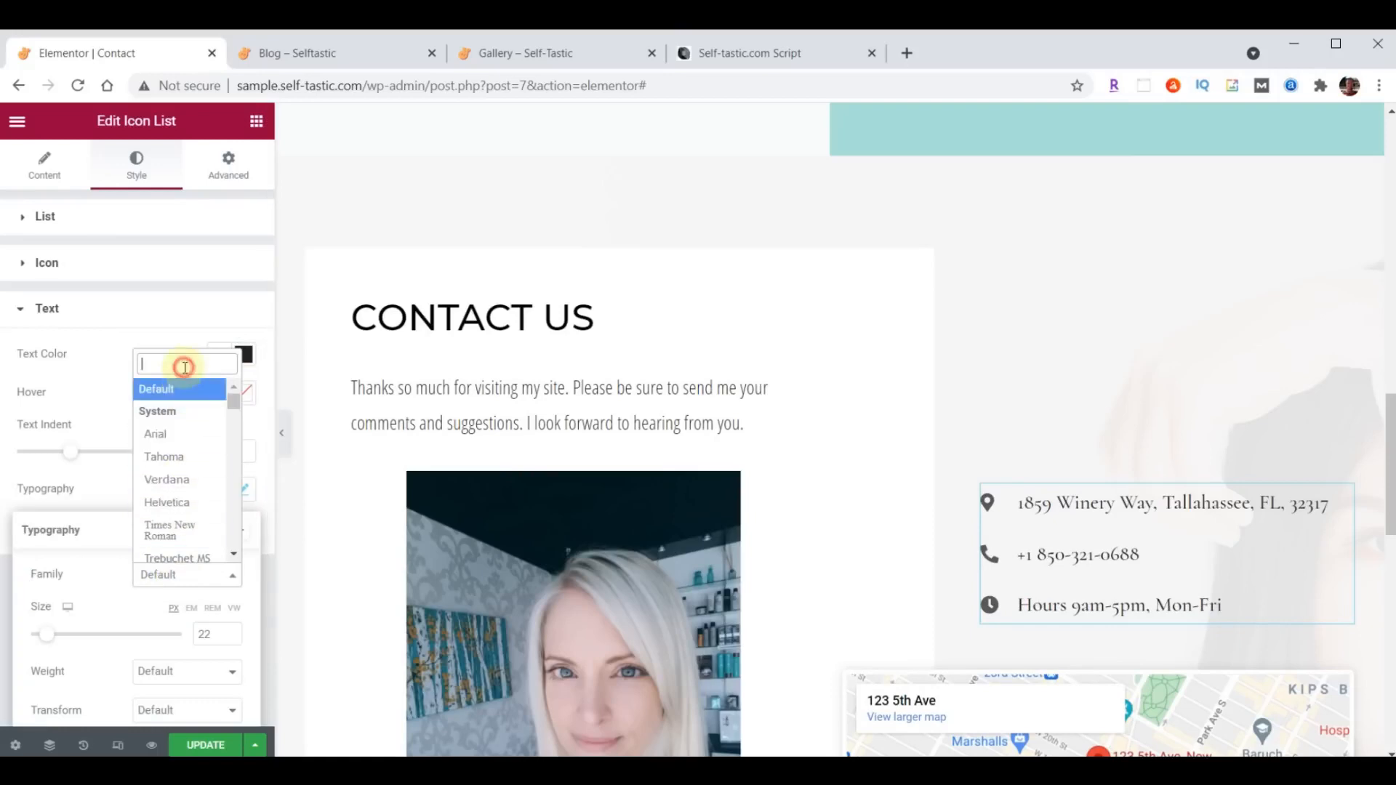
{"action": "type", "text": "Open"}
{"action": "left_click", "coordinate": [181, 439]}
{"action": "double_click", "coordinate": [199, 635]}
{"action": "type", "text": "21"}
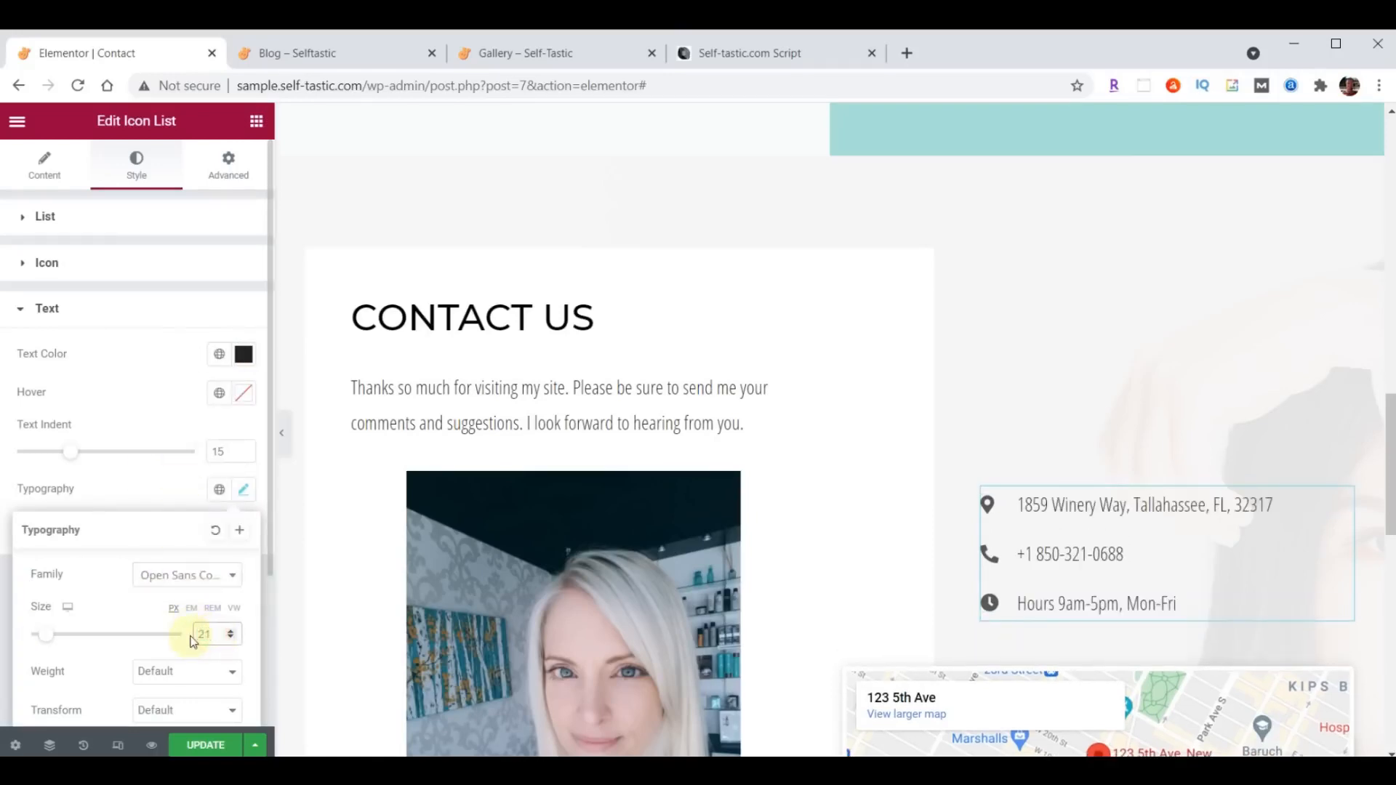
{"action": "left_click", "coordinate": [181, 675]}
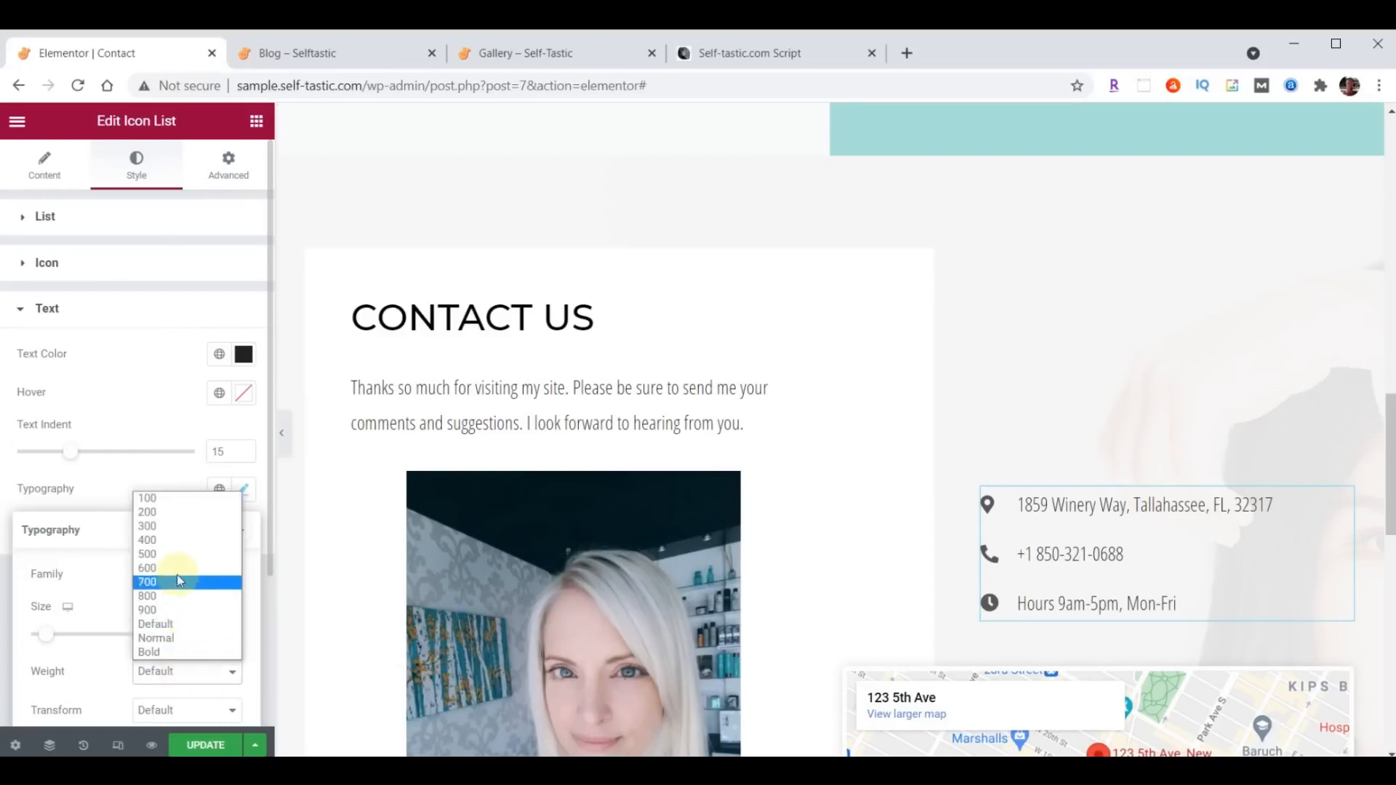
{"action": "left_click", "coordinate": [179, 538]}
- Replace the location of the Google Maps widget below the contact icon list with the business's street address
{"action": "scroll", "coordinate": [1178, 368], "scroll_direction": "down", "scroll_amount": 4}
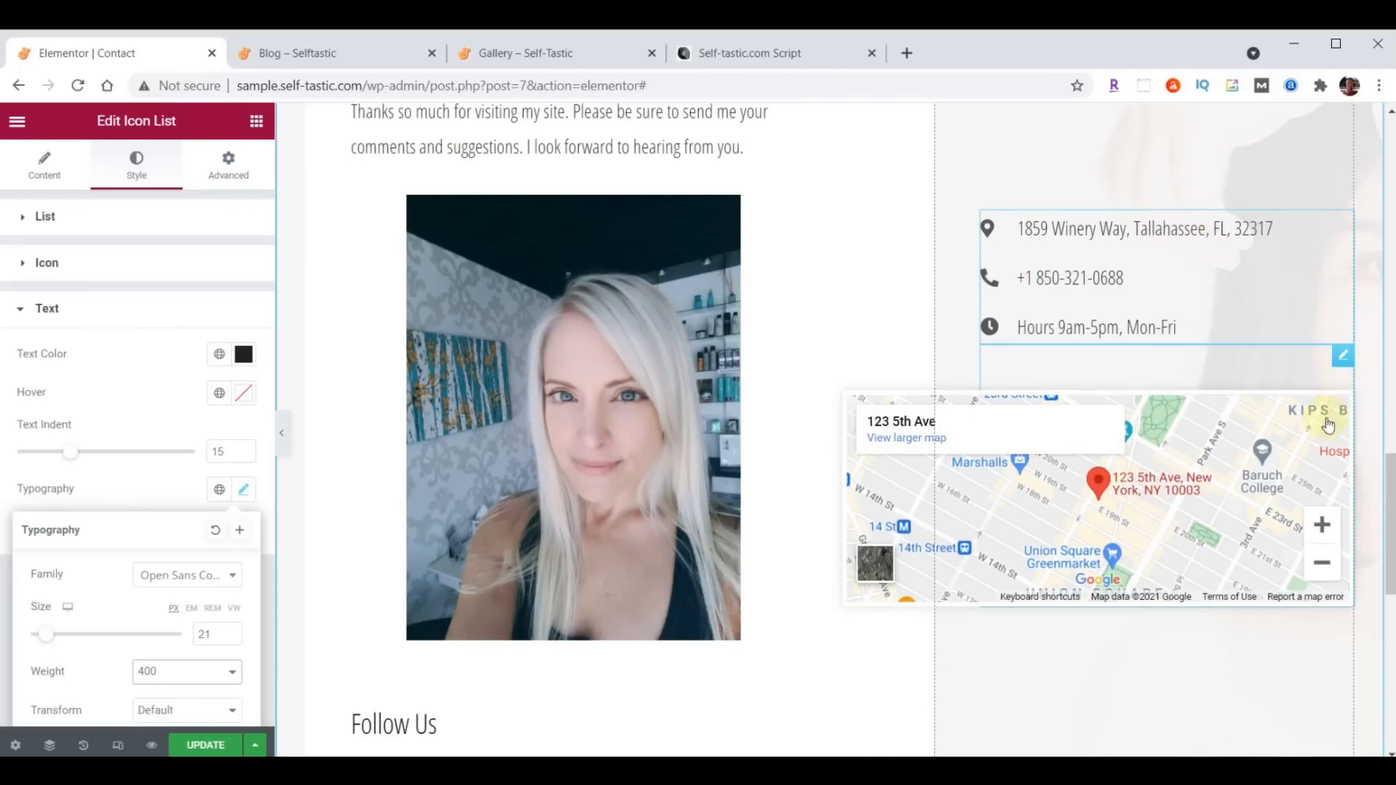
{"action": "left_click", "coordinate": [1344, 360]}
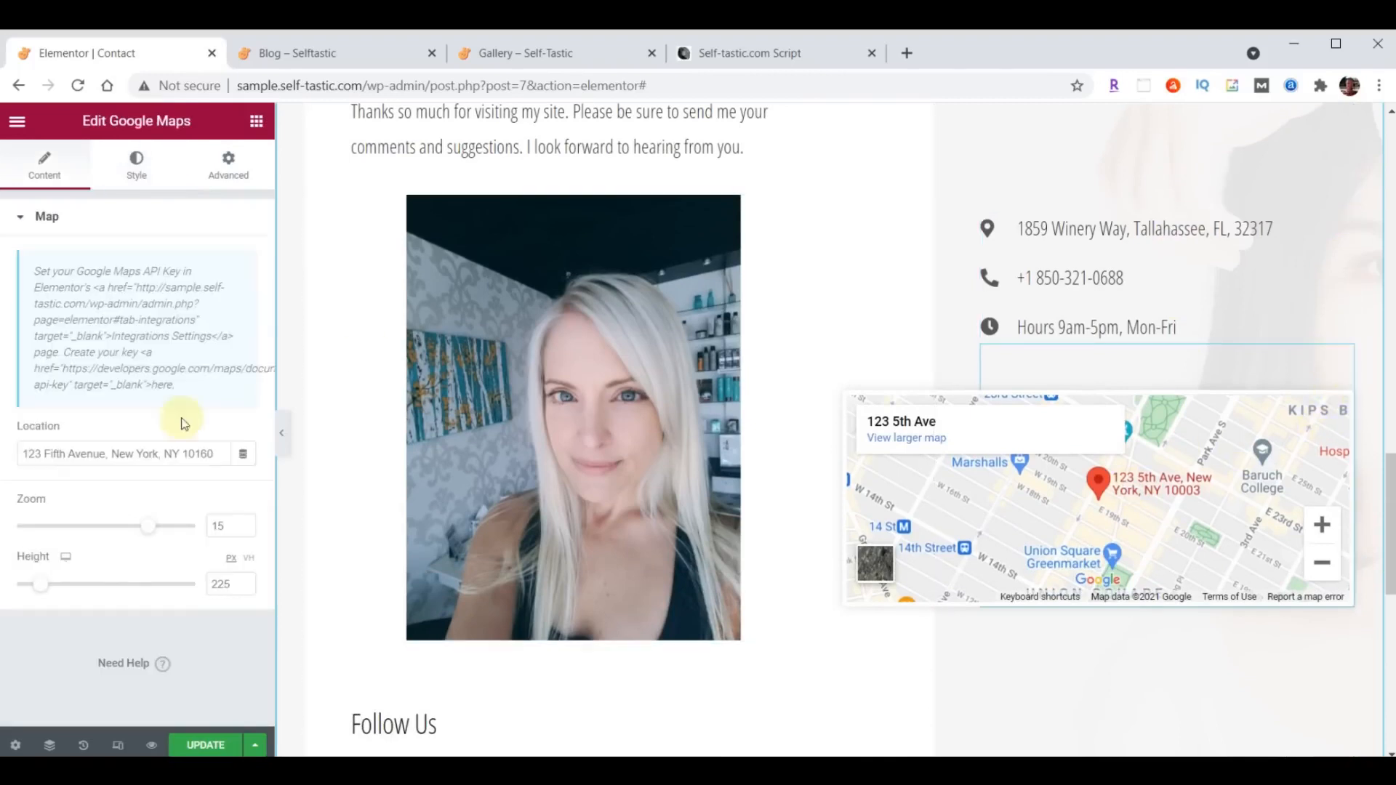
{"action": "left_click", "coordinate": [44, 452]}
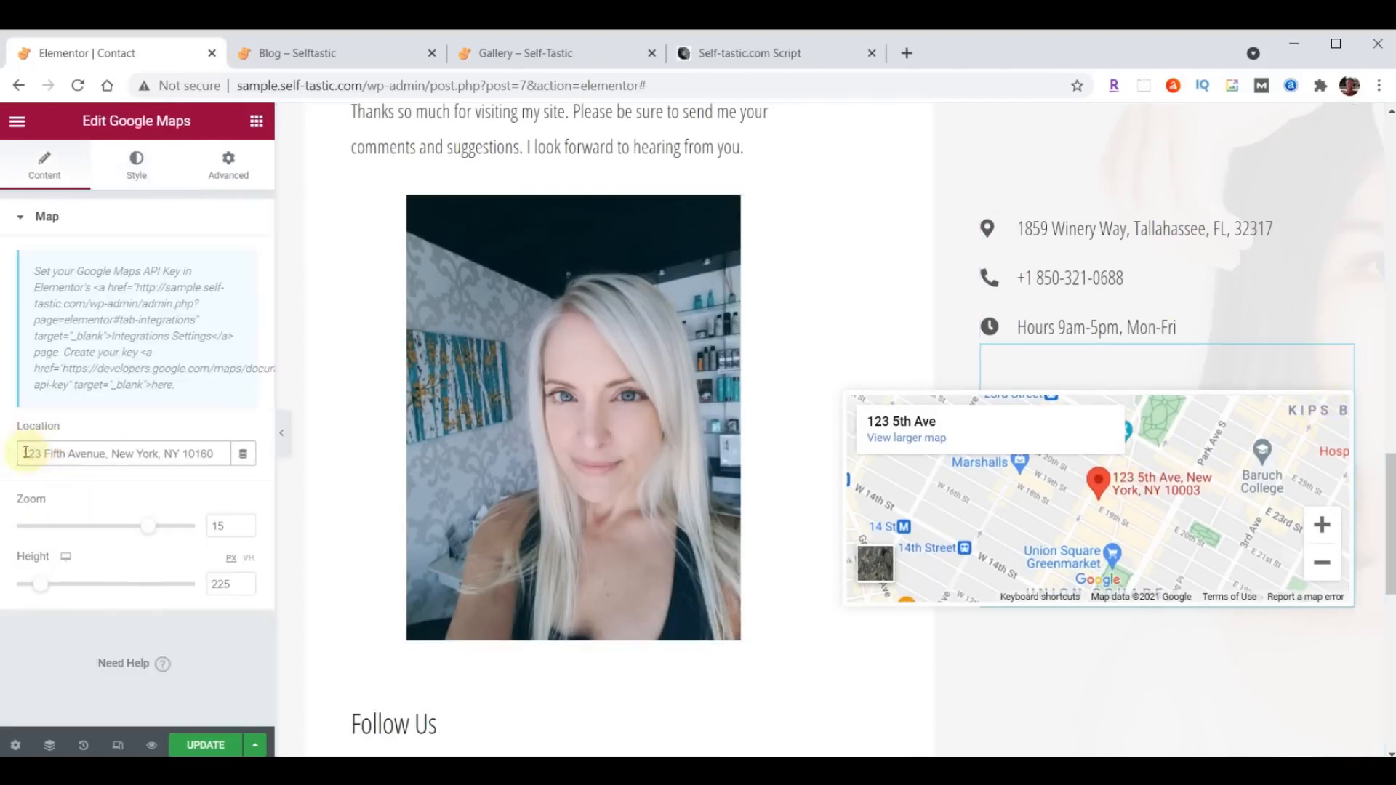
{"action": "key", "text": "ctrl+a"}
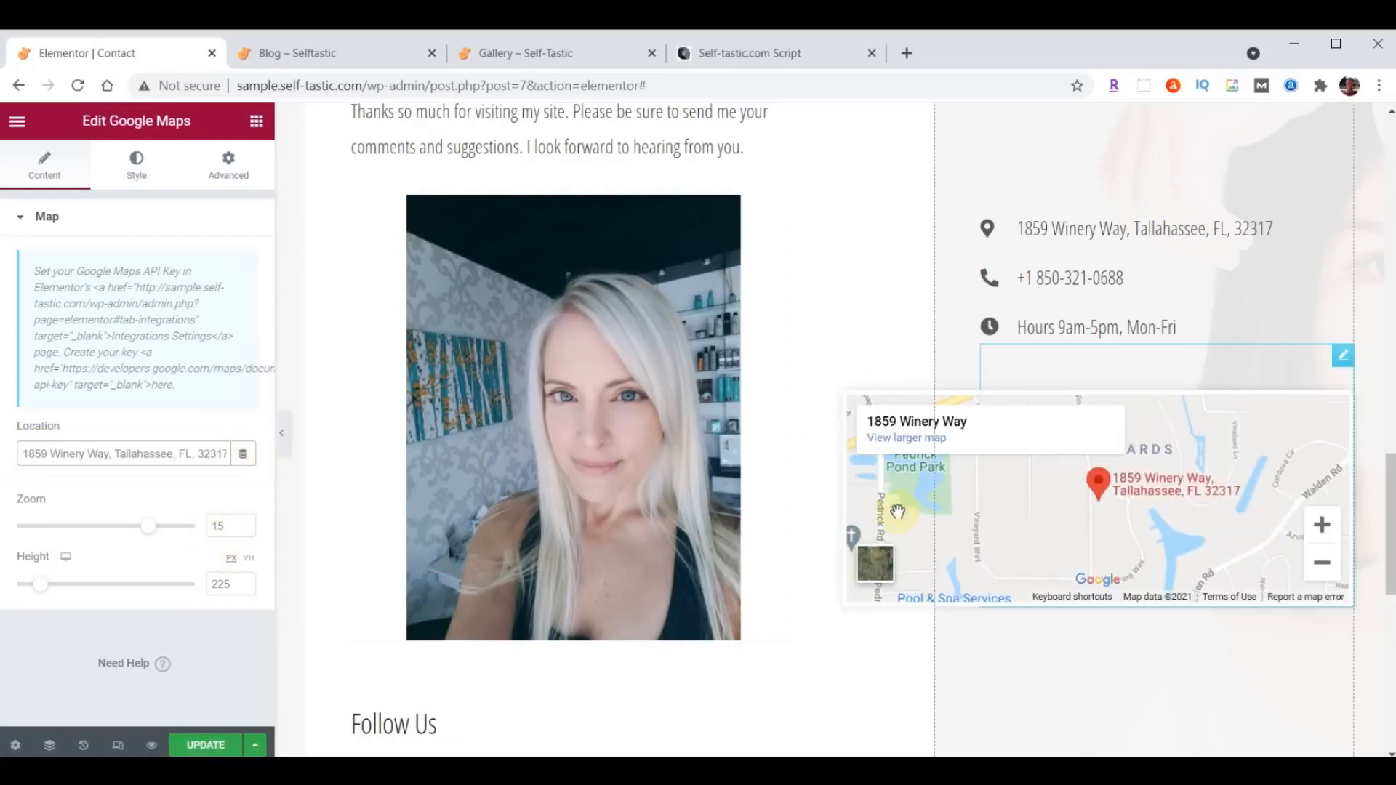
- Set the Google Maps widget's height to 500 px and update the Contact page
{"action": "scroll", "coordinate": [1088, 504], "scroll_direction": "down", "scroll_amount": 3}
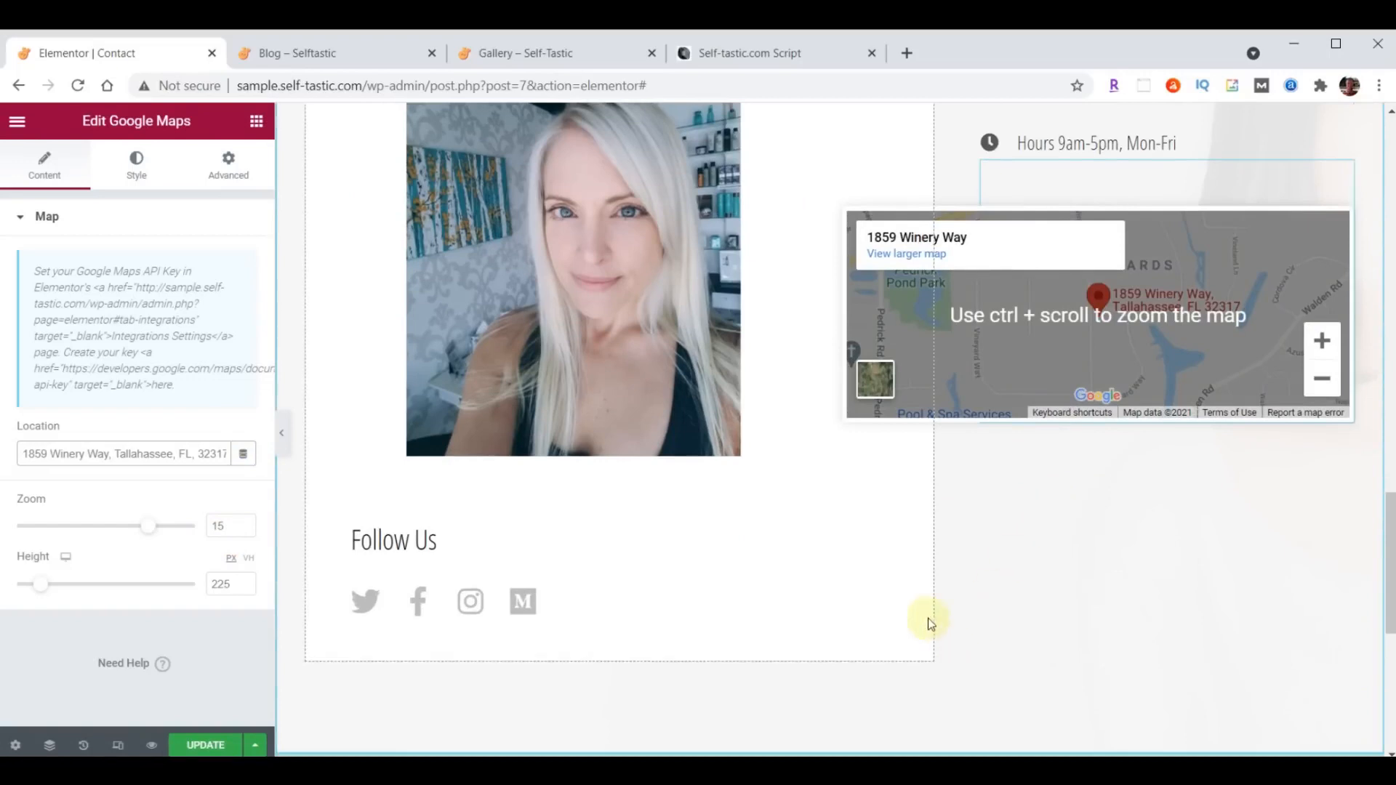
{"action": "double_click", "coordinate": [229, 586]}
{"action": "type", "text": "500"}
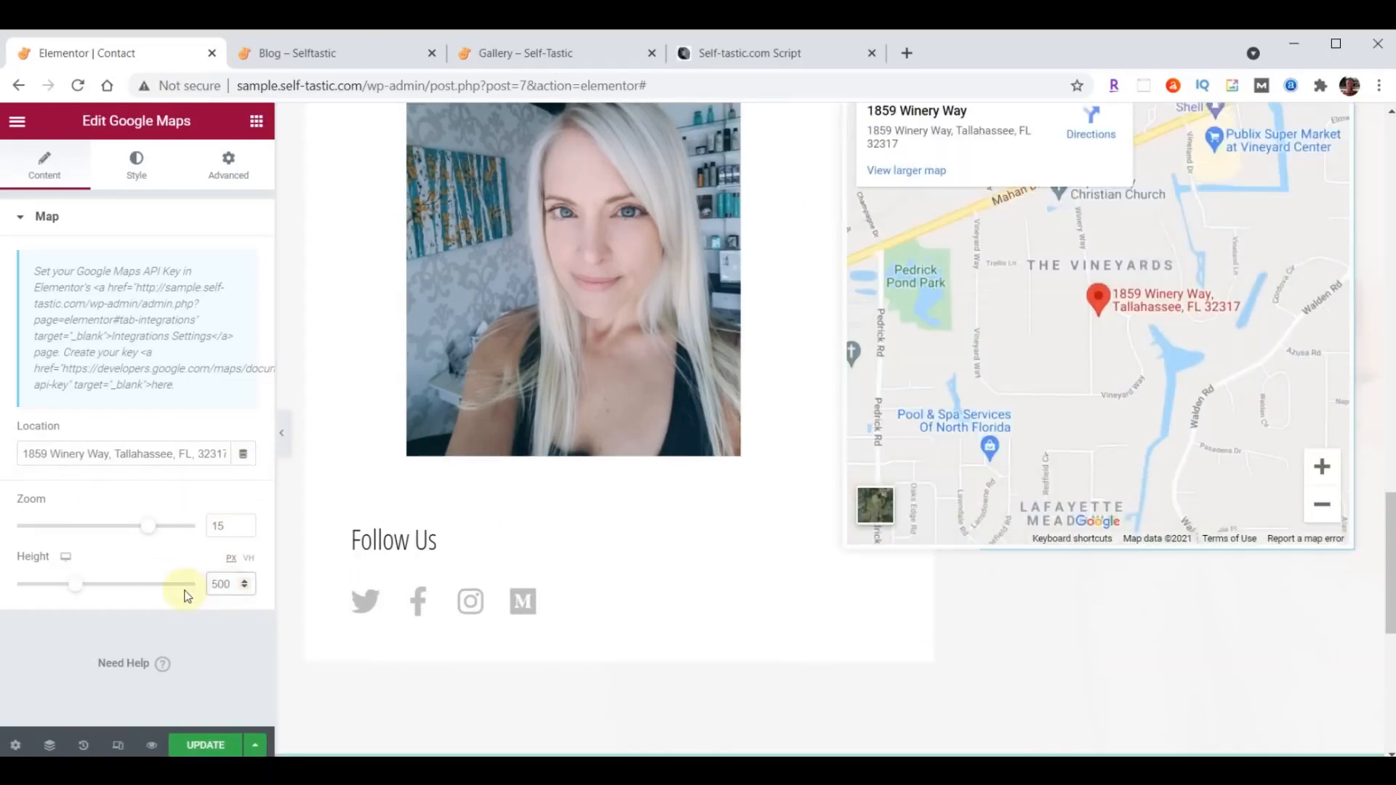
{"action": "scroll", "coordinate": [909, 645], "scroll_direction": "up", "scroll_amount": 2}
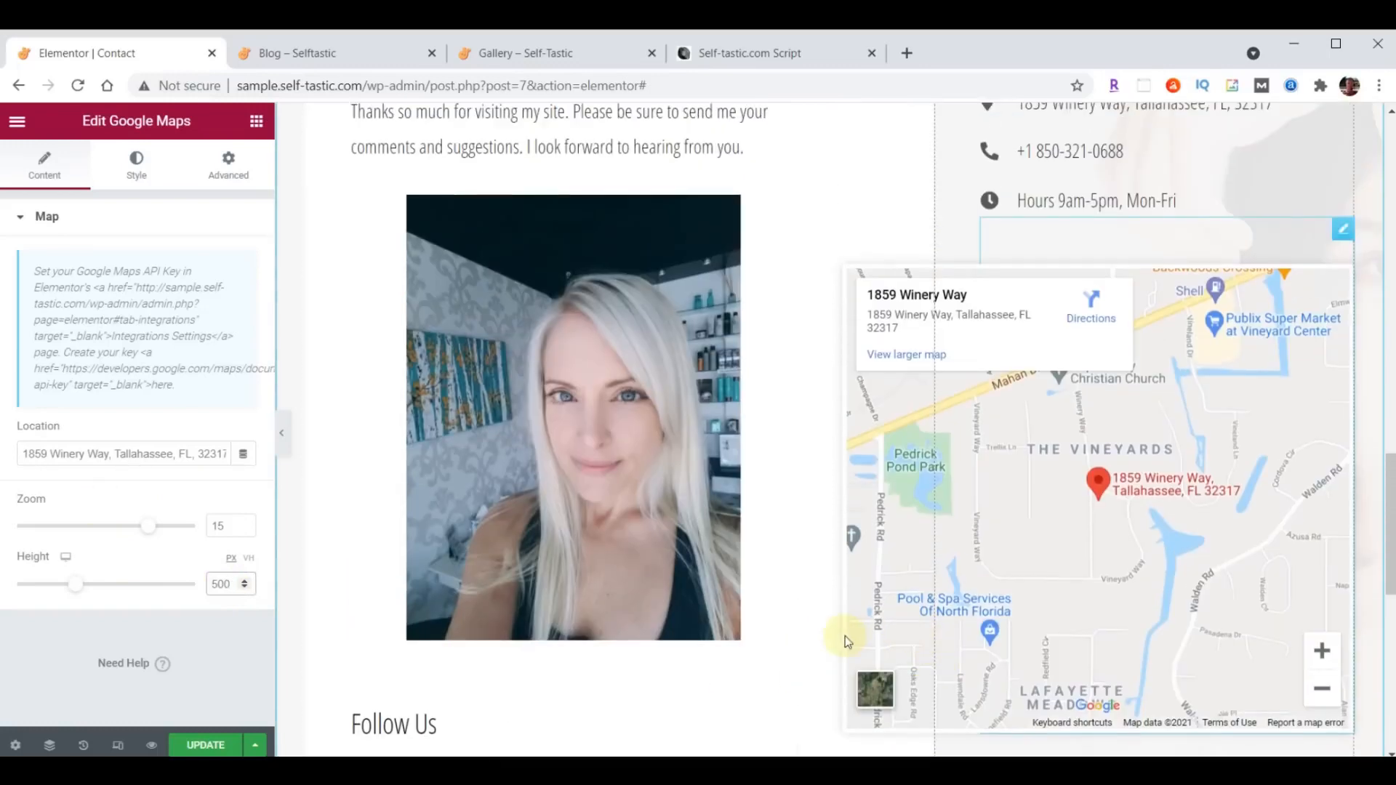
{"action": "scroll", "coordinate": [843, 639], "scroll_direction": "down", "scroll_amount": 3}
{"action": "left_click", "coordinate": [192, 746]}
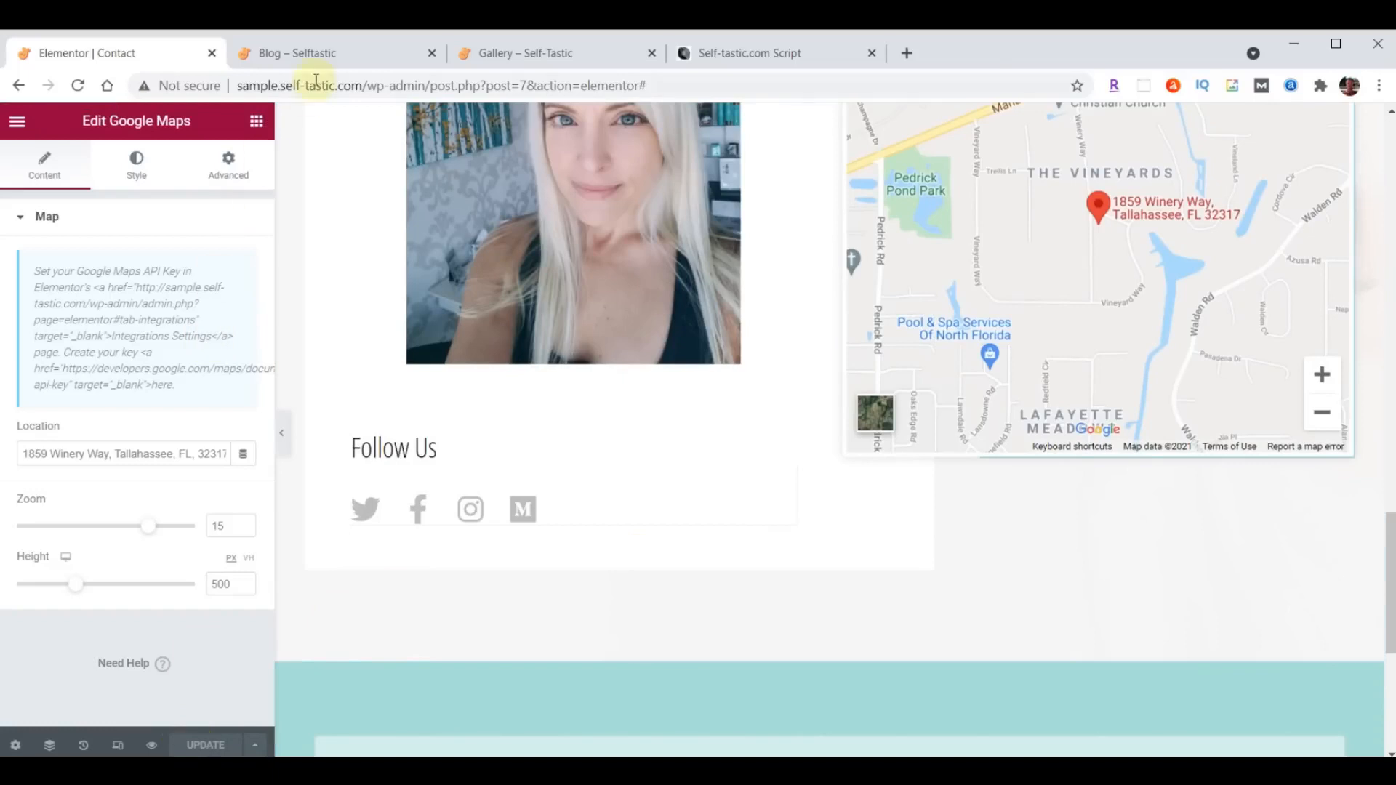
- Open the live Contact page from the Blog page and examine its message form, contact details, map and footer
{"action": "left_click", "coordinate": [320, 54]}
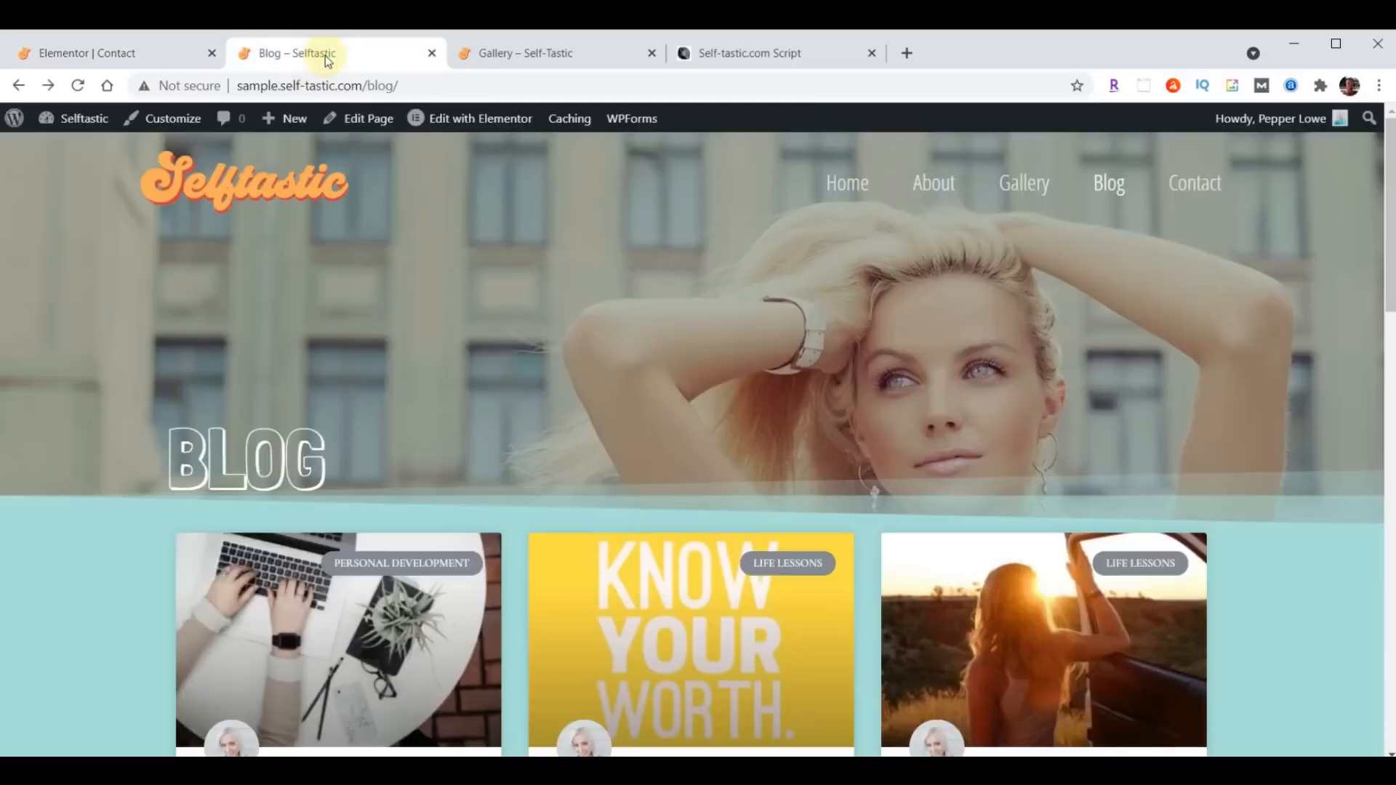
{"action": "left_click", "coordinate": [1195, 185]}
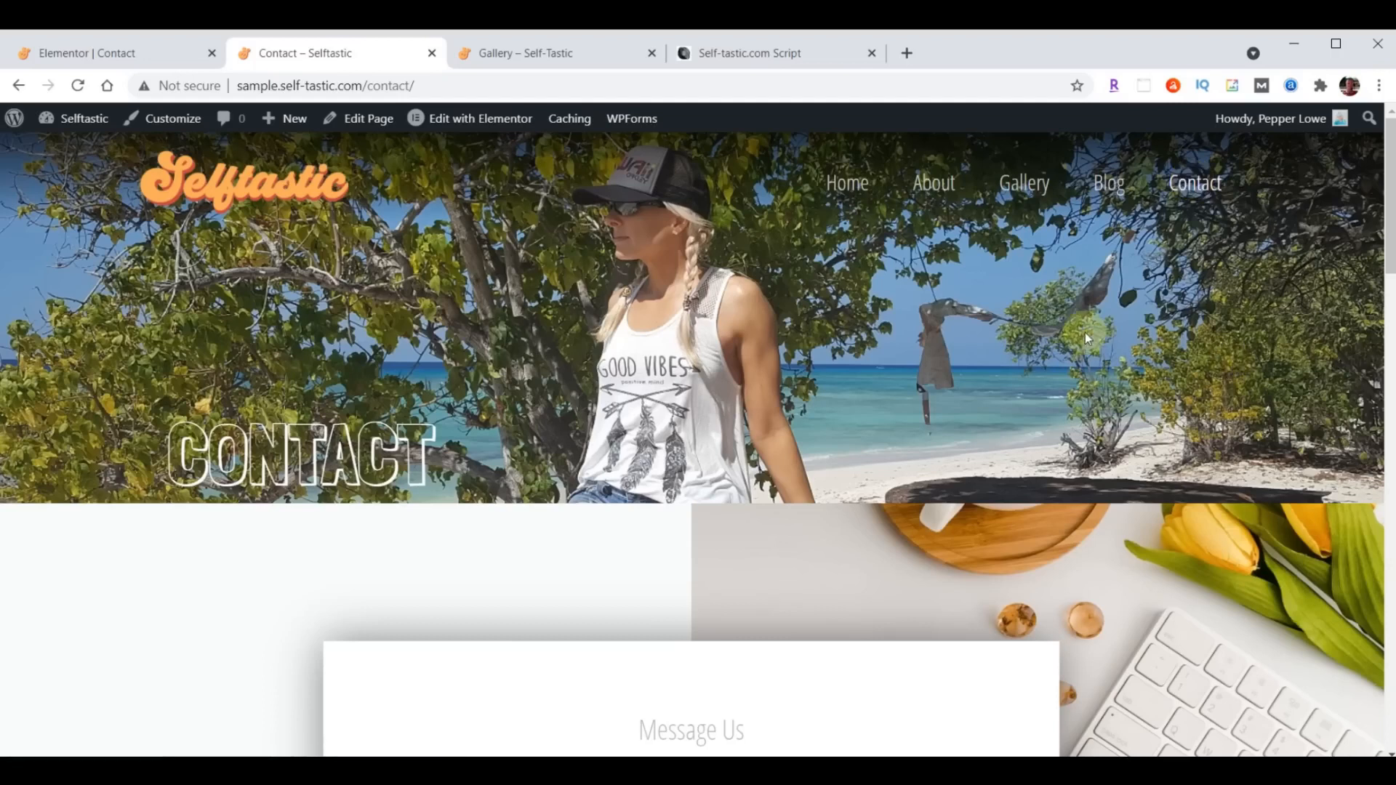
{"action": "scroll", "coordinate": [1085, 333], "scroll_direction": "down", "scroll_amount": 15}
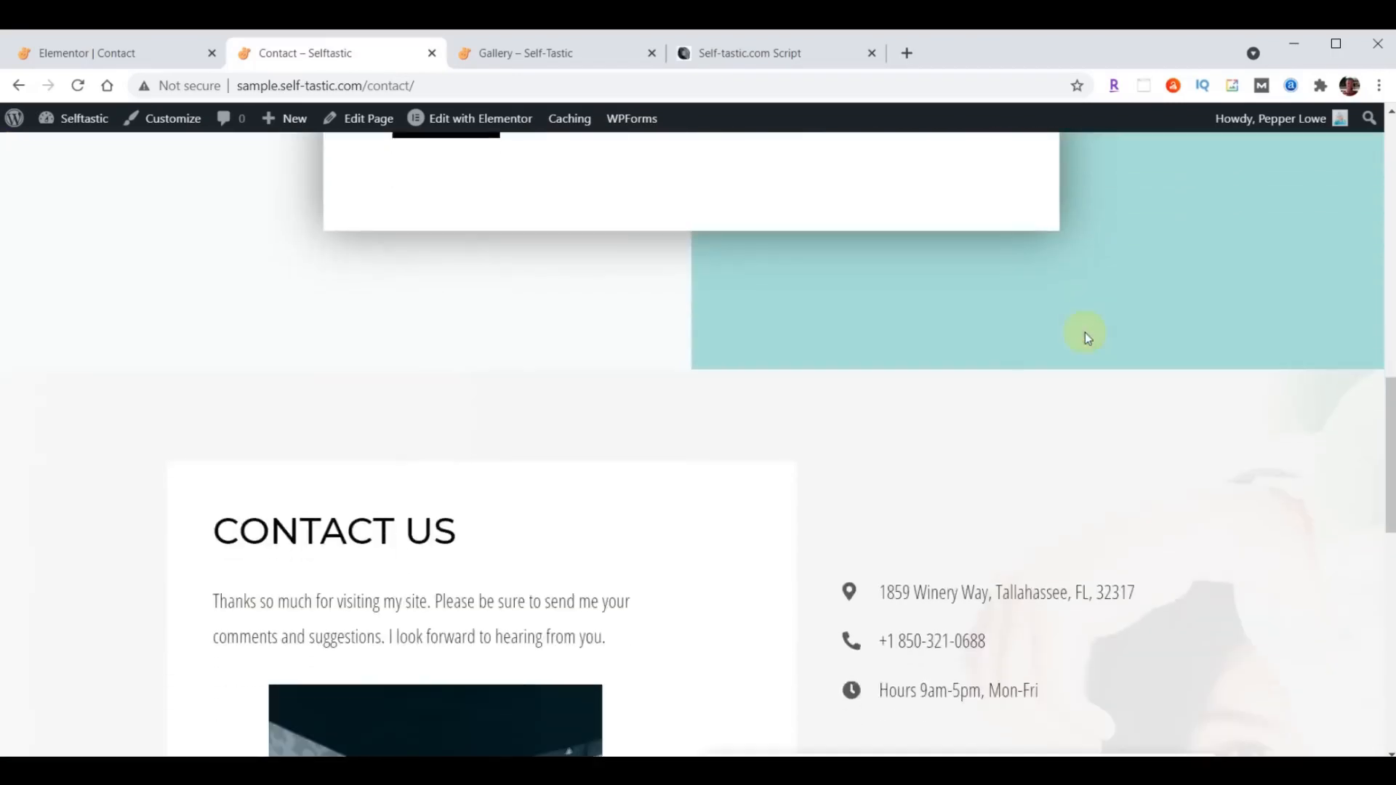
{"action": "scroll", "coordinate": [1084, 333], "scroll_direction": "down", "scroll_amount": 10}
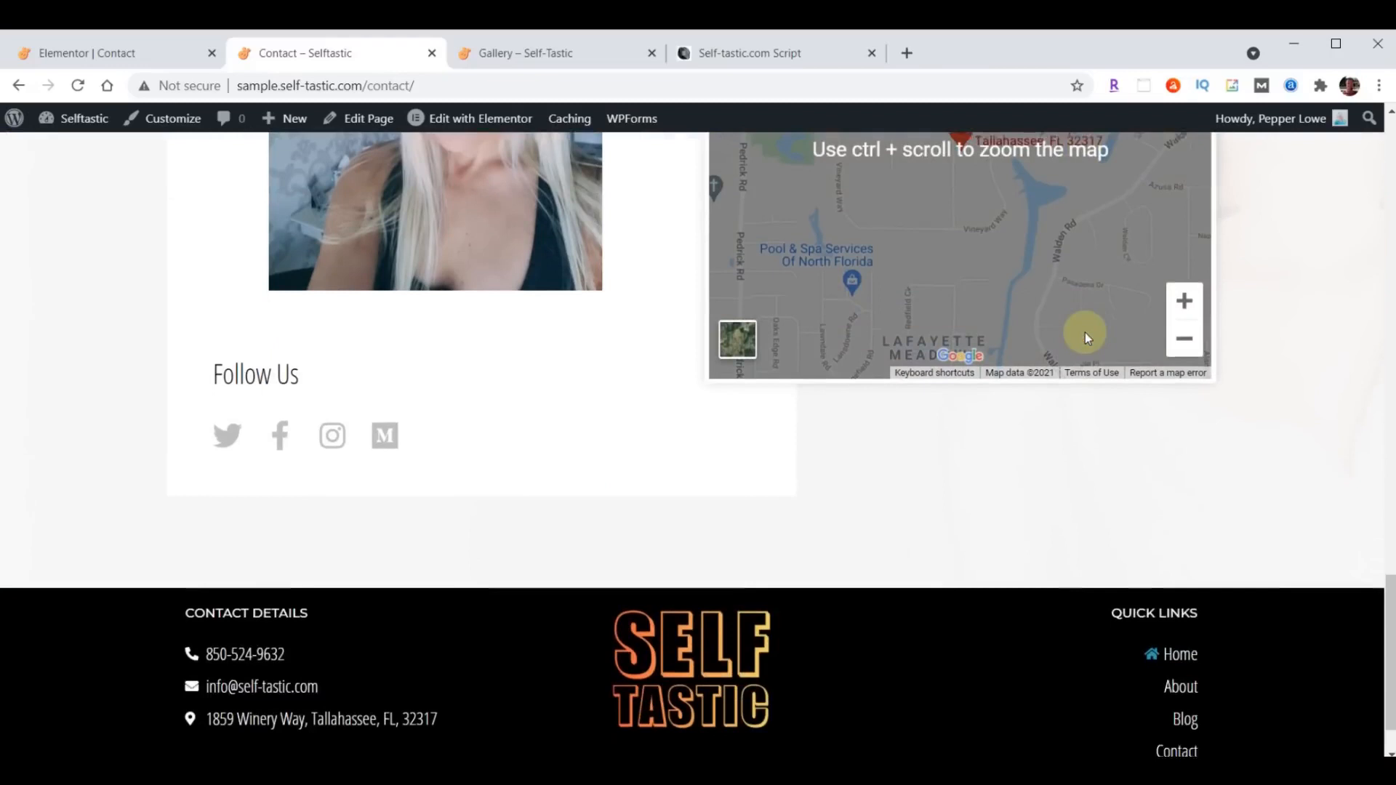
{"action": "scroll", "coordinate": [1037, 508], "scroll_direction": "down", "scroll_amount": 2}
{"action": "scroll", "coordinate": [1037, 508], "scroll_direction": "up", "scroll_amount": 12}
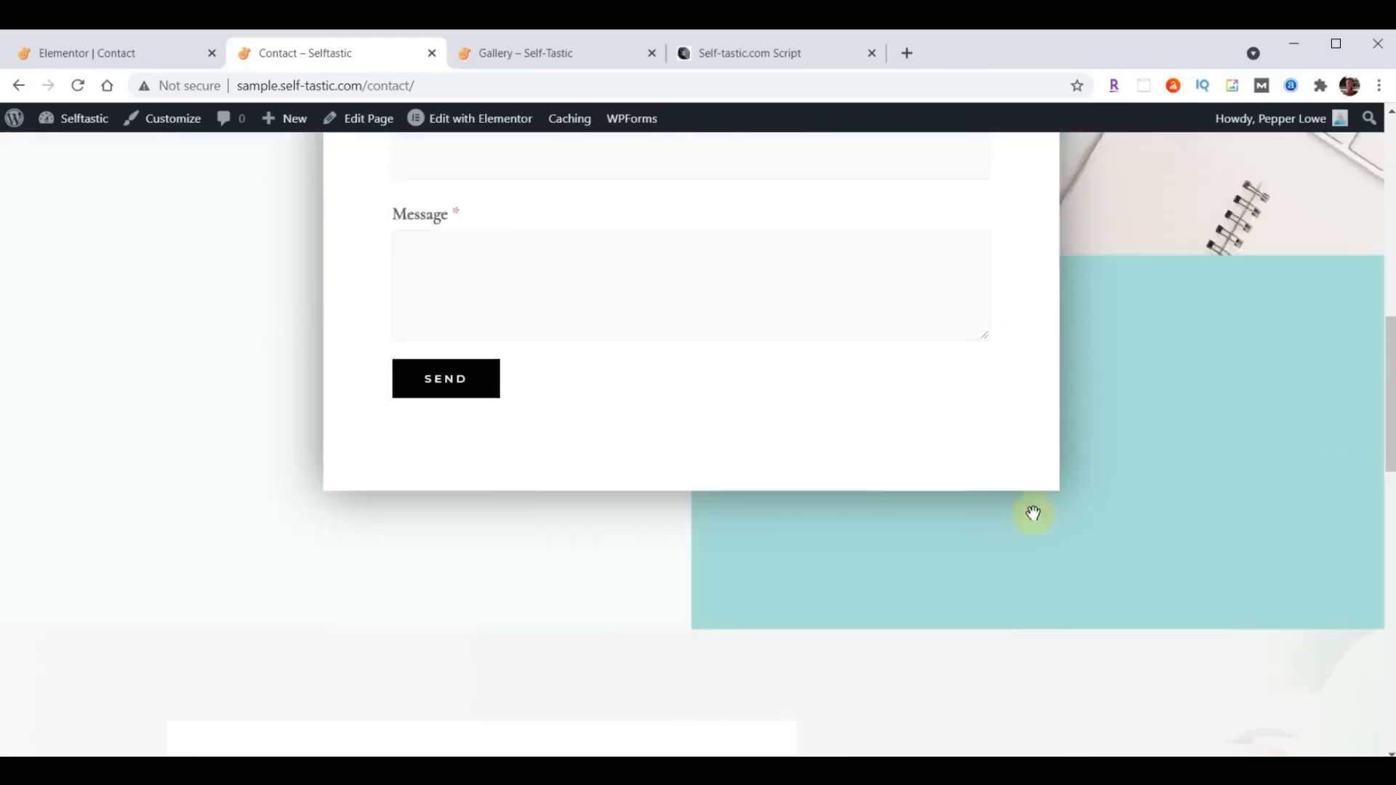
{"action": "scroll", "coordinate": [1033, 513], "scroll_direction": "up", "scroll_amount": 6}
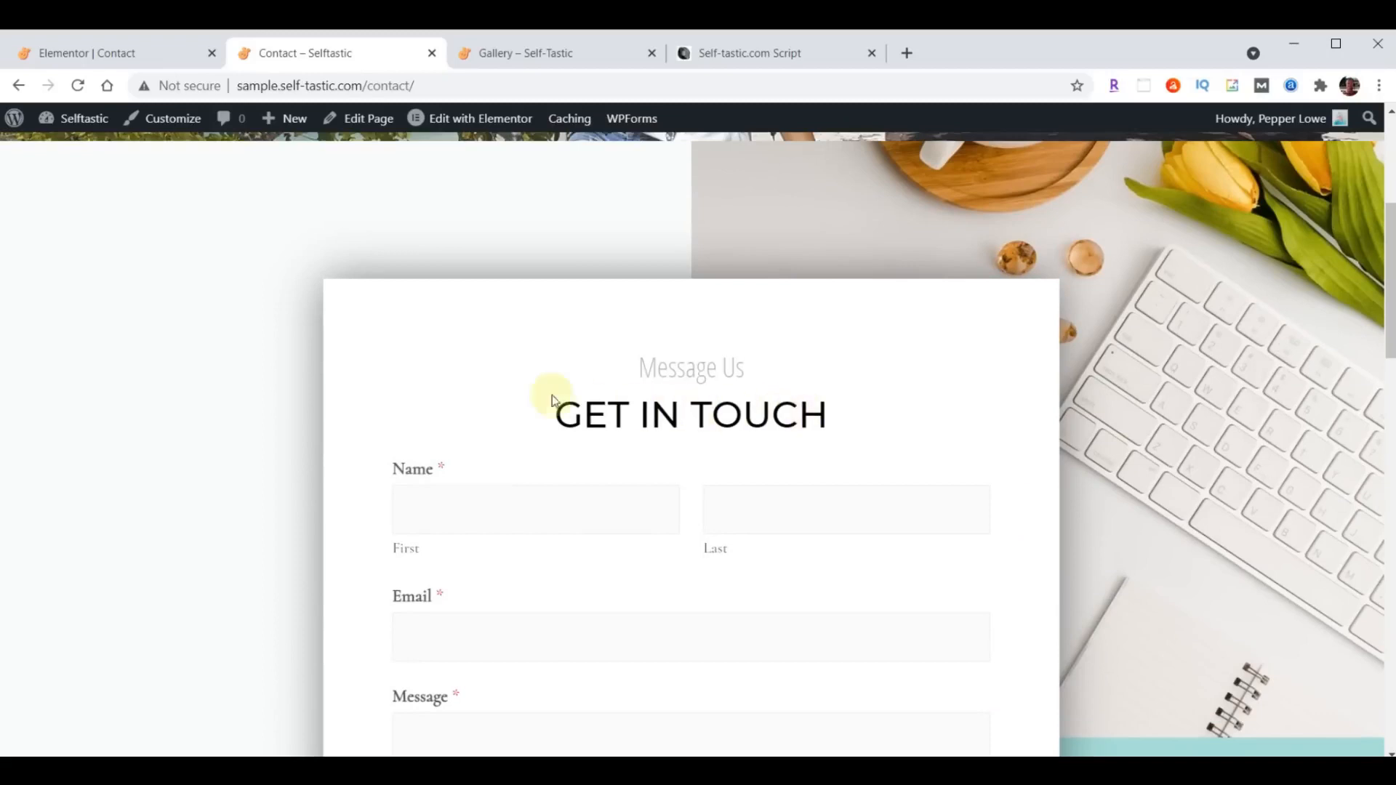
- Exit the Elementor editor to the WordPress dashboard and open the Contact Form in the WPForms builder
{"action": "left_click", "coordinate": [86, 54]}
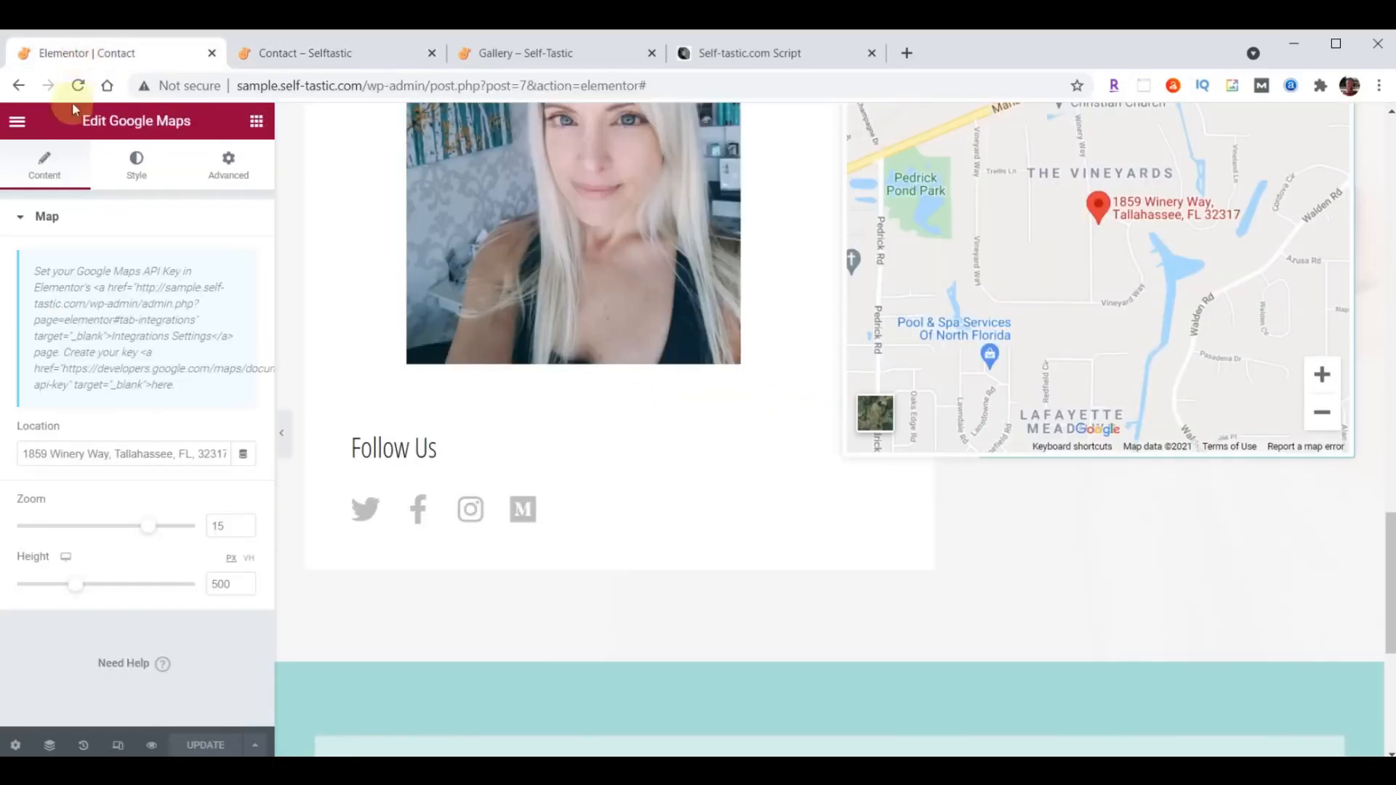
{"action": "left_click", "coordinate": [18, 124]}
{"action": "left_click", "coordinate": [115, 447]}
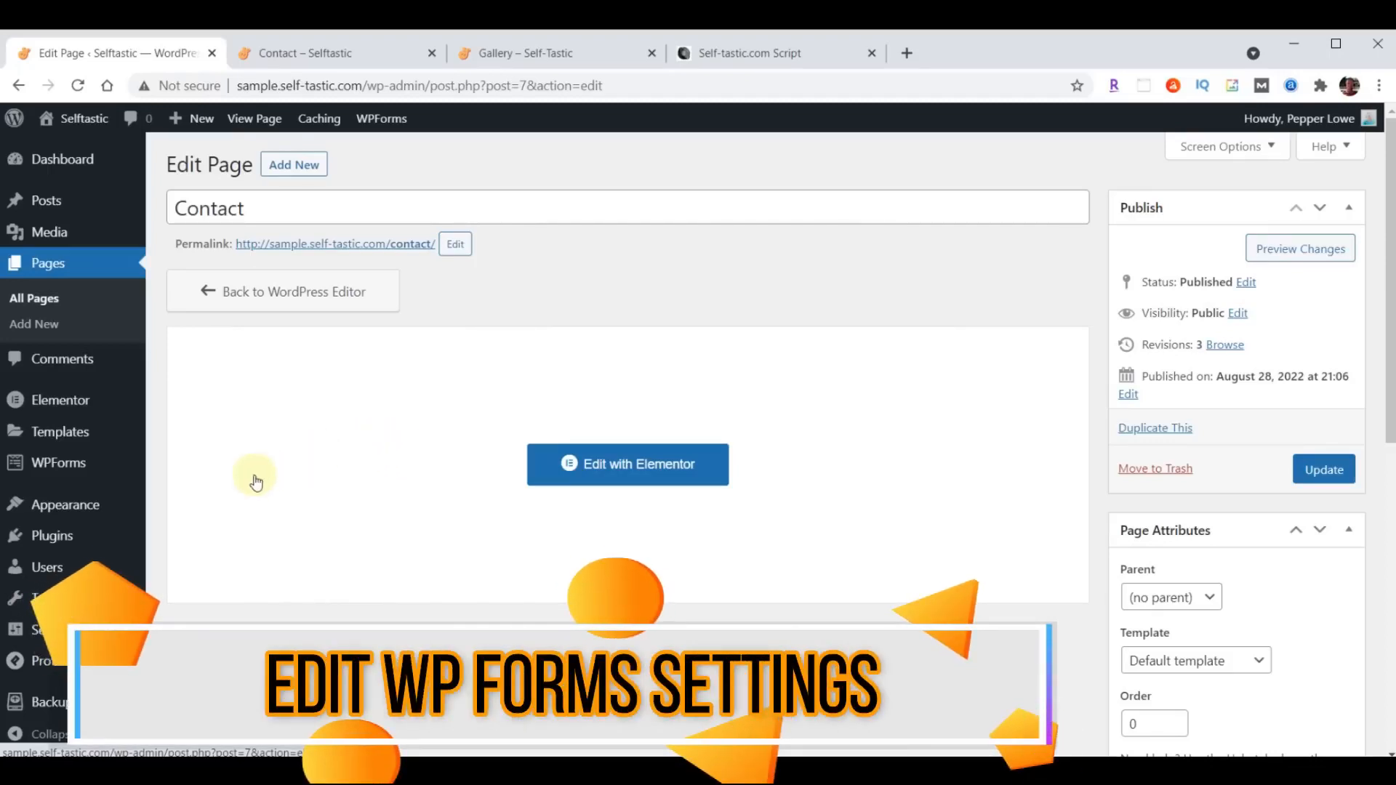
{"action": "left_click", "coordinate": [55, 472]}
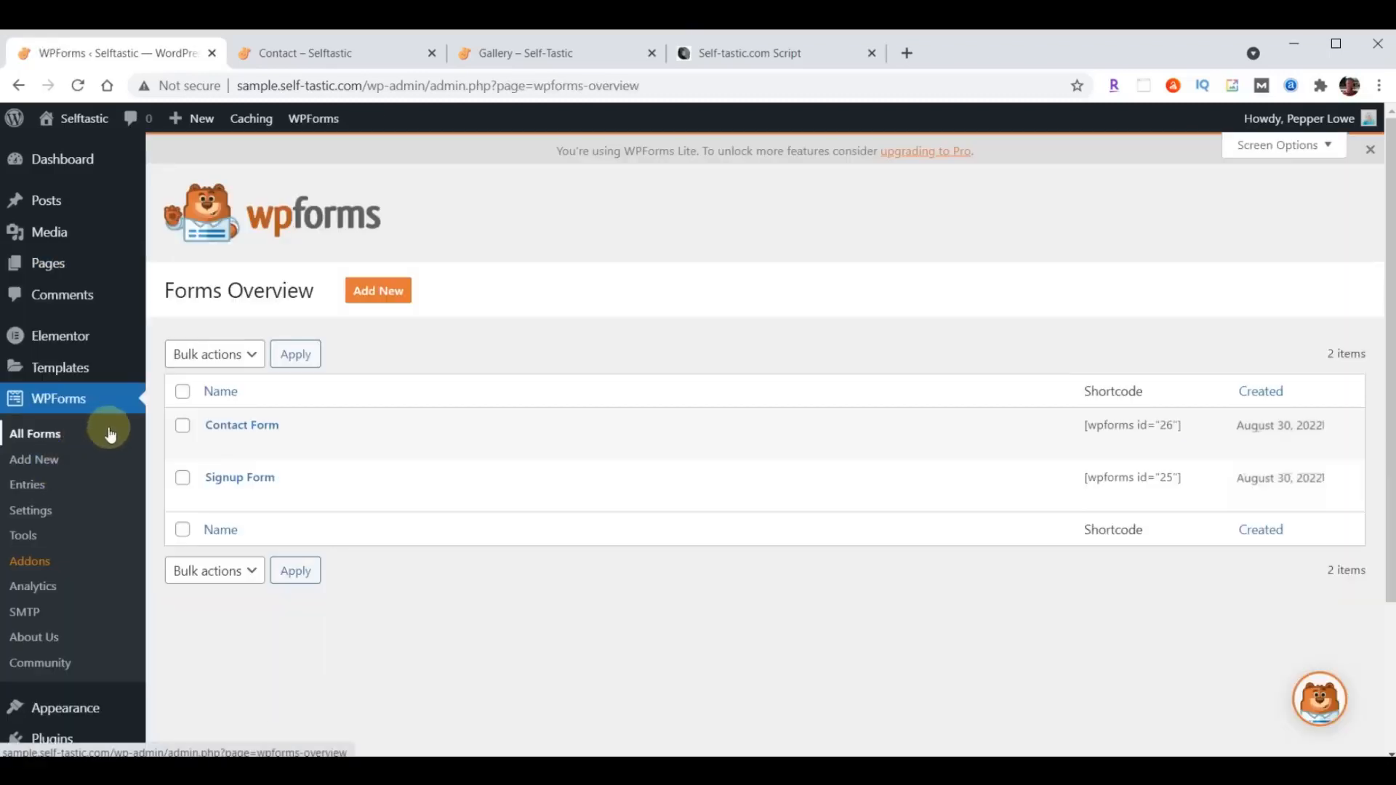
{"action": "left_click", "coordinate": [245, 429]}
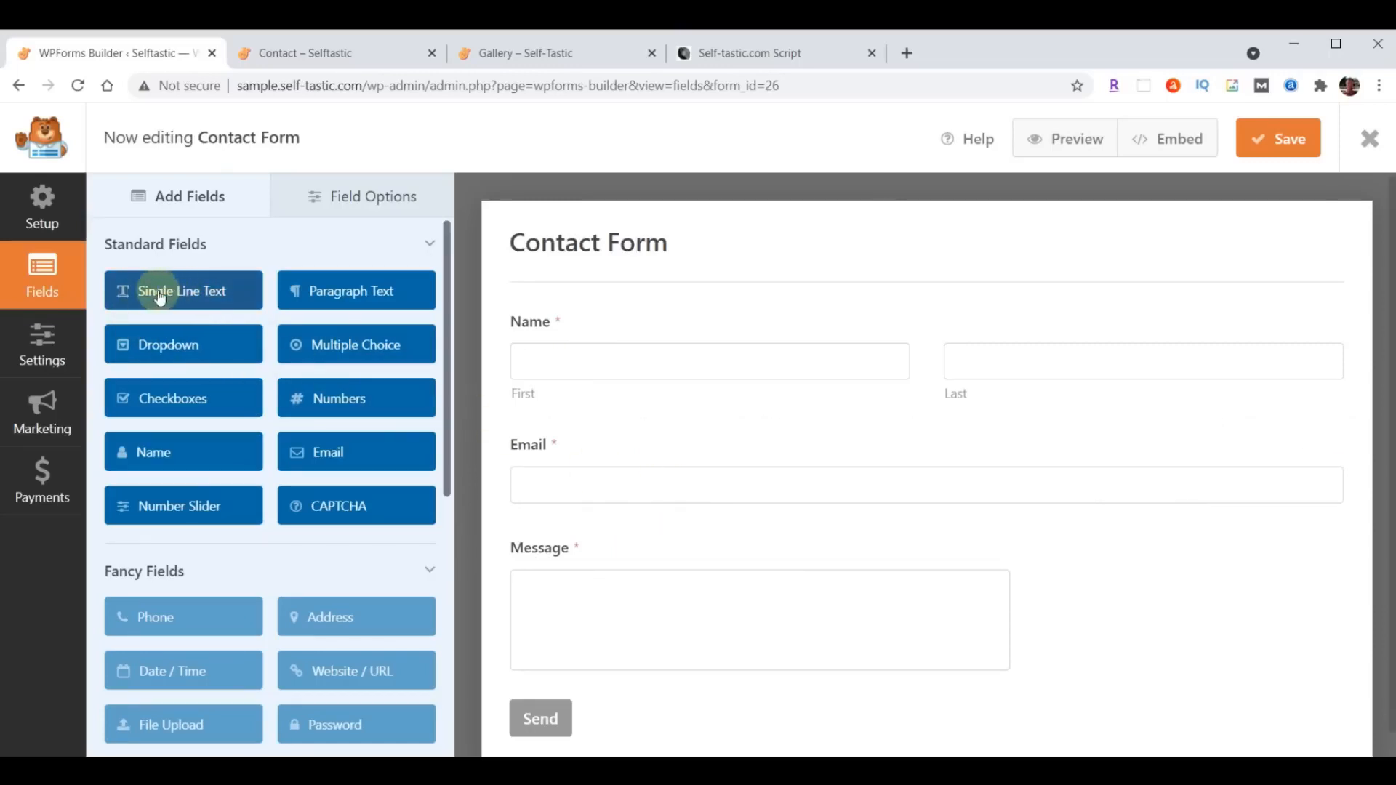
- Add a Single Line Text field between Name and Email in the Contact Form and label it "Subject"
{"action": "left_click_drag", "start_coordinate": [158, 298], "coordinate": [571, 474]}
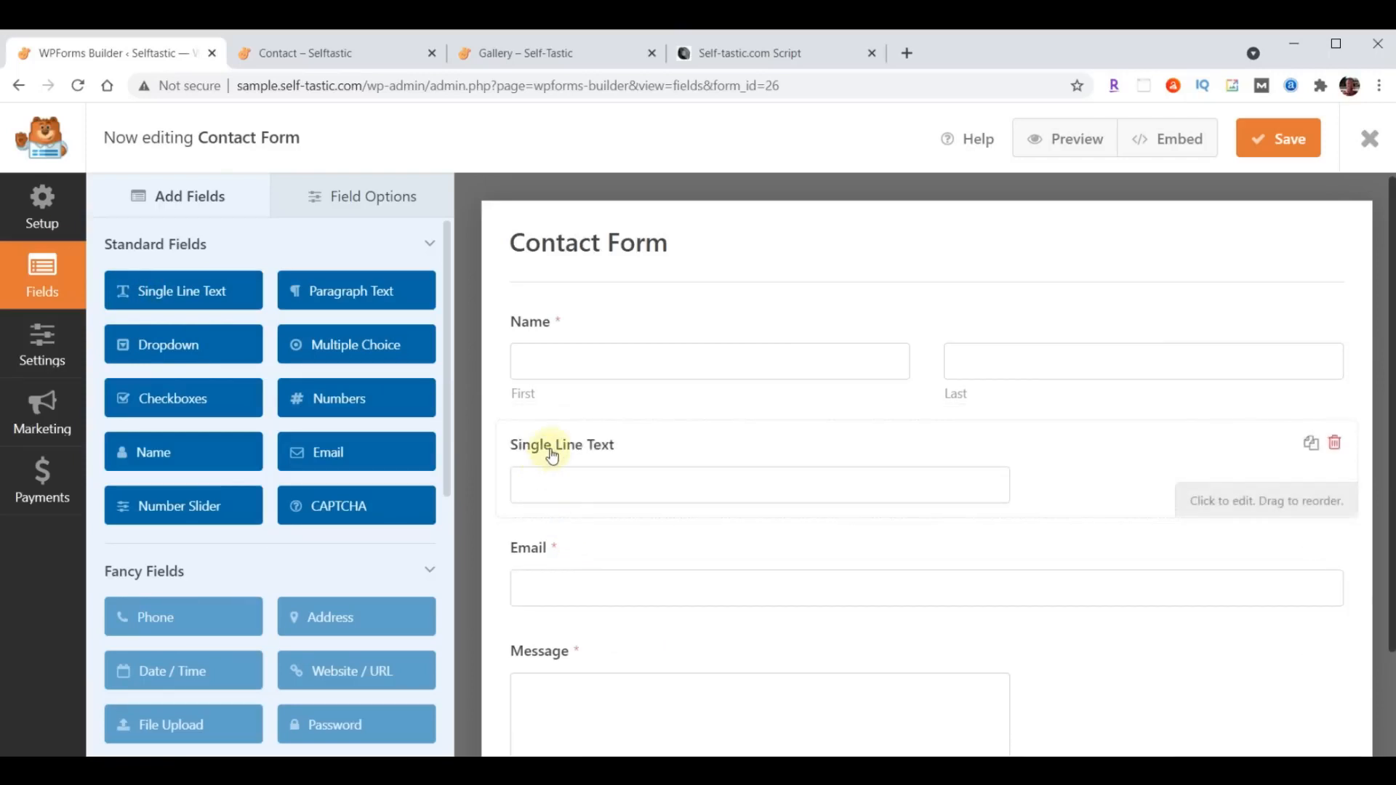
{"action": "left_click", "coordinate": [361, 196]}
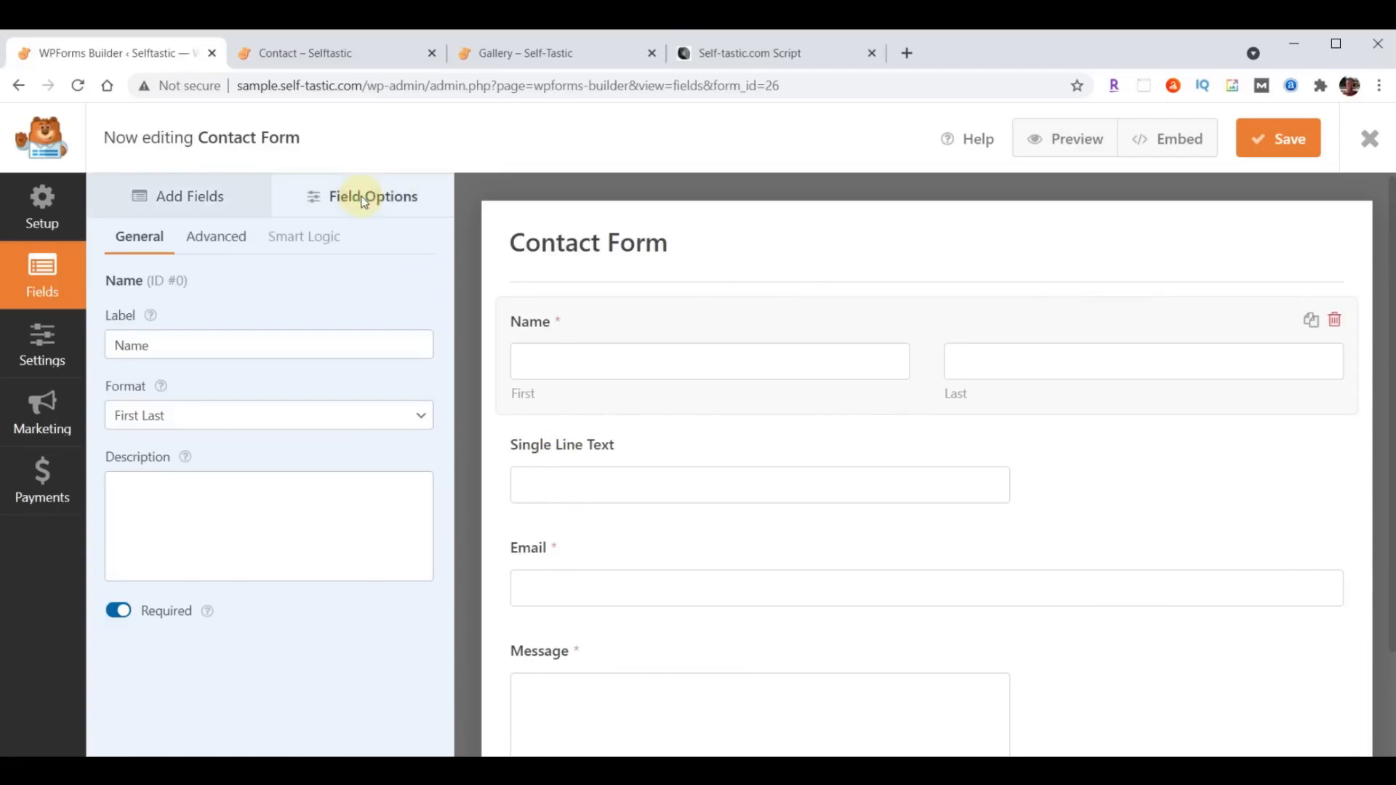
{"action": "left_click", "coordinate": [583, 449]}
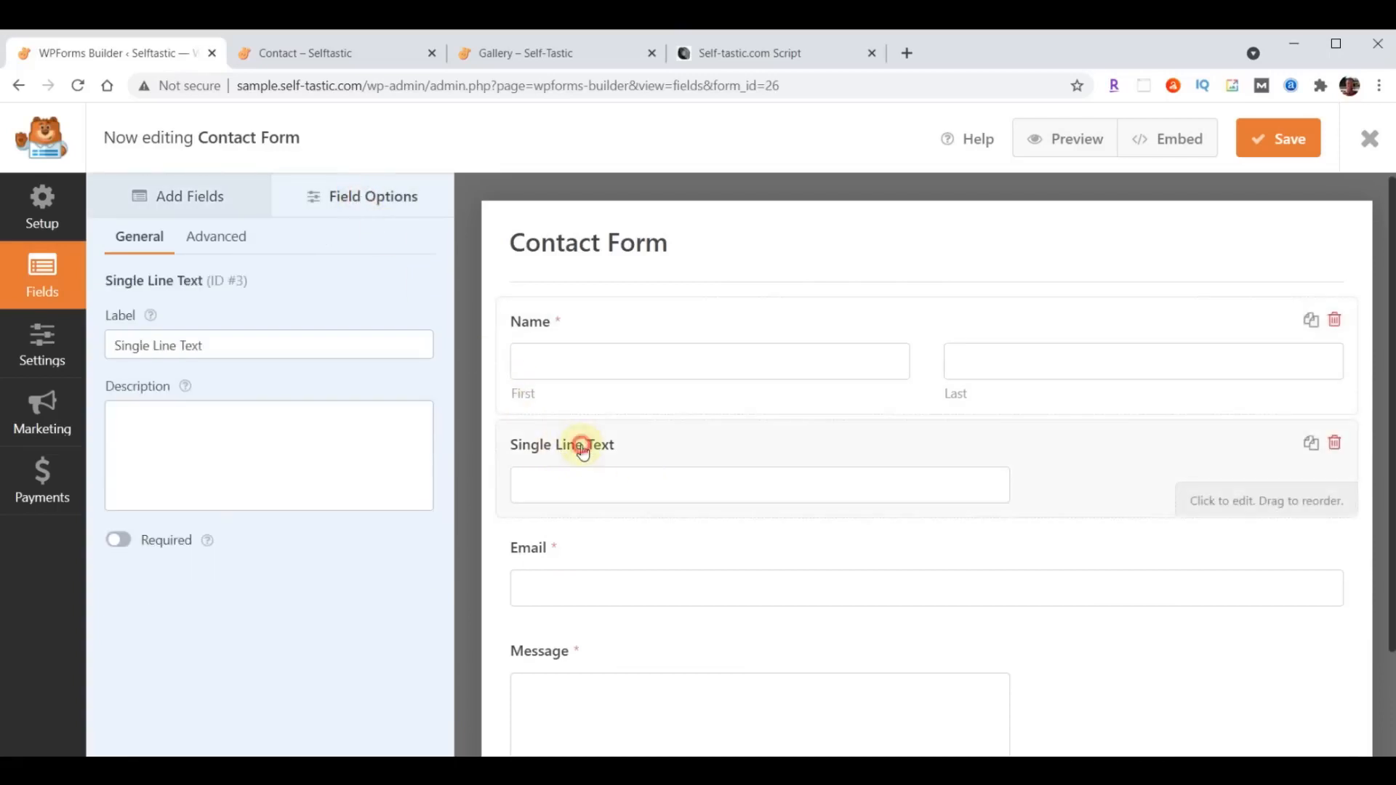
{"action": "left_click", "coordinate": [114, 347]}
{"action": "key", "text": "ctrl+a"}
{"action": "type", "text": "Subject"}
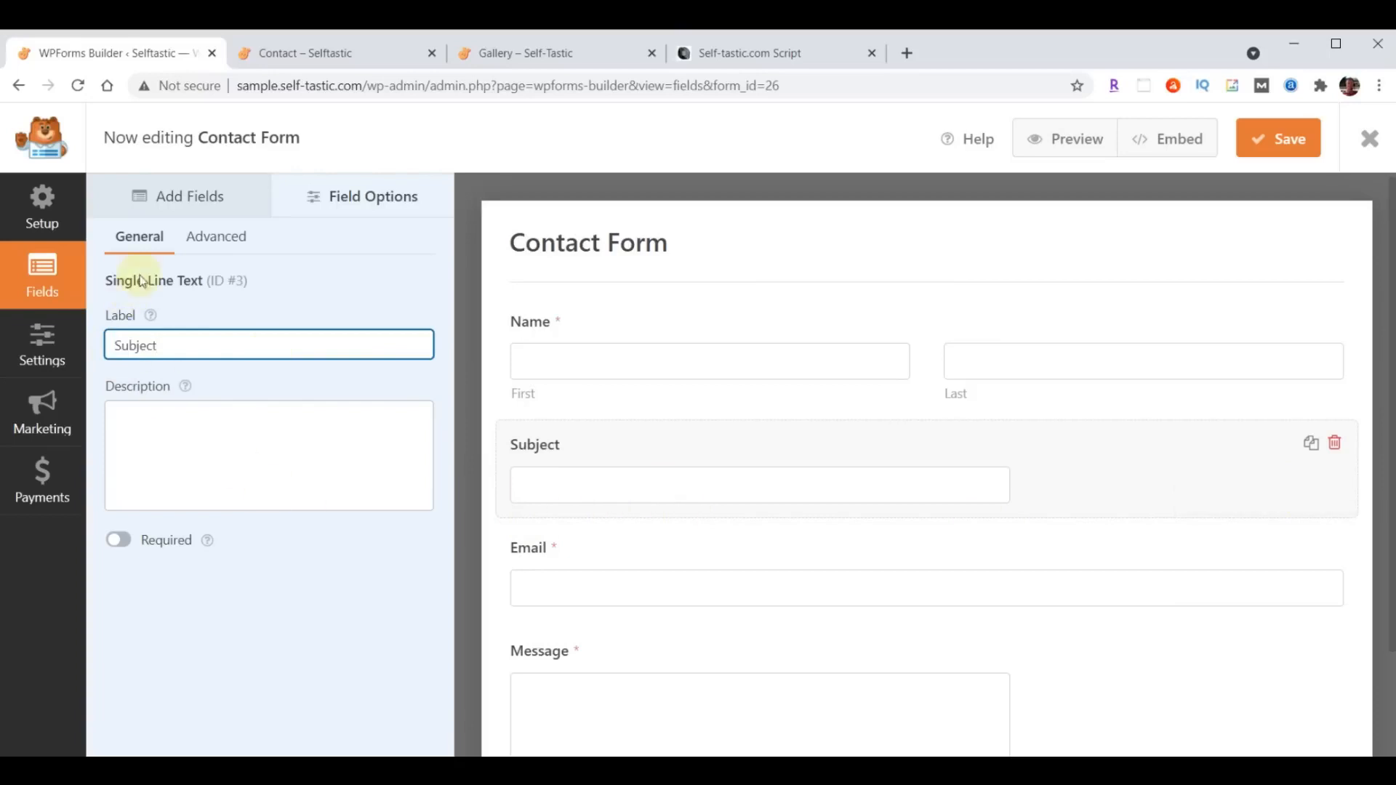
- Set the Subject field's size to Large and return to the list of available form fields
{"action": "left_click", "coordinate": [214, 238]}
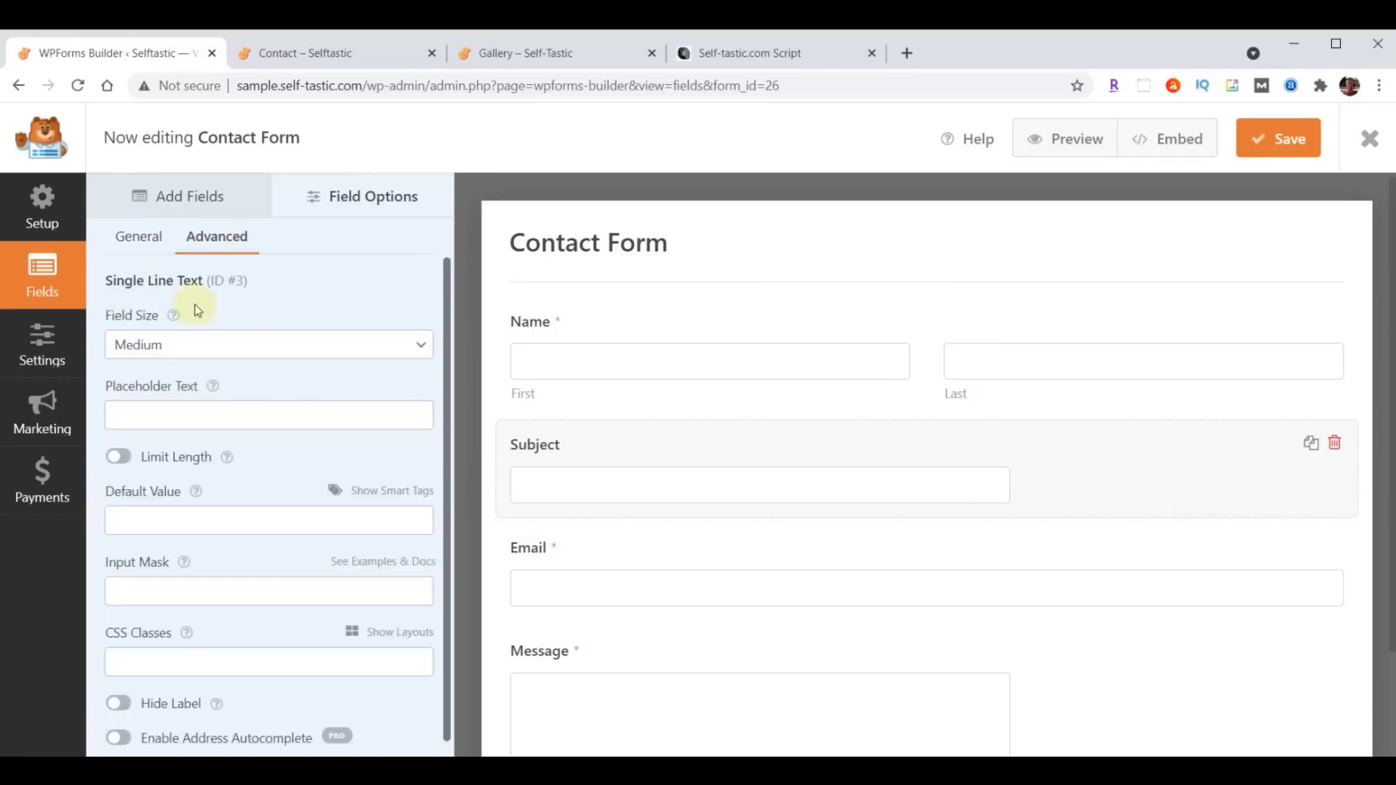
{"action": "left_click", "coordinate": [207, 343]}
{"action": "left_click", "coordinate": [200, 408]}
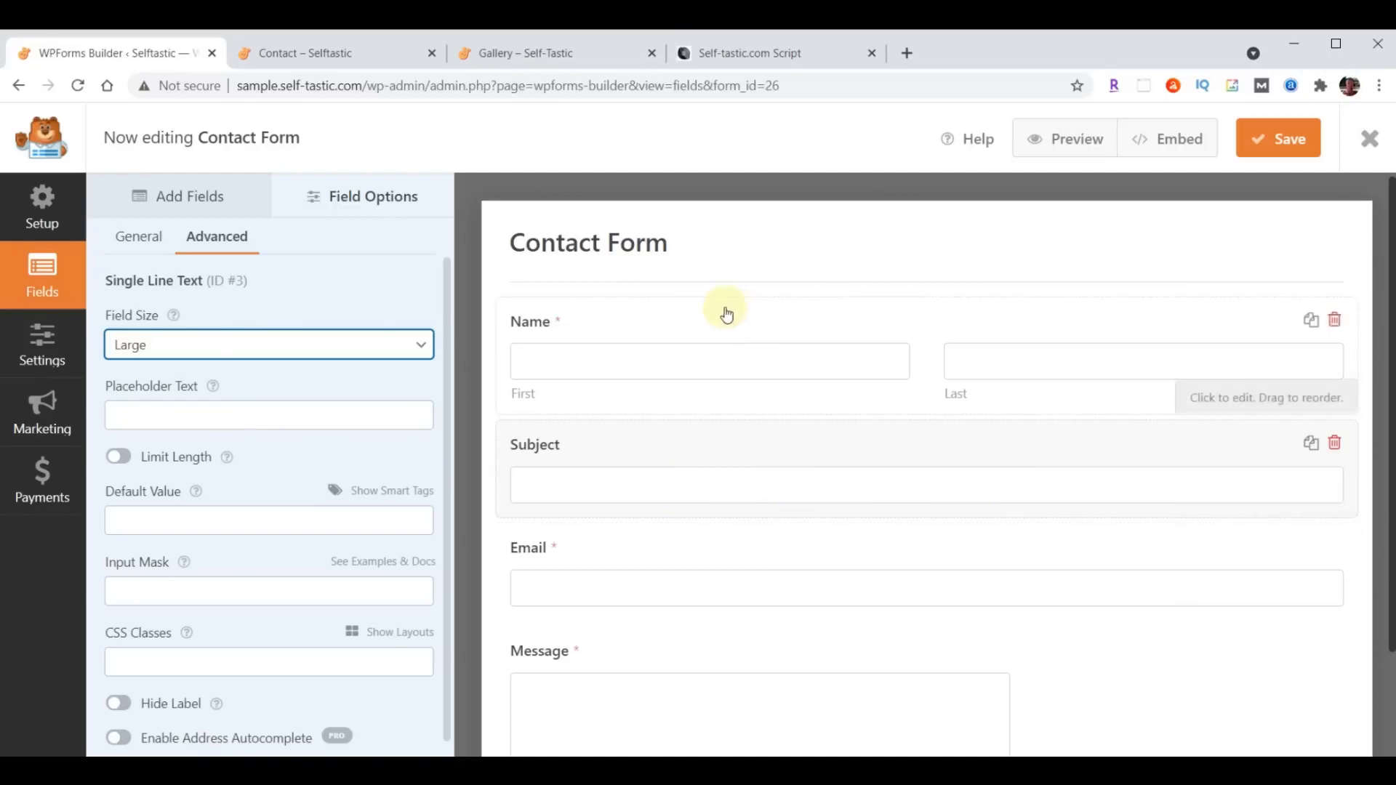
{"action": "left_click", "coordinate": [172, 201]}
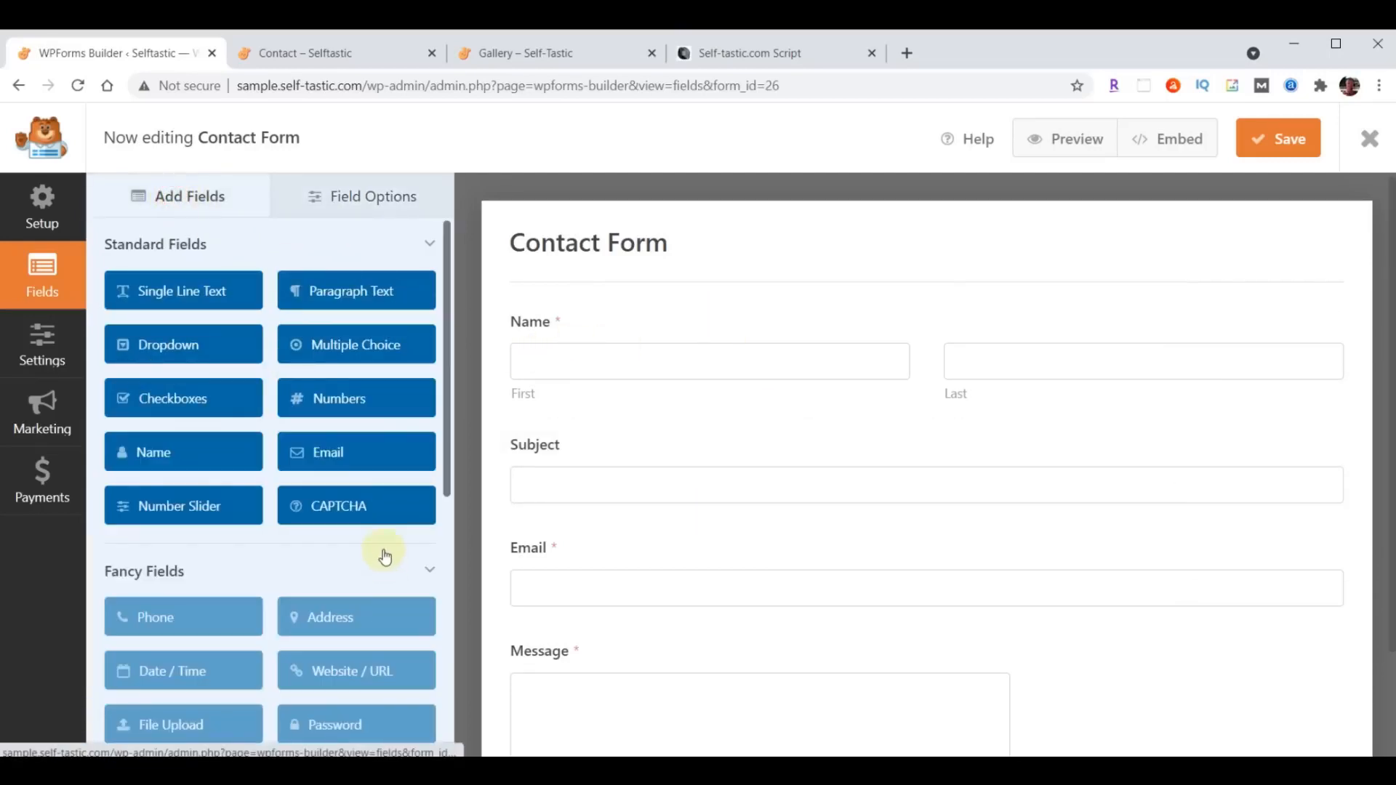
- Try to add the Phone field from the Fancy Fields to the Contact Form
{"action": "scroll", "coordinate": [383, 555], "scroll_direction": "down", "scroll_amount": 1}
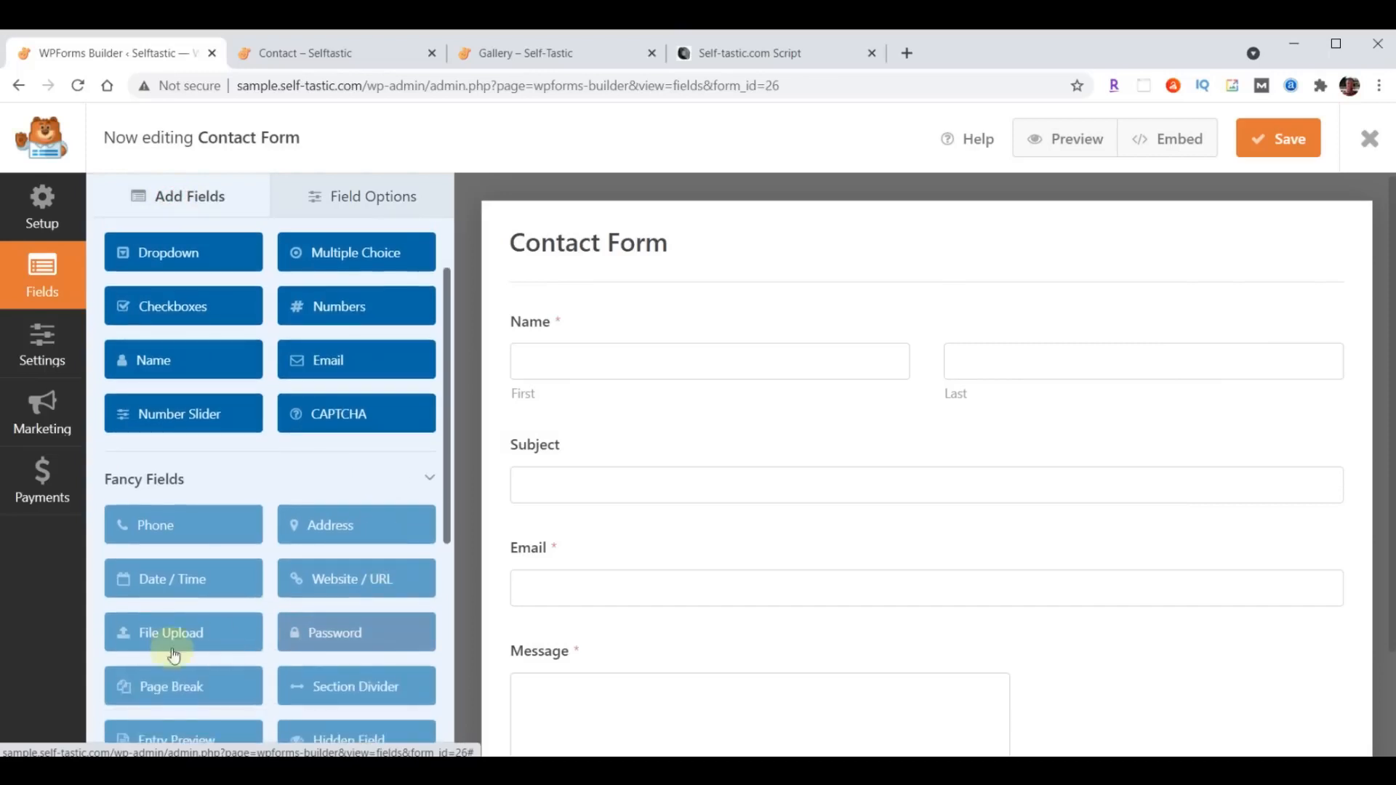
{"action": "left_click", "coordinate": [143, 531]}
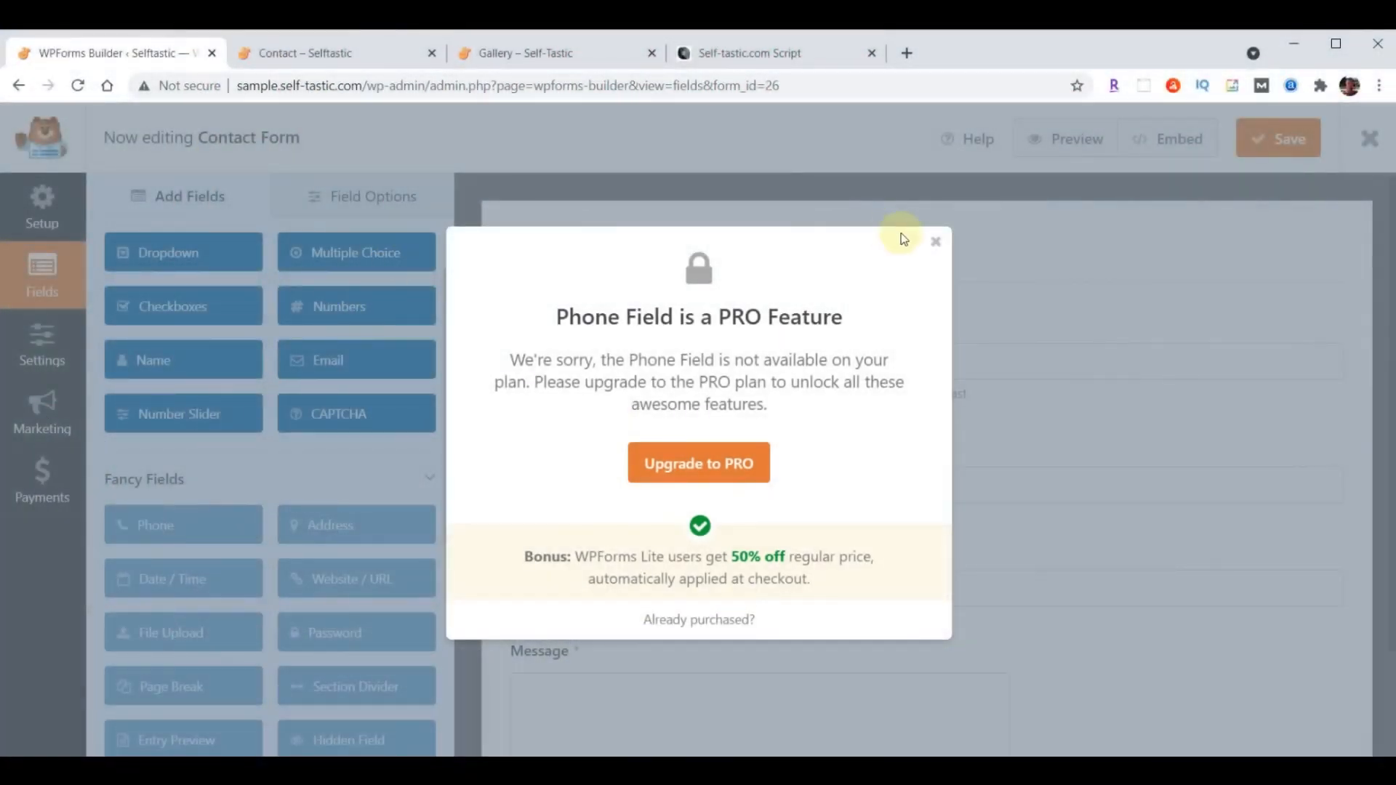
{"action": "left_click", "coordinate": [936, 242]}
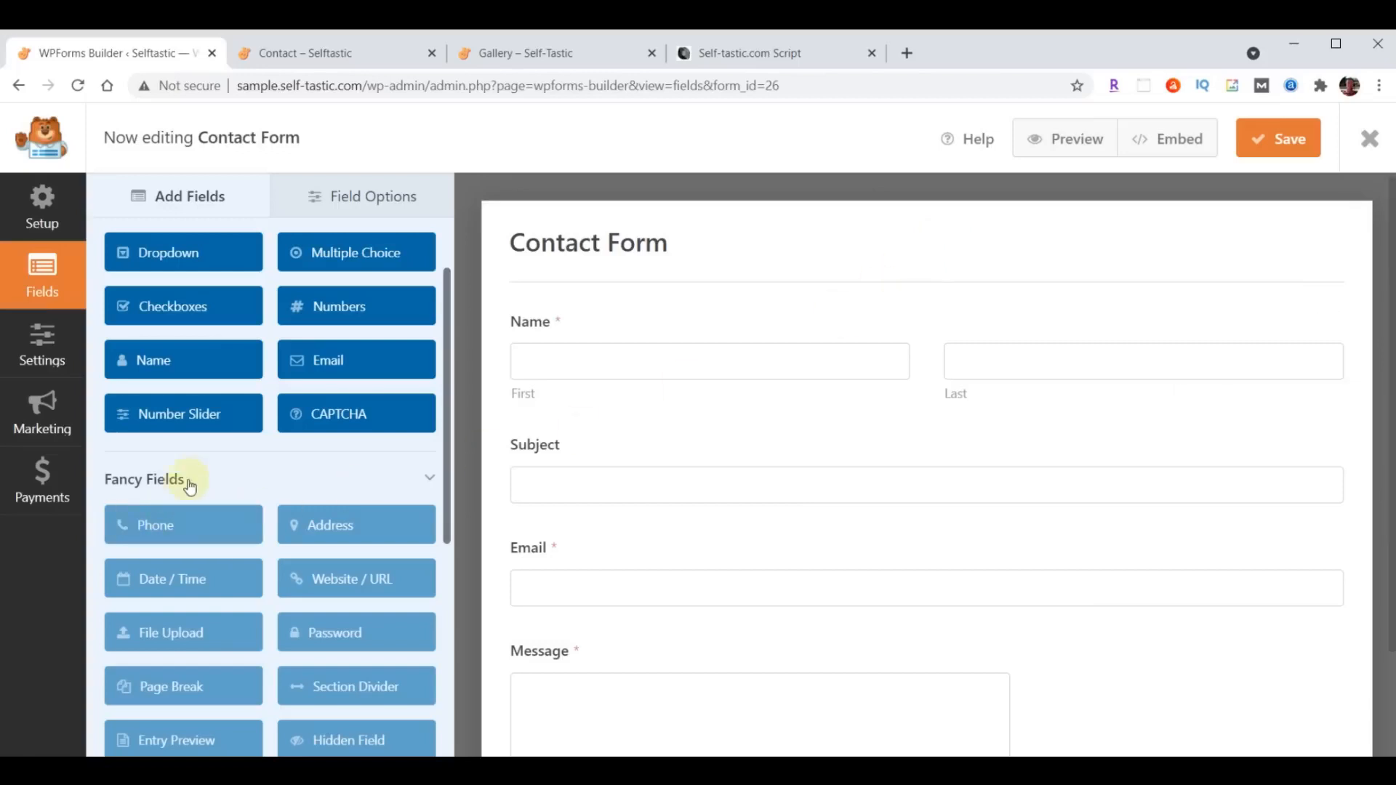
- Add a Single Line Text field between Subject and Email in the Contact Form and label it "Phone"
{"action": "scroll", "coordinate": [207, 474], "scroll_direction": "up", "scroll_amount": 2}
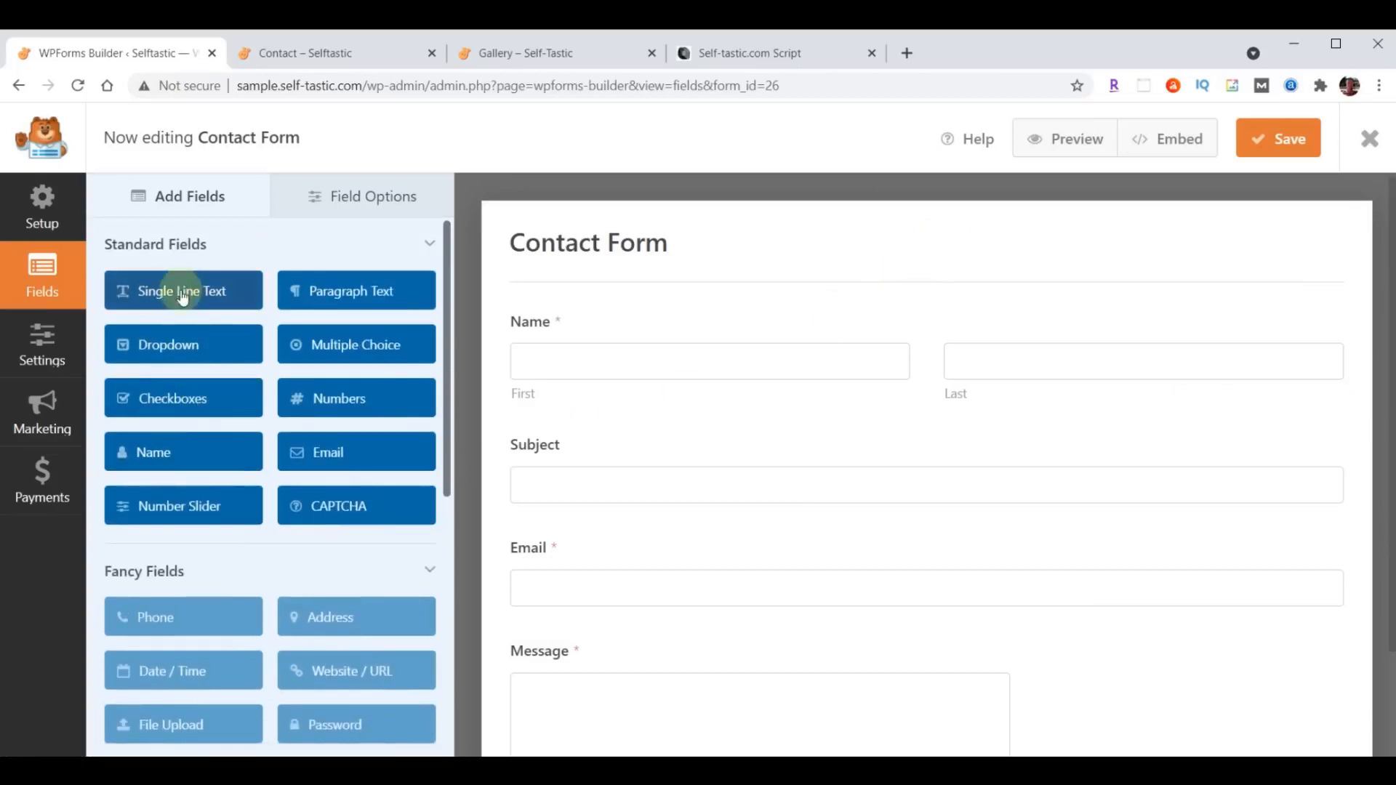
{"action": "left_click_drag", "start_coordinate": [172, 287], "coordinate": [596, 544]}
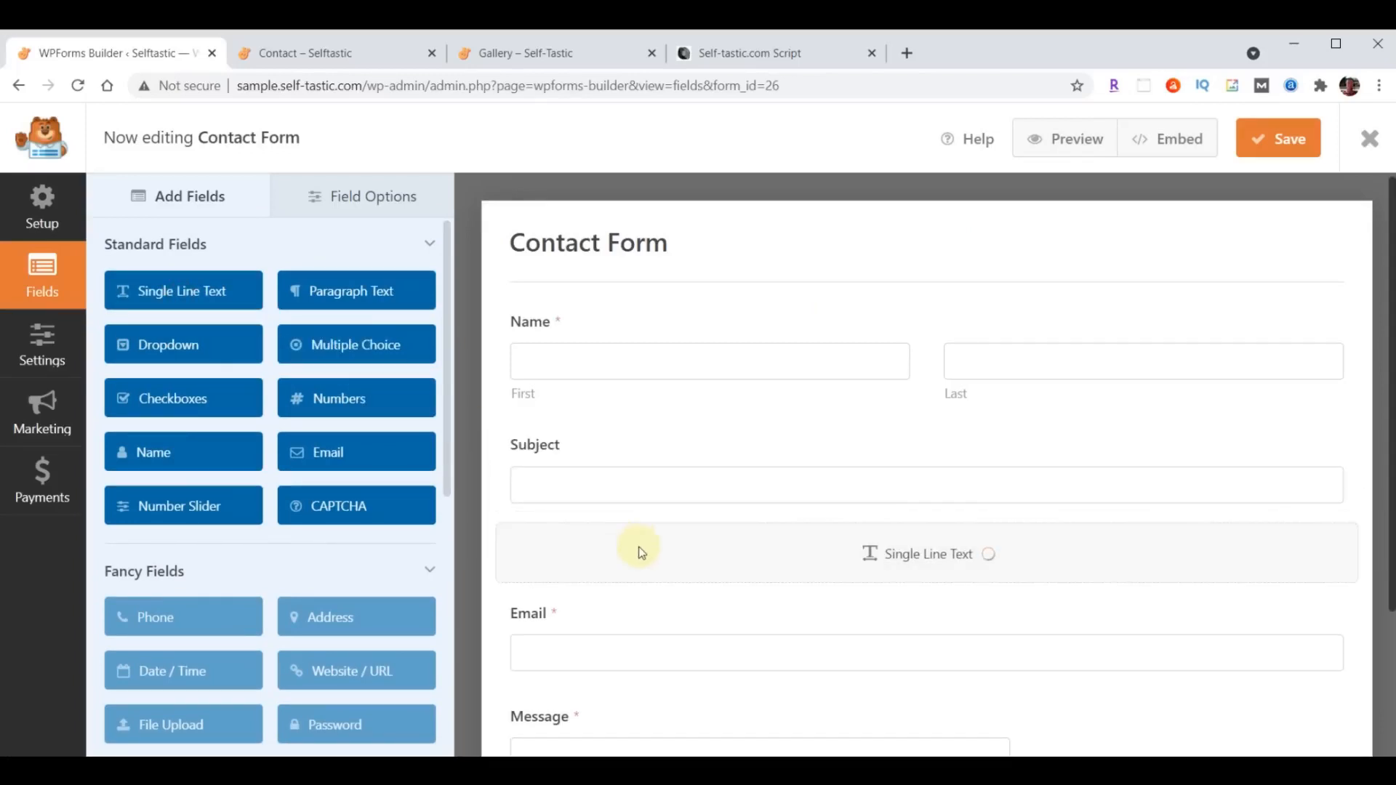
{"action": "left_click", "coordinate": [388, 197]}
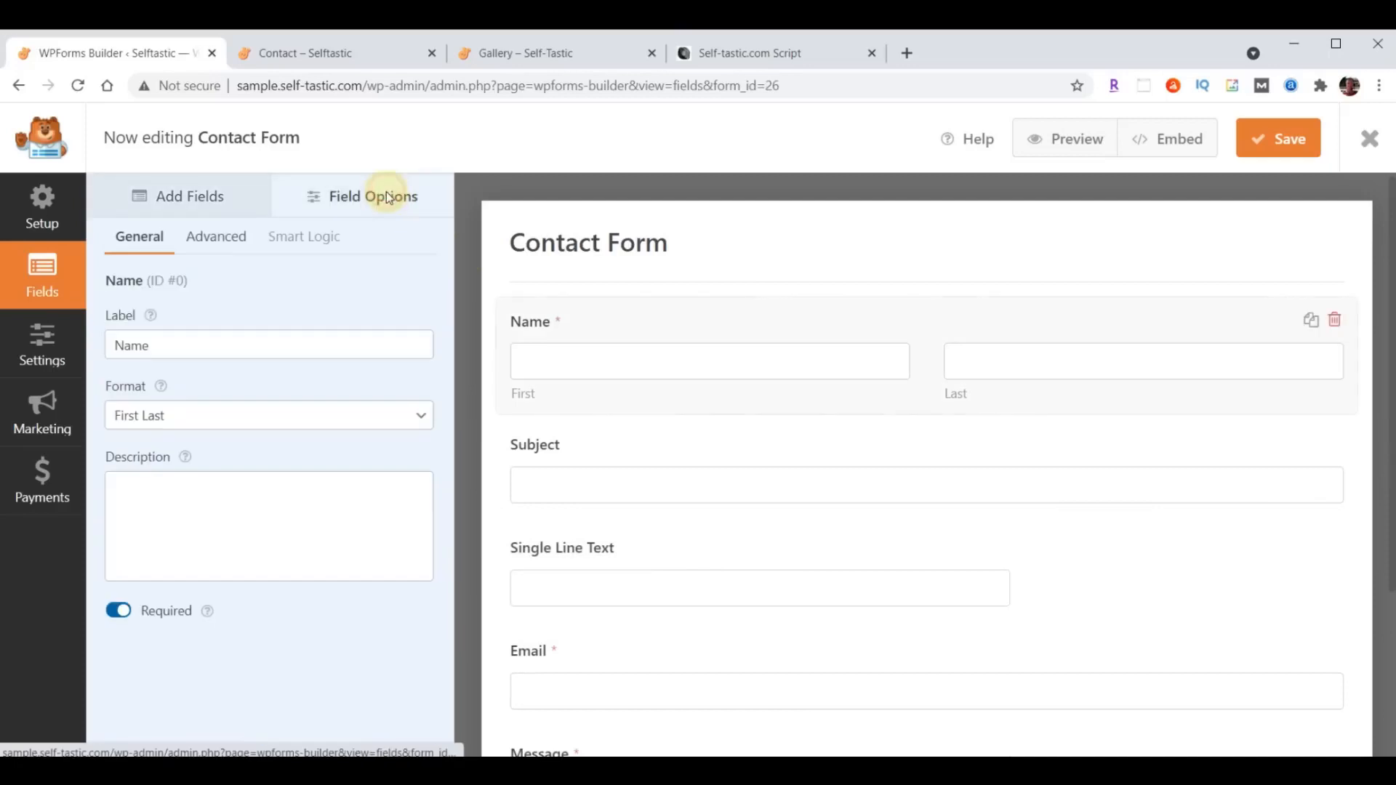
{"action": "left_click", "coordinate": [585, 588]}
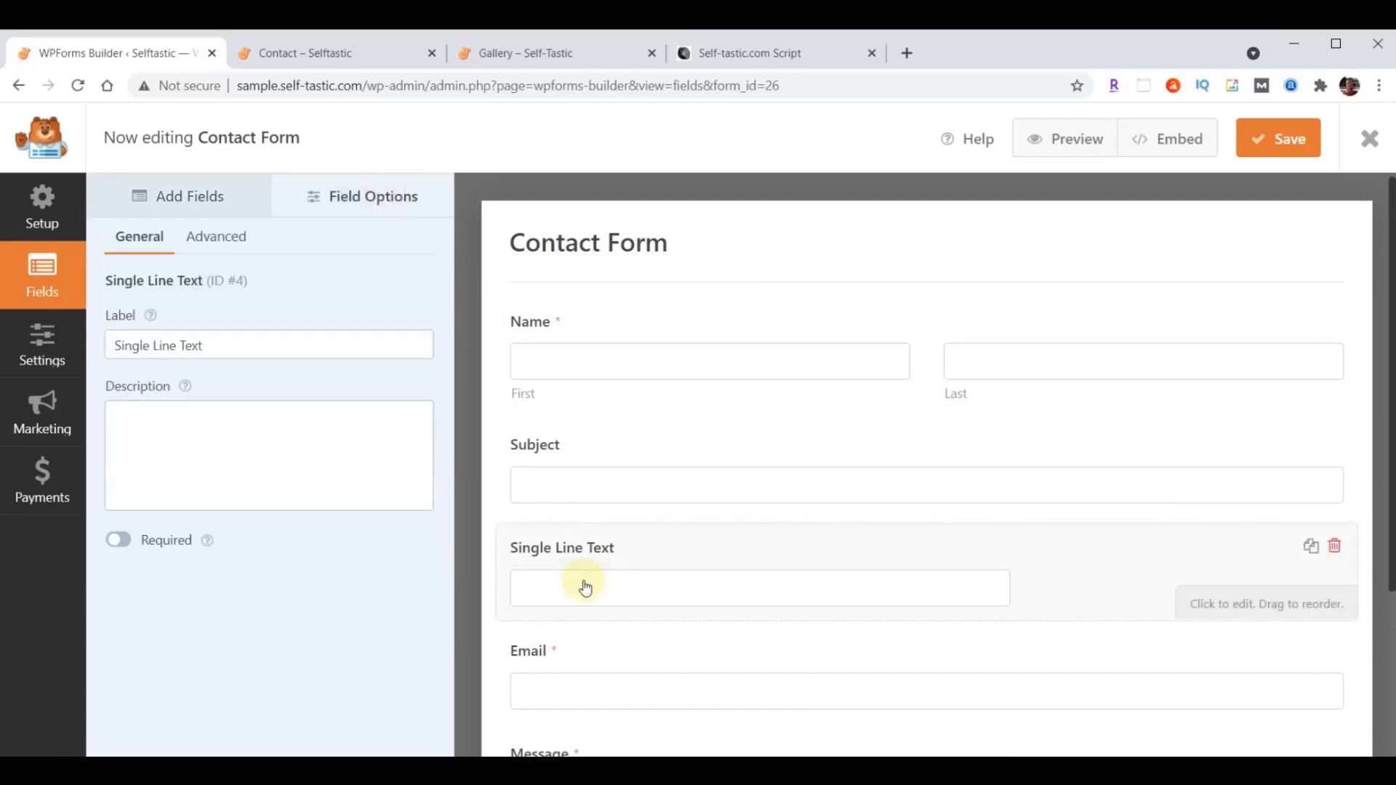
{"action": "triple_click", "coordinate": [203, 346]}
{"action": "type", "text": "Phone"}
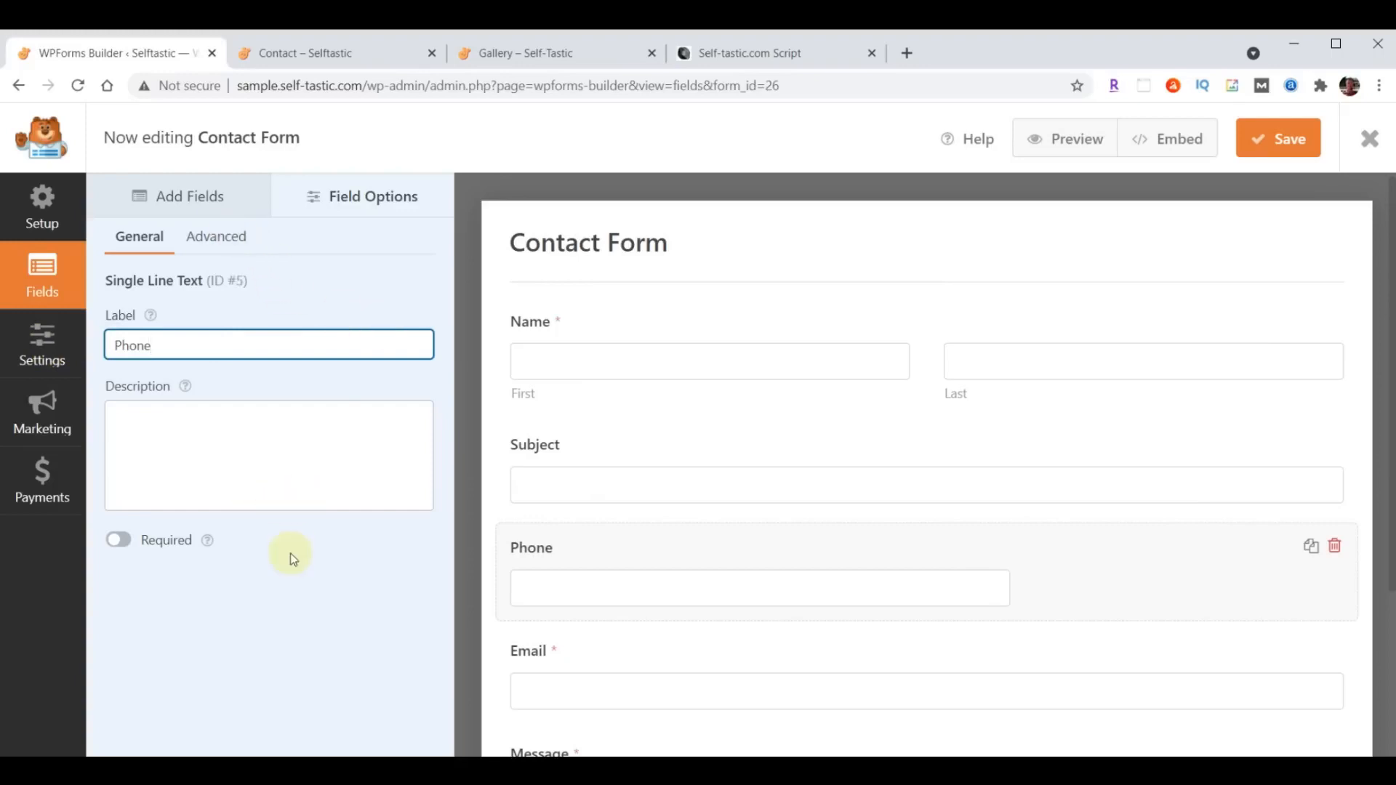
{"action": "left_click", "coordinate": [362, 587]}
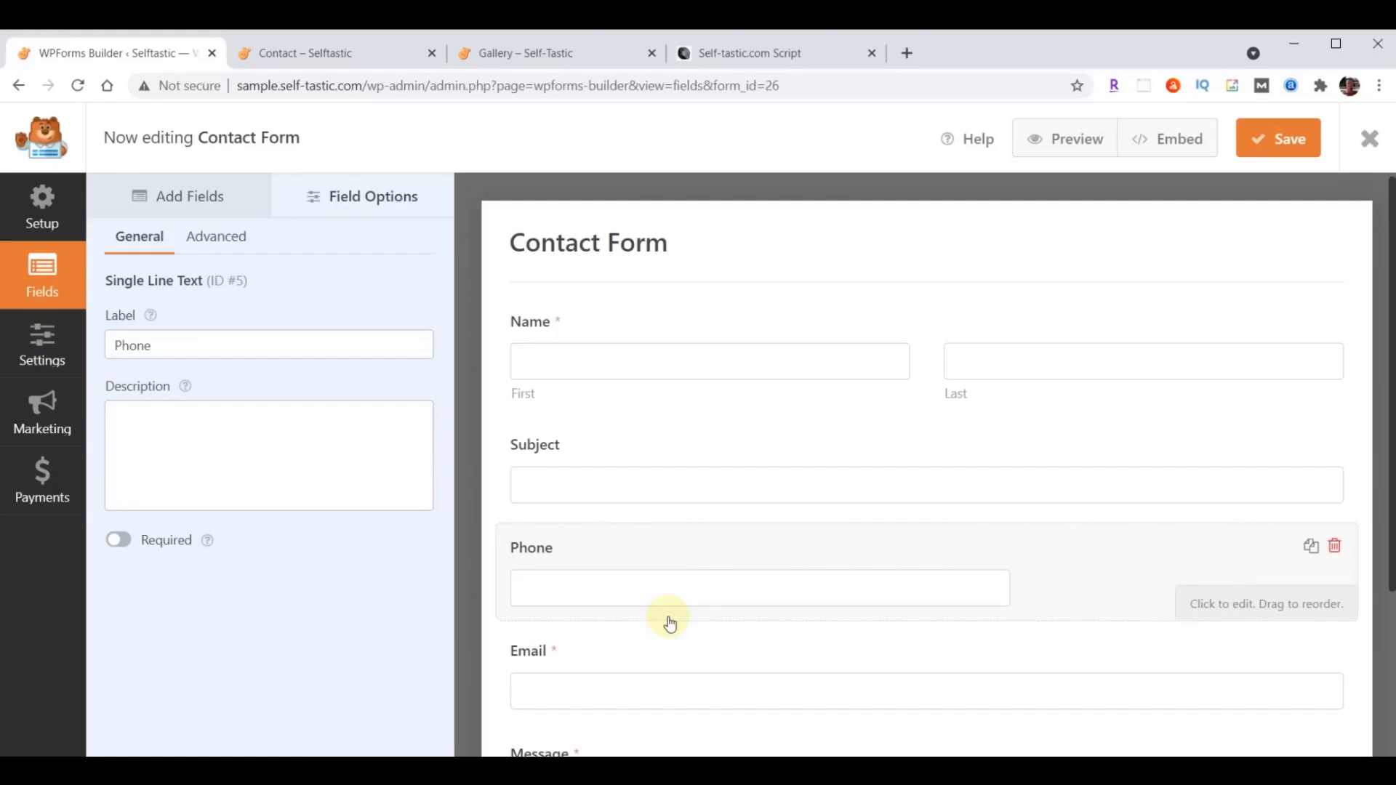
- Make the Phone field required and set its field size to Large
{"action": "scroll", "coordinate": [585, 665], "scroll_direction": "down", "scroll_amount": 1}
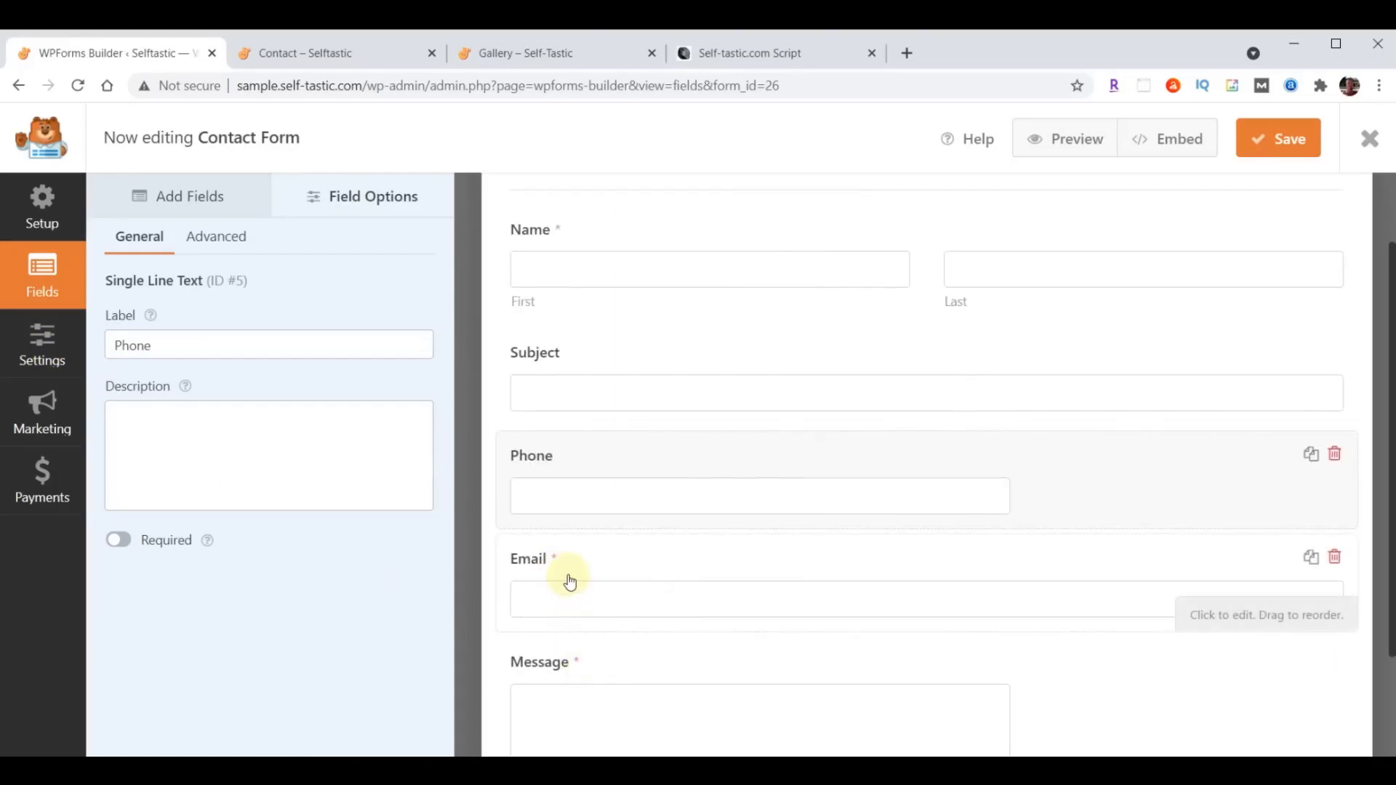
{"action": "left_click", "coordinate": [125, 545]}
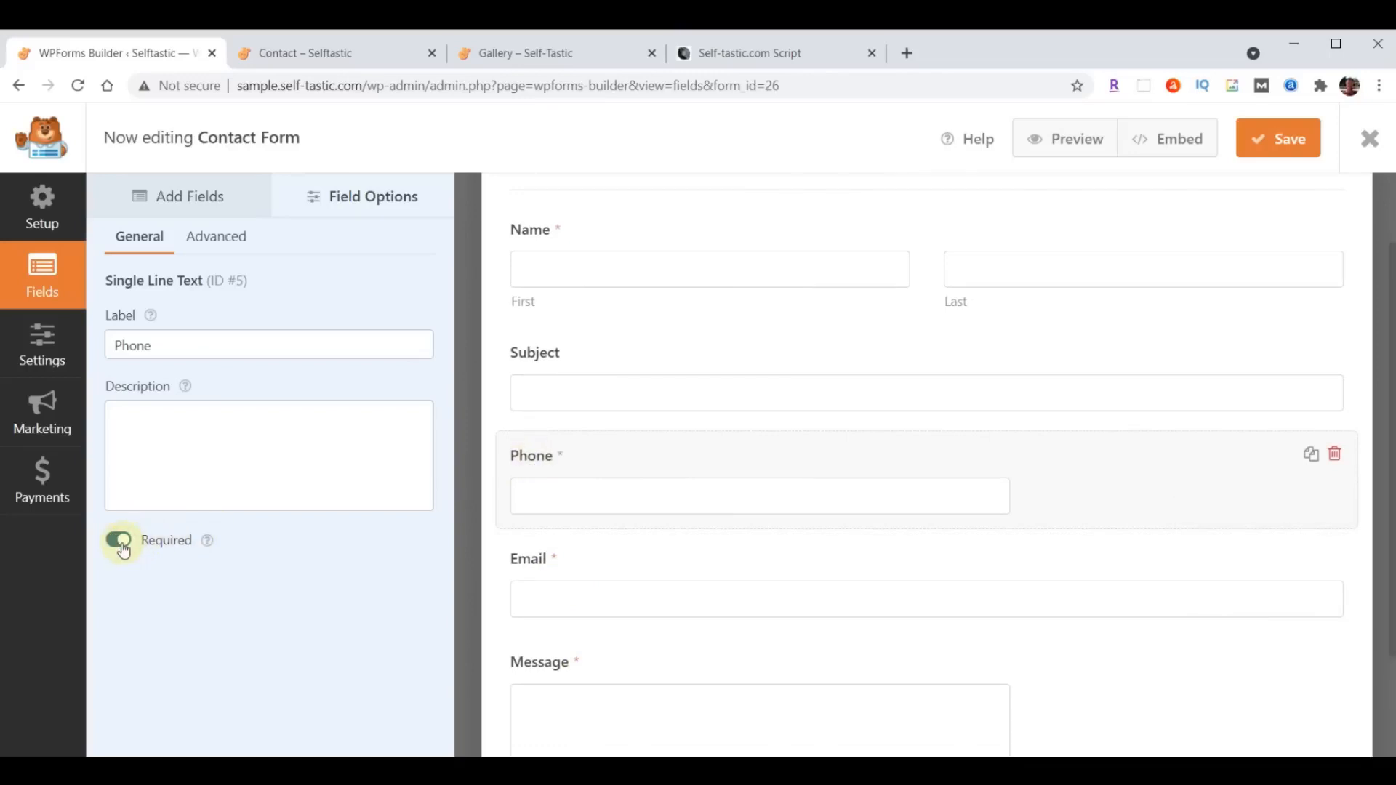
{"action": "scroll", "coordinate": [719, 651], "scroll_direction": "up", "scroll_amount": 2}
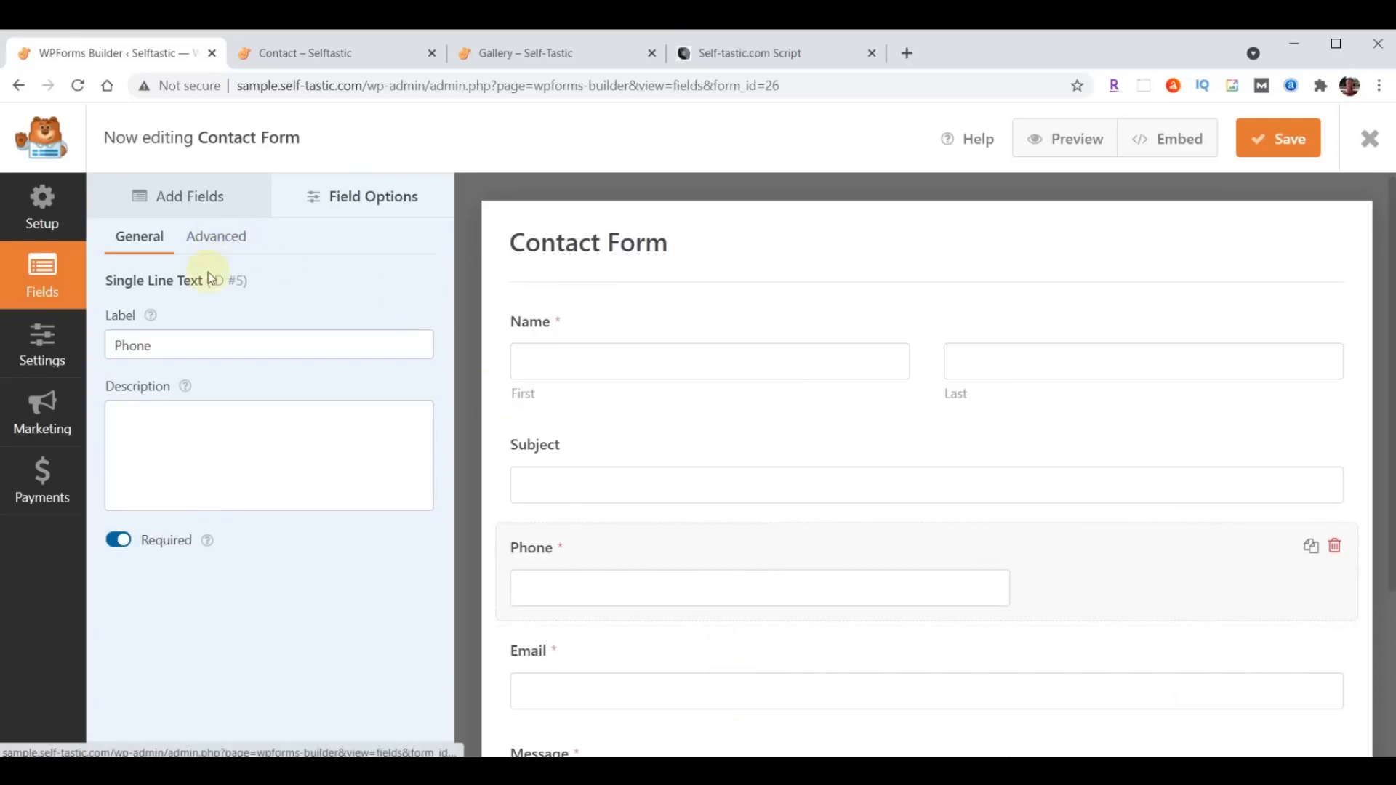
{"action": "left_click", "coordinate": [210, 237]}
{"action": "left_click", "coordinate": [277, 346]}
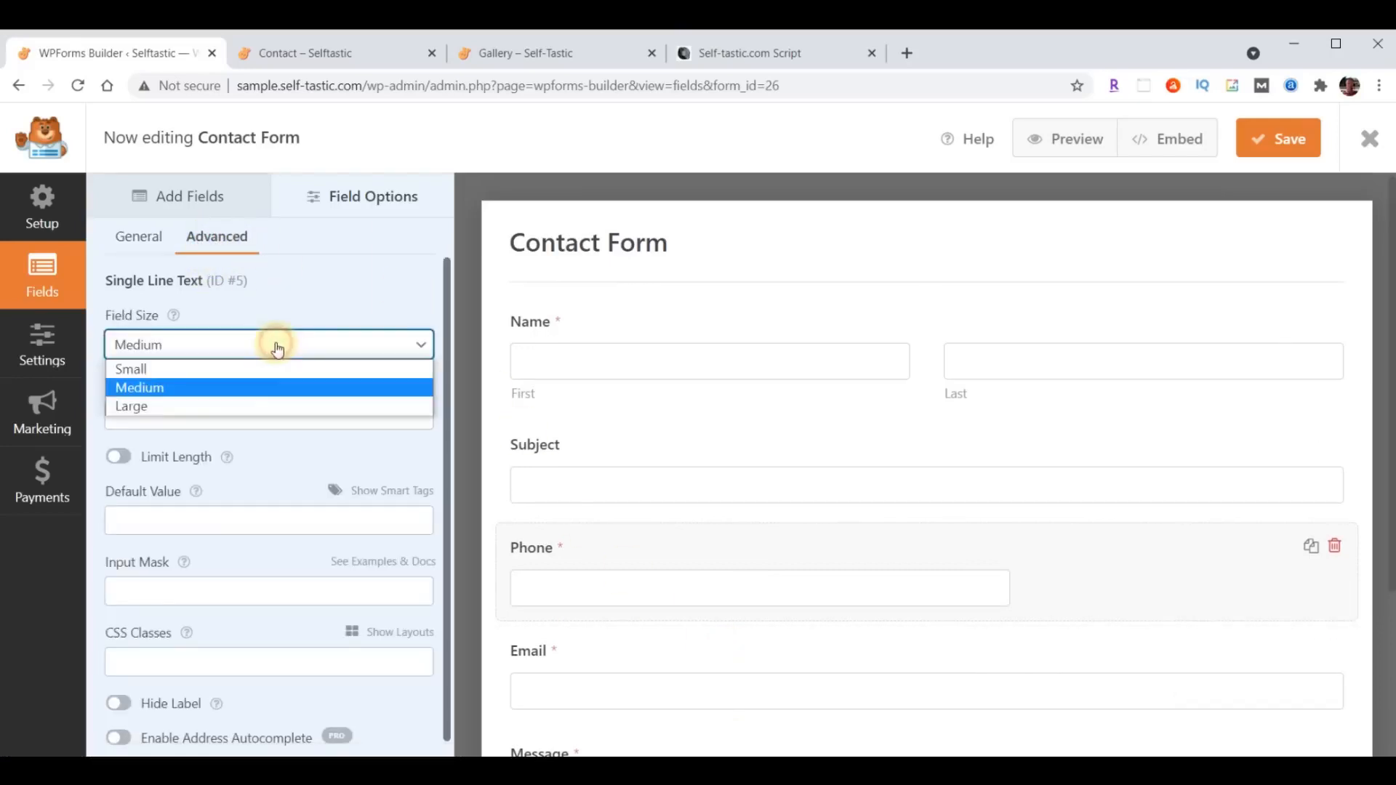
{"action": "left_click", "coordinate": [243, 403]}
{"action": "scroll", "coordinate": [953, 506], "scroll_direction": "down", "scroll_amount": 2}
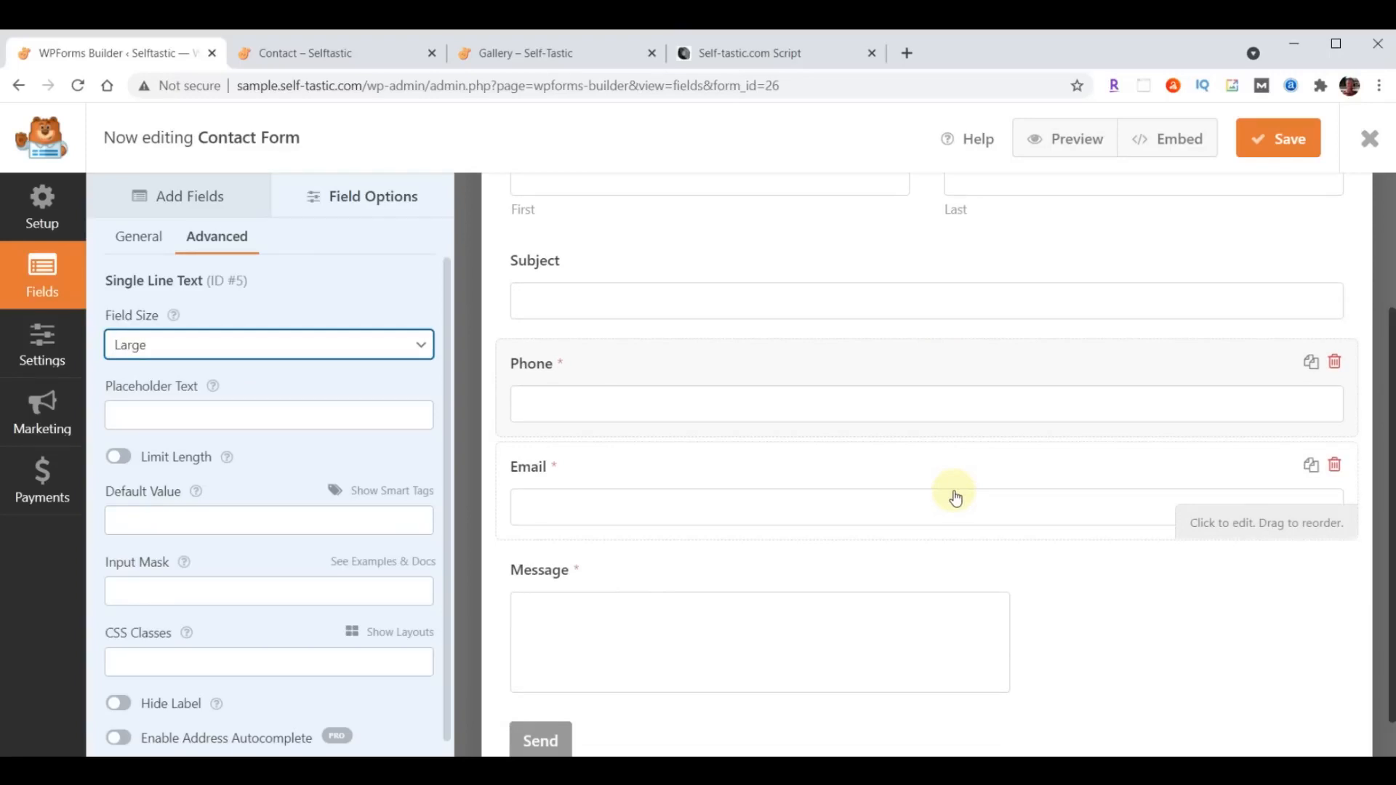
{"action": "scroll", "coordinate": [868, 639], "scroll_direction": "up", "scroll_amount": 2}
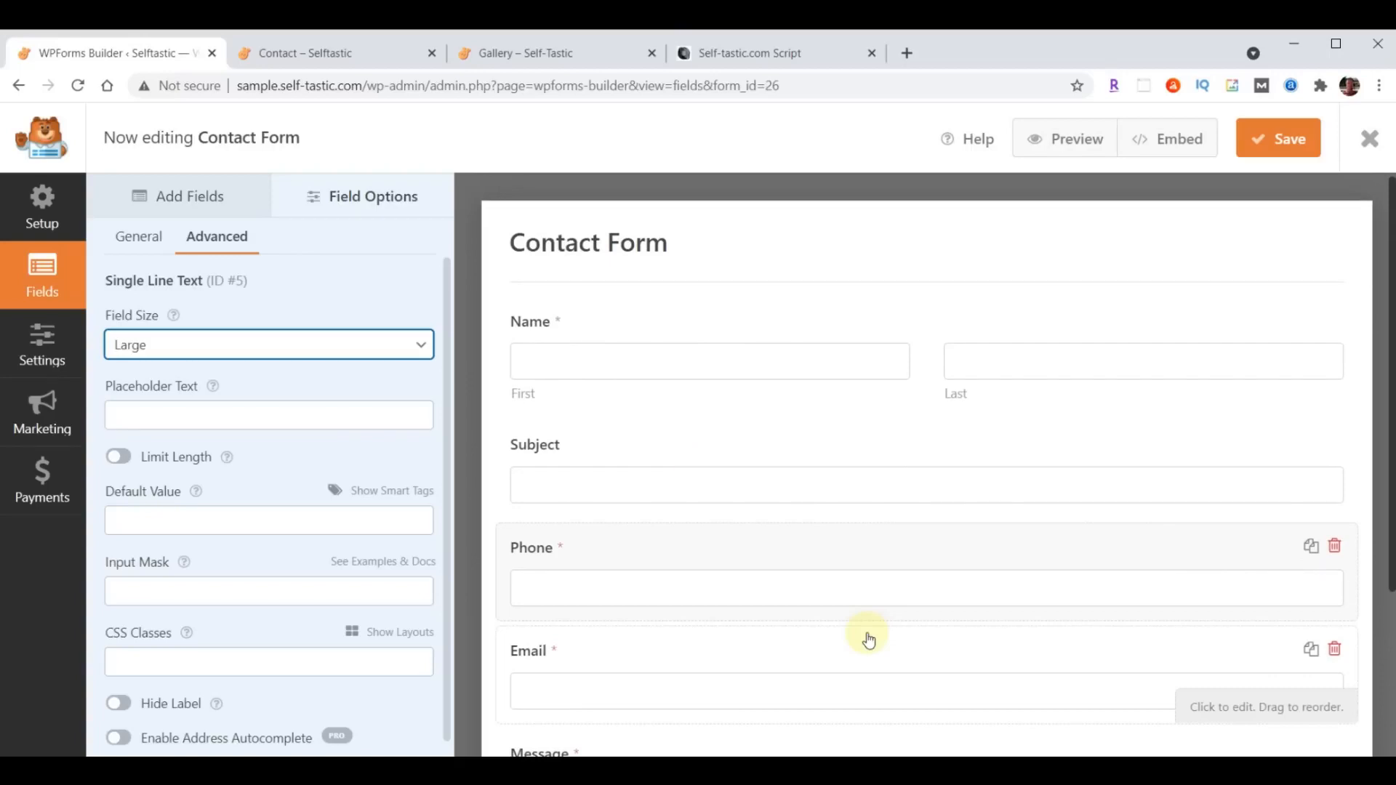
- Open the Contact Form's notification settings and replace the send-to address with the business's e-mail address
{"action": "left_click", "coordinate": [31, 350]}
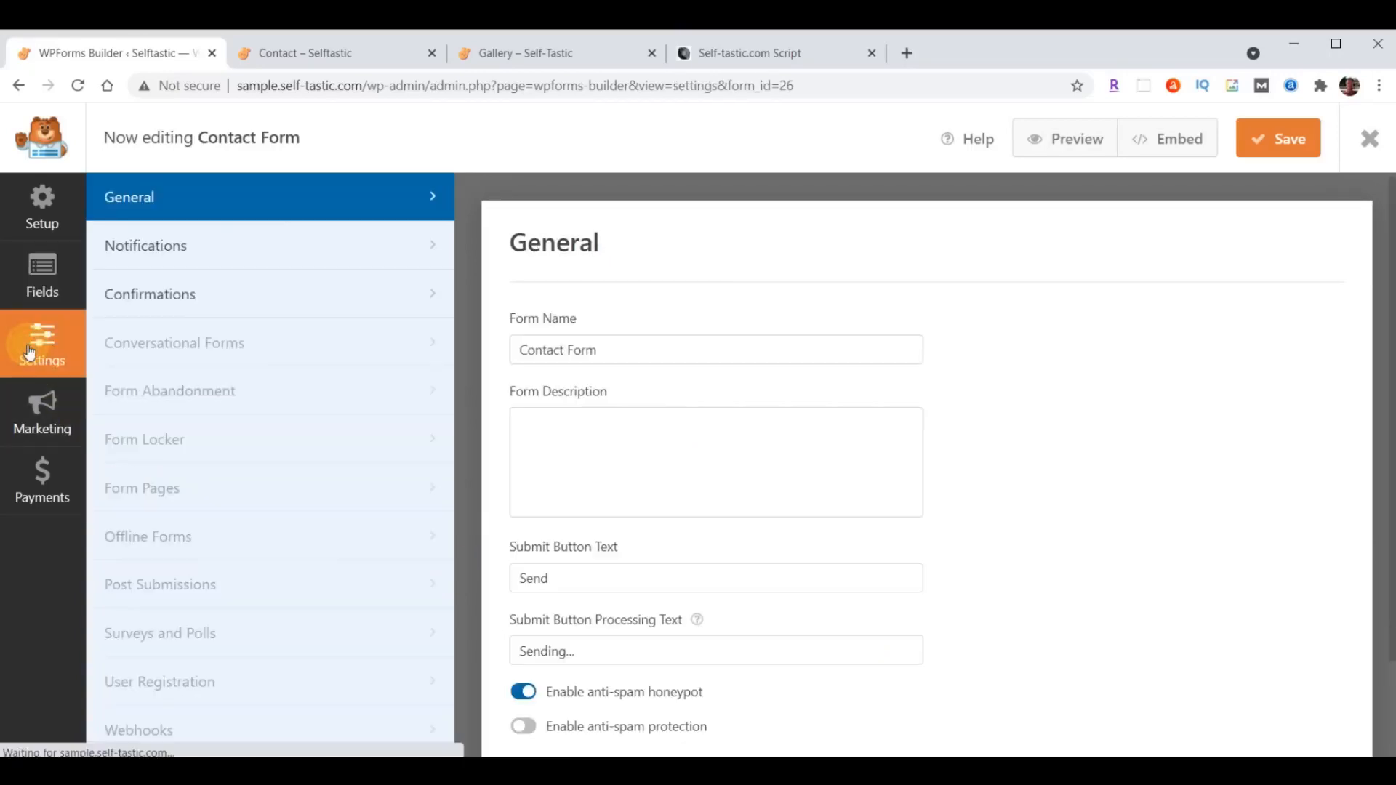
{"action": "left_click", "coordinate": [140, 248]}
{"action": "scroll", "coordinate": [1116, 467], "scroll_direction": "down", "scroll_amount": 3}
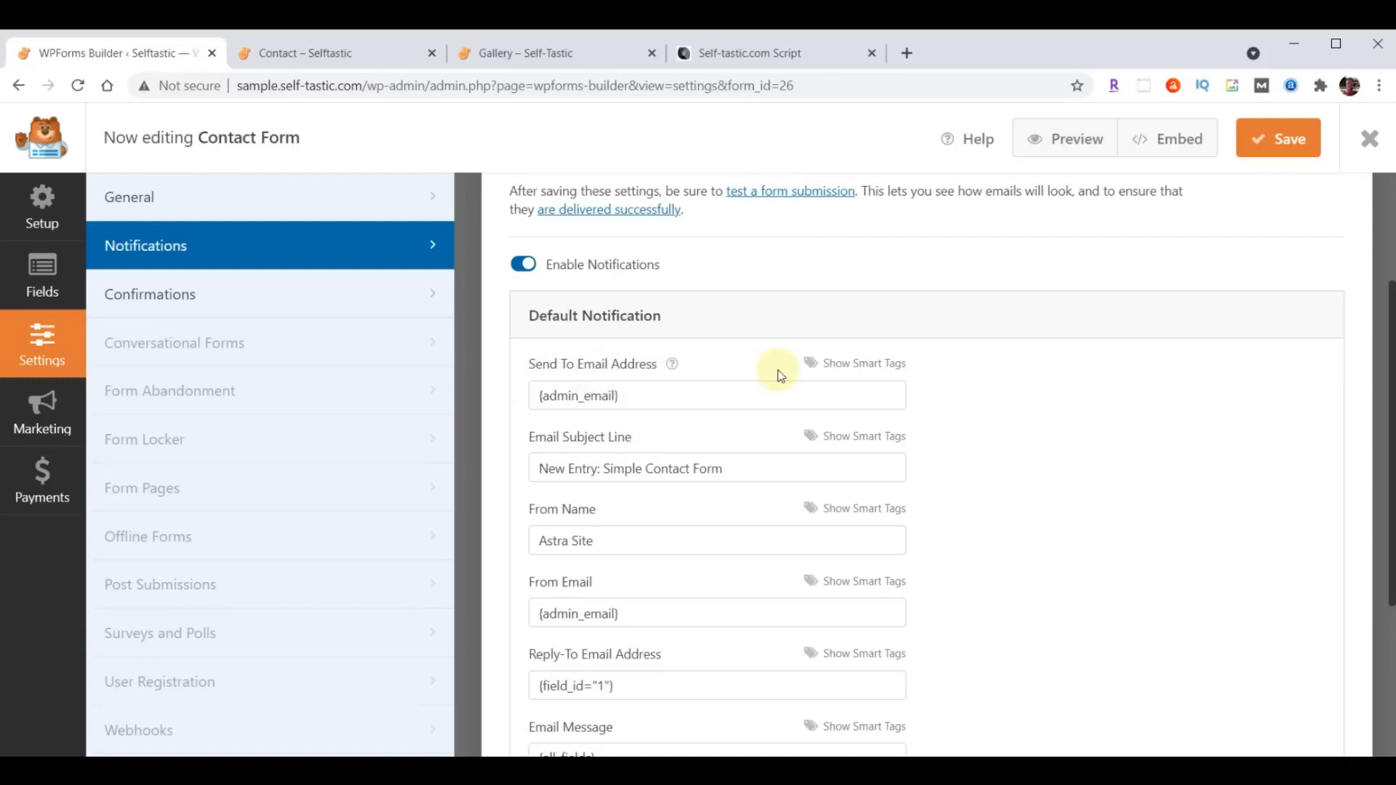
{"action": "triple_click", "coordinate": [658, 396]}
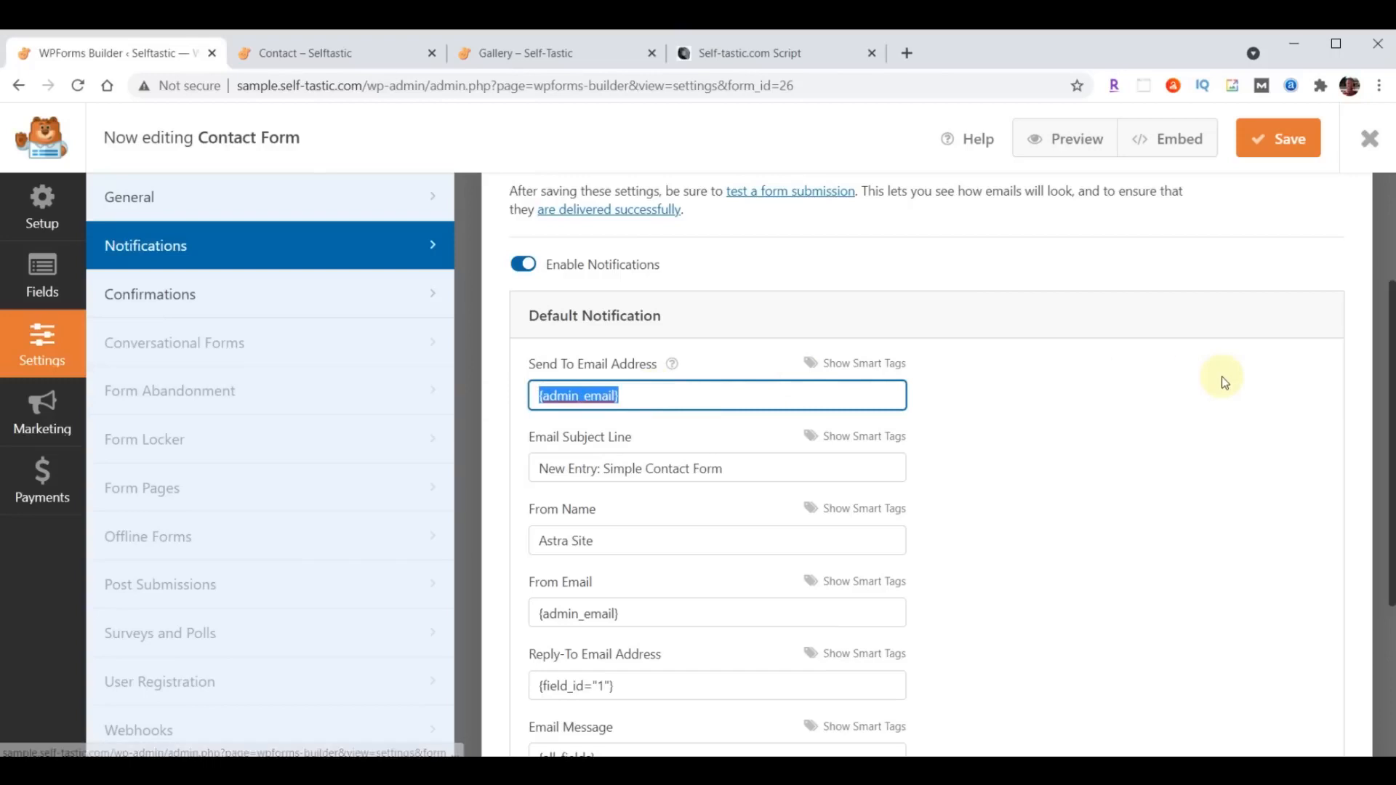
{"action": "key", "text": "ctrl+v"}
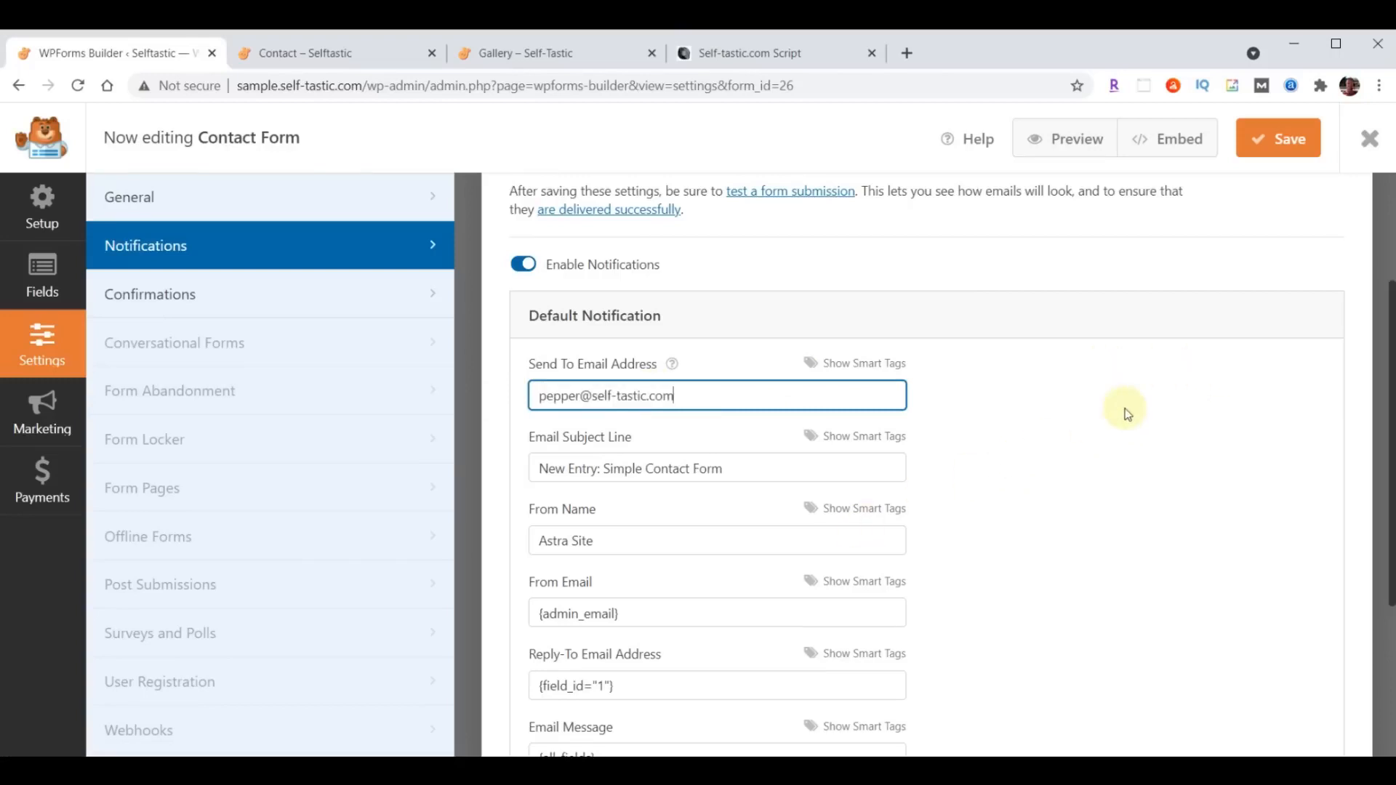
- Set the notification's subject line to "Selftastic - Comments" and from name to "Self-Tastic.com", saving and closing the Contact Form
{"action": "left_click_drag", "start_coordinate": [539, 471], "coordinate": [780, 468]}
{"action": "type", "text": "Selftastic - Comments"}
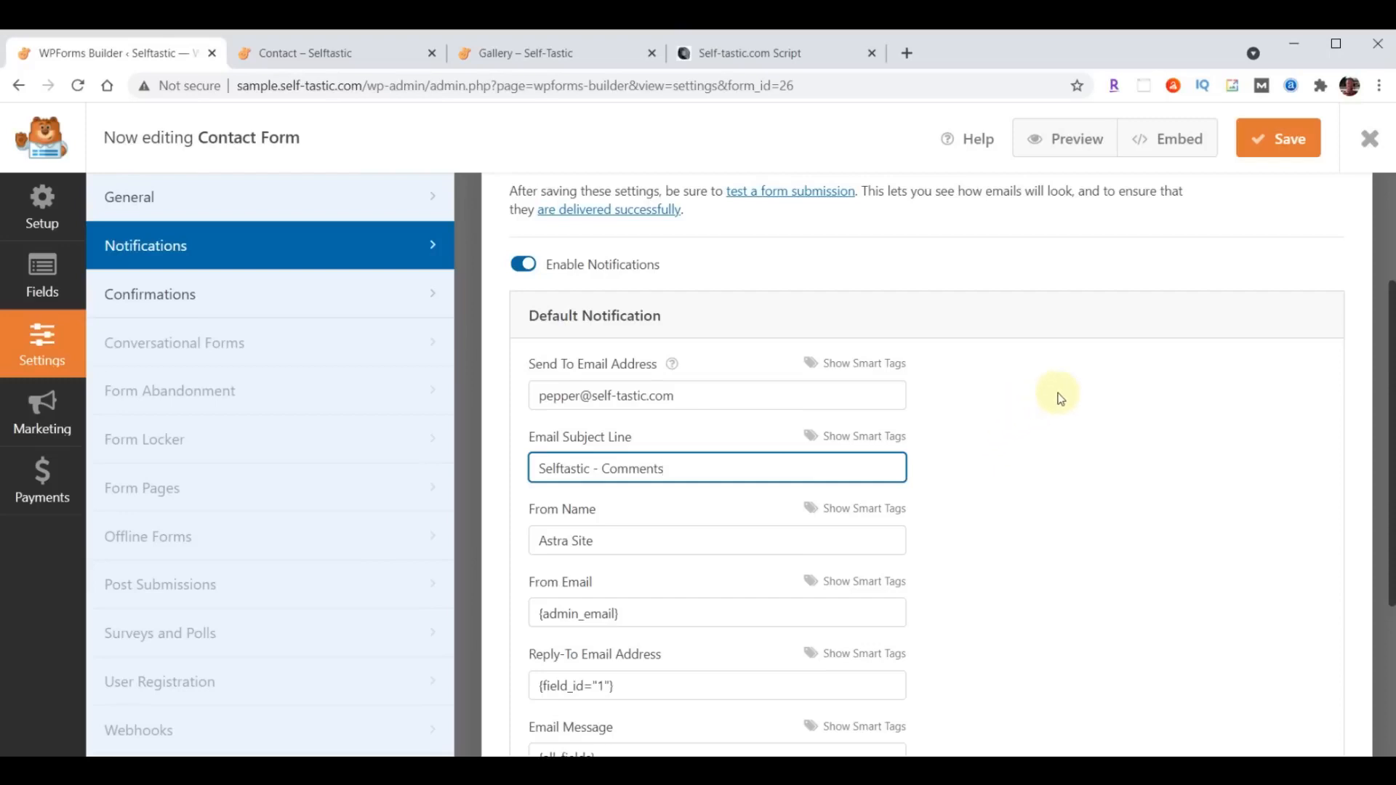
{"action": "left_click_drag", "start_coordinate": [537, 544], "coordinate": [717, 539]}
{"action": "type", "text": "Self-Tastic.com"}
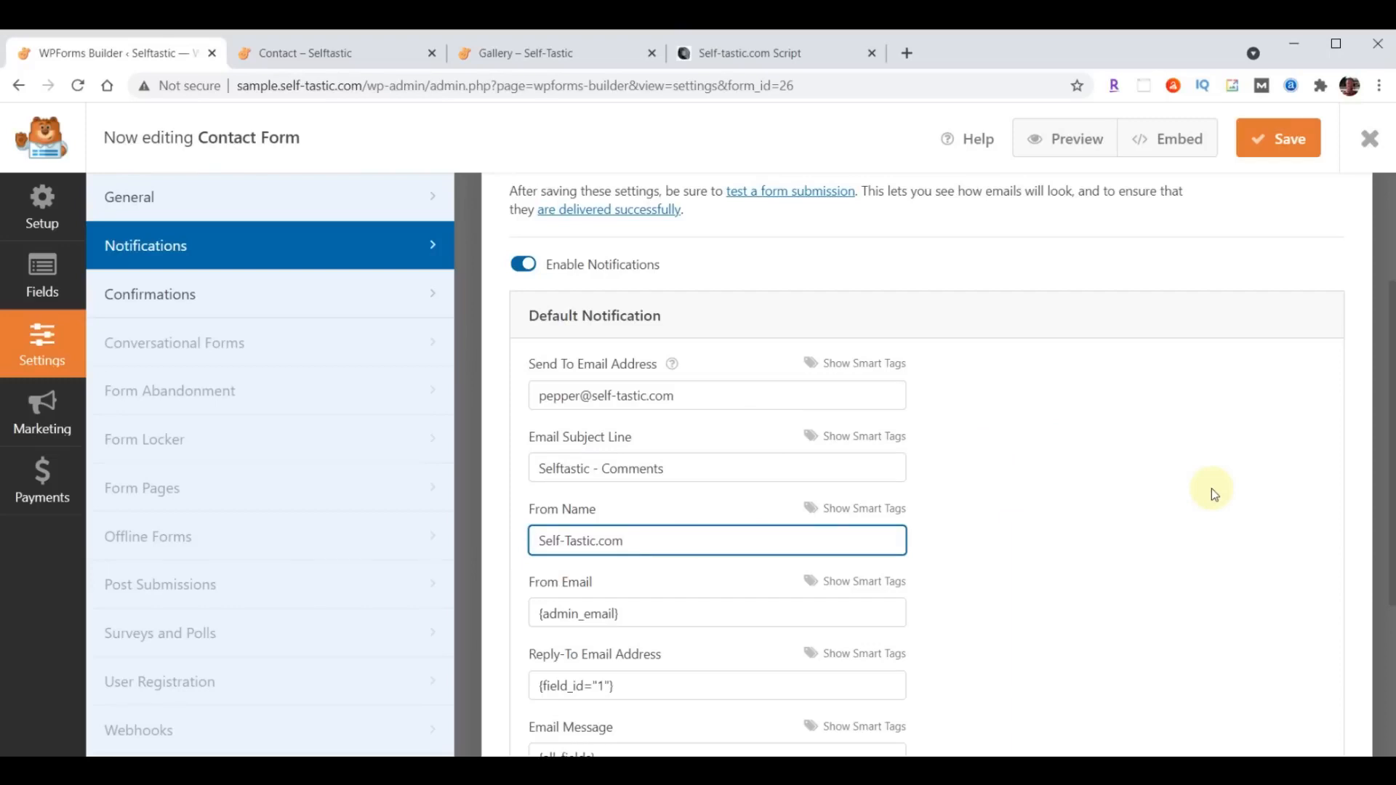
{"action": "left_click", "coordinate": [1281, 142]}
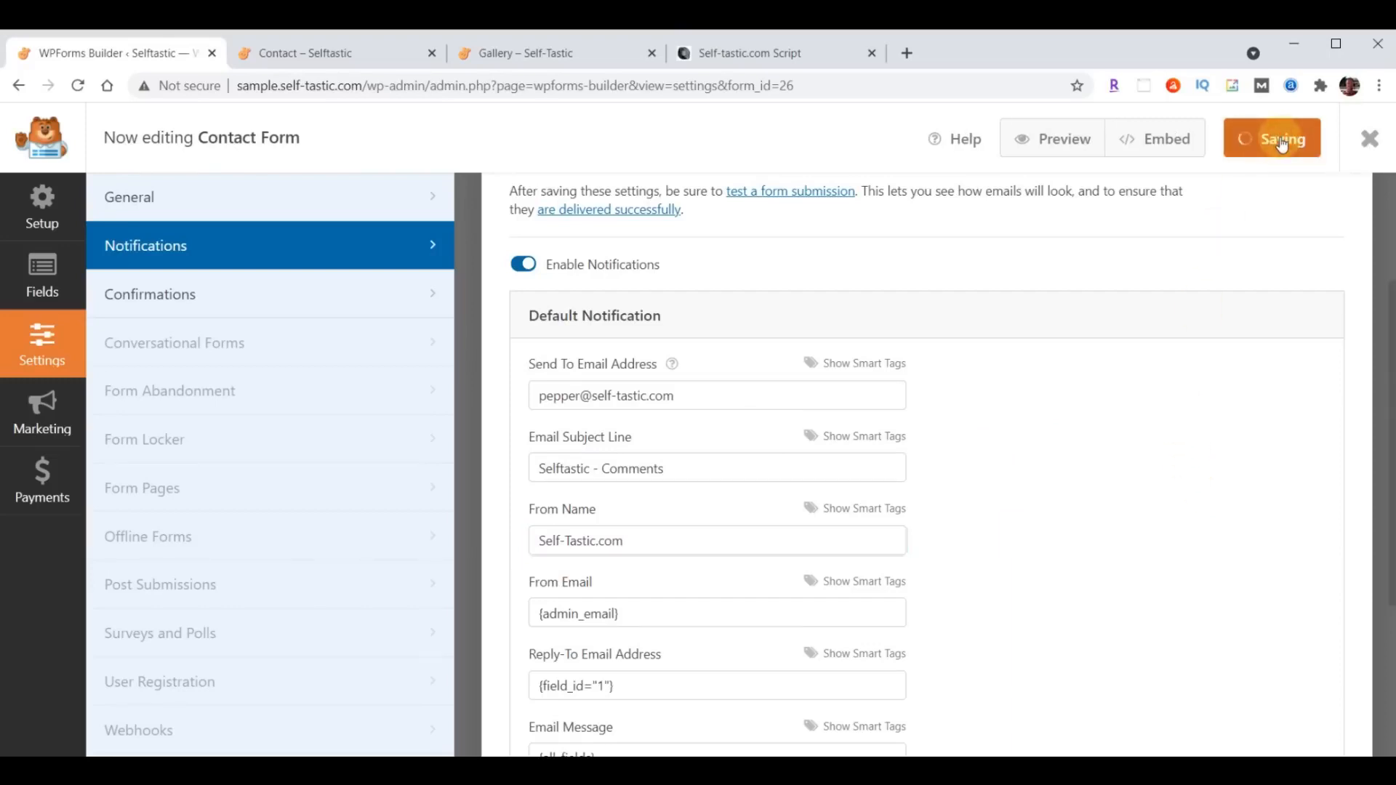
{"action": "left_click", "coordinate": [1369, 145]}
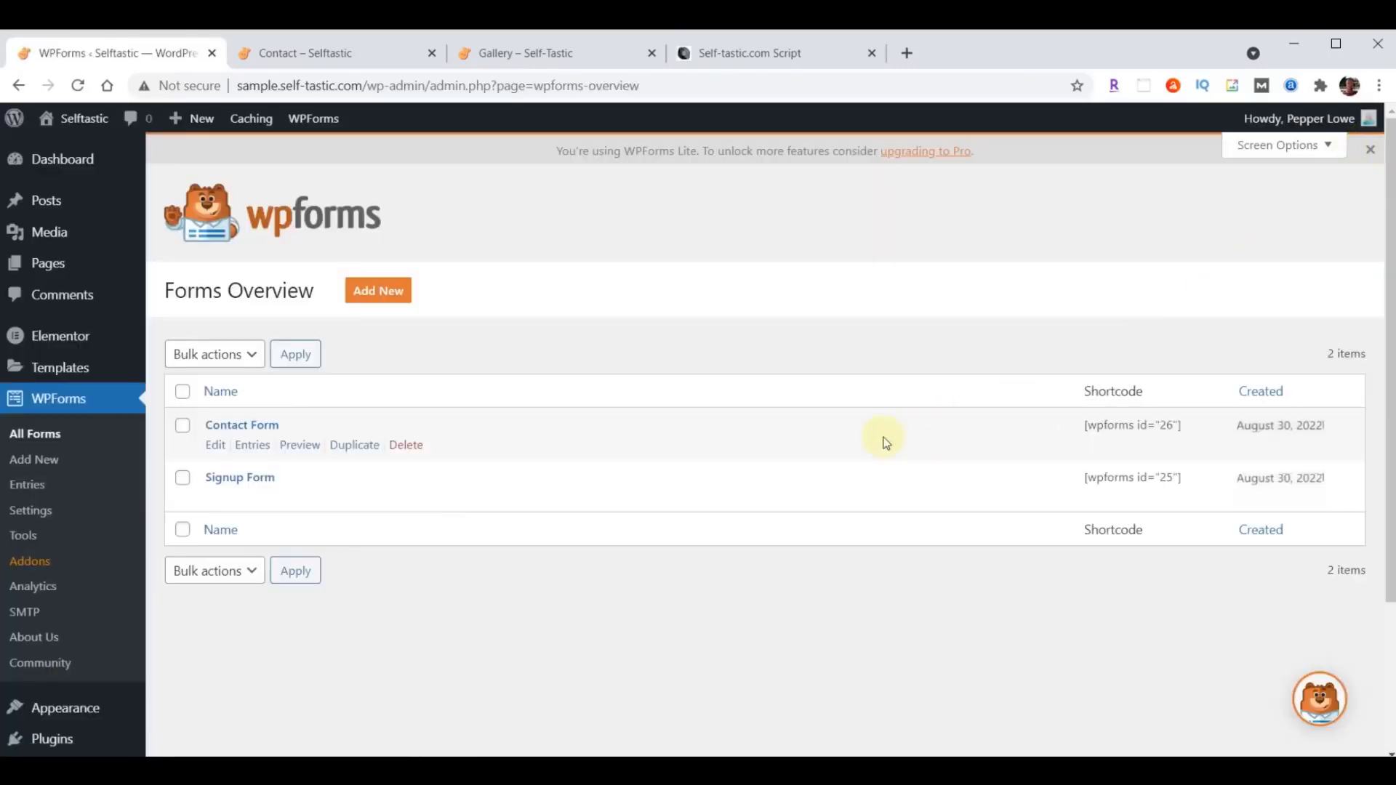
- Open the Signup Form's notification settings and replace the send-to address with the business's e-mail address
{"action": "left_click", "coordinate": [227, 480]}
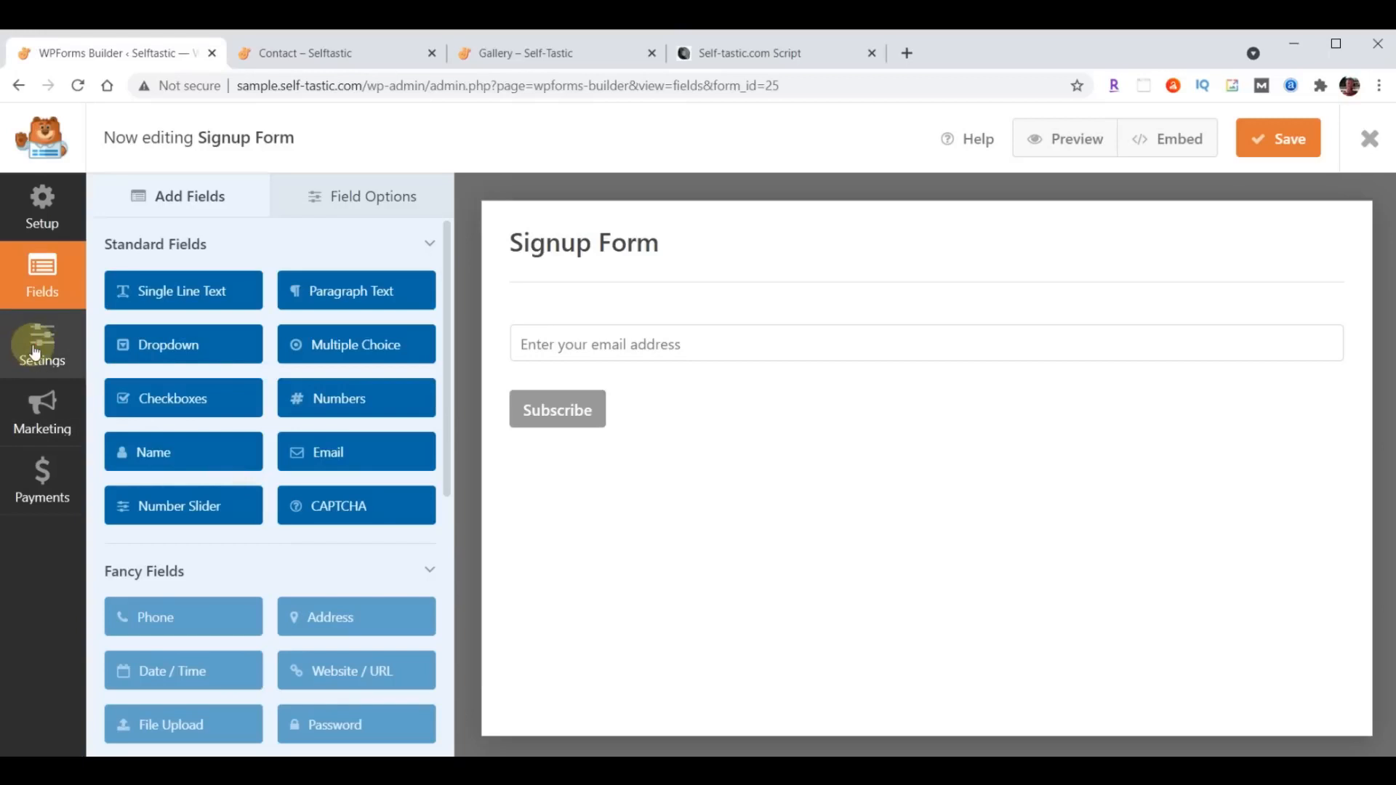
{"action": "left_click", "coordinate": [35, 352]}
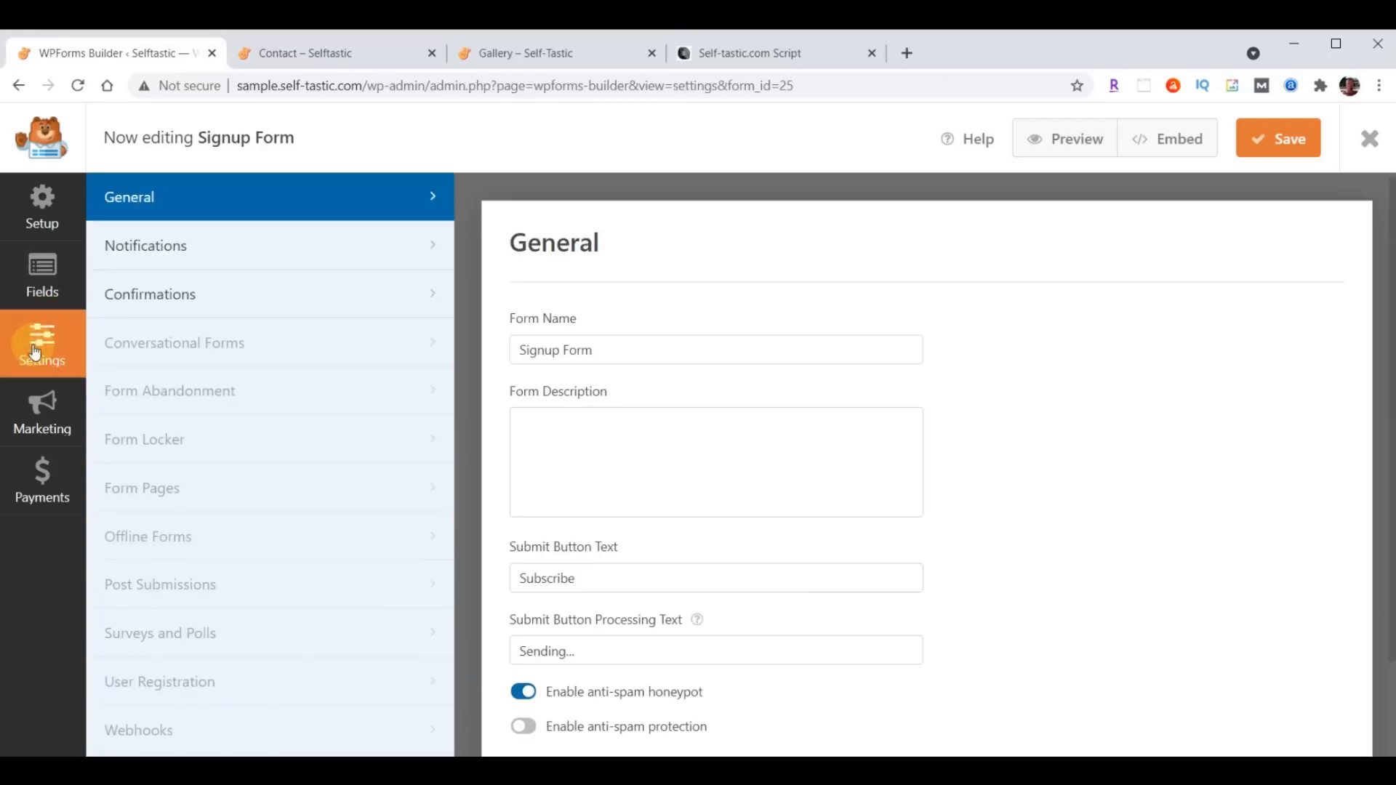
{"action": "left_click", "coordinate": [137, 244]}
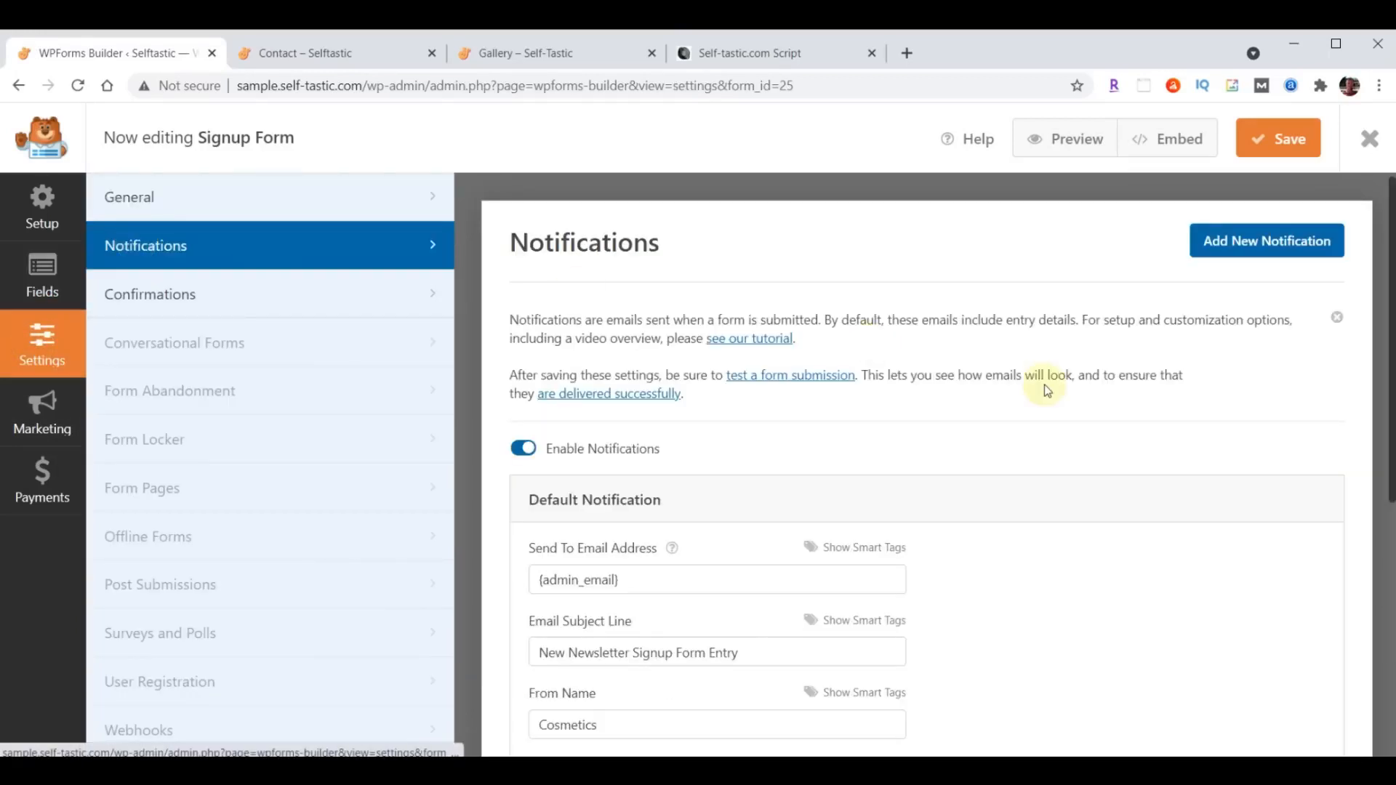
{"action": "scroll", "coordinate": [800, 480], "scroll_direction": "down", "scroll_amount": 3}
{"action": "triple_click", "coordinate": [669, 400]}
{"action": "key", "text": "ctrl+v"}
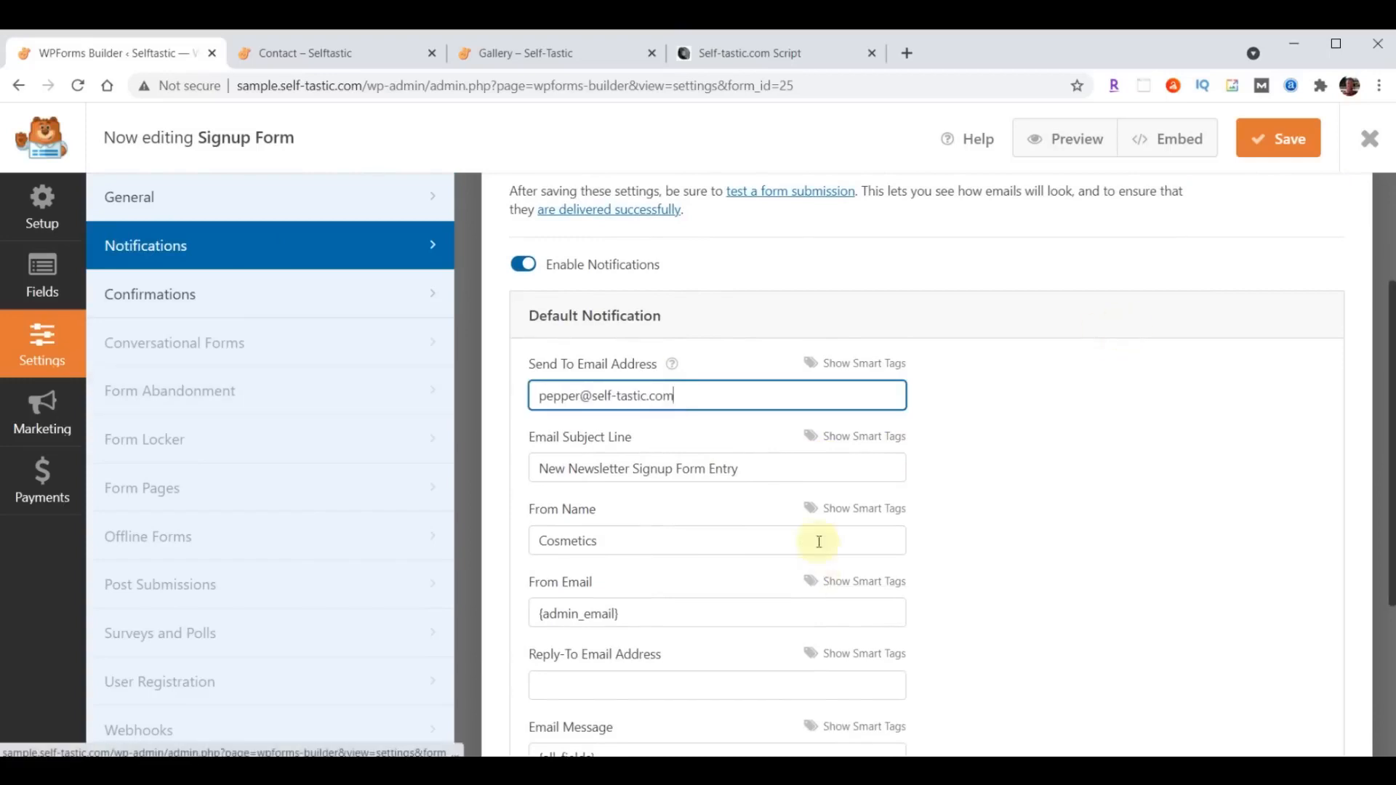
- Set the notification's subject line to "Selftastic - Join Club Selftastic" and from name to "Self-Tastic.com", saving and closing the Signup Form
{"action": "left_click_drag", "start_coordinate": [540, 468], "coordinate": [832, 466]}
{"action": "type", "text": "Selftastic - Join Club Selftastic"}
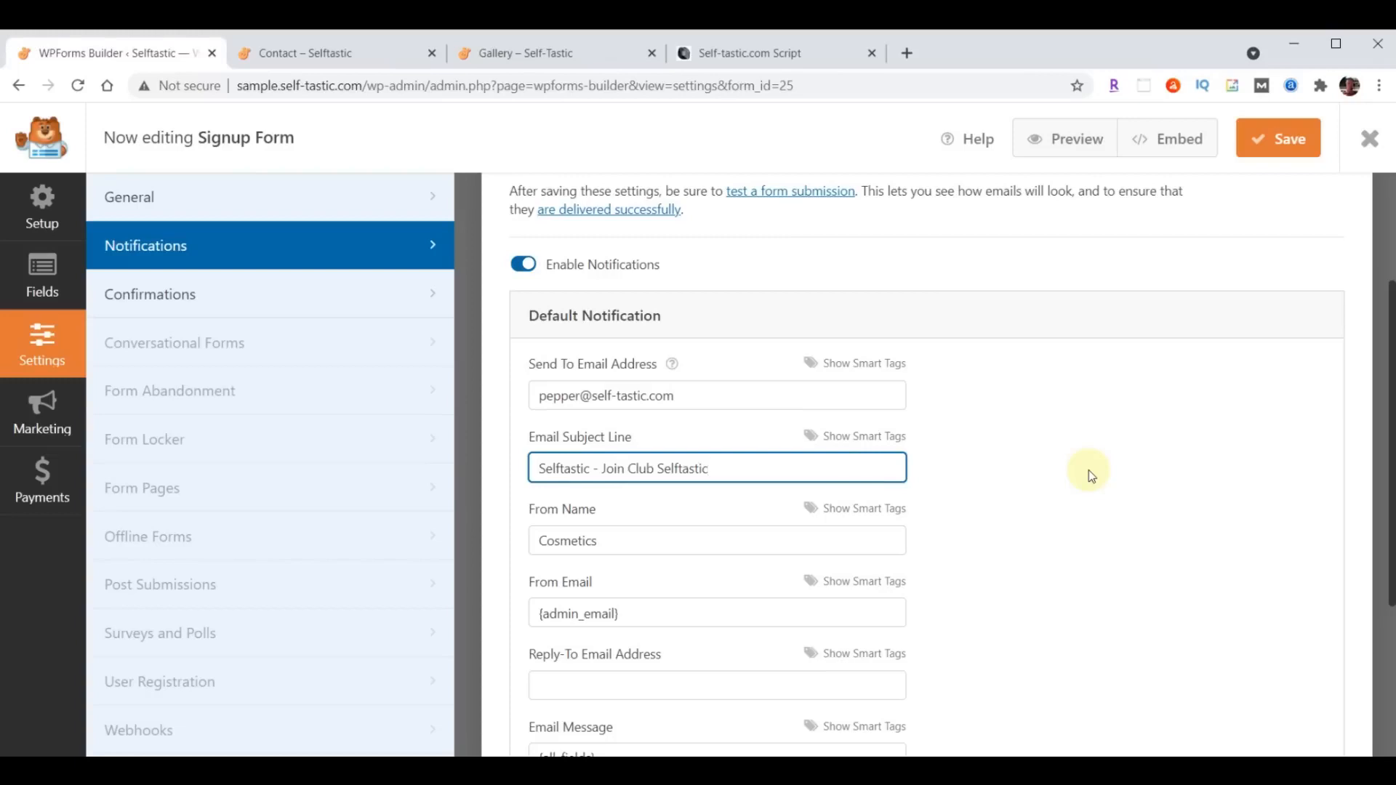
{"action": "left_click_drag", "start_coordinate": [676, 544], "coordinate": [433, 552]}
{"action": "type", "text": "Self-Tastic.com"}
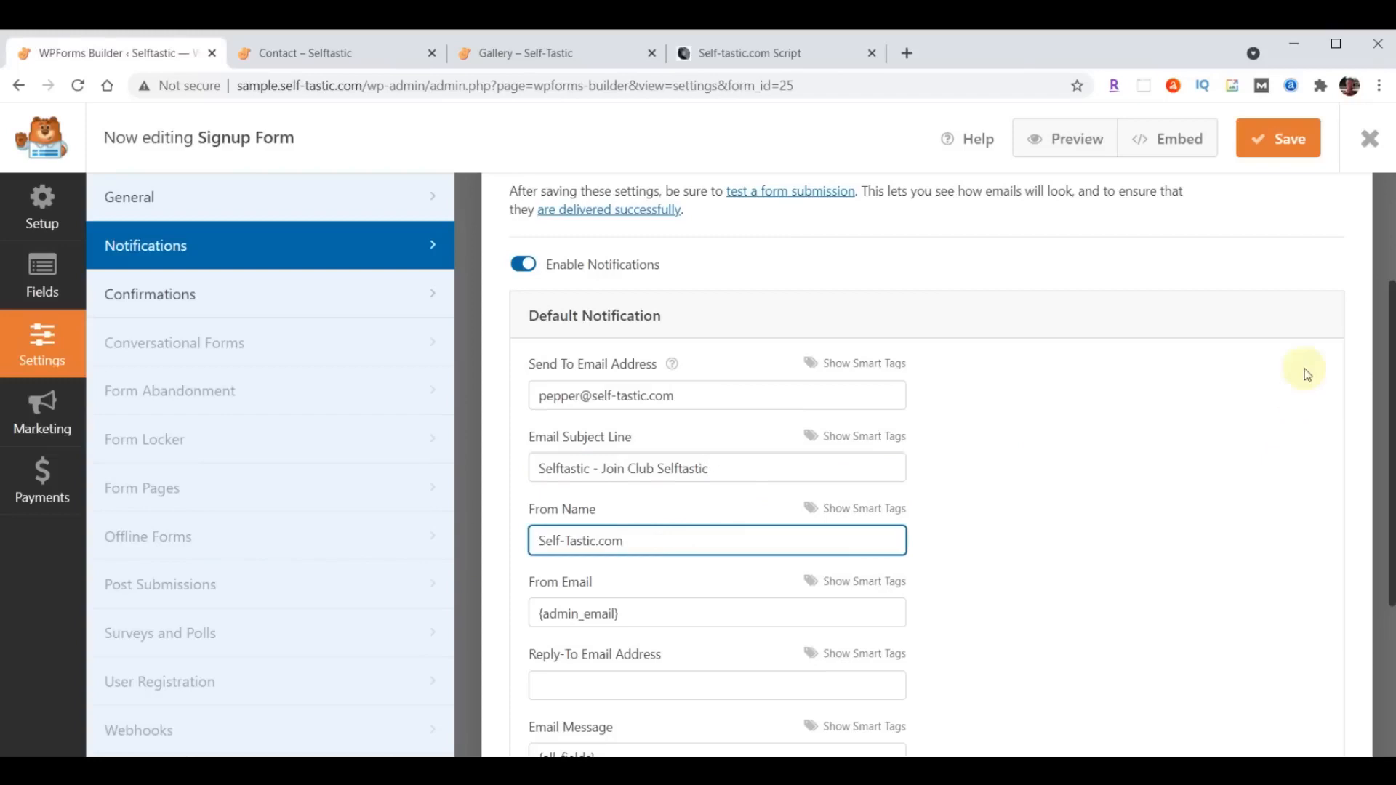
{"action": "left_click", "coordinate": [1286, 144]}
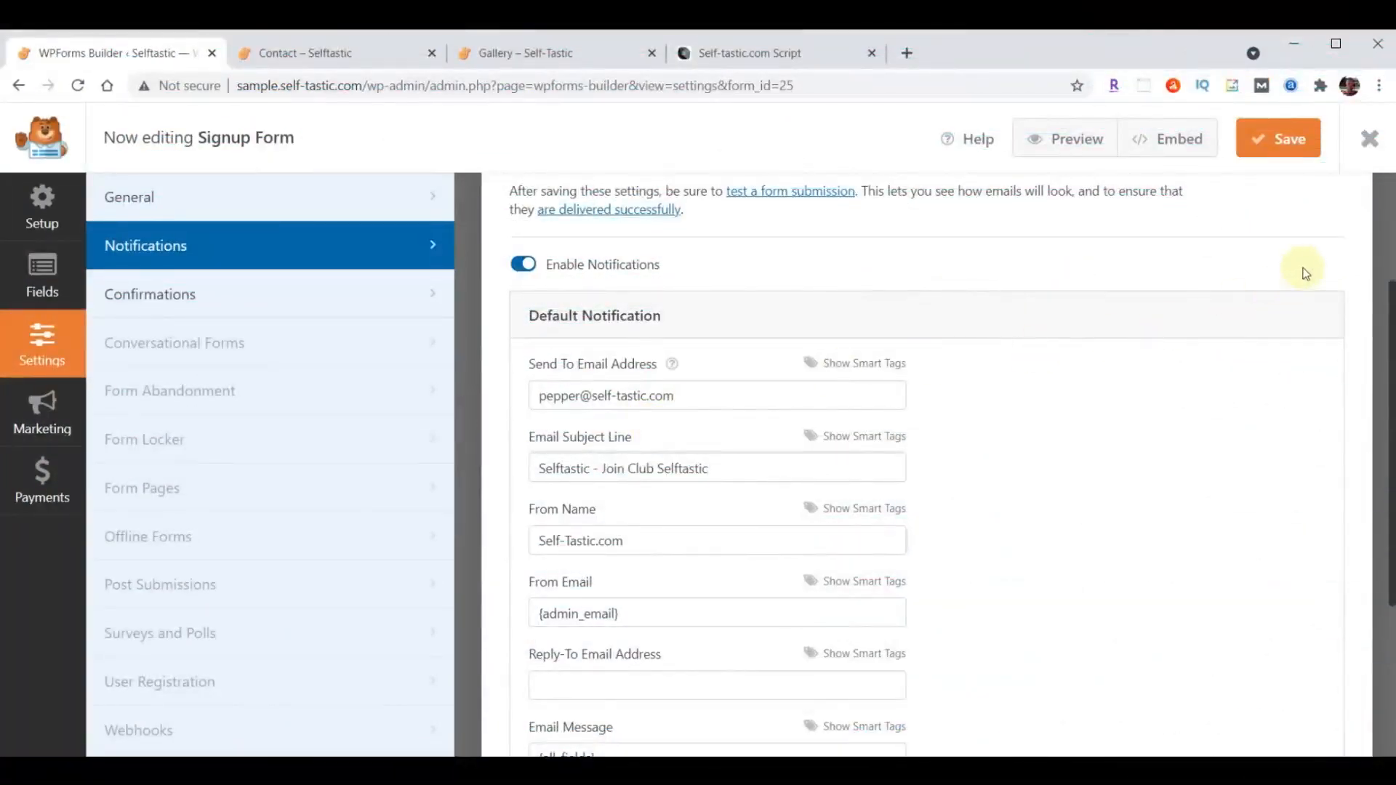
{"action": "left_click", "coordinate": [1371, 142]}
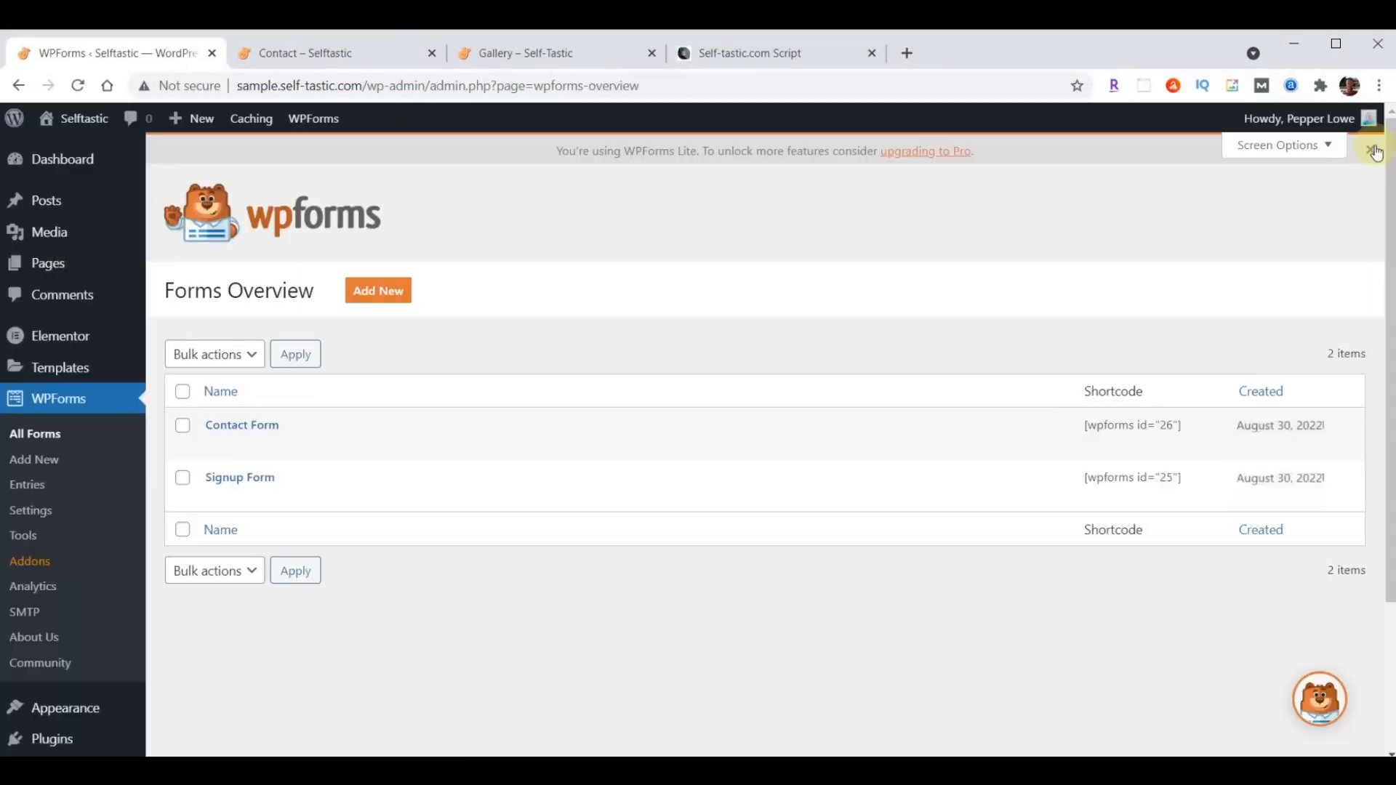
- Reload the live Contact page and autofill the form's name, phone and e-mail fields from a saved contact
{"action": "left_click", "coordinate": [325, 56]}
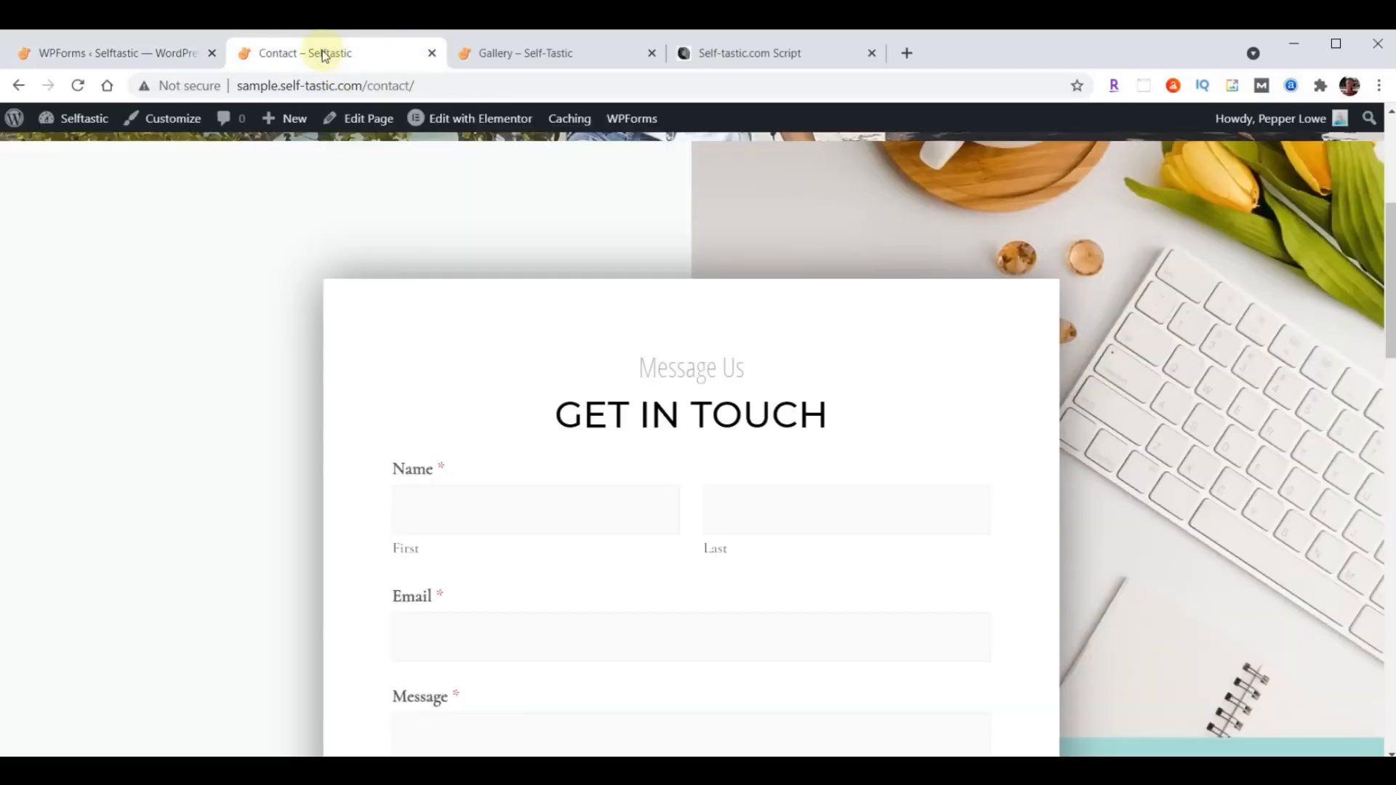
{"action": "left_click", "coordinate": [77, 85]}
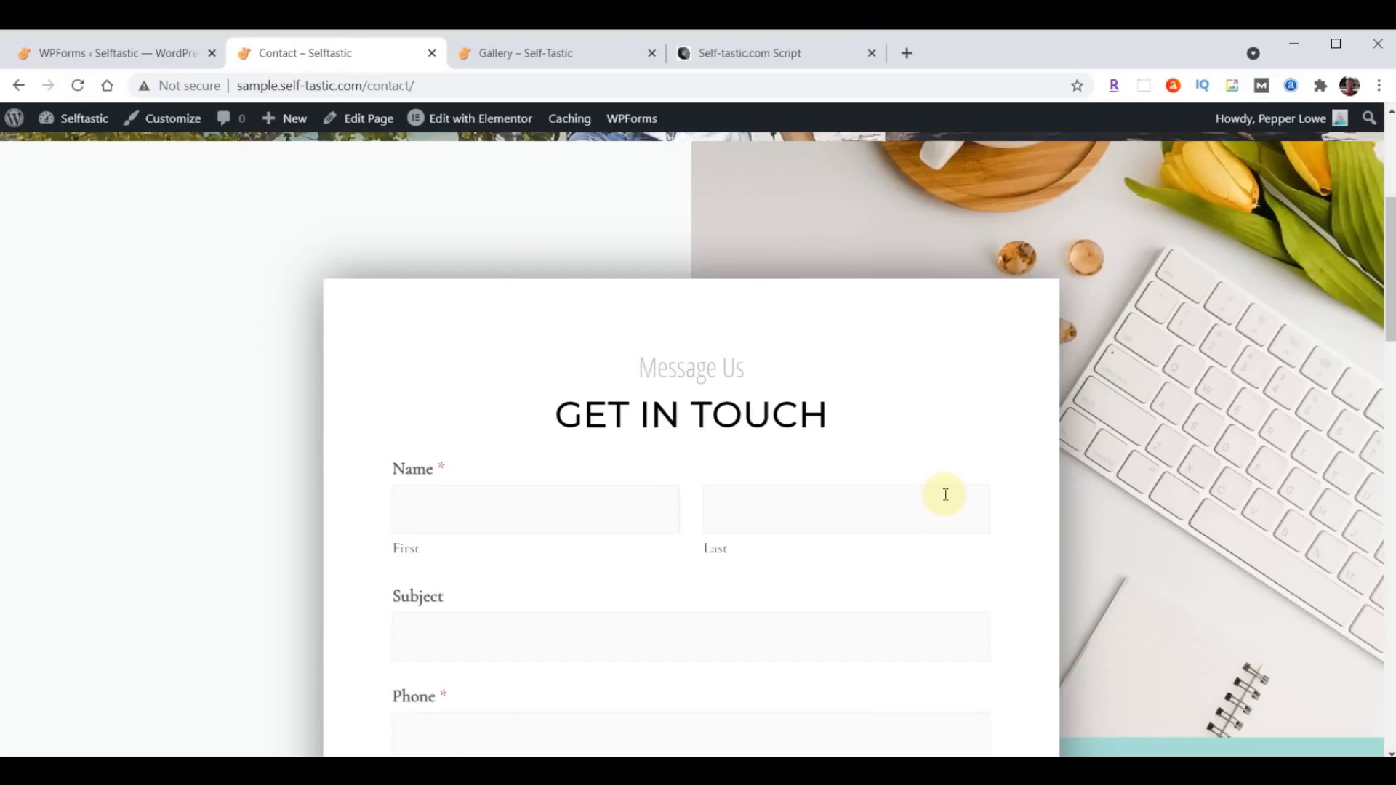
{"action": "scroll", "coordinate": [943, 493], "scroll_direction": "down", "scroll_amount": 3}
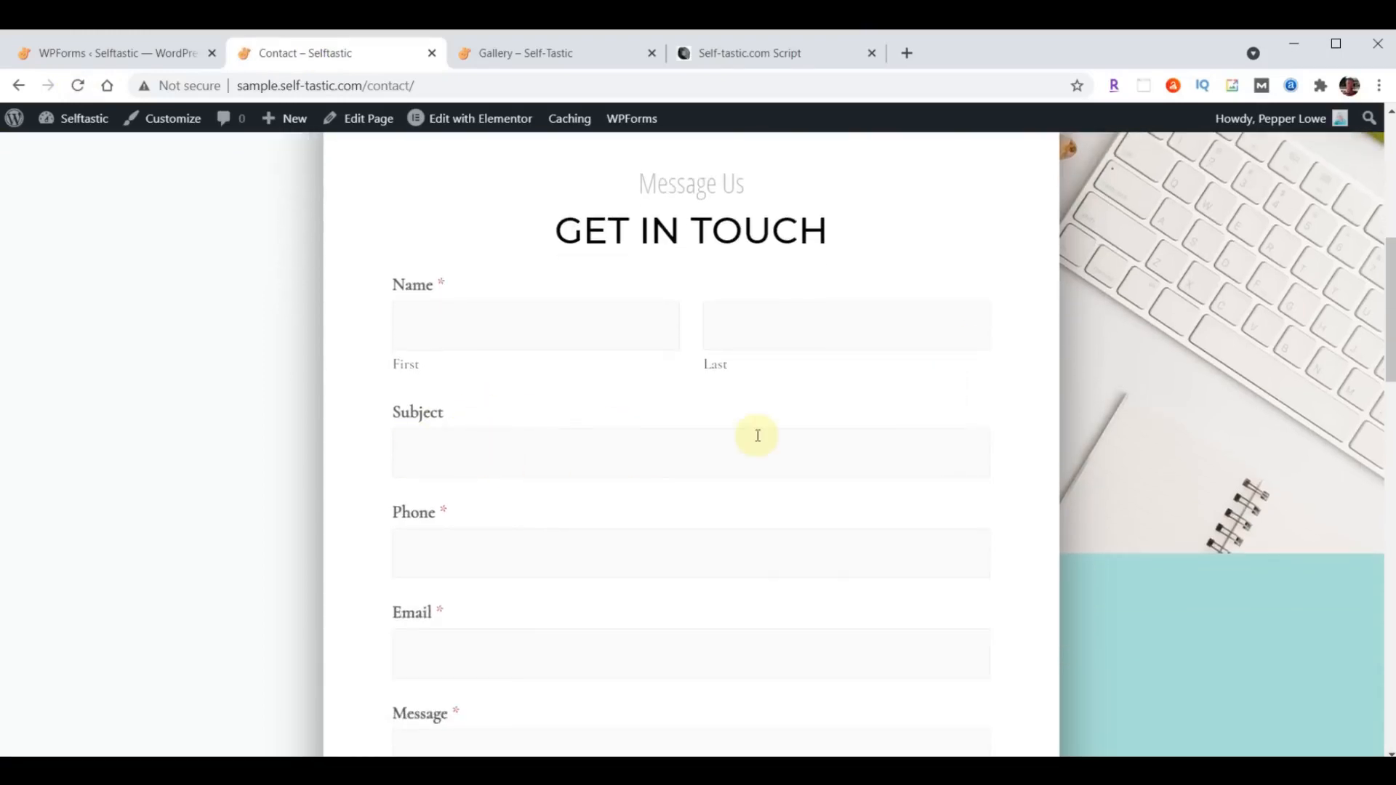
{"action": "left_click", "coordinate": [545, 331]}
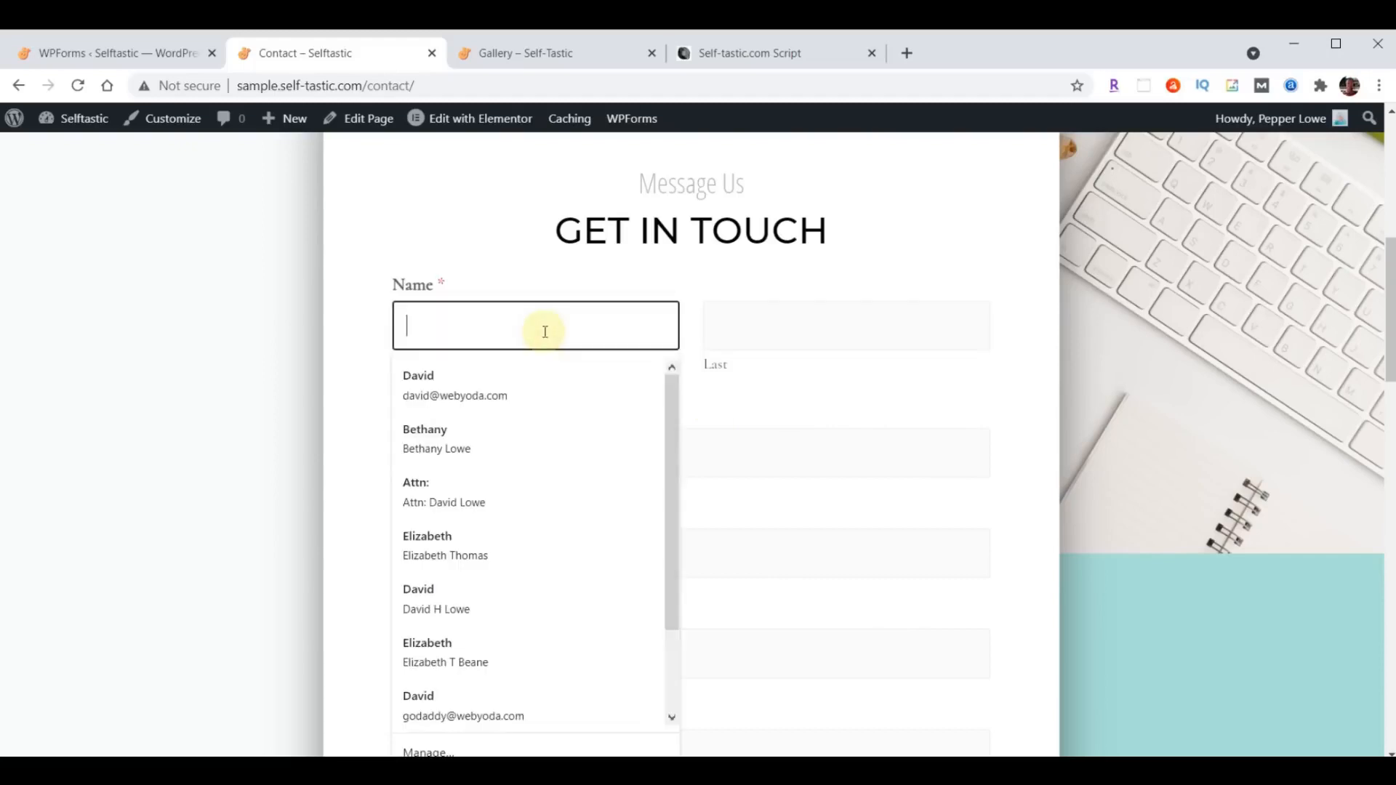
{"action": "left_click", "coordinate": [454, 374]}
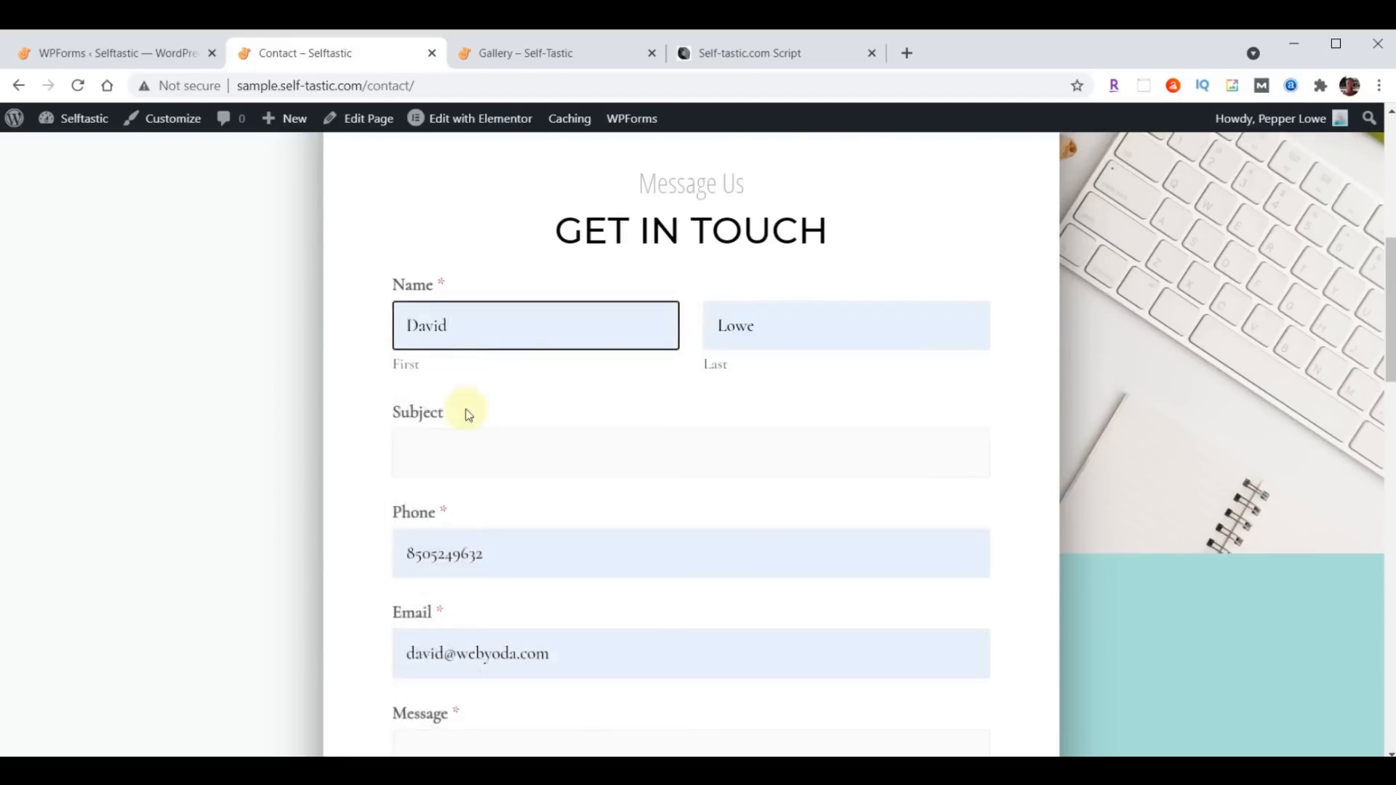
- Enter the subject "Test" and the message "Hello World" in the contact form and send it
{"action": "left_click", "coordinate": [467, 454]}
{"action": "type", "text": "Test"}
{"action": "key", "text": "Tab"}
{"action": "key", "text": "Tab"}
{"action": "key", "text": "Tab"}
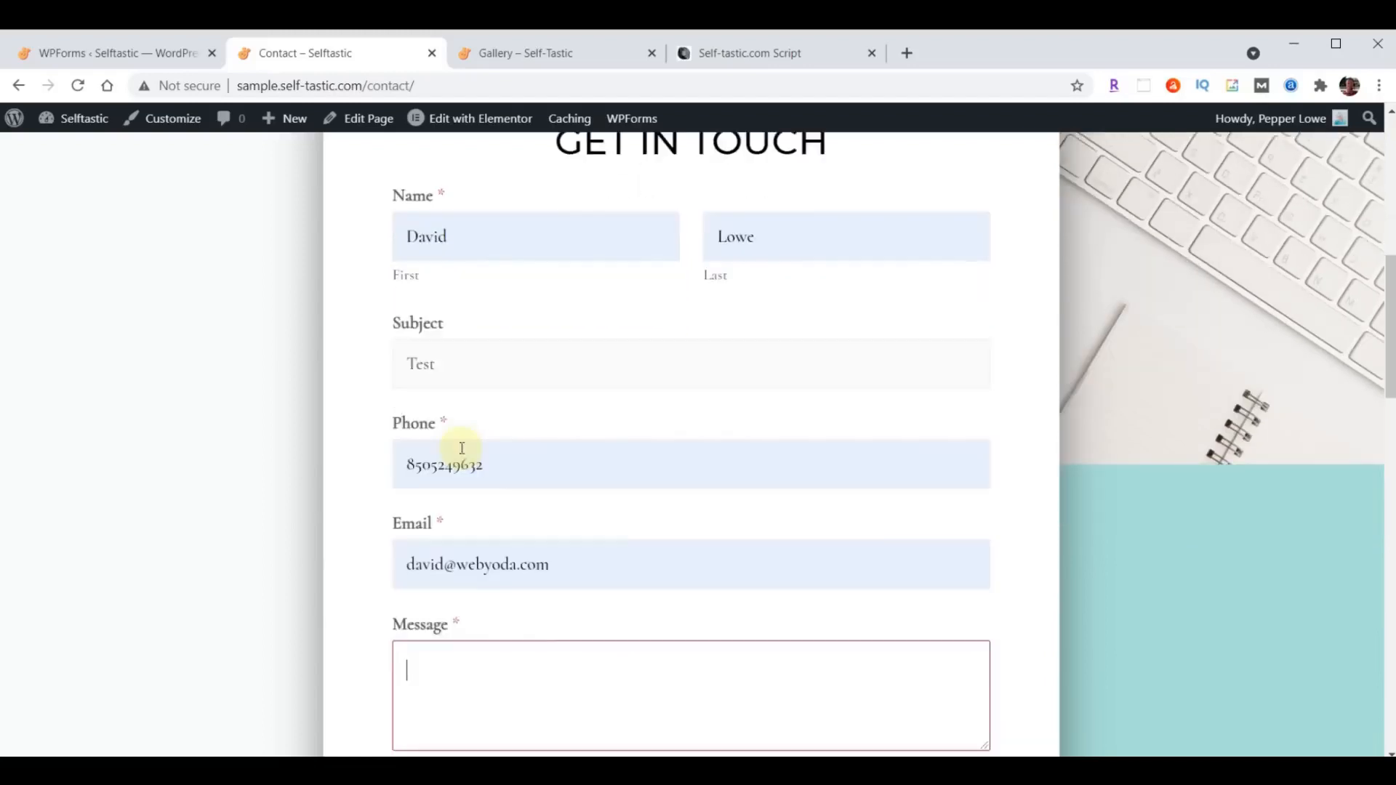
{"action": "scroll", "coordinate": [462, 449], "scroll_direction": "down", "scroll_amount": 6}
{"action": "type", "text": "Hello World"}
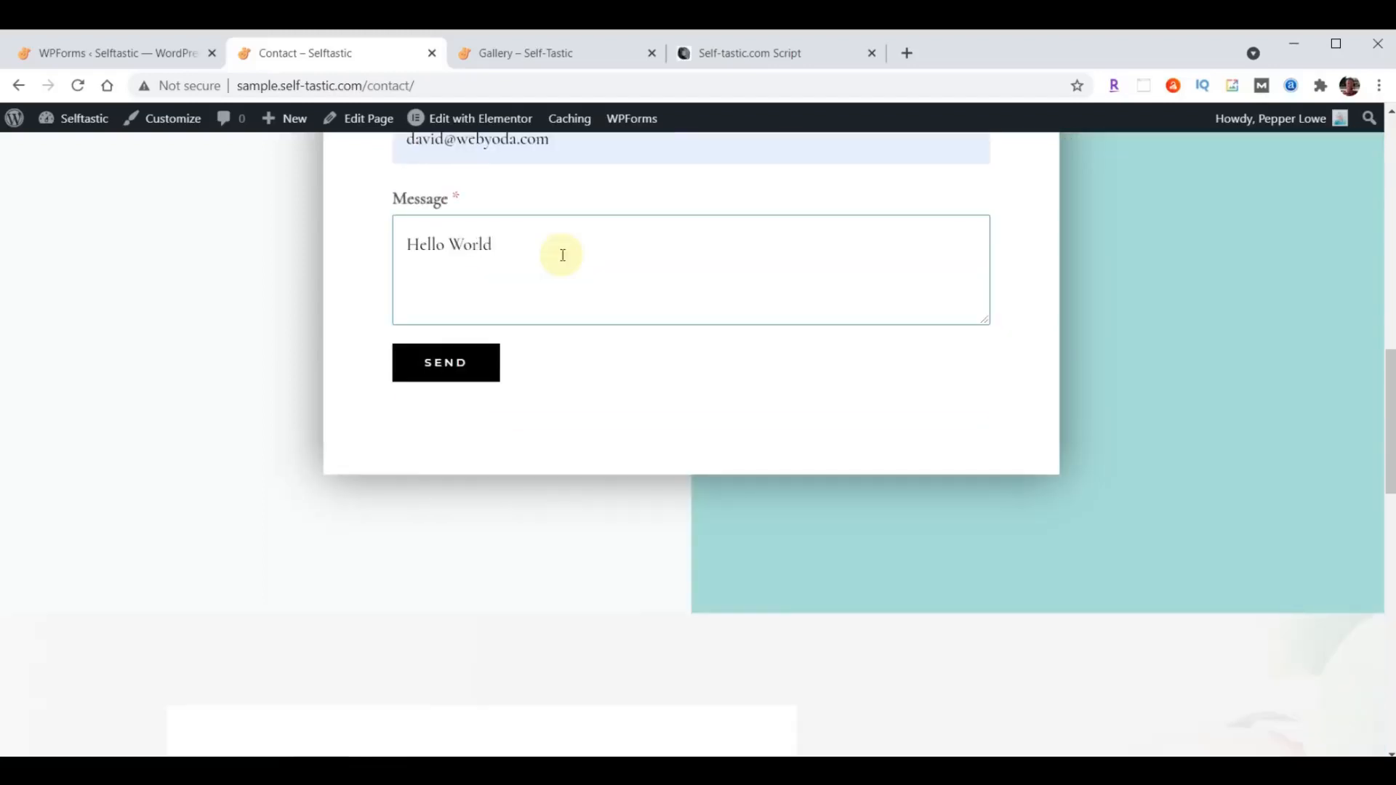
{"action": "left_click", "coordinate": [459, 363]}
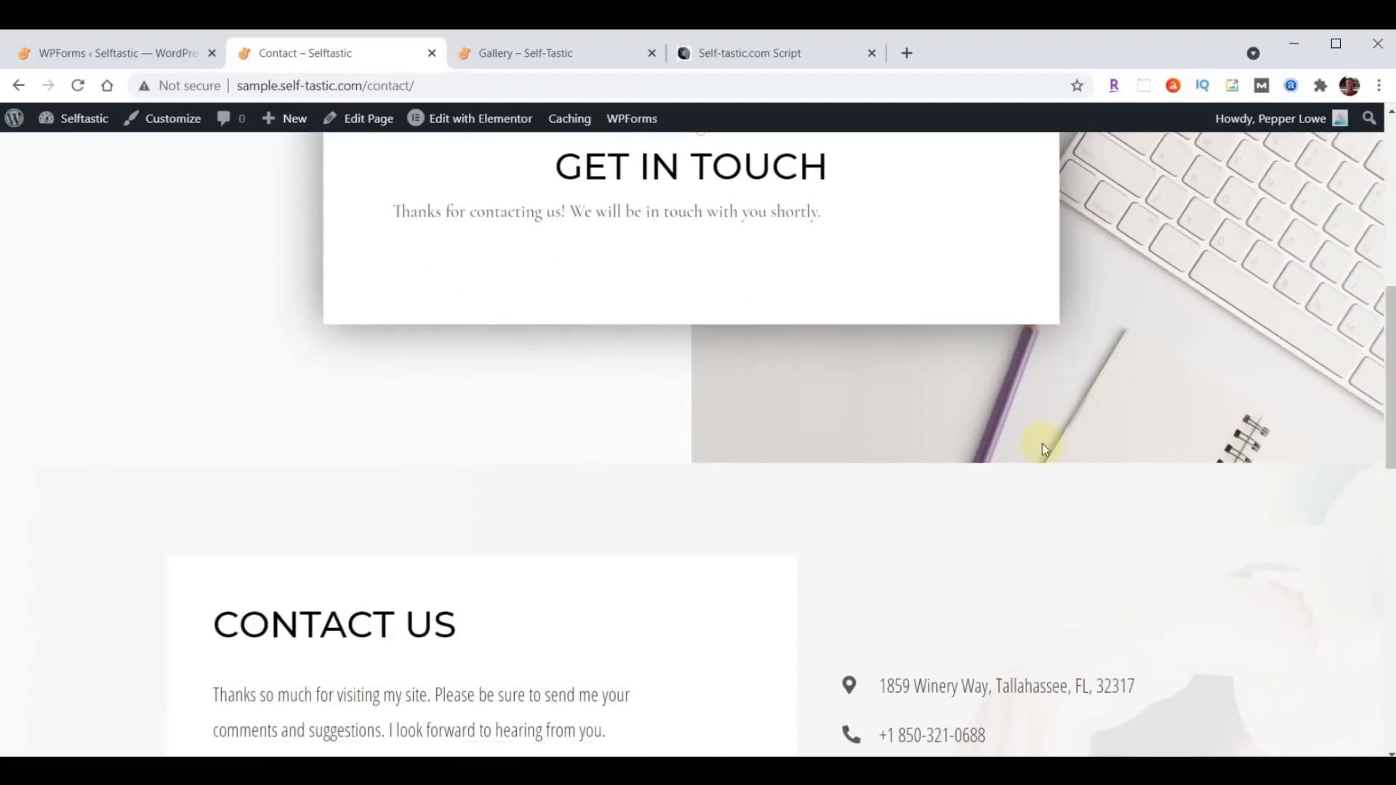
- Reopen the live Contact page from the site navigation and examine the text styling of the blank form
{"action": "scroll", "coordinate": [1036, 467], "scroll_direction": "up", "scroll_amount": 8}
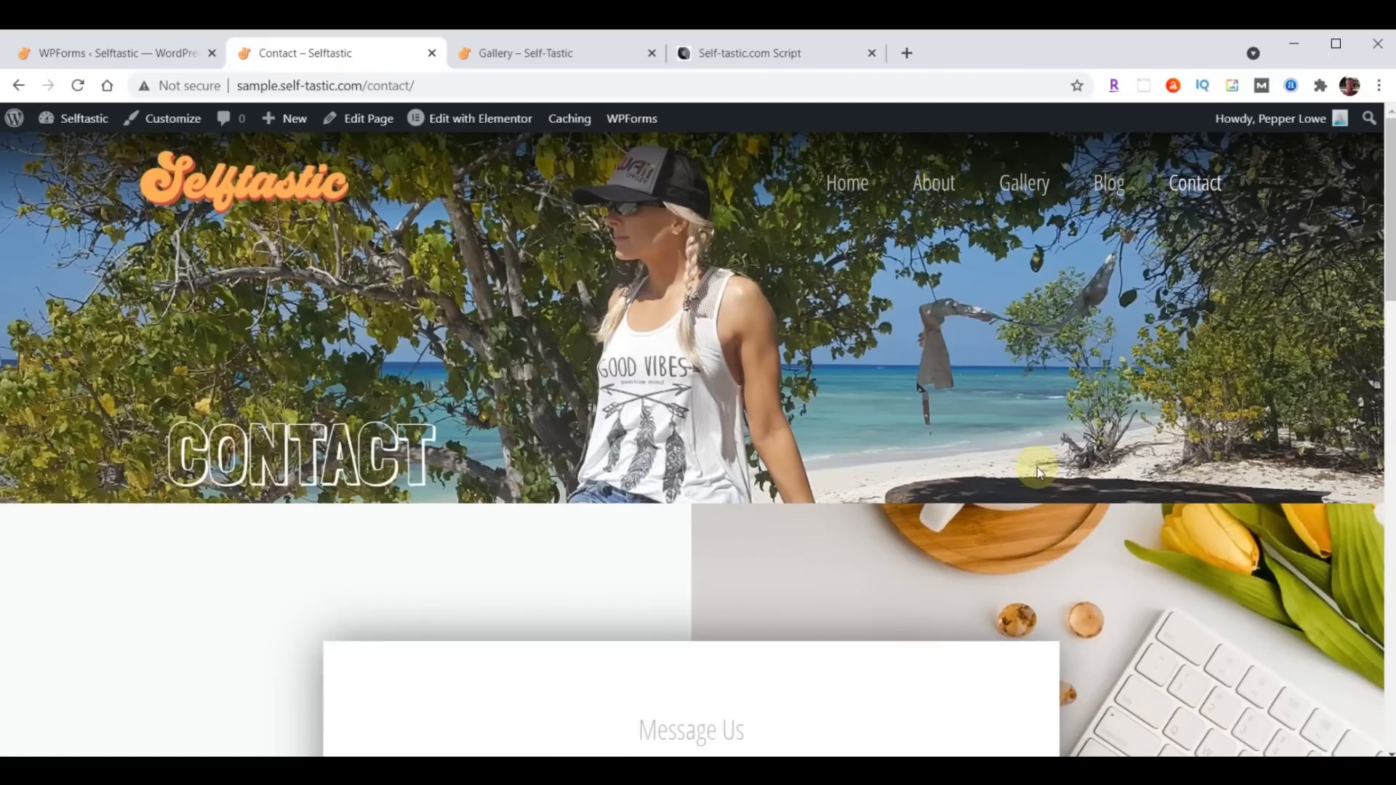
{"action": "left_click", "coordinate": [1213, 185]}
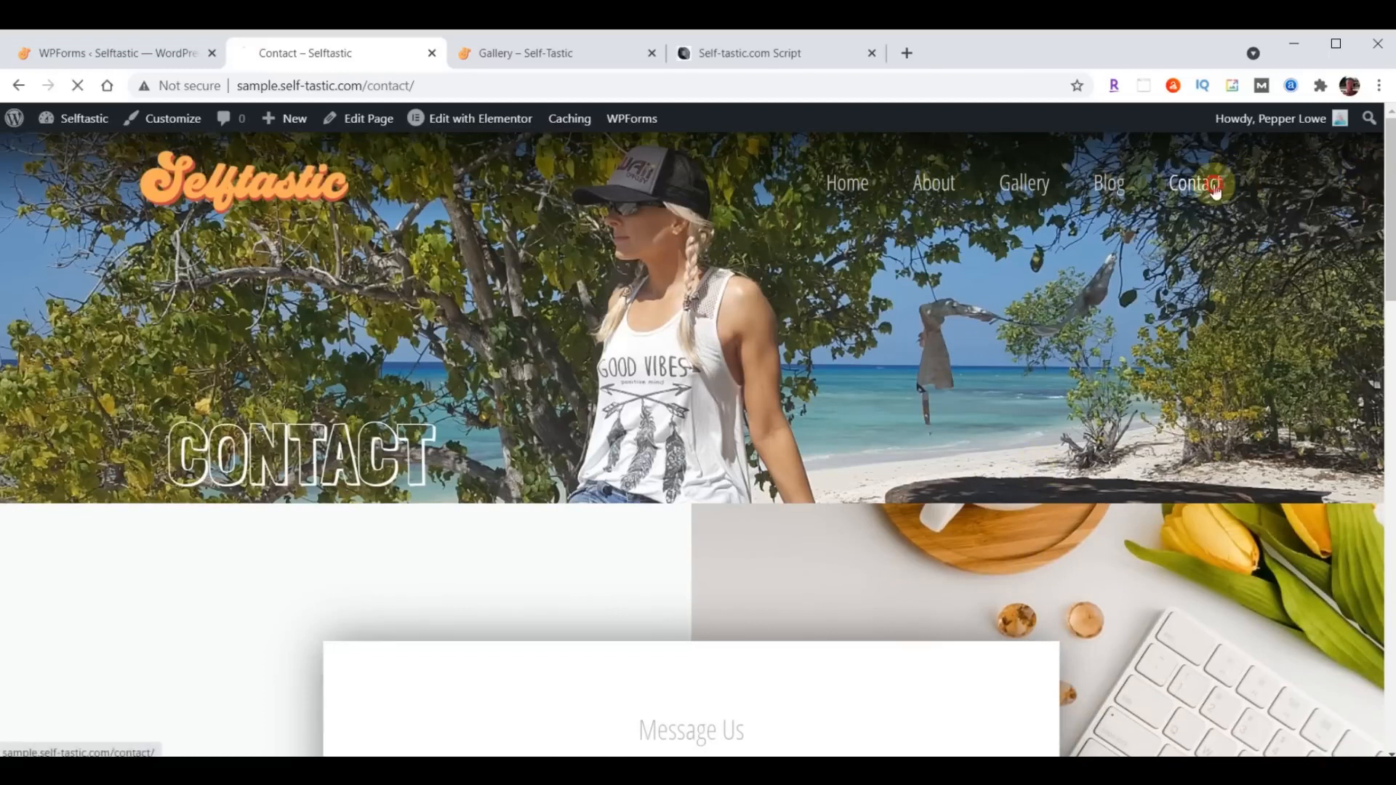
{"action": "scroll", "coordinate": [792, 368], "scroll_direction": "down", "scroll_amount": 7}
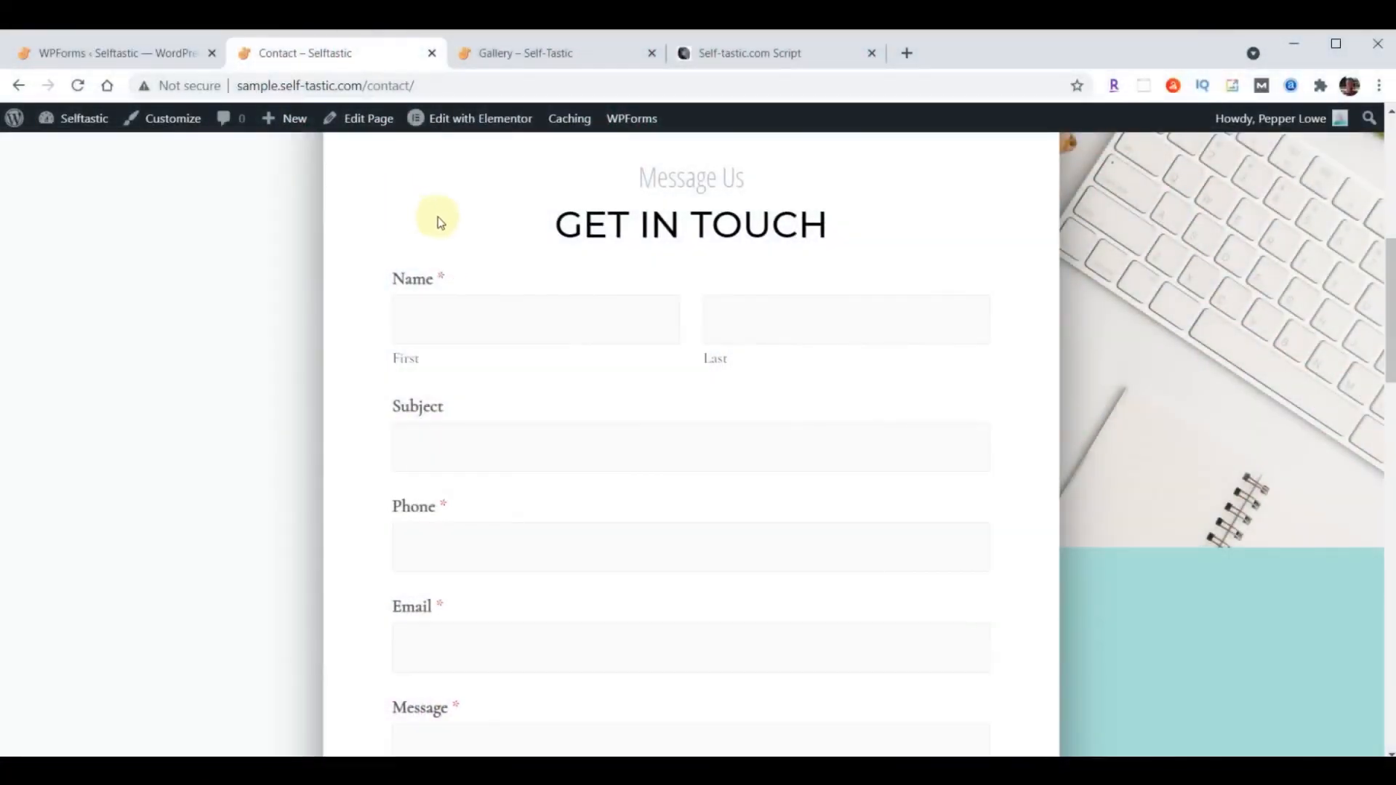
- Copy the WPforms Font & Size CSS from the Self-Tastic.com Script document and open Additional CSS in the WordPress Customizer
{"action": "left_click", "coordinate": [769, 53]}
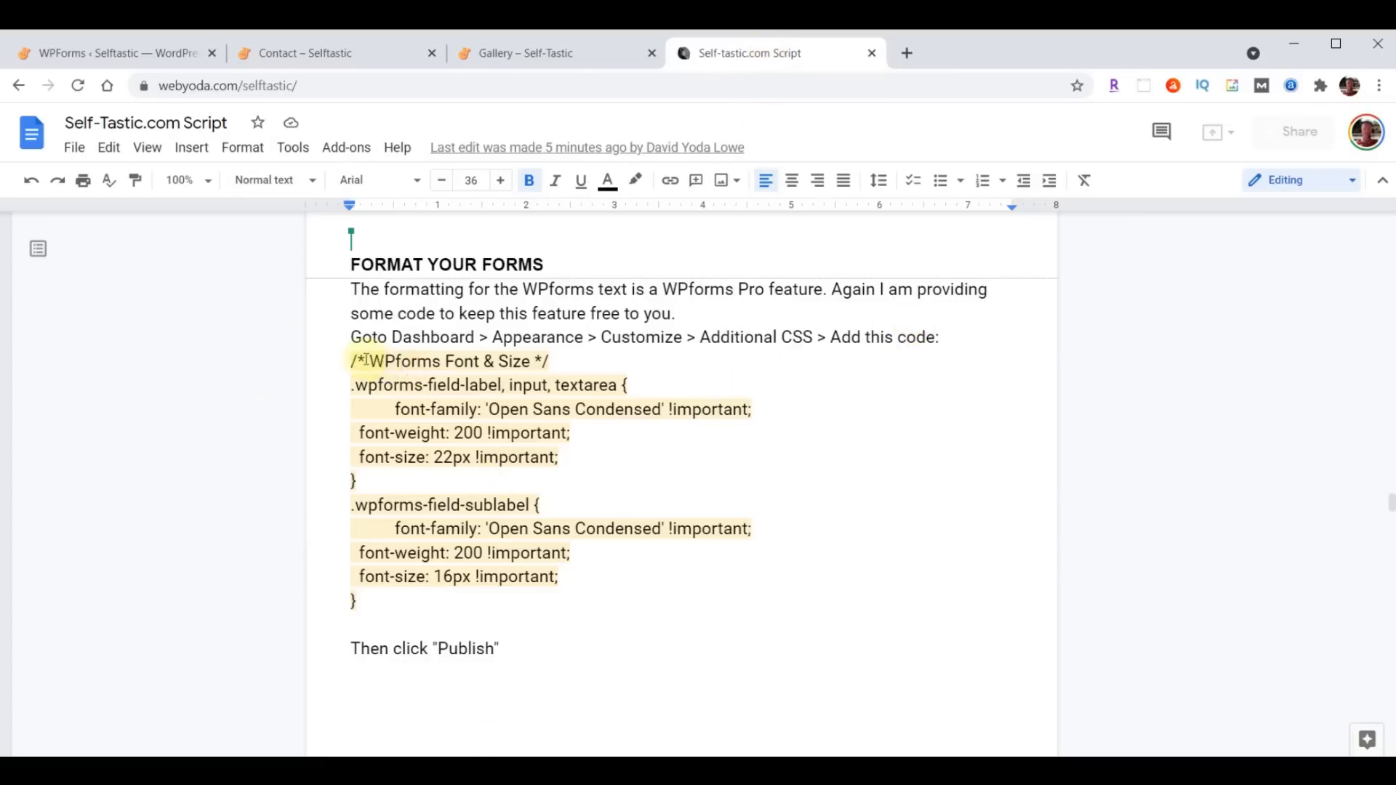
{"action": "left_click_drag", "start_coordinate": [353, 362], "coordinate": [513, 611]}
{"action": "key", "text": "ctrl+c"}
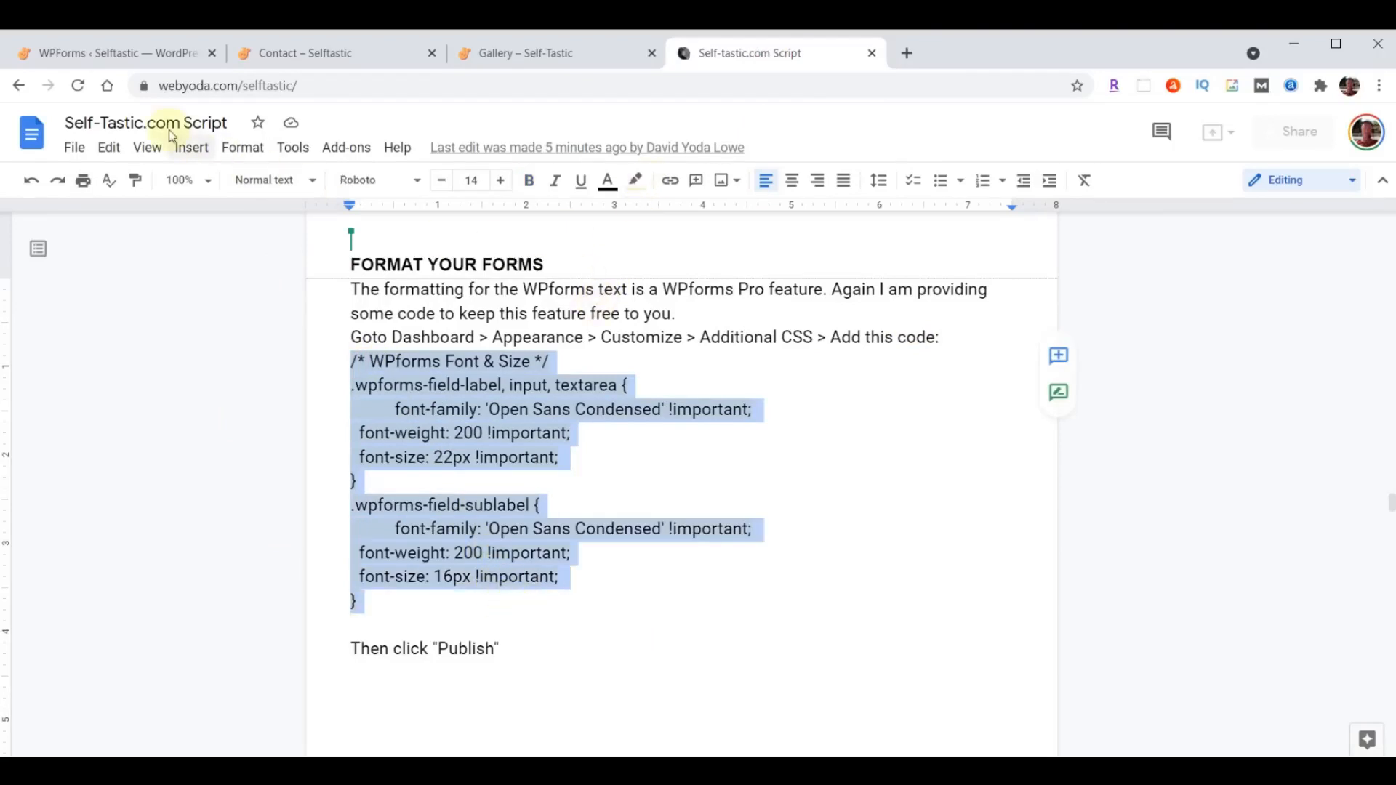
{"action": "left_click", "coordinate": [102, 54]}
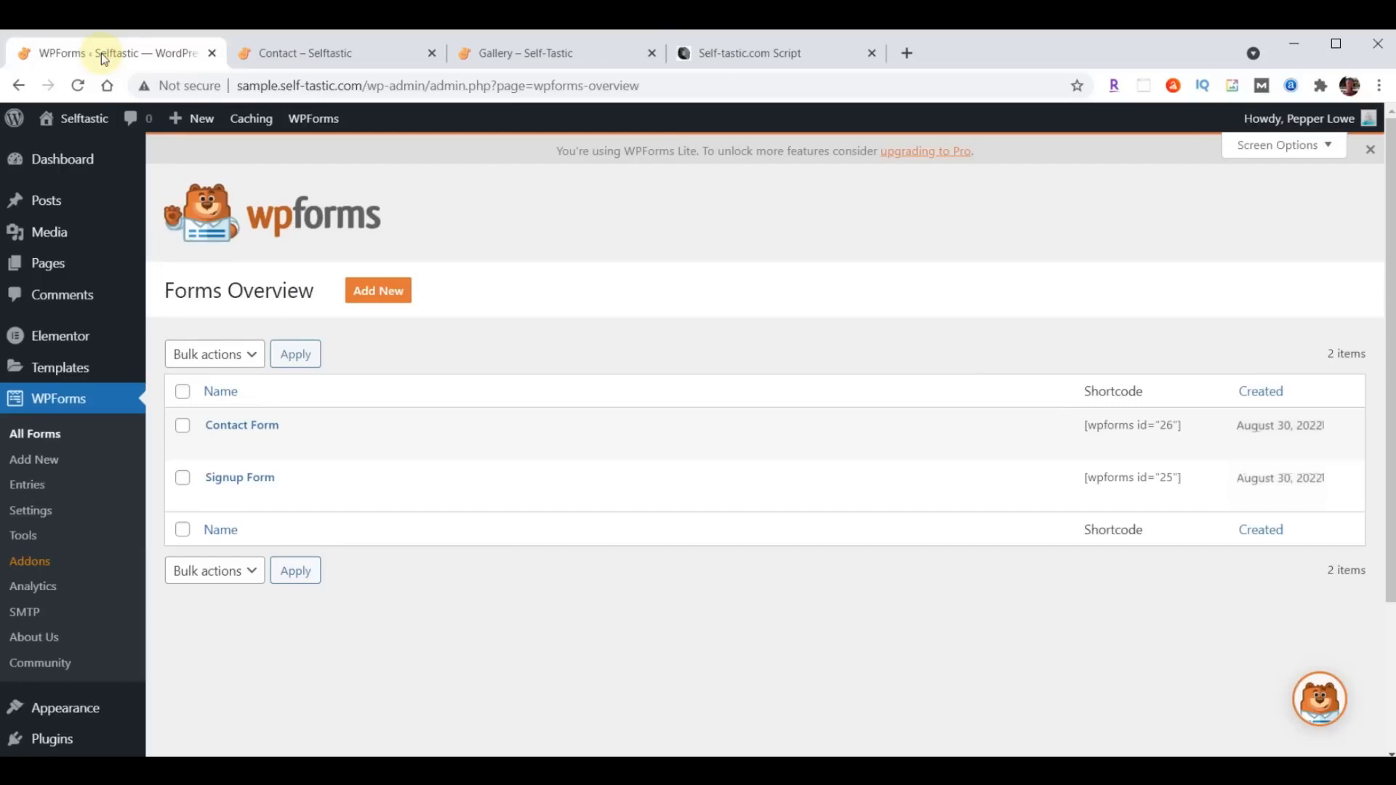
{"action": "left_click", "coordinate": [69, 711]}
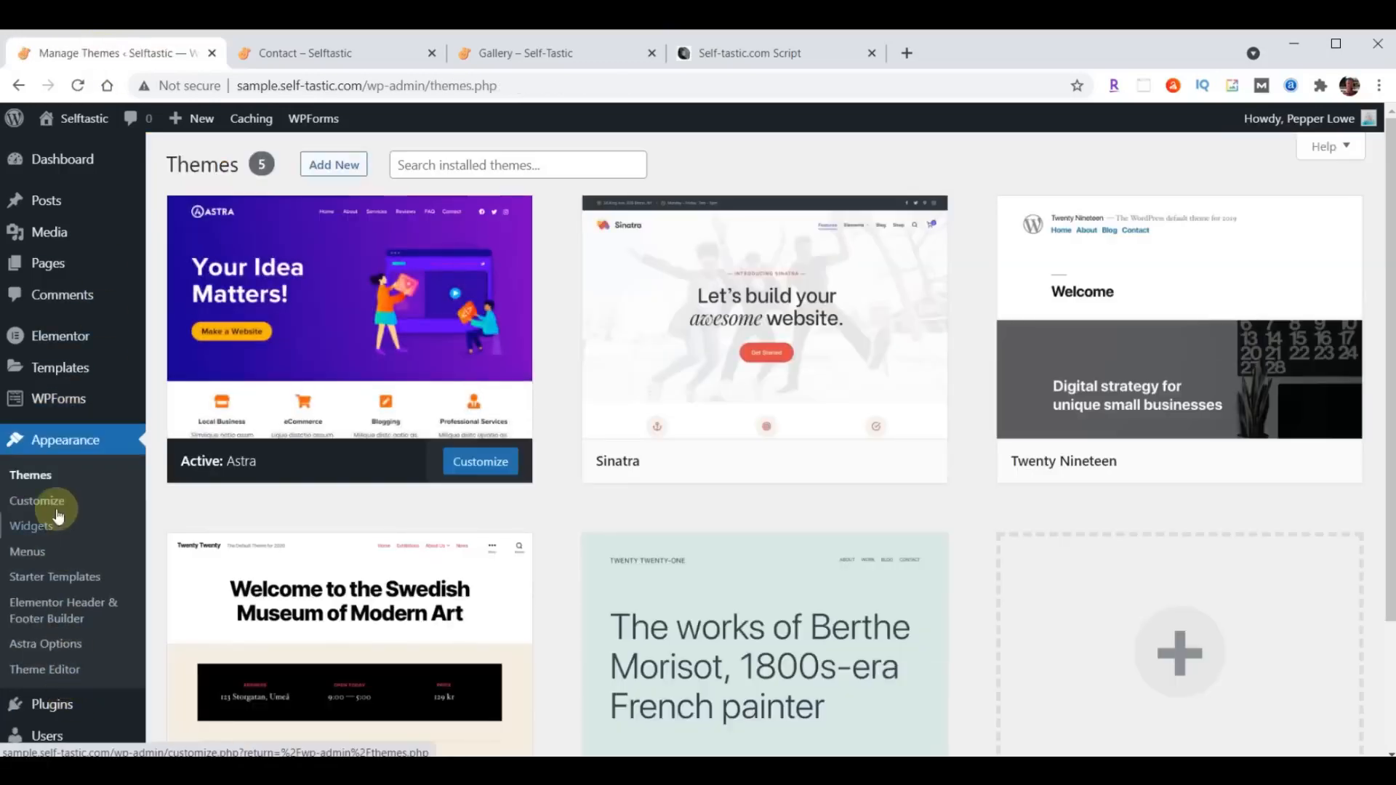
{"action": "left_click", "coordinate": [54, 503]}
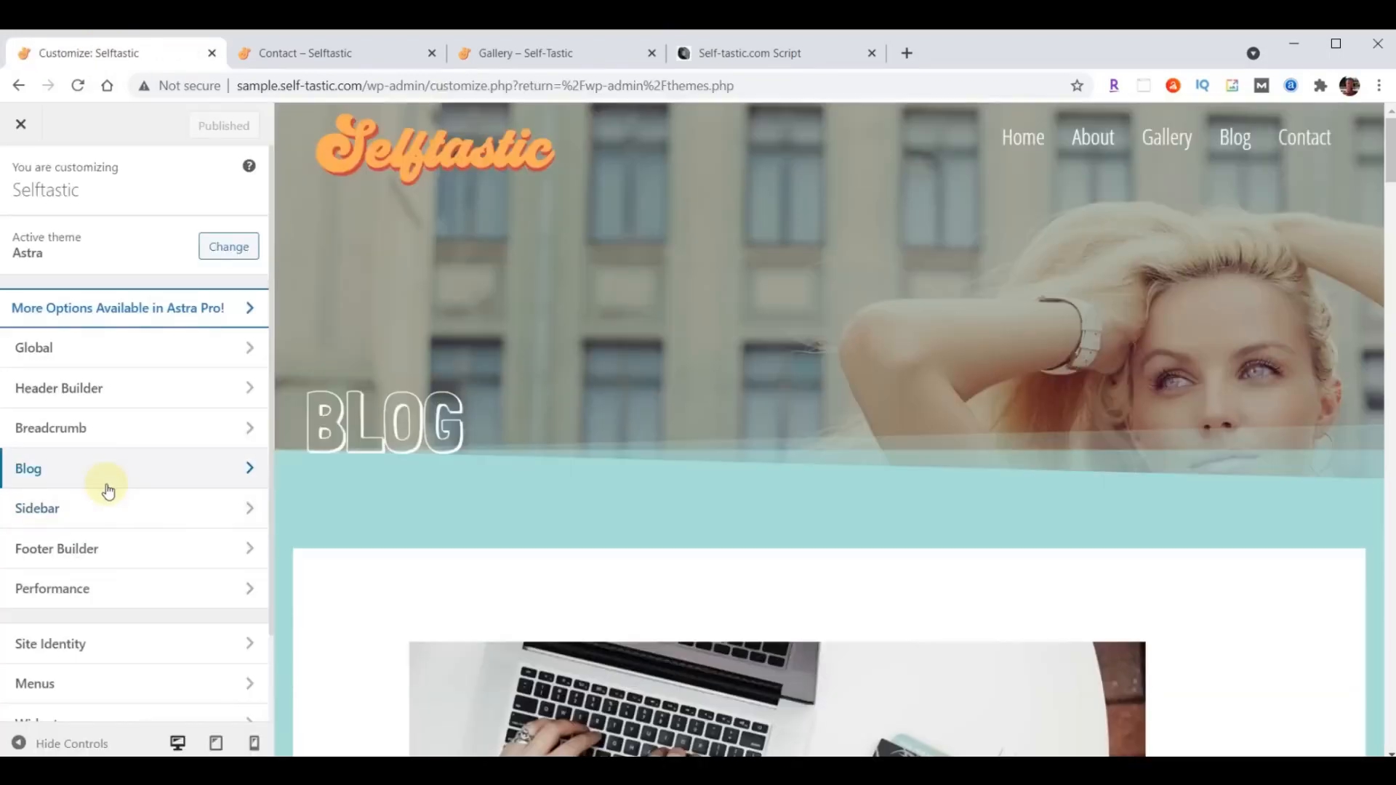
{"action": "scroll", "coordinate": [108, 491], "scroll_direction": "down", "scroll_amount": 2}
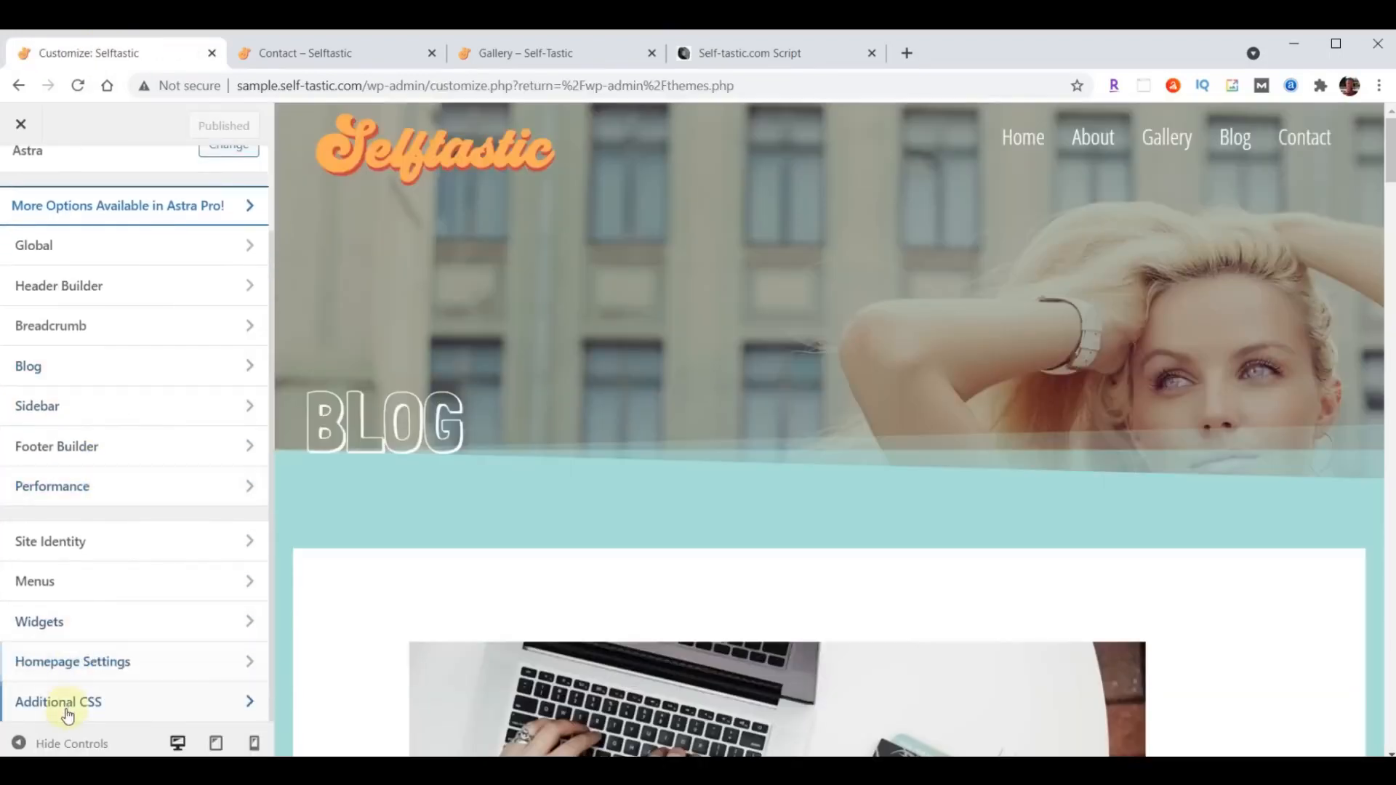
{"action": "left_click", "coordinate": [68, 714]}
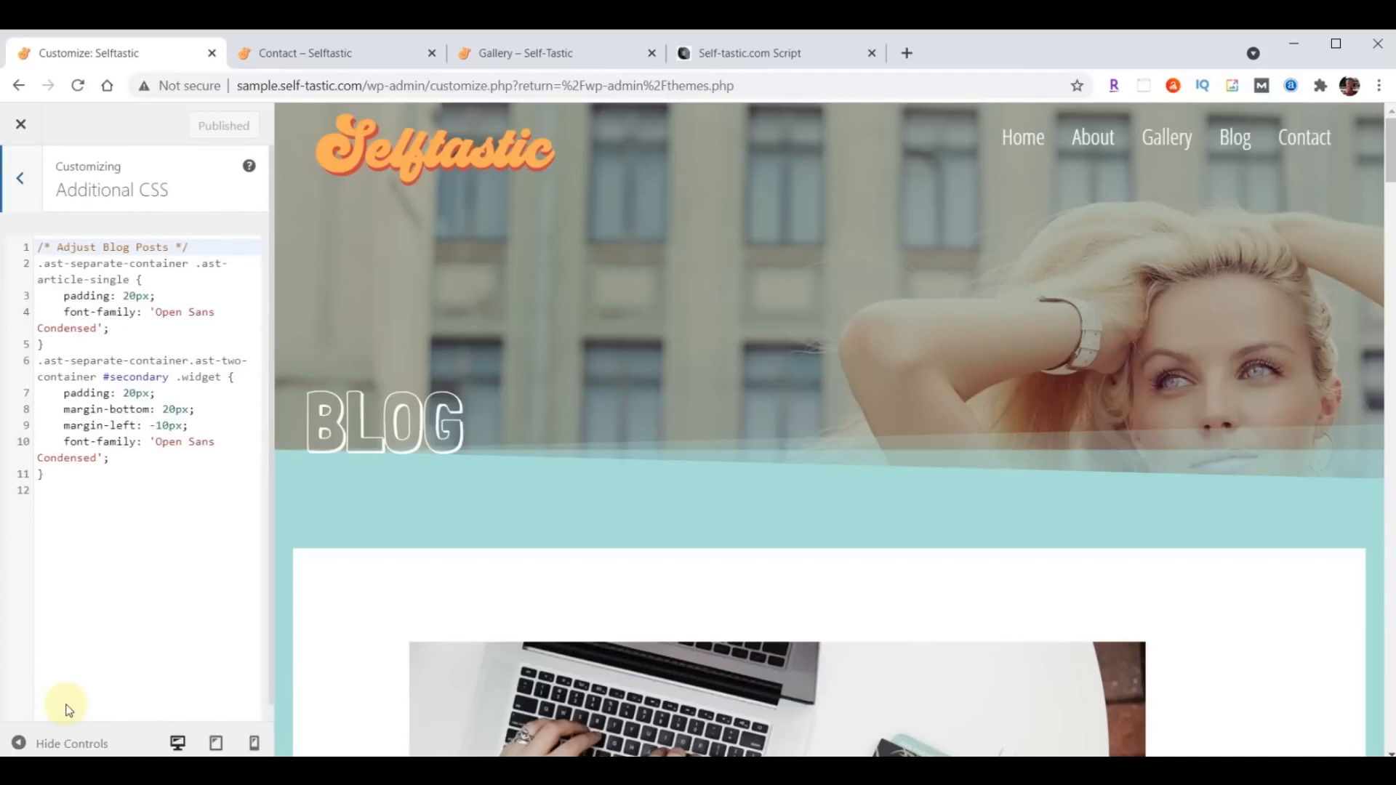
- Preview the Contact page and paste the copied WPforms Font & Size code below the existing CSS, separated by a blank line
{"action": "left_click", "coordinate": [1304, 140]}
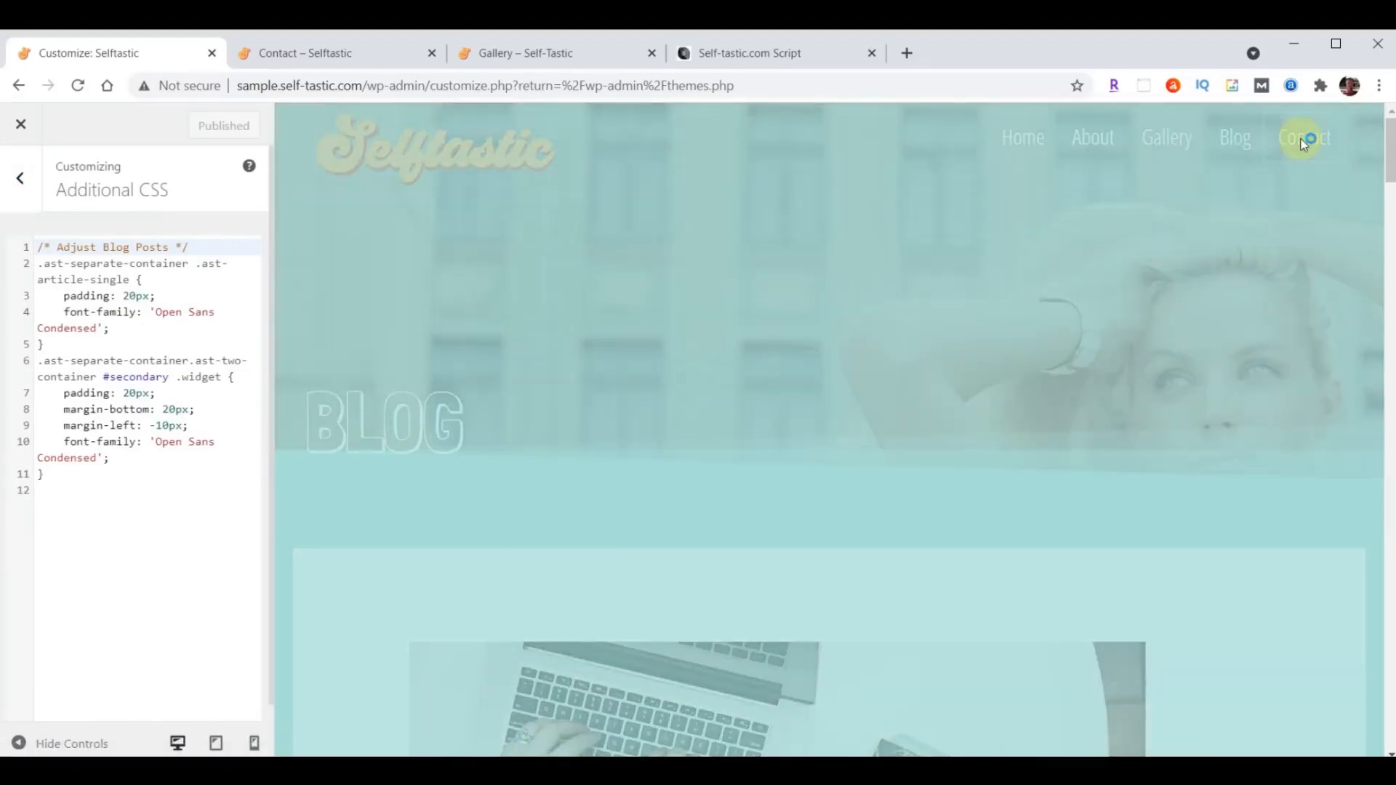
{"action": "scroll", "coordinate": [1240, 224], "scroll_direction": "down", "scroll_amount": 7}
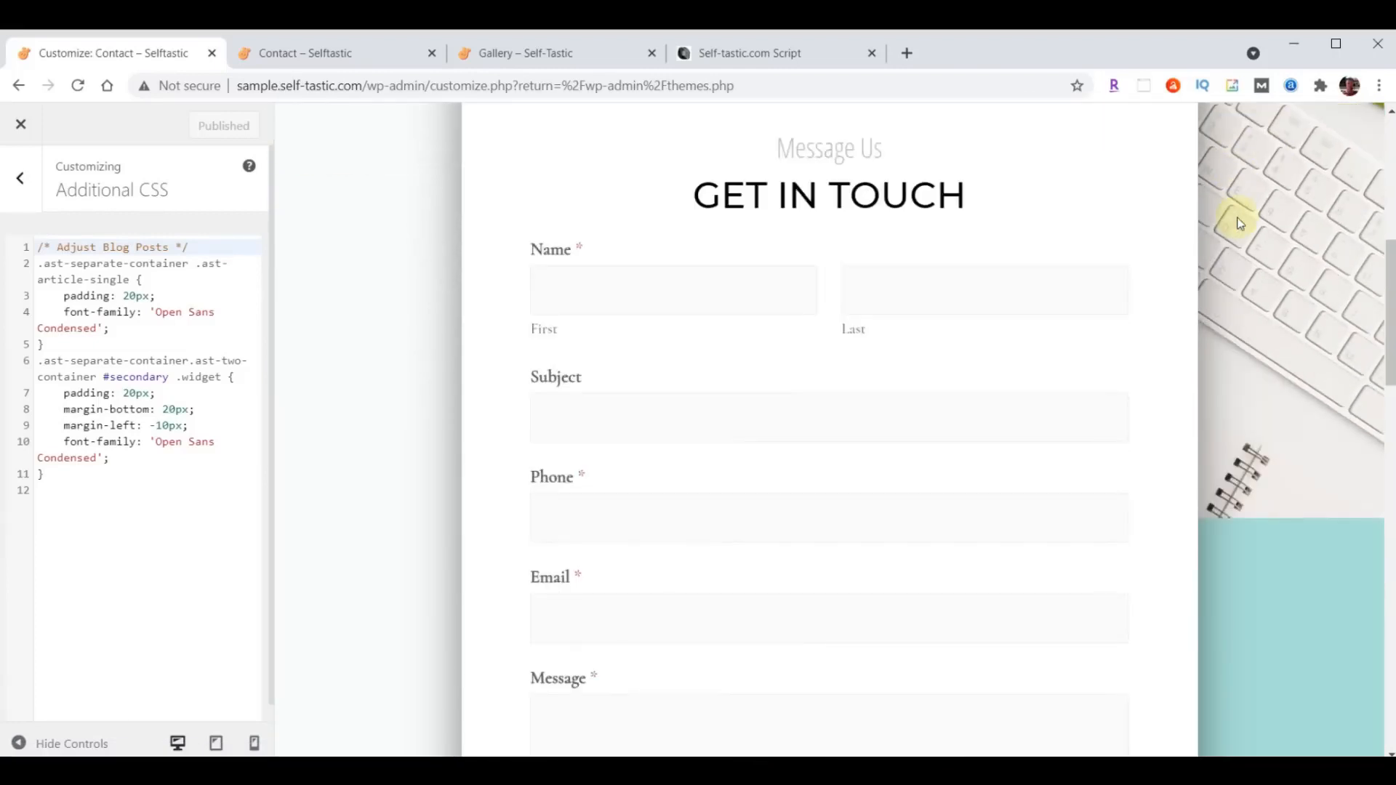
{"action": "left_click", "coordinate": [83, 483]}
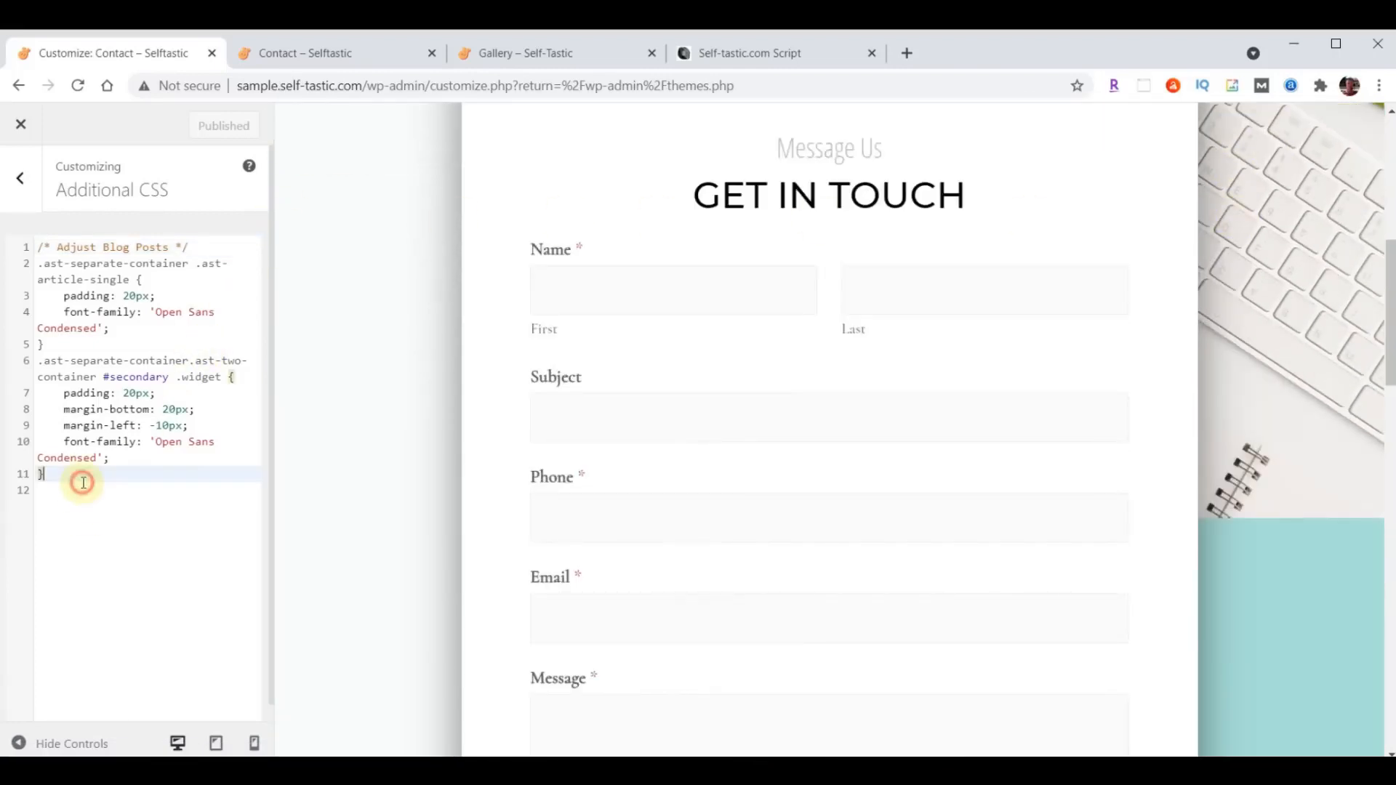
{"action": "key", "text": "Return"}
{"action": "key", "text": "Return"}
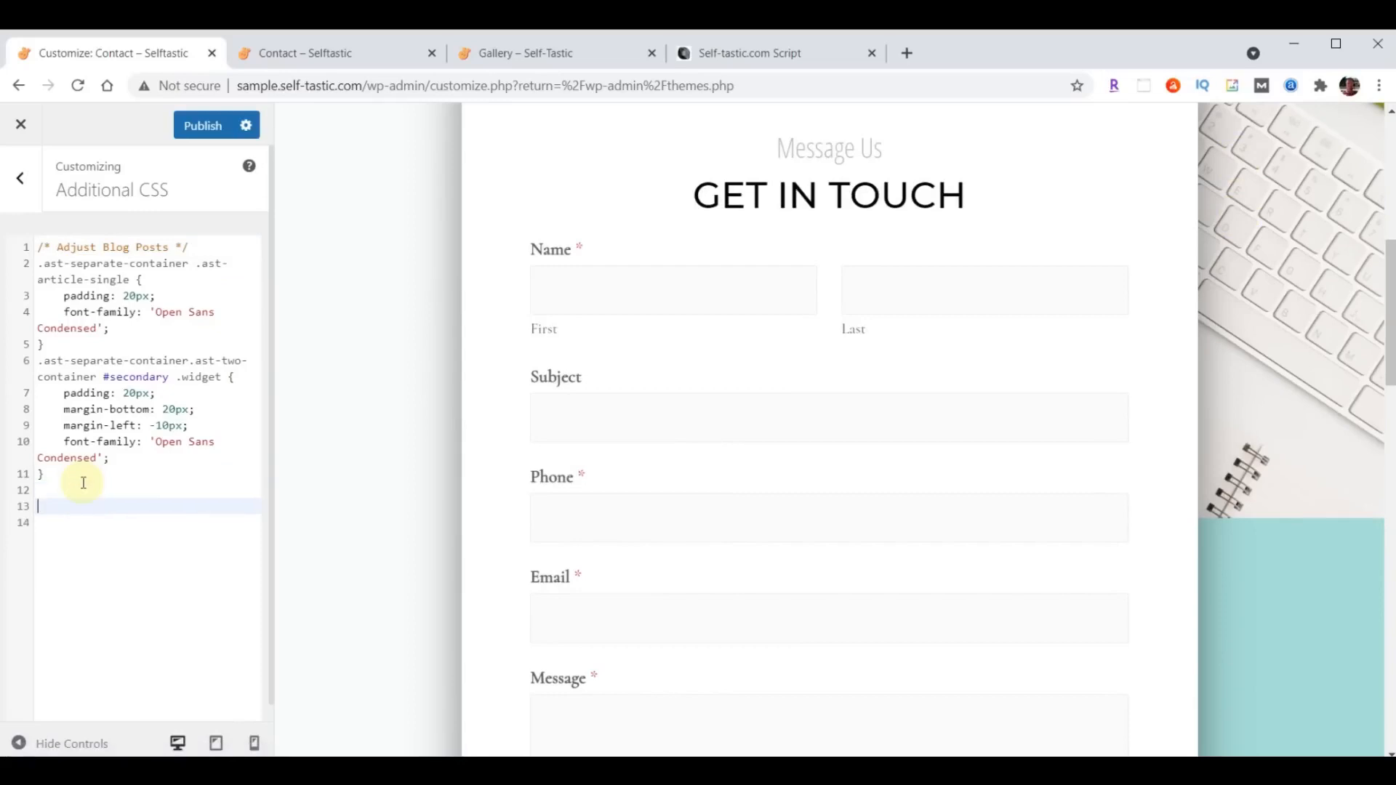
{"action": "key", "text": "ctrl+v"}
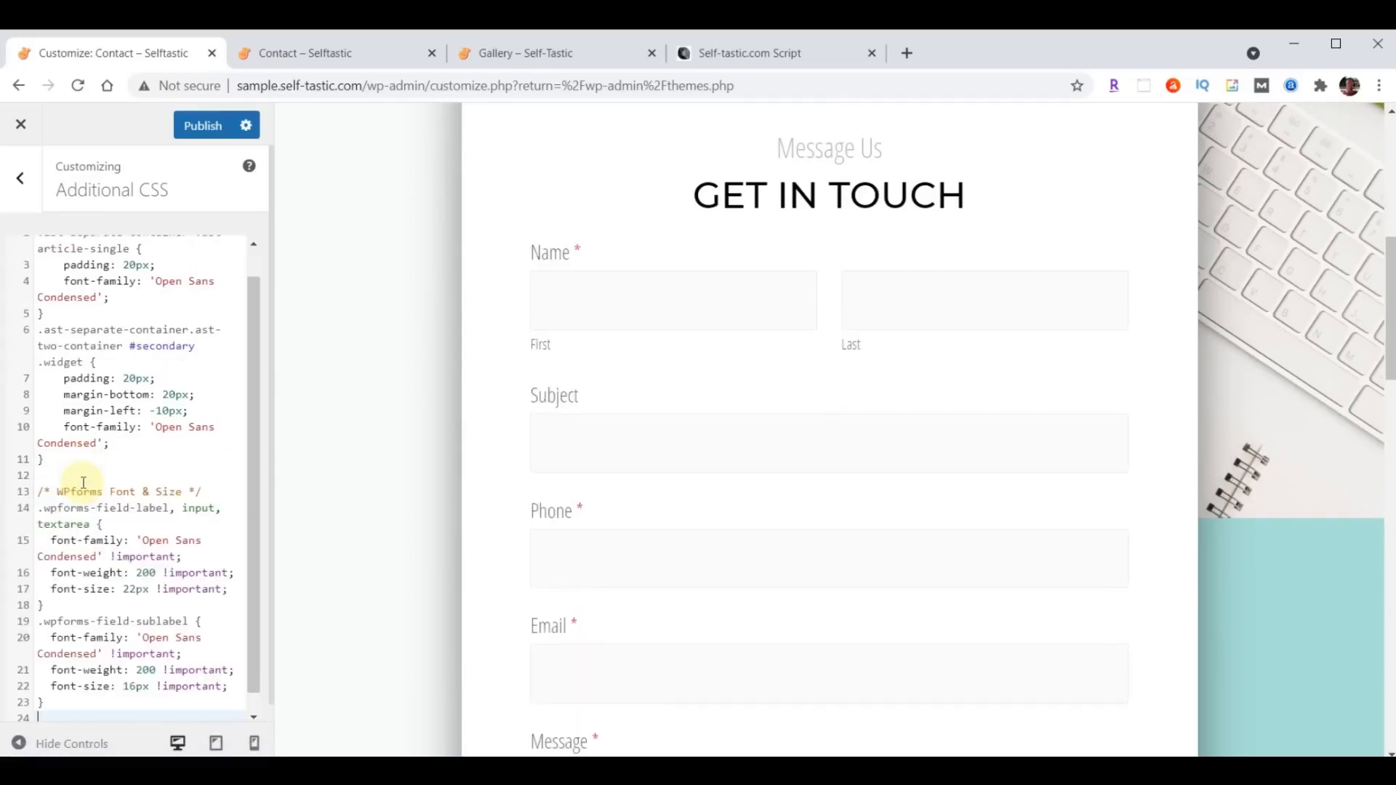
- Review the restyled form preview and the complete Additional CSS code, and publish the changes
{"action": "scroll", "coordinate": [909, 377], "scroll_direction": "down", "scroll_amount": 5}
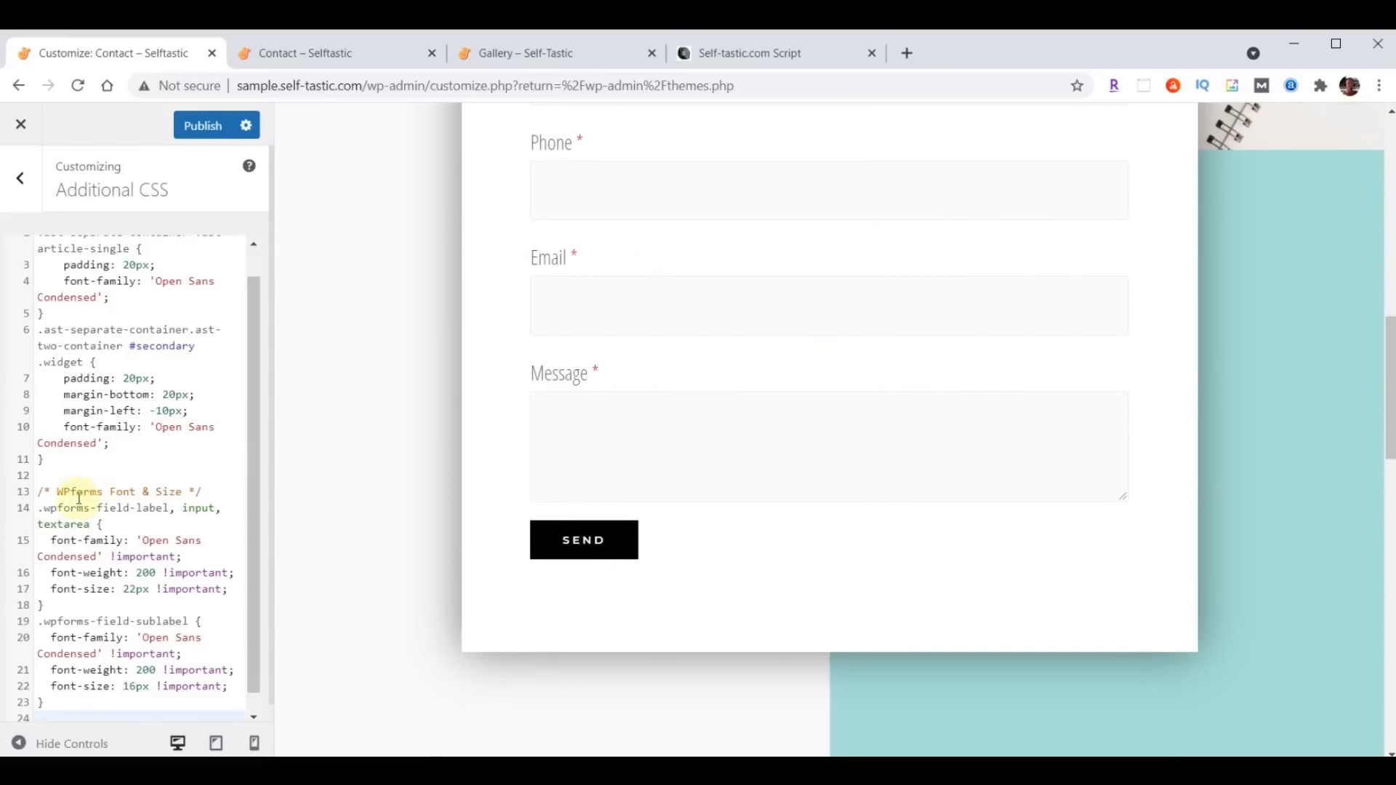
{"action": "scroll", "coordinate": [116, 552], "scroll_direction": "up", "scroll_amount": 1}
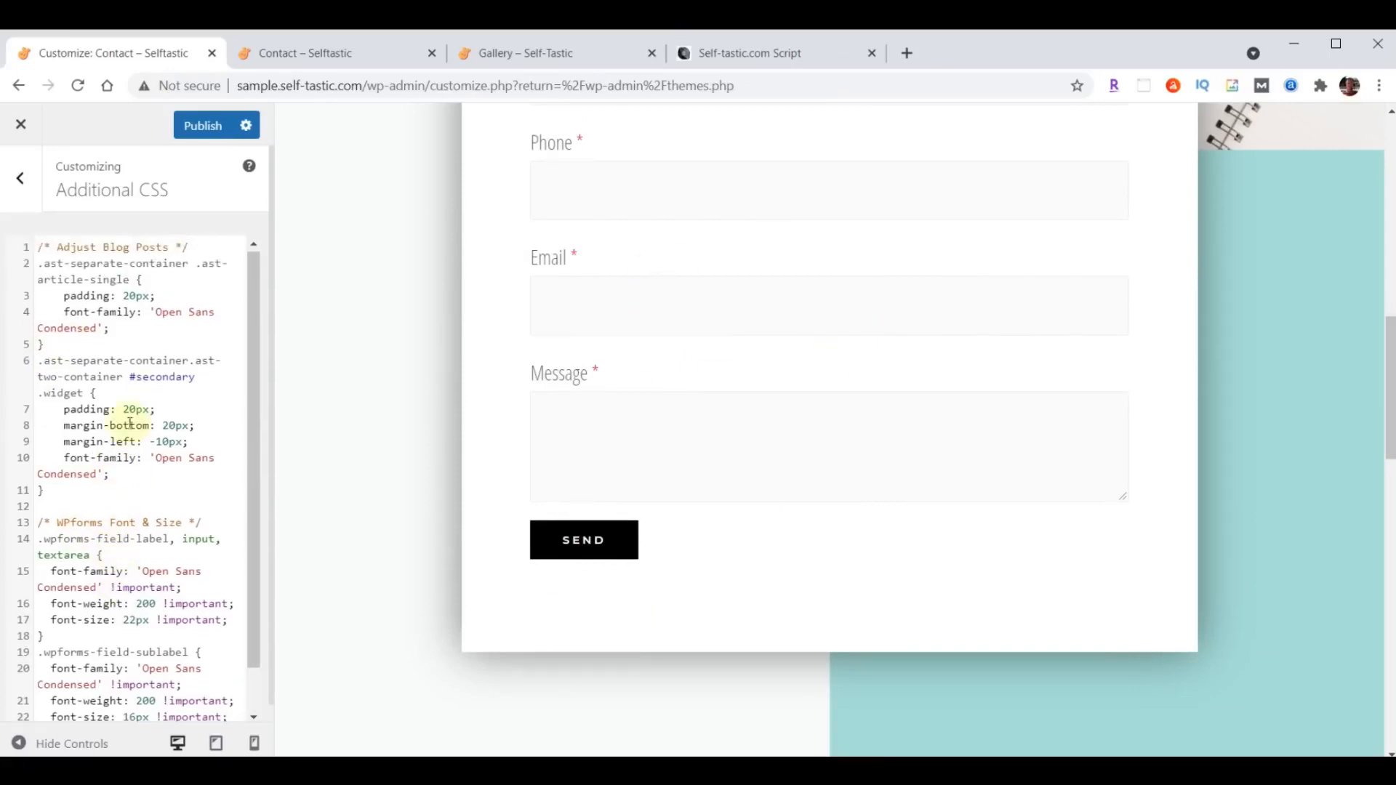
{"action": "scroll", "coordinate": [110, 367], "scroll_direction": "down", "scroll_amount": 2}
{"action": "left_click", "coordinate": [158, 697]}
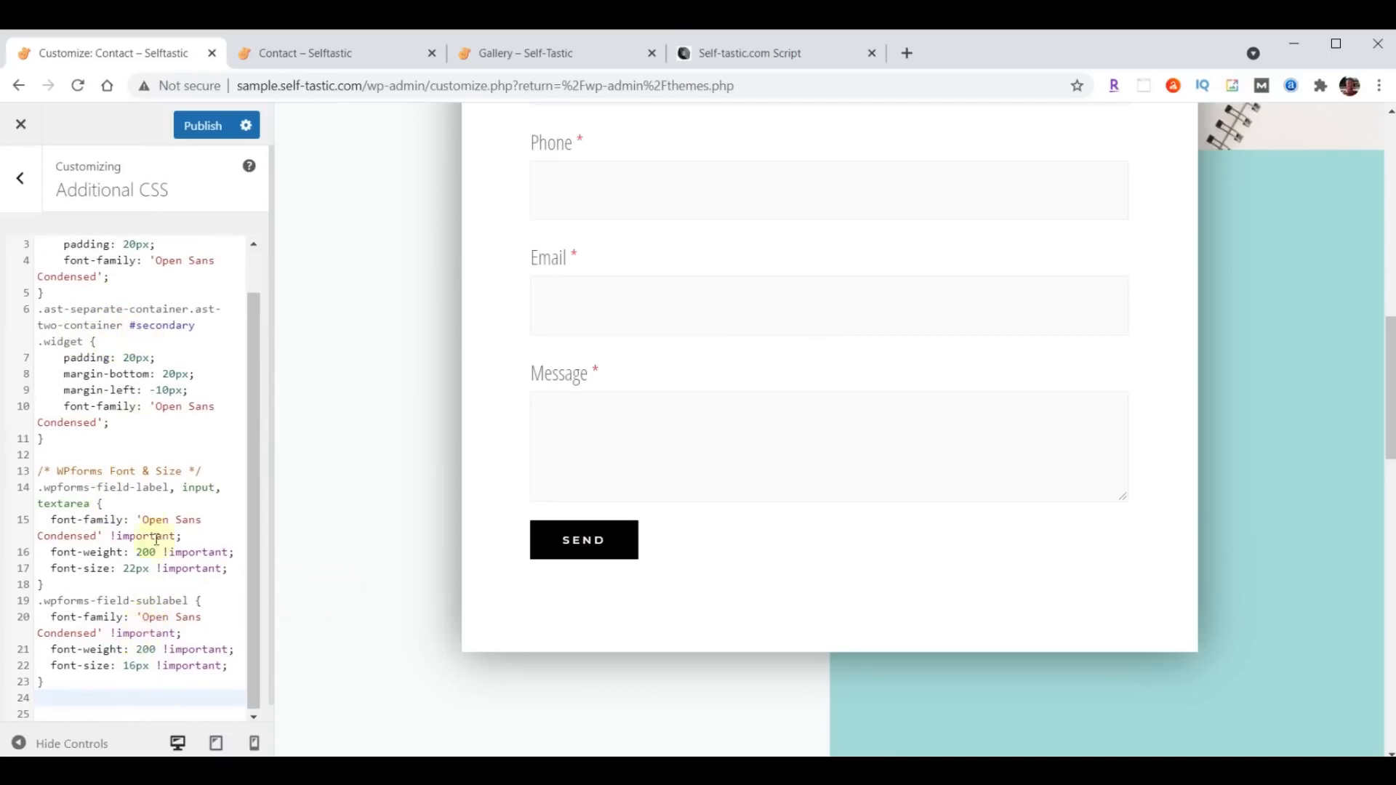
{"action": "scroll", "coordinate": [130, 509], "scroll_direction": "up", "scroll_amount": 2}
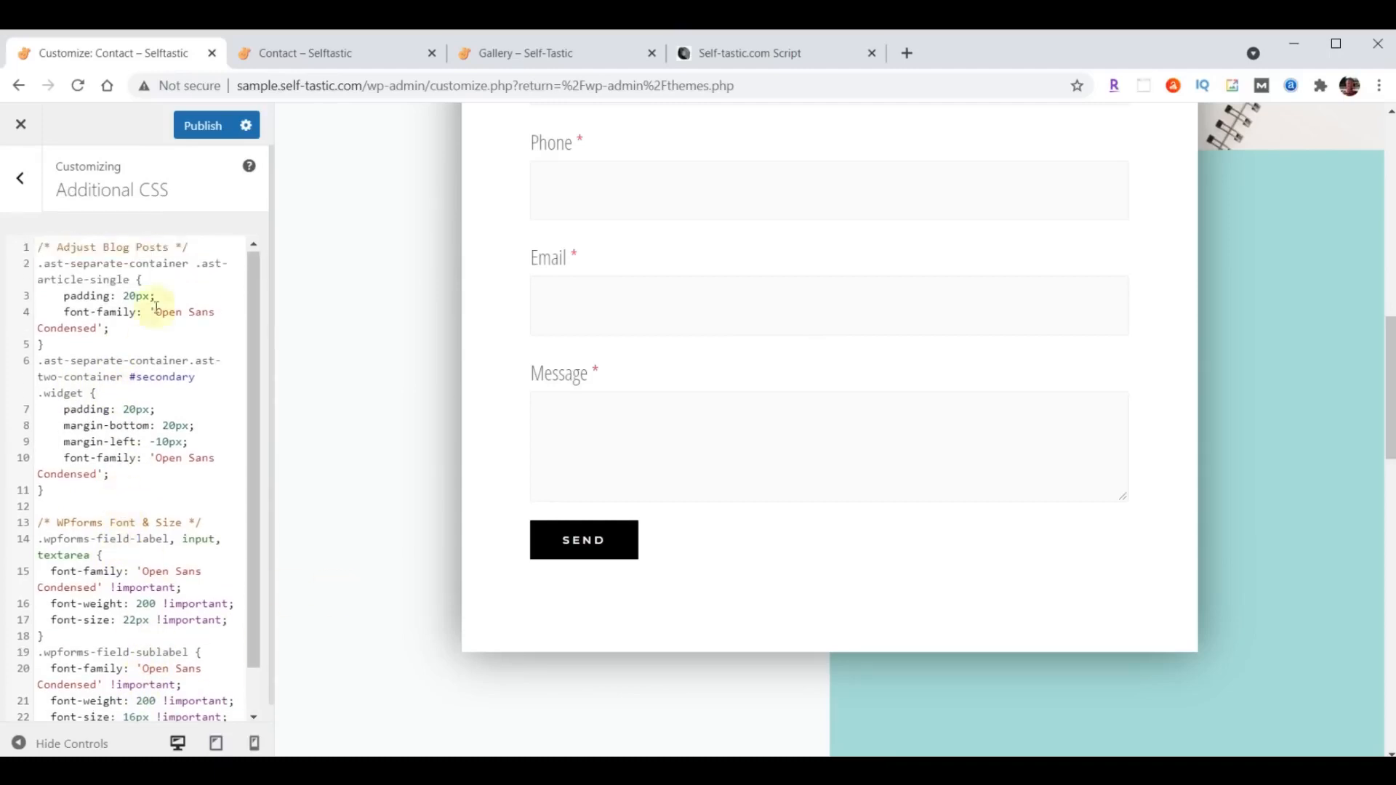
{"action": "left_click", "coordinate": [201, 127]}
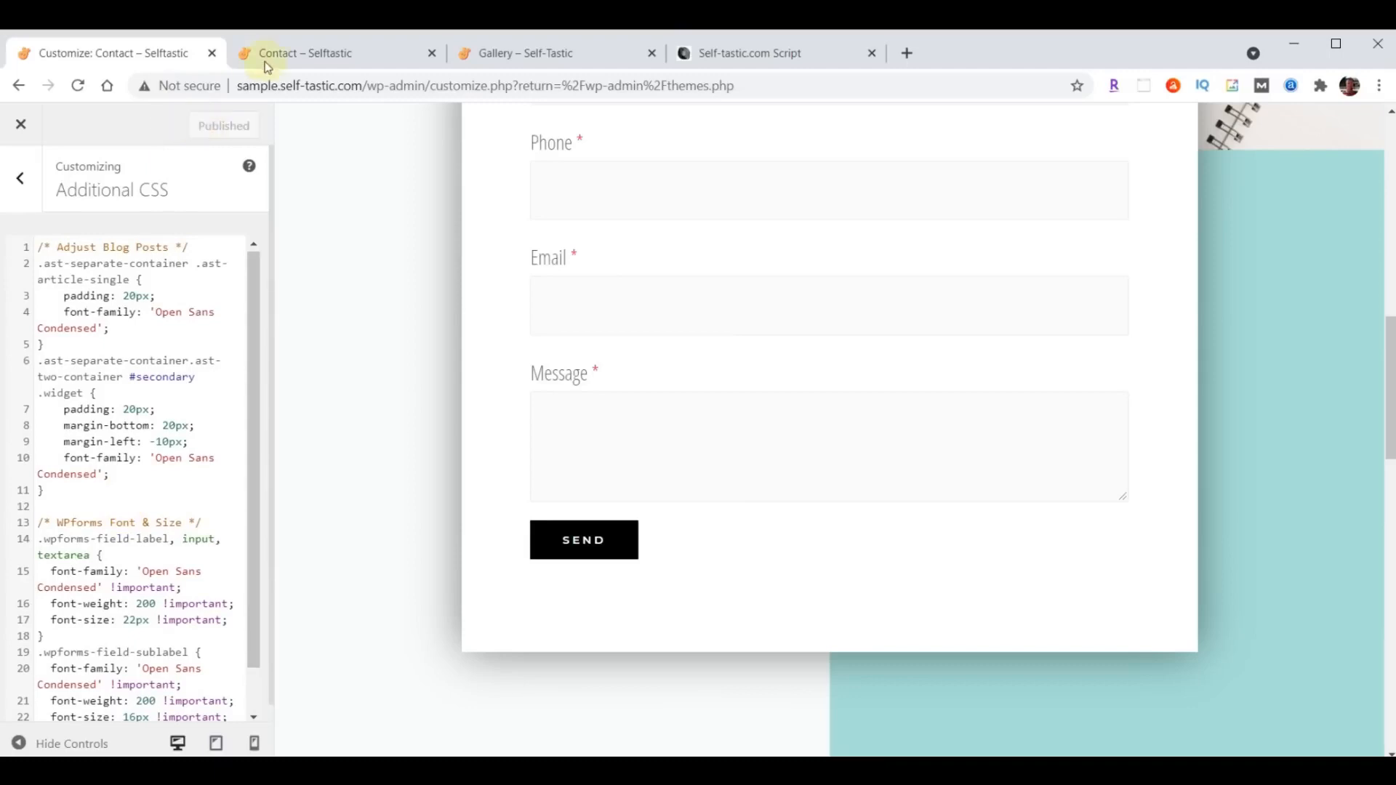
- Reload the live Contact page and check the form's fonts and sizes
{"action": "left_click", "coordinate": [294, 51]}
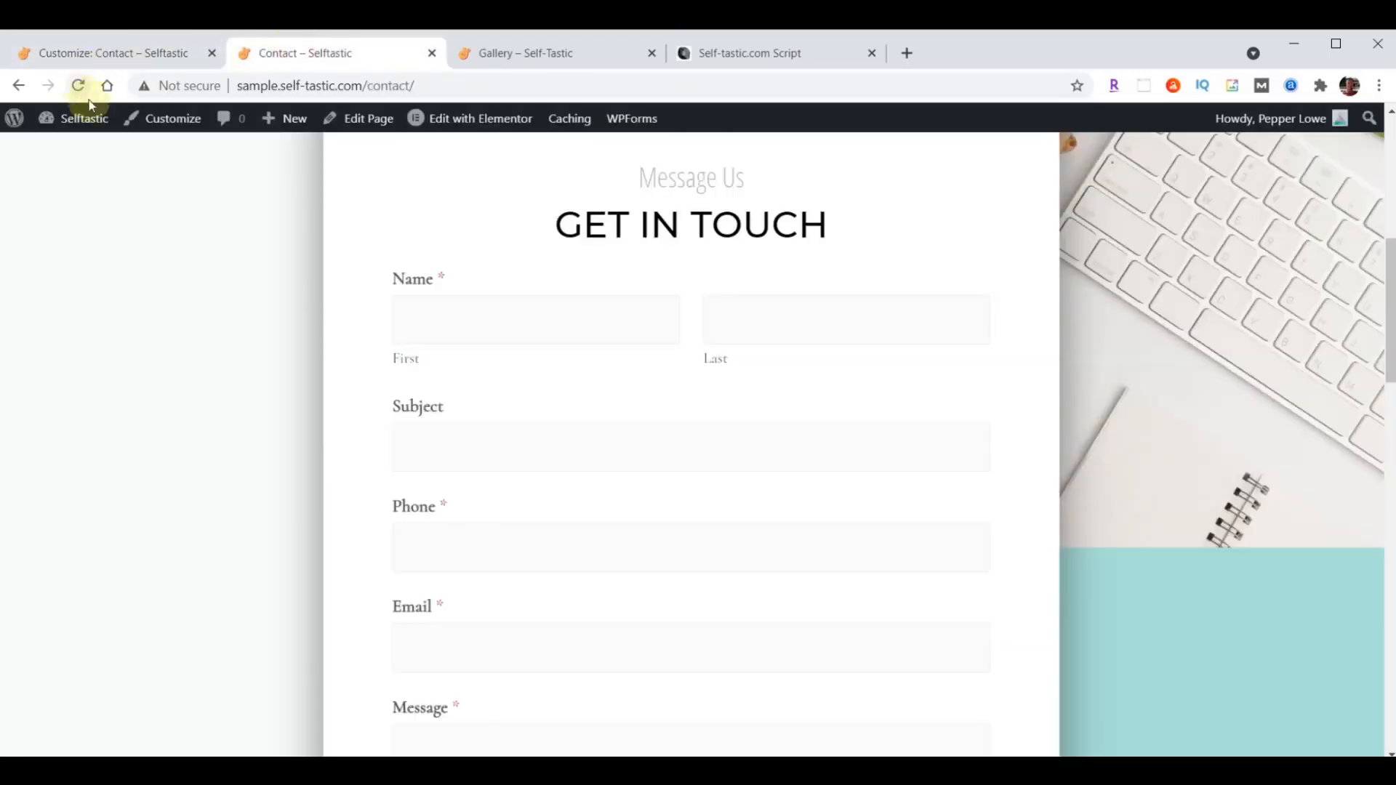
{"action": "scroll", "coordinate": [244, 264], "scroll_direction": "down", "scroll_amount": 4}
{"action": "scroll", "coordinate": [246, 267], "scroll_direction": "up", "scroll_amount": 2}
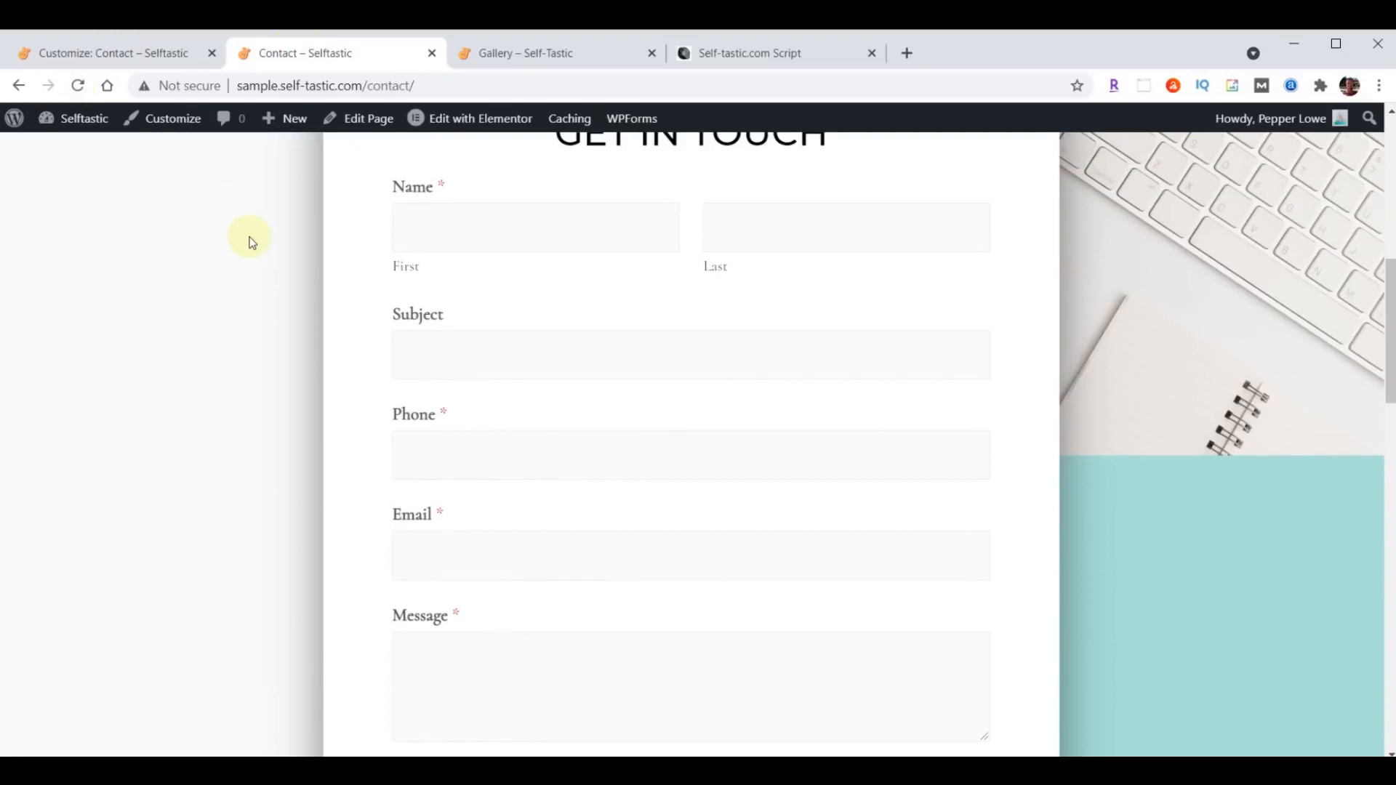
{"action": "scroll", "coordinate": [249, 237], "scroll_direction": "up", "scroll_amount": 1}
{"action": "left_click", "coordinate": [78, 86]}
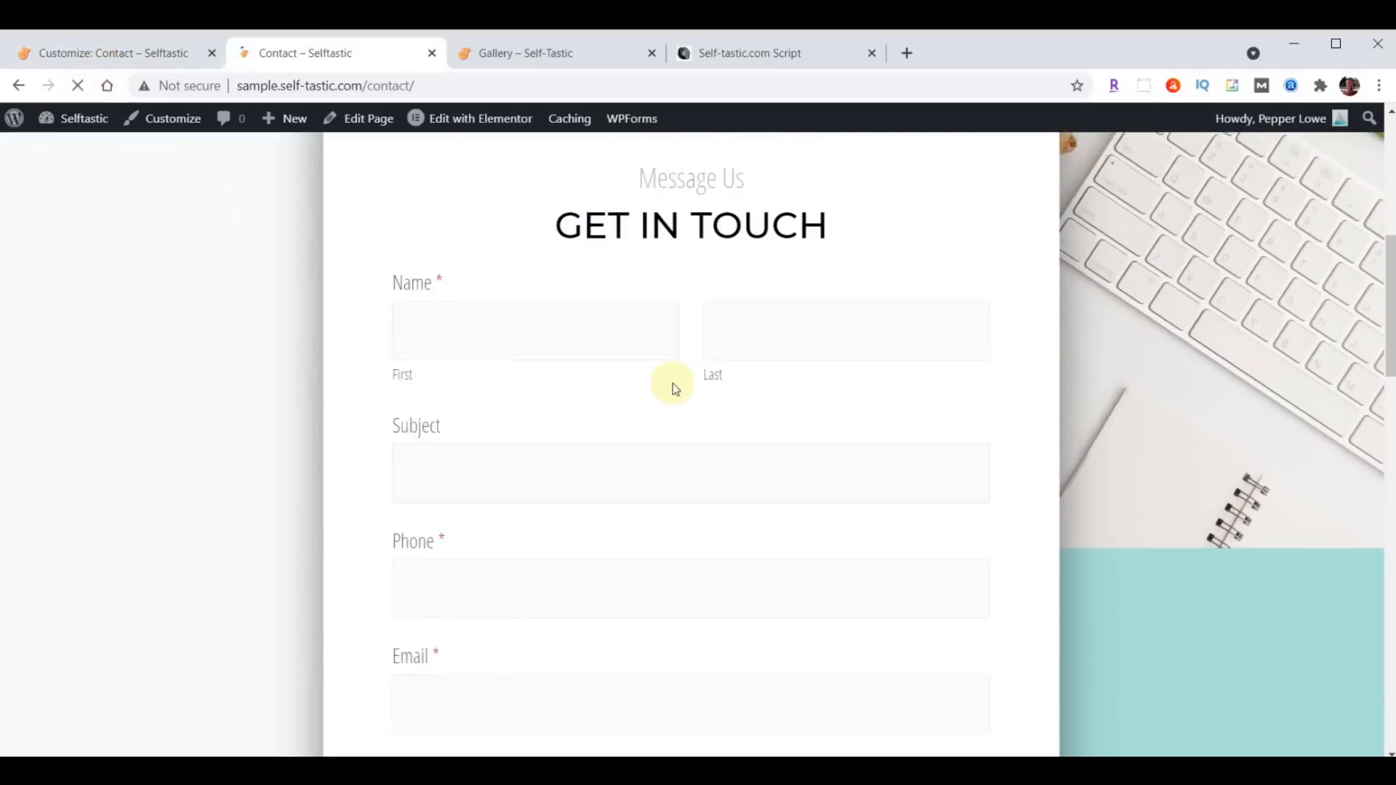
{"action": "scroll", "coordinate": [674, 382], "scroll_direction": "up", "scroll_amount": 5}
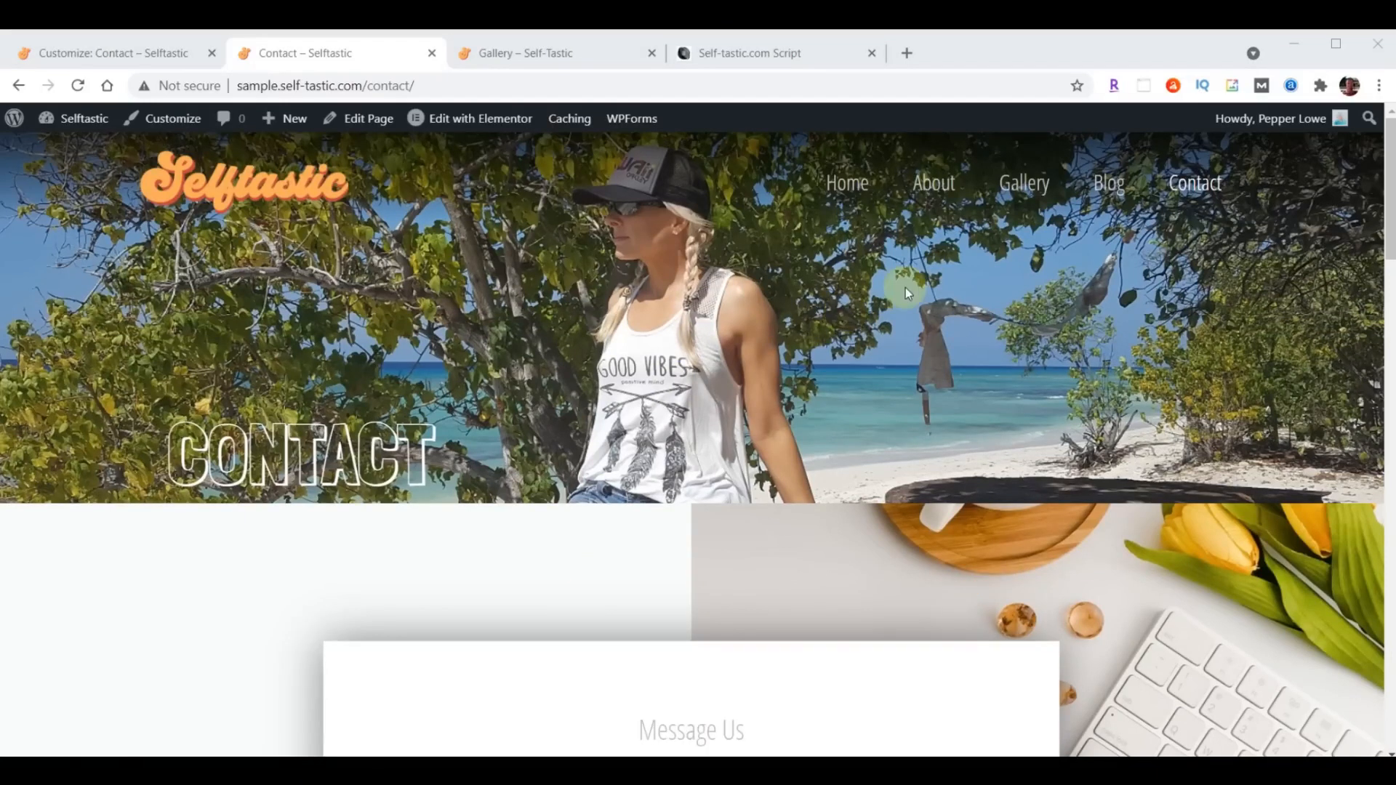
- Close the Customizer and open the site's list of installed plugins
{"action": "left_click", "coordinate": [66, 53]}
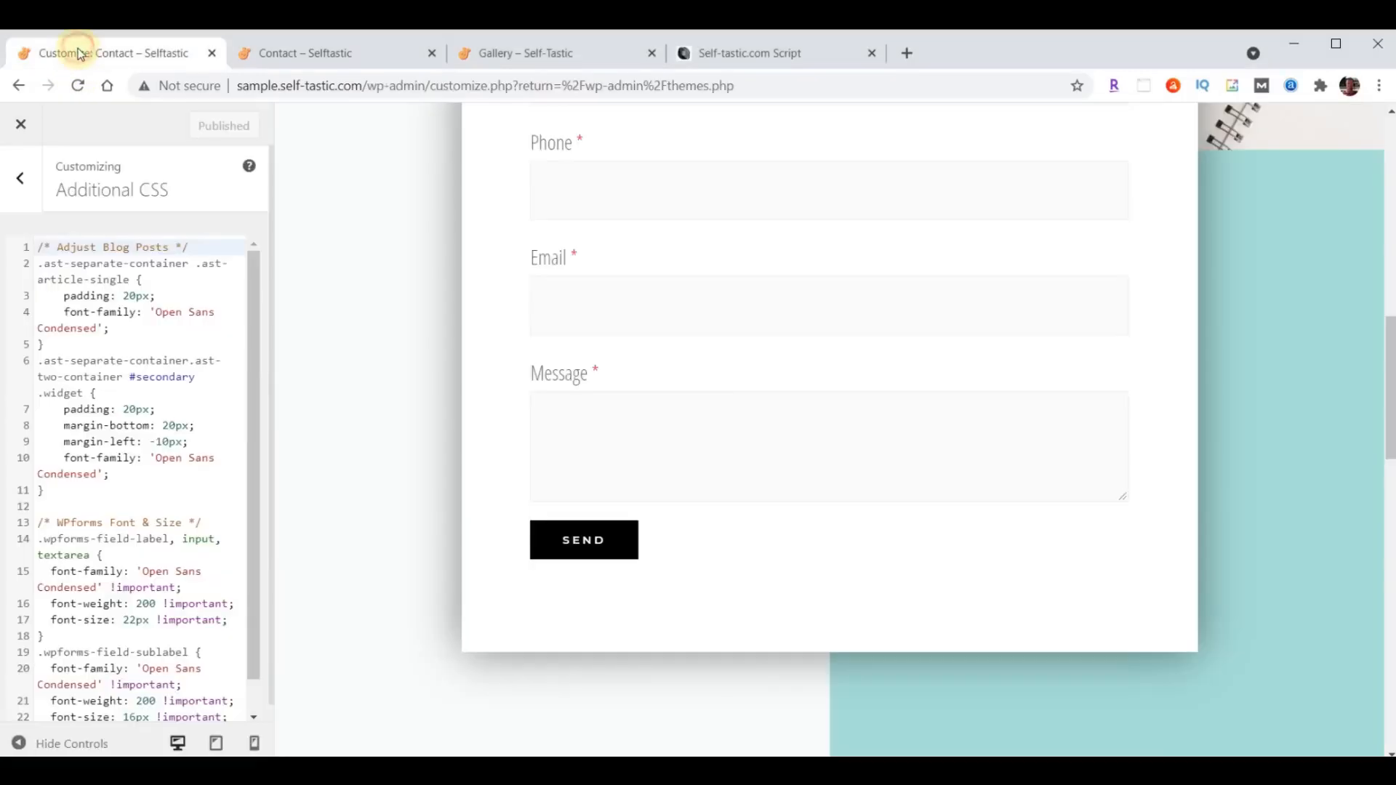
{"action": "left_click", "coordinate": [21, 126]}
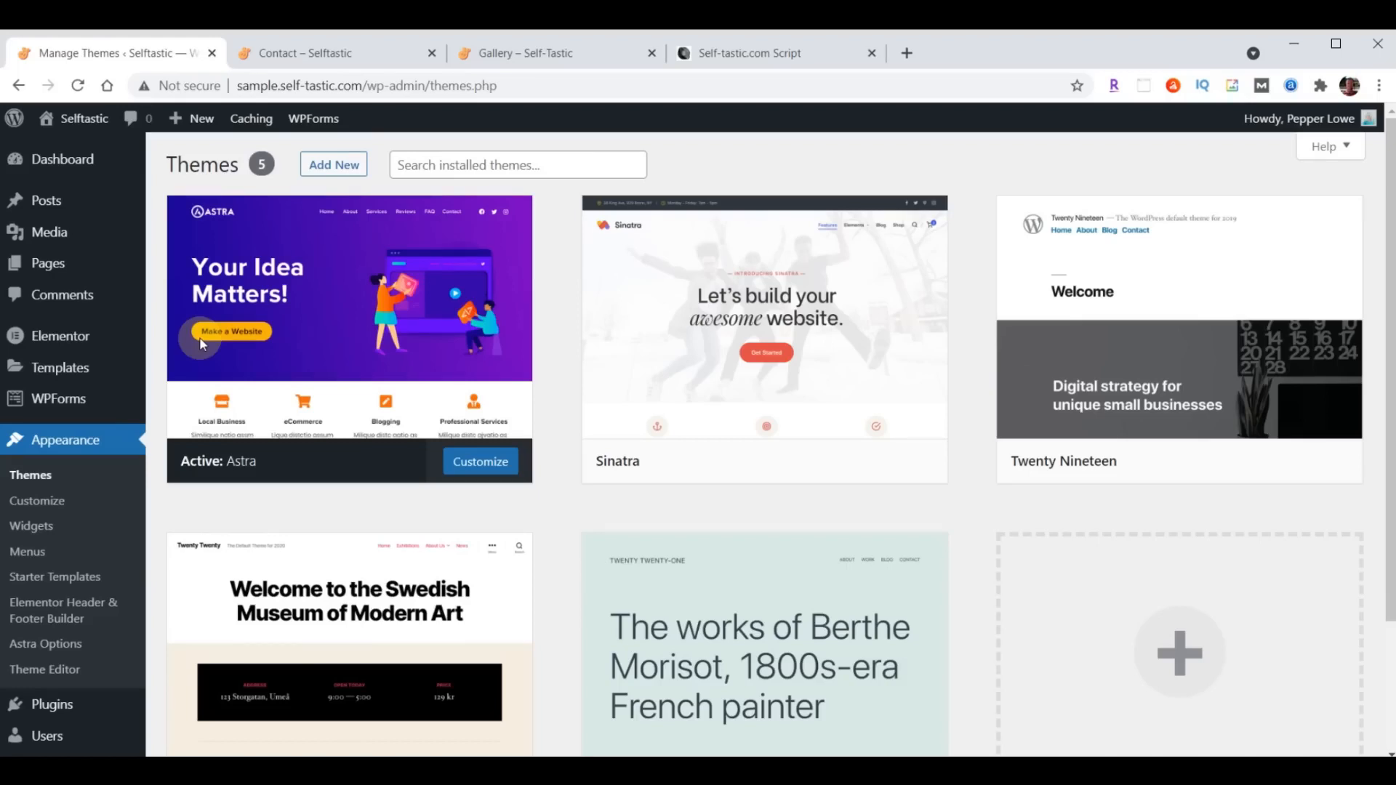
{"action": "left_click", "coordinate": [51, 706]}
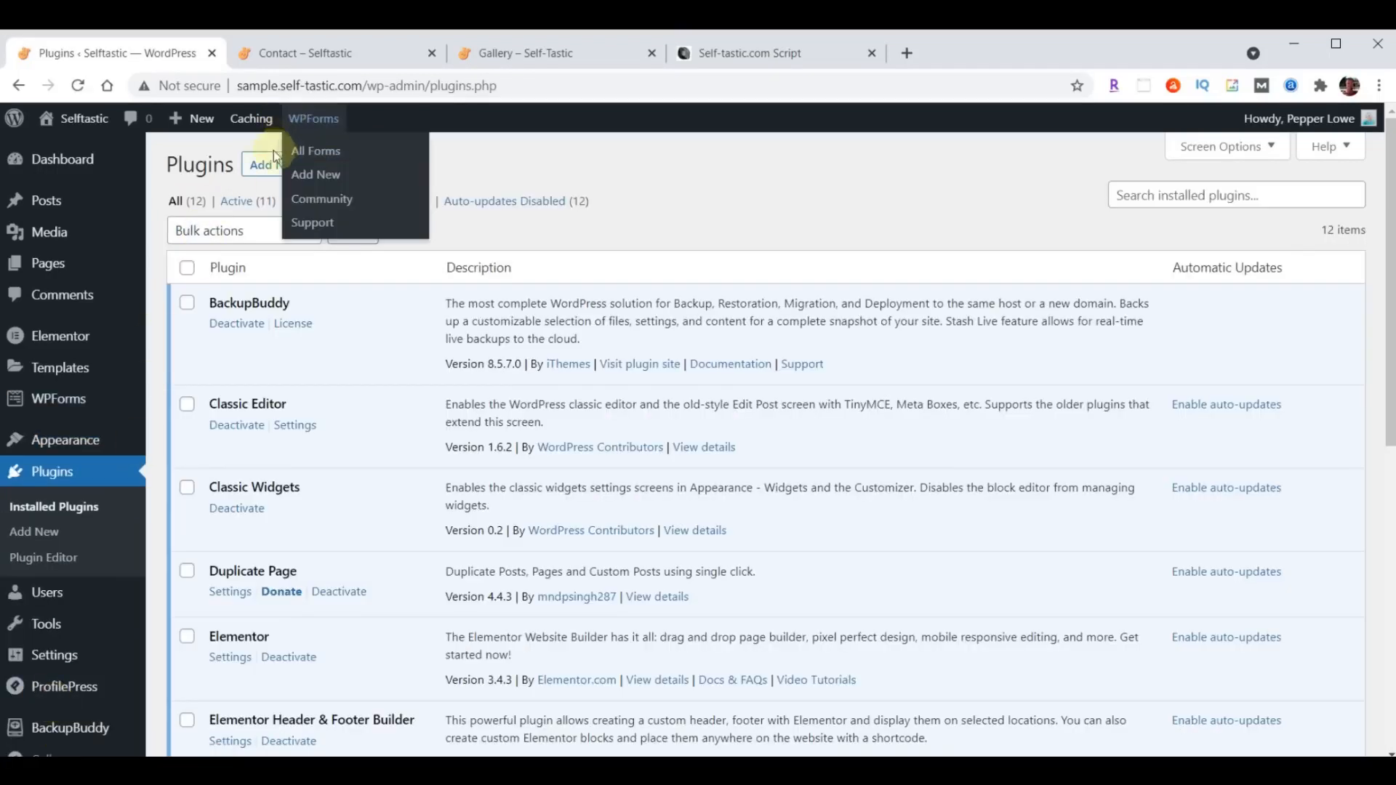
- Upload the really-simple-ssl-master.zip plugin from the Downloads folder, install it and activate it
{"action": "left_click", "coordinate": [265, 166]}
{"action": "left_click", "coordinate": [353, 165]}
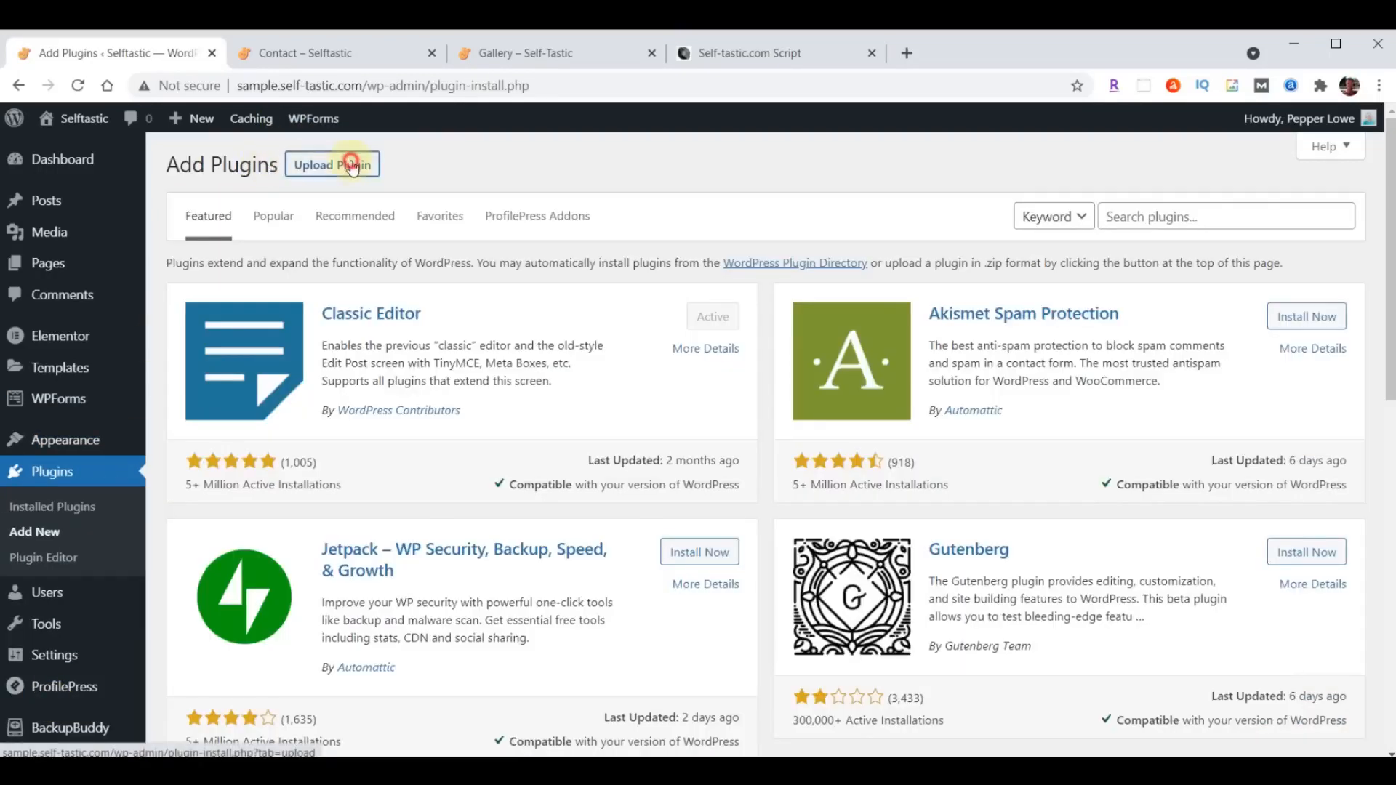
{"action": "left_click", "coordinate": [661, 330]}
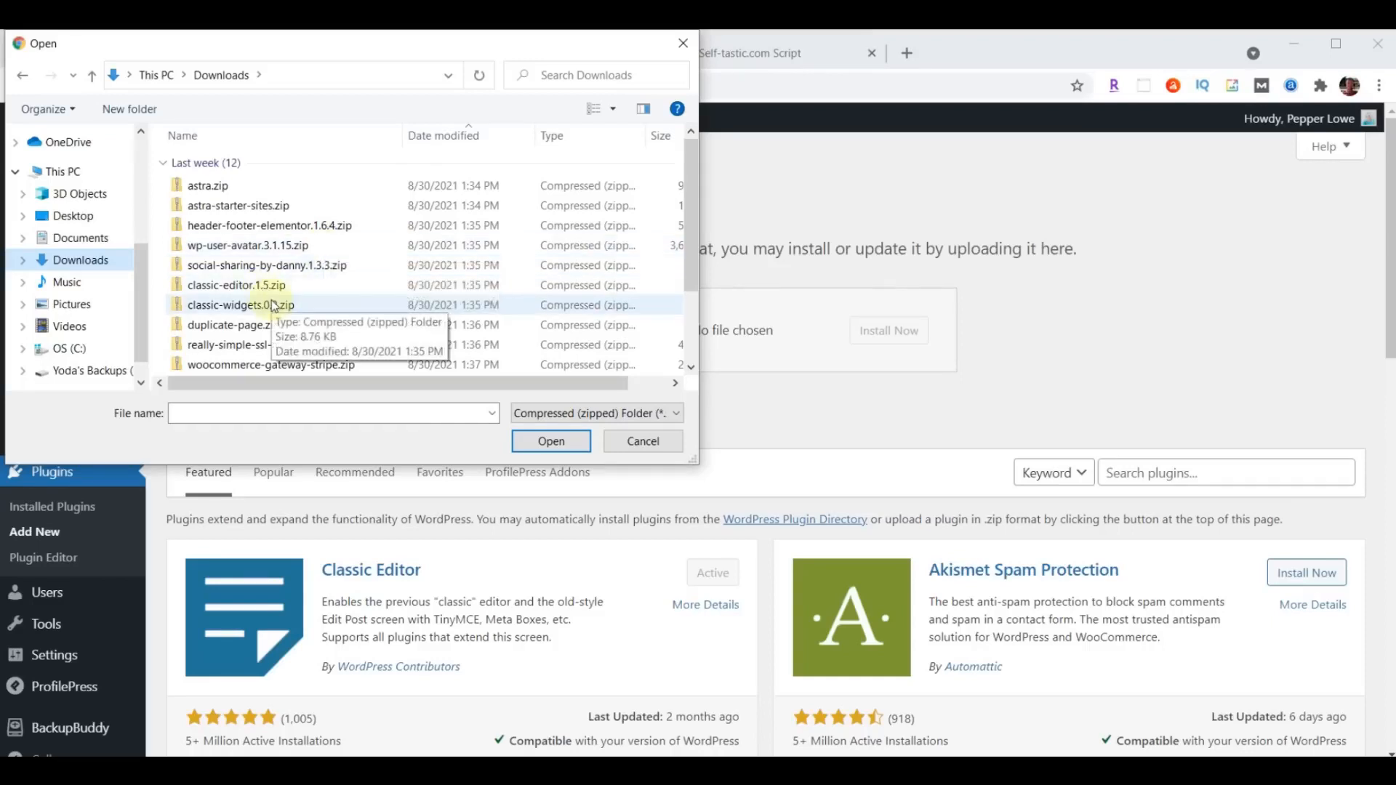
{"action": "left_click", "coordinate": [249, 348]}
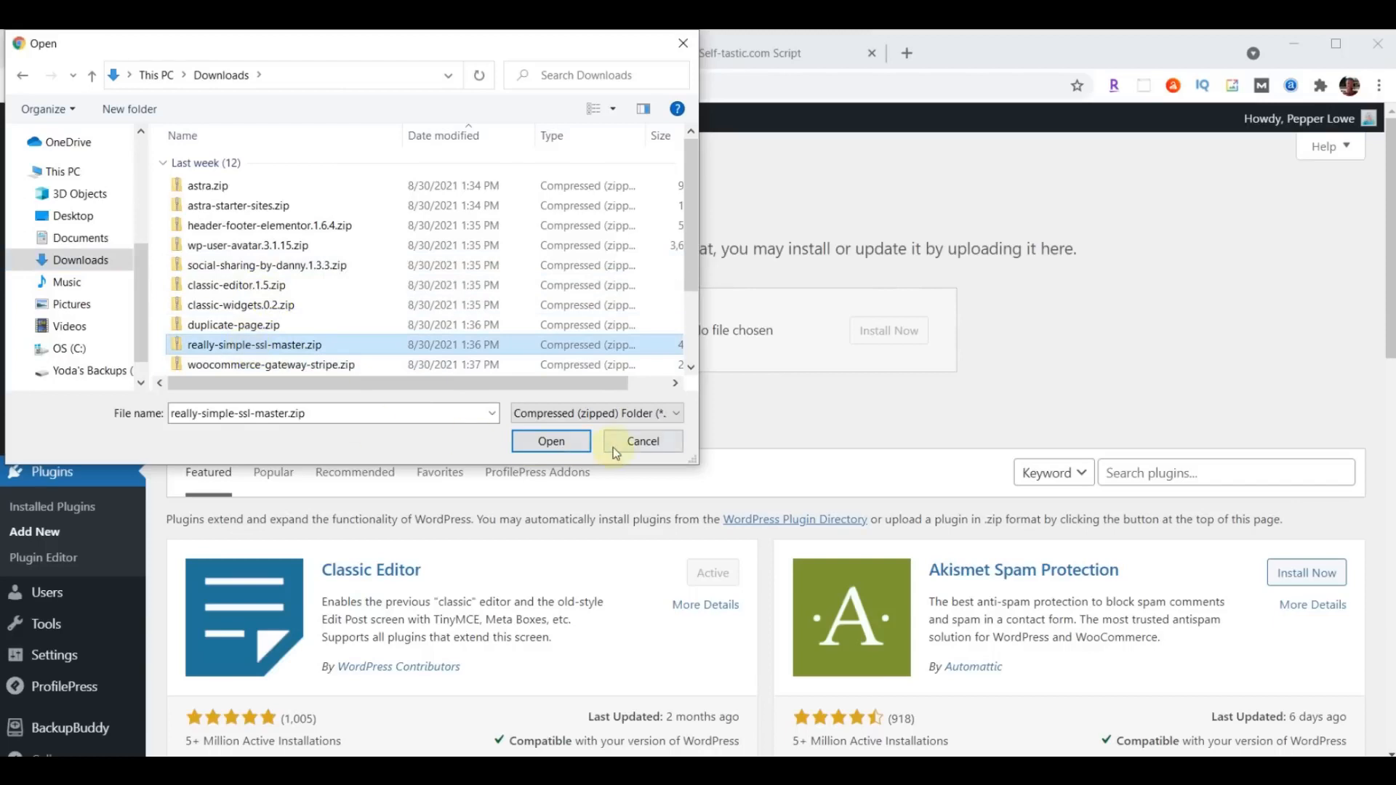
{"action": "left_click", "coordinate": [546, 441]}
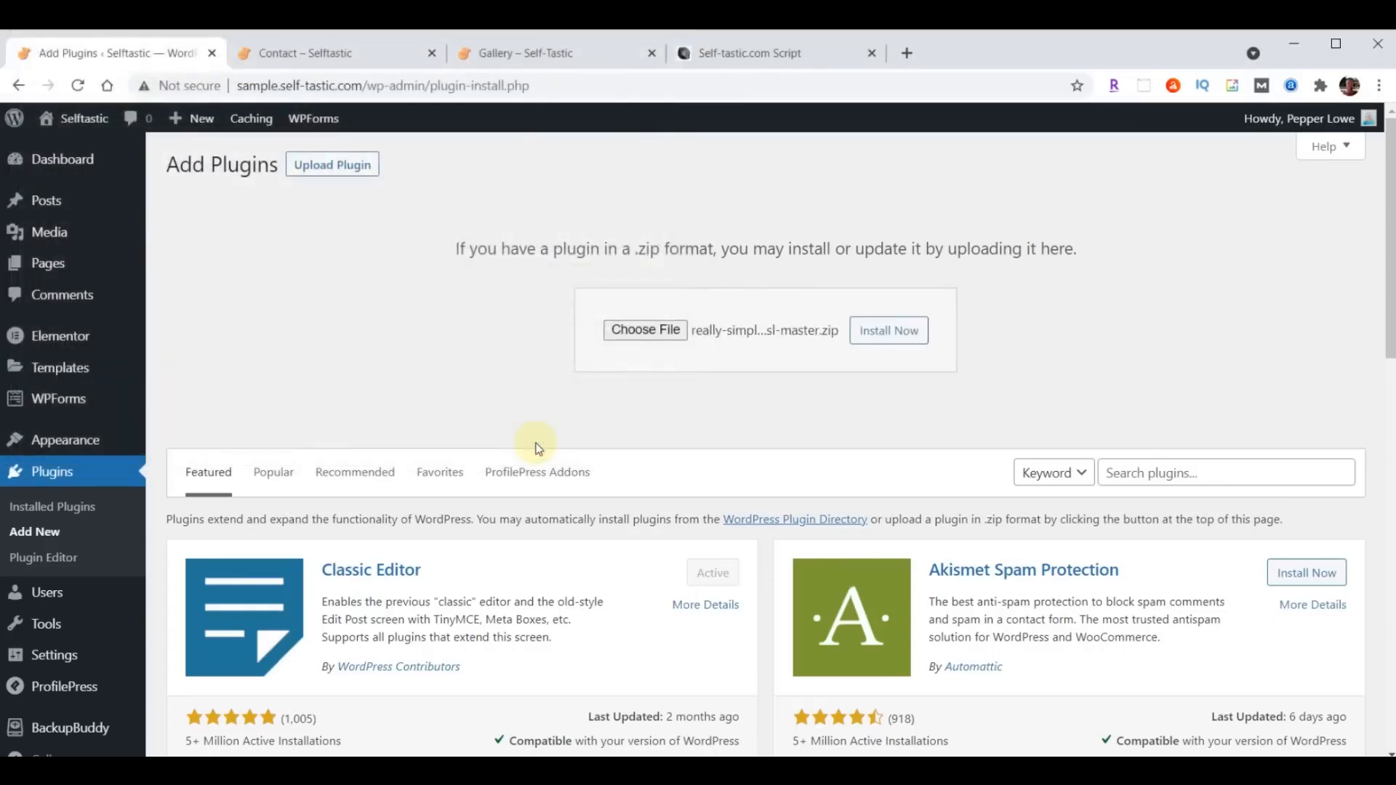
{"action": "left_click", "coordinate": [879, 335]}
{"action": "left_click", "coordinate": [232, 337]}
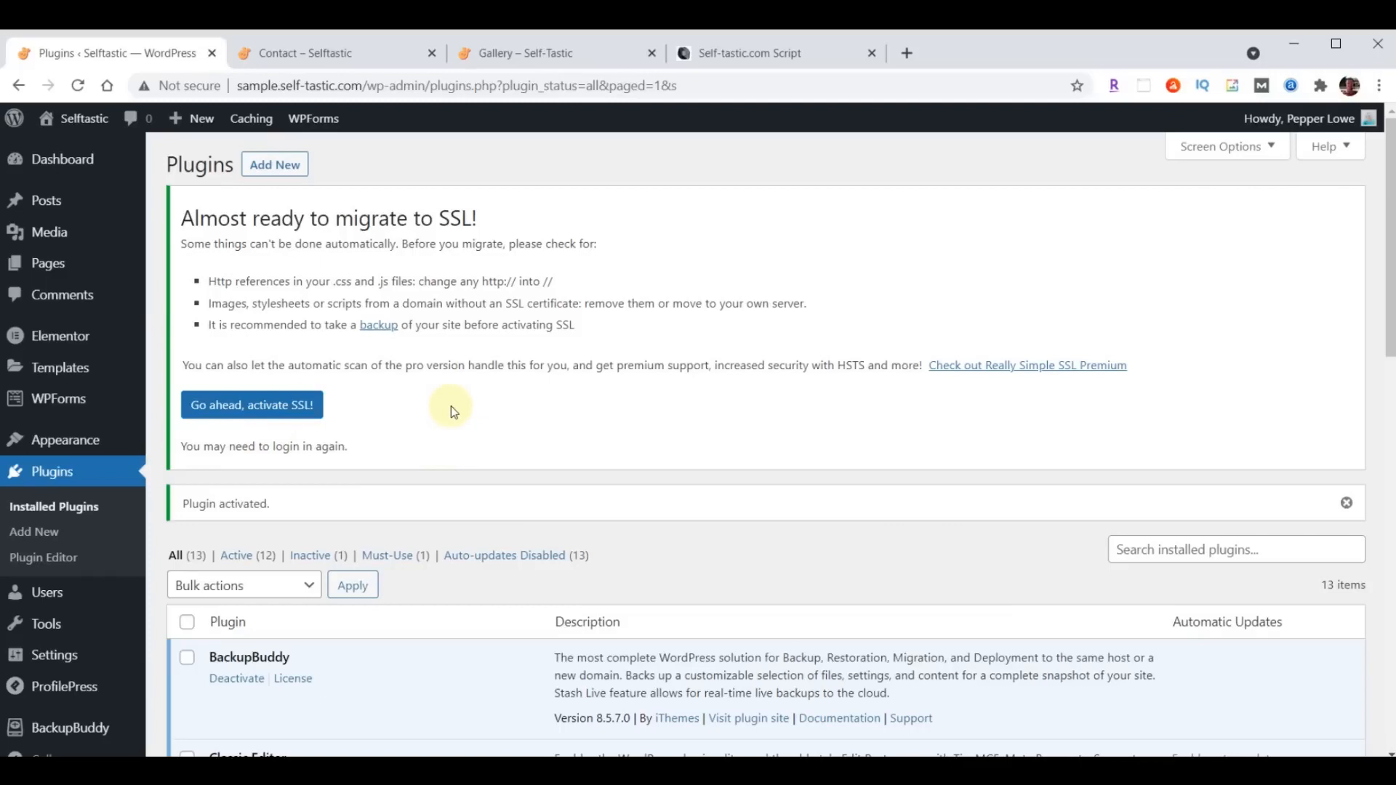
- Open the settings of the Really Simple SSL plugin and activate SSL for the site
{"action": "scroll", "coordinate": [451, 406], "scroll_direction": "down", "scroll_amount": 10}
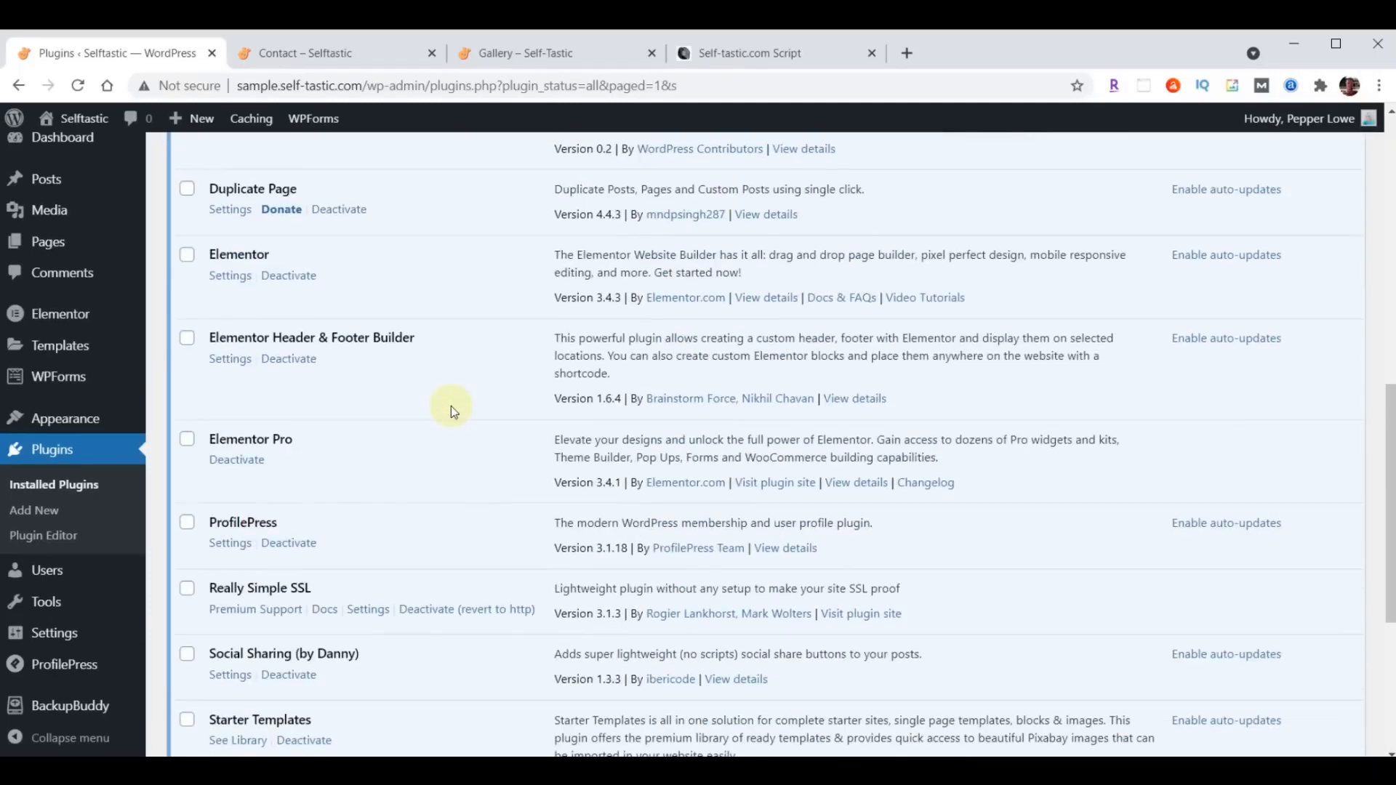
{"action": "scroll", "coordinate": [451, 406], "scroll_direction": "down", "scroll_amount": 3}
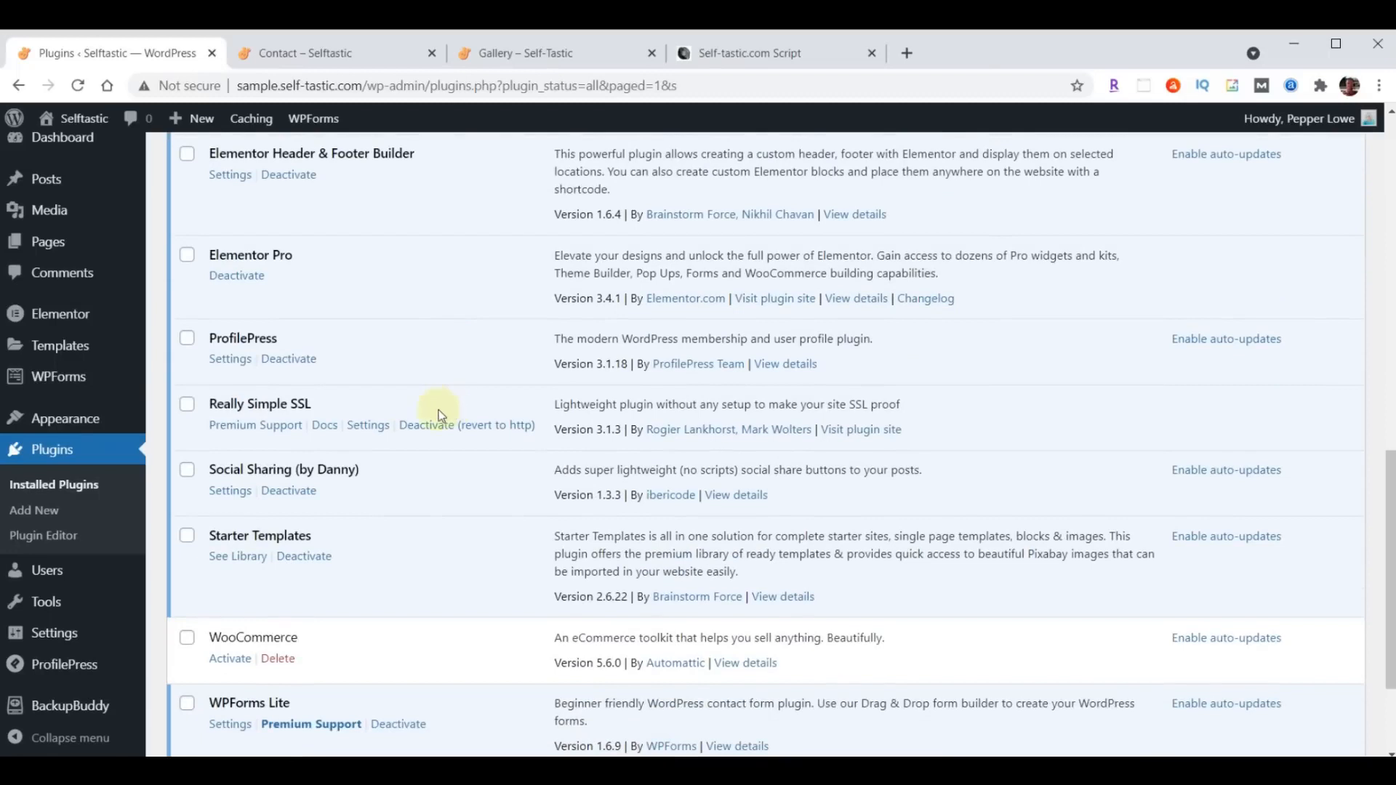
{"action": "left_click", "coordinate": [371, 428]}
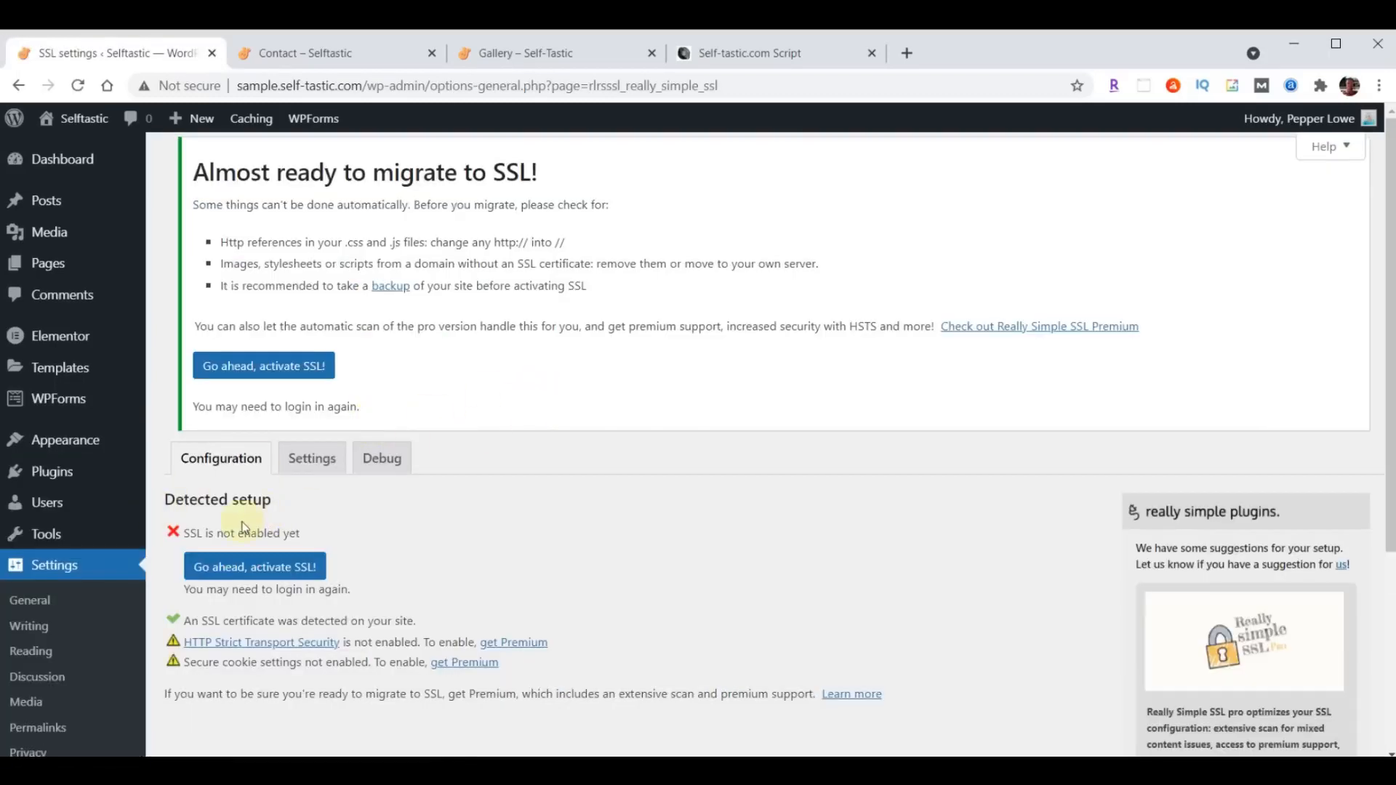
{"action": "scroll", "coordinate": [589, 333], "scroll_direction": "down", "scroll_amount": 3}
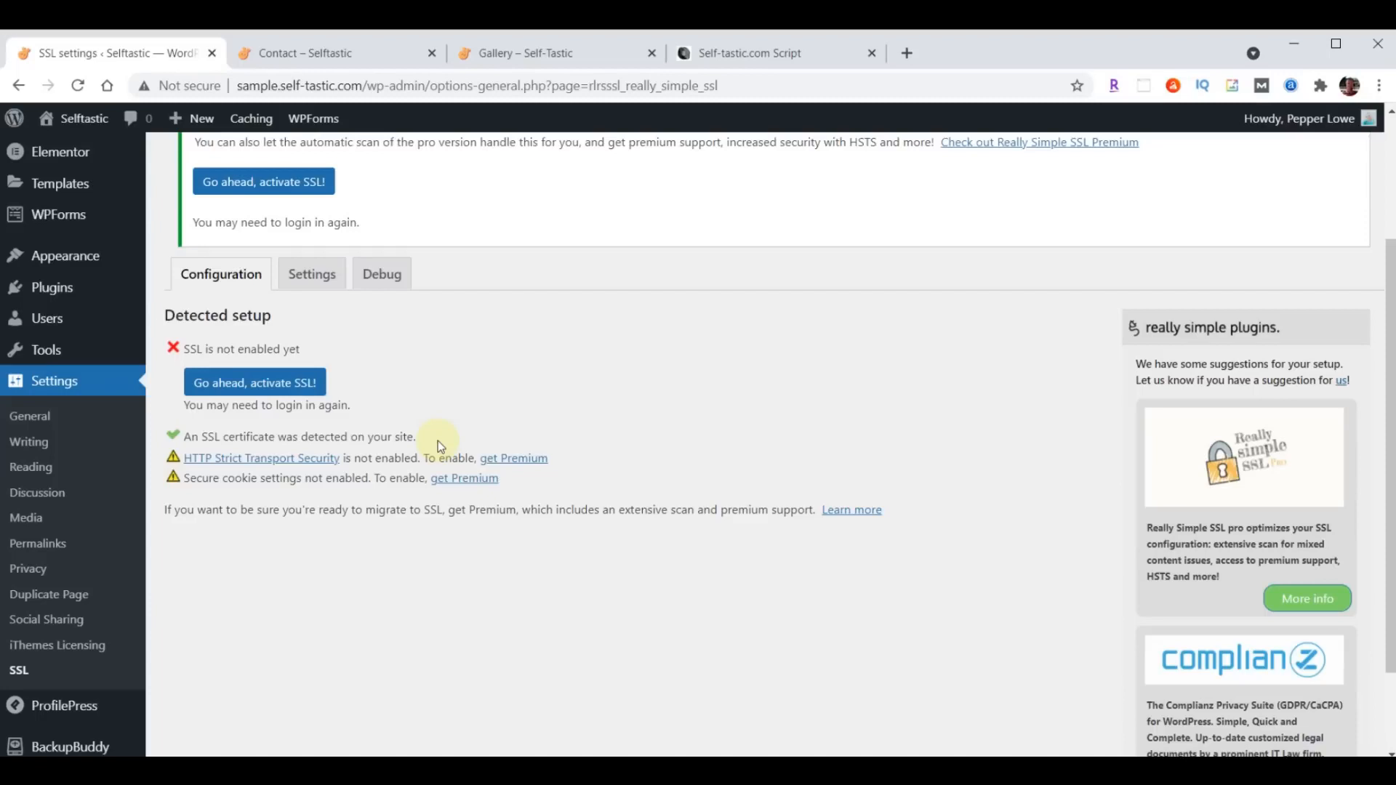
{"action": "left_click", "coordinate": [242, 387]}
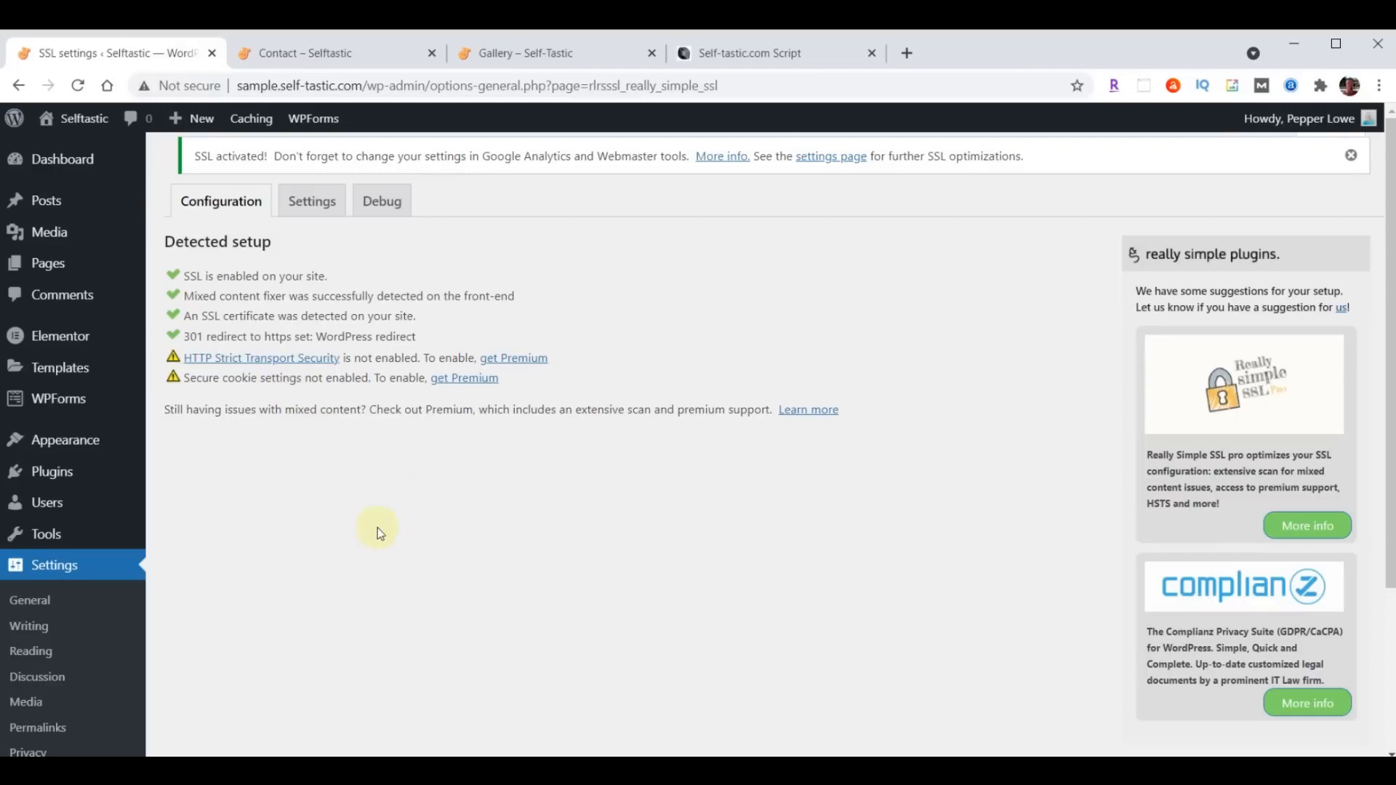
- Log back in to the WordPress dashboard with the saved credentials and open Elementor's Replace URL tool
{"action": "left_click", "coordinate": [62, 345]}
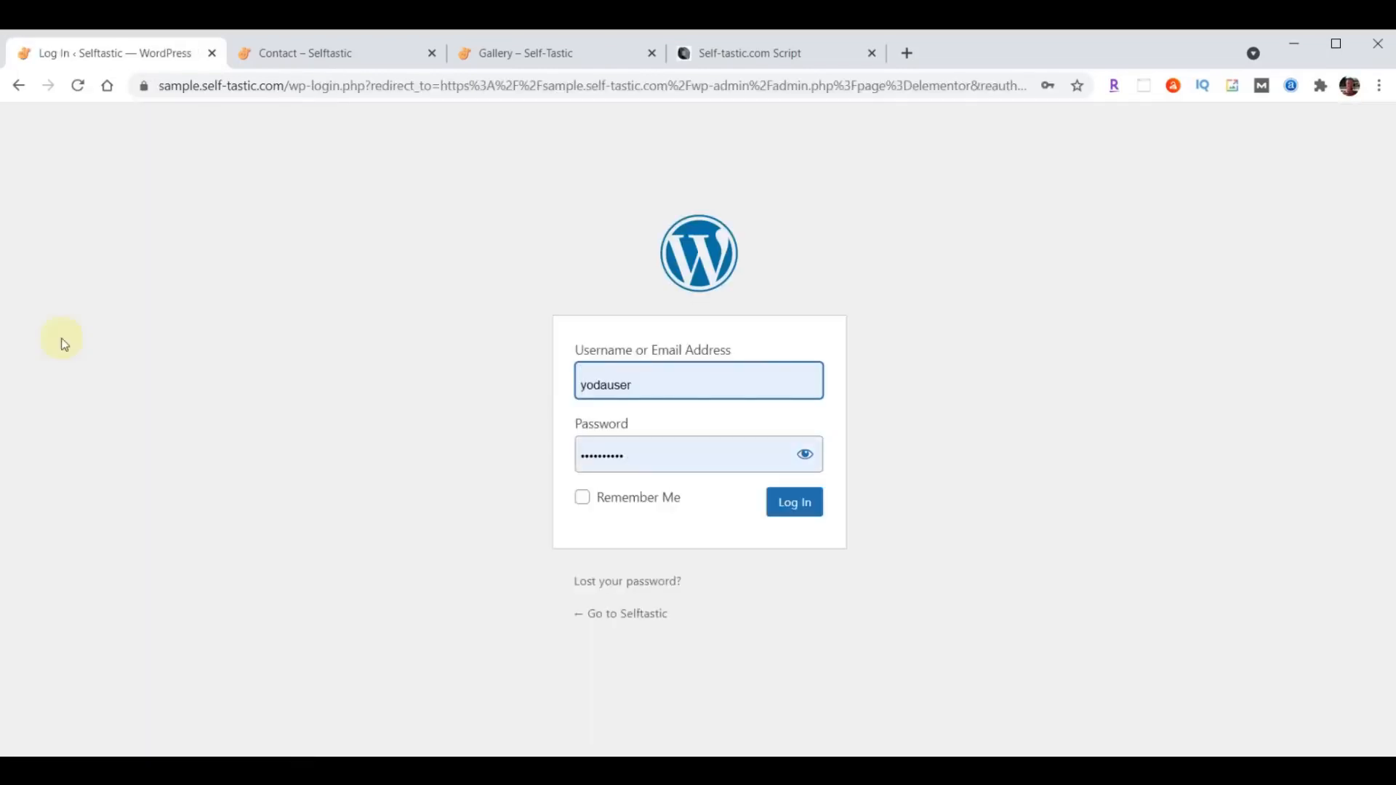
{"action": "left_click", "coordinate": [787, 504]}
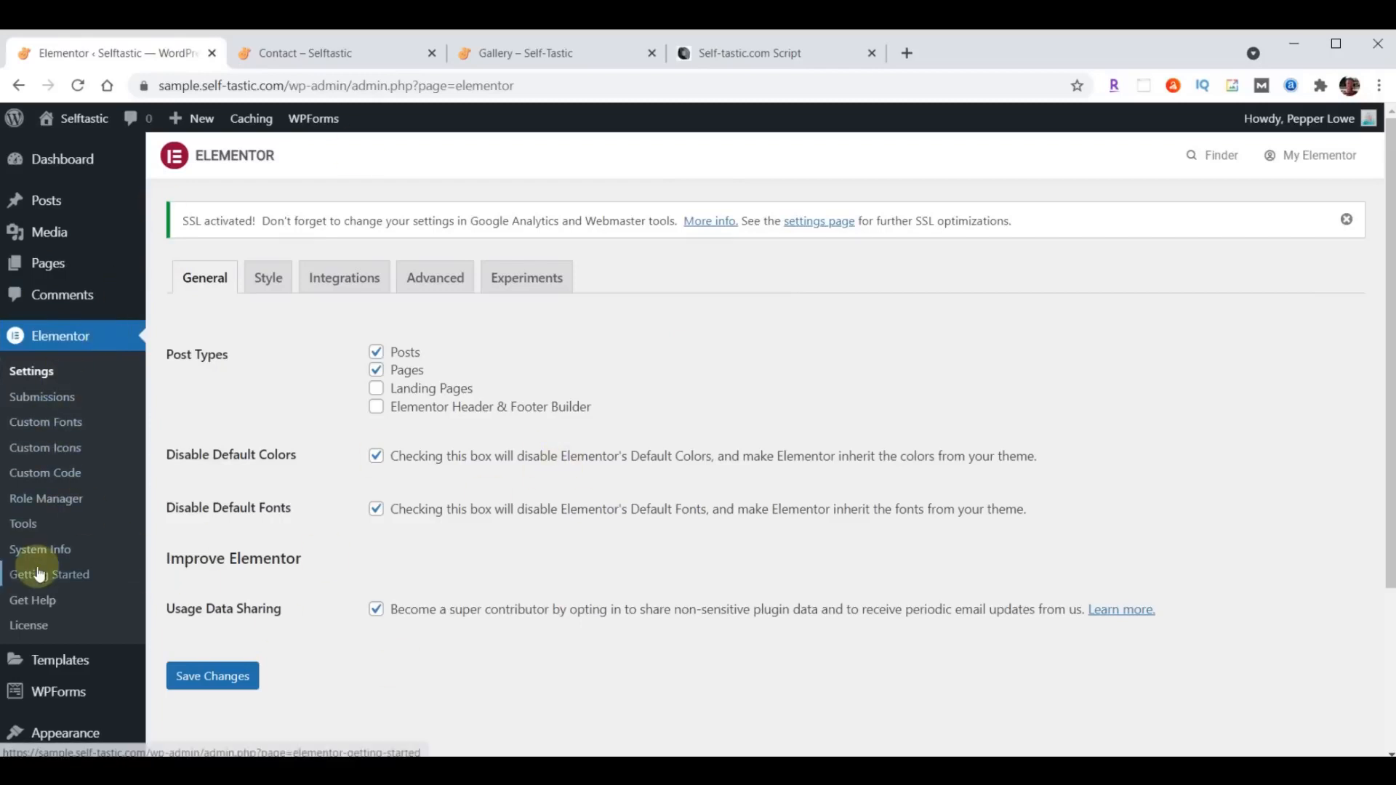
{"action": "left_click", "coordinate": [24, 524]}
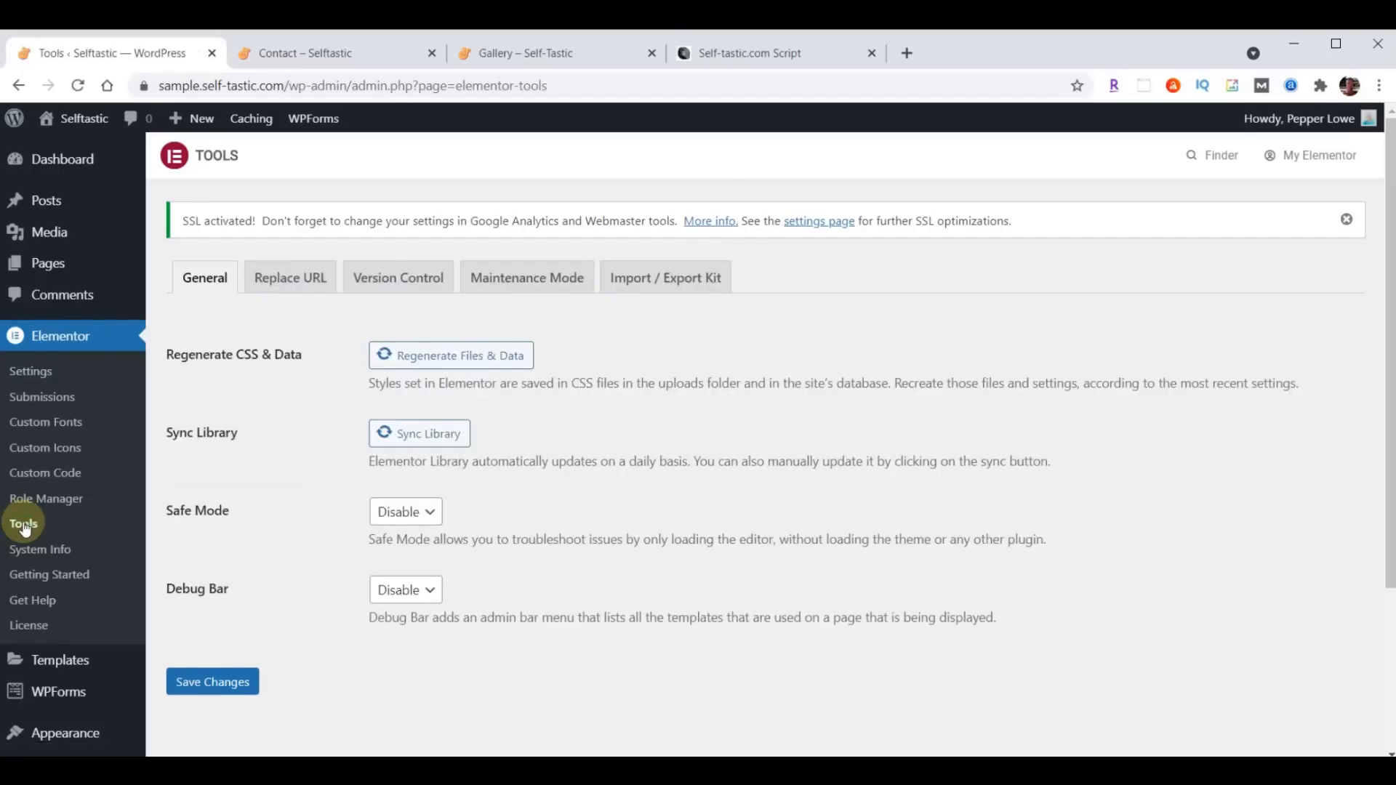
{"action": "left_click", "coordinate": [293, 282]}
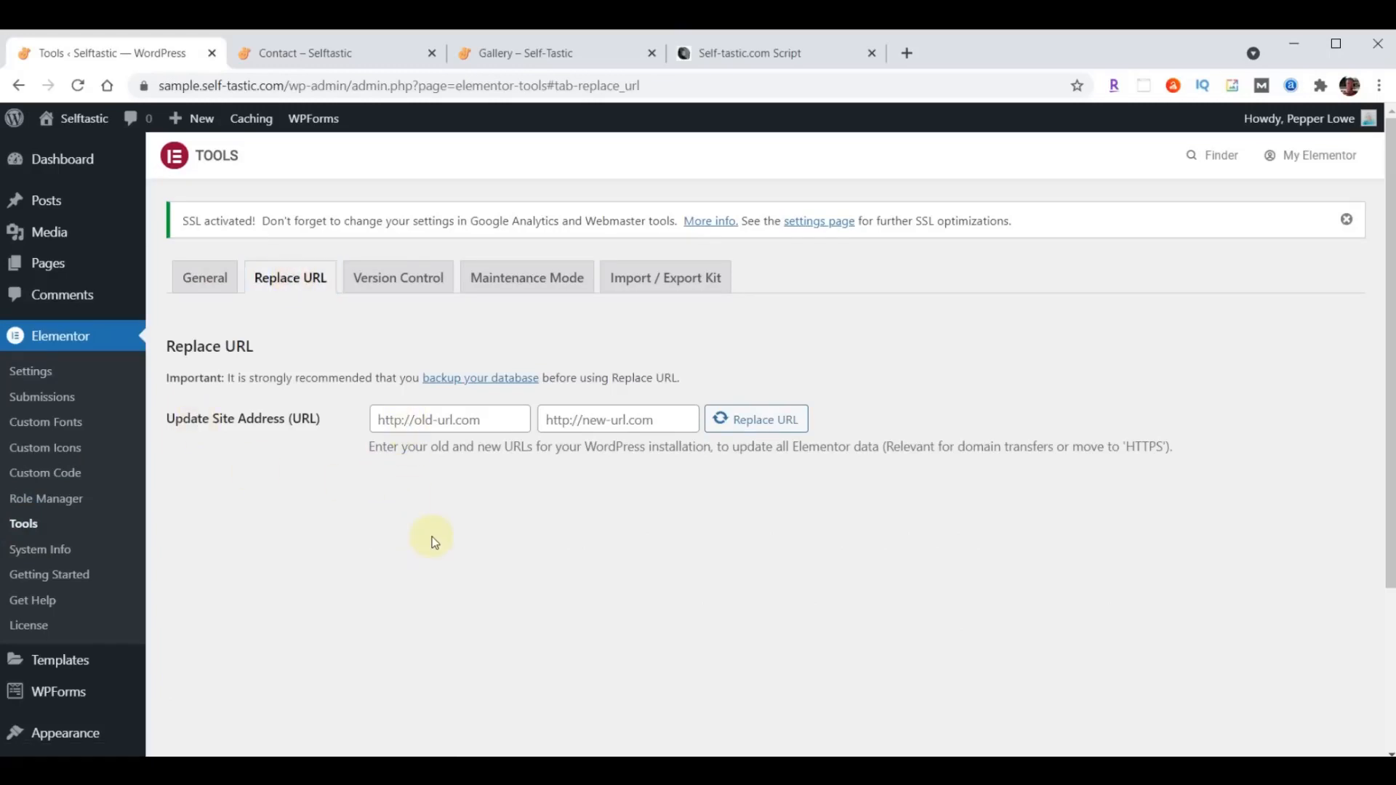
{"action": "left_click", "coordinate": [501, 416]}
{"action": "type", "text": "http://sample.self-tastic.com"}
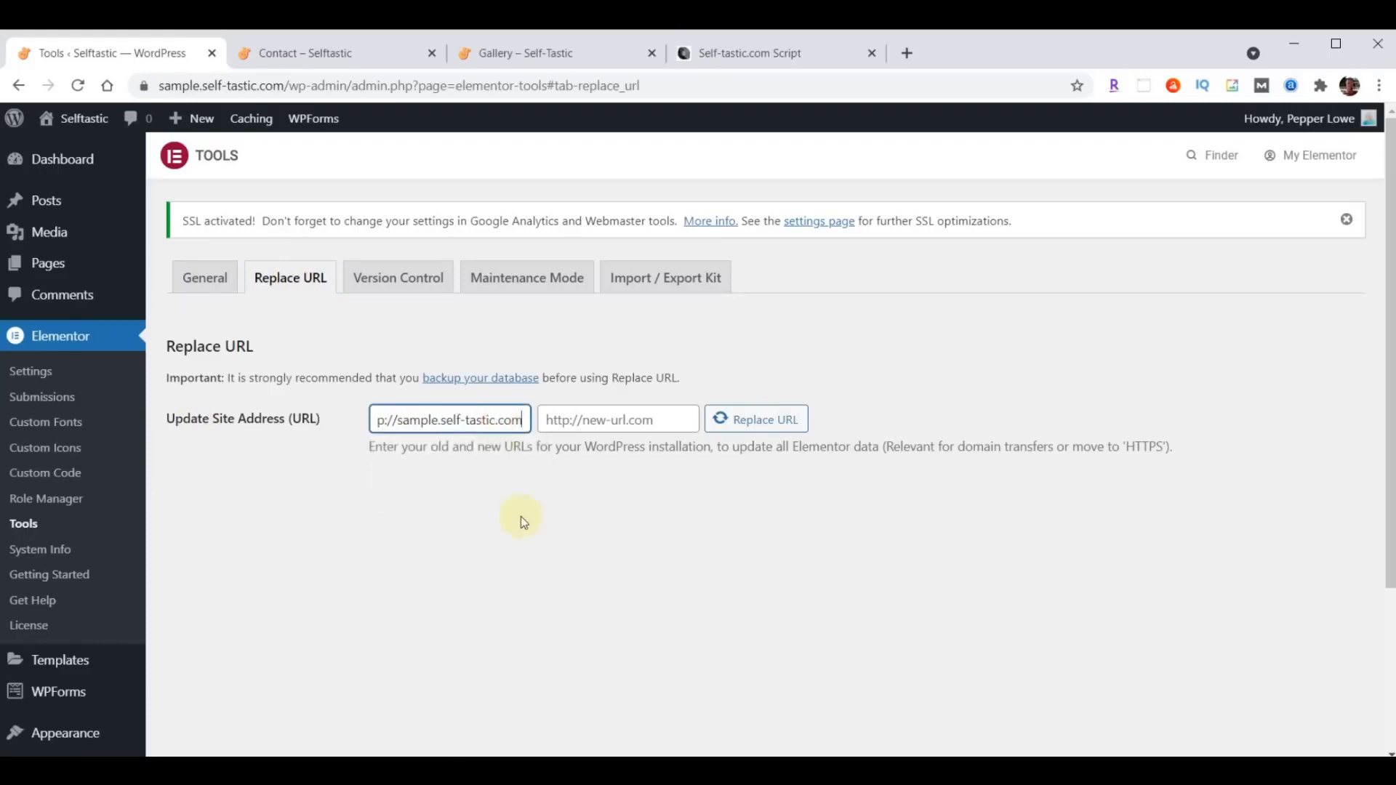
{"action": "left_click", "coordinate": [467, 423]}
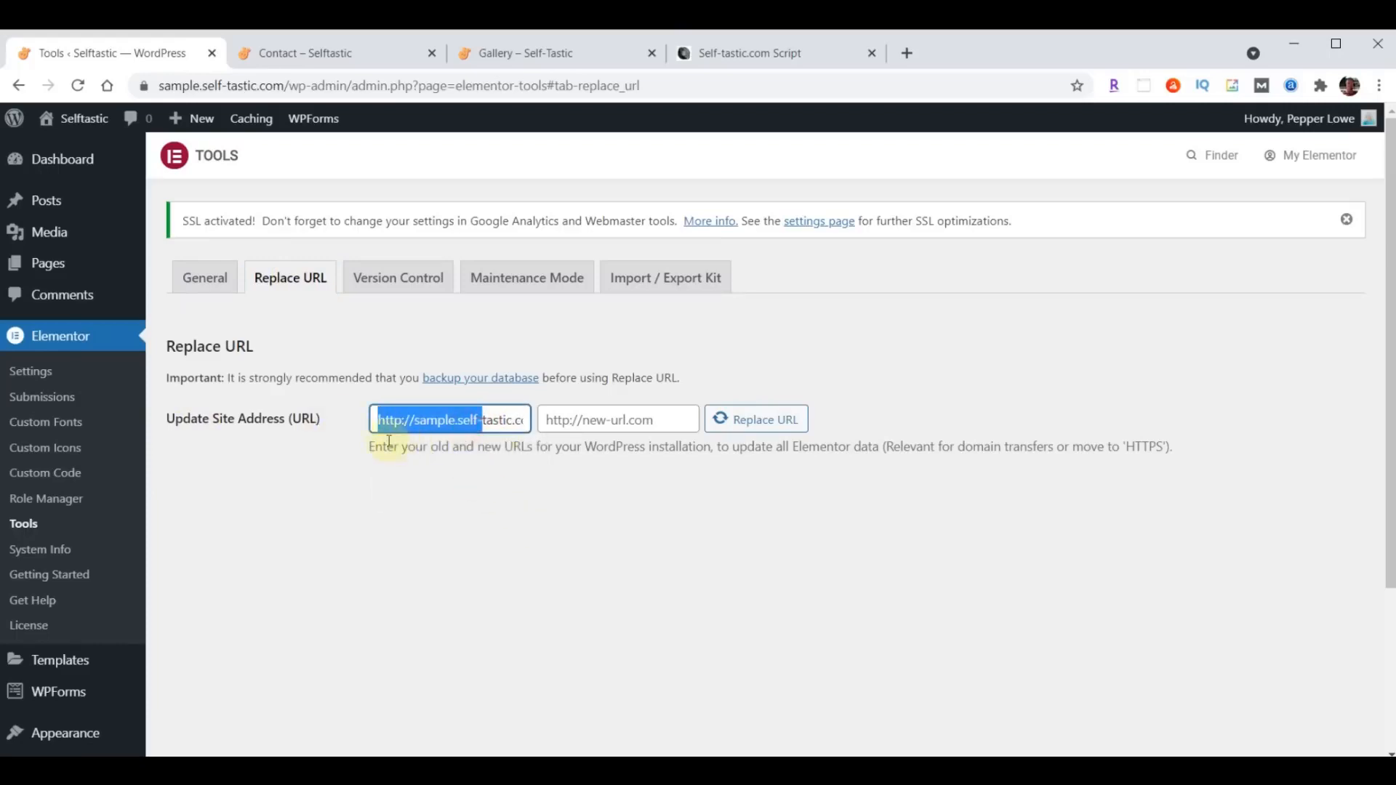
{"action": "left_click", "coordinate": [413, 490]}
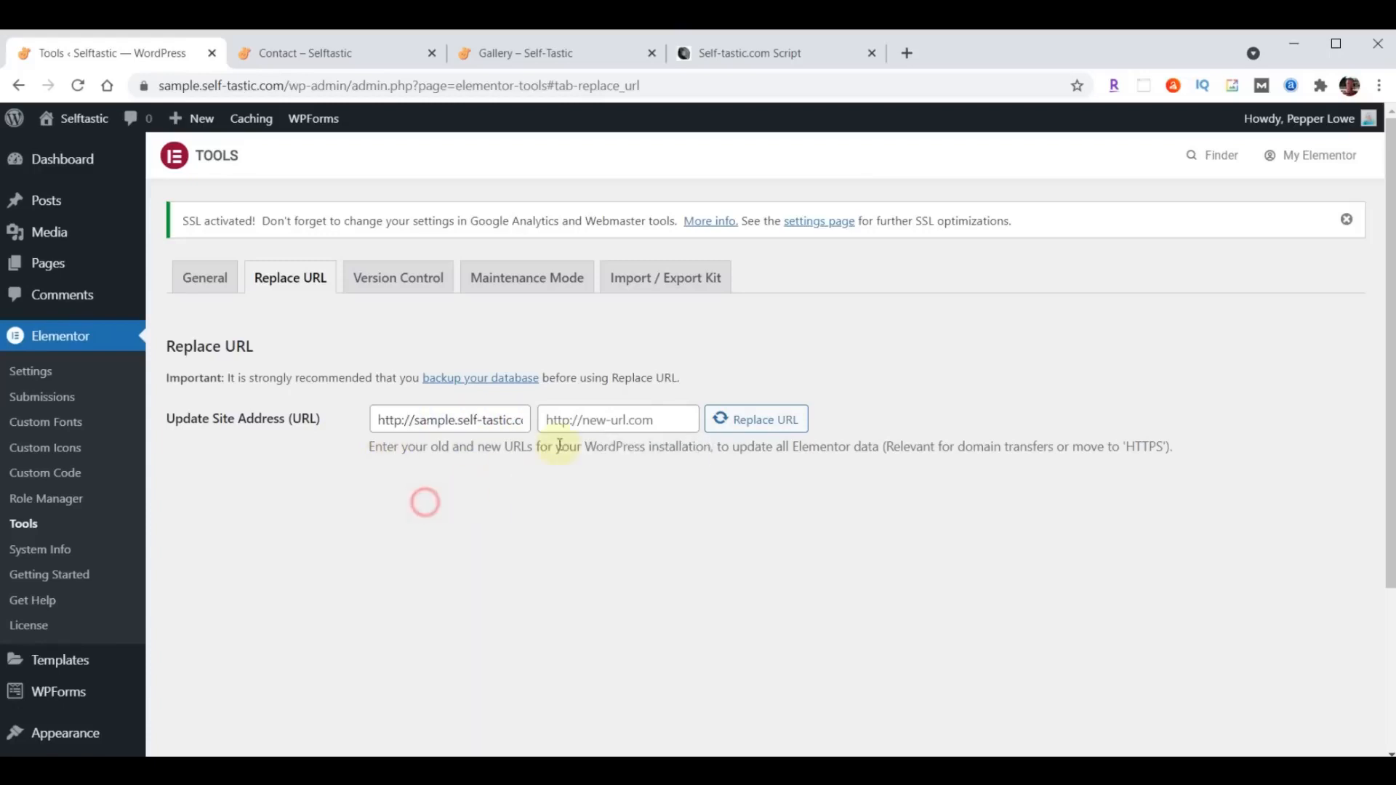
{"action": "left_click", "coordinate": [658, 418]}
{"action": "type", "text": "http://sample.self-tastic.com"}
{"action": "left_click_drag", "start_coordinate": [634, 420], "coordinate": [550, 420]}
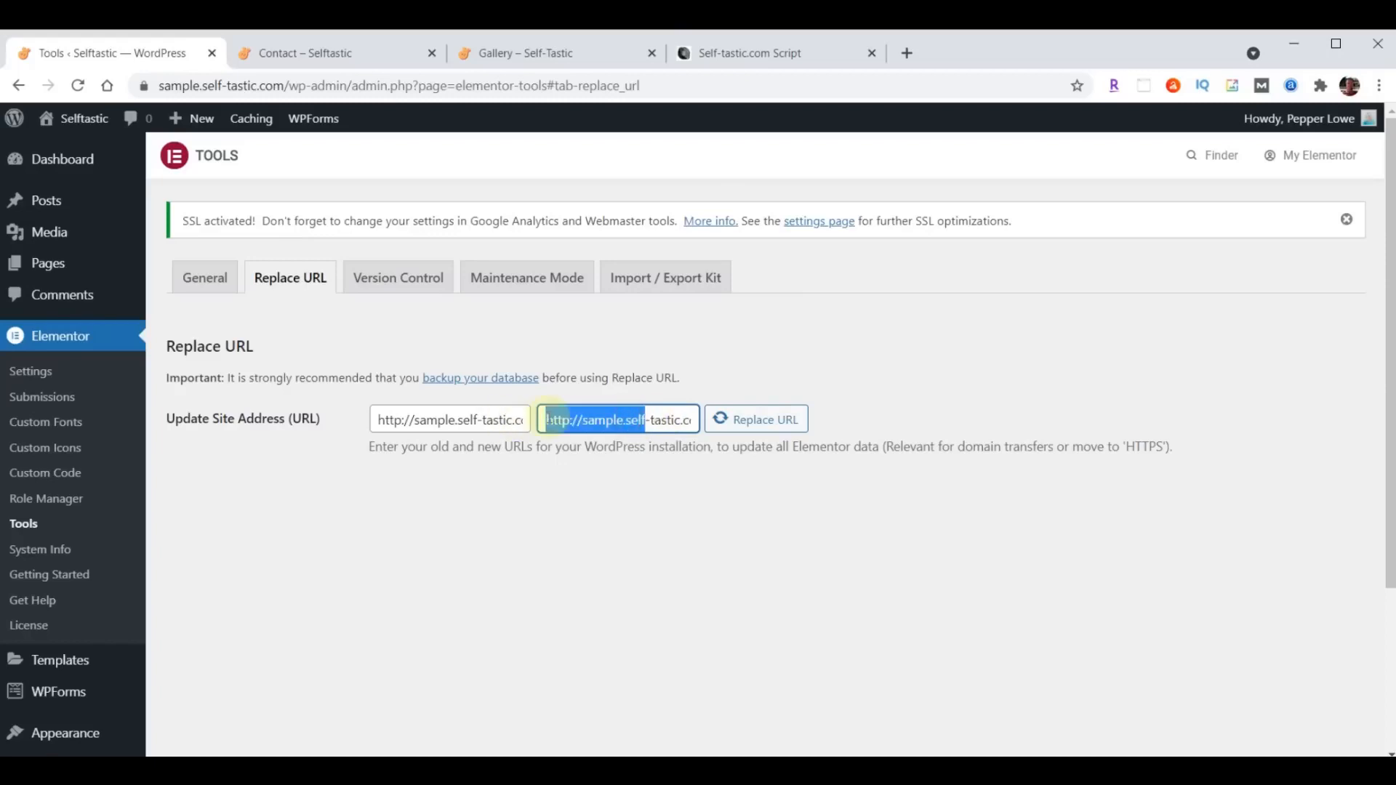
{"action": "left_click", "coordinate": [569, 419]}
{"action": "type", "text": "s"}
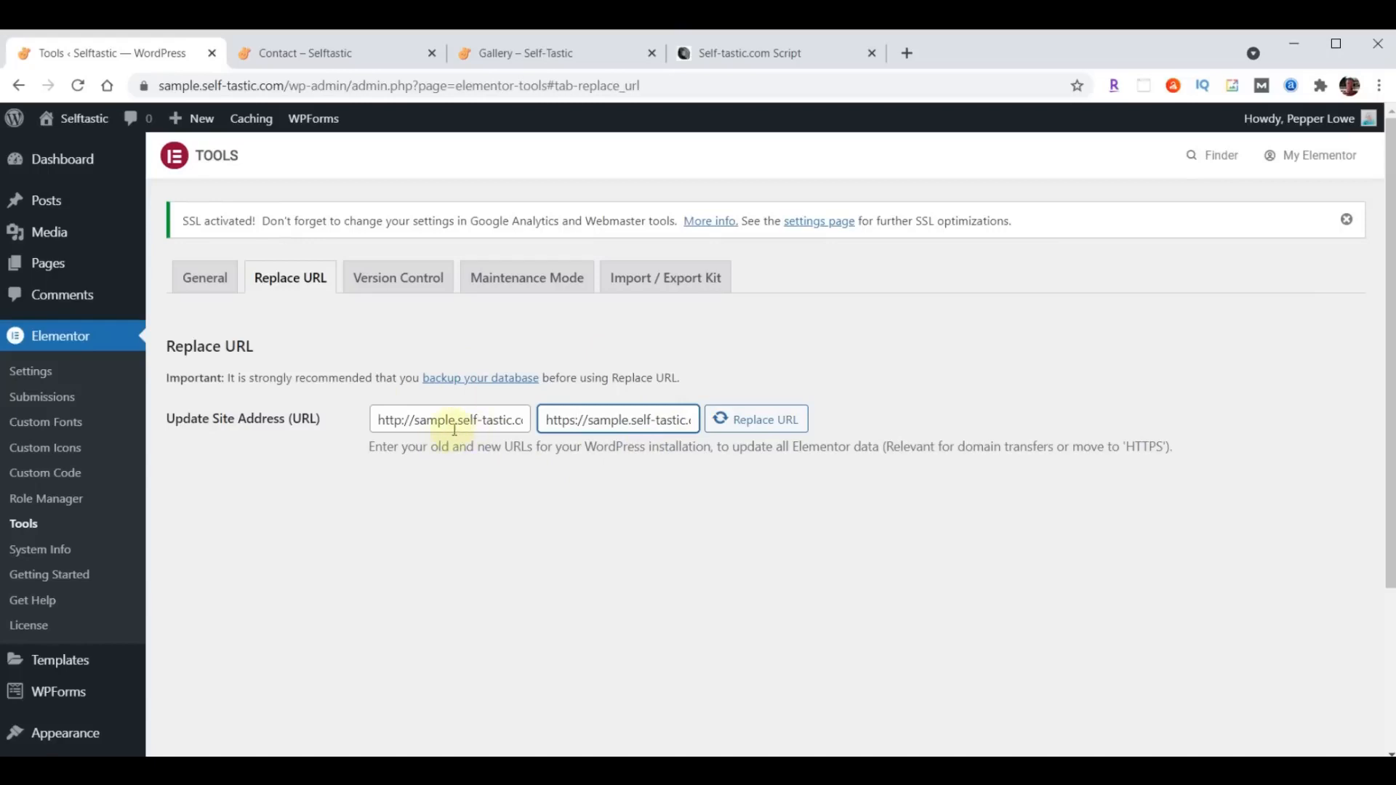
- Run the Elementor URL replacement and reload the live Contact page
{"action": "left_click", "coordinate": [751, 429]}
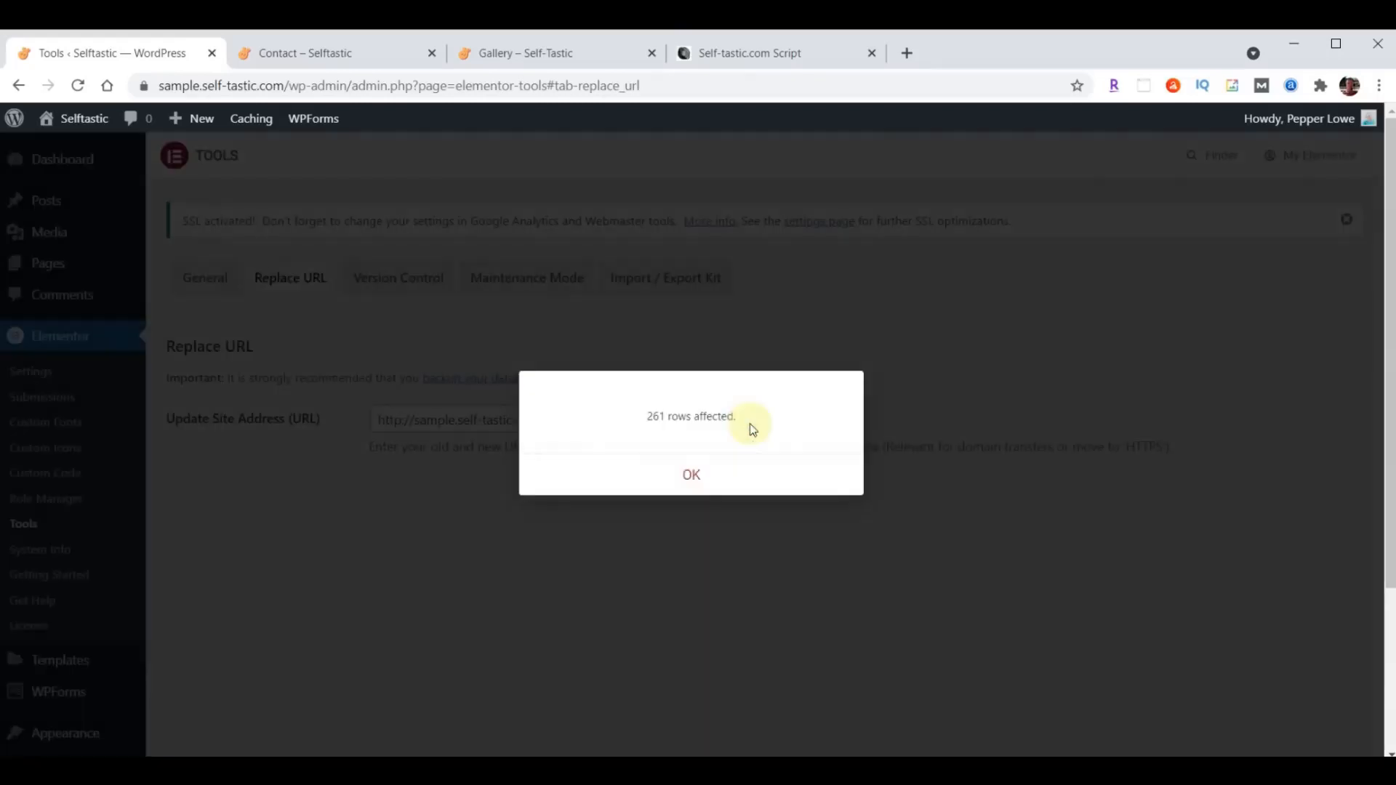
{"action": "left_click", "coordinate": [691, 476]}
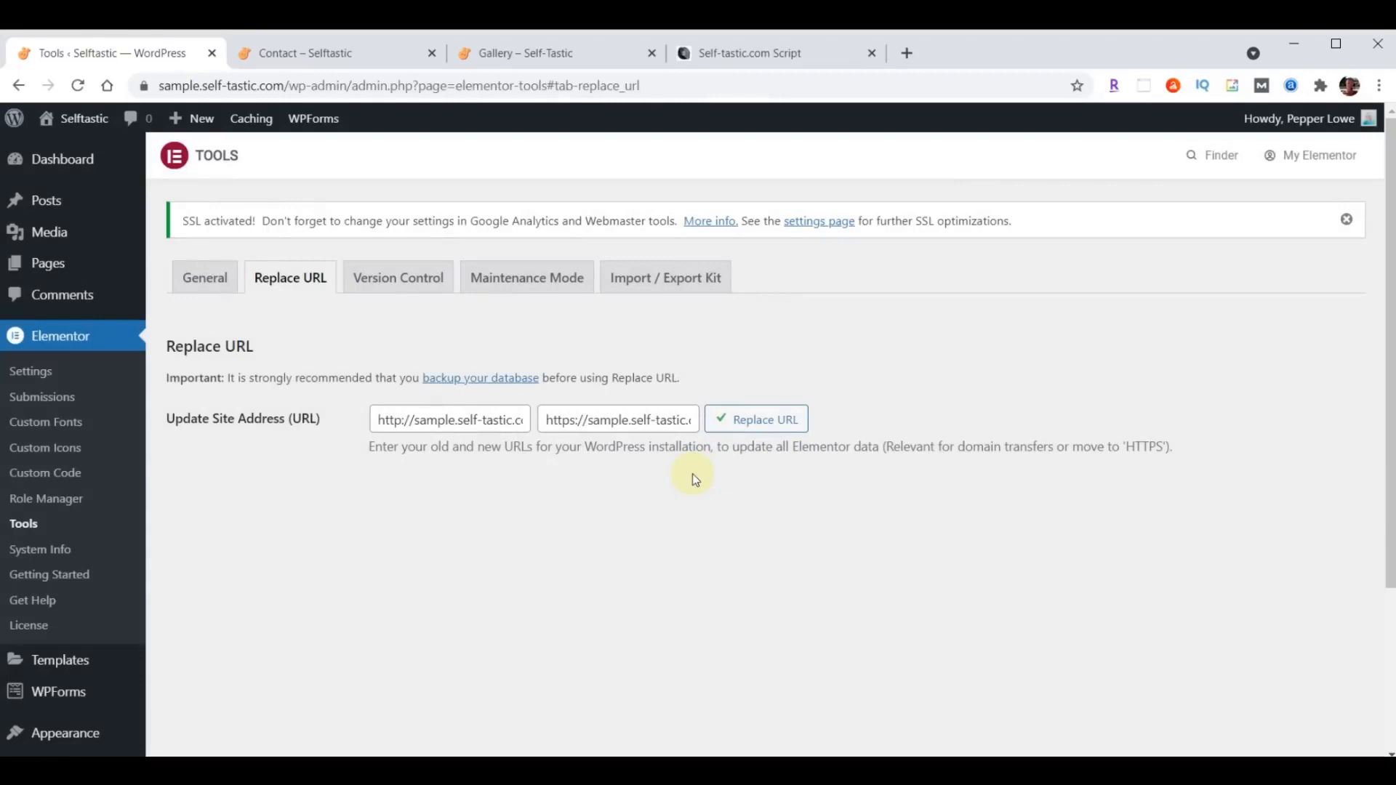
{"action": "left_click", "coordinate": [327, 53]}
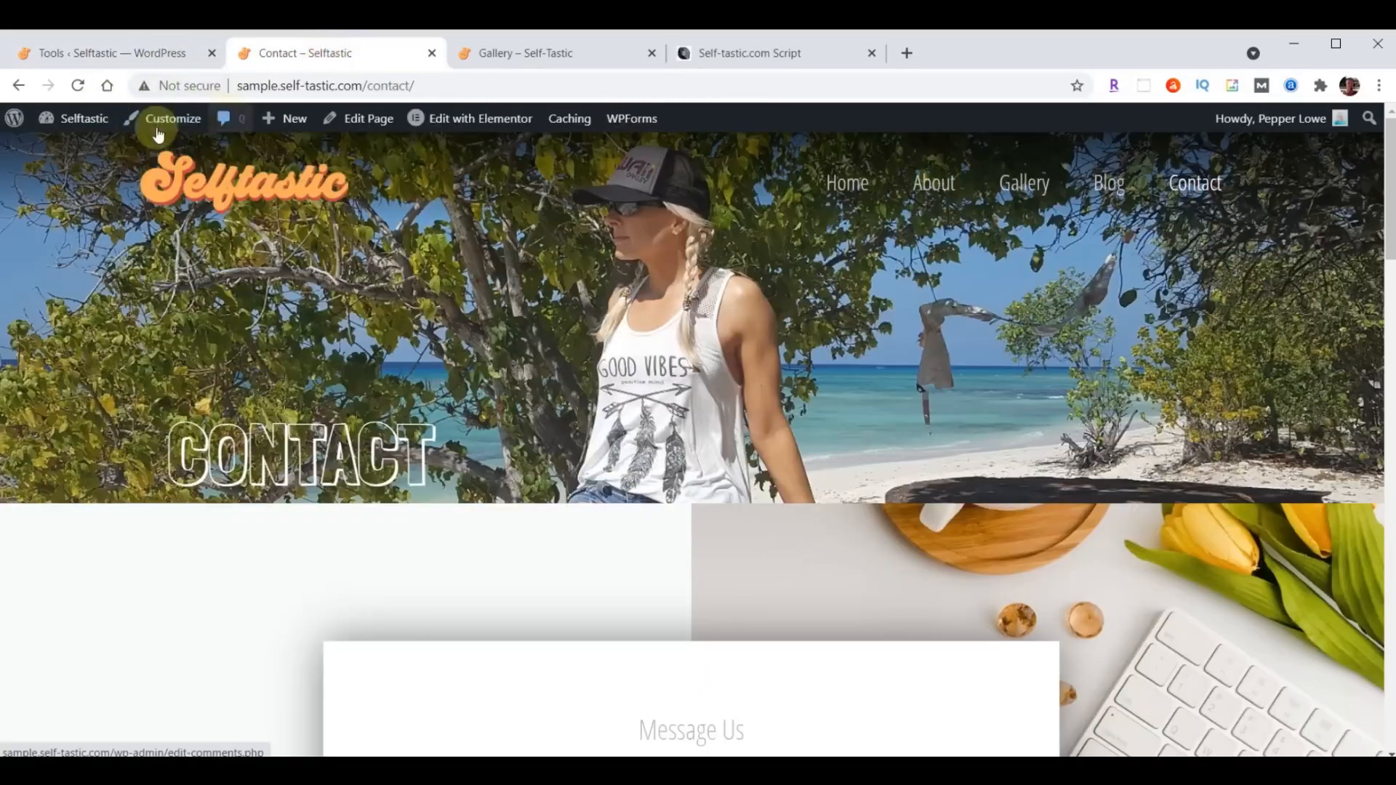
{"action": "left_click", "coordinate": [79, 86]}
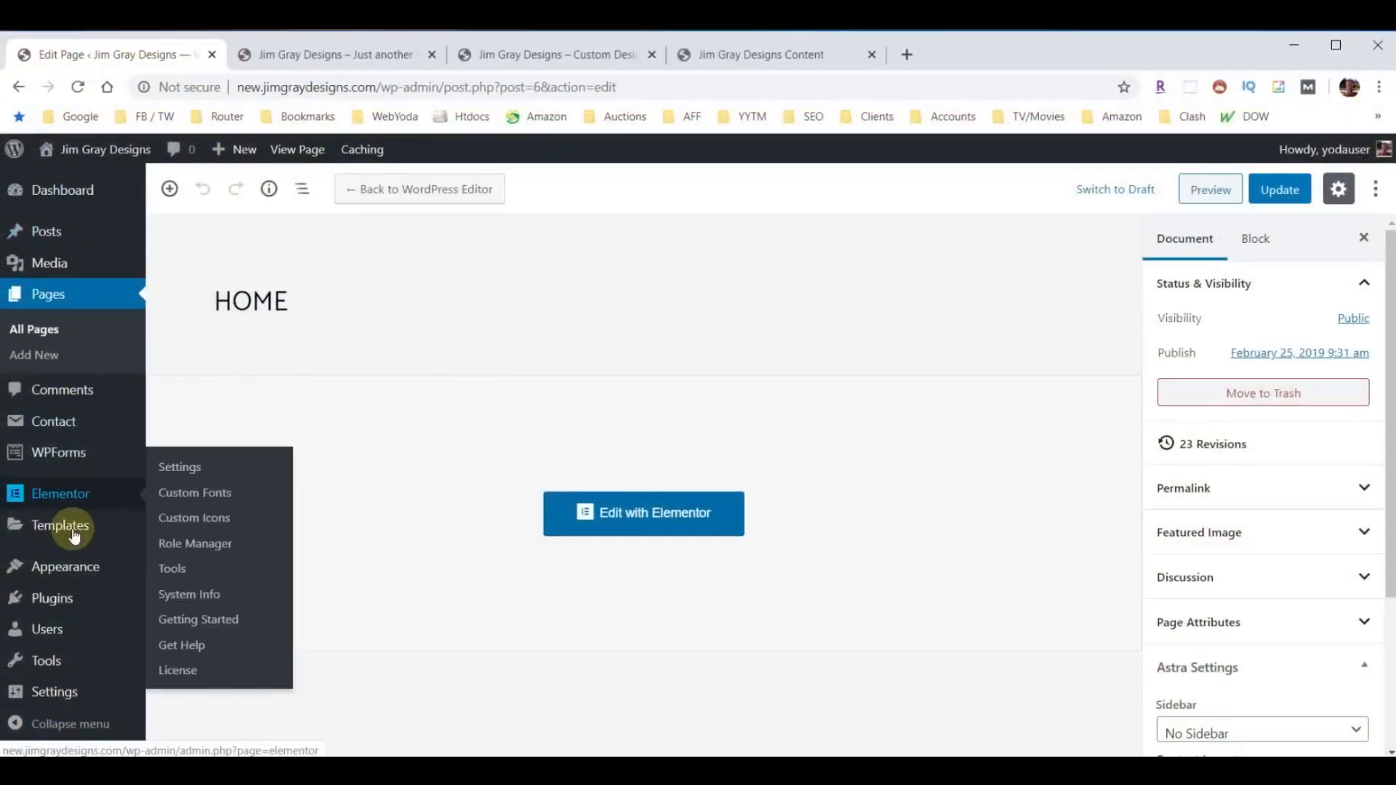
- Turn off "Discourage search engines from indexing this site" in the Reading Settings and save the changes
{"action": "mouse_move", "coordinate": [55, 694]}
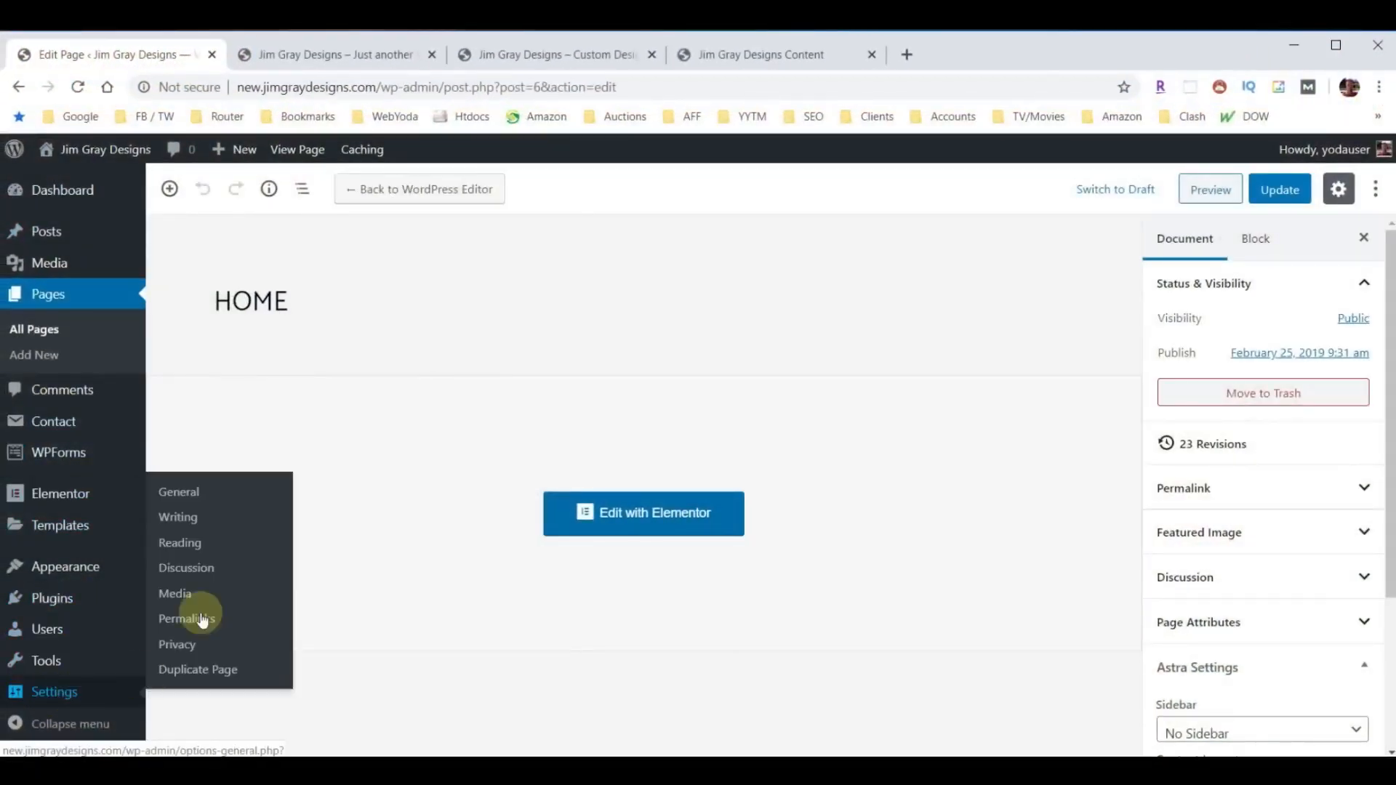
{"action": "left_click", "coordinate": [183, 545]}
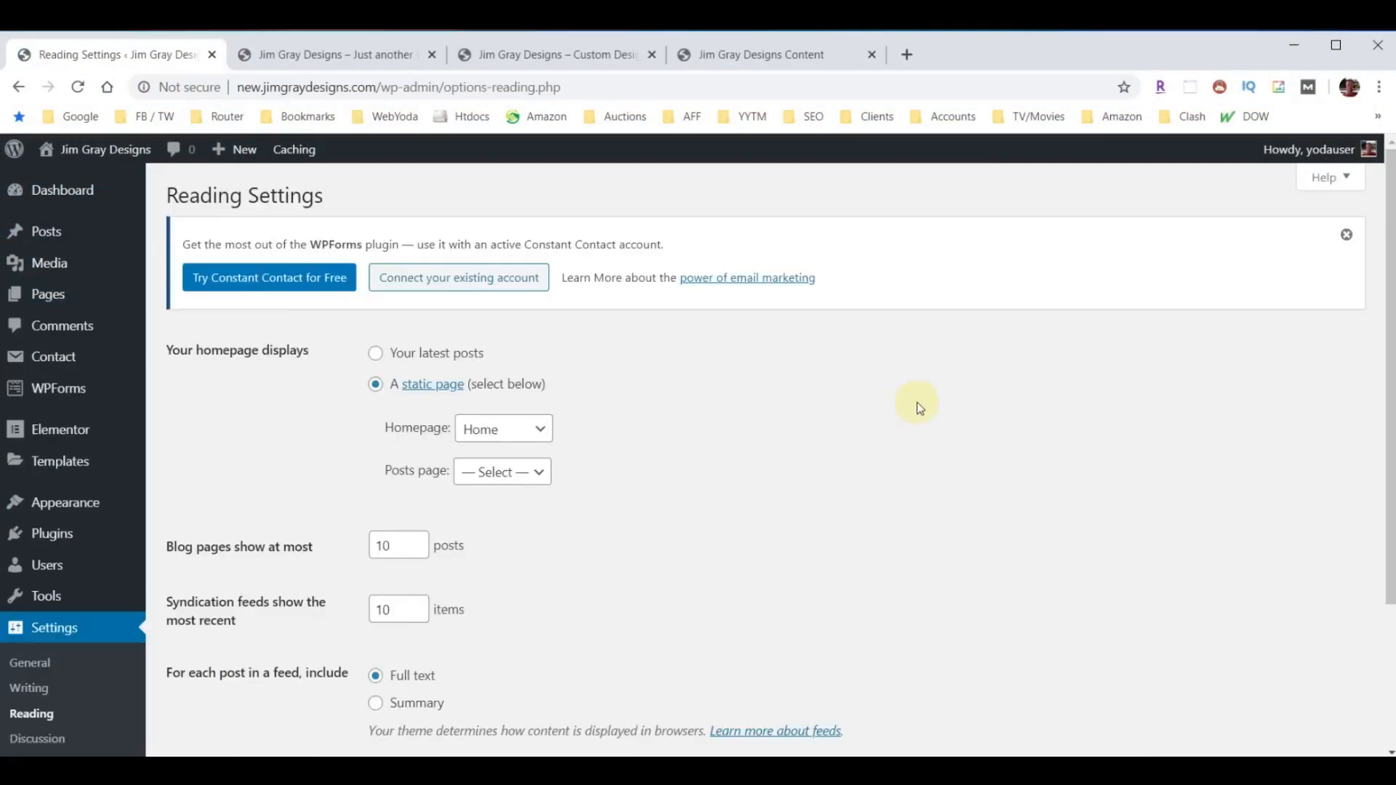
{"action": "scroll", "coordinate": [918, 402], "scroll_direction": "down", "scroll_amount": 3}
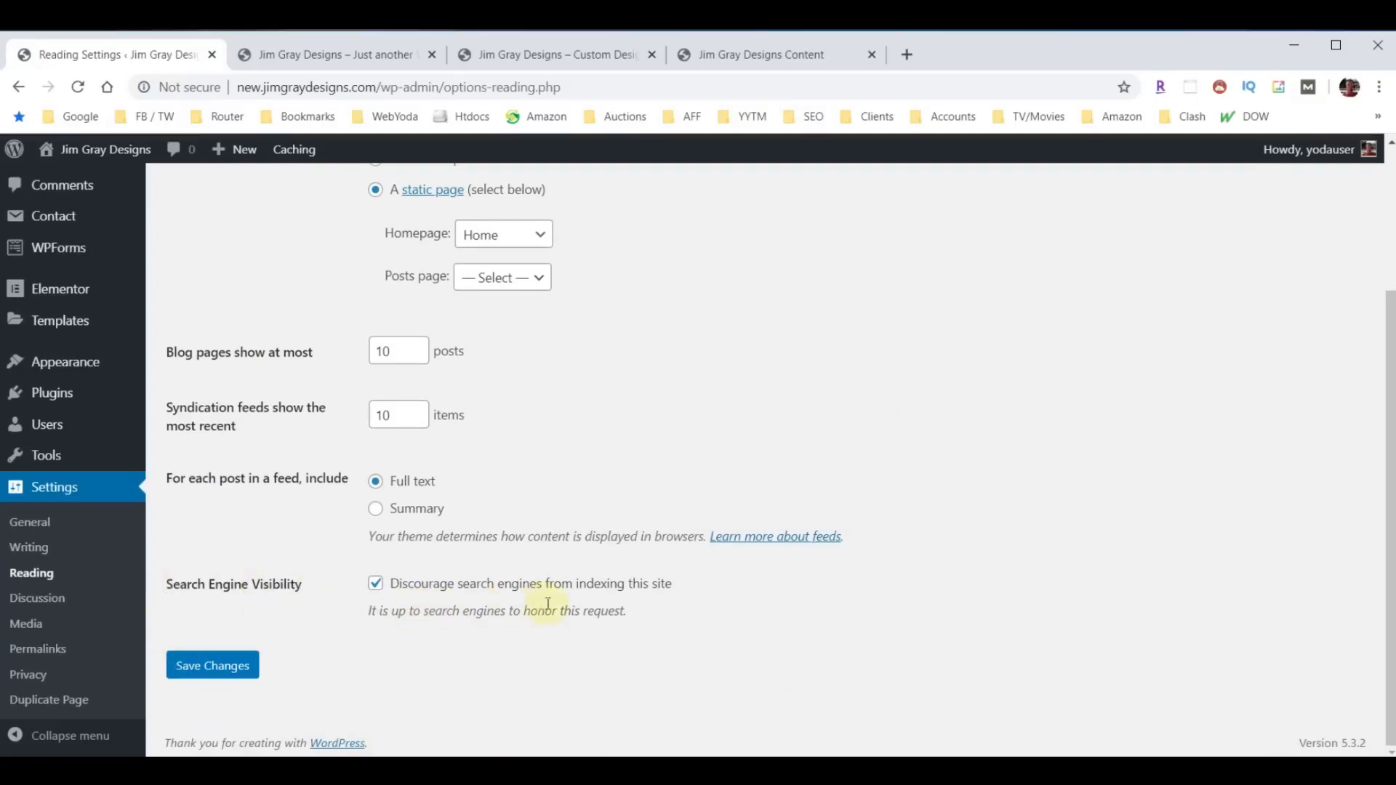
{"action": "left_click", "coordinate": [376, 583]}
{"action": "left_click", "coordinate": [224, 682]}
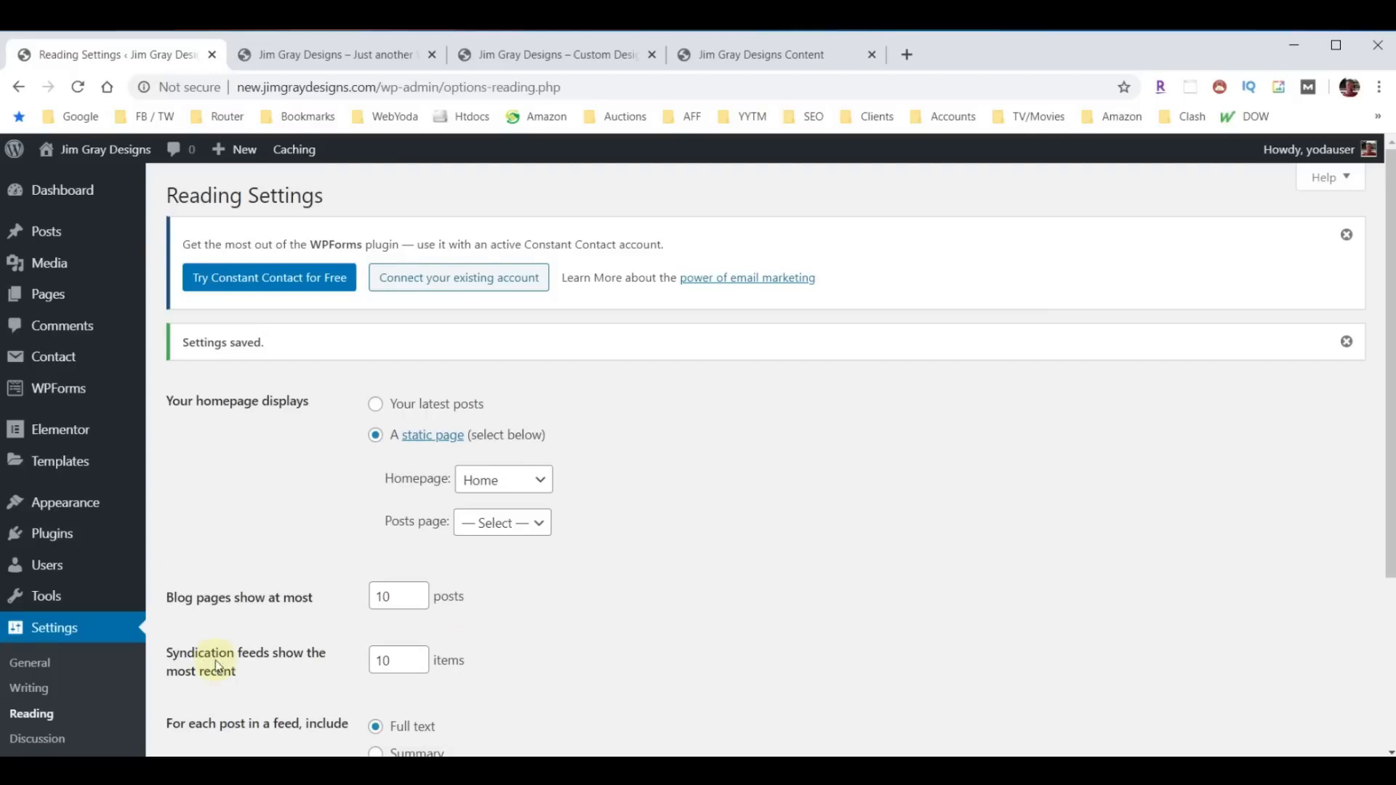
- Search the plugin directory for Yoast, then install and activate the Yoast SEO plugin
{"action": "left_click", "coordinate": [51, 536]}
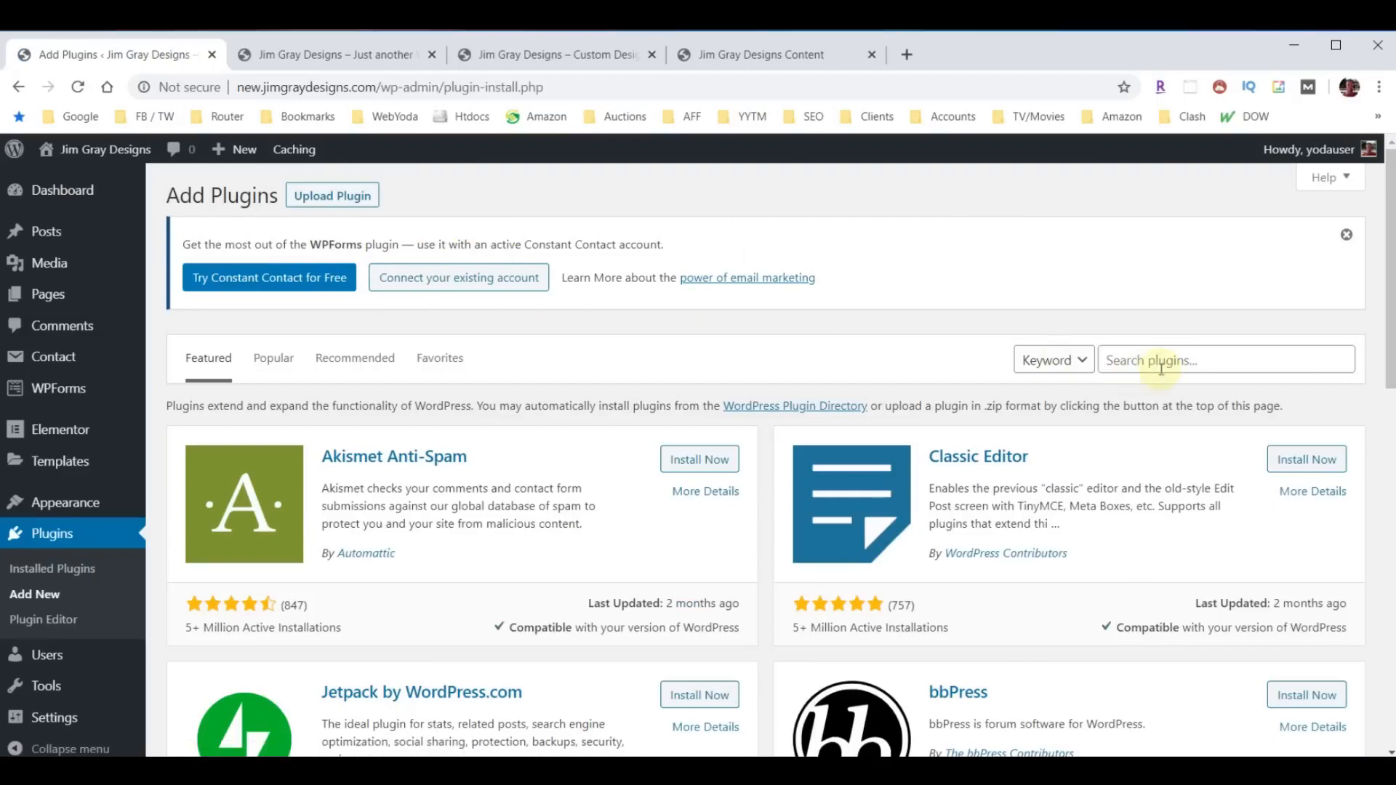
{"action": "left_click", "coordinate": [1178, 360]}
{"action": "type", "text": "Yoast"}
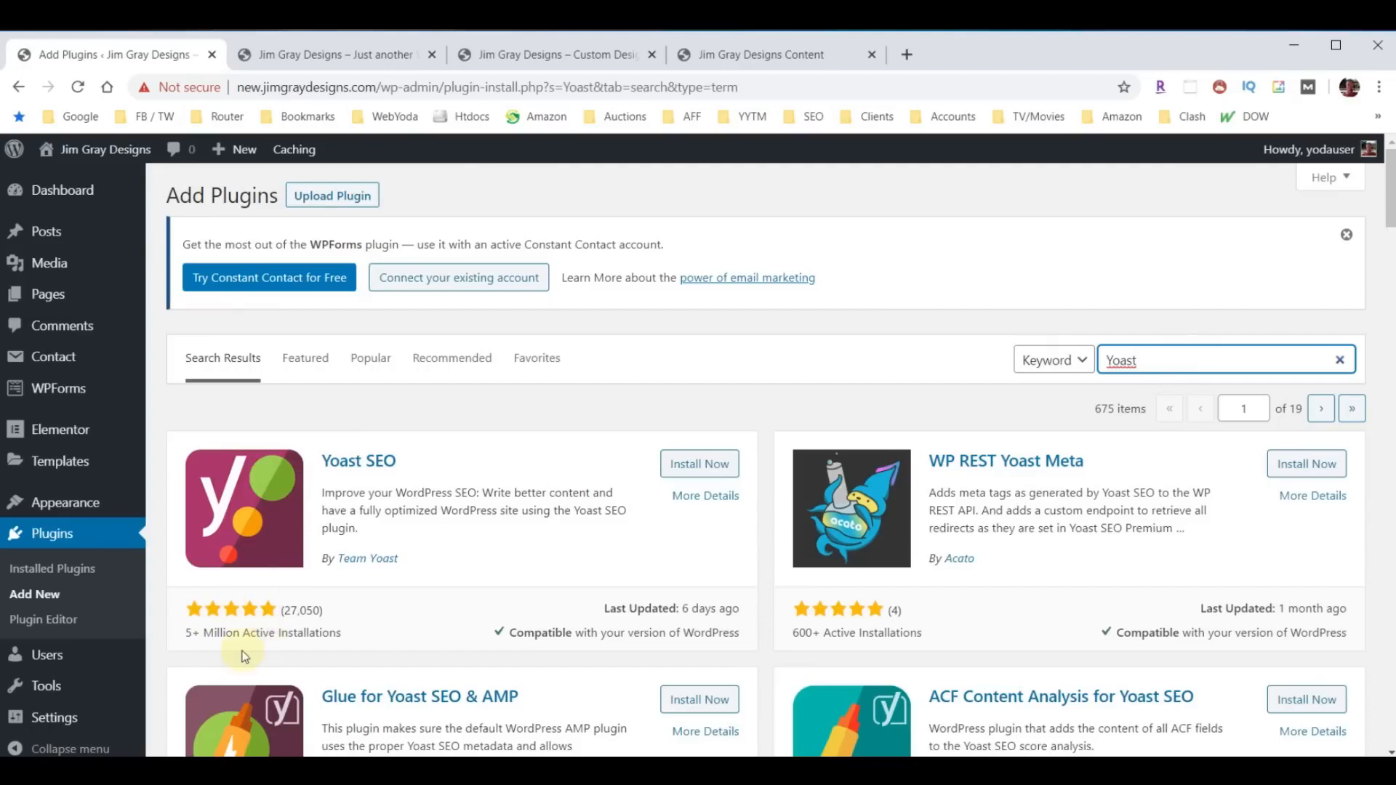
{"action": "left_click", "coordinate": [692, 463]}
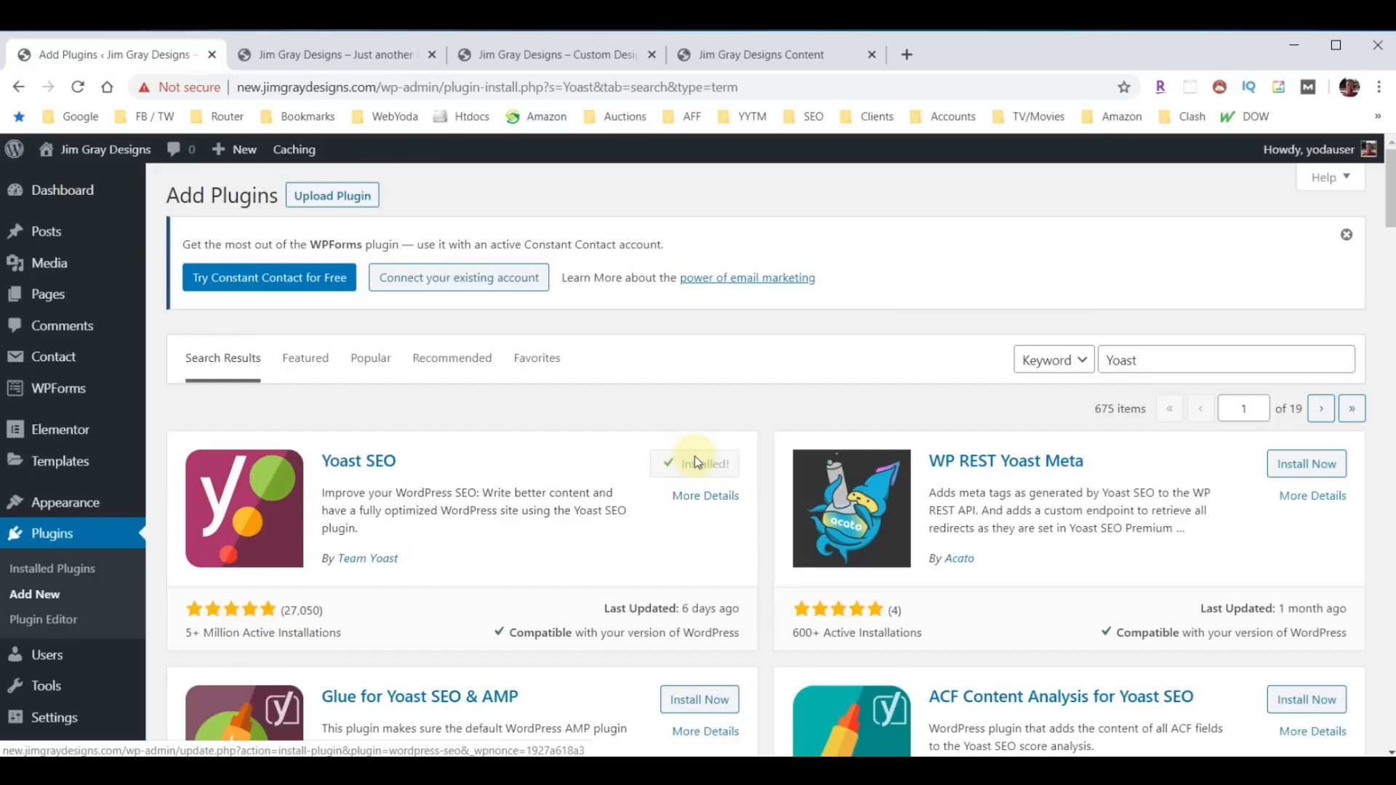
{"action": "left_click", "coordinate": [696, 463]}
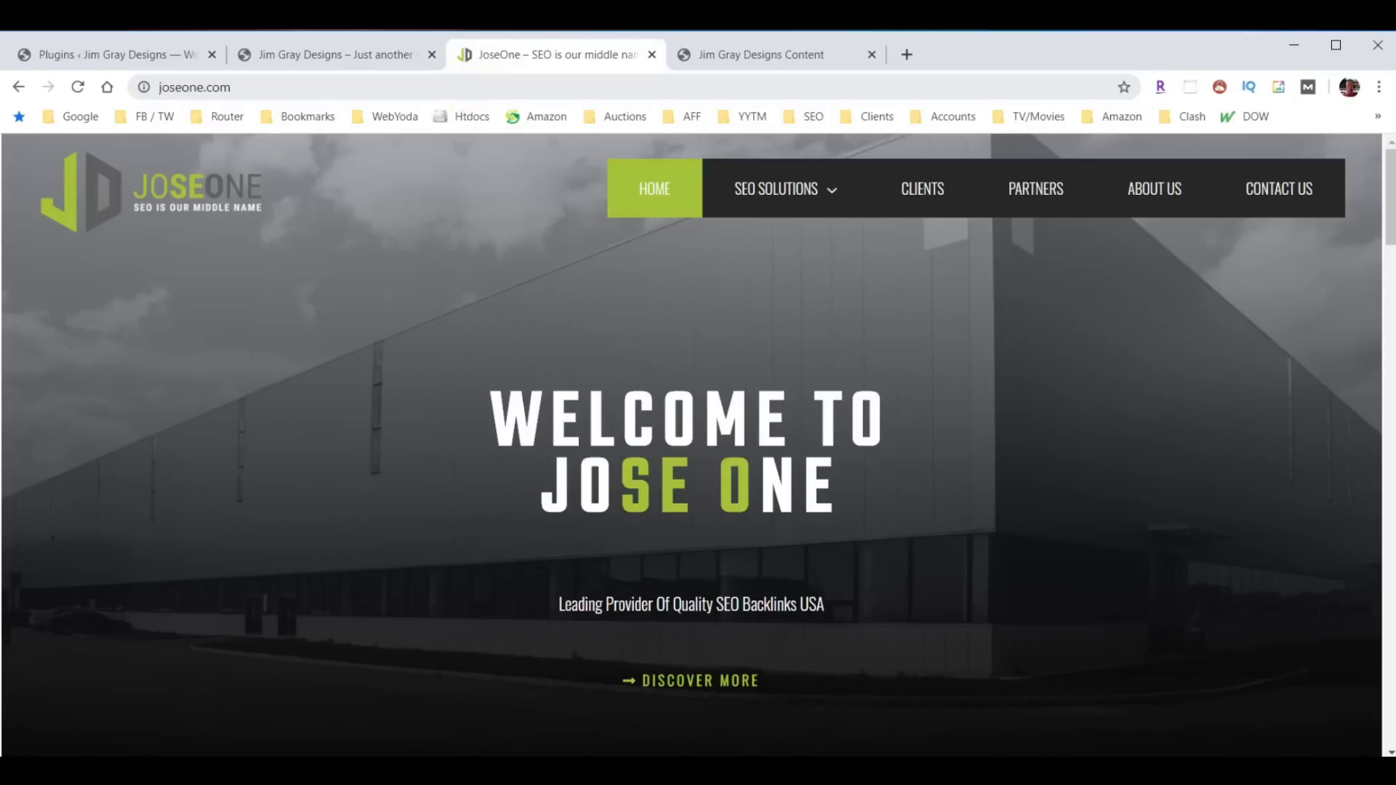
- Open the SEO Basics page on joseone.com and look through its content down to the footer
{"action": "mouse_move", "coordinate": [819, 209]}
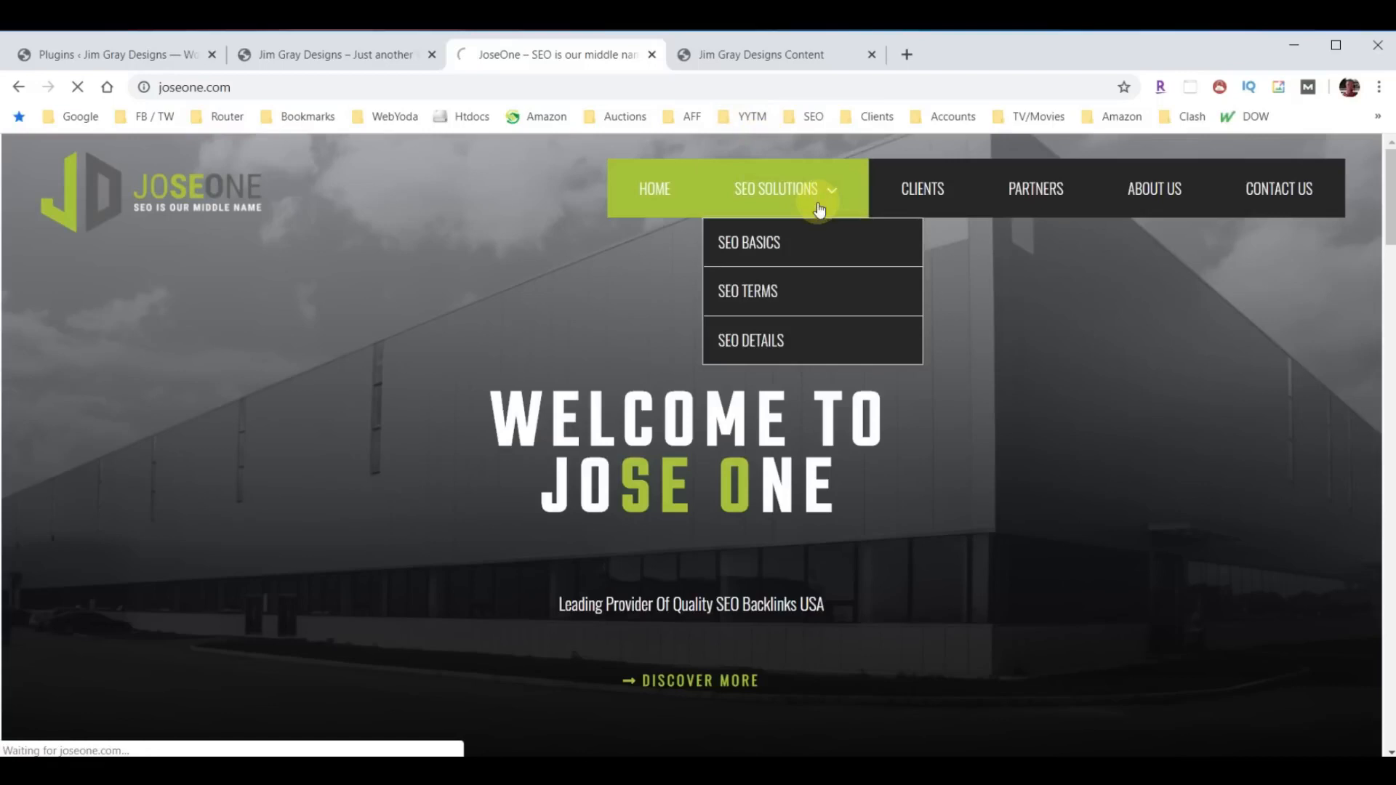
{"action": "left_click", "coordinate": [752, 242]}
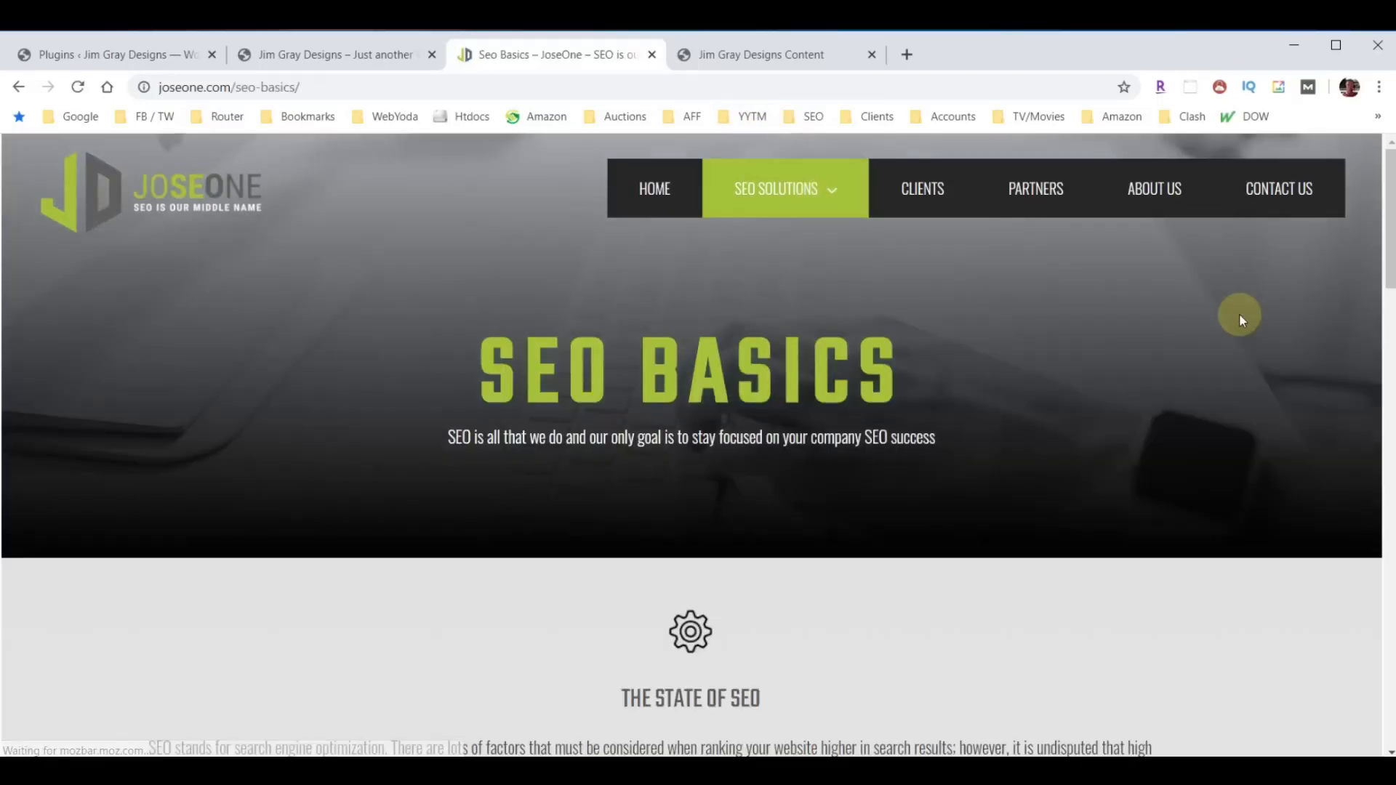
{"action": "scroll", "coordinate": [1119, 363], "scroll_direction": "down", "scroll_amount": 13}
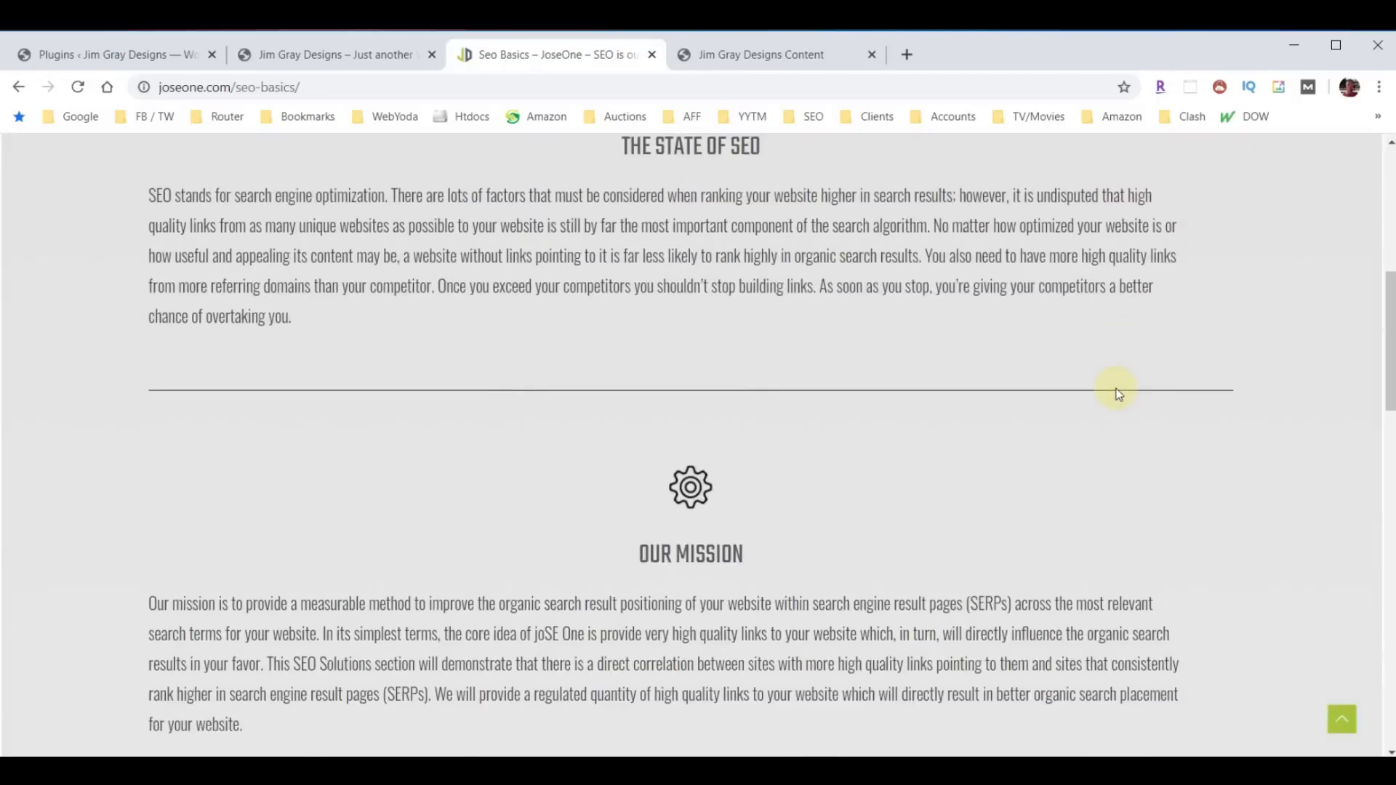
{"action": "scroll", "coordinate": [1114, 410], "scroll_direction": "down", "scroll_amount": 12}
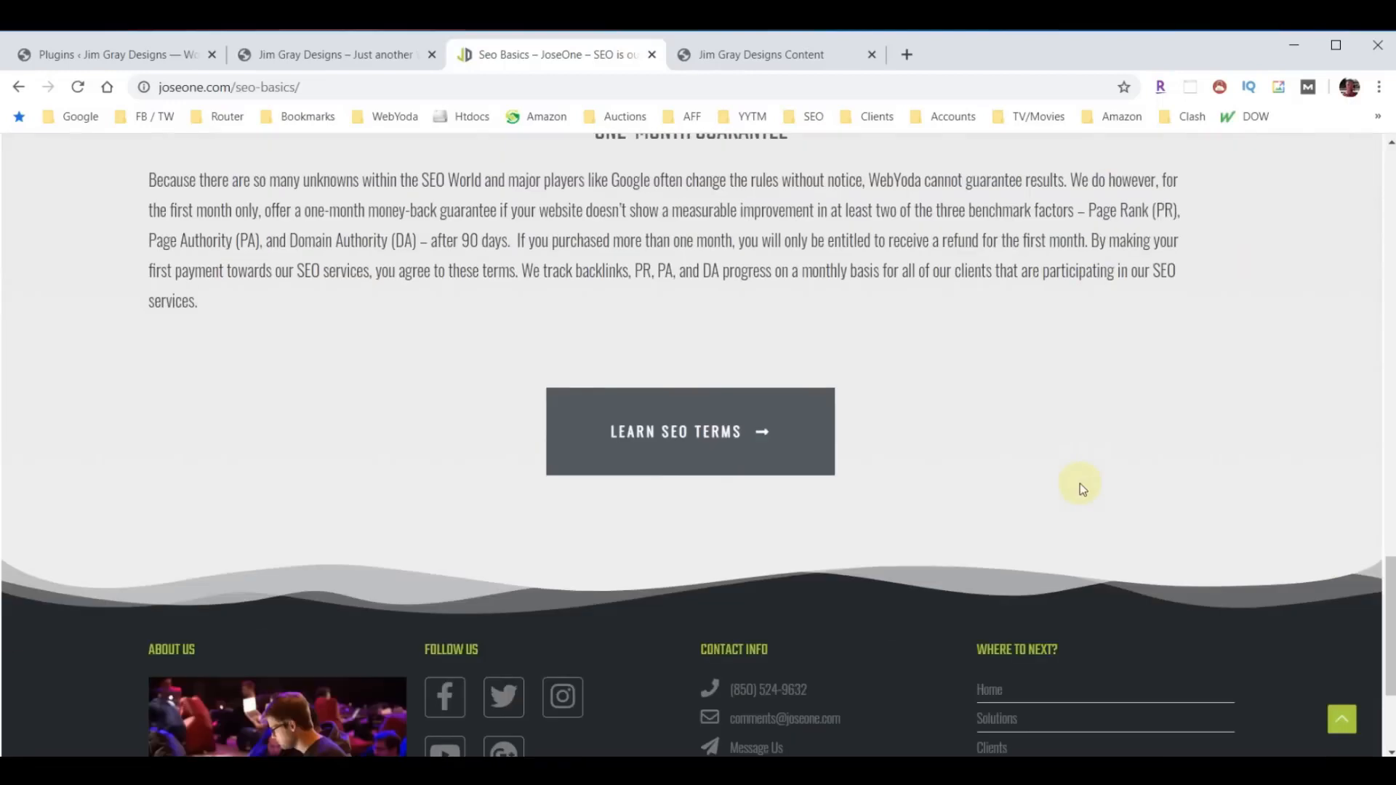
{"action": "scroll", "coordinate": [1079, 483], "scroll_direction": "up", "scroll_amount": 8}
{"action": "scroll", "coordinate": [1079, 494], "scroll_direction": "up", "scroll_amount": 13}
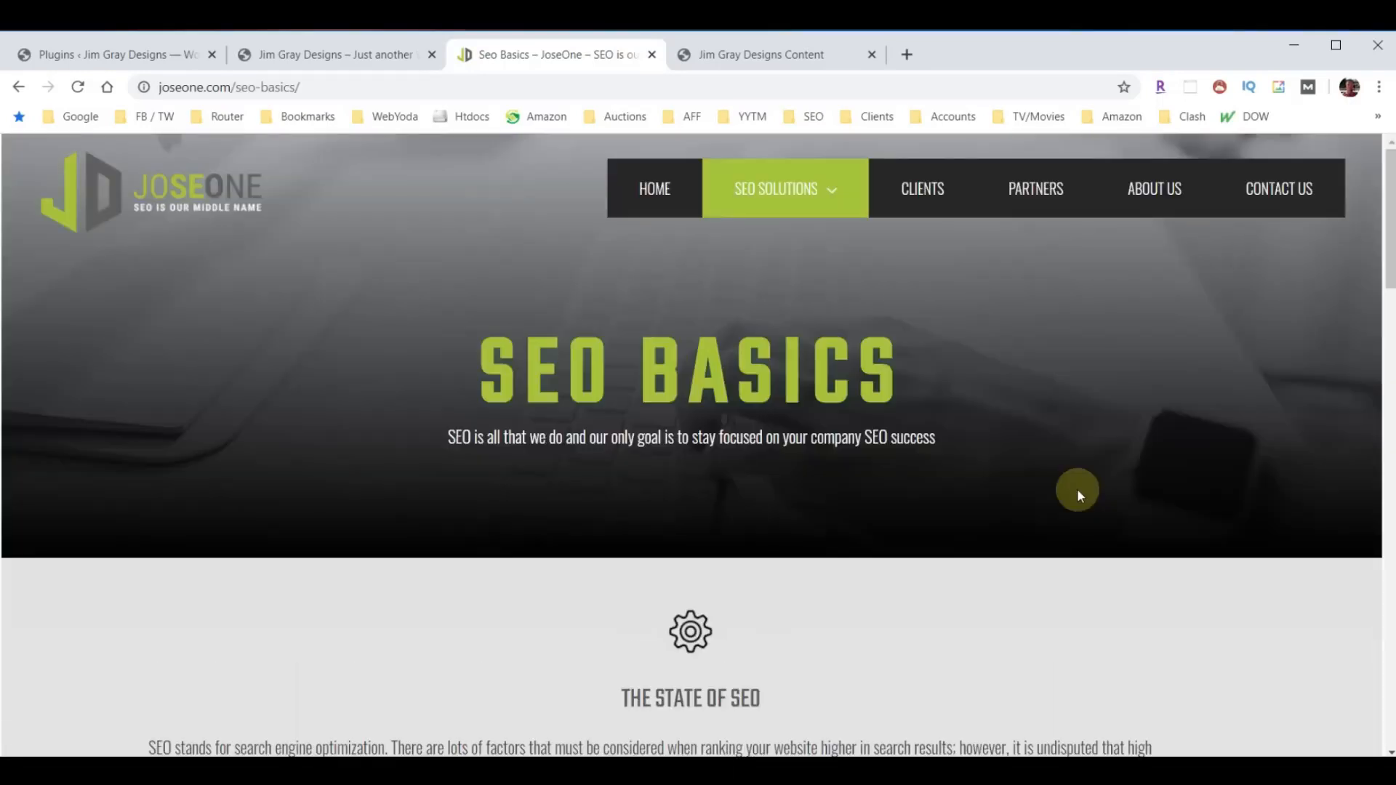